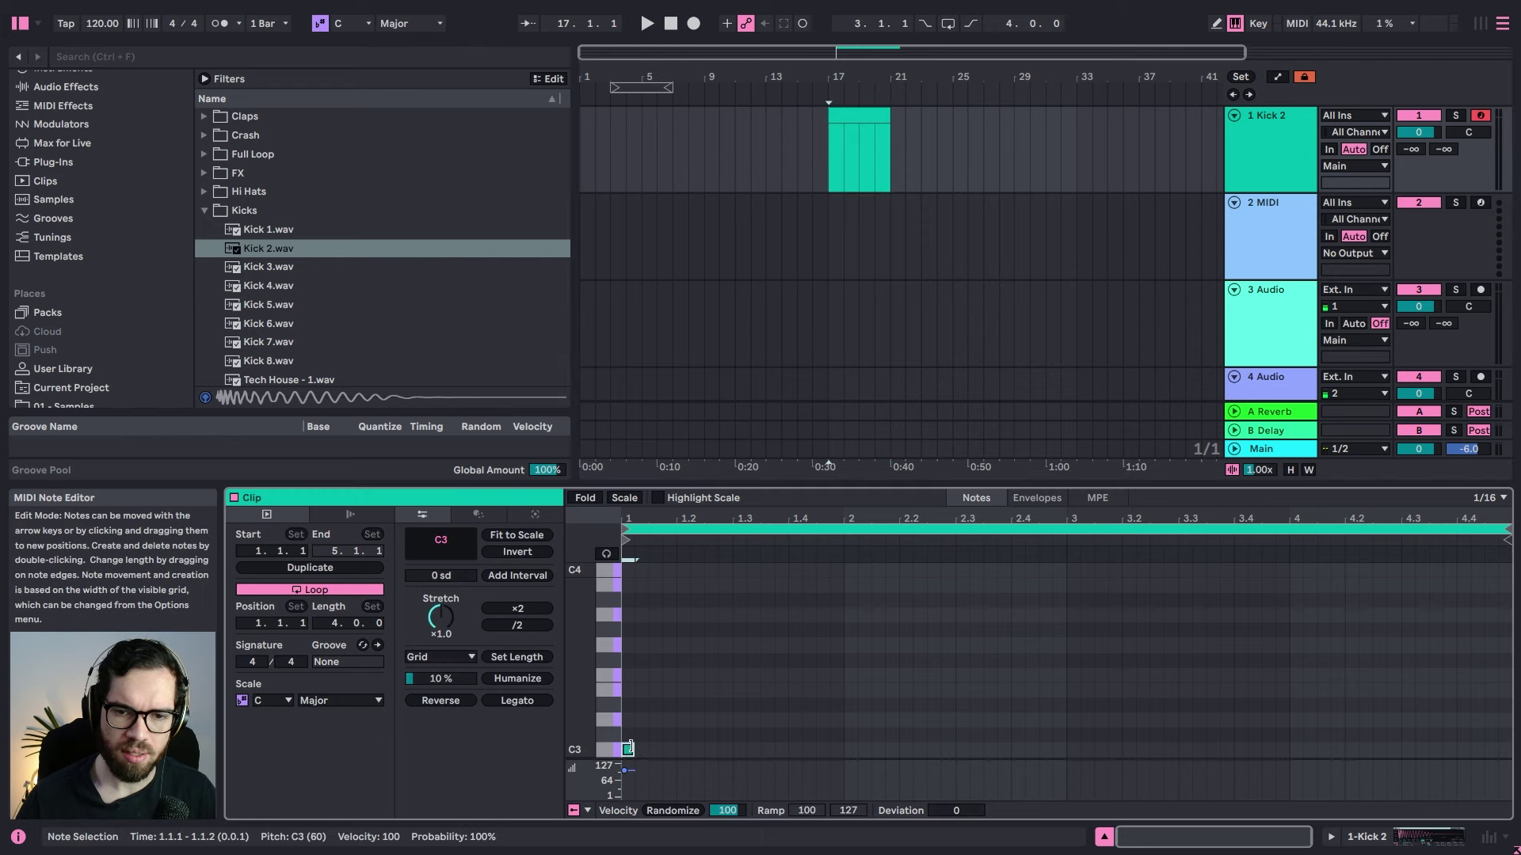
Step: Lengthen the C3 kick note to one beat and duplicate it three times to fill the clip's first bar
{"action": "left_click_drag", "start_coordinate": [635, 750], "coordinate": [679, 750]}
{"action": "key", "text": "space"}
{"action": "key", "text": "space"}
{"action": "key", "text": "ctrl+d"}
{"action": "key", "text": "ctrl+d"}
{"action": "key", "text": "ctrl+d"}
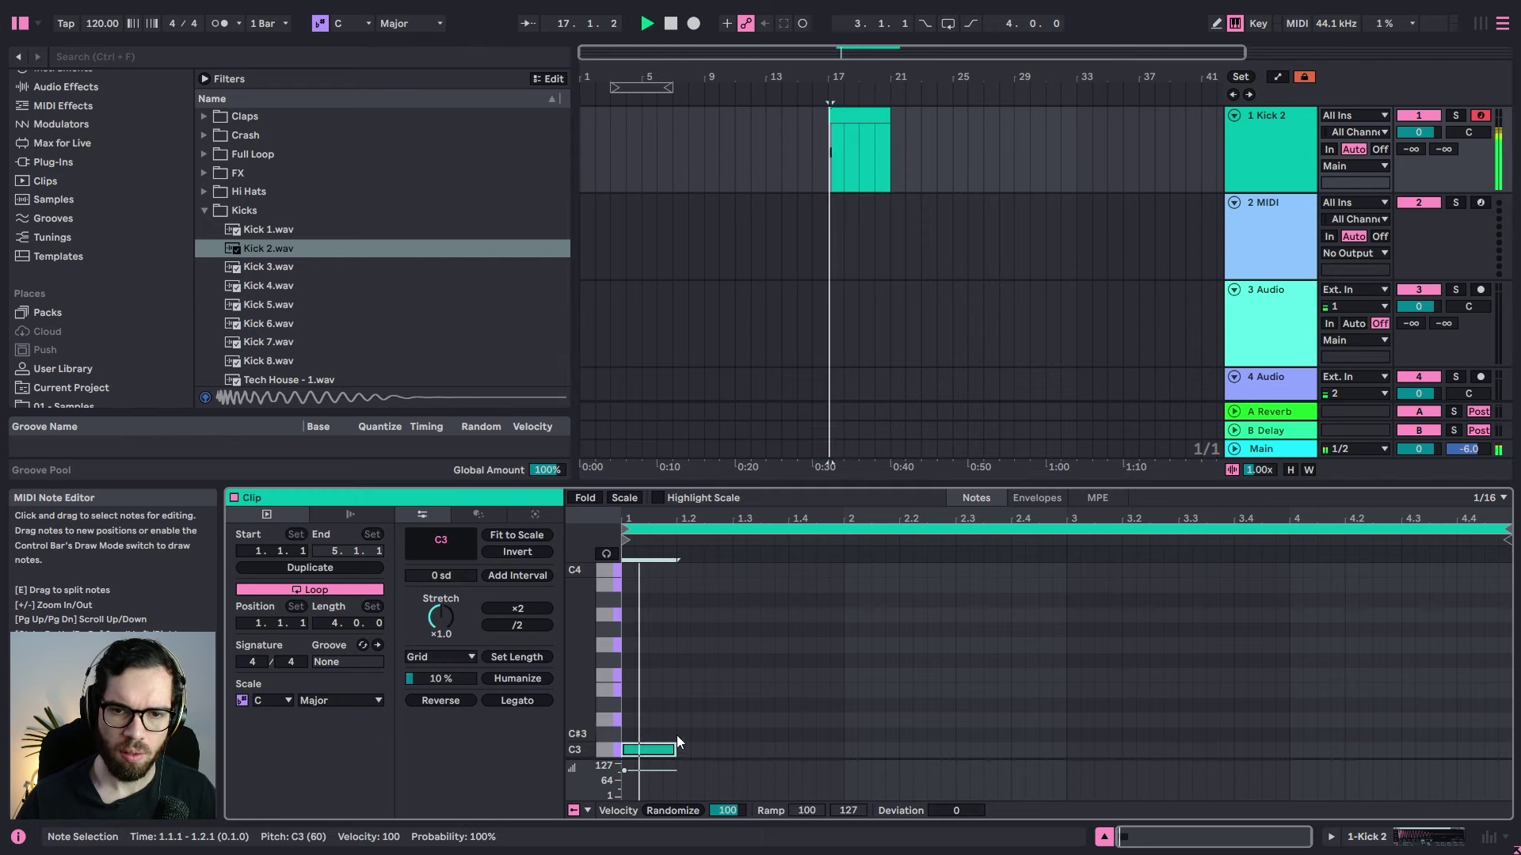
Step: Duplicate the whole bar of kick notes twice to fill bars 2 and 3, and start playback
{"action": "key", "text": "ctrl+a"}
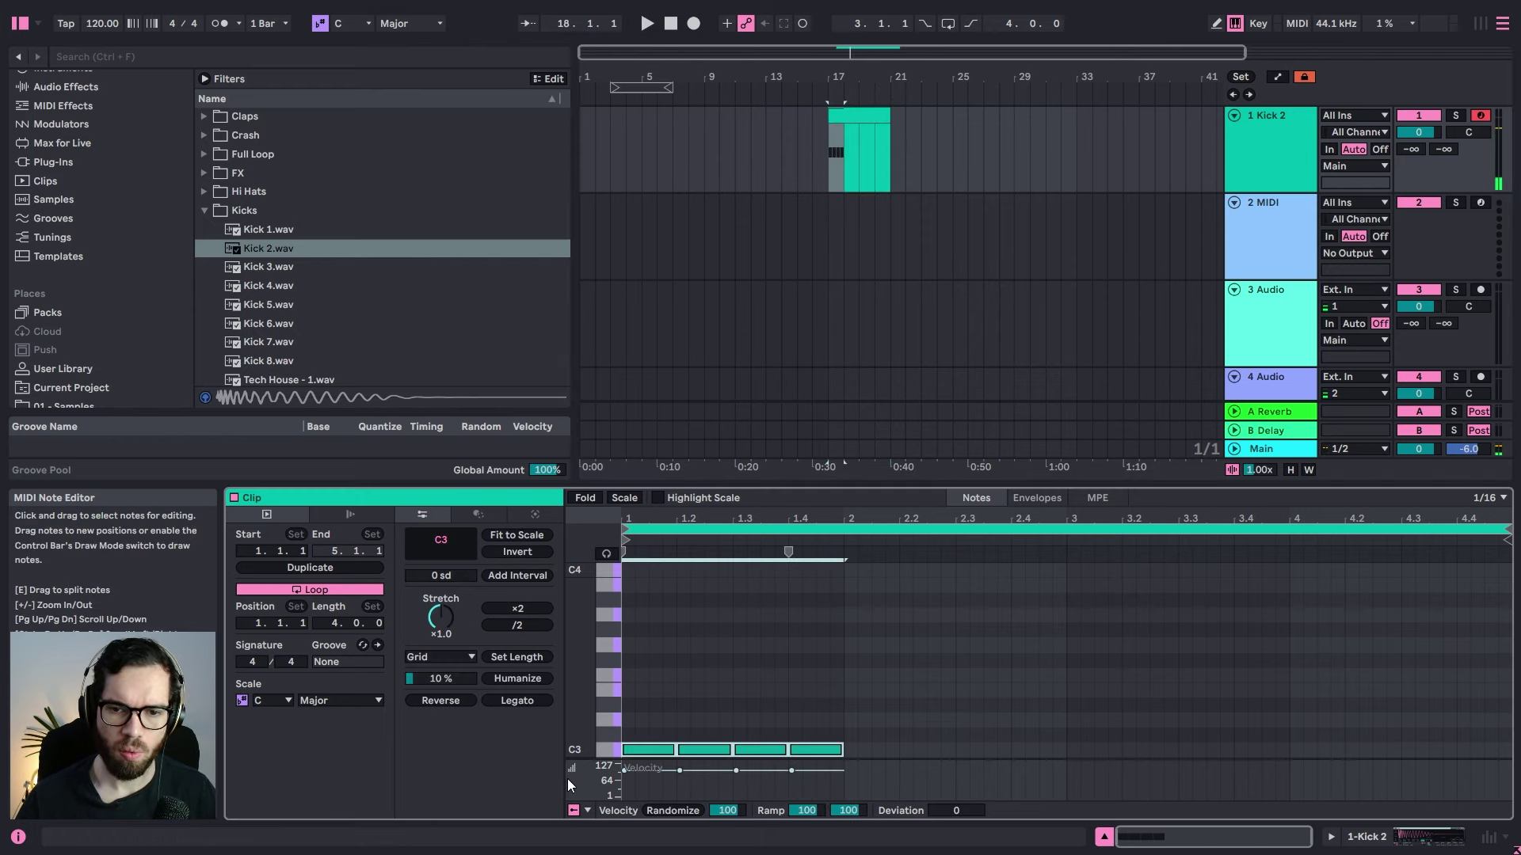
{"action": "key", "text": "ctrl+d"}
{"action": "key", "text": "ctrl+d"}
{"action": "key", "text": "space"}
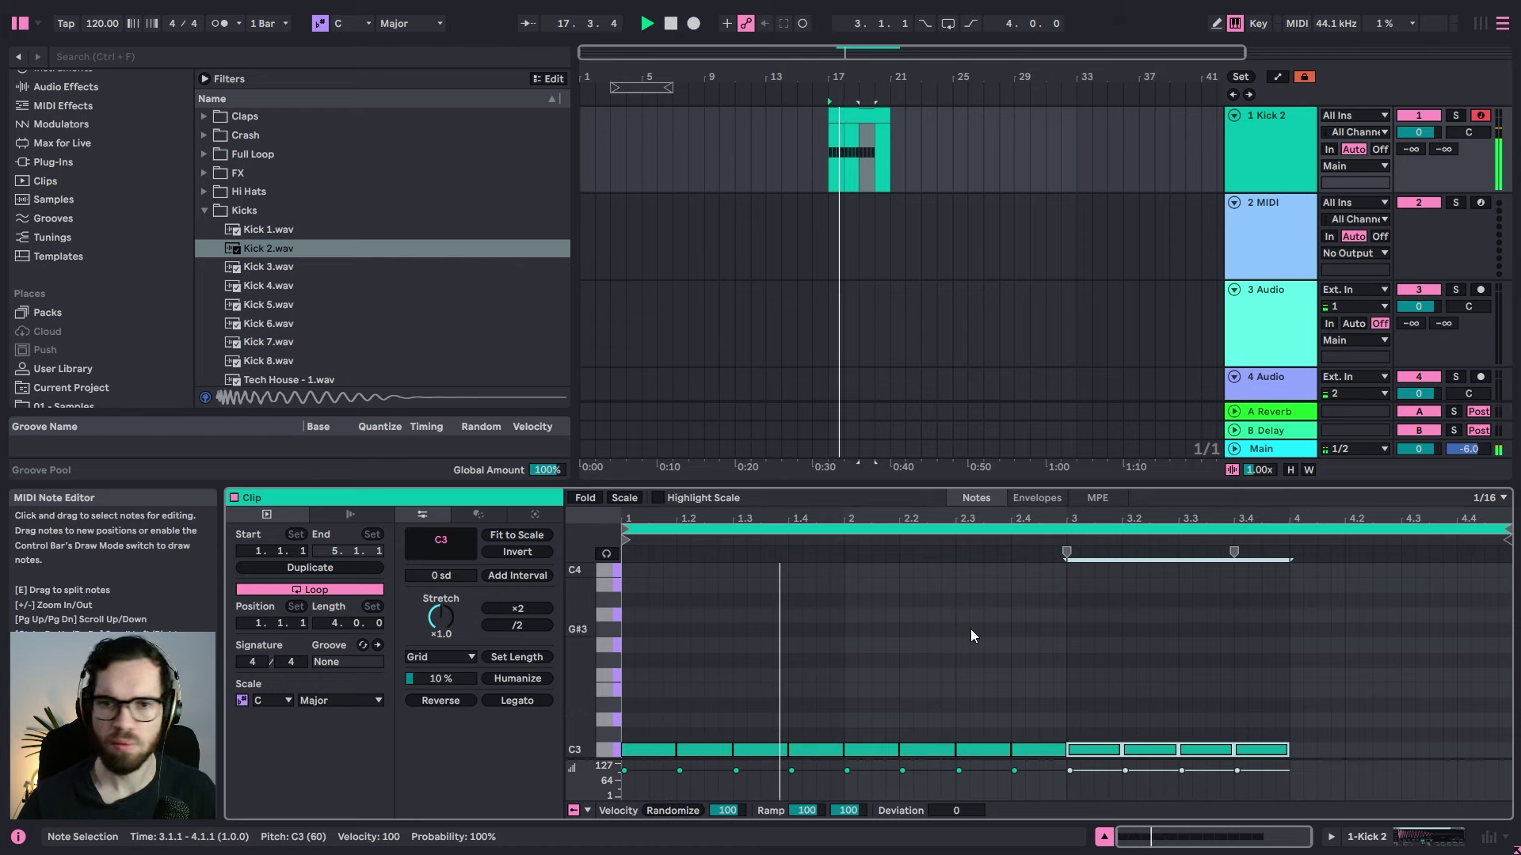
Step: Split the kick clip at bar 19 and loop its first two bars, from bar 17 to bar 19, in playback
{"action": "left_click", "coordinate": [863, 135]}
{"action": "key", "text": "ctrl+e"}
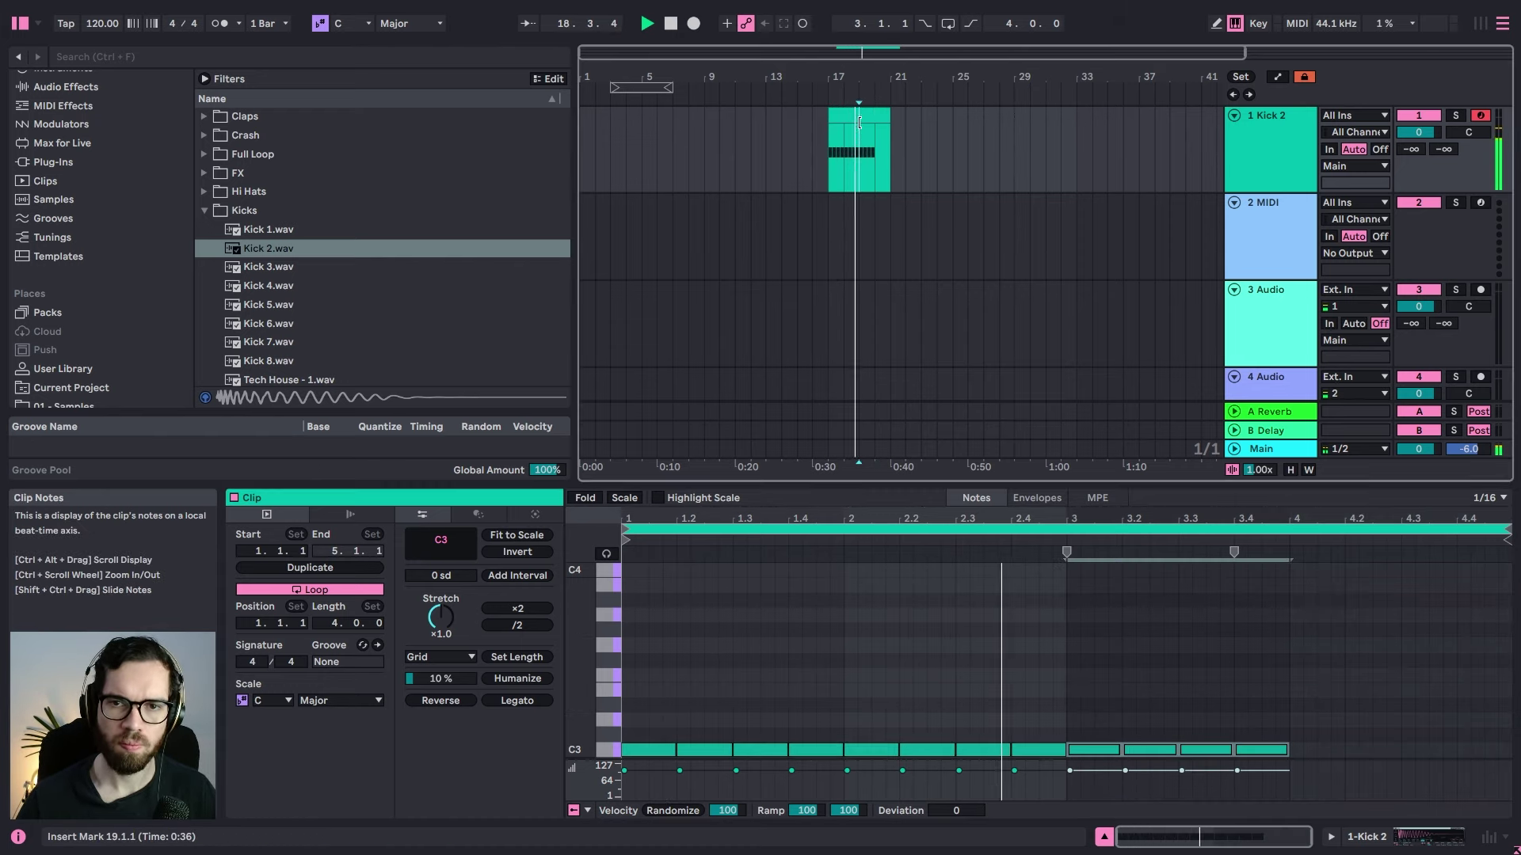
{"action": "left_click", "coordinate": [850, 118]}
{"action": "key", "text": "space"}
{"action": "key", "text": "ctrl+l"}
{"action": "key", "text": "space"}
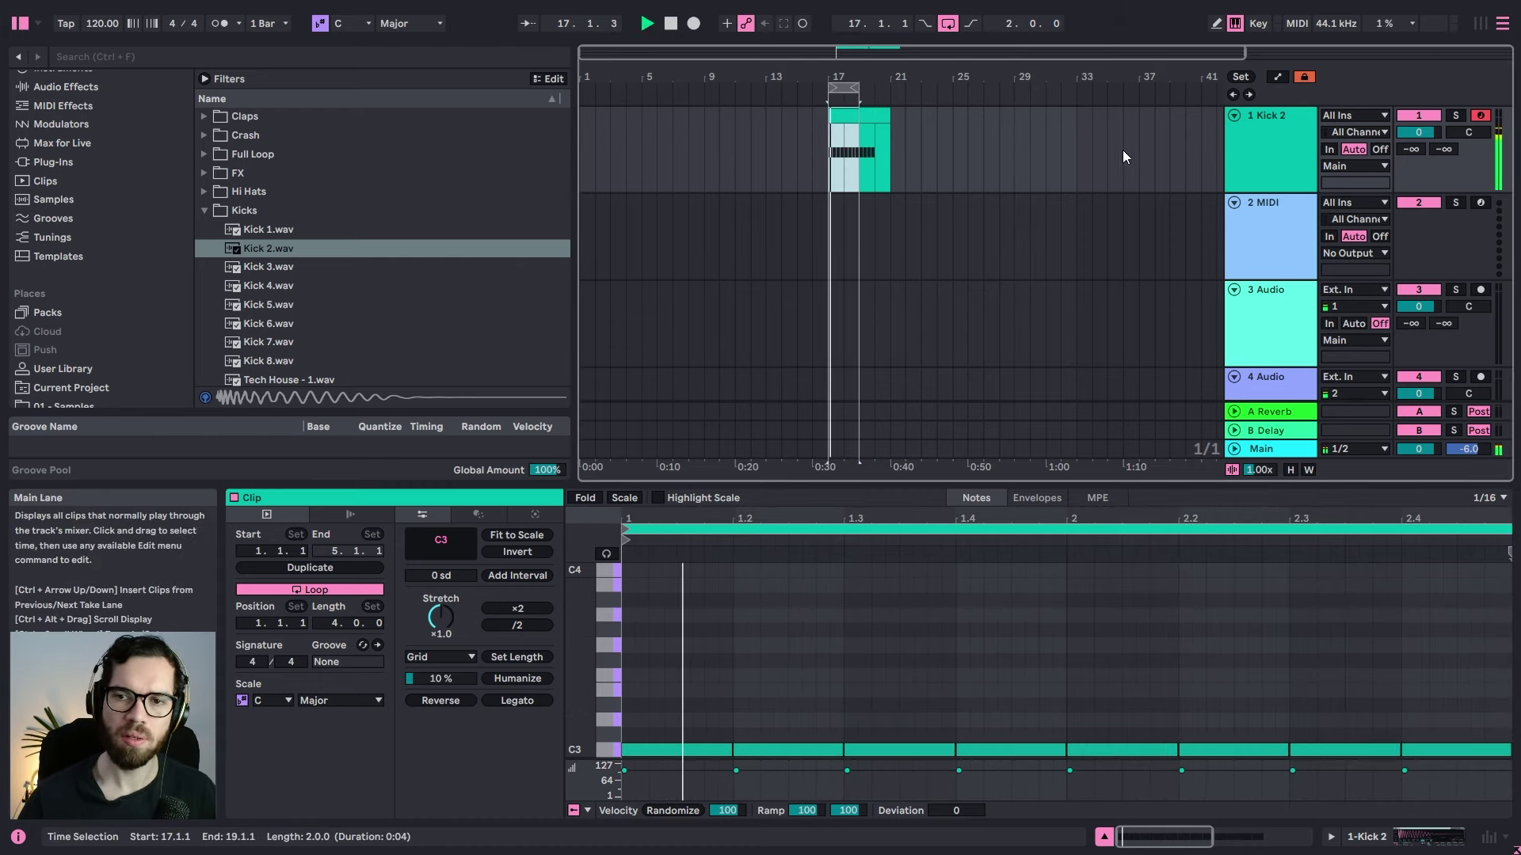
Step: Stop playback, set the project tempo to 126 BPM and check the kick loop at that speed
{"action": "key", "text": "space"}
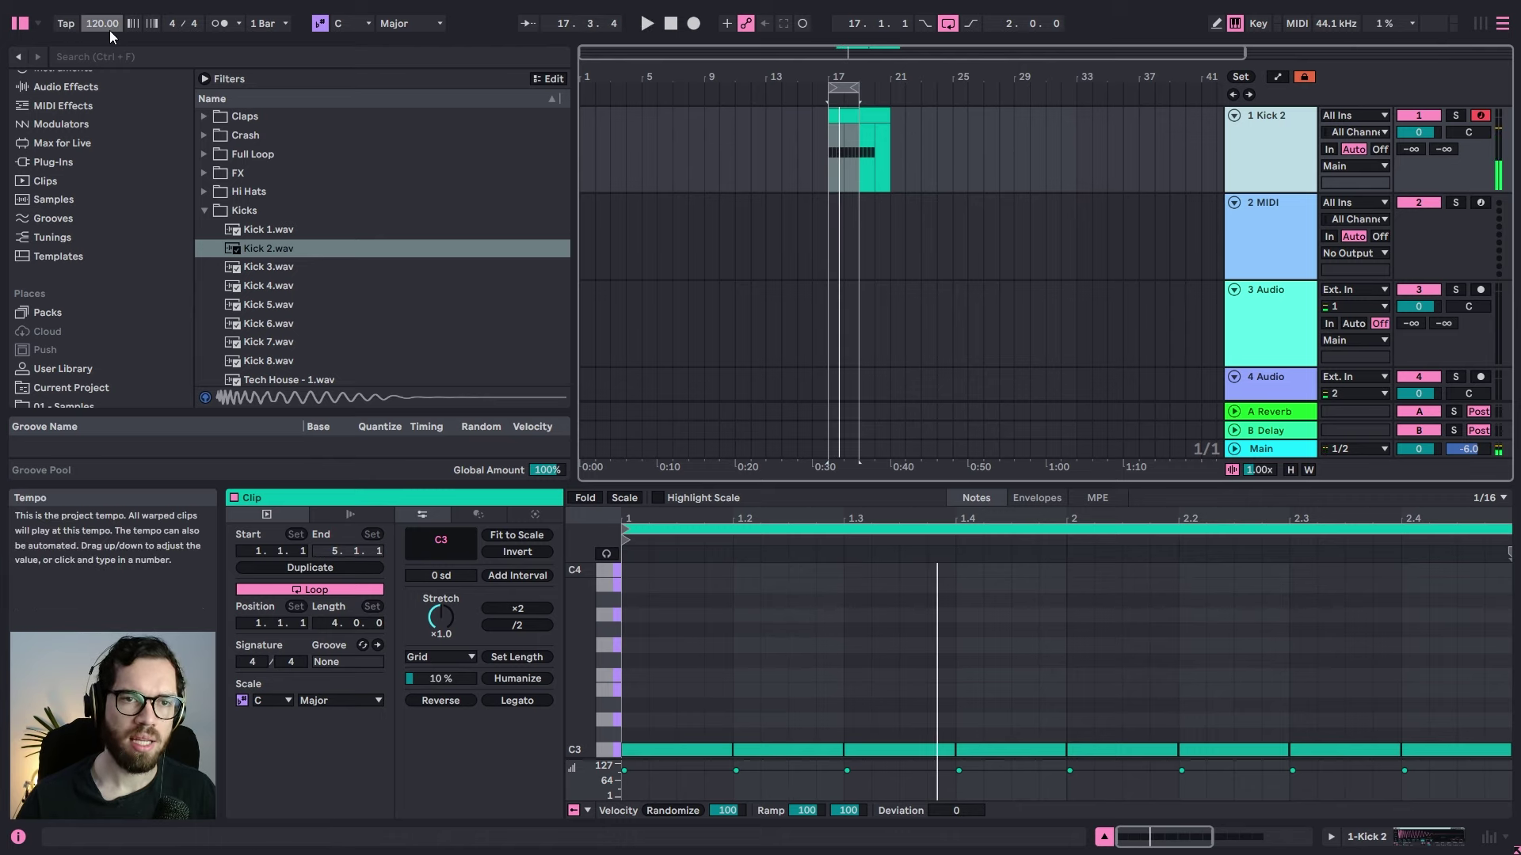
{"action": "left_click", "coordinate": [110, 30]}
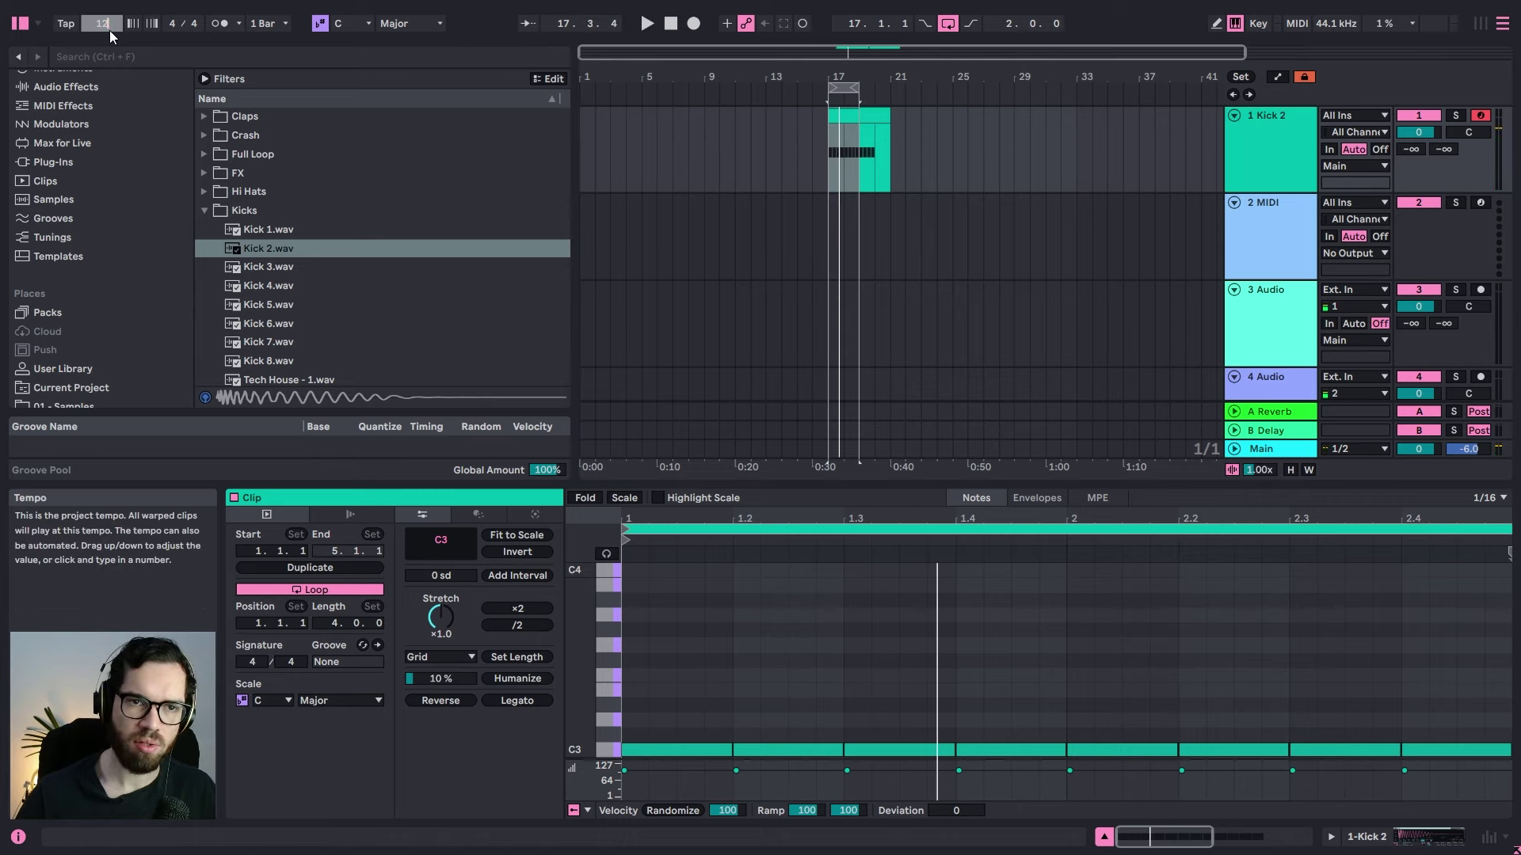
{"action": "key", "text": "space"}
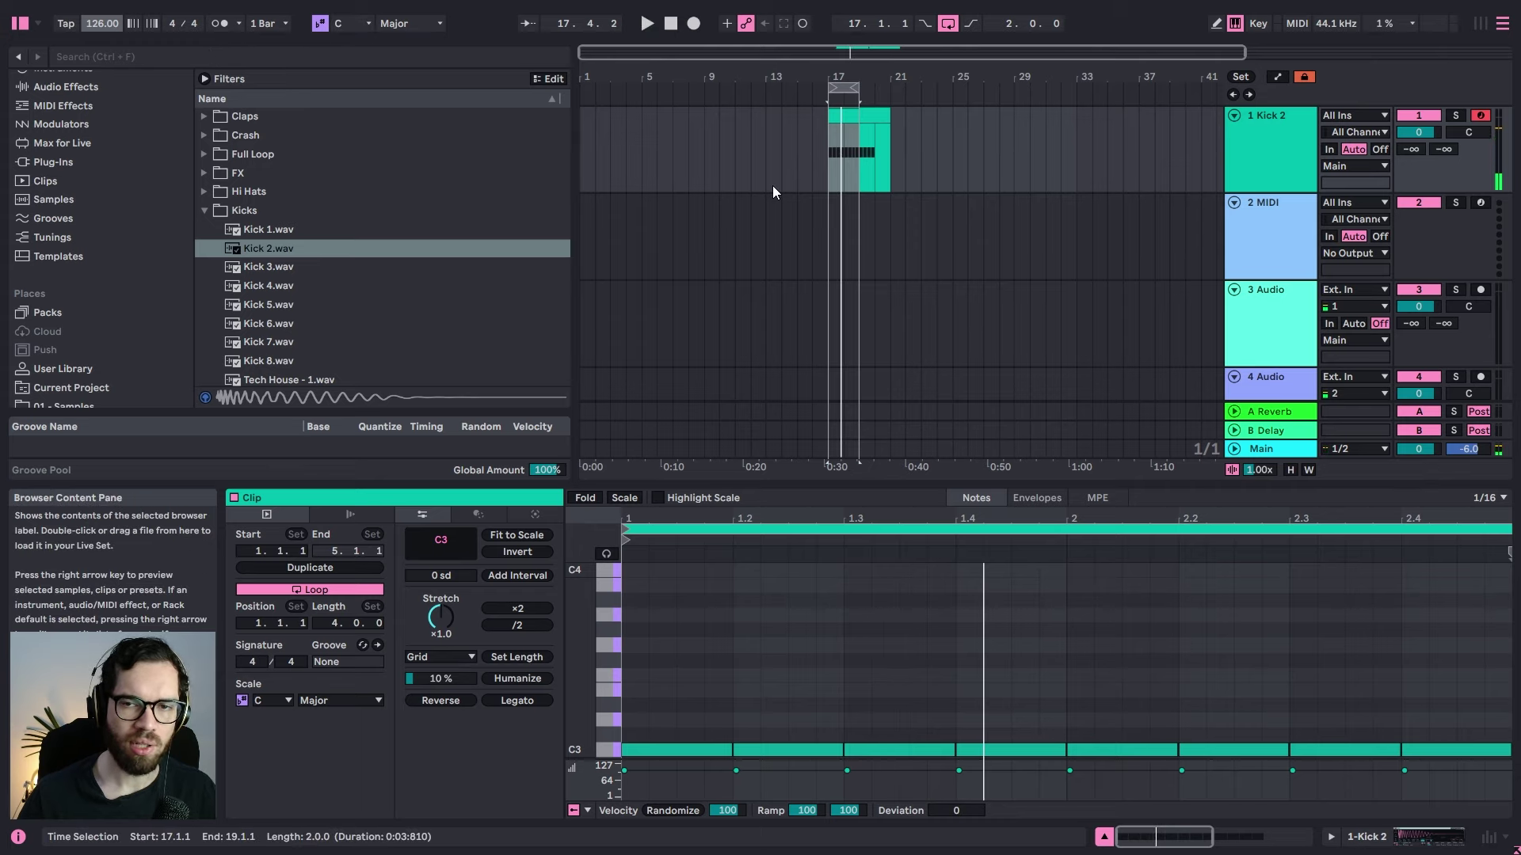
Step: Find the Serum_x64 plug-in in the browser by searching for SER and load it onto the 2 MIDI track
{"action": "left_click", "coordinate": [1267, 213]}
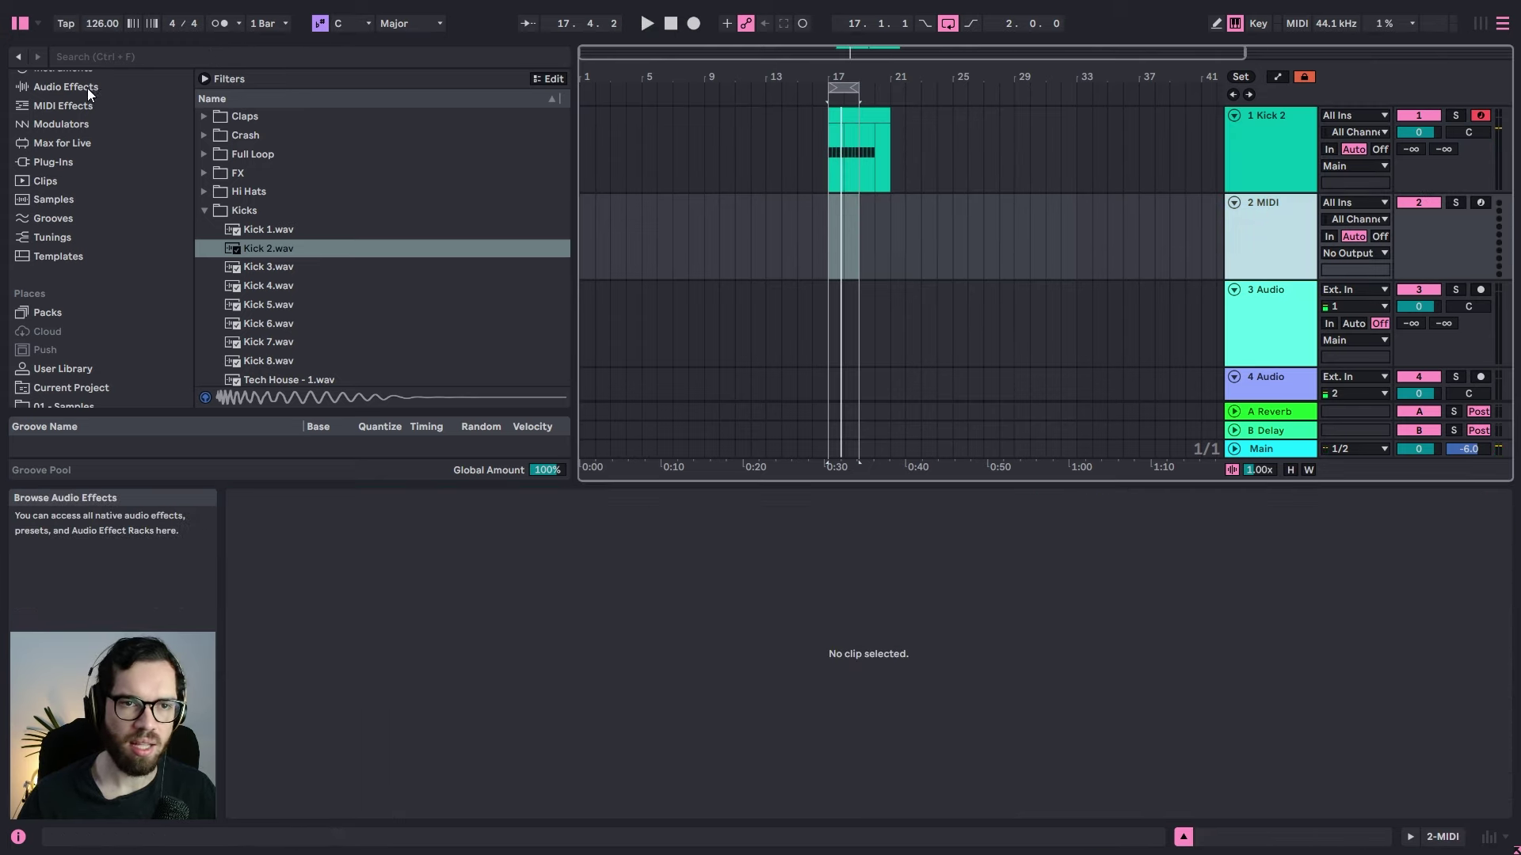
{"action": "scroll", "coordinate": [69, 162], "scroll_direction": "up", "scroll_amount": 2}
{"action": "left_click", "coordinate": [71, 234]}
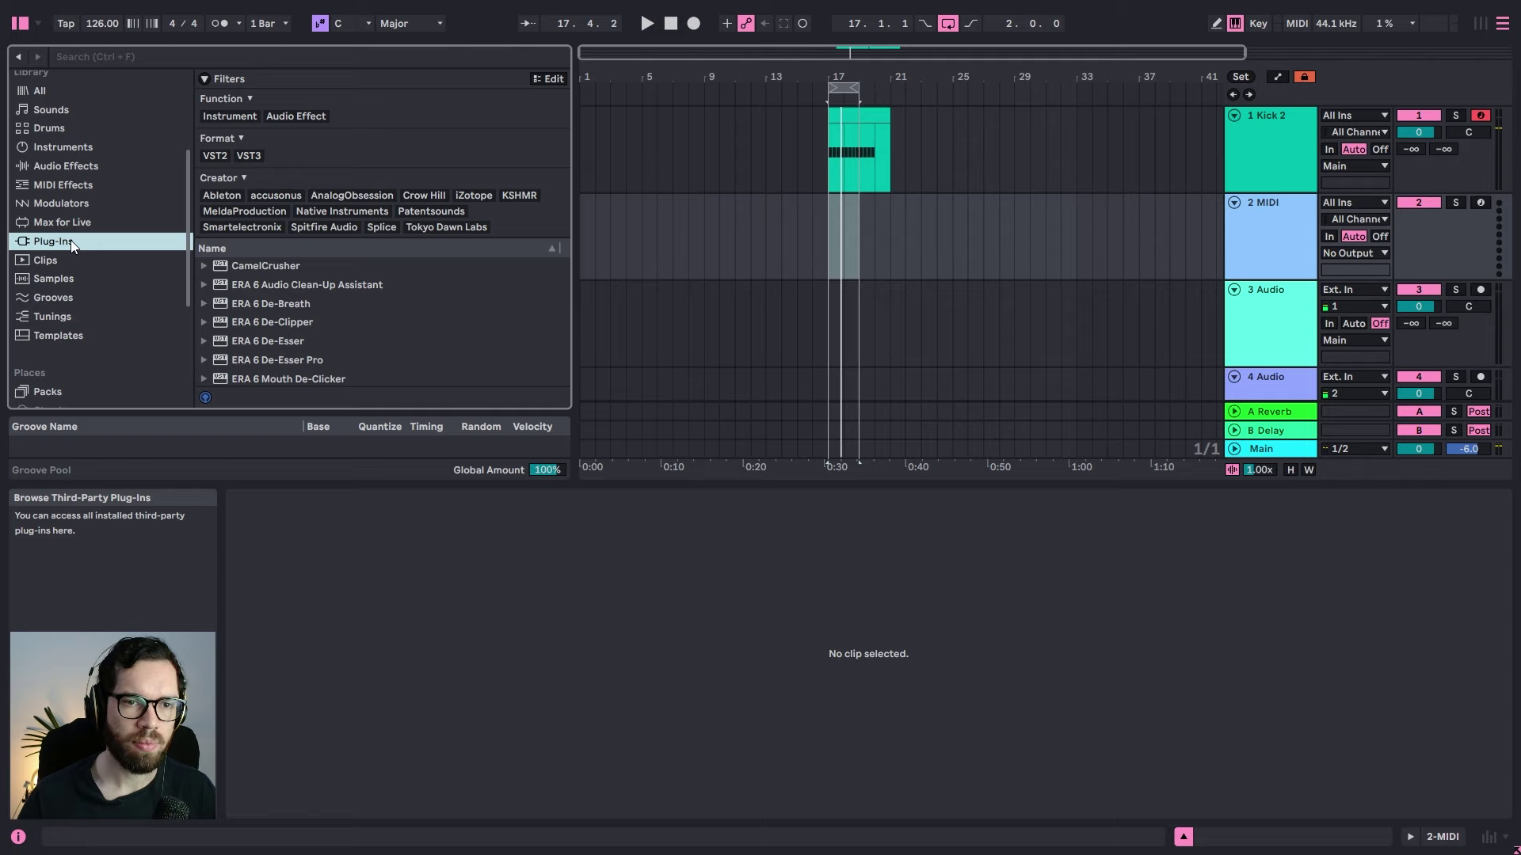
{"action": "left_click", "coordinate": [128, 53]}
{"action": "type", "text": "SER"}
{"action": "left_click_drag", "start_coordinate": [273, 257], "coordinate": [827, 258]}
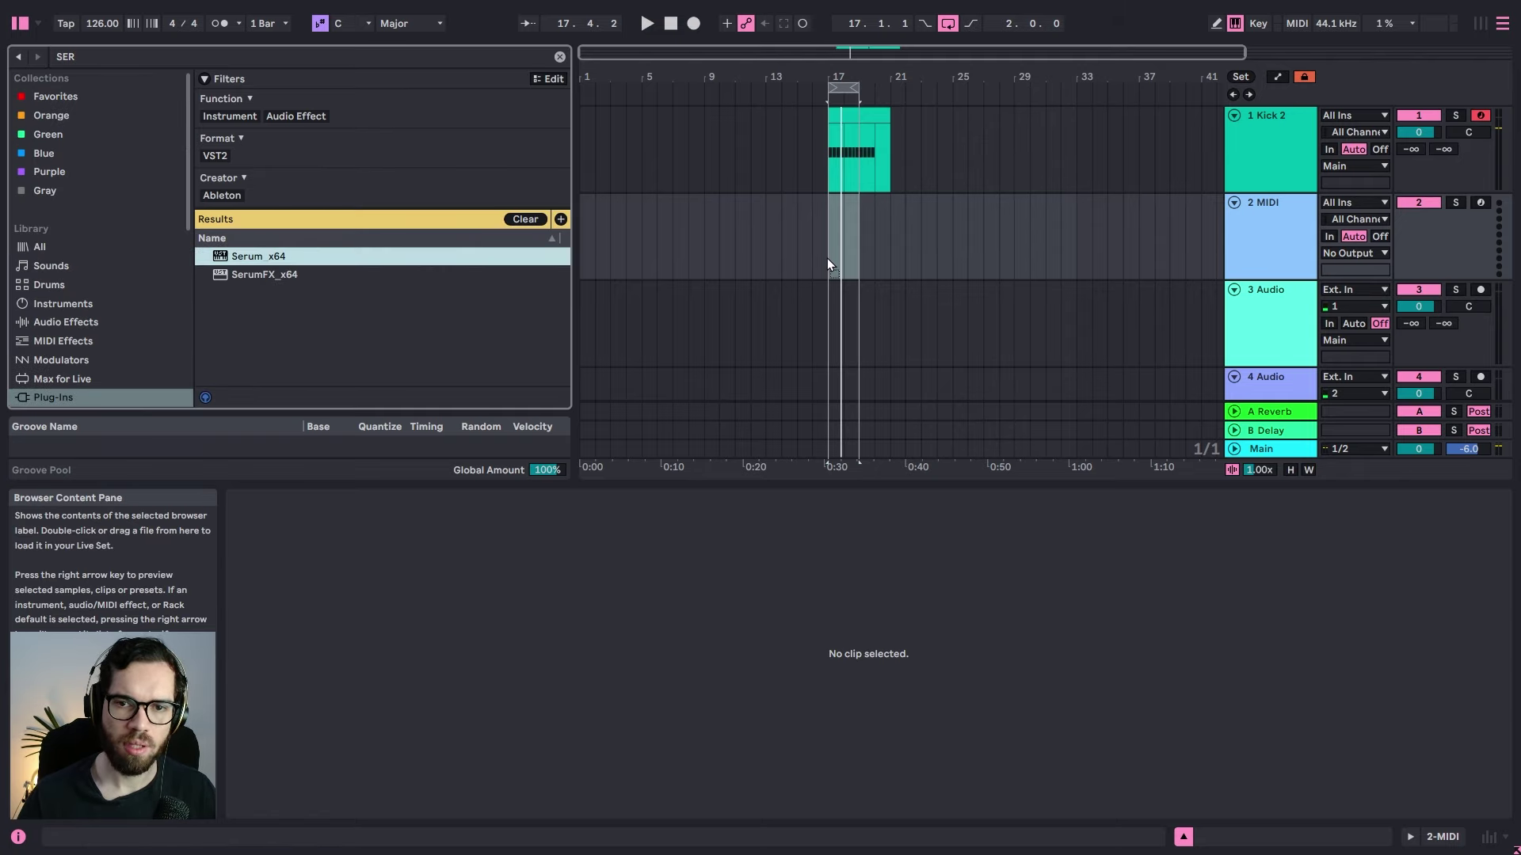
Step: Load the BS - Almost Kick preset in Serum and play a test note
{"action": "left_click", "coordinate": [596, 96]}
{"action": "mouse_move", "coordinate": [606, 132]}
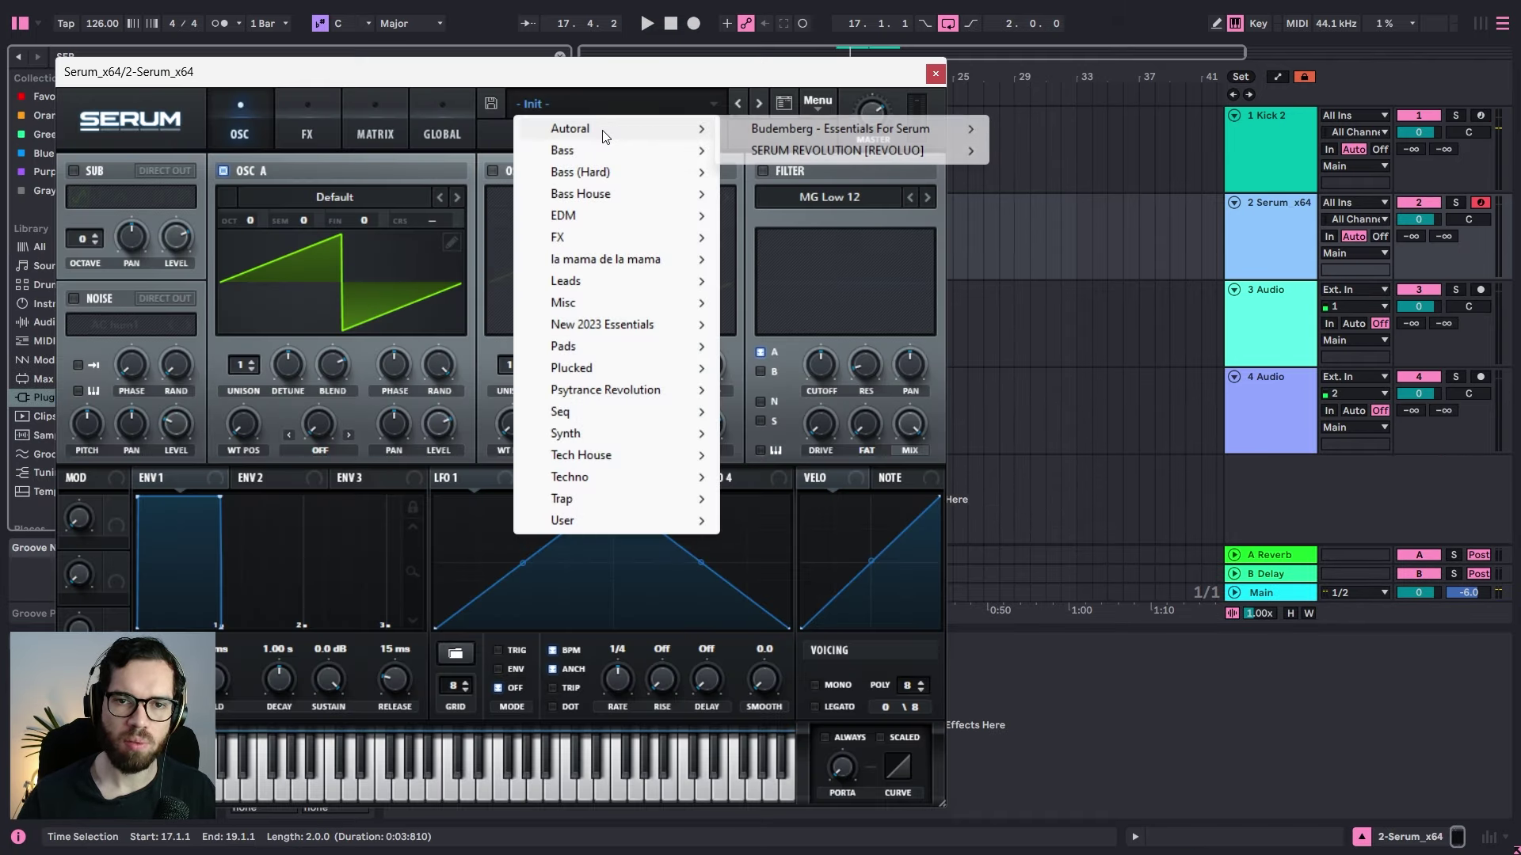
{"action": "mouse_move", "coordinate": [966, 159]}
{"action": "left_click", "coordinate": [1095, 126]}
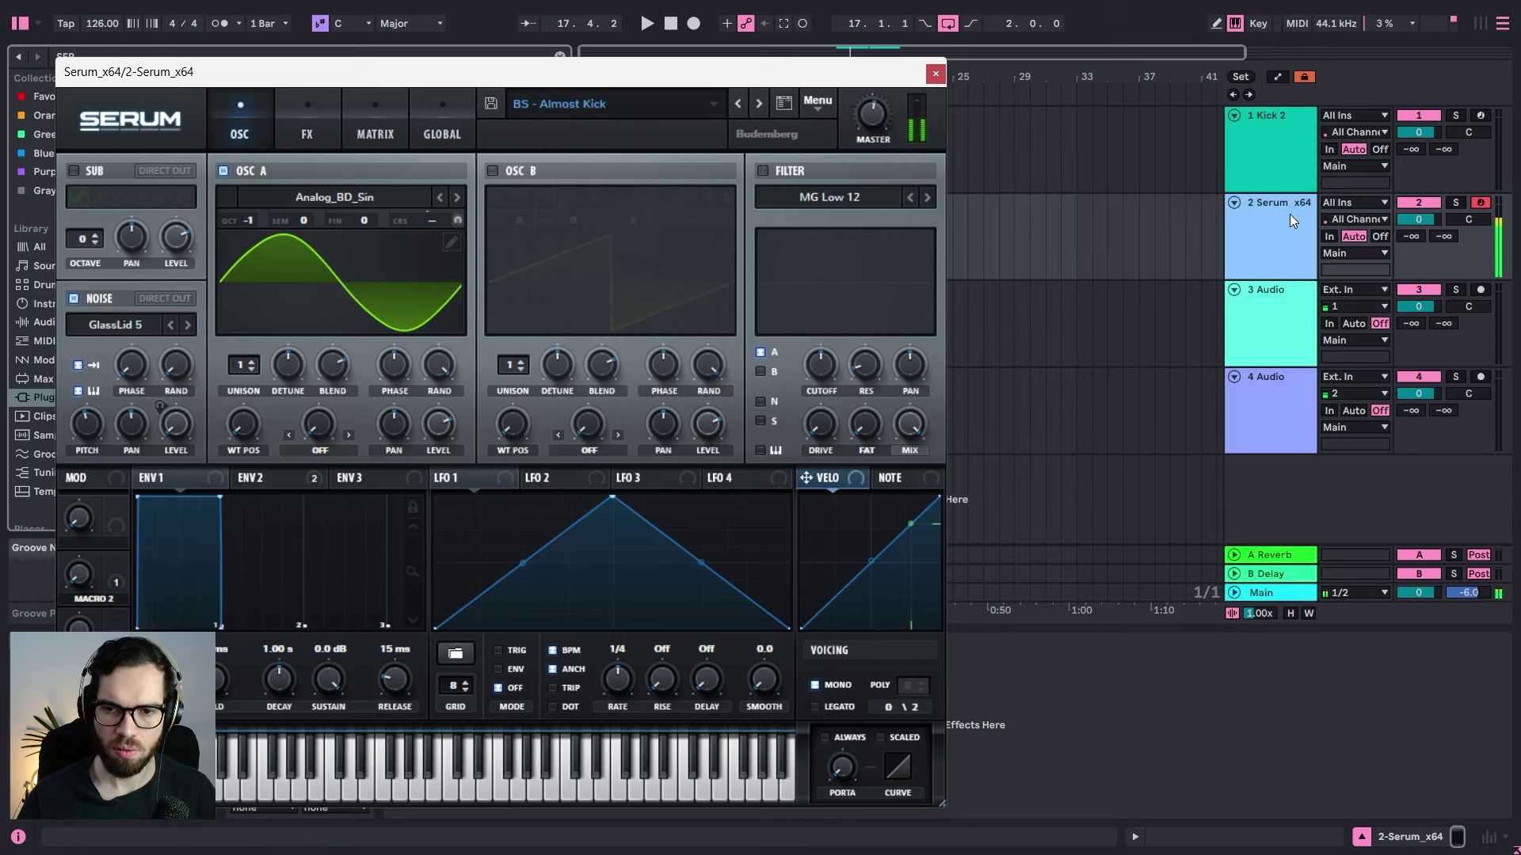
{"action": "key", "text": "a"}
Step: Audition the following Serum bass presets one by one up to BS - Tijolo, and lower the computer keyboard octave to C0–D1
{"action": "left_click", "coordinate": [760, 103]}
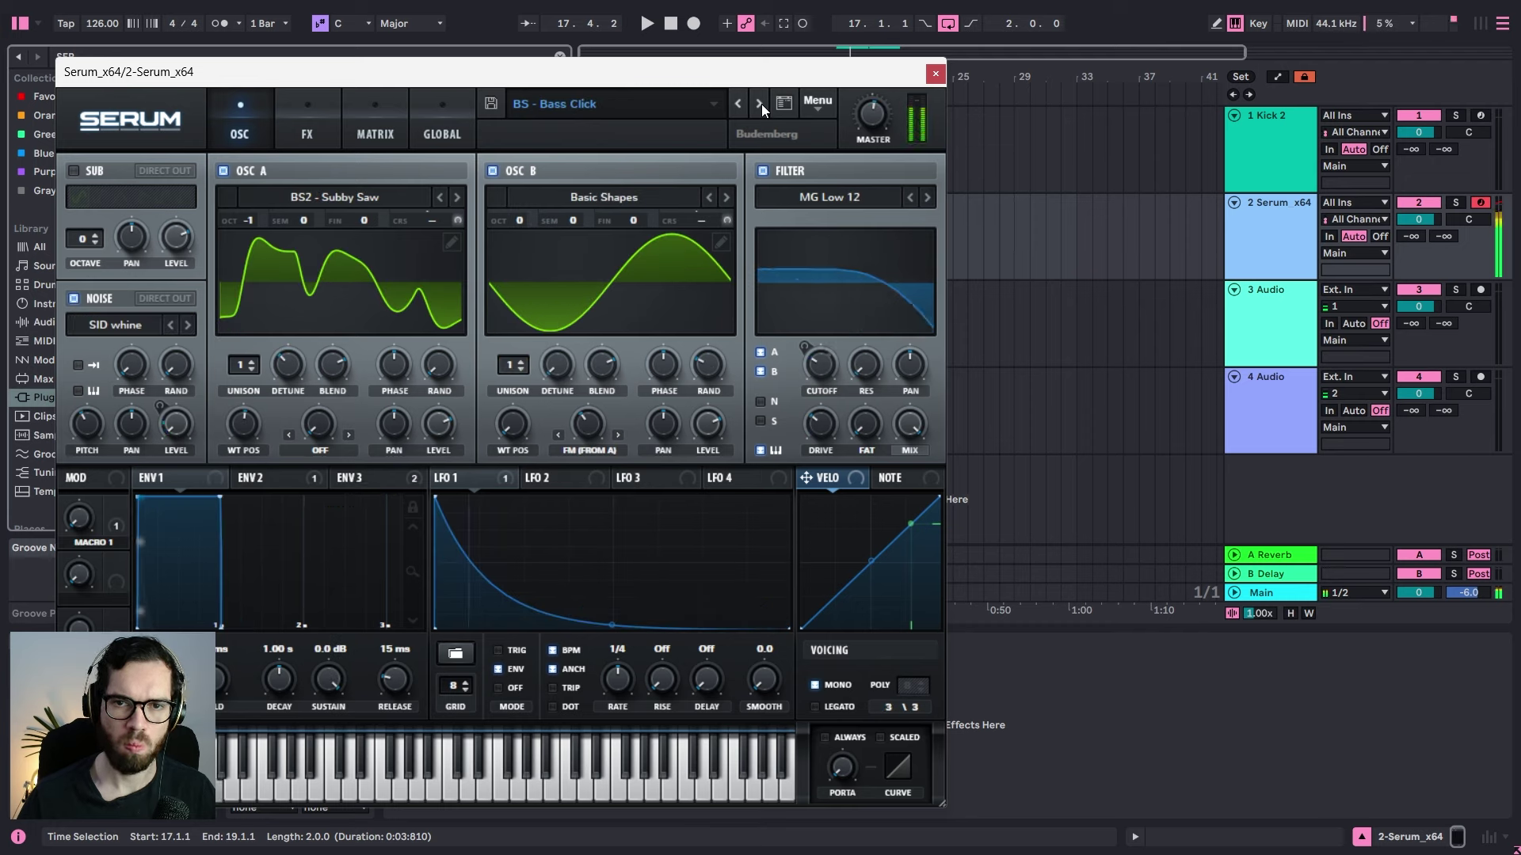
{"action": "left_click", "coordinate": [762, 102]}
{"action": "left_click", "coordinate": [762, 103]}
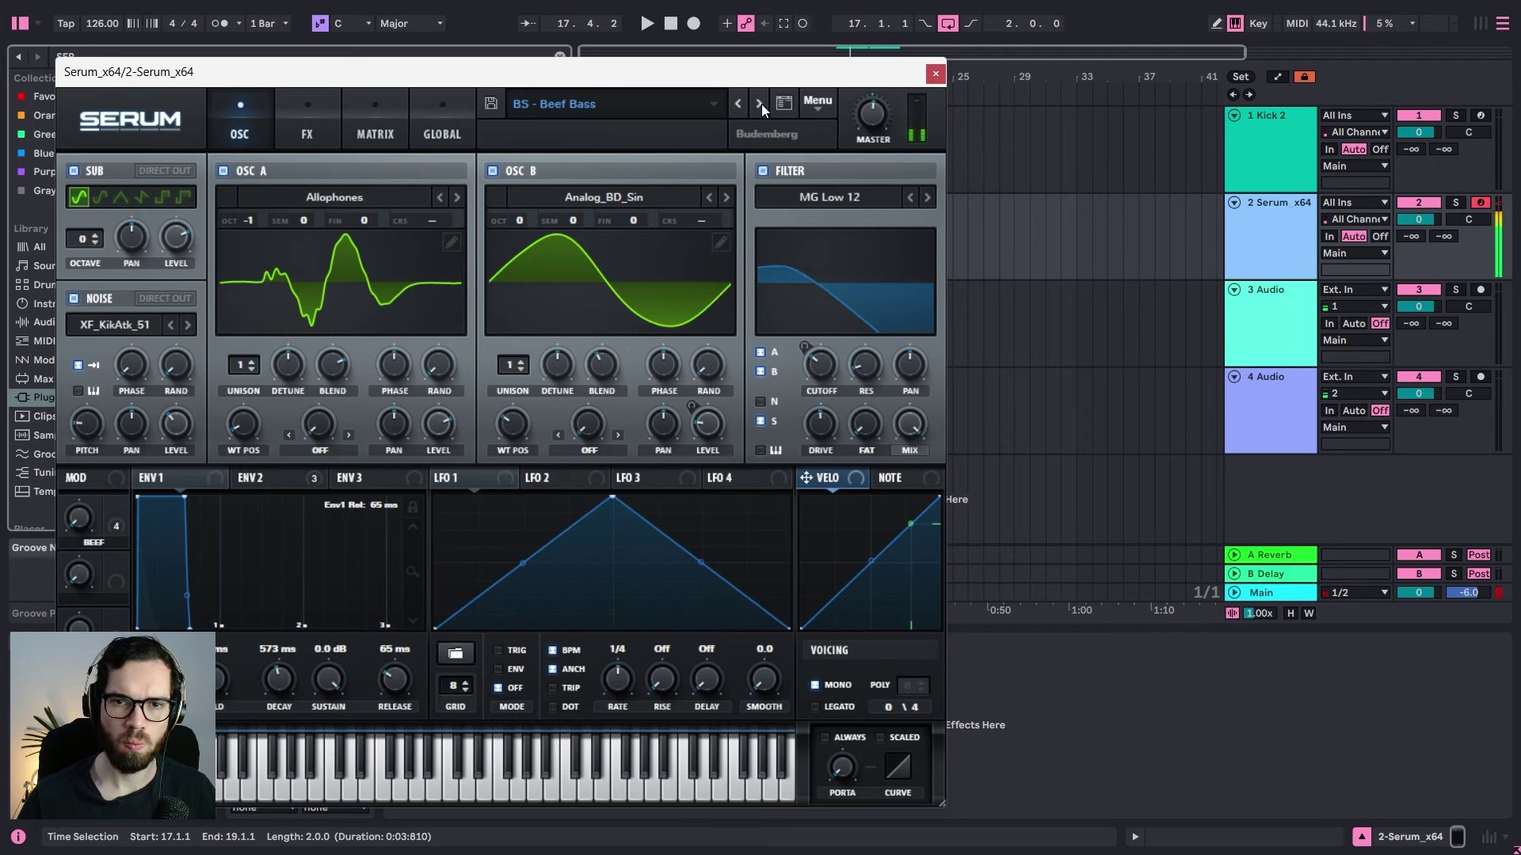
{"action": "left_click", "coordinate": [762, 103]}
{"action": "left_click", "coordinate": [762, 103]}
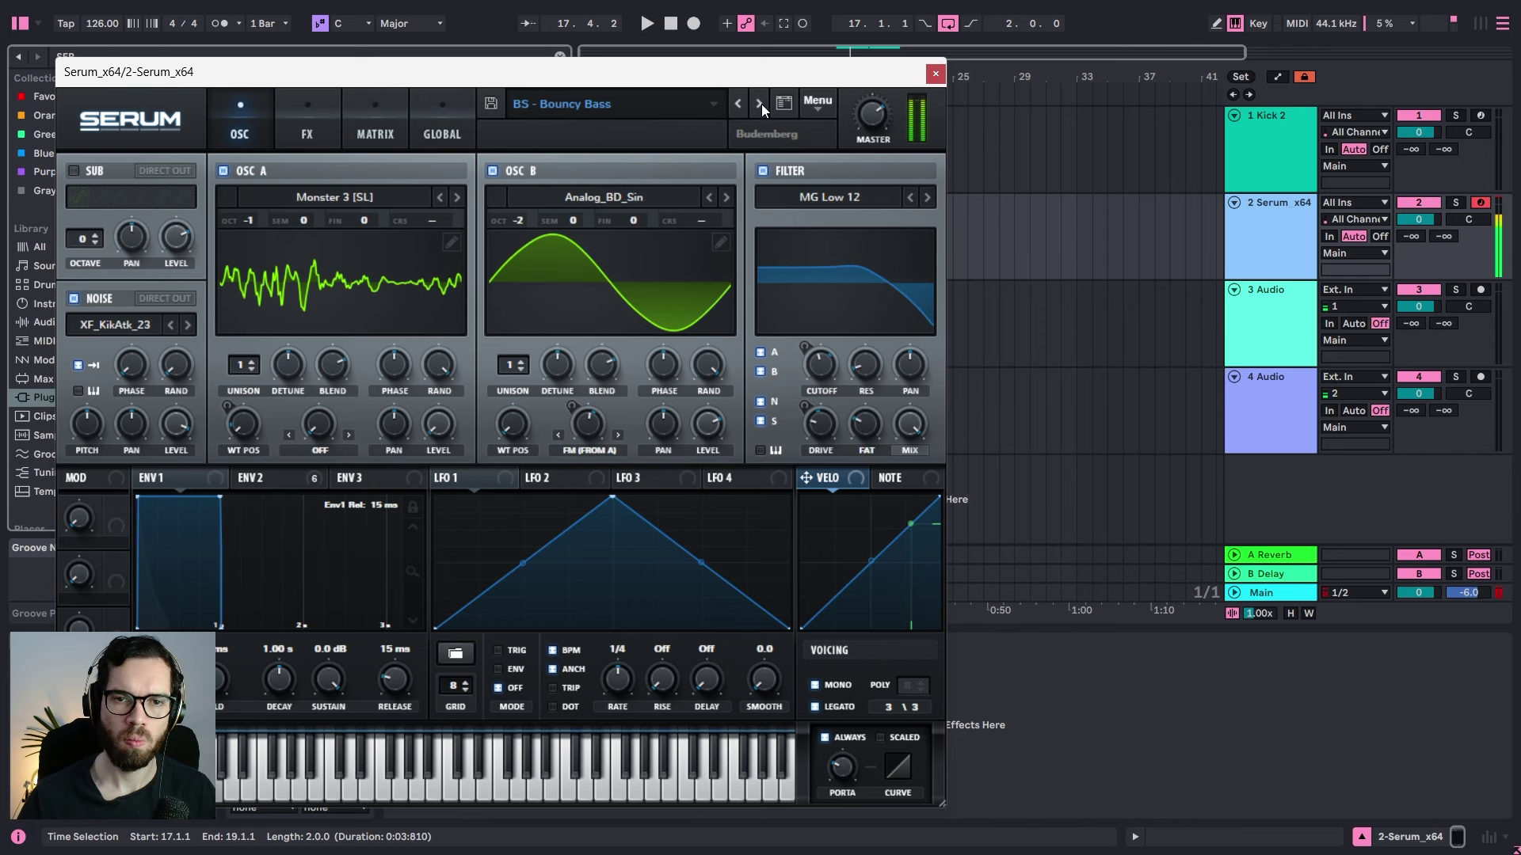
{"action": "left_click", "coordinate": [762, 103]}
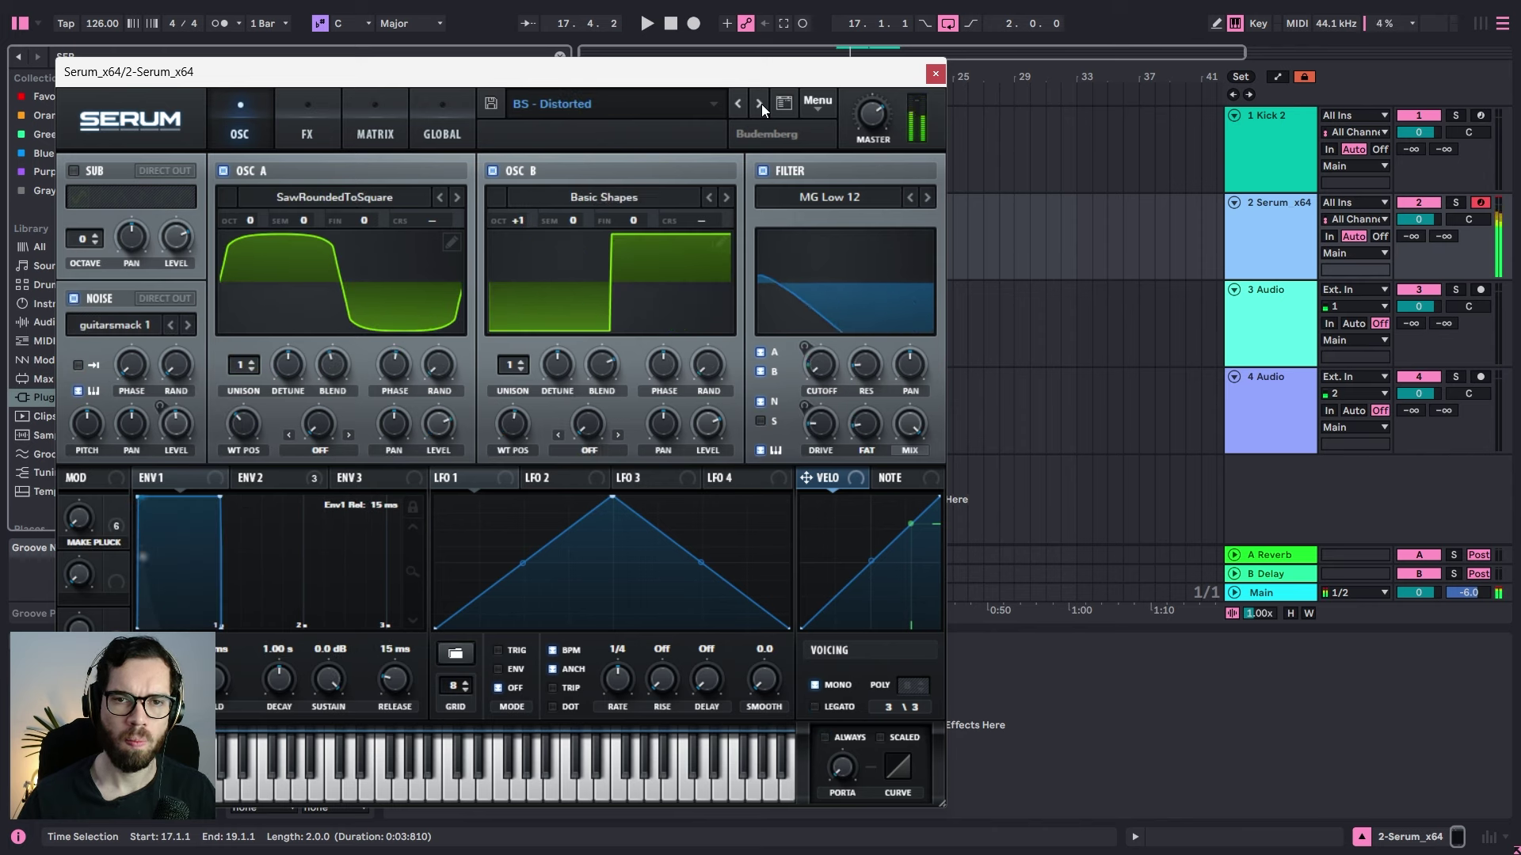
{"action": "left_click", "coordinate": [762, 103]}
{"action": "left_click", "coordinate": [762, 103]}
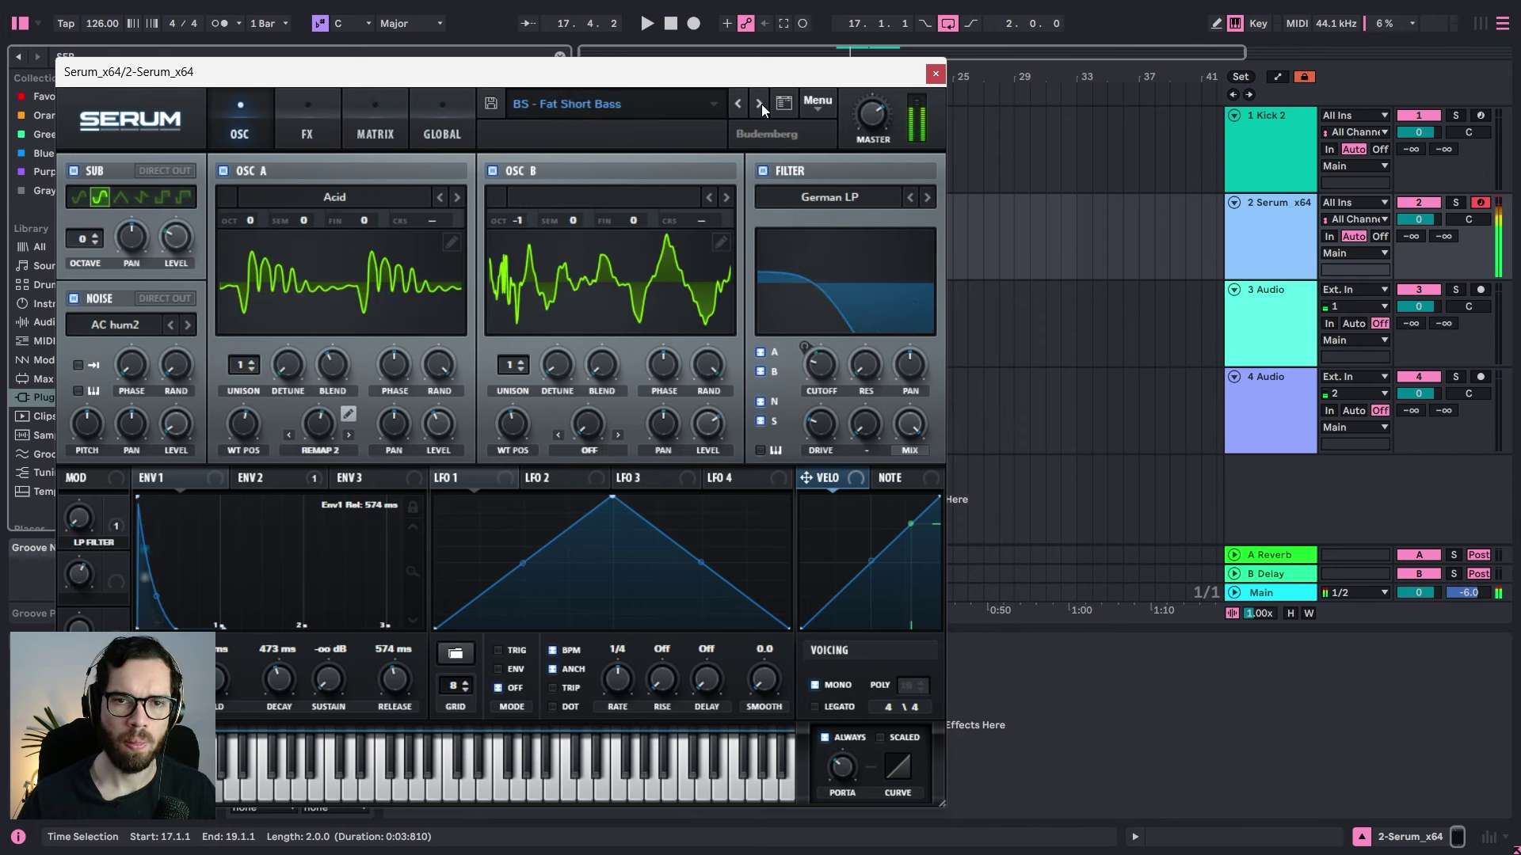
{"action": "left_click", "coordinate": [762, 103]}
{"action": "left_click", "coordinate": [762, 103]}
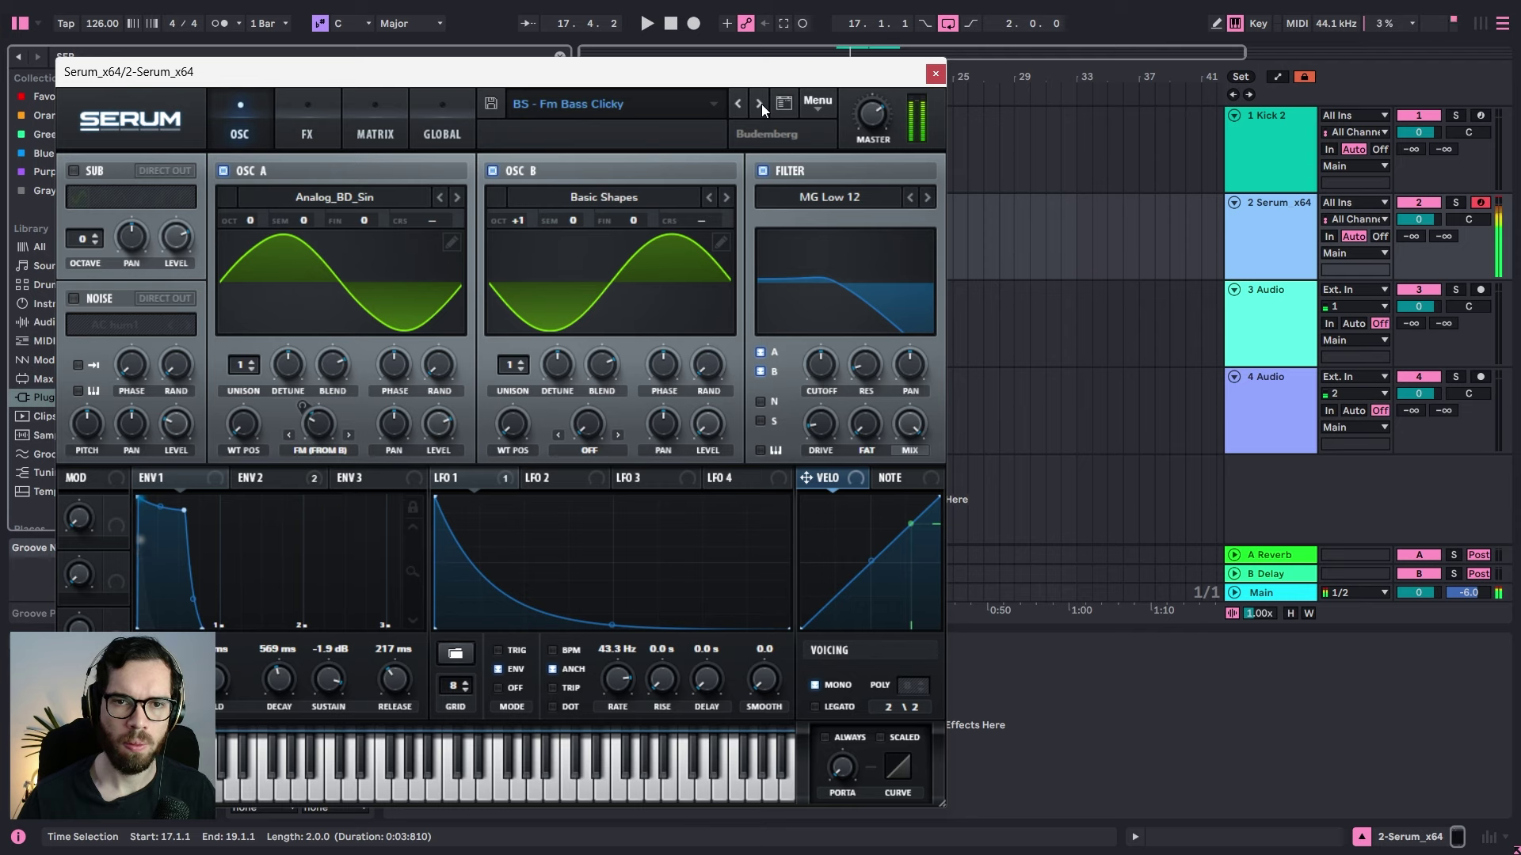
{"action": "left_click", "coordinate": [762, 103]}
{"action": "left_click", "coordinate": [762, 103]}
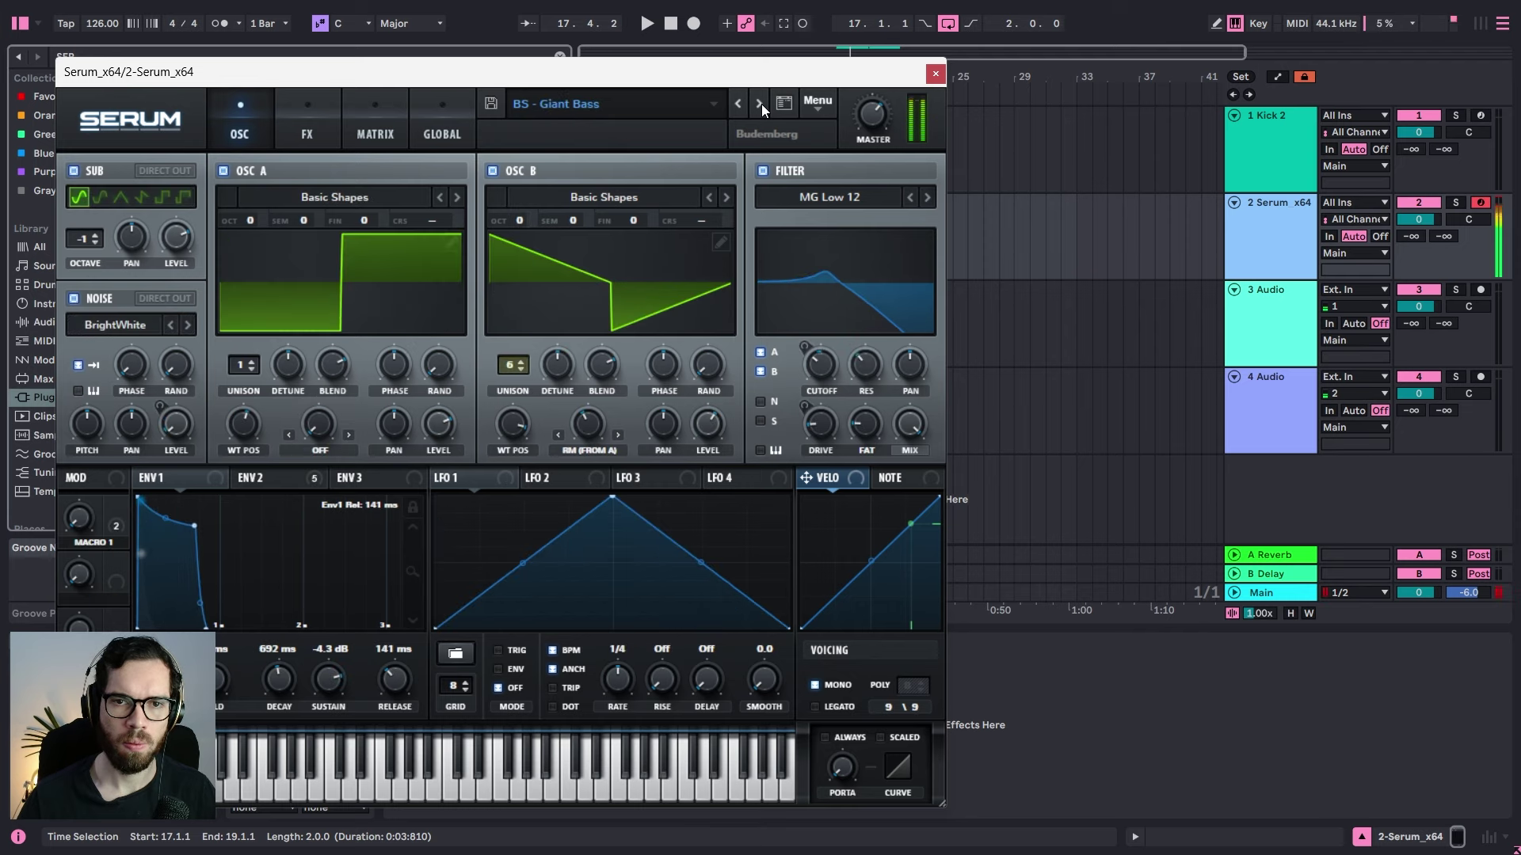
{"action": "left_click", "coordinate": [762, 103]}
{"action": "left_click", "coordinate": [762, 103]}
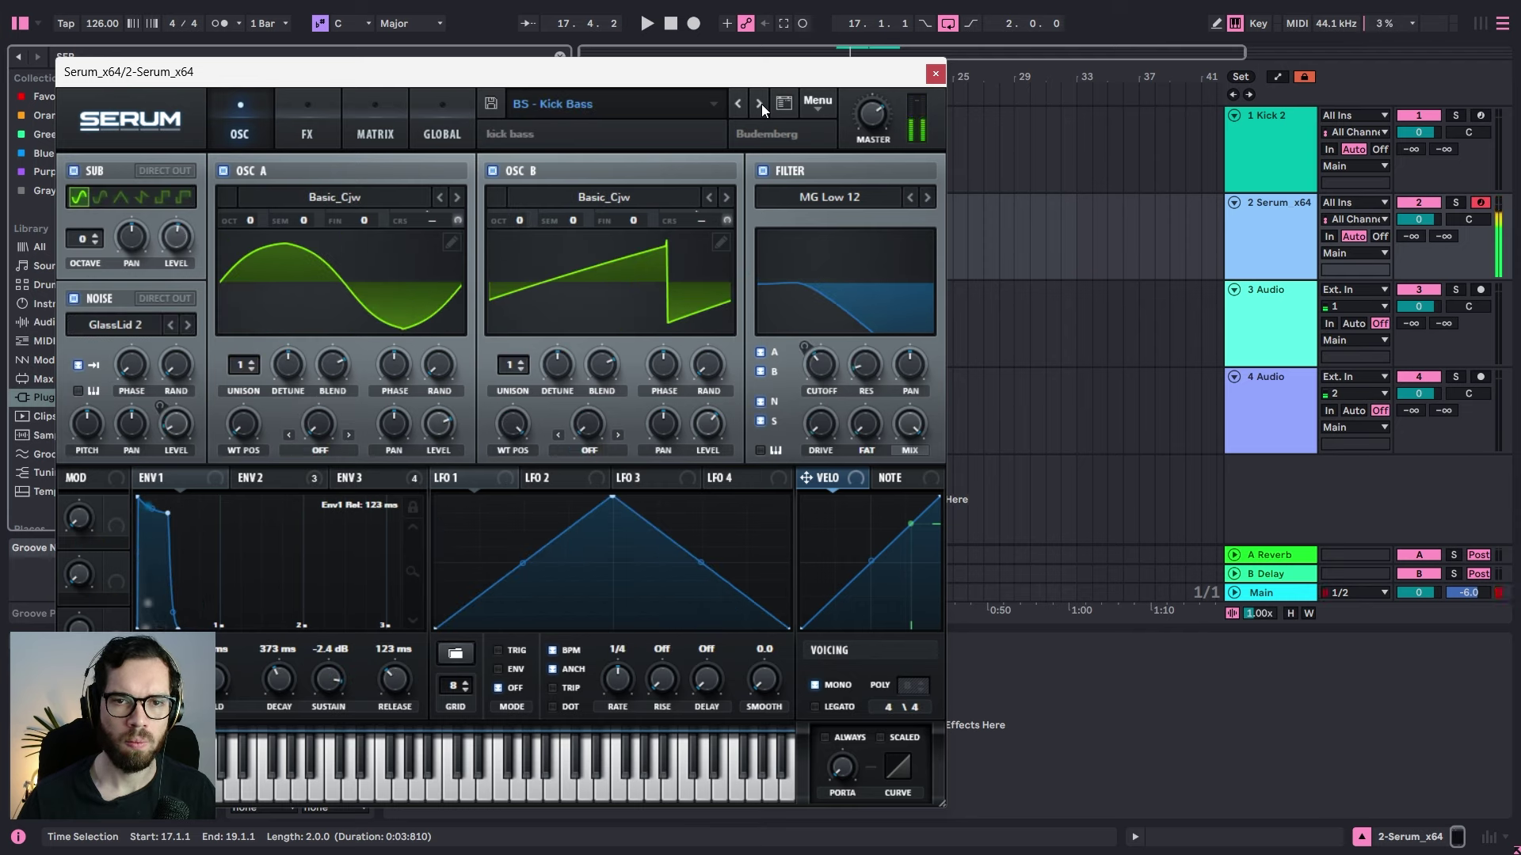
{"action": "left_click", "coordinate": [762, 103]}
{"action": "left_click", "coordinate": [762, 103]}
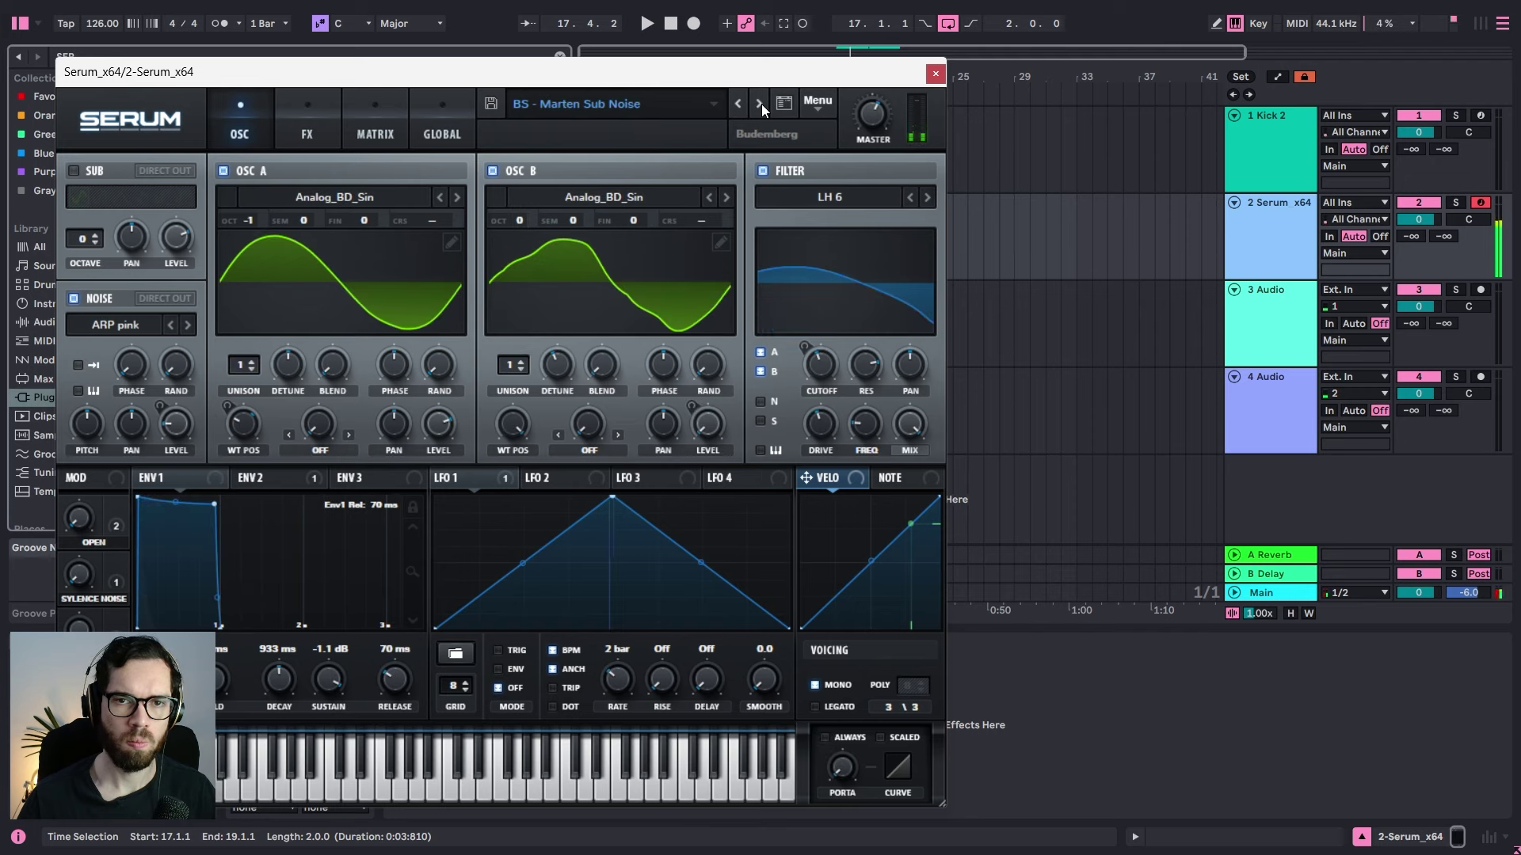
{"action": "left_click", "coordinate": [762, 103]}
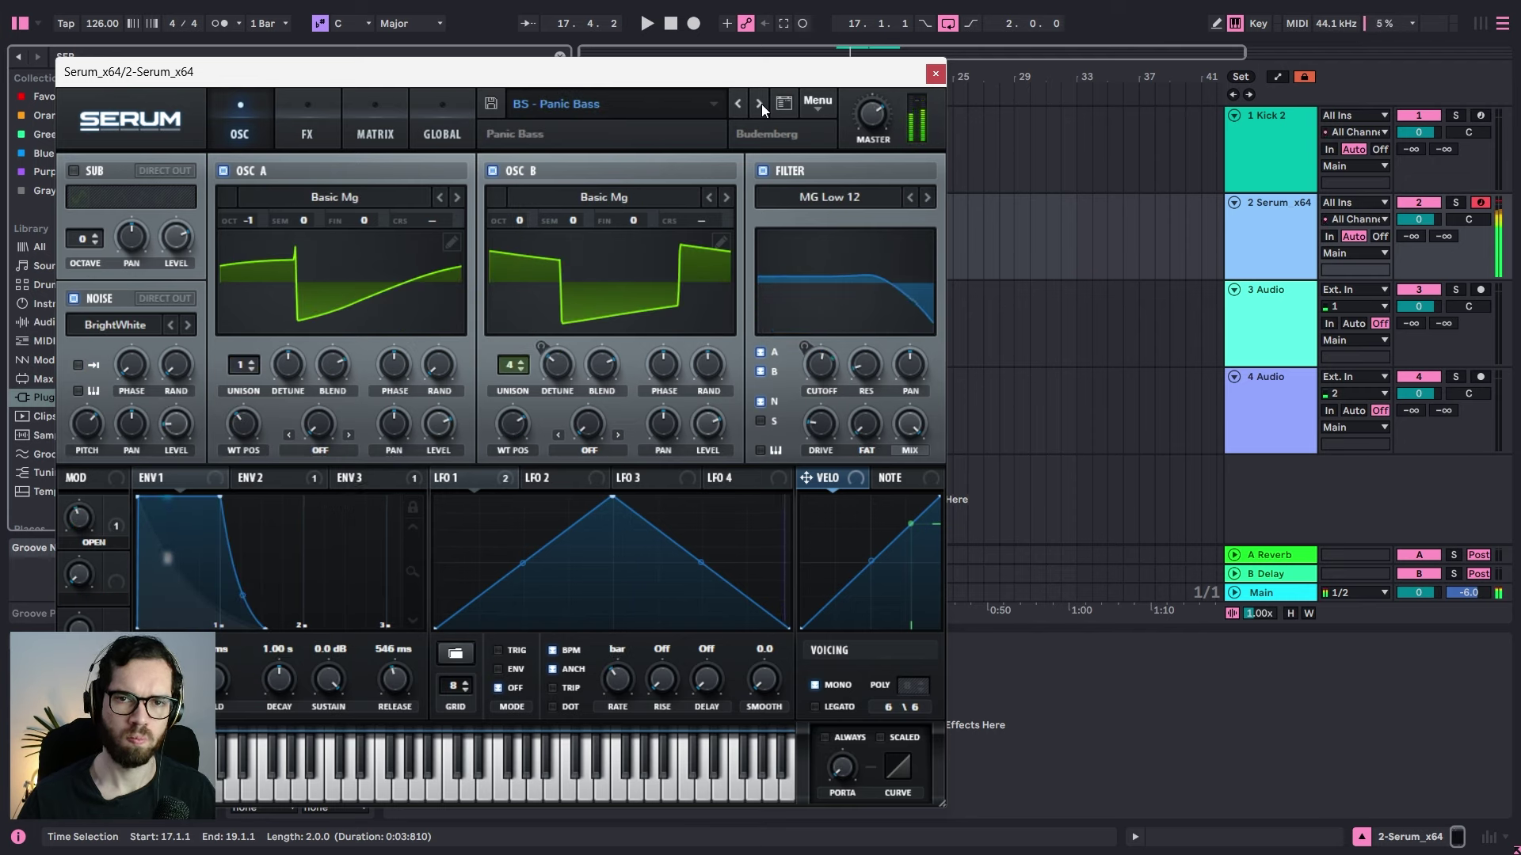
{"action": "left_click", "coordinate": [762, 103]}
{"action": "left_click", "coordinate": [762, 103]}
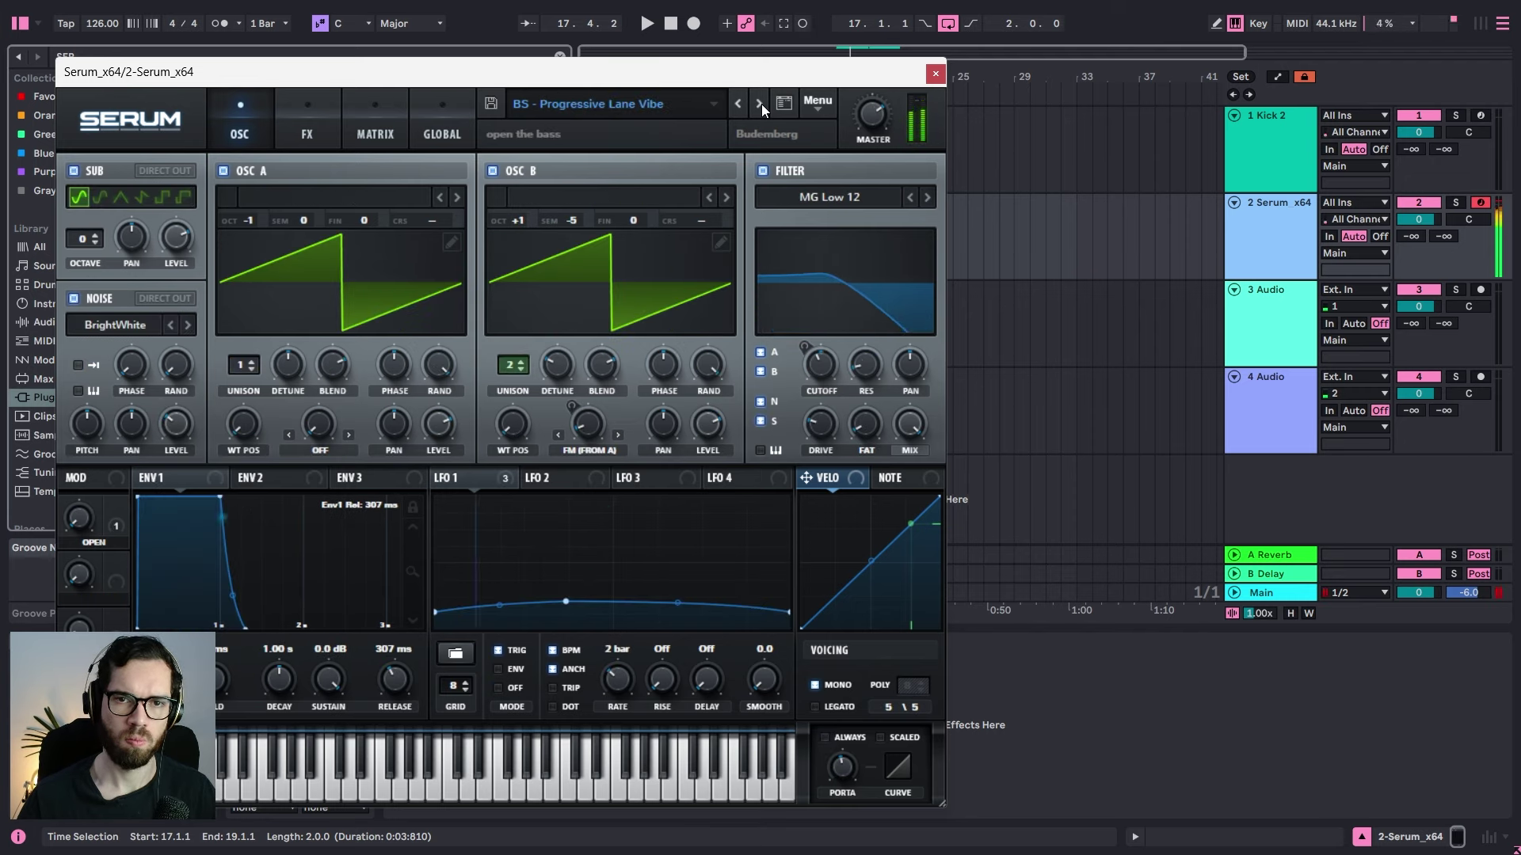
{"action": "left_click", "coordinate": [762, 103]}
{"action": "left_click", "coordinate": [762, 103]}
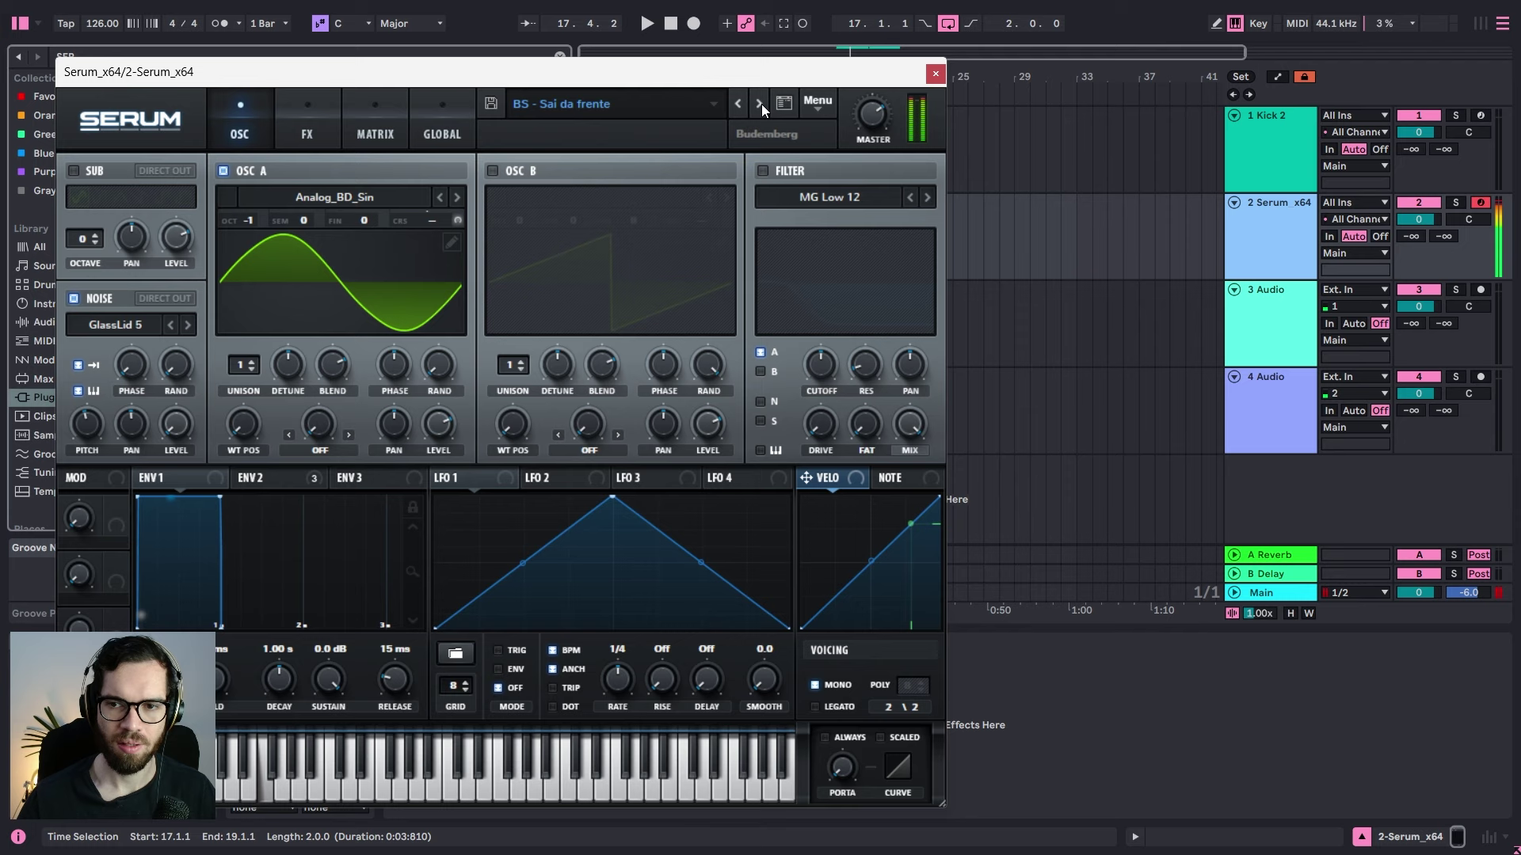
{"action": "left_click", "coordinate": [761, 103]}
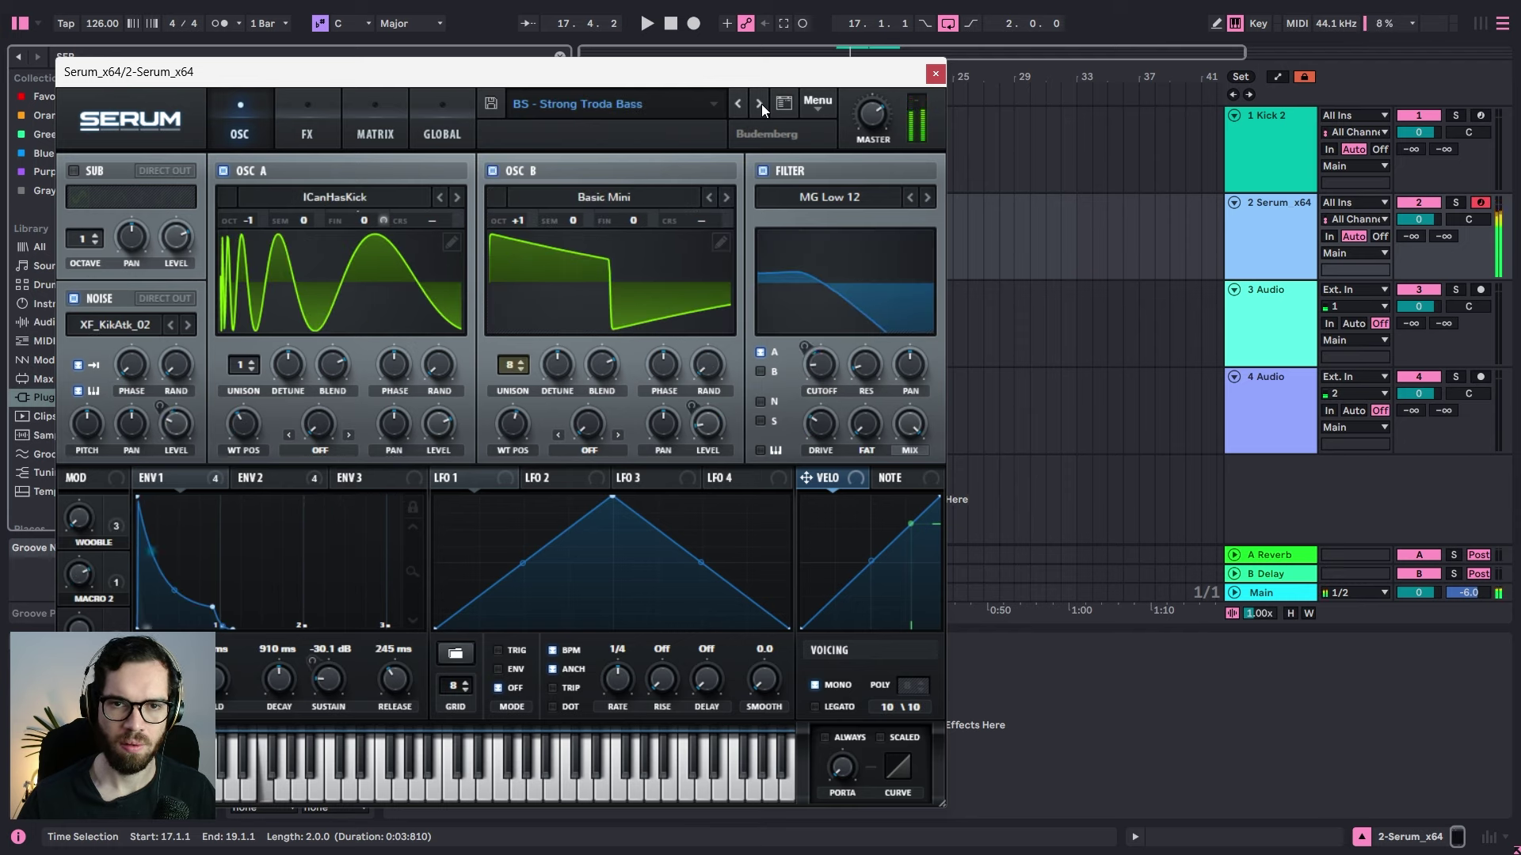
{"action": "left_click", "coordinate": [757, 103]}
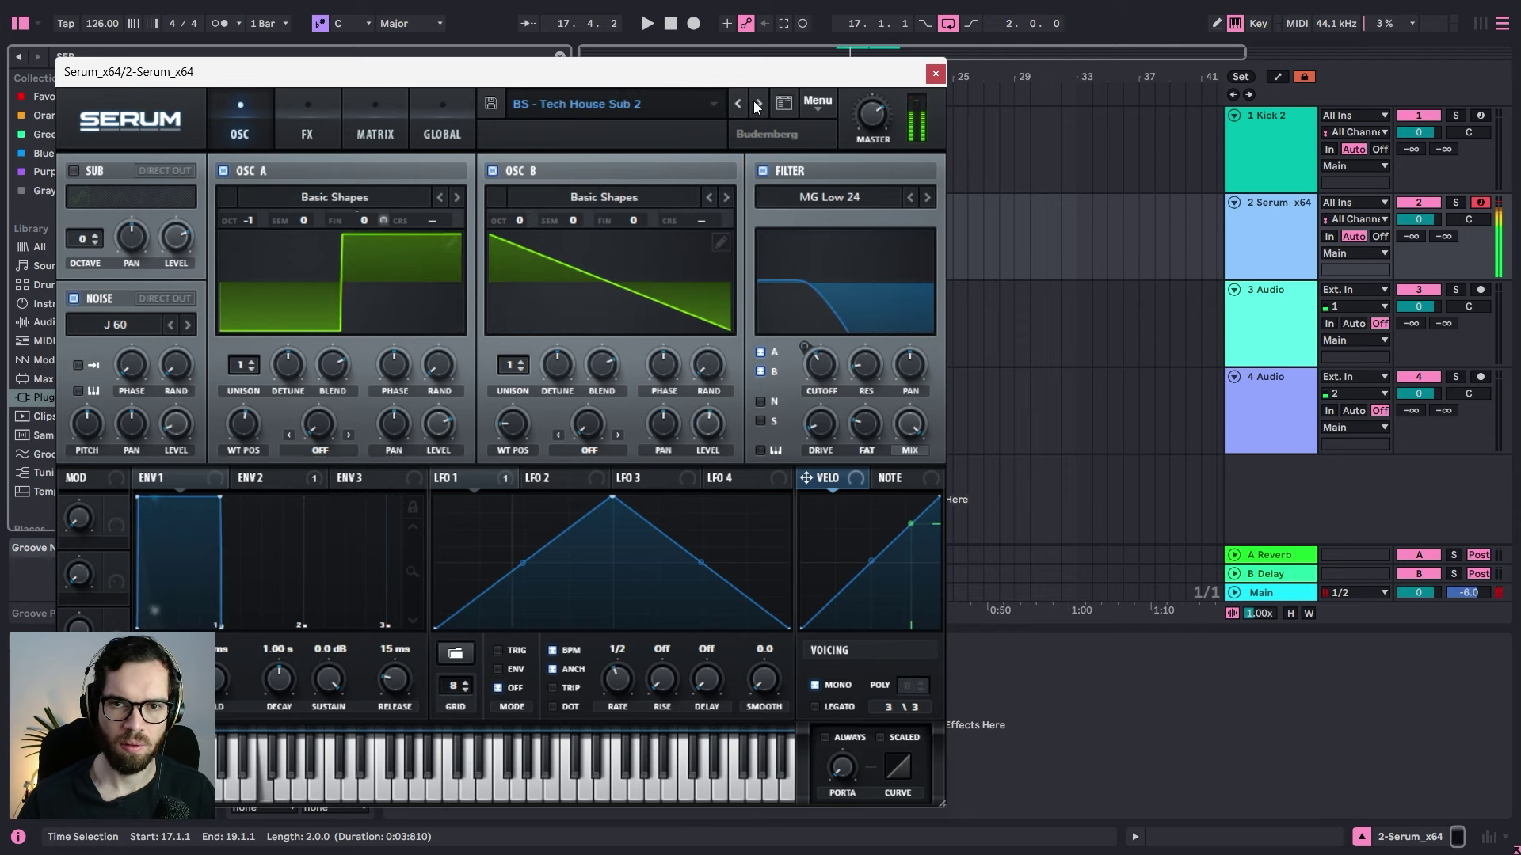
{"action": "left_click", "coordinate": [758, 103]}
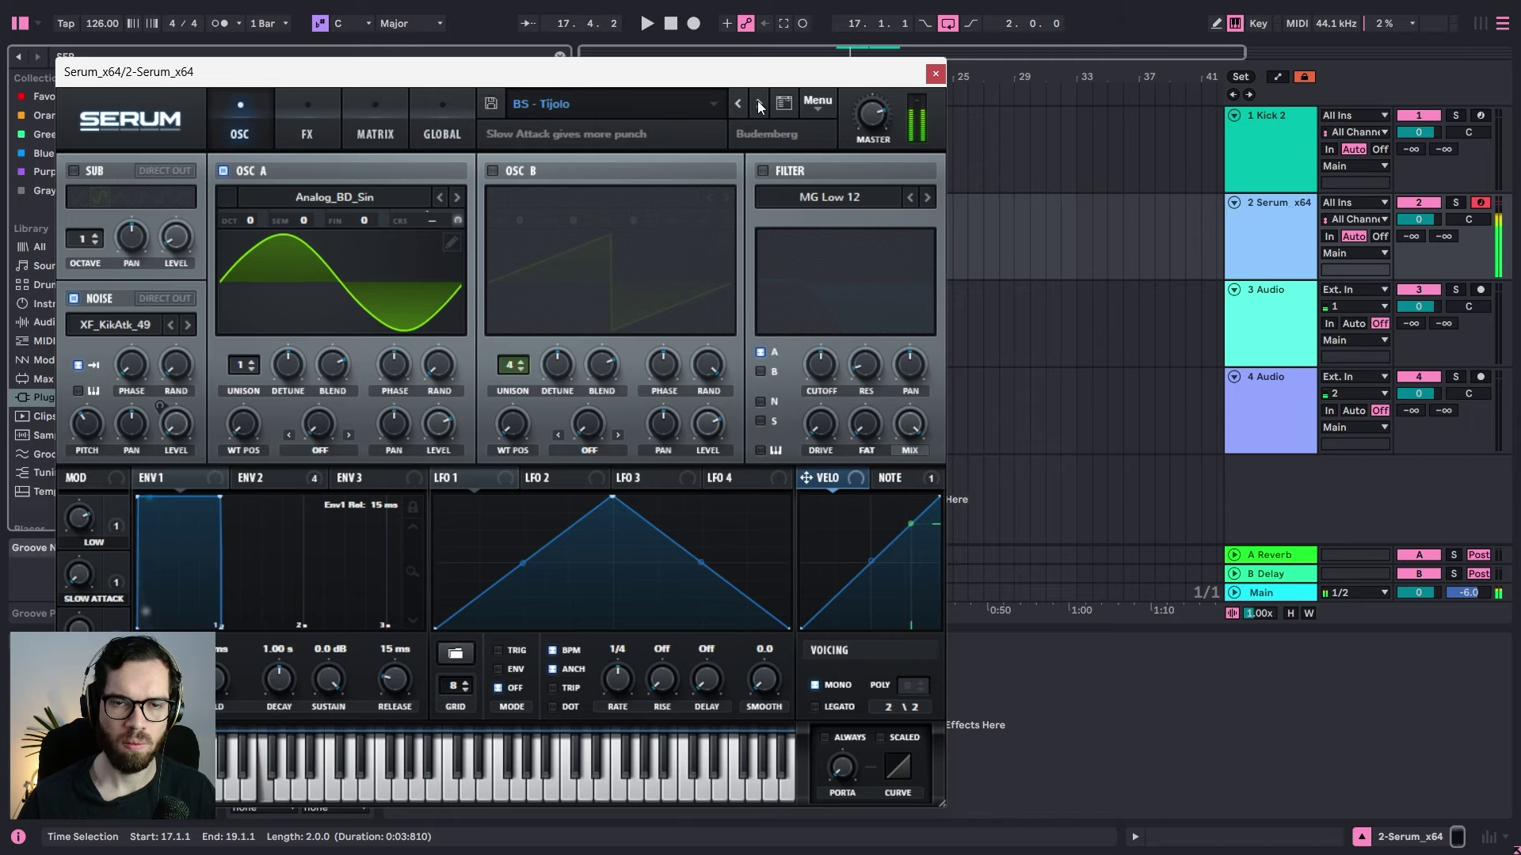
{"action": "key", "text": "z"}
{"action": "key", "text": "a"}
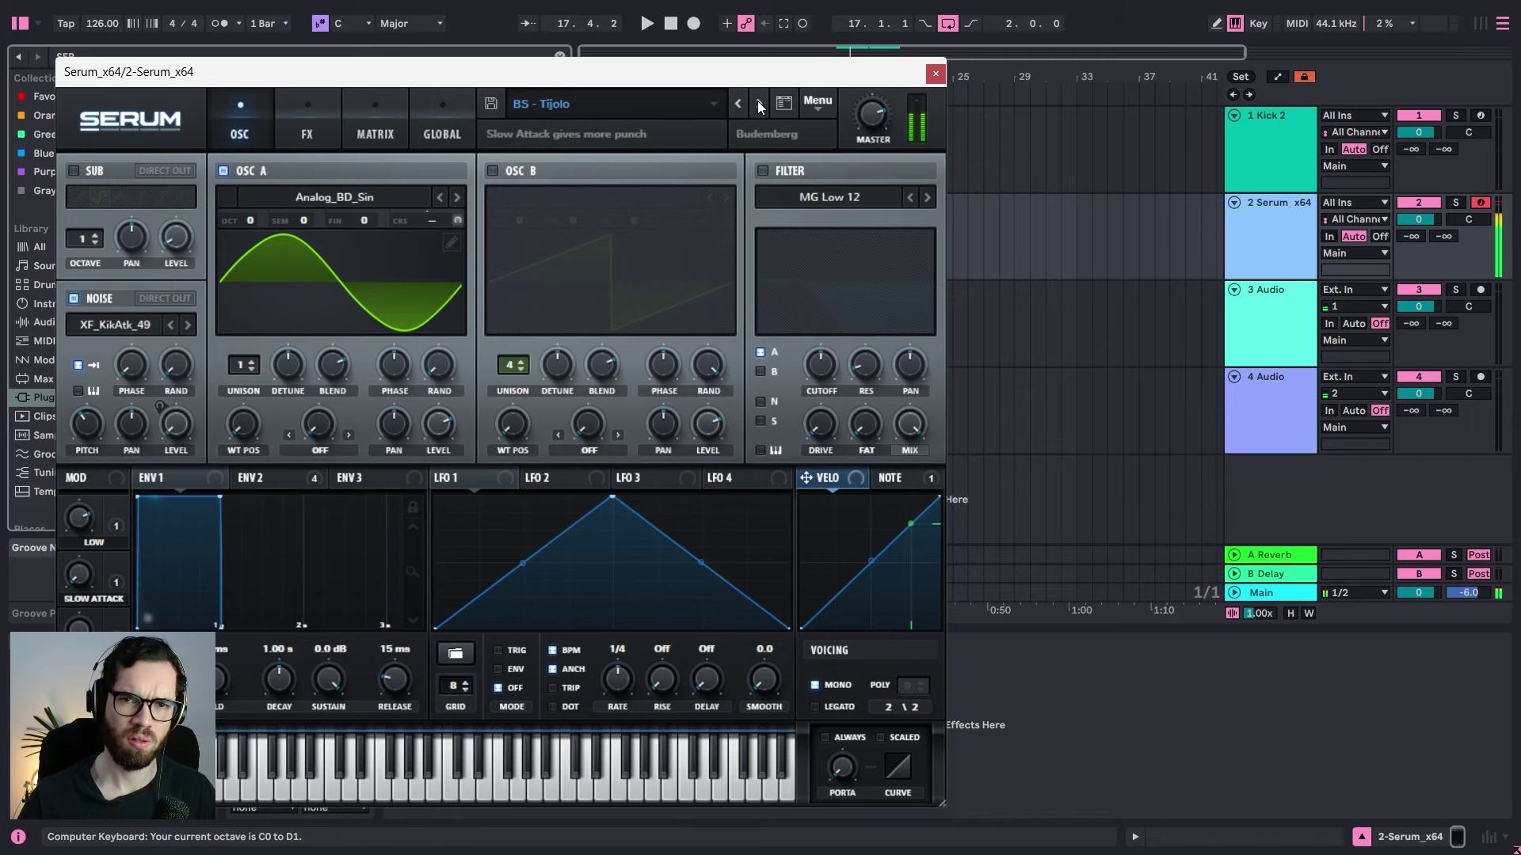
Step: Close the Serum window and create an empty two-bar MIDI clip from bar 17 to bar 19 on the Serum track
{"action": "left_click", "coordinate": [934, 74]}
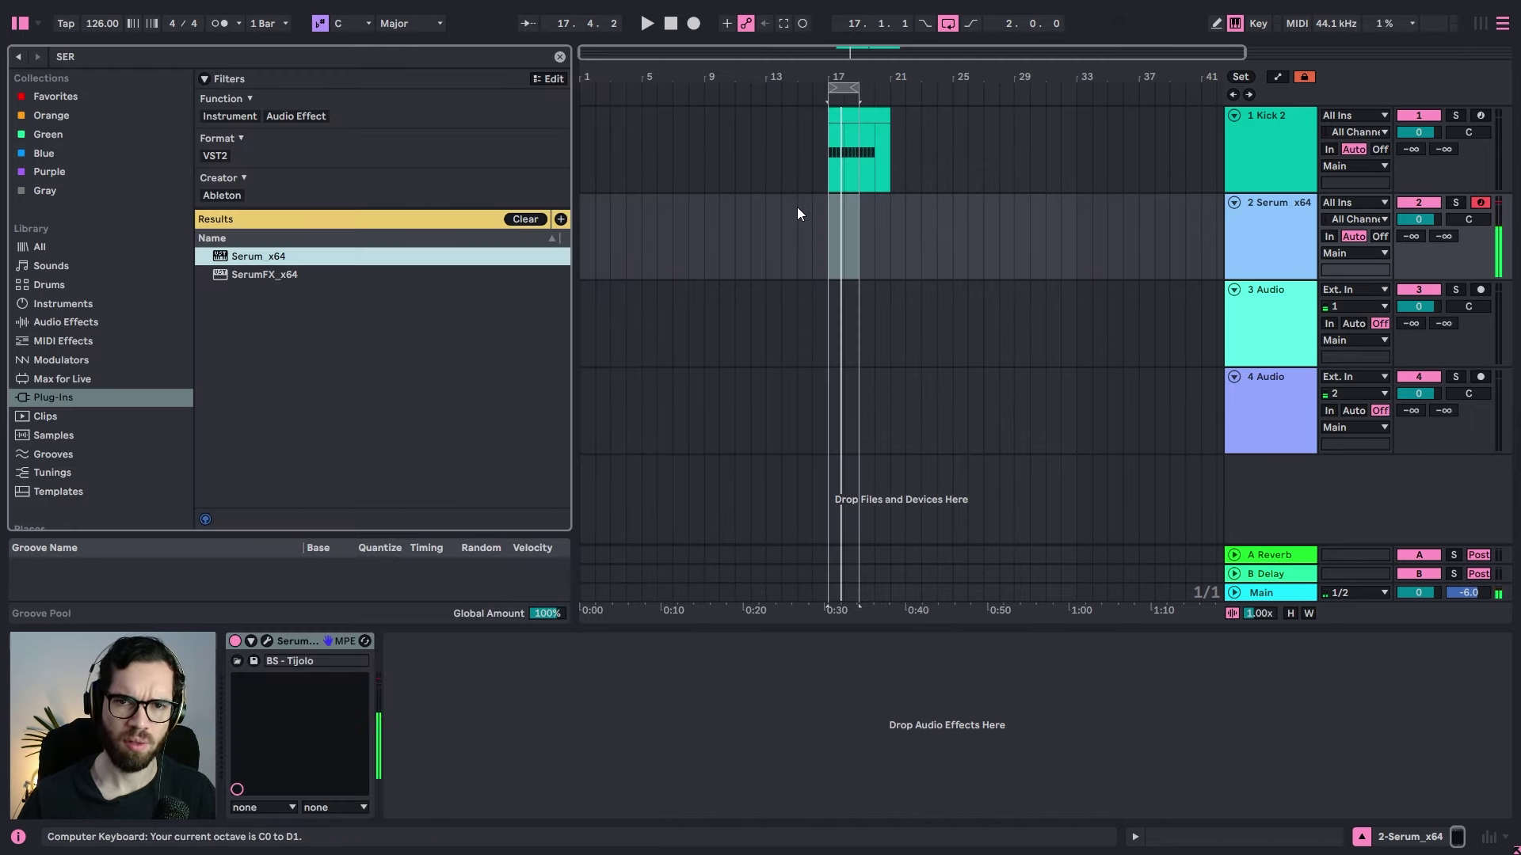
{"action": "left_click_drag", "start_coordinate": [827, 220], "coordinate": [853, 225]}
{"action": "key", "text": "ctrl+shift+m"}
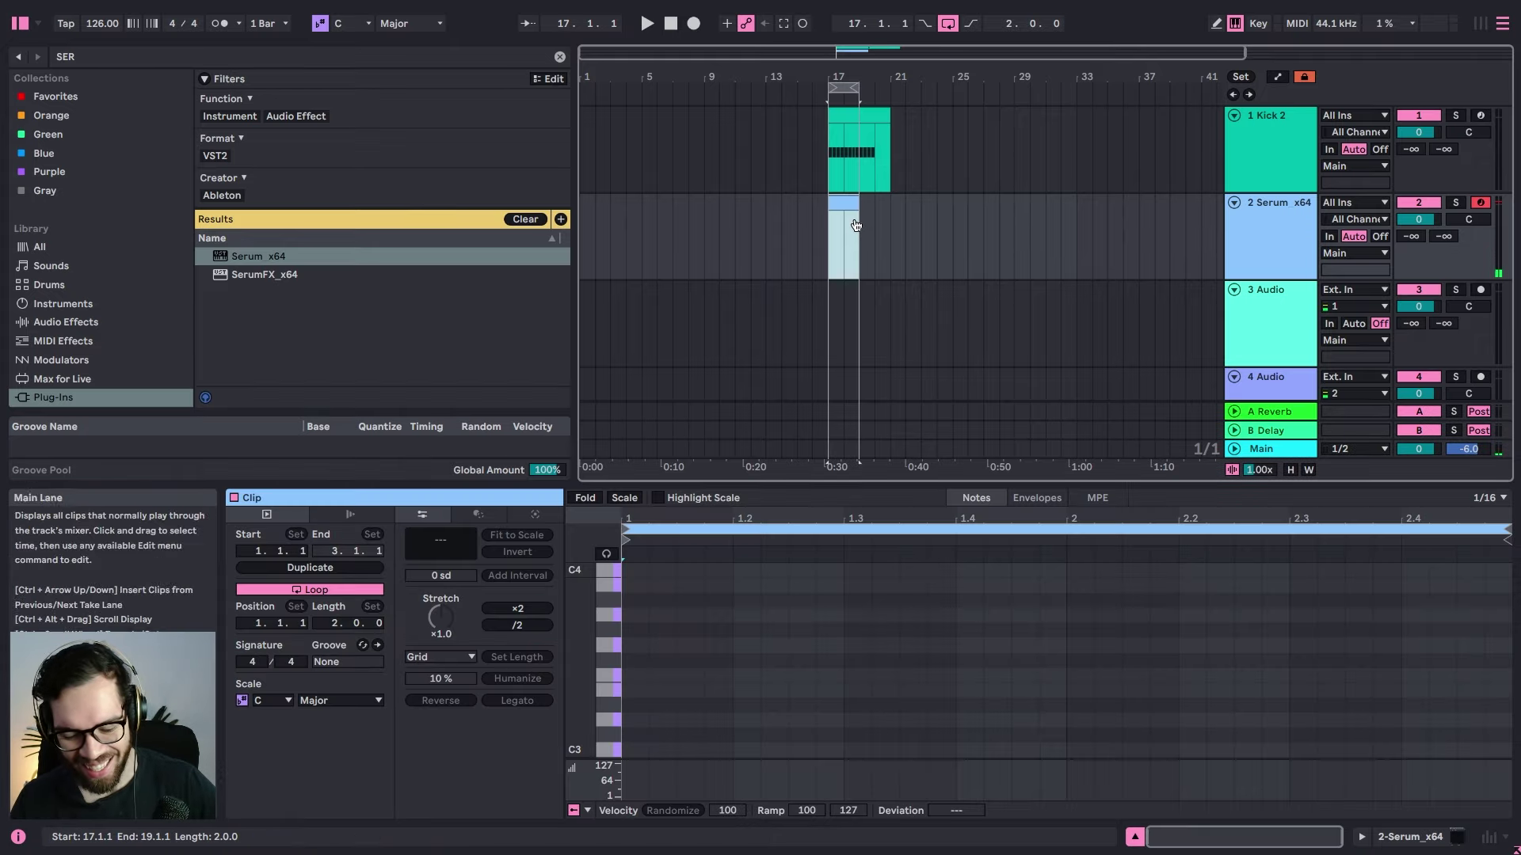
Step: Add two eighth-note F0 bass notes starting at 1.1.3 and 1.2.2 in the Serum clip, and play them with the kick
{"action": "scroll", "coordinate": [691, 689], "scroll_direction": "down", "scroll_amount": 10}
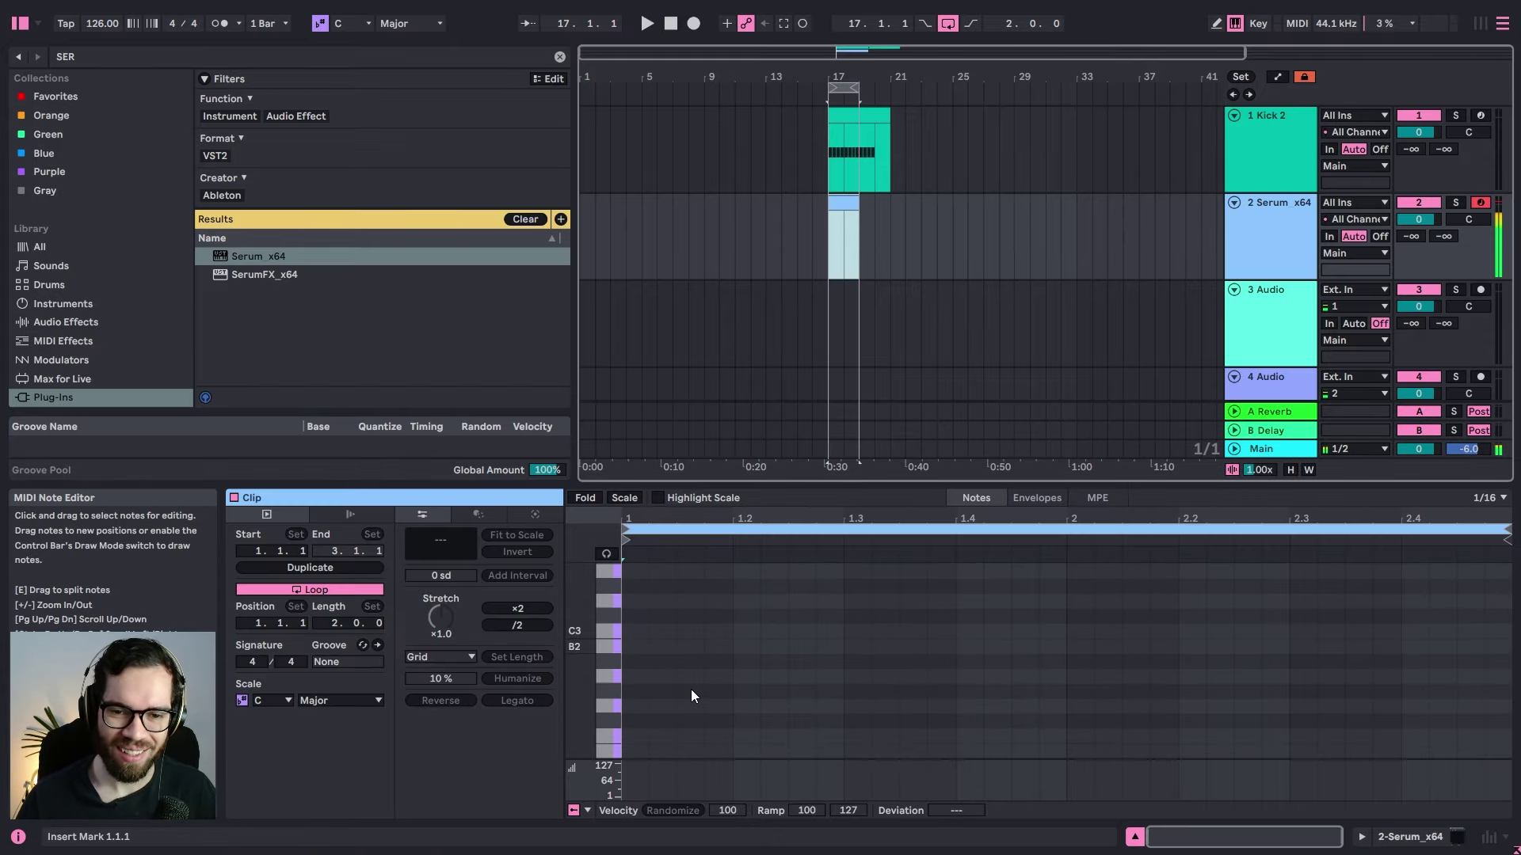
{"action": "key", "text": "f"}
{"action": "scroll", "coordinate": [673, 665], "scroll_direction": "down", "scroll_amount": 1}
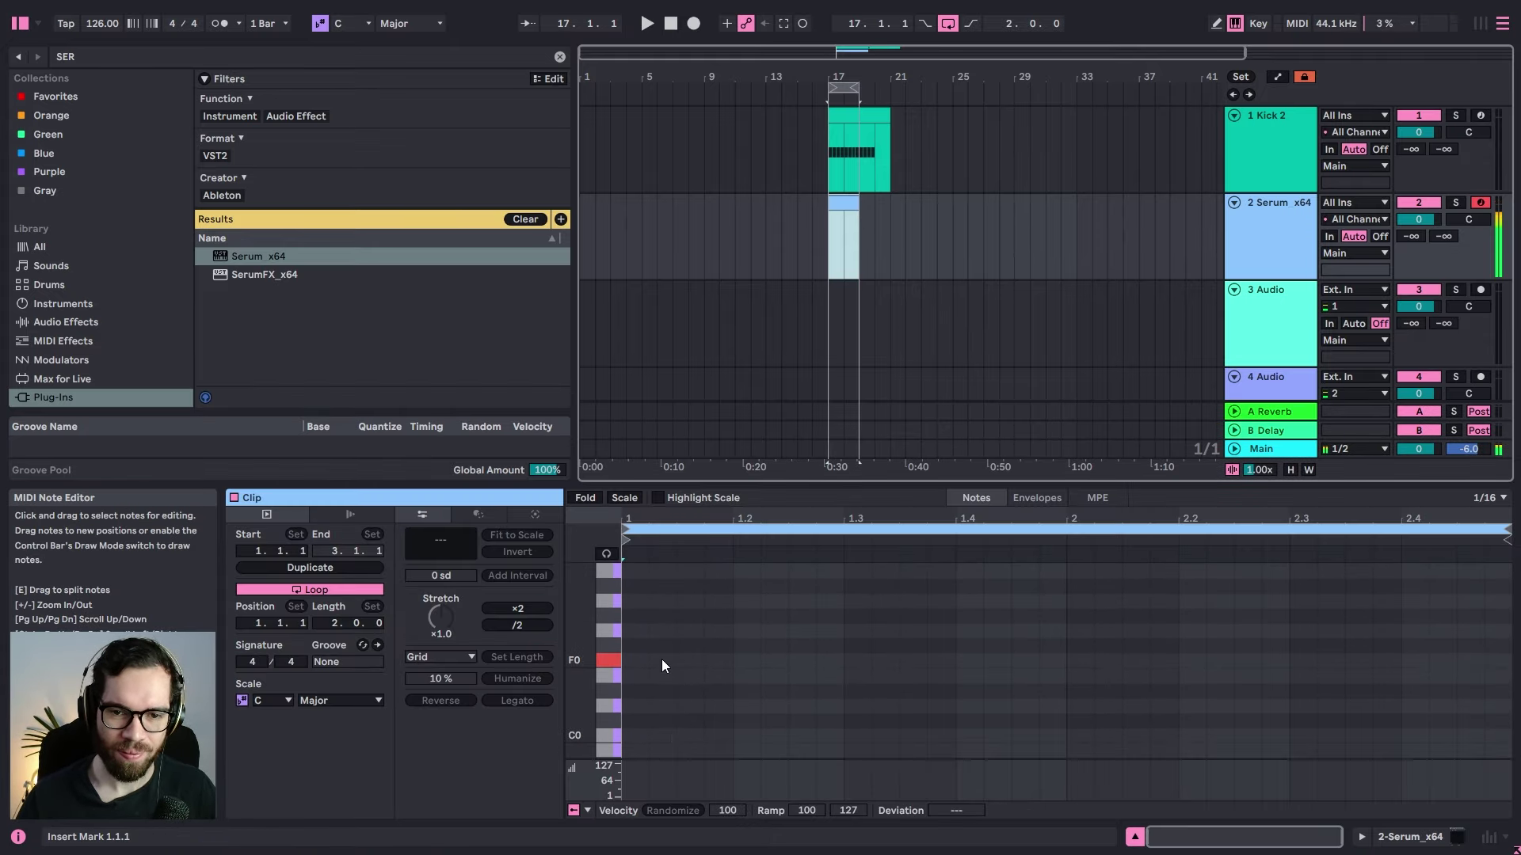
{"action": "double_click", "coordinate": [667, 659]}
{"action": "key", "text": "space"}
{"action": "left_click_drag", "start_coordinate": [680, 662], "coordinate": [790, 663]}
{"action": "key", "text": "space"}
{"action": "key", "text": "space"}
{"action": "key", "text": "space"}
{"action": "key", "text": "space"}
{"action": "key", "text": "space"}
{"action": "key", "text": "space"}
{"action": "key", "text": "space"}
{"action": "key", "text": "space"}
{"action": "left_click", "coordinate": [783, 631]}
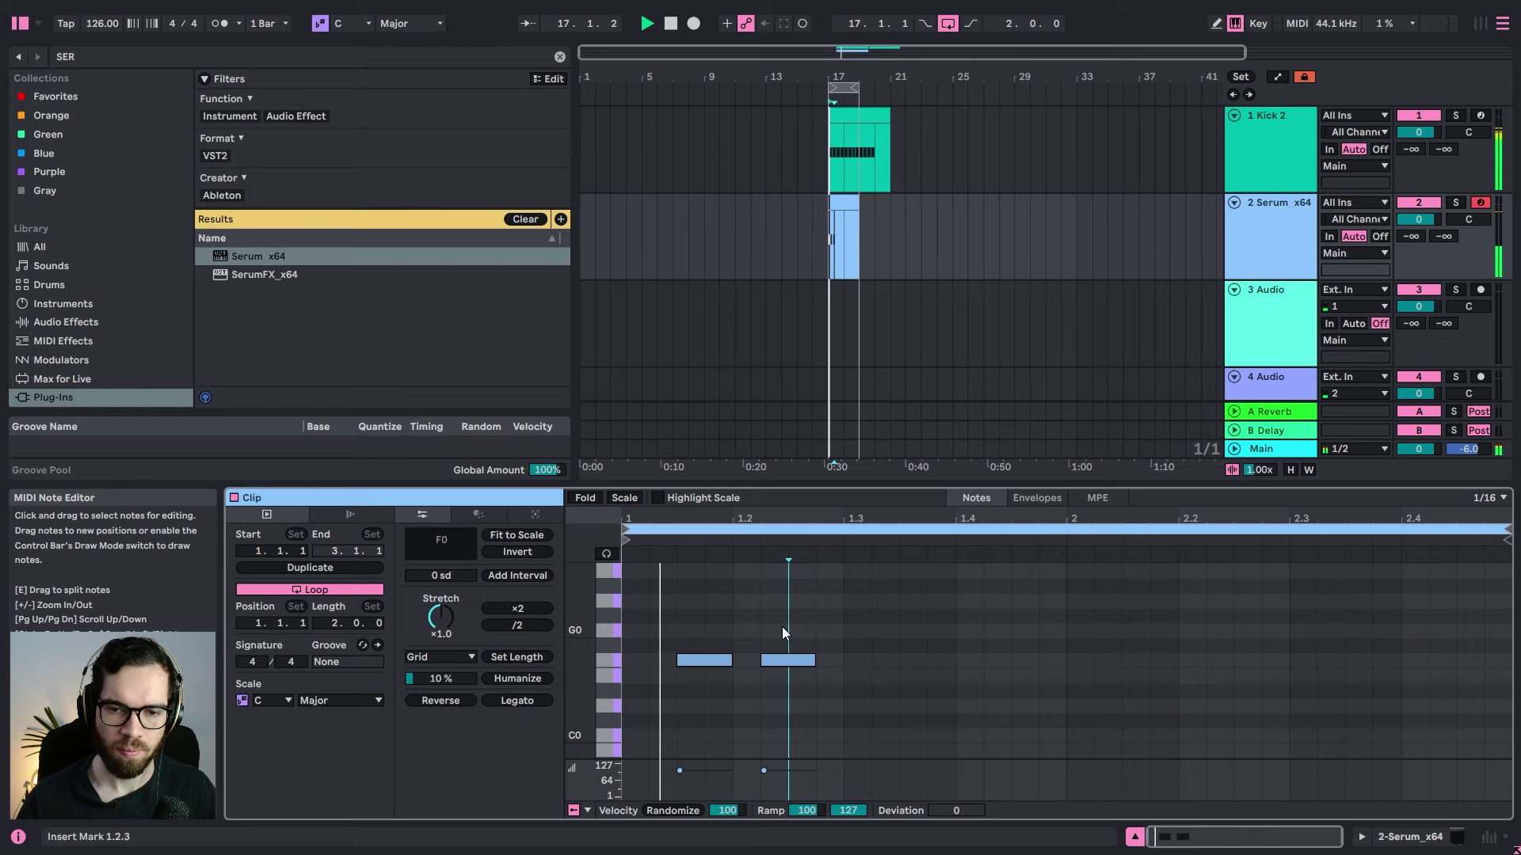
{"action": "key", "text": "space"}
{"action": "right_click", "coordinate": [658, 650]}
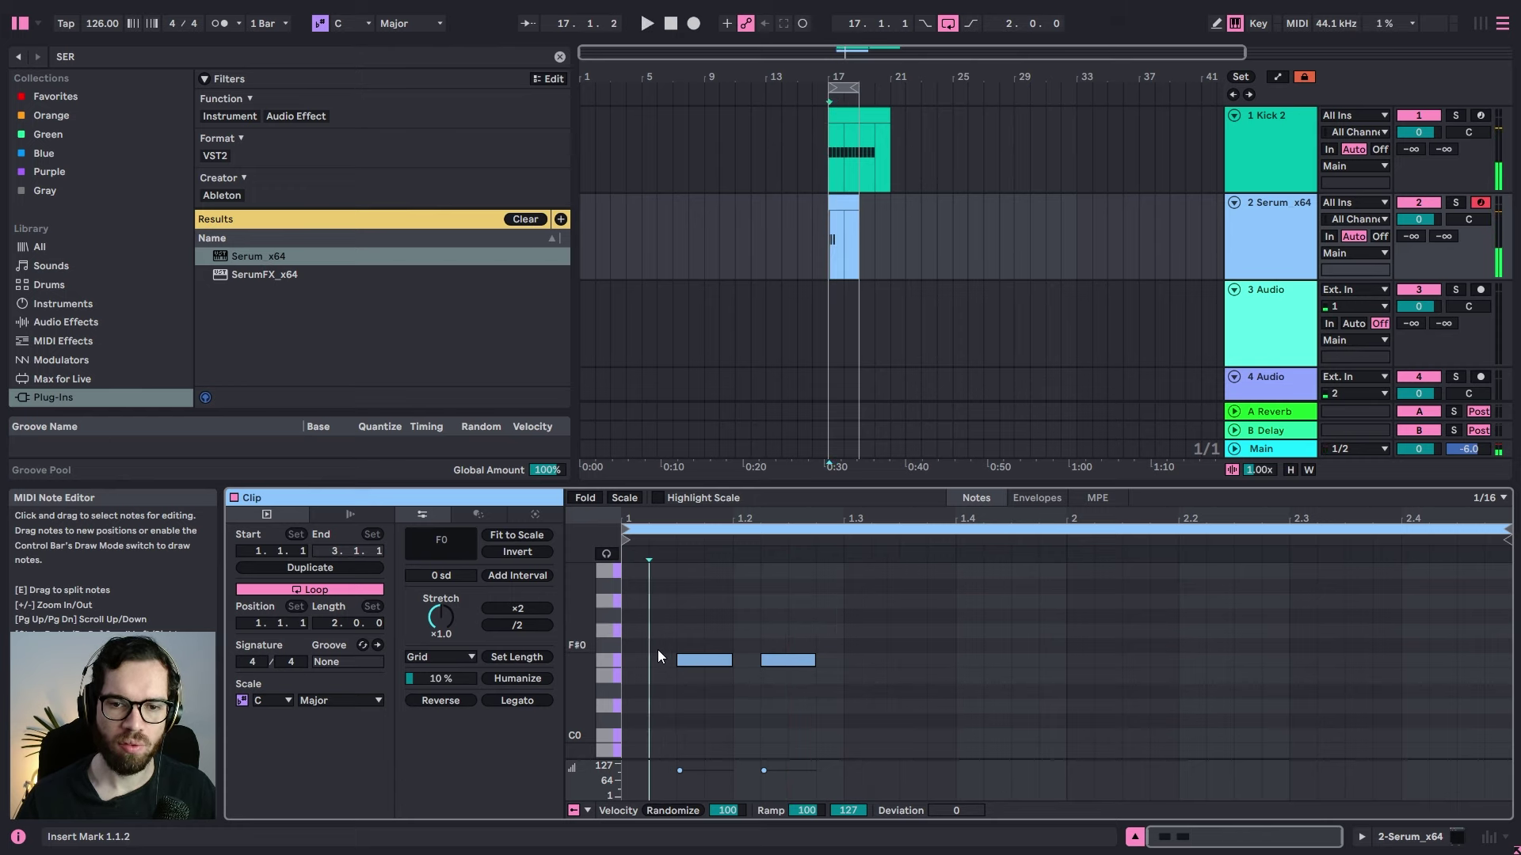
Step: Set the song's scale to F Phrygian
{"action": "left_click", "coordinate": [819, 716]}
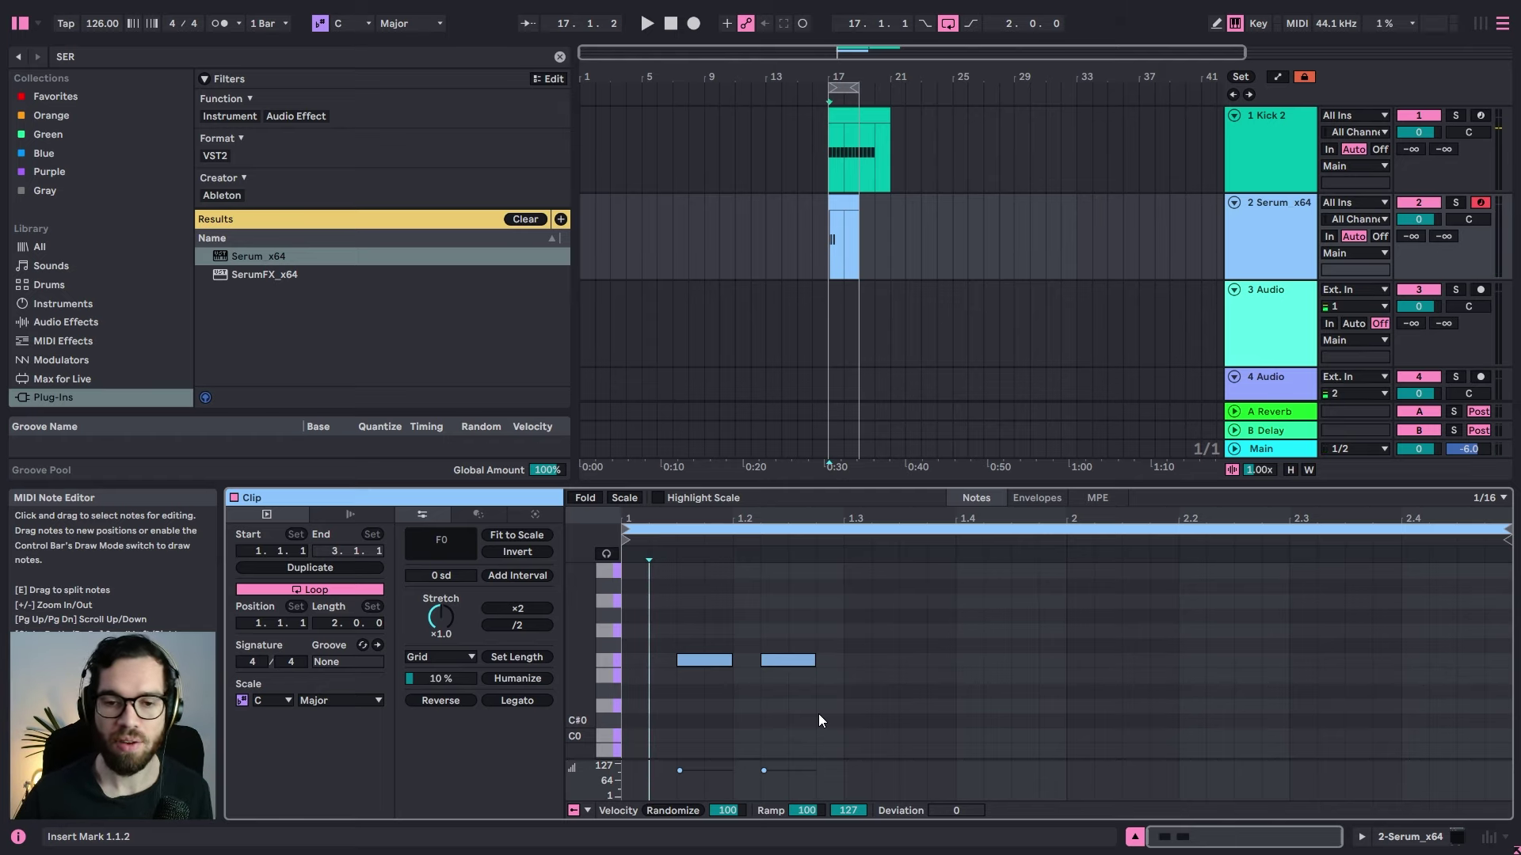
{"action": "left_click", "coordinate": [758, 633]}
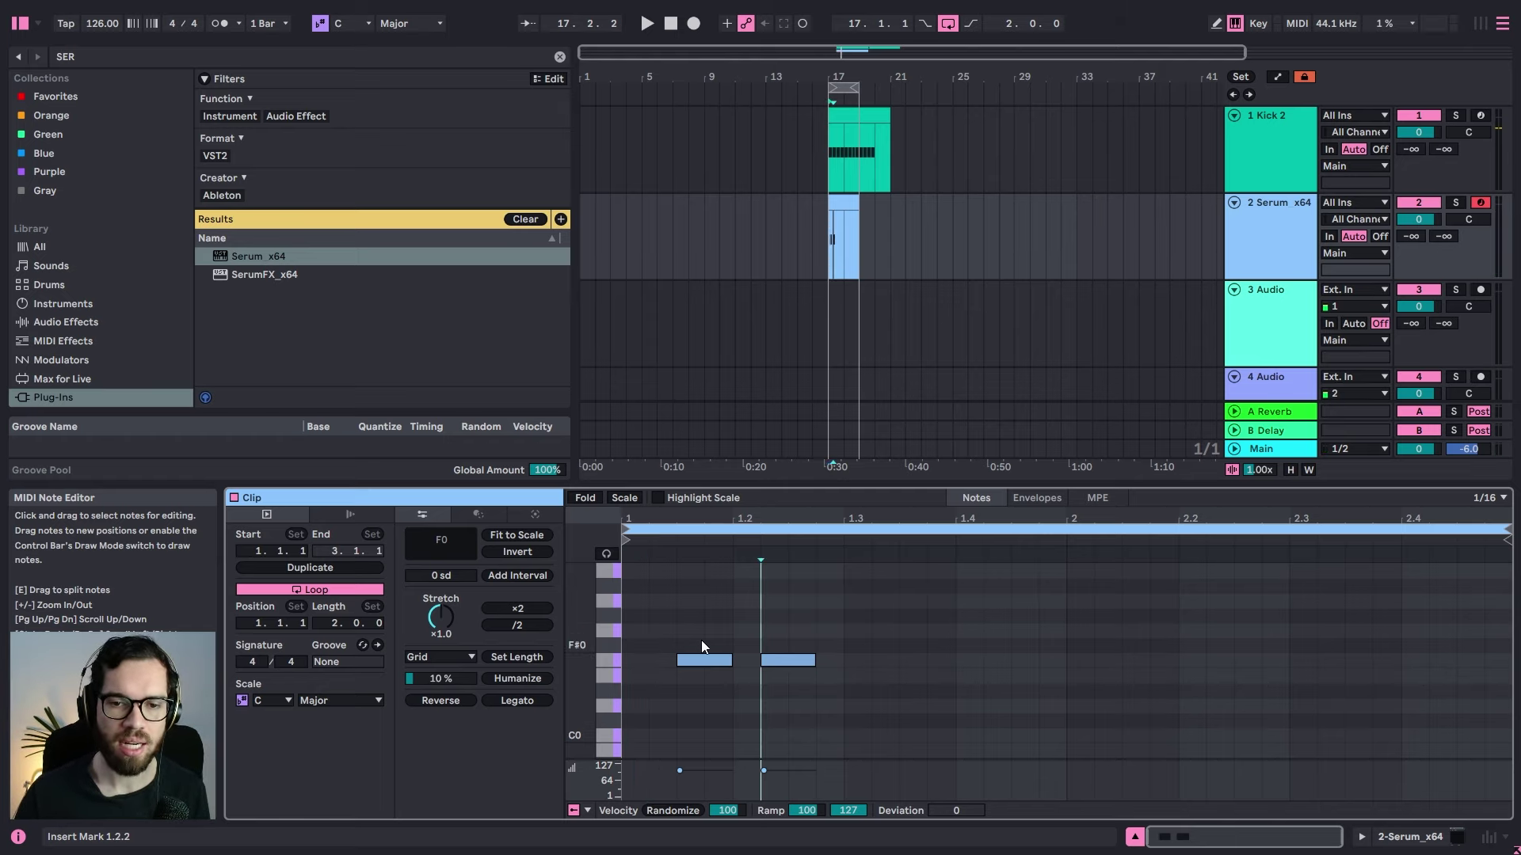
{"action": "left_click", "coordinate": [346, 23]}
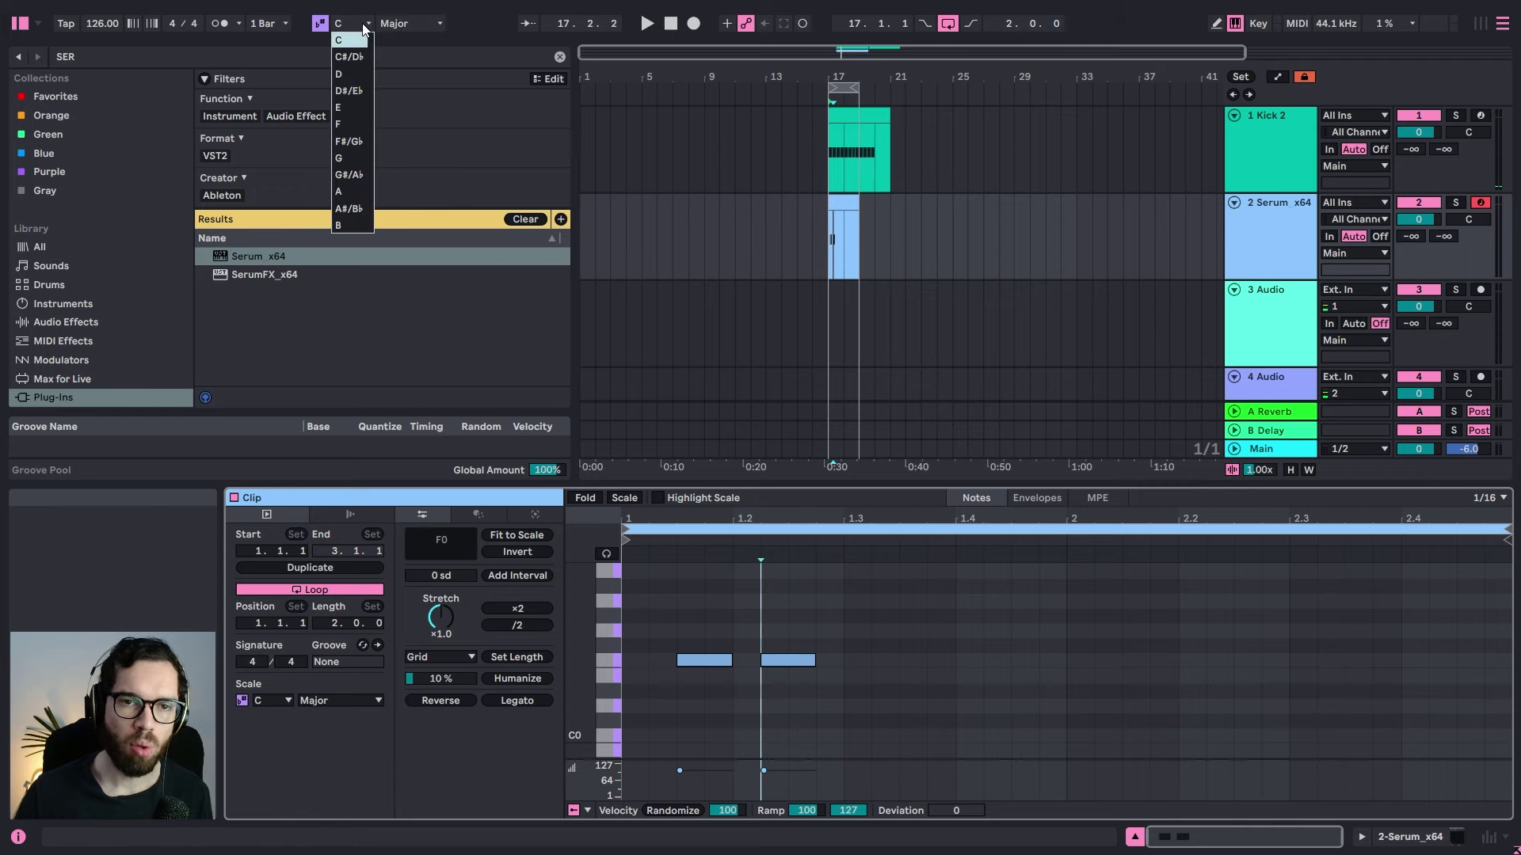
{"action": "left_click", "coordinate": [342, 124]}
{"action": "left_click", "coordinate": [410, 23]}
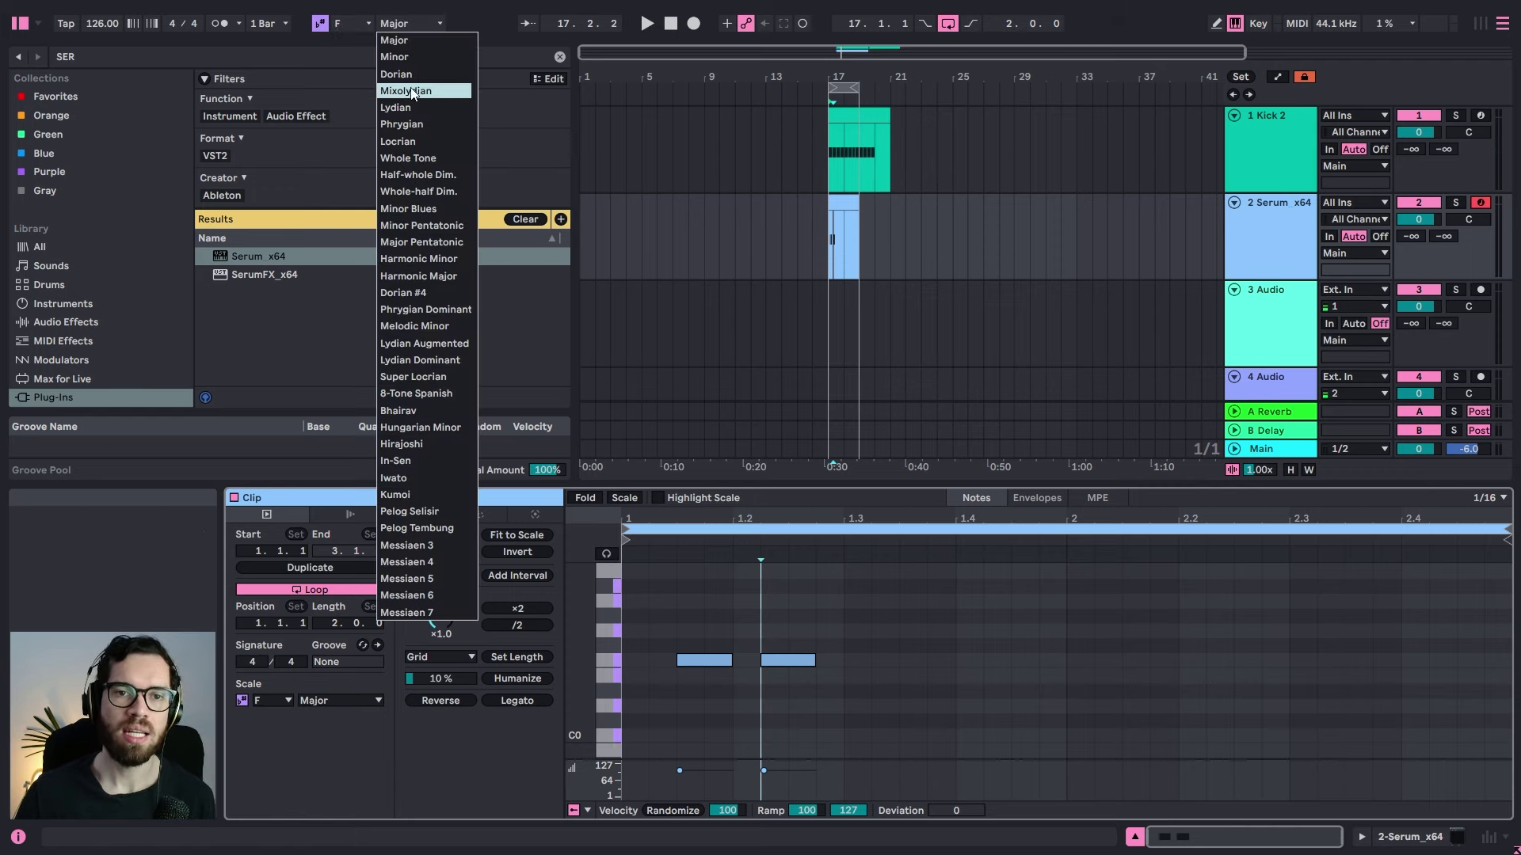
{"action": "left_click", "coordinate": [420, 124]}
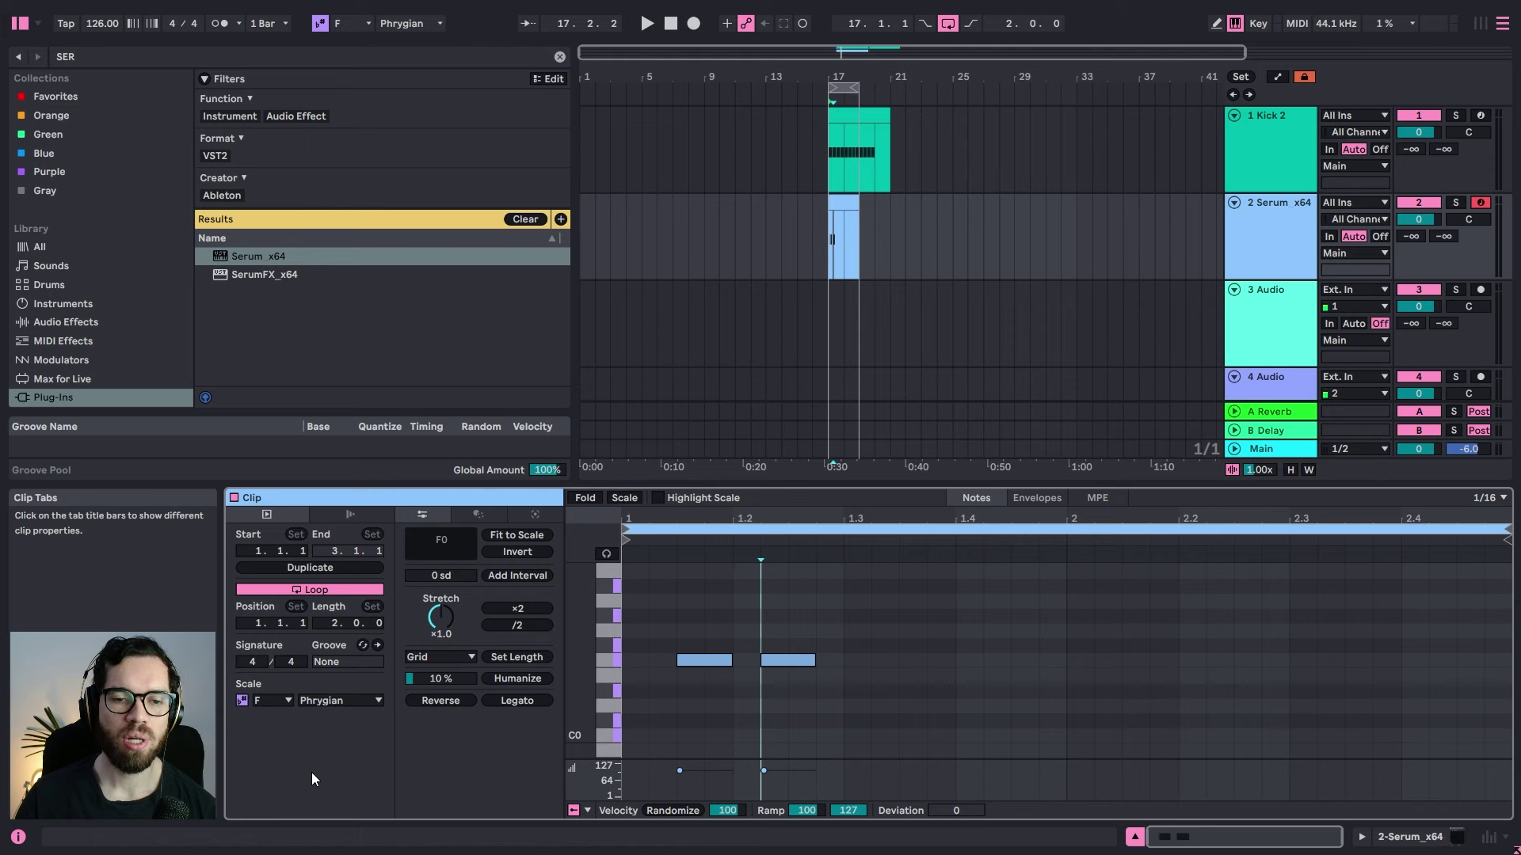
Step: Limit the bass clip's note editor to the pitches of the F Phrygian scale
{"action": "left_click", "coordinate": [619, 662]}
{"action": "left_click", "coordinate": [619, 650]}
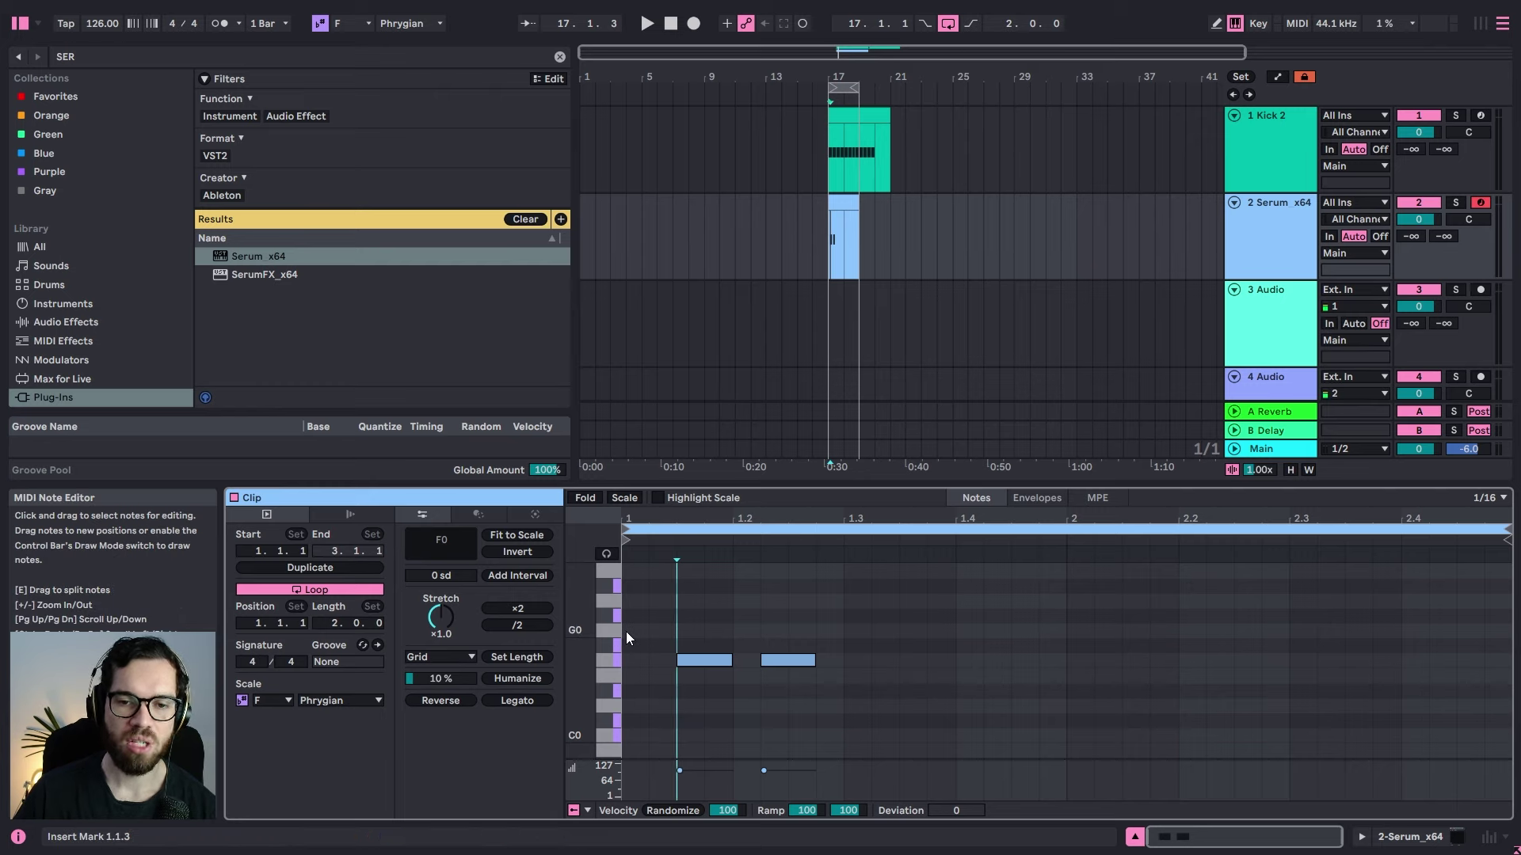
{"action": "left_click", "coordinate": [648, 657]}
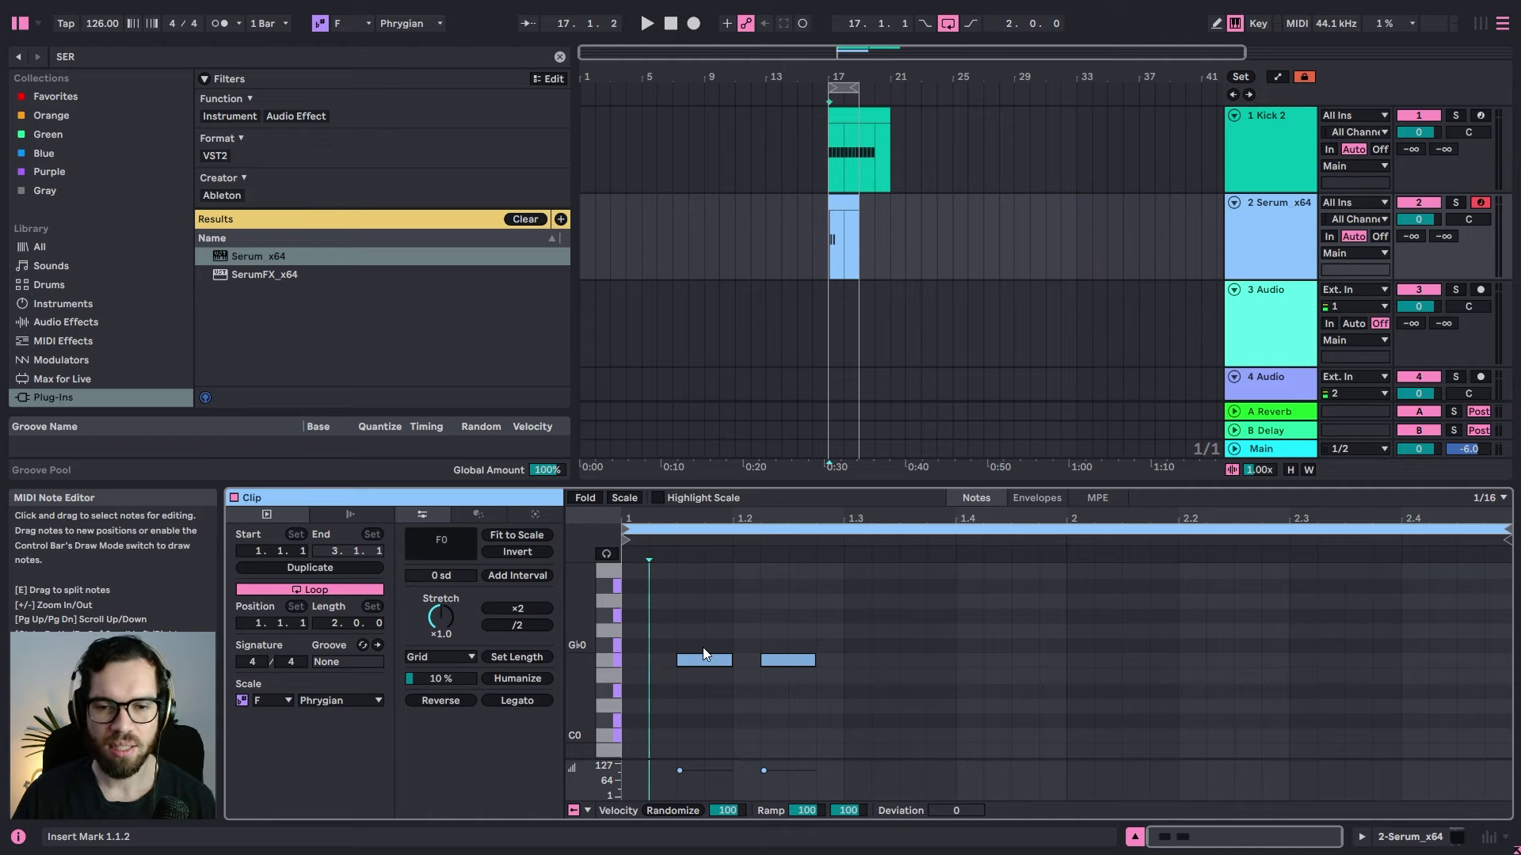
{"action": "left_click", "coordinate": [625, 501]}
{"action": "left_click", "coordinate": [734, 619]}
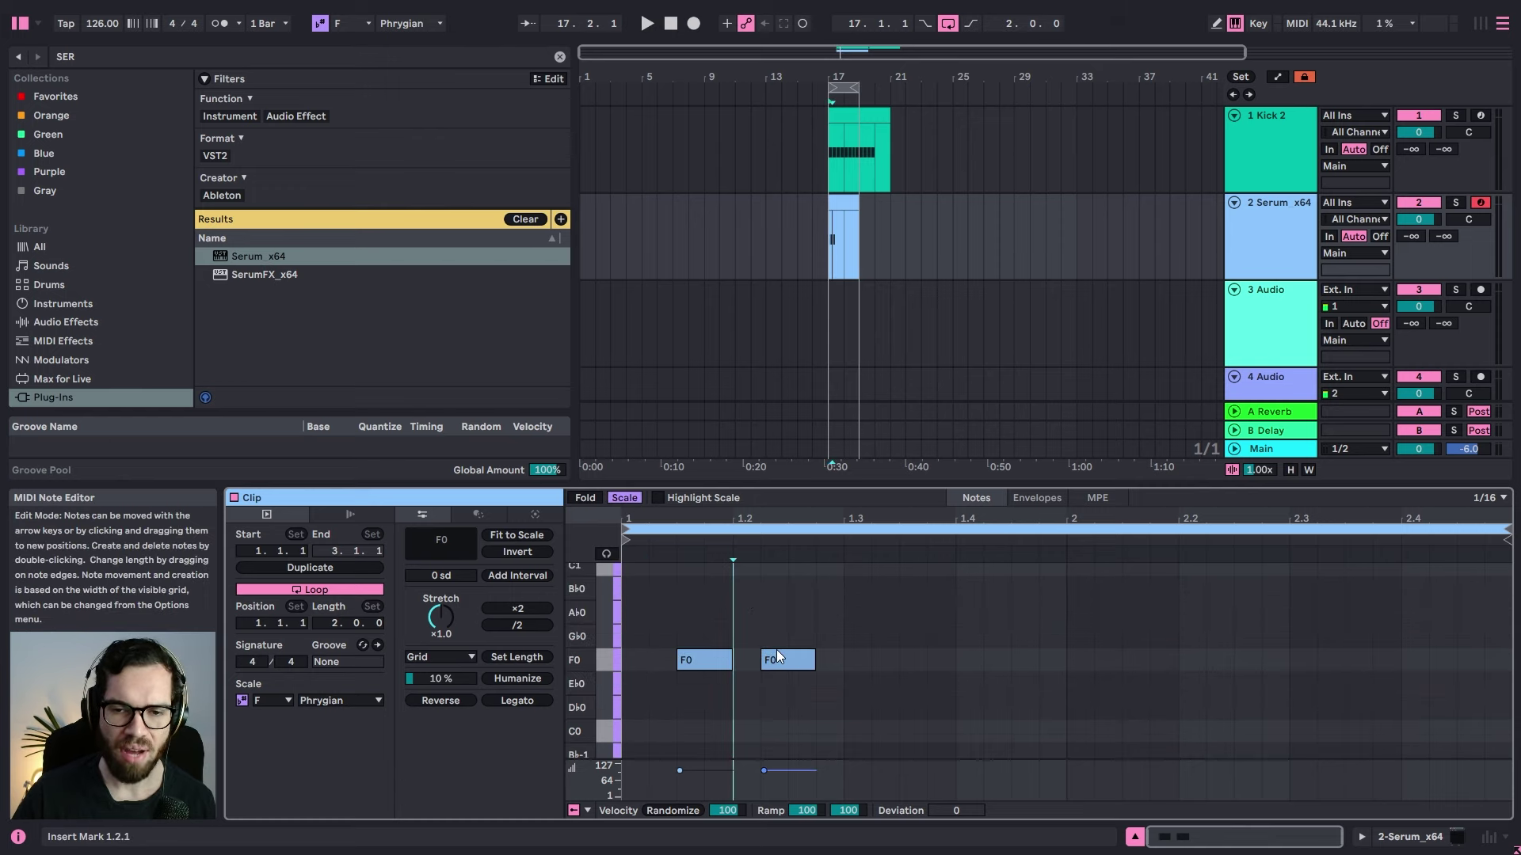
Step: Copy the eighth-note F0 at 1.2.2 to 1.3.1 and duplicate it to 1.3.3 while checking playback
{"action": "left_click", "coordinate": [808, 623]}
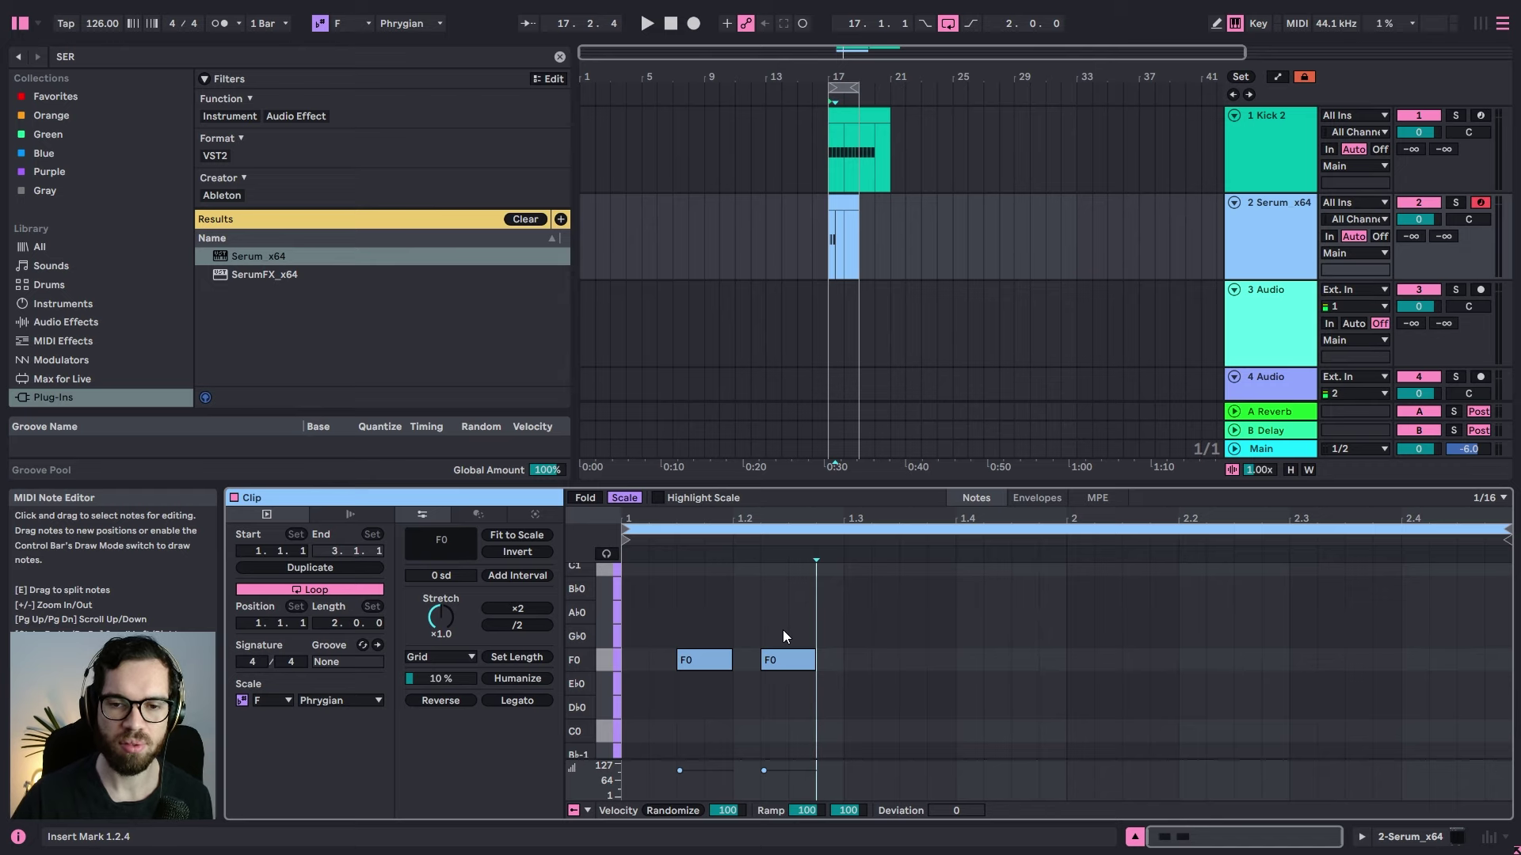
{"action": "left_click", "coordinate": [785, 631]}
{"action": "key", "text": "space"}
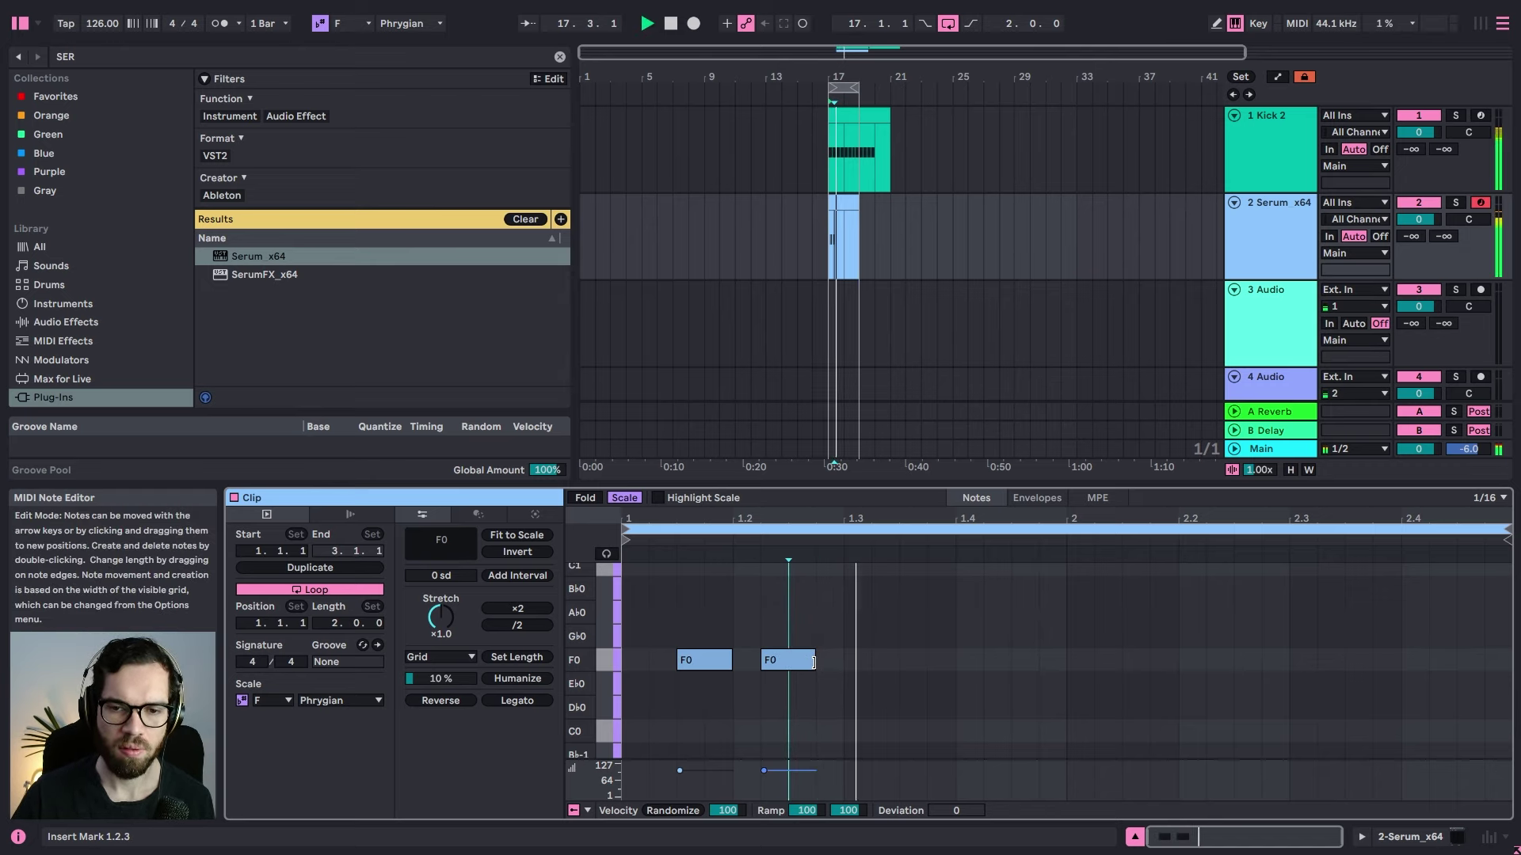
{"action": "key", "text": "space"}
{"action": "left_click_drag", "start_coordinate": [807, 663], "coordinate": [881, 662]}
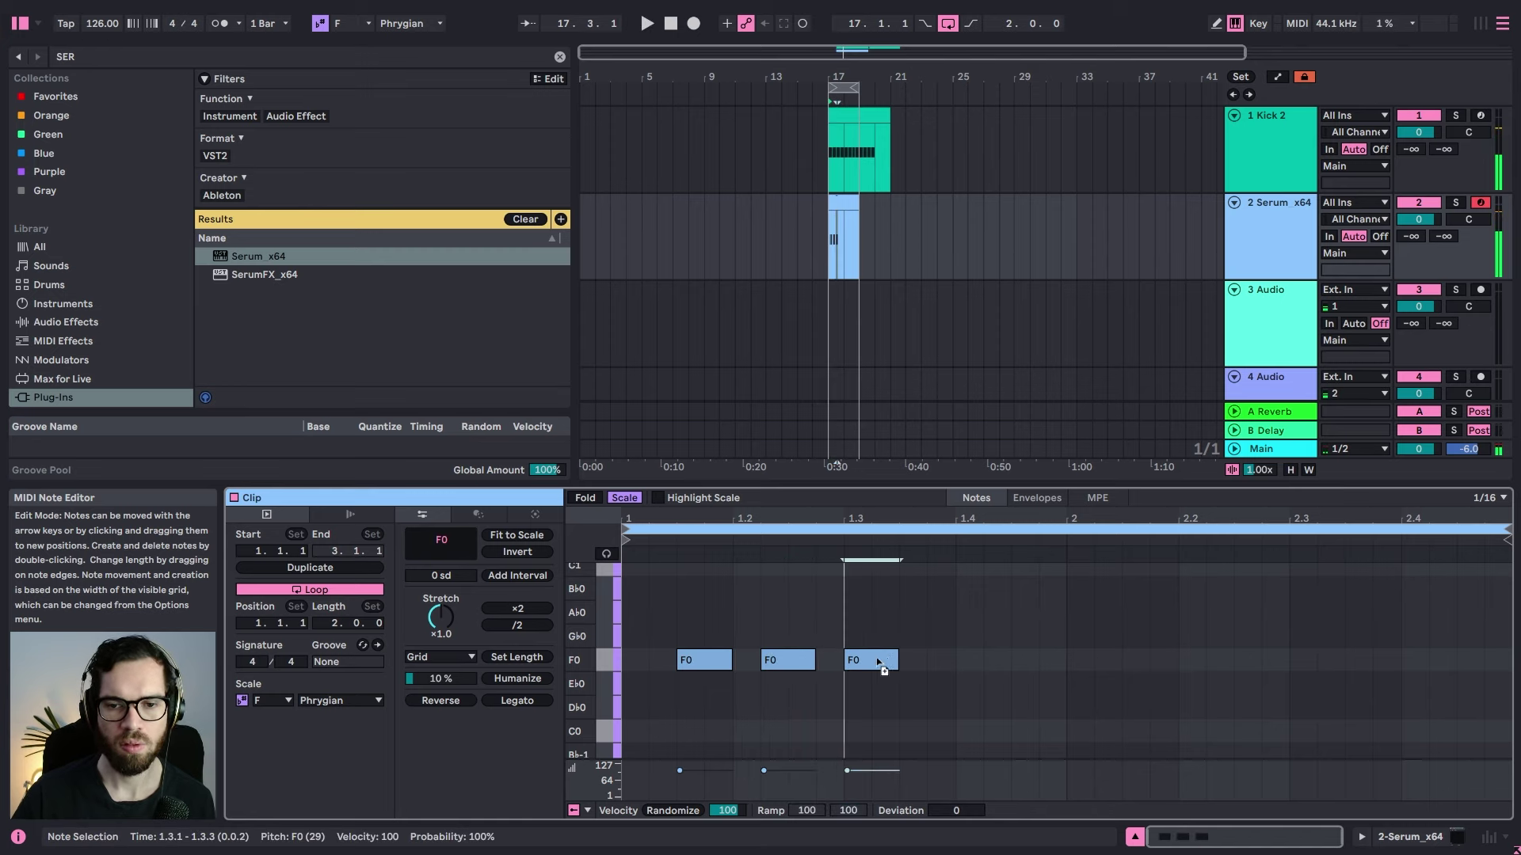
{"action": "key", "text": "space"}
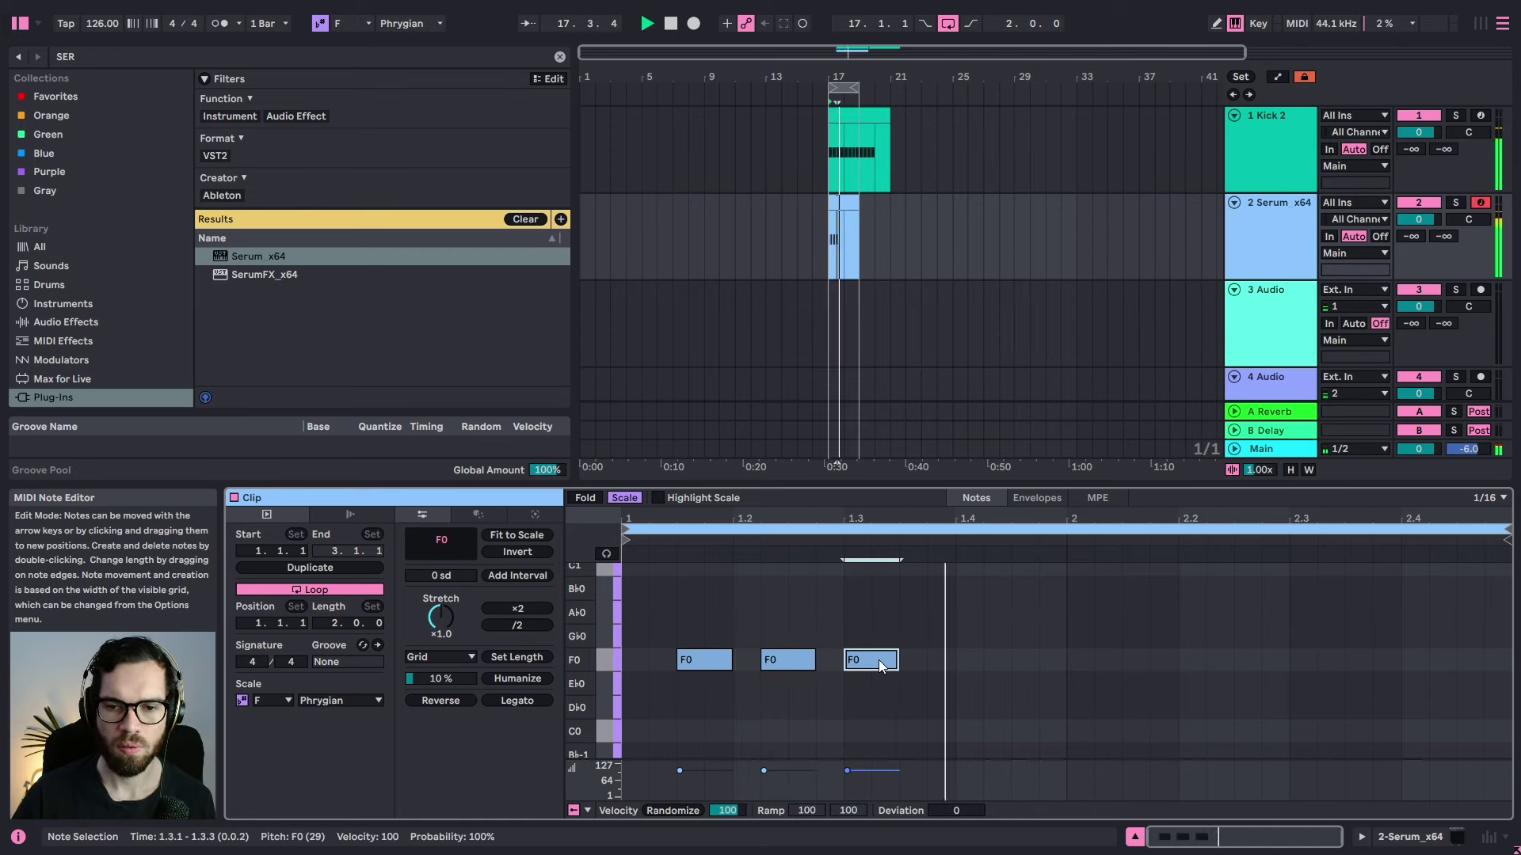
{"action": "key", "text": "ctrl+d"}
{"action": "left_click", "coordinate": [912, 638]}
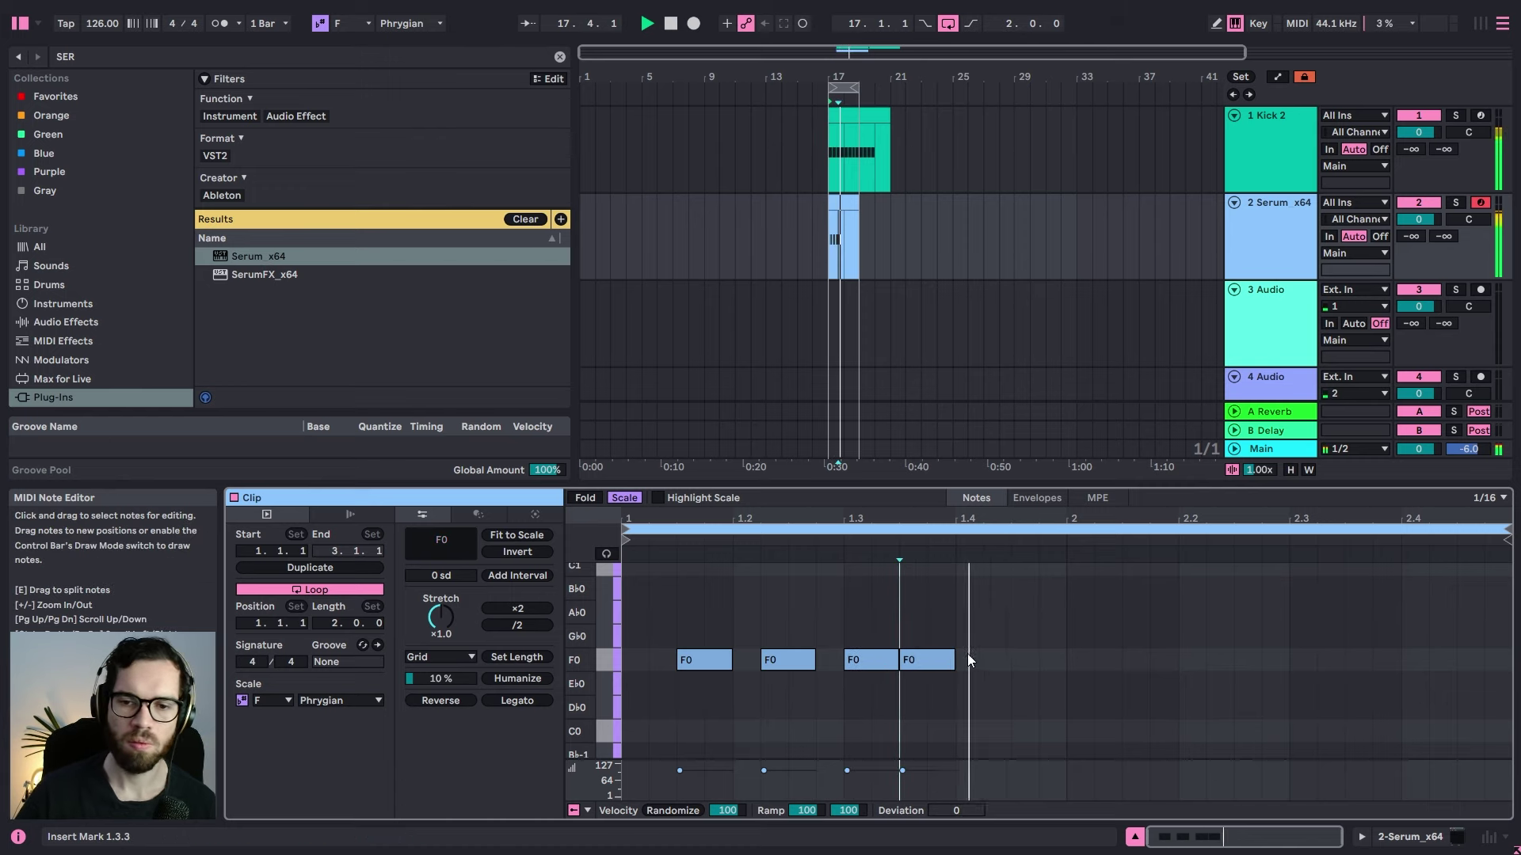
Step: Add an eighth-note F0 at 1.4.3 and duplicate the whole first-bar bass pattern into bar 2
{"action": "double_click", "coordinate": [1034, 660]}
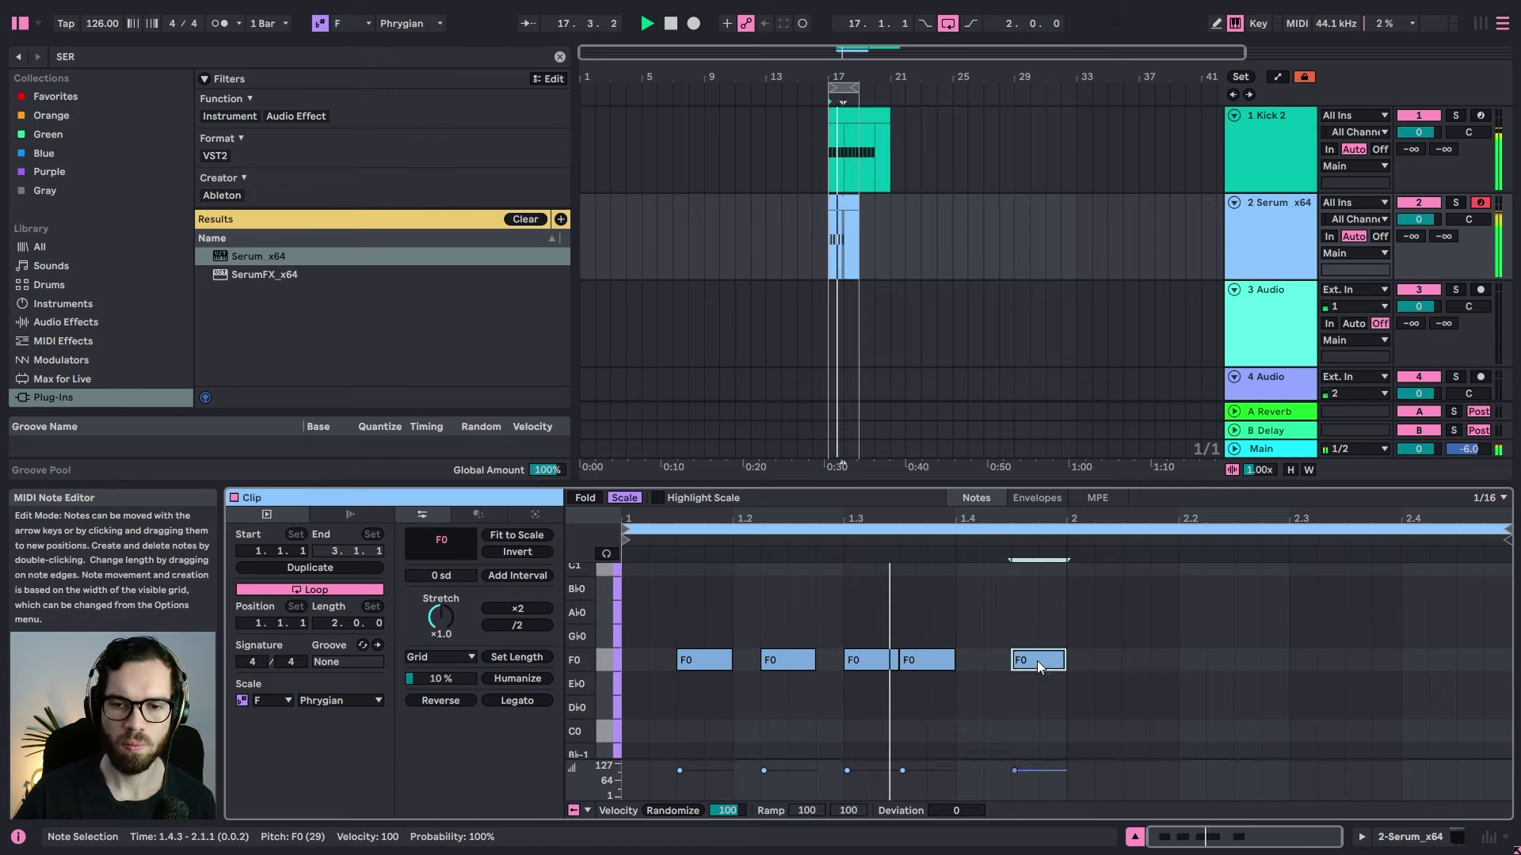
{"action": "left_click_drag", "start_coordinate": [1045, 621], "coordinate": [576, 742]}
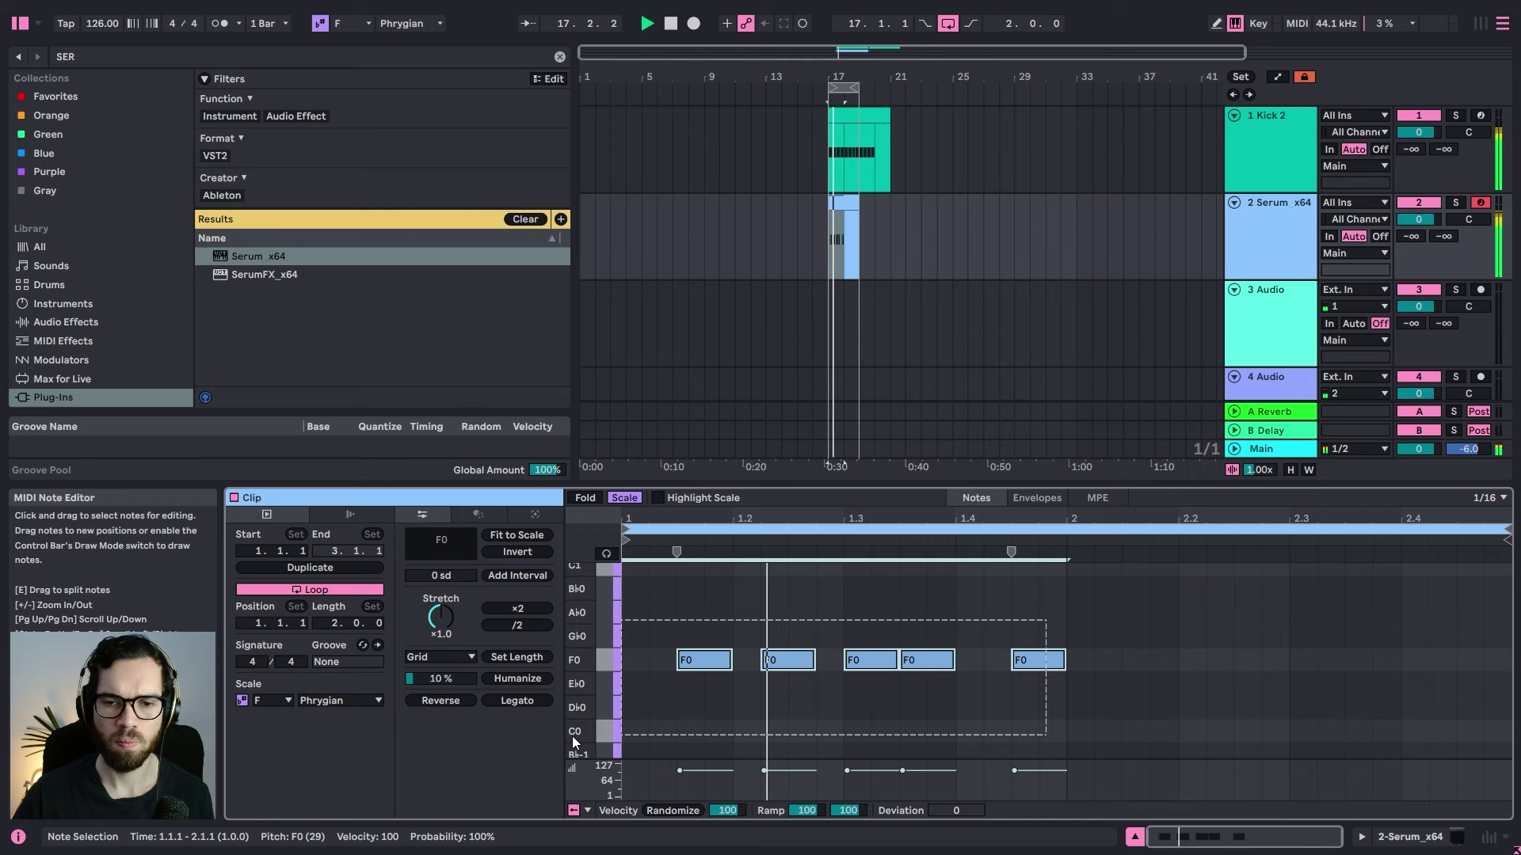
{"action": "key", "text": "ctrl+d"}
{"action": "left_click", "coordinate": [1028, 601]}
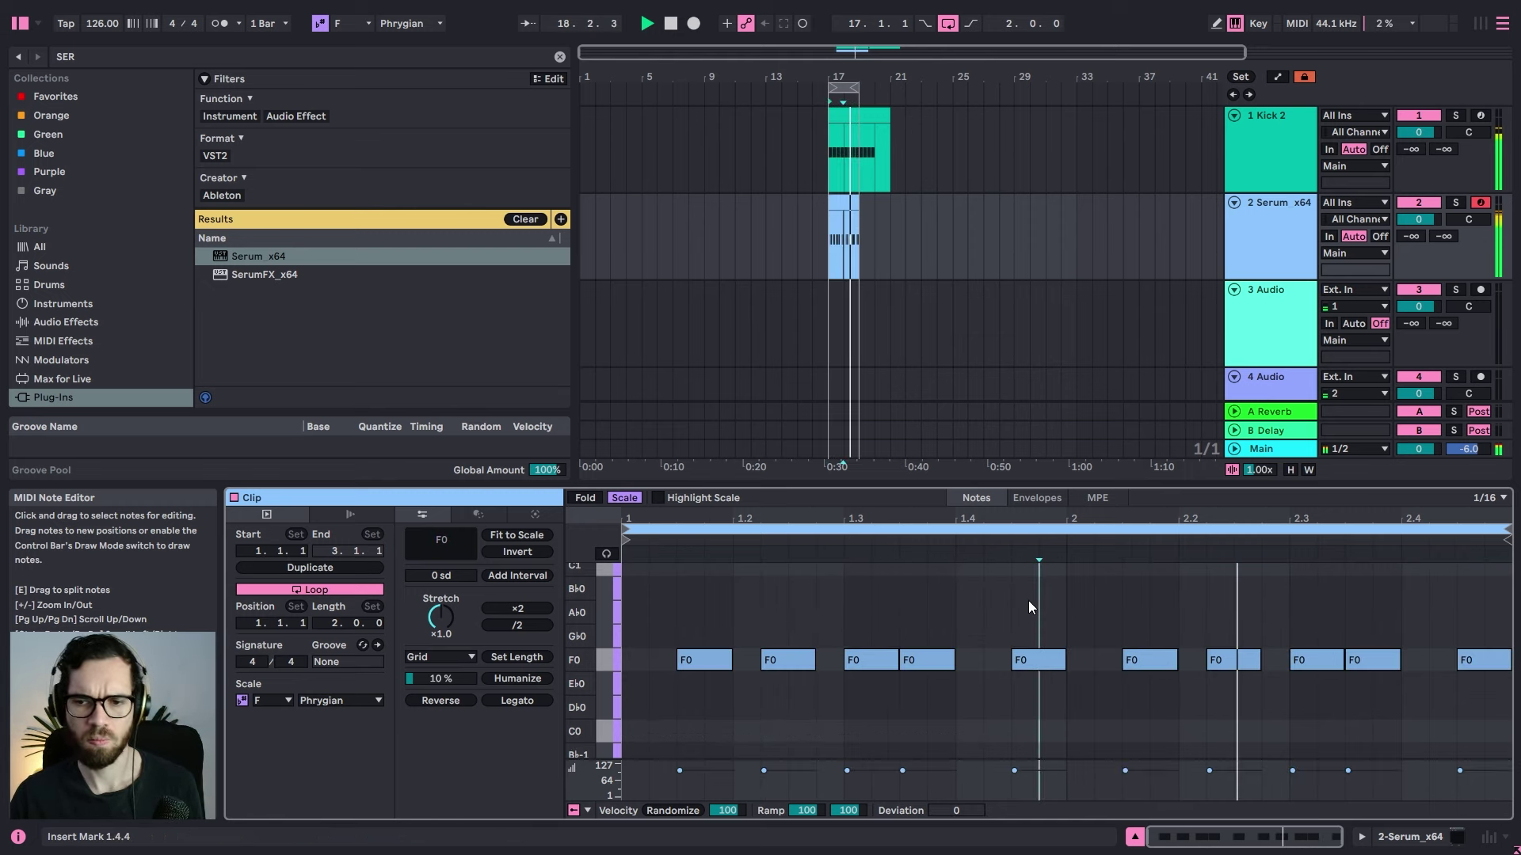
Step: Replace the F0 note at 2.4.3 with a quarter-note F0 running from 2.4.1 to the clip's end
{"action": "left_click", "coordinate": [1477, 660]}
{"action": "key", "text": "Delete"}
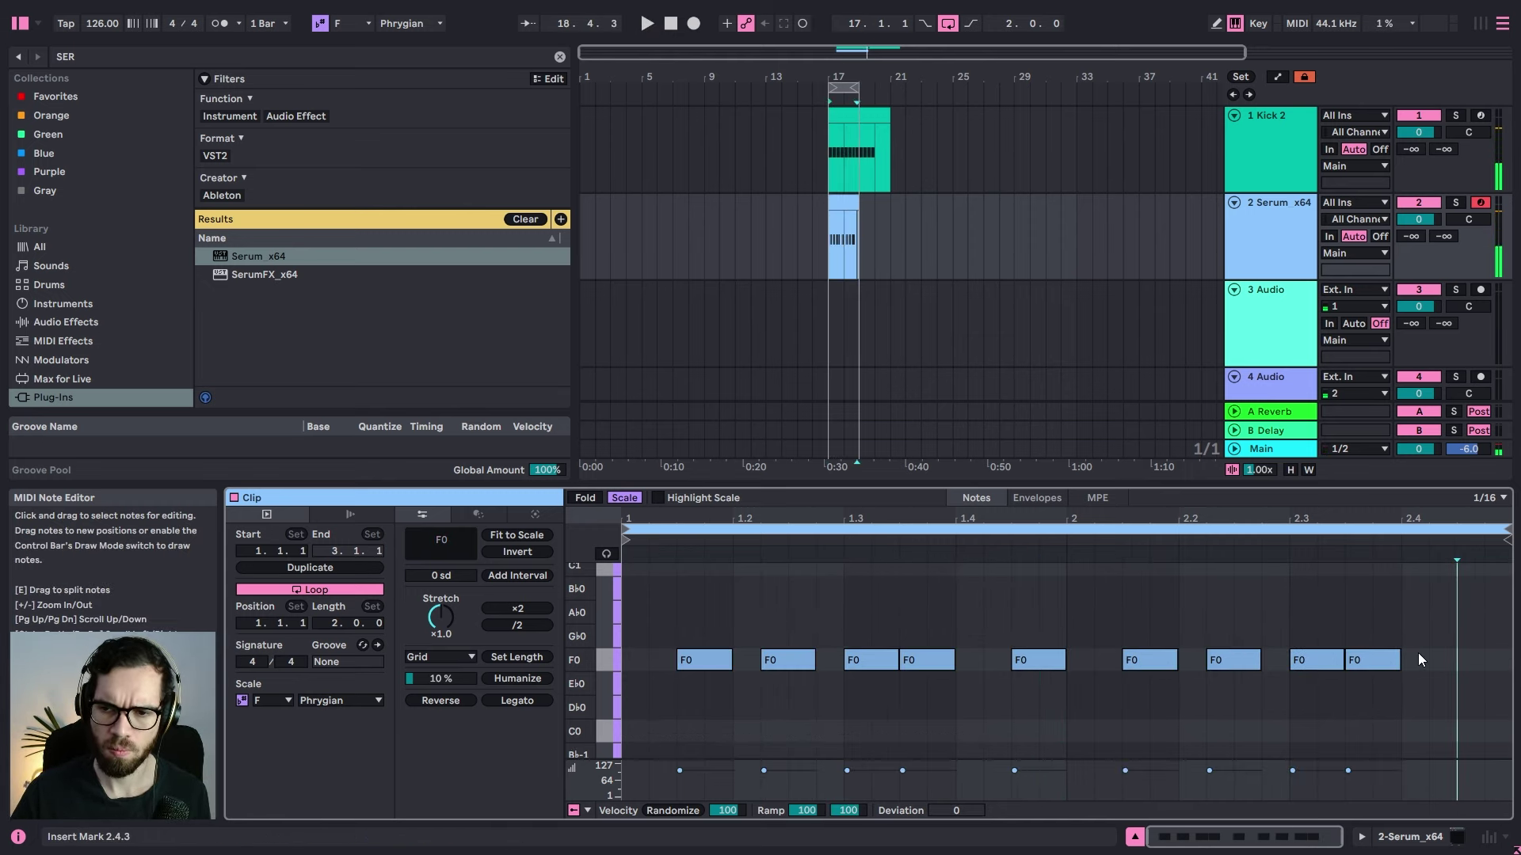
{"action": "double_click", "coordinate": [1417, 659]}
{"action": "left_click_drag", "start_coordinate": [1426, 660], "coordinate": [1508, 659]}
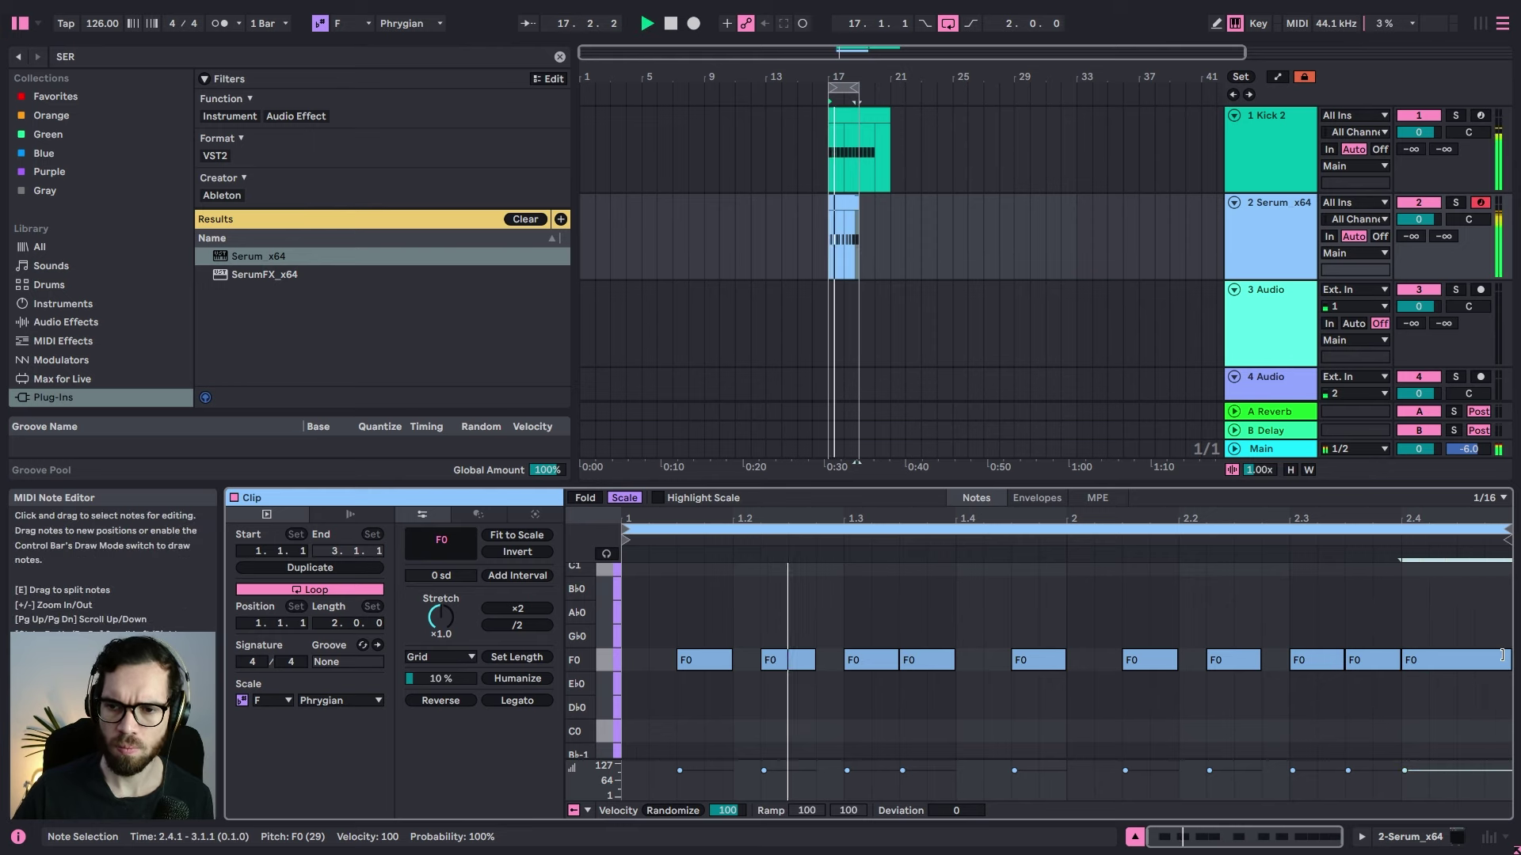
Step: Raise the note at 1.3.3 to G♭0 and the note at 2.4.1 an octave to F1, and play the groove
{"action": "left_click", "coordinate": [935, 670]}
{"action": "key", "text": "Up"}
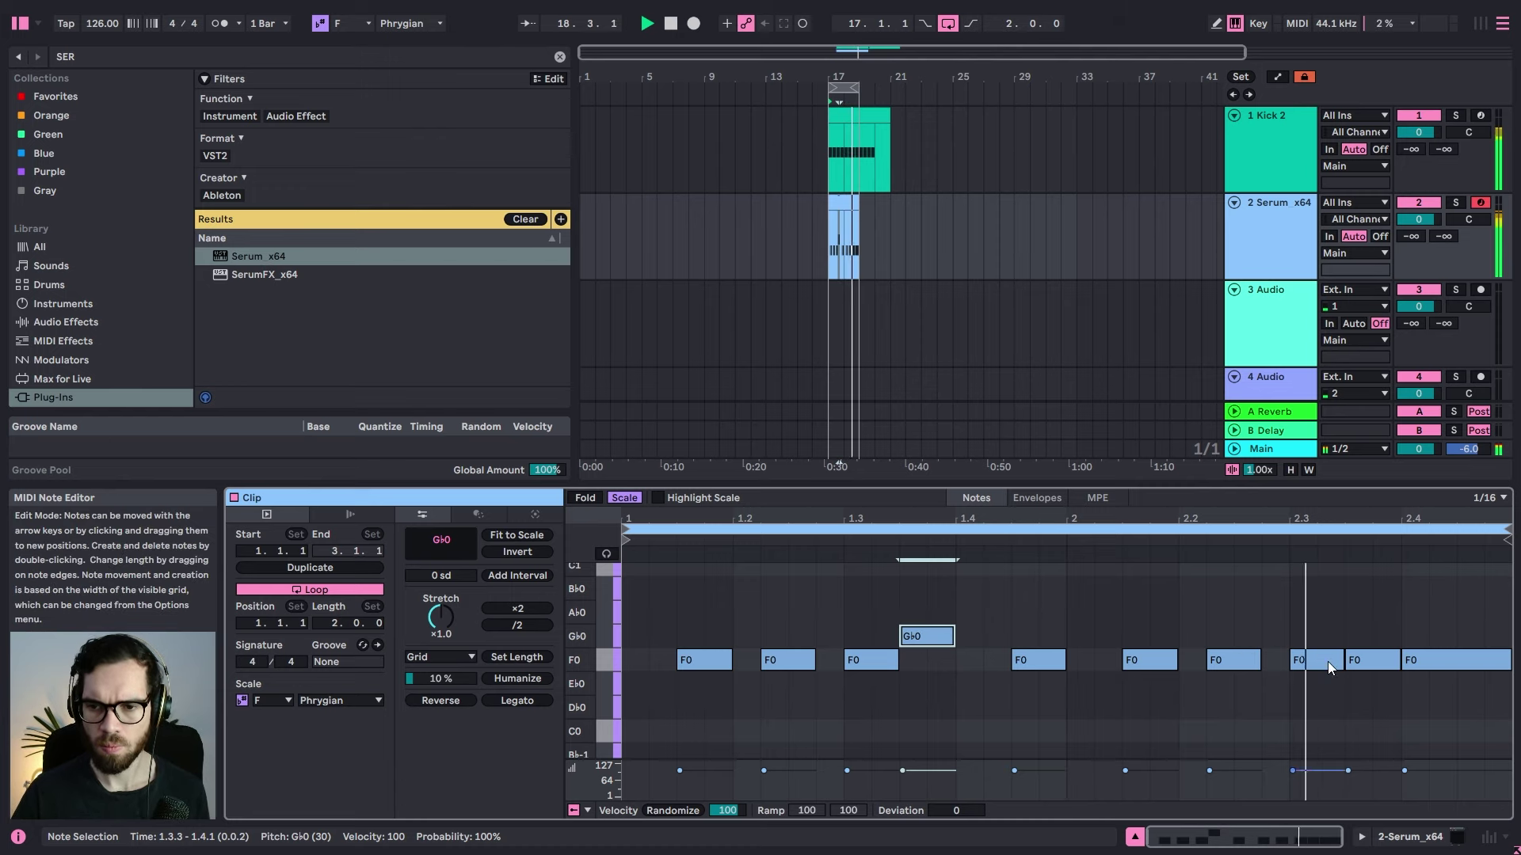
{"action": "left_click", "coordinate": [1418, 659]}
{"action": "key", "text": "space"}
{"action": "key", "text": "shift+Up"}
{"action": "key", "text": "space"}
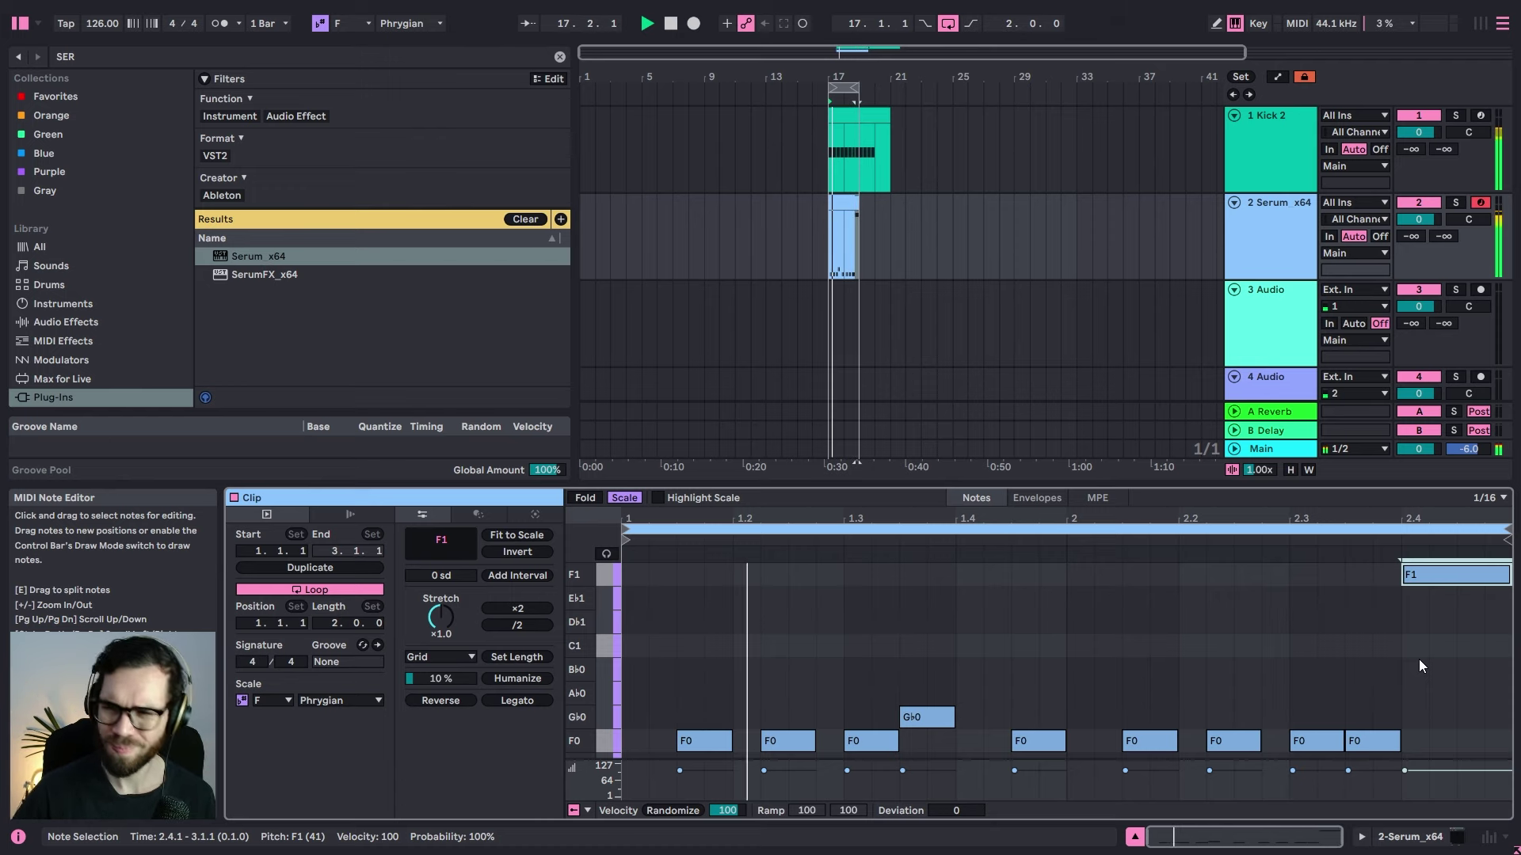
Step: Duplicate the two-bar Serum clip to bars 19–21 and extend the arrangement loop to four bars
{"action": "left_click", "coordinate": [837, 207]}
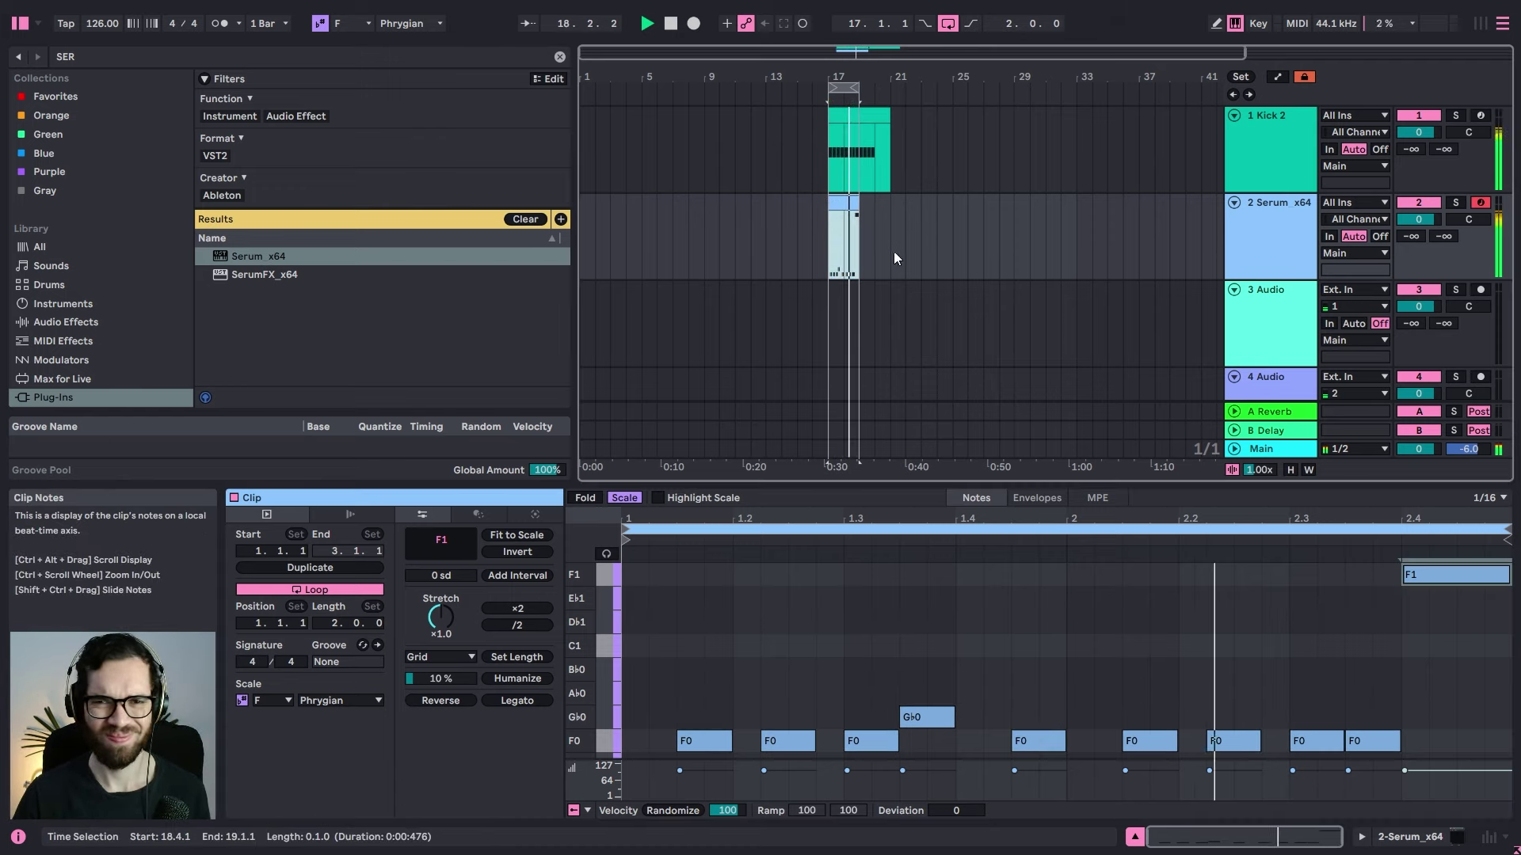
{"action": "key", "text": "space"}
{"action": "key", "text": "ctrl+d"}
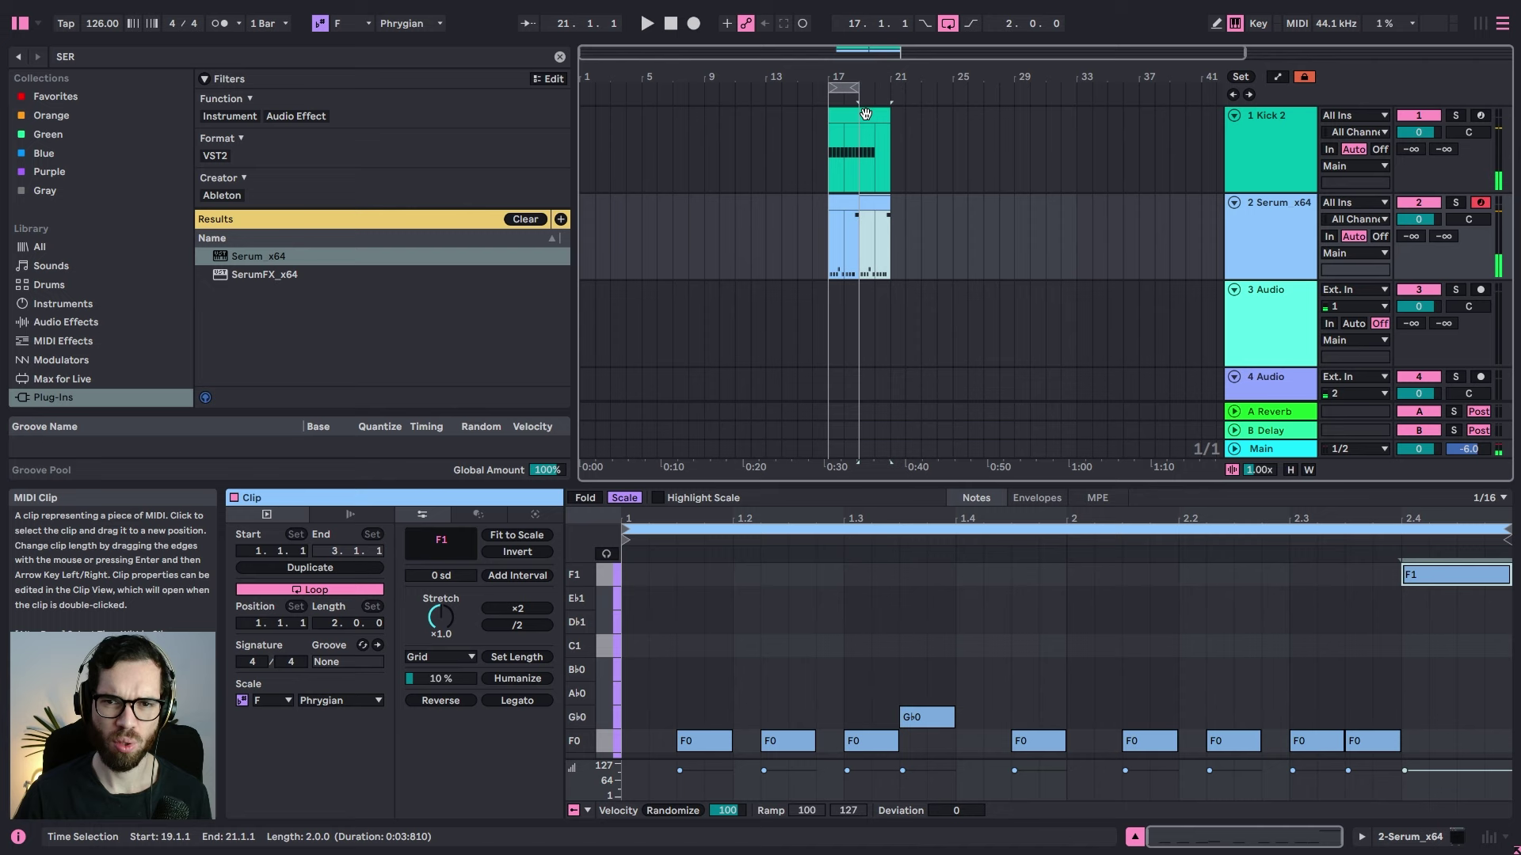
{"action": "left_click_drag", "start_coordinate": [860, 87], "coordinate": [886, 89]}
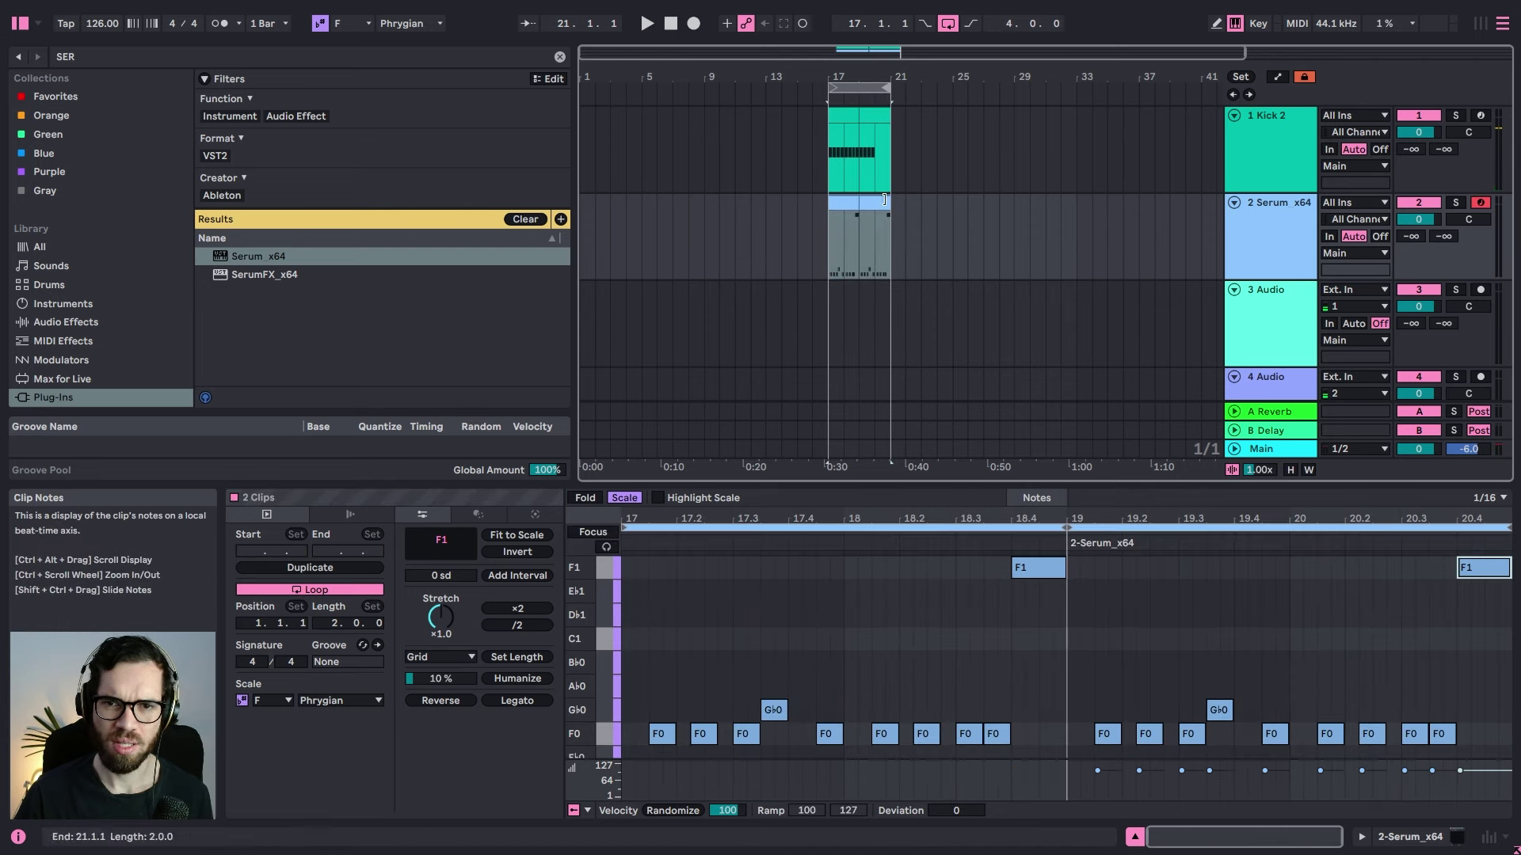
Step: In the second Serum clip, lengthen the F0 at 2.3.1 to a quarter note and duplicate it to 2.4.1, raised to A♭0
{"action": "left_click", "coordinate": [874, 245]}
{"action": "left_click", "coordinate": [1373, 611]}
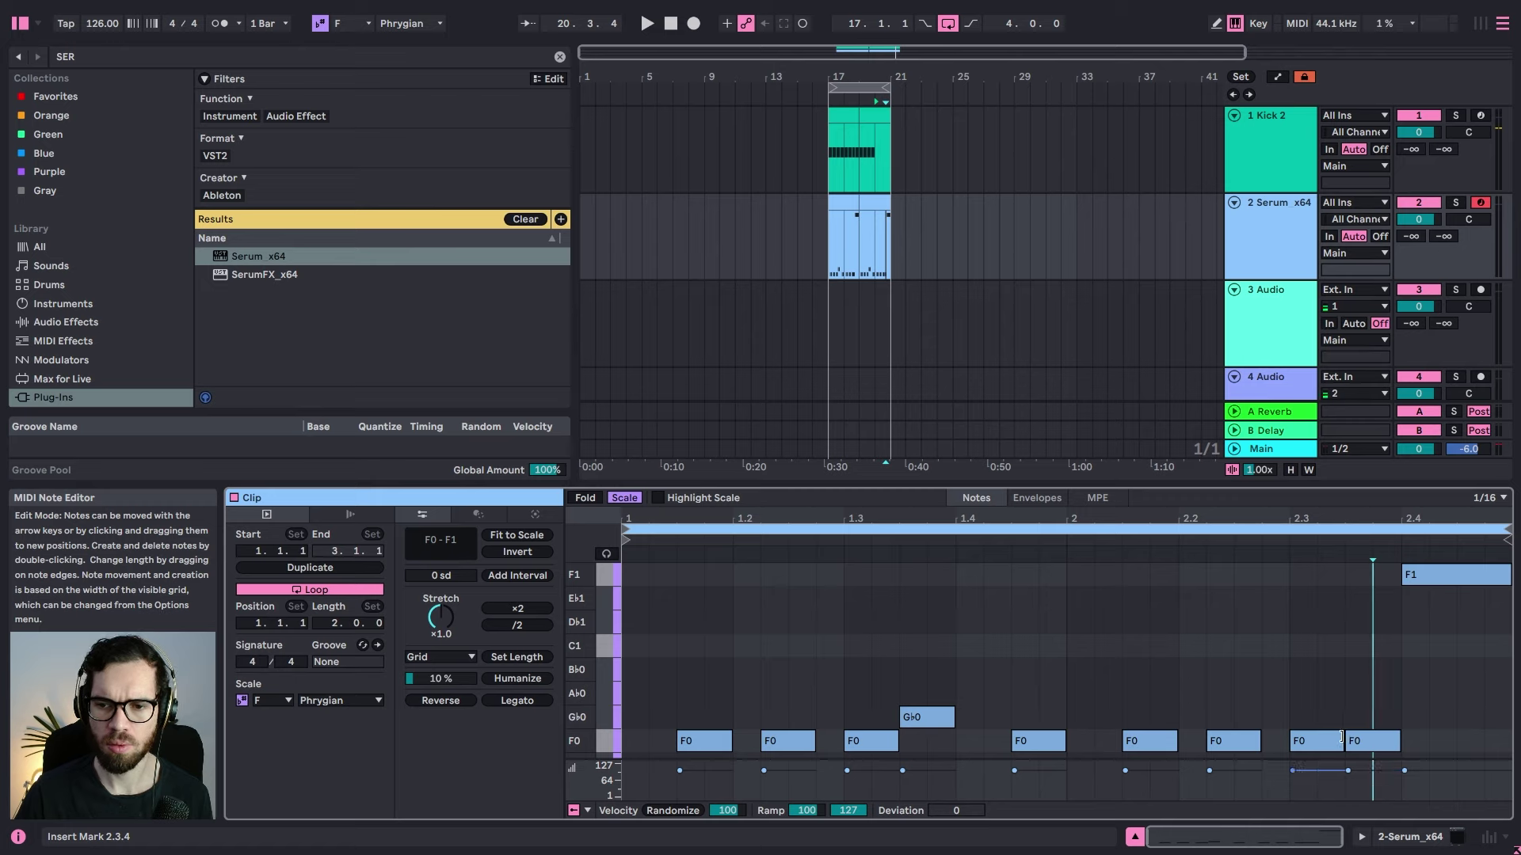
{"action": "left_click_drag", "start_coordinate": [1341, 736], "coordinate": [1378, 735]}
{"action": "key", "text": "ctrl+d"}
{"action": "key", "text": "Up"}
{"action": "key", "text": "Up"}
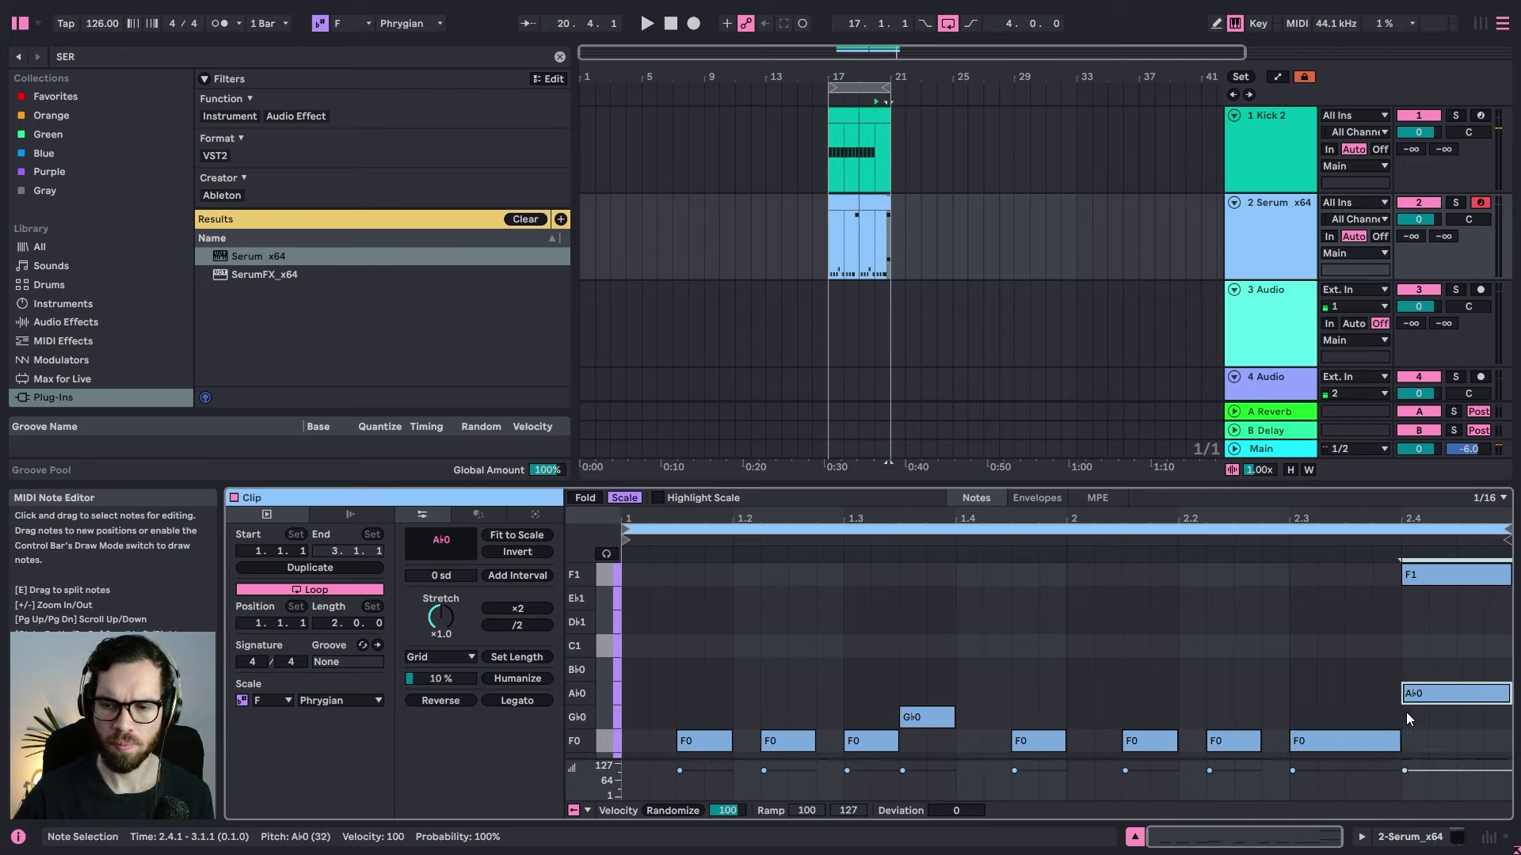
Step: Delete the F1 note at 2.4.1 from the second Serum clip and play the result
{"action": "left_click", "coordinate": [1450, 580]}
{"action": "key", "text": "Delete"}
{"action": "left_click", "coordinate": [1375, 548]}
{"action": "left_click", "coordinate": [1400, 624]}
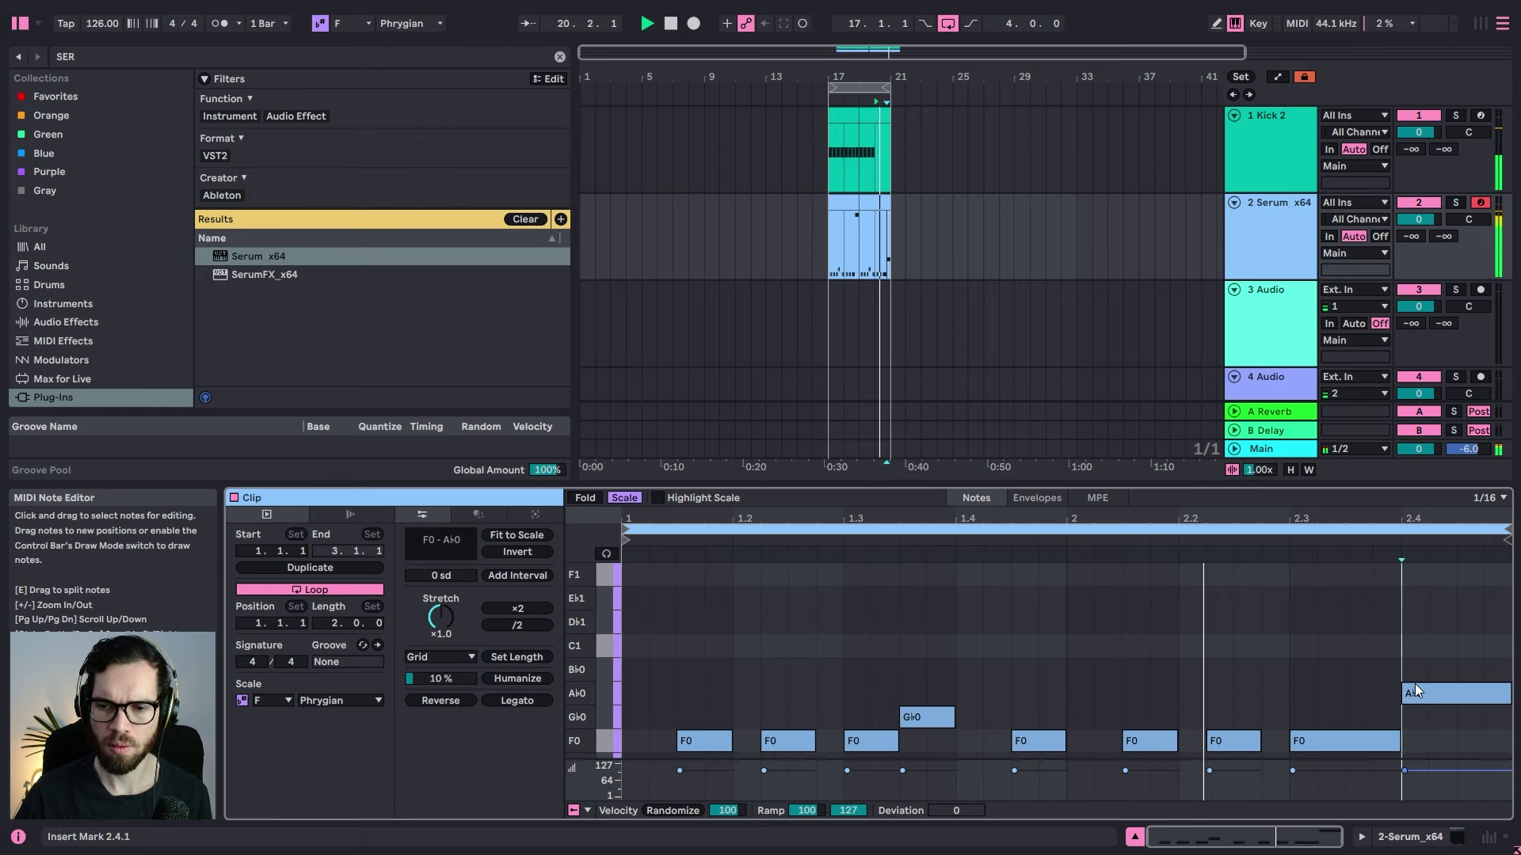
Step: Change the second clip's last two notes to G♭0 at 2.3.1 and F0 at 2.4.1, and play them back
{"action": "left_click_drag", "start_coordinate": [1418, 692], "coordinate": [1432, 743]}
{"action": "key", "text": "space"}
{"action": "key", "text": "space"}
{"action": "left_click", "coordinate": [1439, 696]}
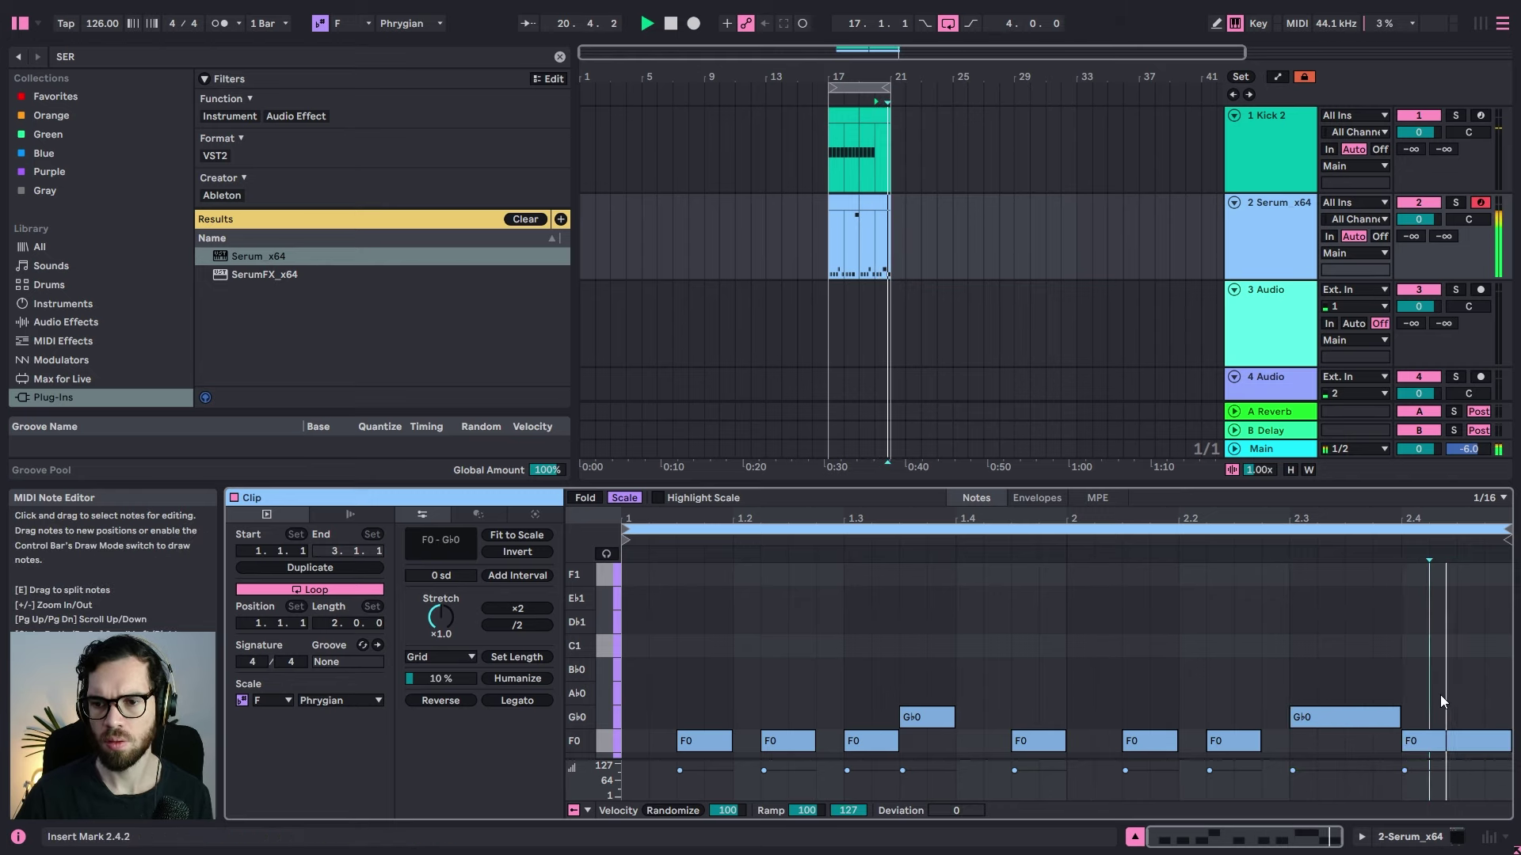
Step: Duplicate the kick's first two bars over bars 19–21 to fill the four-bar loop, and check playback
{"action": "left_click", "coordinate": [812, 228]}
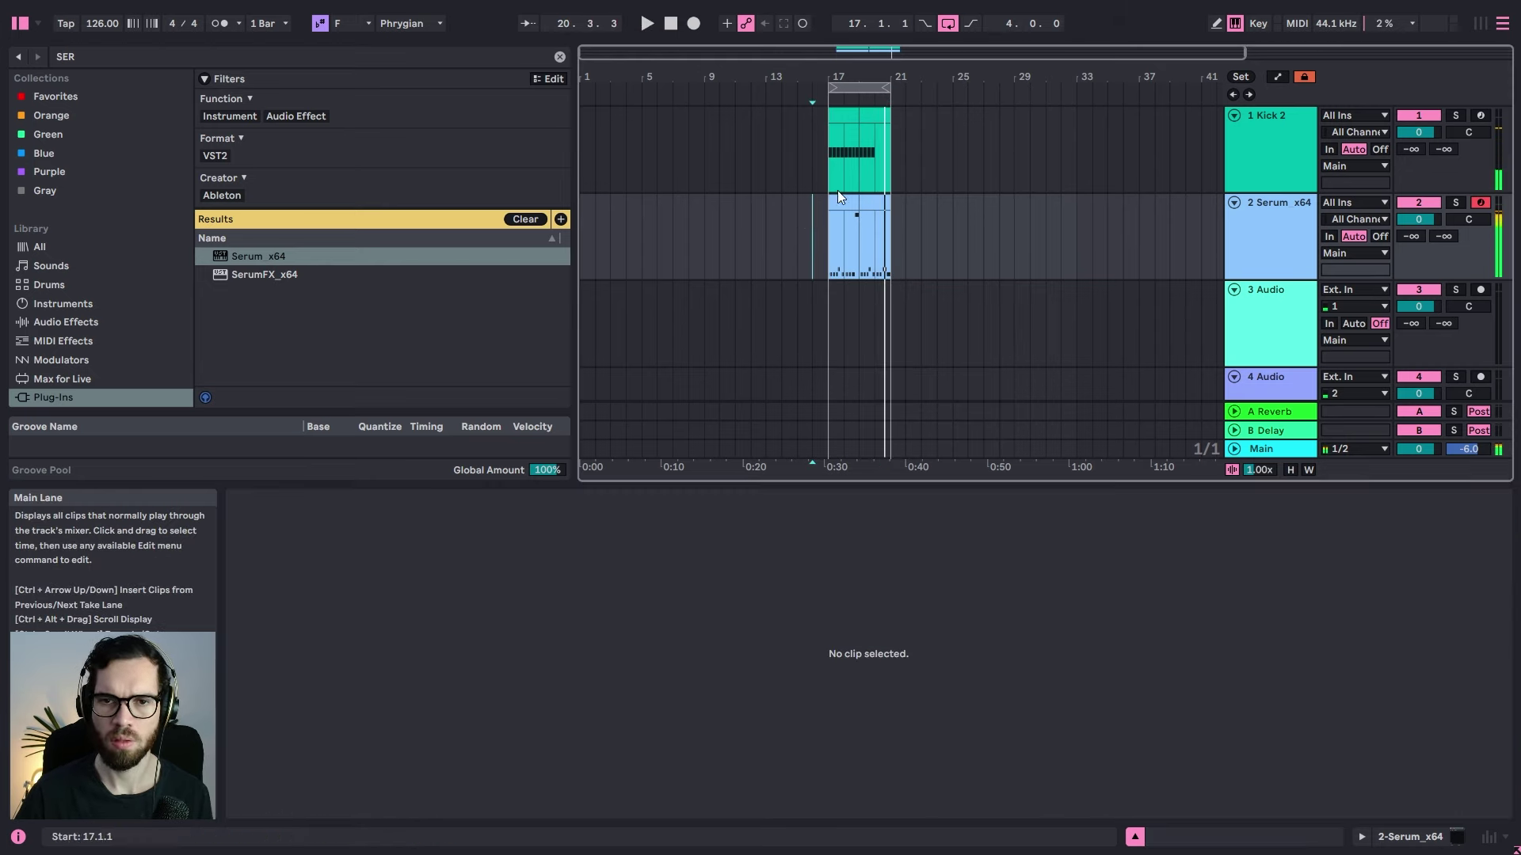
{"action": "left_click", "coordinate": [854, 121]}
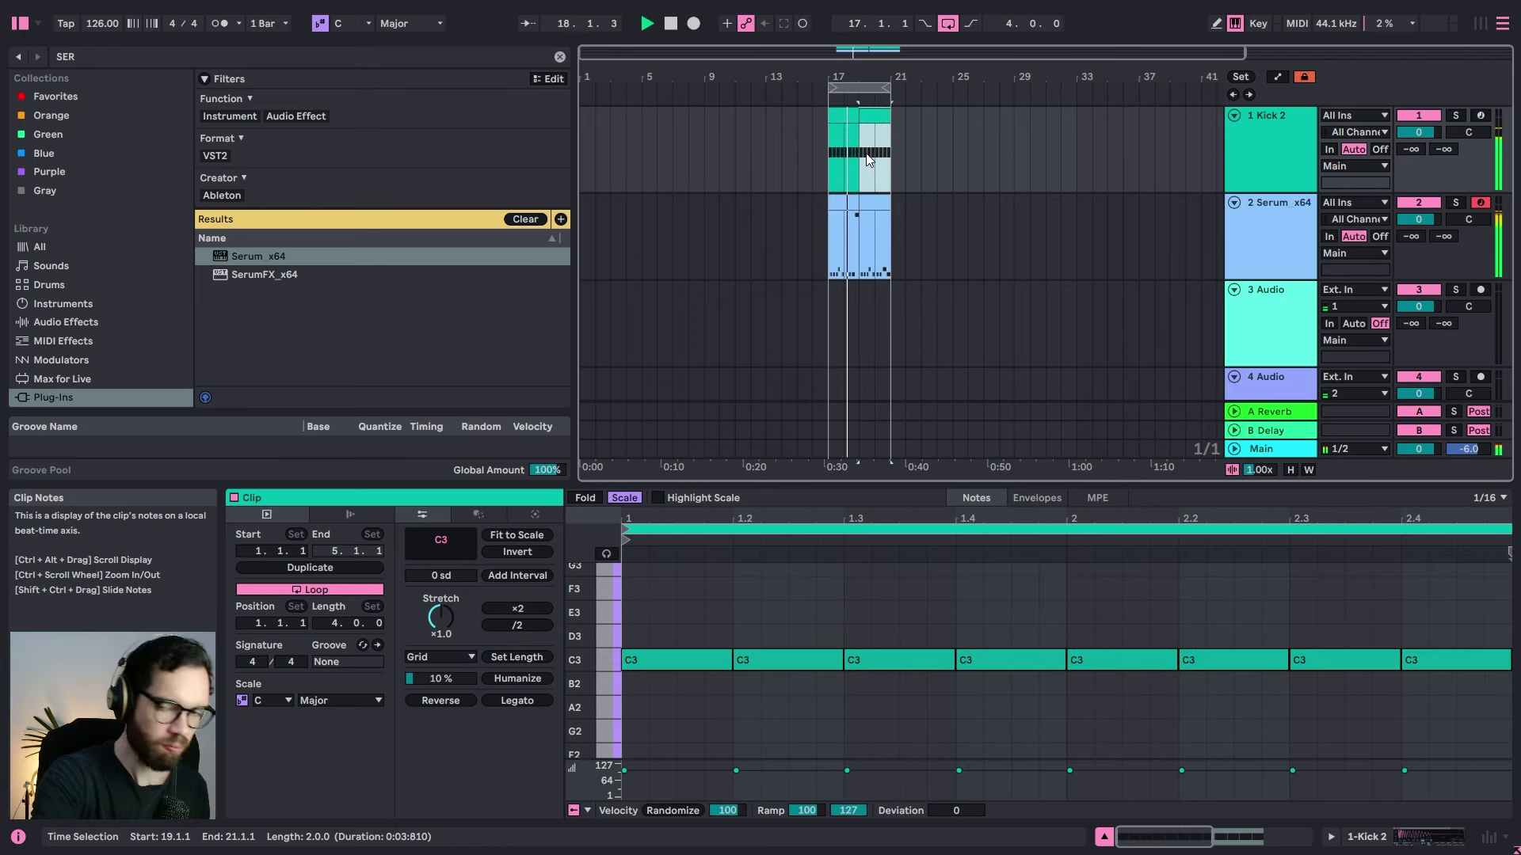
{"action": "key", "text": "space"}
Step: Rename the Serum track to Bass and the Kick 2 track to Kick
{"action": "left_click", "coordinate": [1261, 208]}
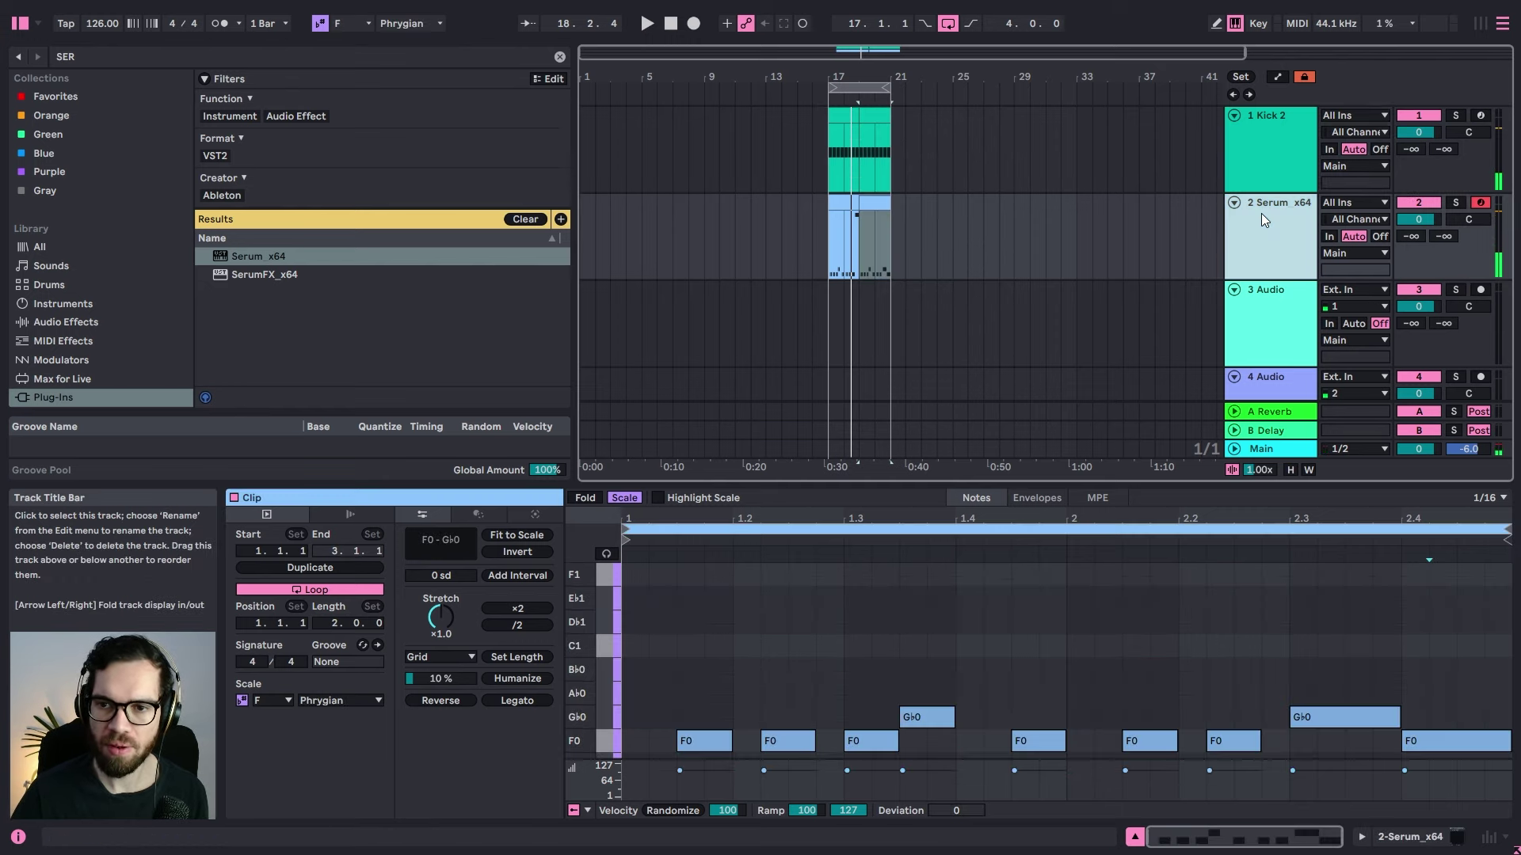
{"action": "key", "text": "ctrl+r"}
{"action": "type", "text": "bASS"}
{"action": "key", "text": "Return"}
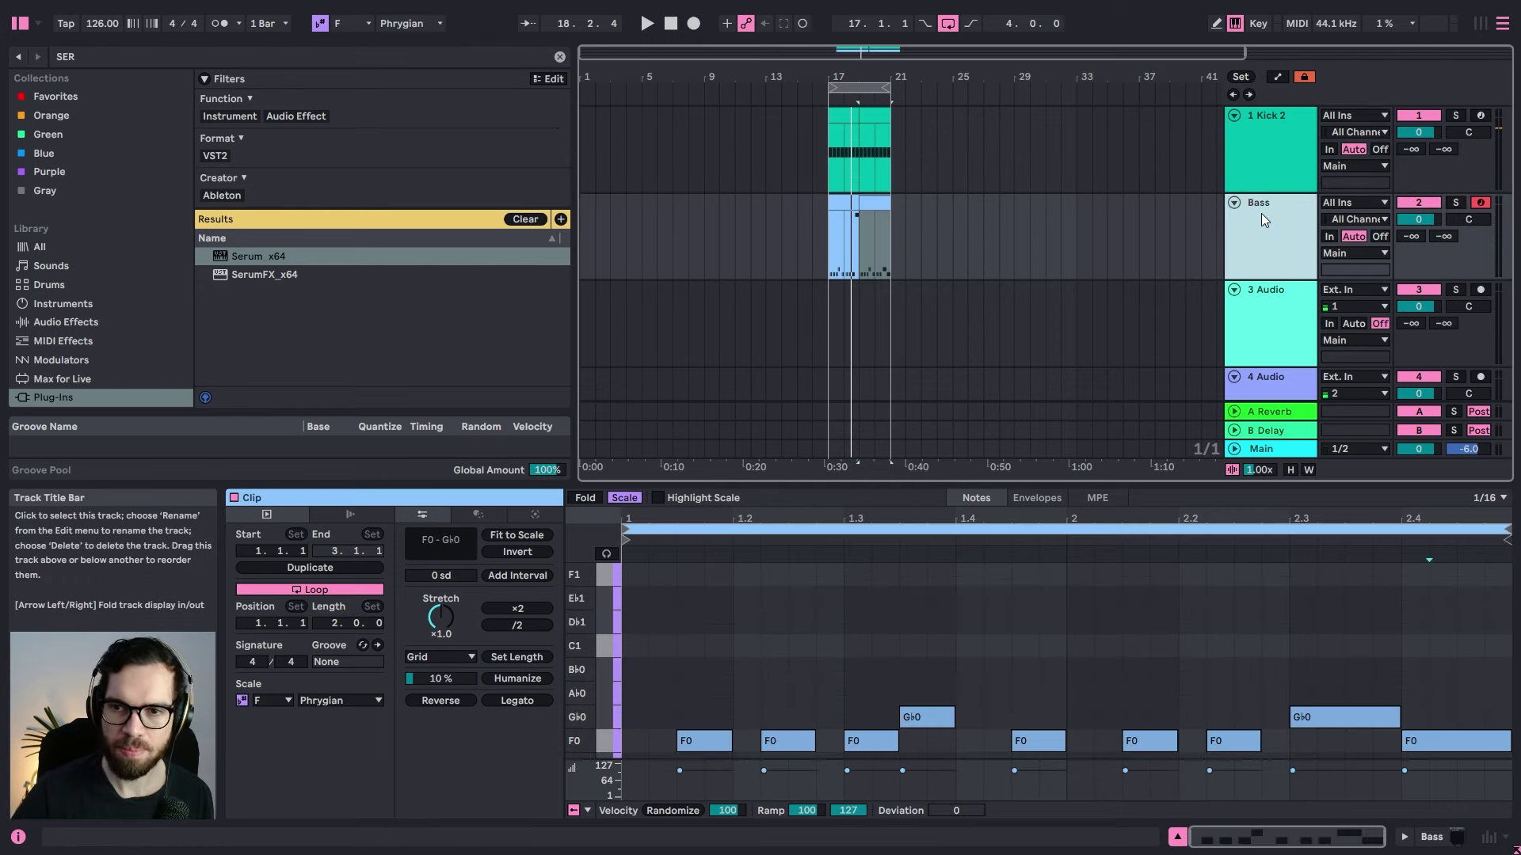
{"action": "left_click", "coordinate": [1270, 148]}
{"action": "key", "text": "ctrl+r"}
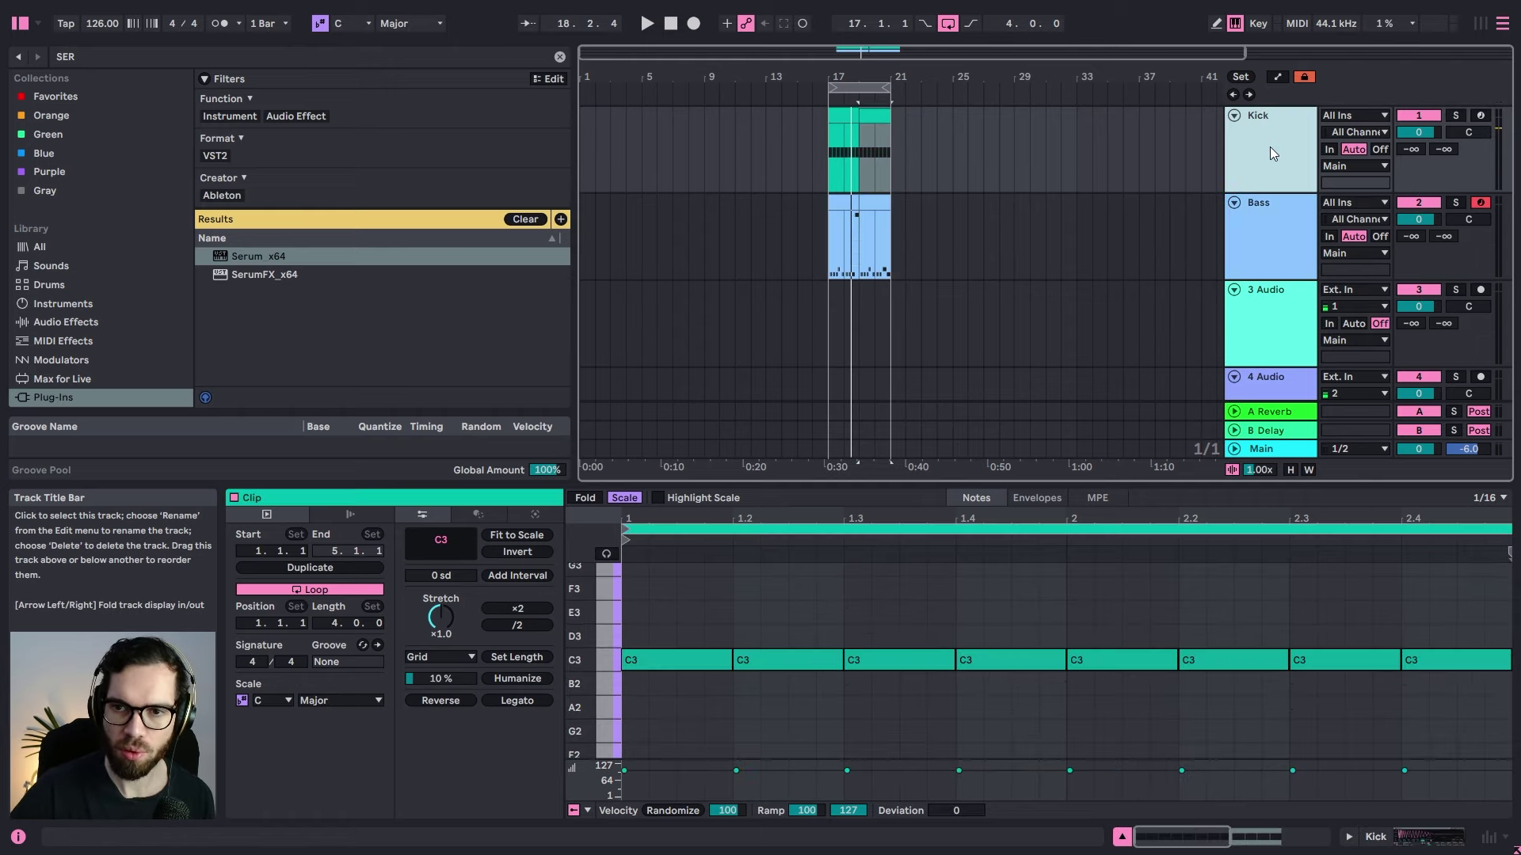
Step: Find the Compressor among the audio effects and add it after Serum on the Bass track
{"action": "left_click", "coordinate": [1240, 253]}
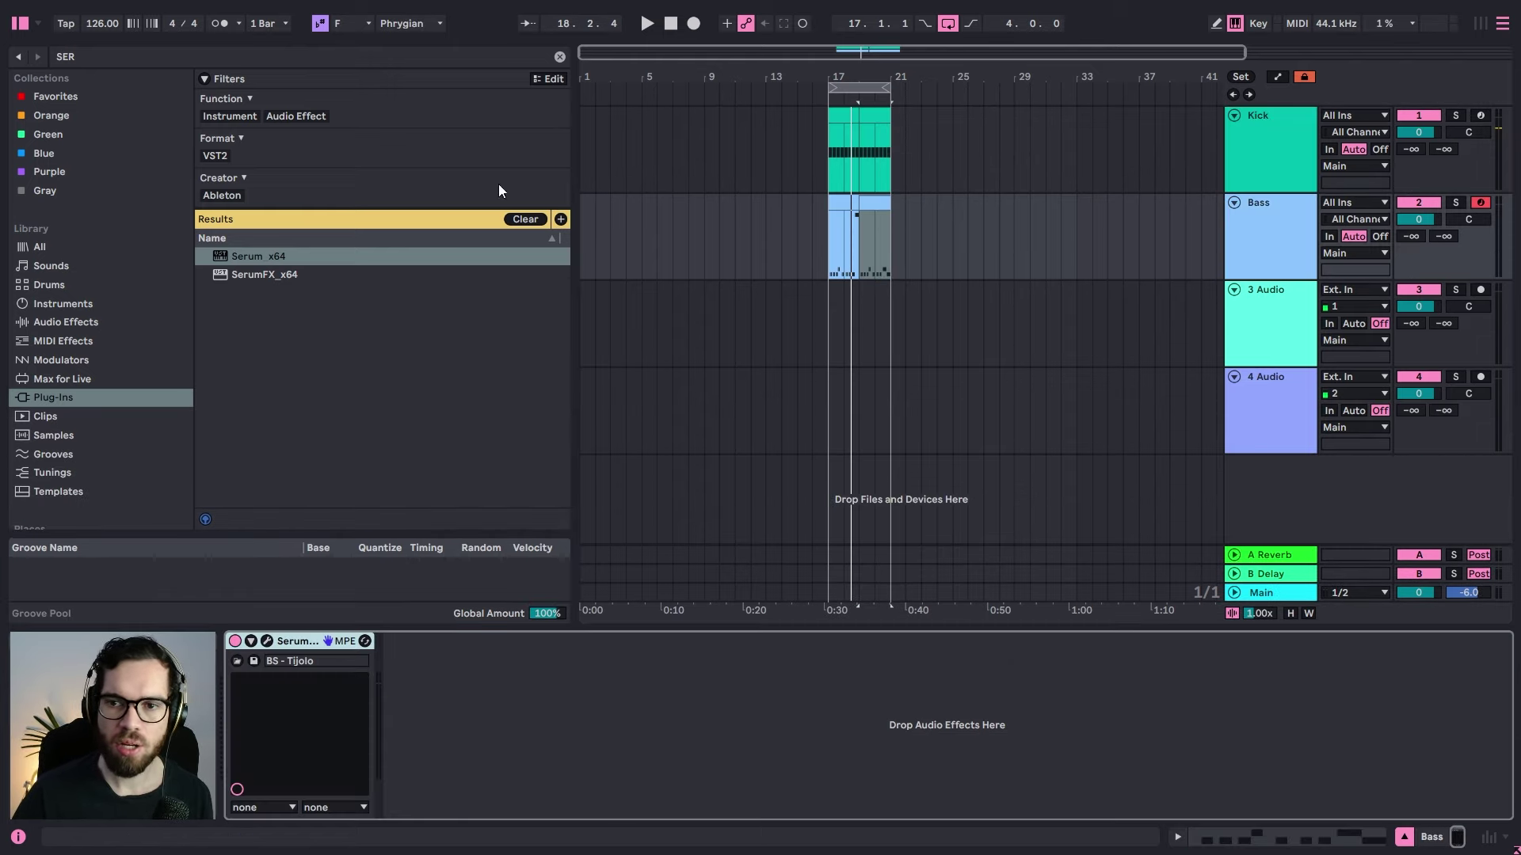
{"action": "left_click", "coordinate": [166, 53]}
{"action": "type", "text": "compr"}
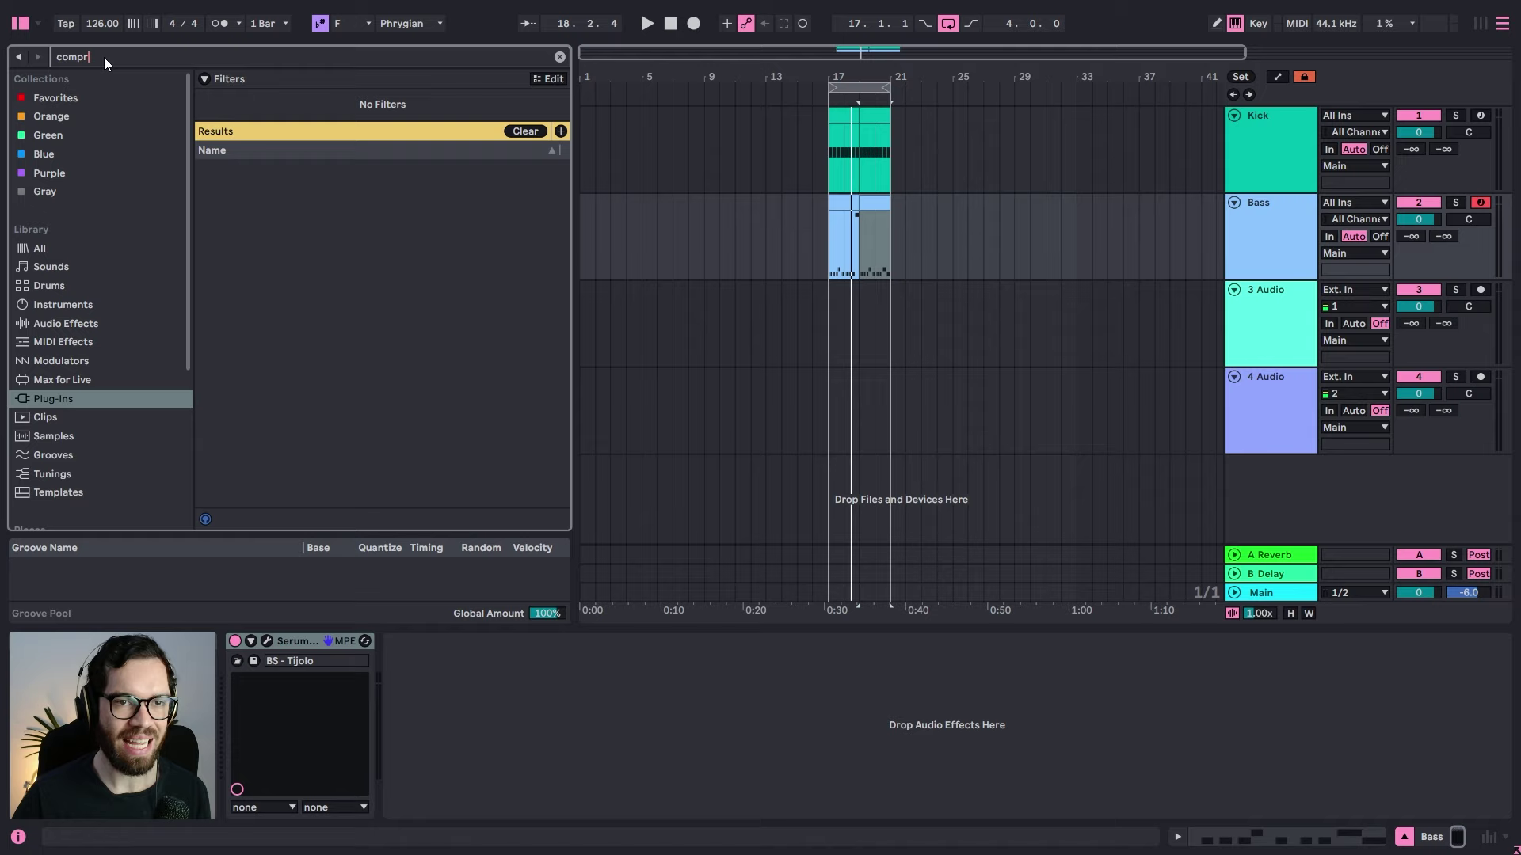
{"action": "left_click", "coordinate": [111, 323]}
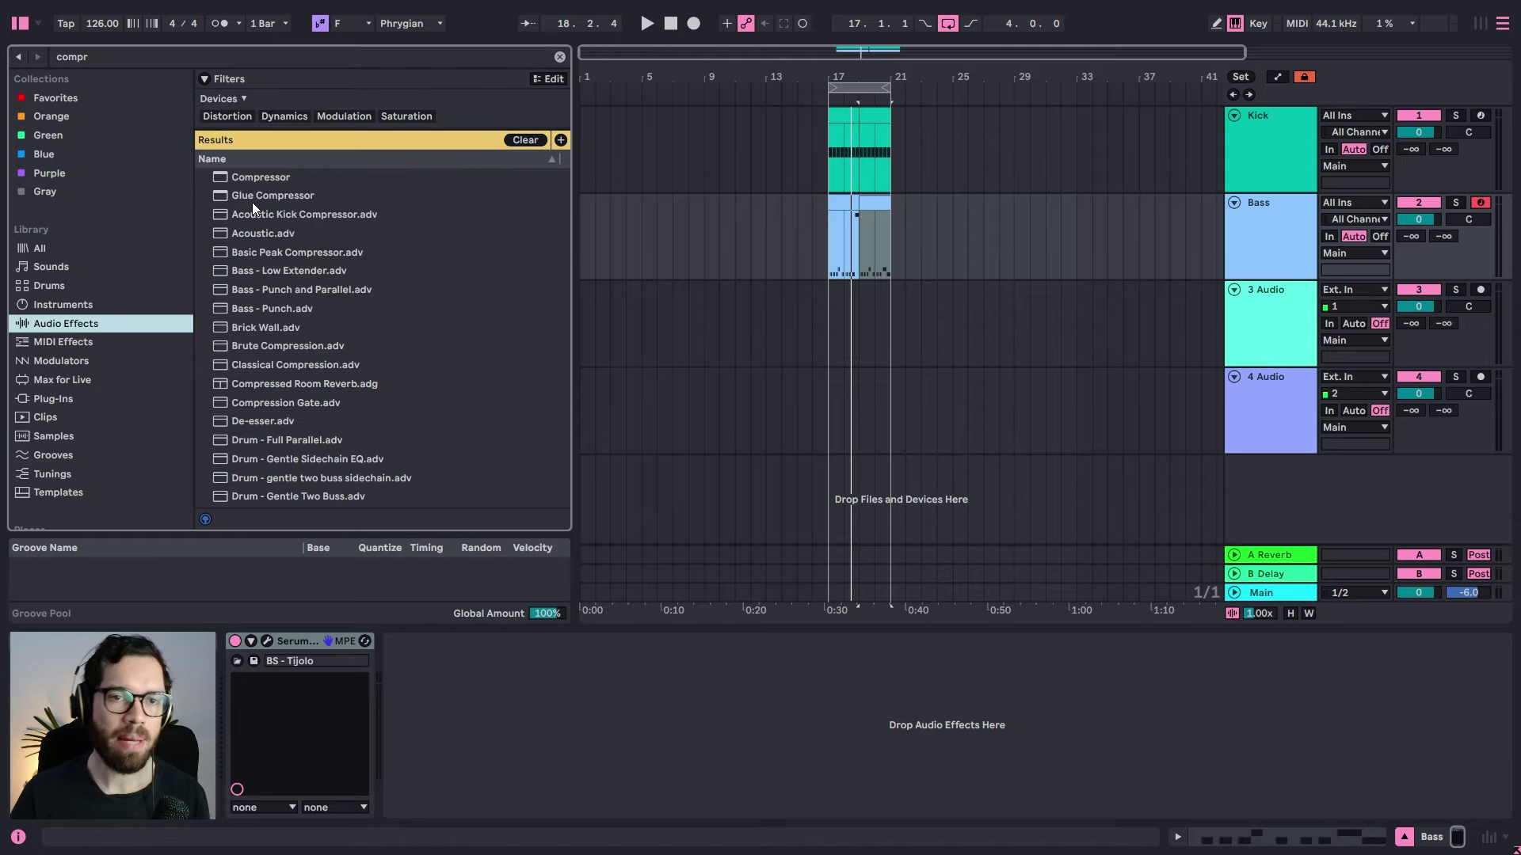
{"action": "left_click_drag", "start_coordinate": [247, 178], "coordinate": [425, 685]}
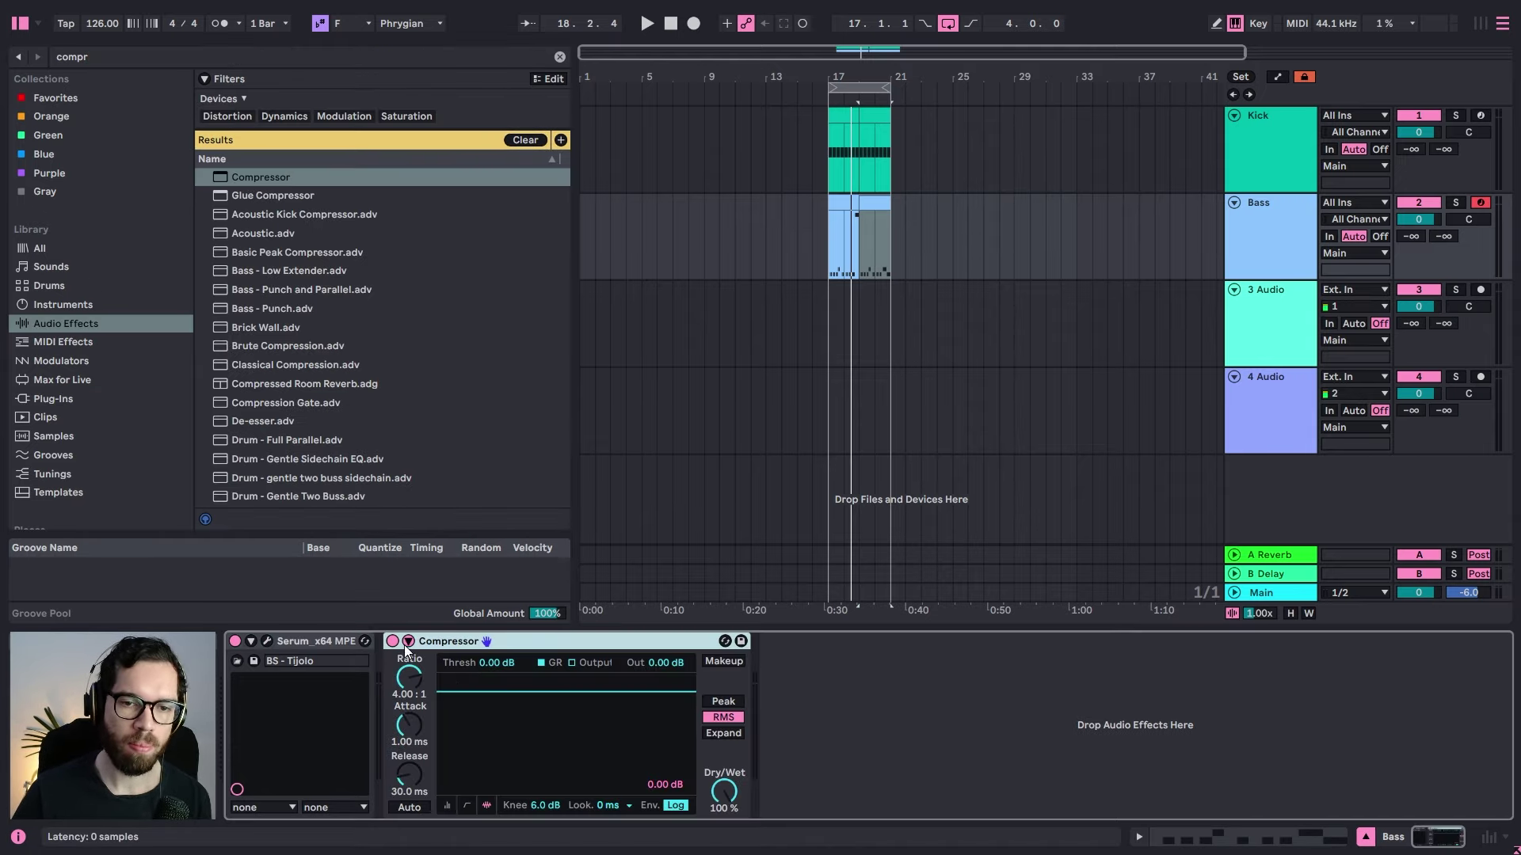
Step: Set the Compressor's sidechain input to Kick and lower its threshold to -36.0 dB during playback
{"action": "left_click", "coordinate": [407, 641]}
{"action": "left_click", "coordinate": [423, 691]}
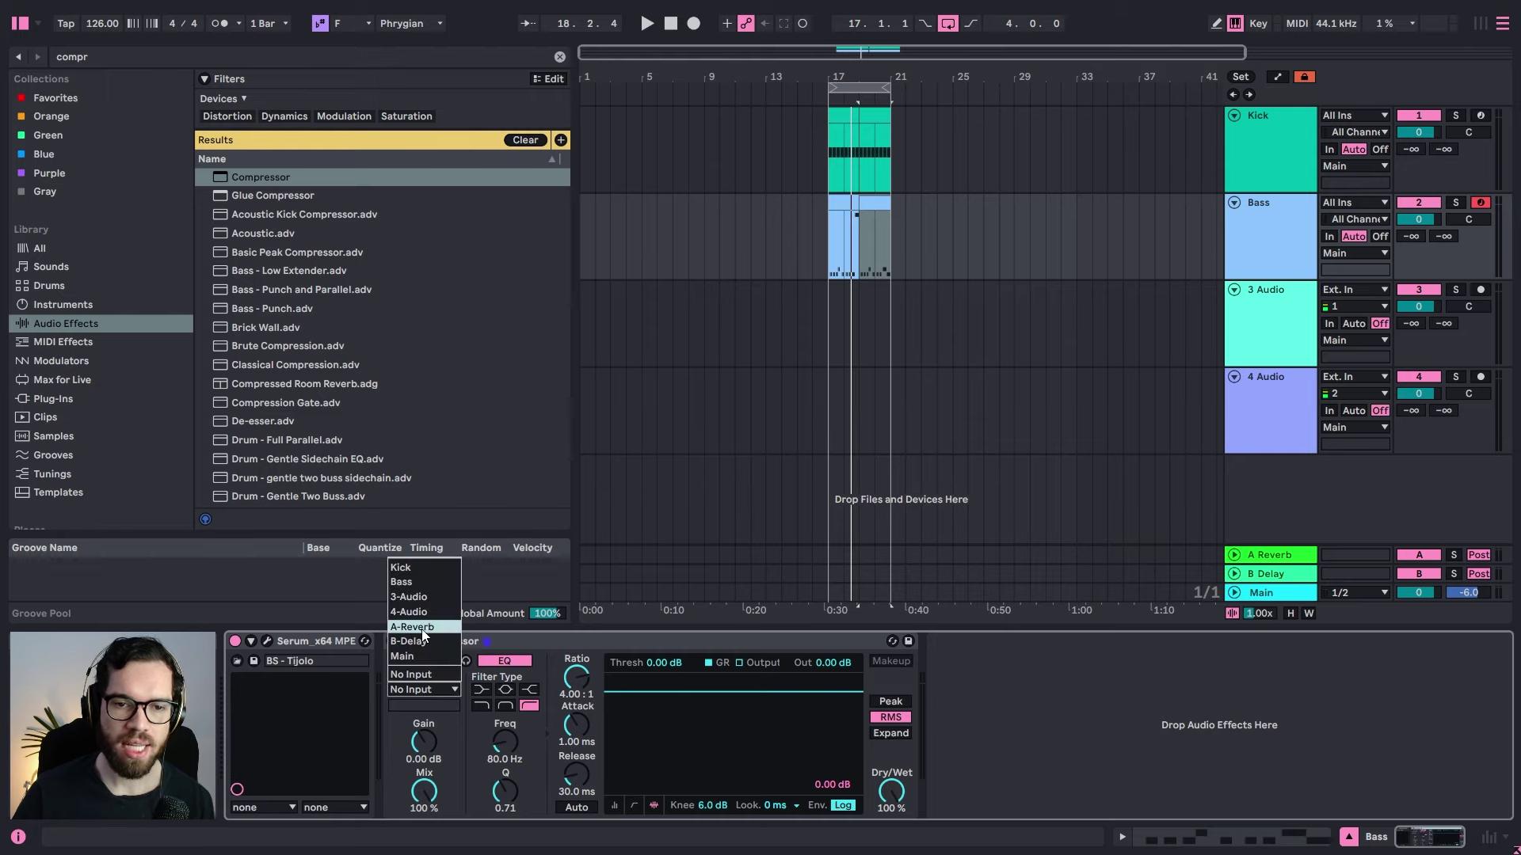
{"action": "left_click", "coordinate": [410, 569]}
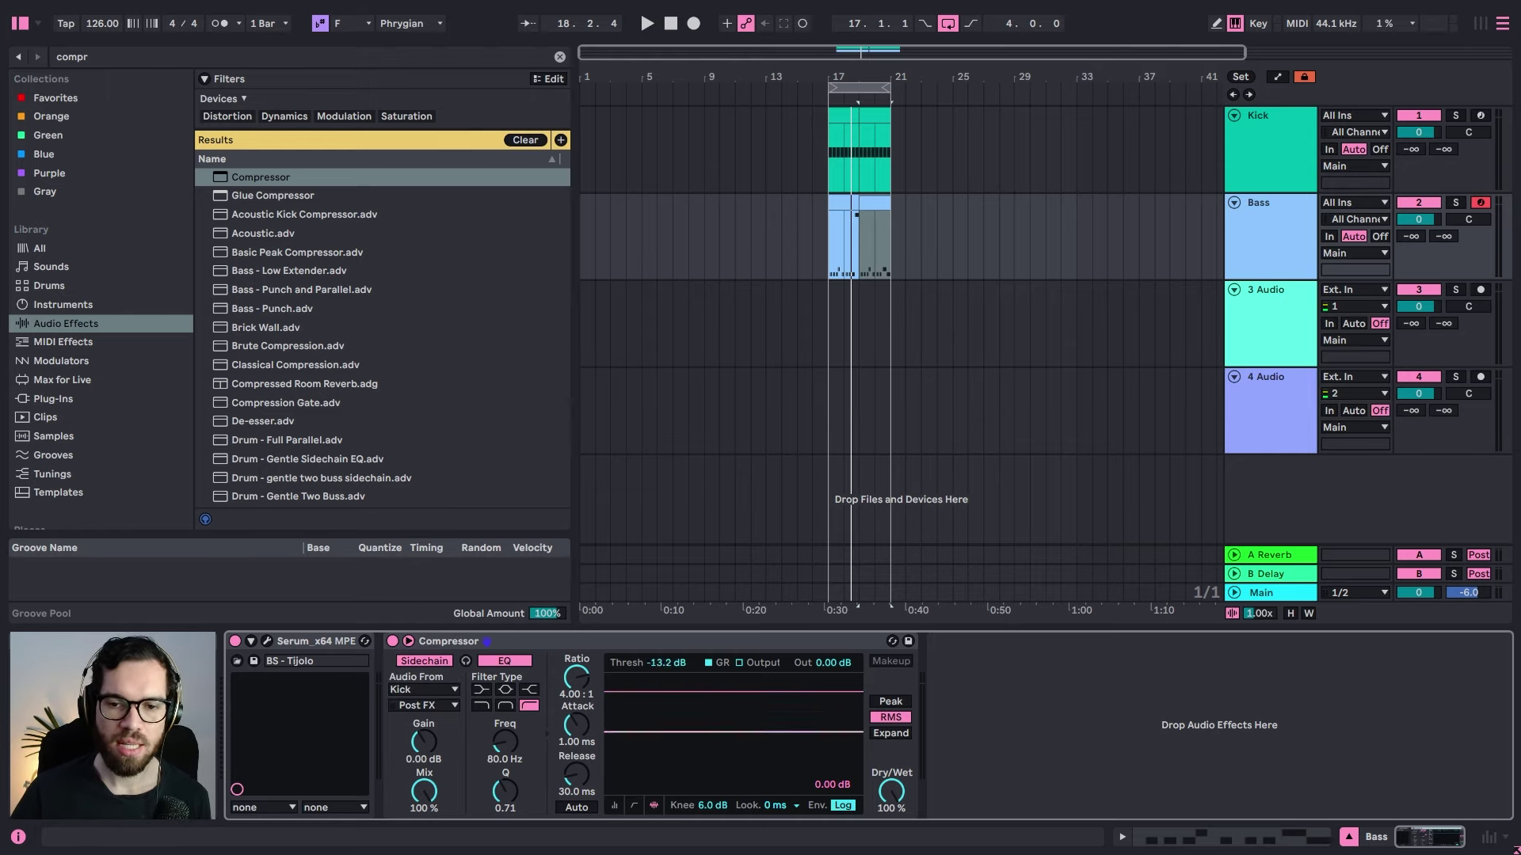
{"action": "key", "text": "space"}
{"action": "left_click_drag", "start_coordinate": [734, 718], "coordinate": [734, 772]}
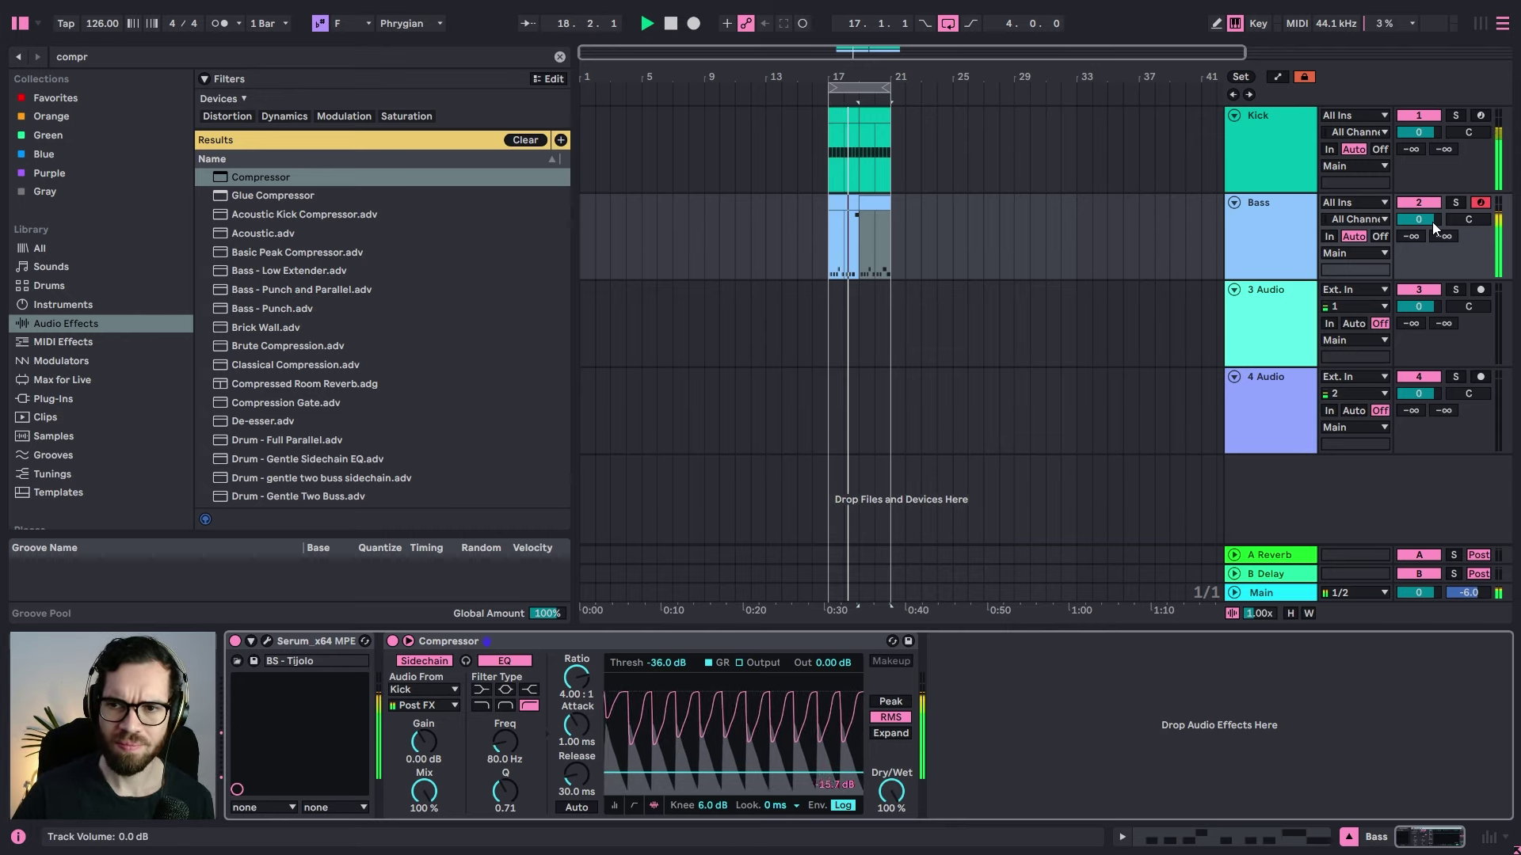
Step: Lower the Bass track's volume to -3.4 dB while the loop plays
{"action": "left_click_drag", "start_coordinate": [1419, 220], "coordinate": [1418, 235]}
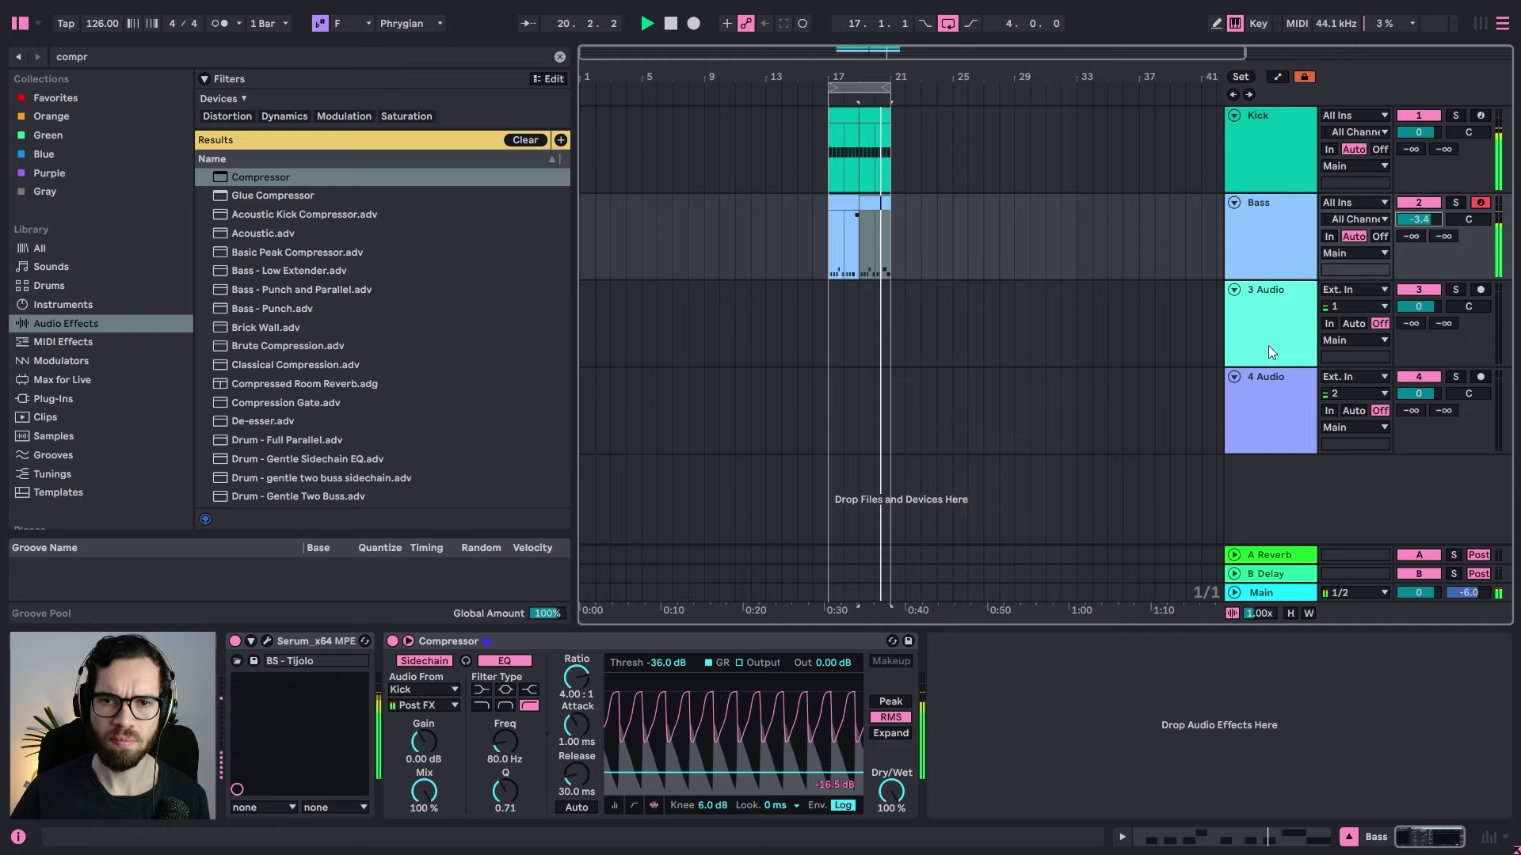
{"action": "left_click", "coordinate": [845, 213]}
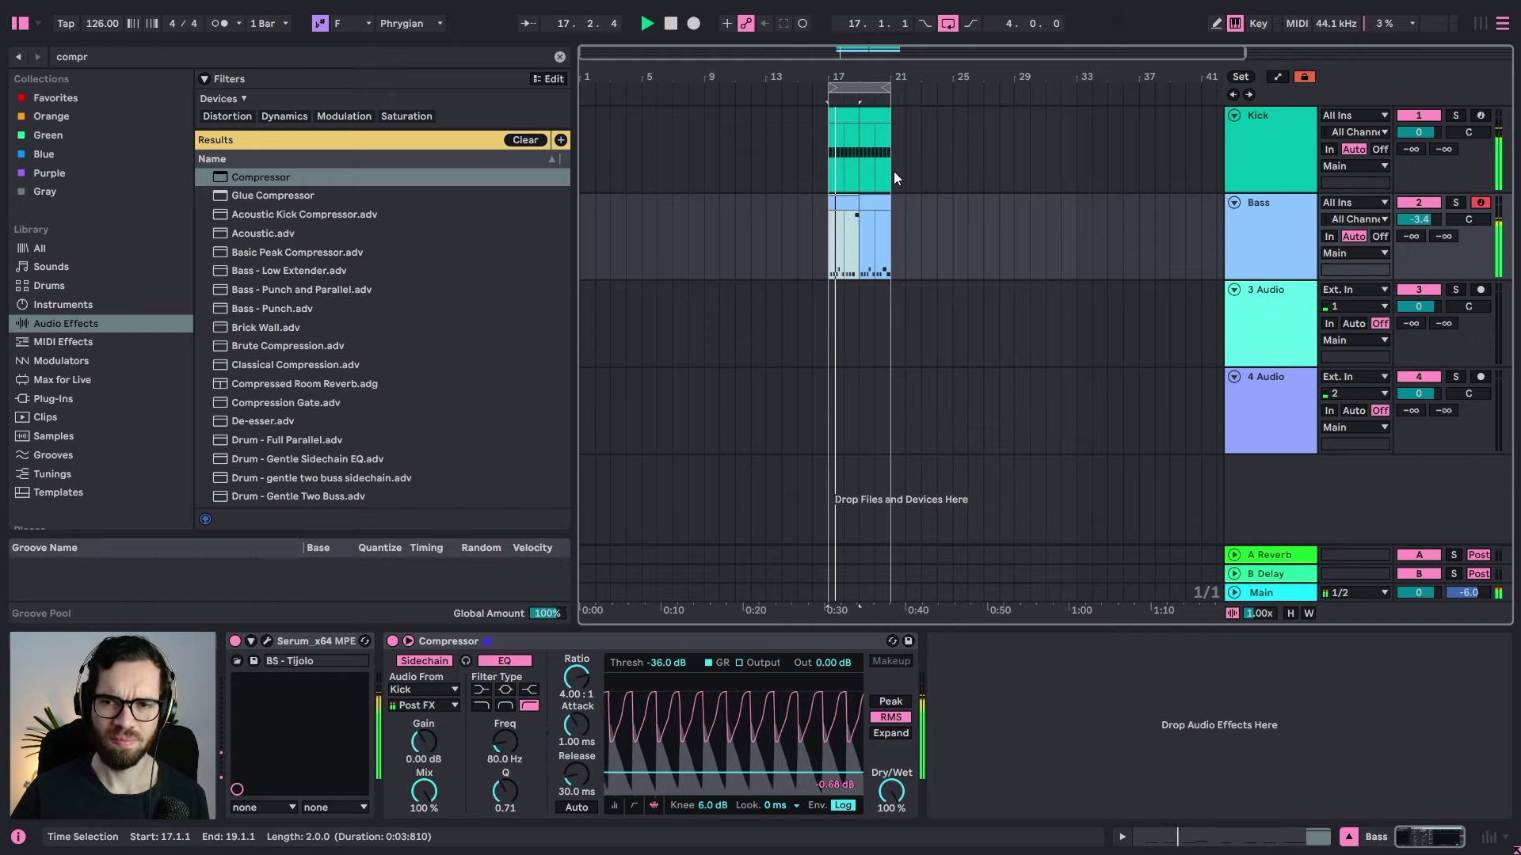
{"action": "left_click", "coordinate": [1258, 230]}
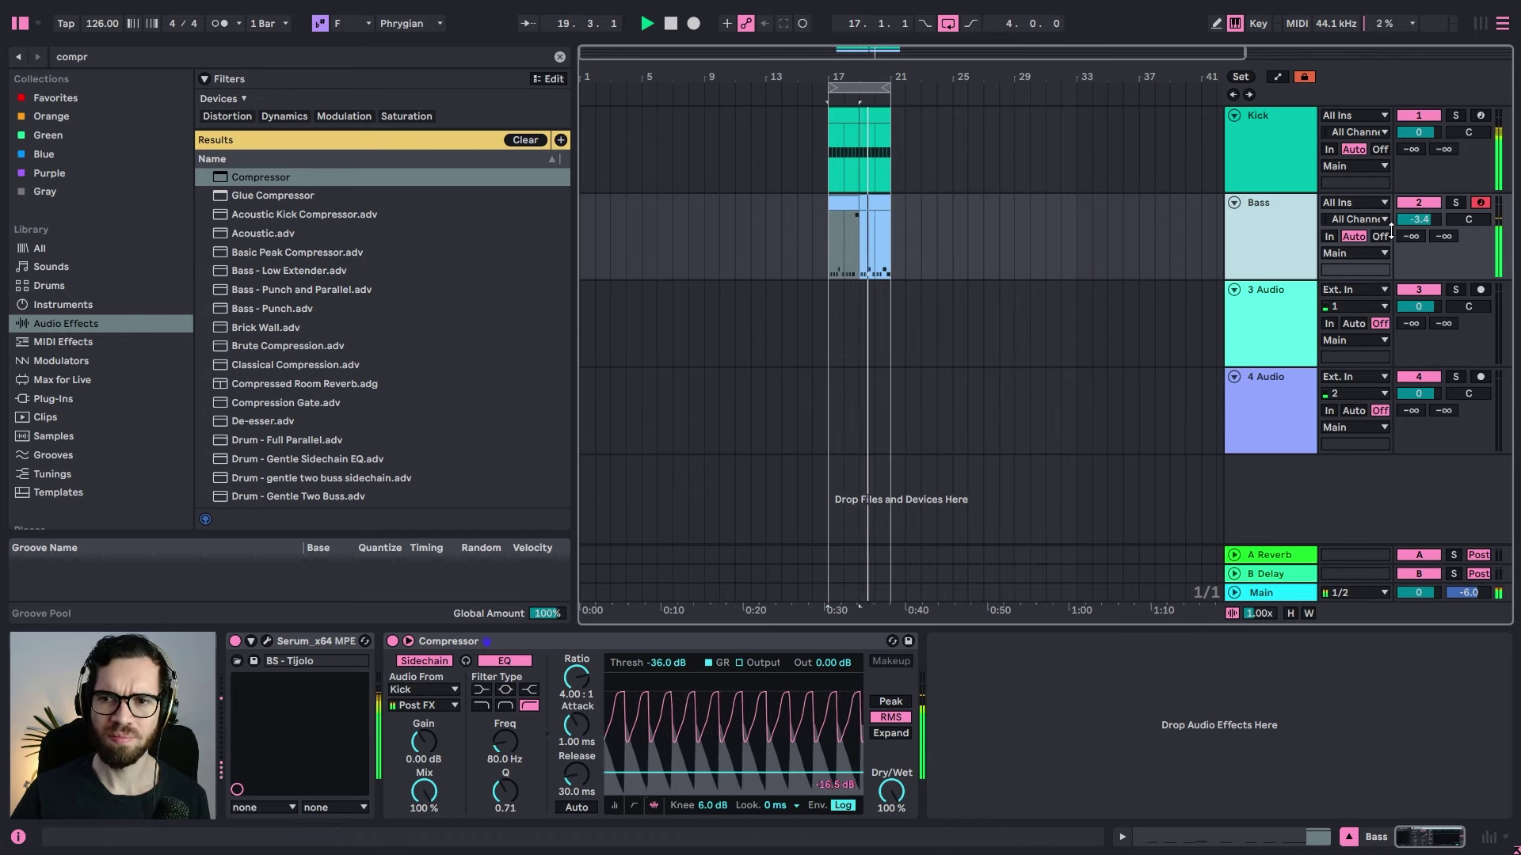
Step: Find EQ Eight among the EQ effects and add it after the Compressor on the Bass track
{"action": "key", "text": "ctrl+f"}
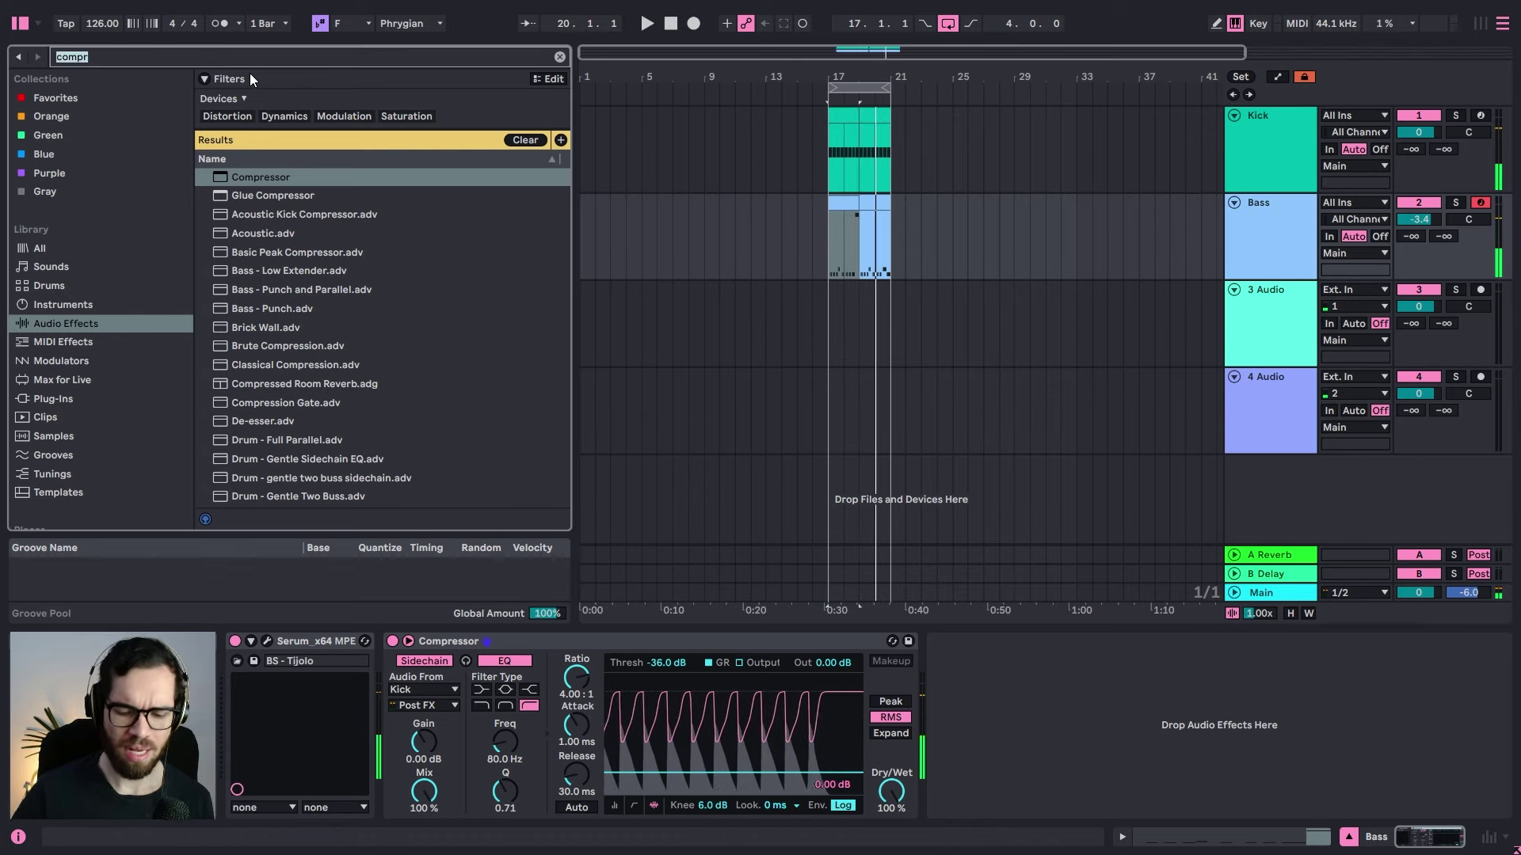
{"action": "type", "text": "eq"}
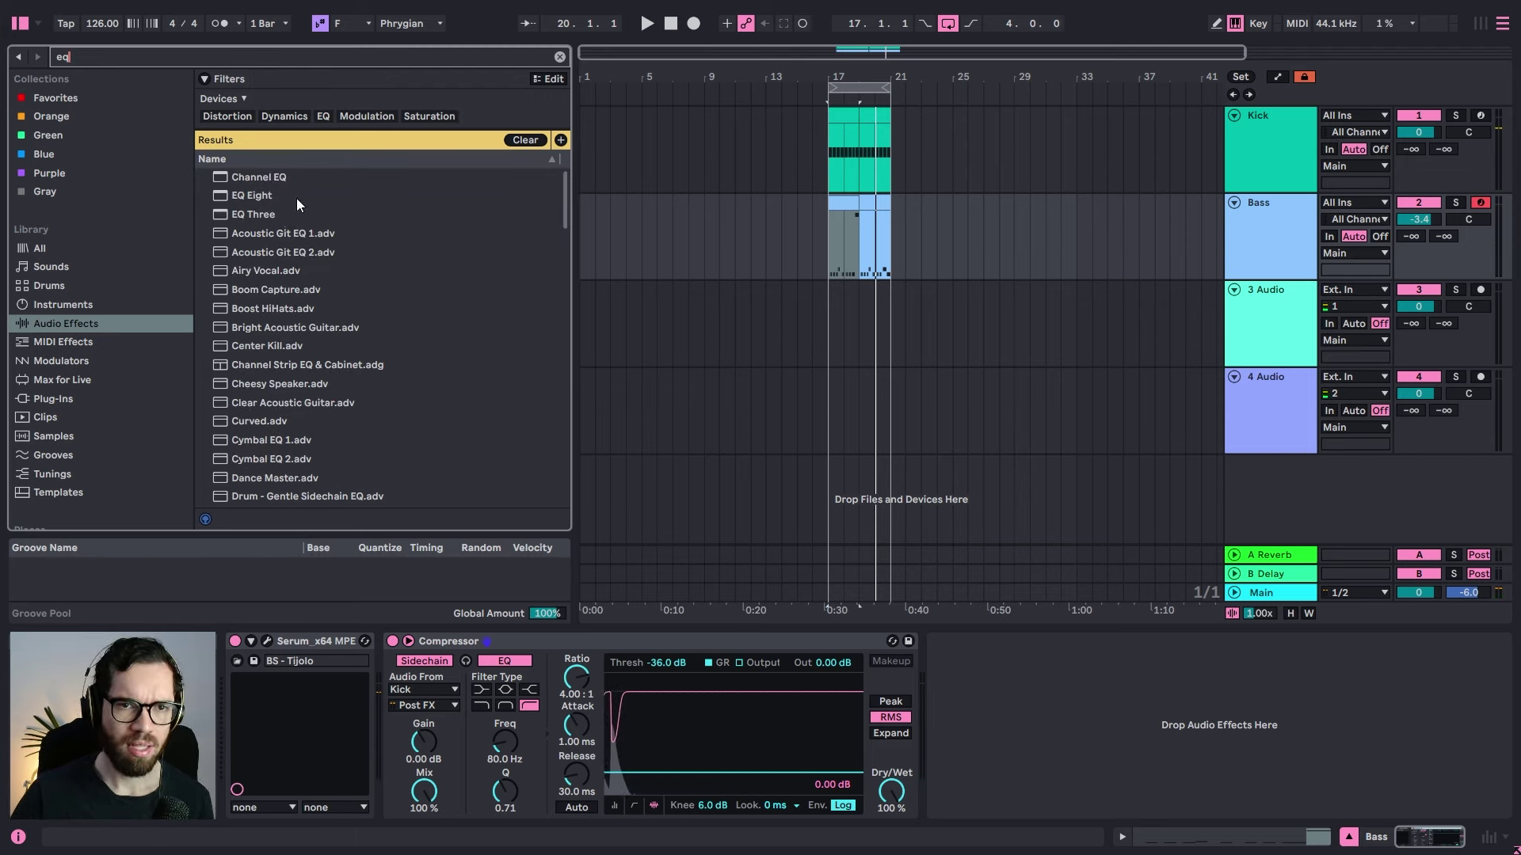
{"action": "left_click", "coordinate": [324, 119]}
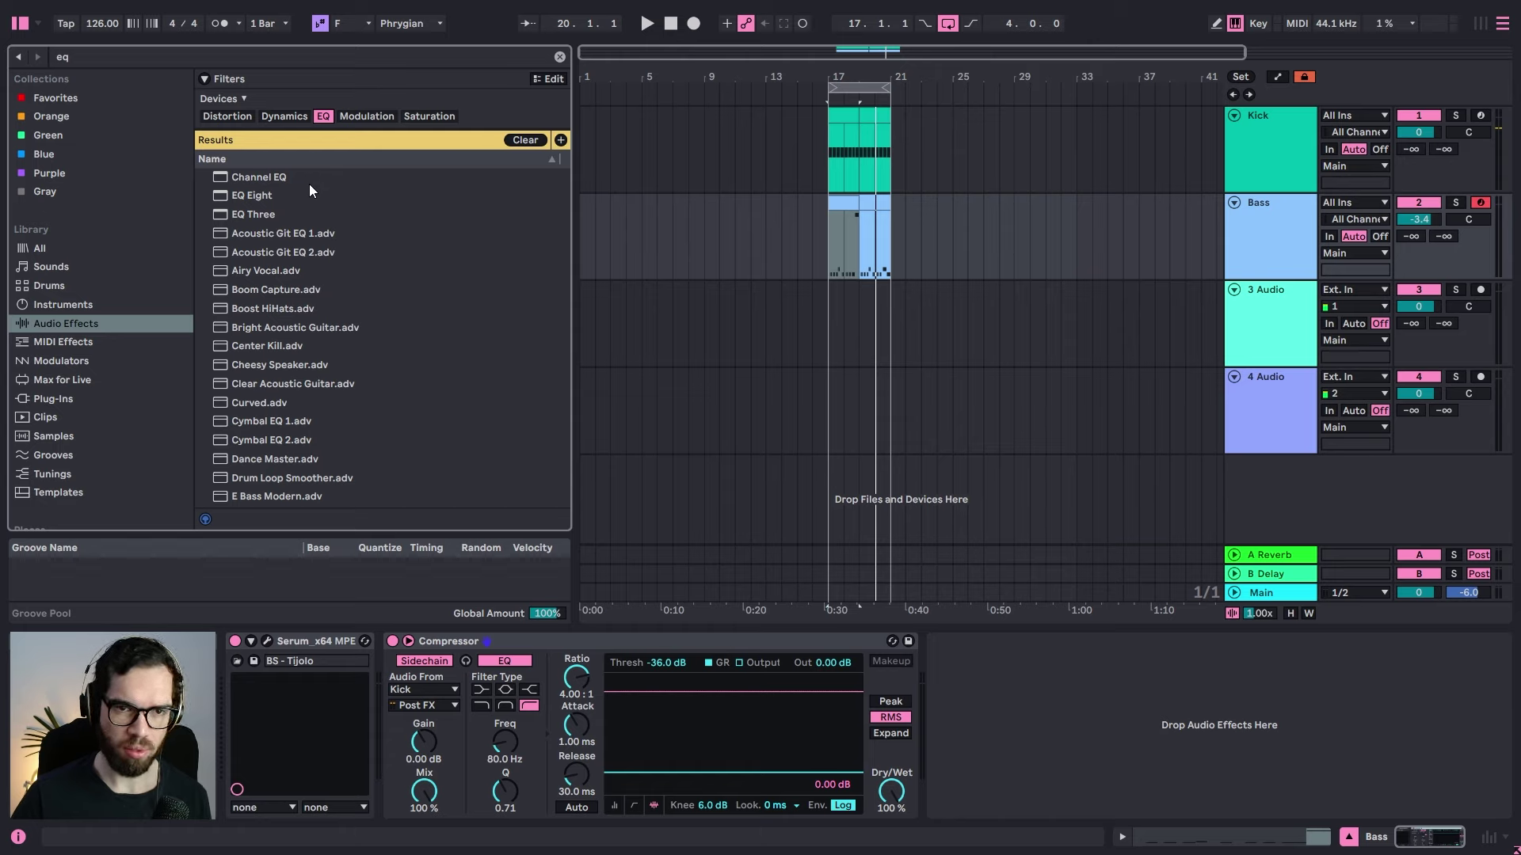
{"action": "left_click_drag", "start_coordinate": [274, 195], "coordinate": [919, 686]}
Step: Enable EQ Eight's band 8 high cut on the bass, set it to 2.35 kHz with Q 0.56, and check playback
{"action": "key", "text": "space"}
{"action": "left_click", "coordinate": [1319, 808]}
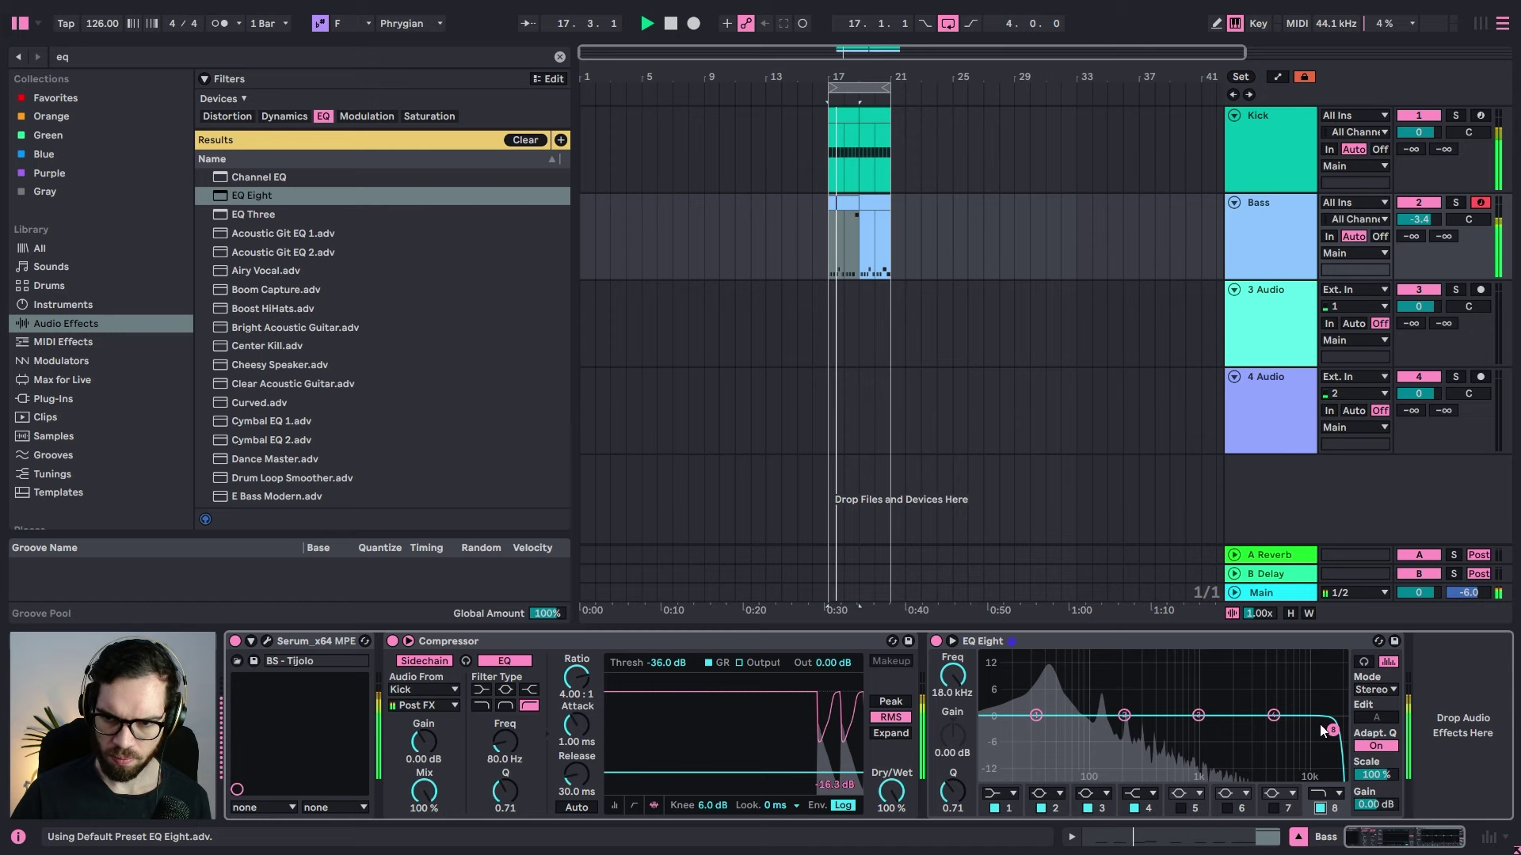
{"action": "mouse_move", "coordinate": [1264, 736]}
{"action": "left_mouse_down"}
{"action": "mouse_move", "coordinate": [1224, 737]}
{"action": "mouse_move", "coordinate": [1238, 737]}
{"action": "left_mouse_up"}
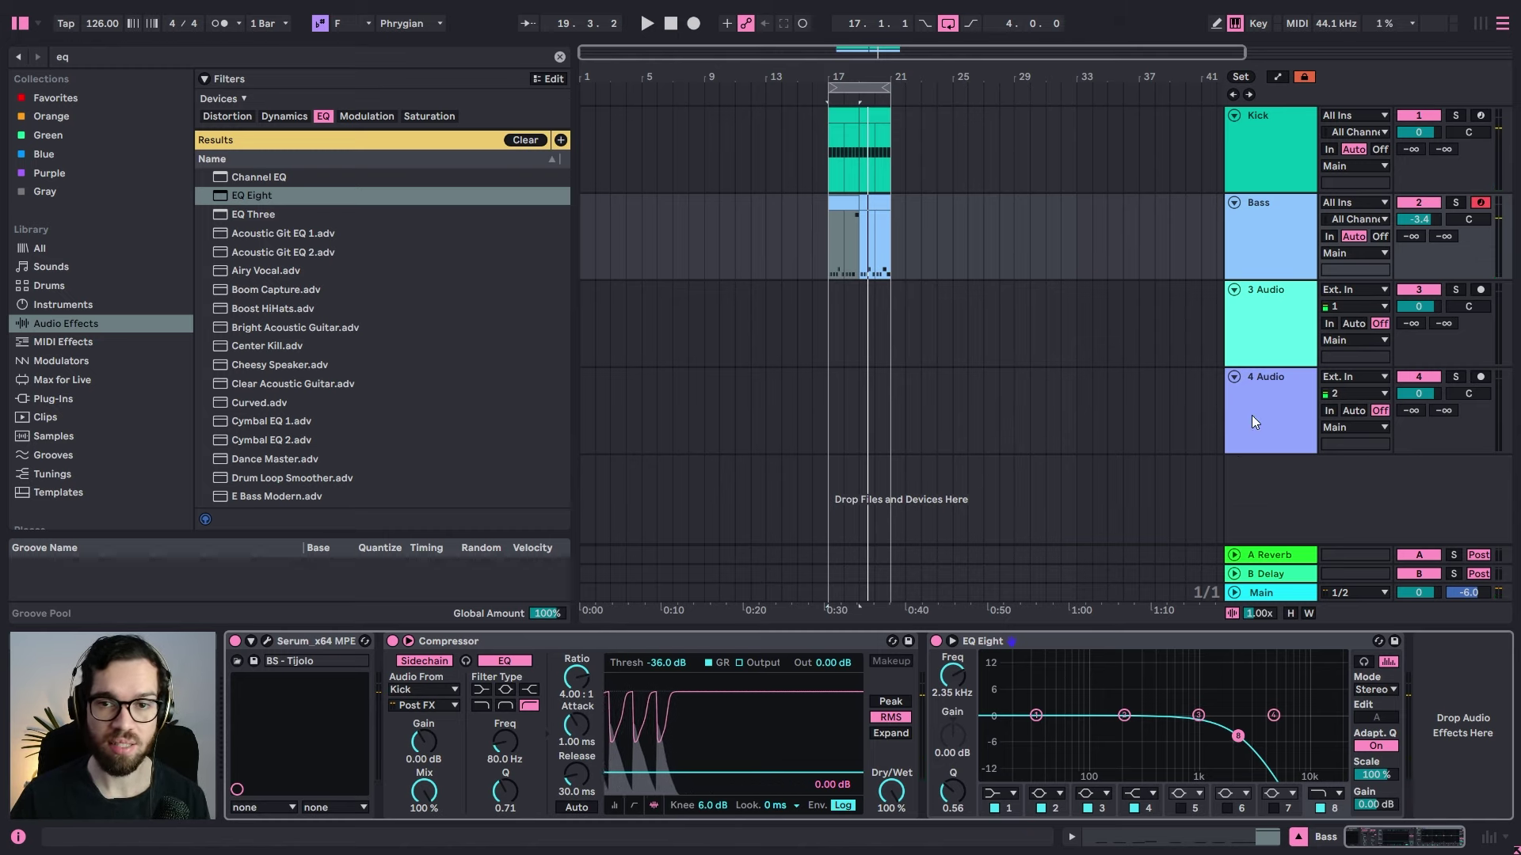
{"action": "key", "text": "space"}
Step: Insert a MIDI track below Kick and load the 909 Core Kit drum kit onto it
{"action": "left_click", "coordinate": [1292, 162]}
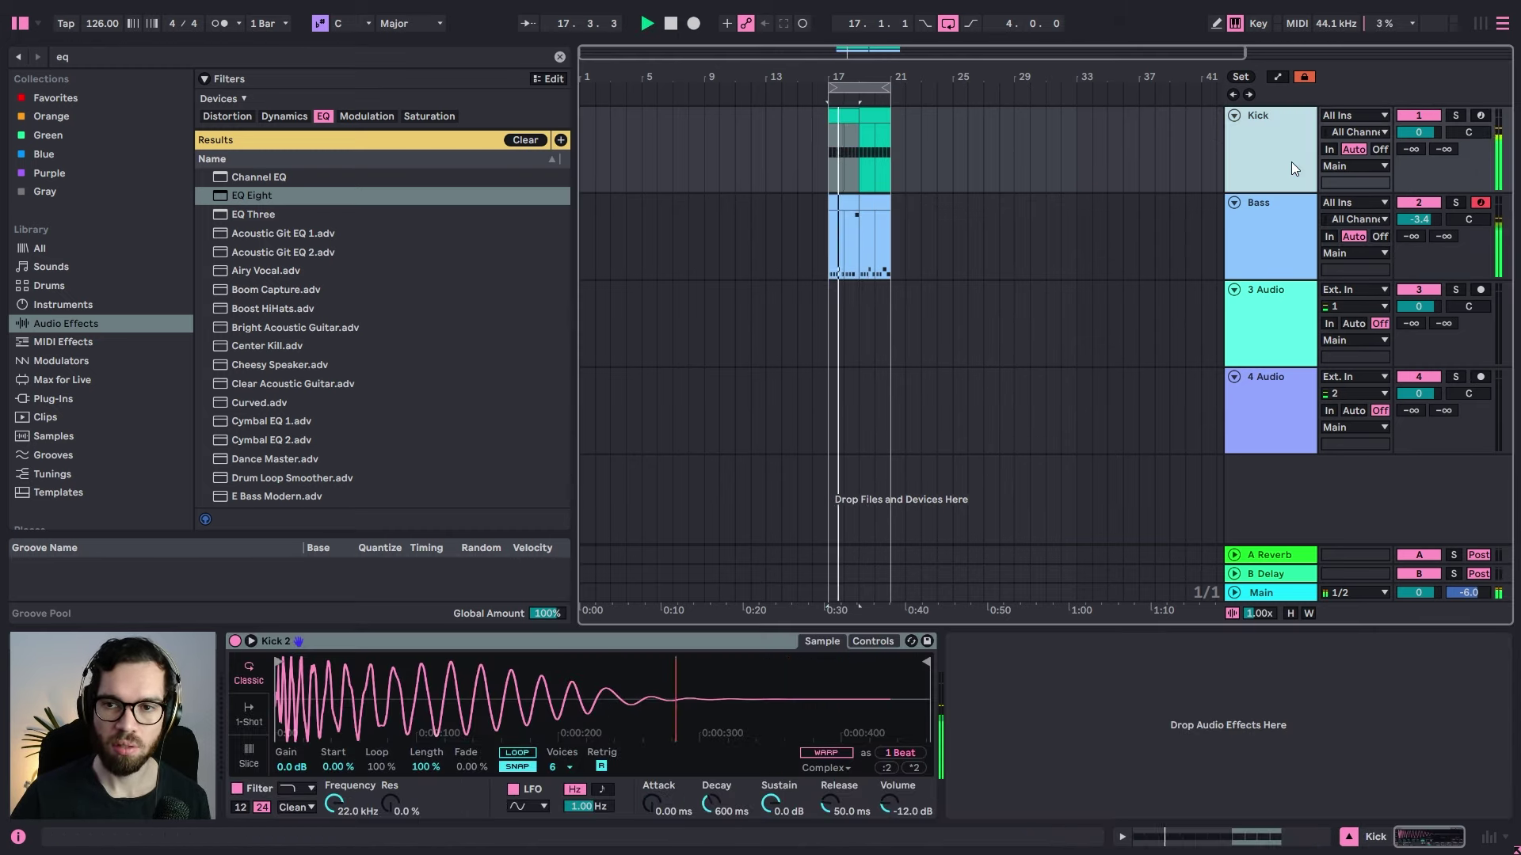
{"action": "key", "text": "ctrl+shift+t"}
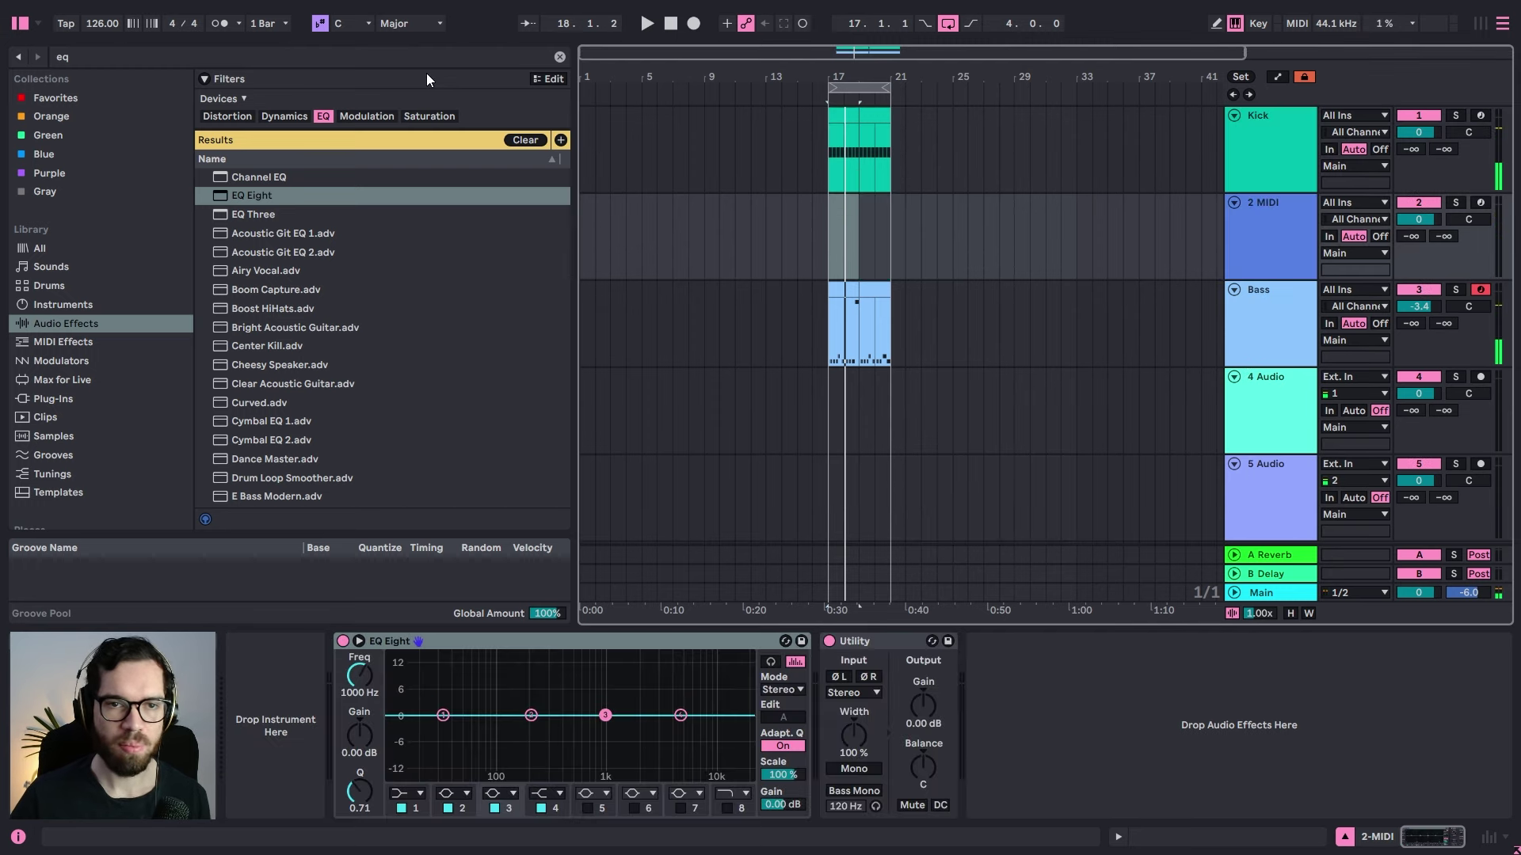
{"action": "left_click", "coordinate": [559, 56]}
{"action": "scroll", "coordinate": [101, 283], "scroll_direction": "down", "scroll_amount": 5}
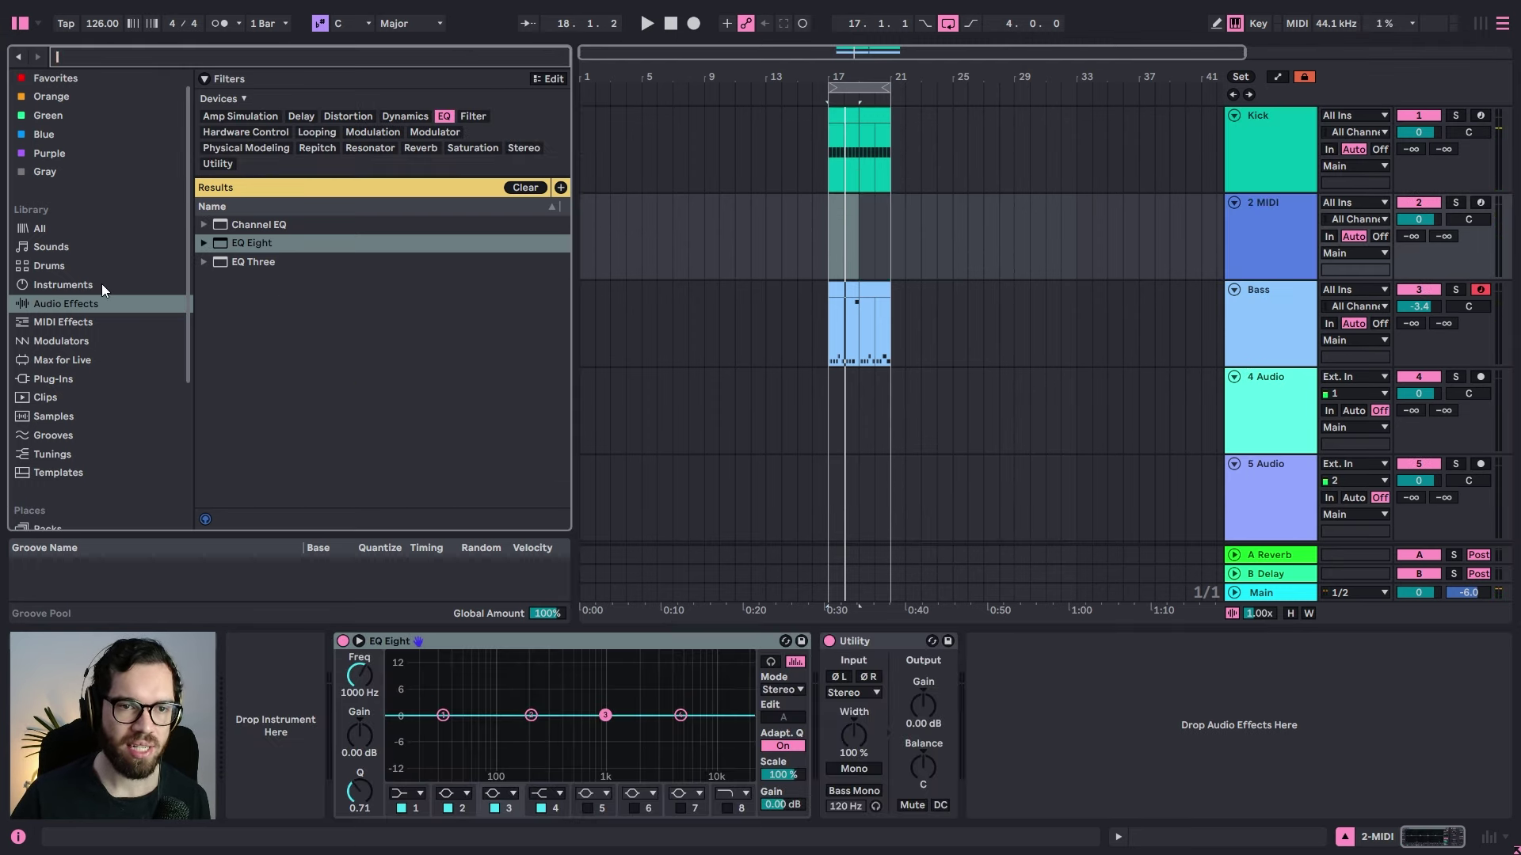
{"action": "left_click", "coordinate": [92, 302]}
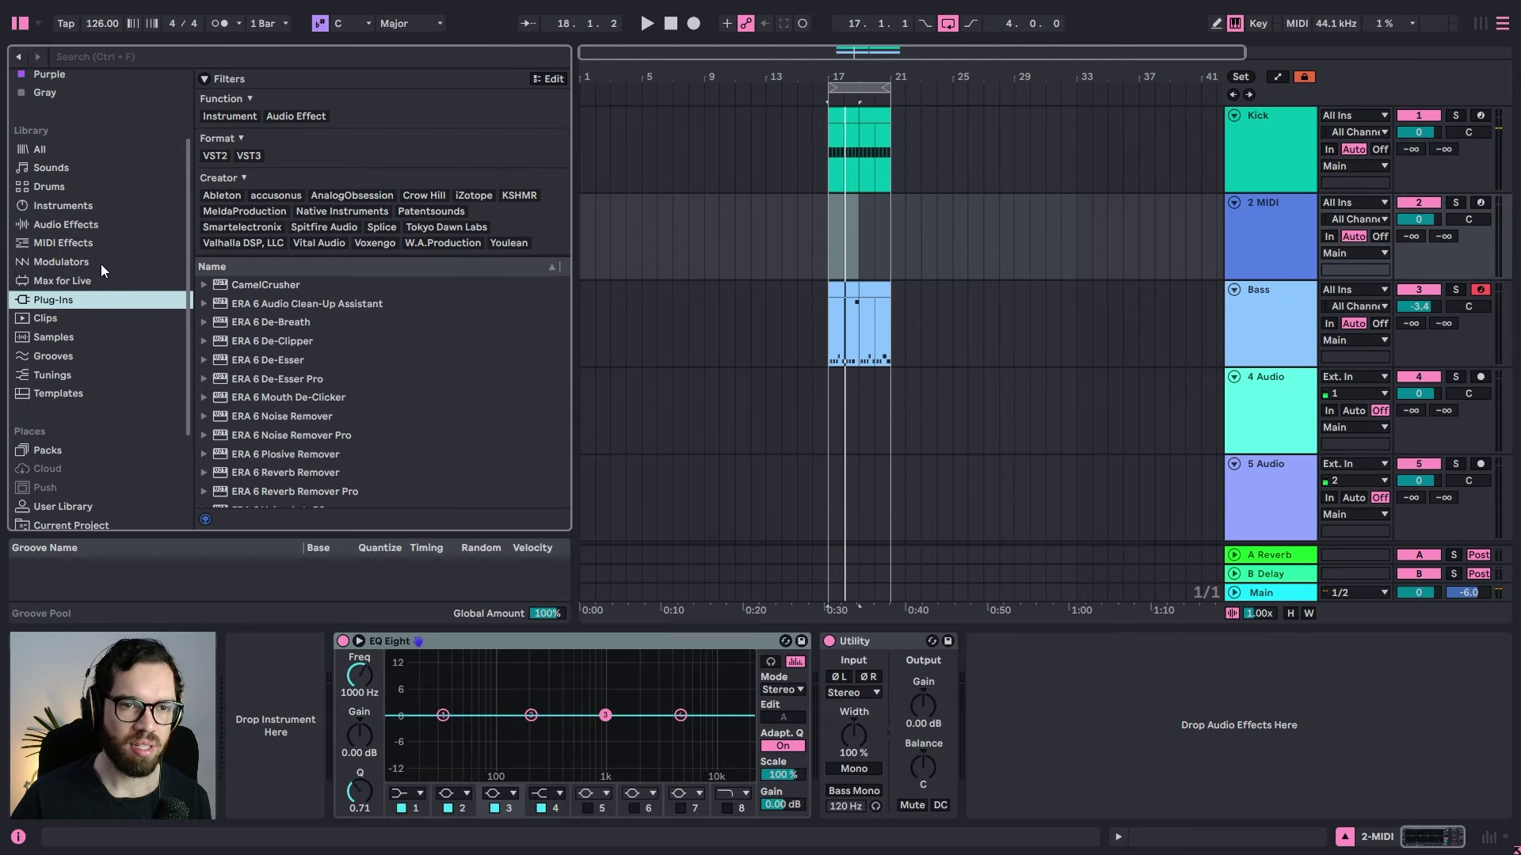
{"action": "left_click", "coordinate": [111, 208]}
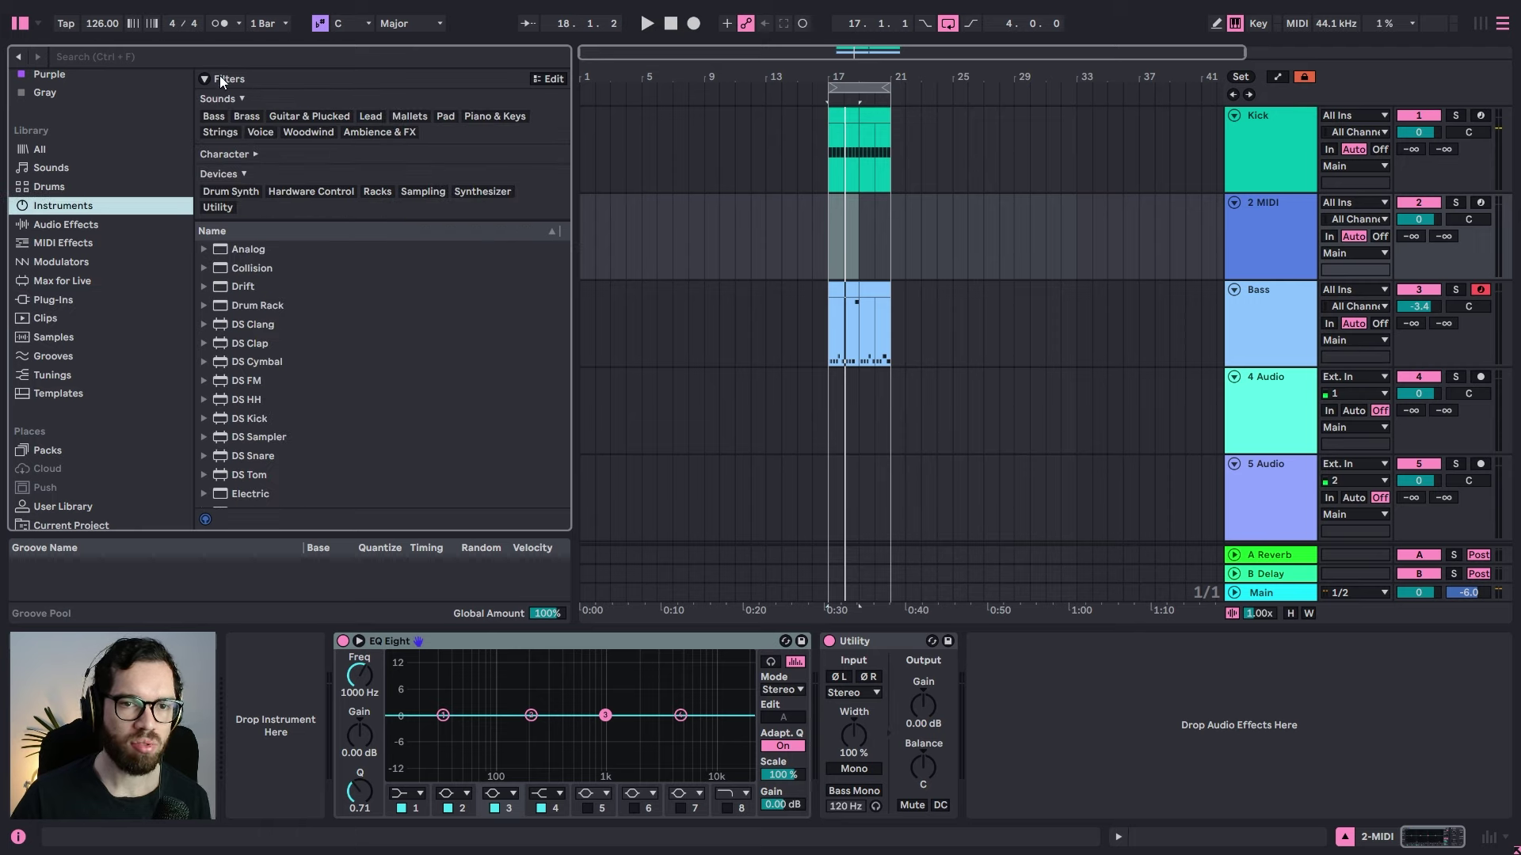
{"action": "left_click", "coordinate": [82, 187]}
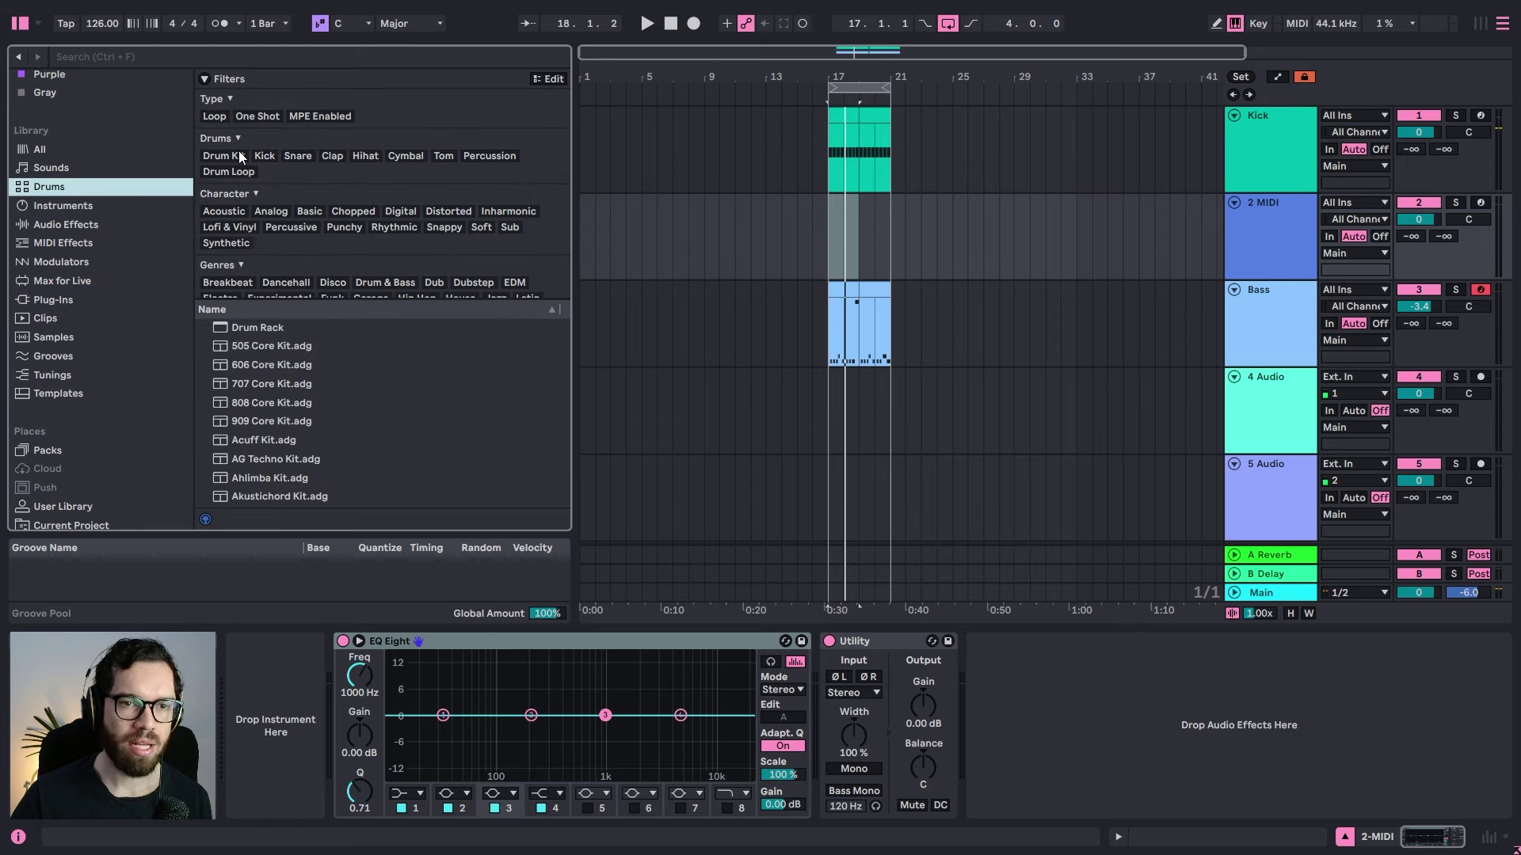
{"action": "left_click", "coordinate": [225, 155]}
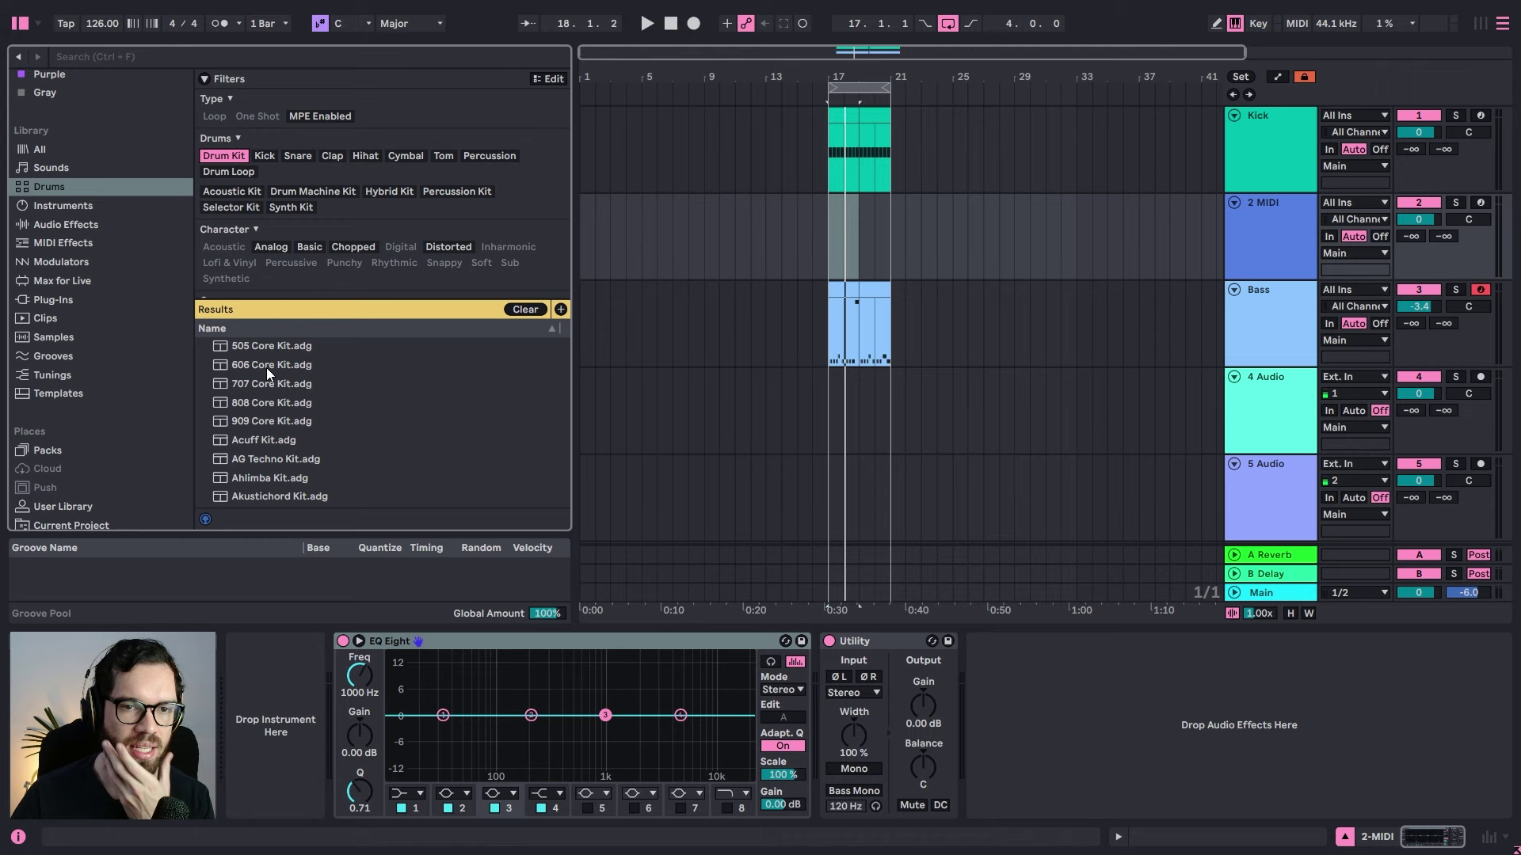
{"action": "left_click", "coordinate": [274, 425]}
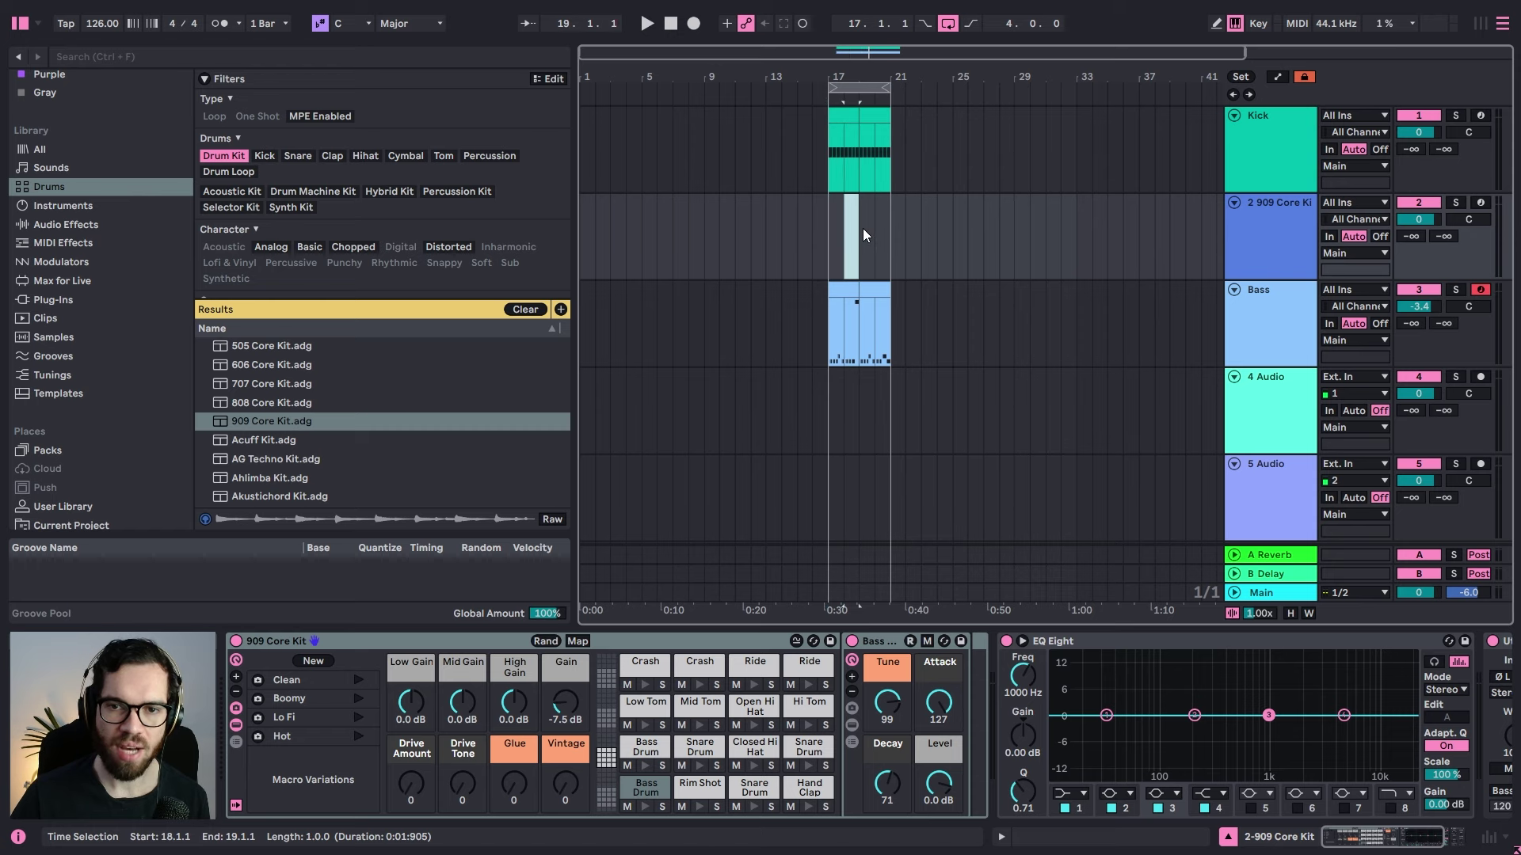
Step: Create a two-bar clip at bar 17 on the 909 track and add an eighth-long Closed Hi Hat note at 1.1.3
{"action": "left_click", "coordinate": [830, 227], "text": "shift"}
{"action": "key", "text": "ctrl+shift+m"}
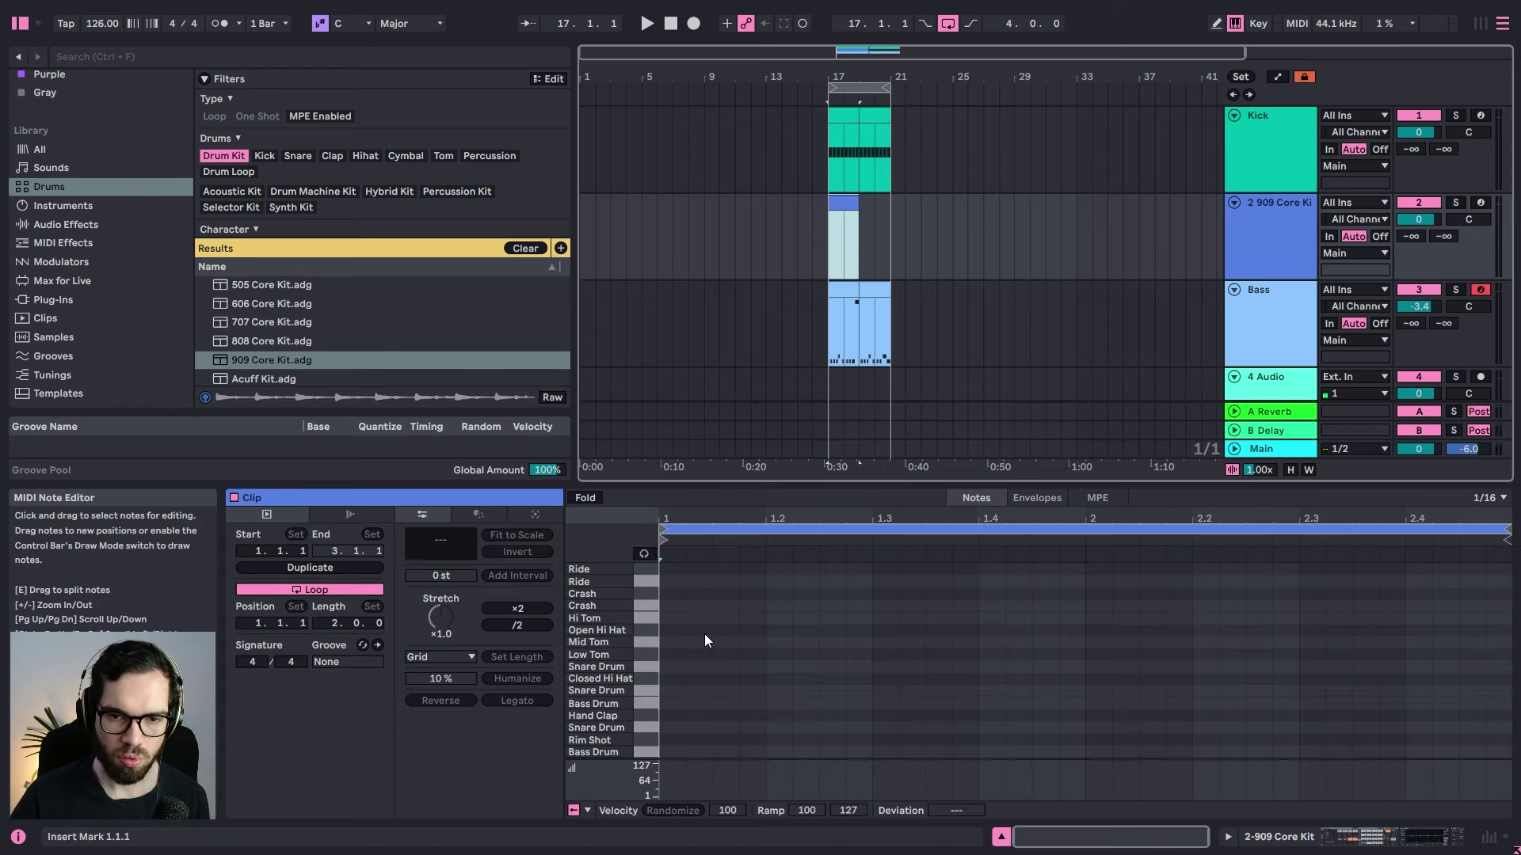
{"action": "double_click", "coordinate": [729, 622]}
{"action": "key", "text": "space"}
{"action": "left_click_drag", "start_coordinate": [729, 621], "coordinate": [765, 630]}
{"action": "key", "text": "Down"}
{"action": "key", "text": "Down"}
{"action": "key", "text": "Down"}
{"action": "key", "text": "Down"}
{"action": "key", "text": "Down"}
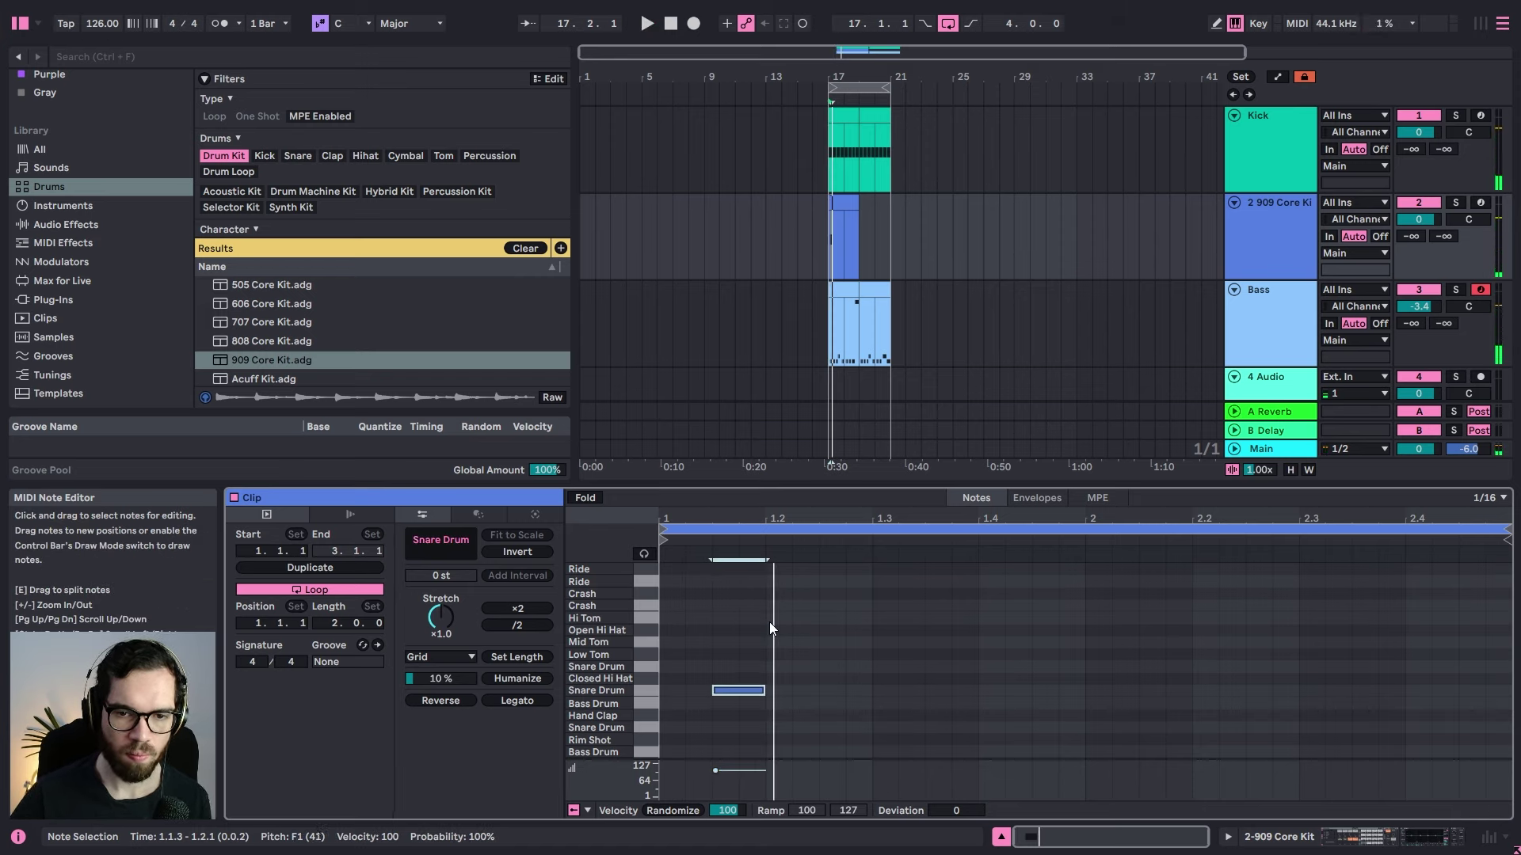
{"action": "key", "text": "Up"}
{"action": "key", "text": "space"}
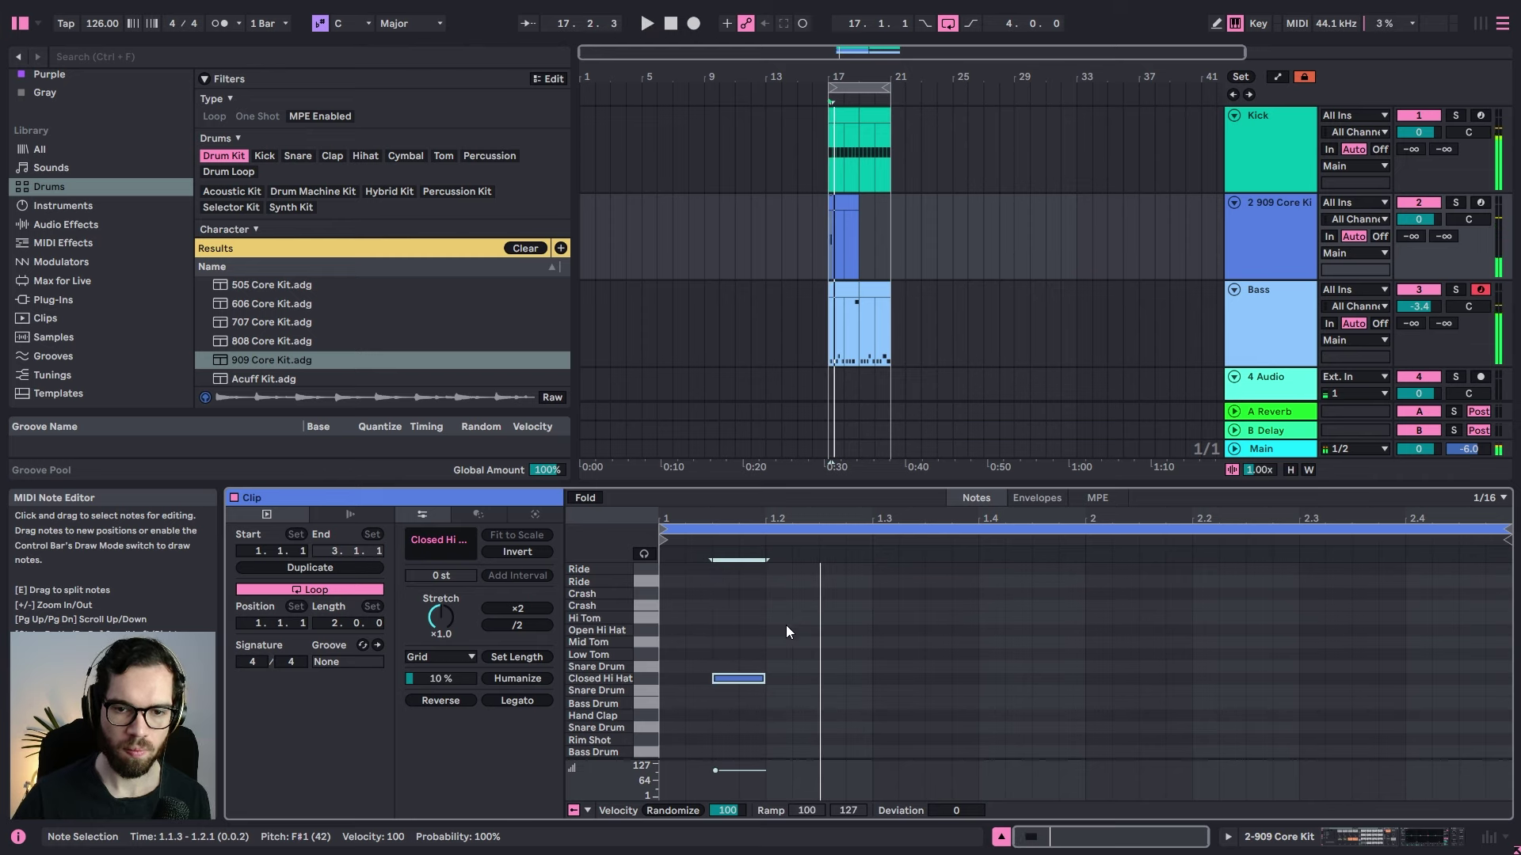
Step: Duplicate the Closed Hi Hat note onto every remaining offbeat through the end of the two-bar clip
{"action": "key", "text": "ctrl+d"}
{"action": "key", "text": "ctrl+d"}
{"action": "key", "text": "ctrl+d"}
{"action": "key", "text": "ctrl+d"}
{"action": "key", "text": "ctrl+d"}
{"action": "key", "text": "ctrl+d"}
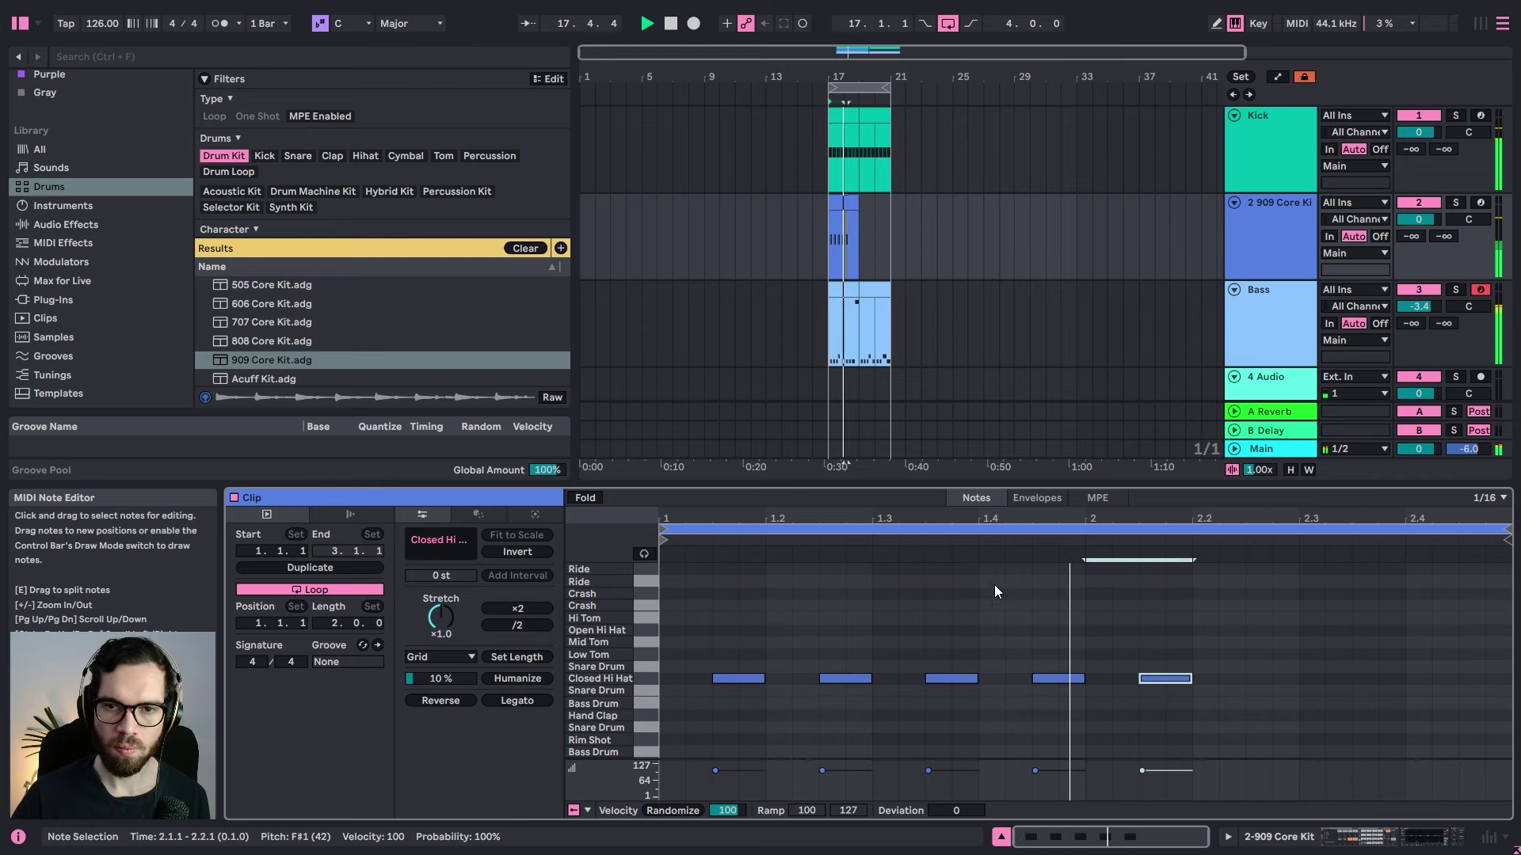
{"action": "key", "text": "ctrl+d"}
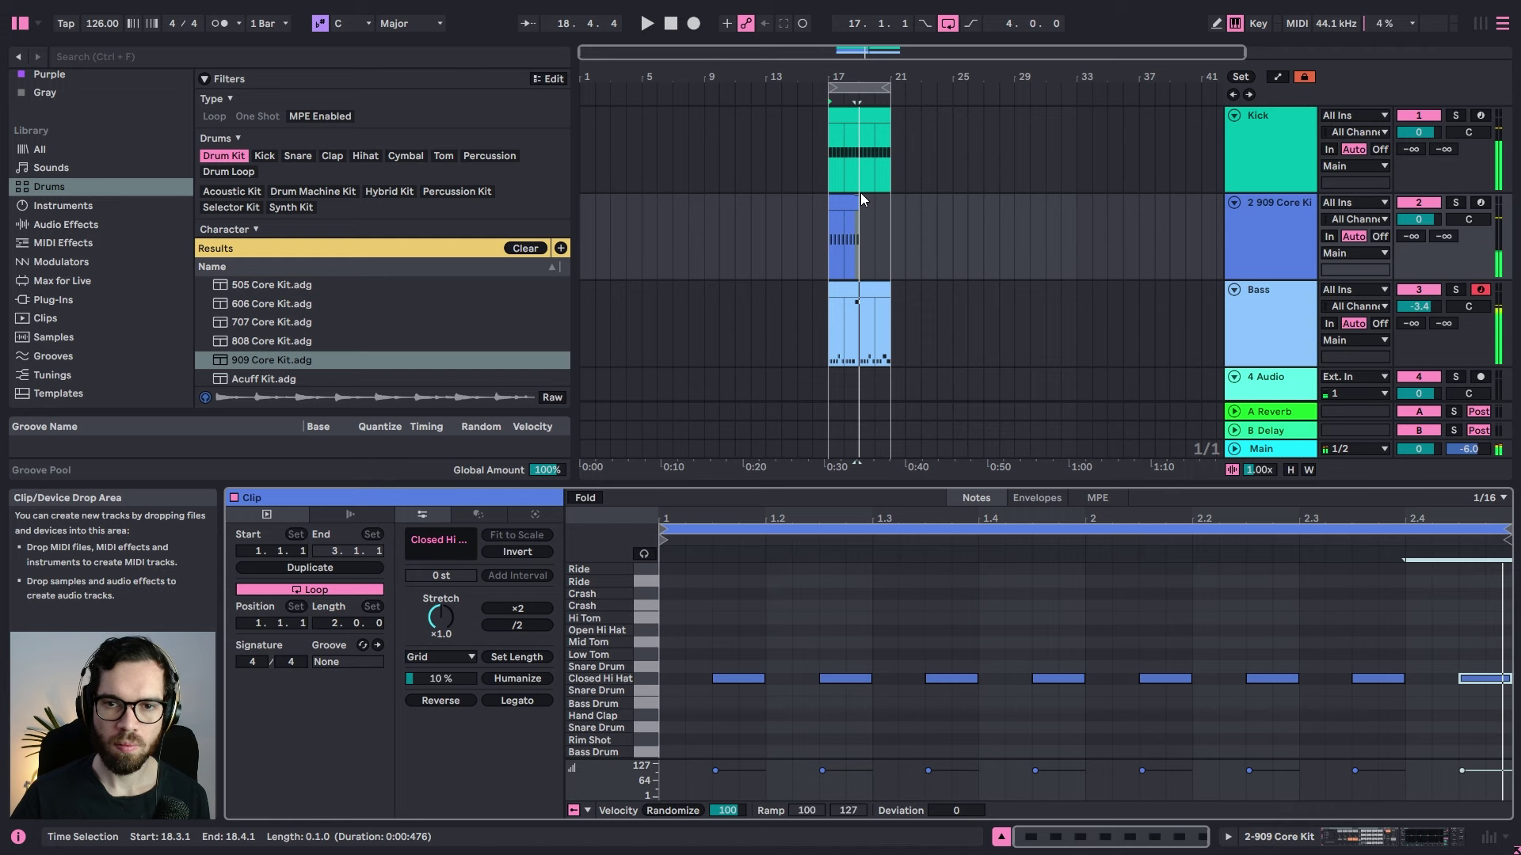
Step: Set the arrangement loop to the two-bar 909 clip at bars 17–19 and play it
{"action": "left_click", "coordinate": [843, 198]}
{"action": "key", "text": "ctrl+l"}
{"action": "left_click", "coordinate": [786, 692]}
{"action": "key", "text": "space"}
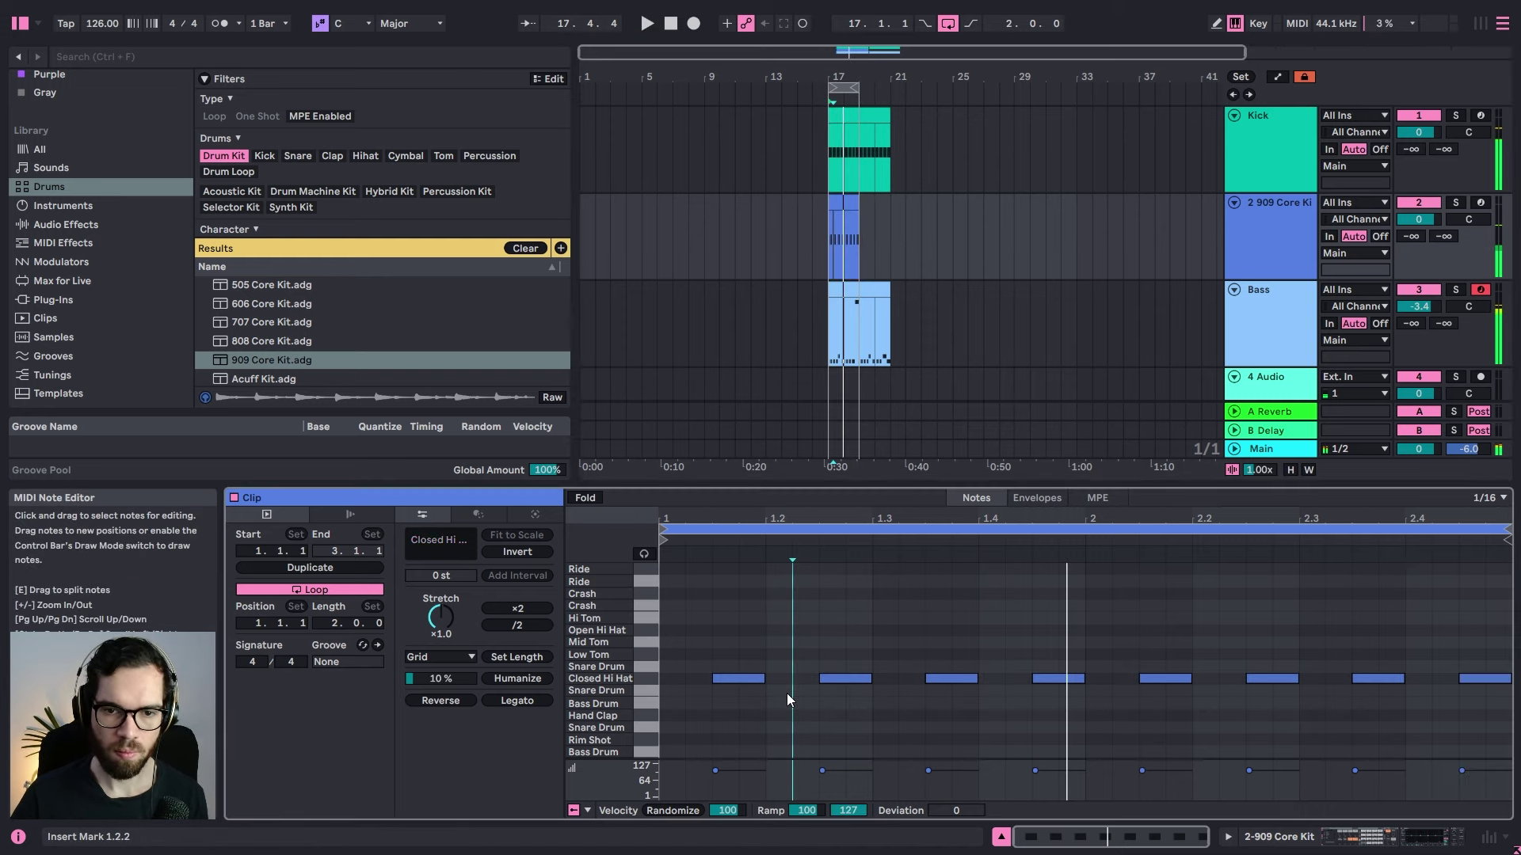
Step: Copy all the Closed Hi Hat notes to the Open Hi Hat row at the same offbeats and play the result
{"action": "left_click_drag", "start_coordinate": [744, 681], "coordinate": [859, 632]}
{"action": "key", "text": "space"}
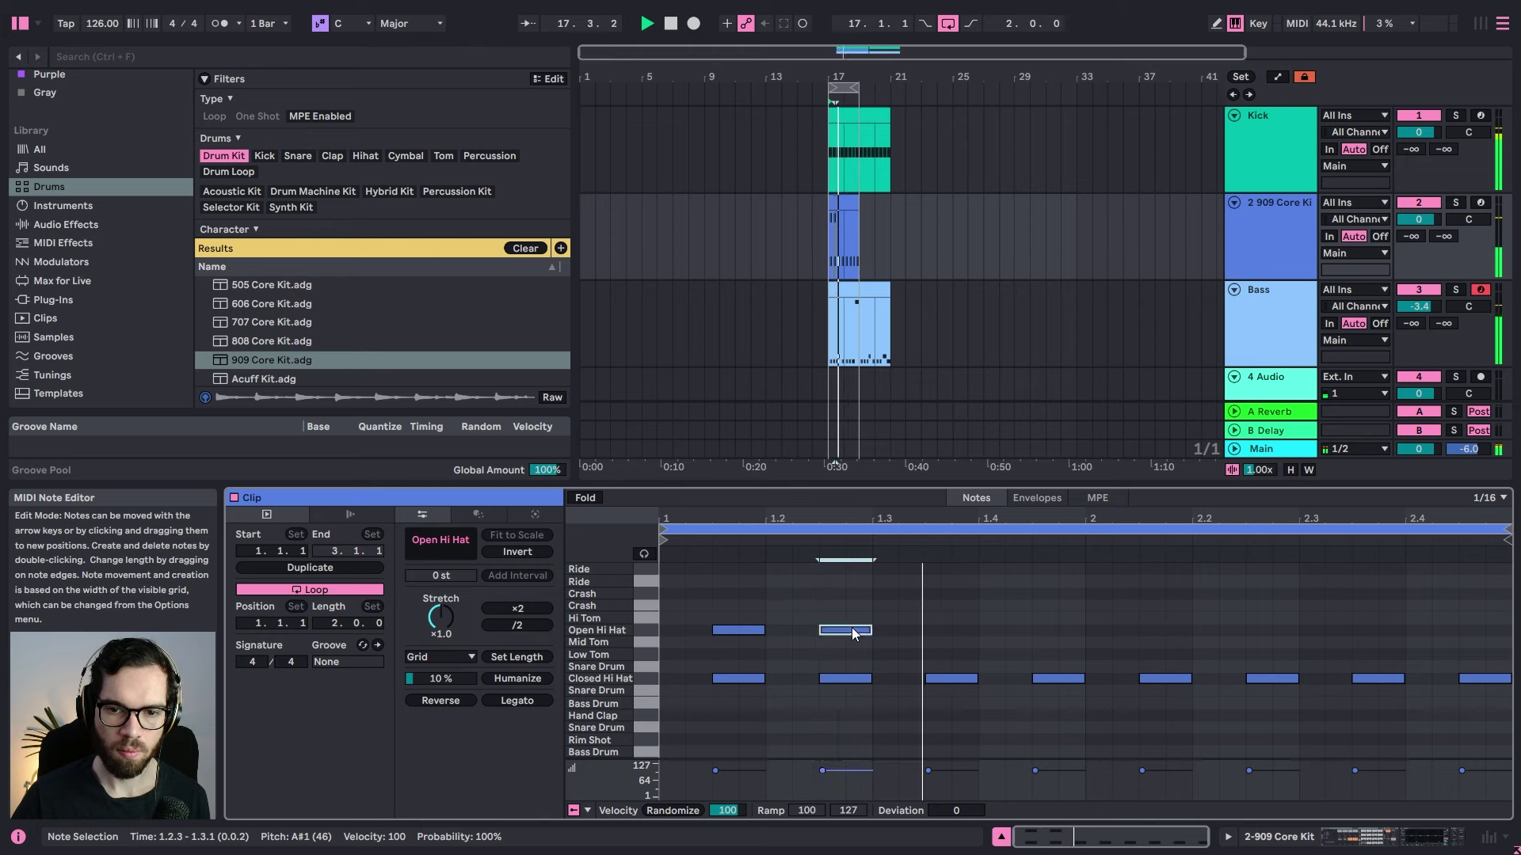
{"action": "left_click", "coordinate": [654, 680]}
{"action": "left_click_drag", "start_coordinate": [738, 680], "coordinate": [737, 633]}
{"action": "key", "text": "space"}
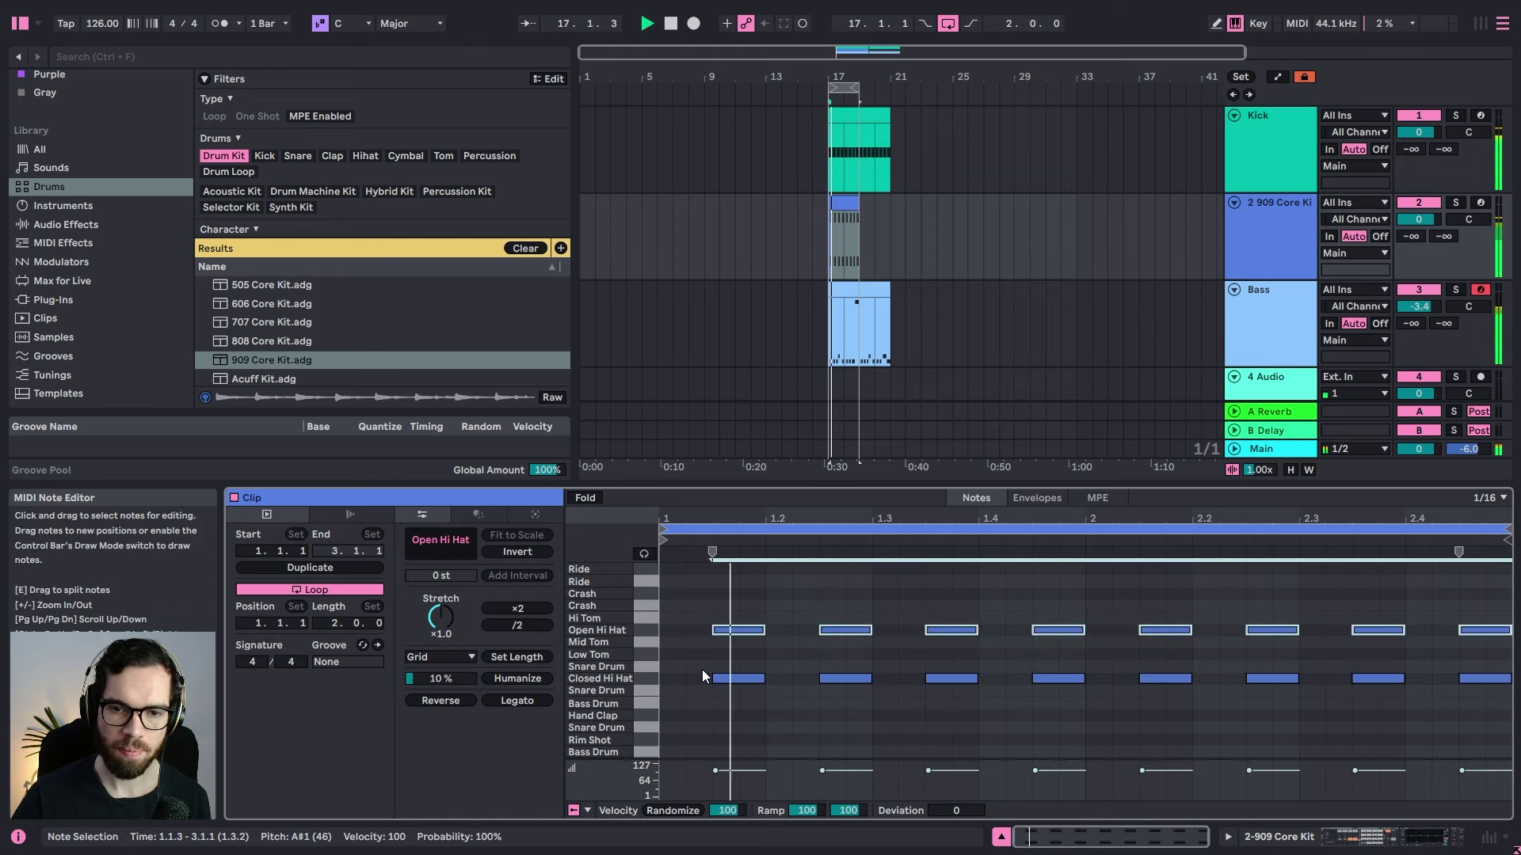
Step: Shorten the 909 kit's Open Hi Hat decay to 248 ms while listening to the loop
{"action": "left_click", "coordinate": [1351, 839]}
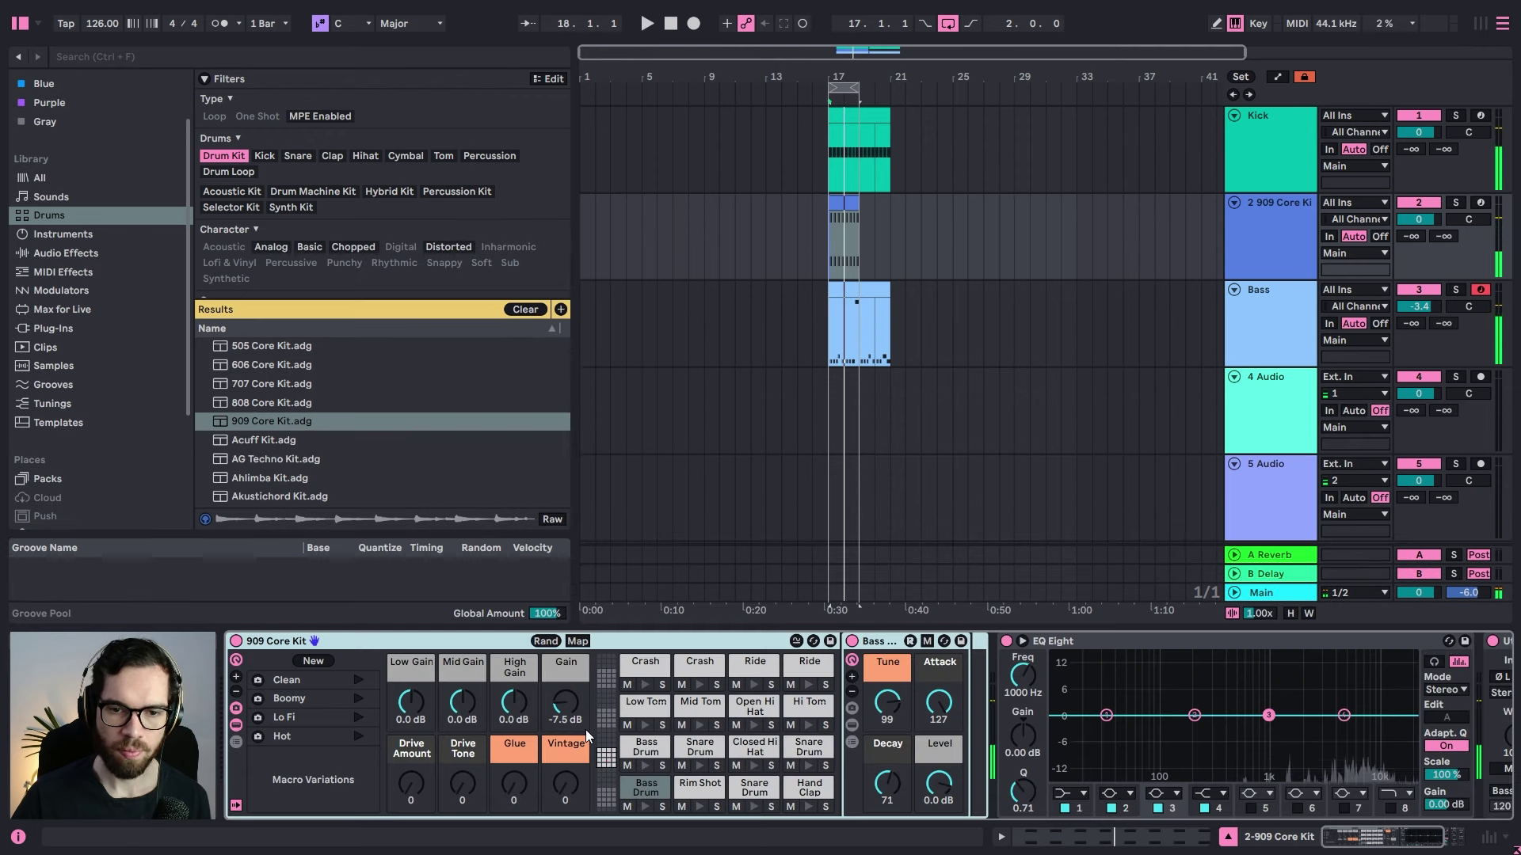
{"action": "left_click", "coordinate": [746, 708]}
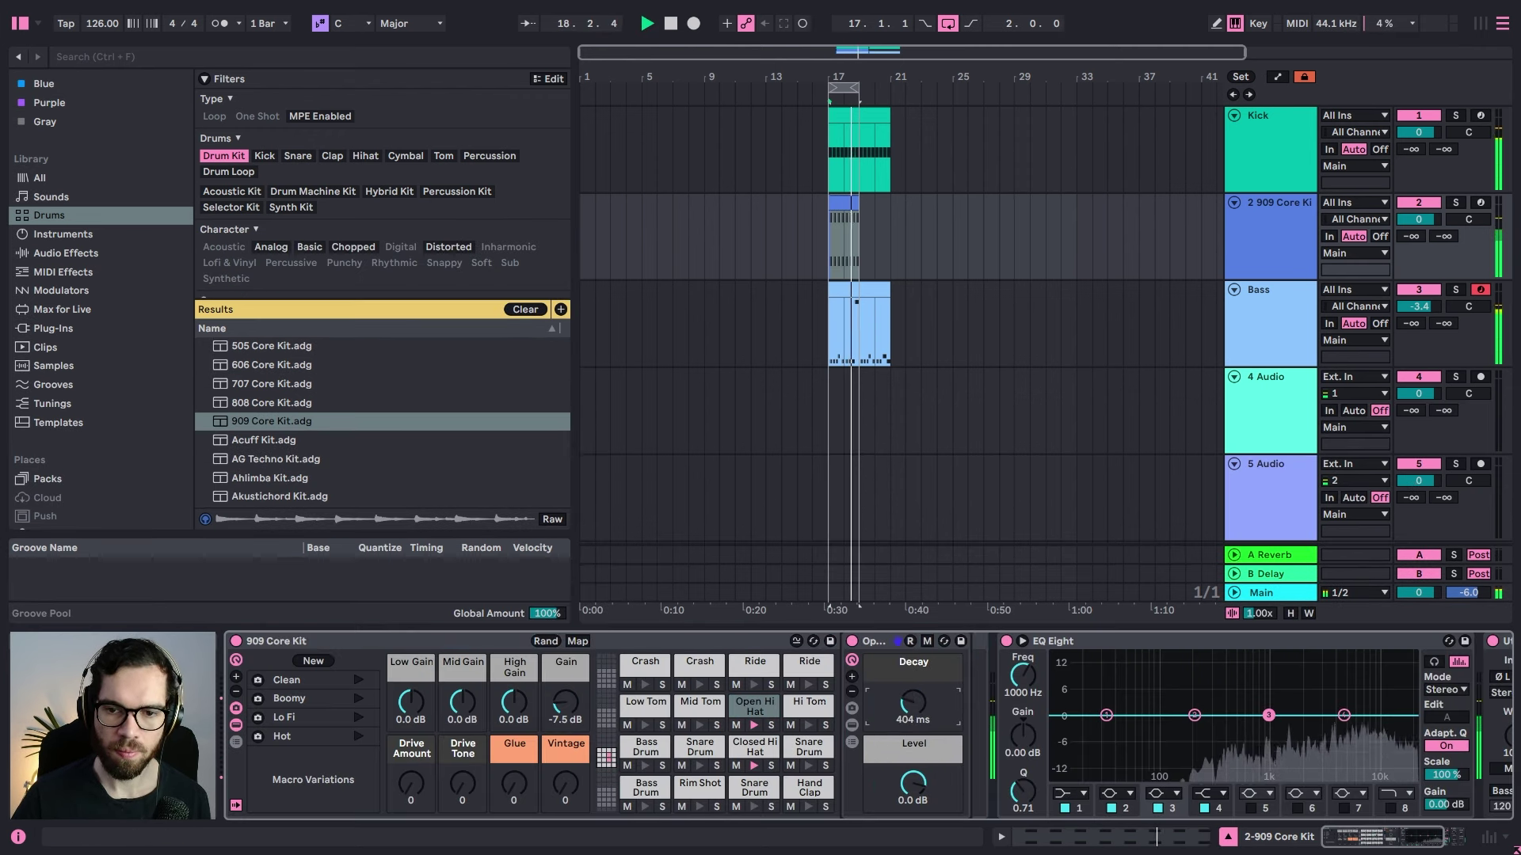
{"action": "left_click_drag", "start_coordinate": [914, 702], "coordinate": [913, 795]}
{"action": "key", "text": "space"}
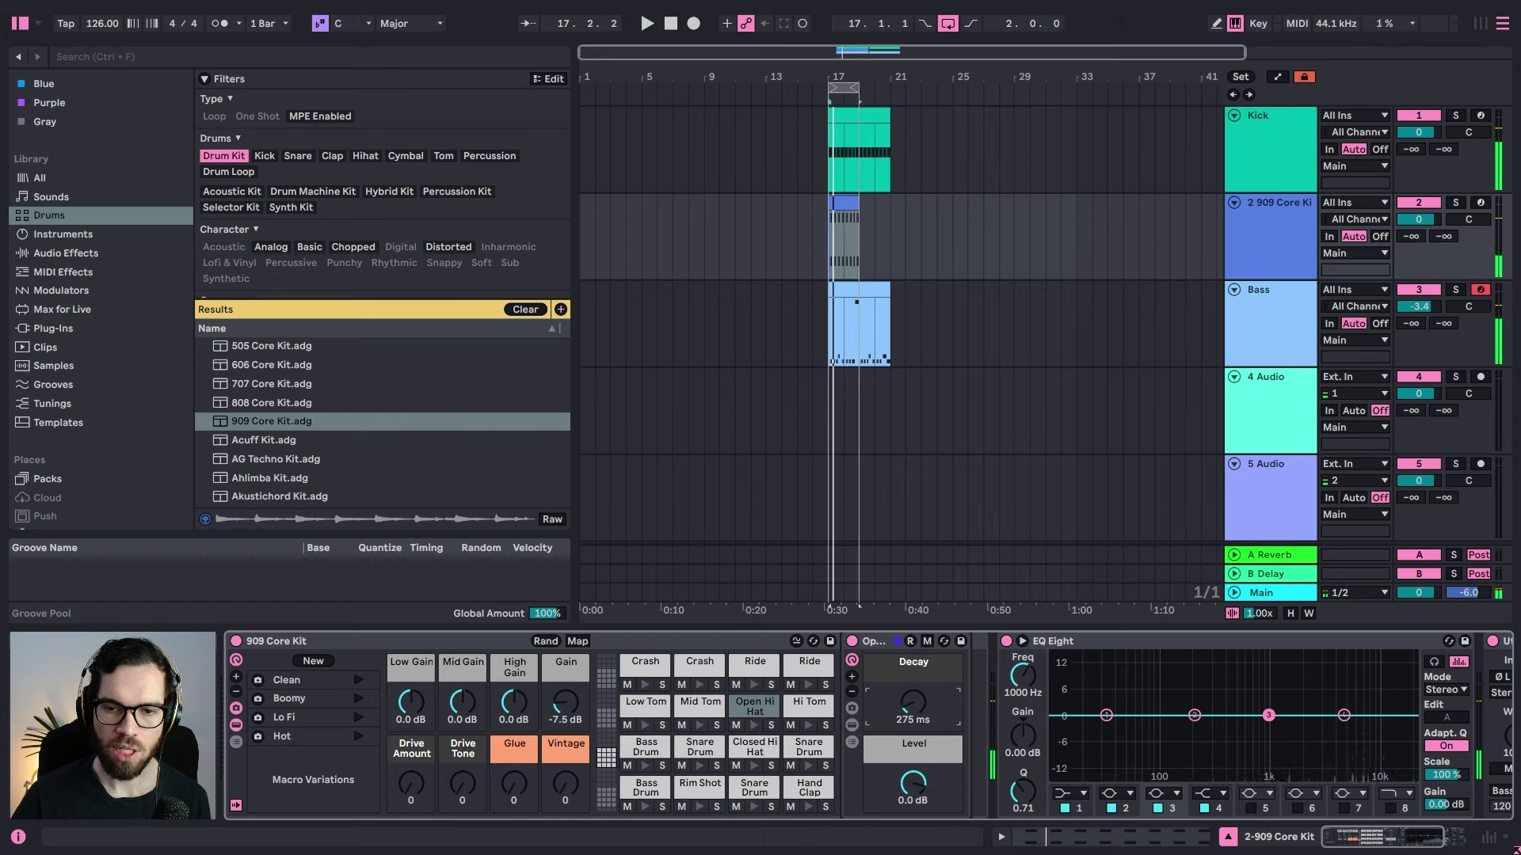
{"action": "left_click_drag", "start_coordinate": [913, 703], "coordinate": [913, 708]}
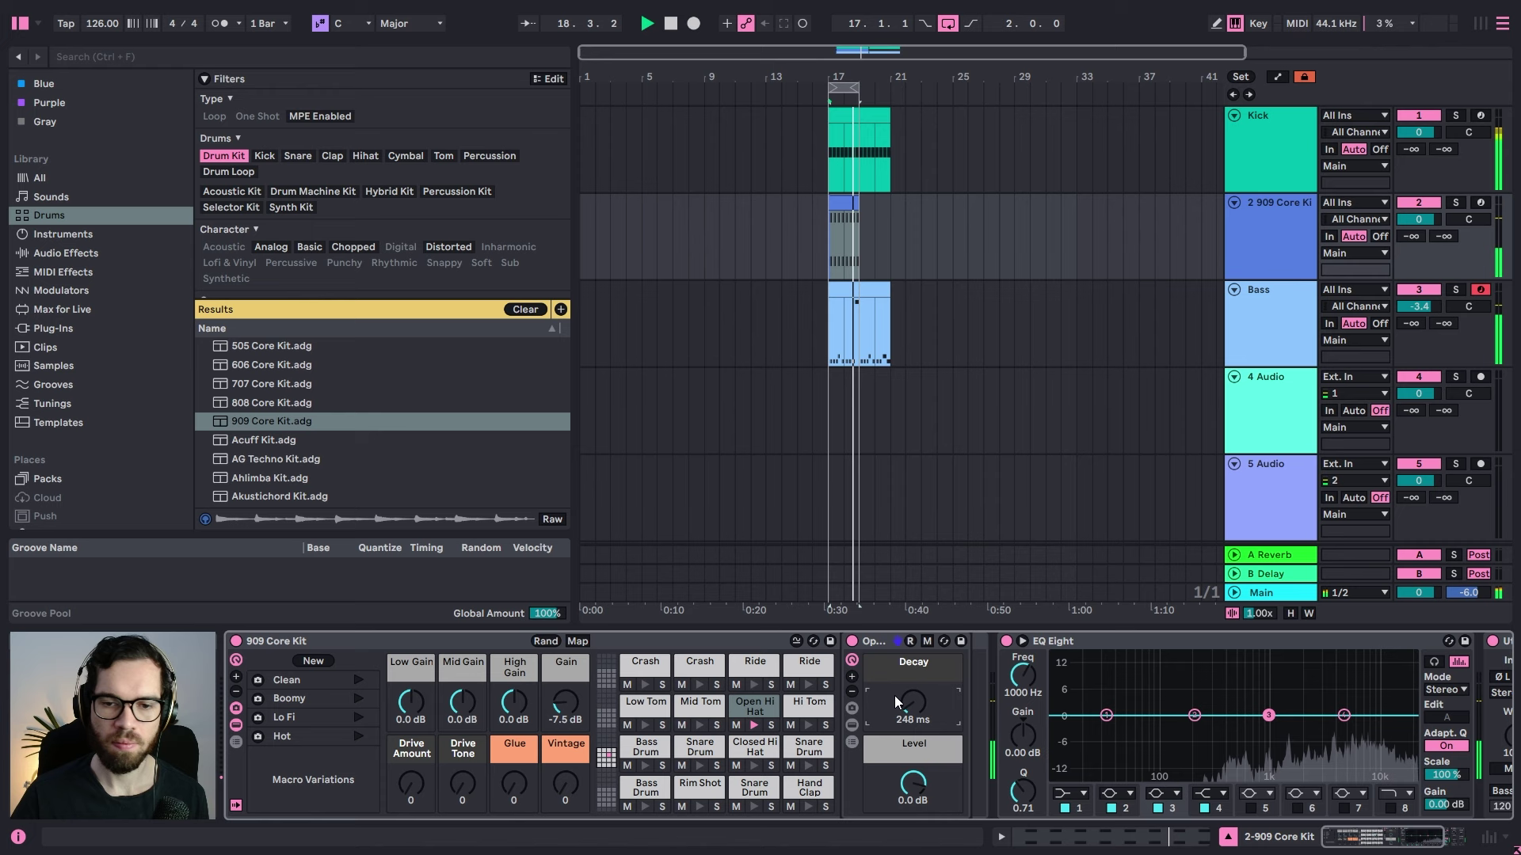
Step: Add a Closed Hi Hat note at 1.2.2 in the two-bar 909 clip and play the loop
{"action": "left_click", "coordinate": [1078, 842]}
{"action": "left_click", "coordinate": [963, 720]}
{"action": "key", "text": "space"}
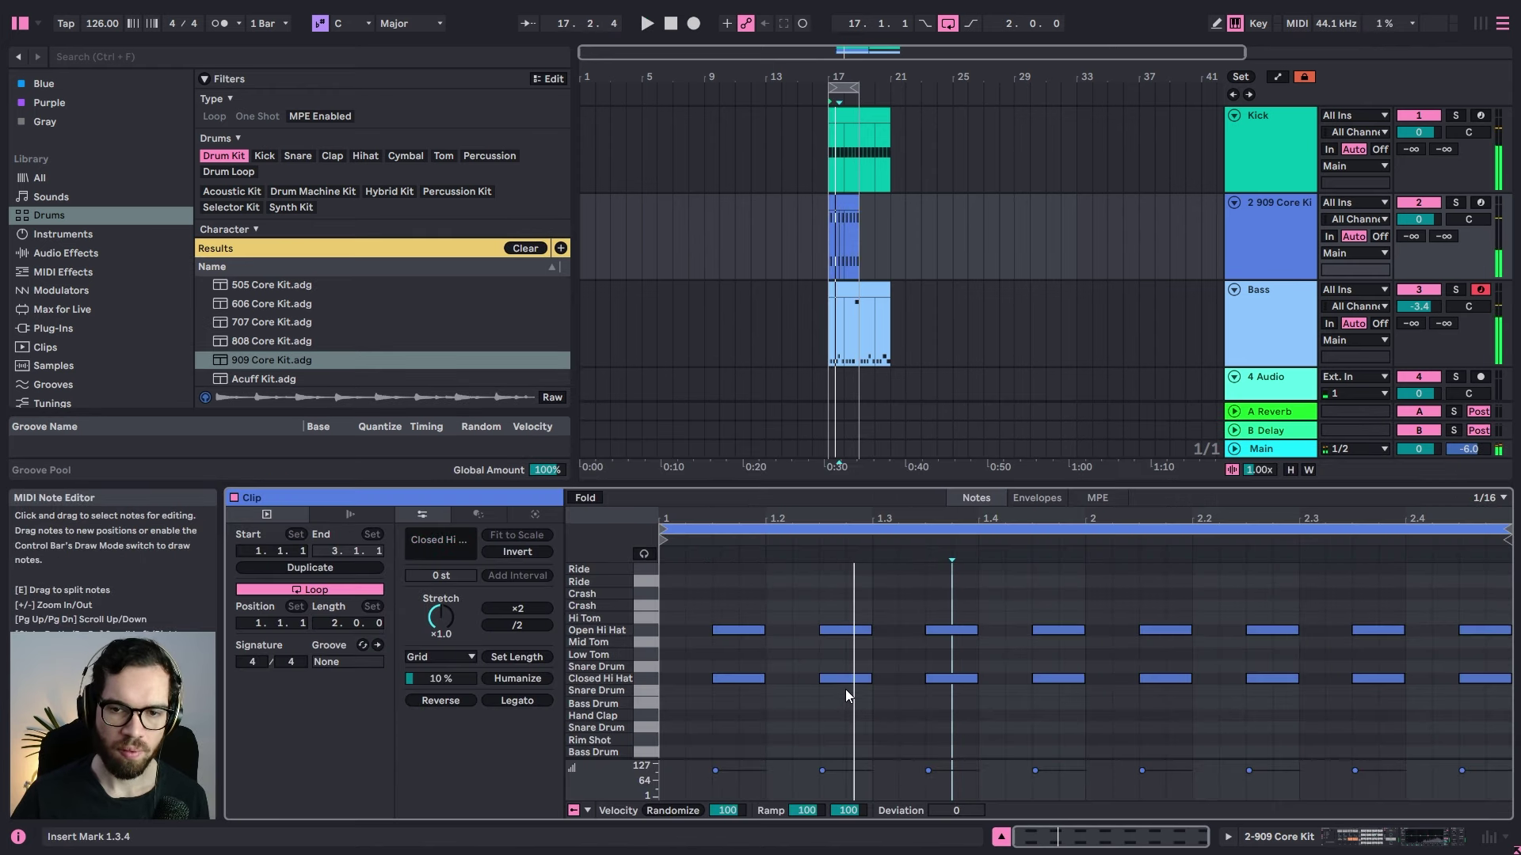
{"action": "double_click", "coordinate": [815, 679]}
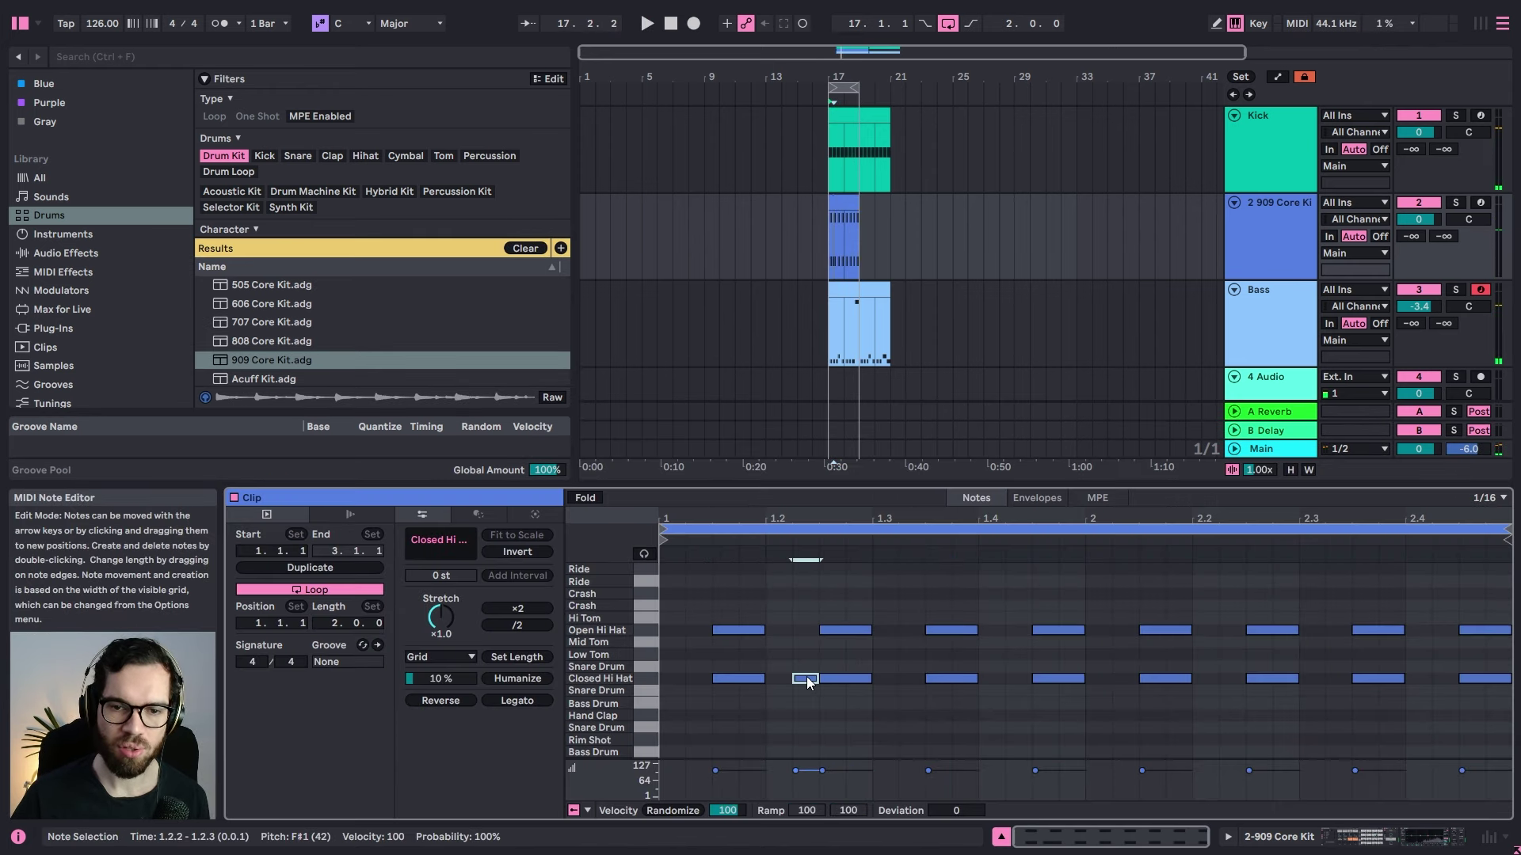
{"action": "key", "text": "space"}
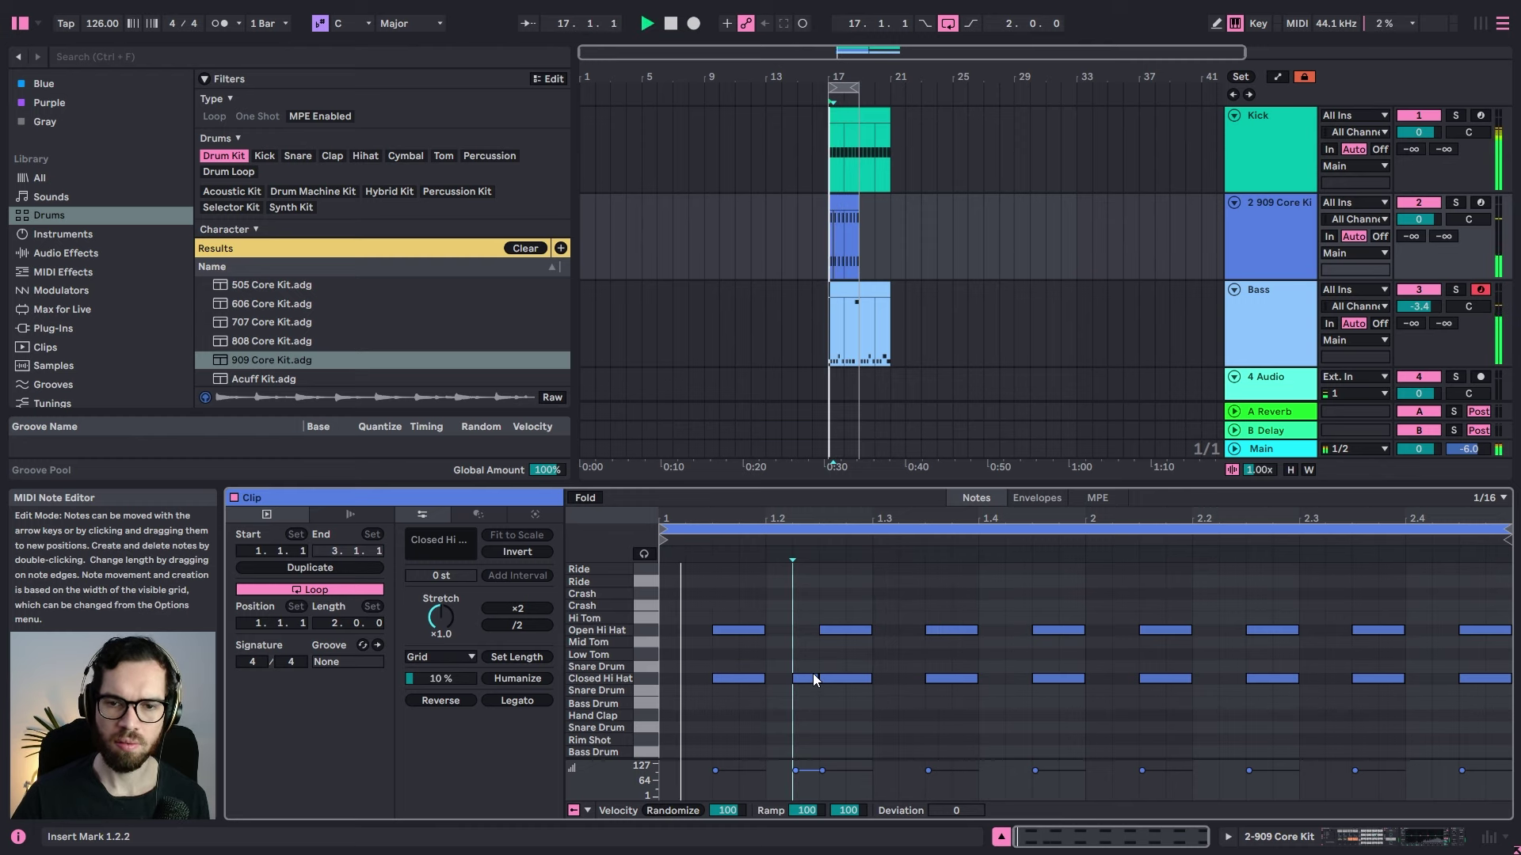
Step: Lengthen the 909 kit's Open Hi Hat decay to 341 ms while the loop plays, and return to the clip's notes
{"action": "left_click", "coordinate": [811, 638]}
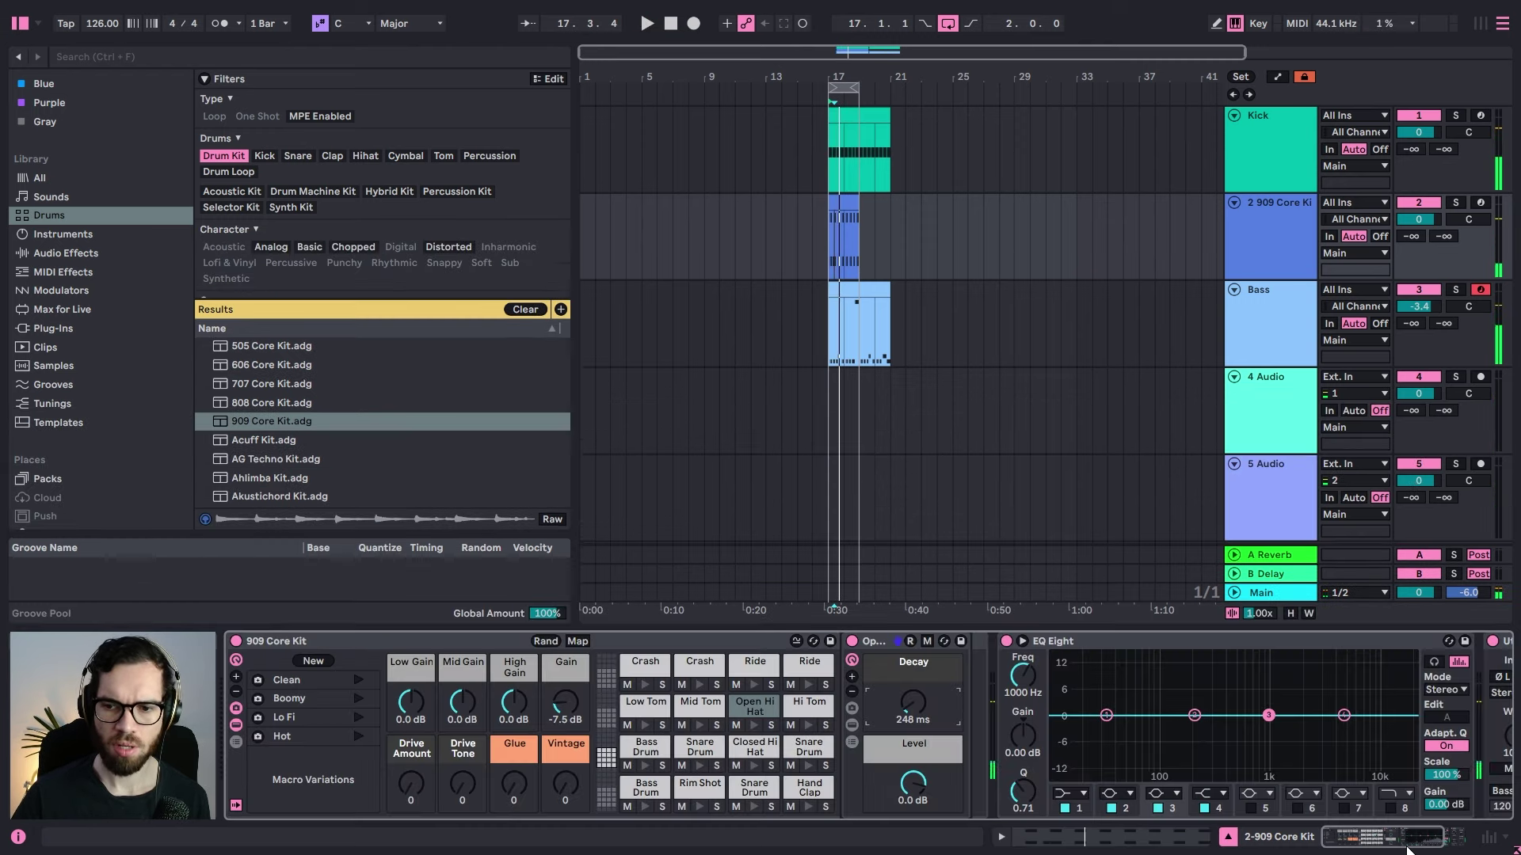
{"action": "key", "text": "space"}
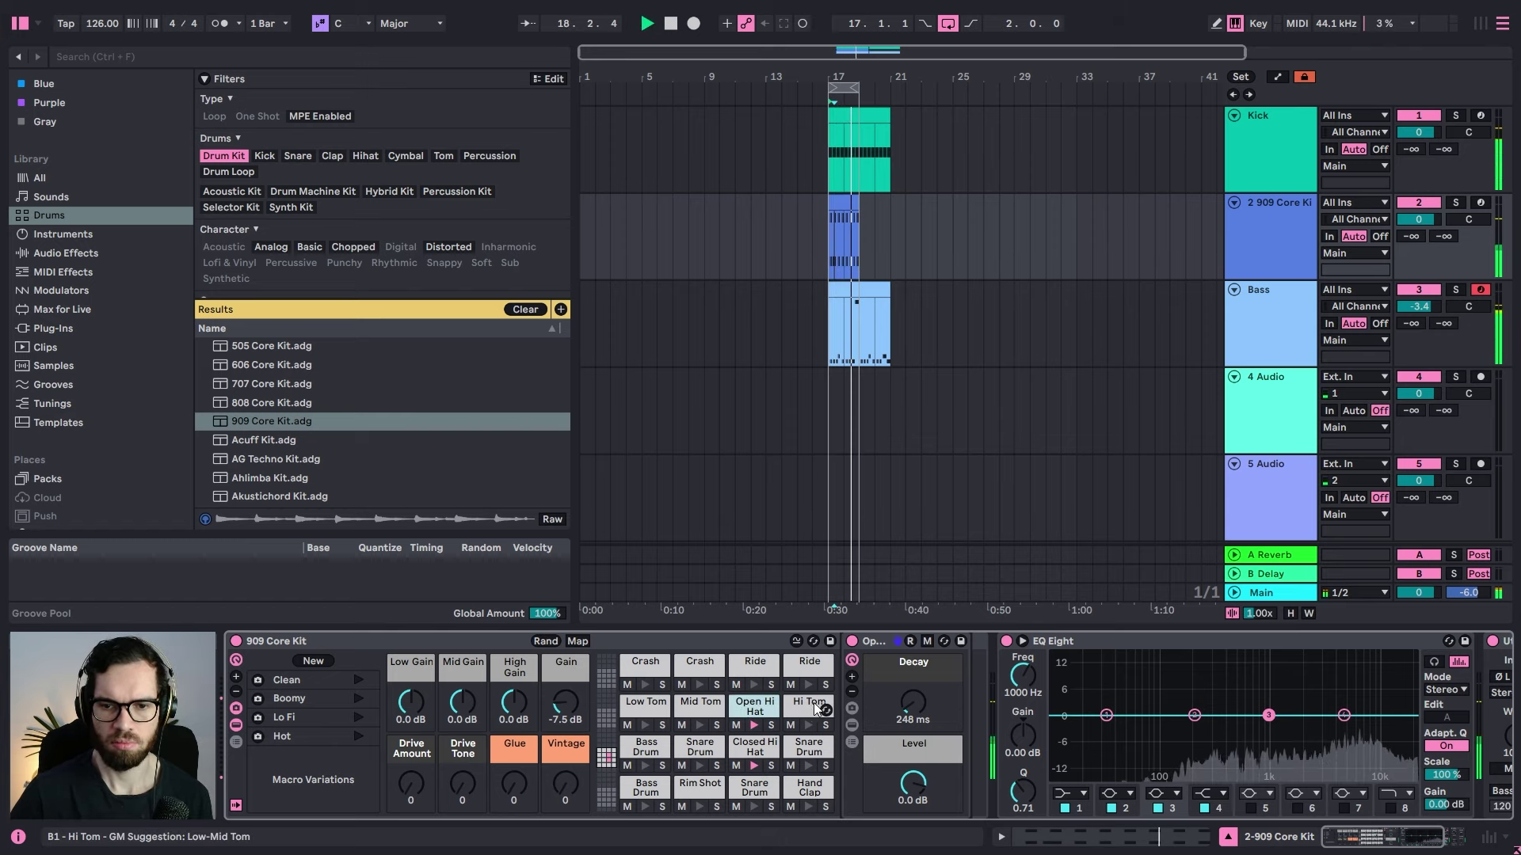
{"action": "left_click_drag", "start_coordinate": [918, 692], "coordinate": [919, 670]}
{"action": "key", "text": "space"}
{"action": "key", "text": "shift+Tab"}
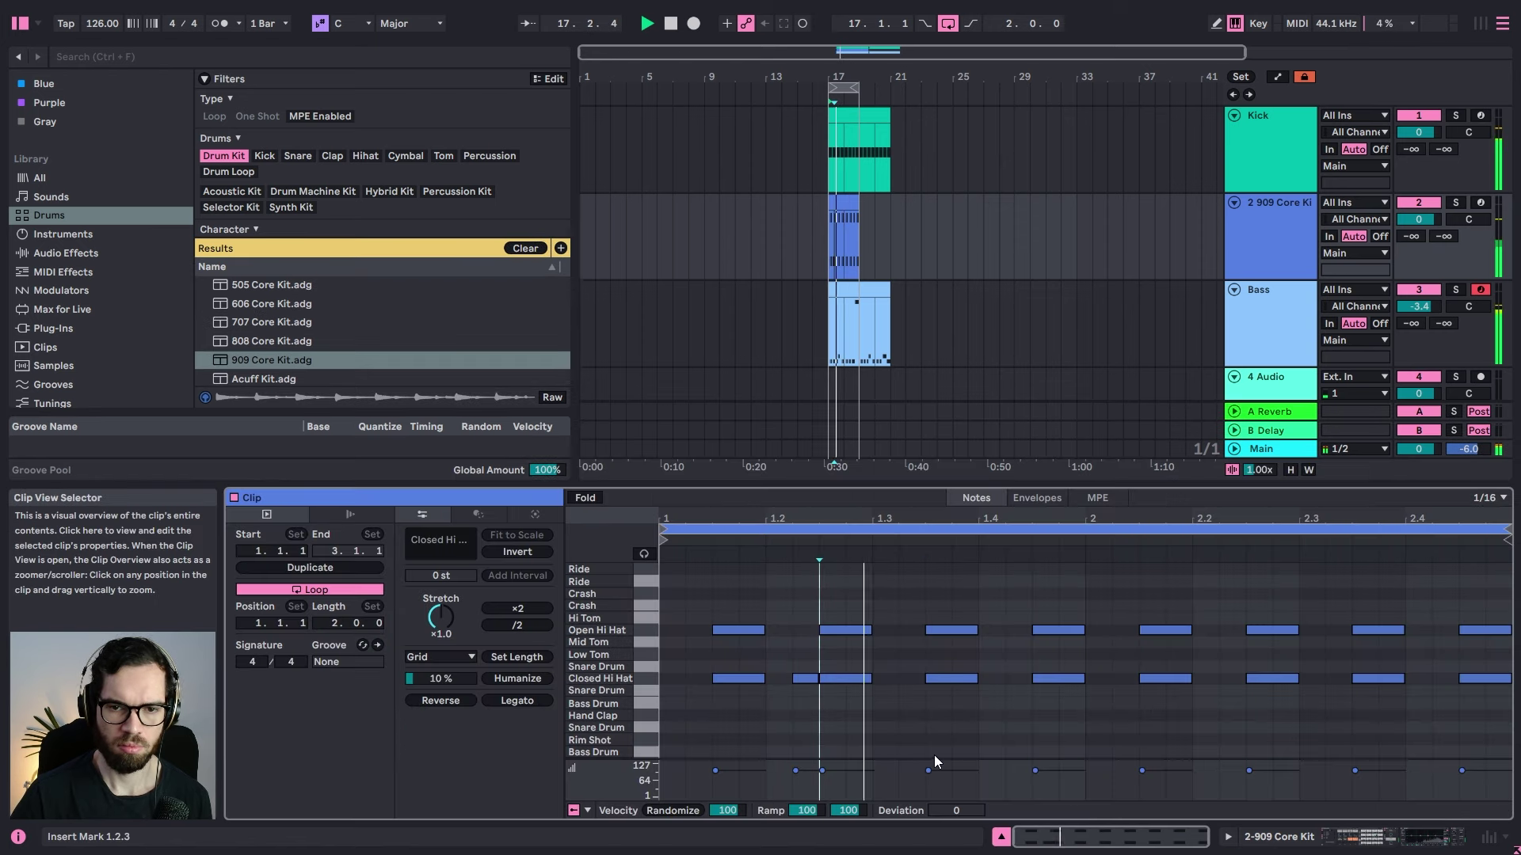
Step: Move the extra Closed Hi Hat note from 1.2.2 to 1.2.4 and play the loop
{"action": "left_click", "coordinate": [931, 754]}
{"action": "left_click_drag", "start_coordinate": [803, 683], "coordinate": [864, 681]}
{"action": "key", "text": "space"}
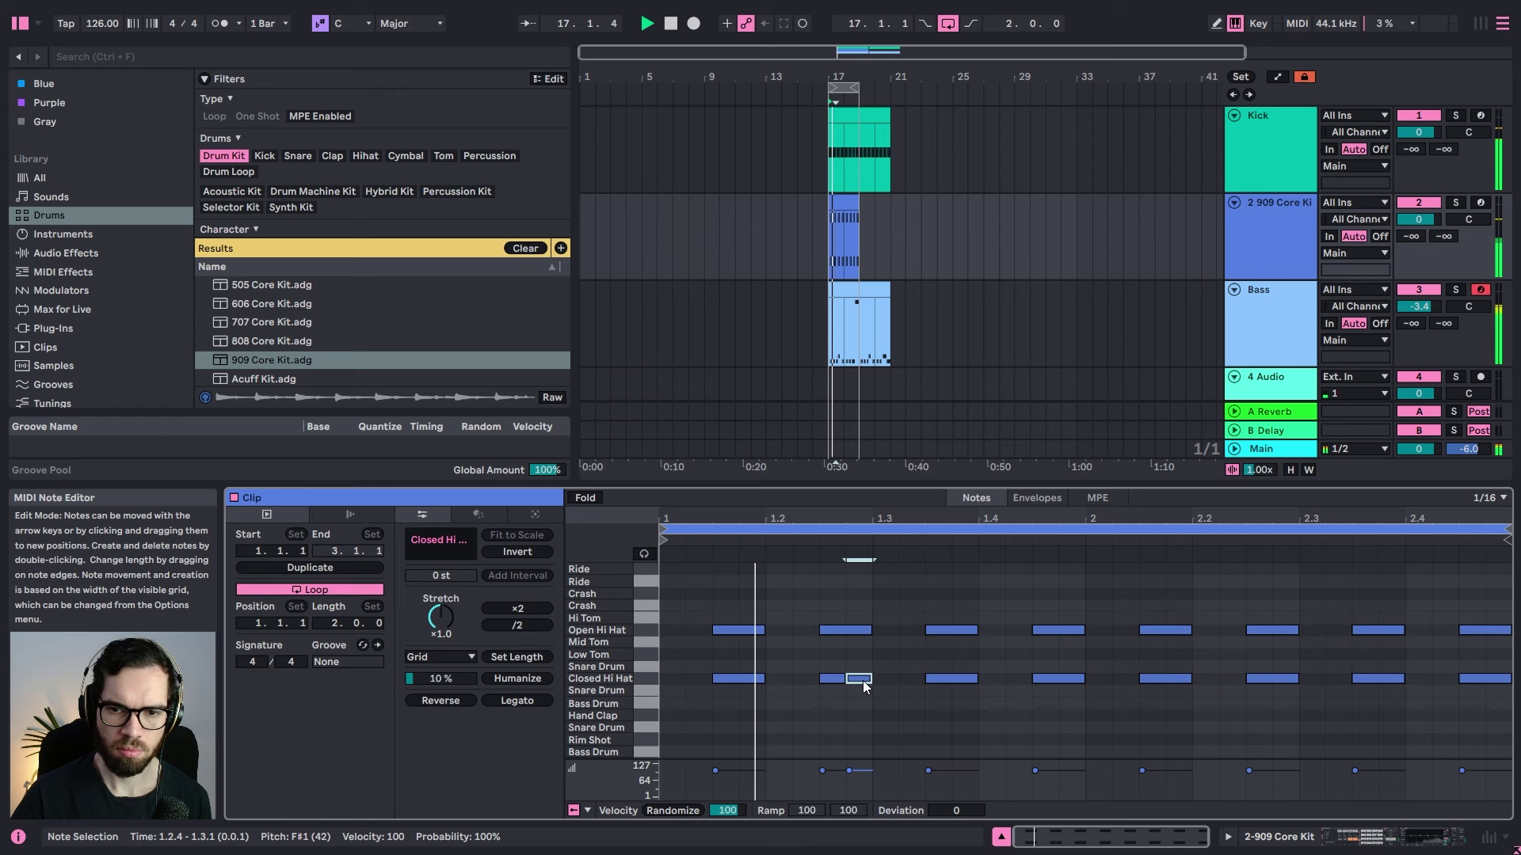
Step: Recall the 909 Core Kit's Boomy macro variation and reveal the Open Hi Hat 909 sampler inside its rack while the loop plays
{"action": "left_click", "coordinate": [1356, 836]}
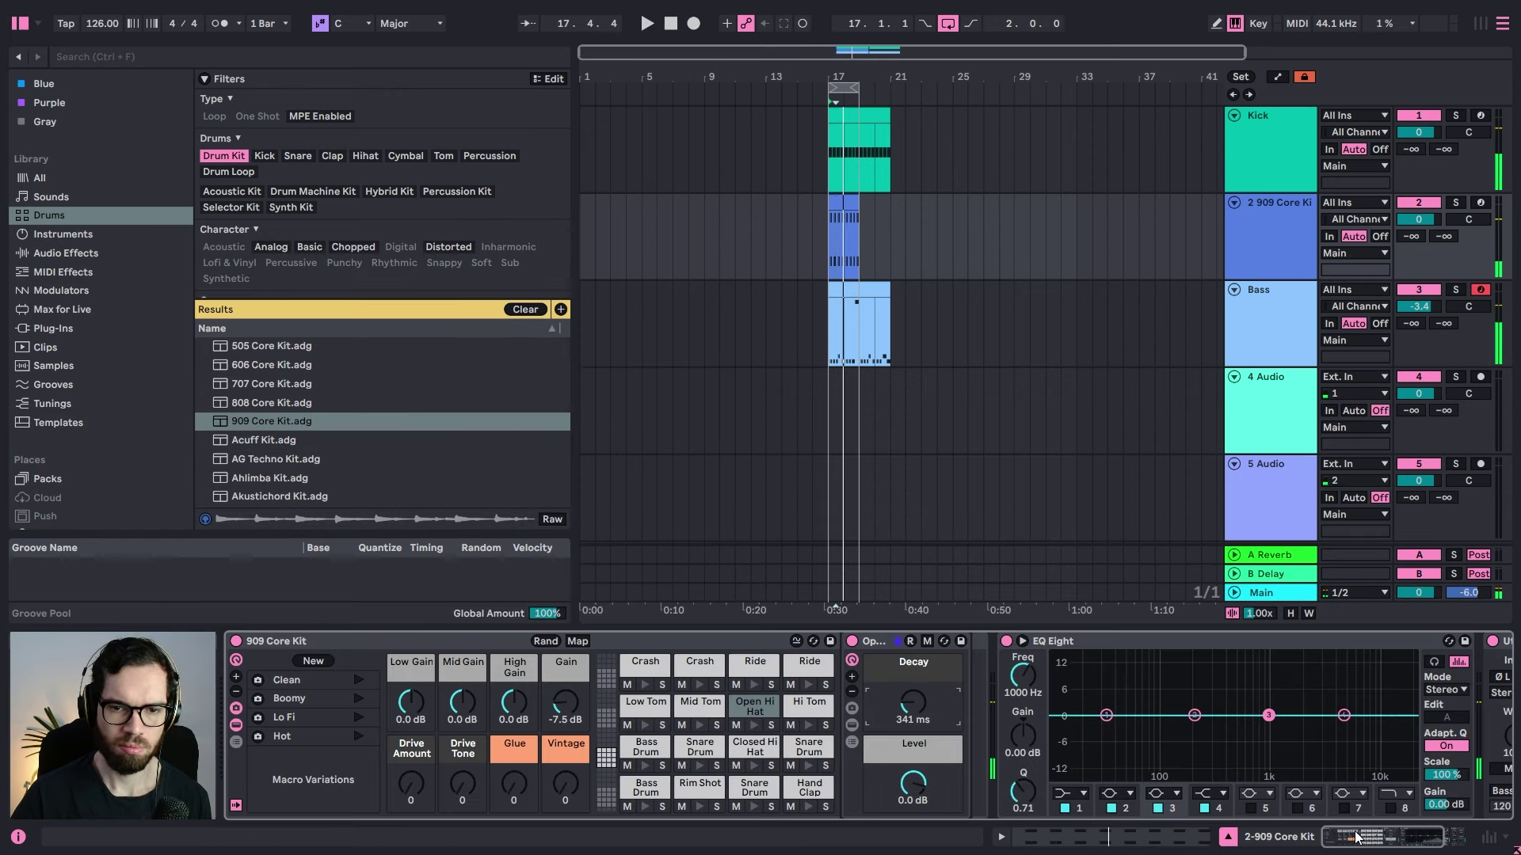
{"action": "left_click", "coordinate": [360, 697]}
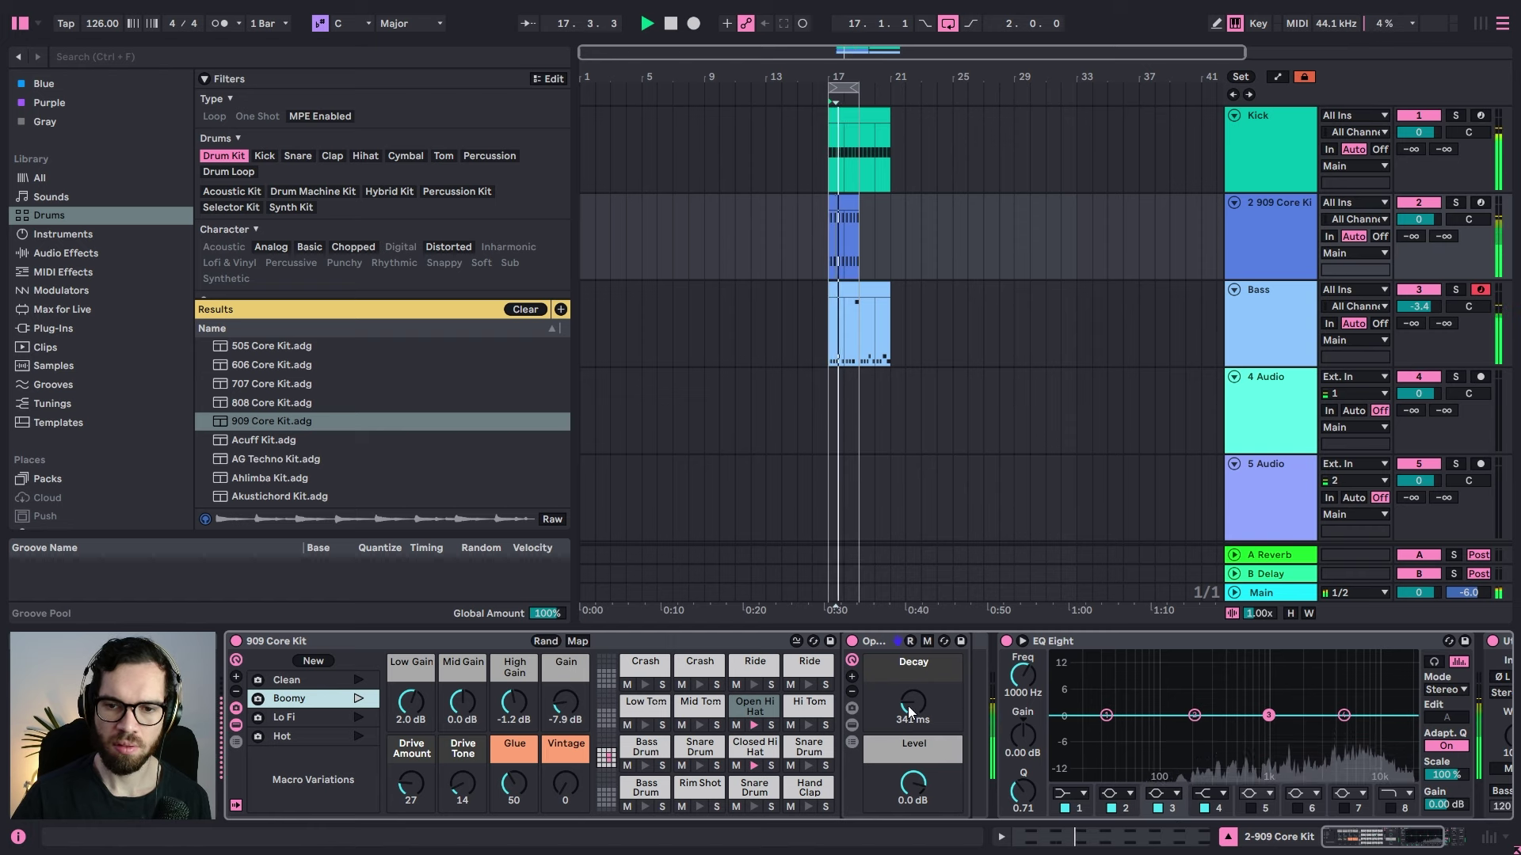
{"action": "double_click", "coordinate": [874, 641]}
{"action": "double_click", "coordinate": [852, 748]}
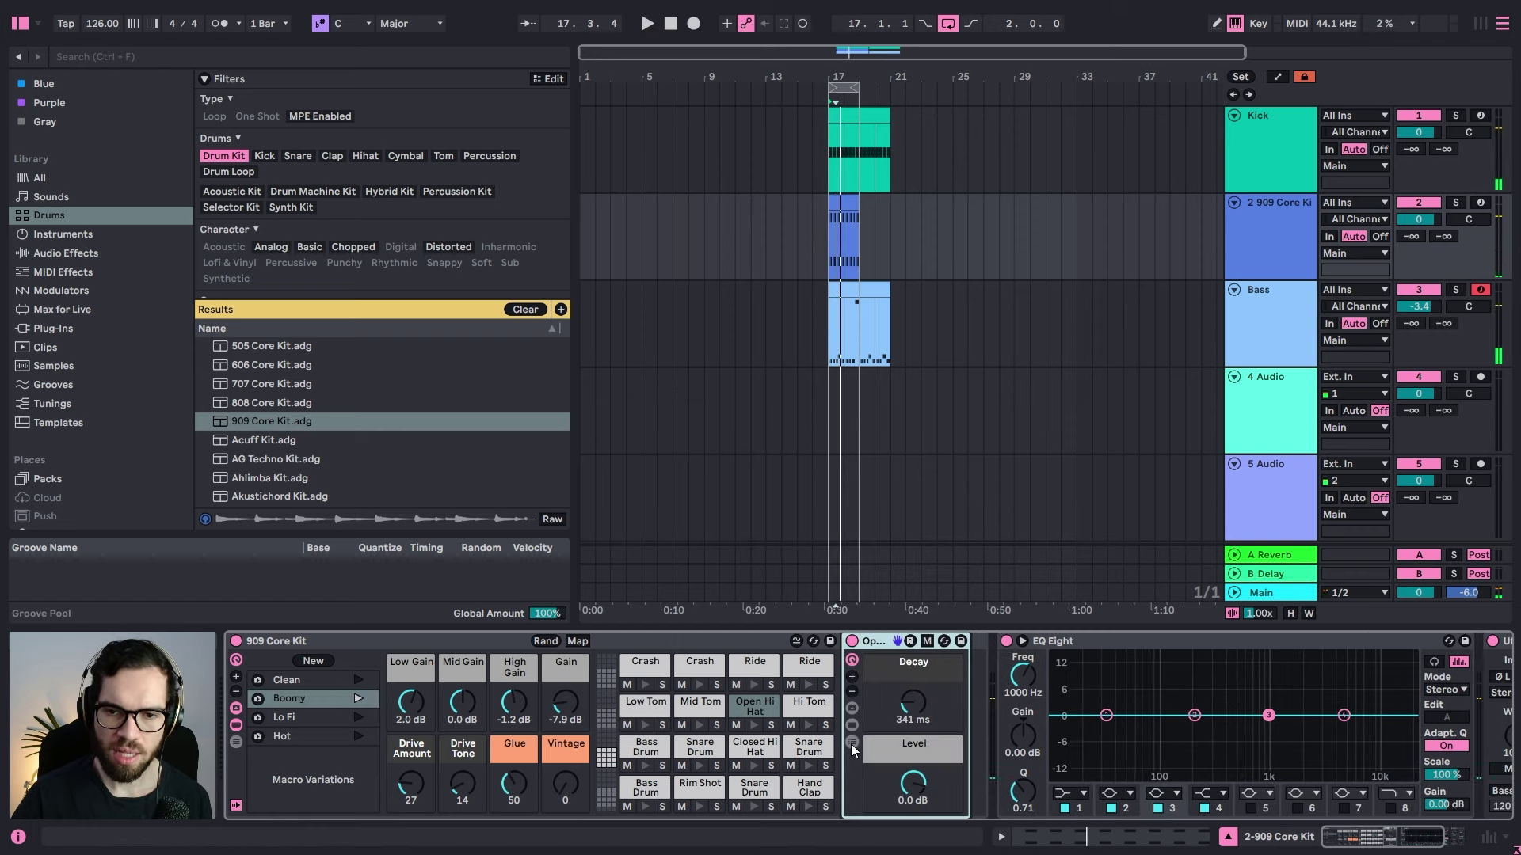
{"action": "left_click", "coordinate": [853, 726]}
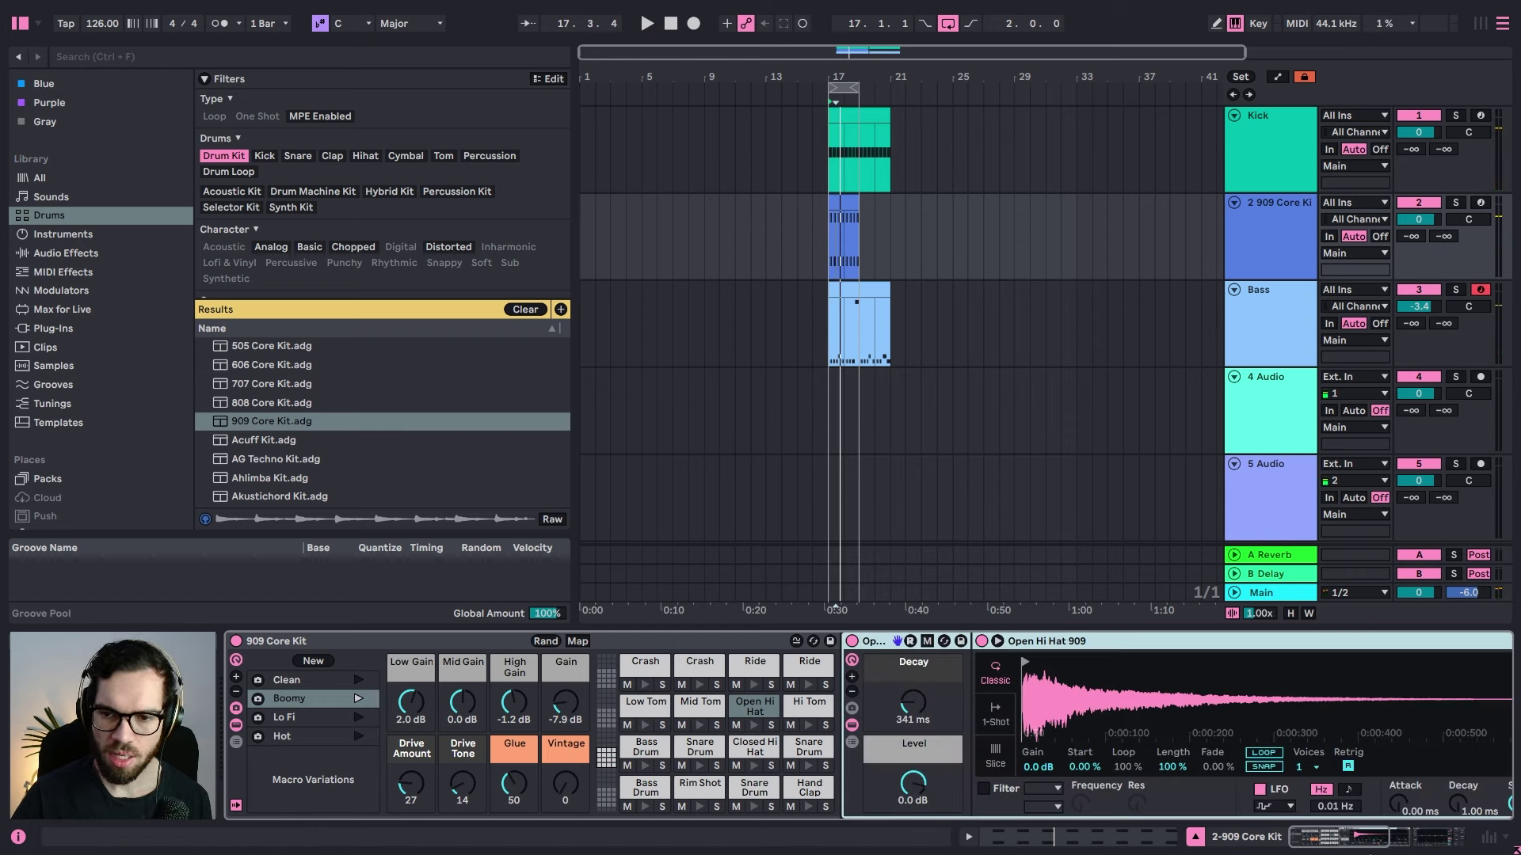
{"action": "key", "text": "space"}
{"action": "mouse_move", "coordinate": [1348, 841]}
{"action": "left_mouse_down"}
{"action": "mouse_move", "coordinate": [1377, 841]}
{"action": "mouse_move", "coordinate": [1353, 841]}
{"action": "left_mouse_up"}
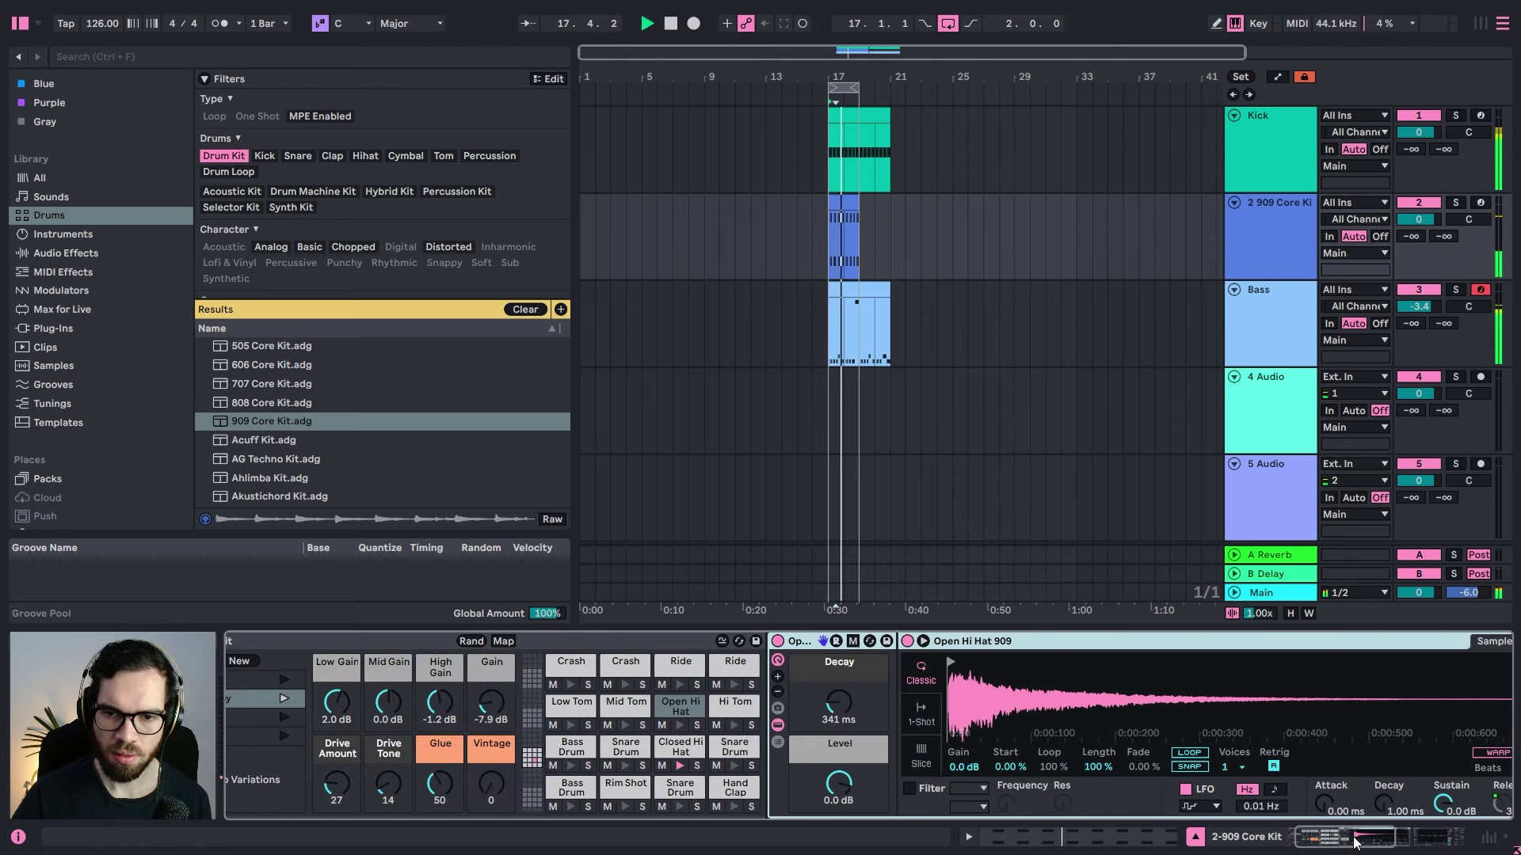
Step: Duplicate the 909 Core Kit track, keeping only Open Hi Hat notes on the original and only Closed Hi Hat notes on the copy, and play
{"action": "left_click", "coordinate": [1065, 837]}
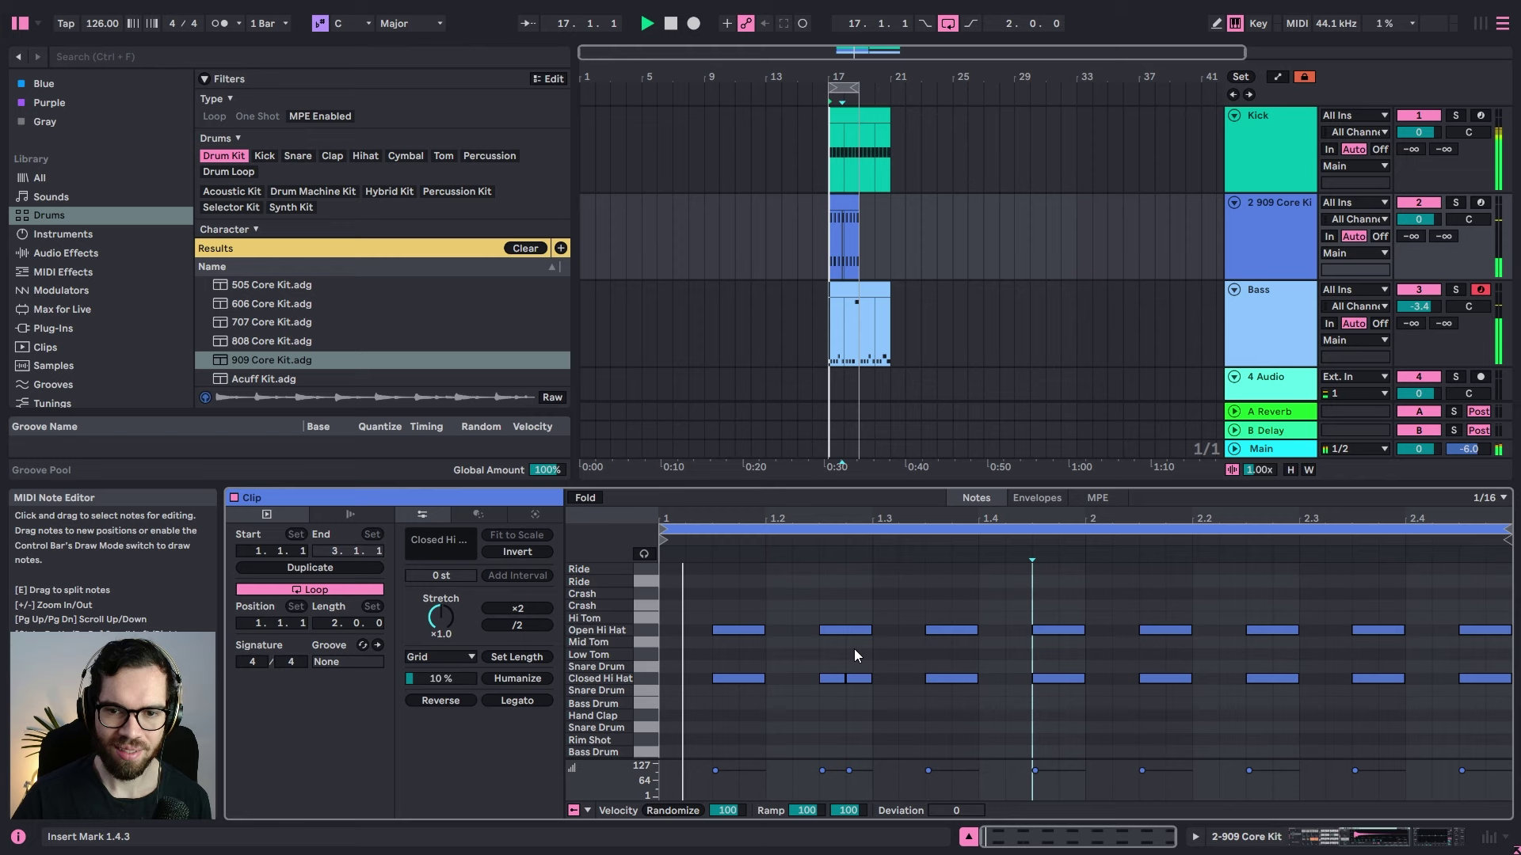
{"action": "left_click", "coordinate": [645, 632]}
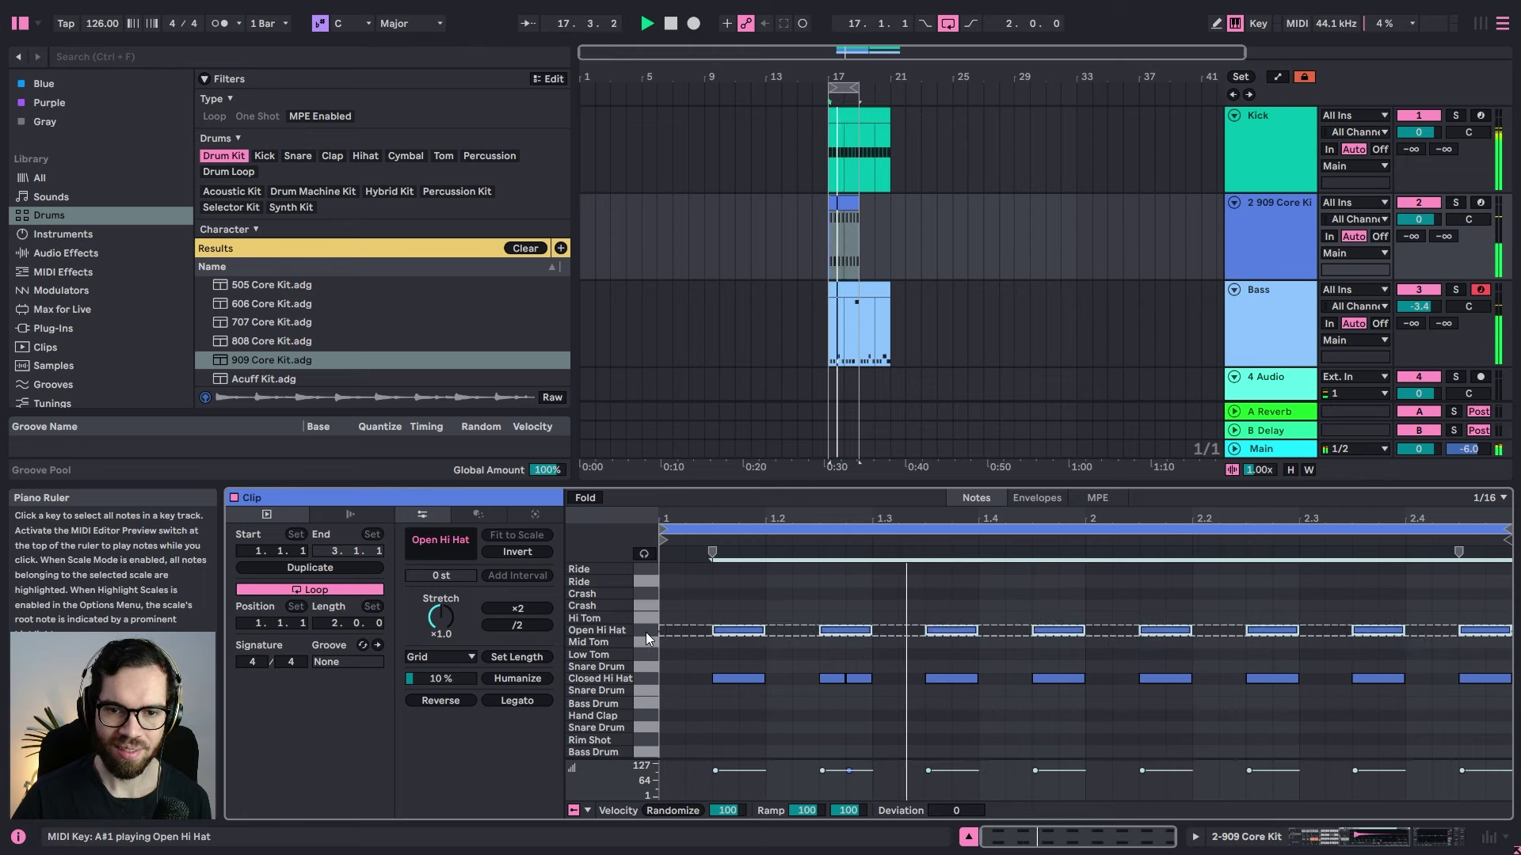
{"action": "left_click", "coordinate": [727, 622]}
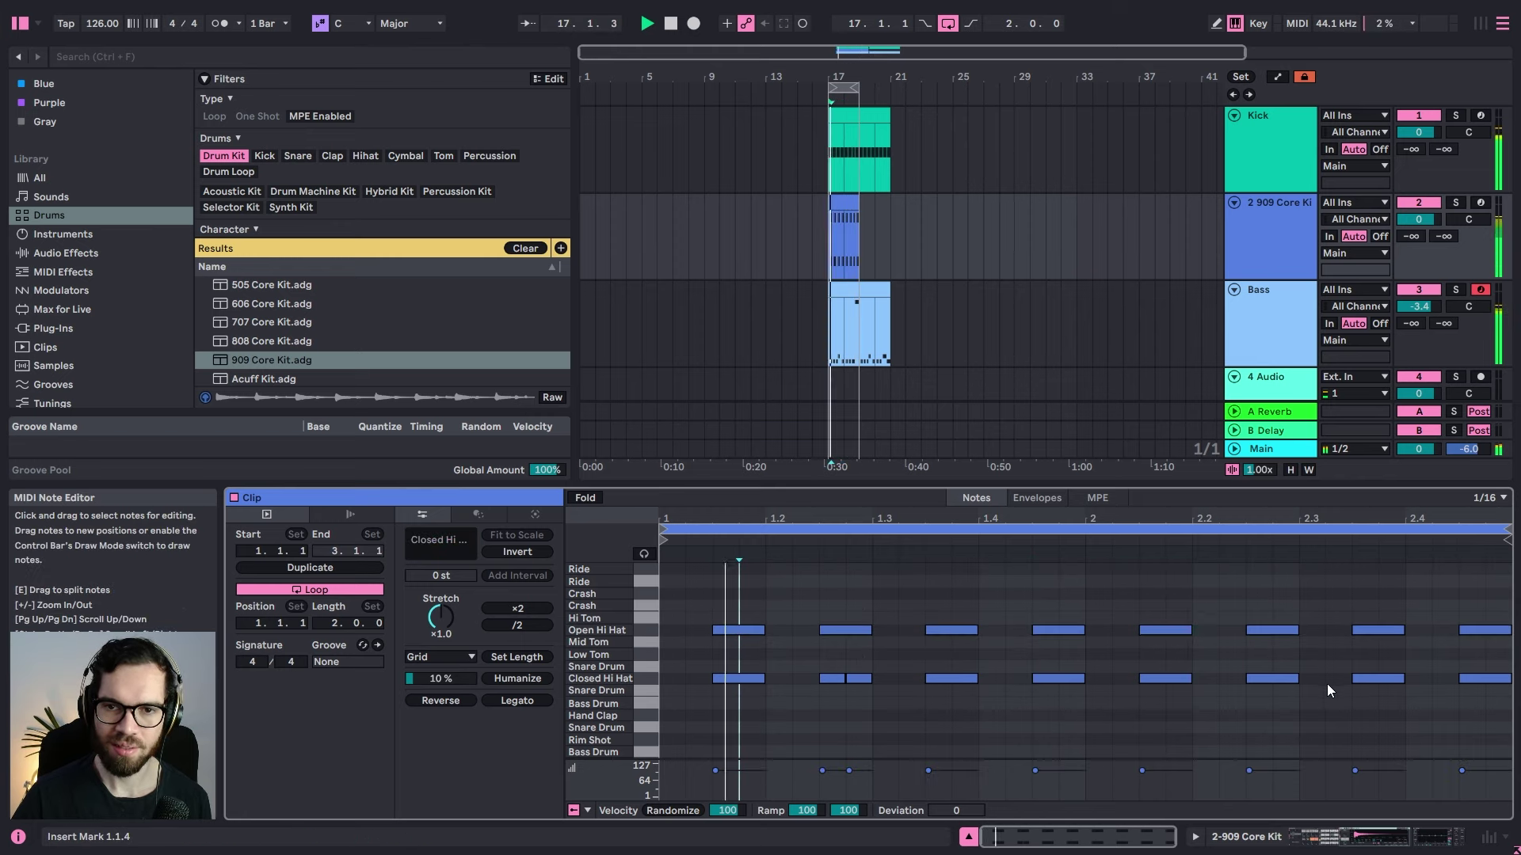
{"action": "key", "text": "space"}
{"action": "left_click", "coordinate": [1242, 250]}
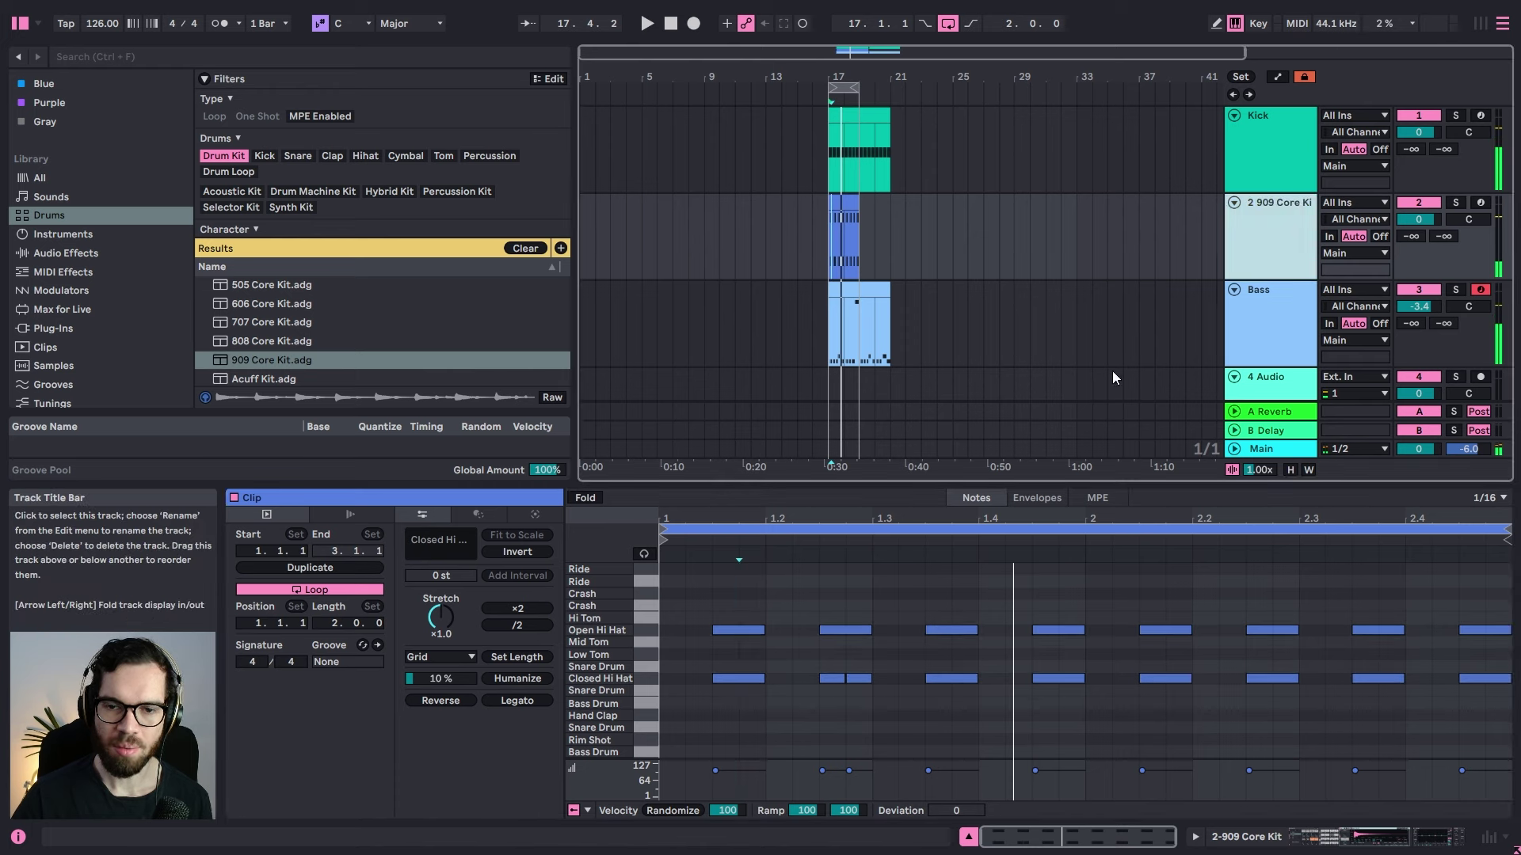
{"action": "key", "text": "ctrl+d"}
{"action": "left_click", "coordinate": [646, 631]}
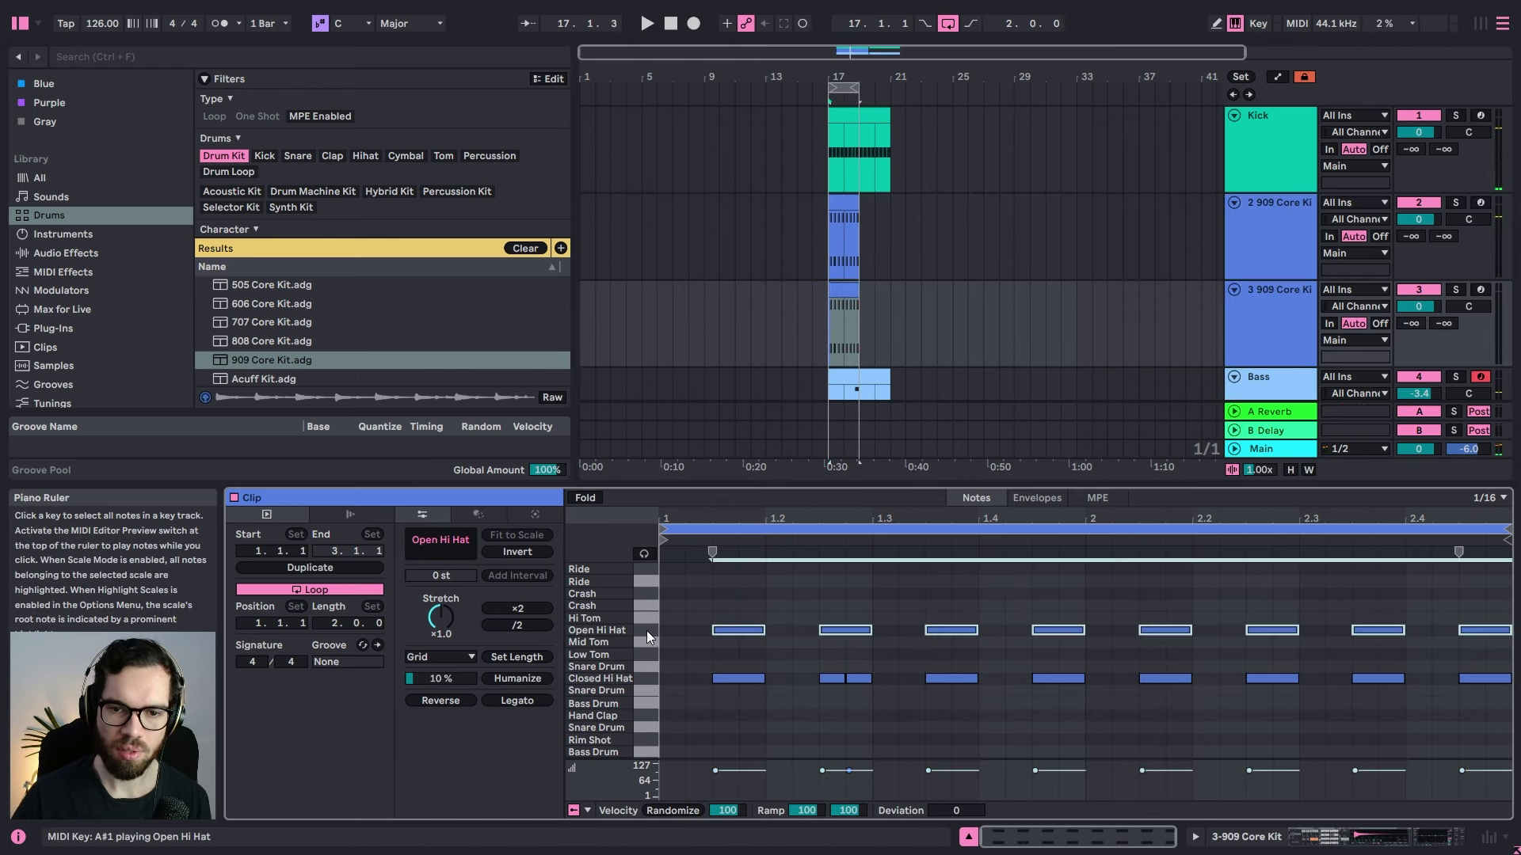
{"action": "key", "text": "Delete"}
{"action": "left_click", "coordinate": [841, 226]}
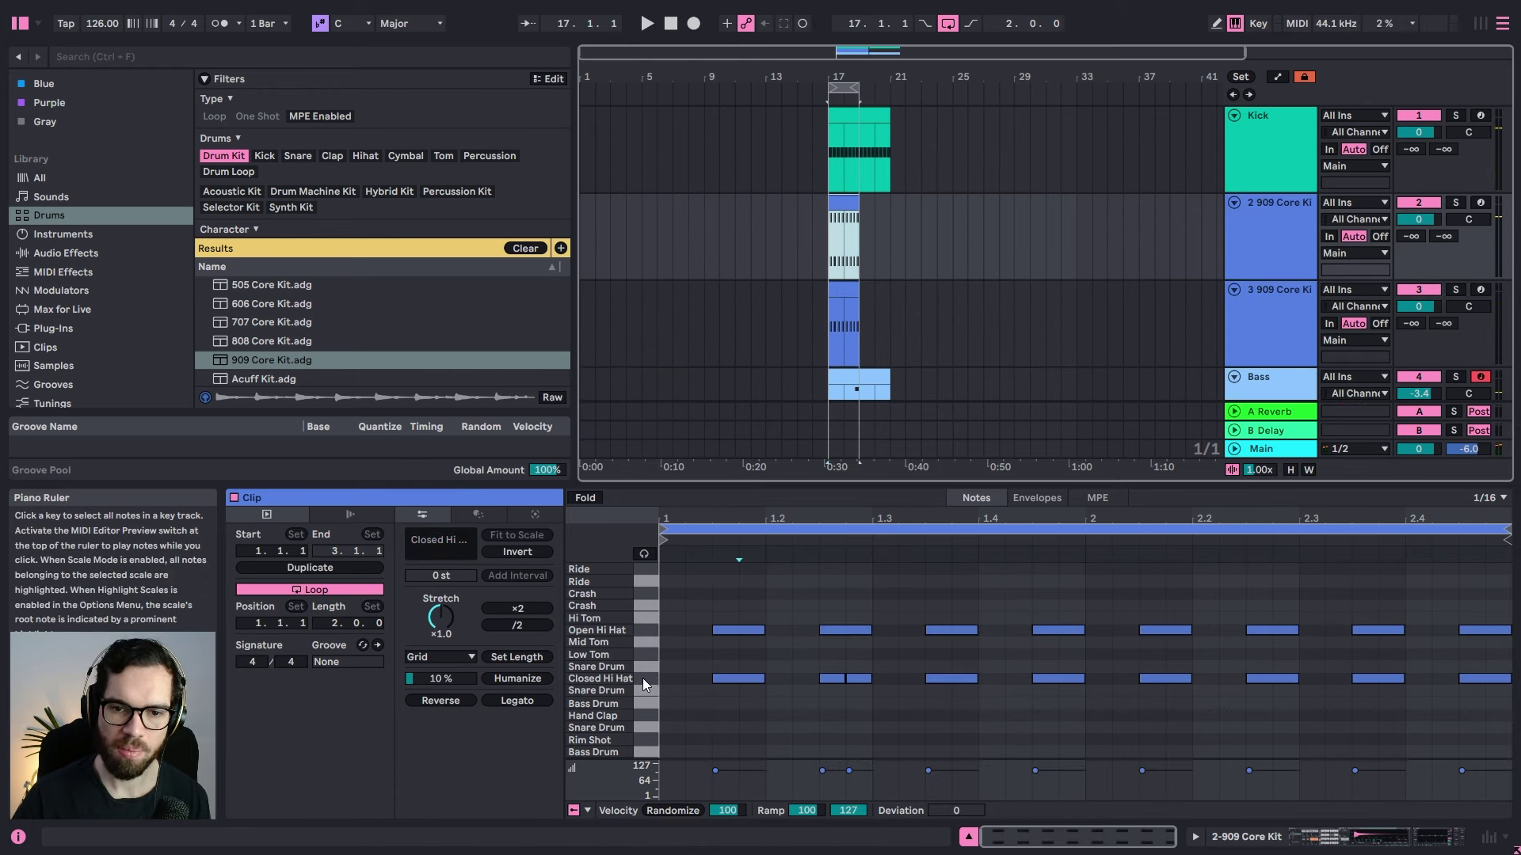
{"action": "key", "text": "space"}
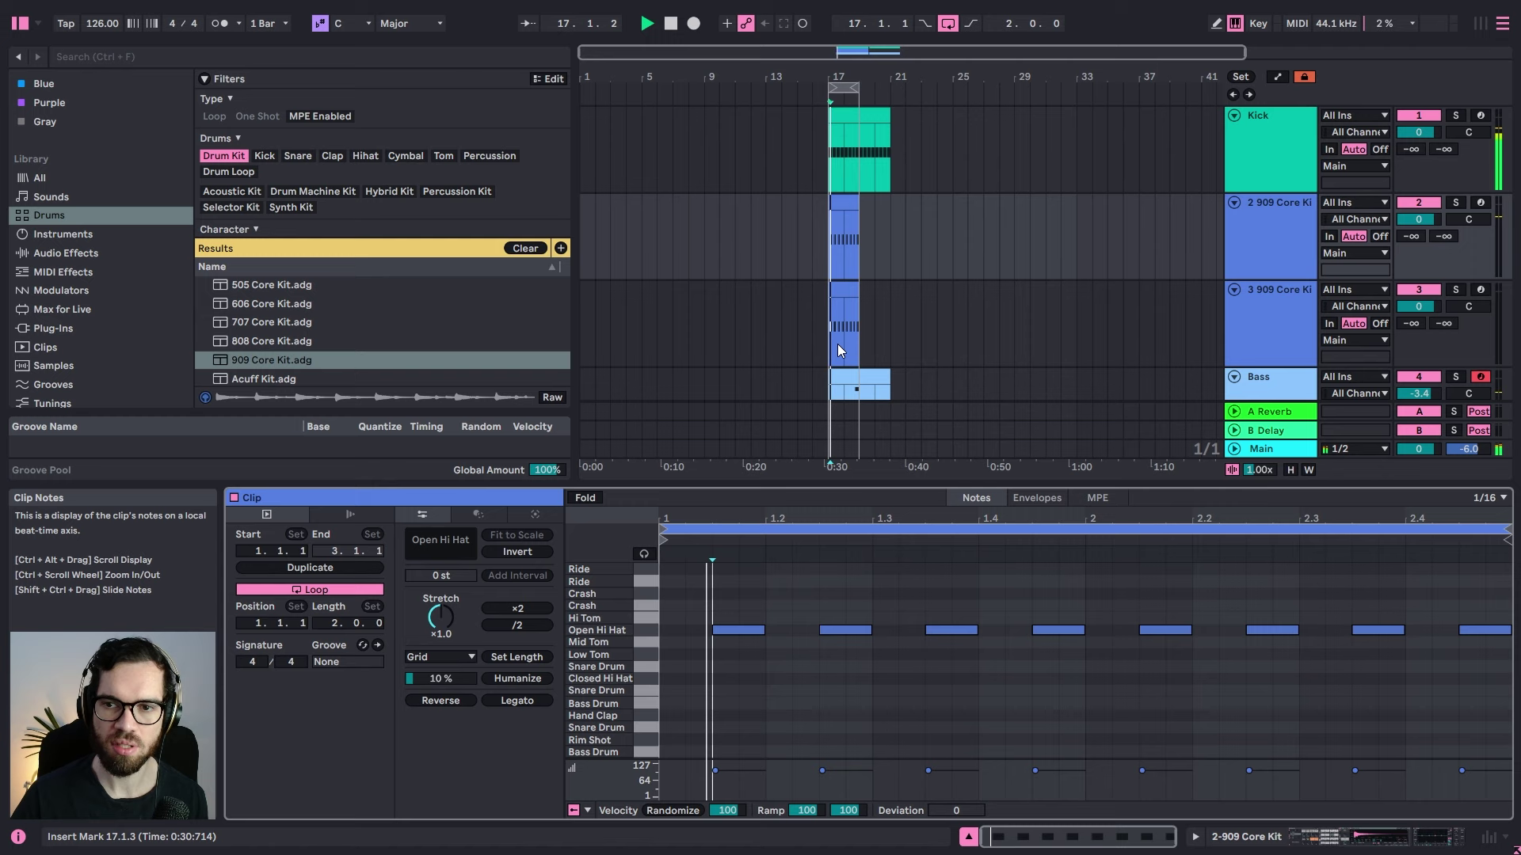
Step: Add Closed Hi Hat notes at 1.3.2 and 2.3.2 in the duplicated 909 track's clip
{"action": "left_click", "coordinate": [847, 290]}
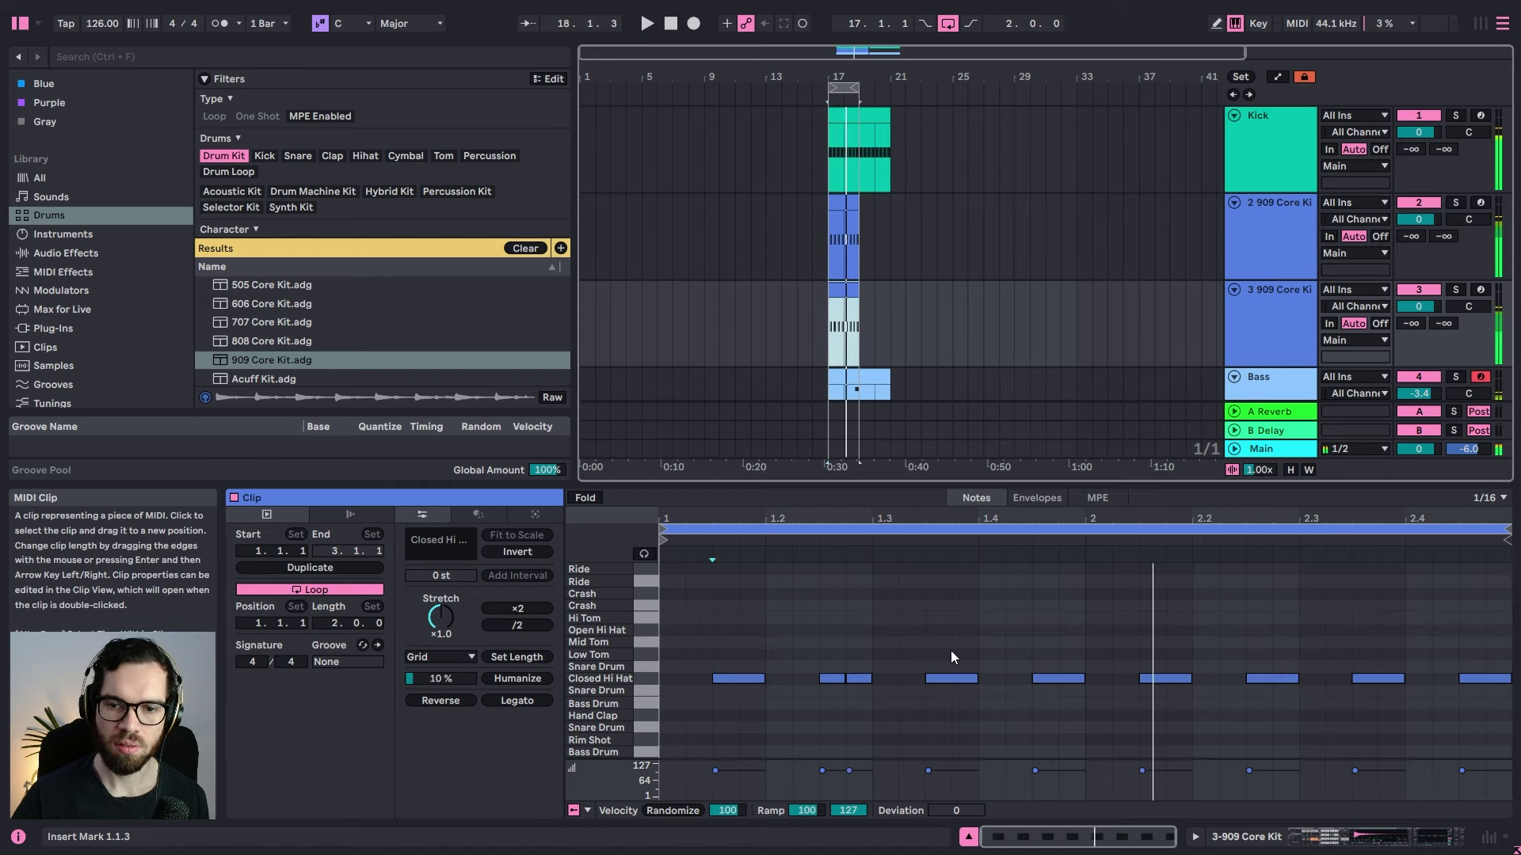
{"action": "double_click", "coordinate": [908, 683]}
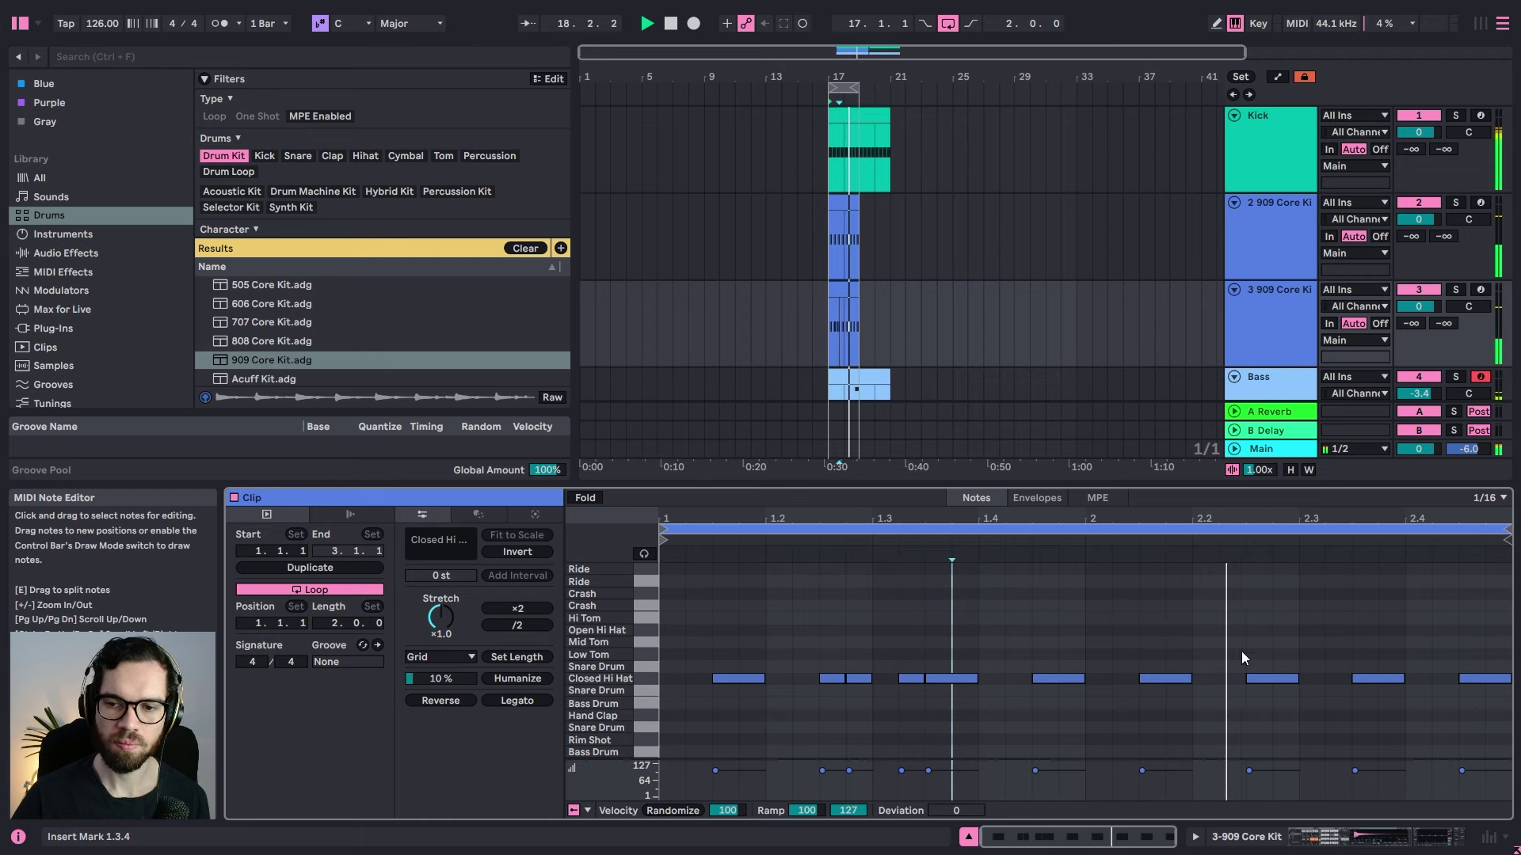
{"action": "double_click", "coordinate": [1336, 679]}
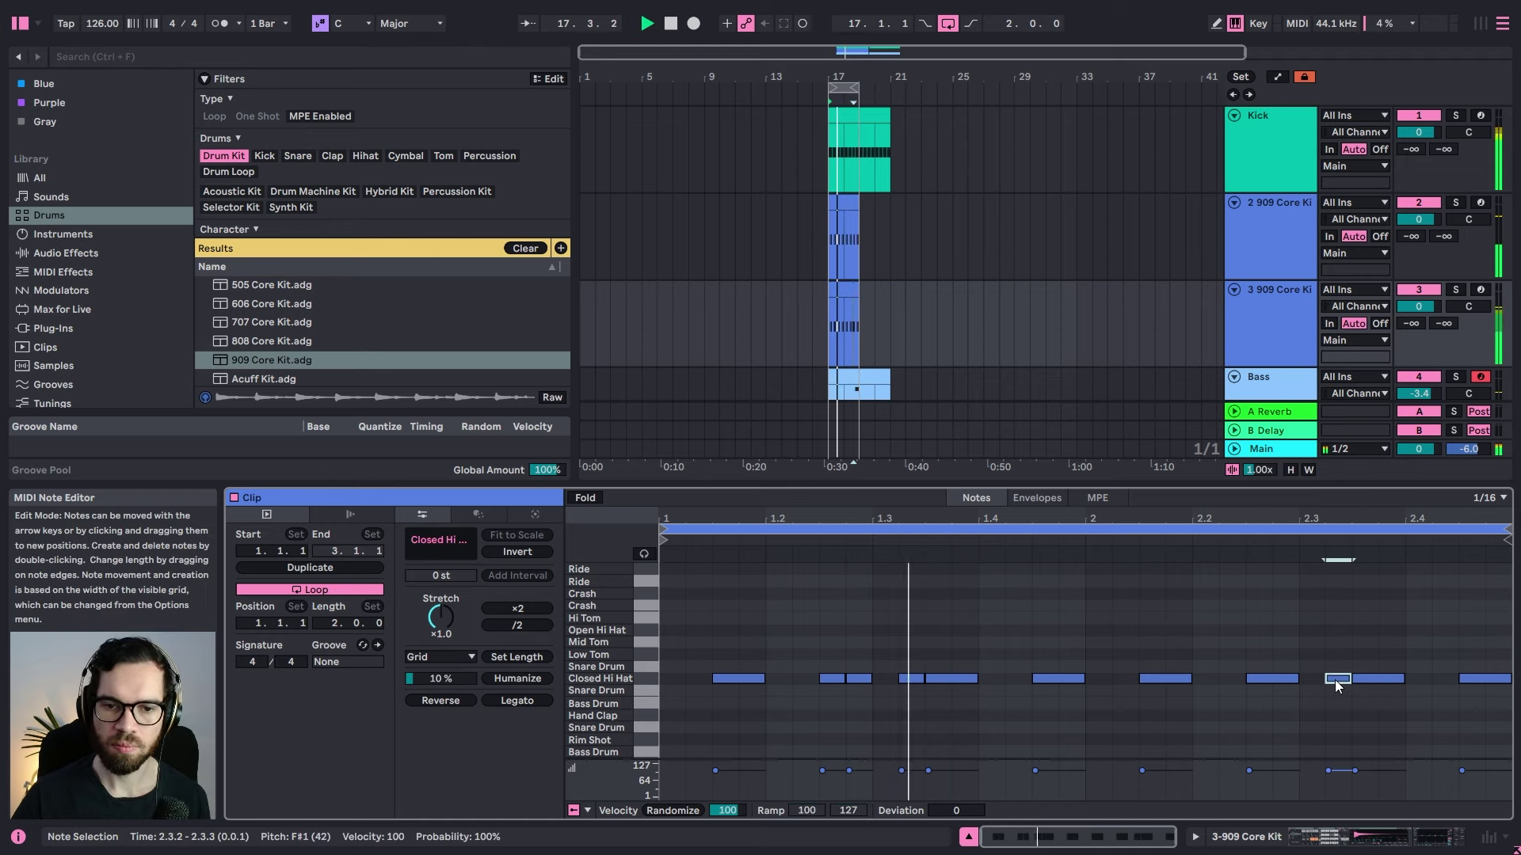
Step: Try the 2.3.2 note on the Rim Shot row, and place it on the Bass Drum row at 1.4.4 while listening
{"action": "left_click_drag", "start_coordinate": [1336, 682], "coordinate": [1344, 742]}
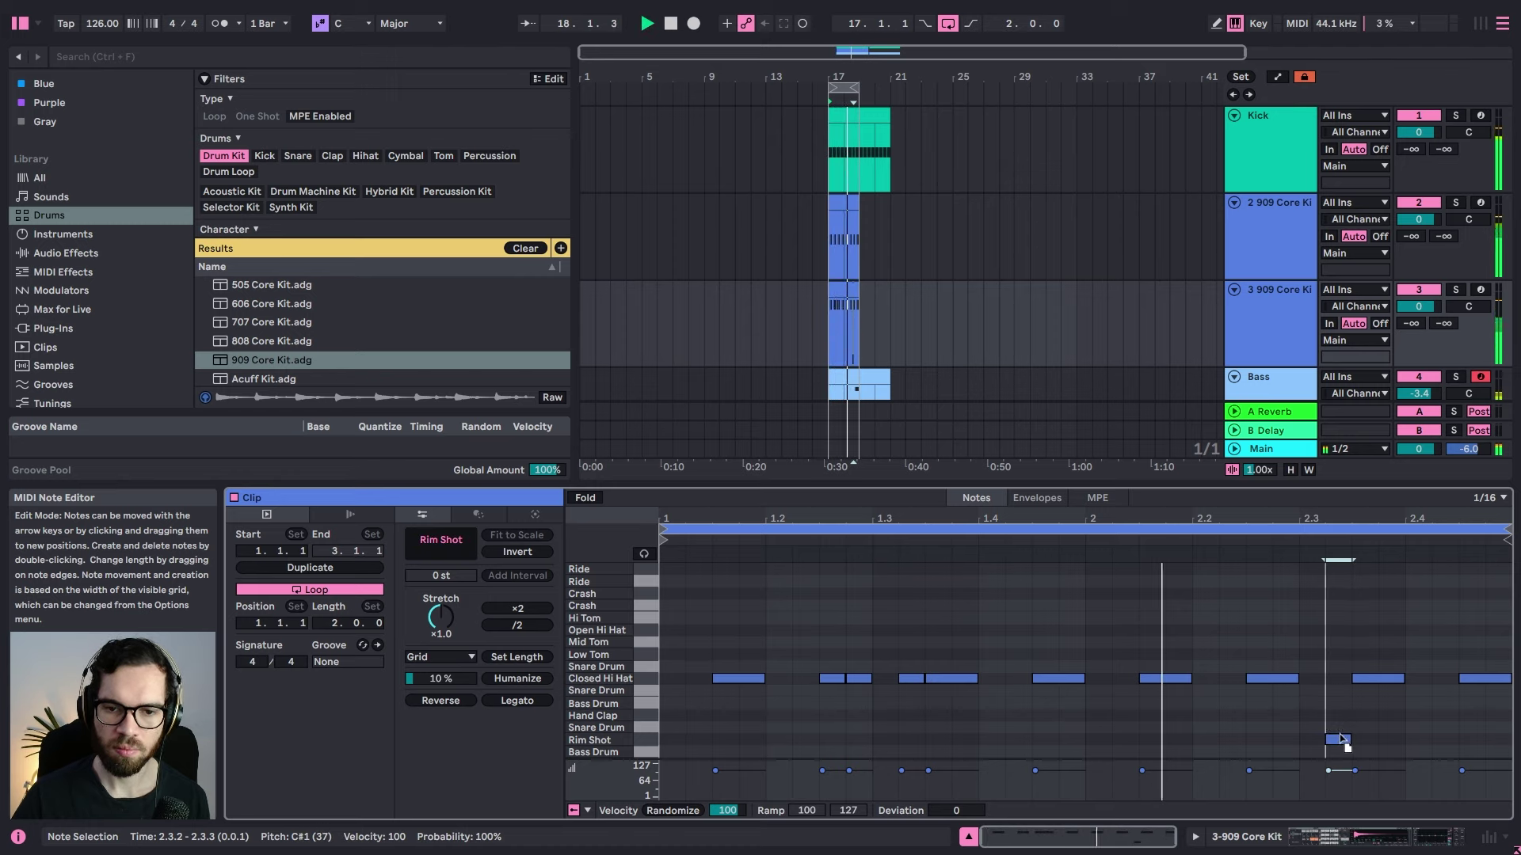
{"action": "left_click", "coordinate": [1328, 667]}
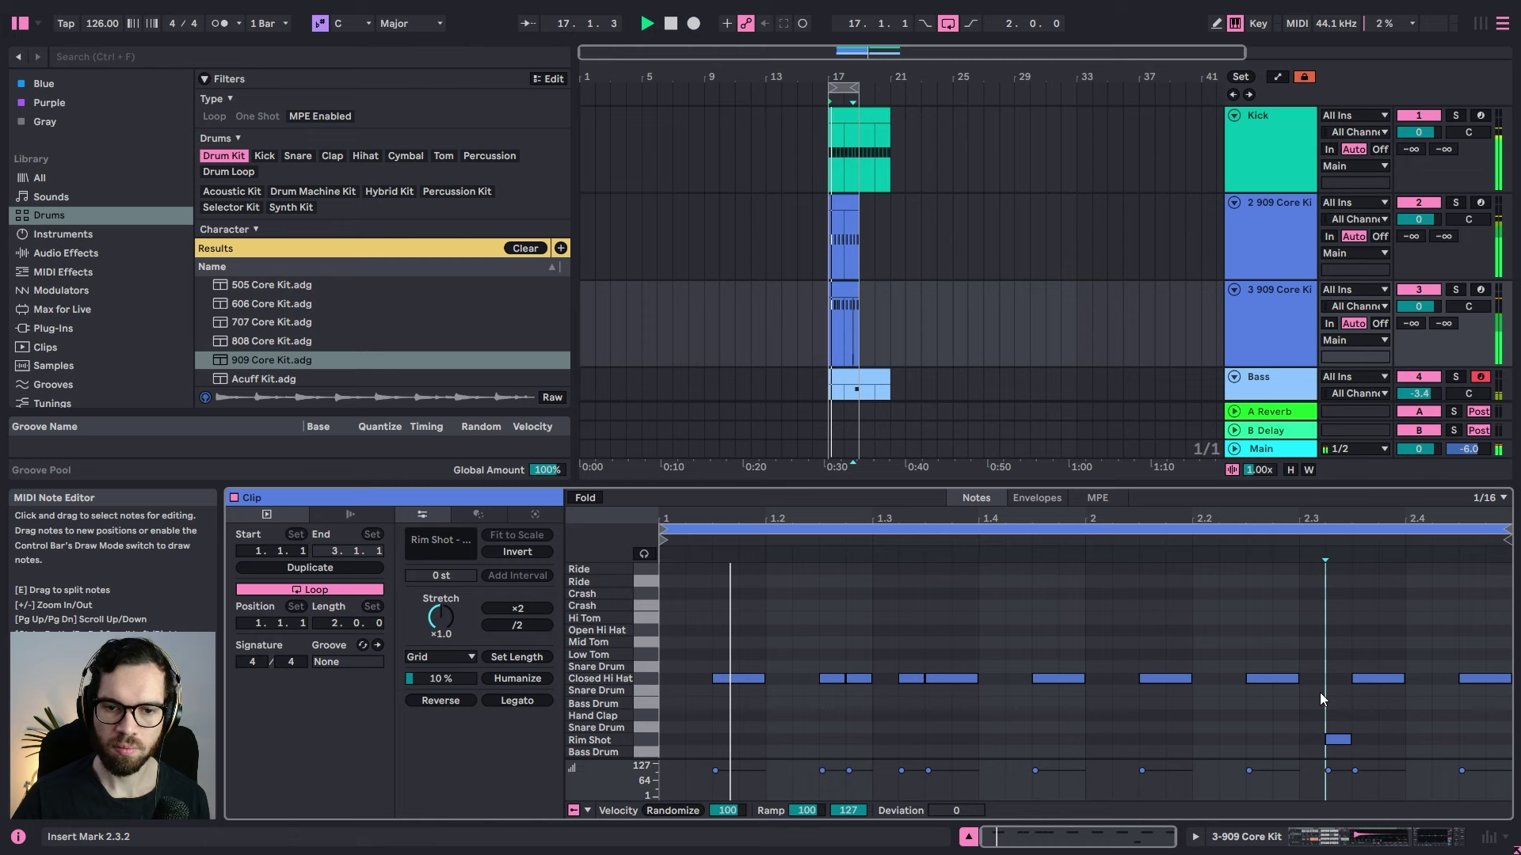
{"action": "left_click", "coordinate": [1337, 740]}
{"action": "left_click_drag", "start_coordinate": [1337, 743], "coordinate": [1087, 706]}
{"action": "left_click_drag", "start_coordinate": [1084, 692], "coordinate": [1082, 704]}
{"action": "left_click", "coordinate": [1095, 667]}
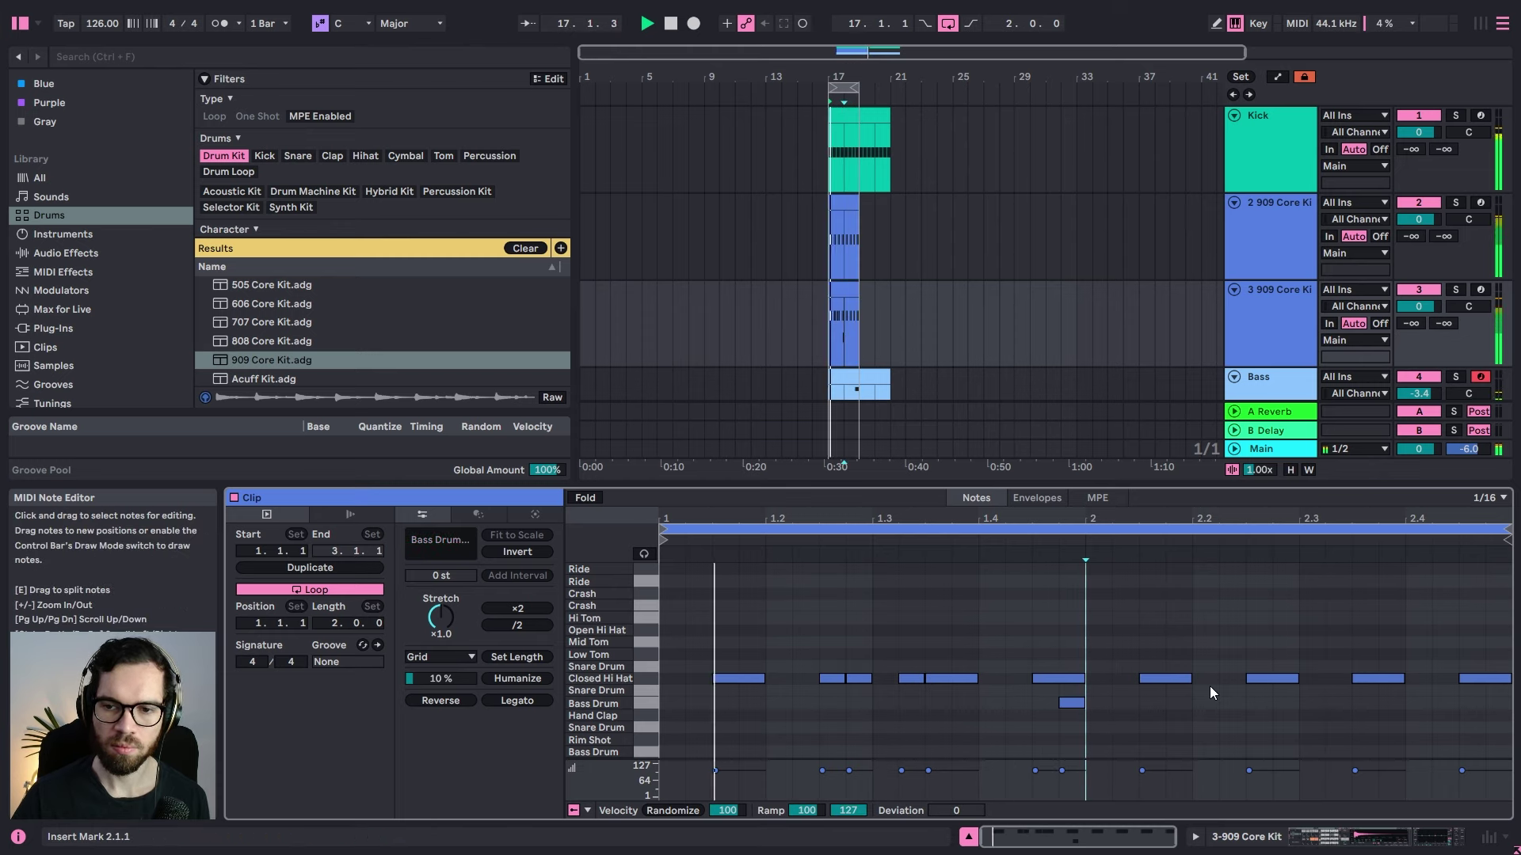
Step: Add a Closed Hi Hat note at 2.1.2 and copy it to 2.4.4
{"action": "double_click", "coordinate": [1128, 679]}
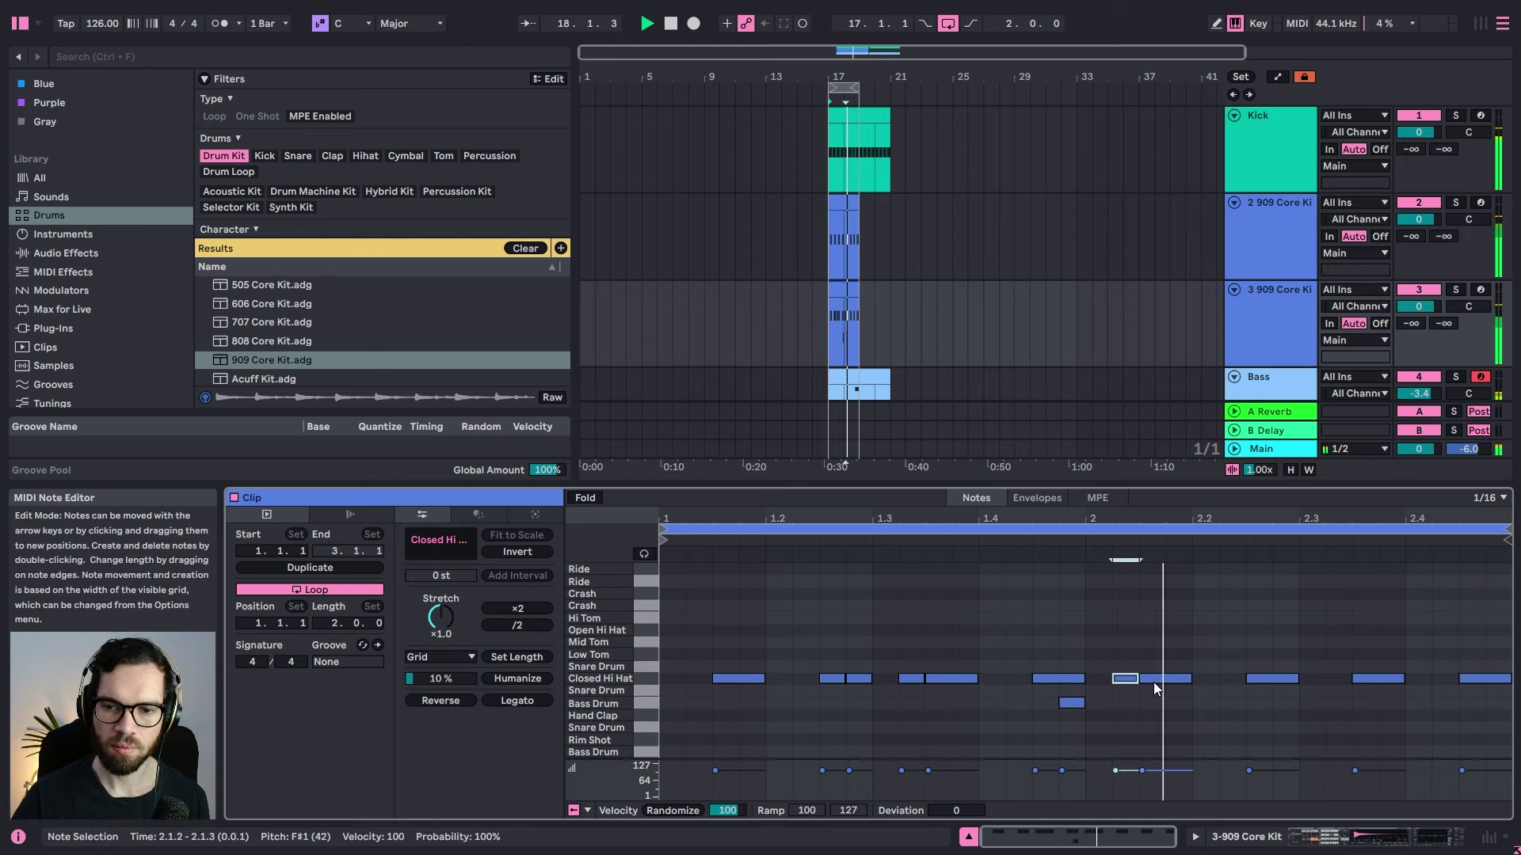
{"action": "left_click_drag", "start_coordinate": [1133, 681], "coordinate": [1497, 680]}
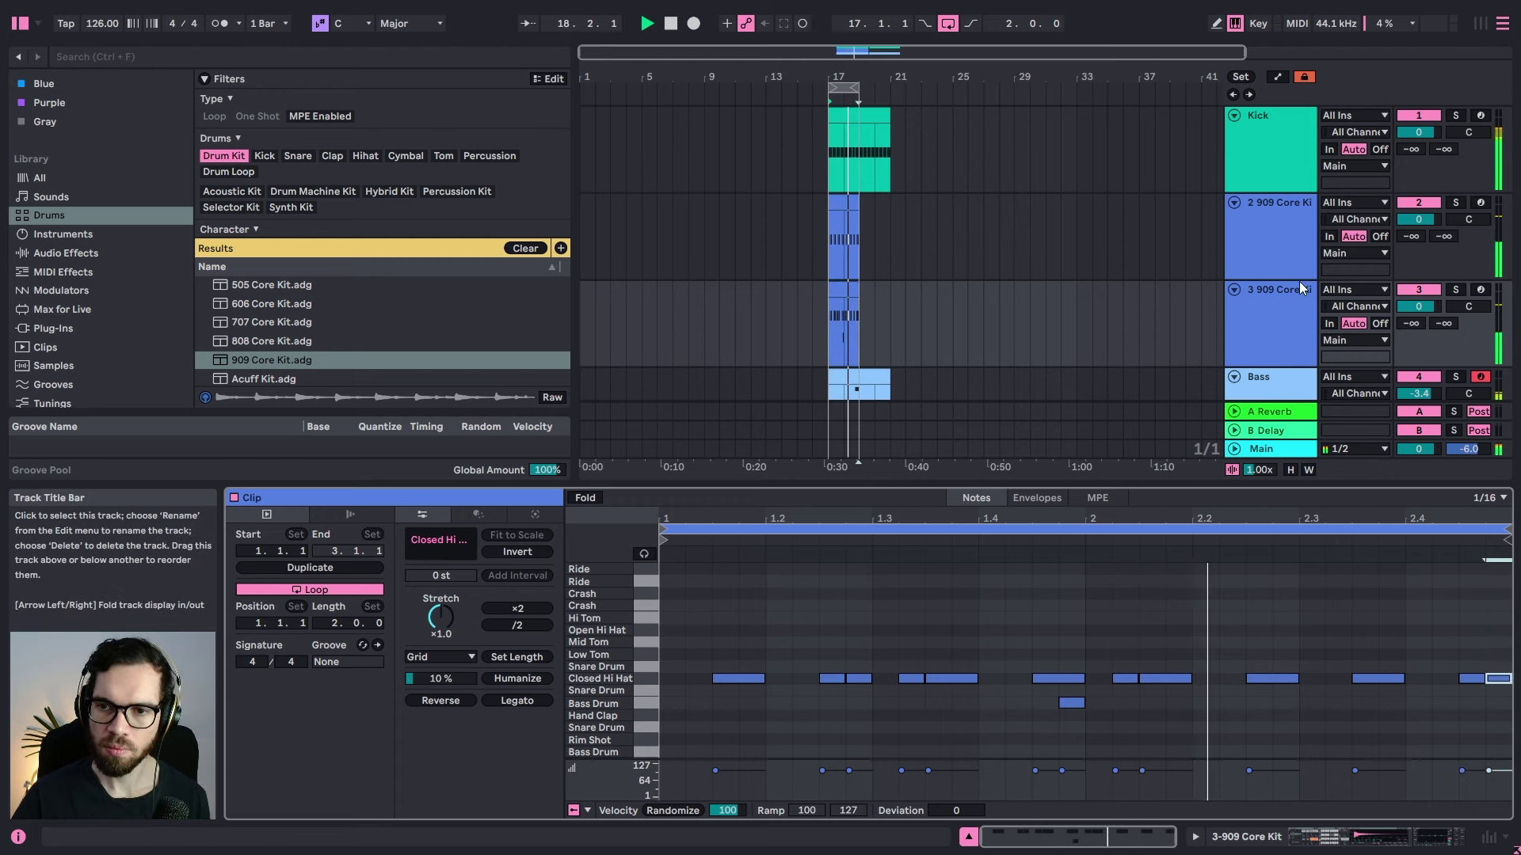
Step: Balance the open hi-hat track by shortening its Open Hi Hat decay to 242 ms and setting the track volume to -1.6 dB
{"action": "double_click", "coordinate": [1279, 247]}
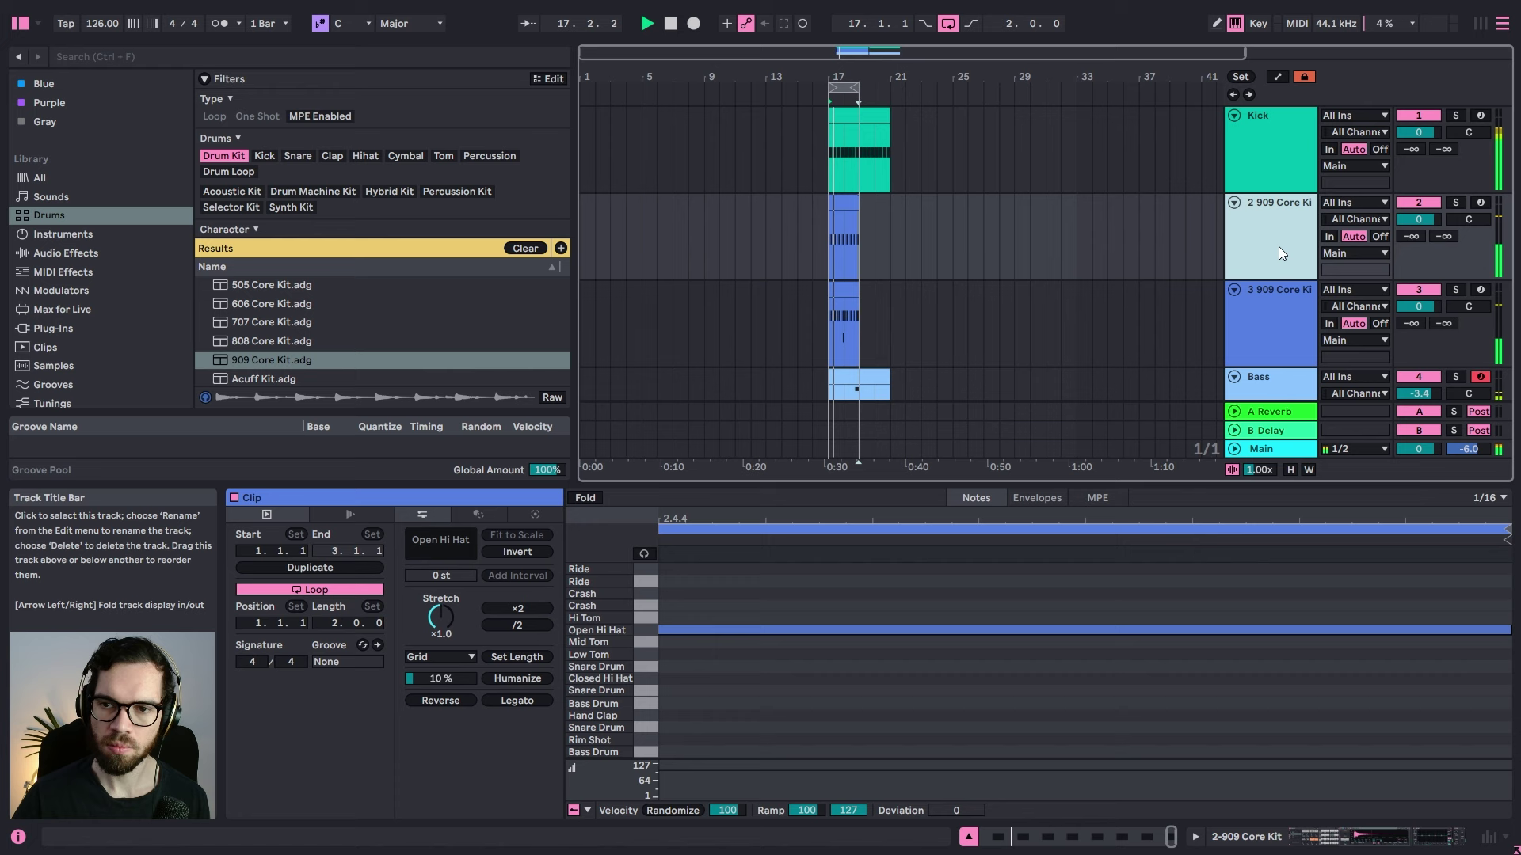
{"action": "left_click_drag", "start_coordinate": [1414, 222], "coordinate": [1414, 245]}
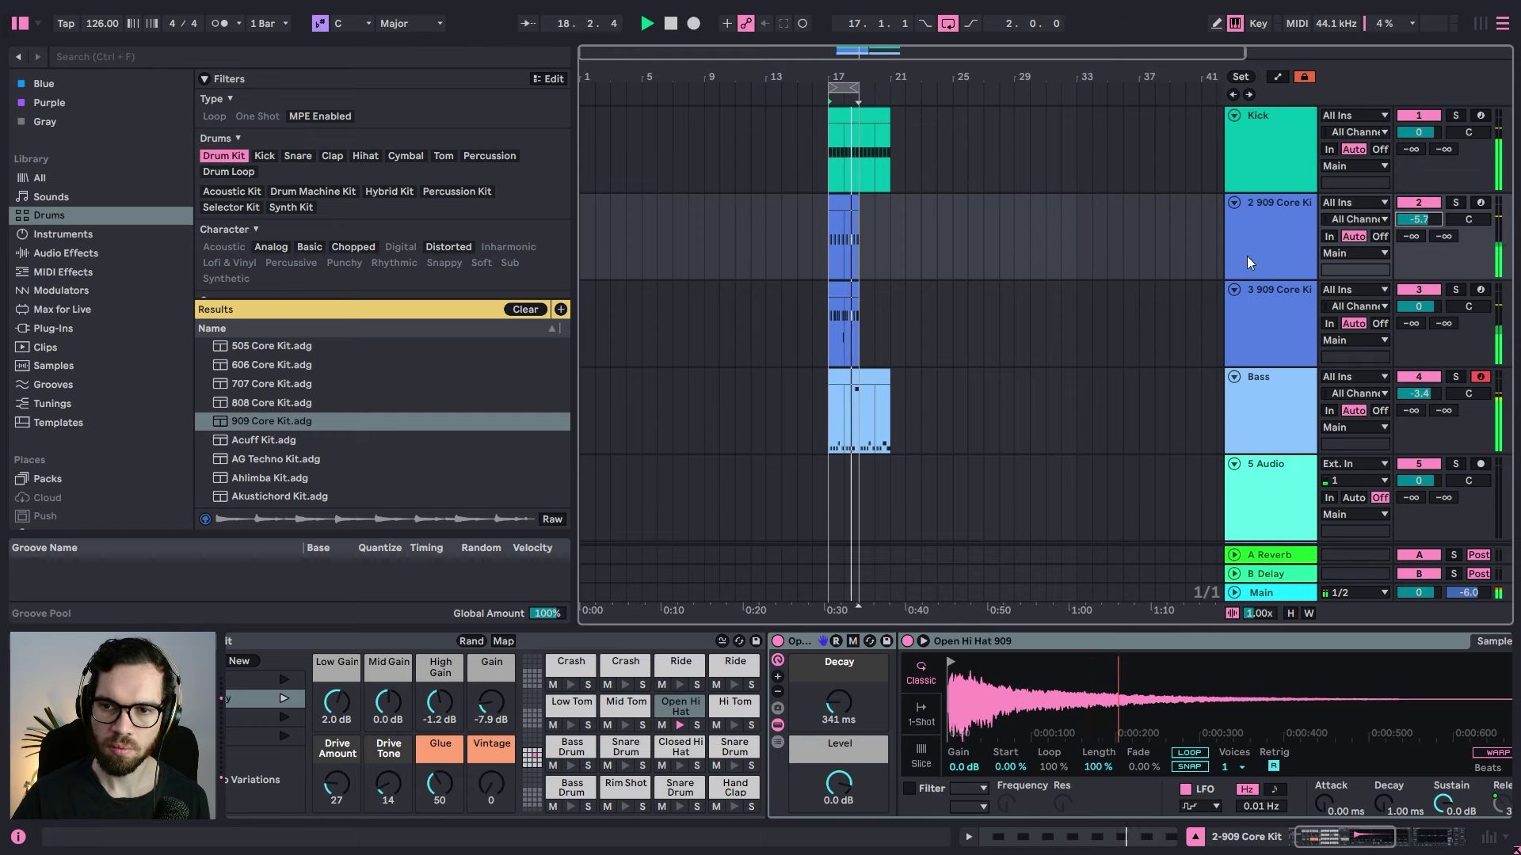
{"action": "left_click", "coordinate": [838, 704]}
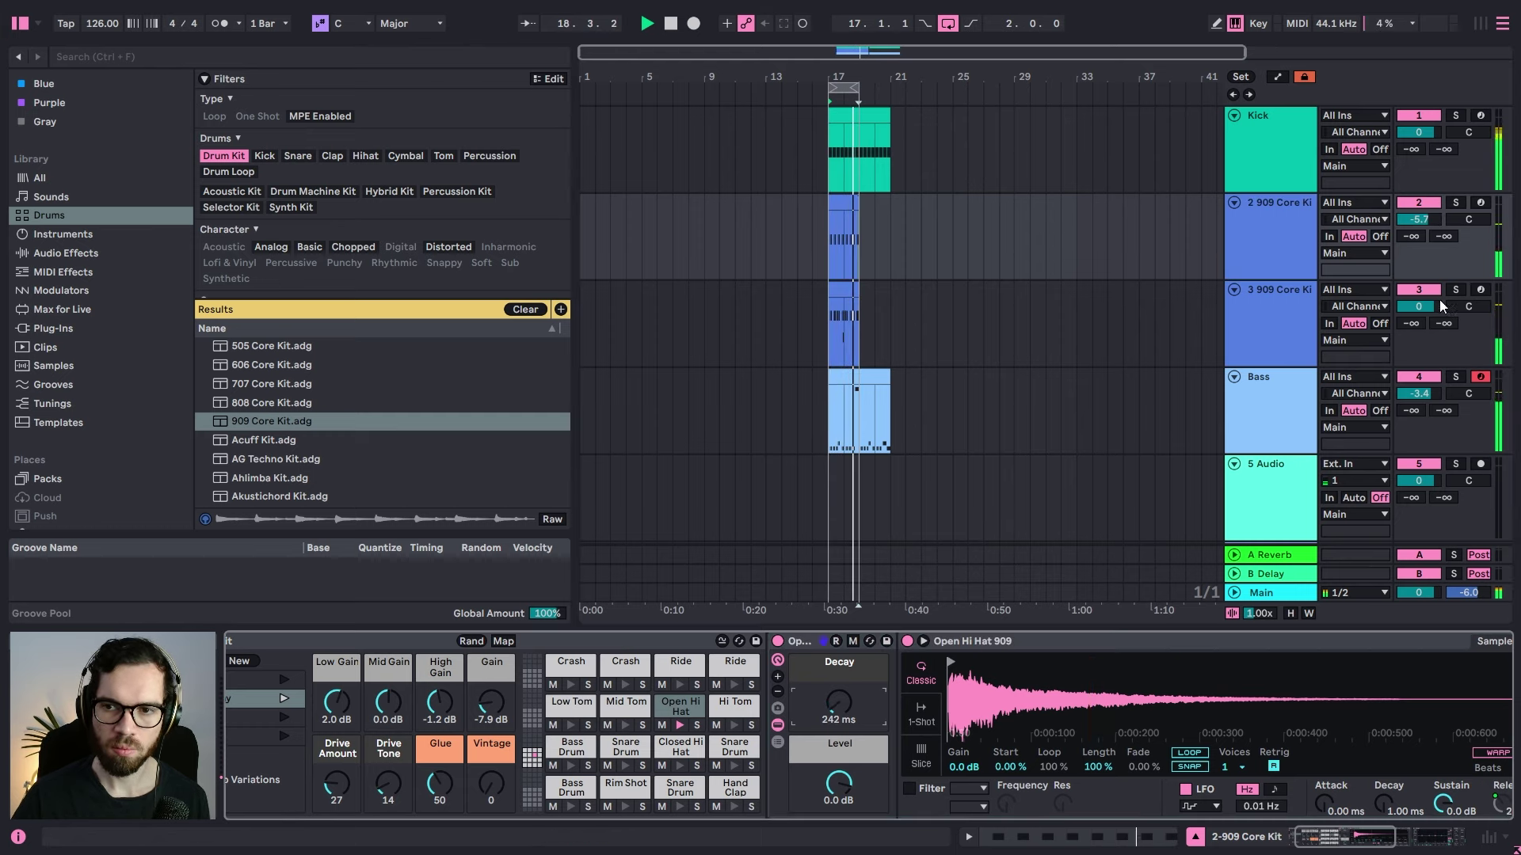
{"action": "left_click_drag", "start_coordinate": [1419, 224], "coordinate": [1420, 226]}
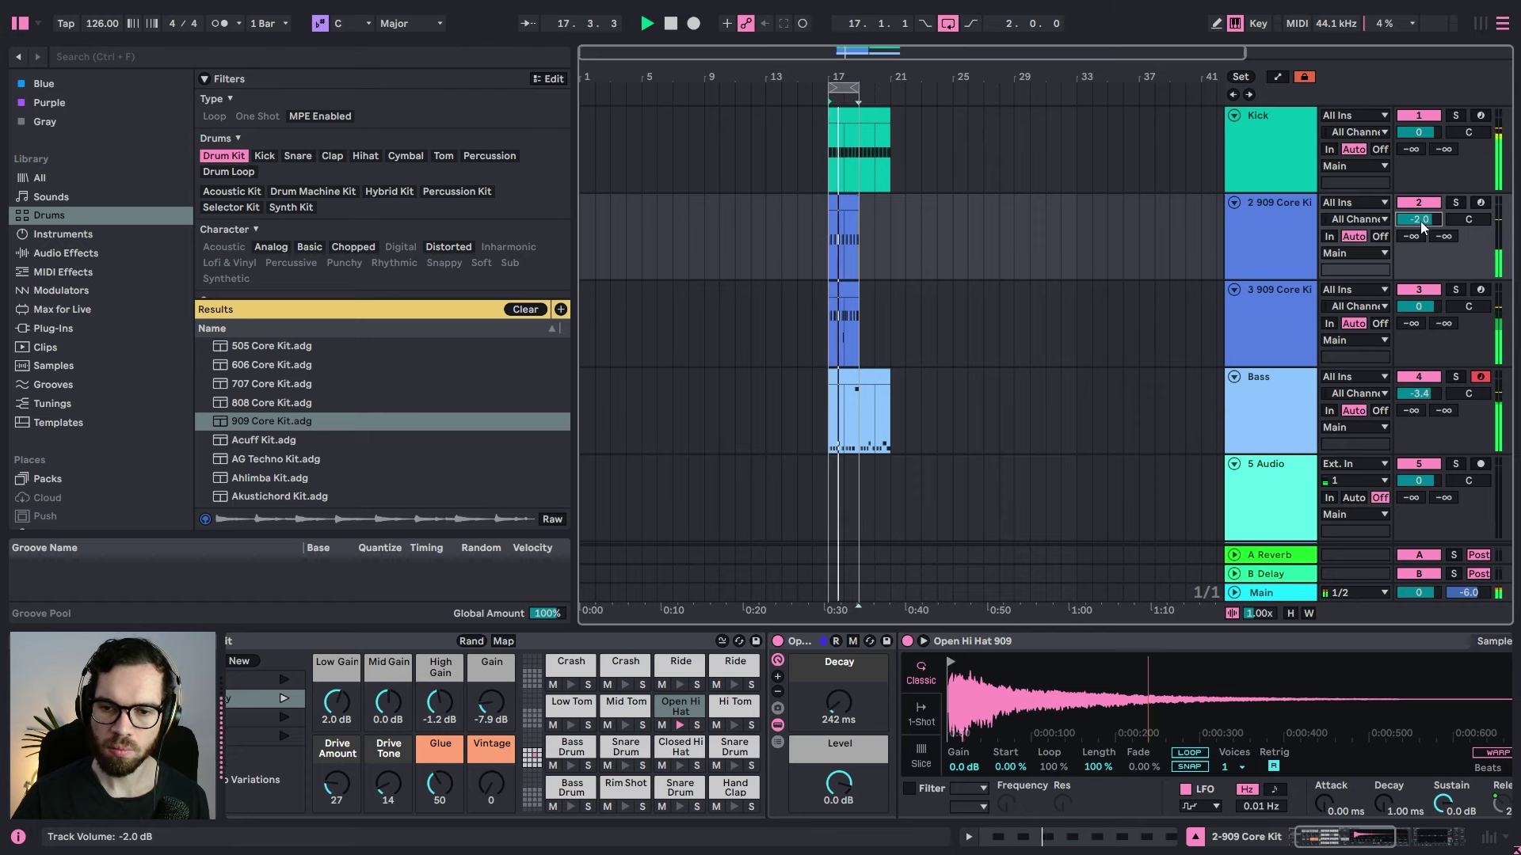
{"action": "left_click", "coordinate": [1285, 237]}
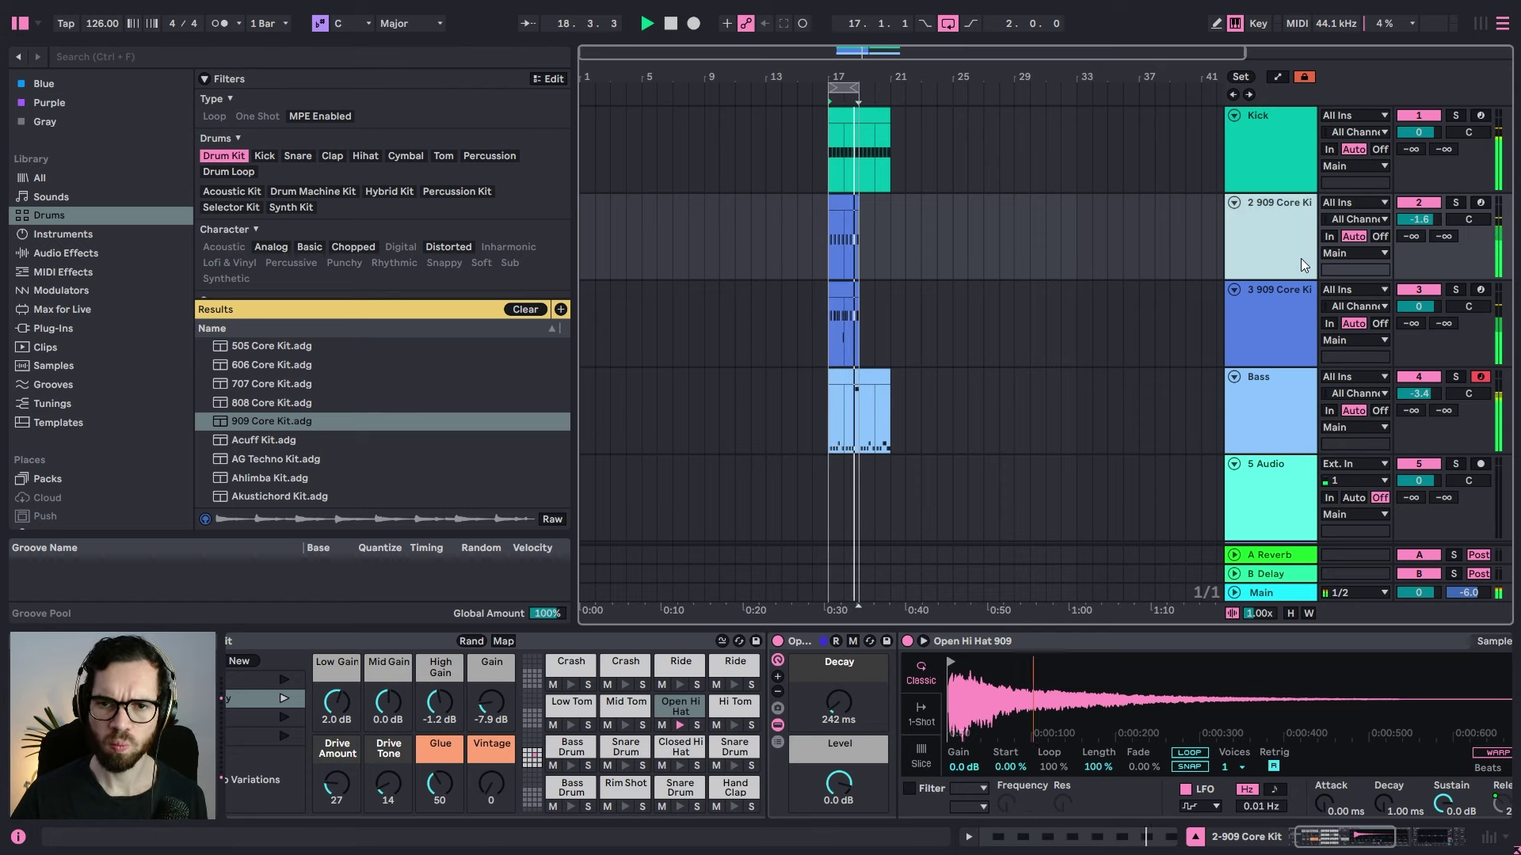
Step: Duplicate the Kick track and open the Budemberg - Sample Pack folder in the browser
{"action": "left_click", "coordinate": [1266, 164]}
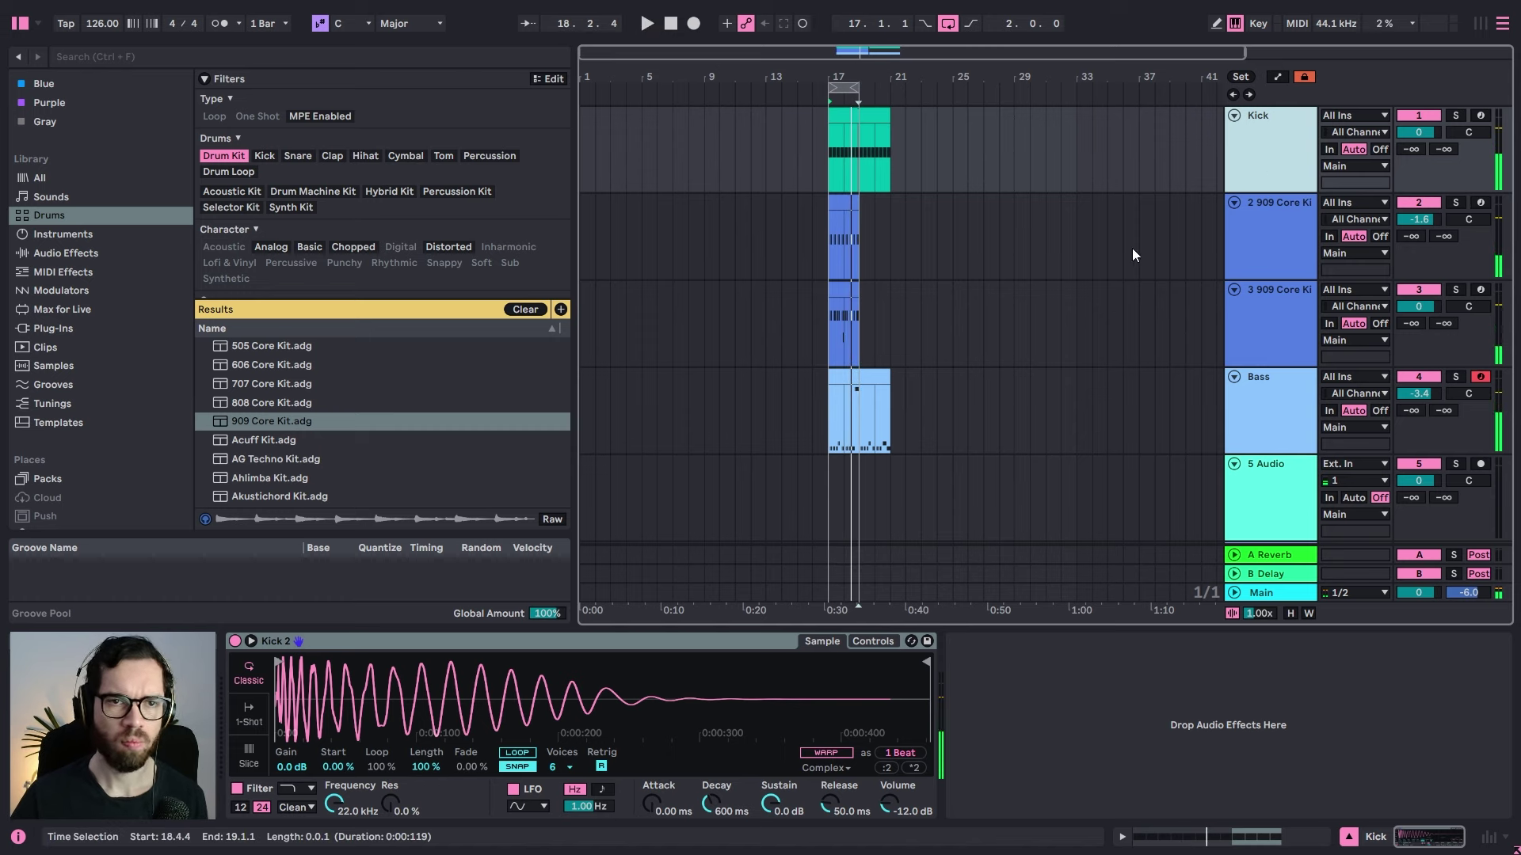
{"action": "key", "text": "ctrl+d"}
{"action": "scroll", "coordinate": [46, 335], "scroll_direction": "down", "scroll_amount": 4}
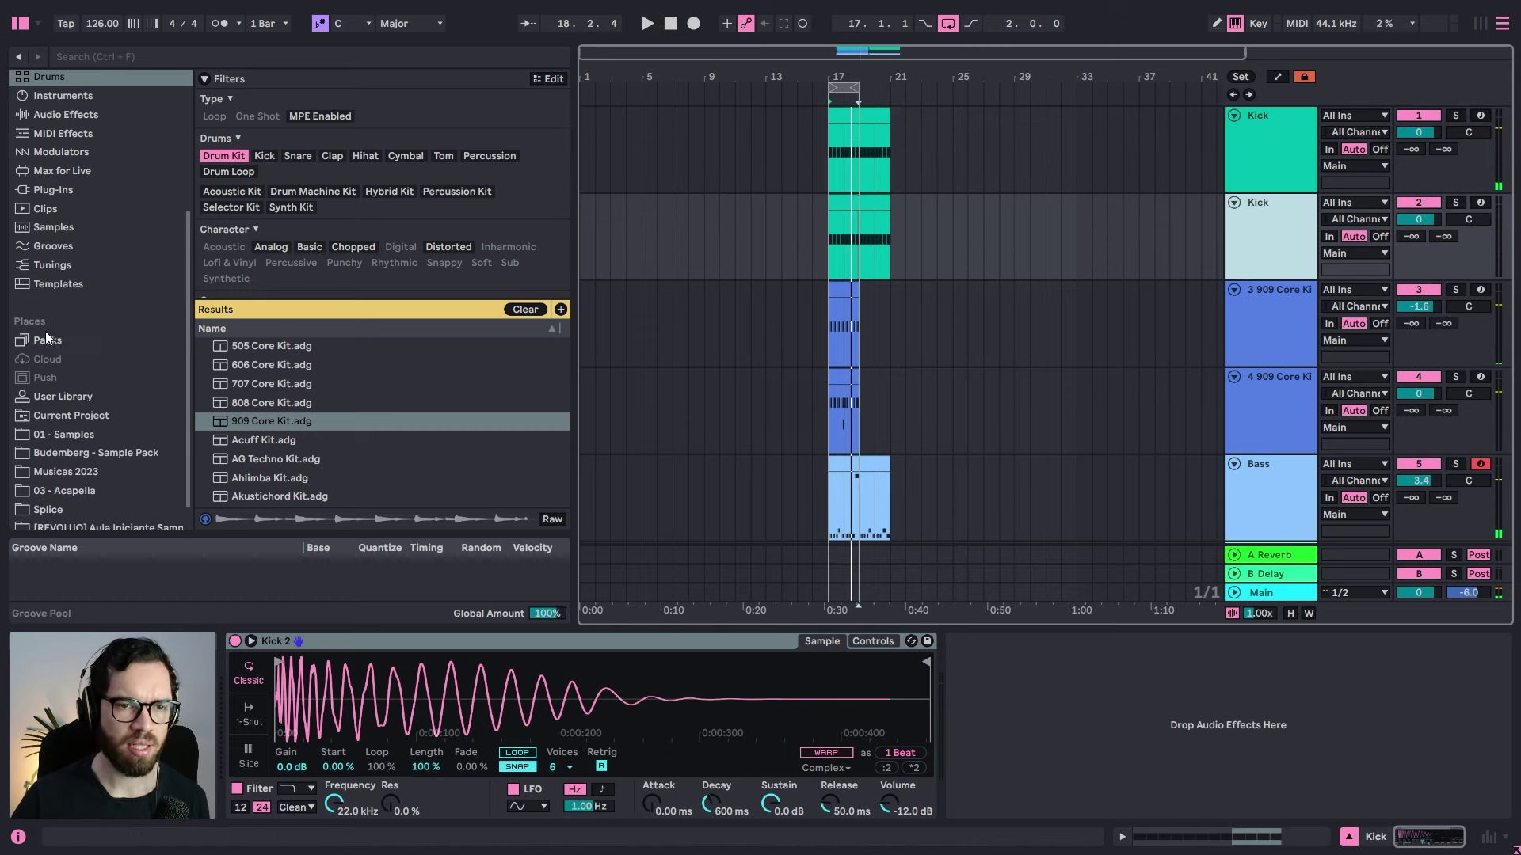
{"action": "left_click", "coordinate": [68, 428]}
{"action": "left_click", "coordinate": [97, 453]}
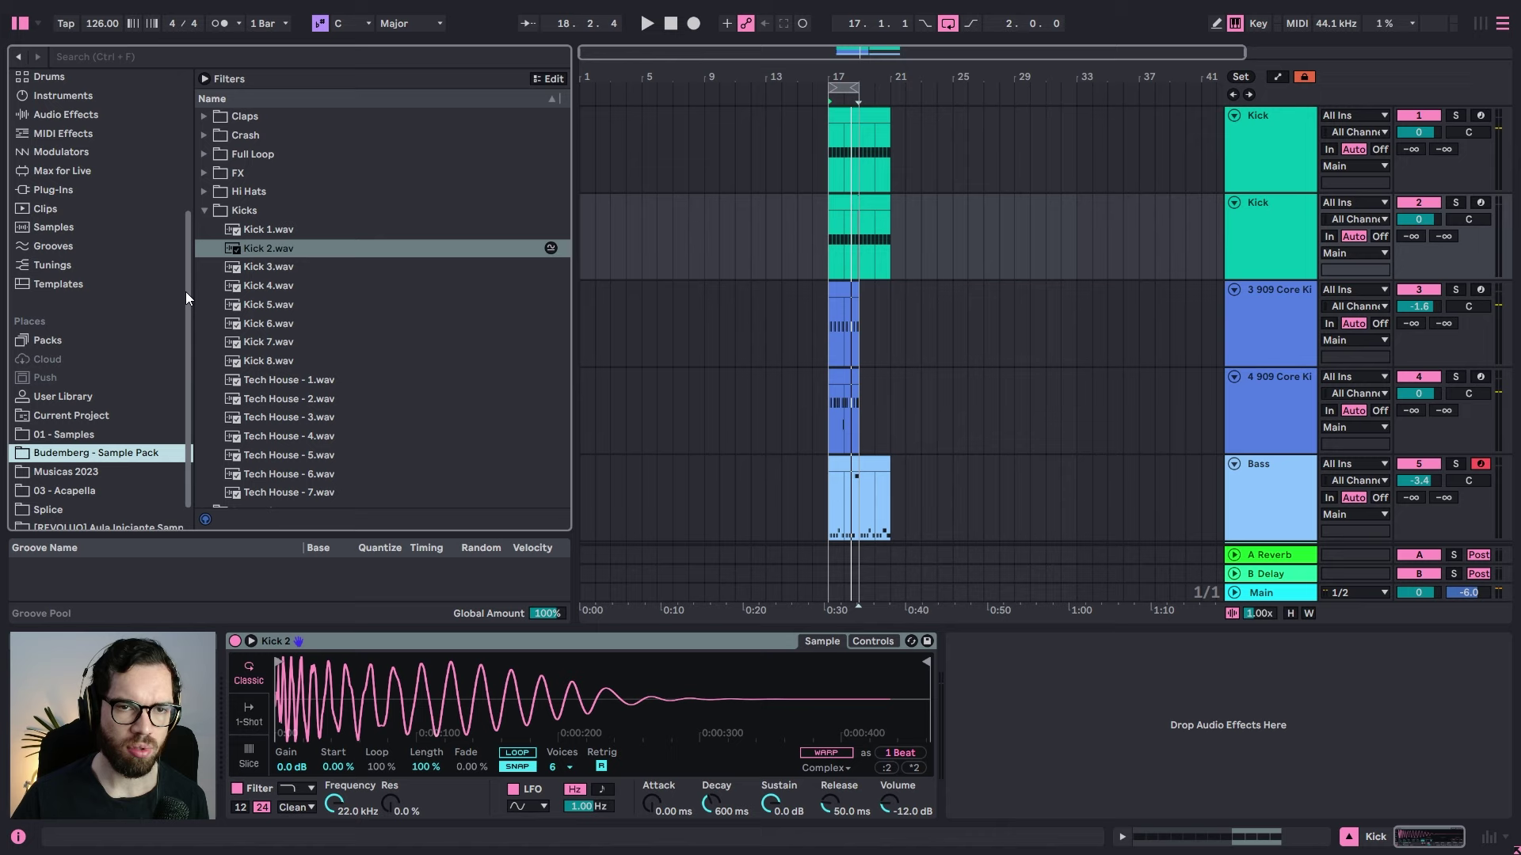
Step: Audition the samples in the sample pack's Hi Hats folder, comparing Hi Hat 7.wav with Hi Hat 8.wav
{"action": "left_click", "coordinate": [203, 209]}
{"action": "left_click", "coordinate": [203, 192]}
{"action": "left_click", "coordinate": [231, 229]}
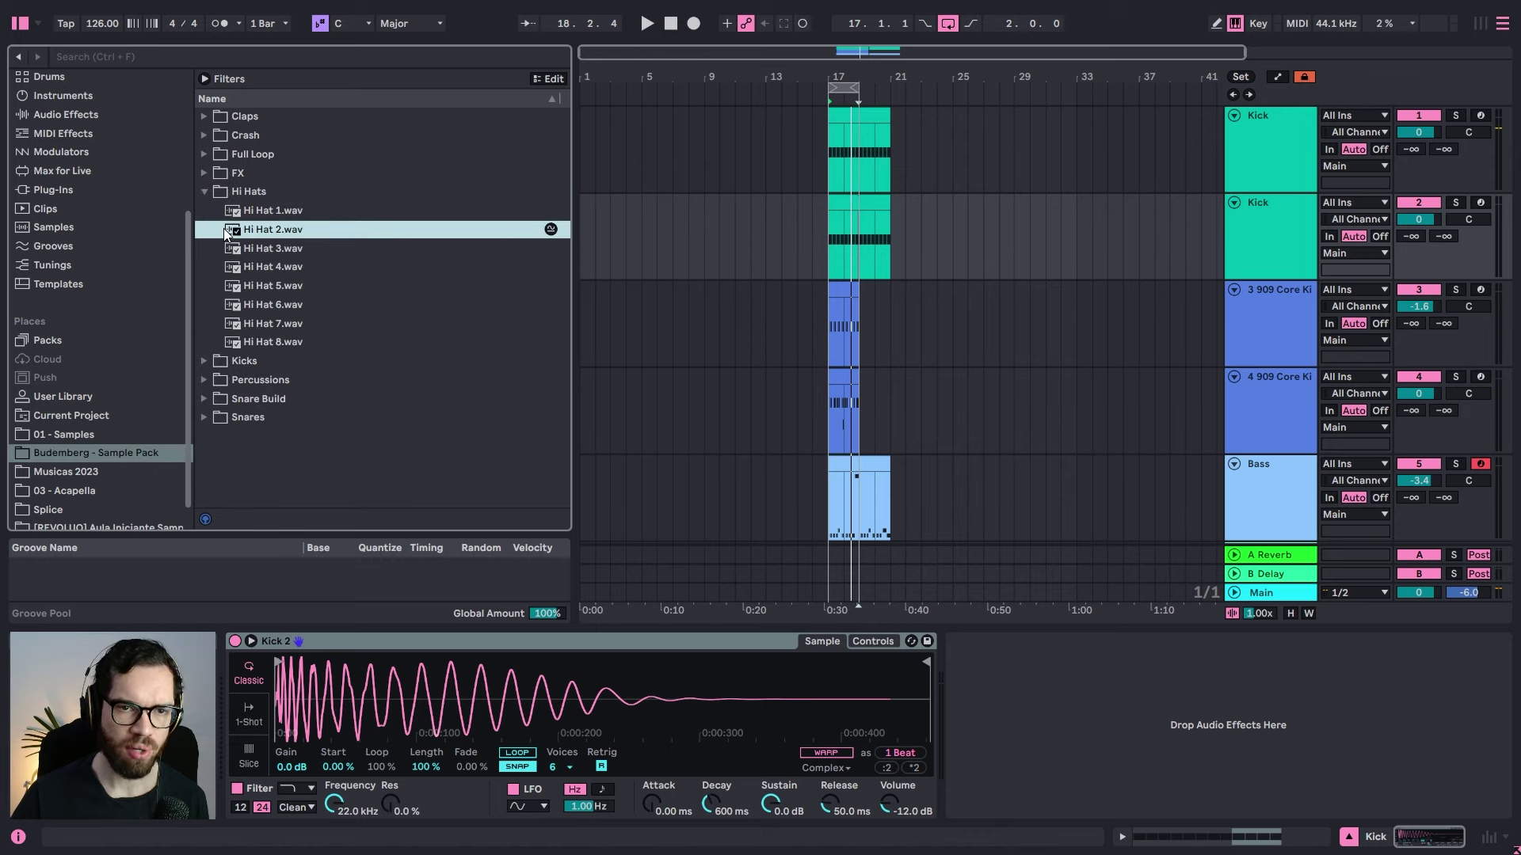
{"action": "left_click", "coordinate": [274, 212]}
{"action": "left_click", "coordinate": [284, 250]}
{"action": "left_click", "coordinate": [286, 266]}
{"action": "left_click", "coordinate": [291, 285]}
{"action": "left_click", "coordinate": [293, 304]}
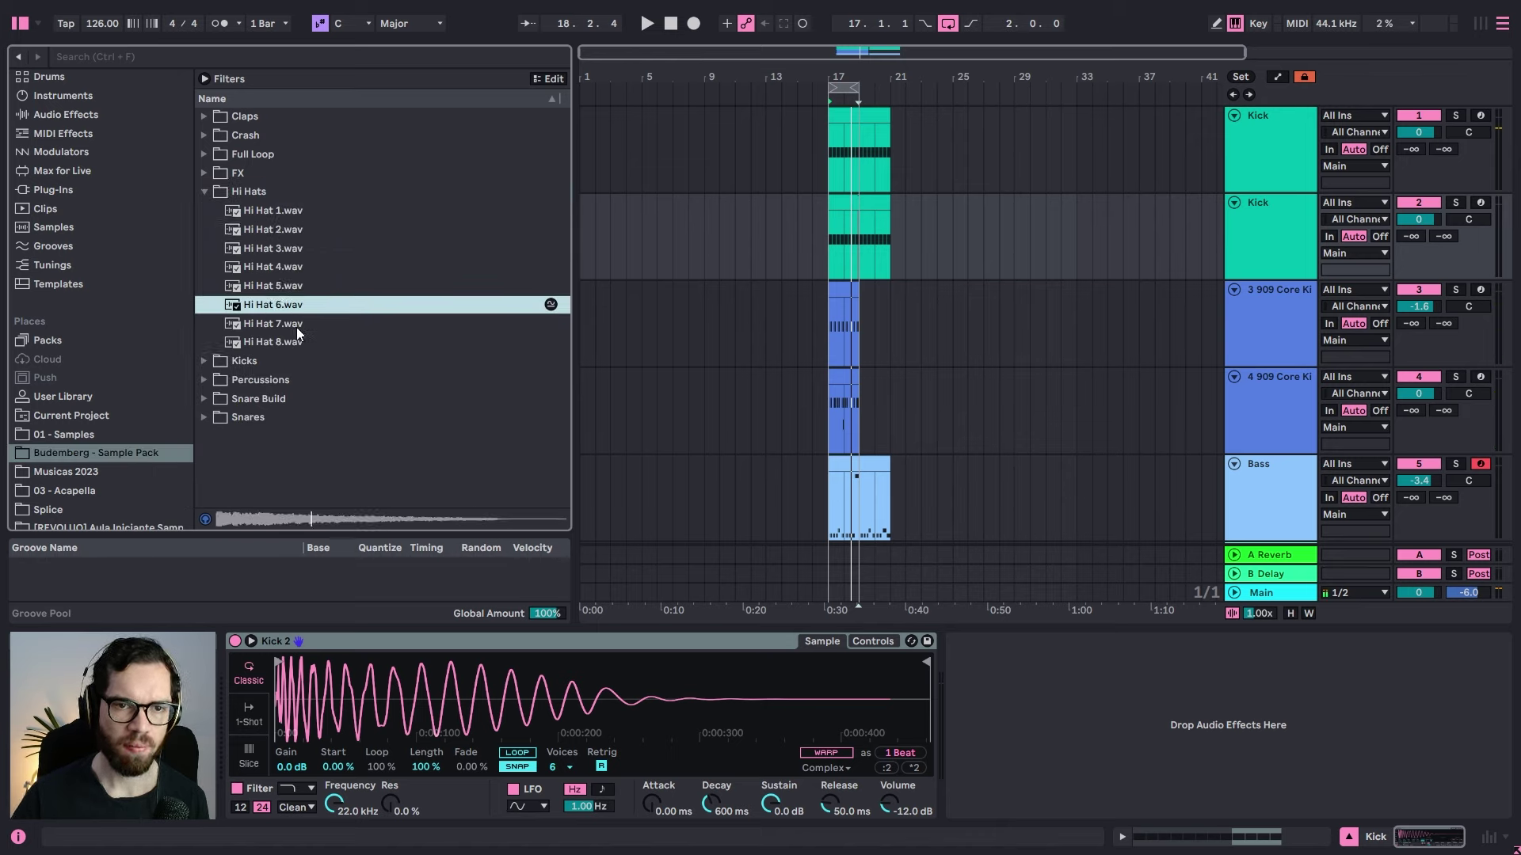
{"action": "left_click", "coordinate": [296, 324]}
{"action": "left_click", "coordinate": [292, 342]}
{"action": "left_click", "coordinate": [283, 327]}
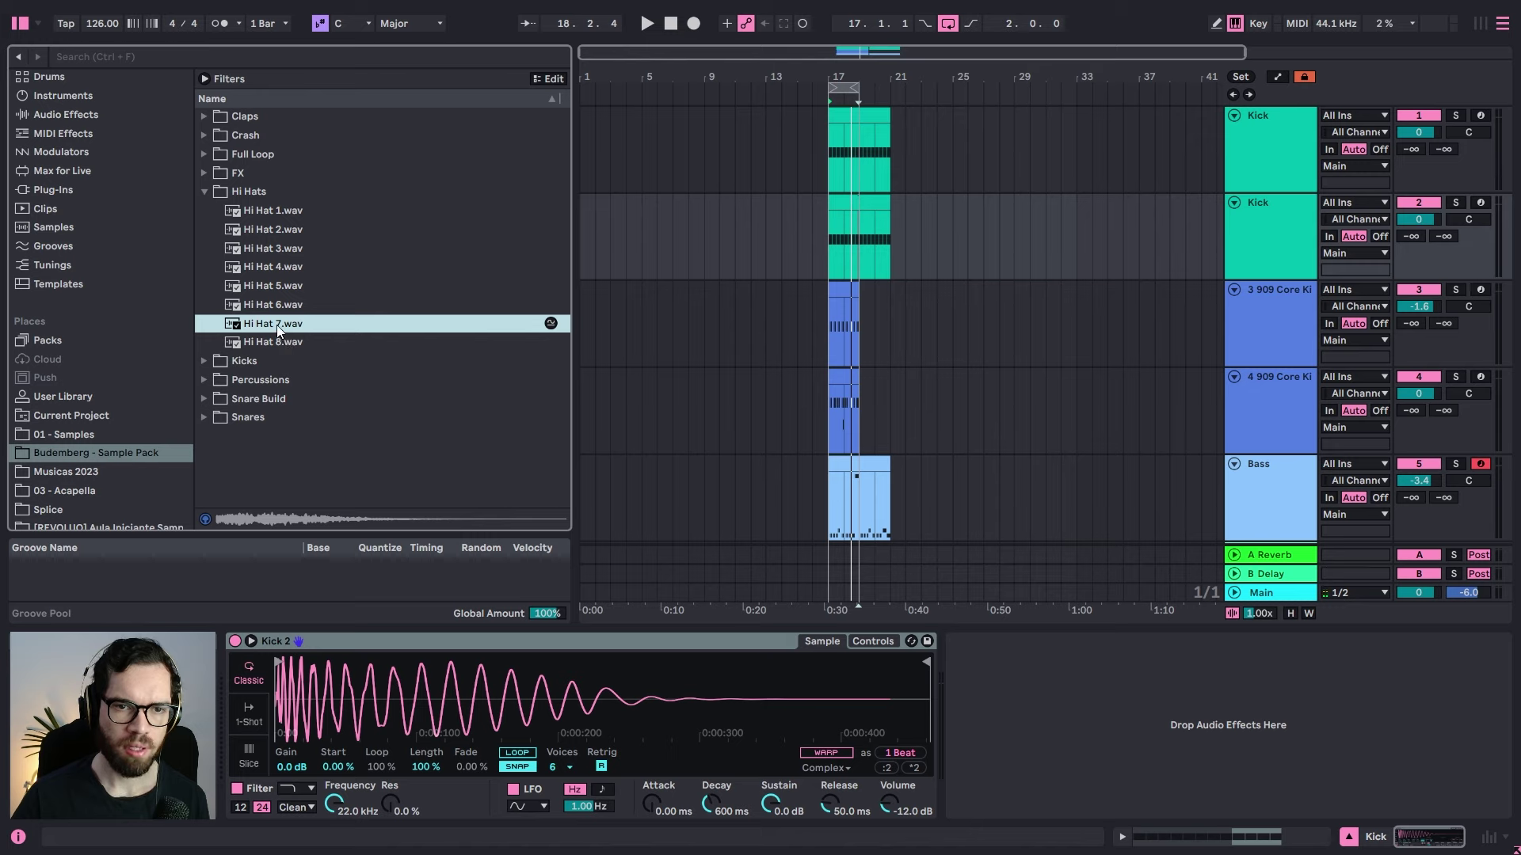
{"action": "left_click", "coordinate": [287, 341]}
{"action": "left_click", "coordinate": [274, 330]}
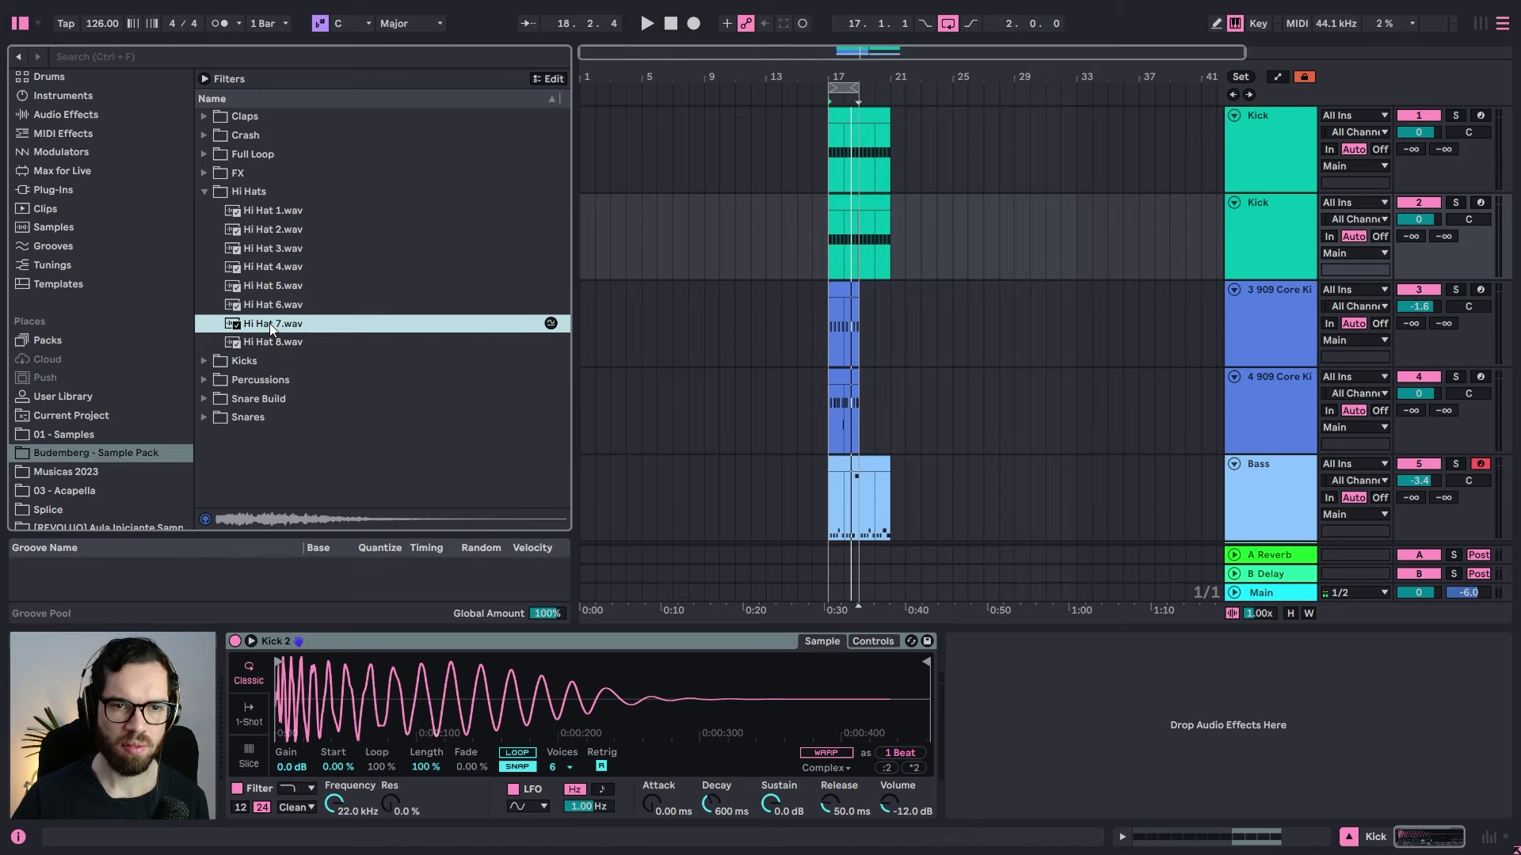
Step: Load Hi Hat 7.wav into the duplicated Kick track's sampler and replace its clip with the open hi-hat clip across bars 17 to 19
{"action": "left_click_drag", "start_coordinate": [420, 721], "coordinate": [420, 722]}
{"action": "left_click", "coordinate": [840, 251]}
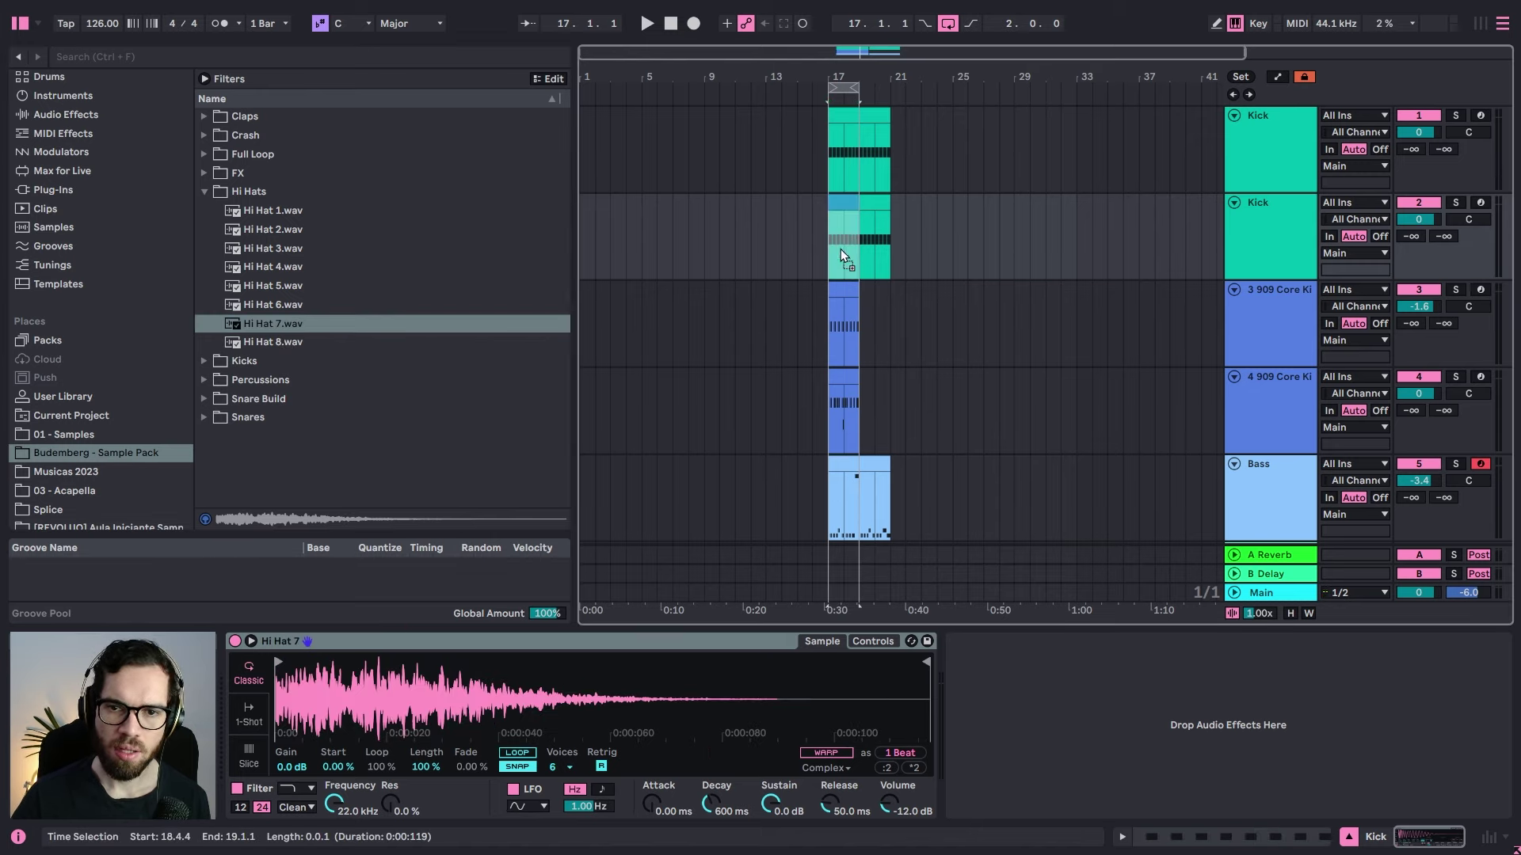
{"action": "left_click", "coordinate": [872, 203]}
{"action": "key", "text": "Delete"}
Step: Transpose all notes of the copied hi-hat clip on the duplicated Kick track to C3
{"action": "double_click", "coordinate": [842, 203]}
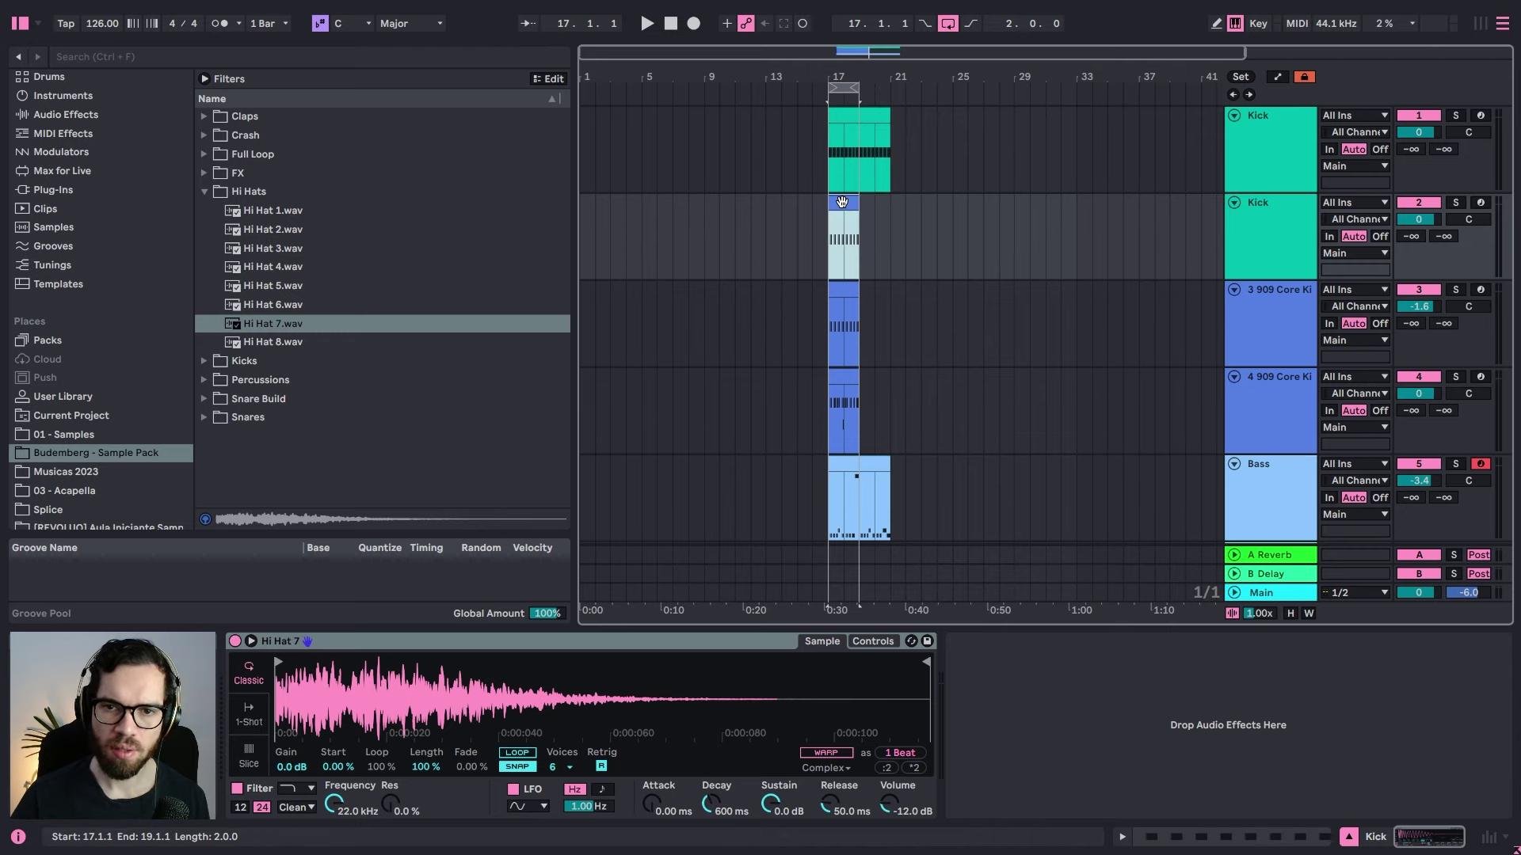
{"action": "key", "text": "ctrl+a"}
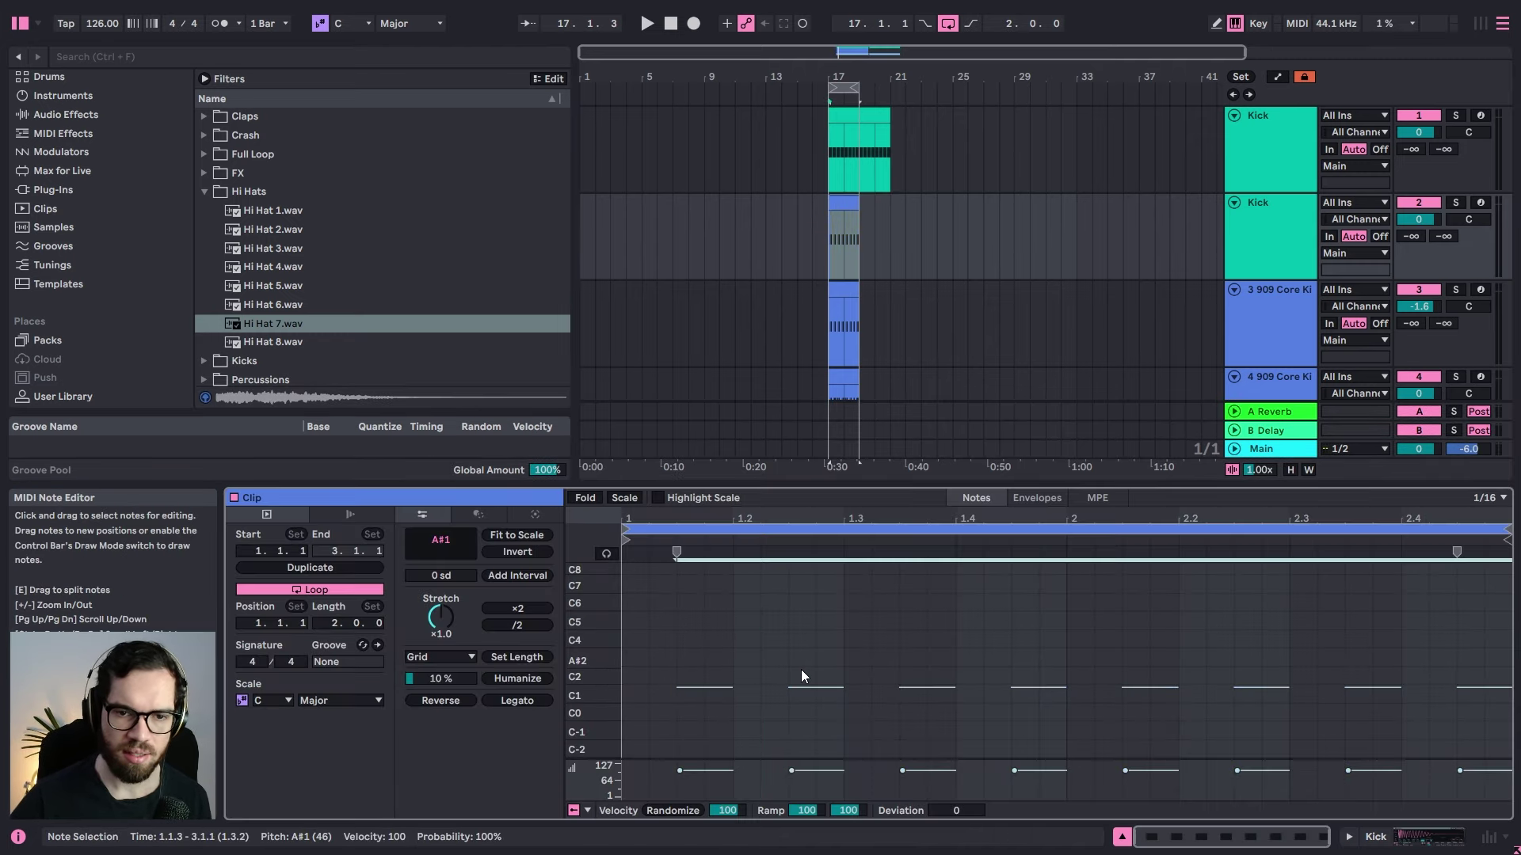
{"action": "key", "text": "shift+Up"}
{"action": "key", "text": "shift+Up"}
{"action": "key", "text": "Down"}
{"action": "key", "text": "Down"}
{"action": "key", "text": "Down"}
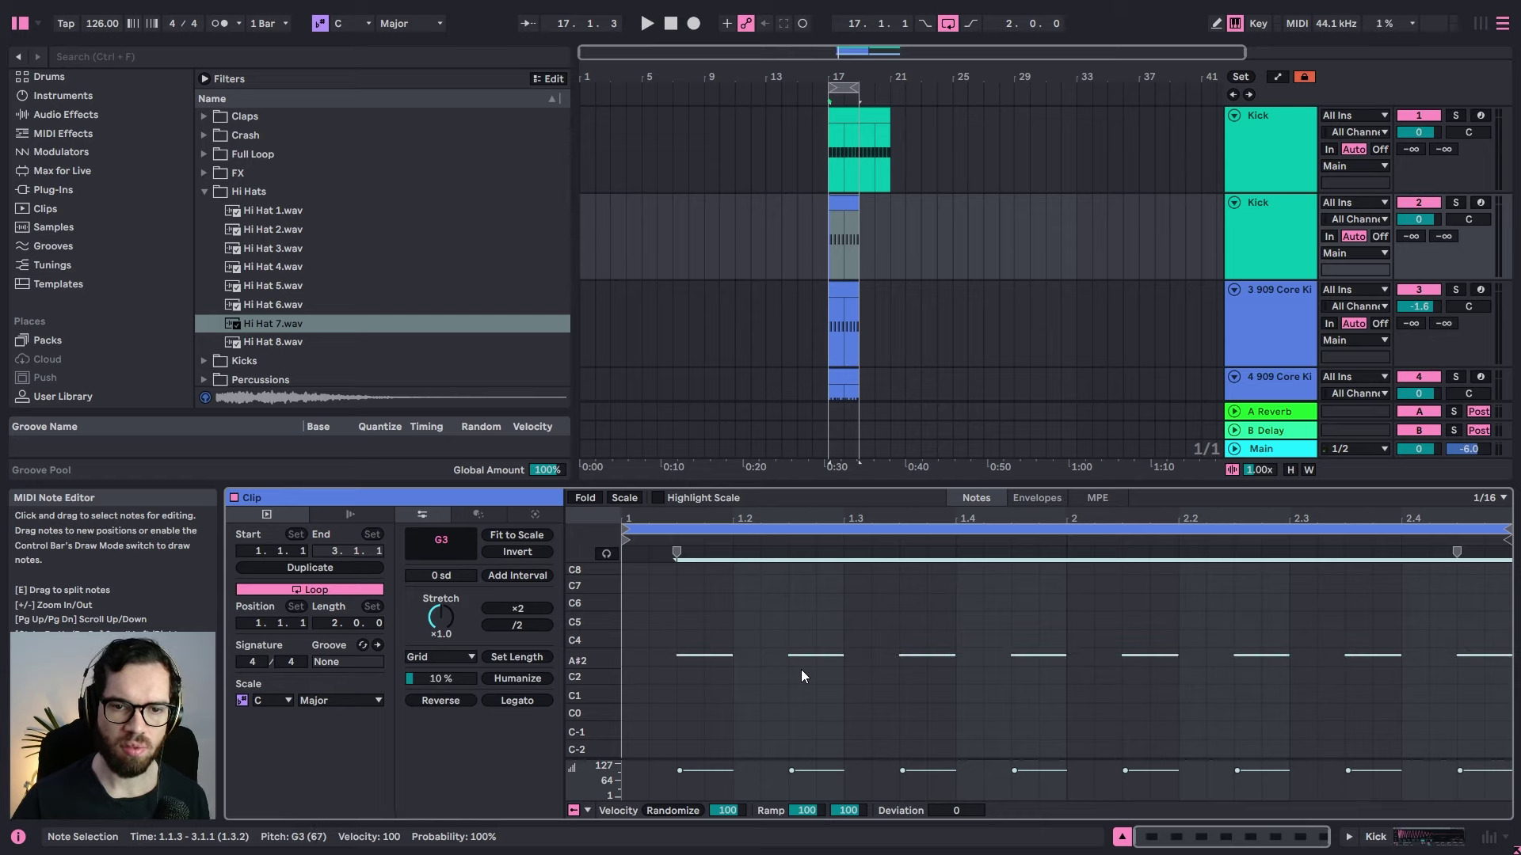
{"action": "key", "text": "Down"}
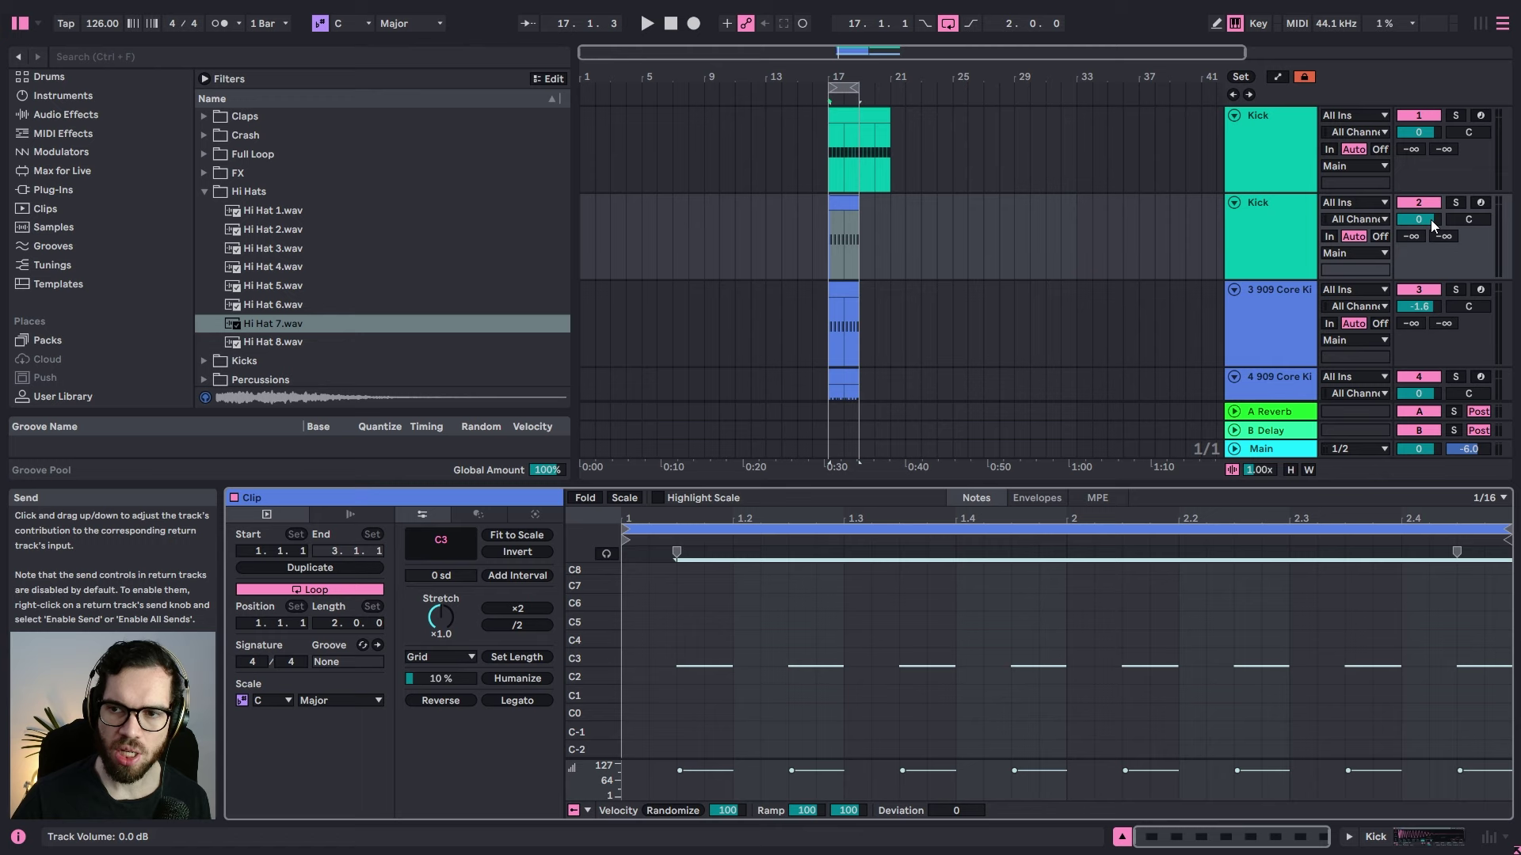
Step: Solo the duplicated Kick track during playback, rename it Hat 2 and unsolo it
{"action": "left_click", "coordinate": [1455, 204]}
{"action": "key", "text": "space"}
{"action": "left_click", "coordinate": [1289, 222]}
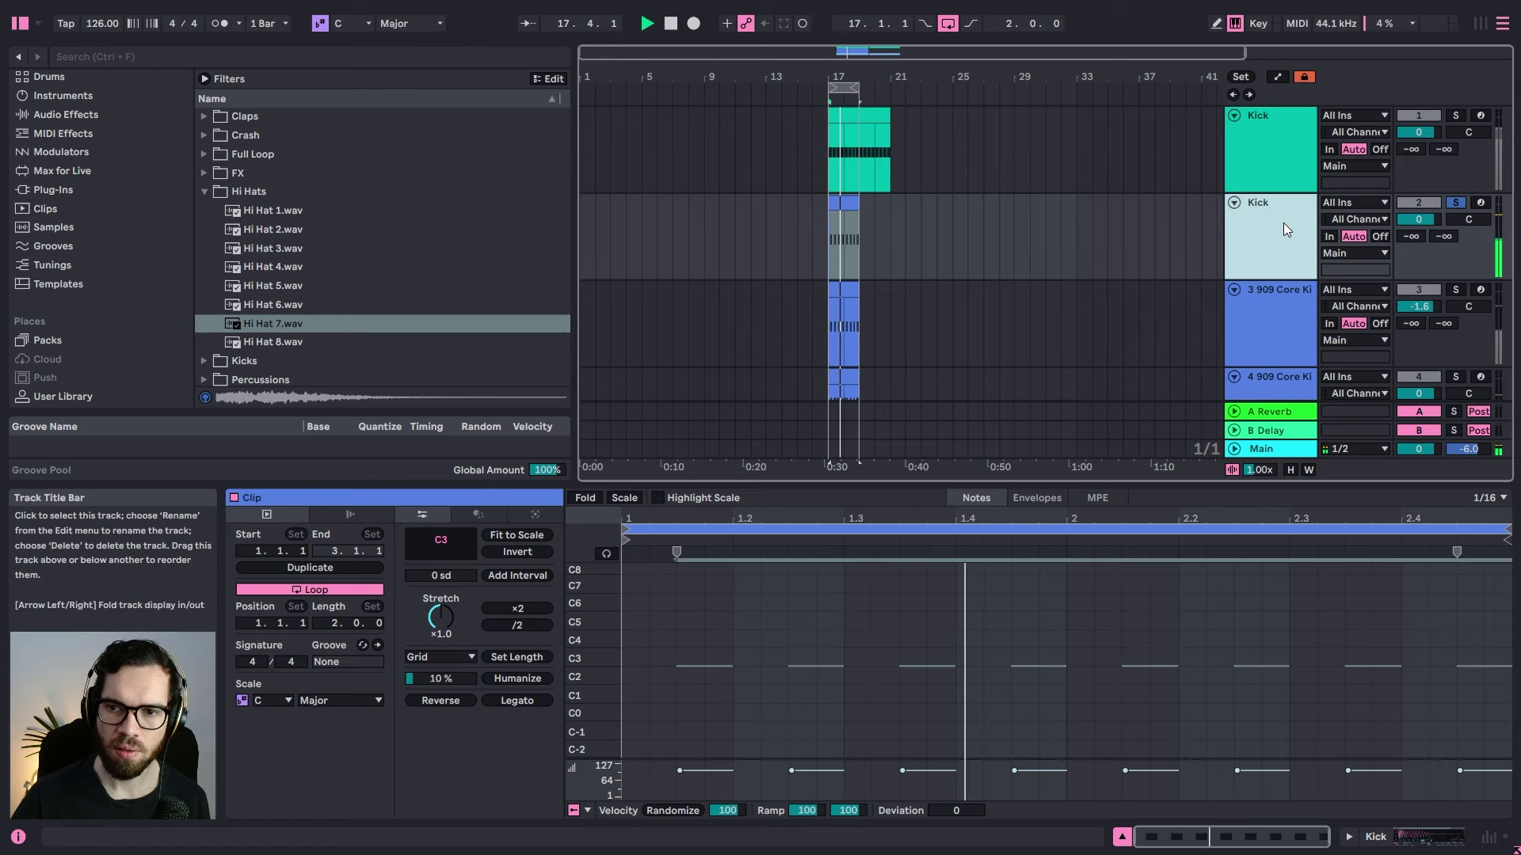
{"action": "key", "text": "ctrl+r"}
{"action": "type", "text": "Hat 2"}
{"action": "key", "text": "Return"}
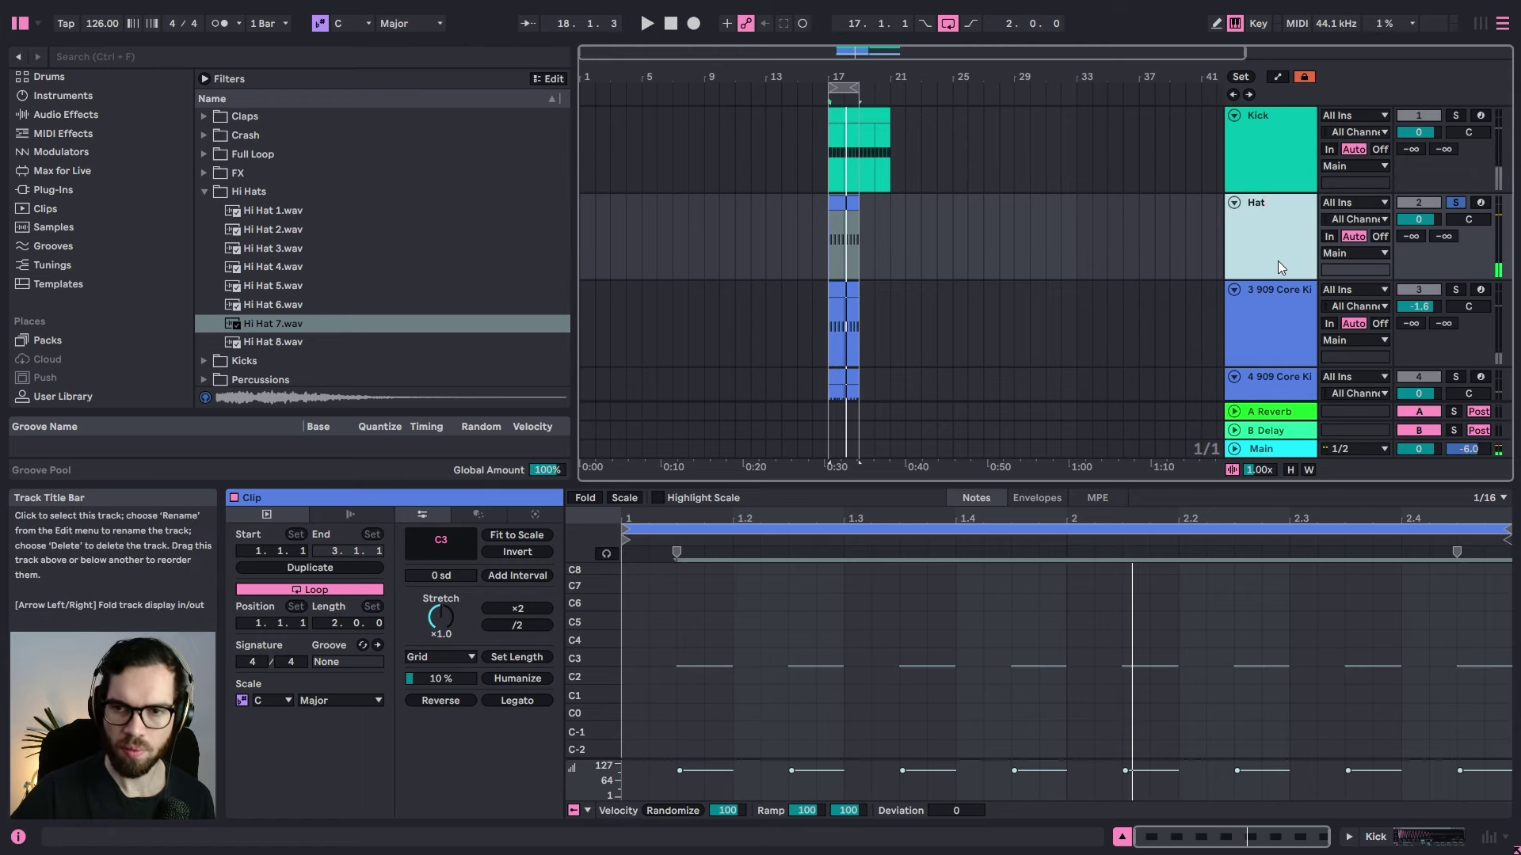
{"action": "left_click", "coordinate": [1455, 203]}
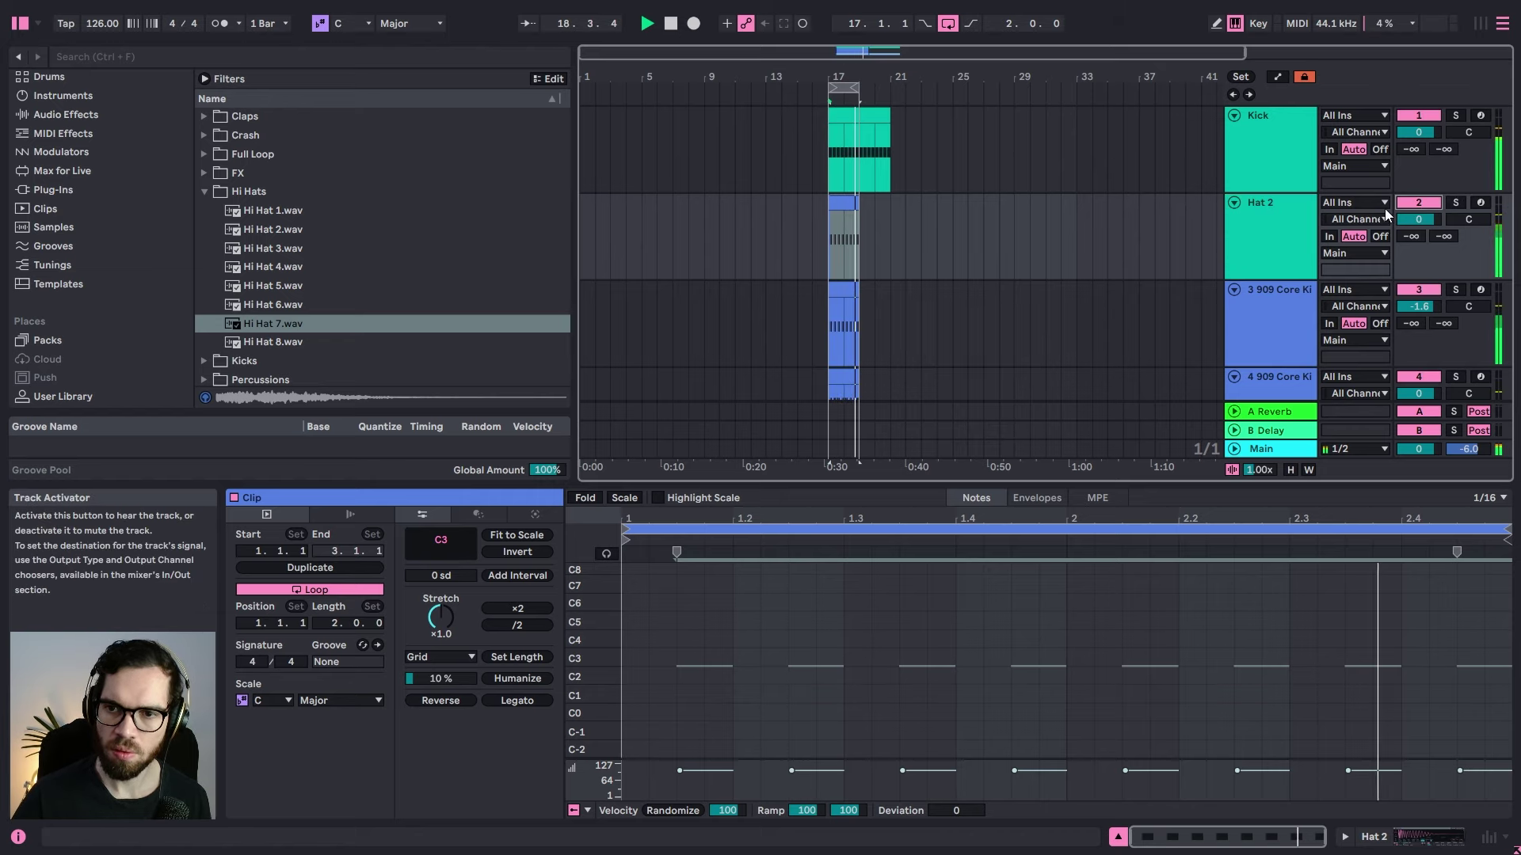
Step: Listen to Hat 2 in the mix and to the closed hi-hat track first soloed and again with all tracks
{"action": "left_click", "coordinate": [1284, 232]}
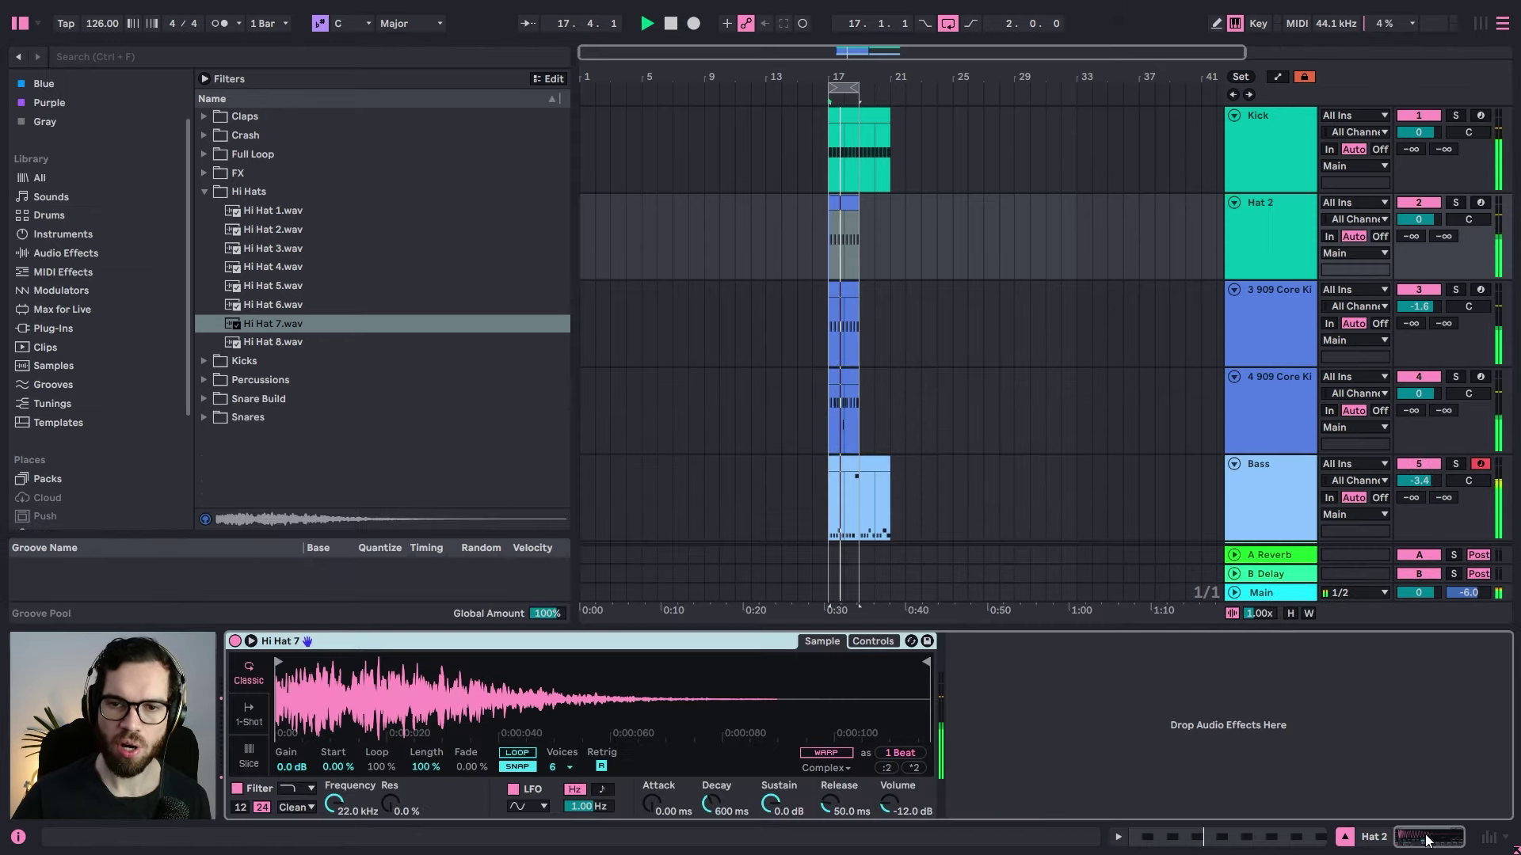
{"action": "left_click", "coordinate": [878, 286]}
{"action": "left_click", "coordinate": [1271, 226]}
{"action": "key", "text": "space"}
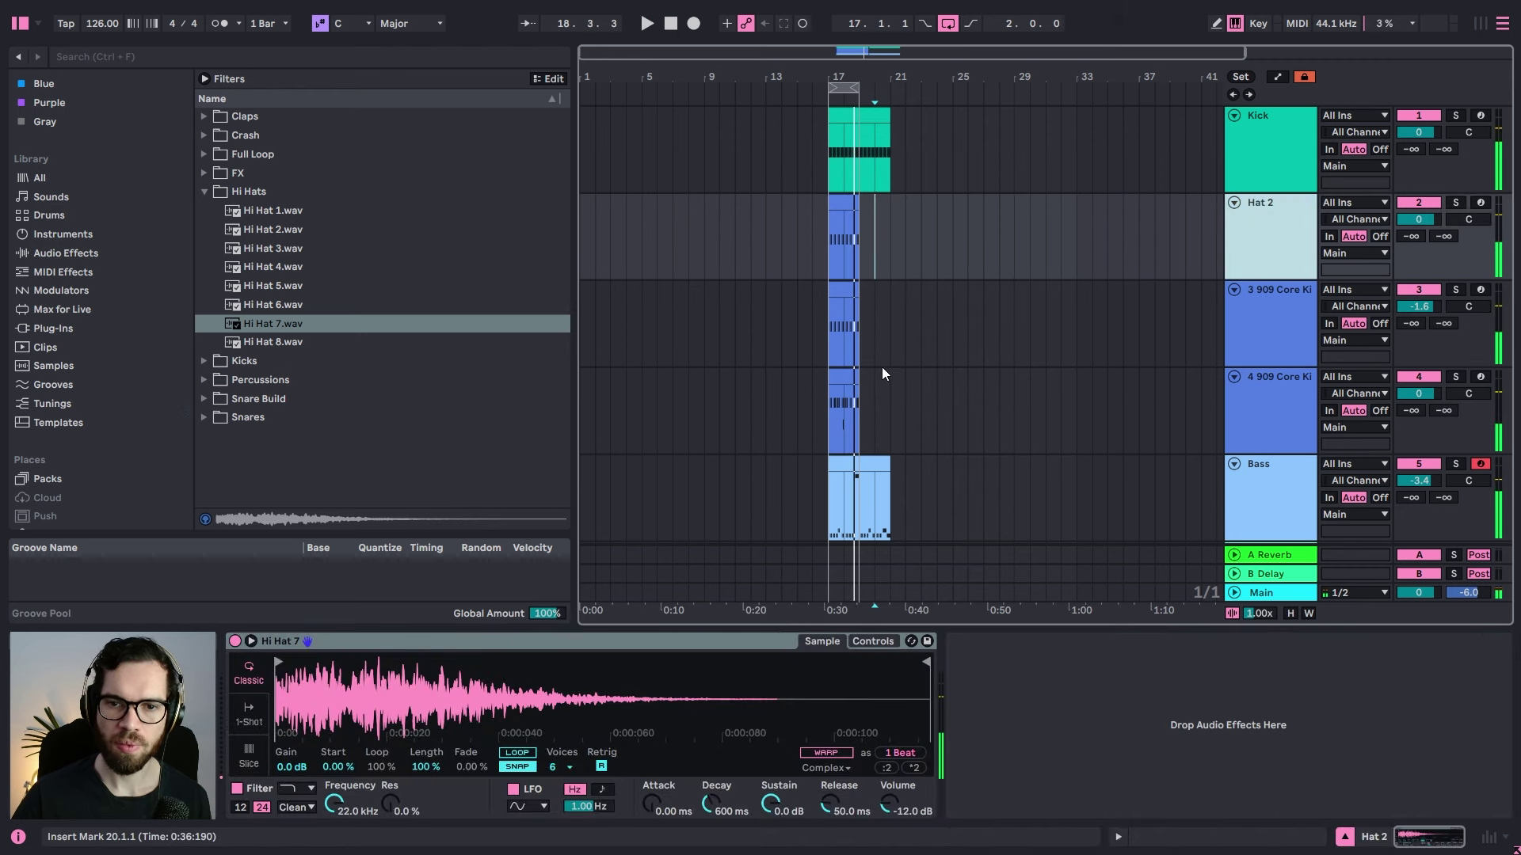
{"action": "left_click", "coordinate": [853, 369]}
{"action": "left_click", "coordinate": [1453, 379]}
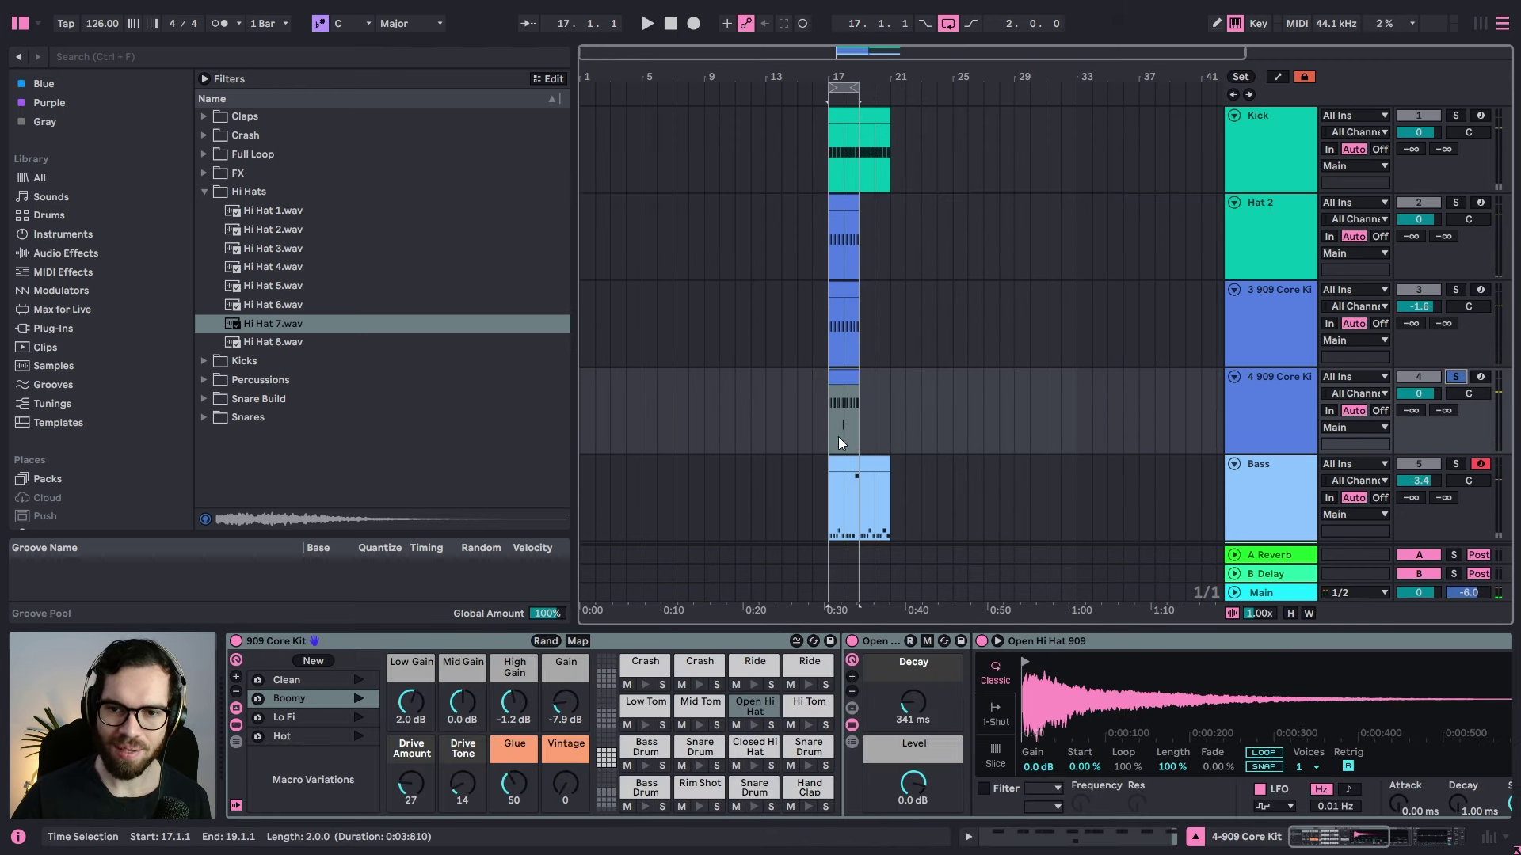
{"action": "key", "text": "z"}
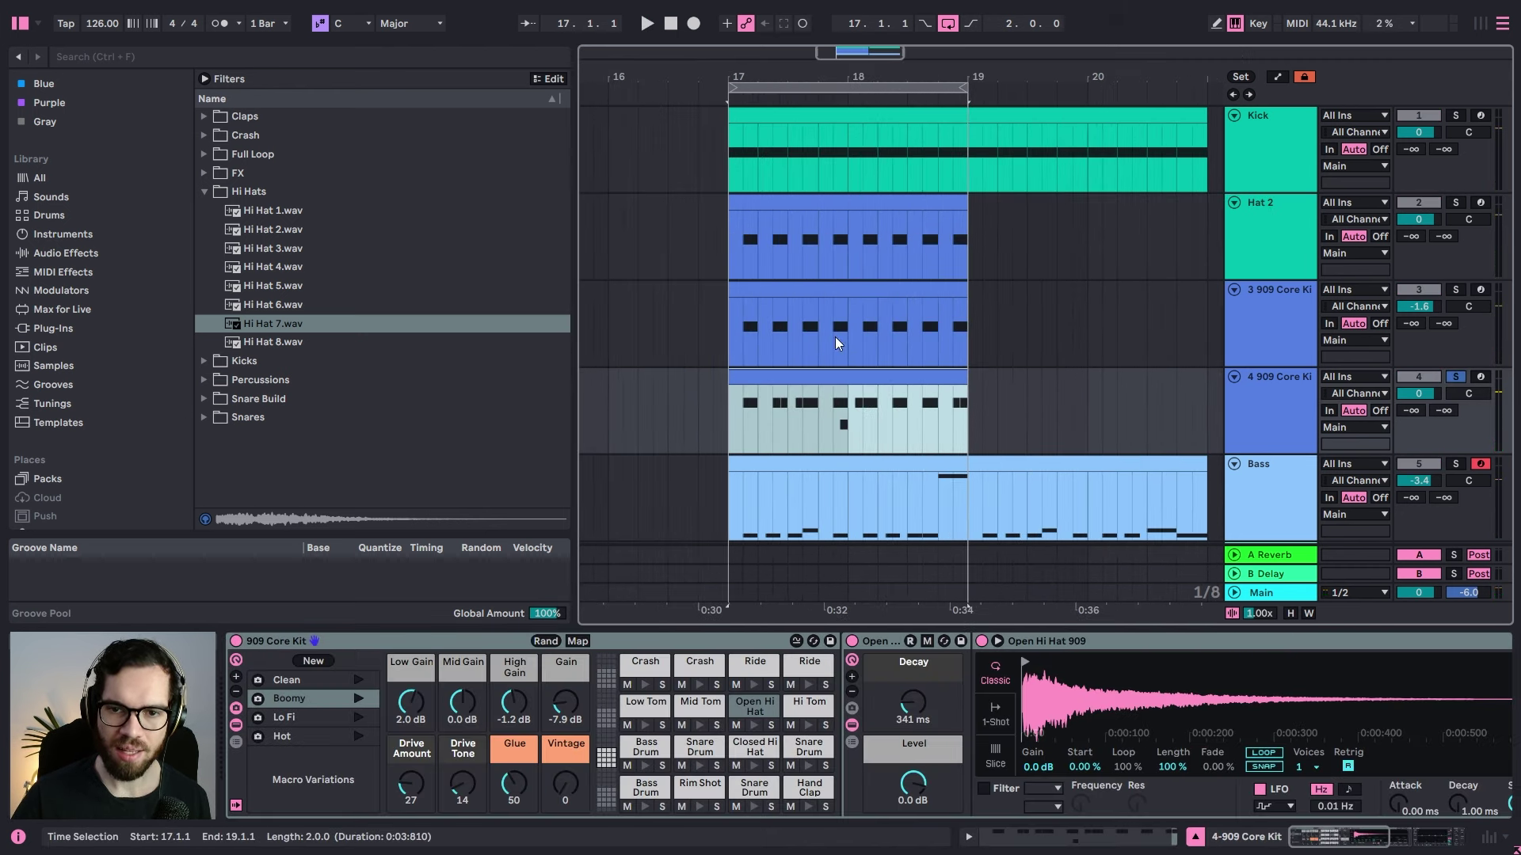
{"action": "left_click", "coordinate": [838, 431]}
{"action": "key", "text": "space"}
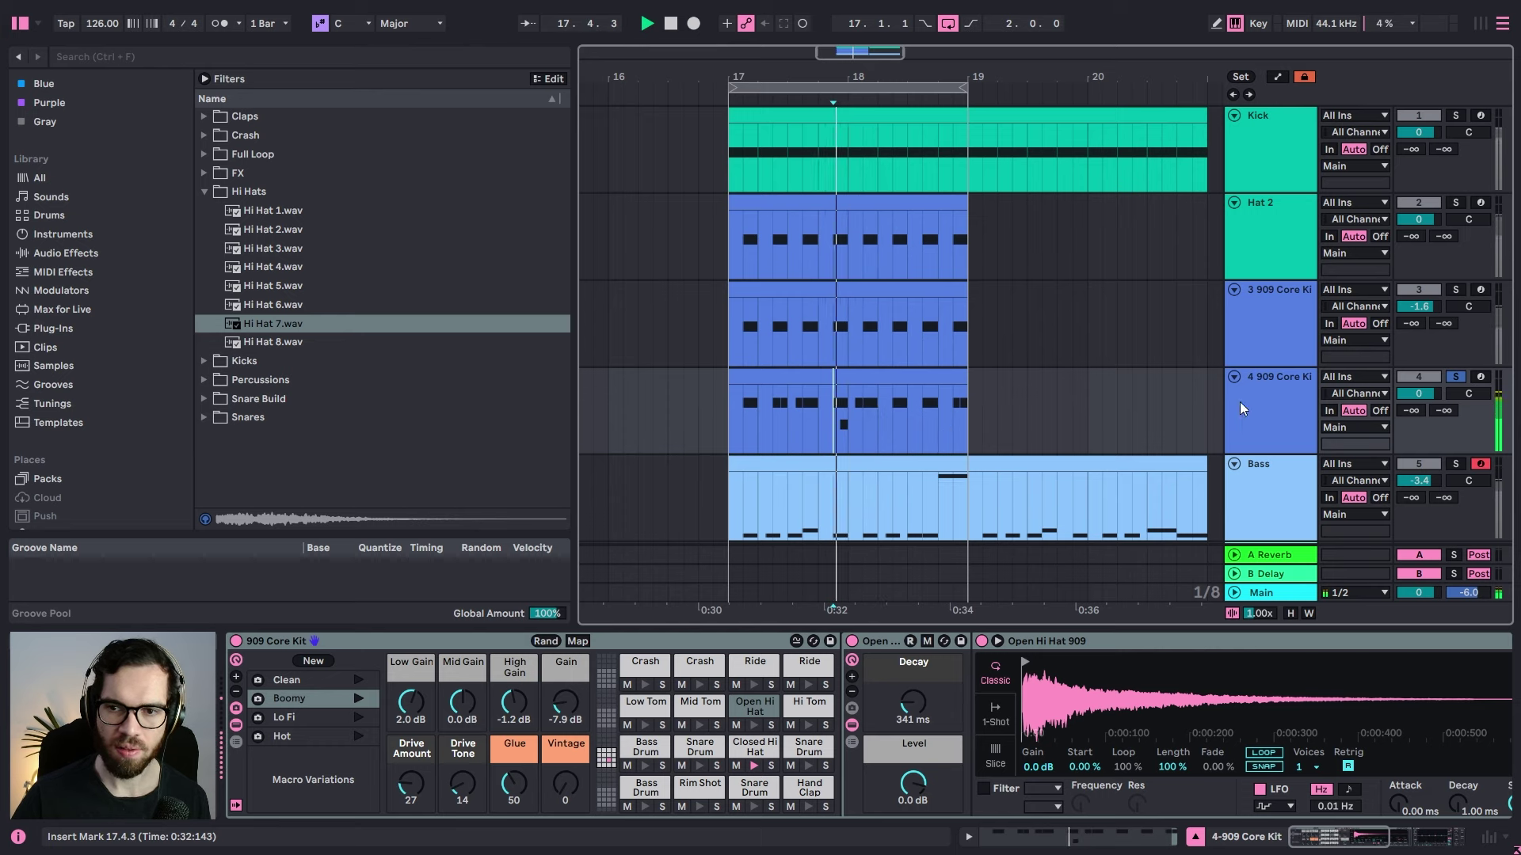
{"action": "left_click", "coordinate": [1456, 378]}
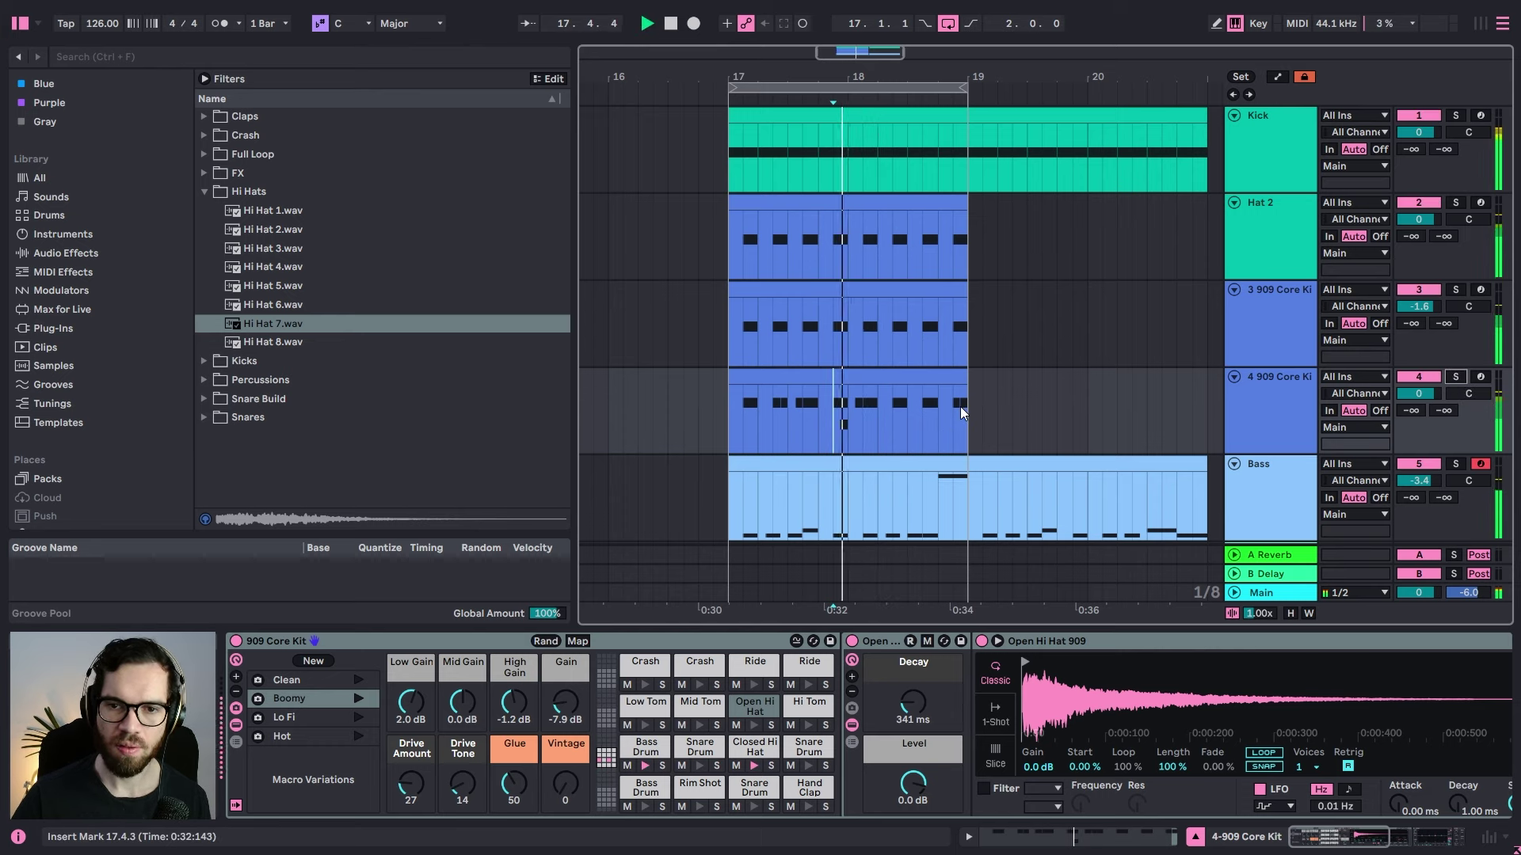
Step: Try a Bass Drum note at 1.1.2 in the closed hi-hat clip while the loop plays
{"action": "double_click", "coordinate": [854, 387]}
{"action": "left_click", "coordinate": [847, 706]}
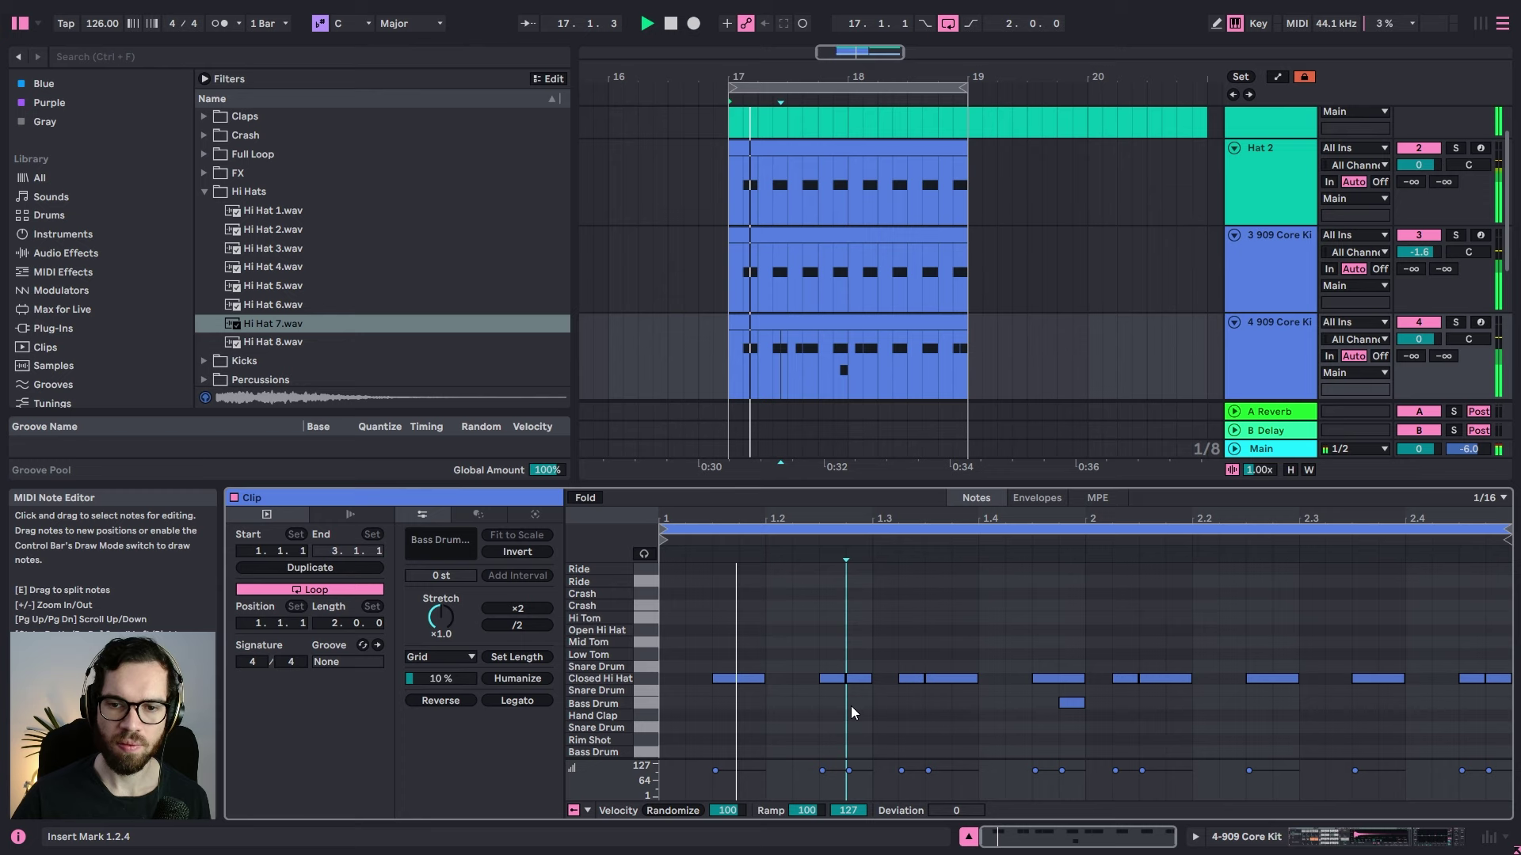
{"action": "double_click", "coordinate": [689, 704]}
{"action": "key", "text": "space"}
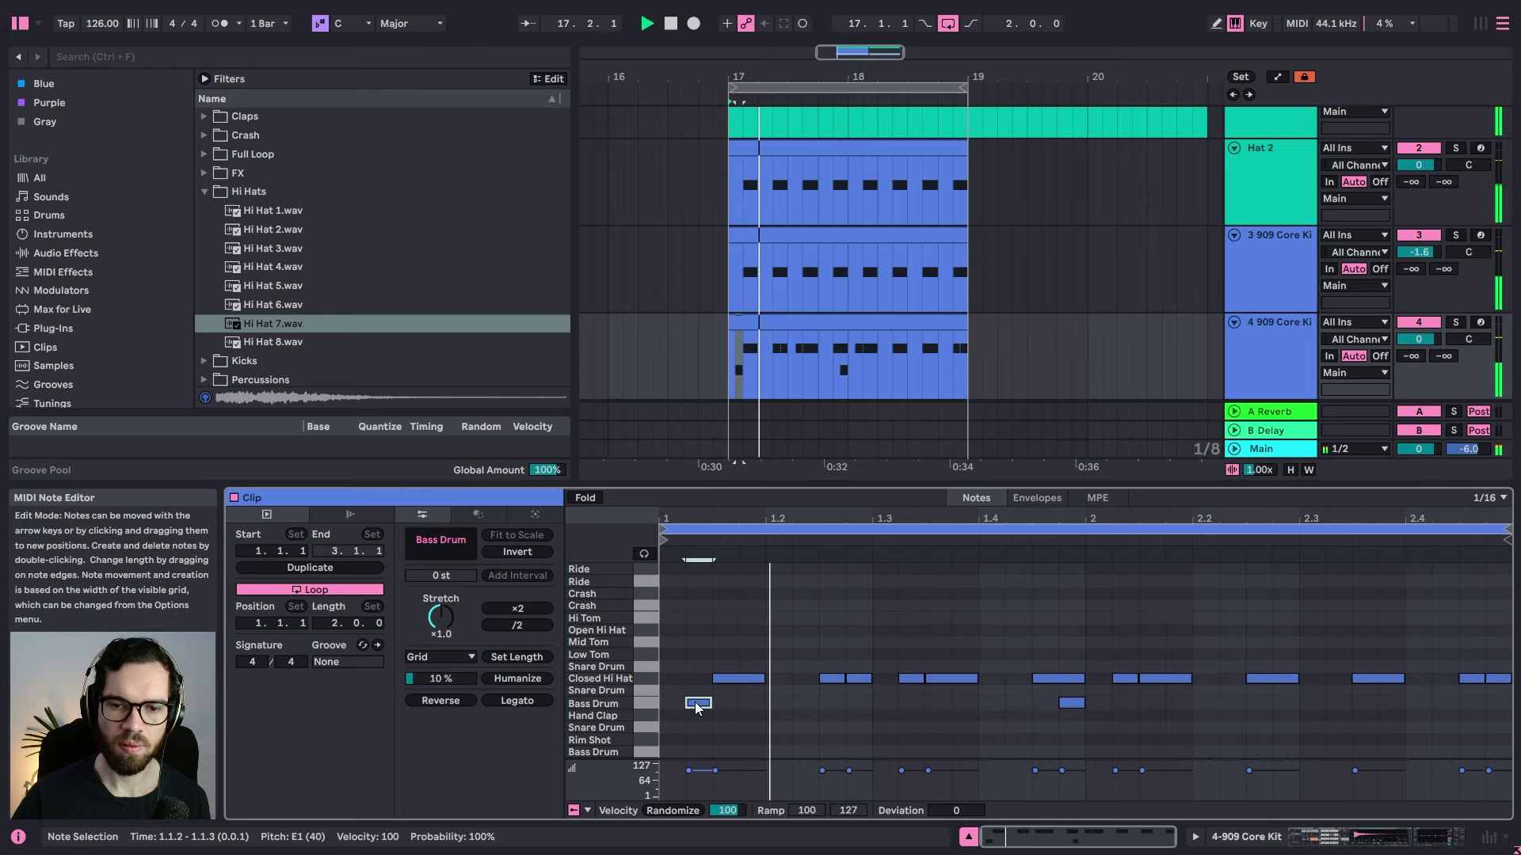
{"action": "double_click", "coordinate": [698, 704]}
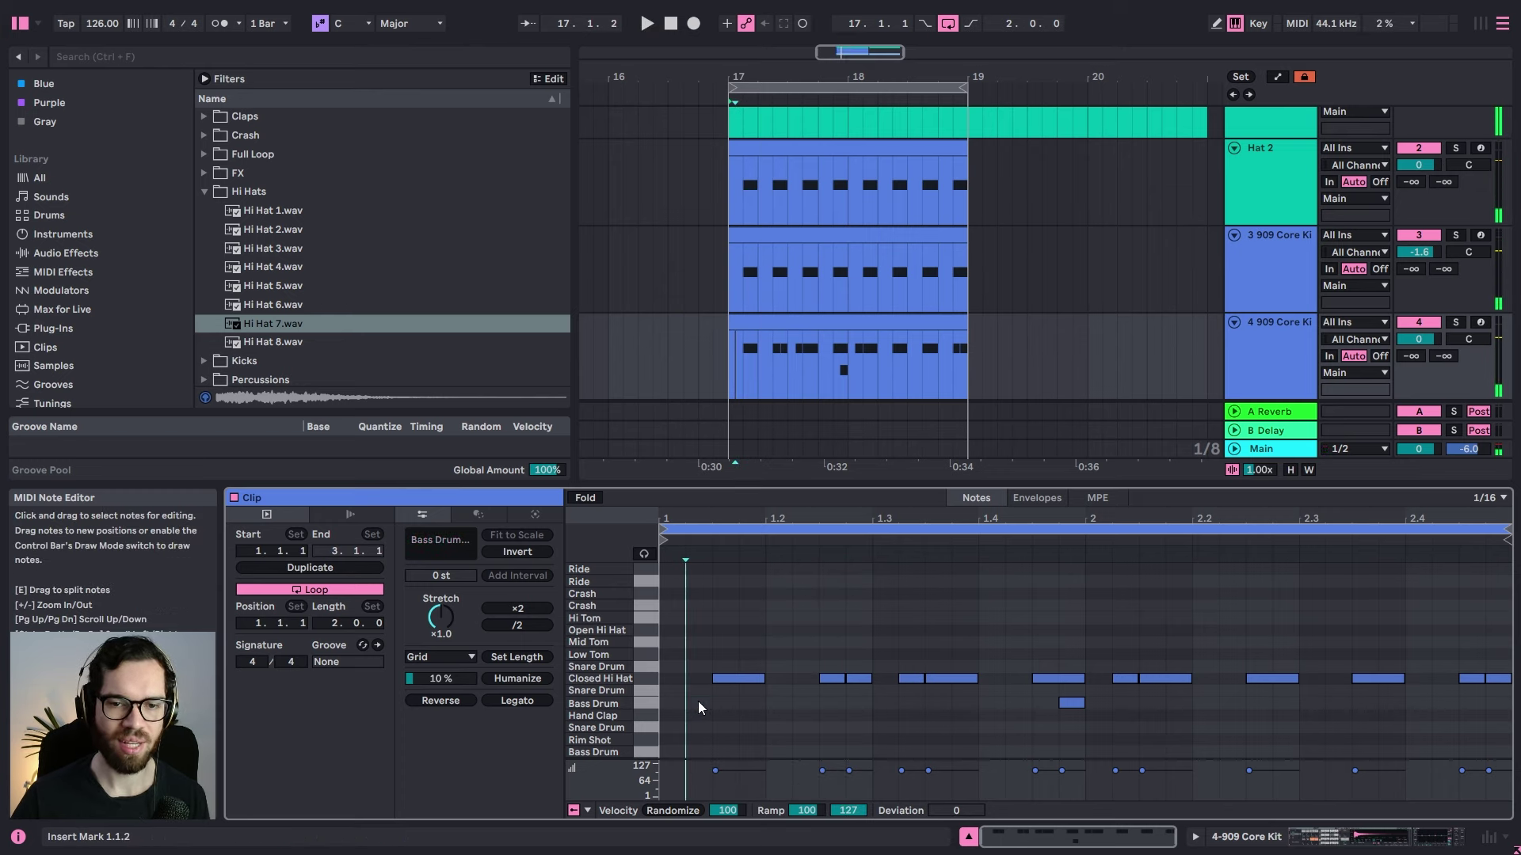
{"action": "key", "text": "space"}
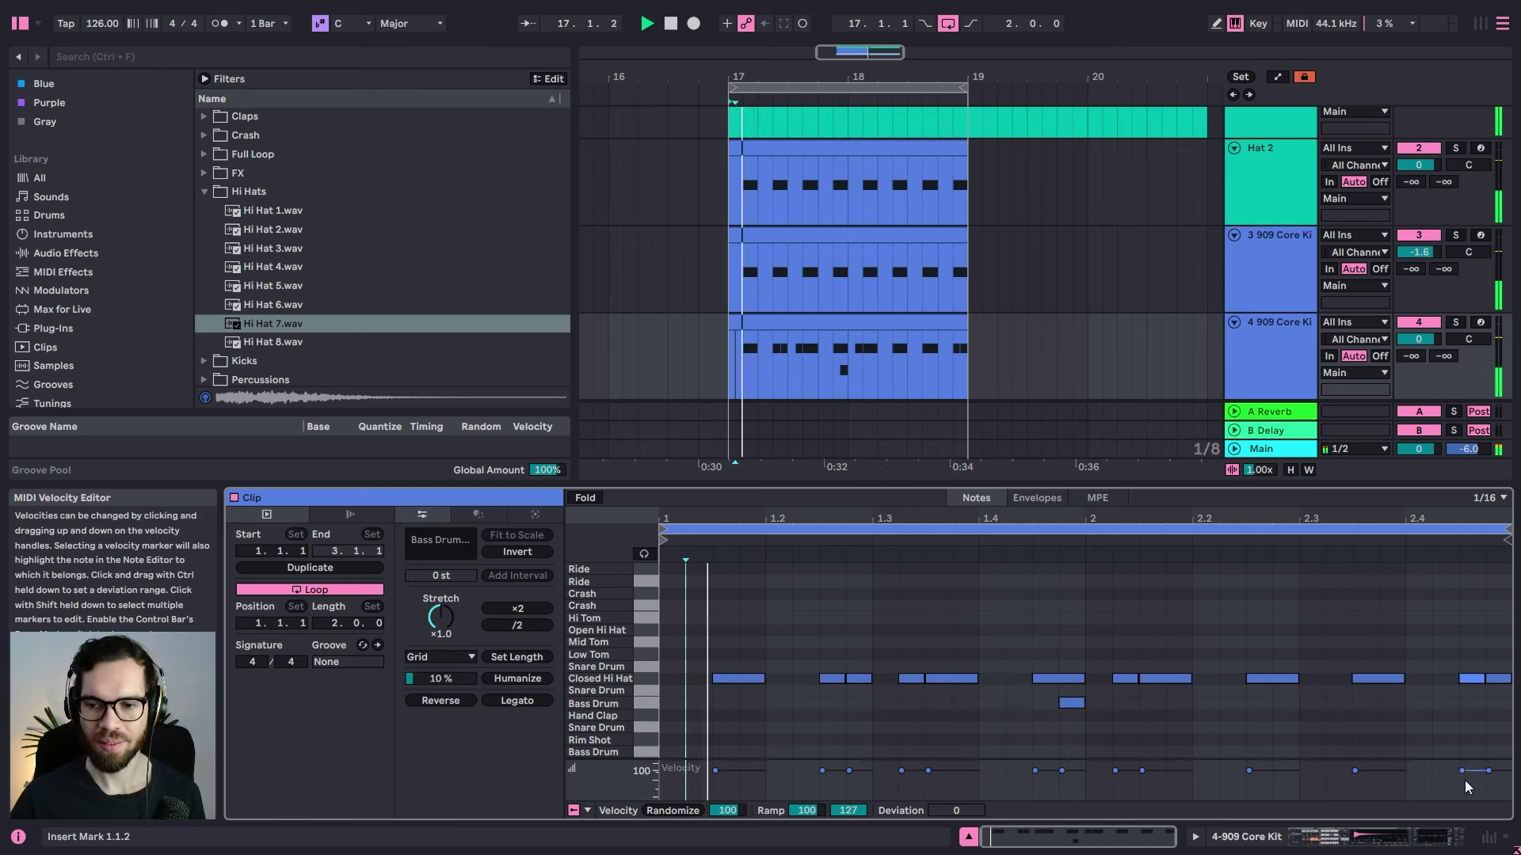
Step: Insert an audio track below Hat 2 and place Hi Hat 7.wav on it at 18.4.3
{"action": "left_click", "coordinate": [1253, 269]}
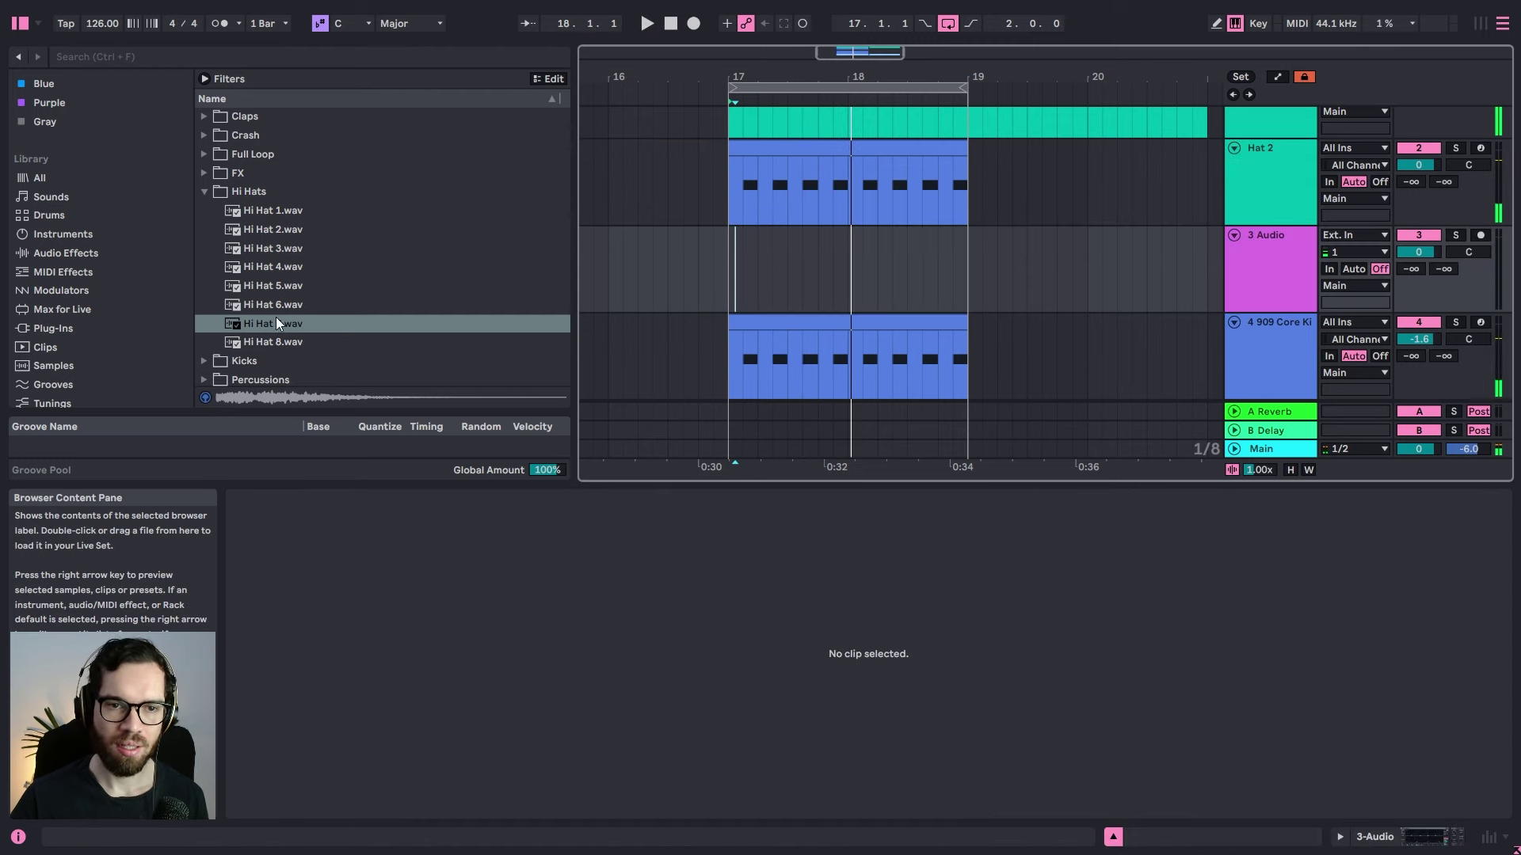
{"action": "left_click_drag", "start_coordinate": [274, 322], "coordinate": [882, 291]}
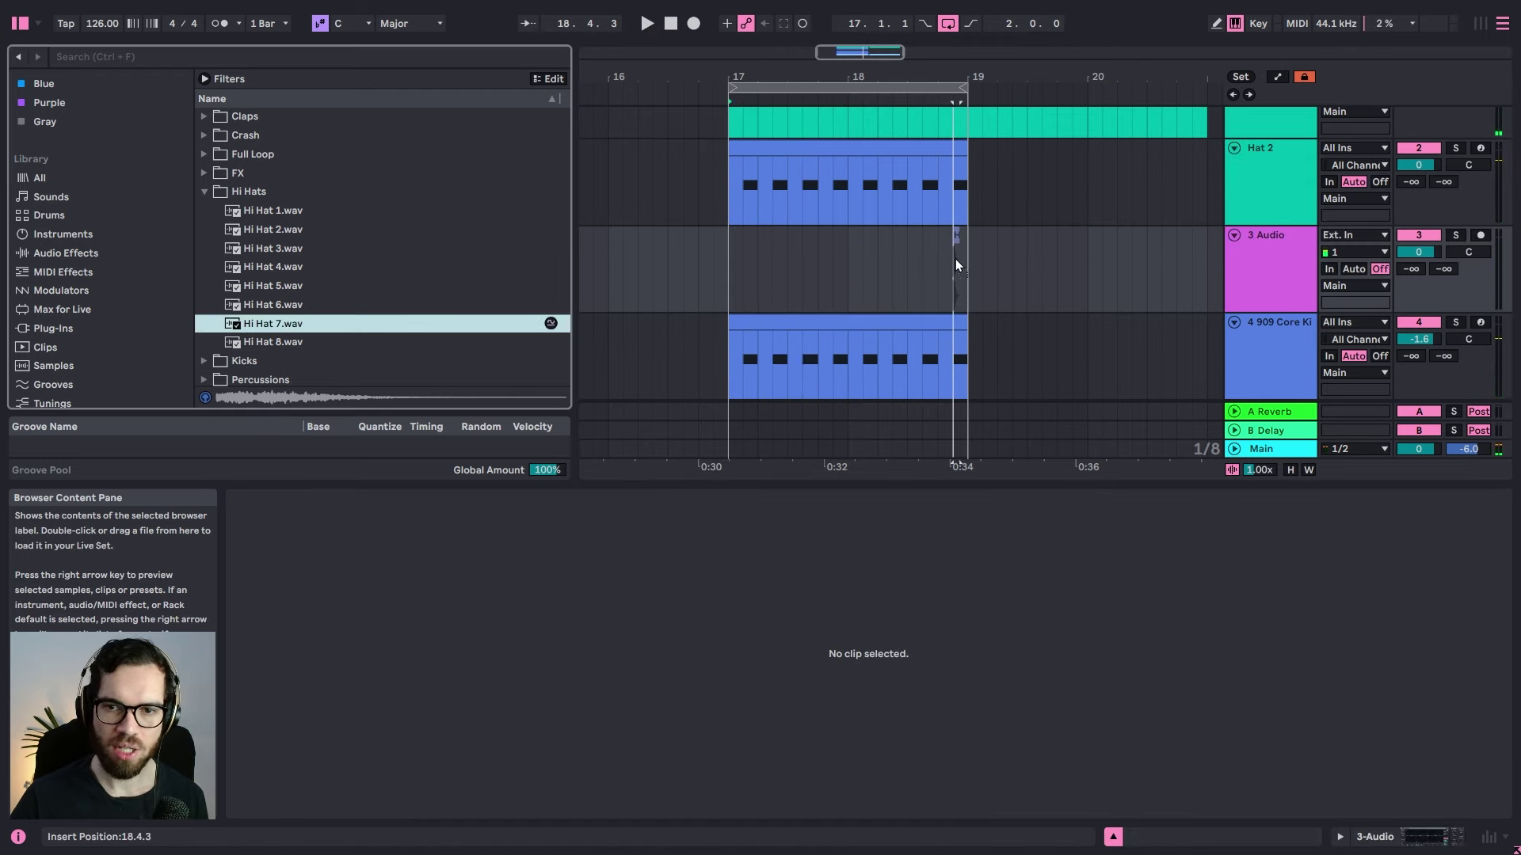
{"action": "left_click_drag", "start_coordinate": [955, 259], "coordinate": [955, 259]}
{"action": "scroll", "coordinate": [955, 254], "scroll_direction": "up", "scroll_amount": 5, "text": "ctrl"}
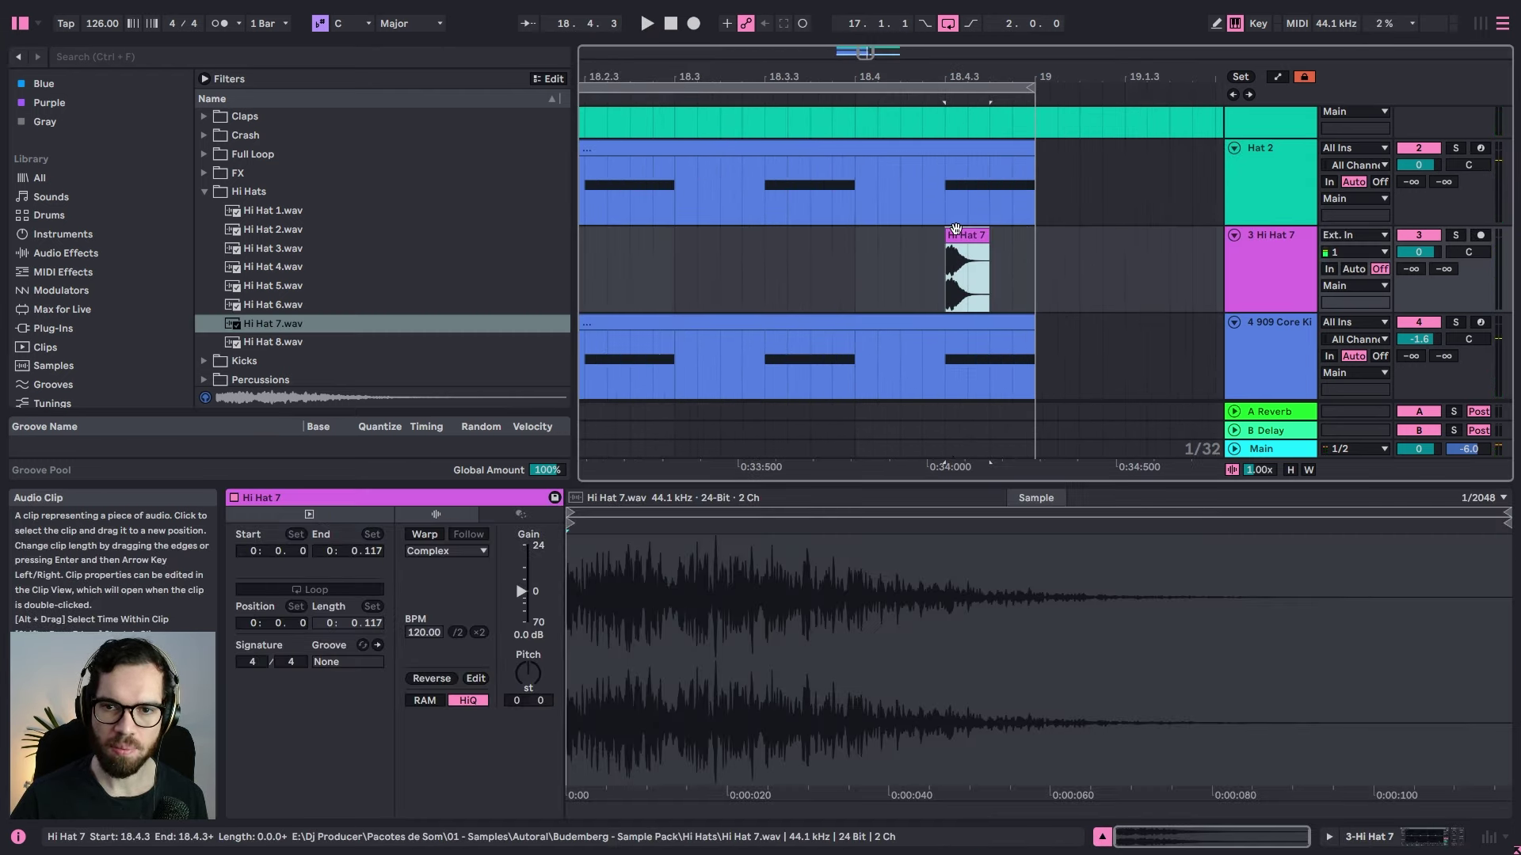
Step: Reverse the Hi Hat 7 audio clip and lower its track volume to -9.6 dB while listening
{"action": "double_click", "coordinate": [956, 230]}
{"action": "left_click", "coordinate": [846, 269]}
{"action": "key", "text": "space"}
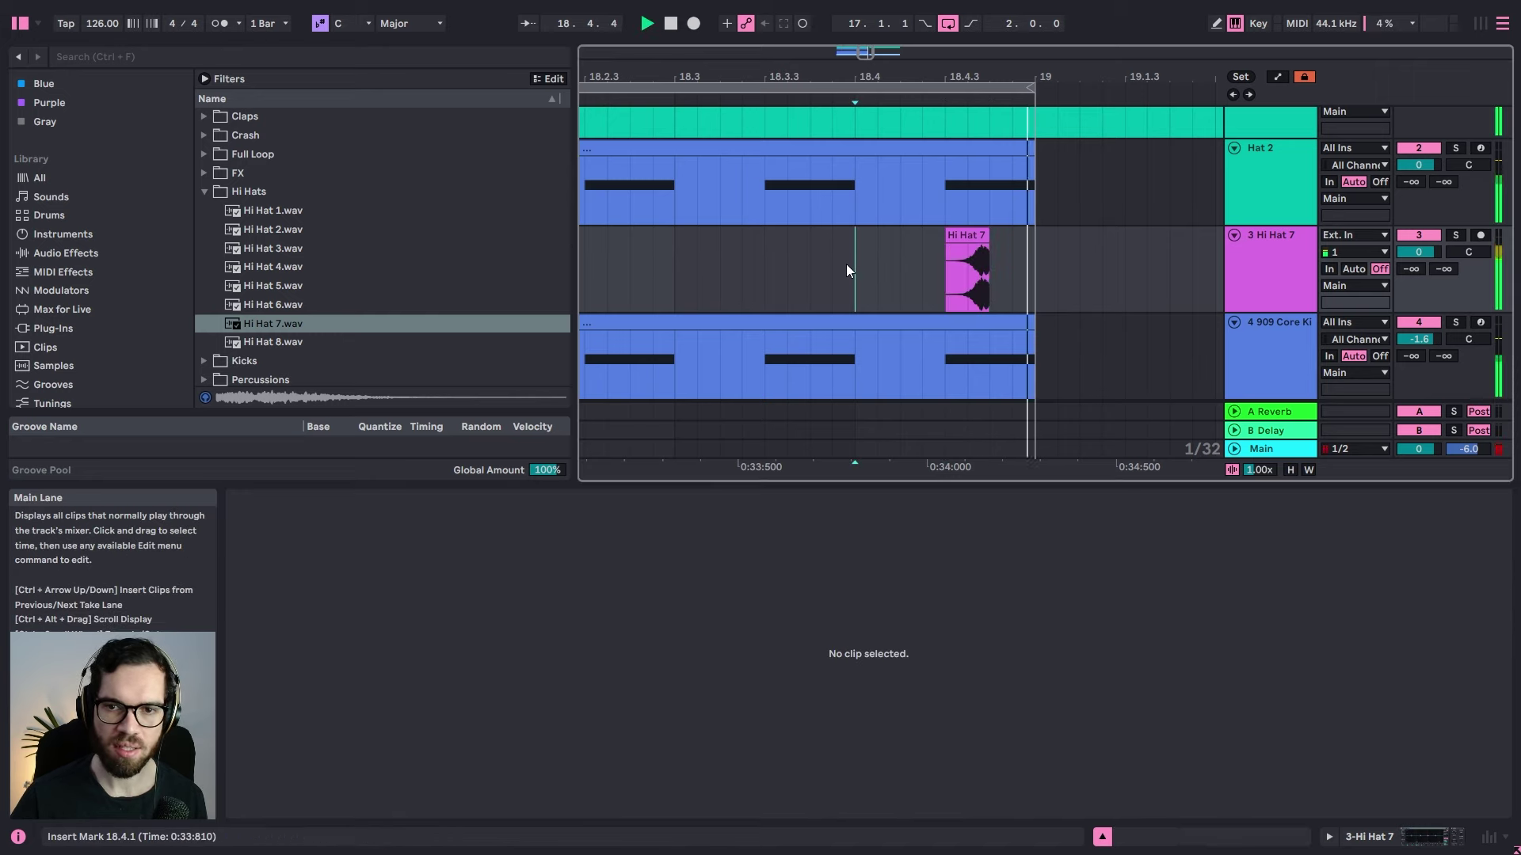
{"action": "left_click_drag", "start_coordinate": [1433, 251], "coordinate": [1427, 253]}
{"action": "key", "text": "space"}
{"action": "key", "text": "space"}
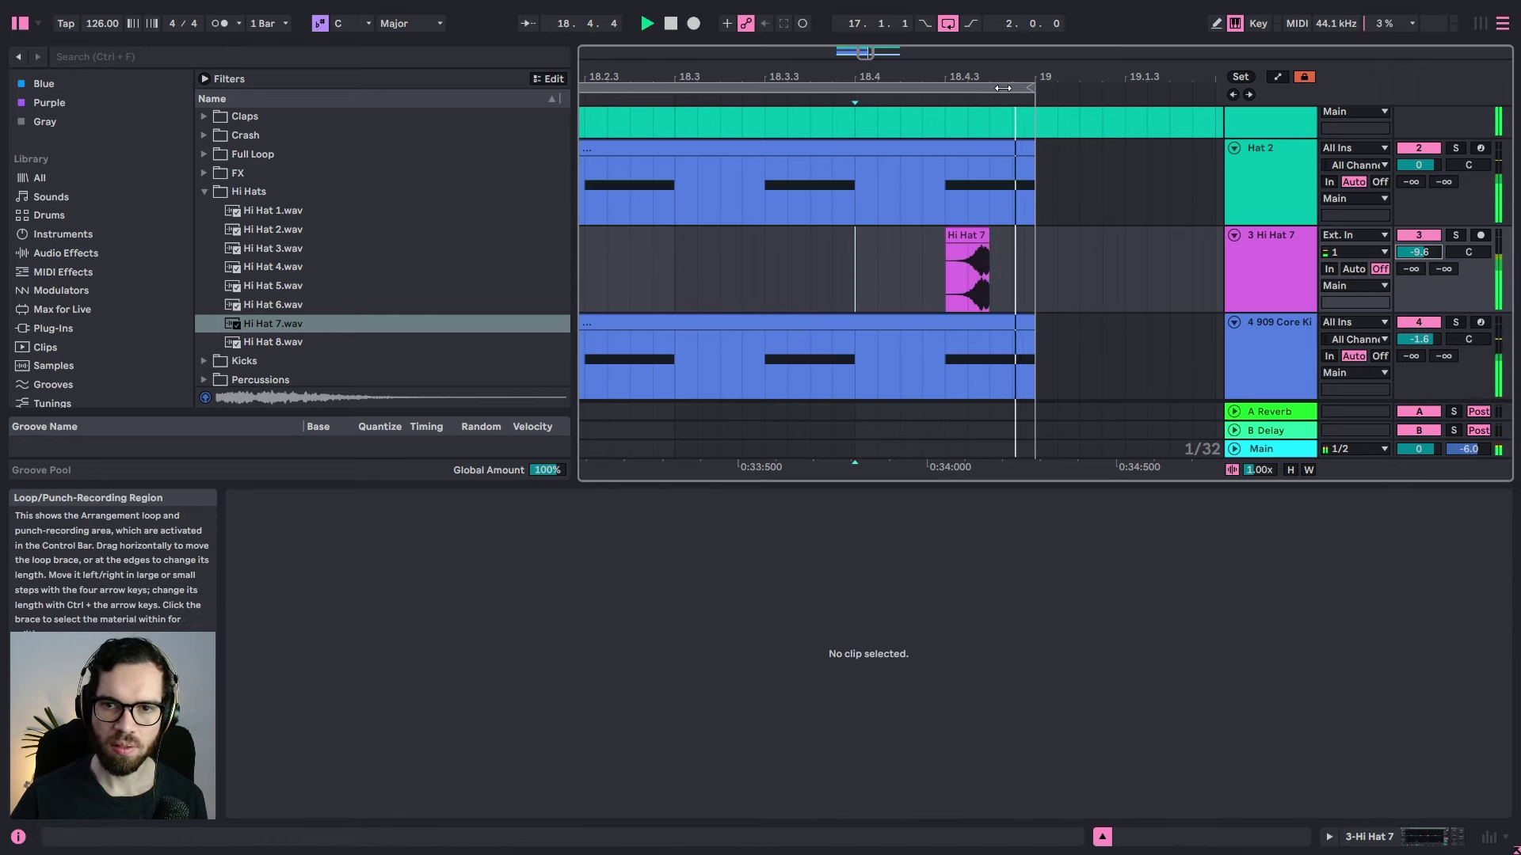
Step: Move the reversed Hi Hat 7 clip to just before bar 18 and lower its track volume to -14.7 dB while listening
{"action": "key", "text": "space"}
{"action": "left_click_drag", "start_coordinate": [997, 79], "coordinate": [1071, 57]}
{"action": "key", "text": "space"}
{"action": "key", "text": "space"}
{"action": "left_click_drag", "start_coordinate": [1057, 231], "coordinate": [813, 246]}
{"action": "left_click", "coordinate": [769, 252]}
{"action": "key", "text": "space"}
{"action": "left_click_drag", "start_coordinate": [899, 78], "coordinate": [1031, 49]}
{"action": "left_click_drag", "start_coordinate": [1419, 252], "coordinate": [1419, 266]}
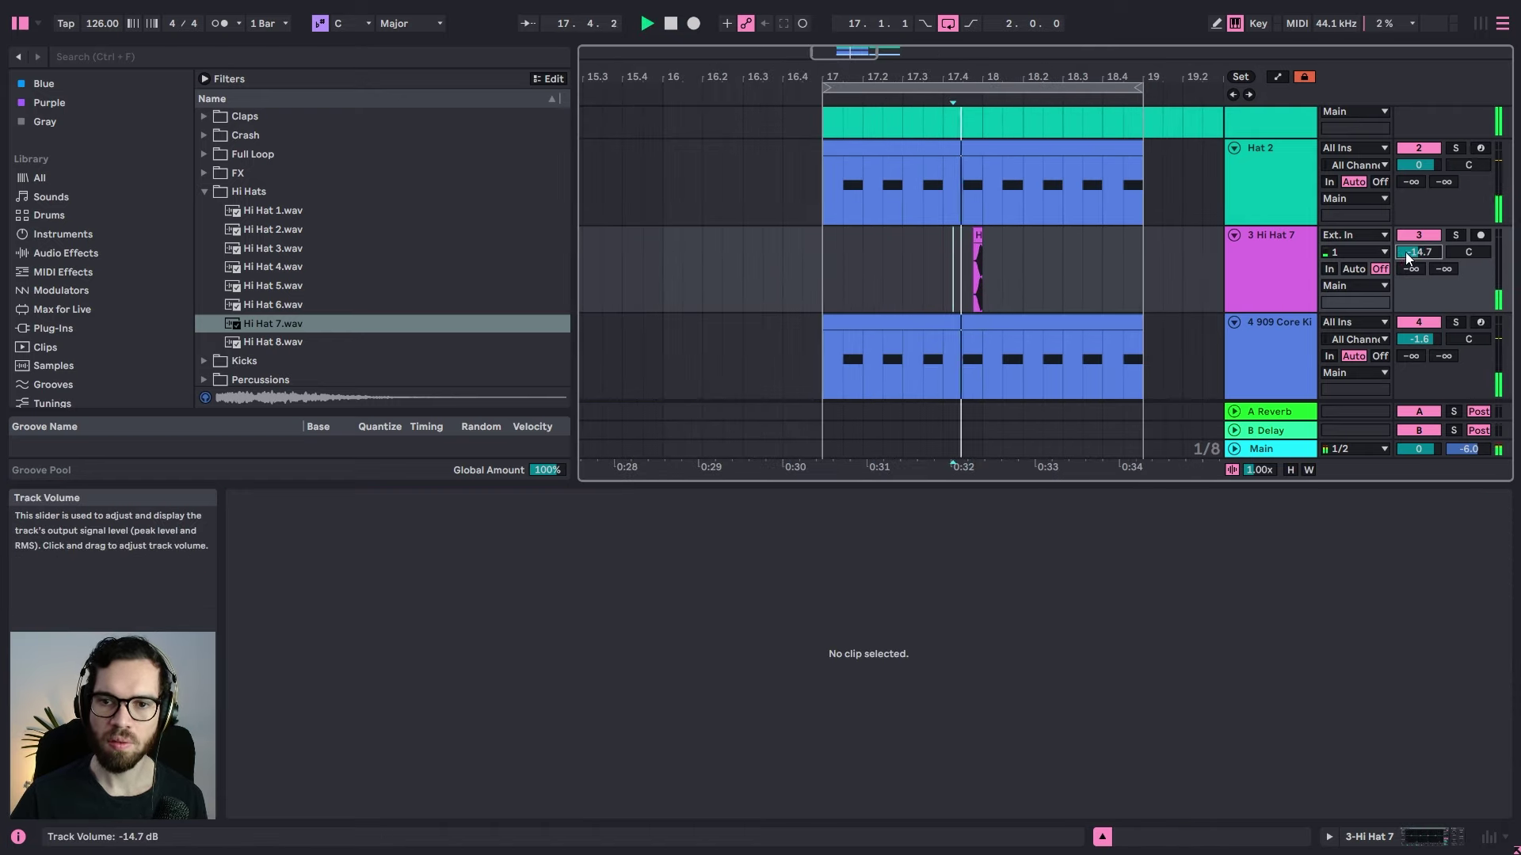
{"action": "key", "text": "space"}
{"action": "key", "text": "space"}
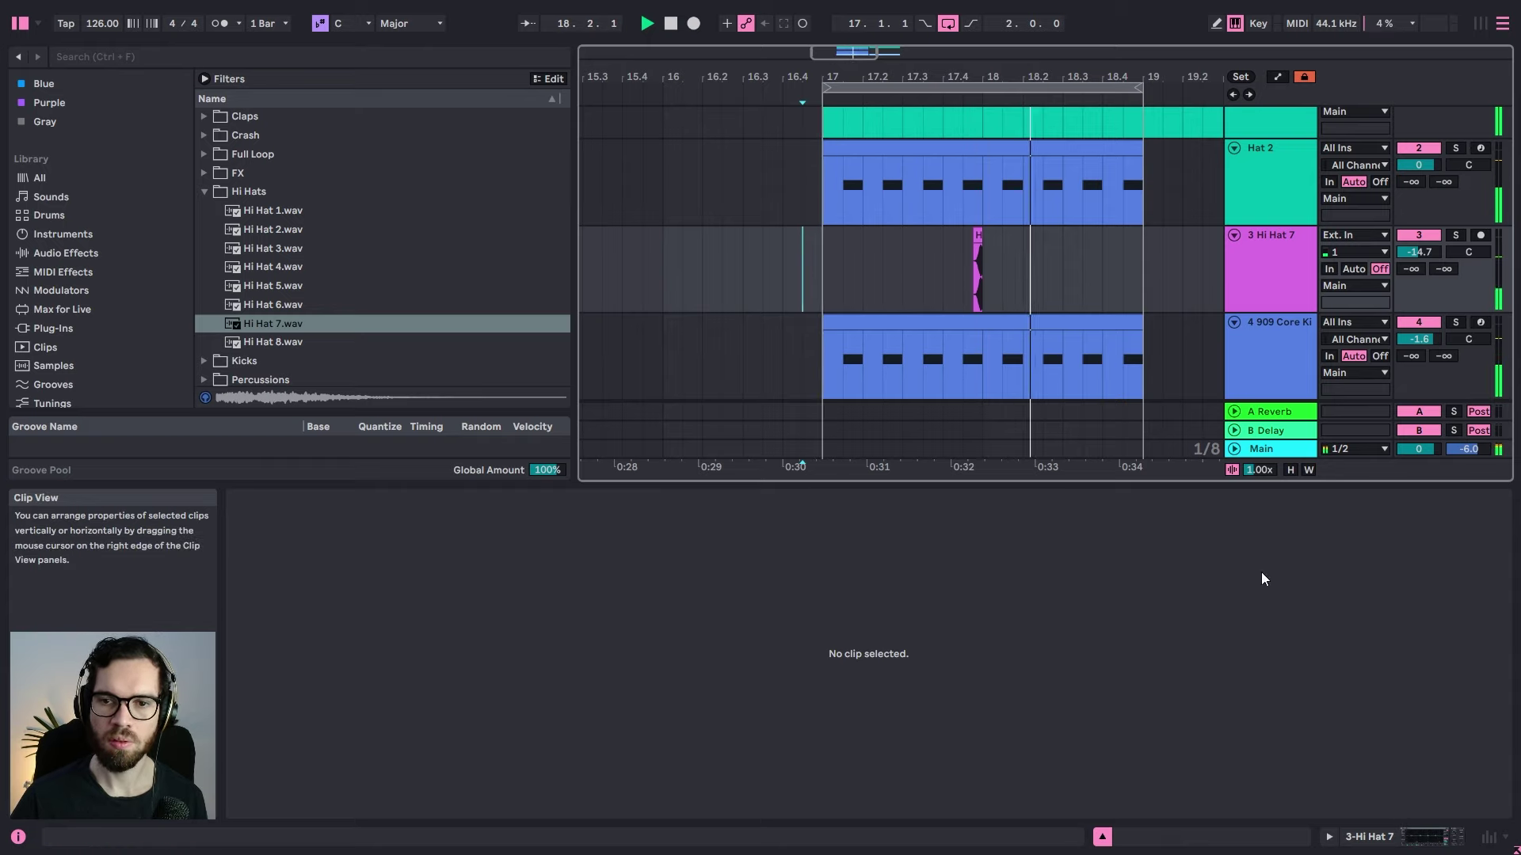
{"action": "left_click", "coordinate": [1265, 239]}
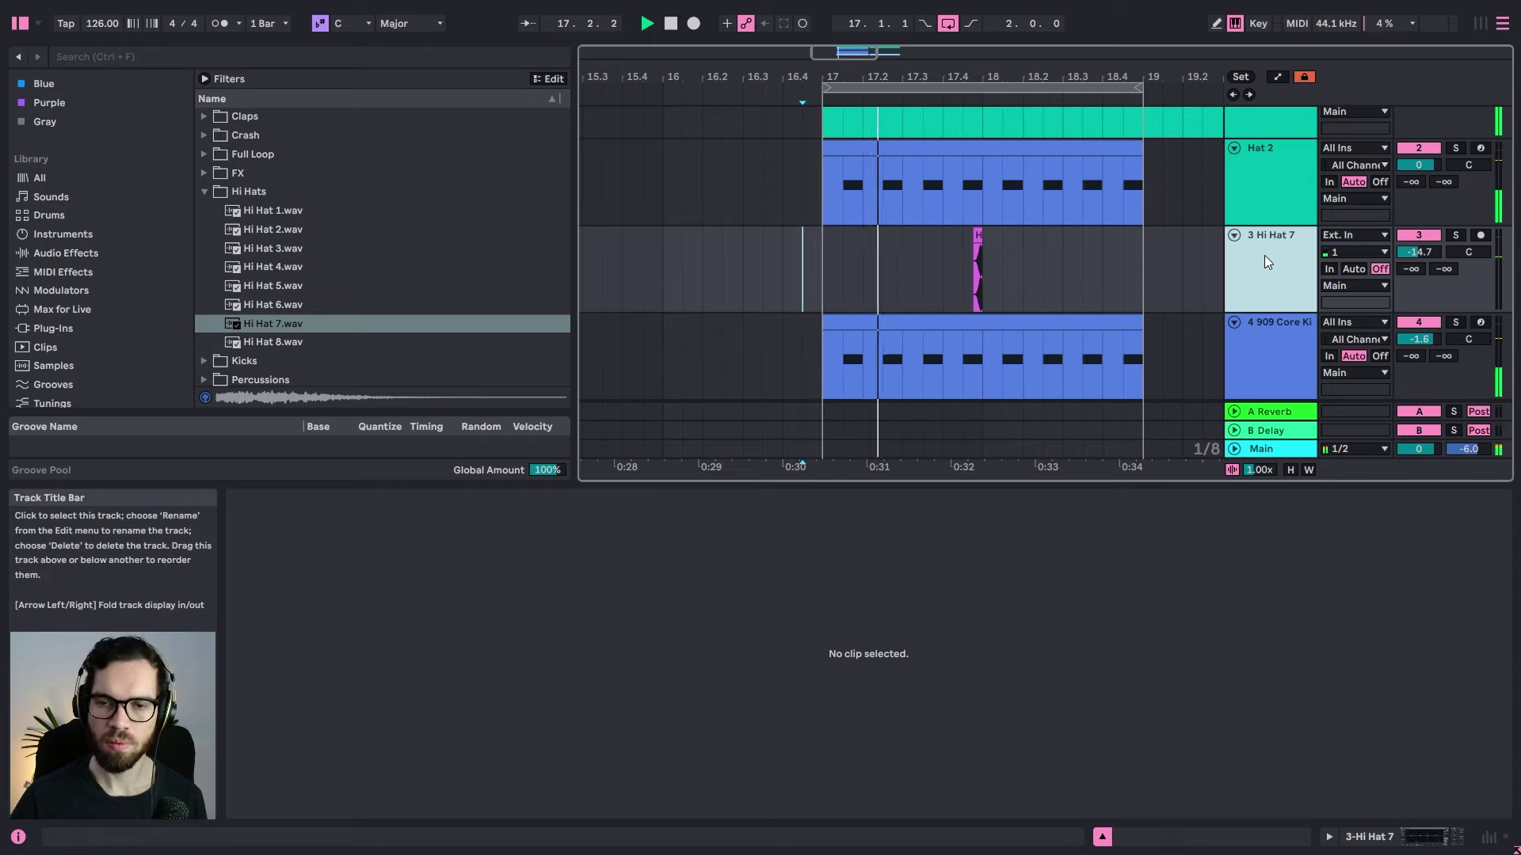
Step: Insert a new MIDI track directly below Hat 2
{"action": "left_click", "coordinate": [1270, 196]}
{"action": "scroll", "coordinate": [1267, 230], "scroll_direction": "up", "scroll_amount": 2}
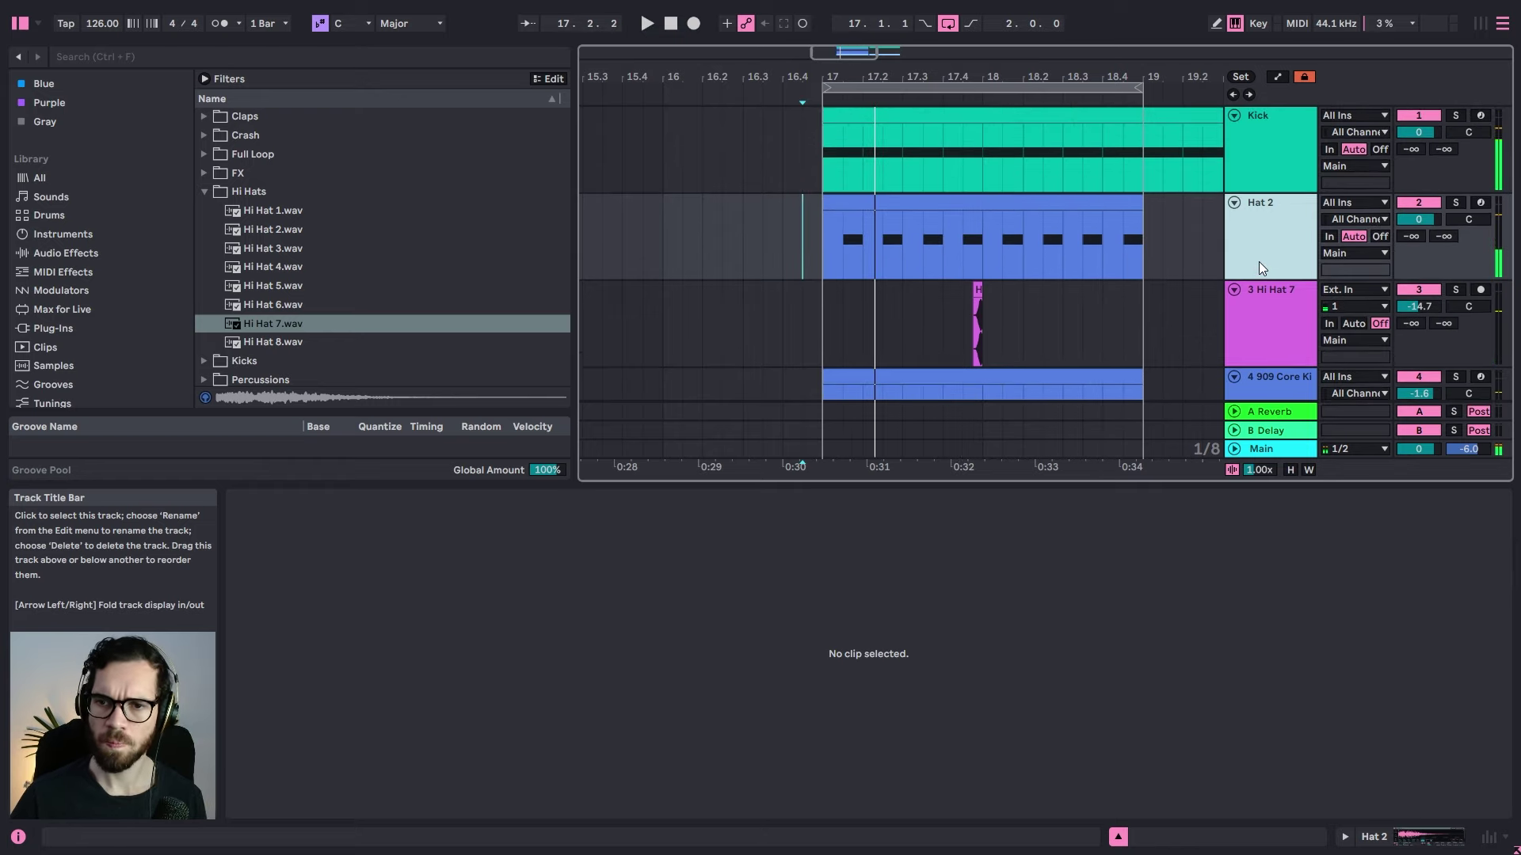
{"action": "key", "text": "ctrl+shift+t"}
{"action": "left_click", "coordinate": [196, 54]}
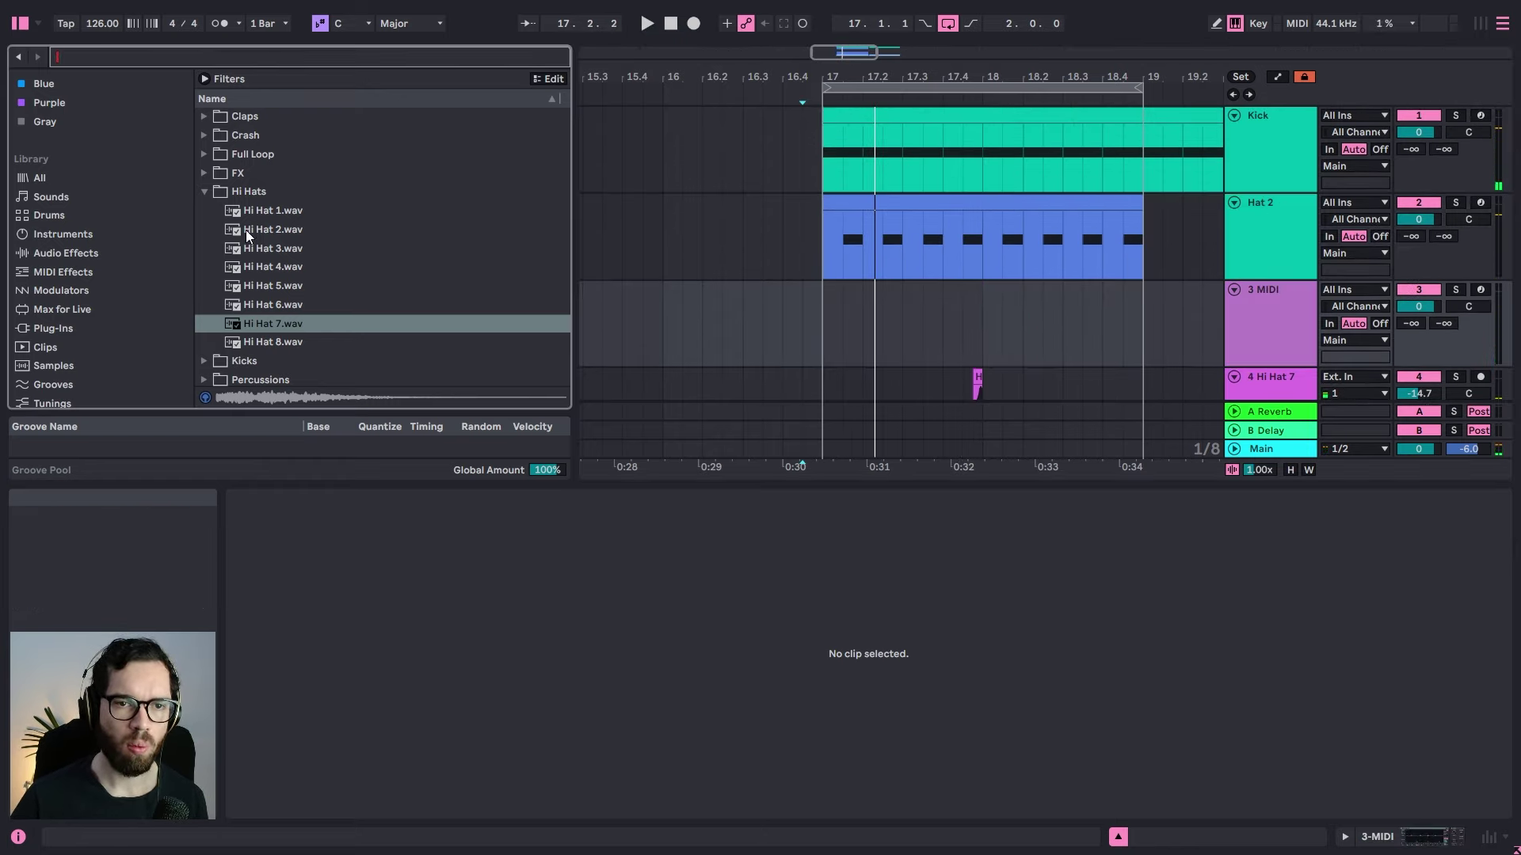
Step: Audition the samples in the sample pack's Claps folder, returning to Clap 9.wav after Clap 11.wav
{"action": "left_click", "coordinate": [204, 192]}
{"action": "left_click", "coordinate": [205, 117]}
{"action": "left_click", "coordinate": [207, 131]}
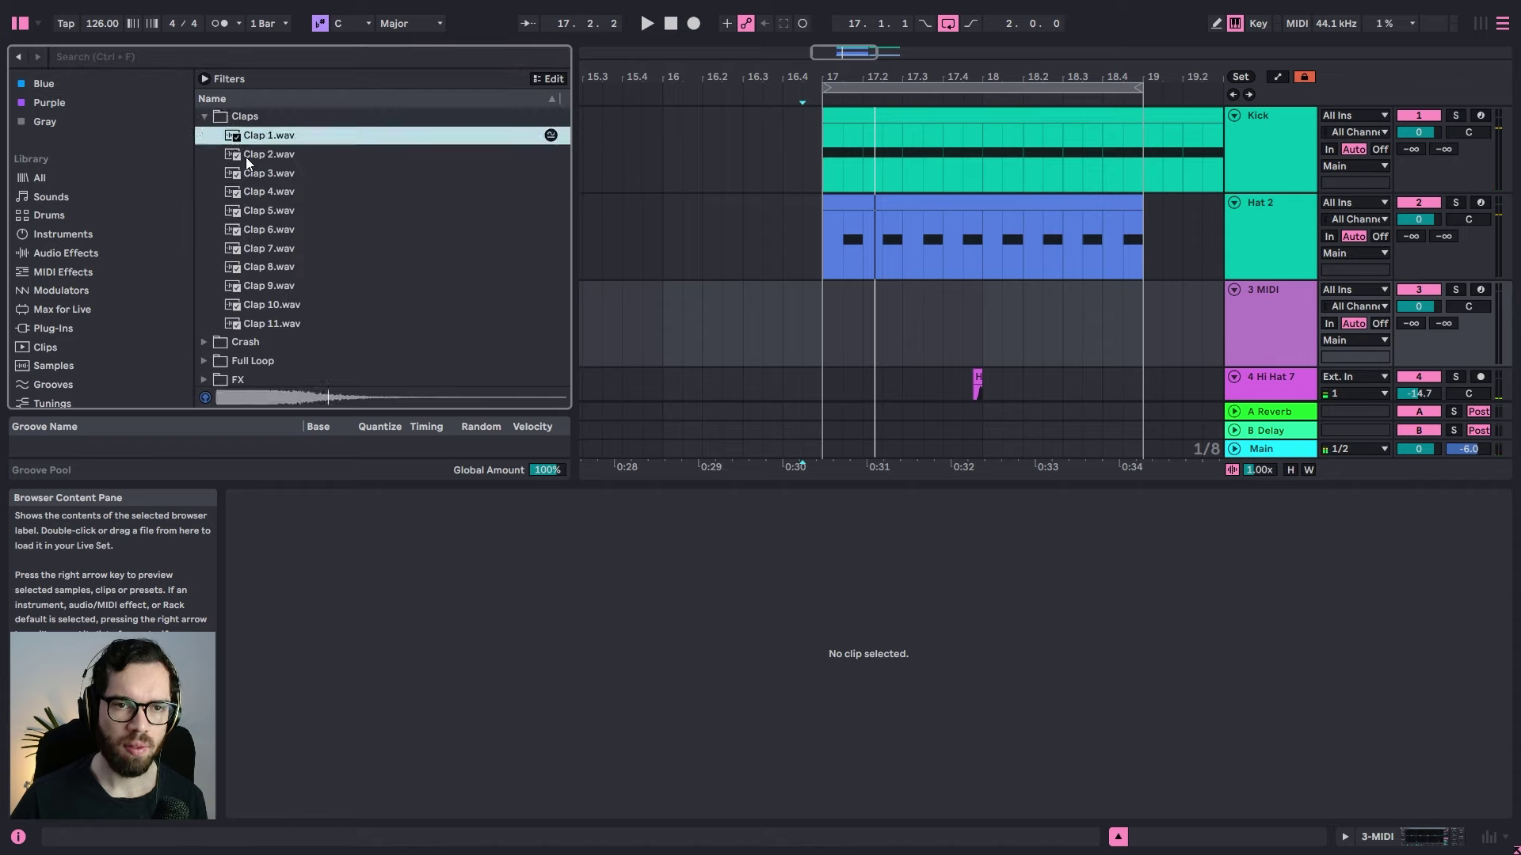
{"action": "left_click", "coordinate": [247, 155]}
{"action": "left_click", "coordinate": [255, 174]}
{"action": "left_click", "coordinate": [262, 211]}
{"action": "left_click", "coordinate": [268, 230]}
{"action": "left_click", "coordinate": [272, 249]}
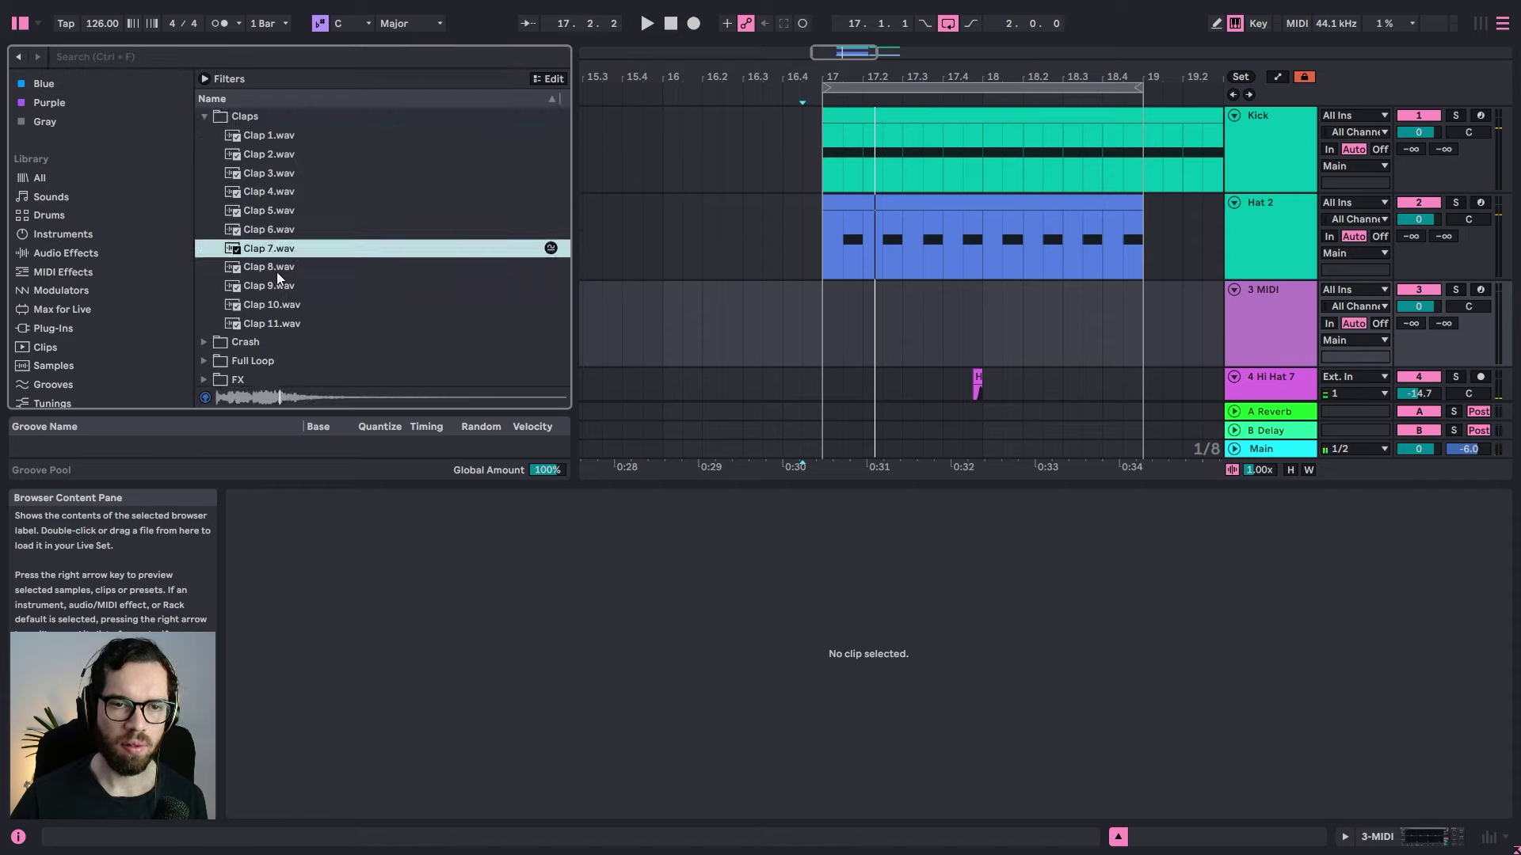
{"action": "left_click", "coordinate": [277, 271]}
{"action": "left_click", "coordinate": [280, 305]}
{"action": "left_click", "coordinate": [283, 323]}
{"action": "left_click", "coordinate": [274, 286]}
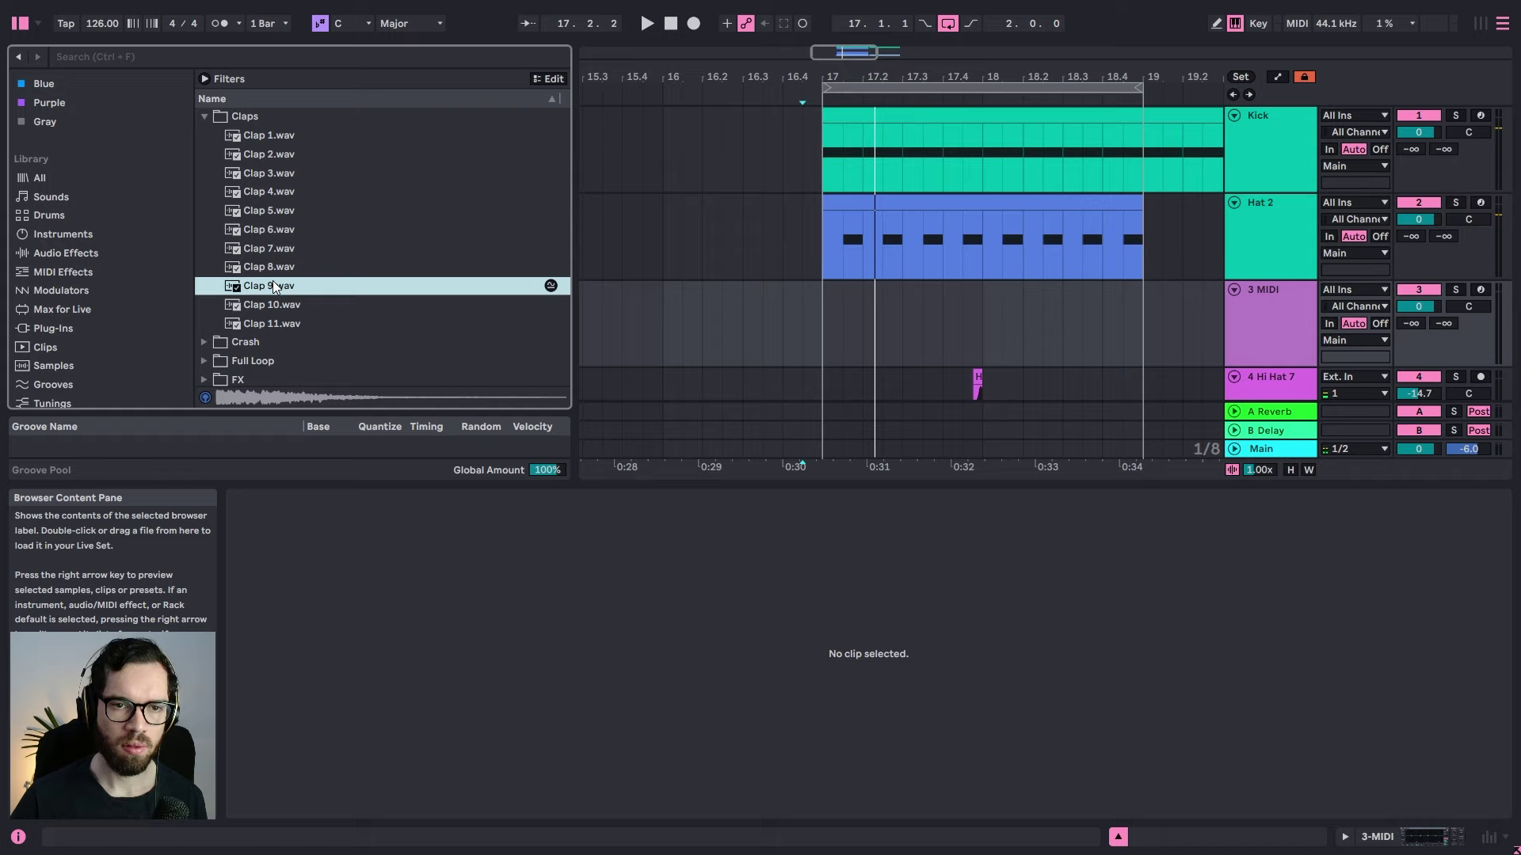
Step: Audition Clap 10.wav and Clap 8.wav, and load Clap 8.wav onto the empty MIDI track 3
{"action": "left_click", "coordinate": [265, 307]}
{"action": "left_click", "coordinate": [265, 263]}
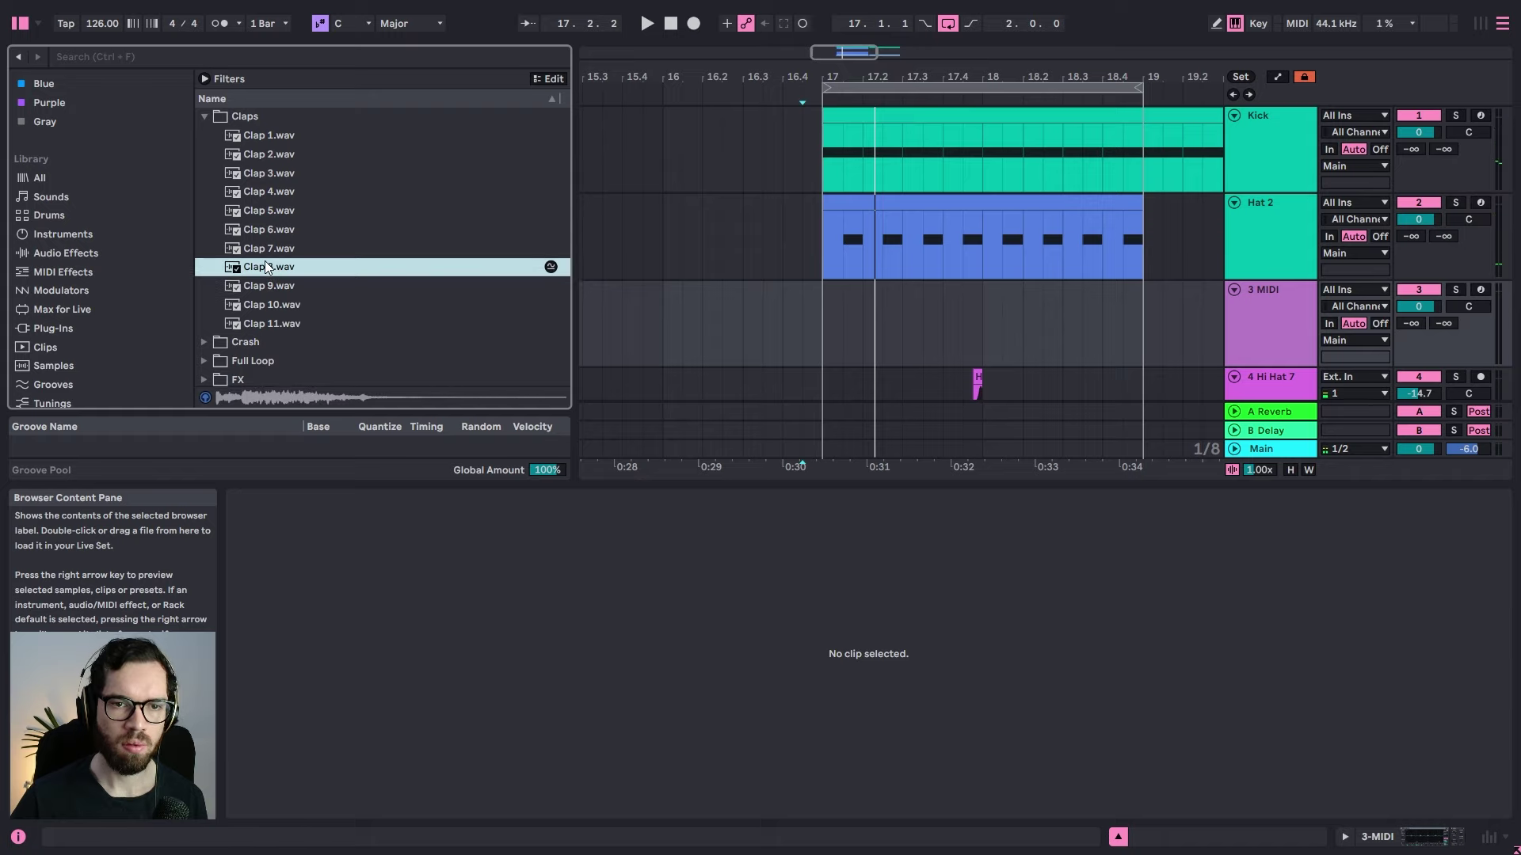
{"action": "left_click_drag", "start_coordinate": [265, 268], "coordinate": [845, 354]}
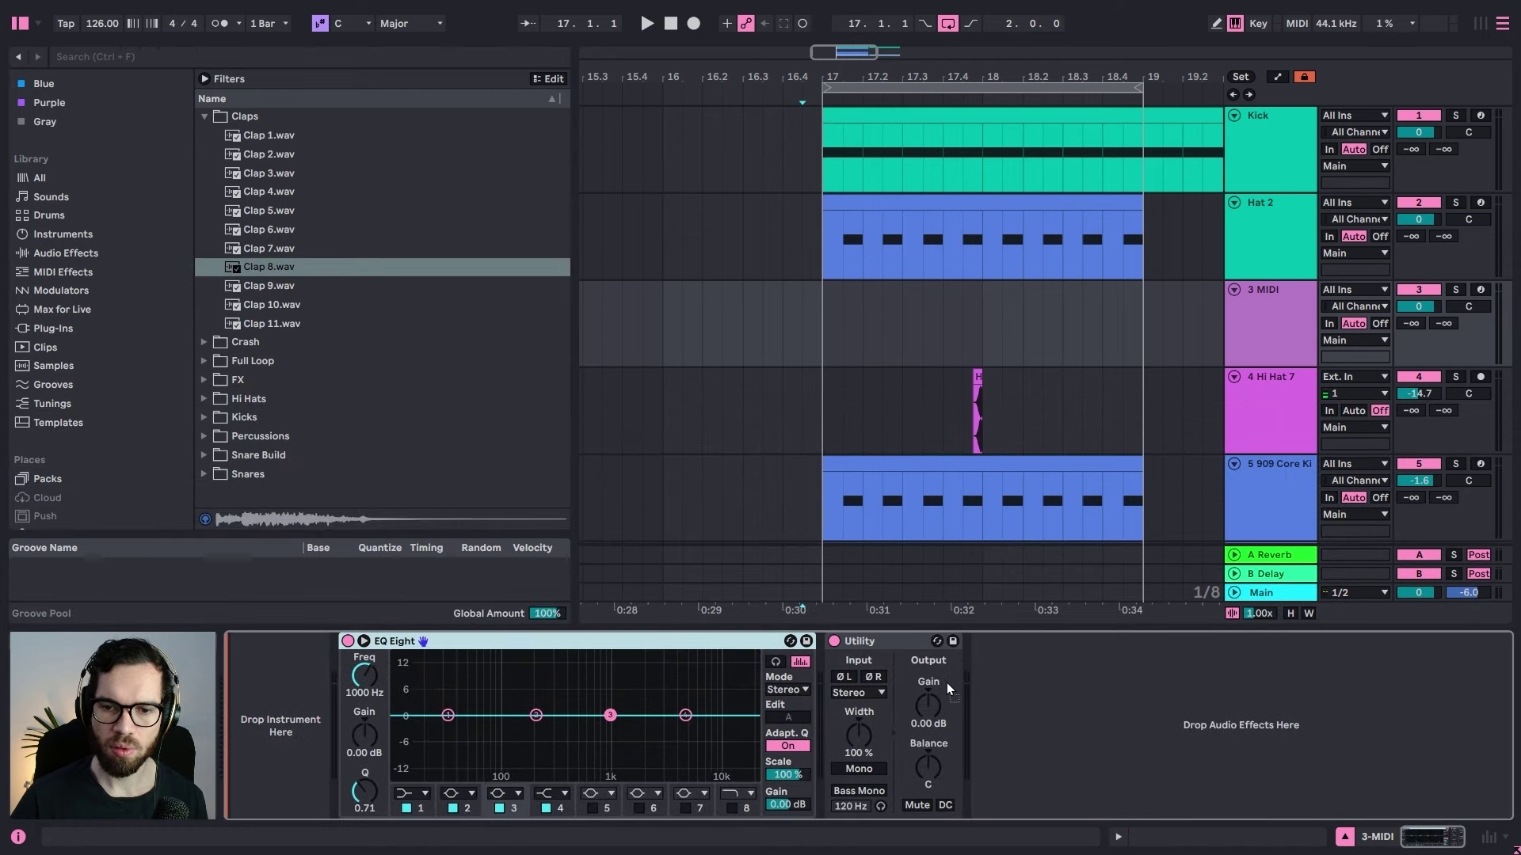
Step: Copy the first Kick MIDI clip onto the Clap 8 track and align its start with bar 17
{"action": "left_click", "coordinate": [839, 326]}
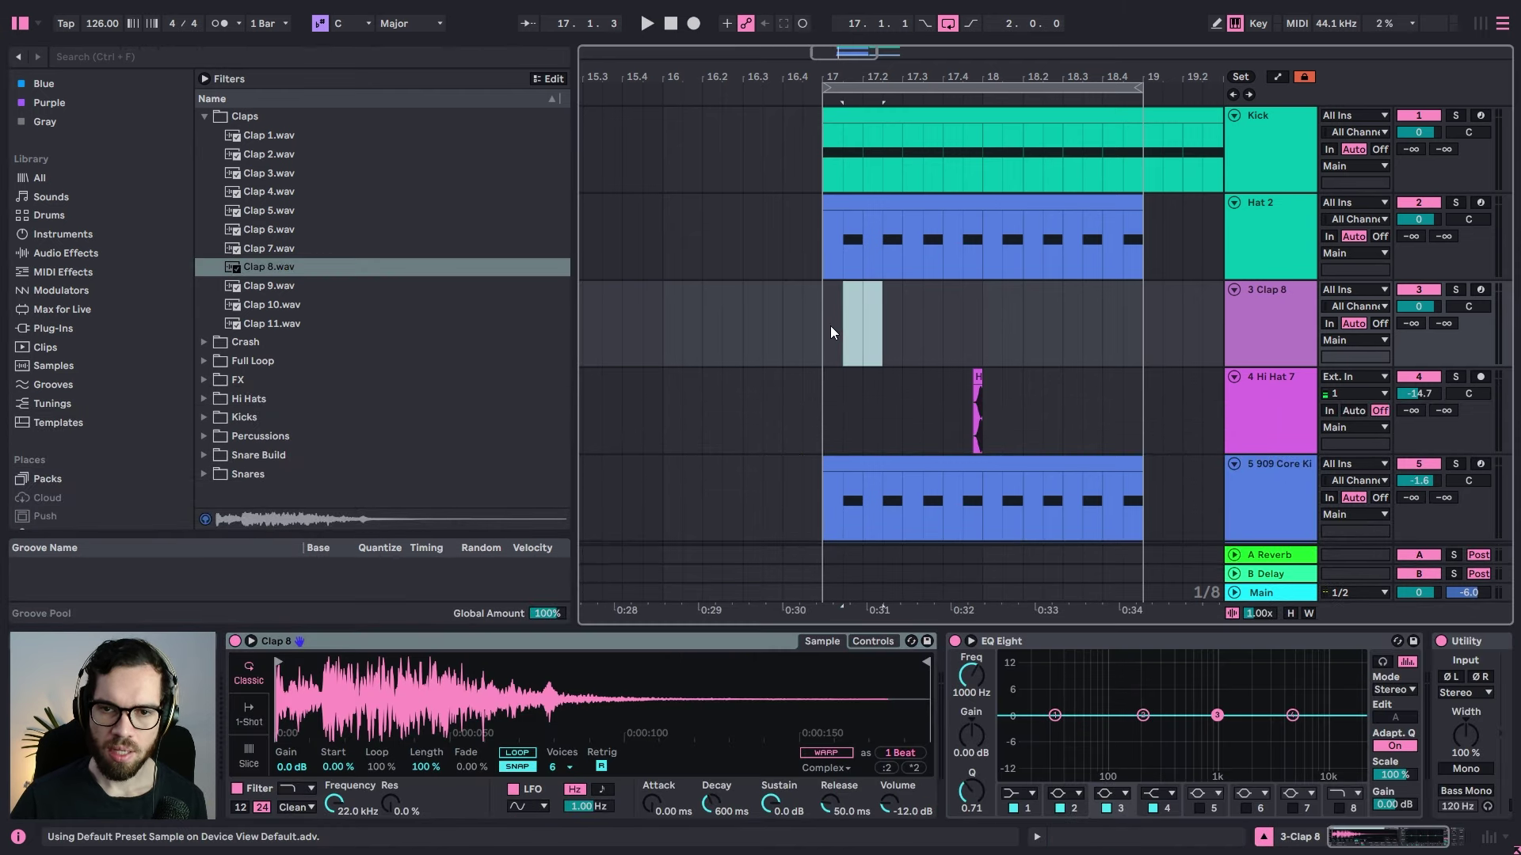
{"action": "left_click", "coordinate": [879, 159]}
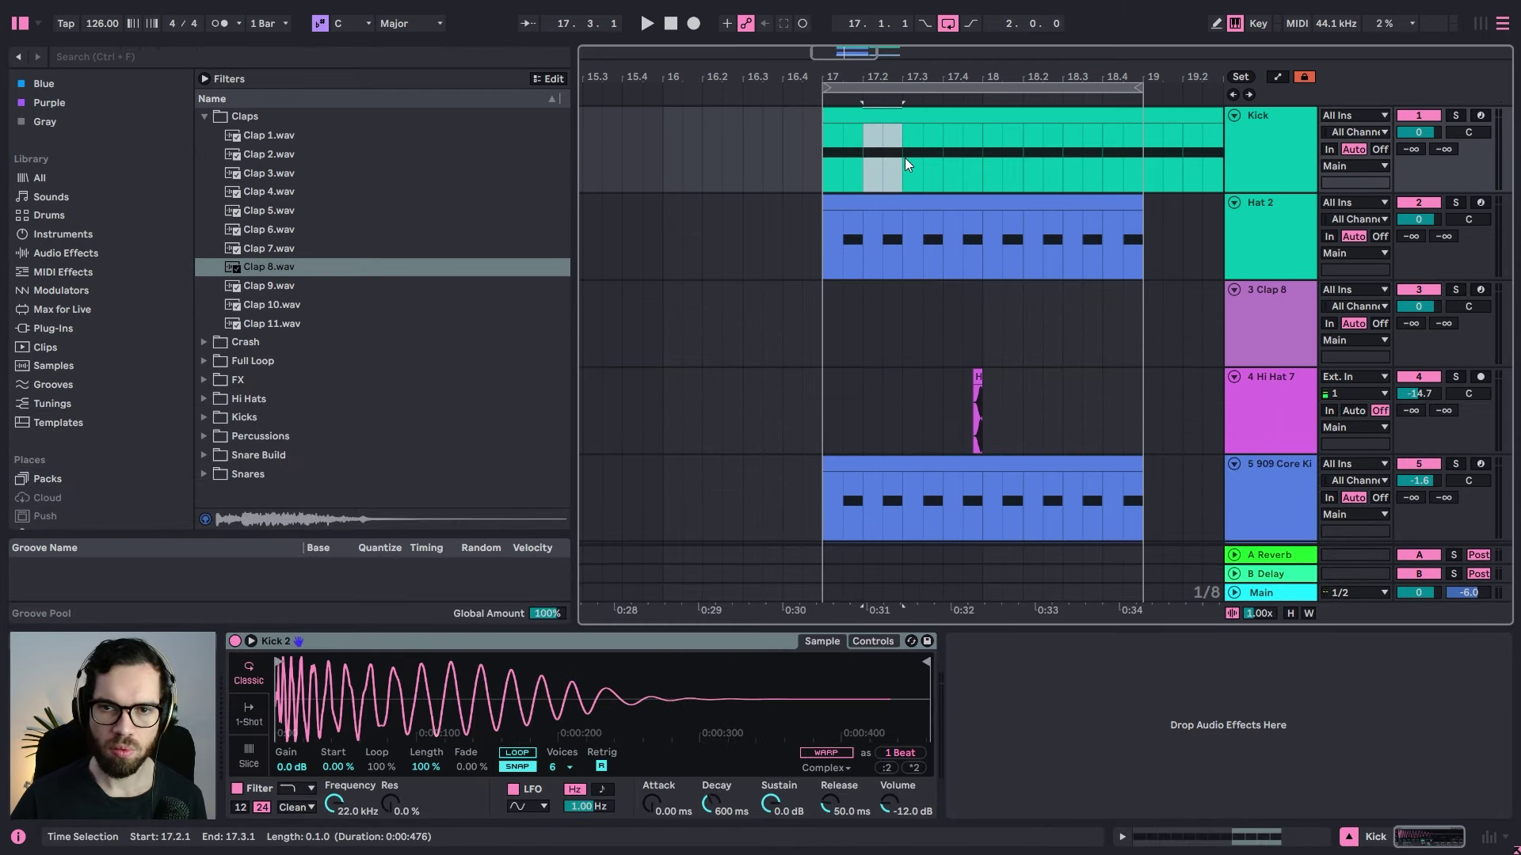
{"action": "left_click", "coordinate": [880, 117]}
{"action": "key", "text": "ctrl+c"}
{"action": "left_click", "coordinate": [833, 336]}
{"action": "key", "text": "ctrl+v"}
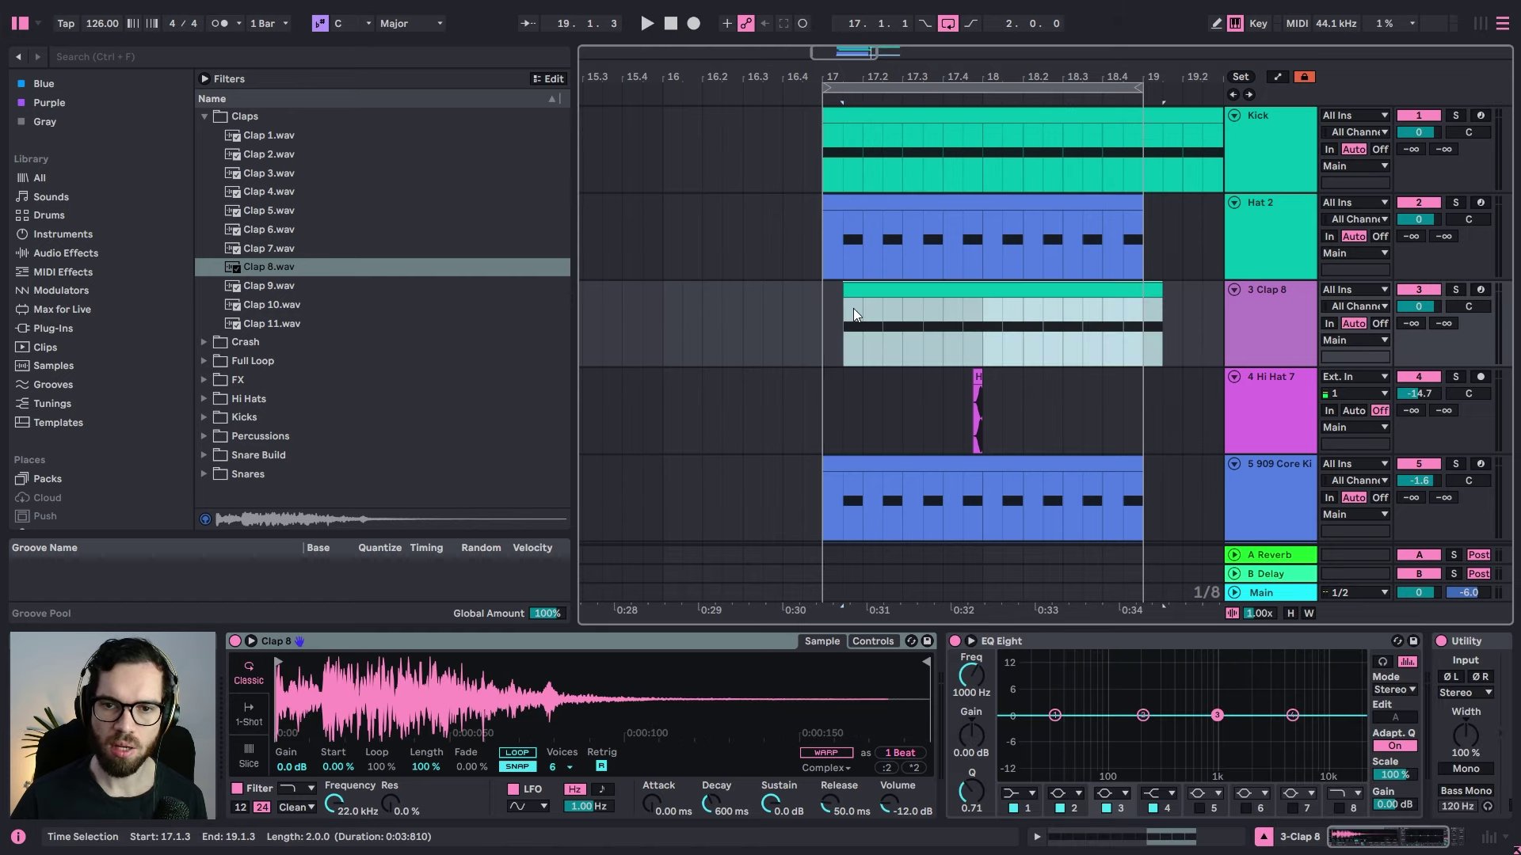
{"action": "left_click_drag", "start_coordinate": [872, 291], "coordinate": [855, 289]}
Step: Delete the notes on beats 1 and 3 of both bars in the clap clip, and play the loop
{"action": "double_click", "coordinate": [855, 288]}
{"action": "left_click_drag", "start_coordinate": [682, 647], "coordinate": [672, 757]}
{"action": "key", "text": "Delete"}
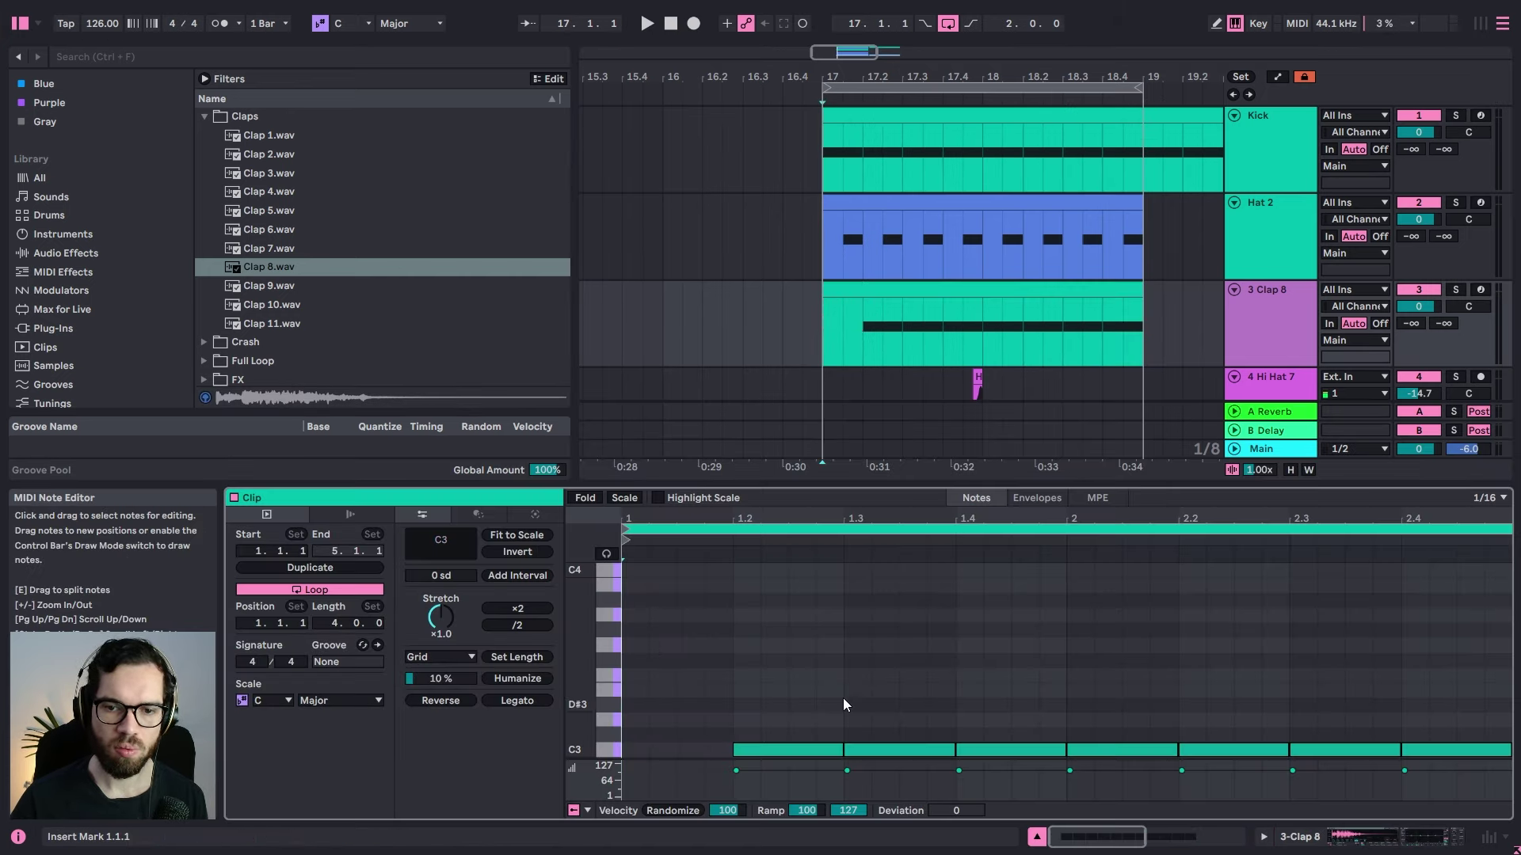
{"action": "left_click_drag", "start_coordinate": [894, 680], "coordinate": [878, 770]}
{"action": "key", "text": "Delete"}
{"action": "left_click_drag", "start_coordinate": [1109, 689], "coordinate": [1105, 764]}
{"action": "key", "text": "Delete"}
{"action": "left_click_drag", "start_coordinate": [1330, 689], "coordinate": [1342, 796]}
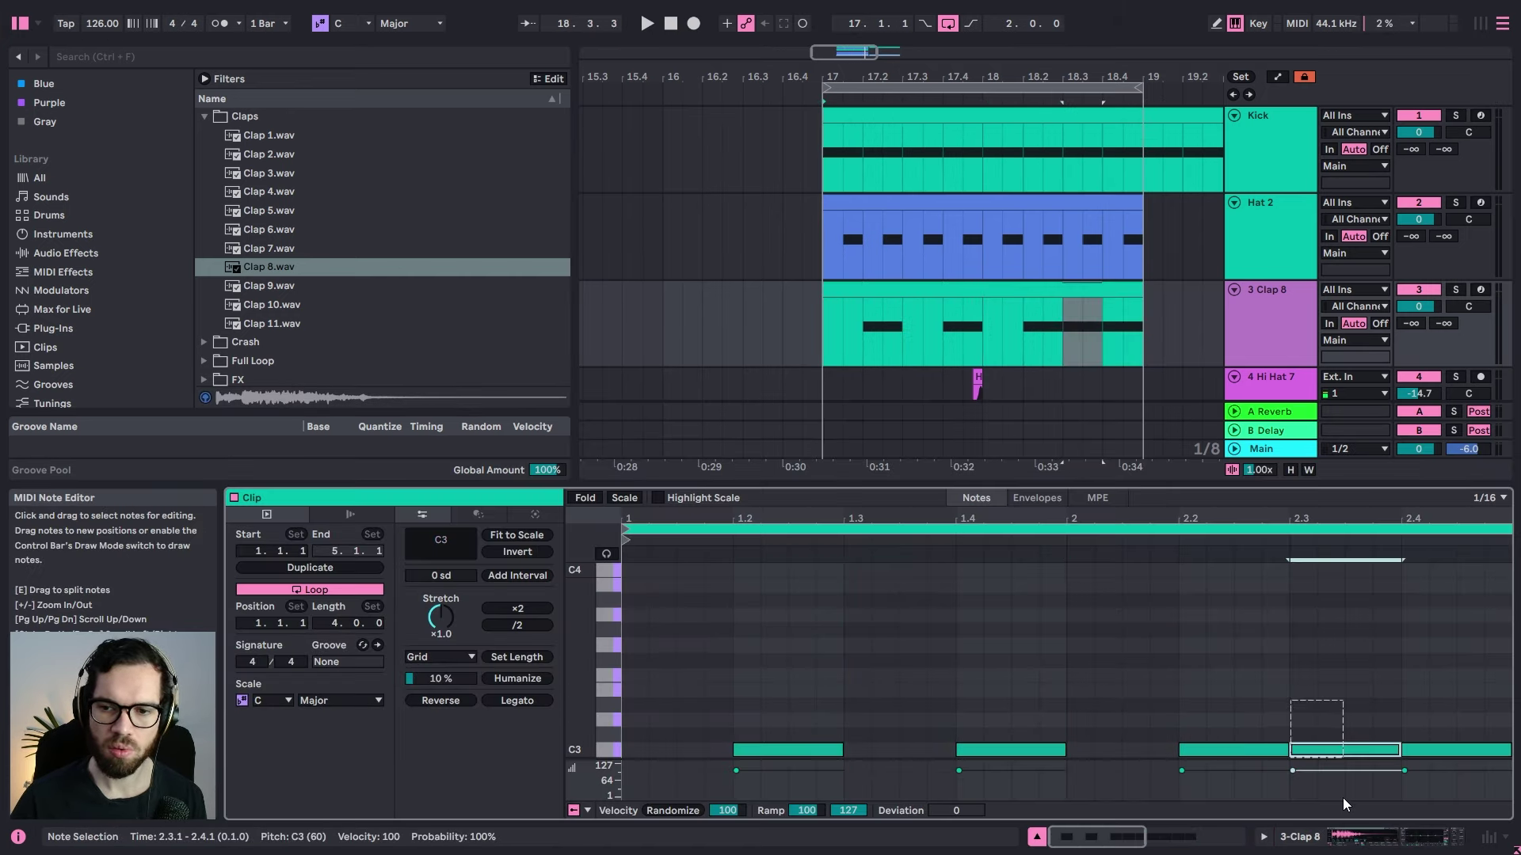
{"action": "key", "text": "Delete"}
{"action": "left_click", "coordinate": [1315, 659]}
{"action": "key", "text": "space"}
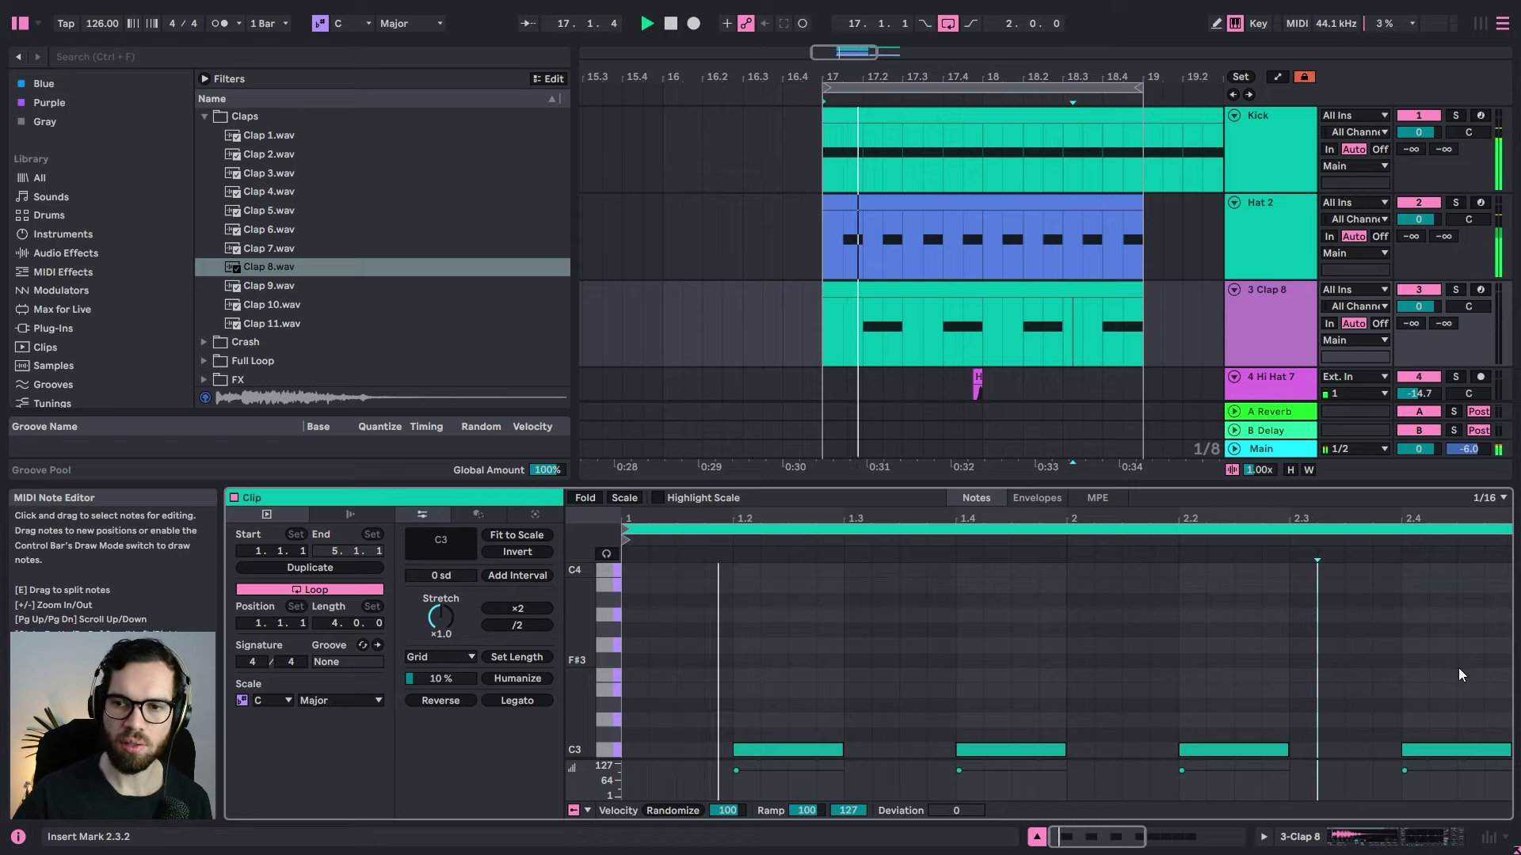
Step: Replace the clap track's sample with Clap 9.wav and listen to it in the loop
{"action": "left_click", "coordinate": [1305, 302]}
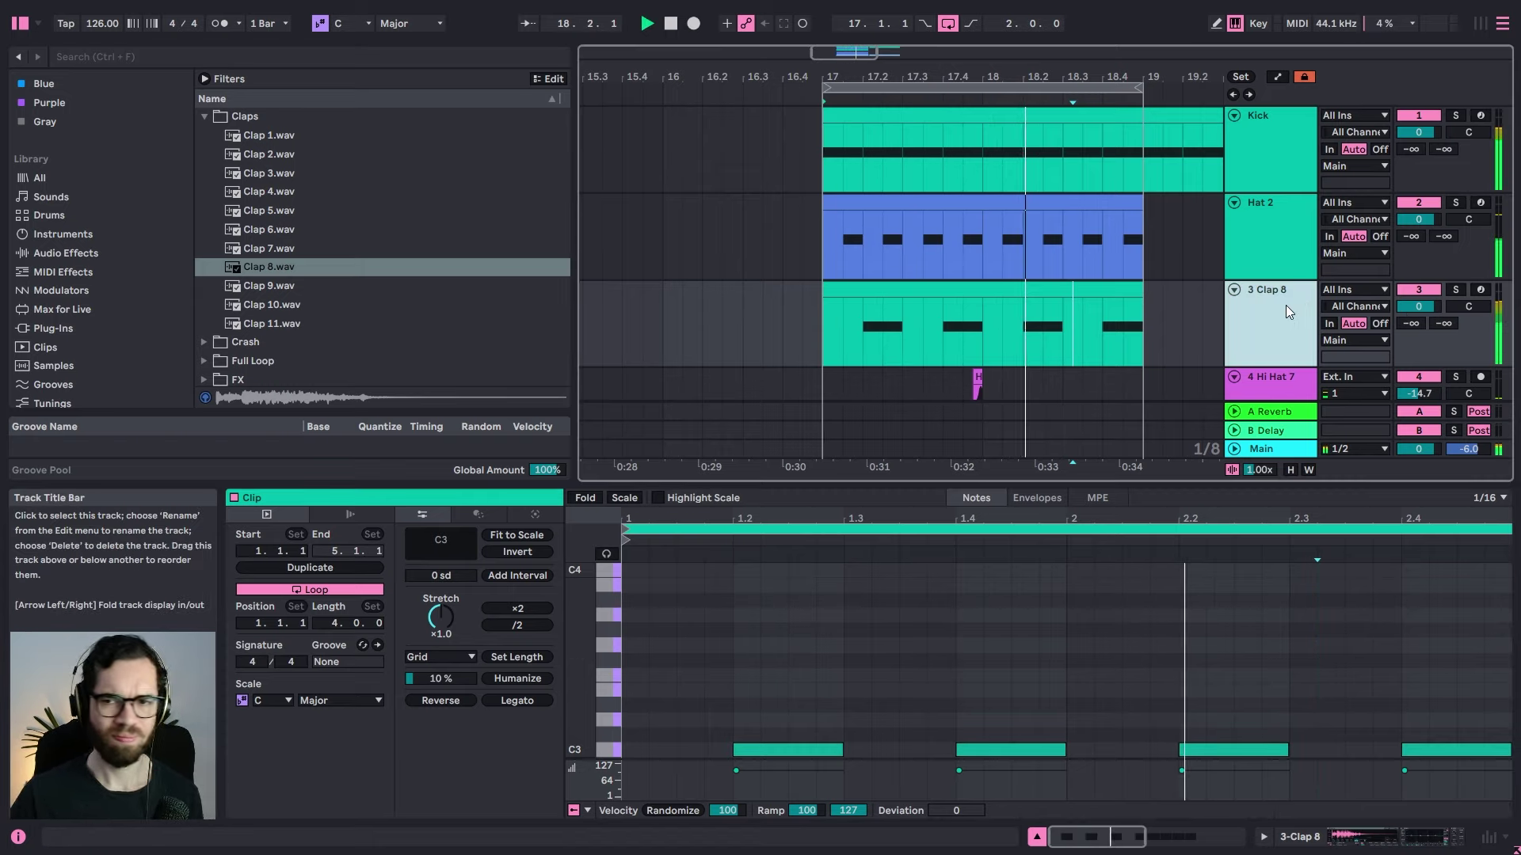
{"action": "key", "text": "shift+Tab"}
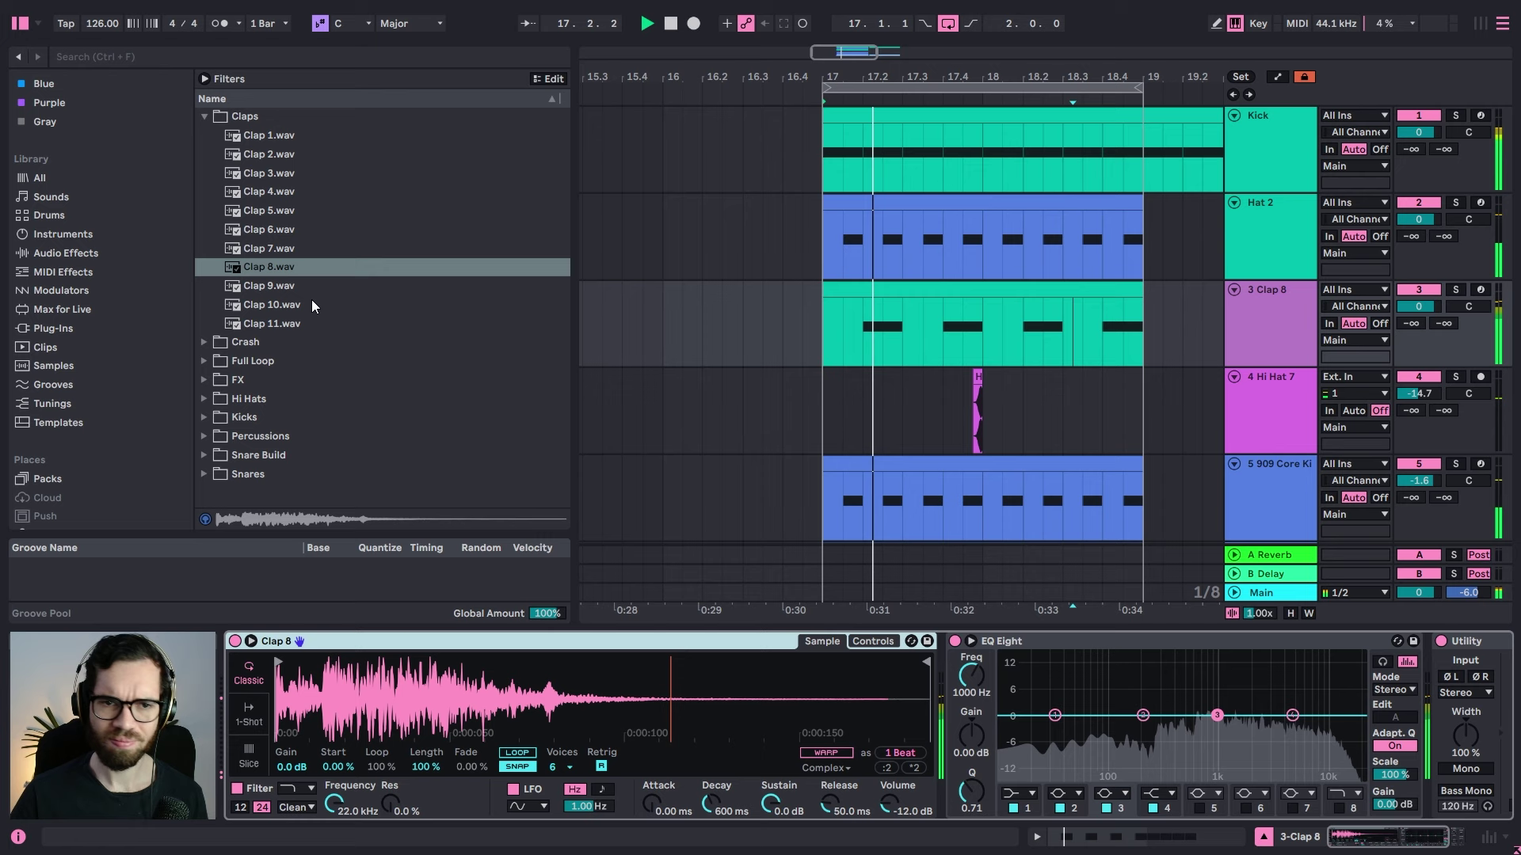
{"action": "double_click", "coordinate": [283, 286]}
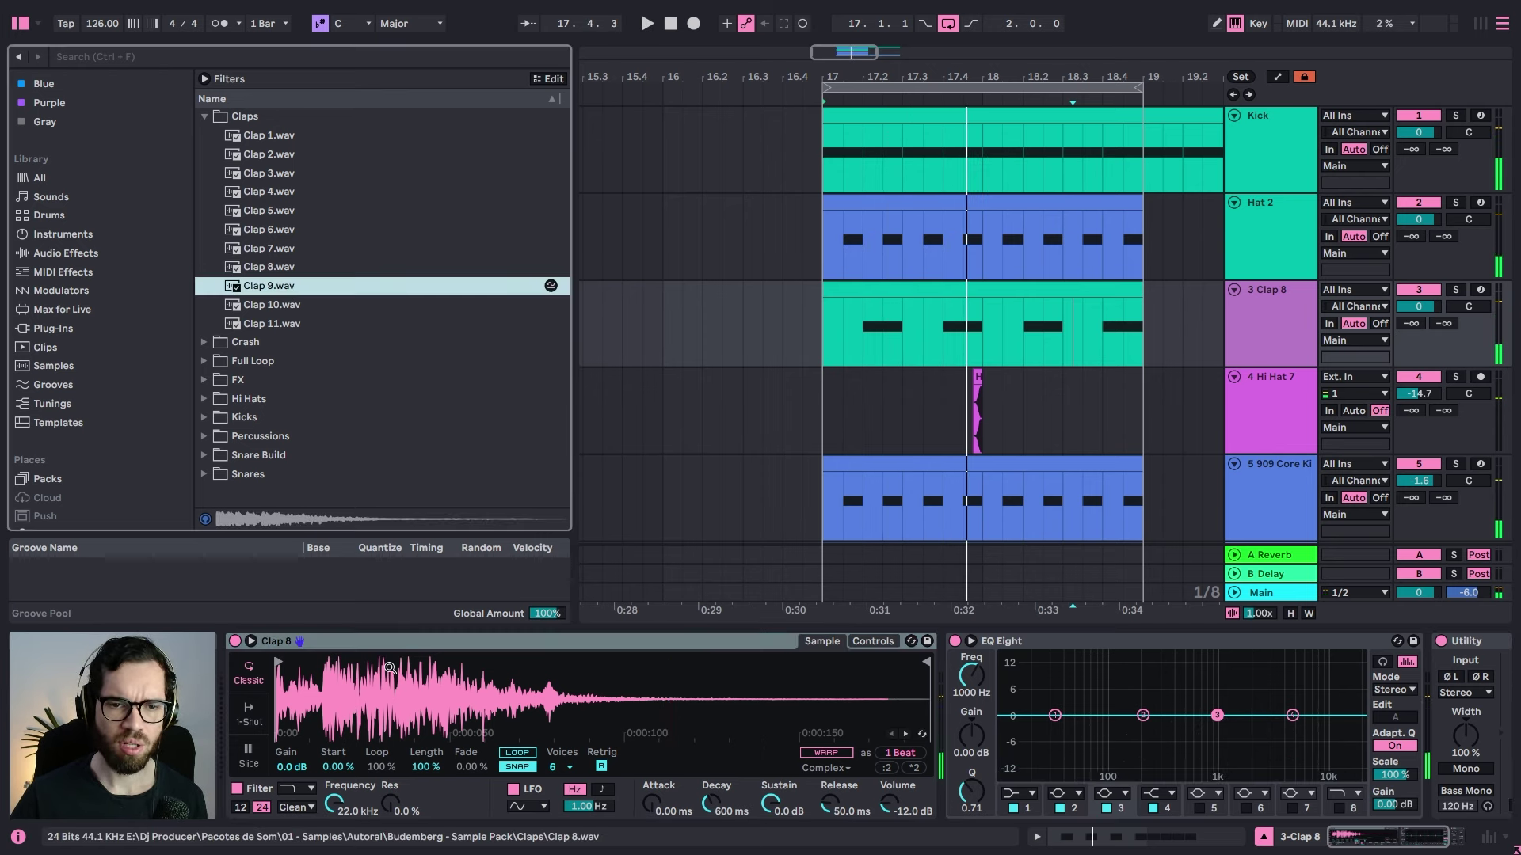
{"action": "key", "text": "space"}
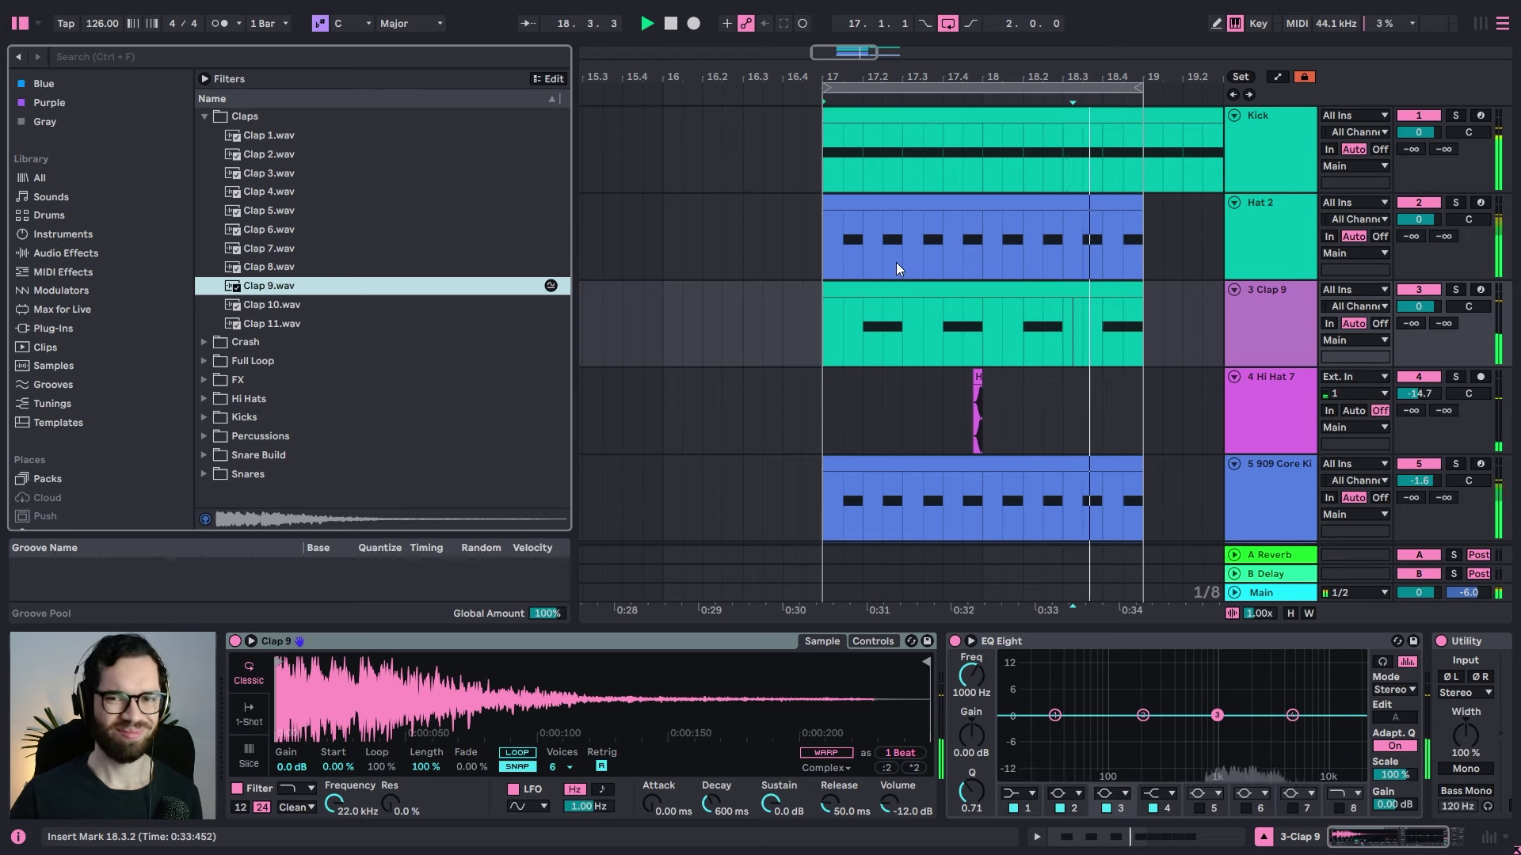
Step: Duplicate the Clap 9 track, replace the copy's sample with Clap 8.wav, and play the layered claps
{"action": "left_click", "coordinate": [1271, 319]}
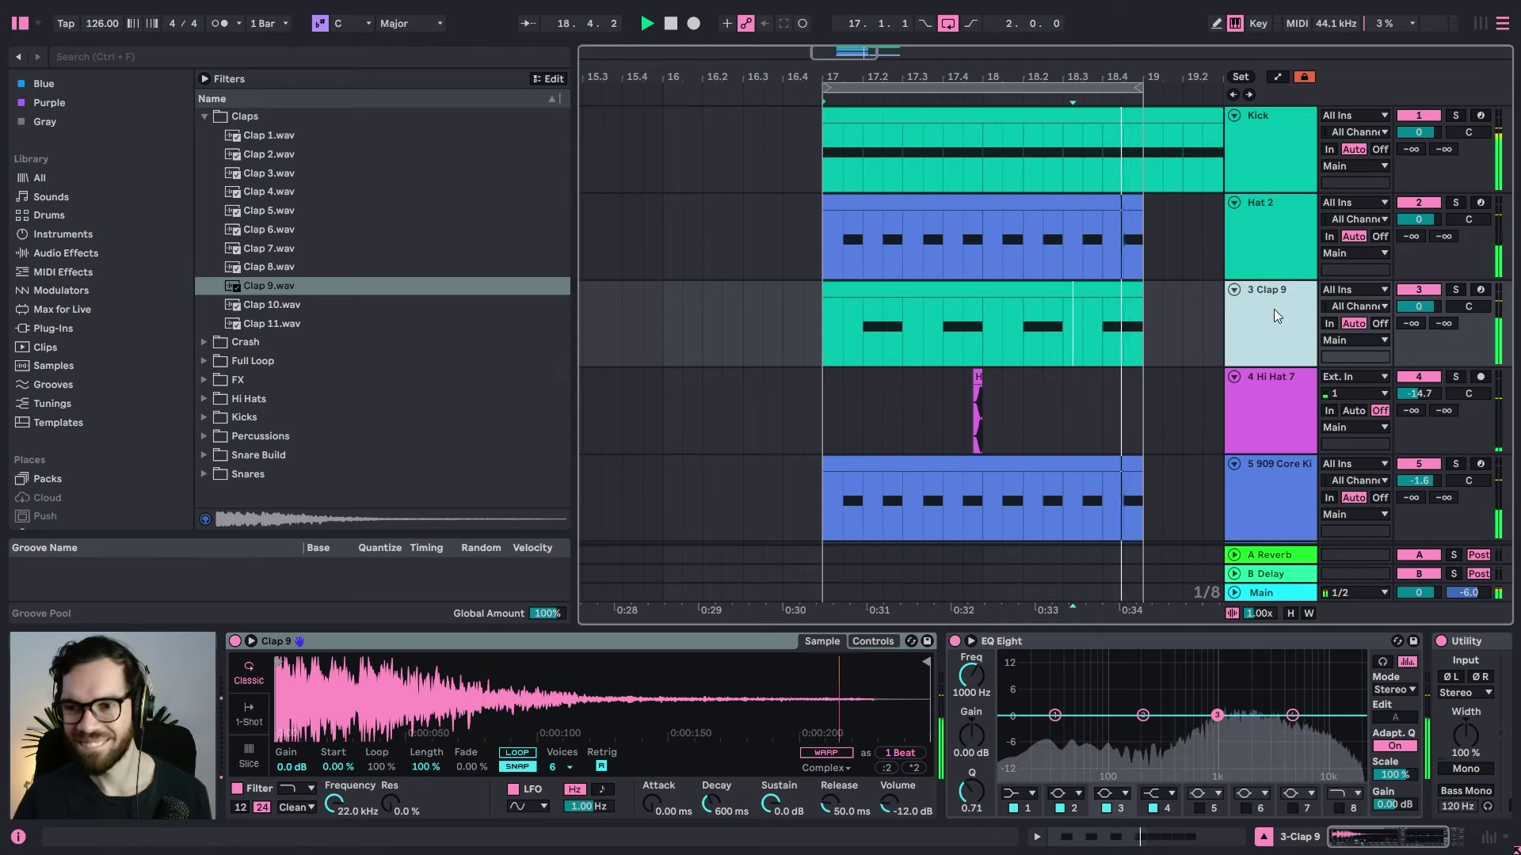
{"action": "key", "text": "ctrl+d"}
{"action": "left_click", "coordinate": [282, 266]}
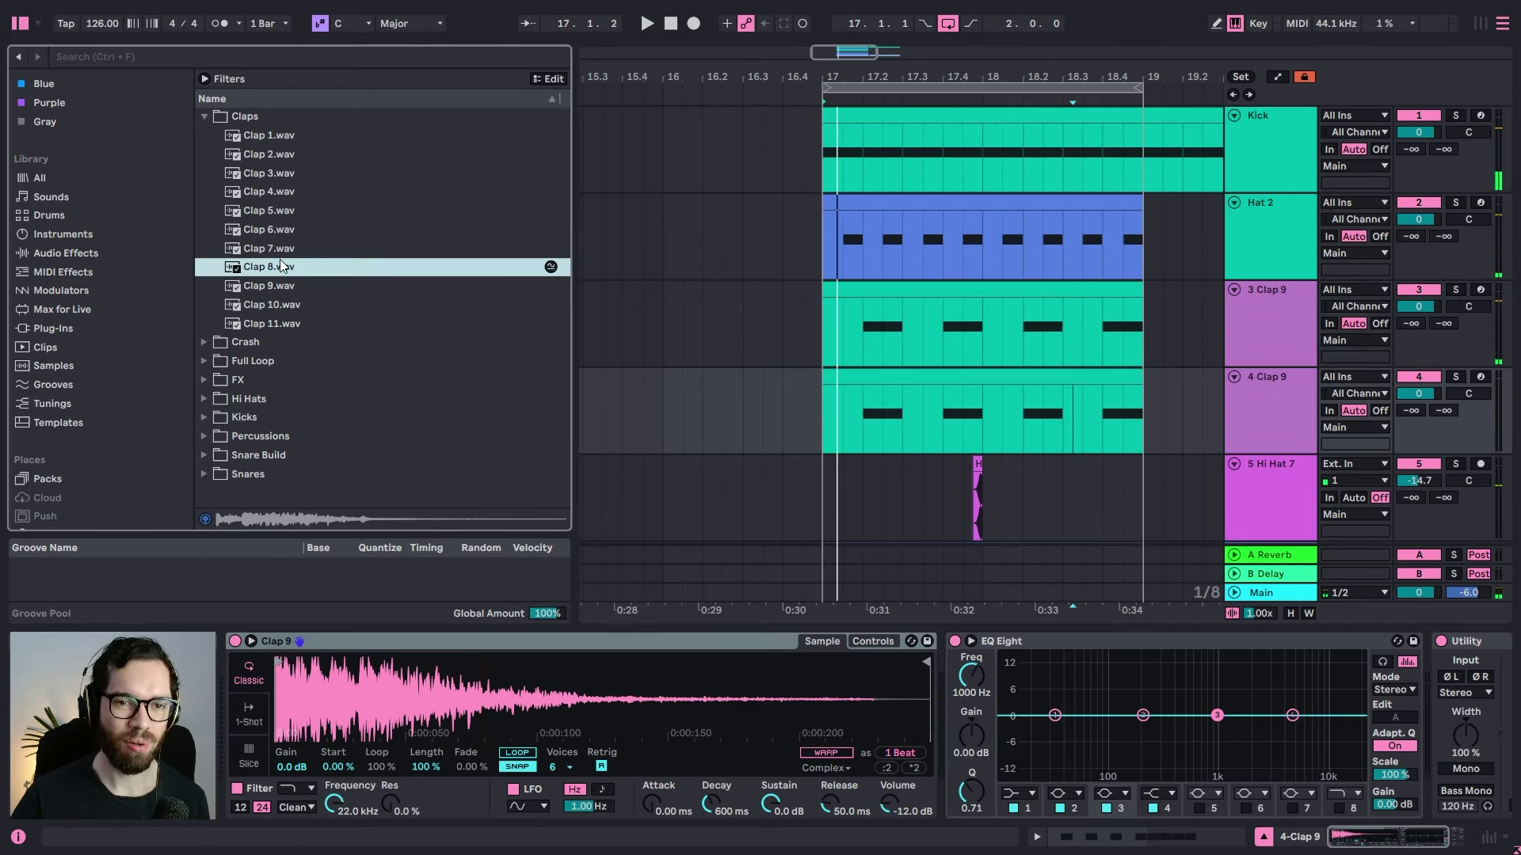
{"action": "left_click_drag", "start_coordinate": [317, 629], "coordinate": [347, 690]}
{"action": "key", "text": "space"}
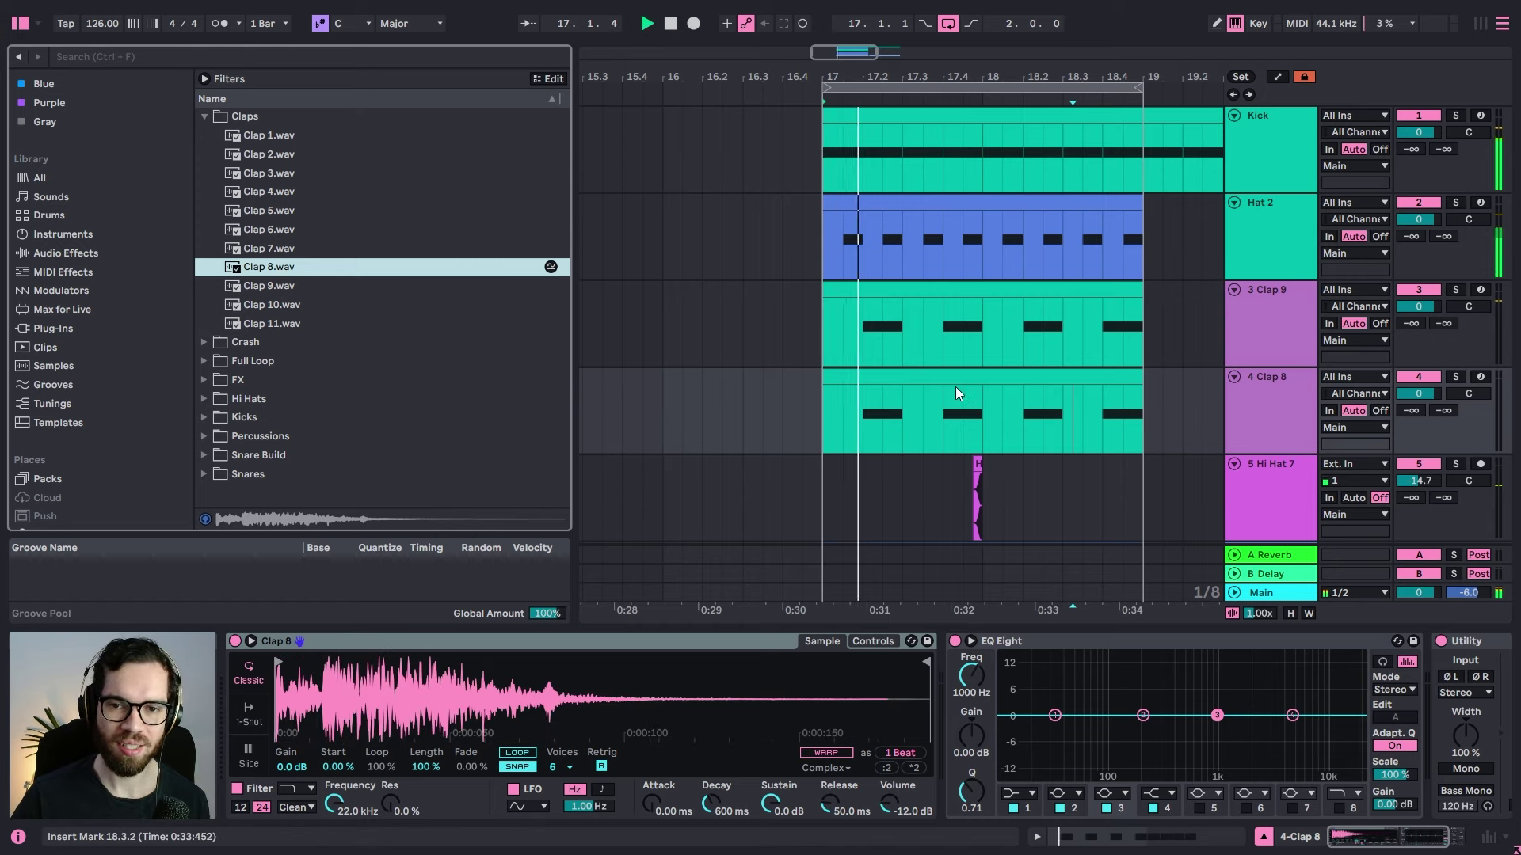
Step: Lower the Clap 8 track volume to -3.6 dB and the Clap 9 track volume to -2.3 dB
{"action": "left_click_drag", "start_coordinate": [1417, 395], "coordinate": [1418, 409]}
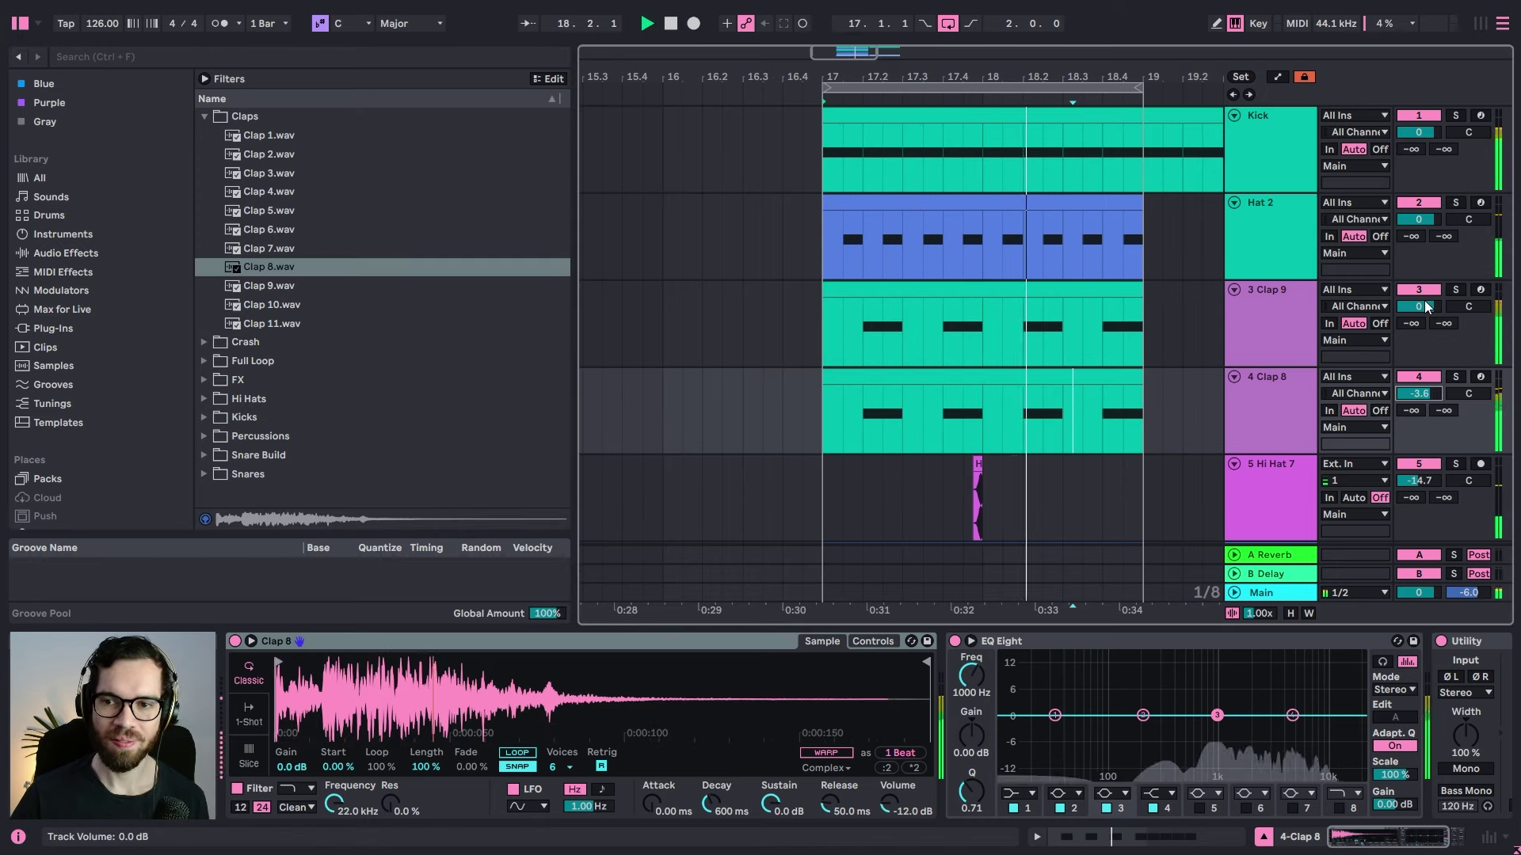
{"action": "left_click_drag", "start_coordinate": [1418, 308], "coordinate": [1418, 317]}
Step: Fold all tracks in the arrangement and unfold only the Bass track
{"action": "left_click_drag", "start_coordinate": [971, 78], "coordinate": [900, 16]}
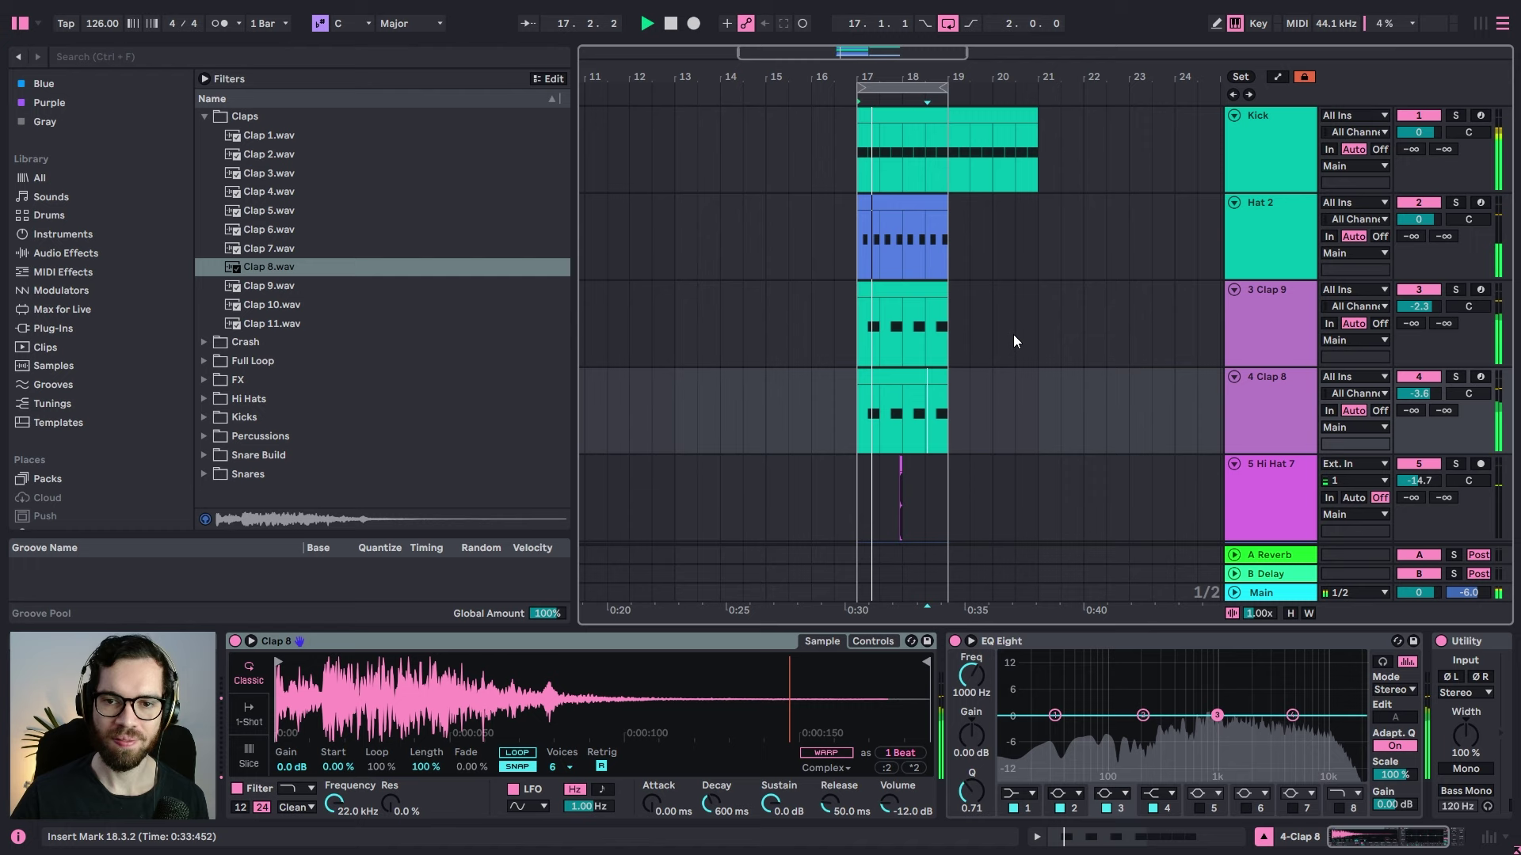
{"action": "scroll", "coordinate": [1180, 307], "scroll_direction": "down", "scroll_amount": 1}
{"action": "left_click", "coordinate": [1263, 275]}
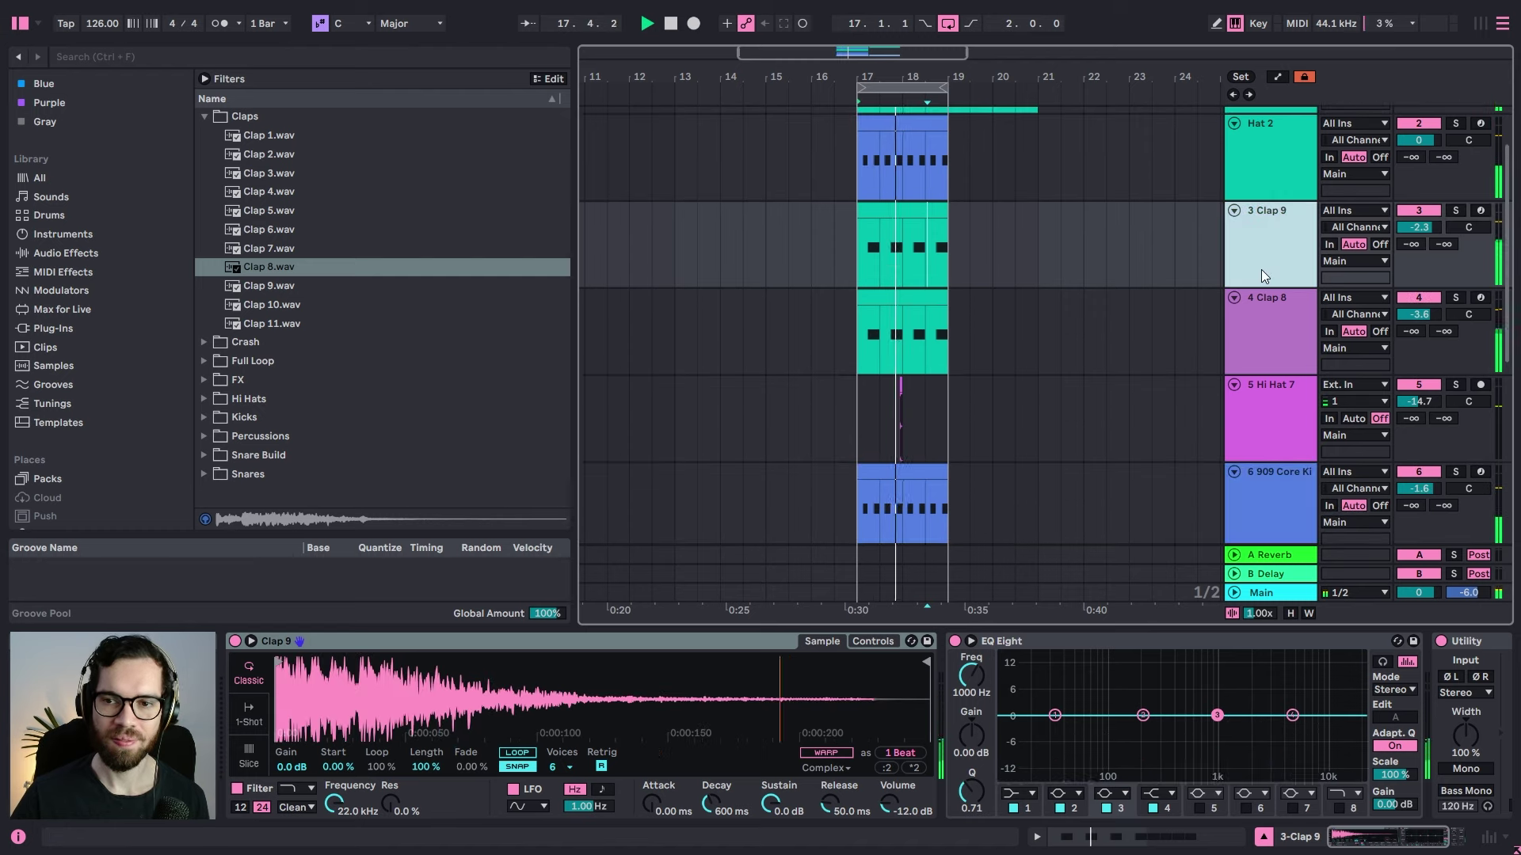
{"action": "left_click", "coordinate": [1234, 211], "text": "alt"}
{"action": "left_click", "coordinate": [1060, 247]}
{"action": "left_click", "coordinate": [848, 266]}
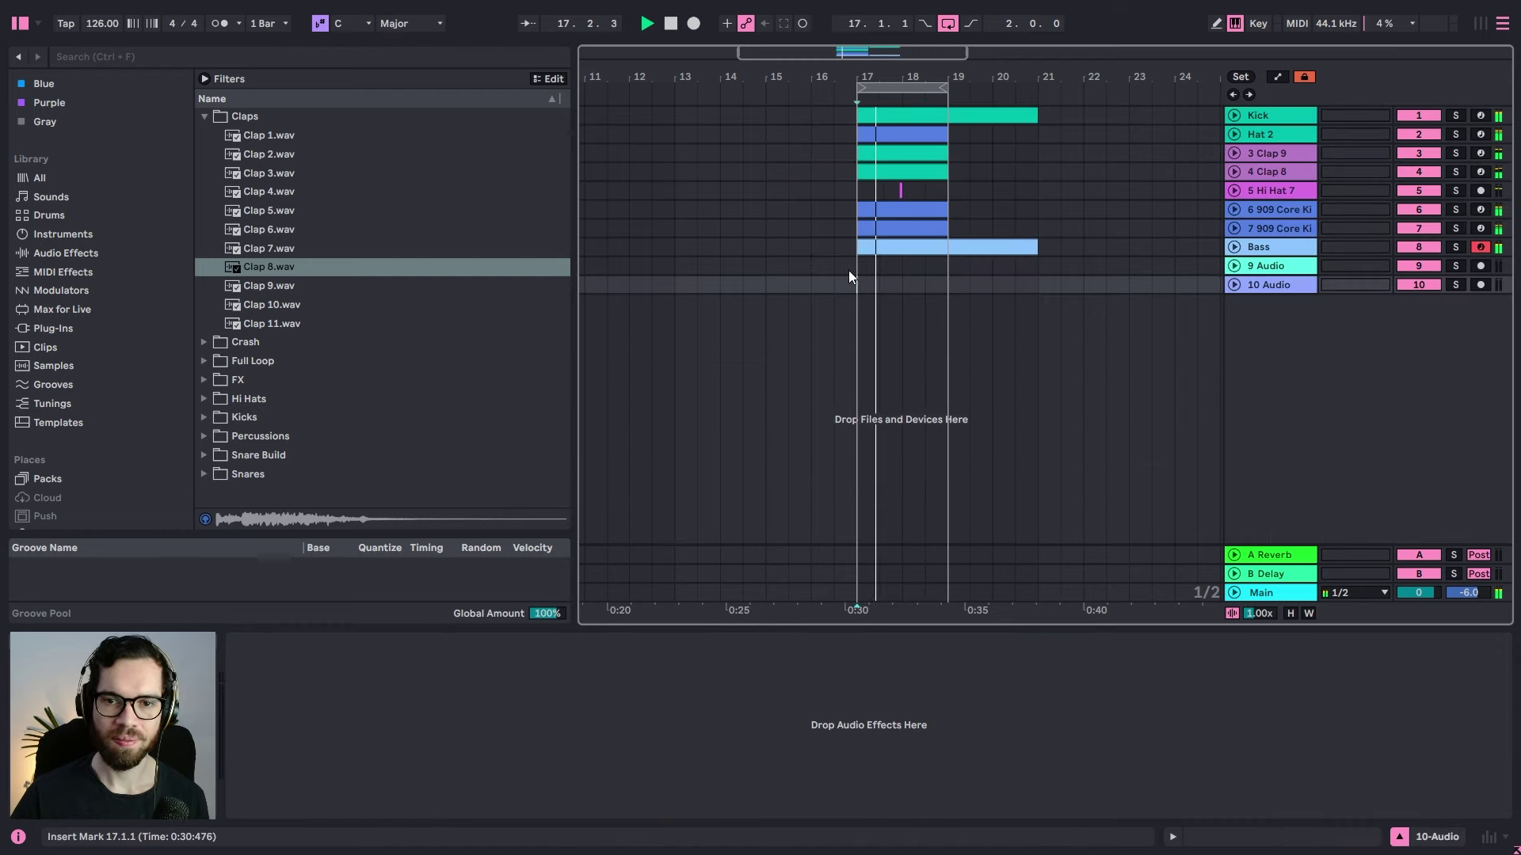
{"action": "left_click", "coordinate": [843, 247]}
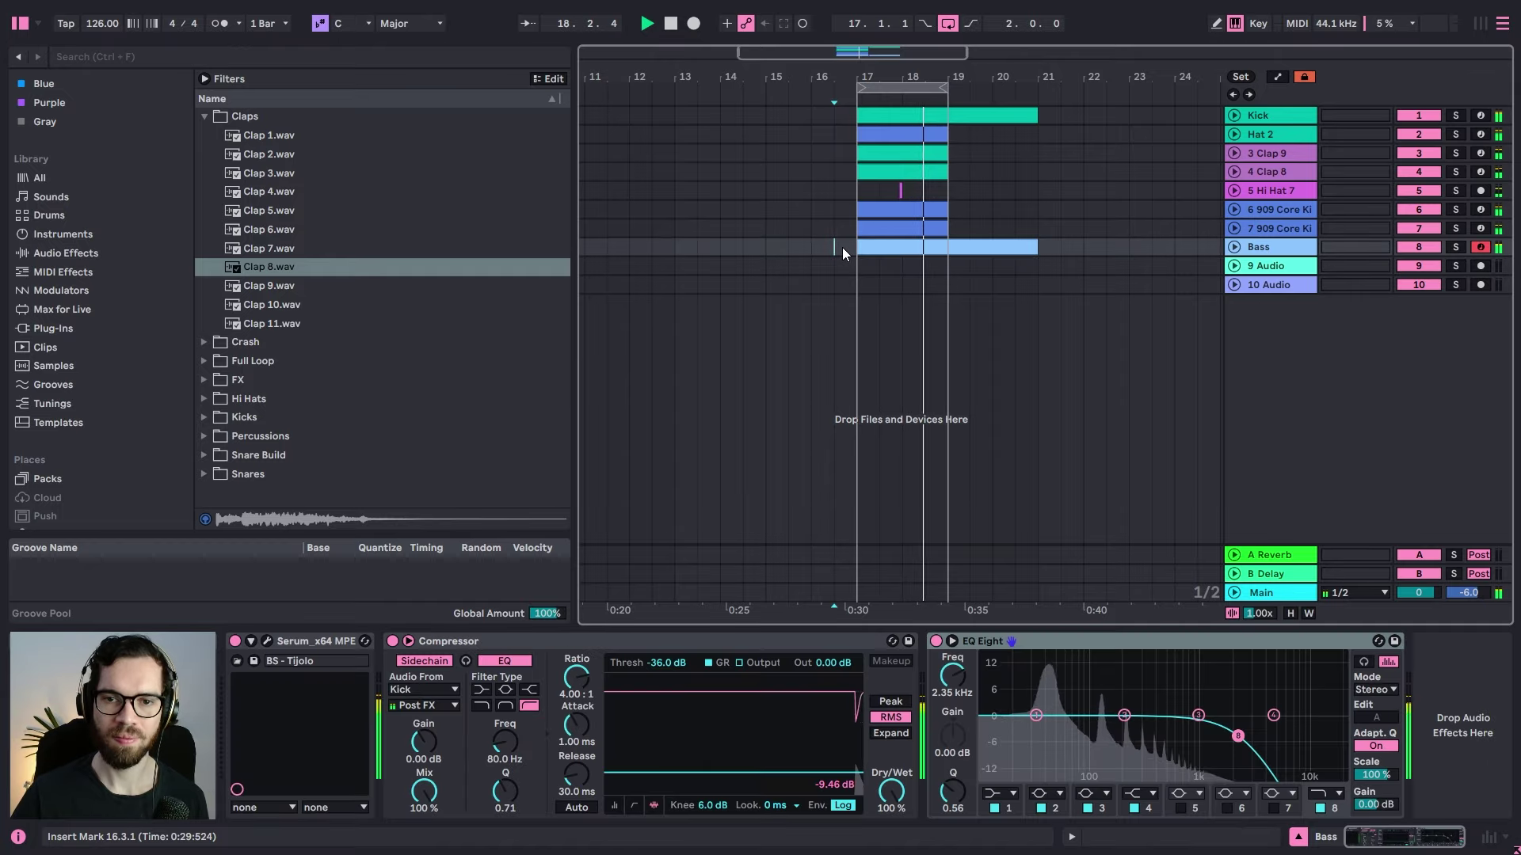
{"action": "left_click", "coordinate": [1234, 247]}
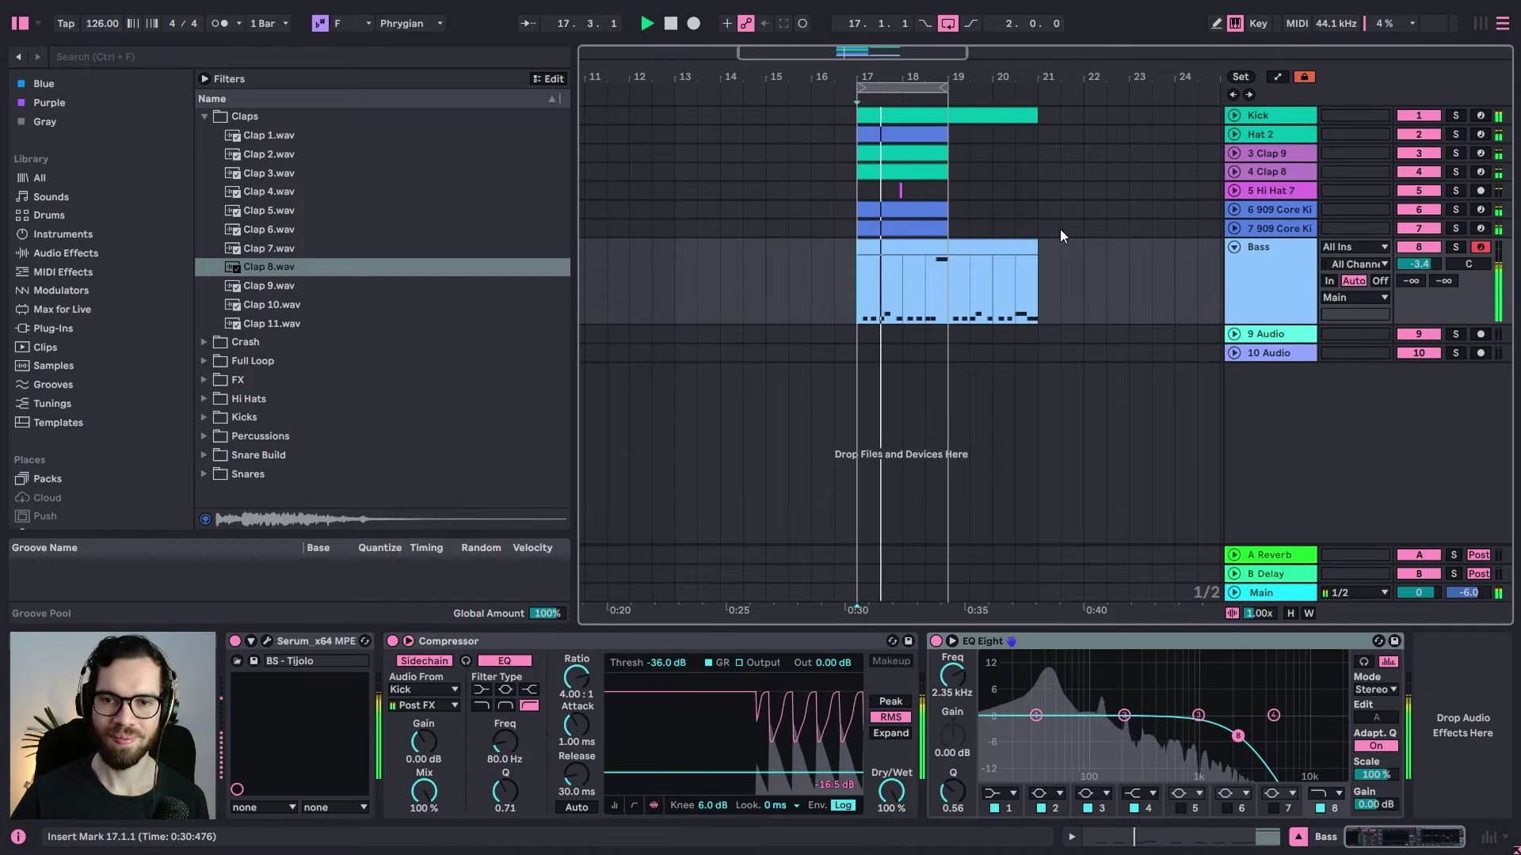
Step: Duplicate the two-bar hat, clap, Hi Hat 7 and 909 clips from bars 17–18 into bars 19–20
{"action": "left_click", "coordinate": [914, 137]}
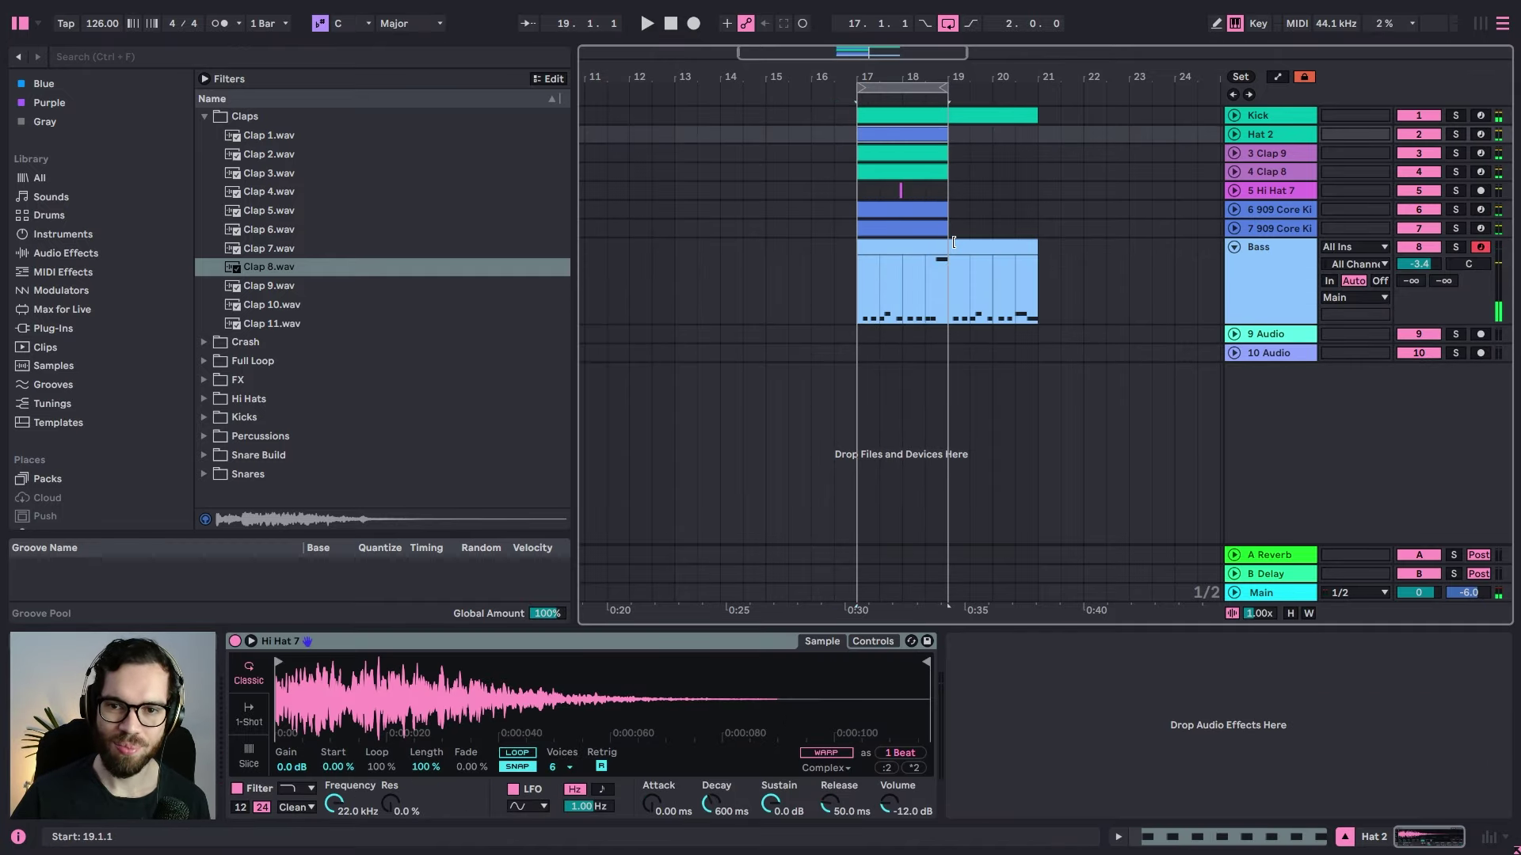
{"action": "key", "text": "ctrl+d"}
{"action": "left_click", "coordinate": [878, 190]}
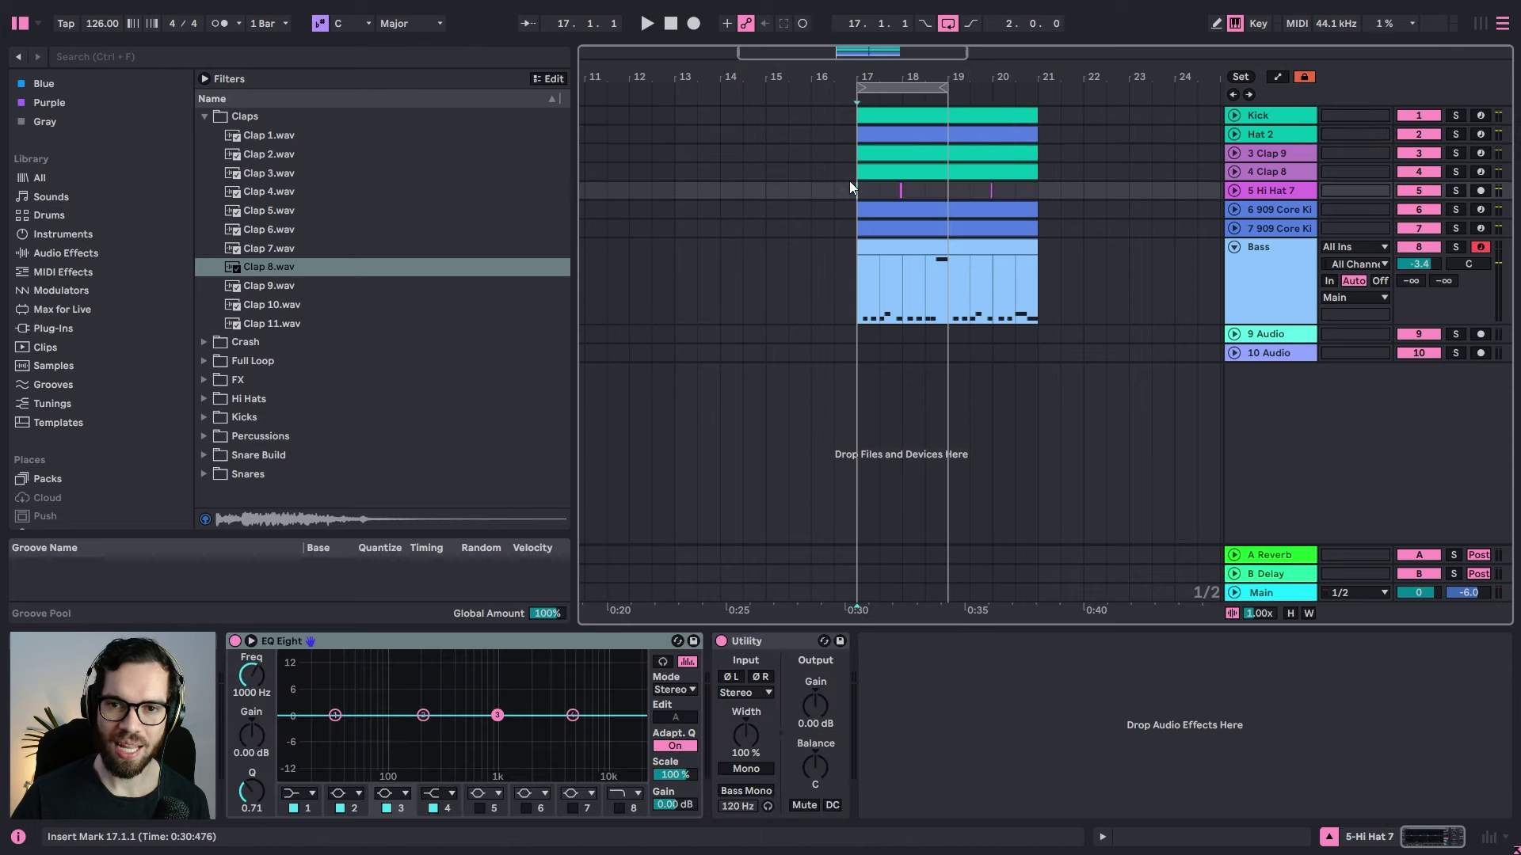
Step: Extend the loop region to four bars, ending at bar 21, and listen to the full groove
{"action": "key", "text": "space"}
{"action": "left_click_drag", "start_coordinate": [946, 87], "coordinate": [1033, 80]}
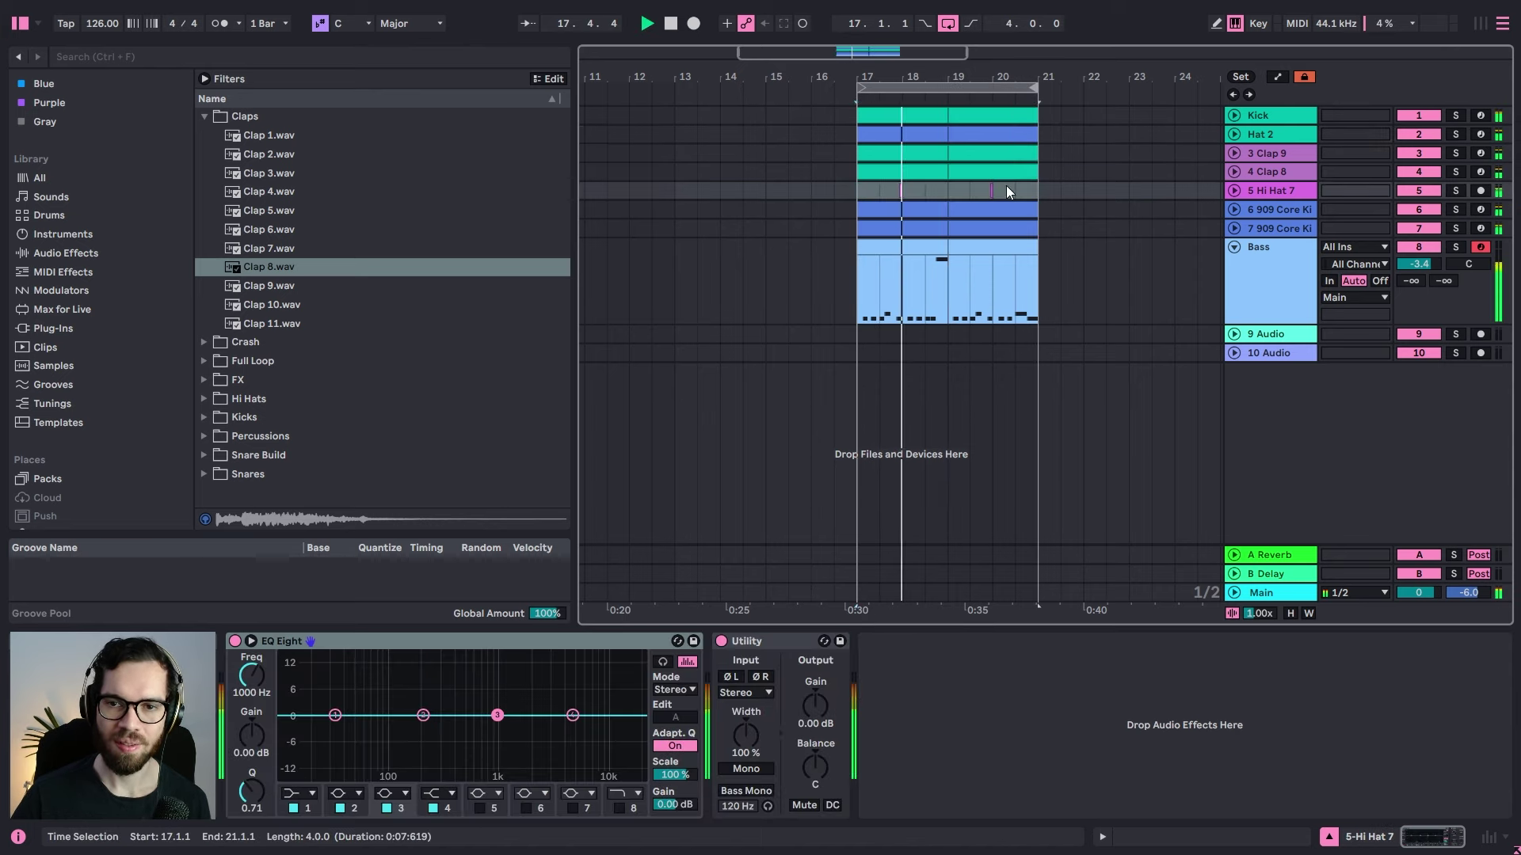
{"action": "left_click", "coordinate": [944, 192]}
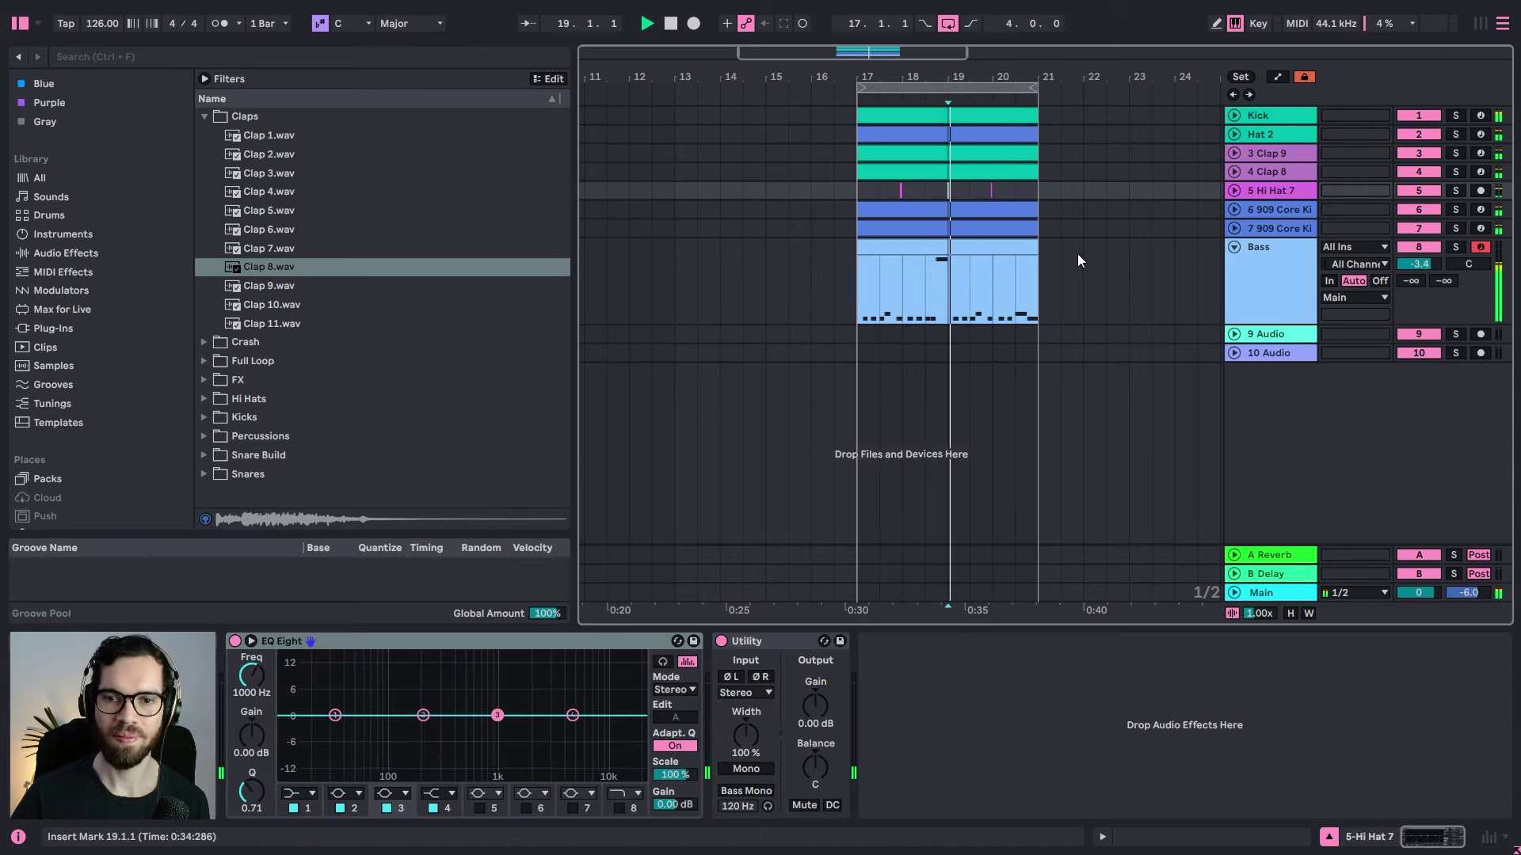
{"action": "left_click", "coordinate": [1063, 277]}
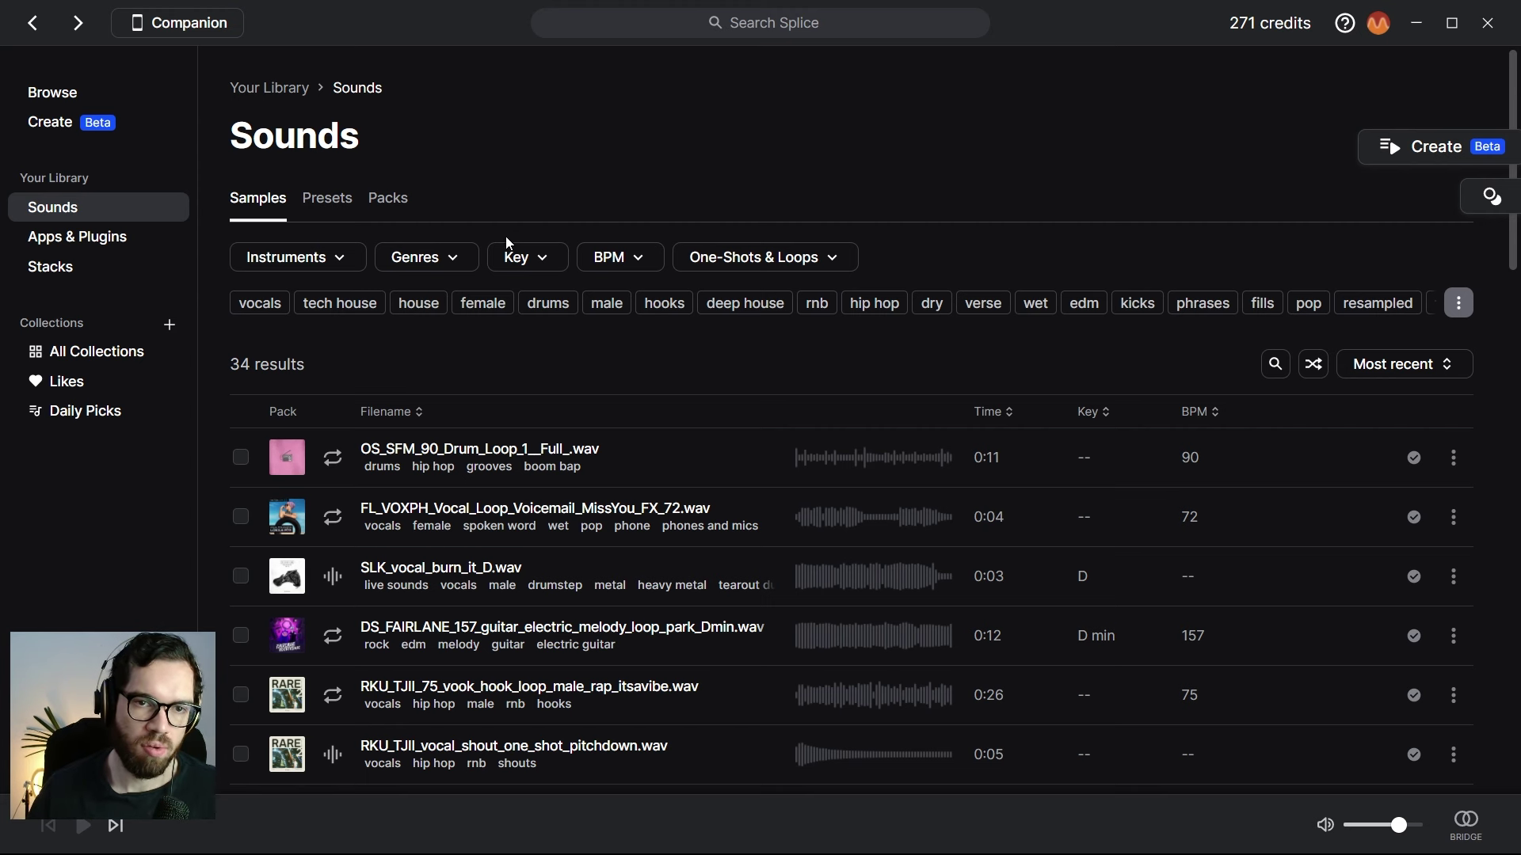
Step: In Splice, check the vocals samples in the sound library using the instrument filter, and clear the filter
{"action": "left_click", "coordinate": [312, 266]}
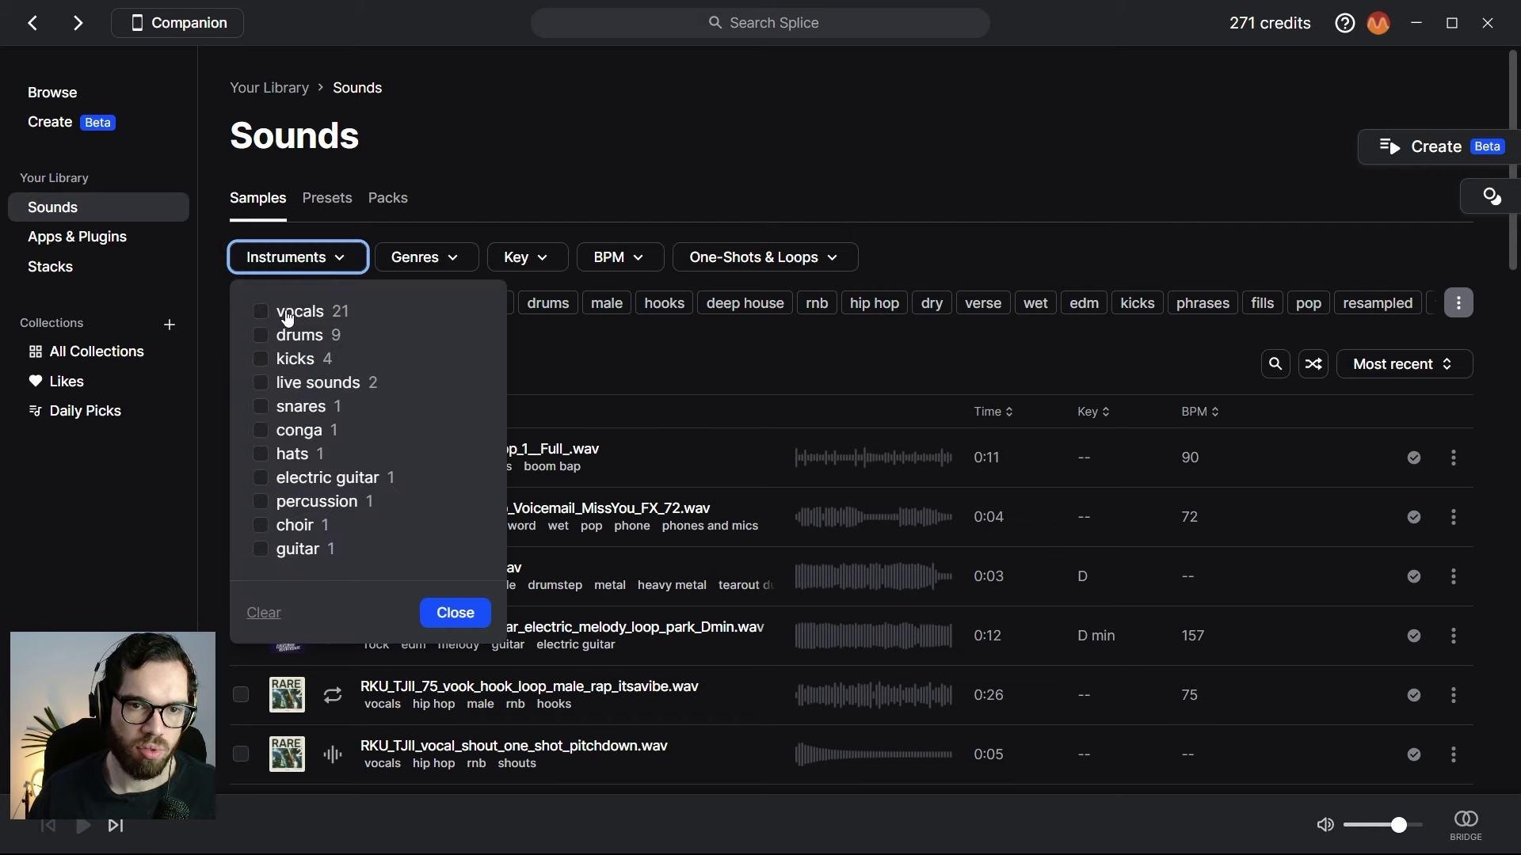
{"action": "left_click", "coordinate": [288, 315]}
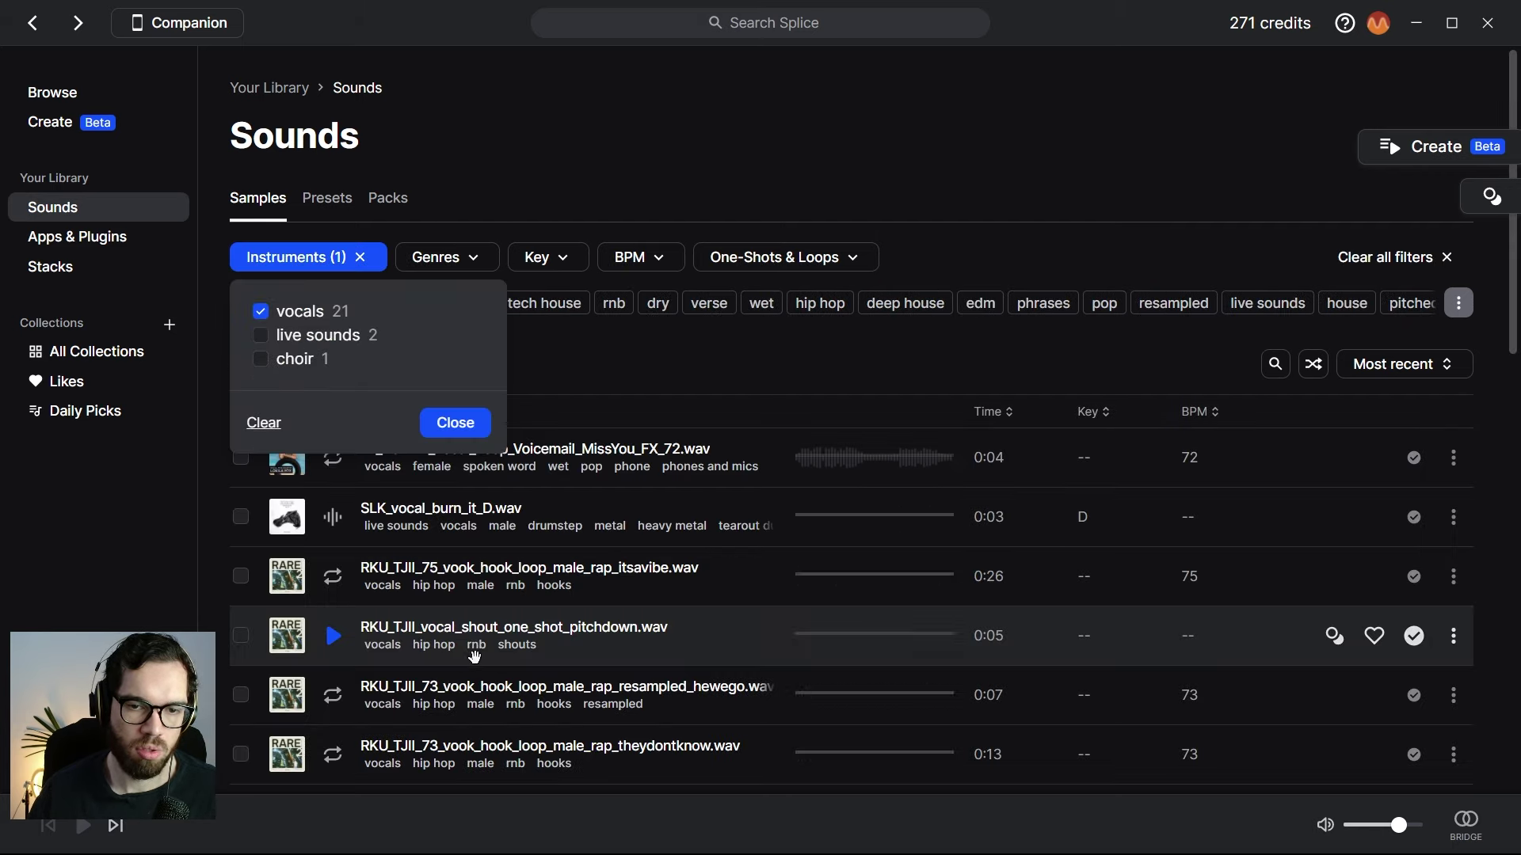
{"action": "left_click", "coordinate": [536, 176]}
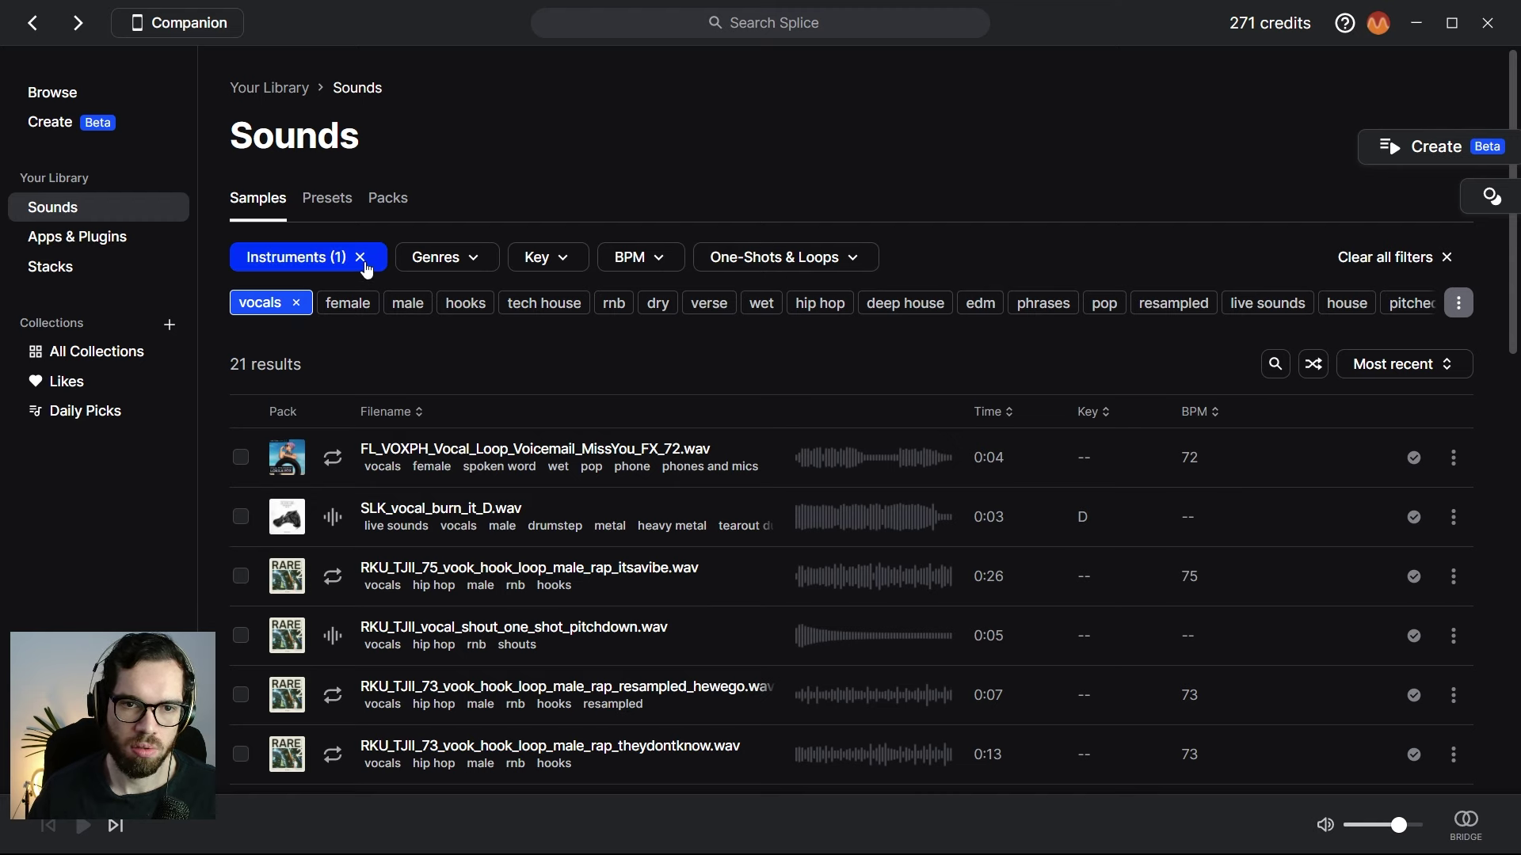
{"action": "left_click", "coordinate": [361, 259]}
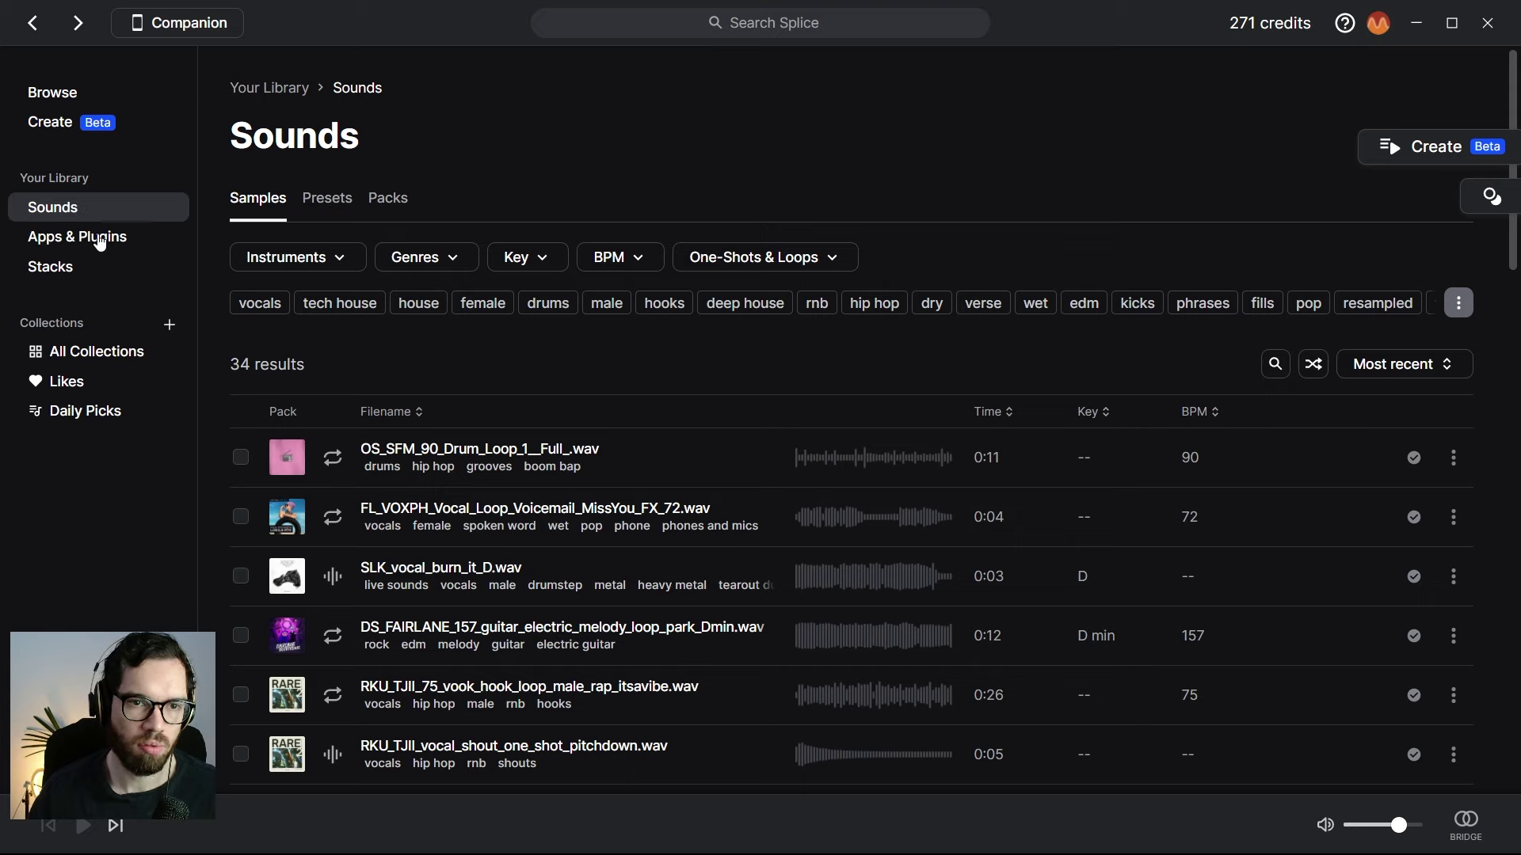
Step: Browse the Splice catalogue's male vocal samples and preview TFH2_Vocal_Loop_26_X_124.wav
{"action": "left_click", "coordinate": [66, 104]}
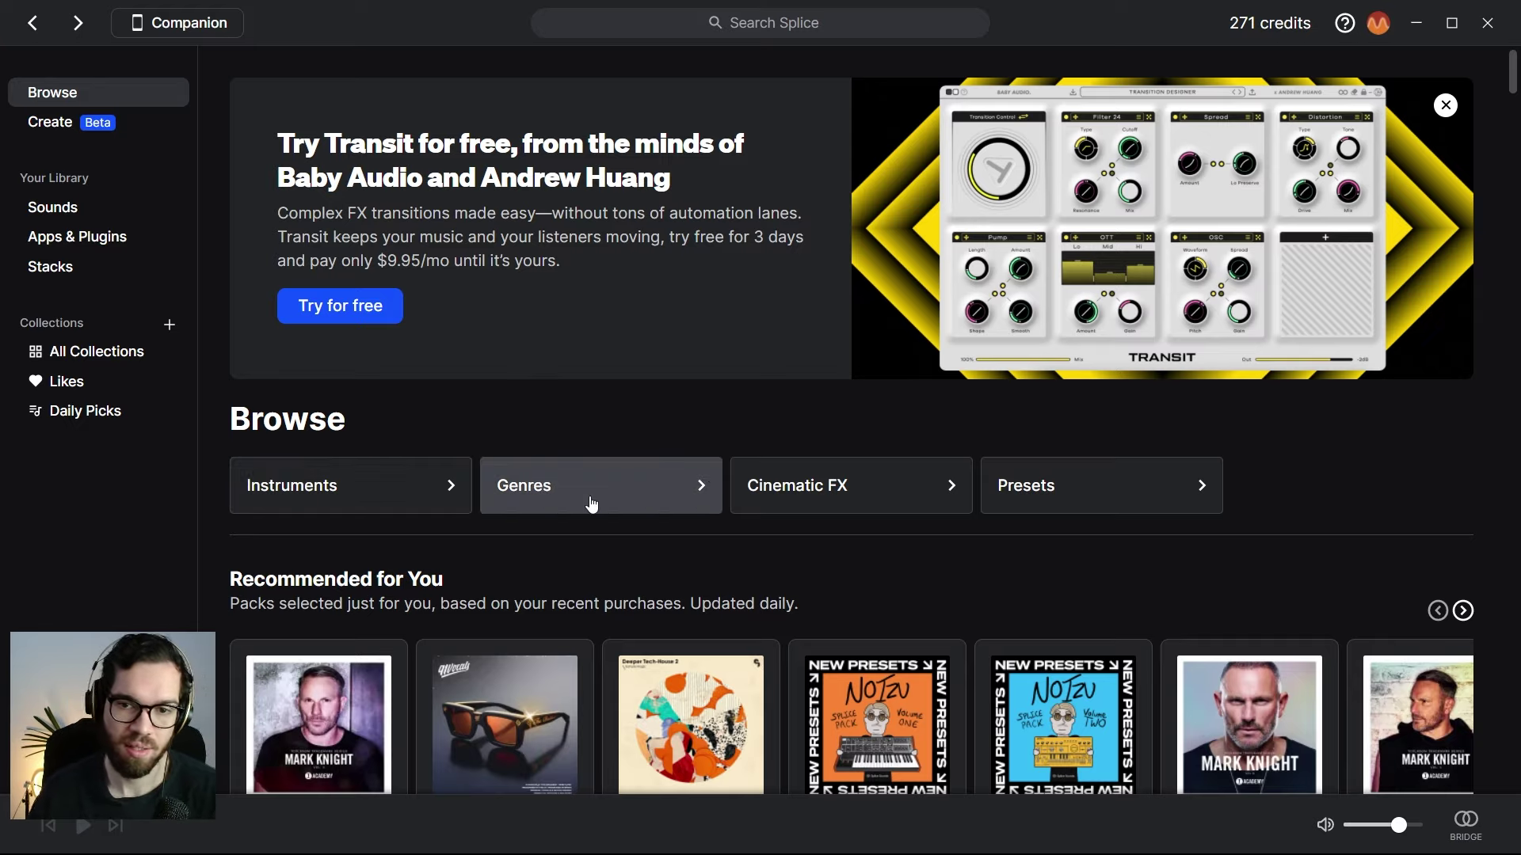
{"action": "left_click", "coordinate": [407, 485]}
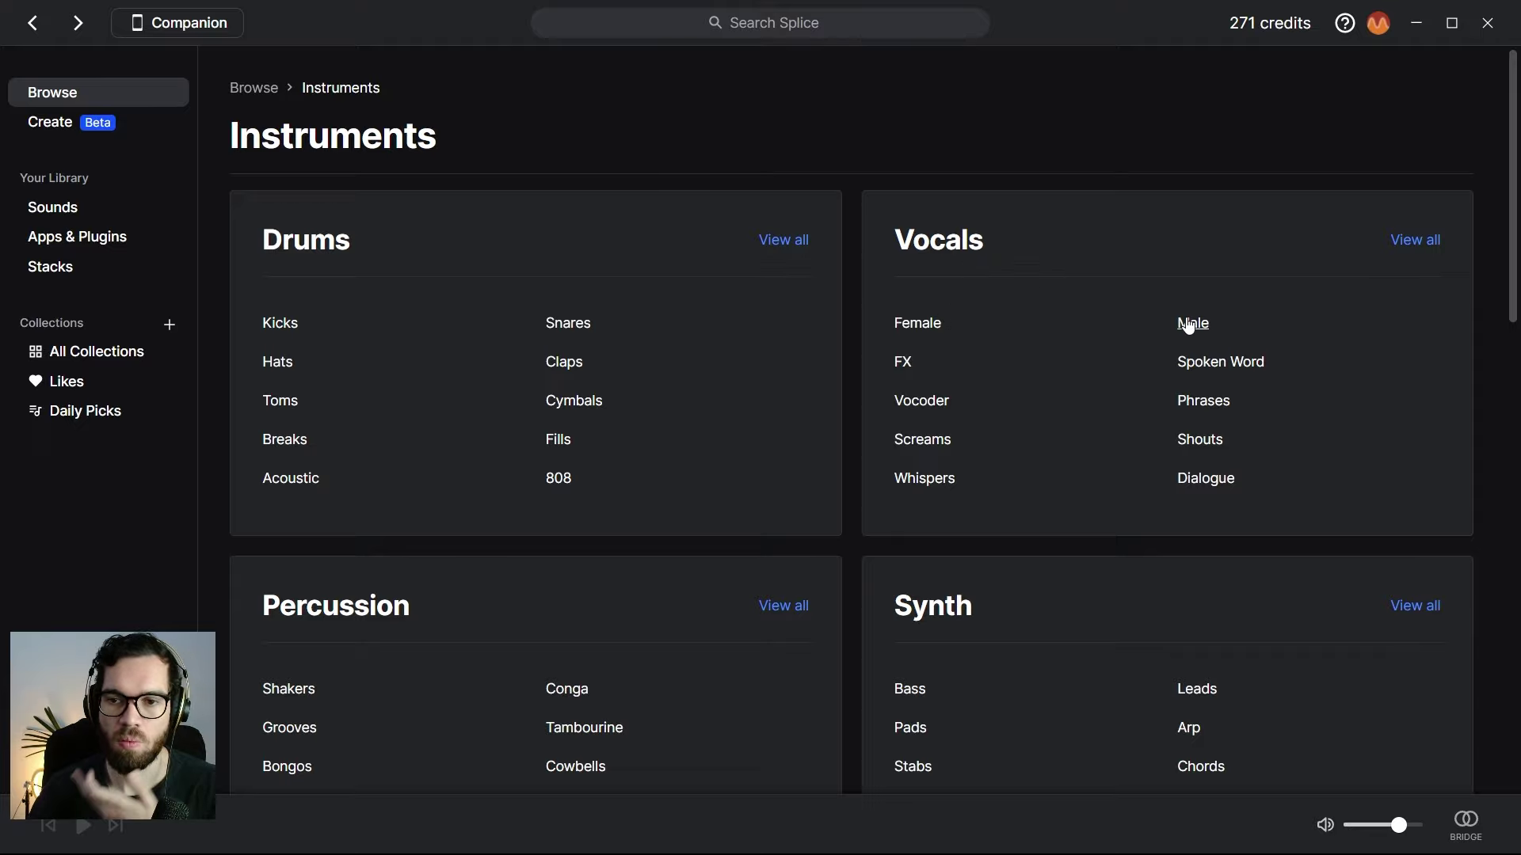
{"action": "left_click", "coordinate": [1191, 324]}
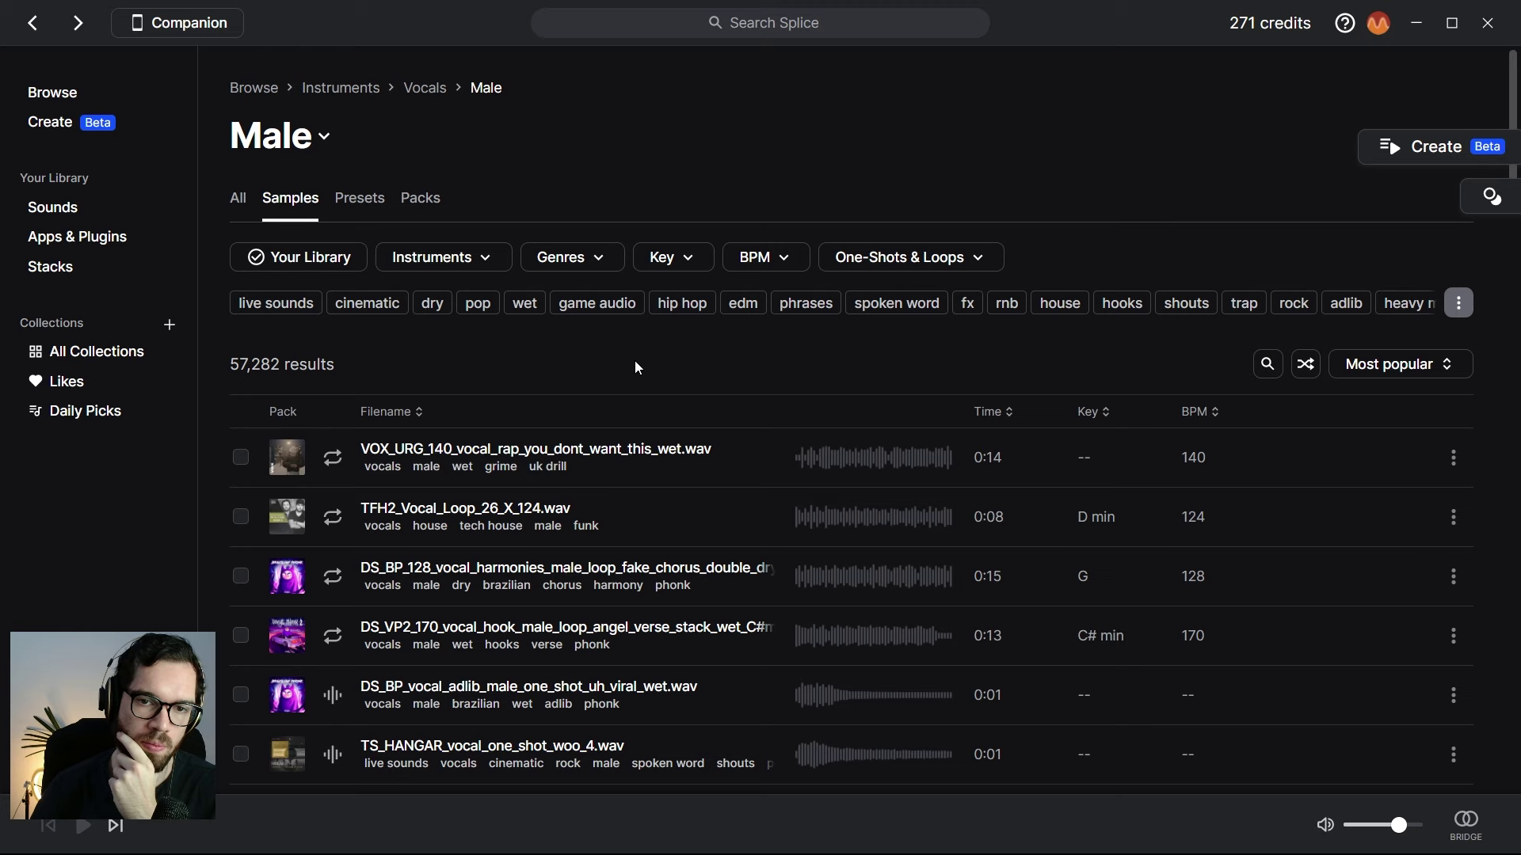
{"action": "scroll", "coordinate": [602, 376], "scroll_direction": "down", "scroll_amount": 1}
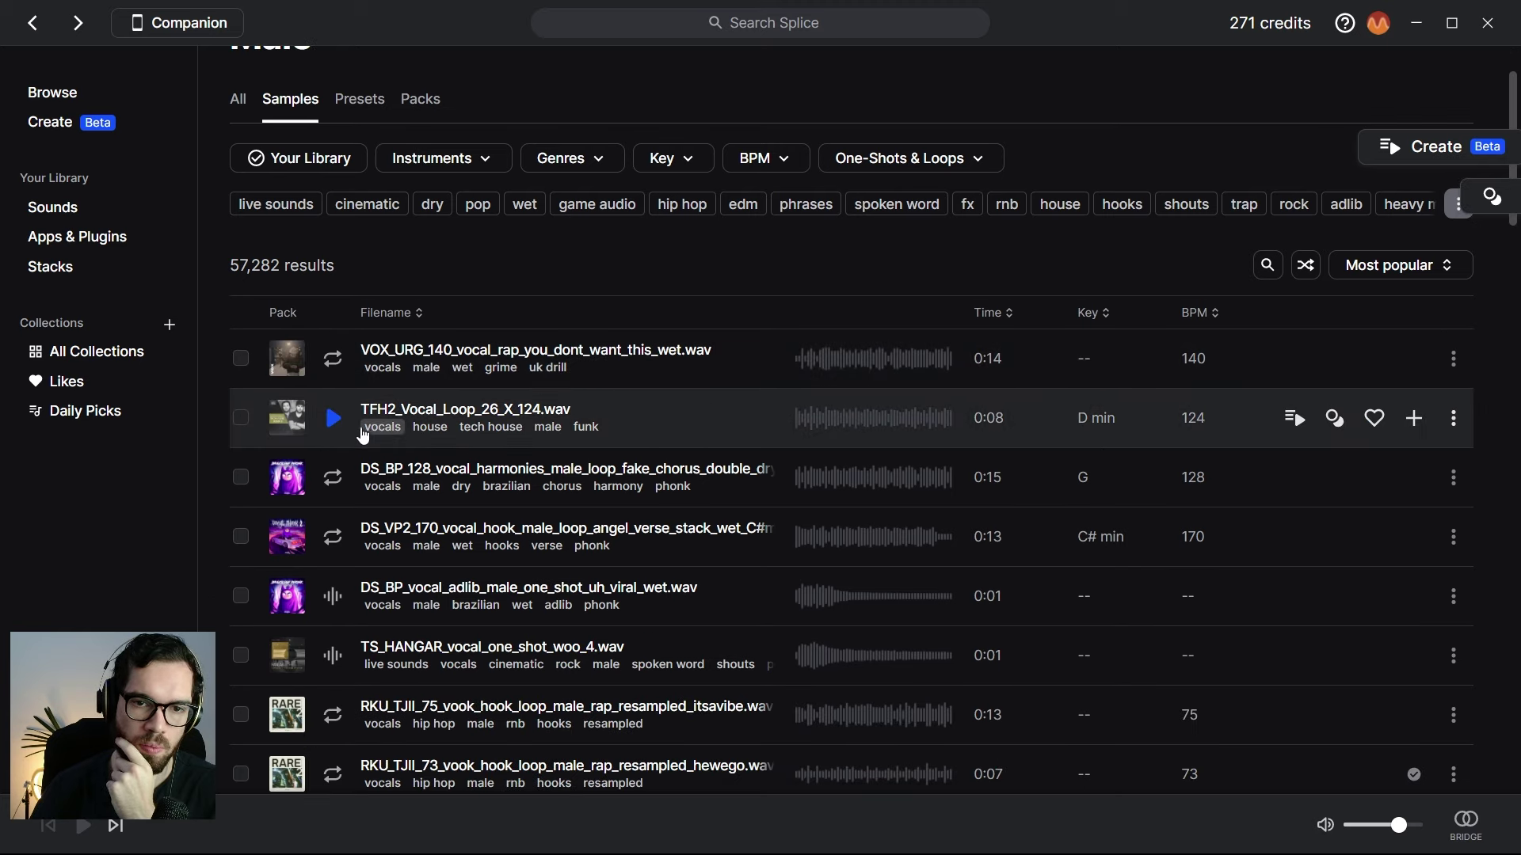
{"action": "left_click", "coordinate": [331, 419]}
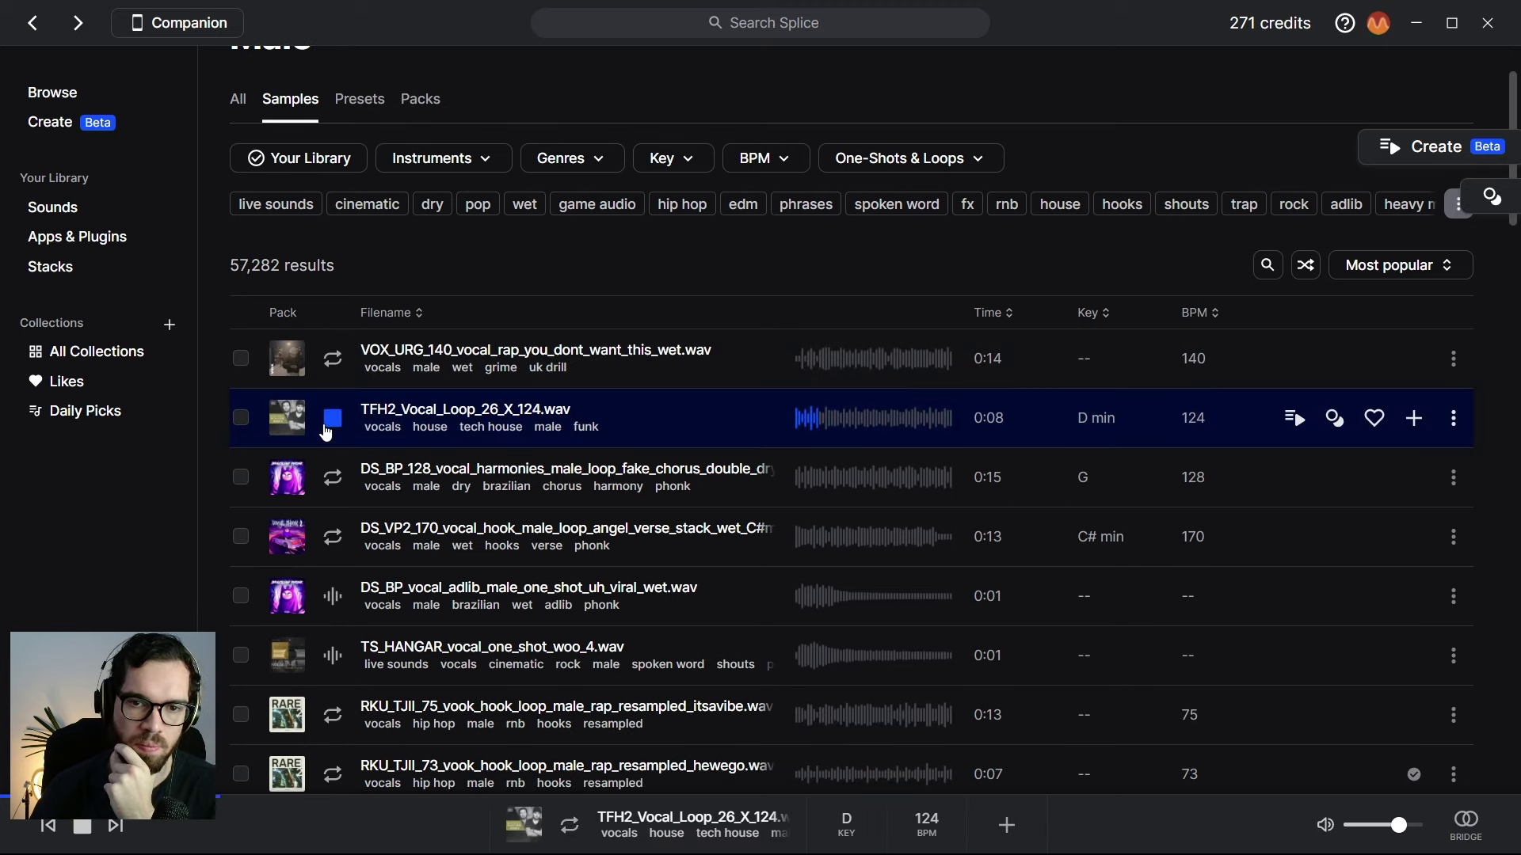
Step: Preview DS_BP_128_vocal_harmonies_male_loop_fake_chorus_double_dry_G.wav, place it on a new audio track at bar 17 in Ableton Live, and open the clip
{"action": "left_click", "coordinate": [338, 483]}
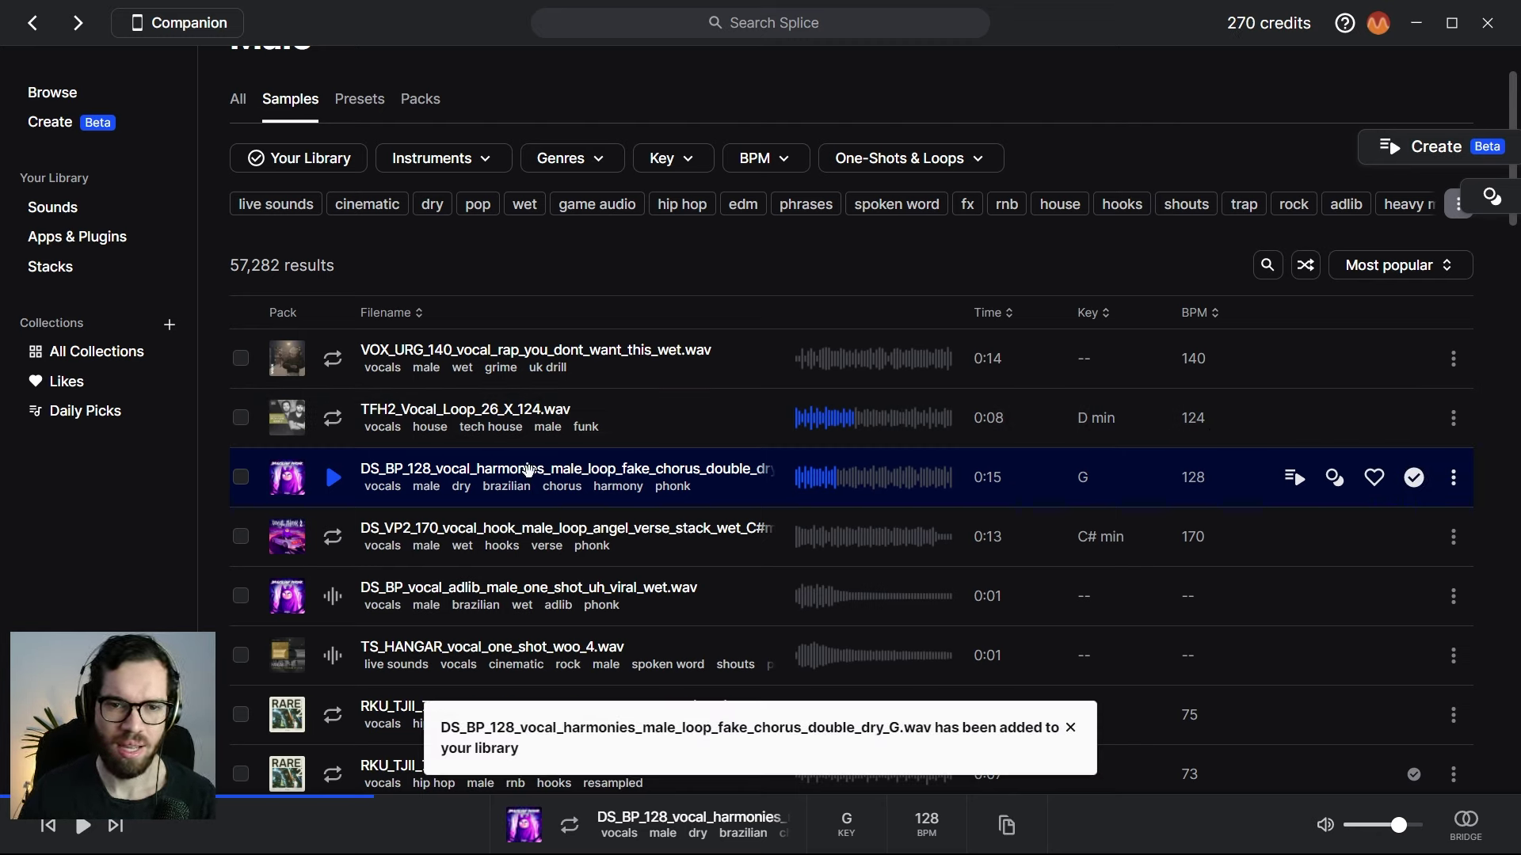
{"action": "left_click_drag", "start_coordinate": [604, 475], "coordinate": [863, 458]}
{"action": "key", "text": "alt+Tab"}
{"action": "key", "text": "alt+Tab"}
{"action": "key", "text": "alt+Tab"}
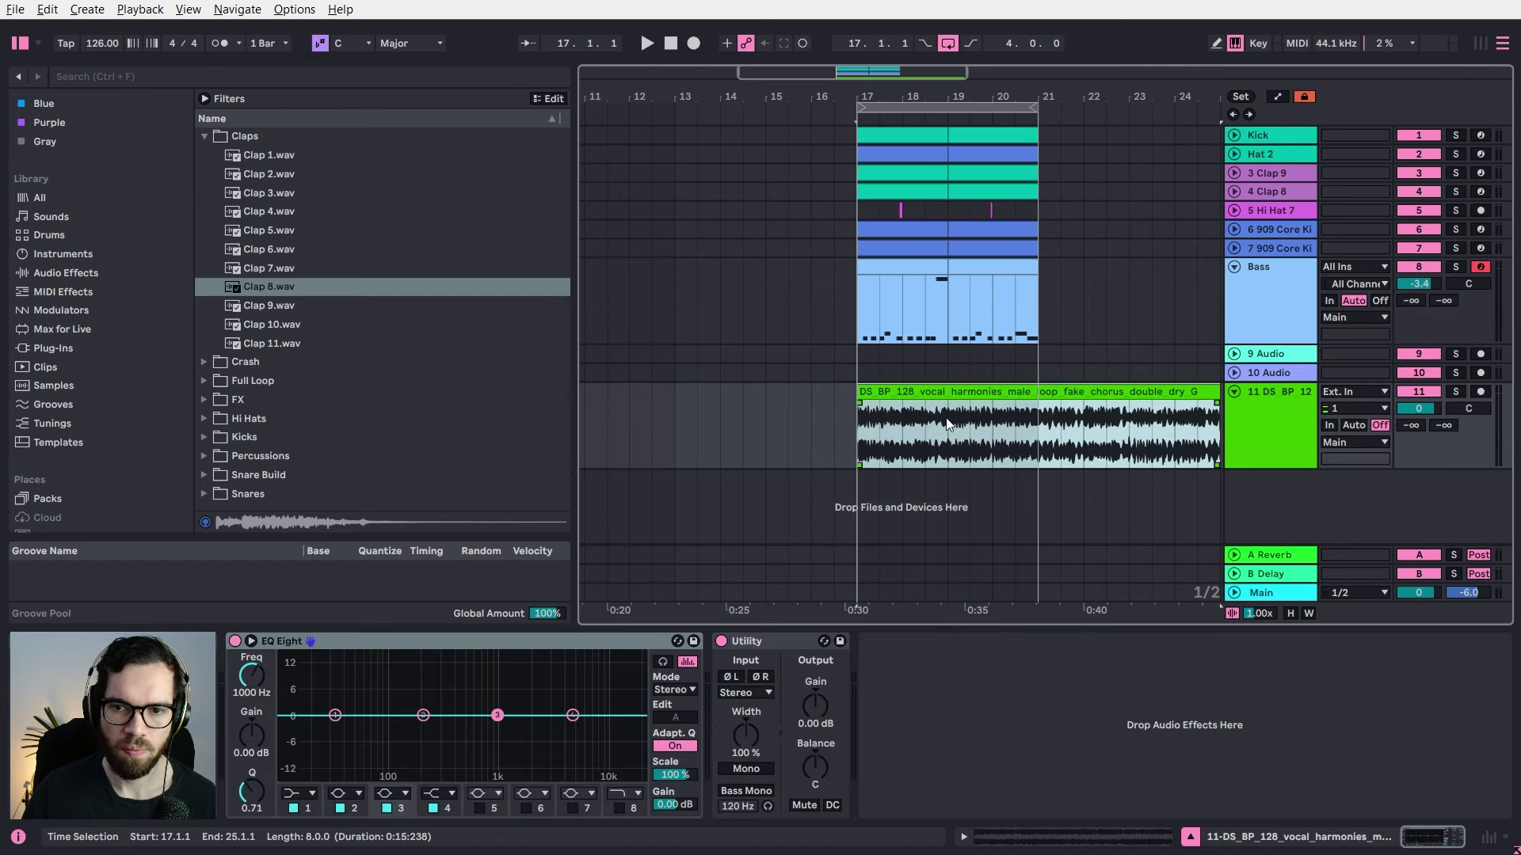
{"action": "double_click", "coordinate": [1136, 410]}
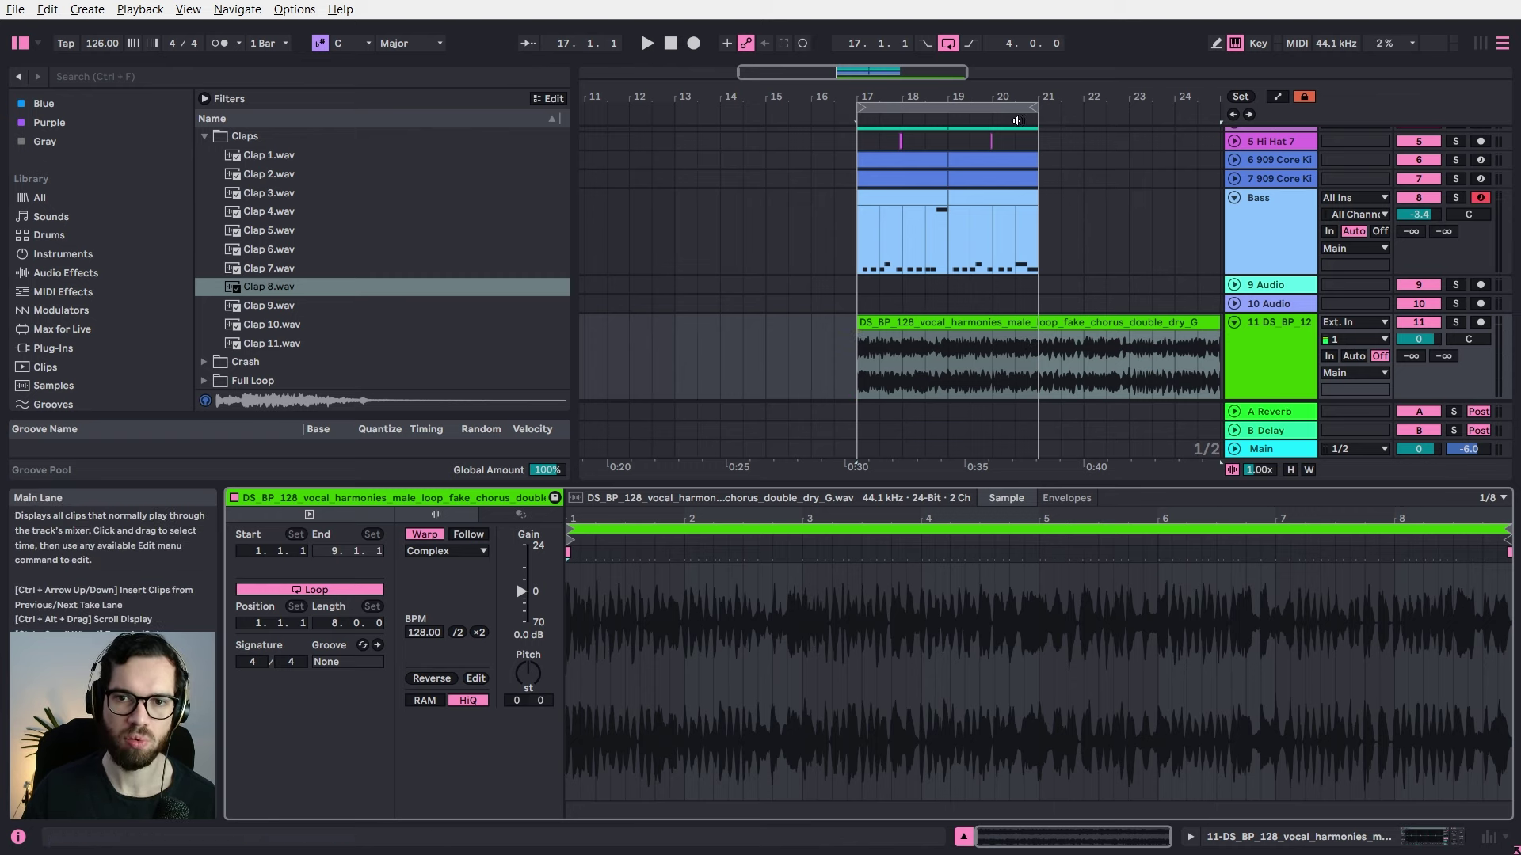
Step: Transpose all notes of the first bass clip, at bars 17–18, up two semitones from F to G
{"action": "left_click", "coordinate": [1000, 250]}
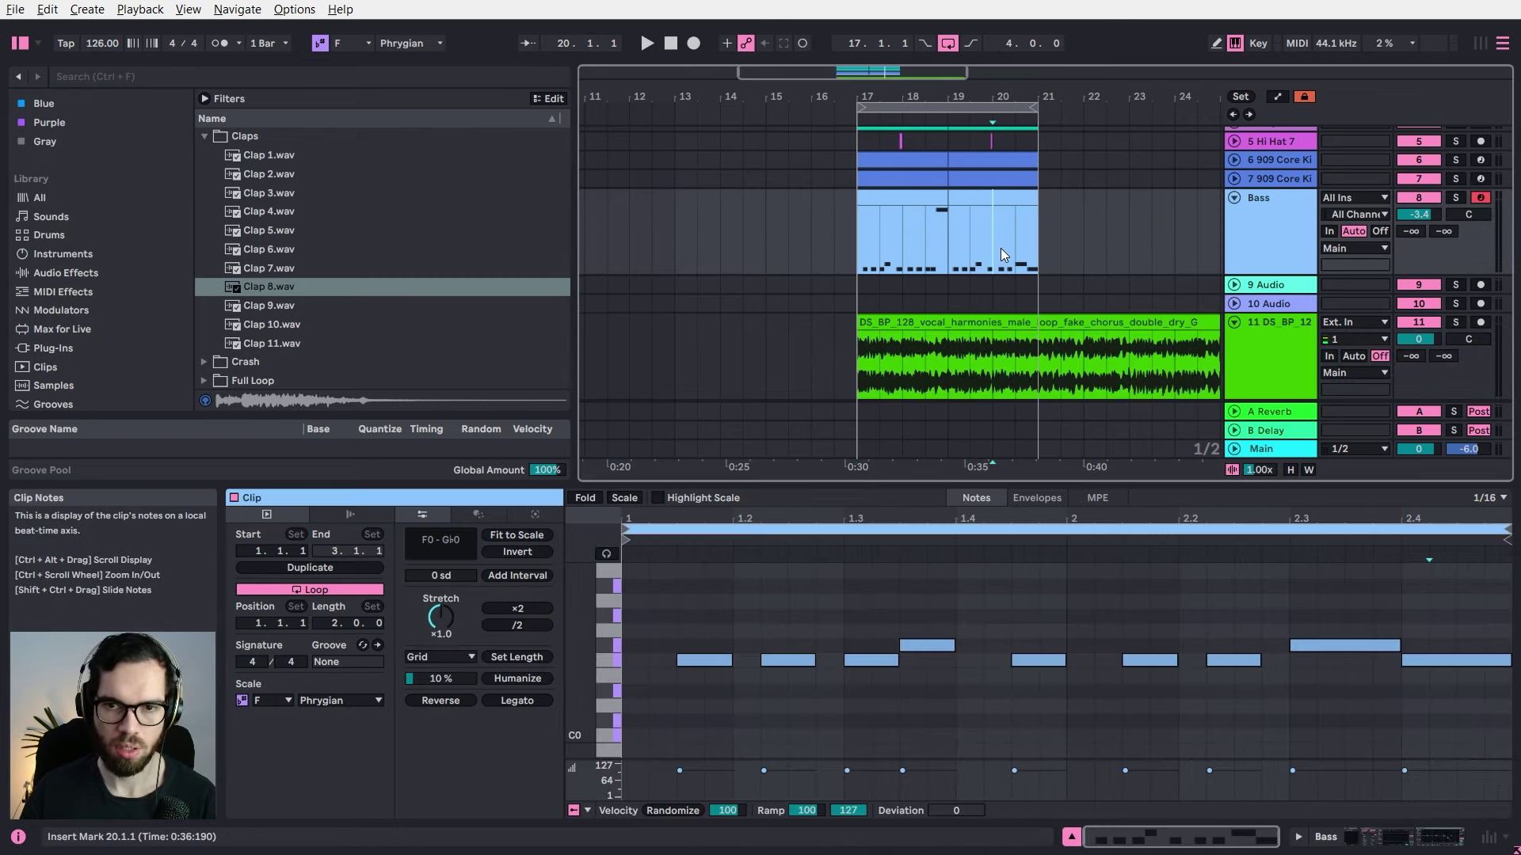
{"action": "key", "text": "F11"}
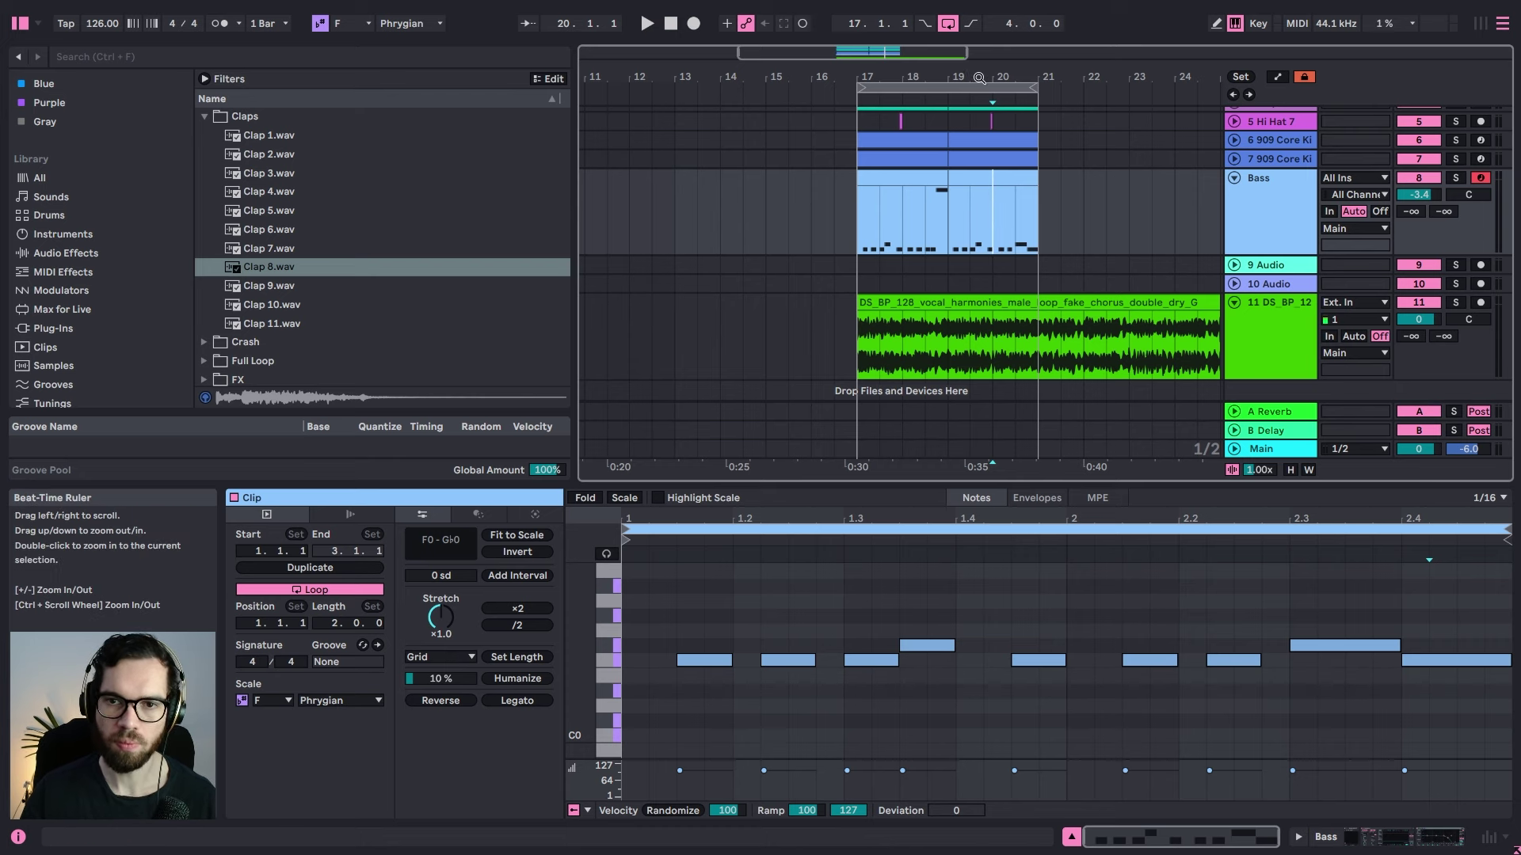
{"action": "left_click_drag", "start_coordinate": [980, 78], "coordinate": [971, 288]}
{"action": "left_click", "coordinate": [971, 287]}
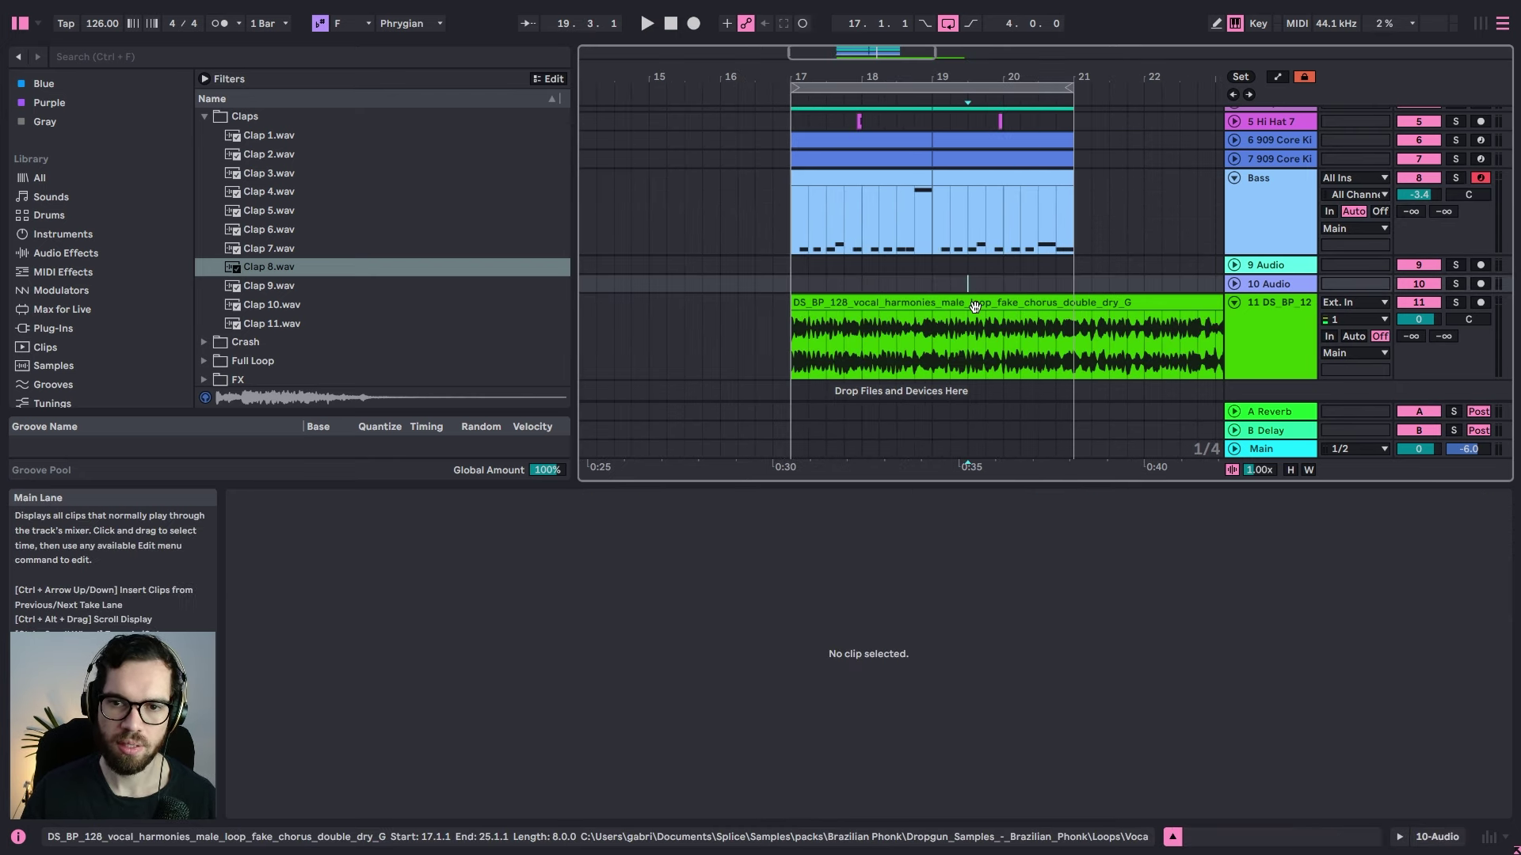
{"action": "left_click", "coordinate": [902, 170]}
{"action": "left_click", "coordinate": [741, 669]}
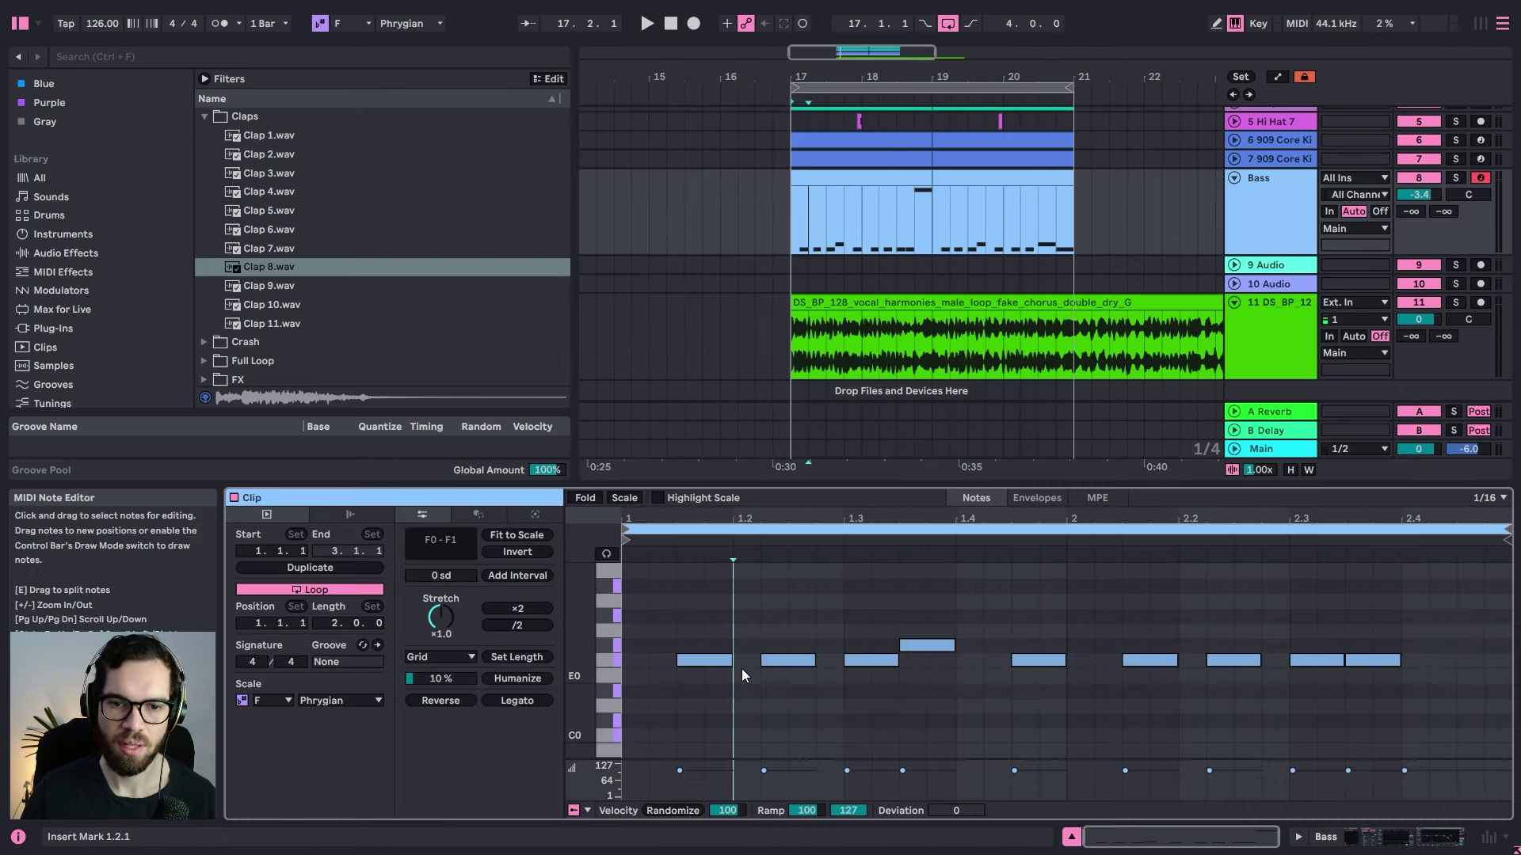
{"action": "key", "text": "ctrl+a"}
{"action": "scroll", "coordinate": [742, 653], "scroll_direction": "up", "scroll_amount": 3}
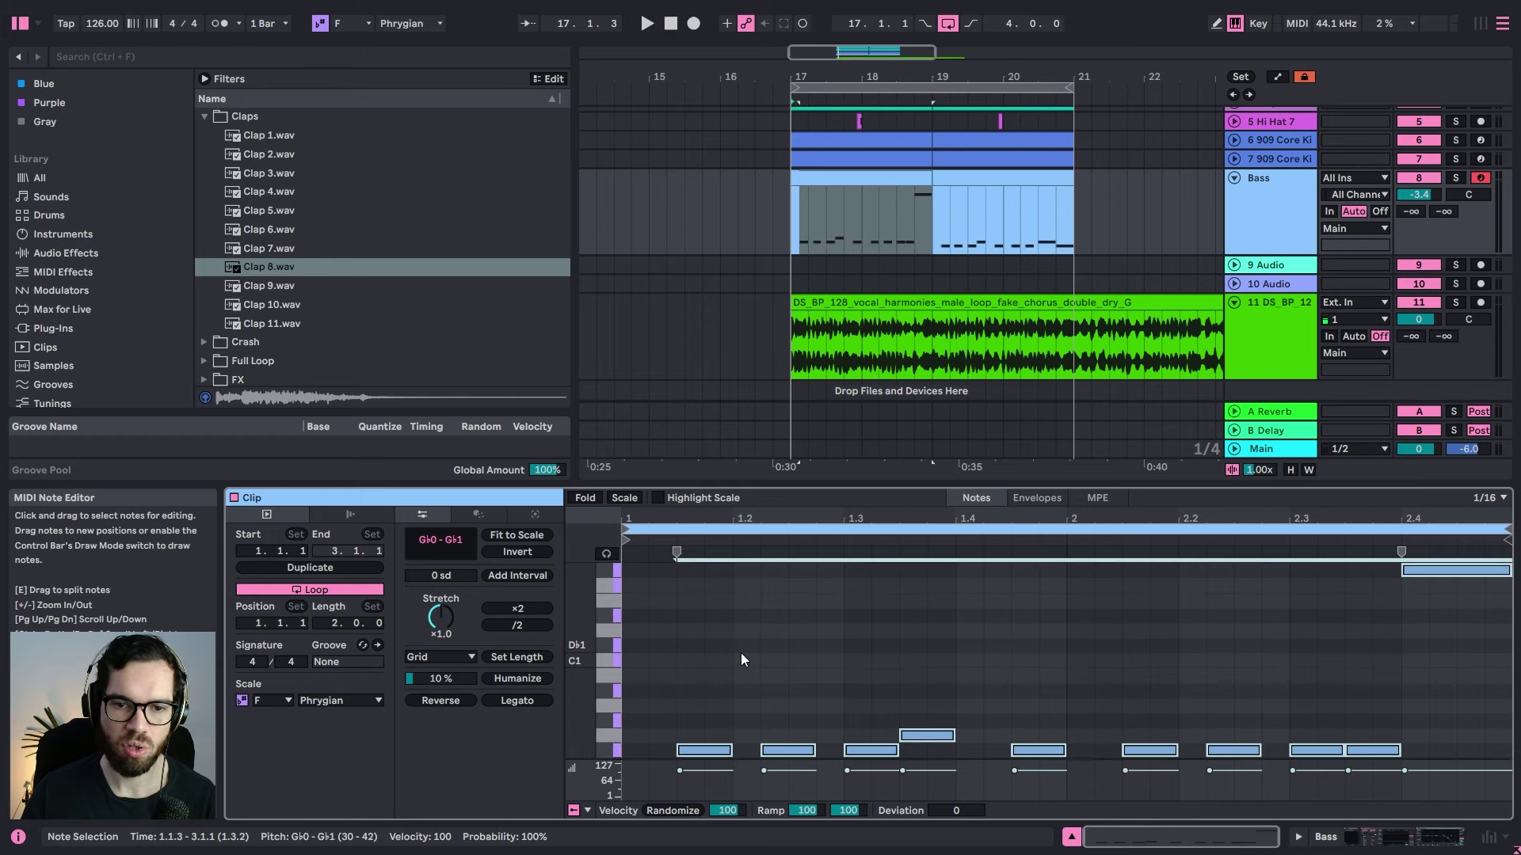
{"action": "key", "text": "Down"}
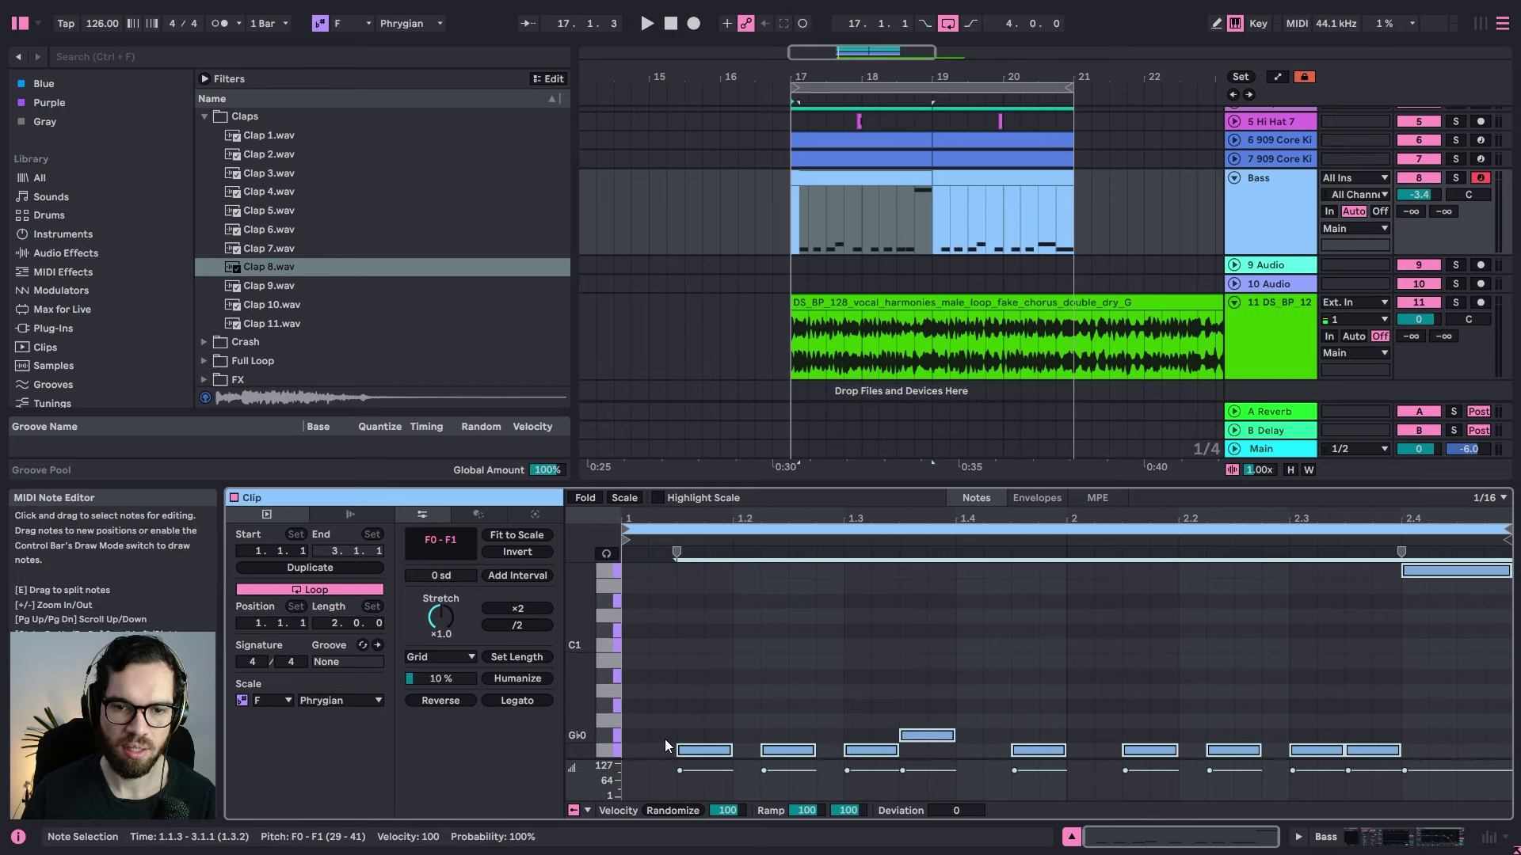
{"action": "key", "text": "Up"}
{"action": "key", "text": "Up"}
Step: Replace the bass clip at bars 19–20 with a copy of the transposed one and set the scale to G Phrygian, checking with the vocal muted
{"action": "key", "text": "space"}
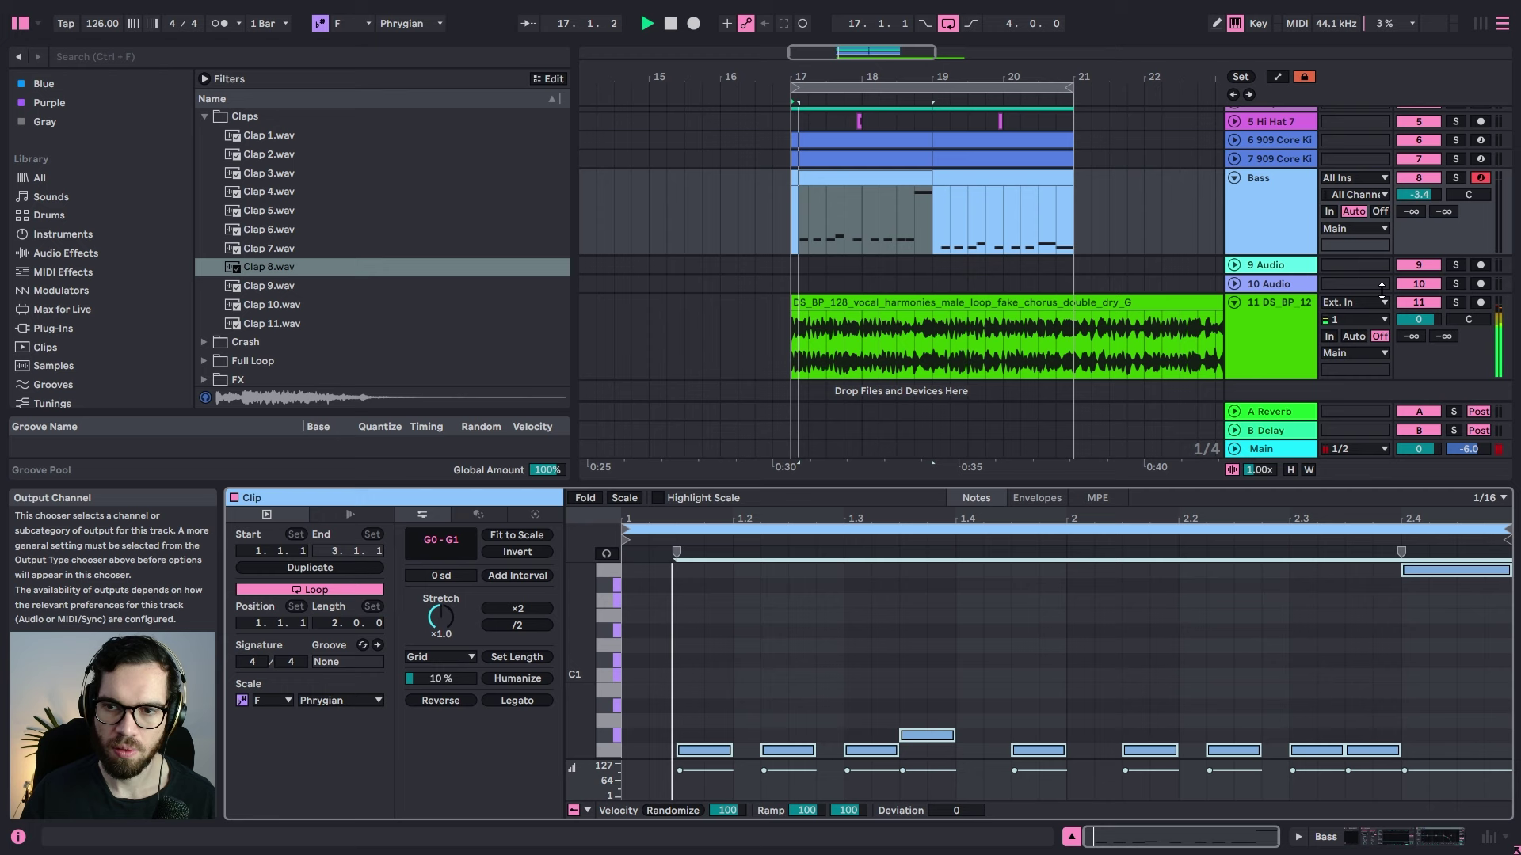
{"action": "left_click", "coordinate": [1419, 304]}
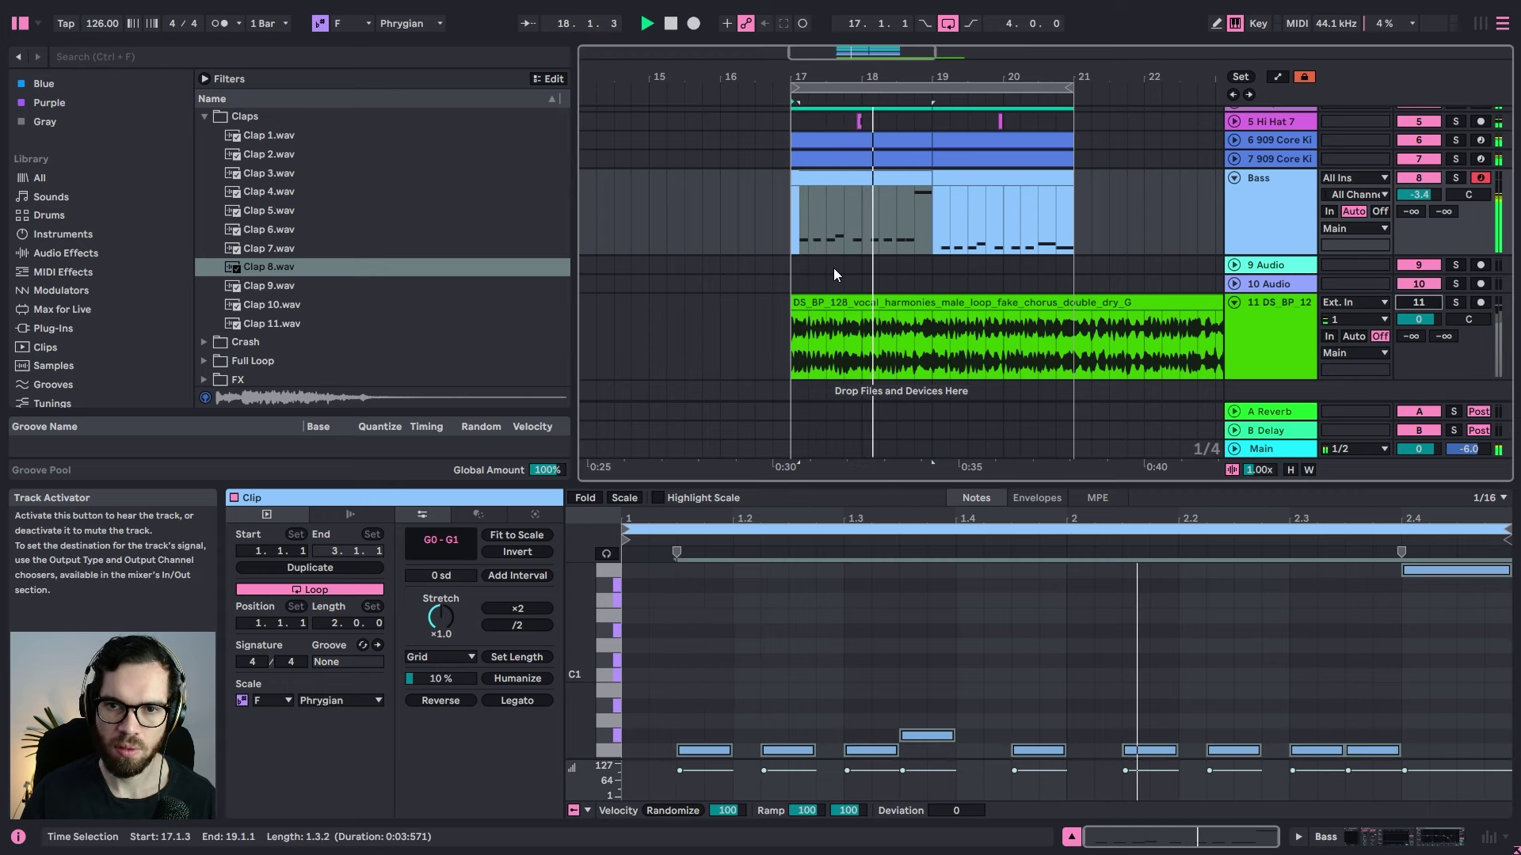
{"action": "left_click", "coordinate": [978, 184]}
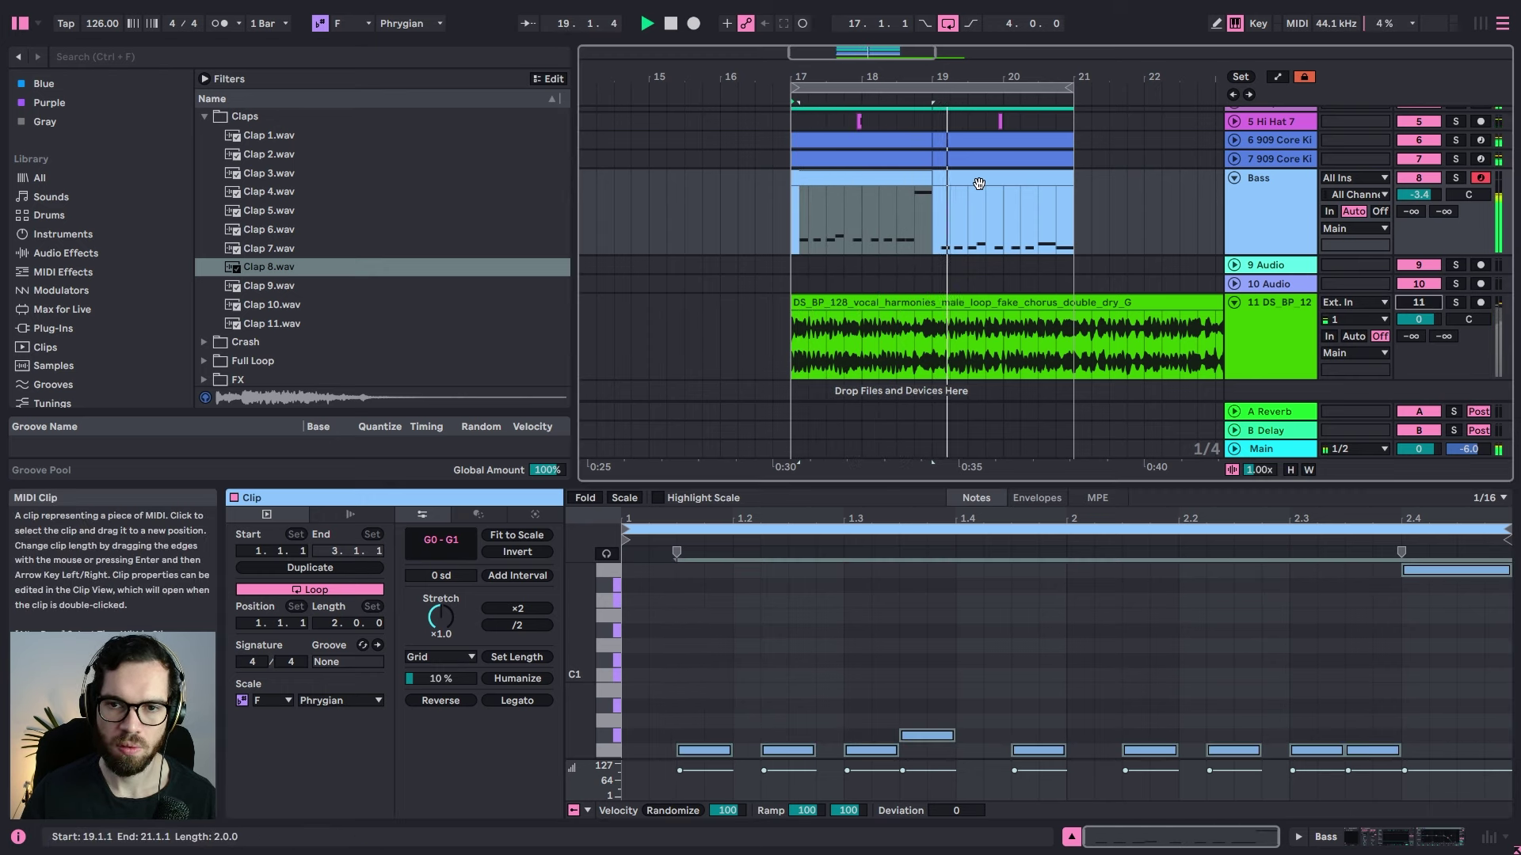
{"action": "left_click", "coordinate": [886, 186]}
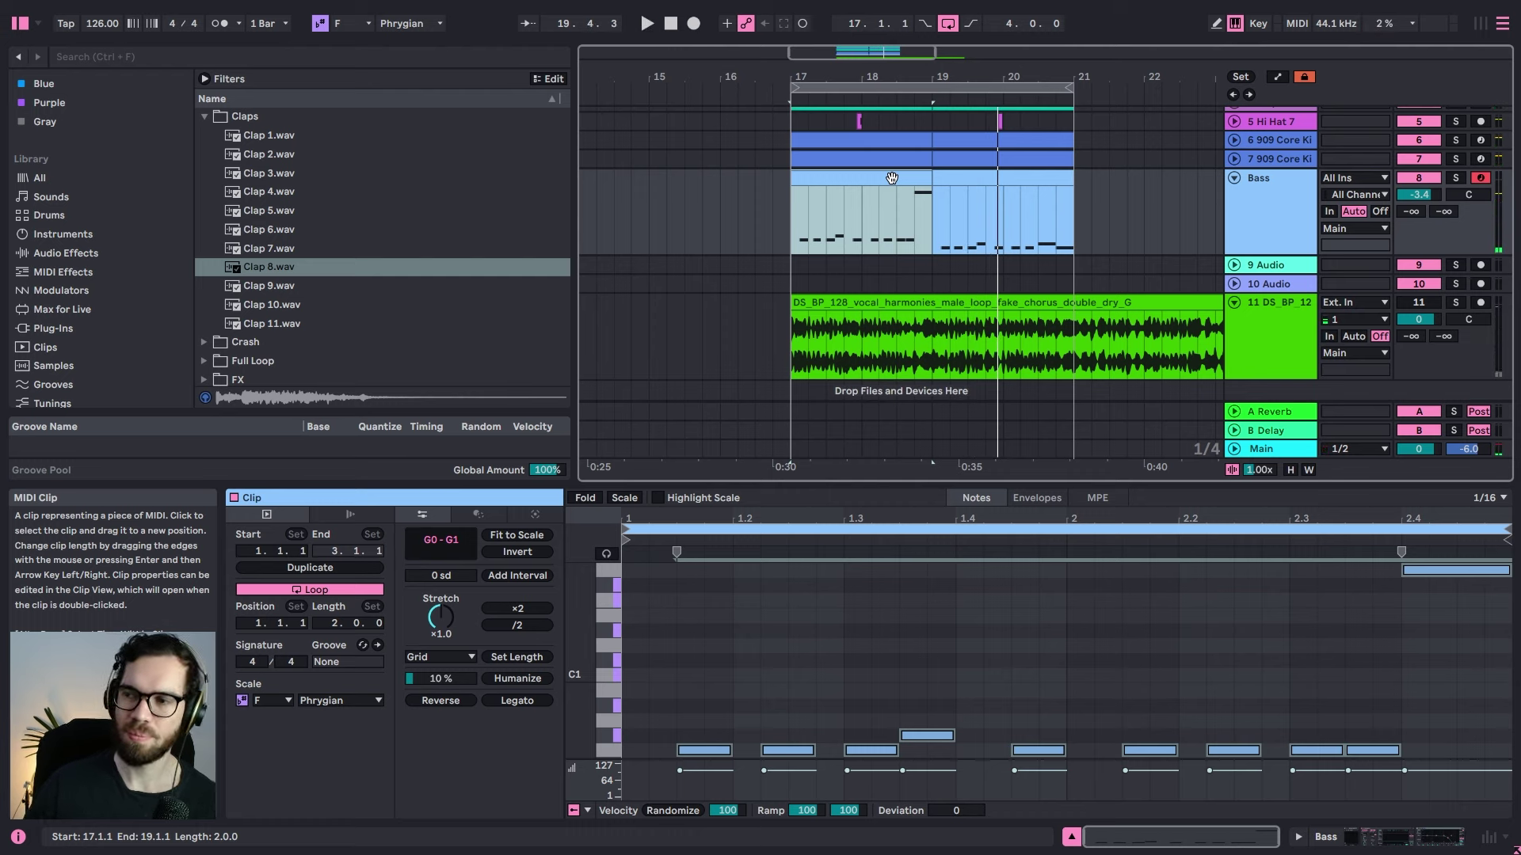
{"action": "key", "text": "space"}
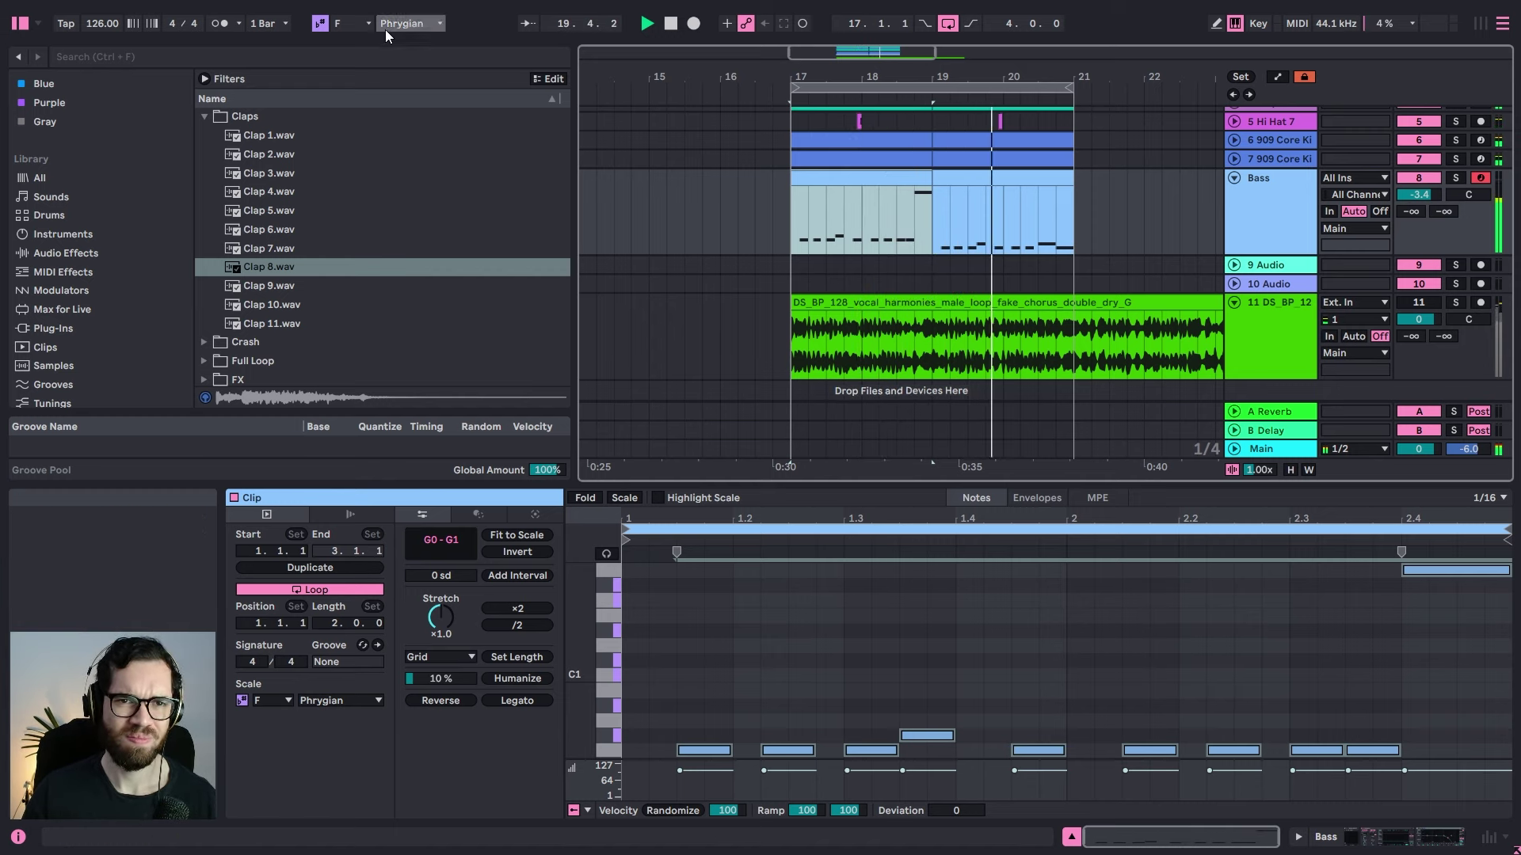
{"action": "left_click", "coordinate": [366, 21]}
{"action": "left_click", "coordinate": [348, 163]}
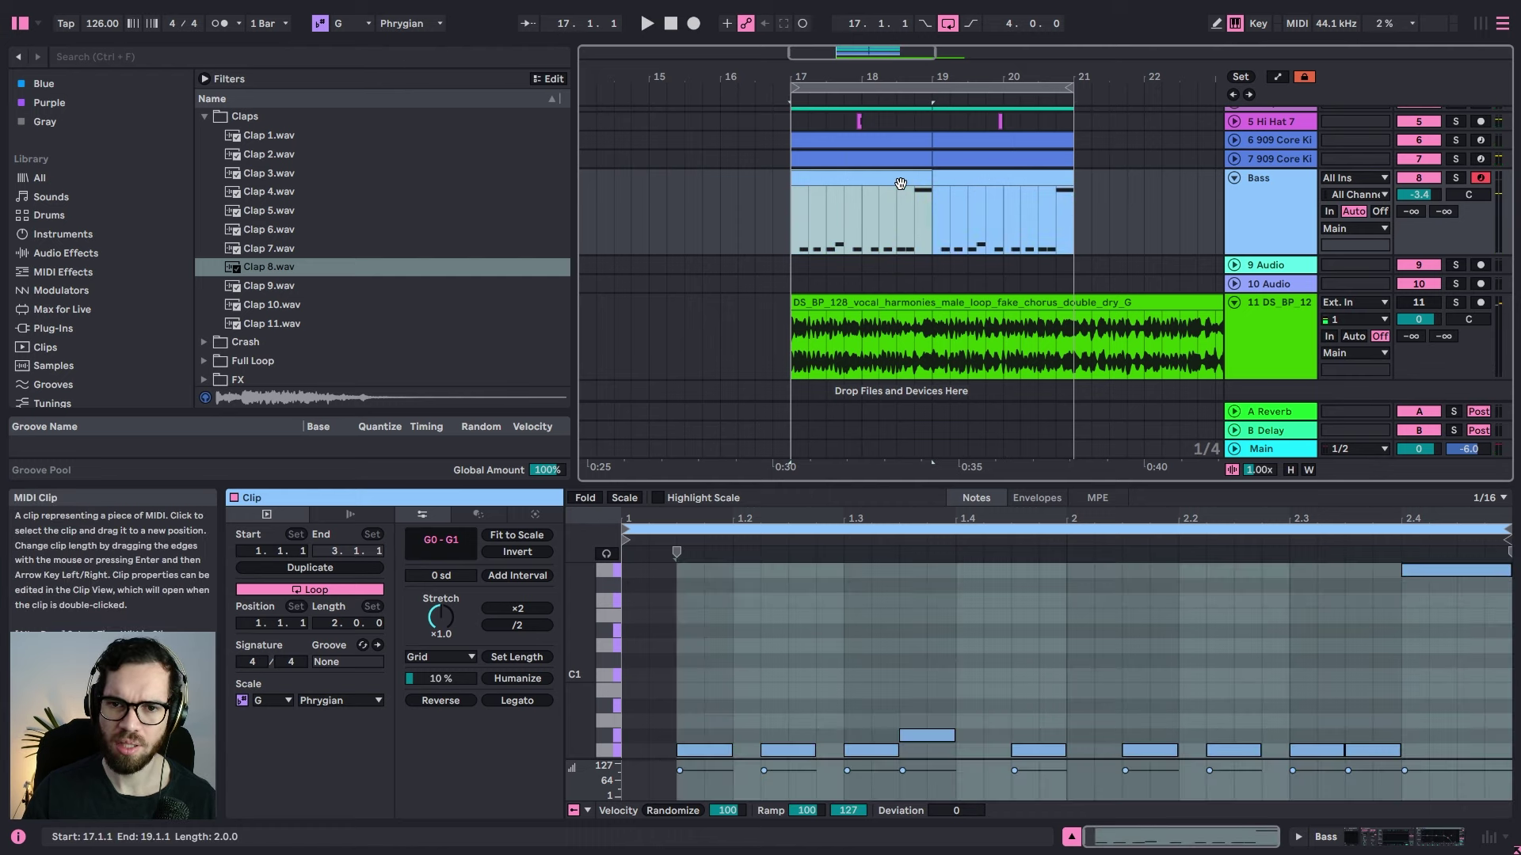
Step: Unmute the vocal track, listen to it against the G bass, and solo it to audition the later bars
{"action": "key", "text": "space"}
{"action": "left_click", "coordinate": [1034, 326]}
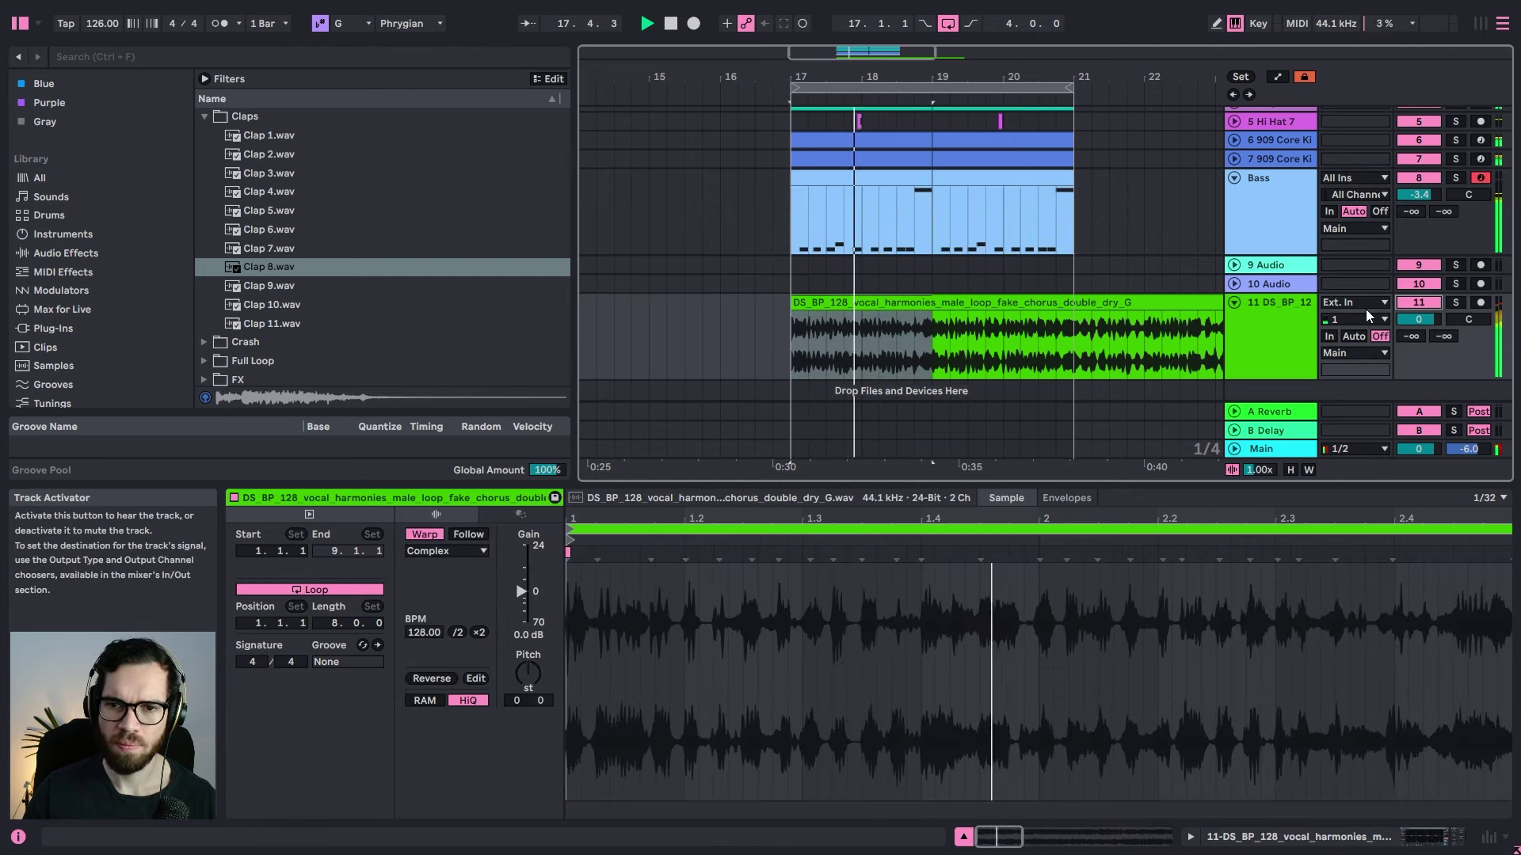
{"action": "left_click", "coordinate": [906, 335]}
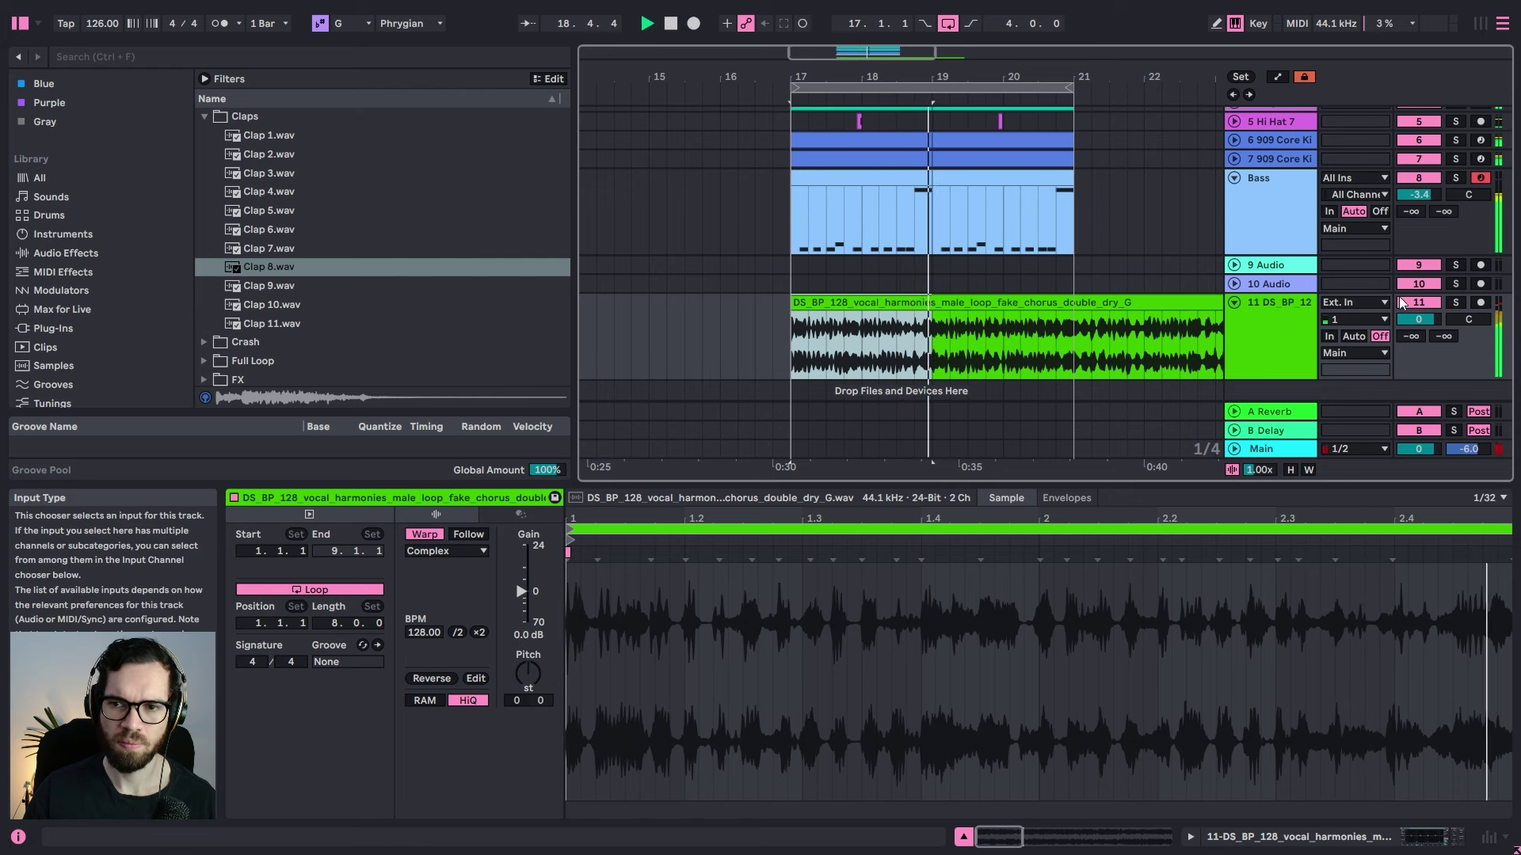
{"action": "left_click", "coordinate": [1454, 302]}
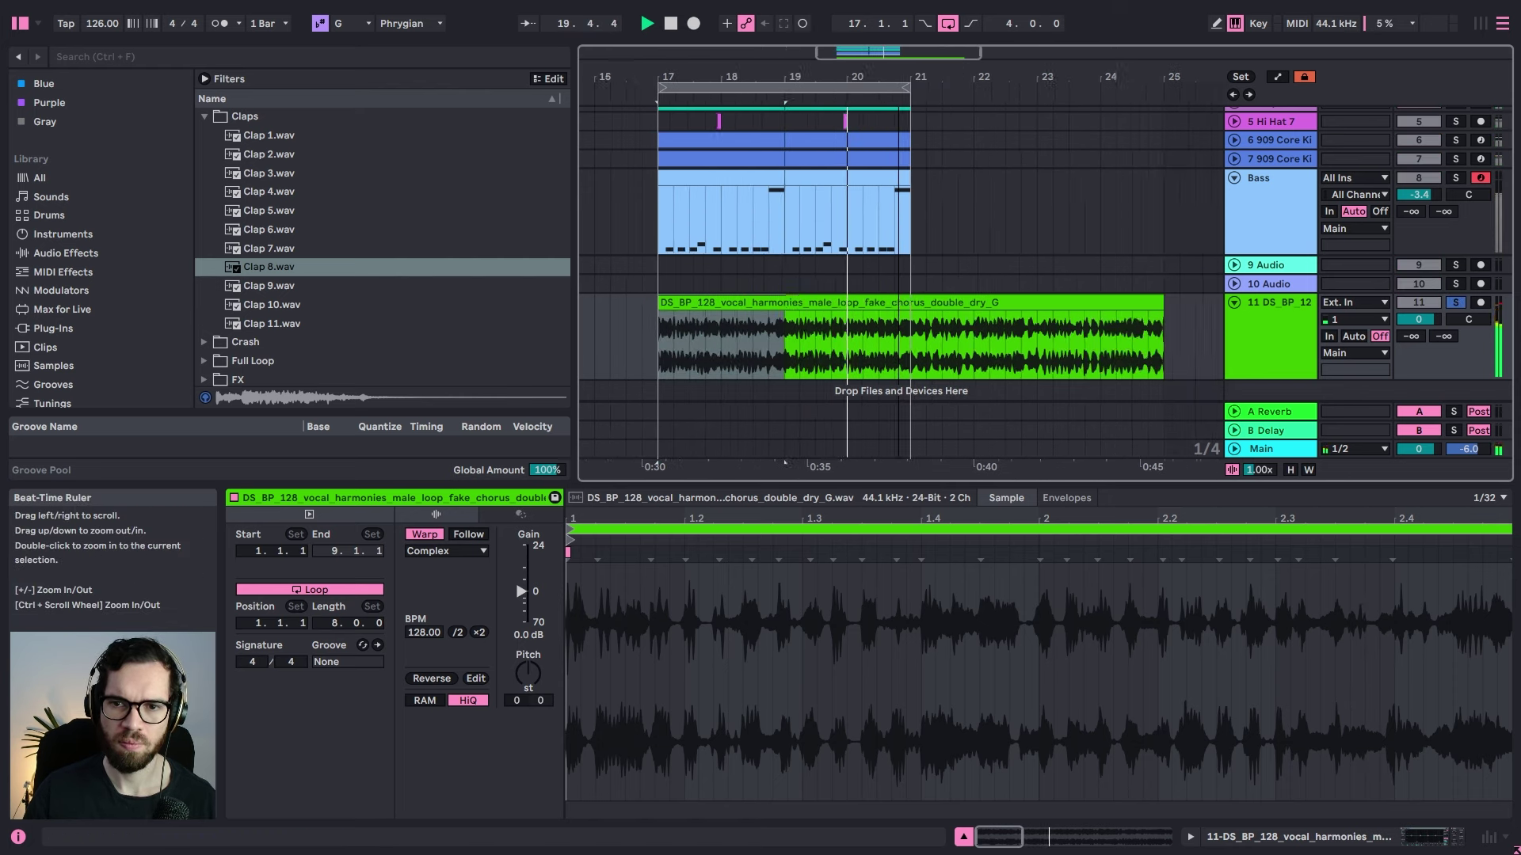
{"action": "key", "text": "minus"}
{"action": "left_click", "coordinate": [1068, 363]}
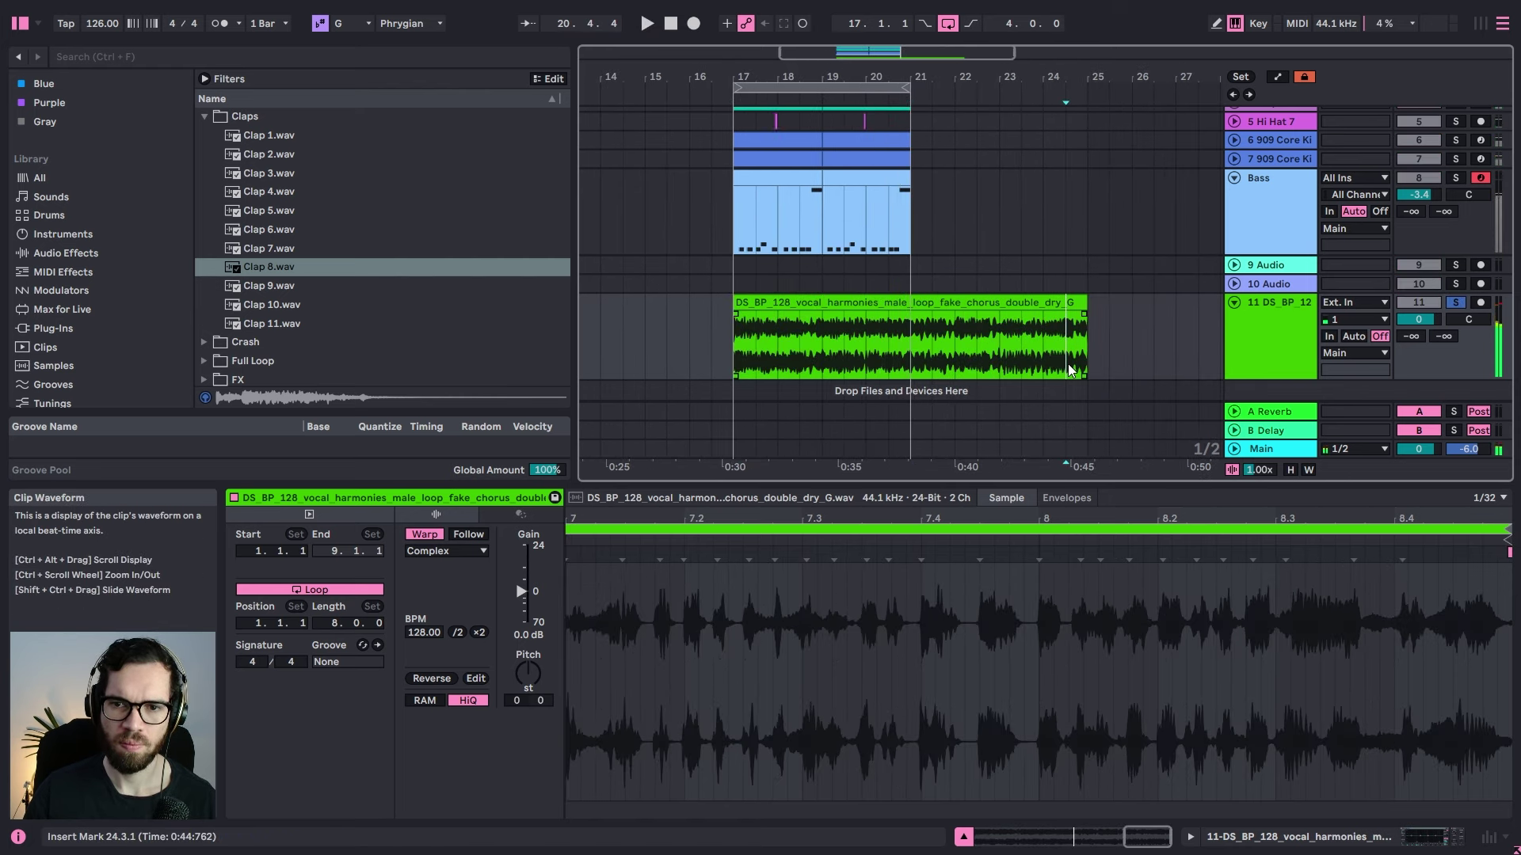
{"action": "key", "text": "space"}
Step: Split the vocal clip at bar 21 and move its first half back to start at bar 13
{"action": "left_click", "coordinate": [914, 346]}
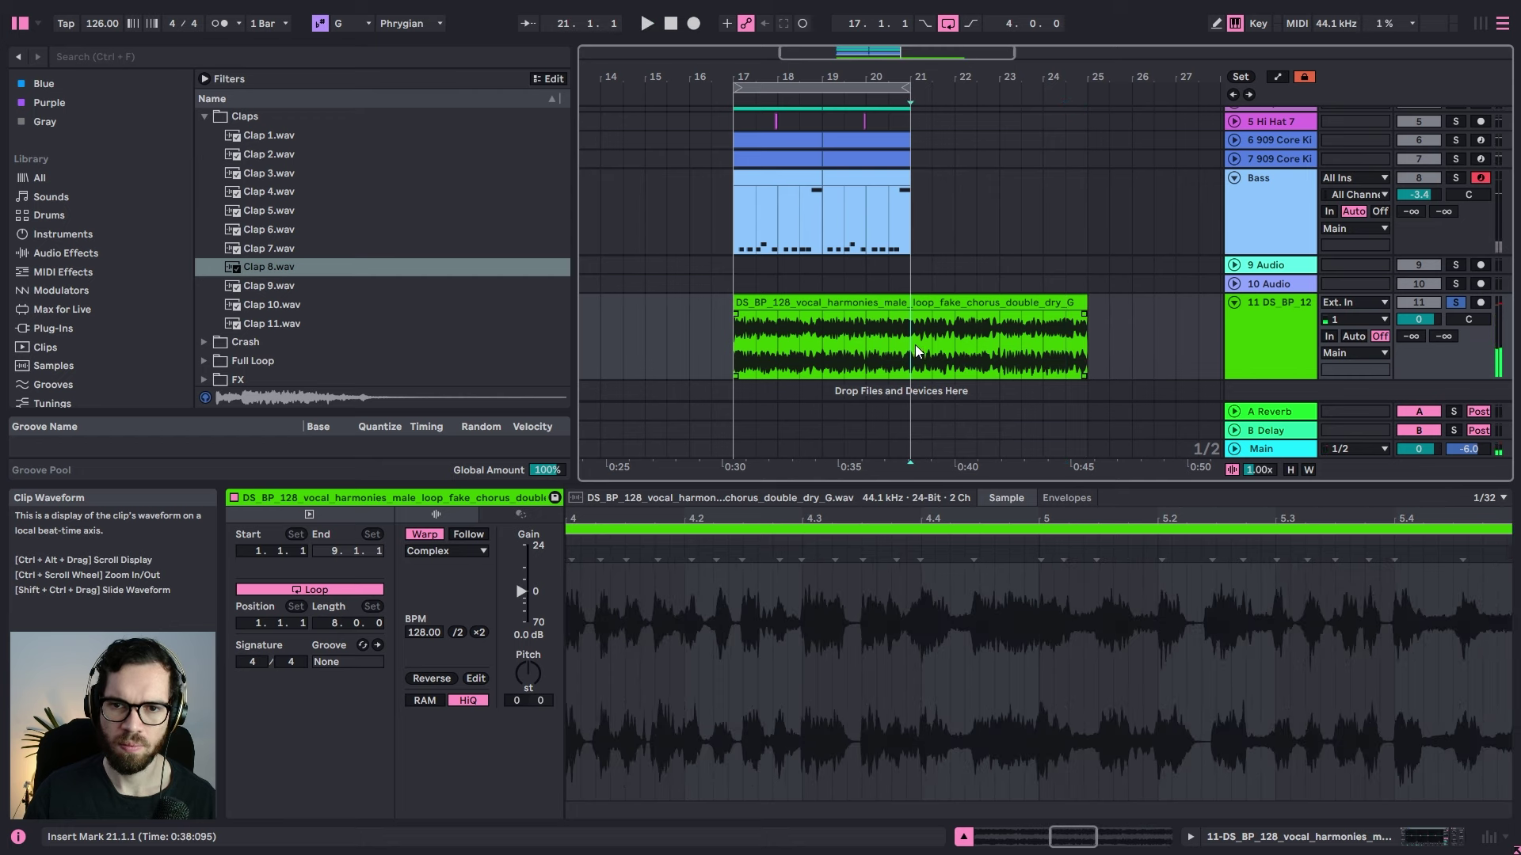
{"action": "key", "text": "ctrl+e"}
{"action": "left_click_drag", "start_coordinate": [887, 305], "coordinate": [707, 310]}
Step: Split the moved vocal clip at 16.3.1 and audition its final half-bar piece
{"action": "left_click", "coordinate": [710, 340]}
{"action": "key", "text": "space"}
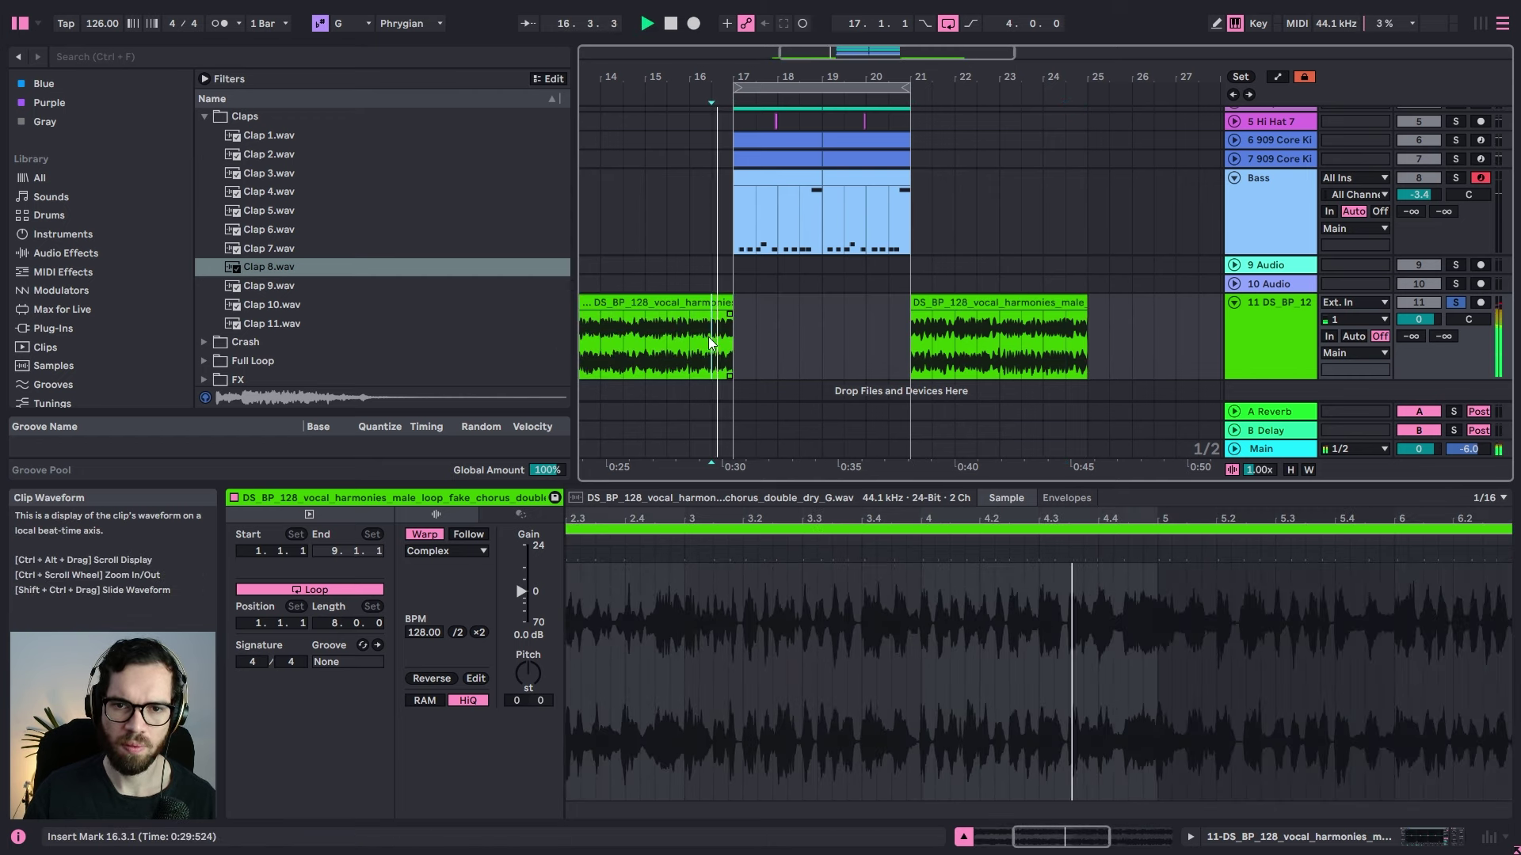
{"action": "key", "text": "ctrl+e"}
{"action": "left_click", "coordinate": [721, 303]}
{"action": "key", "text": "space"}
{"action": "key", "text": "space"}
Step: Turn off solo on the vocal track and listen to the transition from the vocal section into the groove, restarting from bar 13
{"action": "left_click", "coordinate": [1455, 303]}
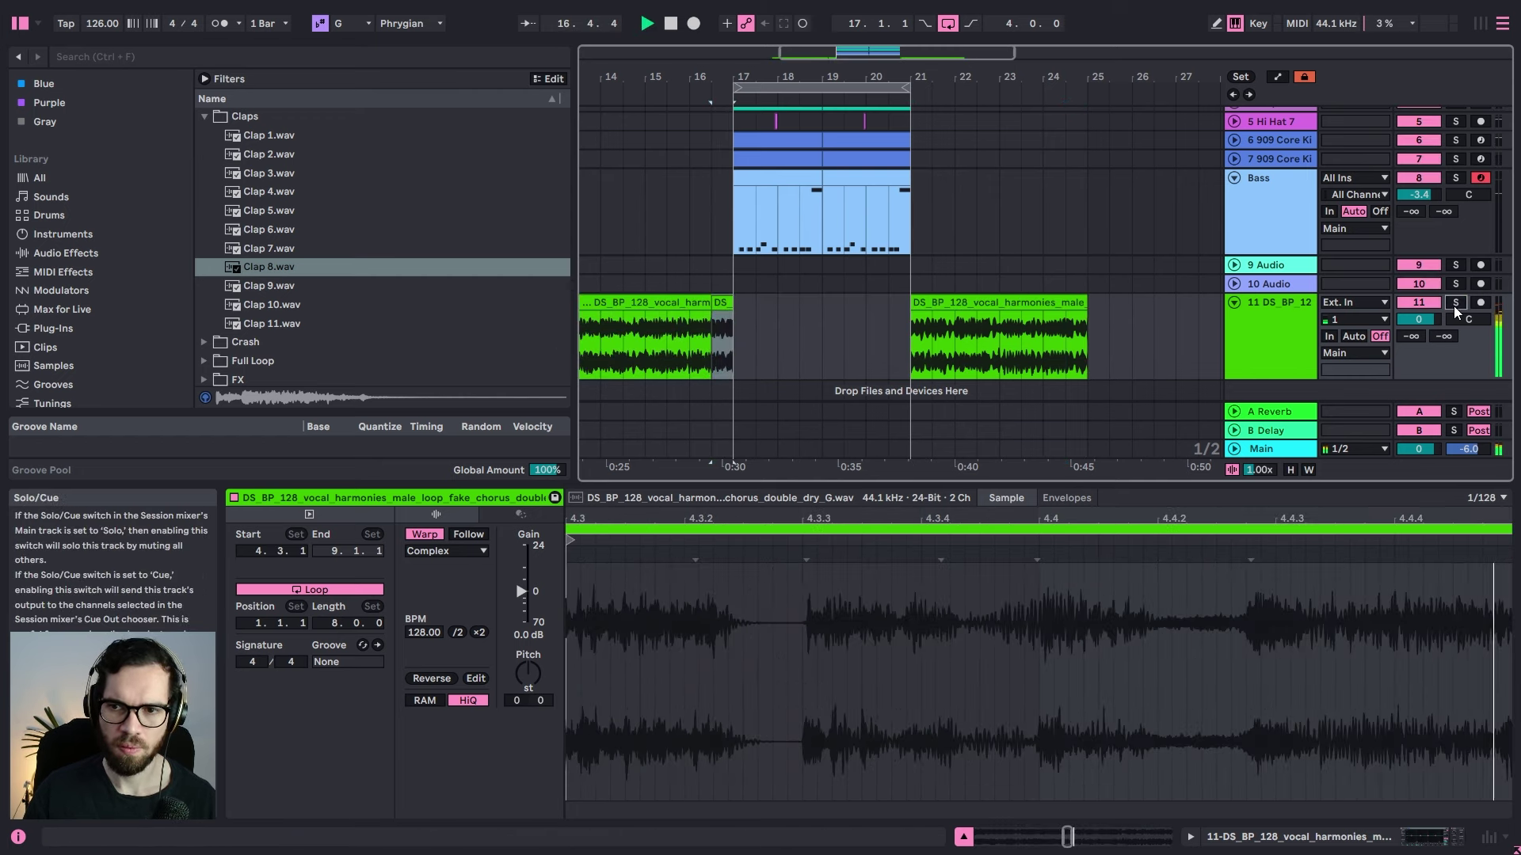
{"action": "key", "text": "space"}
{"action": "key", "text": "space"}
{"action": "left_click_drag", "start_coordinate": [738, 78], "coordinate": [923, 78]}
{"action": "left_click", "coordinate": [876, 278]}
{"action": "left_click", "coordinate": [741, 284]}
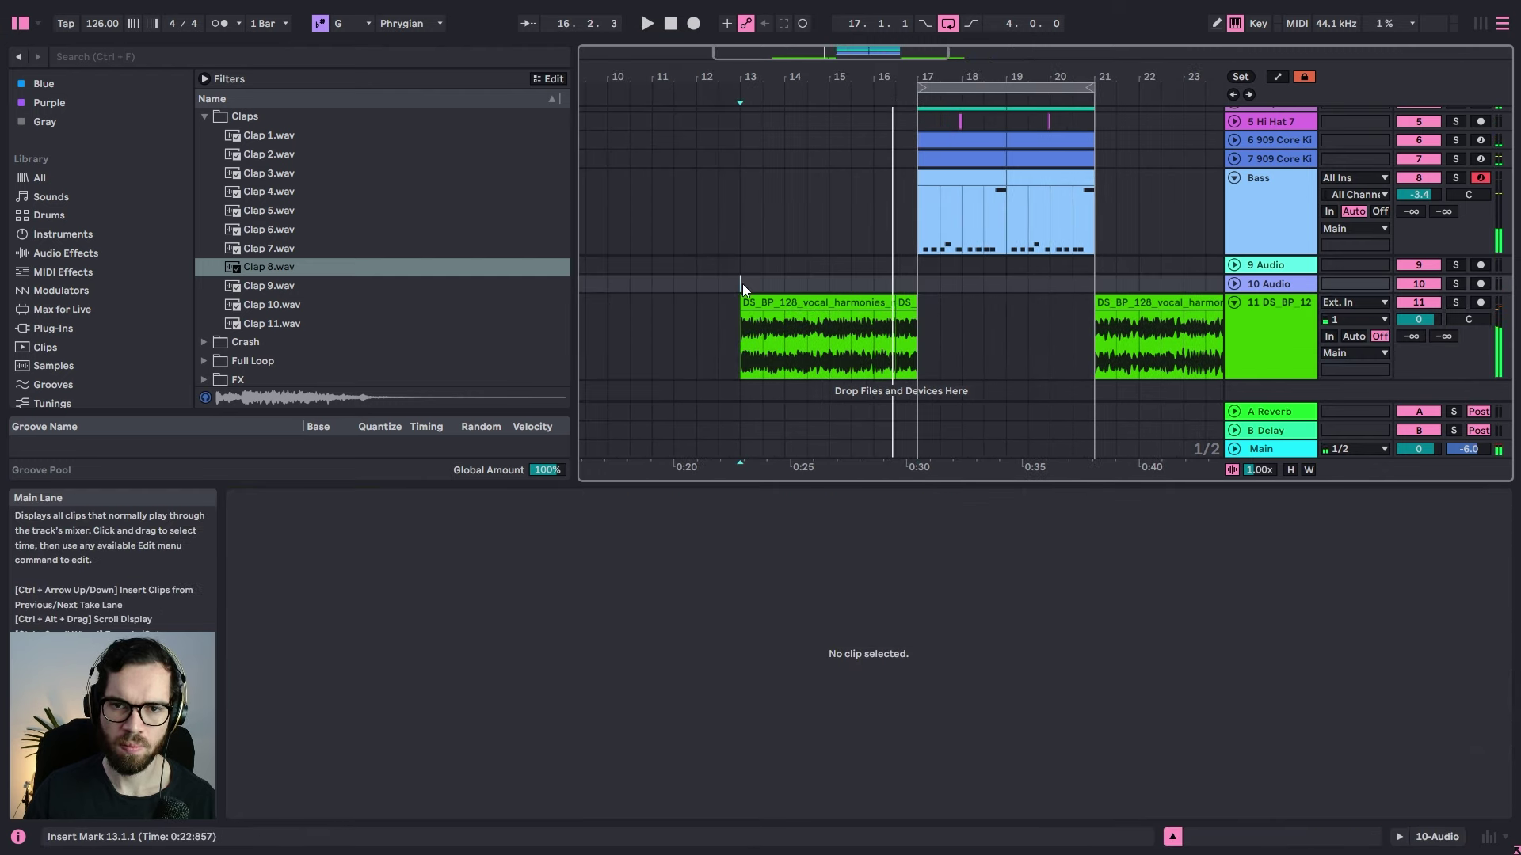
Step: Insert a MIDI track below Bass and copy the Bass track's Serum with the BS - Tijolo preset onto it
{"action": "left_click", "coordinate": [1299, 218]}
{"action": "key", "text": "space"}
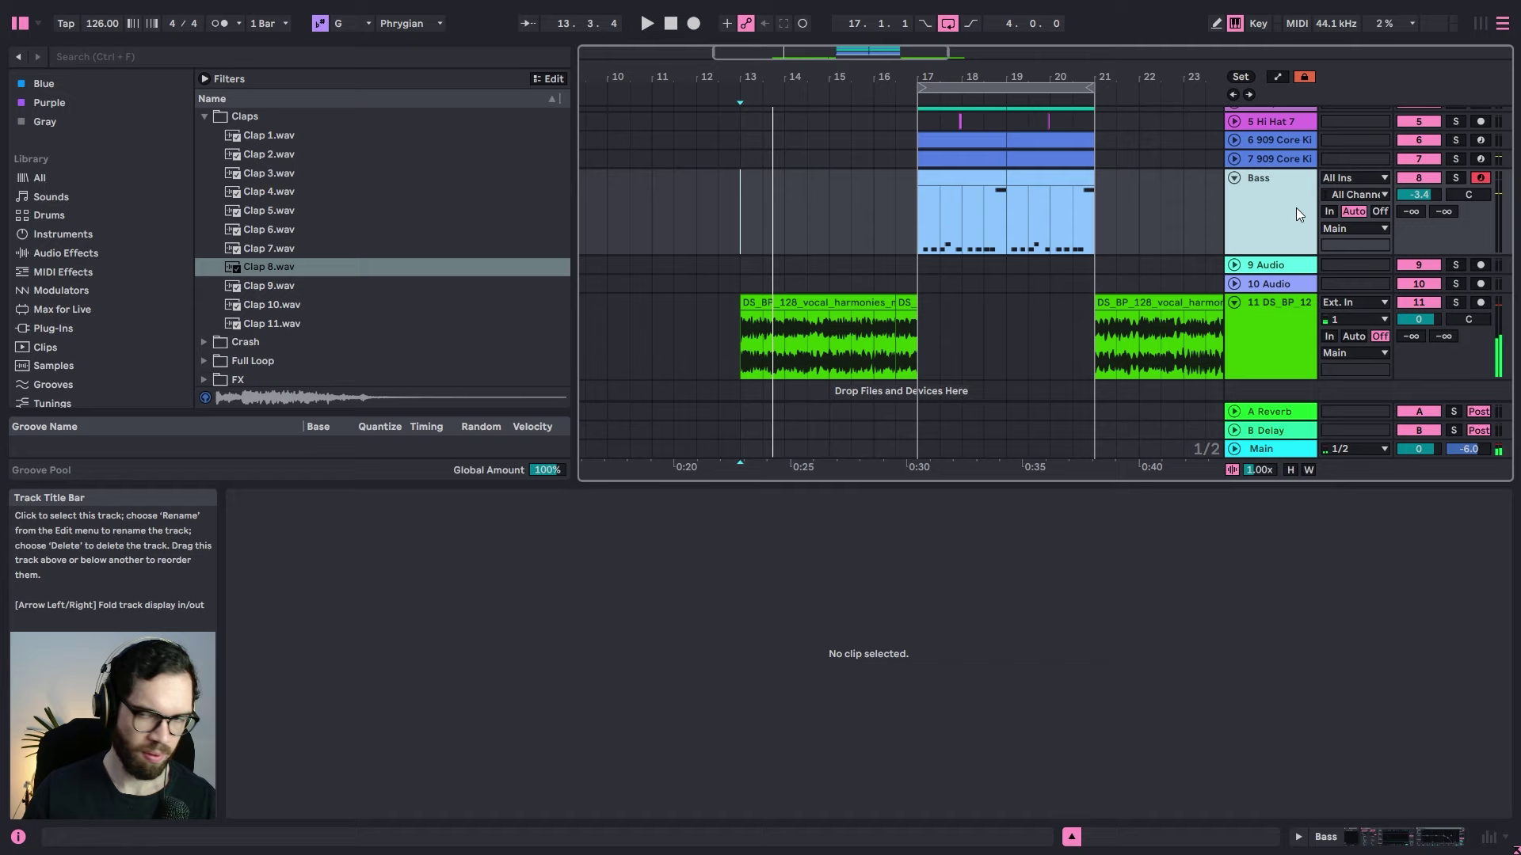
{"action": "key", "text": "ctrl+shift+t"}
{"action": "key", "text": "ctrl+shift+r"}
{"action": "key", "text": "Escape"}
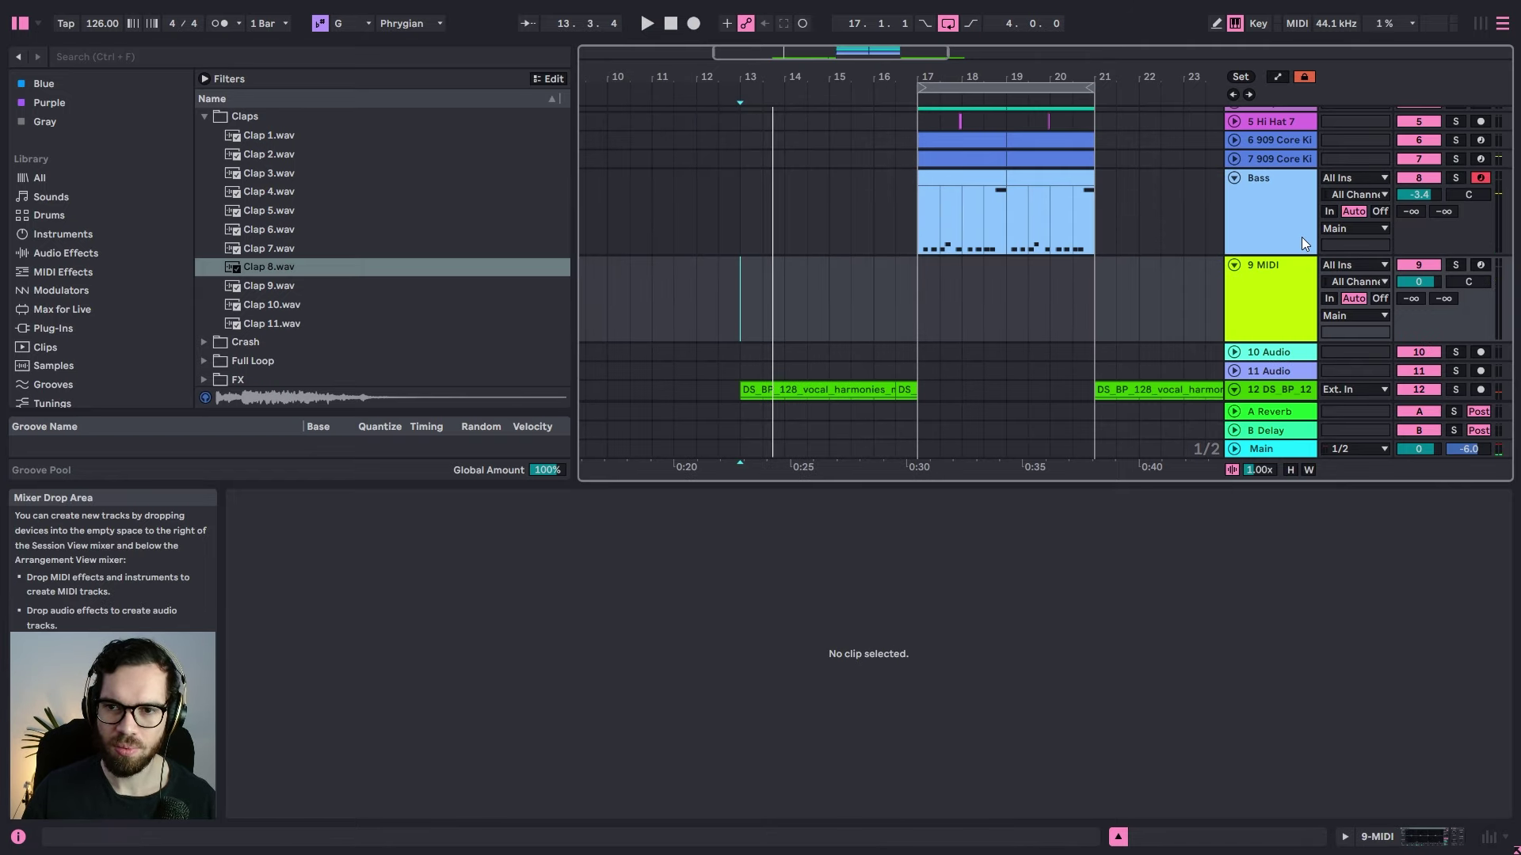
{"action": "left_click", "coordinate": [1280, 230]}
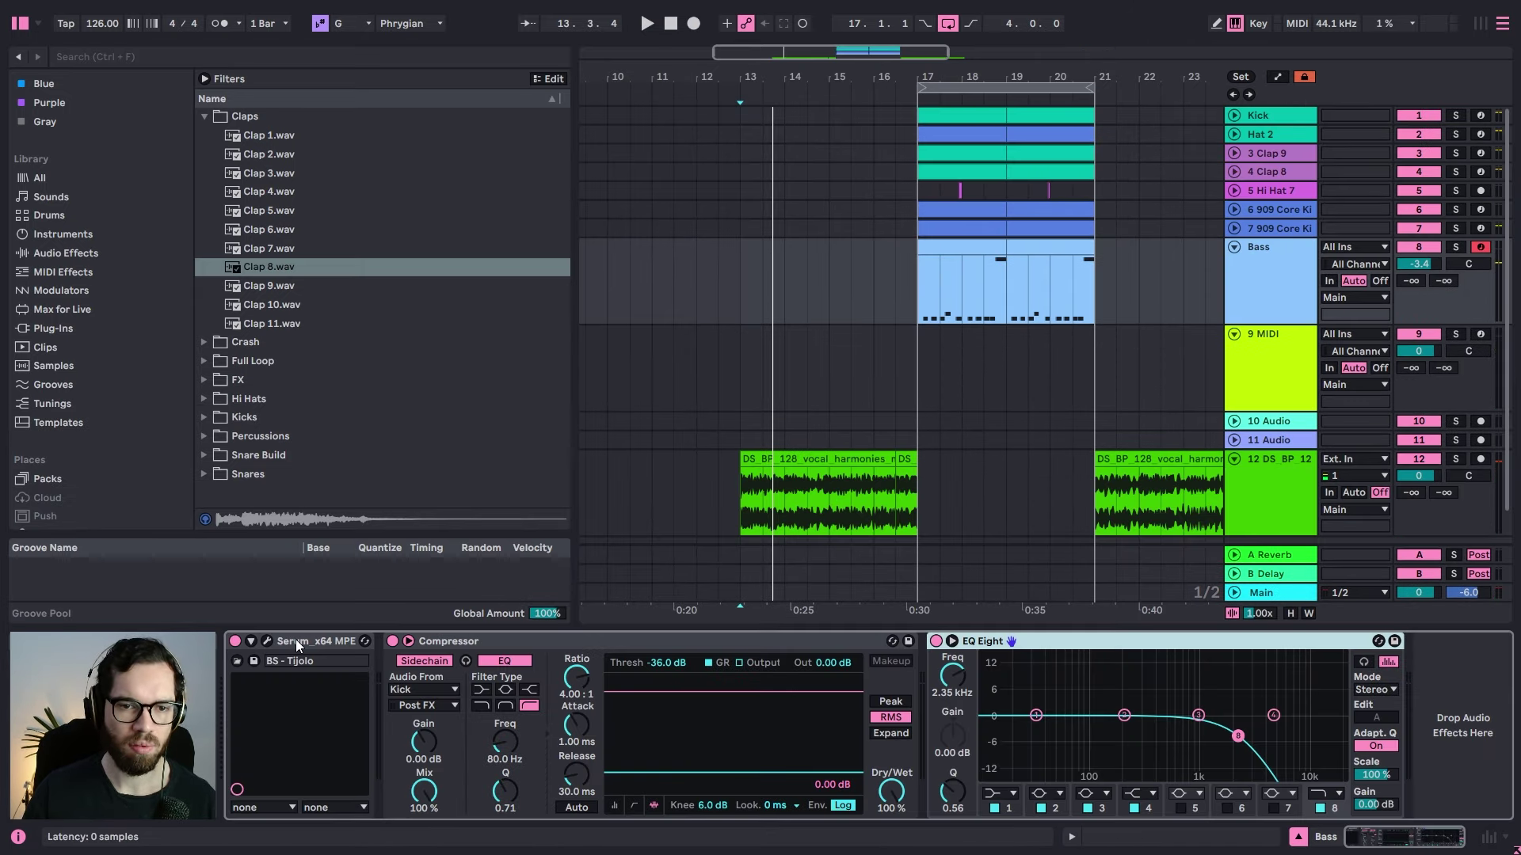
{"action": "left_click_drag", "start_coordinate": [296, 640], "coordinate": [834, 360]}
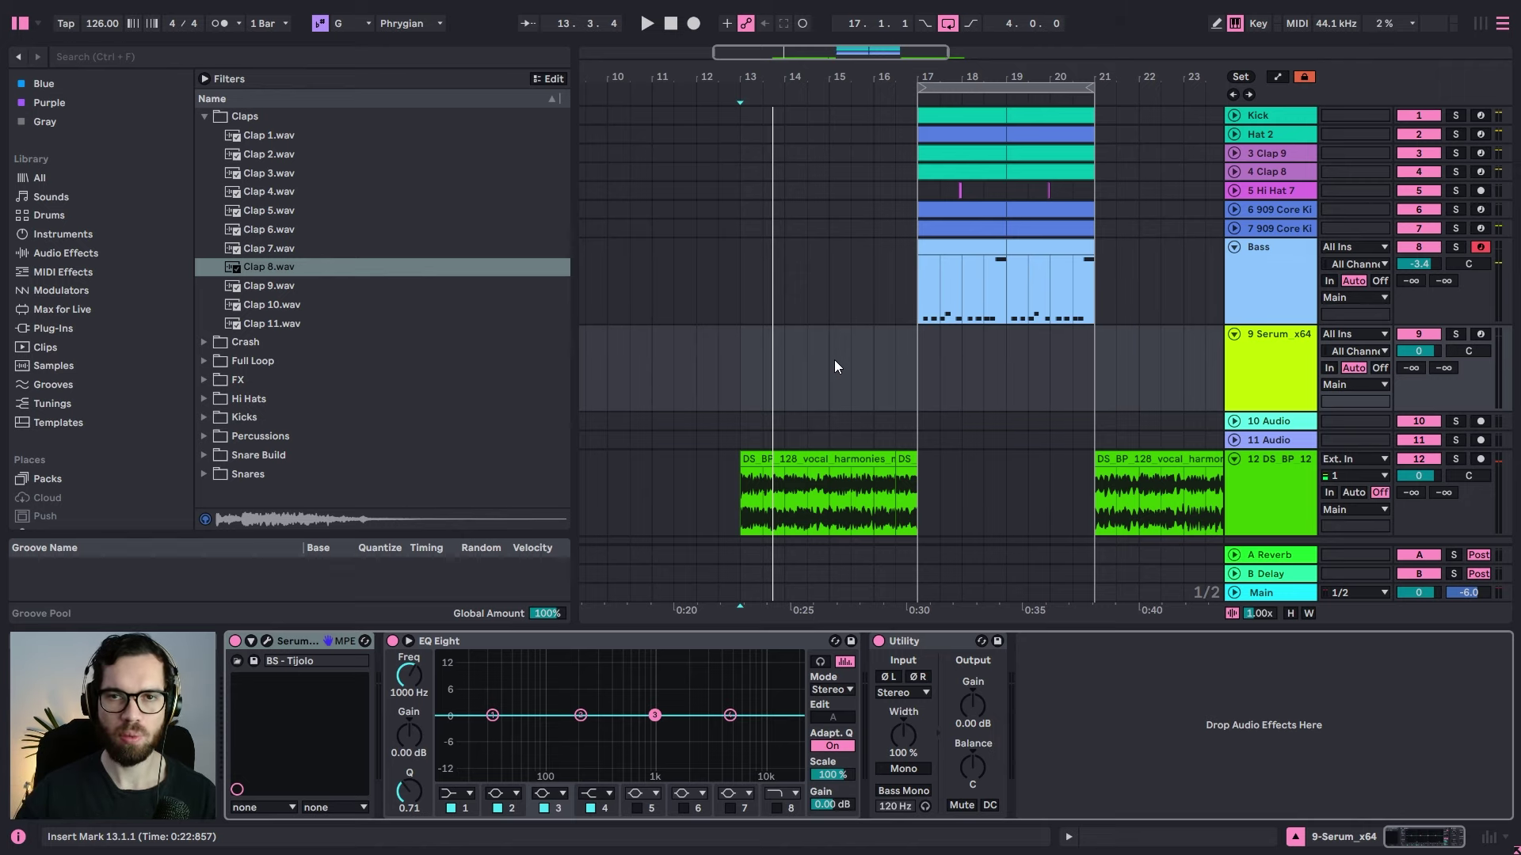
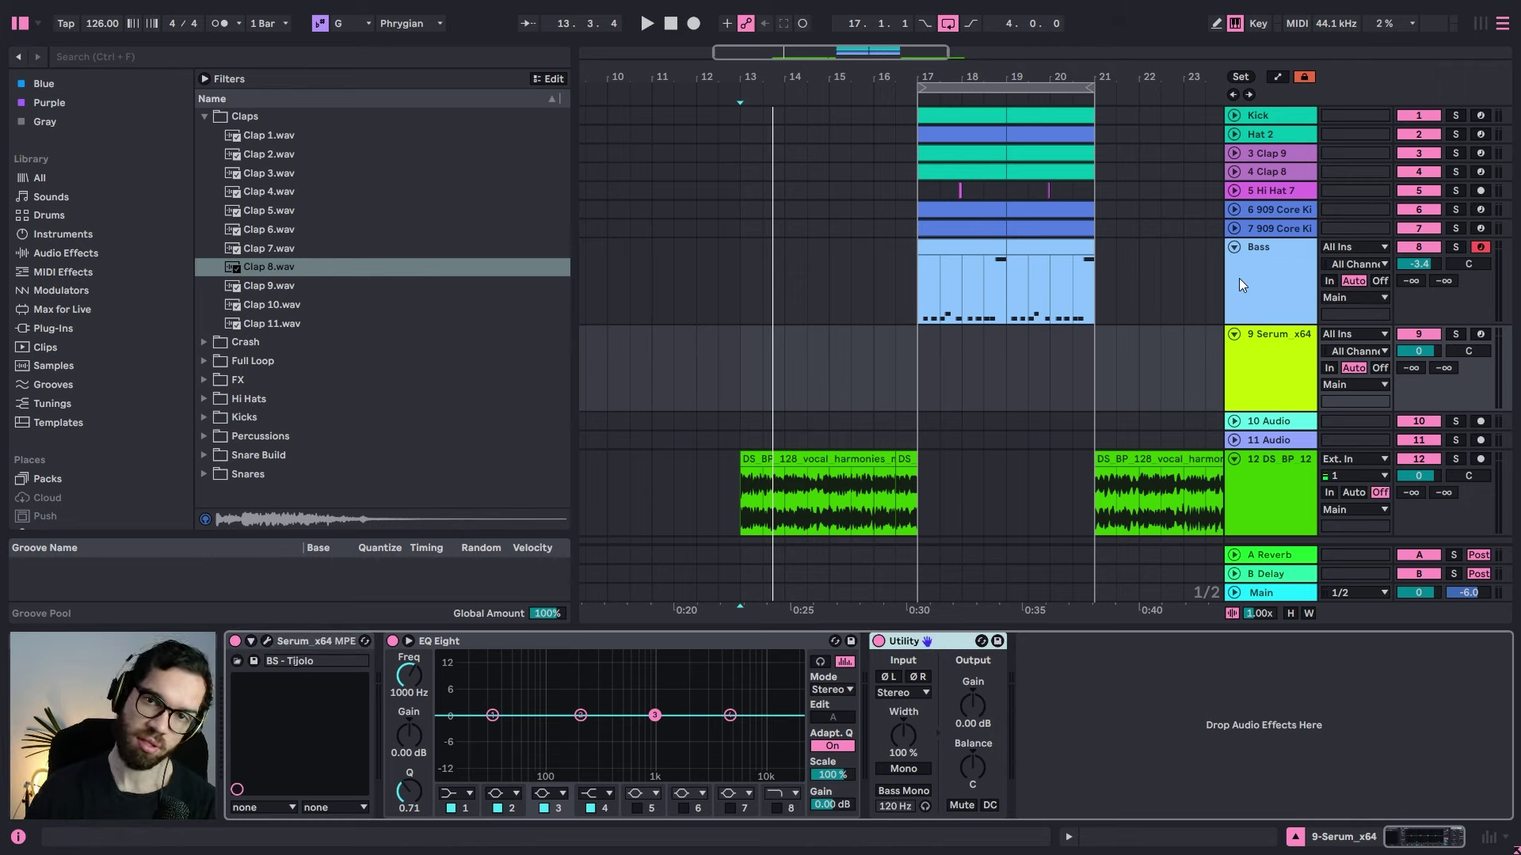
Step: Try adding Channel EQ to a new audio track below Bass and look up the option for saving it as the default audio track
{"action": "left_click", "coordinate": [1289, 273]}
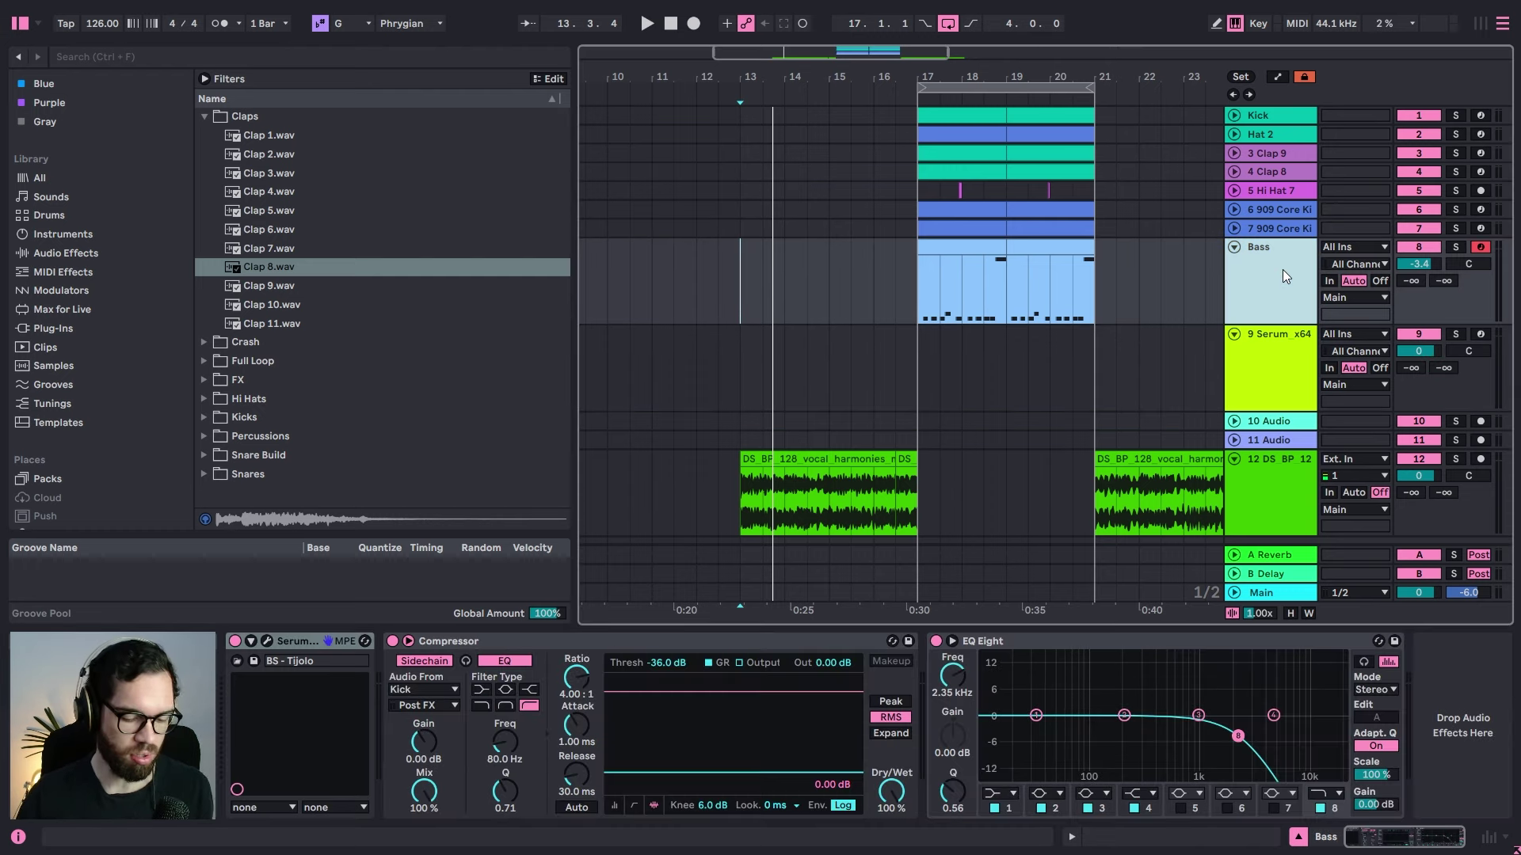
{"action": "key", "text": "ctrl+t"}
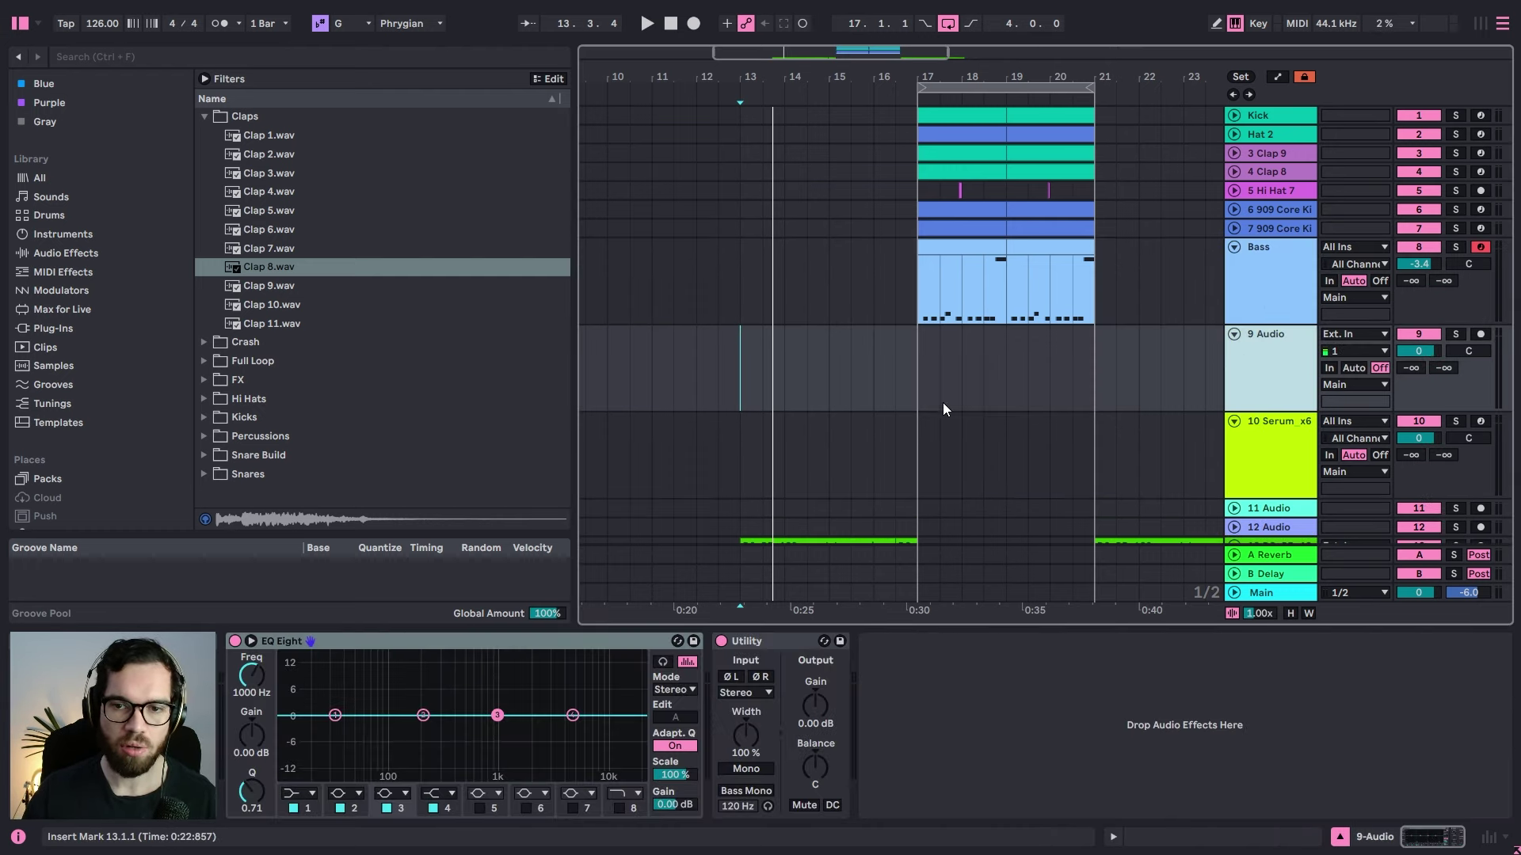
{"action": "left_click", "coordinate": [943, 404]}
{"action": "left_click", "coordinate": [65, 253]}
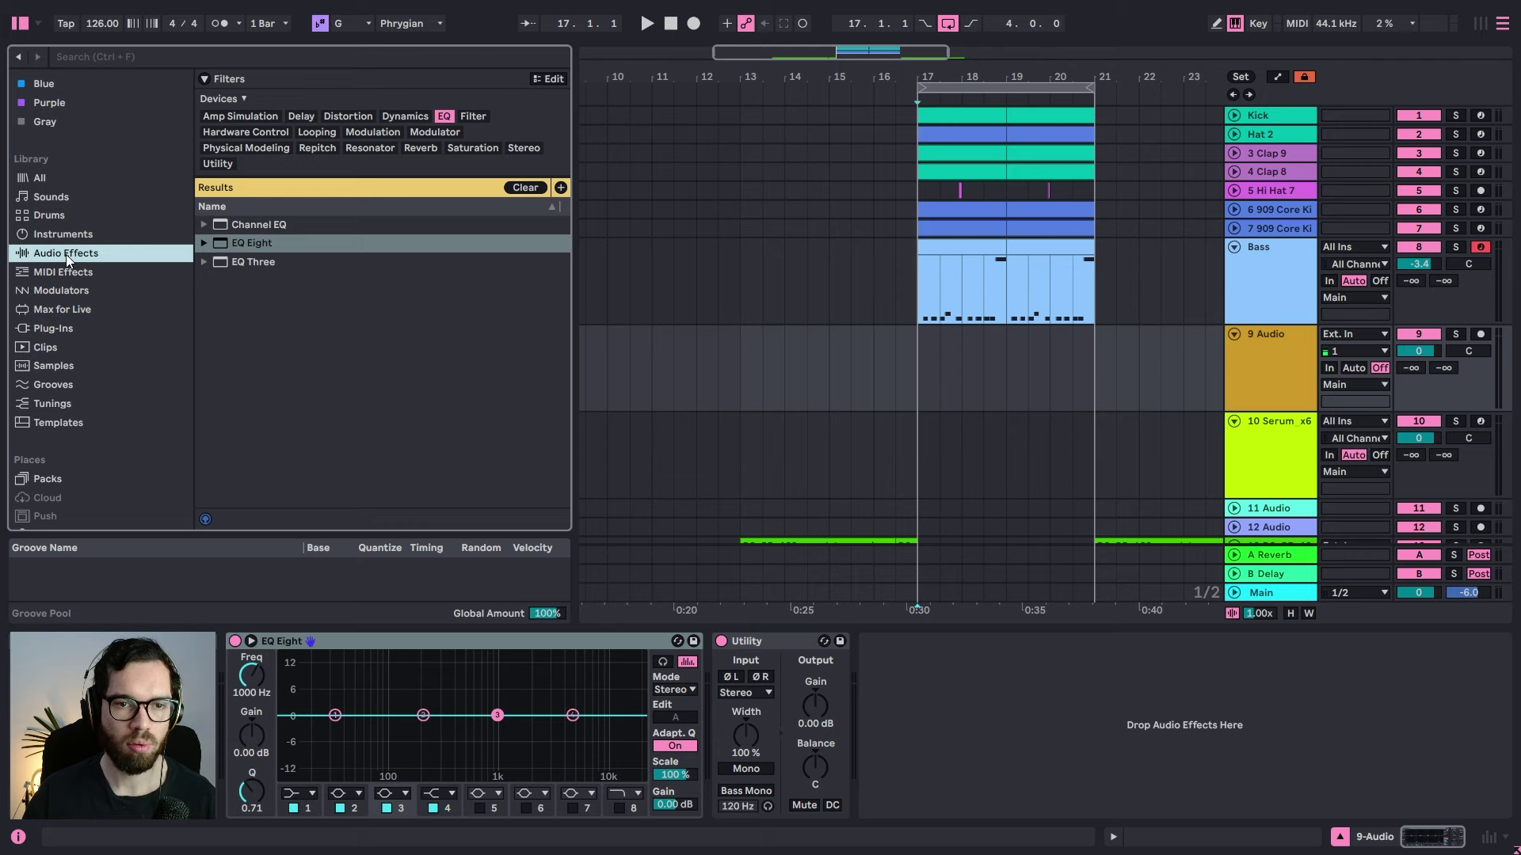
{"action": "left_click_drag", "start_coordinate": [250, 225], "coordinate": [1033, 725]}
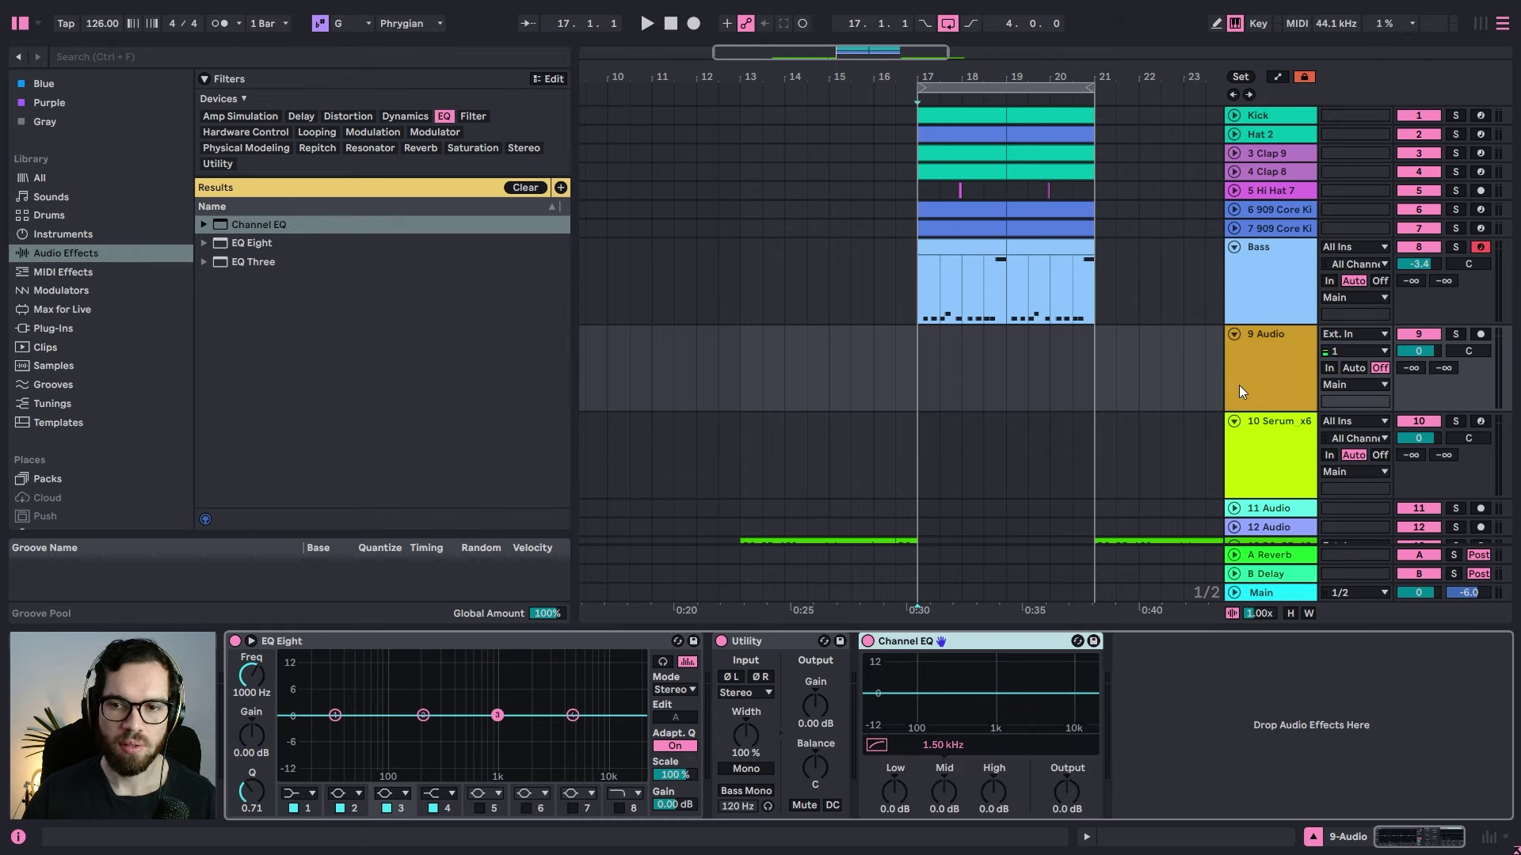
{"action": "right_click", "coordinate": [1259, 363]}
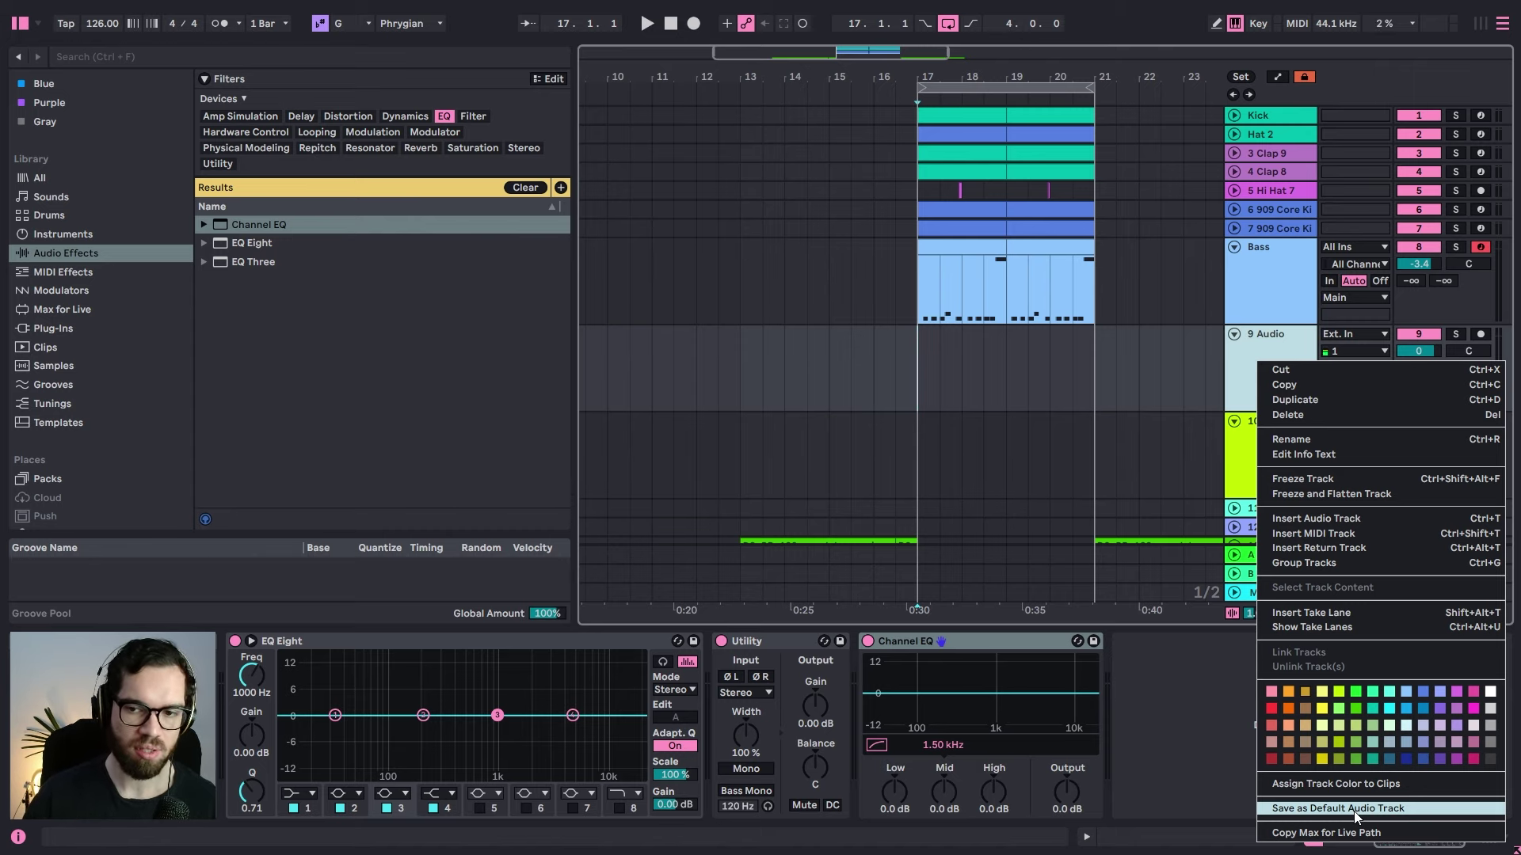
{"action": "left_click", "coordinate": [1135, 375]}
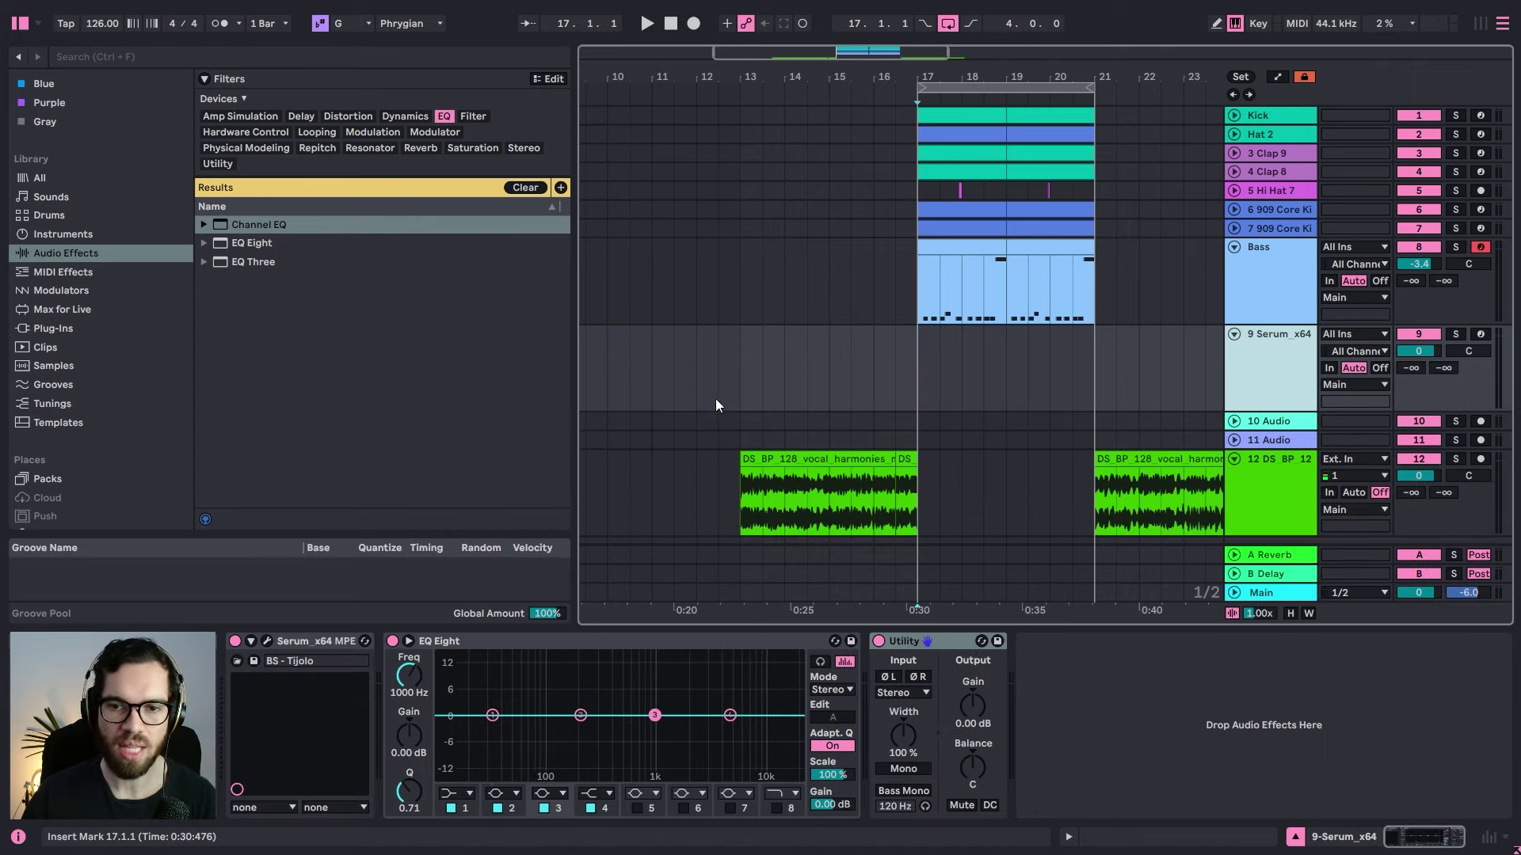
Step: Copy the first two-bar Bass clip to bar 13 on the 9 Serum_x64 track and transpose all its notes up three octaves
{"action": "left_click_drag", "start_coordinate": [750, 368], "coordinate": [908, 363]}
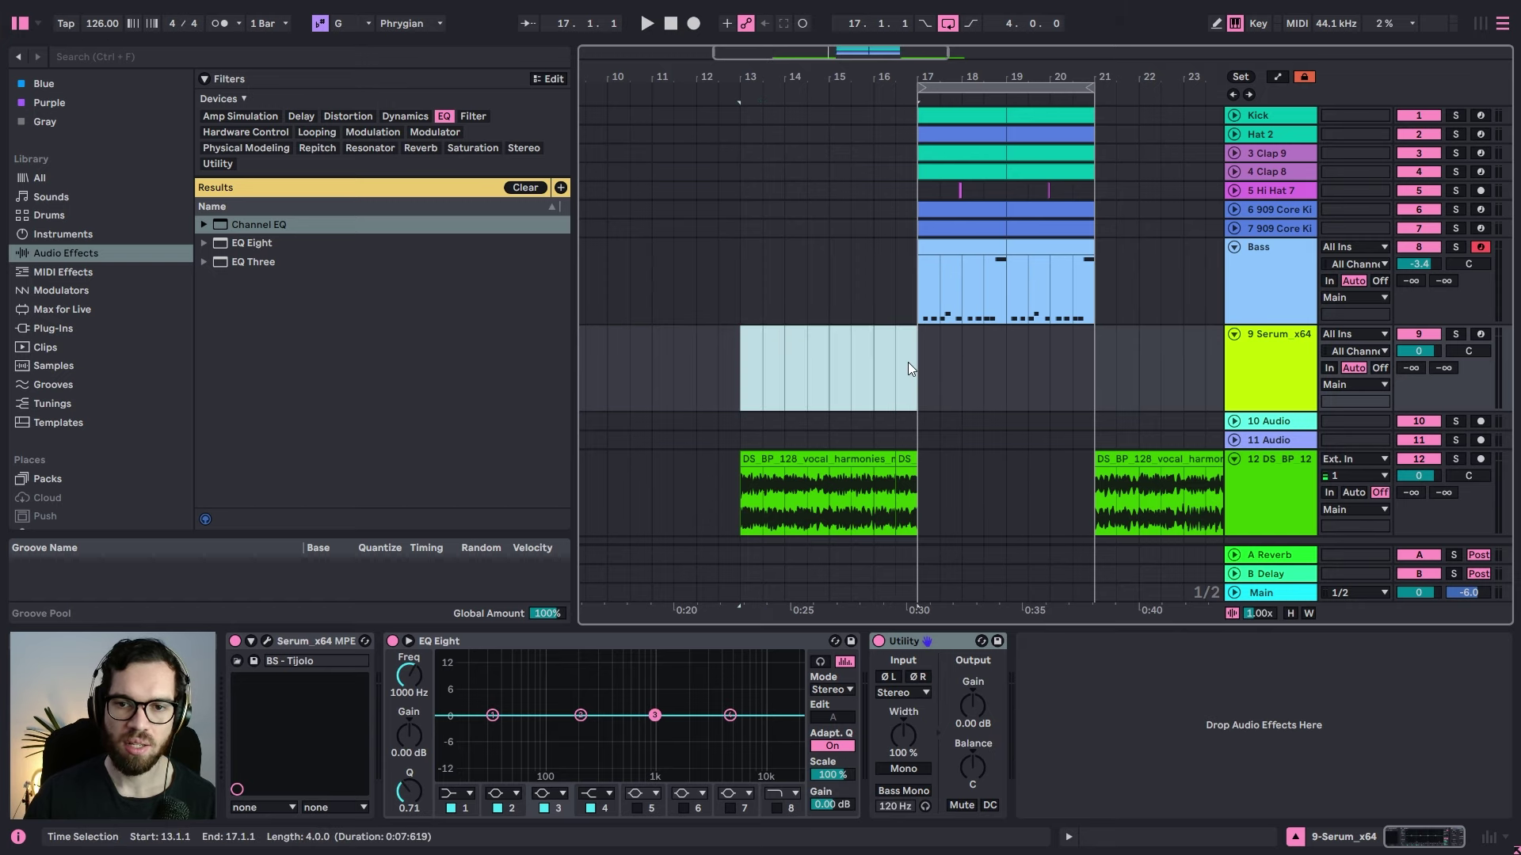
{"action": "left_click_drag", "start_coordinate": [953, 248], "coordinate": [781, 369]}
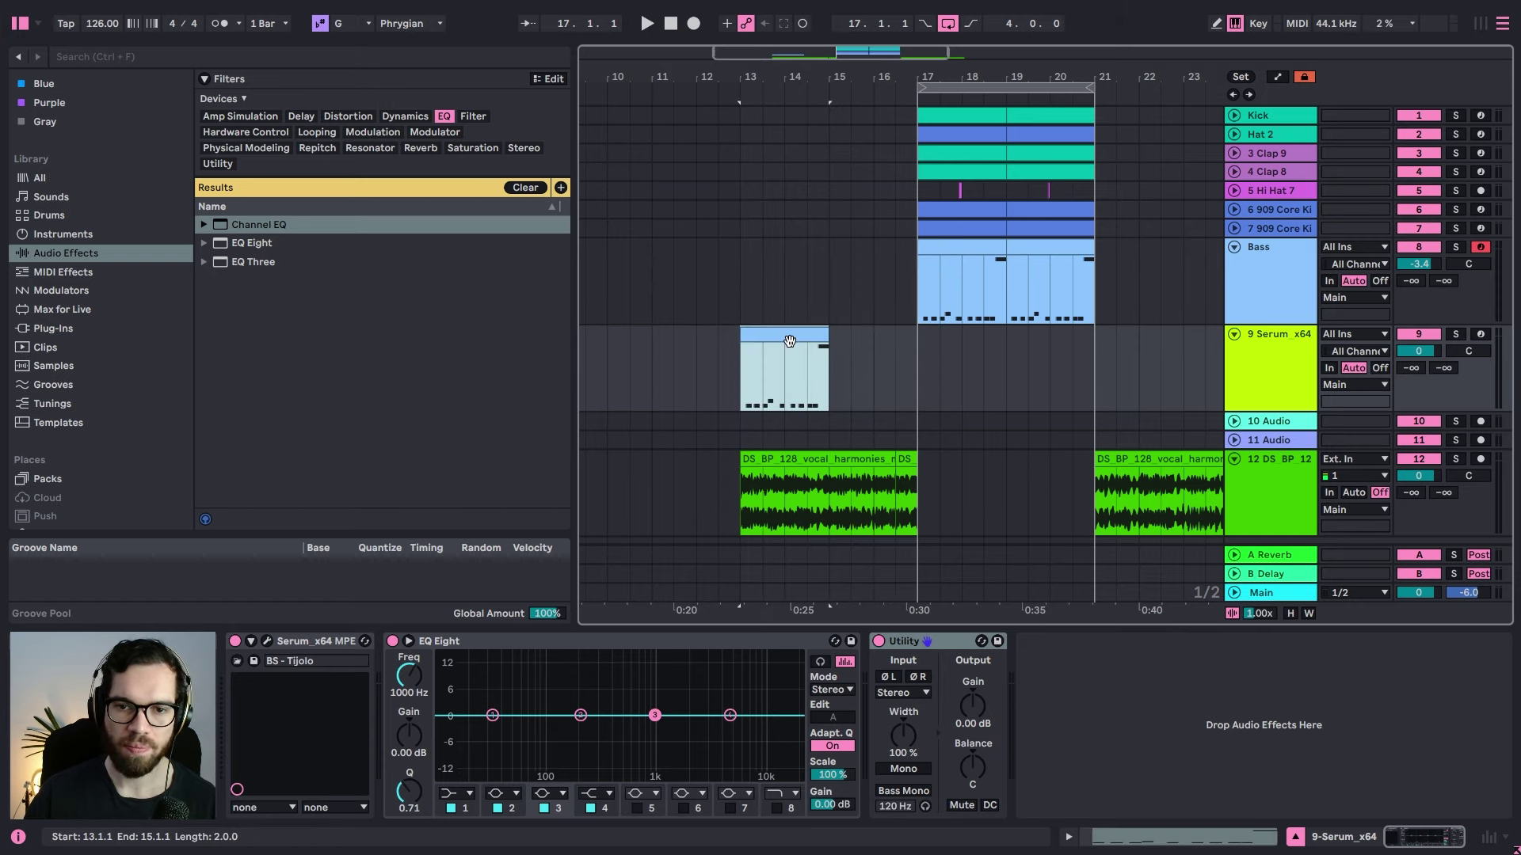
{"action": "double_click", "coordinate": [786, 340]}
{"action": "left_click", "coordinate": [743, 707]}
{"action": "key", "text": "ctrl+a"}
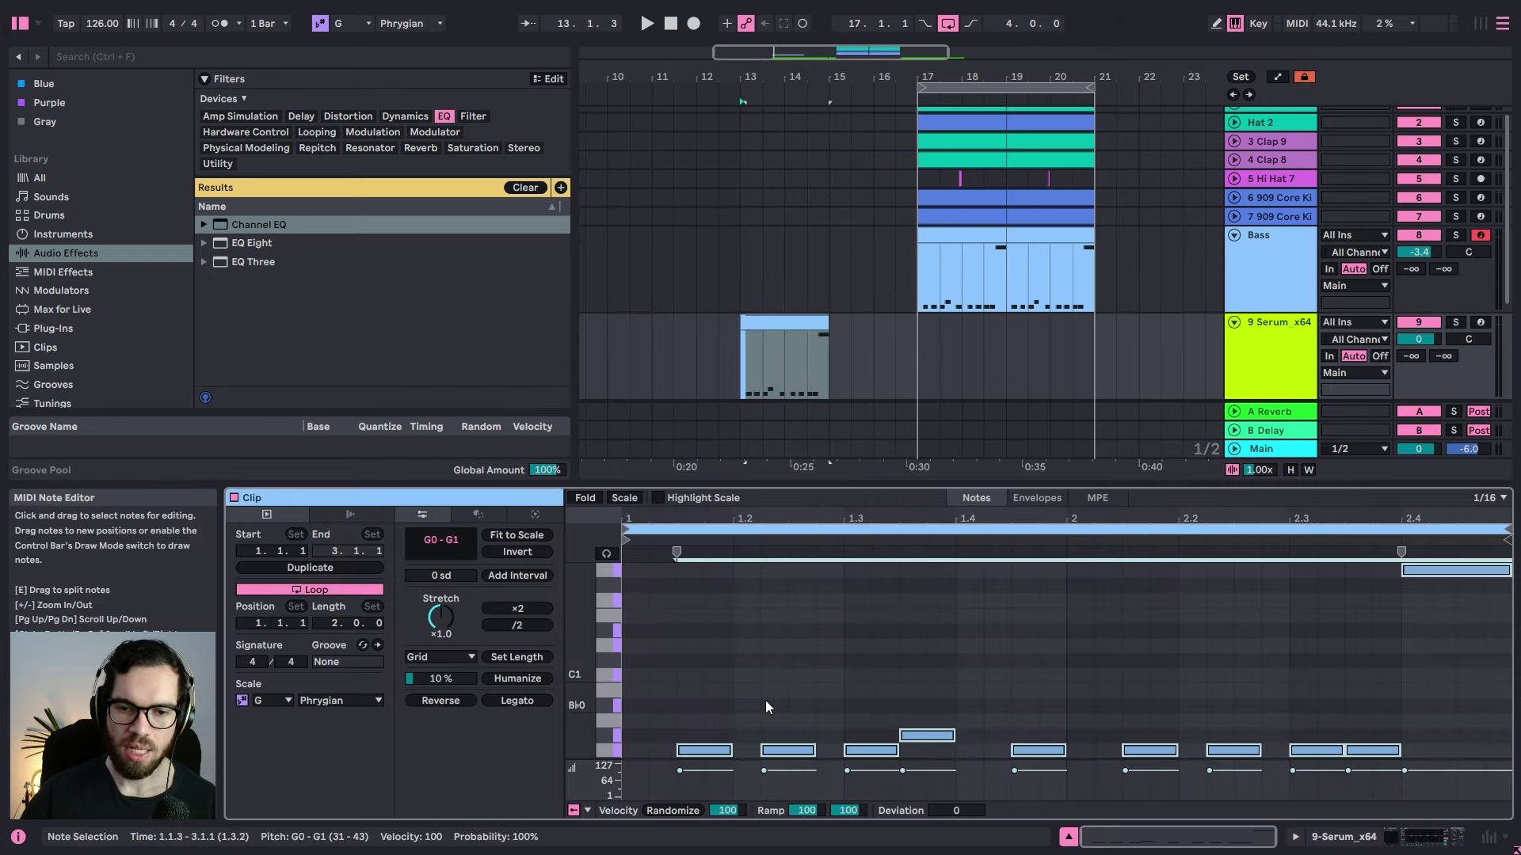
{"action": "key", "text": "shift+Up"}
{"action": "key", "text": "shift+Up"}
{"action": "key", "text": "shift+Up"}
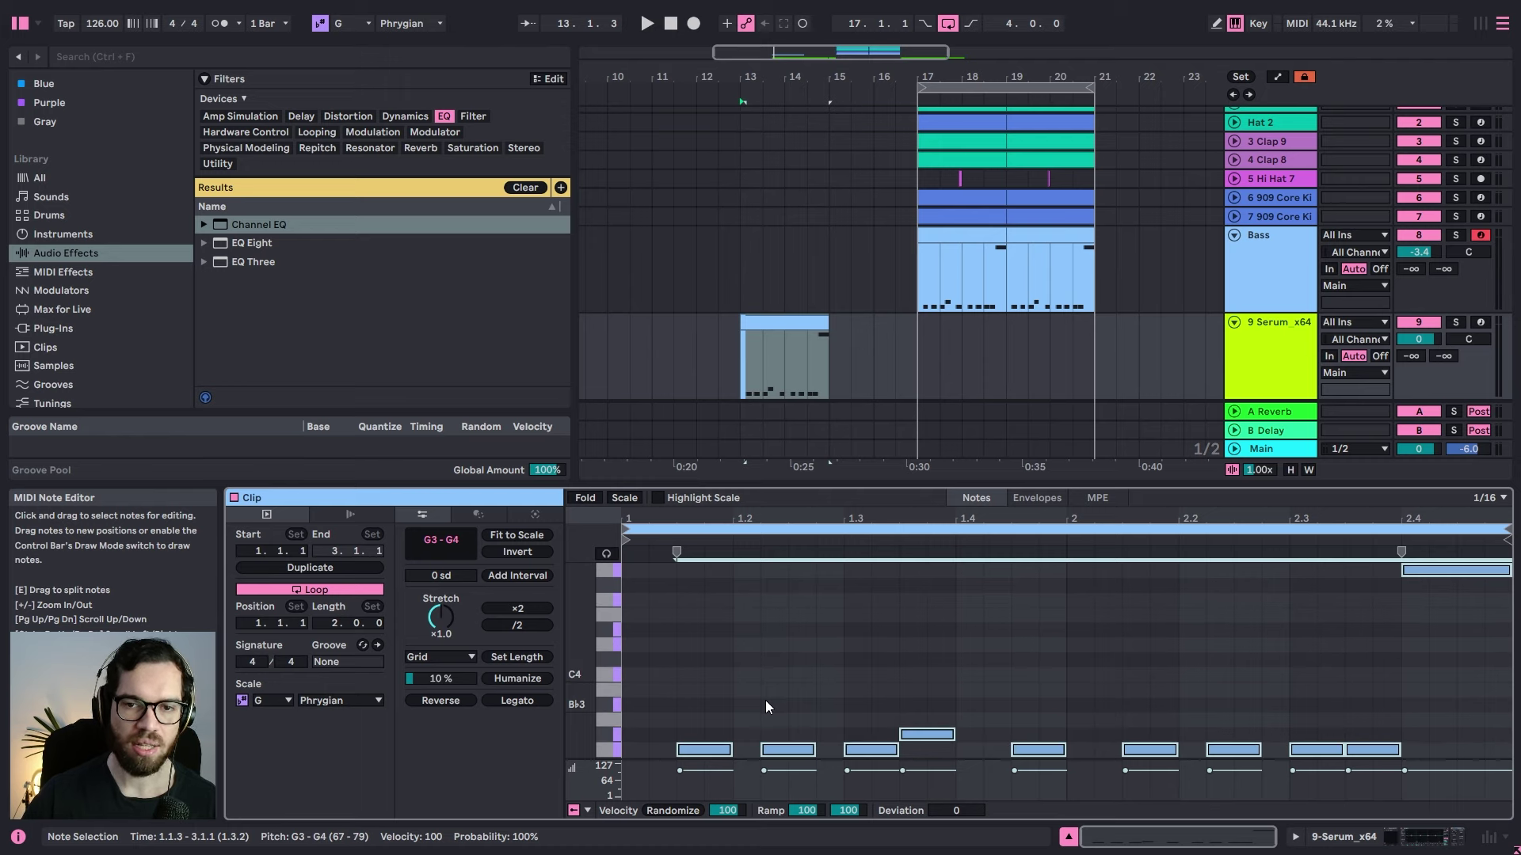
Step: Play the copied clip, move its first G3 note to the clip start, and limit the note editor to scale pitches
{"action": "key", "text": "space"}
{"action": "left_click", "coordinate": [758, 738]}
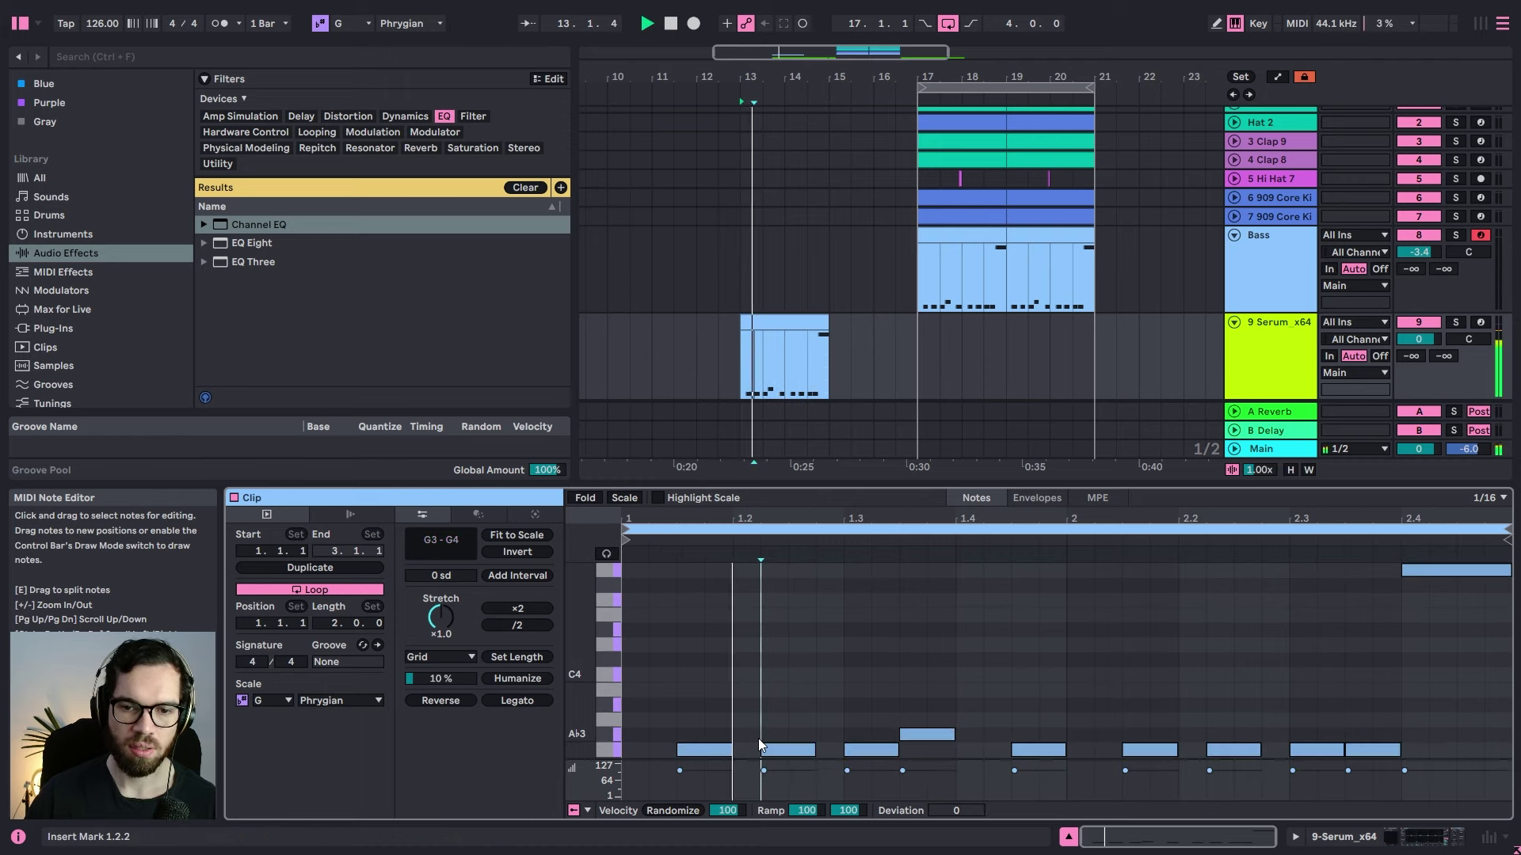
{"action": "left_click_drag", "start_coordinate": [727, 749], "coordinate": [673, 751]}
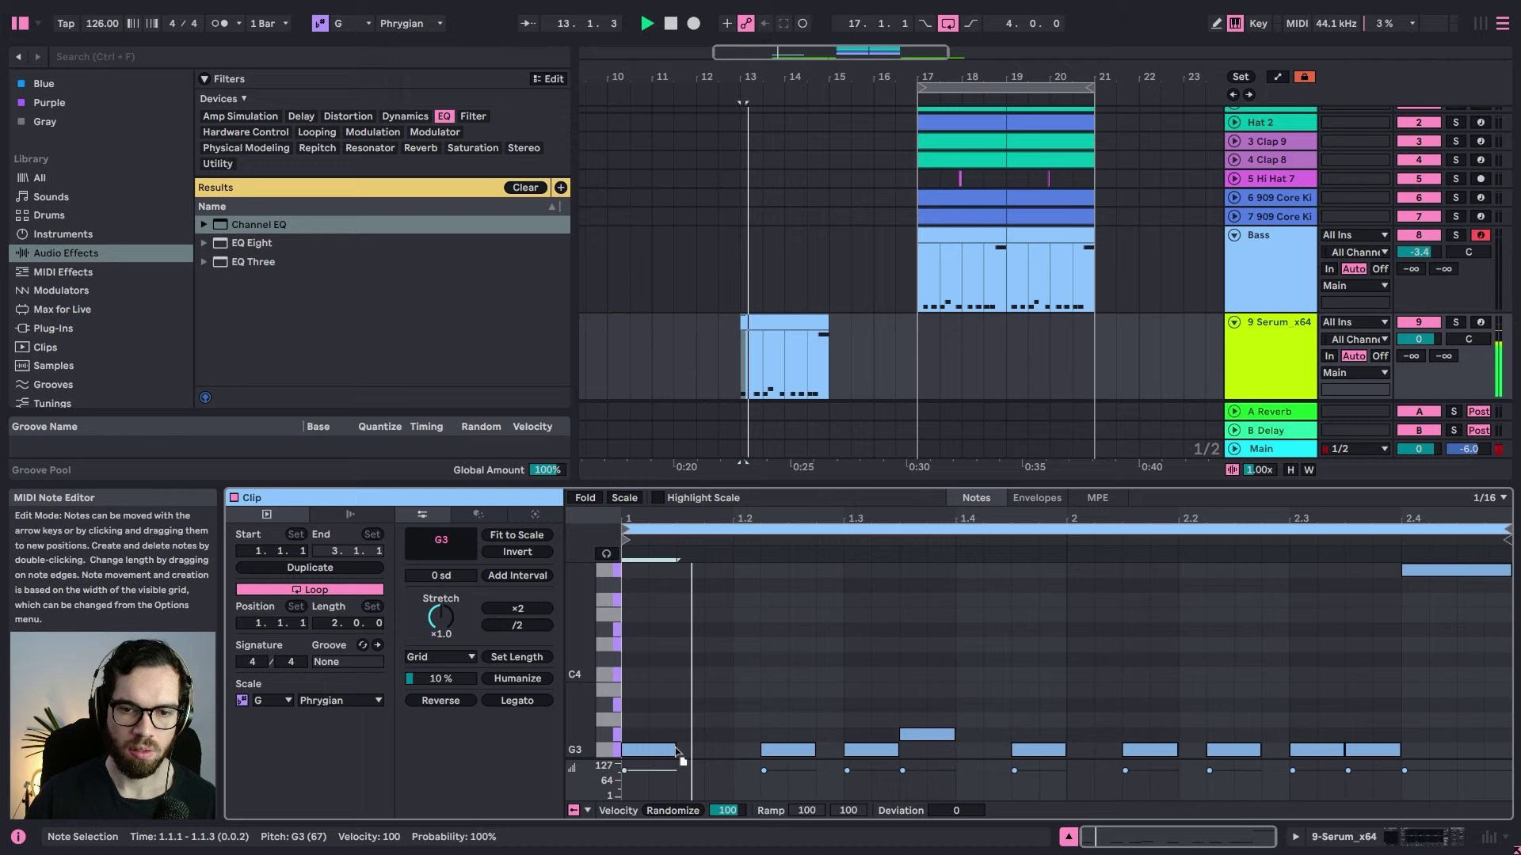
{"action": "left_click", "coordinate": [623, 499]}
{"action": "left_click", "coordinate": [722, 657]}
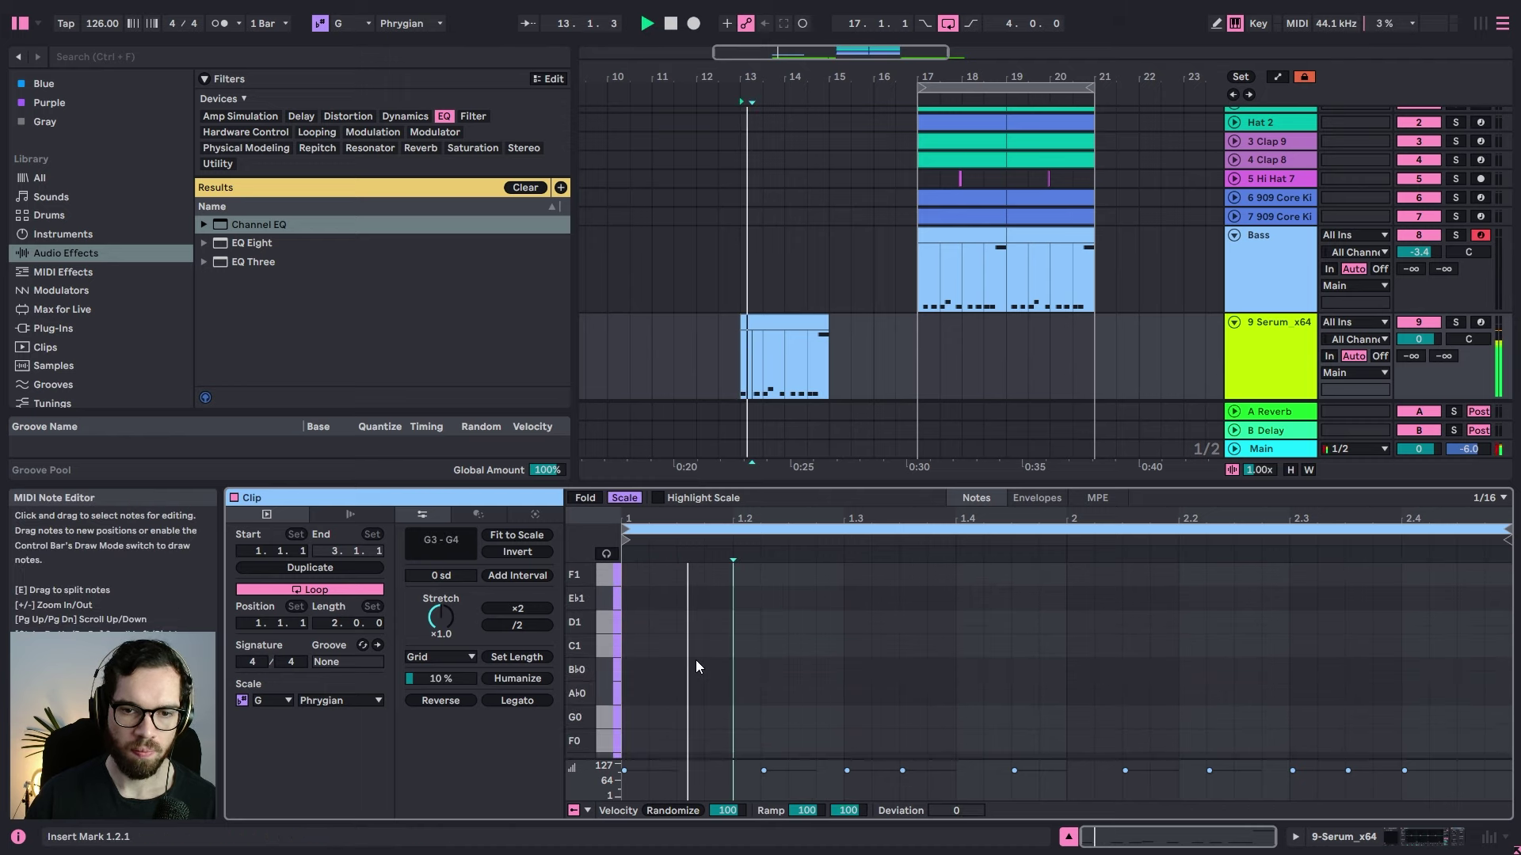
Step: Lengthen the clip's first G3 note past 1.1.3 and audition the change
{"action": "scroll", "coordinate": [695, 669], "scroll_direction": "up", "scroll_amount": 5}
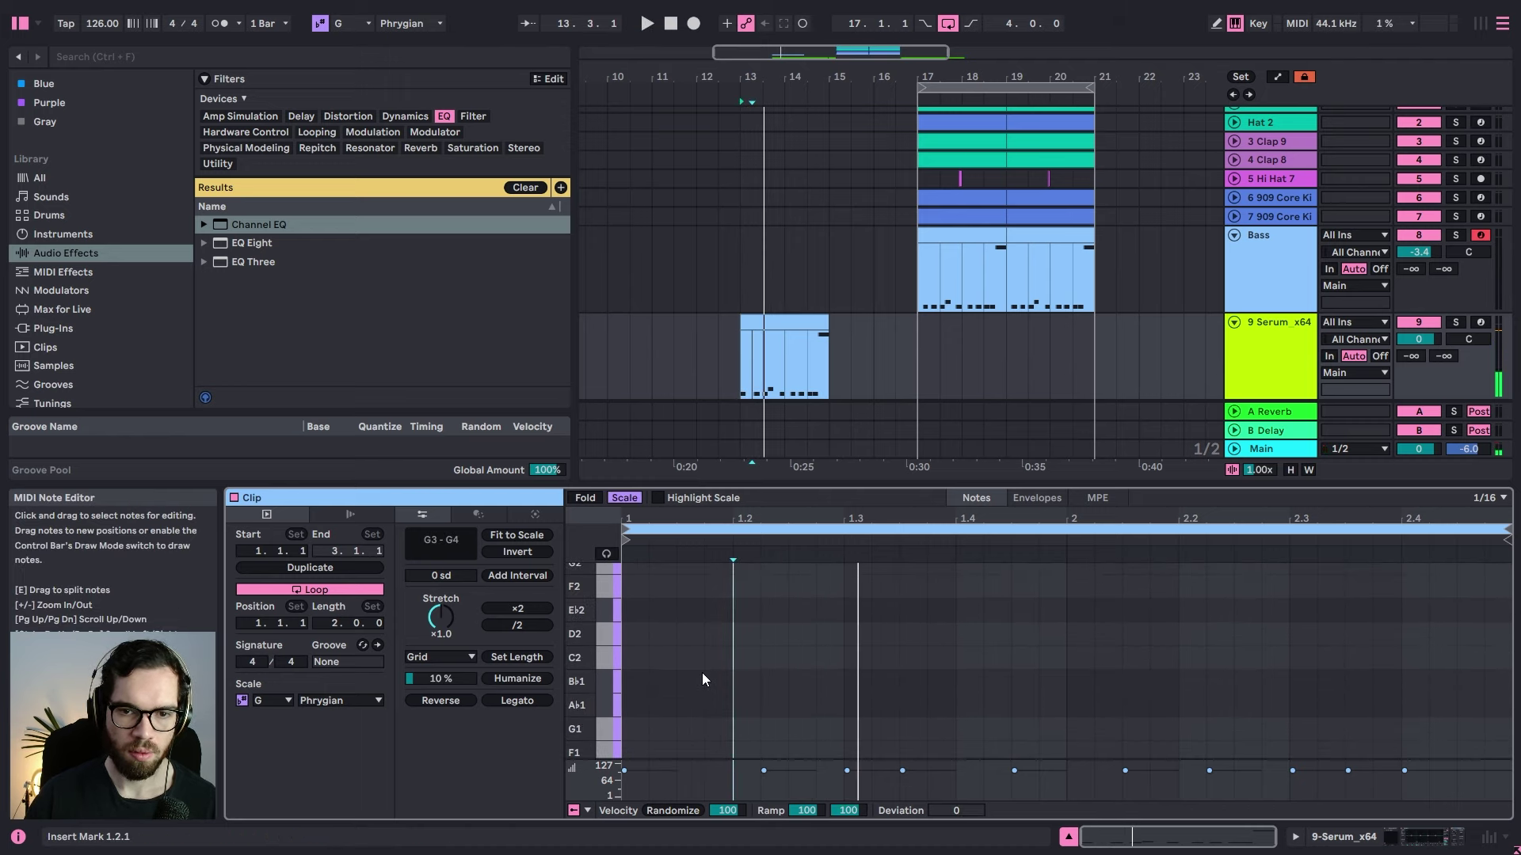
{"action": "scroll", "coordinate": [702, 680], "scroll_direction": "down", "scroll_amount": 6}
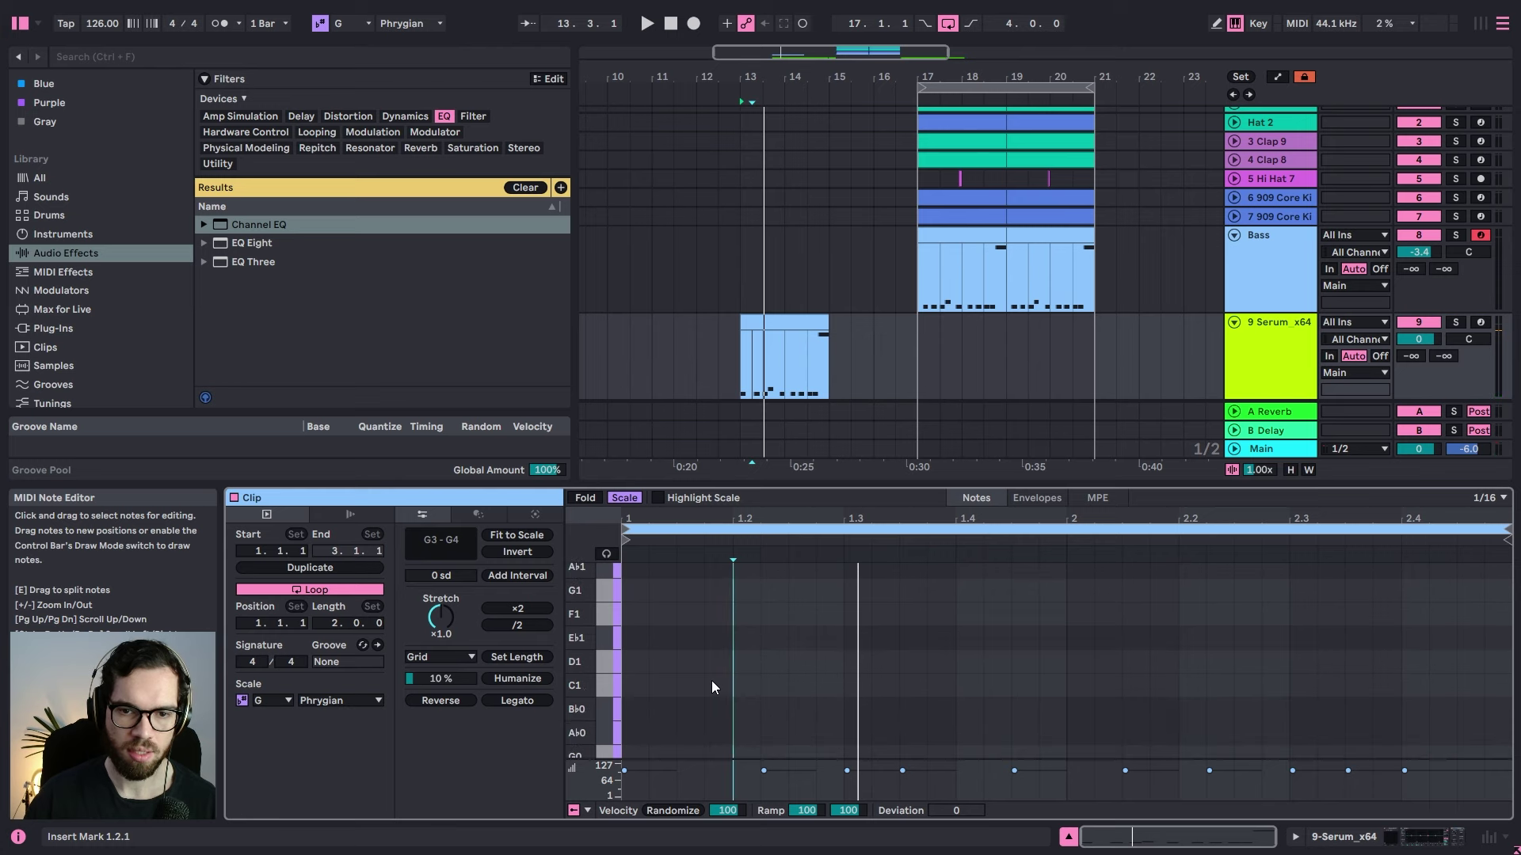
{"action": "scroll", "coordinate": [711, 686], "scroll_direction": "up", "scroll_amount": 10}
{"action": "key", "text": "space"}
{"action": "key", "text": "space"}
{"action": "left_click_drag", "start_coordinate": [682, 733], "coordinate": [700, 734]}
{"action": "key", "text": "space"}
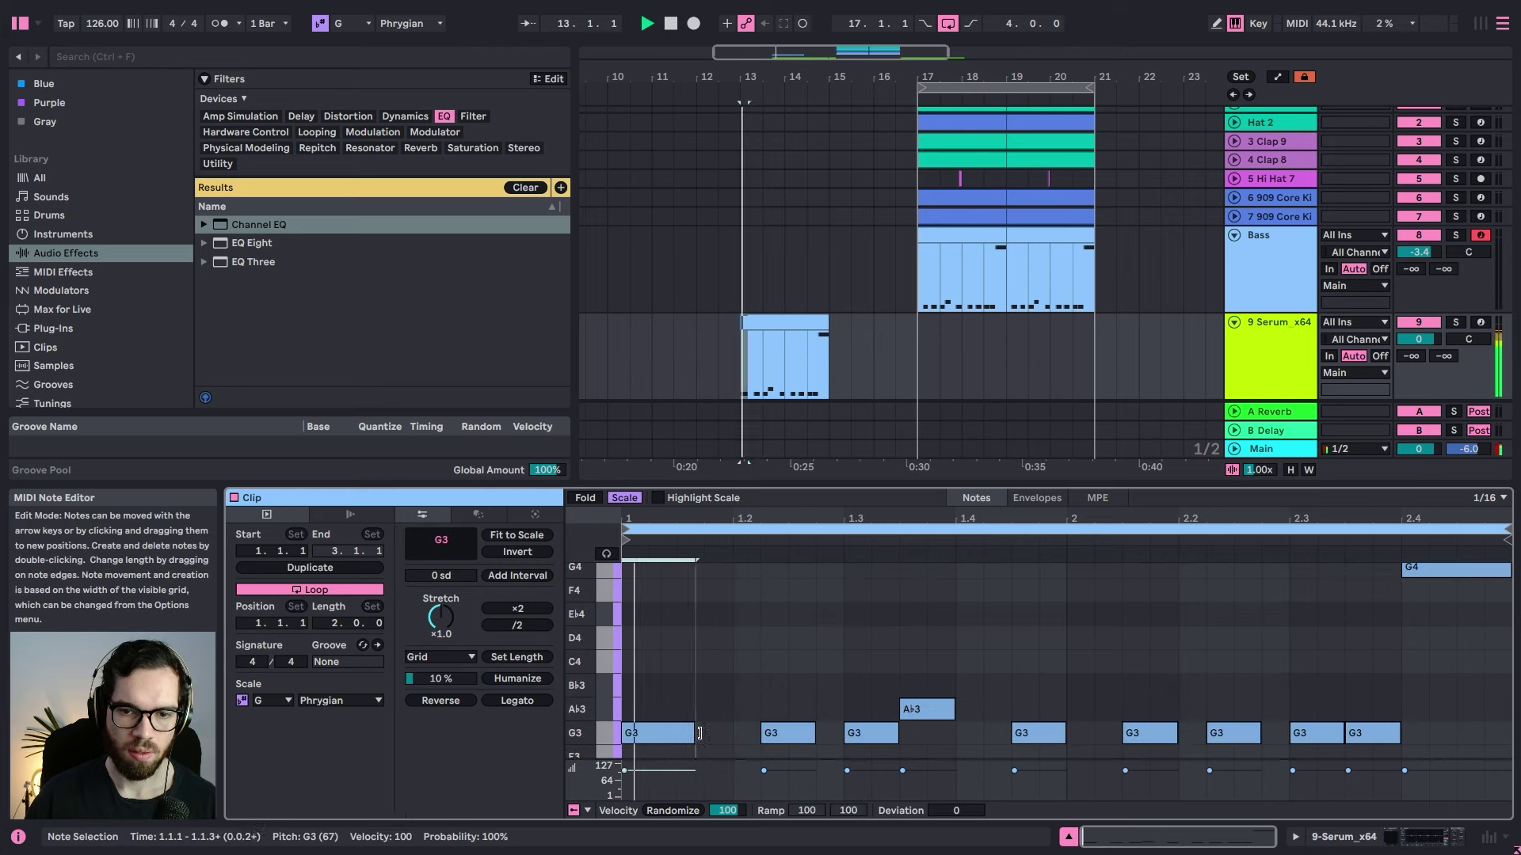
Step: Move the second G3 note to 1.2.3 and add an A♭3 note at 1.1.4, filling up to 1.2.2
{"action": "mouse_move", "coordinate": [791, 734]}
{"action": "left_mouse_down"}
{"action": "mouse_move", "coordinate": [705, 686]}
{"action": "mouse_move", "coordinate": [704, 734]}
{"action": "mouse_move", "coordinate": [742, 734]}
{"action": "mouse_move", "coordinate": [743, 710]}
{"action": "mouse_move", "coordinate": [704, 730]}
{"action": "mouse_move", "coordinate": [808, 717]}
{"action": "mouse_move", "coordinate": [809, 733]}
{"action": "left_mouse_up"}
{"action": "left_click", "coordinate": [674, 730]}
{"action": "key", "text": "space"}
{"action": "key", "text": "space"}
{"action": "key", "text": "space"}
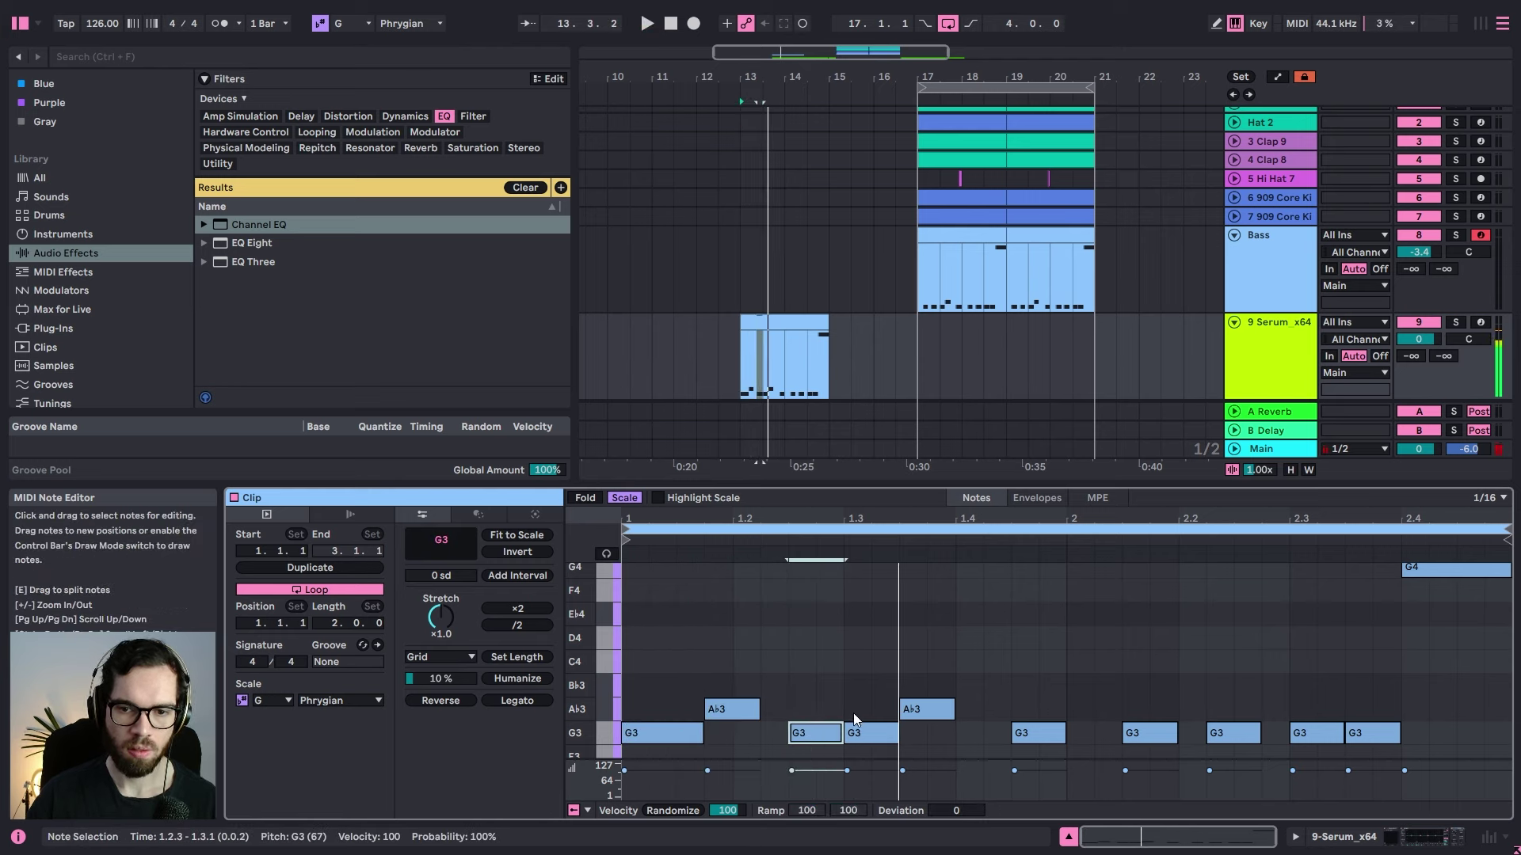
Step: Audition the first bar and copy the G3 note at 1.4.3 to 1.4.1
{"action": "left_click", "coordinate": [923, 709]}
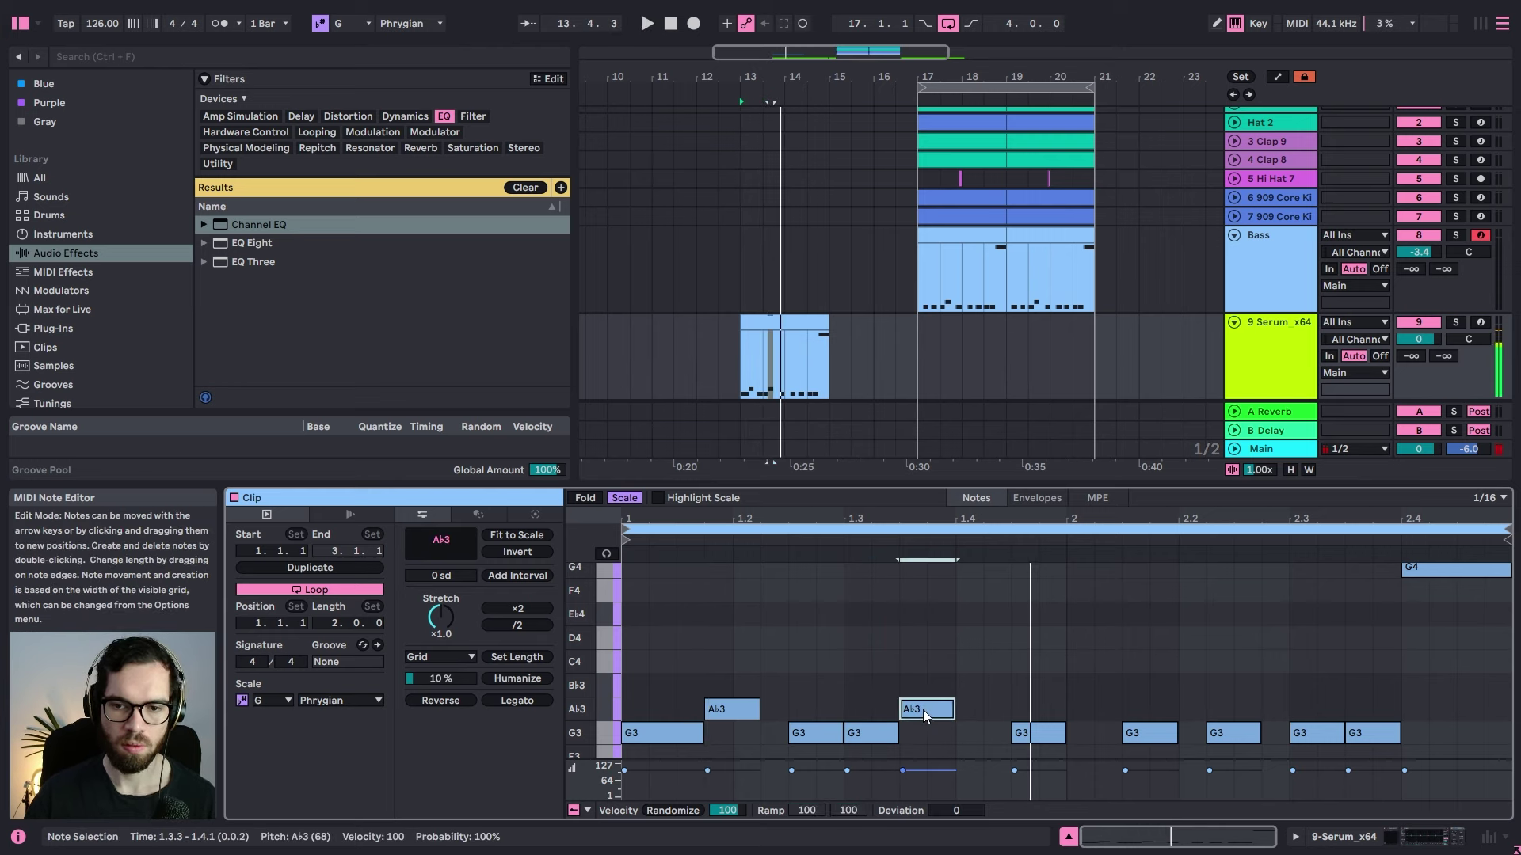
{"action": "key", "text": "space"}
{"action": "left_click", "coordinate": [966, 658]}
{"action": "left_click", "coordinate": [1042, 730]}
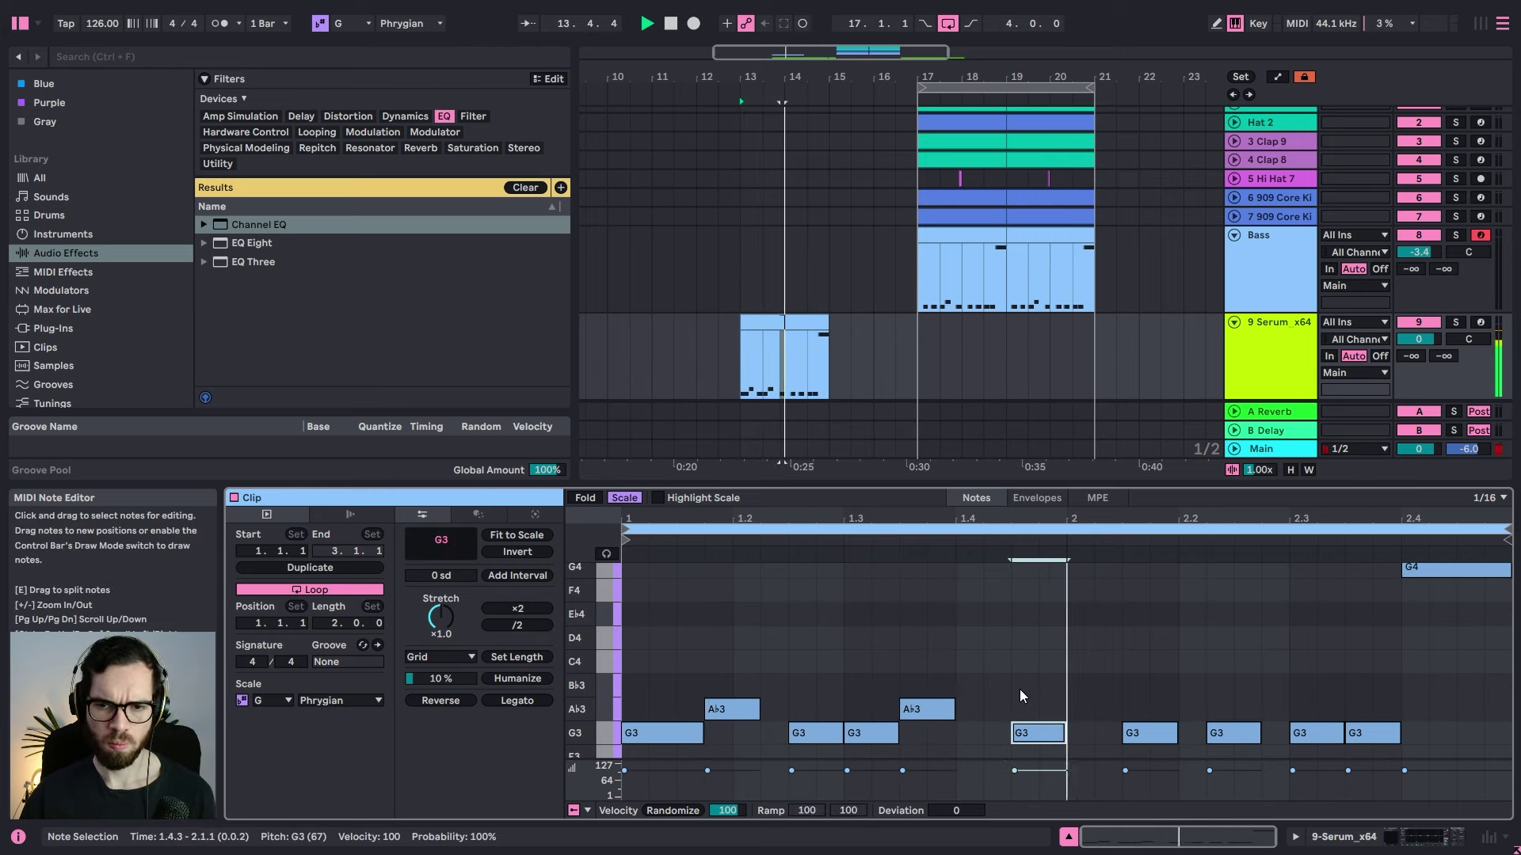
{"action": "scroll", "coordinate": [1020, 697], "scroll_direction": "down", "scroll_amount": 1}
{"action": "key", "text": "space"}
{"action": "key", "text": "space"}
{"action": "left_click_drag", "start_coordinate": [1019, 697], "coordinate": [961, 705], "text": "ctrl"}
{"action": "left_click", "coordinate": [984, 657]}
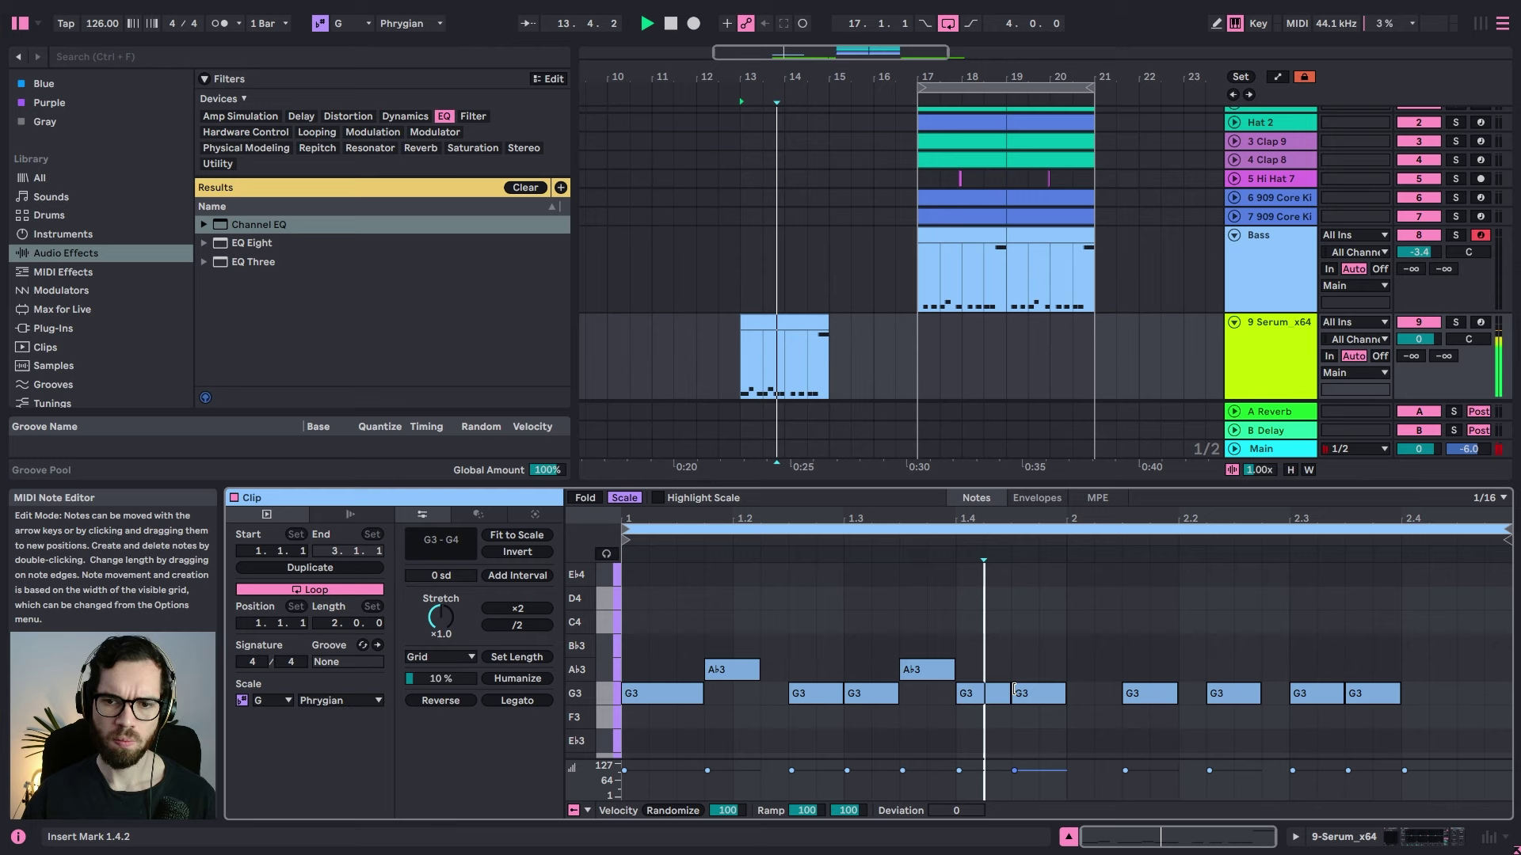
Step: Lower the G3 note at 1.4.1 by one octave to G2 and replay the clip from its start
{"action": "key", "text": "space"}
{"action": "key", "text": "space"}
{"action": "left_click", "coordinate": [986, 692]}
{"action": "key", "text": "shift+Down"}
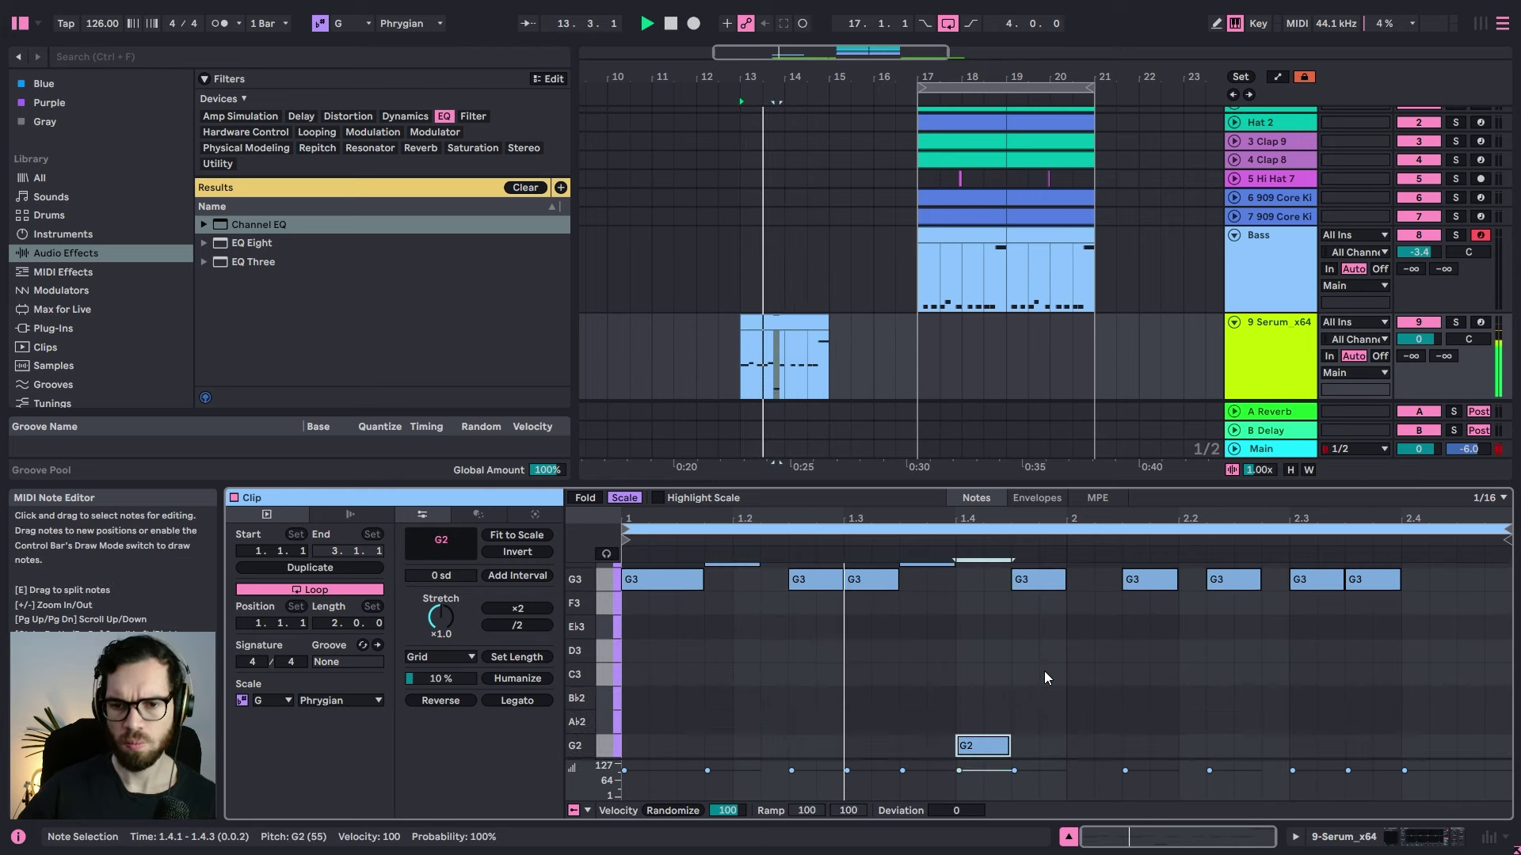
{"action": "scroll", "coordinate": [1041, 665], "scroll_direction": "up", "scroll_amount": 1}
{"action": "key", "text": "space"}
{"action": "key", "text": "space"}
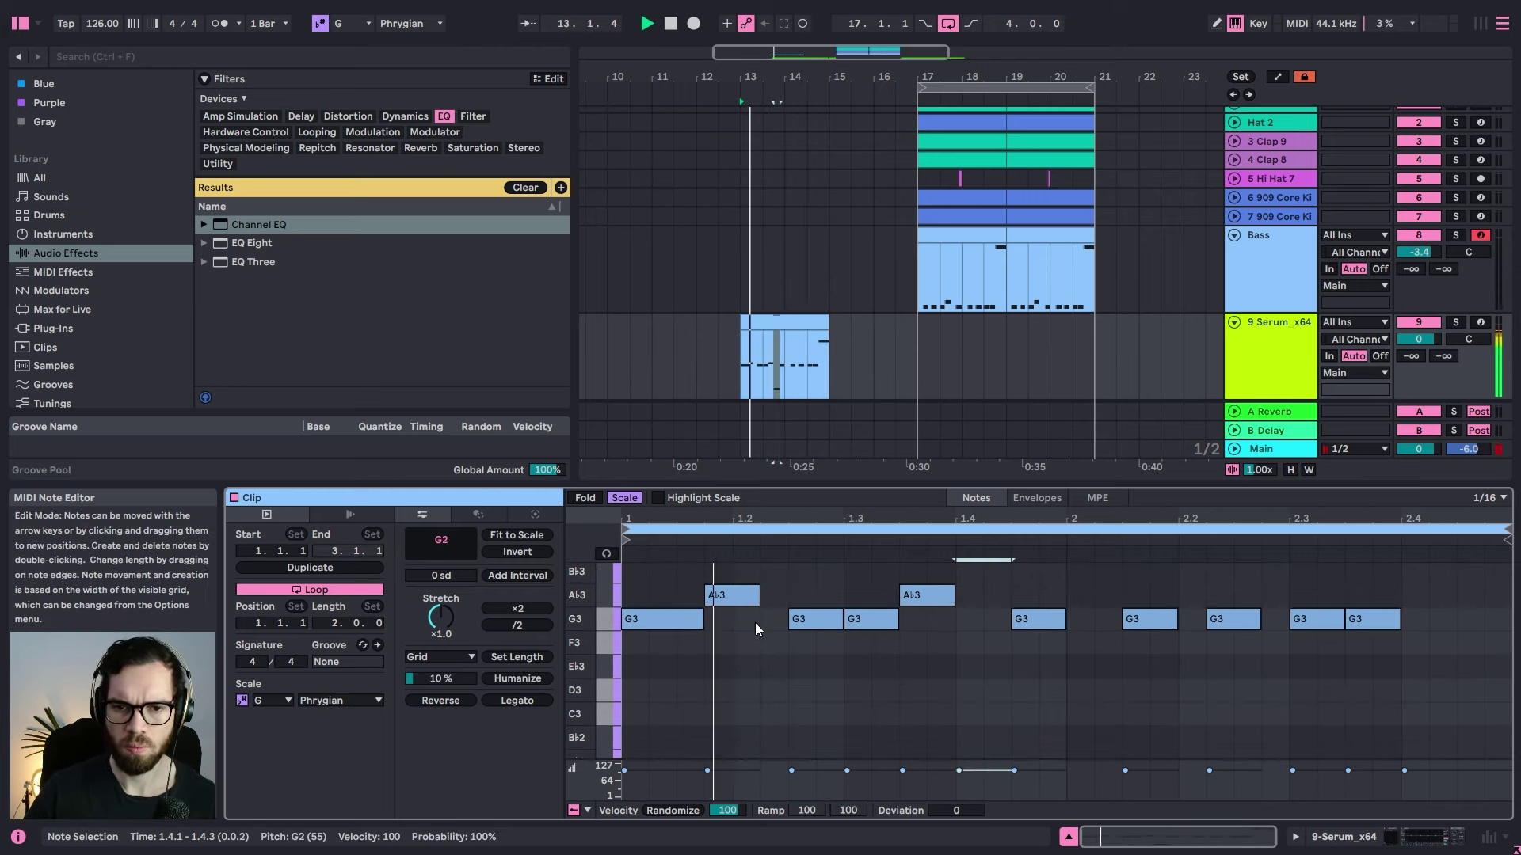
Step: Lower the clip's first note by one octave to G2 and listen to the pattern
{"action": "left_click", "coordinate": [697, 620]}
{"action": "key", "text": "shift+Down"}
{"action": "scroll", "coordinate": [721, 629], "scroll_direction": "up", "scroll_amount": 1}
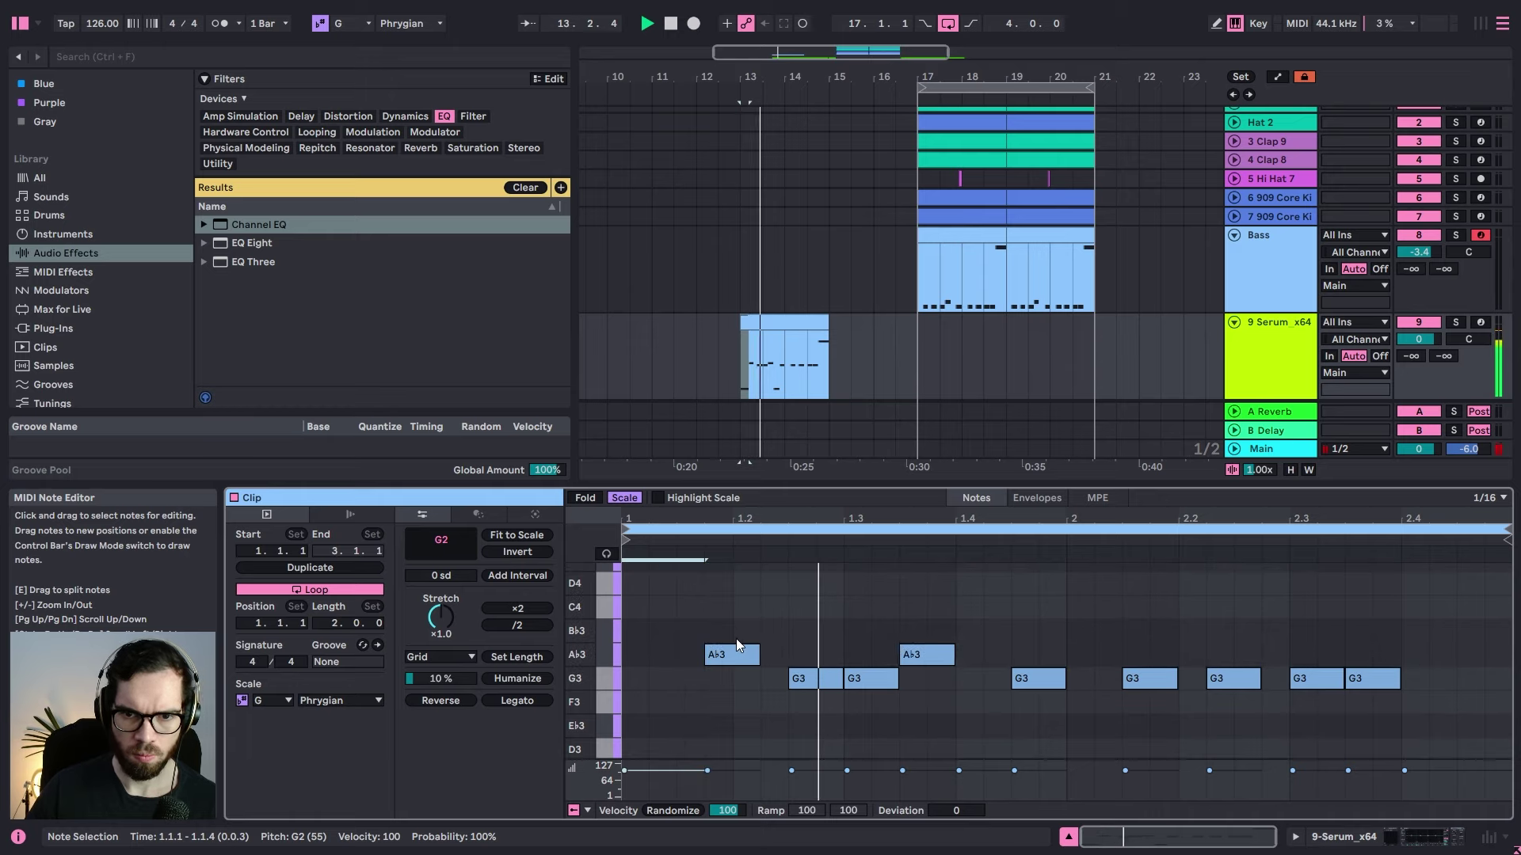
{"action": "left_click_drag", "start_coordinate": [584, 620], "coordinate": [559, 614]}
{"action": "scroll", "coordinate": [768, 616], "scroll_direction": "down", "scroll_amount": 1}
{"action": "scroll", "coordinate": [950, 646], "scroll_direction": "up", "scroll_amount": 1}
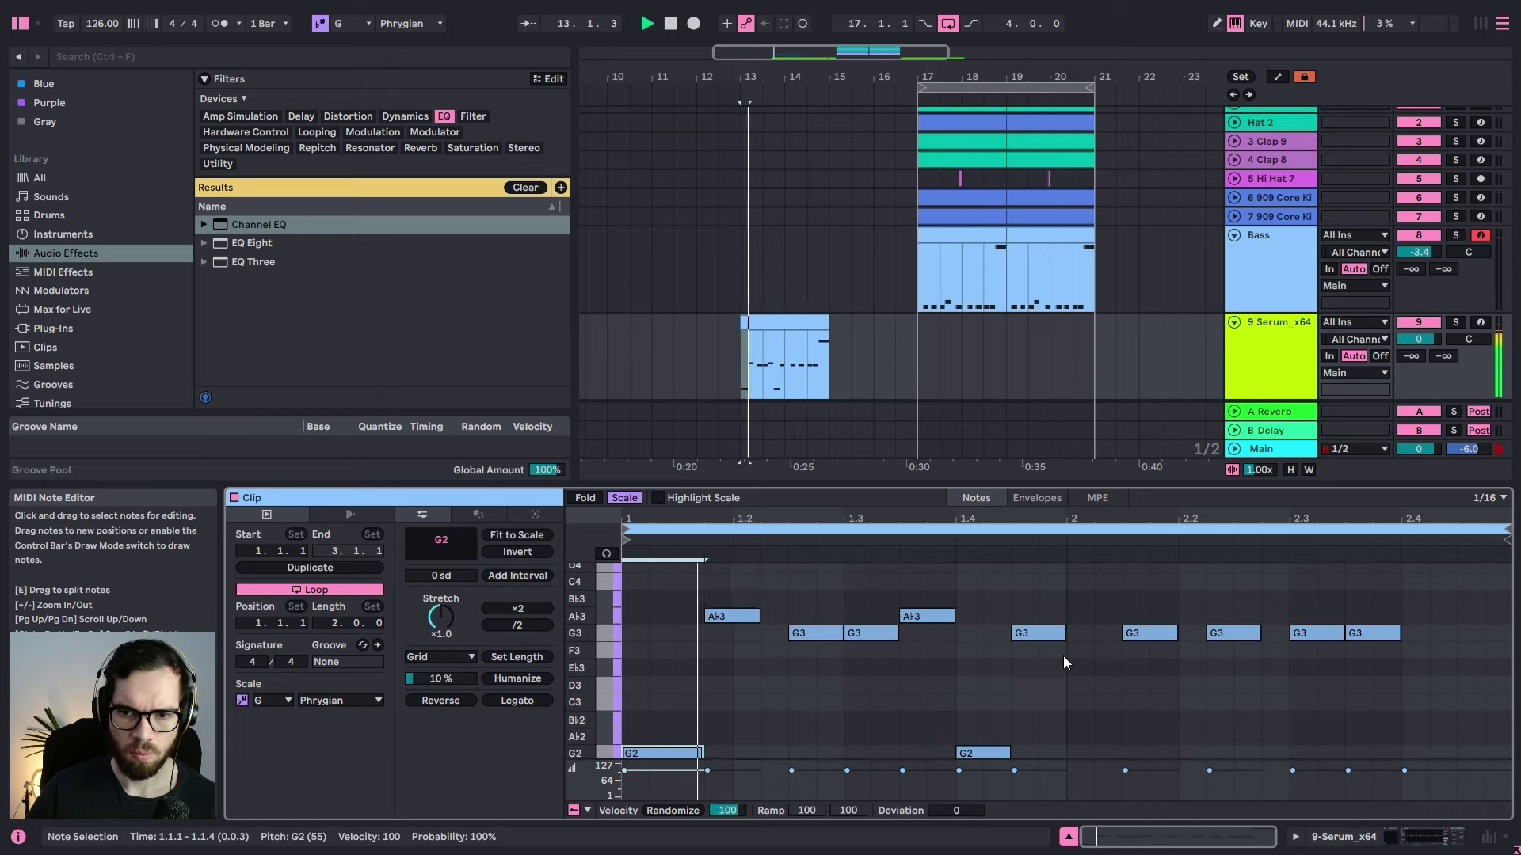
{"action": "scroll", "coordinate": [1077, 590], "scroll_direction": "up", "scroll_amount": 3}
Step: Split the 9 Serum_x64 clip at 14.1.1 and audition its first one-bar piece
{"action": "left_click", "coordinate": [789, 379]}
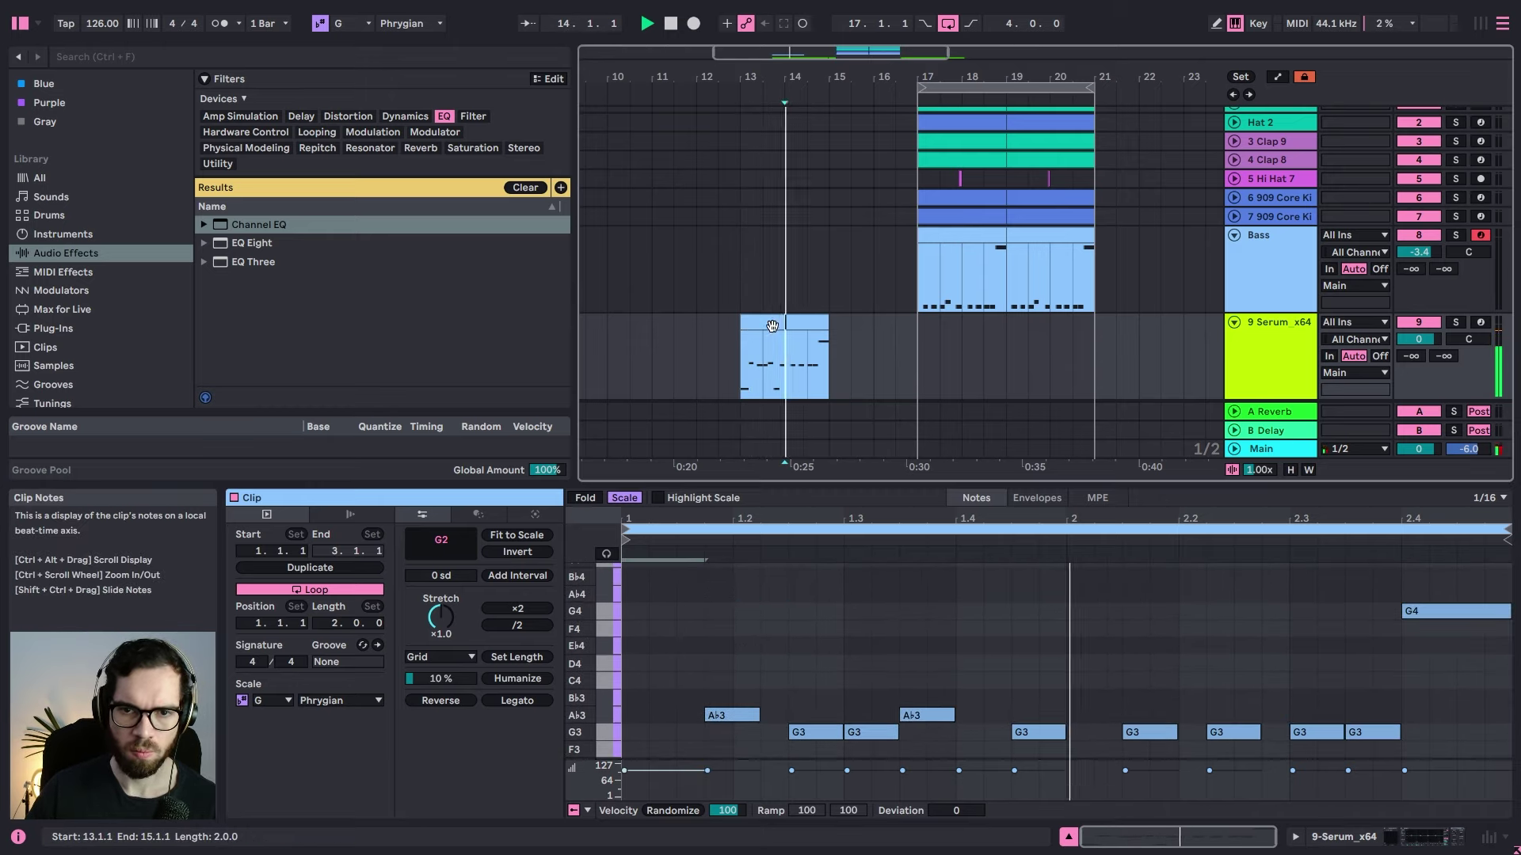
{"action": "left_click", "coordinate": [772, 326]}
{"action": "left_click", "coordinate": [781, 353]}
{"action": "key", "text": "ctrl+e"}
{"action": "left_click", "coordinate": [768, 326]}
{"action": "key", "text": "space"}
{"action": "key", "text": "space"}
Step: Duplicate the one-bar Serum clip repeatedly until the pattern fills bars 13 to 21
{"action": "key", "text": "ctrl+d"}
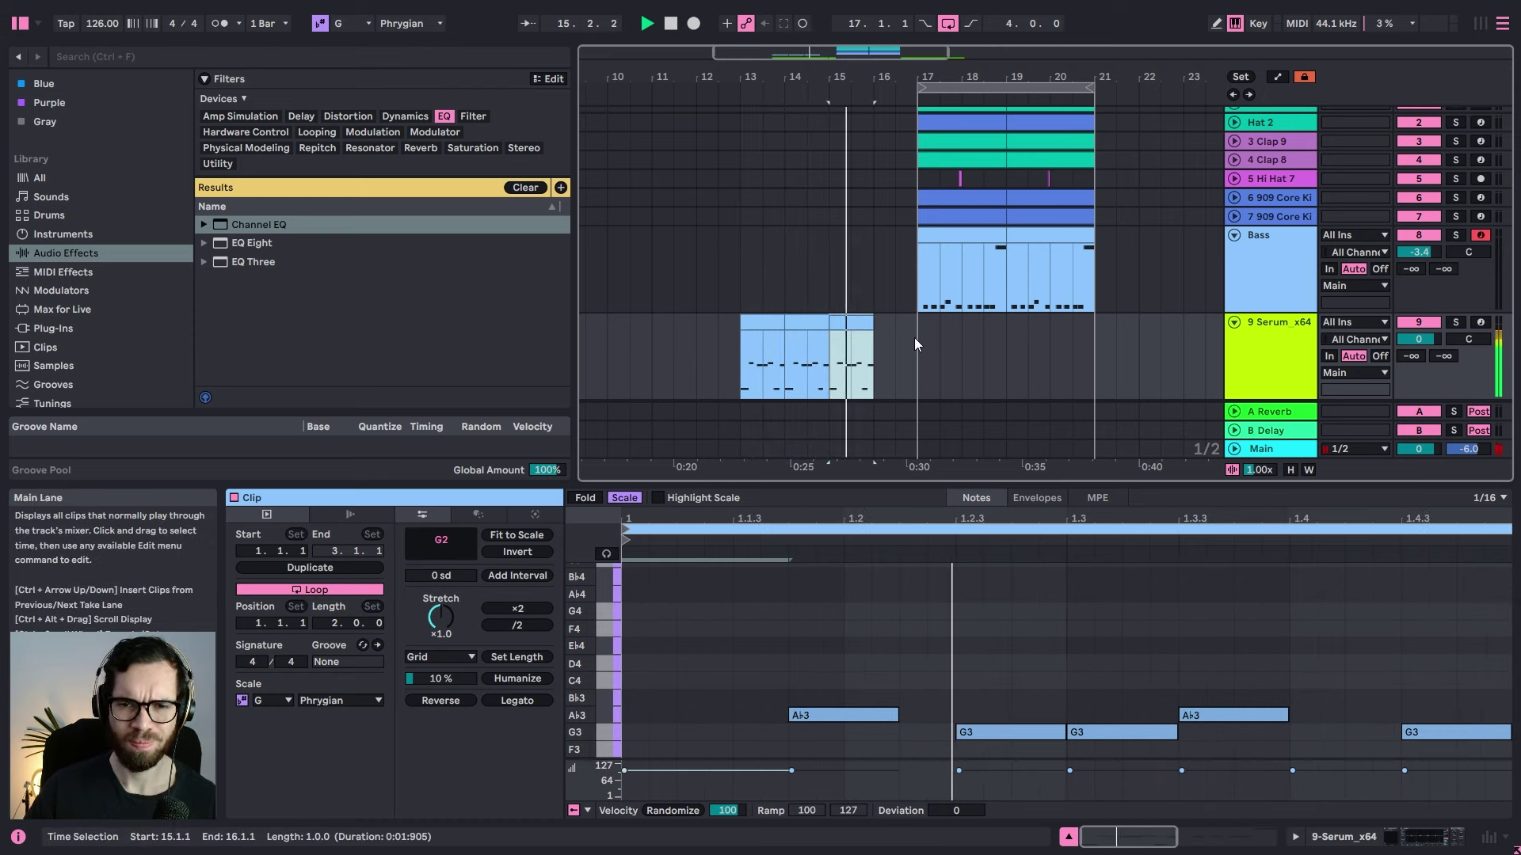
{"action": "key", "text": "ctrl+d"}
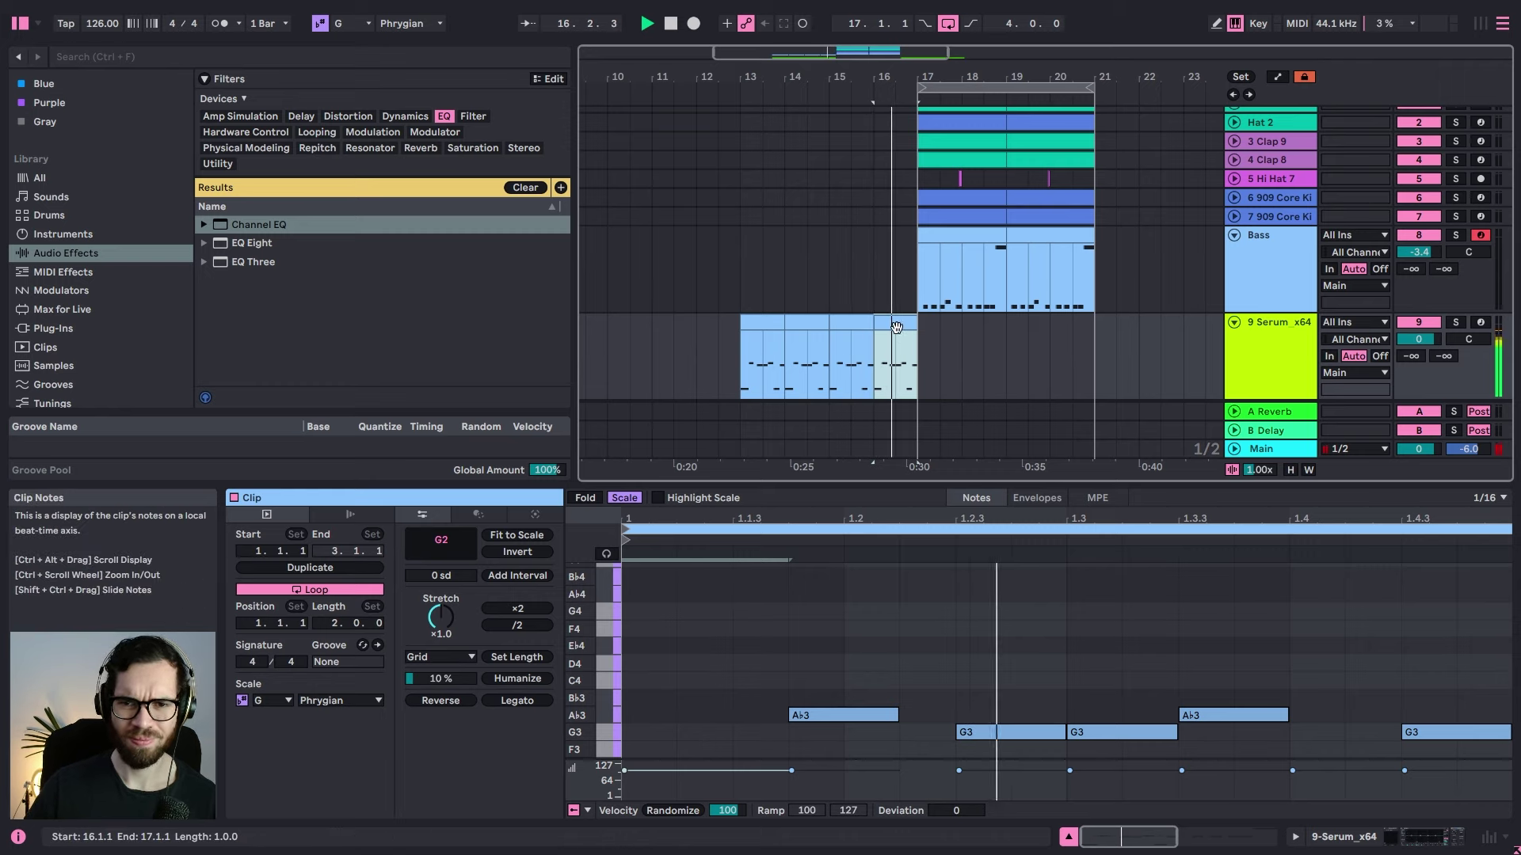
{"action": "key", "text": "ctrl+d"}
{"action": "key", "text": "ctrl+d"}
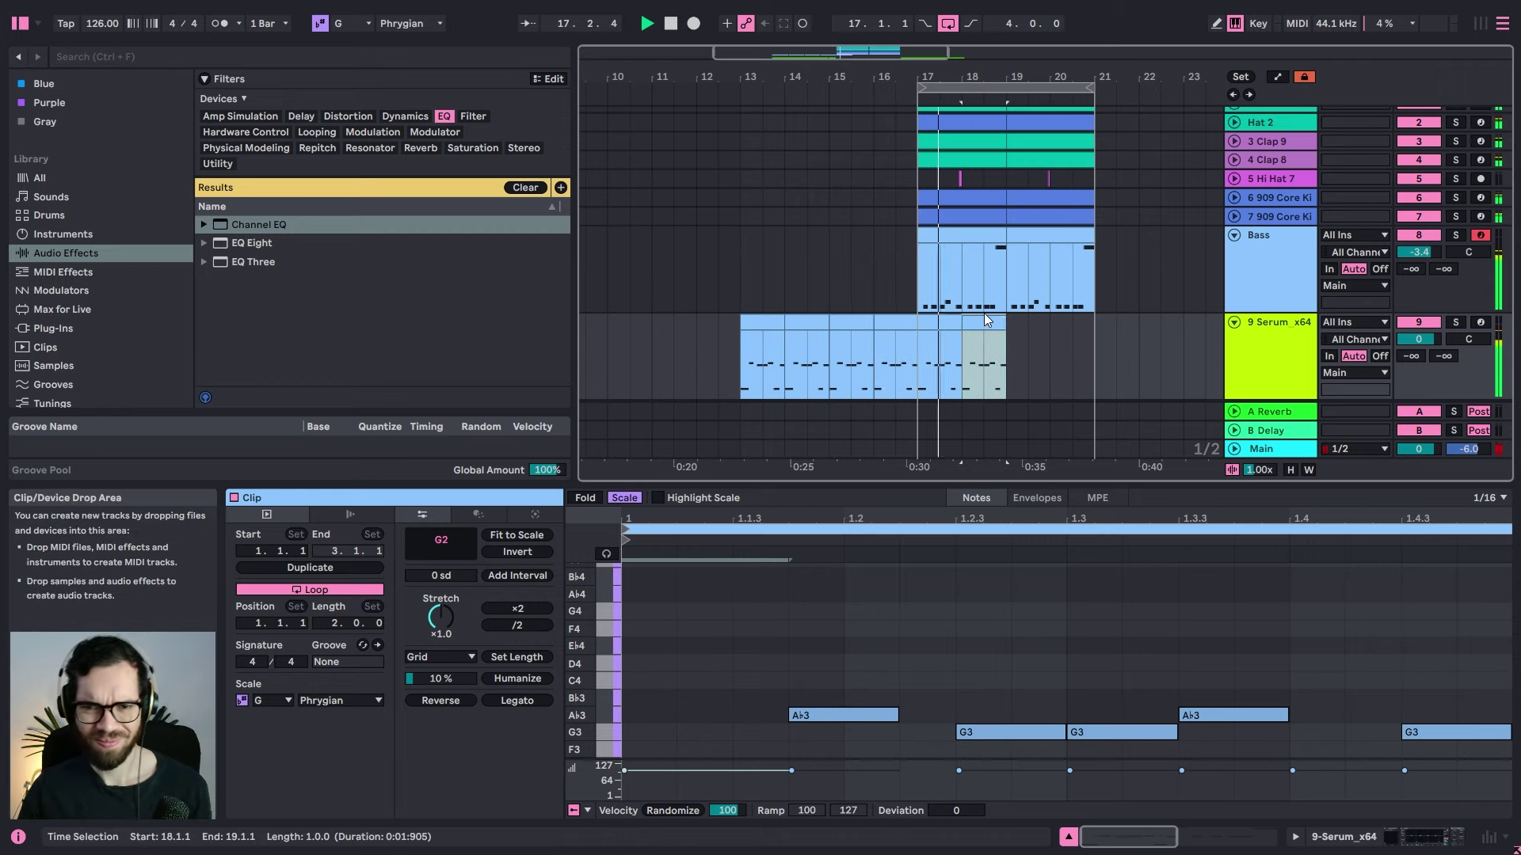
{"action": "key", "text": "ctrl+d"}
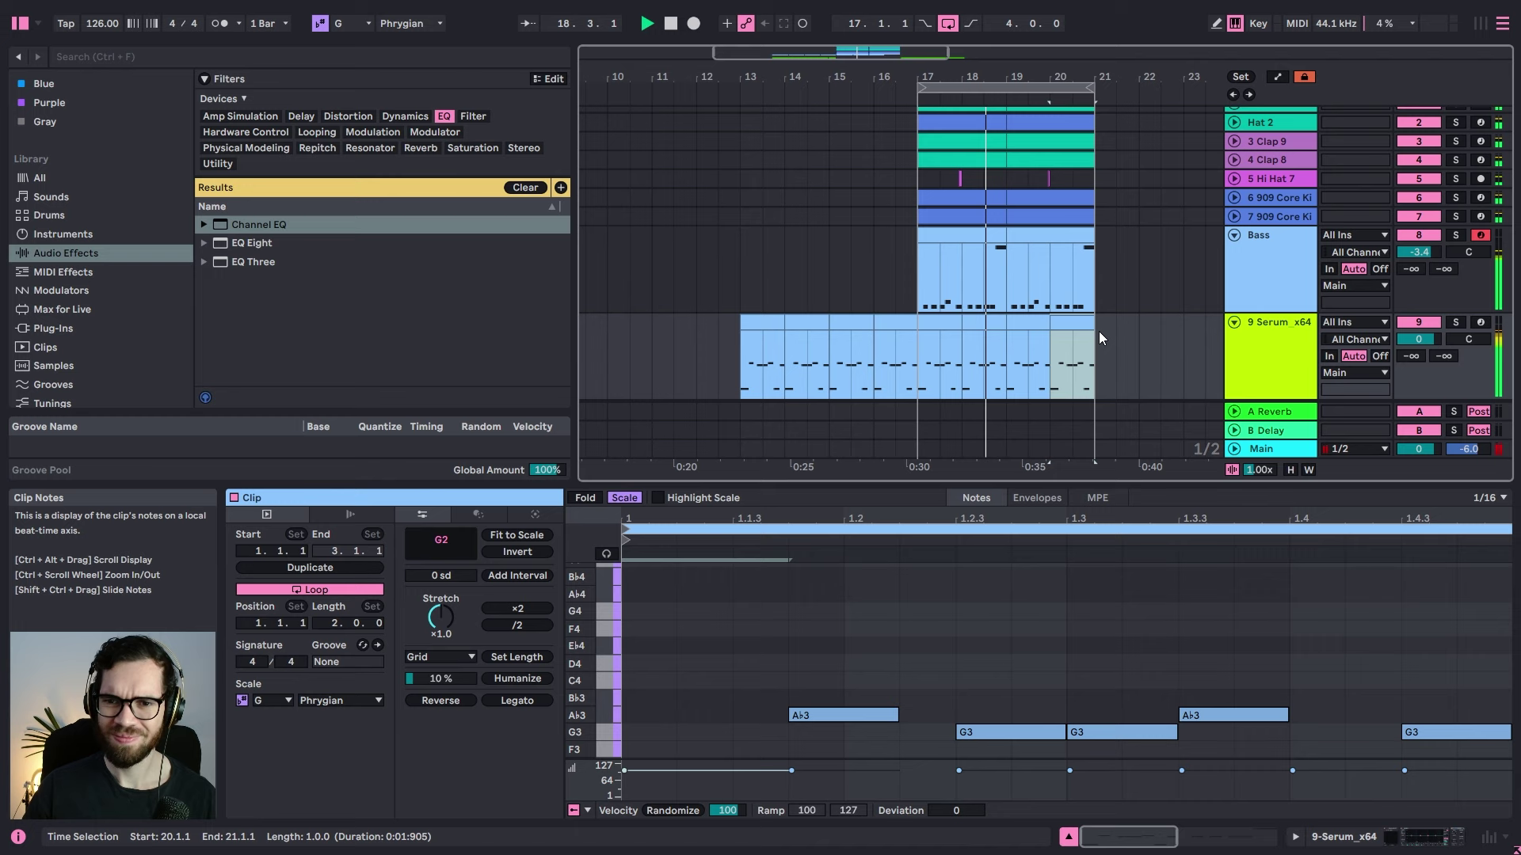
{"action": "key", "text": "ctrl+d"}
Step: Copy the Bass track's Kick-sidechained Compressor to the end of the 9 Serum_x64 device chain
{"action": "left_click", "coordinate": [1257, 348]}
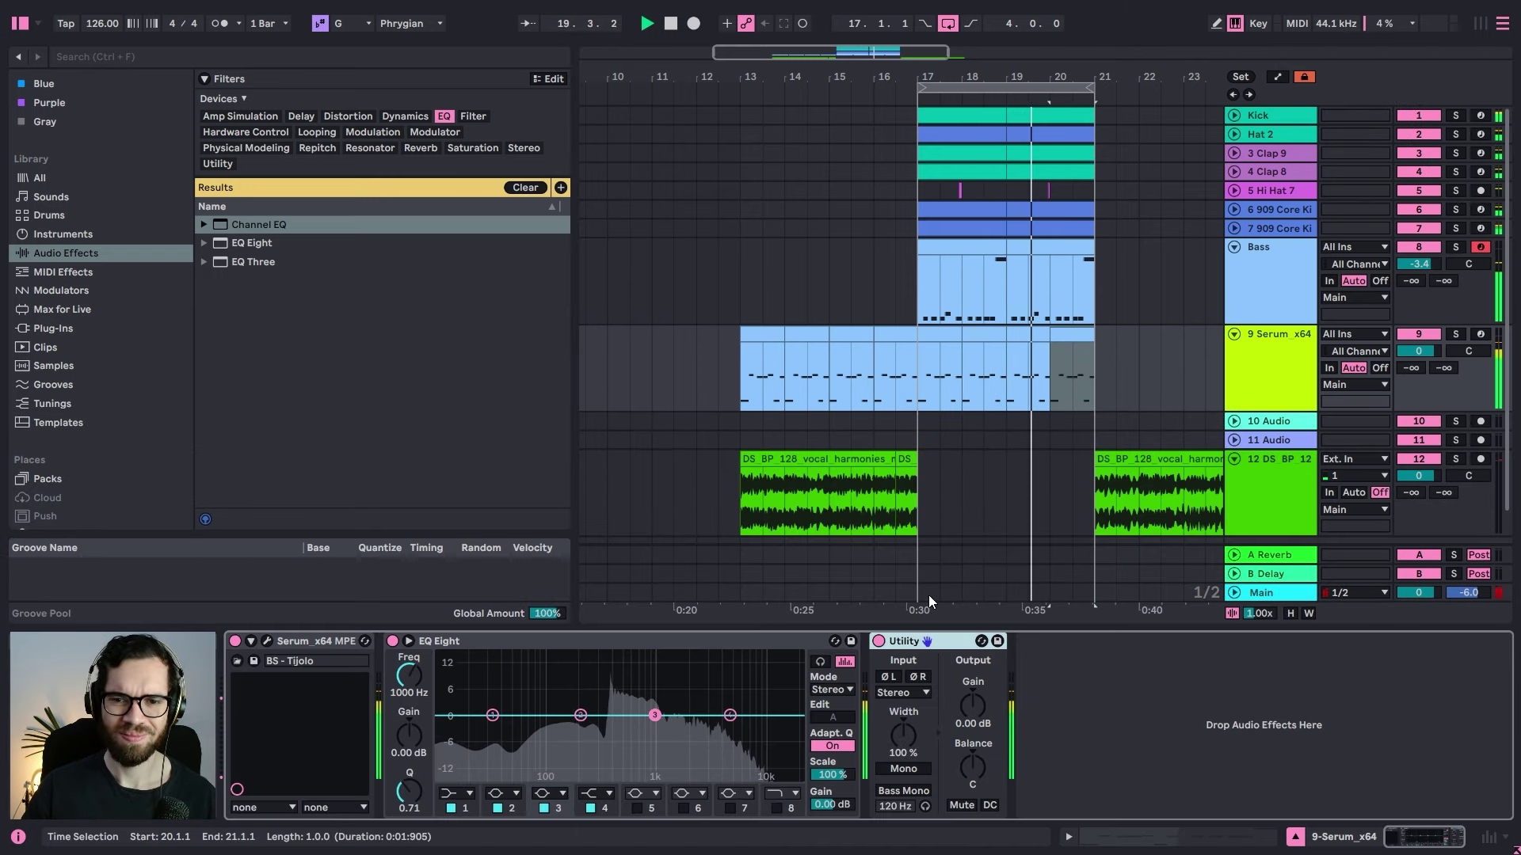
{"action": "left_click", "coordinate": [1251, 265]}
{"action": "left_click", "coordinate": [699, 639]}
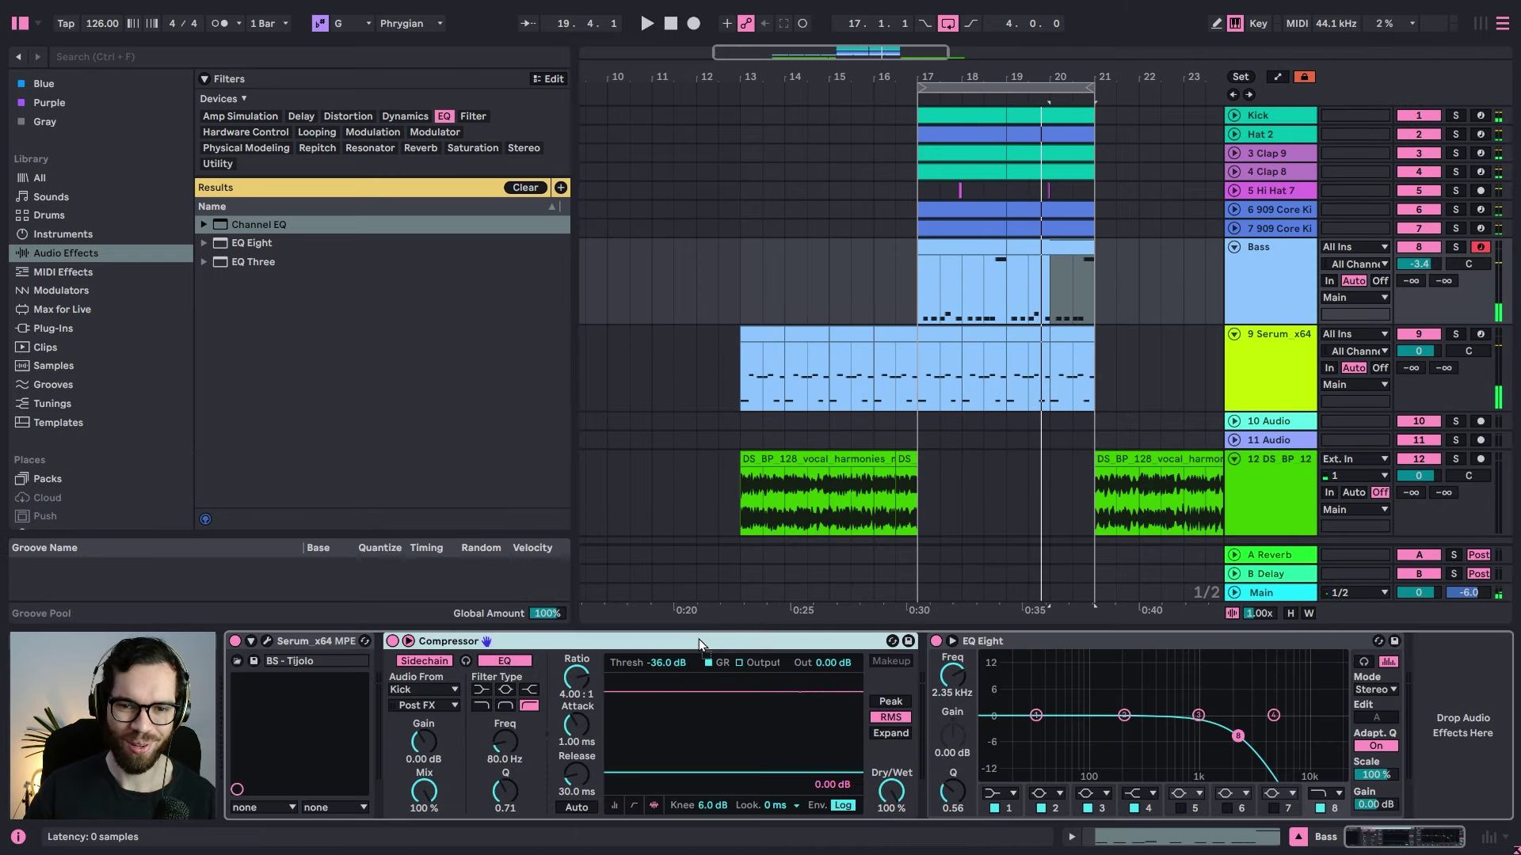
{"action": "left_click_drag", "start_coordinate": [971, 382], "coordinate": [980, 404]}
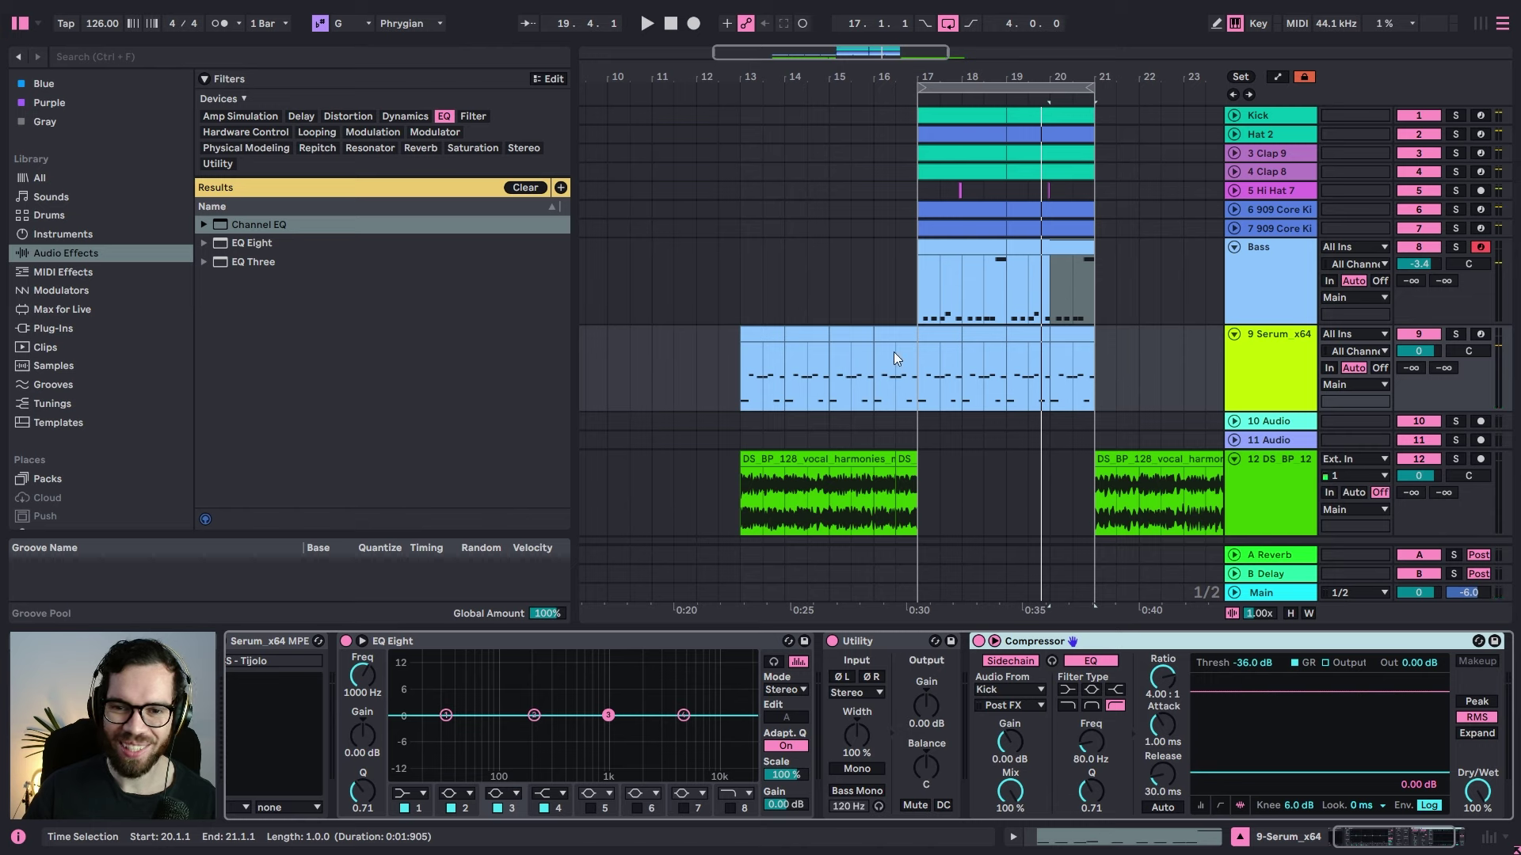
Step: Play the transition into the groove and set the 9 Serum_x64 track's reverb send to -9.4 dB
{"action": "left_click", "coordinate": [847, 349]}
{"action": "key", "text": "space"}
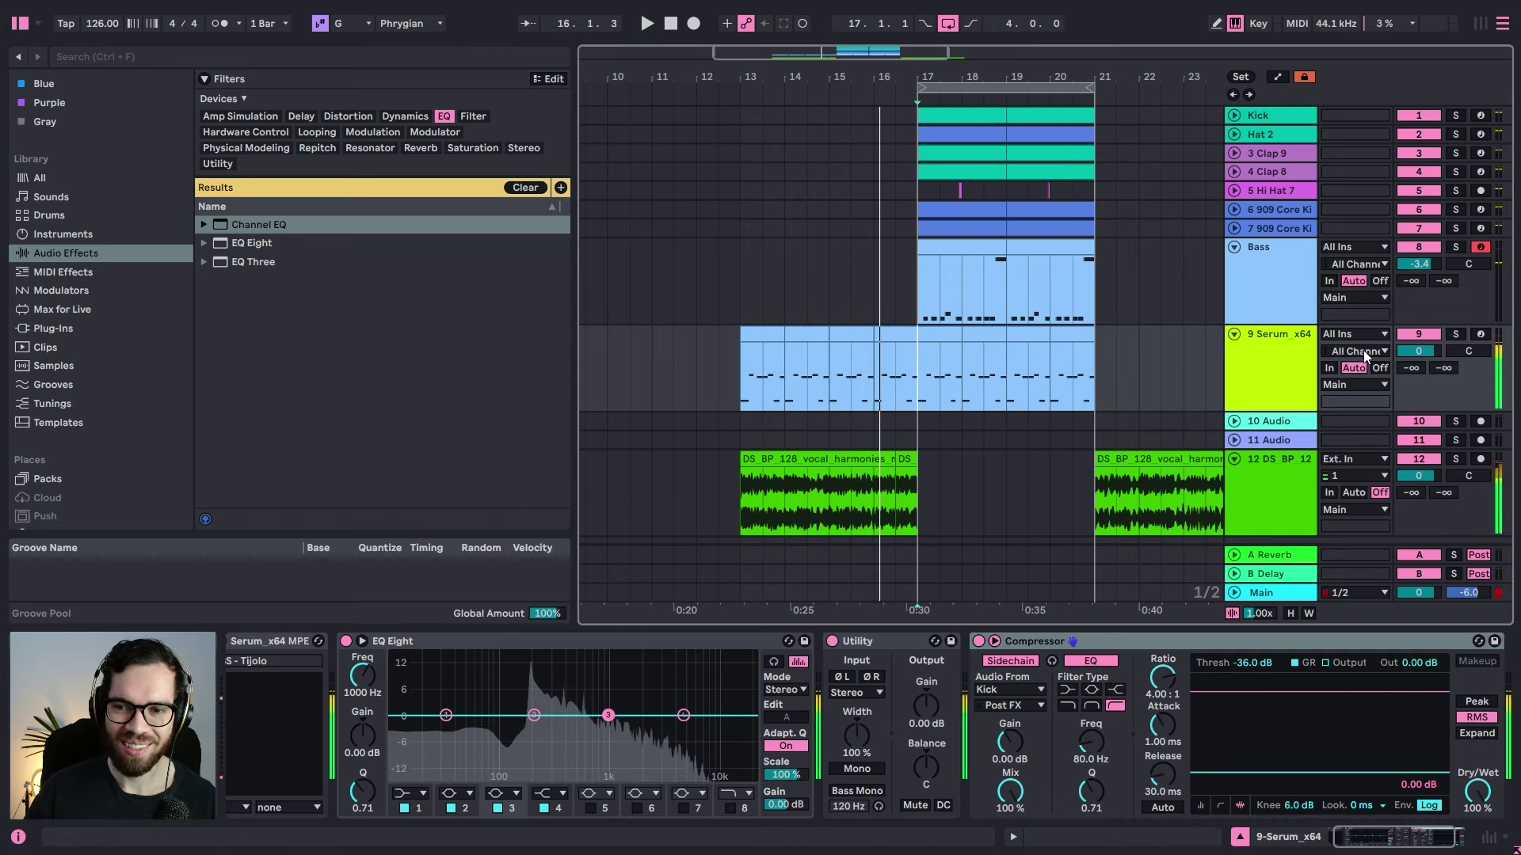
{"action": "key", "text": "space"}
{"action": "left_click_drag", "start_coordinate": [1410, 367], "coordinate": [1410, 297]}
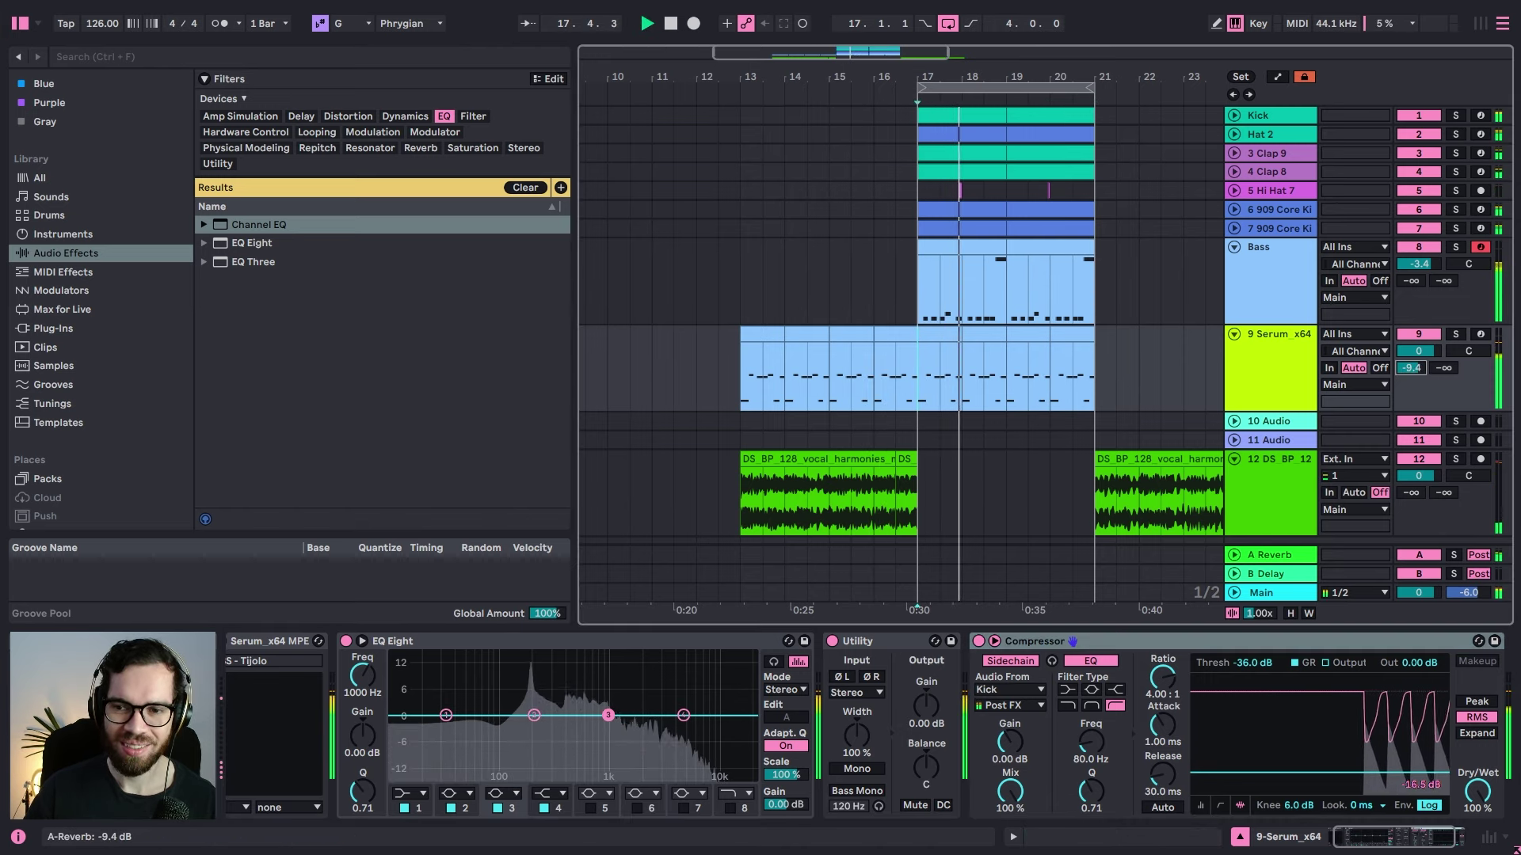
{"action": "left_click", "coordinate": [868, 316]}
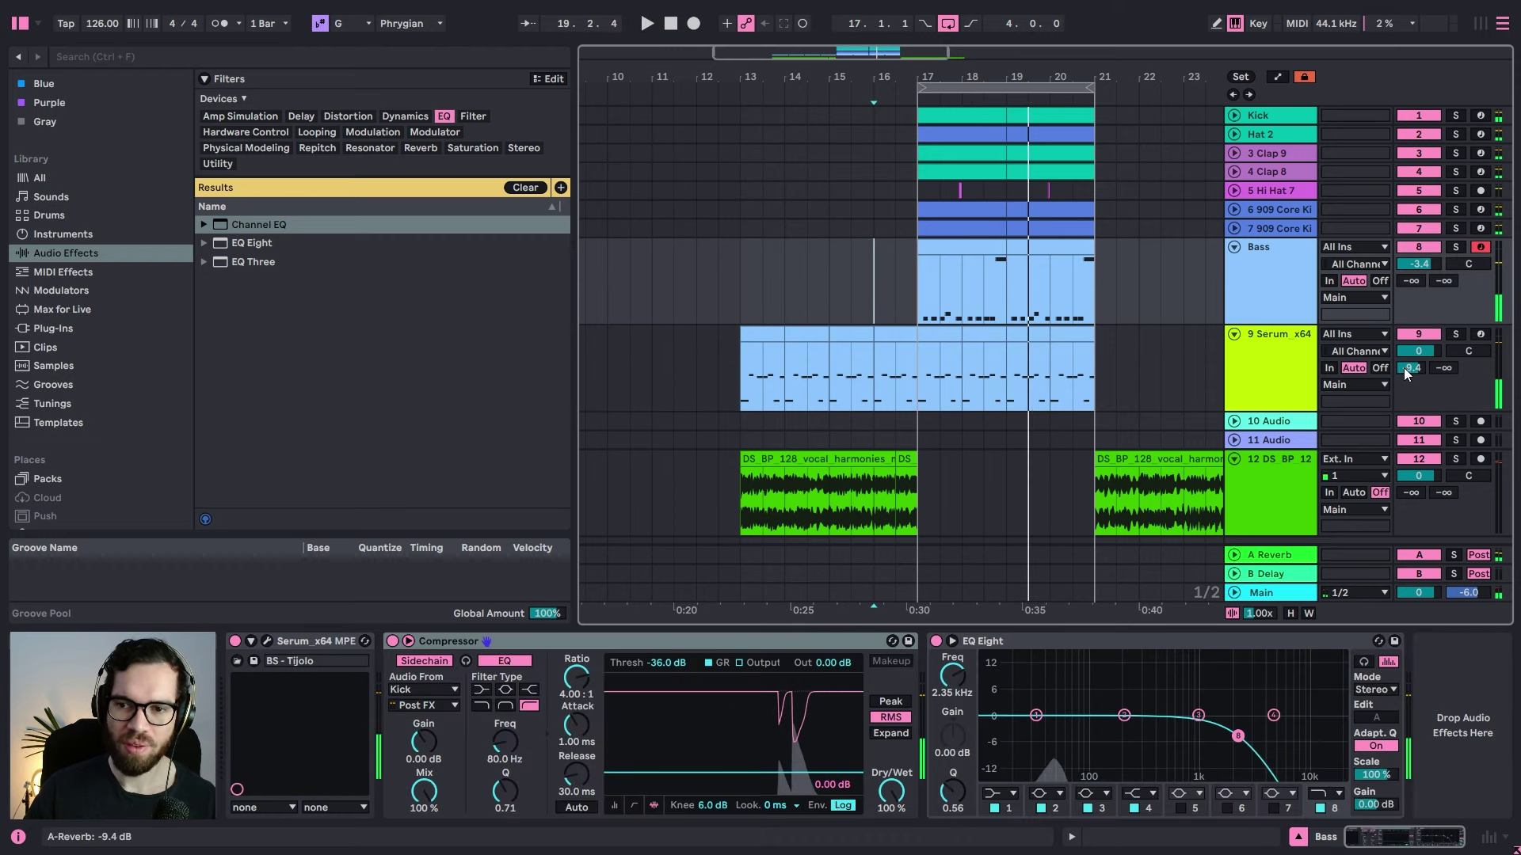
Step: Duplicate the 9 Serum_x64 track and delete the original's clips from bar 17 to bar 21
{"action": "left_click", "coordinate": [1293, 378]}
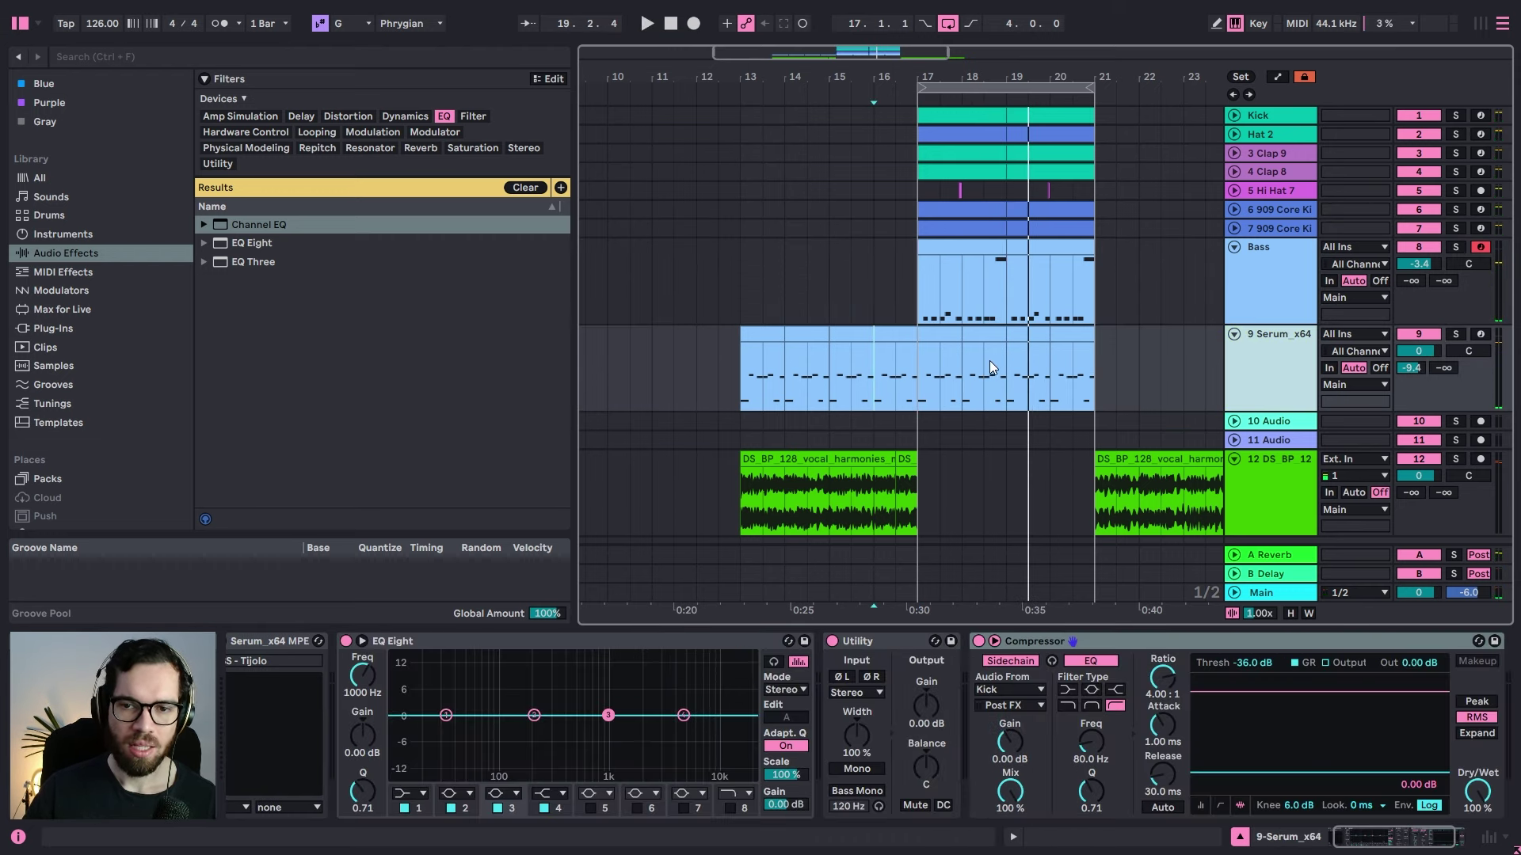
{"action": "key", "text": "ctrl+d"}
{"action": "left_click", "coordinate": [951, 336]}
{"action": "key", "text": "Delete"}
{"action": "left_click", "coordinate": [982, 332]}
{"action": "key", "text": "Delete"}
{"action": "left_click", "coordinate": [1031, 330]}
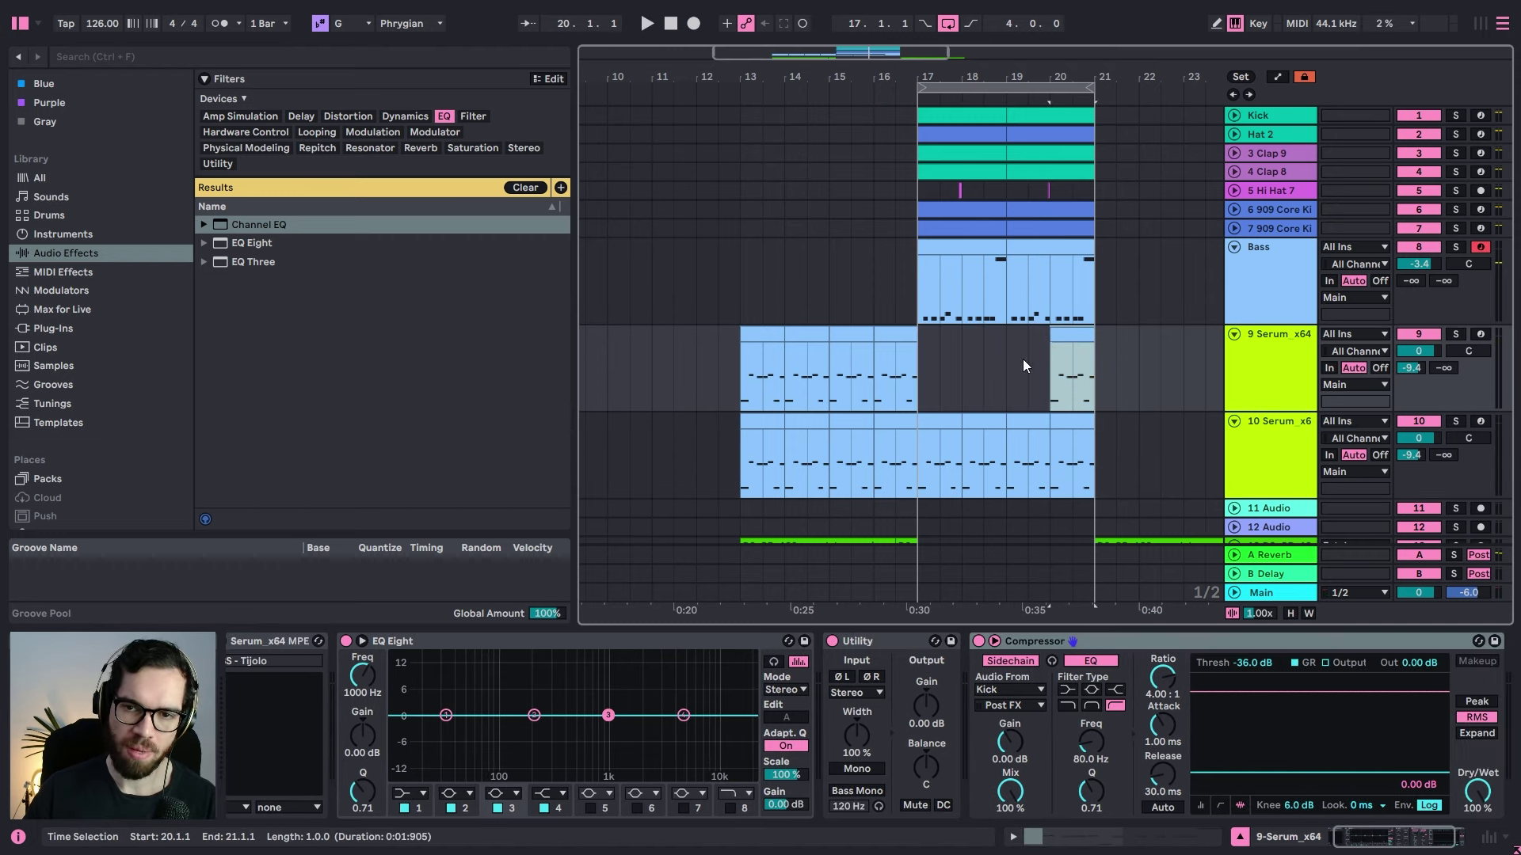
{"action": "key", "text": "Delete"}
Step: Delete the clips before bar 17 on the duplicated 10 Serum_x64 track
{"action": "left_click", "coordinate": [900, 425]}
{"action": "key", "text": "Delete"}
{"action": "left_click", "coordinate": [849, 423]}
{"action": "key", "text": "Delete"}
{"action": "left_click", "coordinate": [775, 424]}
{"action": "key", "text": "Delete"}
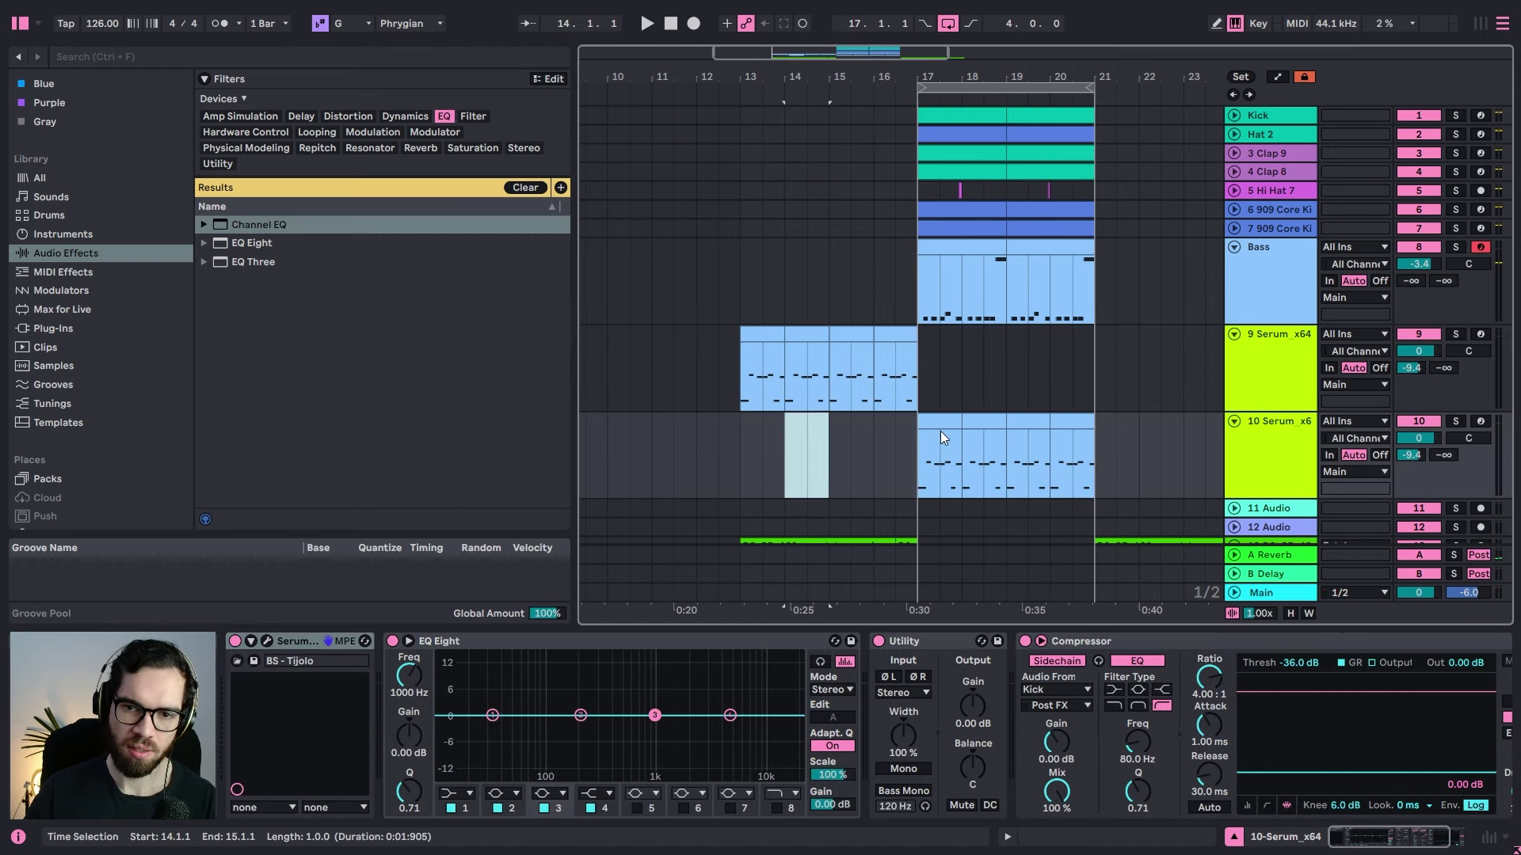
Step: Play from bar 17 and load the LD - 80s Lead Sound preset from Budemberg - Essentials For Serum into track 10's Serum
{"action": "left_click", "coordinate": [939, 431]}
{"action": "key", "text": "space"}
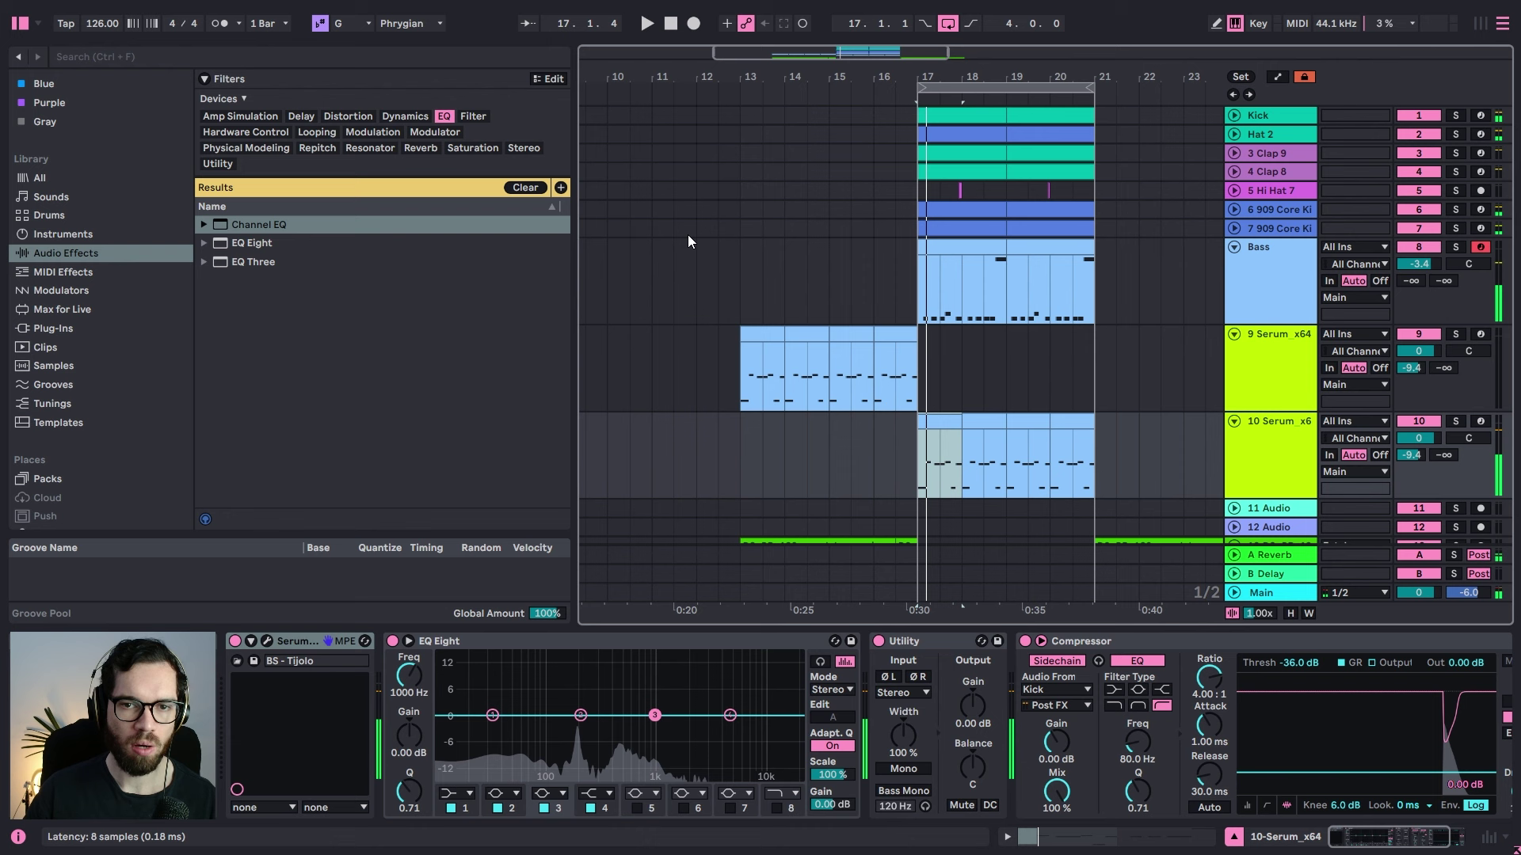
{"action": "key", "text": "ctrl+alt+p"}
{"action": "left_click", "coordinate": [681, 106]}
{"action": "mouse_move", "coordinate": [675, 130]}
{"action": "mouse_move", "coordinate": [832, 130]}
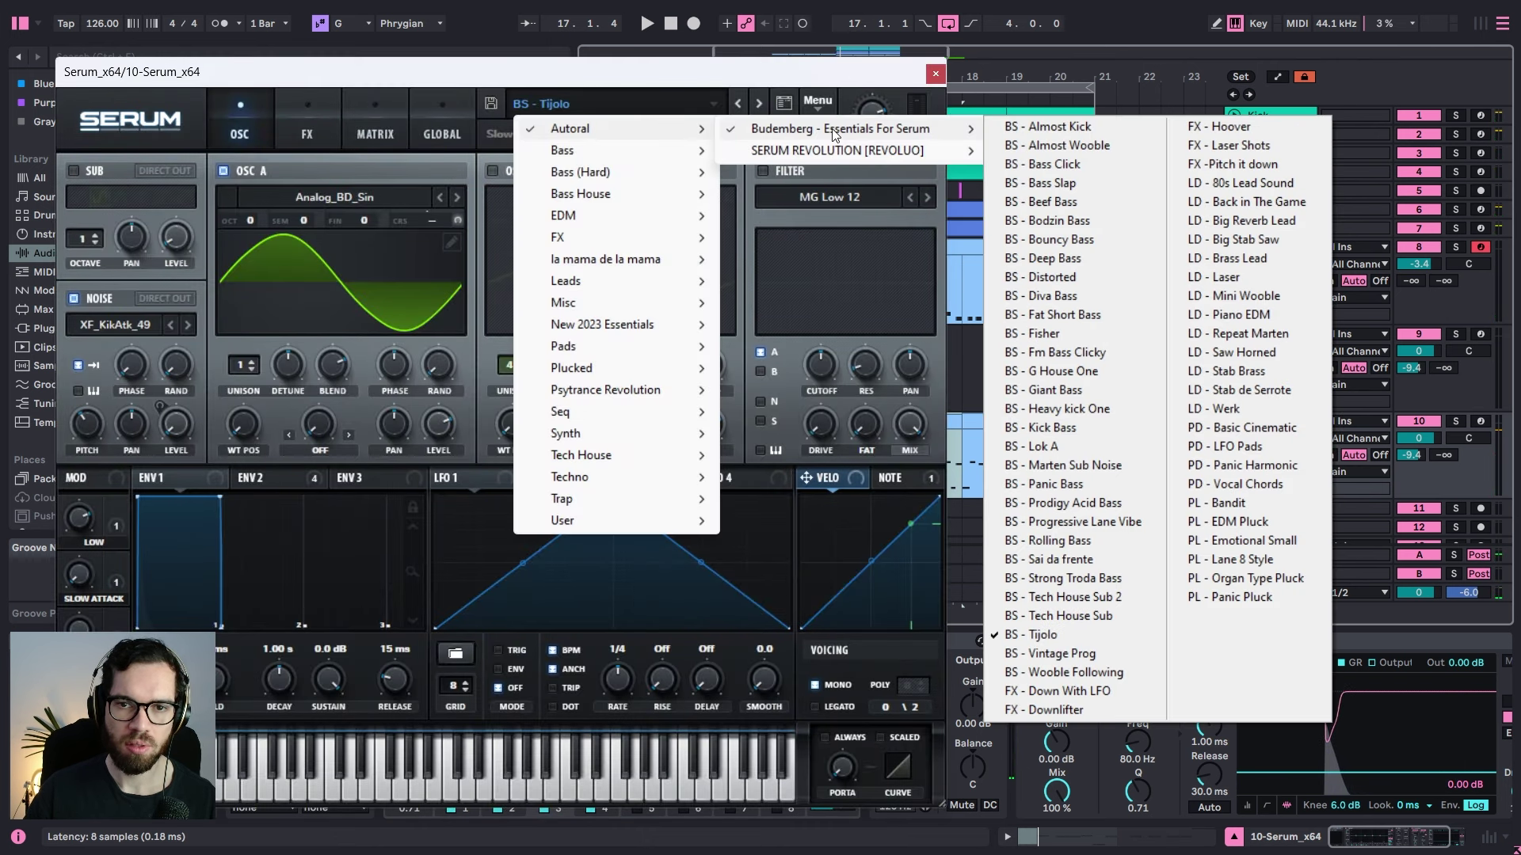
{"action": "left_click", "coordinate": [1248, 183]}
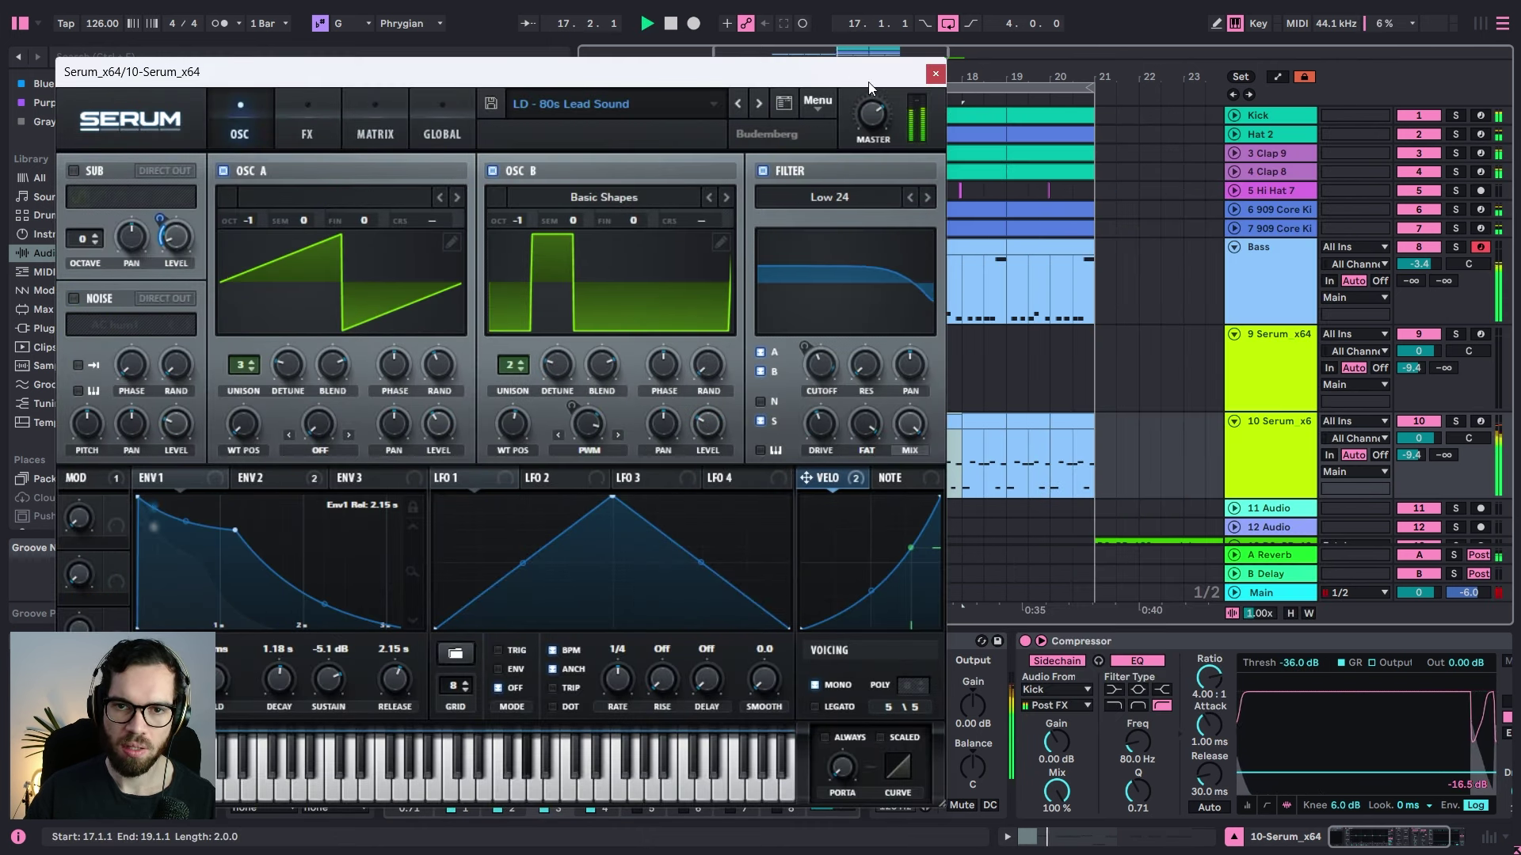
Step: Play the transition from bar 16 and turn track 10's reverb send fully down
{"action": "left_click", "coordinate": [936, 74]}
{"action": "left_click", "coordinate": [855, 333]}
{"action": "left_click", "coordinate": [875, 311]}
{"action": "key", "text": "space"}
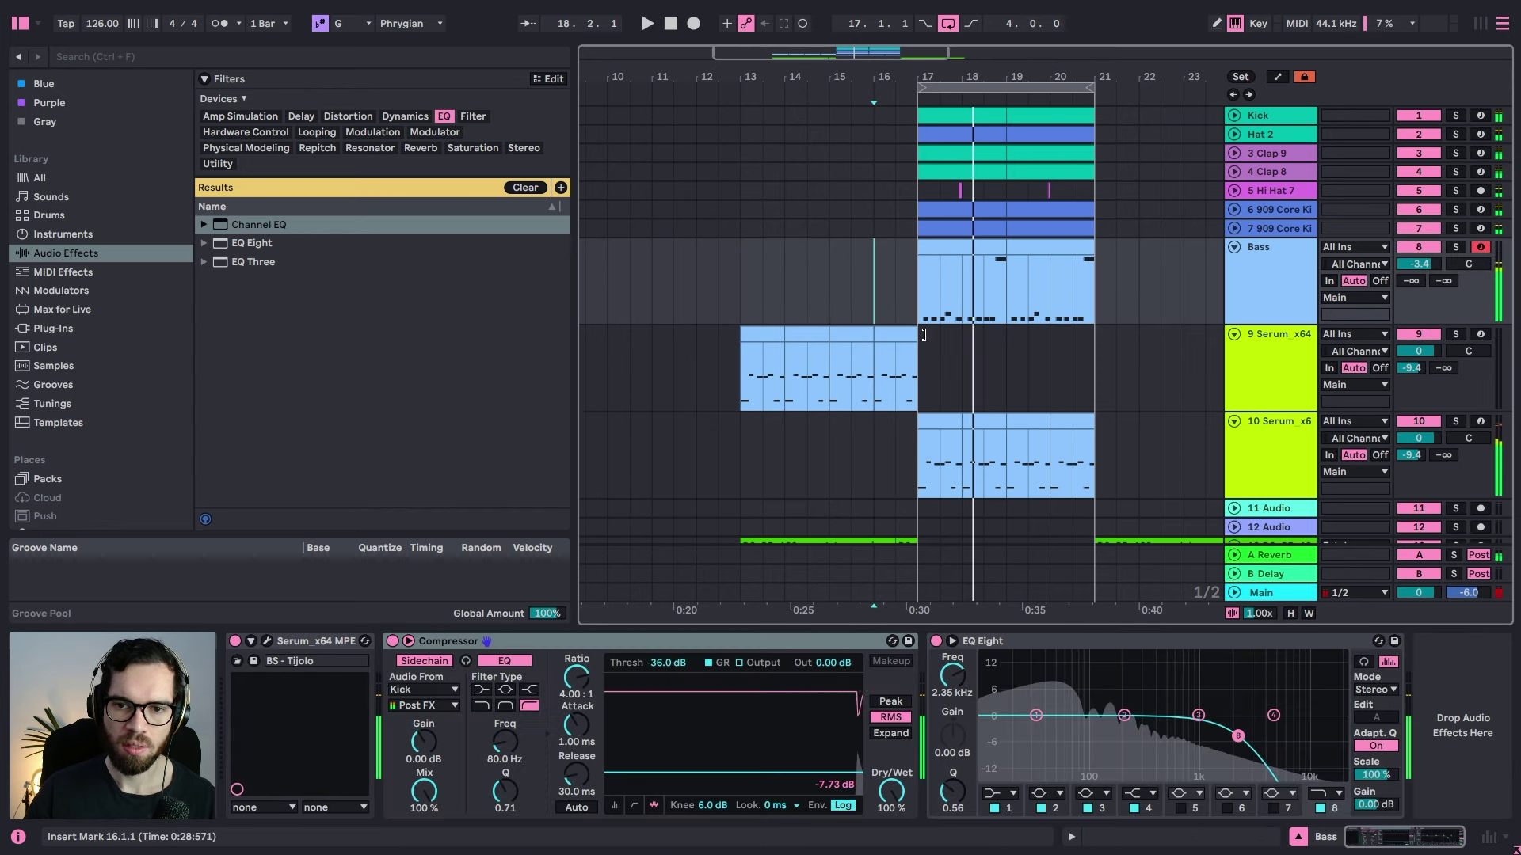
{"action": "key", "text": "space"}
{"action": "scroll", "coordinate": [947, 345], "scroll_direction": "down", "scroll_amount": 3}
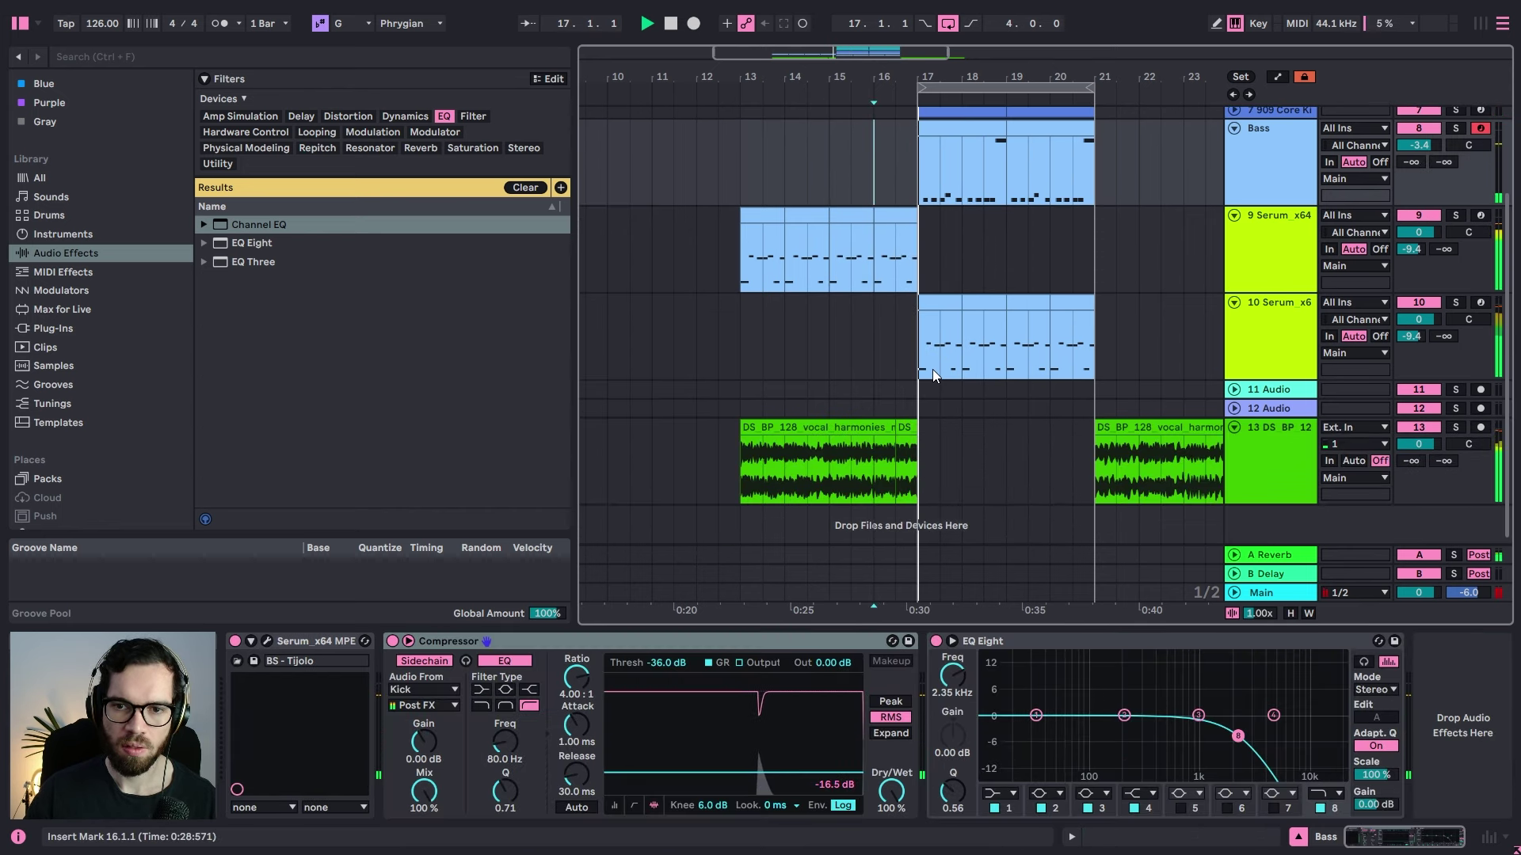
{"action": "left_click_drag", "start_coordinate": [933, 369], "coordinate": [967, 317]}
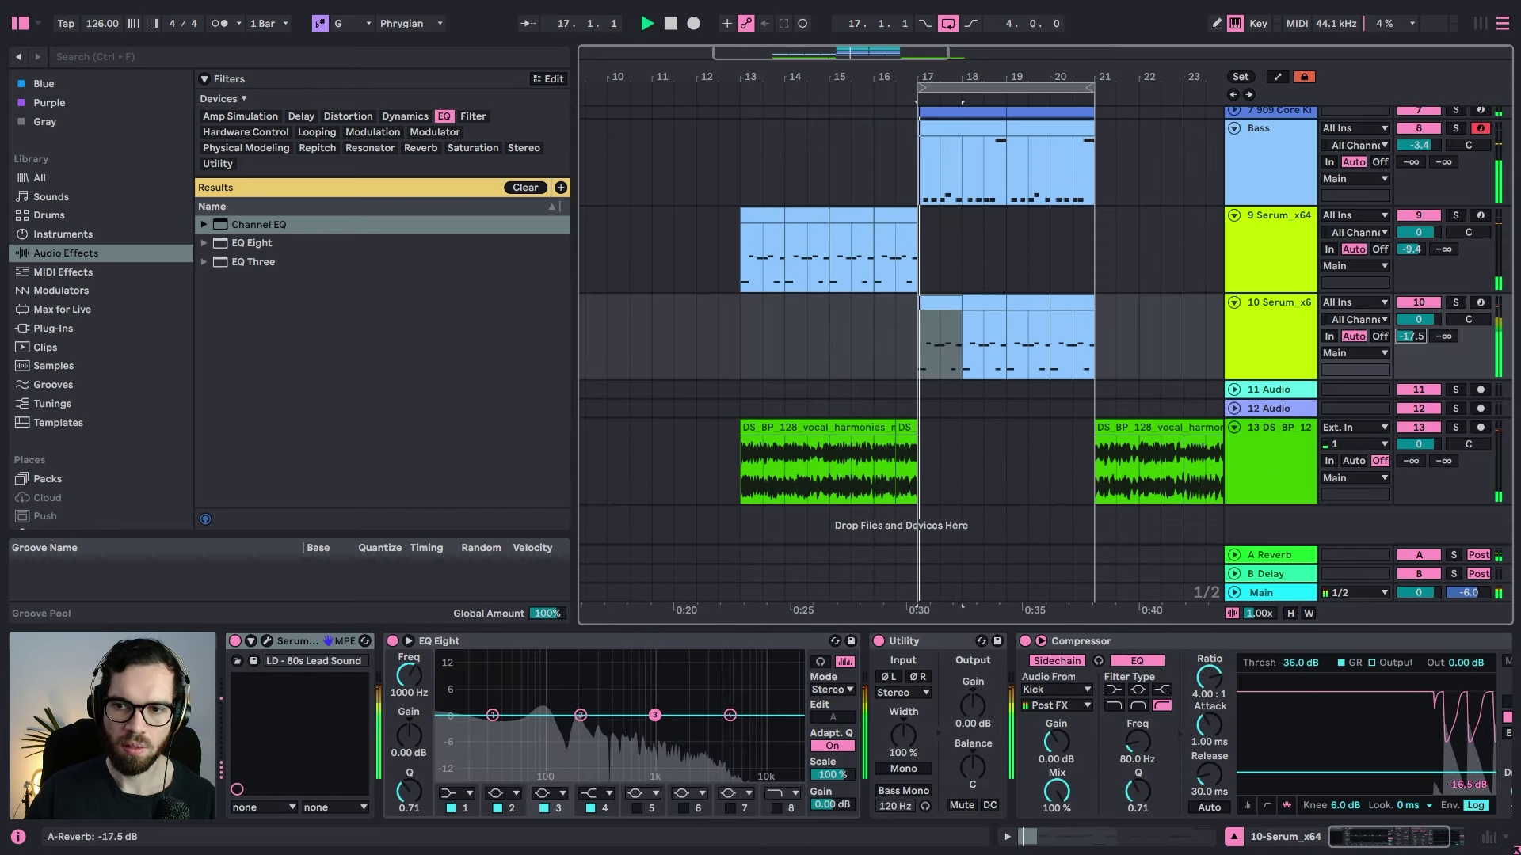
Step: Delete the 10 Serum_x64 track's clips from bar 18 to bar 21, keeping only the bar at 17
{"action": "left_click", "coordinate": [982, 304]}
{"action": "key", "text": "Delete"}
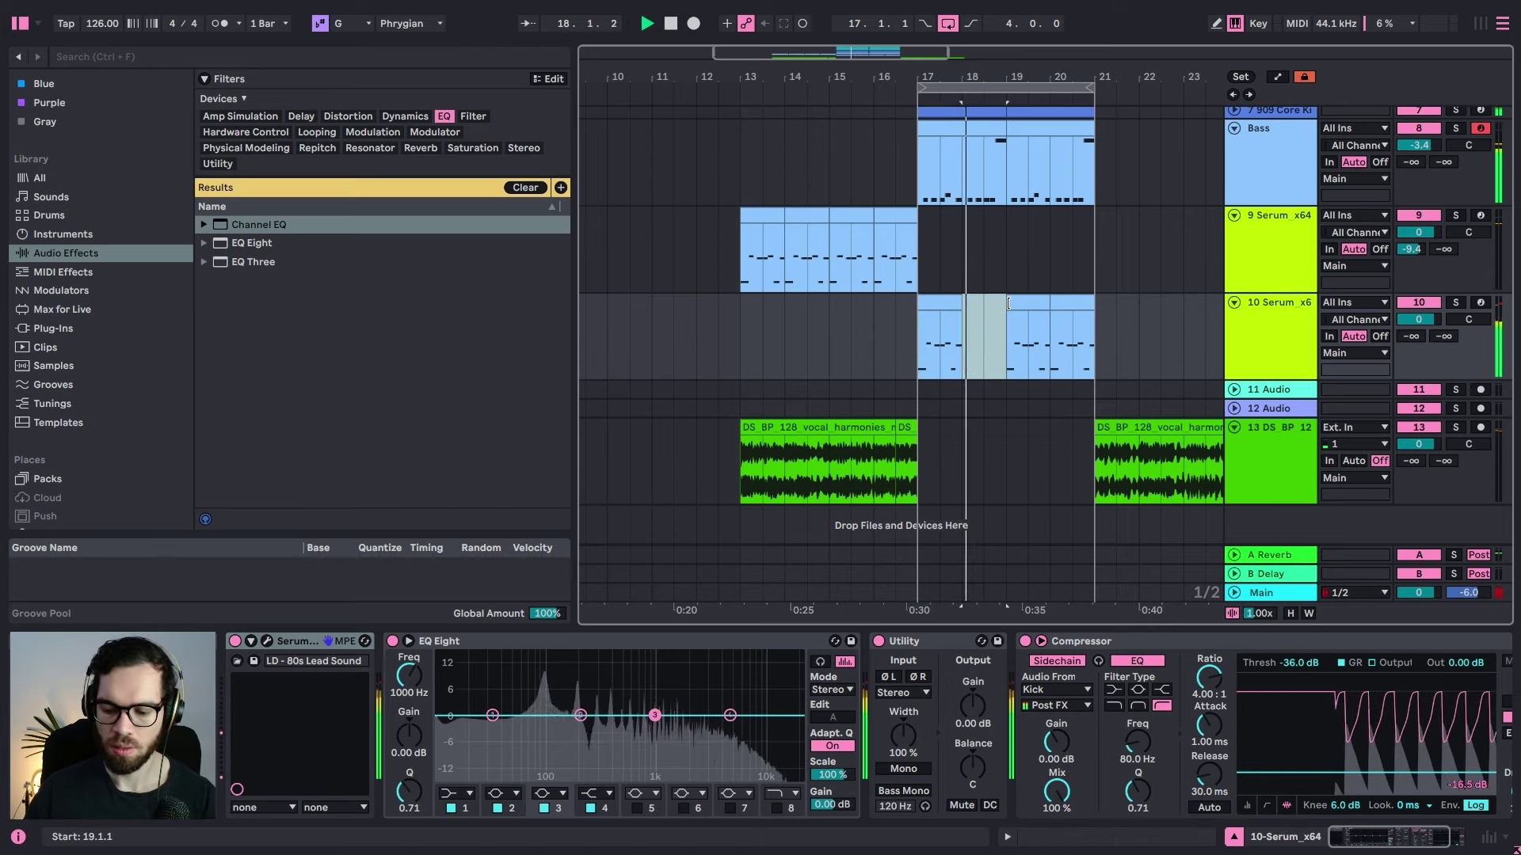
{"action": "left_click", "coordinate": [1041, 304]}
{"action": "key", "text": "Delete"}
{"action": "left_click", "coordinate": [1063, 304]}
{"action": "key", "text": "Delete"}
Step: Play from bar 16 while auditioning lead presets in track 10's Serum, and load LD - Big Stab Saw
{"action": "left_click", "coordinate": [881, 299]}
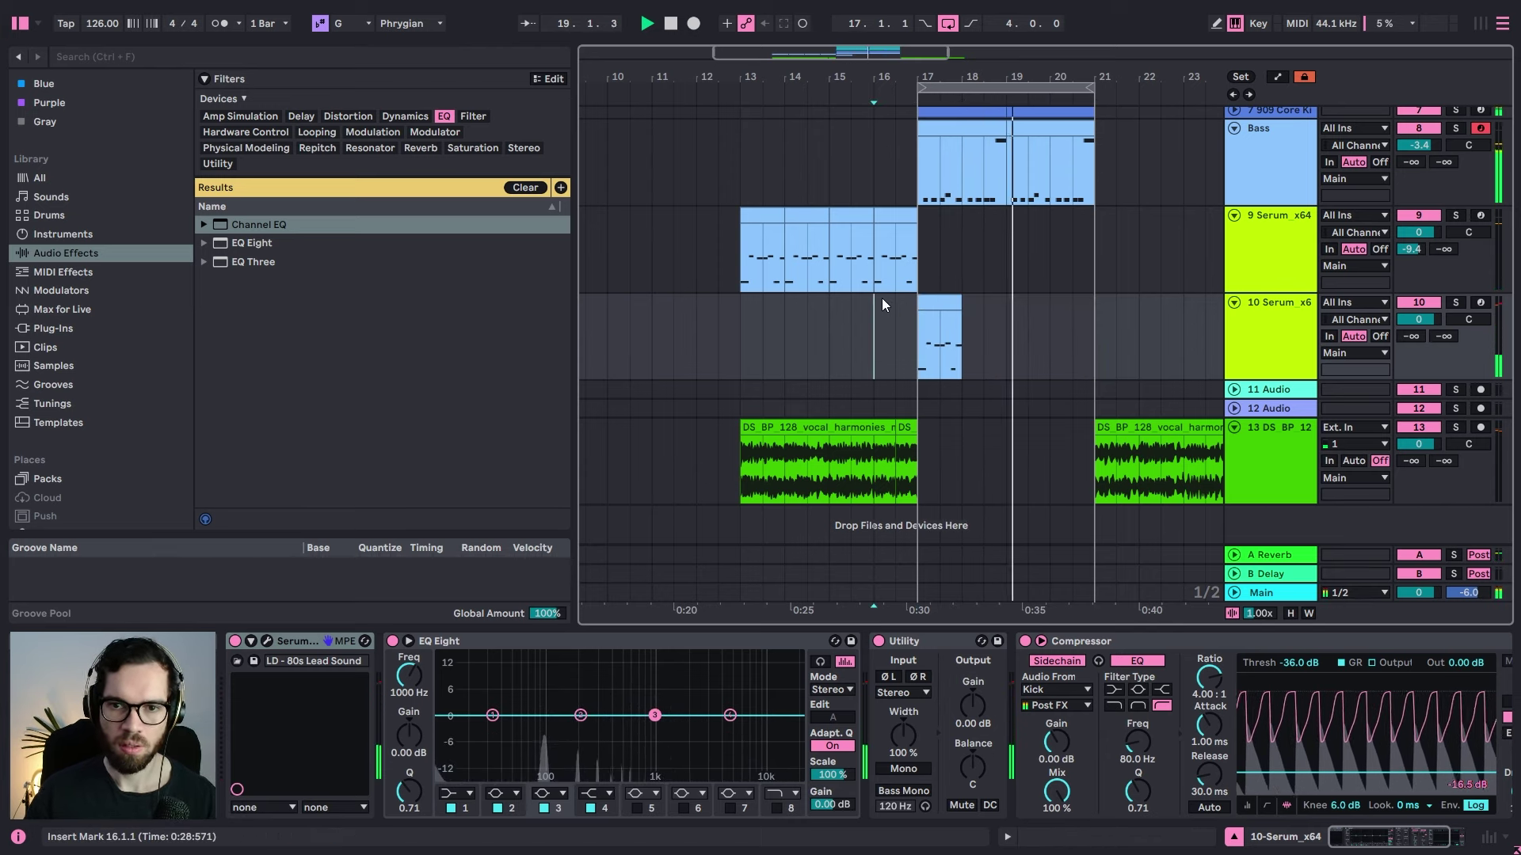
{"action": "key", "text": "space"}
{"action": "key", "text": "space"}
{"action": "left_click", "coordinate": [939, 306]}
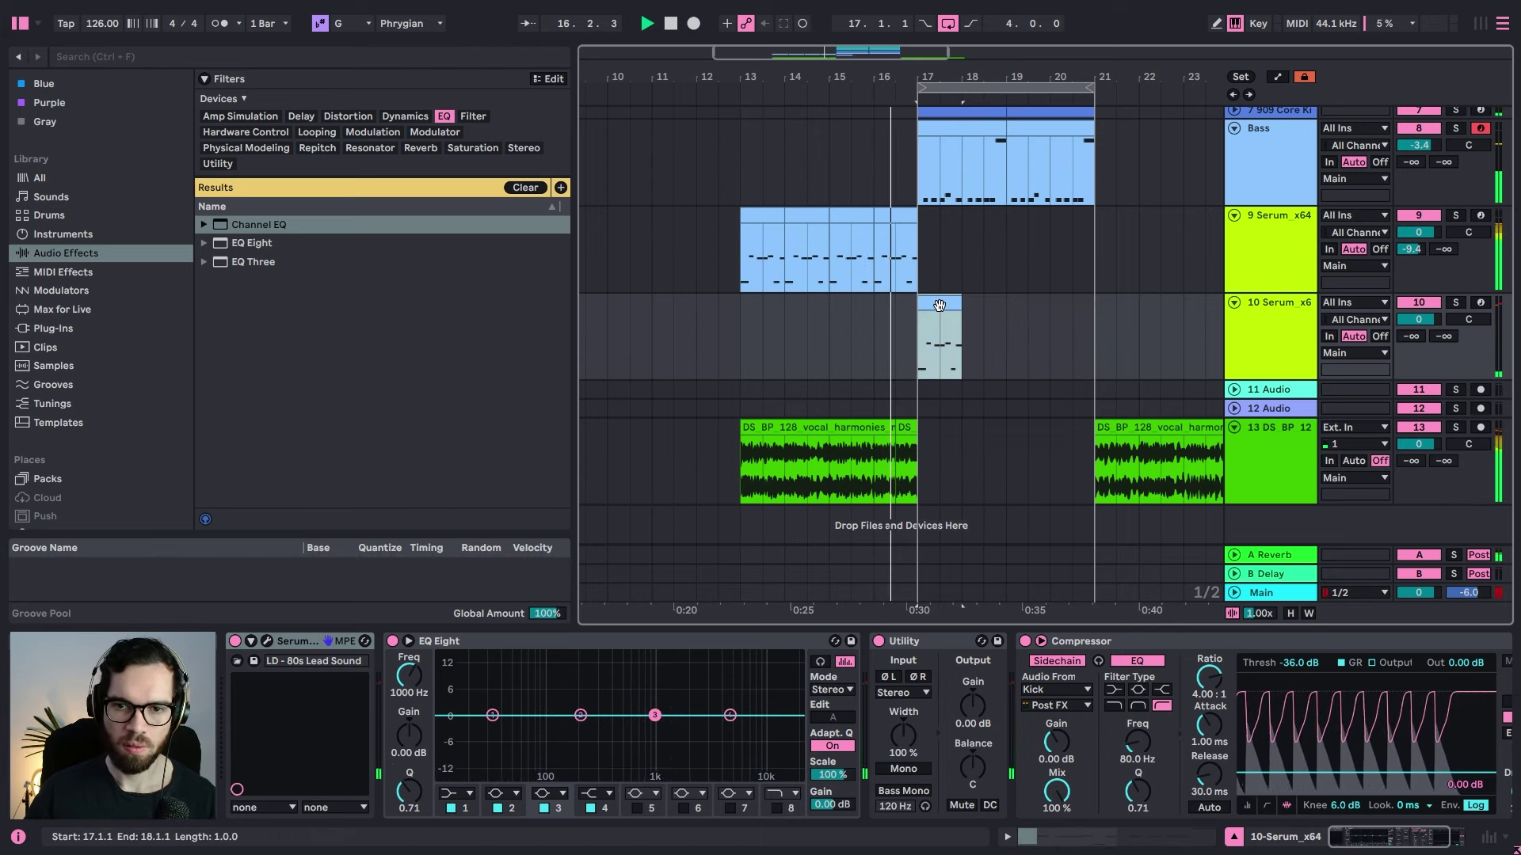
{"action": "left_click", "coordinate": [267, 641]}
{"action": "left_click", "coordinate": [758, 102]}
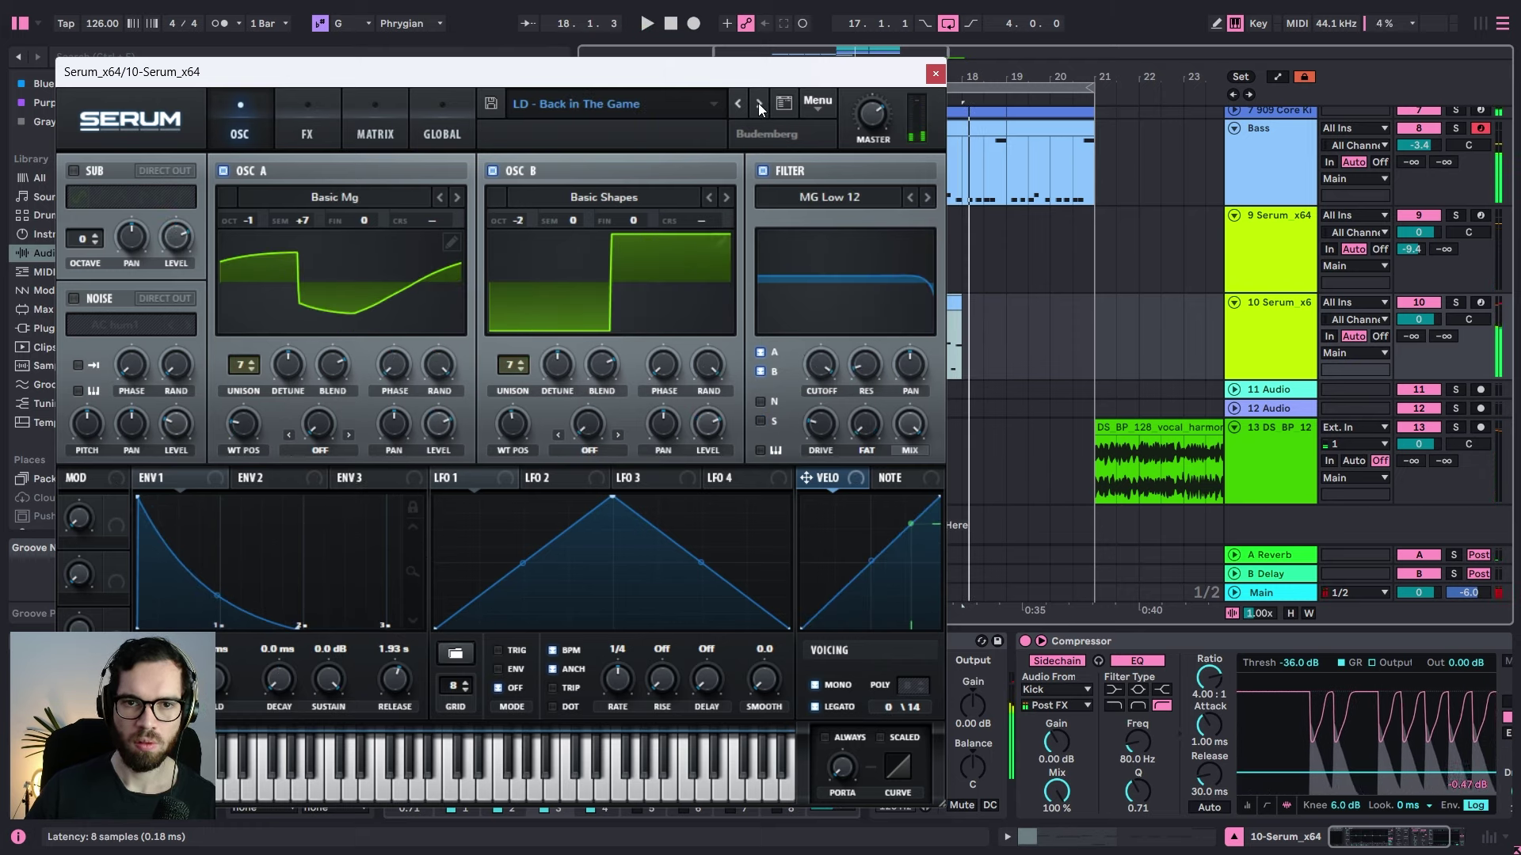
{"action": "left_click", "coordinate": [758, 103]}
{"action": "left_click", "coordinate": [758, 103]}
{"action": "left_click", "coordinate": [758, 103]}
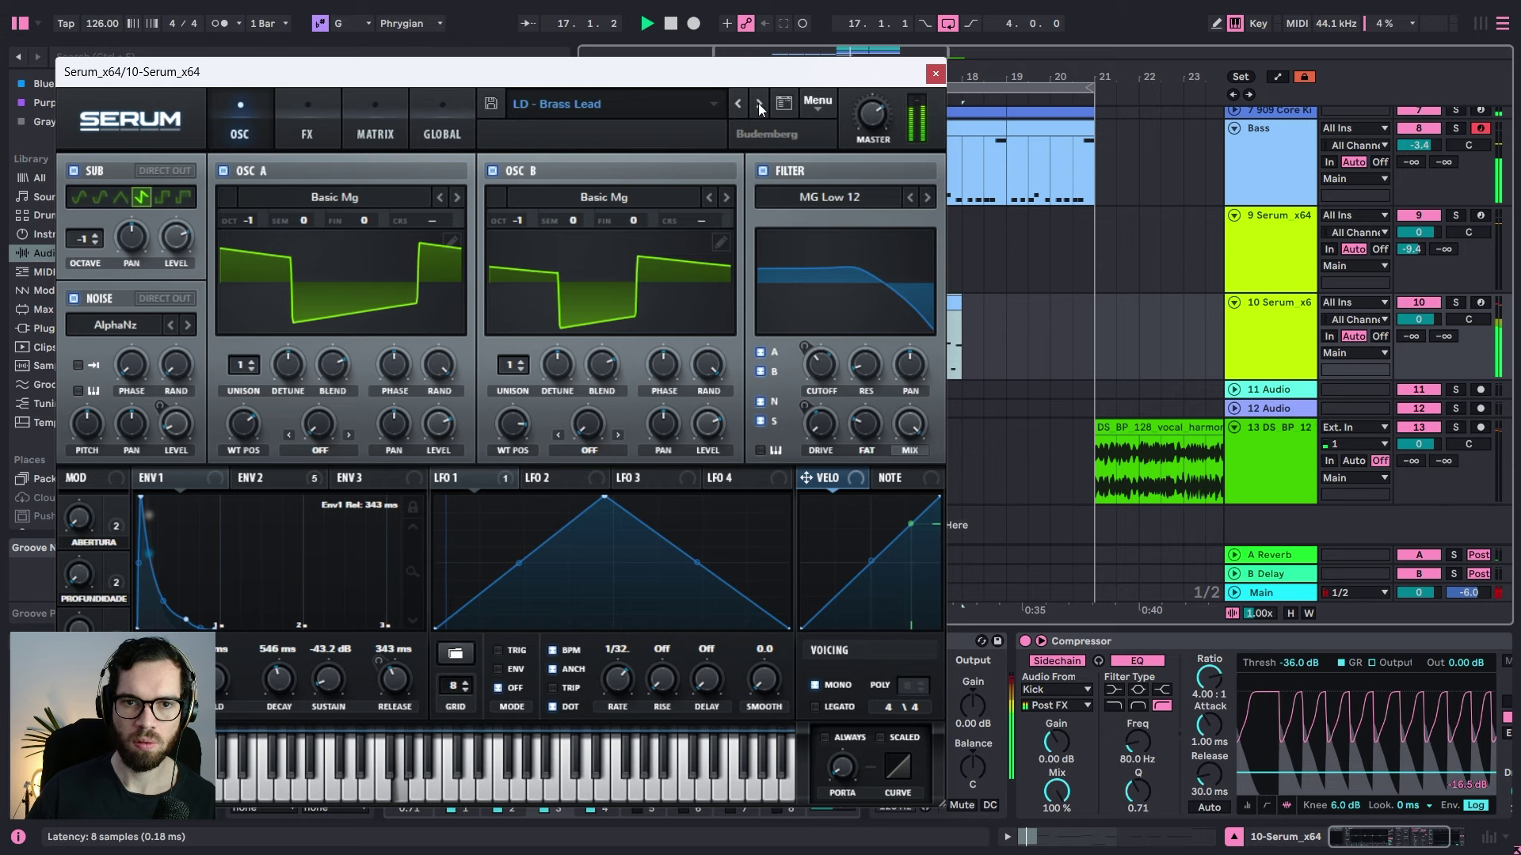
{"action": "left_click", "coordinate": [739, 105]}
{"action": "left_click", "coordinate": [935, 74]}
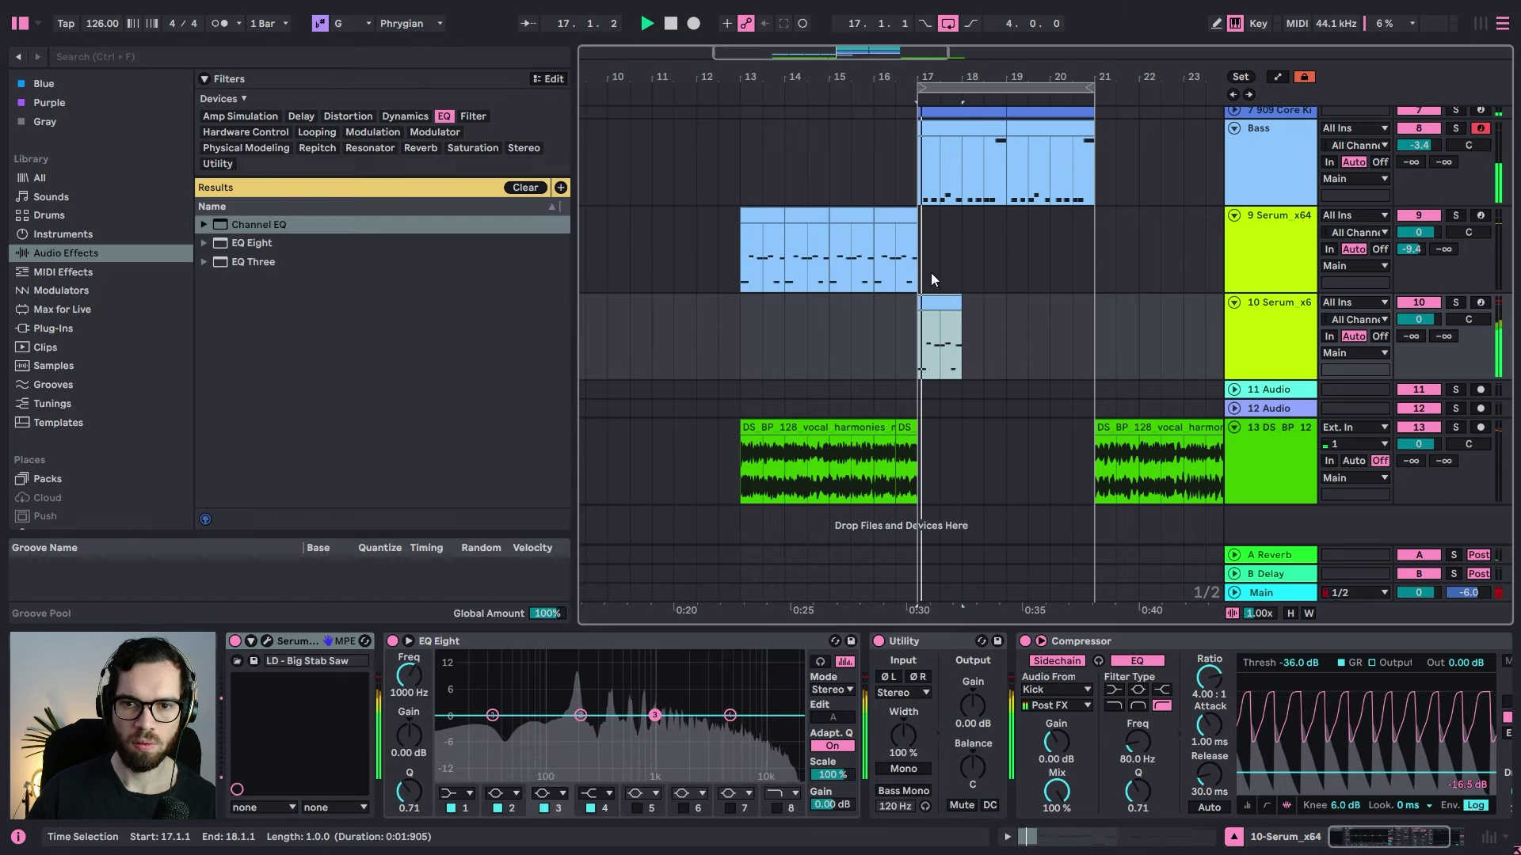
Step: Open track 10's clip at bar 17 and select all its notes to review them
{"action": "double_click", "coordinate": [930, 298]}
{"action": "key", "text": "ctrl+a"}
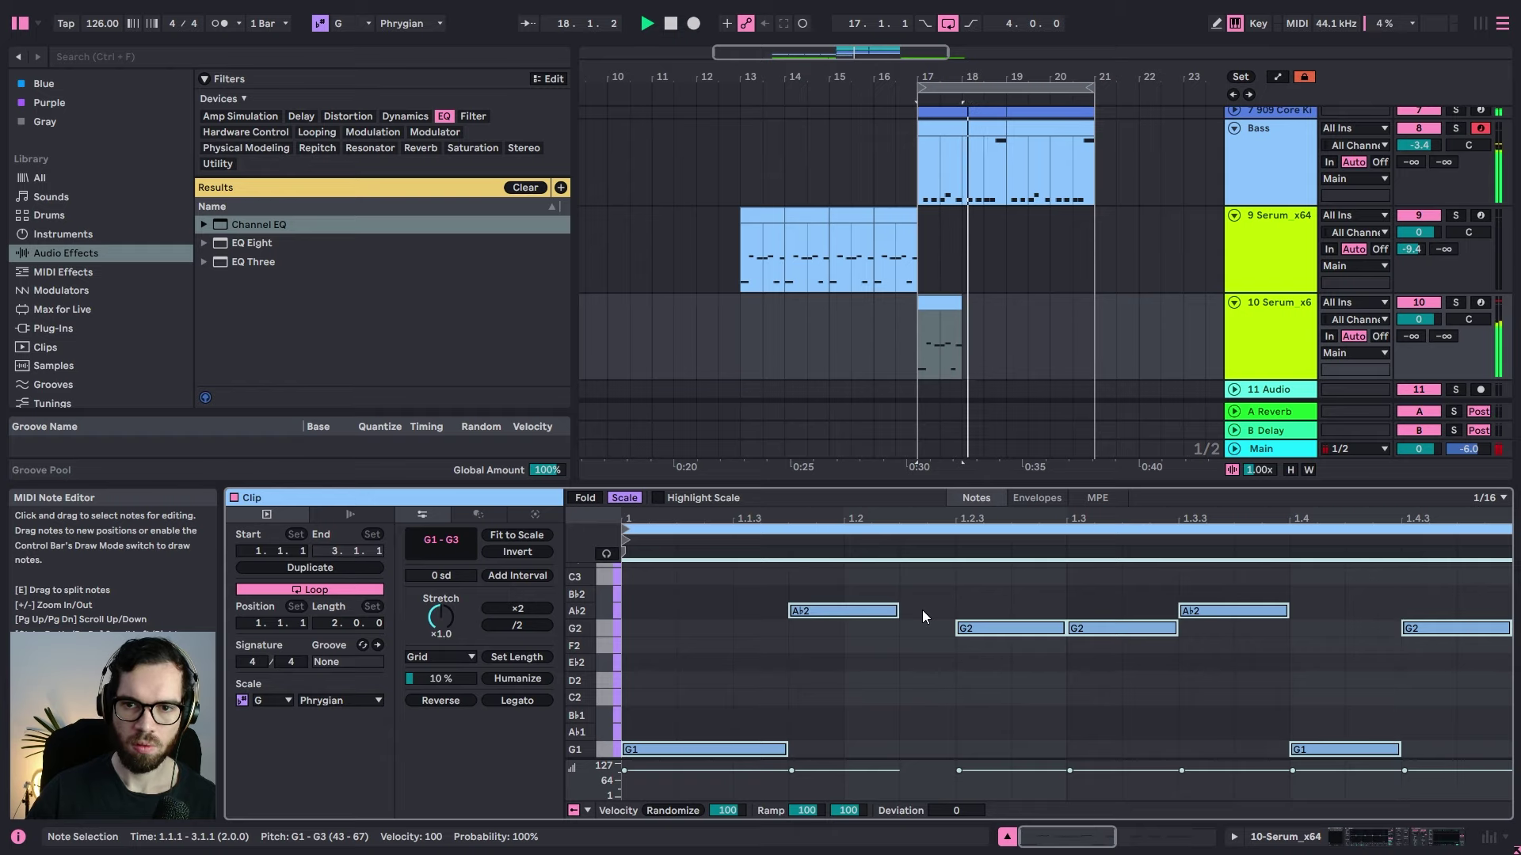
{"action": "left_click", "coordinate": [910, 303]}
Step: Play into bar 17 and set the threshold of track 10's sidechain Compressor to -32.1 dB
{"action": "left_click", "coordinate": [1272, 310]}
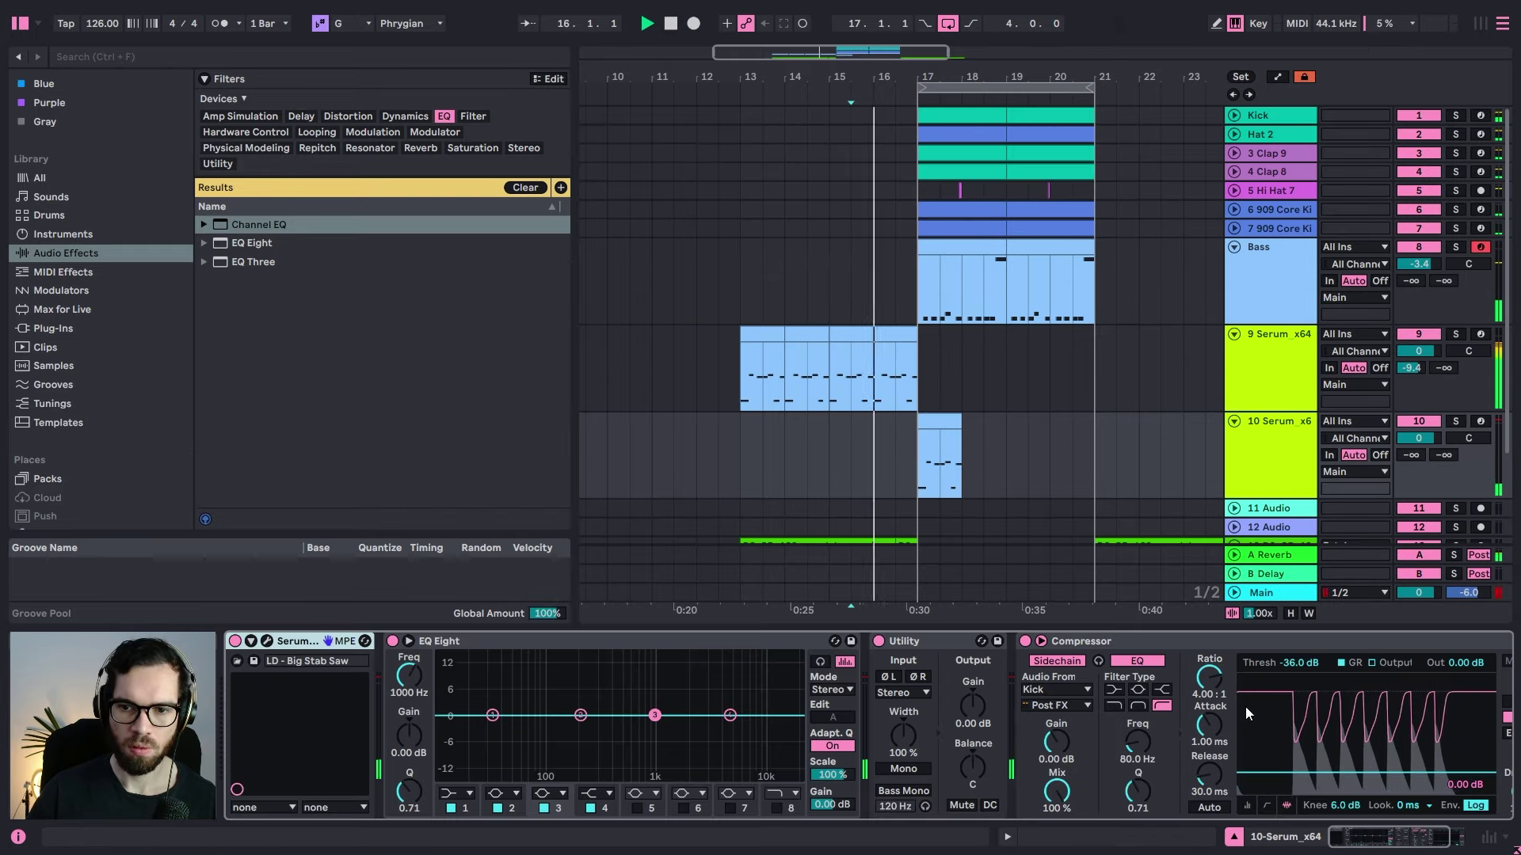
{"action": "left_click_drag", "start_coordinate": [1296, 774], "coordinate": [1301, 769]}
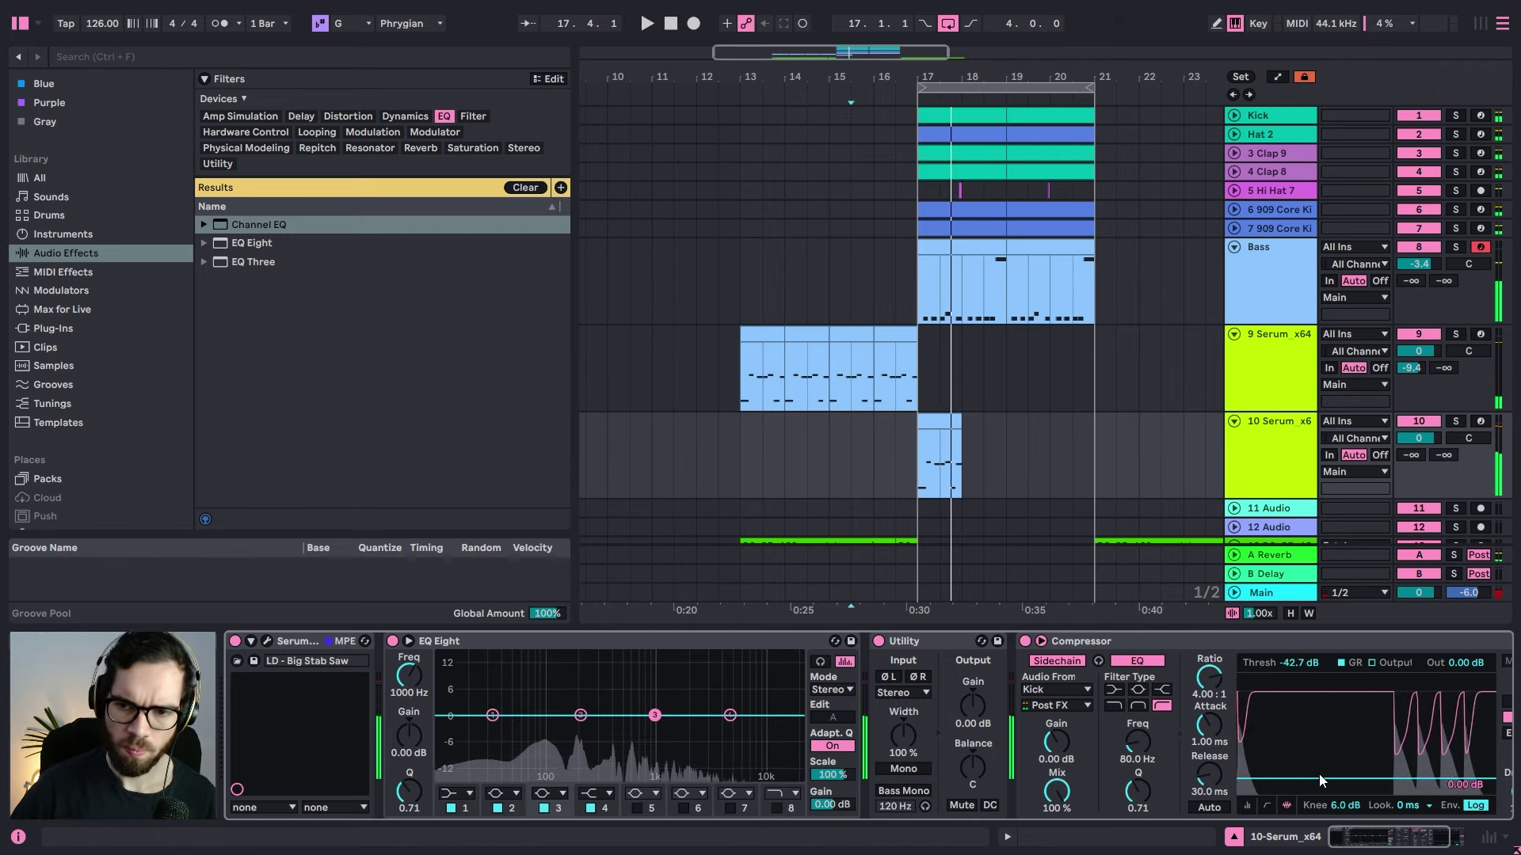
{"action": "key", "text": "space"}
{"action": "left_click_drag", "start_coordinate": [1303, 770], "coordinate": [1303, 749]}
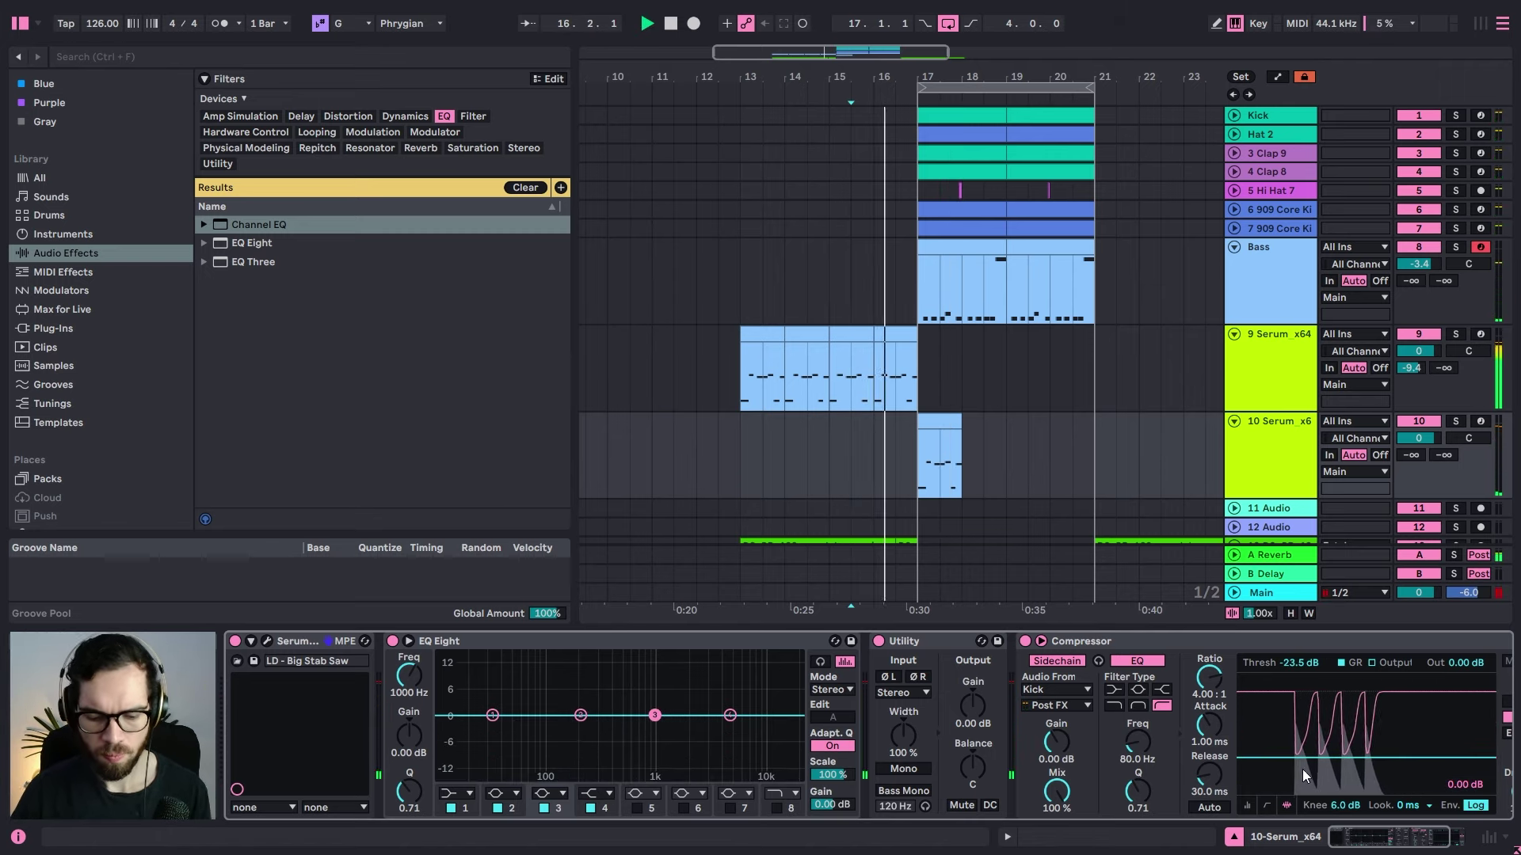
{"action": "key", "text": "XF86AudioLowerVolume"}
{"action": "key", "text": "XF86AudioRaiseVolume"}
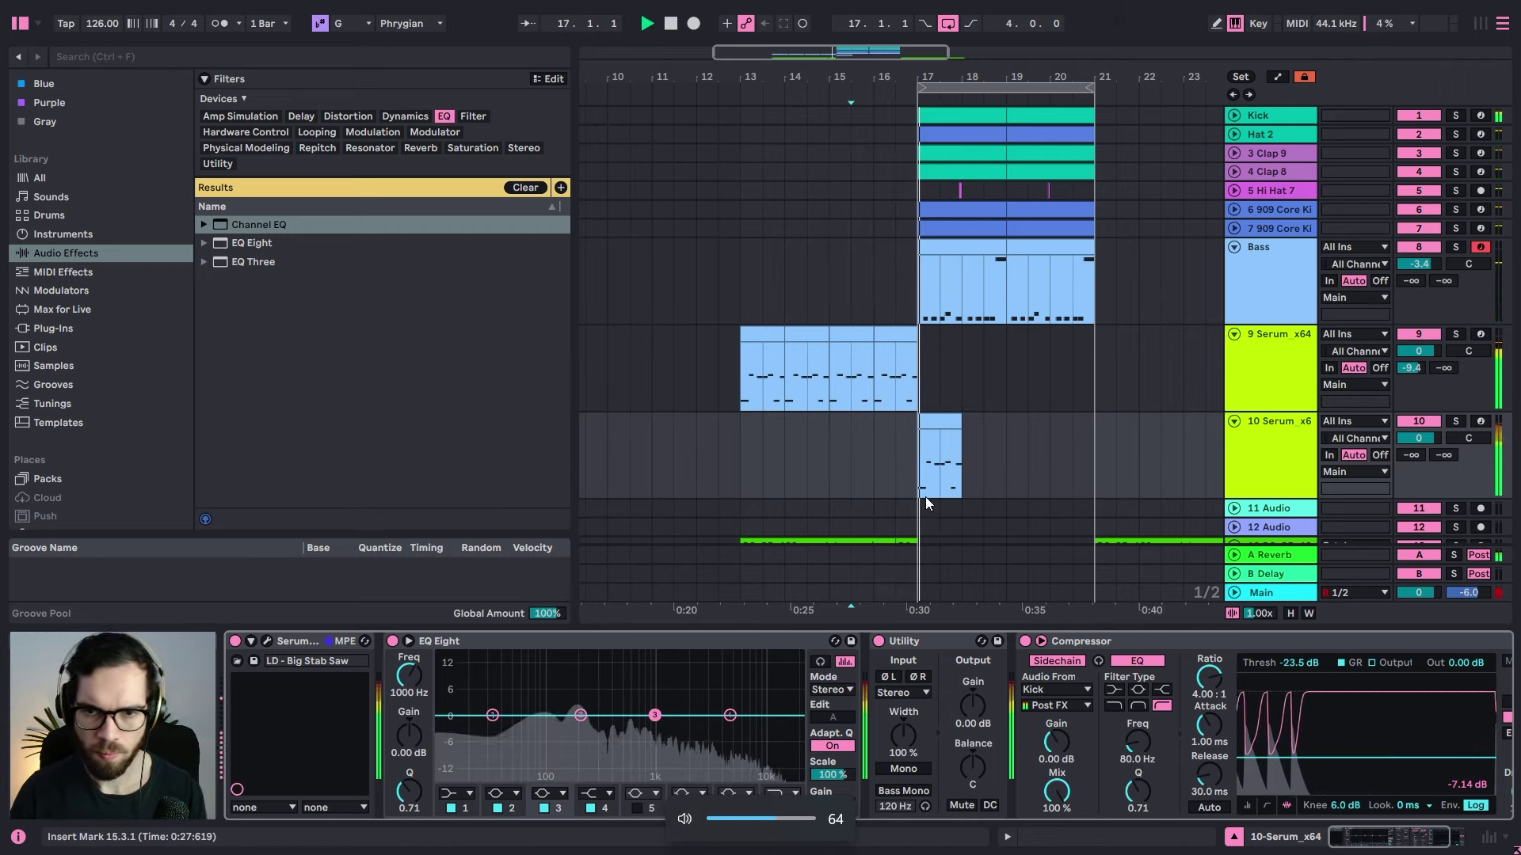
{"action": "left_click", "coordinate": [899, 431]}
{"action": "left_click", "coordinate": [1256, 766]}
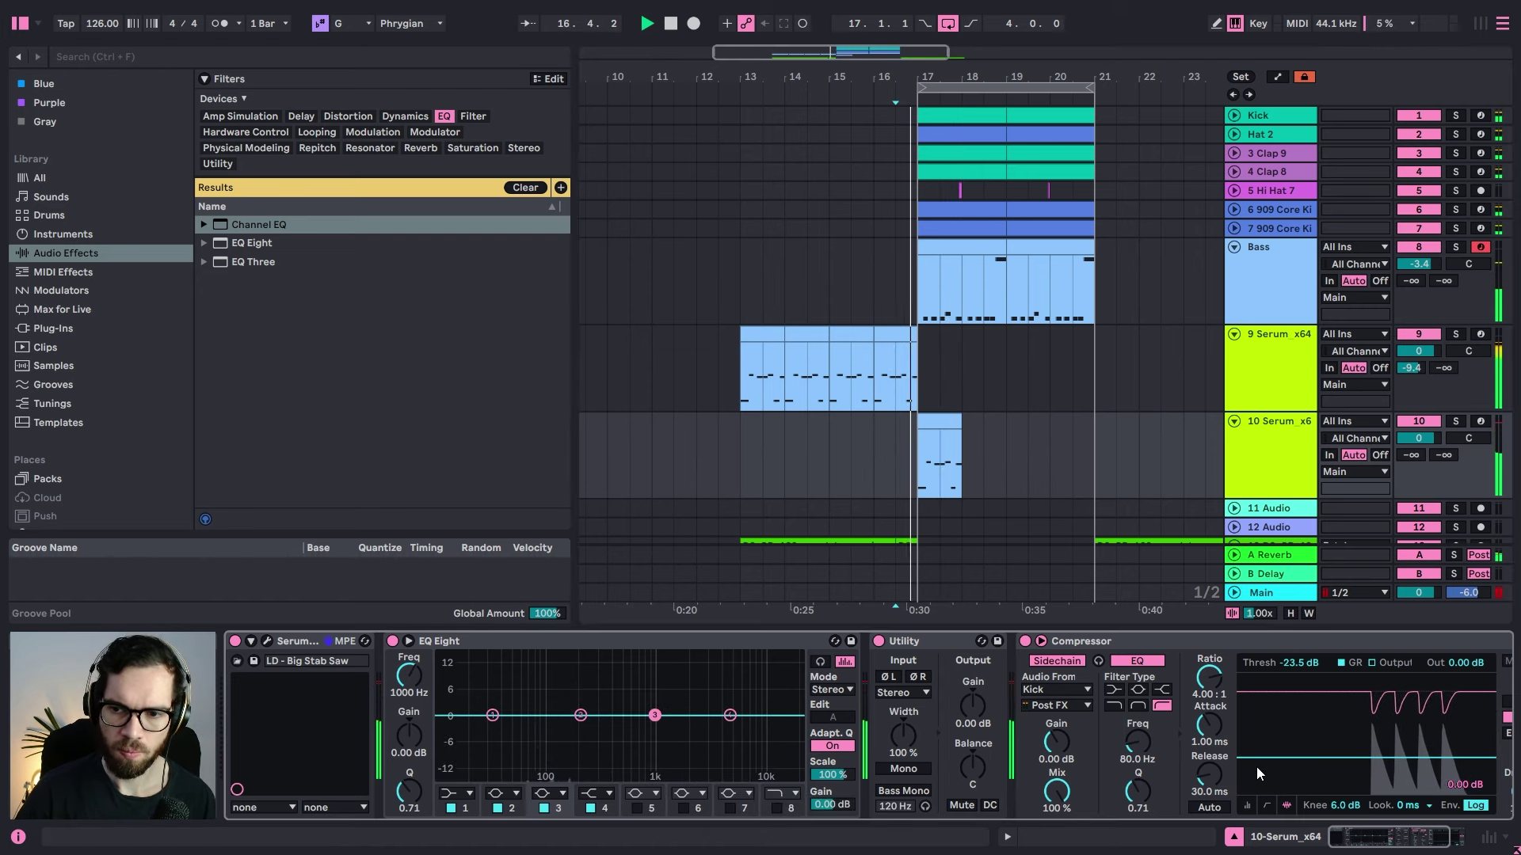
{"action": "left_click_drag", "start_coordinate": [1258, 757], "coordinate": [1257, 768]}
{"action": "key", "text": "space"}
{"action": "key", "text": "space"}
Step: Play from 15.3 and cut the last half bar of the 9 Serum_x64 part so it ends at 16.3
{"action": "left_click", "coordinate": [847, 302]}
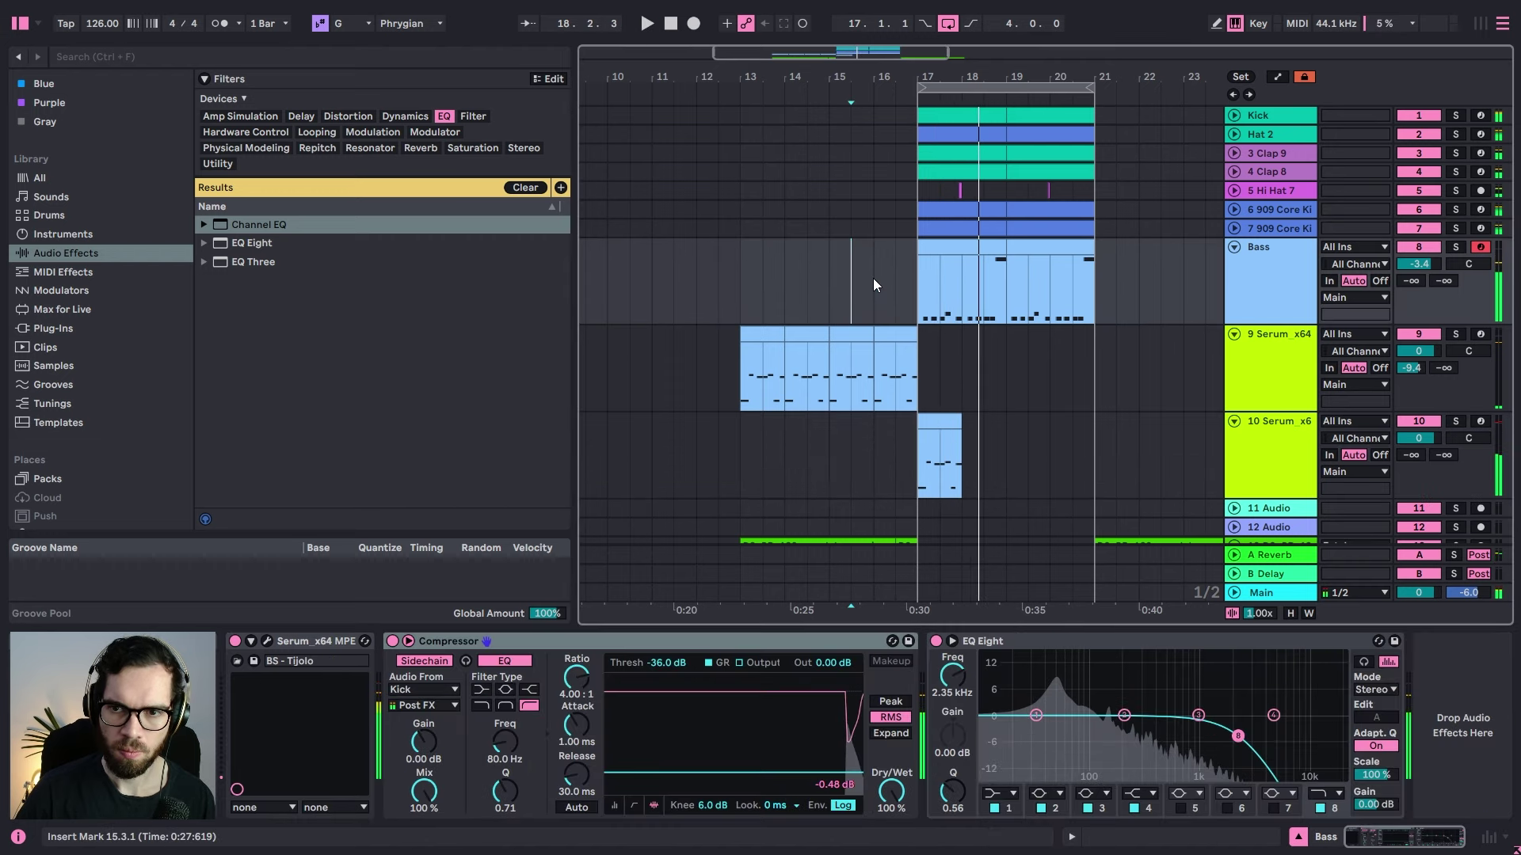
{"action": "scroll", "coordinate": [867, 278], "scroll_direction": "down", "scroll_amount": 2}
{"action": "left_click", "coordinate": [1298, 370]}
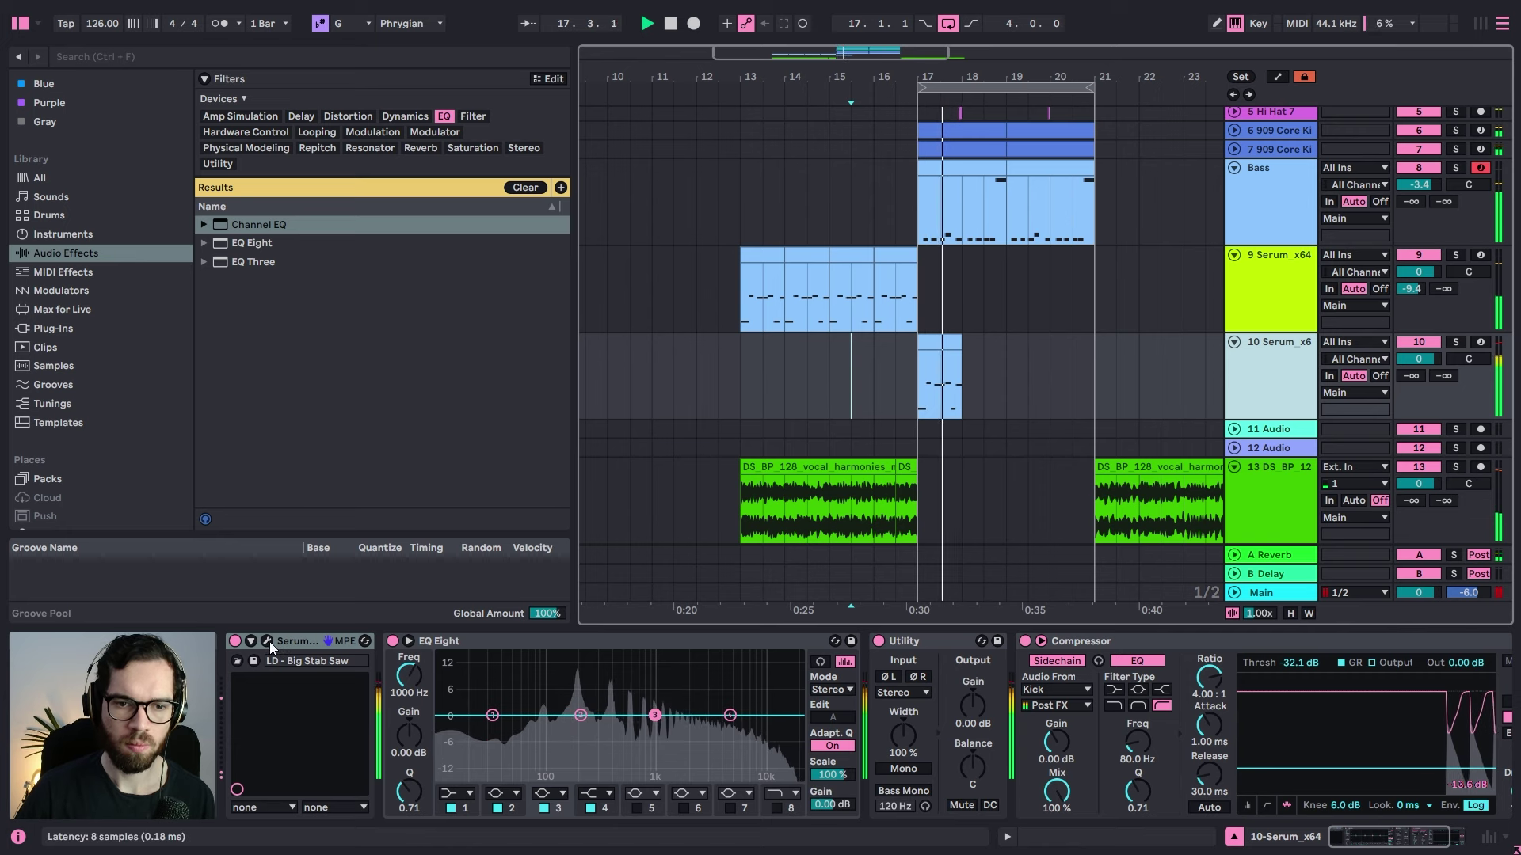
{"action": "left_click_drag", "start_coordinate": [908, 259], "coordinate": [902, 259]}
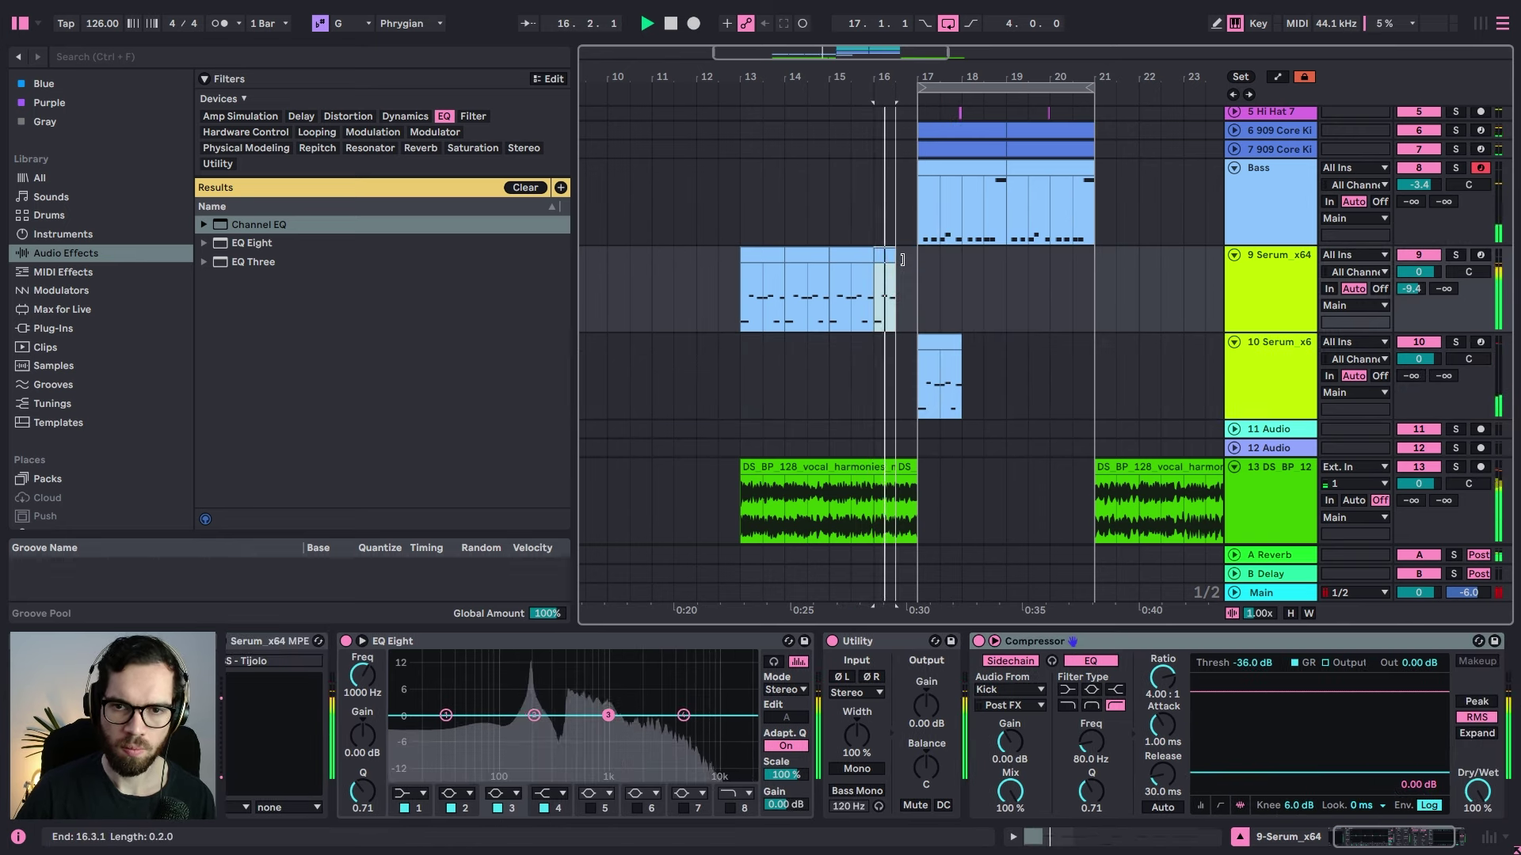
Step: Play from 16.3 and set the 10 Serum_x64 track's volume to -5.6 dB
{"action": "left_click", "coordinate": [905, 368]}
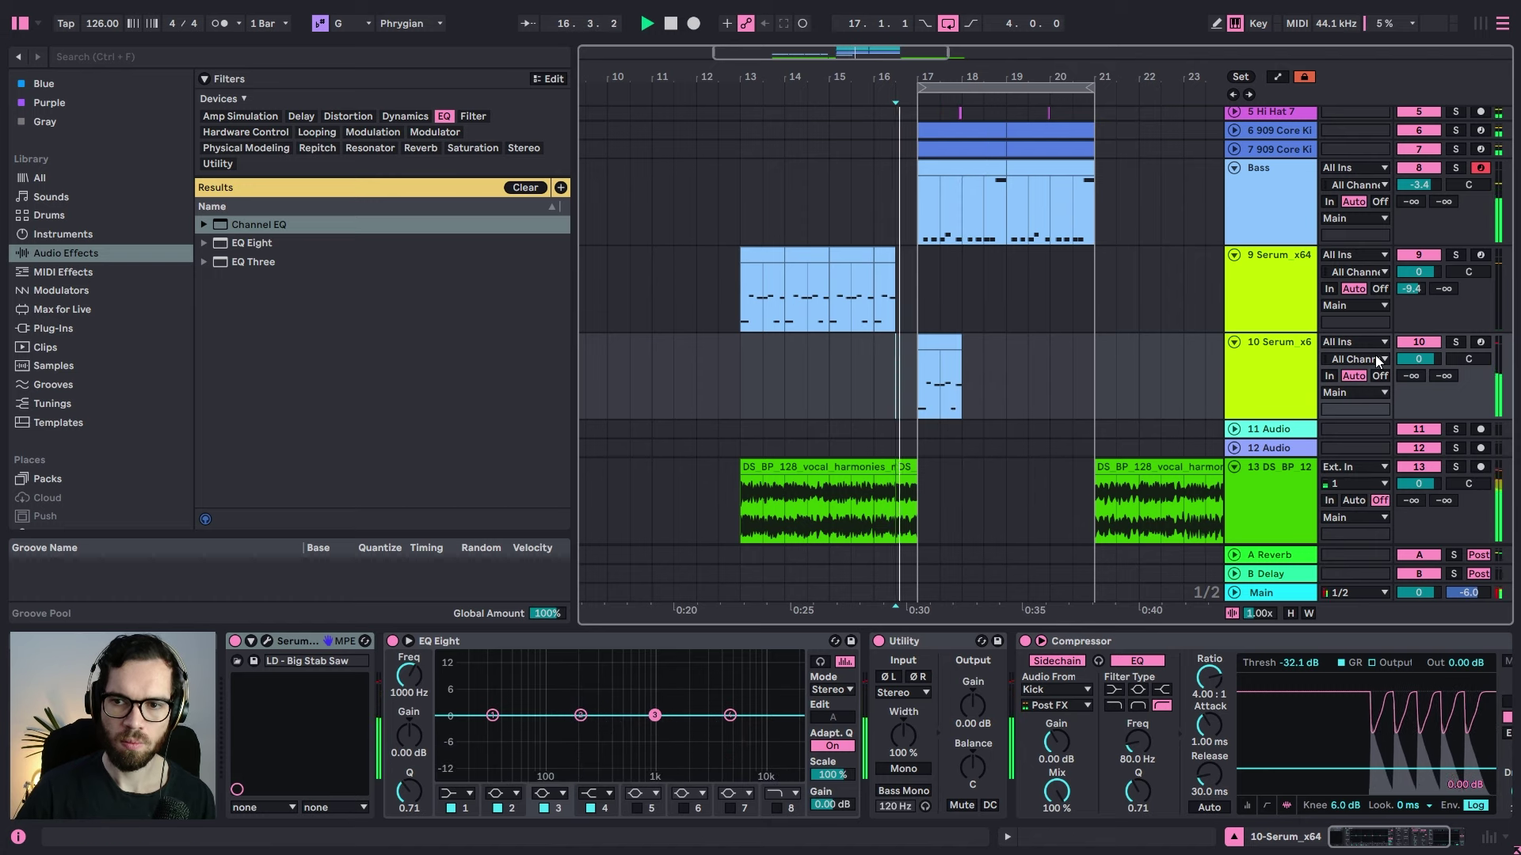
{"action": "left_click_drag", "start_coordinate": [1417, 359], "coordinate": [1417, 375]}
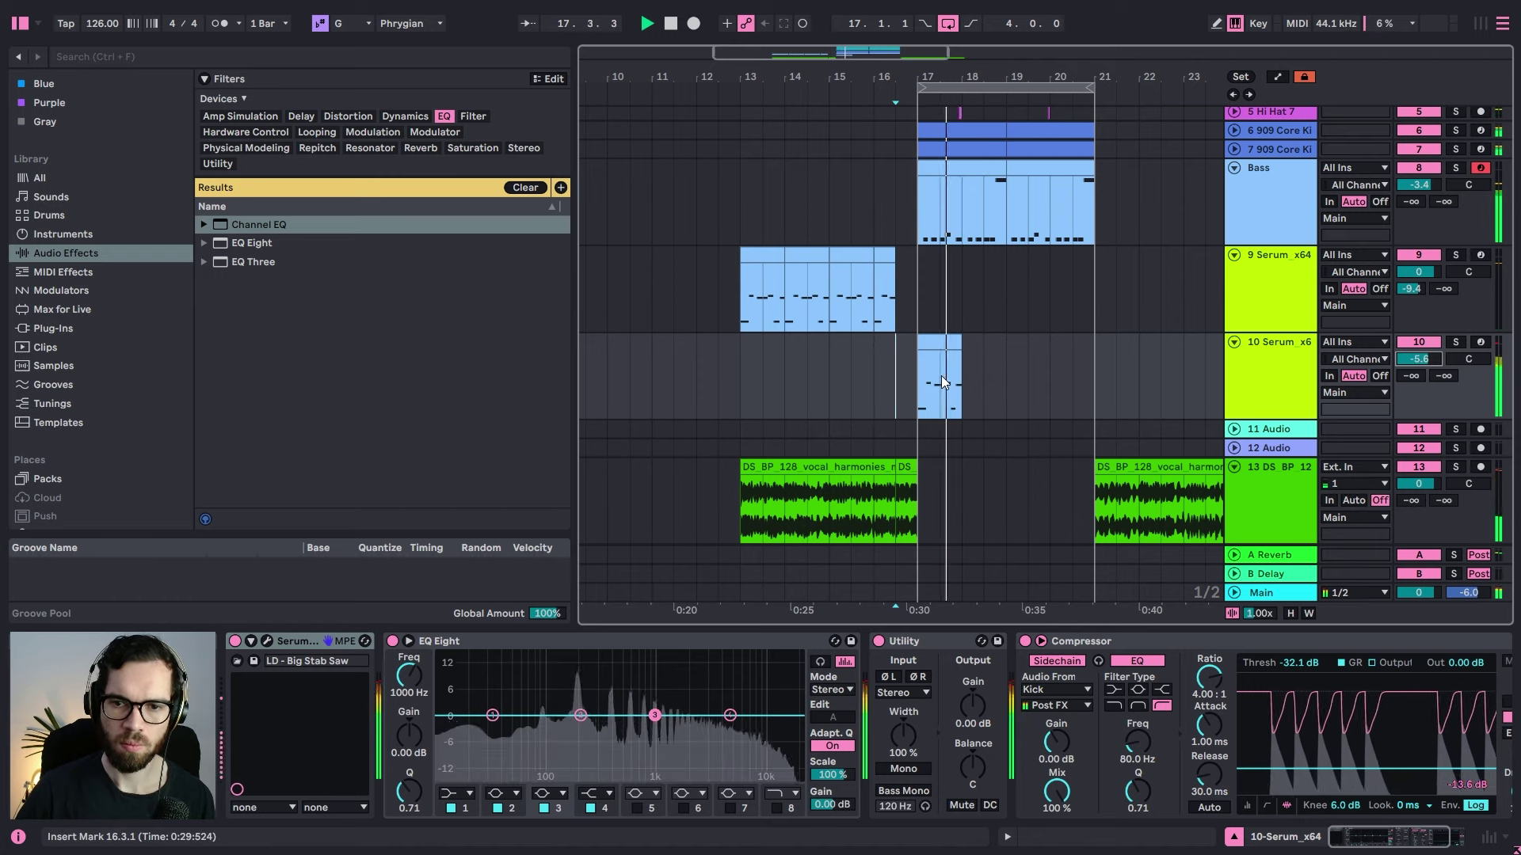
{"action": "key", "text": "space"}
{"action": "key", "text": "space"}
Step: Duplicate track 10's half-bar clip until the part reaches bar 19, and play from bar 17
{"action": "left_click_drag", "start_coordinate": [940, 382], "coordinate": [912, 383]}
{"action": "key", "text": "ctrl+d"}
{"action": "key", "text": "ctrl+d"}
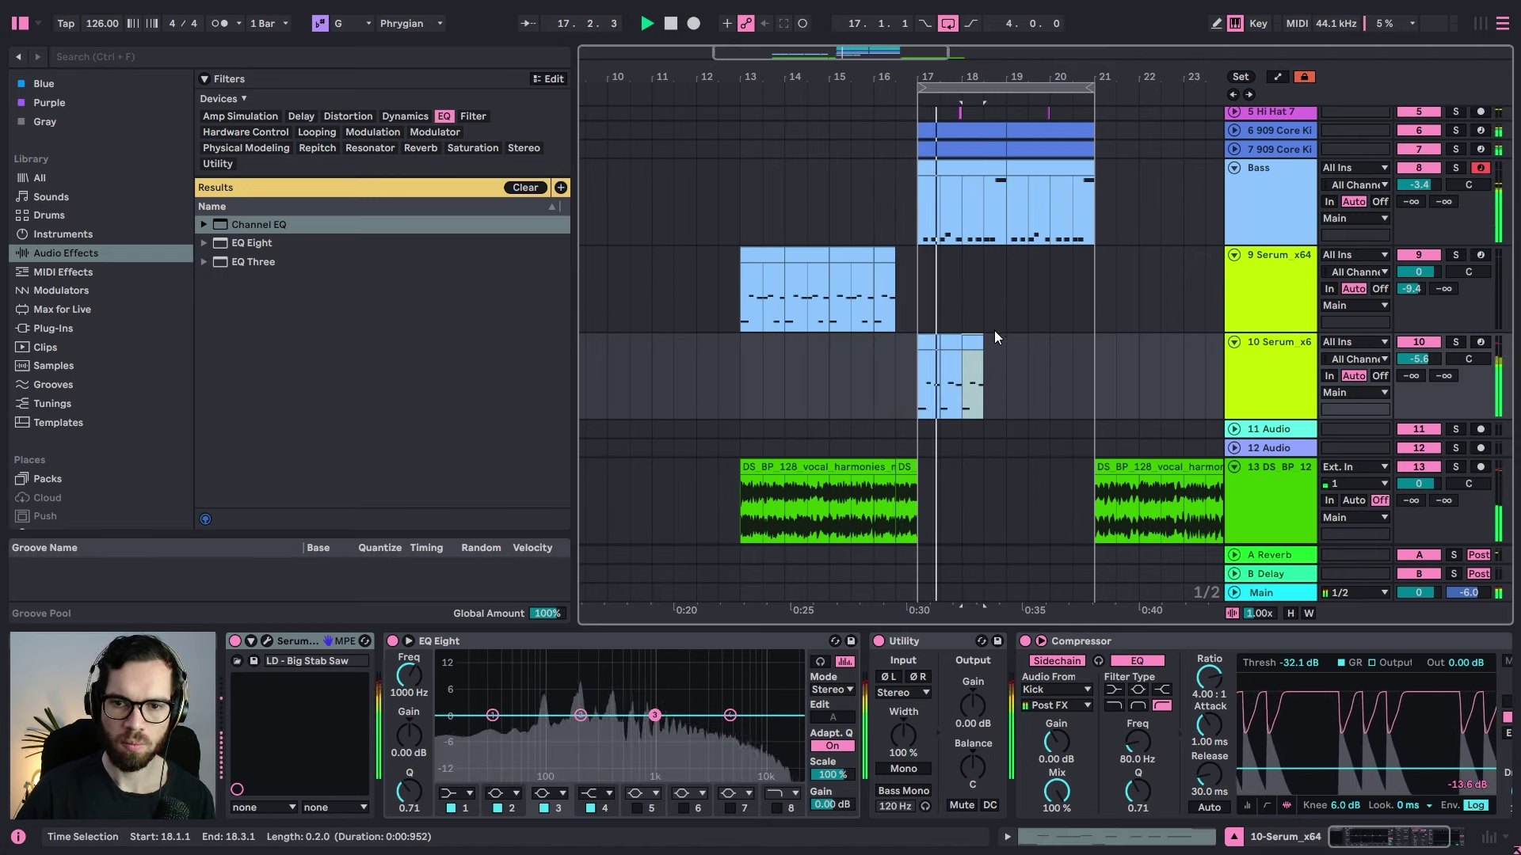
{"action": "key", "text": "ctrl+d"}
{"action": "left_click", "coordinate": [920, 384]}
{"action": "key", "text": "space"}
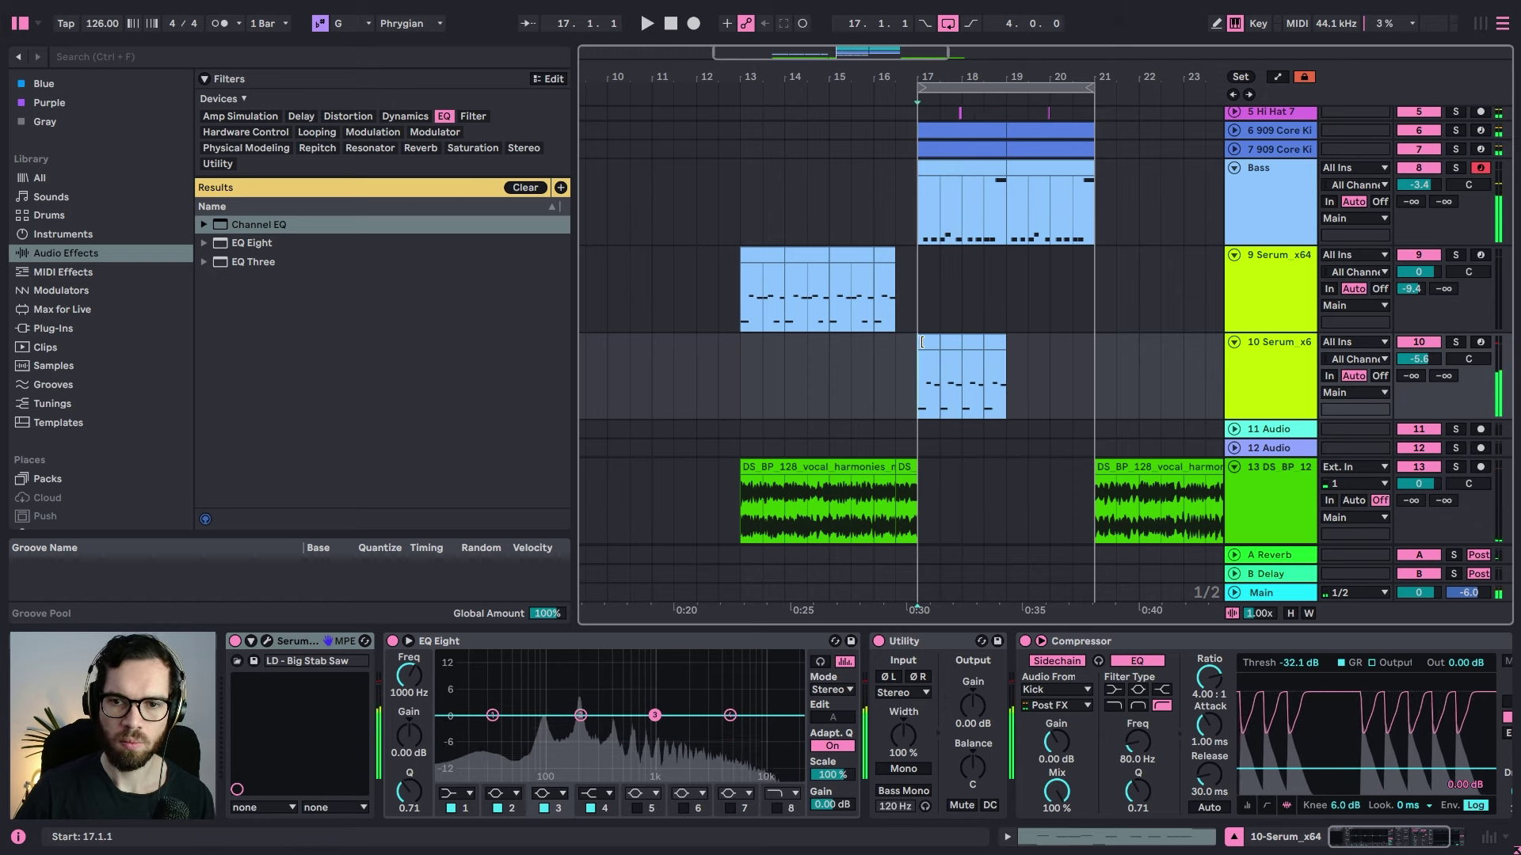
Step: Remove the A♭2 note at 1.1.4 from track 10's first half-bar clip at bar 17
{"action": "double_click", "coordinate": [929, 342]}
{"action": "key", "text": "space"}
{"action": "left_click", "coordinate": [955, 585]}
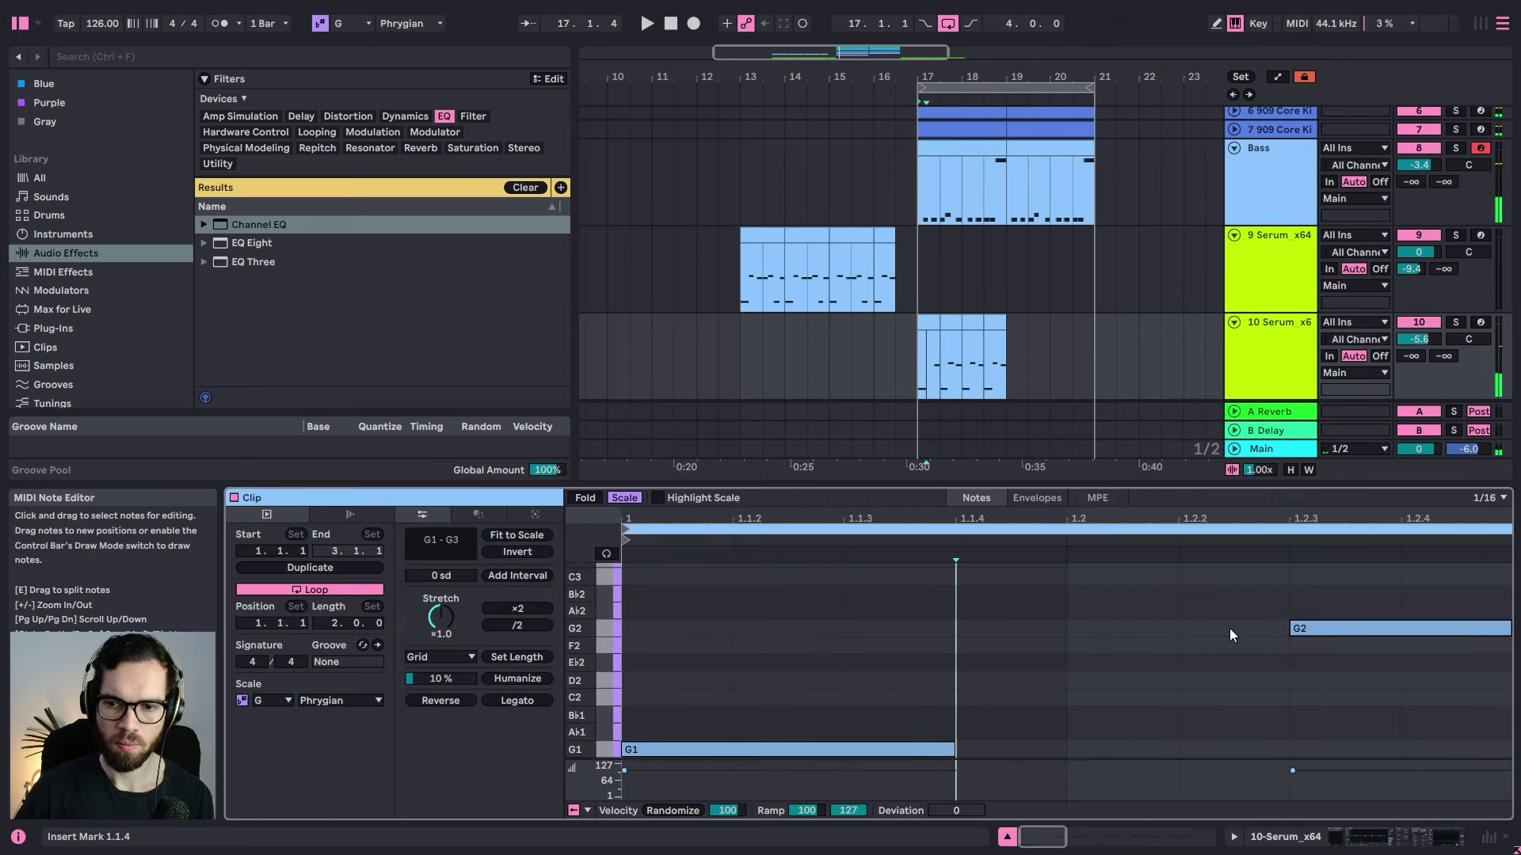
{"action": "key", "text": "space"}
Step: Play from bar 17 and duplicate track 10's first two half-bar clips to fill the part up to bar 21
{"action": "left_click", "coordinate": [929, 322]}
{"action": "key", "text": "space"}
{"action": "key", "text": "space"}
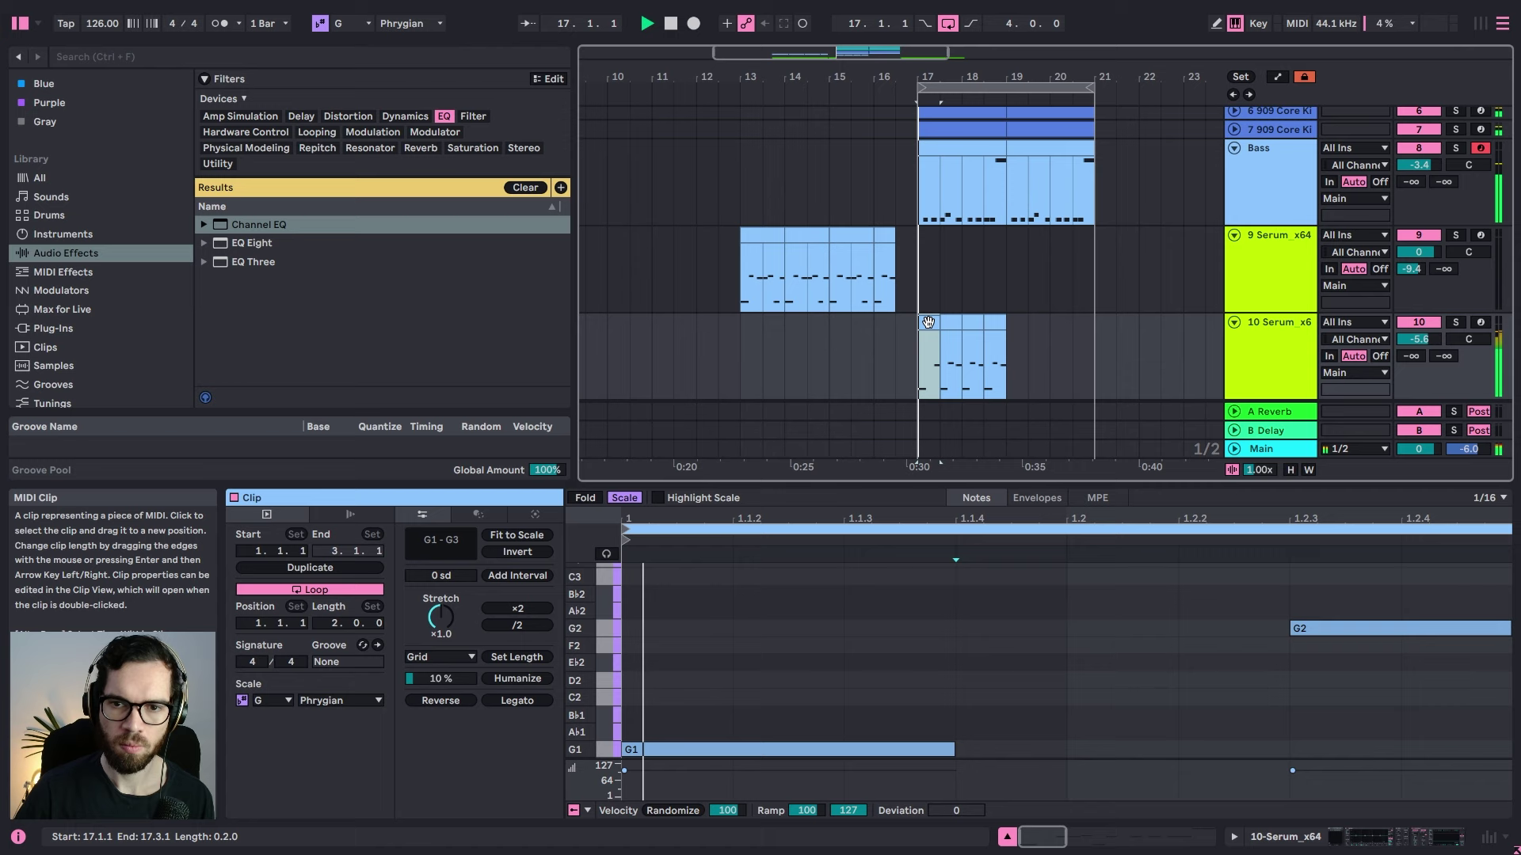
{"action": "left_click", "coordinate": [946, 323], "text": "shift"}
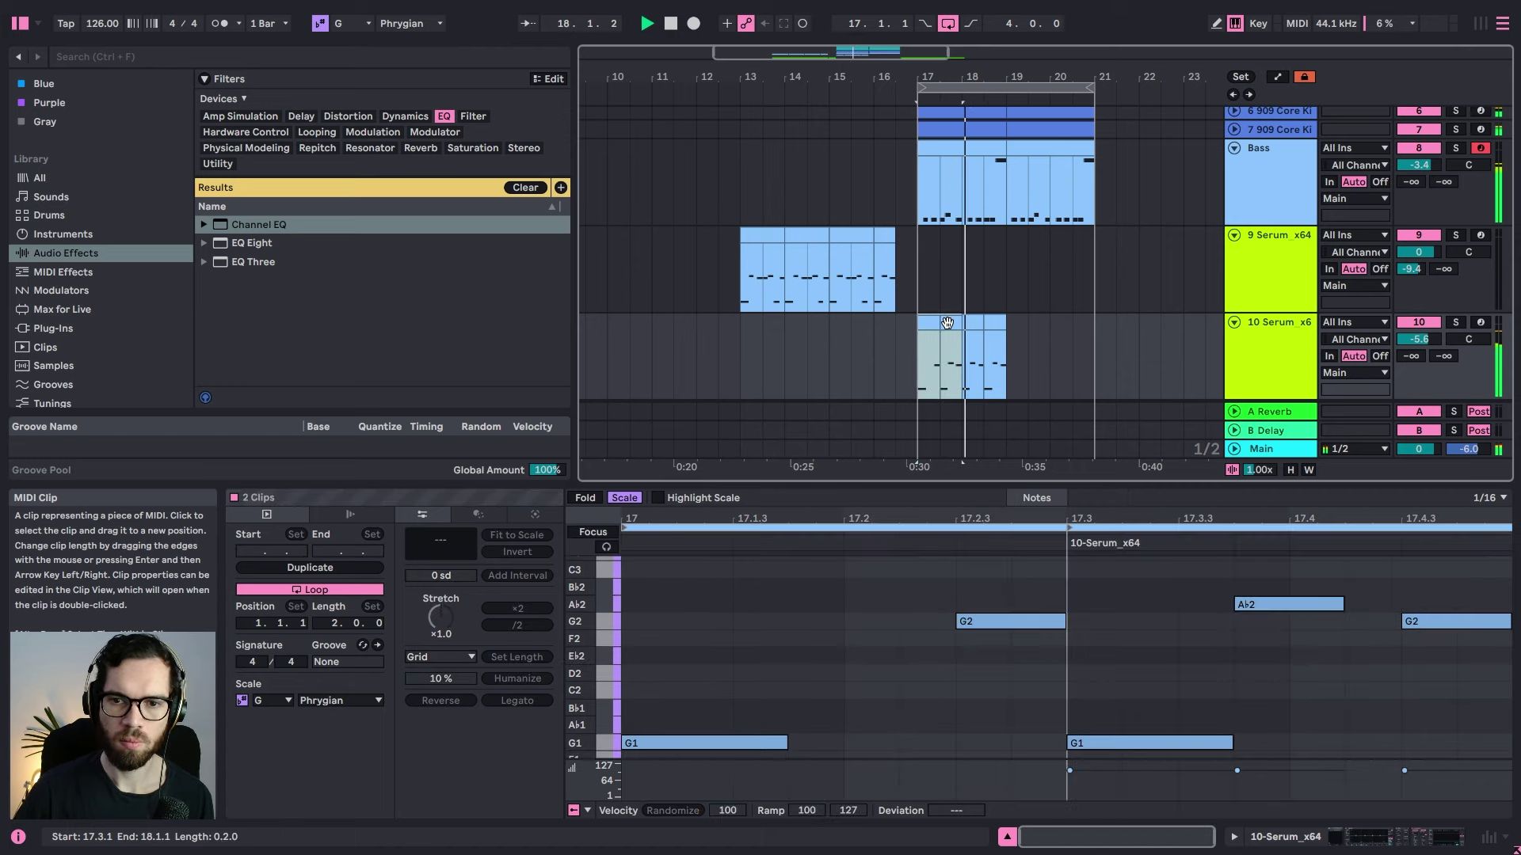
{"action": "key", "text": "ctrl+d"}
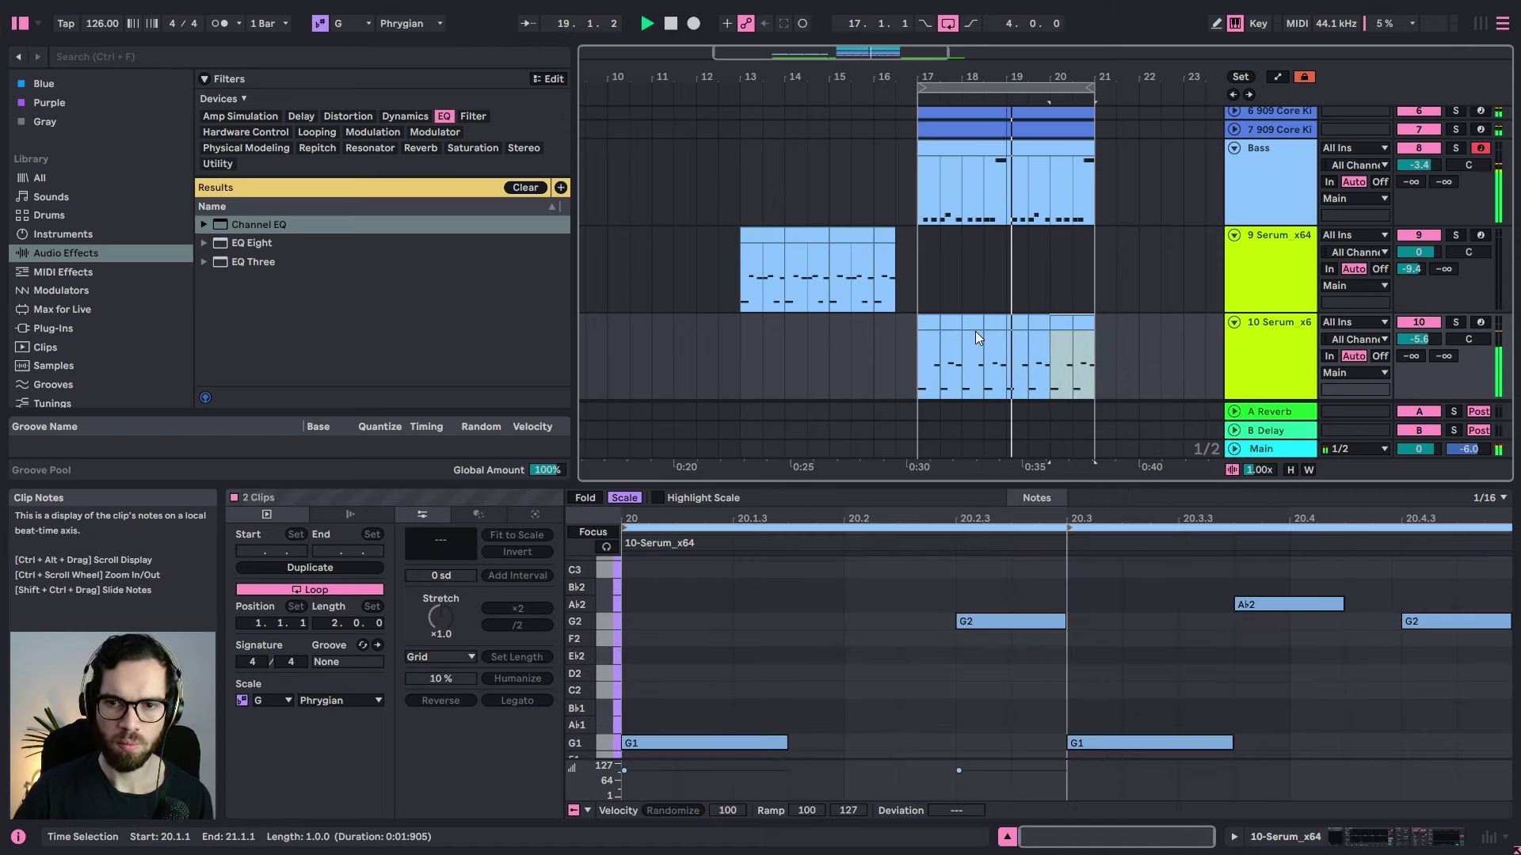
Step: Consolidate track 10's clips from bar 19 to bar 21 into a single clip
{"action": "left_click", "coordinate": [1090, 325]}
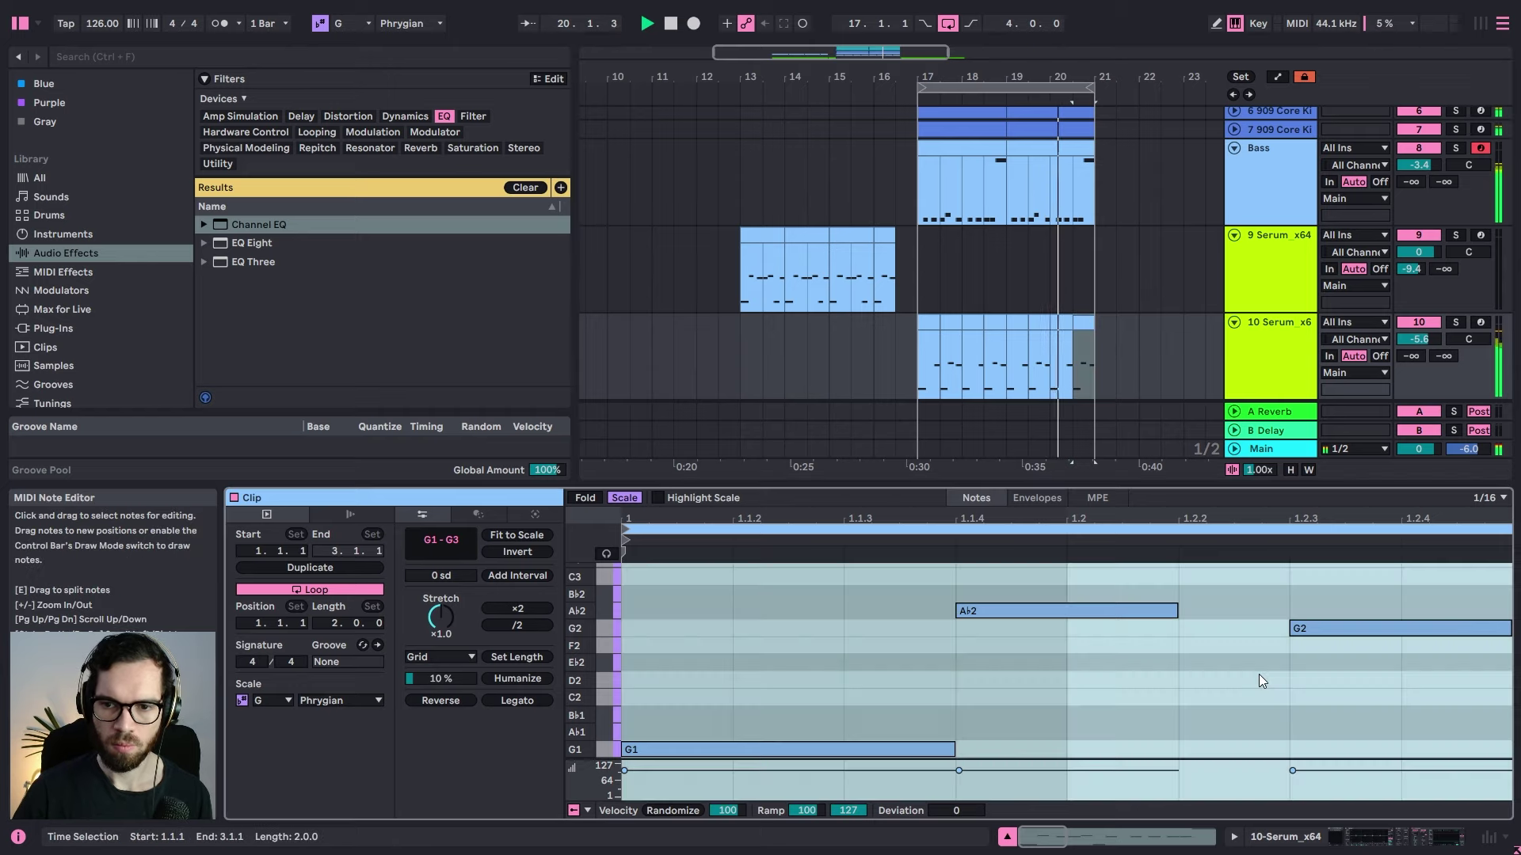
{"action": "left_click", "coordinate": [1117, 611]}
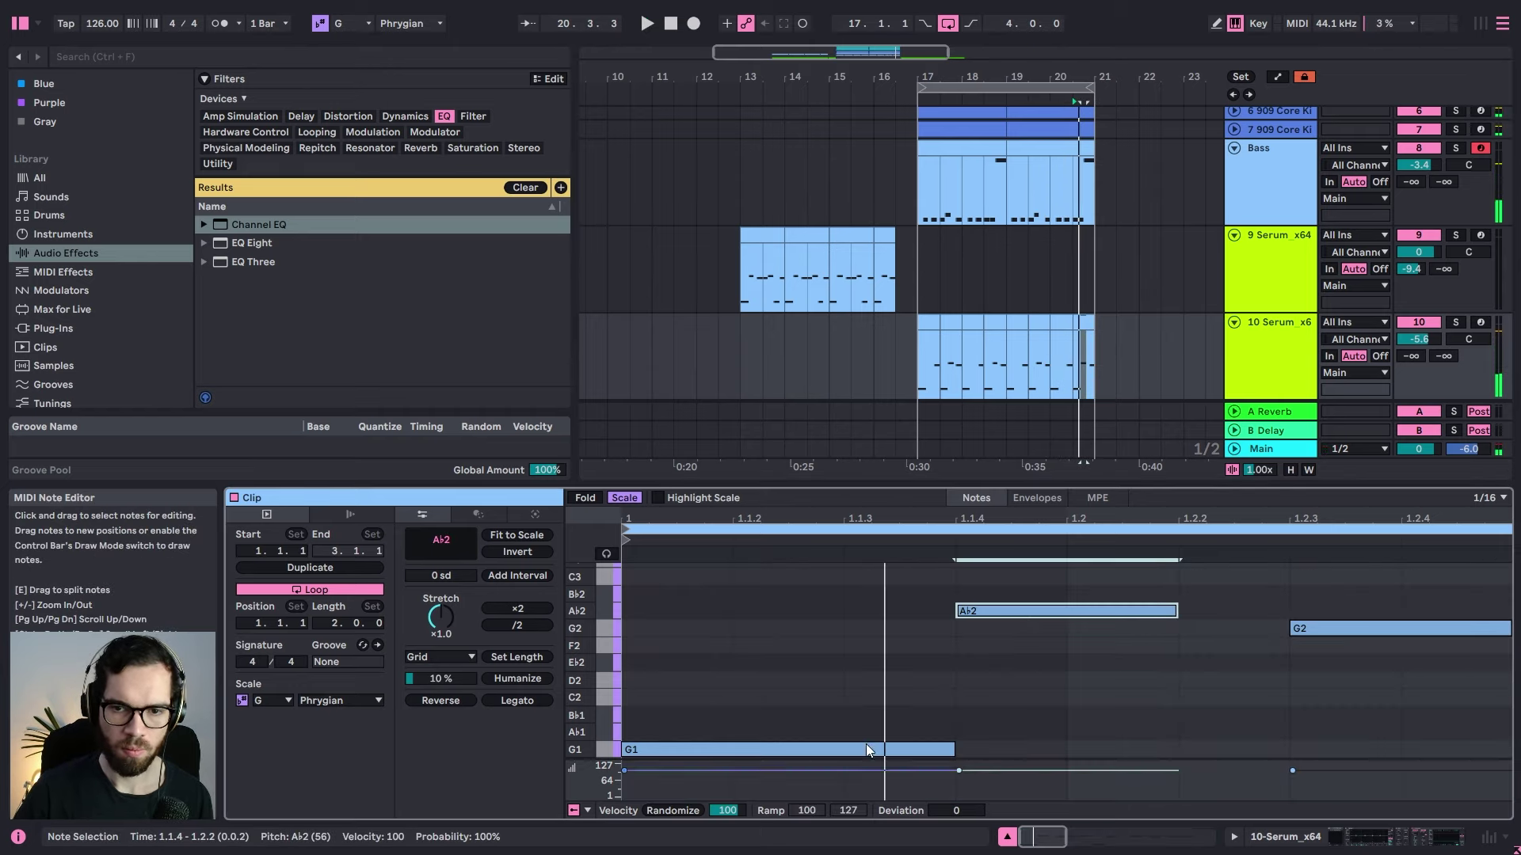
{"action": "left_click_drag", "start_coordinate": [1088, 335], "coordinate": [1083, 337]}
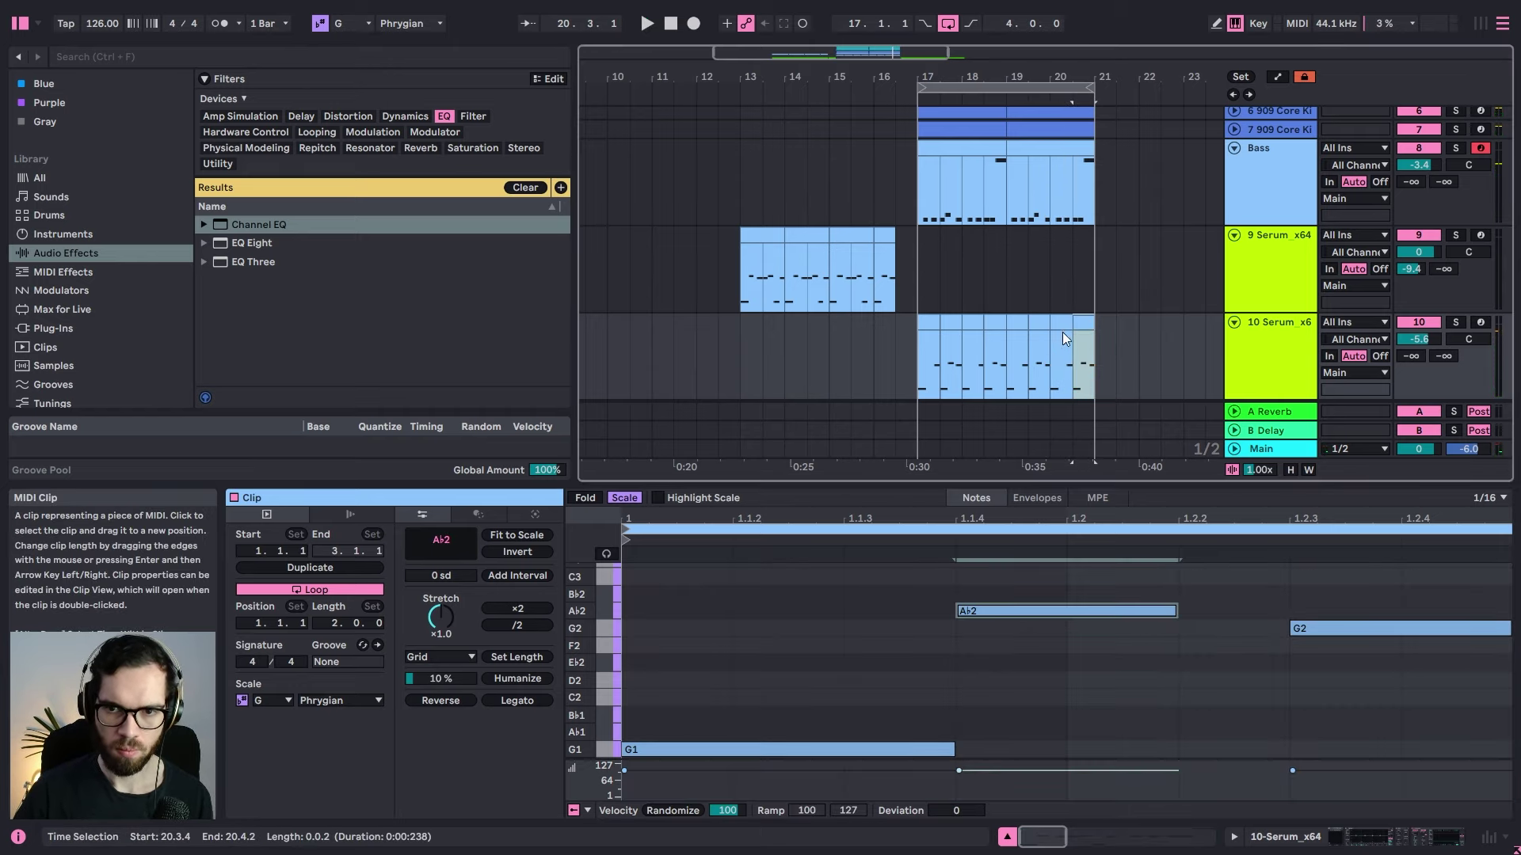
{"action": "left_click", "coordinate": [1014, 322], "text": "shift"}
{"action": "key", "text": "ctrl+j"}
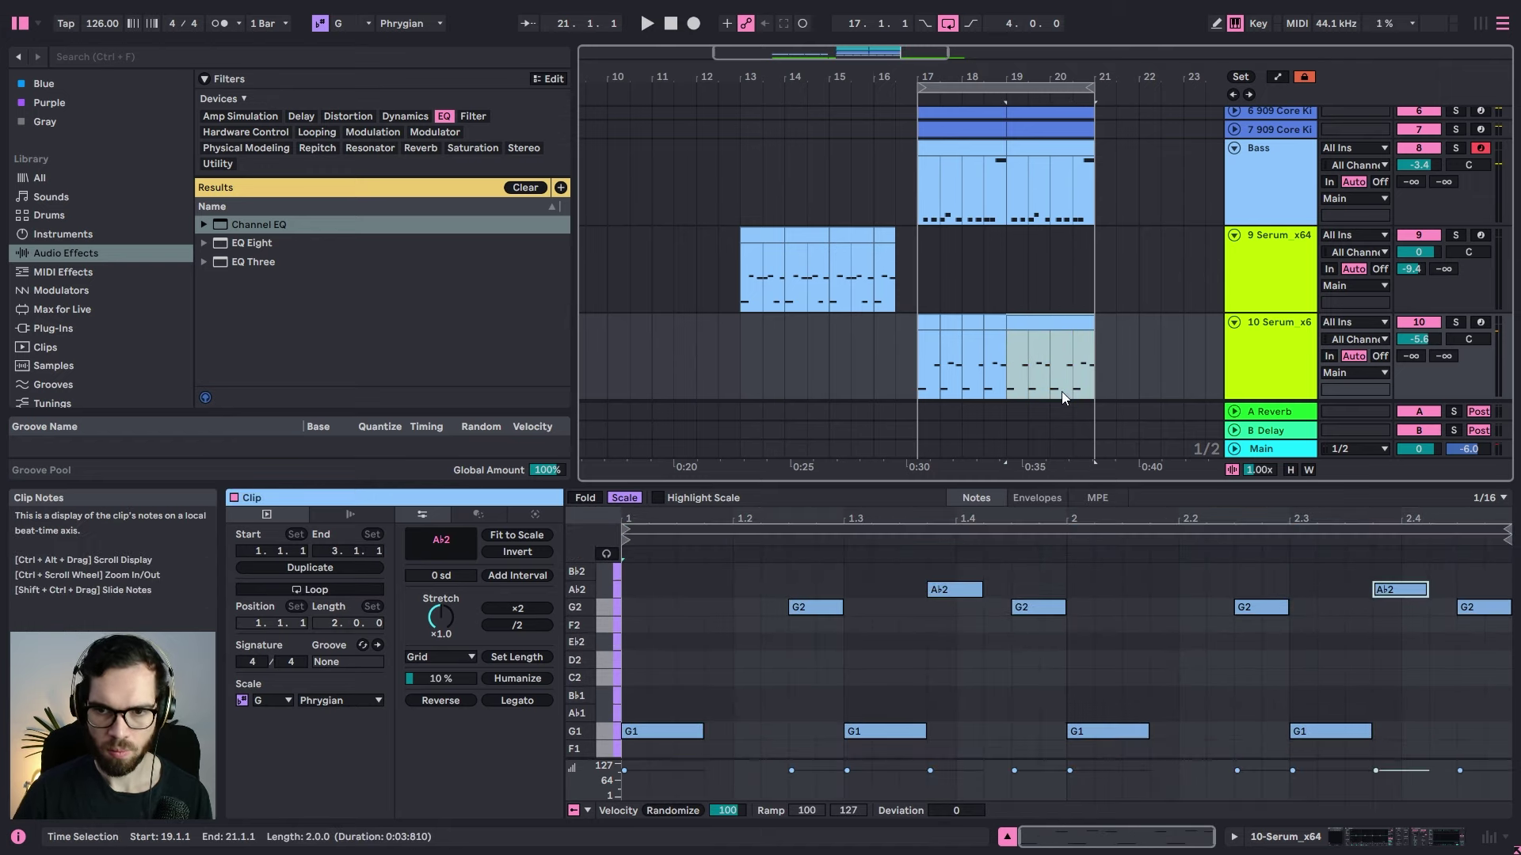
Step: In the clip from bar 19 to 21, move the last G1 to F2 and the last A♭2 to E♭2, and lower the final G2
{"action": "left_click", "coordinate": [1161, 649]}
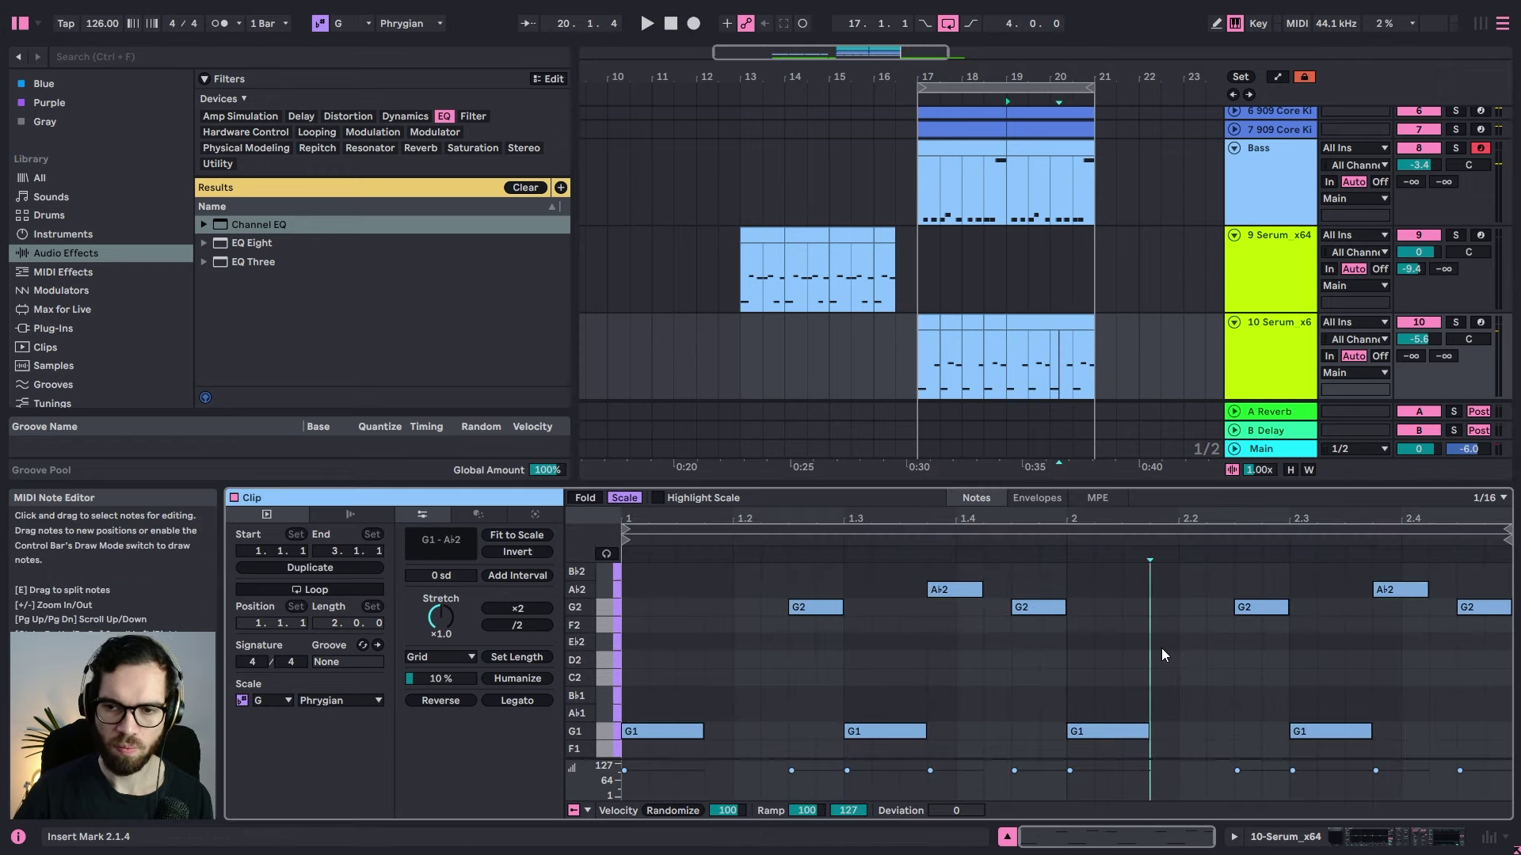
{"action": "left_click", "coordinate": [1062, 328]}
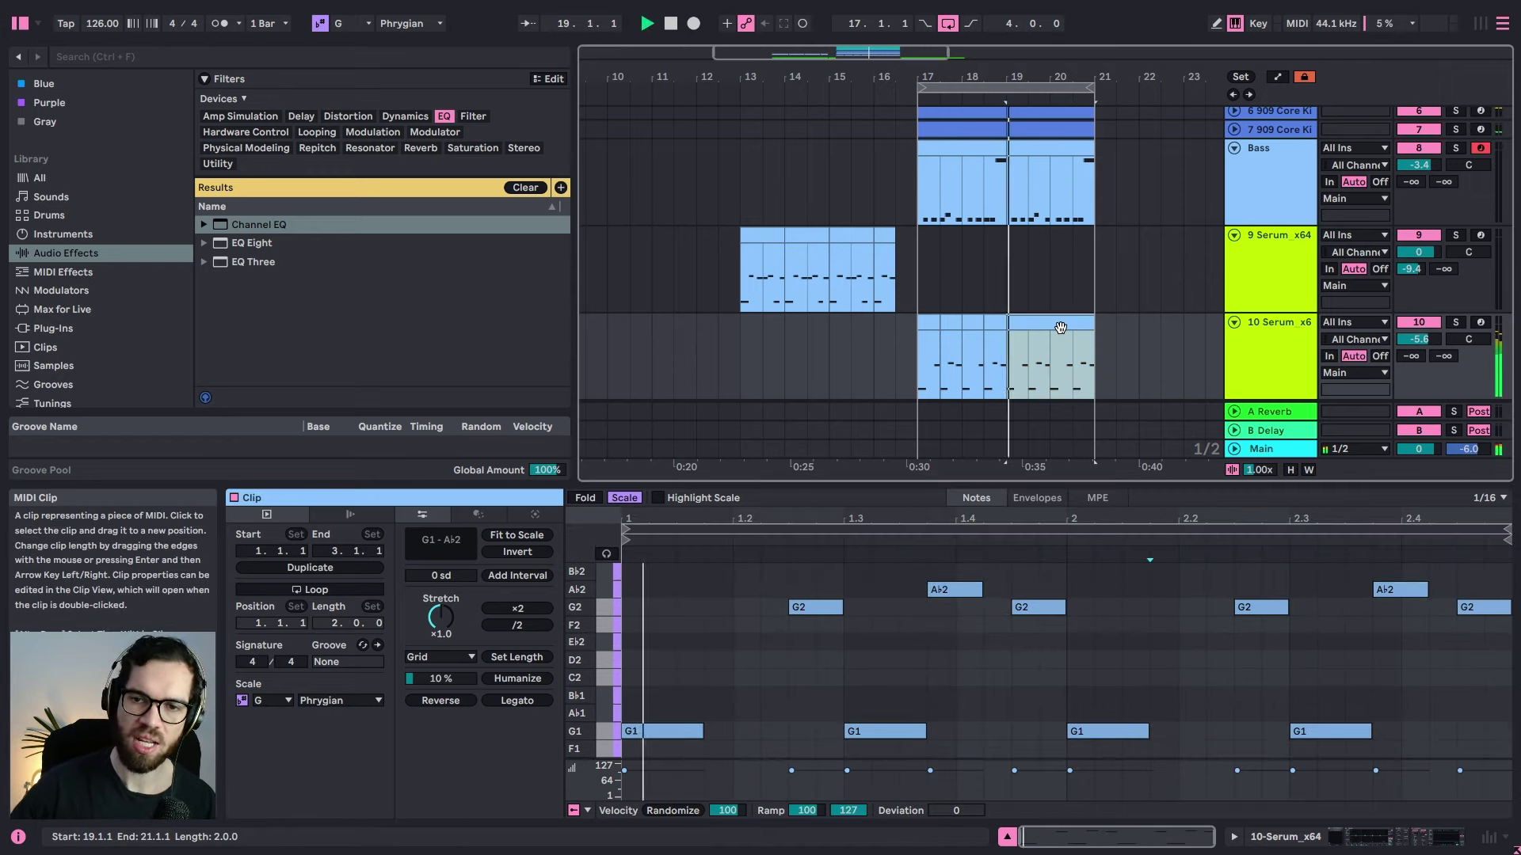
{"action": "left_click", "coordinate": [1269, 634]}
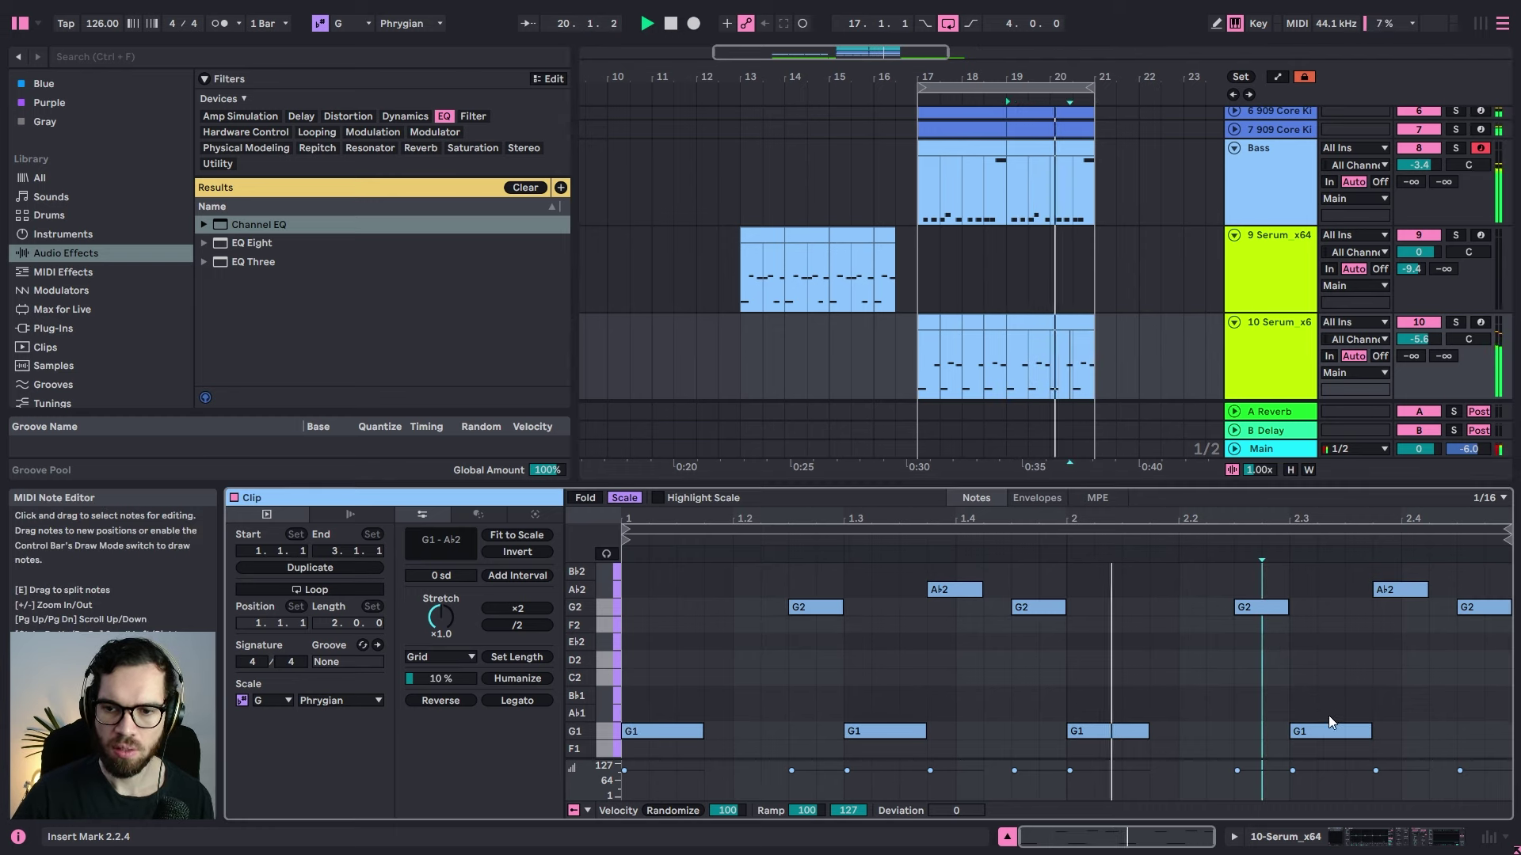
{"action": "left_click_drag", "start_coordinate": [1332, 730], "coordinate": [1380, 607]}
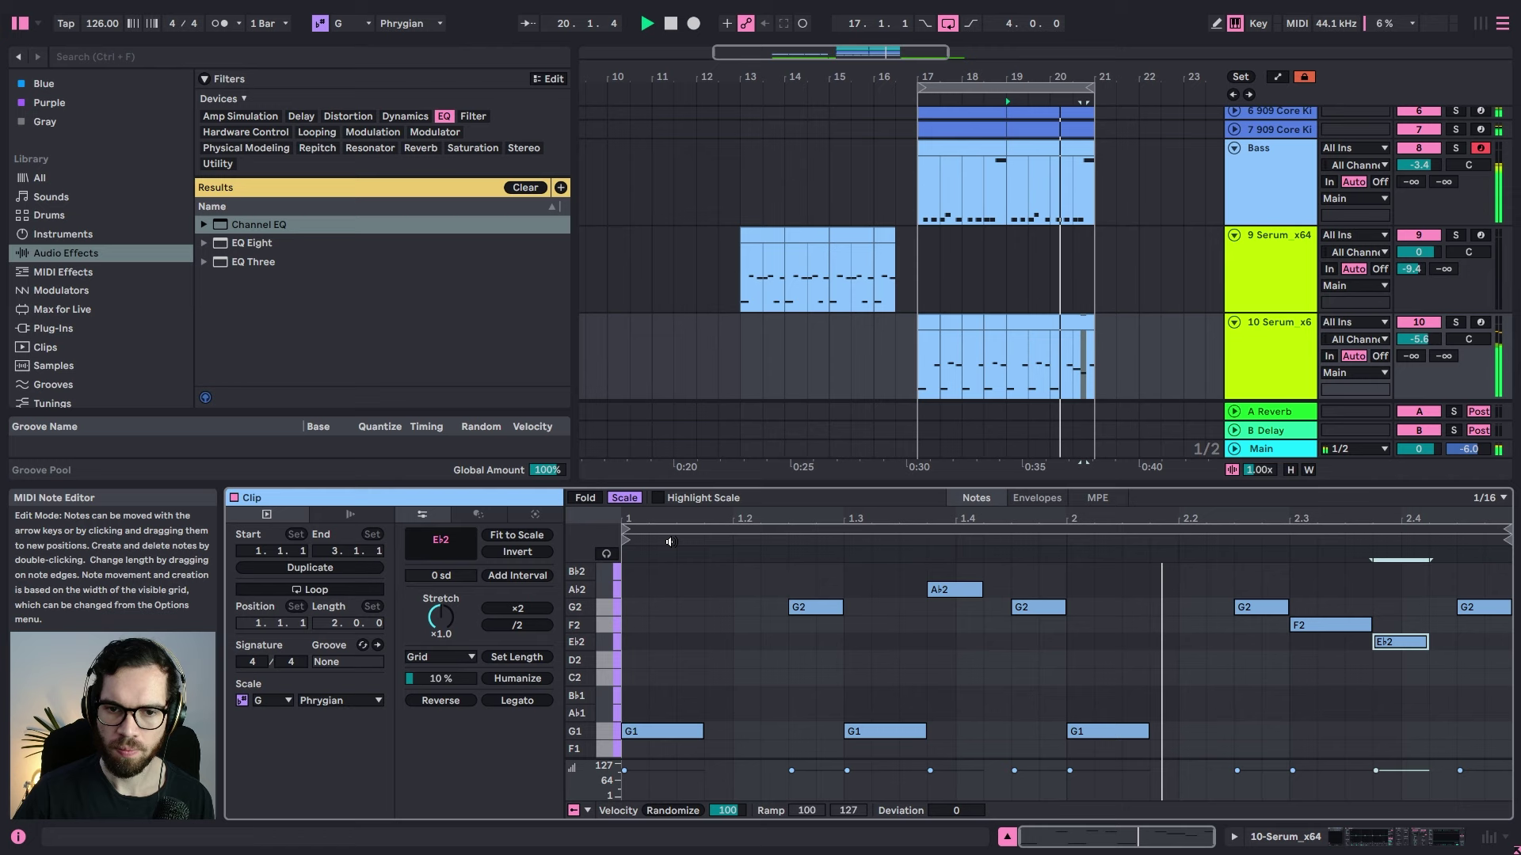
{"action": "left_click_drag", "start_coordinate": [1476, 610], "coordinate": [1451, 642]}
{"action": "left_click", "coordinate": [1426, 611]}
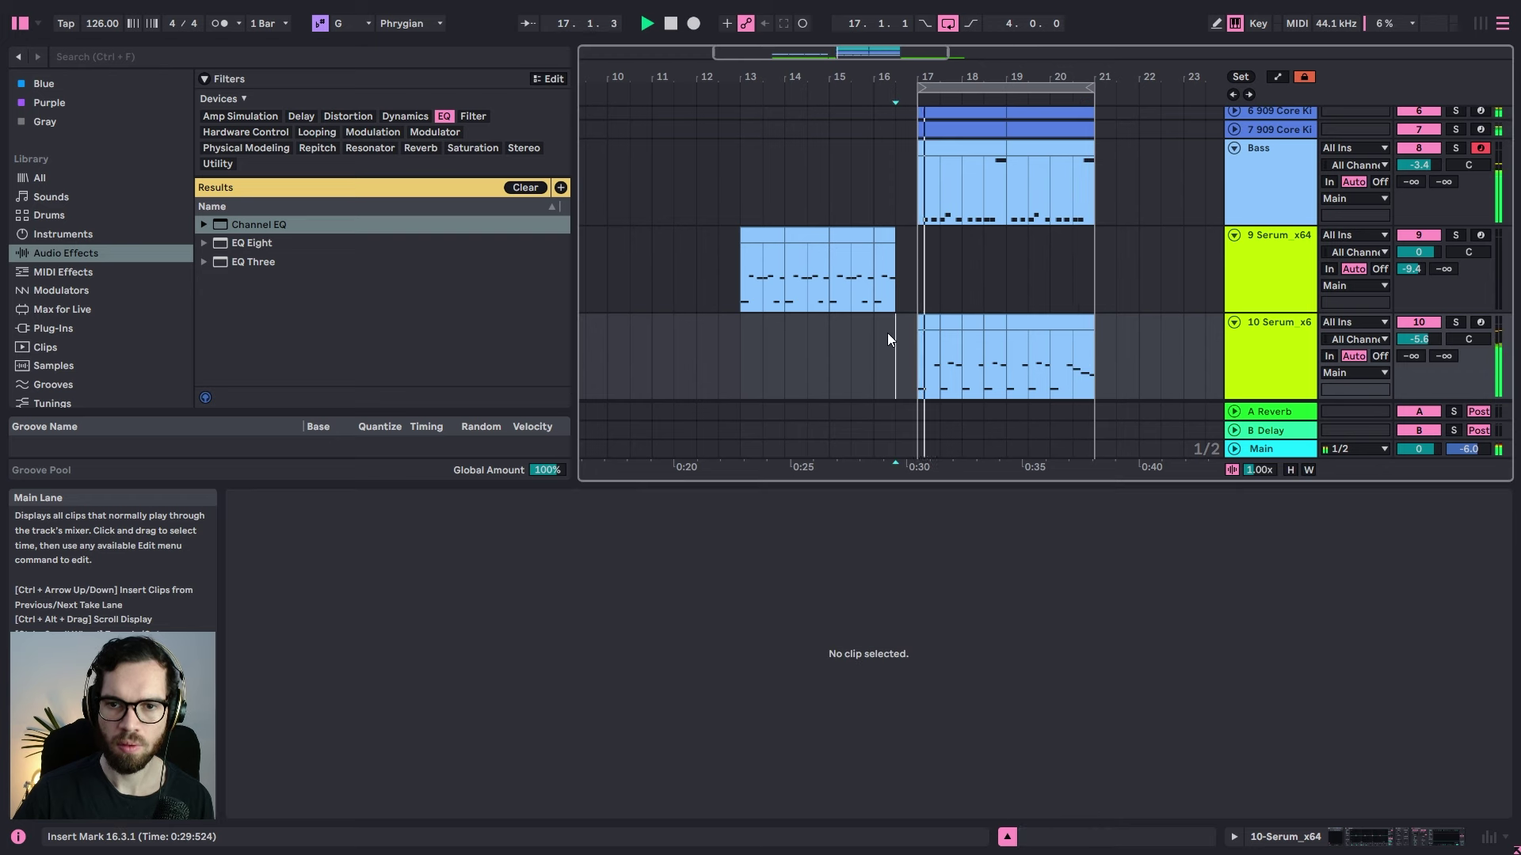
Step: Play the transition into bar 17 from 15.3.1 and duplicate Serum track 10
{"action": "left_click", "coordinate": [887, 332]}
{"action": "left_click", "coordinate": [852, 347]}
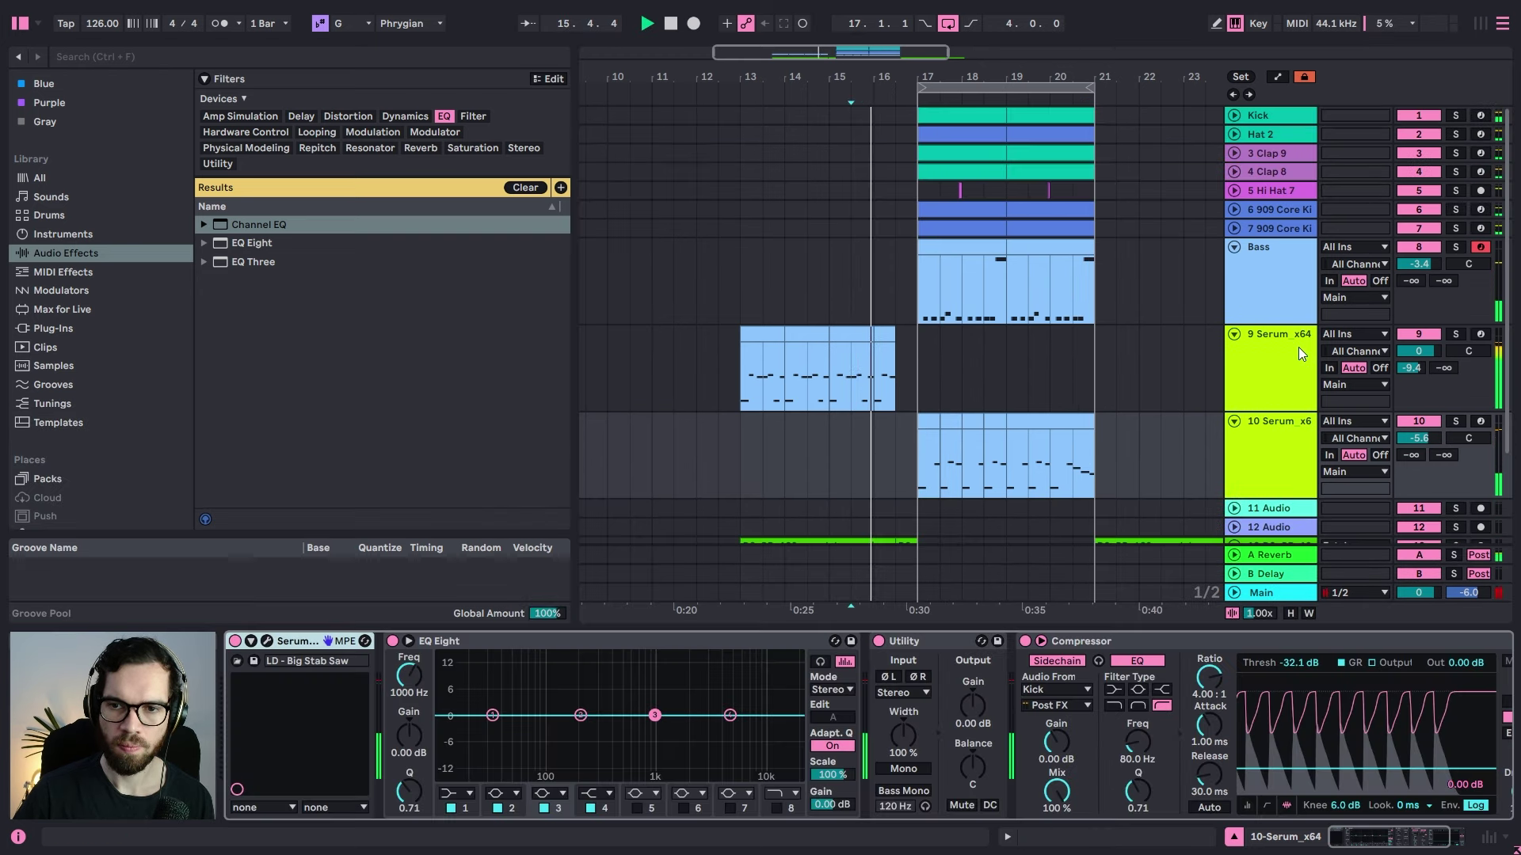
{"action": "left_click", "coordinate": [1299, 347]}
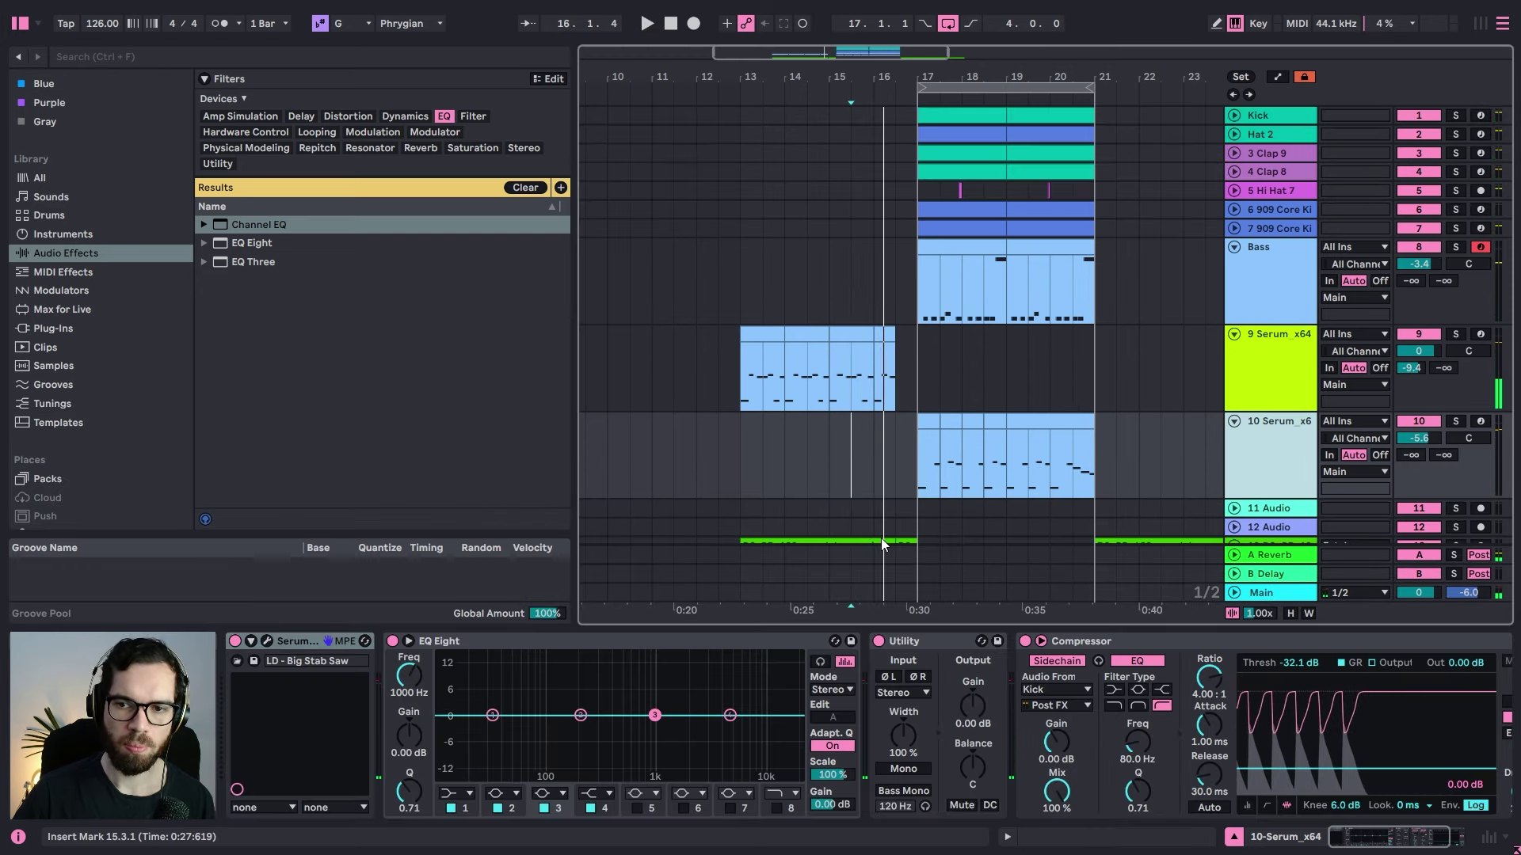
{"action": "key", "text": "ctrl+d"}
Step: Audition Serum lead presets on the duplicated track 11 during playback and settle on LD - Saw Horned
{"action": "left_click", "coordinate": [265, 640]}
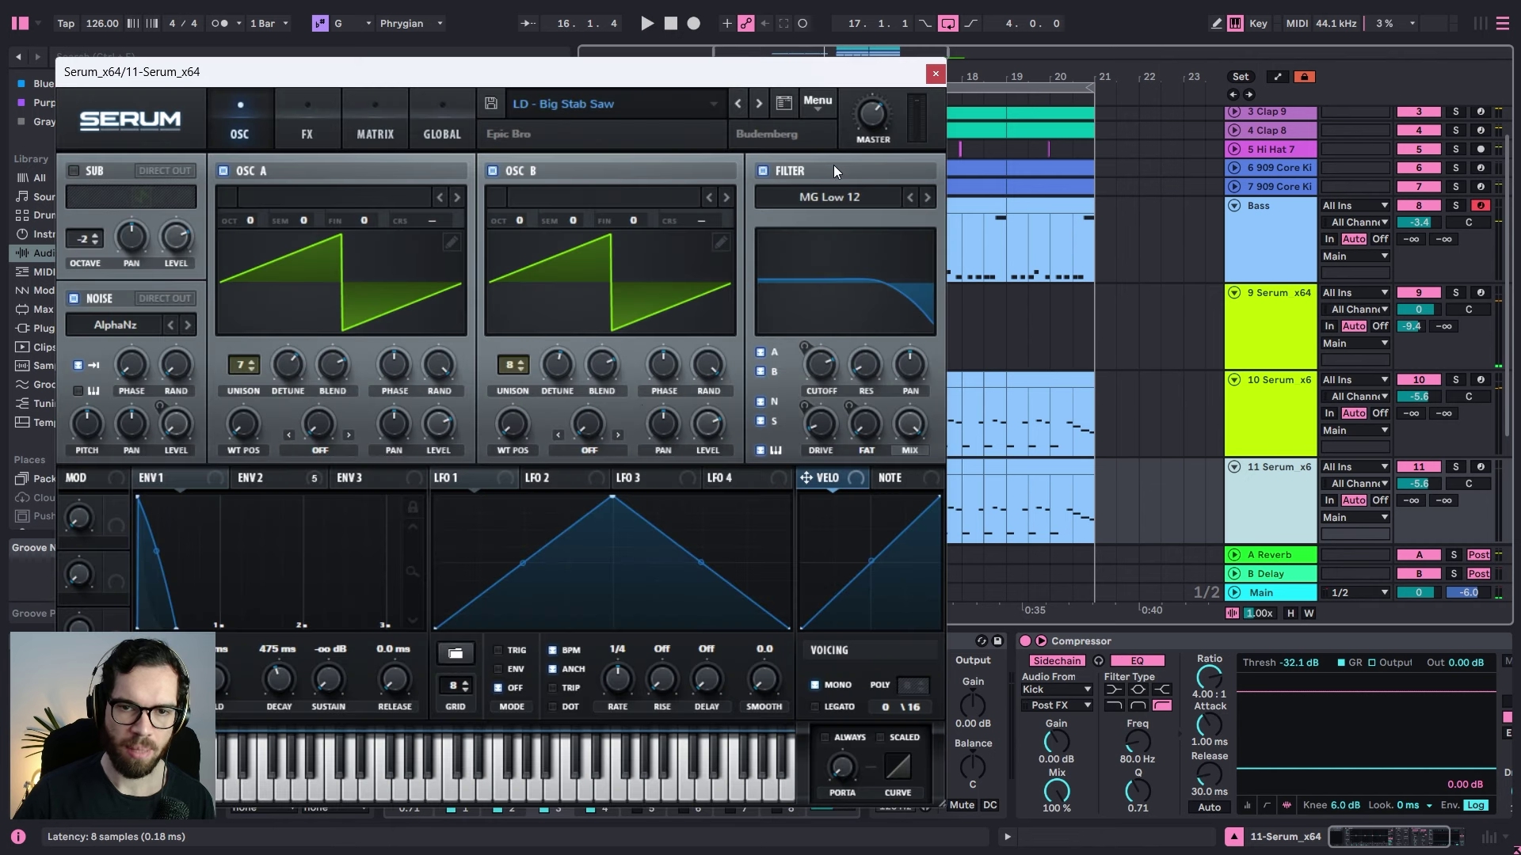
{"action": "left_click", "coordinate": [756, 104]}
{"action": "key", "text": "space"}
{"action": "left_click_drag", "start_coordinate": [855, 75], "coordinate": [767, 73]}
{"action": "left_click", "coordinate": [708, 111]}
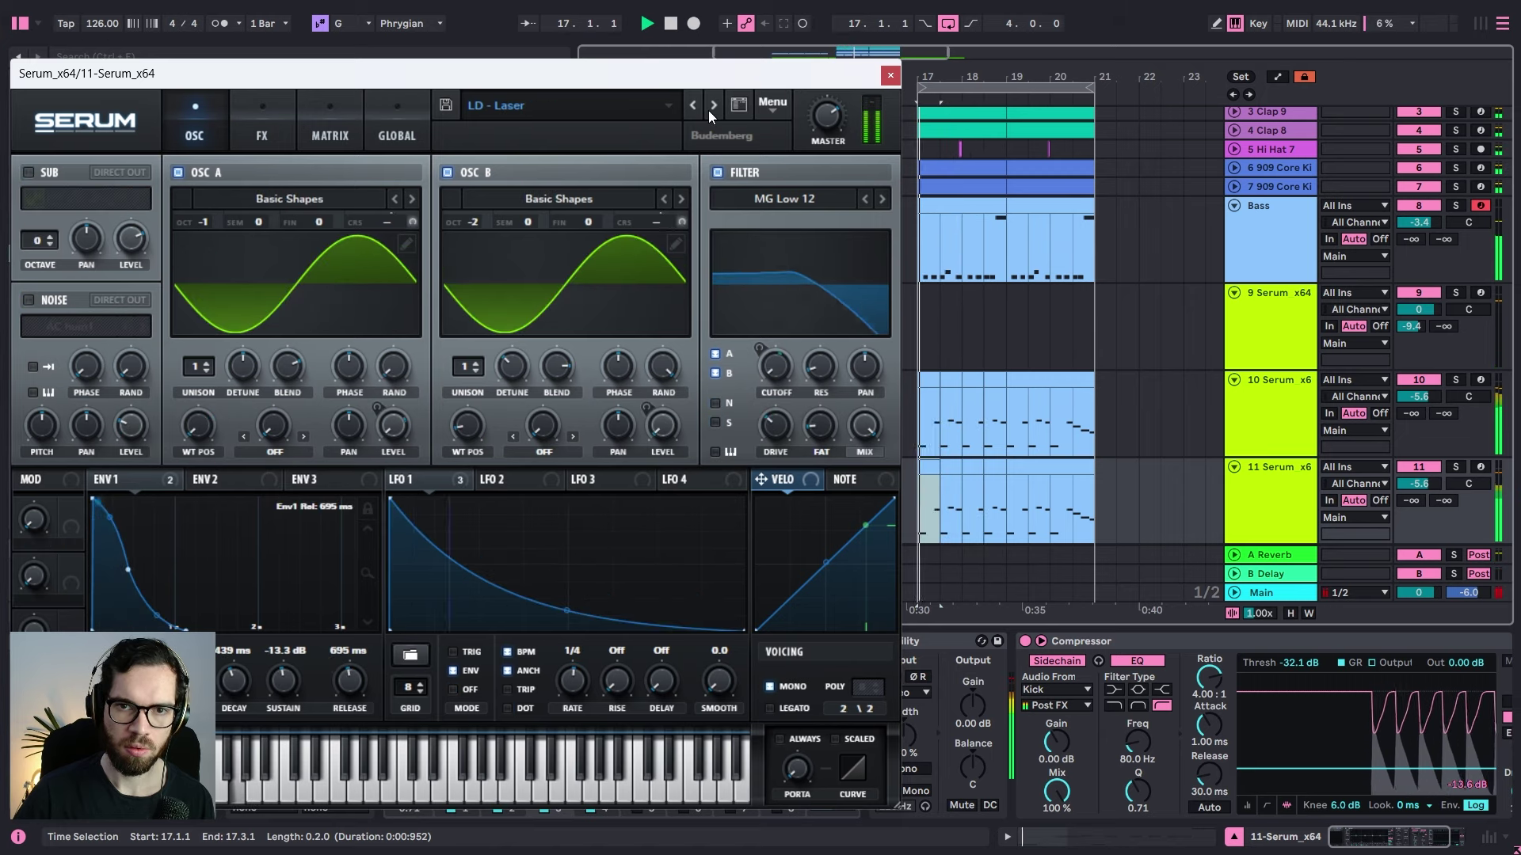
{"action": "left_click", "coordinate": [708, 111]}
{"action": "left_click", "coordinate": [708, 111]}
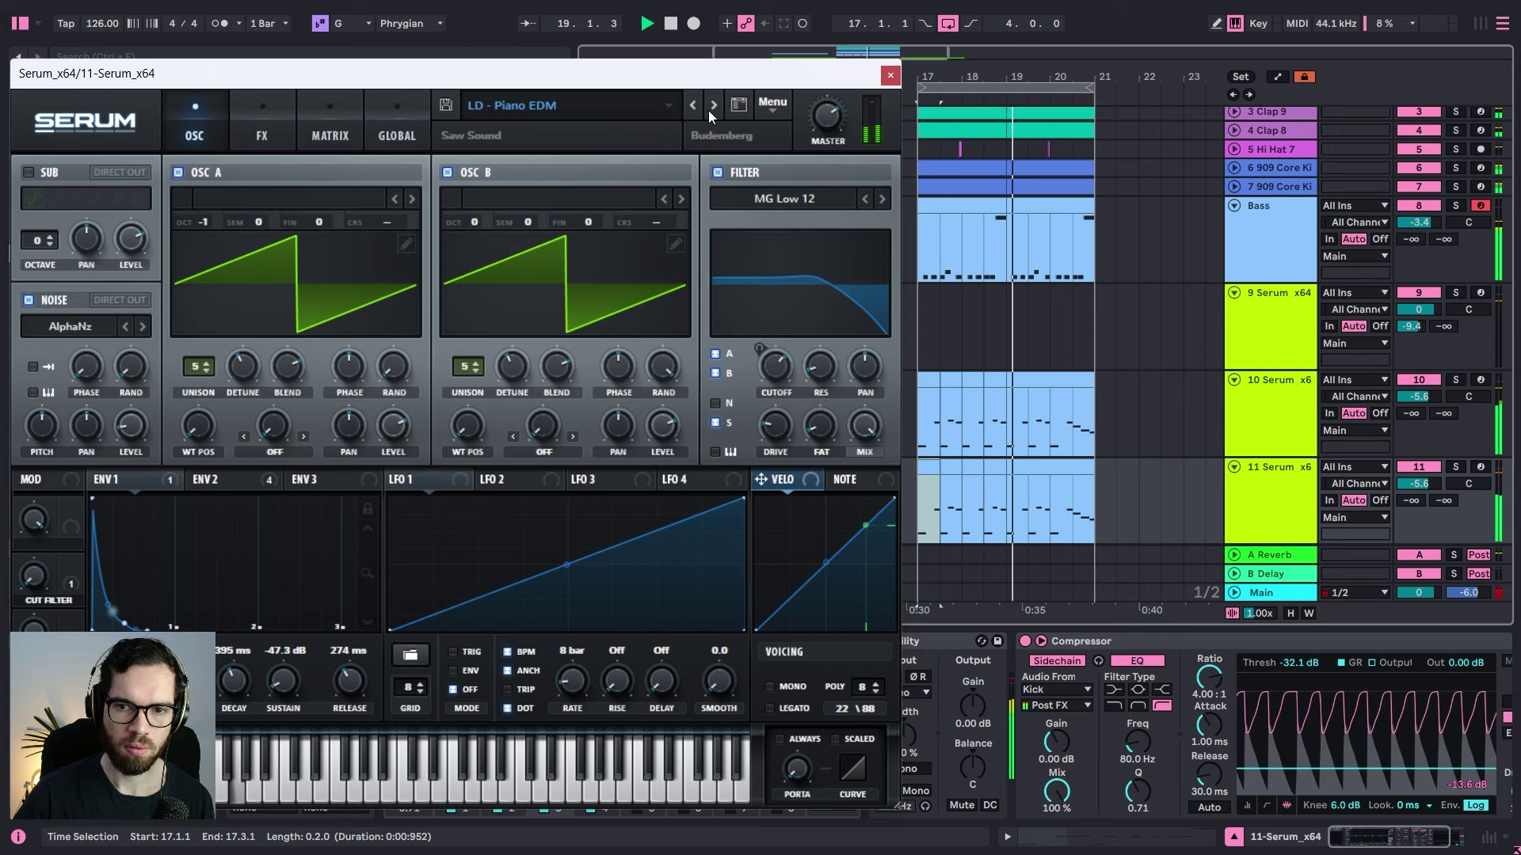
{"action": "left_click", "coordinate": [708, 111]}
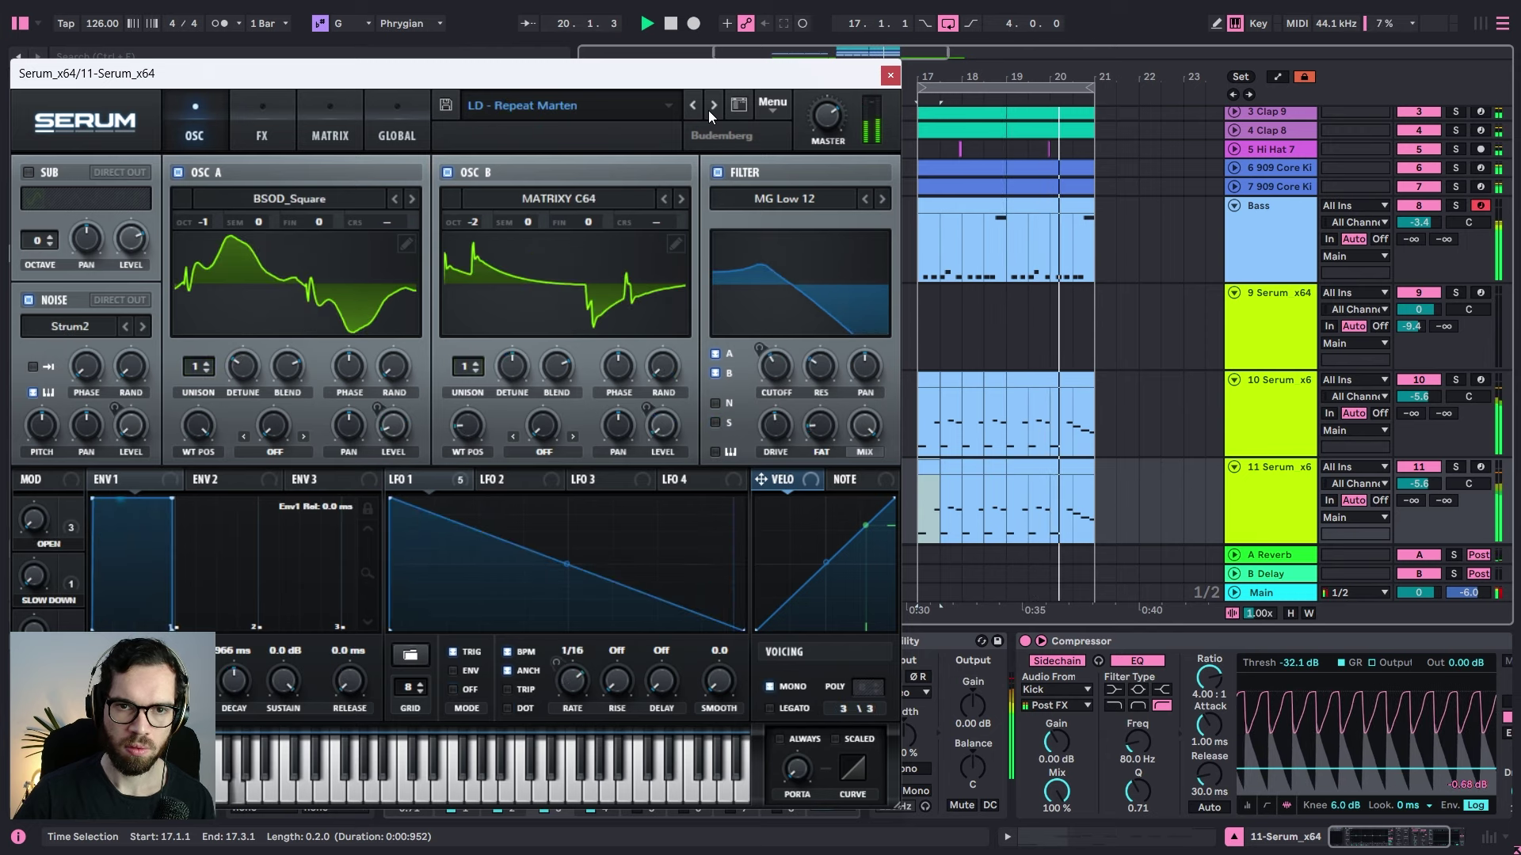
{"action": "left_click", "coordinate": [709, 111]}
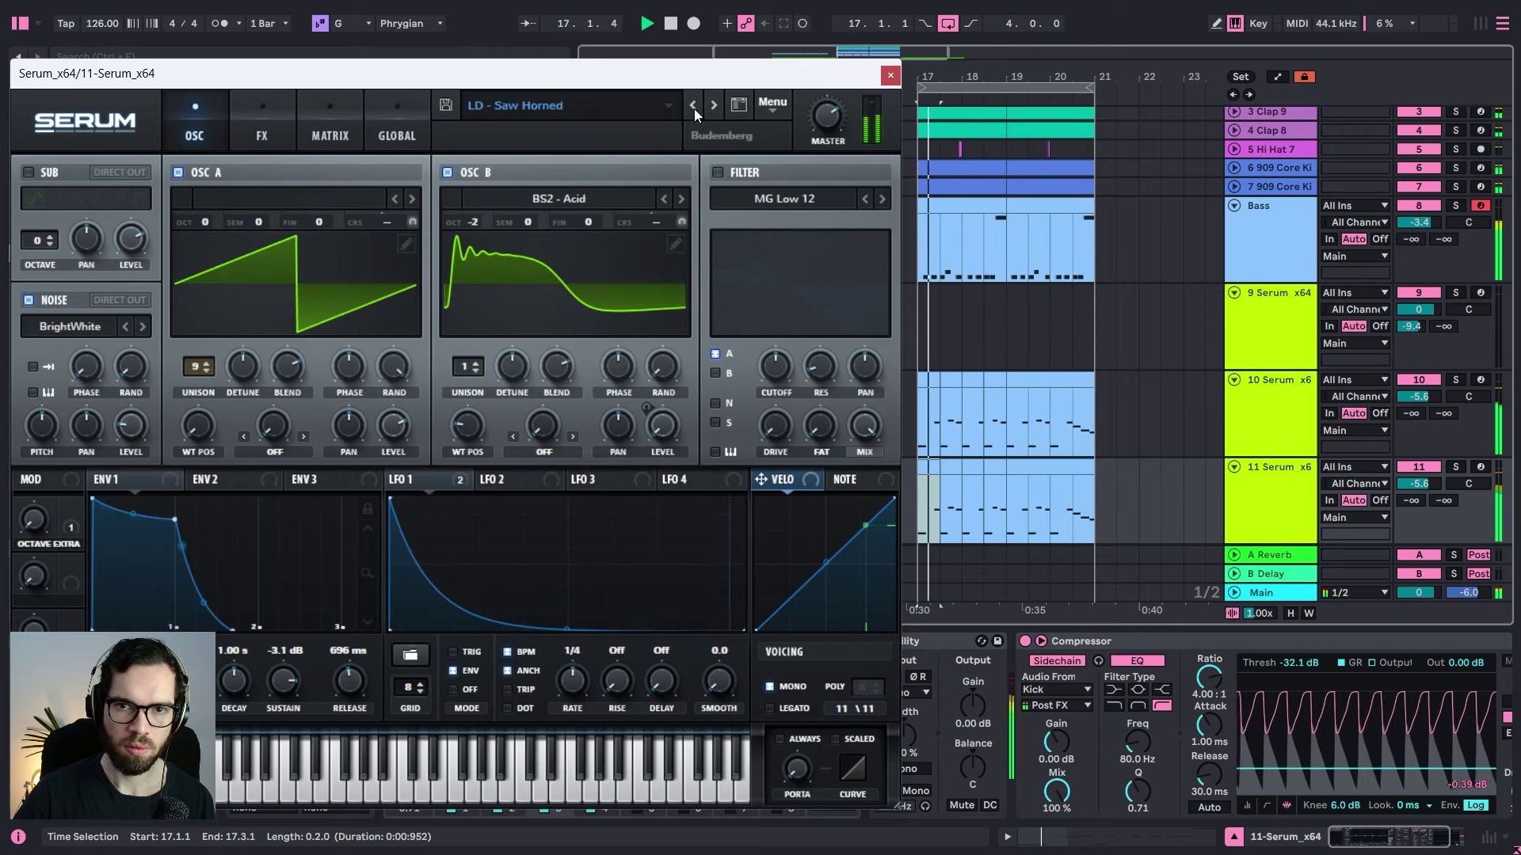
{"action": "left_click", "coordinate": [711, 108]}
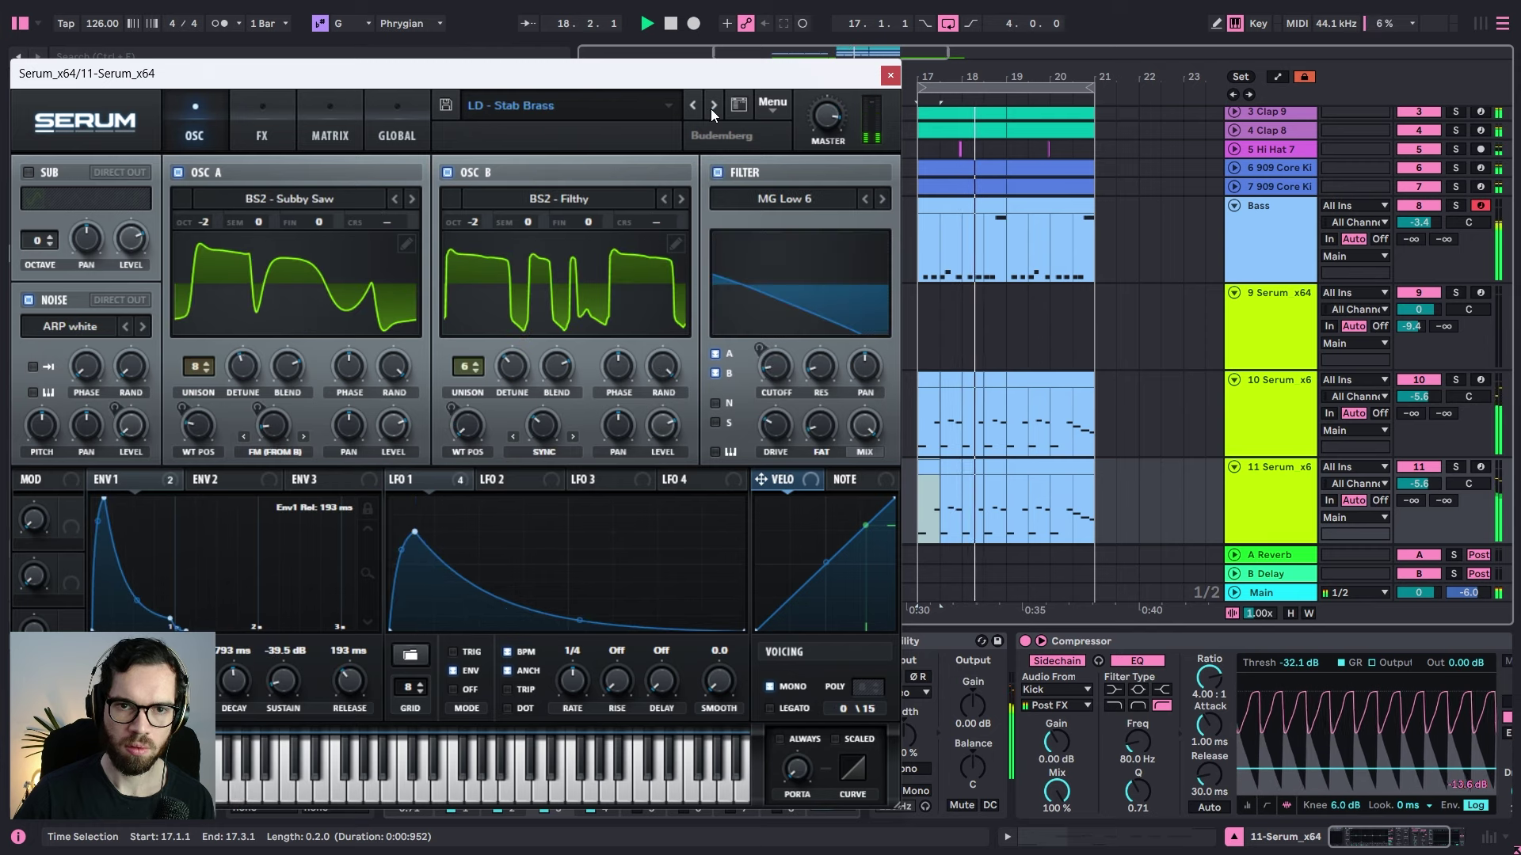
{"action": "left_click", "coordinate": [710, 107]}
{"action": "left_click", "coordinate": [711, 108]}
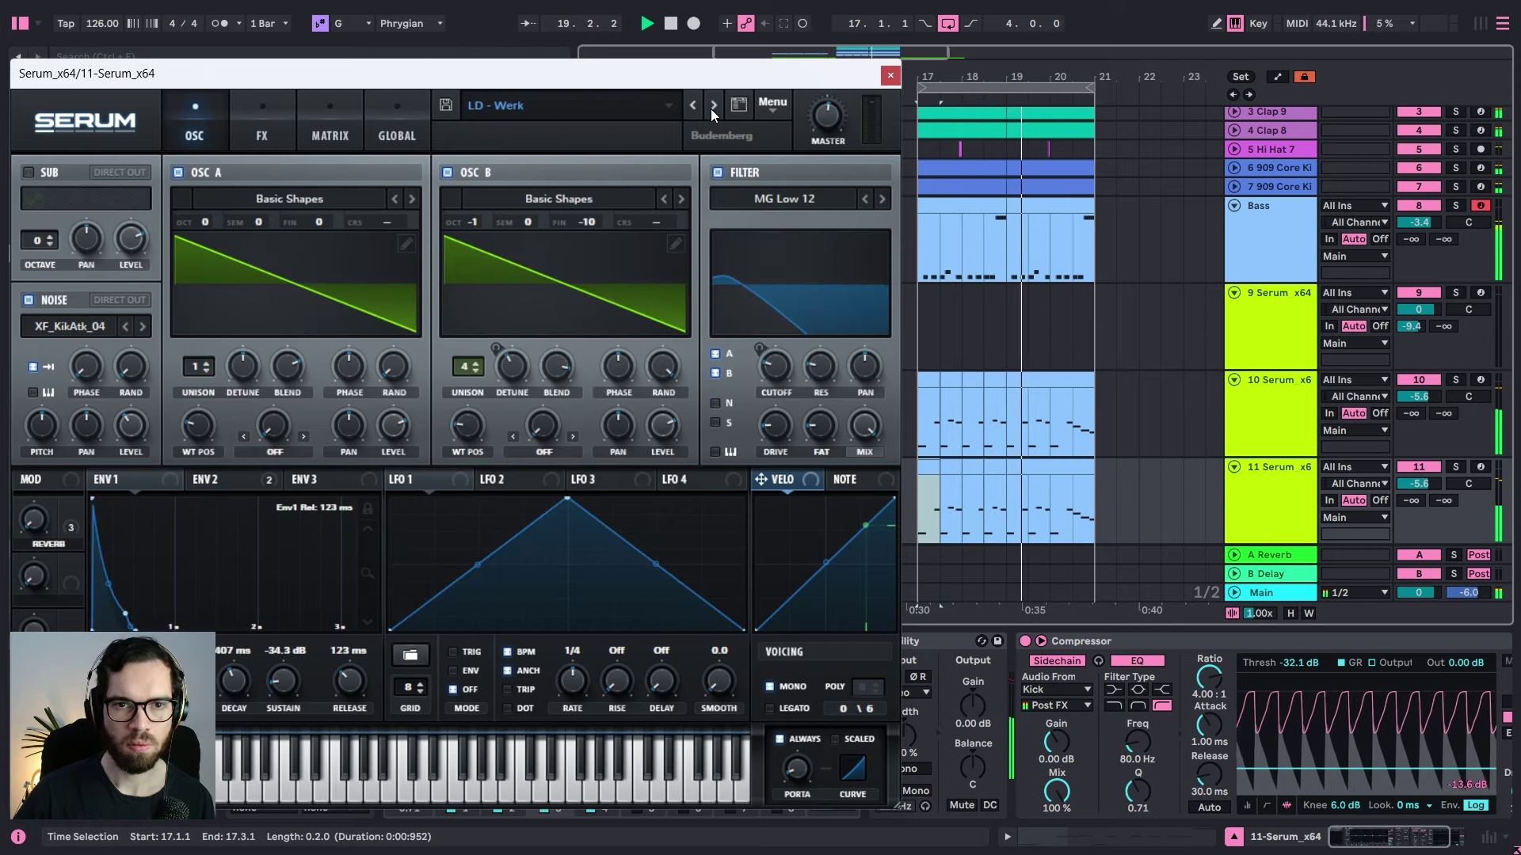
{"action": "left_click", "coordinate": [711, 107]}
{"action": "left_click", "coordinate": [692, 106]}
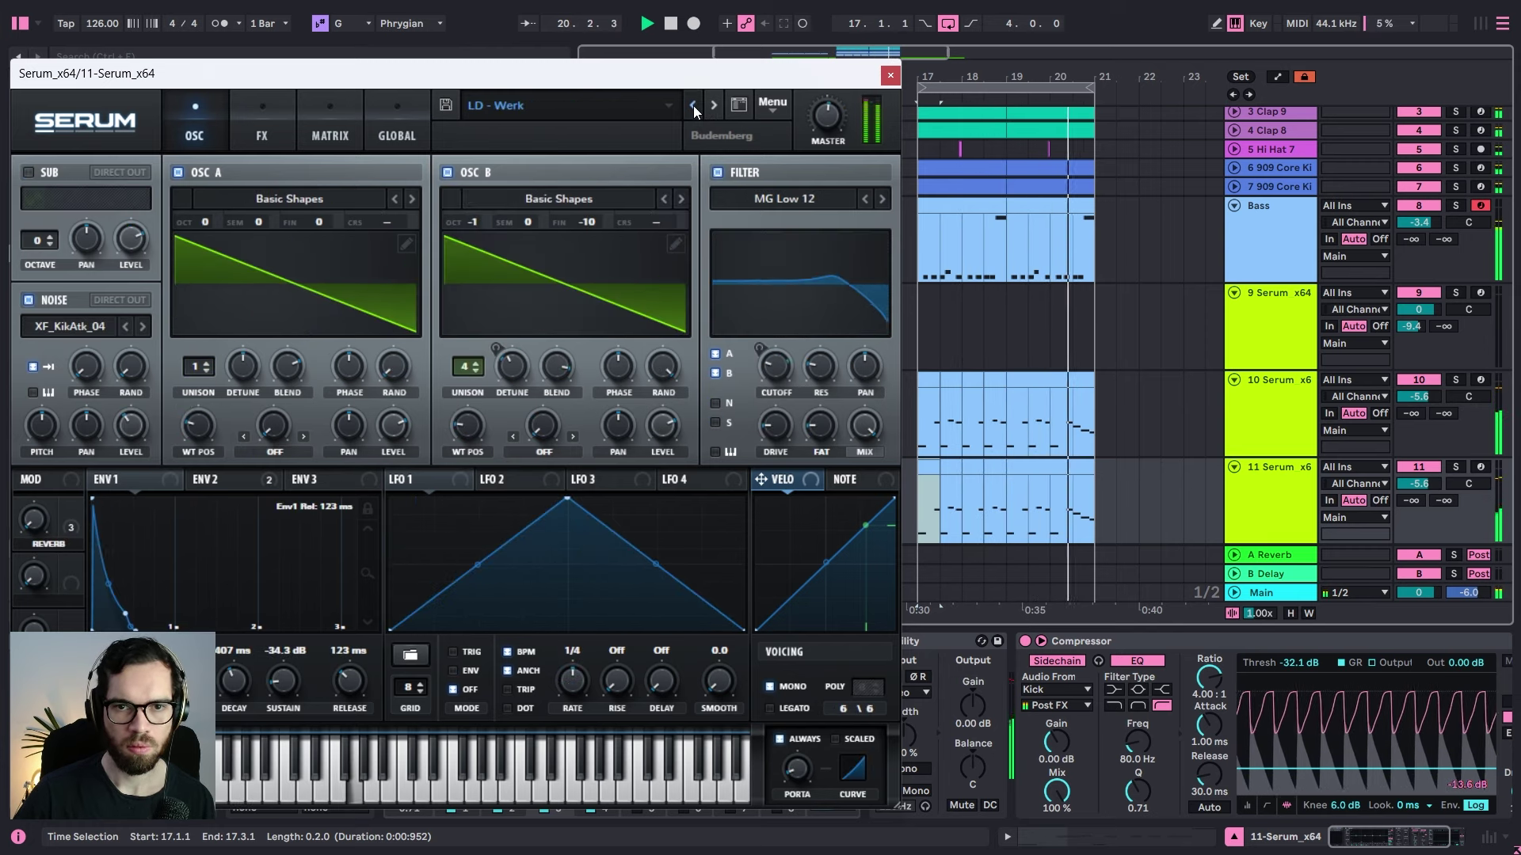
{"action": "left_click", "coordinate": [693, 107]}
{"action": "left_click", "coordinate": [693, 106]}
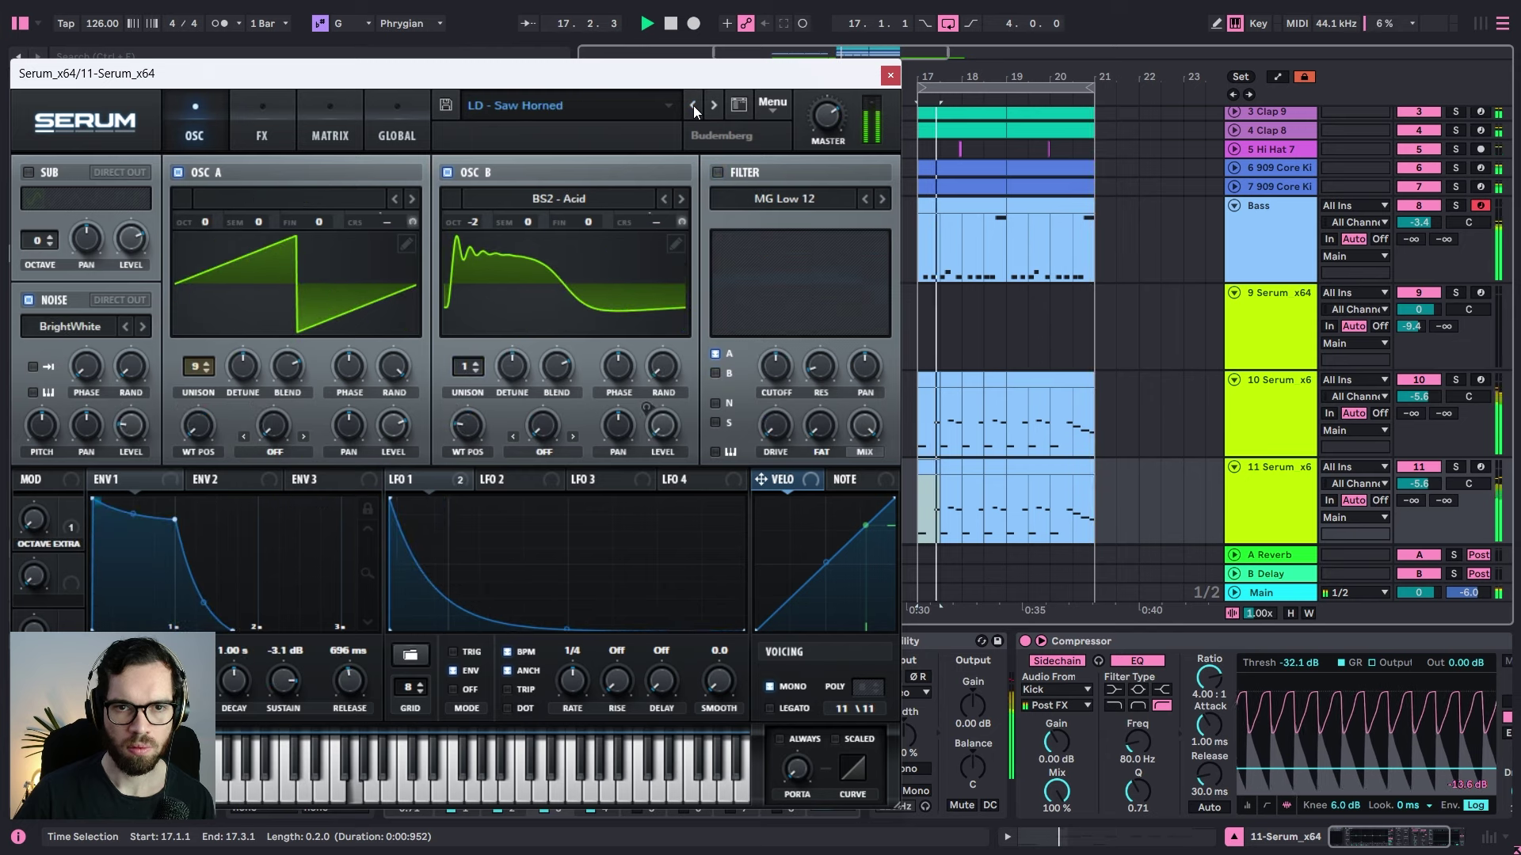
{"action": "left_click", "coordinate": [692, 106]}
{"action": "left_click", "coordinate": [712, 106]}
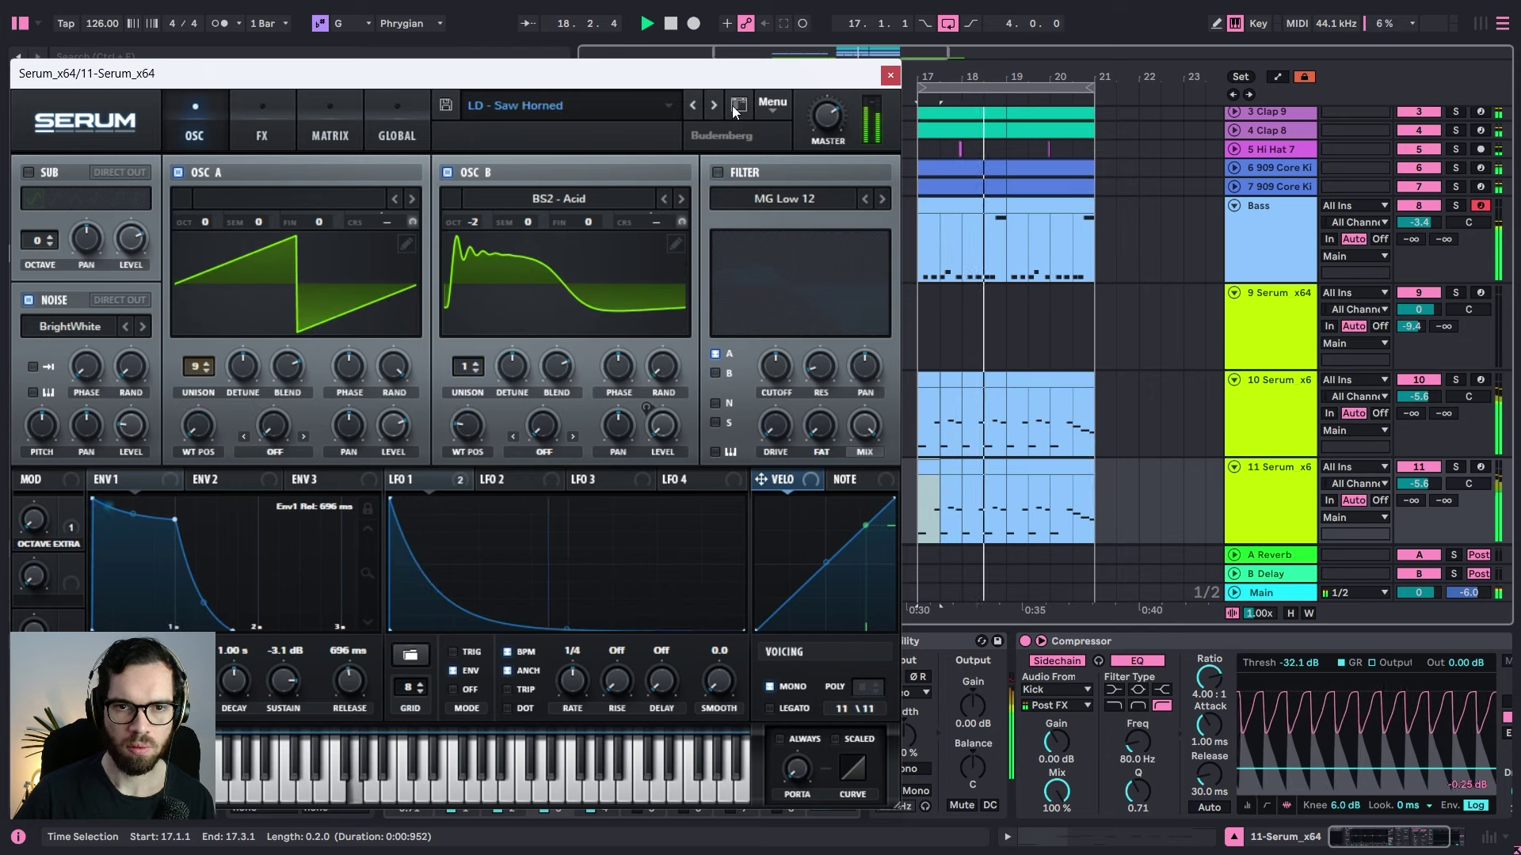
{"action": "key", "text": "space"}
{"action": "left_click", "coordinate": [890, 74]}
Step: Duplicate Serum track 10 again, keeping its LD - Big Stab Saw preset on the new track 11
{"action": "left_click", "coordinate": [1275, 441]}
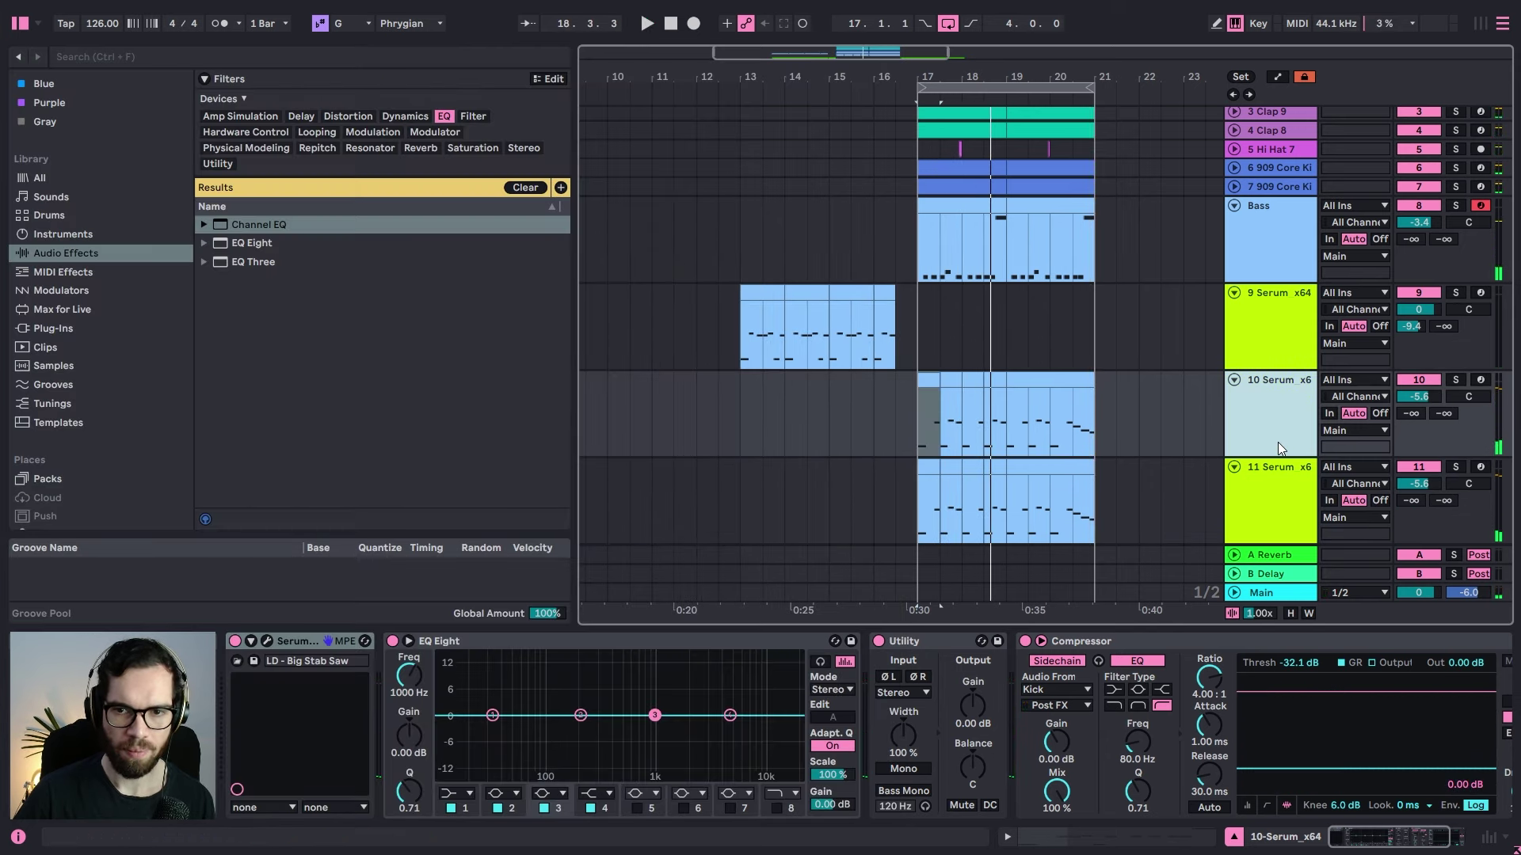
{"action": "key", "text": "Down"}
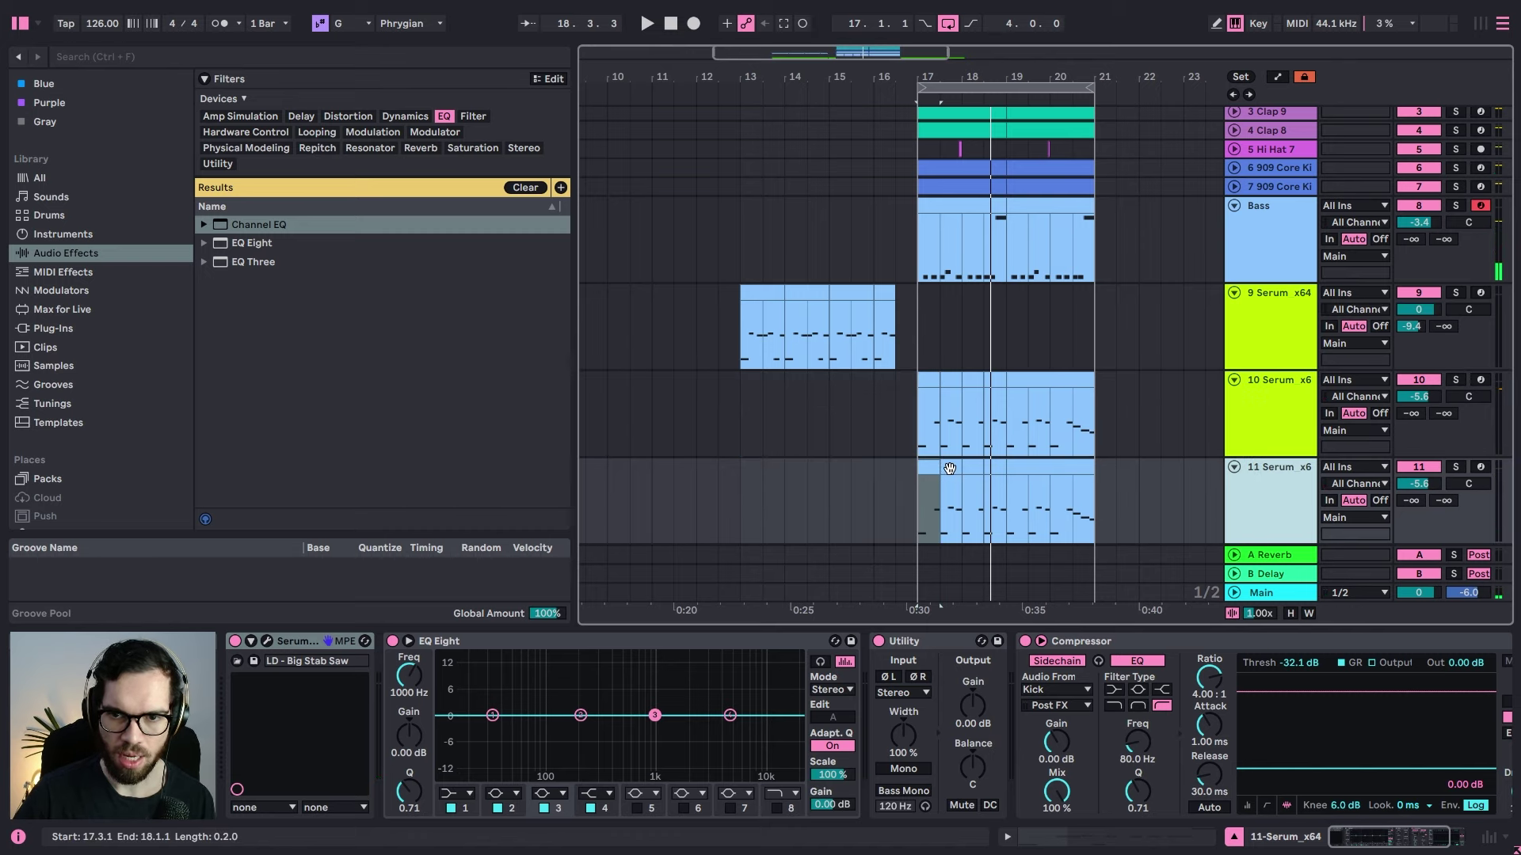
Step: Consolidate the new track 11's clips from bar 17 to 21 and deactivate every note except the G1s
{"action": "left_click", "coordinate": [940, 468]}
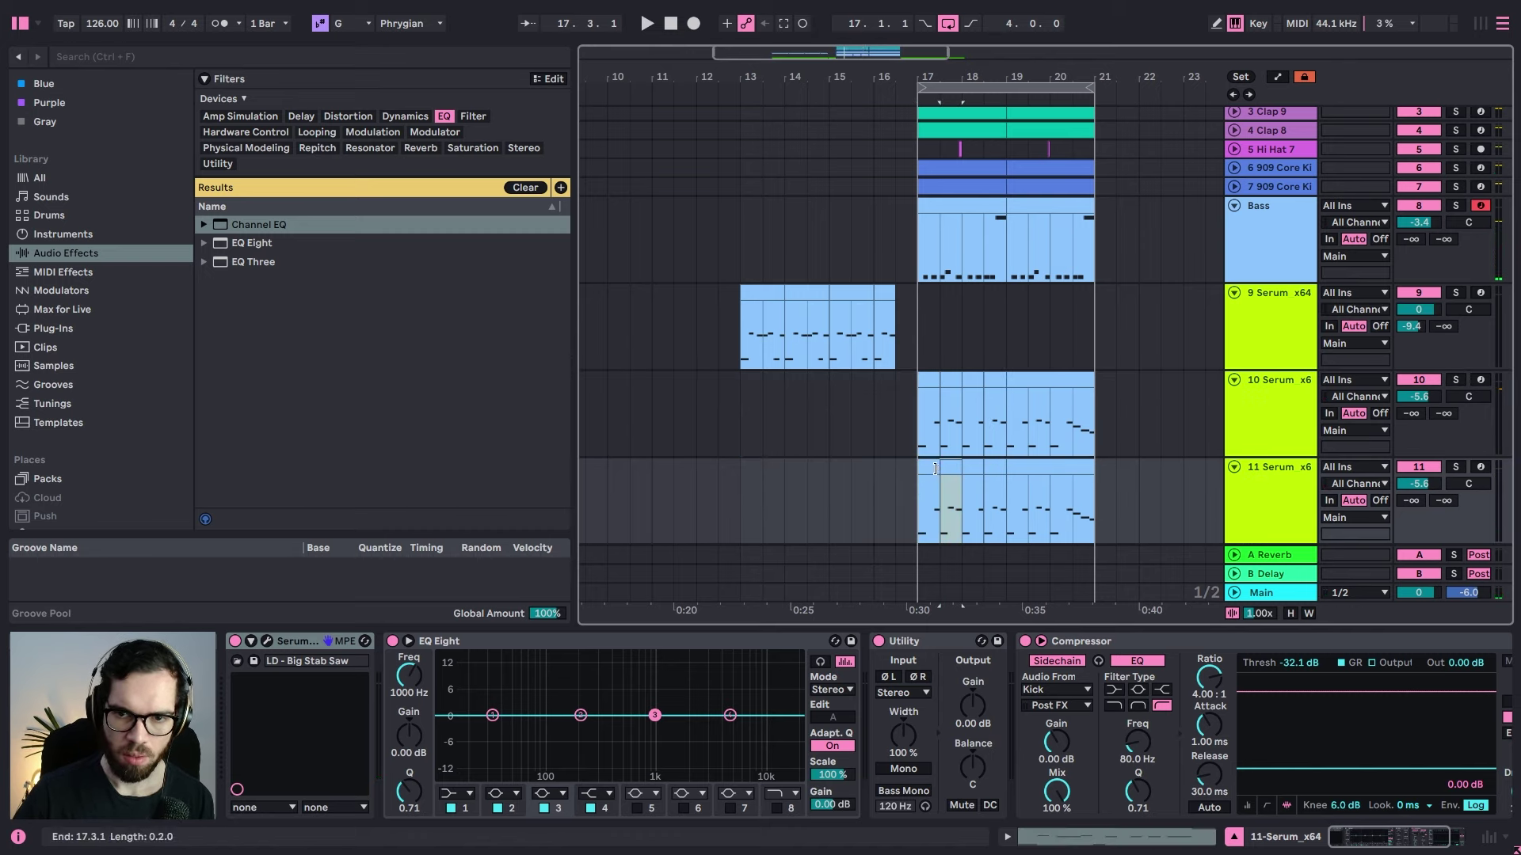
{"action": "double_click", "coordinate": [1069, 462]}
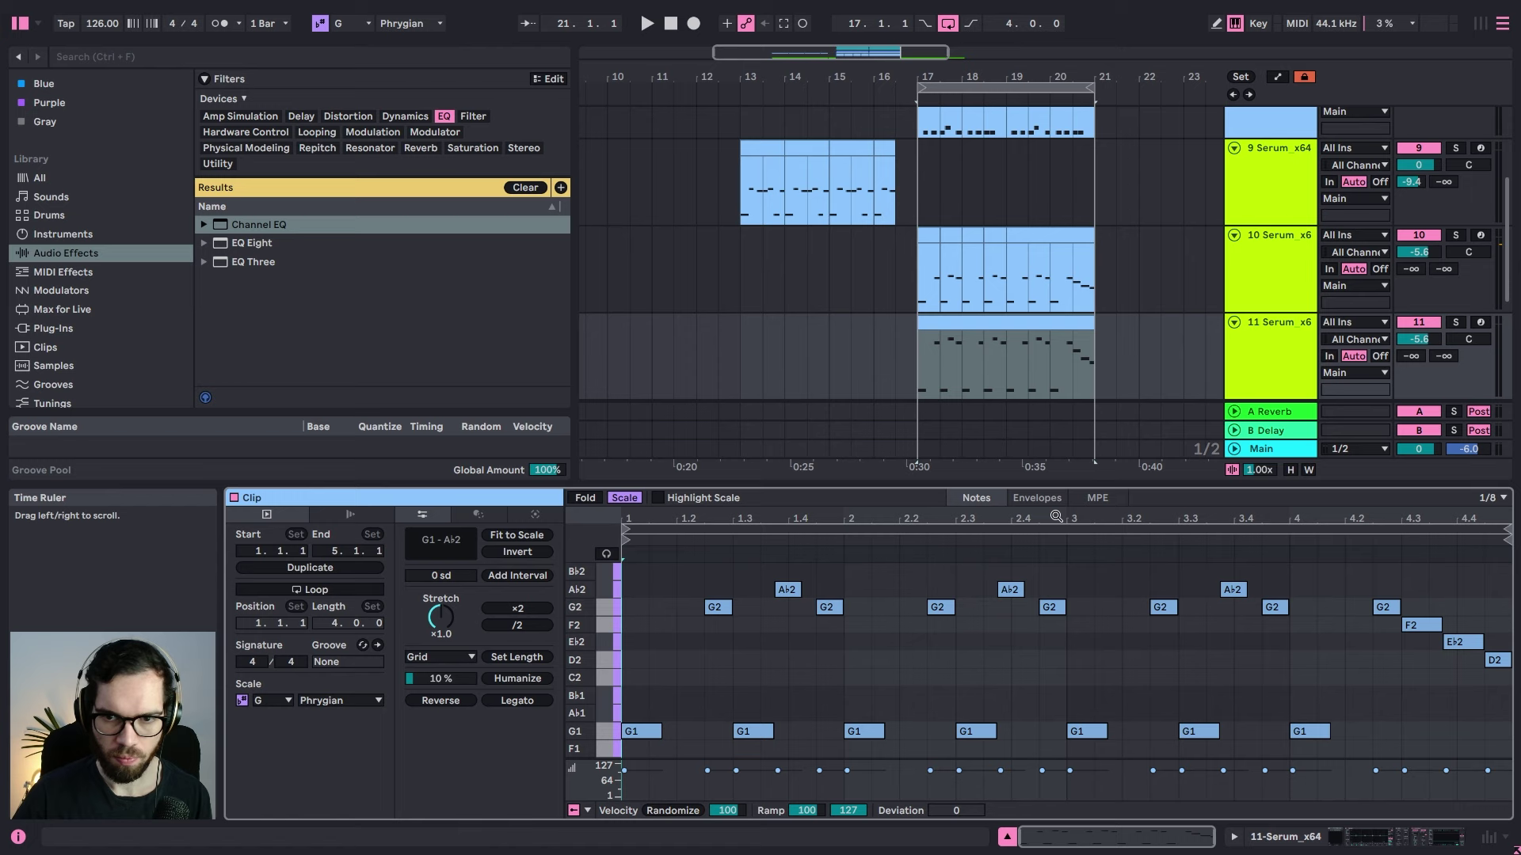
{"action": "left_click_drag", "start_coordinate": [1233, 579], "coordinate": [1472, 677]}
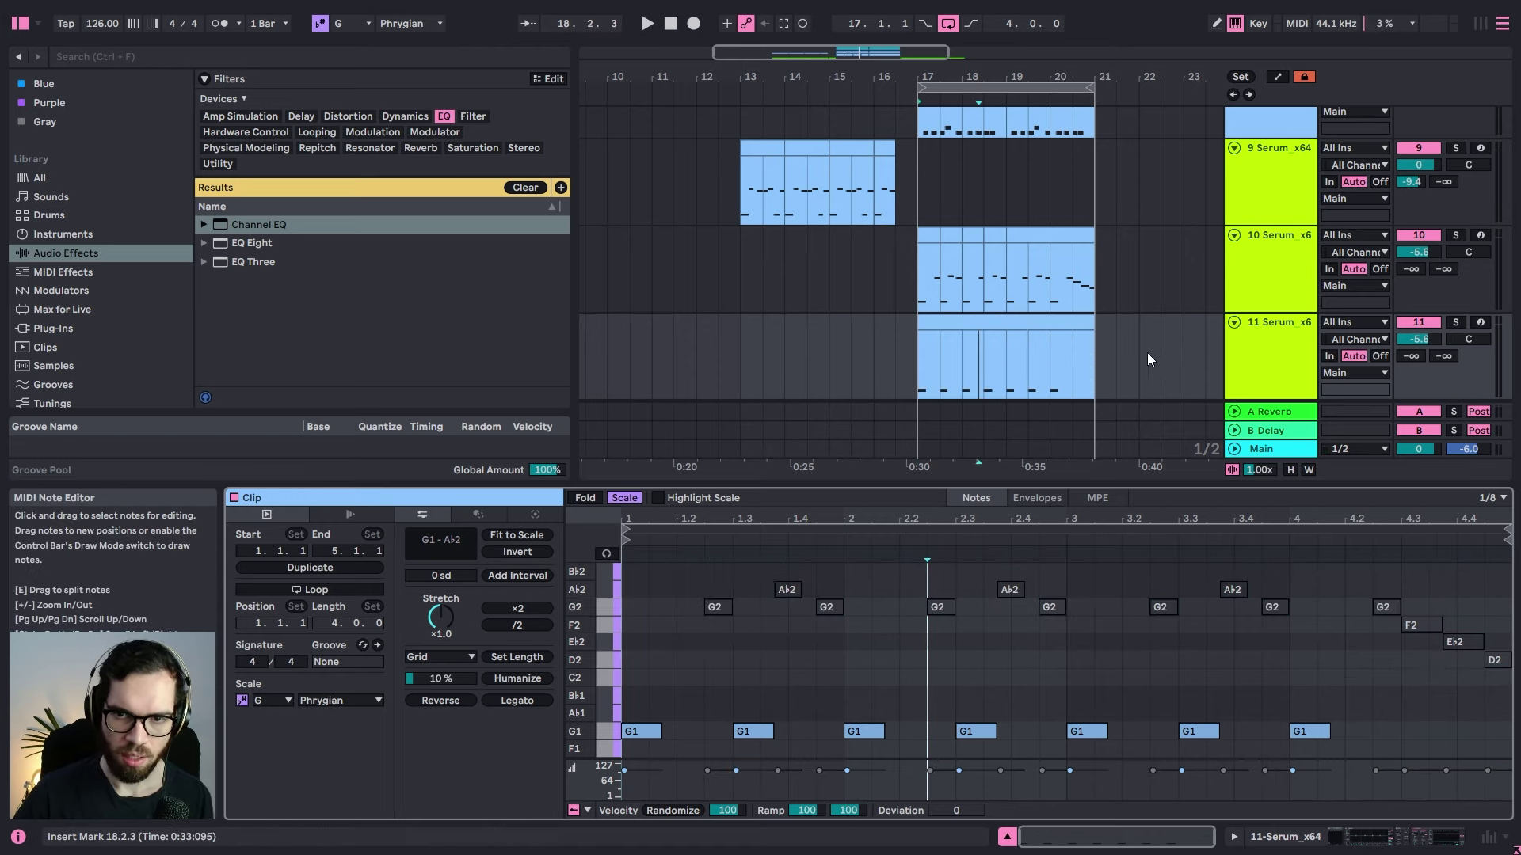
Step: Solo track 11, audition neighbouring Serum lead presets, return to LD - Big Stab Saw, and unsolo the track
{"action": "left_click", "coordinate": [1291, 345]}
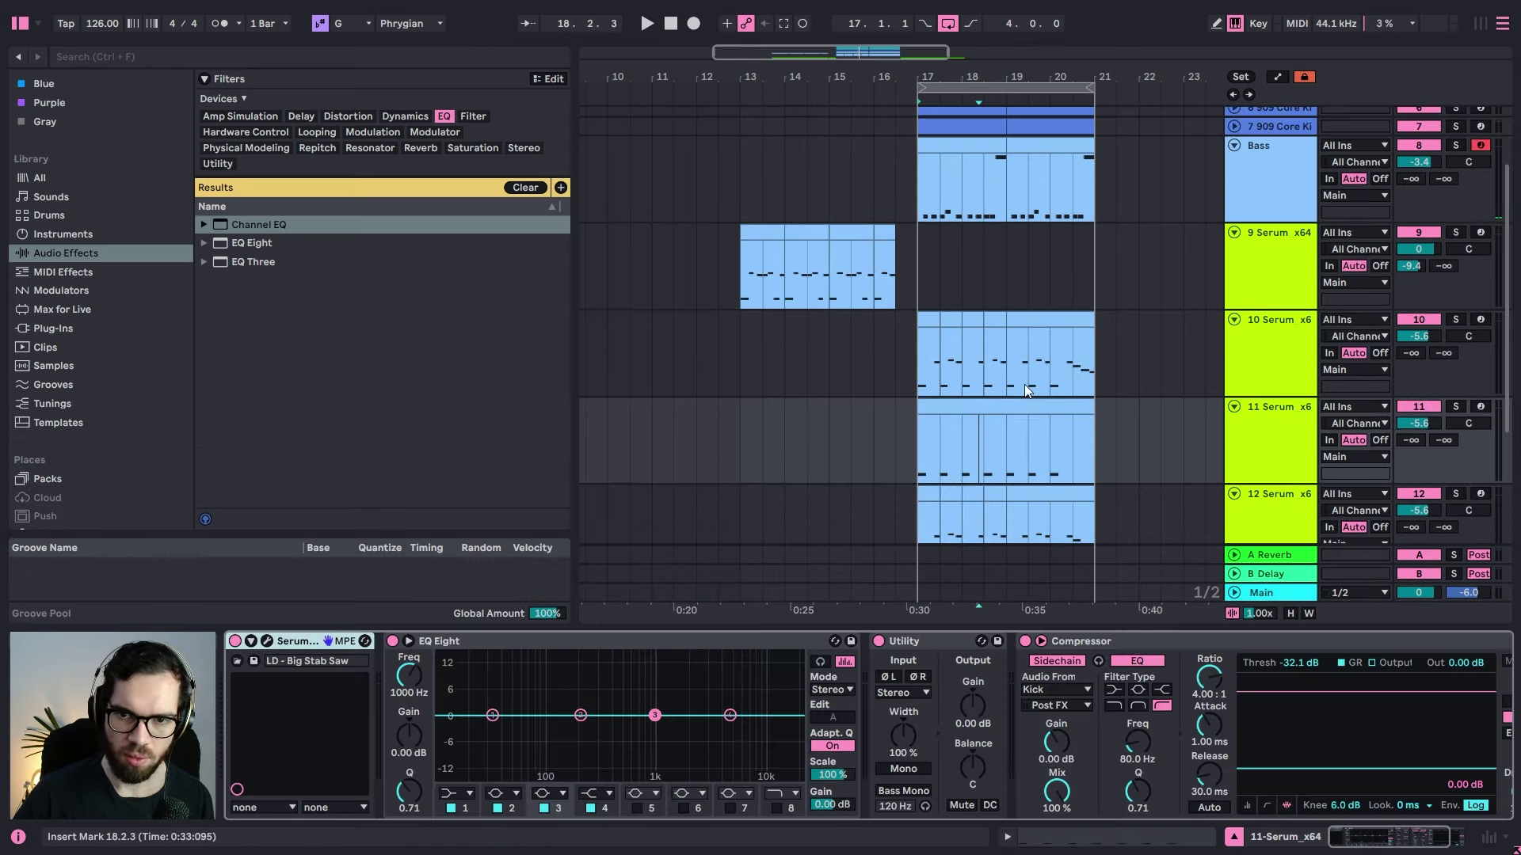
{"action": "left_click", "coordinate": [1456, 407]}
{"action": "left_click", "coordinate": [265, 642]}
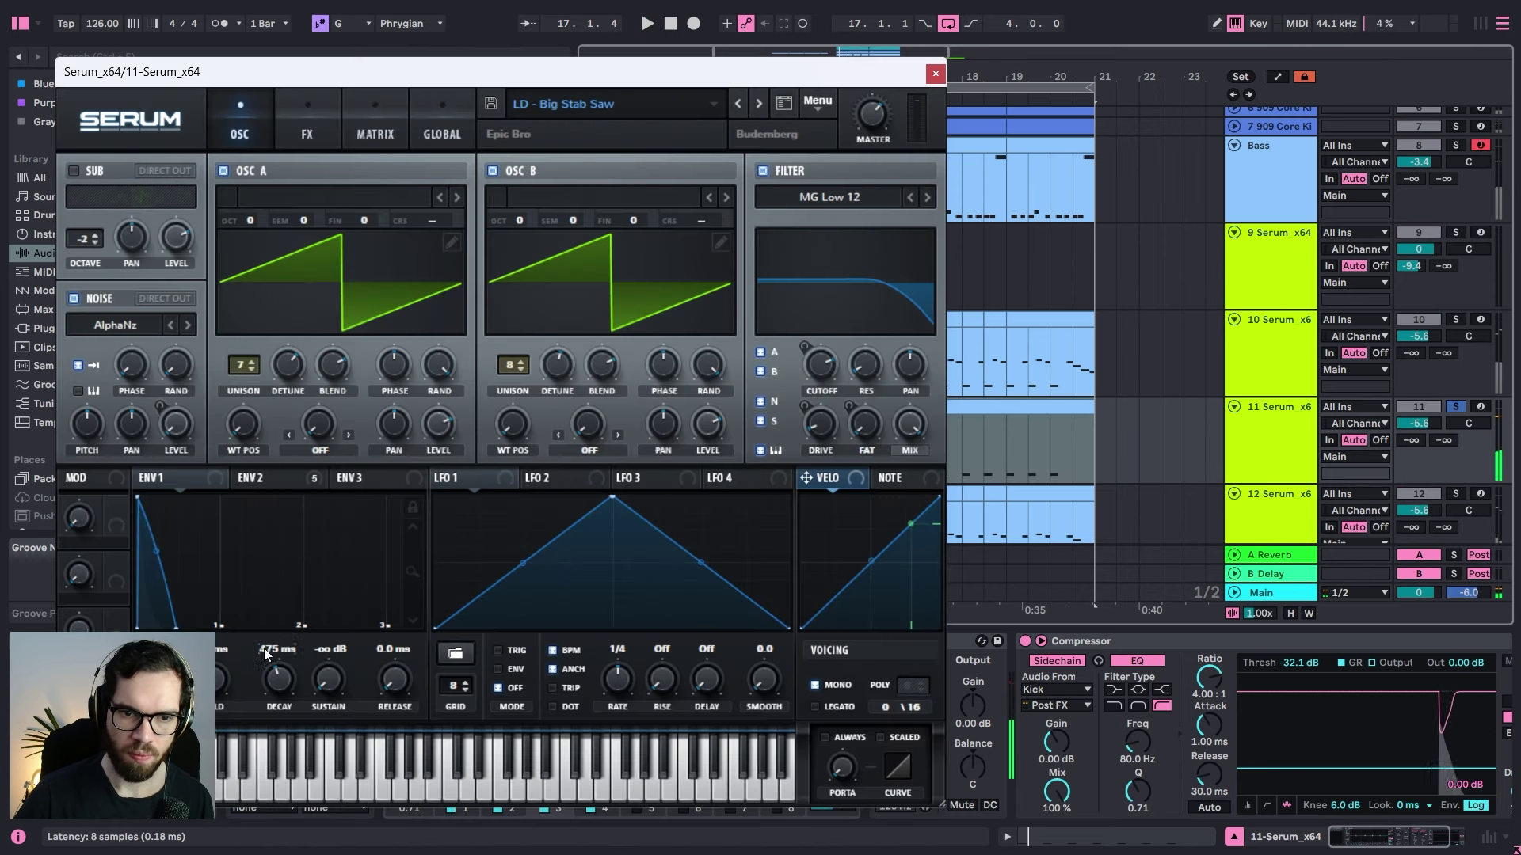
{"action": "left_click", "coordinate": [735, 112]}
{"action": "key", "text": "space"}
{"action": "left_click", "coordinate": [756, 108]}
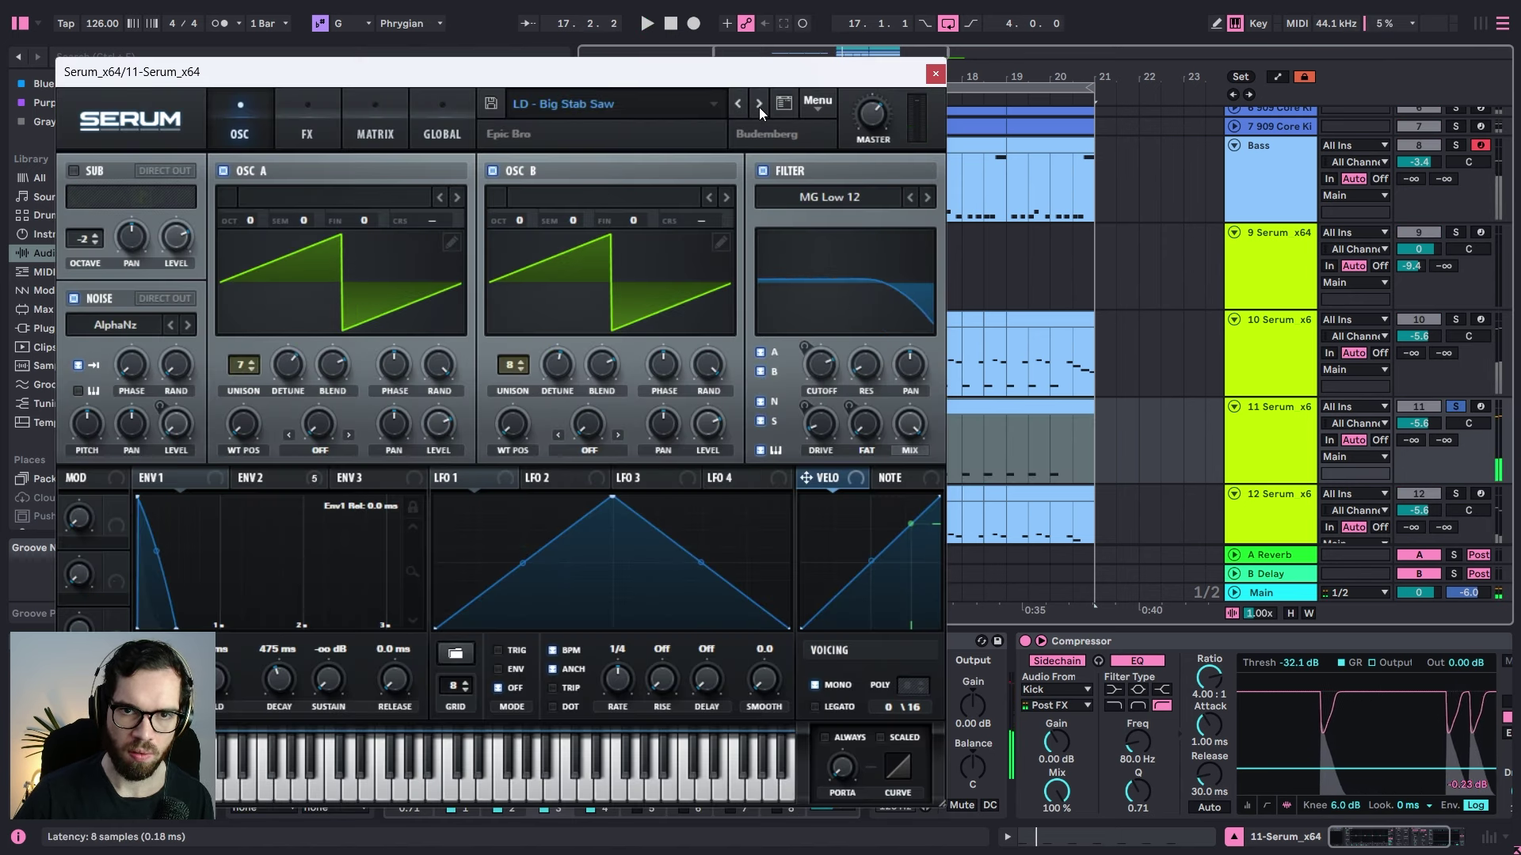
{"action": "left_click", "coordinate": [759, 108]}
{"action": "left_click", "coordinate": [758, 107]}
{"action": "left_click", "coordinate": [738, 104]}
{"action": "left_click", "coordinate": [738, 104]}
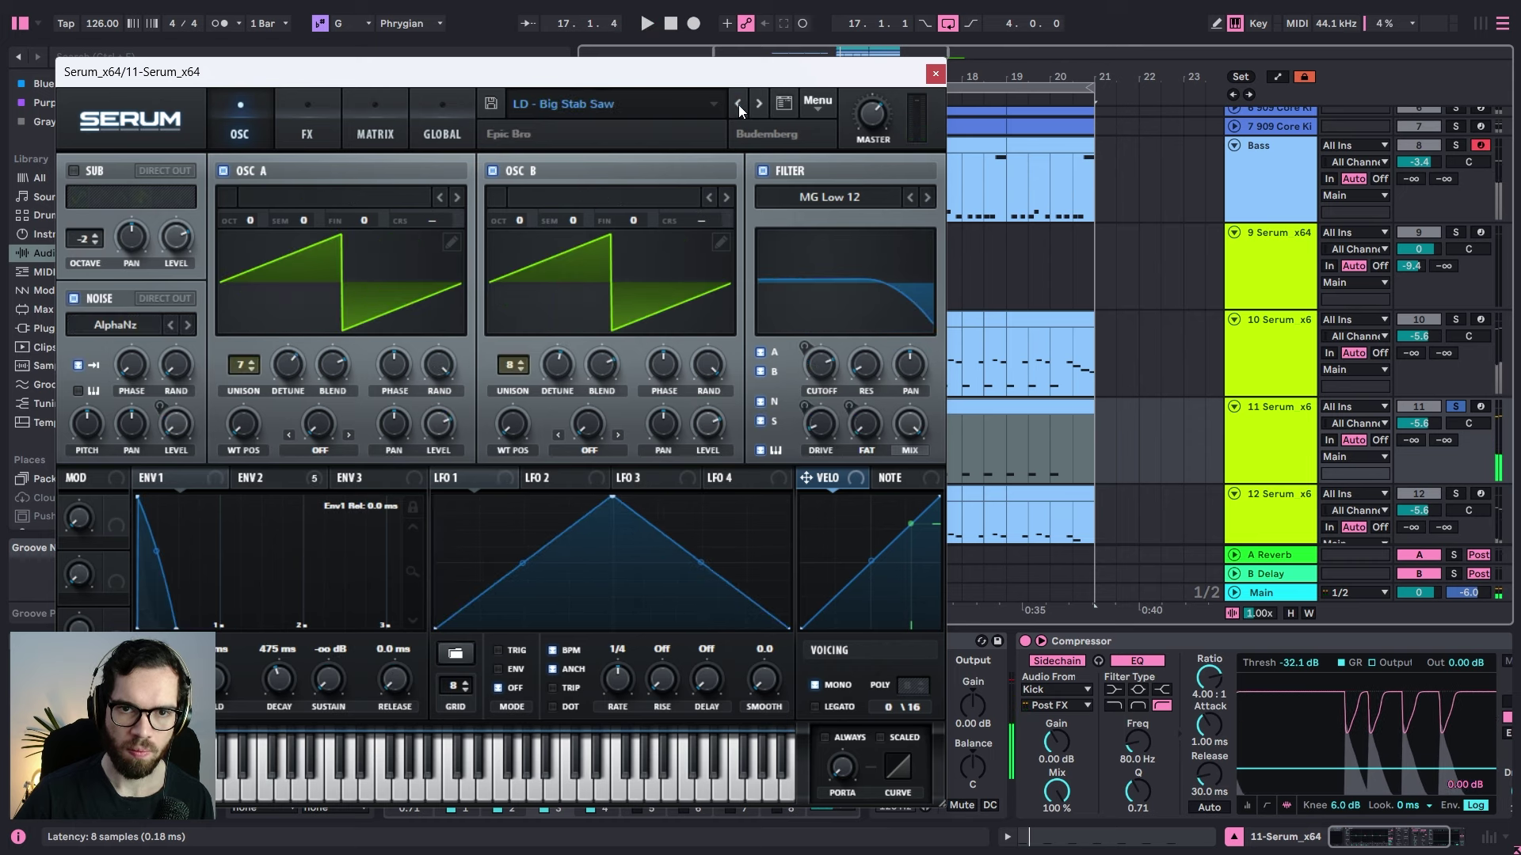
{"action": "left_click", "coordinate": [739, 104]}
{"action": "key", "text": "space"}
{"action": "left_click", "coordinate": [738, 104]}
{"action": "key", "text": "space"}
{"action": "key", "text": "space"}
{"action": "left_click", "coordinate": [738, 104]}
{"action": "key", "text": "space"}
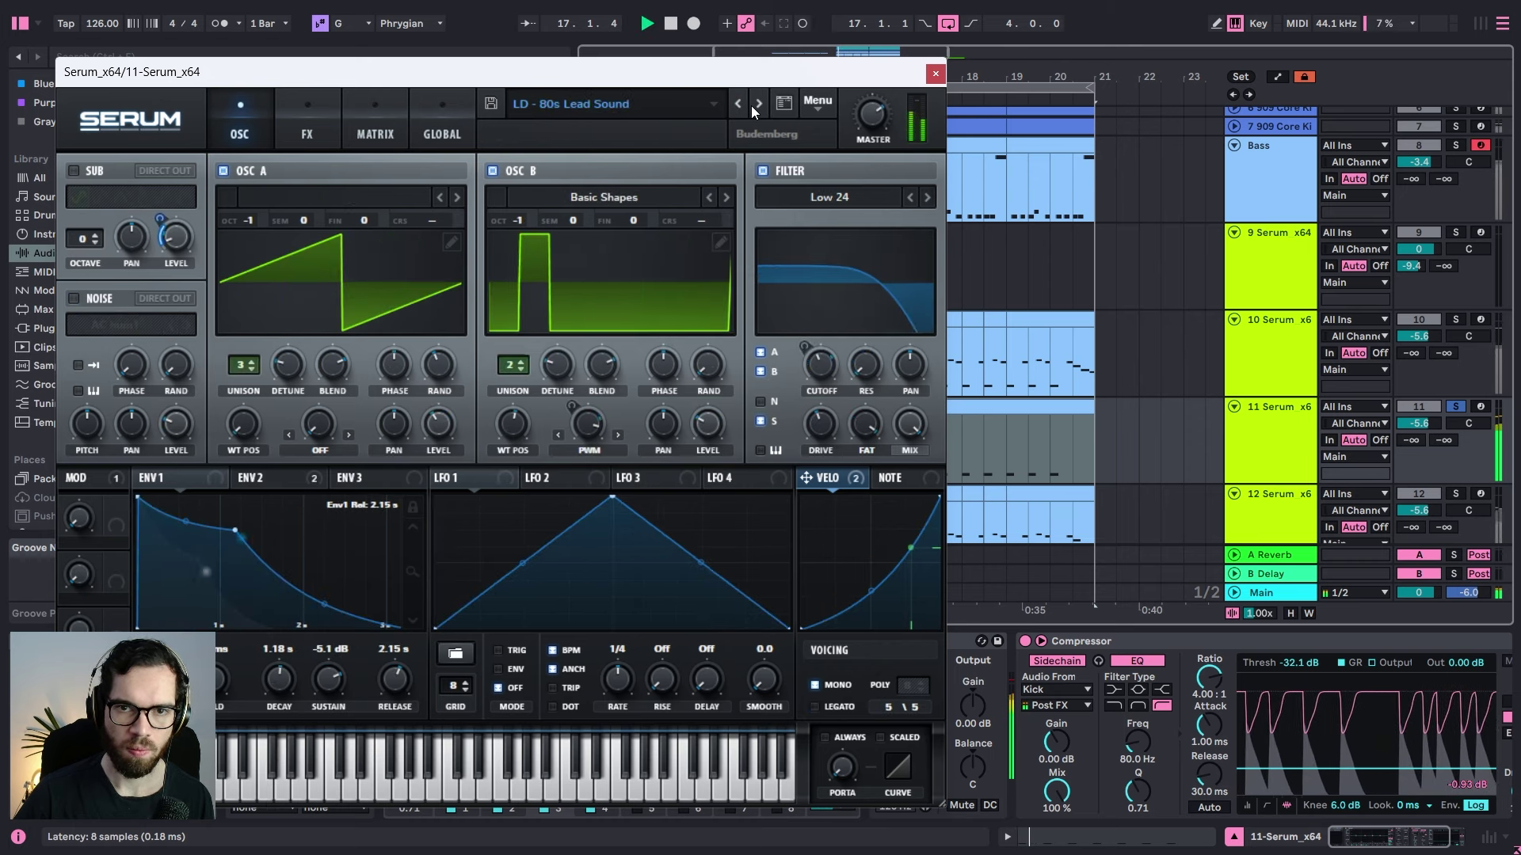
{"action": "key", "text": "space"}
{"action": "double_click", "coordinate": [751, 106]}
{"action": "left_click", "coordinate": [751, 106]}
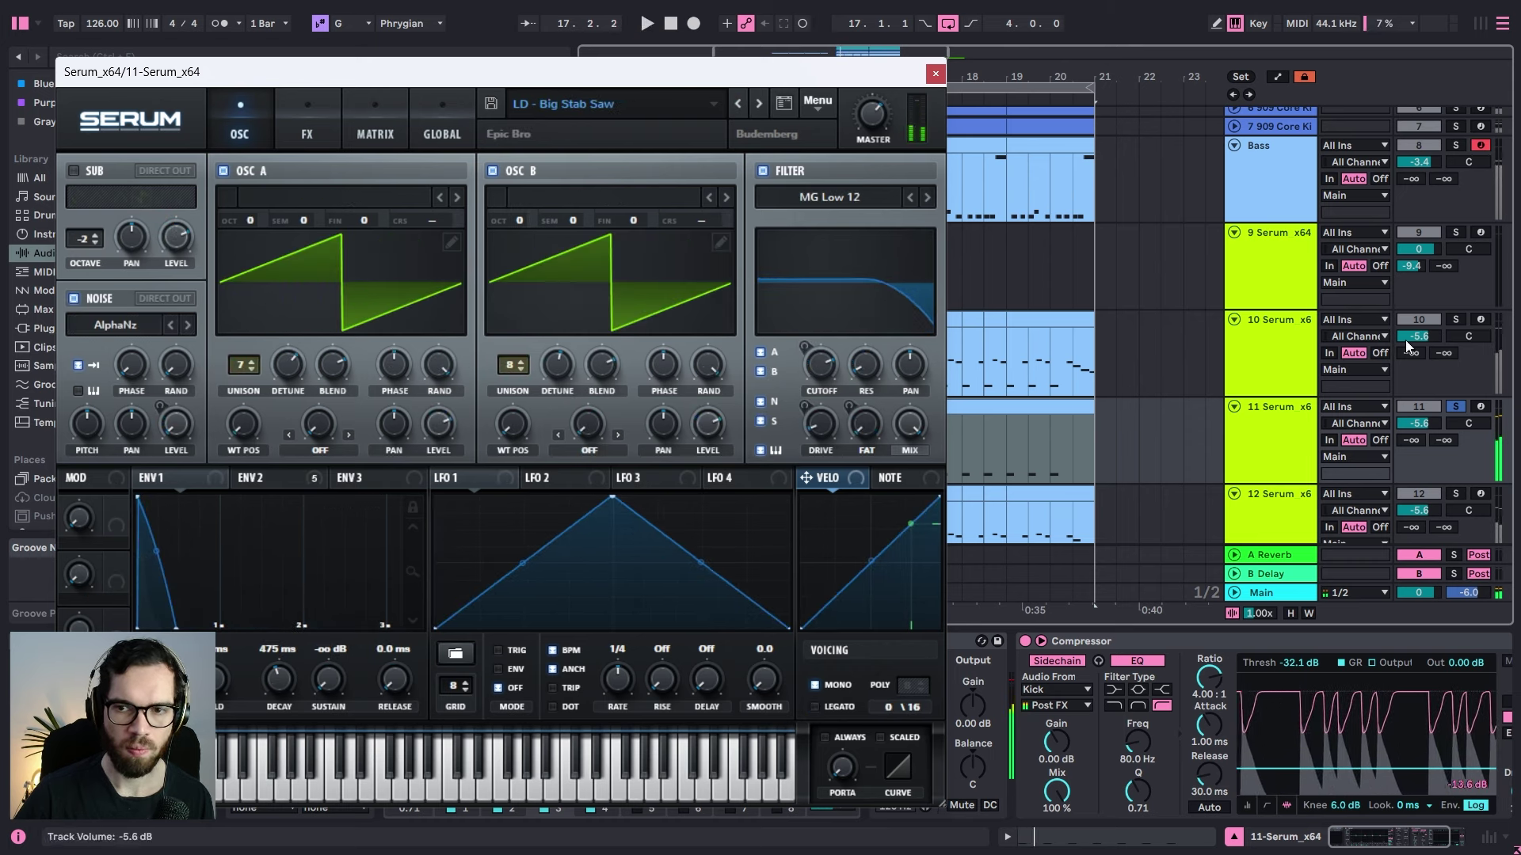
{"action": "left_click", "coordinate": [1456, 406]}
{"action": "key", "text": "space"}
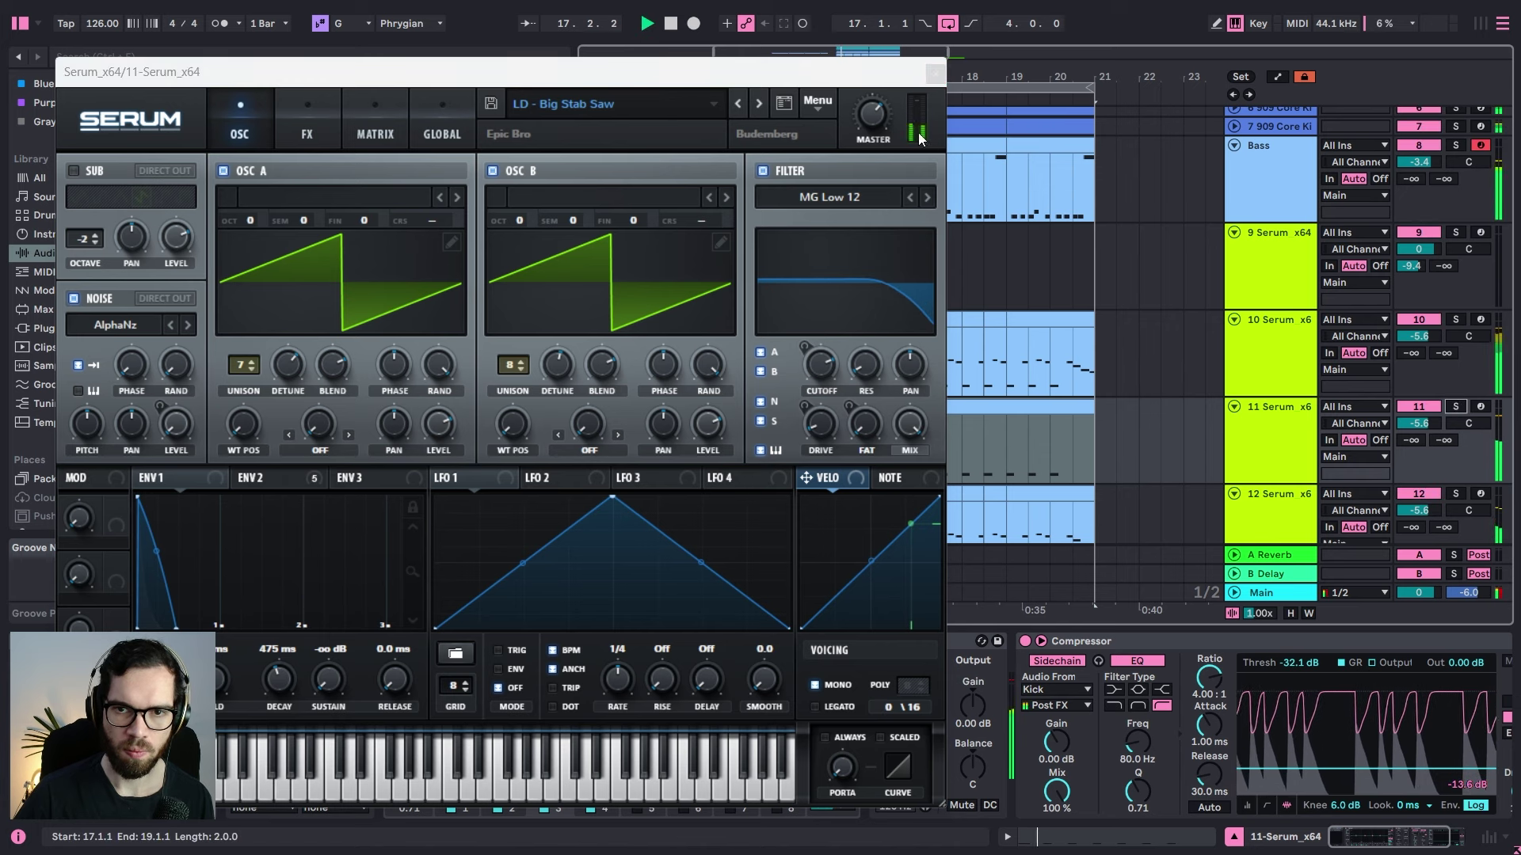
Step: Play from 15.3.1 and shorten track 11's clip at bar 17 so it ends at 17.3.1
{"action": "left_click", "coordinate": [935, 73]}
{"action": "scroll", "coordinate": [932, 415], "scroll_direction": "up", "scroll_amount": 3}
{"action": "scroll", "coordinate": [901, 412], "scroll_direction": "down", "scroll_amount": 1}
{"action": "left_click", "coordinate": [855, 418]}
{"action": "key", "text": "space"}
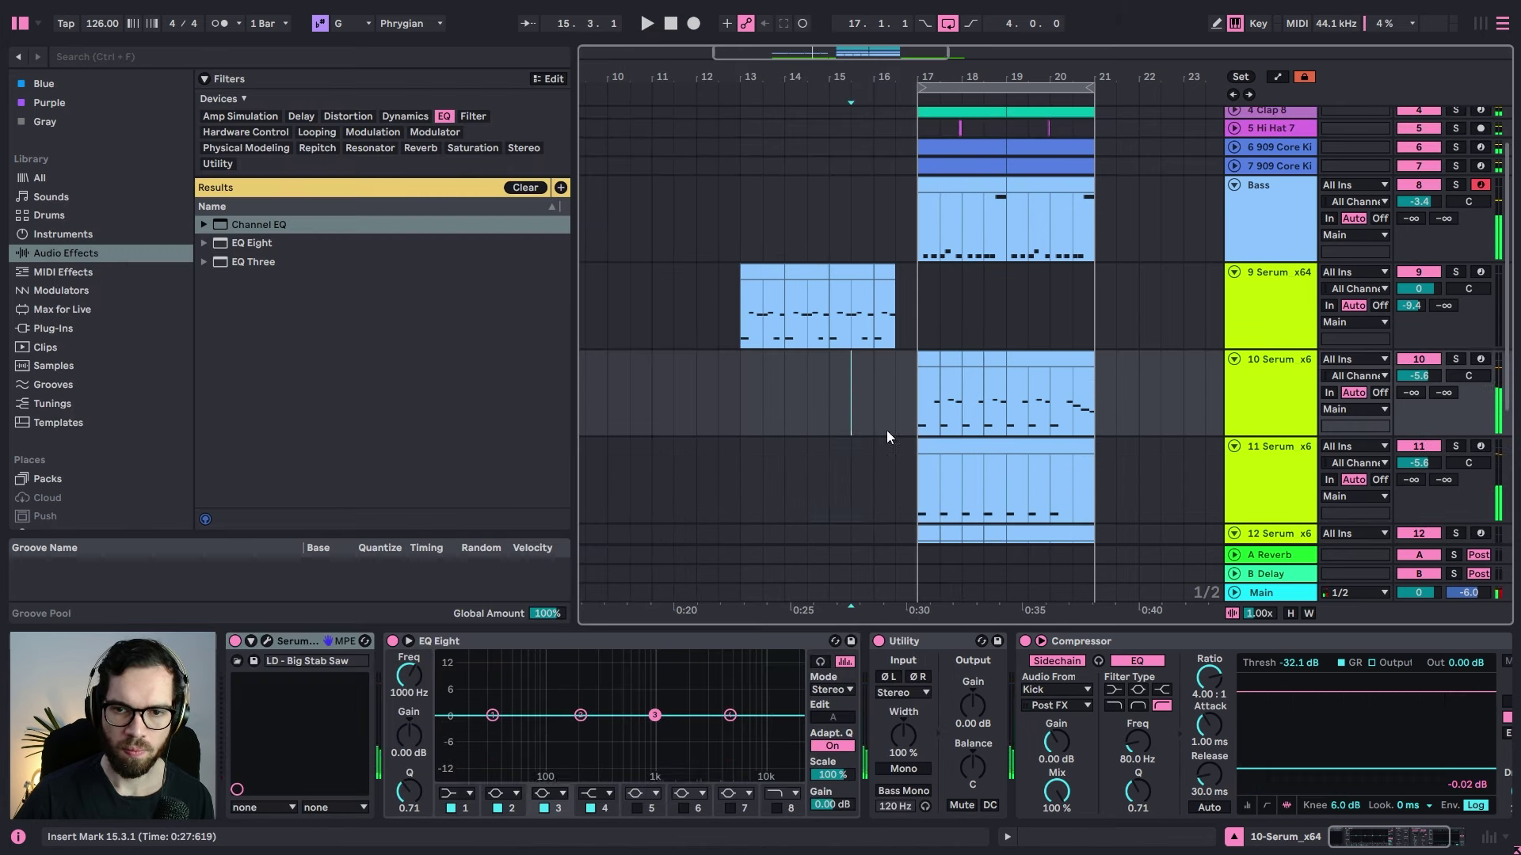
{"action": "left_click_drag", "start_coordinate": [1092, 447], "coordinate": [937, 447]}
{"action": "scroll", "coordinate": [920, 428], "scroll_direction": "up", "scroll_amount": 1}
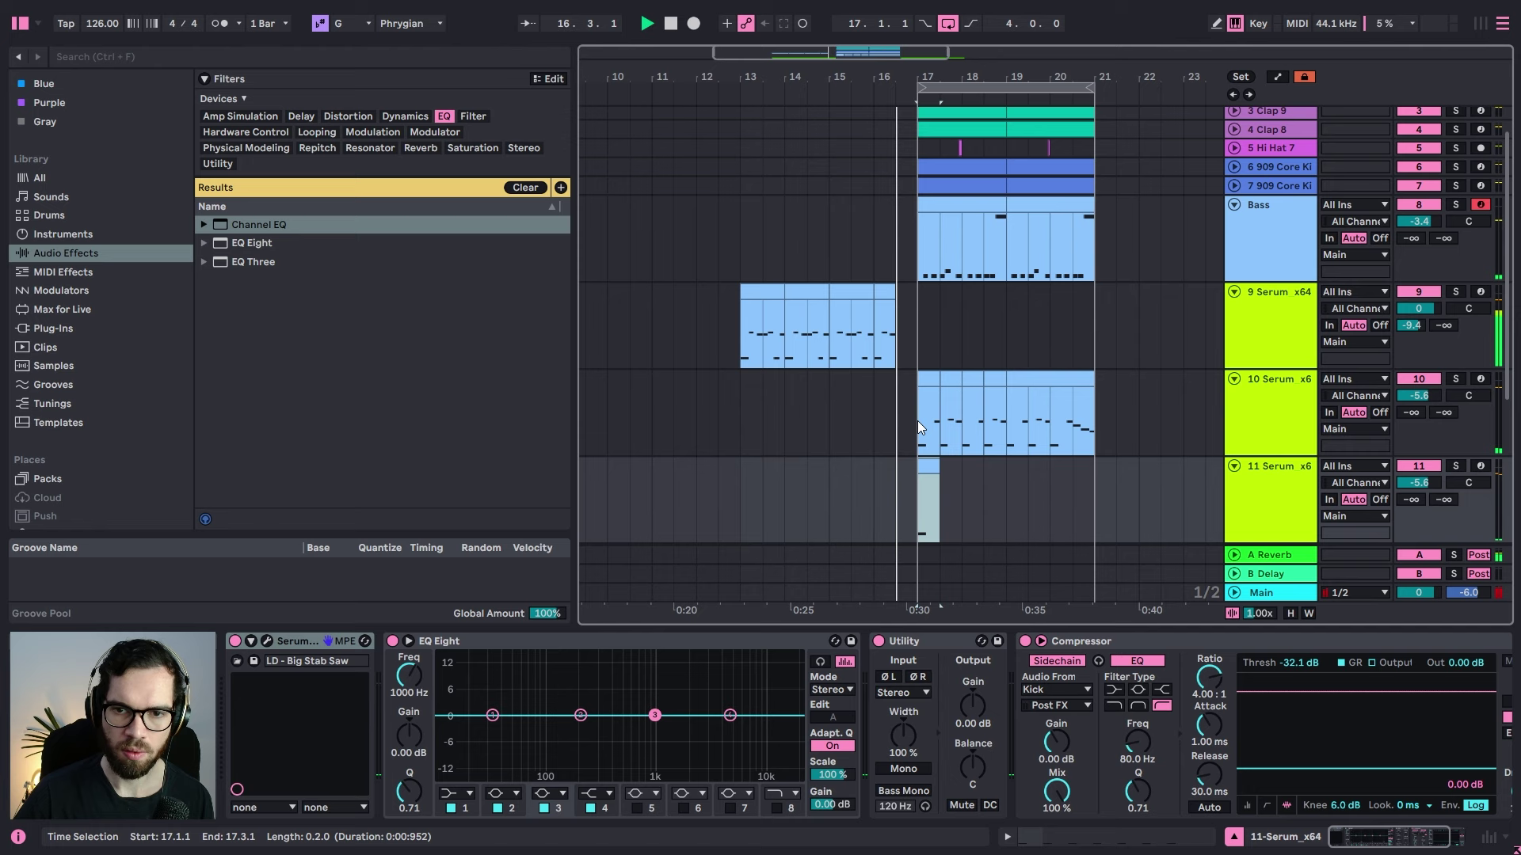
{"action": "scroll", "coordinate": [923, 437], "scroll_direction": "down", "scroll_amount": 3}
{"action": "scroll", "coordinate": [919, 436], "scroll_direction": "down", "scroll_amount": 2}
{"action": "key", "text": "space"}
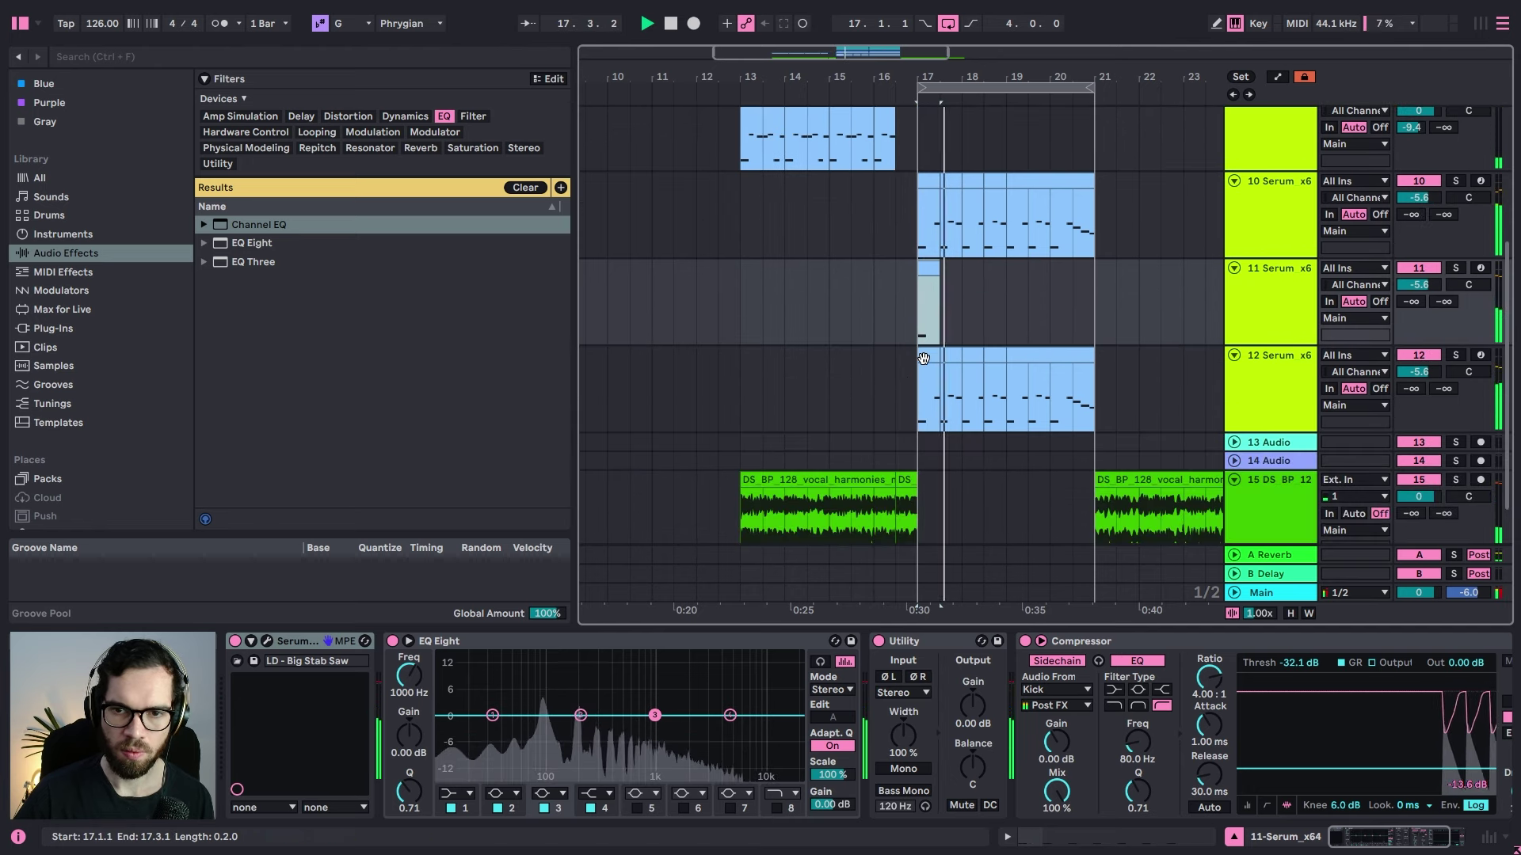
{"action": "key", "text": "space"}
{"action": "key", "text": "space"}
Step: Delete the first half bar of track 12's part, from 17.1.1 to 17.3.1, and play the transition again
{"action": "left_click", "coordinate": [924, 359]}
{"action": "key", "text": "Delete"}
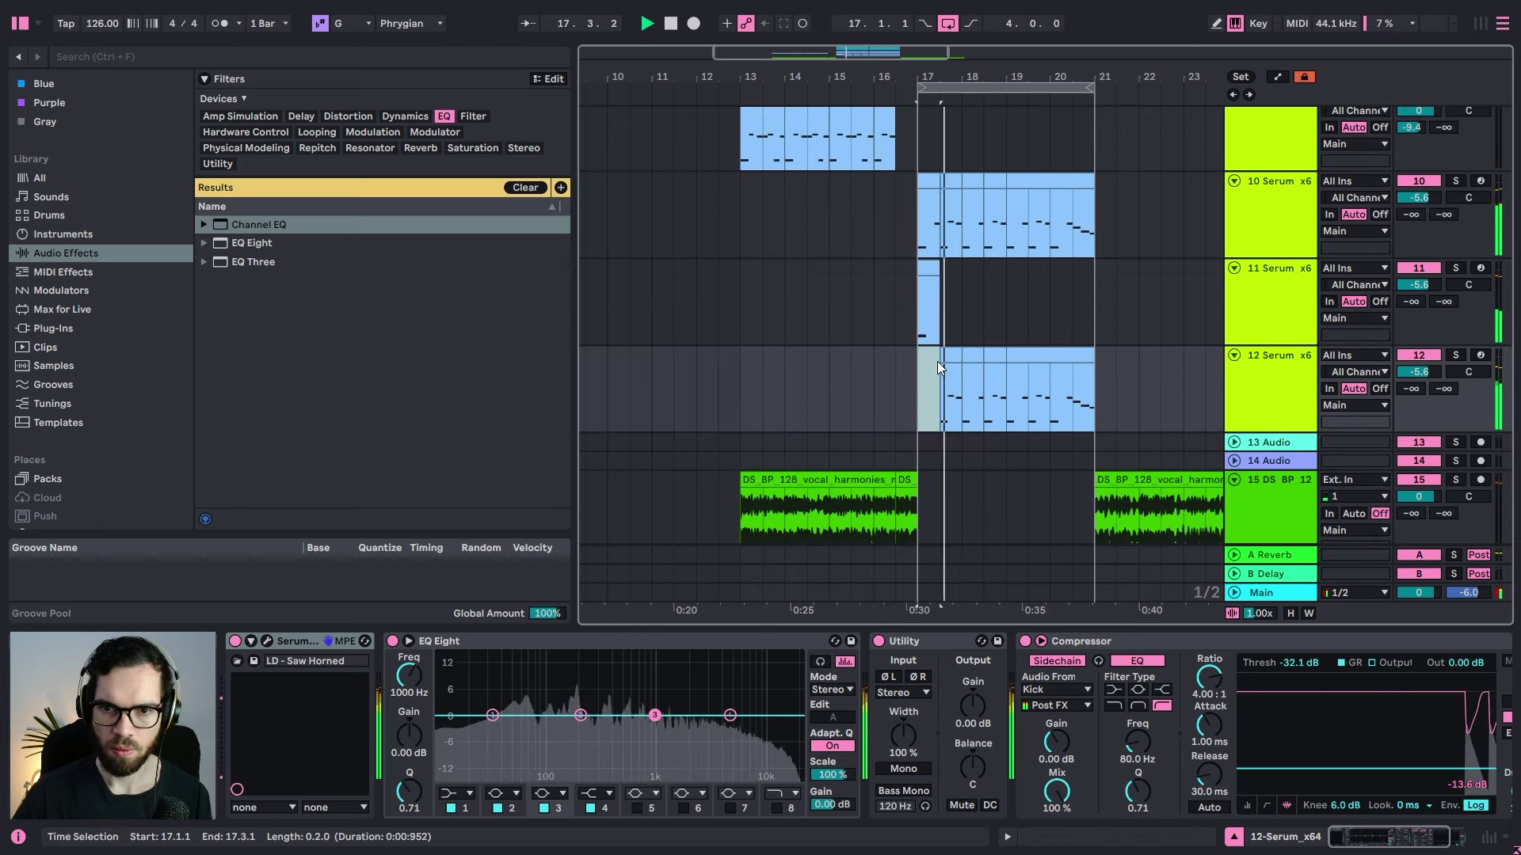
{"action": "key", "text": "space"}
{"action": "left_click", "coordinate": [881, 316]}
{"action": "key", "text": "space"}
Step: Play the layered leads from bar 16 and undo the removal of track 12's first half bar
{"action": "left_click", "coordinate": [934, 180]}
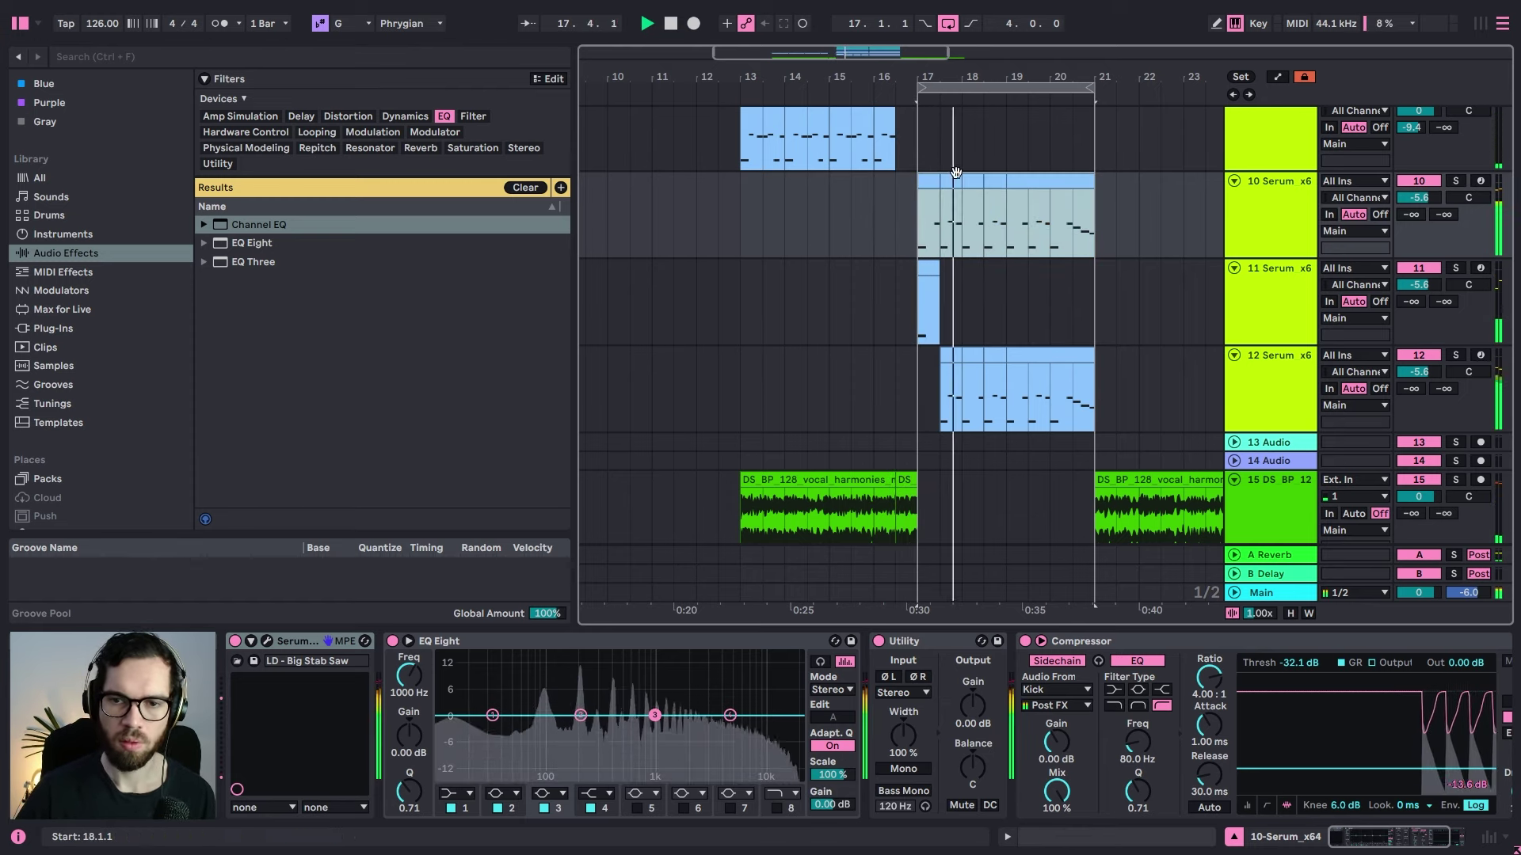
{"action": "left_click", "coordinate": [882, 193]}
{"action": "key", "text": "space"}
{"action": "key", "text": "space"}
{"action": "scroll", "coordinate": [905, 245], "scroll_direction": "up", "scroll_amount": 2}
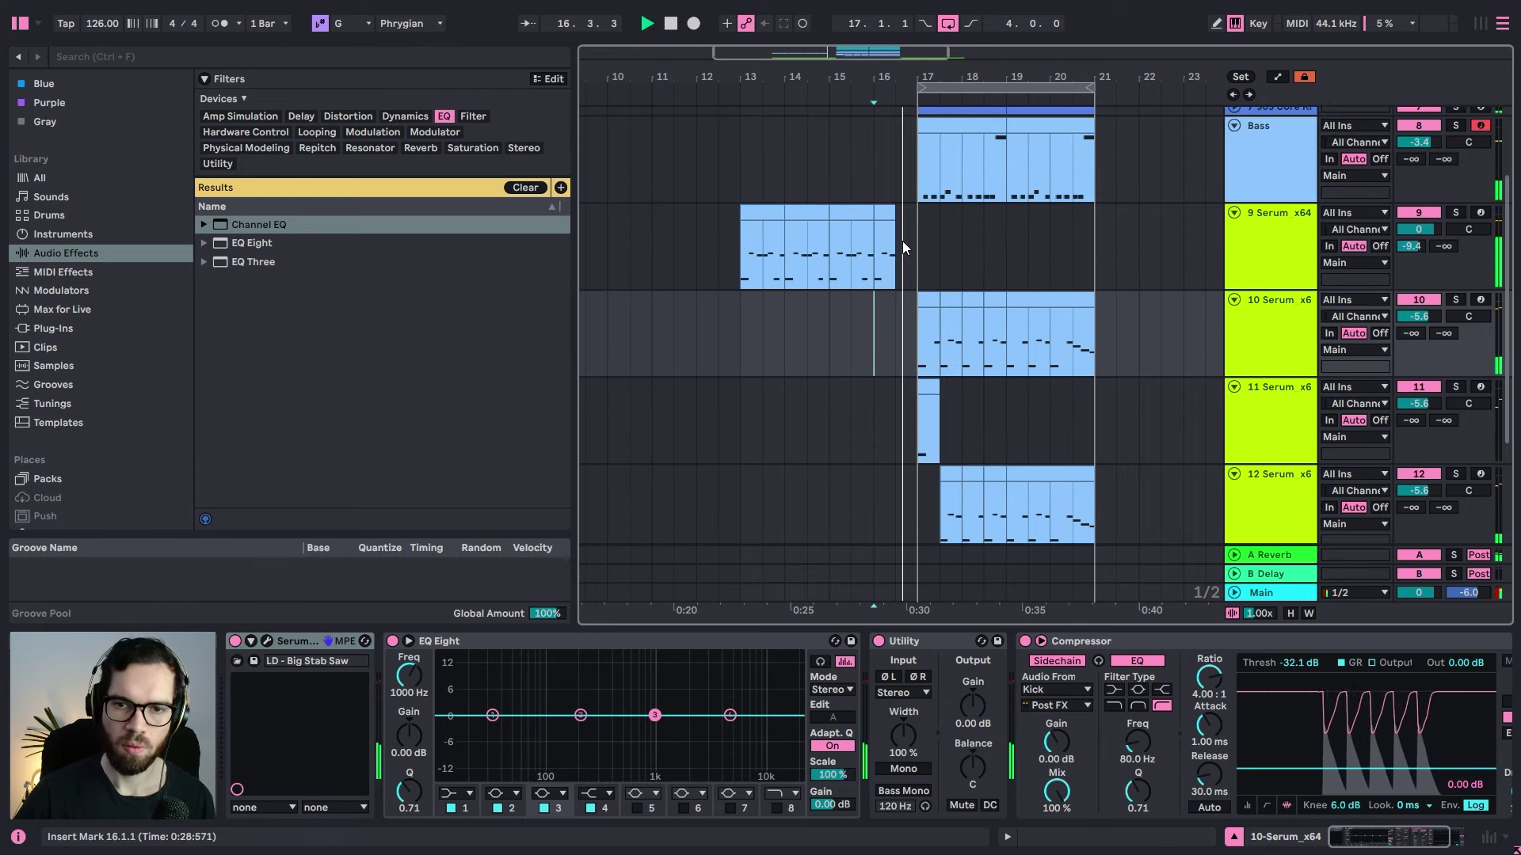
{"action": "mouse_move", "coordinate": [976, 56]}
{"action": "left_mouse_down"}
{"action": "mouse_move", "coordinate": [973, 107]}
{"action": "mouse_move", "coordinate": [982, 54]}
{"action": "left_mouse_up"}
{"action": "scroll", "coordinate": [939, 349], "scroll_direction": "down", "scroll_amount": 2}
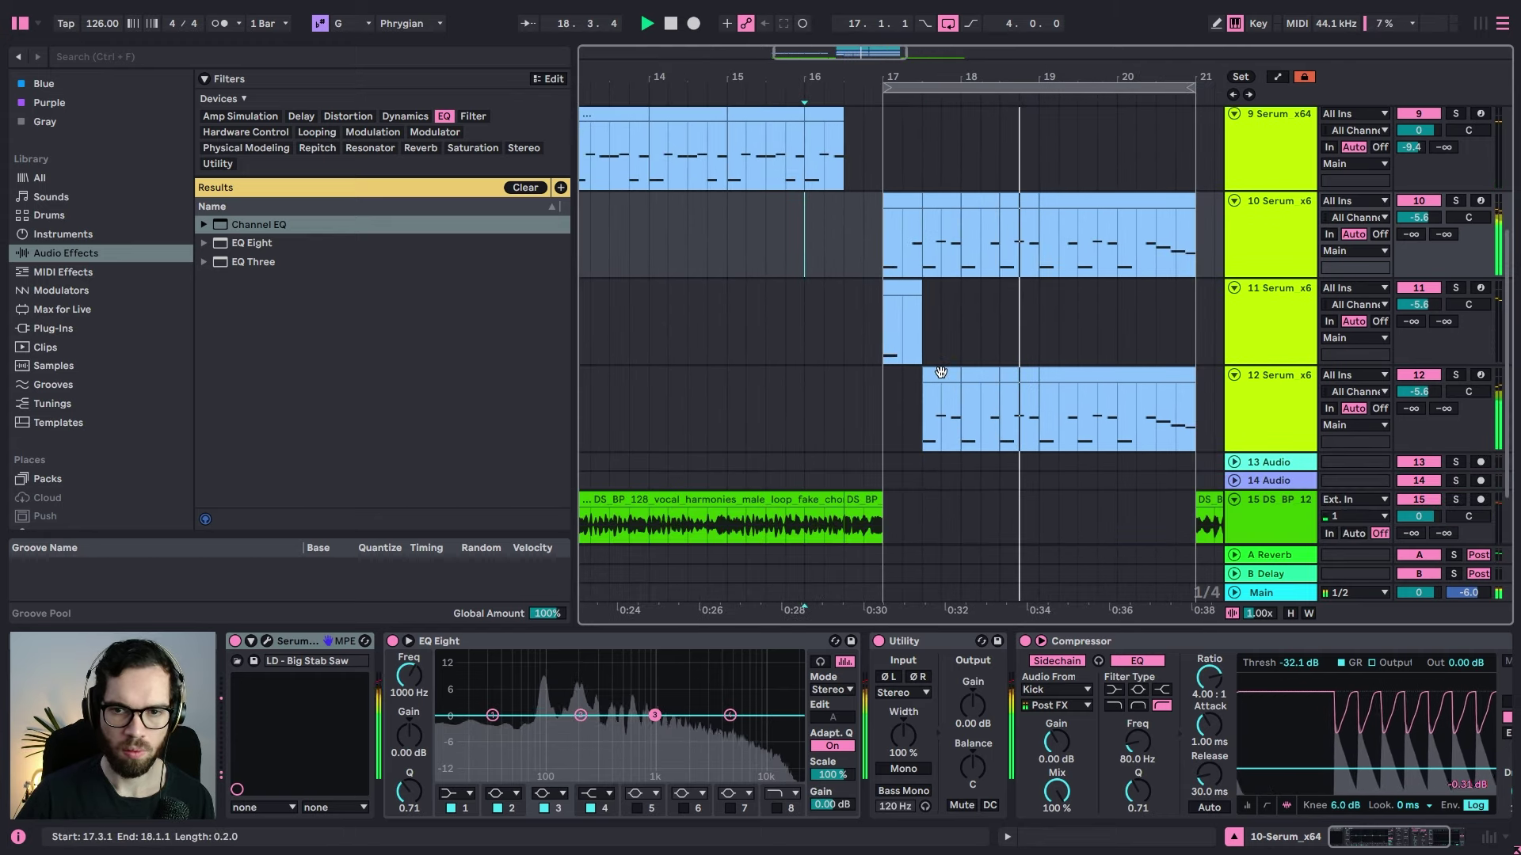
{"action": "key", "text": "ctrl+z"}
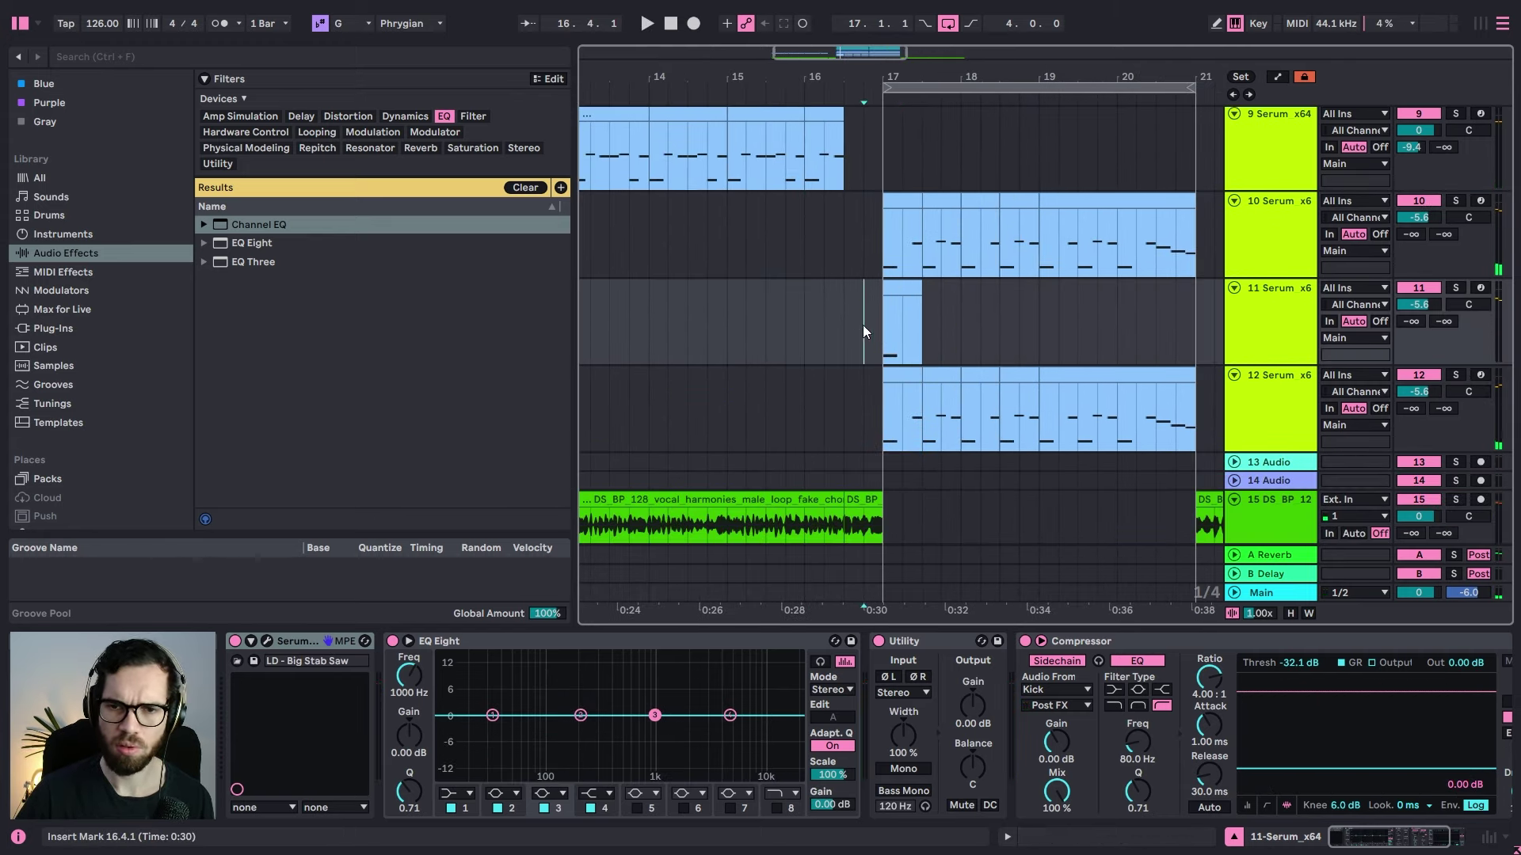
Step: Delete track 11's half-bar clip at bar 17 and move track 10's clip from bar 19 to 21 onto track 11
{"action": "left_click", "coordinate": [912, 298]}
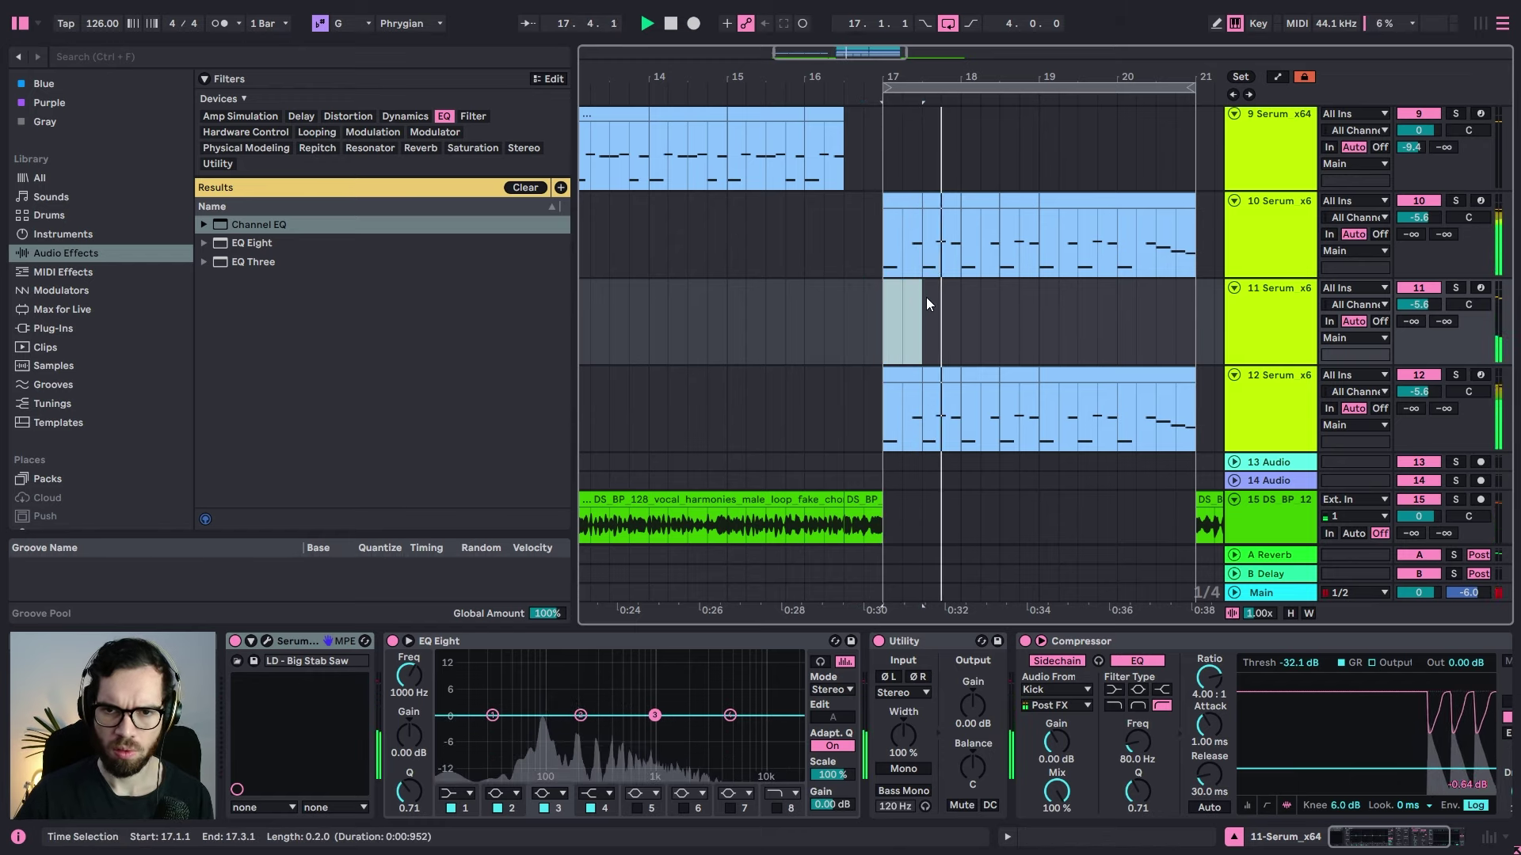
{"action": "left_click", "coordinate": [1073, 216]}
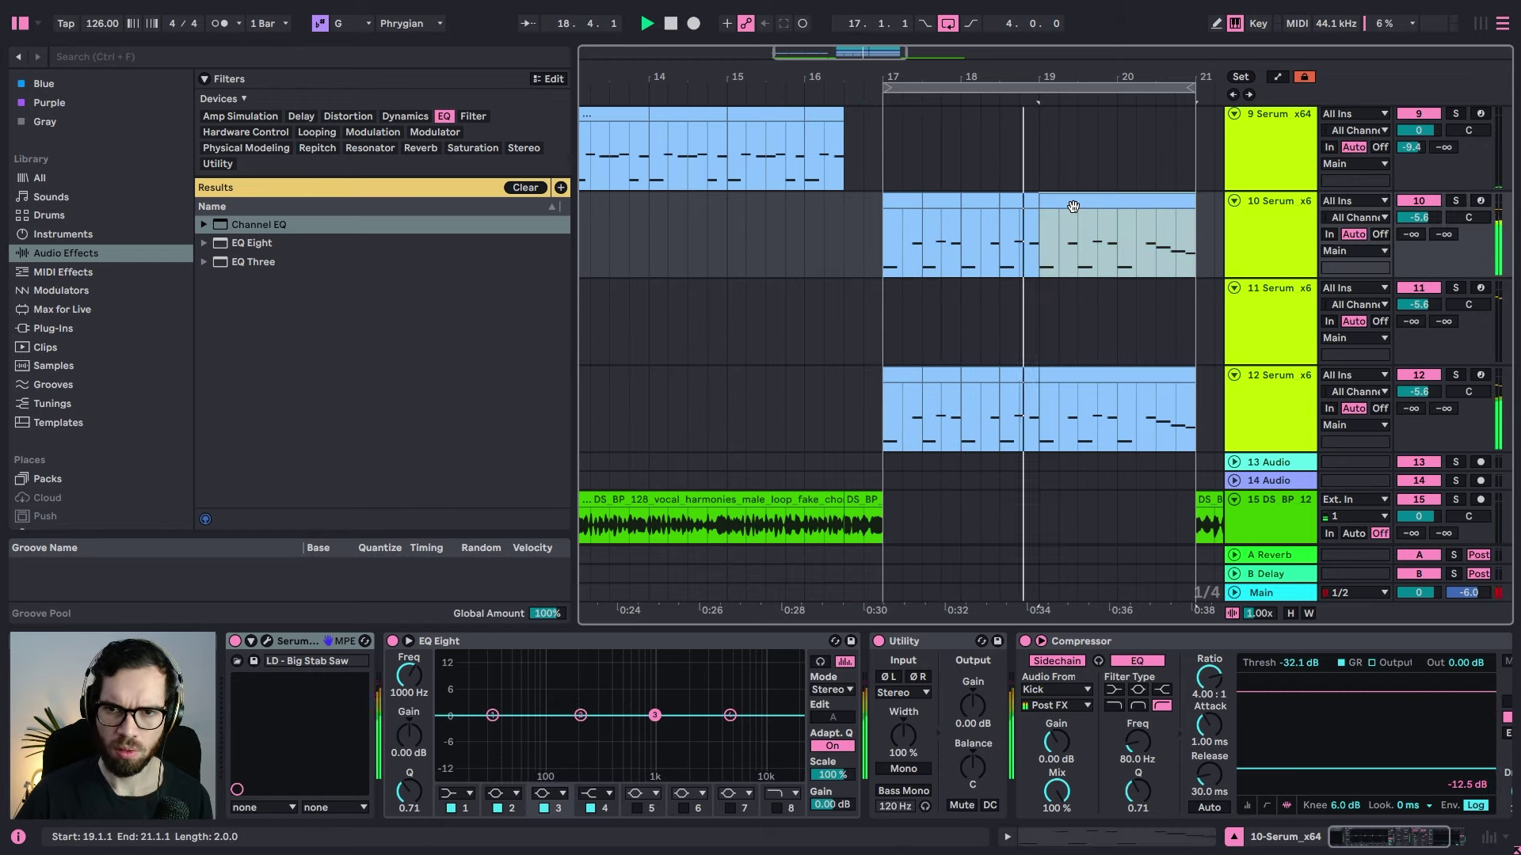
{"action": "left_click_drag", "start_coordinate": [1072, 216], "coordinate": [1062, 289]}
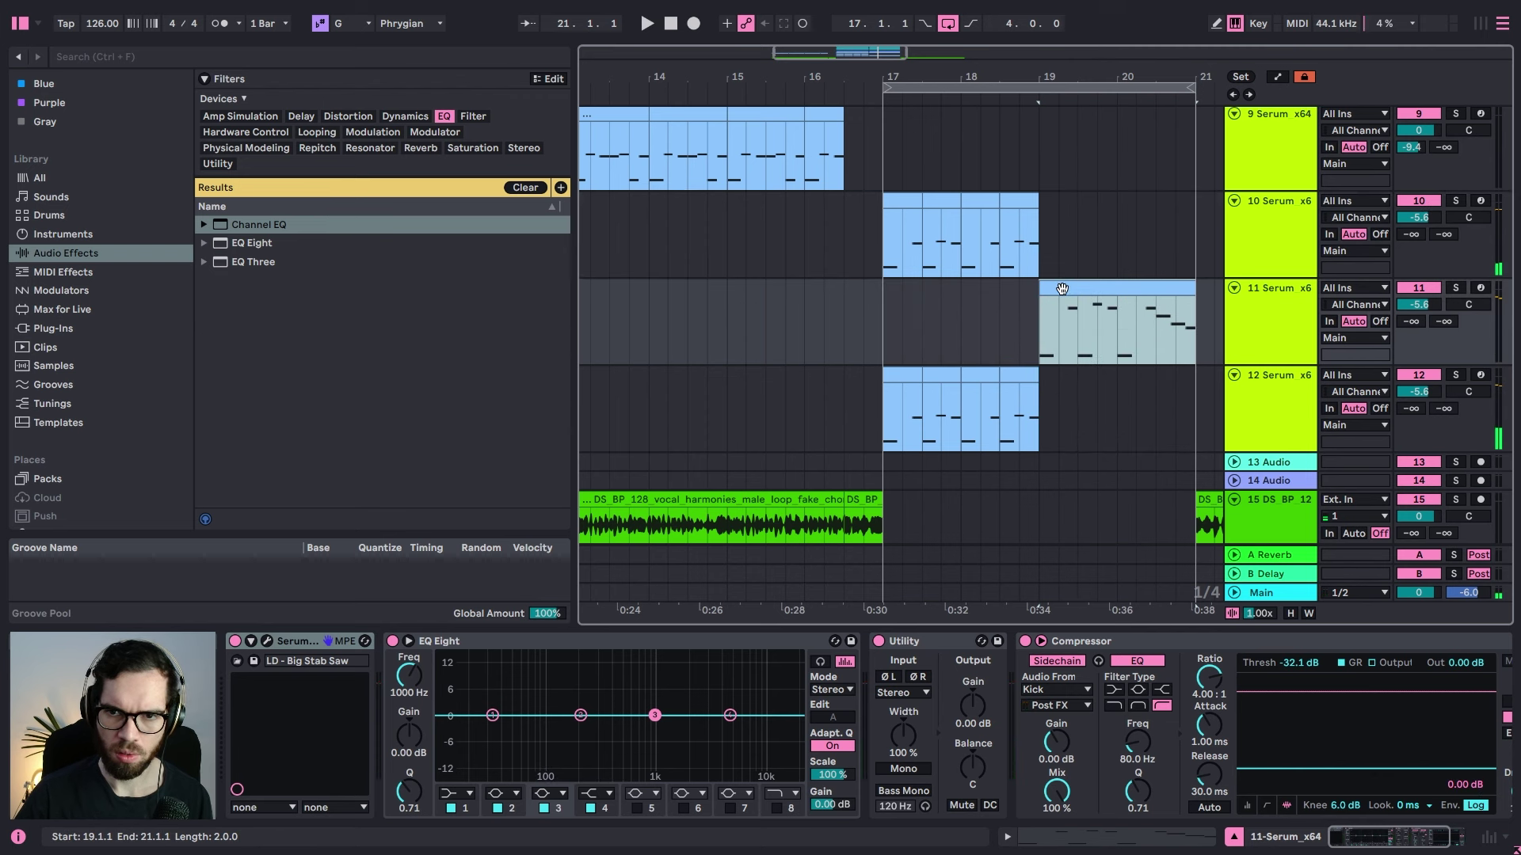
Step: Open Serum on track 11 and audition its lead presets against the clip, including LD - Big Reverb Lead and LD - Laser
{"action": "left_click", "coordinate": [268, 641]}
{"action": "left_click", "coordinate": [740, 99]}
{"action": "key", "text": "space"}
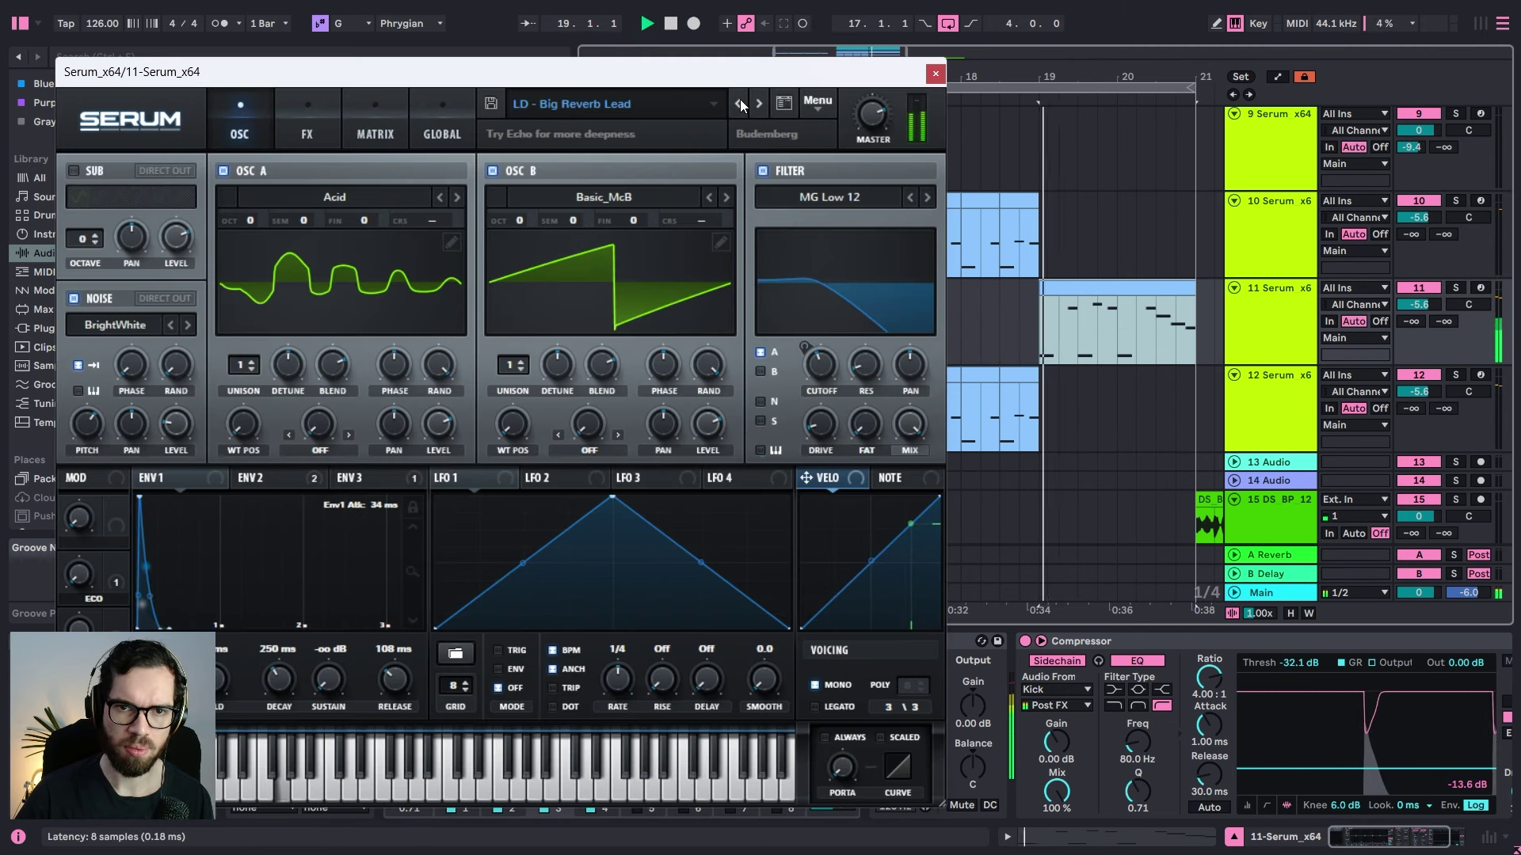
{"action": "key", "text": "space"}
{"action": "left_click", "coordinate": [757, 103]}
{"action": "left_click", "coordinate": [757, 103]}
{"action": "key", "text": "space"}
{"action": "left_click", "coordinate": [757, 103]}
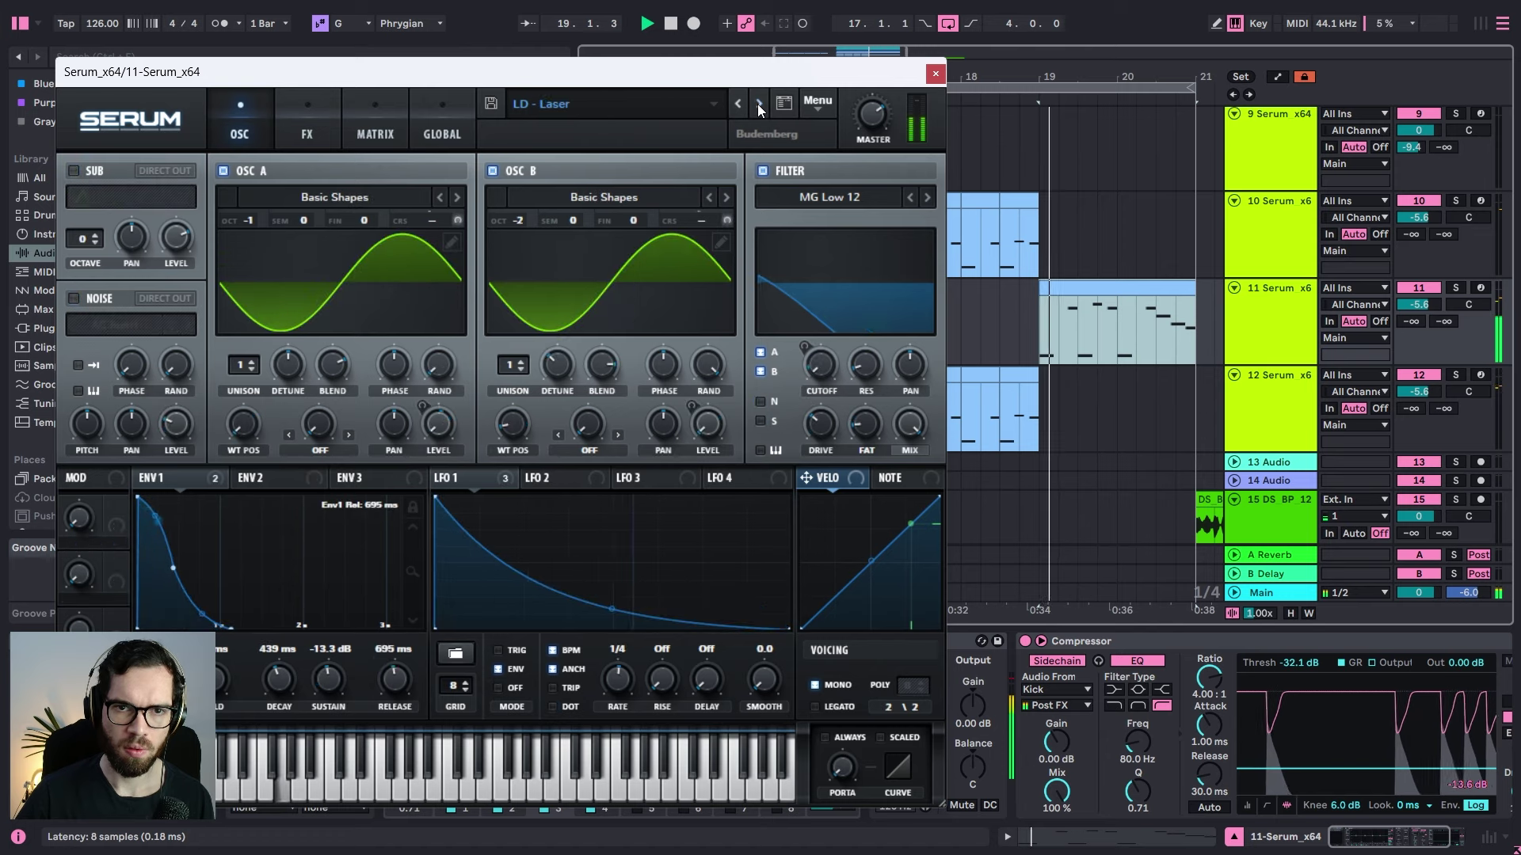
Step: Audition earlier presets on track 11, from LD - Back in The Game back to FX - Pitch it down
{"action": "left_click", "coordinate": [735, 106]}
{"action": "left_click", "coordinate": [735, 106]}
{"action": "key", "text": "space"}
{"action": "left_click", "coordinate": [734, 106]}
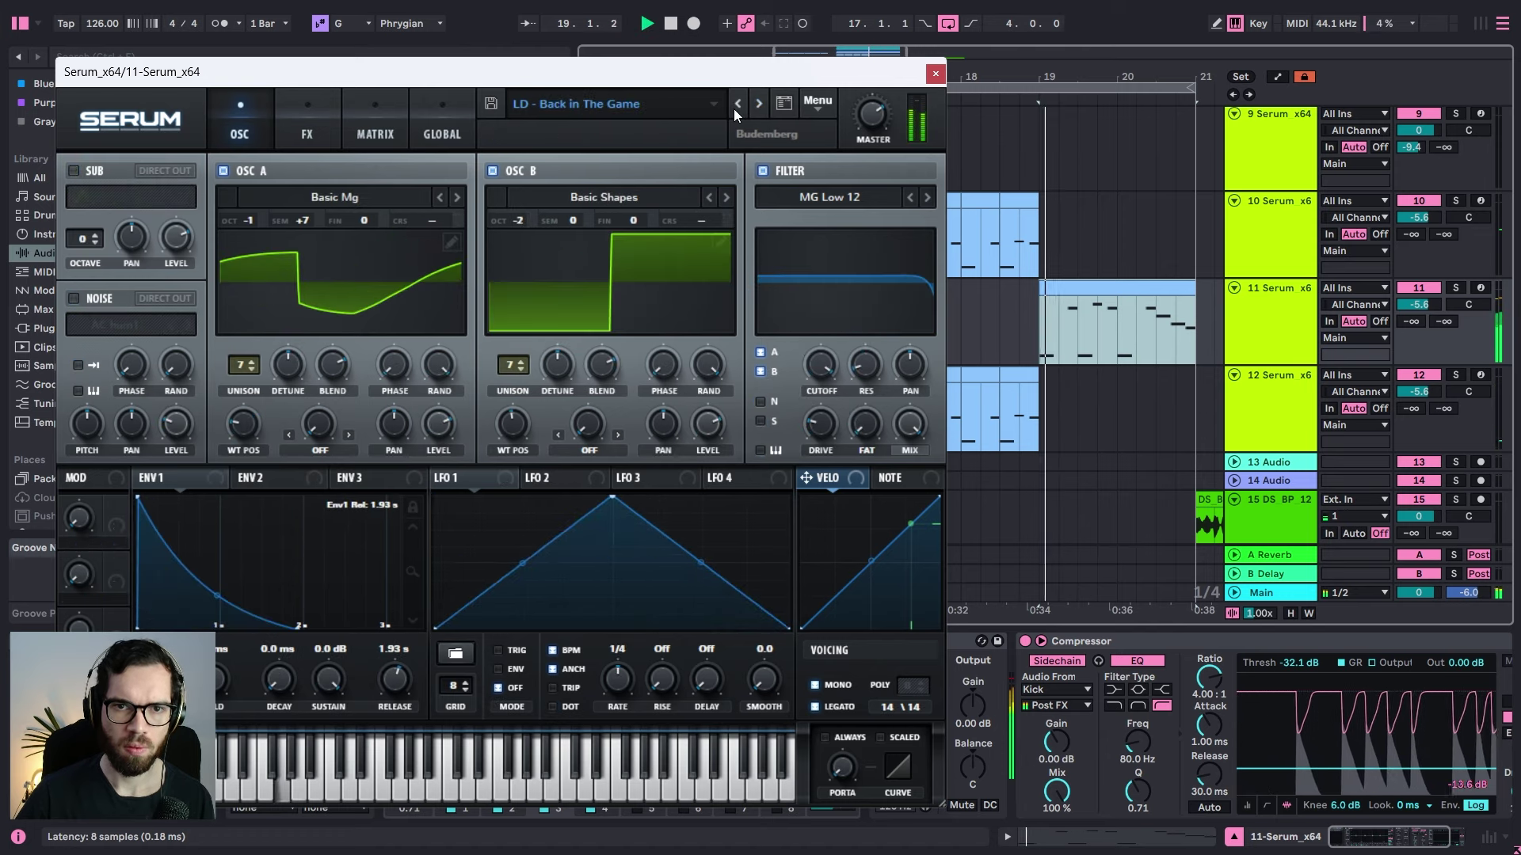
{"action": "left_click", "coordinate": [734, 107]}
{"action": "left_click", "coordinate": [735, 106]}
{"action": "key", "text": "space"}
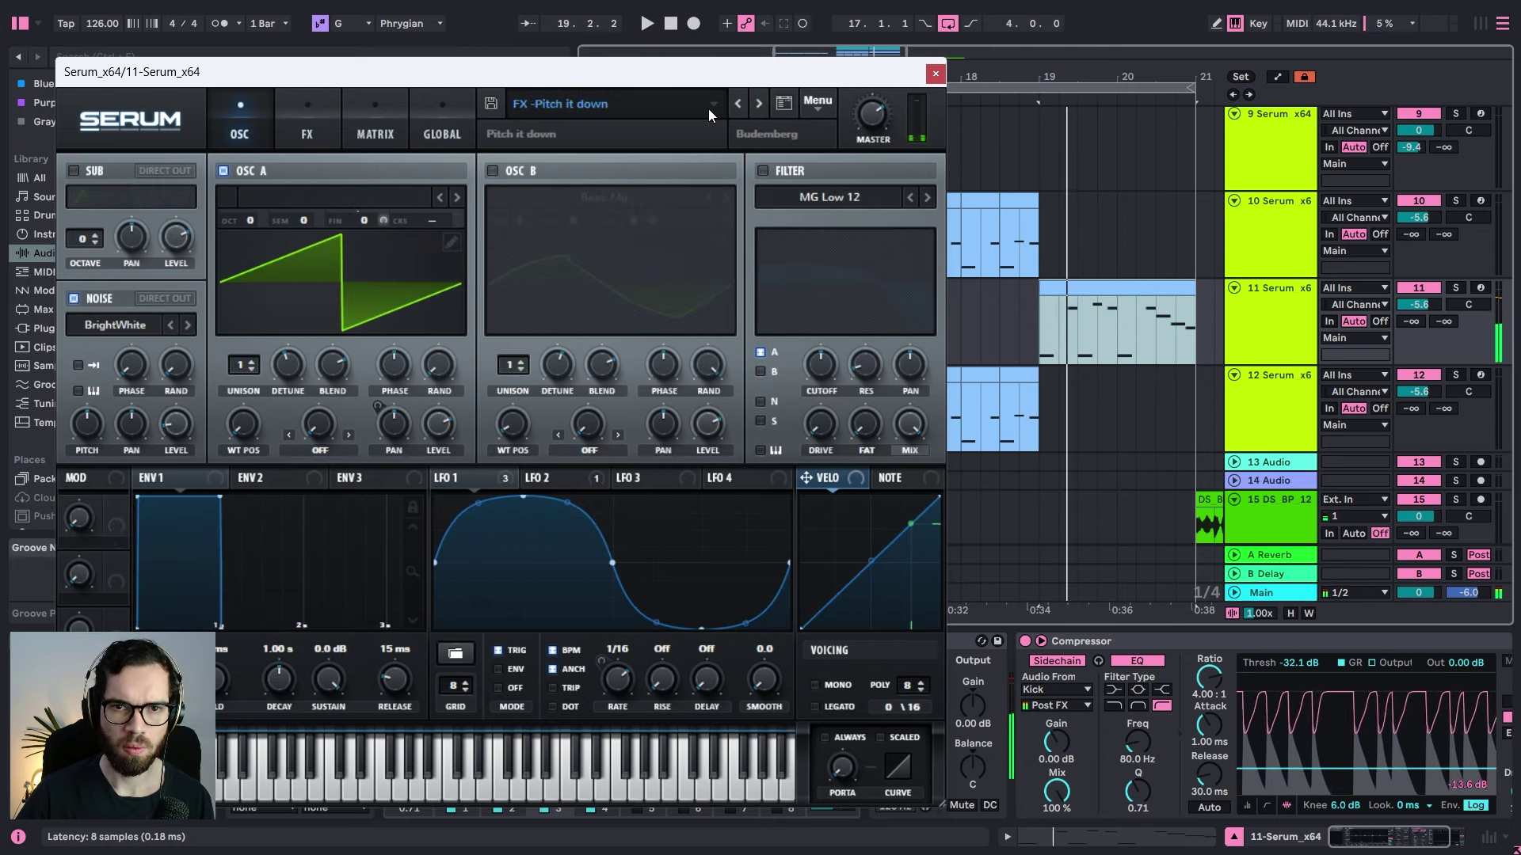
Step: Continue back through the FX presets and load BS - Wooble Following as track 11's sound, listening to it with the clip
{"action": "left_click", "coordinate": [734, 106]}
{"action": "key", "text": "space"}
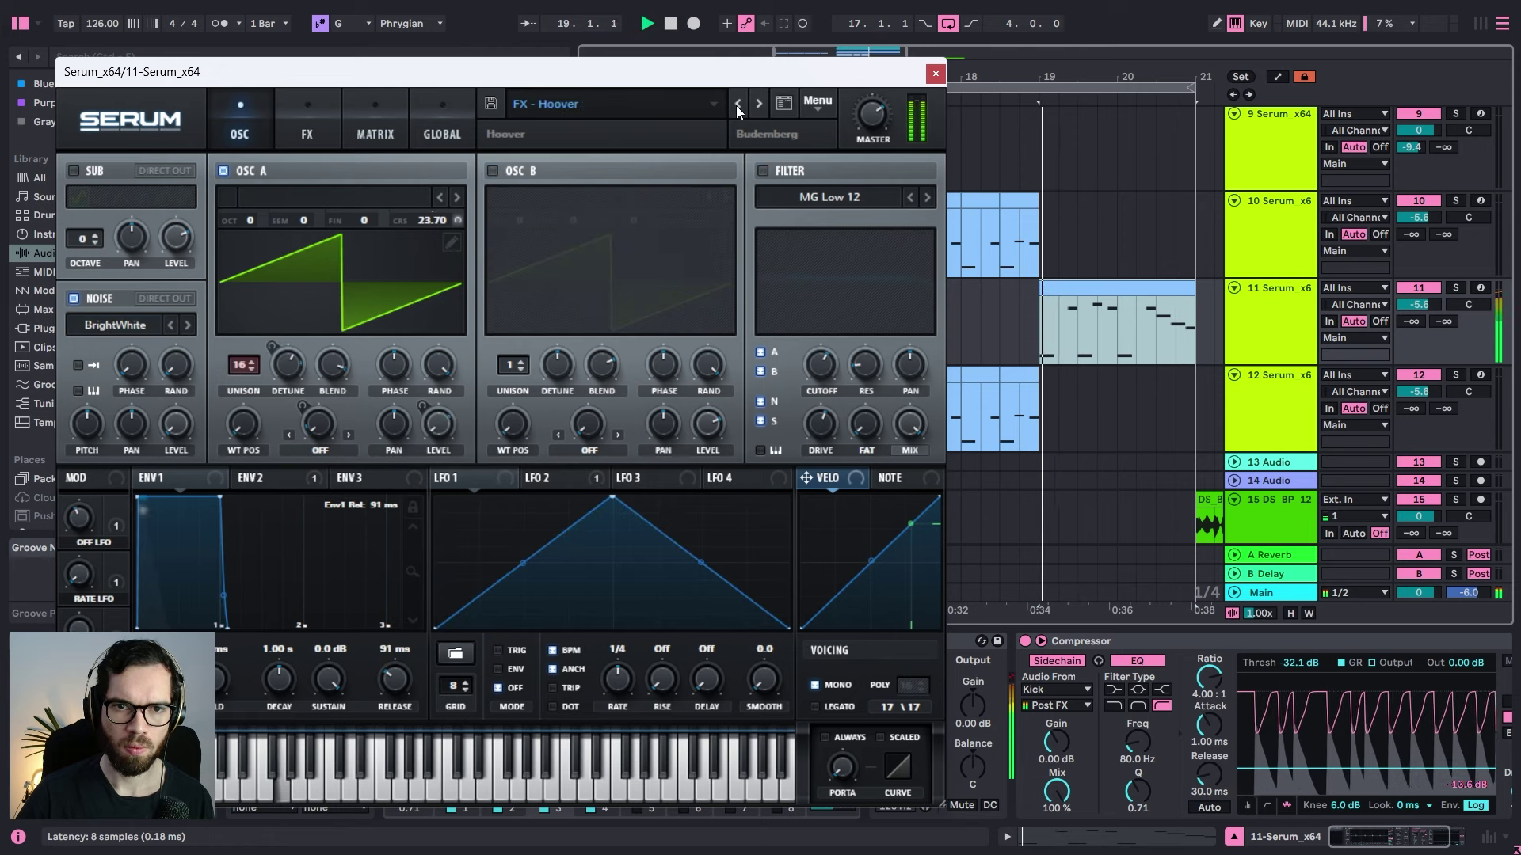
{"action": "left_click", "coordinate": [735, 106]}
{"action": "left_click", "coordinate": [735, 106]}
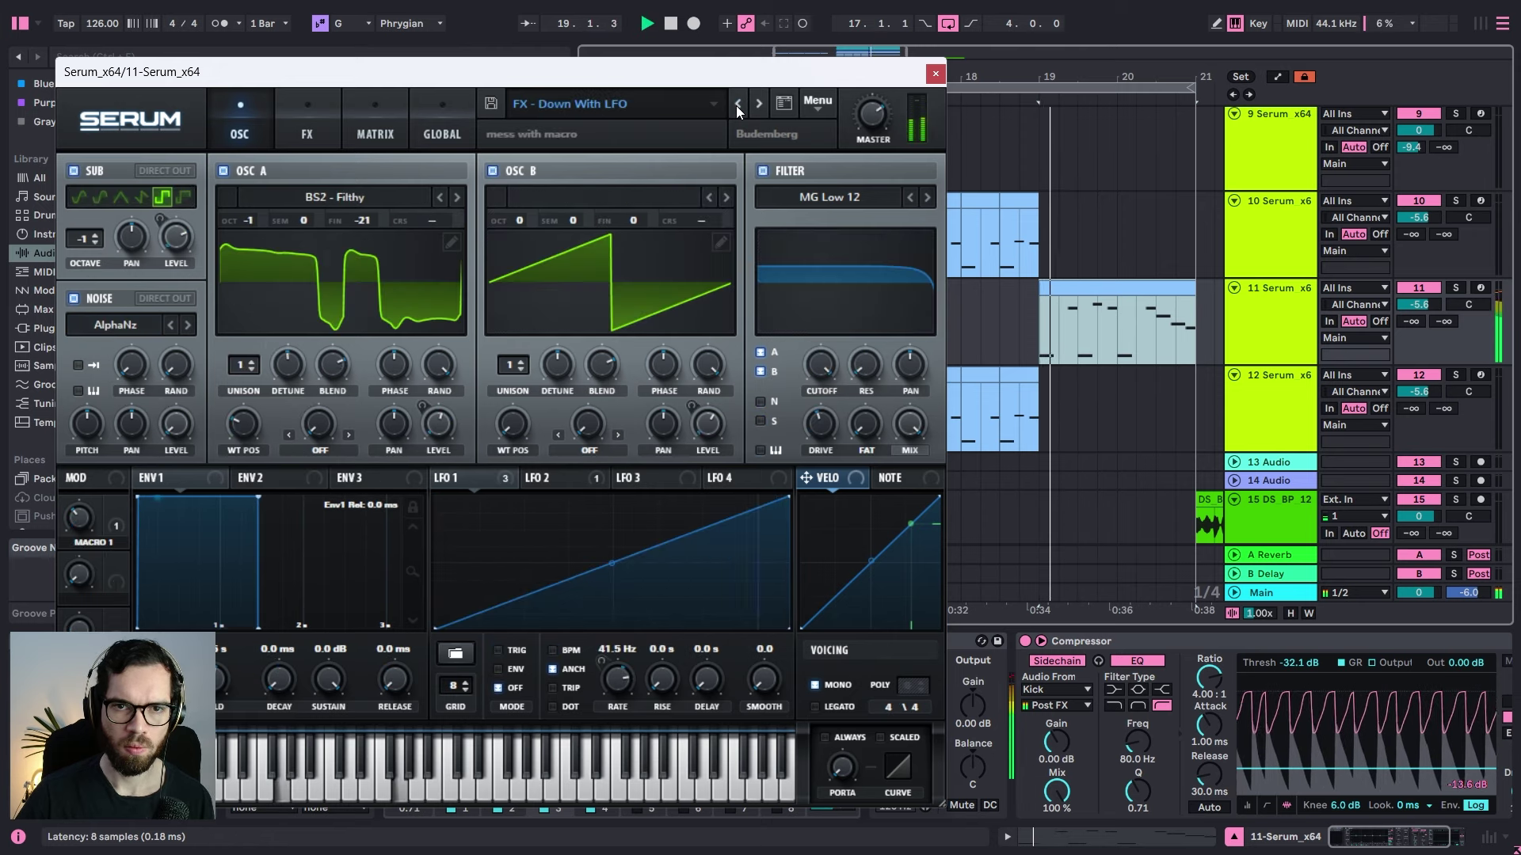
{"action": "left_click", "coordinate": [735, 107]}
{"action": "key", "text": "space"}
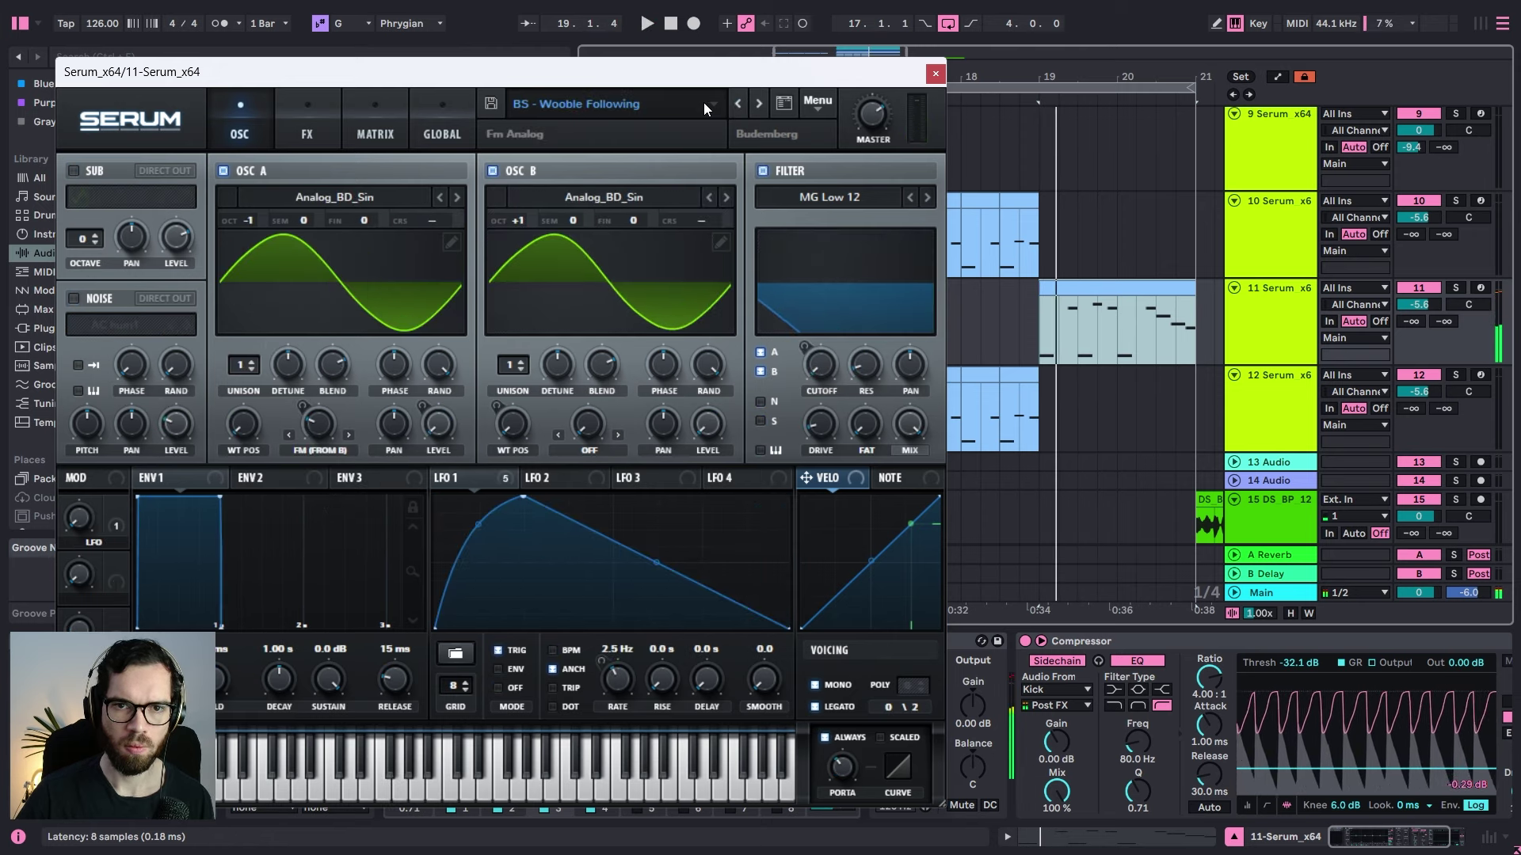
{"action": "left_click", "coordinate": [703, 103]}
{"action": "mouse_move", "coordinate": [694, 132]}
{"action": "left_click", "coordinate": [687, 98]}
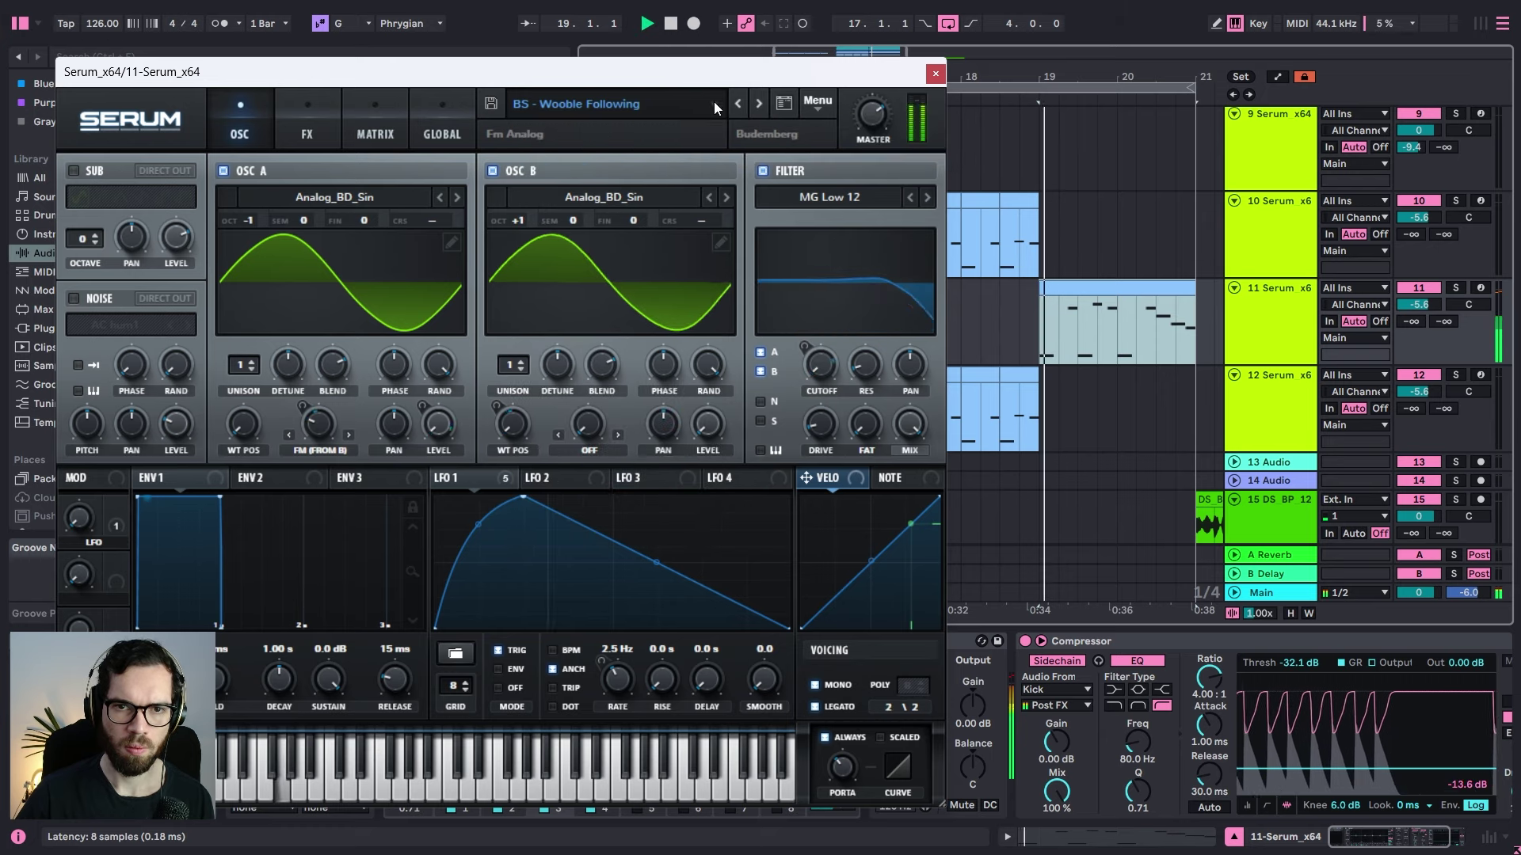
Step: Close Serum, play the transition from bar 16 and open track 11's clip at bar 19 for note editing
{"action": "left_click", "coordinate": [933, 73]}
{"action": "left_click", "coordinate": [825, 288]}
{"action": "key", "text": "space"}
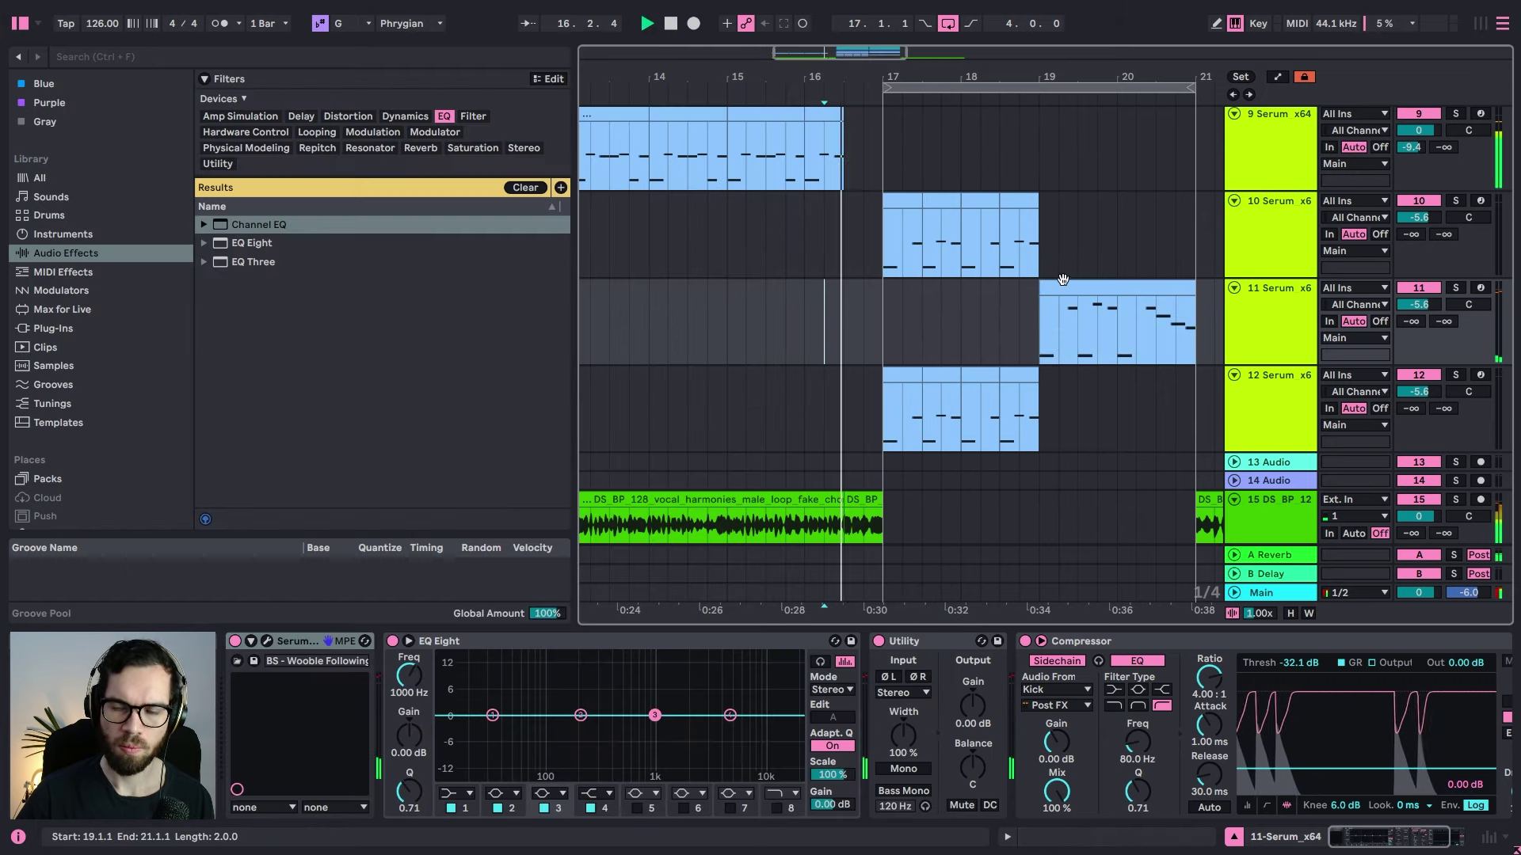
{"action": "double_click", "coordinate": [1068, 289]}
{"action": "left_click", "coordinate": [1011, 677]}
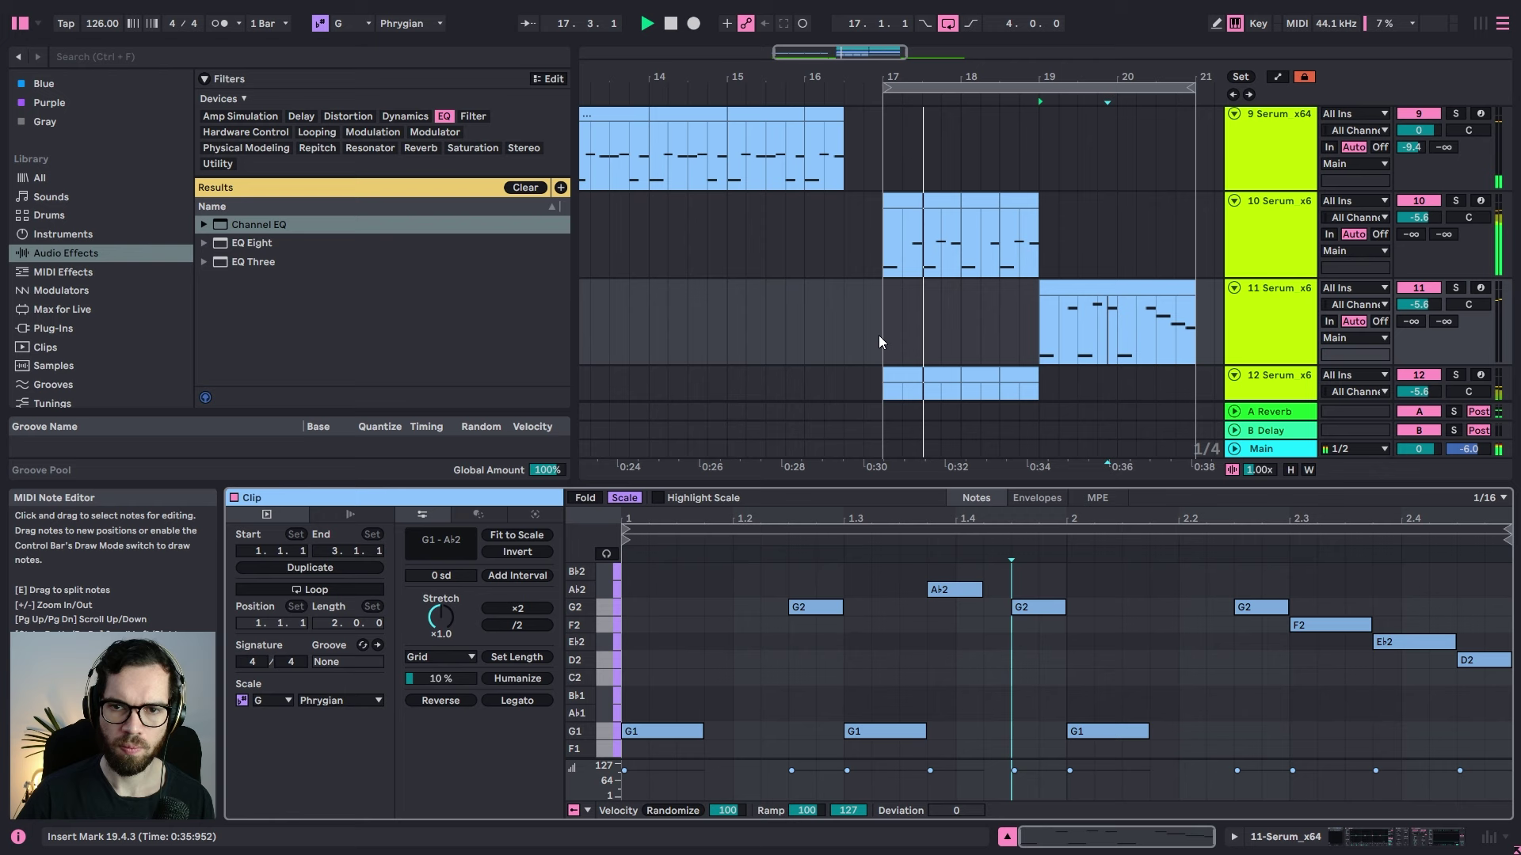
{"action": "left_click", "coordinate": [862, 294]}
{"action": "left_click", "coordinate": [1088, 308]}
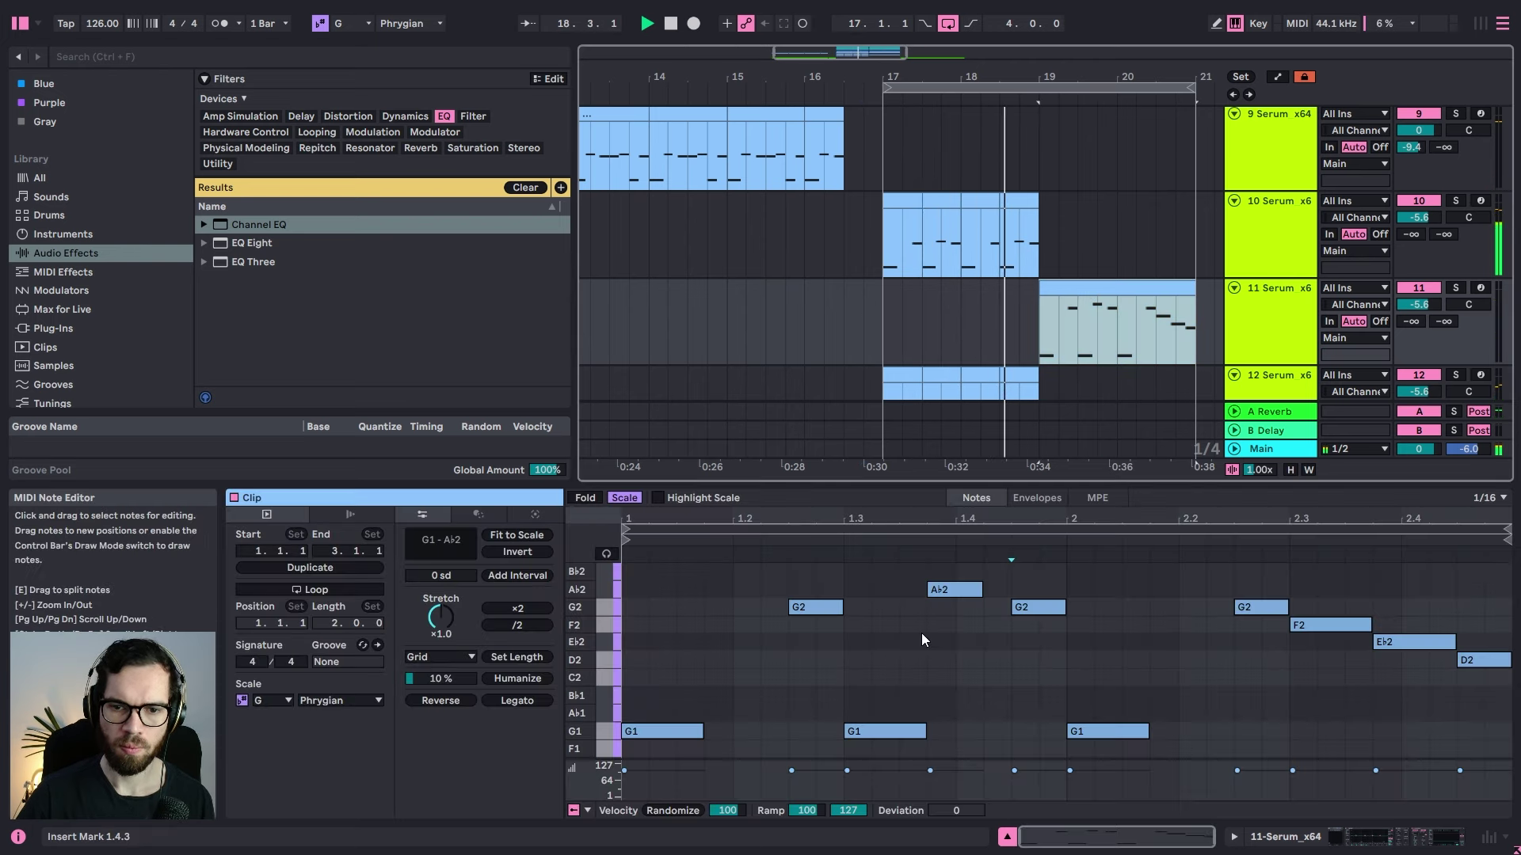
Step: Shorten the clip's opening G1 note to a sixteenth, place a longer G1 at 1.1.3 and add a sixteenth A♭1 at 1.1.2
{"action": "left_click", "coordinate": [922, 640]}
{"action": "mouse_move", "coordinate": [695, 735]}
{"action": "left_mouse_down"}
{"action": "mouse_move", "coordinate": [766, 733]}
{"action": "mouse_move", "coordinate": [708, 729]}
{"action": "left_mouse_up"}
{"action": "left_click", "coordinate": [735, 716]}
{"action": "double_click", "coordinate": [662, 714]}
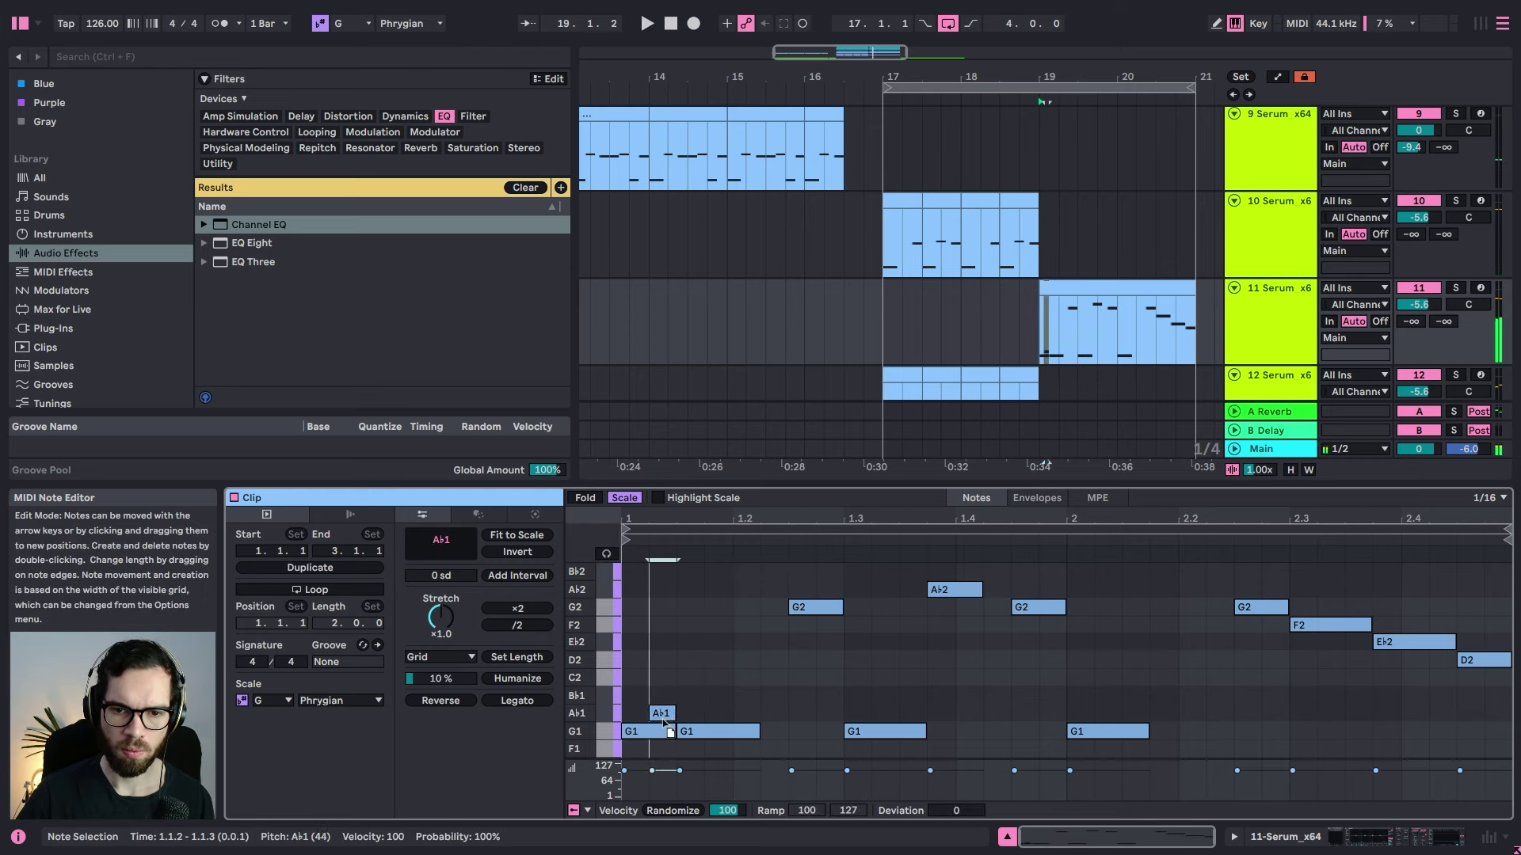
Step: Move the added A♭1 down to G1 at 1.1.2, keeping the longer G1 at 1.1.3, and listen to the opening
{"action": "left_click_drag", "start_coordinate": [668, 727], "coordinate": [686, 732]}
{"action": "key", "text": "space"}
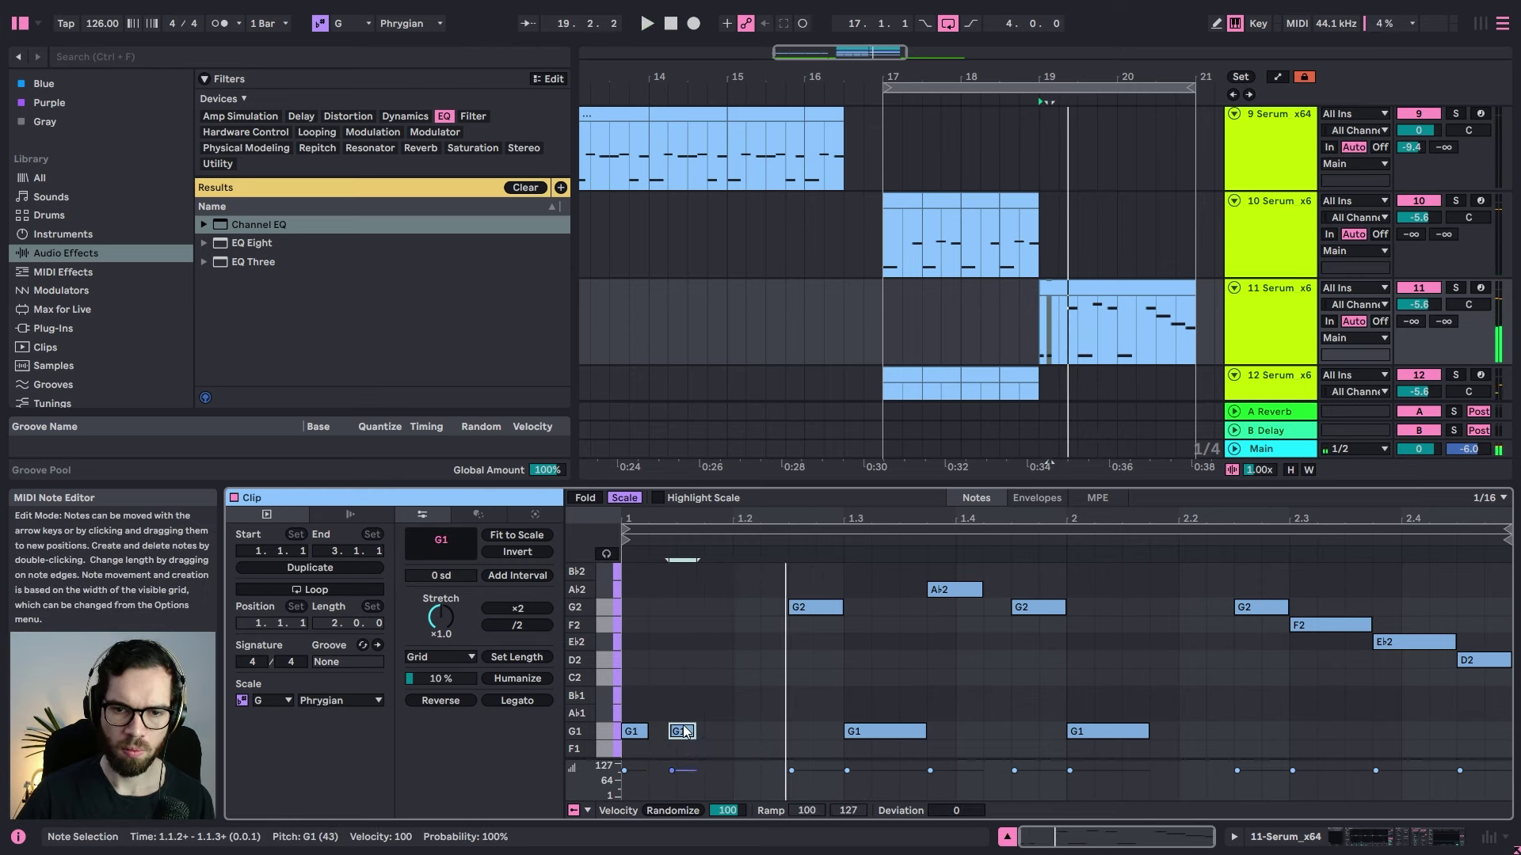
{"action": "key", "text": "space"}
{"action": "key", "text": "space"}
{"action": "key", "text": "space"}
{"action": "key", "text": "space"}
{"action": "left_click_drag", "start_coordinate": [686, 515], "coordinate": [816, 570]}
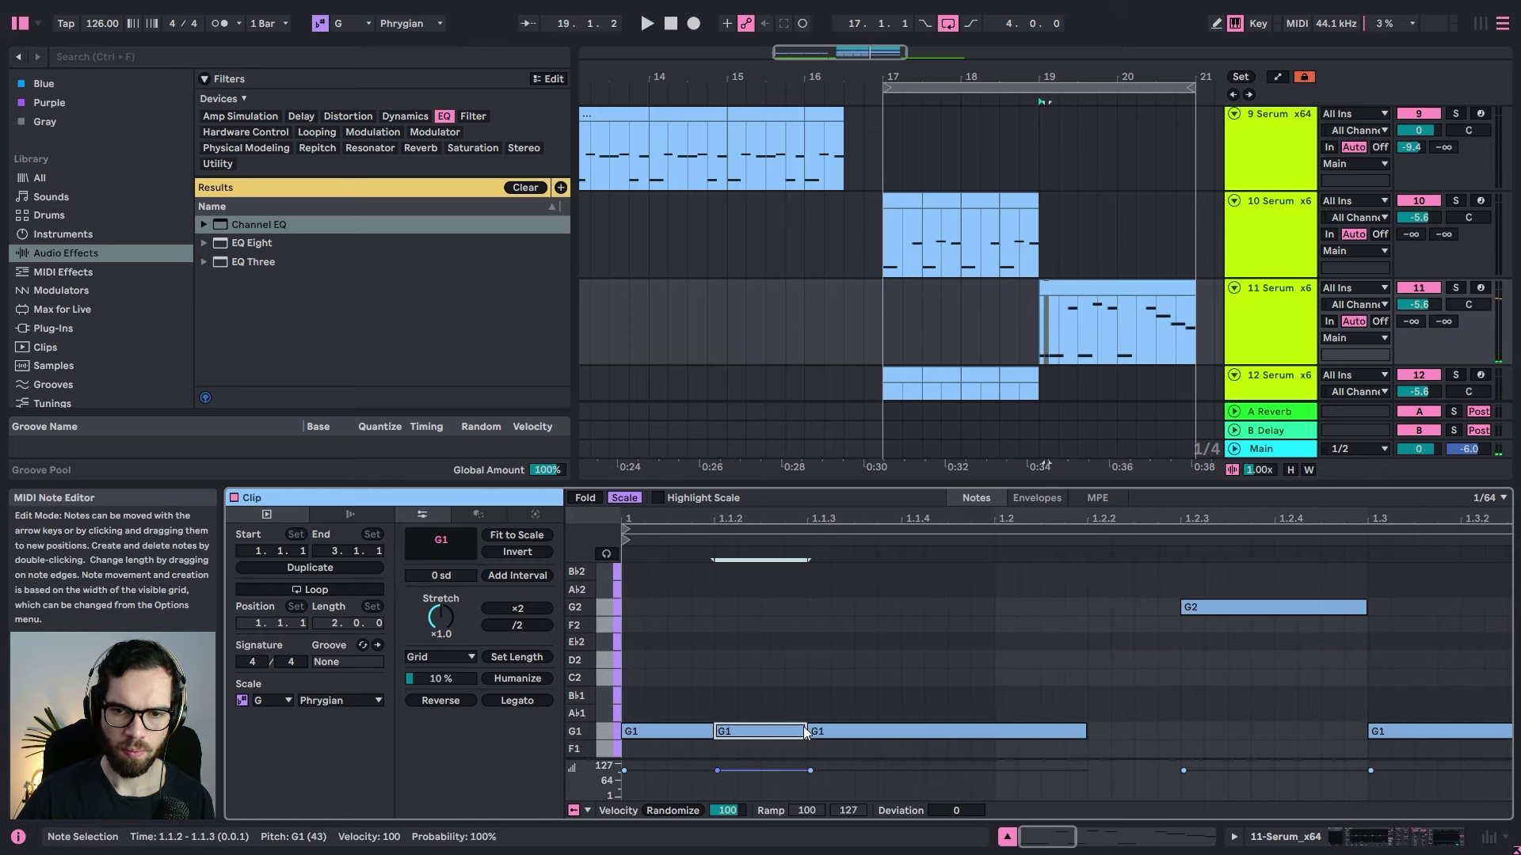
Step: Split the G1 note at 1.1.2 into two thirty-second notes and play the clip's opening again
{"action": "key", "text": "space"}
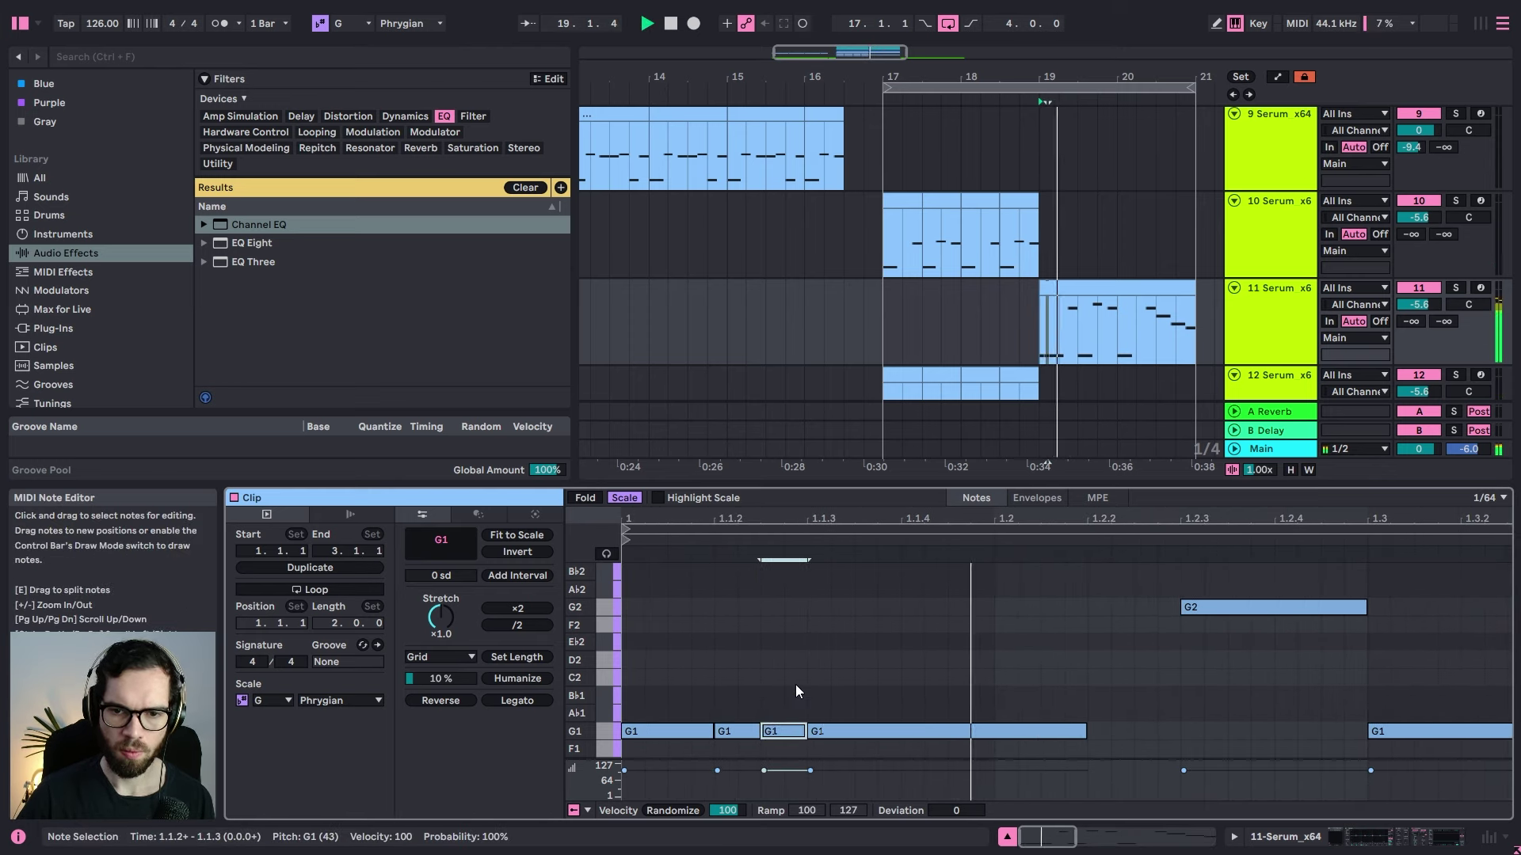
{"action": "key", "text": "space"}
{"action": "key", "text": "space"}
{"action": "left_click", "coordinate": [976, 617]}
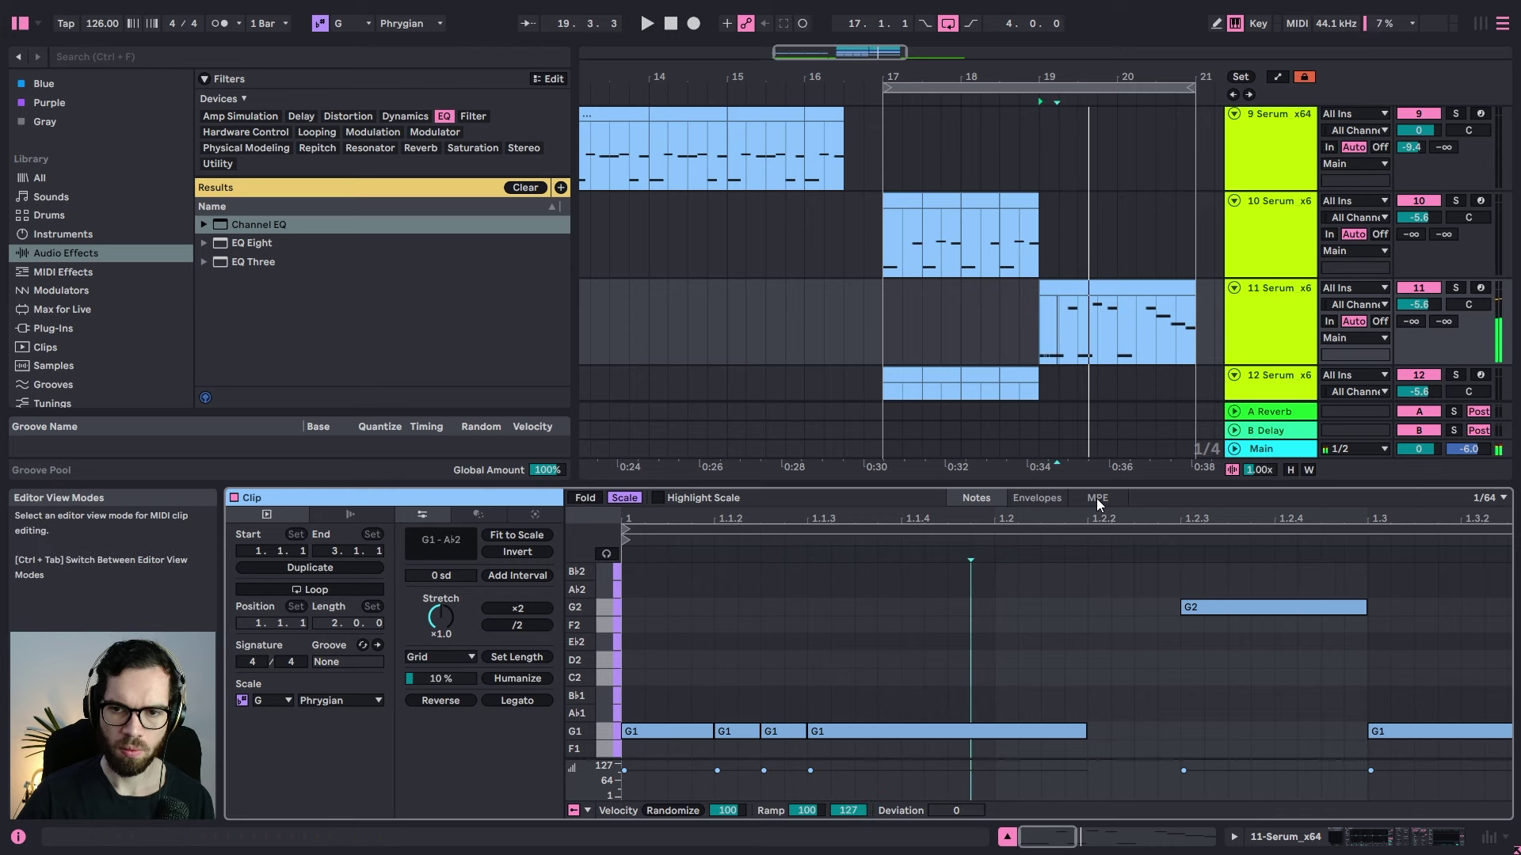
{"action": "left_click_drag", "start_coordinate": [1093, 518], "coordinate": [1085, 443]}
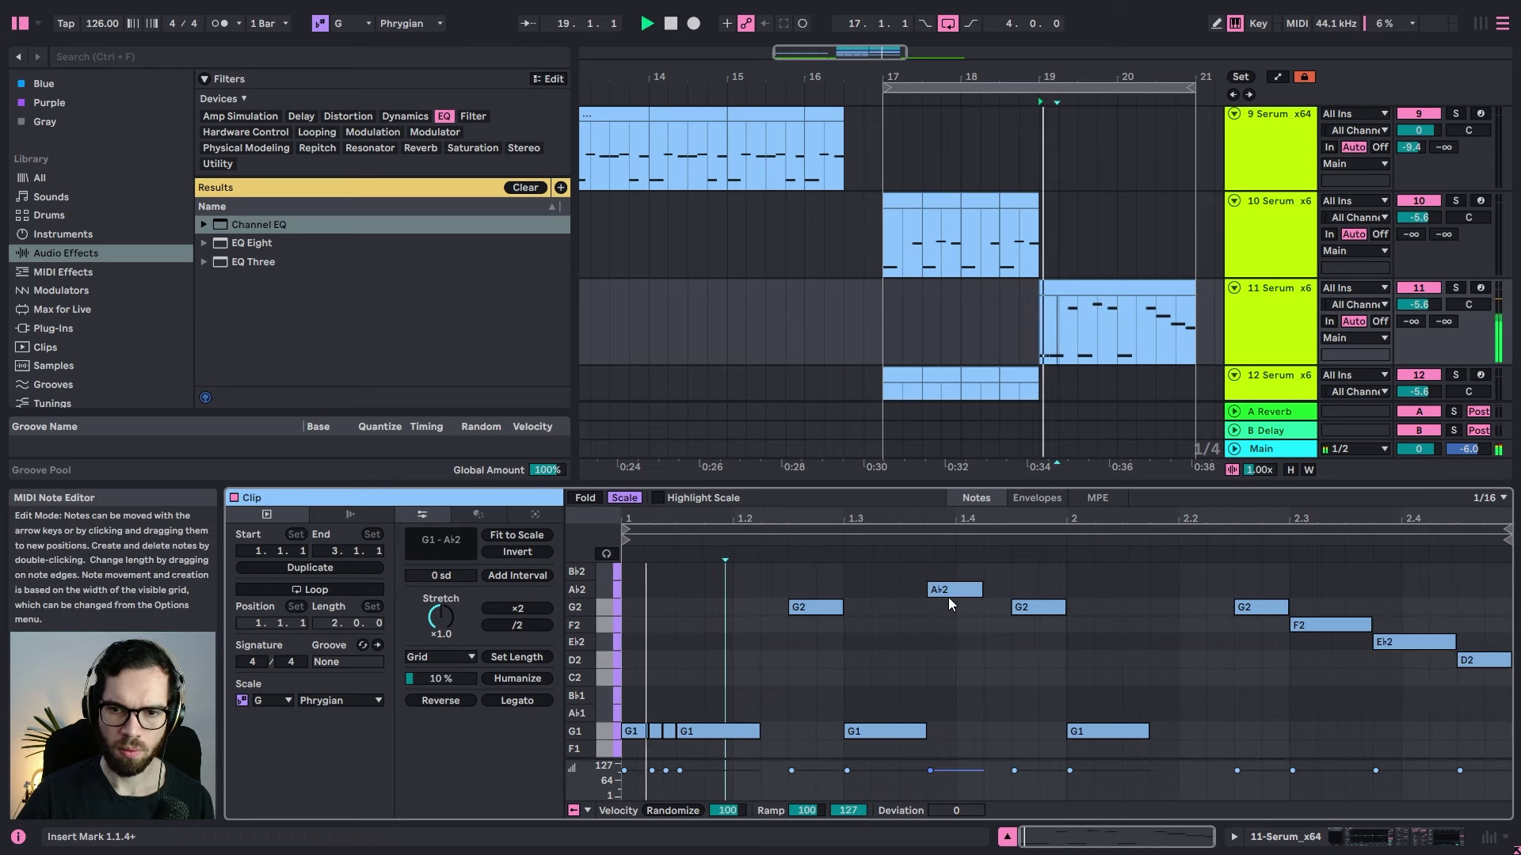
Step: Replace the A♭2 and G2 around beat 1.4 with G1 notes at 1.3.4 and 1.4.3, ending at 2.1.1, and delete the G2 at 2.2.3
{"action": "left_click_drag", "start_coordinate": [916, 651], "coordinate": [1081, 587]}
{"action": "key", "text": "Delete"}
{"action": "key", "text": "ctrl+d"}
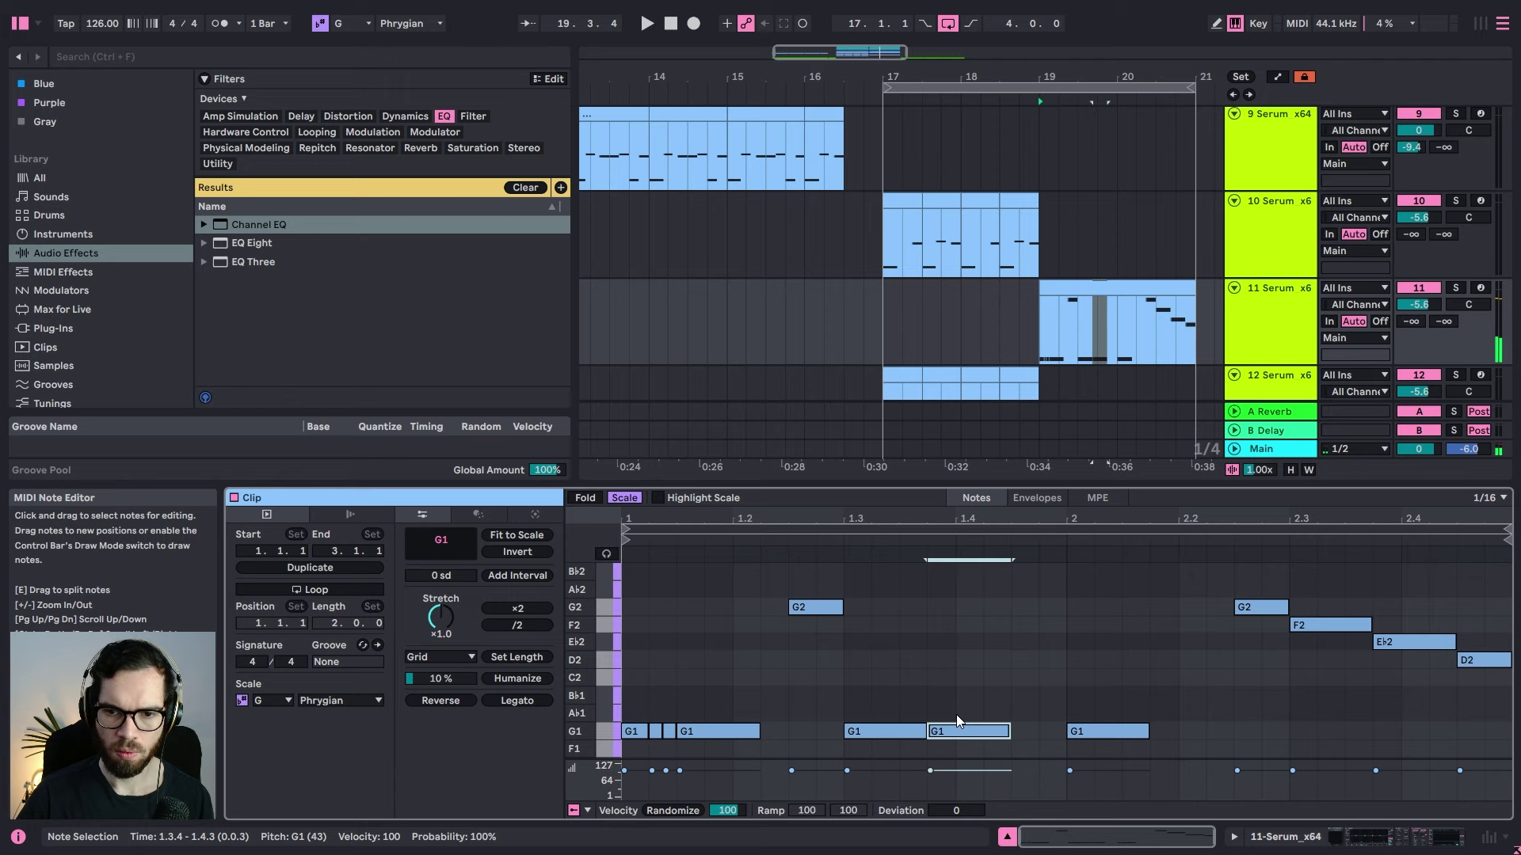
{"action": "key", "text": "ctrl+d"}
{"action": "key", "text": "space"}
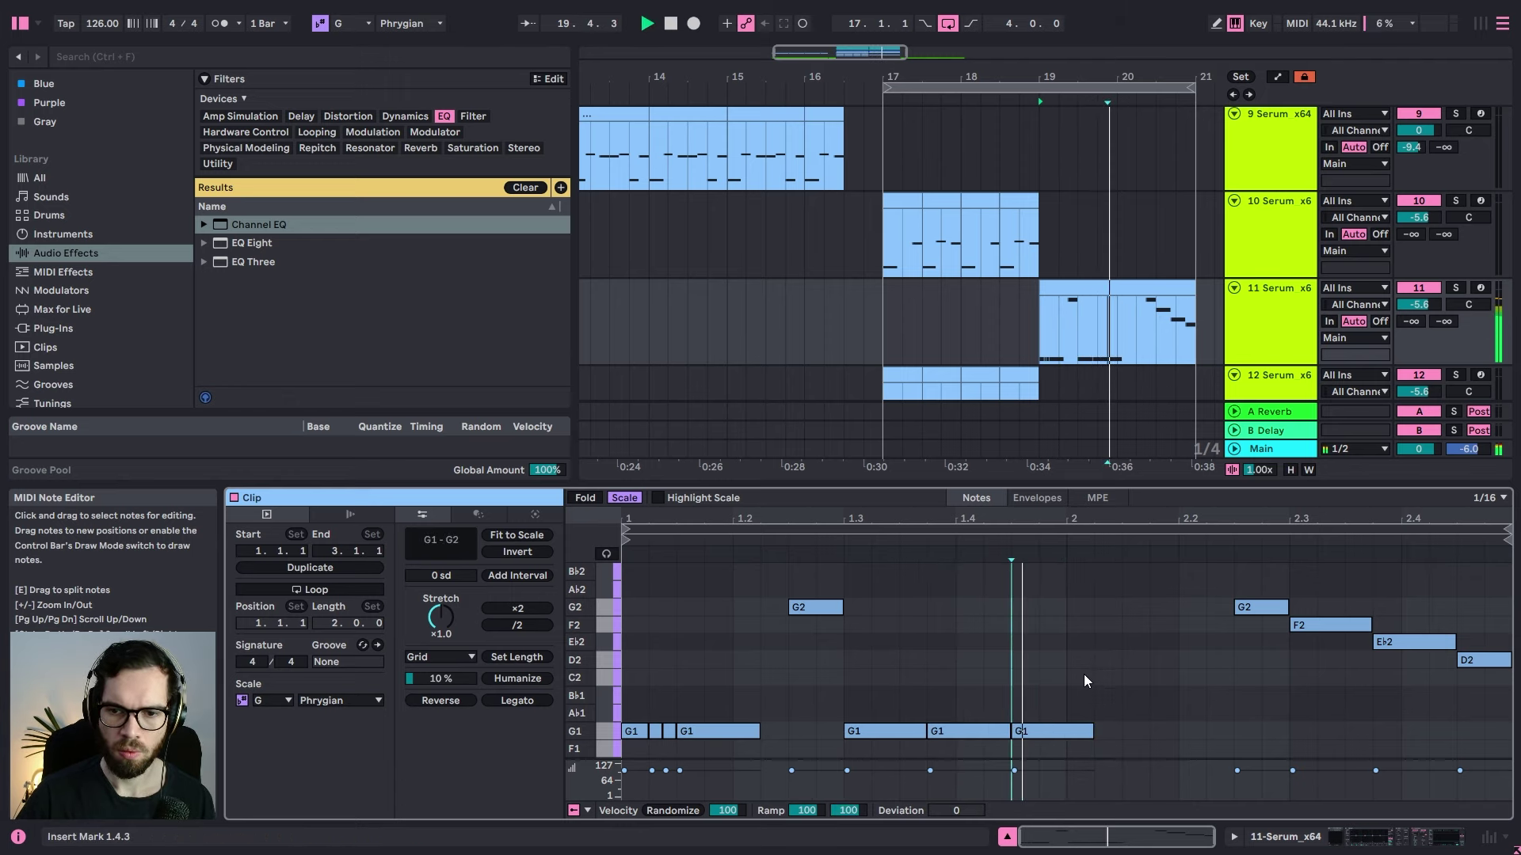
{"action": "left_click_drag", "start_coordinate": [1092, 731], "coordinate": [1067, 731]}
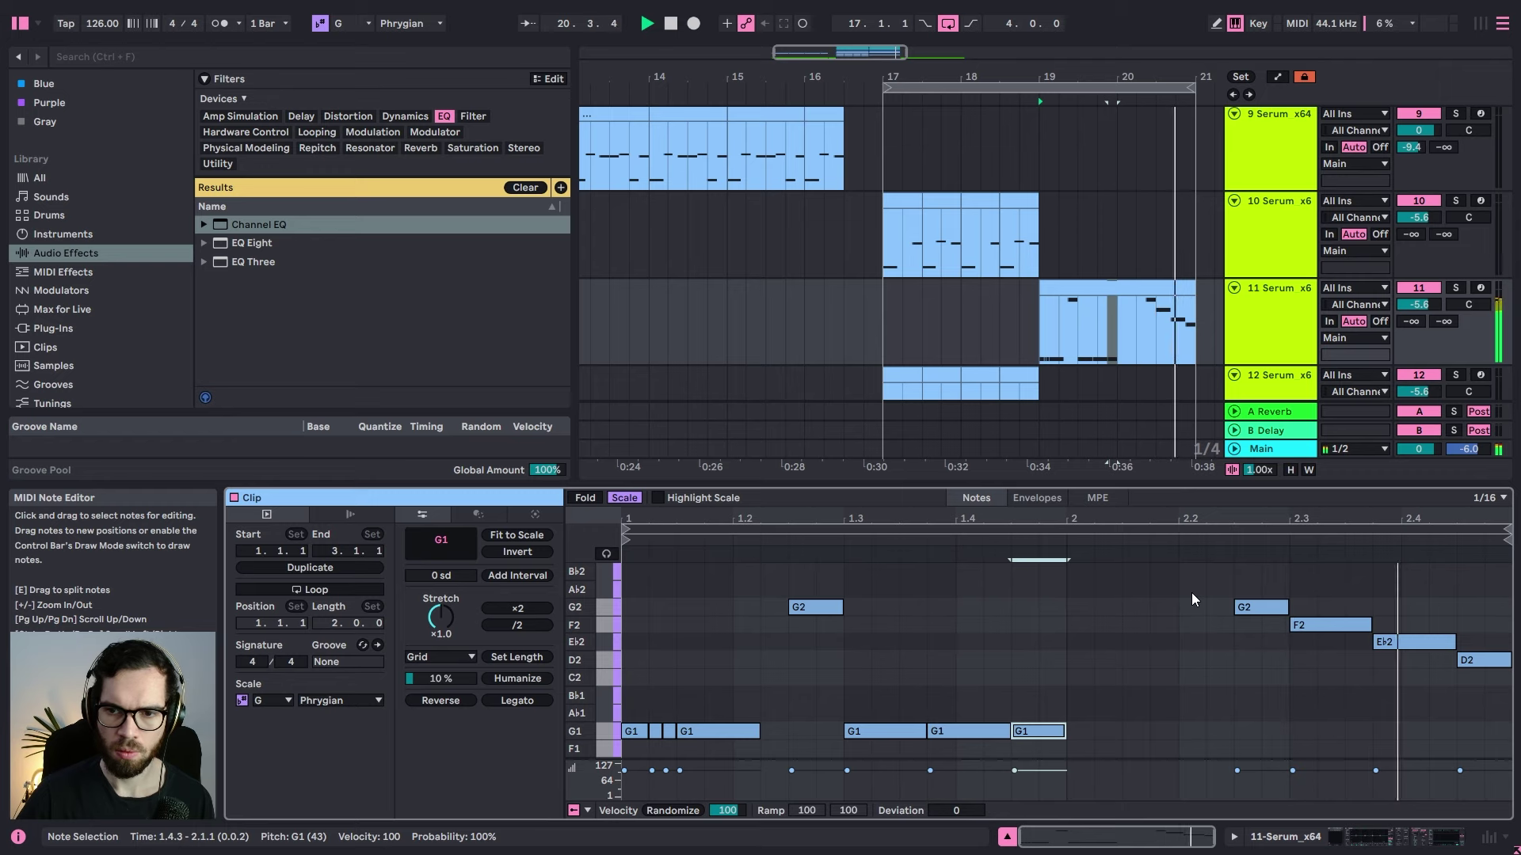
{"action": "left_click_drag", "start_coordinate": [1196, 594], "coordinate": [1279, 673]}
{"action": "key", "text": "Delete"}
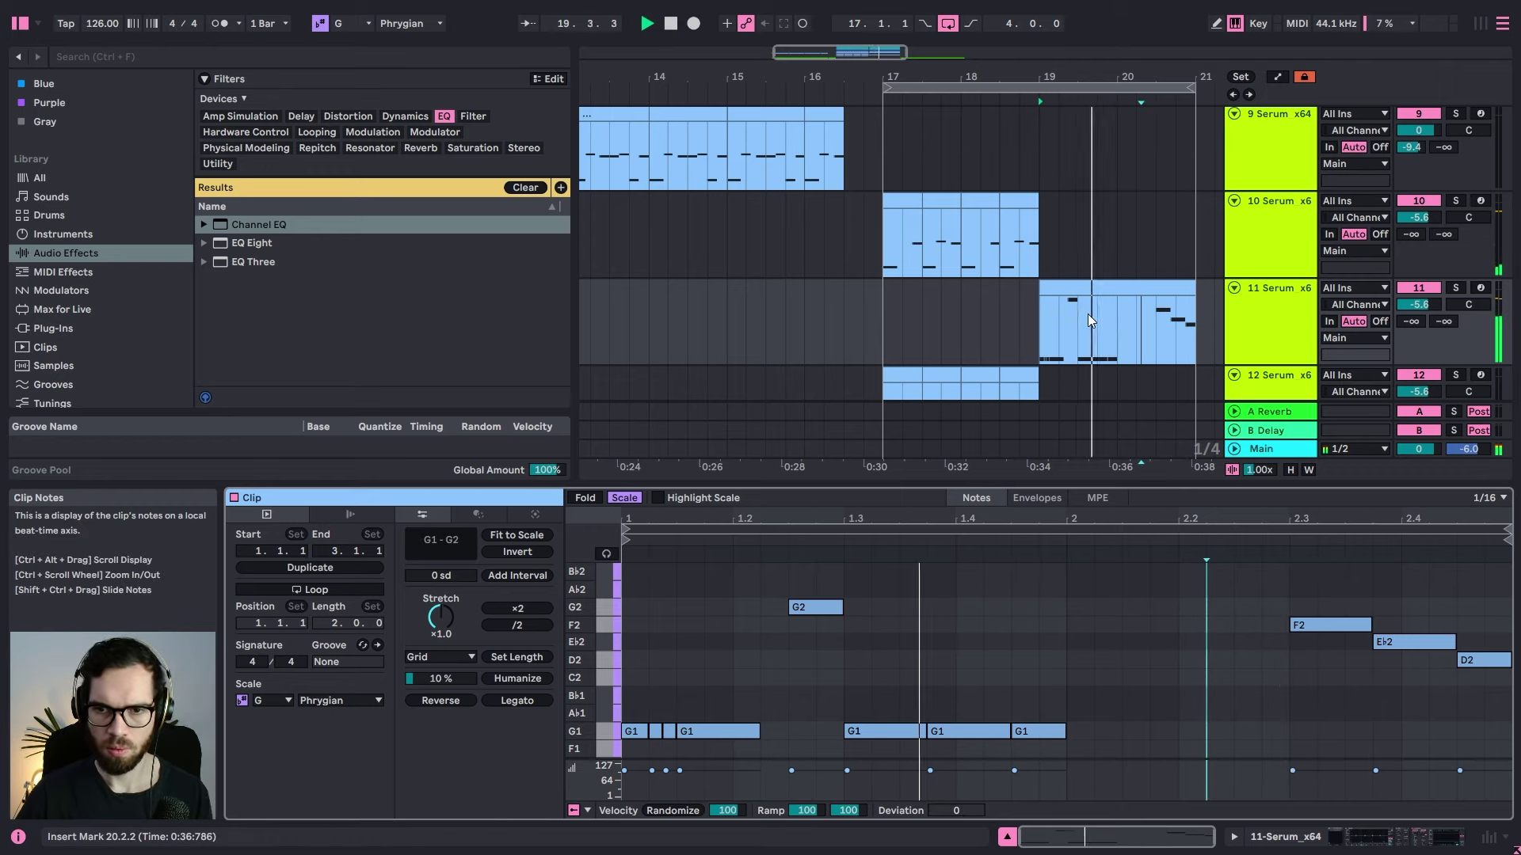
Step: Play the transition from 16.4.1 and solo track 10
{"action": "left_click", "coordinate": [861, 252]}
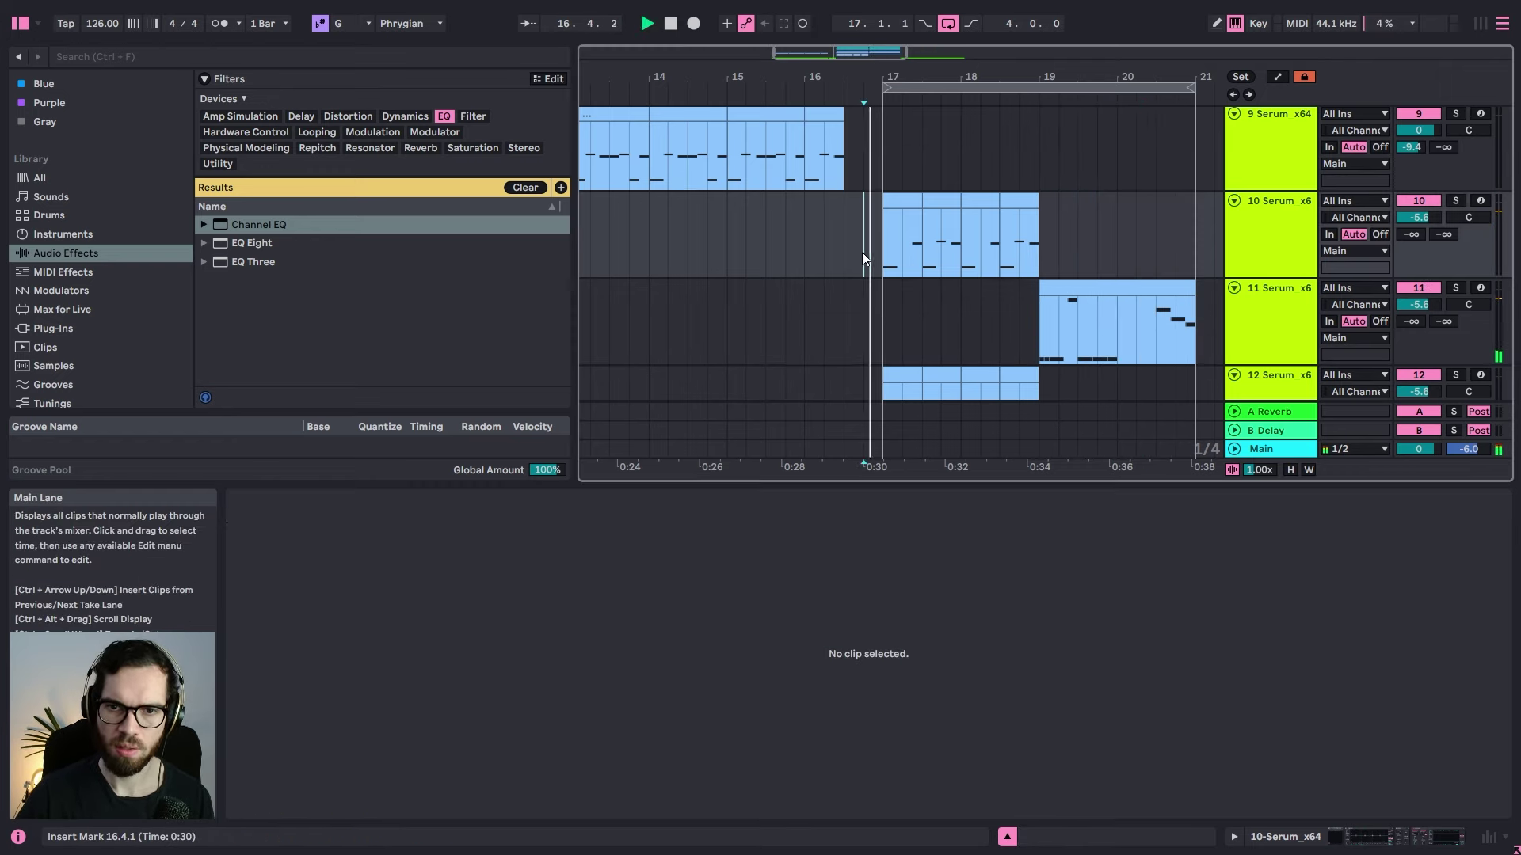
{"action": "key", "text": "space"}
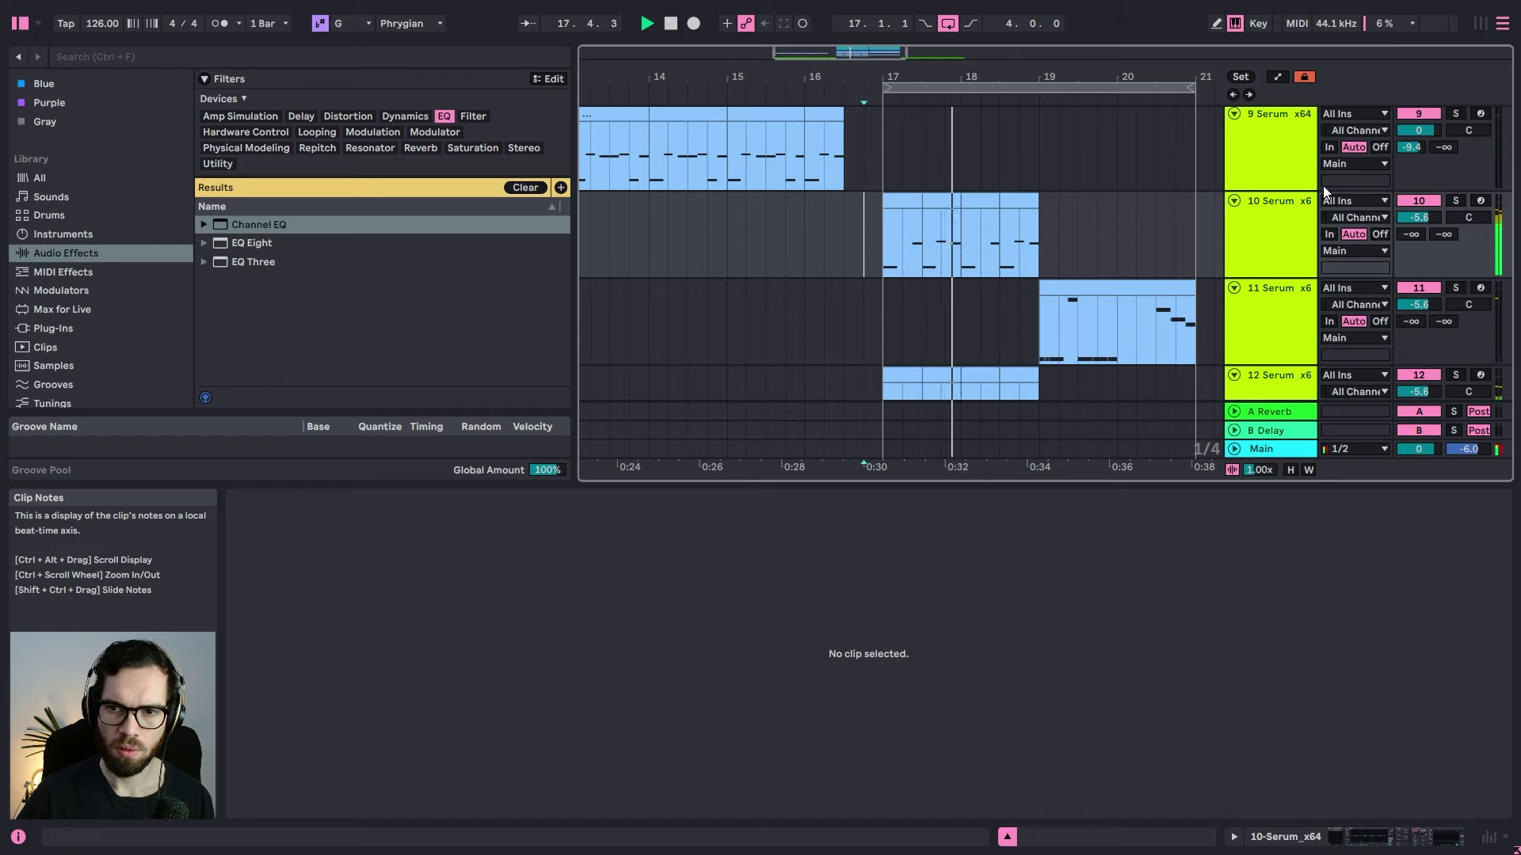
{"action": "left_click", "coordinate": [1453, 201]}
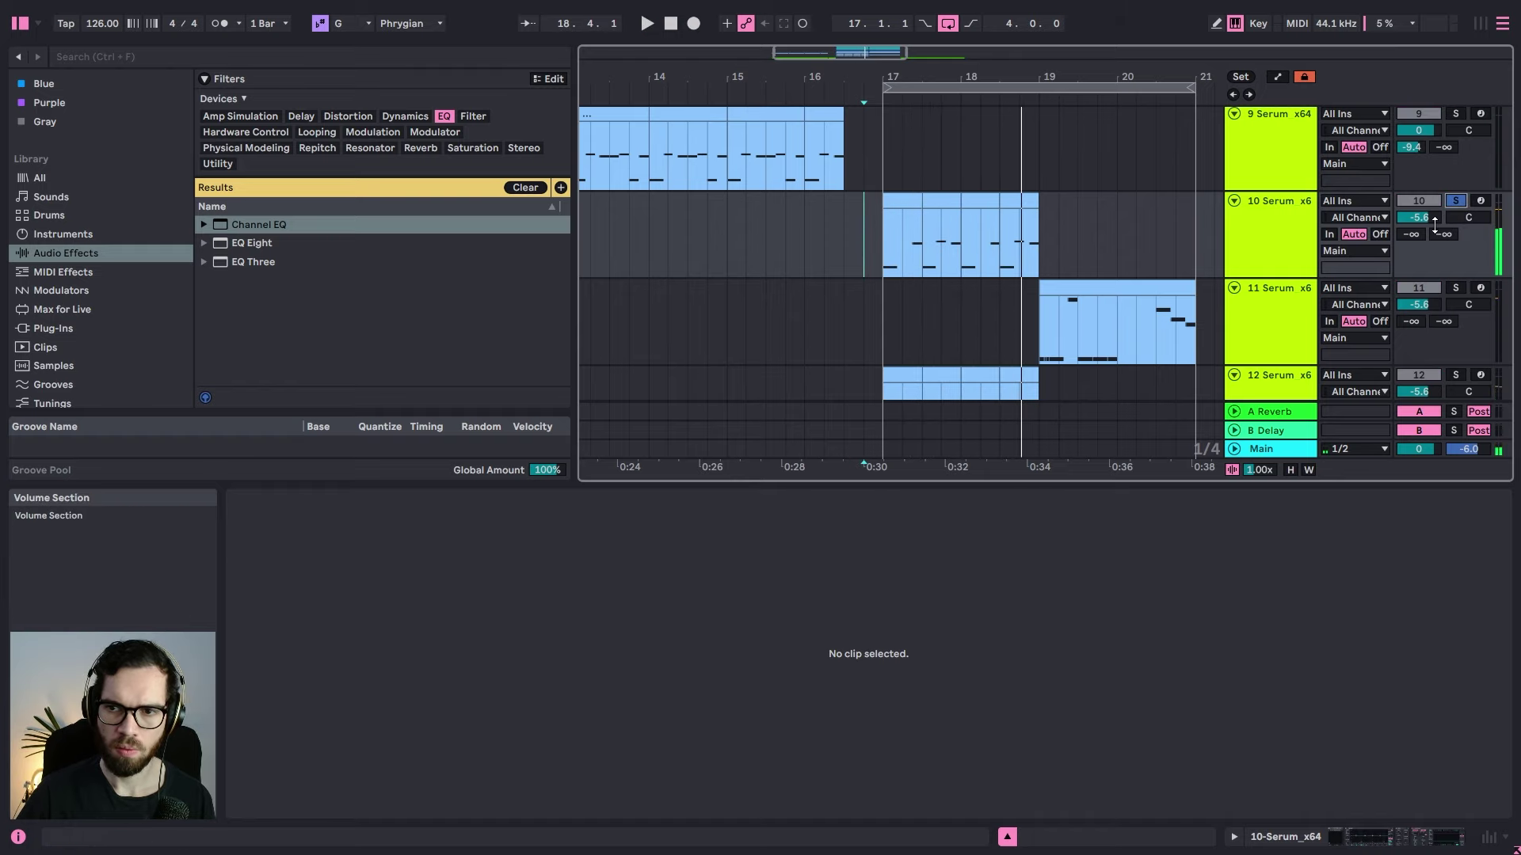
Step: Solo the track 12 Serum, show its devices and play its clip from bar 17
{"action": "scroll", "coordinate": [1434, 225], "scroll_direction": "down", "scroll_amount": 1}
{"action": "left_click", "coordinate": [1454, 336]}
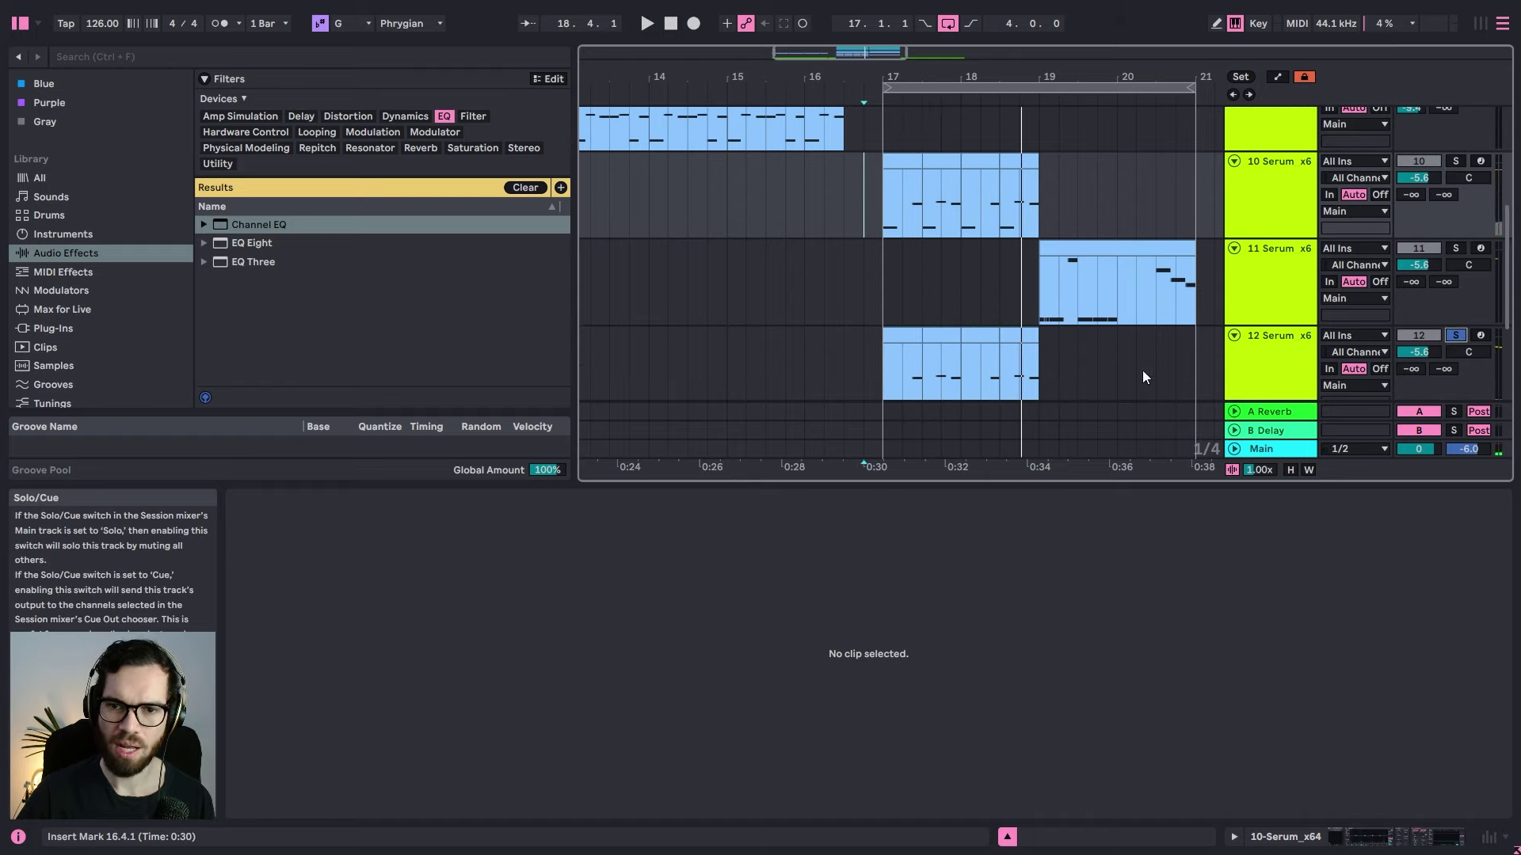
{"action": "left_click", "coordinate": [901, 339]}
{"action": "key", "text": "space"}
{"action": "double_click", "coordinate": [1302, 347]}
{"action": "key", "text": "space"}
{"action": "key", "text": "space"}
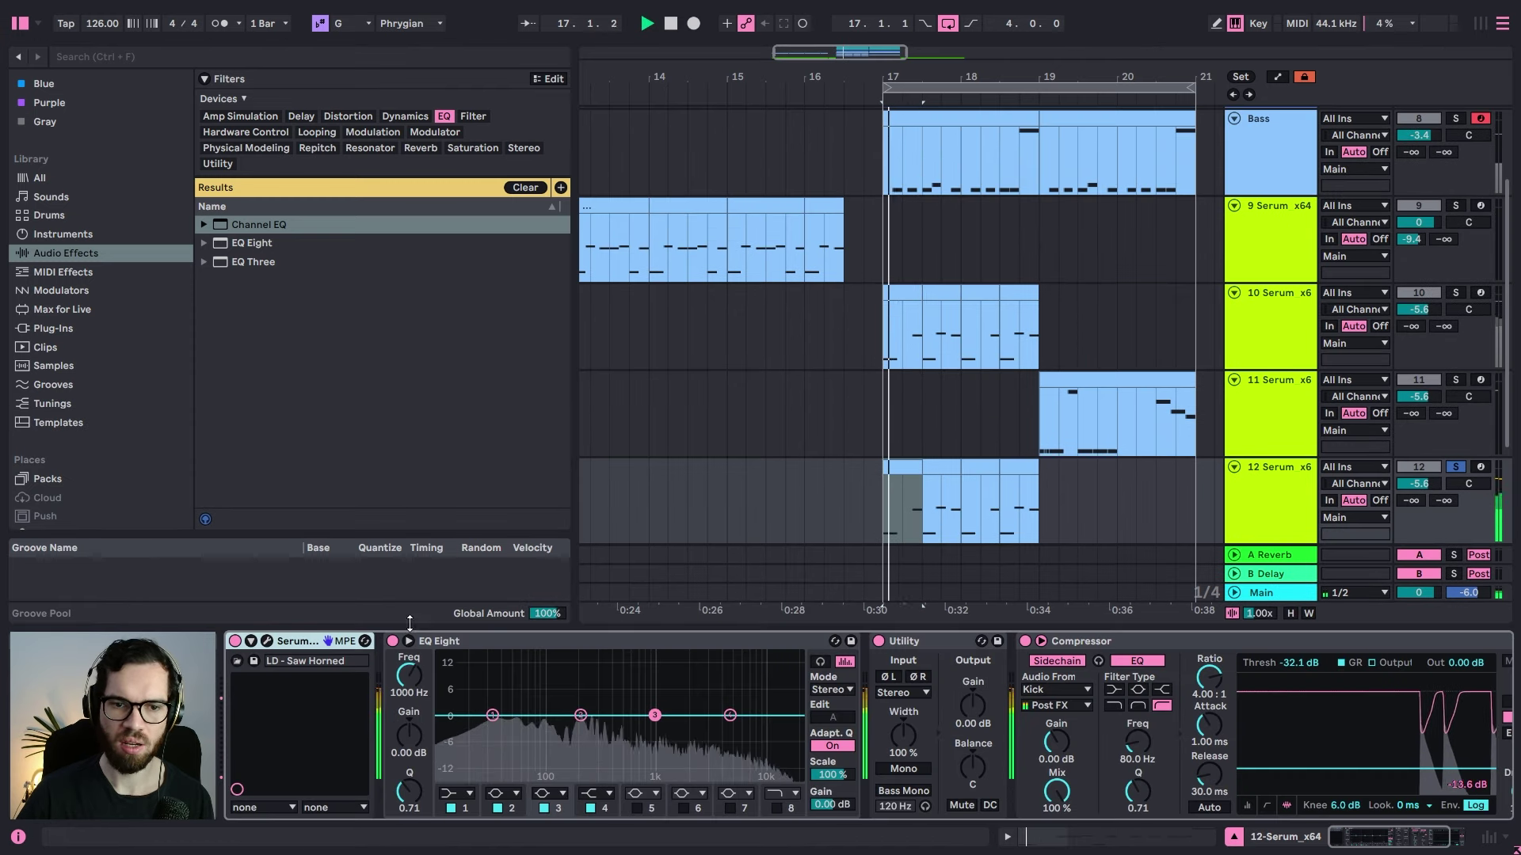
Step: Open Serum on track 12 and set the LFO 1 rate to 1/16
{"action": "left_click", "coordinate": [268, 641]}
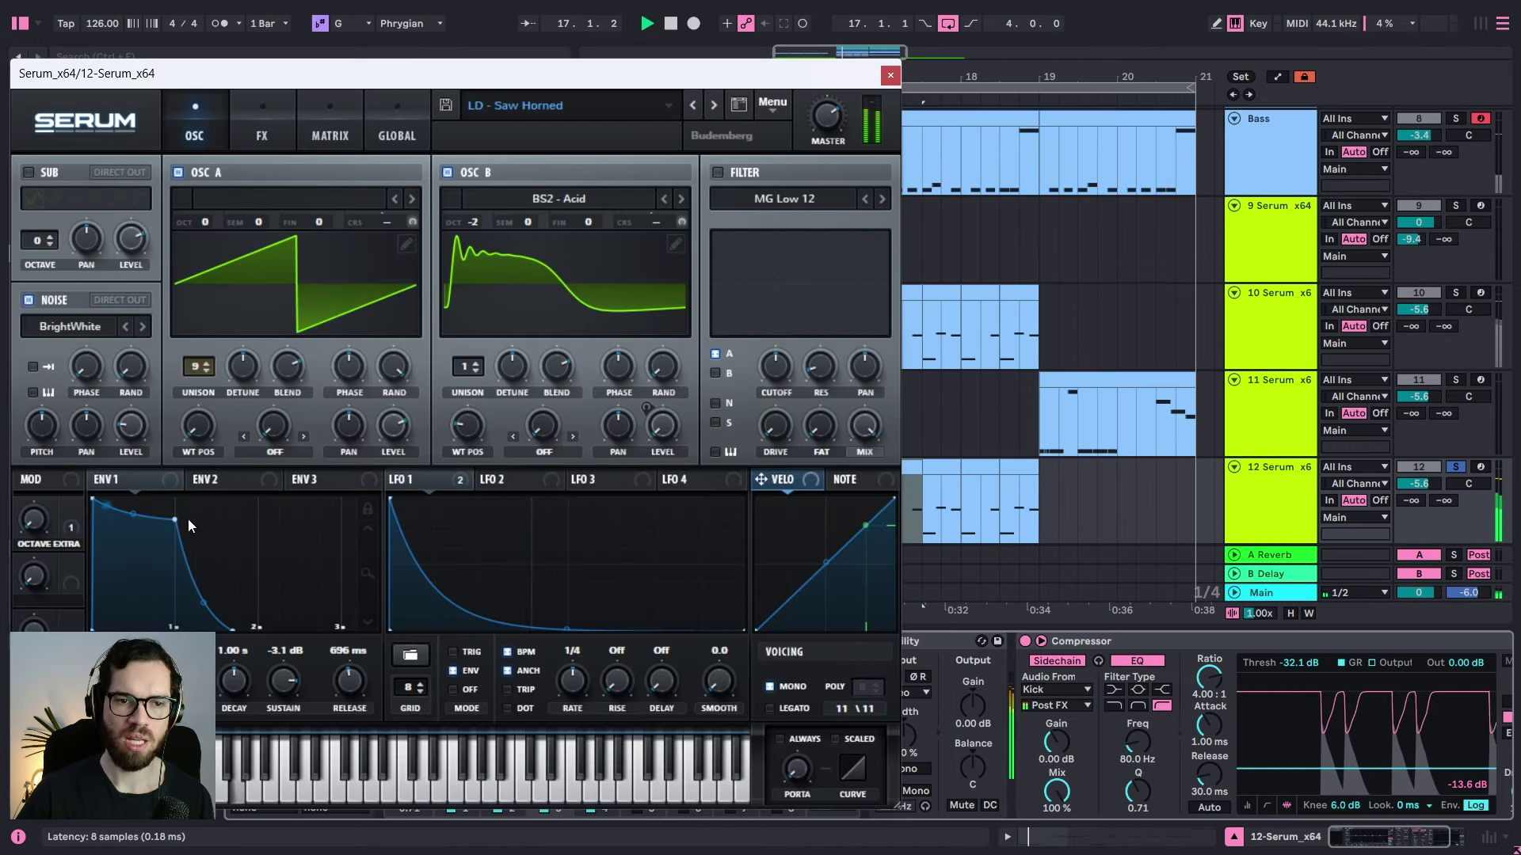
{"action": "left_click", "coordinate": [252, 475]}
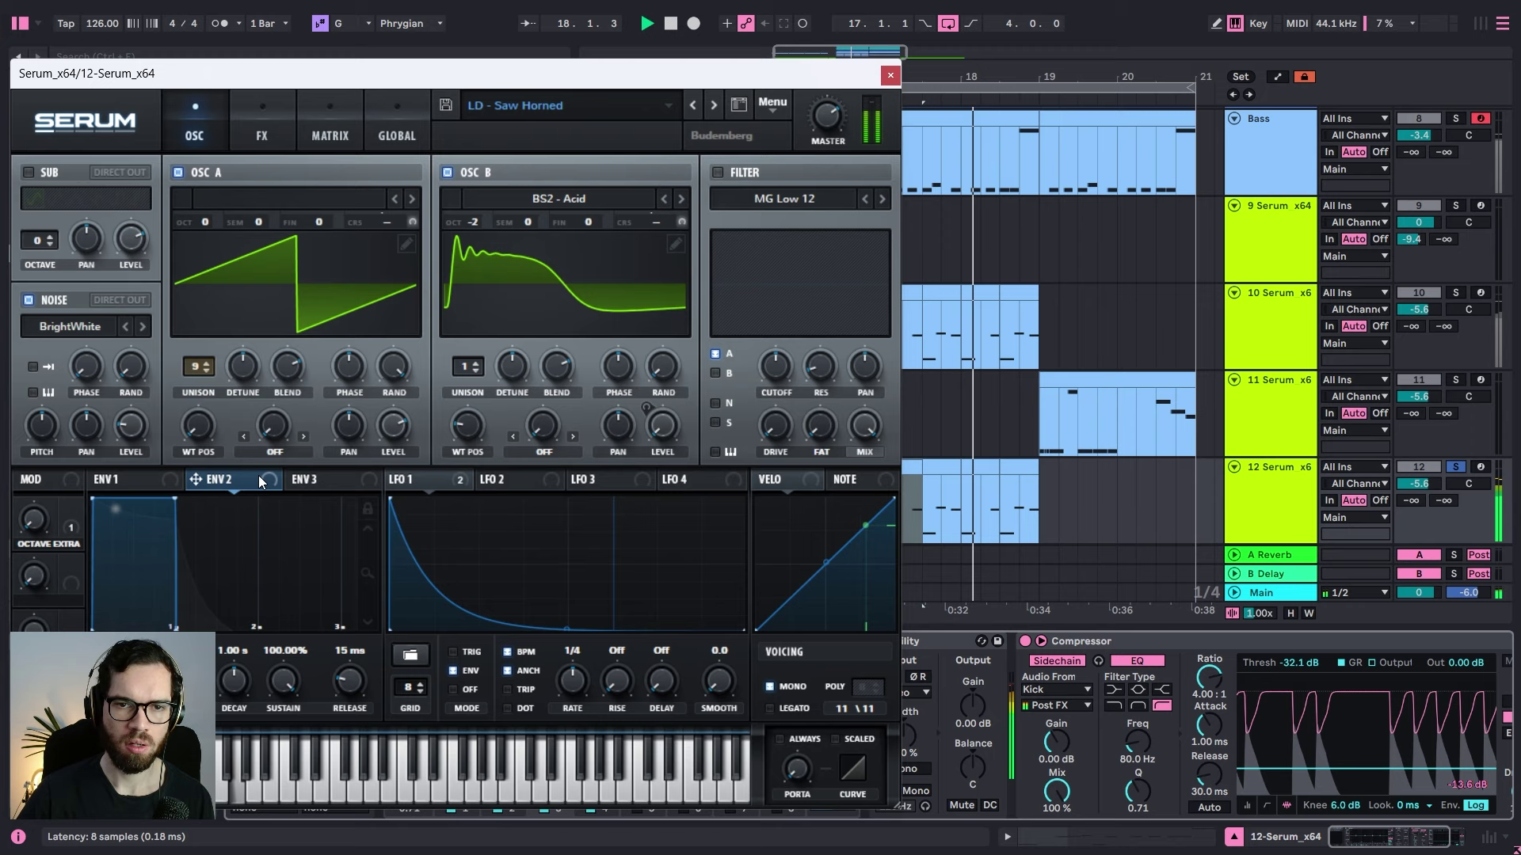
{"action": "left_click", "coordinate": [418, 474]}
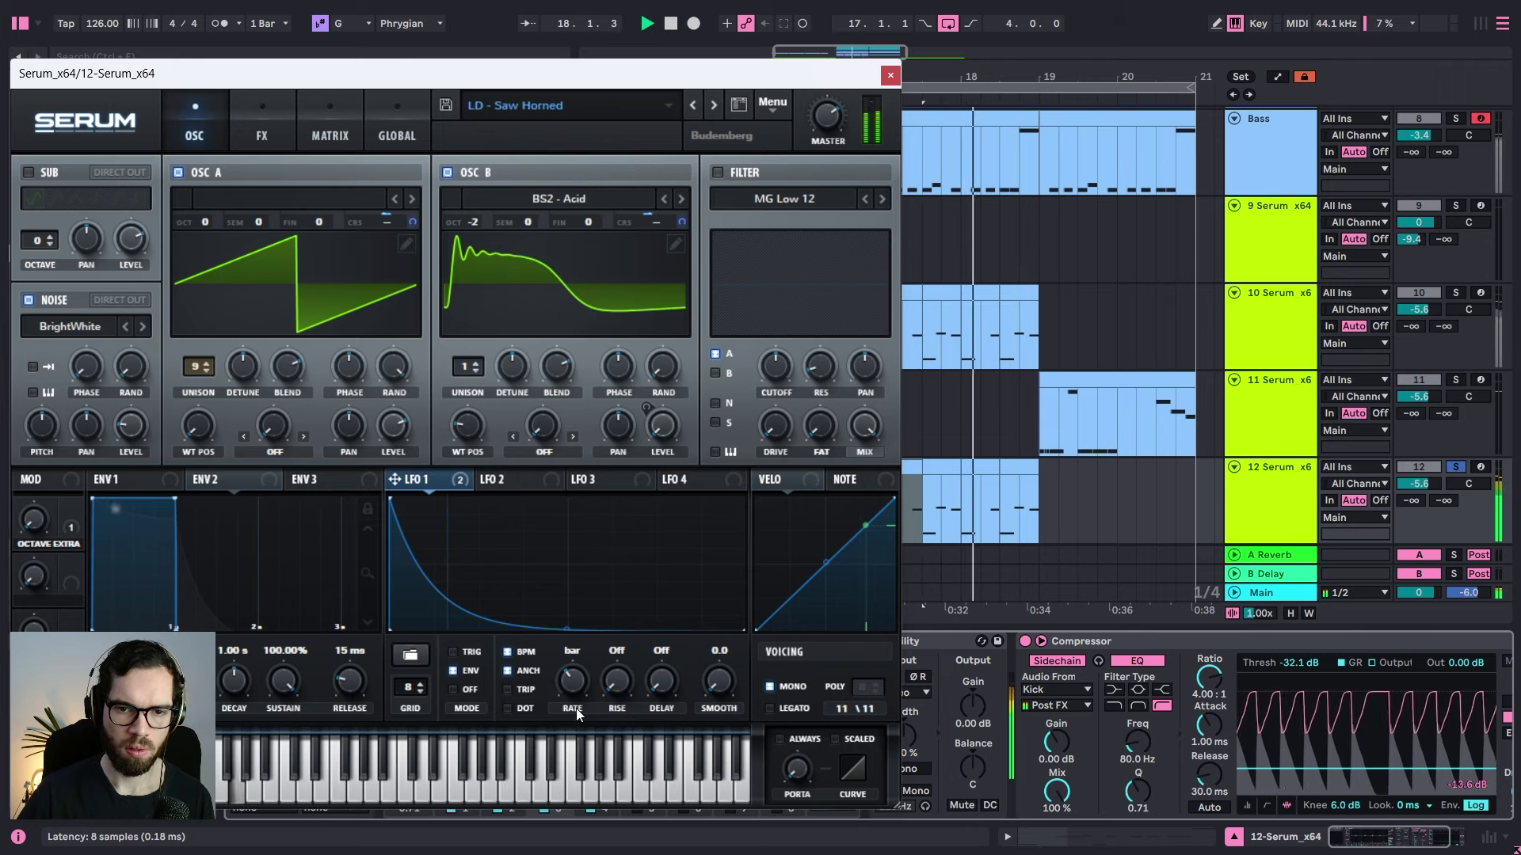
{"action": "left_click_drag", "start_coordinate": [577, 708], "coordinate": [587, 668]}
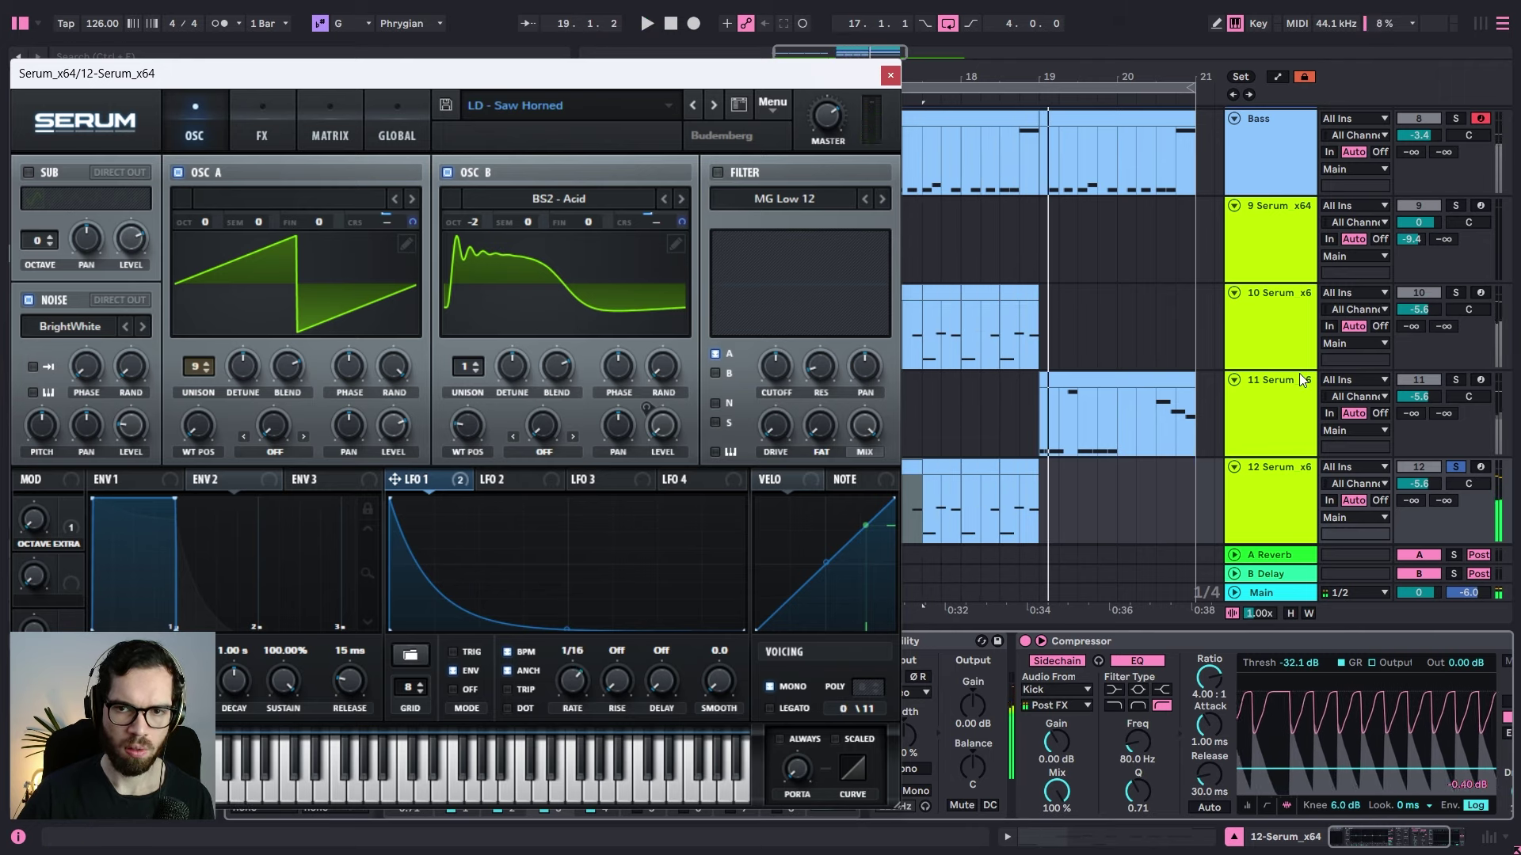
Step: Unsolo track 12, close its Serum window and set the track volume to -9.4 dB during playback
{"action": "left_click", "coordinate": [1455, 467]}
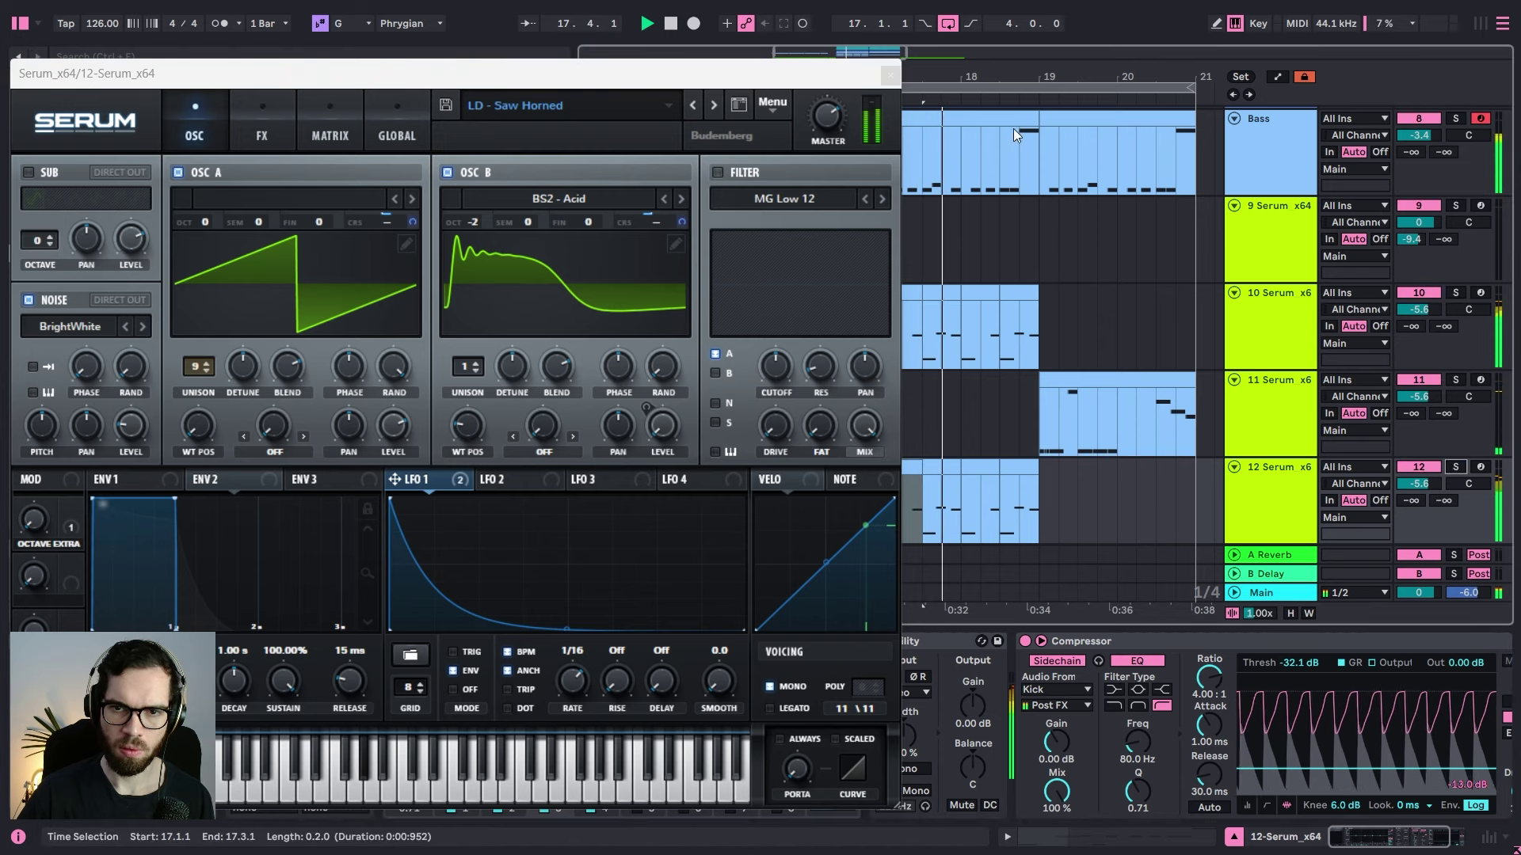
{"action": "left_click", "coordinate": [891, 74]}
{"action": "left_click", "coordinate": [844, 377]}
{"action": "key", "text": "space"}
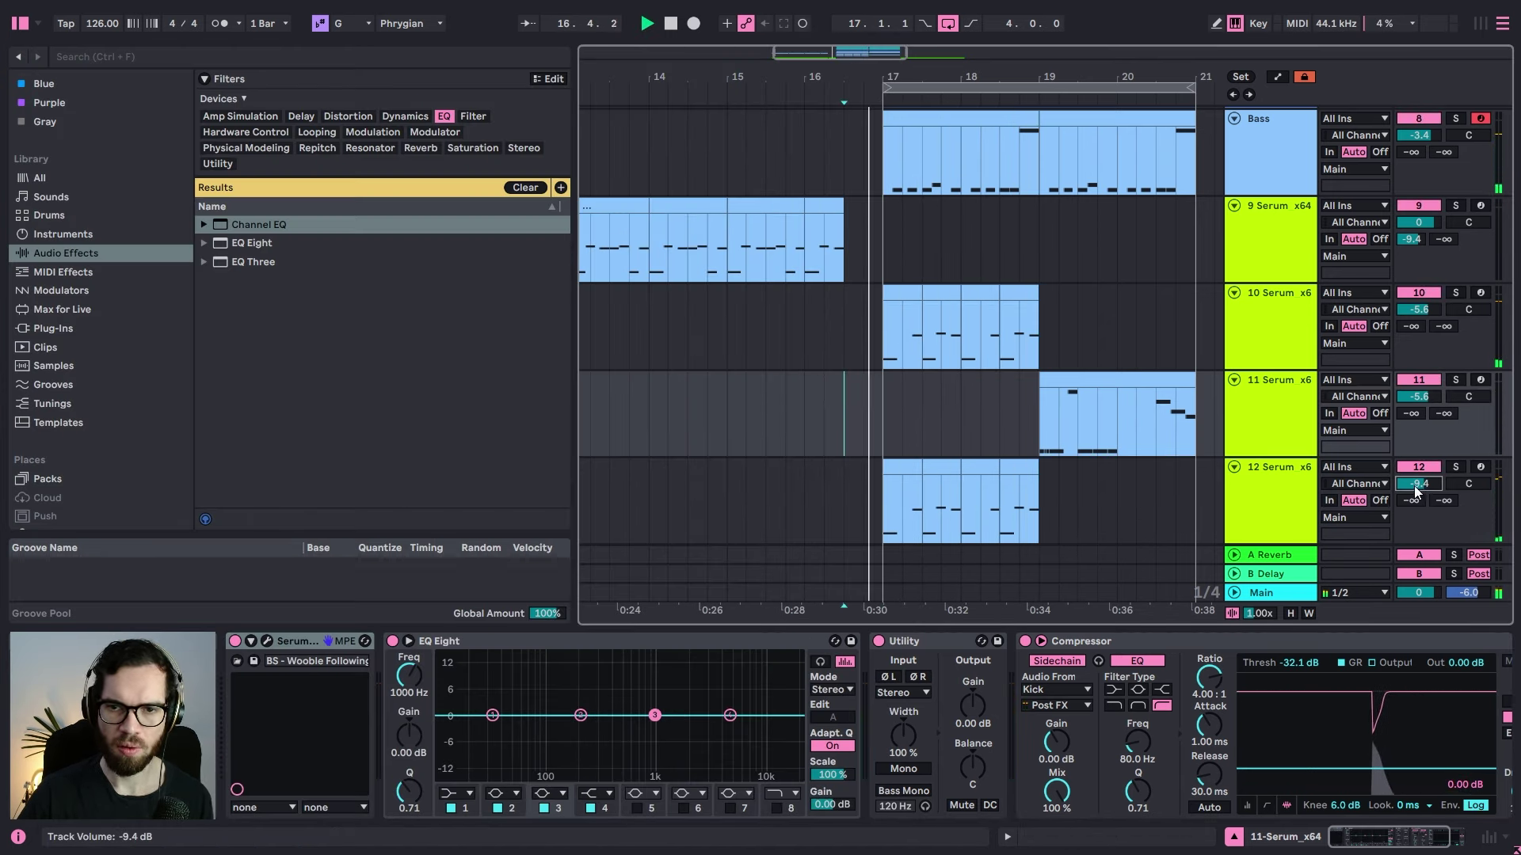
Step: Duplicate the track 11 Serum and move the clip on the copied track to start at bar 20
{"action": "left_click", "coordinate": [820, 336]}
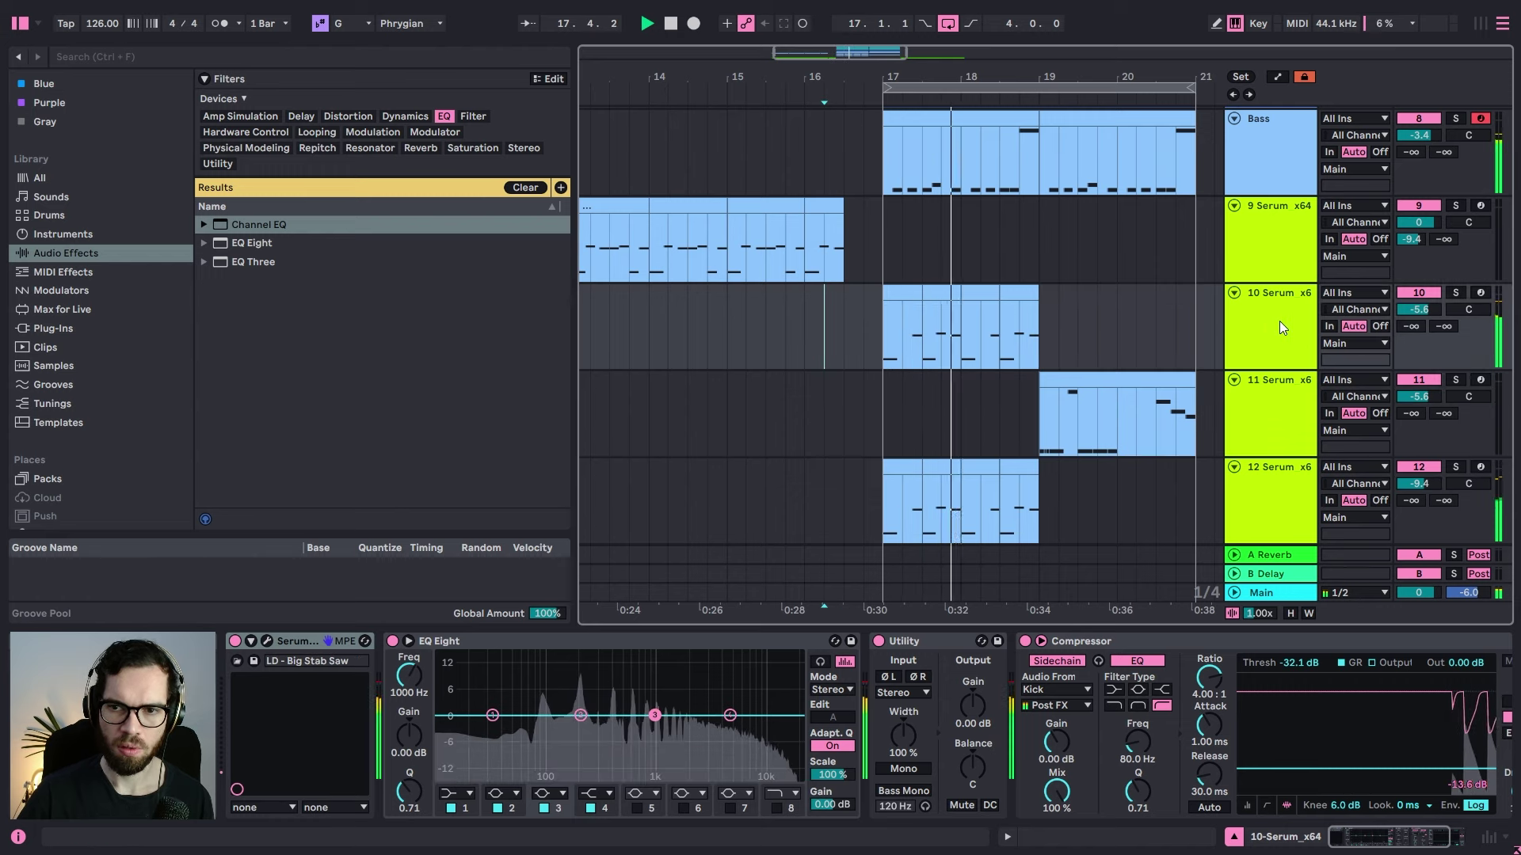
{"action": "left_click_drag", "start_coordinate": [671, 76], "coordinate": [670, 35]}
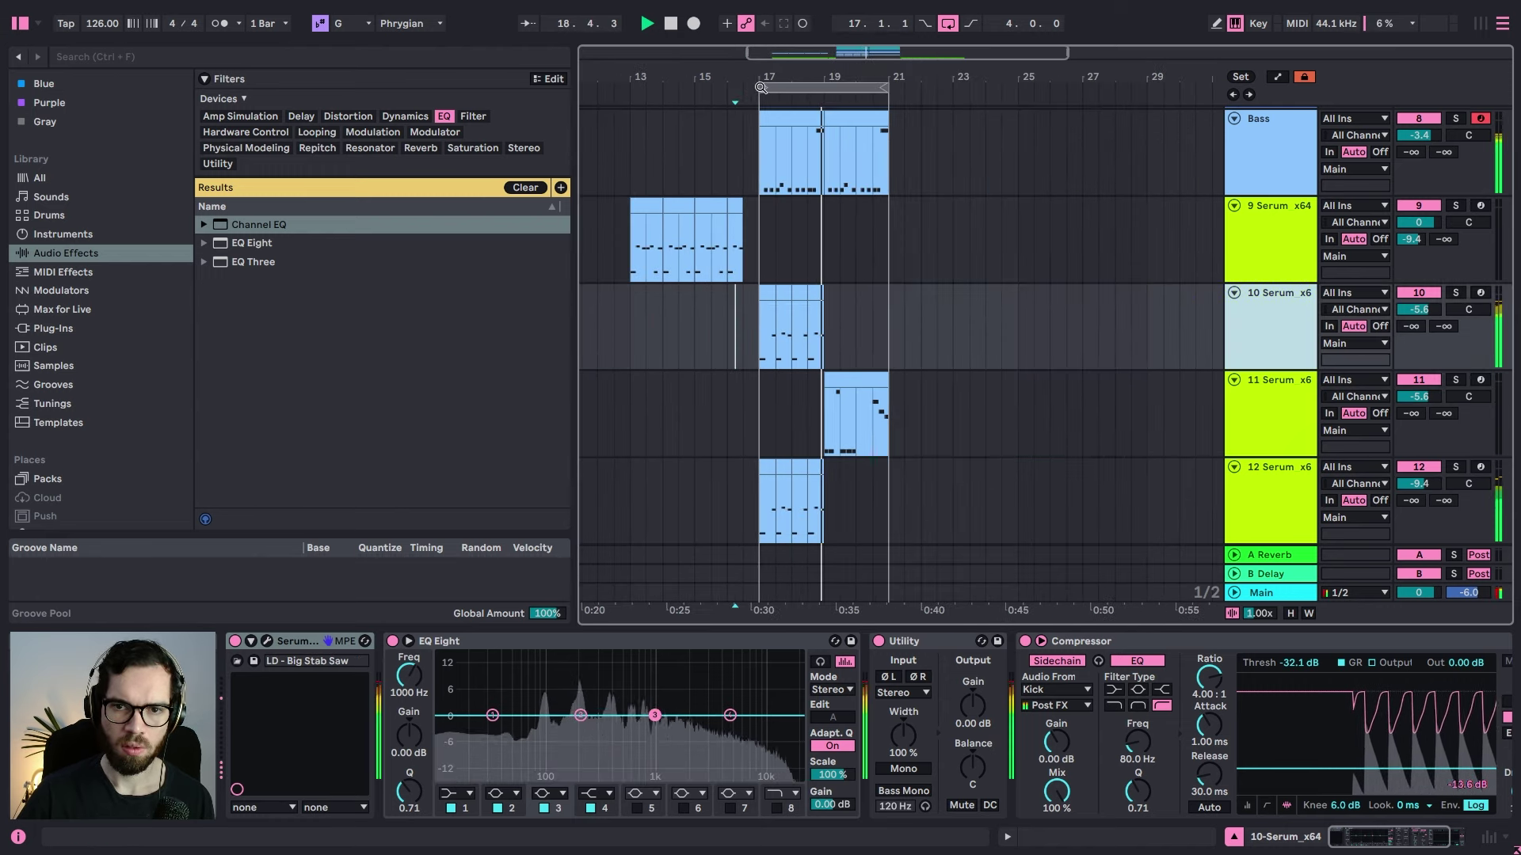
{"action": "scroll", "coordinate": [820, 313], "scroll_direction": "down", "scroll_amount": 2}
{"action": "scroll", "coordinate": [829, 342], "scroll_direction": "down", "scroll_amount": 2}
{"action": "left_click", "coordinate": [796, 345]}
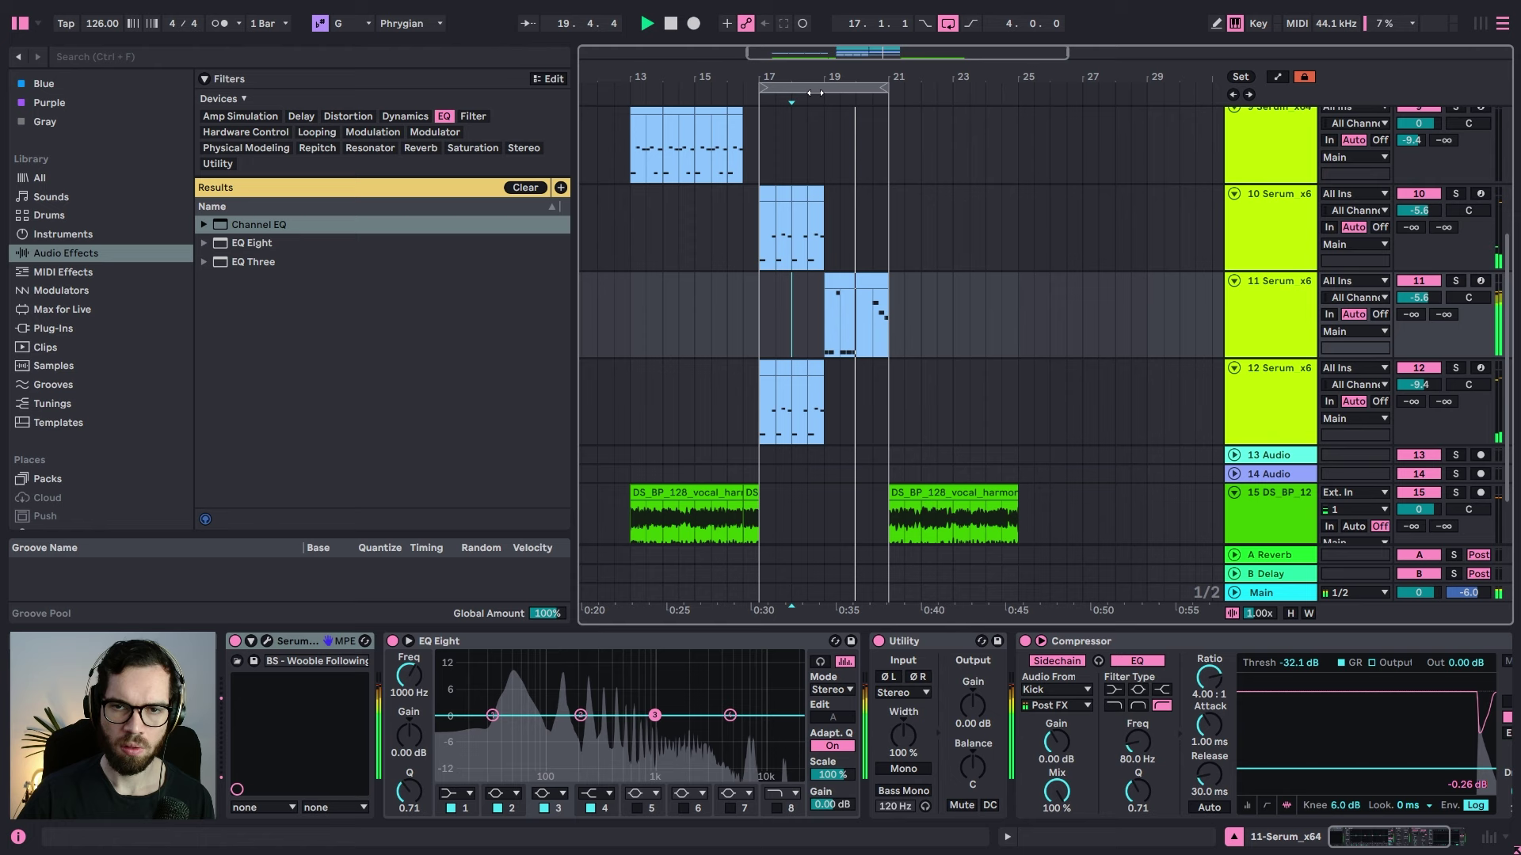
{"action": "left_click_drag", "start_coordinate": [829, 77], "coordinate": [829, 119]}
{"action": "key", "text": "space"}
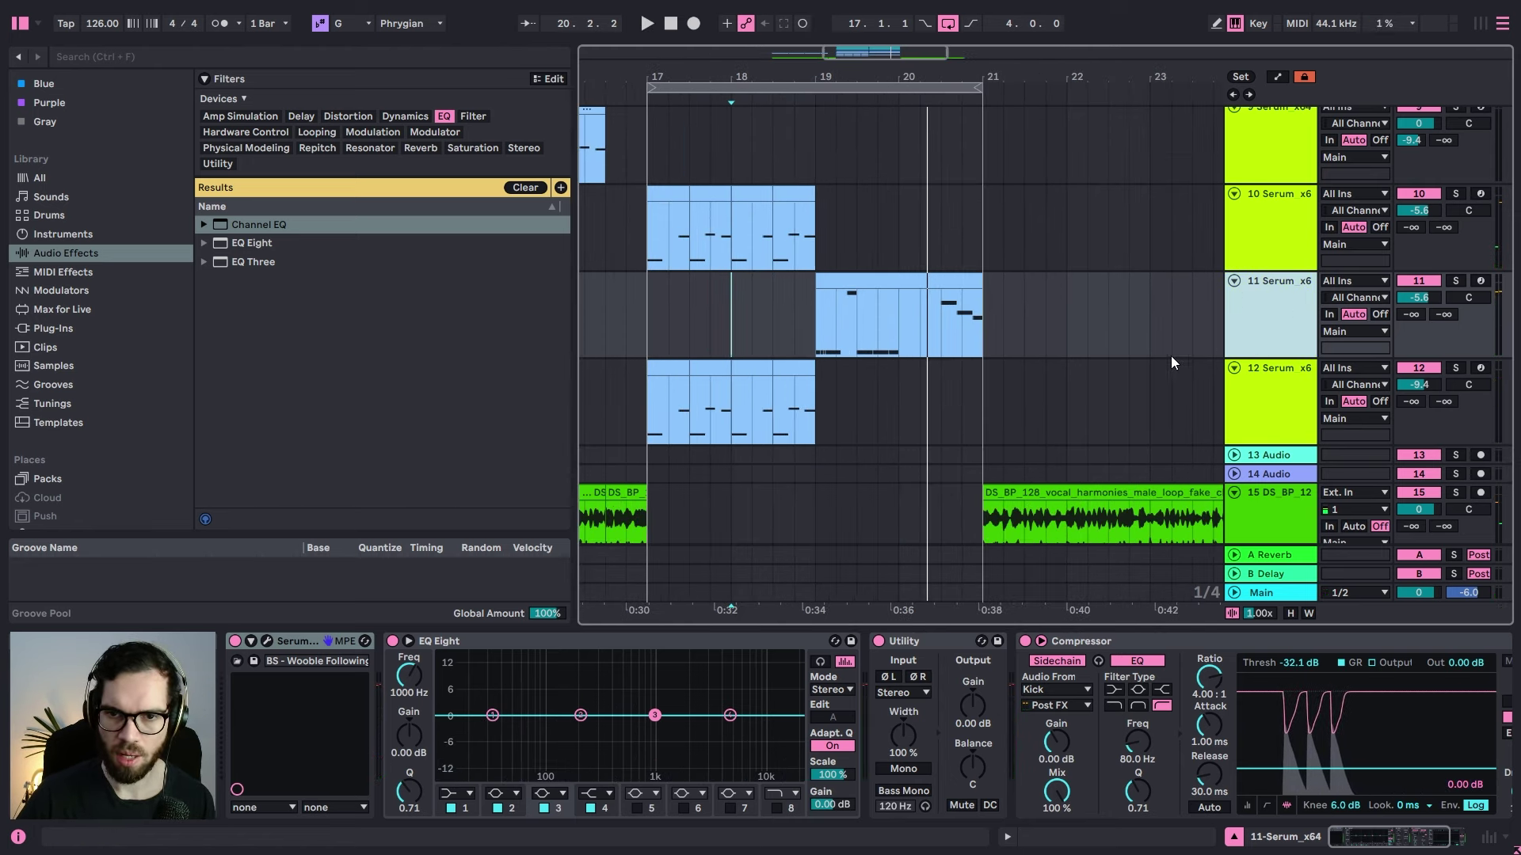
{"action": "key", "text": "ctrl+d"}
{"action": "left_click_drag", "start_coordinate": [857, 375], "coordinate": [940, 384]}
{"action": "left_click", "coordinate": [834, 416]}
{"action": "key", "text": "space"}
Step: Copy a two-beat section of the track 10 clip and paste it onto track 12 at 20.1.1
{"action": "left_click", "coordinate": [947, 368]}
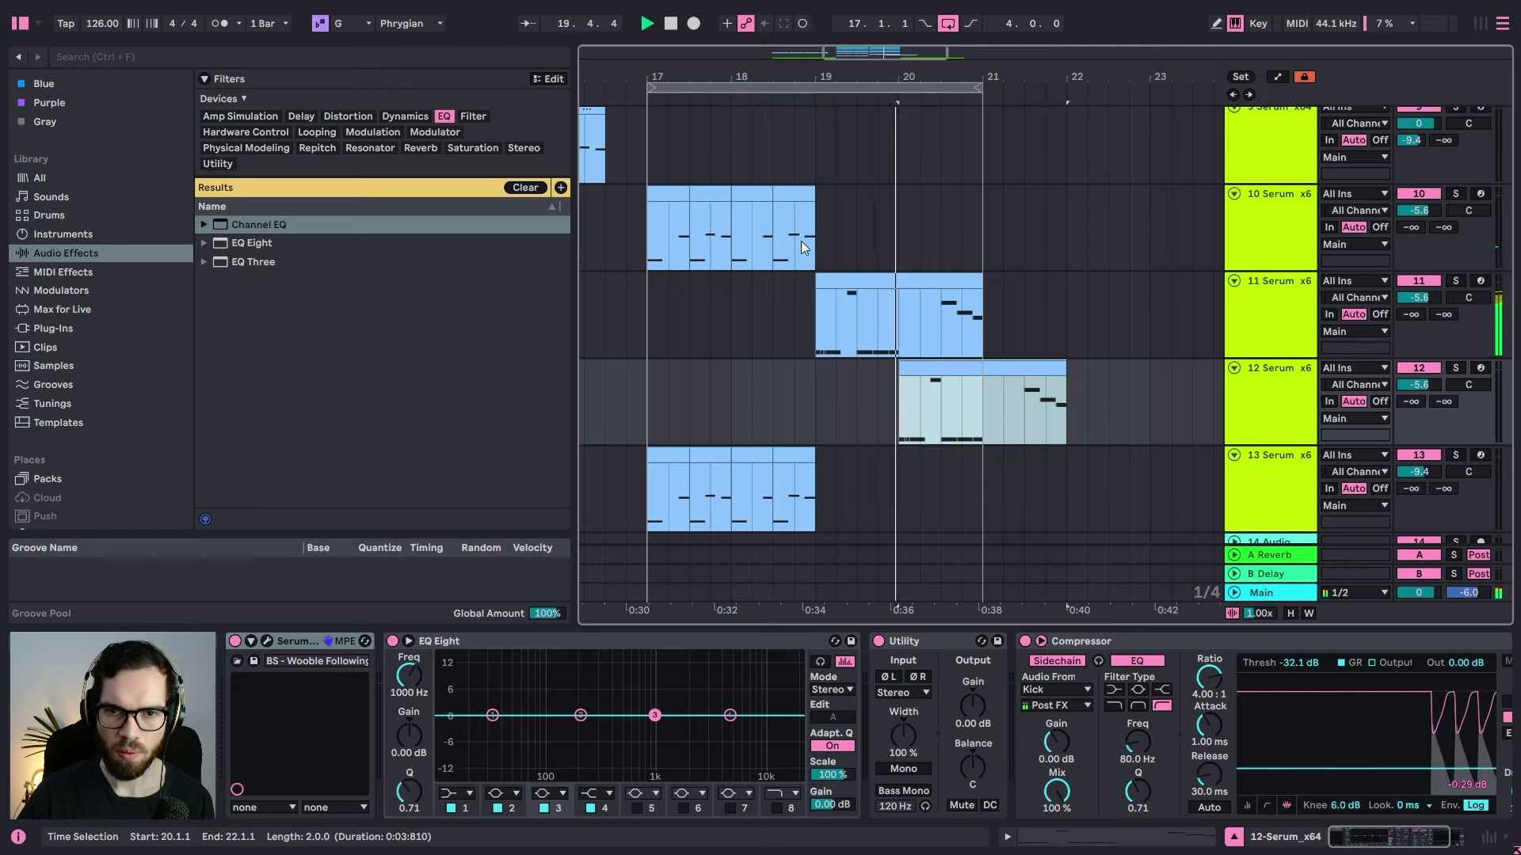
{"action": "left_click", "coordinate": [753, 194]}
{"action": "key", "text": "space"}
{"action": "left_click", "coordinate": [914, 354]}
{"action": "left_click", "coordinate": [892, 374]}
{"action": "key", "text": "ctrl+v"}
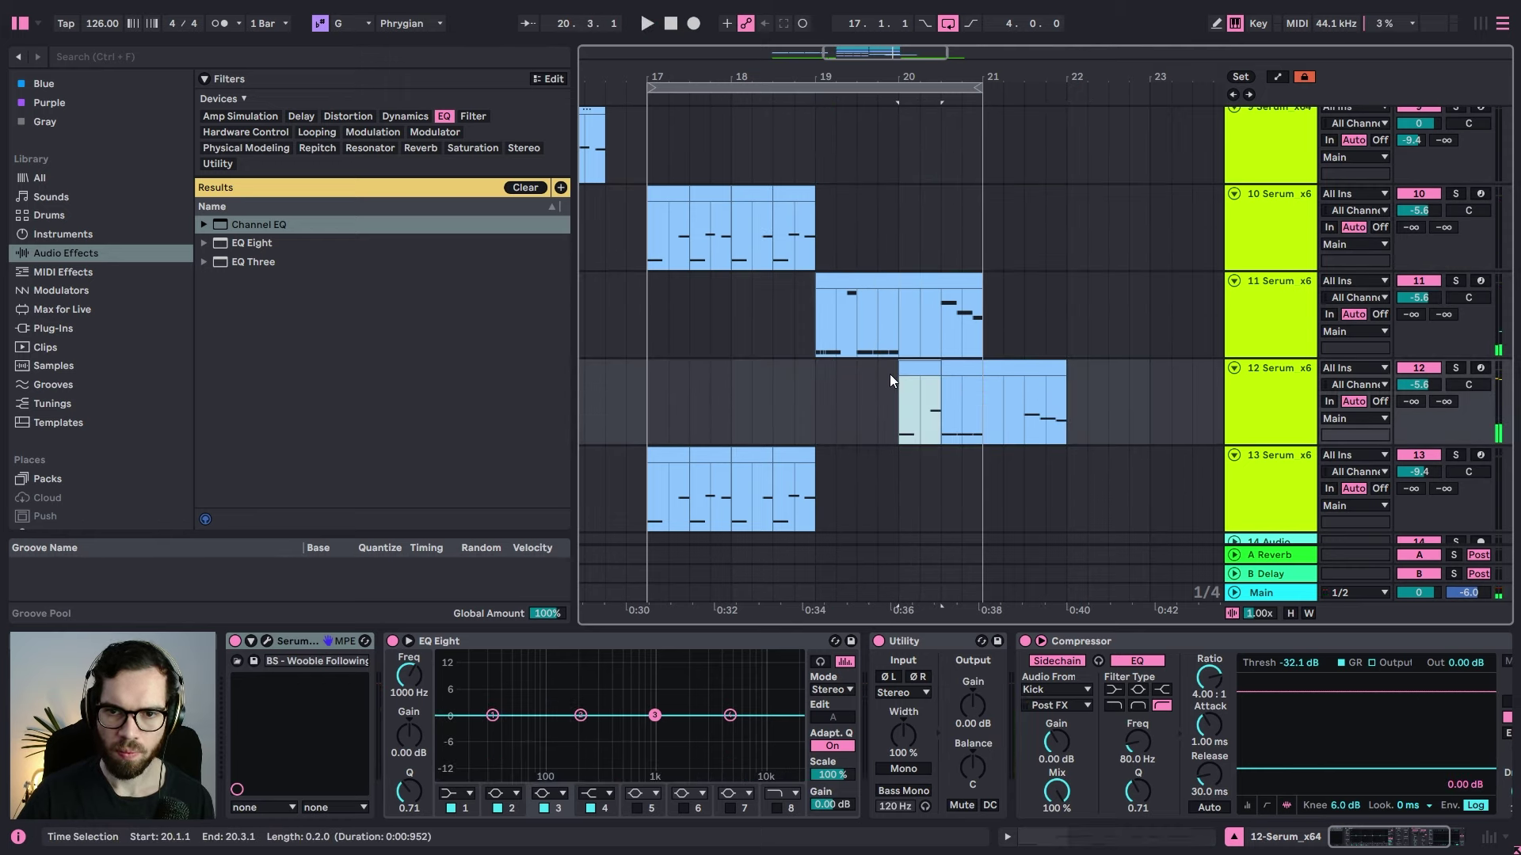
Step: Delete the remaining part of the duplicated clip on track 12, from 20.3.1 to 22.1.1
{"action": "left_click", "coordinate": [860, 386]}
{"action": "key", "text": "space"}
{"action": "left_click", "coordinate": [970, 369]}
{"action": "key", "text": "Delete"}
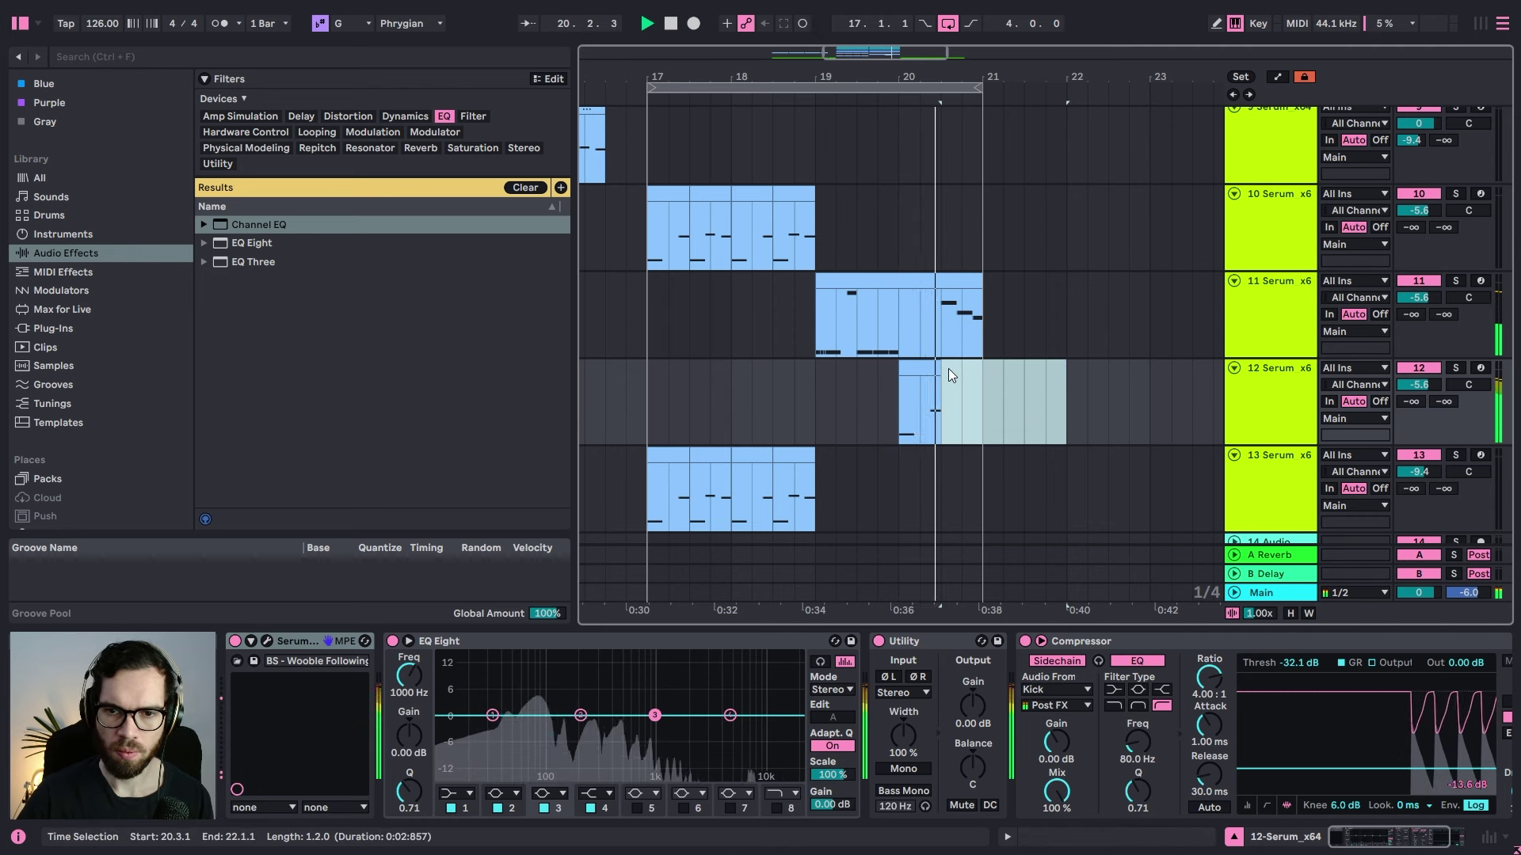
{"action": "key", "text": "space"}
Step: Step back through the bass presets in track 12's Serum during playback and load BS - Prodigy Acid Bas
{"action": "left_click", "coordinate": [267, 641]}
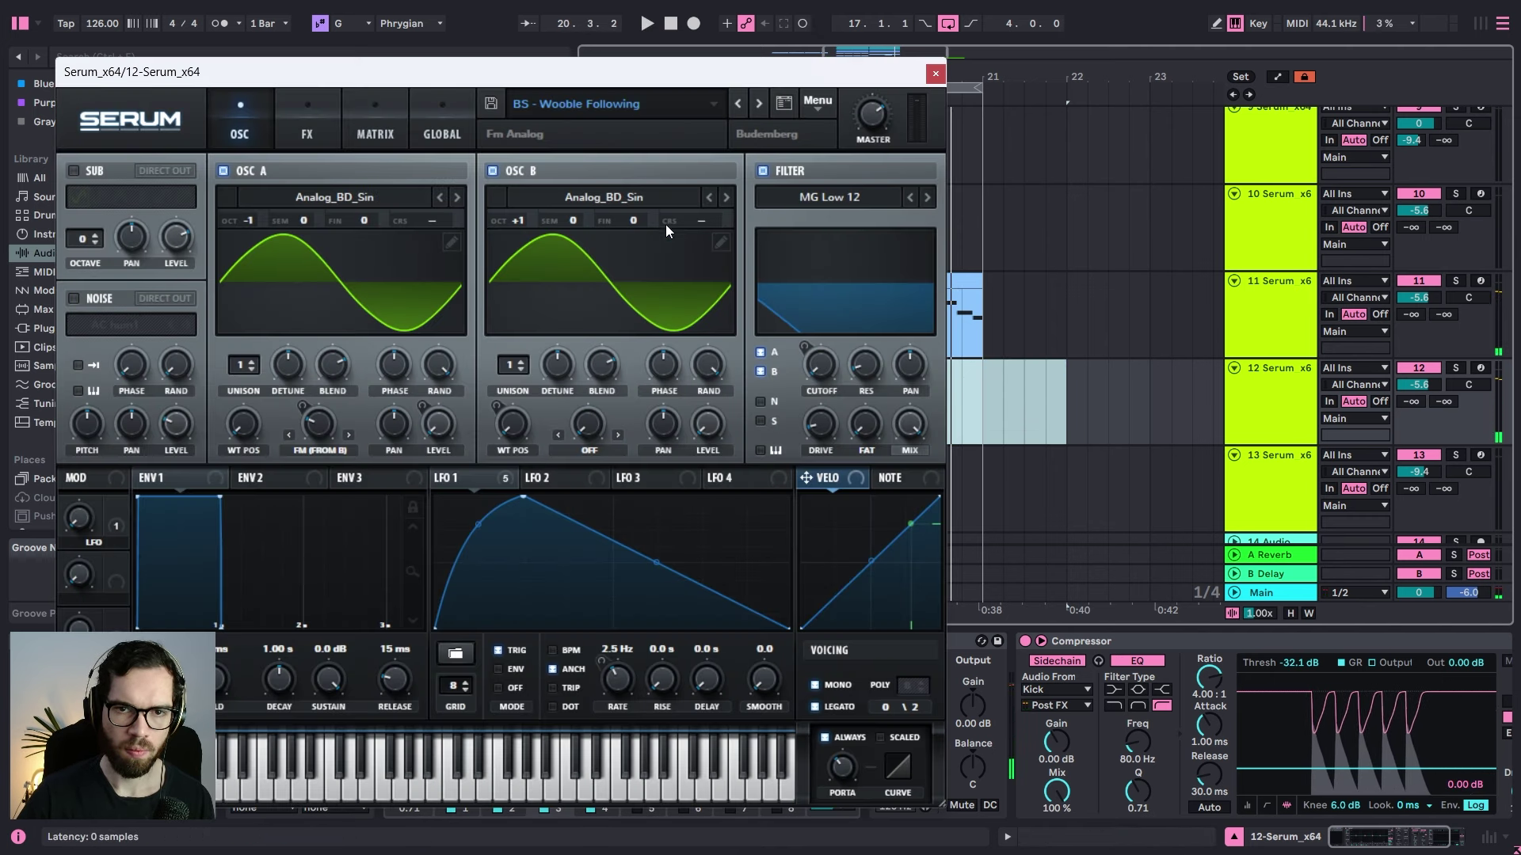
{"action": "left_click", "coordinate": [739, 111]}
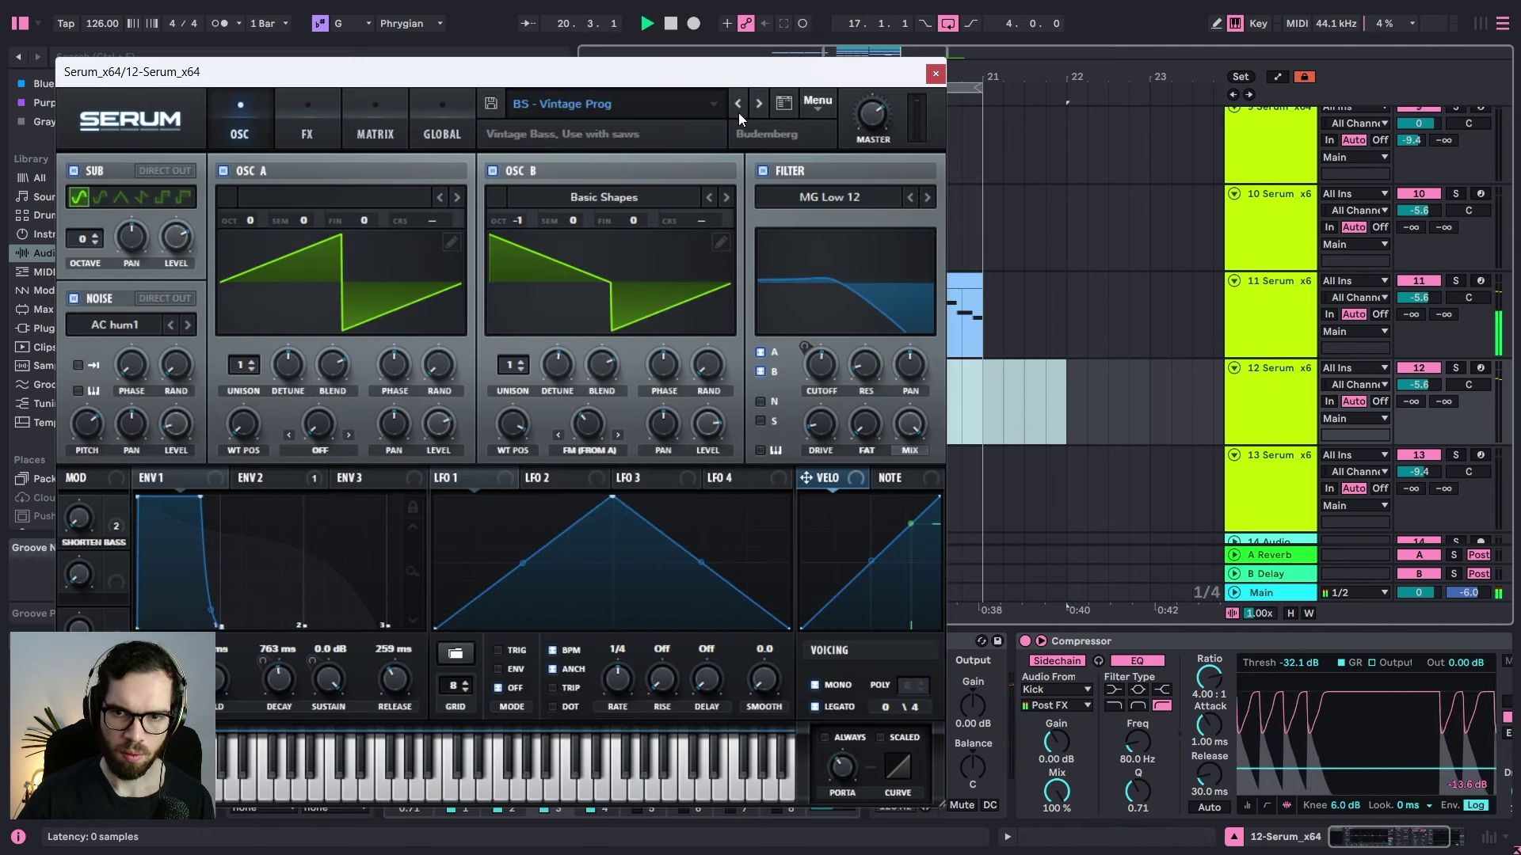
{"action": "left_click_drag", "start_coordinate": [874, 77], "coordinate": [765, 87]}
{"action": "left_click", "coordinate": [917, 383]}
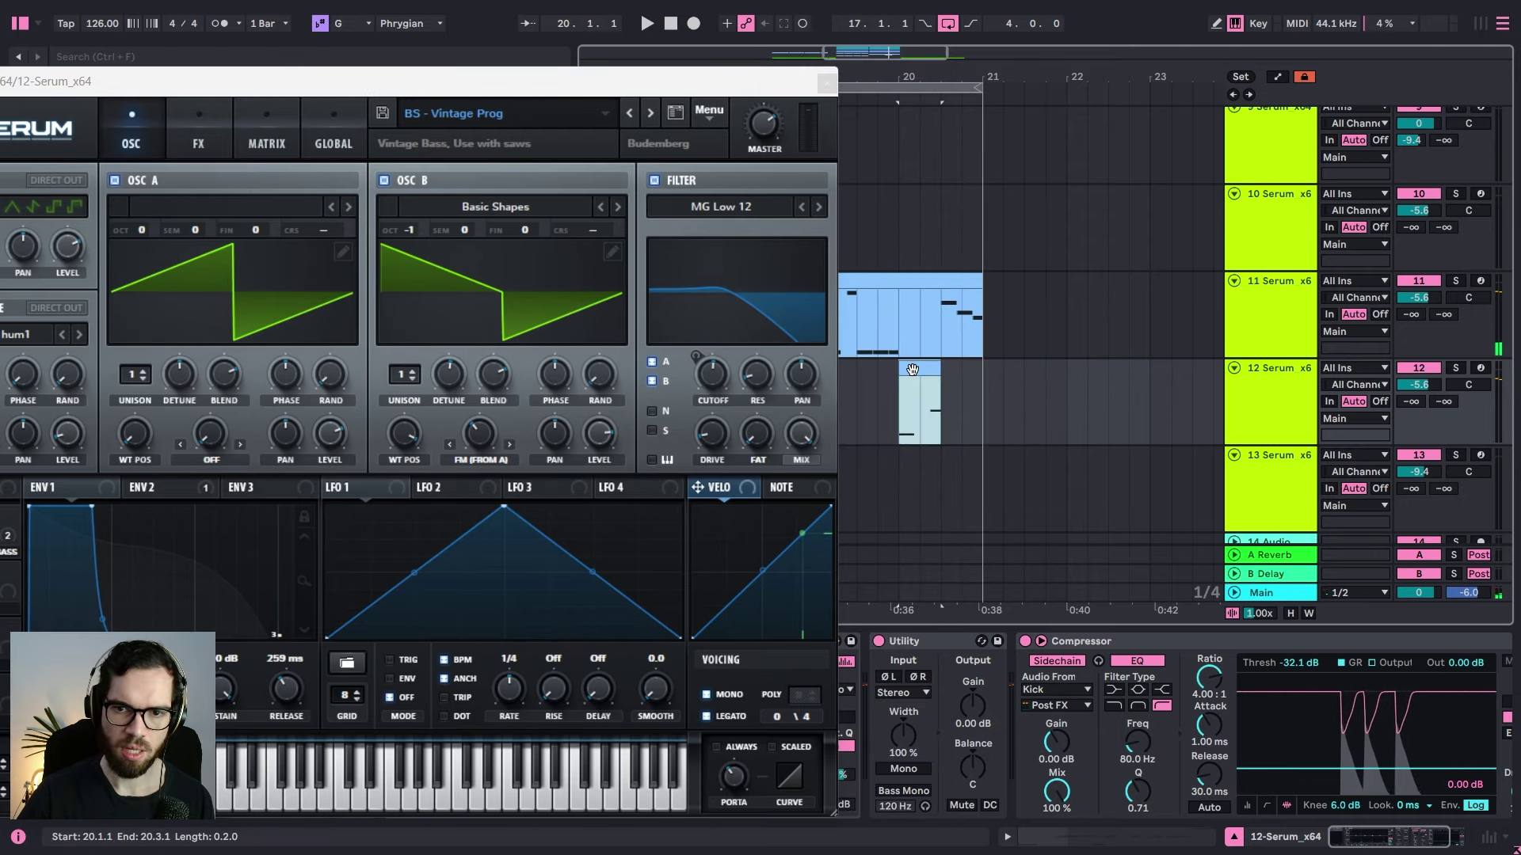
{"action": "key", "text": "space"}
{"action": "left_click", "coordinate": [629, 113]}
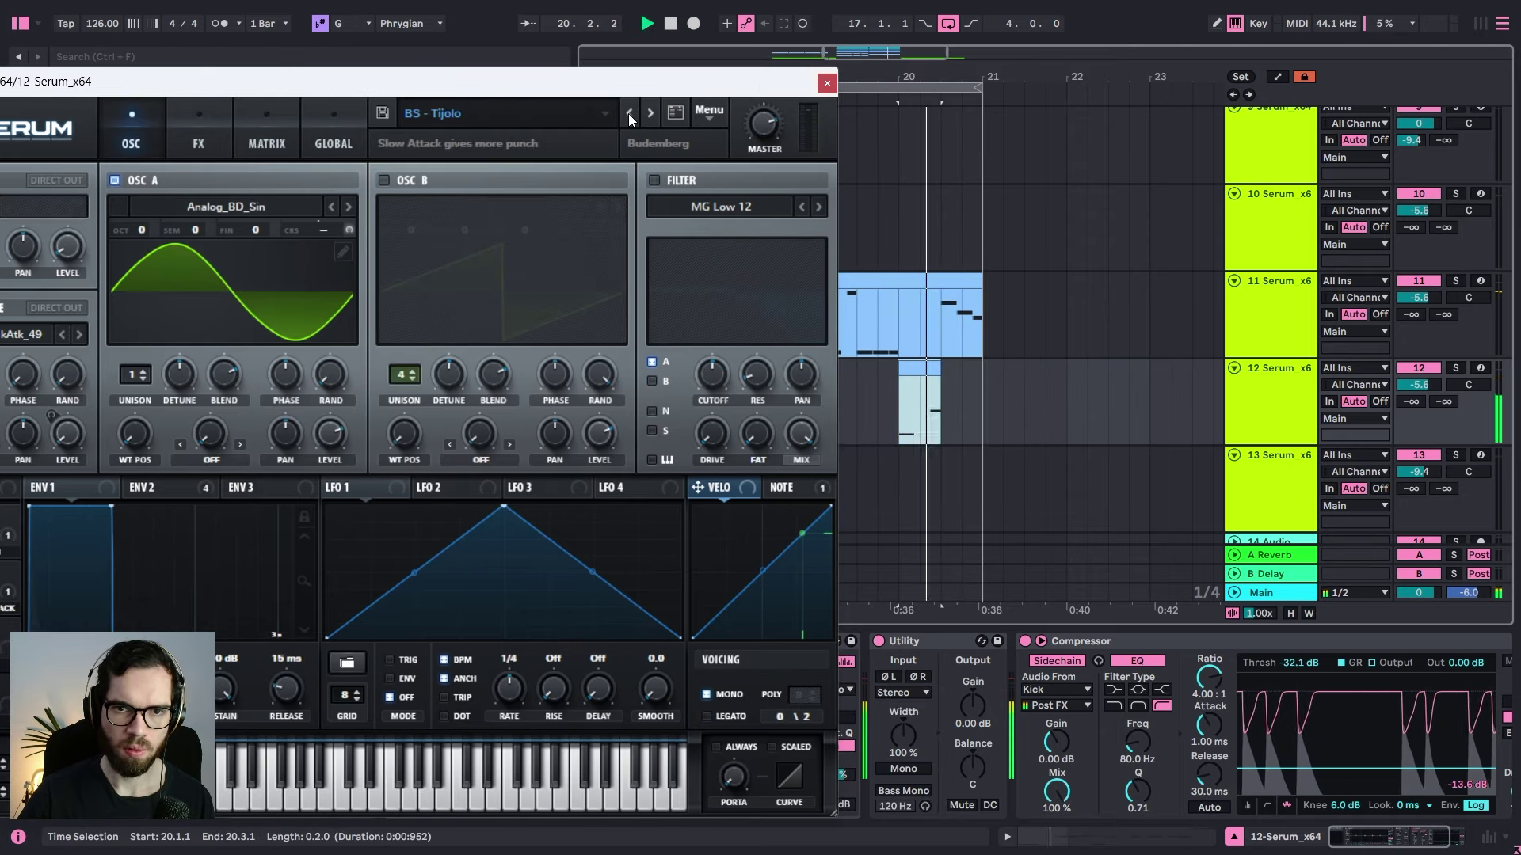
{"action": "left_click", "coordinate": [629, 114]}
{"action": "left_click", "coordinate": [629, 113]}
{"action": "left_click", "coordinate": [628, 114]}
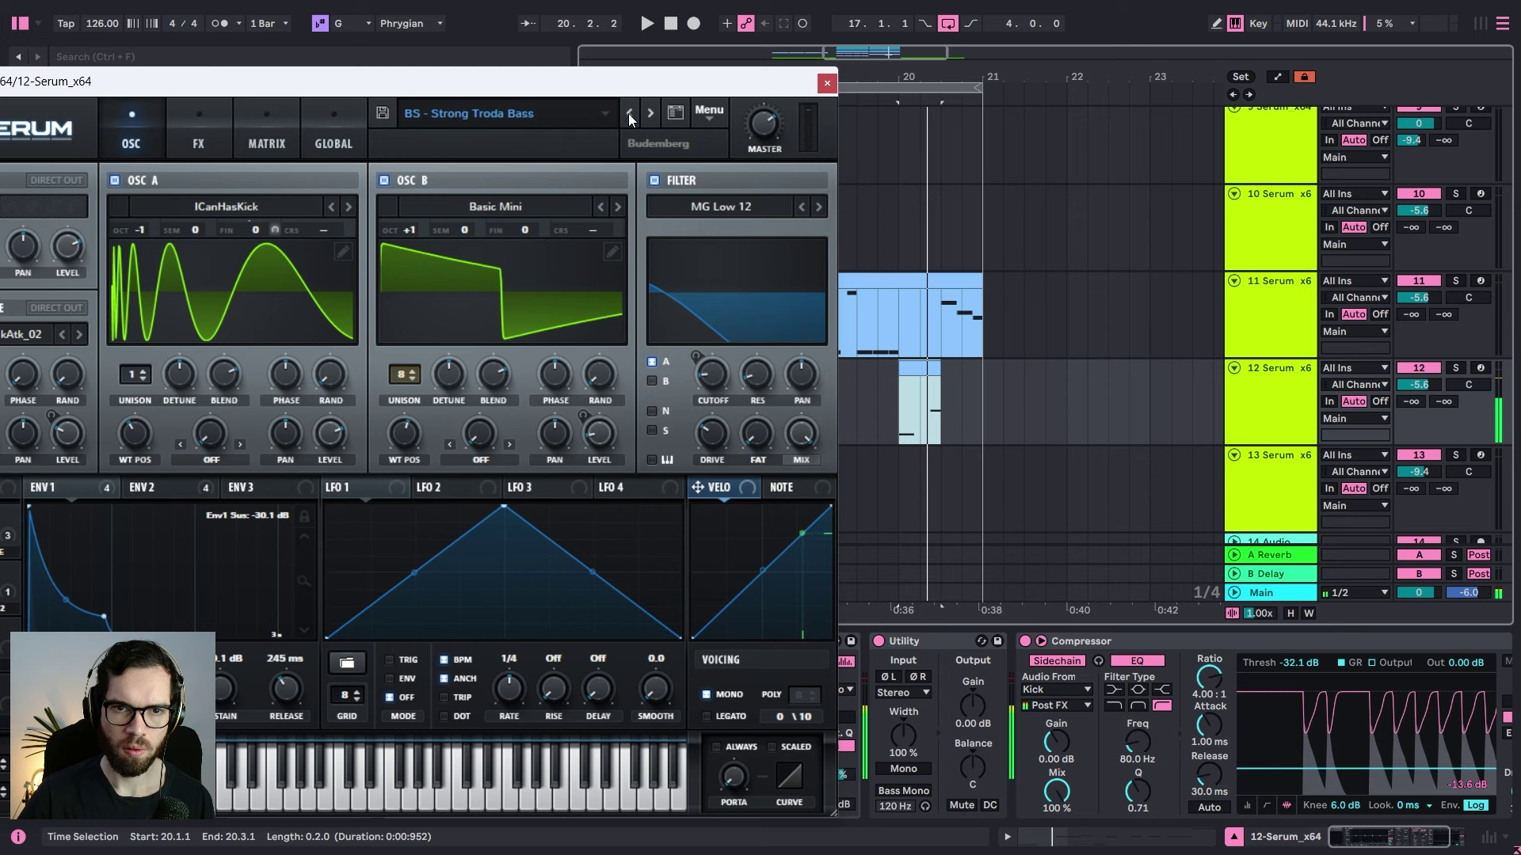
{"action": "left_click", "coordinate": [629, 113]}
{"action": "left_click", "coordinate": [629, 113]}
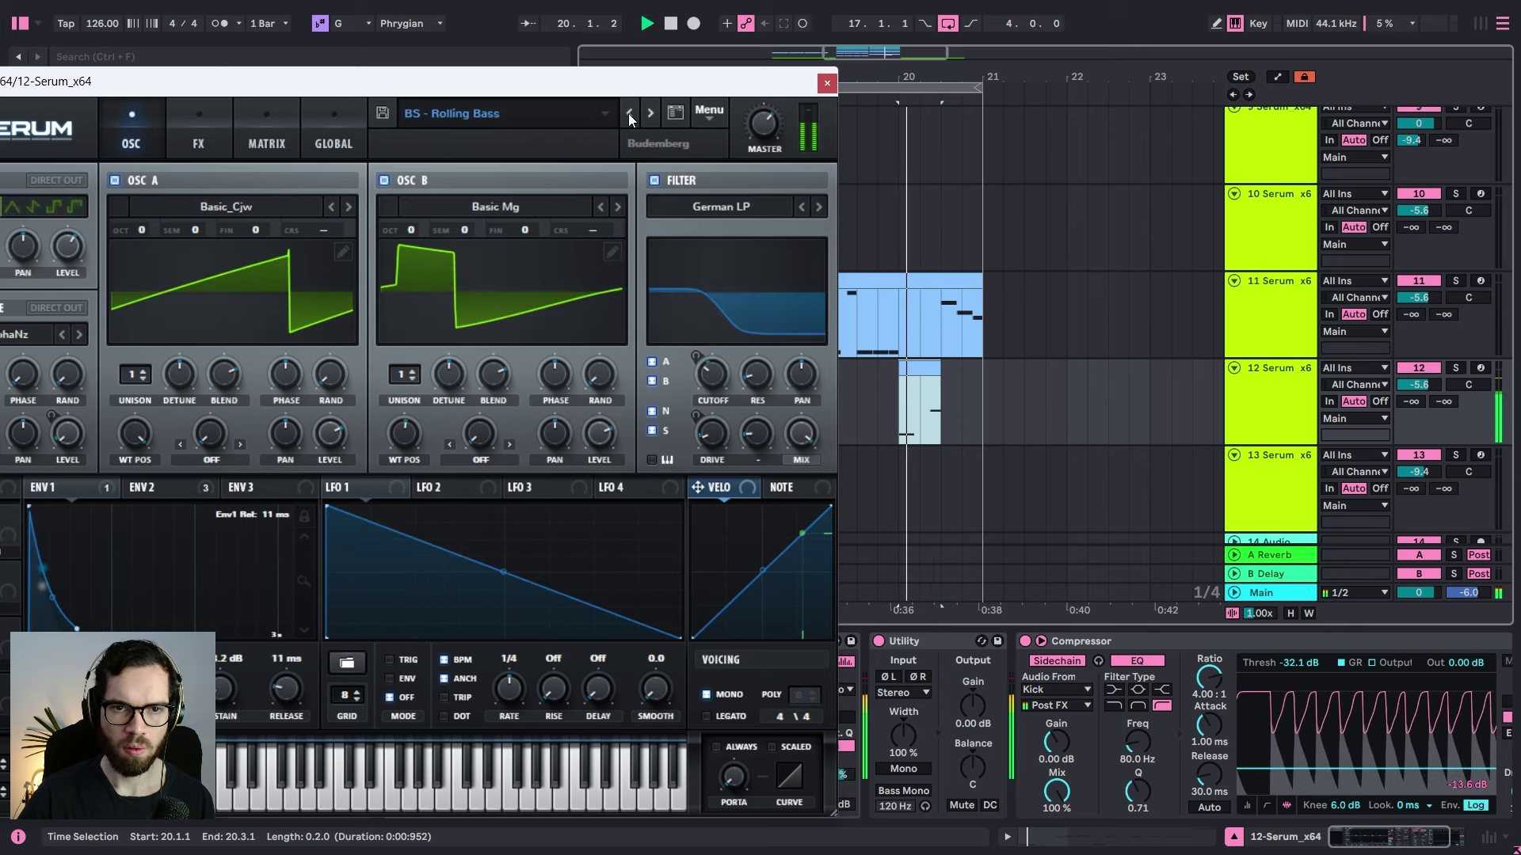
{"action": "left_click", "coordinate": [629, 113]}
{"action": "left_click", "coordinate": [629, 114]}
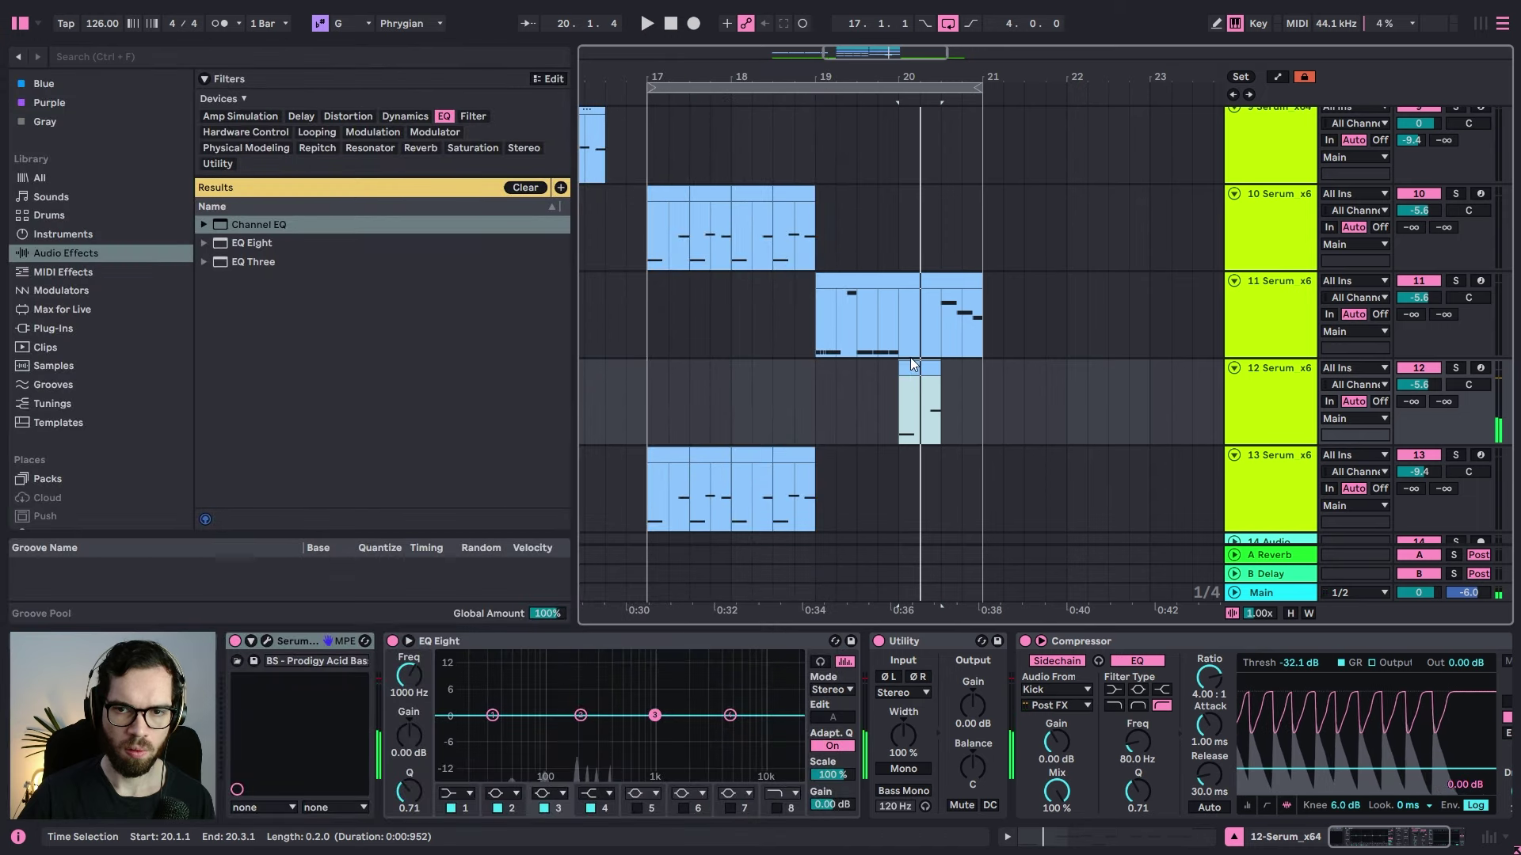
Step: In track 12's bar 20 clip, duplicate the first G1 note, delete the G2 note at 1.2.3 and play it back
{"action": "double_click", "coordinate": [935, 370]}
{"action": "left_click", "coordinate": [887, 749]}
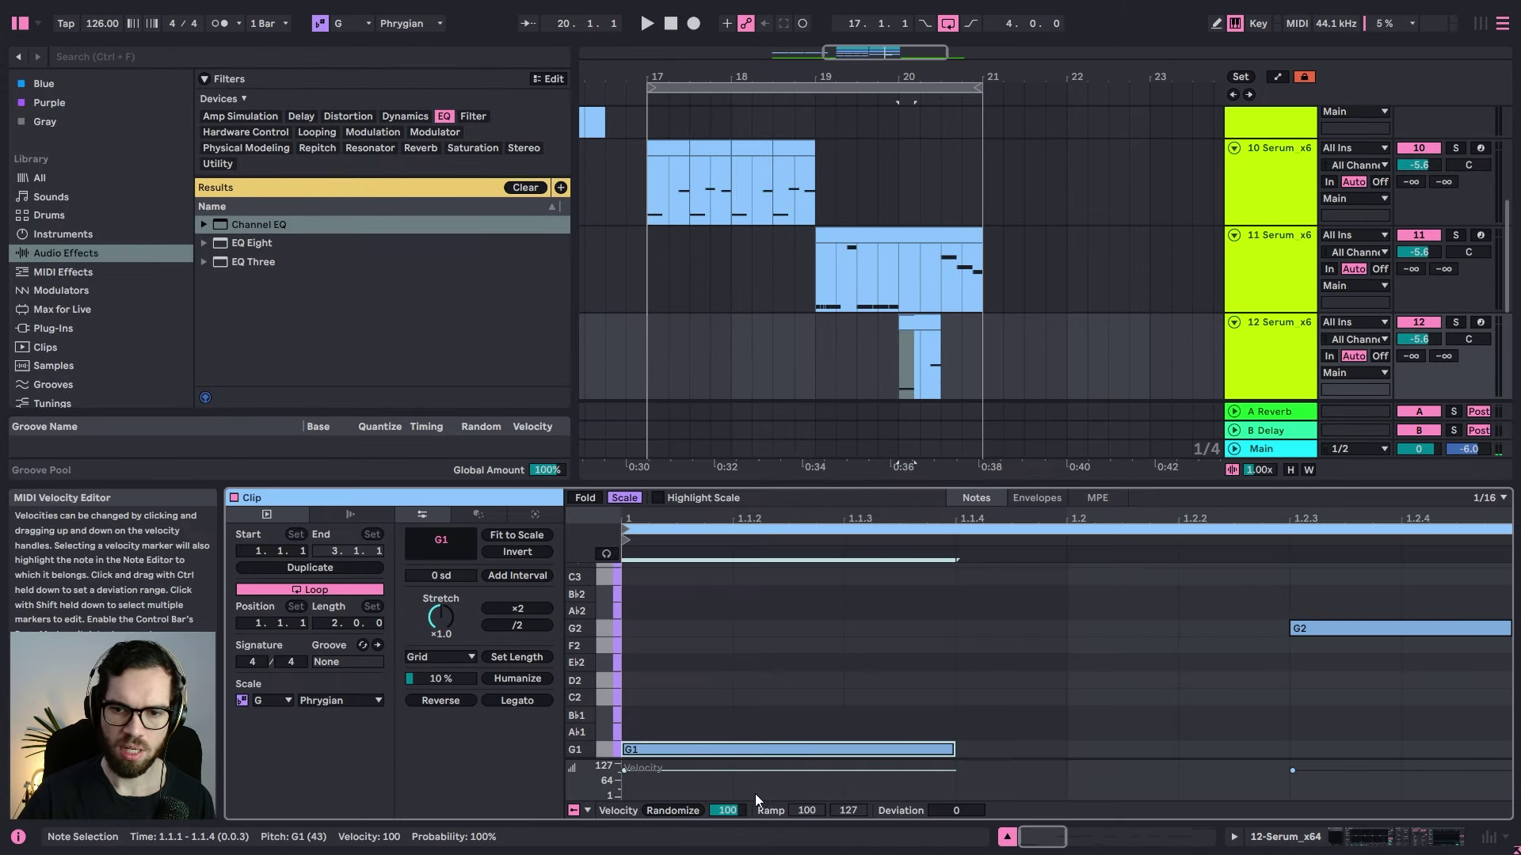
{"action": "key", "text": "ctrl+d"}
{"action": "left_click", "coordinate": [1315, 628]}
{"action": "key", "text": "Delete"}
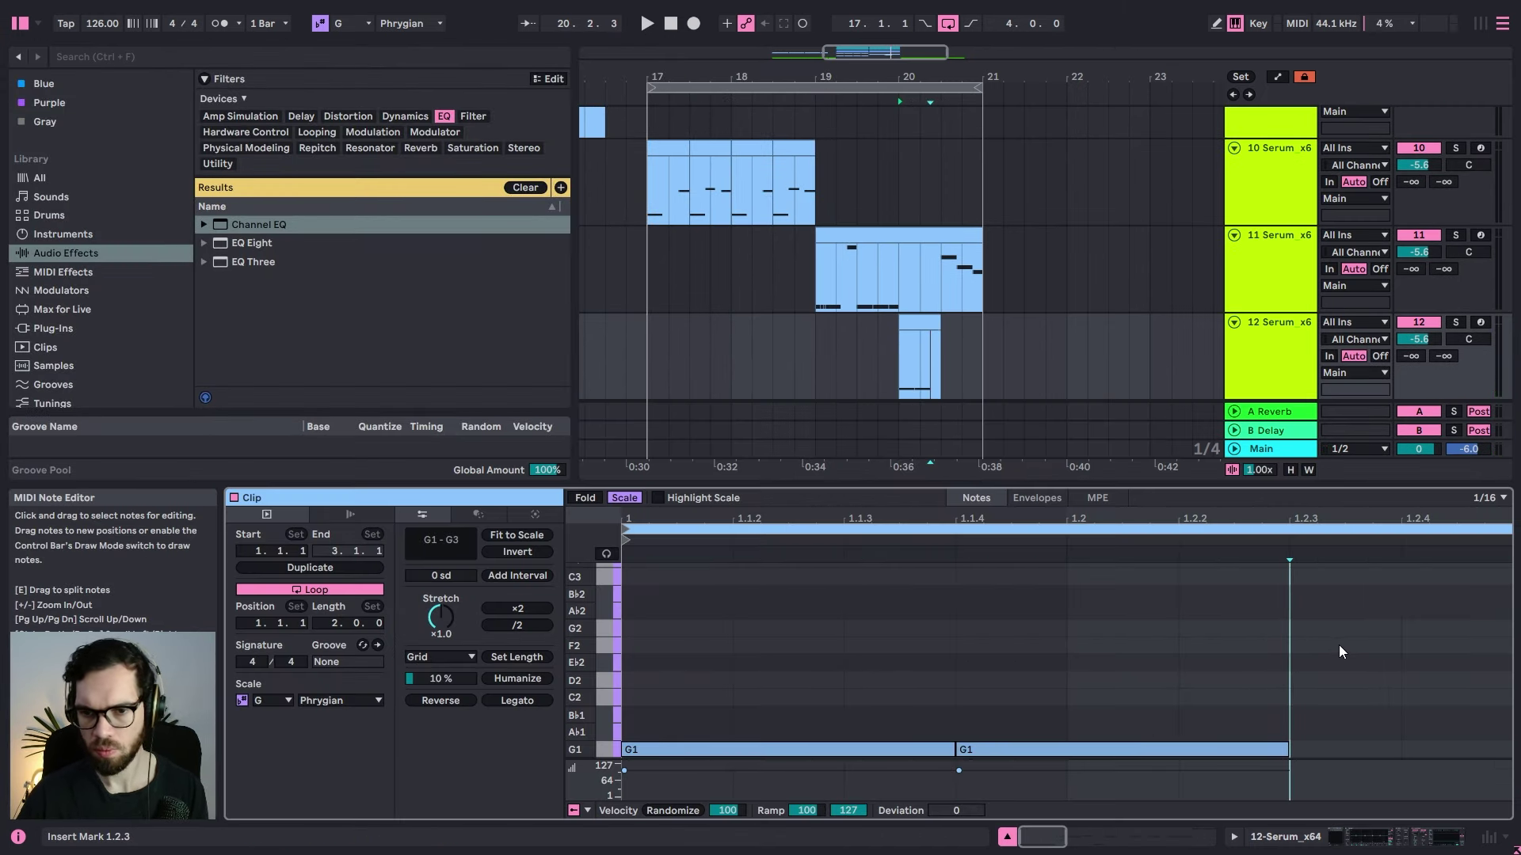
{"action": "key", "text": "space"}
{"action": "left_click", "coordinate": [735, 382]}
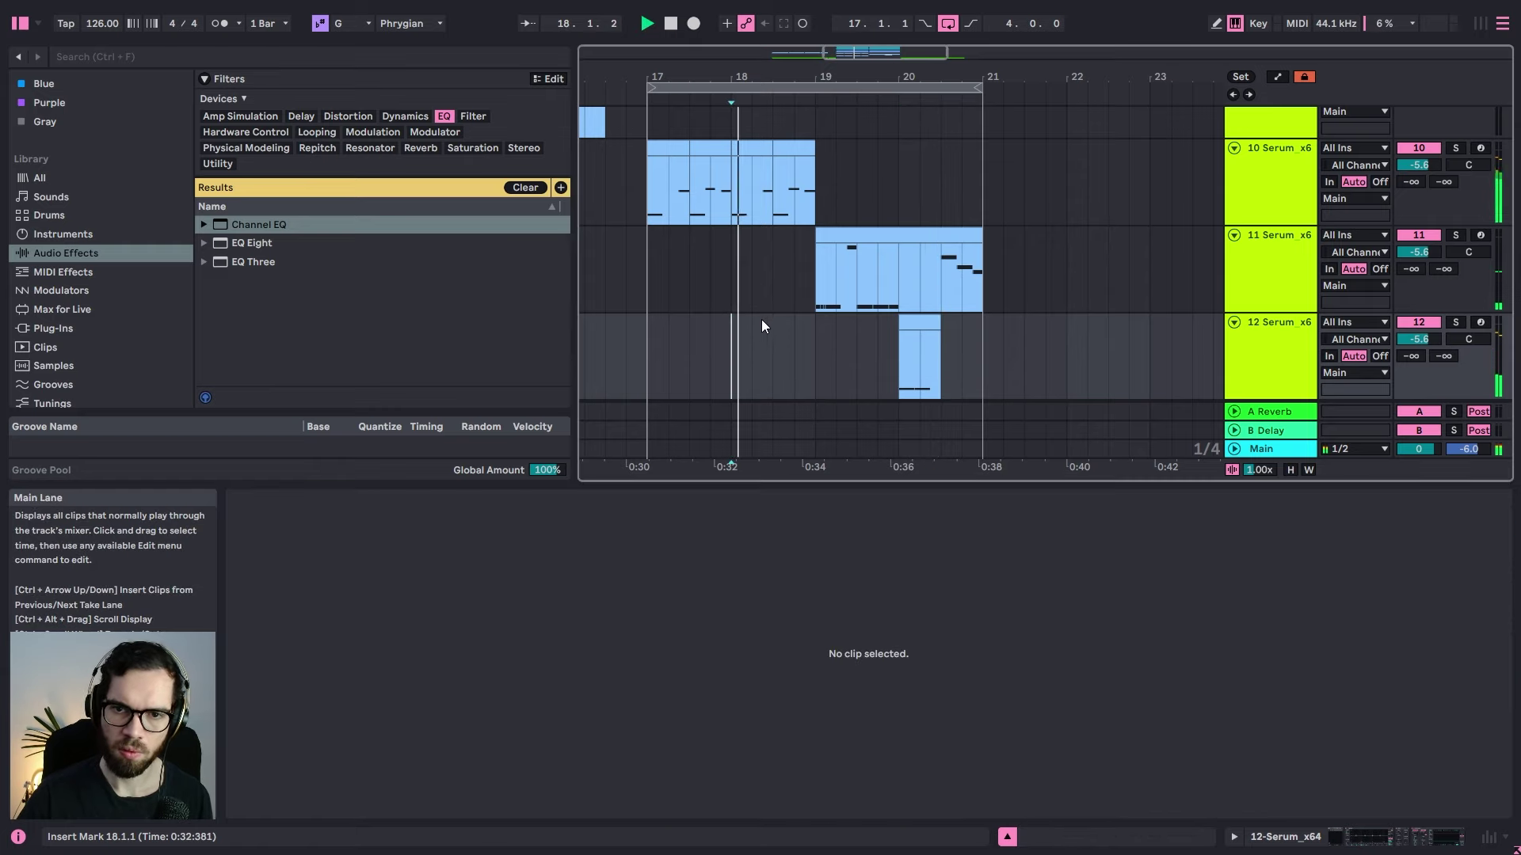
{"action": "key", "text": "space"}
{"action": "key", "text": "space"}
Step: Try a copy of the first beat of track 10's clip on track 12 at bar 17 and play it
{"action": "left_click_drag", "start_coordinate": [660, 200], "coordinate": [652, 205]}
{"action": "key", "text": "ctrl+c"}
{"action": "key", "text": "space"}
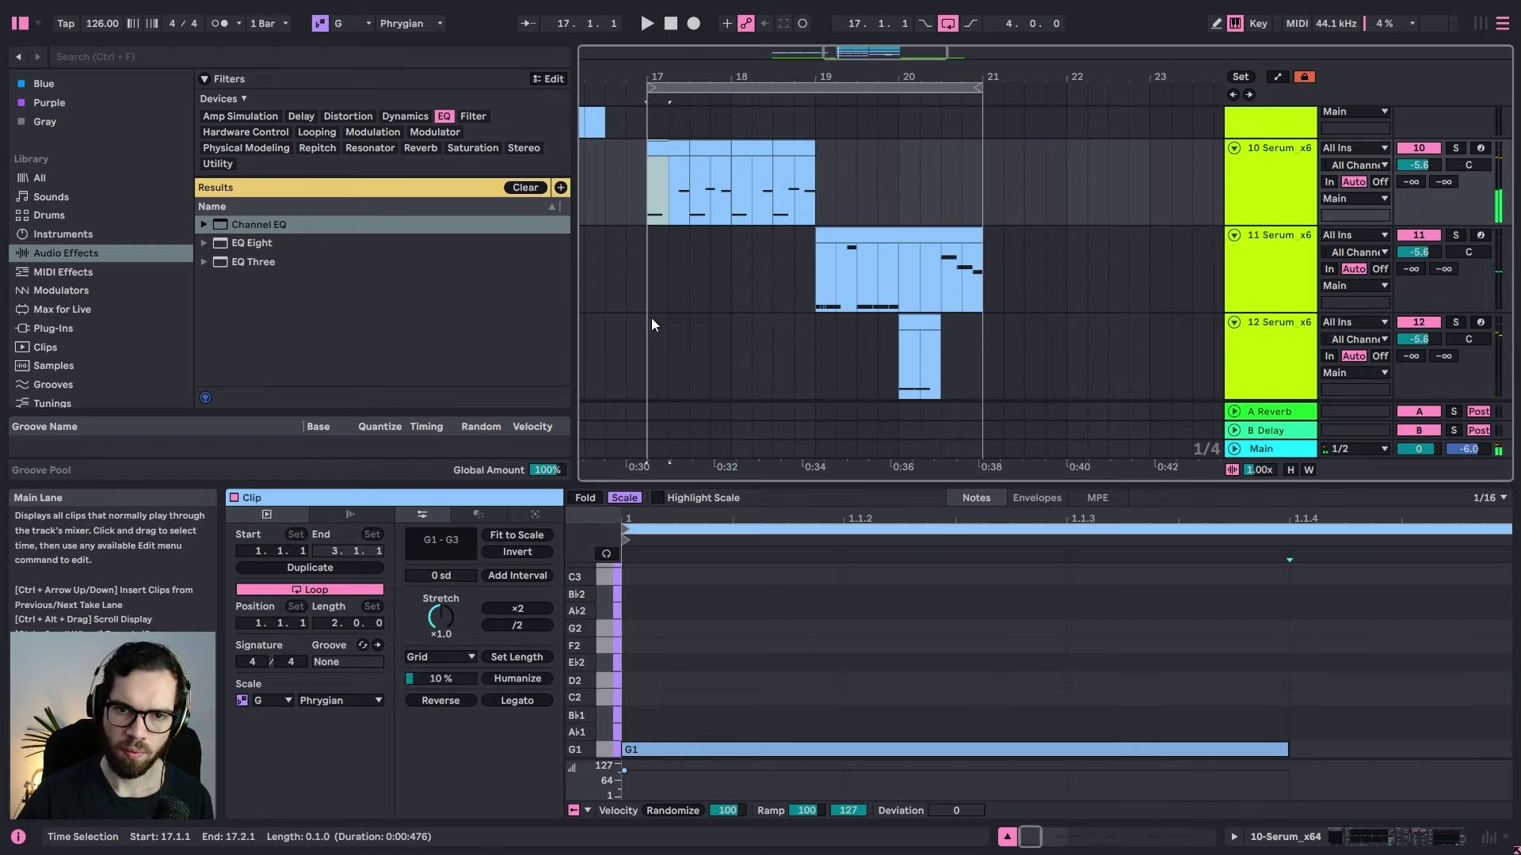
{"action": "left_click", "coordinate": [643, 333]}
{"action": "key", "text": "ctrl+v"}
{"action": "left_click", "coordinate": [636, 337]}
{"action": "key", "text": "space"}
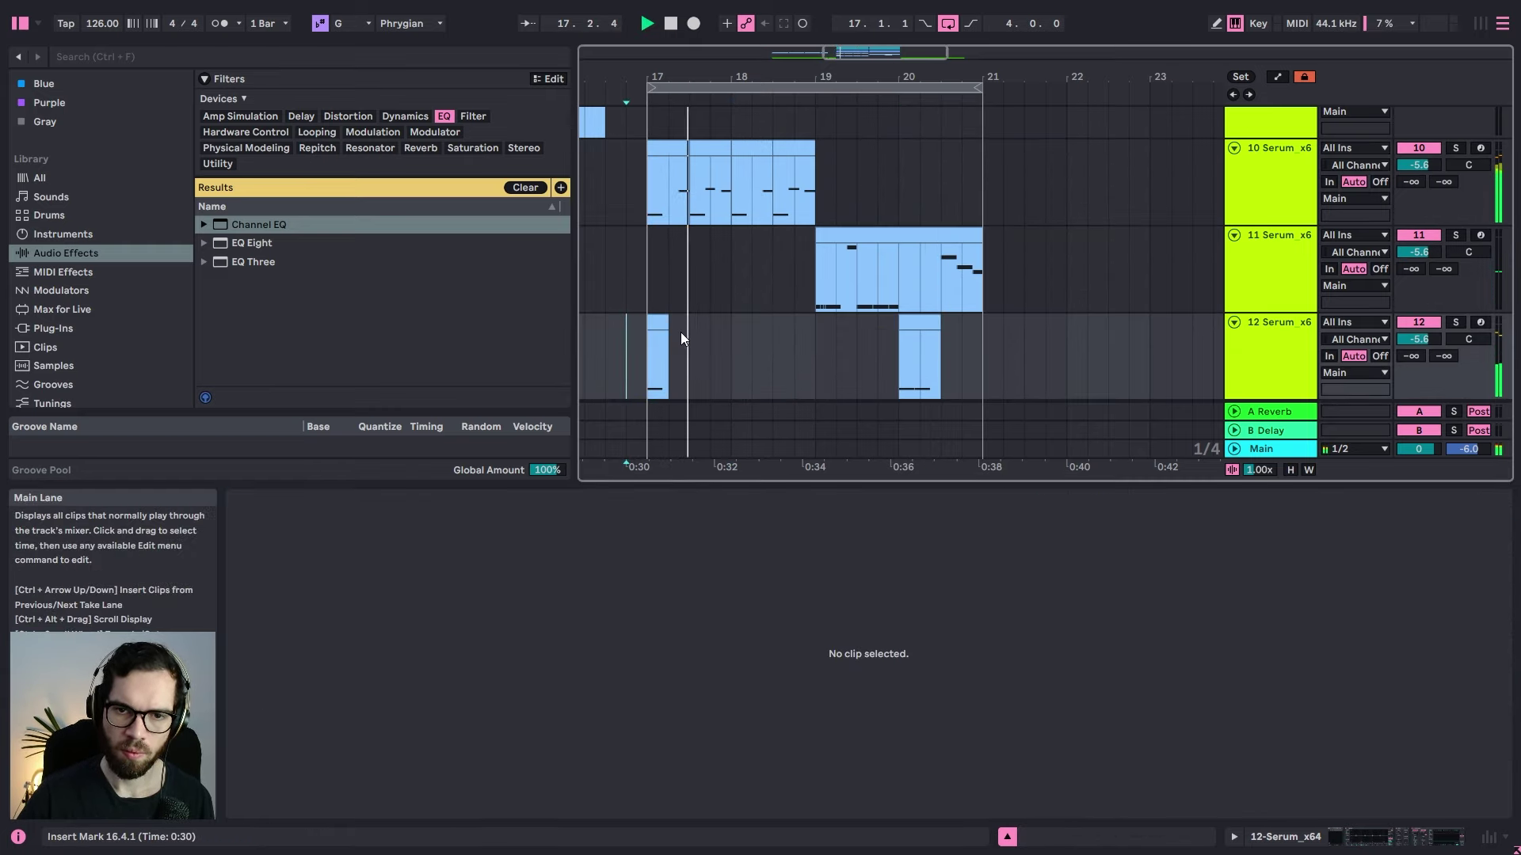
Step: Delete the one-beat clip from track 12 at bar 17
{"action": "left_click", "coordinate": [663, 321]}
{"action": "key", "text": "Delete"}
{"action": "left_click", "coordinate": [639, 278]}
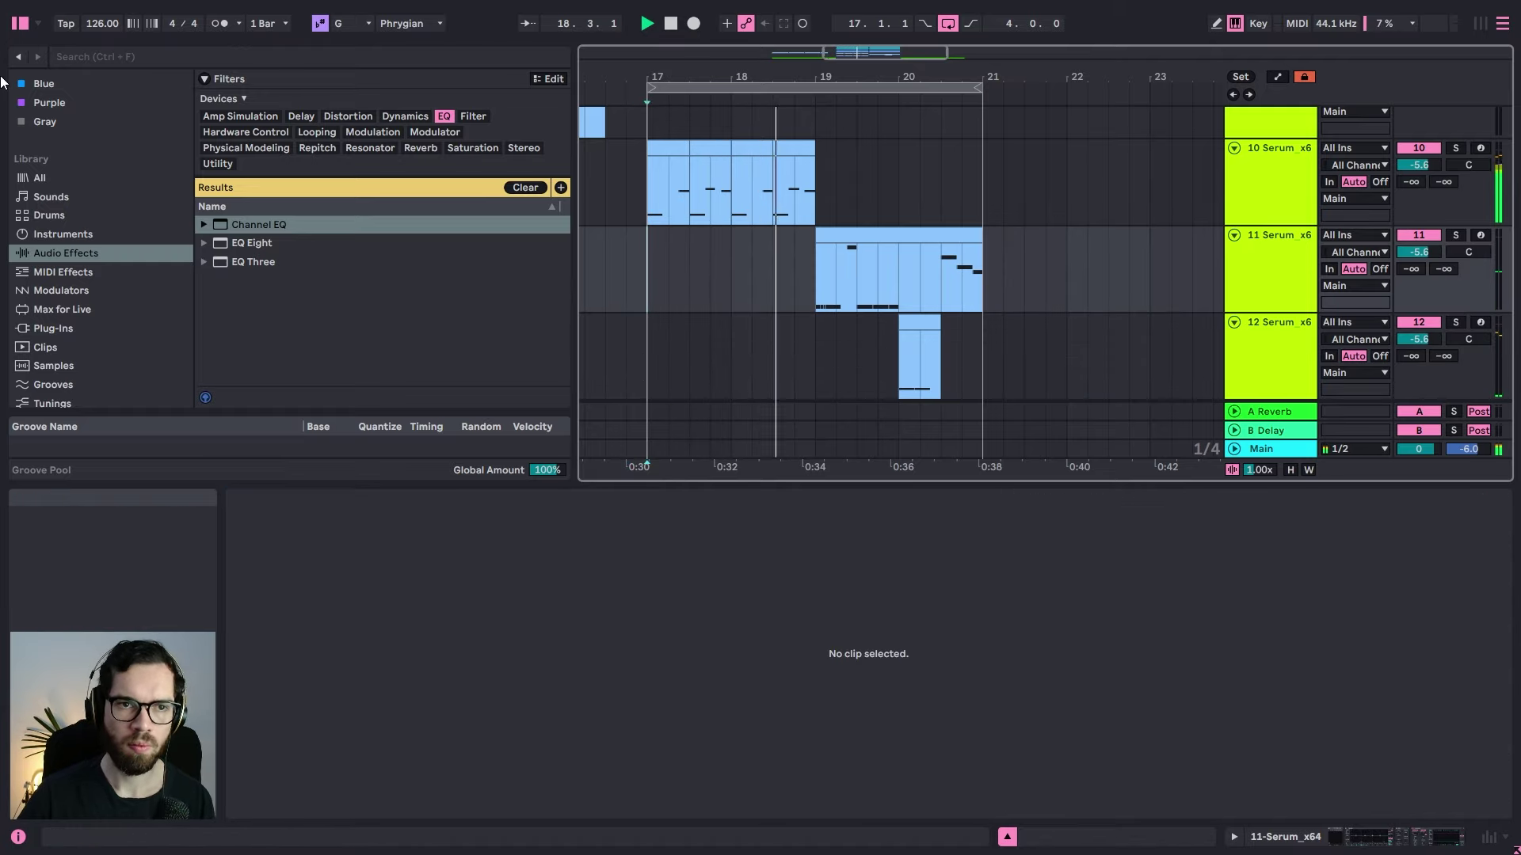
Step: Hide the browser to widen the arrangement and bring the lower Serum tracks into view
{"action": "left_click", "coordinate": [22, 29]}
{"action": "left_click_drag", "start_coordinate": [712, 77], "coordinate": [915, 67]}
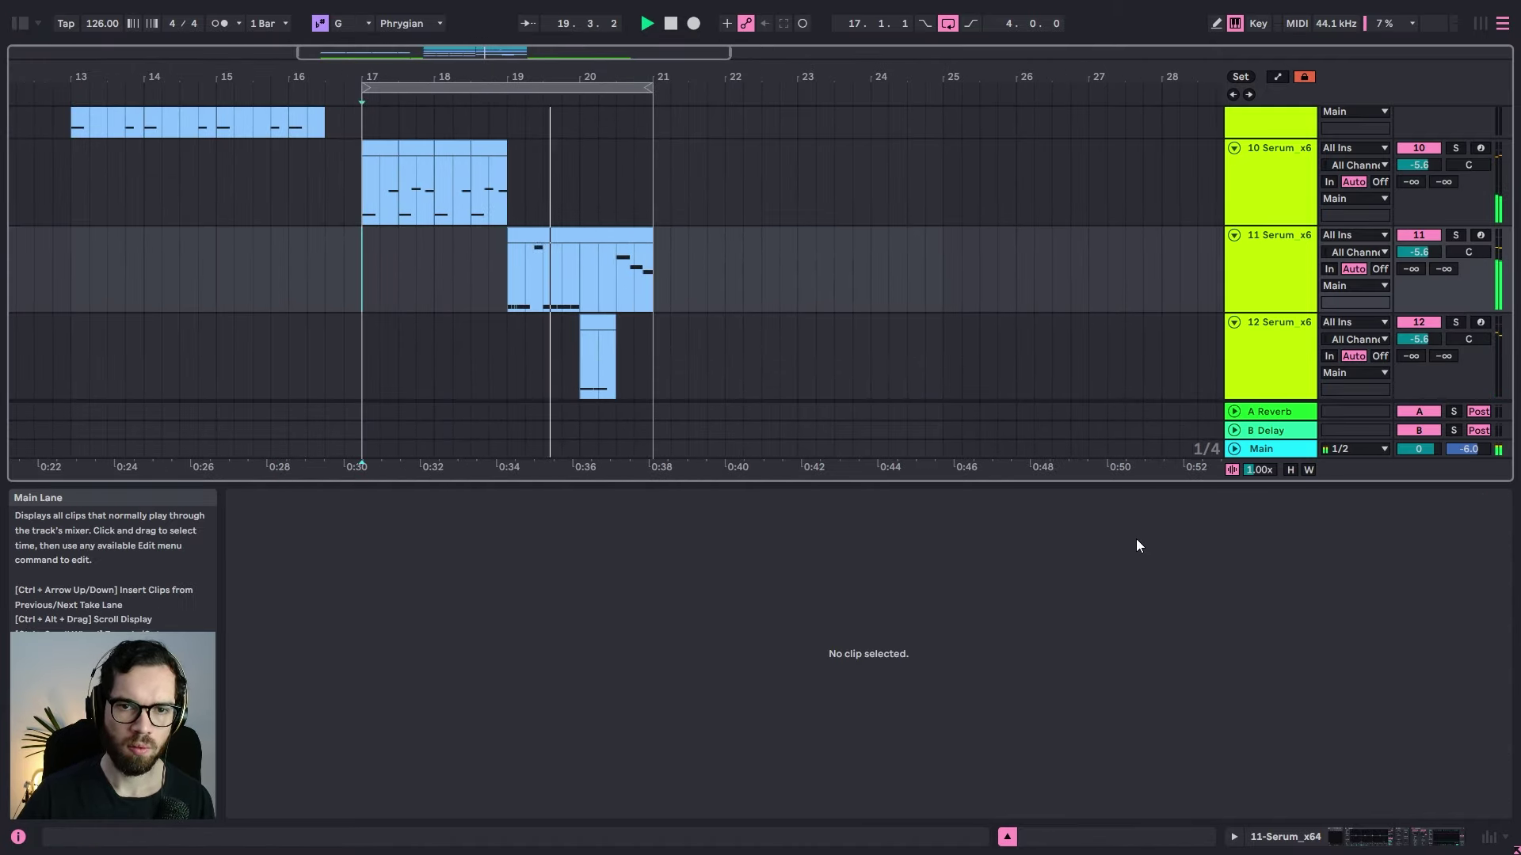
{"action": "scroll", "coordinate": [661, 339], "scroll_direction": "down", "scroll_amount": 1}
{"action": "scroll", "coordinate": [663, 336], "scroll_direction": "down", "scroll_amount": 2}
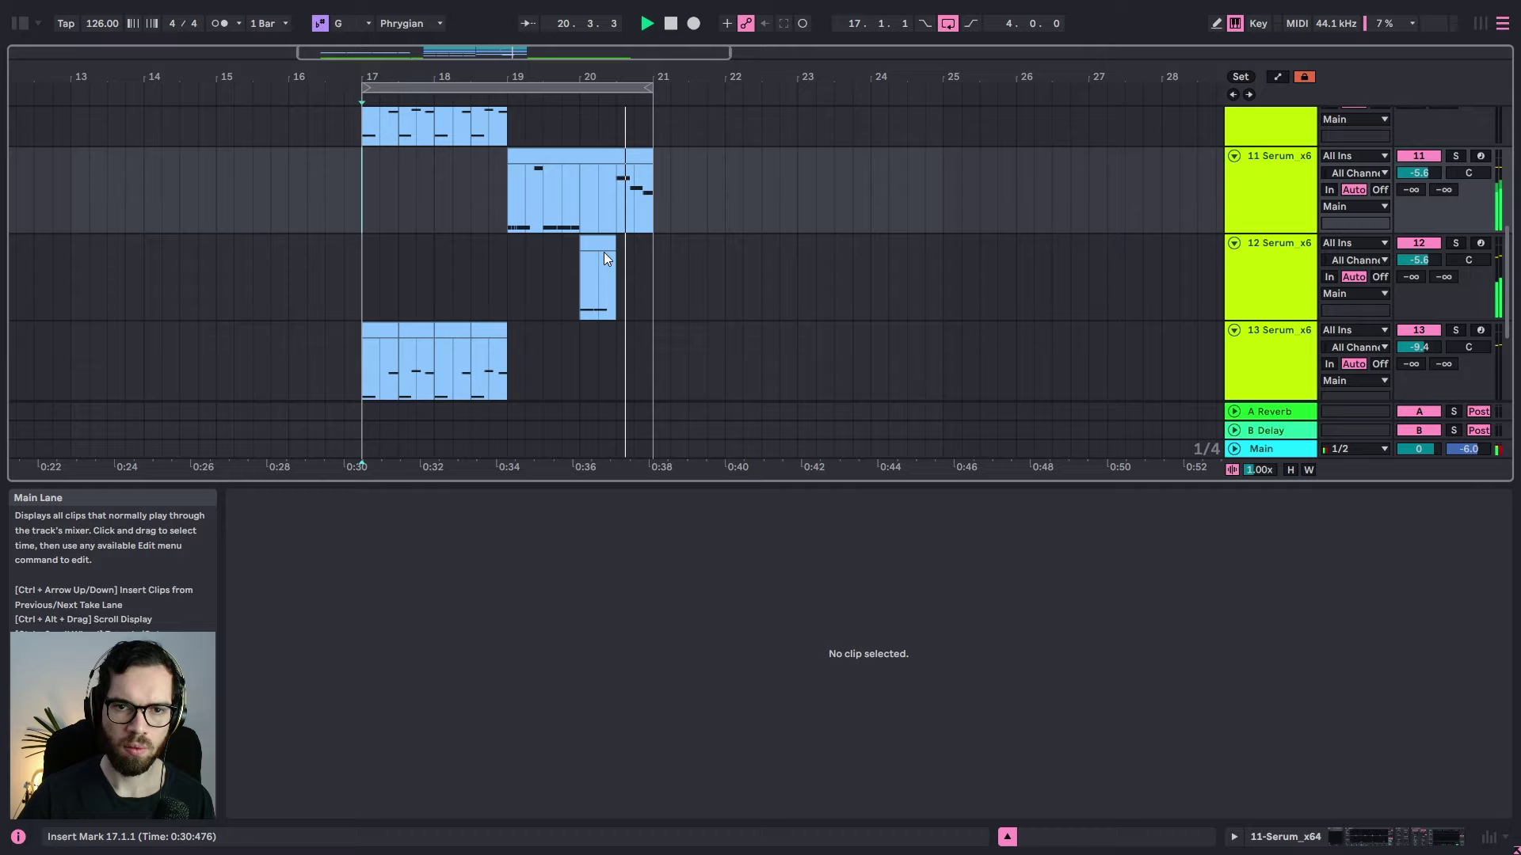
Step: In track 12's bar 20 clip, add a G1 note at 1.2.3 and delete the G2 note at 1.3
{"action": "left_click", "coordinate": [604, 252]}
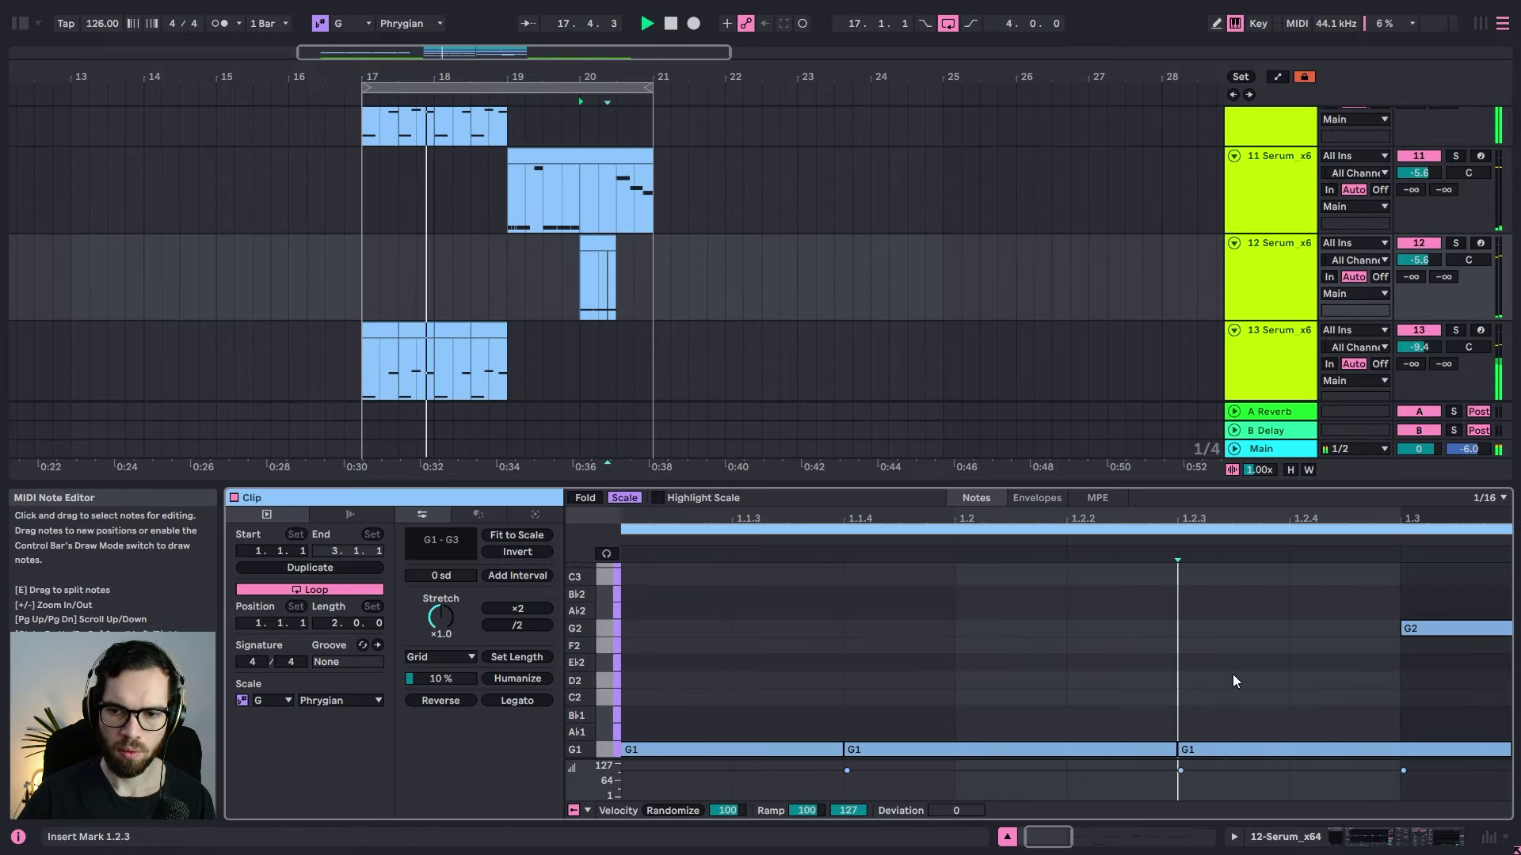
{"action": "left_click_drag", "start_coordinate": [1276, 649], "coordinate": [1448, 625]}
{"action": "key", "text": "Delete"}
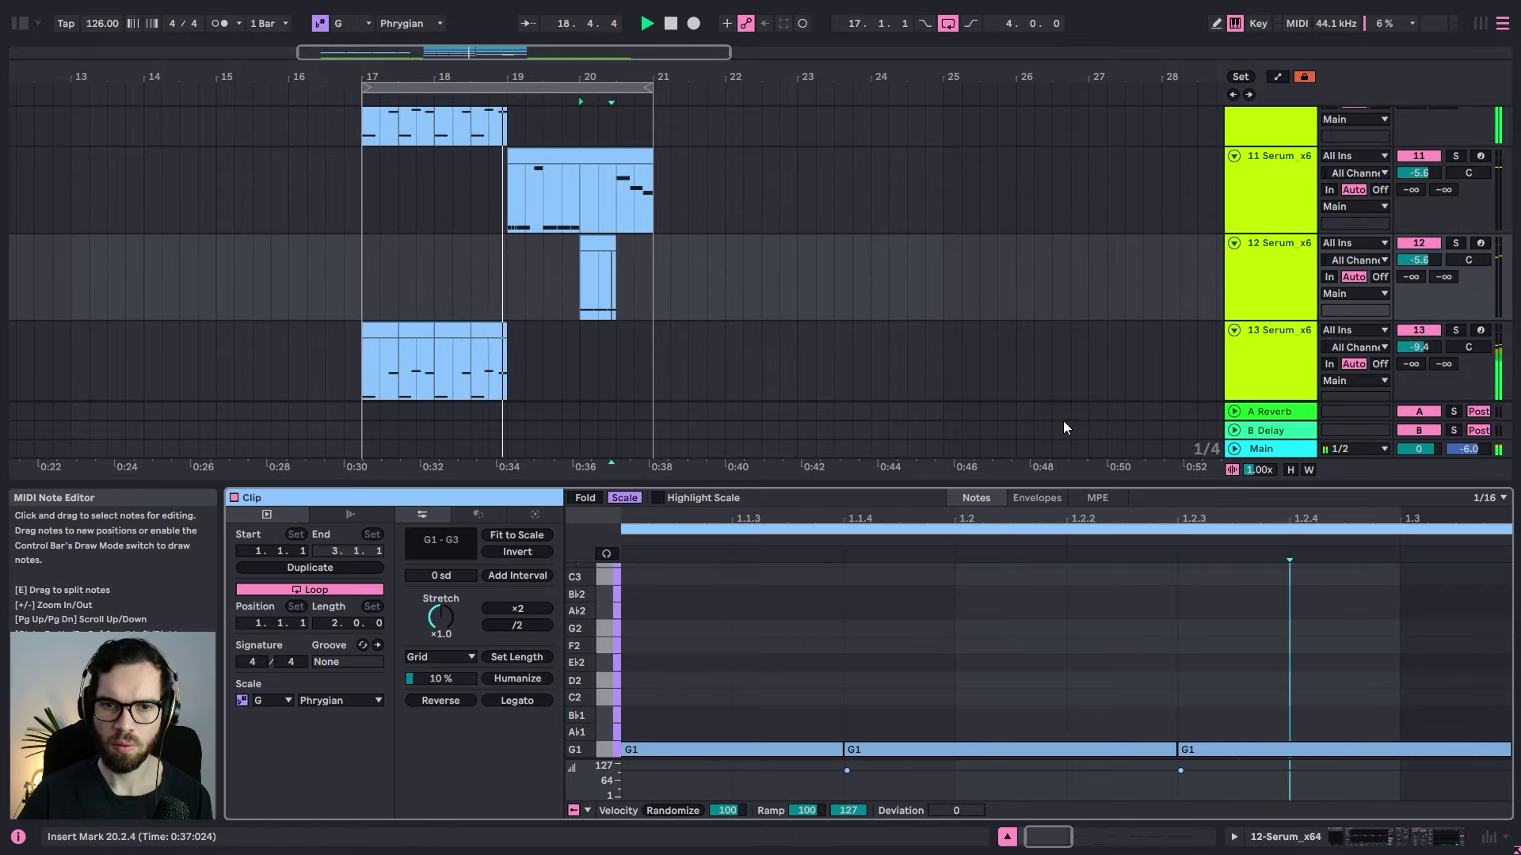
{"action": "left_click", "coordinate": [1416, 839]}
Step: Play the loop once more from bar 17, stop, and fold all tracks in the arrangement
{"action": "left_click", "coordinate": [346, 277]}
{"action": "scroll", "coordinate": [345, 277], "scroll_direction": "up", "scroll_amount": 1}
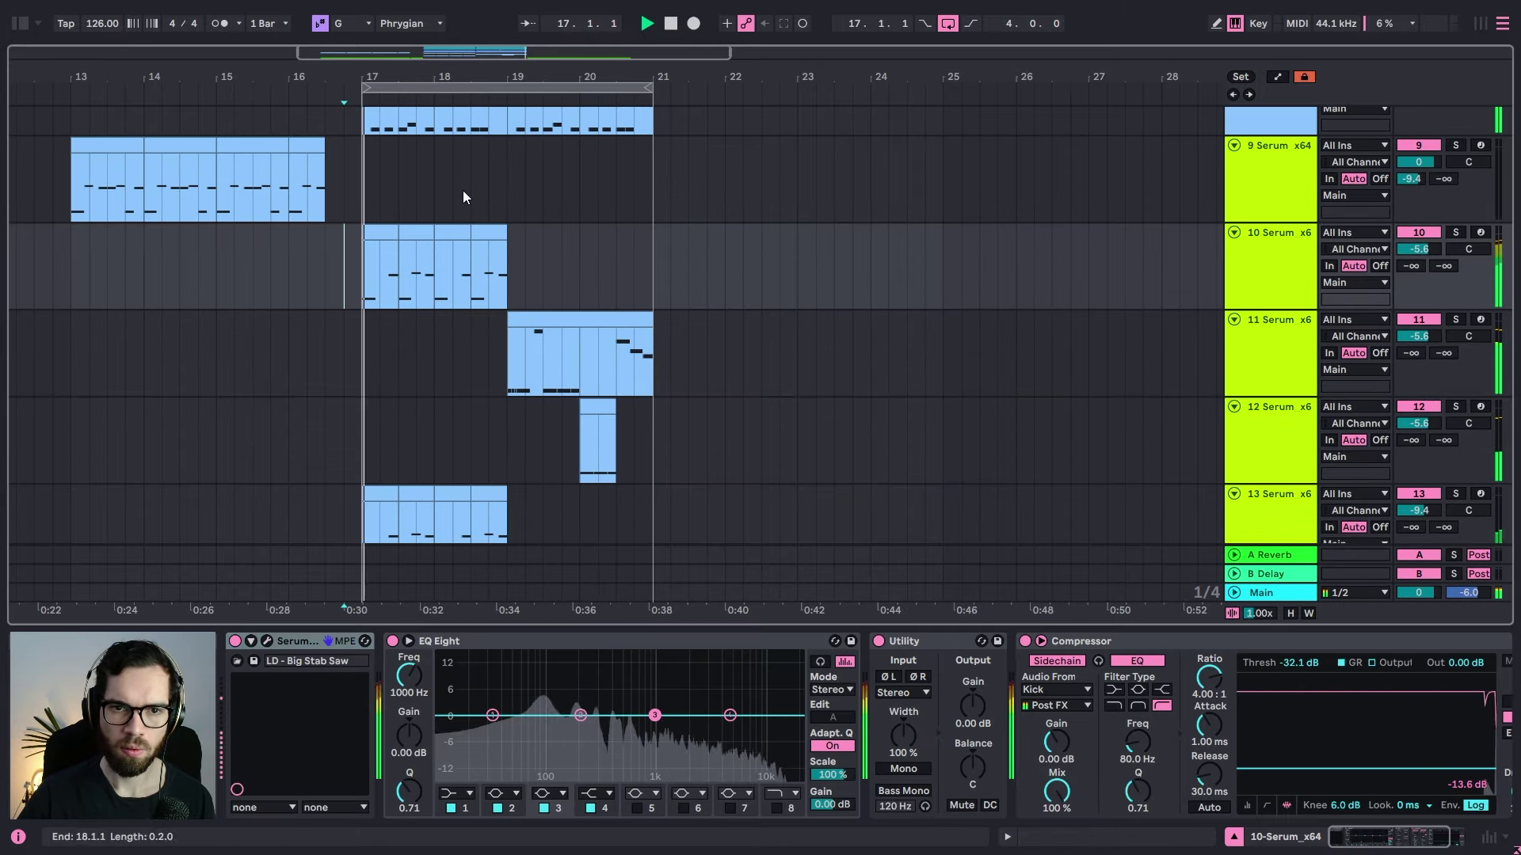
{"action": "left_click", "coordinate": [1245, 243]}
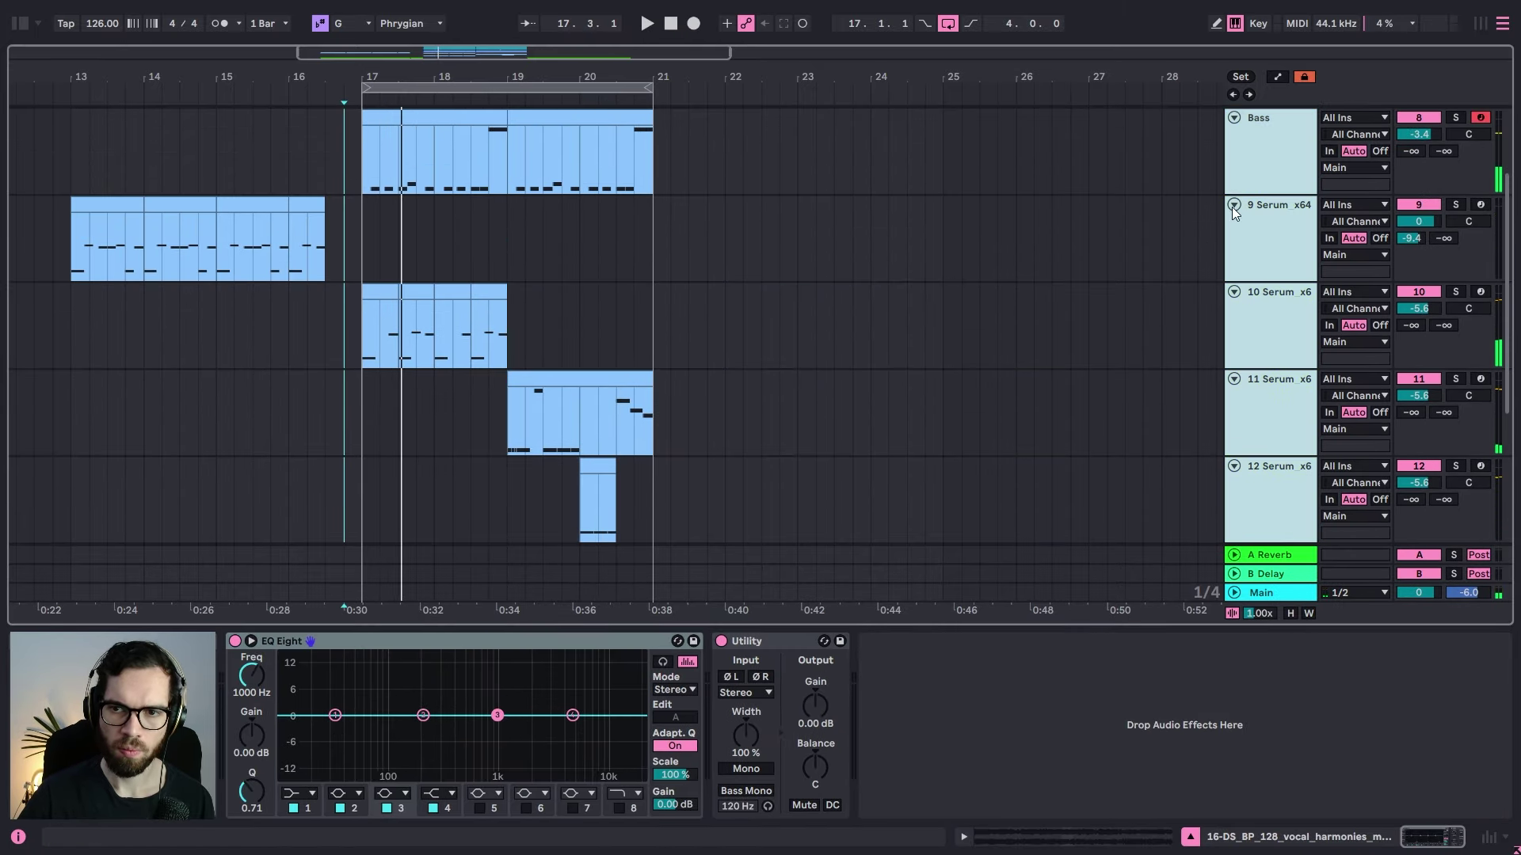
{"action": "left_click", "coordinate": [1234, 206], "text": "alt"}
{"action": "left_click", "coordinate": [665, 154]}
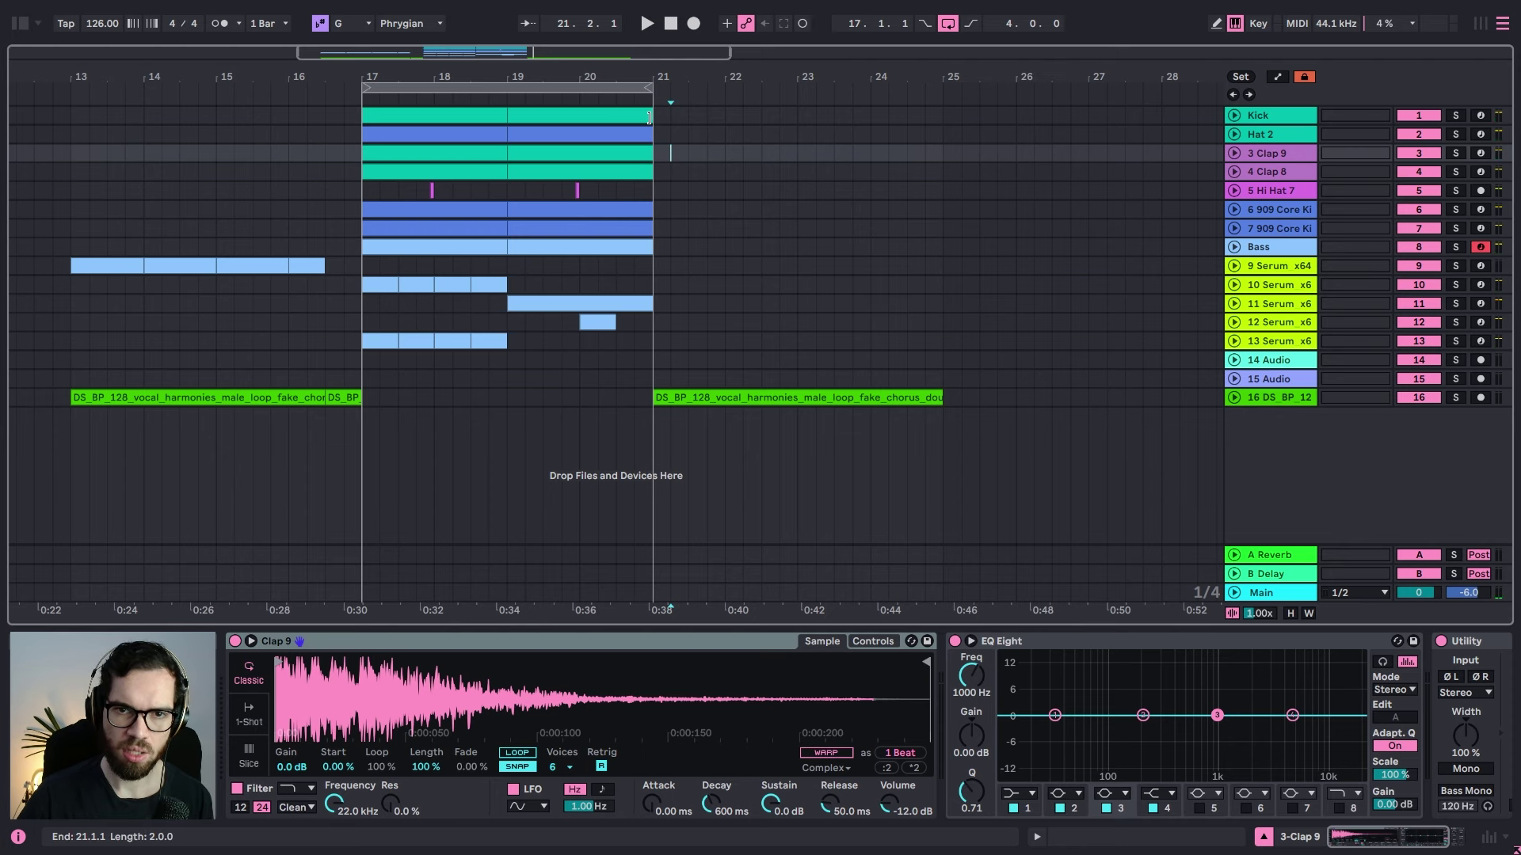
Step: Shorten the Kick clips so they end at 20.3, and play the drop from bar 16
{"action": "left_click_drag", "start_coordinate": [508, 115], "coordinate": [610, 114]}
{"action": "left_click", "coordinate": [309, 228]}
{"action": "key", "text": "space"}
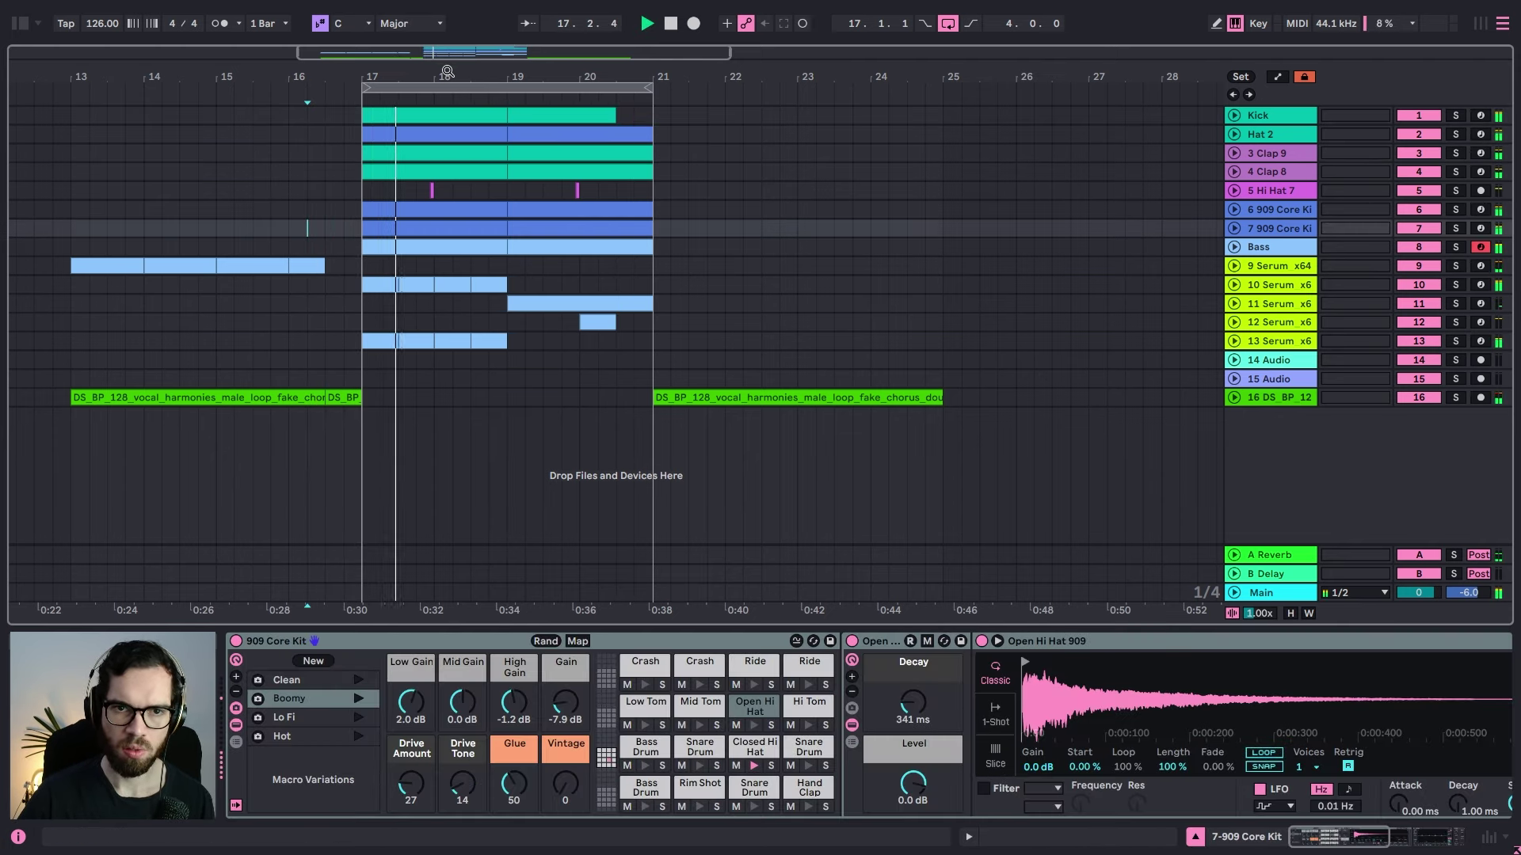
{"action": "left_click_drag", "start_coordinate": [447, 72], "coordinate": [857, 121]}
{"action": "key", "text": "XF86AudioLowerVolume"}
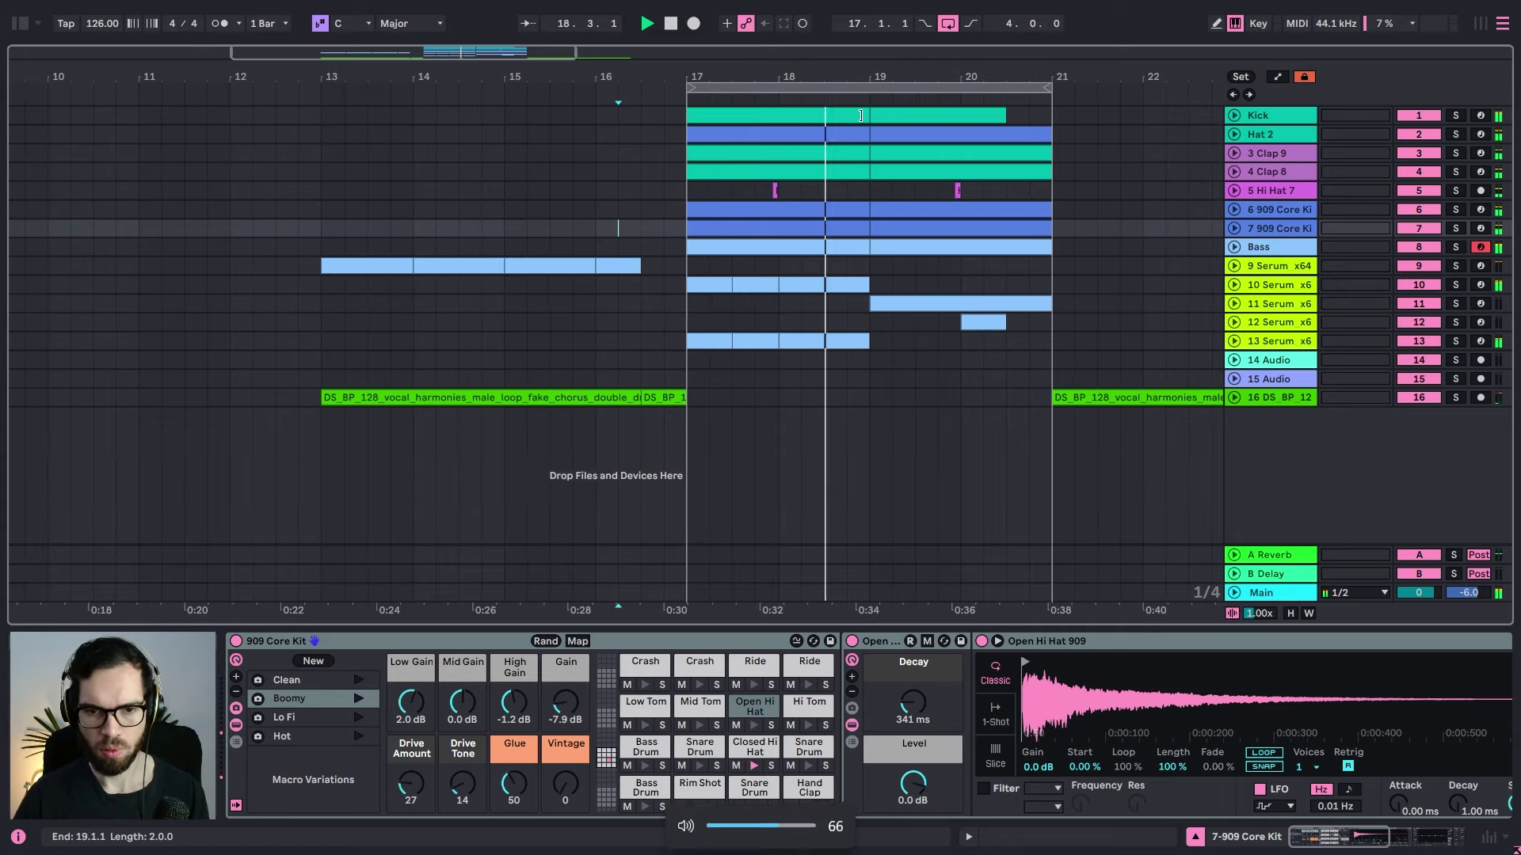
{"action": "left_click", "coordinate": [657, 228]}
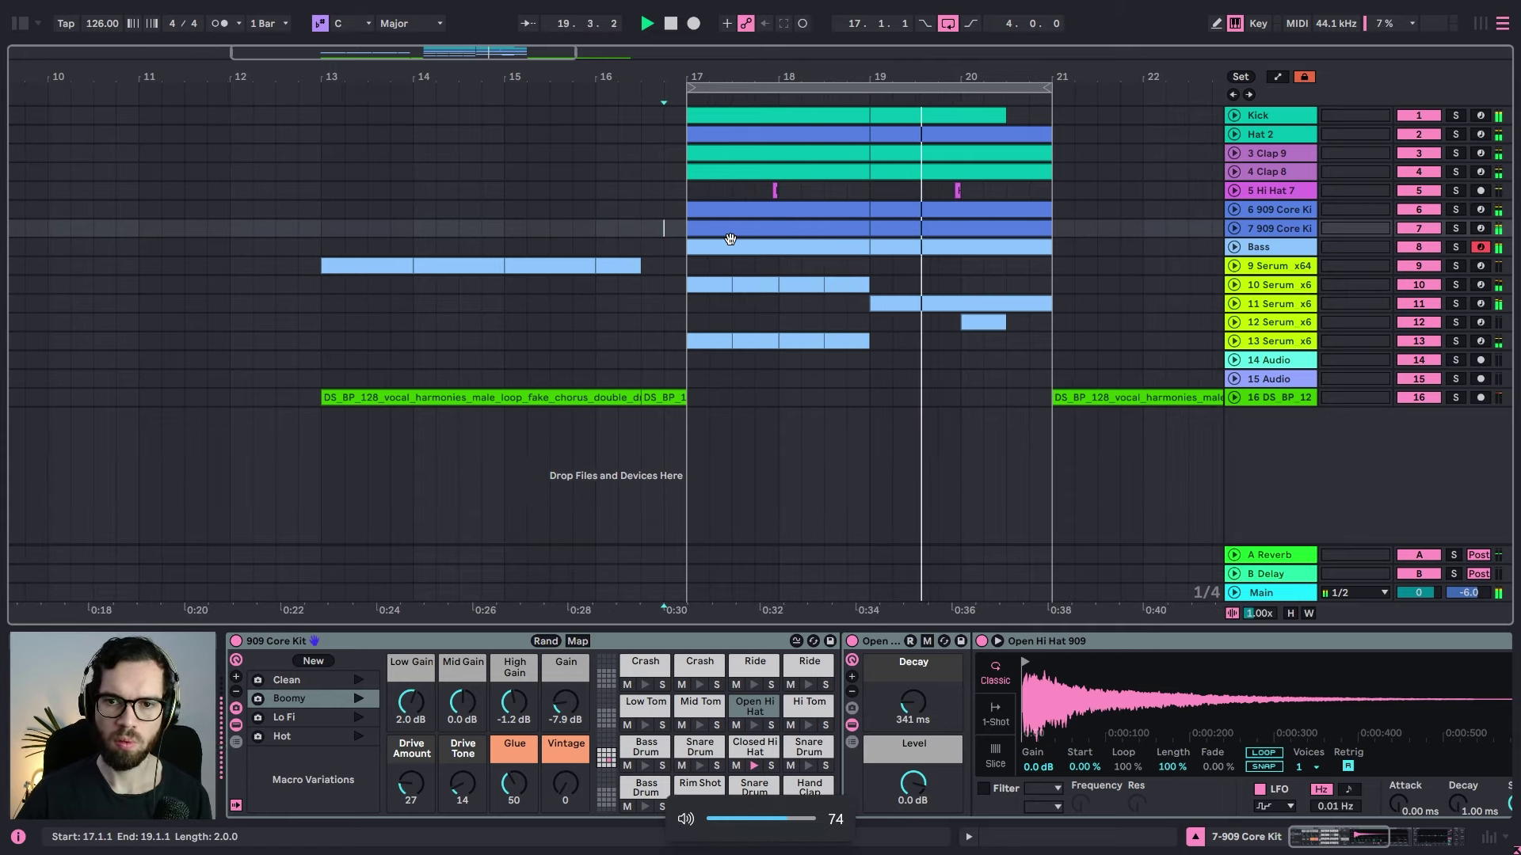
{"action": "left_click", "coordinate": [720, 114]}
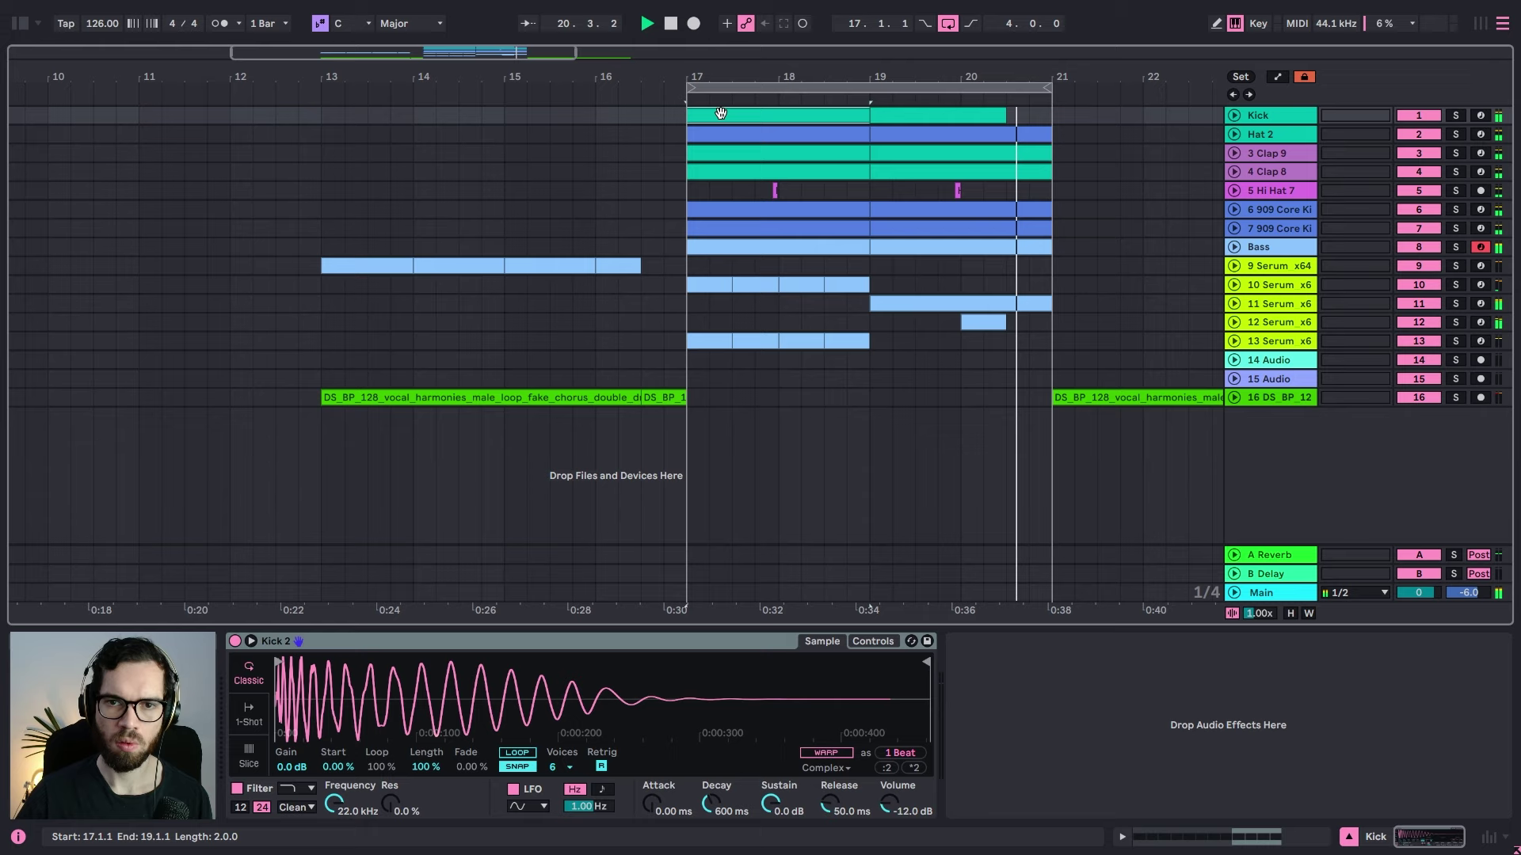
{"action": "left_click", "coordinate": [1014, 112]}
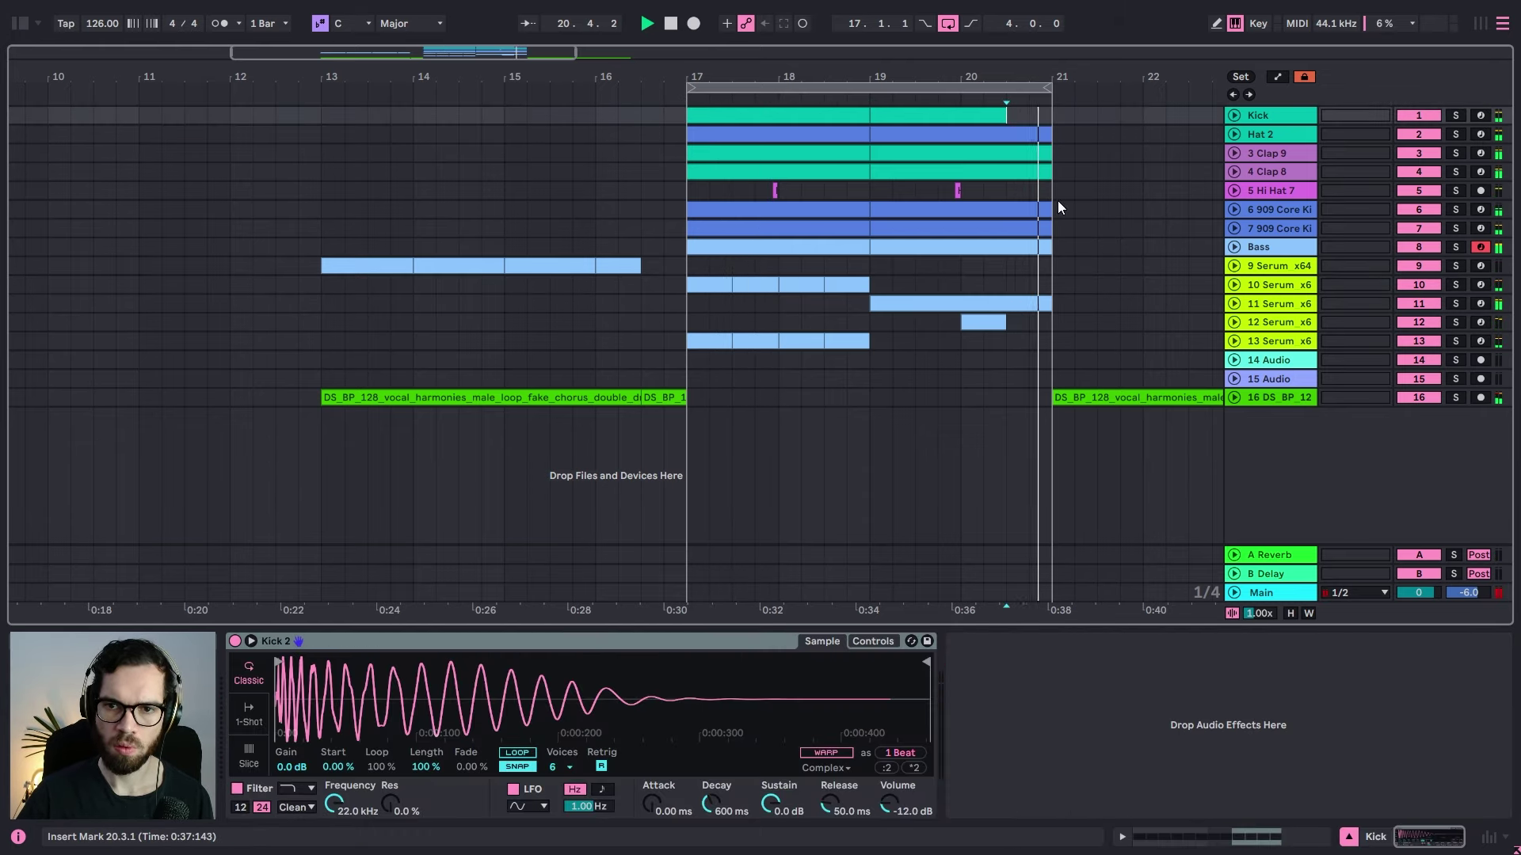
Step: Try ending track 7's 909 Core Kit clip at 20.3, listen to it, and undo the change
{"action": "left_click_drag", "start_coordinate": [871, 227], "coordinate": [999, 228]}
{"action": "left_click", "coordinate": [1005, 190]}
{"action": "key", "text": "space"}
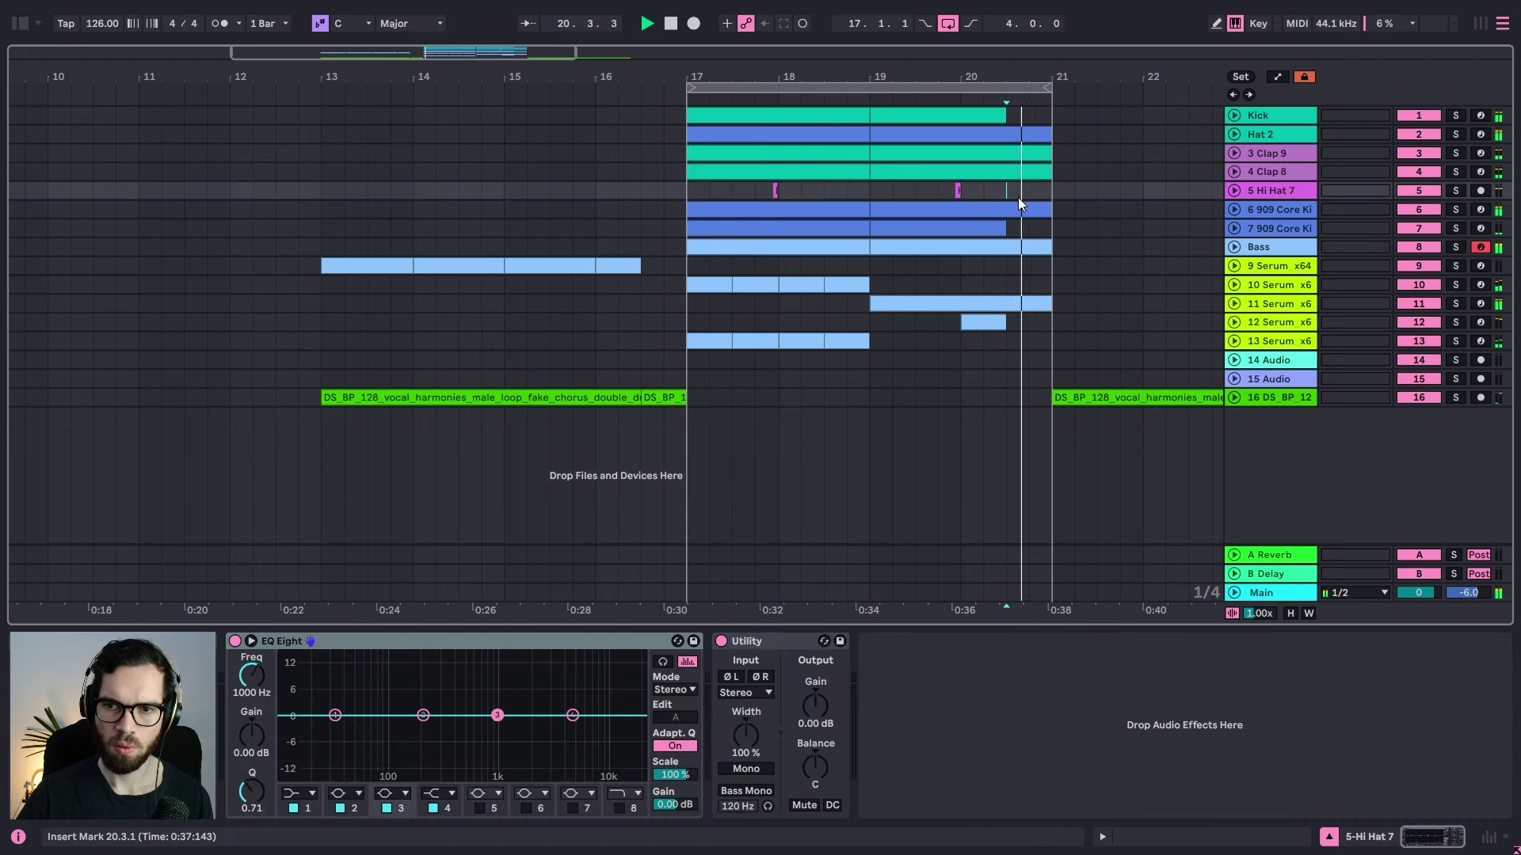
{"action": "key", "text": "ctrl+z"}
Step: Shorten the Bass clip to end at 20.3 and replay the loop and the lead-in from 16.4
{"action": "left_click_drag", "start_coordinate": [1051, 244], "coordinate": [1008, 247]}
{"action": "left_click", "coordinate": [1010, 268]}
{"action": "key", "text": "space"}
{"action": "key", "text": "space"}
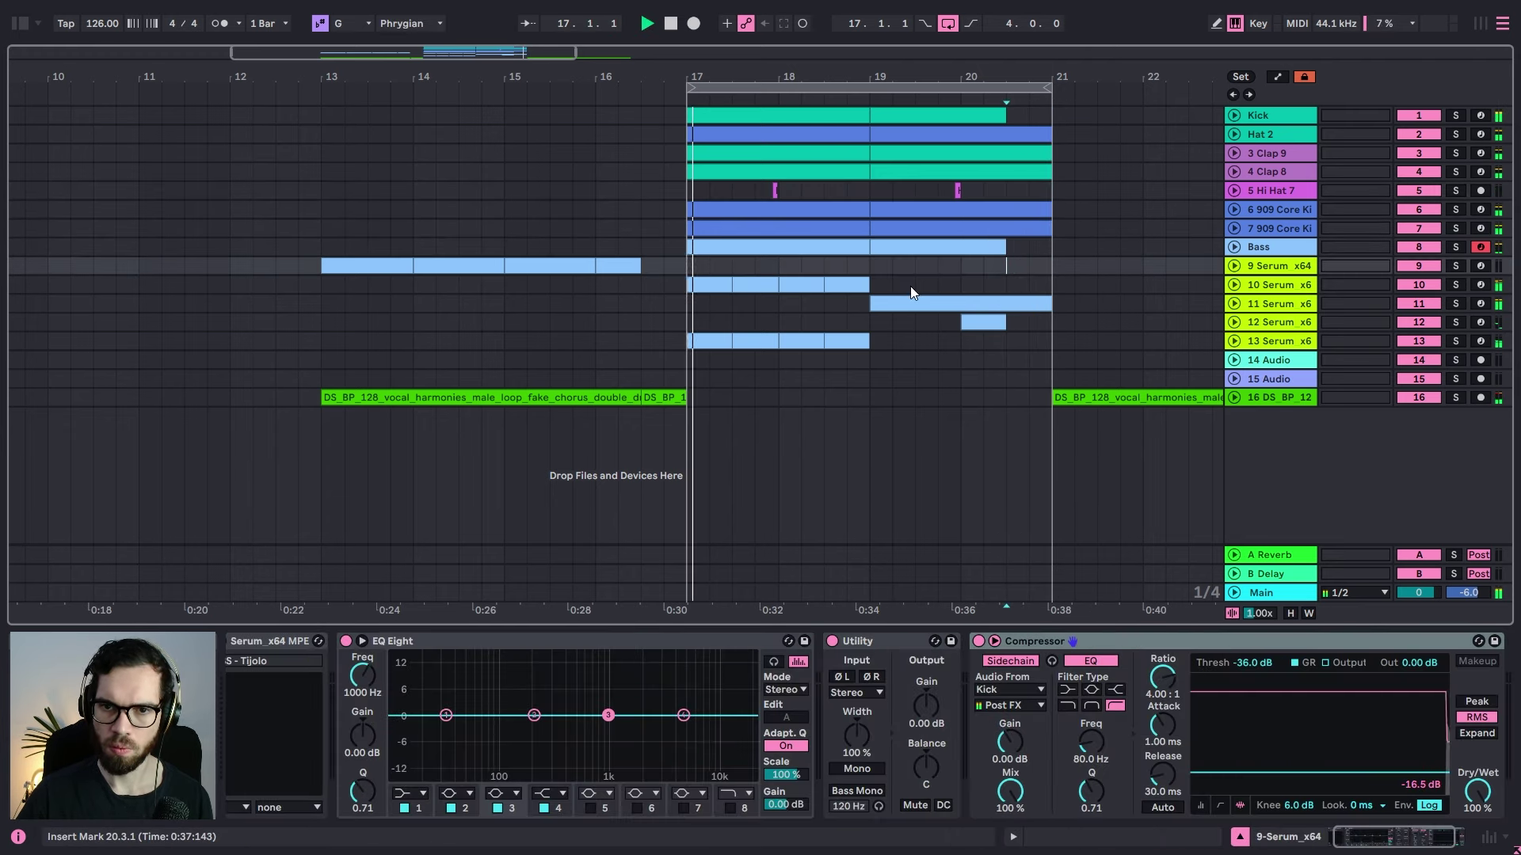
{"action": "key", "text": "space"}
{"action": "key", "text": "space"}
{"action": "left_click", "coordinate": [670, 252]}
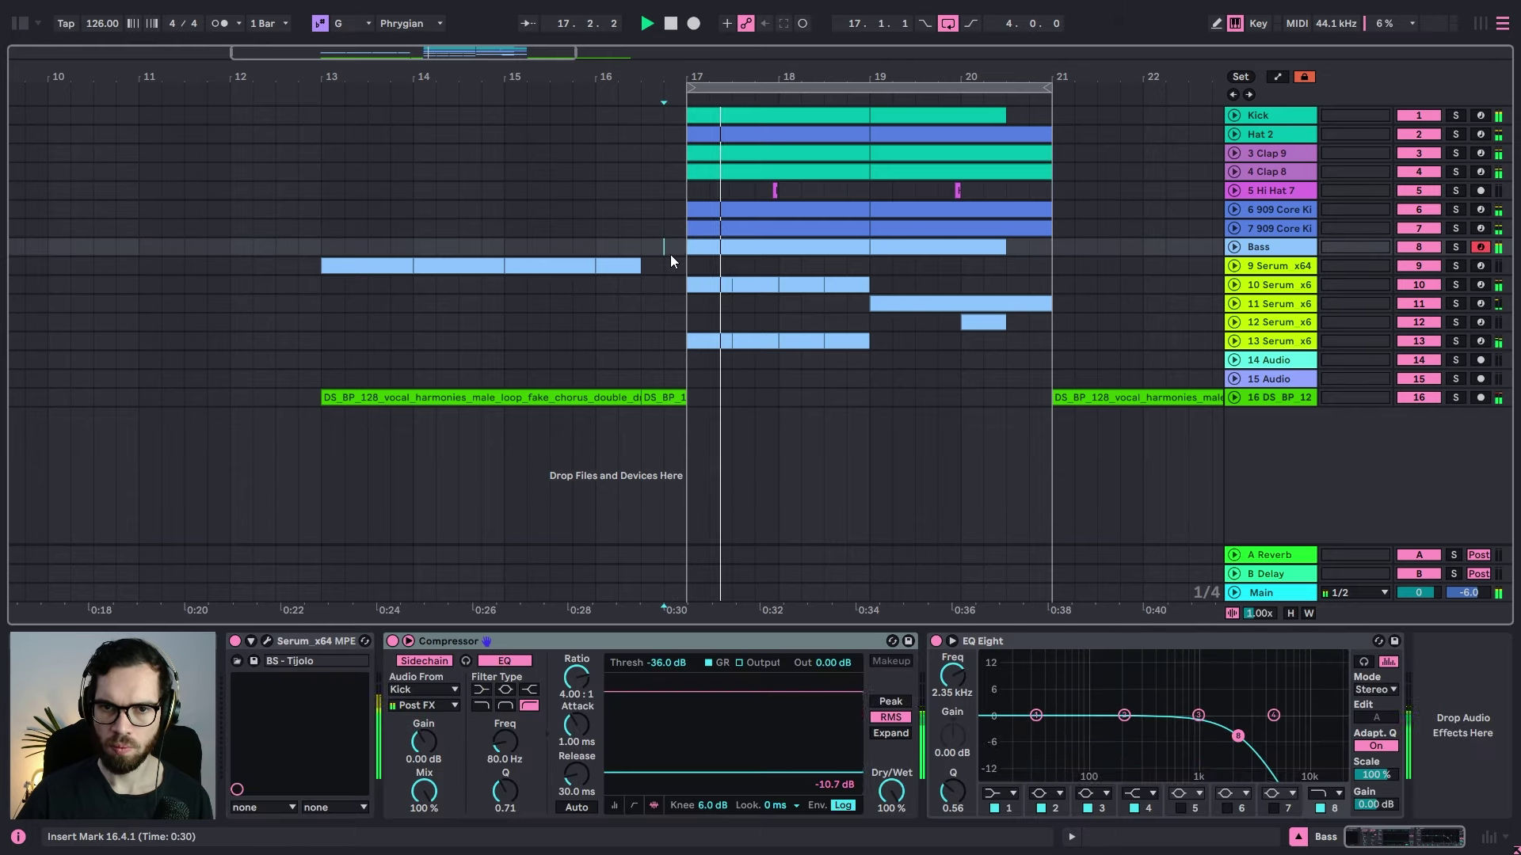
{"action": "key", "text": "space"}
{"action": "key", "text": "space"}
{"action": "left_click", "coordinate": [1234, 270]}
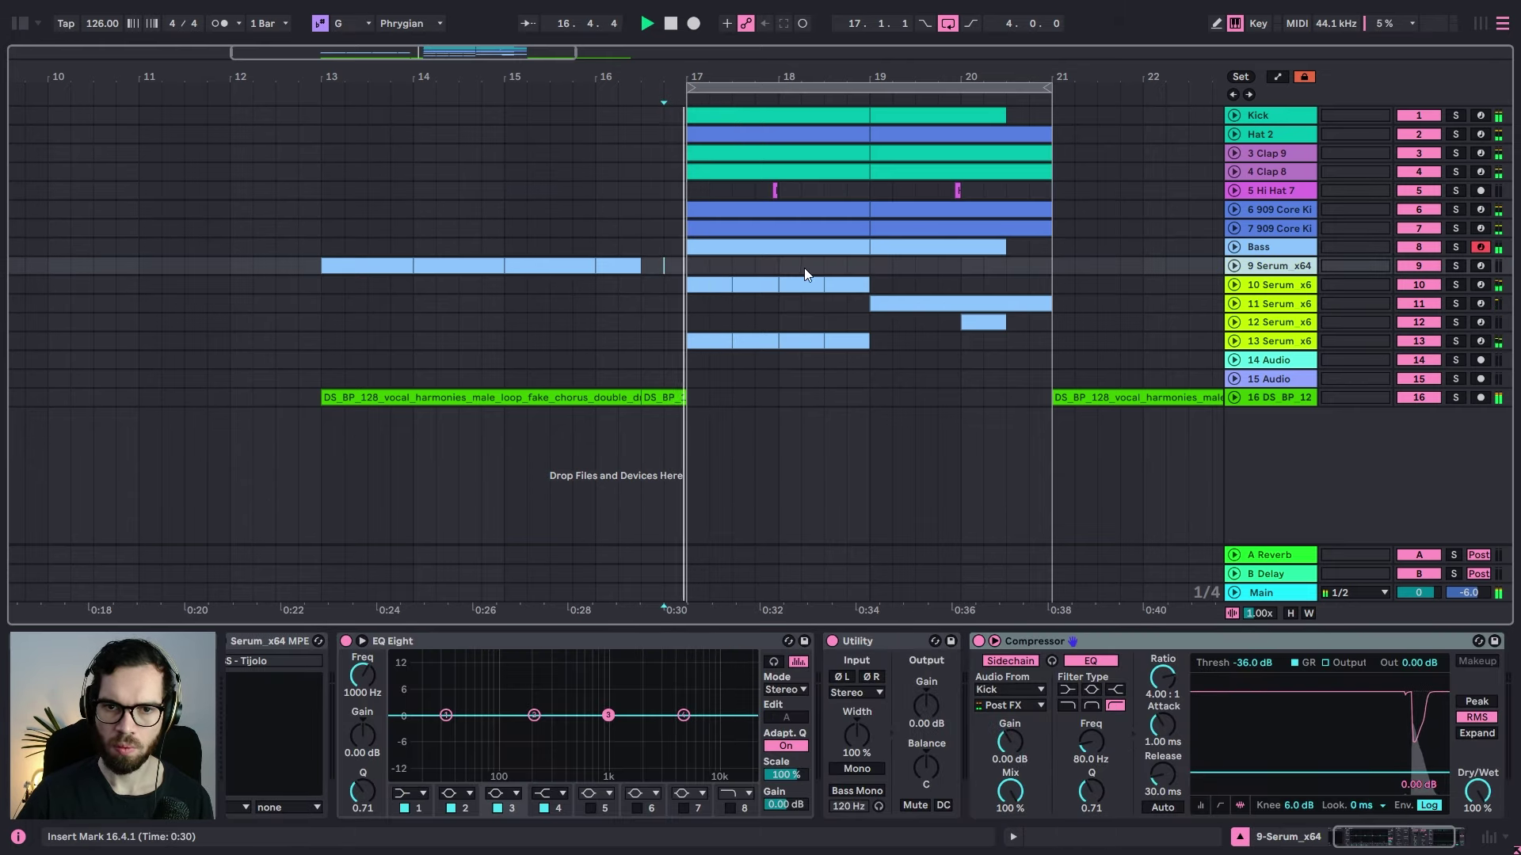
Step: Copy the Hi Hat 7 hit before bar 18 to the end of bar 16, and play the lead-in from 16.4
{"action": "left_click_drag", "start_coordinate": [755, 191], "coordinate": [772, 193]}
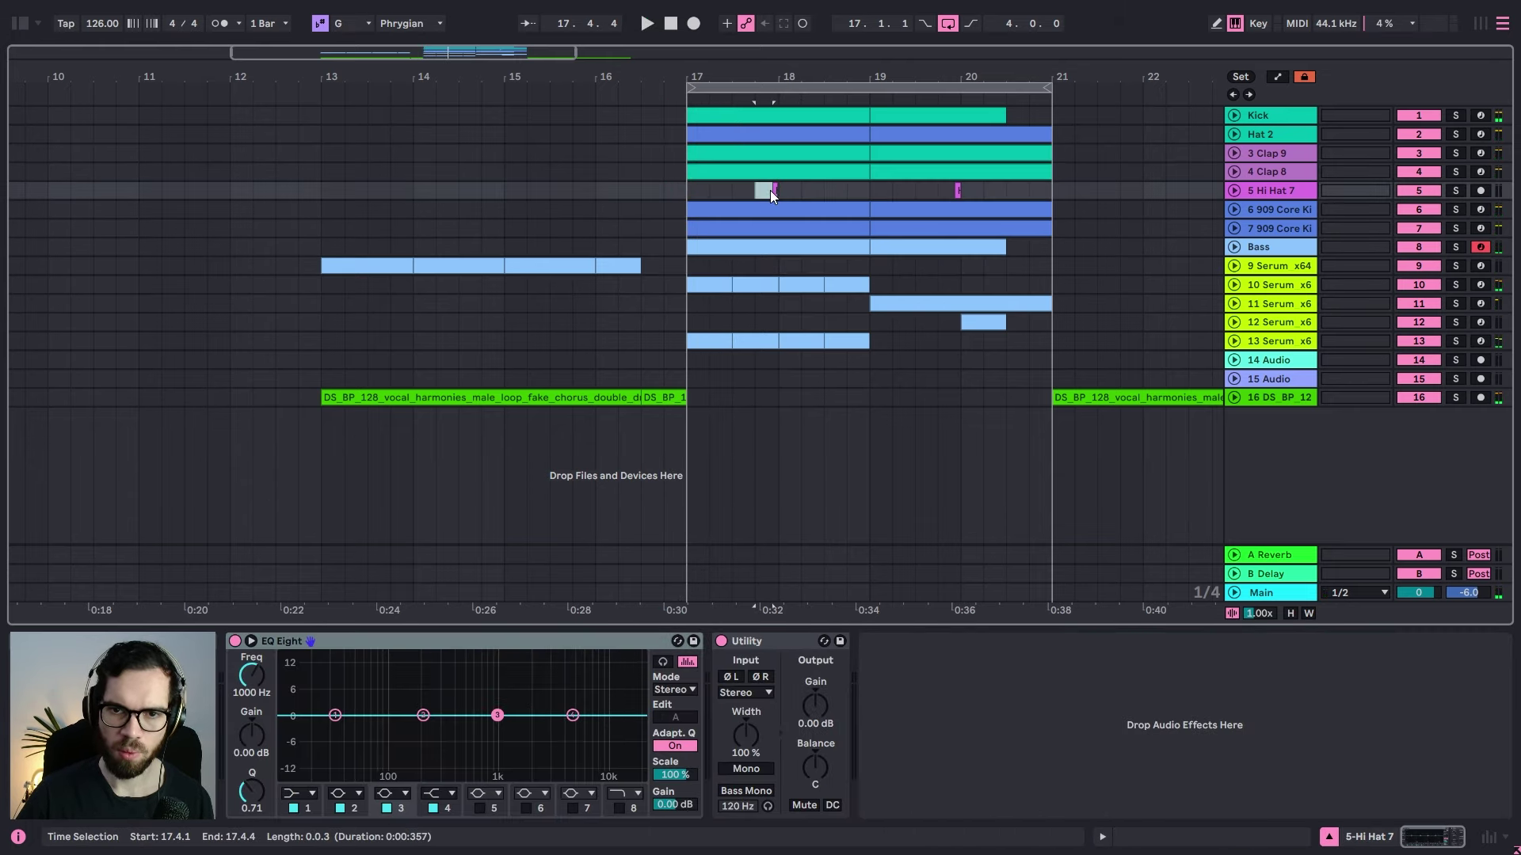
{"action": "left_click", "coordinate": [649, 192]}
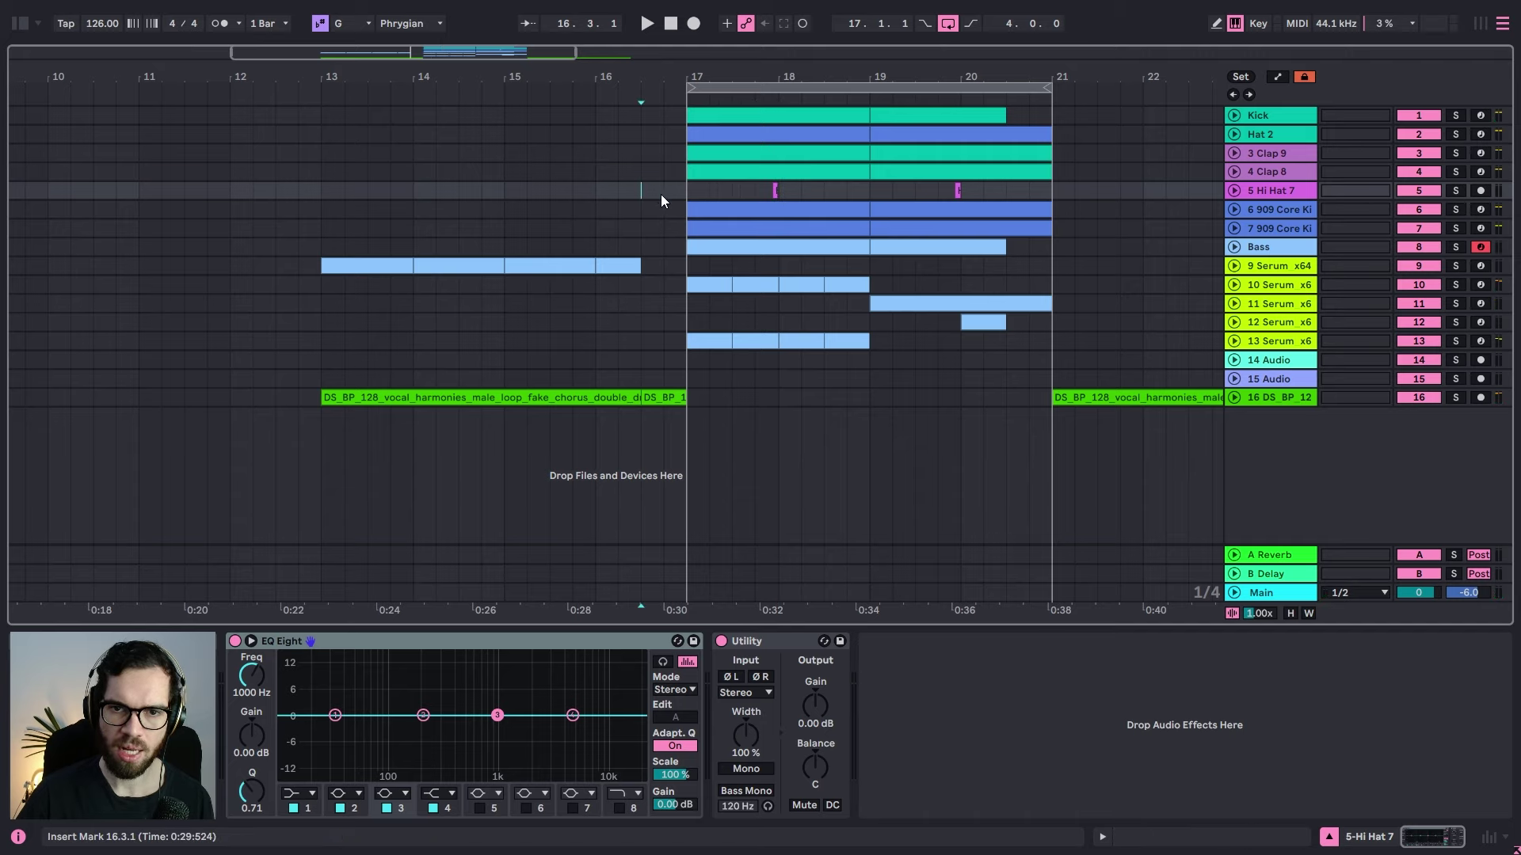
{"action": "left_click", "coordinate": [665, 193]}
{"action": "key", "text": "ctrl+v"}
{"action": "key", "text": "space"}
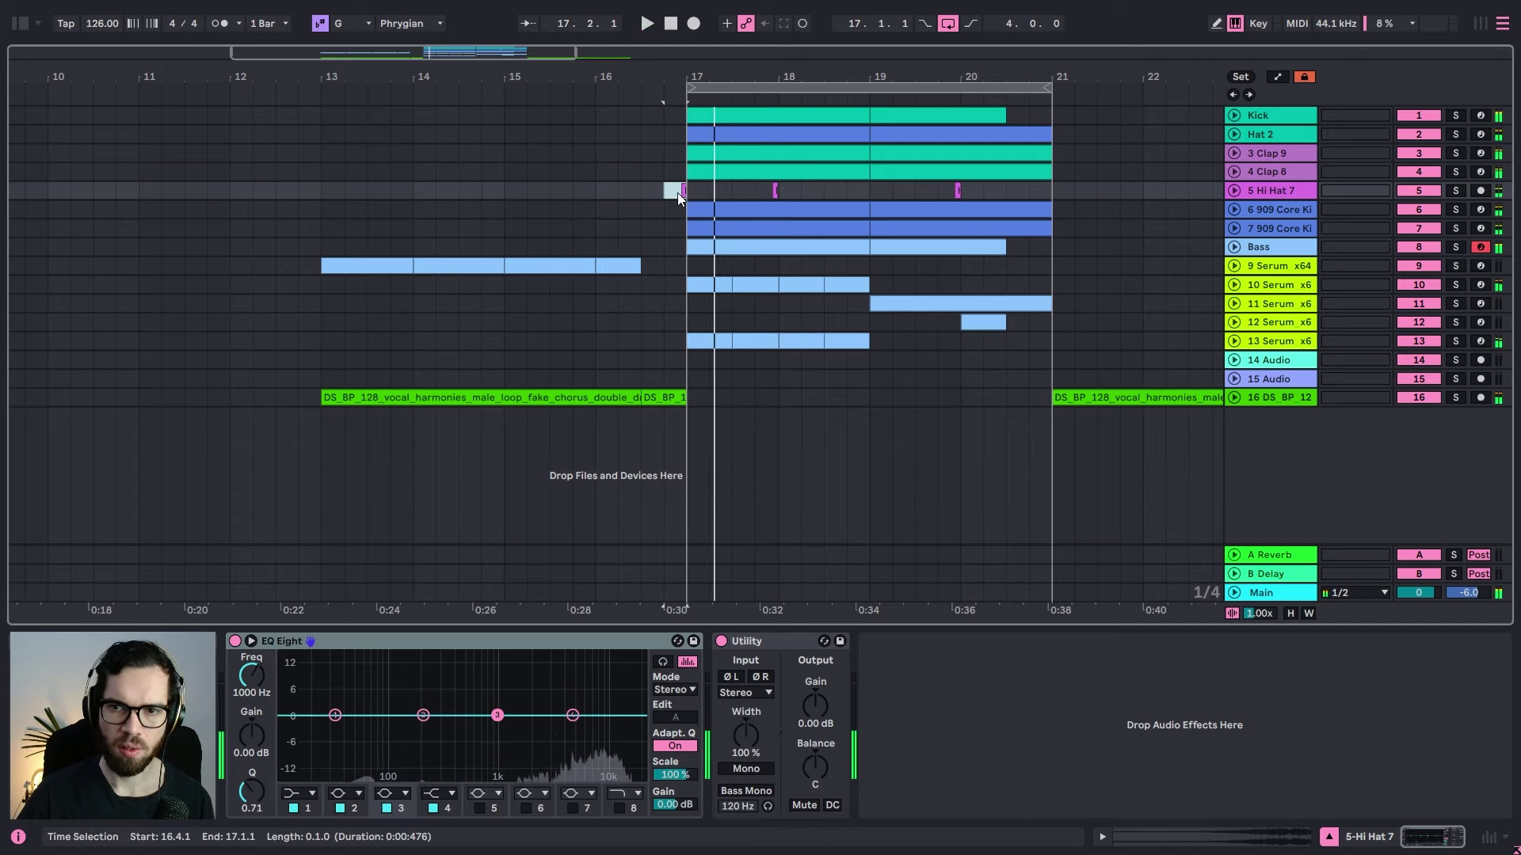
{"action": "left_click", "coordinate": [668, 174]}
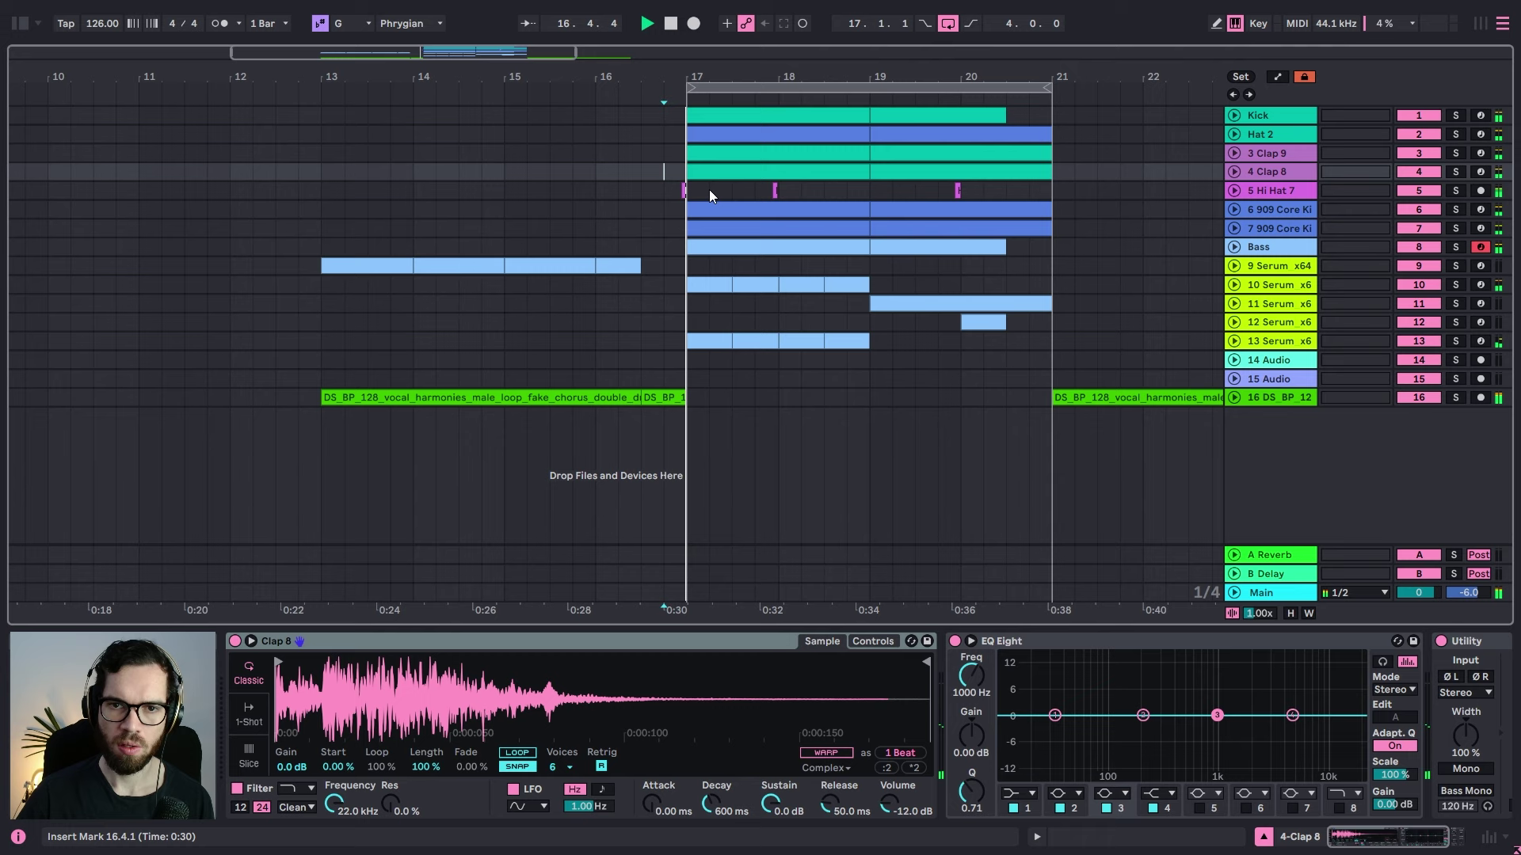
Step: Unfold the Kick track and select its volume control while the loop plays
{"action": "left_click", "coordinate": [1283, 119]}
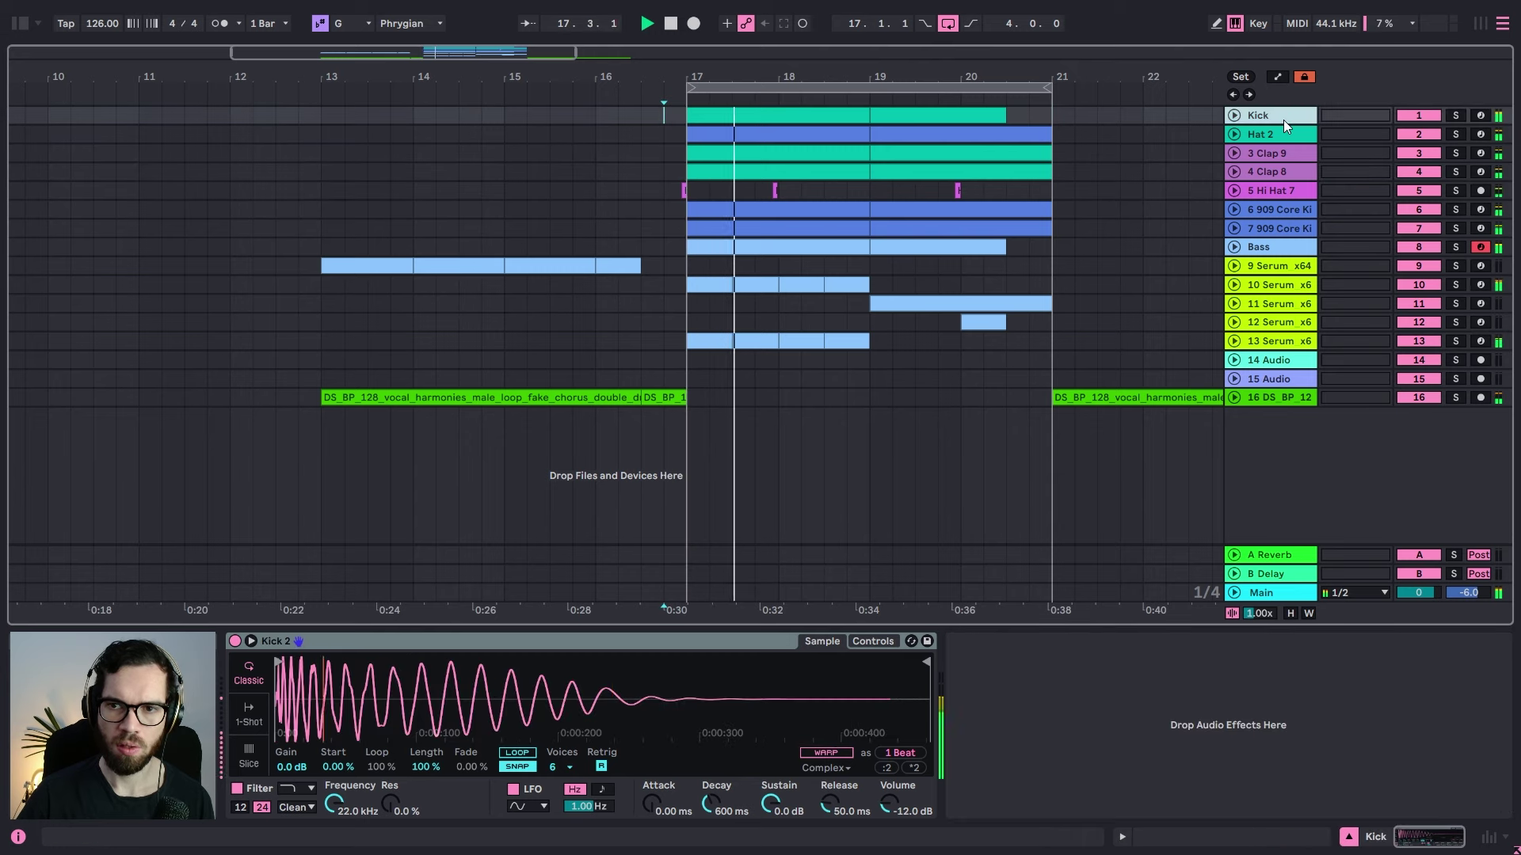
{"action": "left_click", "coordinate": [1235, 116]}
{"action": "key", "text": "ctrl+a"}
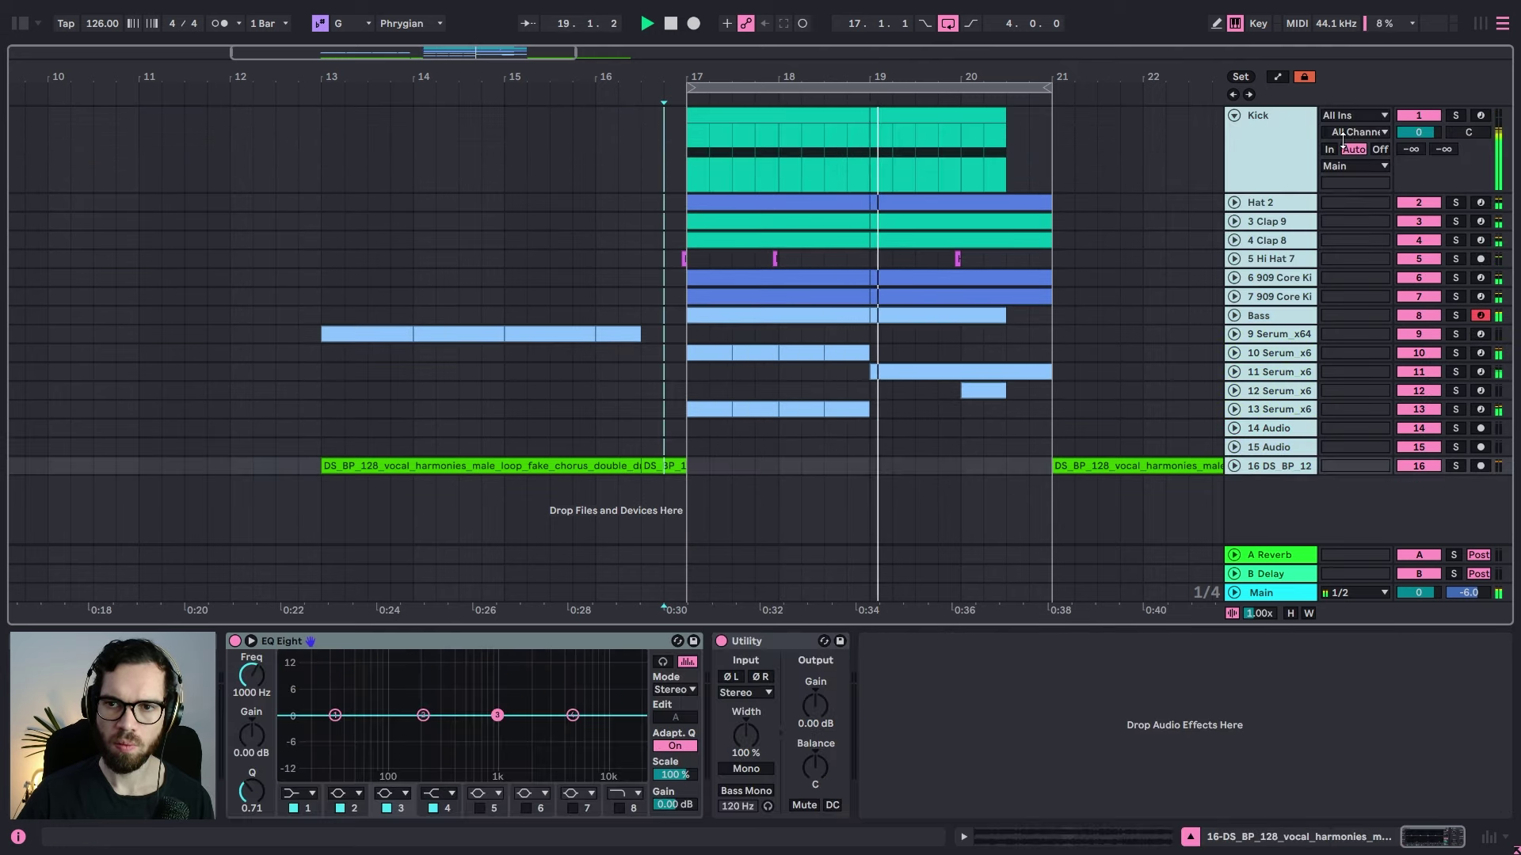
{"action": "left_click", "coordinate": [1418, 132]}
{"action": "left_click", "coordinate": [1295, 146]}
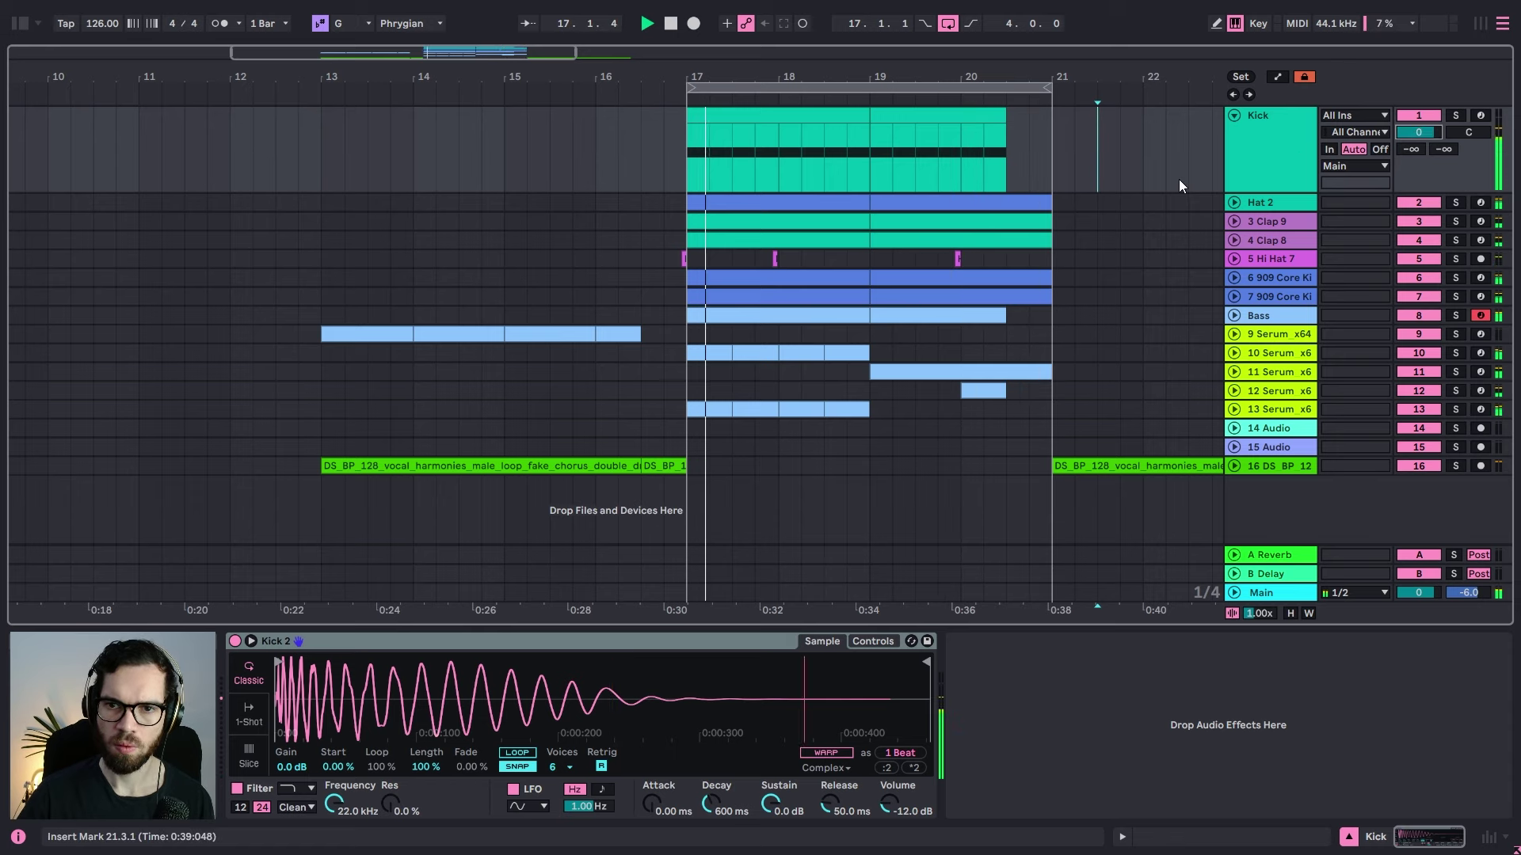
{"action": "left_click", "coordinate": [1278, 161]}
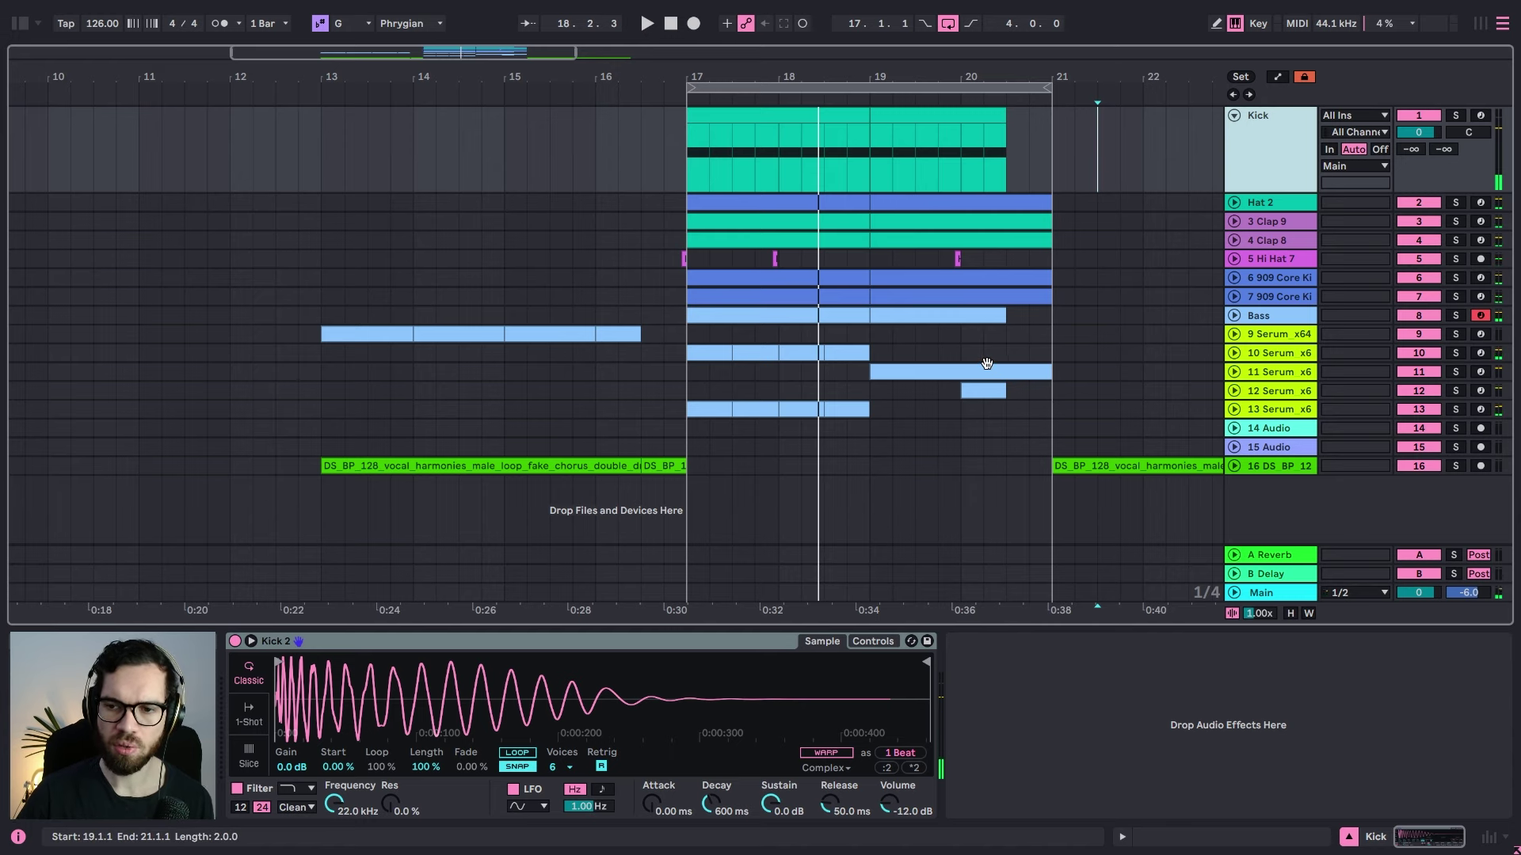
Step: Play from bar 16, unfold vocal track 16, and extend the end of its second clip to 17.2
{"action": "key", "text": "space"}
{"action": "left_click", "coordinate": [597, 222]}
{"action": "key", "text": "space"}
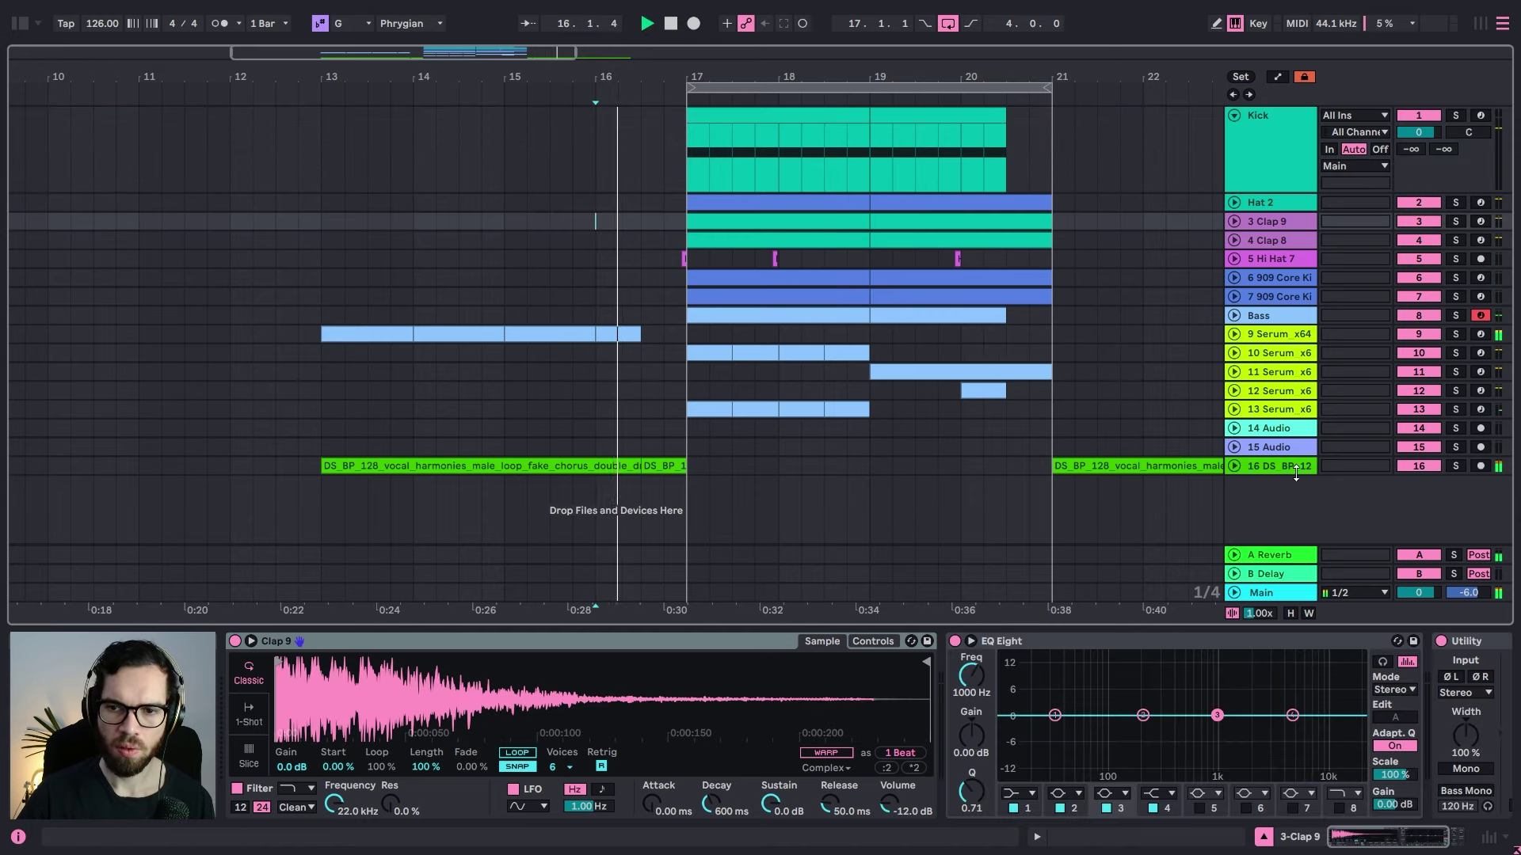
{"action": "left_click", "coordinate": [1235, 467]}
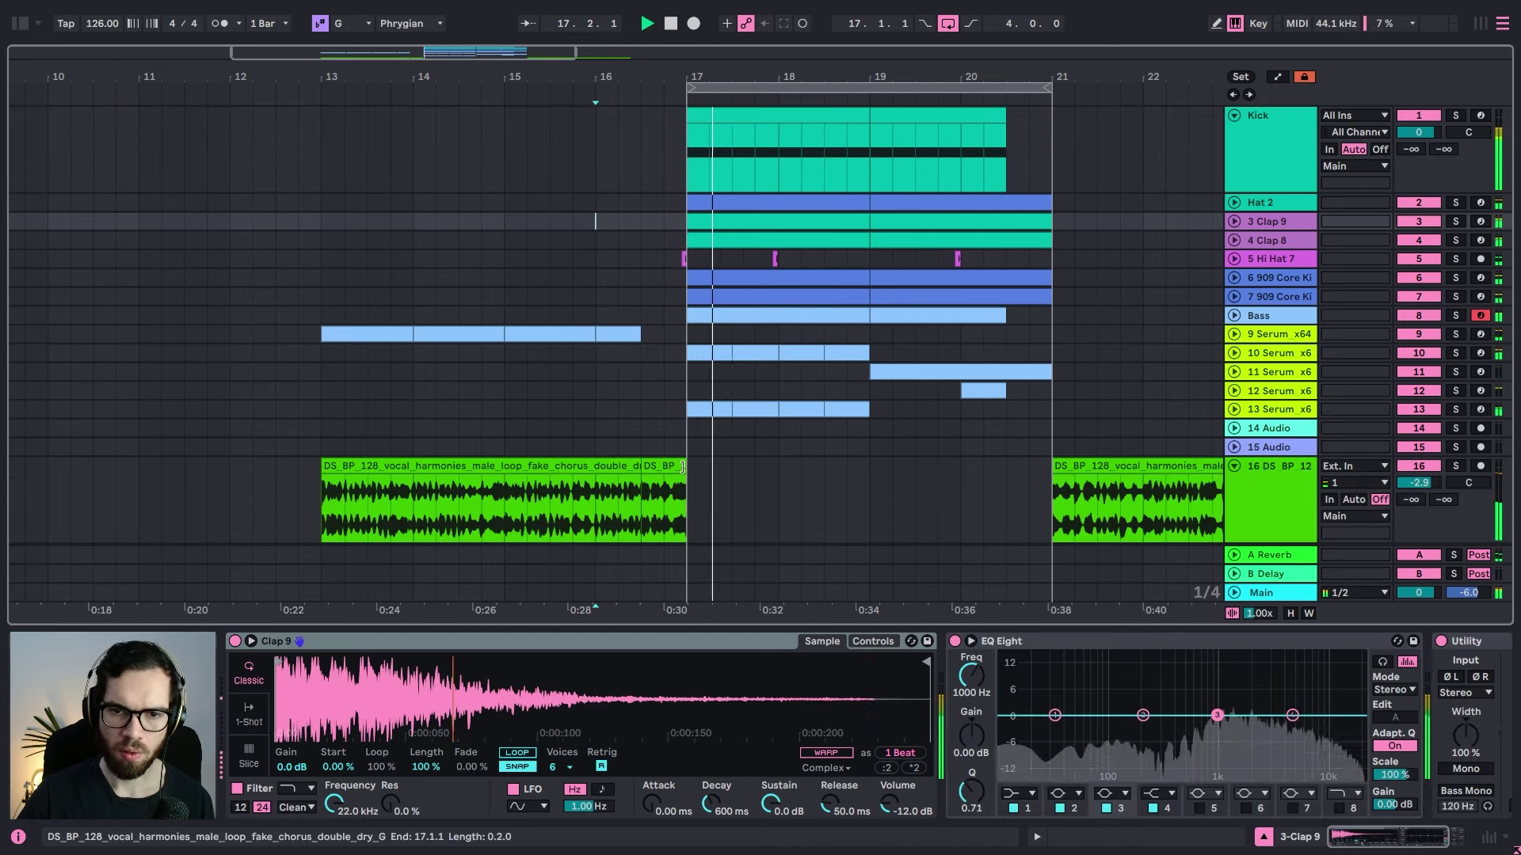
{"action": "mouse_move", "coordinate": [686, 466]}
{"action": "left_mouse_down"}
{"action": "mouse_move", "coordinate": [731, 467]}
{"action": "mouse_move", "coordinate": [709, 466]}
{"action": "left_mouse_up"}
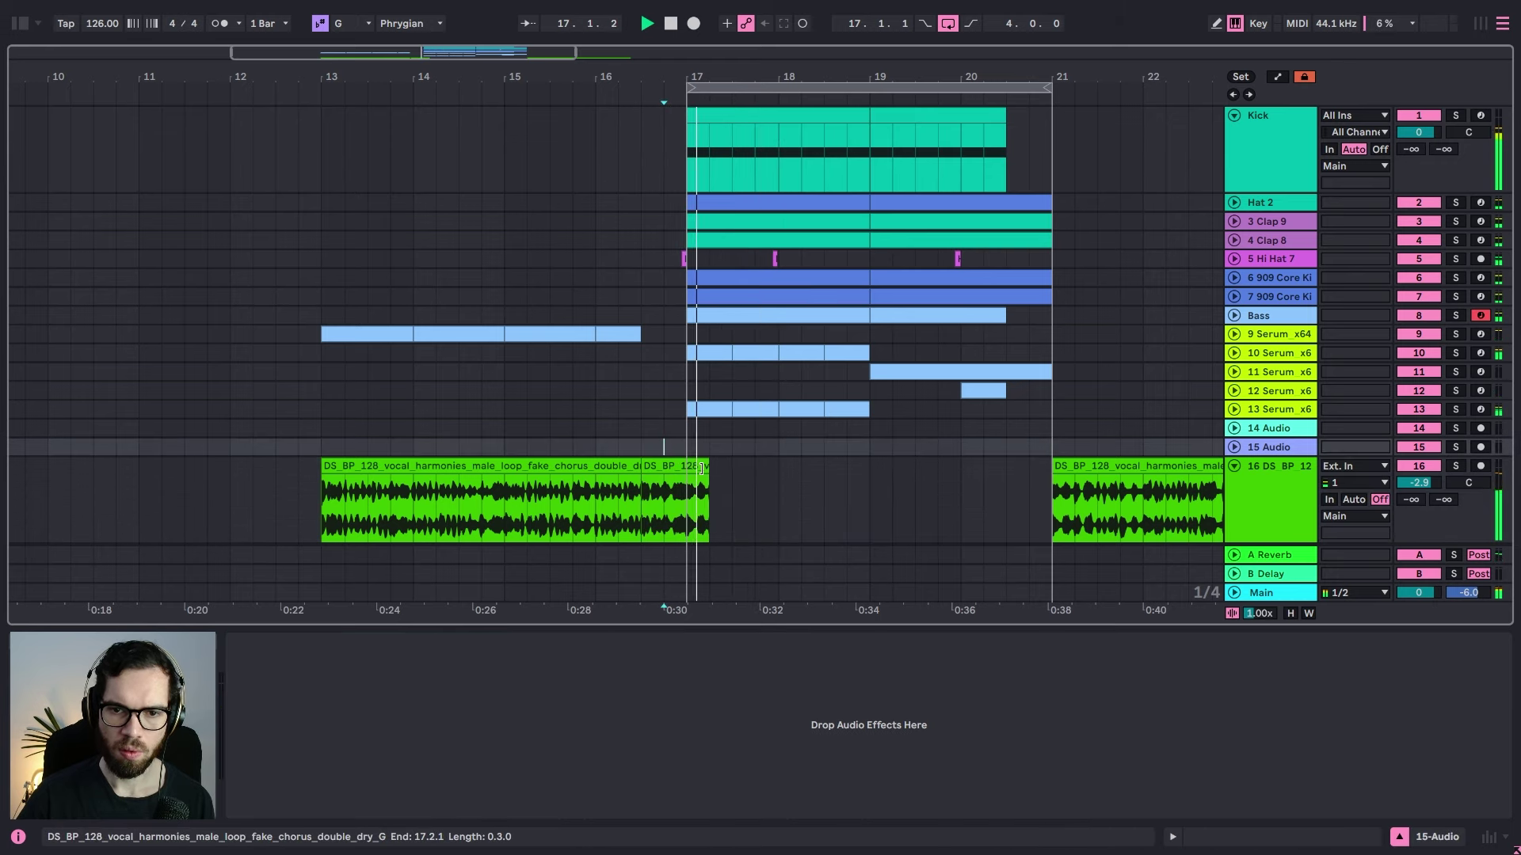
{"action": "left_click_drag", "start_coordinate": [707, 71], "coordinate": [708, 146]}
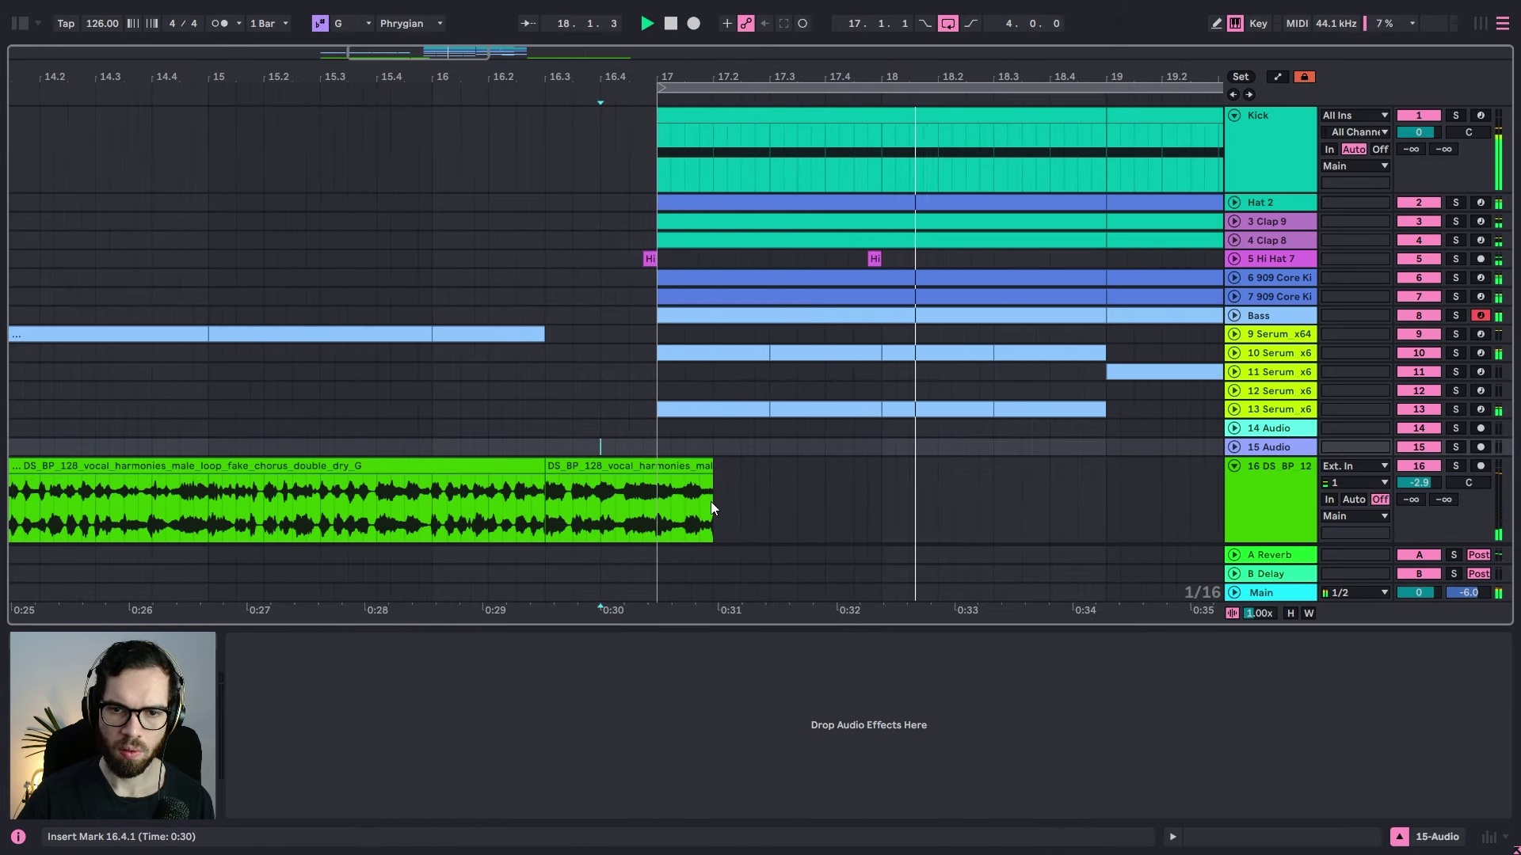
Step: Cut the vocal past bar 17 down to a one-sixteenth chop at 17.1.3, copy it to 17.2.4, and play it
{"action": "key", "text": "space"}
{"action": "left_click", "coordinate": [686, 509]}
{"action": "key", "text": "ctrl+e"}
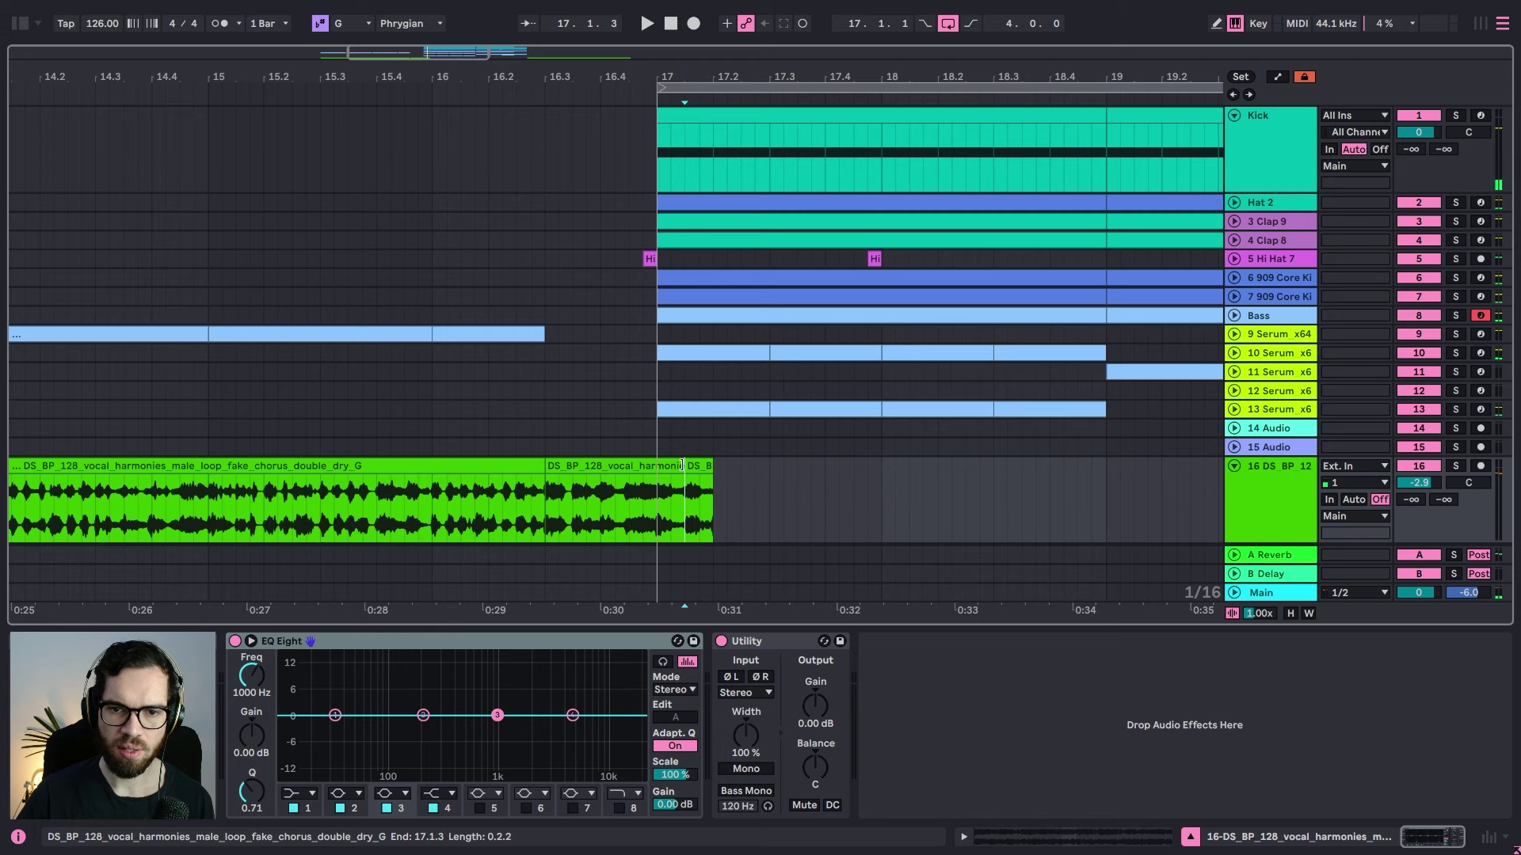
{"action": "mouse_move", "coordinate": [682, 465]}
{"action": "left_mouse_down"}
{"action": "mouse_move", "coordinate": [656, 467]}
{"action": "mouse_move", "coordinate": [754, 467]}
{"action": "left_mouse_up"}
{"action": "left_click", "coordinate": [648, 444]}
{"action": "key", "text": "space"}
{"action": "left_click", "coordinate": [644, 410]}
{"action": "left_click", "coordinate": [616, 427]}
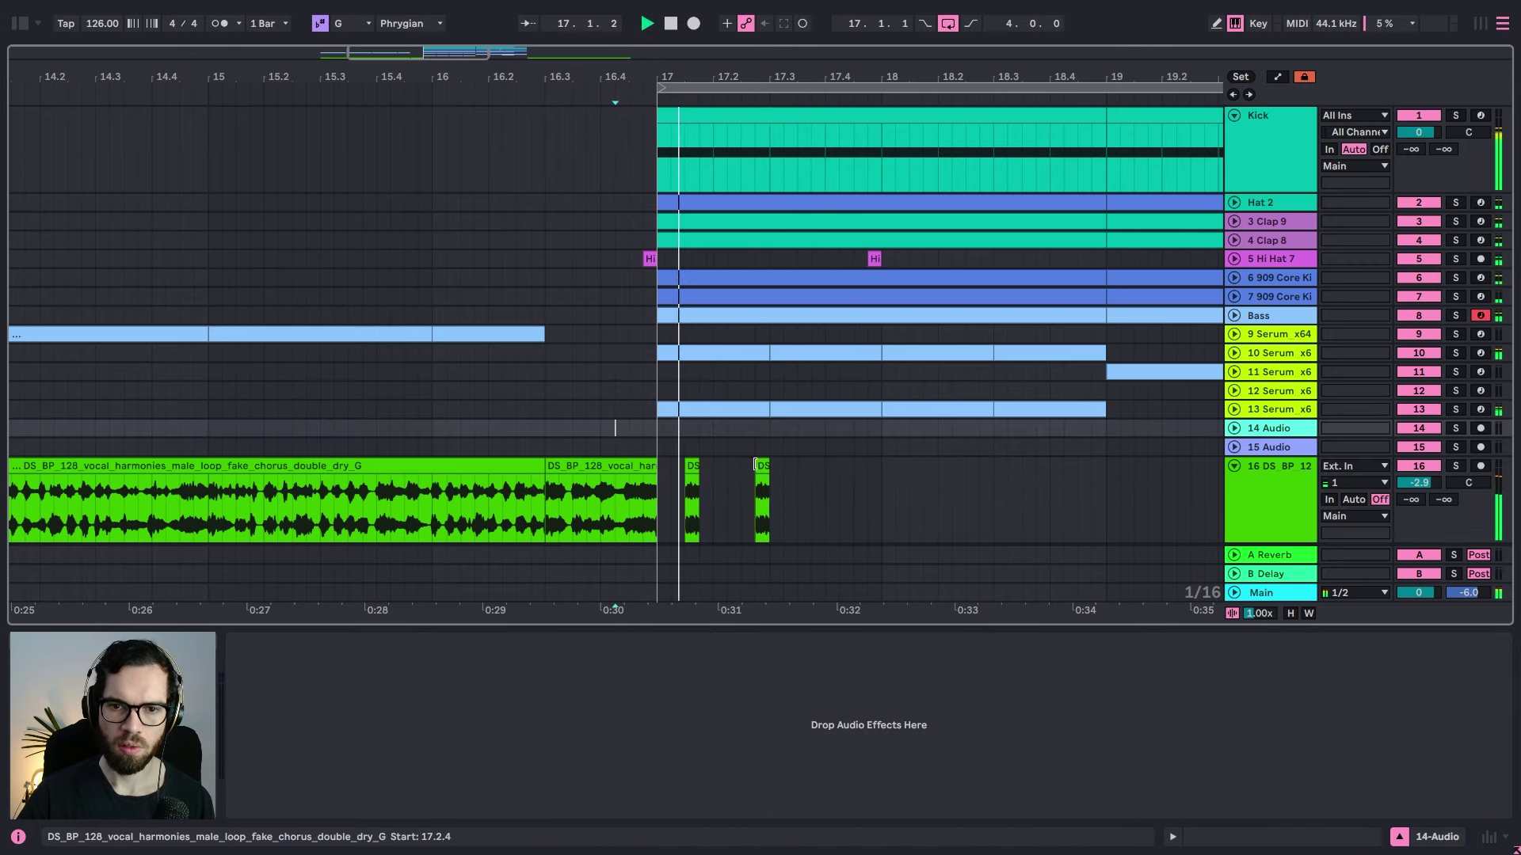
Step: Add a new audio track below the vocal track and move the two vocal chops onto it
{"action": "left_click", "coordinate": [1304, 498]}
{"action": "key", "text": "ctrl+t"}
{"action": "left_click_drag", "start_coordinate": [659, 409], "coordinate": [780, 409]}
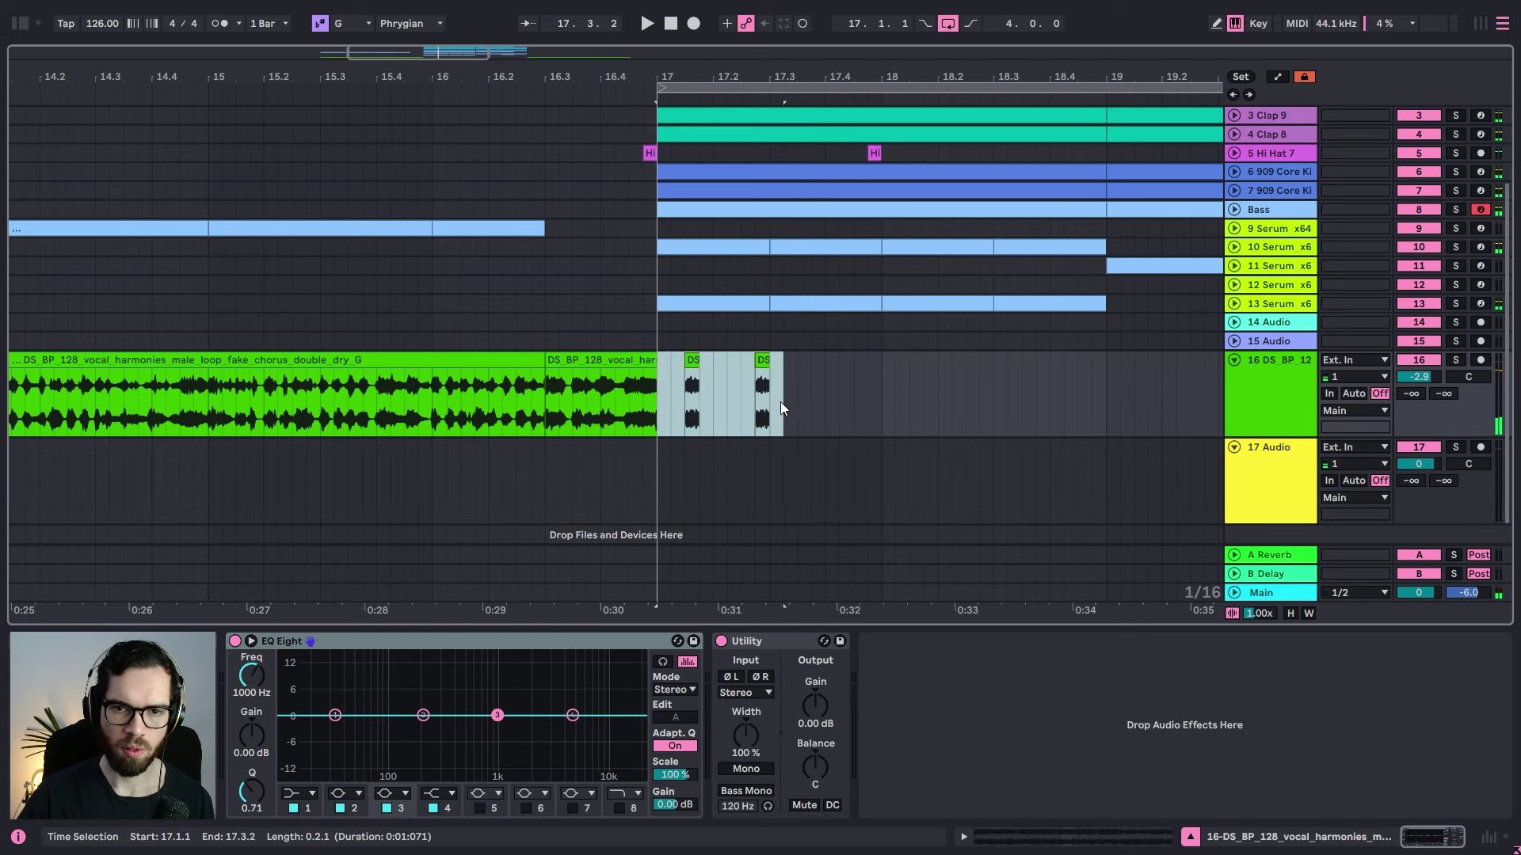
{"action": "left_click", "coordinate": [652, 492]}
{"action": "key", "text": "ctrl+v"}
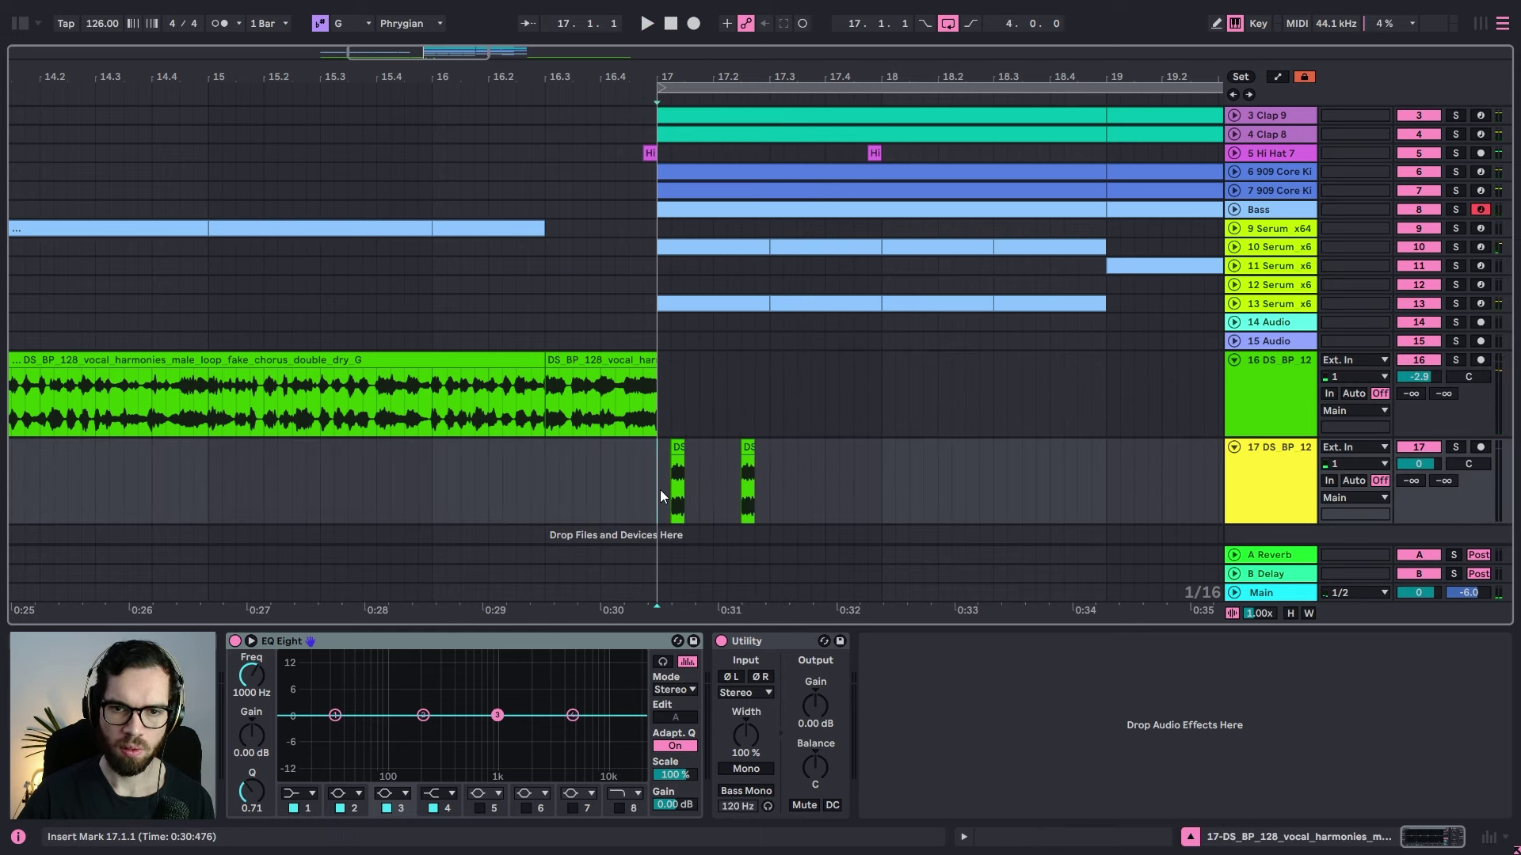
Step: Place the track 17 chops at 17.1.3 and 17.2.4, and add copies at 17.3.3 and 17.4.2 during playback
{"action": "left_click", "coordinate": [631, 489]}
{"action": "key", "text": "space"}
{"action": "left_click_drag", "start_coordinate": [762, 449], "coordinate": [846, 457]}
{"action": "left_click", "coordinate": [632, 455]}
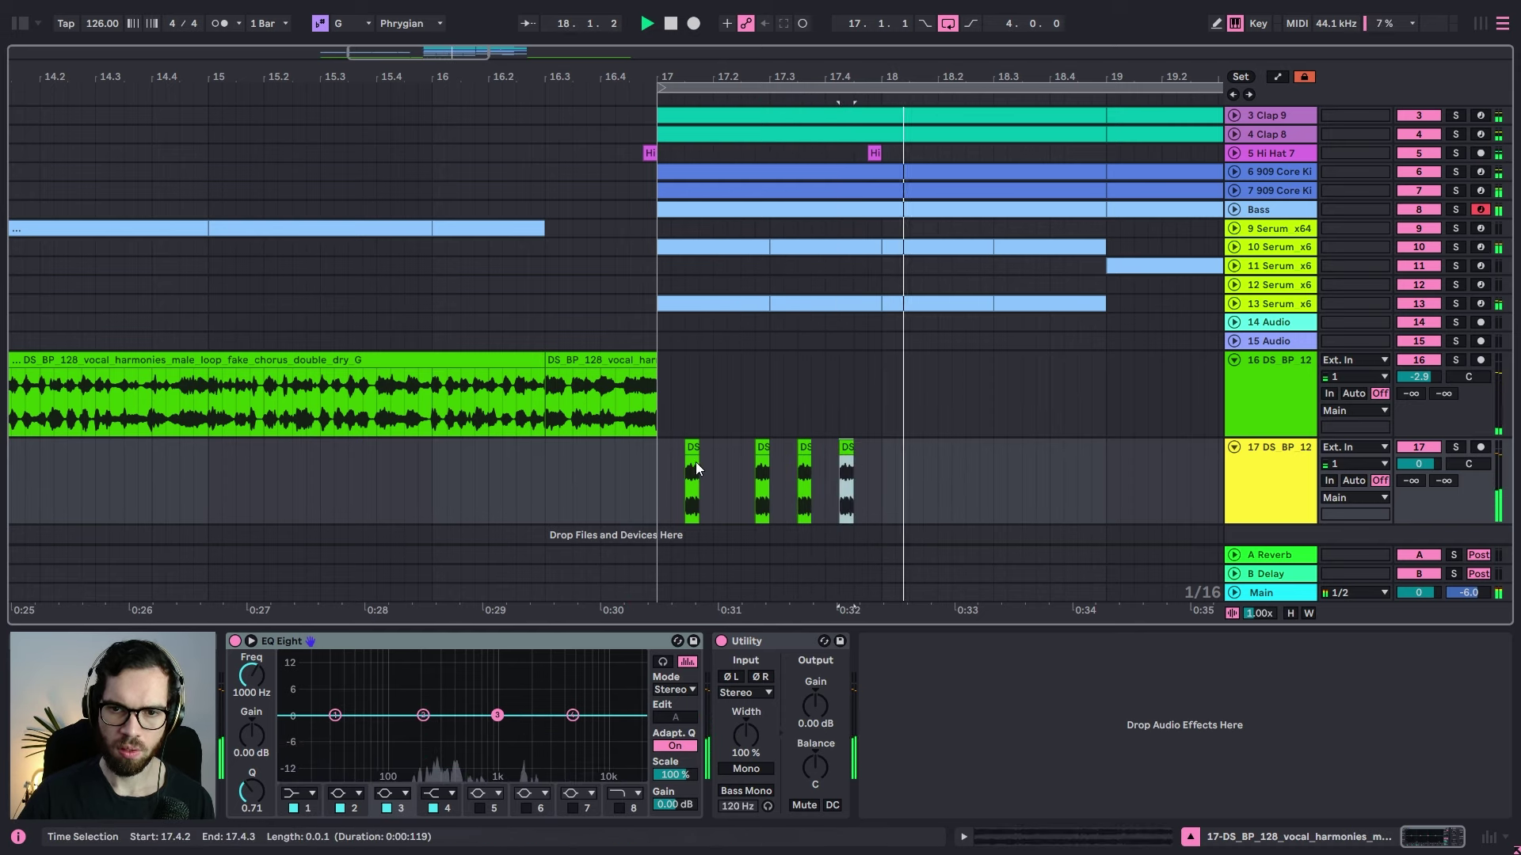
Step: Duplicate the one-bar vocal chop pattern from bar 17 into bars 18 and 19
{"action": "left_click", "coordinate": [655, 476]}
{"action": "left_click_drag", "start_coordinate": [664, 482], "coordinate": [871, 476]}
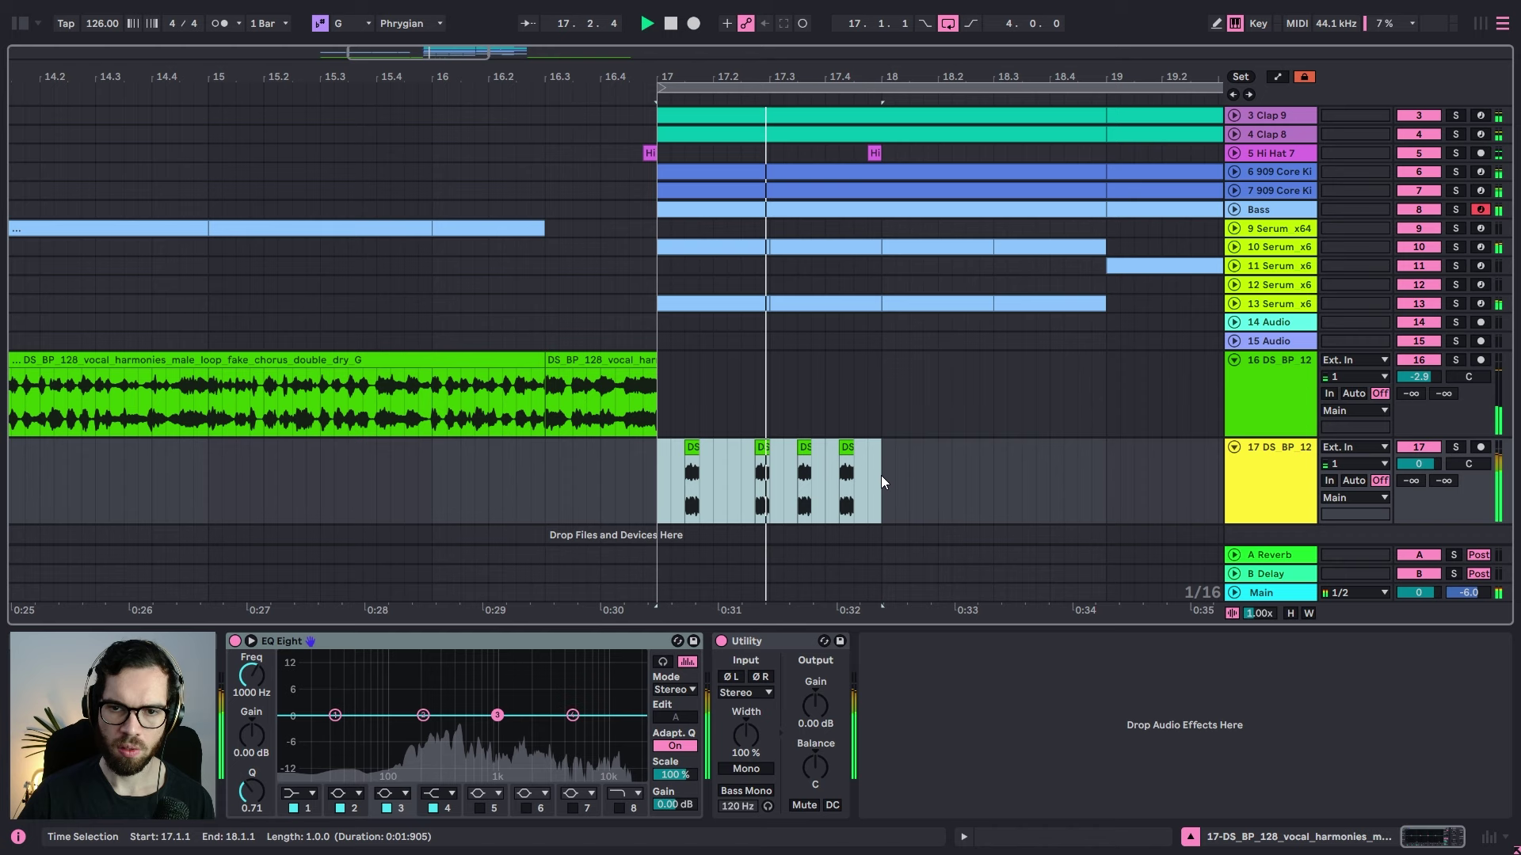
{"action": "key", "text": "ctrl+d"}
{"action": "key", "text": "ctrl+d"}
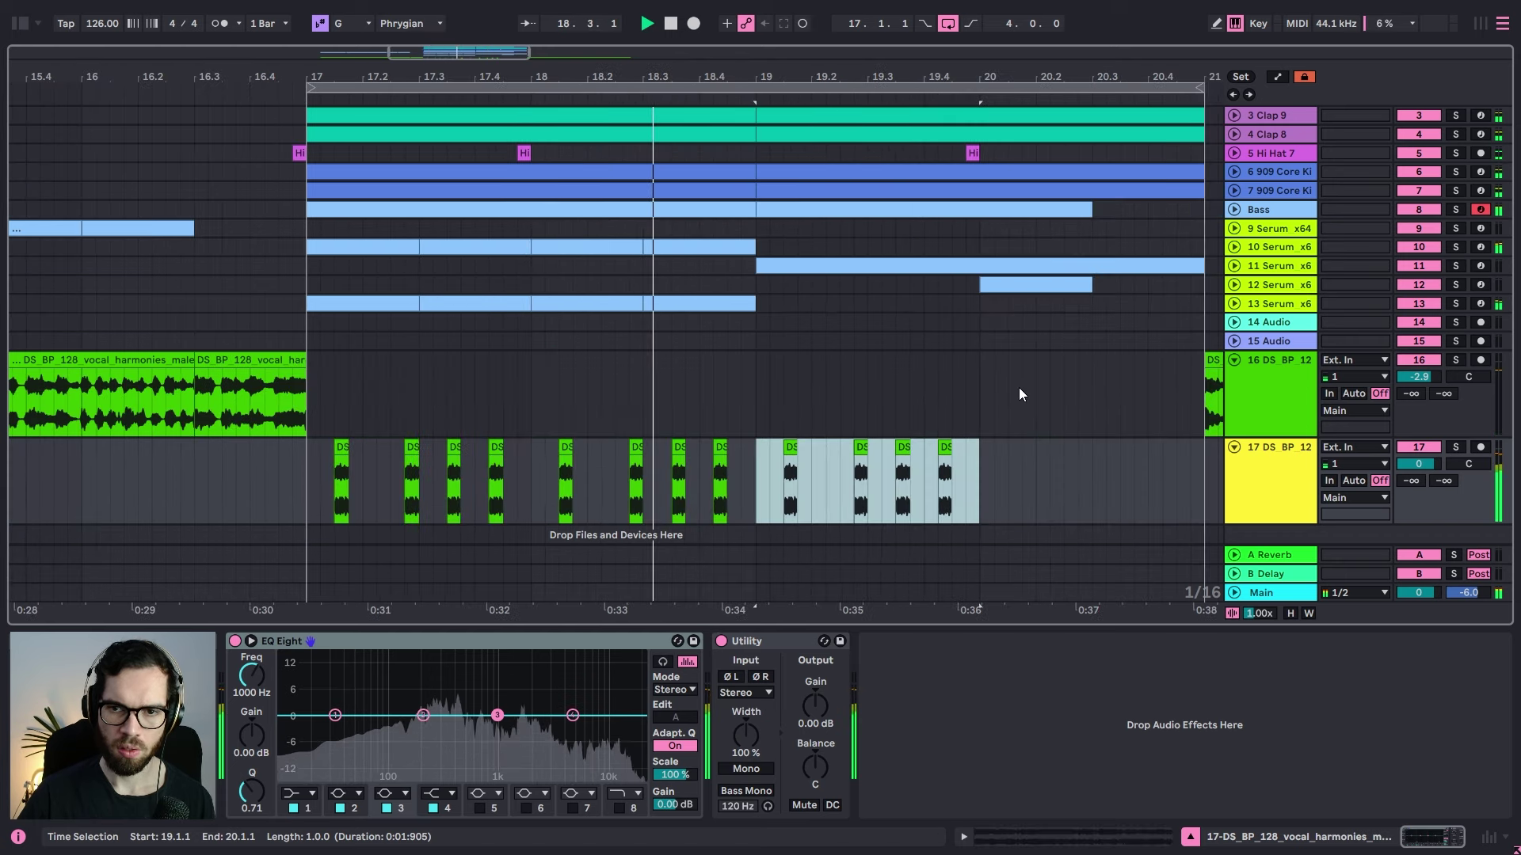
Step: Duplicate the vocal chop pattern into bar 20 and set track 17's volume to -15.4 dB
{"action": "left_click_drag", "start_coordinate": [1428, 463], "coordinate": [1428, 507]}
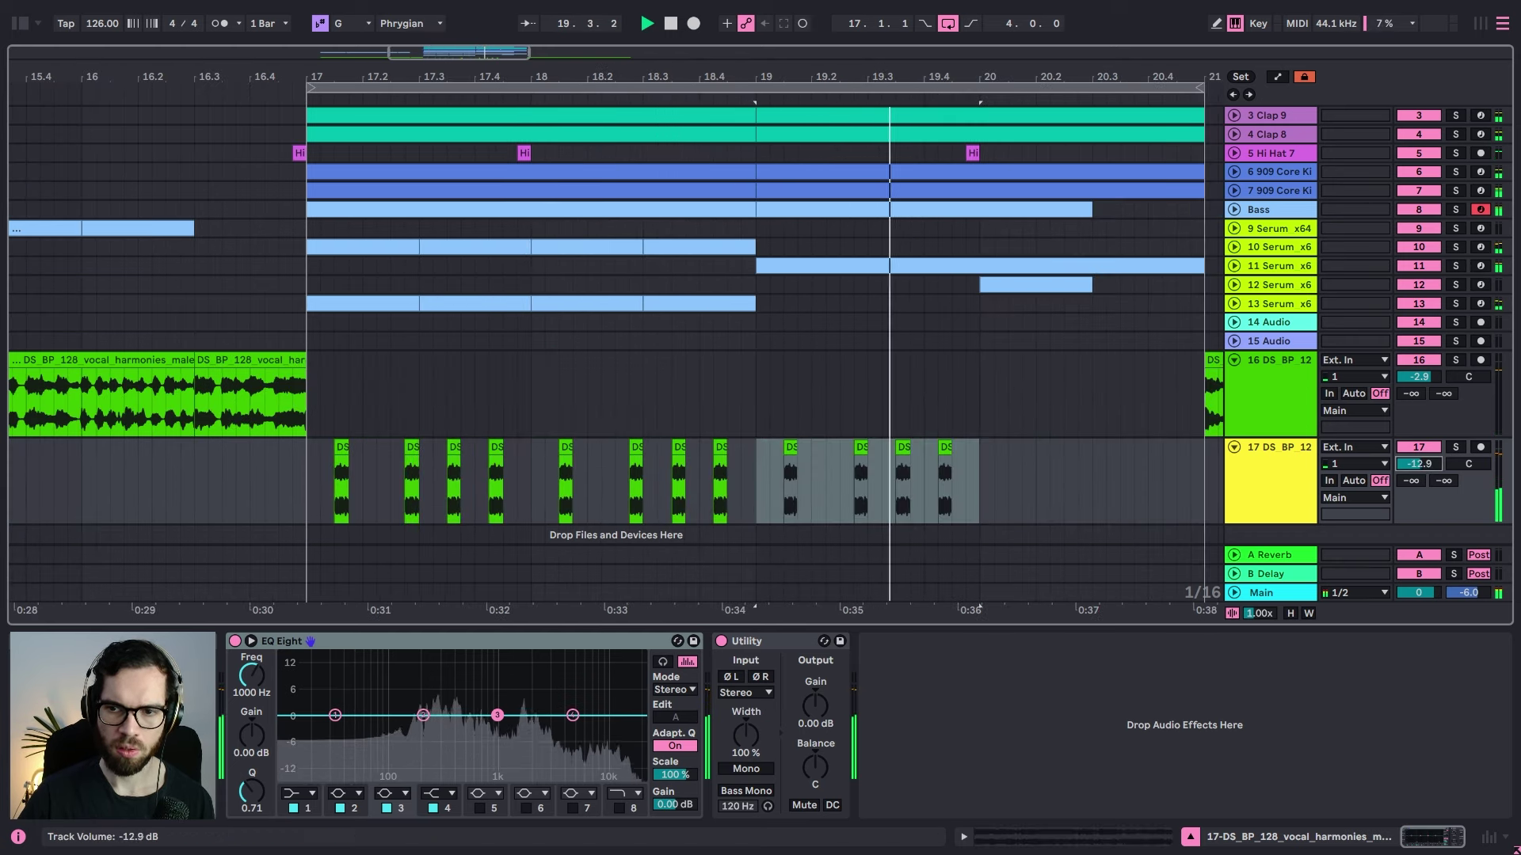
{"action": "key", "text": "ctrl+d"}
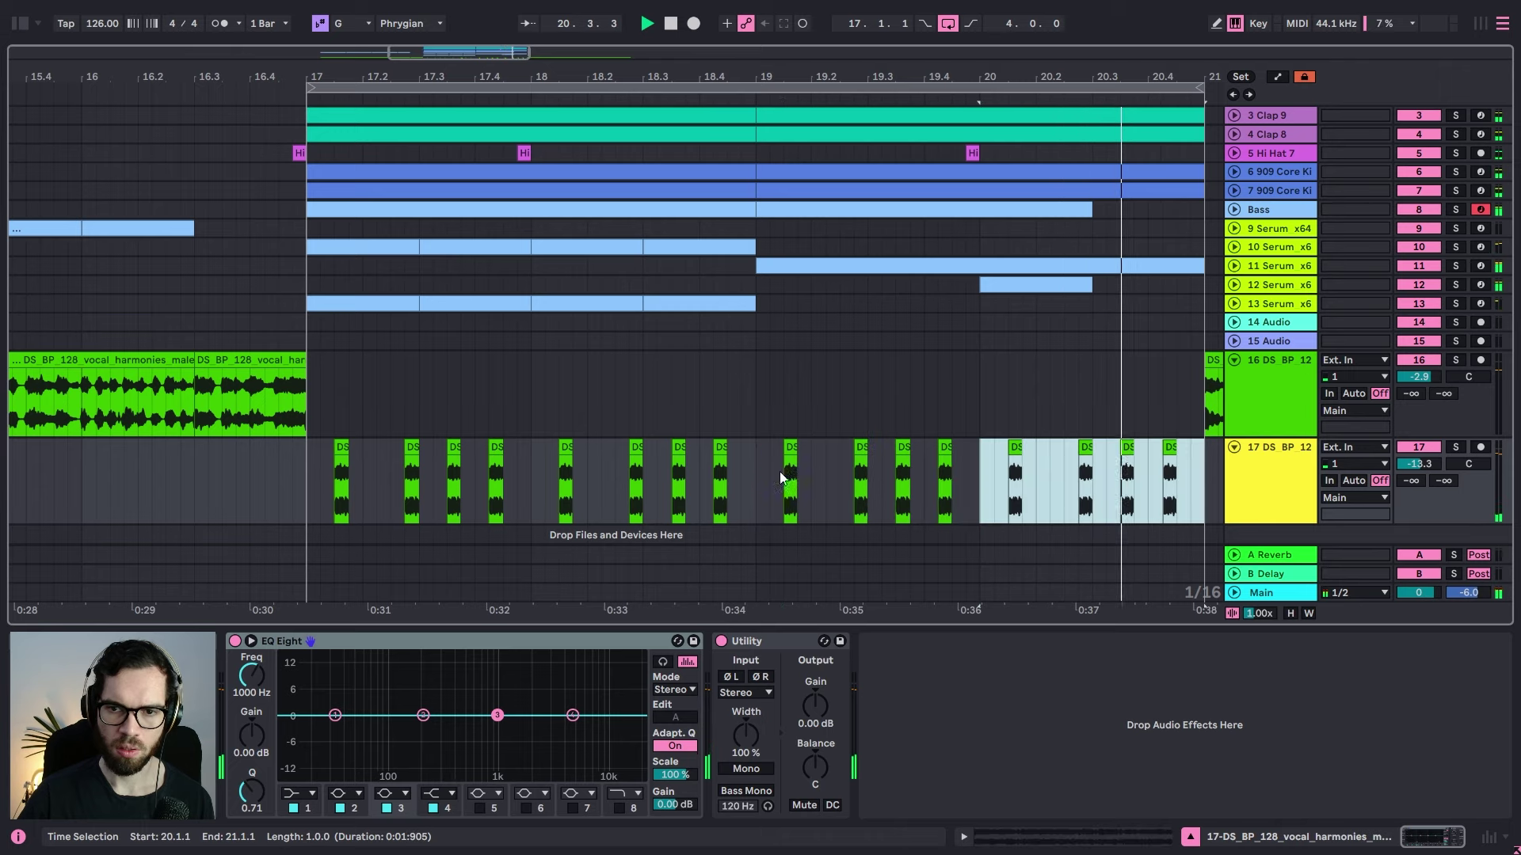
{"action": "left_click_drag", "start_coordinate": [1412, 468], "coordinate": [1411, 478]}
Step: Copy the Kick-sidechained Compressor from track 11 onto vocal chop track 17, and place the insert marker just before bar 17
{"action": "scroll", "coordinate": [1215, 255], "scroll_direction": "up", "scroll_amount": 2}
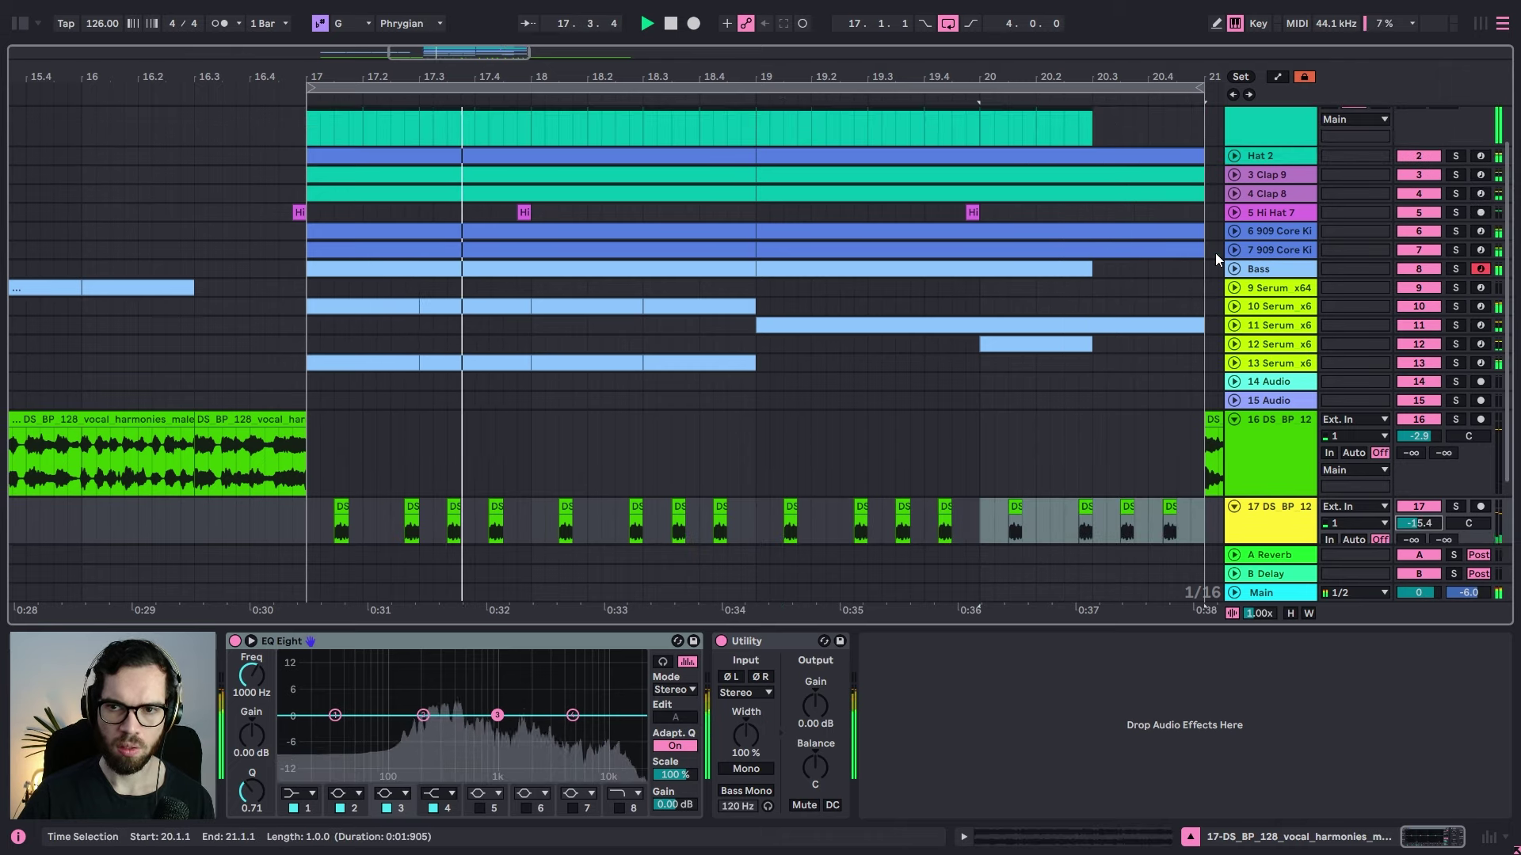
{"action": "left_click", "coordinate": [1267, 290]}
{"action": "scroll", "coordinate": [1086, 382], "scroll_direction": "down", "scroll_amount": 2}
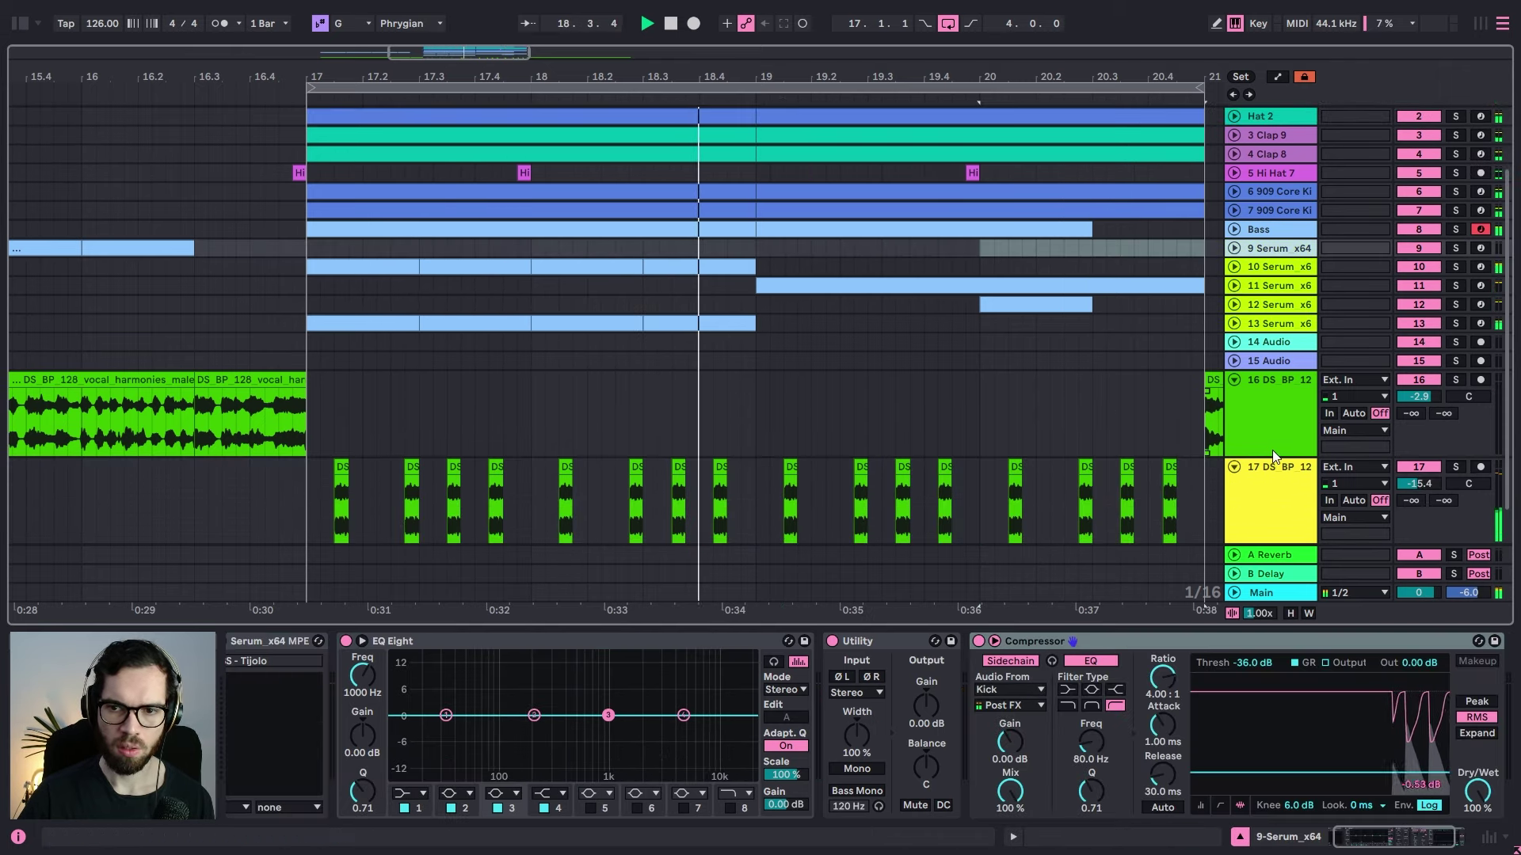
{"action": "left_click", "coordinate": [1272, 441]}
{"action": "left_click", "coordinate": [1270, 287]}
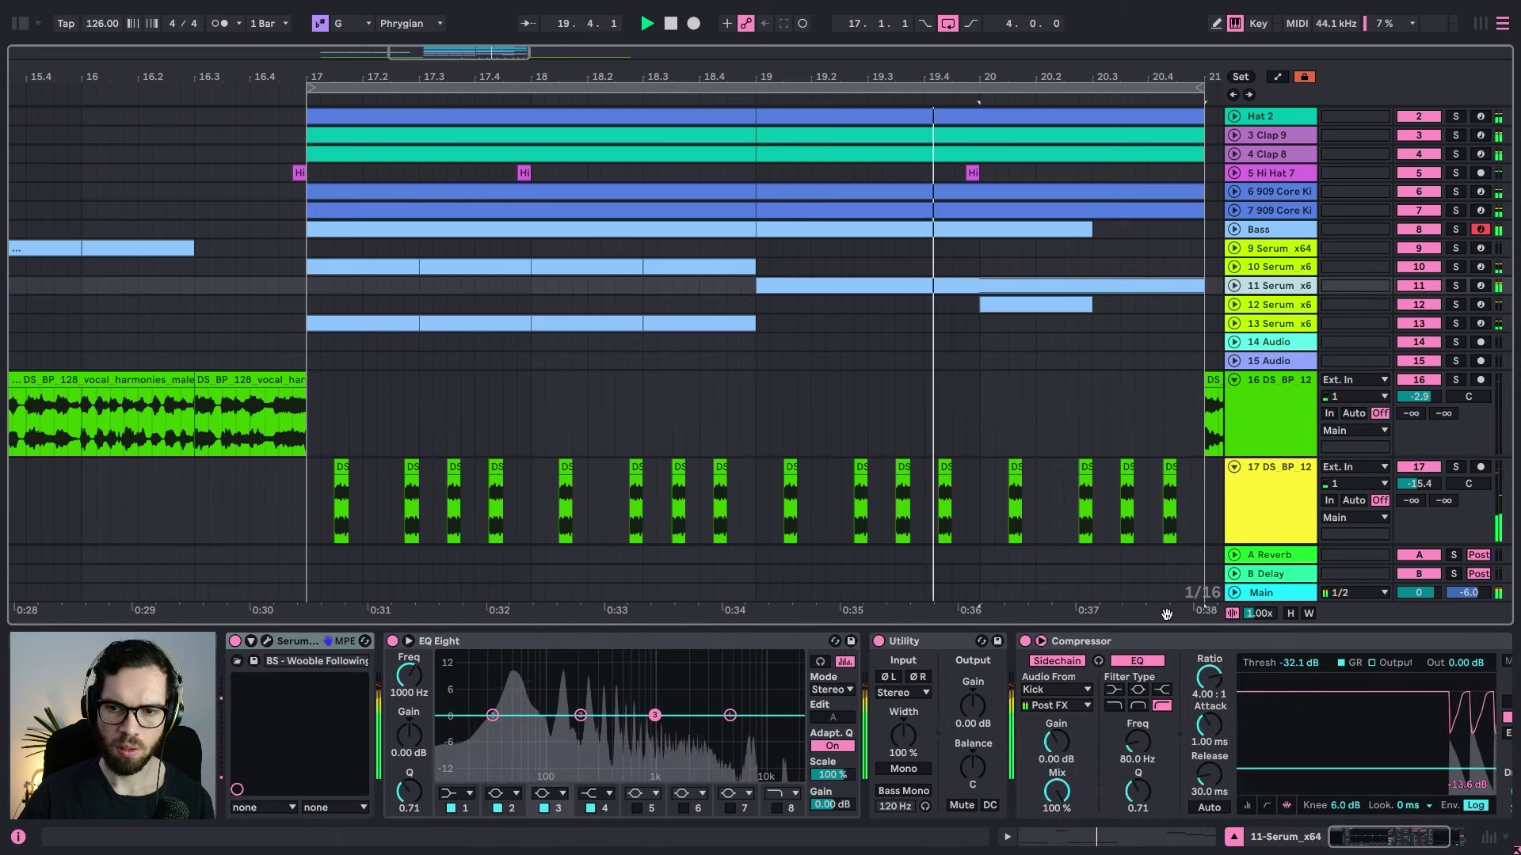
{"action": "left_click", "coordinate": [918, 499]}
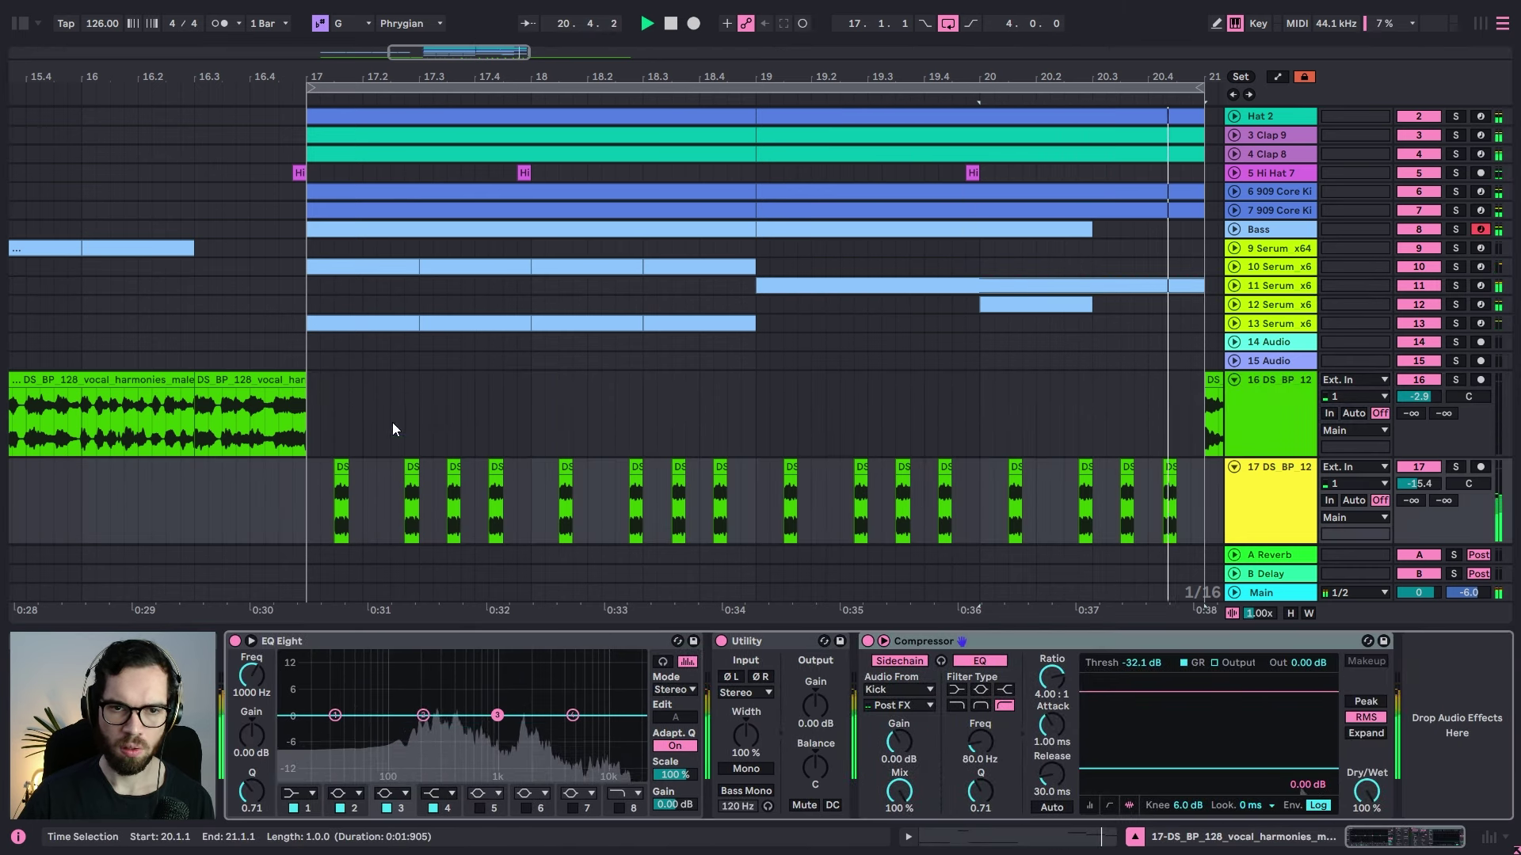
{"action": "left_click", "coordinate": [236, 305]}
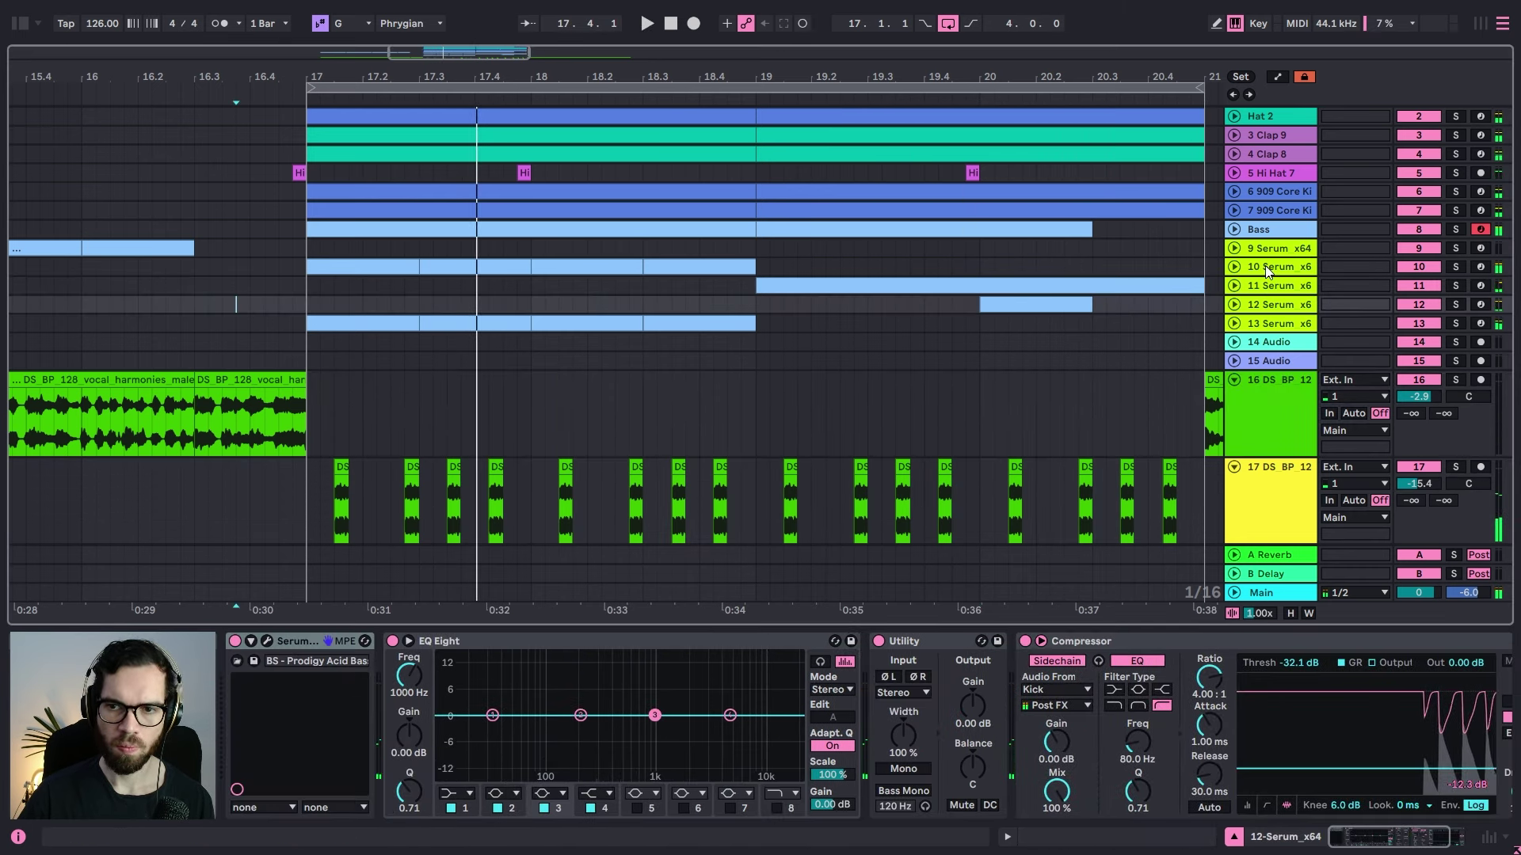
Step: Group Serum tracks 10 to 13 together with vocal chop track 17
{"action": "left_click", "coordinate": [1242, 268]}
{"action": "left_click", "coordinate": [1233, 265]}
{"action": "left_click", "coordinate": [1232, 264]}
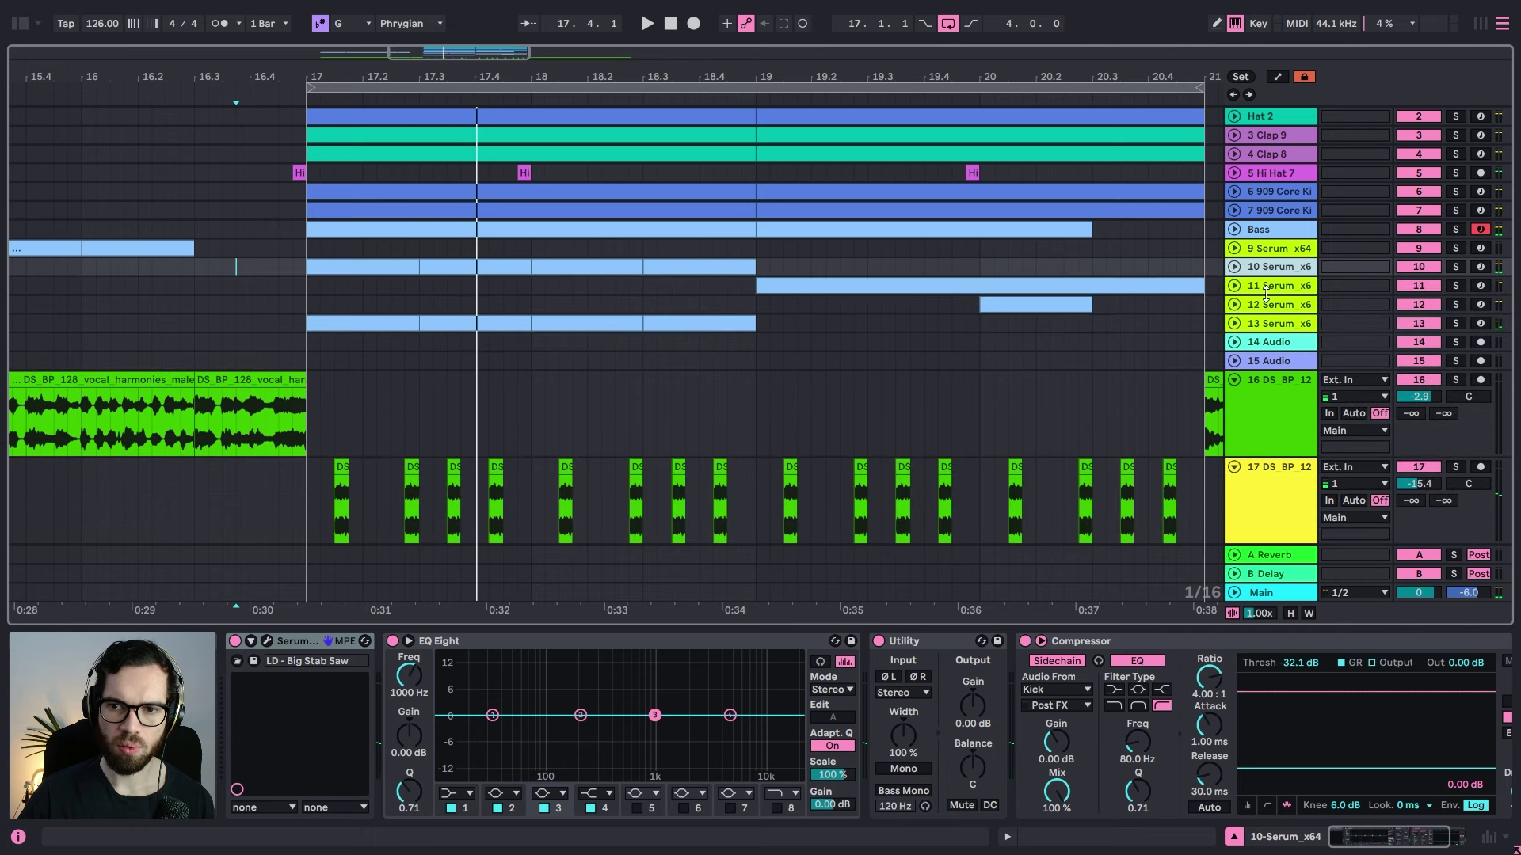
{"action": "left_click", "coordinate": [1266, 320]}
{"action": "left_click", "coordinate": [1262, 287]}
{"action": "left_click", "coordinate": [1265, 306]}
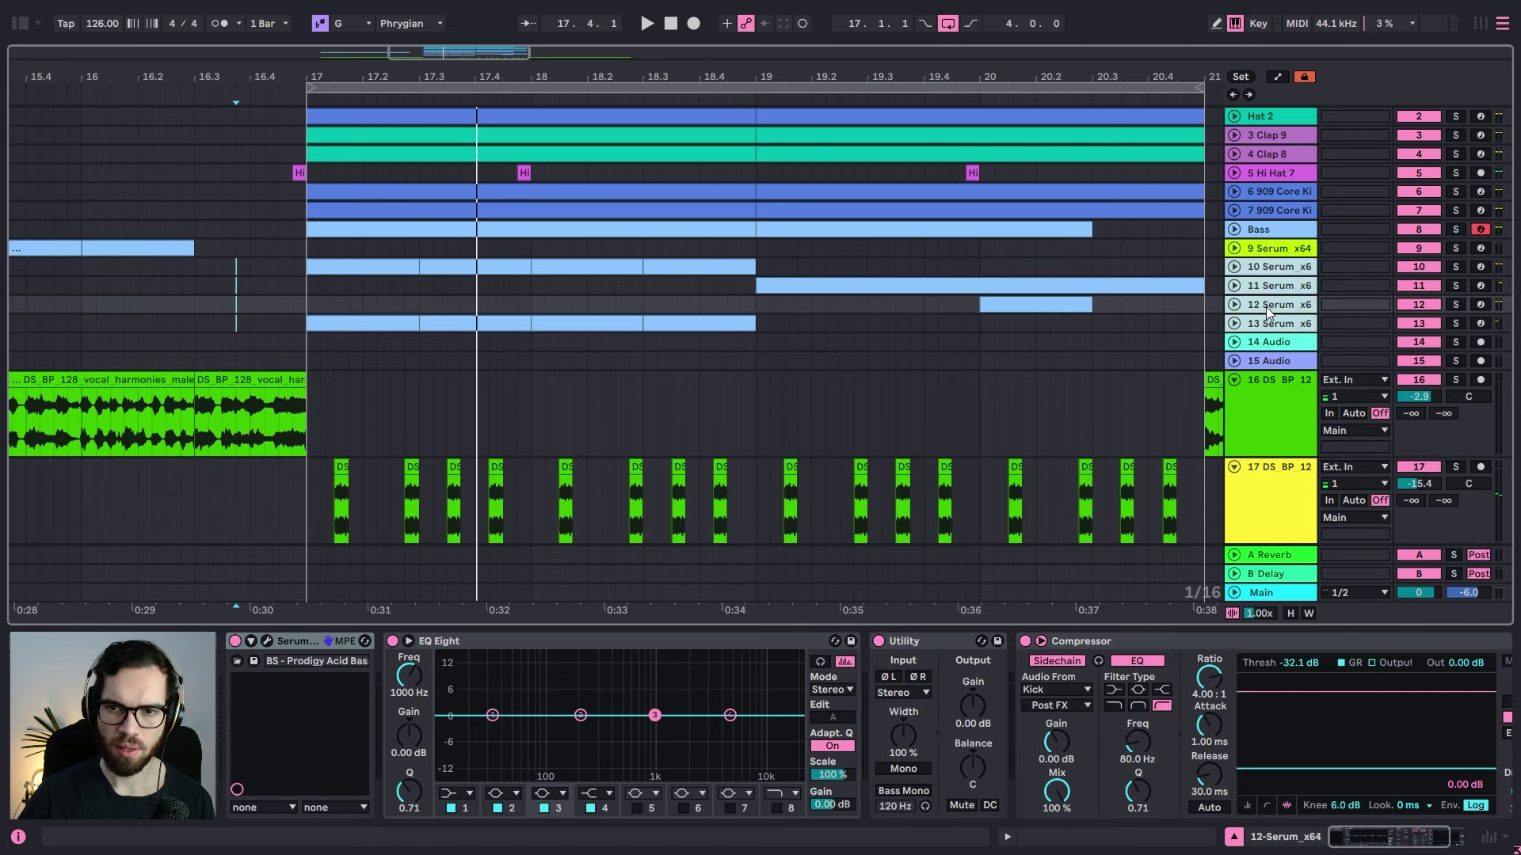
{"action": "left_click", "coordinate": [1248, 507], "text": "ctrl"}
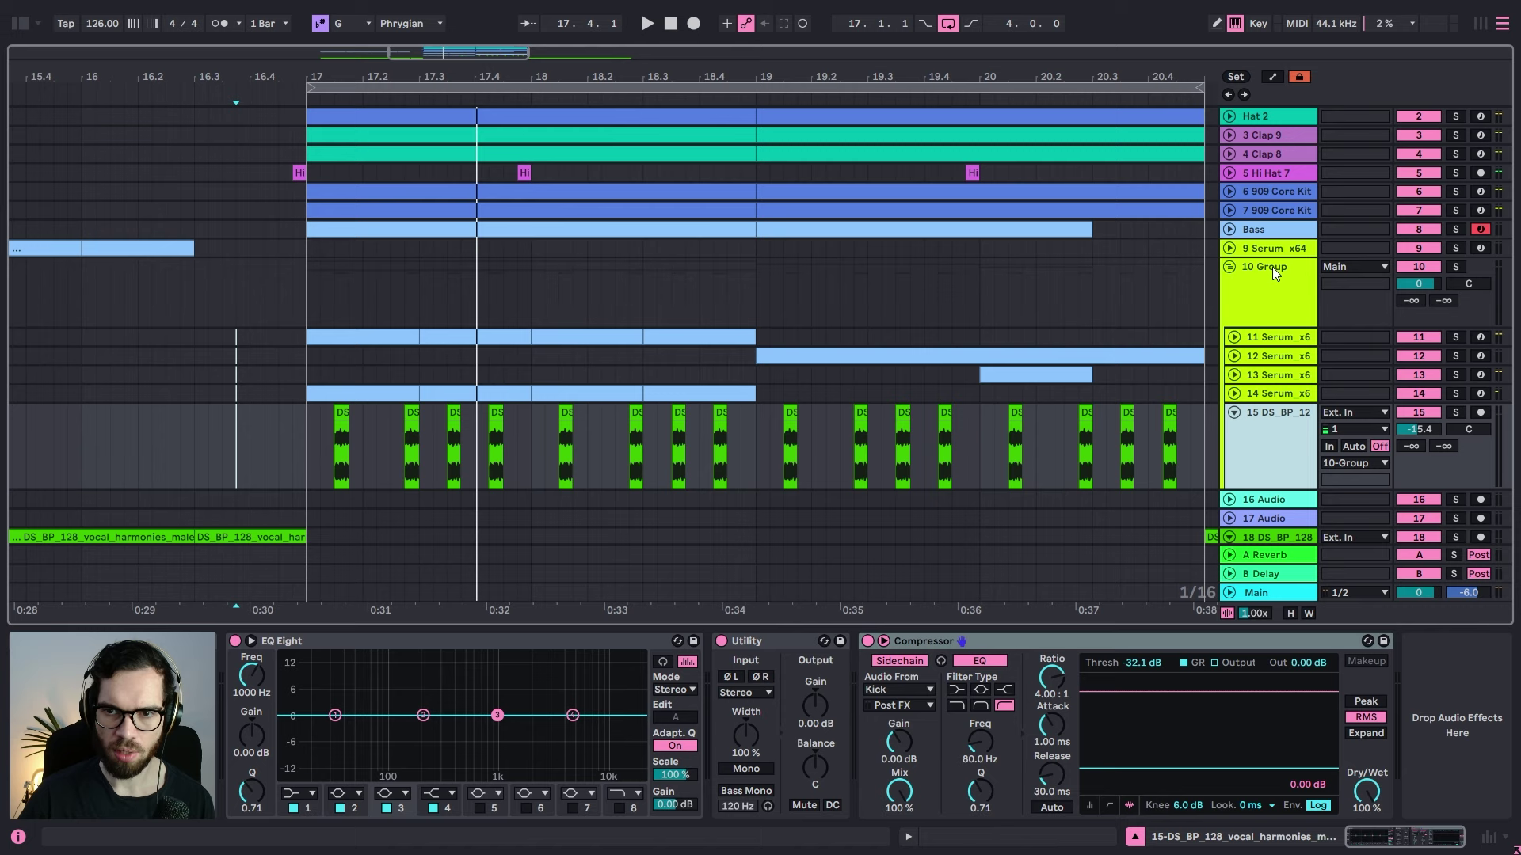
{"action": "key", "text": "ctrl+g"}
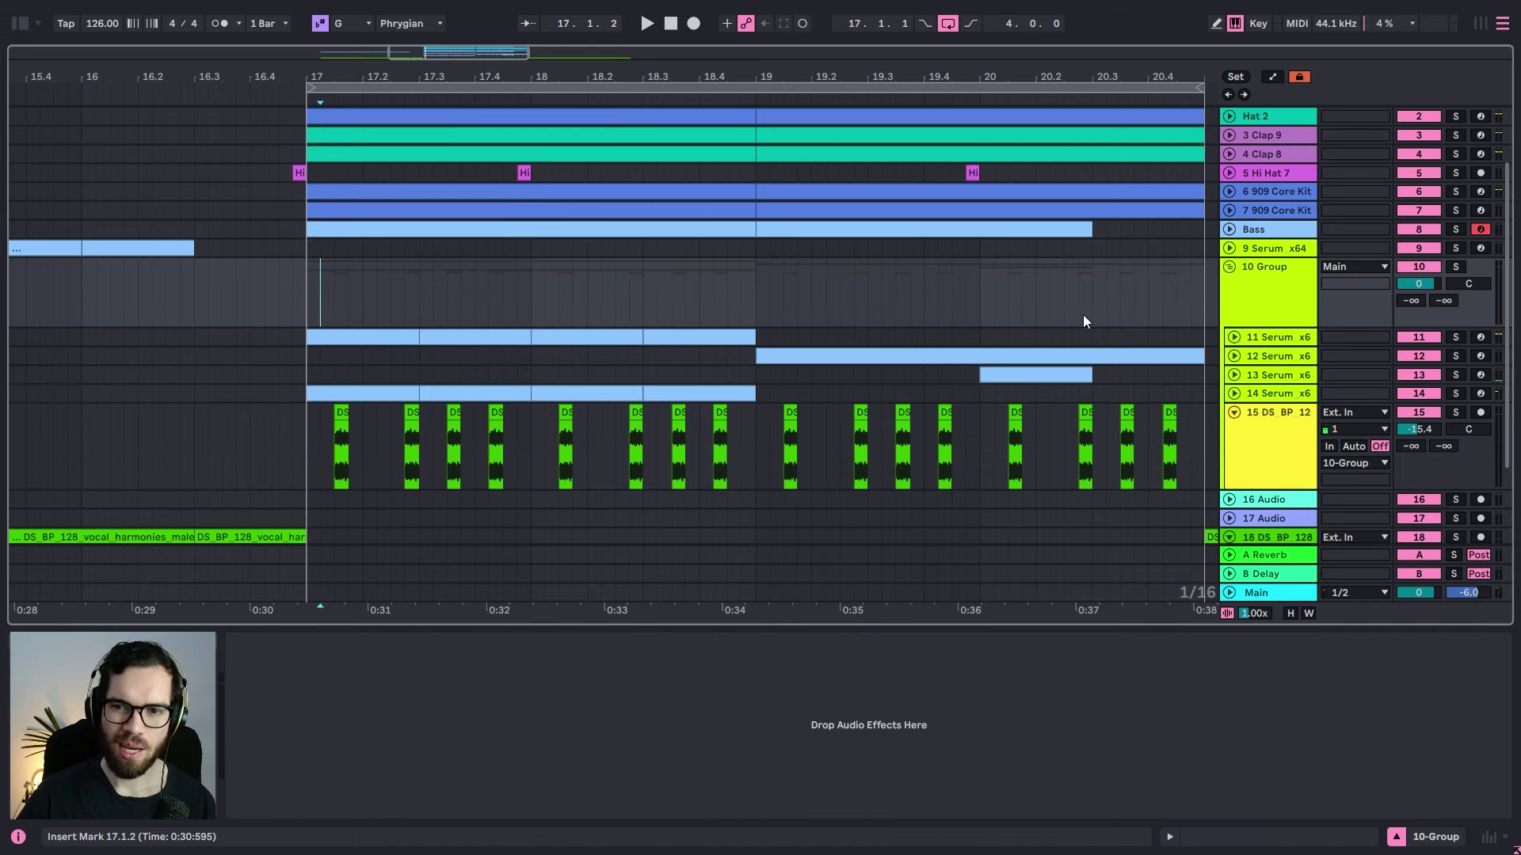
Step: Unfold the first Serum track in the group, play the drop from 16.3.1, and mute Serum track 14
{"action": "scroll", "coordinate": [1084, 321], "scroll_direction": "down", "scroll_amount": 1}
{"action": "left_click", "coordinate": [1233, 318]}
{"action": "left_click", "coordinate": [379, 317]}
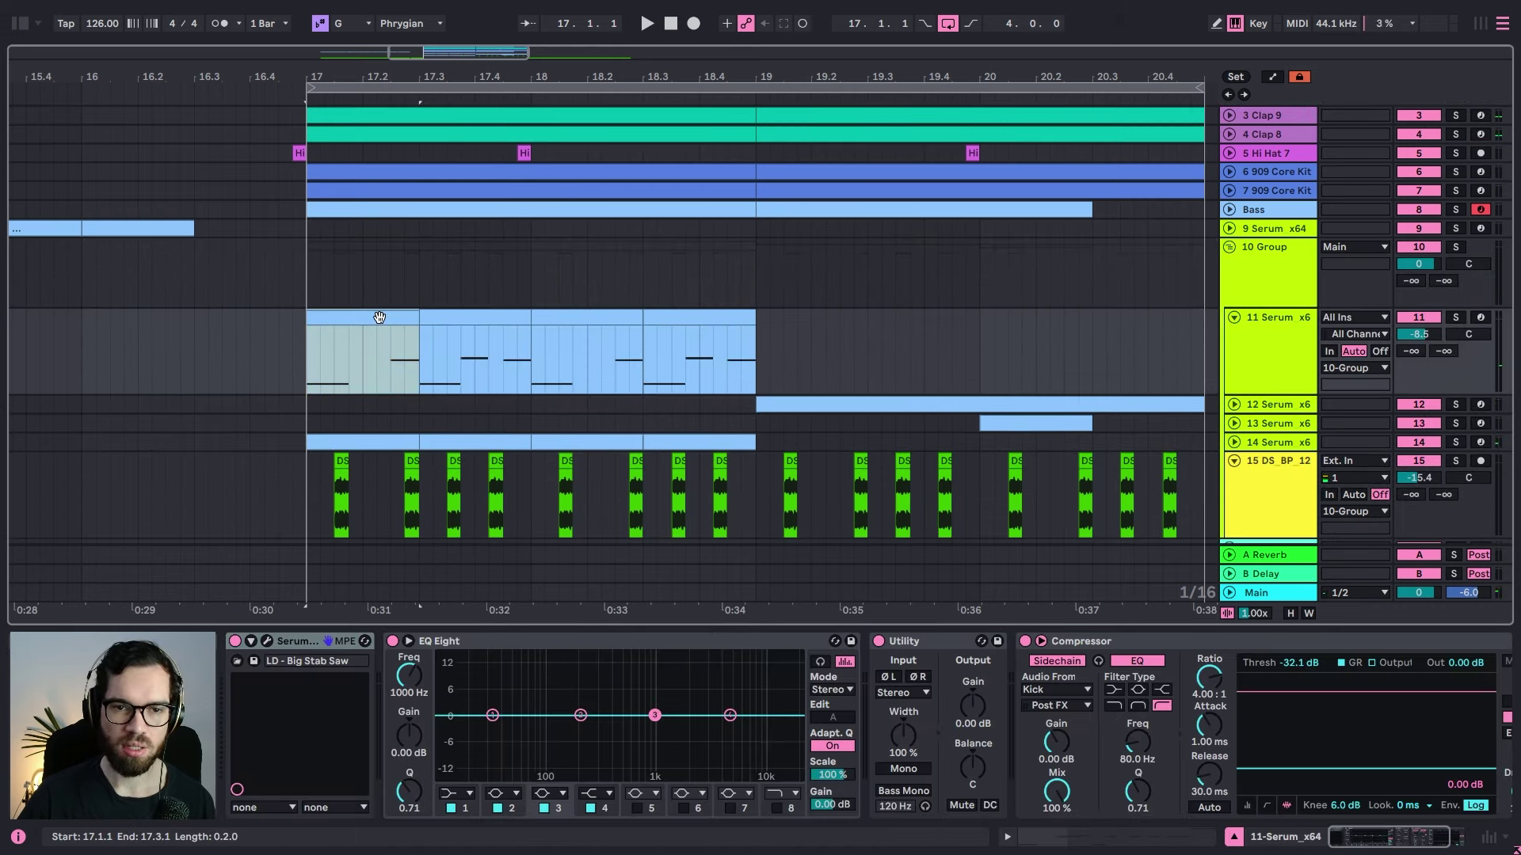
{"action": "scroll", "coordinate": [209, 274], "scroll_direction": "down", "scroll_amount": 5}
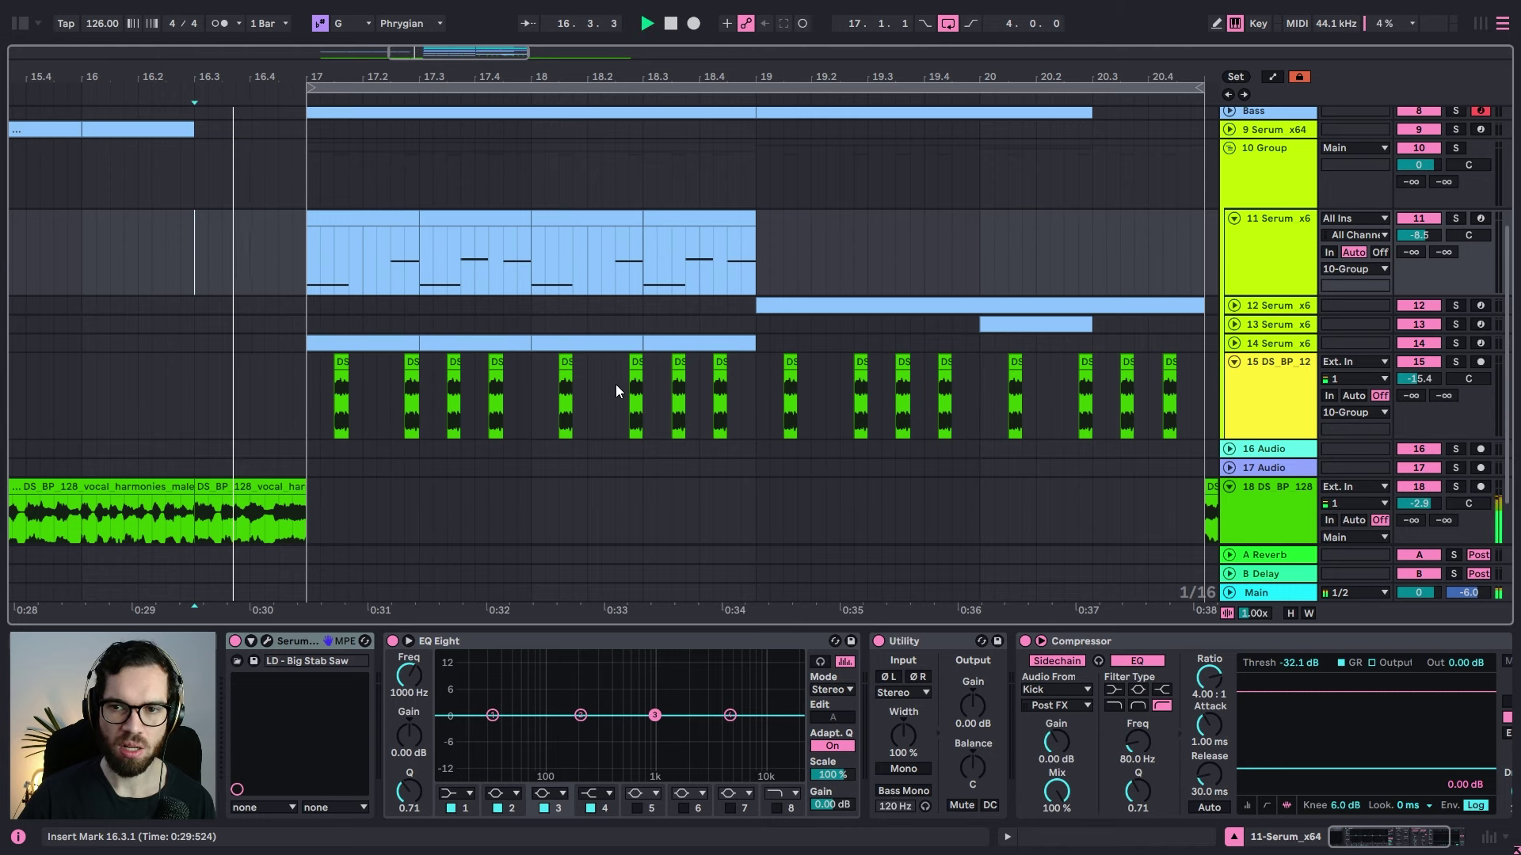
{"action": "left_click_drag", "start_coordinate": [581, 78], "coordinate": [650, 32]}
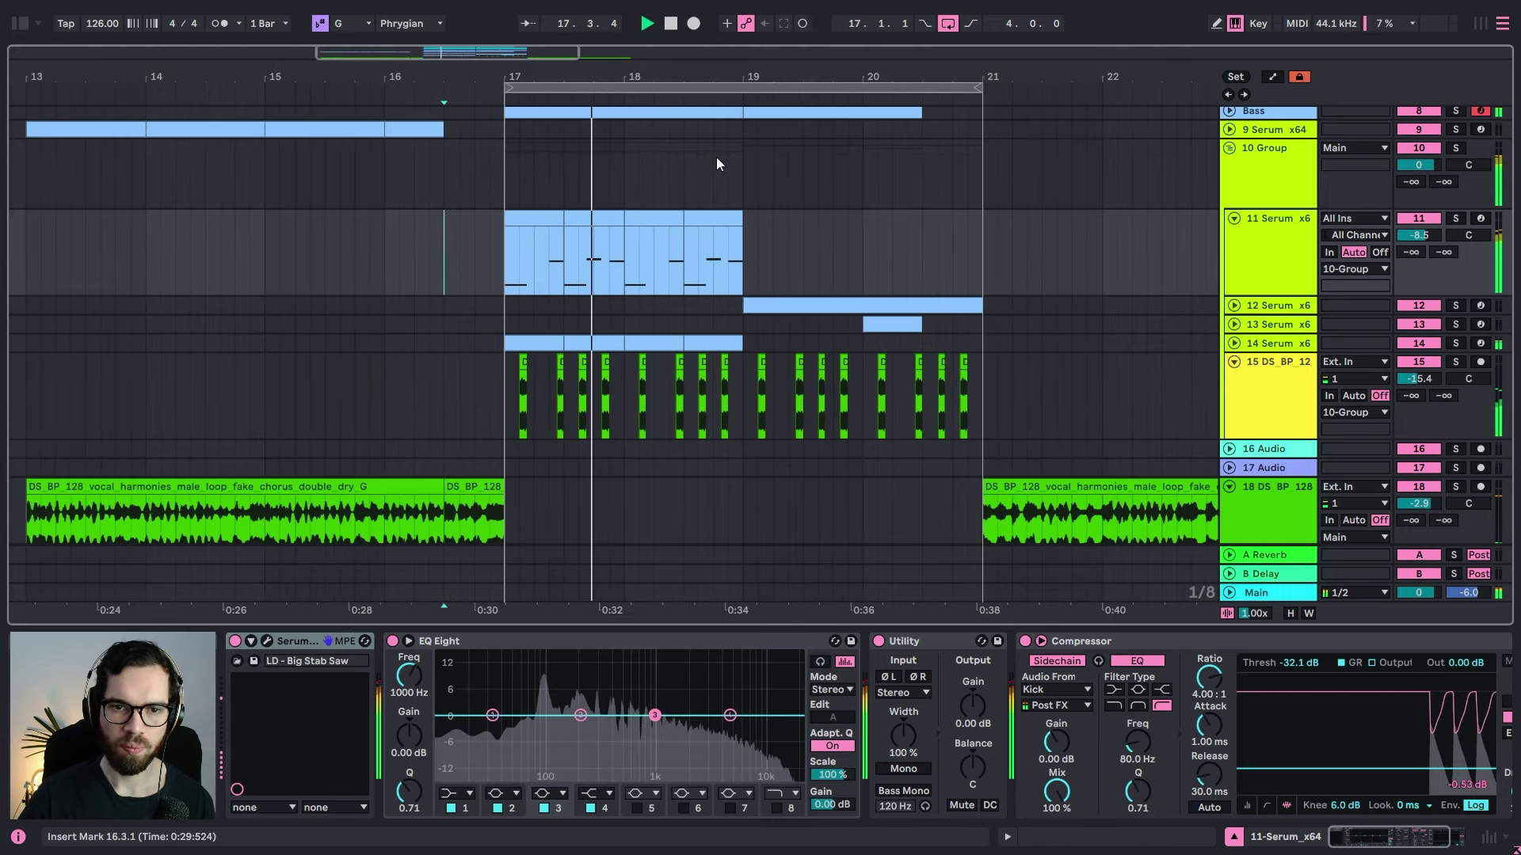
{"action": "scroll", "coordinate": [982, 186], "scroll_direction": "down", "scroll_amount": 3}
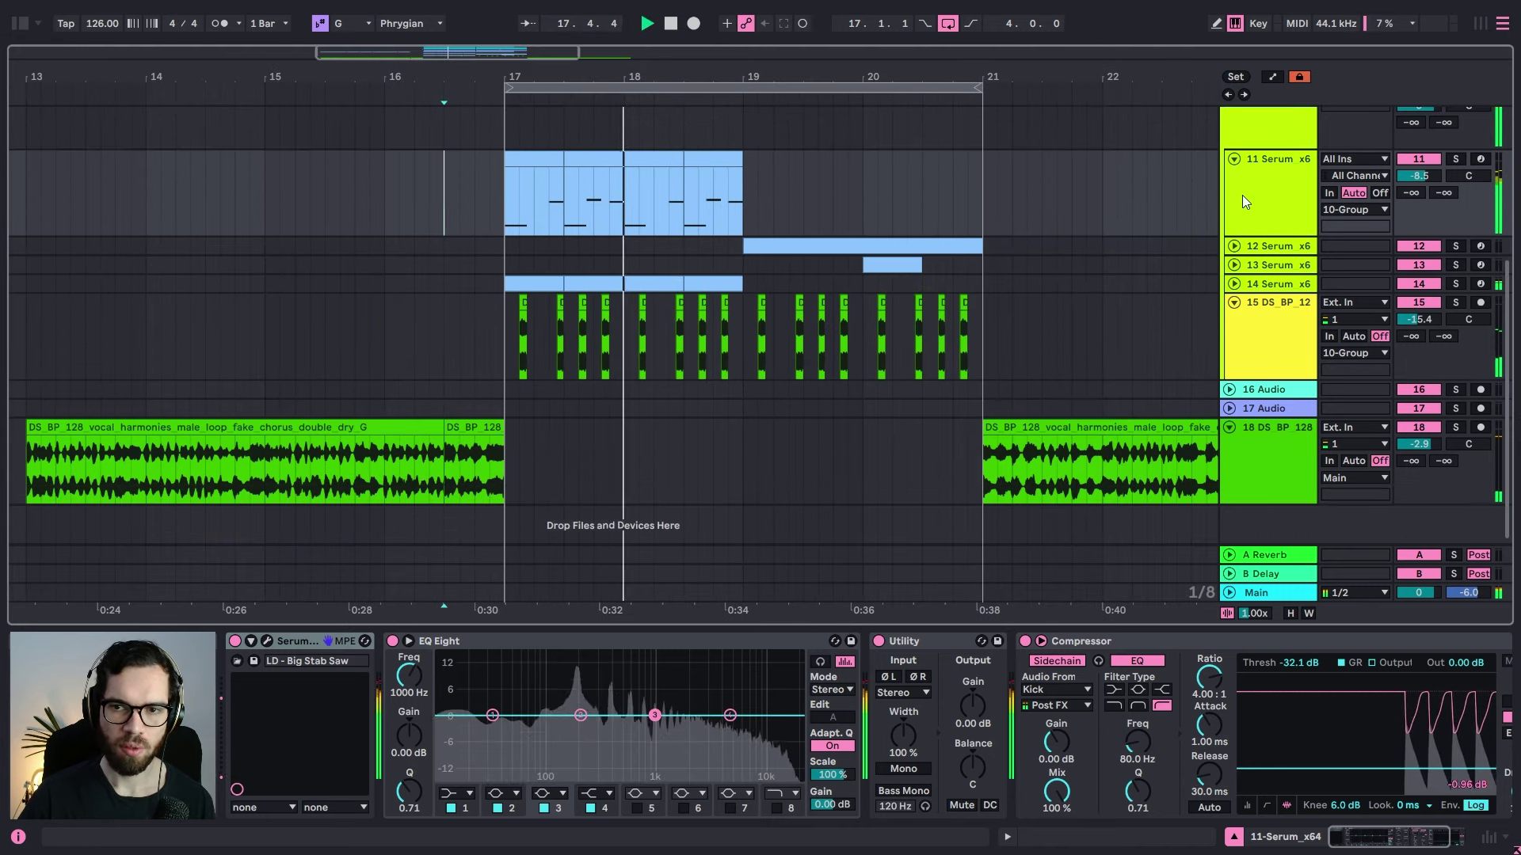
{"action": "left_click", "coordinate": [1416, 159]}
{"action": "key", "text": "space"}
{"action": "left_click", "coordinate": [1417, 162]}
{"action": "left_click", "coordinate": [1418, 284]}
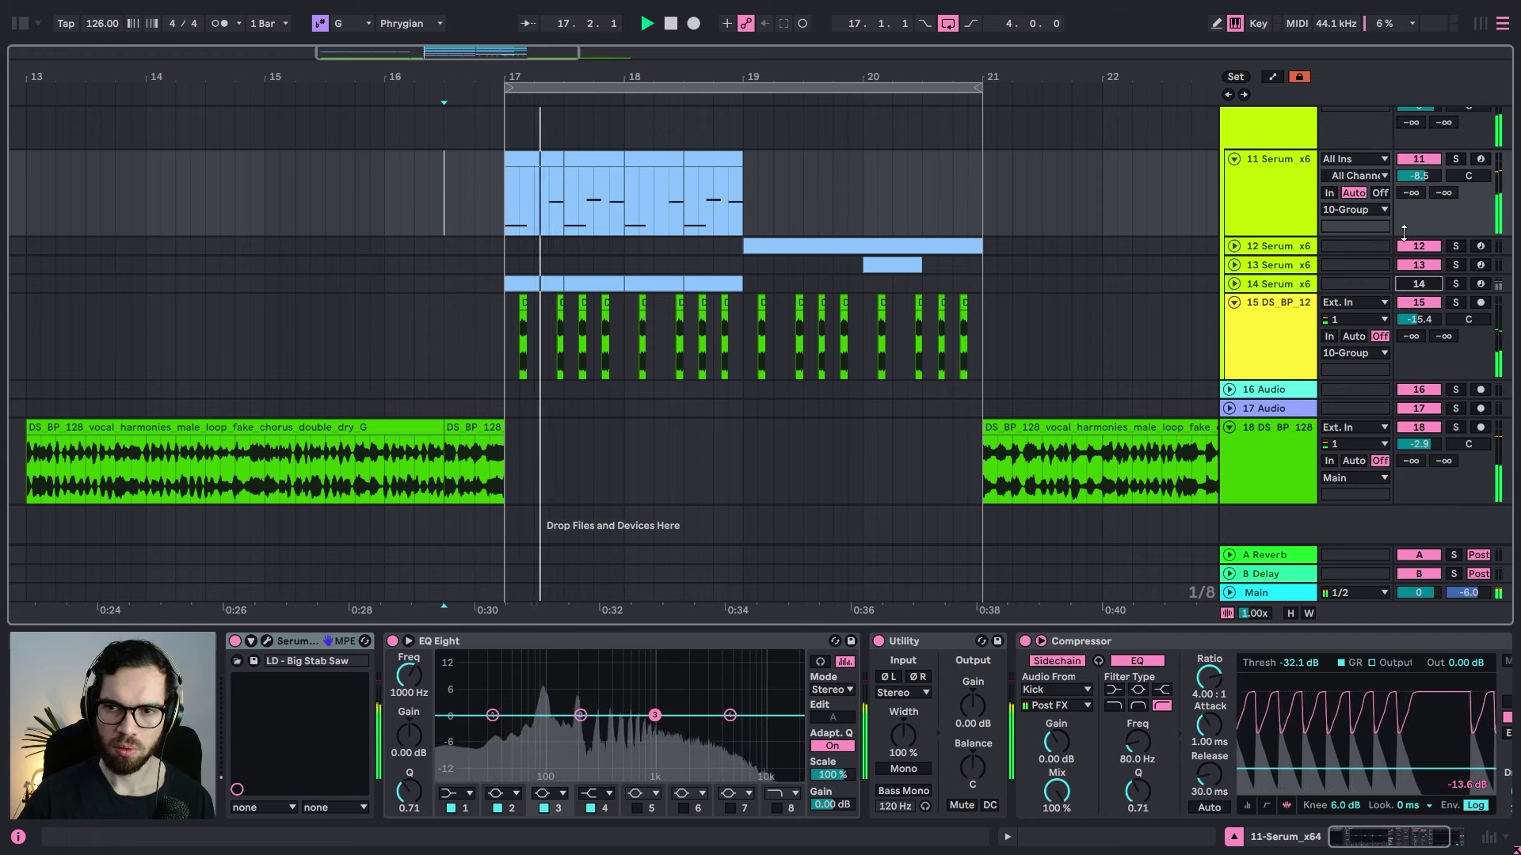
Step: Duplicate Serum track 11 with the original muted, and consolidate the copy's clips across bars 17 and 18 into one clip
{"action": "key", "text": "ctrl+d"}
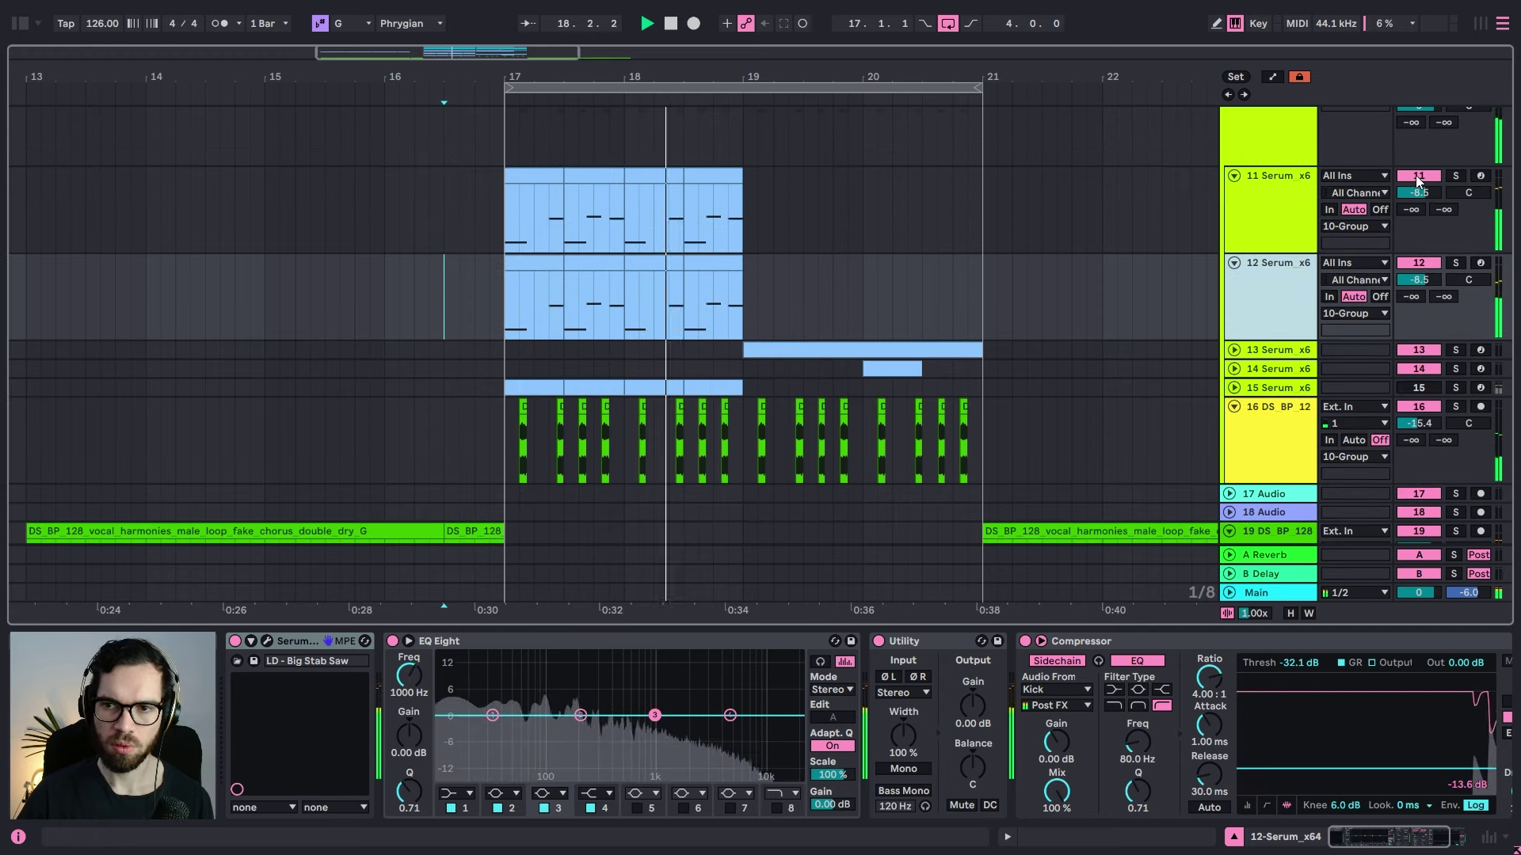
{"action": "left_click_drag", "start_coordinate": [496, 266], "coordinate": [702, 267]}
{"action": "double_click", "coordinate": [702, 267]}
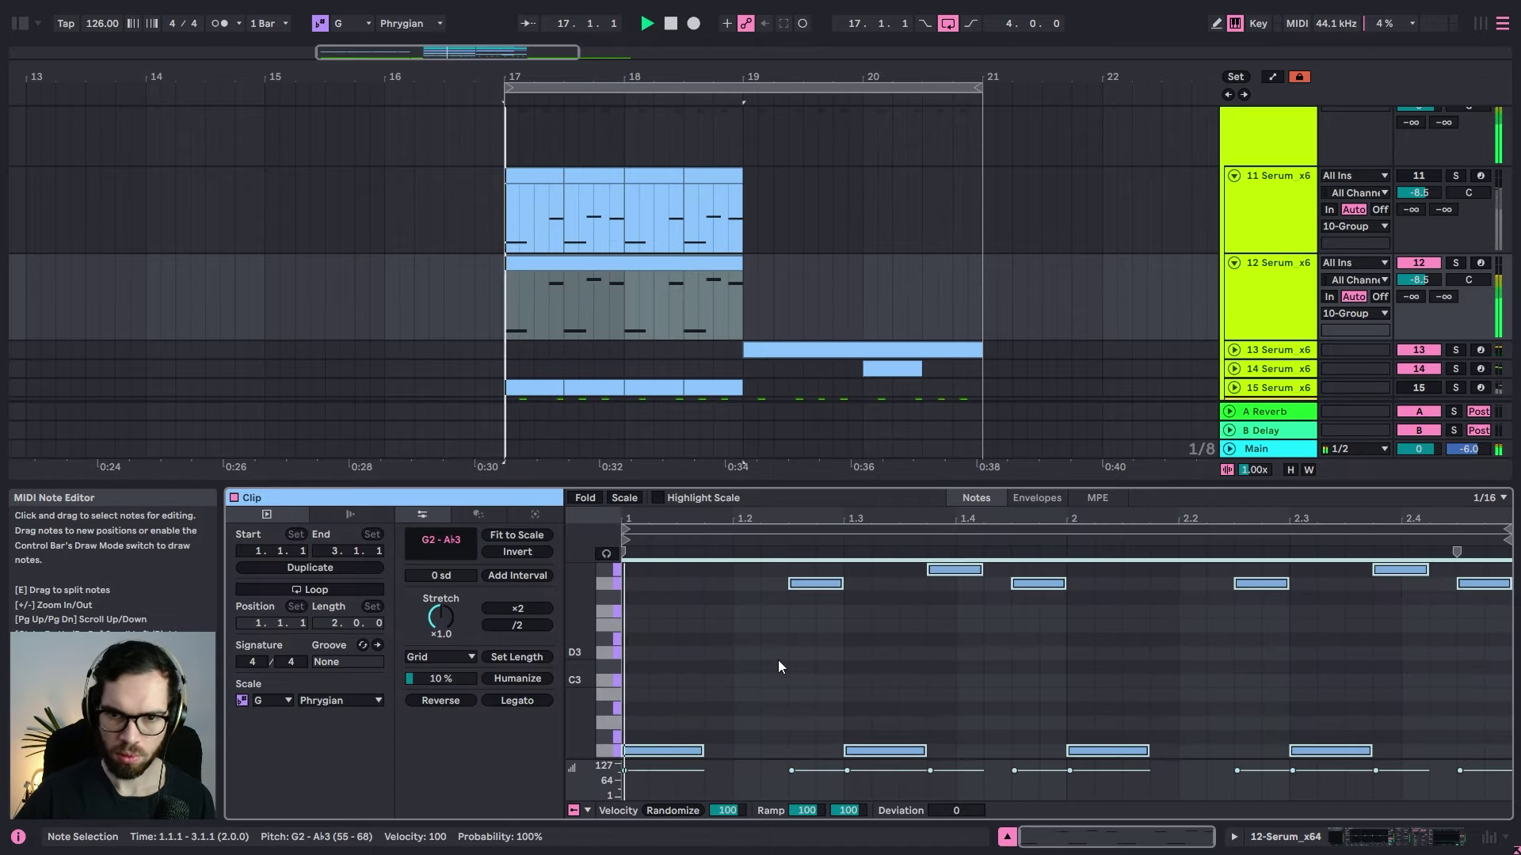
Step: Load the LD - DIZZY LFO preset from SERUM REVOLUTION [REVOLUO] on track 12 and play it from just before bar 17
{"action": "left_click", "coordinate": [454, 281]}
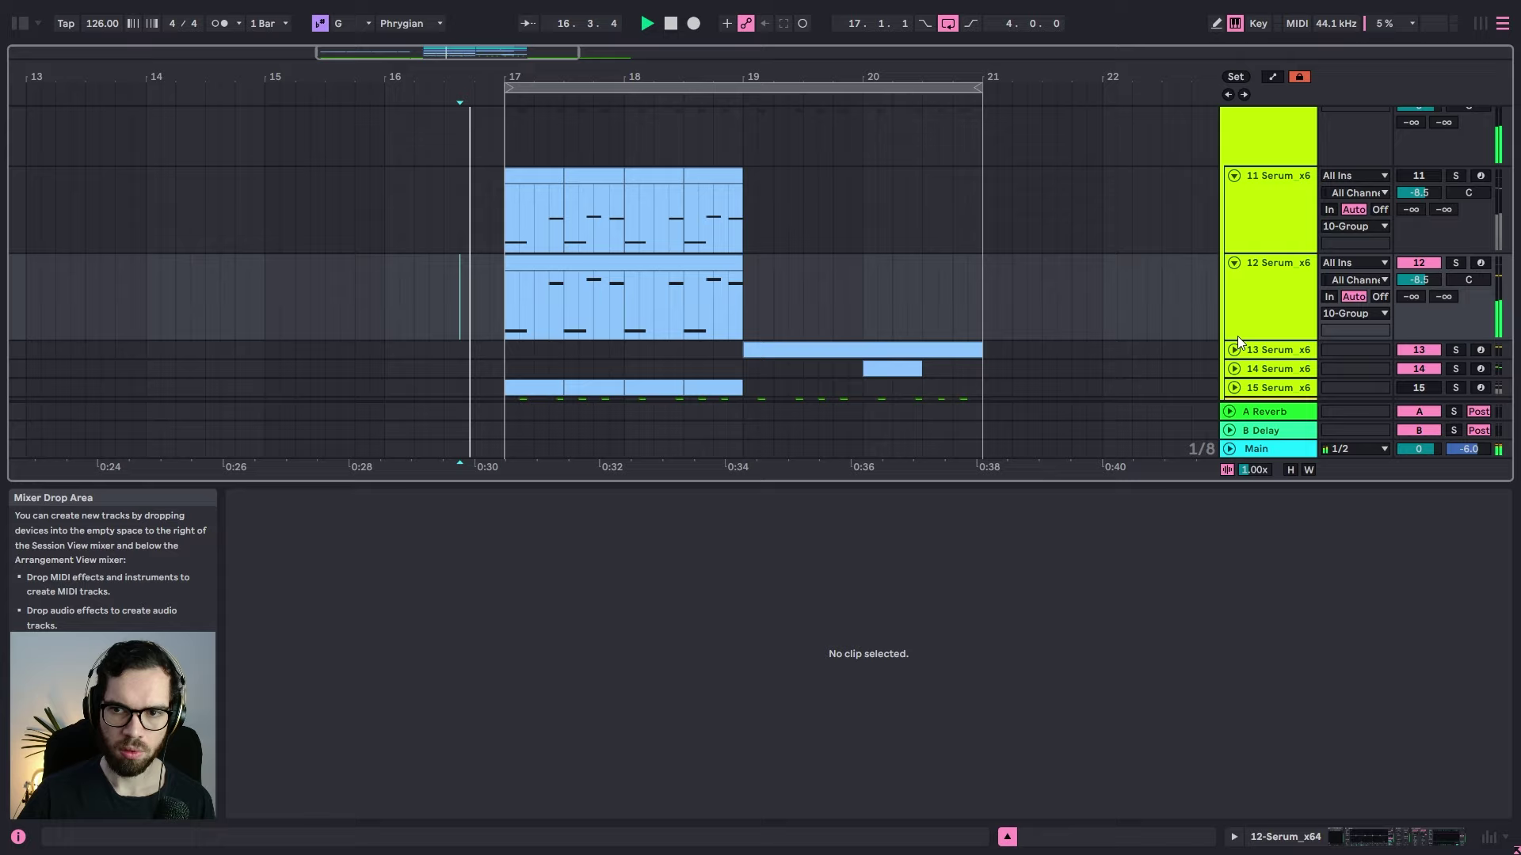
{"action": "left_click", "coordinate": [1262, 297]}
{"action": "left_click", "coordinate": [266, 641]}
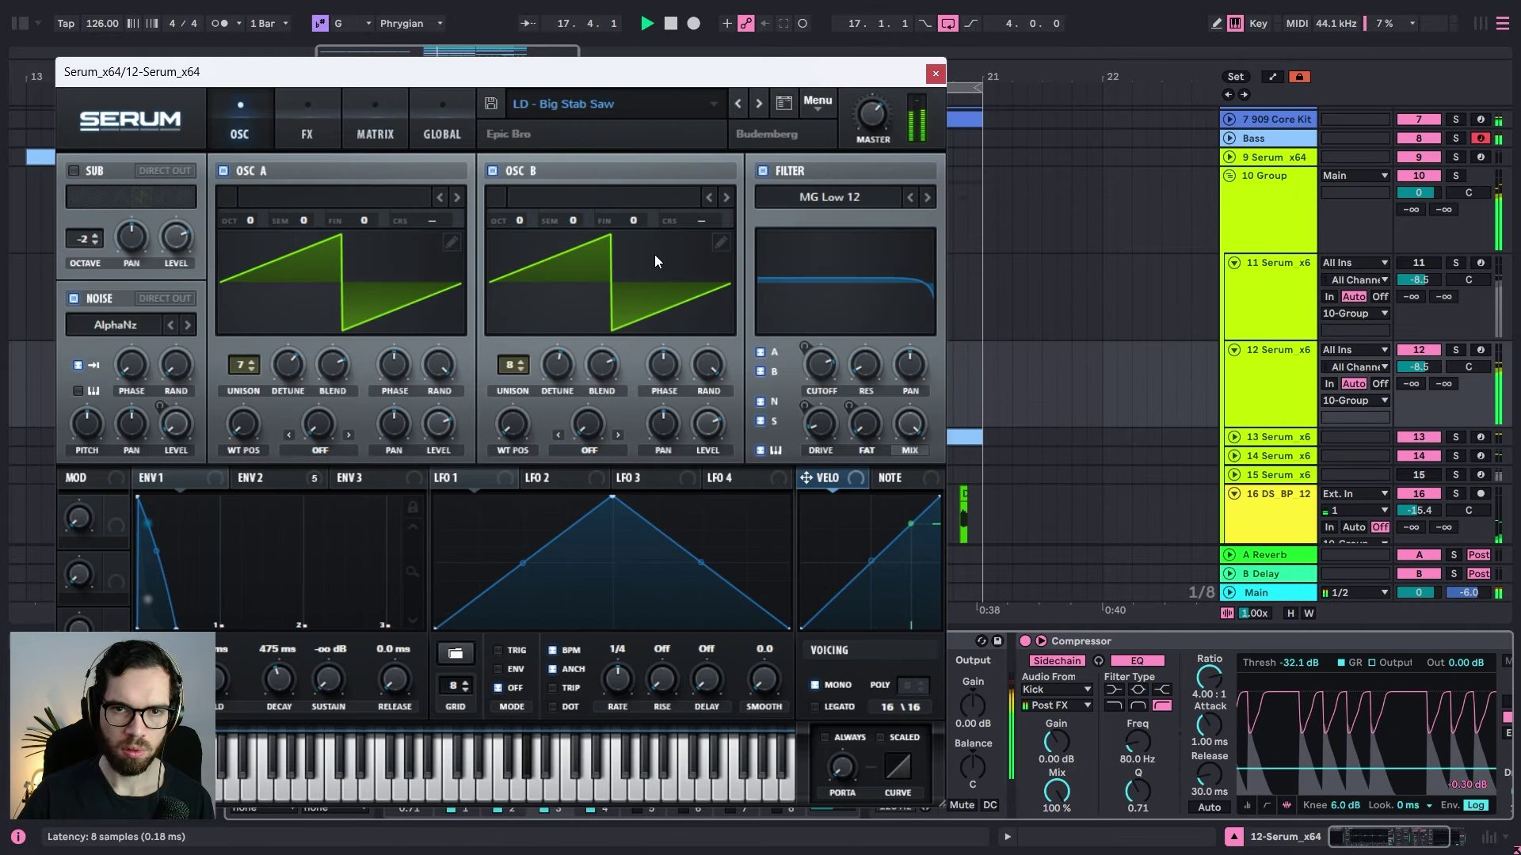
{"action": "left_click", "coordinate": [647, 103]}
{"action": "mouse_move", "coordinate": [681, 129]}
{"action": "mouse_move", "coordinate": [872, 150]}
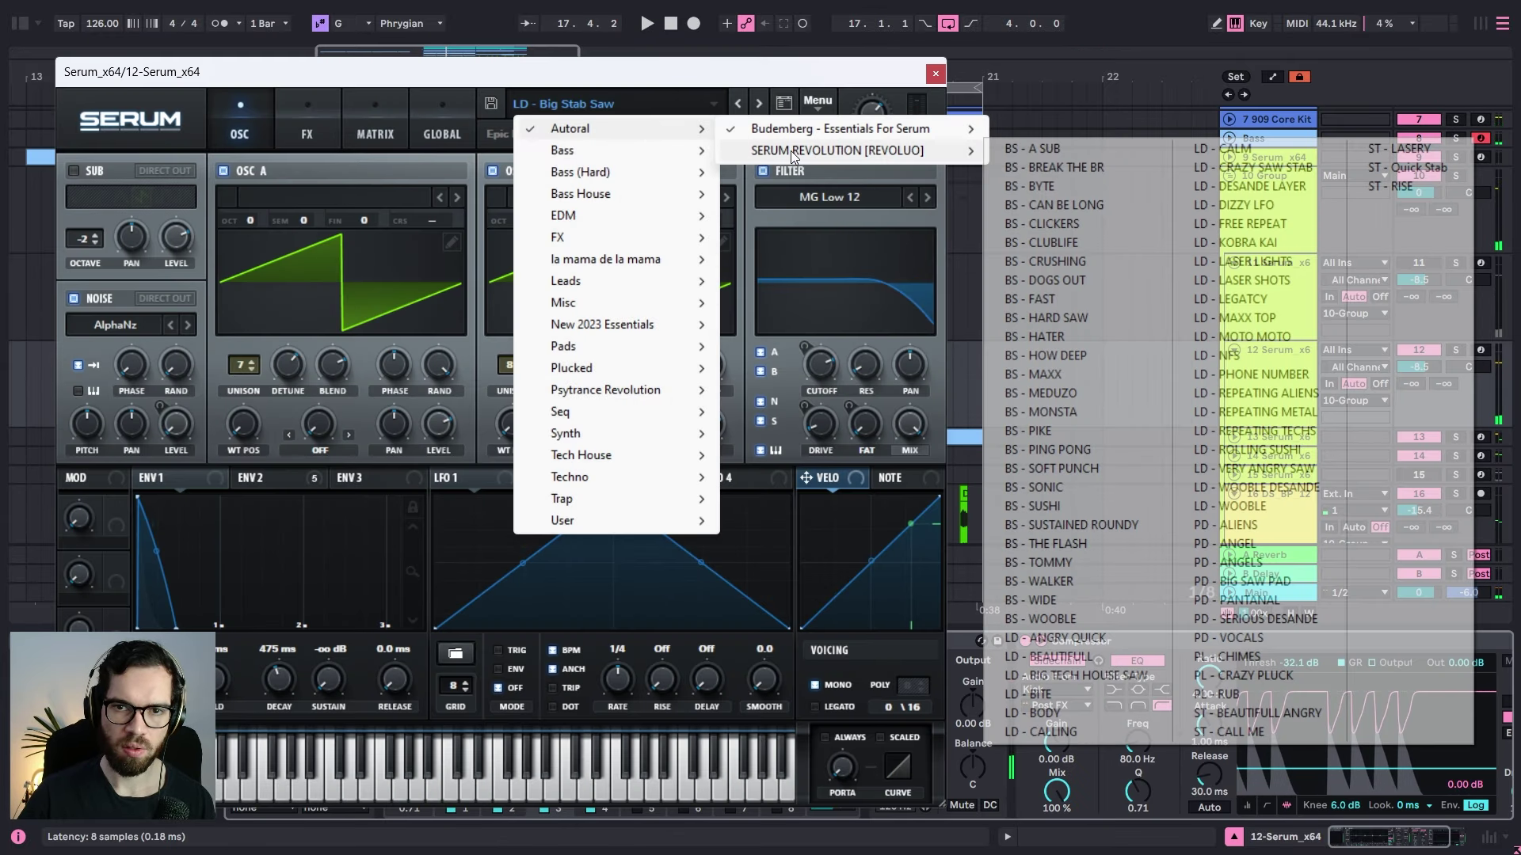
{"action": "left_click", "coordinate": [1194, 204]}
{"action": "key", "text": "space"}
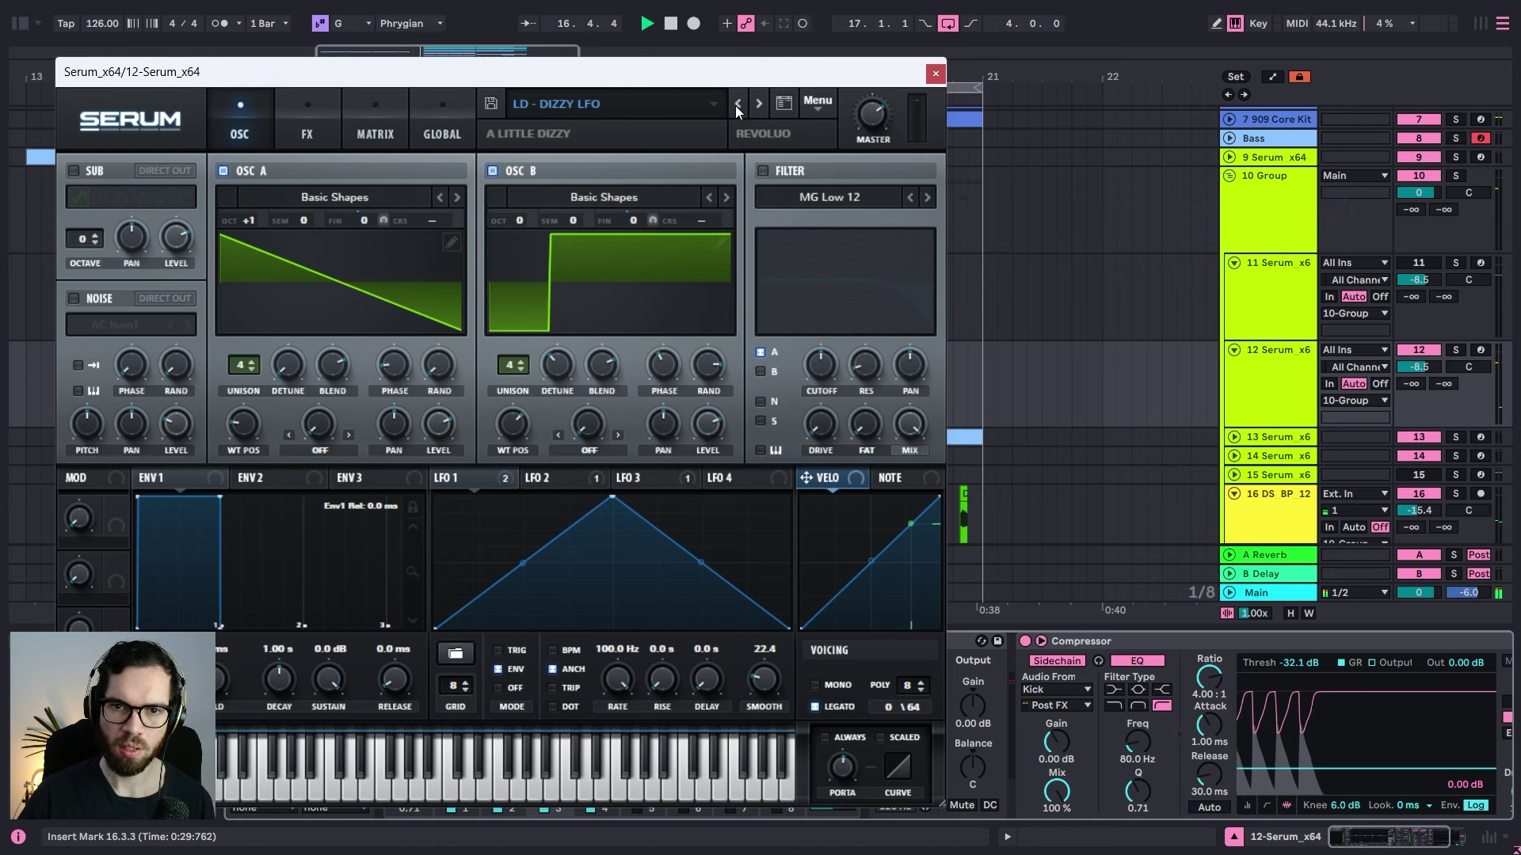
Step: Audition the neighbouring lead presets on track 12 during playback, from LD - FREE REPEAT back through LD - CALM to LD - CALLING
{"action": "left_click", "coordinate": [756, 111]}
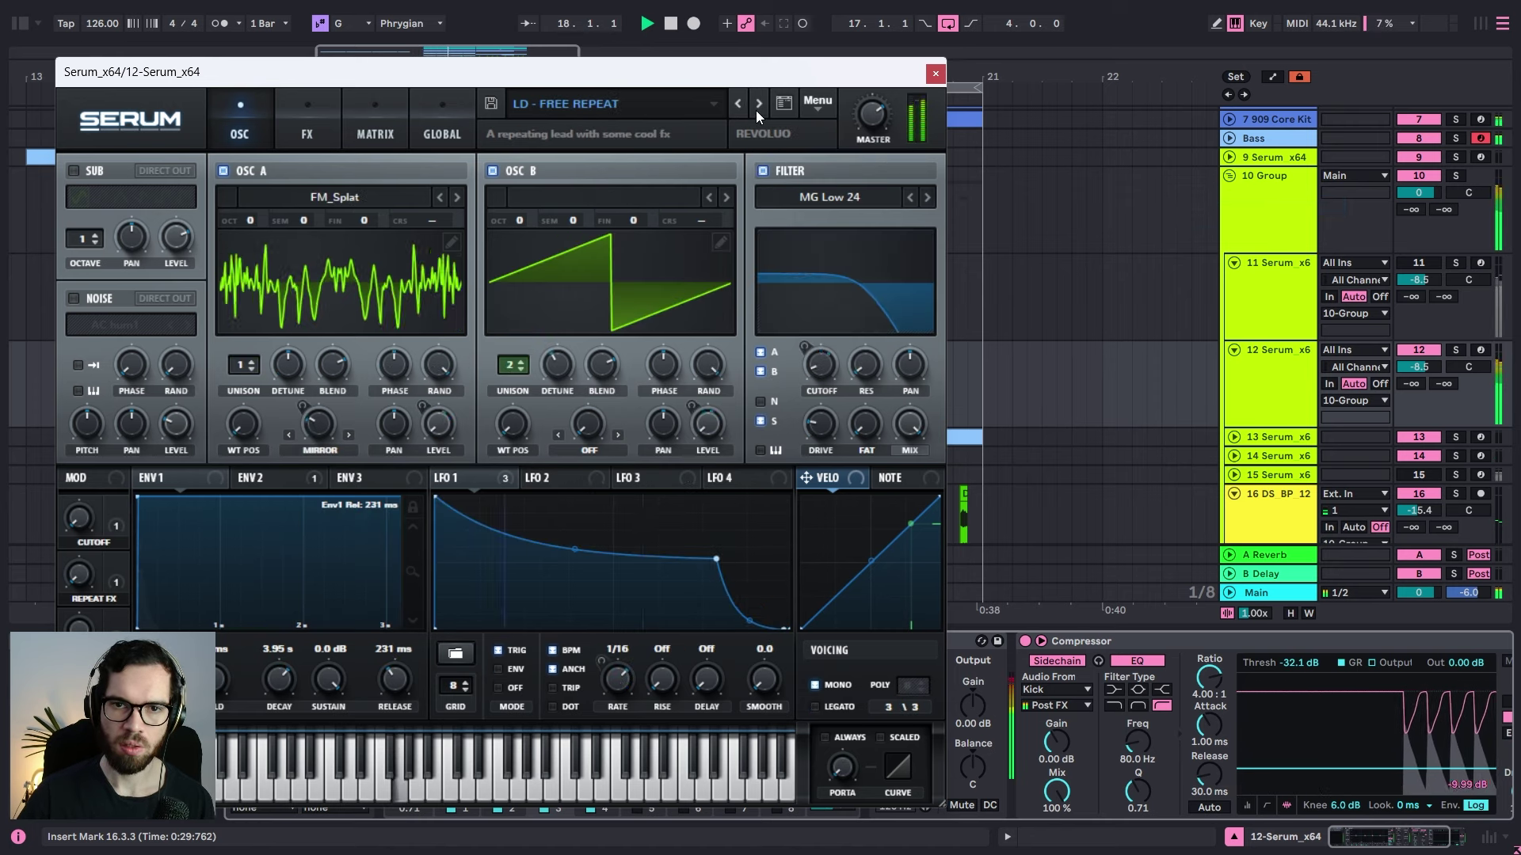
{"action": "left_click", "coordinate": [736, 107]}
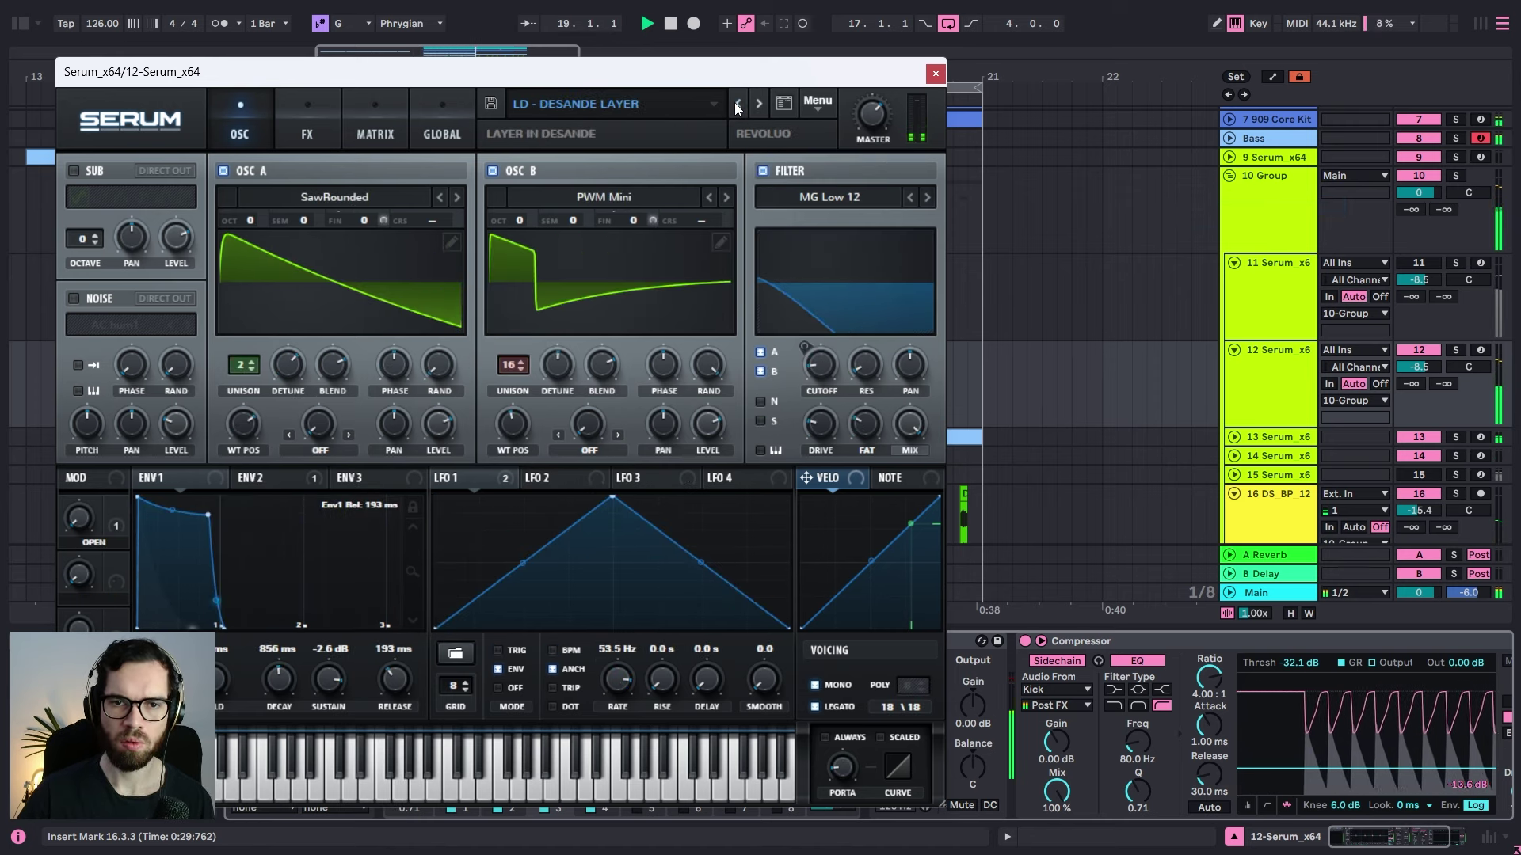
{"action": "left_click", "coordinate": [735, 106]}
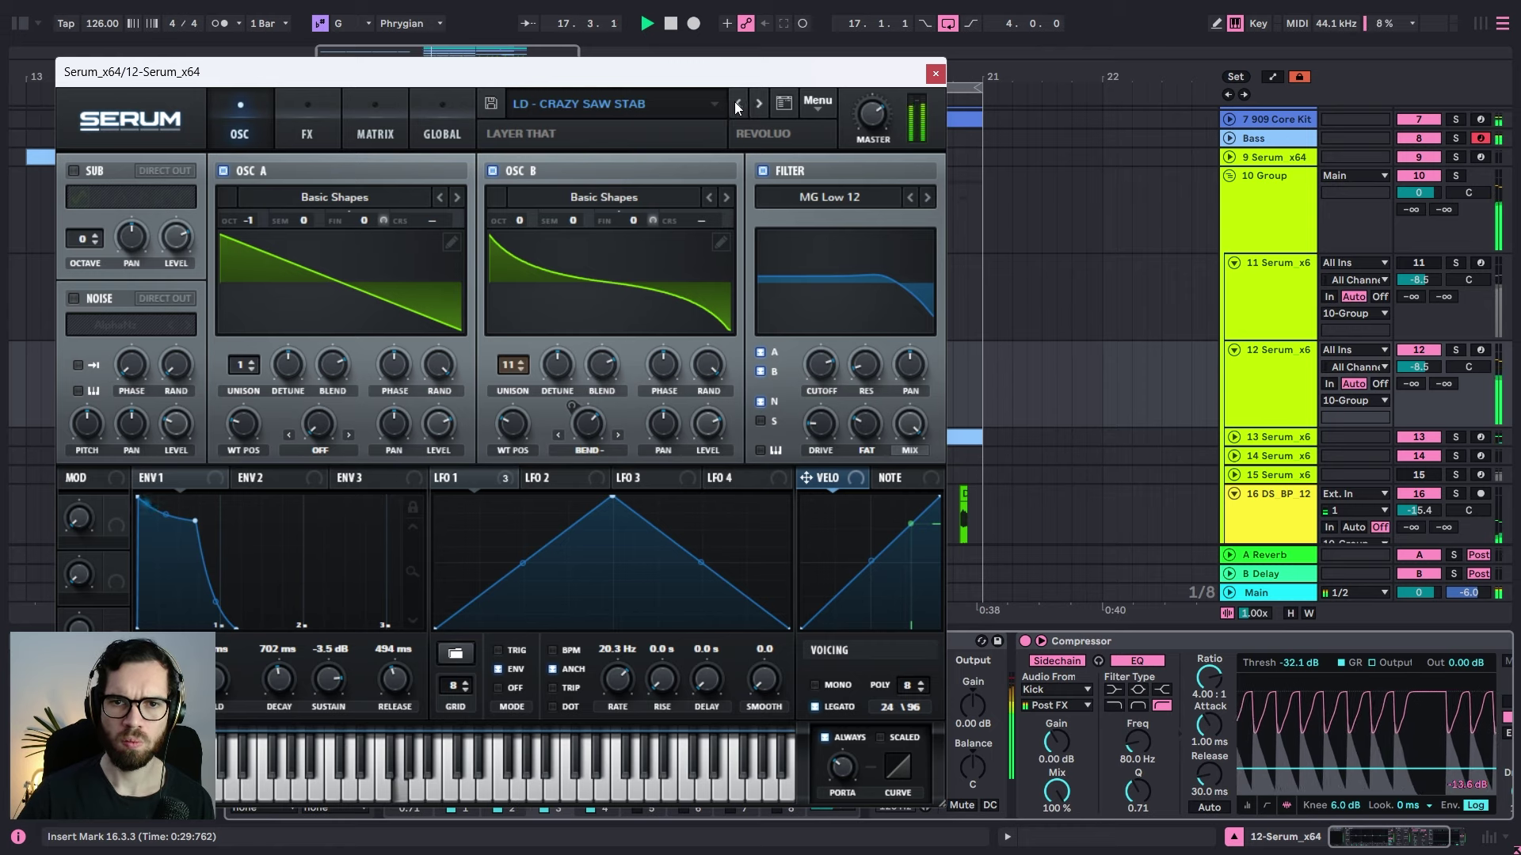
{"action": "left_click", "coordinate": [736, 107]}
{"action": "left_click_drag", "start_coordinate": [736, 71], "coordinate": [1337, 89]}
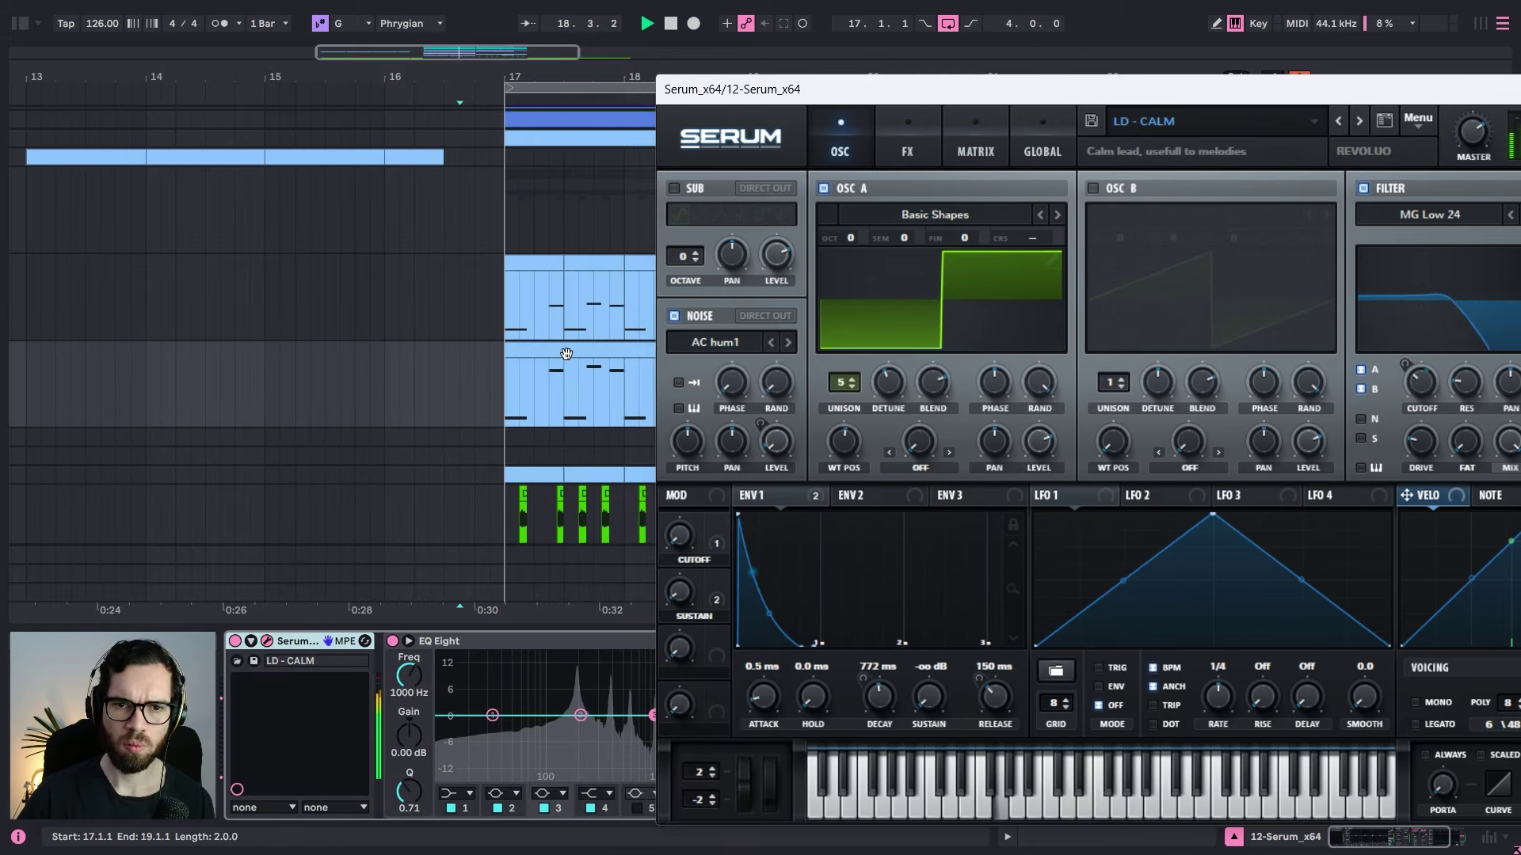
{"action": "left_click", "coordinate": [1337, 120]}
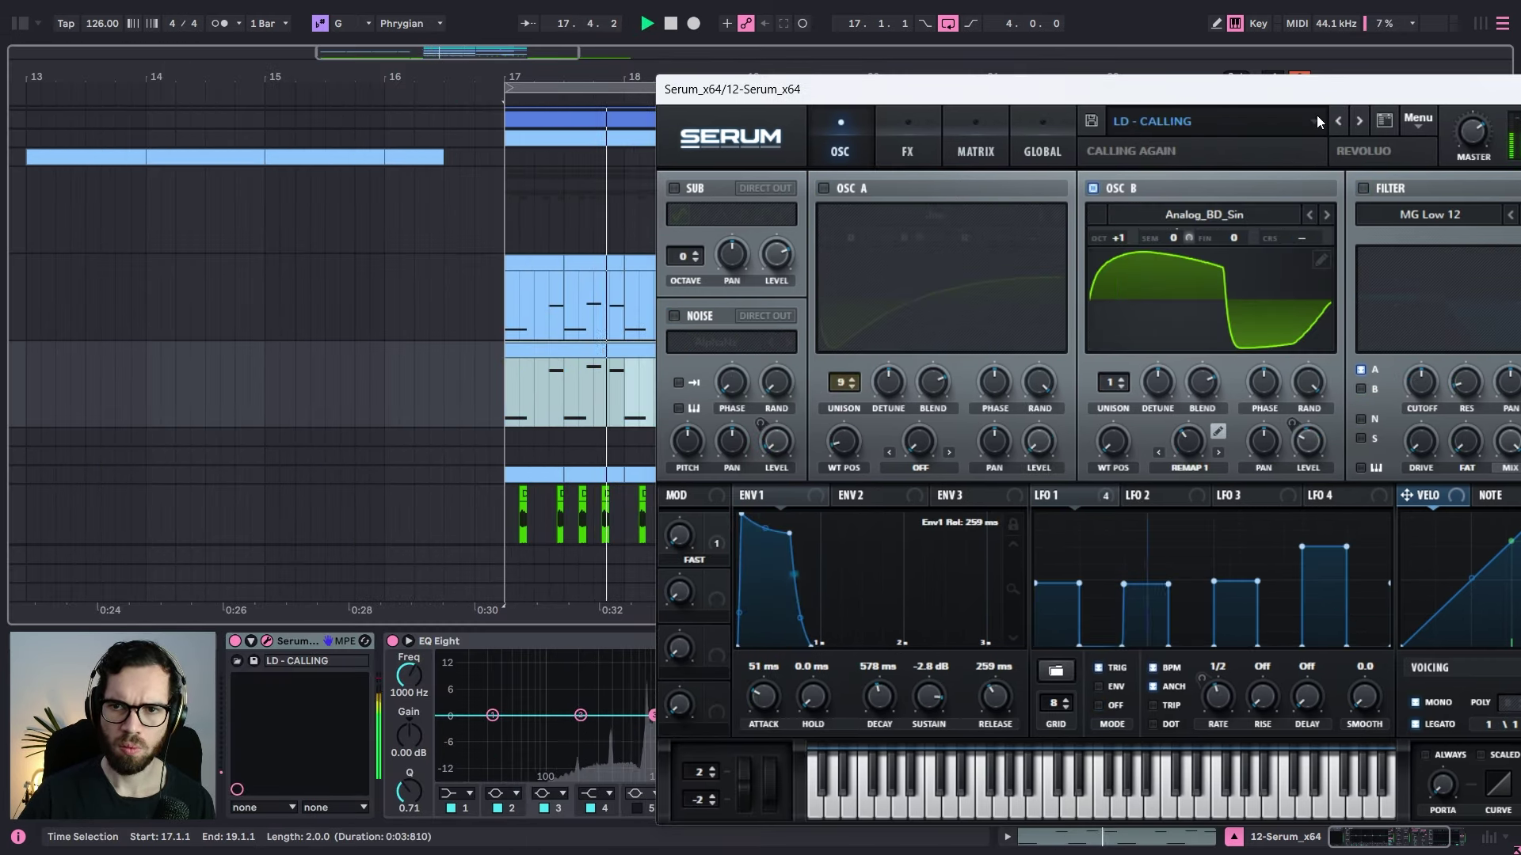
Step: Go back through the lead presets from LD - BODY past LD - BIG TECH HOUSE SAW and choose LD - ANGRY QUICK
{"action": "left_click_drag", "start_coordinate": [1315, 89], "coordinate": [1197, 90]}
{"action": "left_click", "coordinate": [1219, 124]}
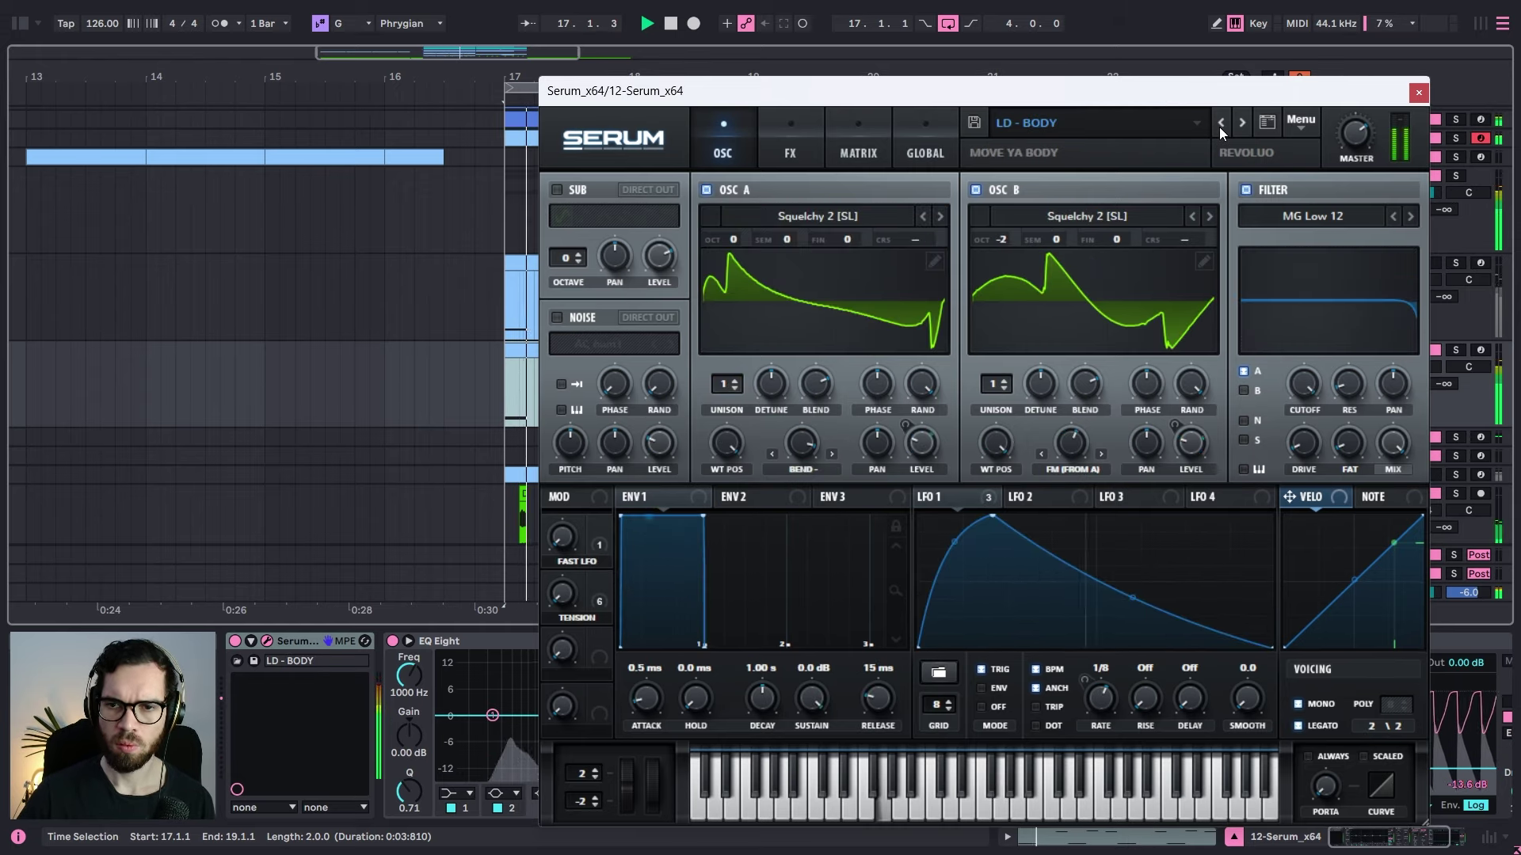
{"action": "left_click", "coordinate": [1219, 125]}
{"action": "left_click", "coordinate": [1219, 125]}
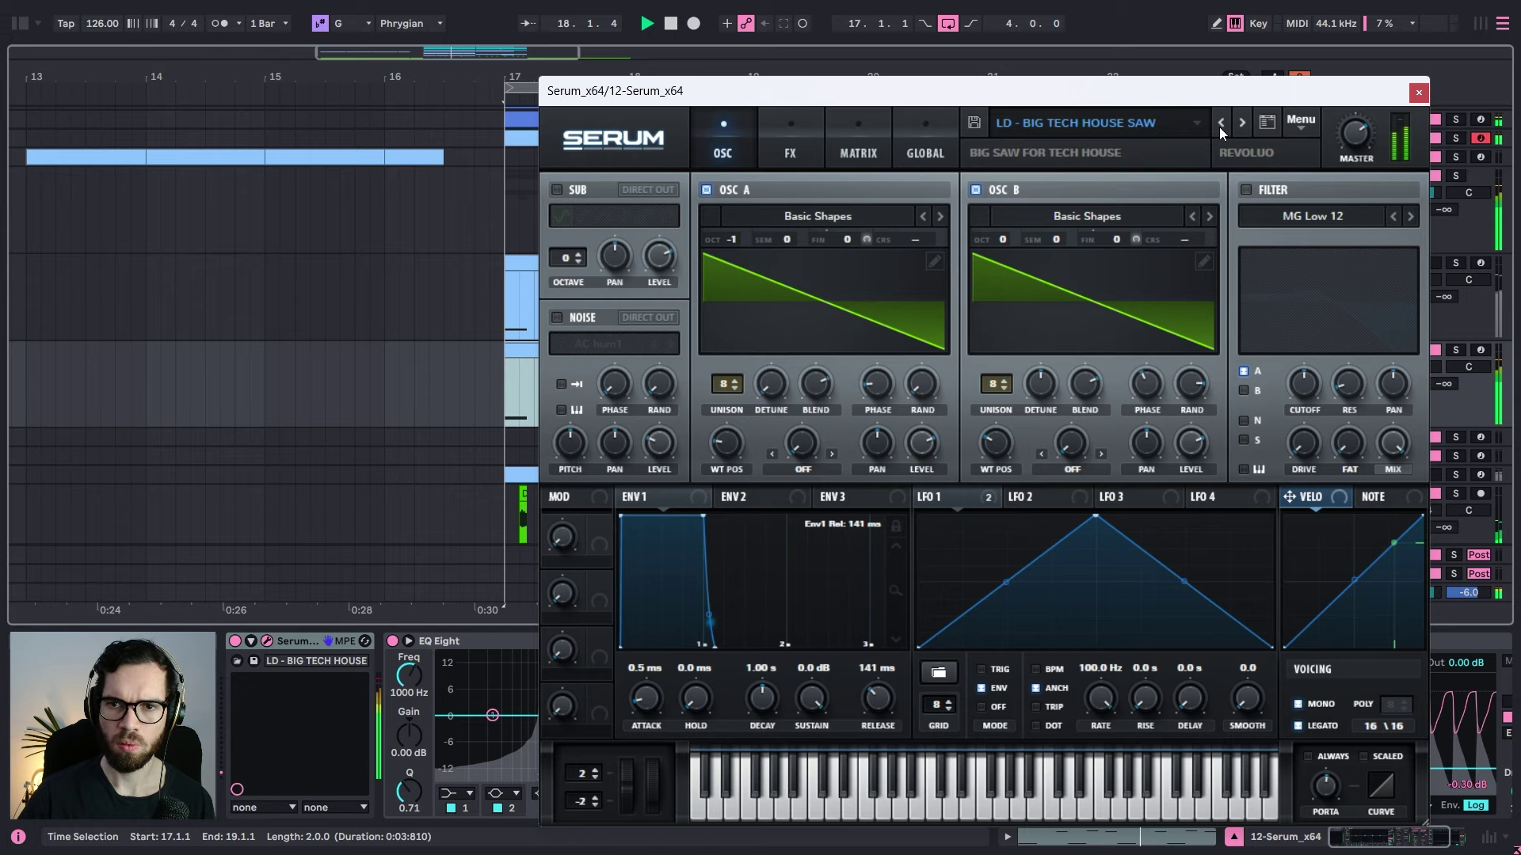
{"action": "left_click", "coordinate": [1219, 125]}
{"action": "left_click", "coordinate": [1219, 124]}
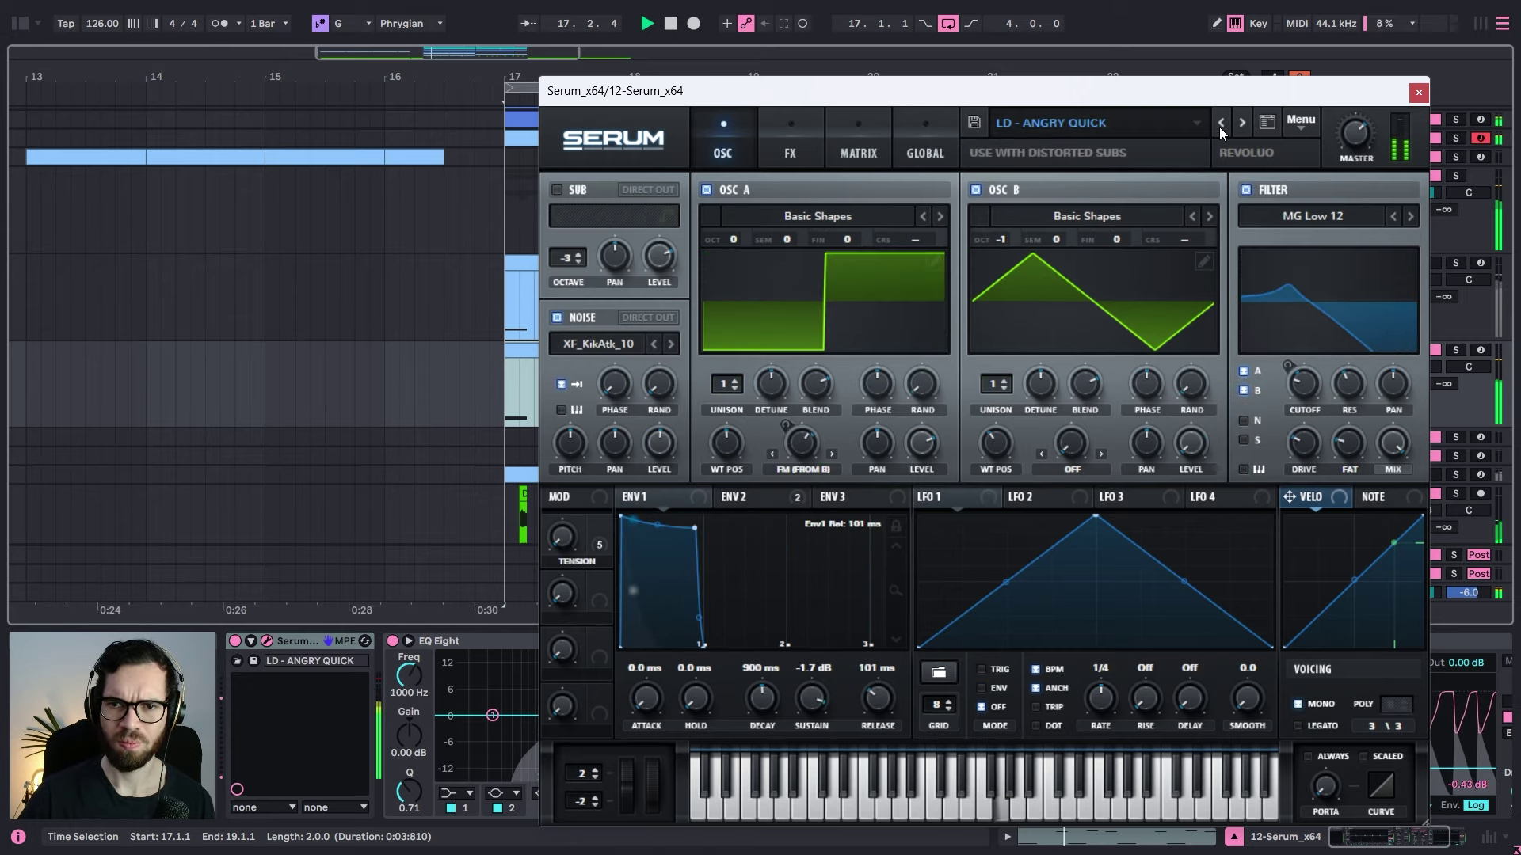
{"action": "left_click", "coordinate": [1219, 124]}
{"action": "left_click", "coordinate": [1242, 124]}
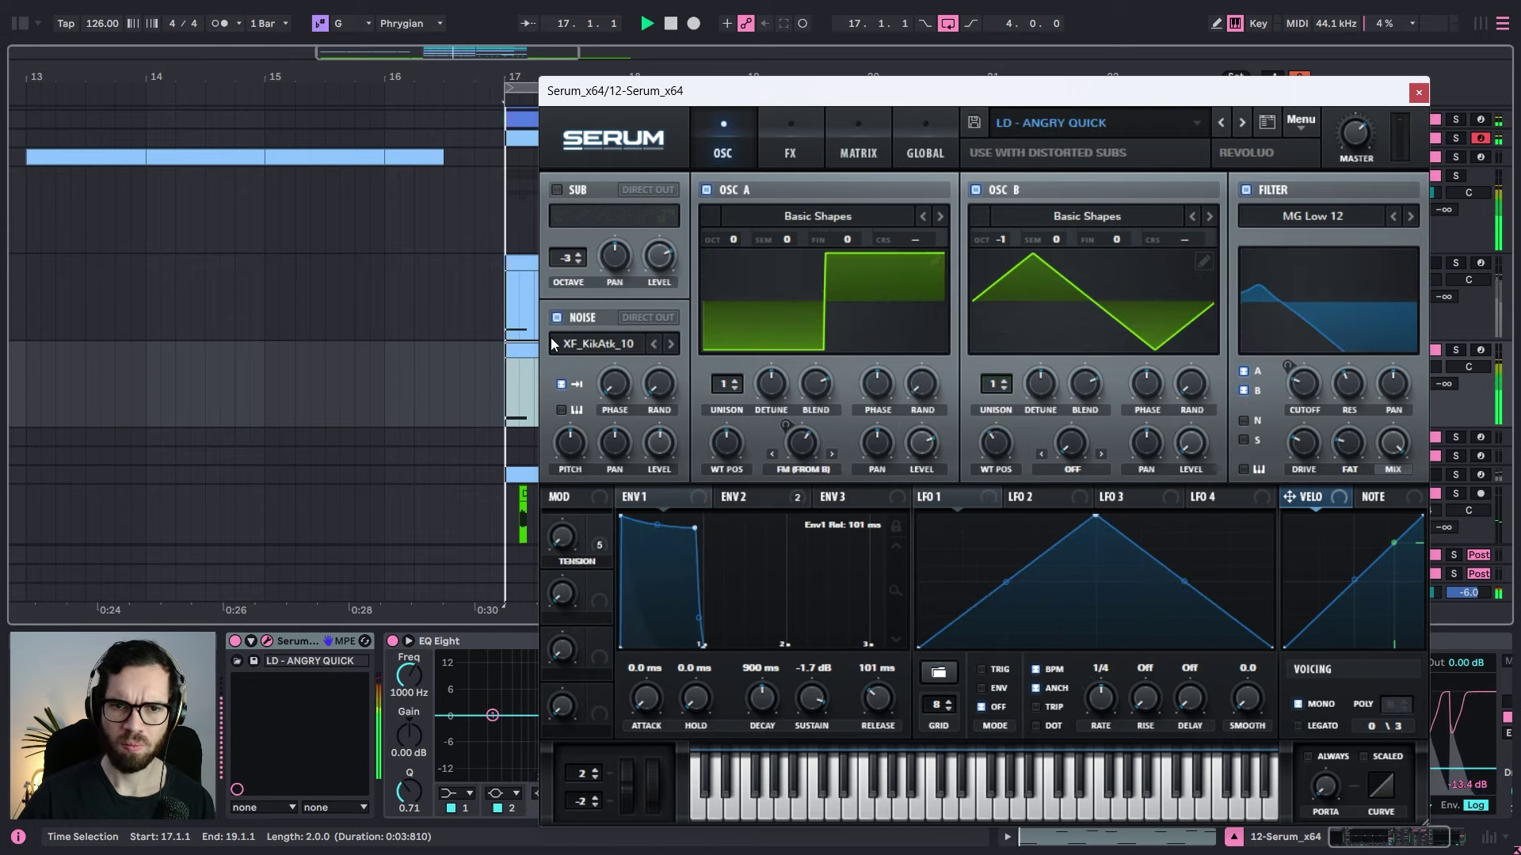
Step: Transpose all notes of track 12's consolidated clip down one octave to G1–A♭2 and play the result
{"action": "key", "text": "space"}
{"action": "double_click", "coordinate": [515, 354]}
{"action": "left_click", "coordinate": [1461, 677]}
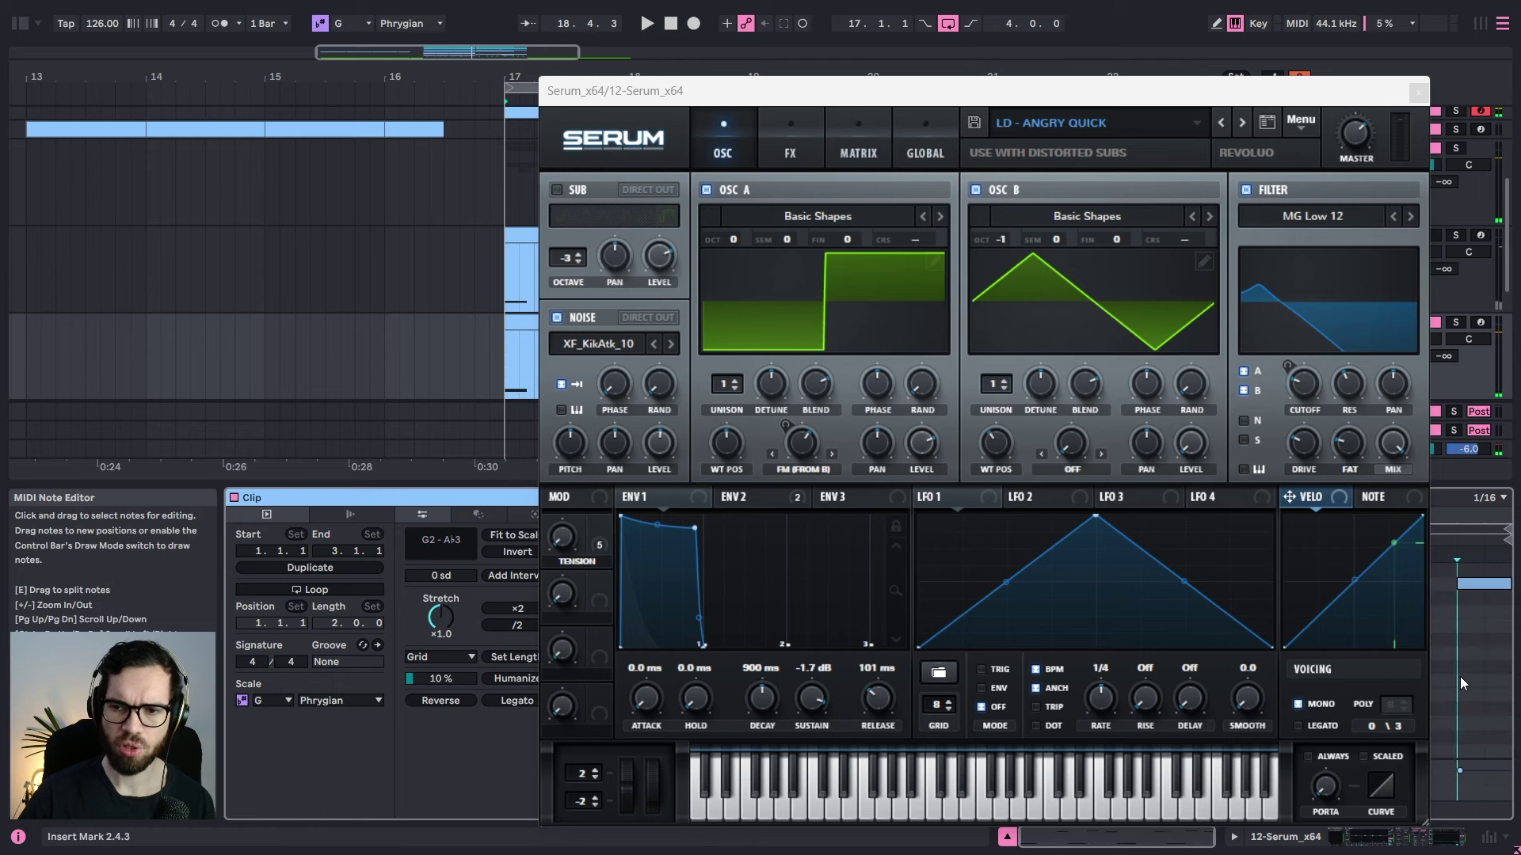
{"action": "key", "text": "ctrl+a"}
{"action": "key", "text": "shift+Down"}
{"action": "key", "text": "space"}
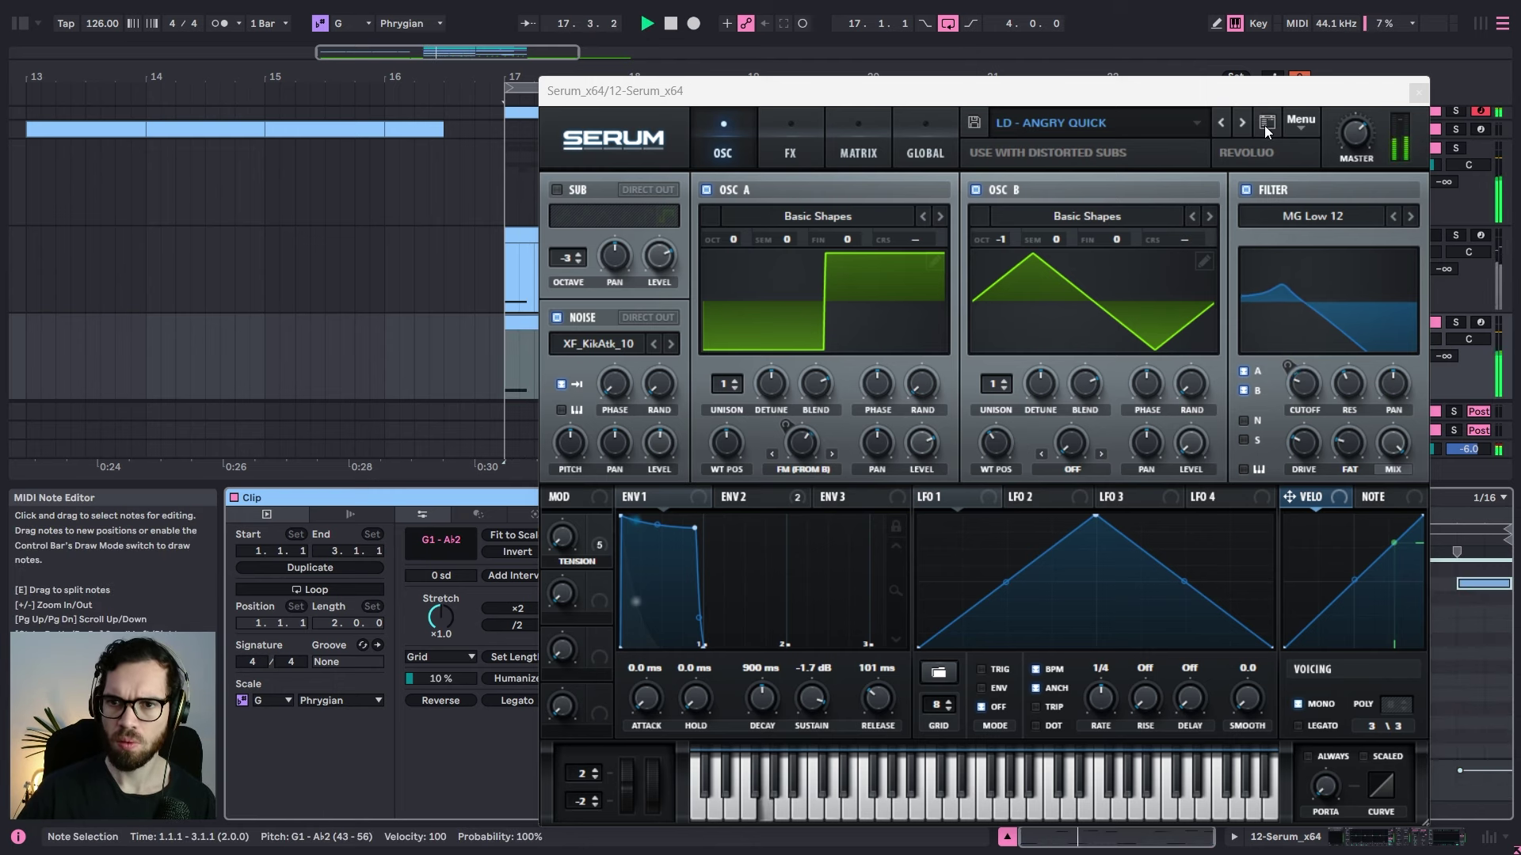
Step: Switch track 12's Serum preset to LD - BIG TECH HOUSE SAW and close the plug-in window
{"action": "left_click", "coordinate": [1238, 122]}
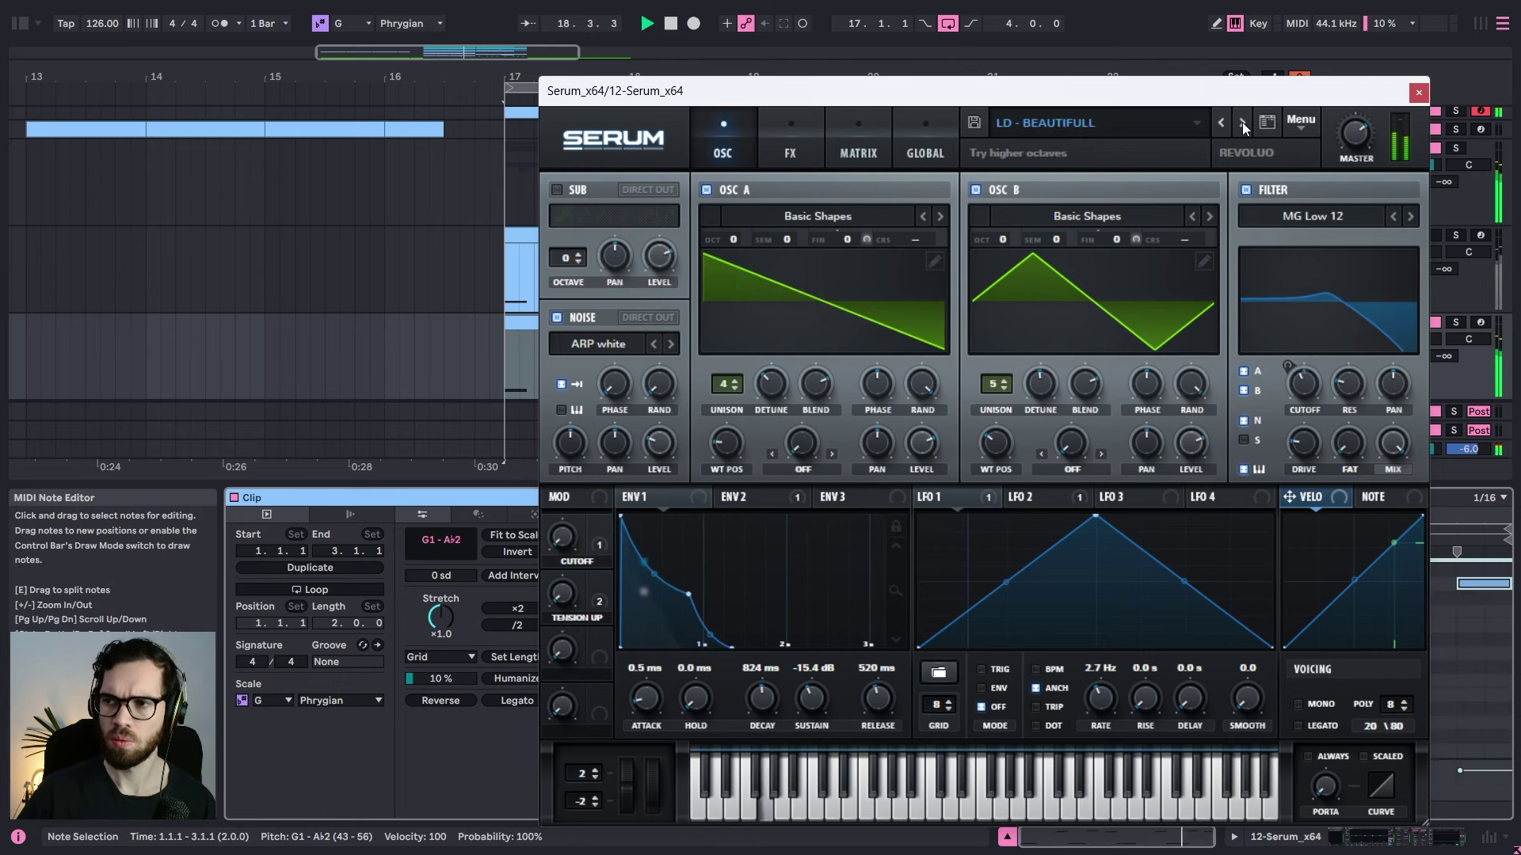
{"action": "left_click", "coordinate": [1241, 122]}
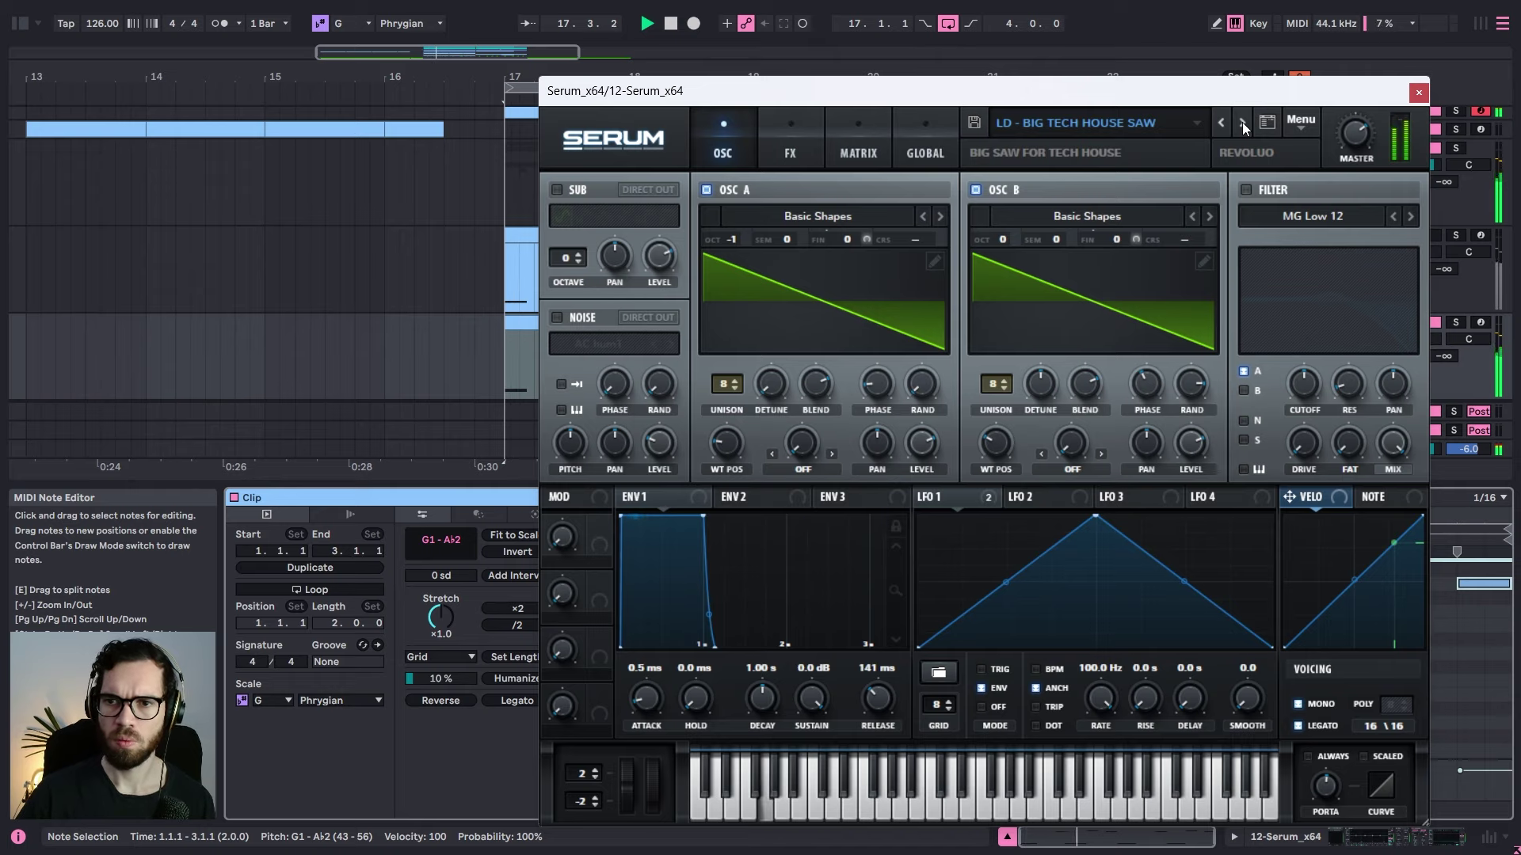
{"action": "left_click", "coordinate": [1419, 92]}
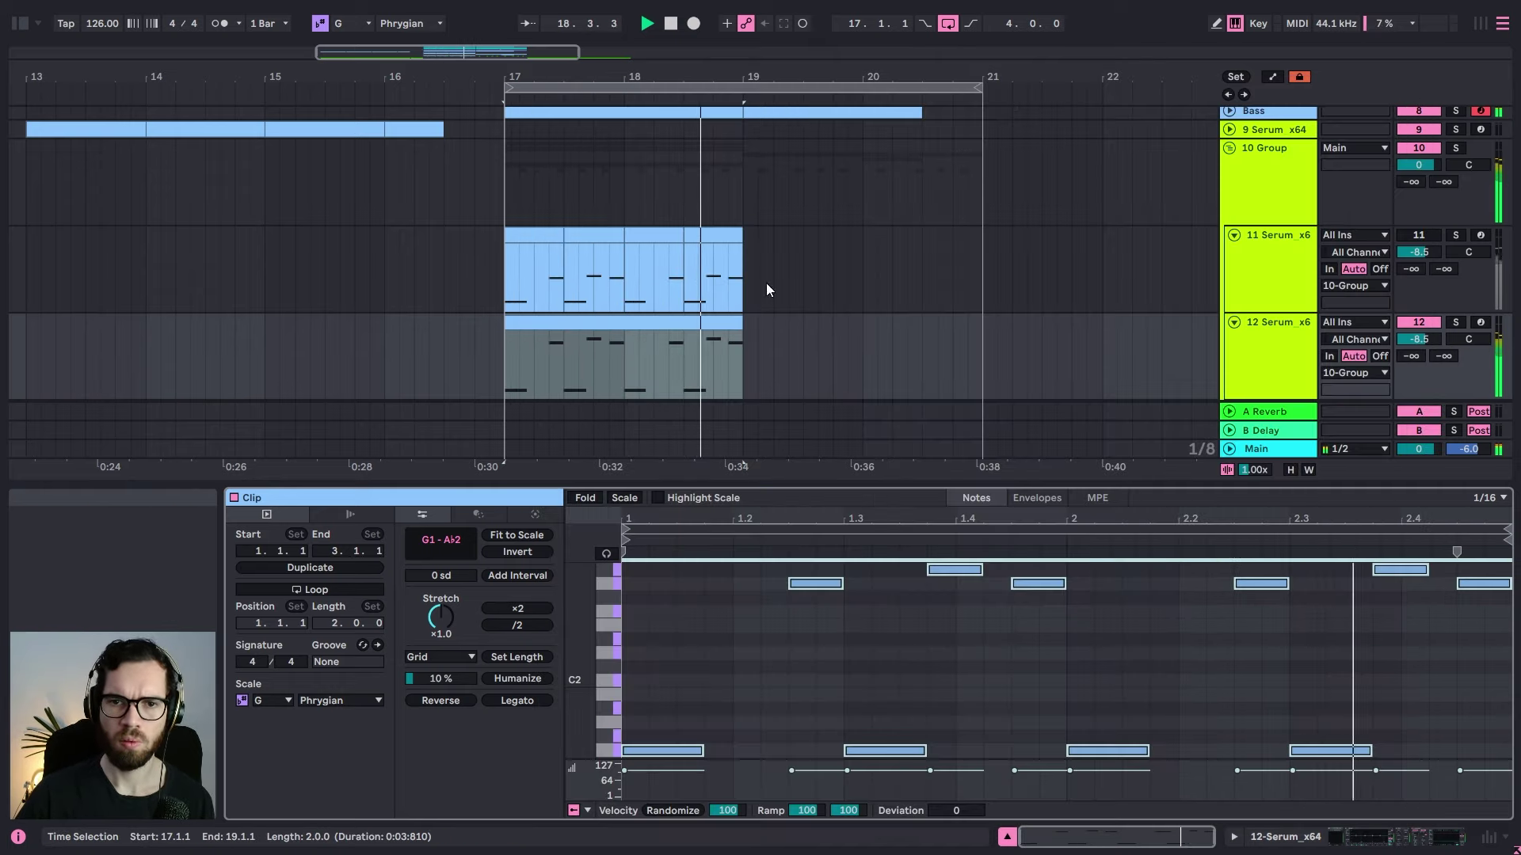
Step: Set track 12's volume to -6.6 dB and its Compressor threshold to -35.0 dB
{"action": "left_click", "coordinate": [413, 346]}
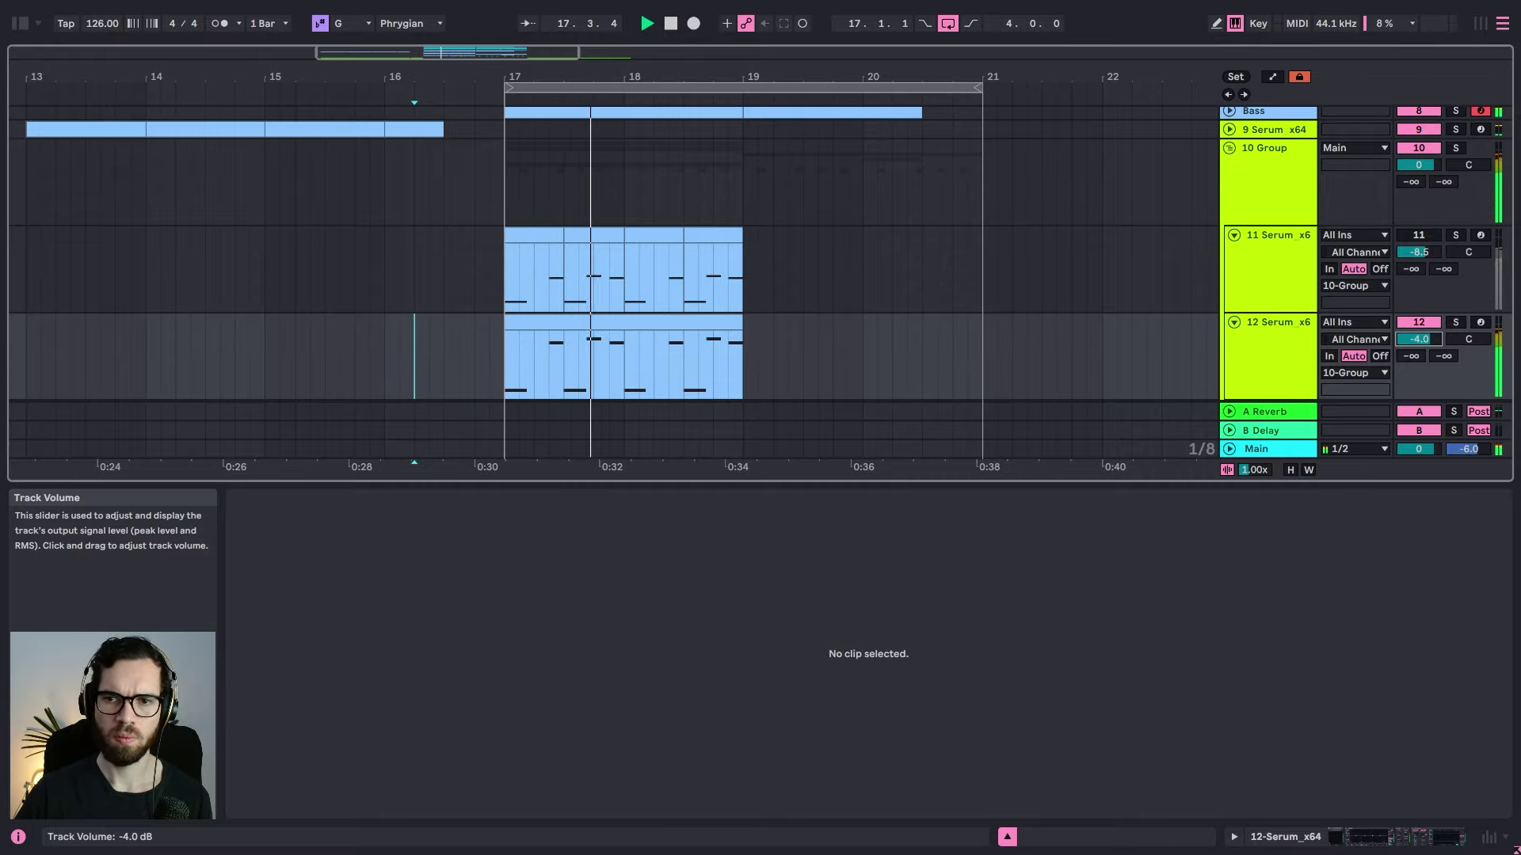
{"action": "left_click", "coordinate": [1262, 361]}
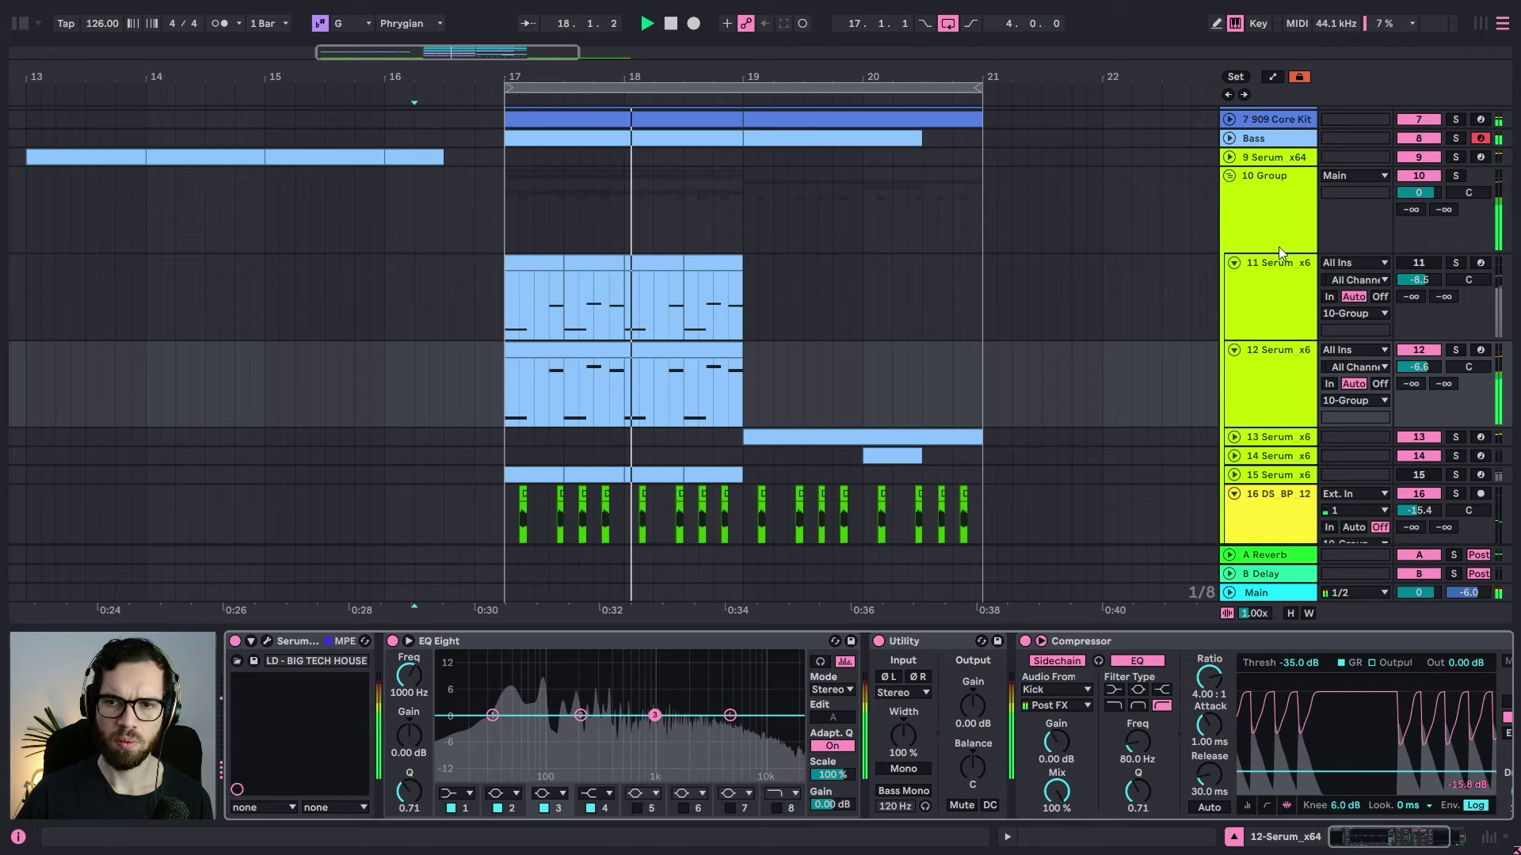
Step: Adjust the Bass track's EQ Eight, lowering the high-cut frequency and setting band 1 to 31.0 Hz with -1.86 dB gain
{"action": "left_click", "coordinate": [1247, 133]}
{"action": "left_click_drag", "start_coordinate": [1238, 736], "coordinate": [1210, 754]}
{"action": "left_click_drag", "start_coordinate": [1124, 716], "coordinate": [1051, 717]}
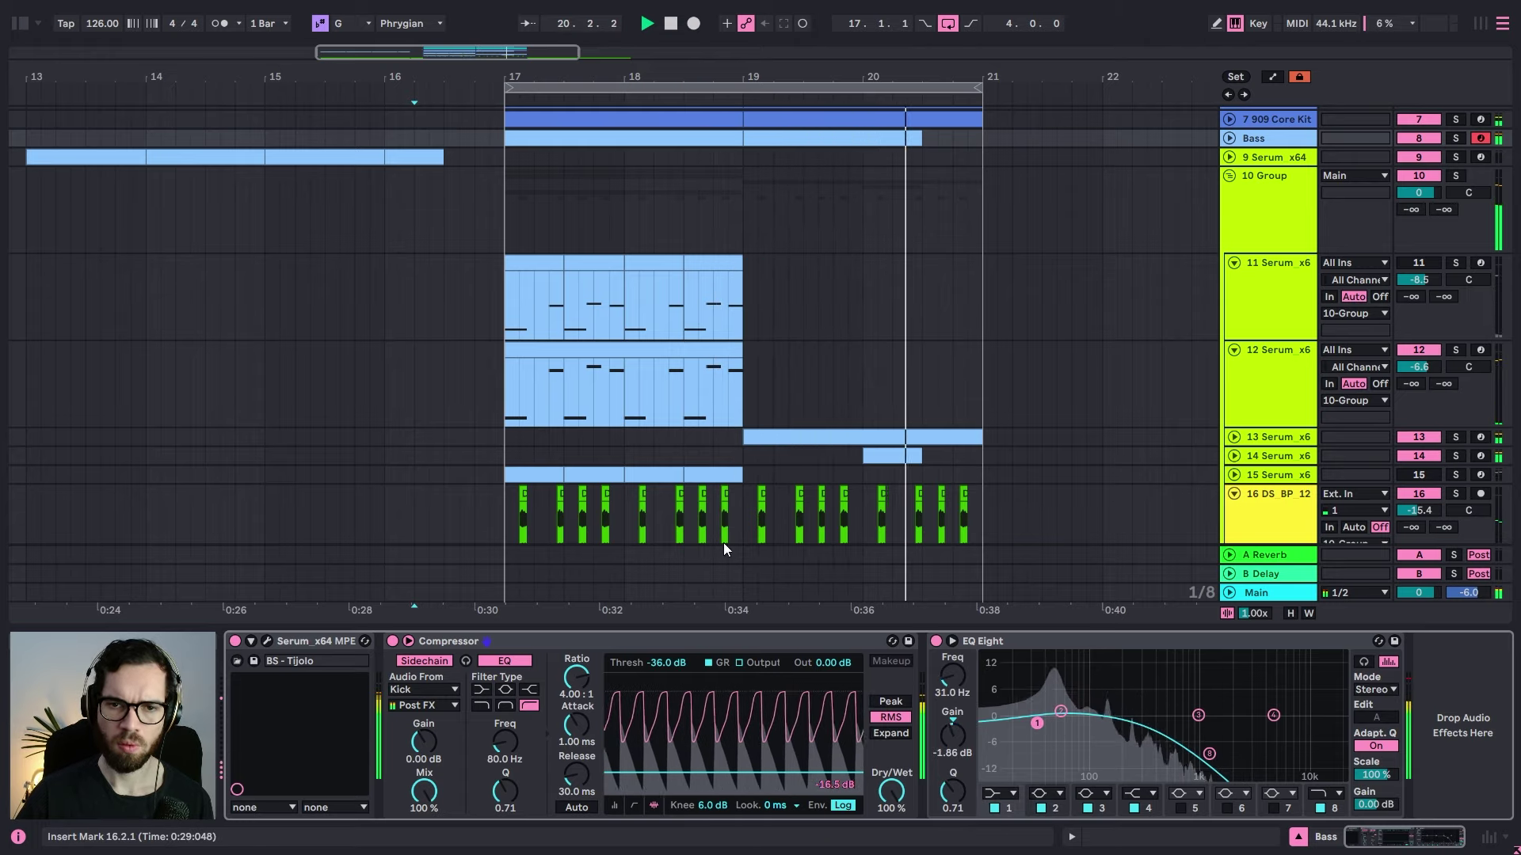
Step: Raise all notes in track 12's bar 17–18 clip by one octave to G2–A♭3
{"action": "left_click", "coordinate": [441, 332]}
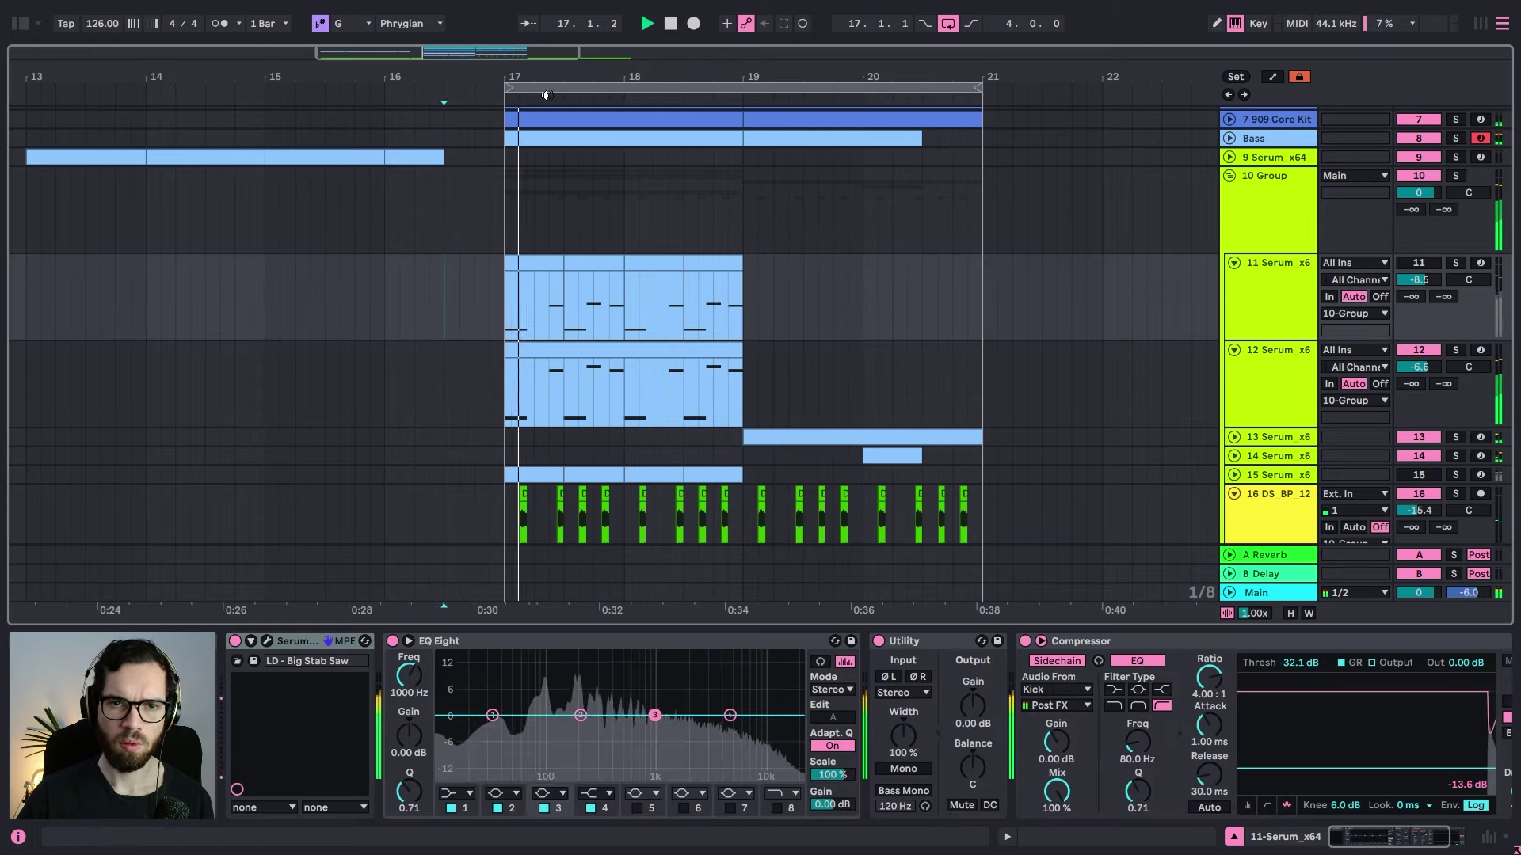
{"action": "left_click_drag", "start_coordinate": [543, 79], "coordinate": [622, 70]}
{"action": "left_click", "coordinate": [686, 360]}
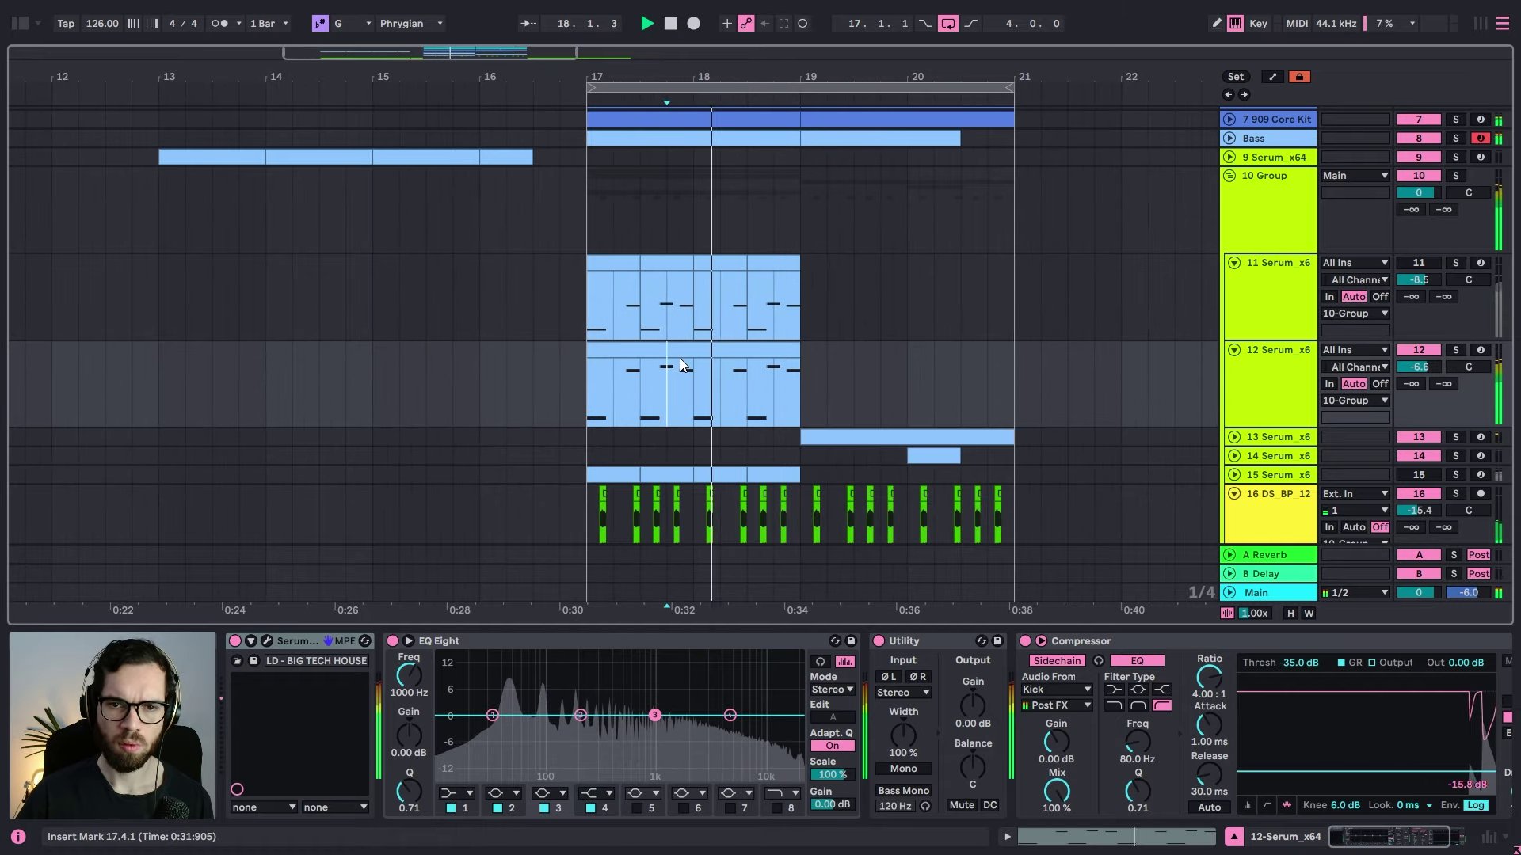
{"action": "double_click", "coordinate": [680, 358]}
{"action": "key", "text": "ctrl+a"}
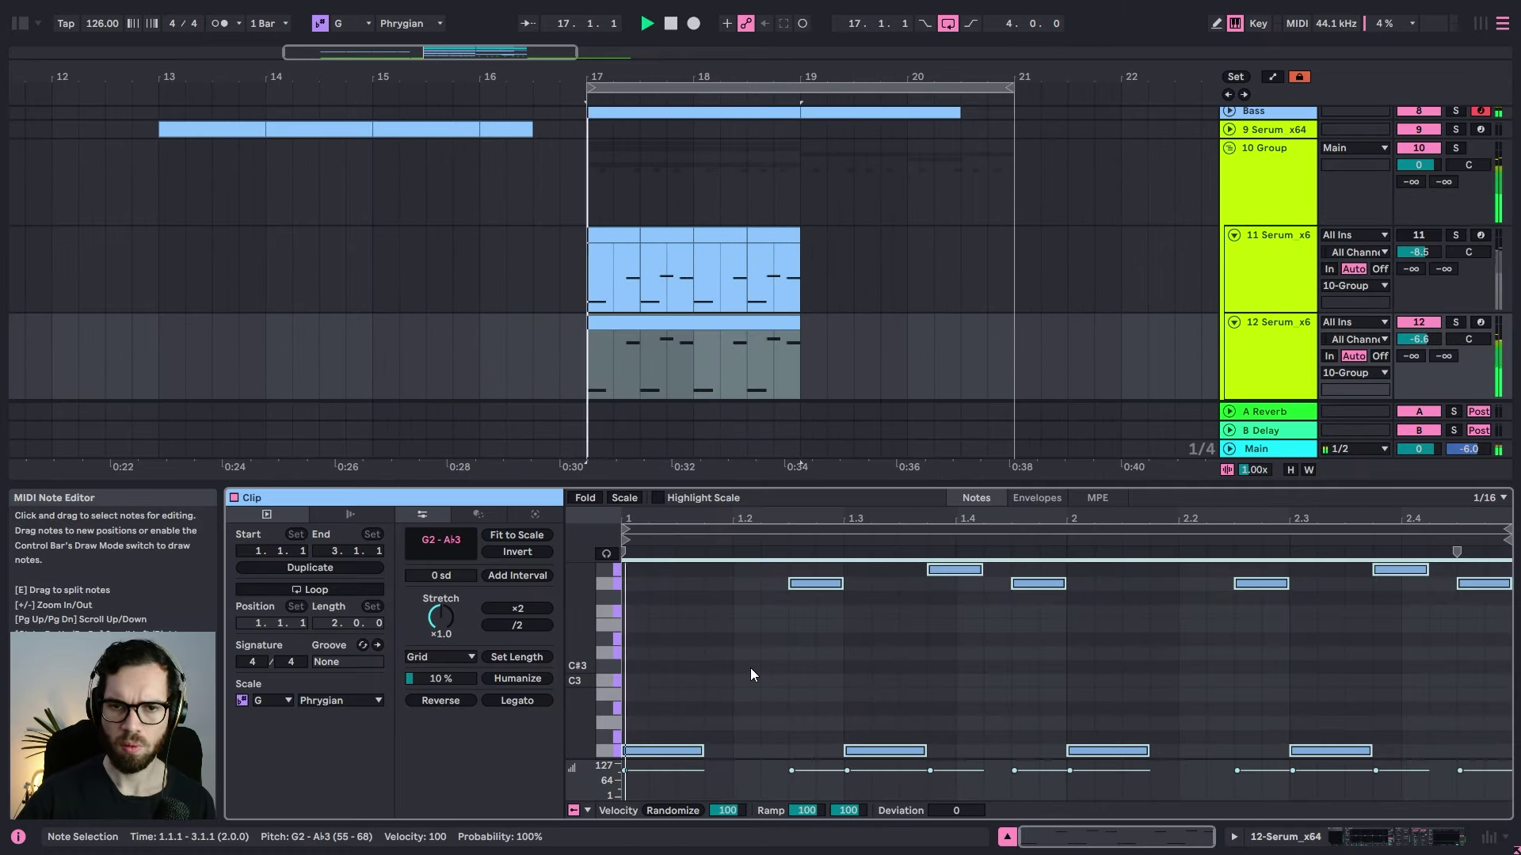
Step: Audition successive Serum lead presets on track 12, settle on LD - NFS and close the plug-in window
{"action": "left_click", "coordinate": [1275, 366]}
{"action": "left_click", "coordinate": [268, 641]}
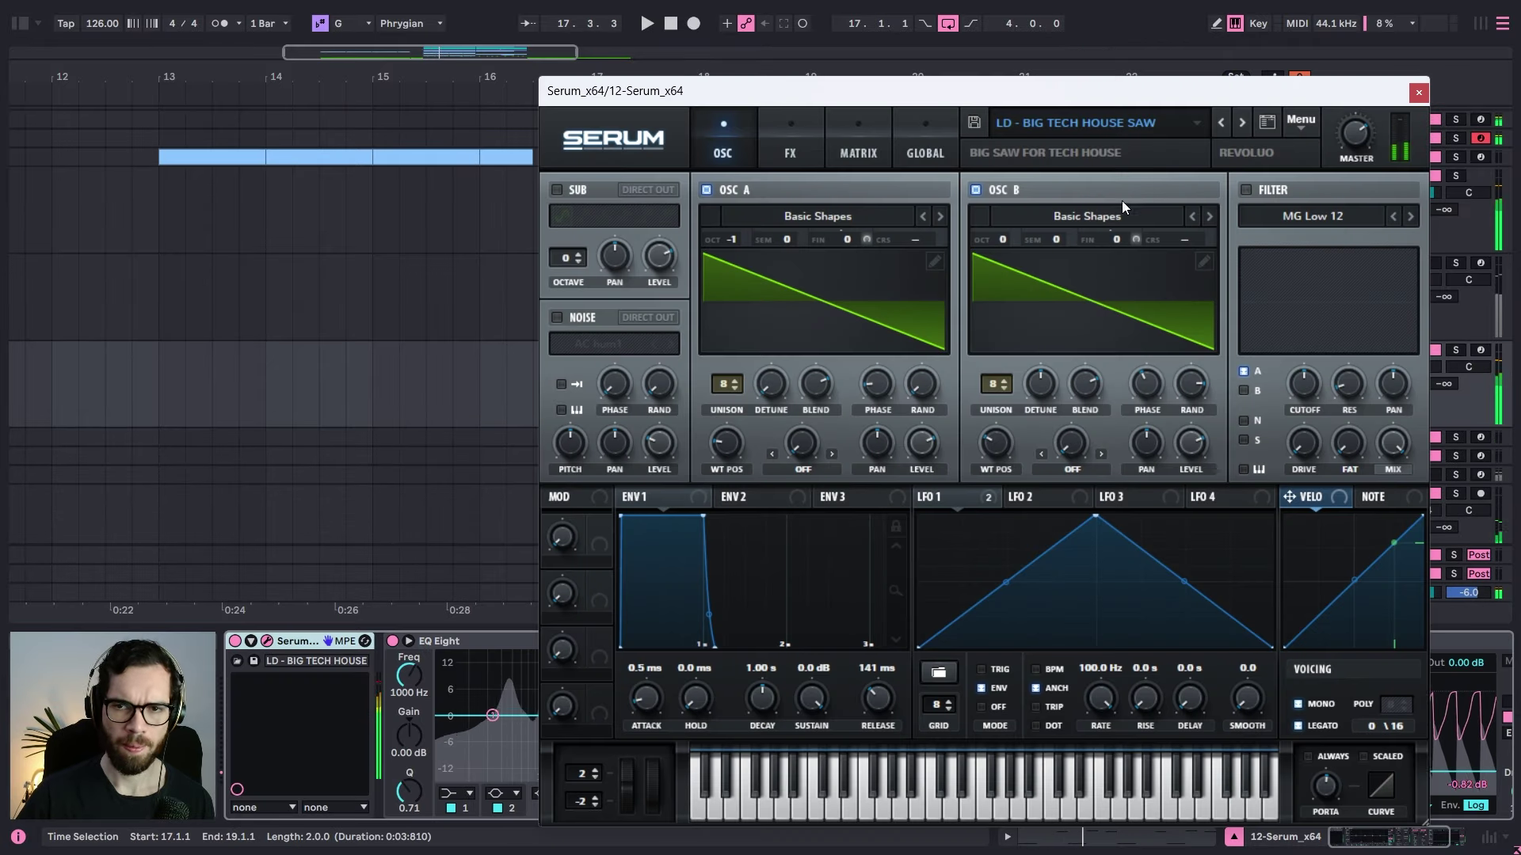
{"action": "left_click", "coordinate": [1245, 125]}
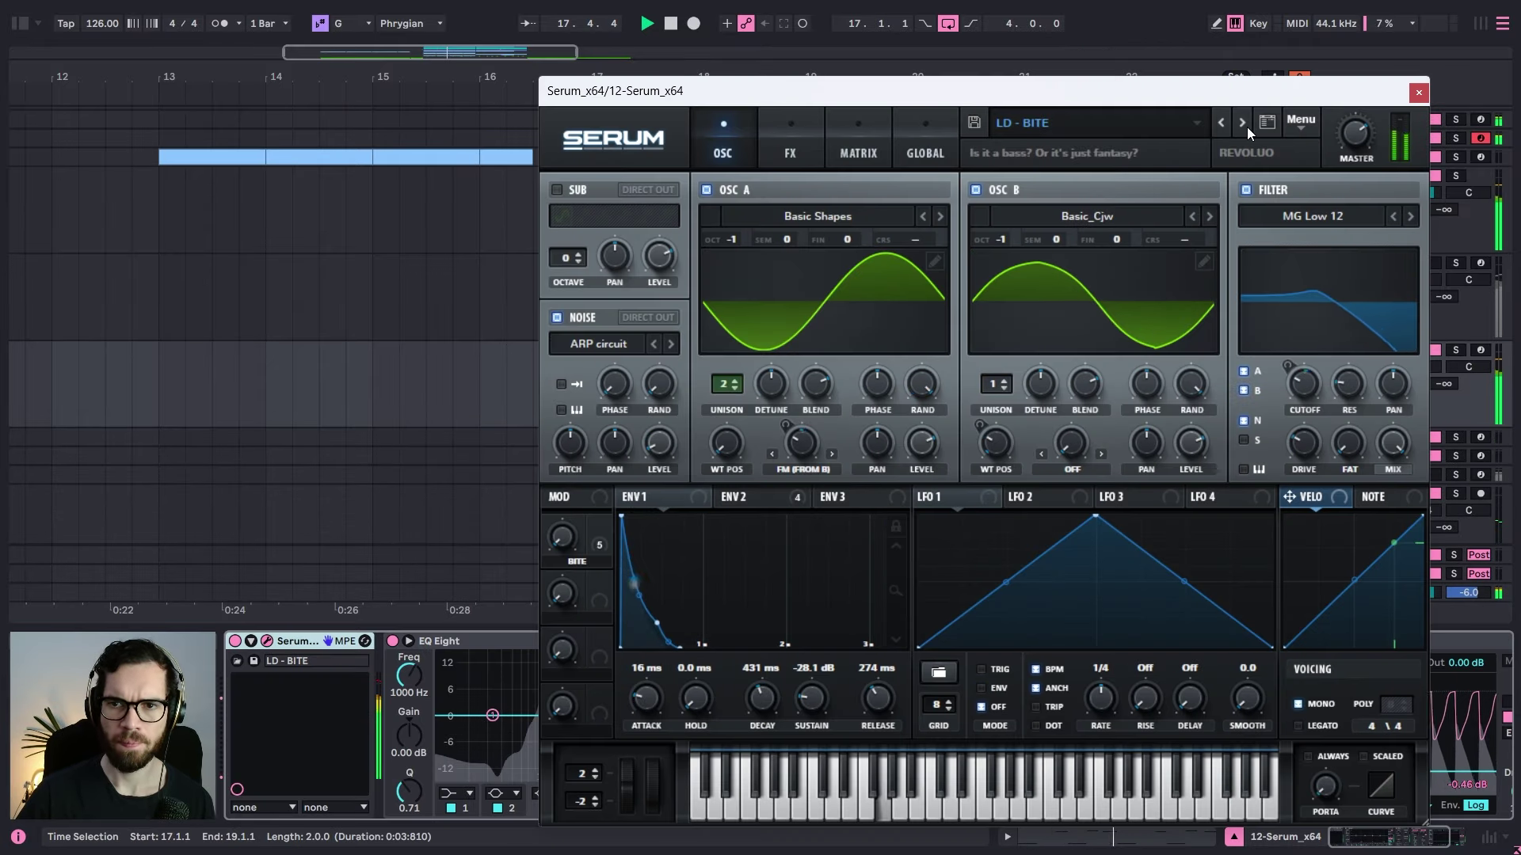
{"action": "left_click", "coordinate": [1246, 127]}
{"action": "left_click", "coordinate": [1247, 126]}
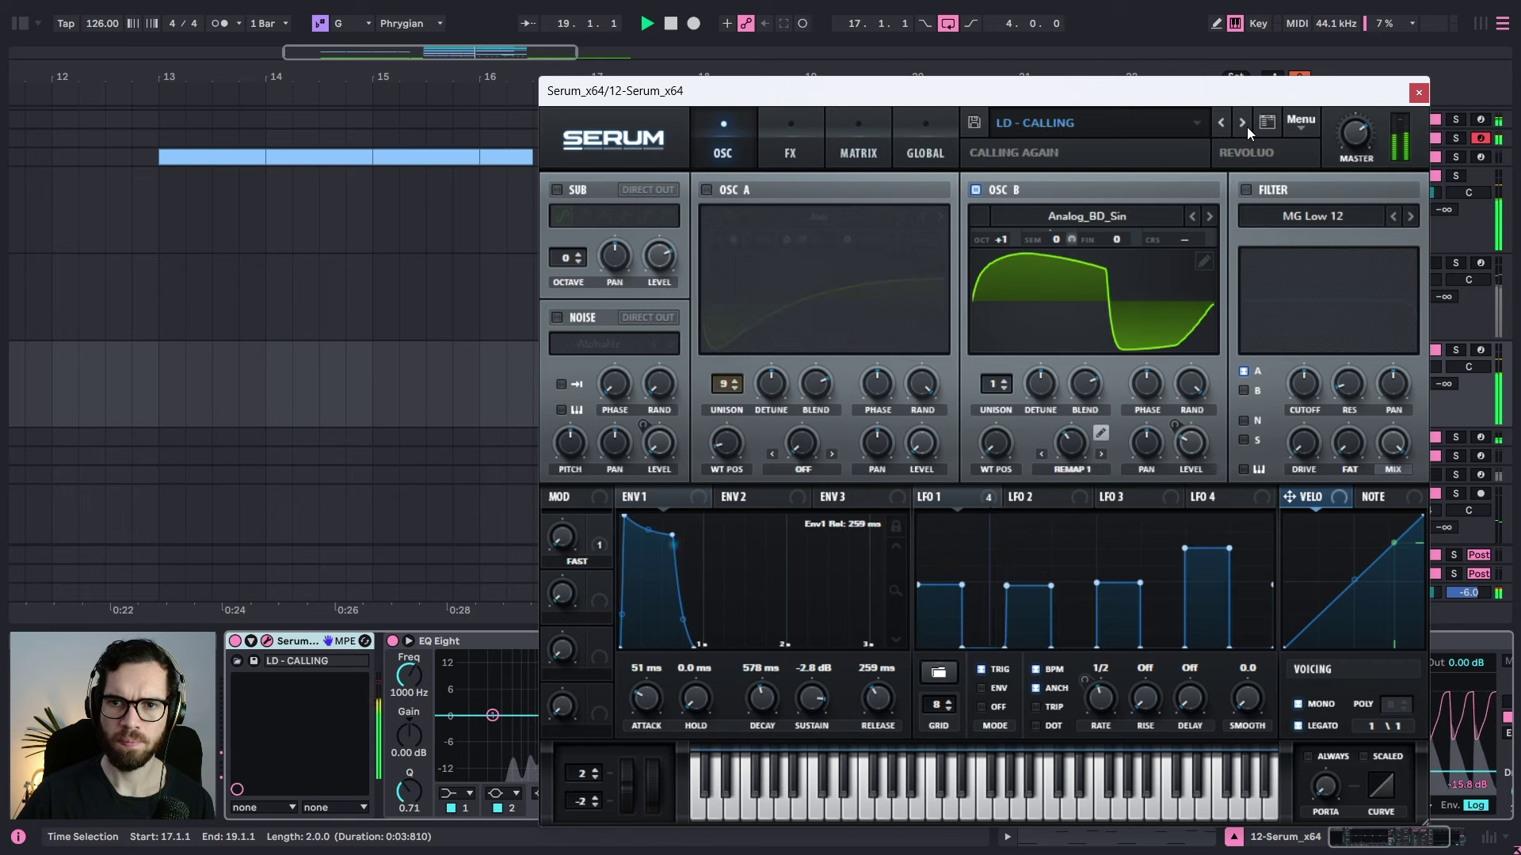
{"action": "left_click", "coordinate": [1247, 126]}
{"action": "left_click", "coordinate": [1247, 127]}
{"action": "left_click", "coordinate": [1247, 127]}
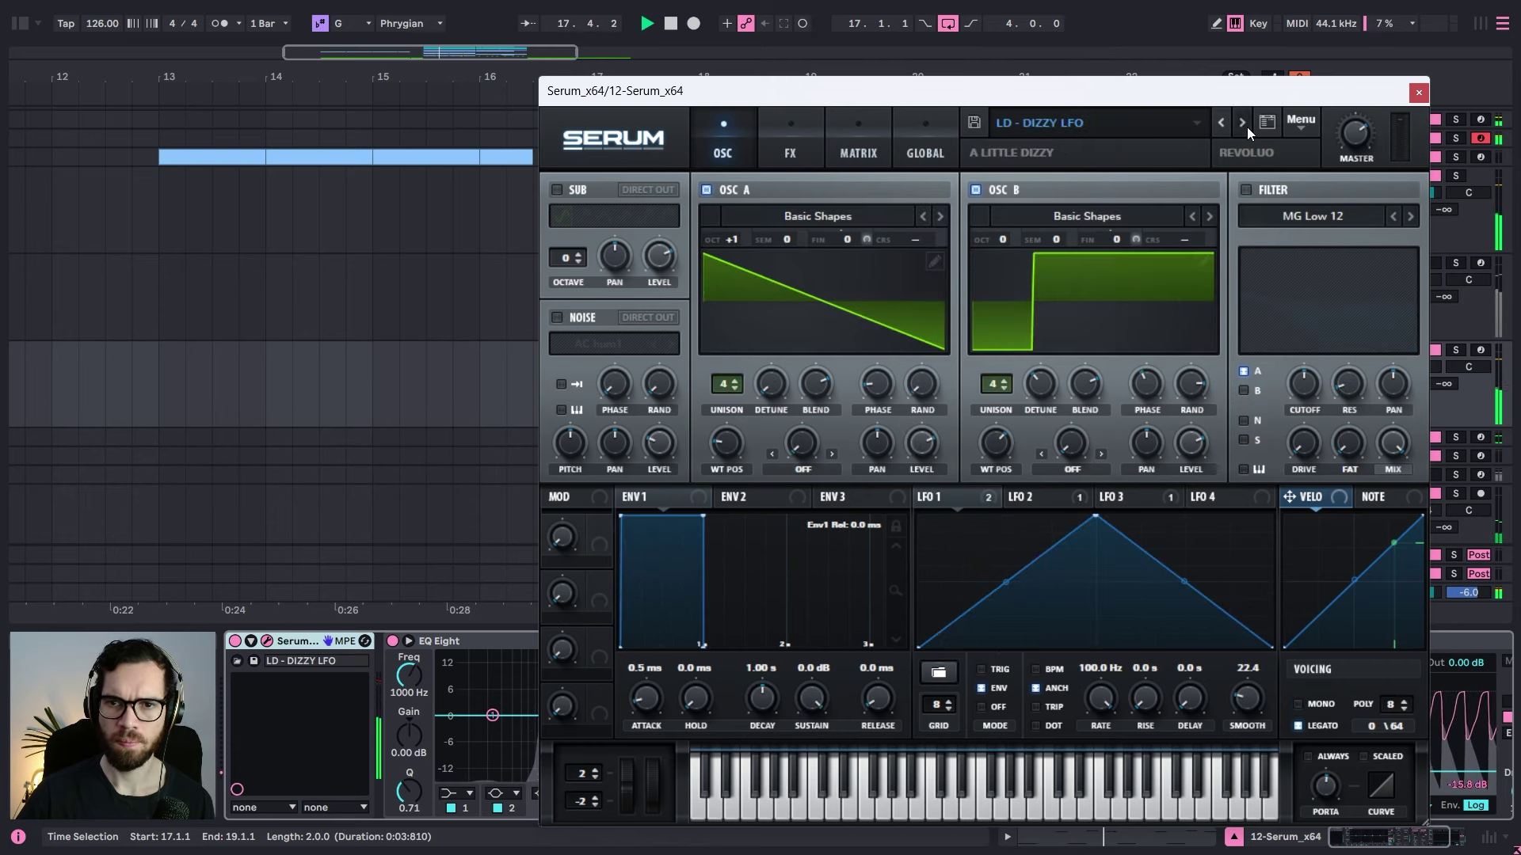
{"action": "left_click", "coordinate": [1246, 127]}
{"action": "left_click", "coordinate": [1246, 127]}
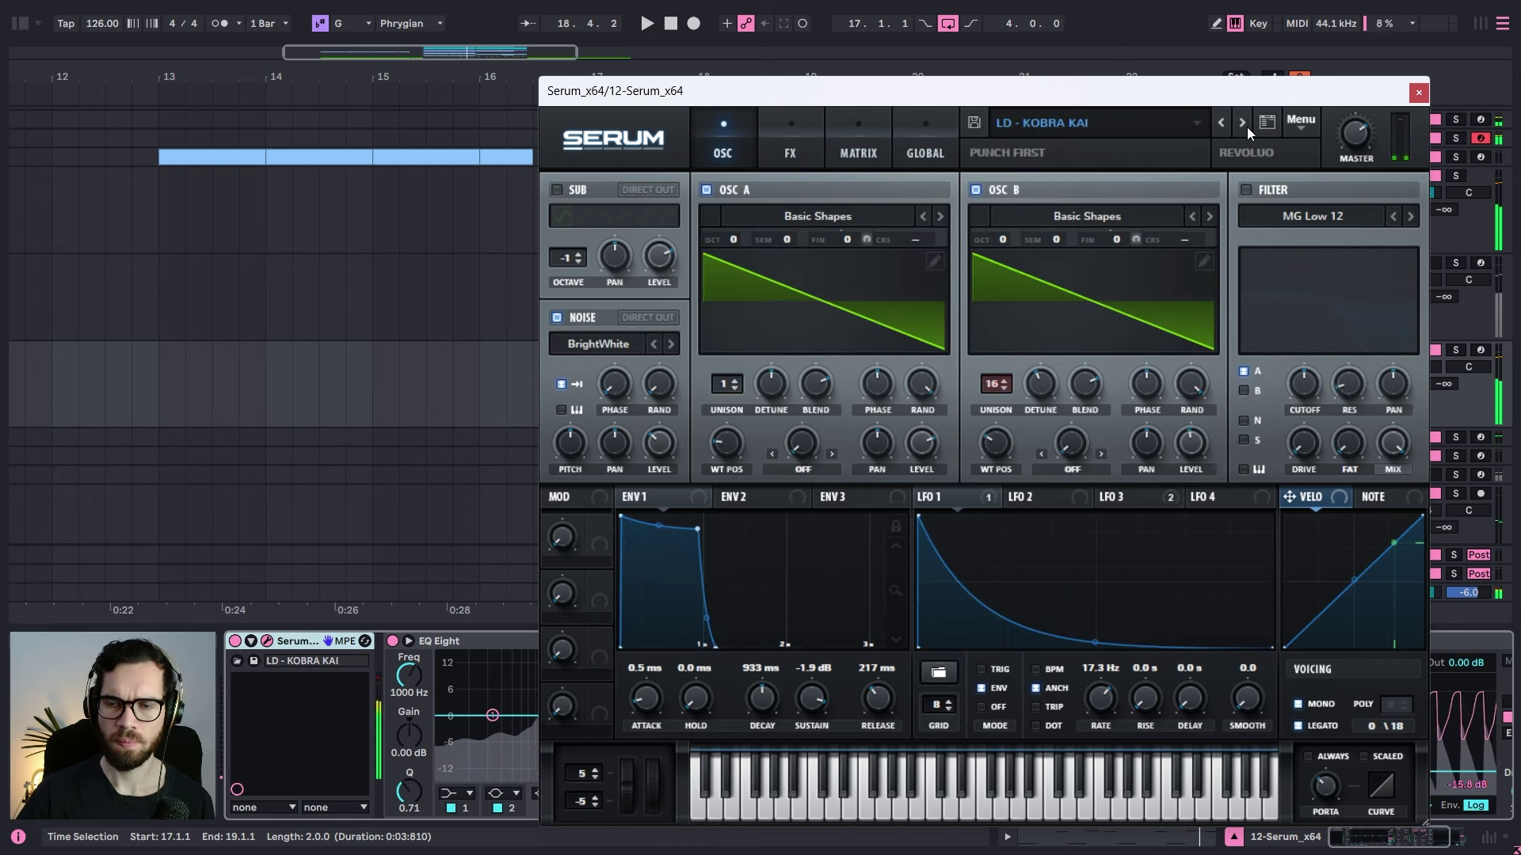
{"action": "left_click", "coordinate": [1242, 123]}
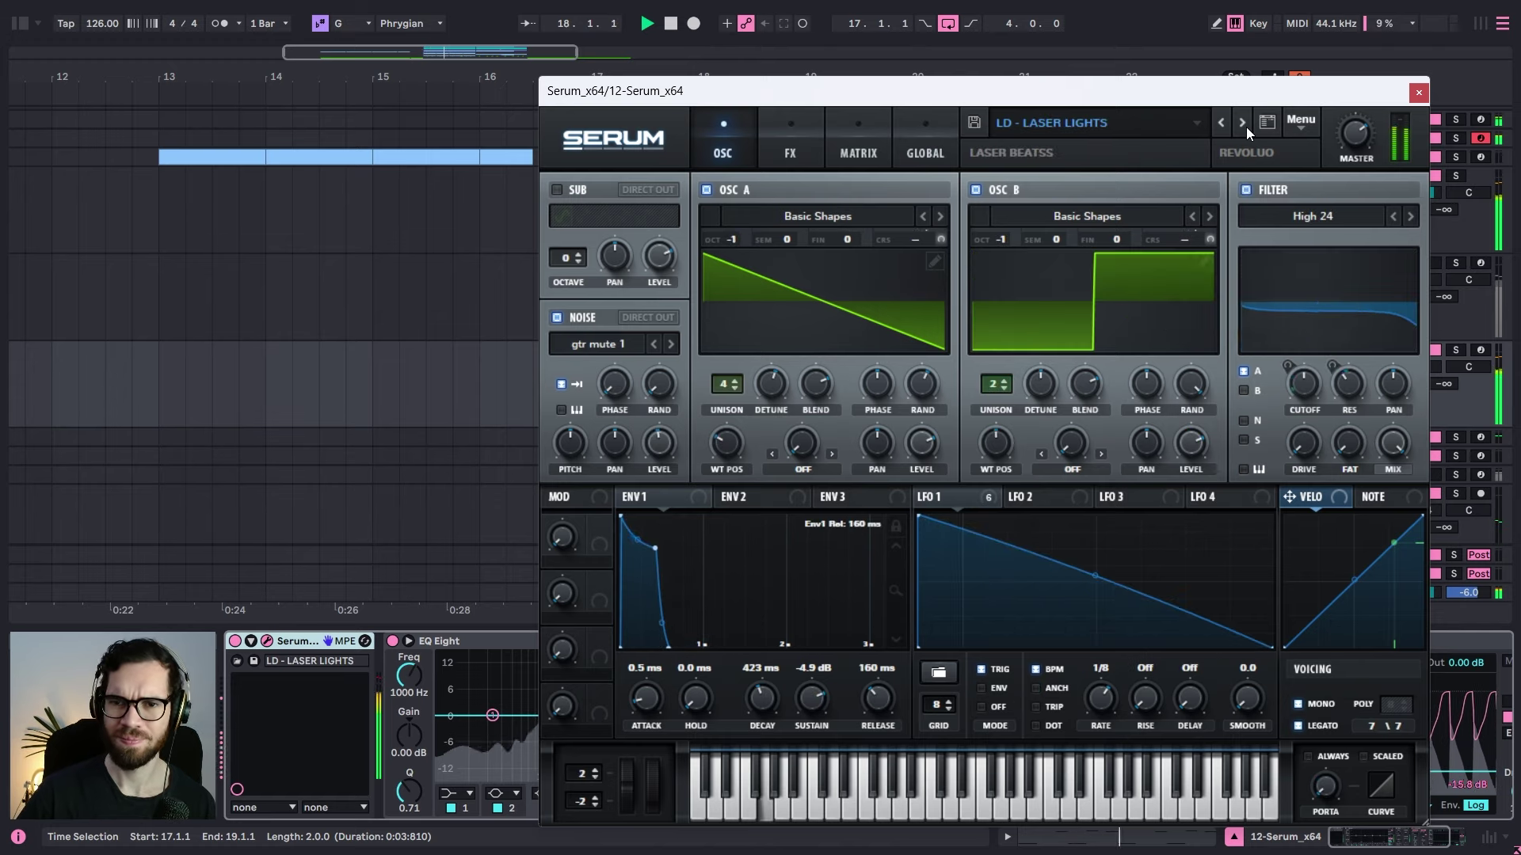
{"action": "left_click", "coordinate": [1241, 123]}
{"action": "left_click", "coordinate": [1247, 126]}
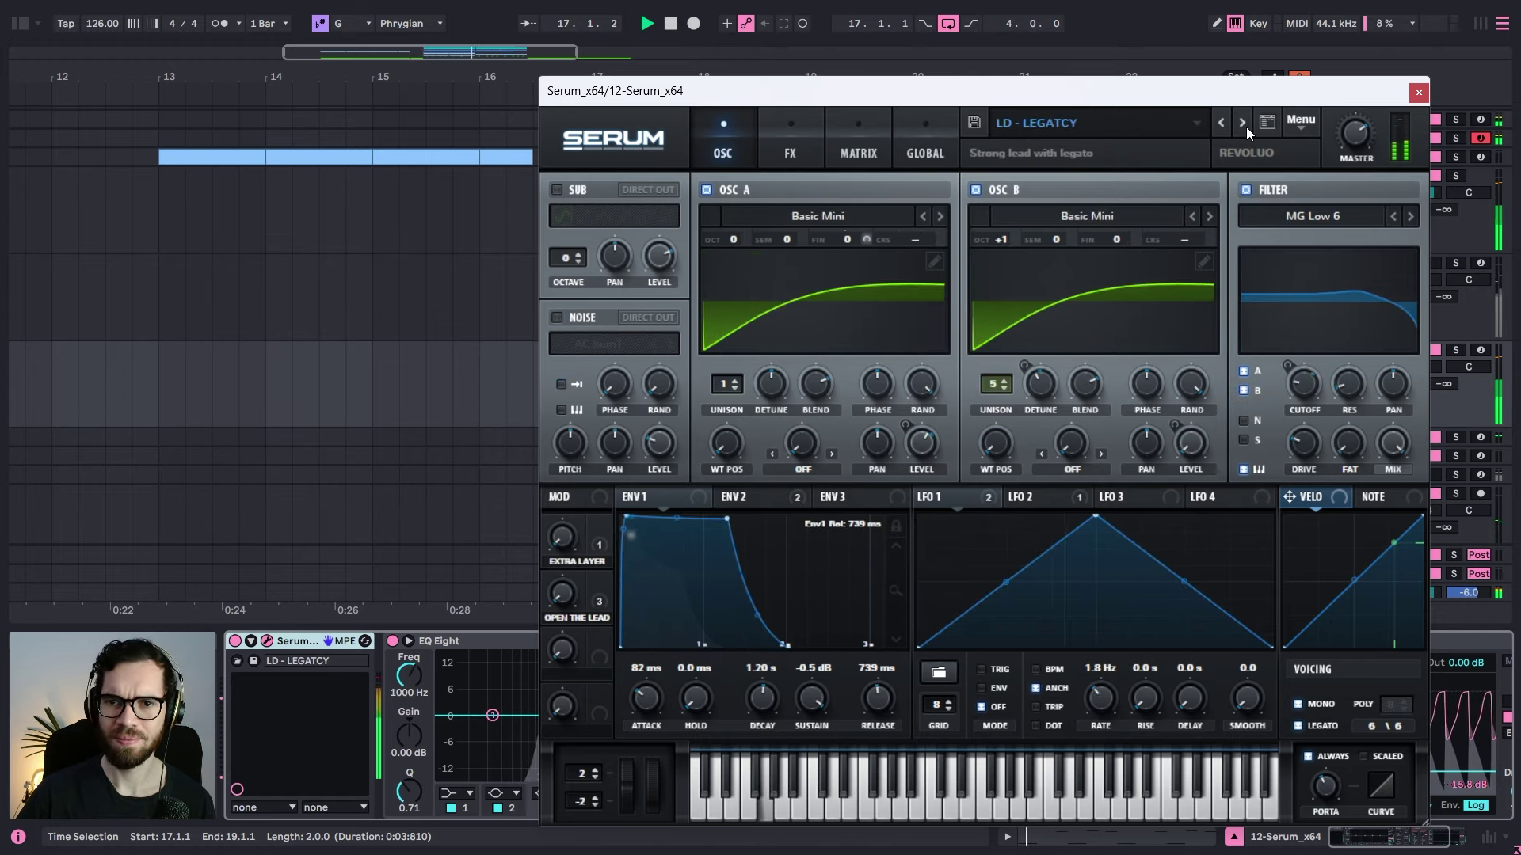
{"action": "left_click", "coordinate": [1247, 127]}
{"action": "left_click", "coordinate": [1247, 126]}
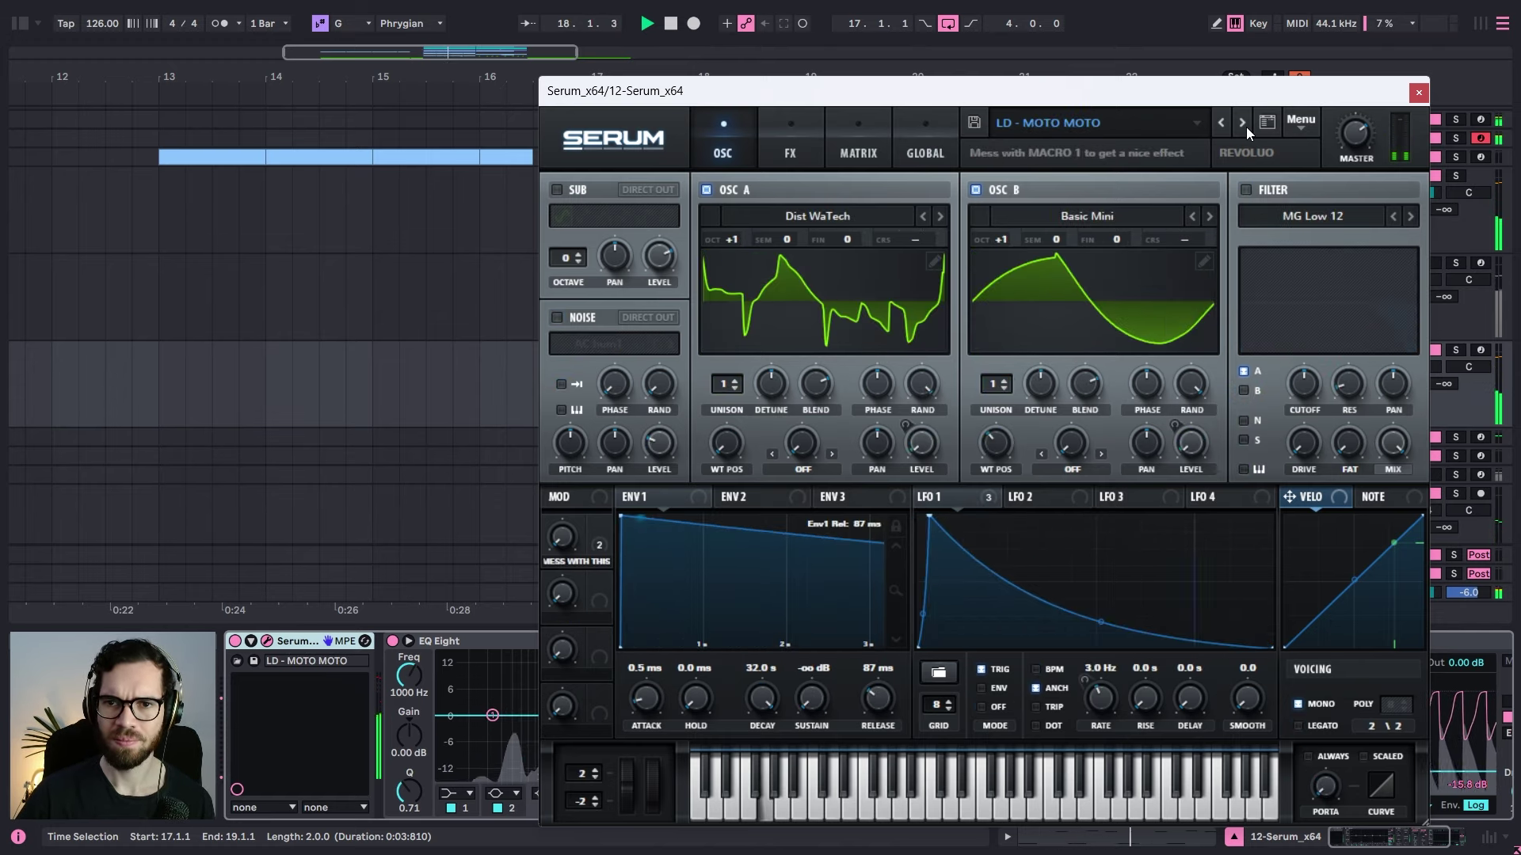
{"action": "left_click", "coordinate": [1247, 127]}
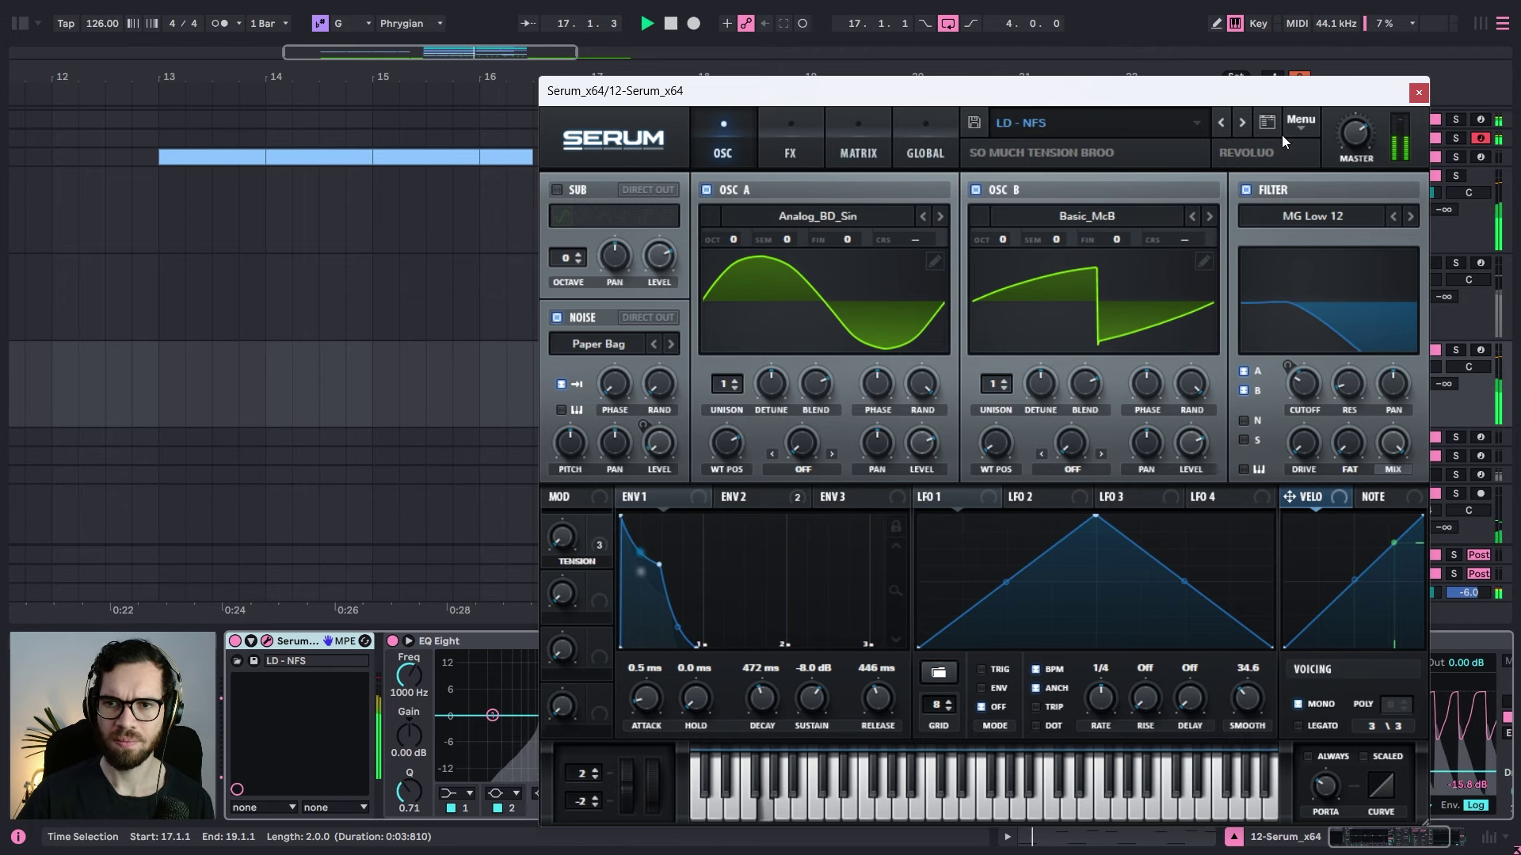
{"action": "left_click", "coordinate": [1419, 93]}
Step: Reset track 12's volume to 0 dB and raise its A Reverb send to -10.6 dB
{"action": "left_click", "coordinate": [489, 369]}
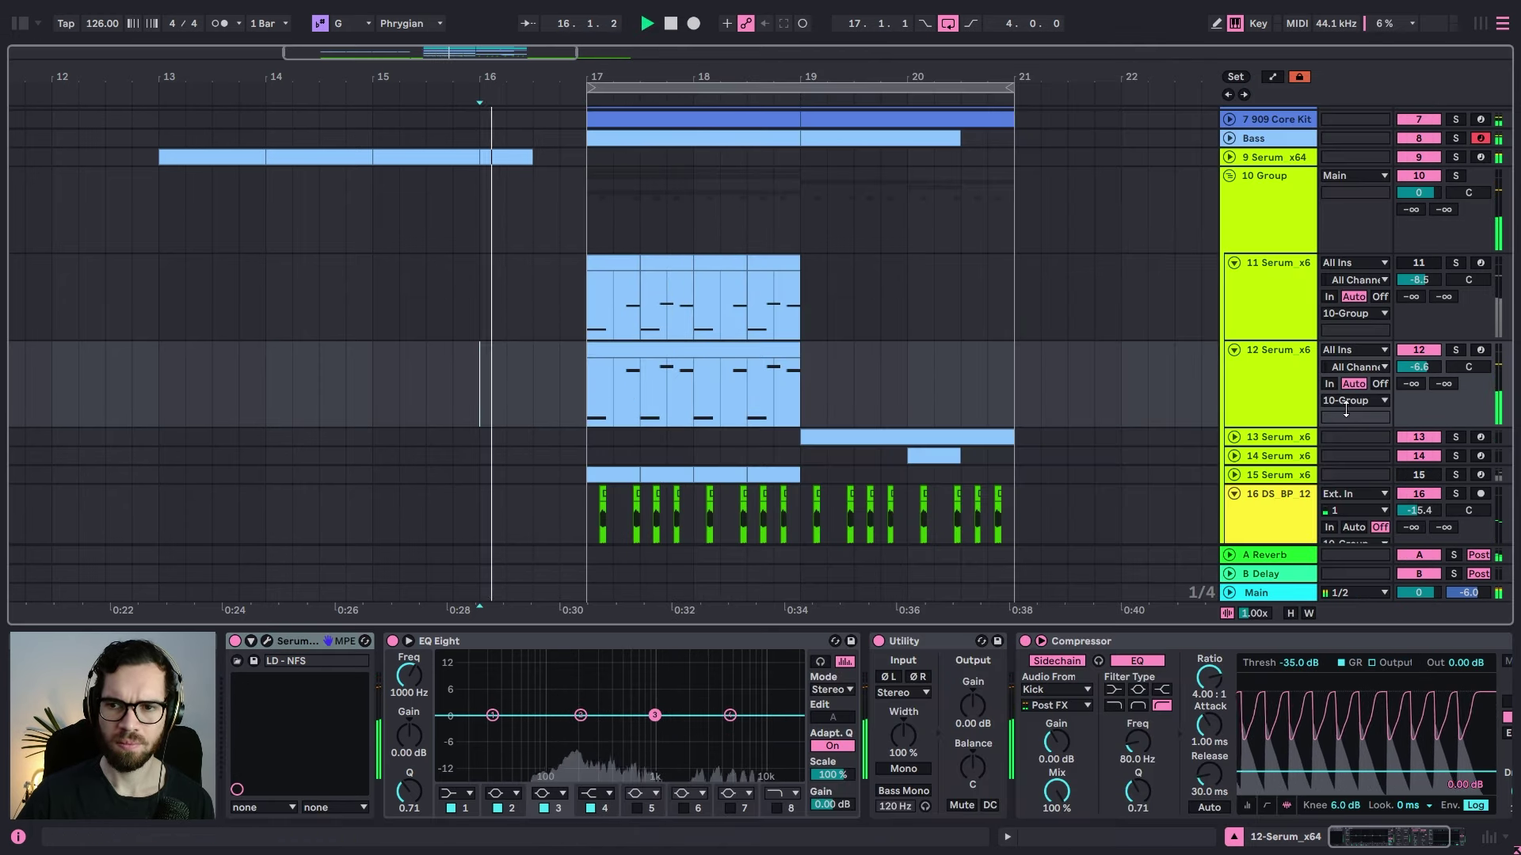
{"action": "left_click", "coordinate": [1418, 367]}
{"action": "key", "text": "Delete"}
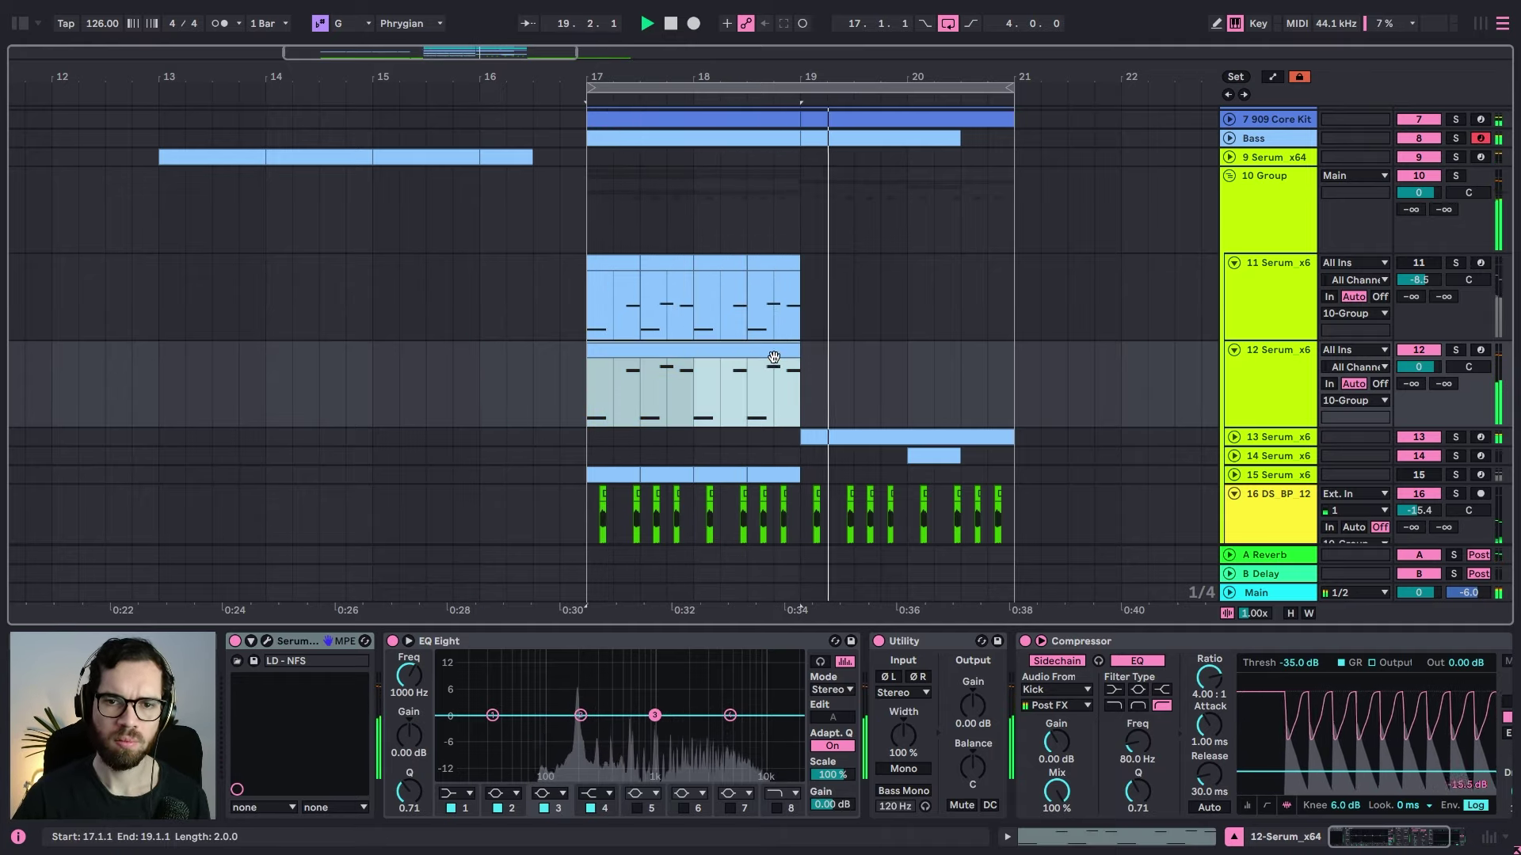
{"action": "left_click", "coordinate": [529, 369]}
{"action": "key", "text": "space"}
{"action": "mouse_move", "coordinate": [1411, 384]}
{"action": "left_mouse_down"}
{"action": "mouse_move", "coordinate": [1411, 305]}
{"action": "mouse_move", "coordinate": [1410, 326]}
{"action": "left_mouse_up"}
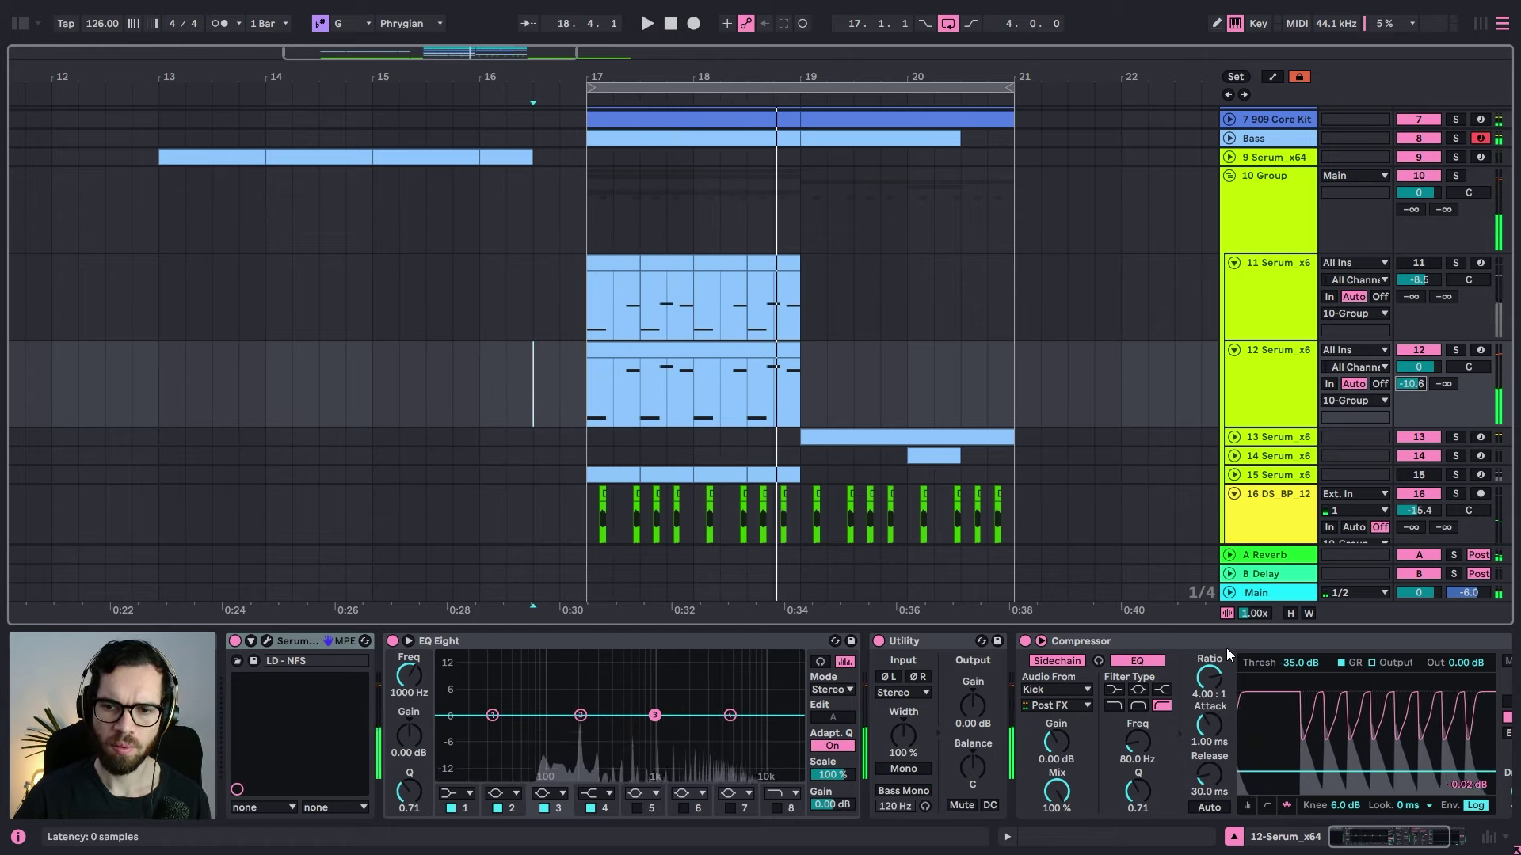
Step: Copy track 12's kick-sidechained Compressor and paste it after the Reverb on the A Reverb return track
{"action": "left_click", "coordinate": [1226, 648]}
{"action": "left_click", "coordinate": [1264, 559]}
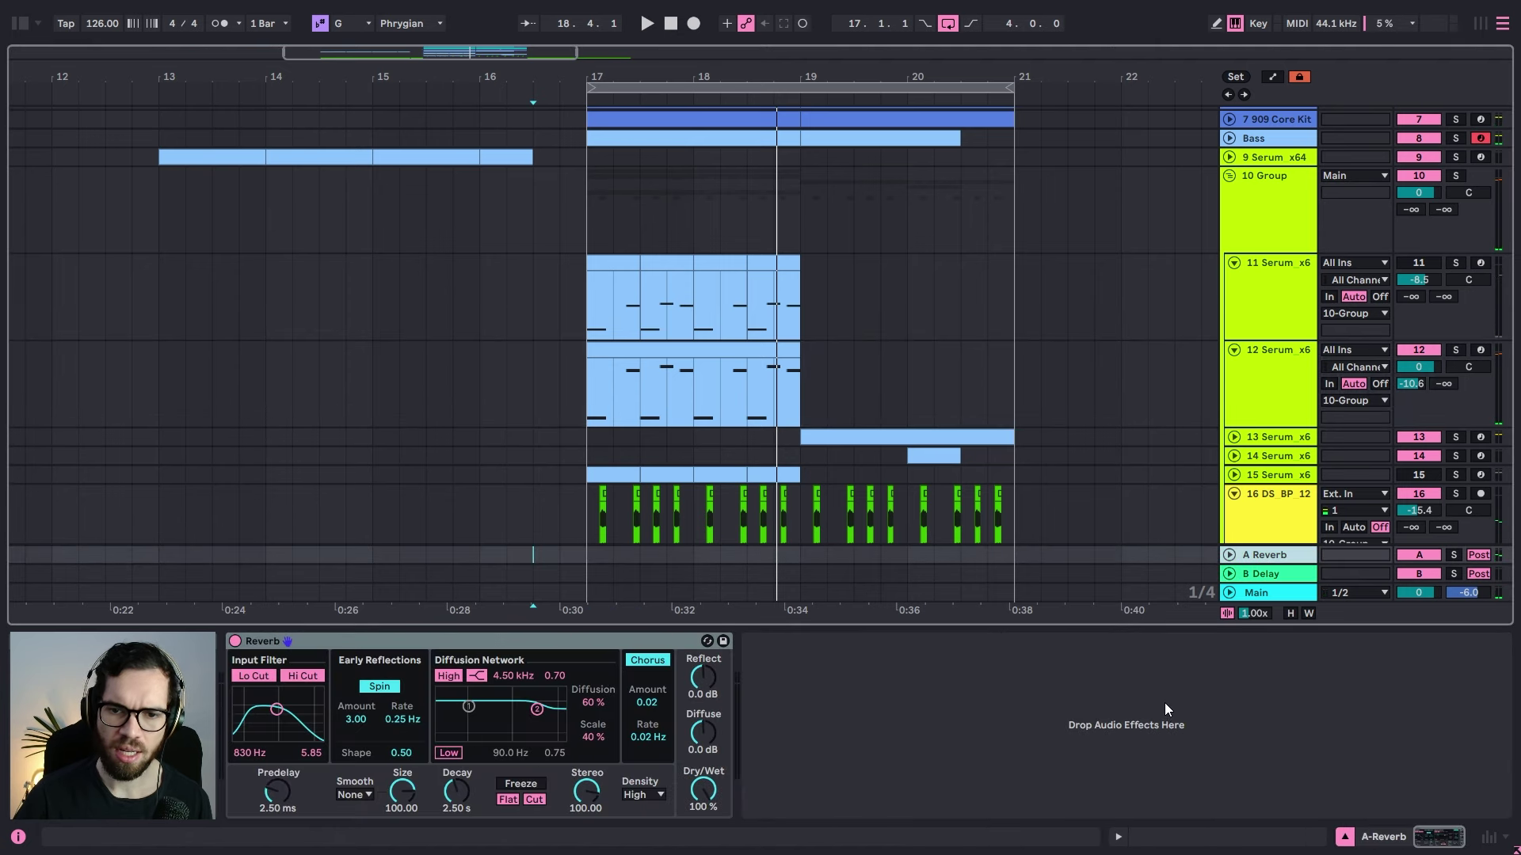
{"action": "key", "text": "ctrl+v"}
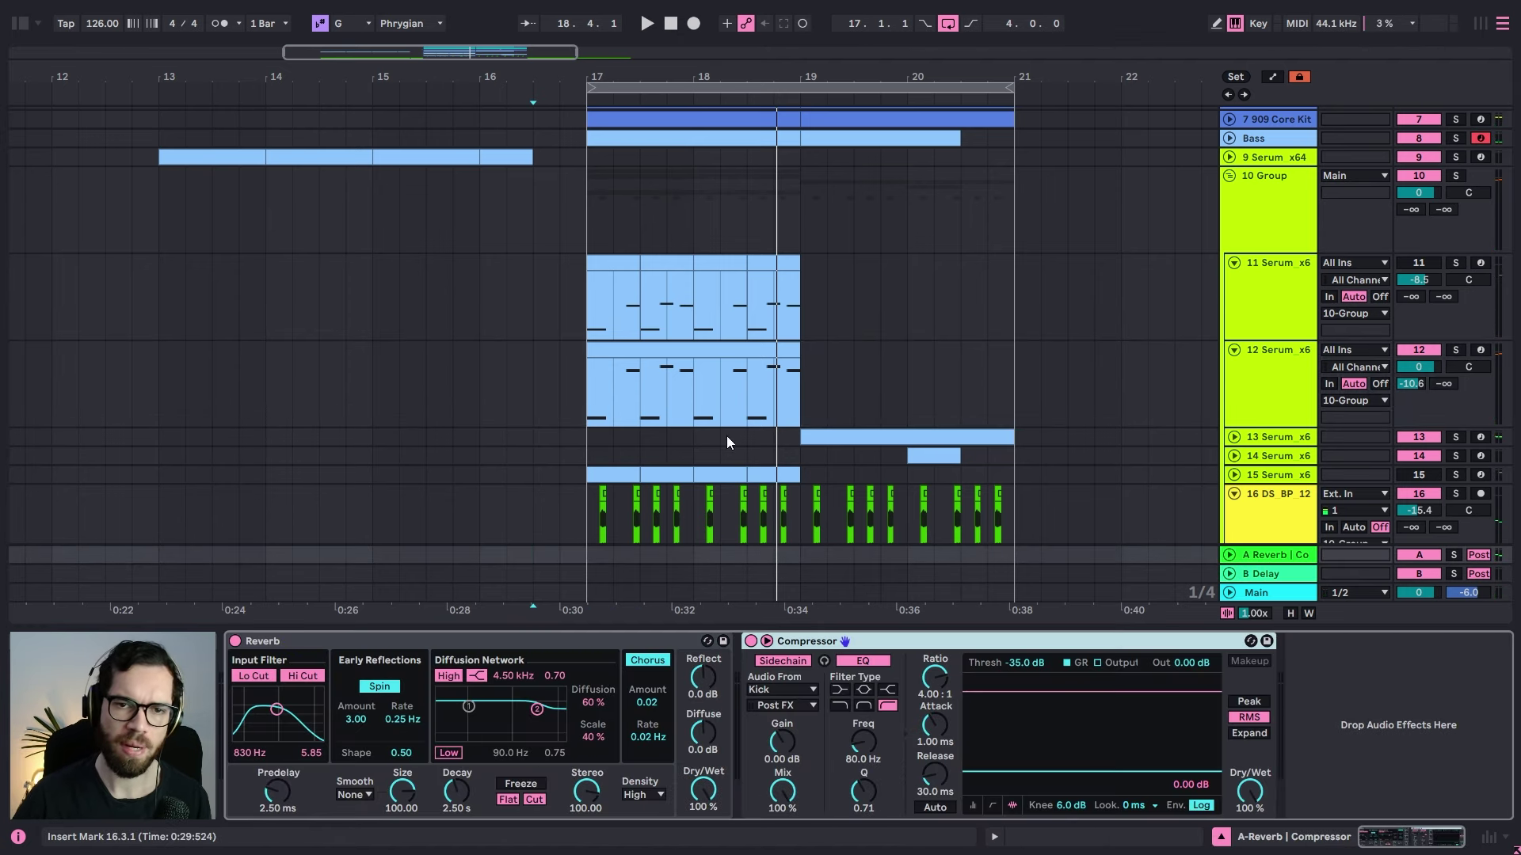
Step: Lower the volume of vocal track 19 to -6.4 dB during playback into the drop
{"action": "left_click", "coordinate": [464, 277]}
{"action": "scroll", "coordinate": [839, 427], "scroll_direction": "down", "scroll_amount": 5}
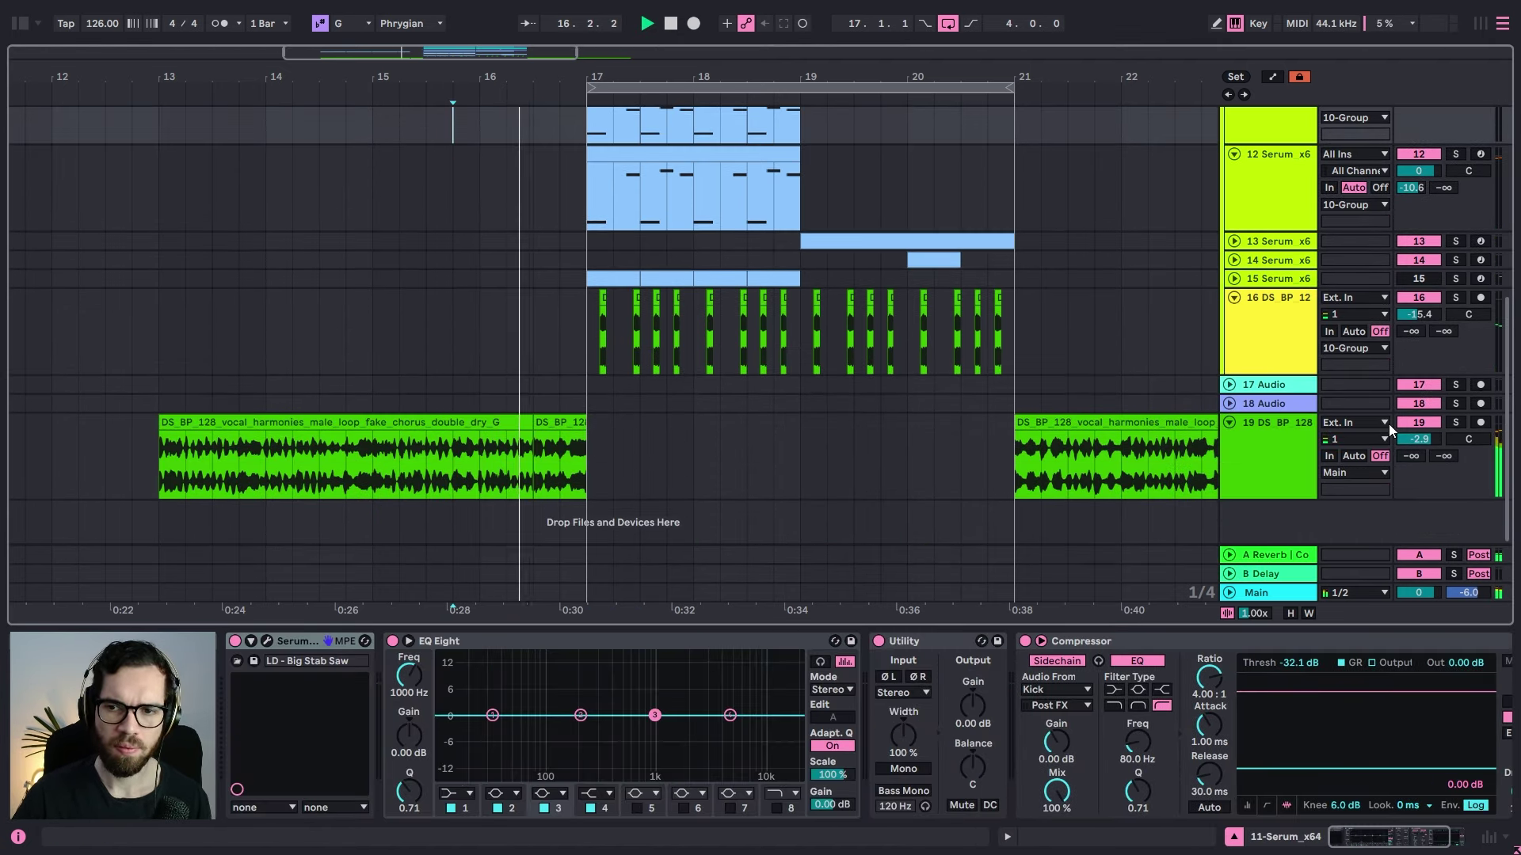
{"action": "scroll", "coordinate": [573, 370], "scroll_direction": "up", "scroll_amount": 3}
{"action": "left_click", "coordinate": [537, 340]}
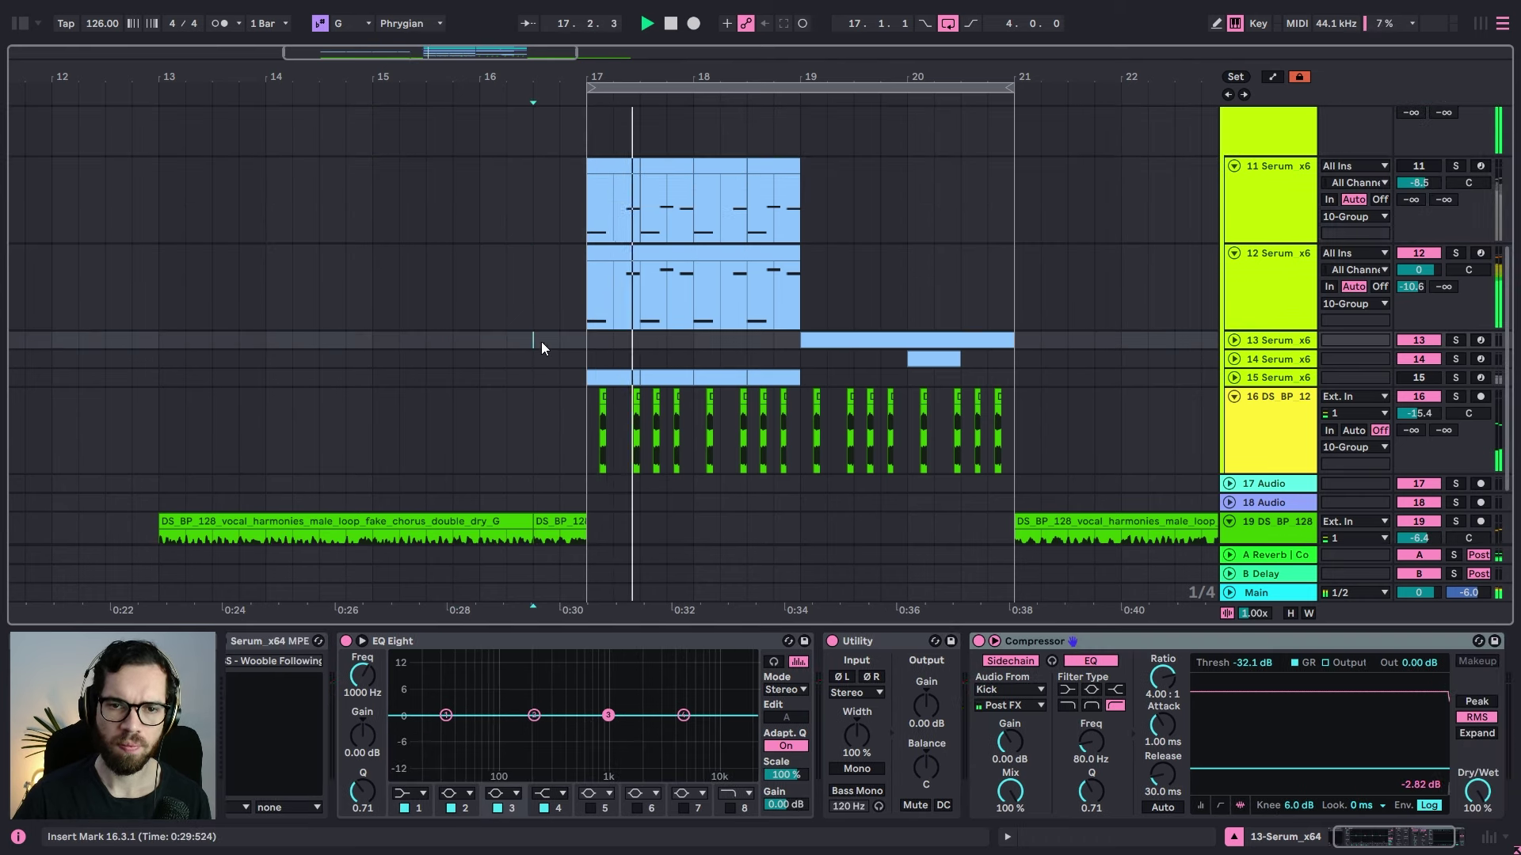
Step: Play the lead-in and drop, reviewing the Serum layers on tracks 11 and 13 and the drum tracks
{"action": "scroll", "coordinate": [548, 350], "scroll_direction": "up", "scroll_amount": 4}
{"action": "left_click", "coordinate": [556, 300]}
{"action": "scroll", "coordinate": [554, 307], "scroll_direction": "down", "scroll_amount": 4}
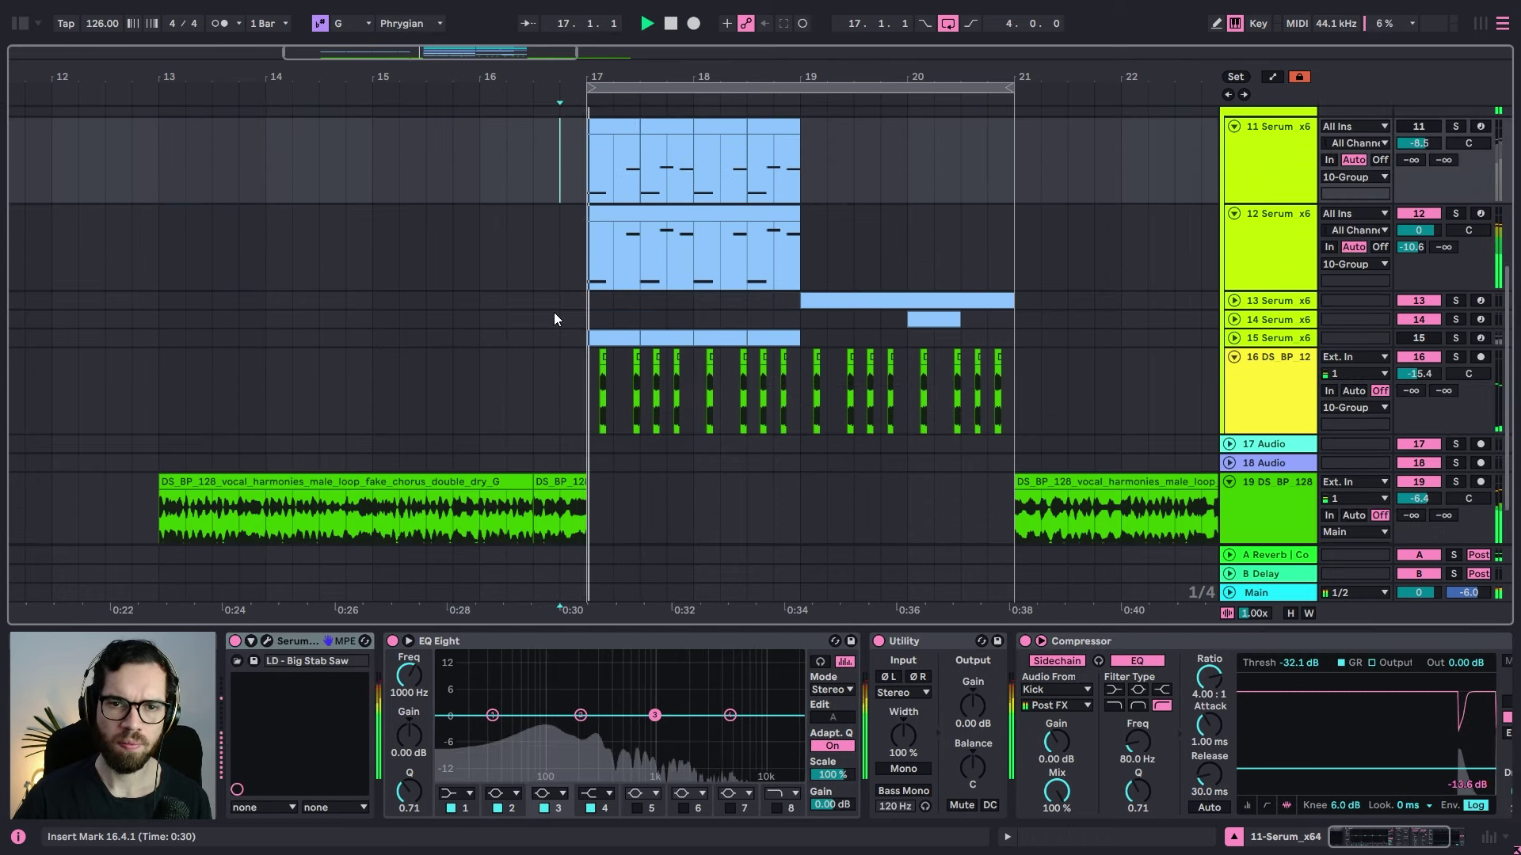
{"action": "left_click", "coordinate": [501, 303]}
{"action": "scroll", "coordinate": [533, 330], "scroll_direction": "up", "scroll_amount": 2}
{"action": "scroll", "coordinate": [537, 316], "scroll_direction": "up", "scroll_amount": 5}
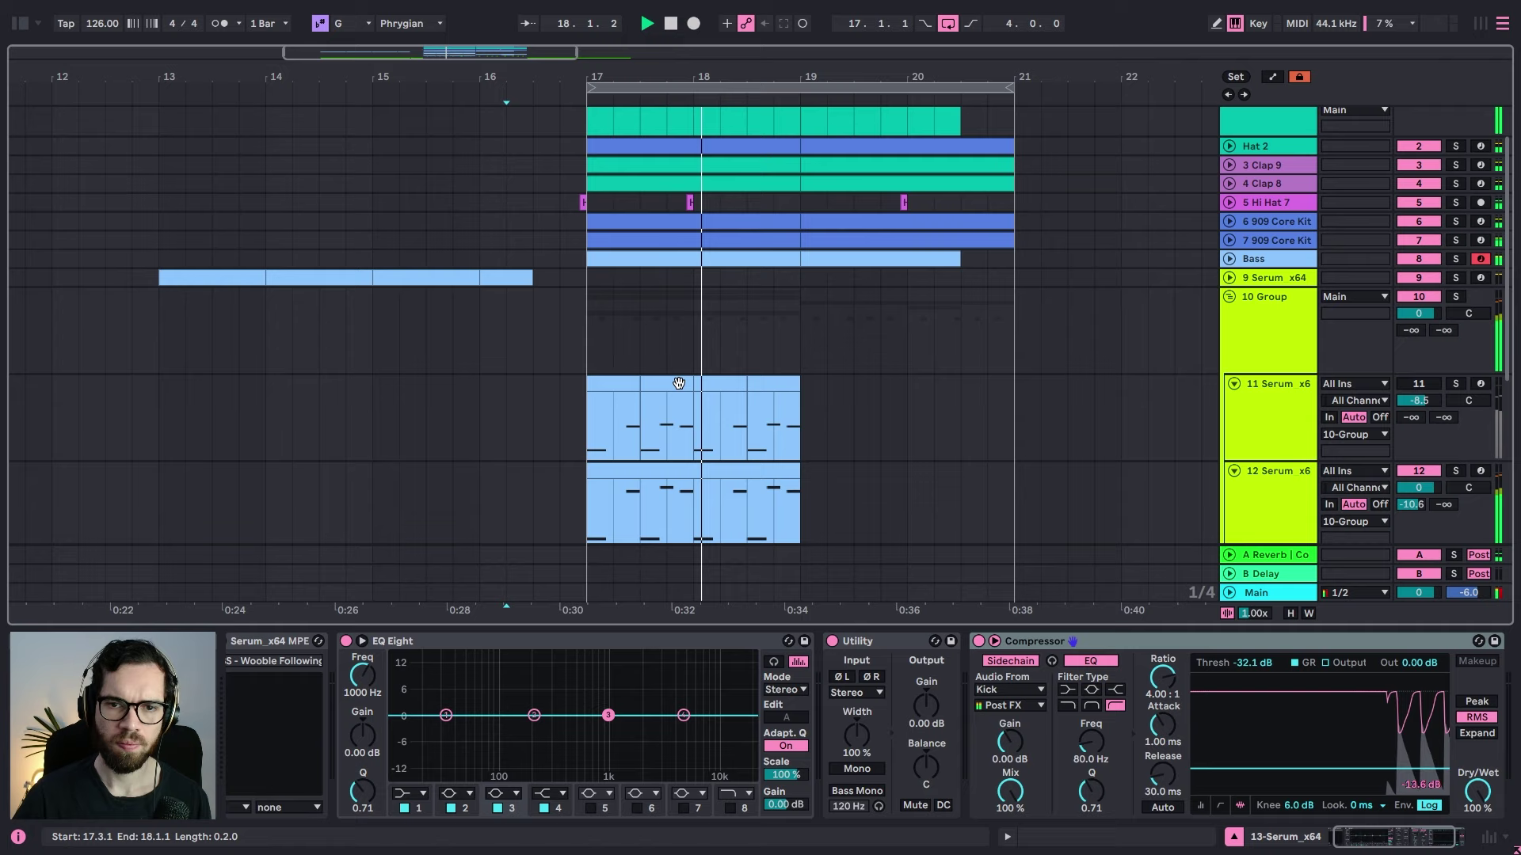
{"action": "scroll", "coordinate": [596, 355], "scroll_direction": "down", "scroll_amount": 2}
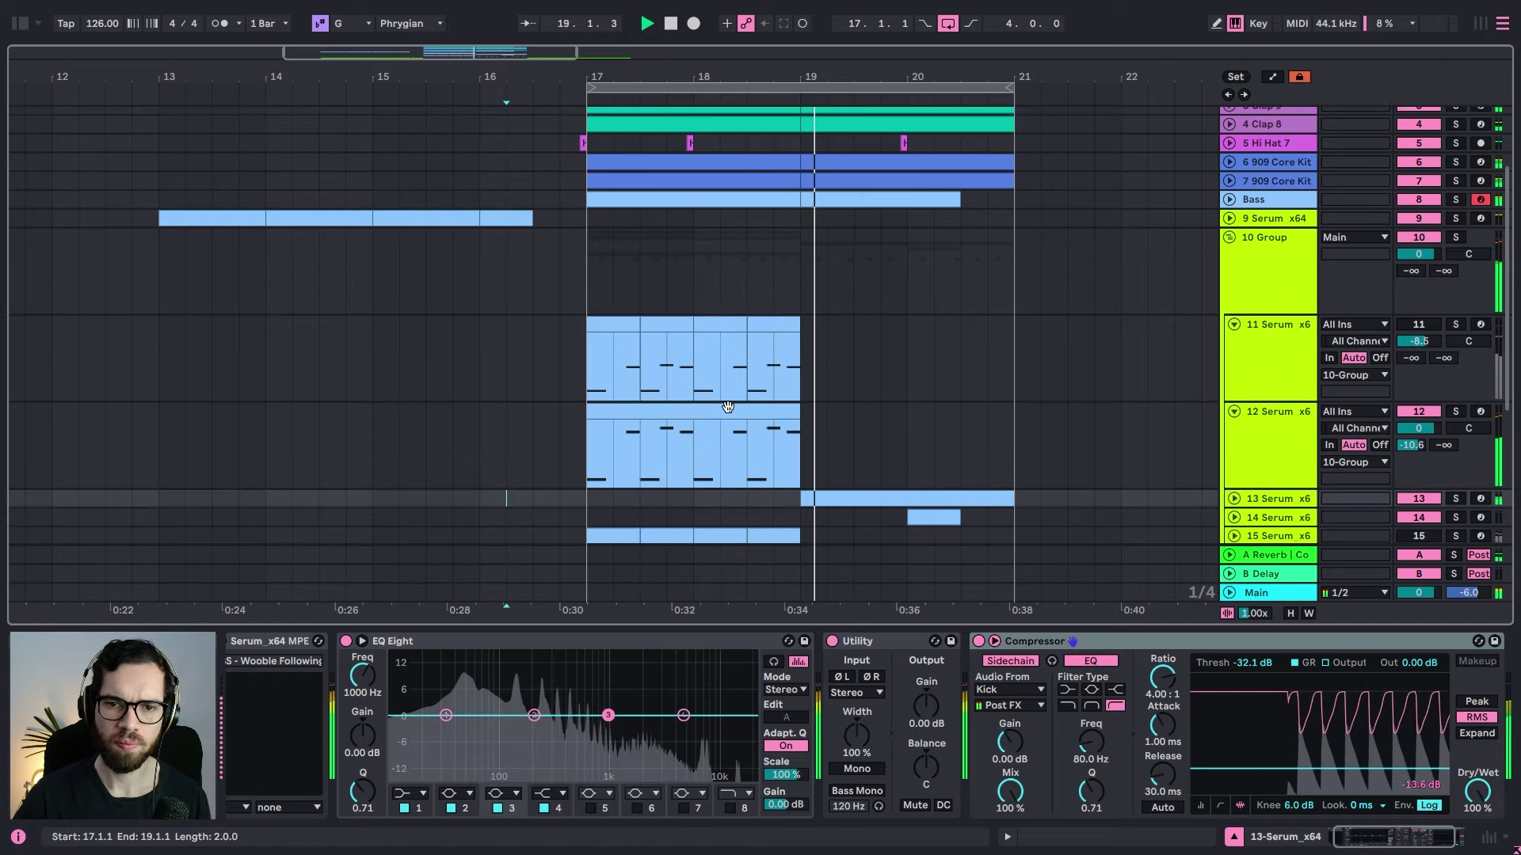
{"action": "left_click", "coordinate": [656, 274]}
Step: Duplicate the Kick segment from 18.4.1–18.4.3 into 18.4.3–19.1.1 and play back the transition
{"action": "scroll", "coordinate": [730, 297], "scroll_direction": "up", "scroll_amount": 4}
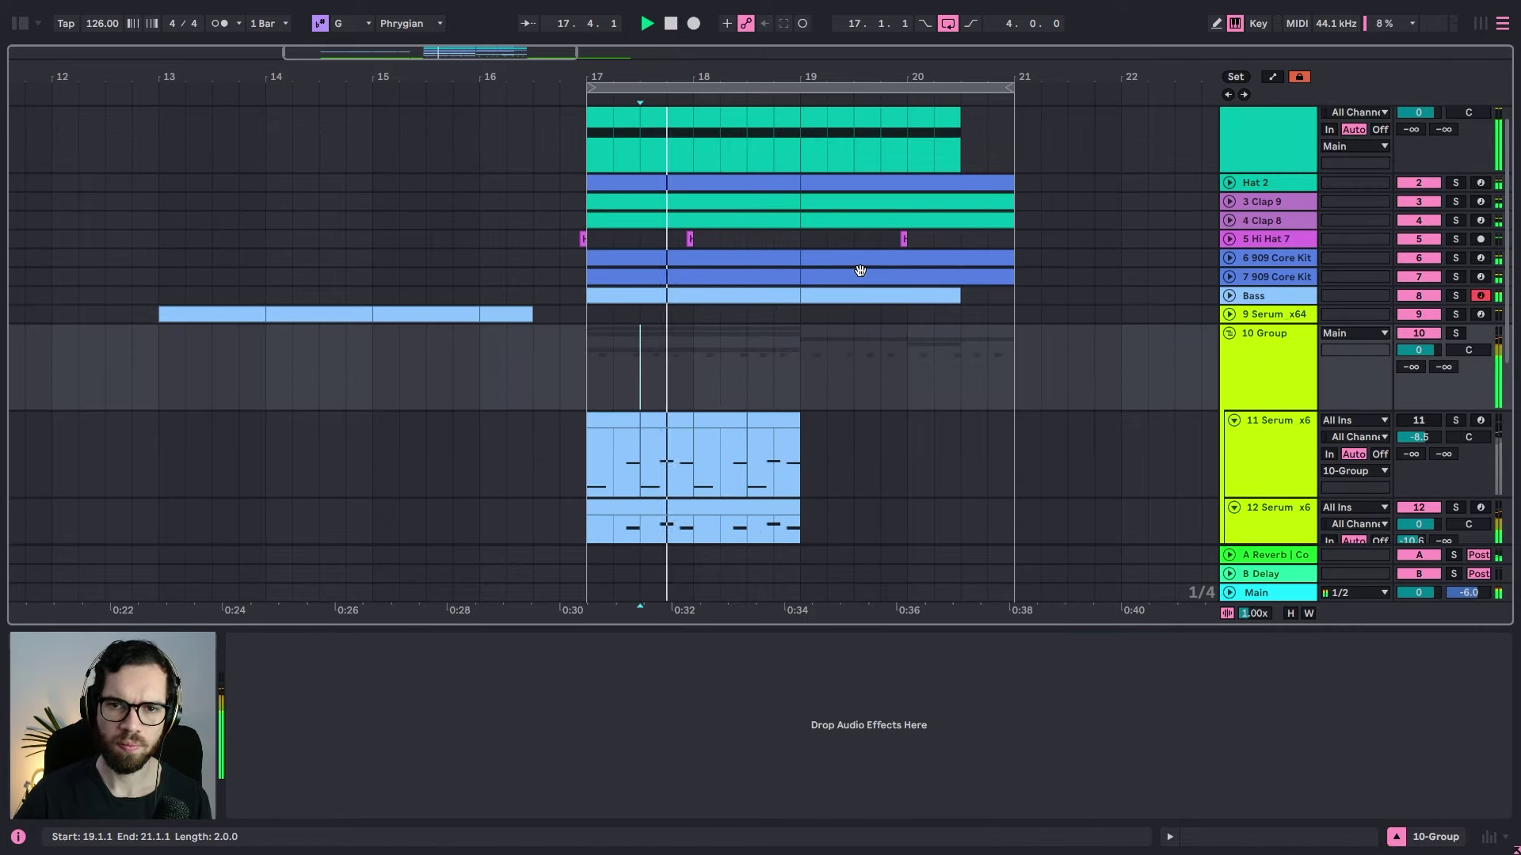
{"action": "left_click_drag", "start_coordinate": [787, 76], "coordinate": [740, 172]}
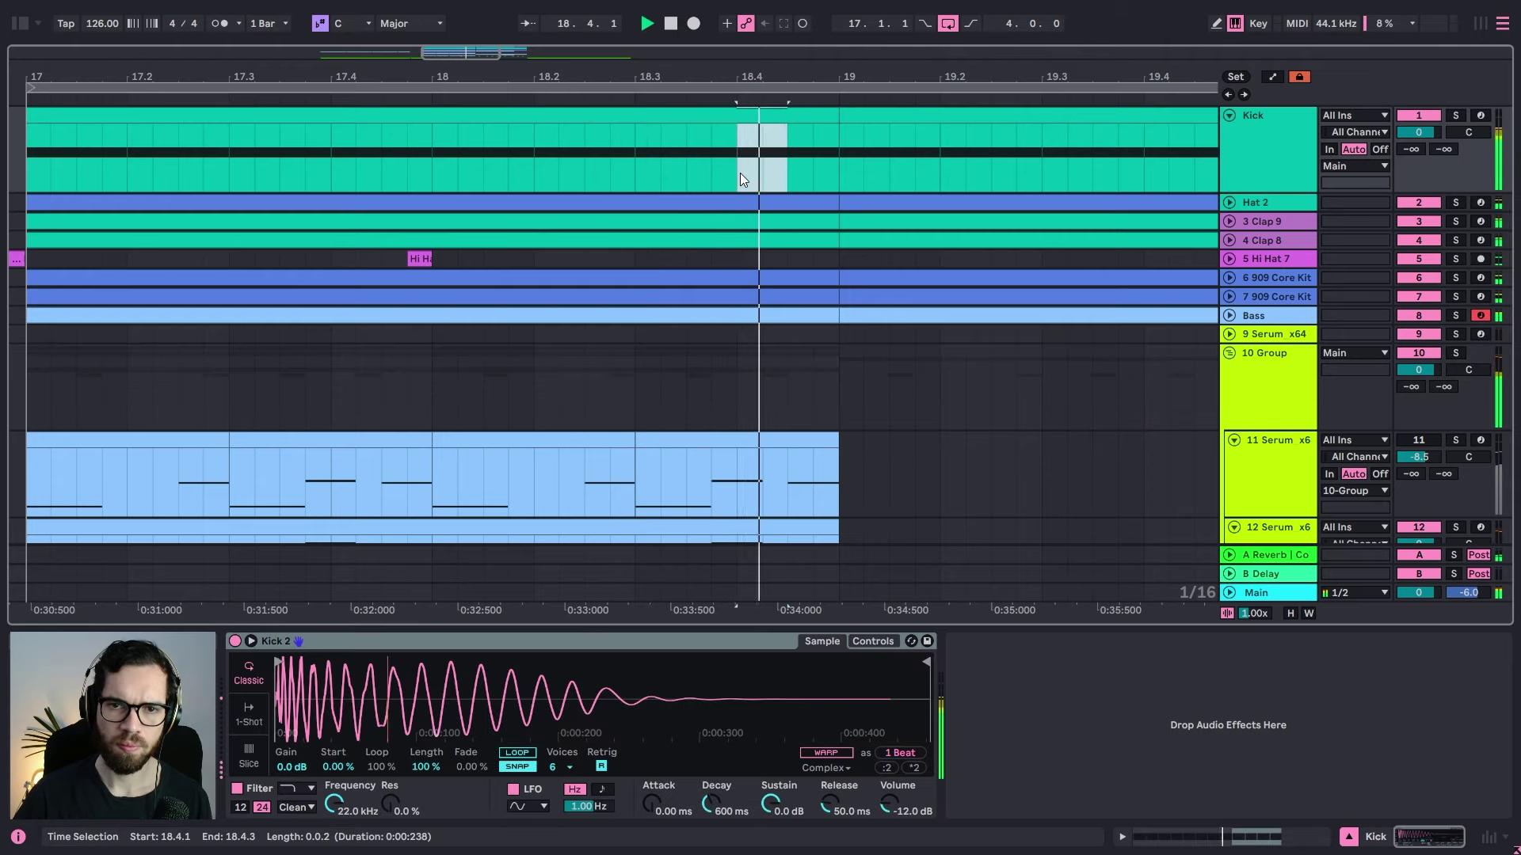
{"action": "key", "text": "ctrl+d"}
{"action": "left_click", "coordinate": [662, 136]}
{"action": "key", "text": "space"}
{"action": "key", "text": "space"}
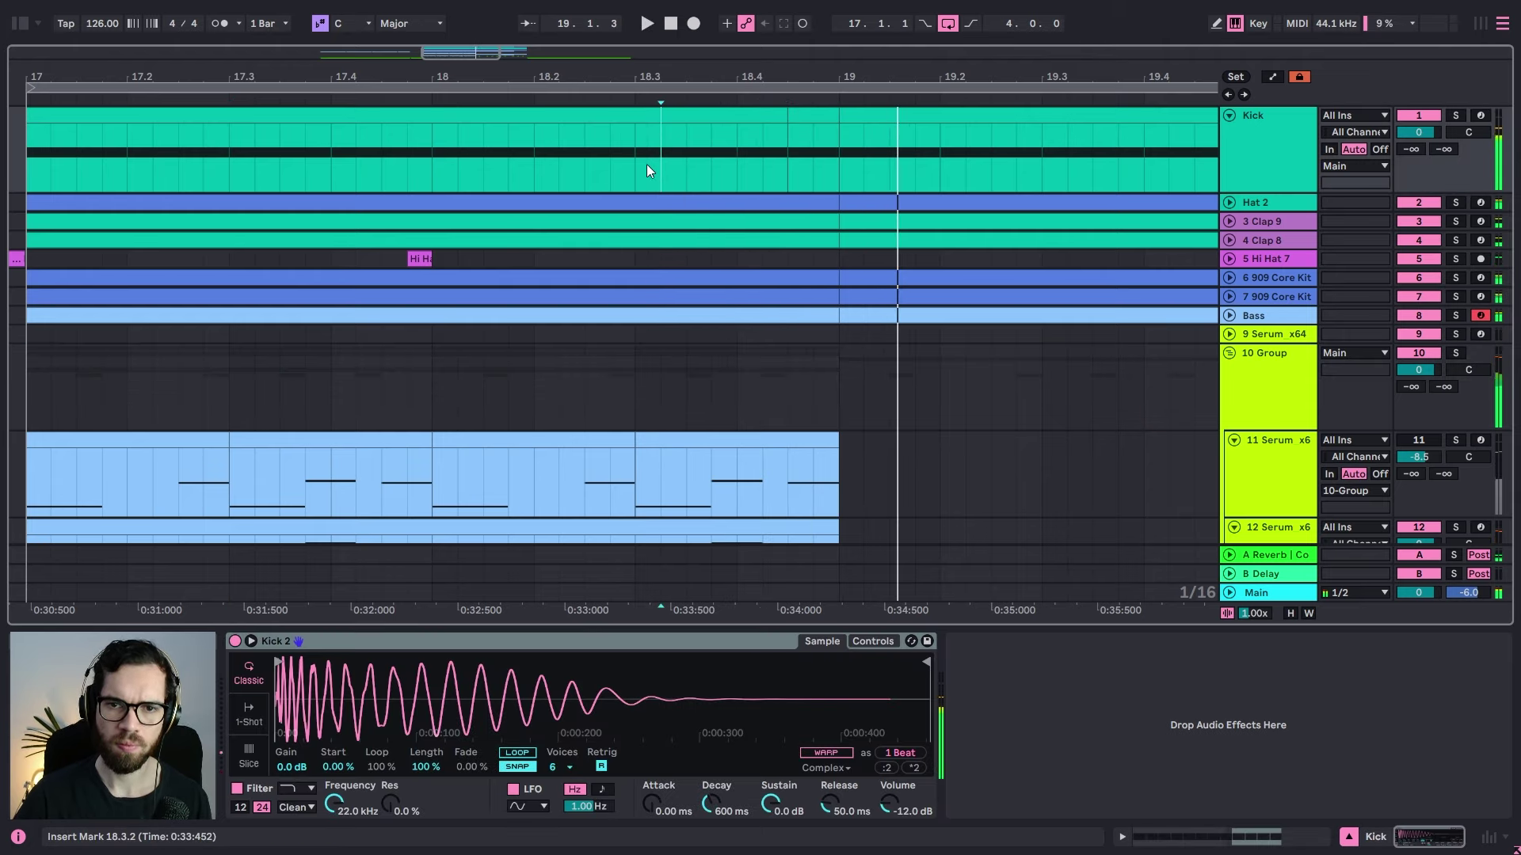
{"action": "left_click", "coordinate": [647, 170]}
{"action": "key", "text": "space"}
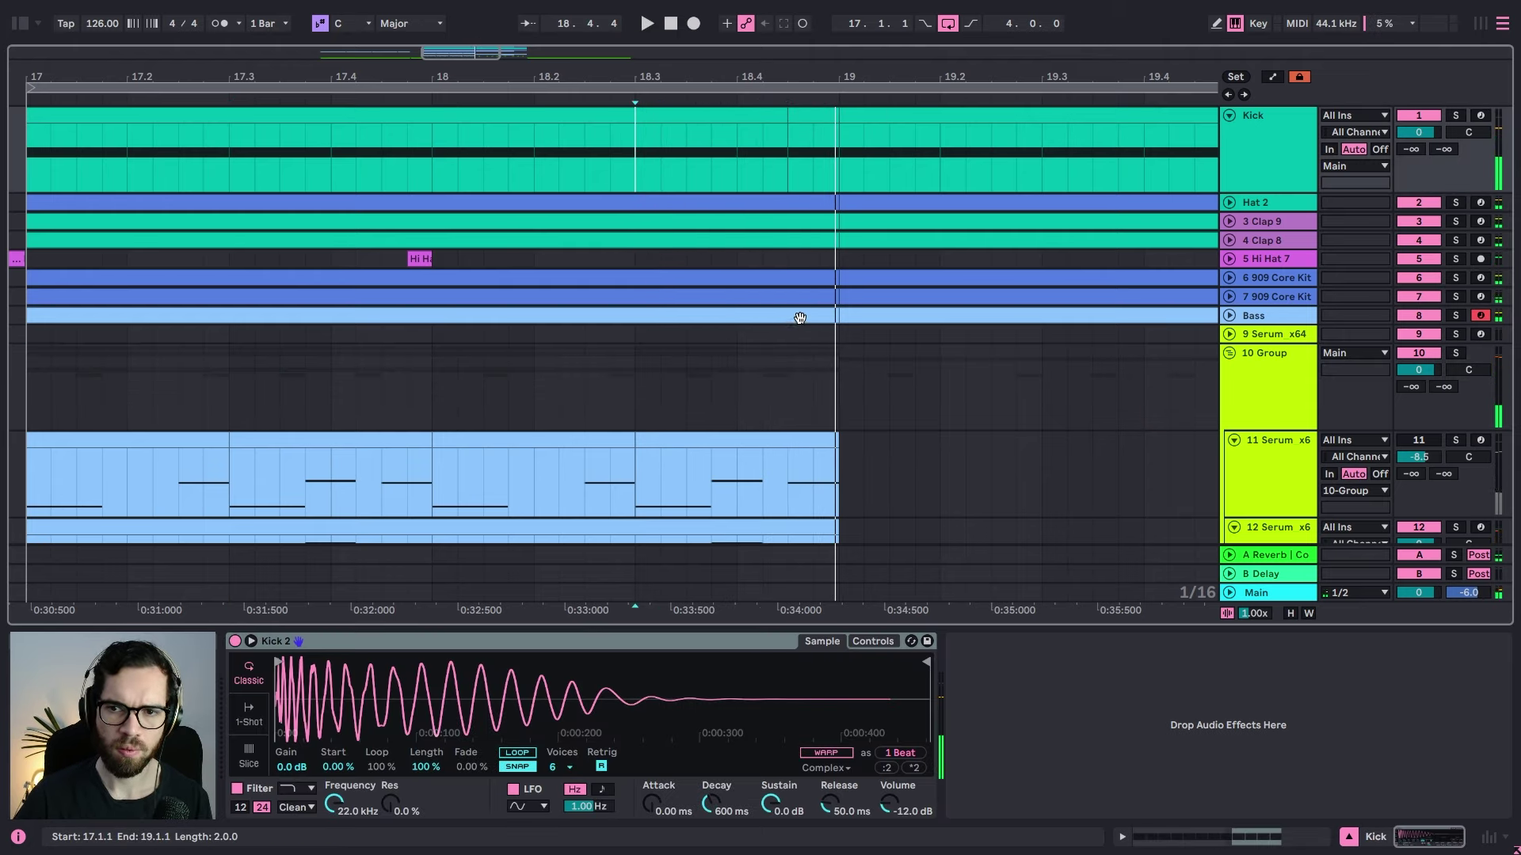
Step: Delete the Bass section between 18.4.3 and 19.1.1 and play back the gap before bar 19
{"action": "left_click", "coordinate": [833, 318]}
{"action": "left_click", "coordinate": [712, 184]}
{"action": "key", "text": "space"}
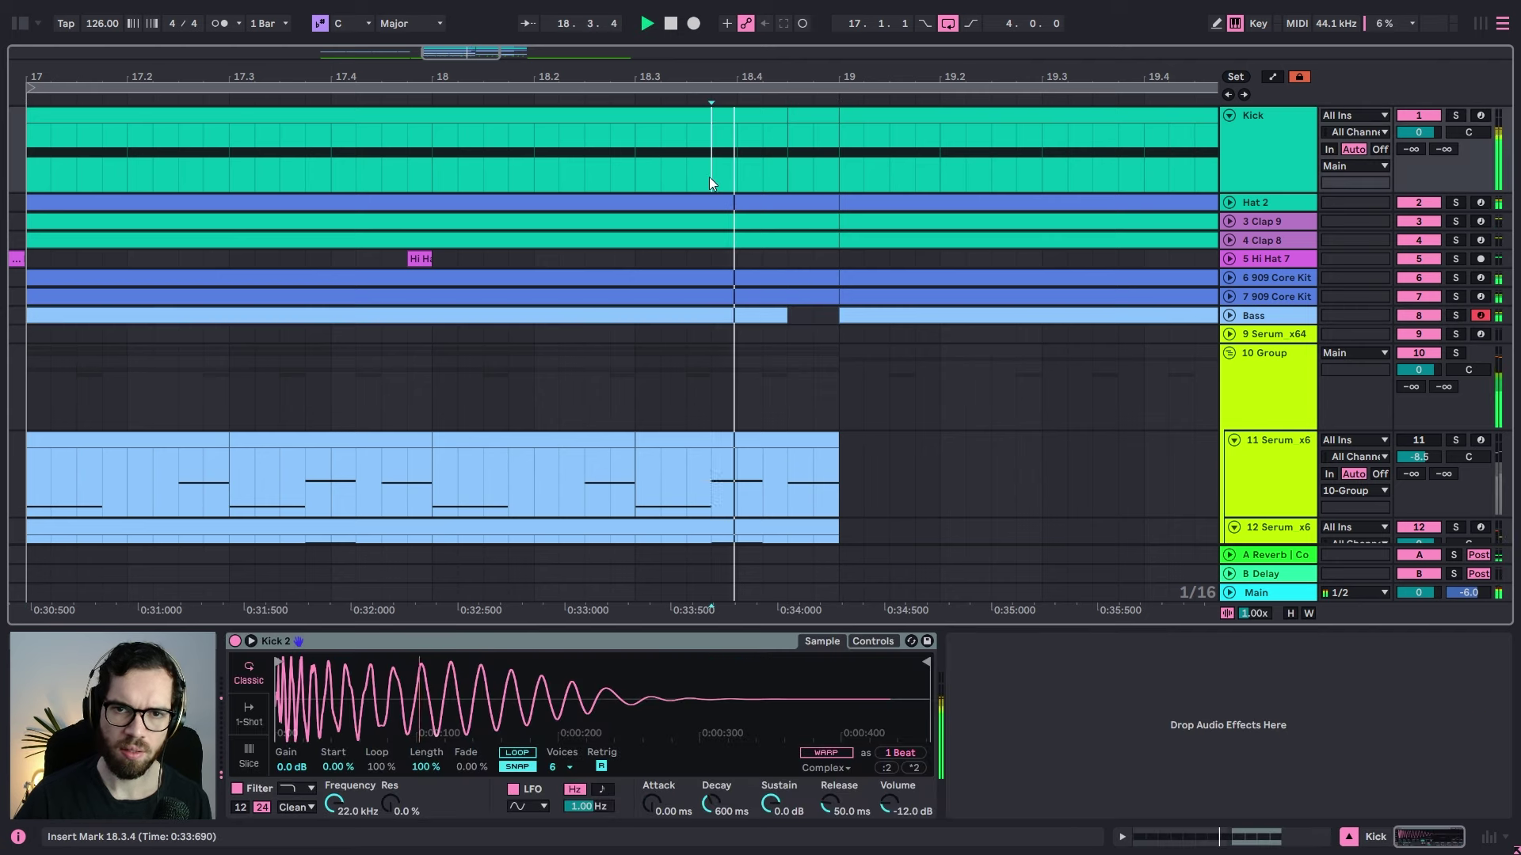
{"action": "left_click_drag", "start_coordinate": [807, 74], "coordinate": [867, 31]}
{"action": "key", "text": "space"}
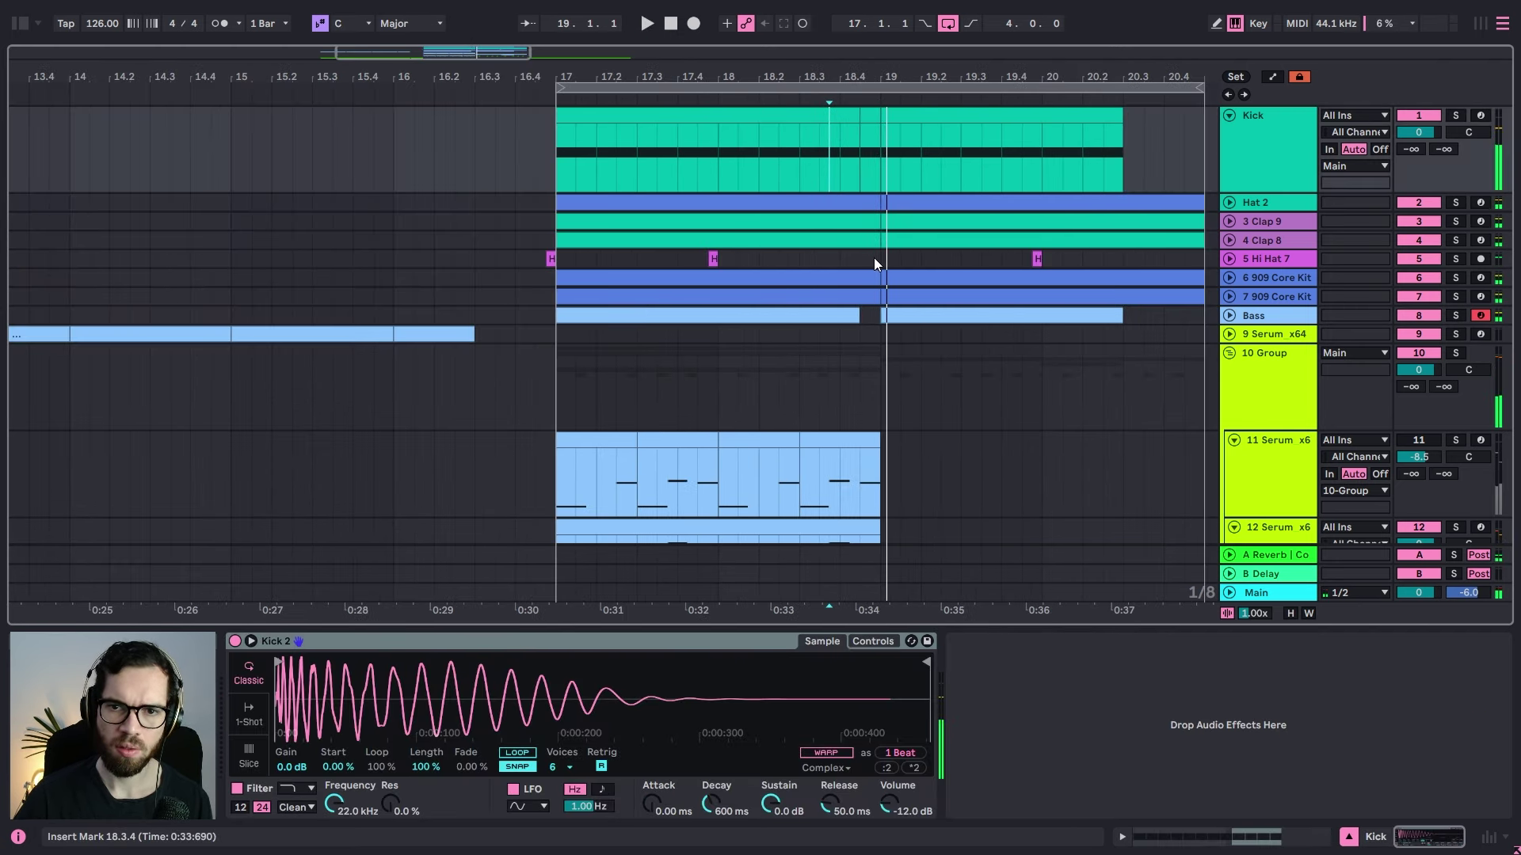
Step: Delete the Hat 2, Clap 9 and Clap 8 sections between 18.4.3 and 19.1.1 and play back the break
{"action": "left_click_drag", "start_coordinate": [873, 258], "coordinate": [876, 217]}
{"action": "key", "text": "Delete"}
{"action": "left_click", "coordinate": [761, 154]}
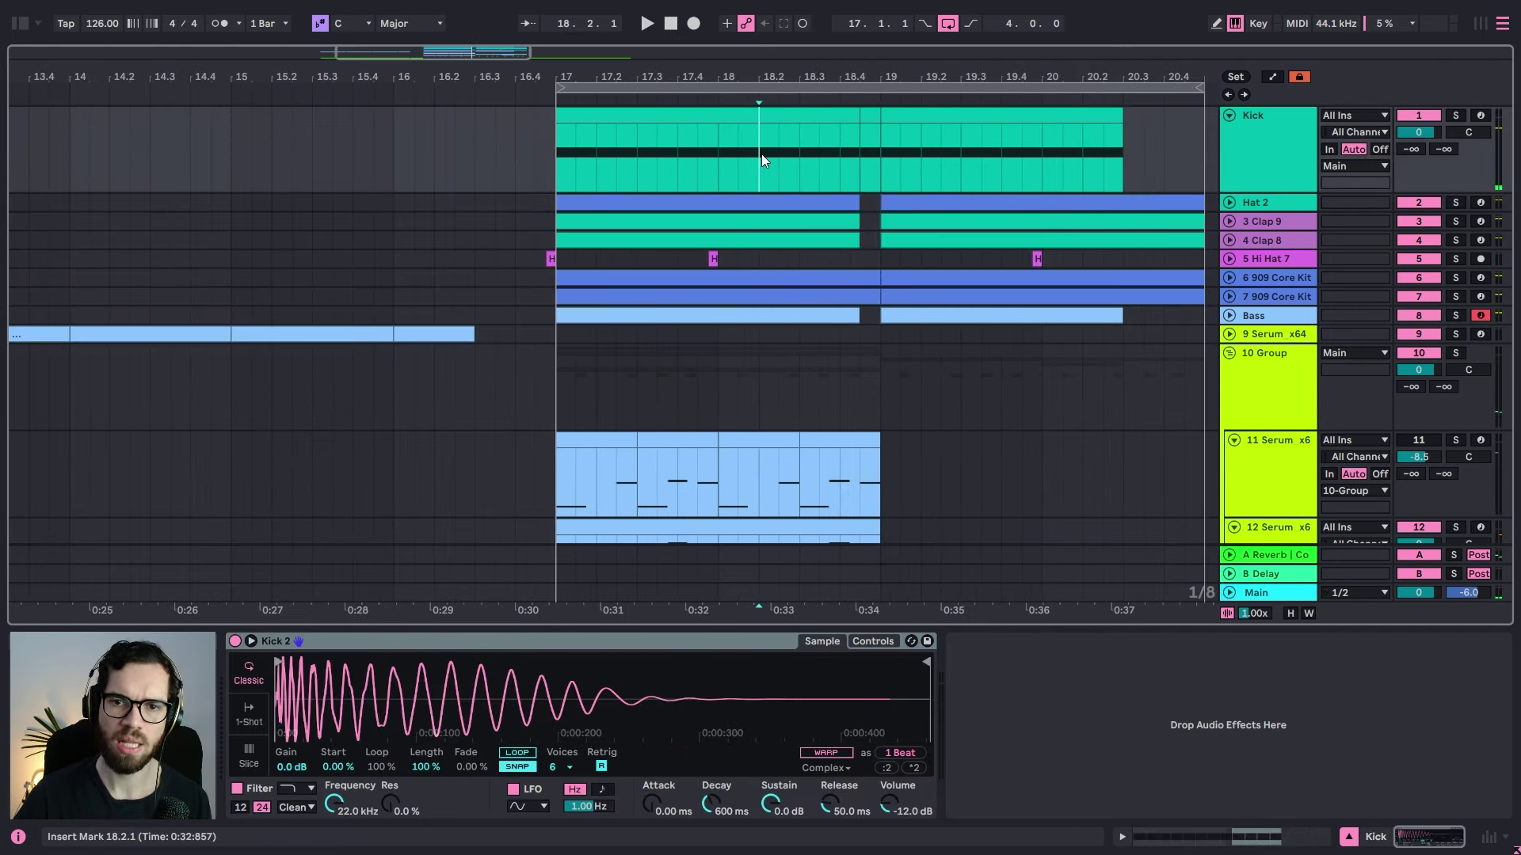
{"action": "key", "text": "space"}
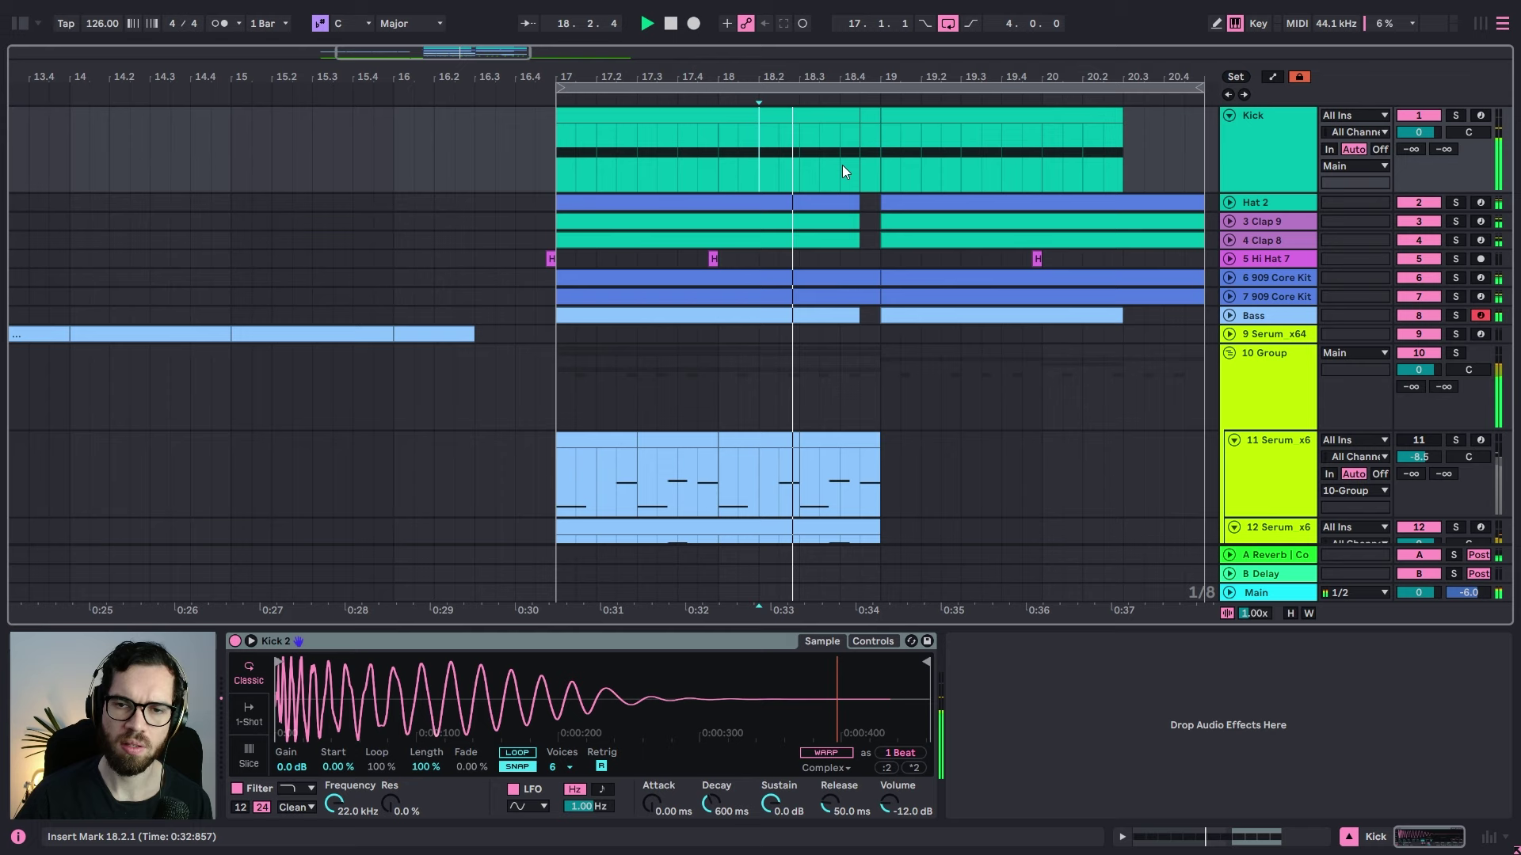
{"action": "left_click", "coordinate": [491, 167]}
Step: Reactivate track 11, set its volume to -15.6 dB and replay from just before bar 17
{"action": "scroll", "coordinate": [786, 272], "scroll_direction": "down", "scroll_amount": 4}
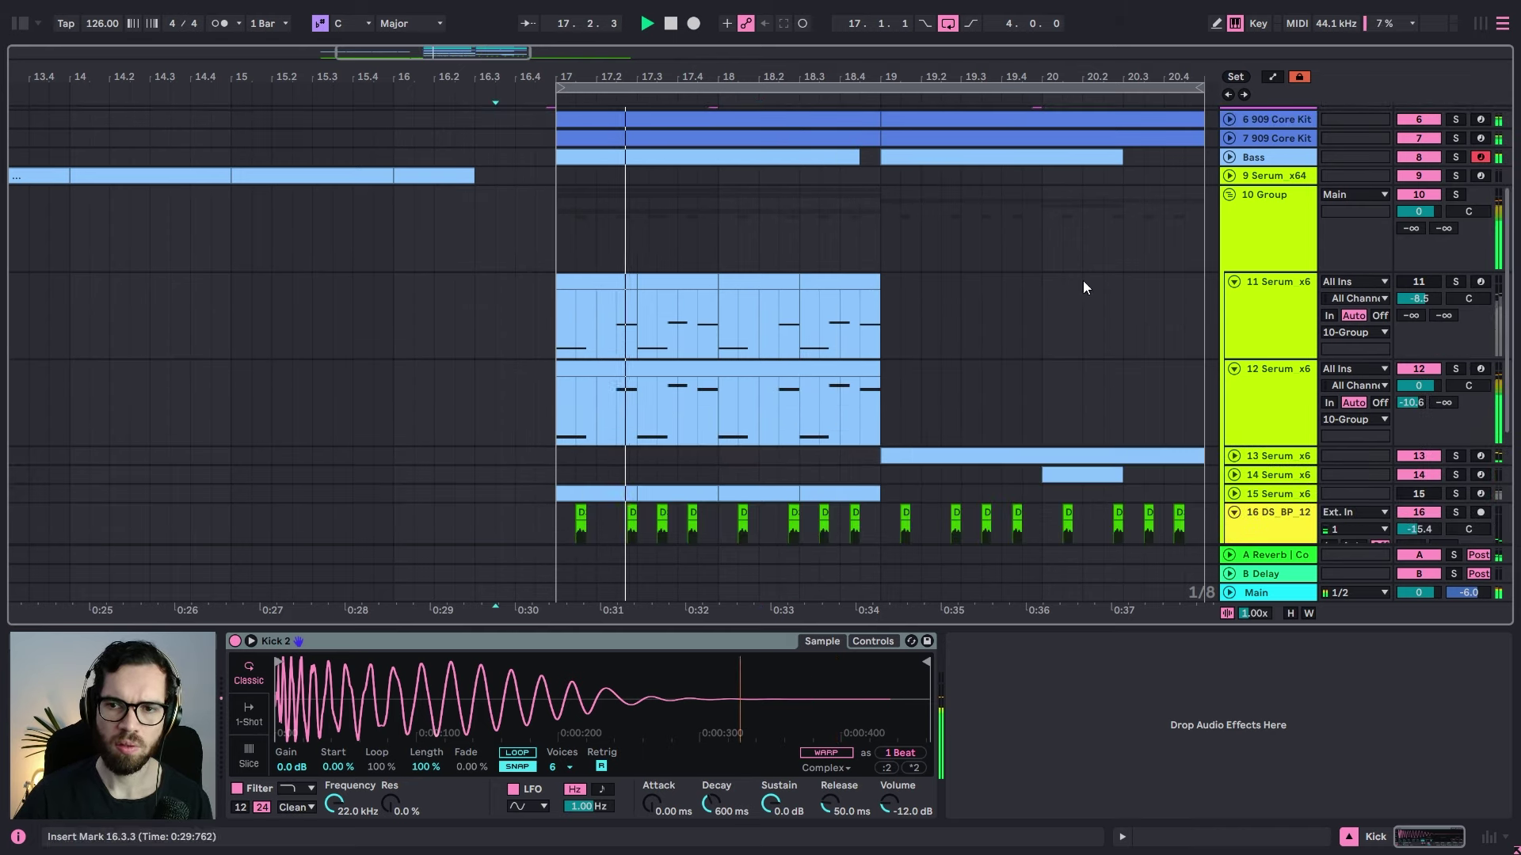
{"action": "mouse_move", "coordinate": [1414, 298]}
{"action": "left_mouse_down"}
{"action": "mouse_move", "coordinate": [1413, 333]}
{"action": "mouse_move", "coordinate": [1415, 296]}
{"action": "left_mouse_up"}
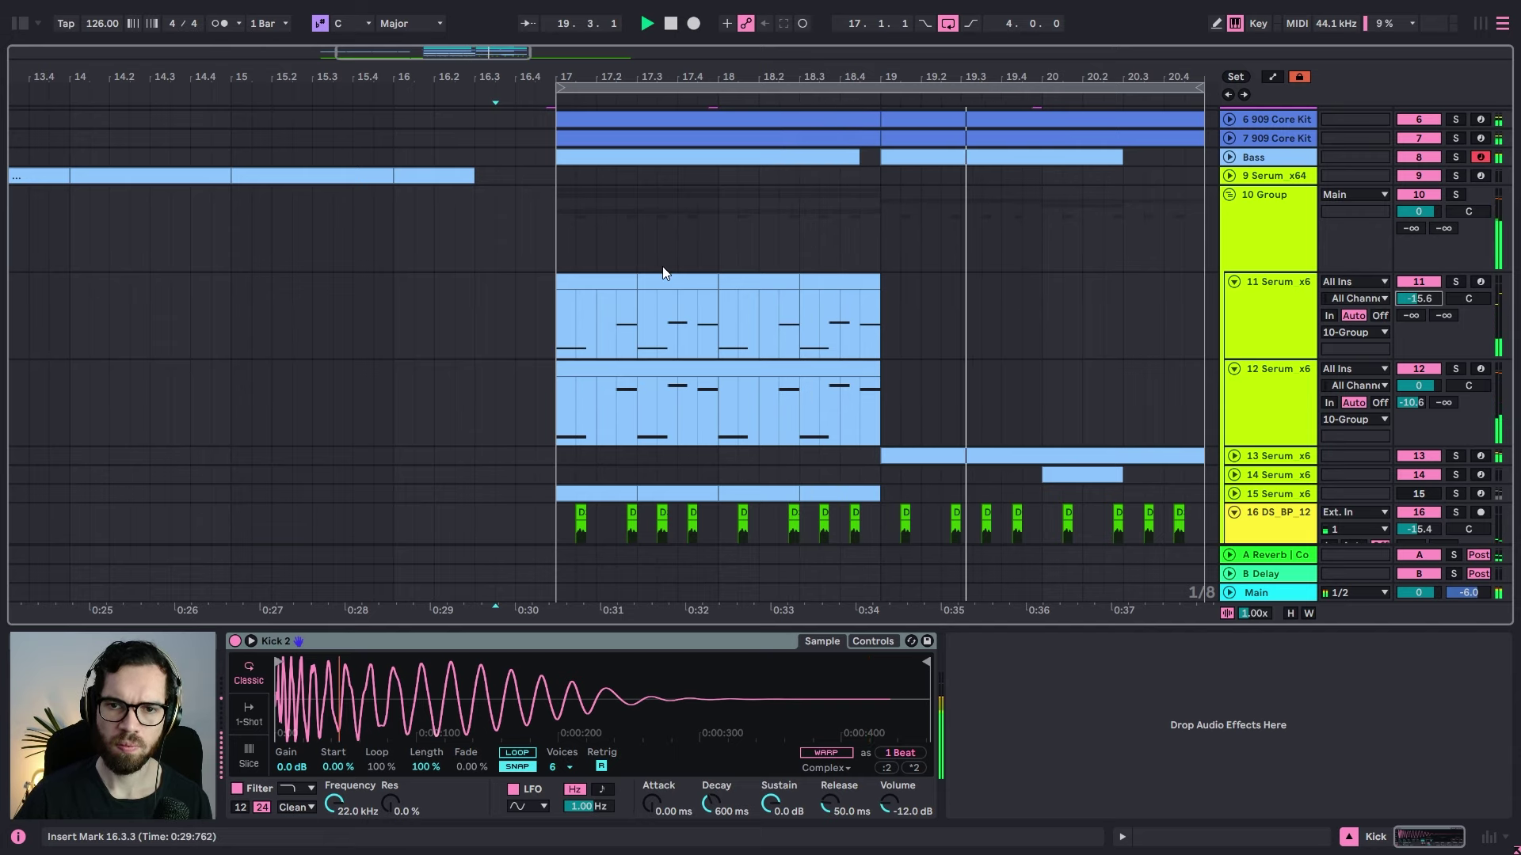
{"action": "left_click", "coordinate": [476, 282]}
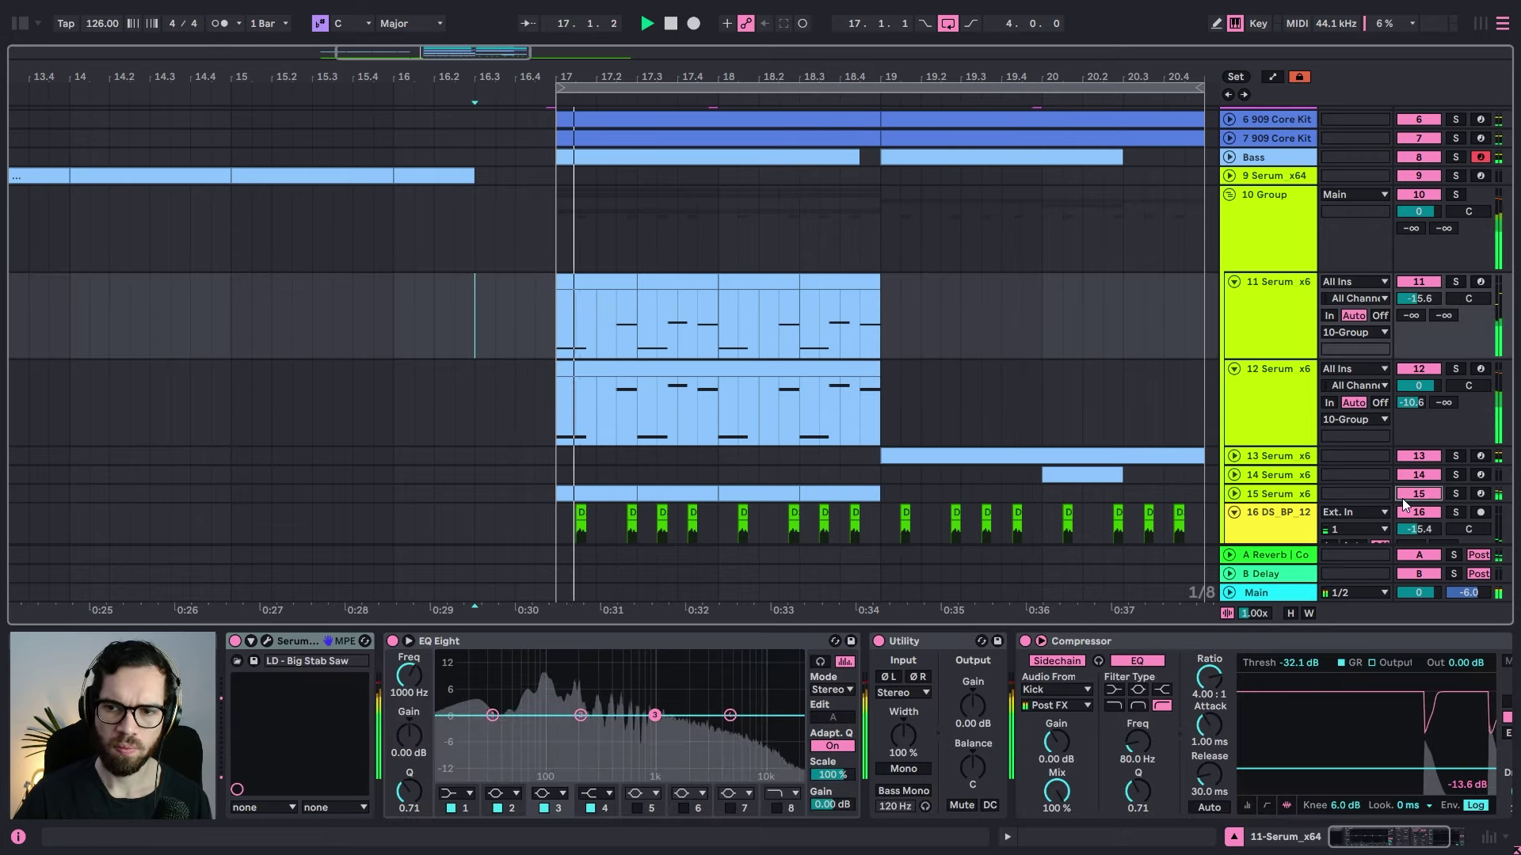
Step: Reactivate and unfold track 15, set its volume to -20.6 dB and play back the layered Serum parts
{"action": "left_click", "coordinate": [1234, 494]}
{"action": "left_click_drag", "start_coordinate": [1406, 485], "coordinate": [1407, 492]}
{"action": "left_click", "coordinate": [664, 224]}
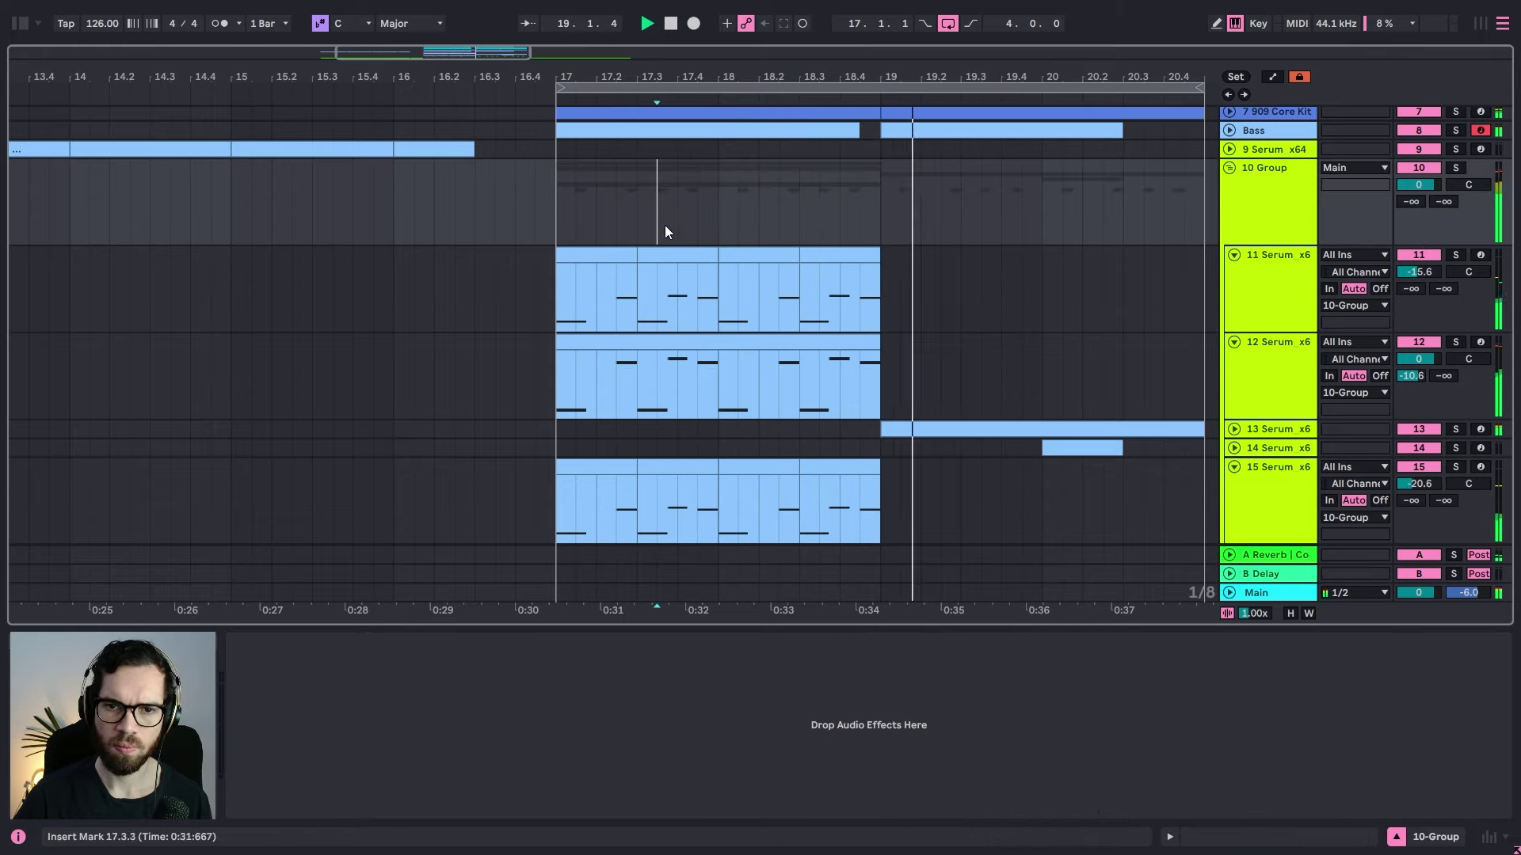
{"action": "left_click", "coordinate": [558, 354]}
{"action": "left_click", "coordinate": [495, 376]}
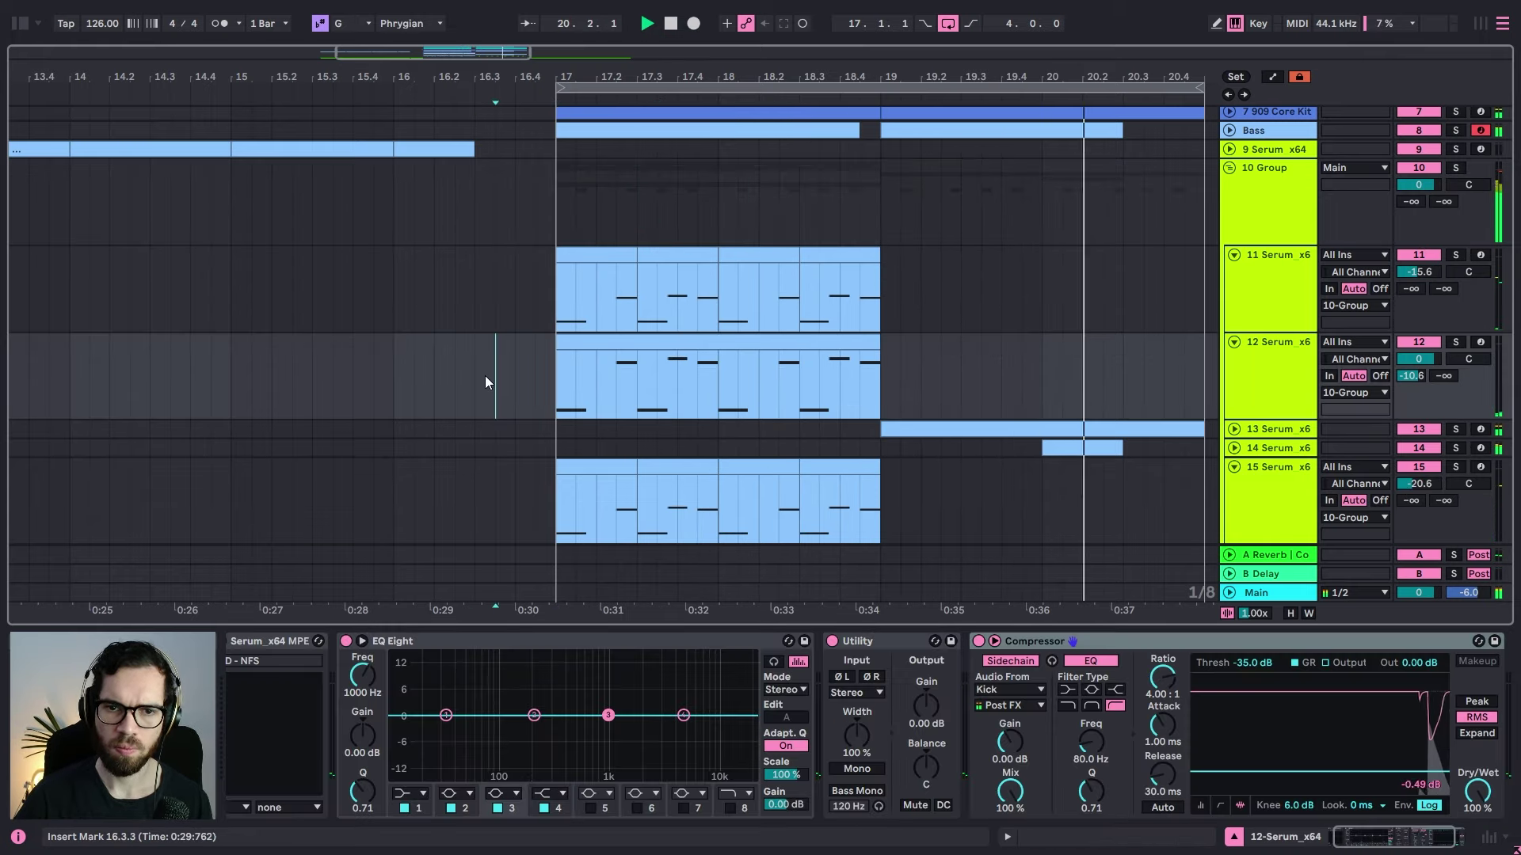
{"action": "left_click", "coordinate": [440, 273]}
{"action": "left_click", "coordinate": [380, 228]}
{"action": "key", "text": "space"}
{"action": "key", "text": "space"}
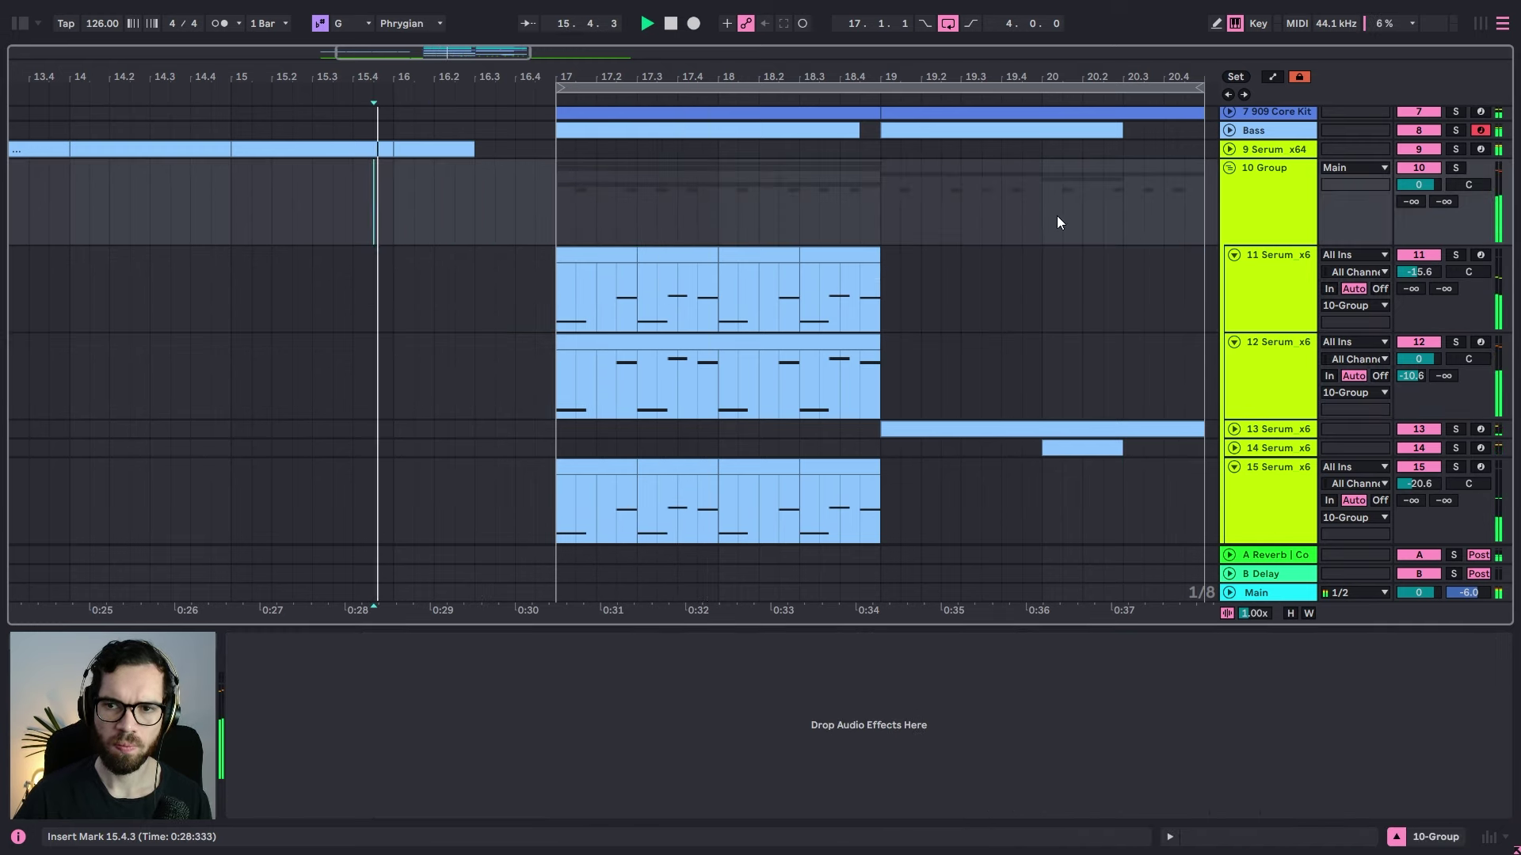
Step: Fold the 10 Group track and select it to show its empty device chain
{"action": "left_click", "coordinate": [1229, 168]}
{"action": "left_click", "coordinate": [480, 211]}
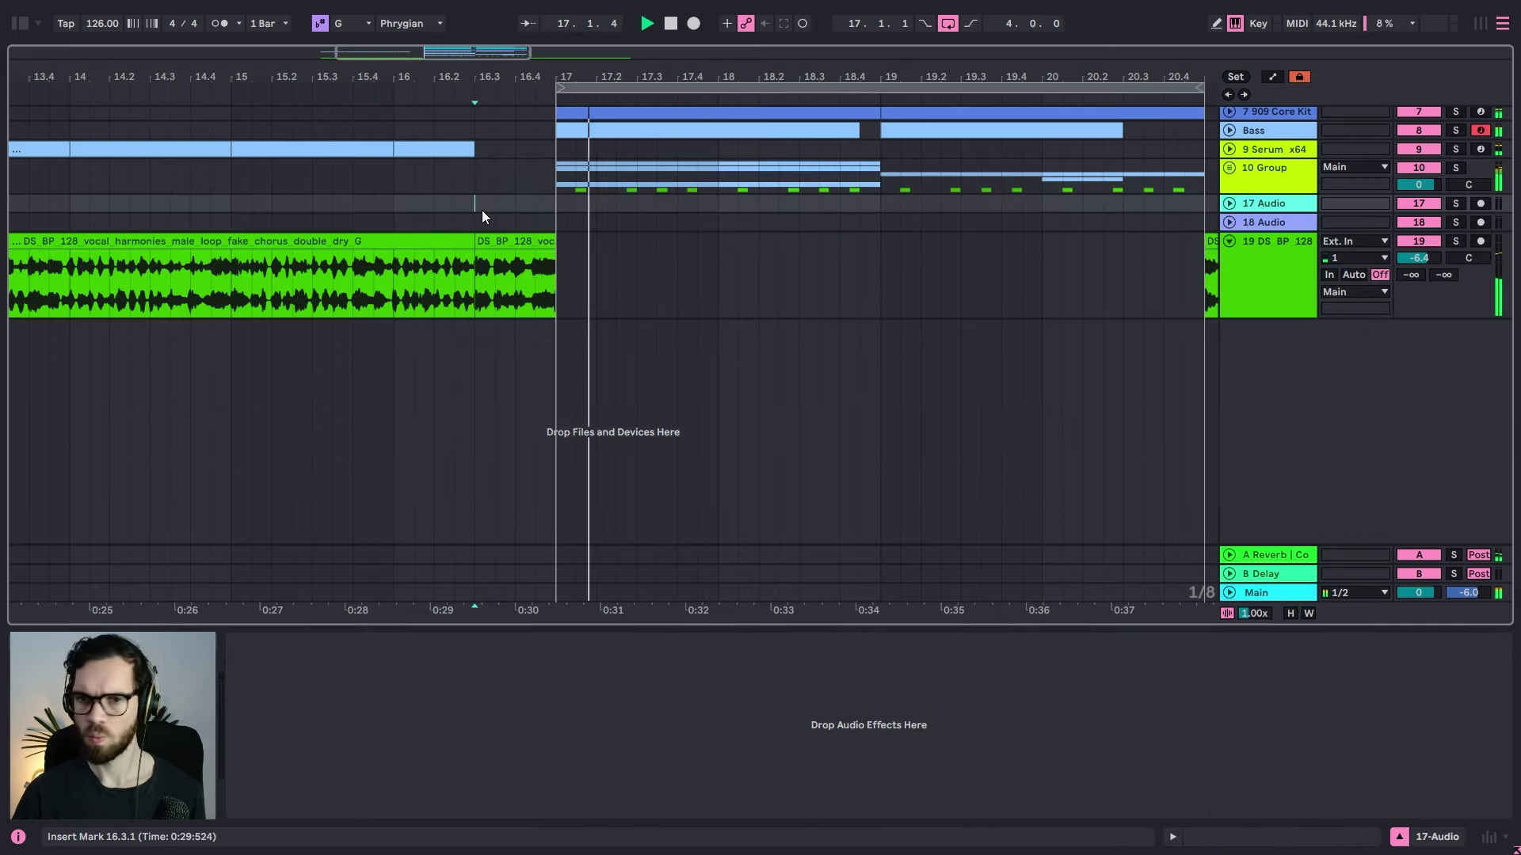
{"action": "left_click", "coordinate": [1274, 187]}
{"action": "double_click", "coordinate": [1273, 187]}
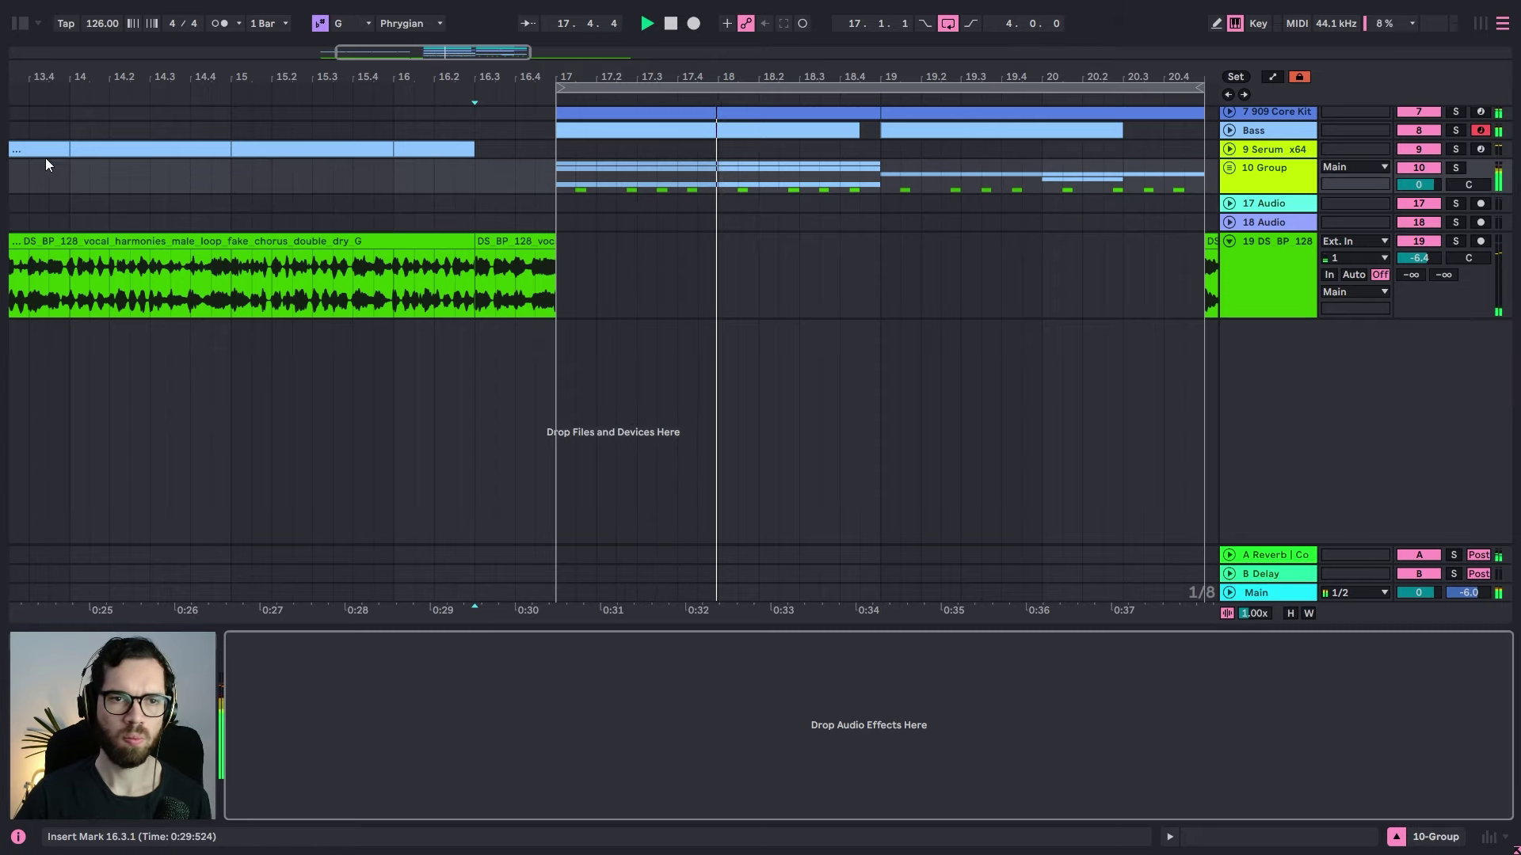
Step: Add an EQ Eight to the 10 Group, making band 1 a low cut and setting band 2 to 220 Hz with 1.36 dB gain
{"action": "left_click", "coordinate": [21, 29]}
{"action": "type", "text": "eq"}
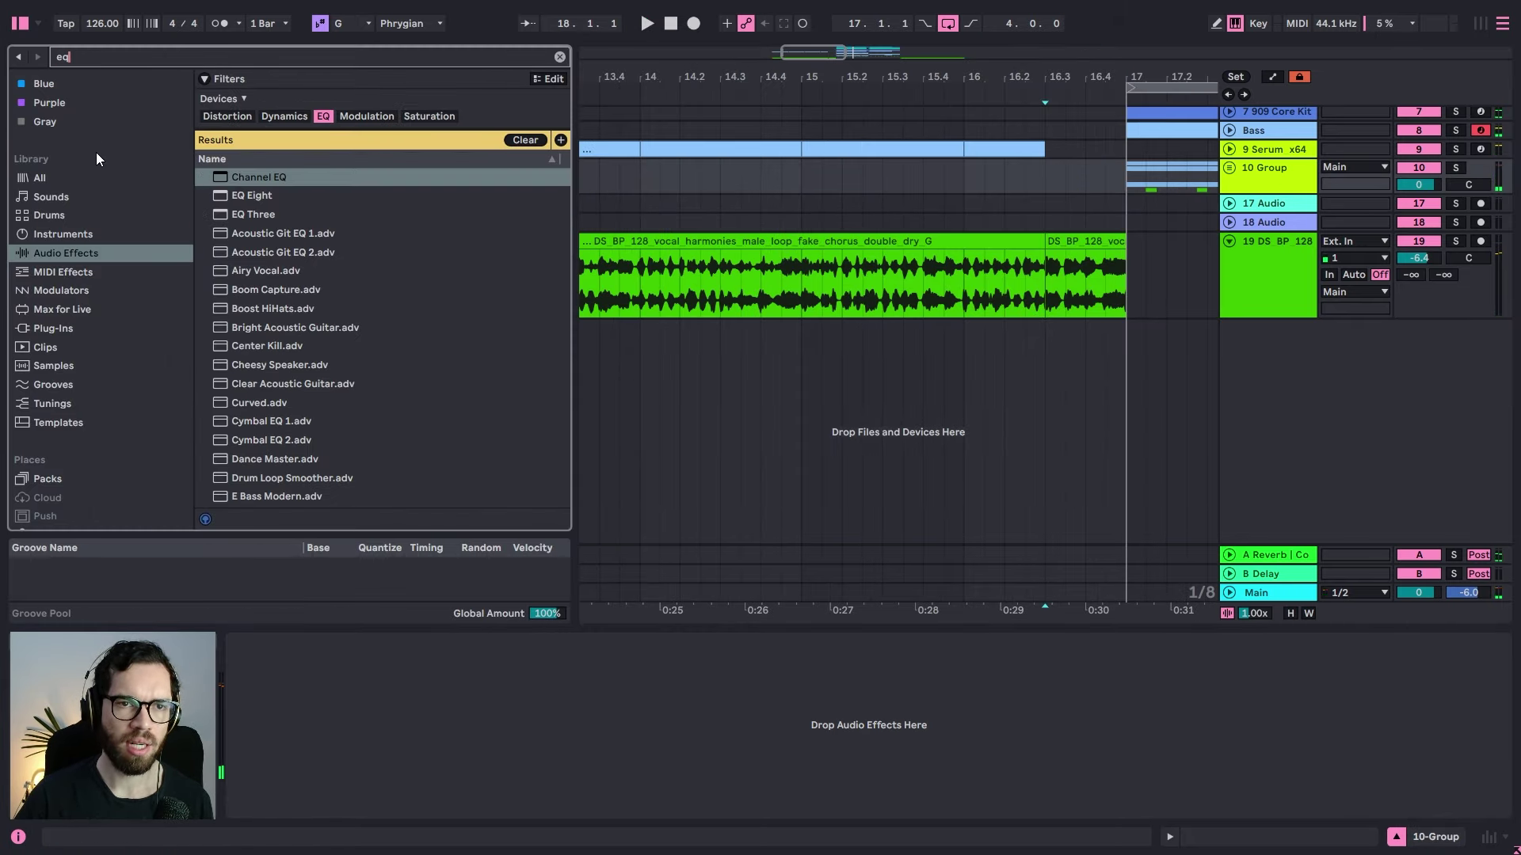
{"action": "double_click", "coordinate": [248, 197]}
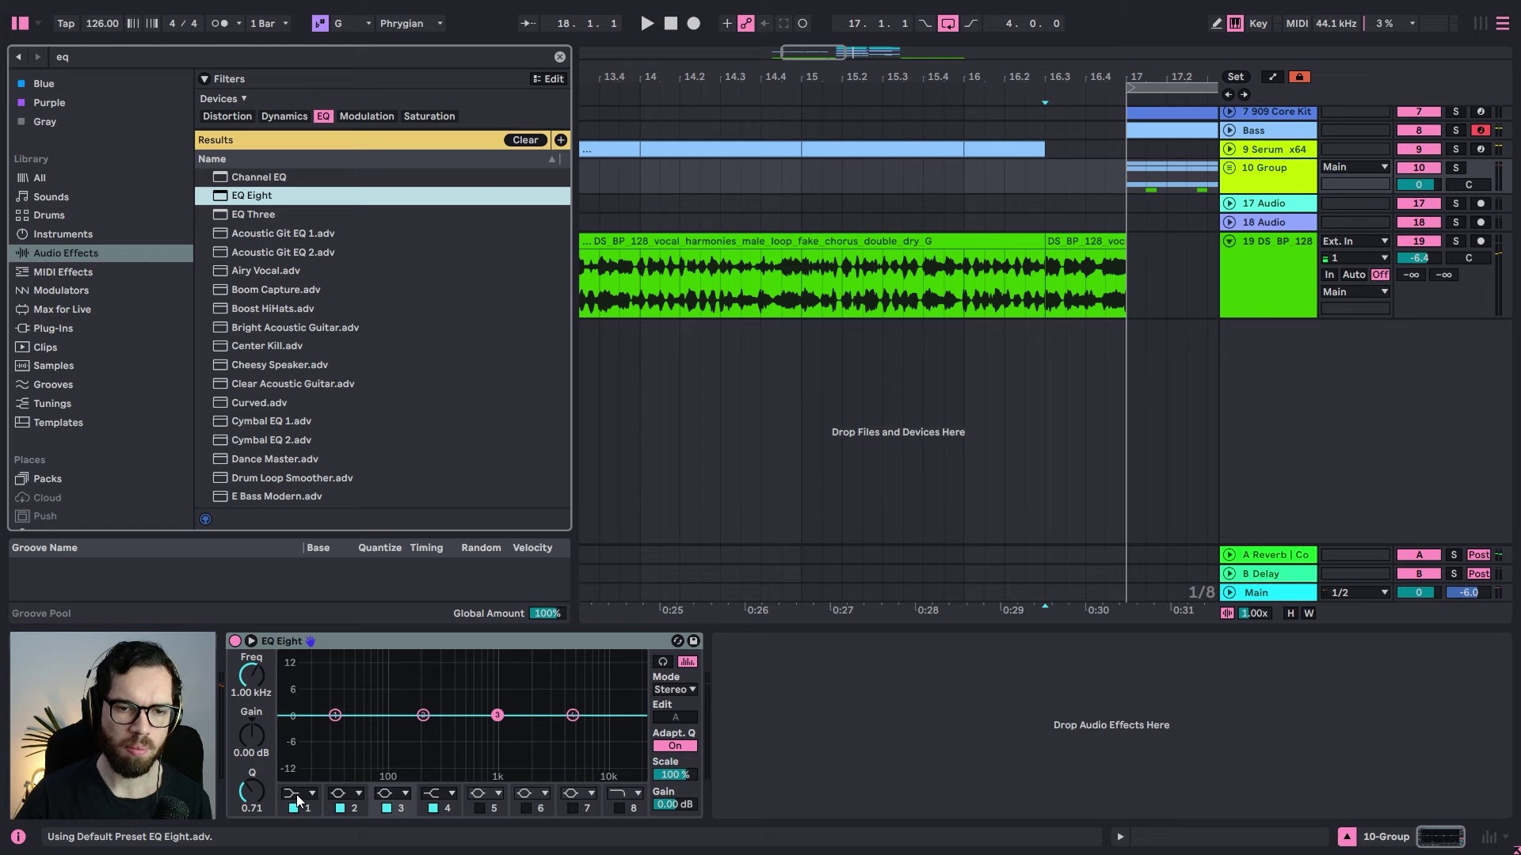
{"action": "left_click", "coordinate": [299, 795]}
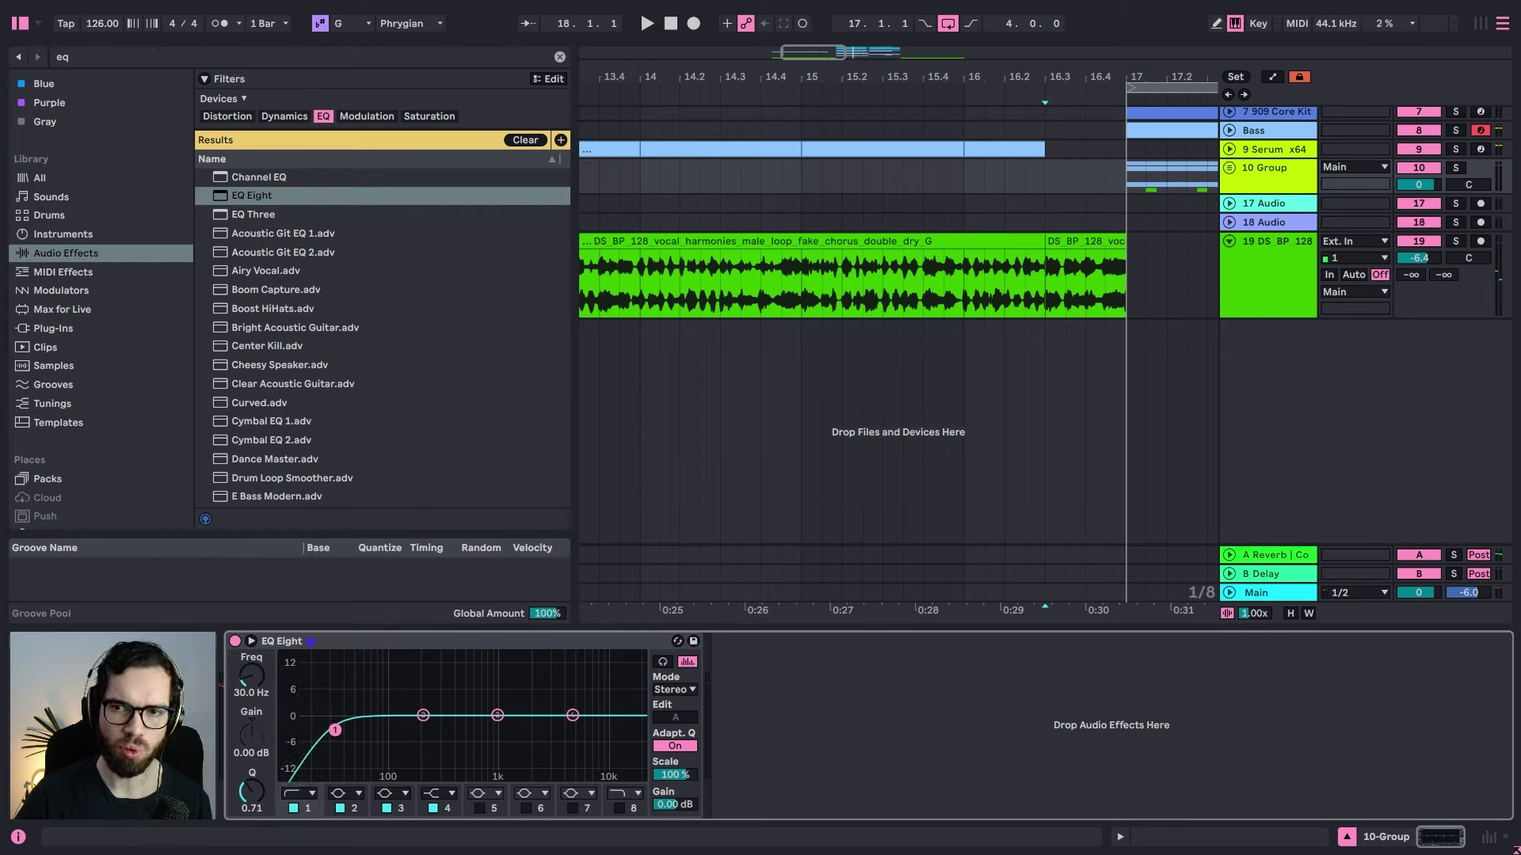
{"action": "left_click_drag", "start_coordinate": [367, 732], "coordinate": [415, 730]}
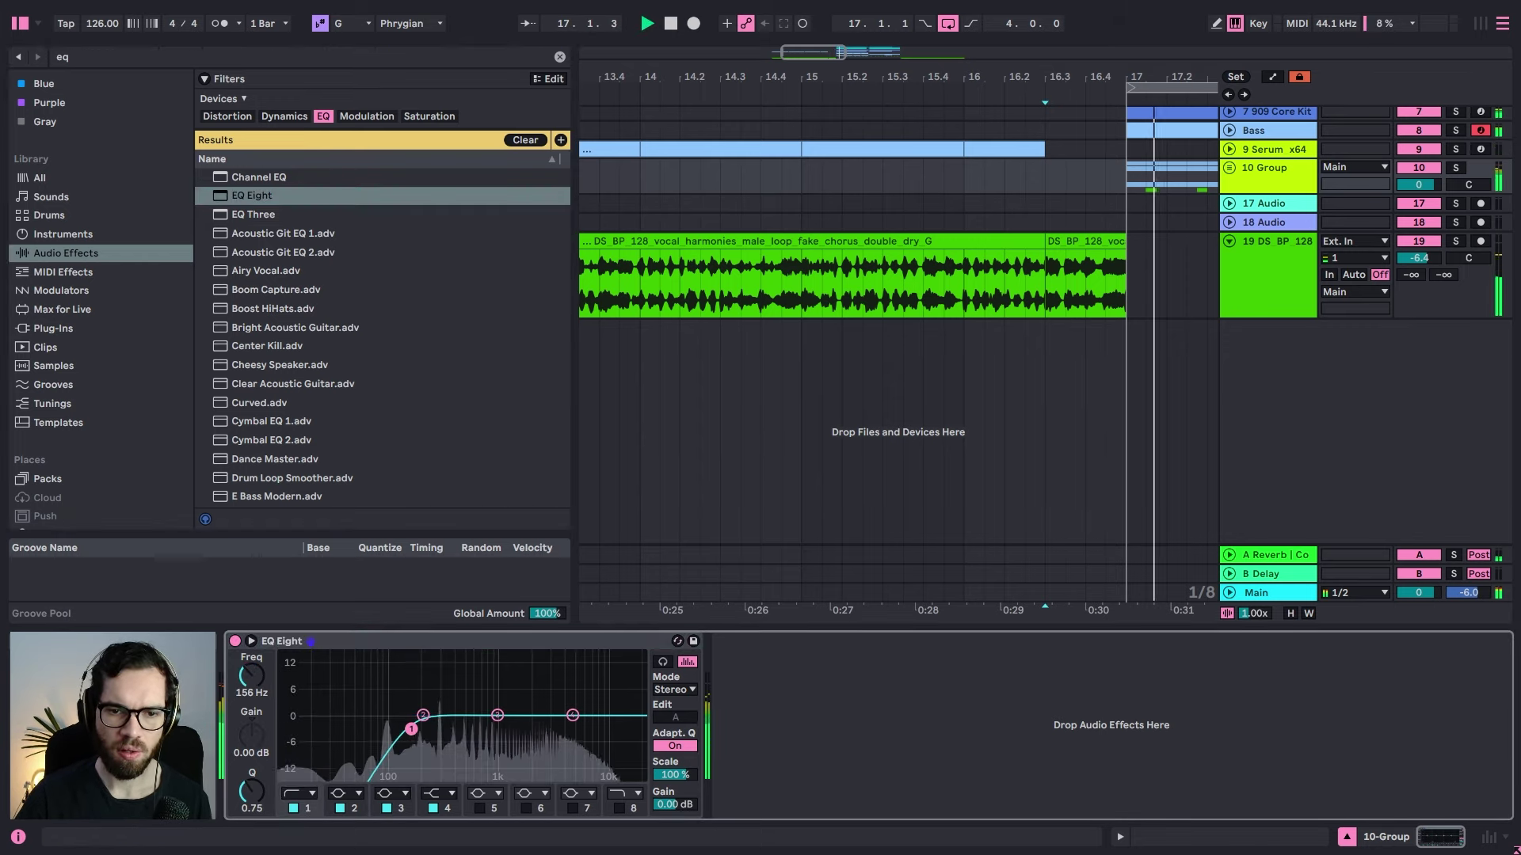
{"action": "left_click_drag", "start_coordinate": [572, 715], "coordinate": [427, 710]}
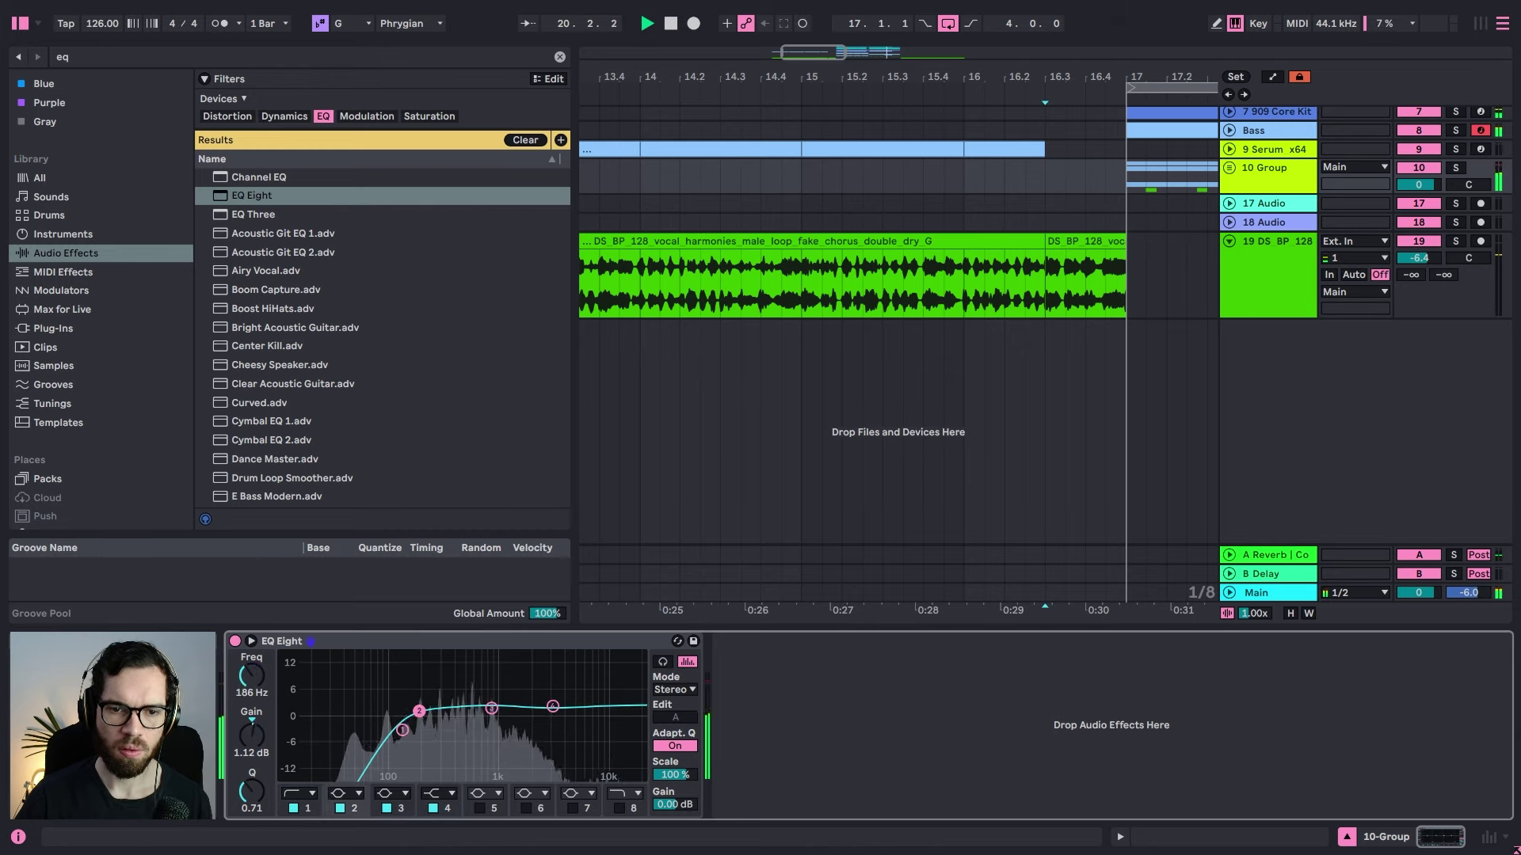
Step: Search the audio effects for "slap" with the EQ filter cleared, keeping the 10 Group selected
{"action": "left_click", "coordinate": [435, 59]}
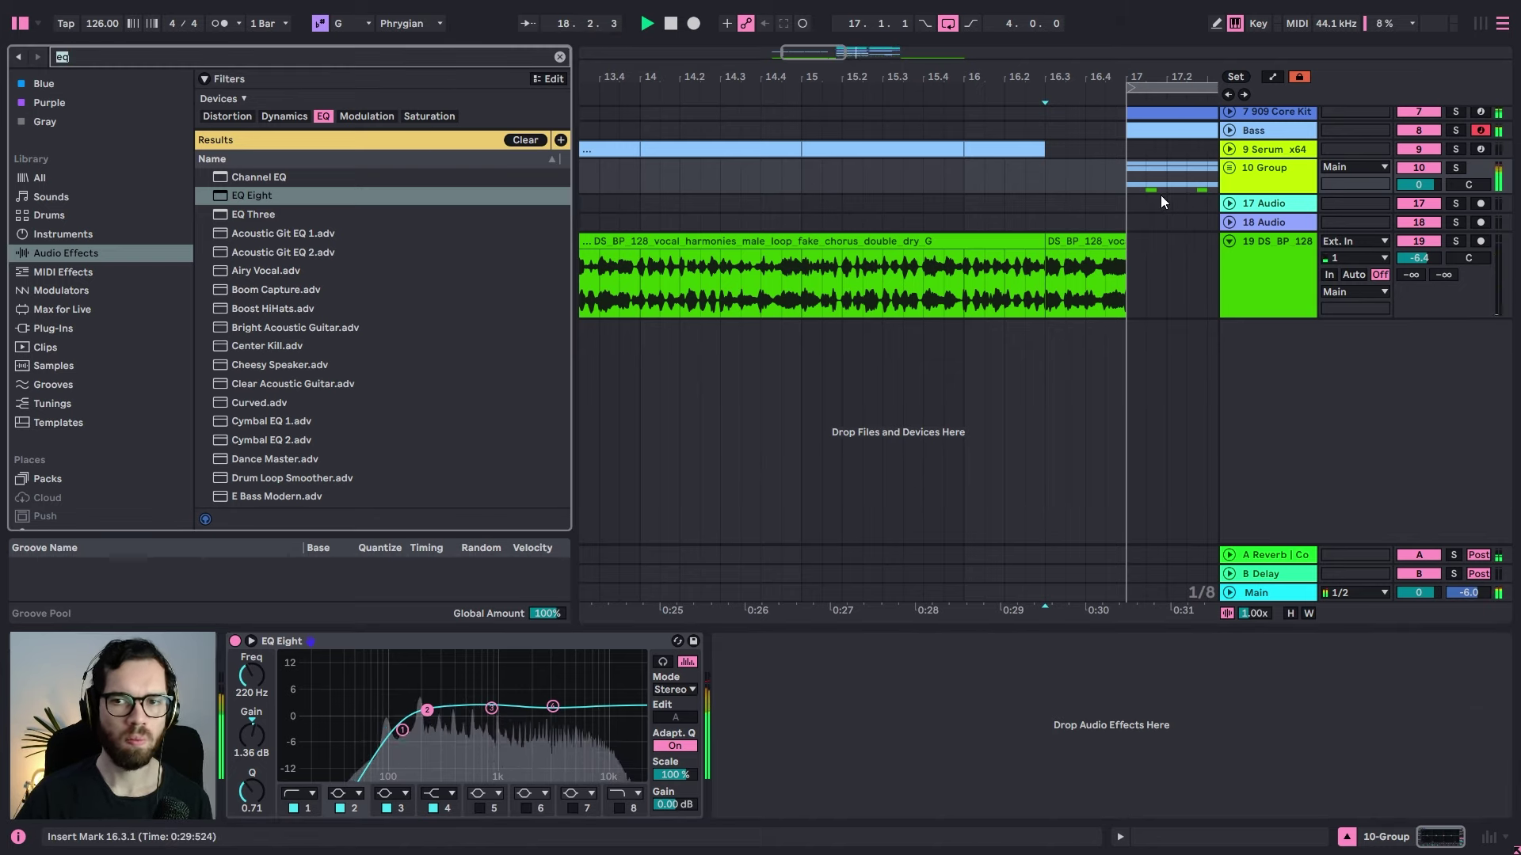
{"action": "left_click", "coordinate": [1257, 174]}
{"action": "left_click", "coordinate": [273, 58]}
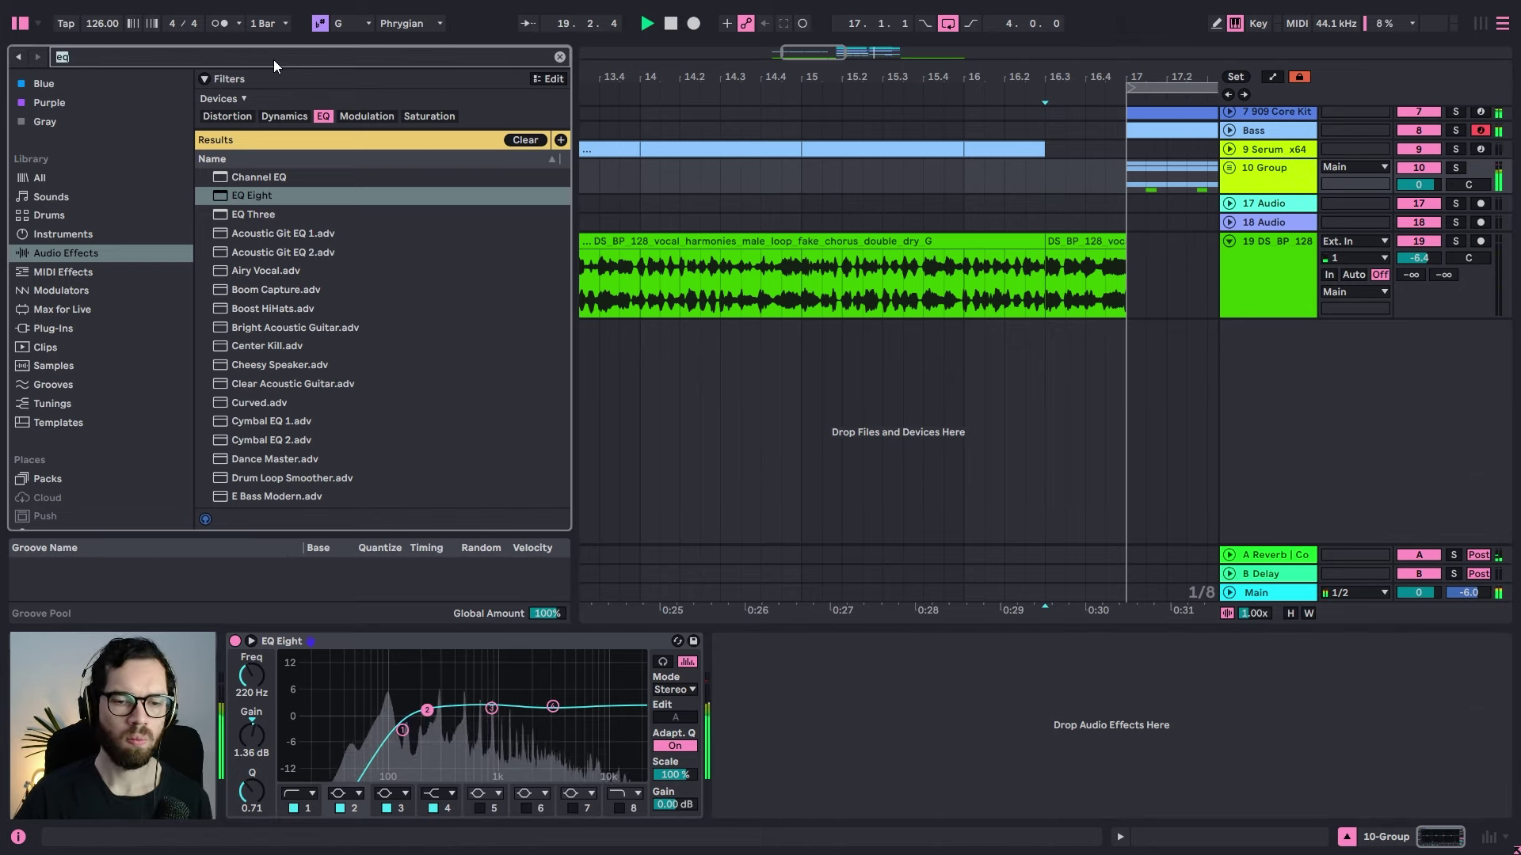
{"action": "type", "text": "slap"}
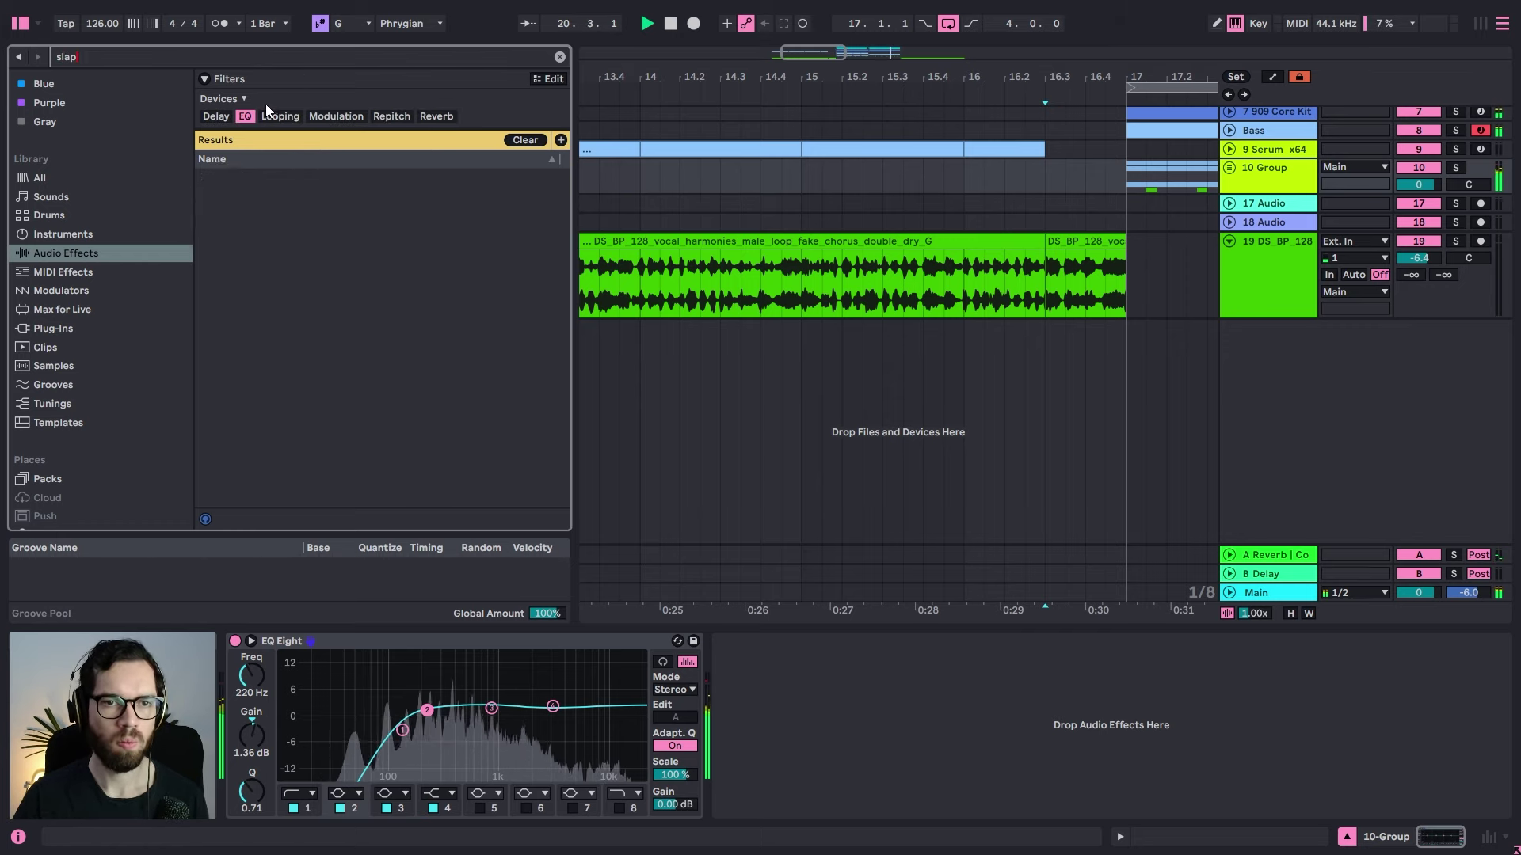
{"action": "left_click", "coordinate": [246, 116]}
Step: Try the Slap Back preset on the 10 Group, solo the group to audition it, and delete the preset
{"action": "left_click", "coordinate": [281, 215]}
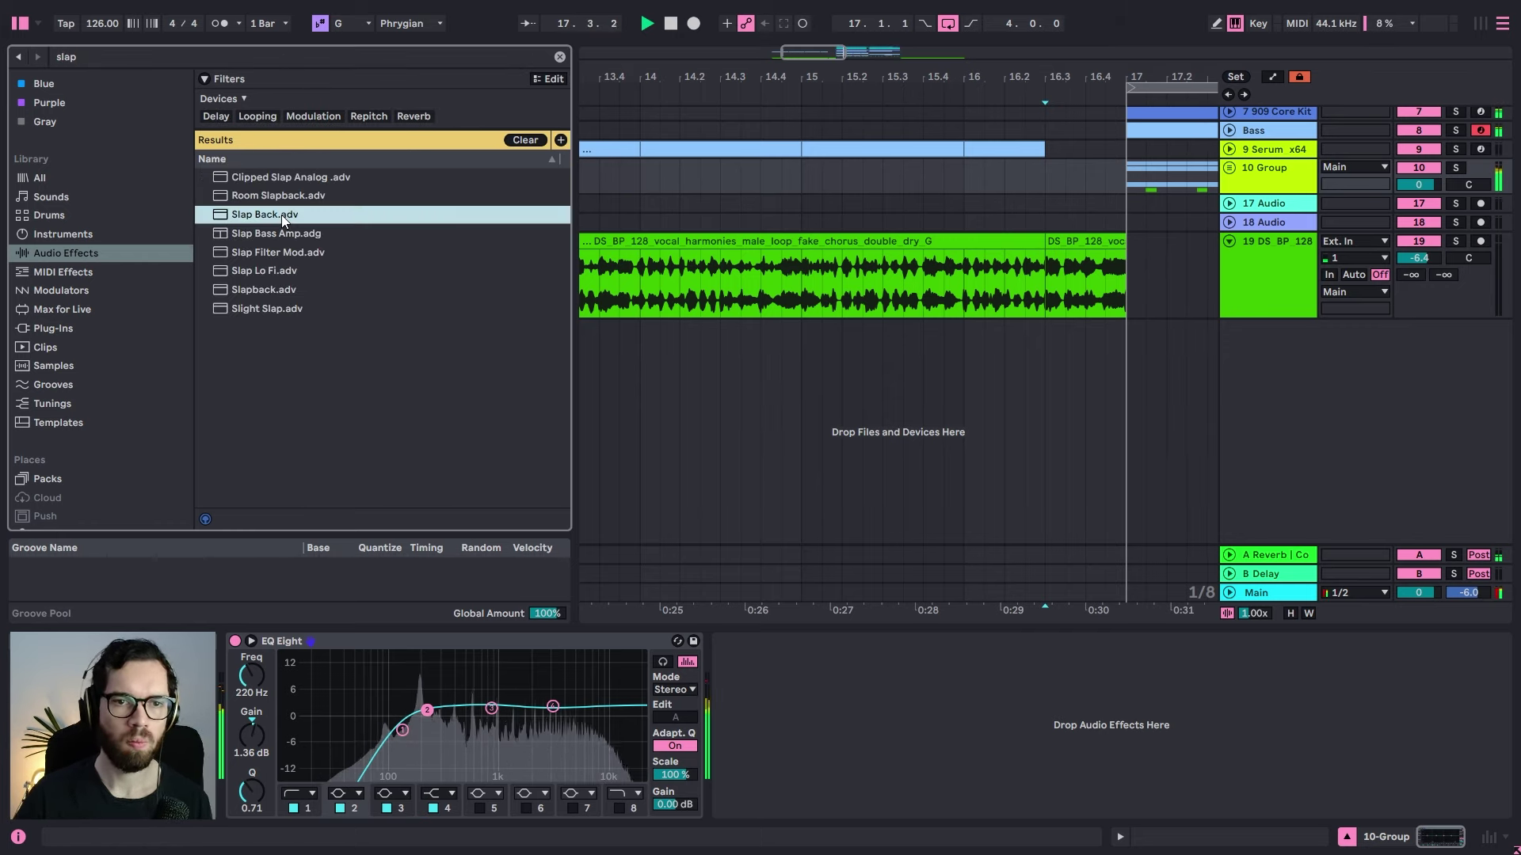
{"action": "double_click", "coordinate": [277, 216]}
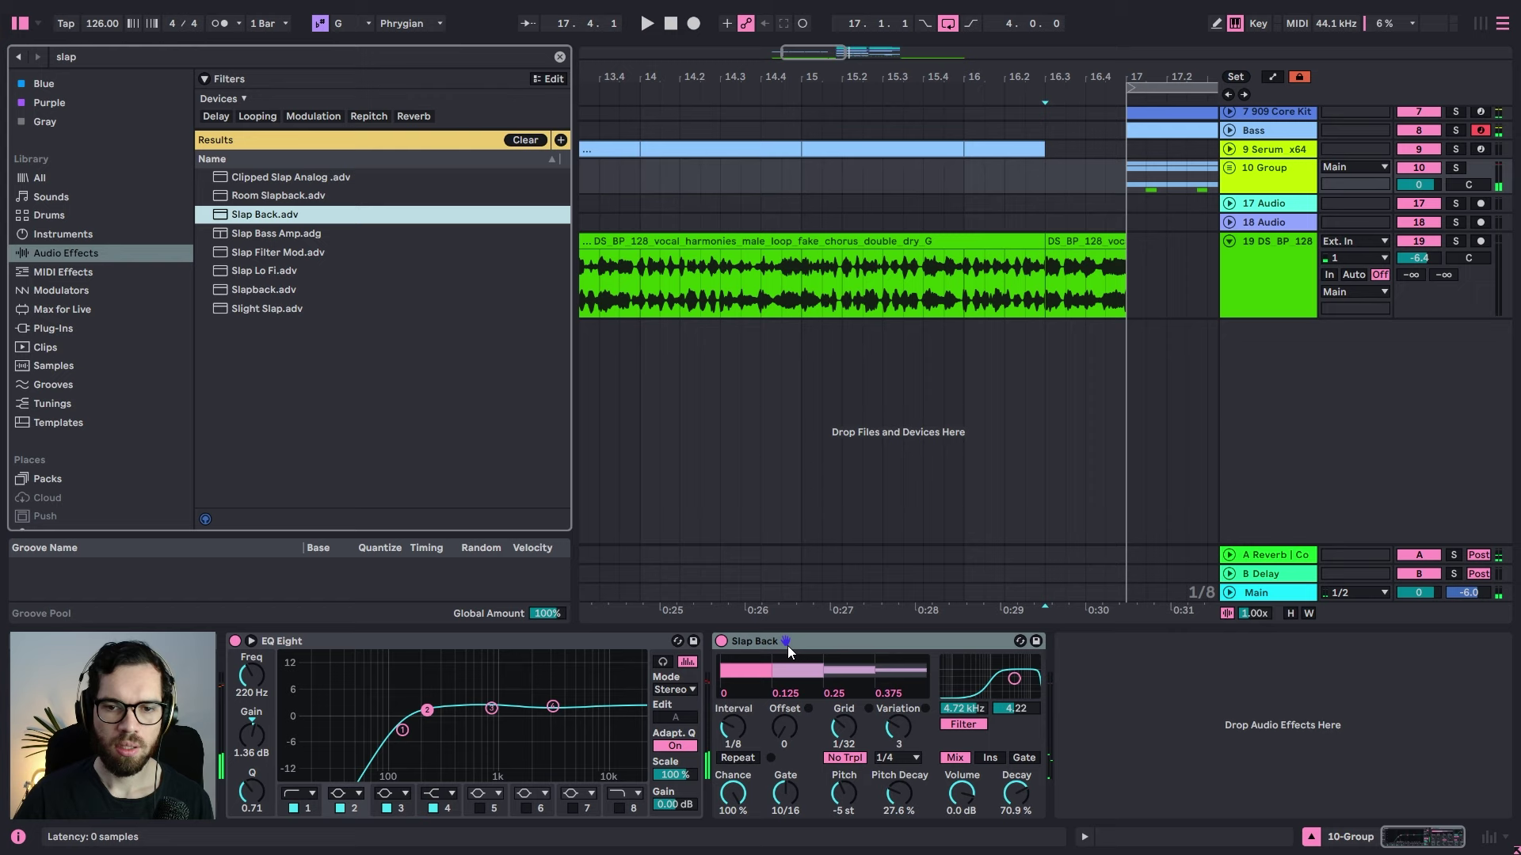
{"action": "key", "text": "space"}
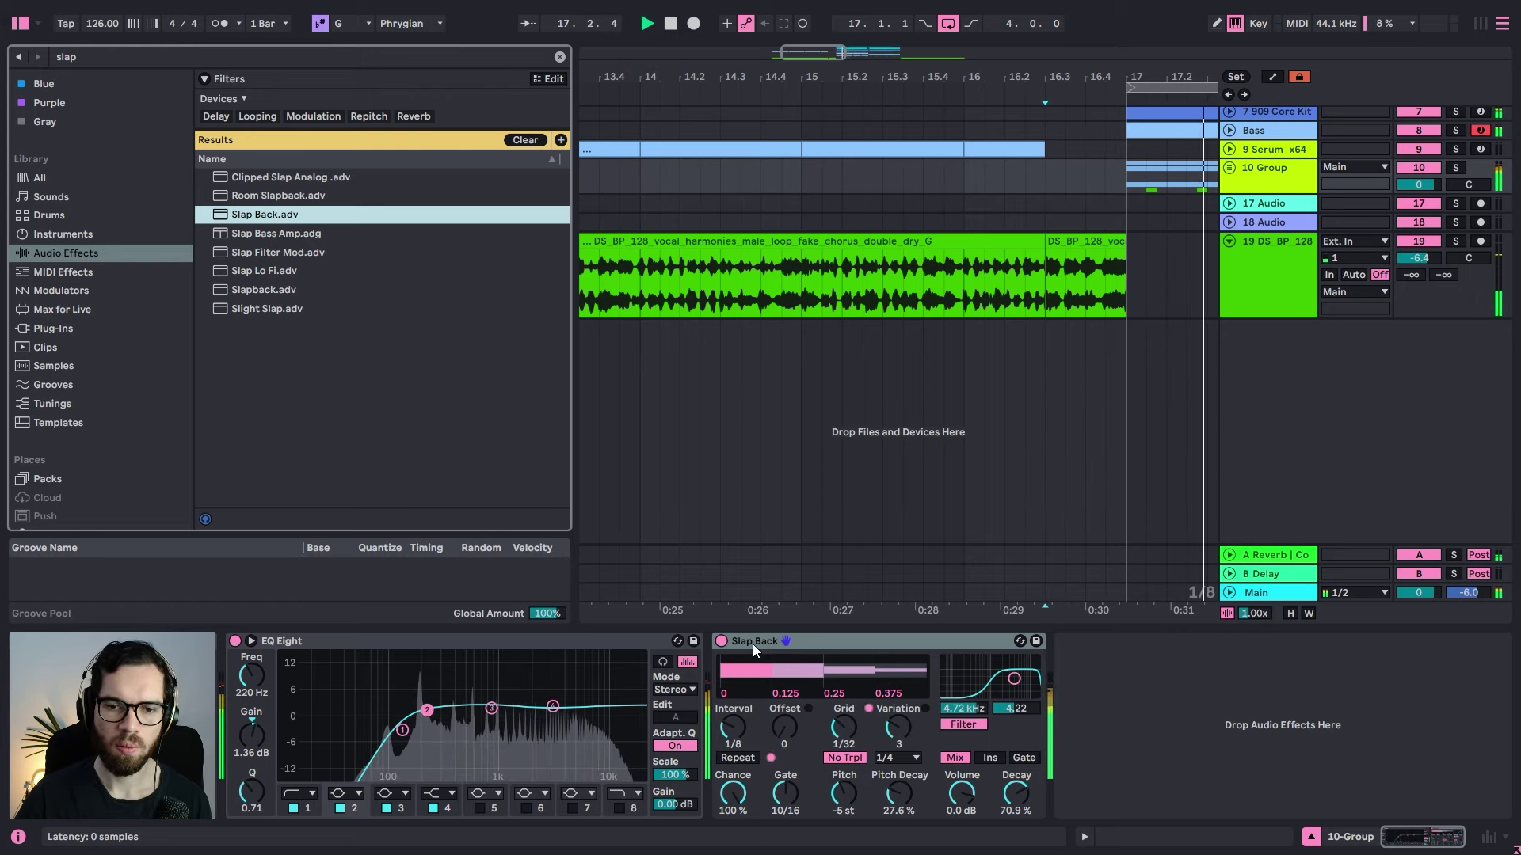
{"action": "left_click", "coordinate": [1454, 168]}
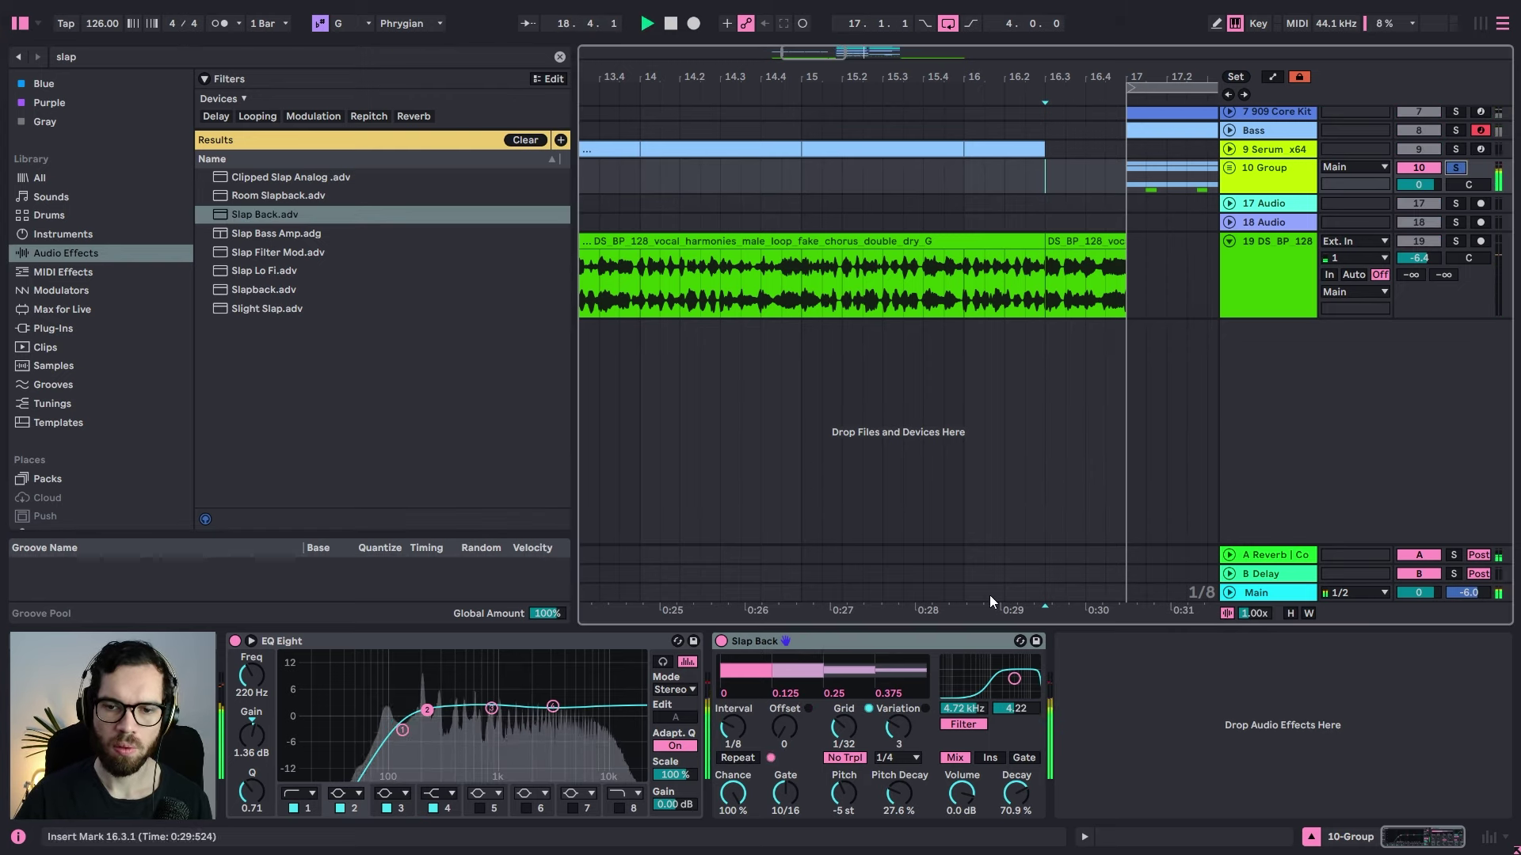
{"action": "key", "text": "space"}
{"action": "left_click", "coordinate": [724, 643]}
{"action": "key", "text": "Delete"}
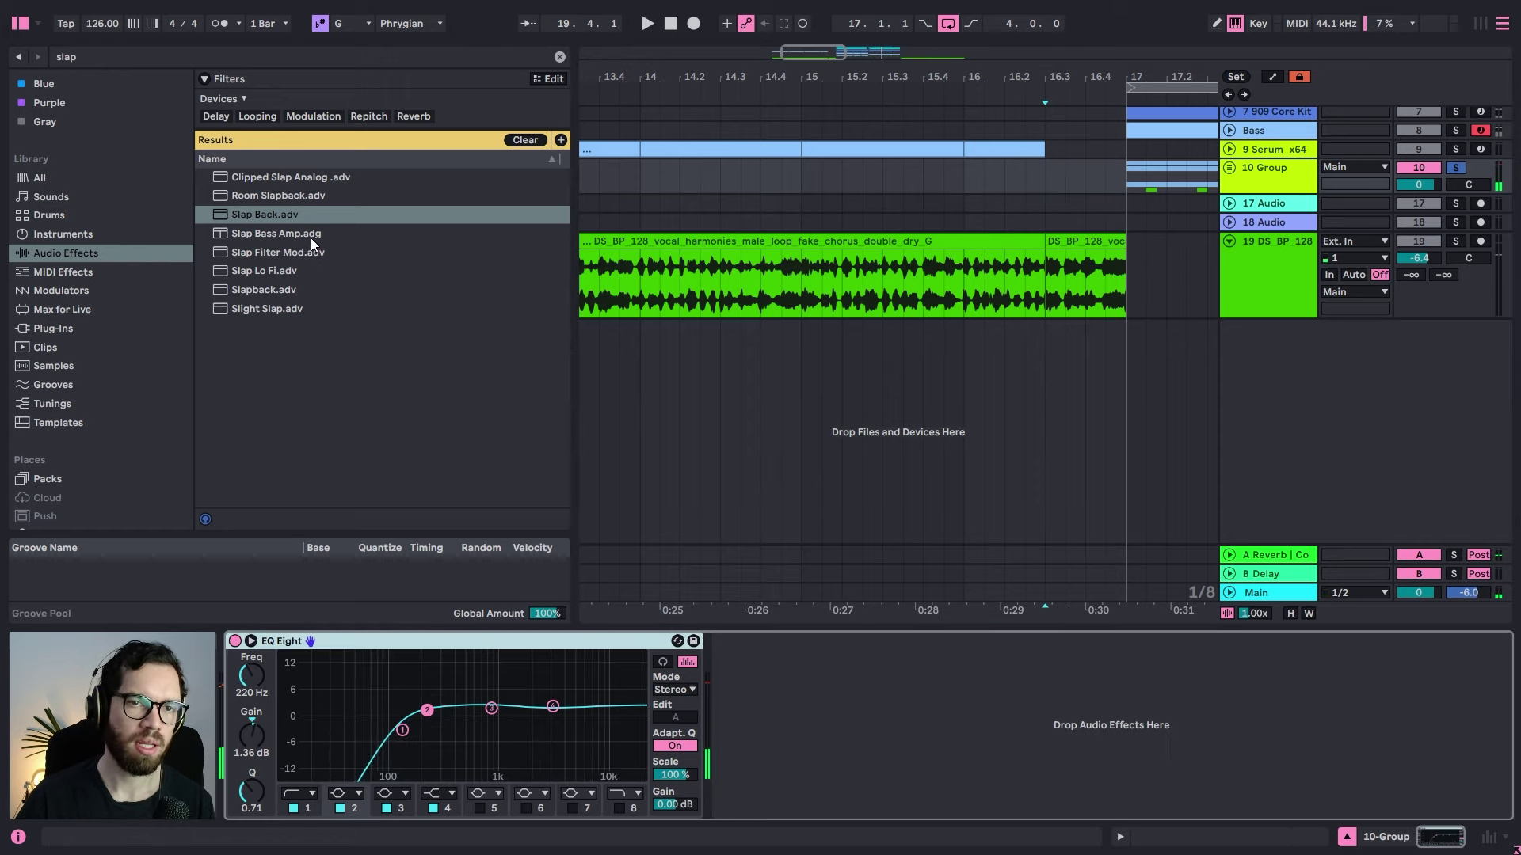
Step: Add the Slapback echo preset after the EQ Eight, unsolo the 10 Group and set the echo's dry/wet to 3.2 %
{"action": "left_click", "coordinate": [290, 289]}
{"action": "left_click_drag", "start_coordinate": [791, 708], "coordinate": [787, 701]}
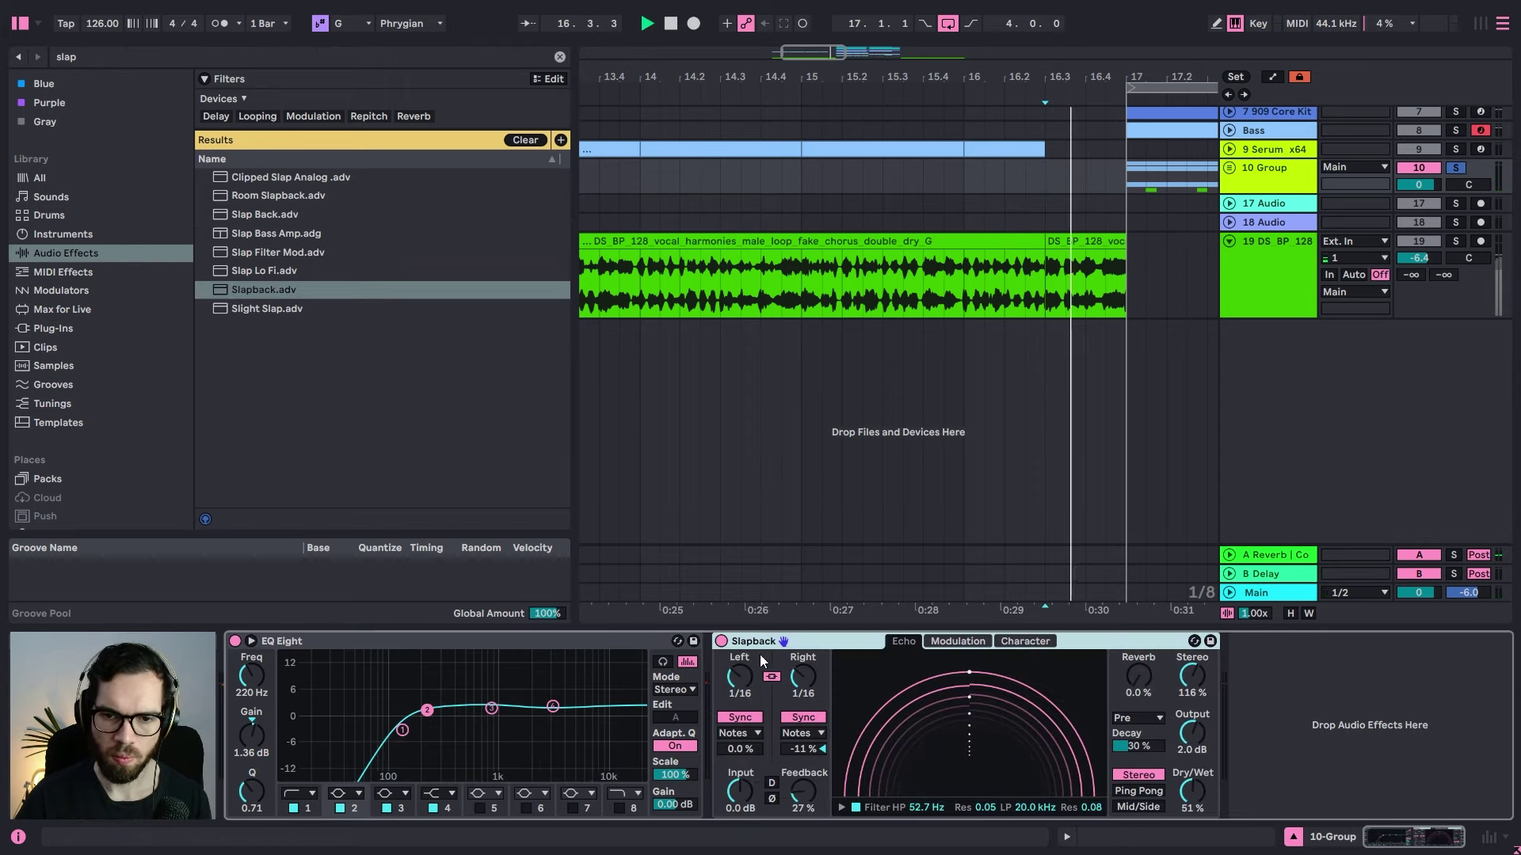
{"action": "left_click_drag", "start_coordinate": [1191, 791], "coordinate": [1187, 795]}
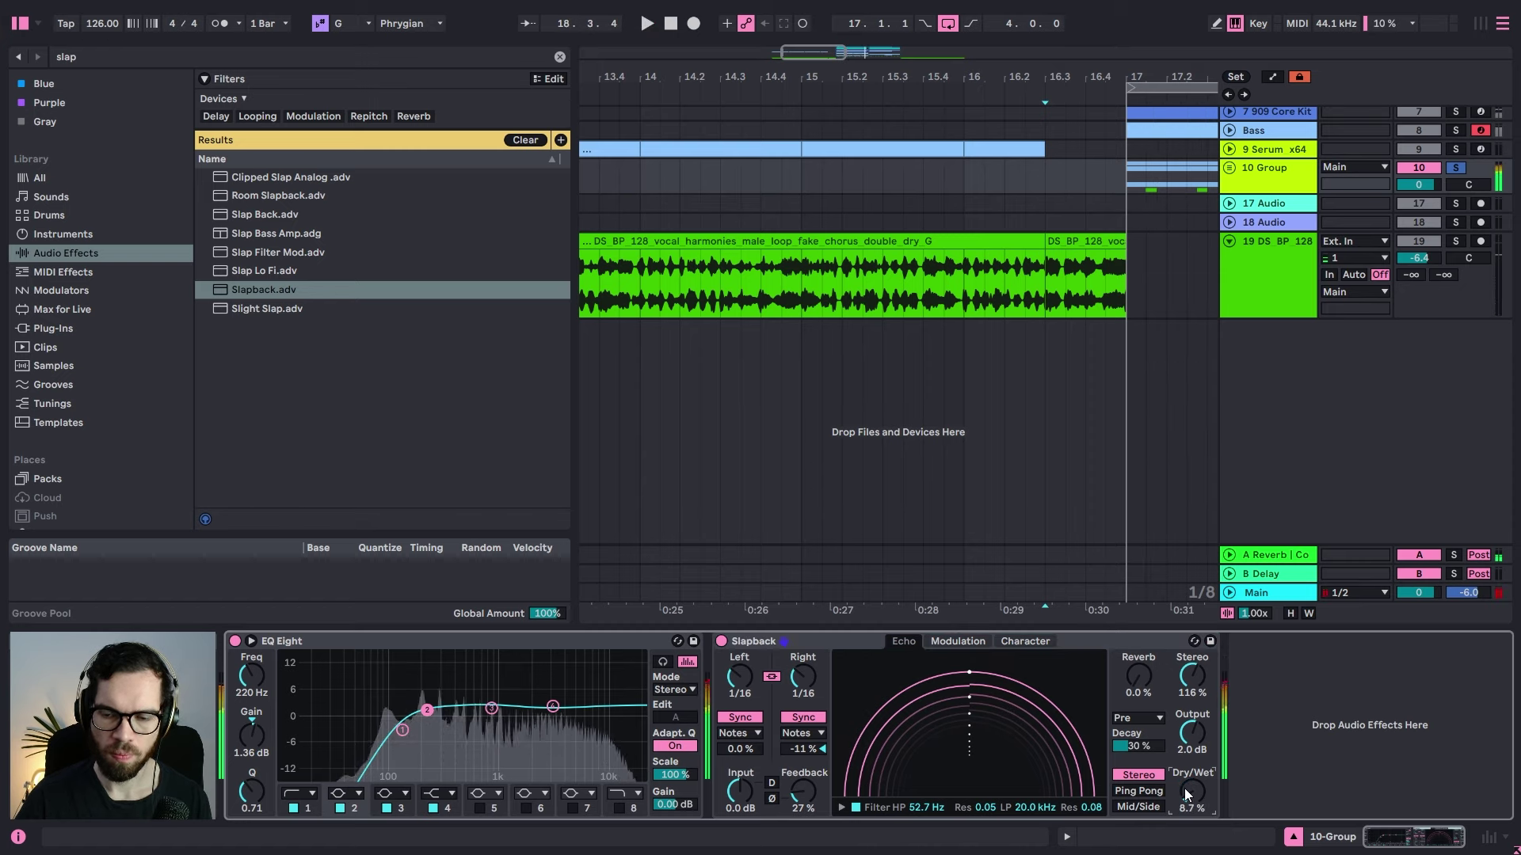
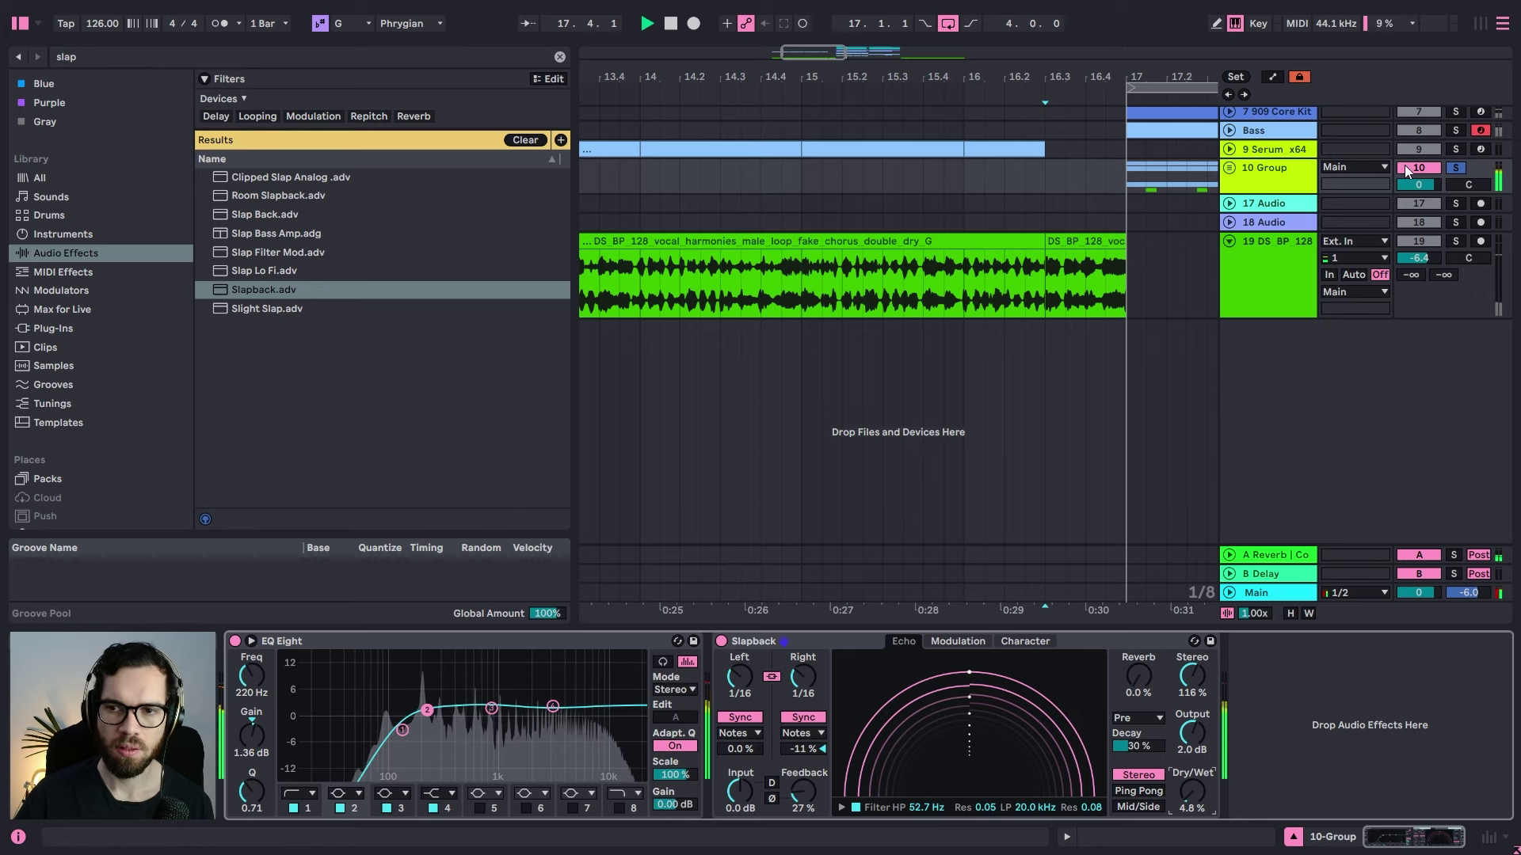
{"action": "left_click", "coordinate": [1456, 167]}
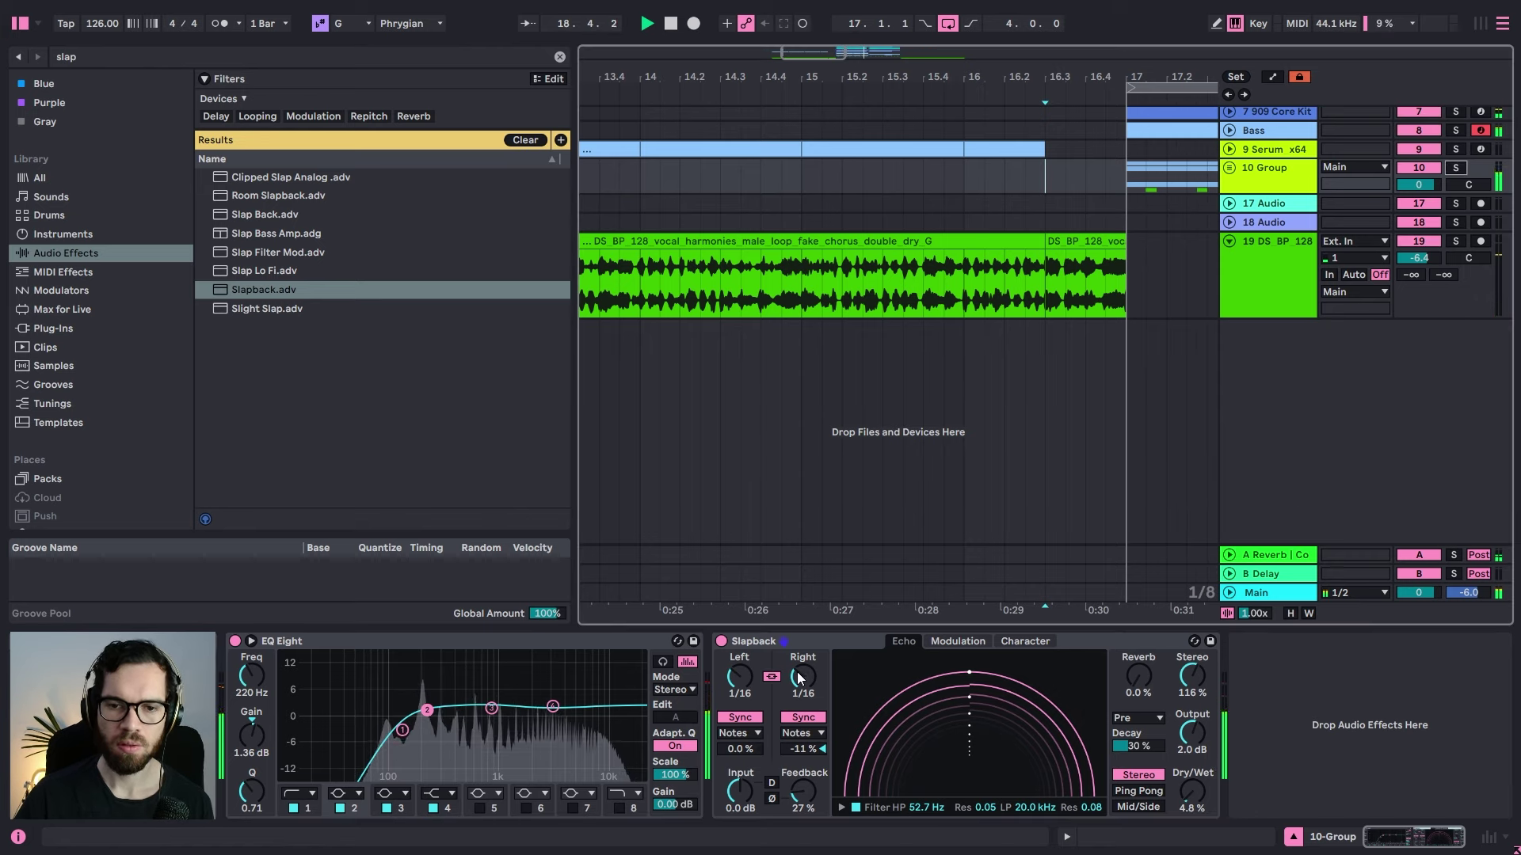
{"action": "left_click", "coordinate": [724, 643]}
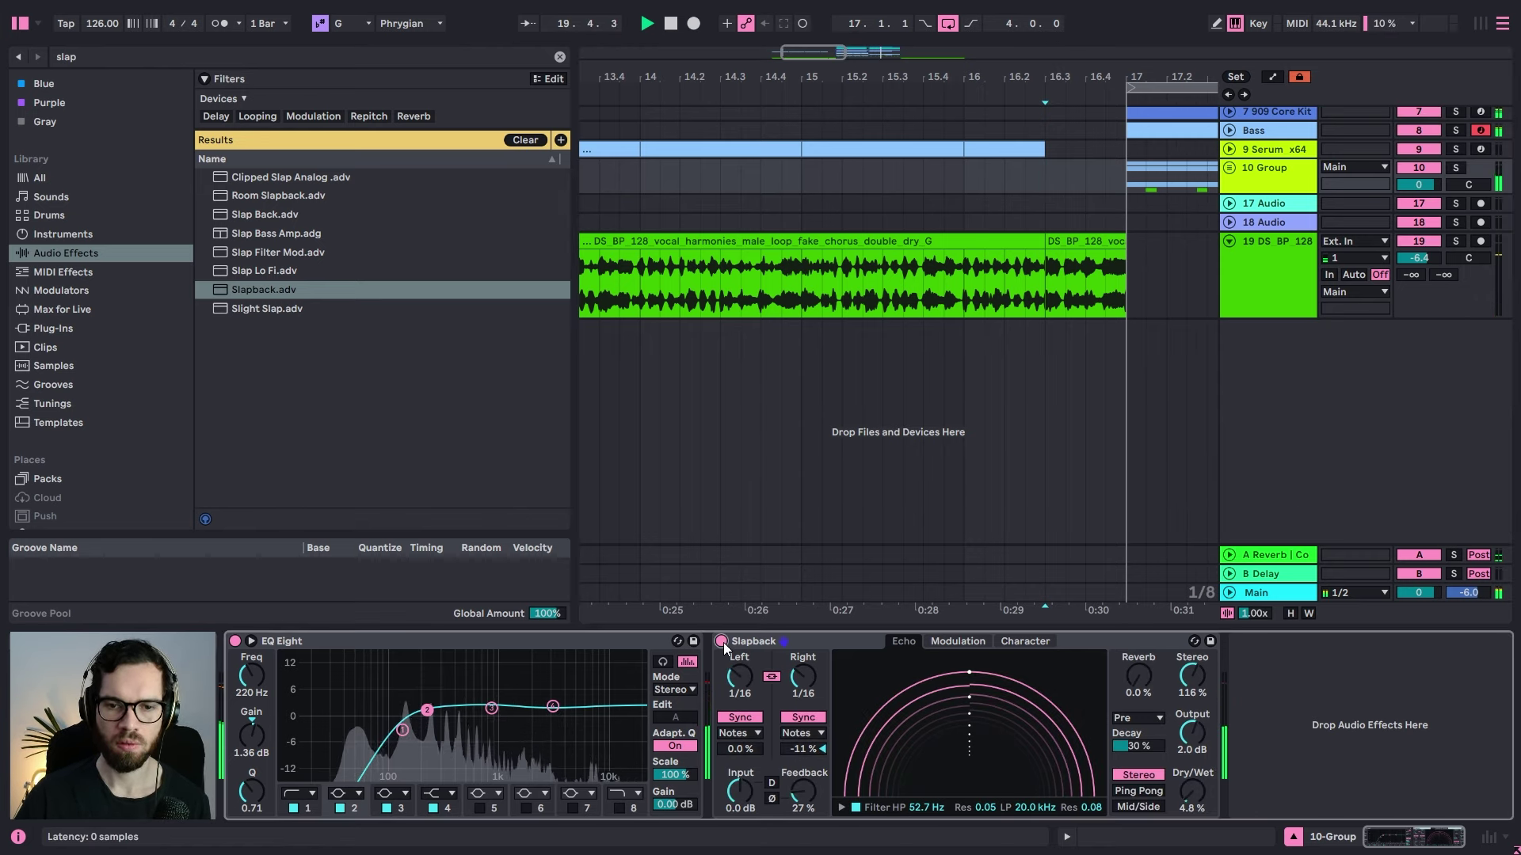
{"action": "left_click_drag", "start_coordinate": [1192, 789], "coordinate": [1192, 793]}
Step: Add the OTT preset to the 10 Group and set its amount to 10 %
{"action": "left_click", "coordinate": [301, 56]}
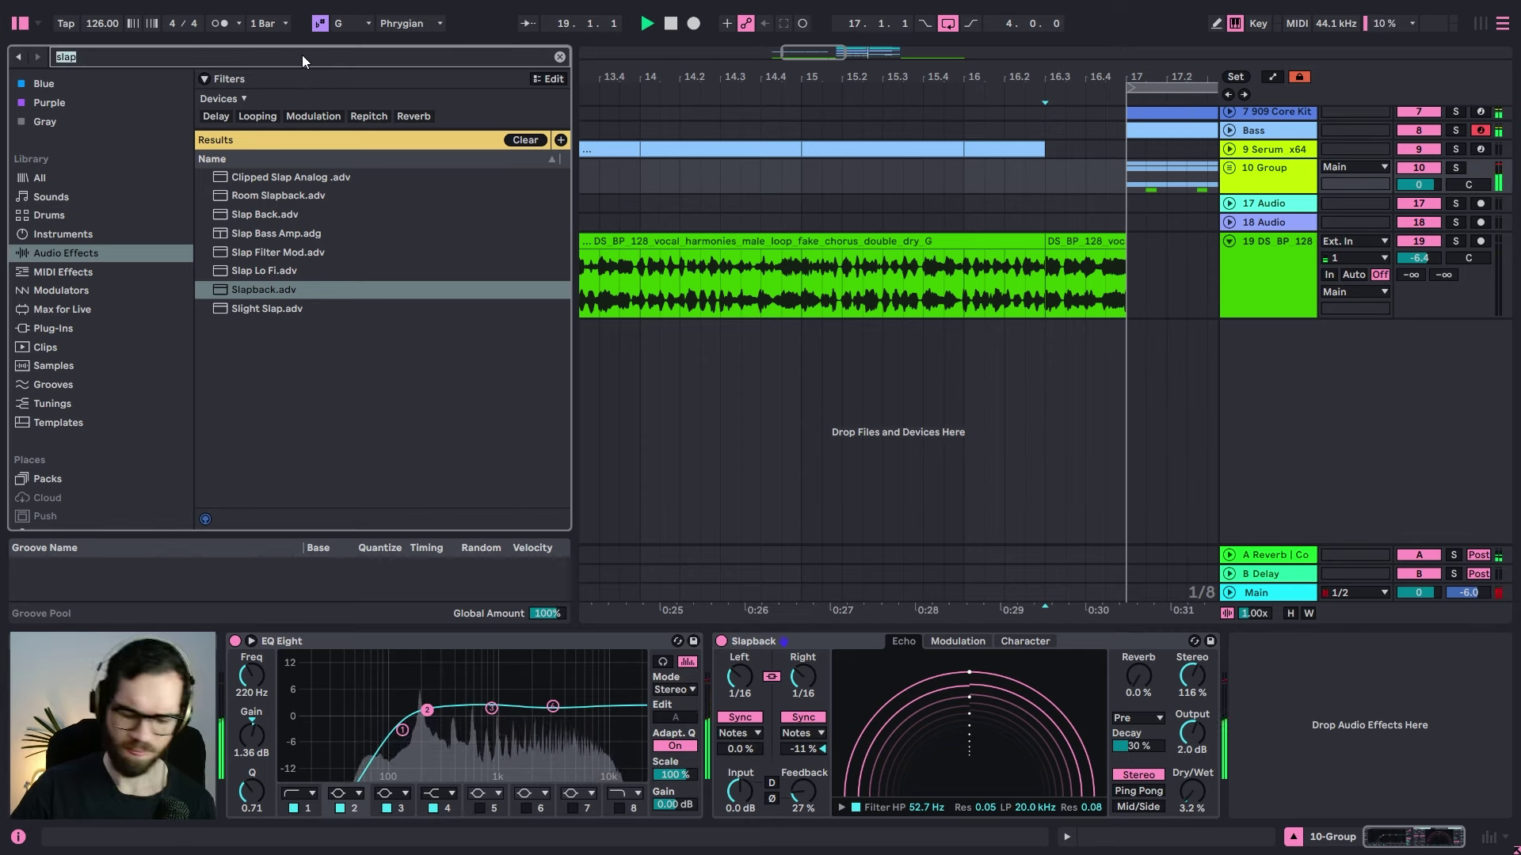
{"action": "type", "text": "ott"}
{"action": "left_click", "coordinate": [266, 195]}
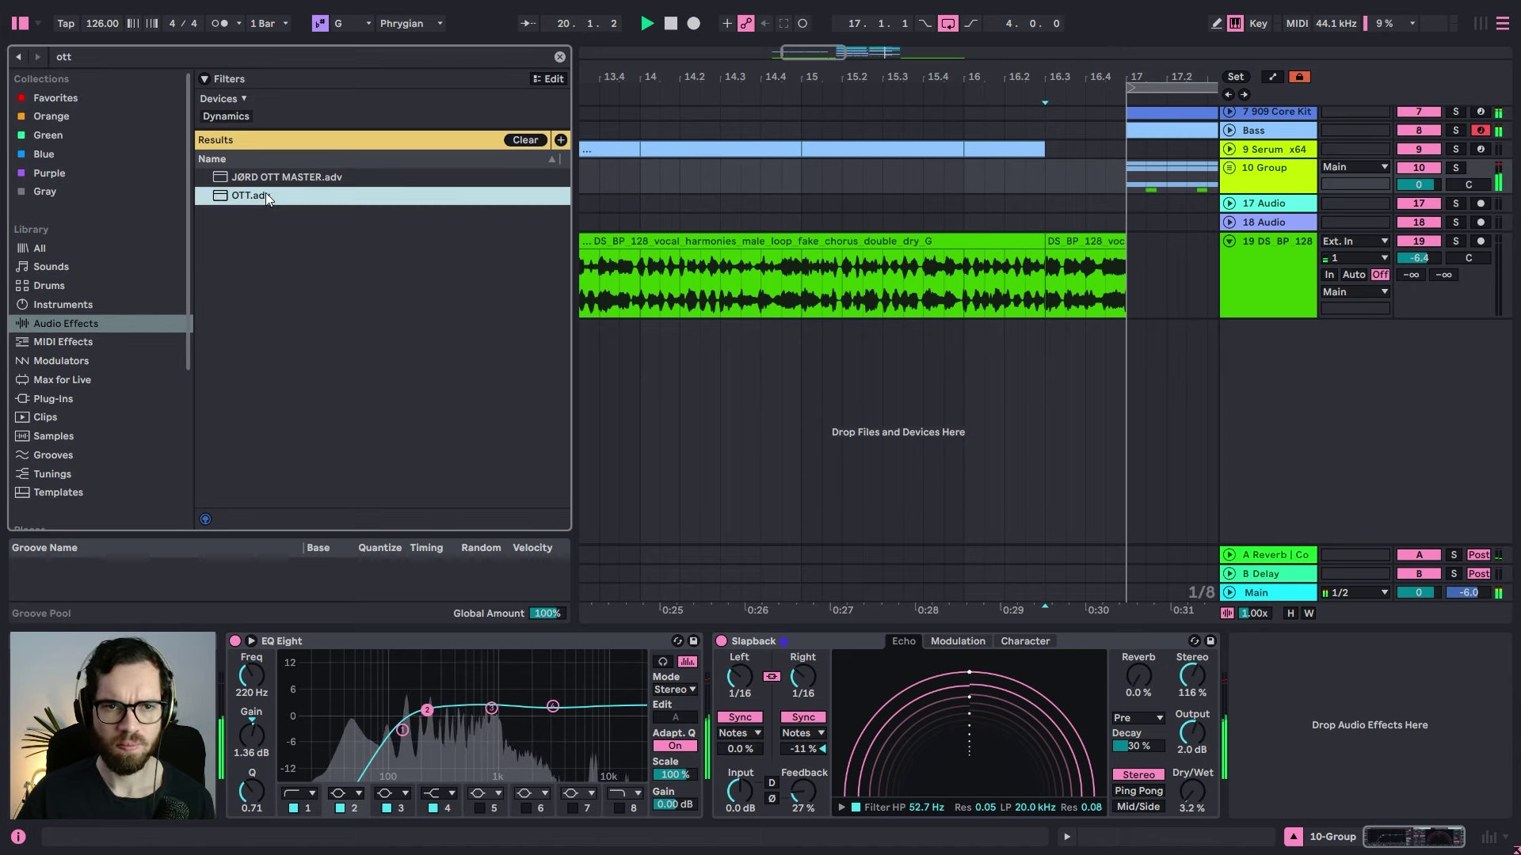
{"action": "double_click", "coordinate": [266, 195]}
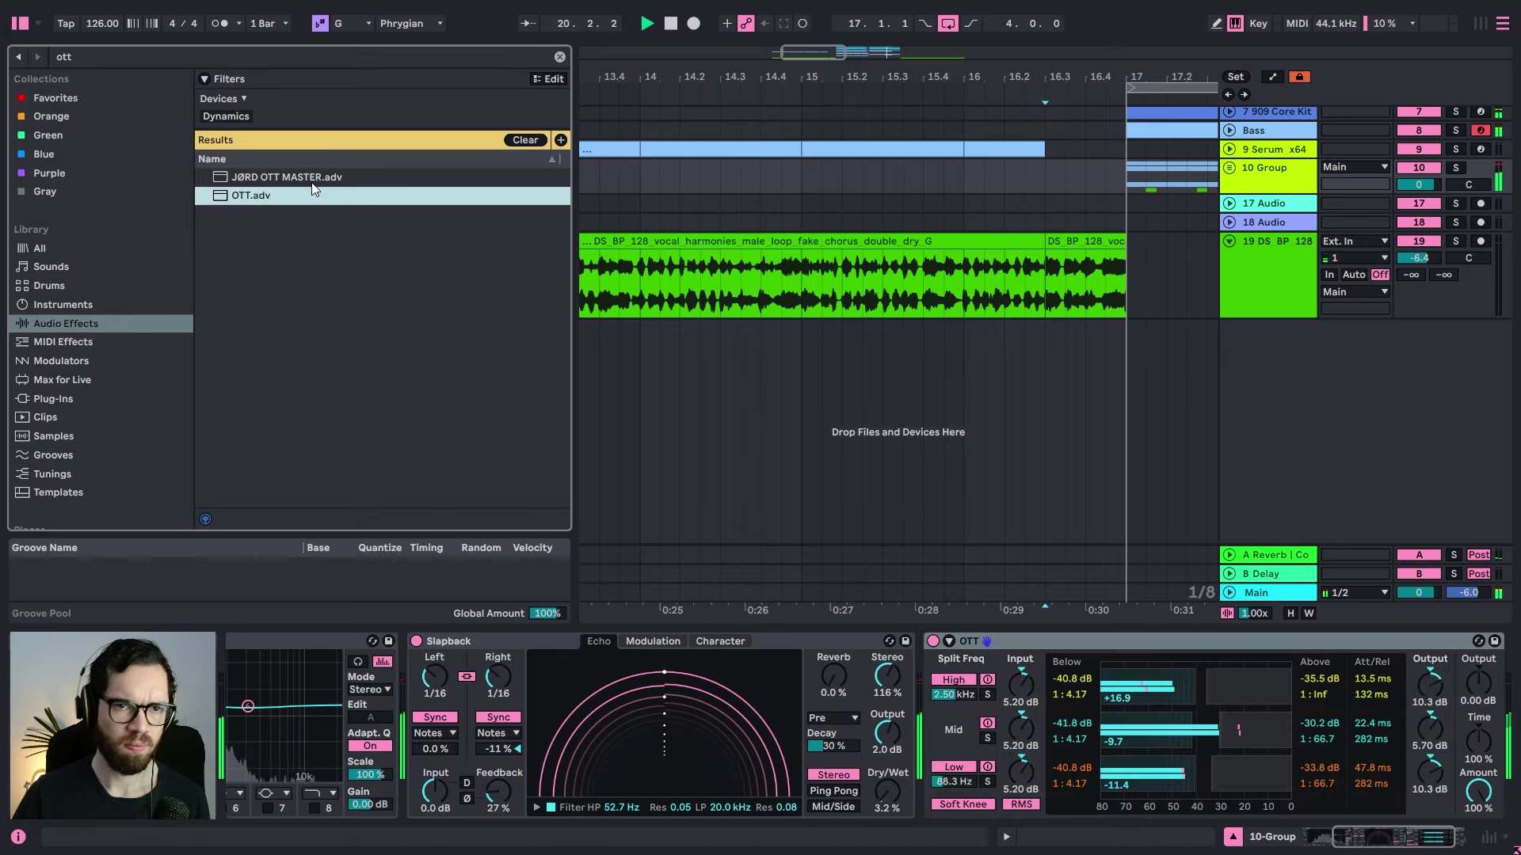
{"action": "left_click", "coordinate": [559, 56]}
{"action": "left_click", "coordinate": [1065, 654]}
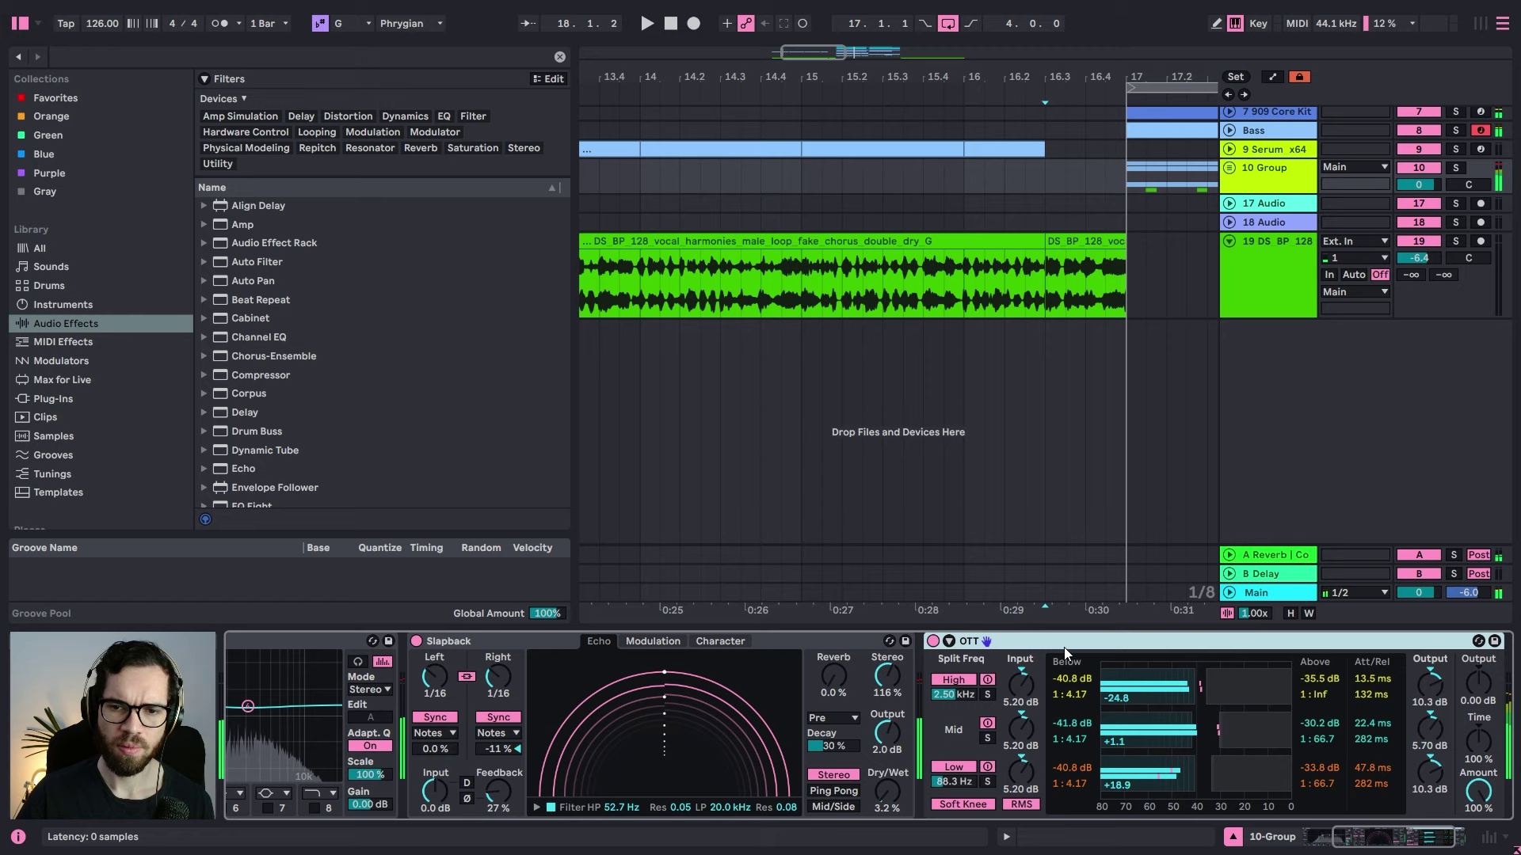
{"action": "left_click_drag", "start_coordinate": [1471, 806], "coordinate": [1472, 828]}
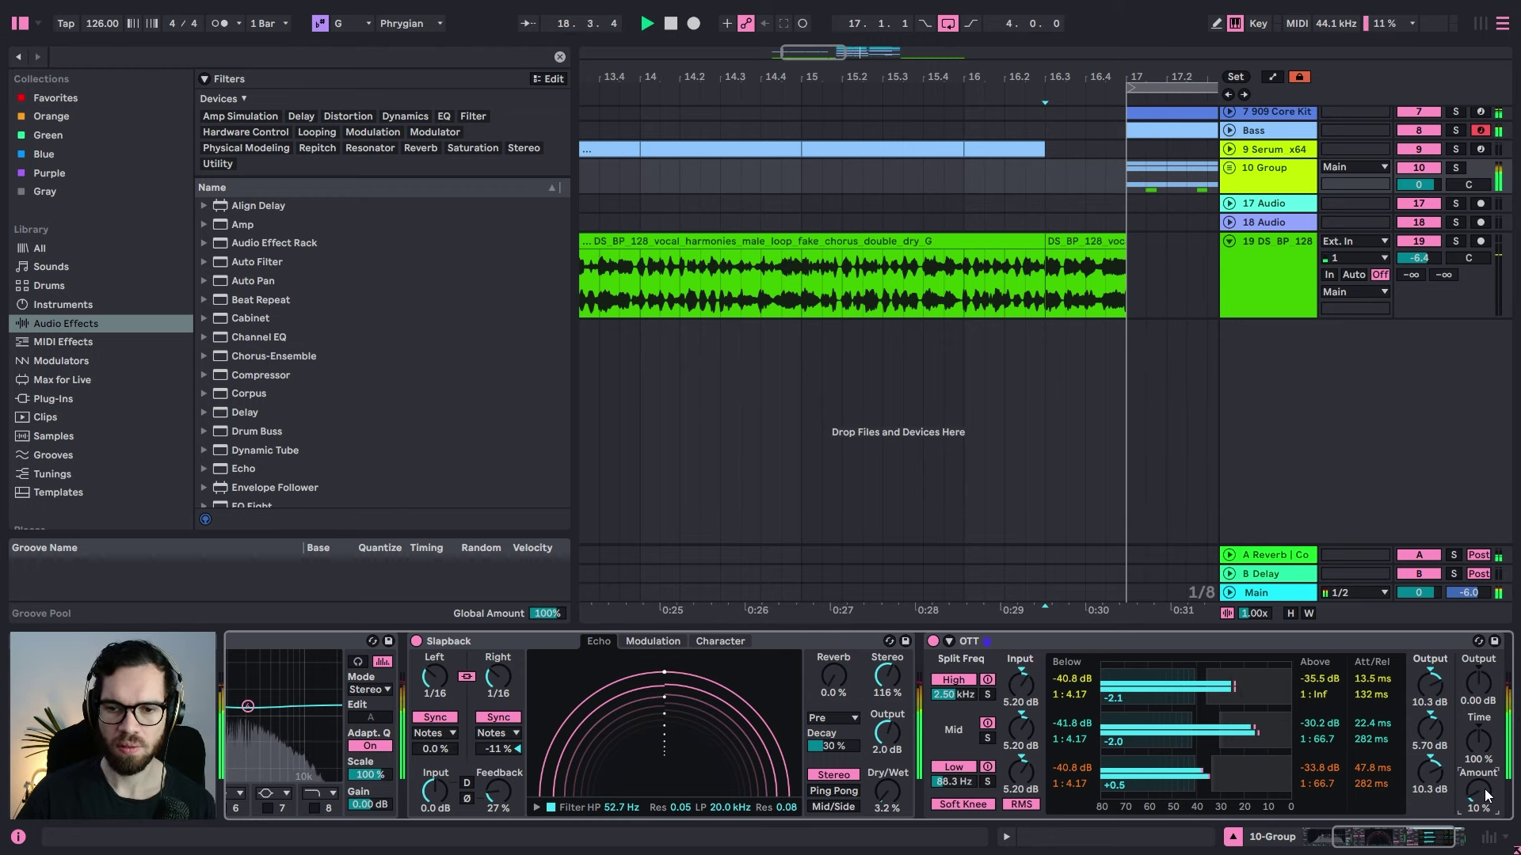
Step: Add the A Bit Warmer saturator preset to the 10 Group, hide the browser and set the saturator's output to -9.14 dB
{"action": "left_click", "coordinate": [100, 62]}
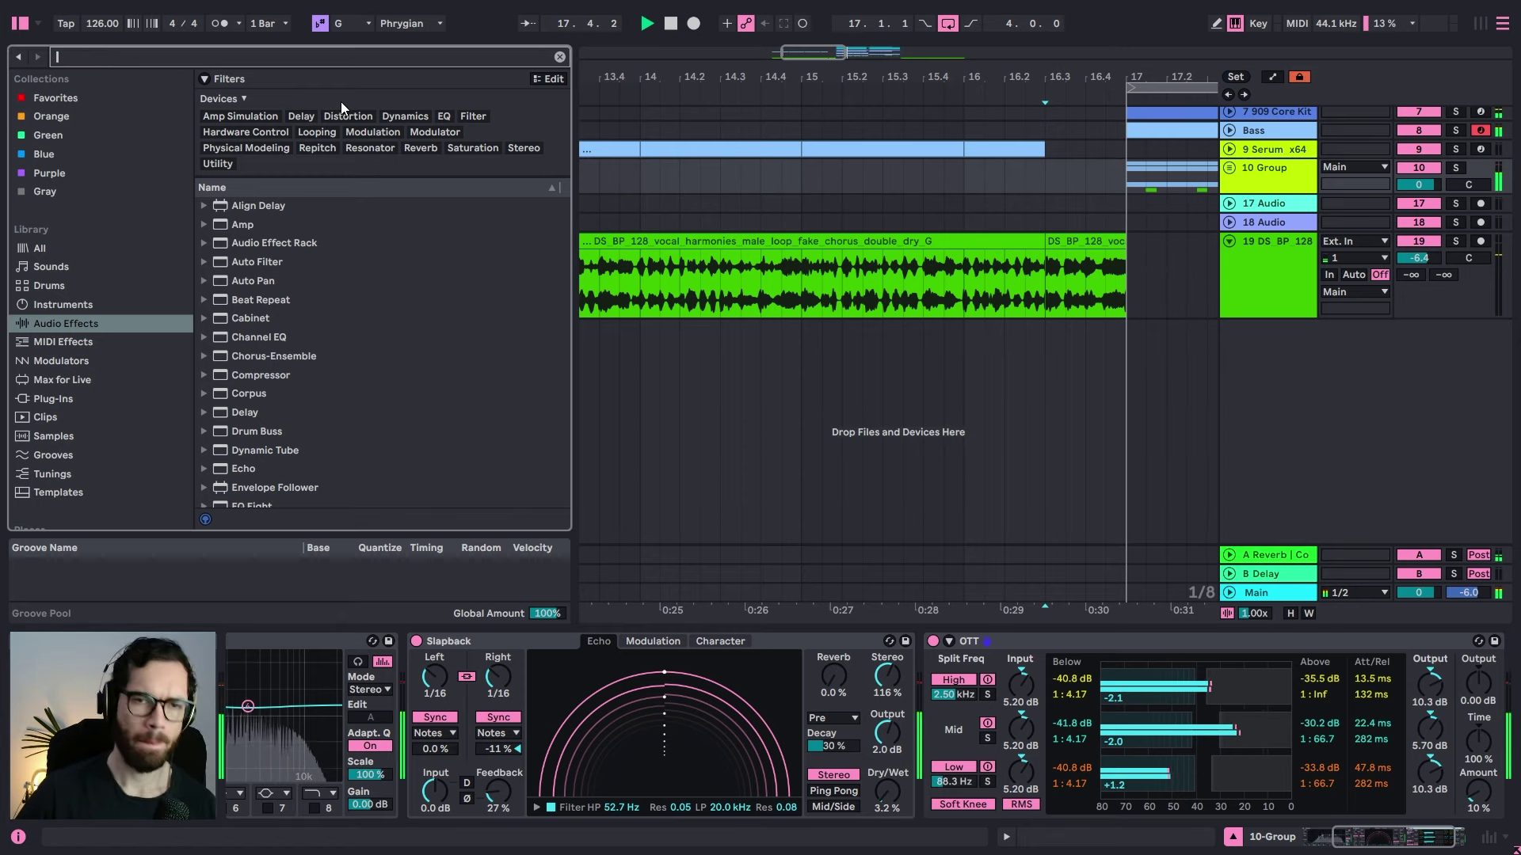
{"action": "type", "text": "sat"}
{"action": "left_click", "coordinate": [269, 195]}
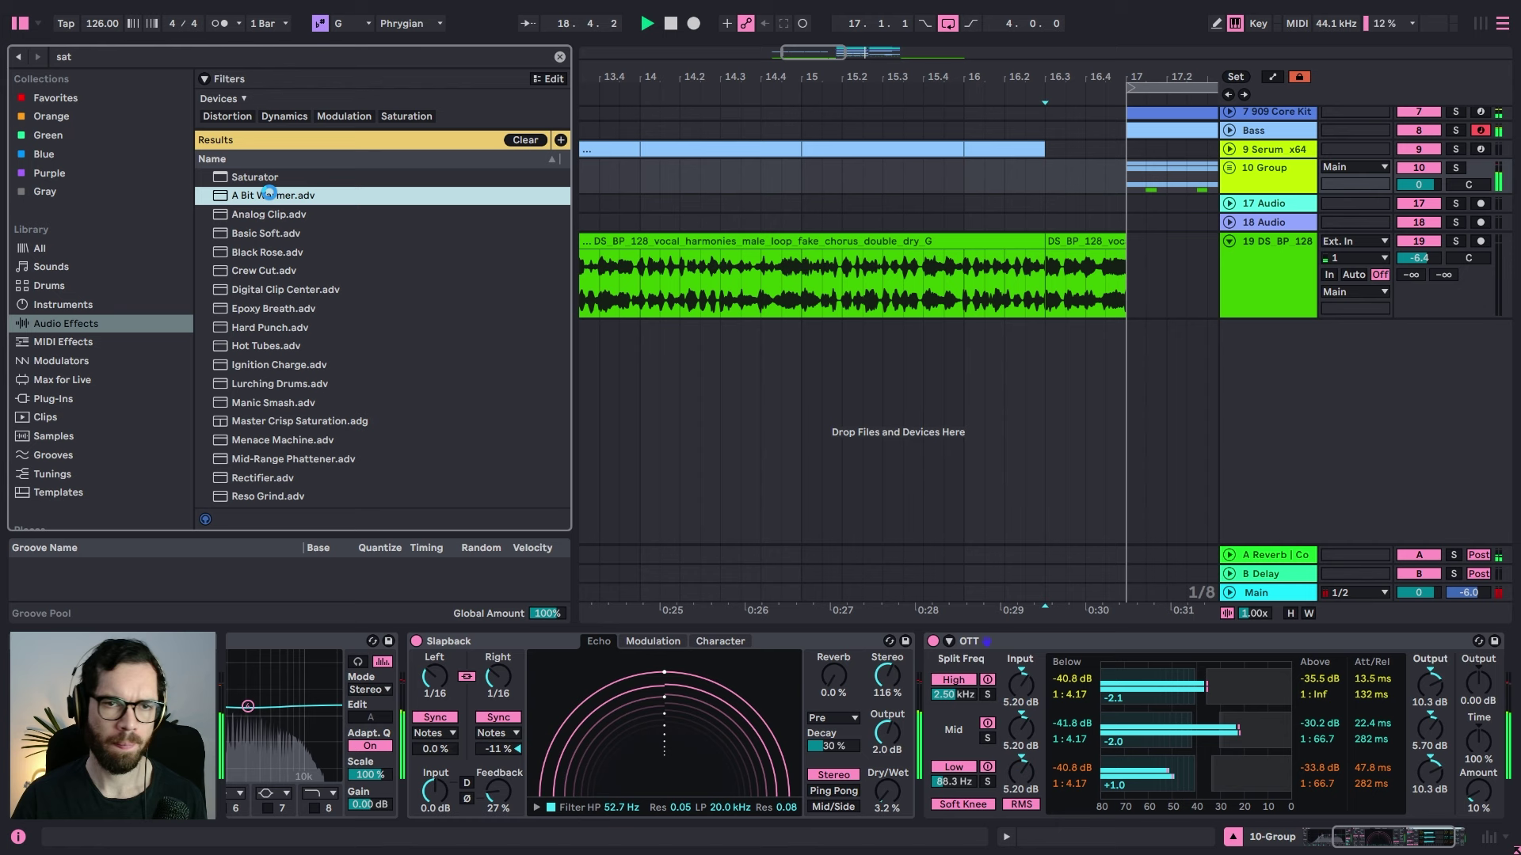
{"action": "double_click", "coordinate": [269, 194]}
{"action": "left_click", "coordinate": [19, 26]}
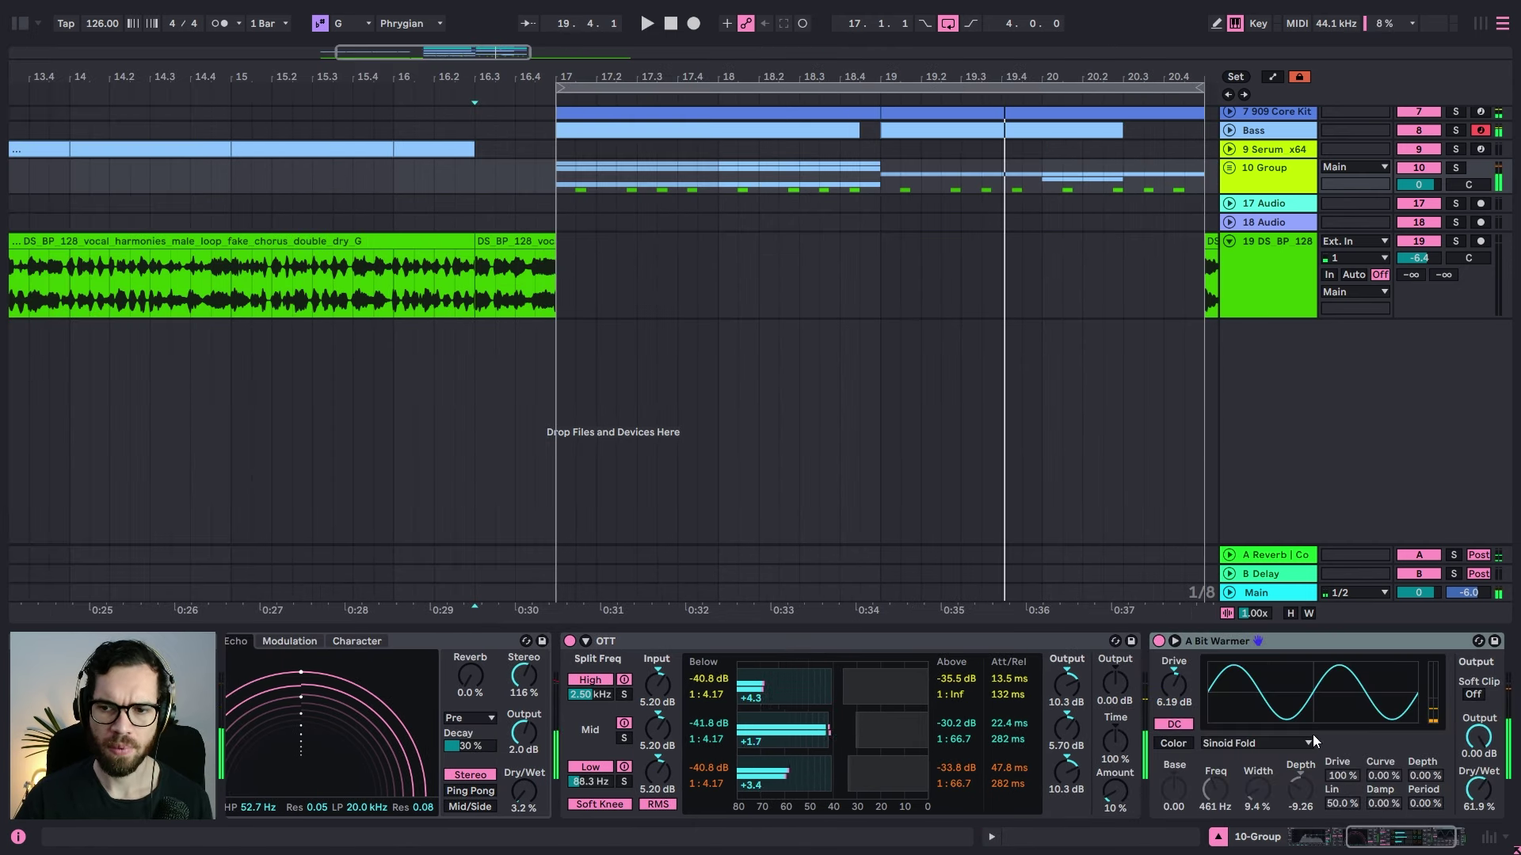
{"action": "left_click_drag", "start_coordinate": [1468, 739], "coordinate": [1468, 760]}
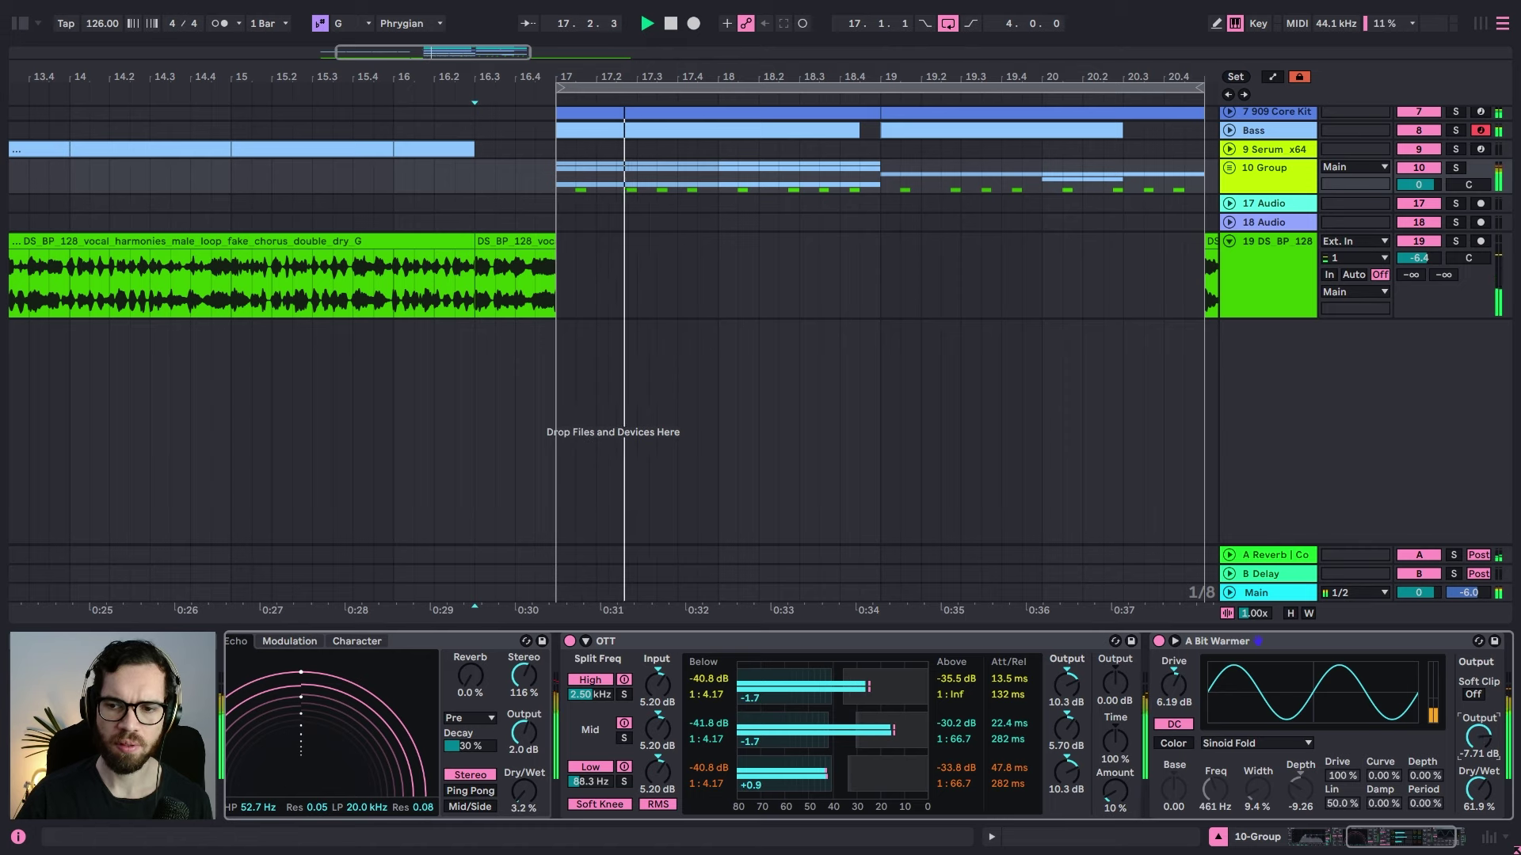
{"action": "left_click_drag", "start_coordinate": [1477, 738], "coordinate": [1478, 741]}
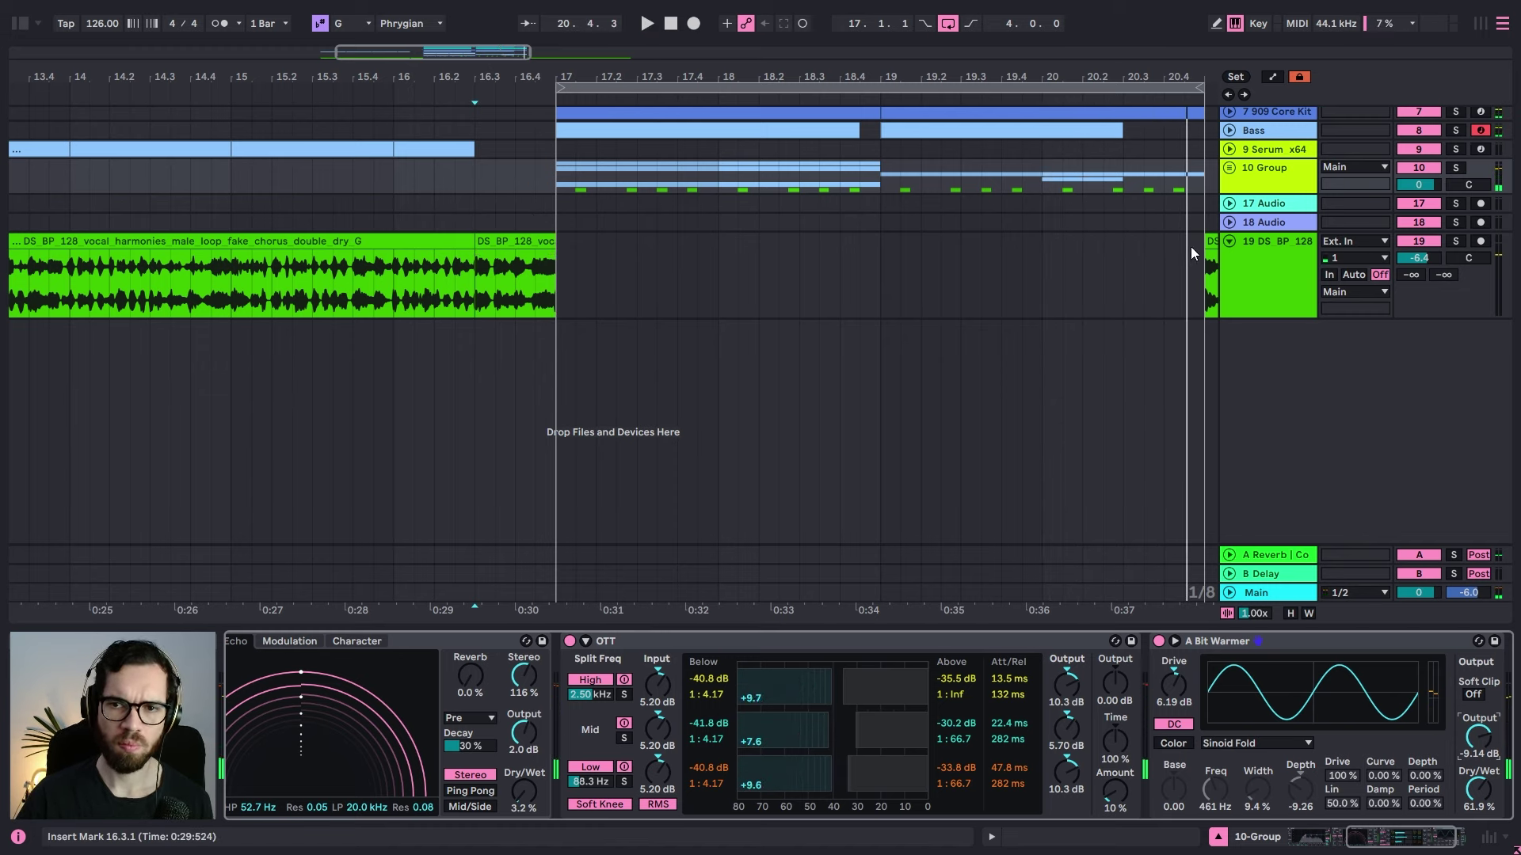
Step: Extend the start of the vocal clip on track 19 back to 20.3.1 and delete its portion after 21.1.1
{"action": "left_click_drag", "start_coordinate": [1206, 241], "coordinate": [1124, 240]}
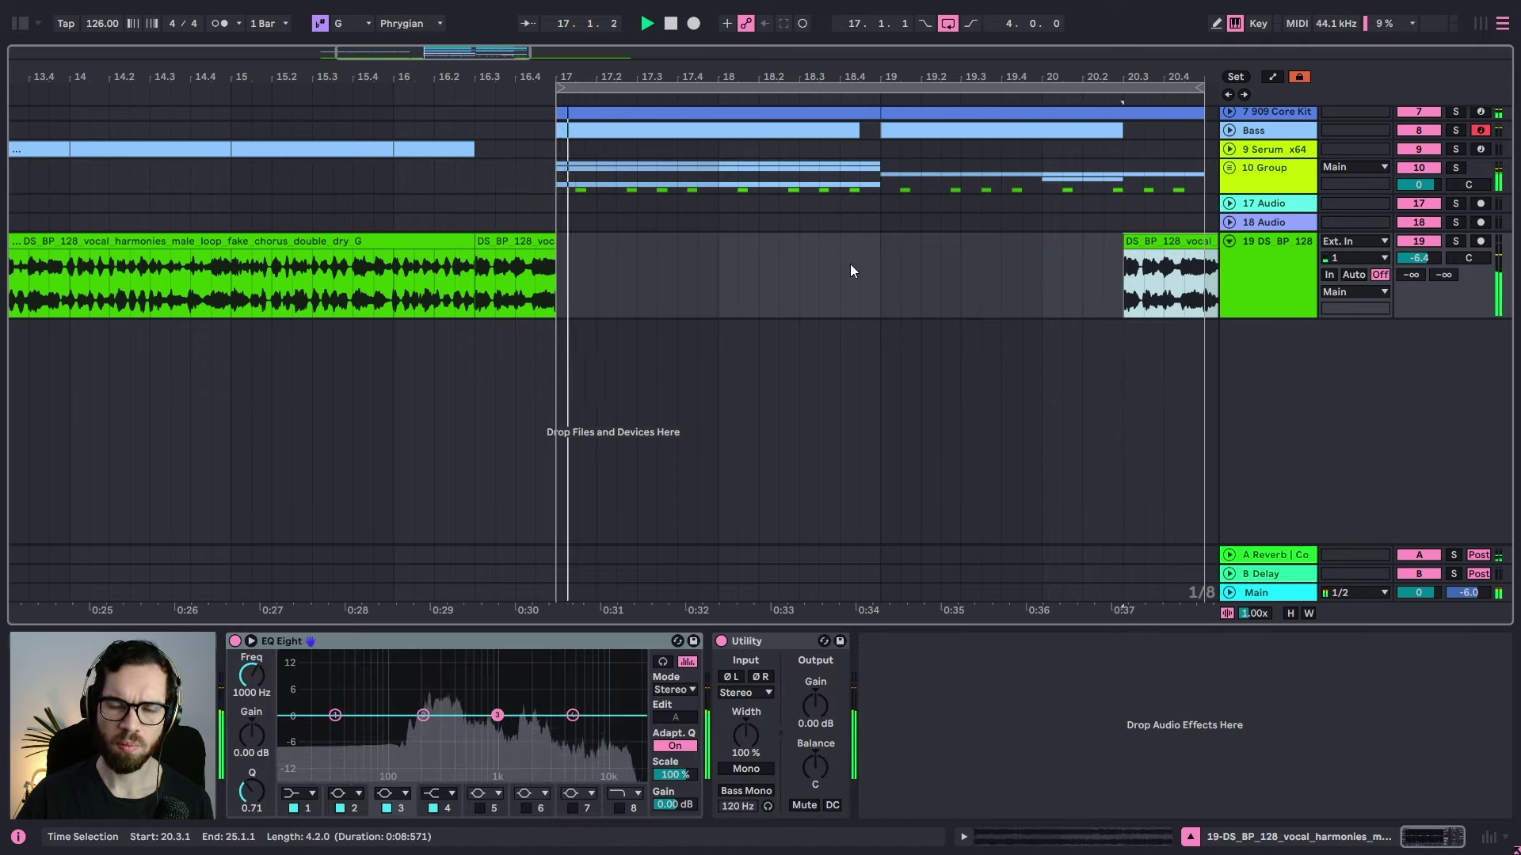
{"action": "scroll", "coordinate": [792, 213], "scroll_direction": "up", "scroll_amount": 1}
{"action": "left_click", "coordinate": [1204, 296]}
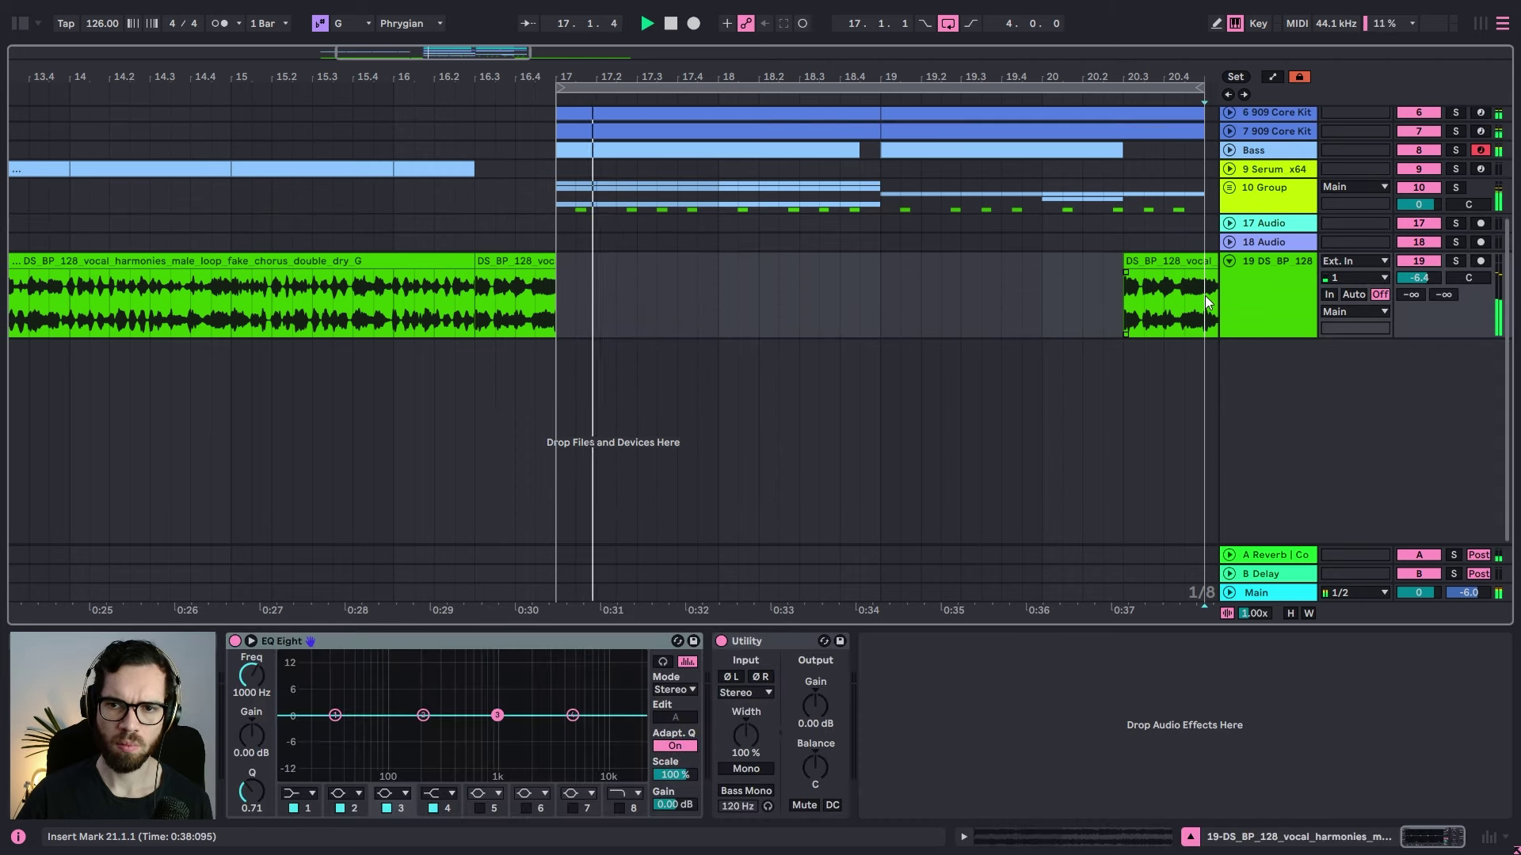
{"action": "key", "text": "ctrl+e"}
{"action": "key", "text": "Delete"}
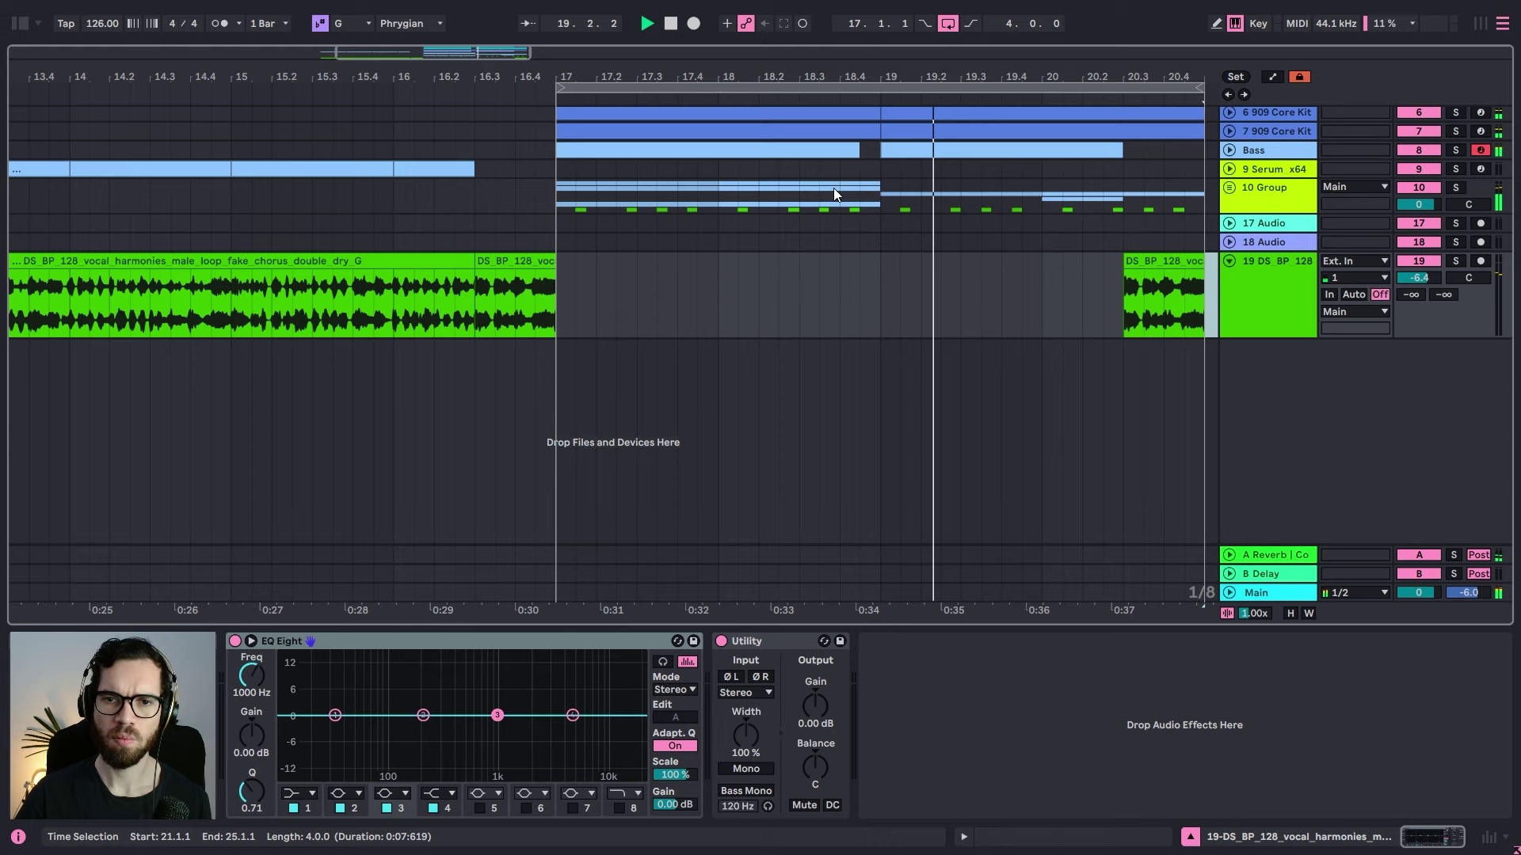
Step: Extend the first Bass, Hat 2, Clap 9, Clap 8 and Kick clips of the drop to 19.1.1, closing the gap before bar 19
{"action": "left_click", "coordinate": [744, 156]}
{"action": "left_click_drag", "start_coordinate": [858, 150], "coordinate": [881, 151]}
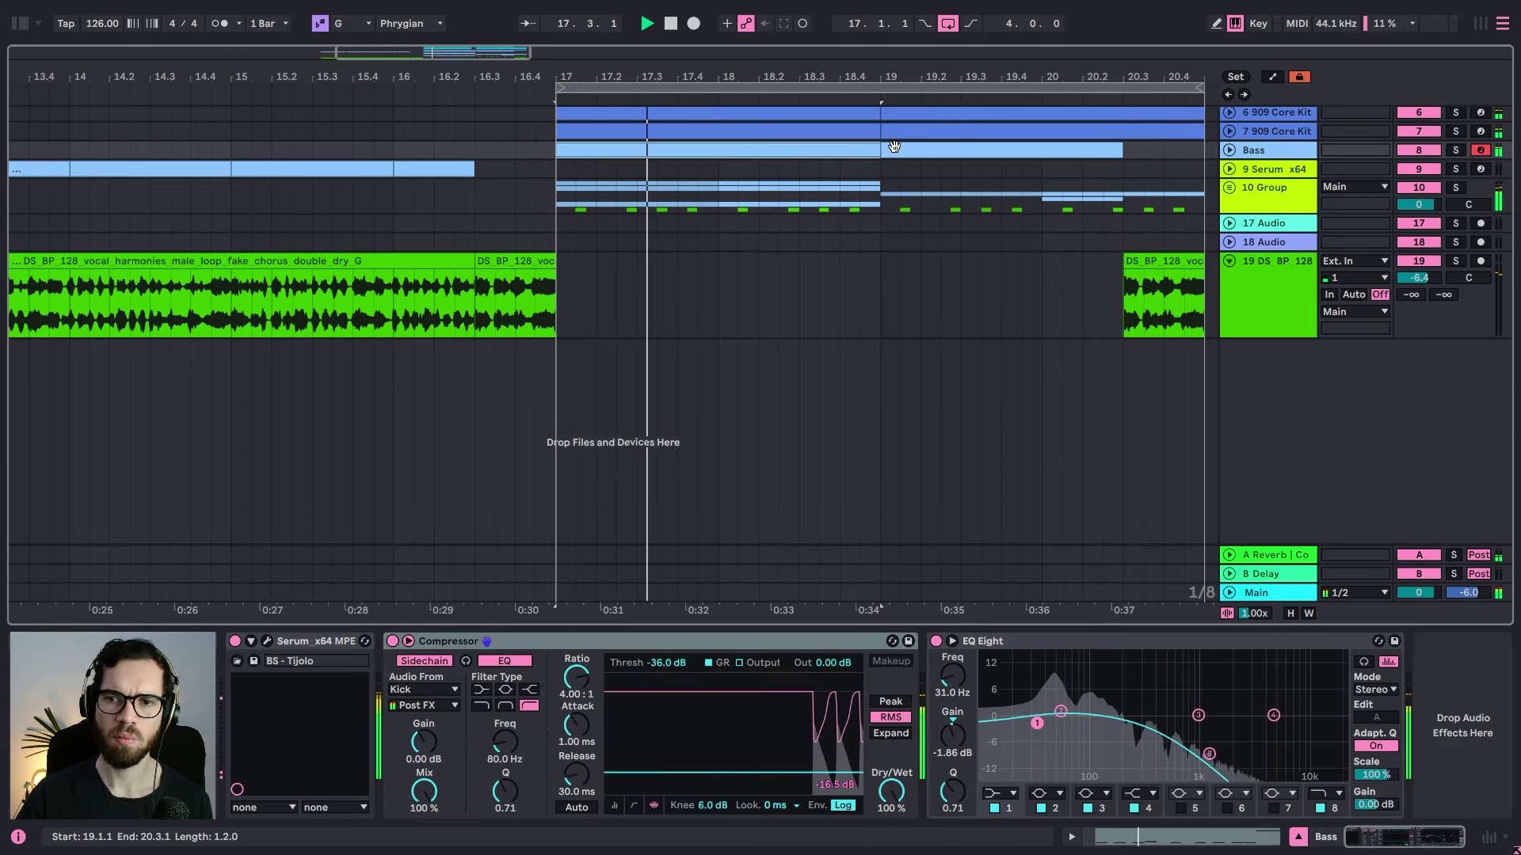
{"action": "scroll", "coordinate": [895, 206], "scroll_direction": "up", "scroll_amount": 4}
{"action": "left_click", "coordinate": [848, 202]}
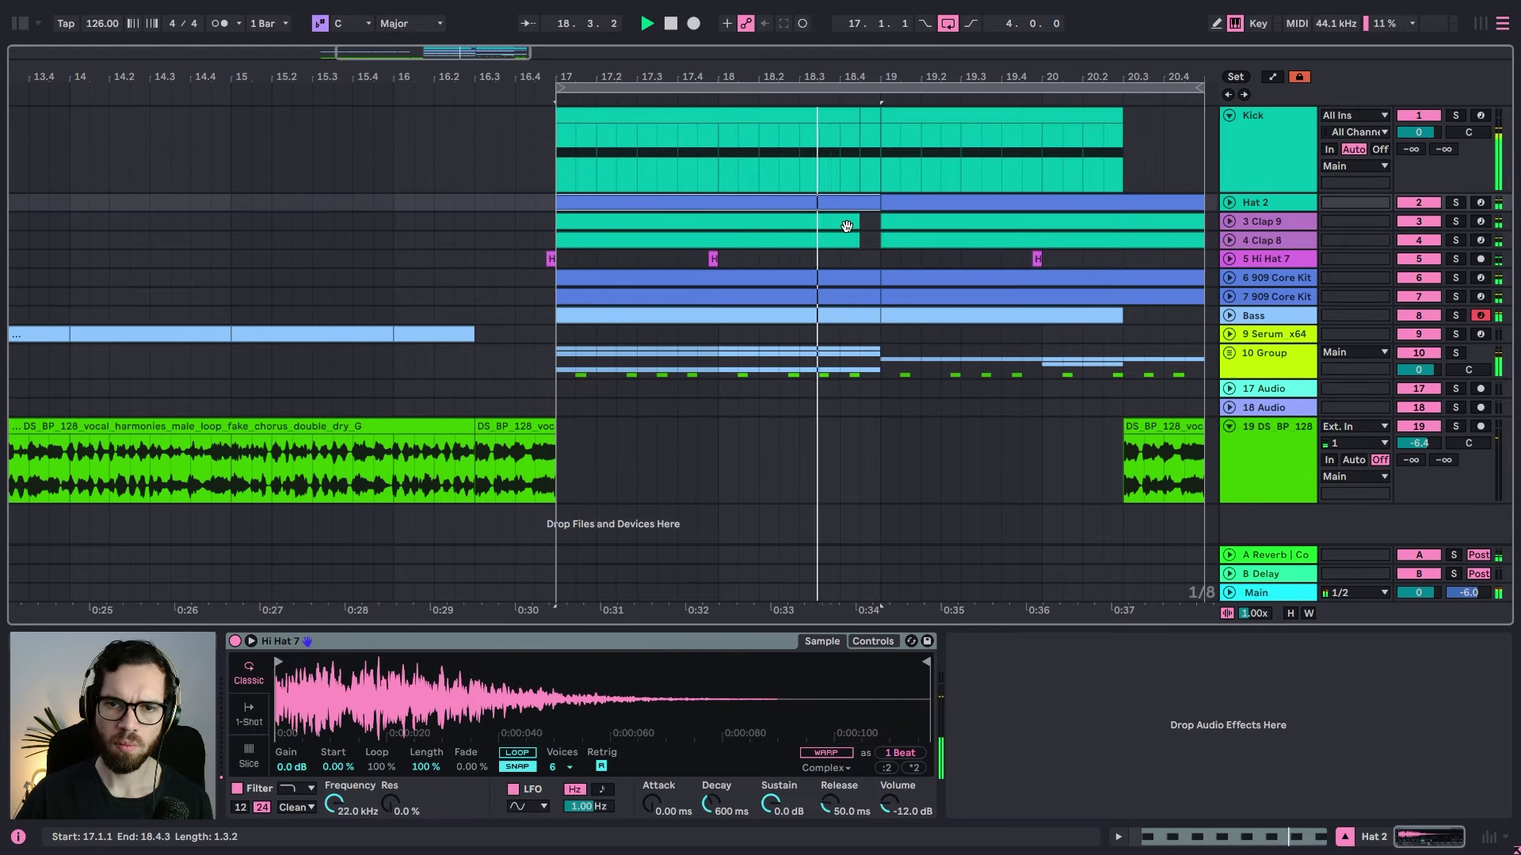
{"action": "left_click_drag", "start_coordinate": [853, 227], "coordinate": [878, 242]}
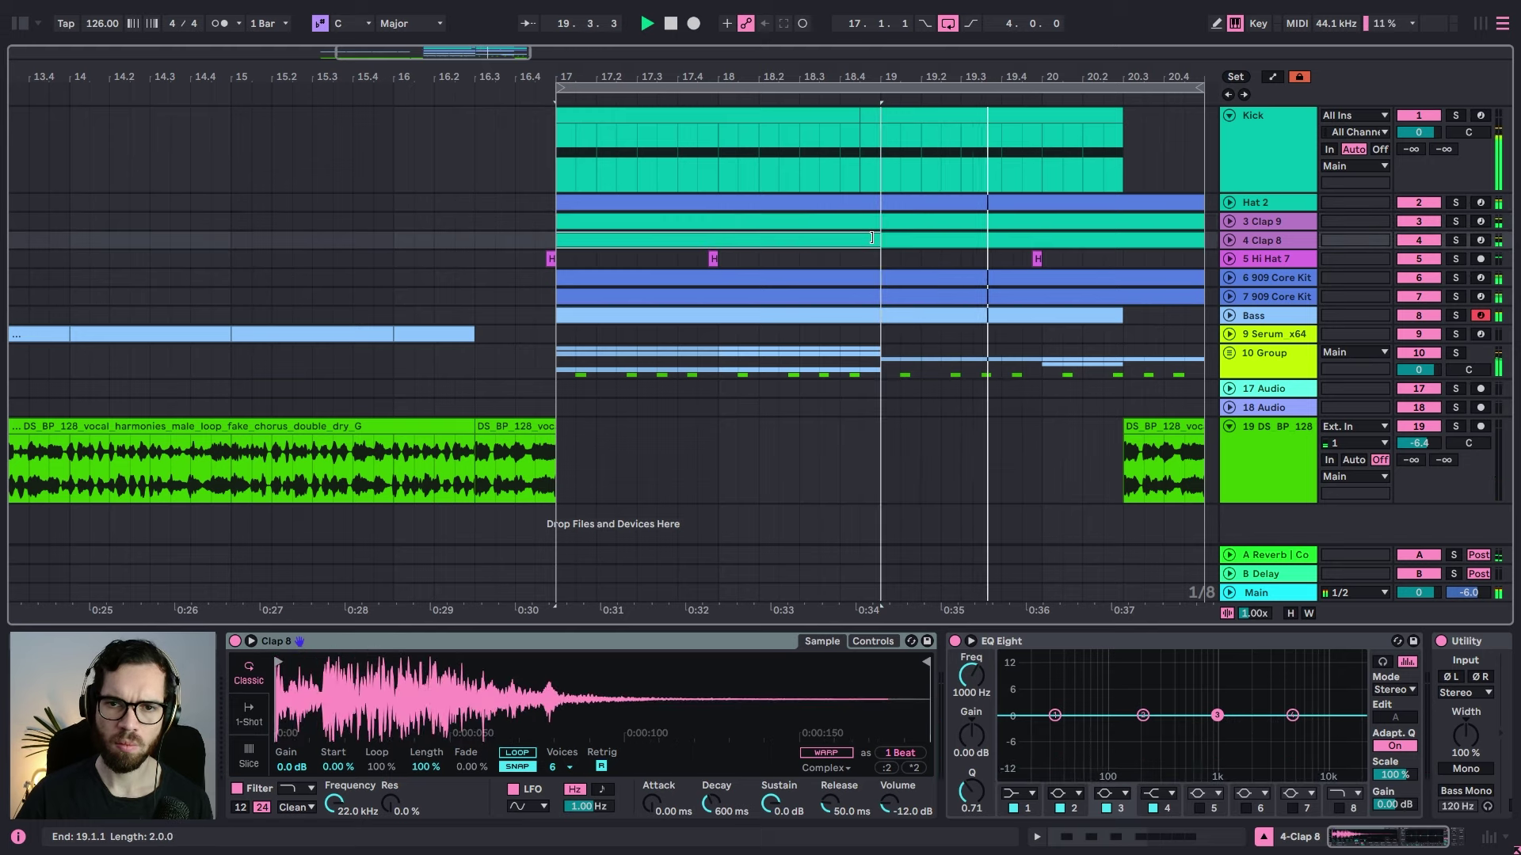
{"action": "left_click", "coordinate": [553, 175]}
{"action": "left_click_drag", "start_coordinate": [856, 114], "coordinate": [878, 115]}
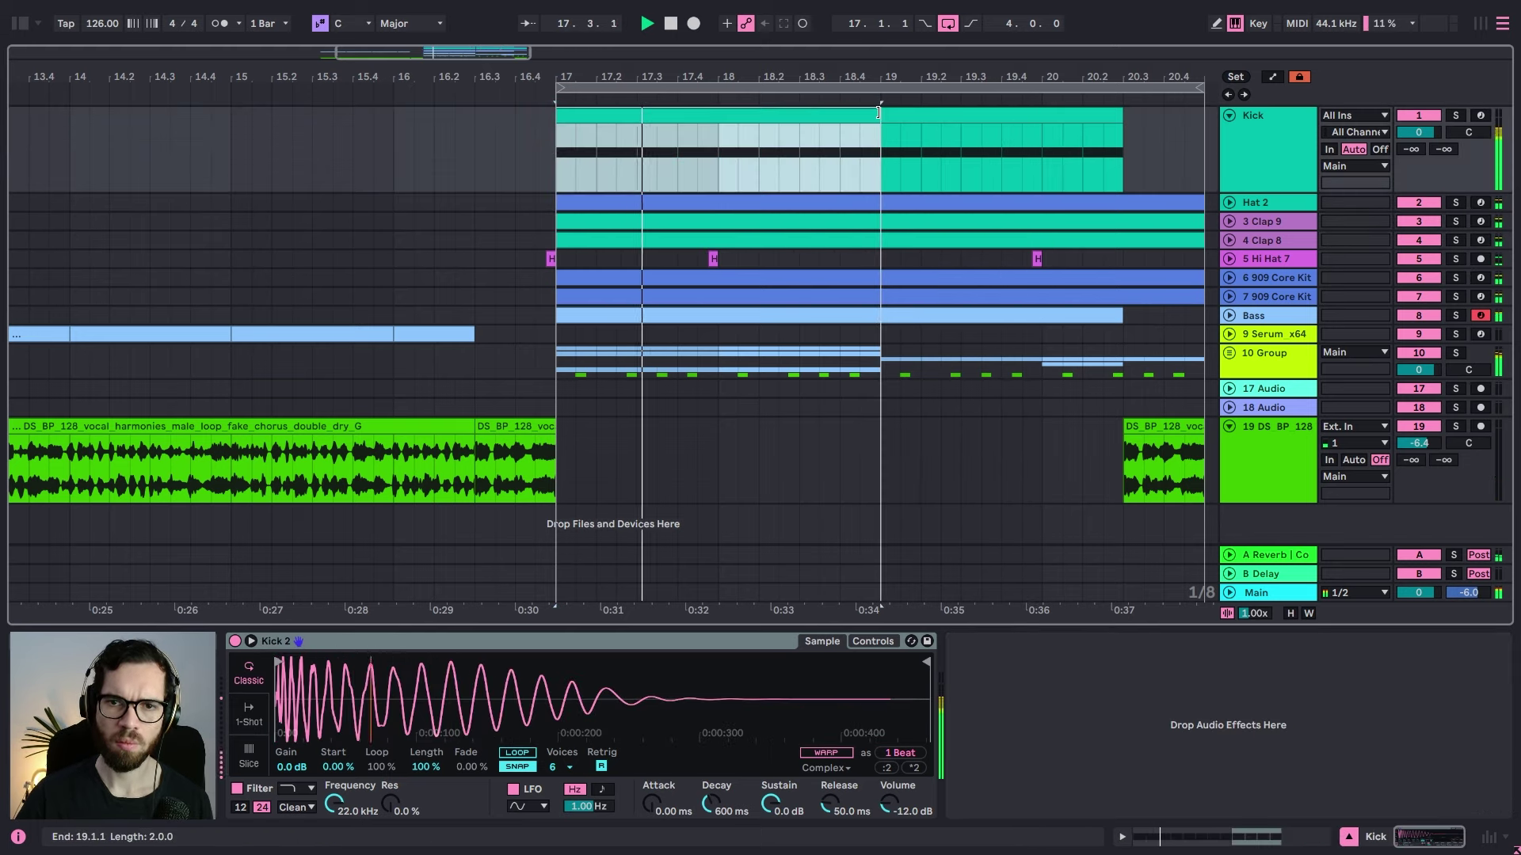
Step: Play the drop from just before bar 17 to check the drums, bass and vocal transition at the end
{"action": "left_click", "coordinate": [795, 176]}
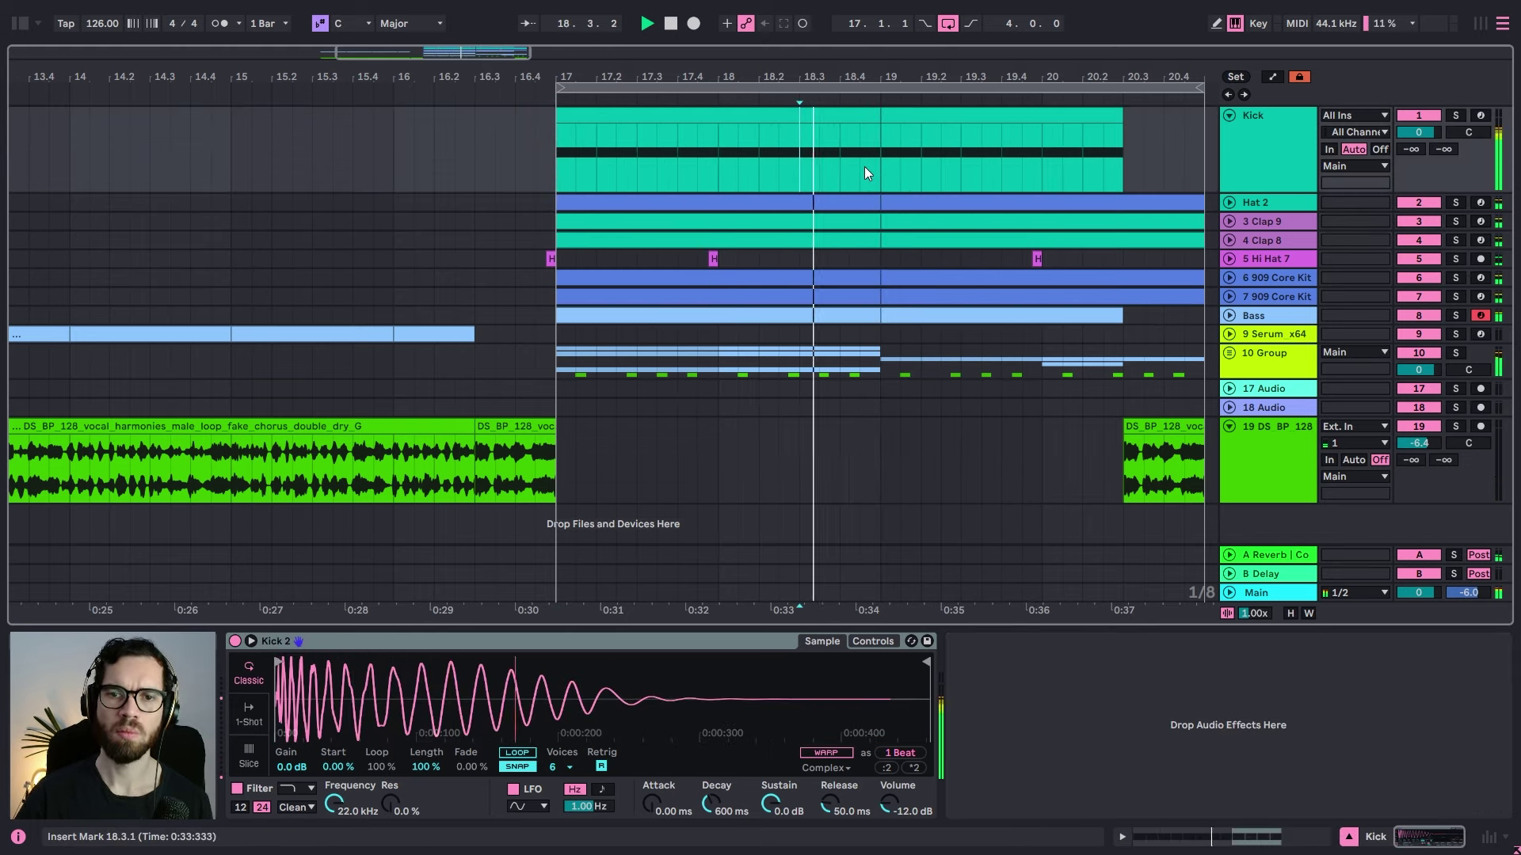
{"action": "left_click", "coordinate": [487, 182]}
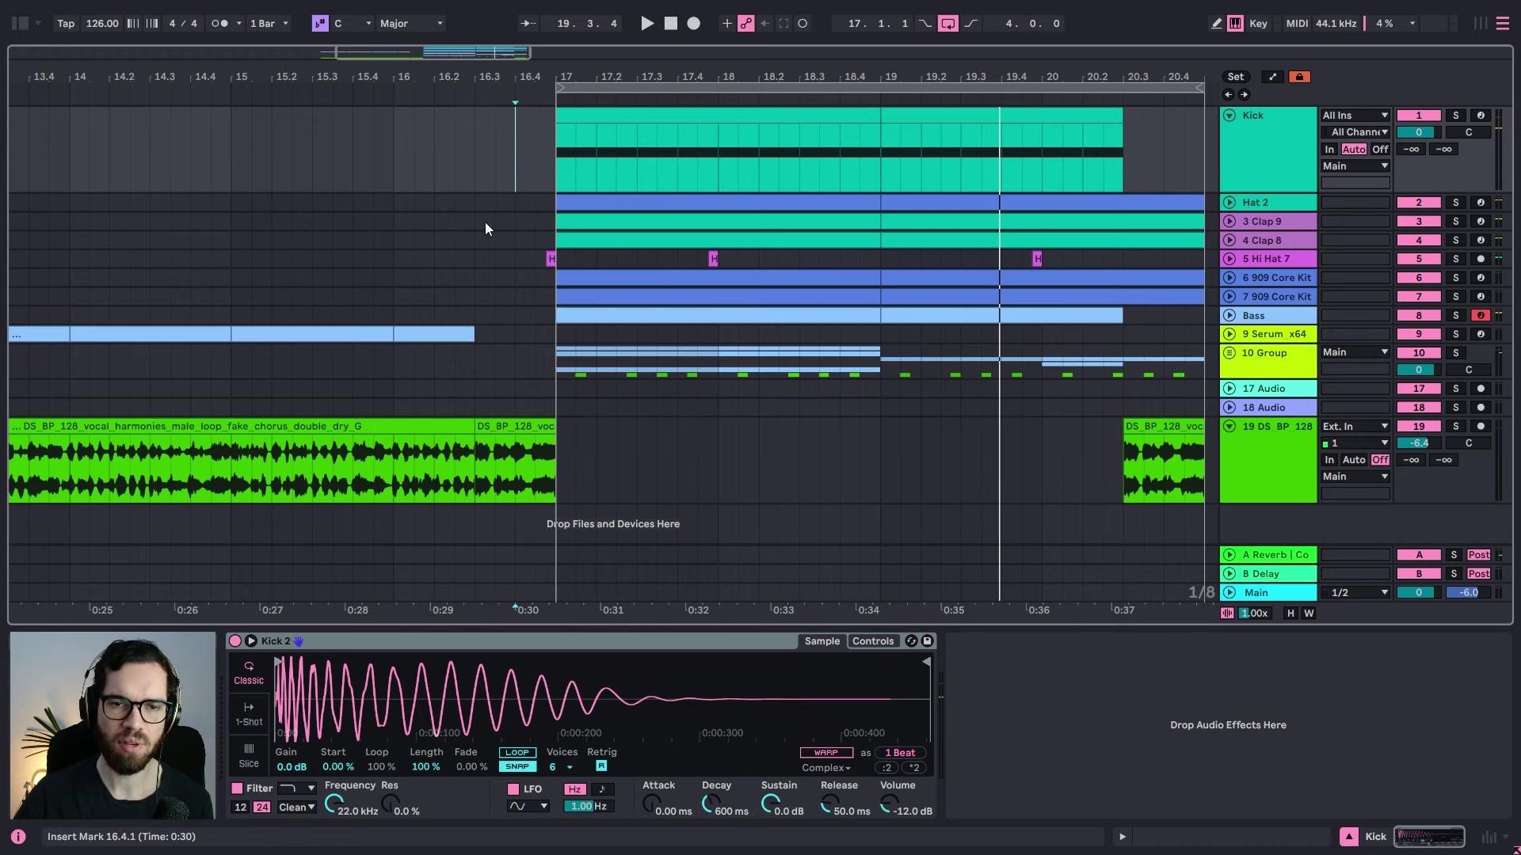
{"action": "left_click", "coordinate": [474, 239]}
{"action": "key", "text": "space"}
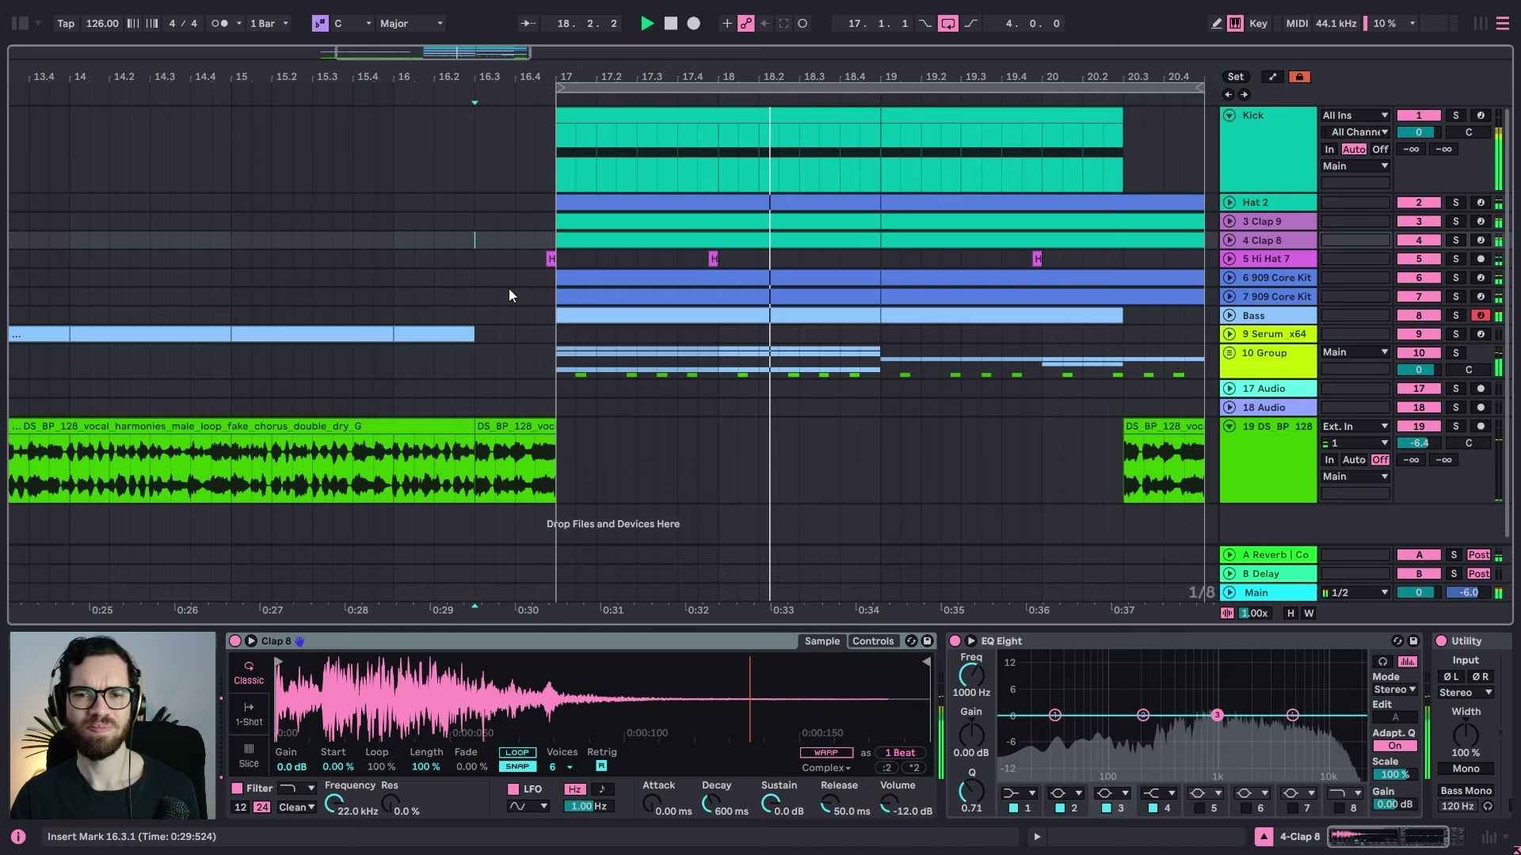
{"action": "scroll", "coordinate": [523, 305], "scroll_direction": "down", "scroll_amount": 1}
{"action": "left_click", "coordinate": [516, 329]}
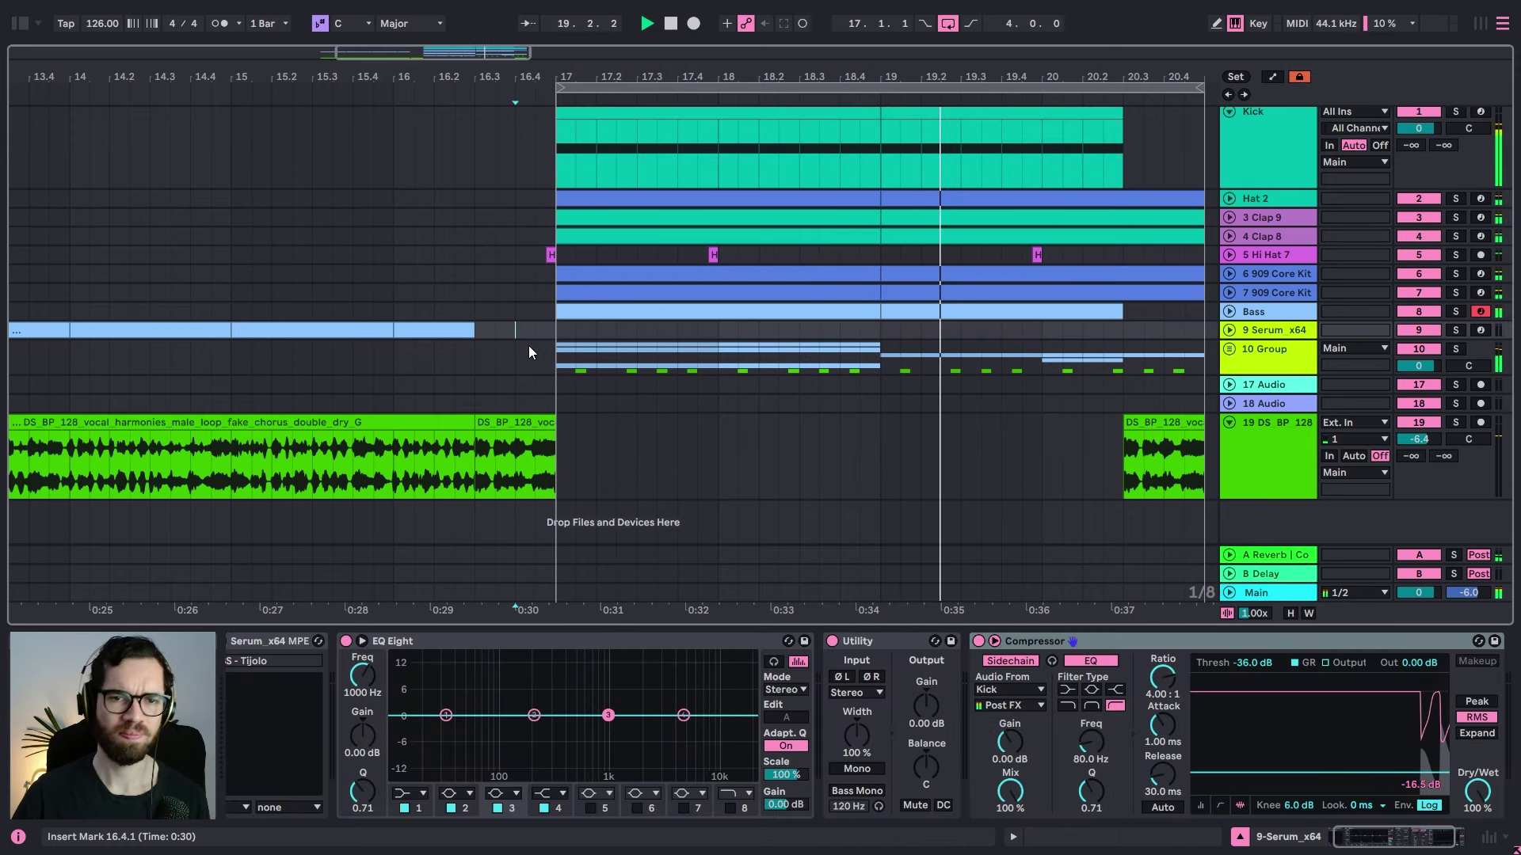
{"action": "left_click", "coordinate": [529, 353]}
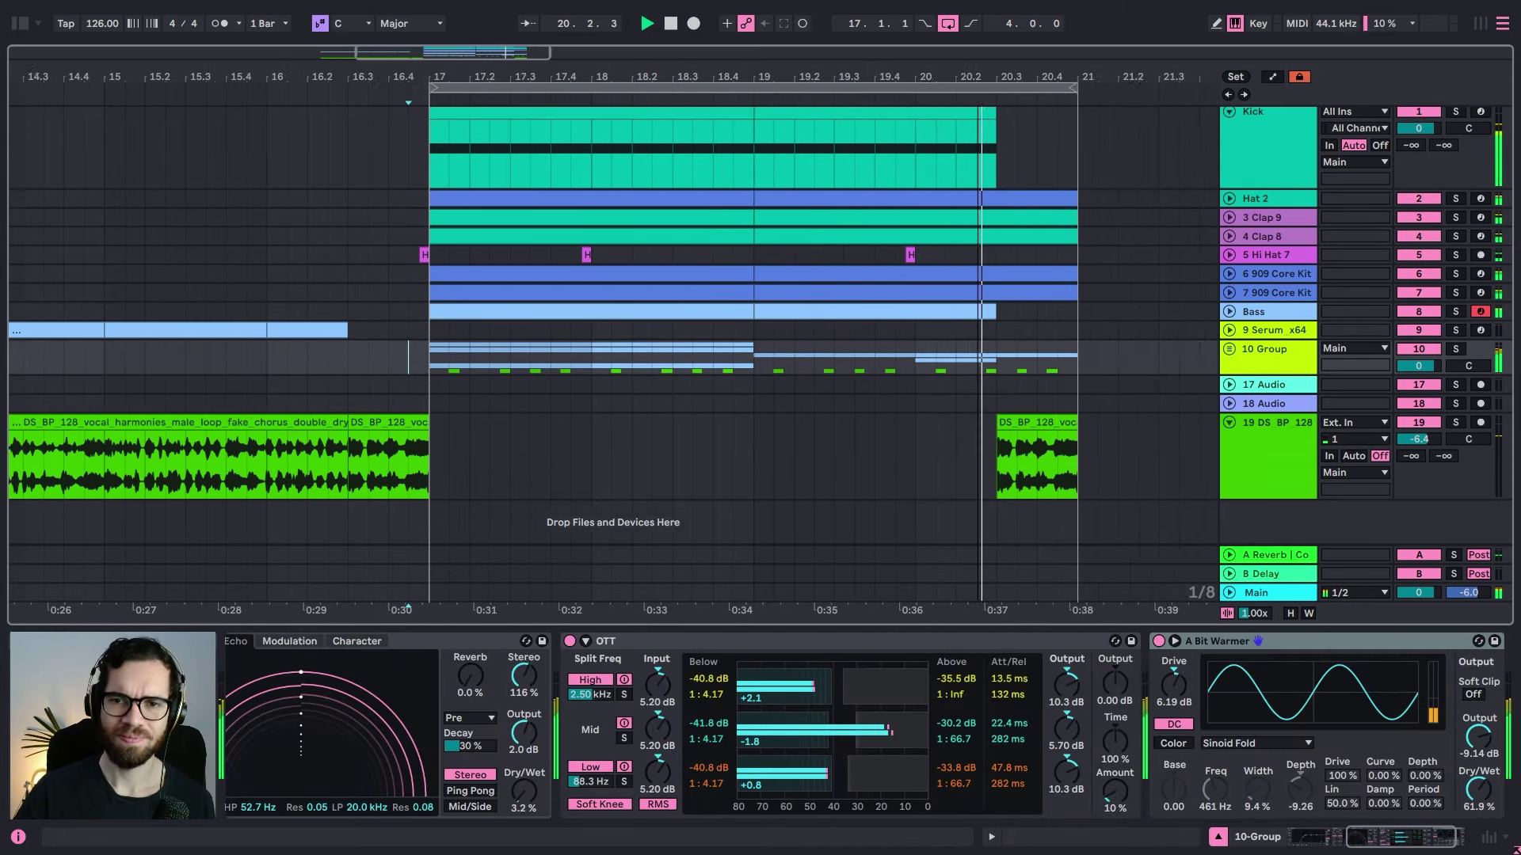
Step: Duplicate all tracks from 17.1.1 to 21.1.1 into bars 21 to 25 and extend the arrangement loop to 25.1.1
{"action": "left_click_drag", "start_coordinate": [523, 77], "coordinate": [424, 47]}
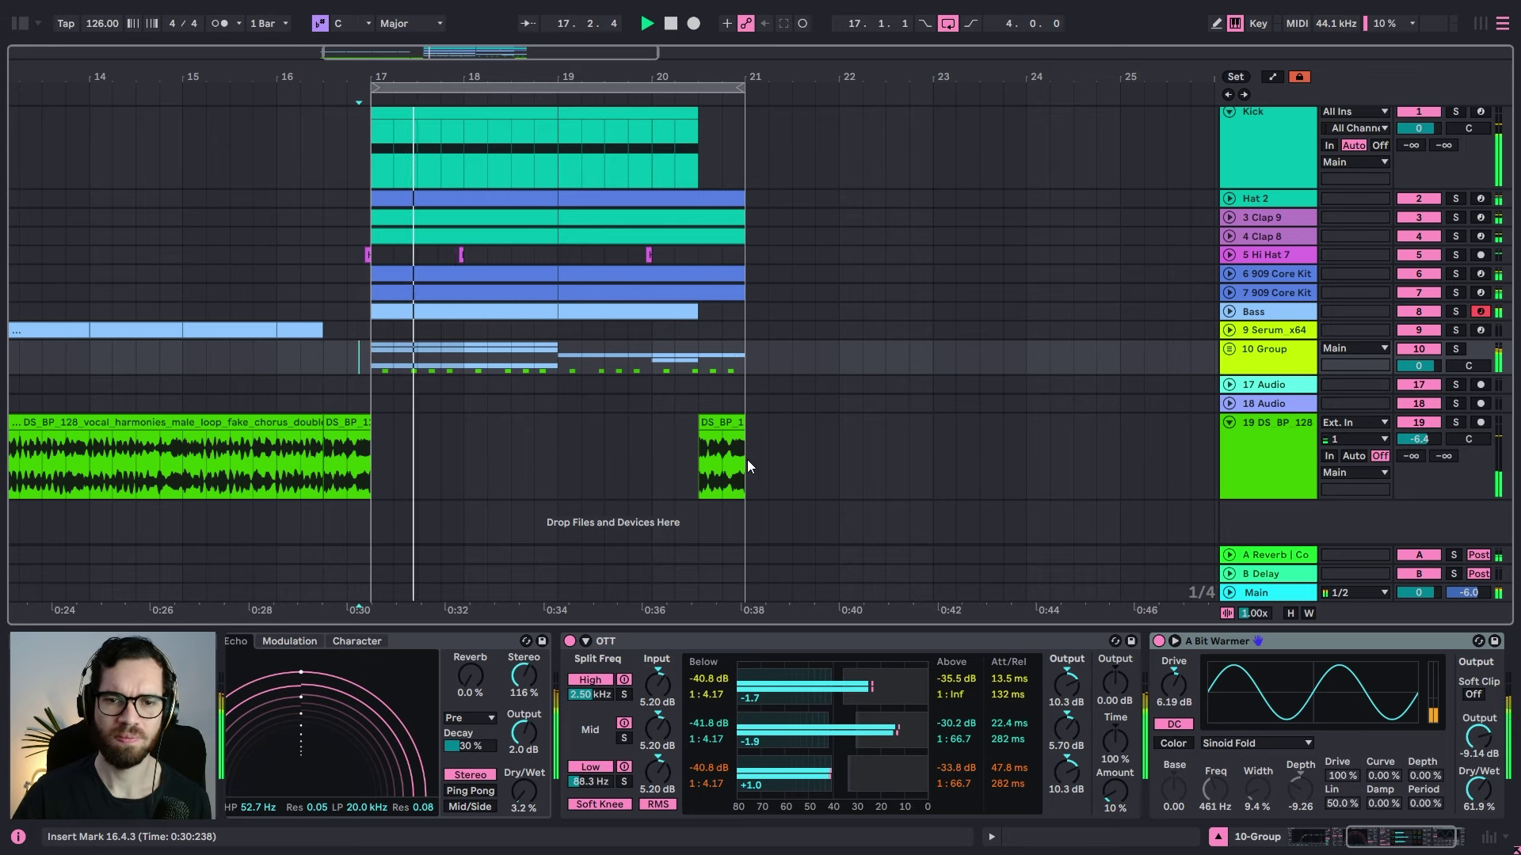
{"action": "left_click", "coordinate": [744, 472]}
{"action": "left_click", "coordinate": [373, 126], "text": "shift"}
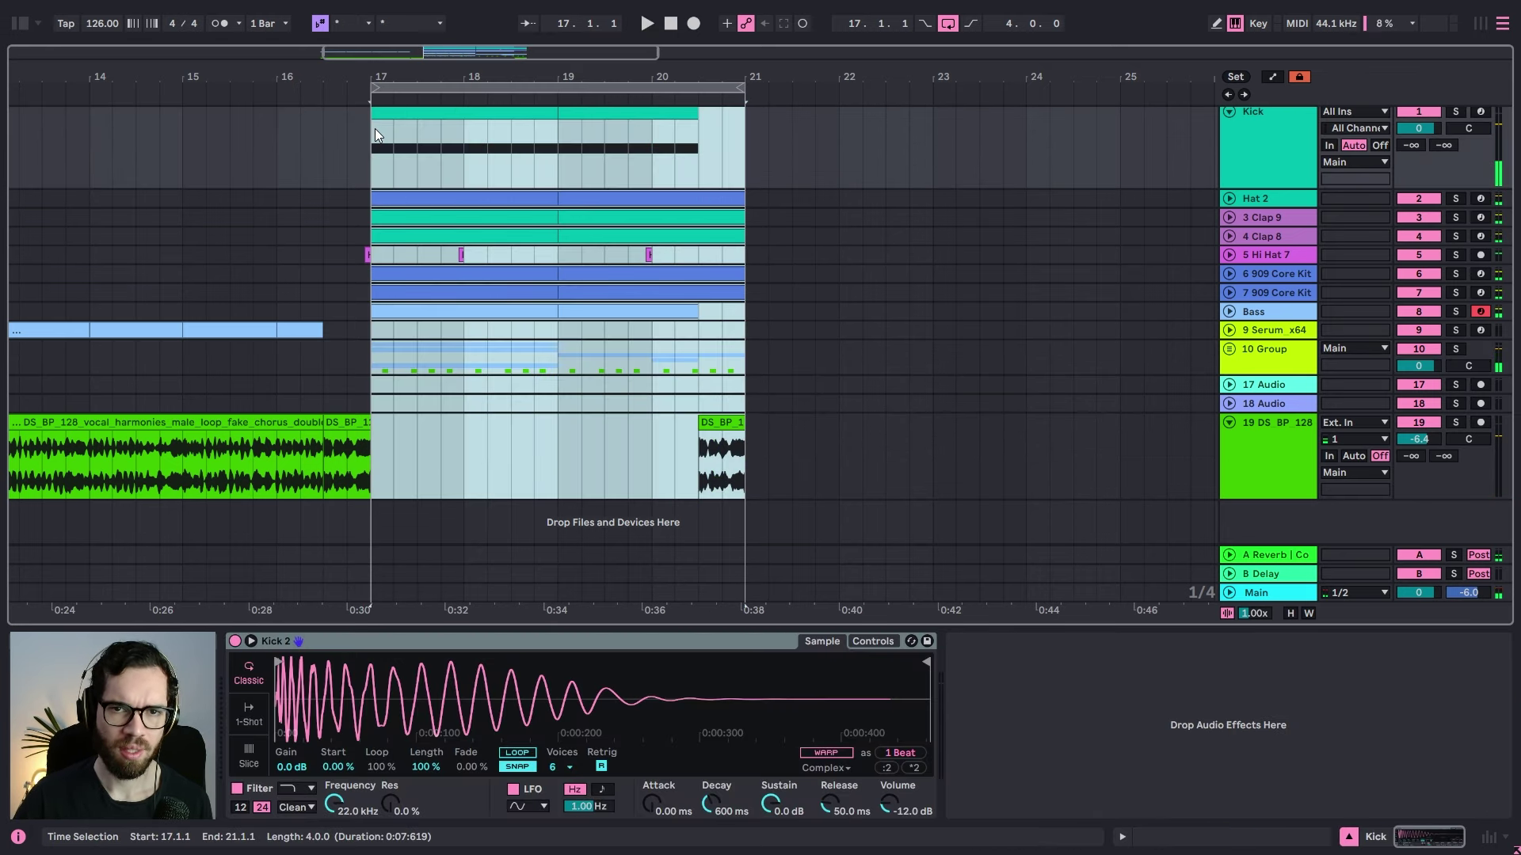
{"action": "key", "text": "ctrl+d"}
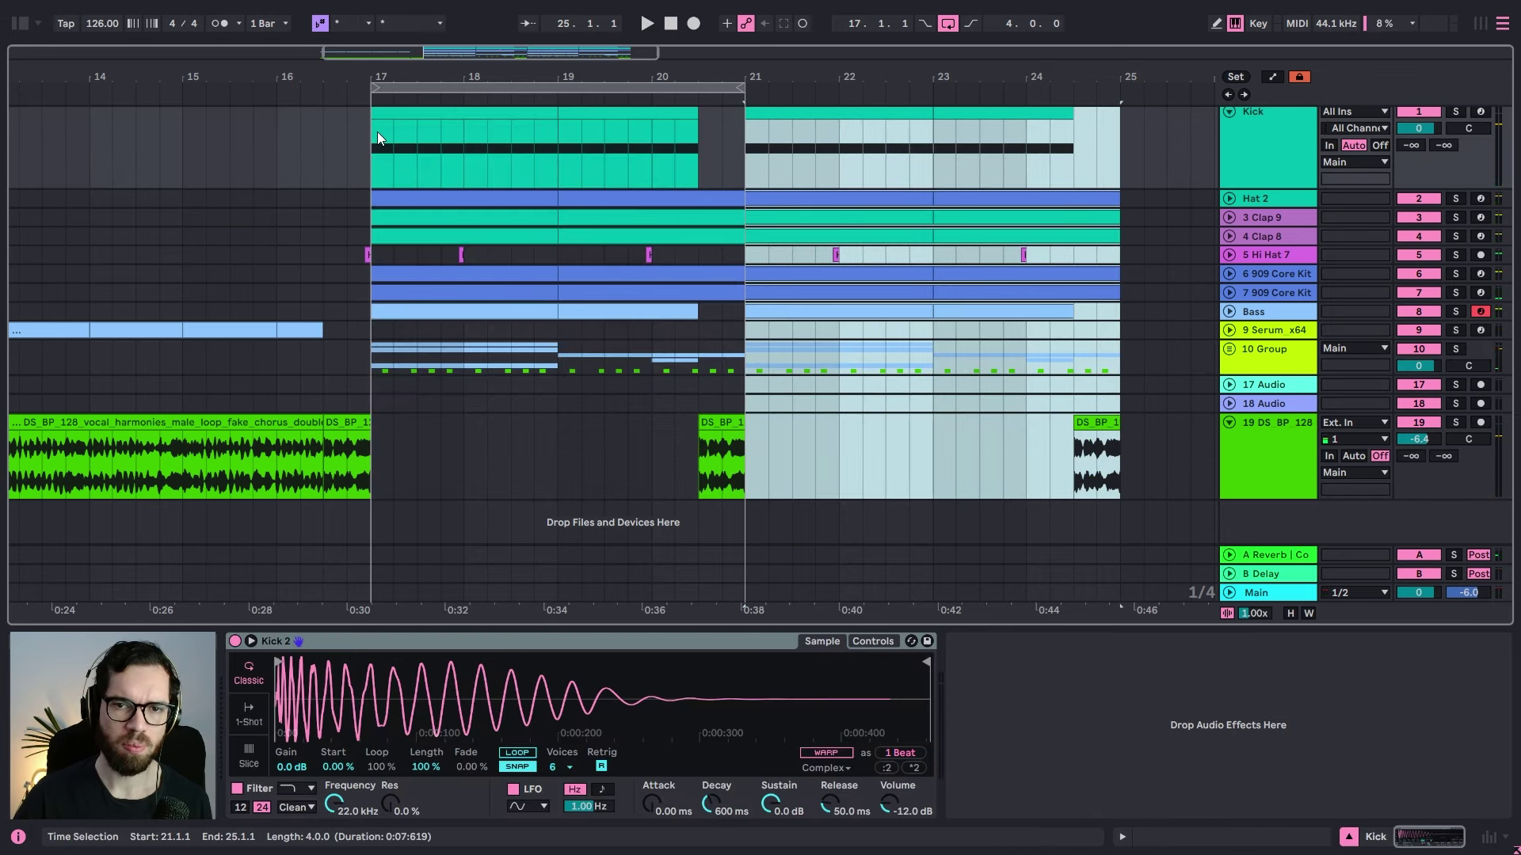
{"action": "left_click", "coordinate": [621, 147]}
{"action": "left_click", "coordinate": [741, 93]}
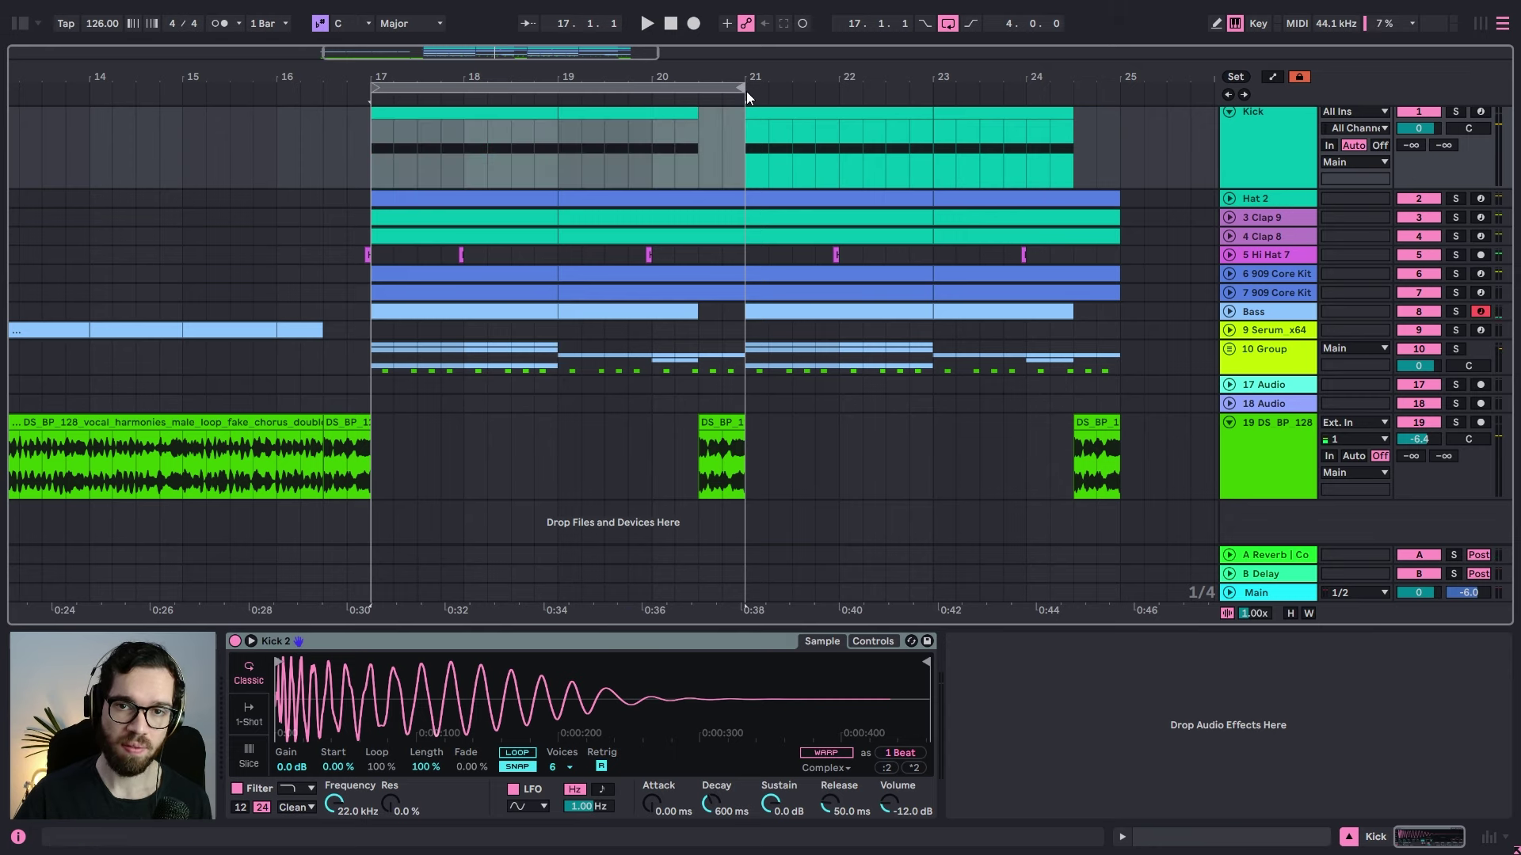
{"action": "left_click_drag", "start_coordinate": [741, 90], "coordinate": [1120, 91]}
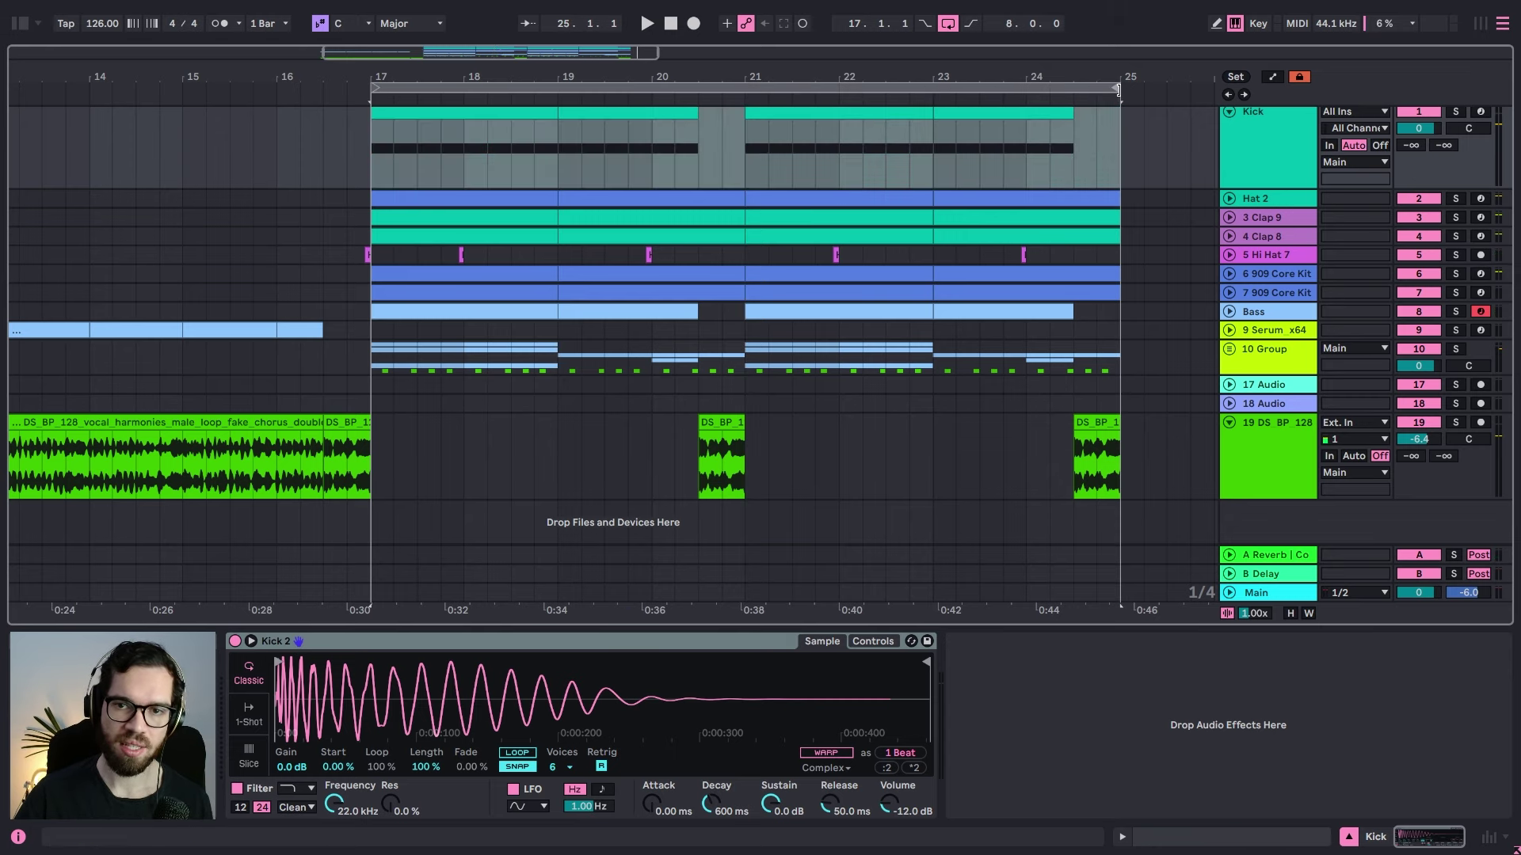
Step: Unfold the 10 Group and play the doubled drop from 16.4.1 and again from 20.3.1
{"action": "left_click", "coordinate": [390, 192]}
{"action": "left_click", "coordinate": [1230, 350]}
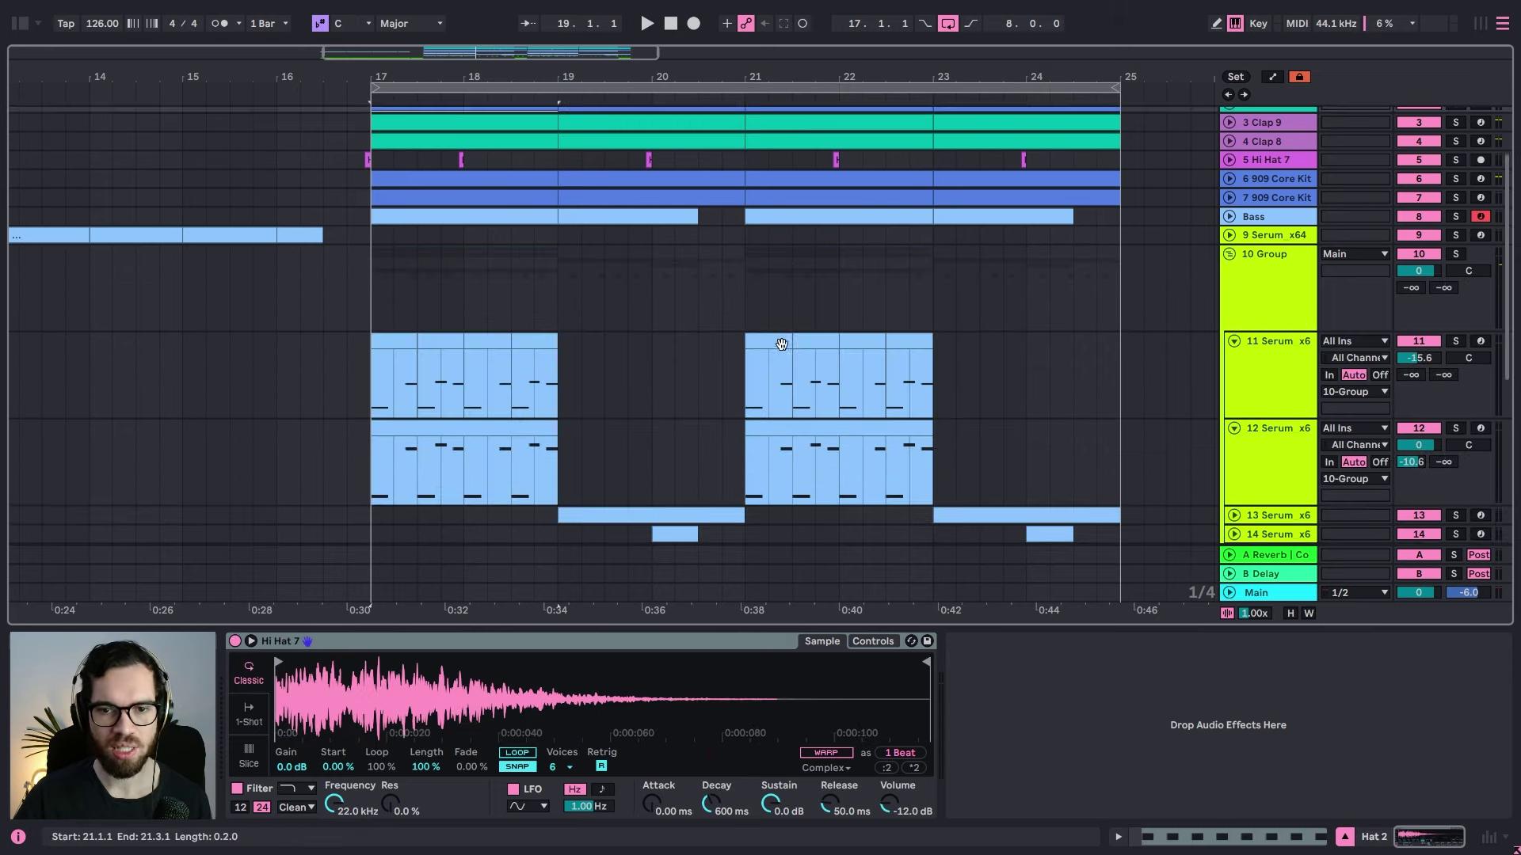
{"action": "left_click", "coordinate": [675, 429]}
{"action": "scroll", "coordinate": [674, 430], "scroll_direction": "down", "scroll_amount": 3}
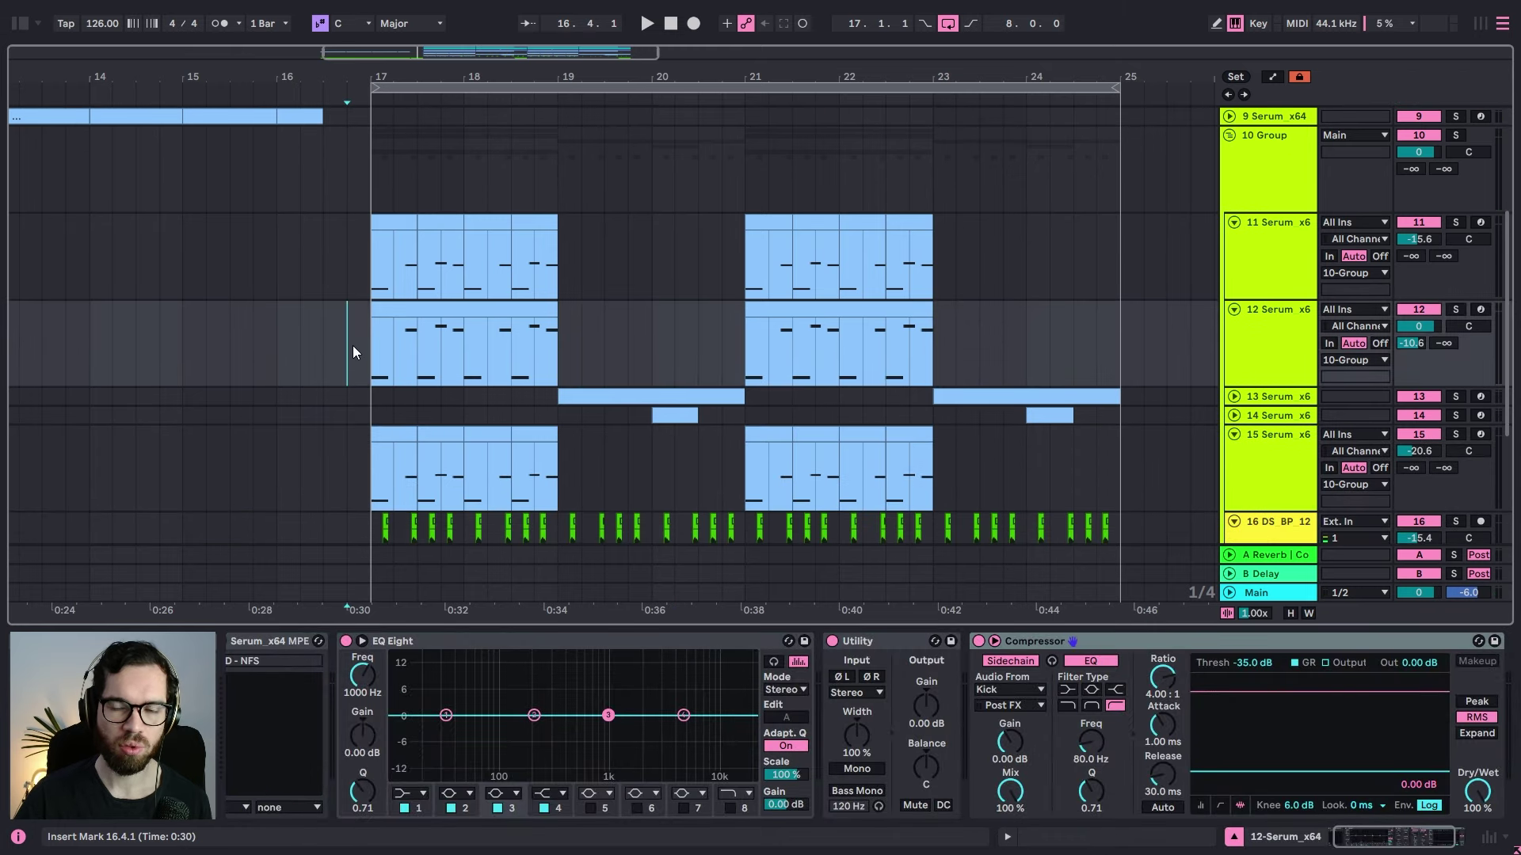
{"action": "key", "text": "space"}
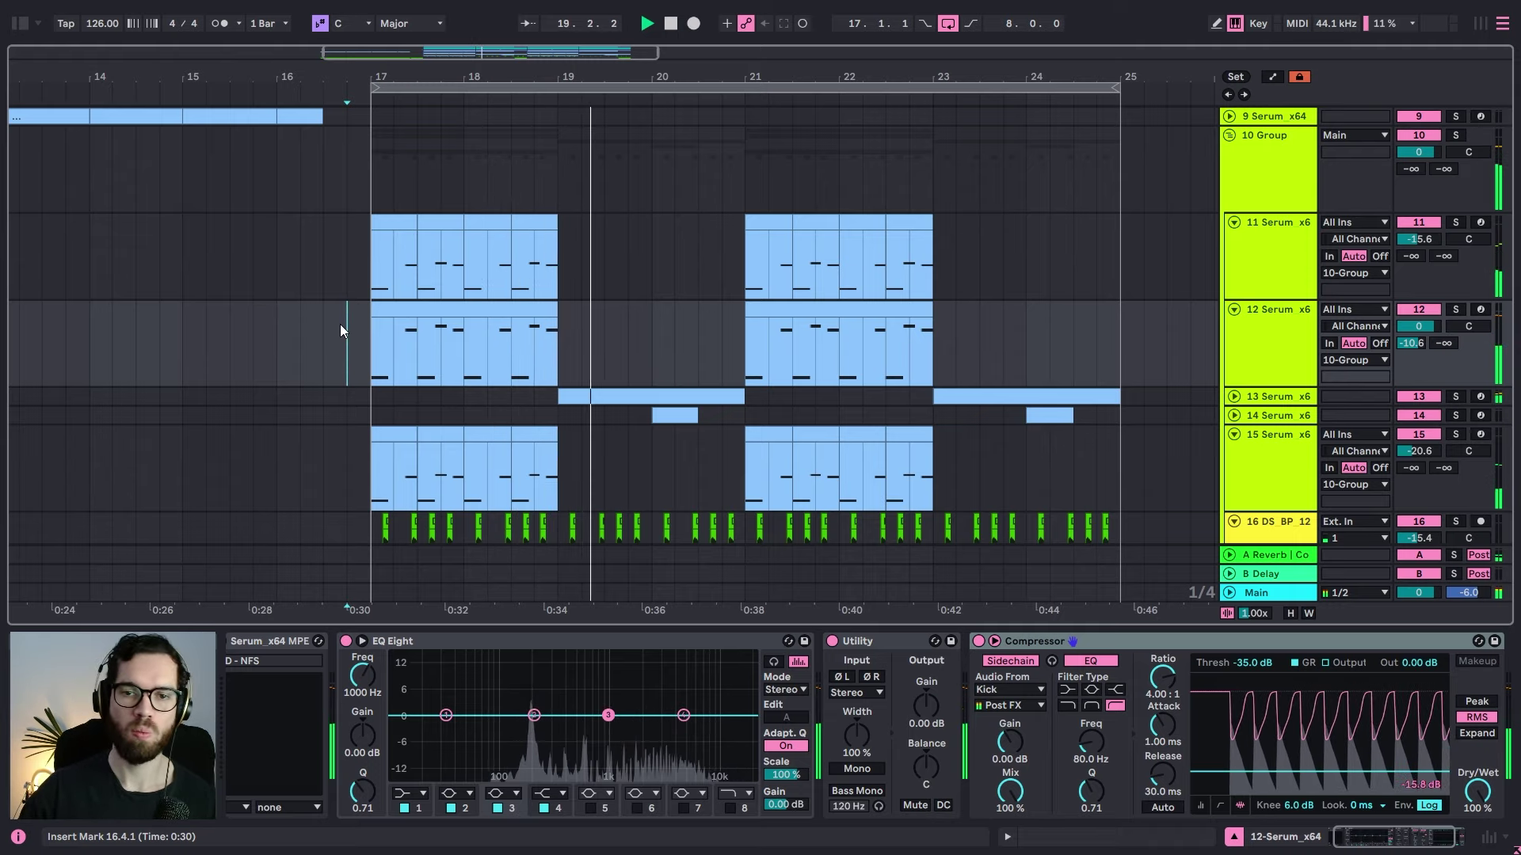
{"action": "left_click", "coordinate": [692, 328]}
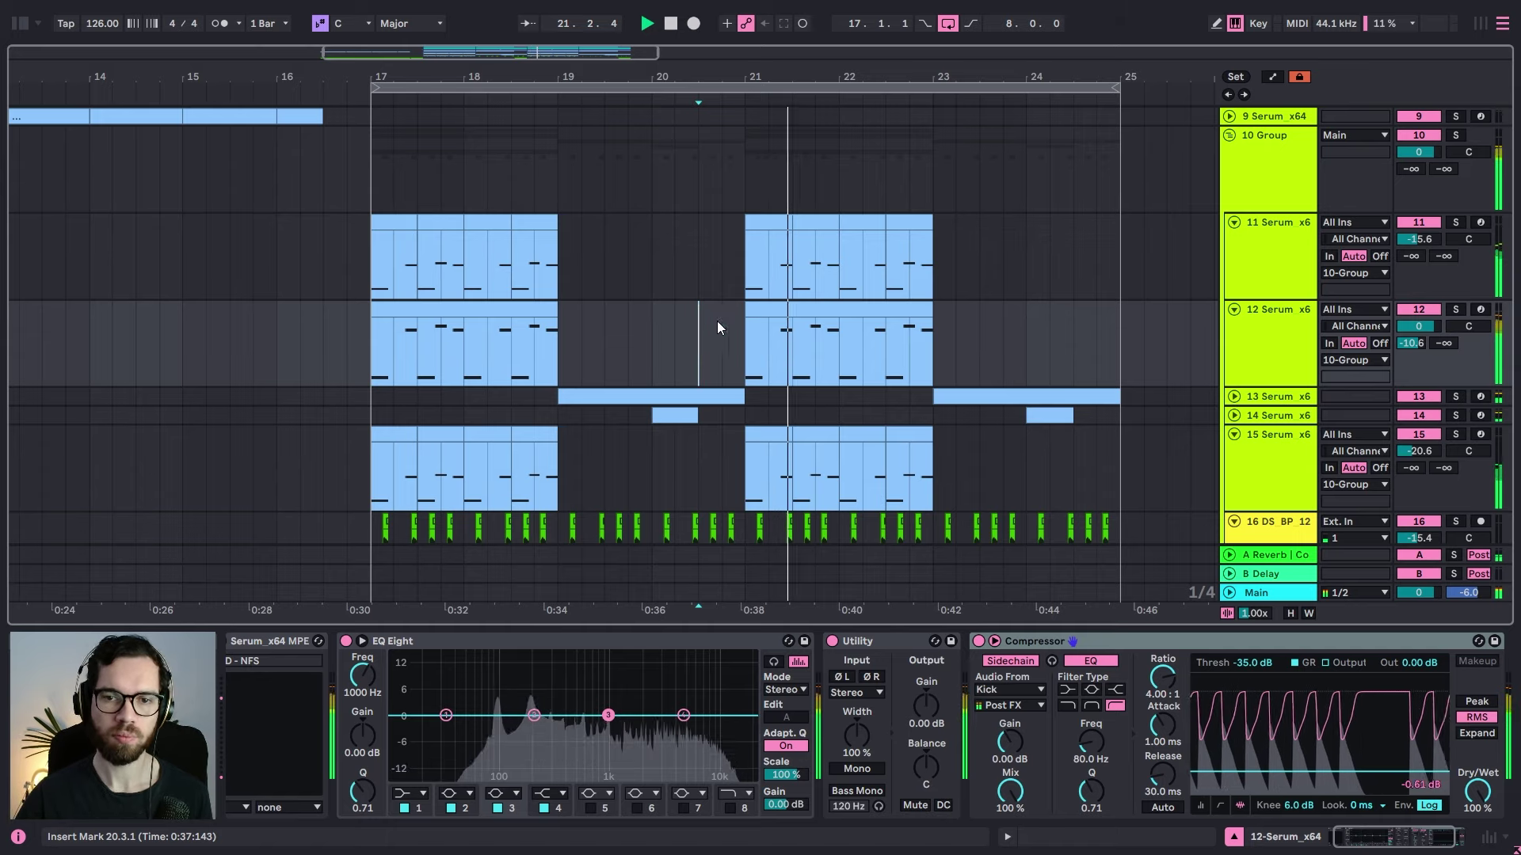
Step: Deactivate the clips on Serum tracks 11 and 15 between 21.1.1 and 23.1.1
{"action": "left_click", "coordinate": [896, 308]}
{"action": "left_click", "coordinate": [908, 223]}
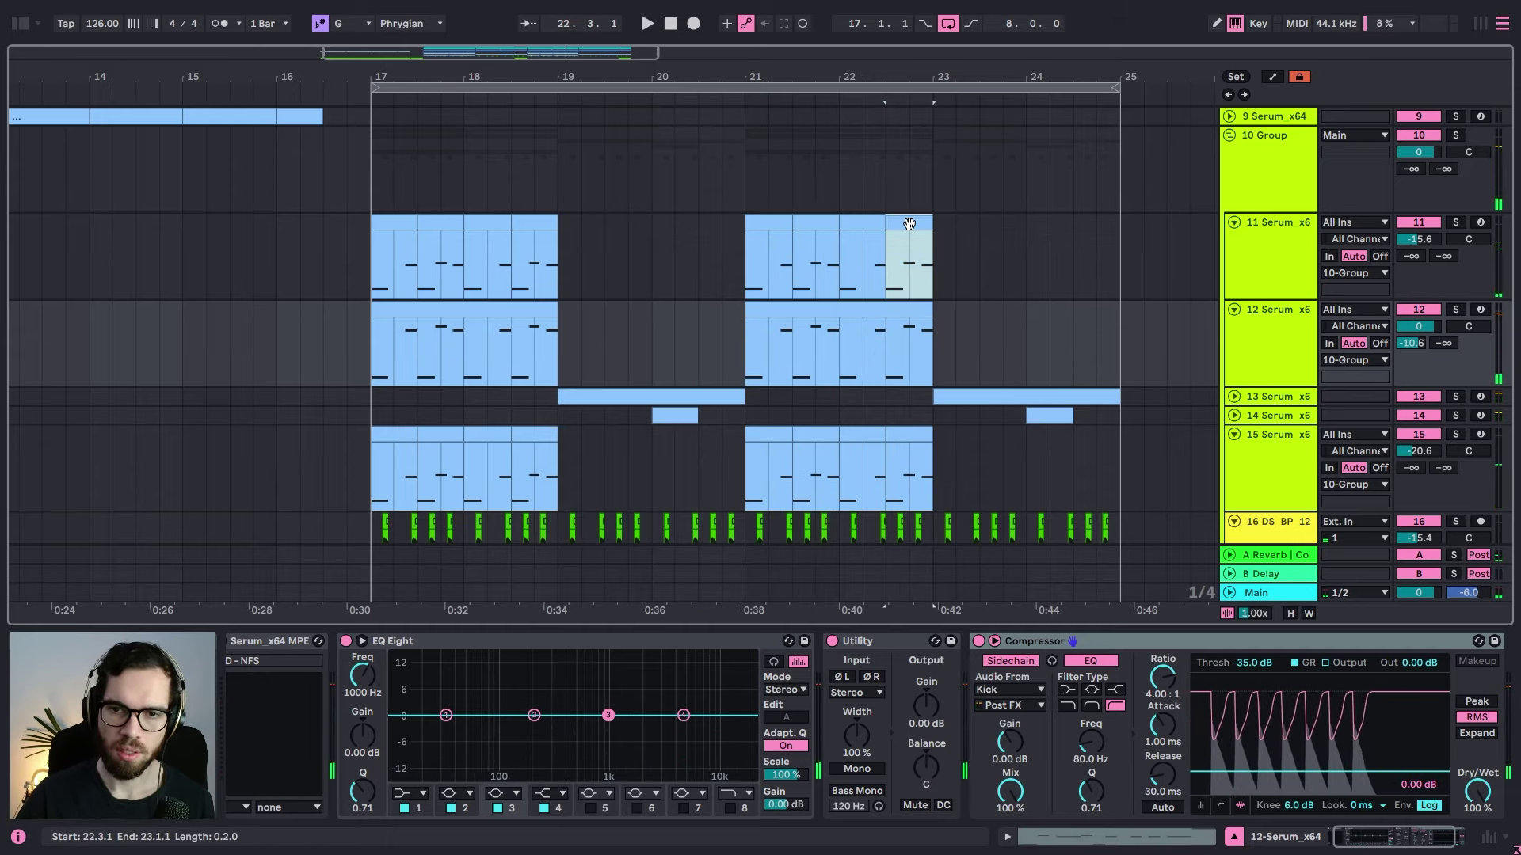
{"action": "left_click_drag", "start_coordinate": [870, 231], "coordinate": [753, 227]}
{"action": "key", "text": "0"}
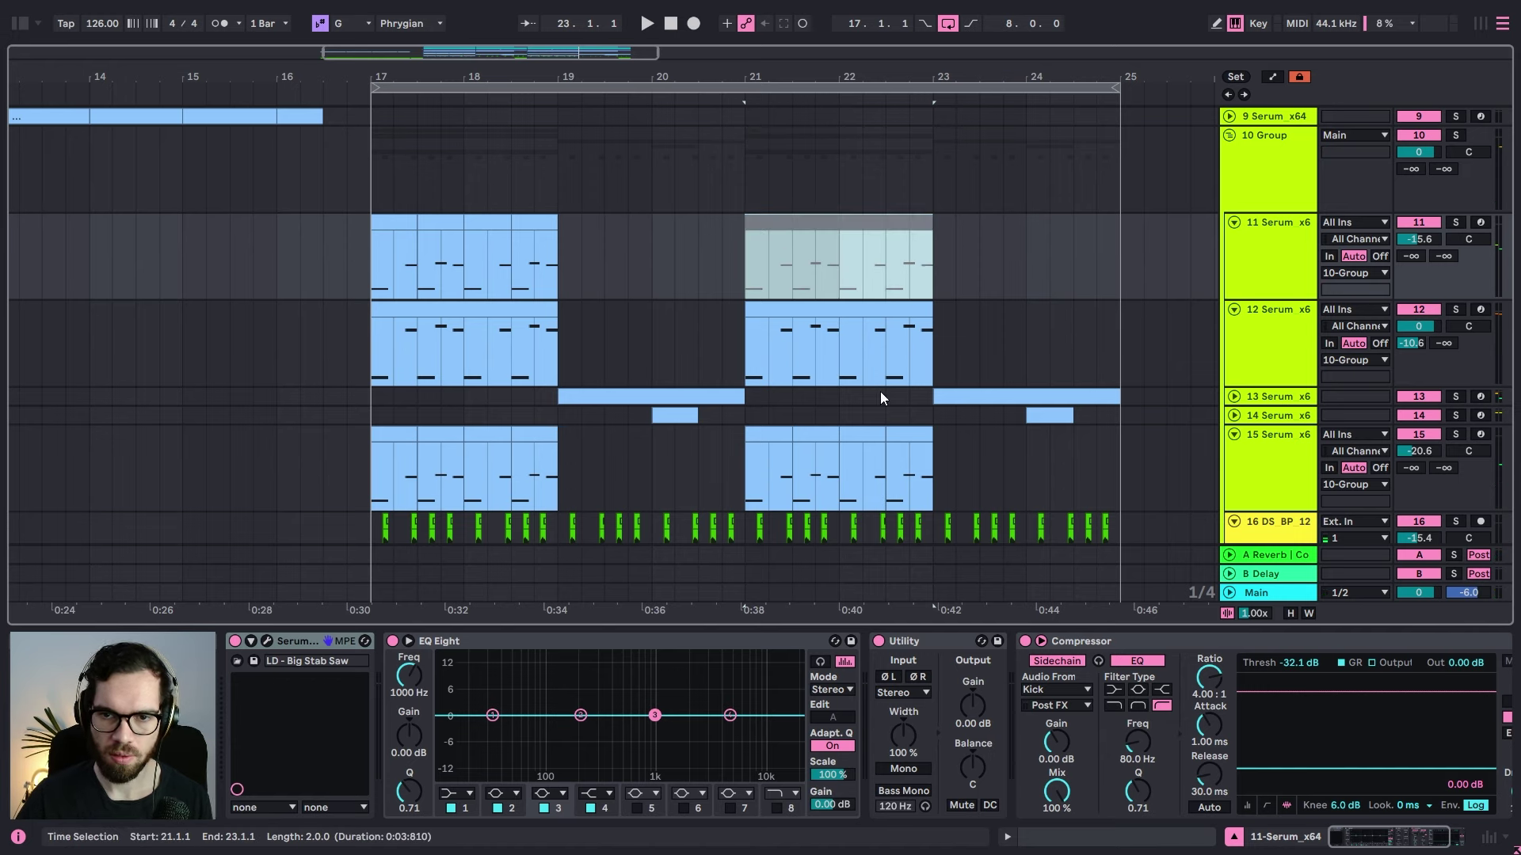
{"action": "left_click", "coordinate": [909, 437]}
{"action": "left_click_drag", "start_coordinate": [863, 437], "coordinate": [760, 435]}
{"action": "key", "text": "0"}
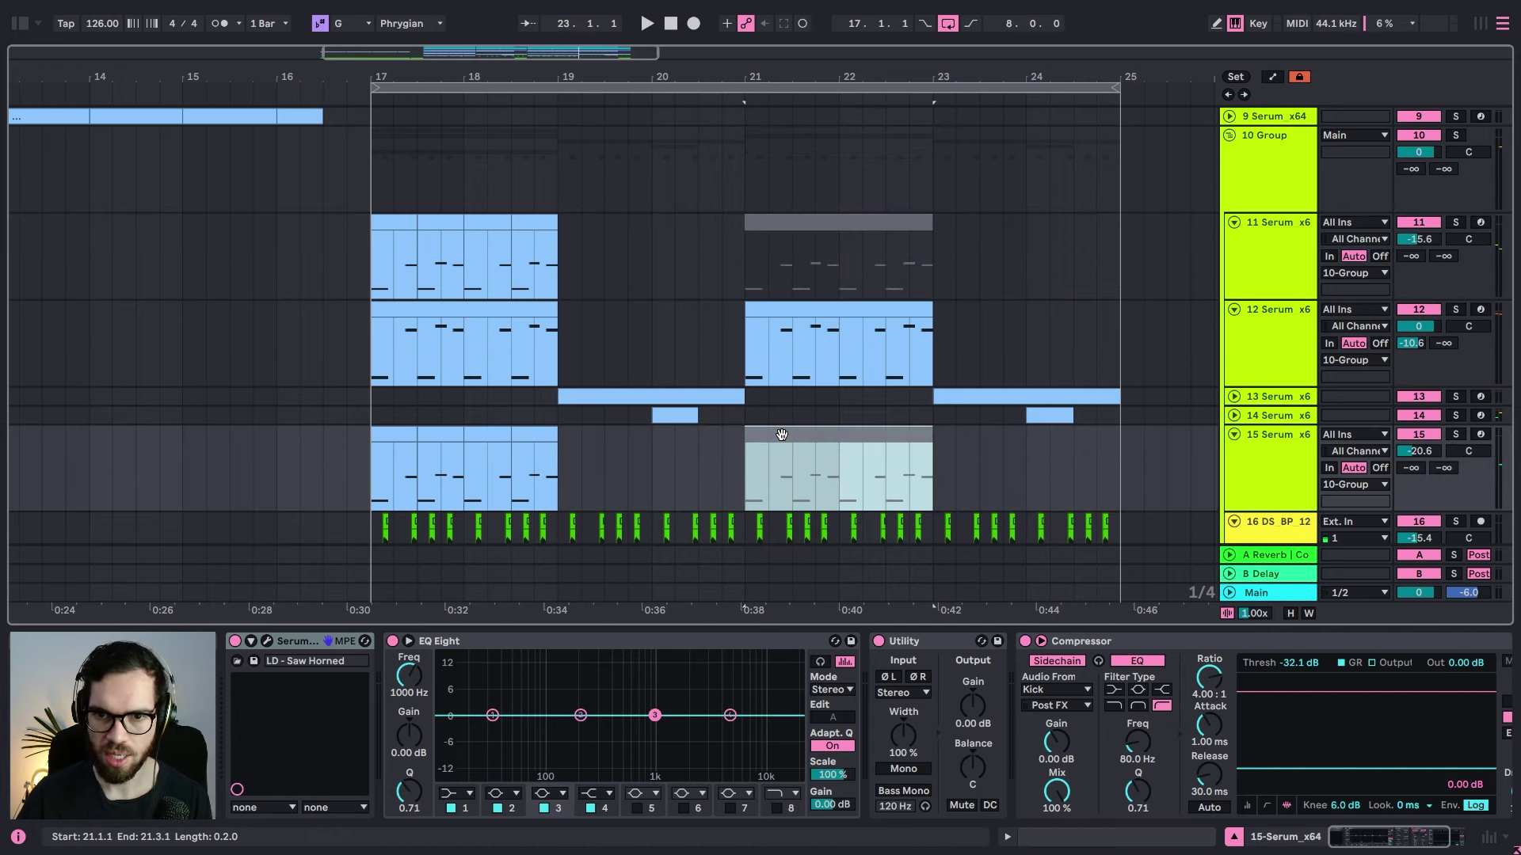
Step: Open track 12's clips at bar 21 in scale view and move the last two notes to B♭1 at 2.3.3 and D2 at 2.4.1
{"action": "left_click", "coordinate": [906, 310]}
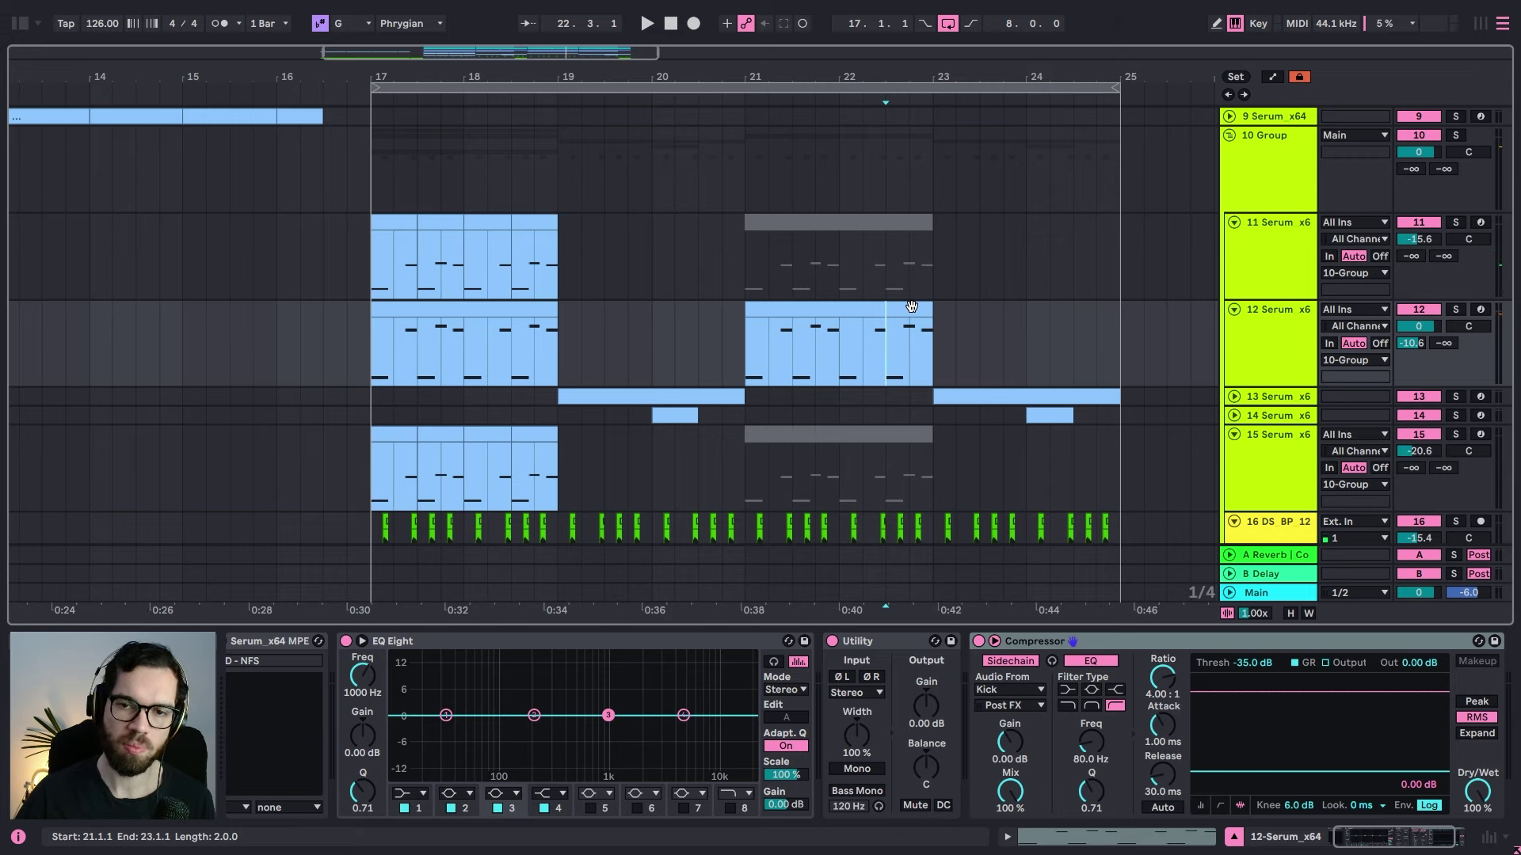
{"action": "double_click", "coordinate": [910, 306]}
{"action": "key", "text": "space"}
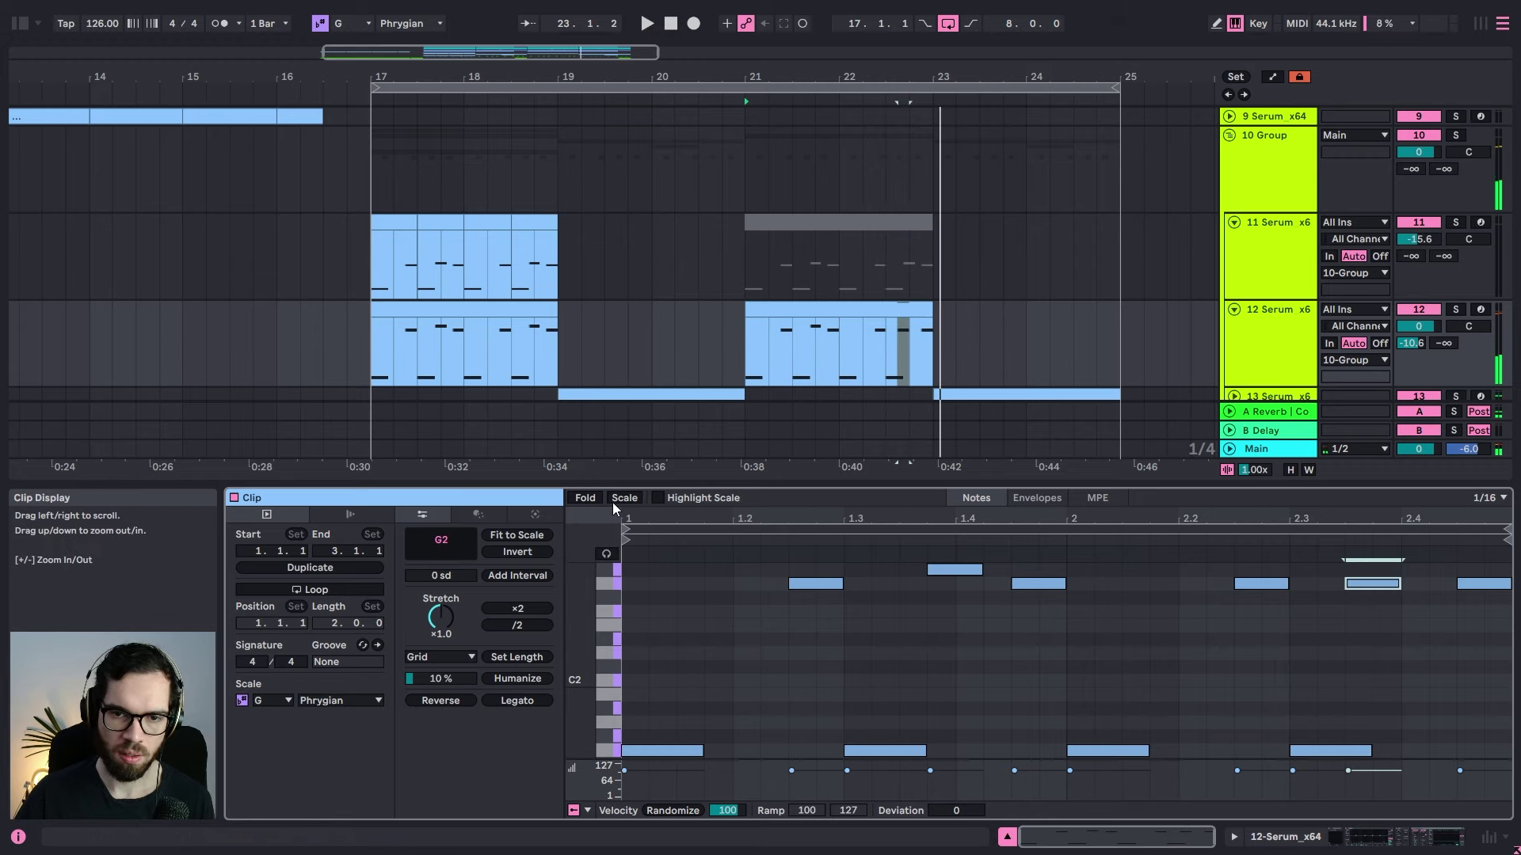
{"action": "left_click", "coordinate": [516, 536]}
{"action": "left_click_drag", "start_coordinate": [1377, 610], "coordinate": [1379, 700]}
{"action": "key", "text": "space"}
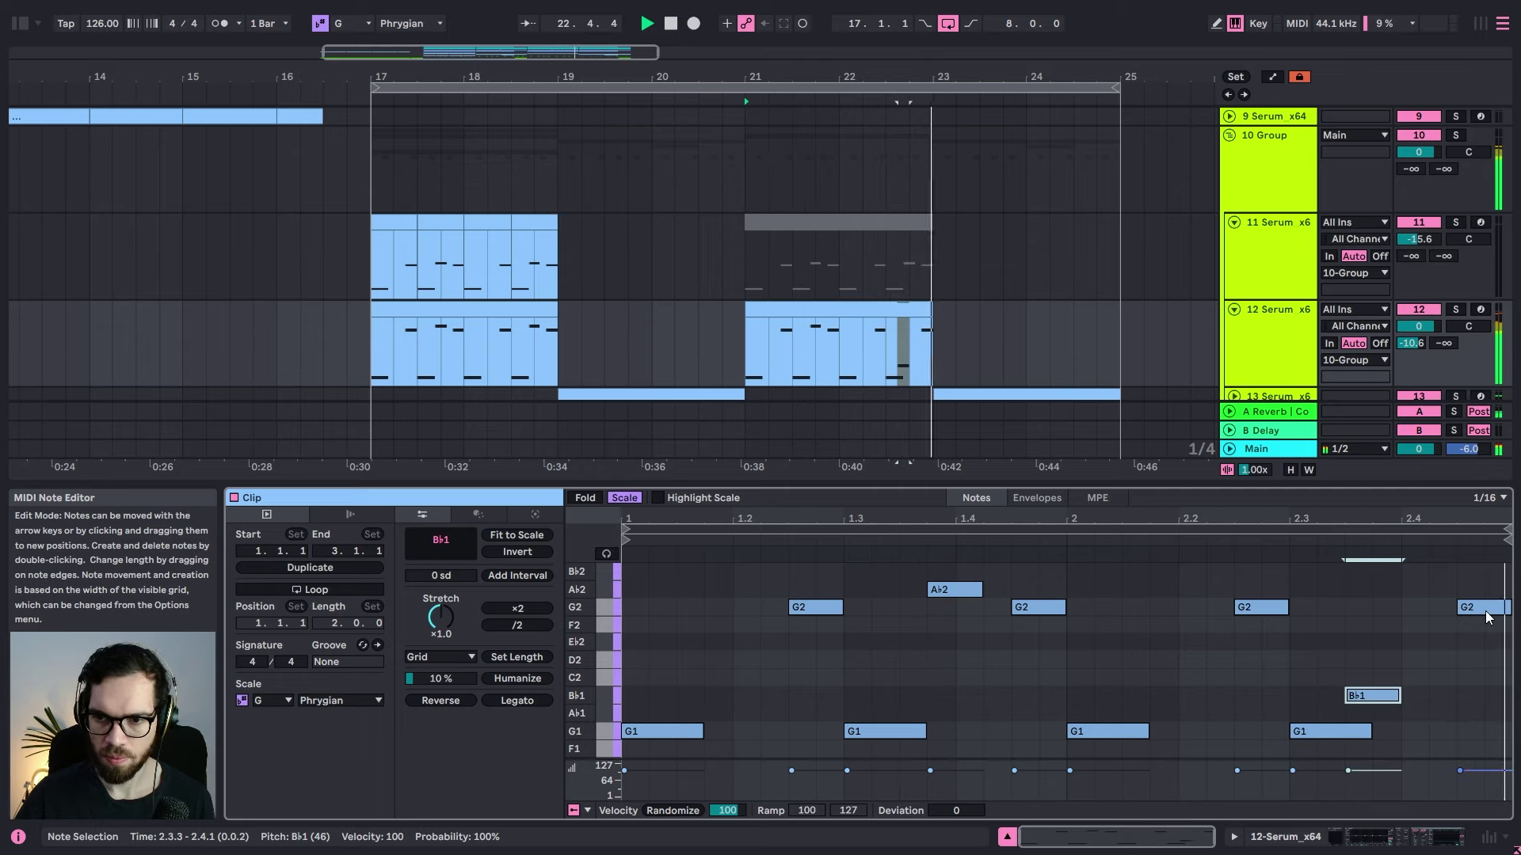
{"action": "left_click_drag", "start_coordinate": [1484, 608], "coordinate": [1437, 669]}
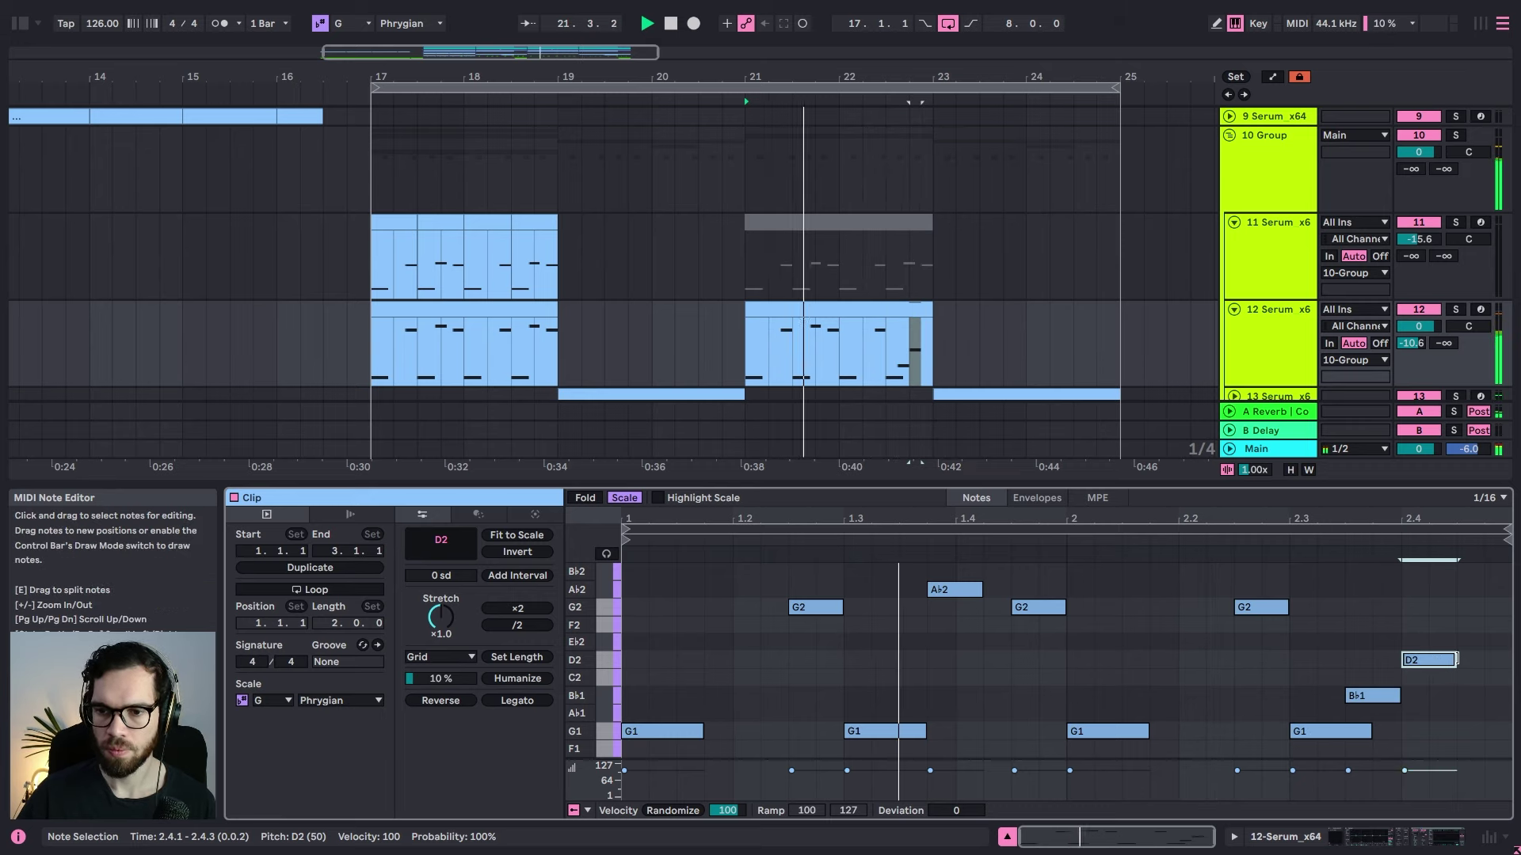
Step: Lengthen the D2 note to the end of the clip and the B♭1 note to 2.4.3 so they overlap
{"action": "left_click_drag", "start_coordinate": [1454, 660], "coordinate": [1508, 661]}
{"action": "left_click", "coordinate": [1464, 626]}
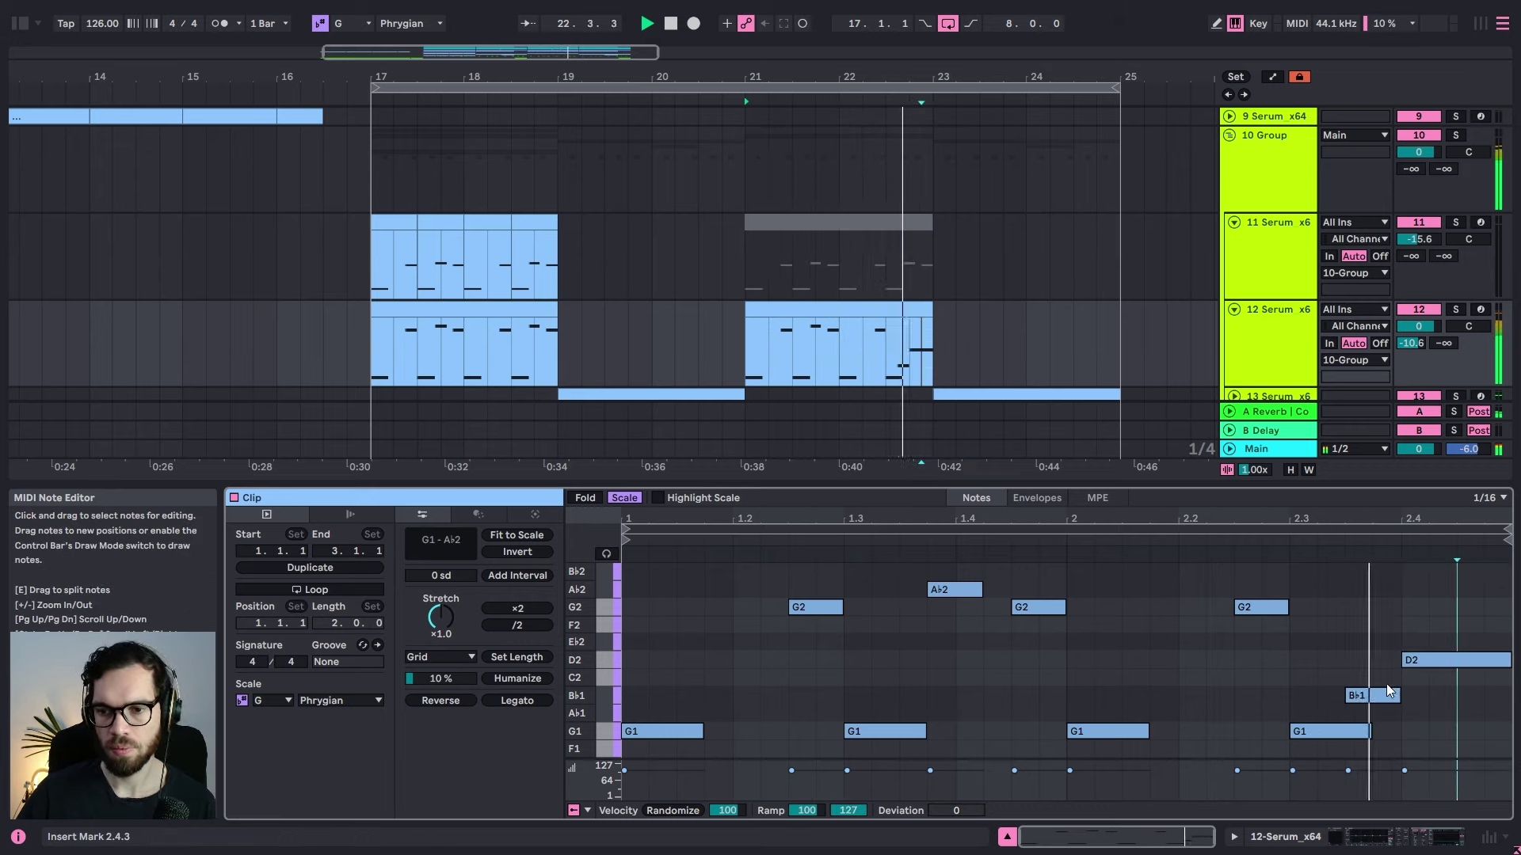
{"action": "left_click_drag", "start_coordinate": [1399, 695], "coordinate": [1451, 695]}
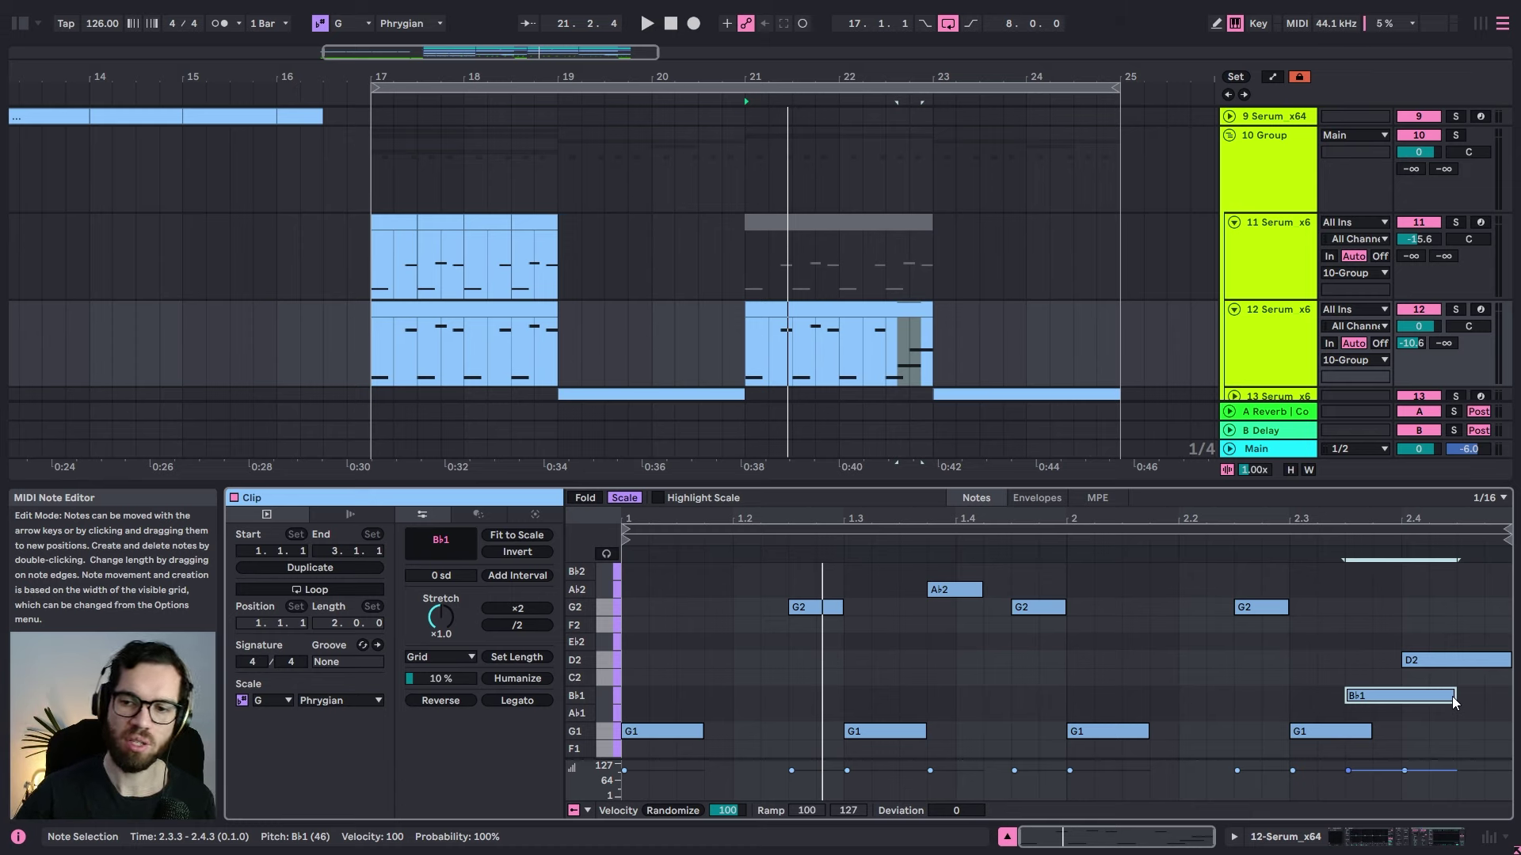
Step: Examine the overlapping G1, B♭1 and D2 notes one by one and play the edited clip from bar 21
{"action": "left_click", "coordinate": [1397, 675]}
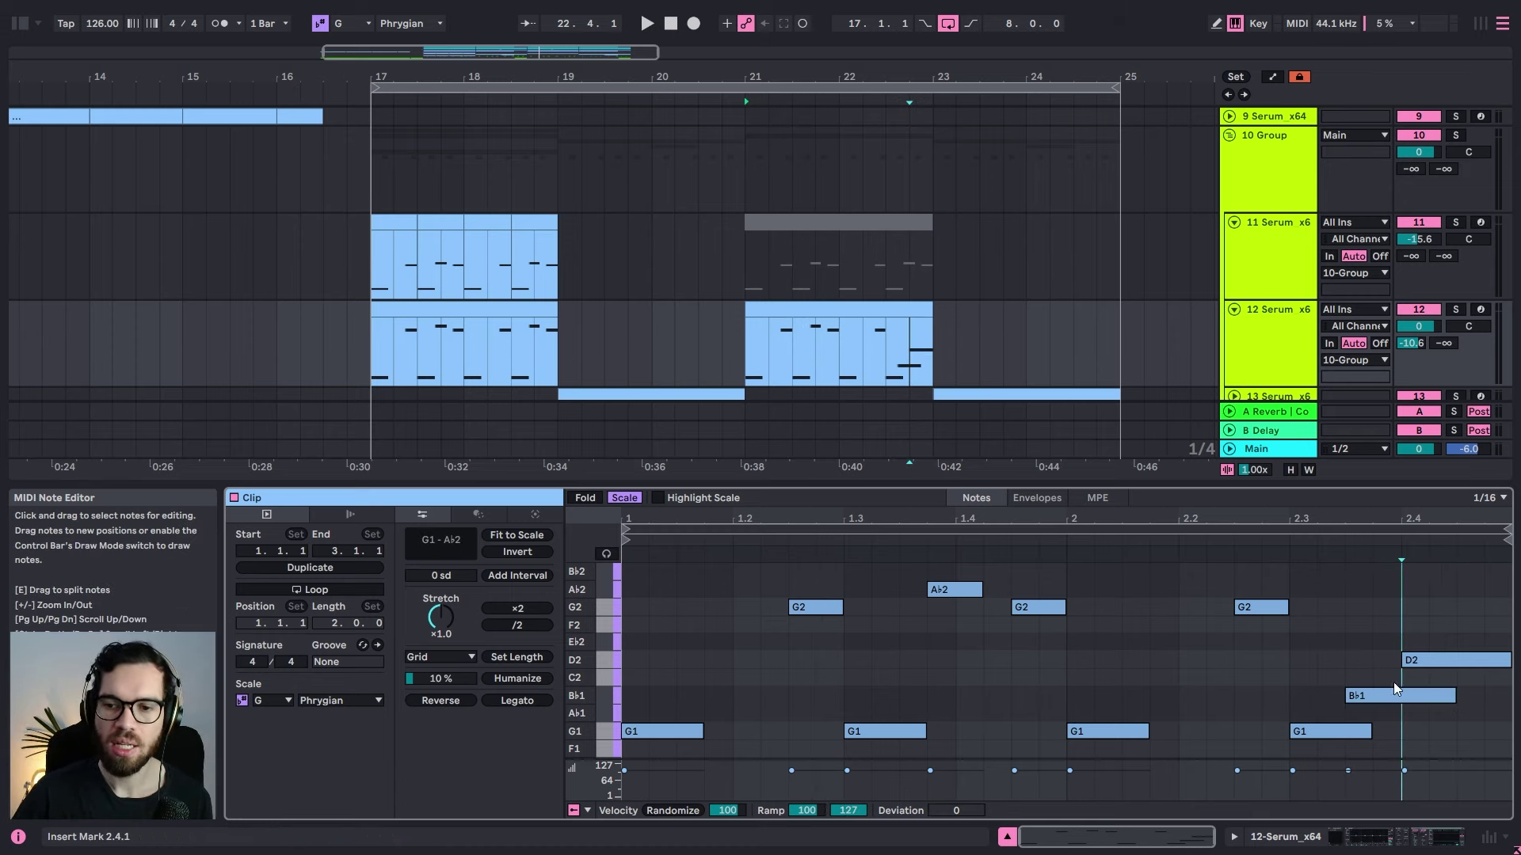
{"action": "left_click", "coordinate": [1327, 731]}
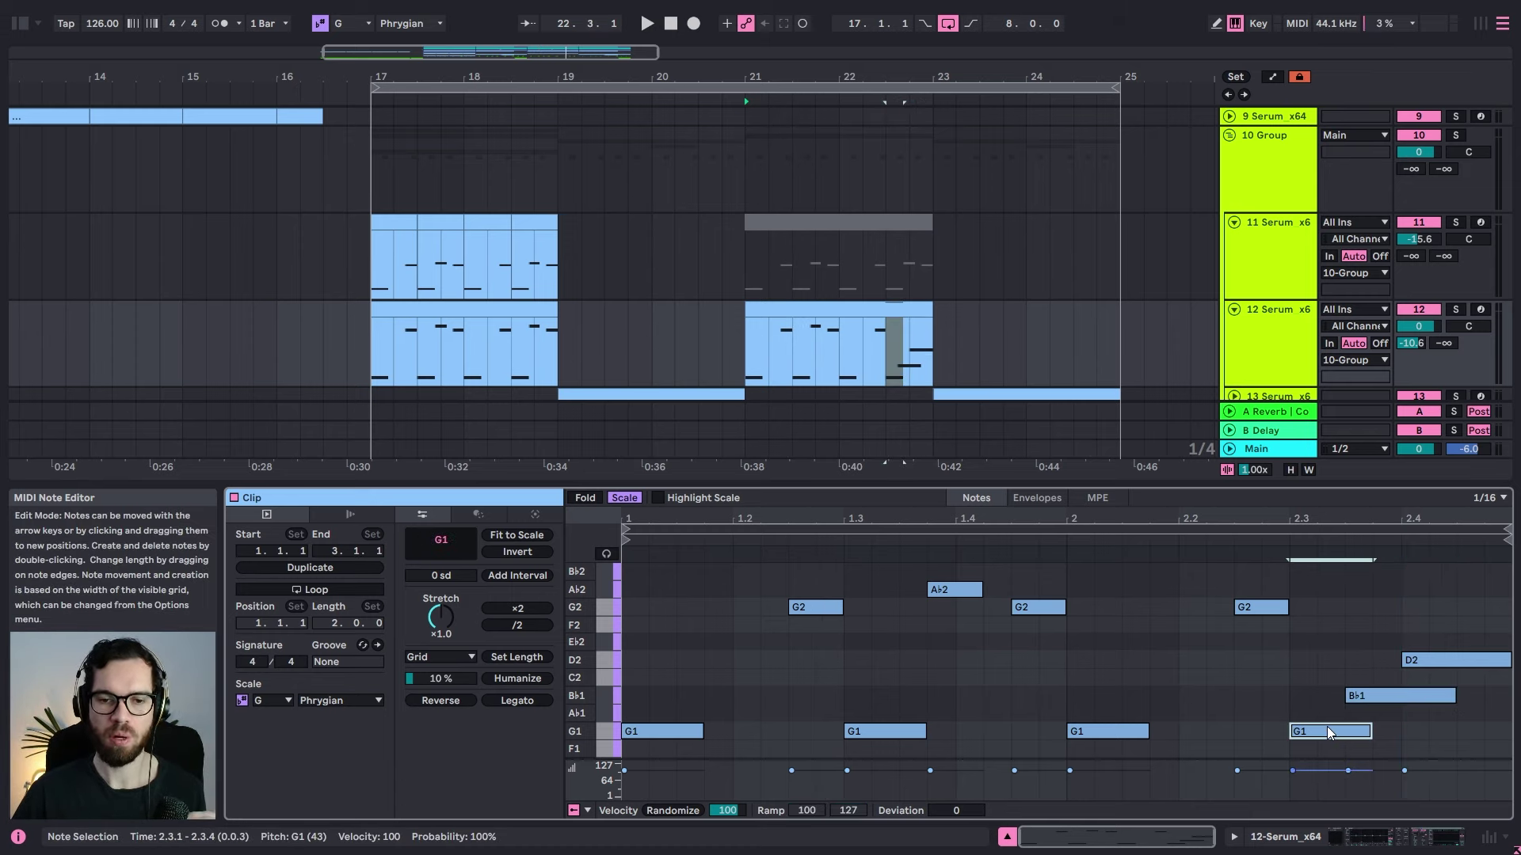
{"action": "left_click", "coordinate": [1360, 700]}
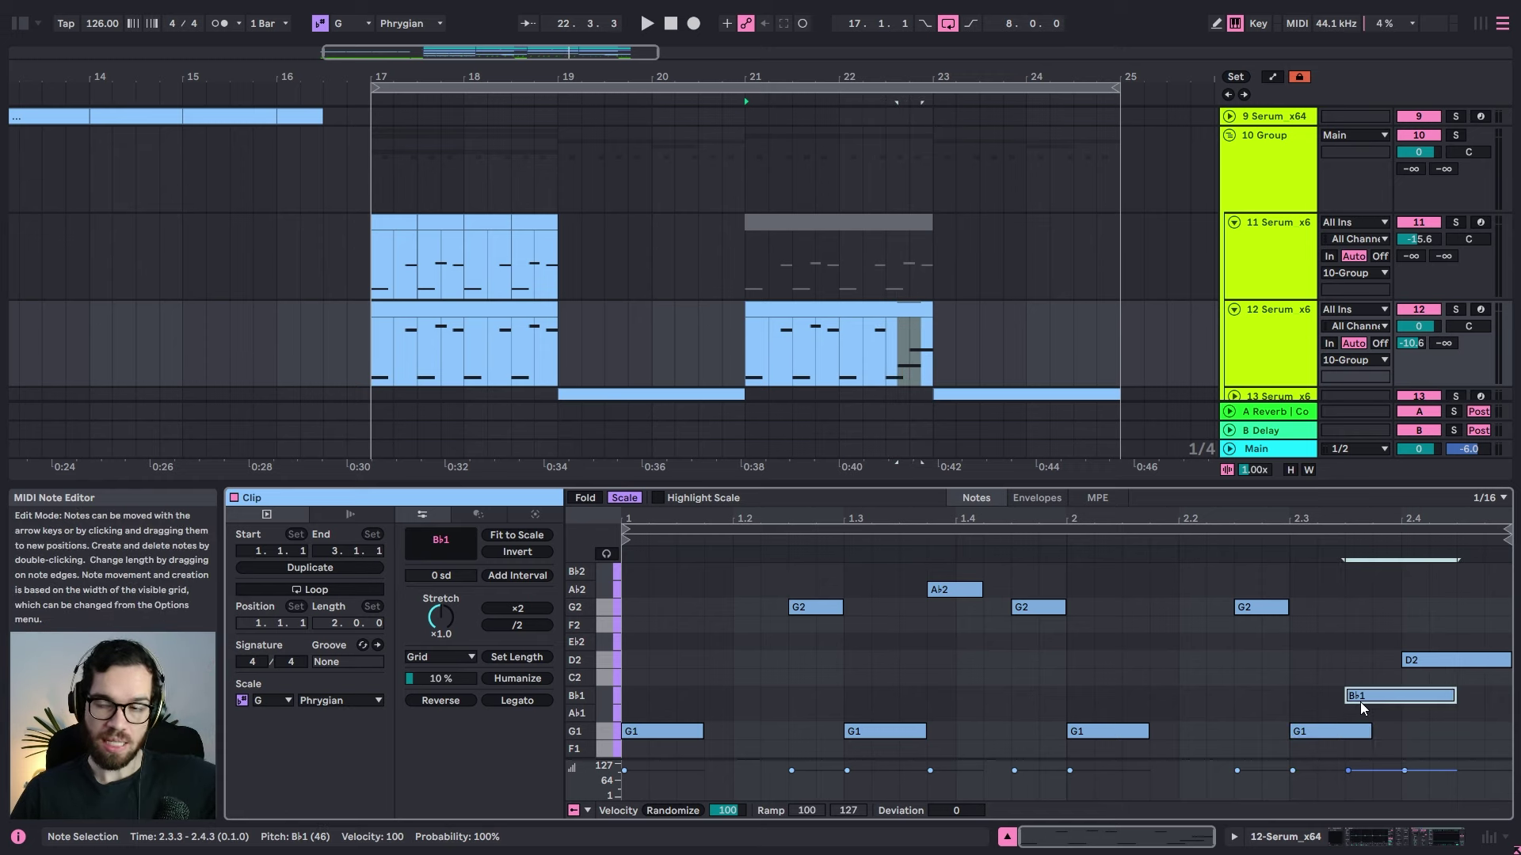
{"action": "left_click", "coordinate": [1434, 661]}
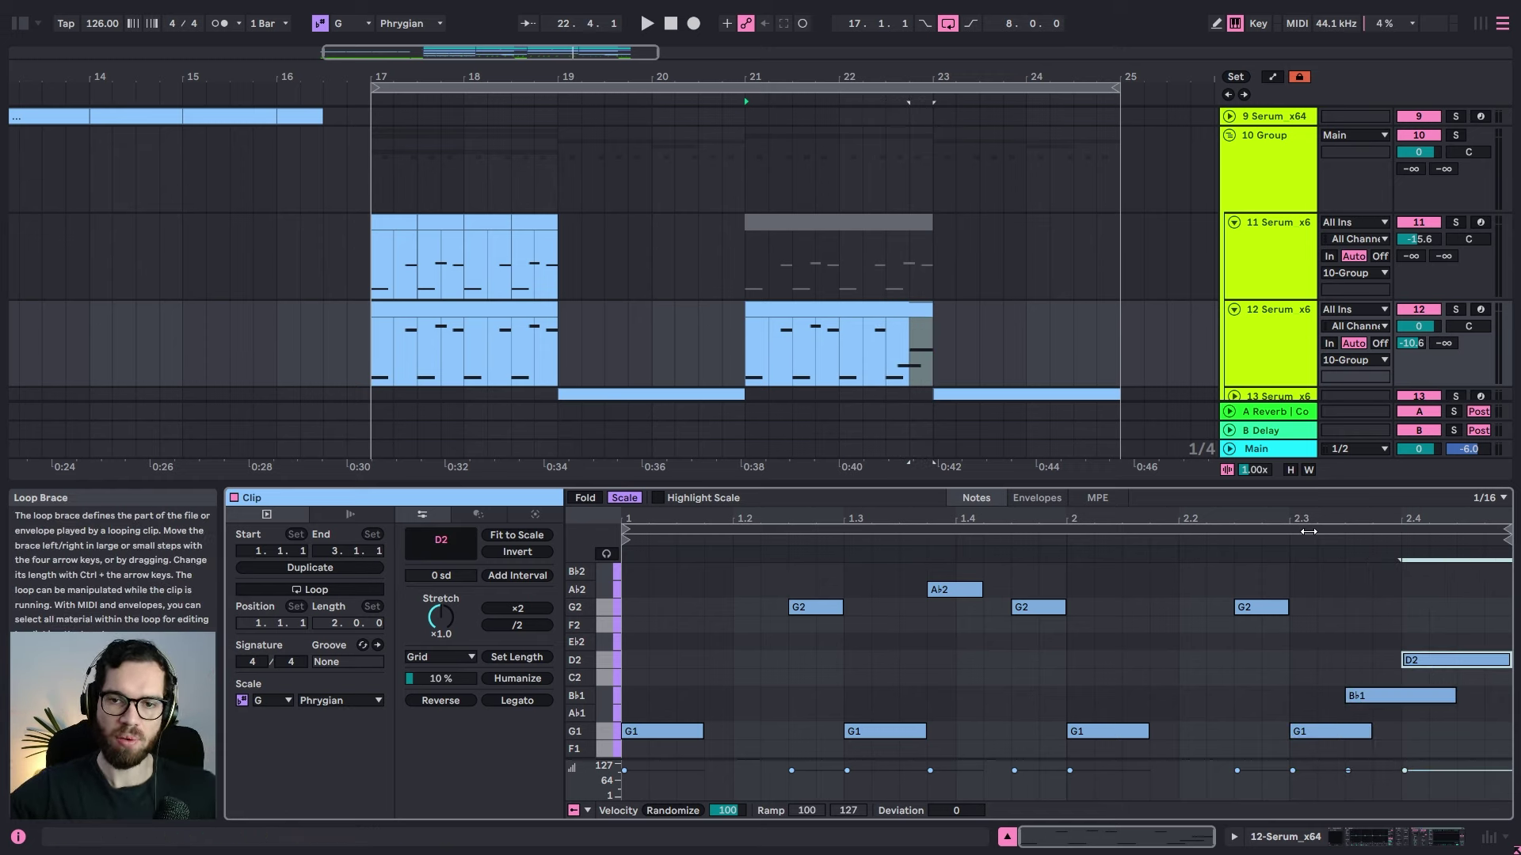
{"action": "left_click", "coordinate": [888, 342]}
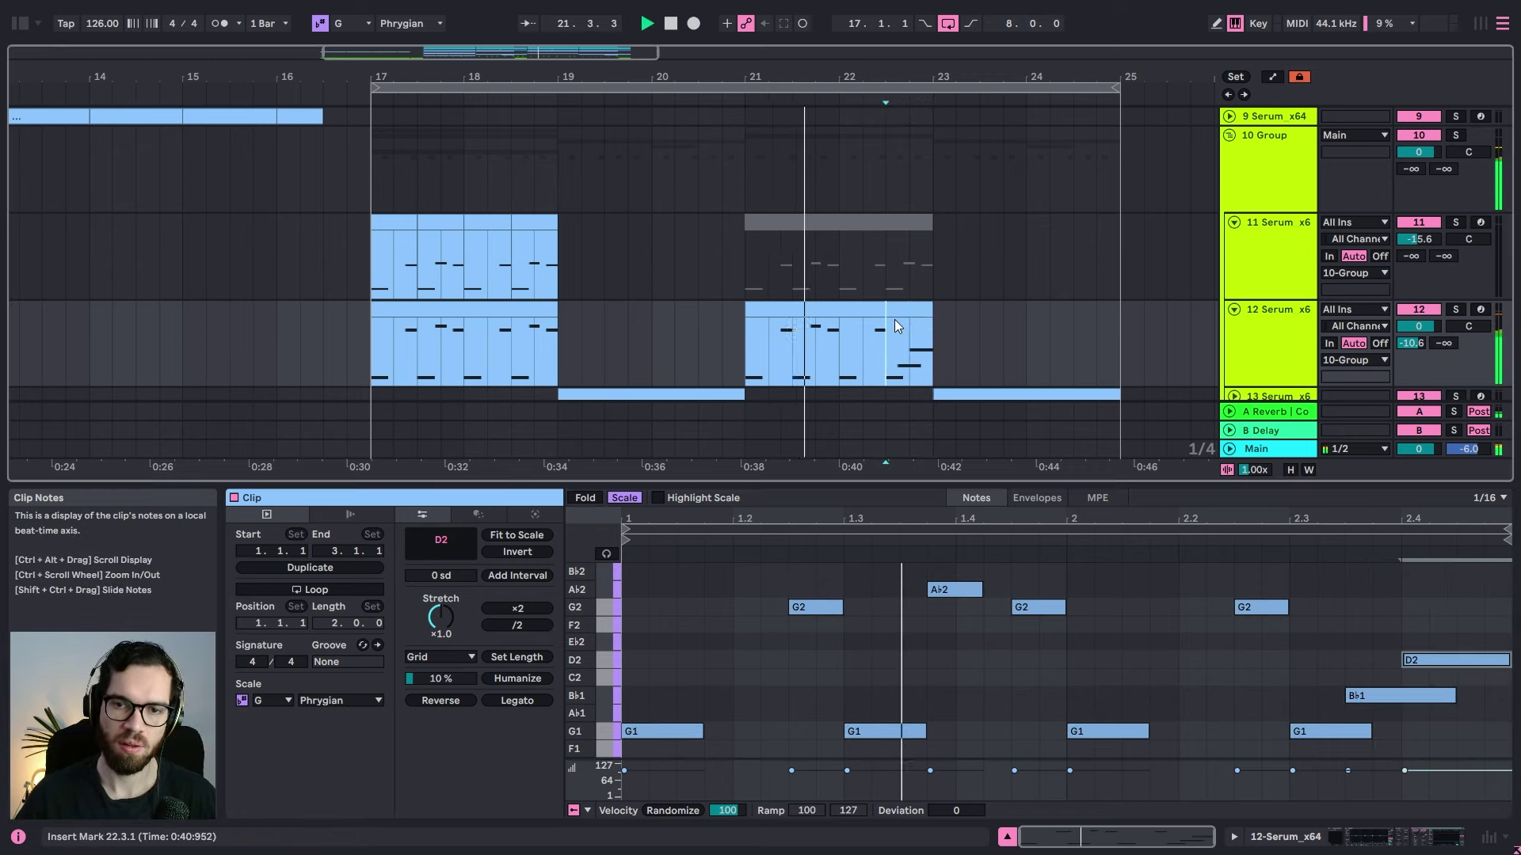
{"action": "left_click", "coordinate": [882, 310]}
{"action": "key", "text": "space"}
{"action": "key", "text": "space"}
Step: Transpose the G1 notes at 1.1.1 and 2.1.1 of track 12's clip down an octave to G0
{"action": "left_click", "coordinate": [676, 731]}
{"action": "key", "text": "space"}
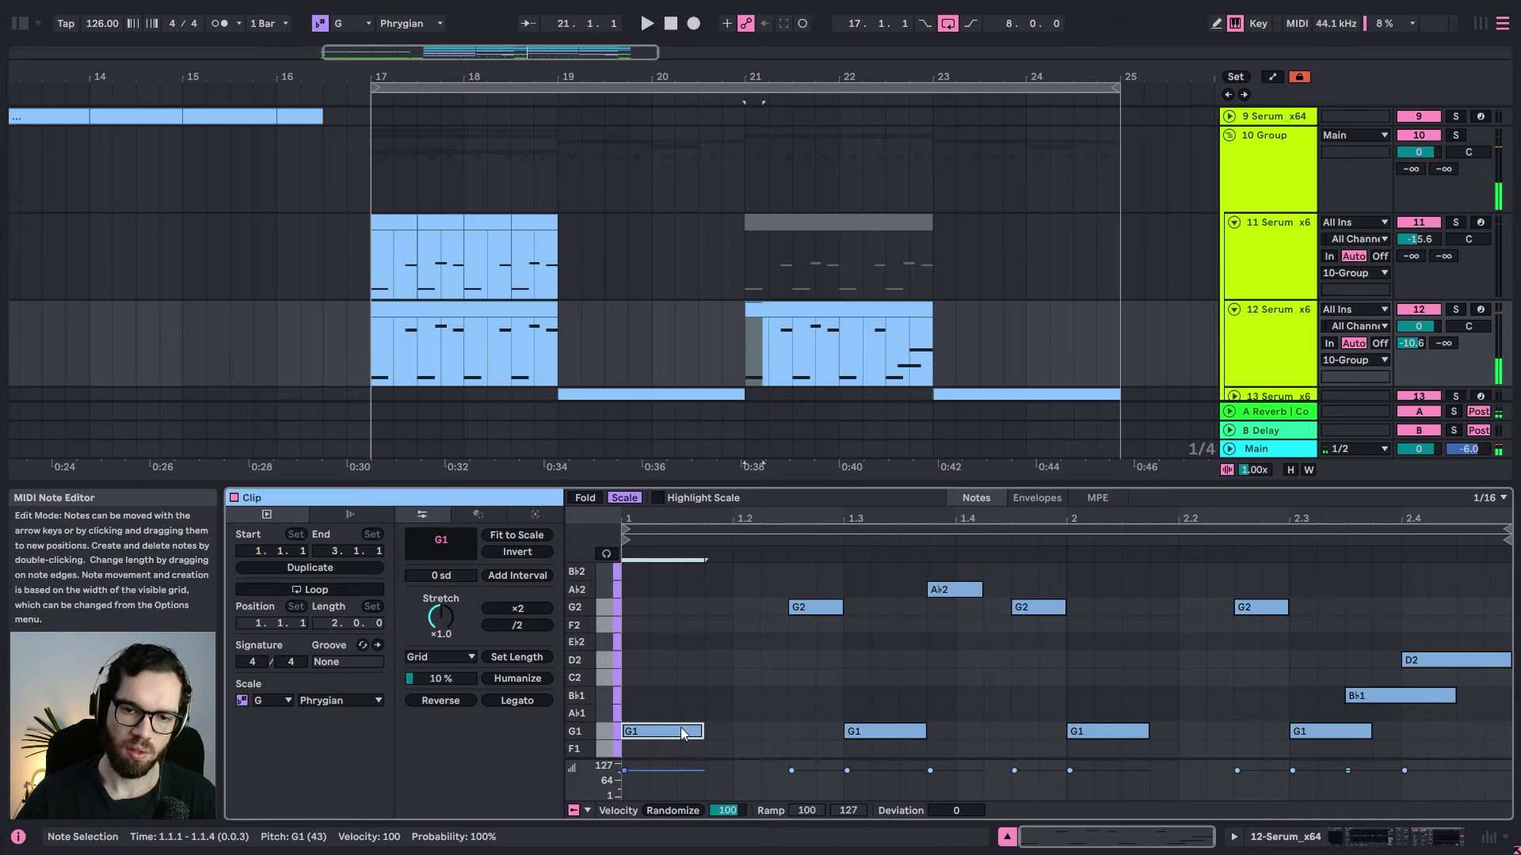
{"action": "key", "text": "shift+Down"}
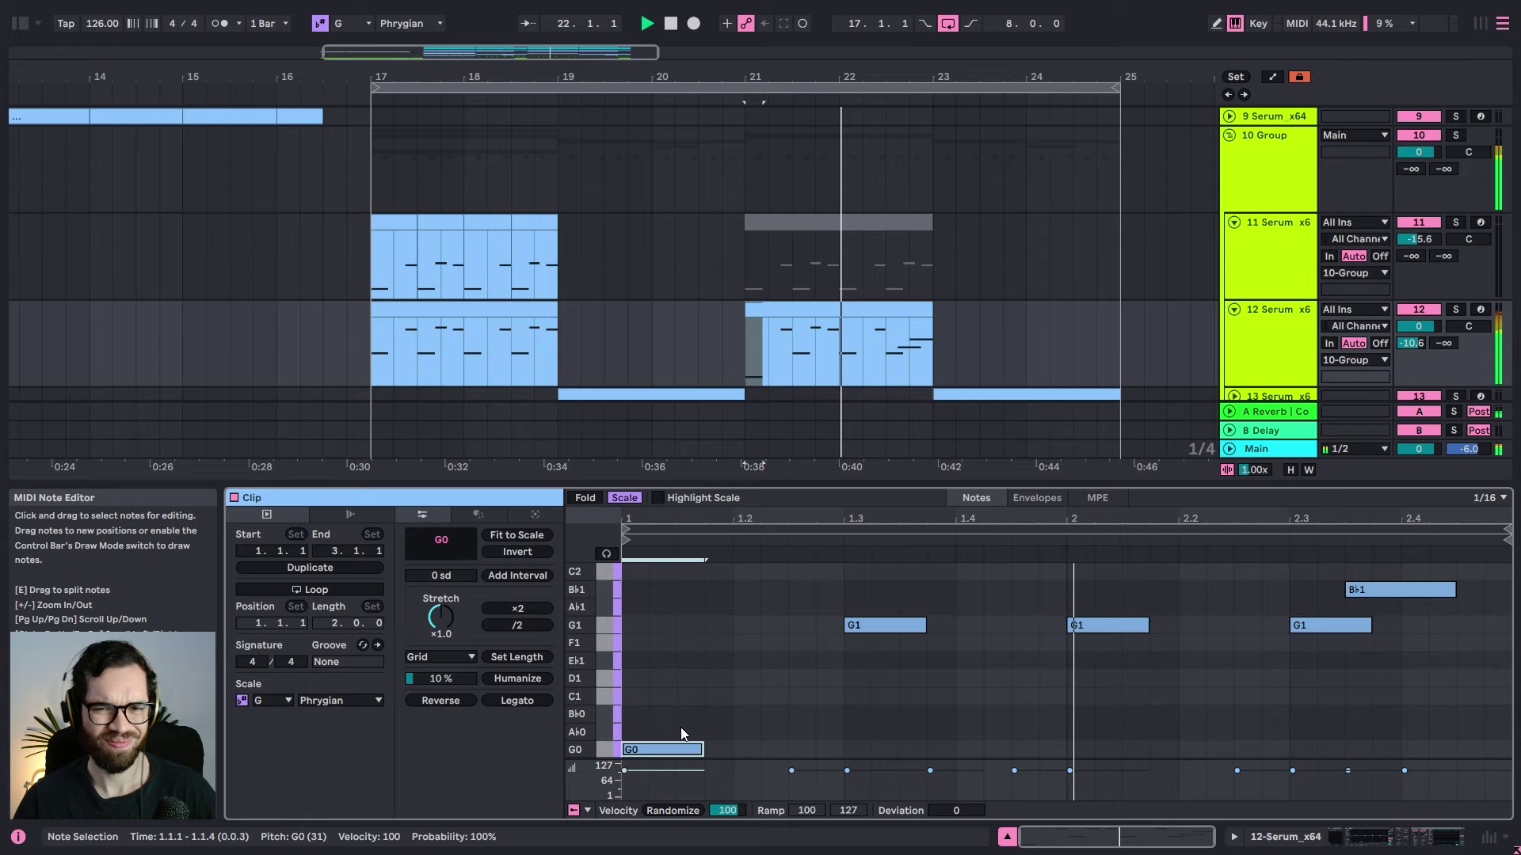
{"action": "scroll", "coordinate": [686, 724], "scroll_direction": "down", "scroll_amount": 2}
{"action": "scroll", "coordinate": [753, 656], "scroll_direction": "up", "scroll_amount": 10}
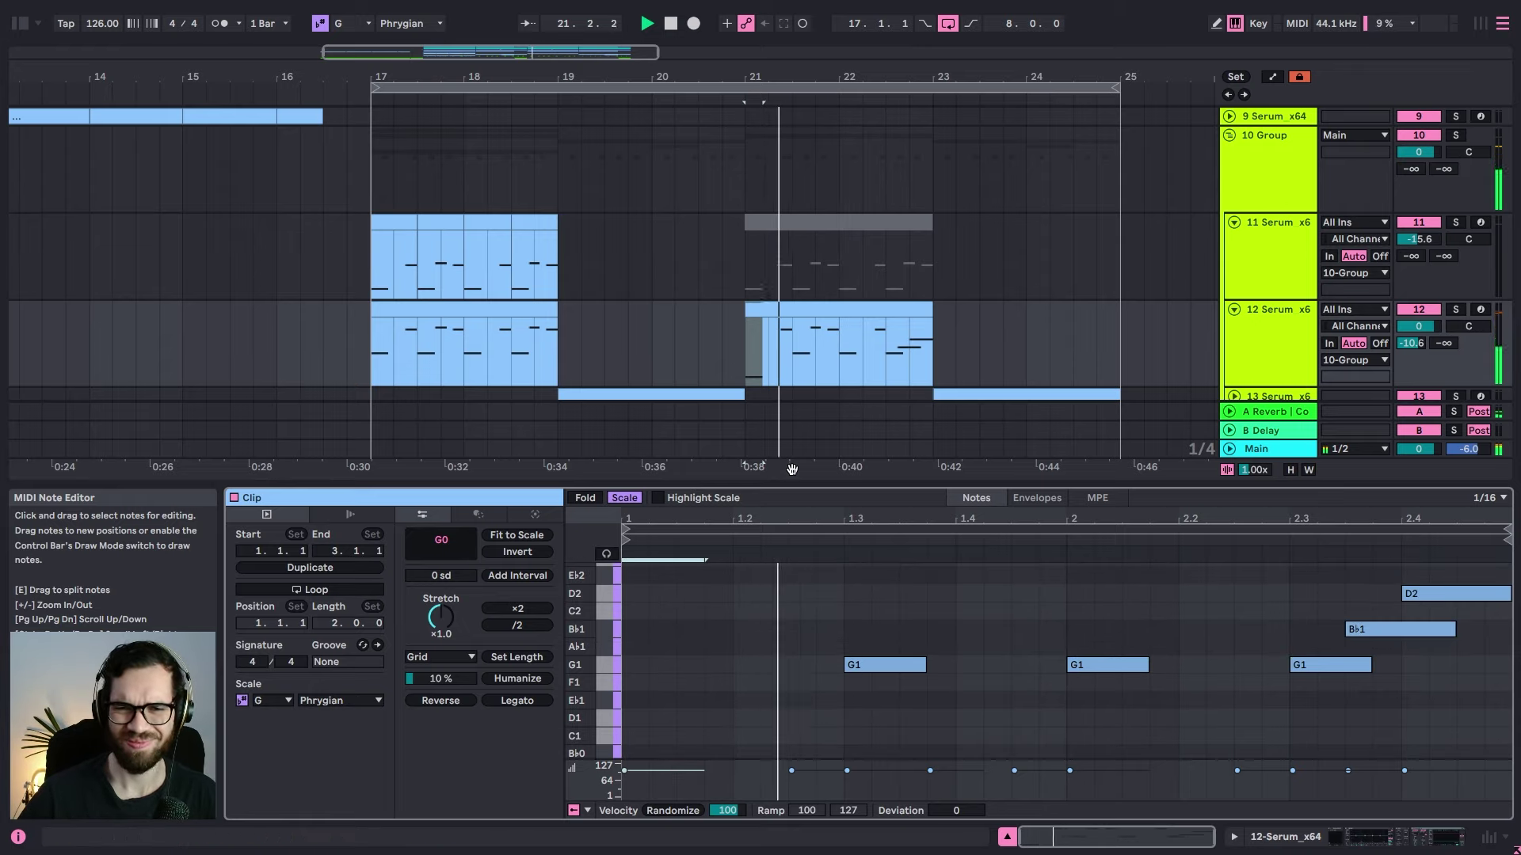
{"action": "left_click", "coordinate": [820, 711]}
{"action": "scroll", "coordinate": [820, 701], "scroll_direction": "down", "scroll_amount": 5}
{"action": "left_click", "coordinate": [1134, 667]}
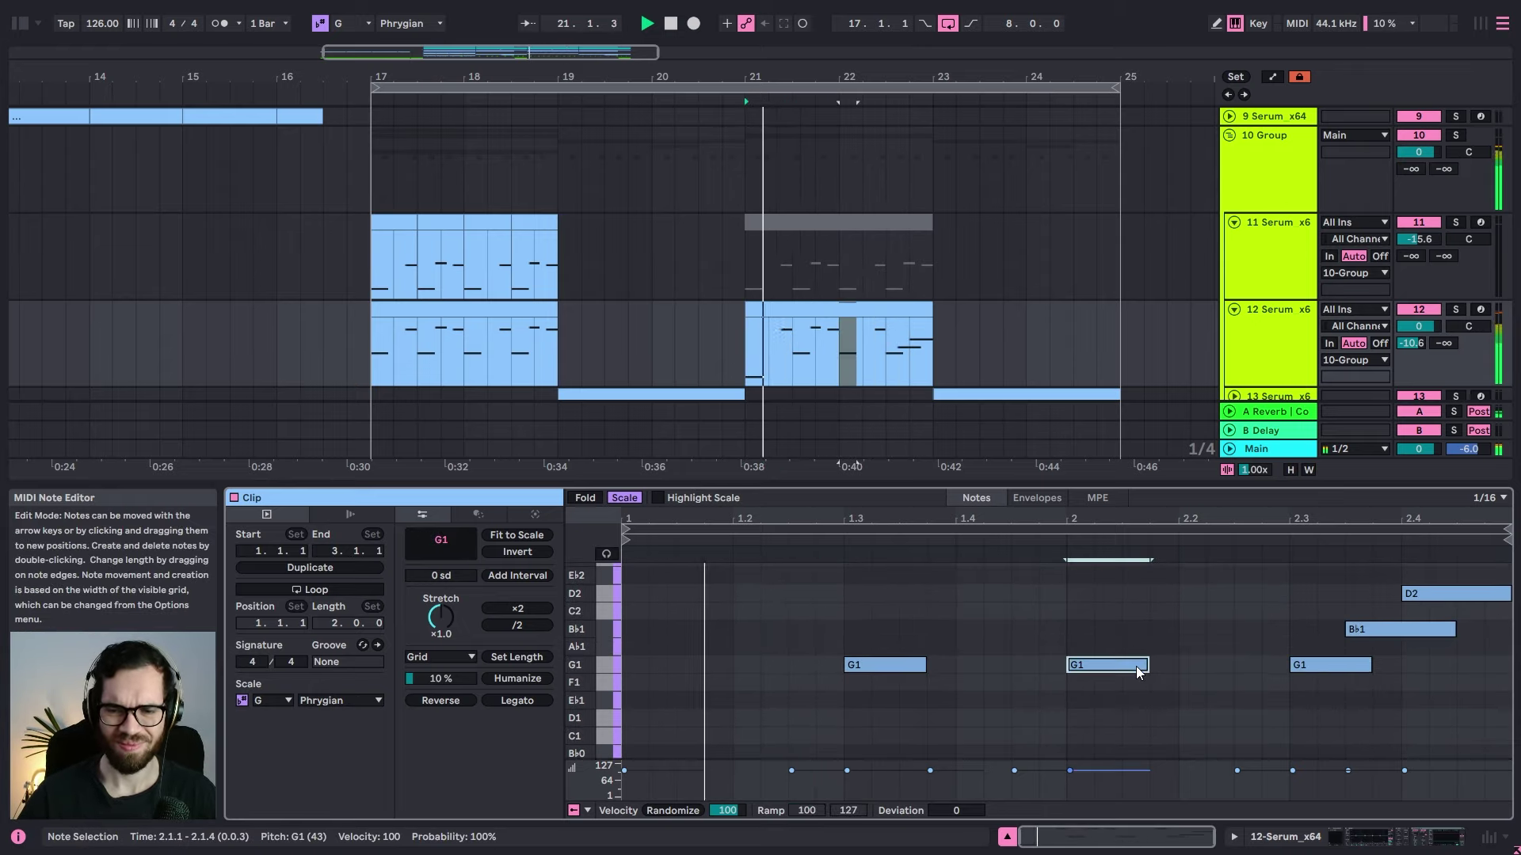
{"action": "key", "text": "shift+Down"}
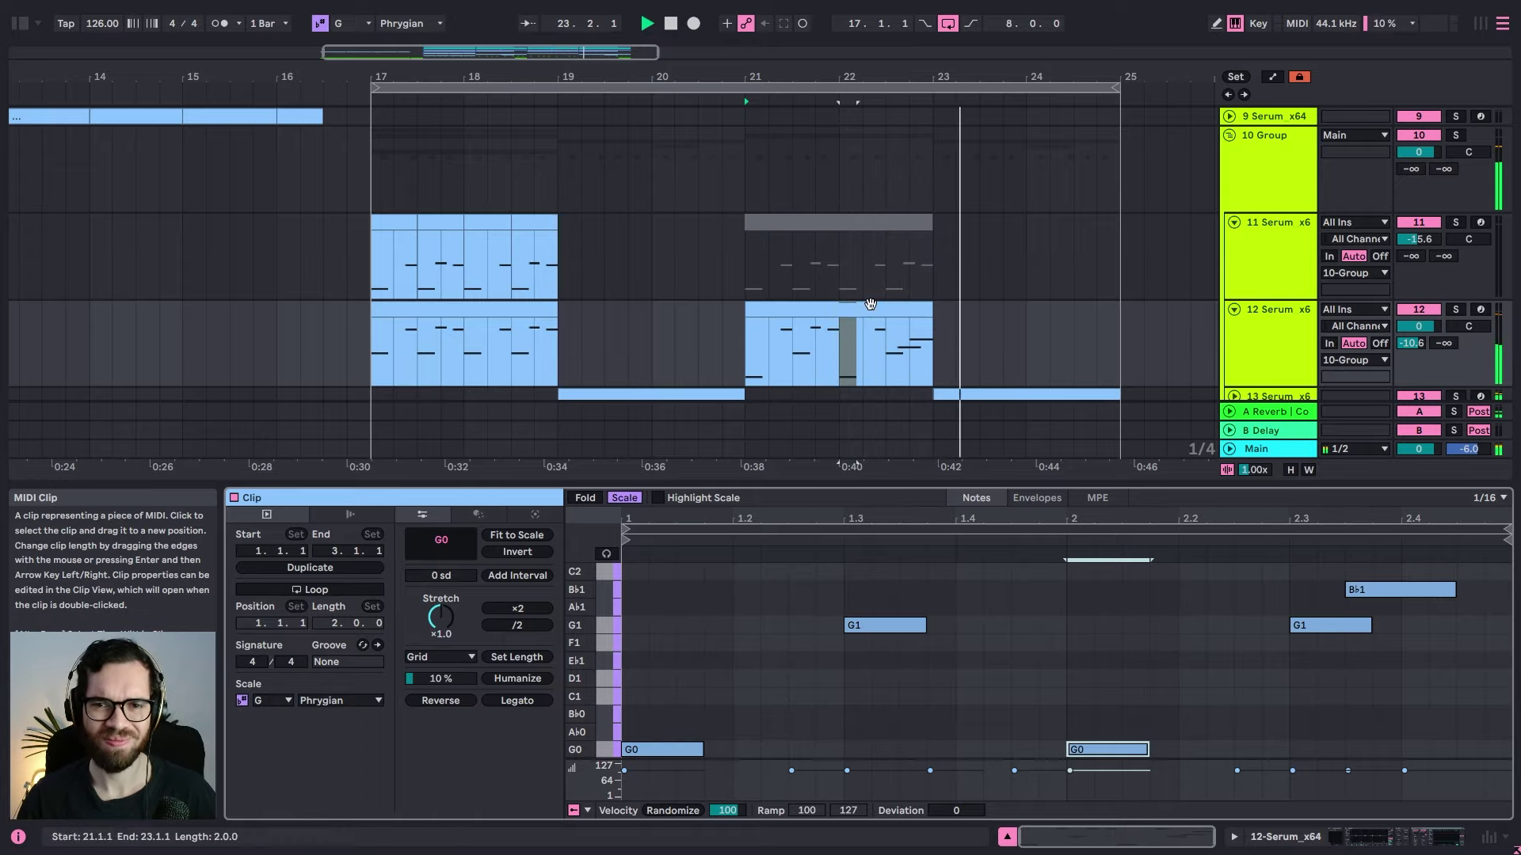
Step: In track 13's clip at bar 23, raise the long 1.1.3 note an octave to G2, end it at 1.2.1 and duplicate it
{"action": "left_click", "coordinate": [689, 301]}
{"action": "scroll", "coordinate": [871, 332], "scroll_direction": "down", "scroll_amount": 2}
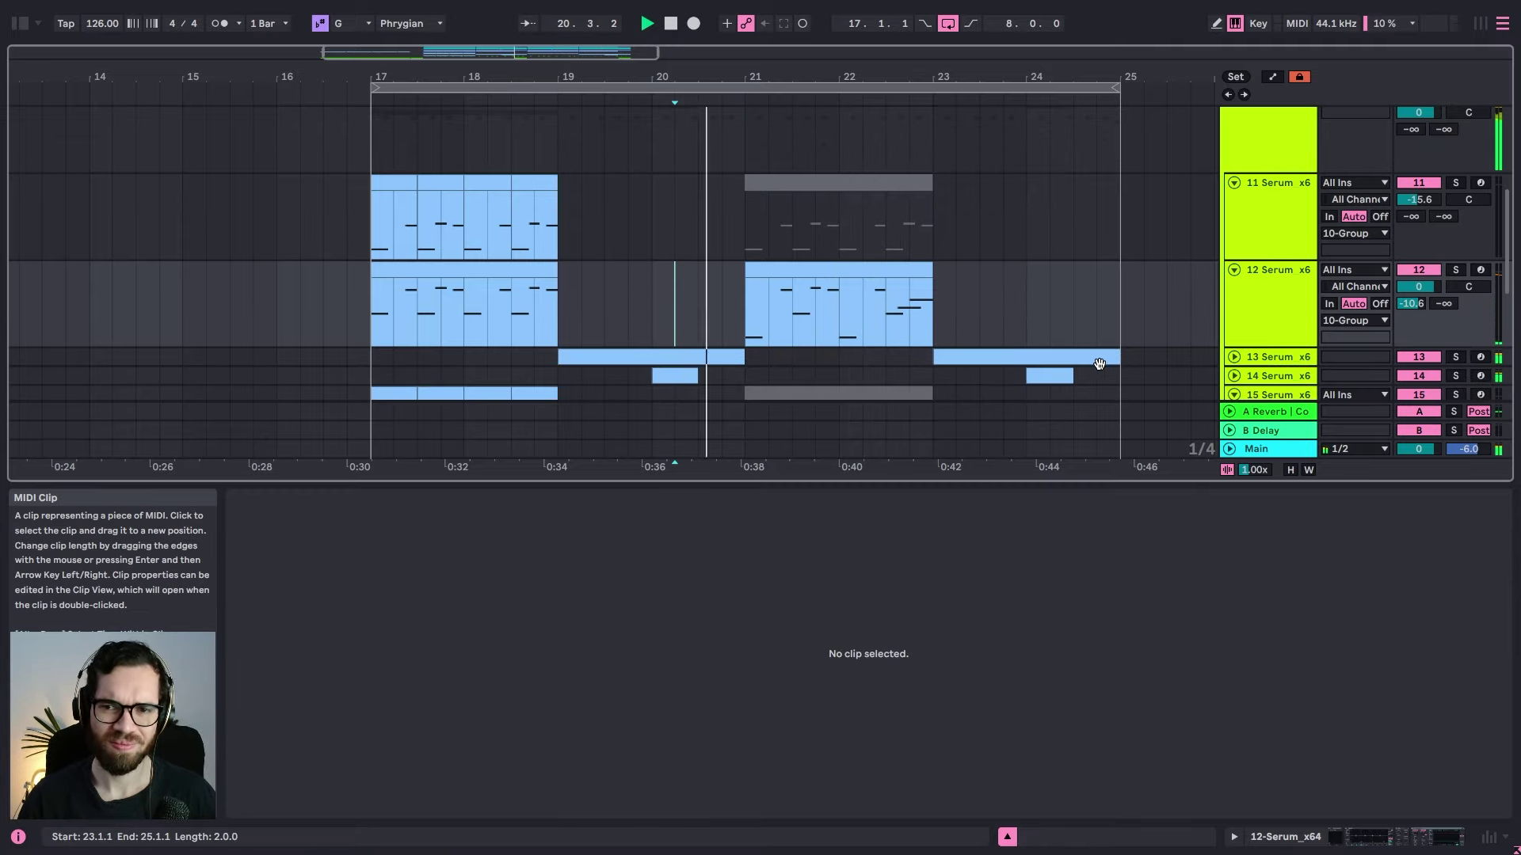
{"action": "left_click", "coordinate": [1036, 350]}
{"action": "left_click", "coordinate": [871, 624]}
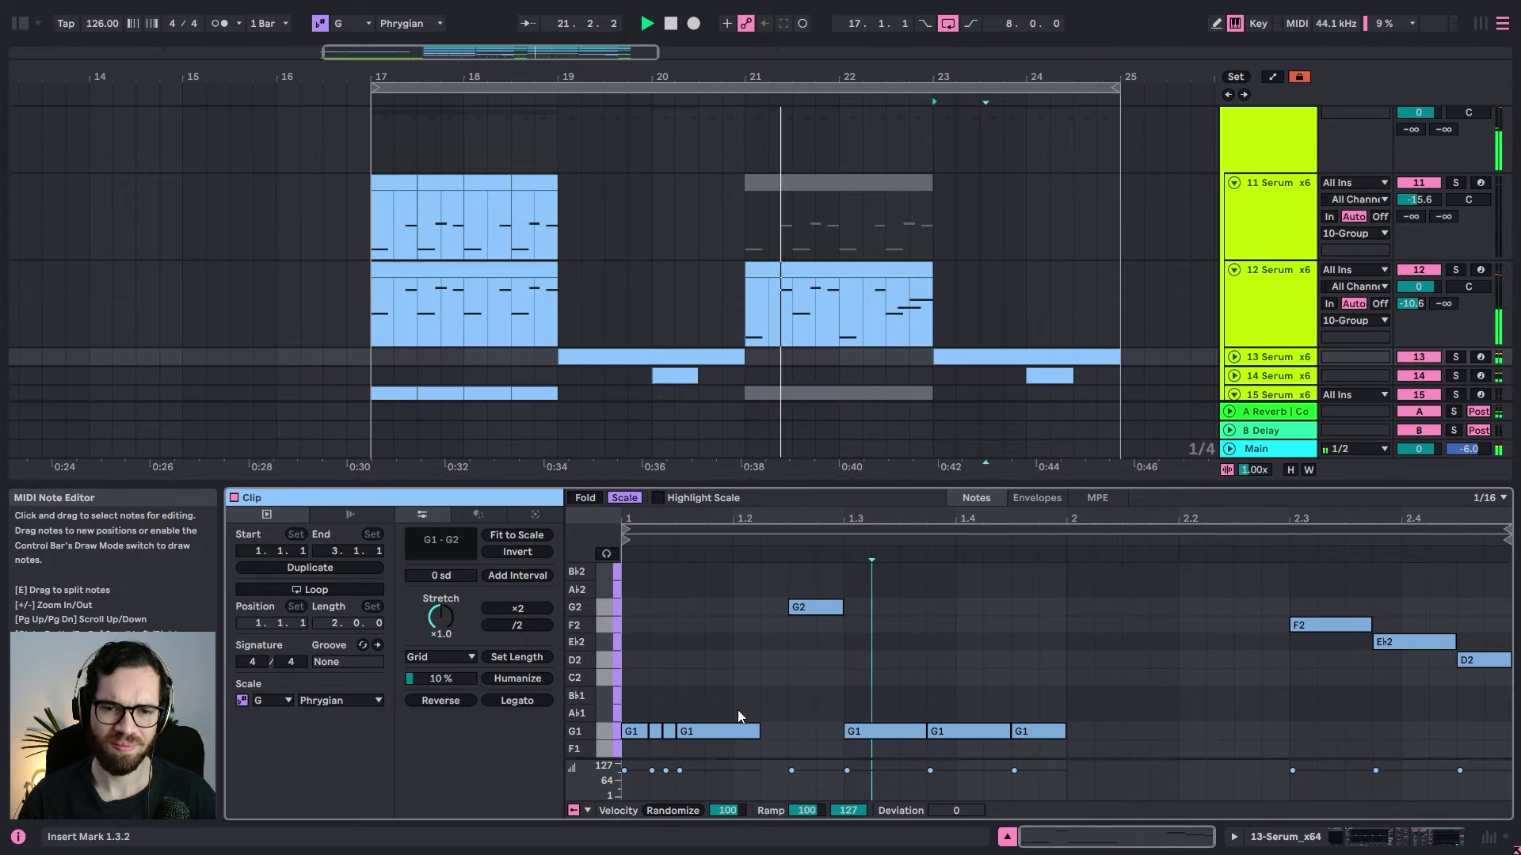
{"action": "left_click", "coordinate": [701, 728]}
{"action": "key", "text": "shift+Up"}
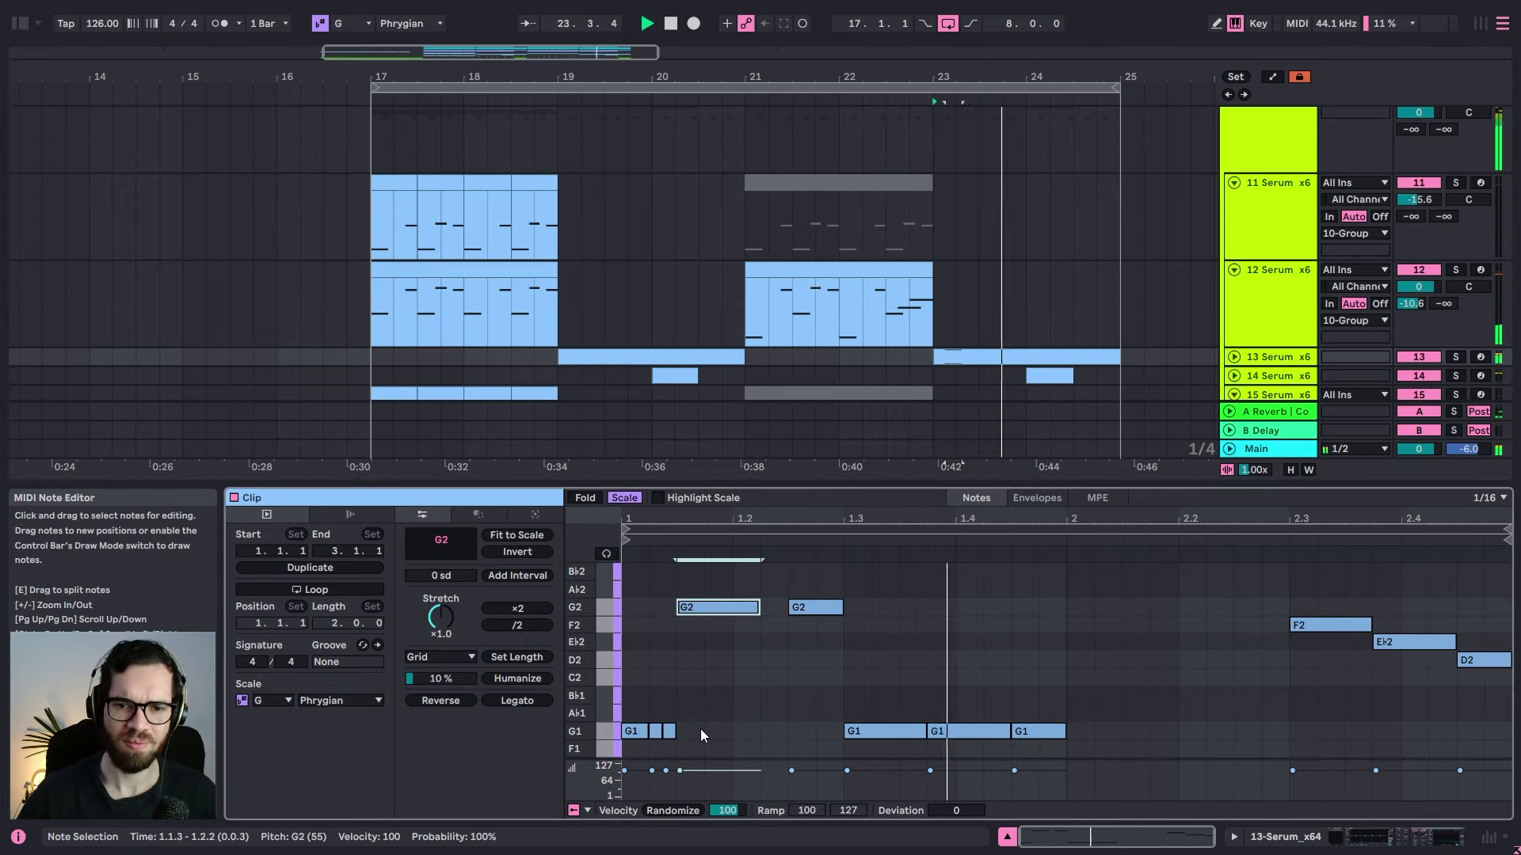
{"action": "left_click_drag", "start_coordinate": [758, 608], "coordinate": [729, 609]}
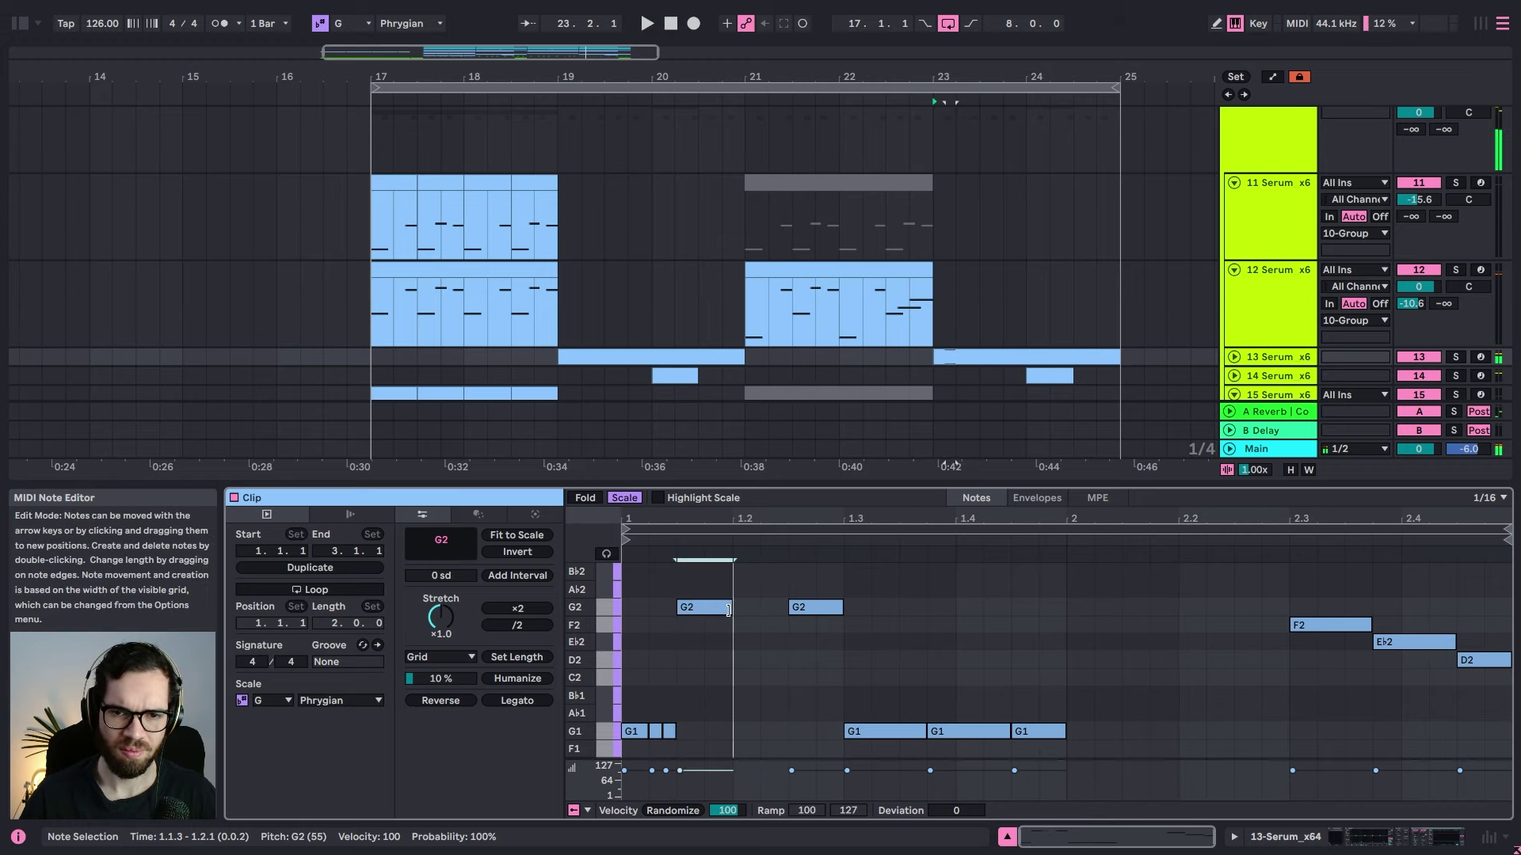
{"action": "key", "text": "ctrl+d"}
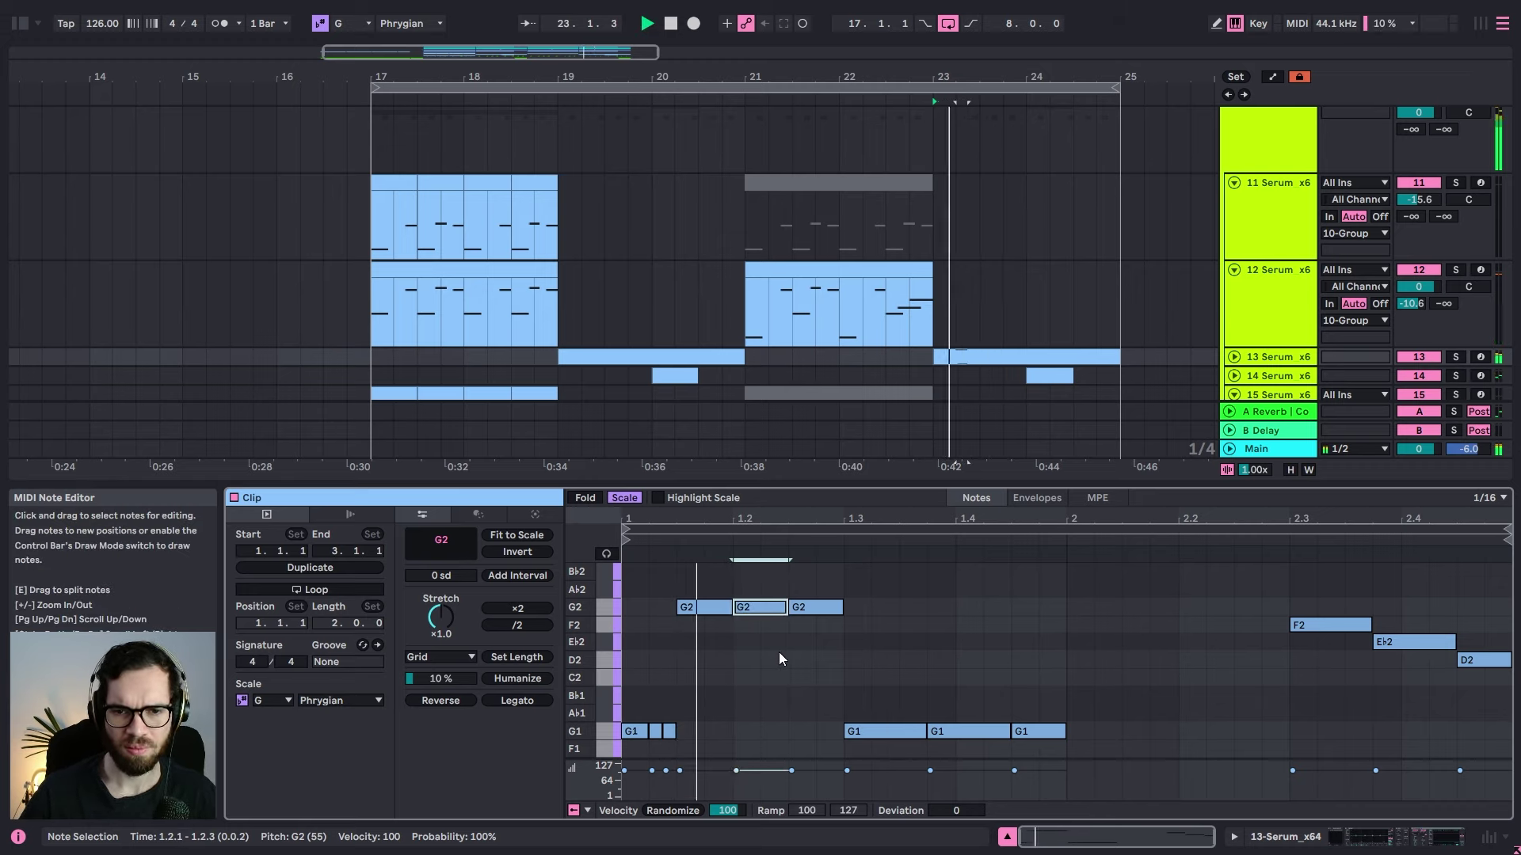
Step: Transpose the G2 note at 1.2.3 down to G1 and extend the G1 note at 1.3.4 to 2.1.1
{"action": "key", "text": "shift+Up"}
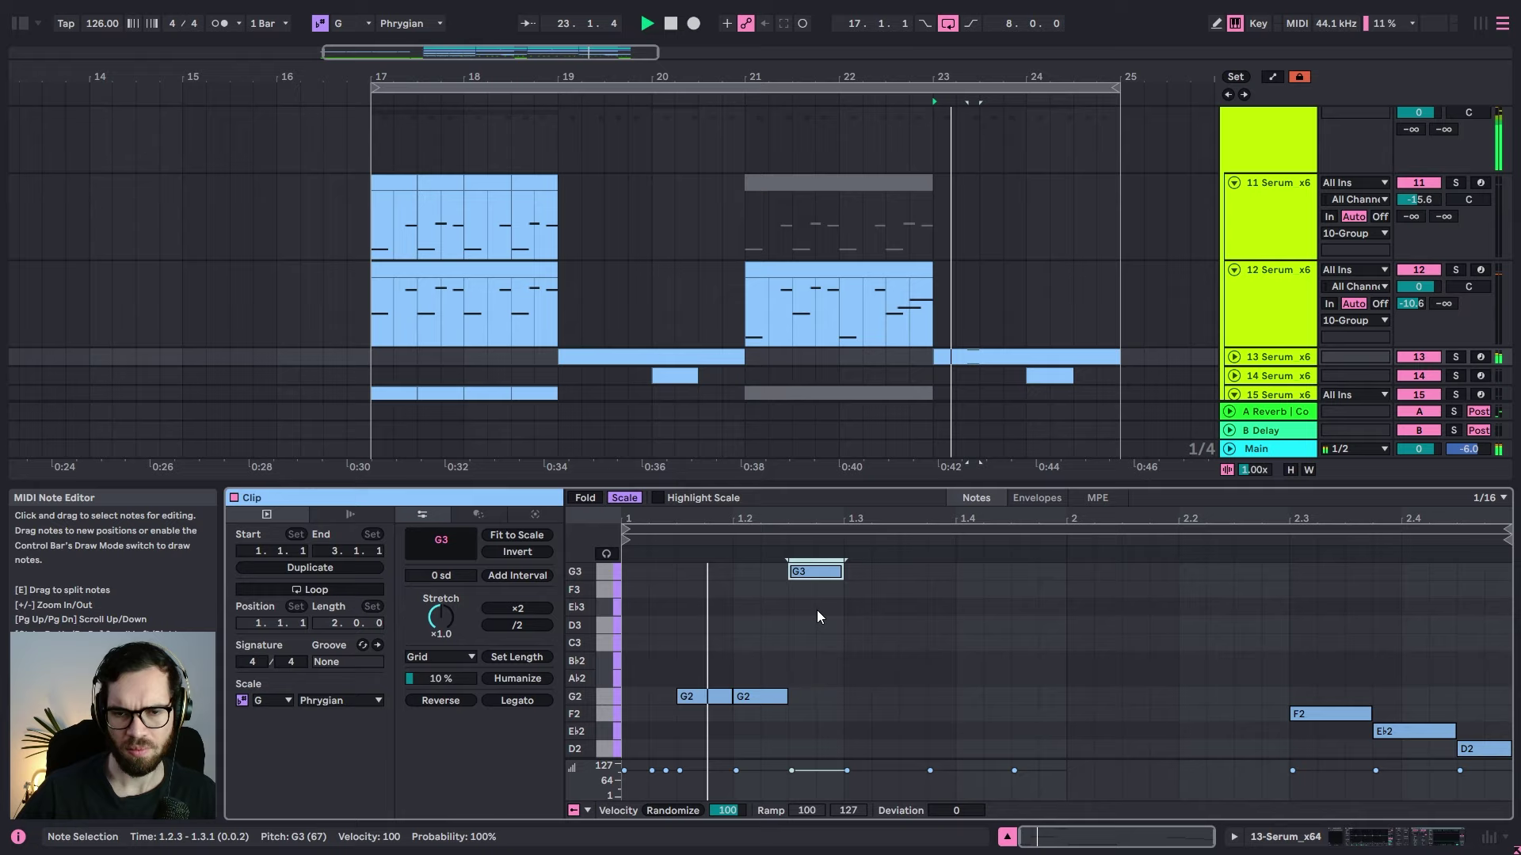
{"action": "key", "text": "shift+Down"}
{"action": "key", "text": "shift+Down"}
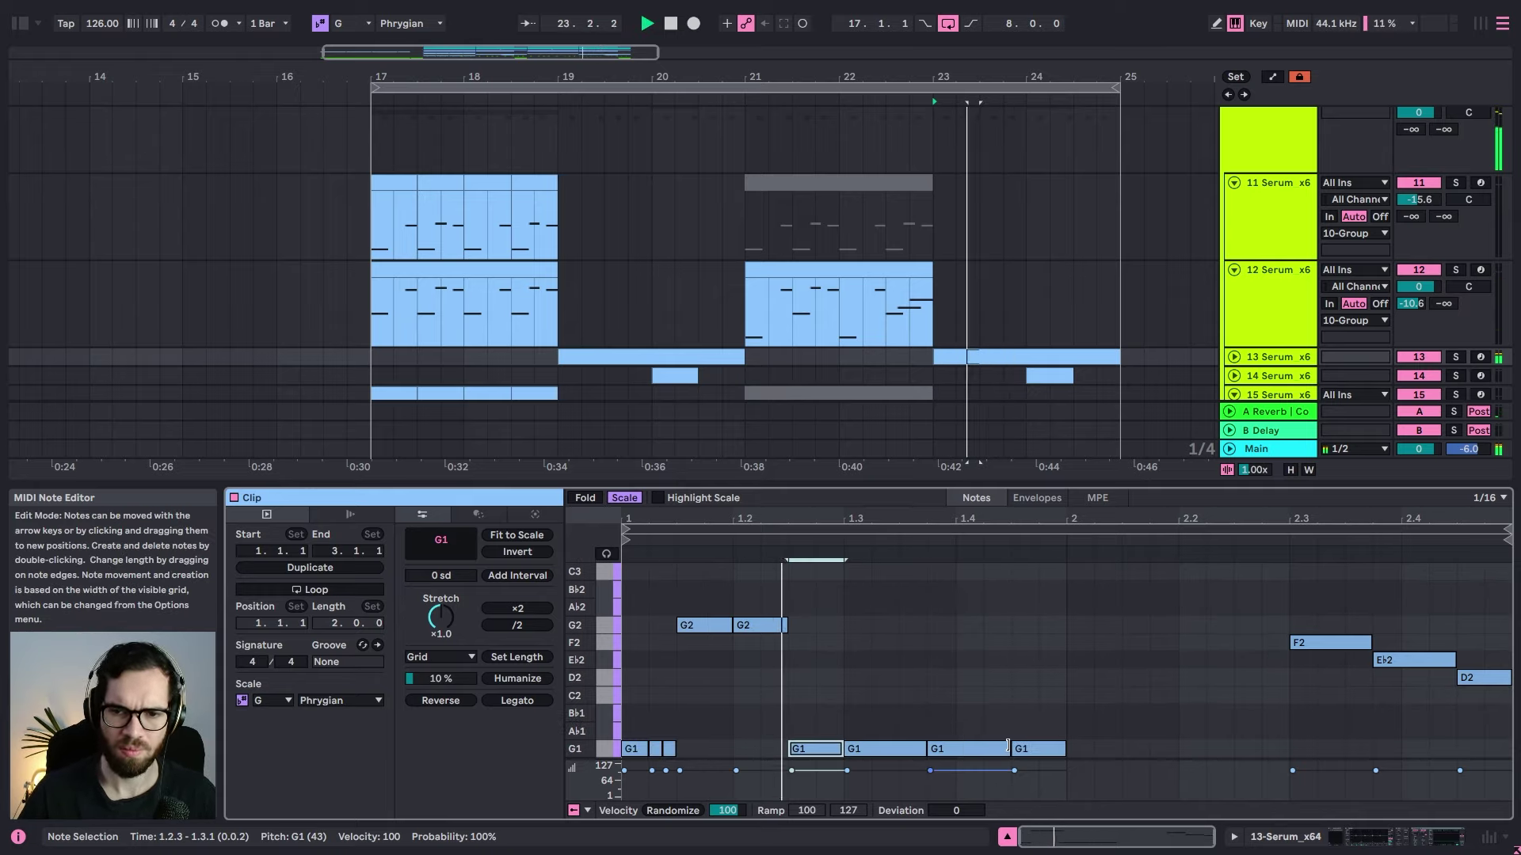
{"action": "left_click_drag", "start_coordinate": [1009, 749], "coordinate": [1067, 747]}
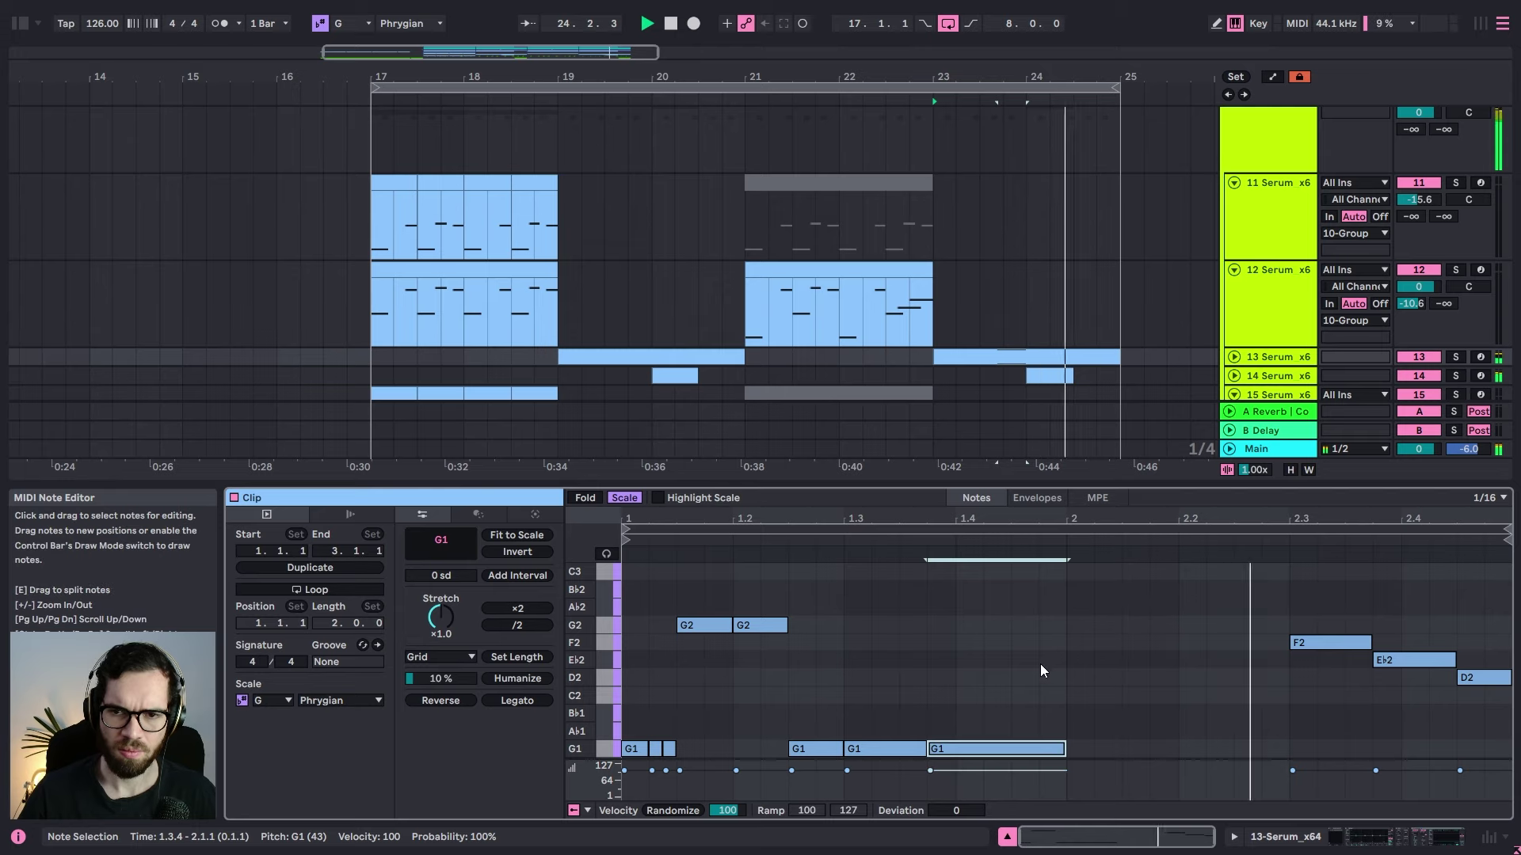
Step: Play the edited drop from 20.4.1 and 16.3.1 and examine the lower lead layers
{"action": "left_click_drag", "start_coordinate": [1339, 603], "coordinate": [1509, 748]}
{"action": "left_click", "coordinate": [720, 262]}
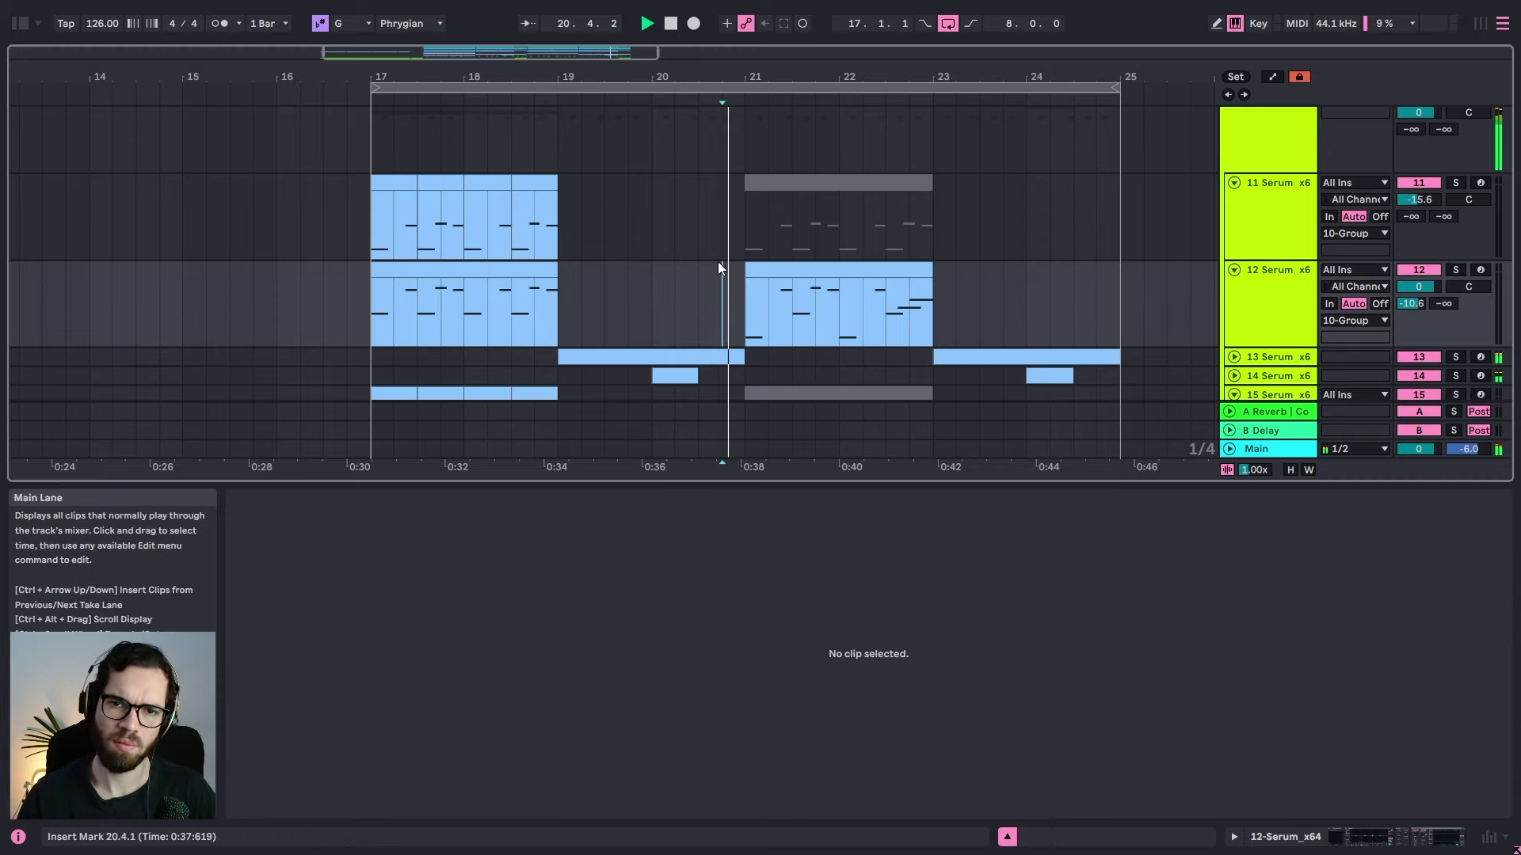
{"action": "left_click", "coordinate": [327, 243]}
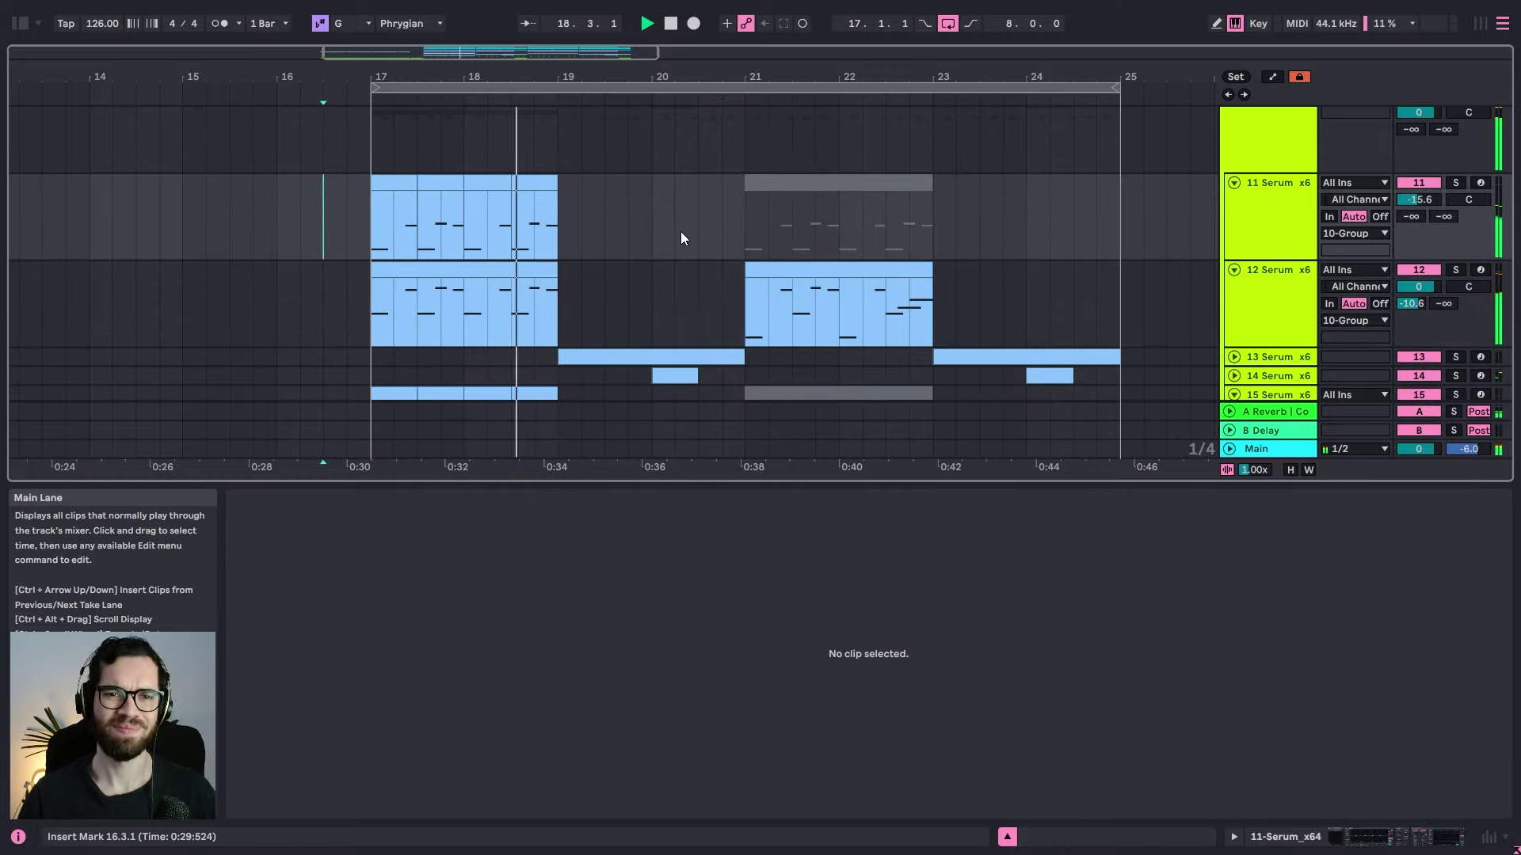
{"action": "key", "text": "space"}
{"action": "key", "text": "space"}
{"action": "scroll", "coordinate": [1035, 248], "scroll_direction": "down", "scroll_amount": 3}
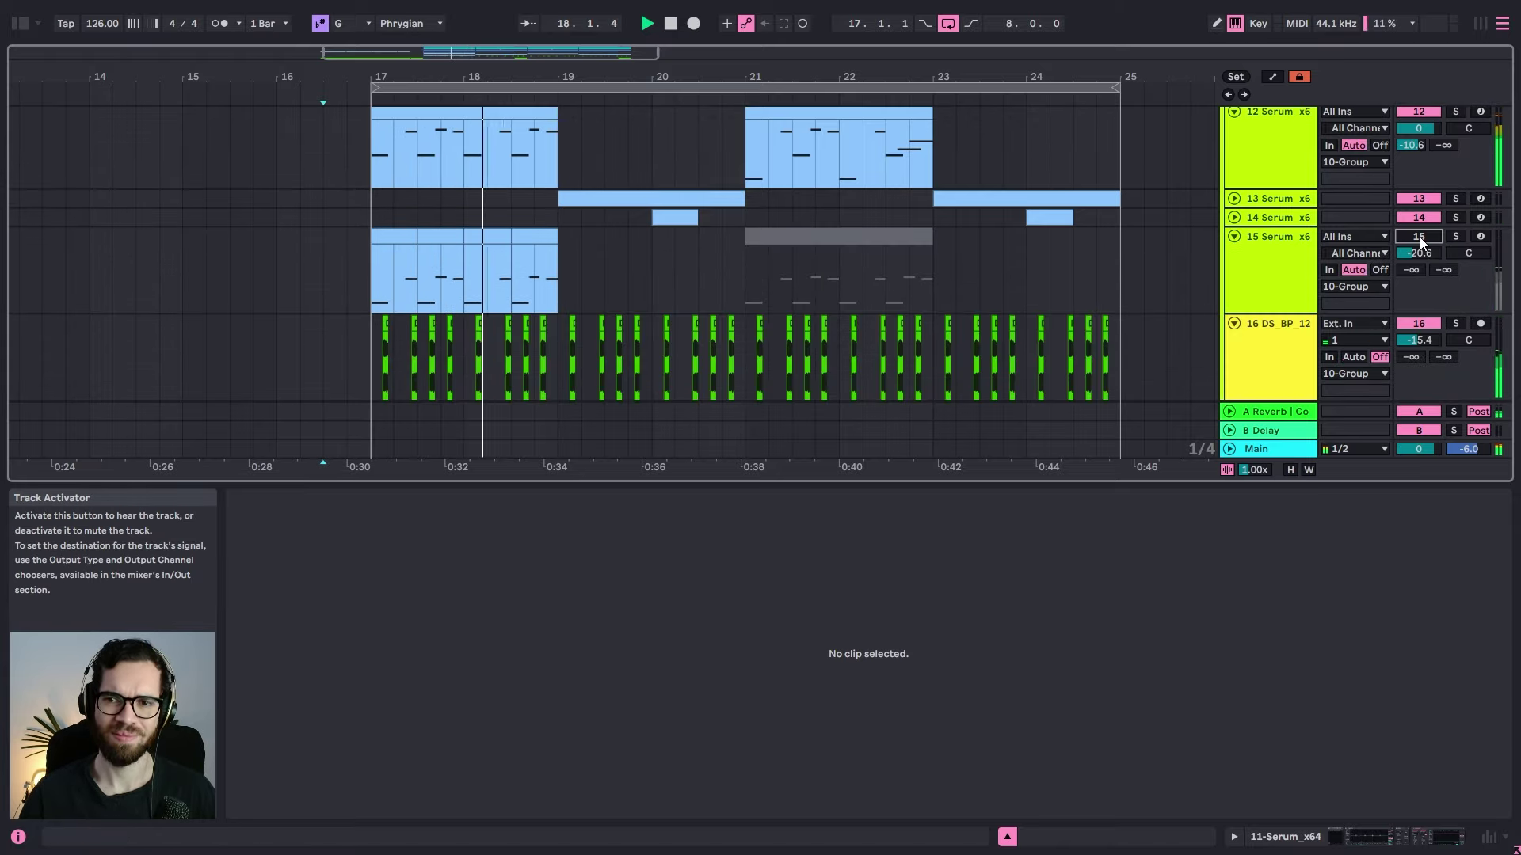
Step: Copy track 12's edited clip at bar 21 onto track 15, replacing the muted clip from 21.1.1 to 23.1.1
{"action": "scroll", "coordinate": [1118, 338], "scroll_direction": "up", "scroll_amount": 4}
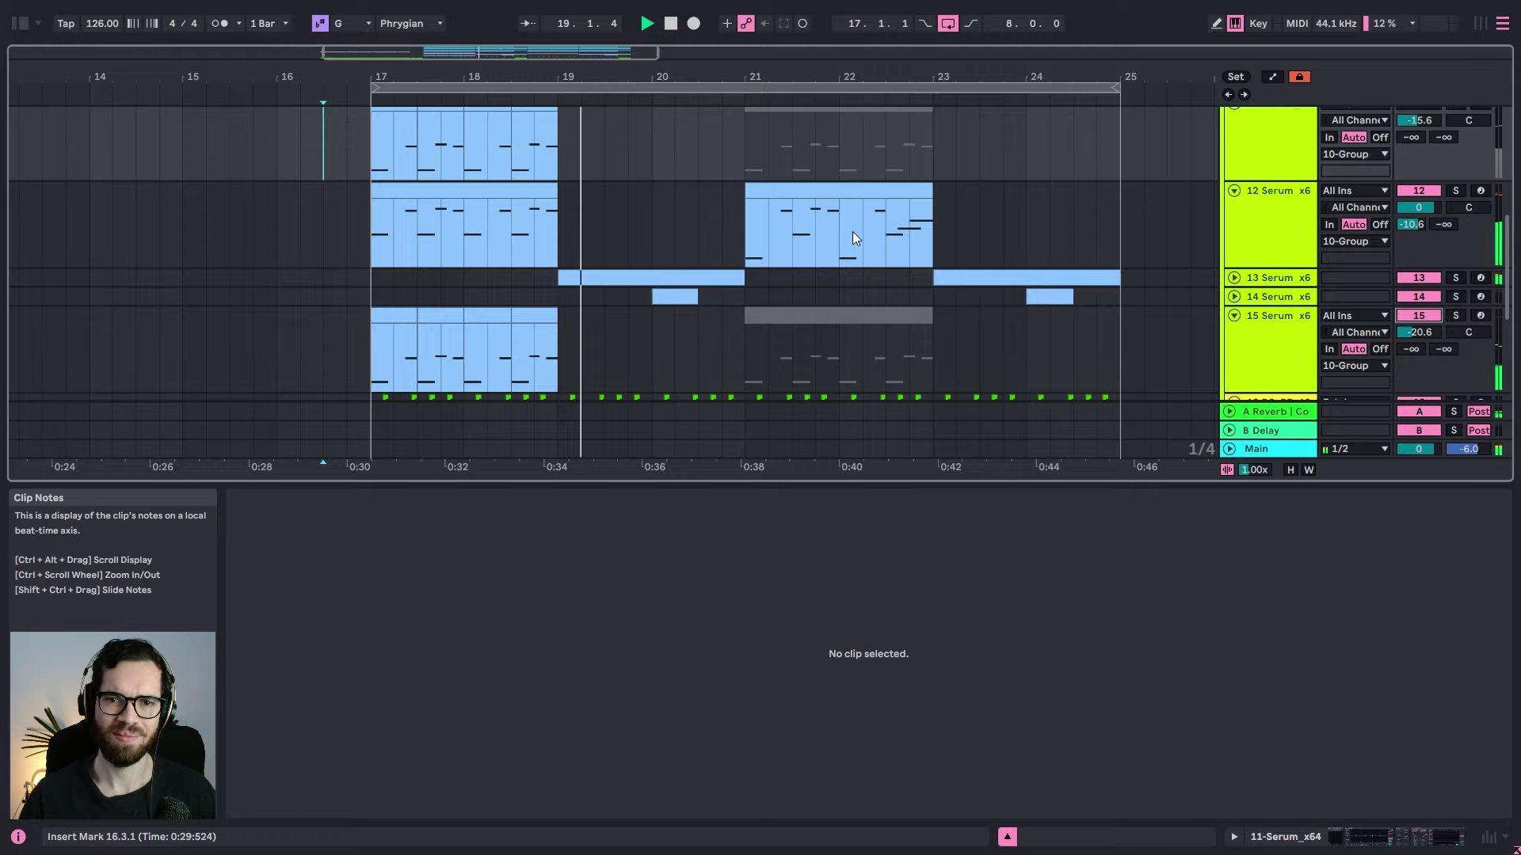
{"action": "left_click", "coordinate": [820, 191]}
{"action": "key", "text": "ctrl+c"}
{"action": "left_click", "coordinate": [798, 326]}
{"action": "key", "text": "ctrl+v"}
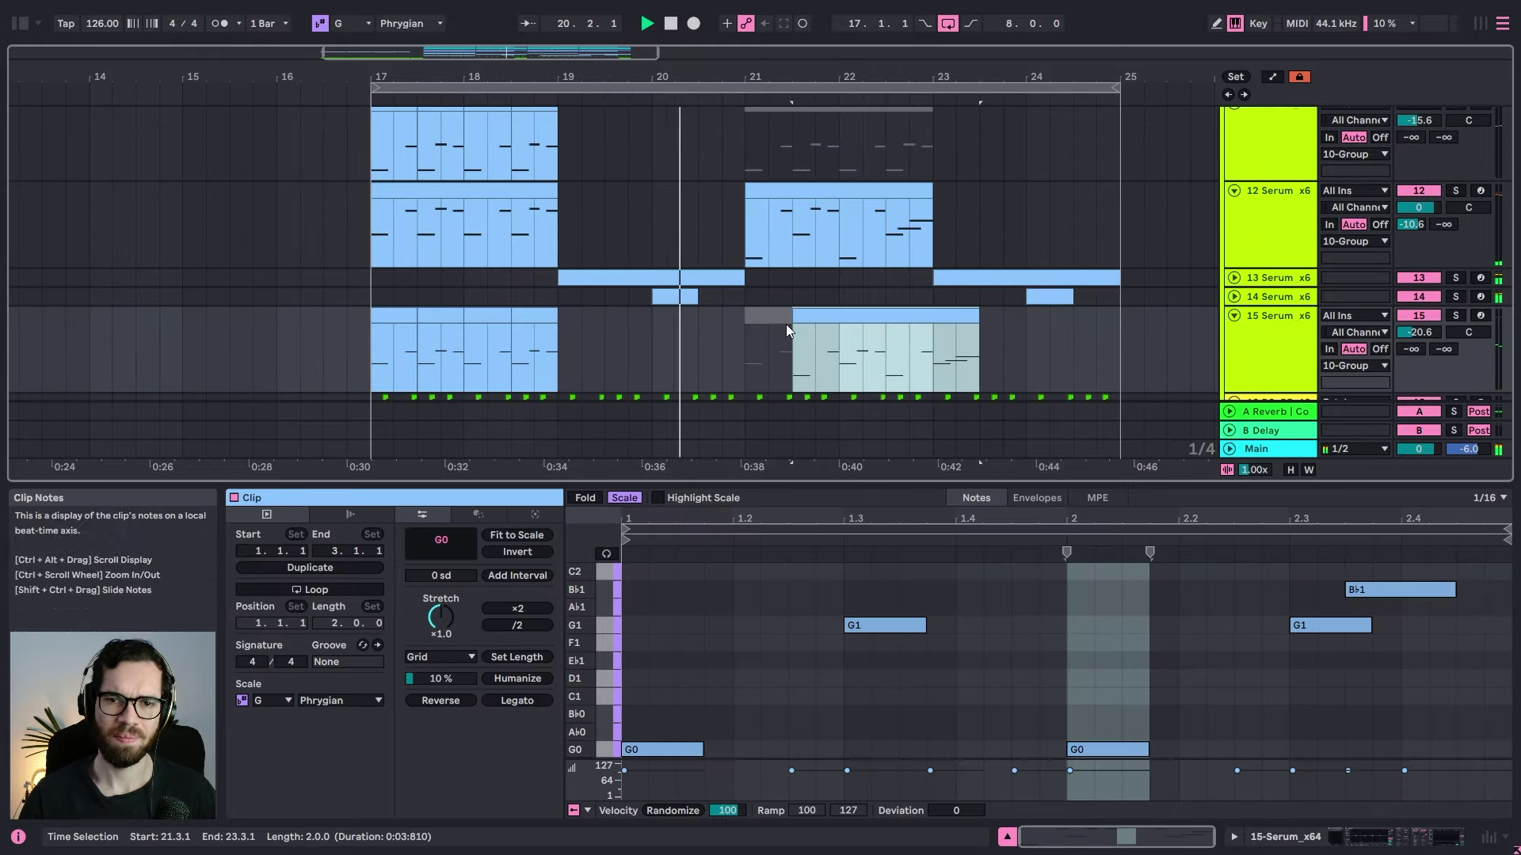
{"action": "left_click_drag", "start_coordinate": [828, 327], "coordinate": [773, 326]}
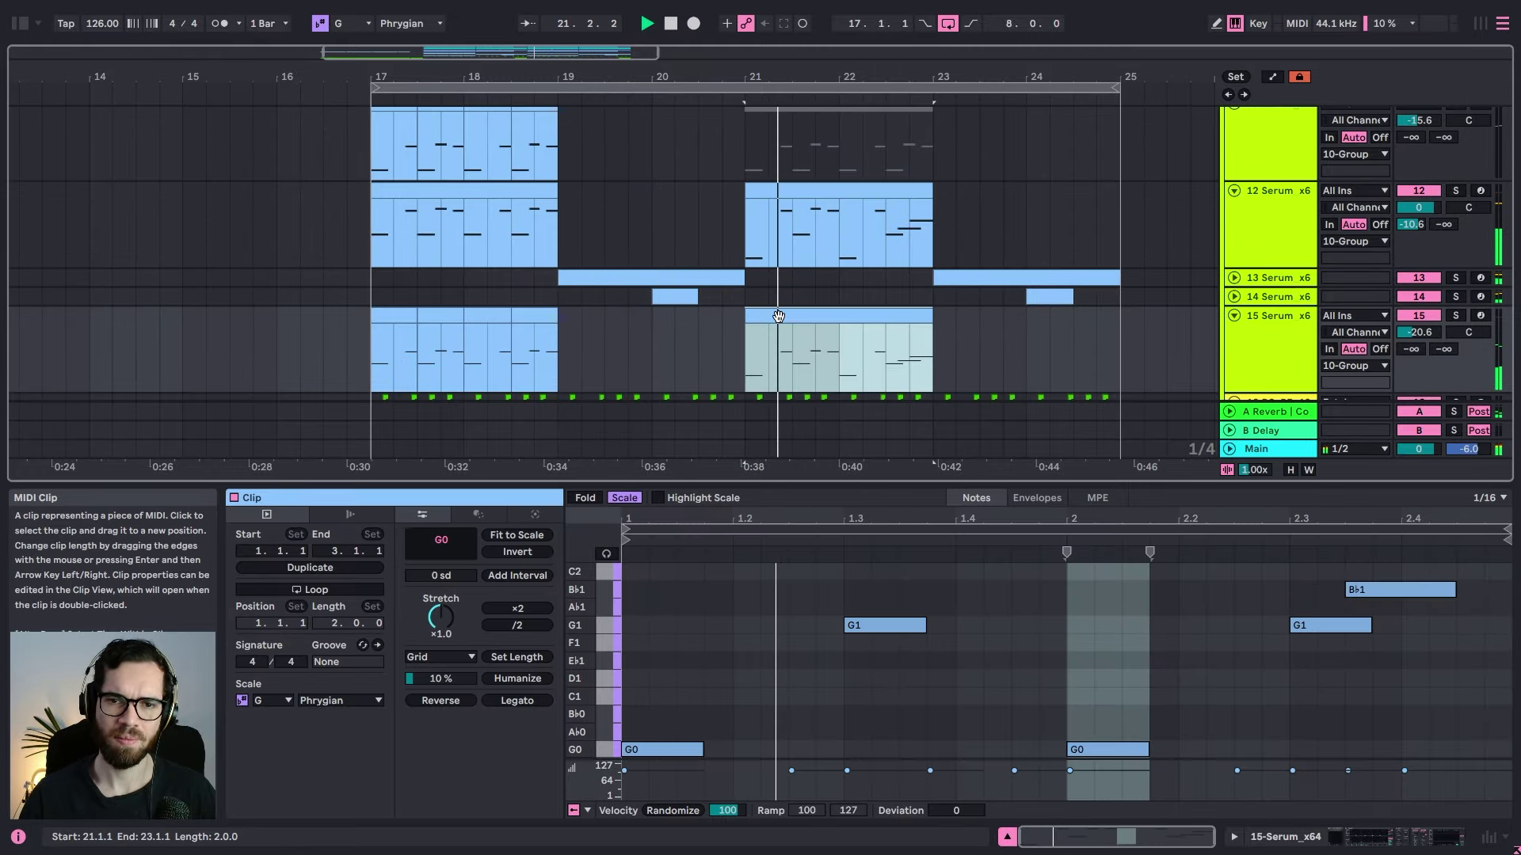
{"action": "left_click", "coordinate": [724, 353]}
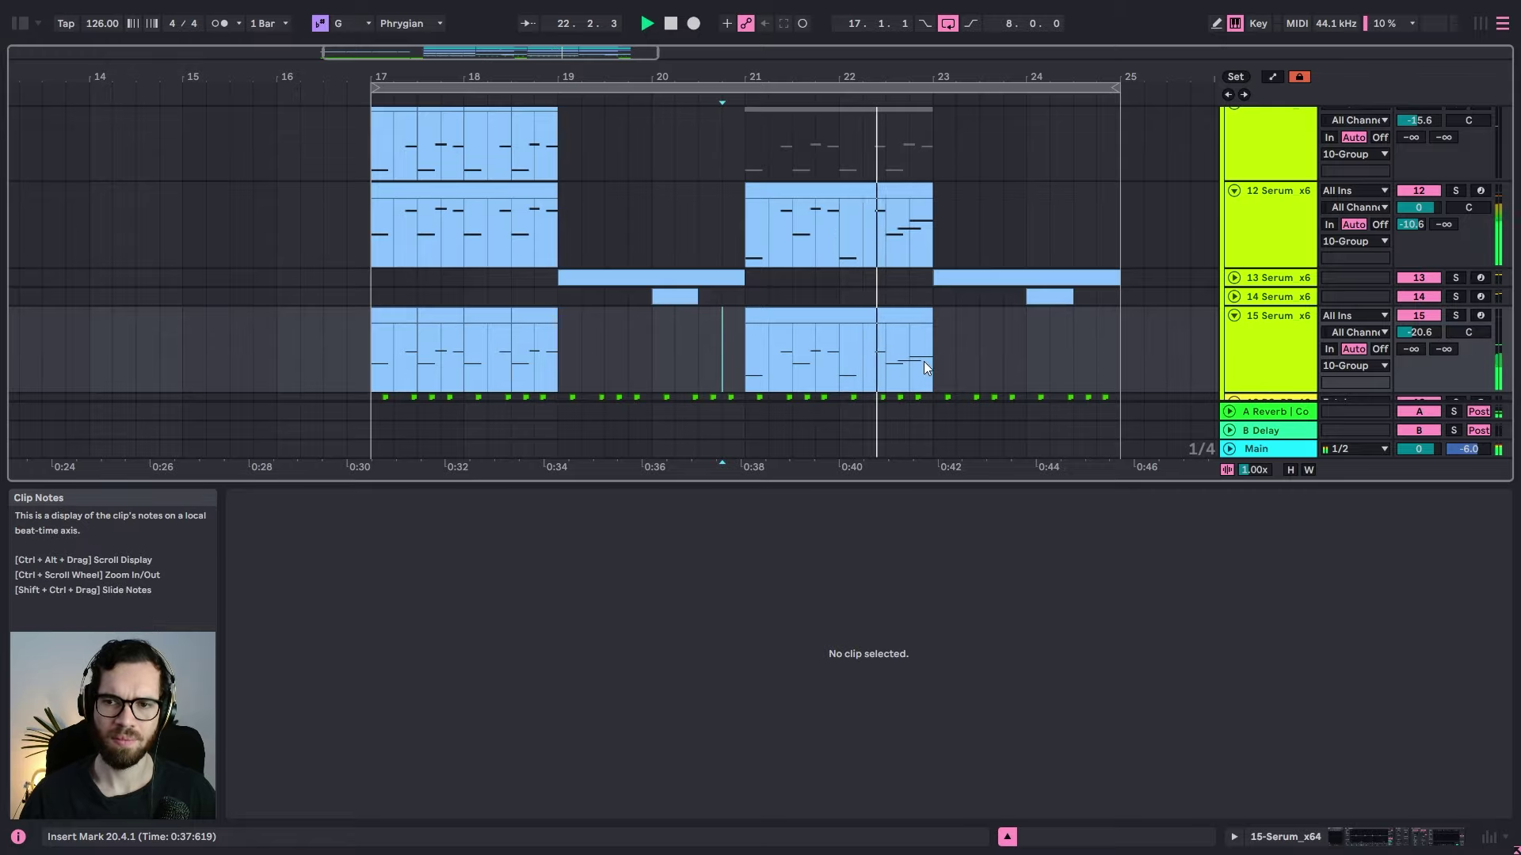
Step: Play the drop from just before bar 17 and lower track 16's volume to -28.0 dB
{"action": "scroll", "coordinate": [899, 339], "scroll_direction": "up", "scroll_amount": 3}
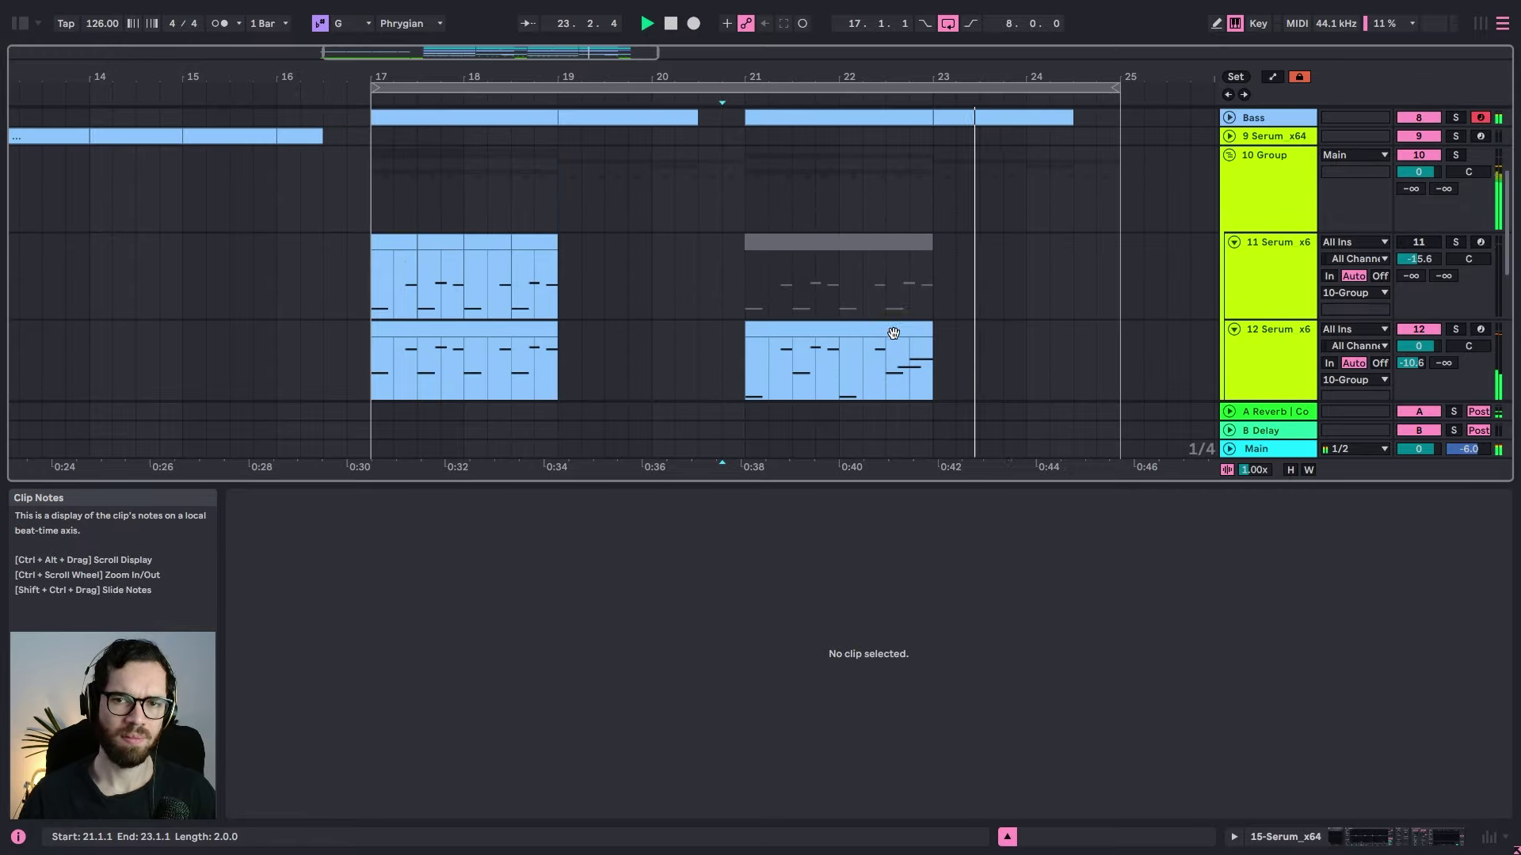
{"action": "left_click", "coordinate": [349, 198]}
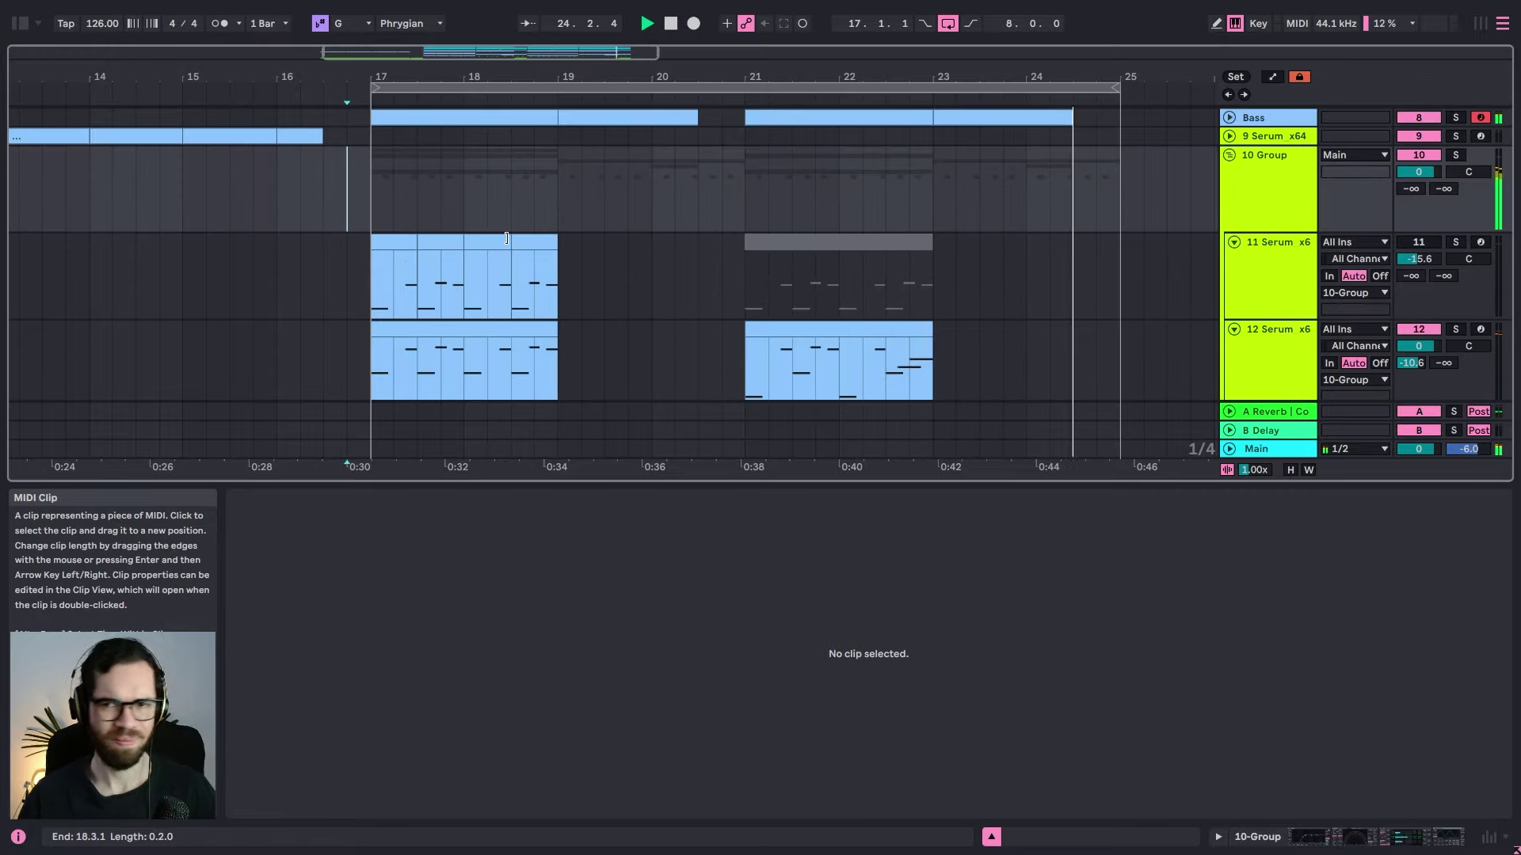
{"action": "scroll", "coordinate": [530, 238], "scroll_direction": "down", "scroll_amount": 3}
{"action": "scroll", "coordinate": [564, 234], "scroll_direction": "down", "scroll_amount": 5}
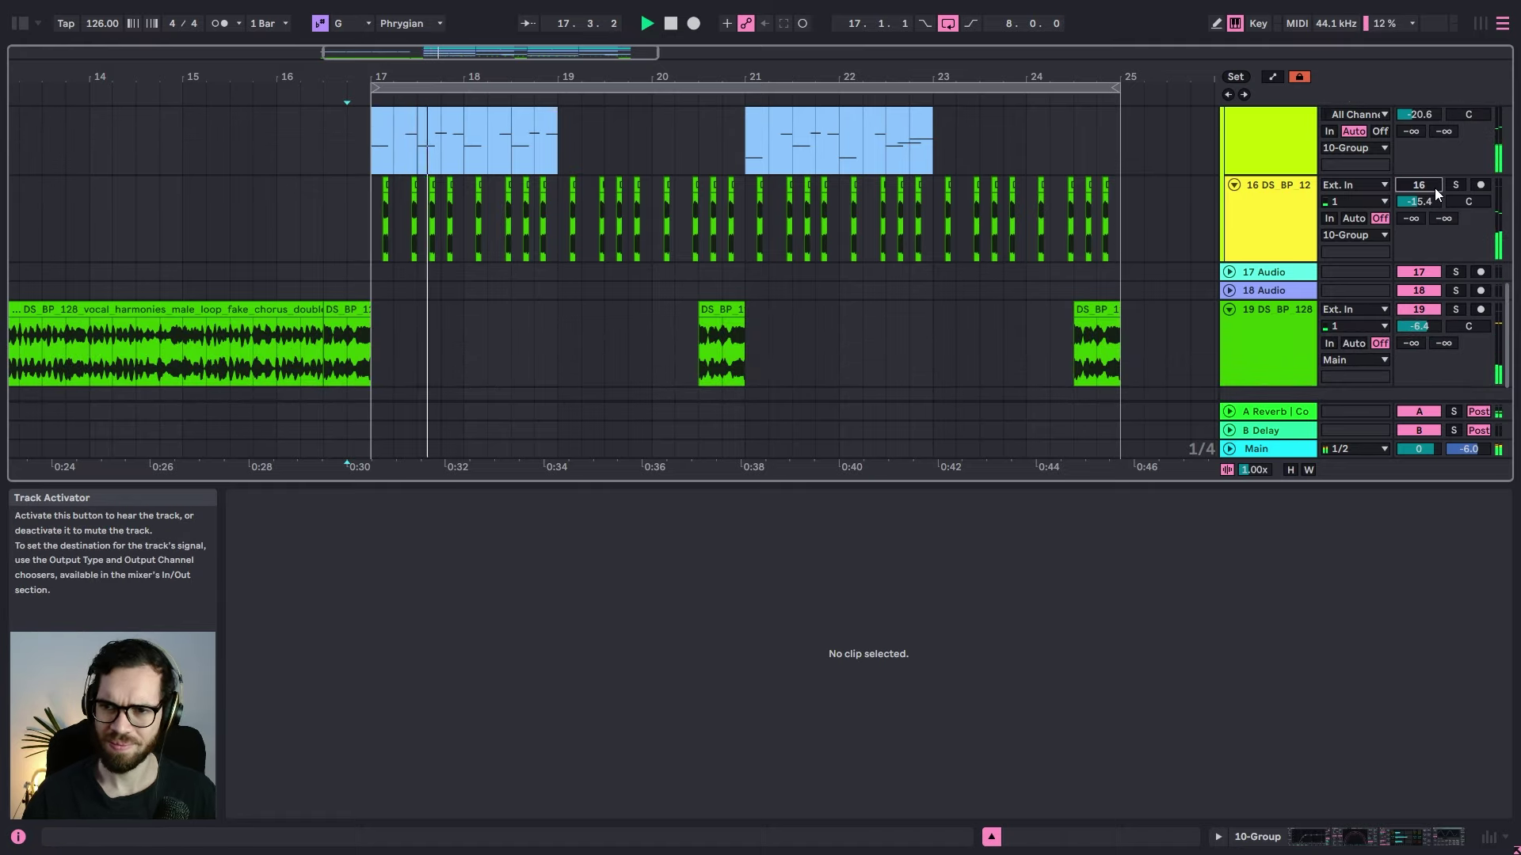
{"action": "left_click_drag", "start_coordinate": [1435, 199], "coordinate": [1435, 231]}
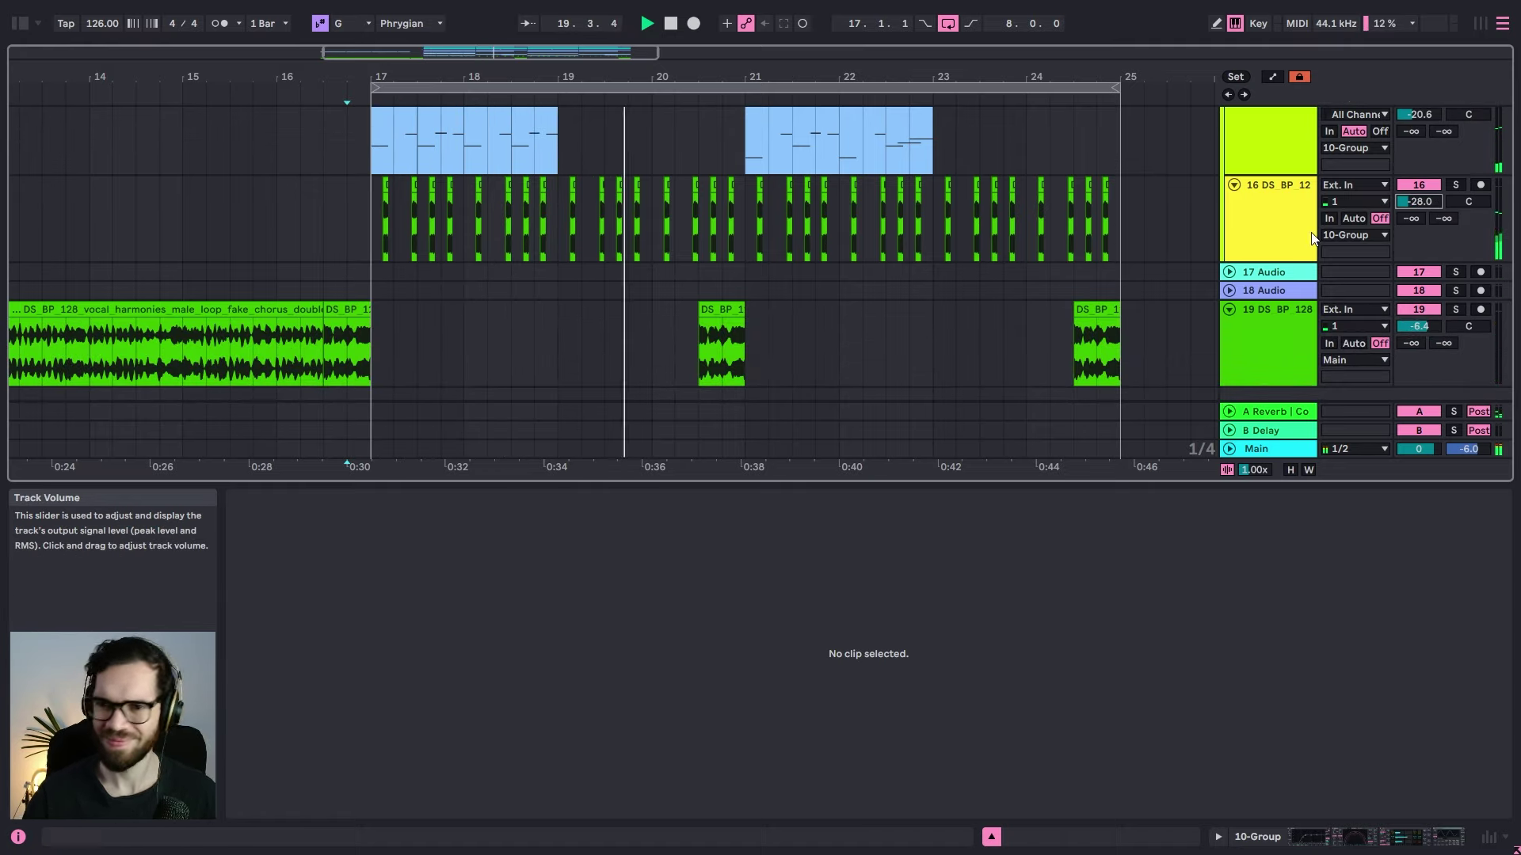
Step: Copy track 12's edited clip over track 11's muted clip at 21.1.1 and play the result from 20.4.1
{"action": "scroll", "coordinate": [871, 293], "scroll_direction": "up", "scroll_amount": 6}
{"action": "scroll", "coordinate": [828, 297], "scroll_direction": "up", "scroll_amount": 3}
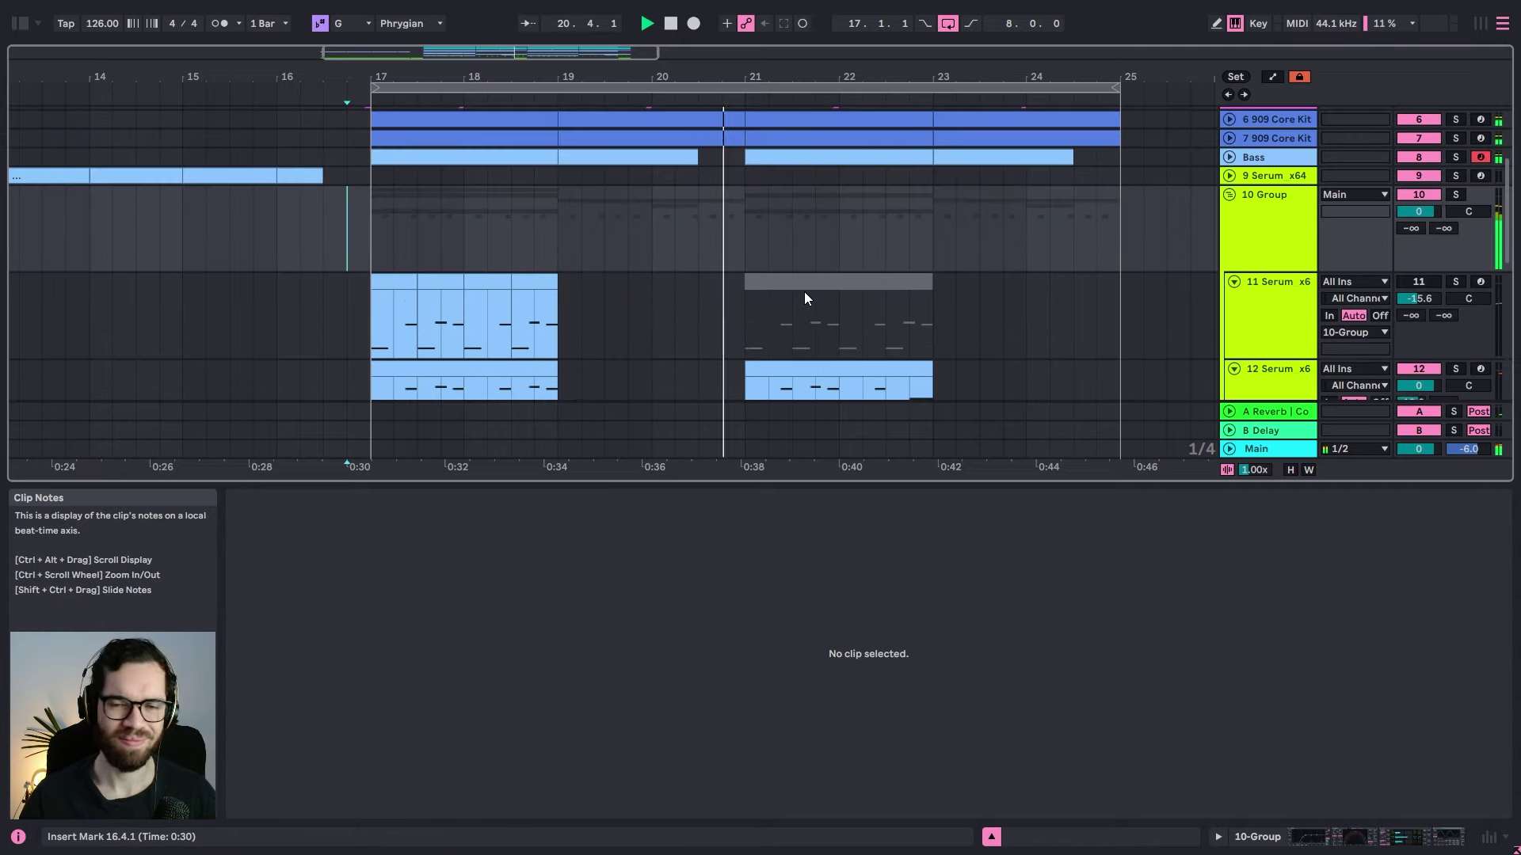
{"action": "left_click", "coordinate": [712, 222]}
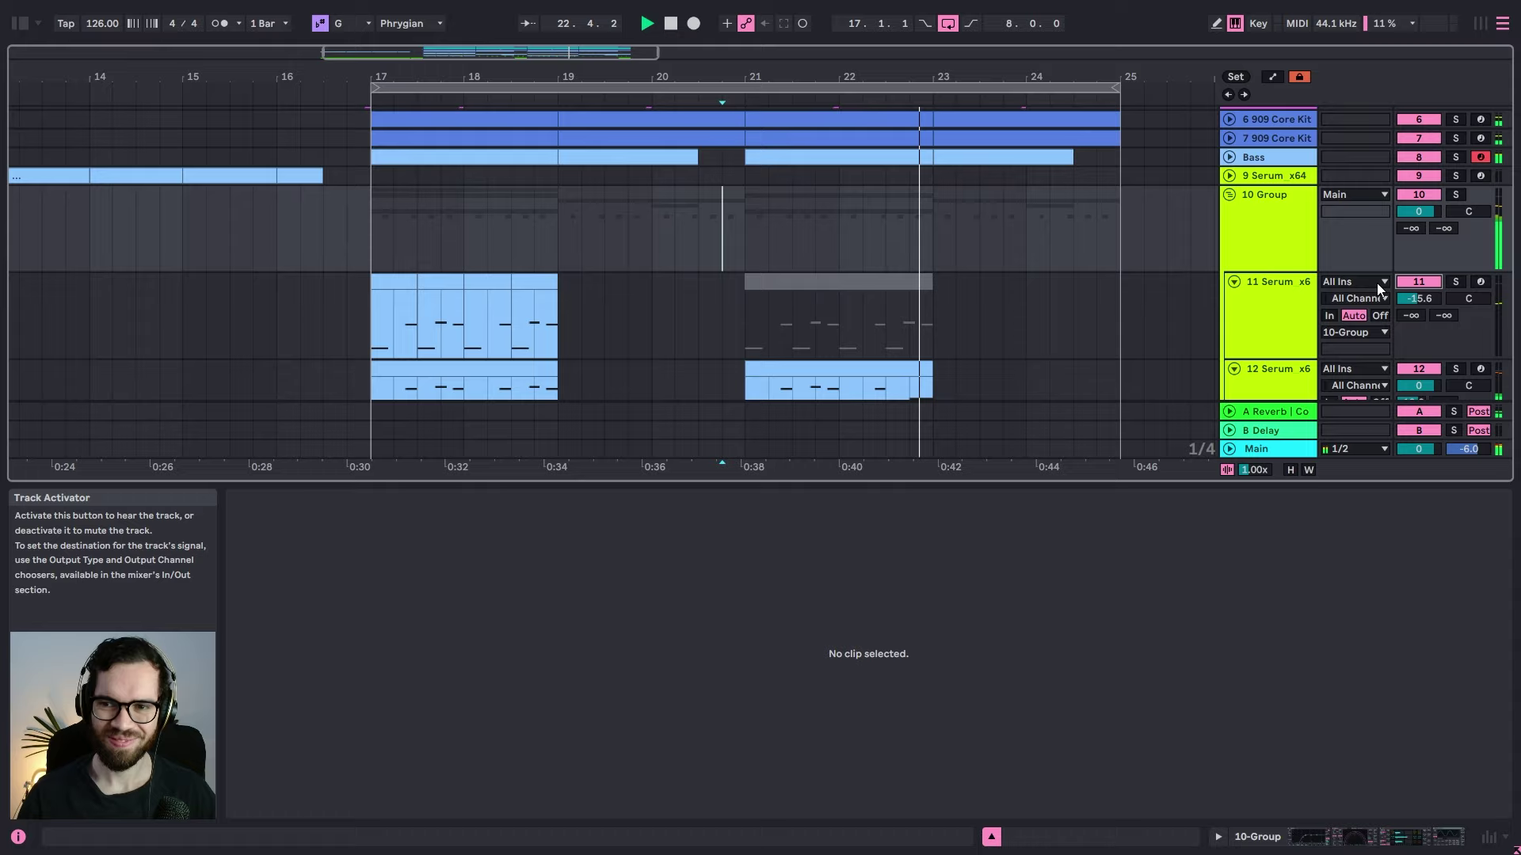
{"action": "key", "text": "space"}
{"action": "scroll", "coordinate": [796, 317], "scroll_direction": "down", "scroll_amount": 1}
{"action": "left_click", "coordinate": [816, 296]}
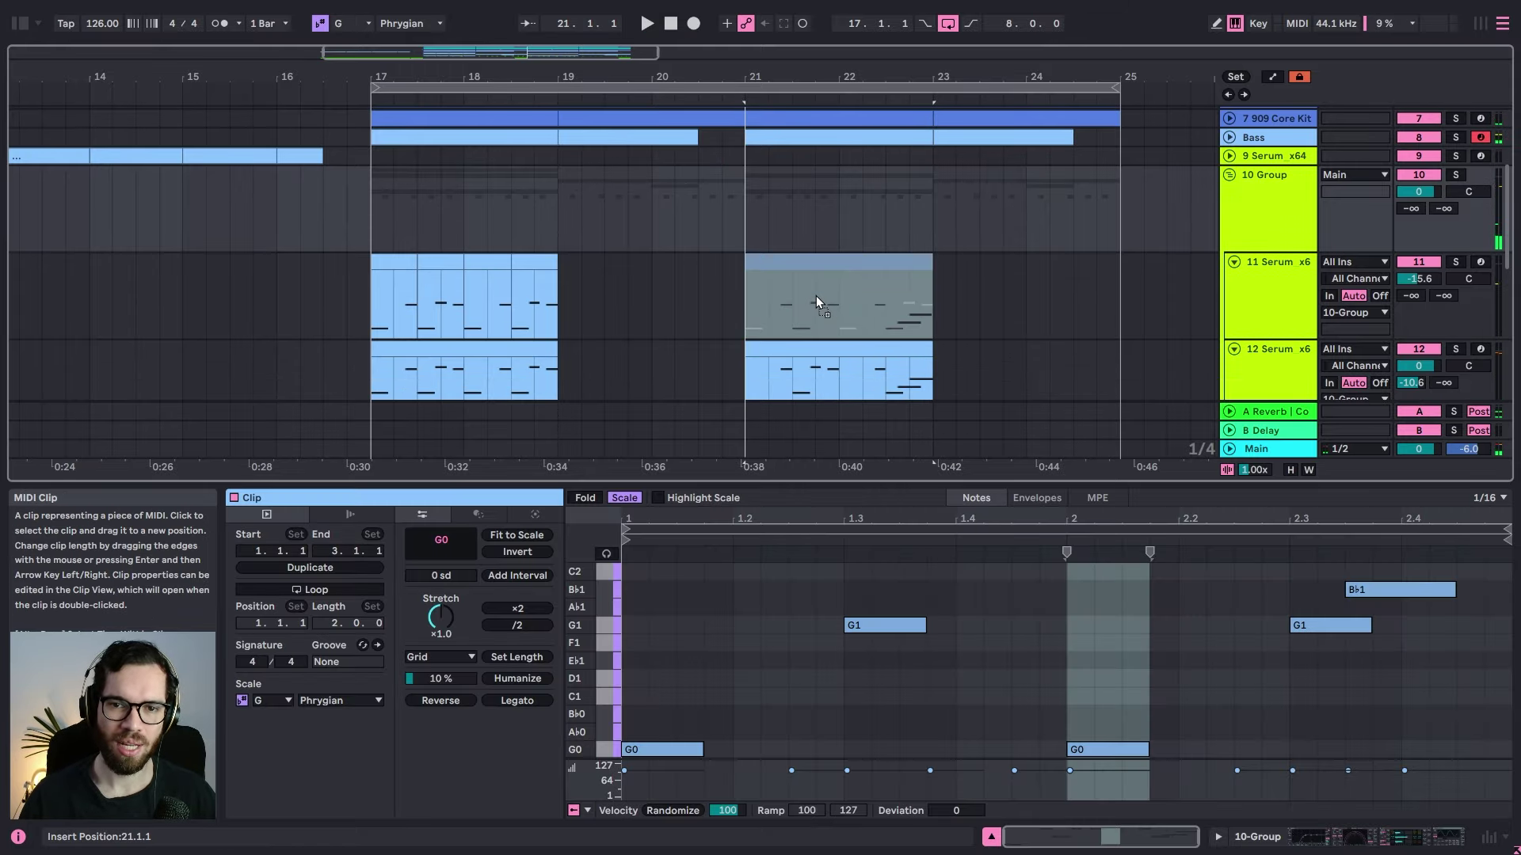
{"action": "key", "text": "space"}
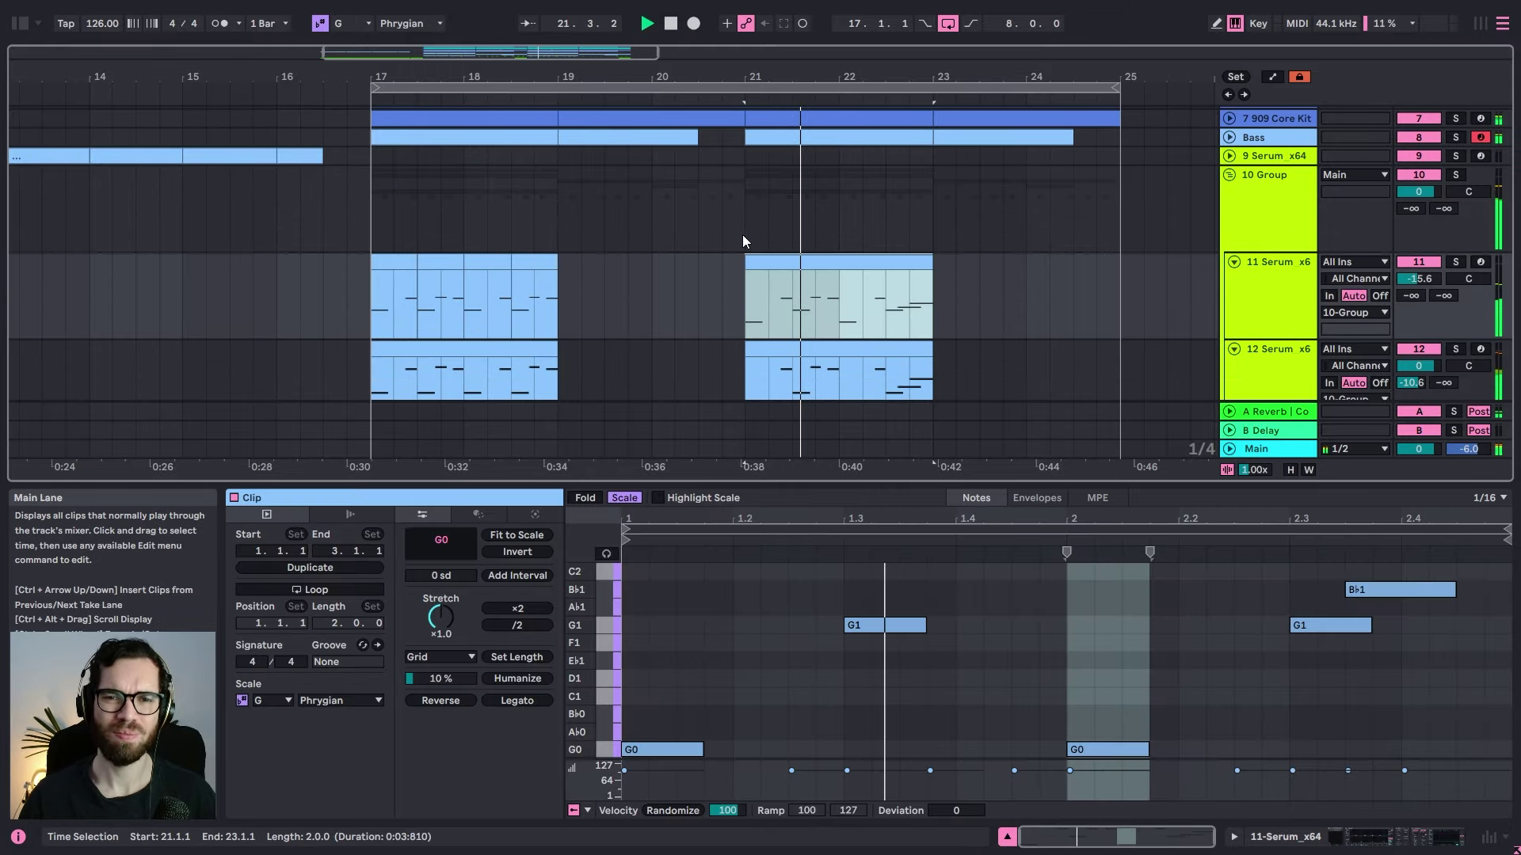
{"action": "left_click", "coordinate": [713, 208]}
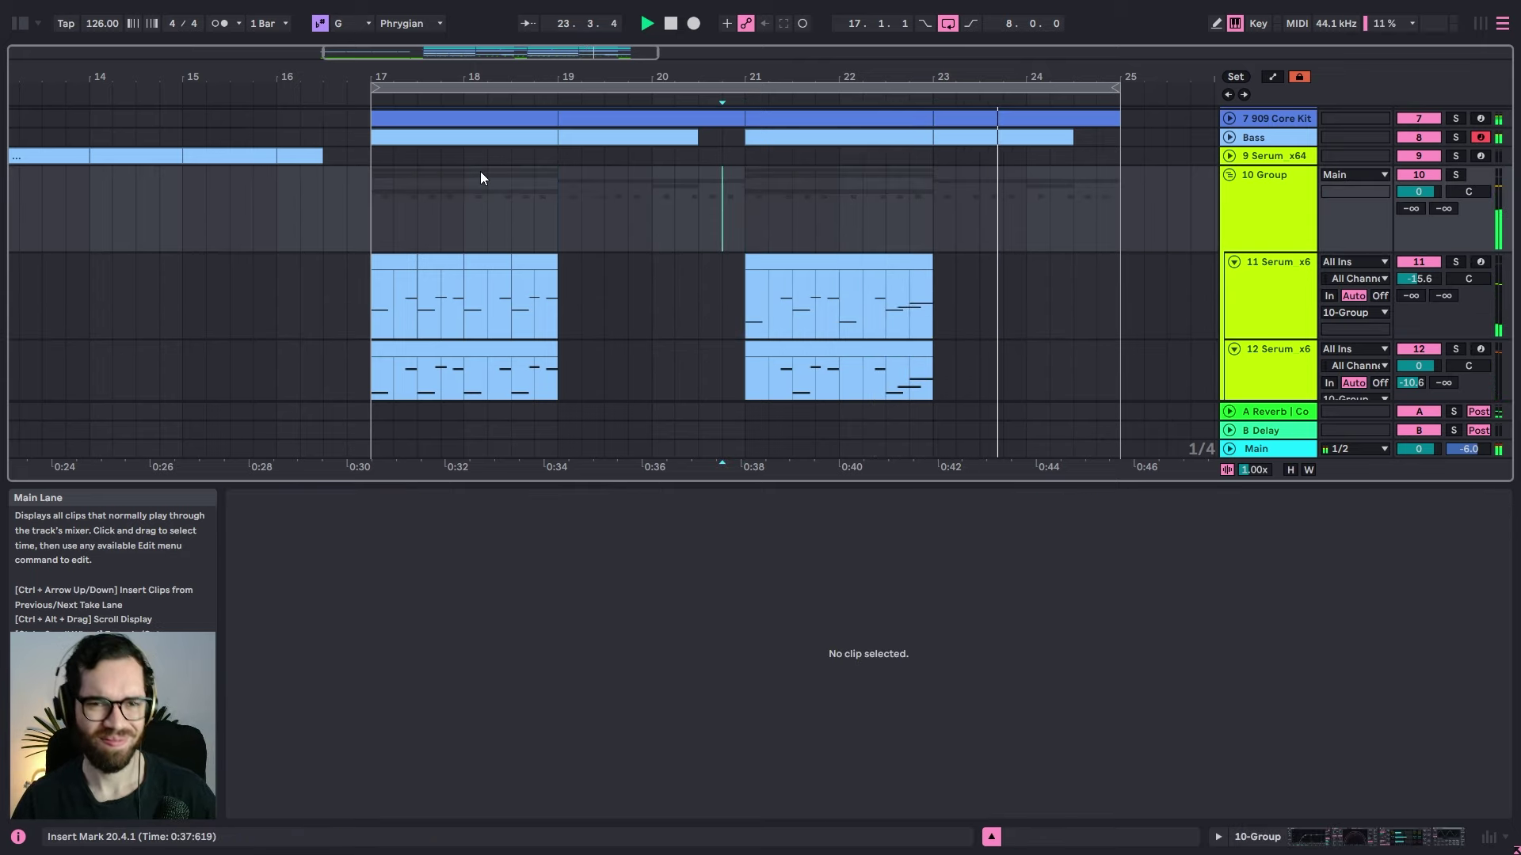
Step: Rename the 10 Group as Leads and fold it
{"action": "left_click", "coordinate": [1275, 187]}
{"action": "key", "text": "ctrl+r"}
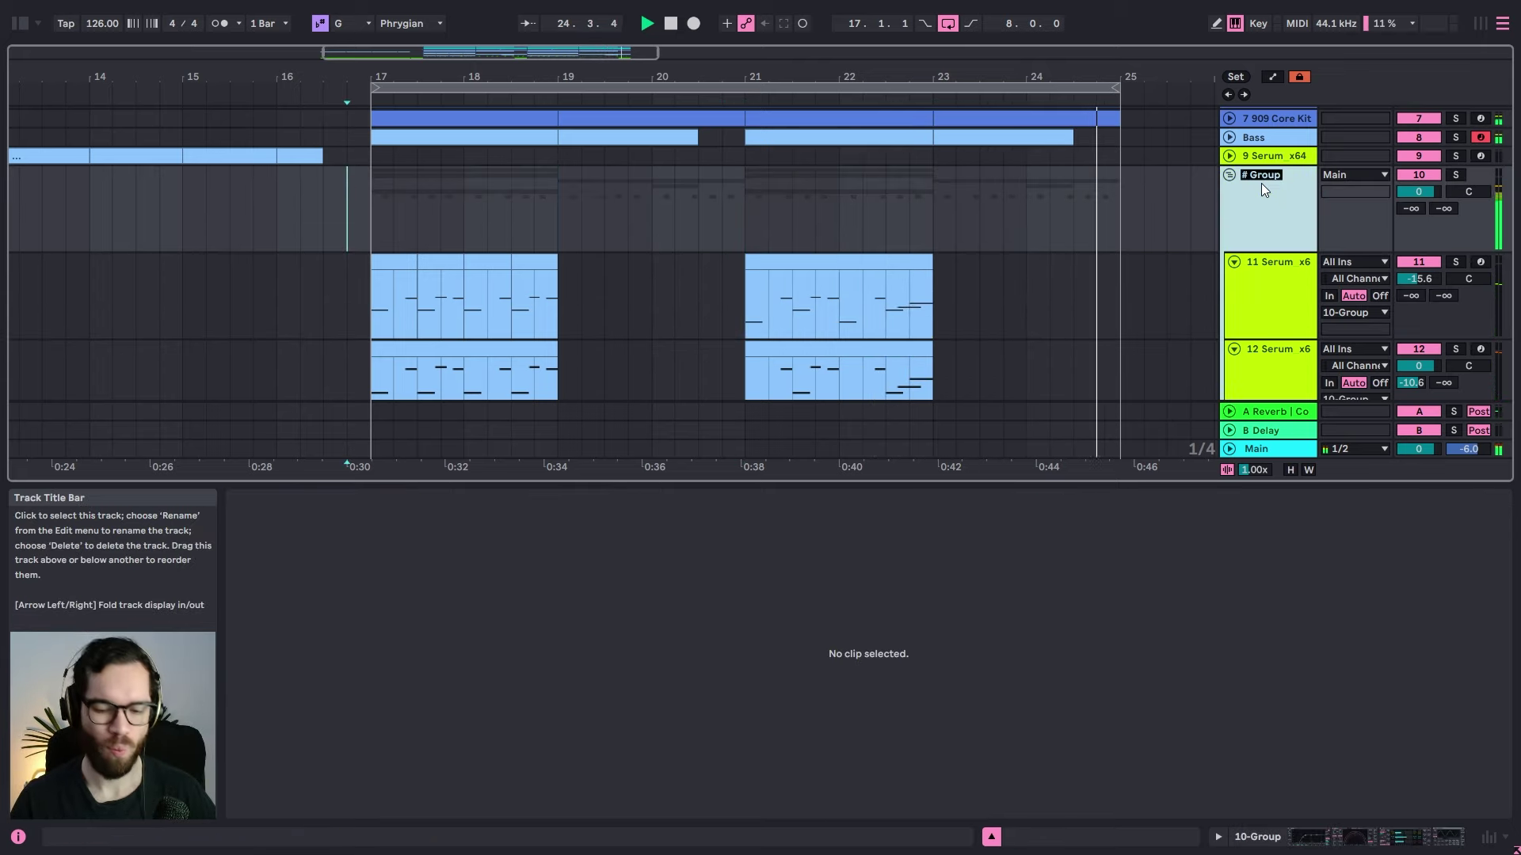
{"action": "type", "text": "Leads"}
{"action": "key", "text": "Return"}
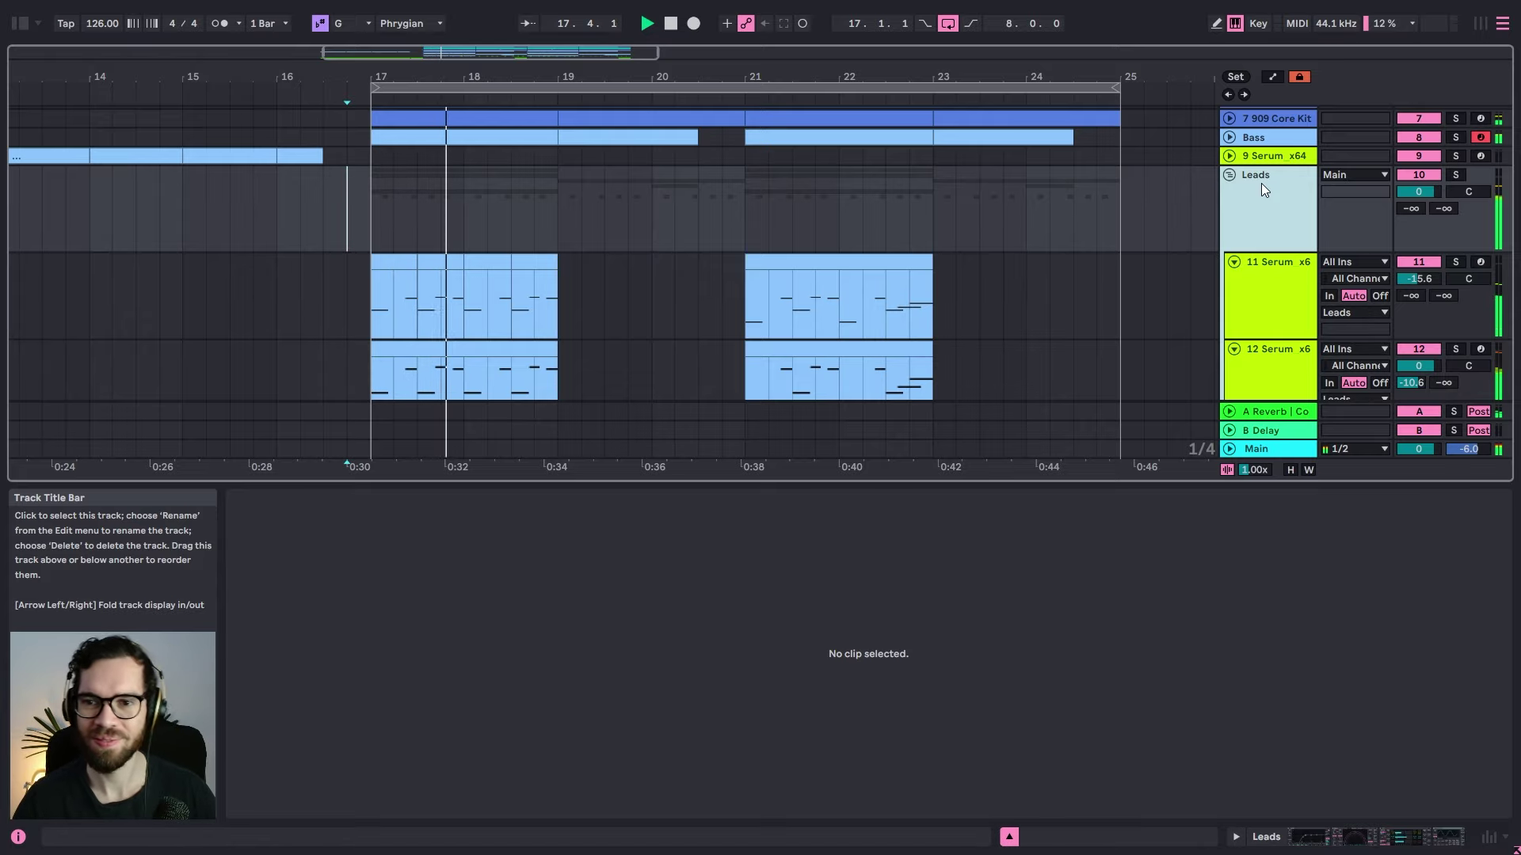
{"action": "left_click", "coordinate": [1227, 177]}
Step: Play the build-up from bar 13 and set track 9 Serum's volume to -8.6 dB, reverb send to 0 and delay send to -14.4 dB
{"action": "left_click", "coordinate": [163, 247]}
{"action": "key", "text": "space"}
{"action": "key", "text": "space"}
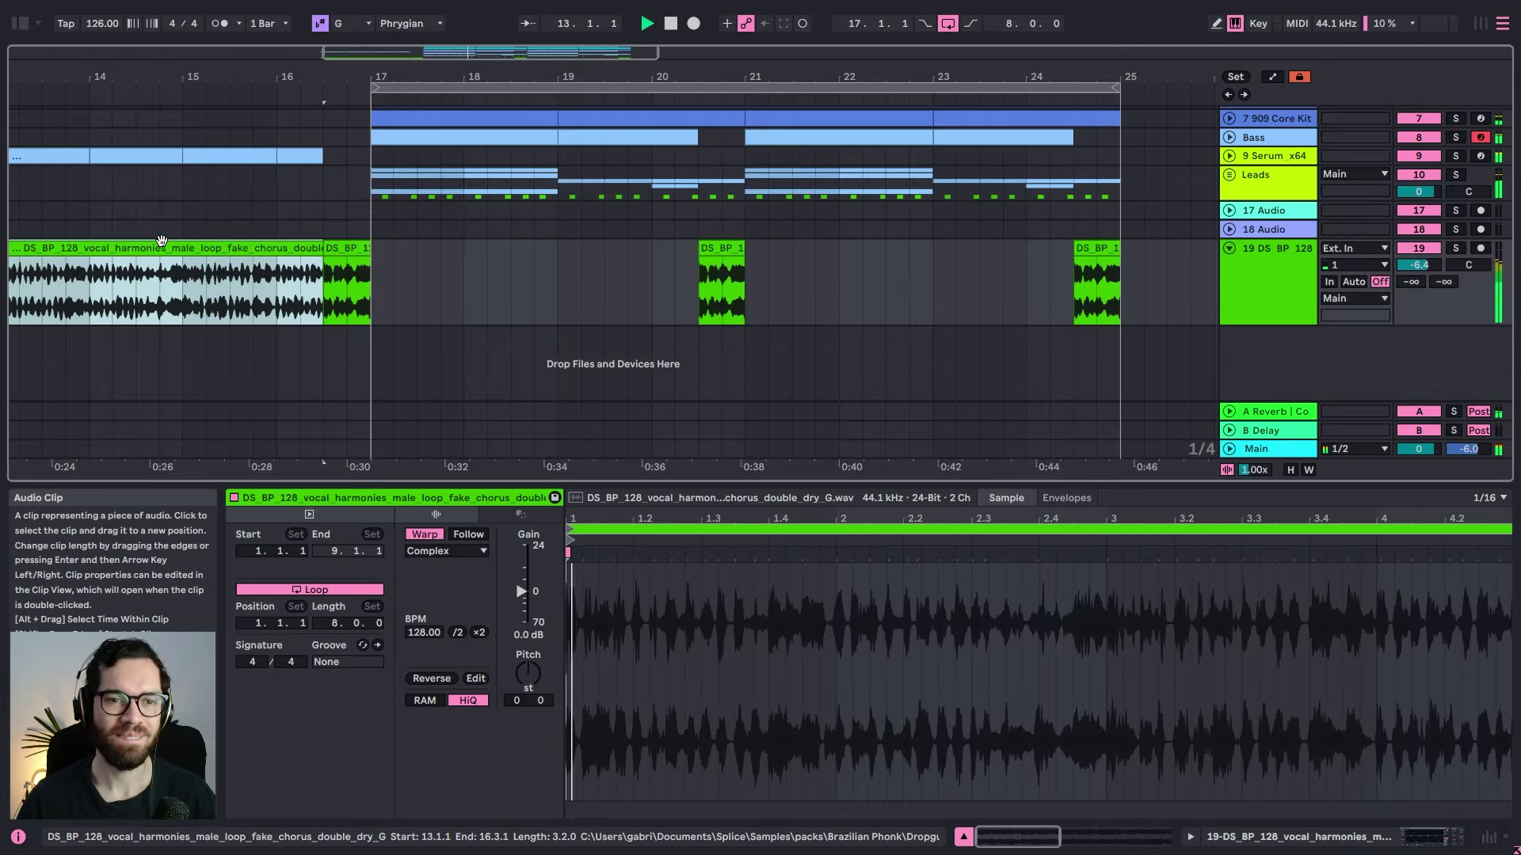
{"action": "left_click", "coordinate": [207, 228]}
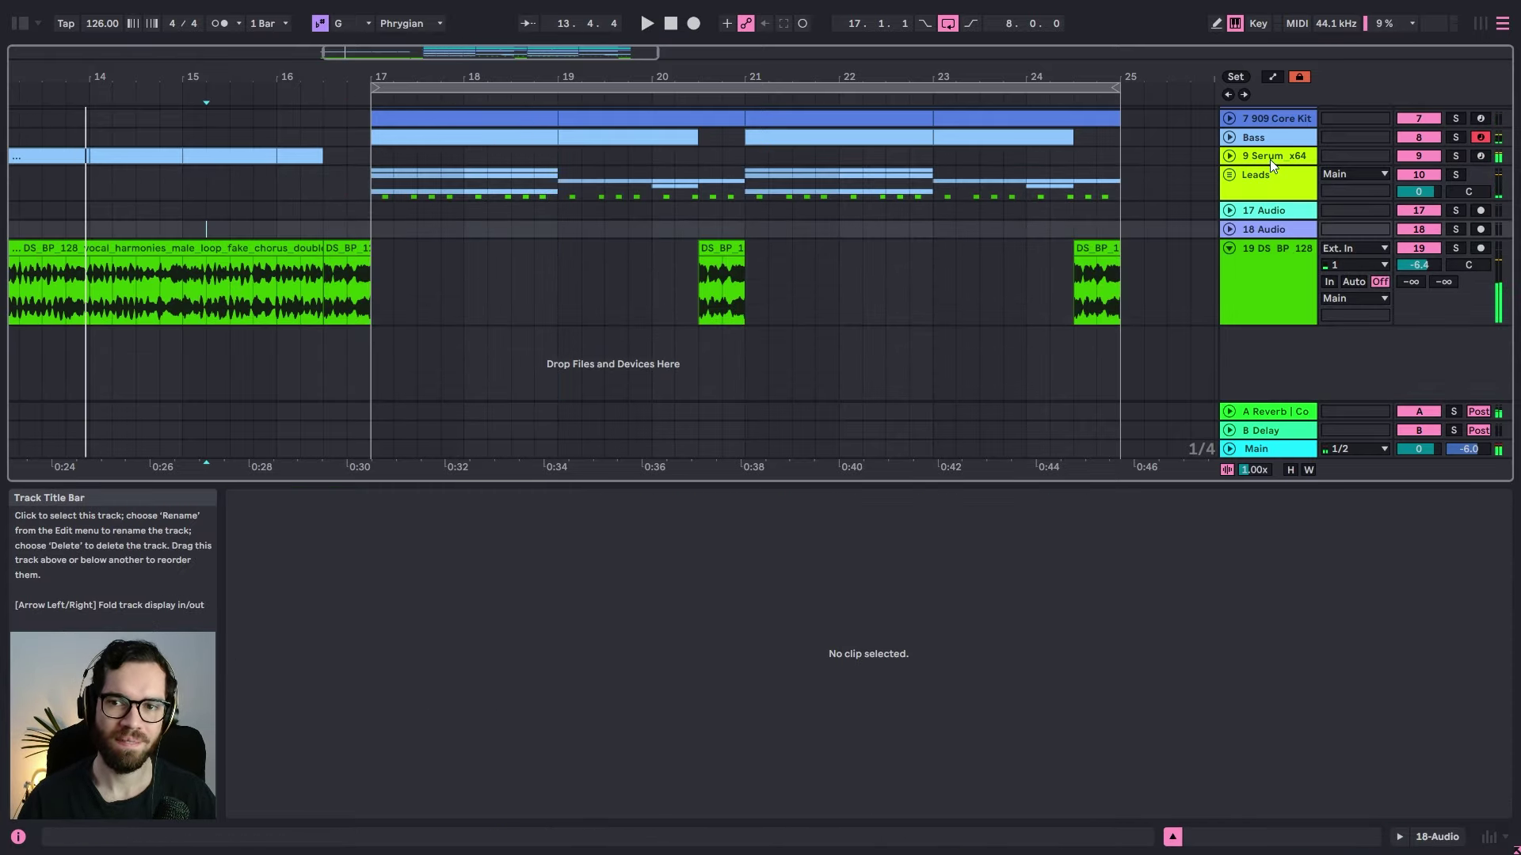
{"action": "left_click", "coordinate": [1230, 156]}
{"action": "left_click_drag", "start_coordinate": [1416, 192], "coordinate": [1416, 152]}
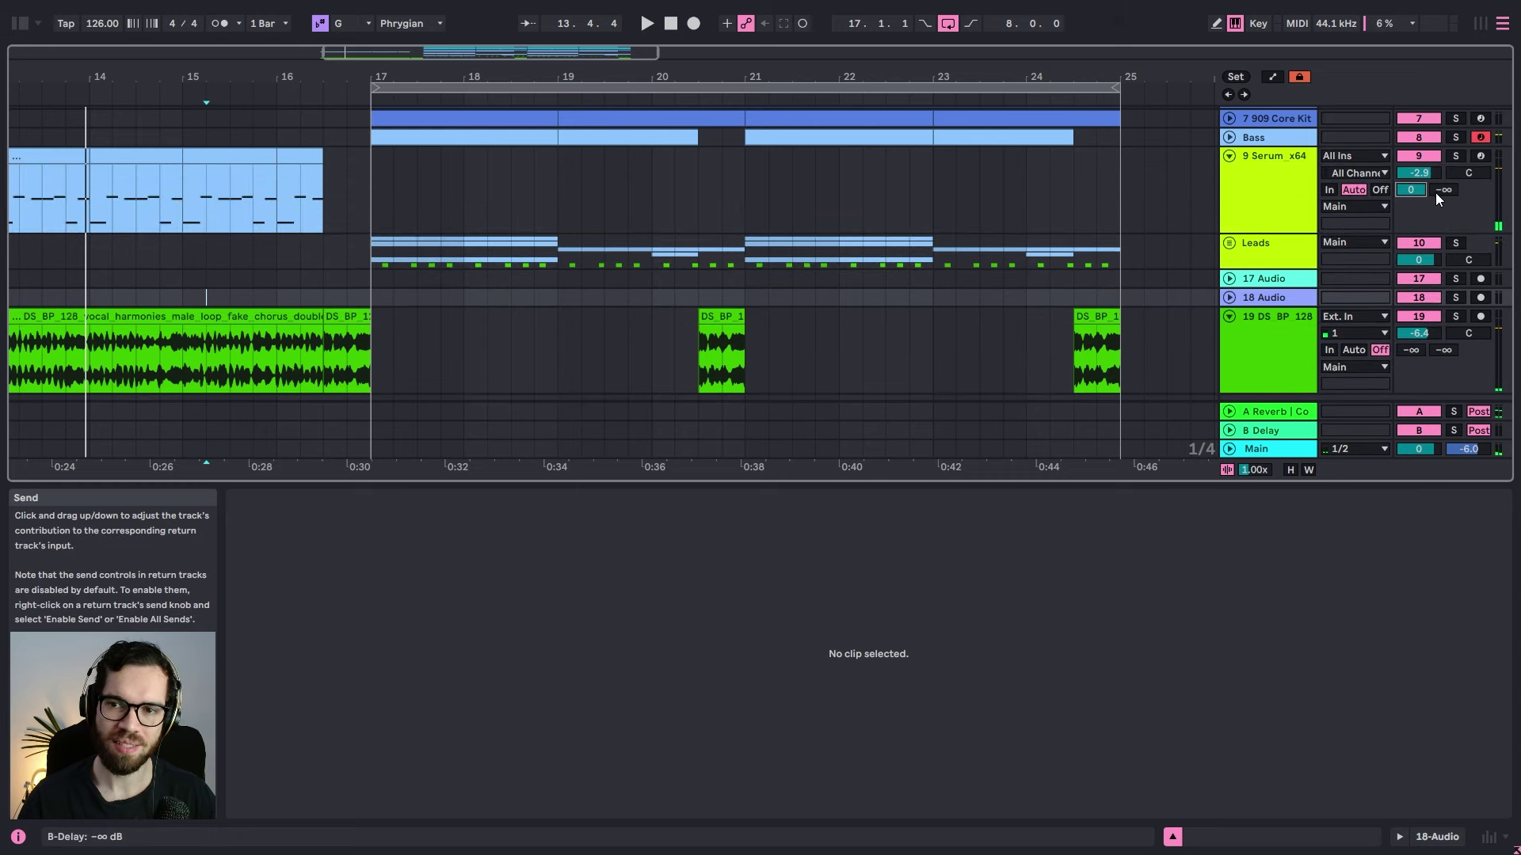
{"action": "key", "text": "space"}
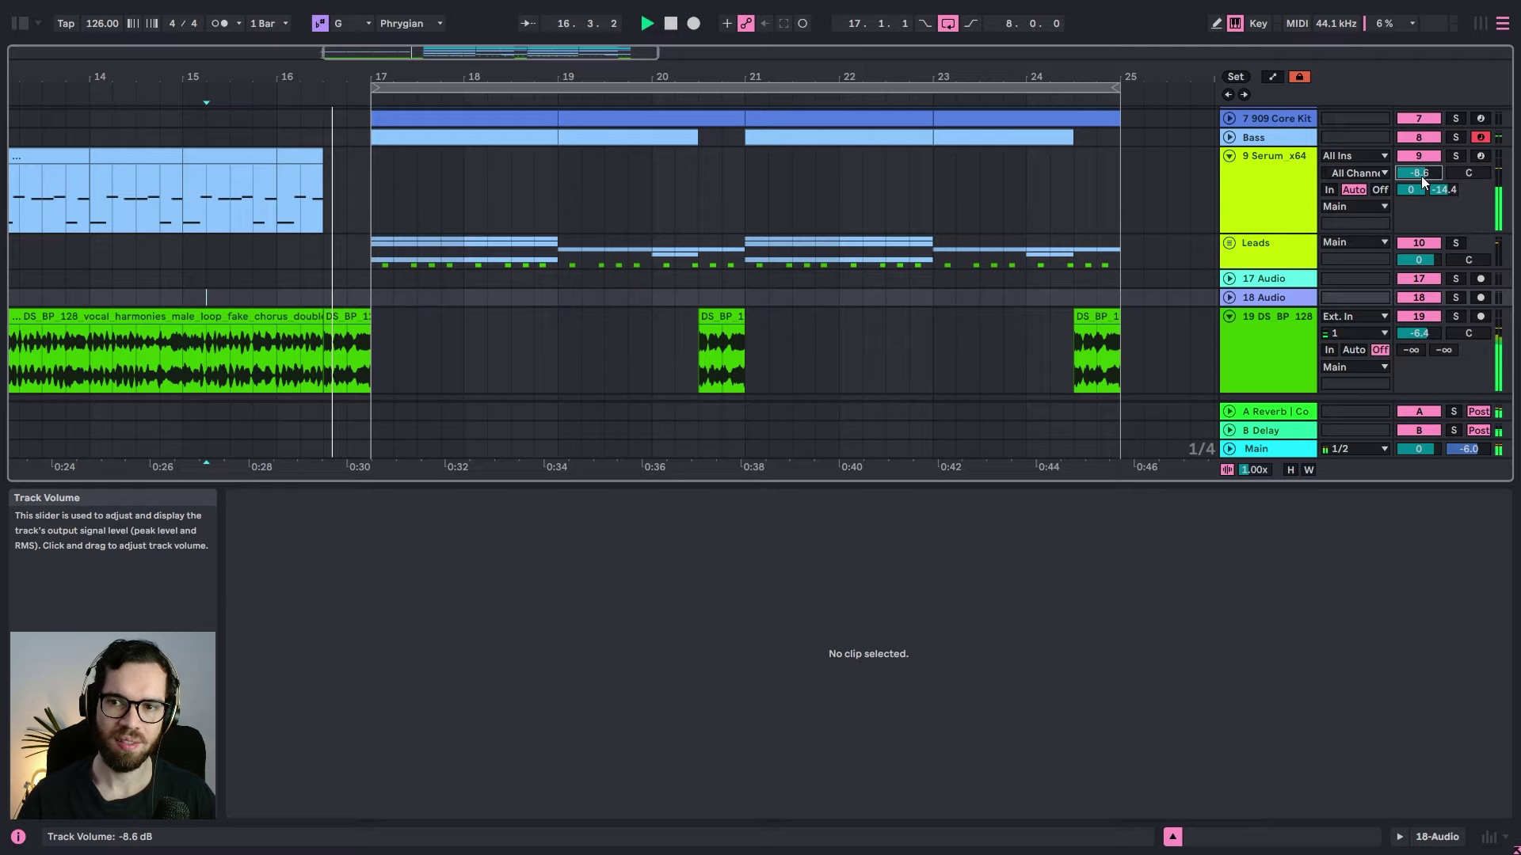
Step: Play the transition into the drop and delete track 9's Serum clip from 16.1.1 to 16.3.1
{"action": "left_click", "coordinate": [315, 267]}
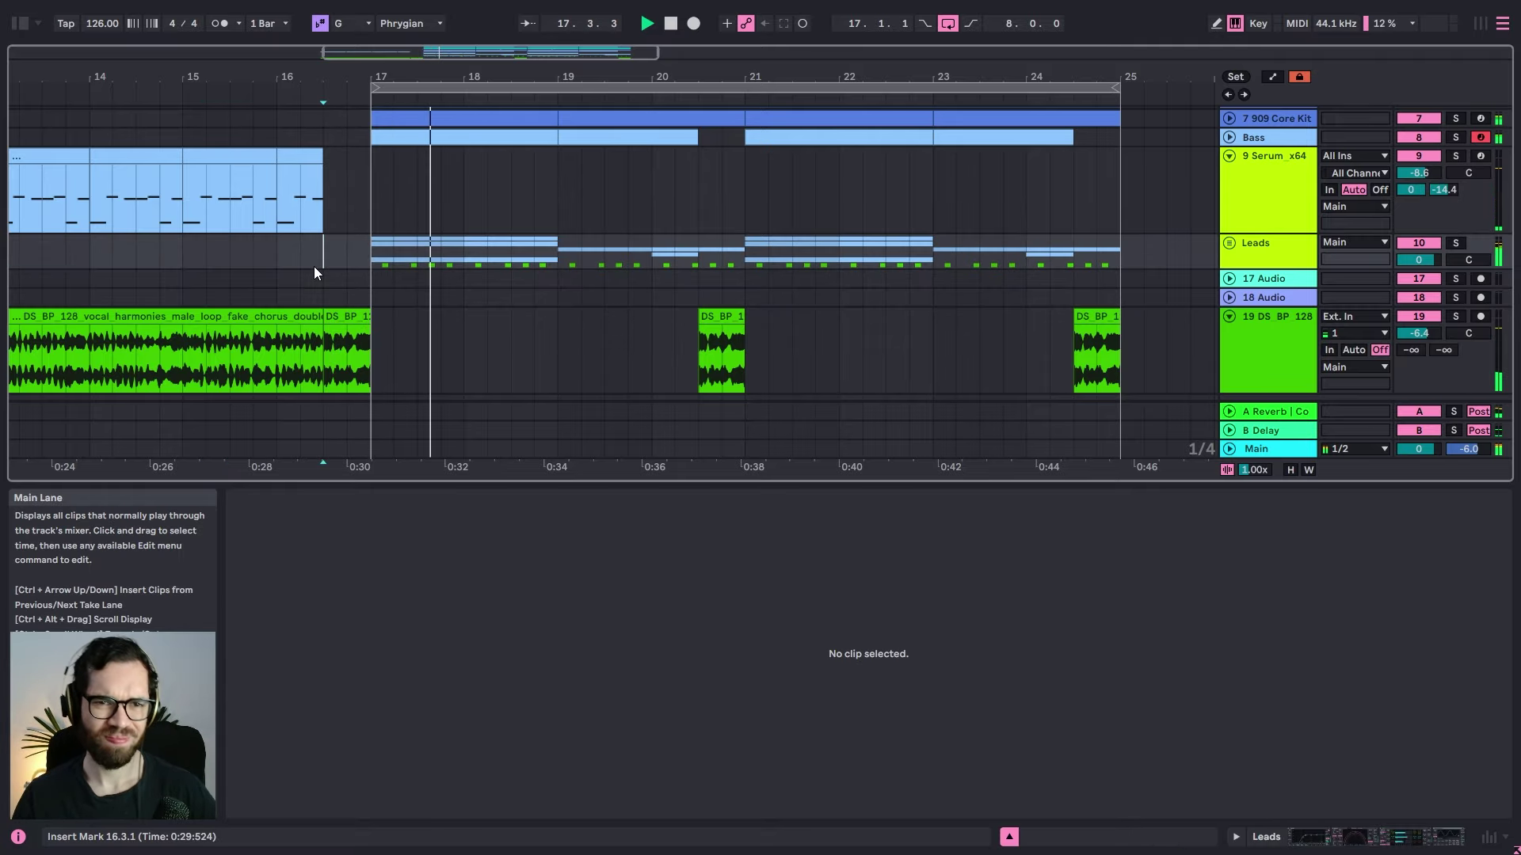
{"action": "key", "text": "space"}
{"action": "key", "text": "space"}
{"action": "left_click_drag", "start_coordinate": [325, 78], "coordinate": [614, 78]}
{"action": "left_click", "coordinate": [475, 251]}
{"action": "key", "text": "space"}
{"action": "key", "text": "space"}
{"action": "left_click", "coordinate": [584, 157]}
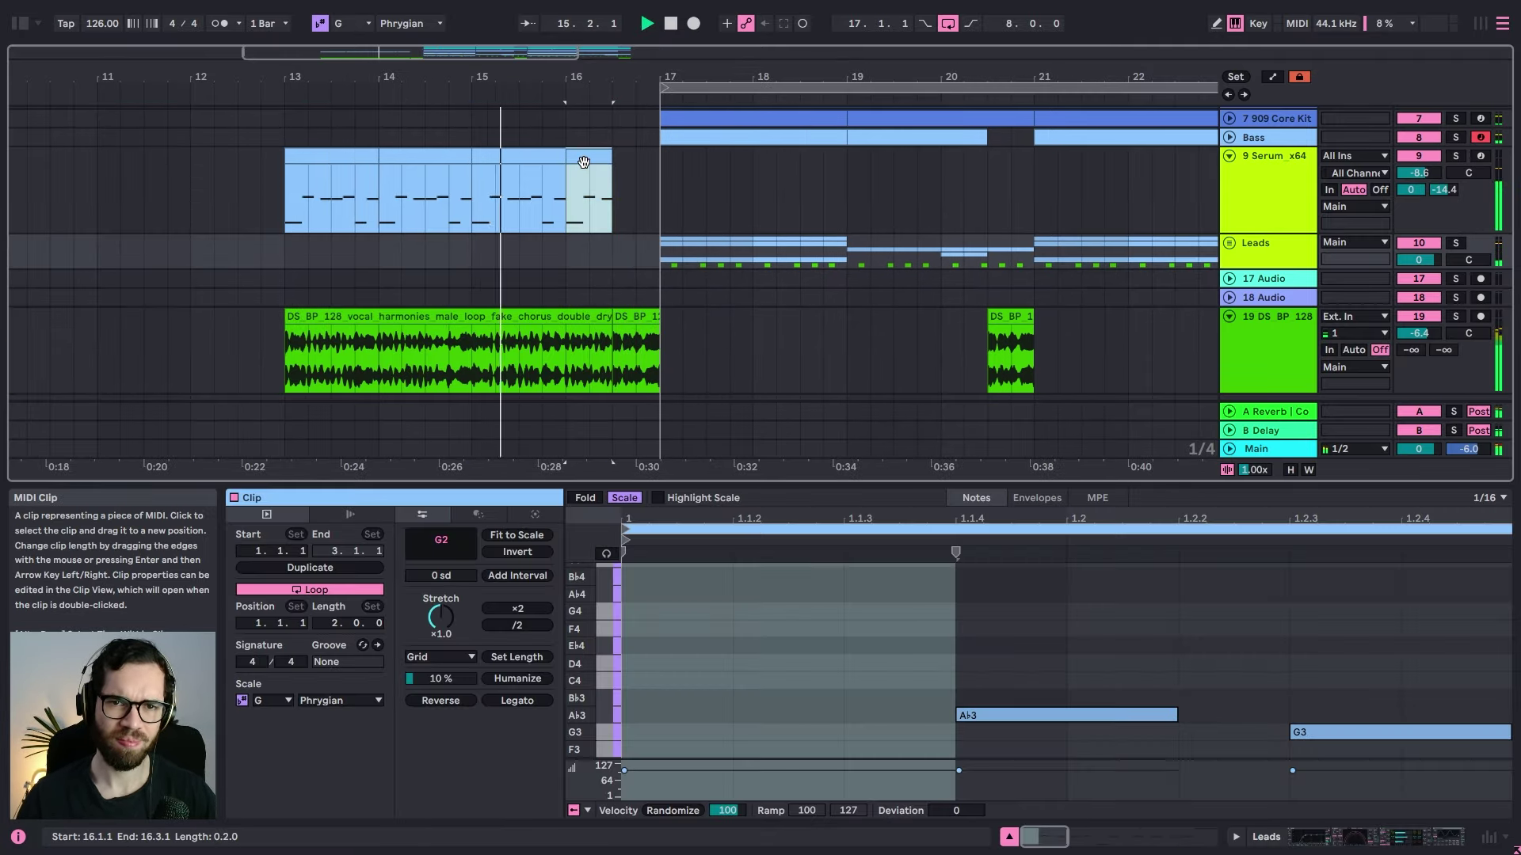
{"action": "key", "text": "Delete"}
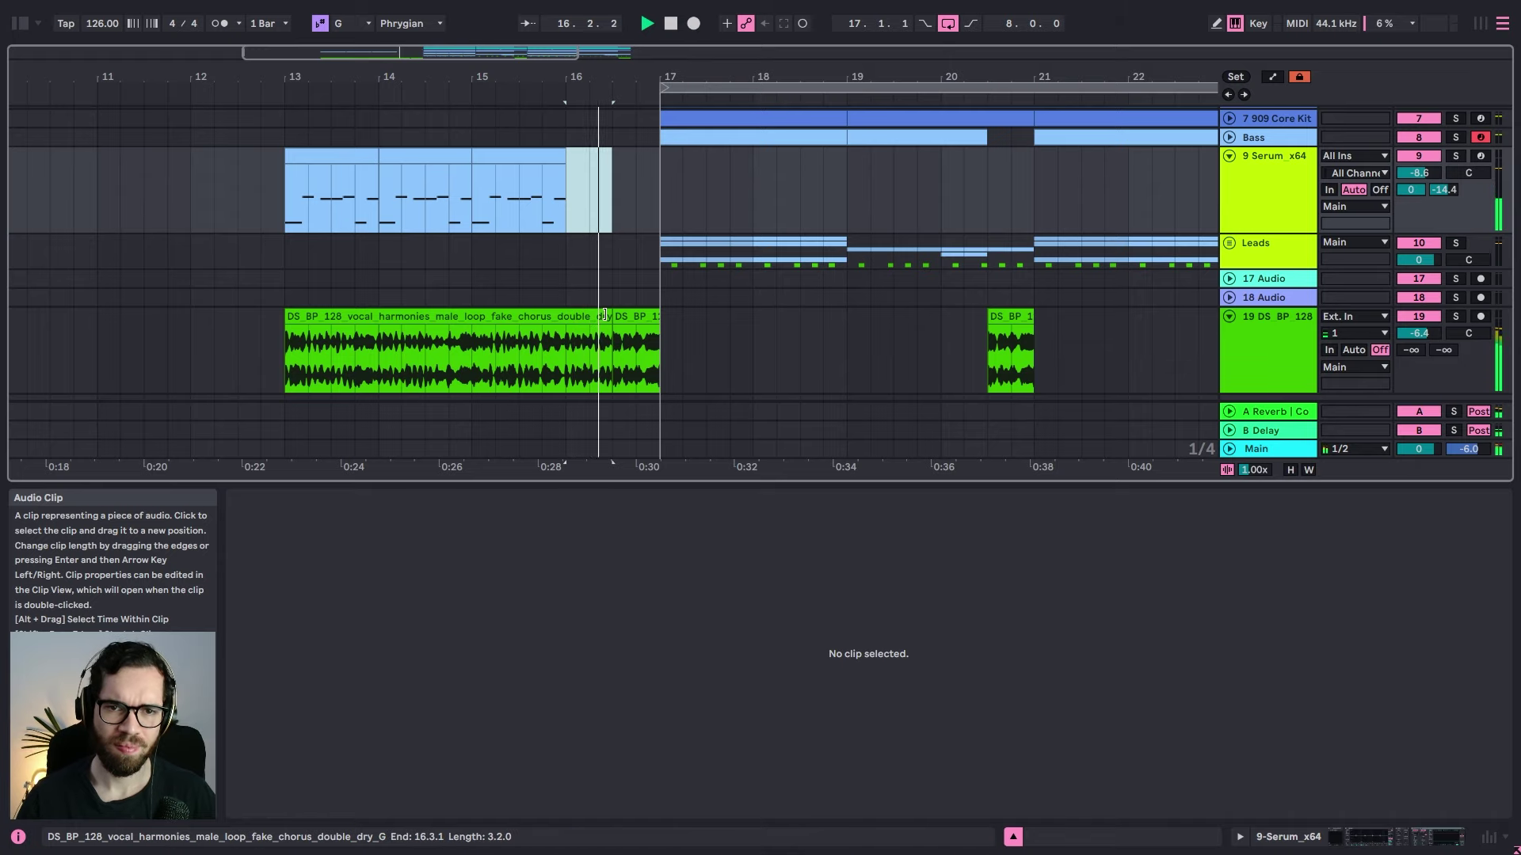
Step: Extend track 19's main vocal clip to bar 17, play the transition from 16.3.1 and select the 9 Serum_x64 track
{"action": "left_click_drag", "start_coordinate": [611, 316], "coordinate": [659, 315]}
{"action": "left_click", "coordinate": [619, 262]}
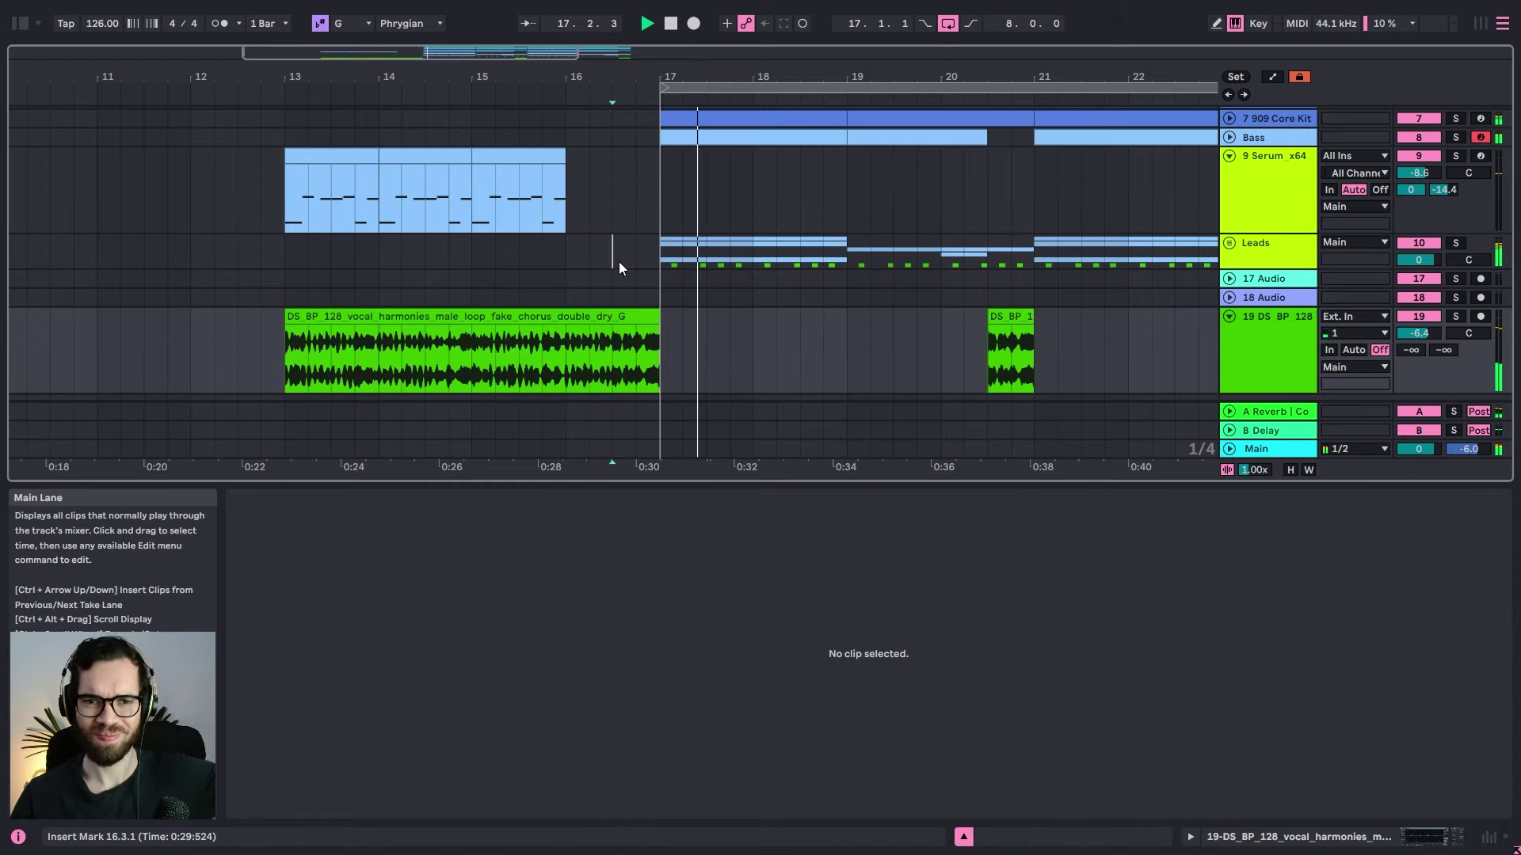
{"action": "left_click", "coordinate": [1237, 187]}
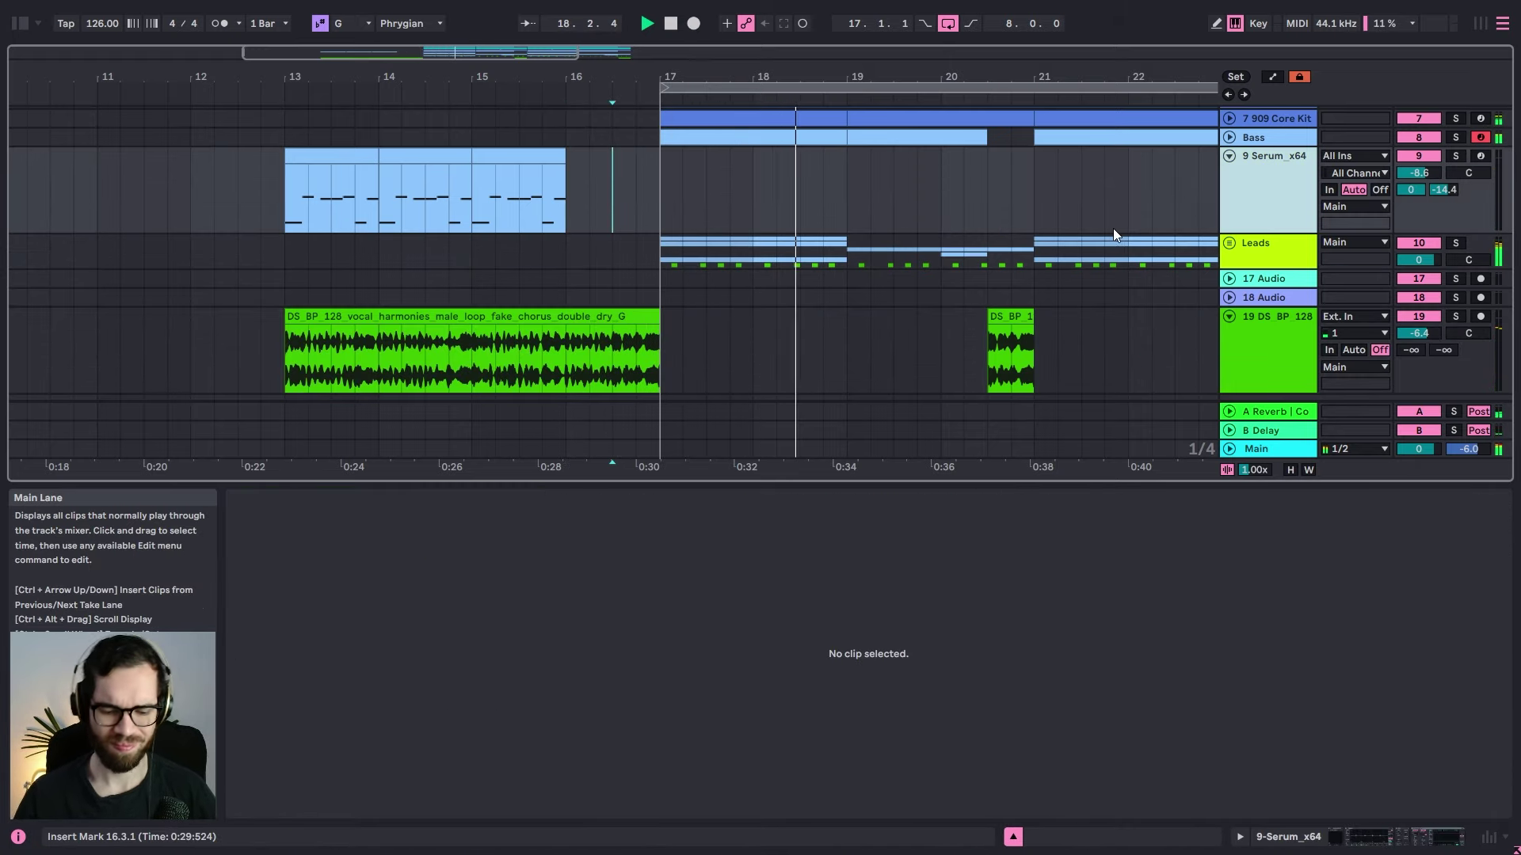
Step: Add a MIDI track below 9 Serum_x64 and search the Budemberg - Sample Pack folder for snare samples
{"action": "key", "text": "ctrl+shift+t"}
{"action": "key", "text": "ctrl+f"}
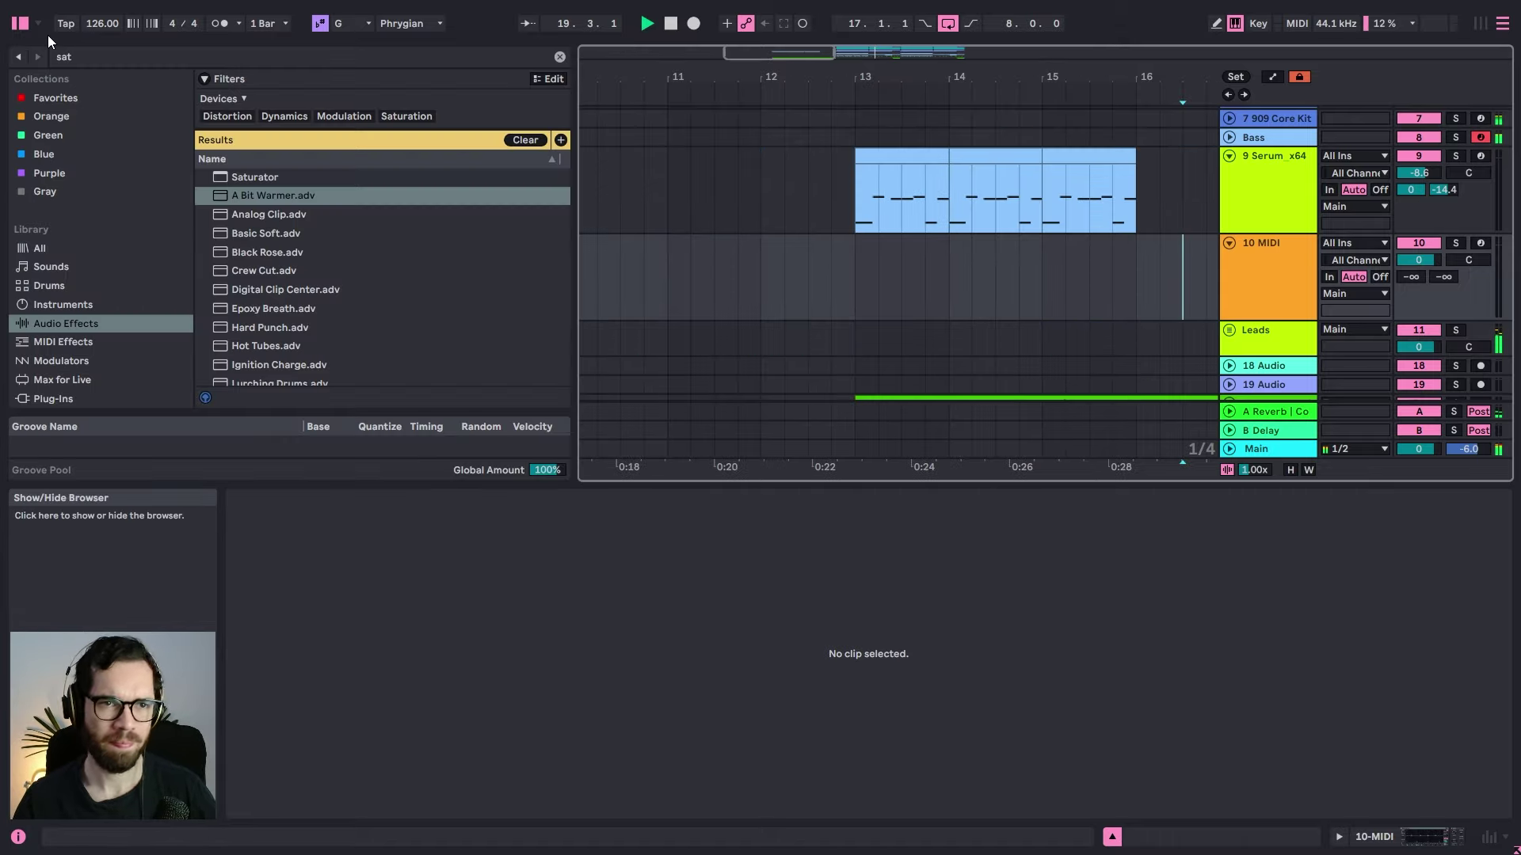
{"action": "type", "text": "snare"}
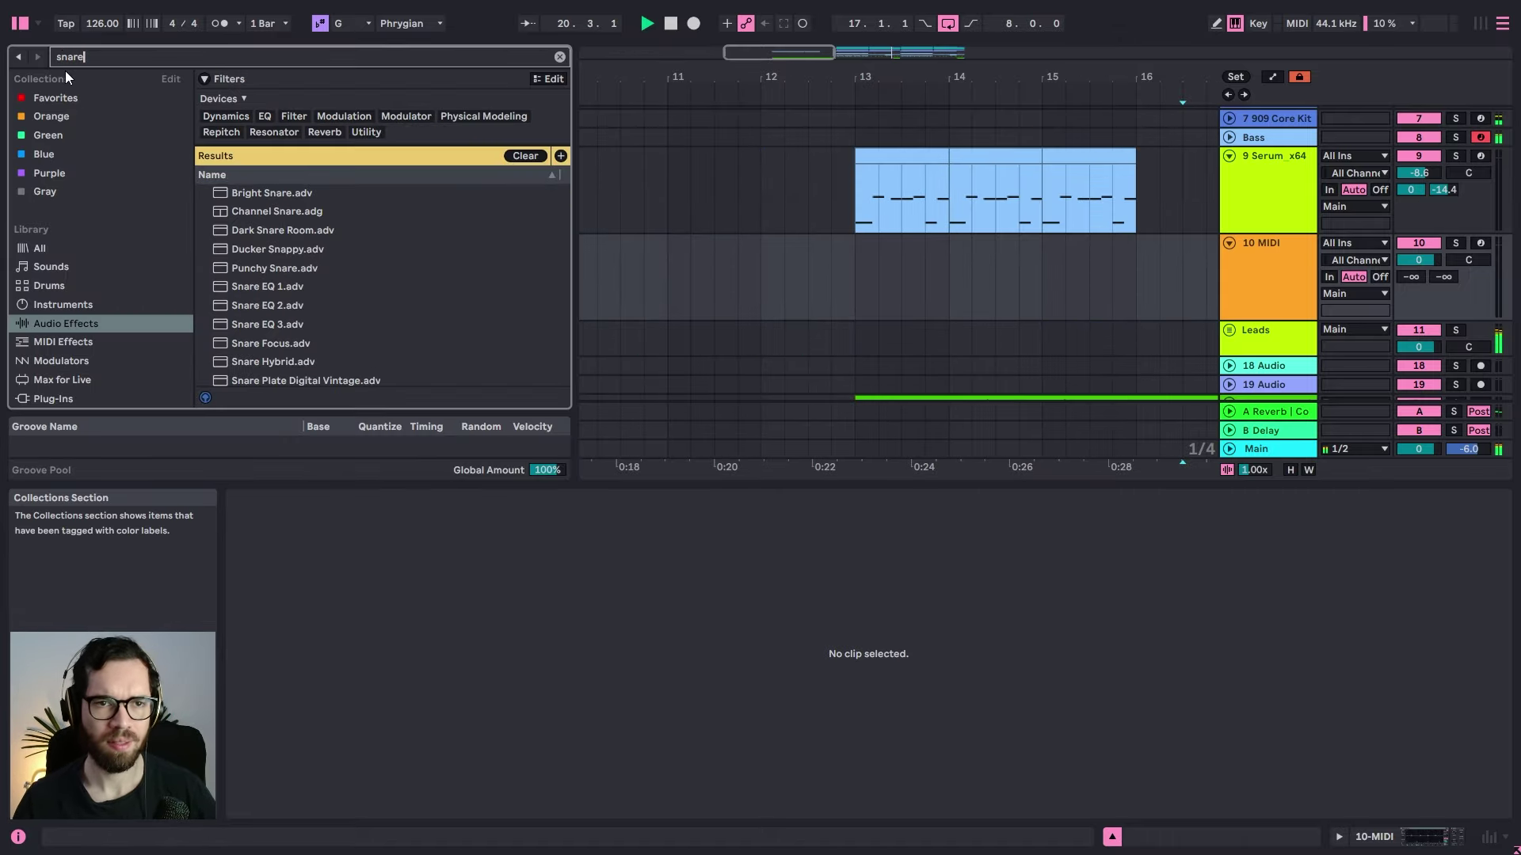
{"action": "scroll", "coordinate": [102, 303], "scroll_direction": "down", "scroll_amount": 10}
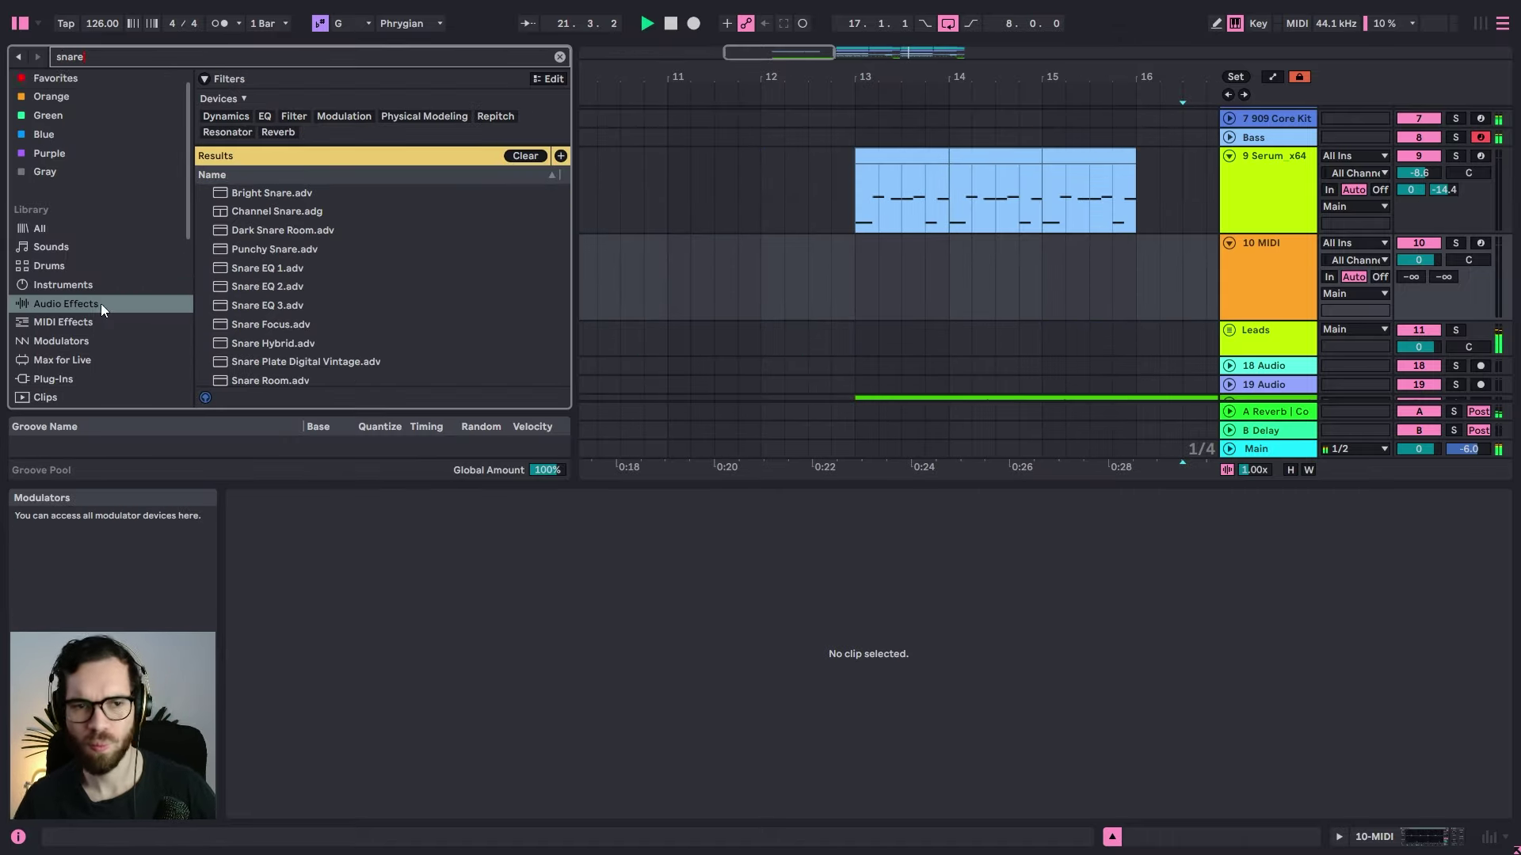
{"action": "left_click", "coordinate": [111, 285]}
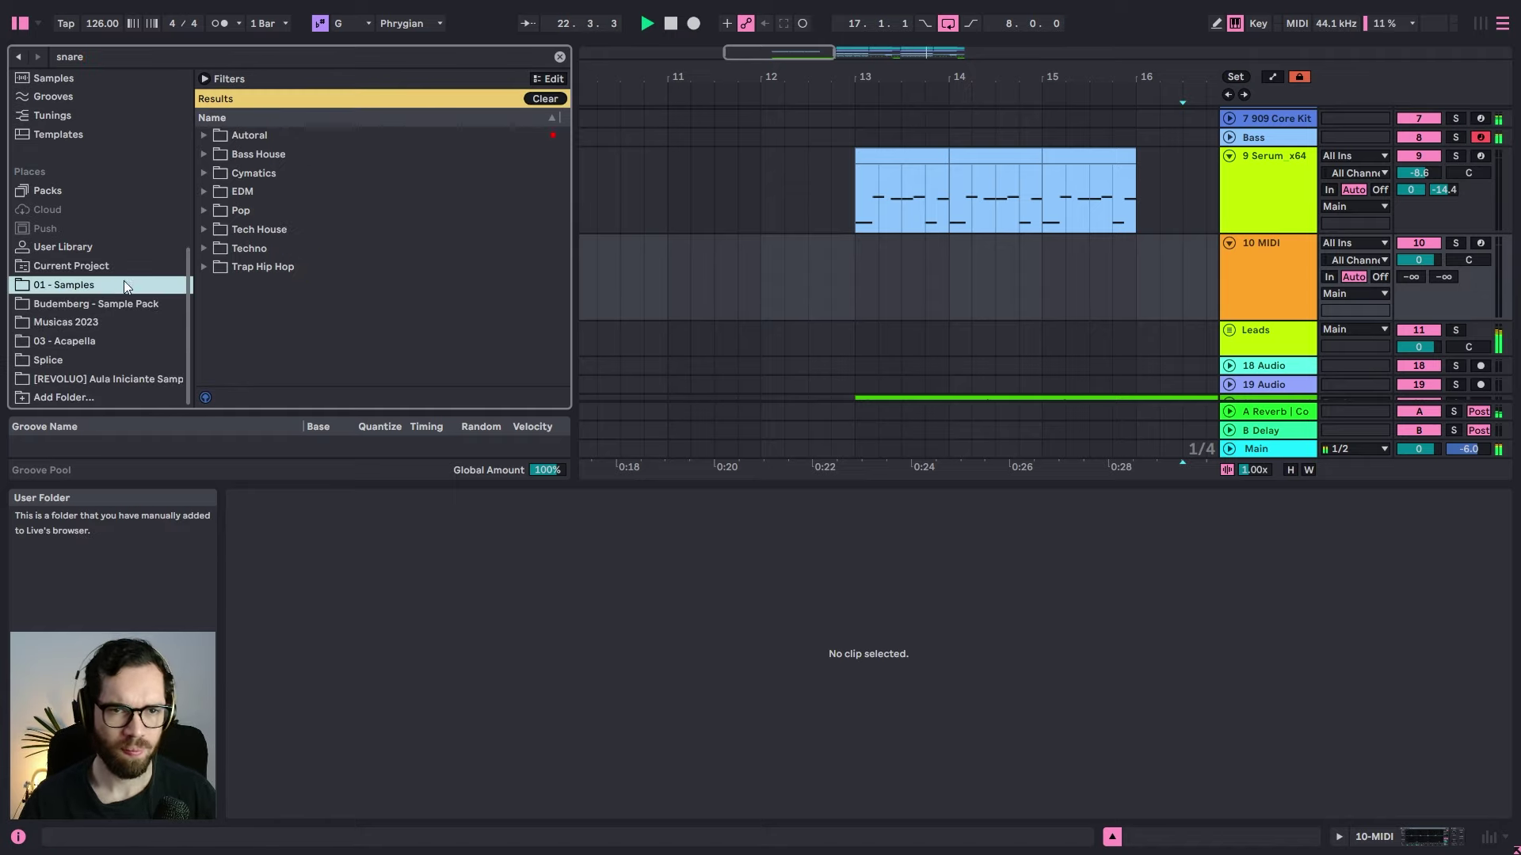
{"action": "left_click_drag", "start_coordinate": [914, 59], "coordinate": [706, 318]}
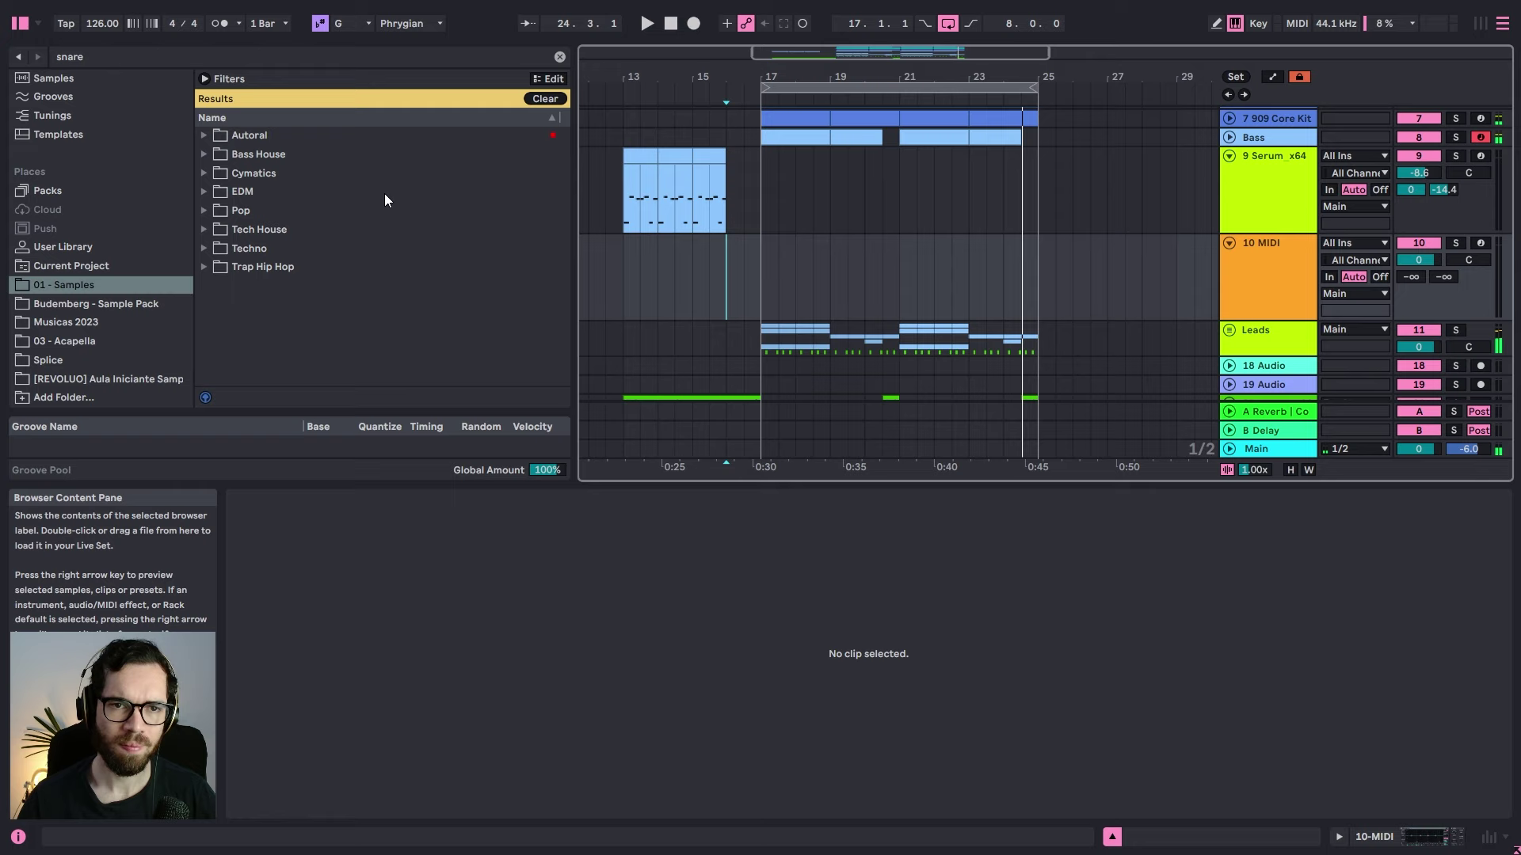
{"action": "left_click", "coordinate": [92, 305]}
{"action": "left_click", "coordinate": [205, 155]}
{"action": "left_click", "coordinate": [229, 174]}
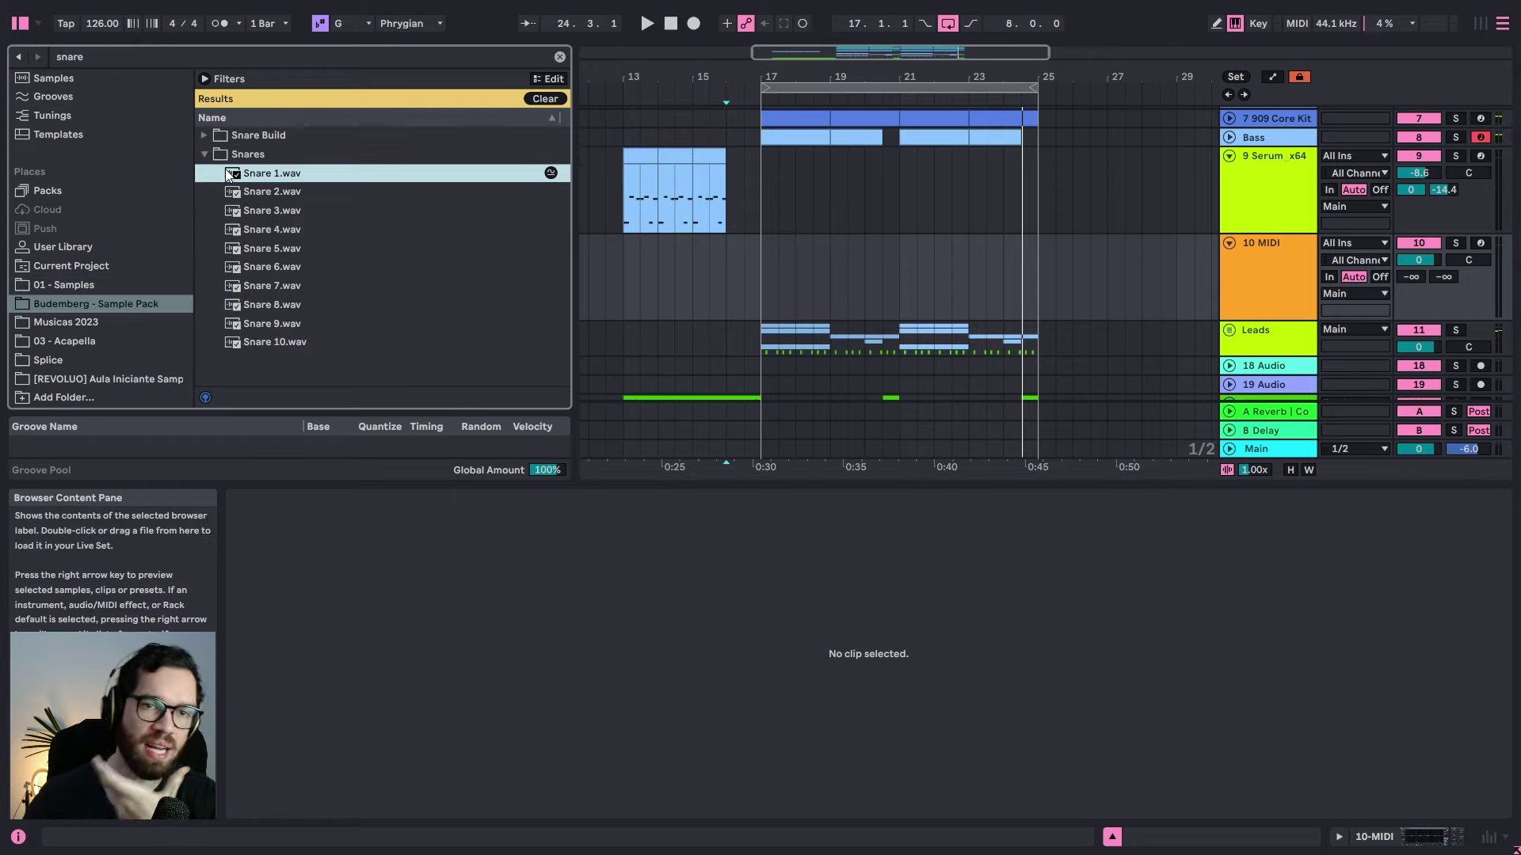
Step: Audition the samples in the Snares folder of the sample pack
{"action": "left_click", "coordinate": [259, 208]}
{"action": "left_click", "coordinate": [269, 230]}
{"action": "left_click", "coordinate": [276, 253]}
{"action": "left_click", "coordinate": [279, 267]}
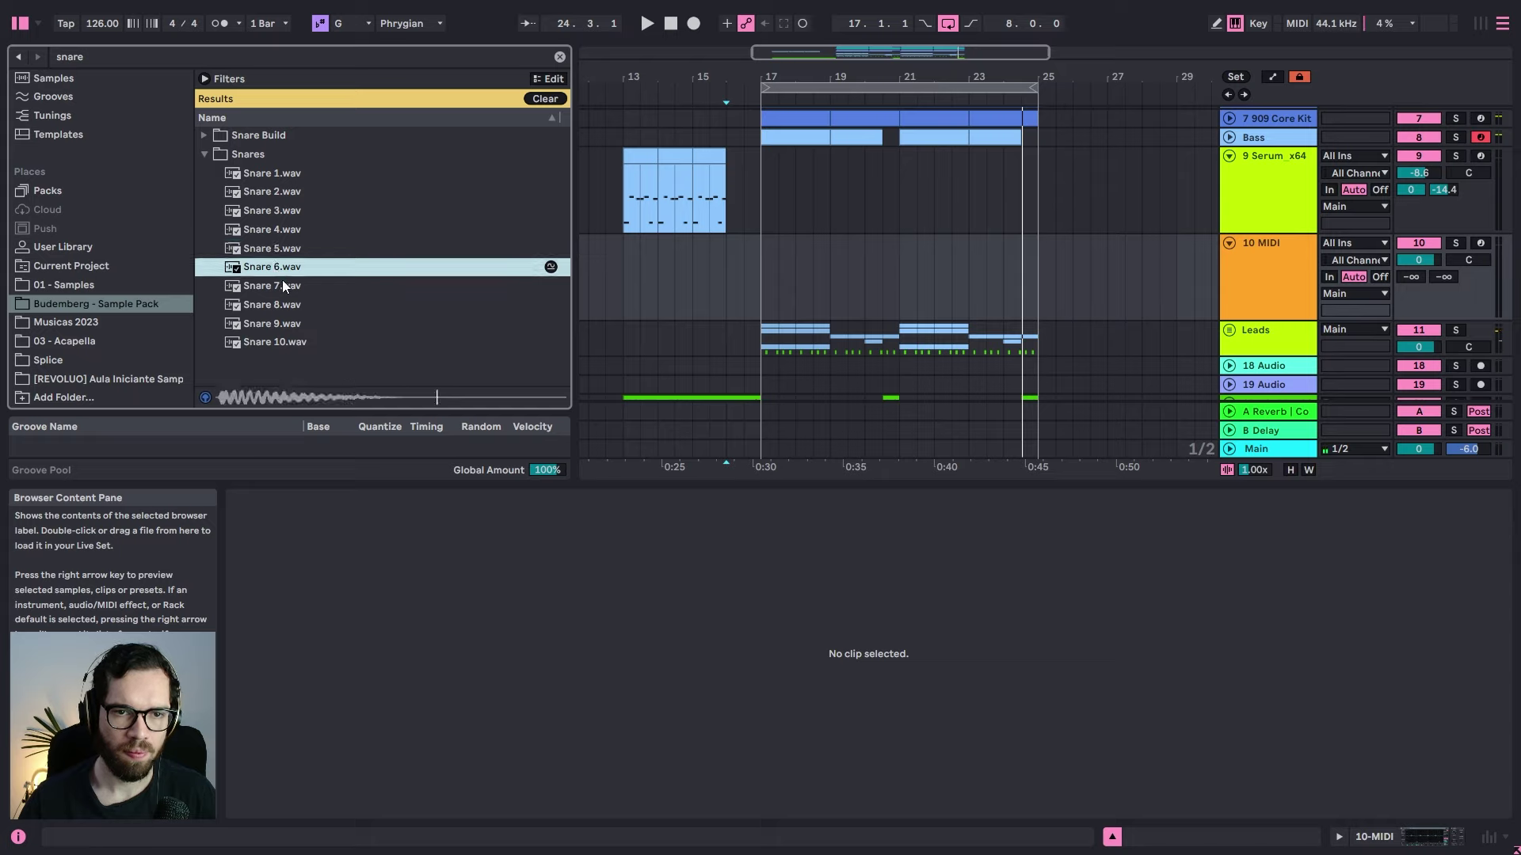
{"action": "left_click", "coordinate": [282, 285]}
{"action": "left_click", "coordinate": [283, 304]}
{"action": "left_click", "coordinate": [287, 342]}
{"action": "left_click", "coordinate": [283, 322]}
{"action": "left_click", "coordinate": [286, 211]}
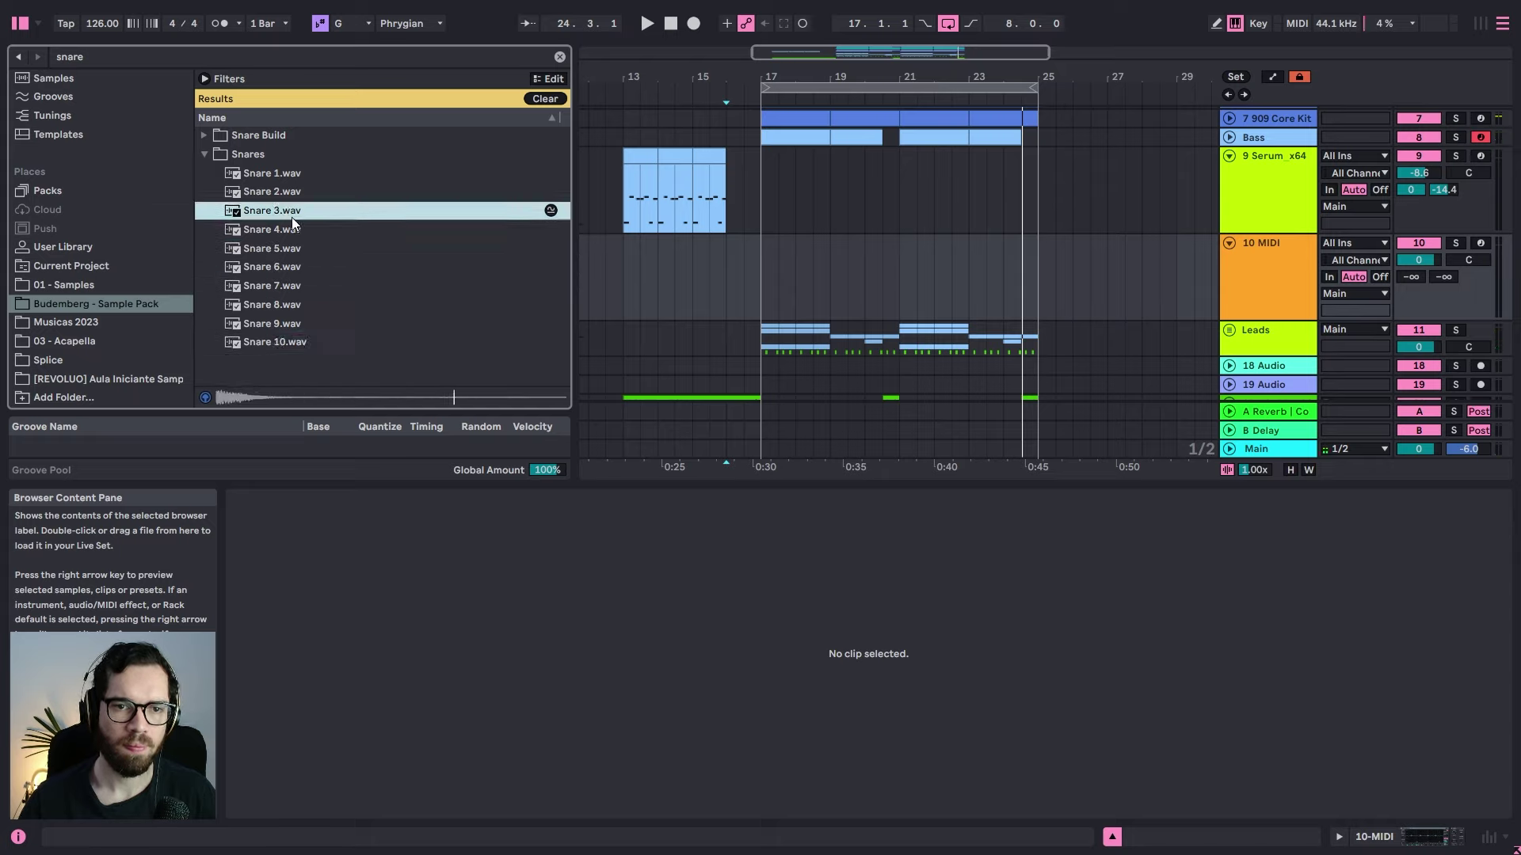
Step: Load Snare 3.wav onto the 10 MIDI track and create a one-bar clip at bar 16 with a C3 note on 1.1.1
{"action": "left_click_drag", "start_coordinate": [268, 213], "coordinate": [545, 621]}
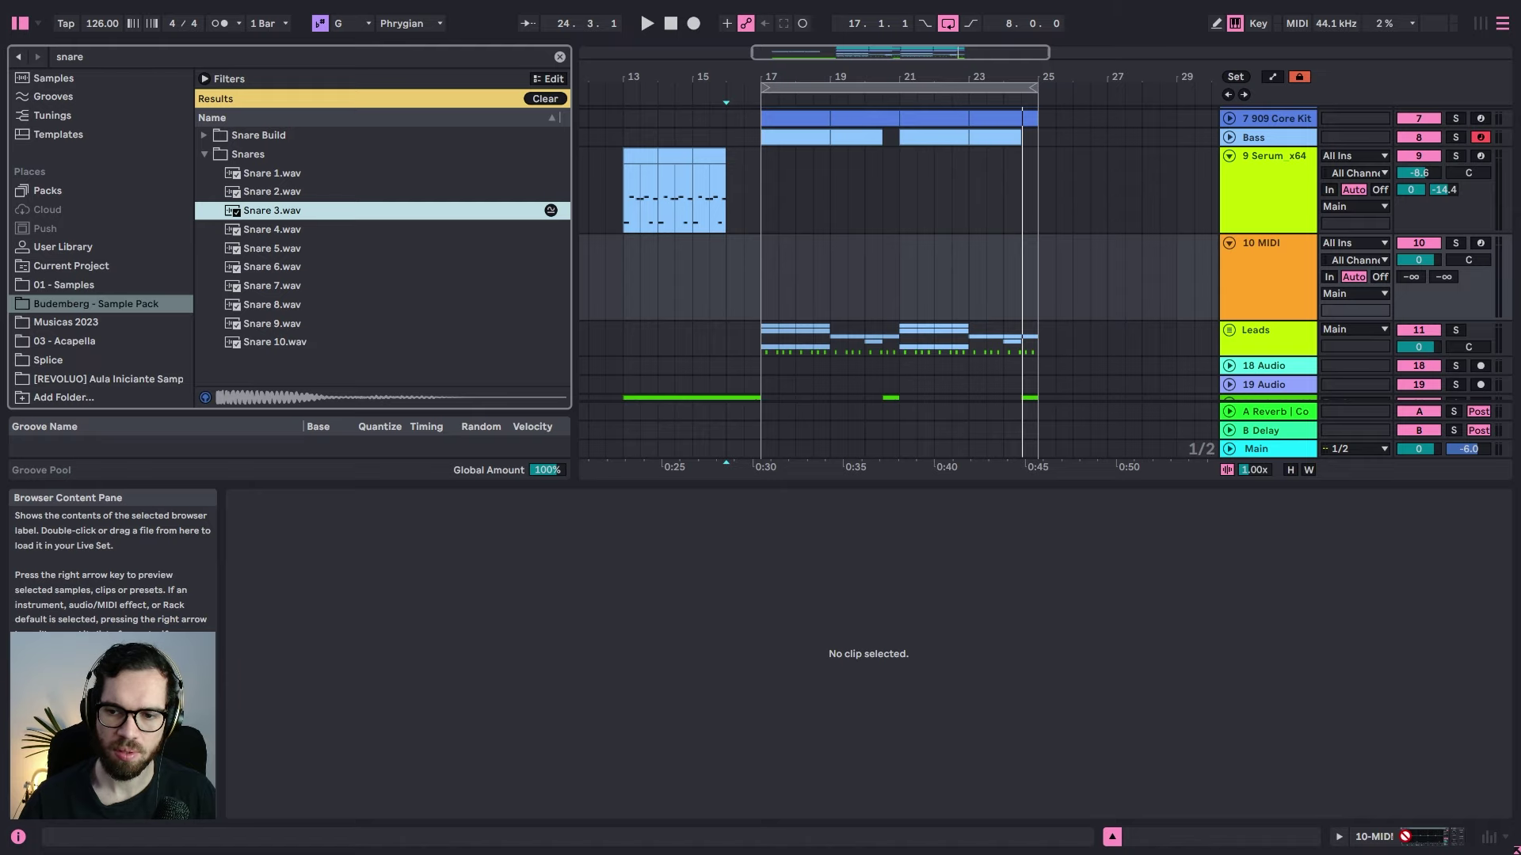
{"action": "left_click_drag", "start_coordinate": [1405, 837], "coordinate": [1269, 773]}
{"action": "left_click_drag", "start_coordinate": [725, 447], "coordinate": [760, 449]}
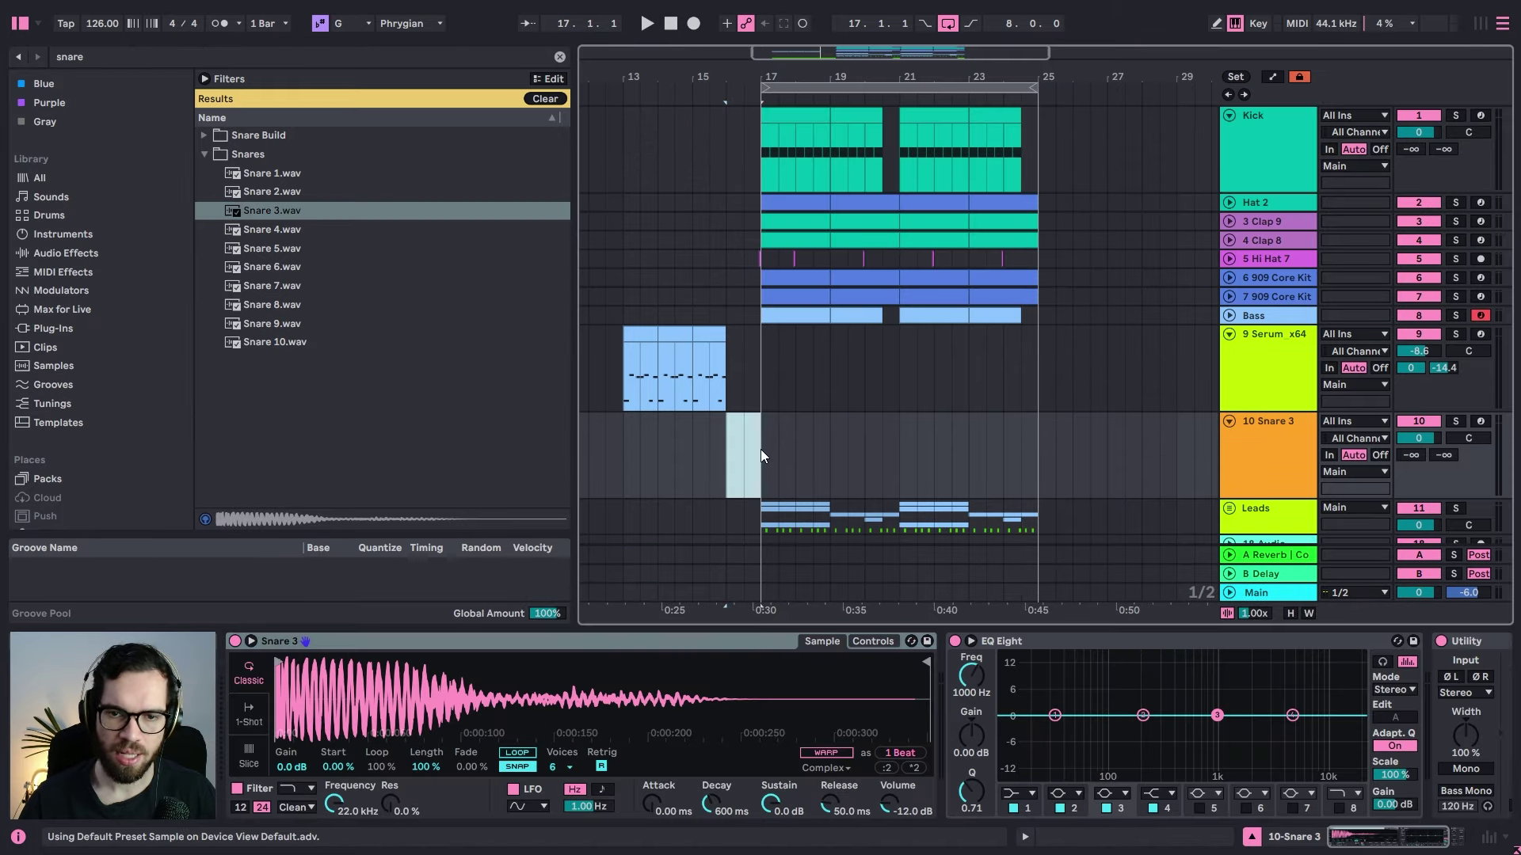
{"action": "key", "text": "ctrl+shift+m"}
{"action": "double_click", "coordinate": [648, 745]}
{"action": "key", "text": "space"}
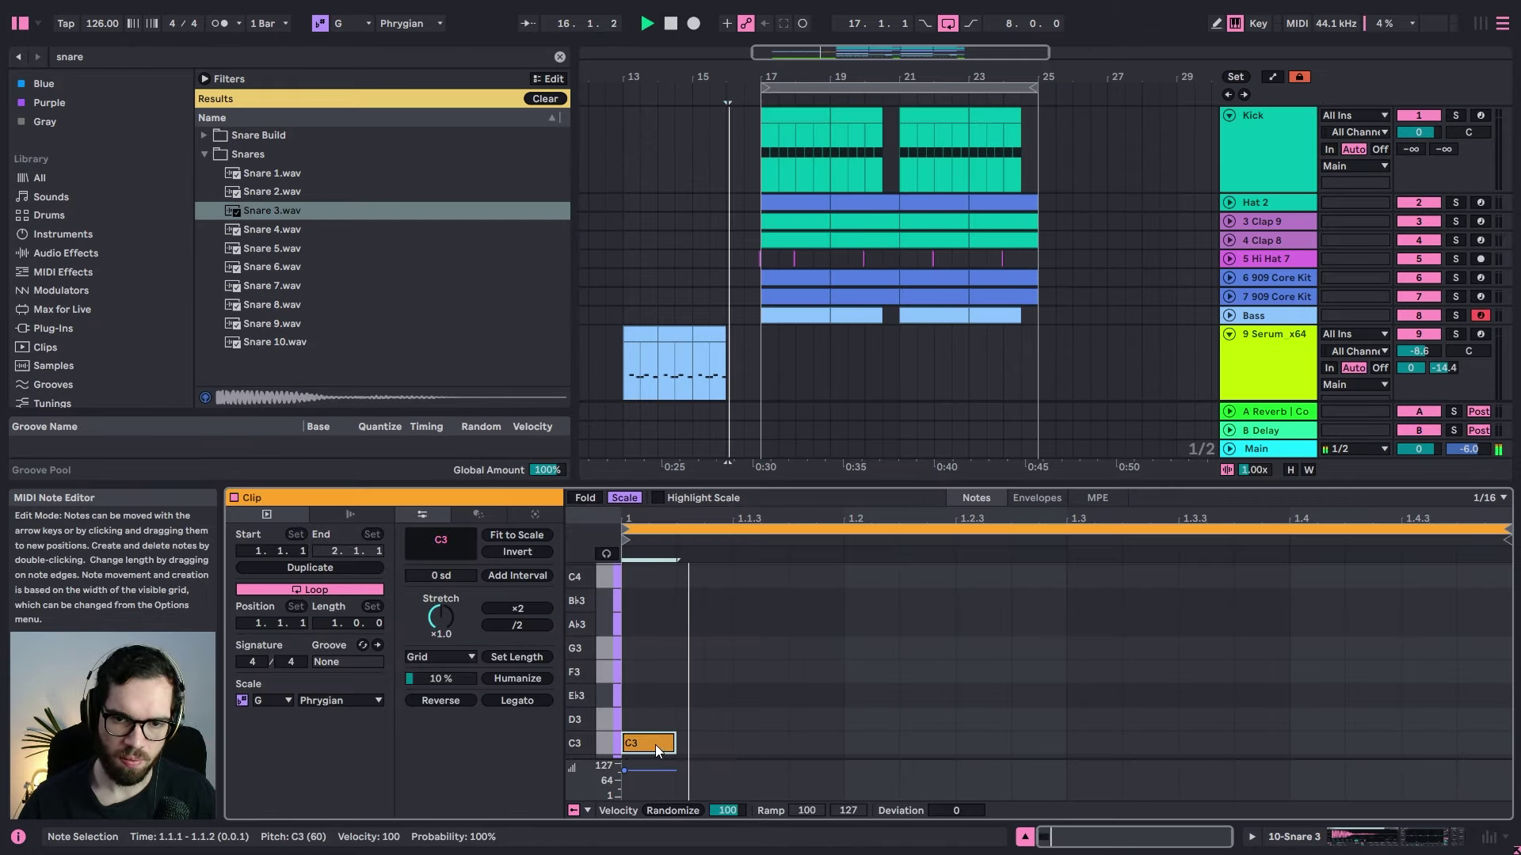
Step: Duplicate the C3 note into four consecutive sixteenths, move them to beat 1.4 and play the fill
{"action": "key", "text": "space"}
{"action": "left_click", "coordinate": [678, 707]}
{"action": "left_click", "coordinate": [666, 742]}
{"action": "key", "text": "ctrl+d"}
{"action": "key", "text": "ctrl+d"}
{"action": "key", "text": "ctrl+d"}
{"action": "key", "text": "space"}
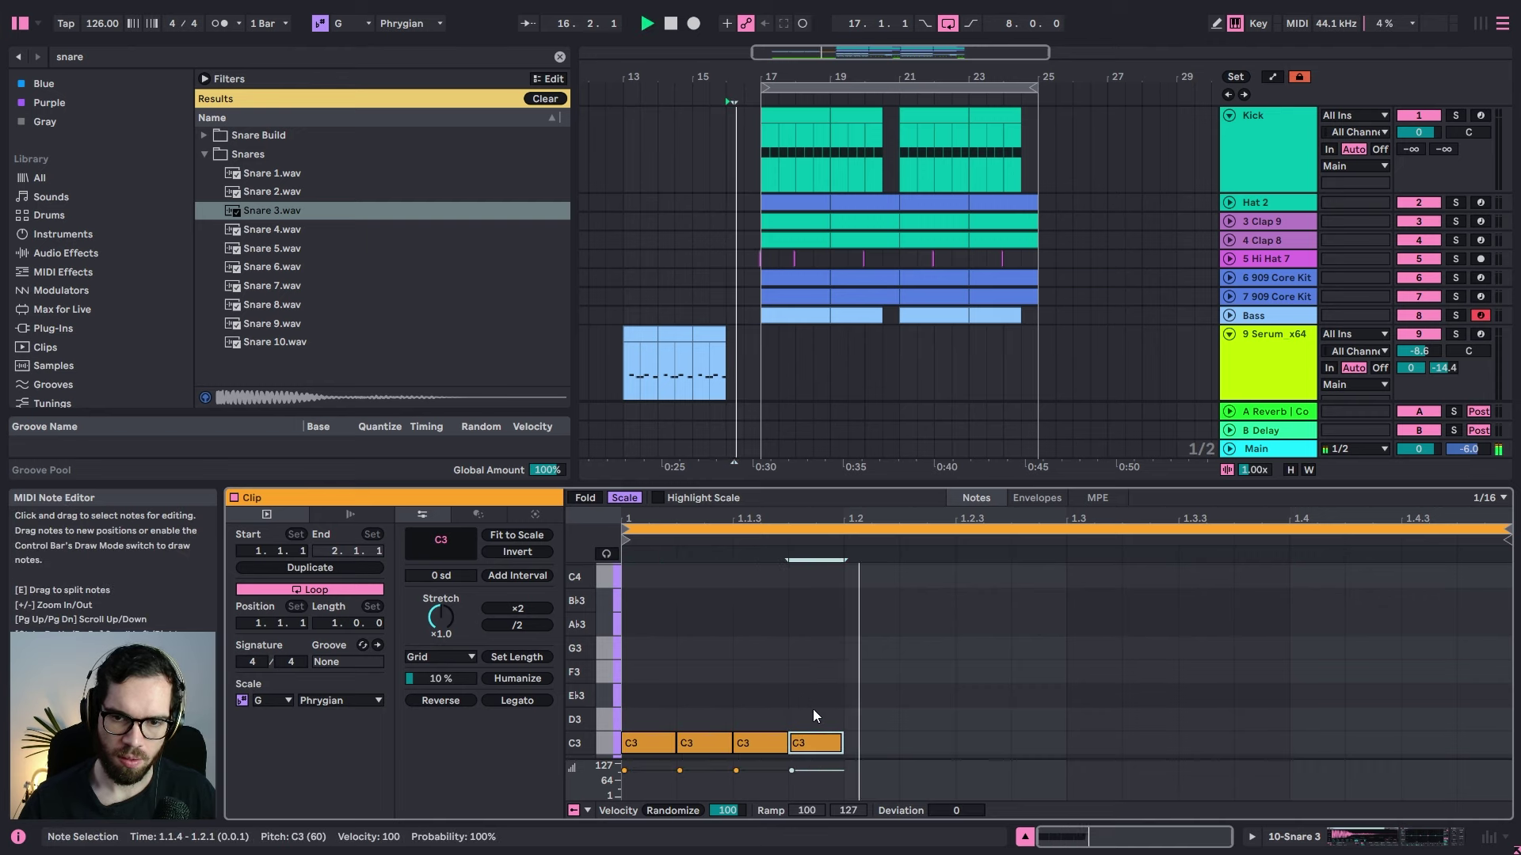
{"action": "left_click", "coordinate": [607, 743]}
{"action": "left_click_drag", "start_coordinate": [627, 743], "coordinate": [1290, 743]}
{"action": "left_click", "coordinate": [1289, 708]}
{"action": "key", "text": "space"}
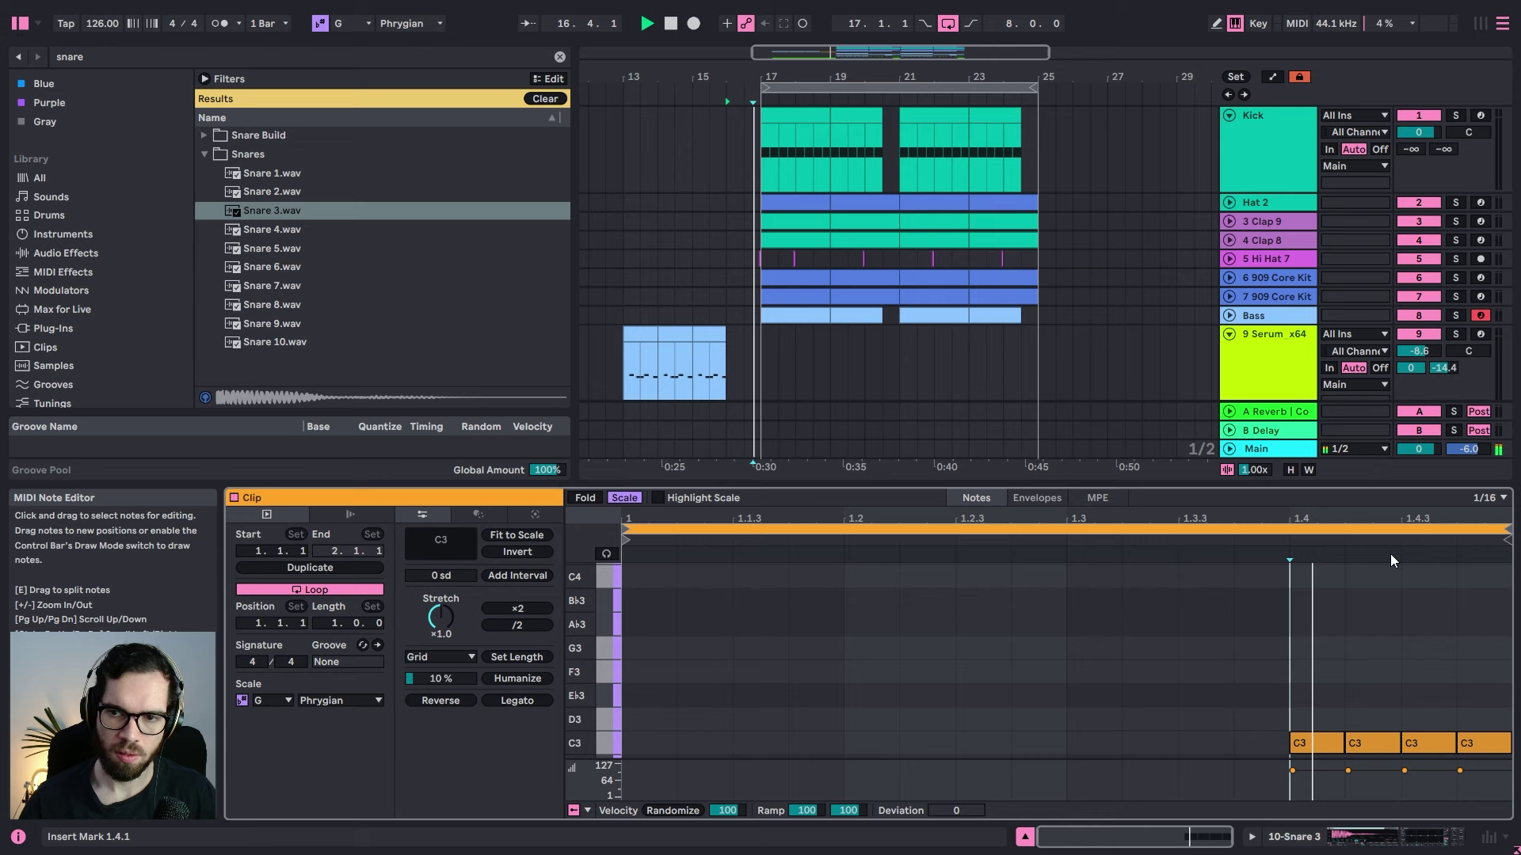
Step: Set the 10 Snare 3 track's volume to -8.5 dB and add C3 notes at 1.3.2 and 1.3.4 in its clip
{"action": "scroll", "coordinate": [743, 301], "scroll_direction": "down", "scroll_amount": 3}
{"action": "left_click_drag", "start_coordinate": [1436, 322], "coordinate": [1436, 356]}
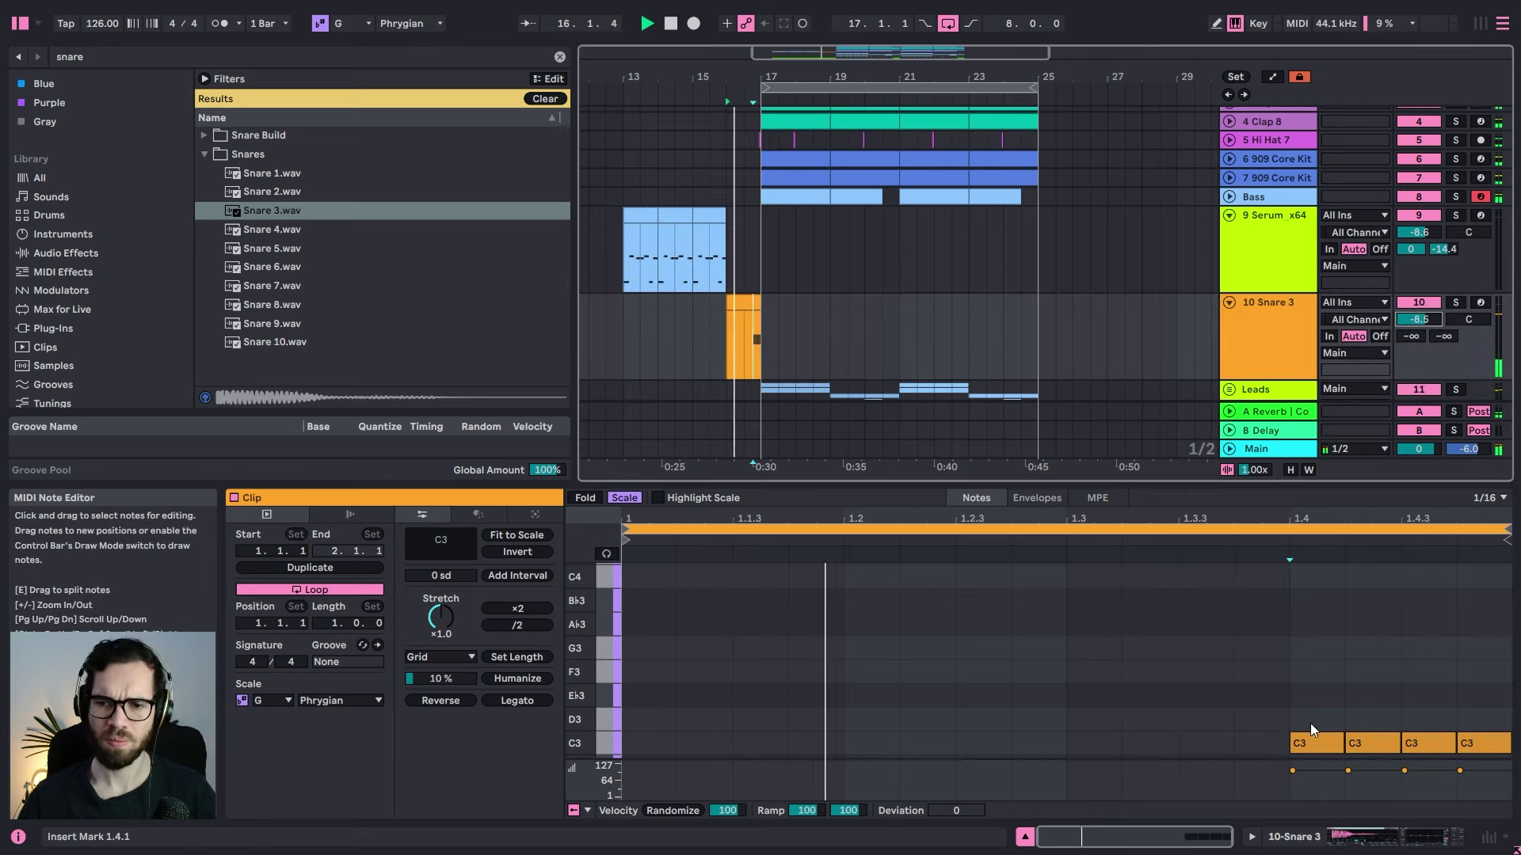
{"action": "mouse_move", "coordinate": [1316, 741]}
{"action": "left_mouse_down"}
{"action": "mouse_move", "coordinate": [1152, 744]}
{"action": "mouse_move", "coordinate": [1327, 747]}
{"action": "left_mouse_up"}
{"action": "left_click", "coordinate": [1332, 720]}
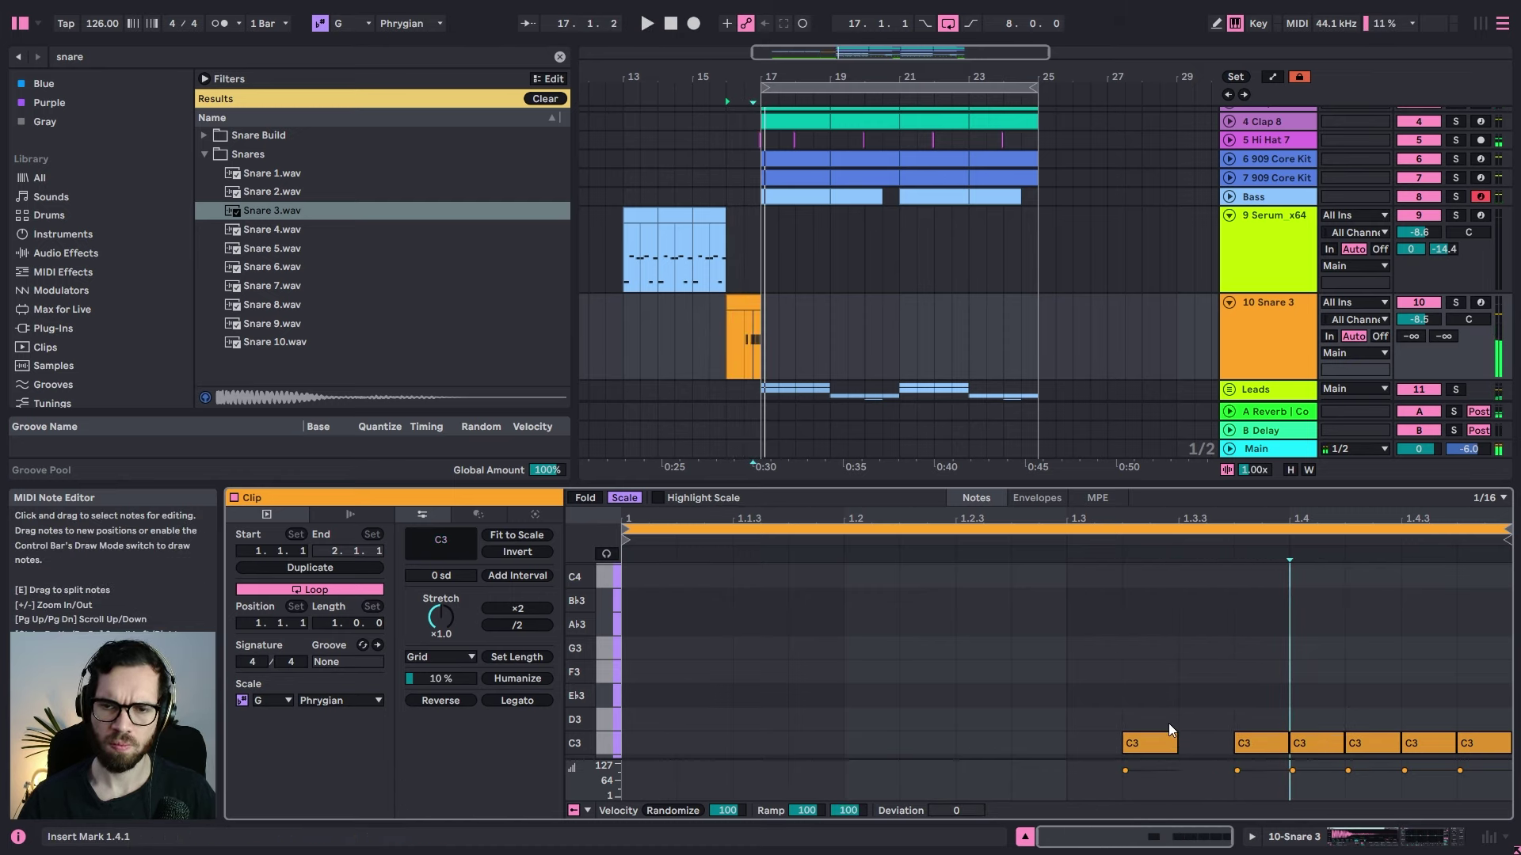
Step: Duplicate the 10 Snare 3 track, audition other snares and replace the copy's sample with Snare 9.wav
{"action": "left_click", "coordinate": [1287, 327]}
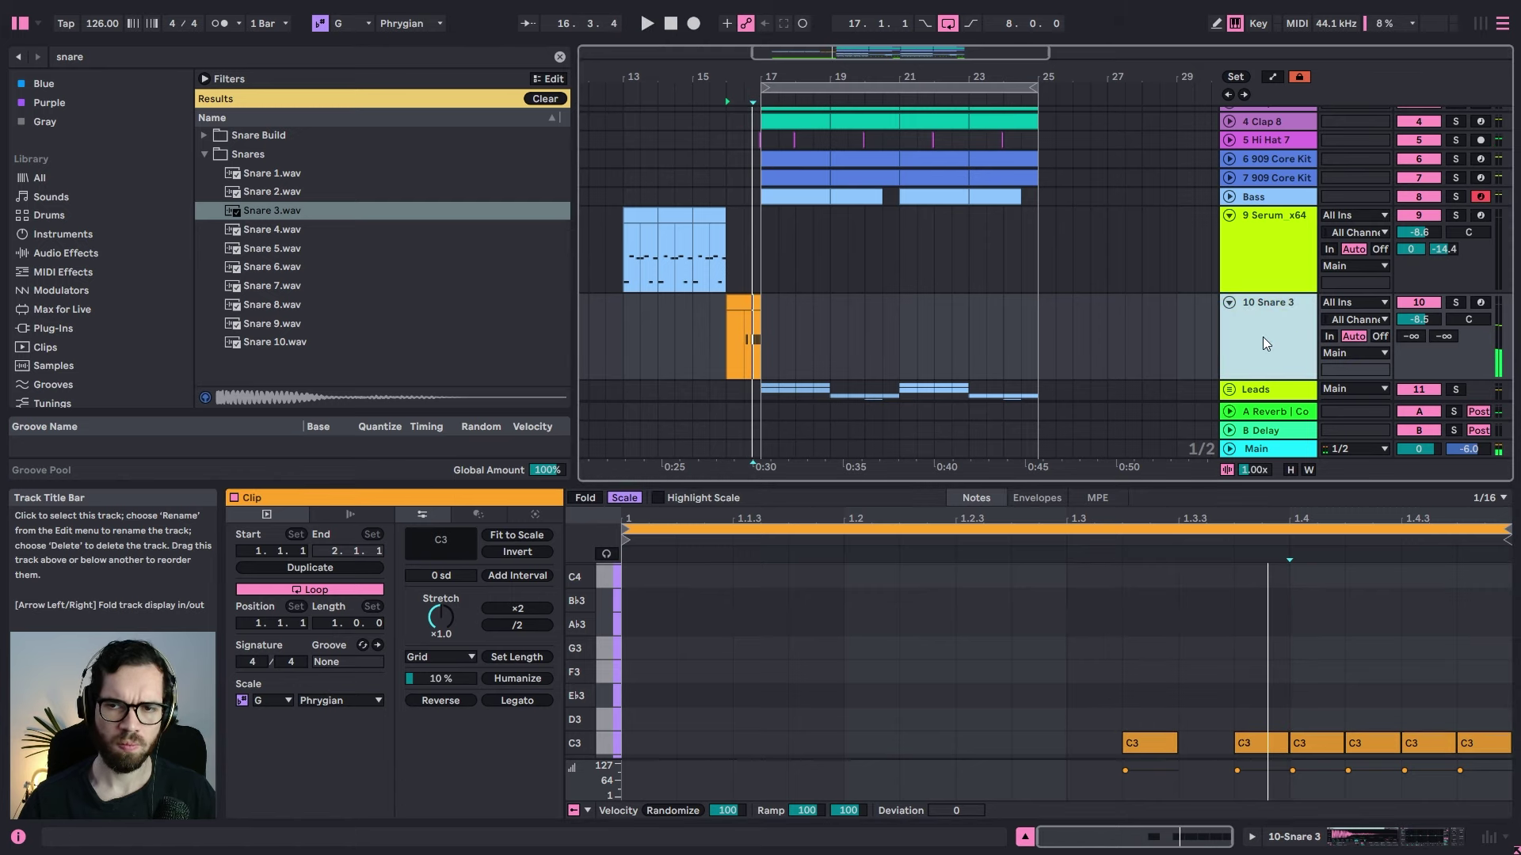
{"action": "key", "text": "ctrl+d"}
{"action": "left_click", "coordinate": [289, 191]}
{"action": "left_click", "coordinate": [299, 179]}
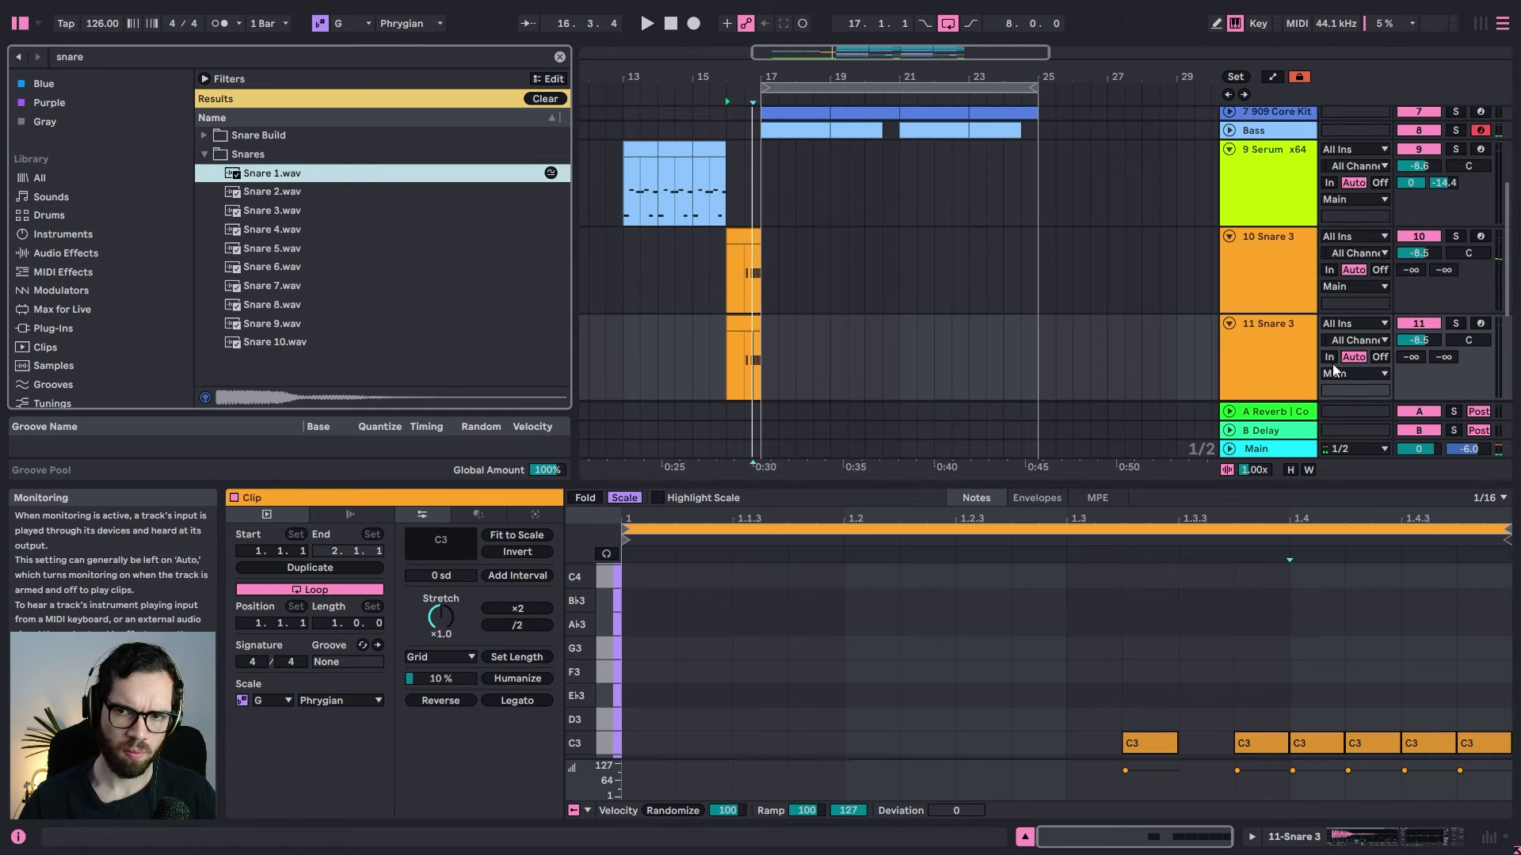
{"action": "left_click", "coordinate": [1306, 357]}
{"action": "double_click", "coordinate": [1307, 362]}
{"action": "left_click_drag", "start_coordinate": [259, 195], "coordinate": [251, 210]}
{"action": "left_click", "coordinate": [287, 269]}
{"action": "left_click", "coordinate": [287, 288]}
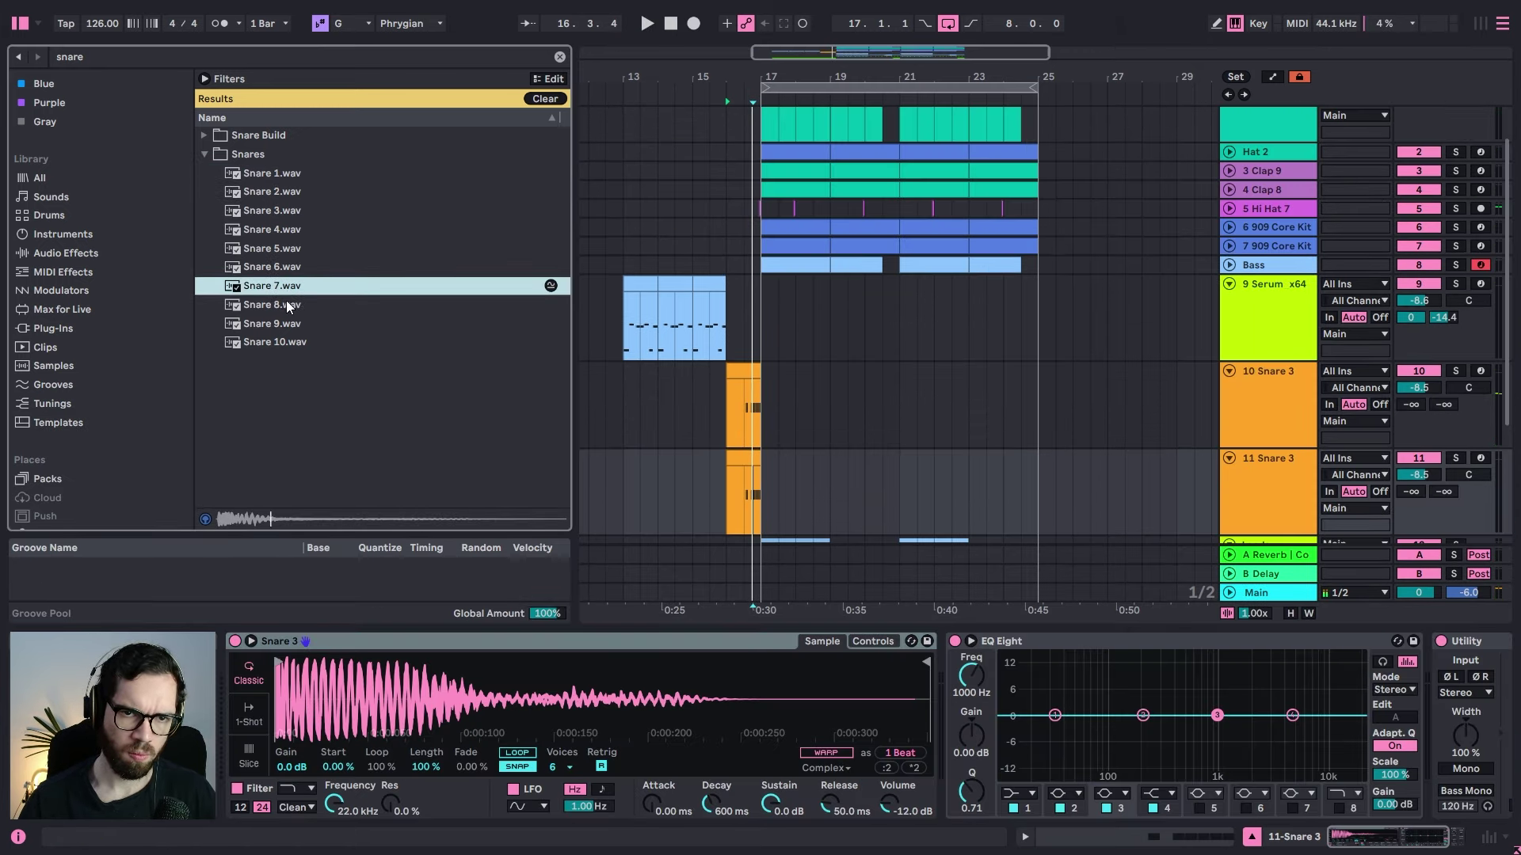
{"action": "left_click", "coordinate": [286, 308]}
{"action": "left_click", "coordinate": [285, 324]}
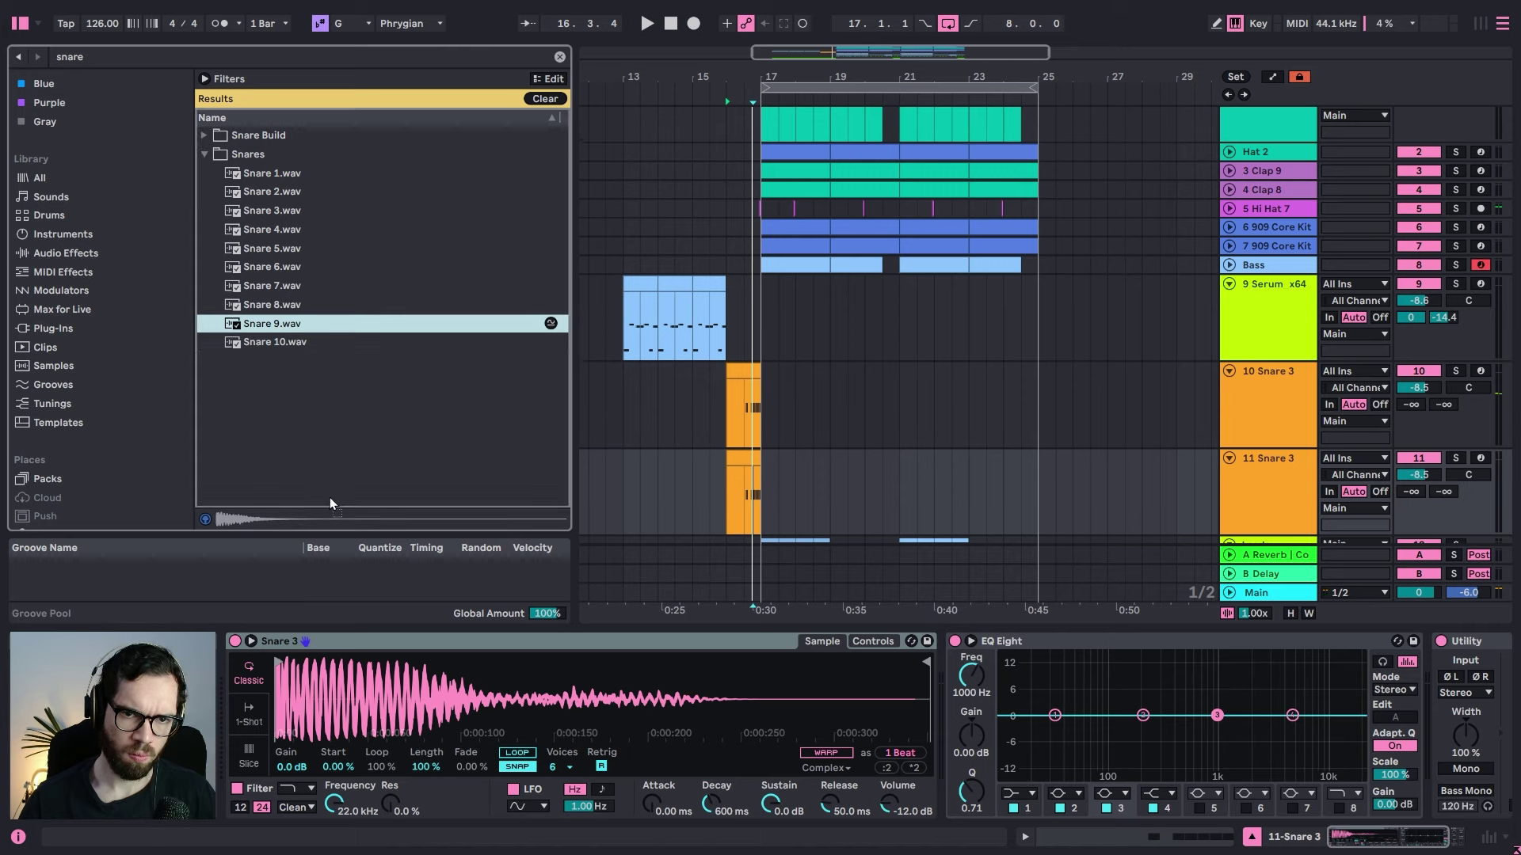
{"action": "left_click_drag", "start_coordinate": [274, 321], "coordinate": [766, 491]}
Step: Rework the Snare 9 clip with C3 notes at 1.1.1, 1.1.4, 1.2.3, 1.3.1 and 1.3.3 before the four sixteenths on beat 1.4
{"action": "left_click", "coordinate": [738, 464]}
{"action": "double_click", "coordinate": [738, 465]}
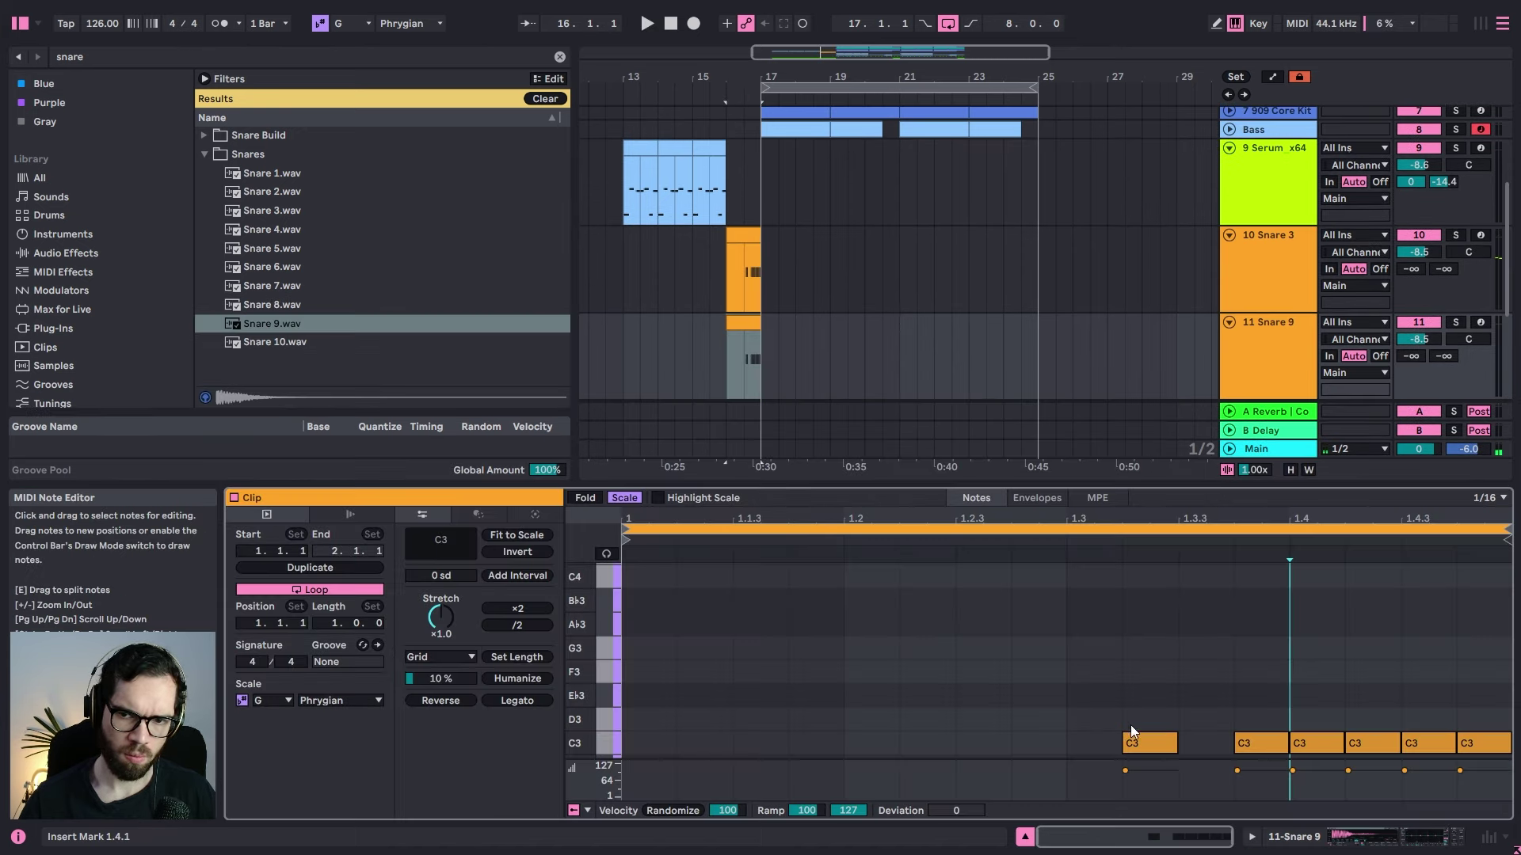
{"action": "left_click_drag", "start_coordinate": [1147, 748], "coordinate": [777, 755]}
{"action": "key", "text": "space"}
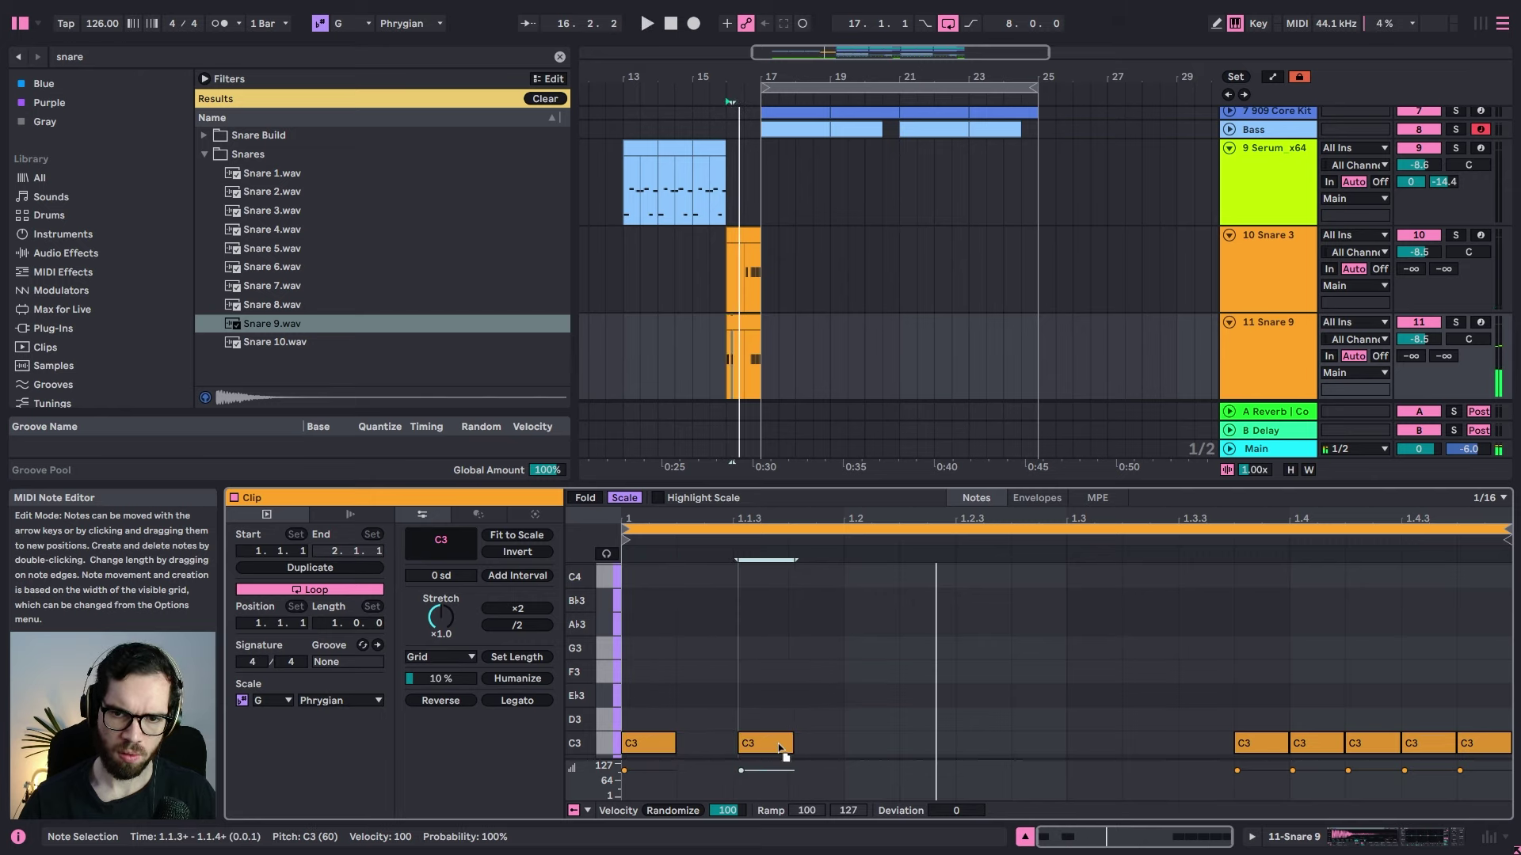
{"action": "left_click_drag", "start_coordinate": [765, 750], "coordinate": [1093, 744]}
{"action": "left_click_drag", "start_coordinate": [1224, 705], "coordinate": [1442, 778]}
{"action": "left_click", "coordinate": [1257, 736]}
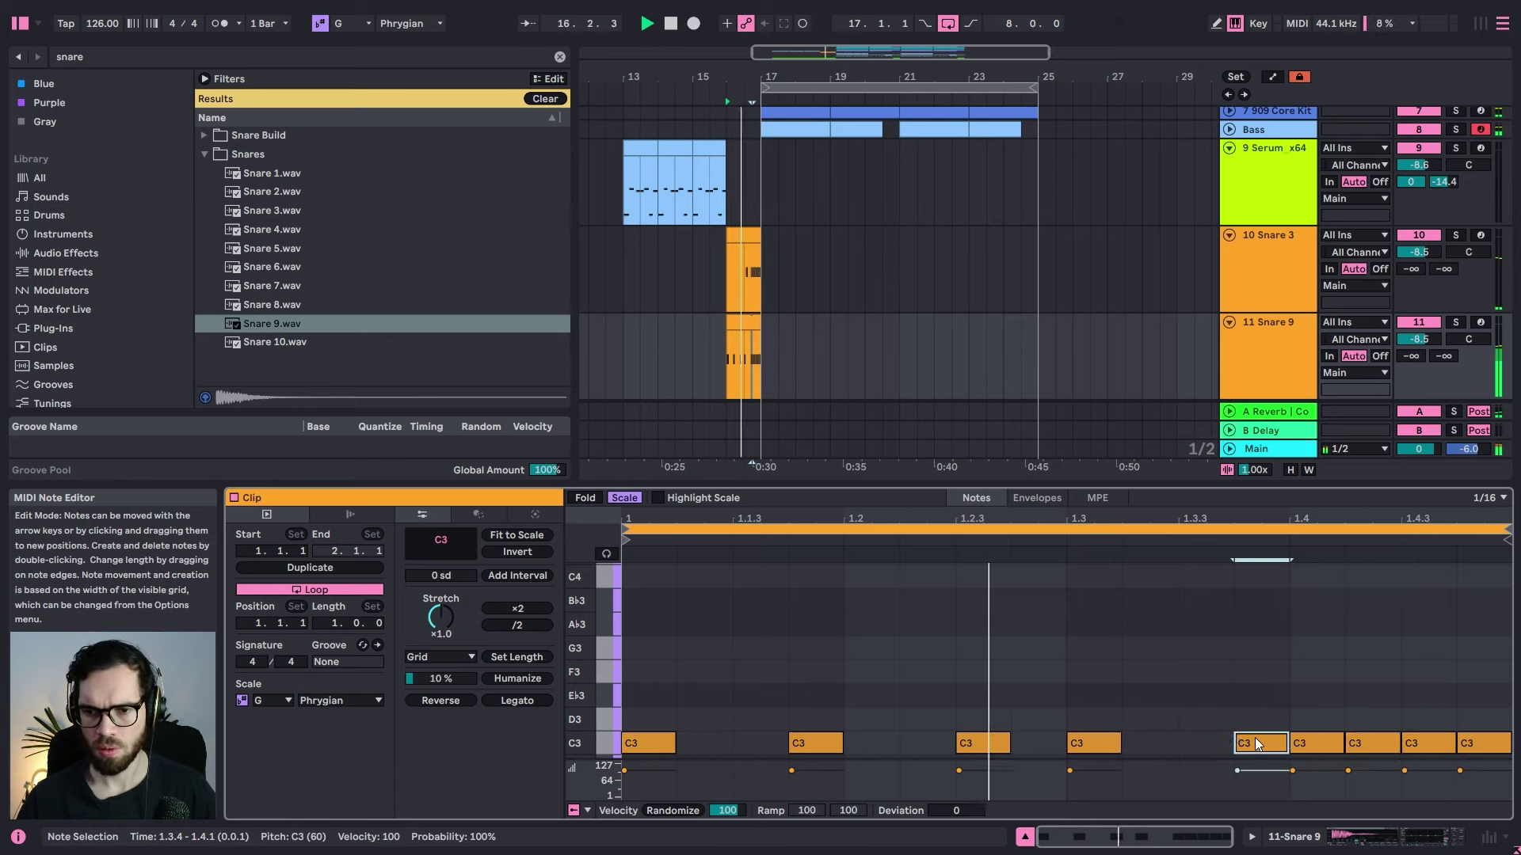
{"action": "left_click_drag", "start_coordinate": [1255, 738], "coordinate": [1206, 742]}
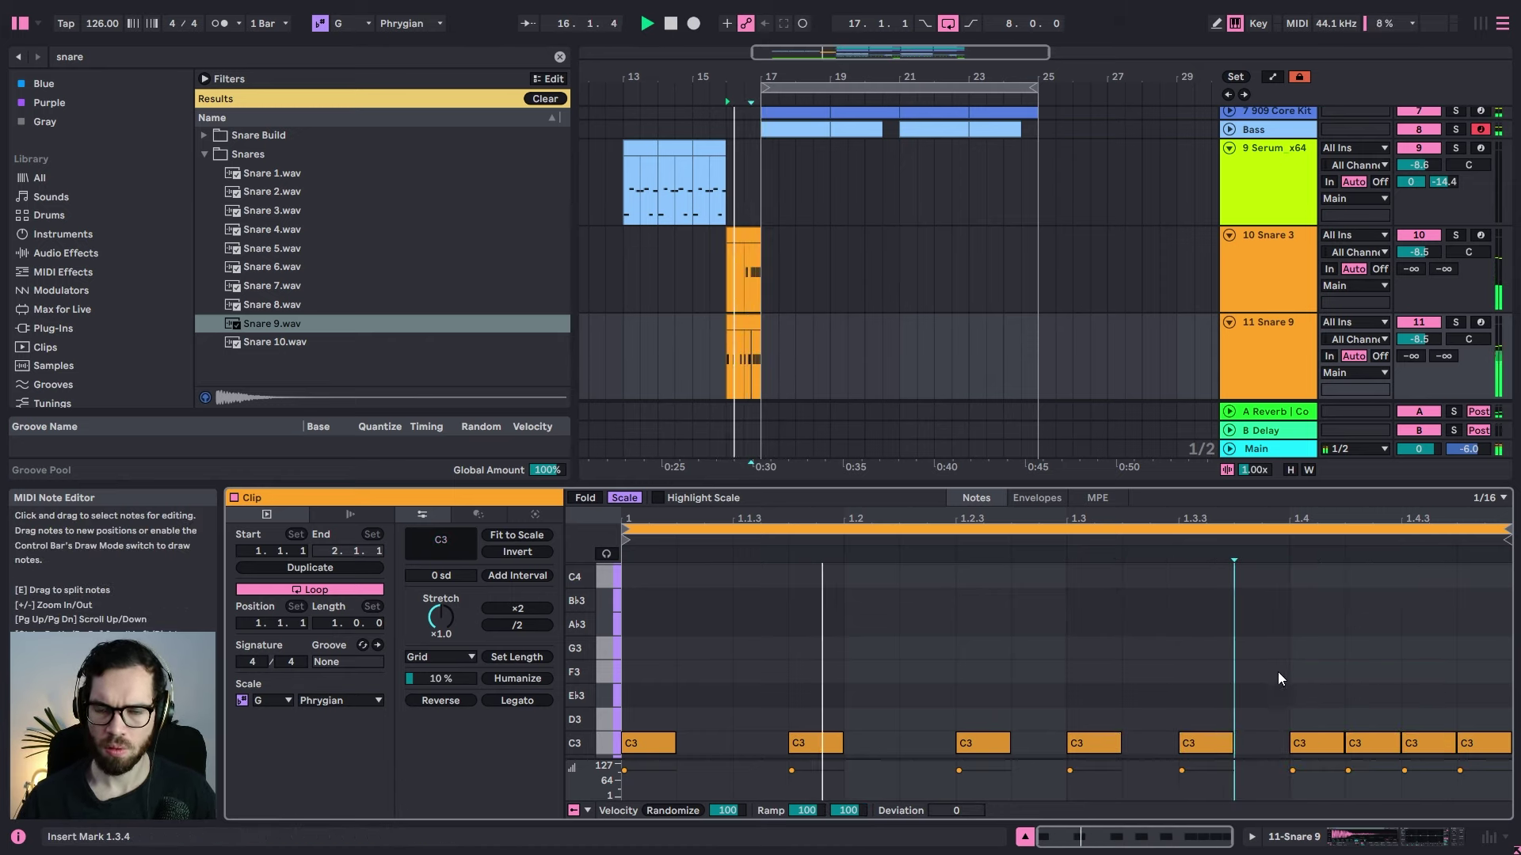
{"action": "left_click", "coordinate": [1216, 592]}
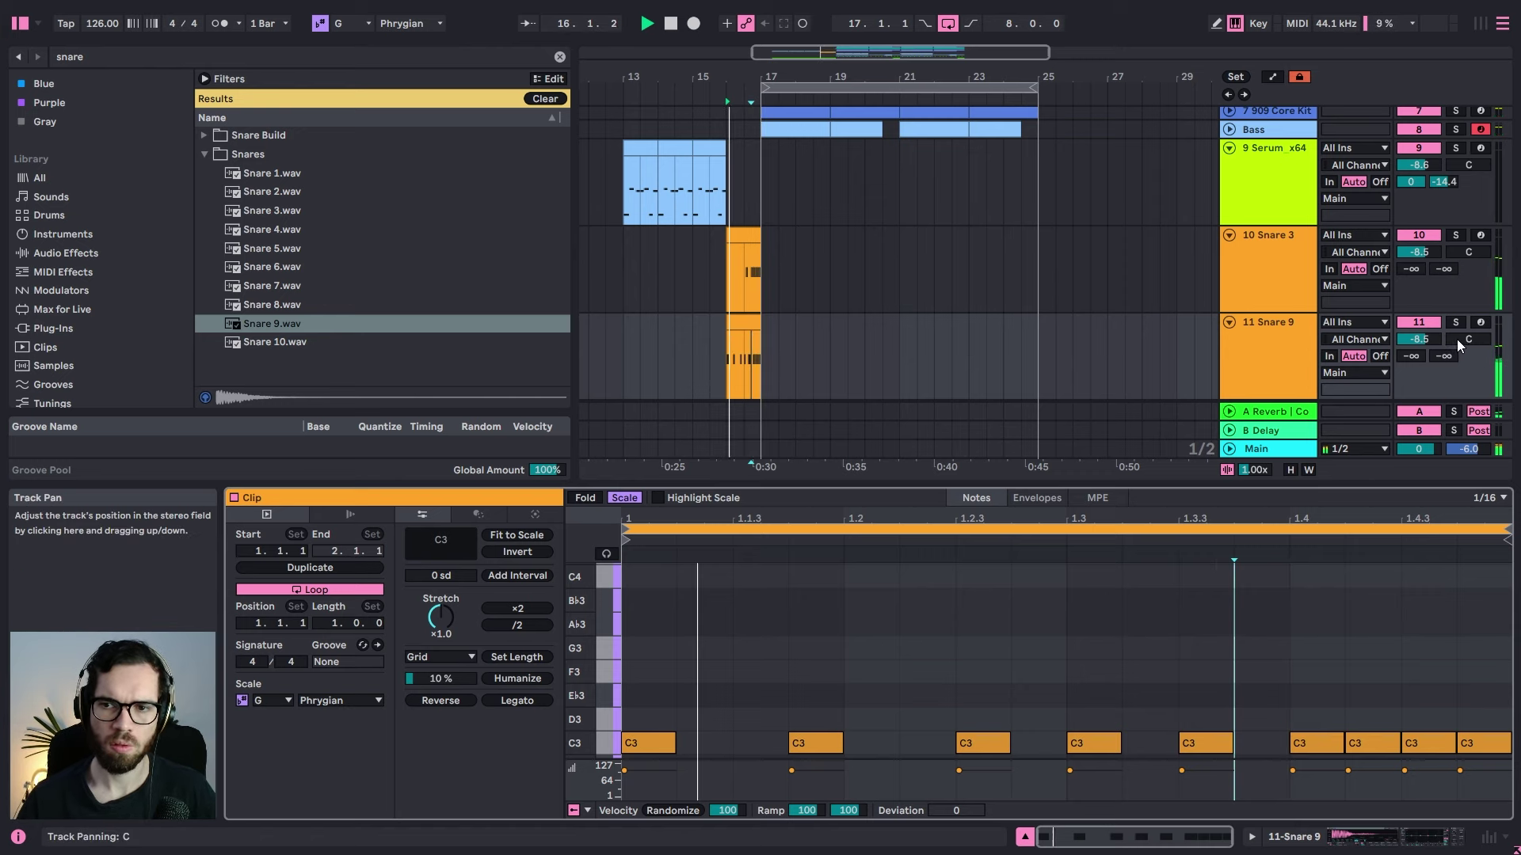
Step: Pan the 11 Snare 9 track to 28L and the 10 Snare 3 track to 17R, and play the fill into the drop
{"action": "left_click_drag", "start_coordinate": [1457, 339], "coordinate": [1457, 361]}
{"action": "left_click_drag", "start_coordinate": [1456, 254], "coordinate": [1455, 240]}
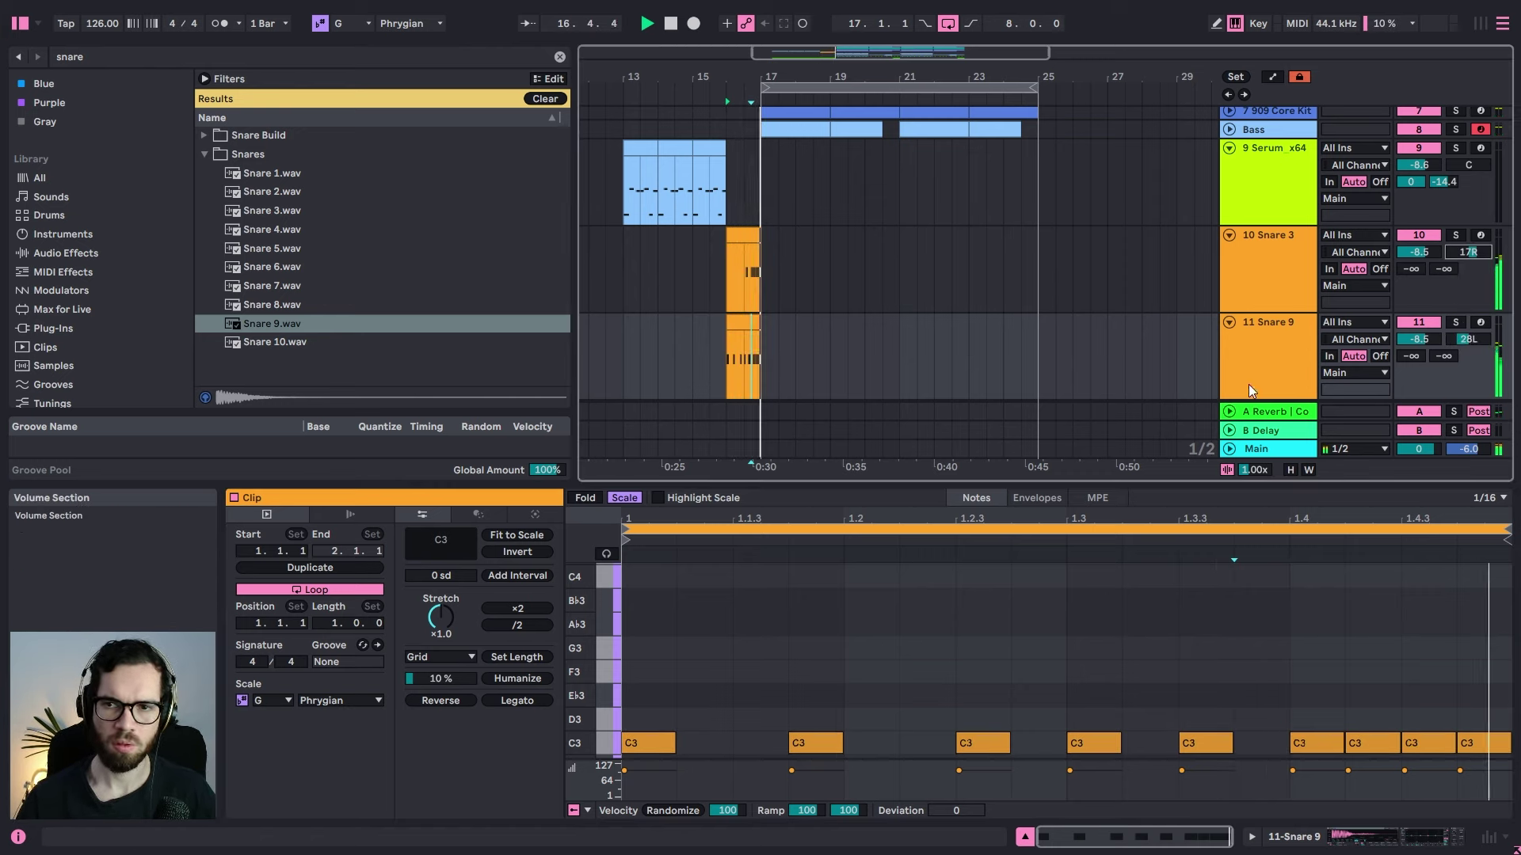
{"action": "key", "text": "space"}
{"action": "key", "text": "space"}
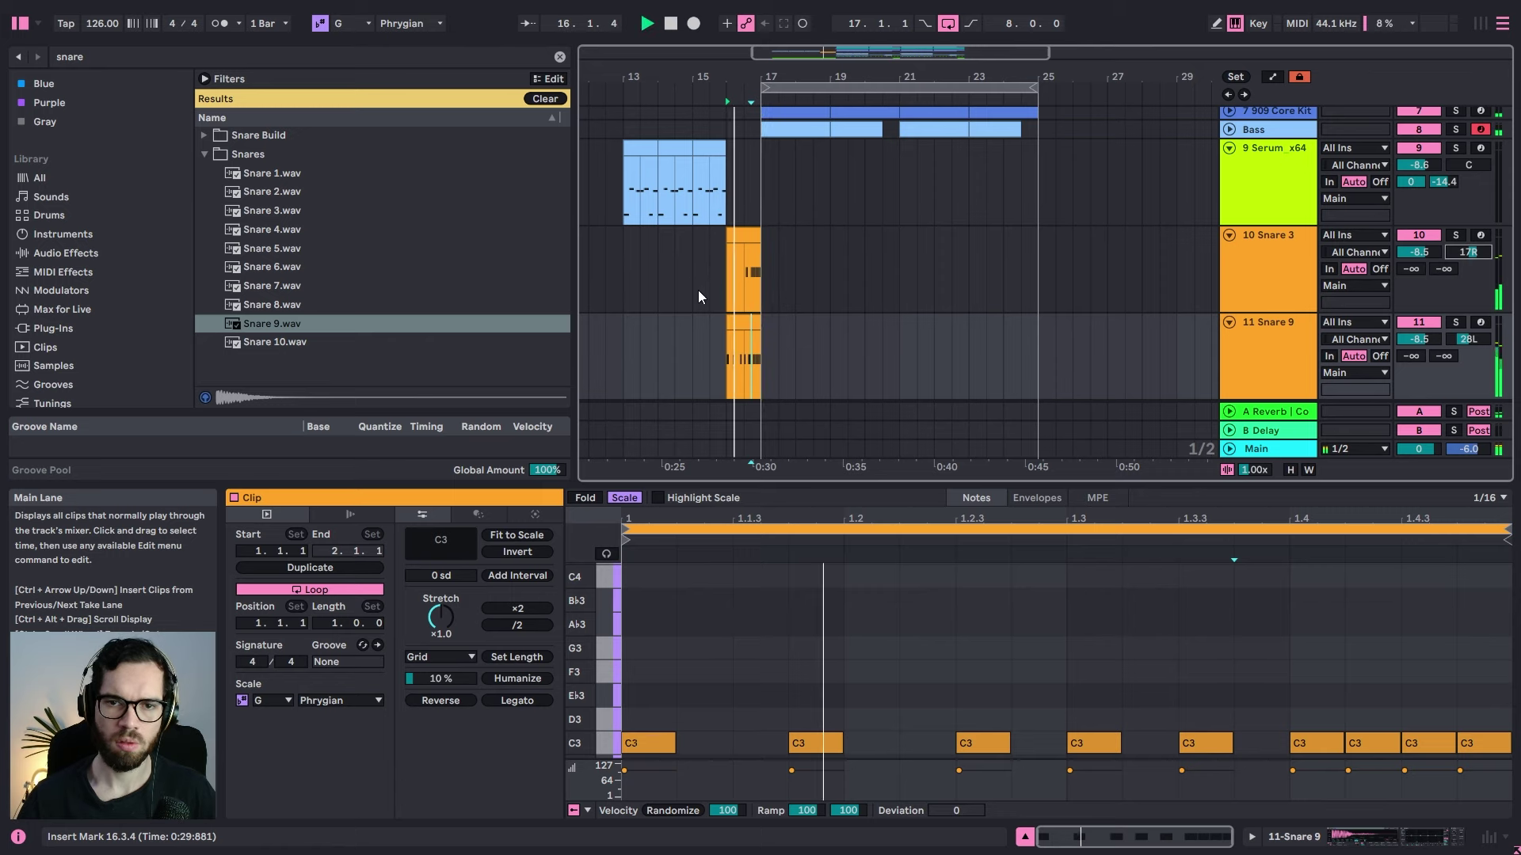
{"action": "left_click", "coordinate": [1249, 271]}
{"action": "scroll", "coordinate": [760, 293], "scroll_direction": "down", "scroll_amount": 5}
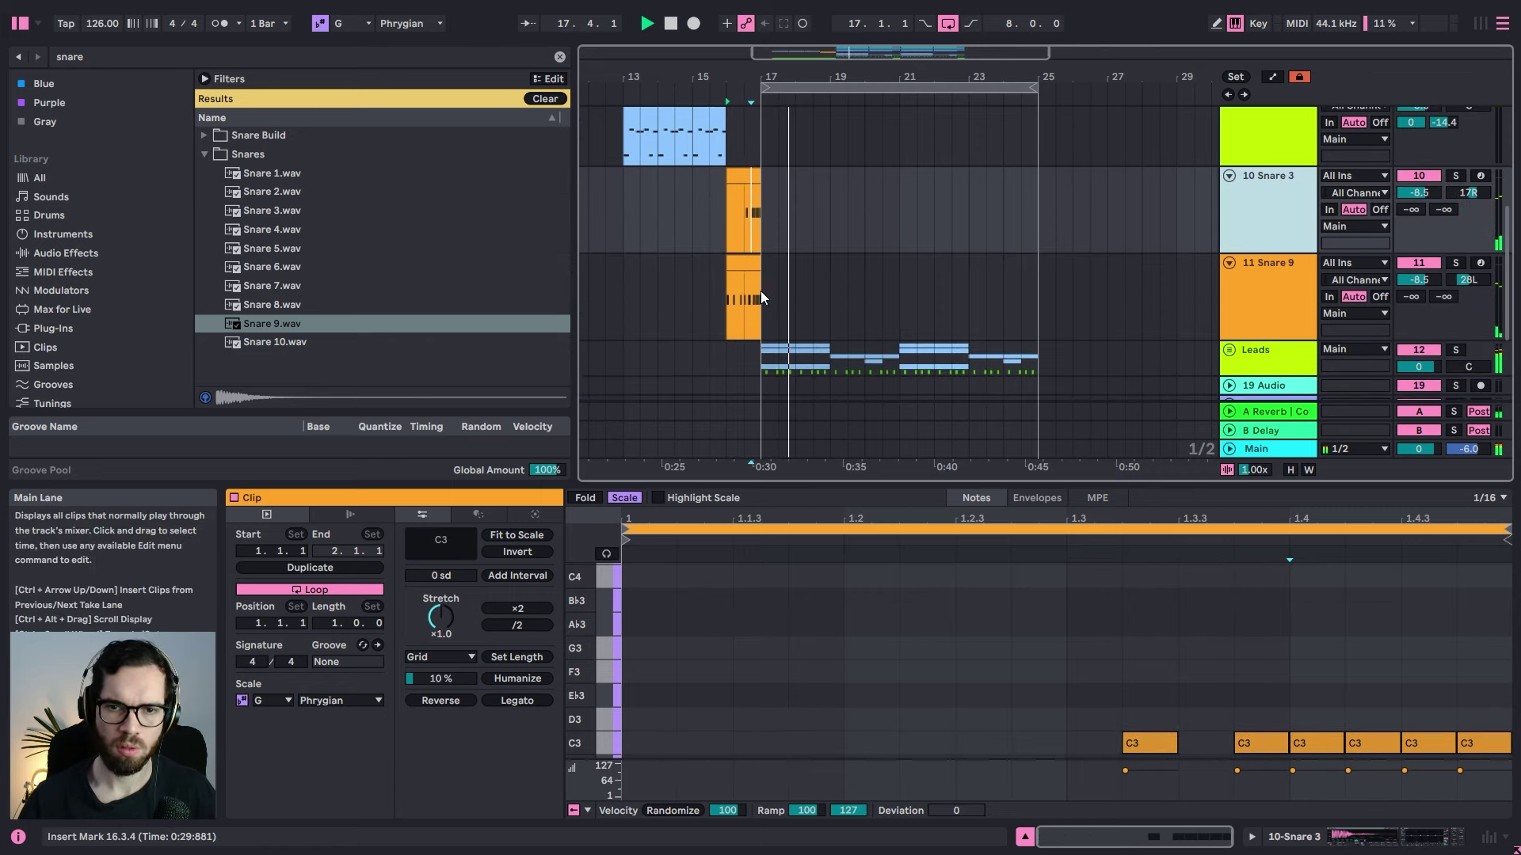
{"action": "left_click", "coordinate": [748, 313]}
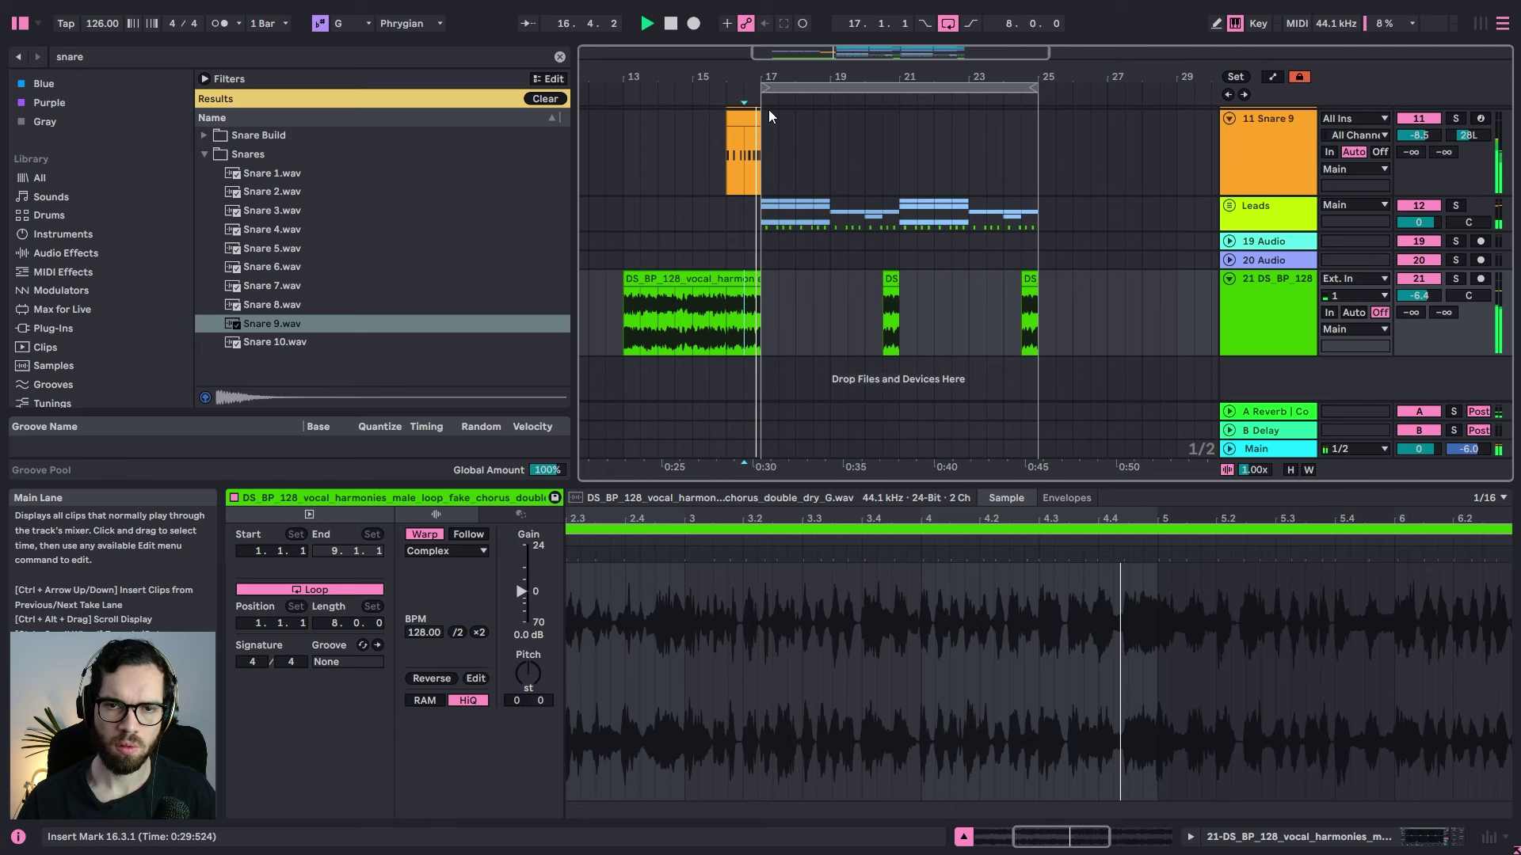
Step: Add an audio track below 5 Hi Hat 7 and search the sample pack for "white" to preview White Noise.wav
{"action": "left_click_drag", "start_coordinate": [753, 77], "coordinate": [752, 128]}
{"action": "scroll", "coordinate": [809, 236], "scroll_direction": "up", "scroll_amount": 8}
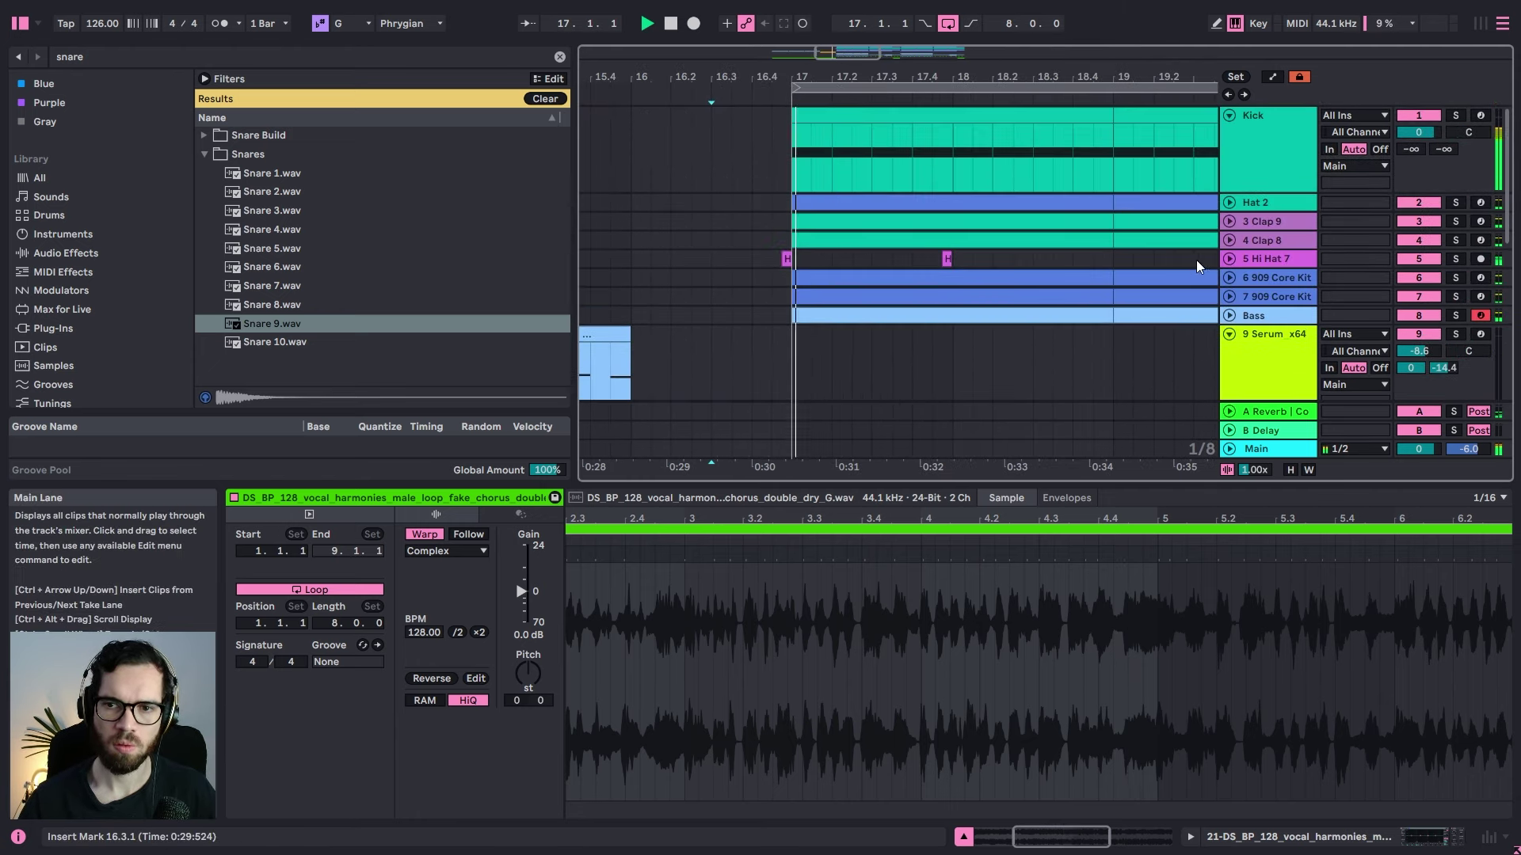
{"action": "left_click", "coordinate": [1277, 254]}
{"action": "key", "text": "ctrl+t"}
{"action": "key", "text": "ctrl+f"}
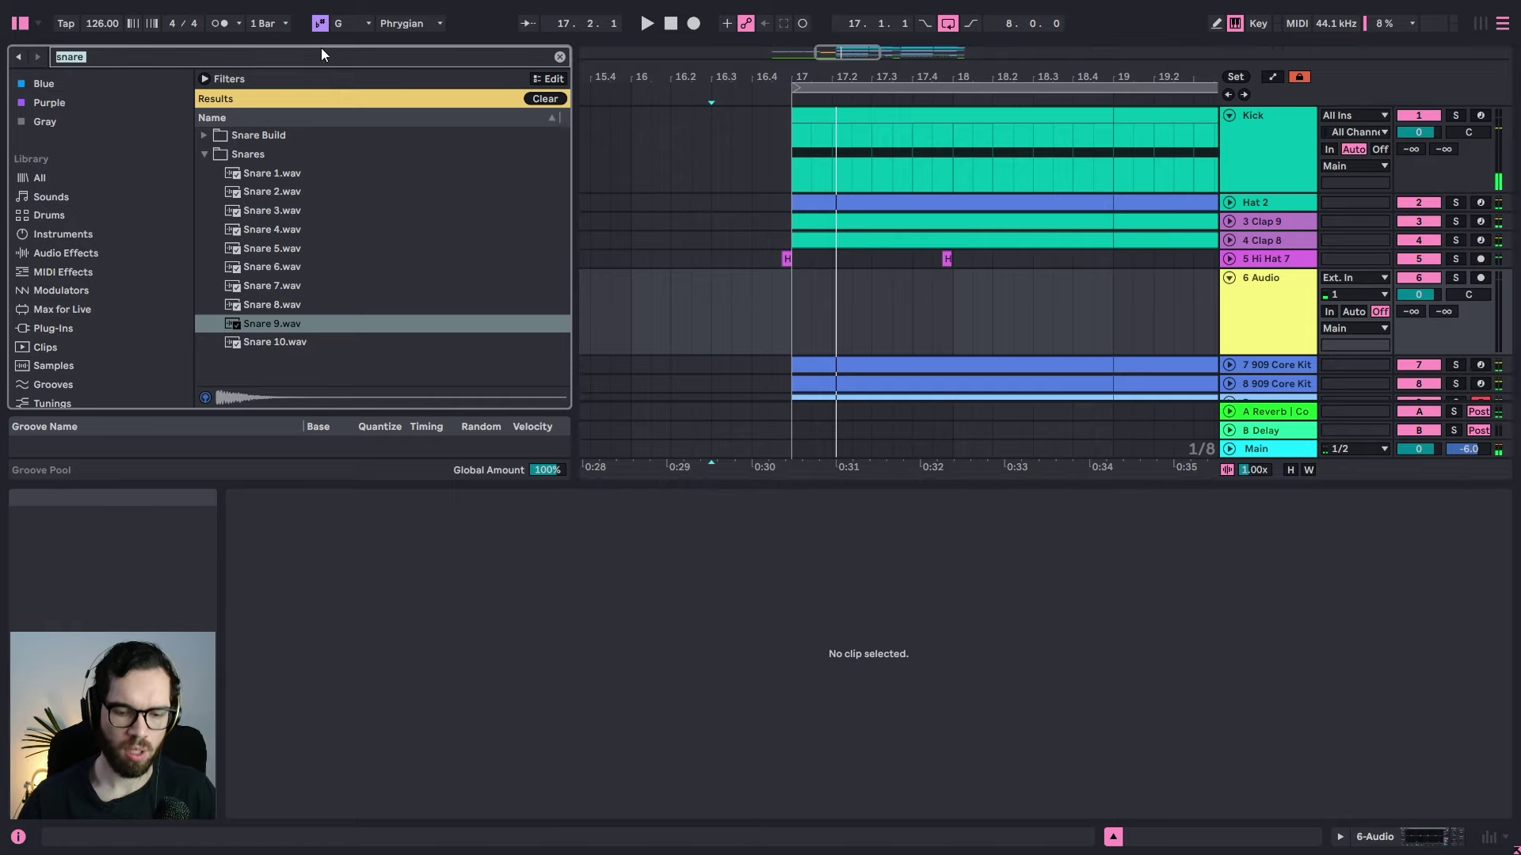
{"action": "type", "text": "white"}
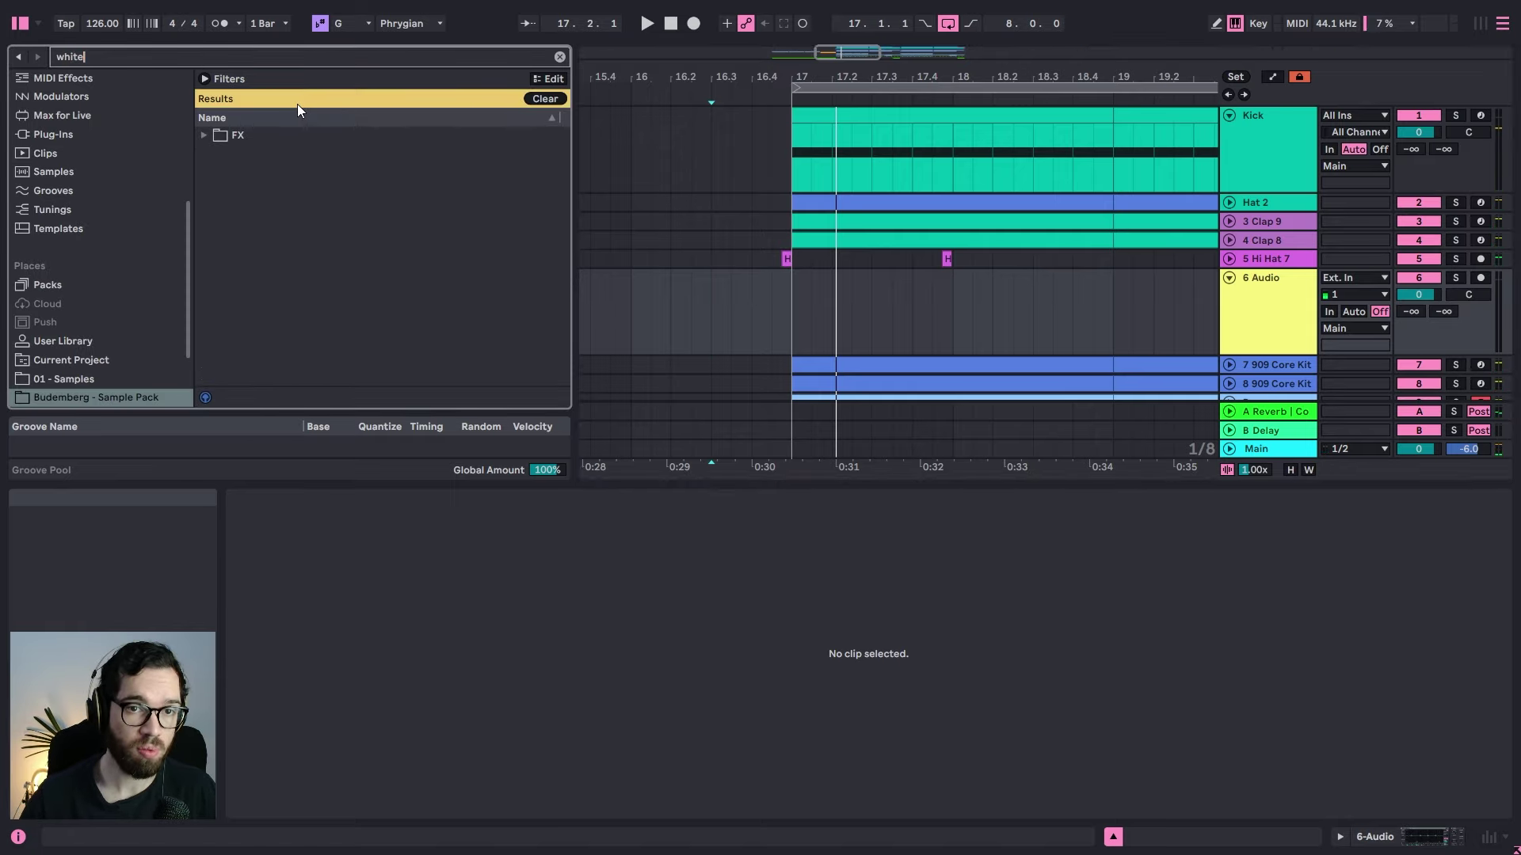
{"action": "left_click", "coordinate": [203, 135]}
{"action": "left_click", "coordinate": [216, 153]}
{"action": "left_click", "coordinate": [277, 171]}
Step: Place White Noise.wav at bar 17 on the new audio track and trim it to end at 17.1.3
{"action": "left_click_drag", "start_coordinate": [278, 171], "coordinate": [808, 314]}
{"action": "key", "text": "Delete"}
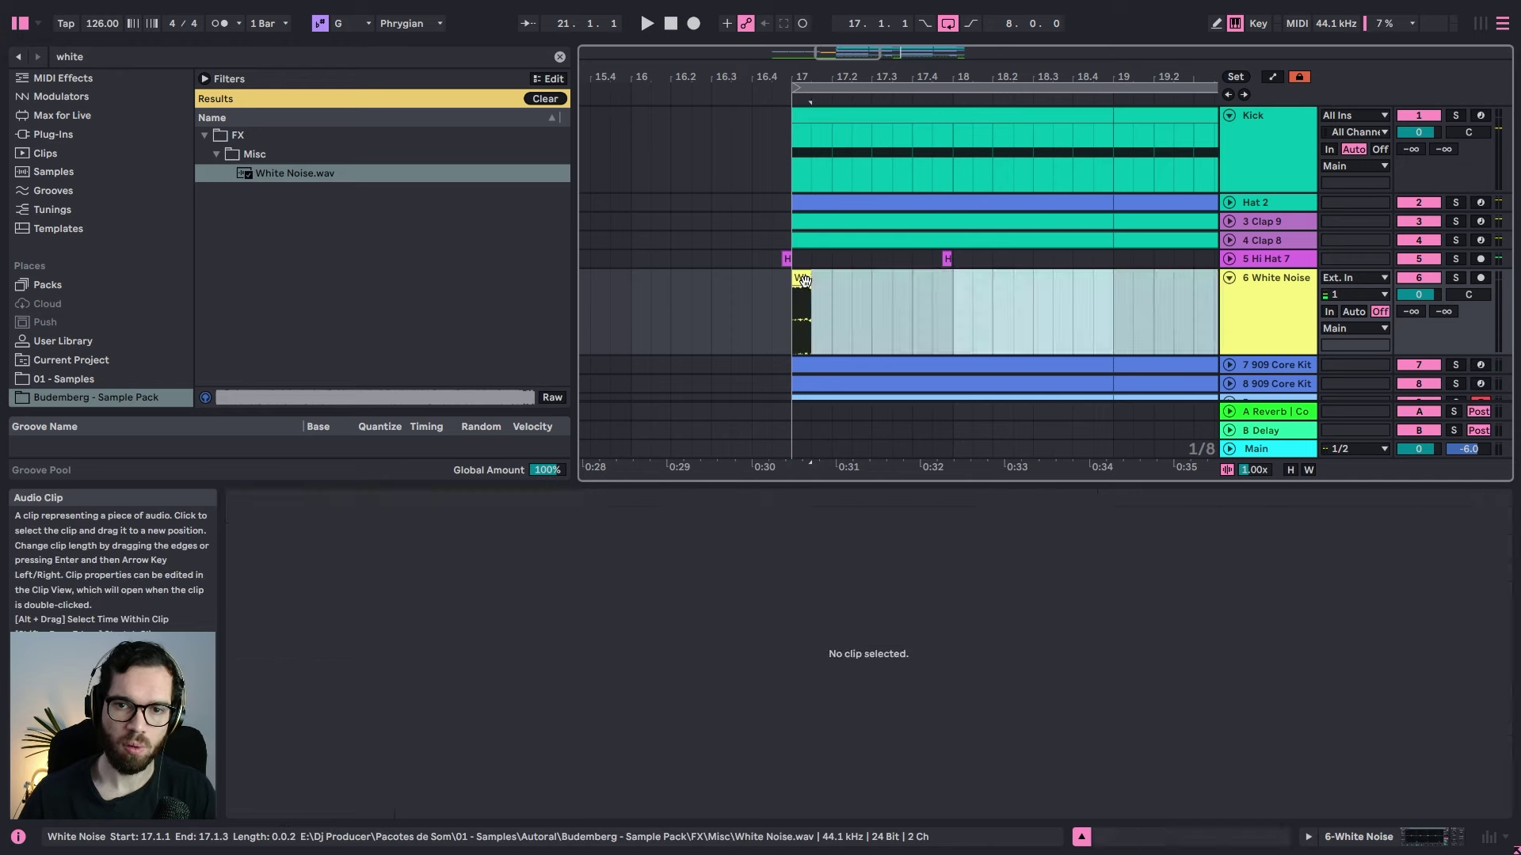
{"action": "left_click", "coordinate": [802, 278]}
Step: Copy the Bass track's kick-sidechained Compressor to the 6 White Noise track
{"action": "left_click", "coordinate": [1273, 258]}
{"action": "scroll", "coordinate": [1268, 254], "scroll_direction": "down", "scroll_amount": 5}
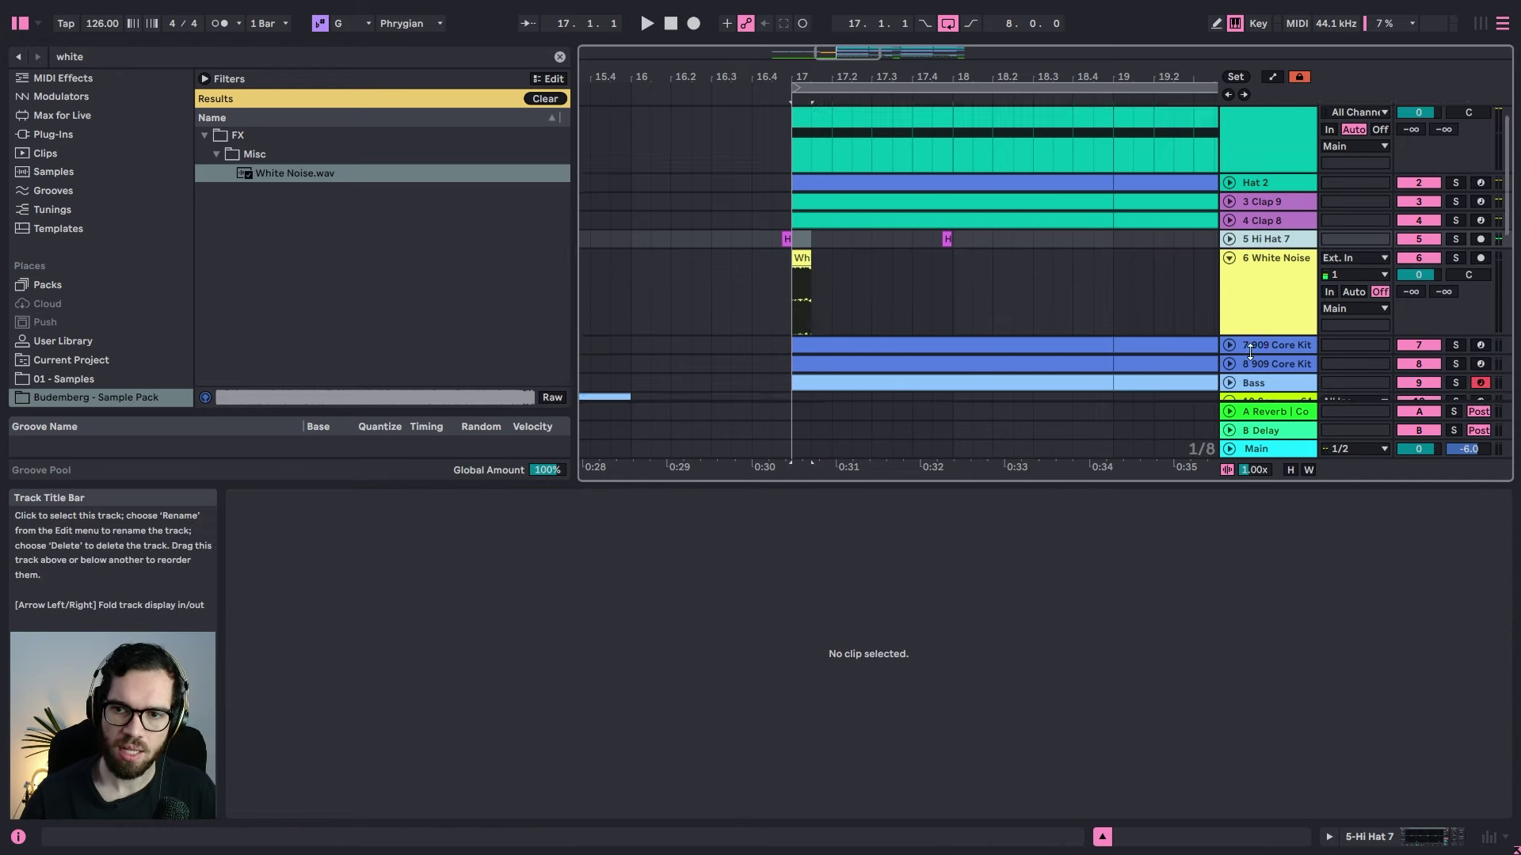
{"action": "left_click", "coordinate": [1246, 184]}
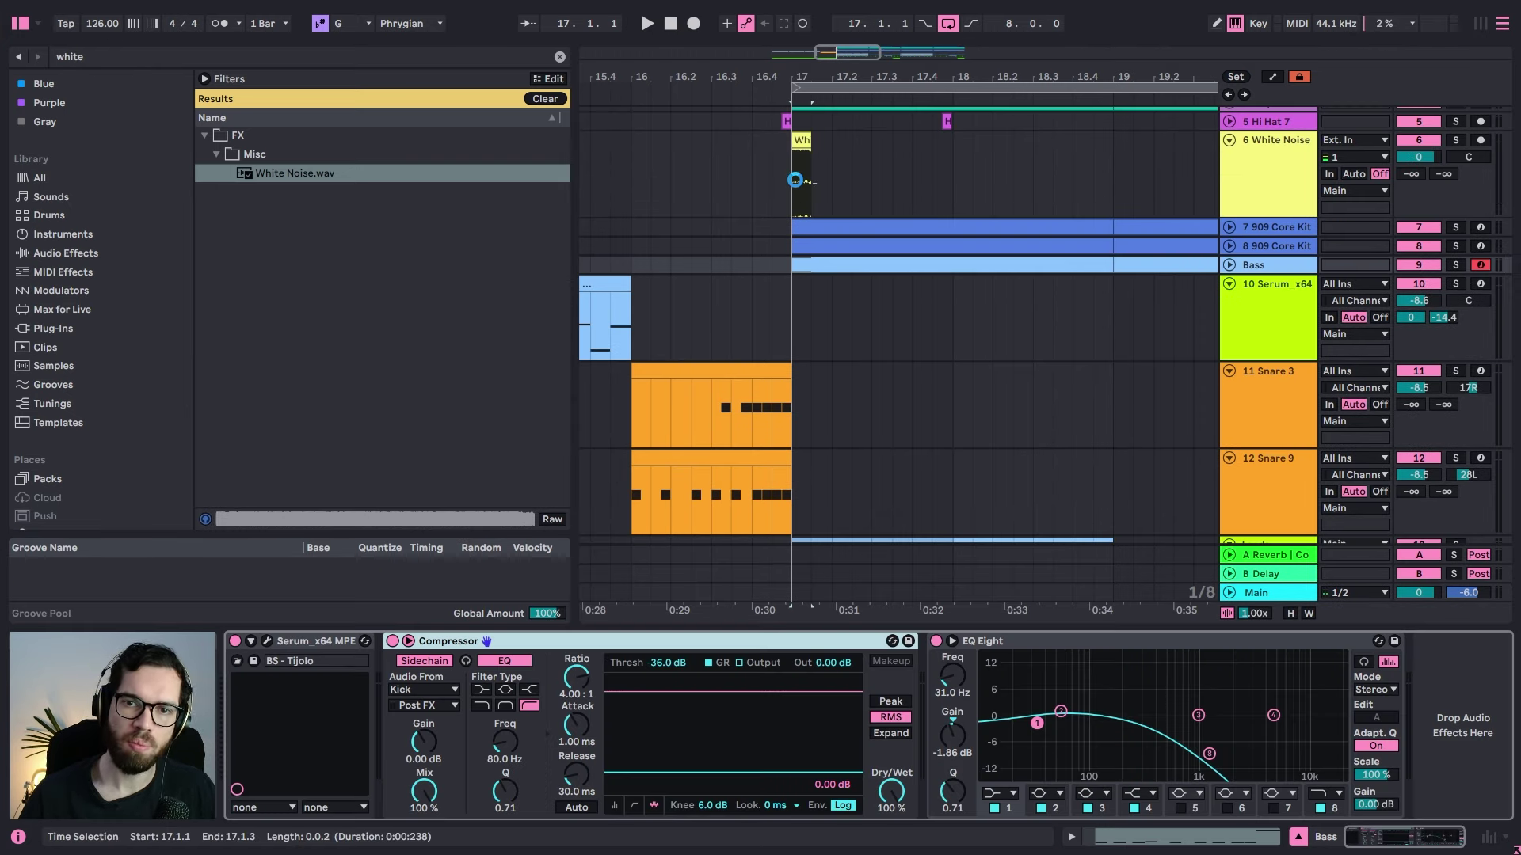
{"action": "left_click", "coordinate": [795, 180]}
{"action": "left_click", "coordinate": [792, 160]}
Step: Set the 6 White Noise track's volume to -8.8 dB and play the transition into bar 17 from 16.3.3
{"action": "key", "text": "space"}
{"action": "key", "text": "space"}
{"action": "left_click_drag", "start_coordinate": [1418, 157], "coordinate": [1417, 189]}
{"action": "key", "text": "space"}
{"action": "key", "text": "space"}
{"action": "key", "text": "space"}
{"action": "left_click", "coordinate": [732, 168]}
{"action": "key", "text": "space"}
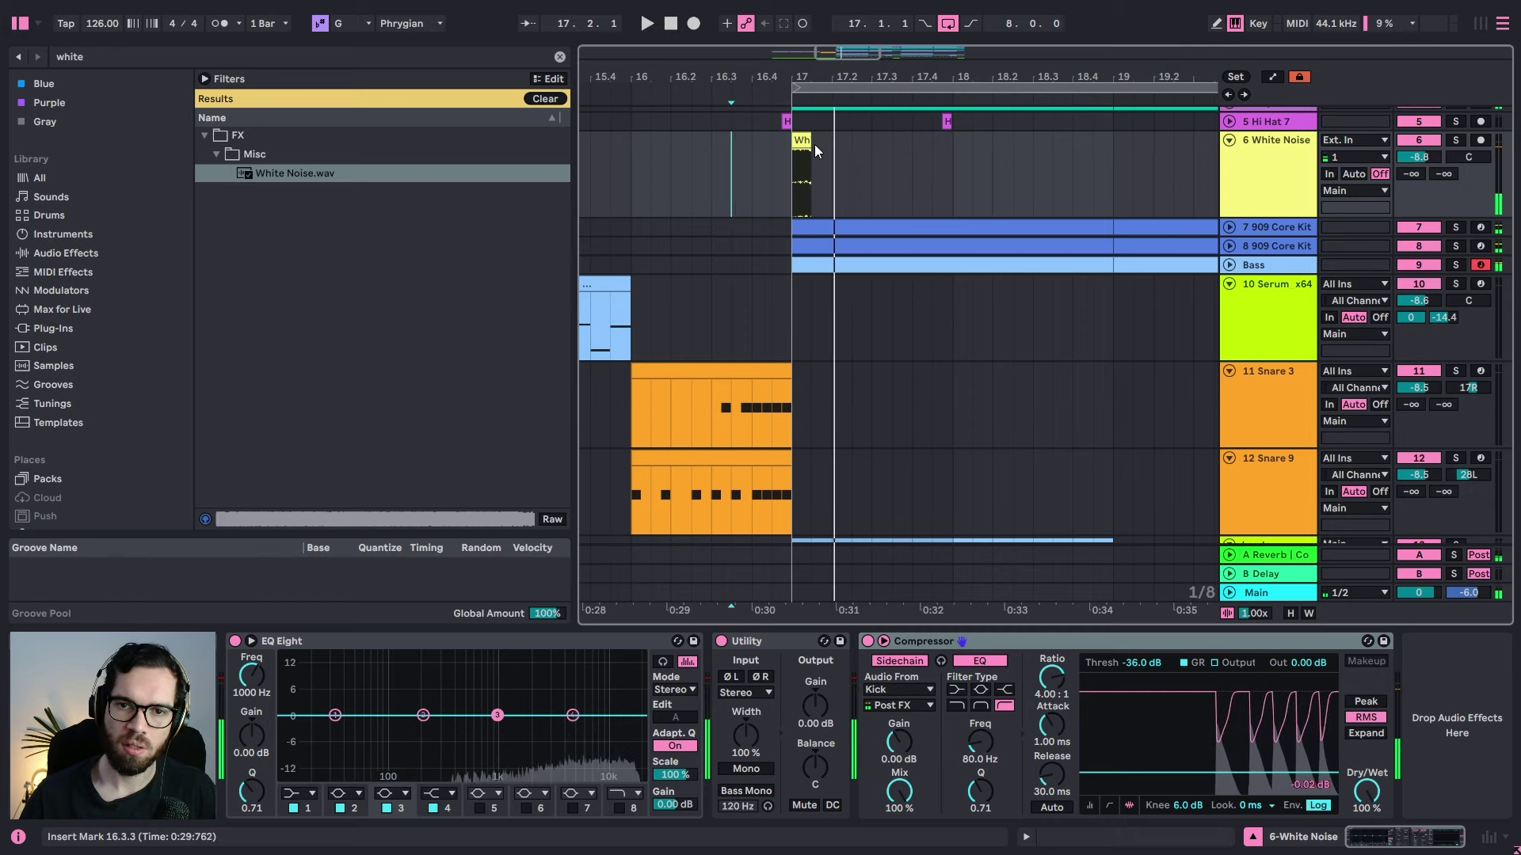
Step: Extend the White Noise clip to end at 17.2 and lower the 6 White Noise track's volume to -18.7 dB during playback
{"action": "left_click_drag", "start_coordinate": [812, 145], "coordinate": [833, 145]}
{"action": "key", "text": "space"}
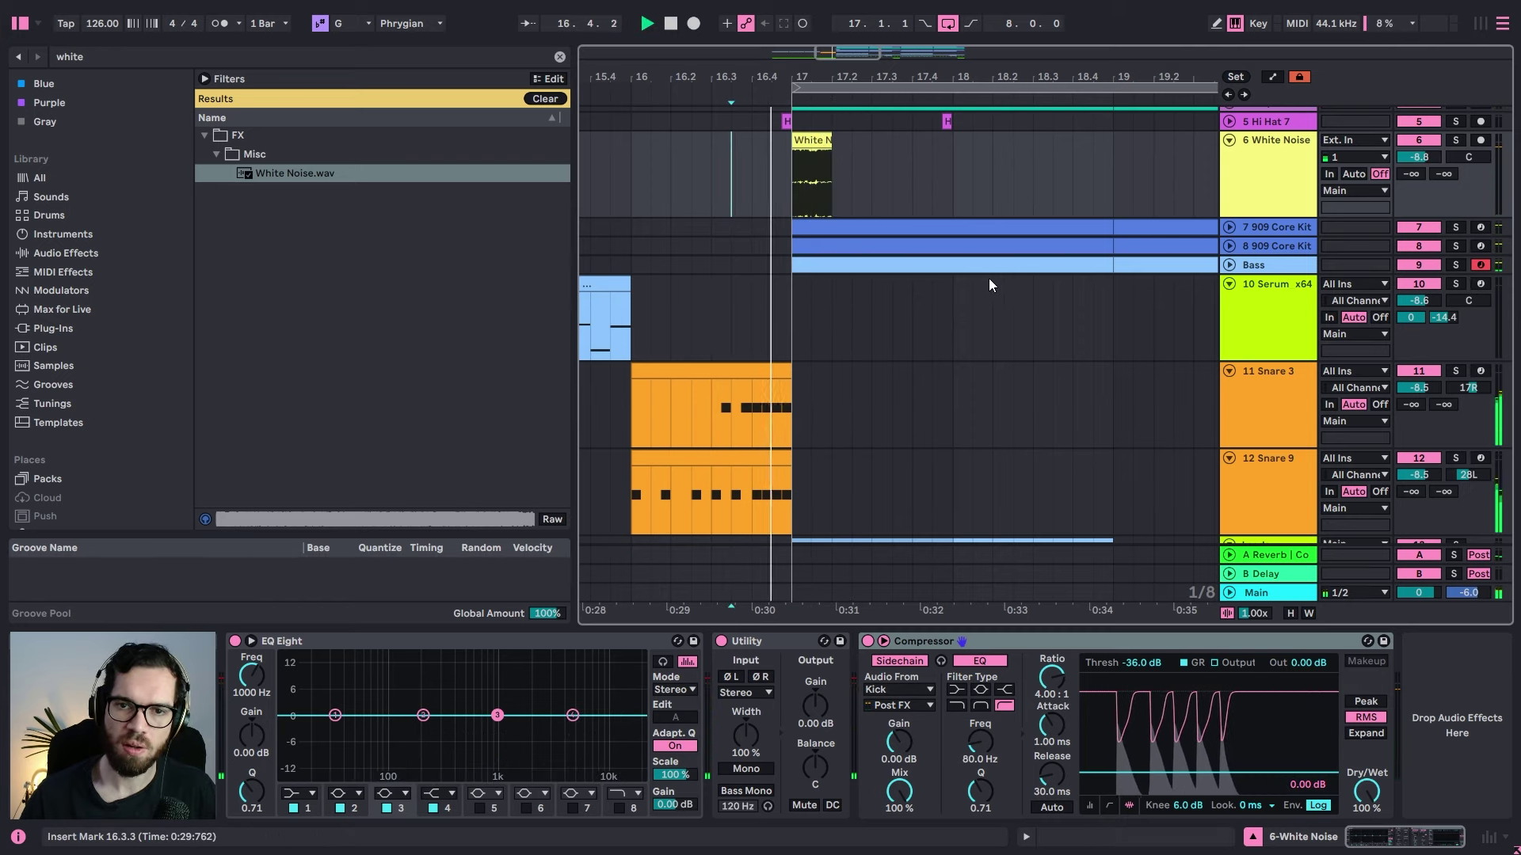
{"action": "left_click_drag", "start_coordinate": [1418, 156], "coordinate": [1418, 176]}
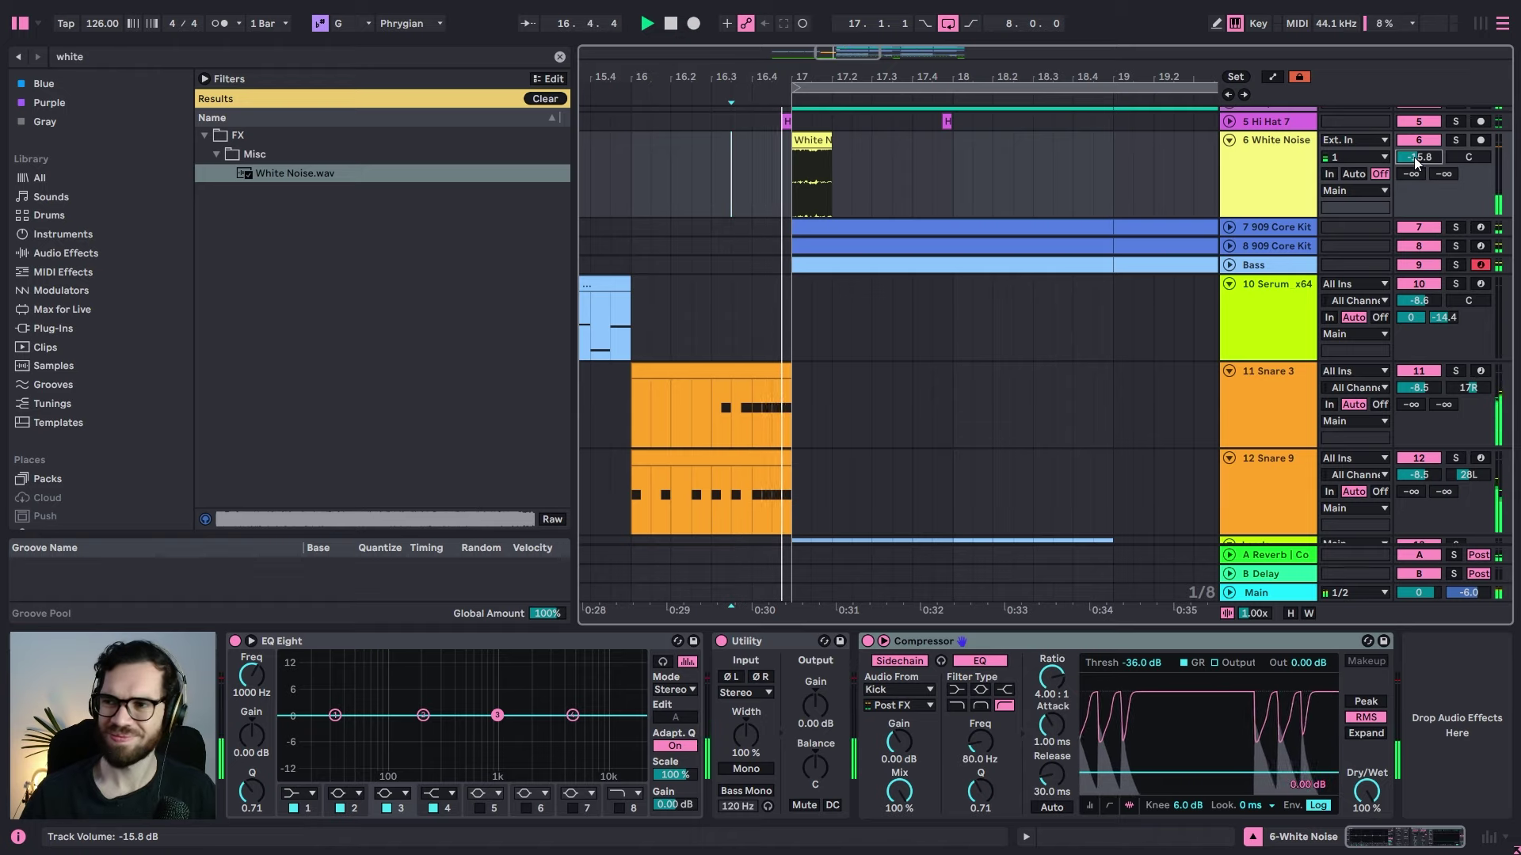
{"action": "left_click", "coordinate": [712, 193]}
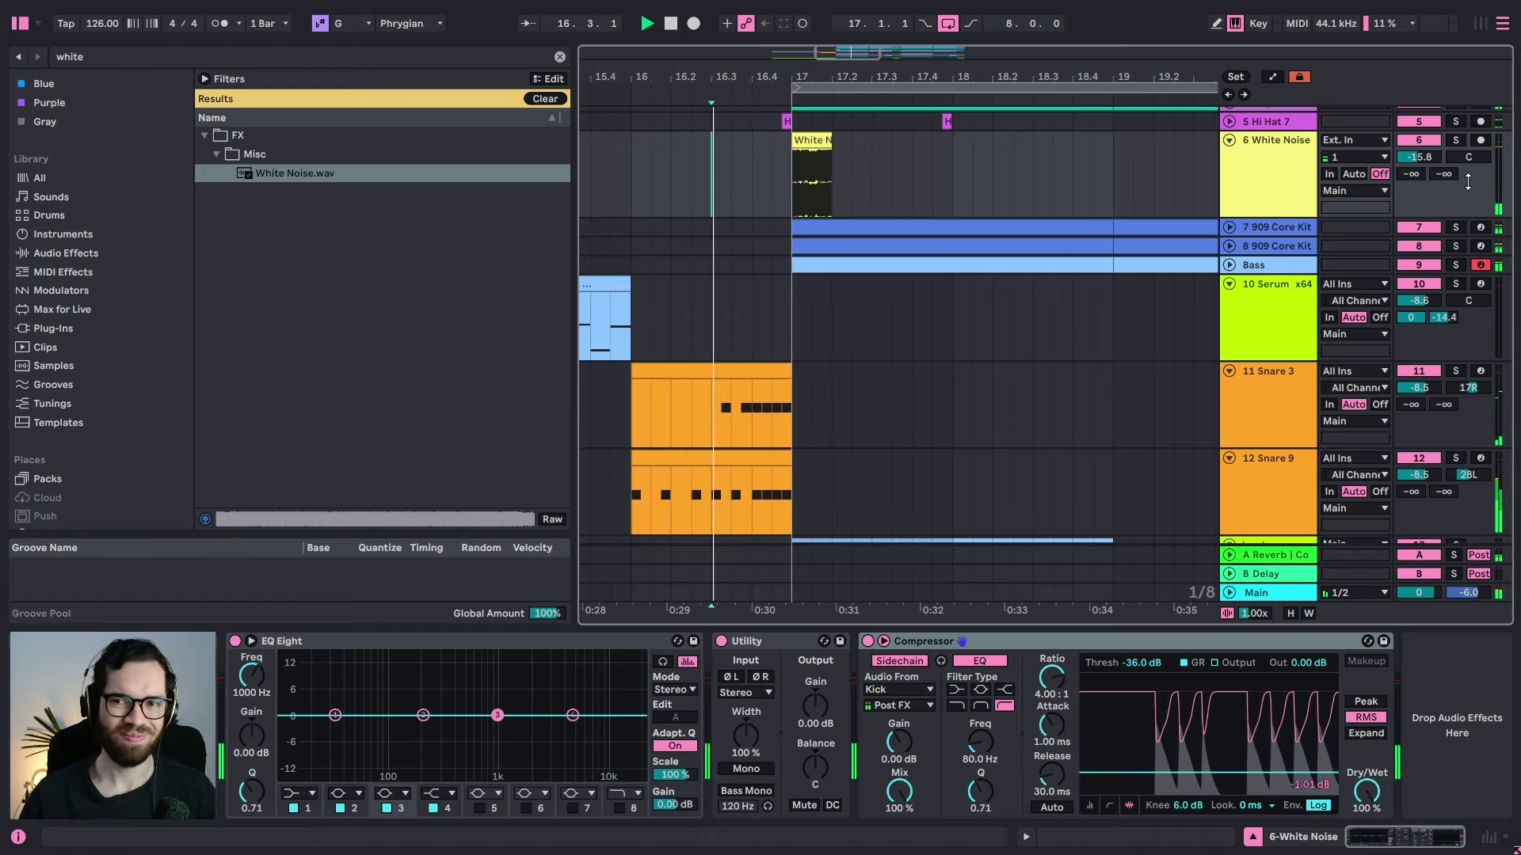
{"action": "left_click_drag", "start_coordinate": [1418, 157], "coordinate": [1418, 165]}
Step: Collapse all the tracks in the arrangement to get an overview of bars 13 to 26
{"action": "left_click", "coordinate": [1272, 390]}
{"action": "key", "text": "ctrl+a"}
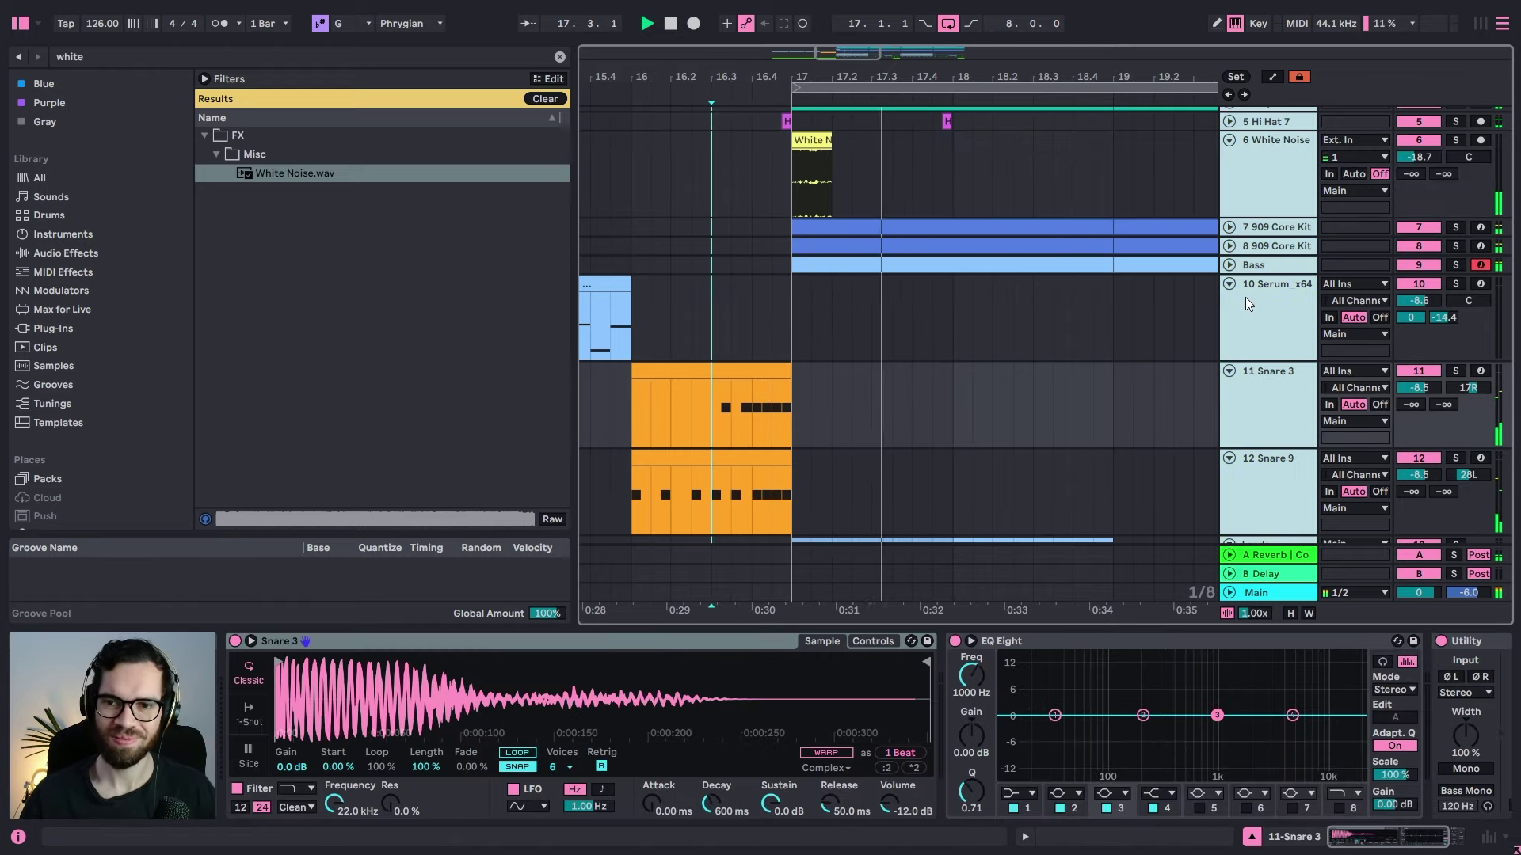
{"action": "key", "text": "u"}
{"action": "left_click", "coordinate": [752, 172]}
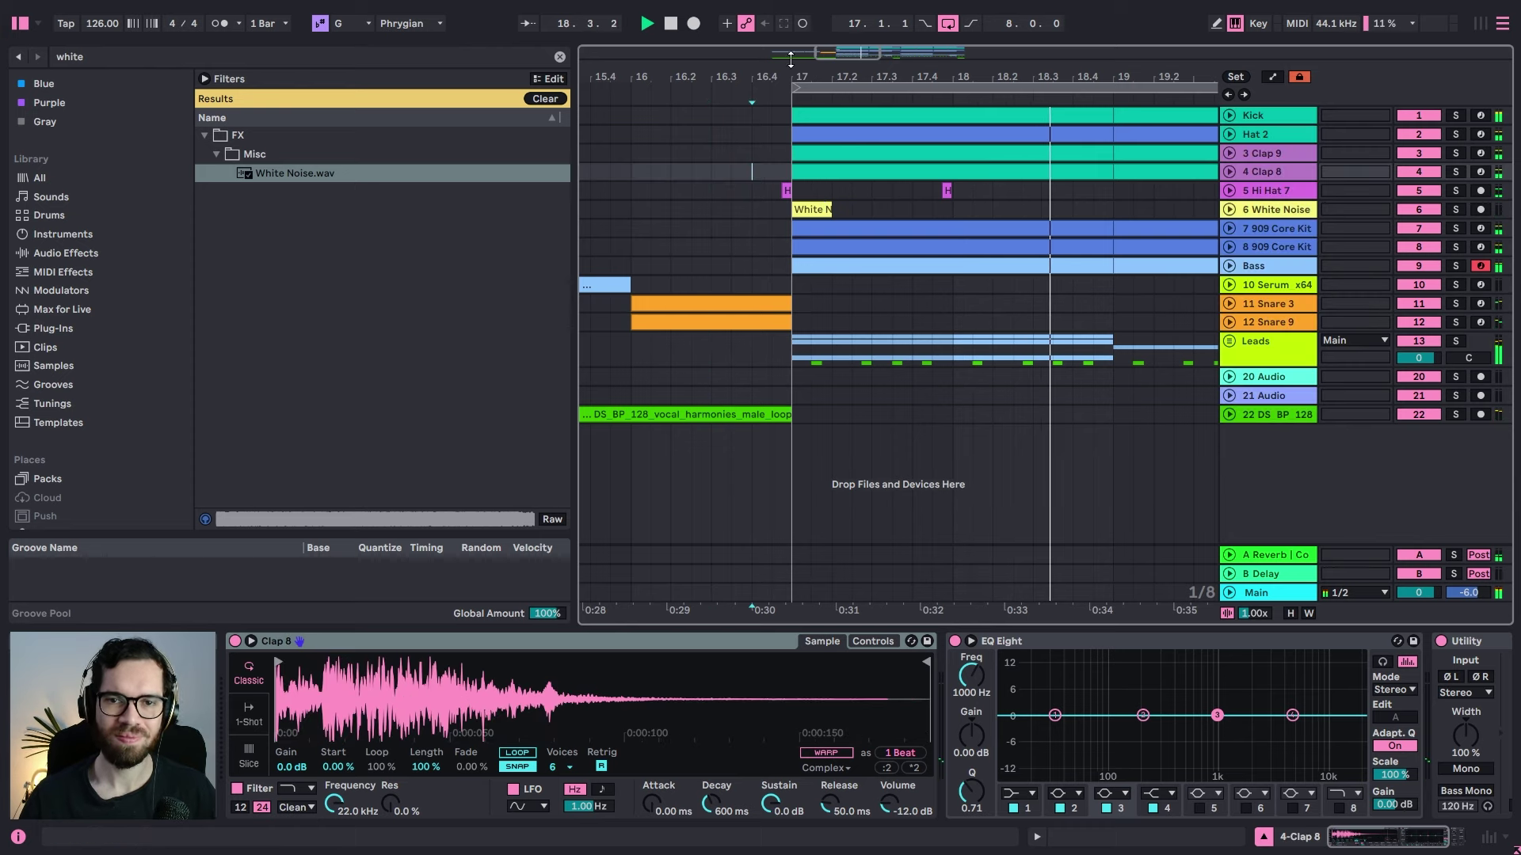
{"action": "left_click_drag", "start_coordinate": [790, 73], "coordinate": [766, 47]}
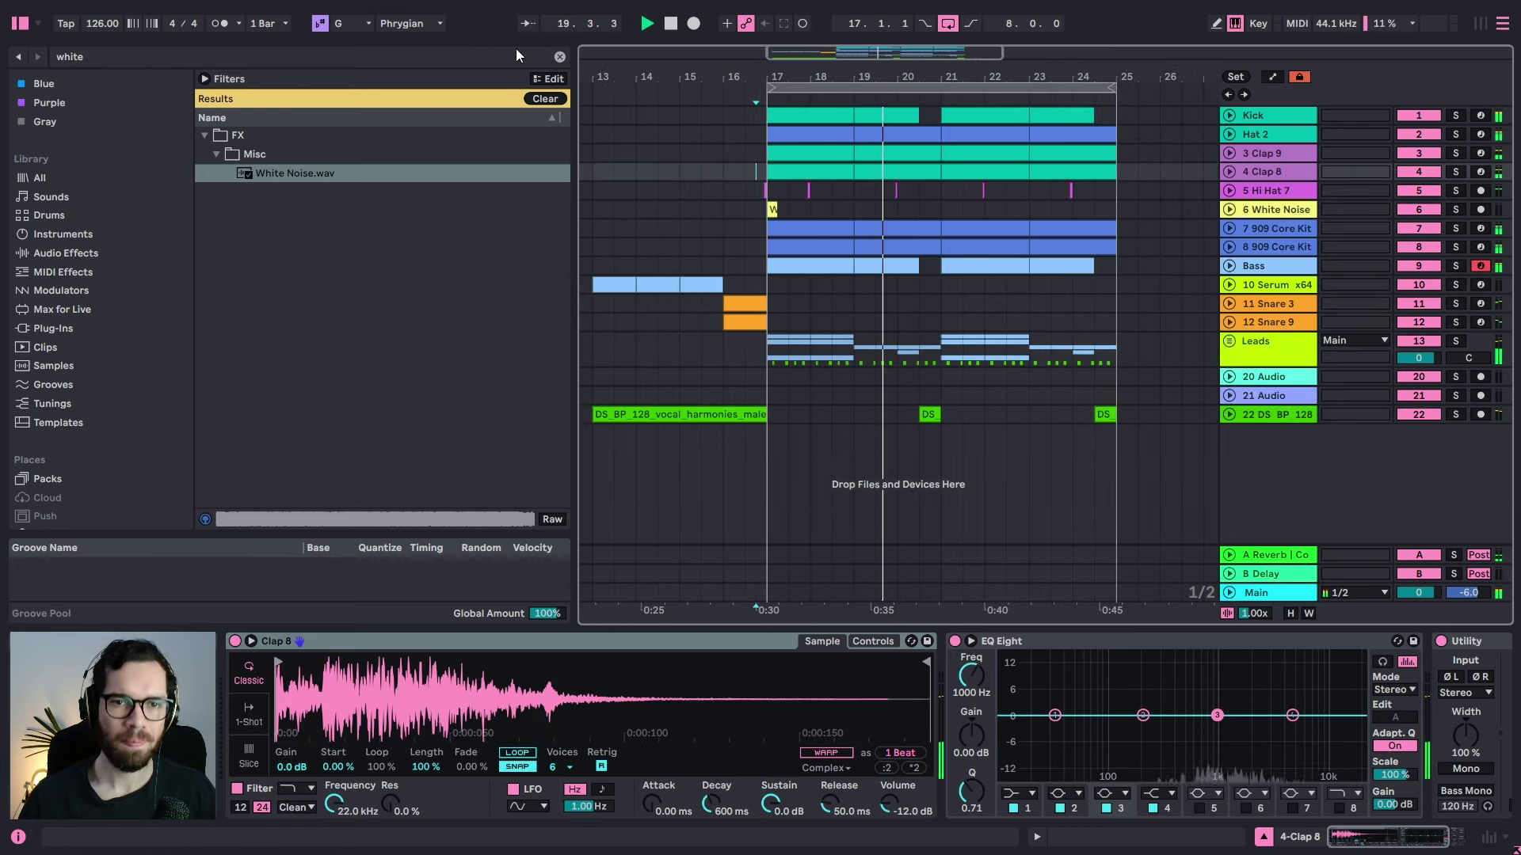
Step: Clear the sample search and open the NOIZU_hihat_loops folder of Noizu Sample Pack Vol. 2 in Favorites
{"action": "scroll", "coordinate": [101, 138], "scroll_direction": "up", "scroll_amount": 2}
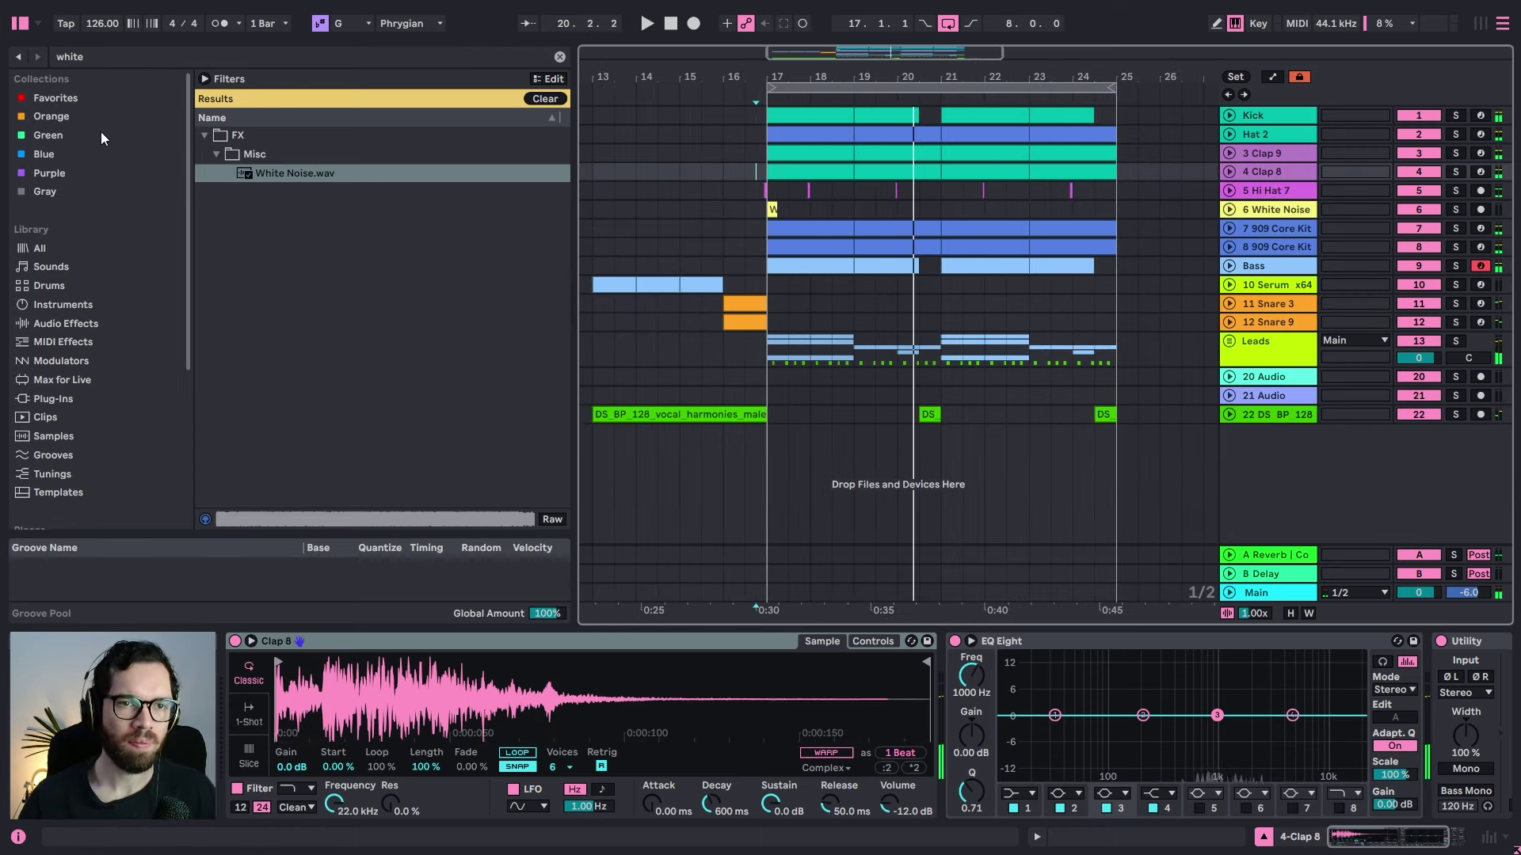
{"action": "left_click", "coordinate": [558, 56]}
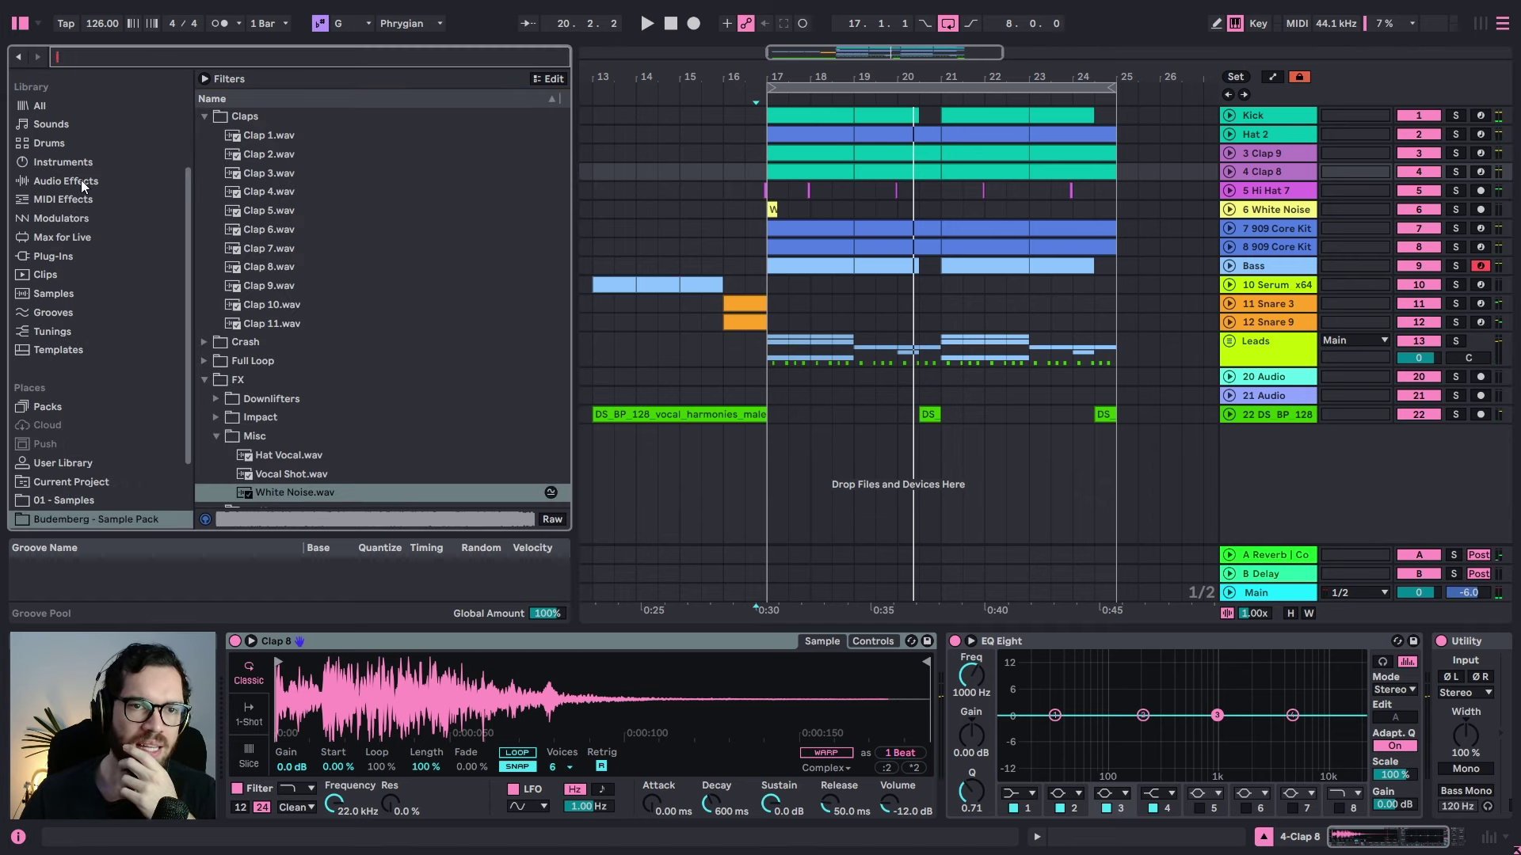
{"action": "left_click", "coordinate": [81, 98]}
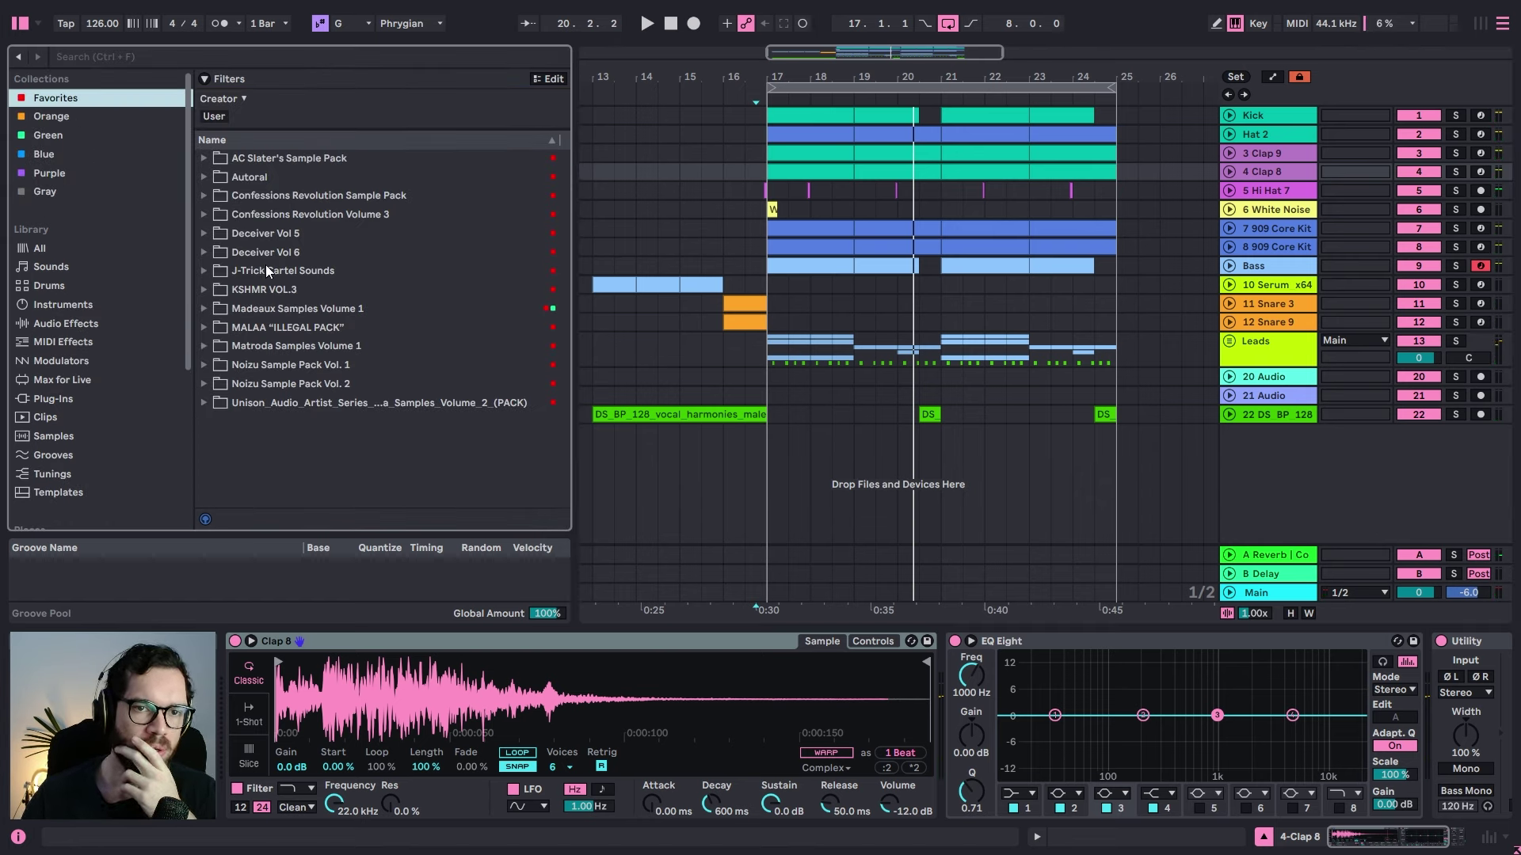
{"action": "left_click", "coordinate": [204, 384]}
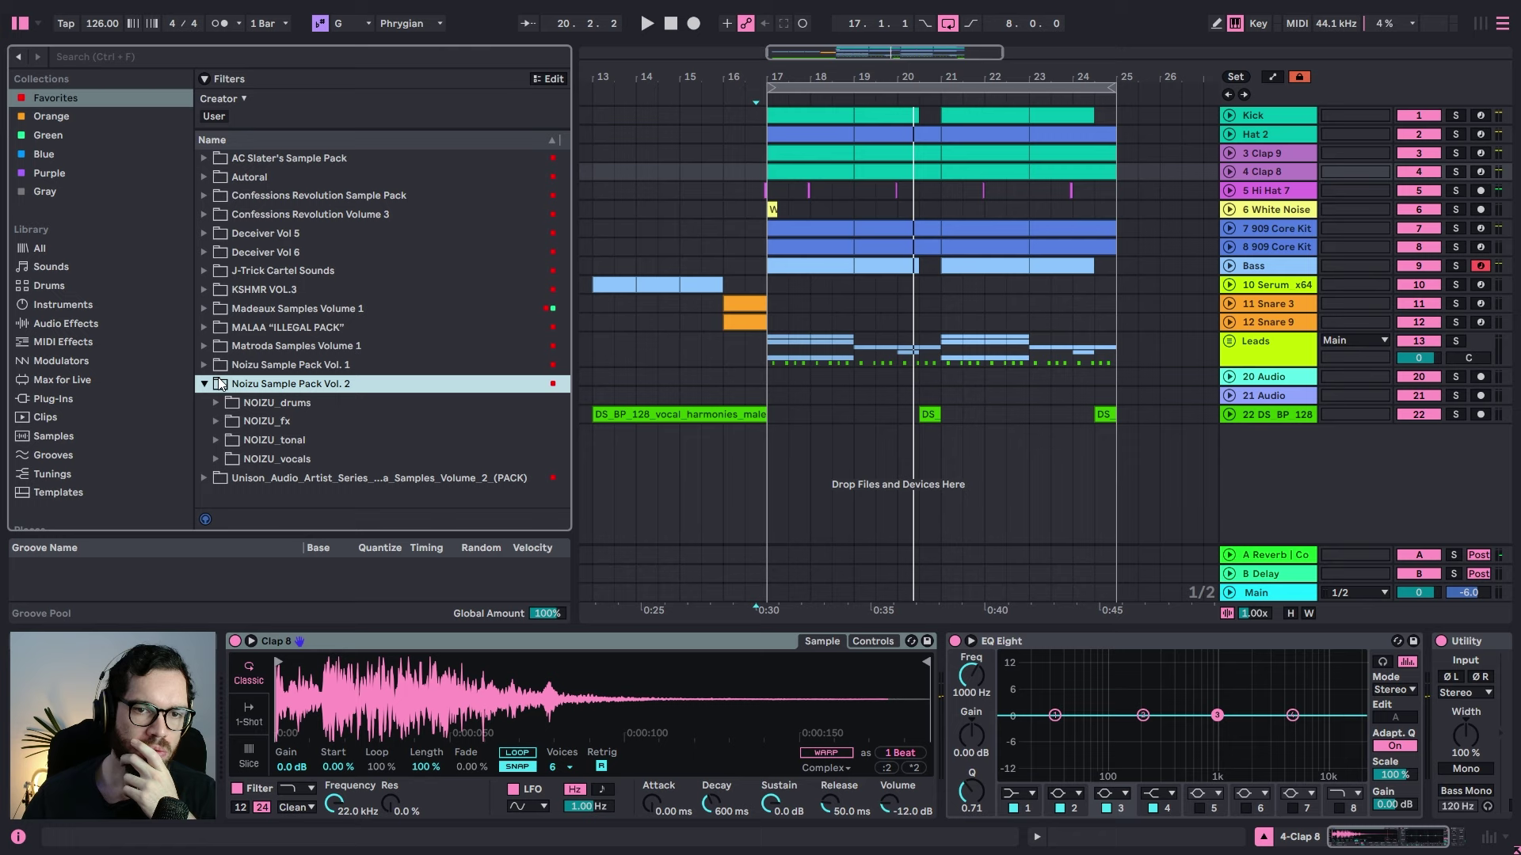
{"action": "left_click", "coordinate": [216, 402]}
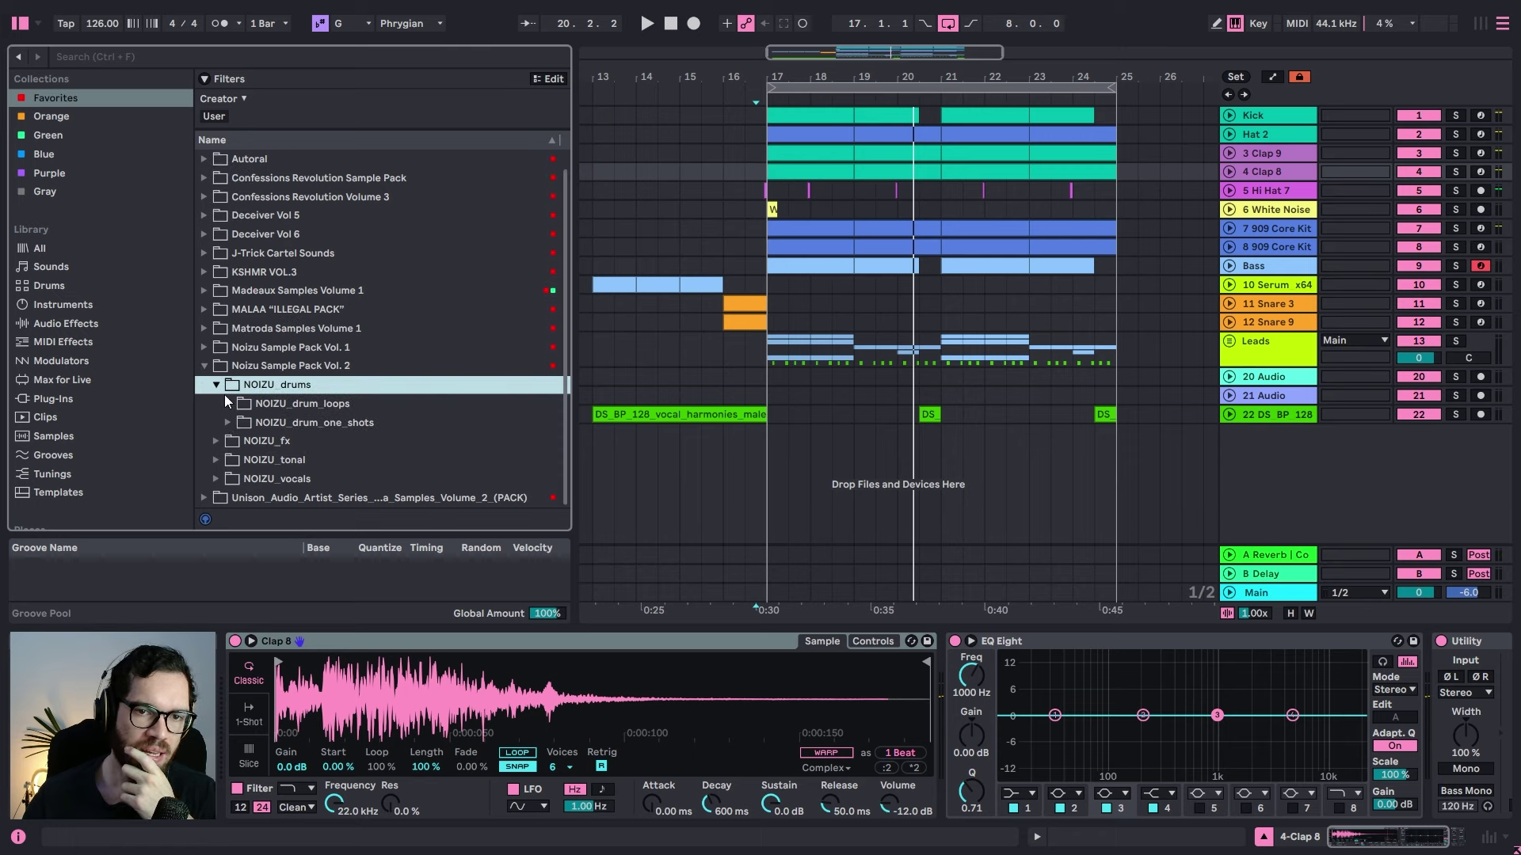
{"action": "left_click", "coordinate": [225, 403]}
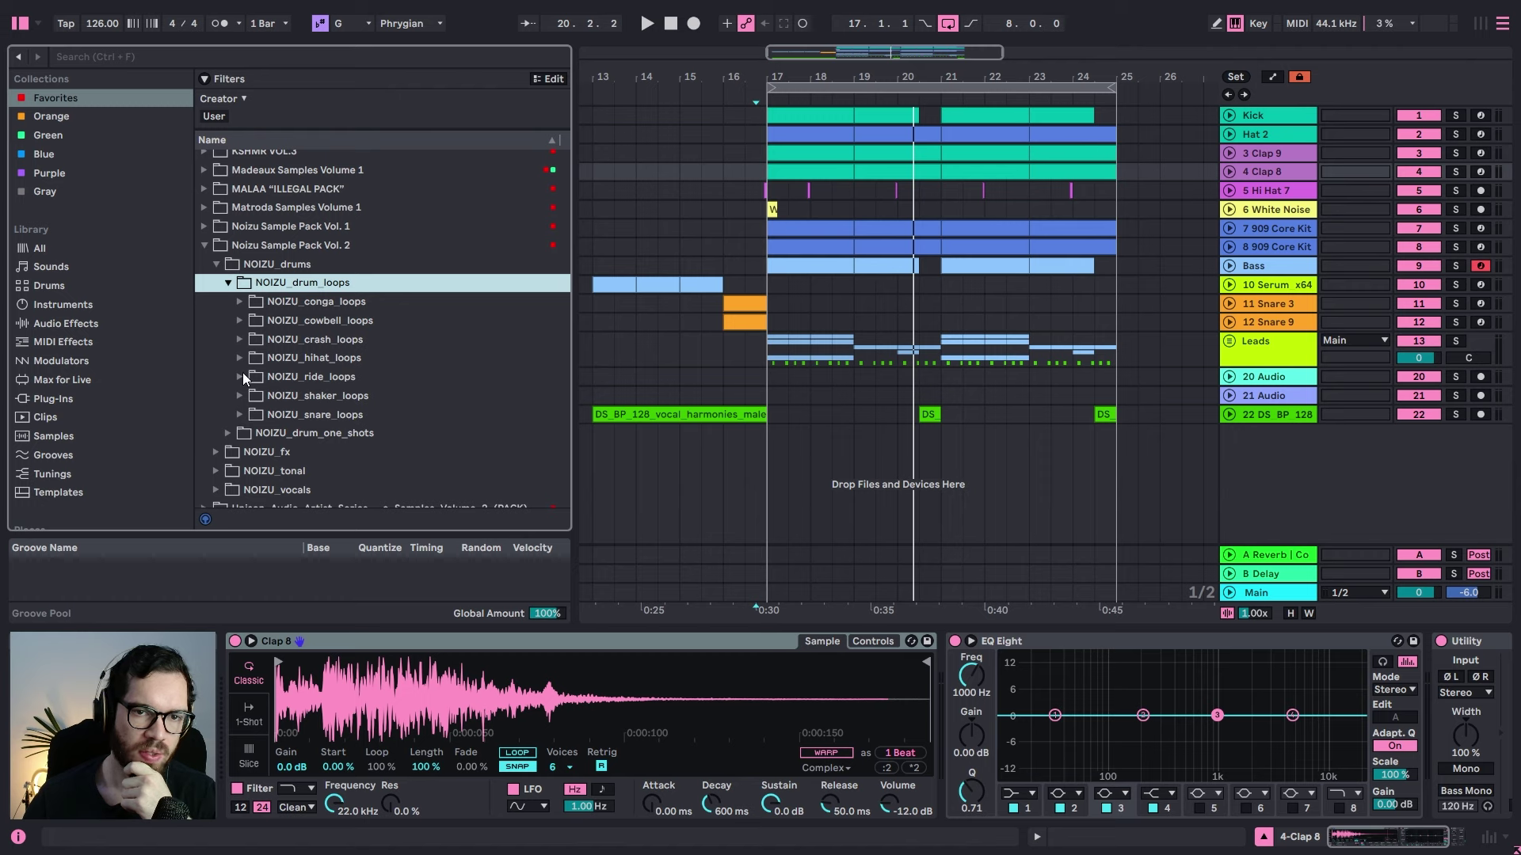
{"action": "left_click", "coordinate": [239, 357]}
Step: Preview several of the NOIZU_125_hihat_loop_long_house samples, from 01 up to 09
{"action": "left_click", "coordinate": [253, 379]}
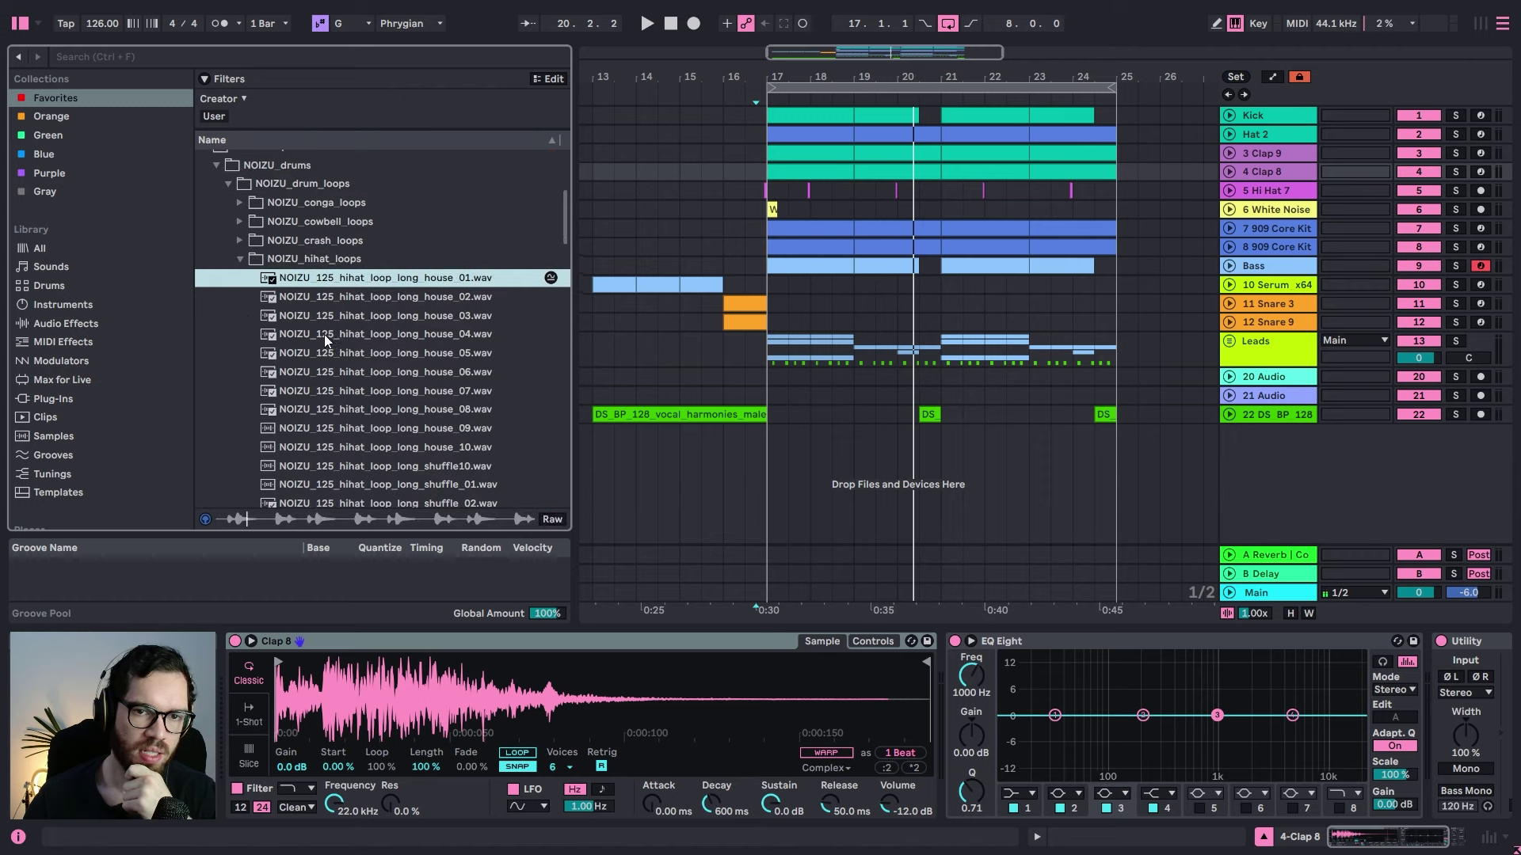
{"action": "left_click", "coordinate": [341, 321]}
{"action": "left_click", "coordinate": [366, 372]}
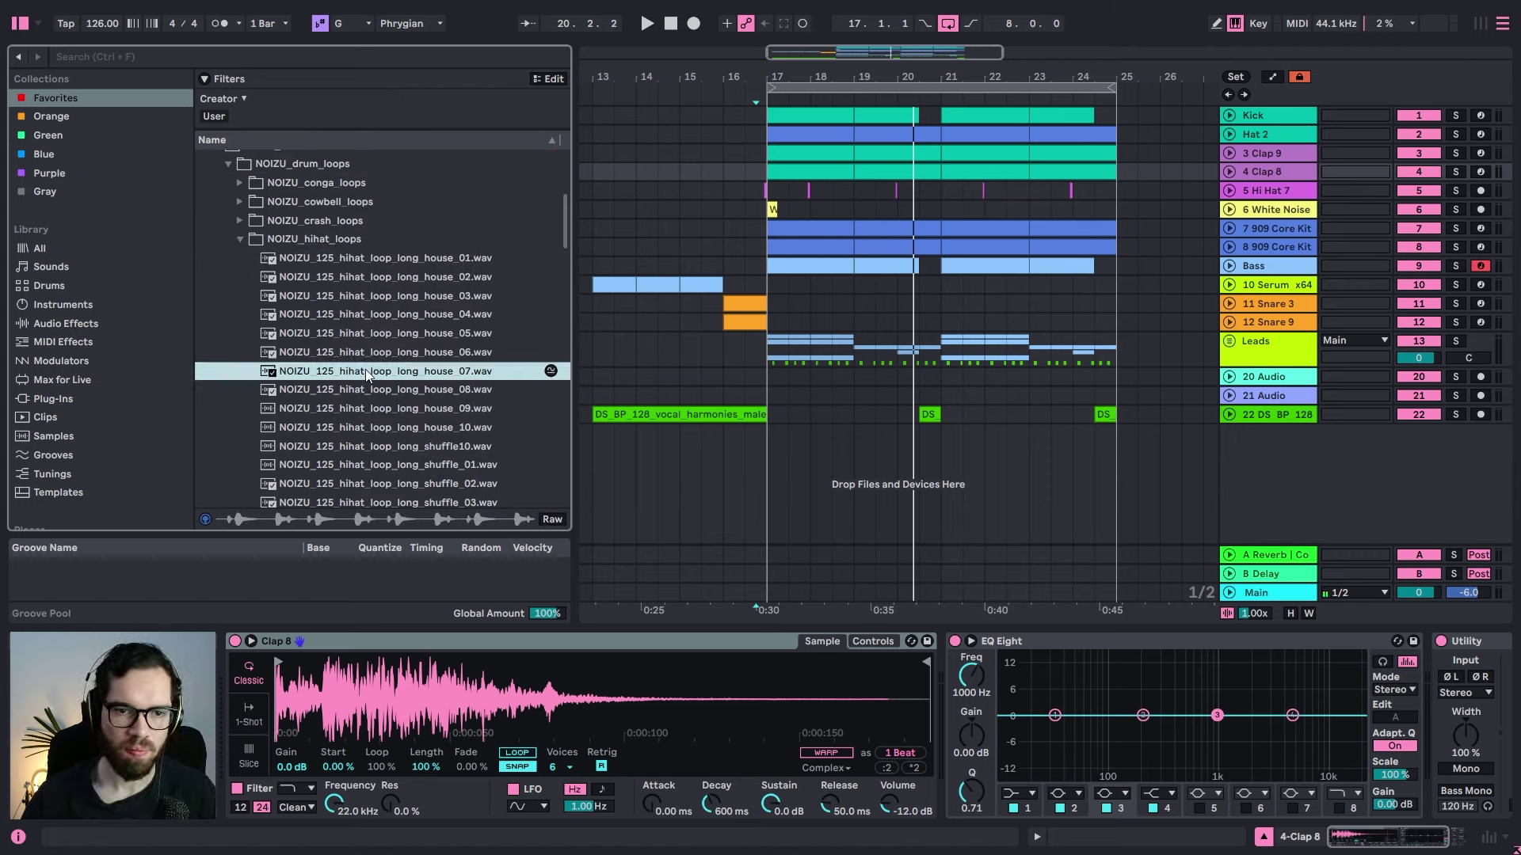
{"action": "left_click", "coordinate": [364, 410]}
Step: Add an audio track below 12 Snare 9, place NOIZU_125_hihat_loop_long_house_09.wav at bar 17 and play it
{"action": "left_click", "coordinate": [1261, 324]}
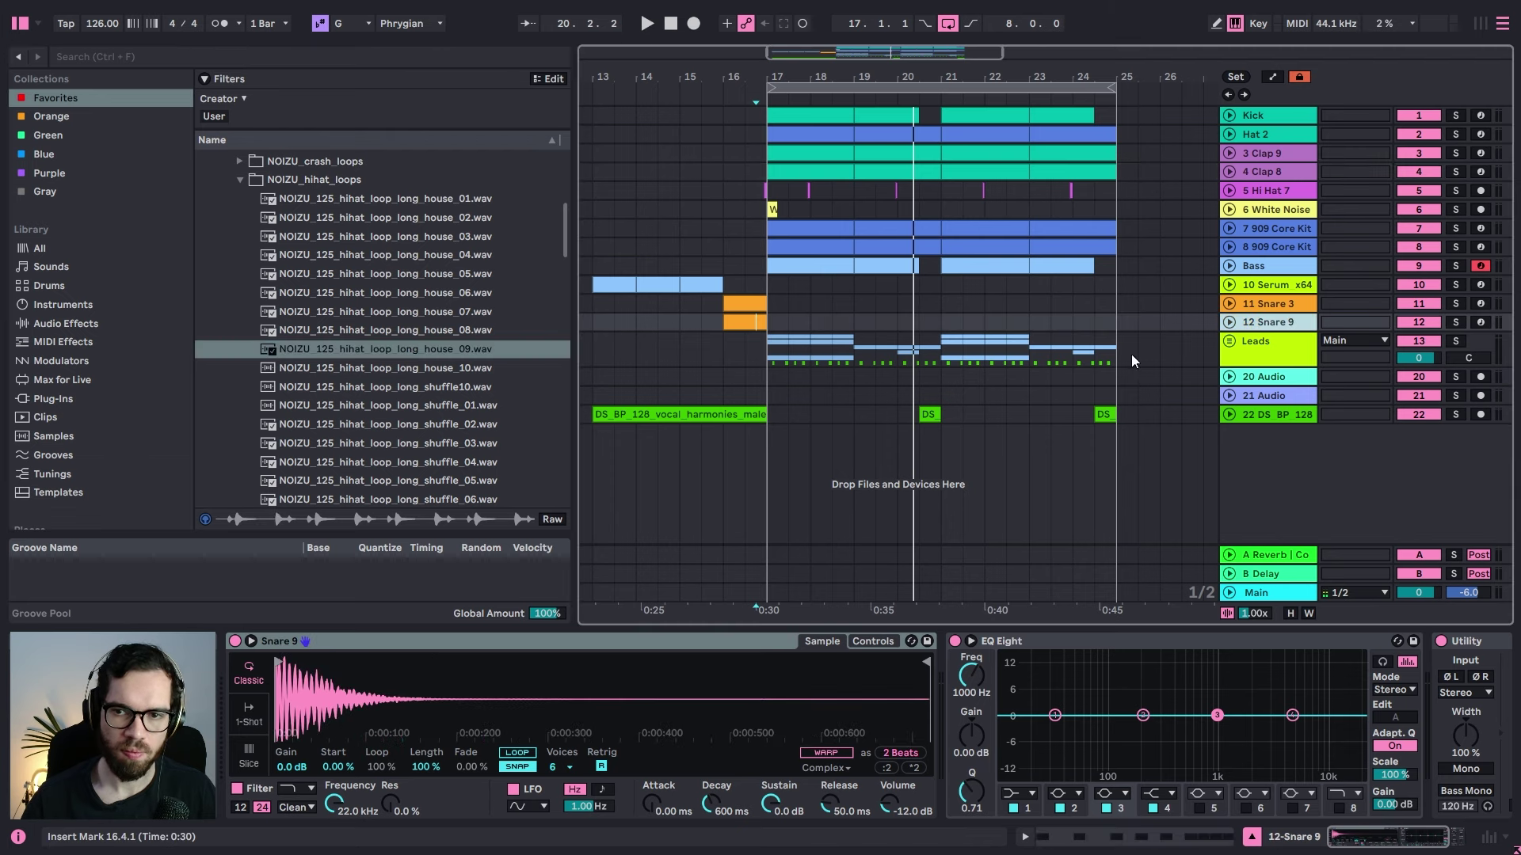
{"action": "key", "text": "ctrl+t"}
{"action": "left_click_drag", "start_coordinate": [396, 350], "coordinate": [767, 371]}
{"action": "key", "text": "space"}
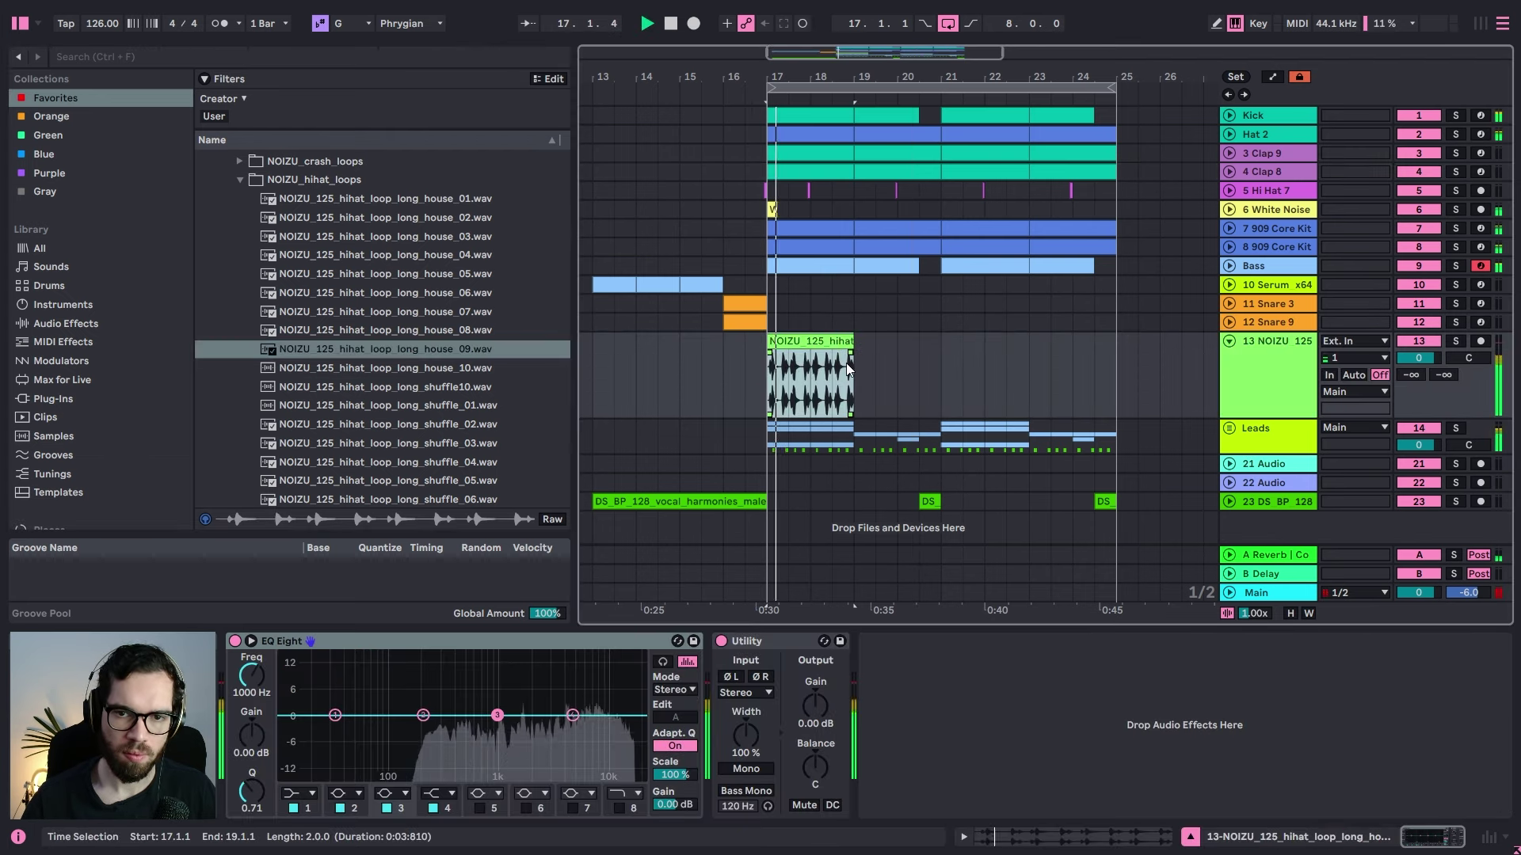
Step: Try NOIZU_125_hihat_loop_long_house_08.wav at bar 17 instead, with the track at -13.3 dB and the loop repeated up to bar 25
{"action": "key", "text": "space"}
{"action": "left_click_drag", "start_coordinate": [354, 325], "coordinate": [776, 380]}
{"action": "key", "text": "space"}
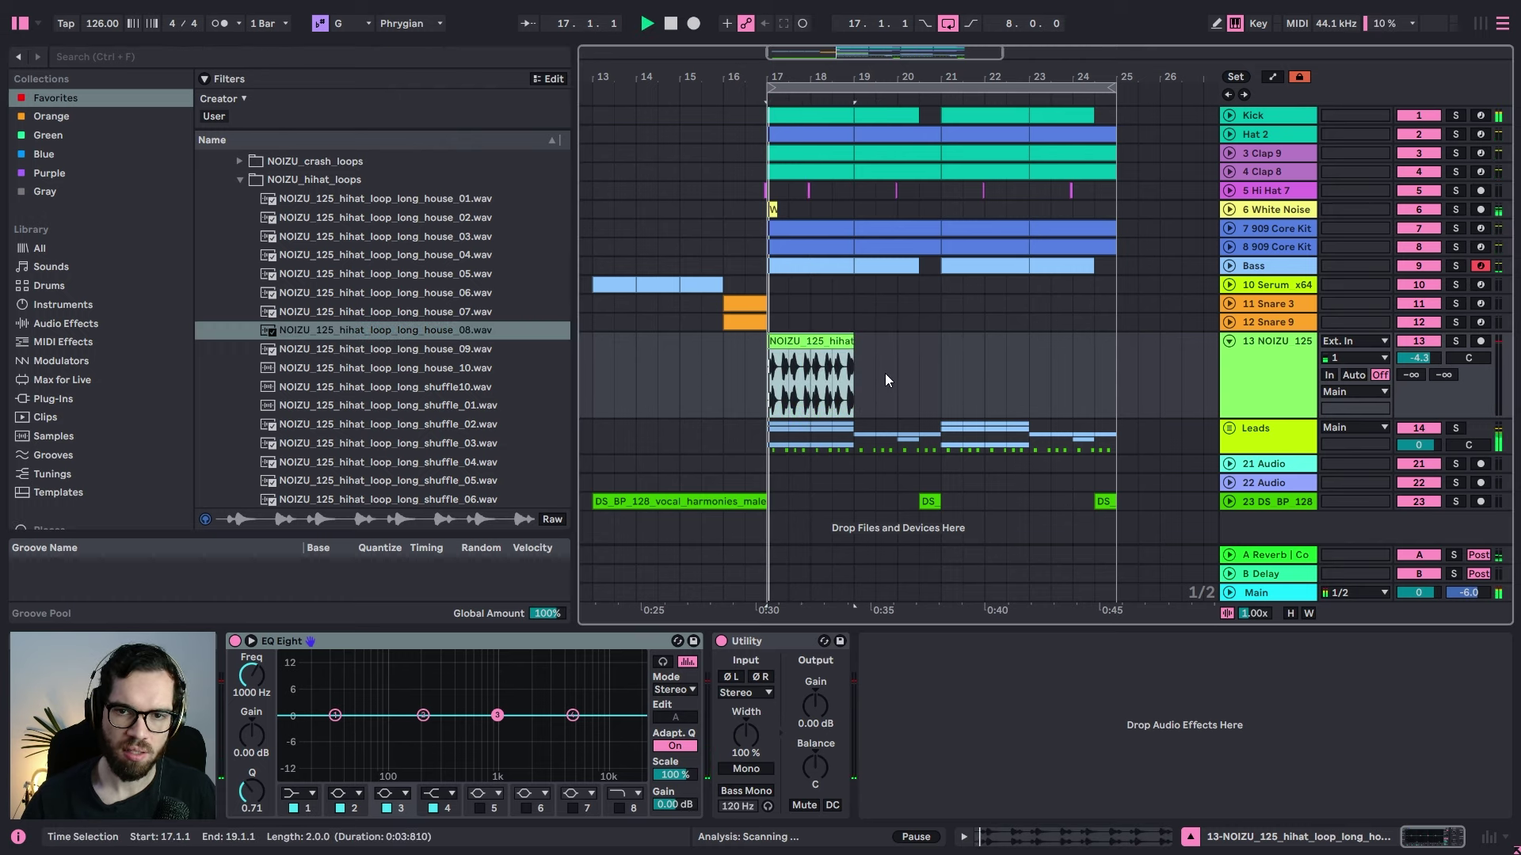
{"action": "left_click_drag", "start_coordinate": [1420, 358], "coordinate": [1420, 360]}
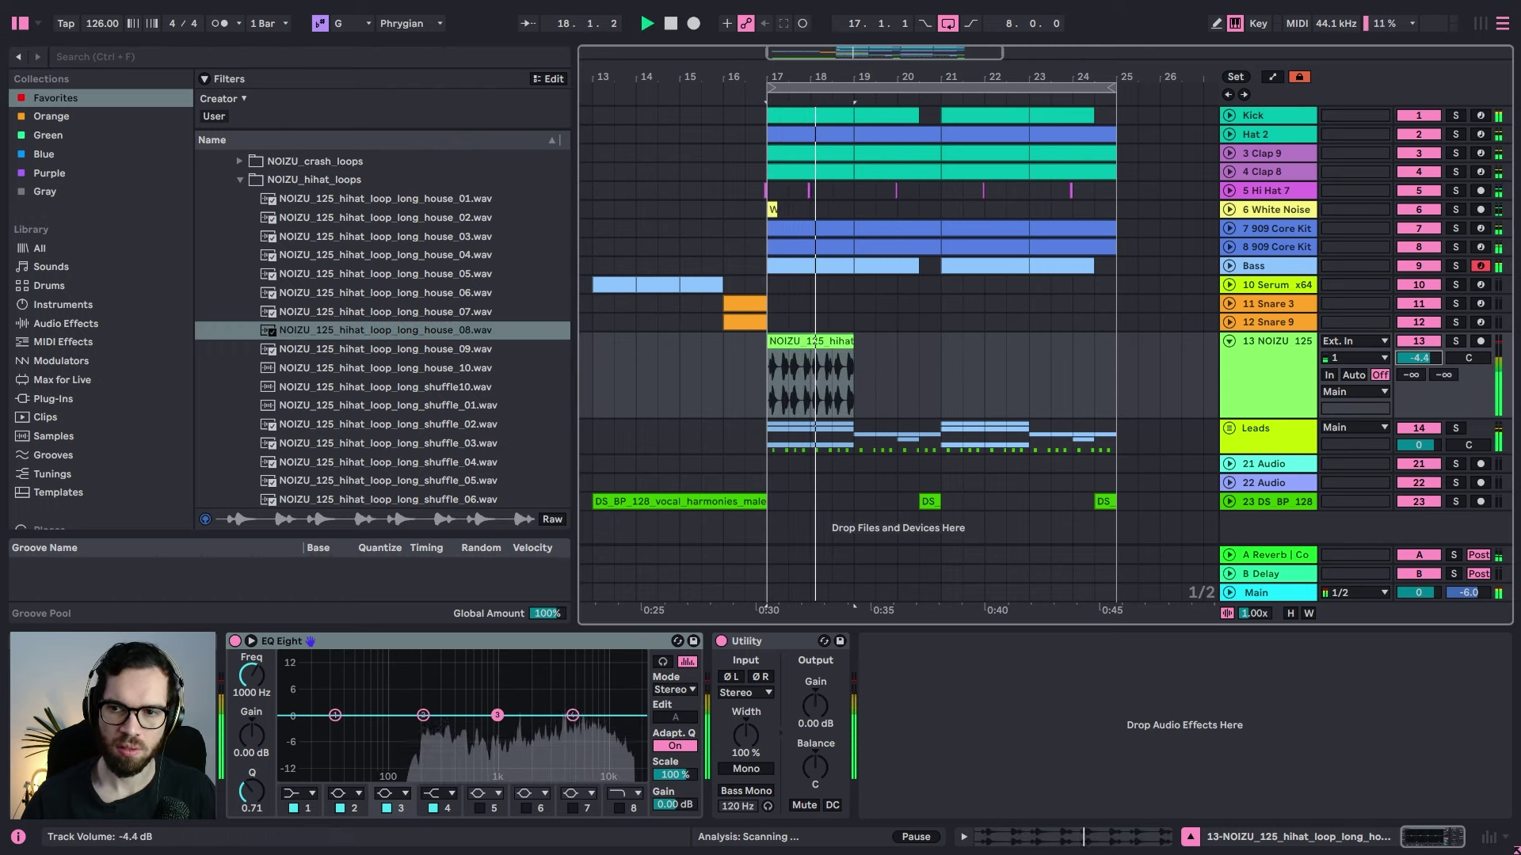
{"action": "left_click_drag", "start_coordinate": [853, 340], "coordinate": [936, 336]}
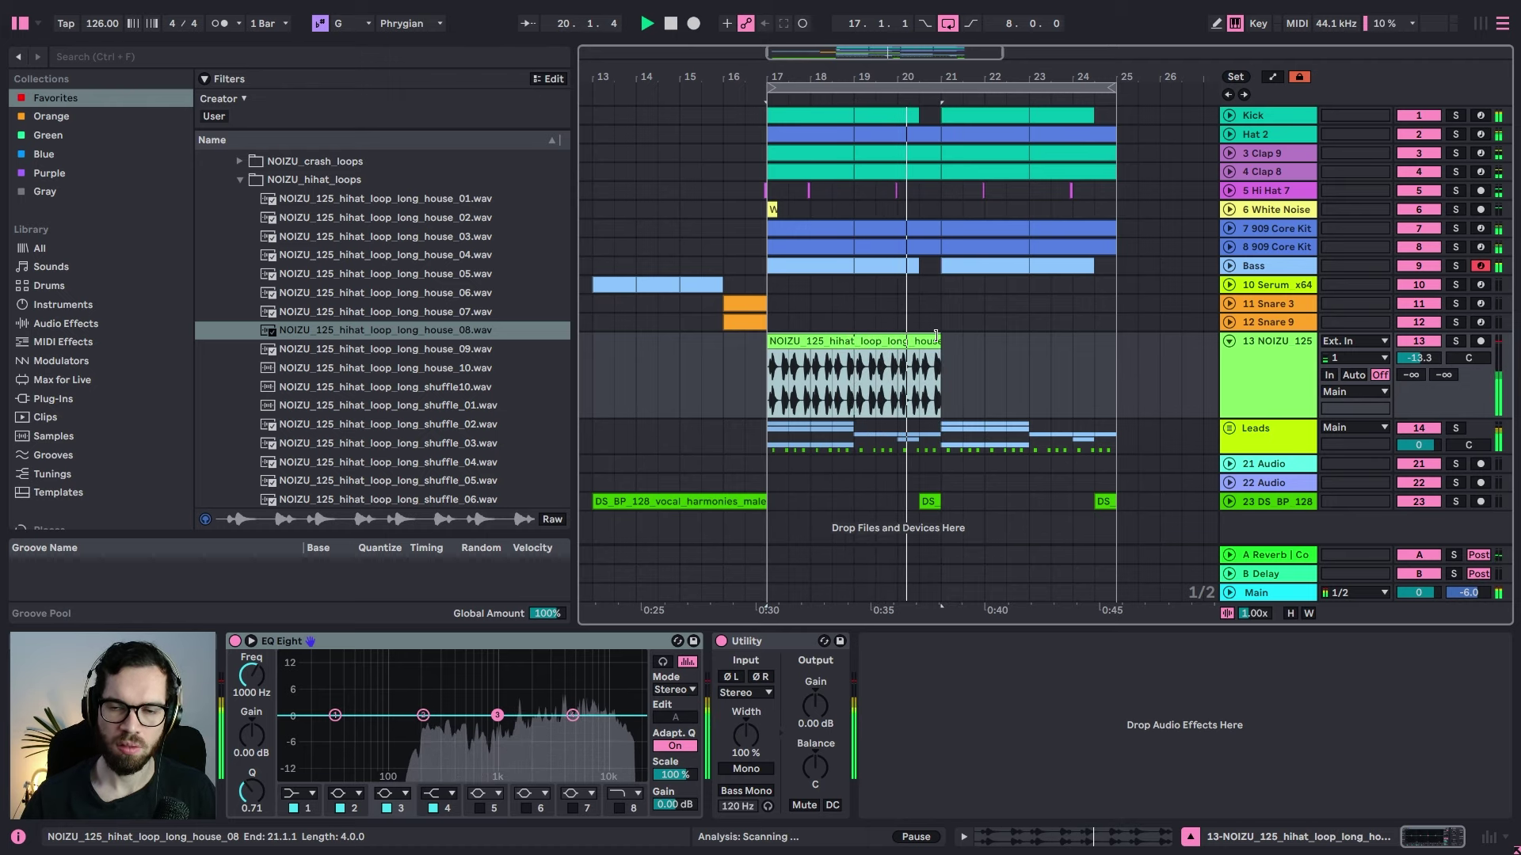
{"action": "key", "text": "ctrl+d"}
{"action": "key", "text": "space"}
Step: Replace the hi-hat loop at bar 17 with NOIZU_125_hihat_loop_long_shuffle10.wav and lower its track volume to -16.2 dB during playback
{"action": "left_click", "coordinate": [420, 388]}
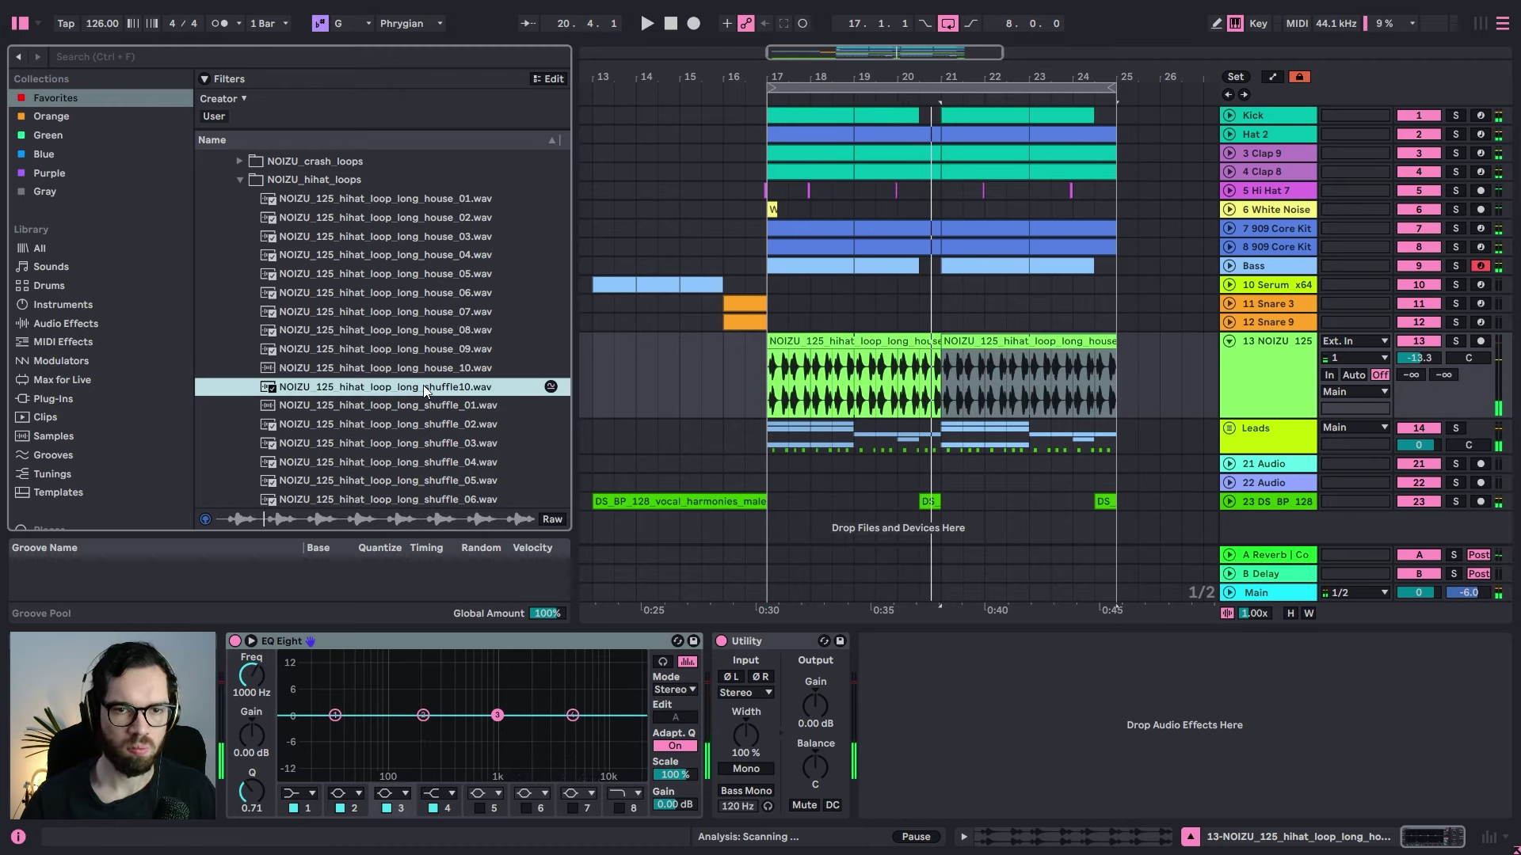
{"action": "left_click", "coordinate": [780, 385]}
{"action": "left_click_drag", "start_coordinate": [780, 385], "coordinate": [778, 381]}
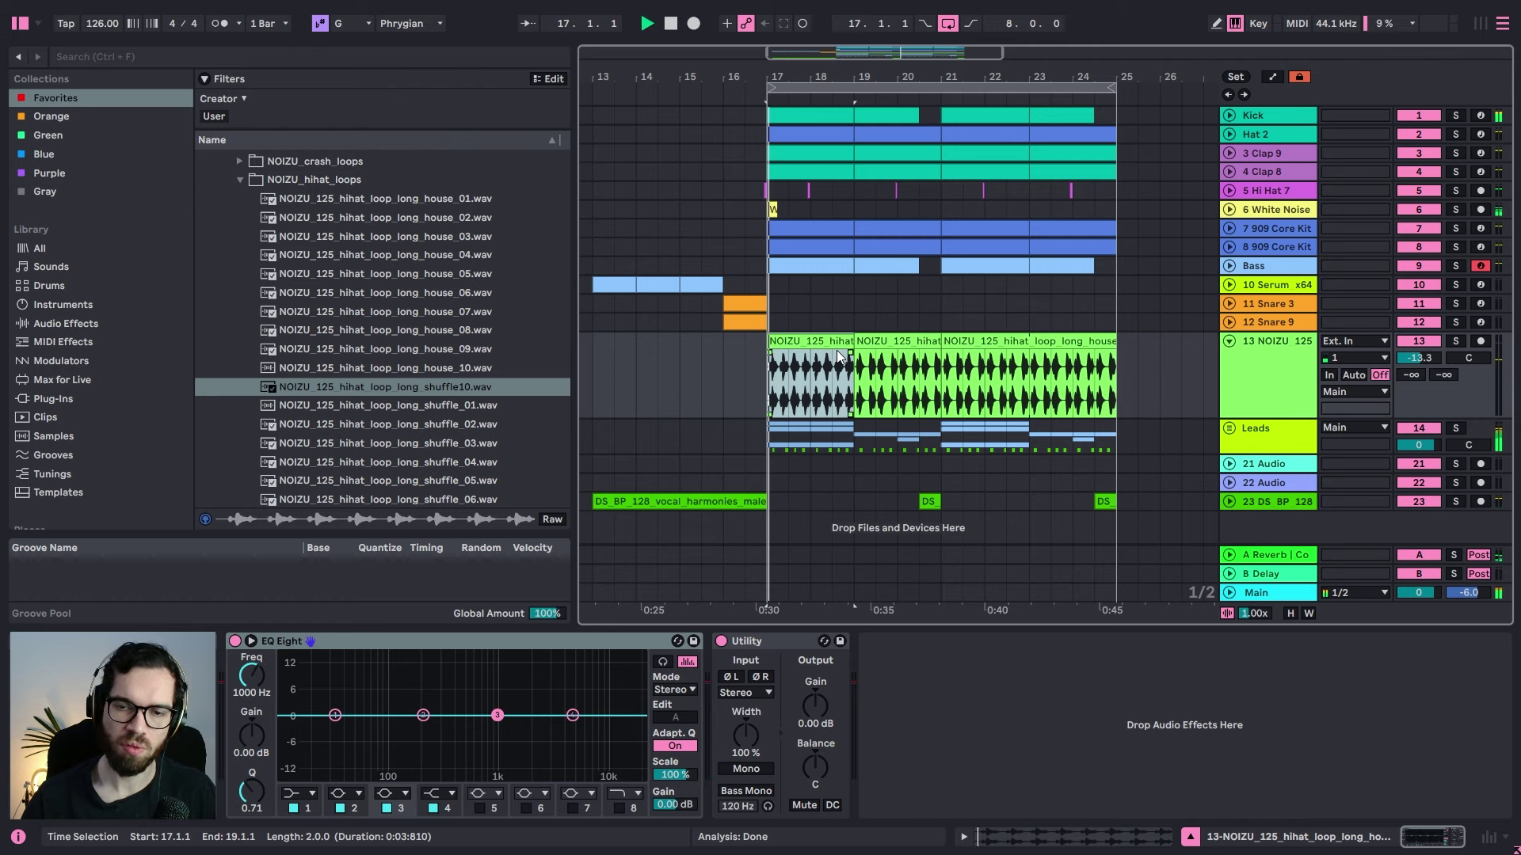
{"action": "key", "text": "space"}
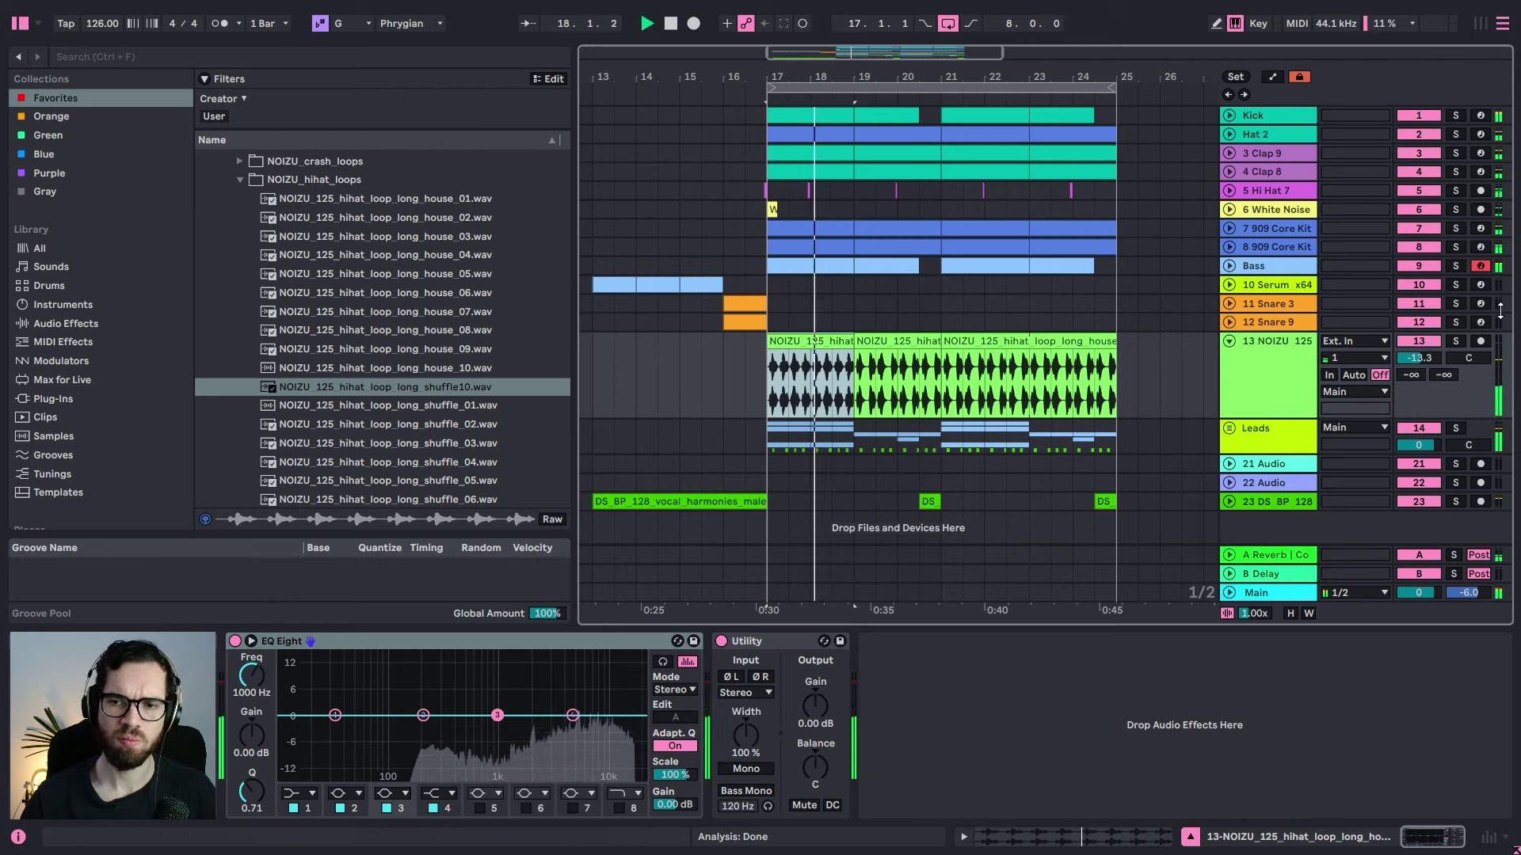
{"action": "left_click_drag", "start_coordinate": [1418, 358], "coordinate": [1417, 360]}
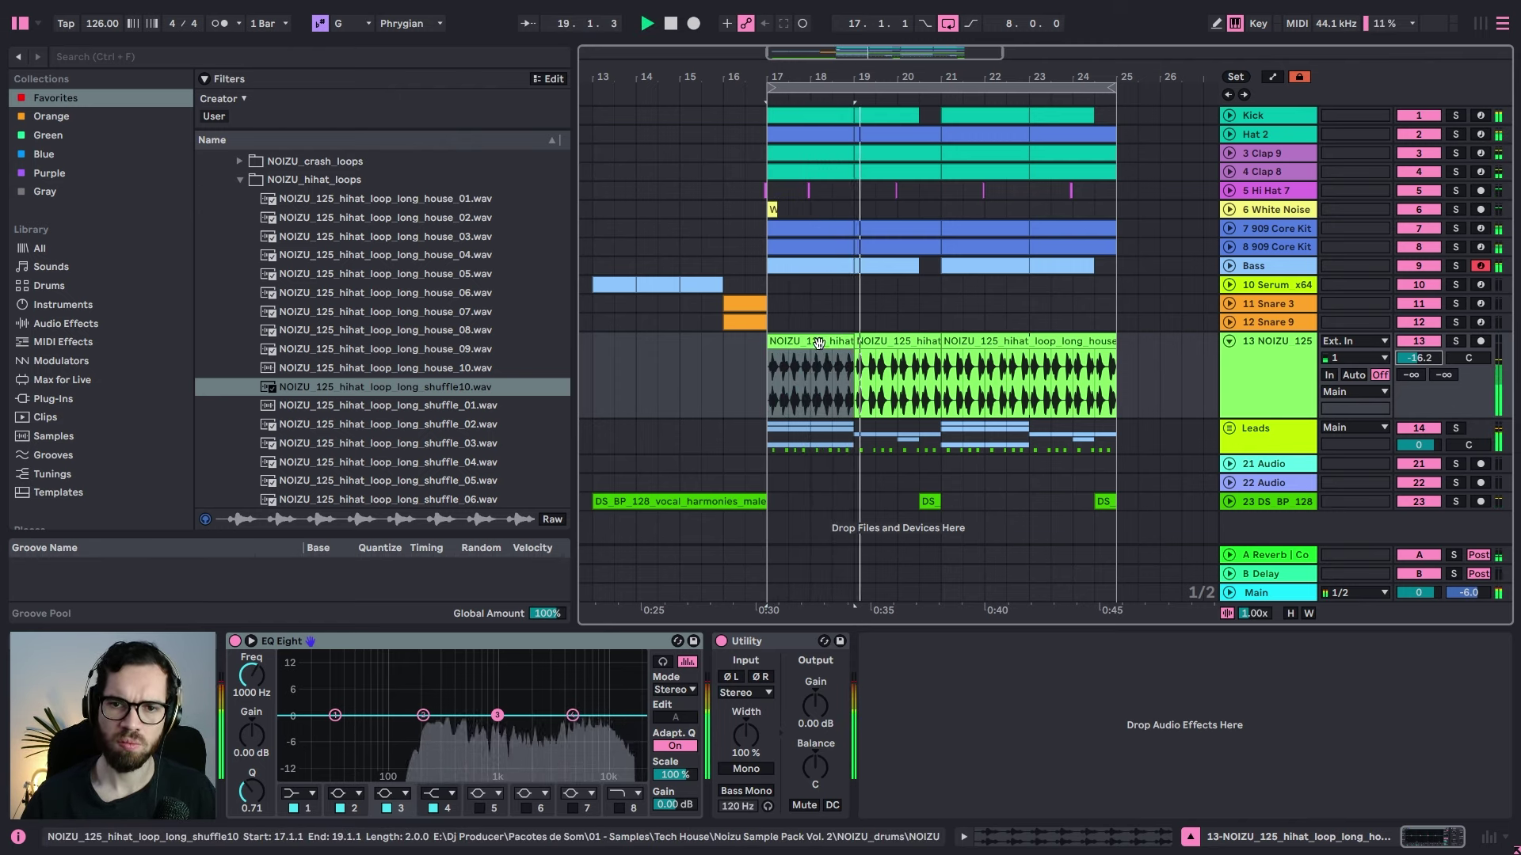
Step: Duplicate the two-bar shuffle10 hi-hat clip until it fills the drop up to bar 25
{"action": "left_click", "coordinate": [816, 341]}
{"action": "left_click", "coordinate": [911, 341]}
{"action": "key", "text": "ctrl+d"}
{"action": "key", "text": "ctrl+d"}
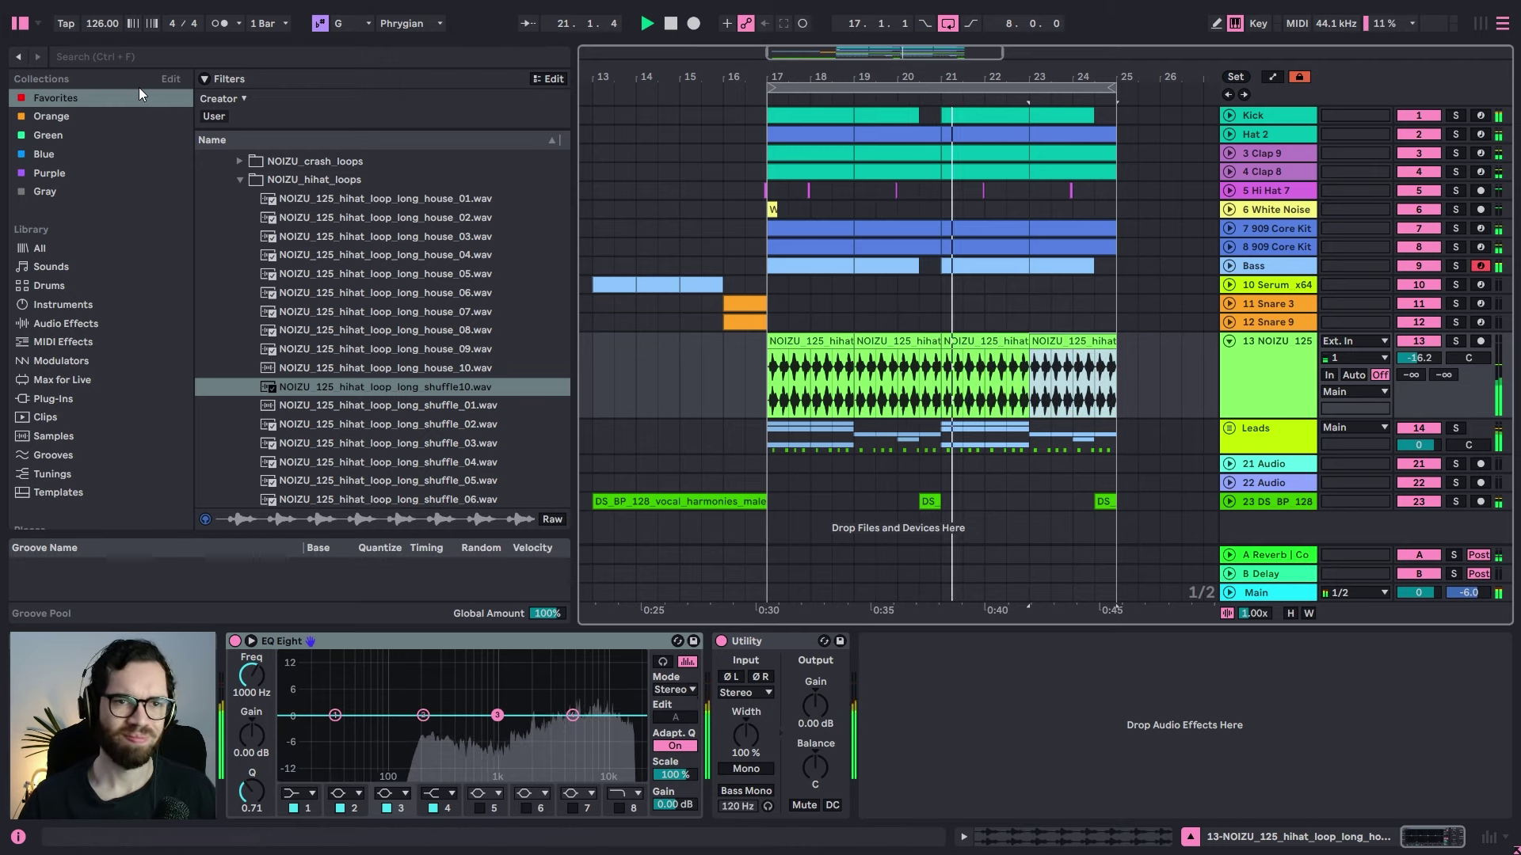
Step: Reopen the Budemberg - Sample Pack folder and lower the hi-hat loop track's volume to -19.0 dB
{"action": "scroll", "coordinate": [73, 355], "scroll_direction": "down", "scroll_amount": 5}
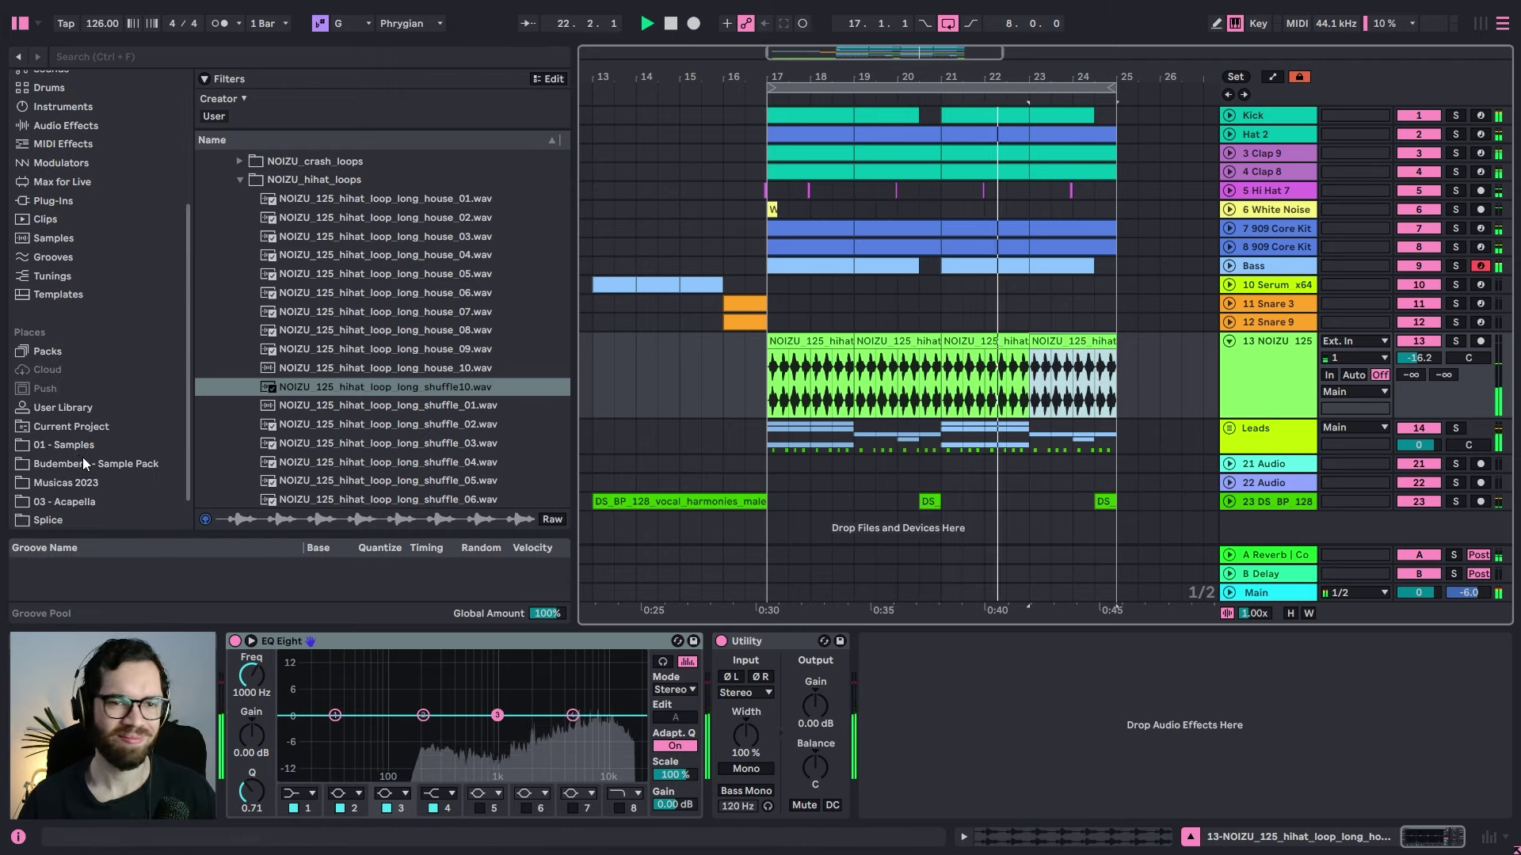
{"action": "left_click", "coordinate": [82, 458]}
{"action": "left_click", "coordinate": [875, 398]}
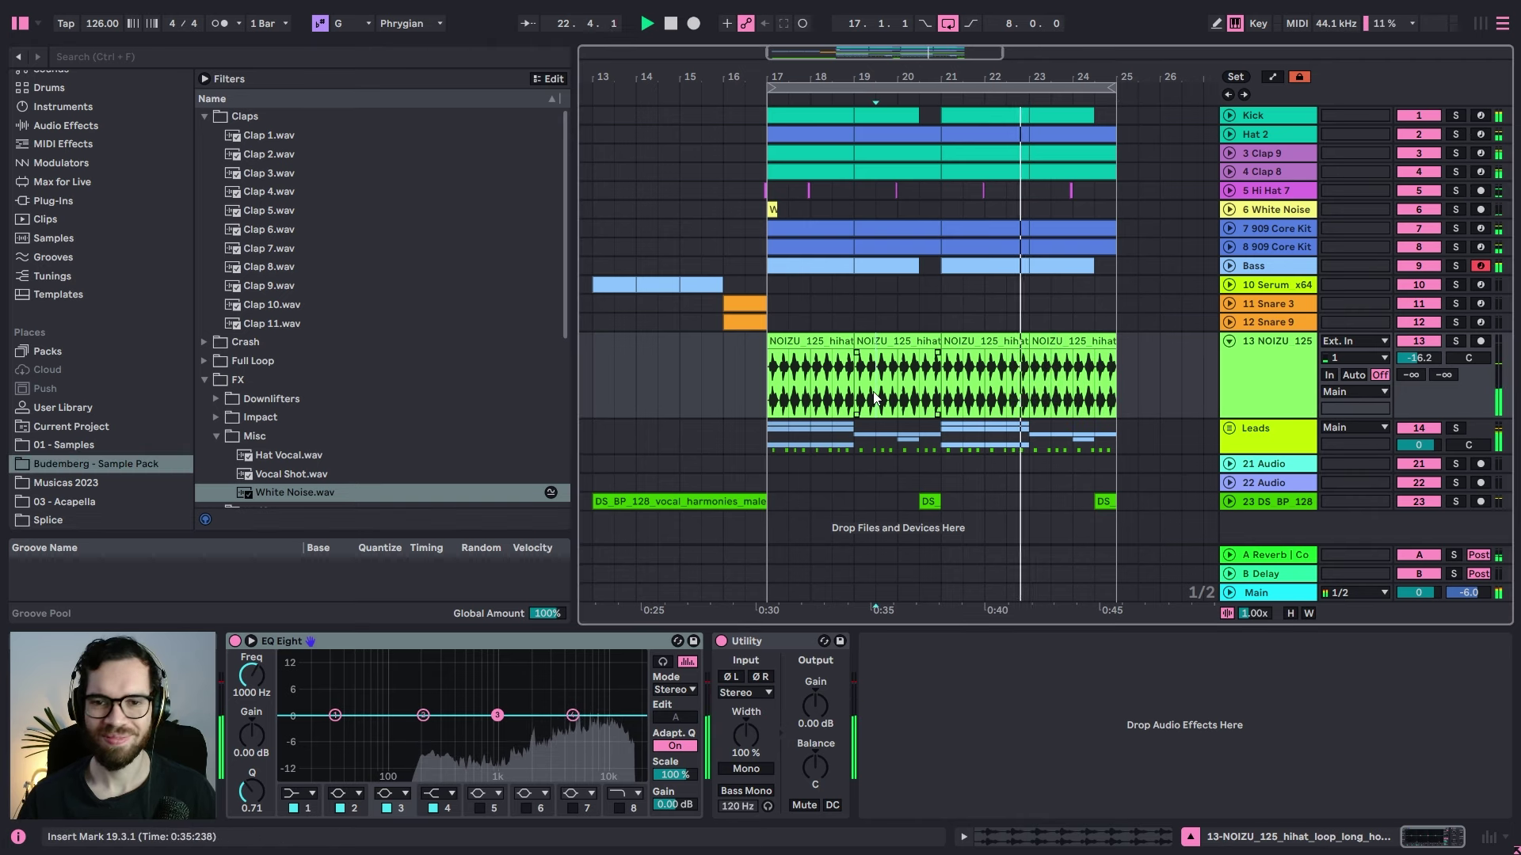
{"action": "left_click", "coordinate": [723, 243]}
{"action": "left_click_drag", "start_coordinate": [1419, 358], "coordinate": [1418, 369]}
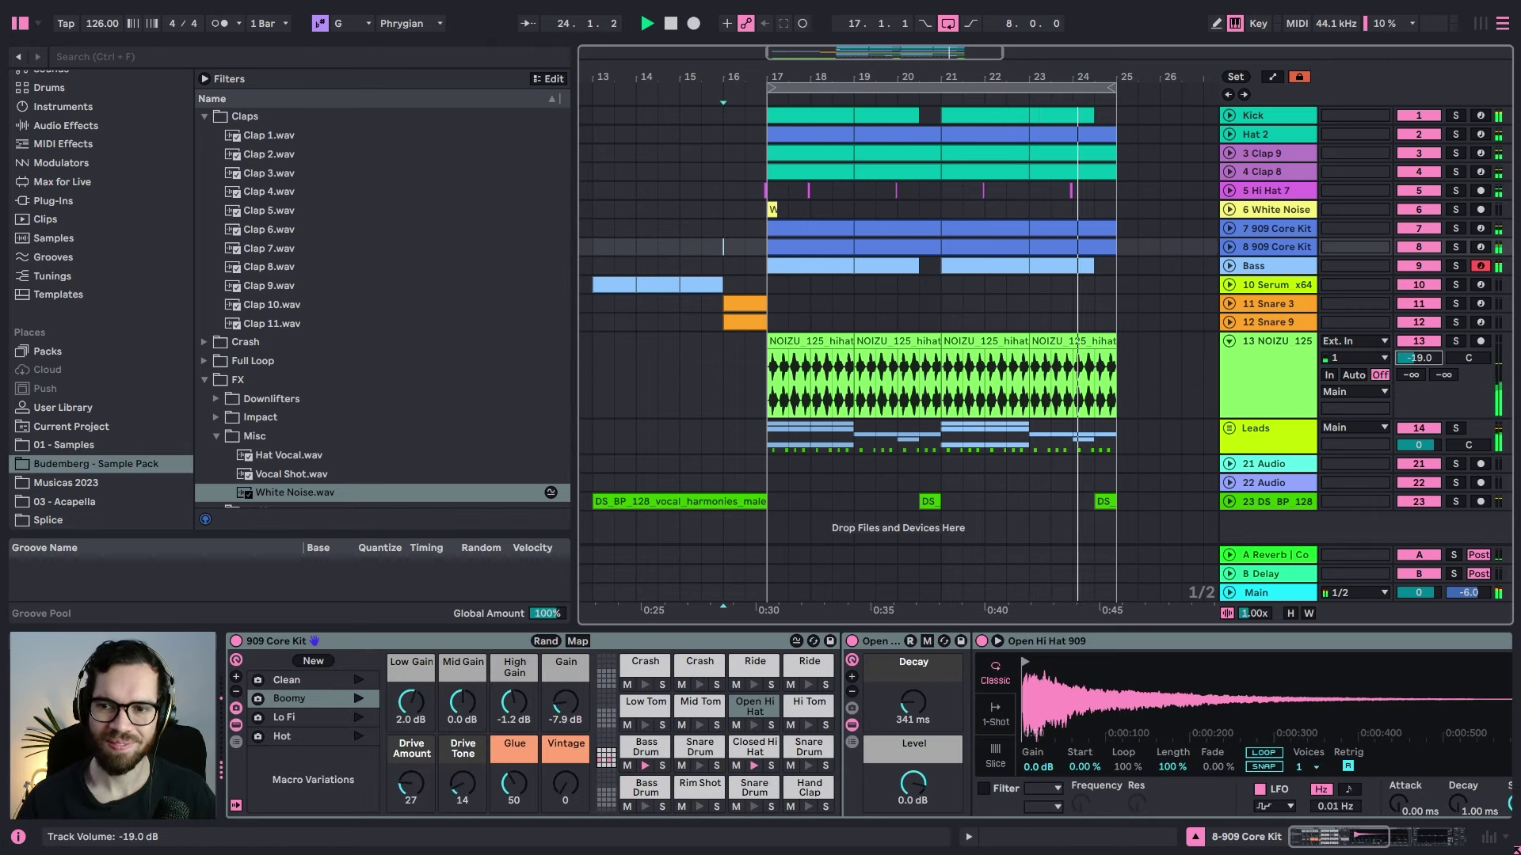
Step: Collapse the 13 NOIZU hi-hat loop track and stop playback
{"action": "left_click", "coordinate": [1287, 341]}
{"action": "key", "text": "ctrl+a"}
{"action": "left_click", "coordinate": [1230, 341]}
{"action": "left_click", "coordinate": [962, 210]}
{"action": "key", "text": "space"}
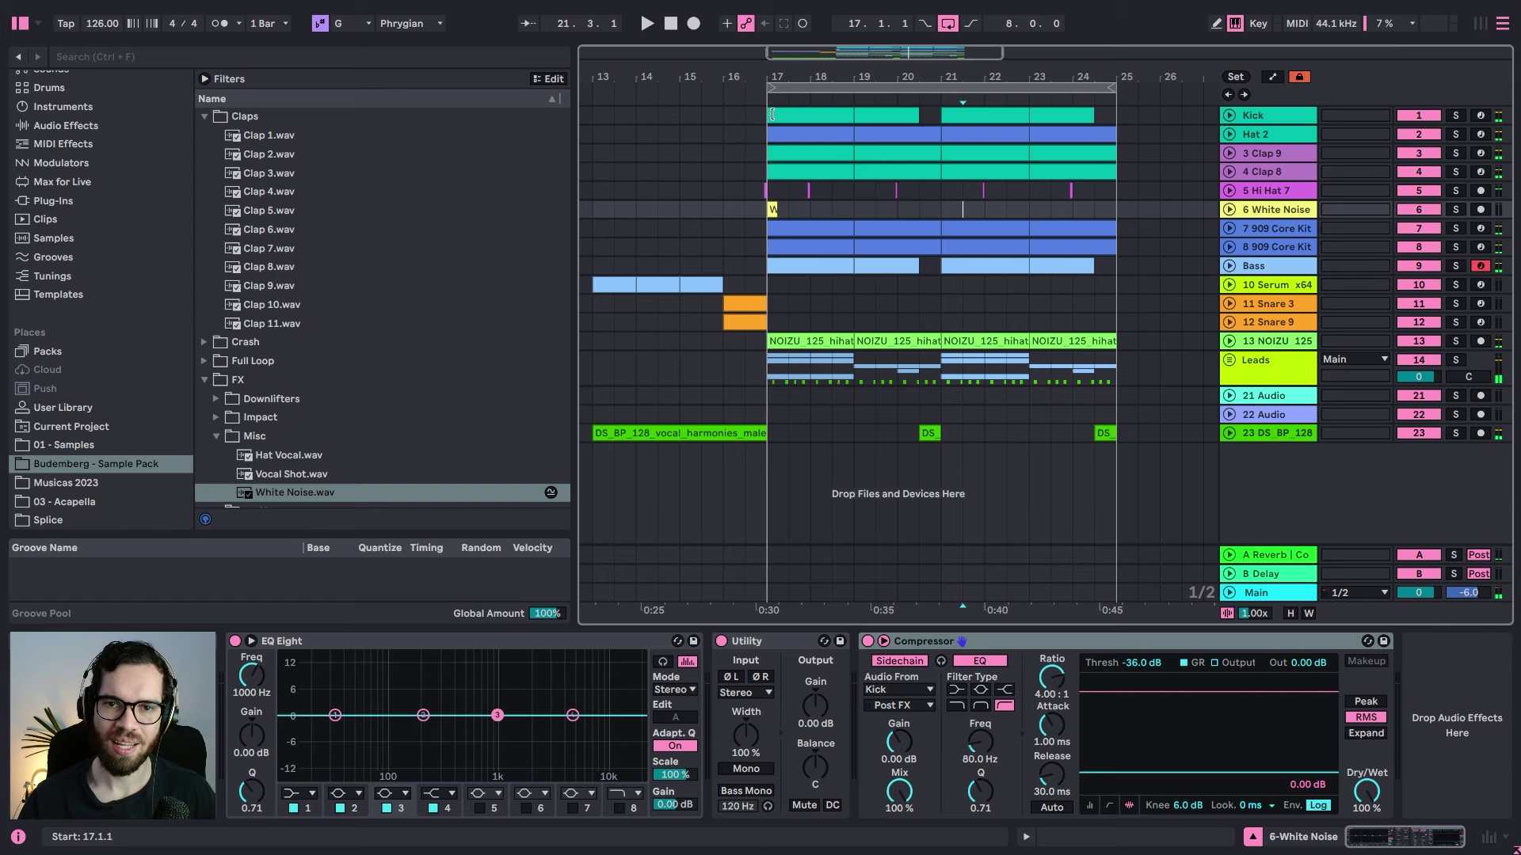
Step: Duplicate bars 17 to 25 of all tracks to bar 25 and extend the loop to 16 bars
{"action": "left_click", "coordinate": [772, 115]}
{"action": "left_click", "coordinate": [1105, 443], "text": "shift"}
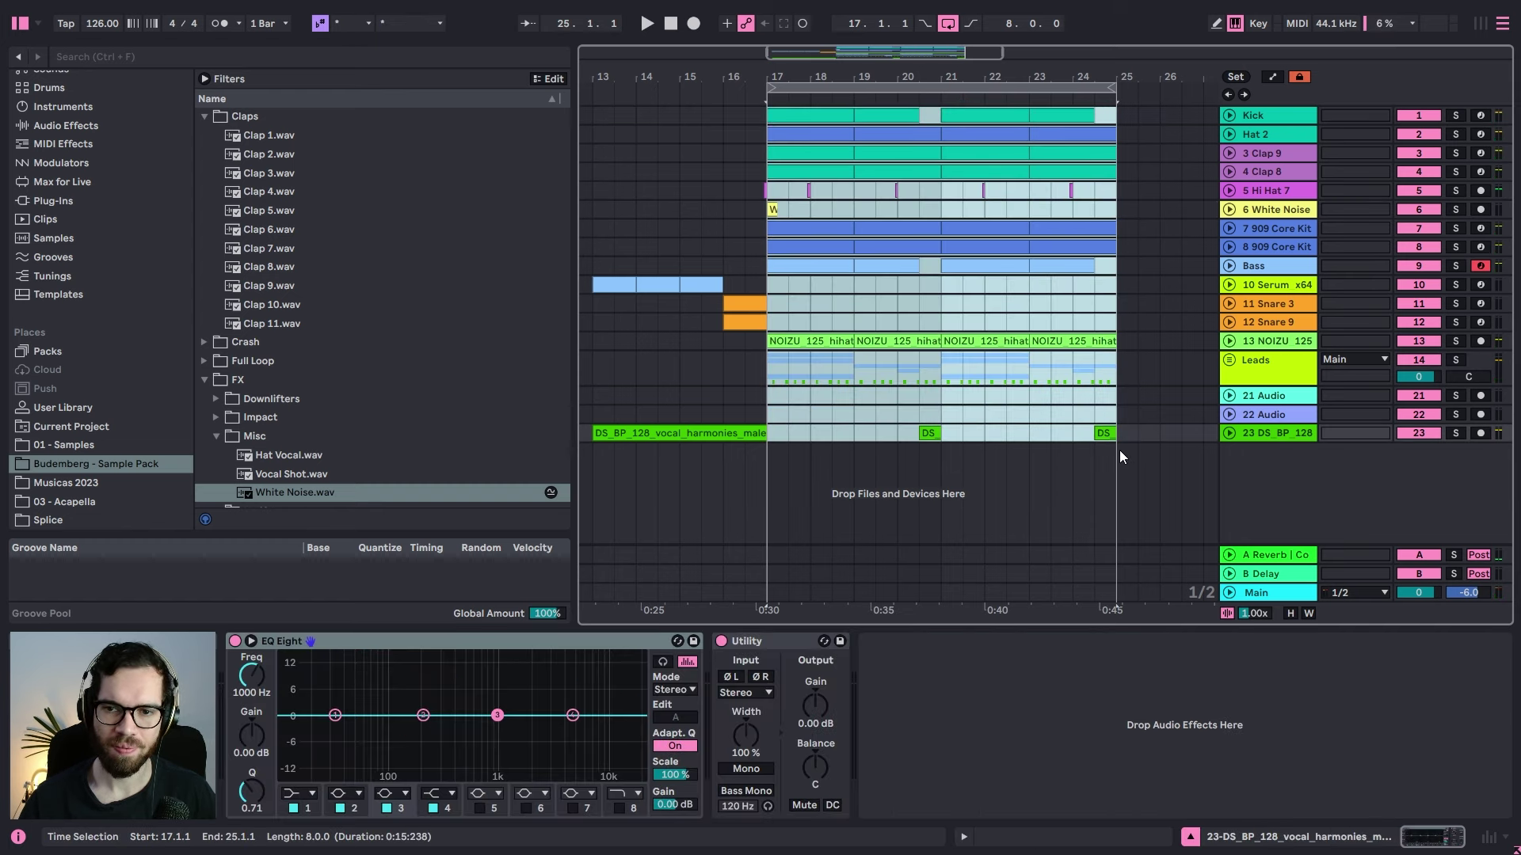
{"action": "key", "text": "ctrl+d"}
Step: Copy the Snare 3 and Snare 9 fill clips from bar 16 to bar 24 and play the transition into bar 25
{"action": "left_click", "coordinate": [664, 223]}
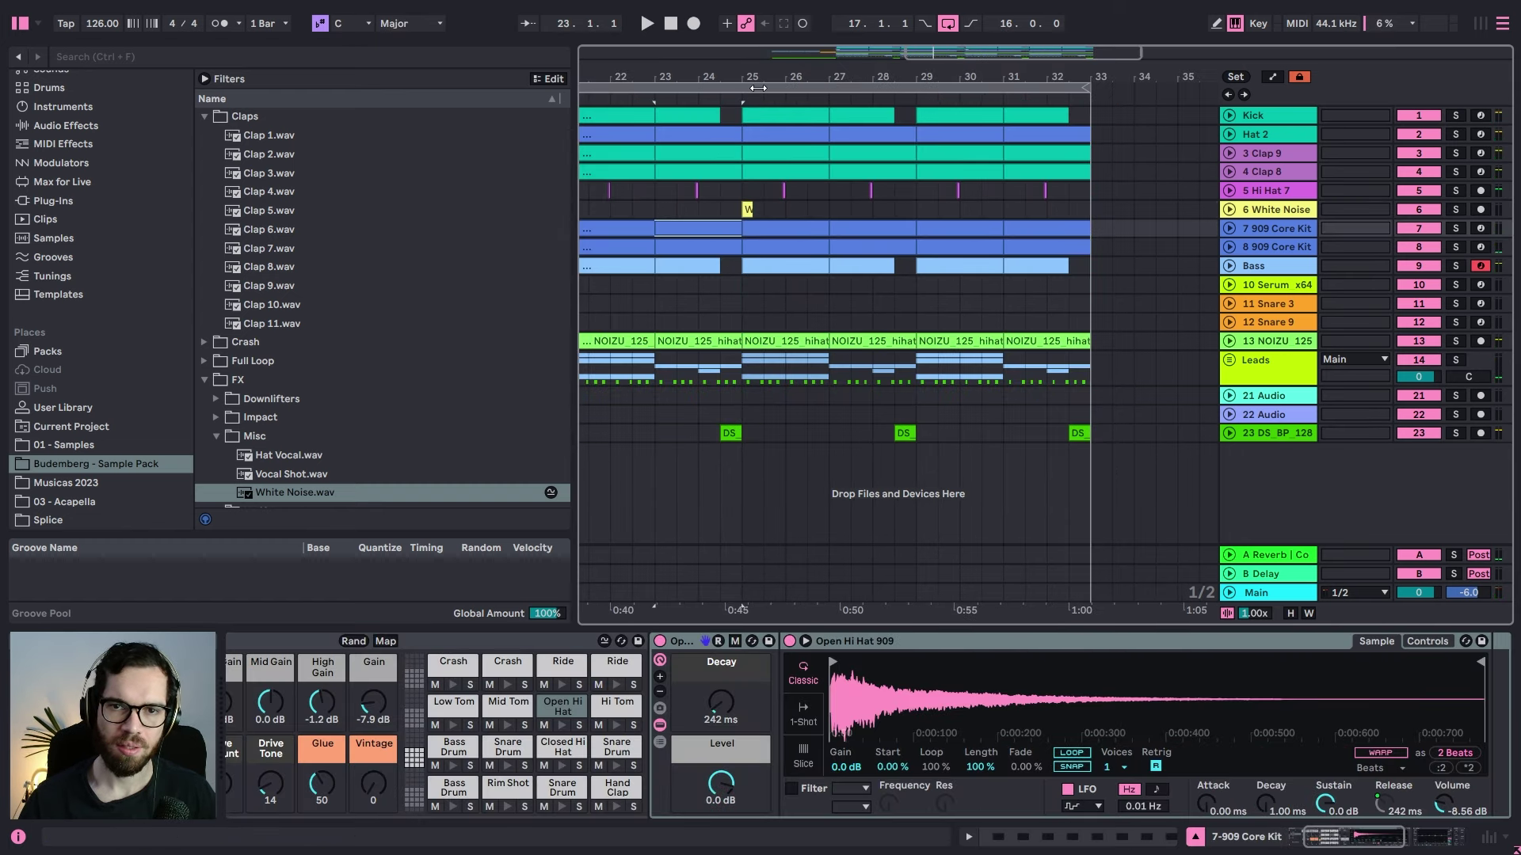
{"action": "left_click_drag", "start_coordinate": [758, 79], "coordinate": [1128, 72]}
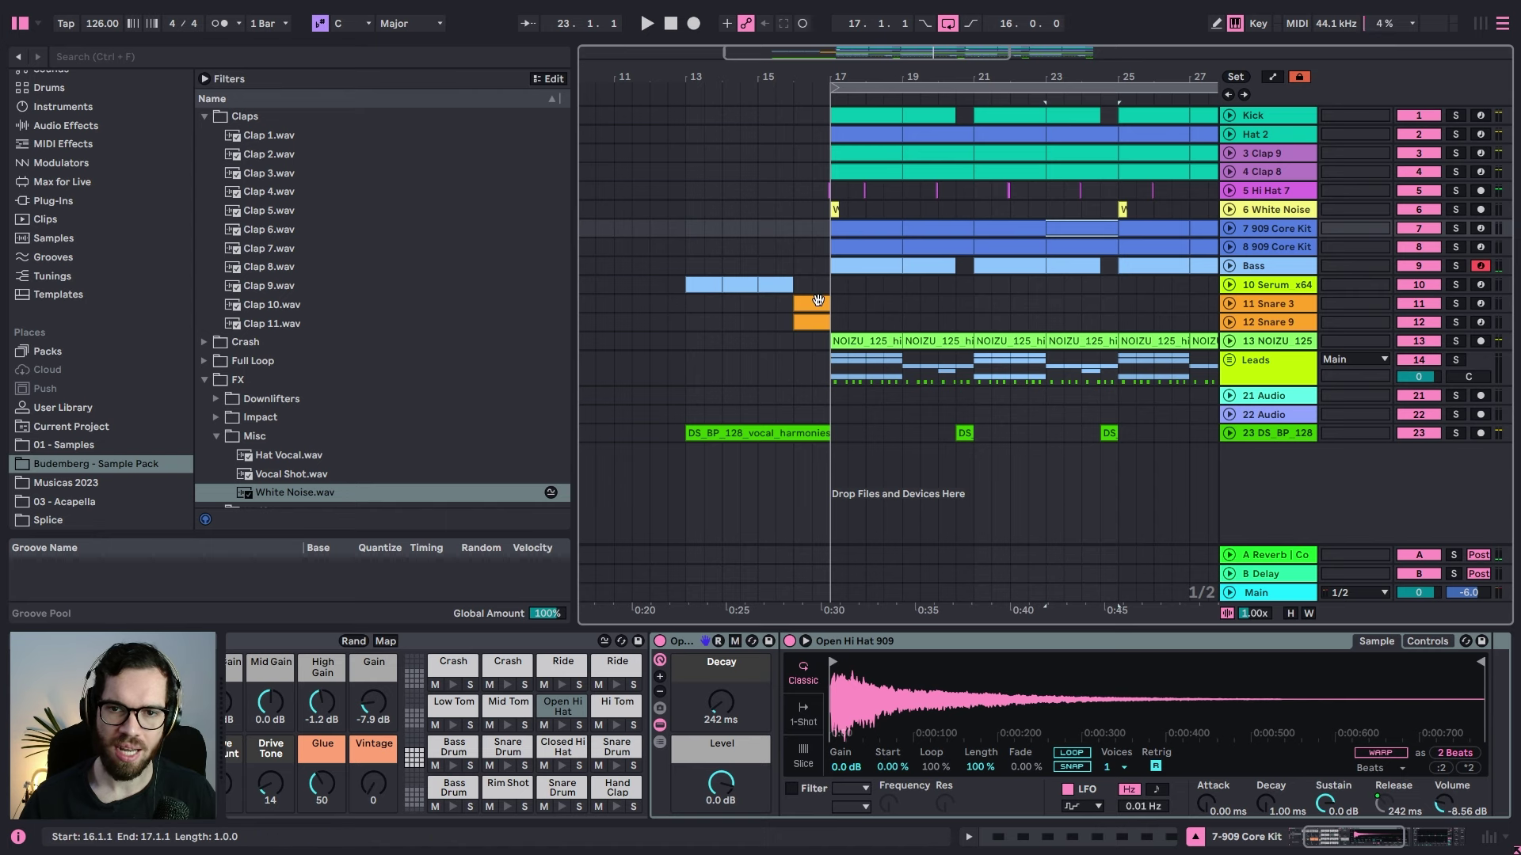
{"action": "left_click_drag", "start_coordinate": [818, 299], "coordinate": [1099, 305]}
{"action": "left_click", "coordinate": [1063, 285]}
{"action": "key", "text": "space"}
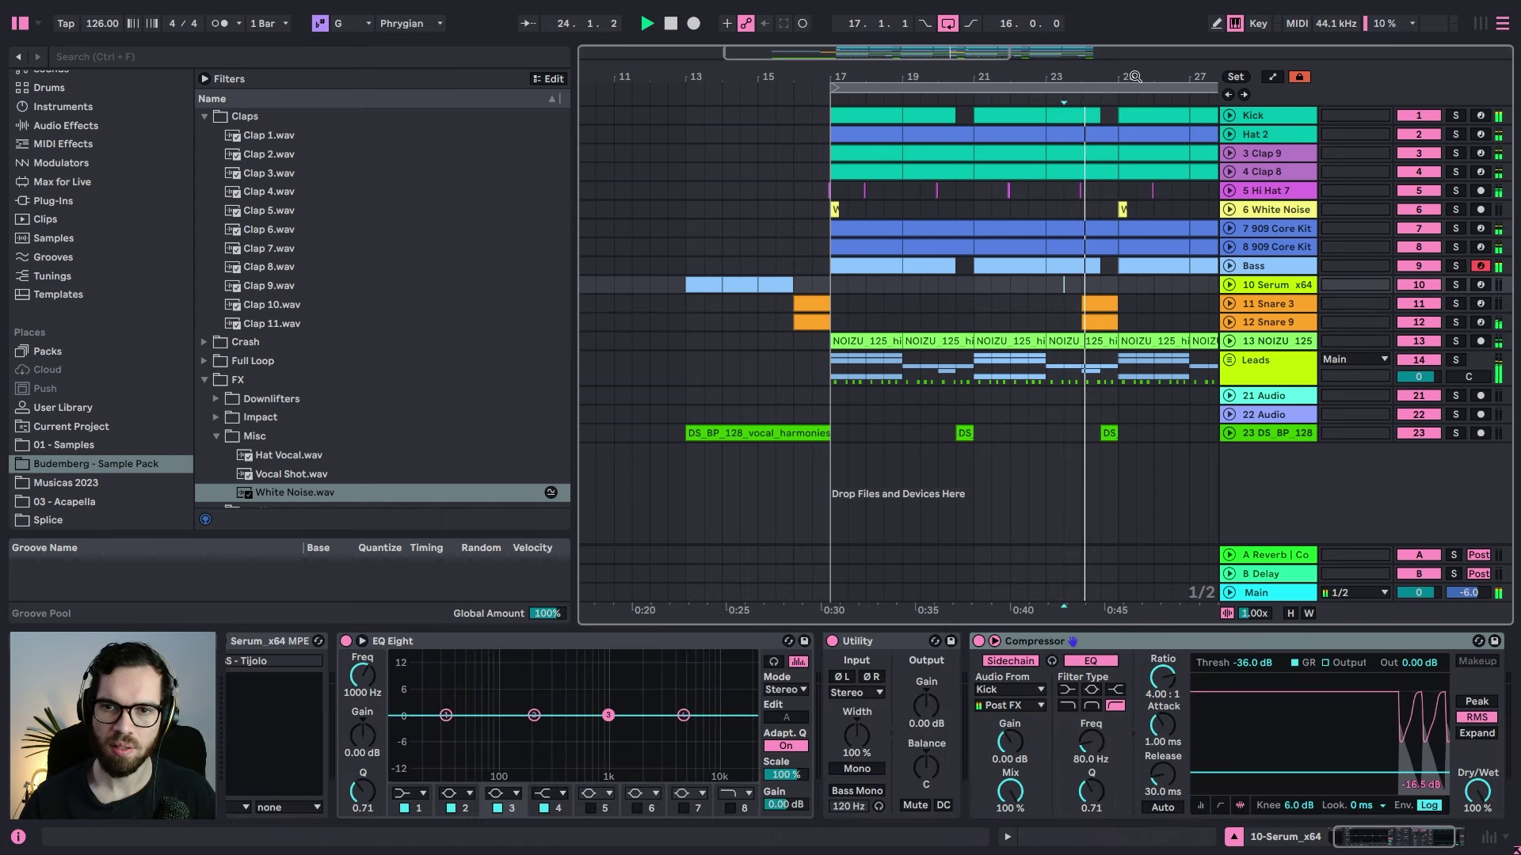
{"action": "left_click_drag", "start_coordinate": [1134, 76], "coordinate": [1133, 159]}
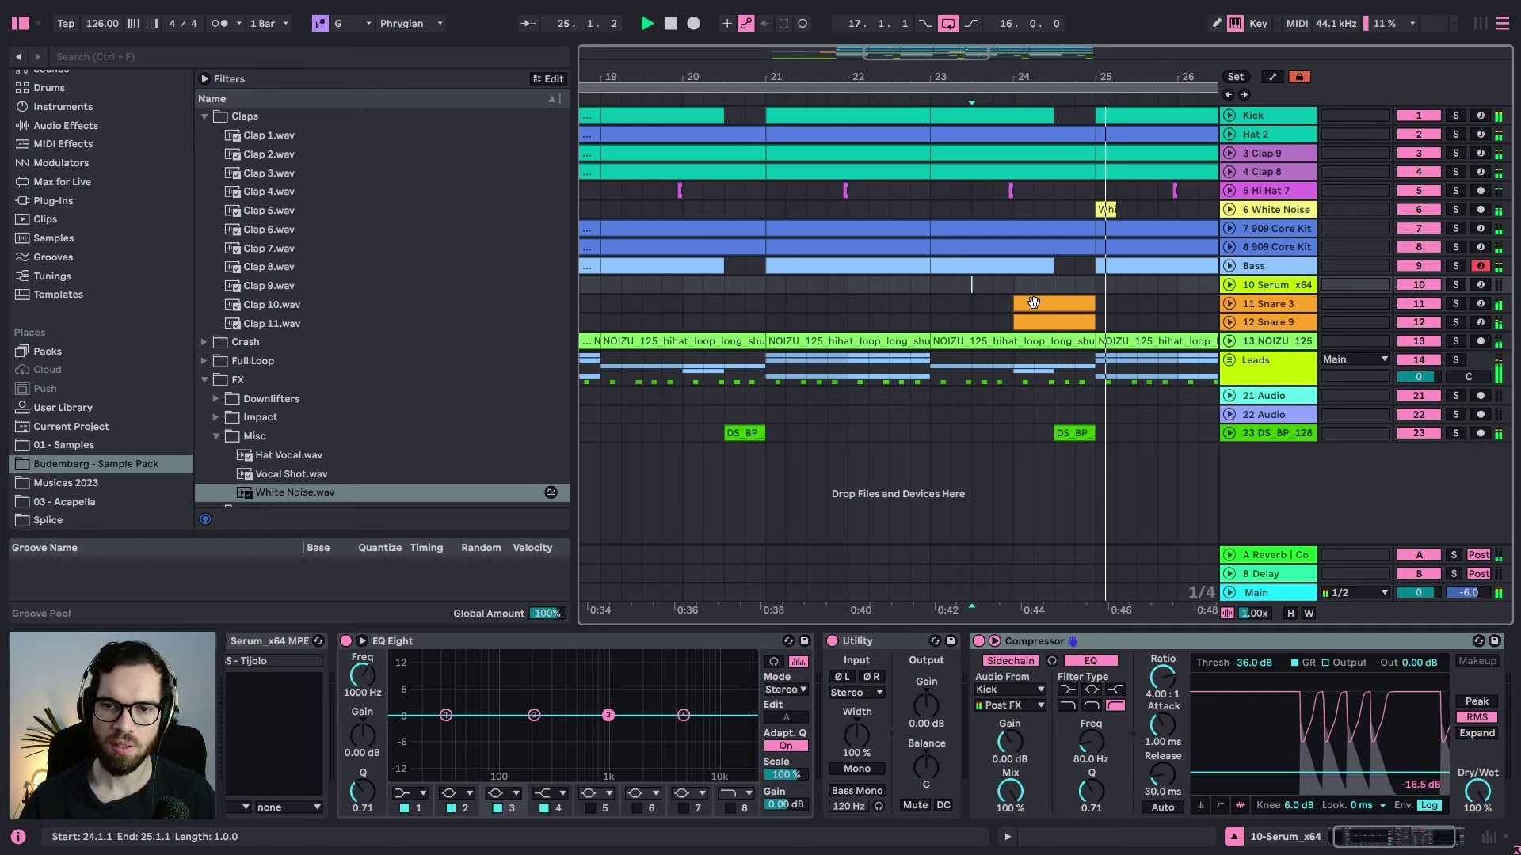
{"action": "key", "text": "space"}
{"action": "key", "text": "space"}
Step: Expand the 11 Snare 3 track and copy the fill's last beat at 24.4 onto beats 24.1 and 24.2
{"action": "left_click", "coordinate": [1230, 304]}
{"action": "left_click", "coordinate": [1085, 346]}
{"action": "key", "text": "space"}
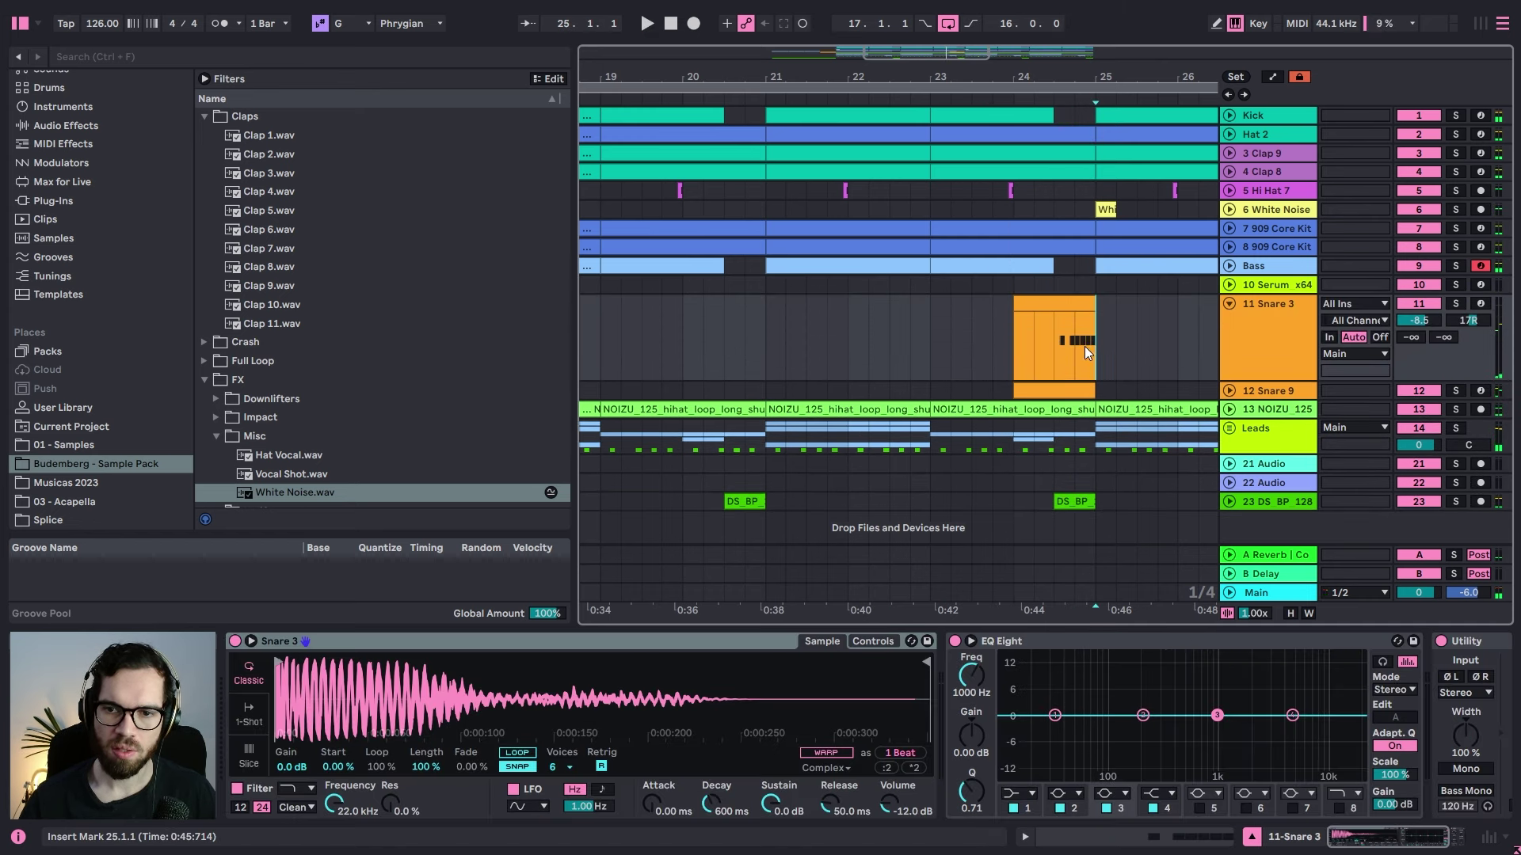
{"action": "left_click_drag", "start_coordinate": [1080, 372], "coordinate": [1080, 383]}
{"action": "key", "text": "ctrl+c"}
{"action": "left_click", "coordinate": [1015, 340]}
{"action": "key", "text": "ctrl+v"}
{"action": "key", "text": "ctrl+d"}
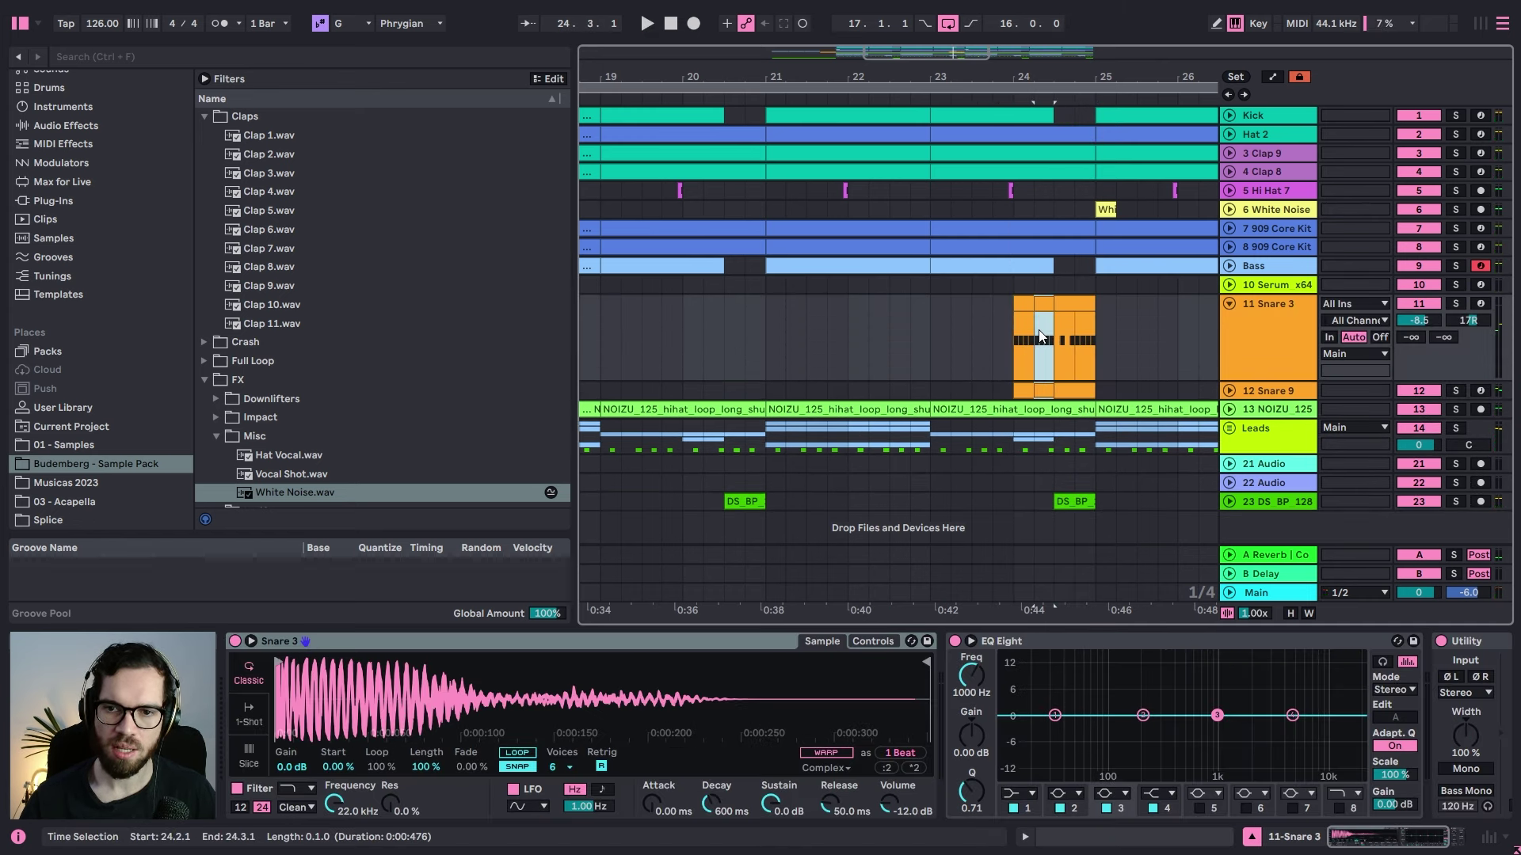
Step: Duplicate the selected Snare 3 fill beat onto beat 24.3 and play the fill from just before bar 24
{"action": "key", "text": "ctrl+d"}
{"action": "left_click", "coordinate": [993, 340]}
{"action": "key", "text": "space"}
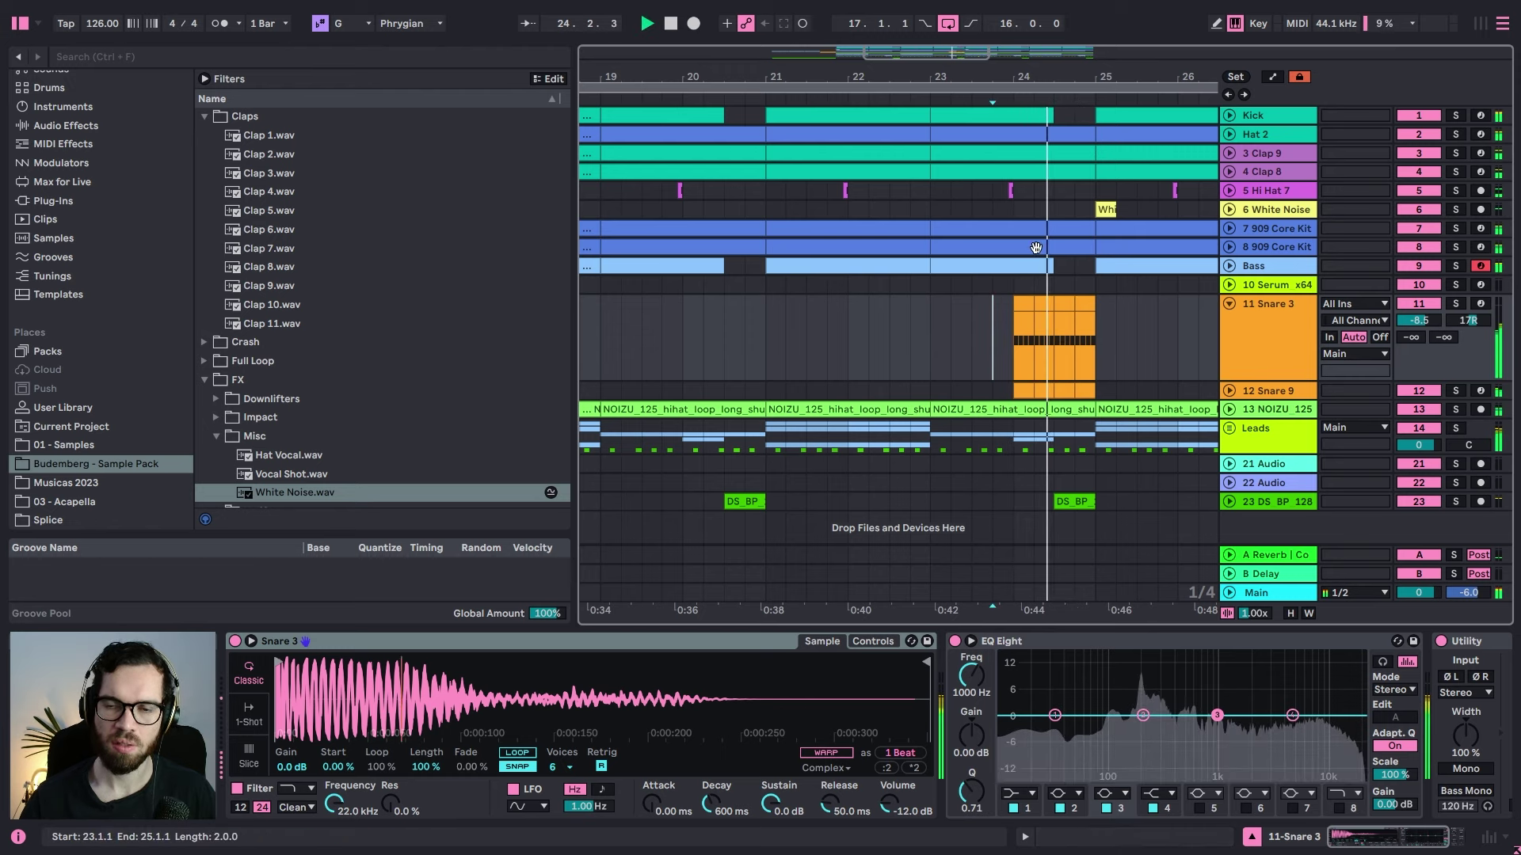
Step: Group the Snare 3 and Snare 9 tracks and rename the group Snare
{"action": "left_click", "coordinate": [1267, 343]}
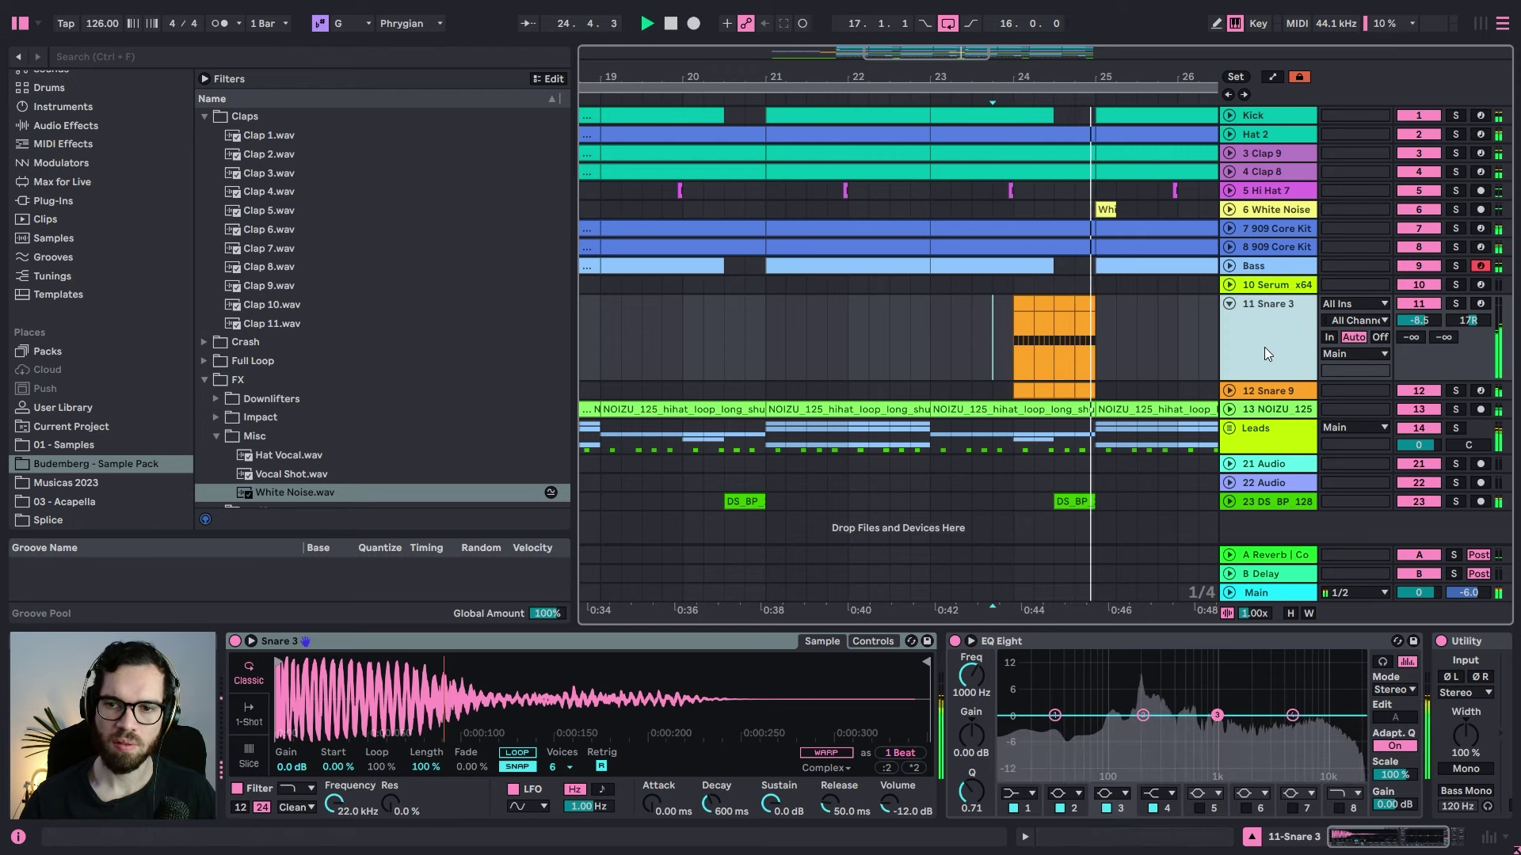
{"action": "left_click", "coordinate": [1267, 388], "text": "shift"}
{"action": "key", "text": "ctrl+g"}
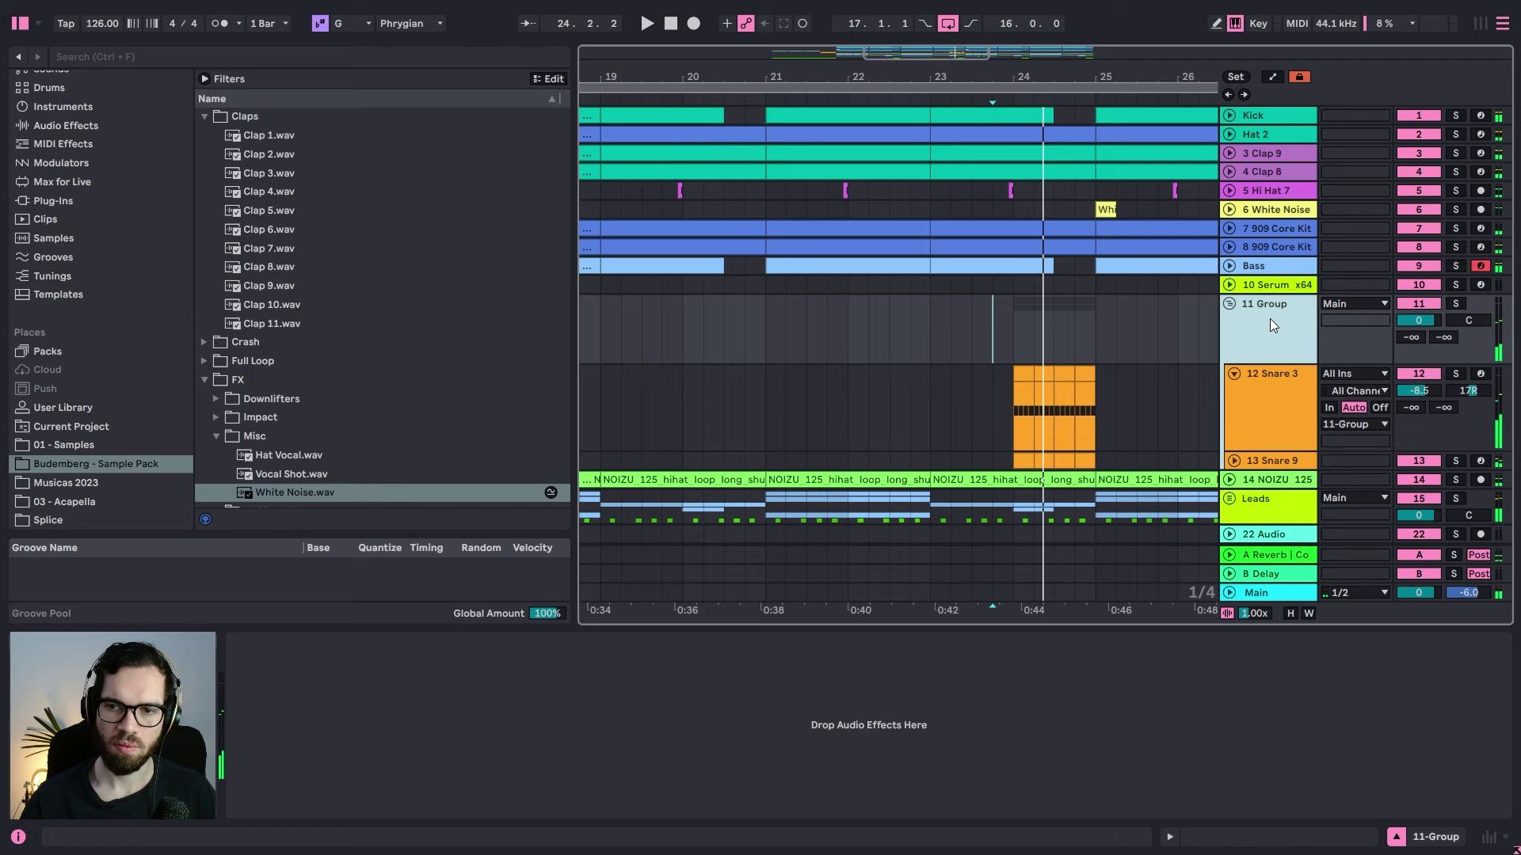
{"action": "key", "text": "ctrl+r"}
{"action": "type", "text": "Snare"}
{"action": "key", "text": "Return"}
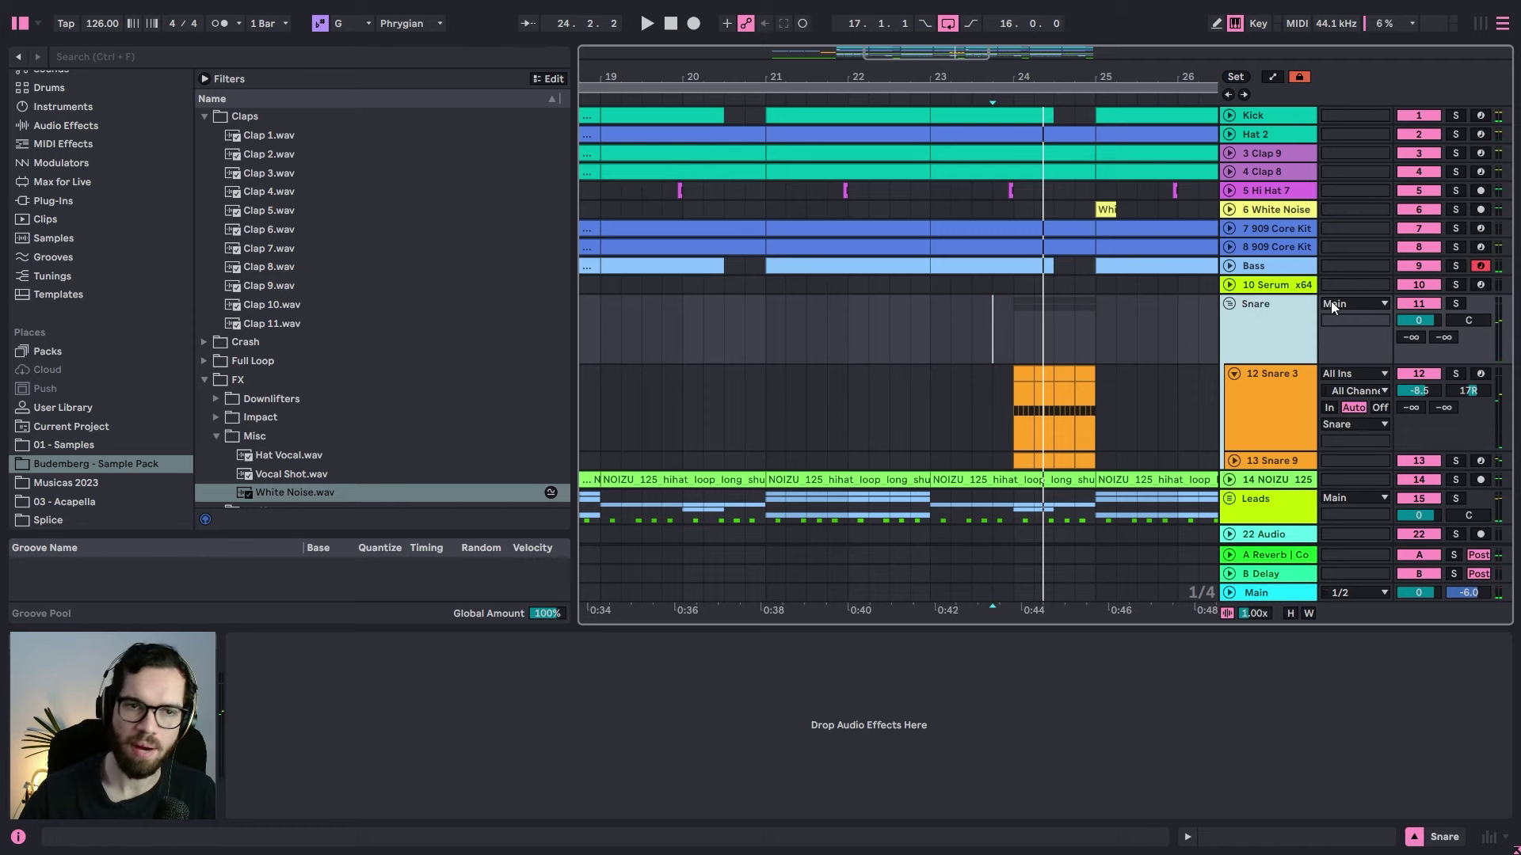
Step: Add an Auto Filter to the Snare group and set its filter frequency to 19.9 kHz
{"action": "scroll", "coordinate": [107, 182], "scroll_direction": "up", "scroll_amount": 3}
{"action": "left_click", "coordinate": [68, 223]}
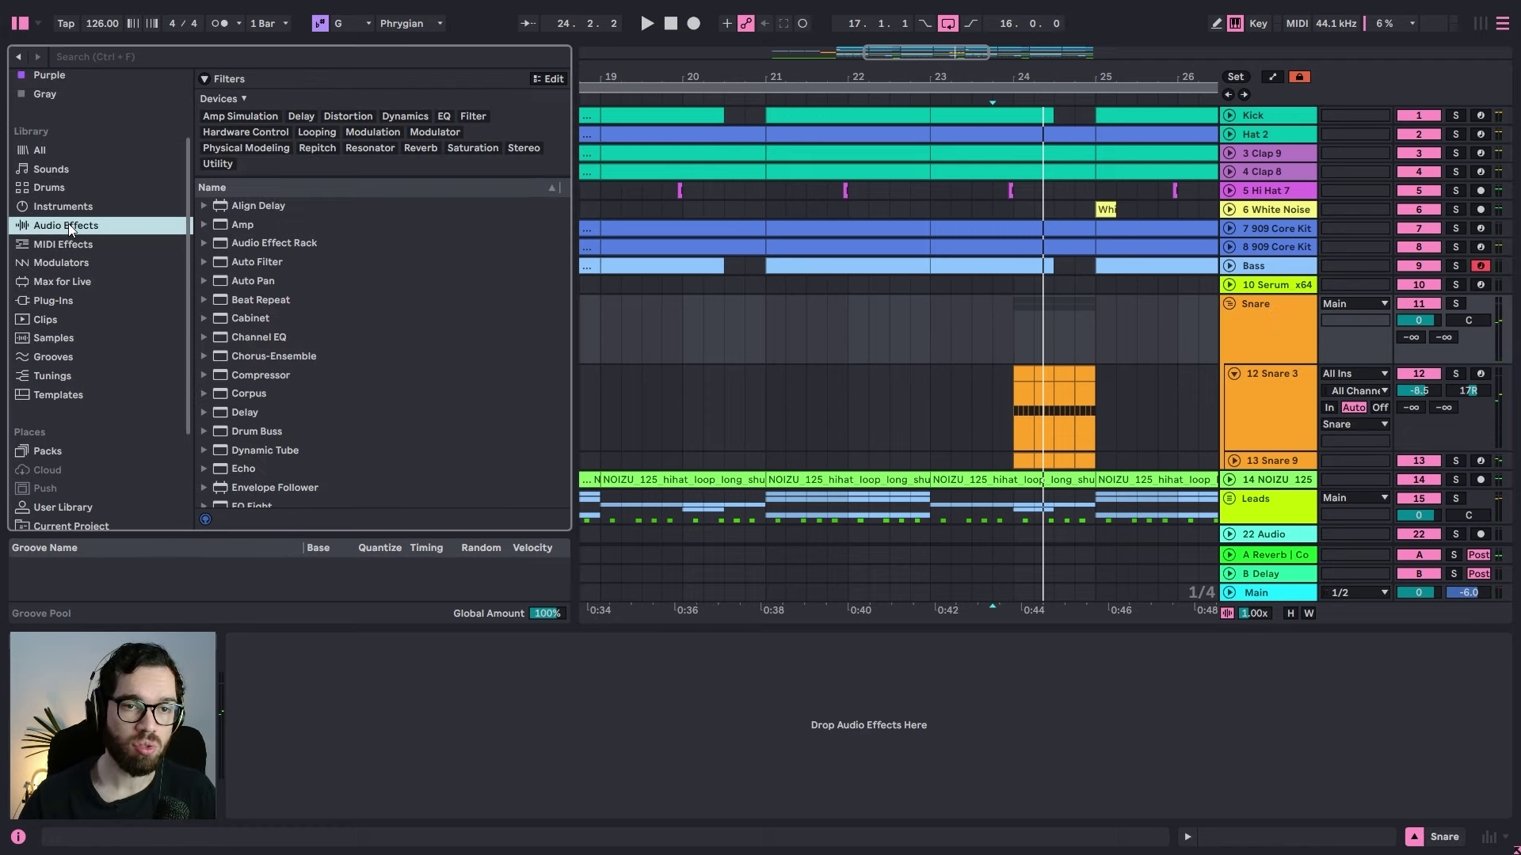
{"action": "left_click_drag", "start_coordinate": [265, 263], "coordinate": [794, 715]}
{"action": "left_click_drag", "start_coordinate": [501, 700], "coordinate": [501, 650]}
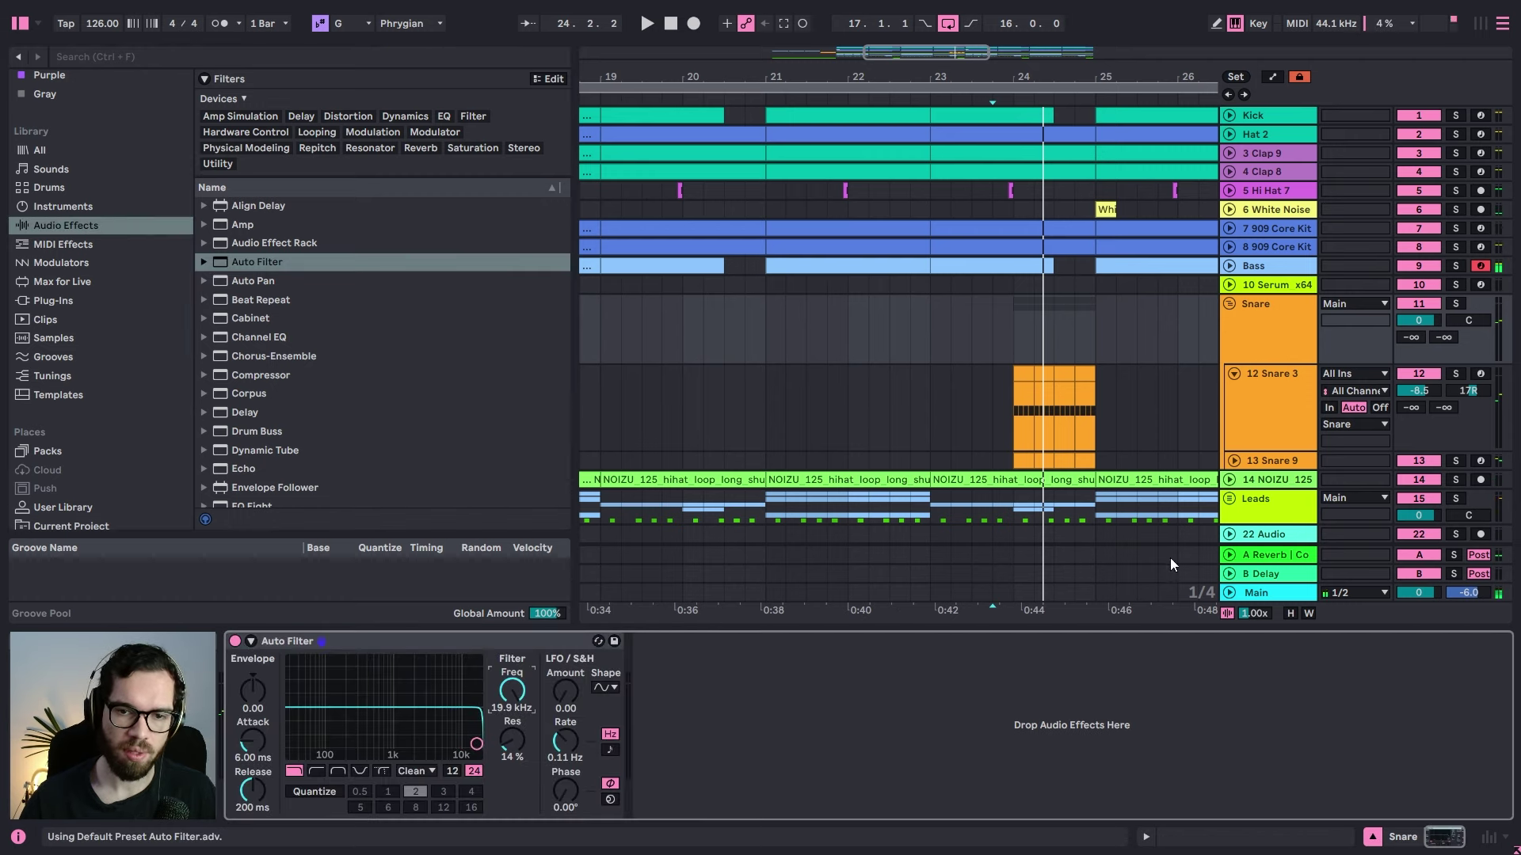
Step: Automate the Snare group's filter frequency to rise from about 2.07 kHz at bar 24 to 19.9 kHz at bar 25, and play it
{"action": "key", "text": "a"}
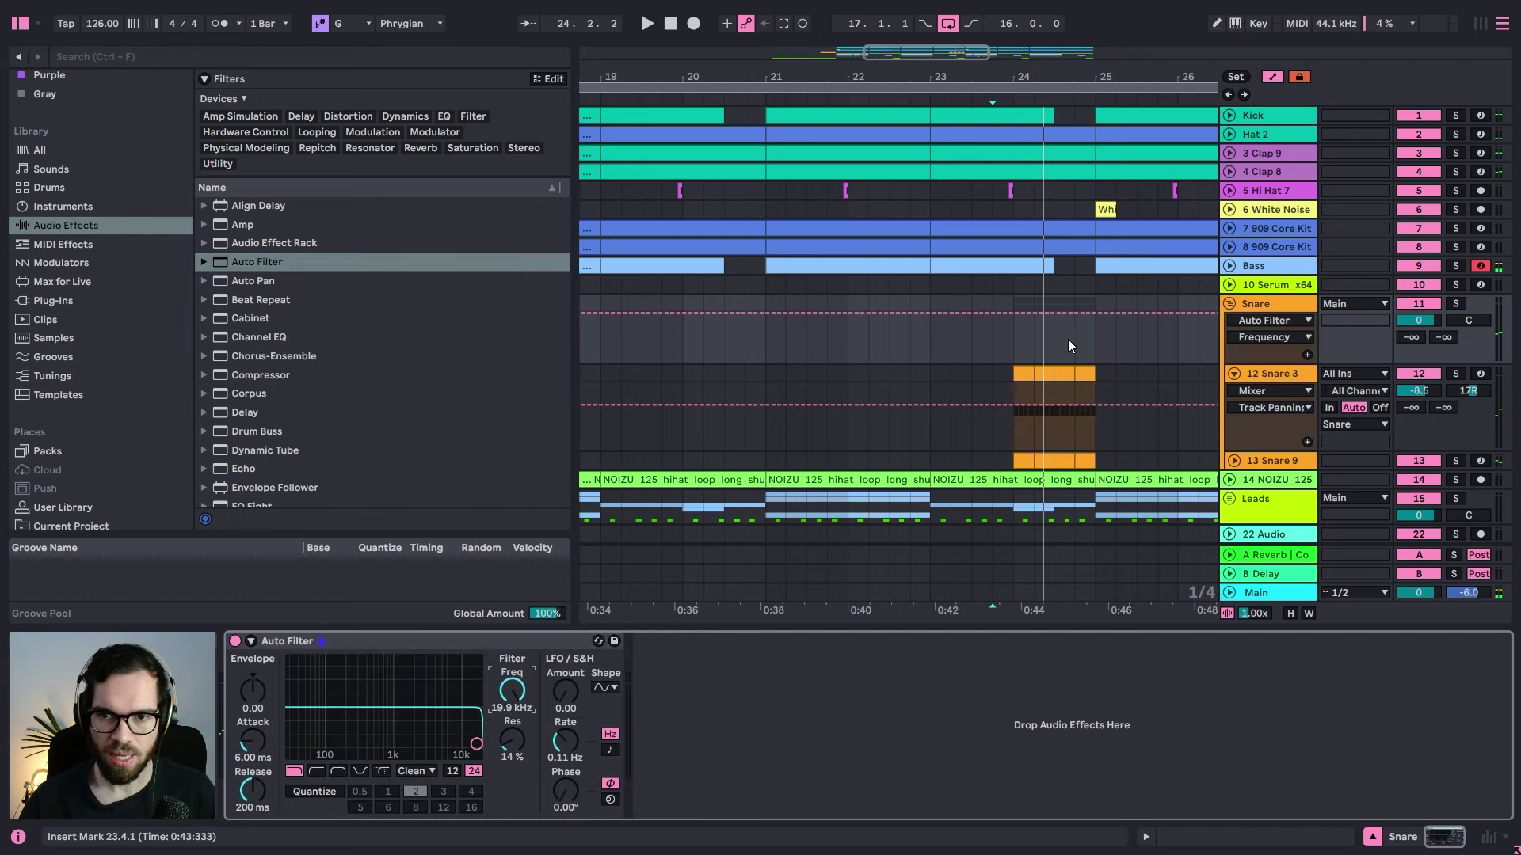
{"action": "left_click", "coordinate": [1014, 319]}
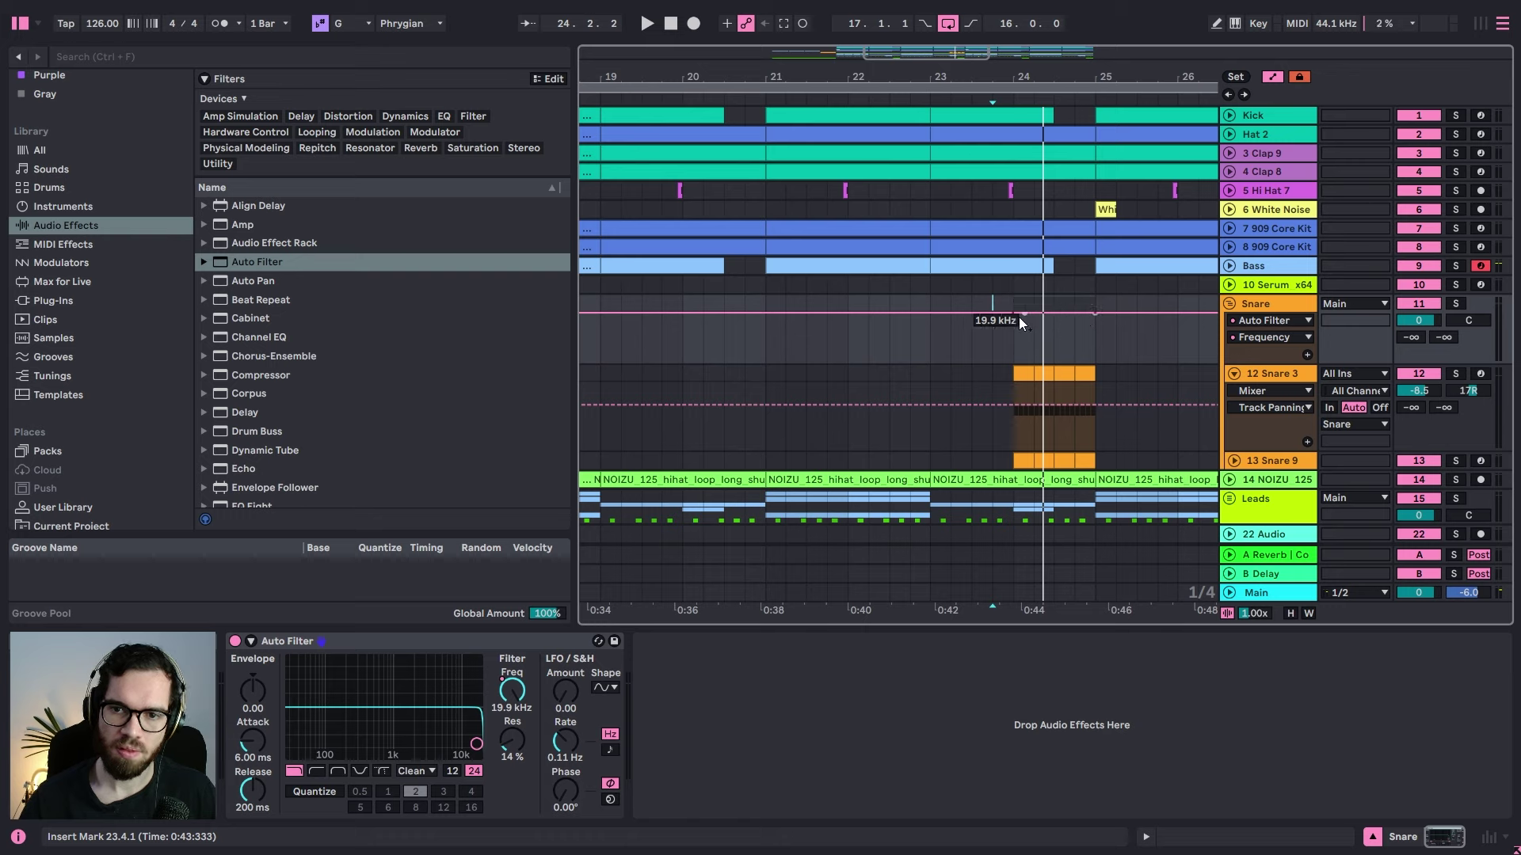
{"action": "left_click_drag", "start_coordinate": [1012, 313], "coordinate": [1012, 331]}
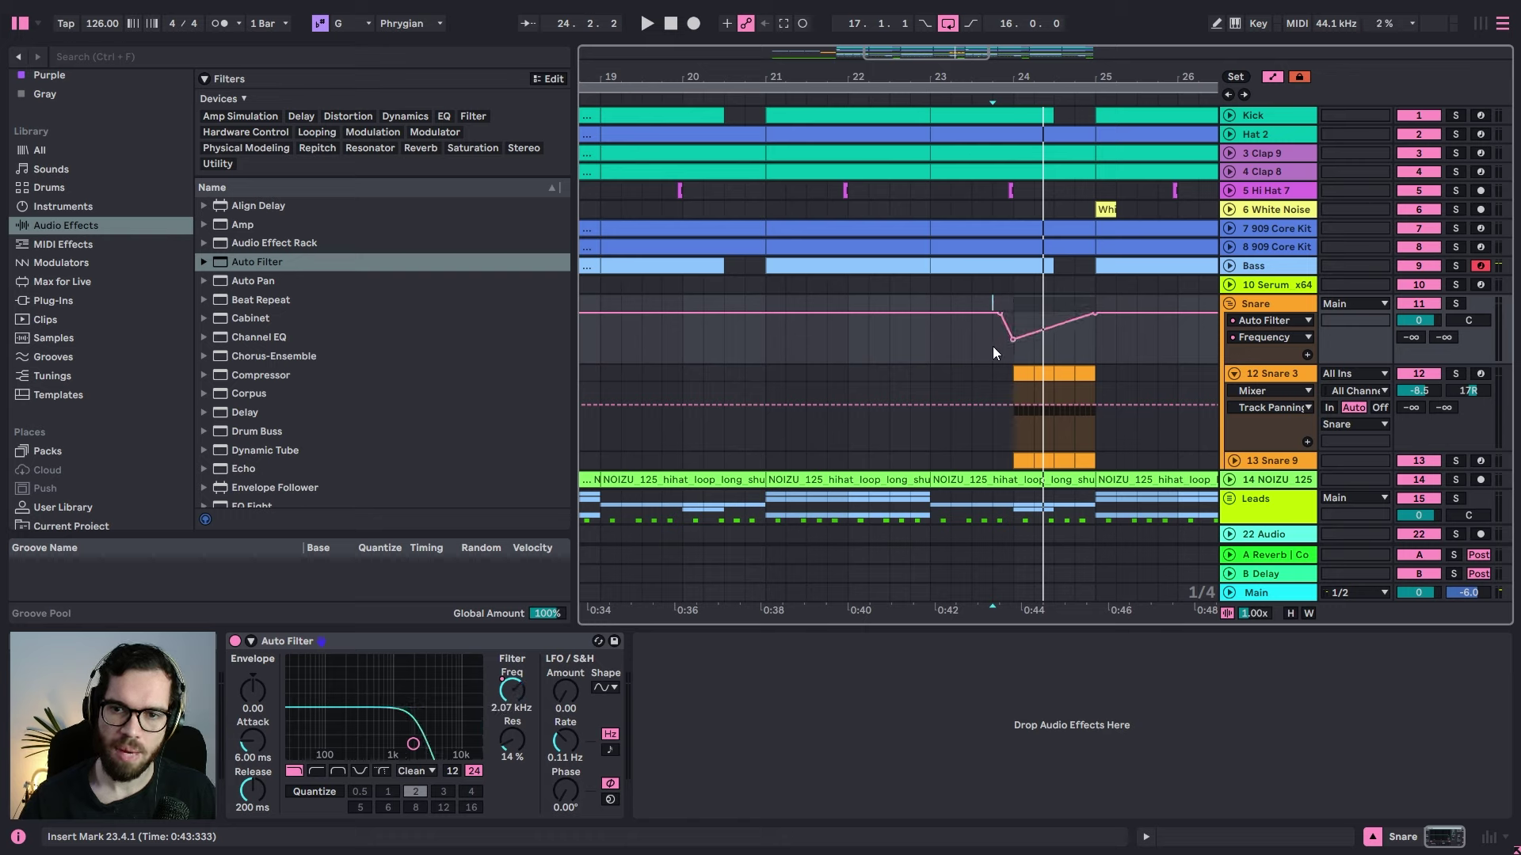
{"action": "key", "text": "space"}
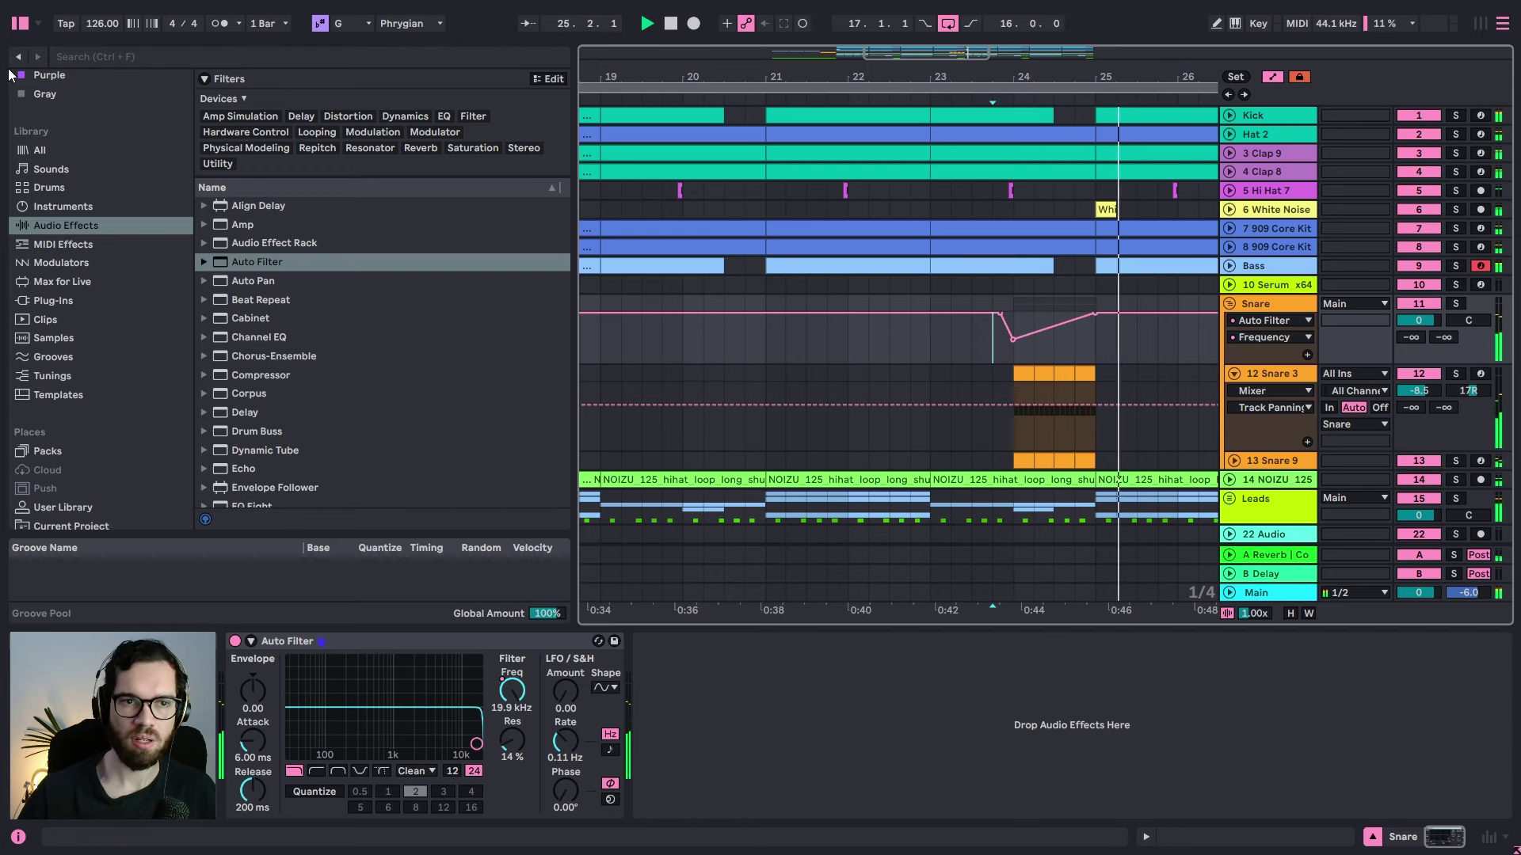
Step: Hide the browser and the automation lanes, and collapse the Snare group during playback
{"action": "left_click", "coordinate": [20, 27]}
{"action": "key", "text": "a"}
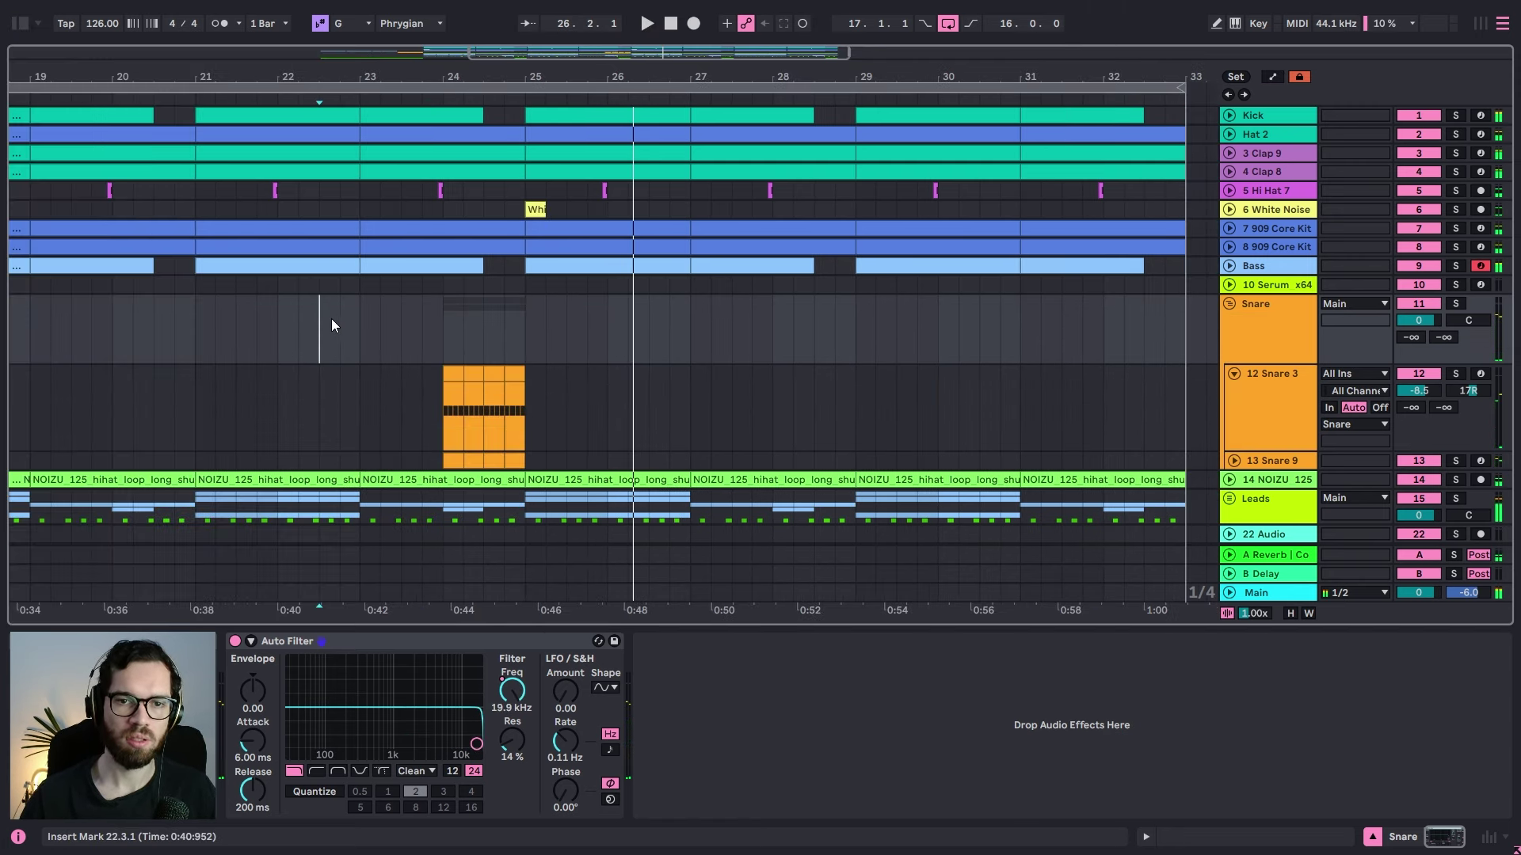
{"action": "key", "text": "space"}
{"action": "scroll", "coordinate": [625, 227], "scroll_direction": "down", "scroll_amount": 2}
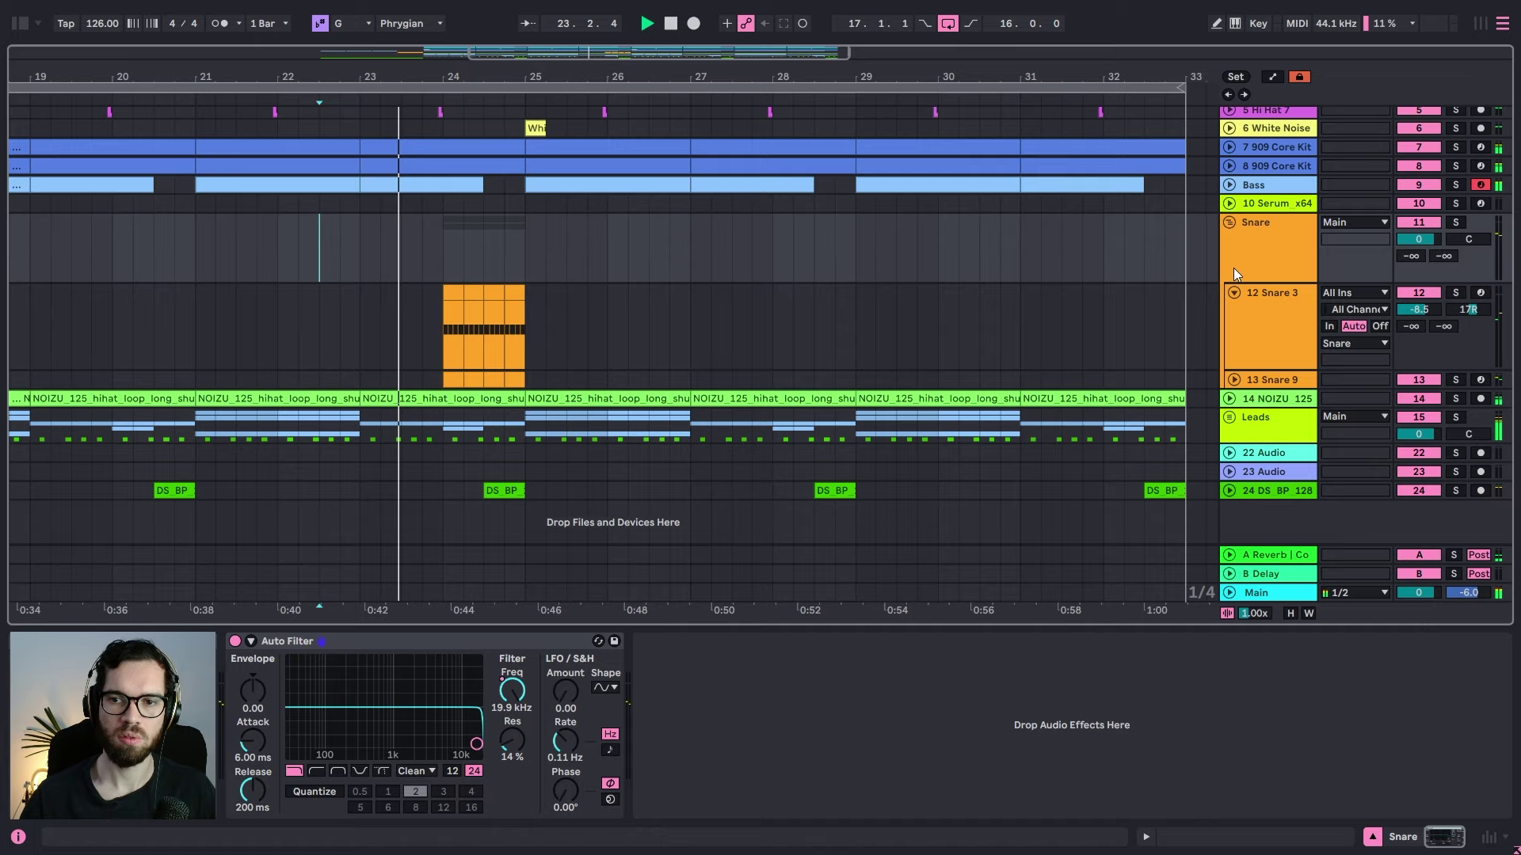
{"action": "left_click", "coordinate": [1231, 224]}
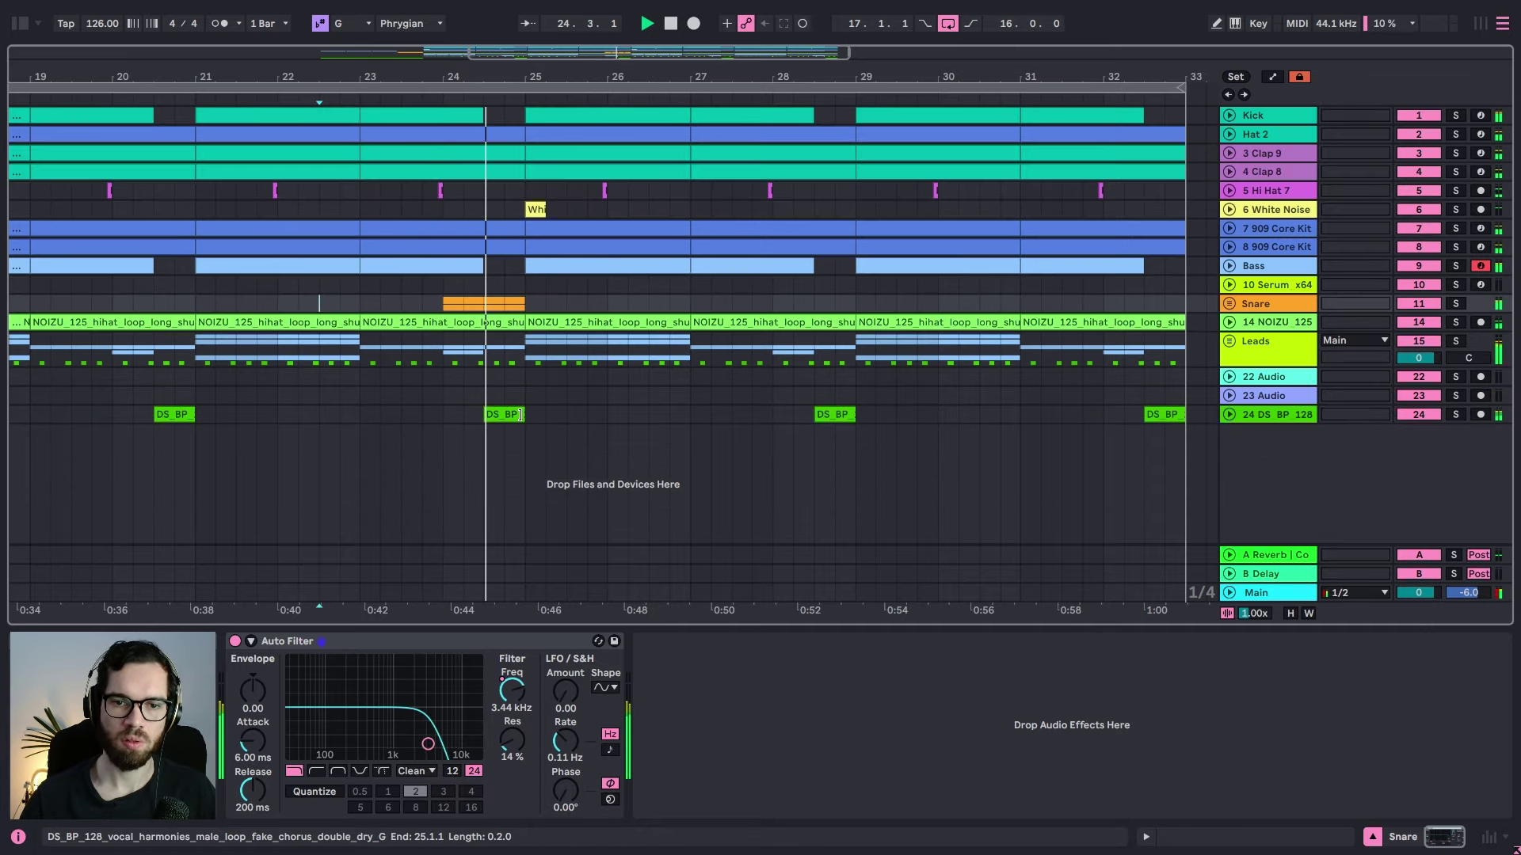
Step: Extend the DS_BP_128 vocal harmonies clip from beat 24.3 to bar 33 and expand its track
{"action": "left_click_drag", "start_coordinate": [522, 413], "coordinate": [1175, 415]}
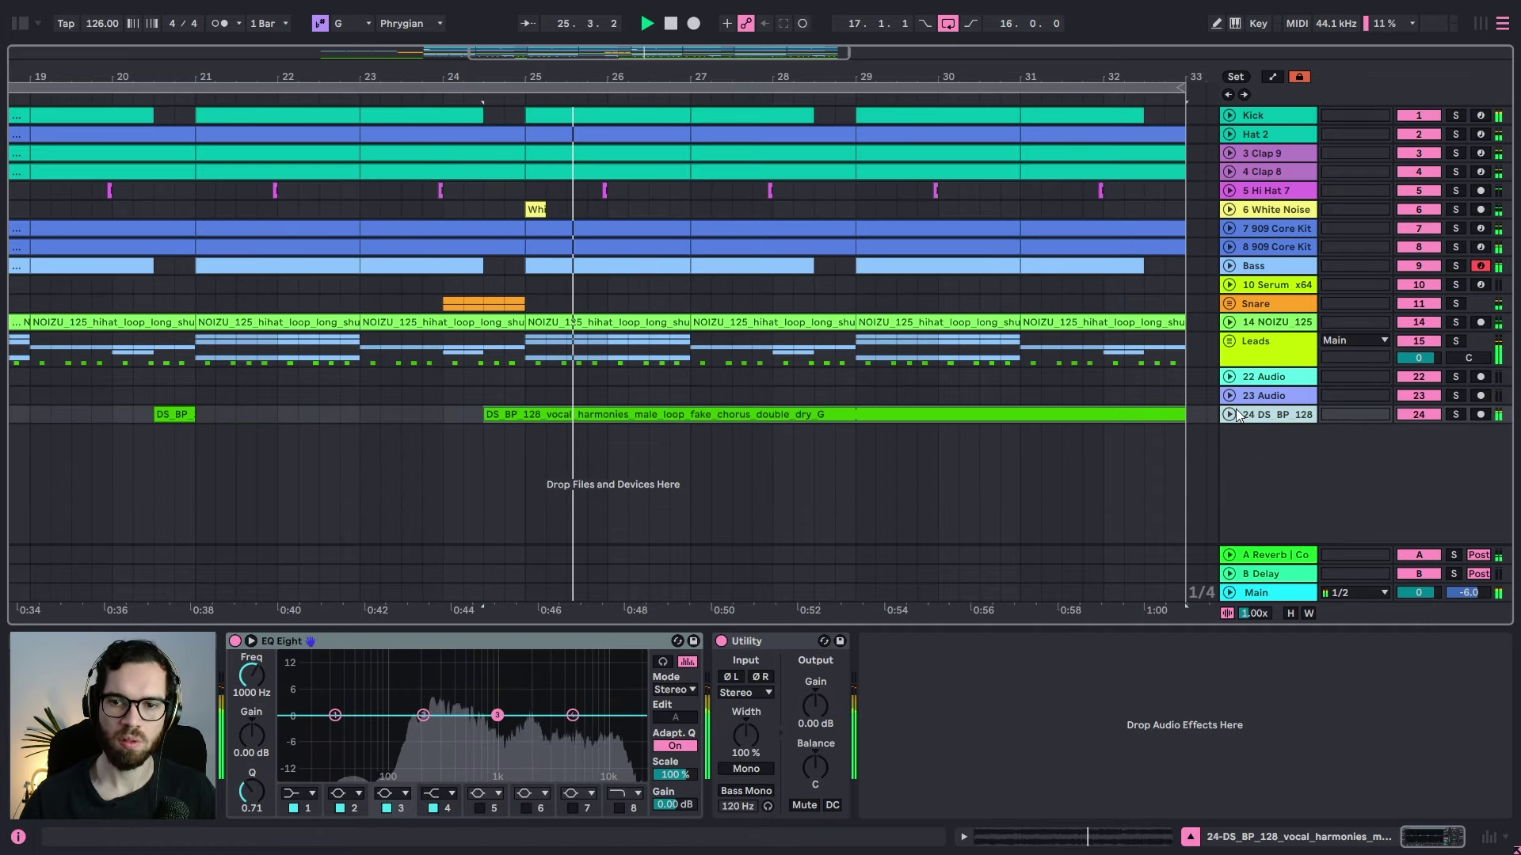
{"action": "left_click", "coordinate": [1227, 415]}
Step: Expand the Leads group and delete the clips from bar 25 onward on the 16, 17 and 20 Serum tracks
{"action": "left_click", "coordinate": [1248, 343]}
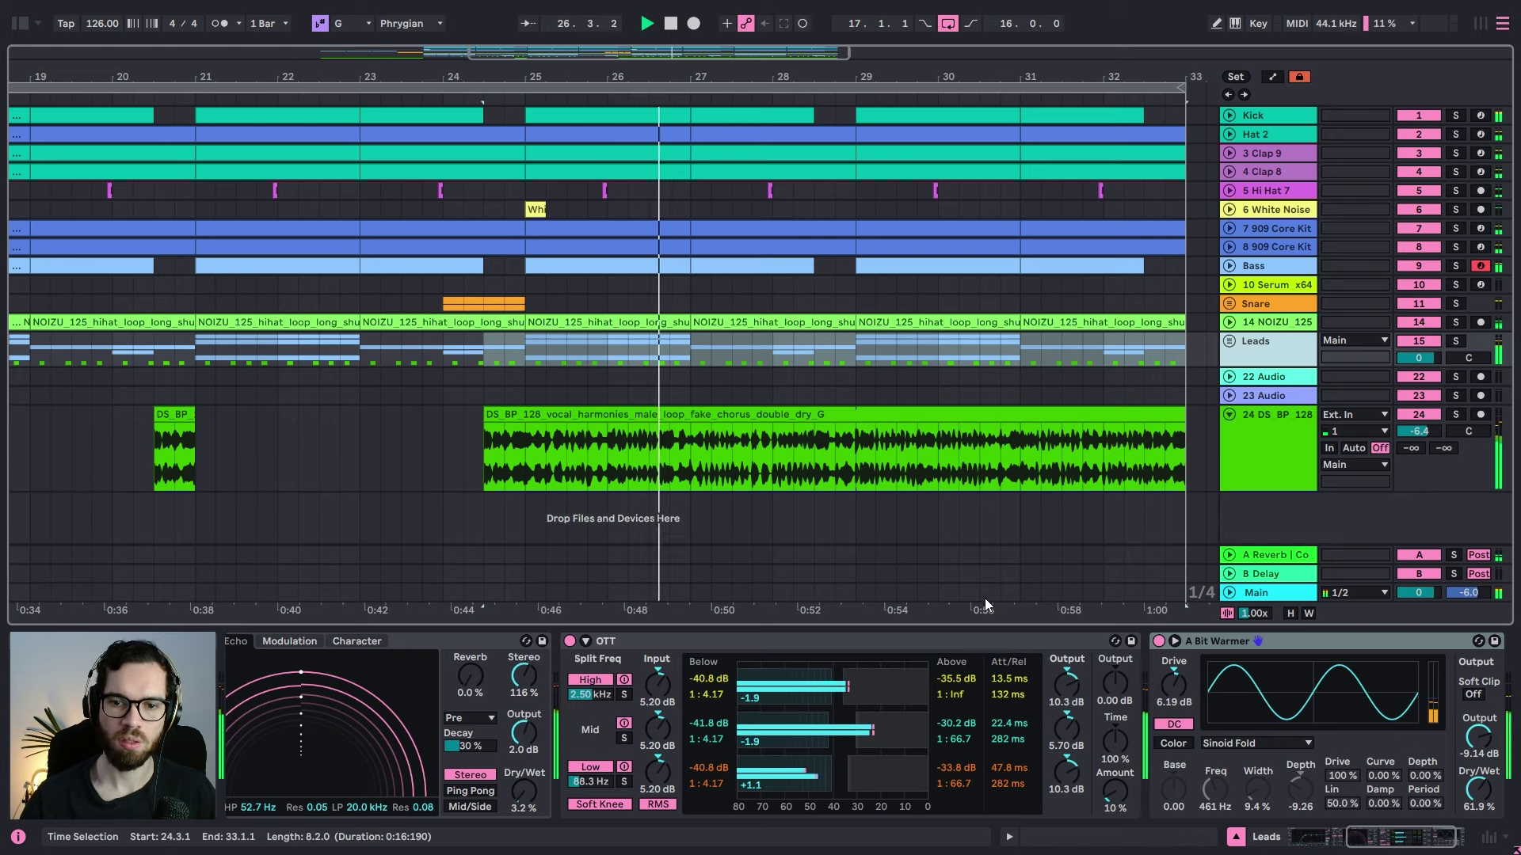
{"action": "left_click", "coordinate": [1229, 341]}
{"action": "scroll", "coordinate": [713, 354], "scroll_direction": "down", "scroll_amount": 5}
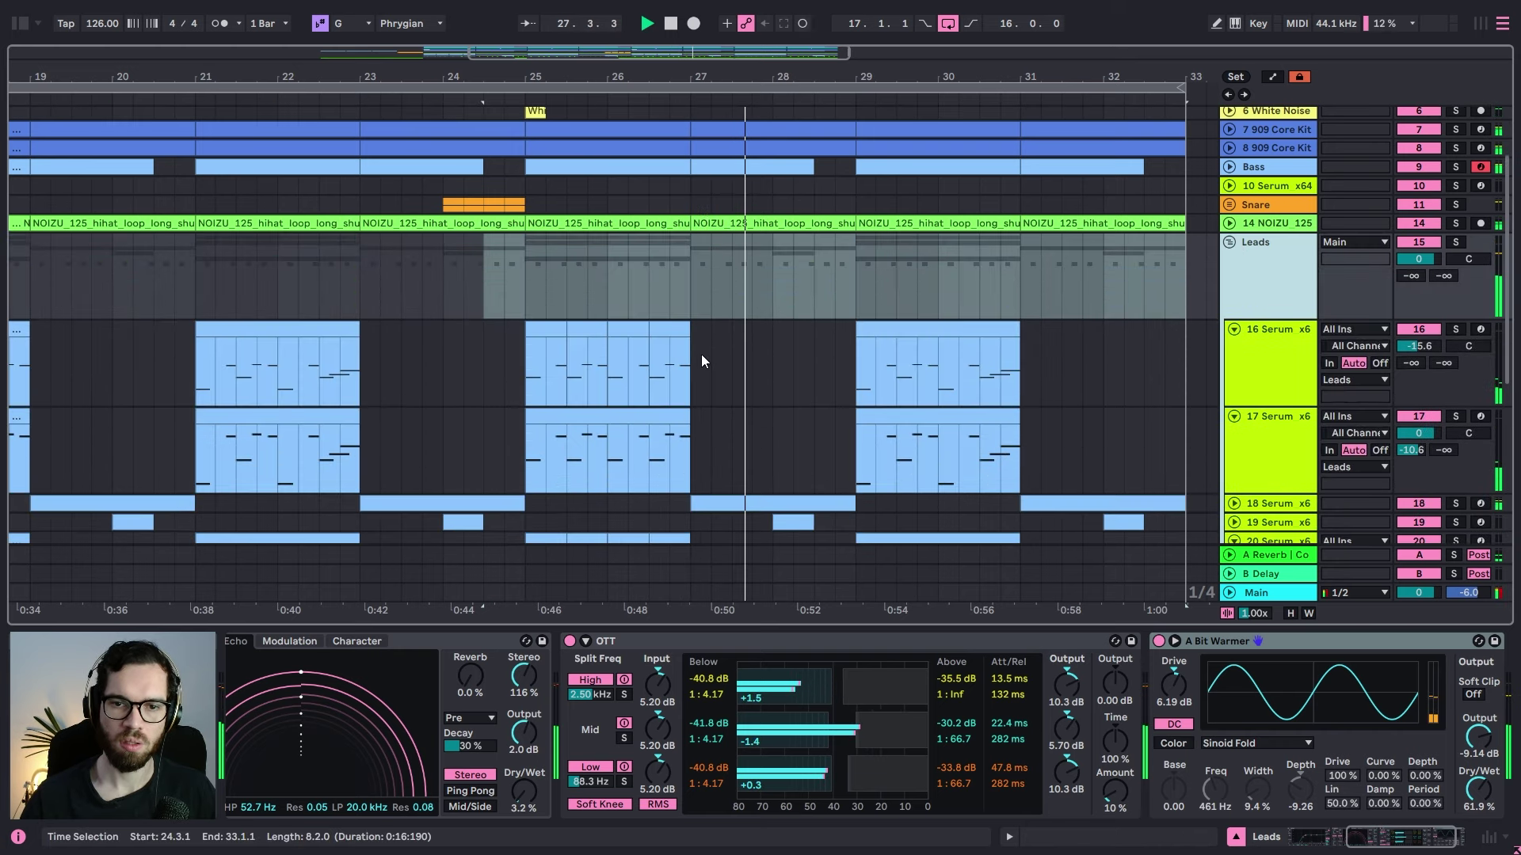
{"action": "scroll", "coordinate": [506, 332], "scroll_direction": "down", "scroll_amount": 2}
{"action": "left_click_drag", "start_coordinate": [522, 301], "coordinate": [1034, 291]}
{"action": "left_click_drag", "start_coordinate": [507, 198], "coordinate": [1123, 208]}
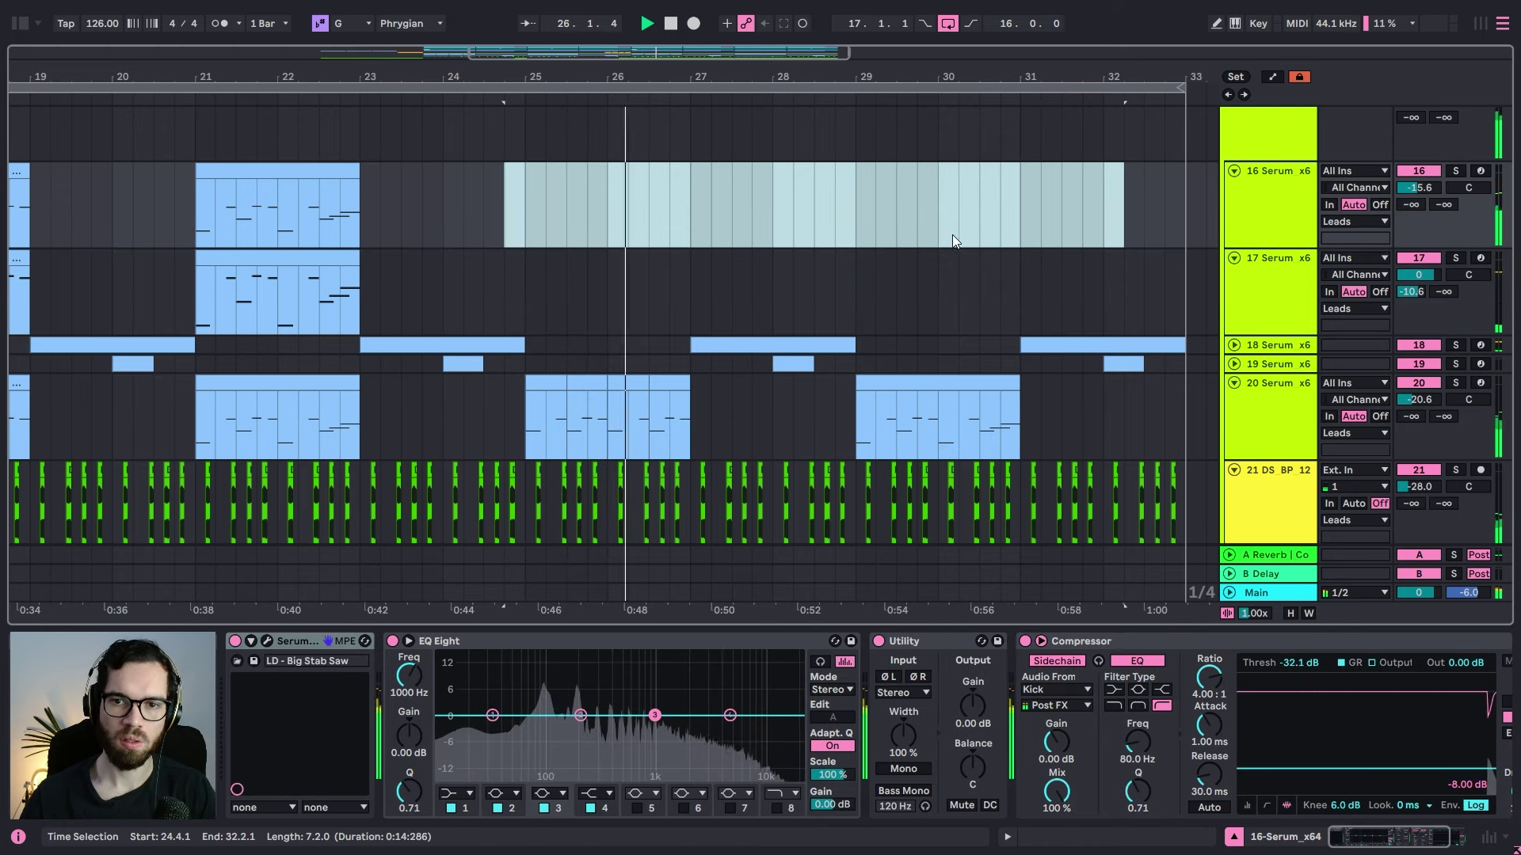
{"action": "scroll", "coordinate": [595, 326], "scroll_direction": "down", "scroll_amount": 2}
{"action": "left_click_drag", "start_coordinate": [507, 339], "coordinate": [1012, 344]}
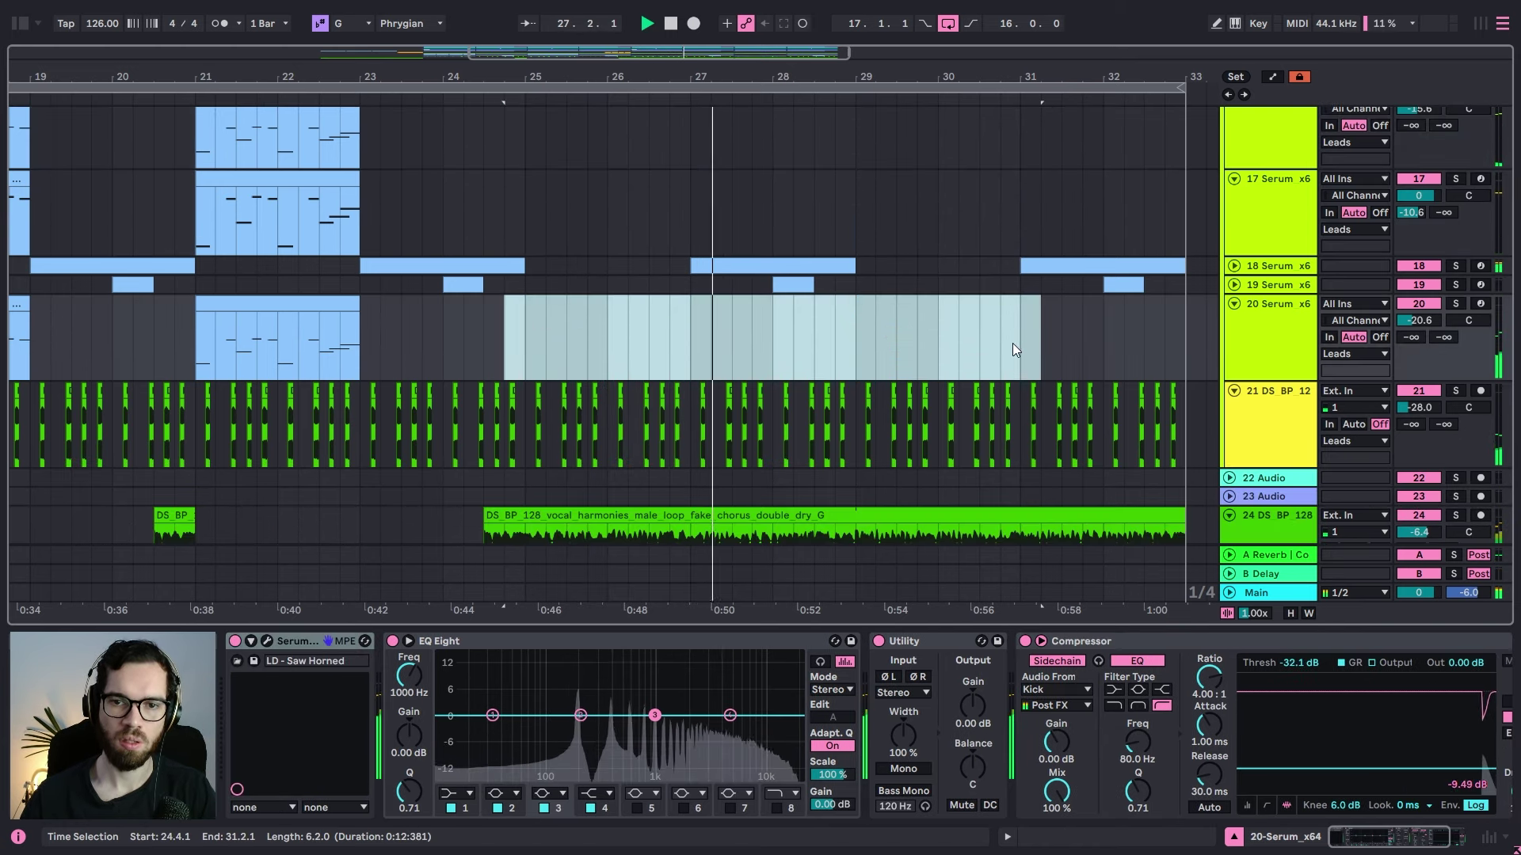
Step: Play the transition from bars 23 and 24 into bar 25 to check the vocal with the reduced leads
{"action": "left_click", "coordinate": [390, 198]}
{"action": "scroll", "coordinate": [626, 254], "scroll_direction": "down", "scroll_amount": 2}
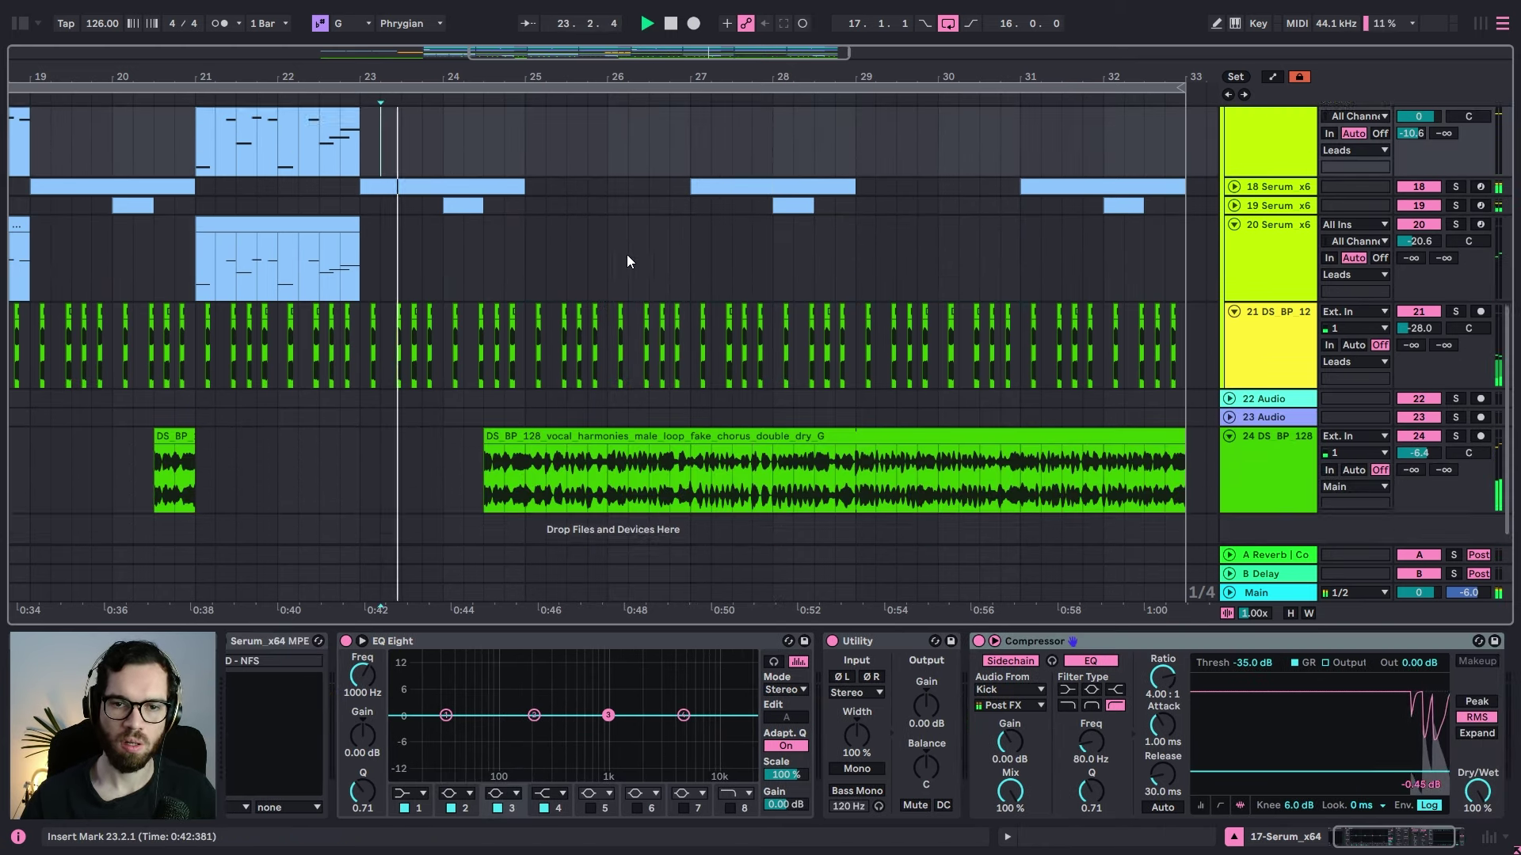
{"action": "key", "text": "Down"}
{"action": "key", "text": "Down"}
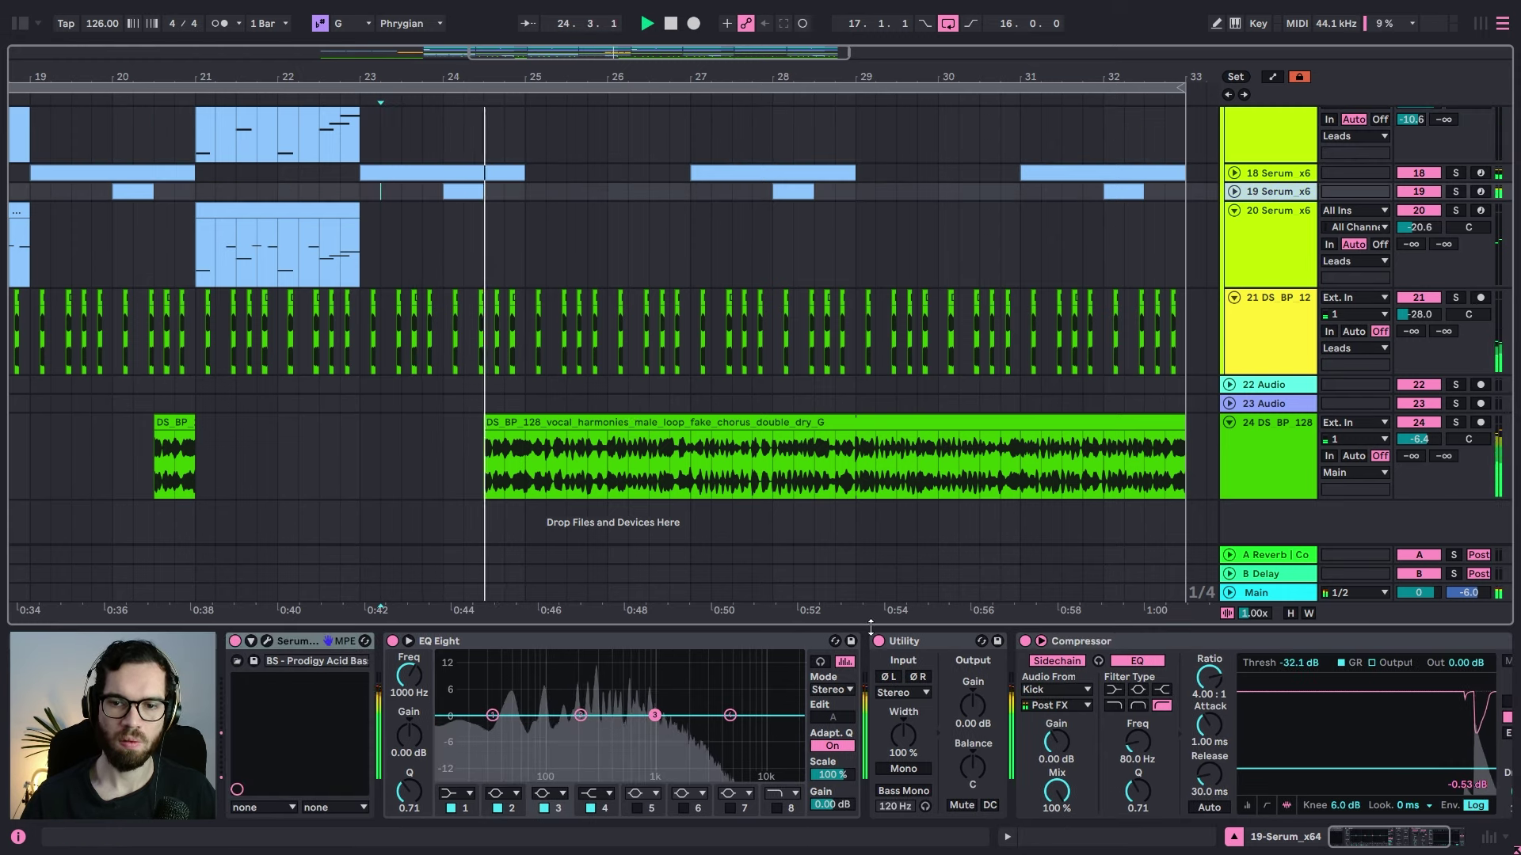
{"action": "left_click", "coordinate": [771, 464]}
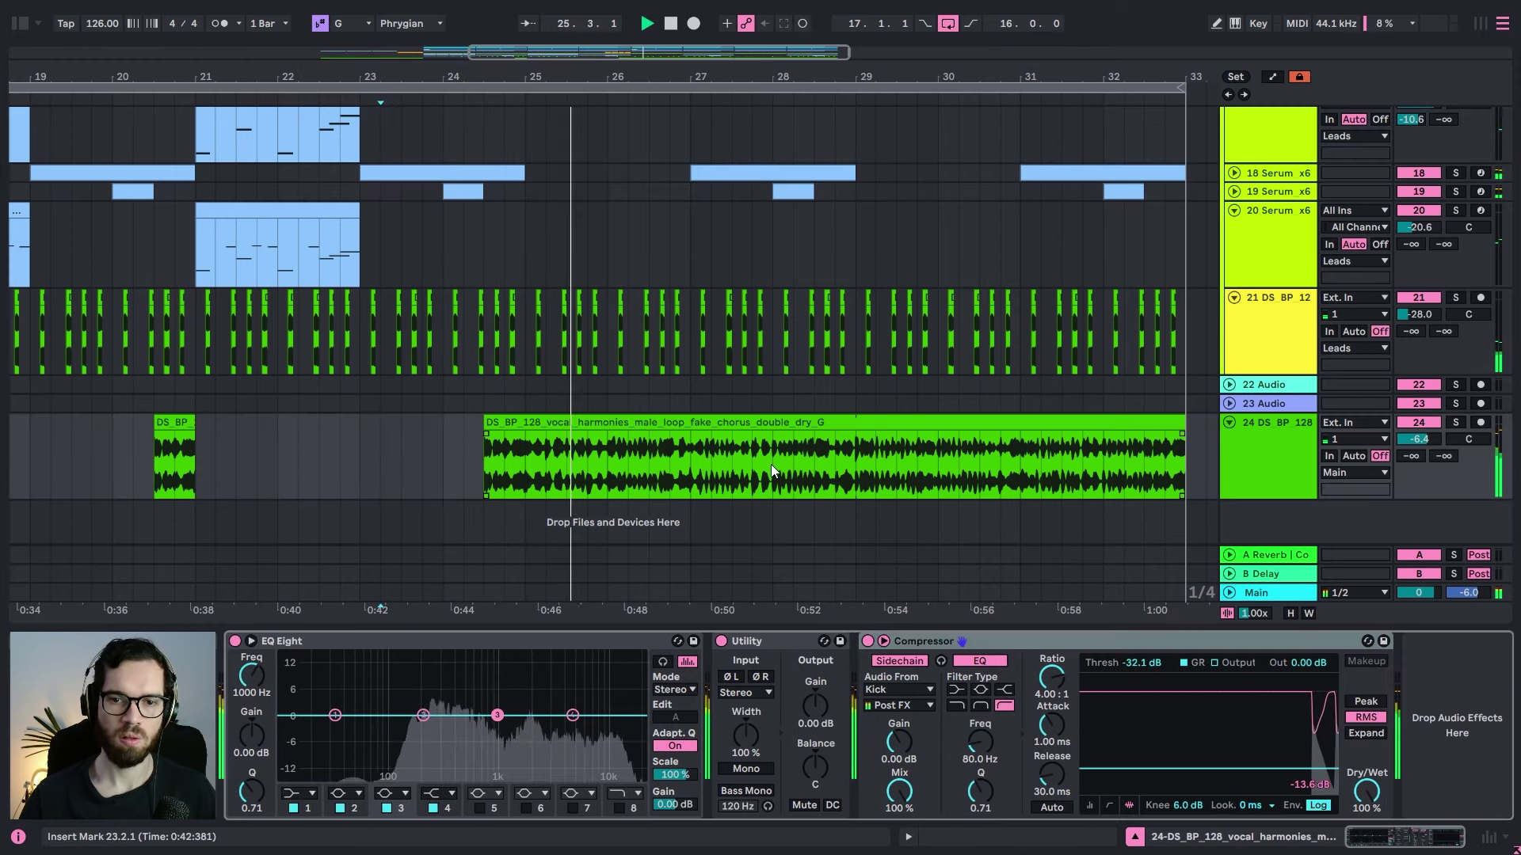
{"action": "left_click", "coordinate": [408, 252]}
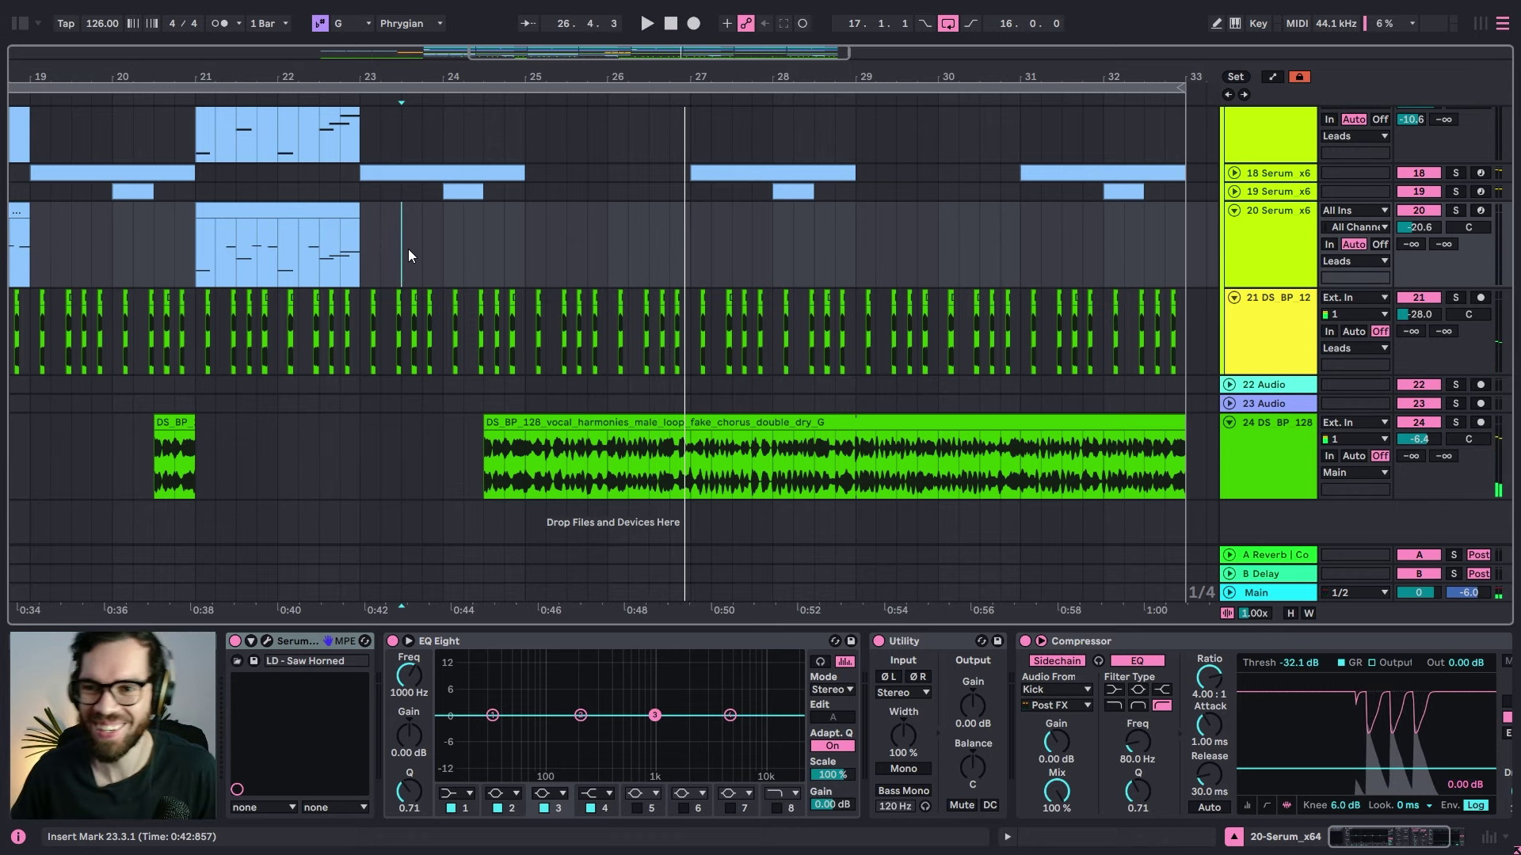
{"action": "key", "text": "space"}
{"action": "left_click", "coordinate": [448, 264]}
{"action": "scroll", "coordinate": [498, 281], "scroll_direction": "up", "scroll_amount": 1}
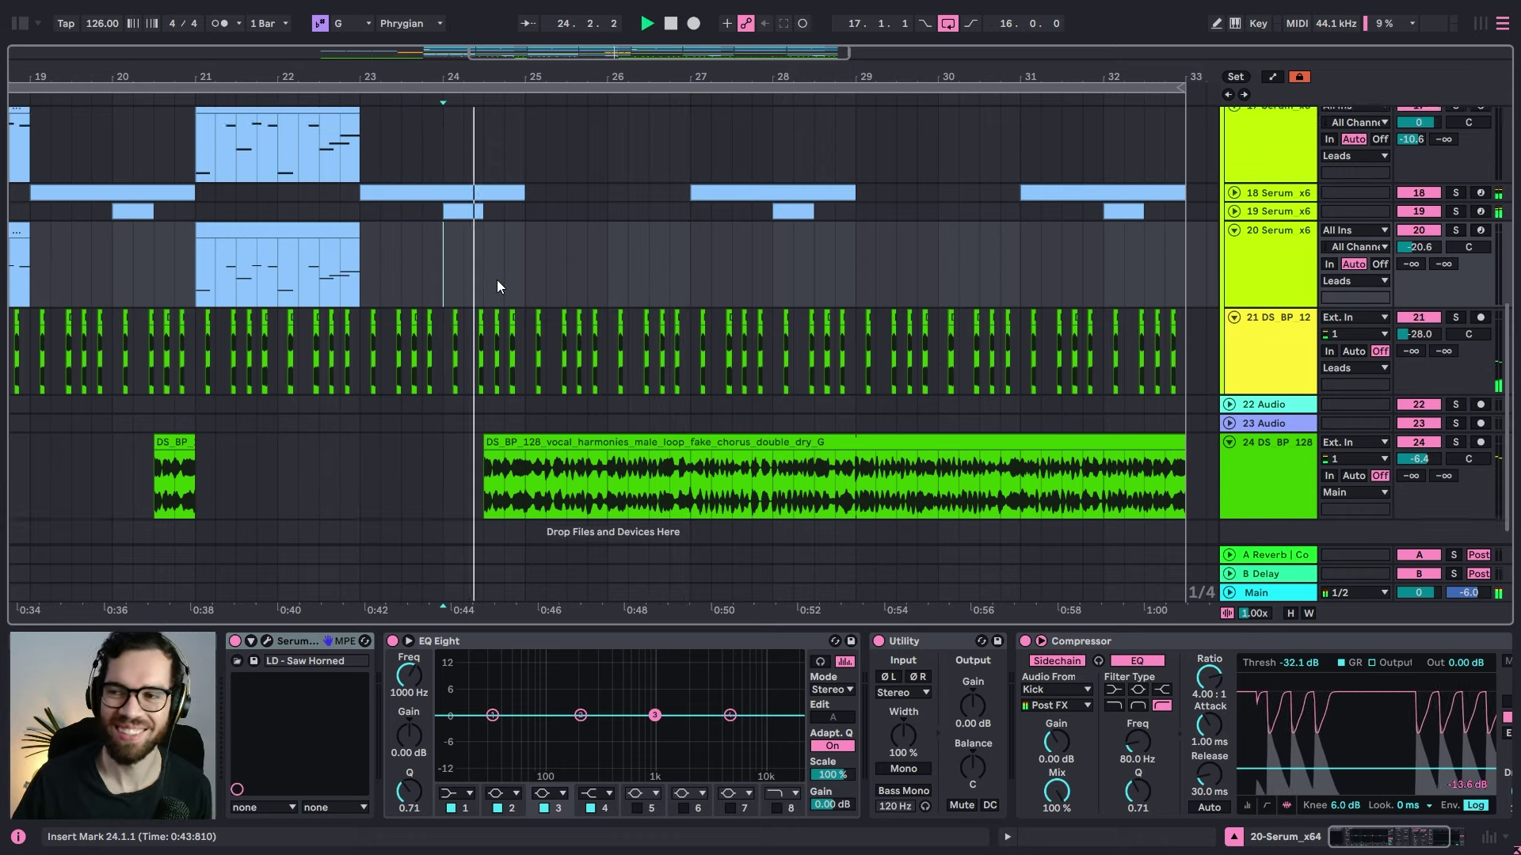
{"action": "scroll", "coordinate": [497, 278], "scroll_direction": "up", "scroll_amount": 8}
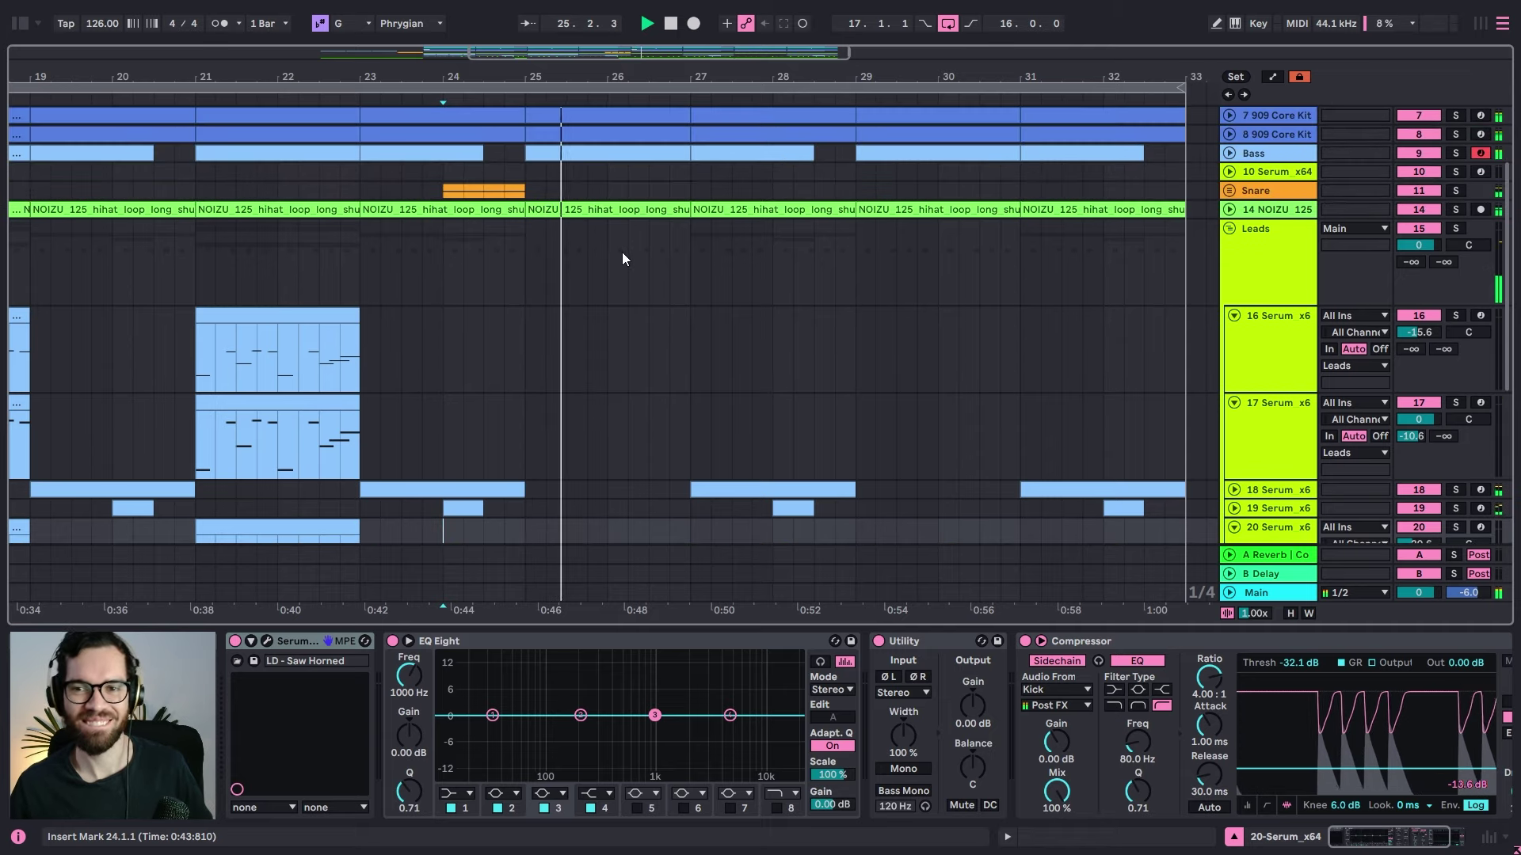
Step: Collapse the Leads group and all remaining expanded tracks
{"action": "scroll", "coordinate": [625, 255], "scroll_direction": "up", "scroll_amount": 3}
{"action": "left_click", "coordinate": [1245, 345]}
{"action": "key", "text": "ctrl+a"}
{"action": "key", "text": "u"}
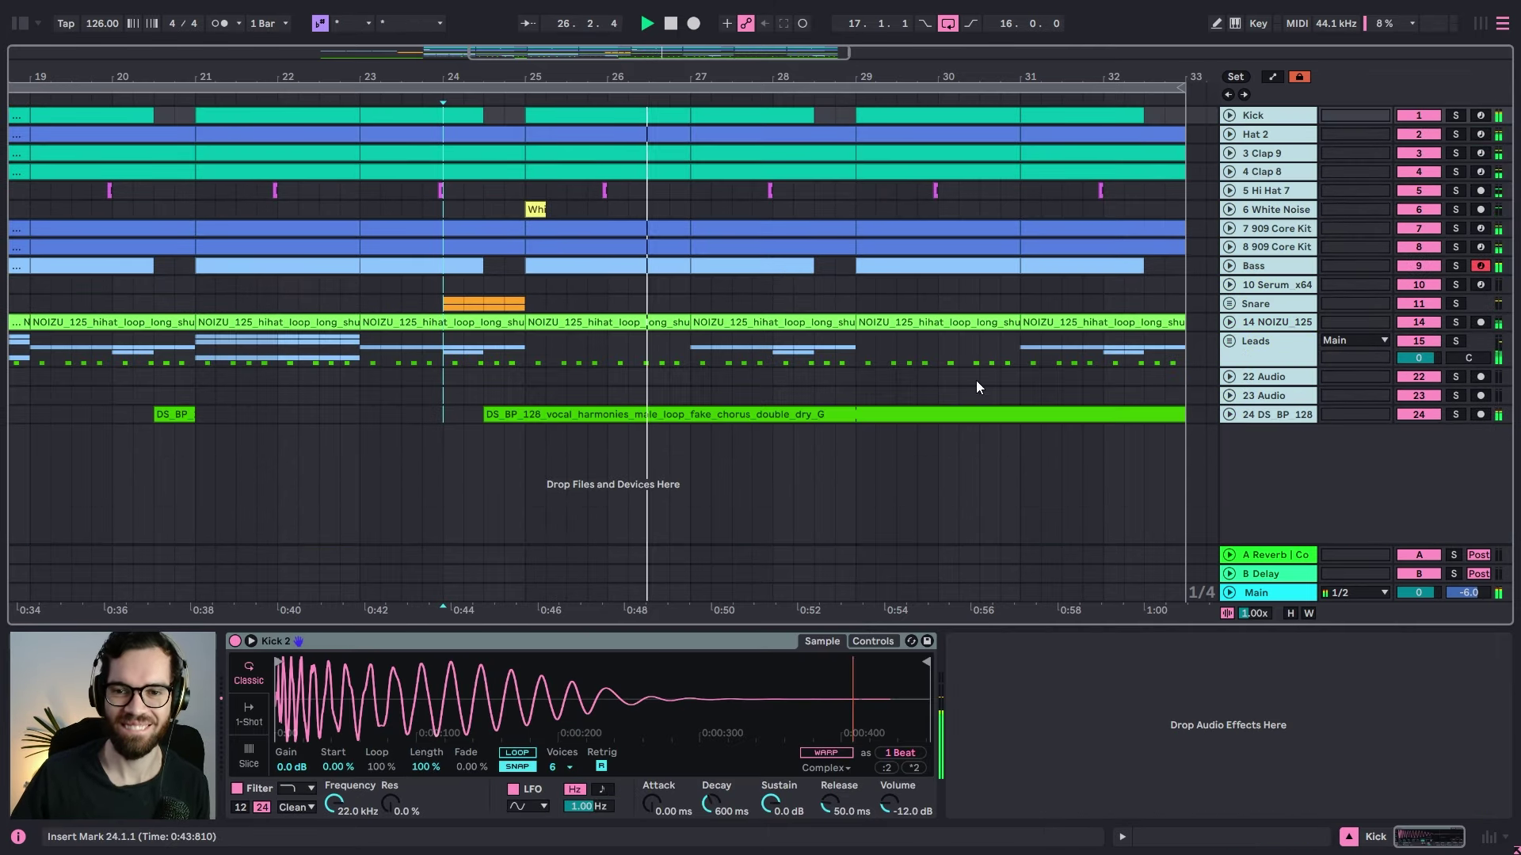
Step: Deselect the tracks and replay the transition into bar 25 from around beat 24.2
{"action": "left_click", "coordinate": [650, 378]}
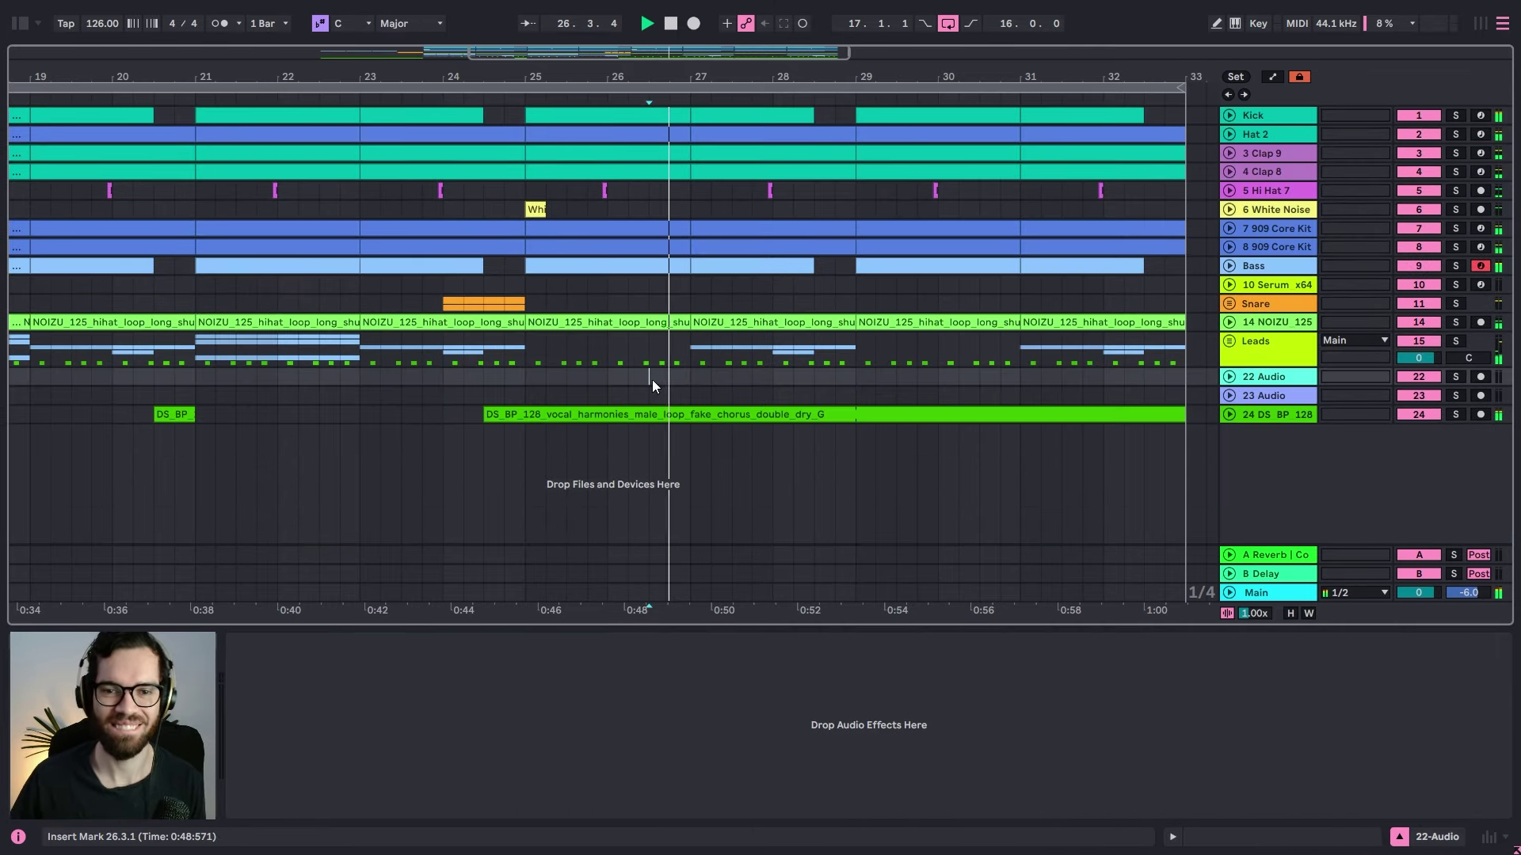
{"action": "left_click", "coordinate": [510, 381]}
{"action": "left_click", "coordinate": [491, 364]}
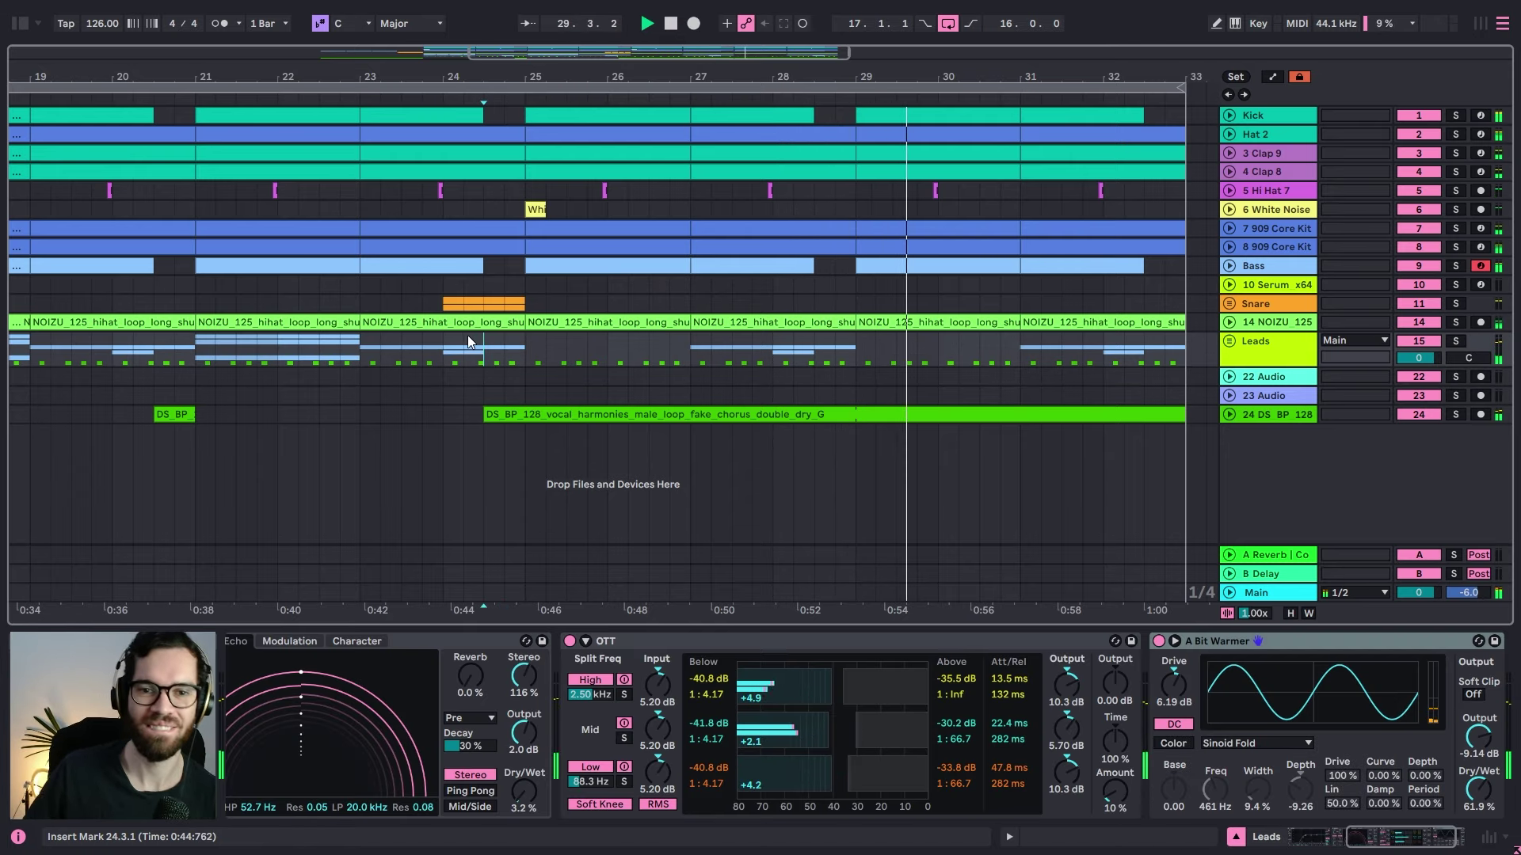
{"action": "left_click", "coordinate": [467, 335]}
{"action": "key", "text": "space"}
{"action": "key", "text": "space"}
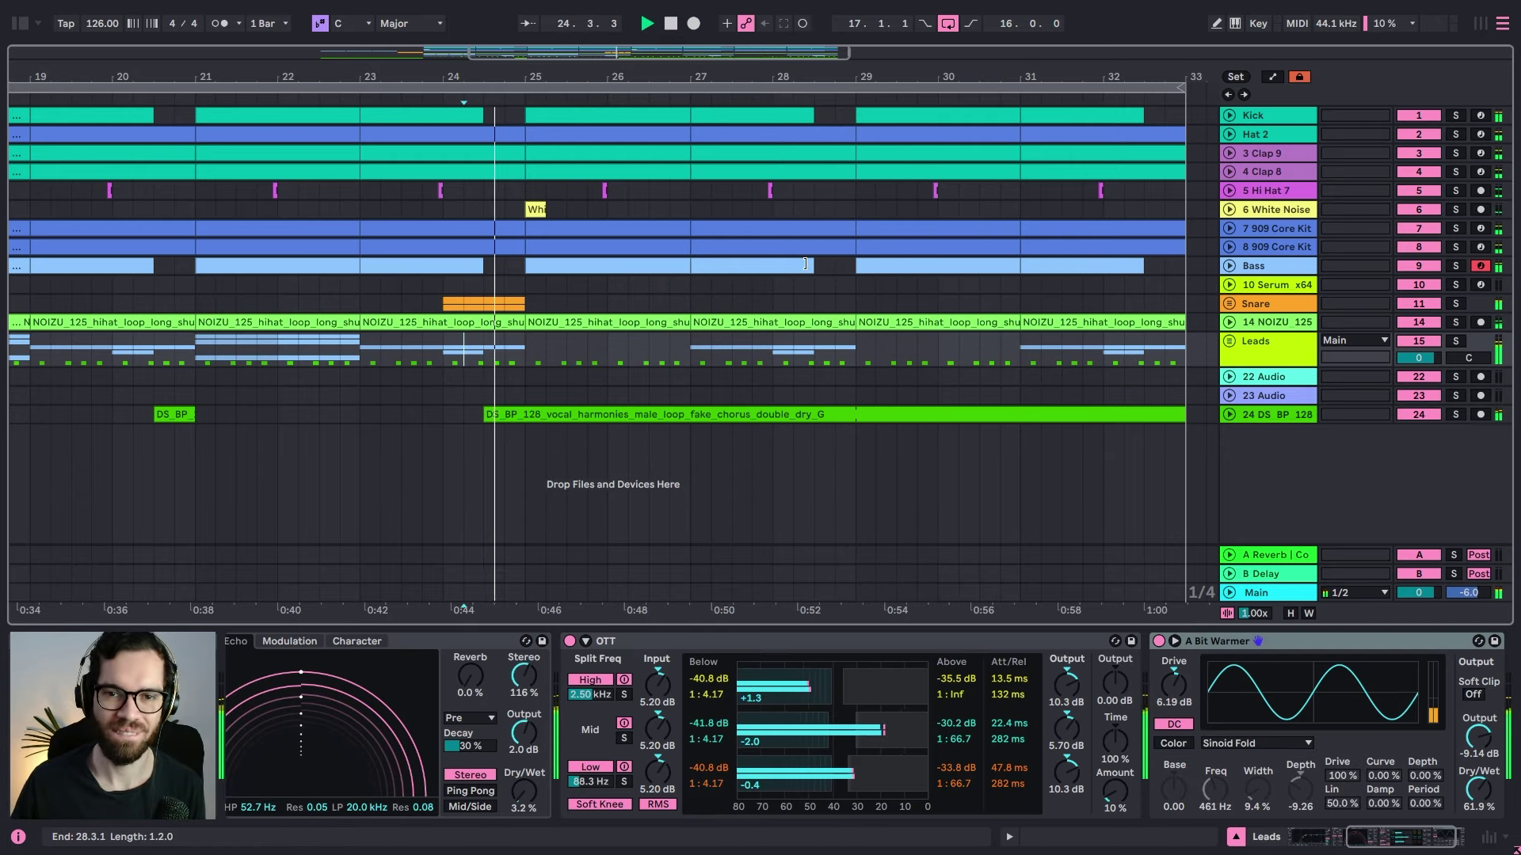
Step: Extend the Bass and Kick clips ending at 28.3 to bar 29, closing the gap, and set the insert marker at 24.3
{"action": "left_click_drag", "start_coordinate": [813, 267], "coordinate": [855, 267]}
{"action": "left_click_drag", "start_coordinate": [814, 116], "coordinate": [855, 115]}
{"action": "left_click", "coordinate": [482, 282]}
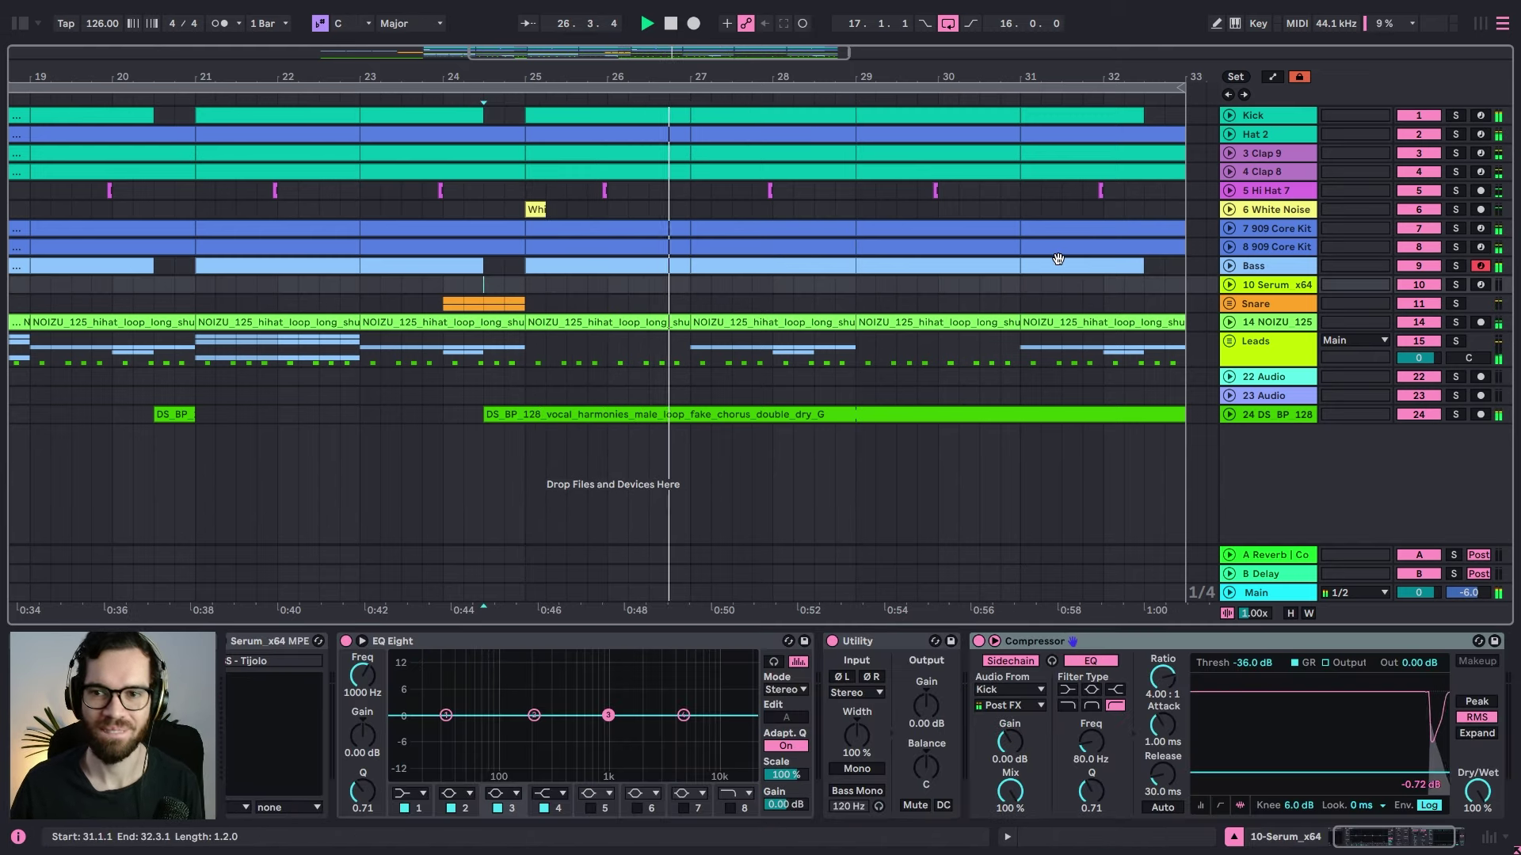
Step: Duplicate the Bass track and delete the copy's clips between bars 17 and 25
{"action": "left_click", "coordinate": [1242, 262]}
{"action": "key", "text": "ctrl+d"}
{"action": "left_click_drag", "start_coordinate": [649, 70], "coordinate": [818, 62]}
{"action": "left_click_drag", "start_coordinate": [701, 292], "coordinate": [436, 301]}
{"action": "left_click_drag", "start_coordinate": [150, 296], "coordinate": [160, 285]}
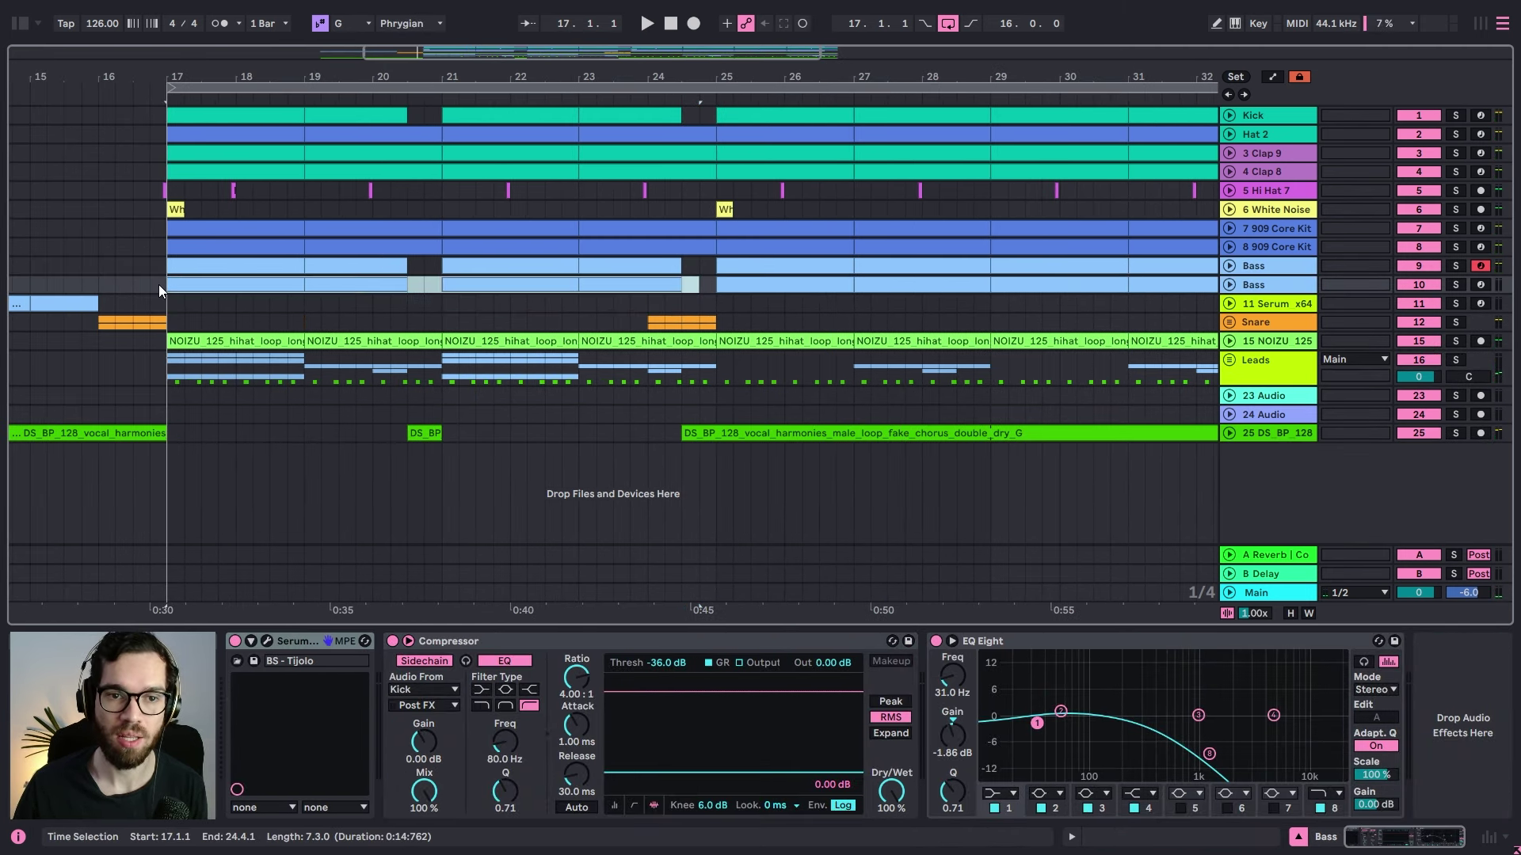
{"action": "key", "text": "Delete"}
Step: Turn off EQ Eight on the duplicated Bass track and play it soloed from bar 25
{"action": "left_click", "coordinate": [714, 282]}
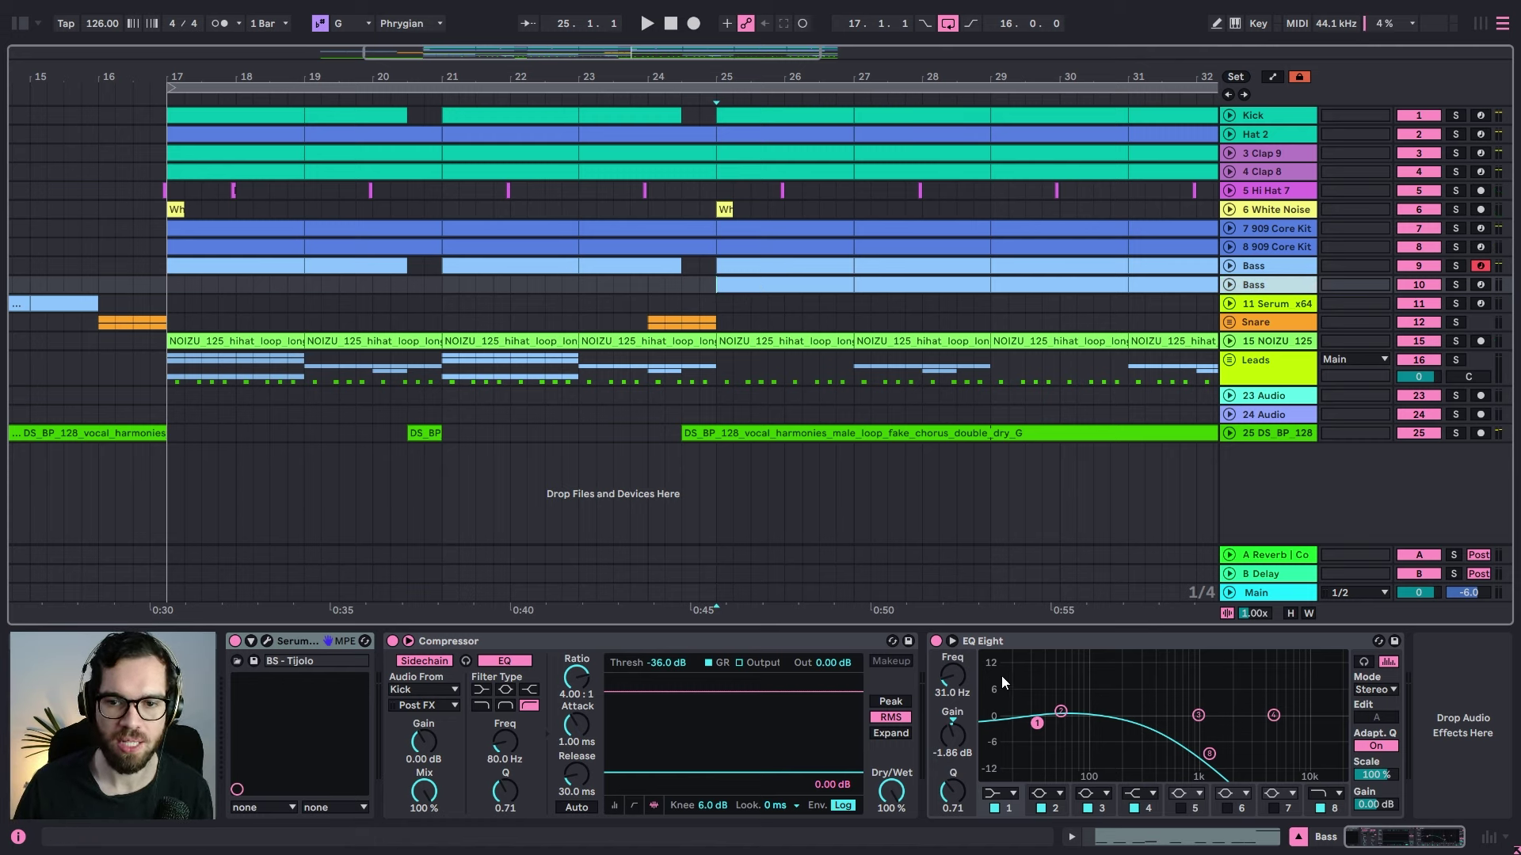
{"action": "left_click", "coordinate": [937, 641]}
{"action": "key", "text": "space"}
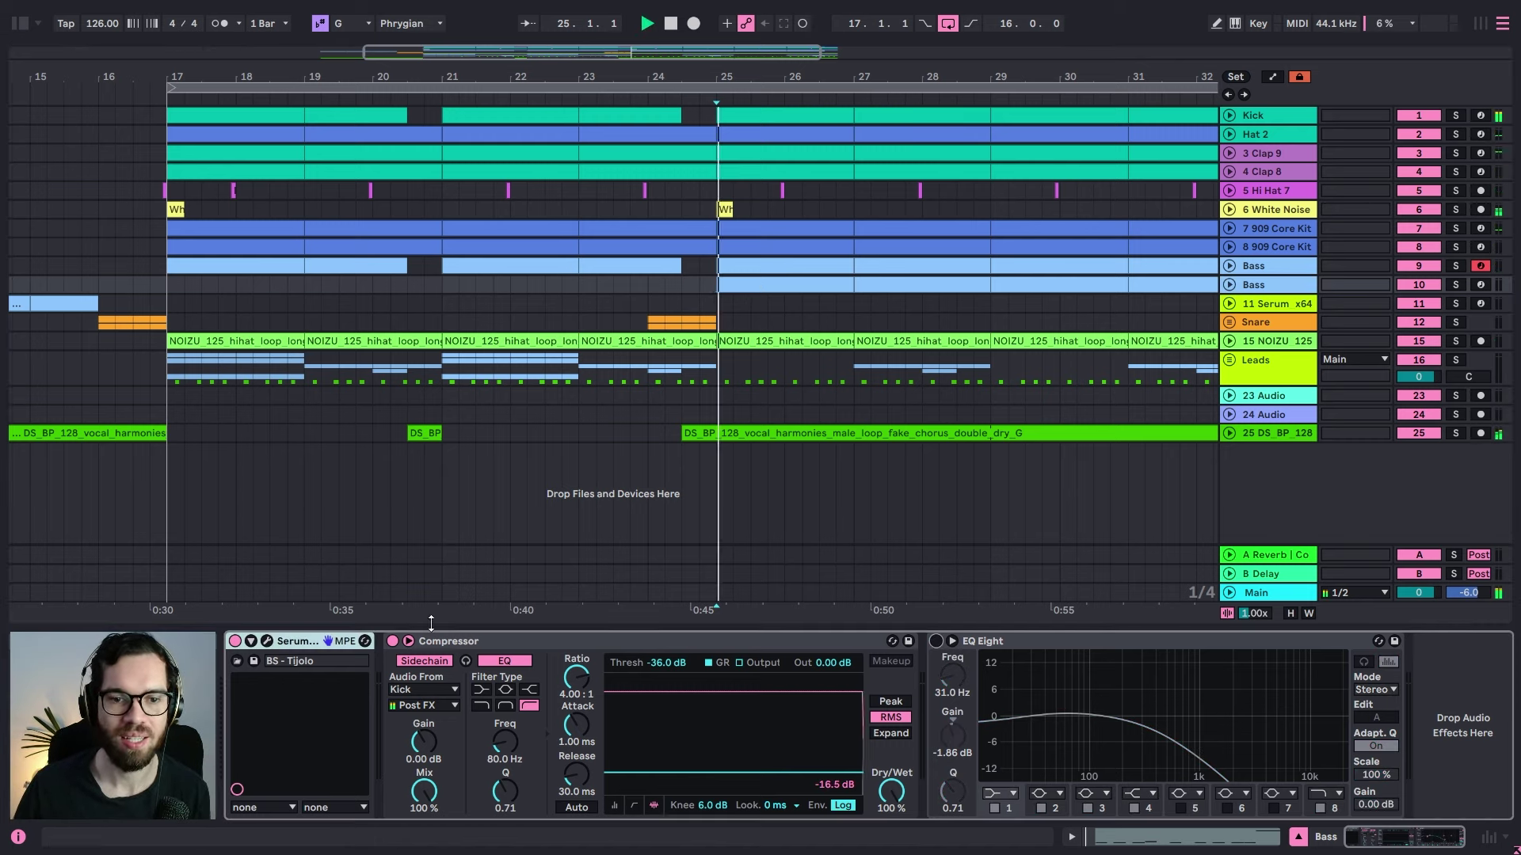
{"action": "left_click", "coordinate": [1454, 285]}
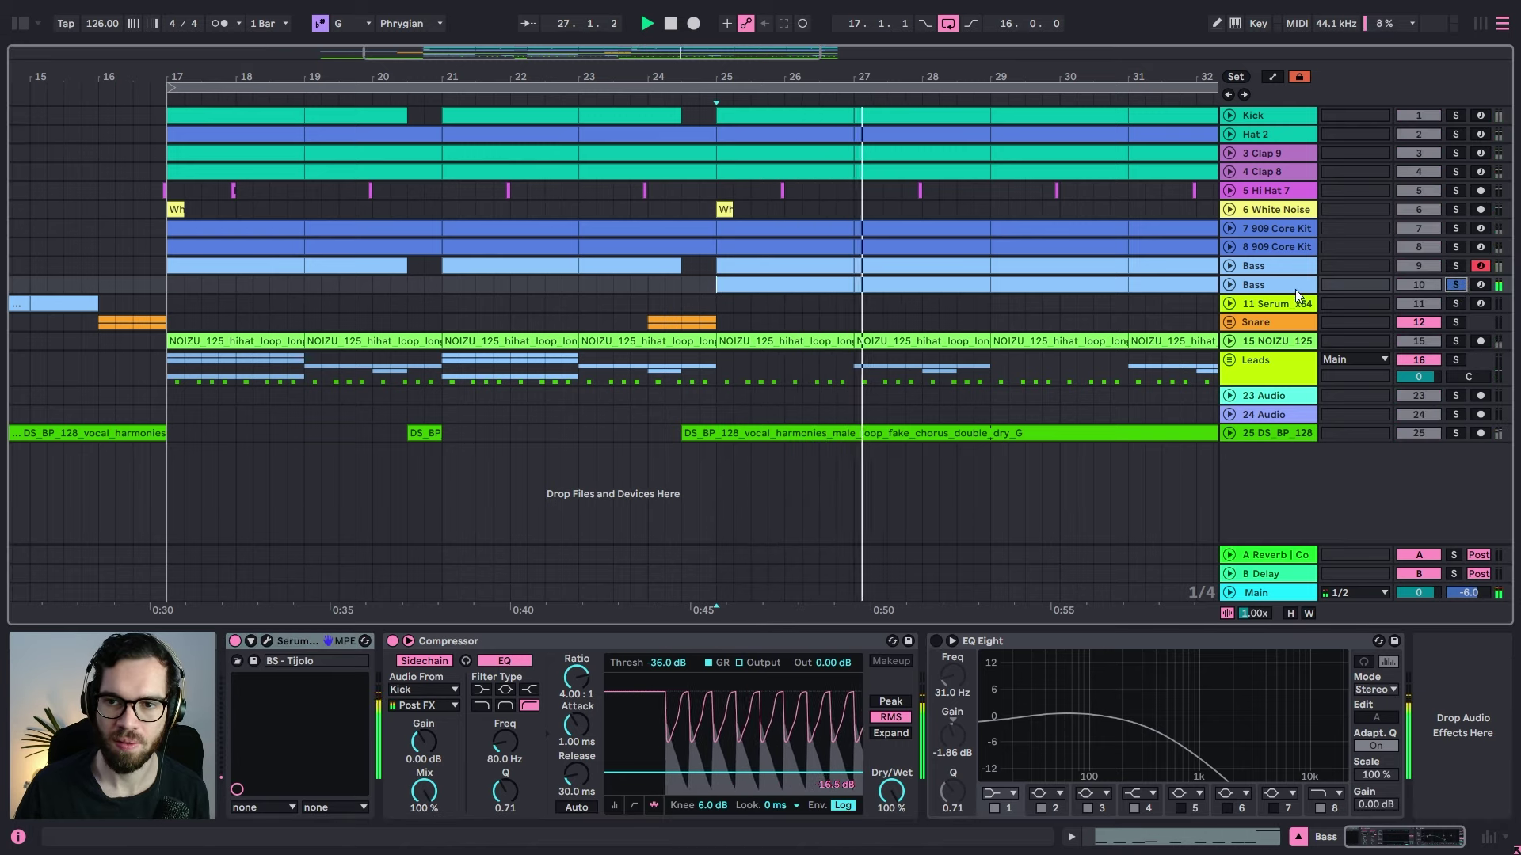
Step: Adjust the Low macro in the duplicated Bass track's Serum and audition the BS - Tech House Sub and BS - Vintage Prog presets
{"action": "left_click", "coordinate": [267, 639]}
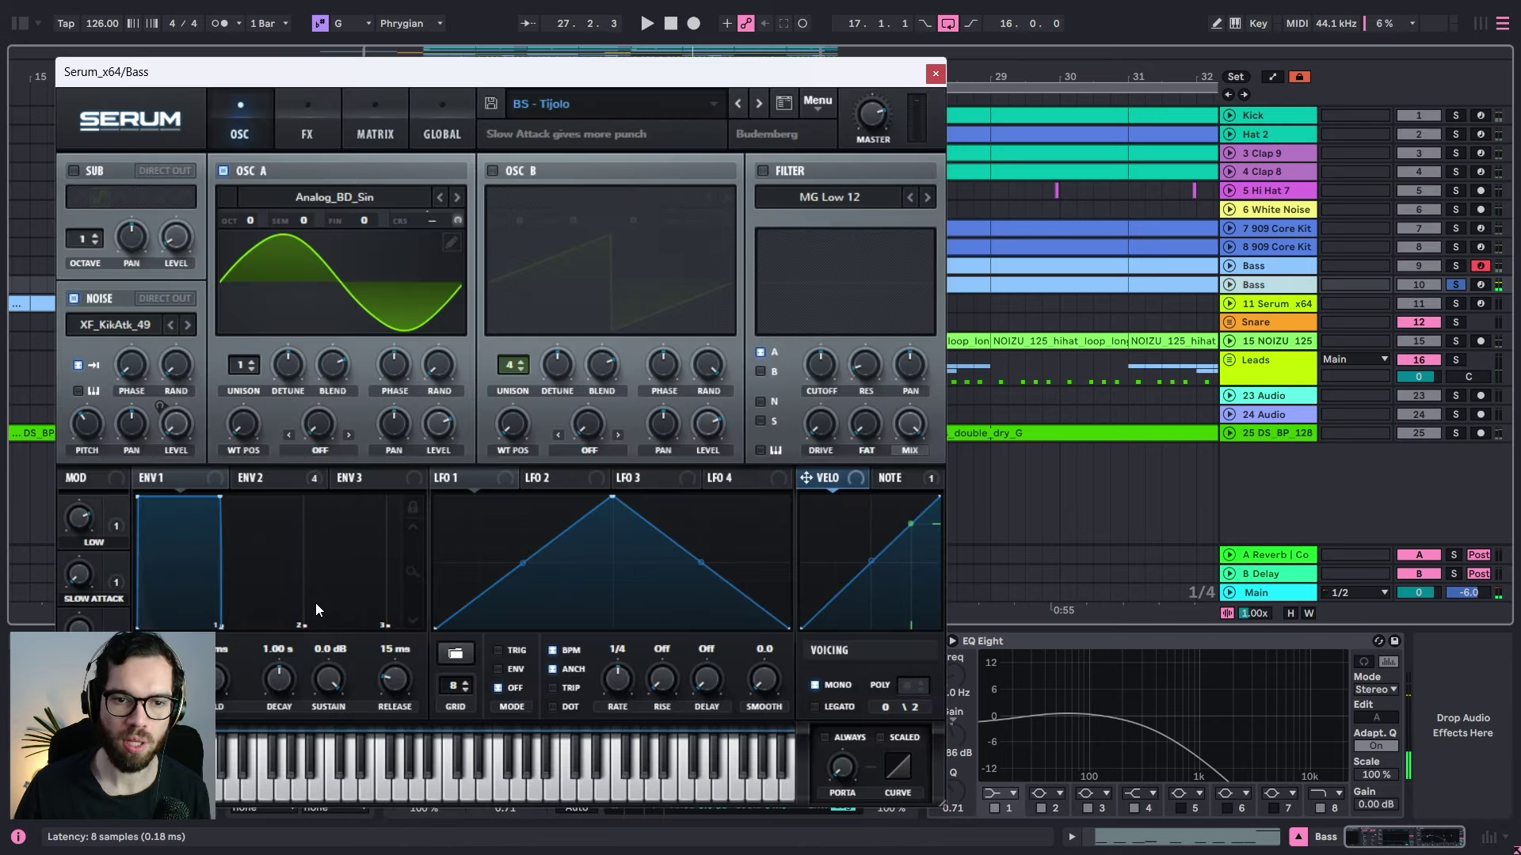
{"action": "key", "text": "space"}
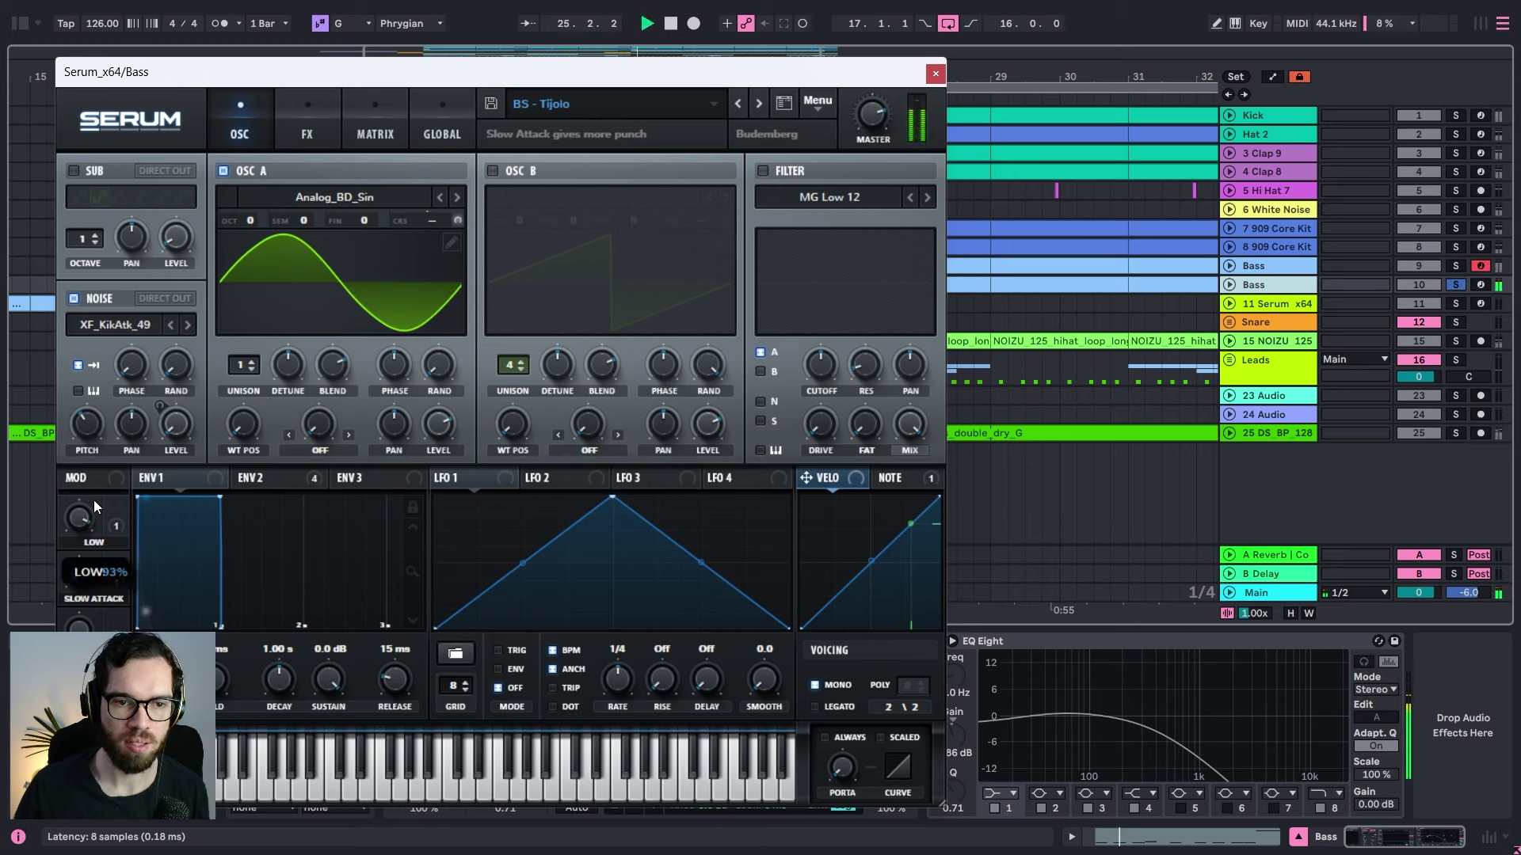
{"action": "left_click_drag", "start_coordinate": [93, 507], "coordinate": [90, 586]}
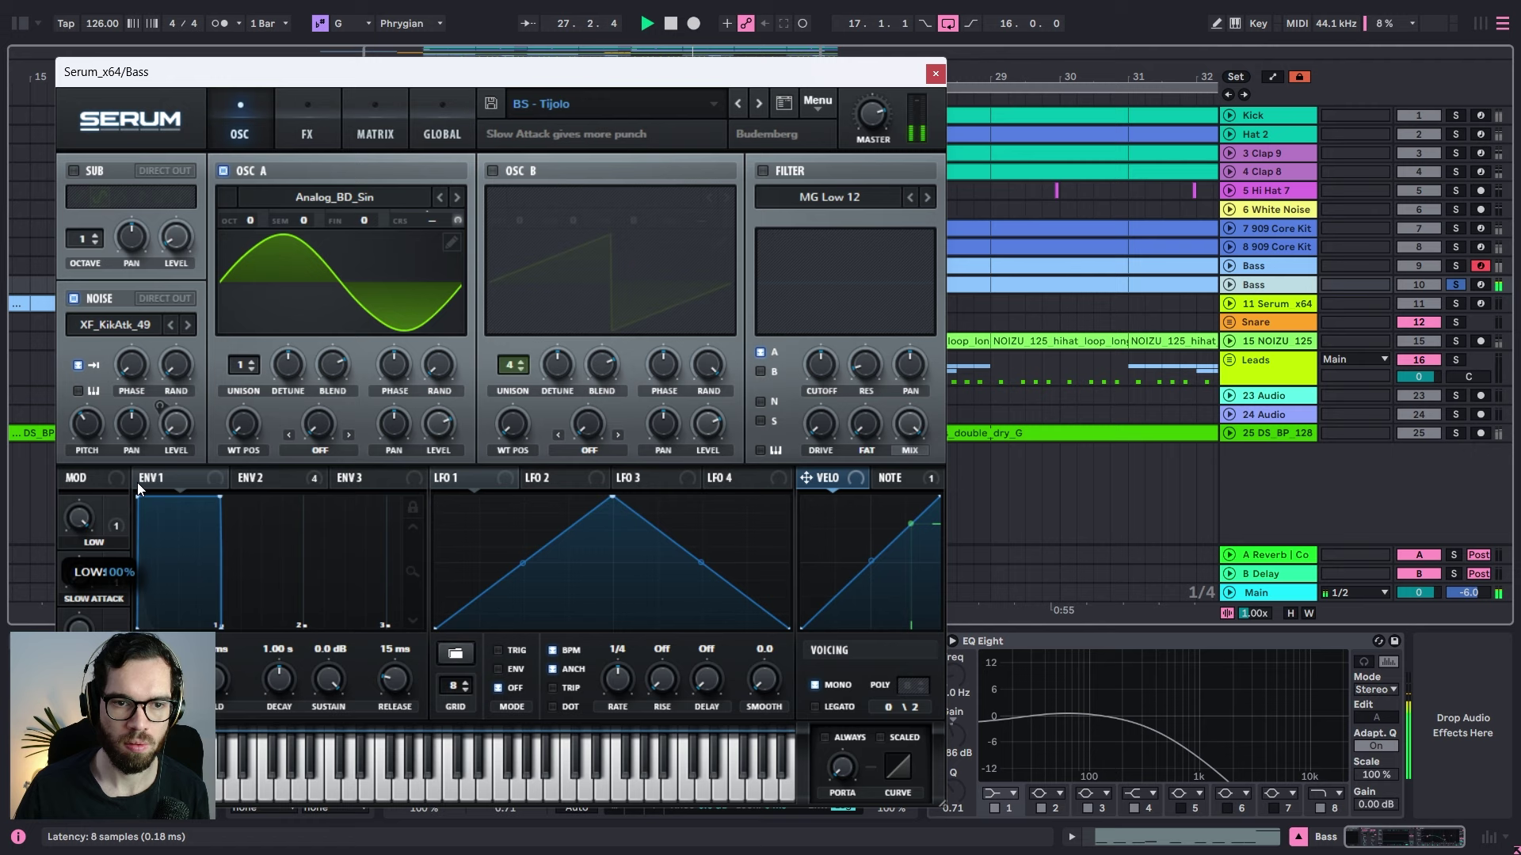
{"action": "left_click", "coordinate": [736, 107]}
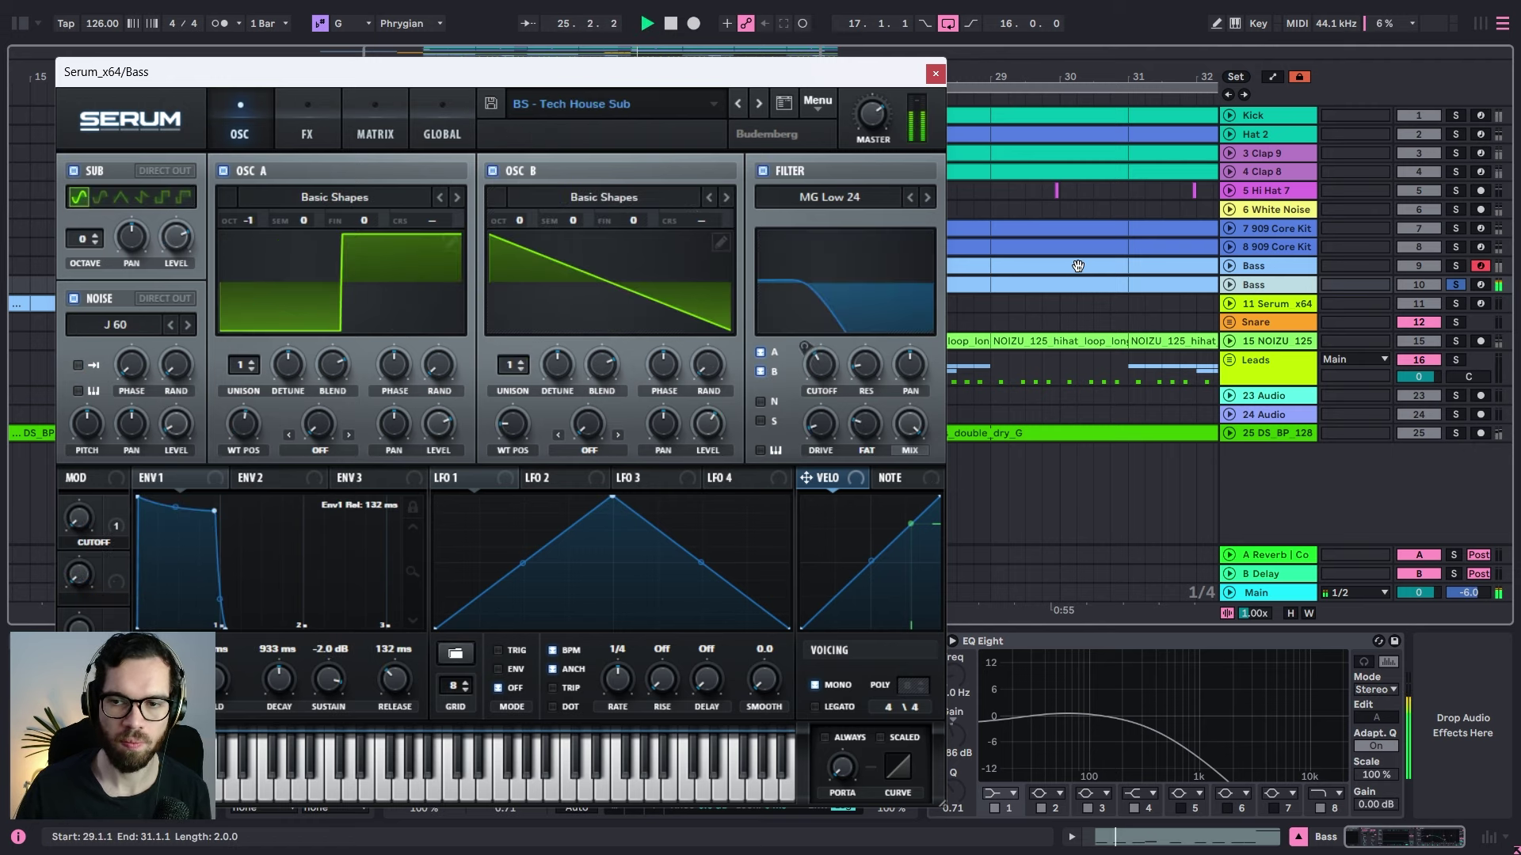
{"action": "left_click", "coordinate": [758, 104]}
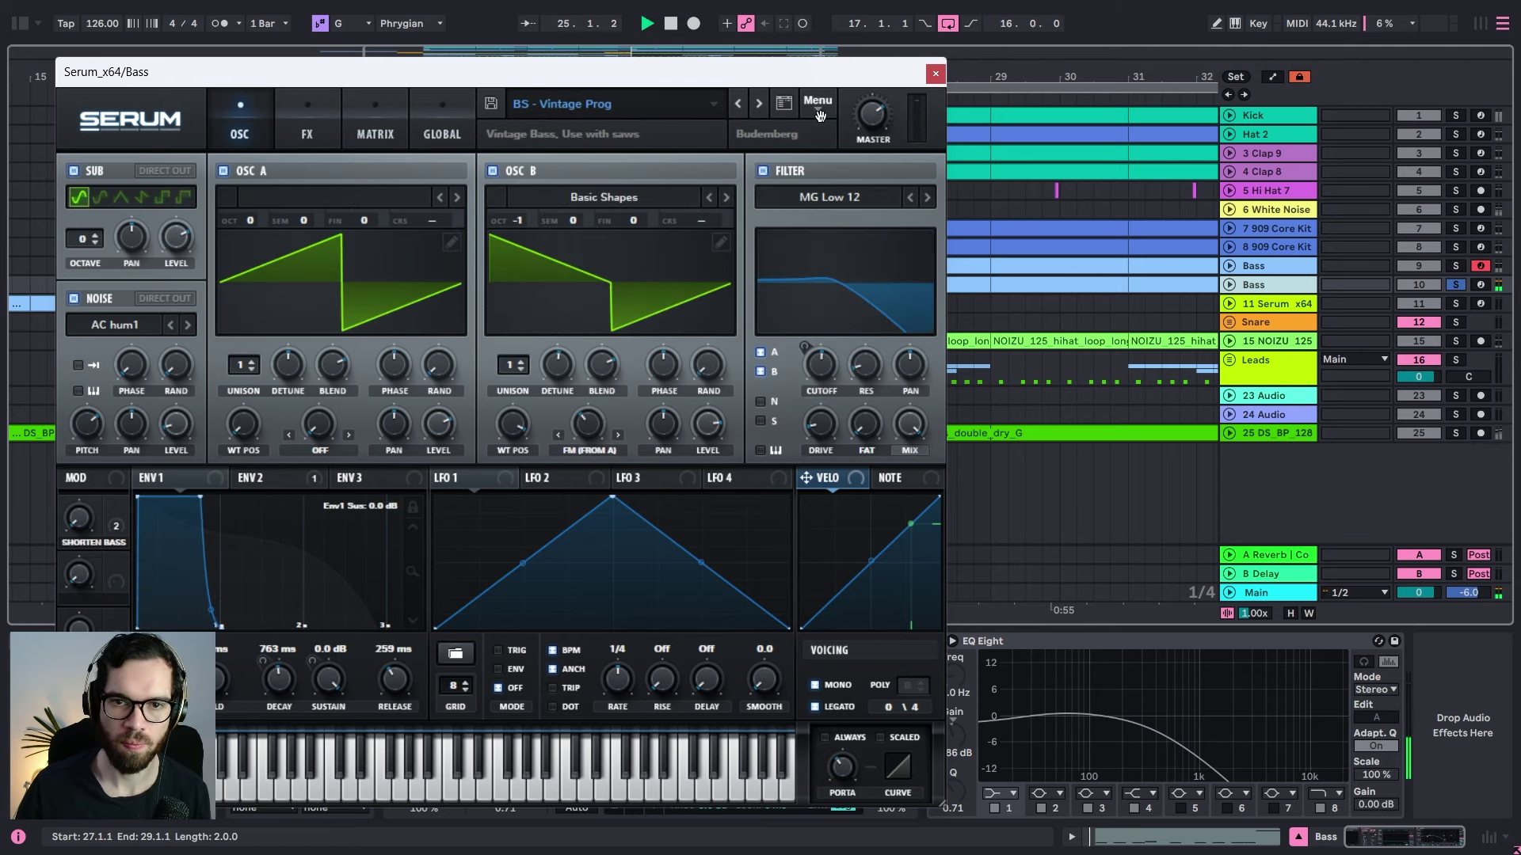
{"action": "left_click", "coordinate": [935, 73]}
{"action": "key", "text": "space"}
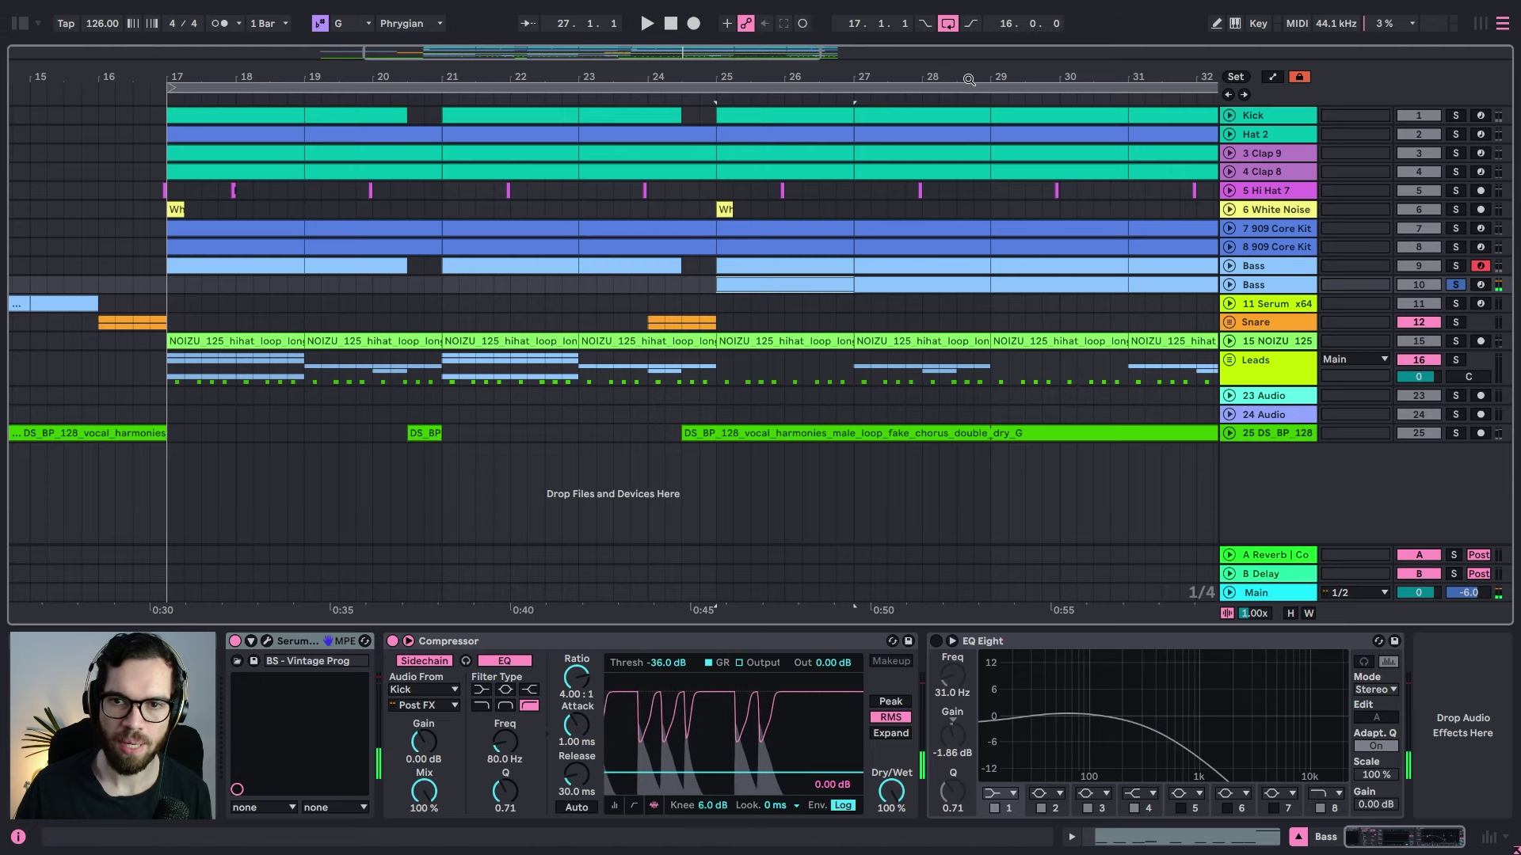
Step: Consolidate the duplicated Bass track's clips from bar 25 to 32.3 into one clip and select all its notes during playback
{"action": "left_click_drag", "start_coordinate": [968, 79], "coordinate": [966, 119]}
{"action": "left_click", "coordinate": [885, 291]}
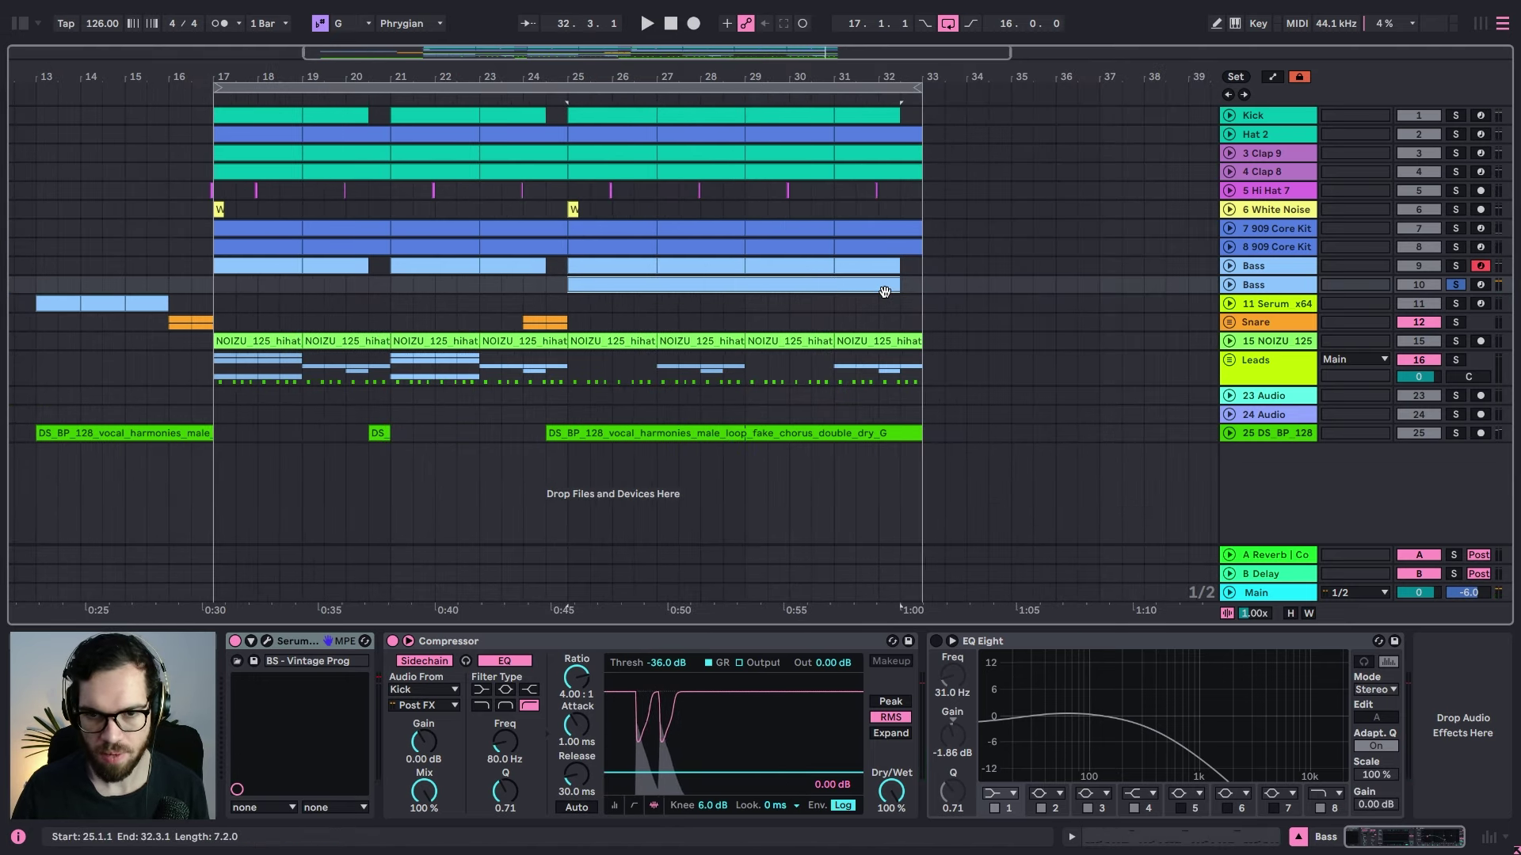
{"action": "double_click", "coordinate": [885, 292]}
{"action": "key", "text": "ctrl+a"}
{"action": "key", "text": "space"}
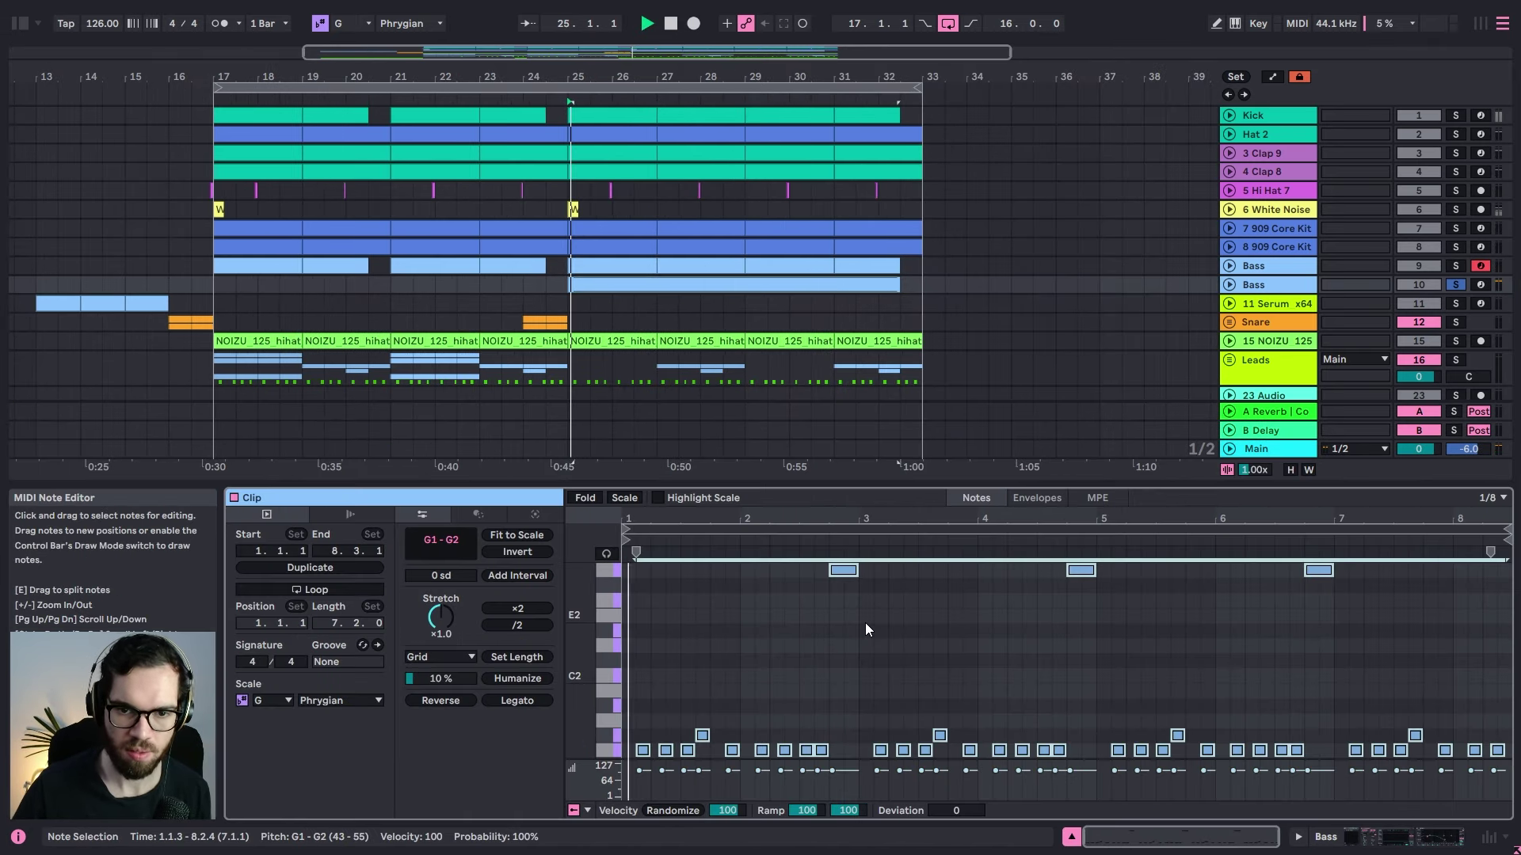
Step: Load the BS - Tech House Sub 2 preset in the second Bass track's Serum and unsolo the track
{"action": "left_click", "coordinate": [1294, 283]}
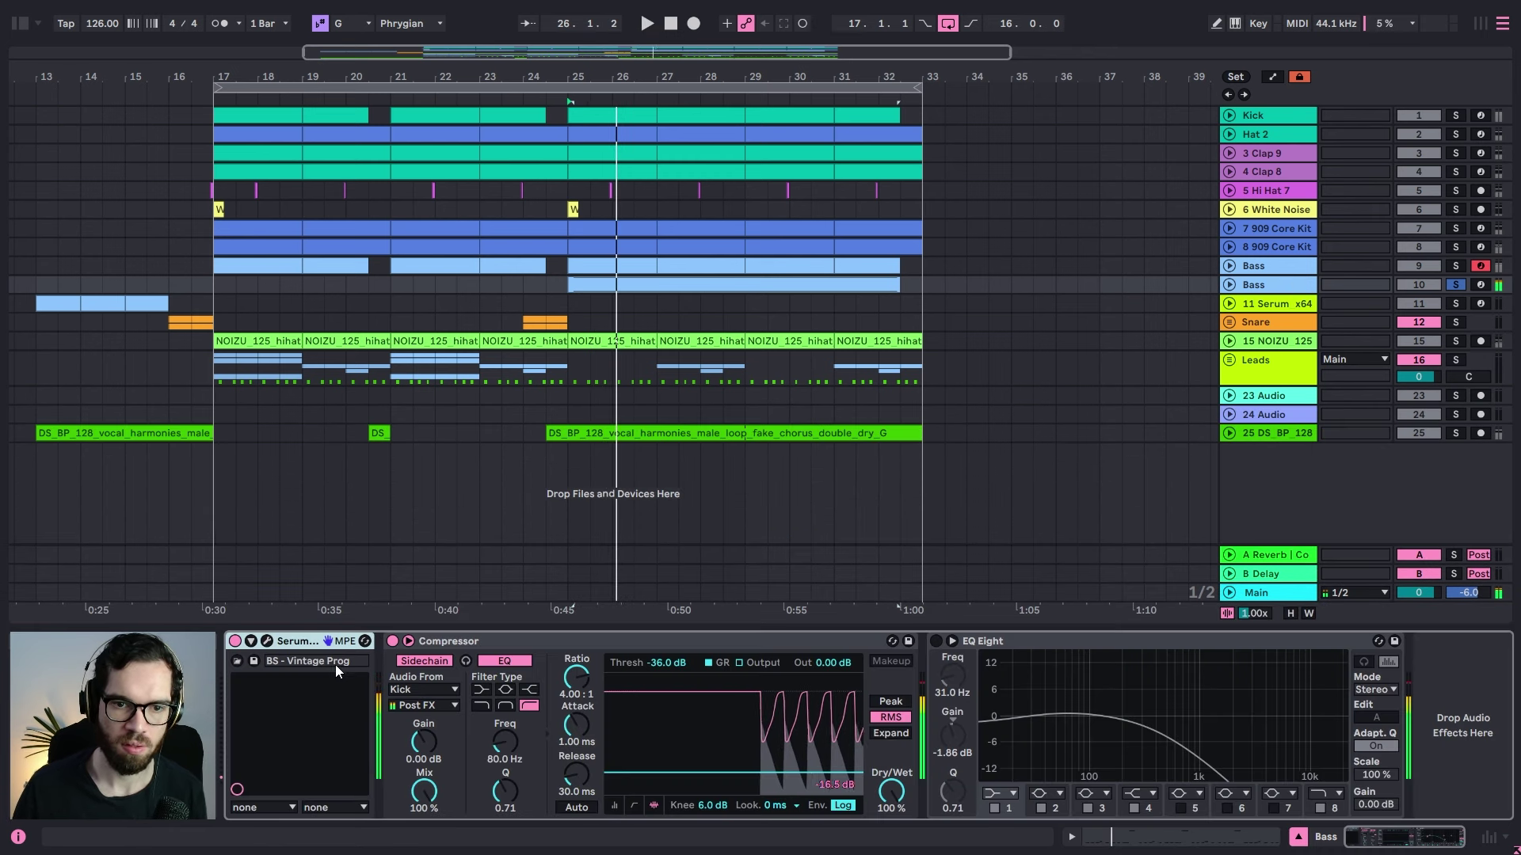
{"action": "left_click", "coordinate": [266, 641]}
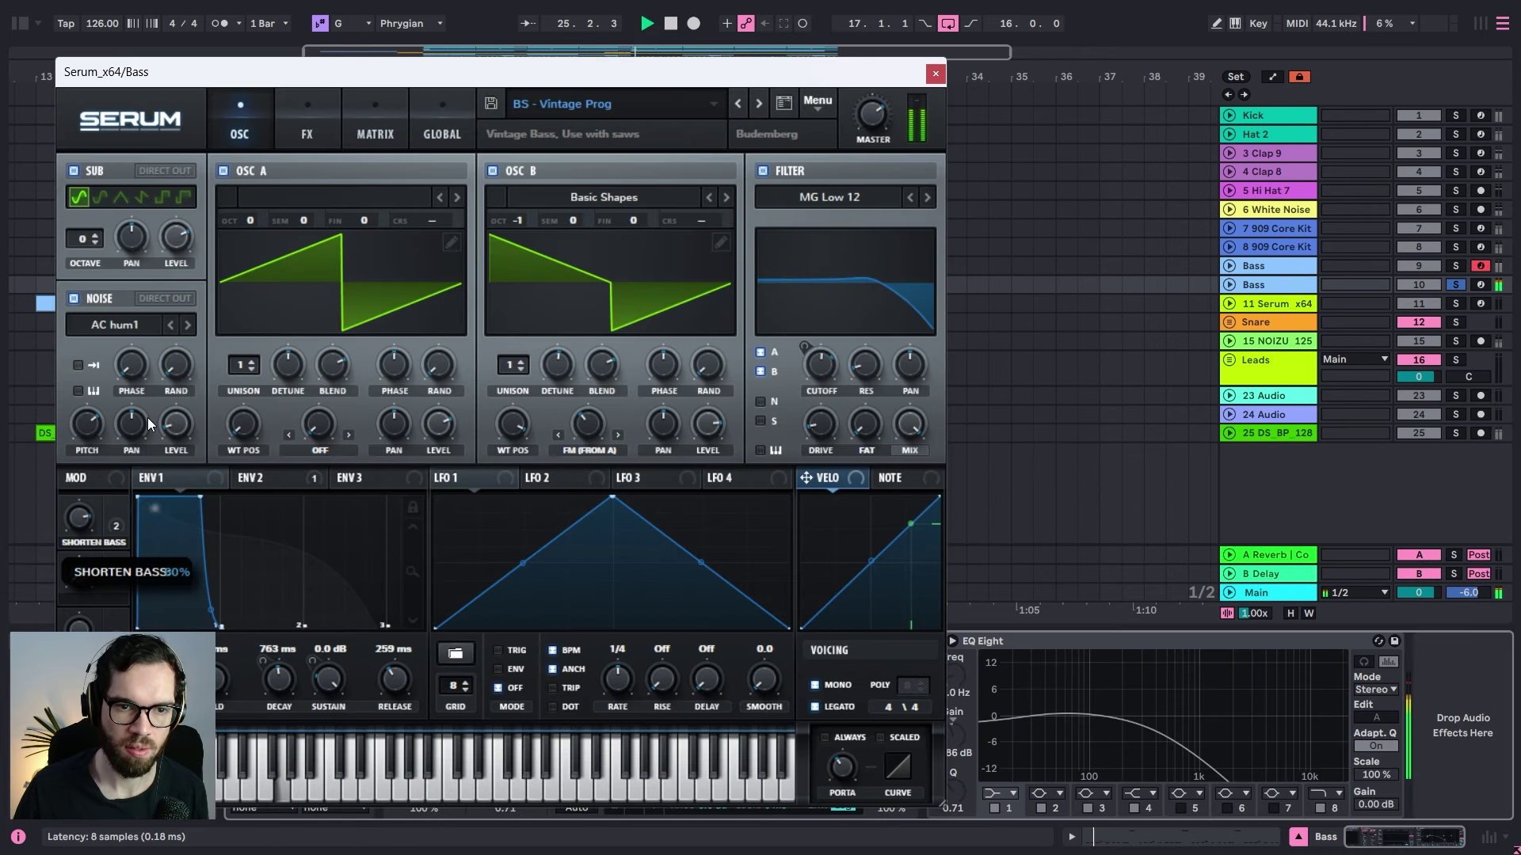
{"action": "left_click", "coordinate": [757, 101]}
{"action": "left_click", "coordinate": [754, 108]}
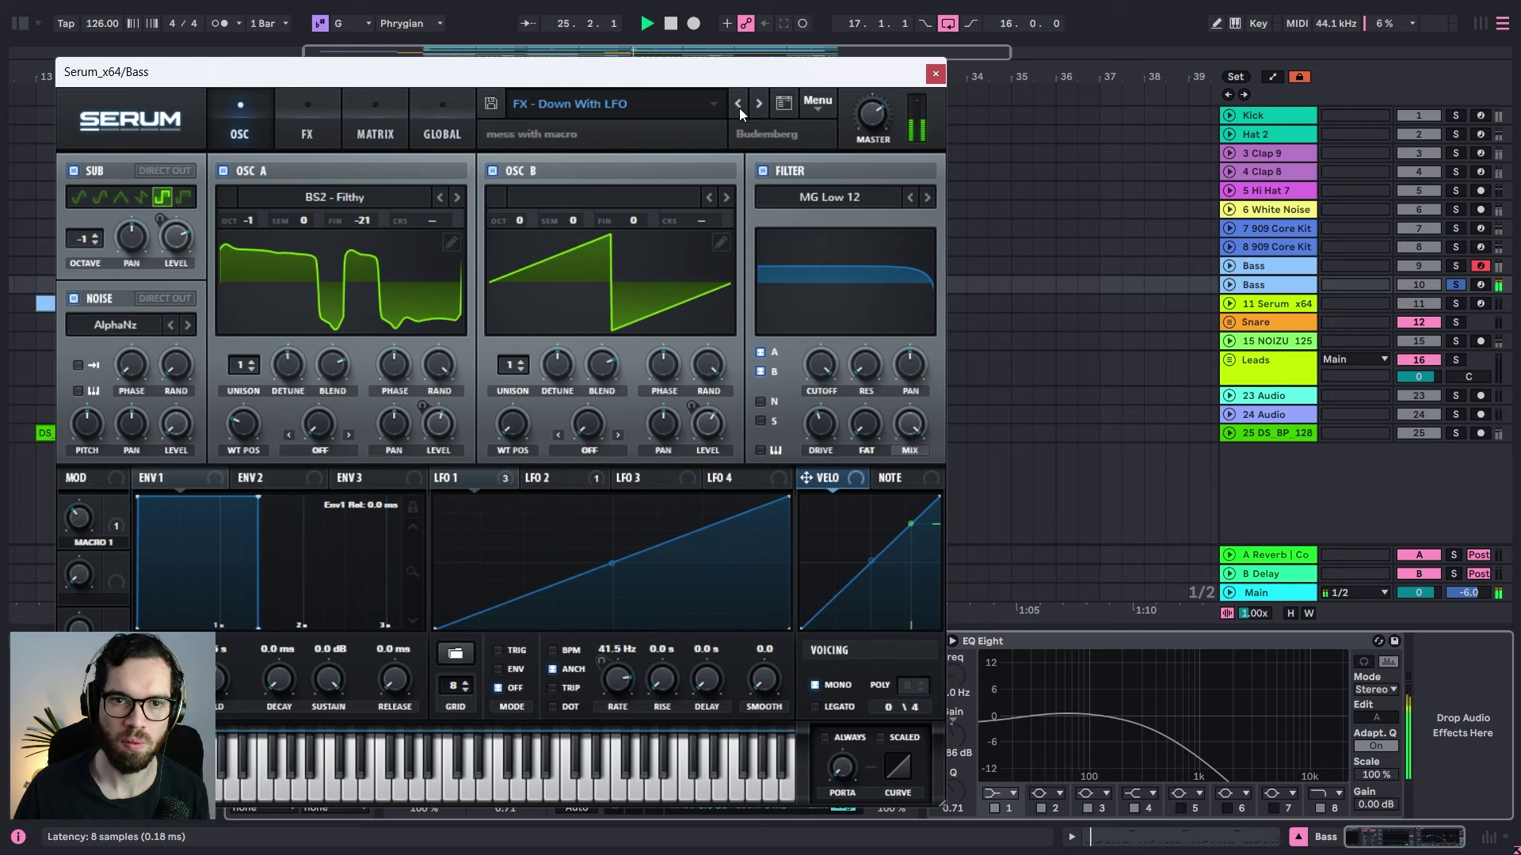
{"action": "left_click", "coordinate": [737, 106]}
{"action": "left_click", "coordinate": [733, 108]}
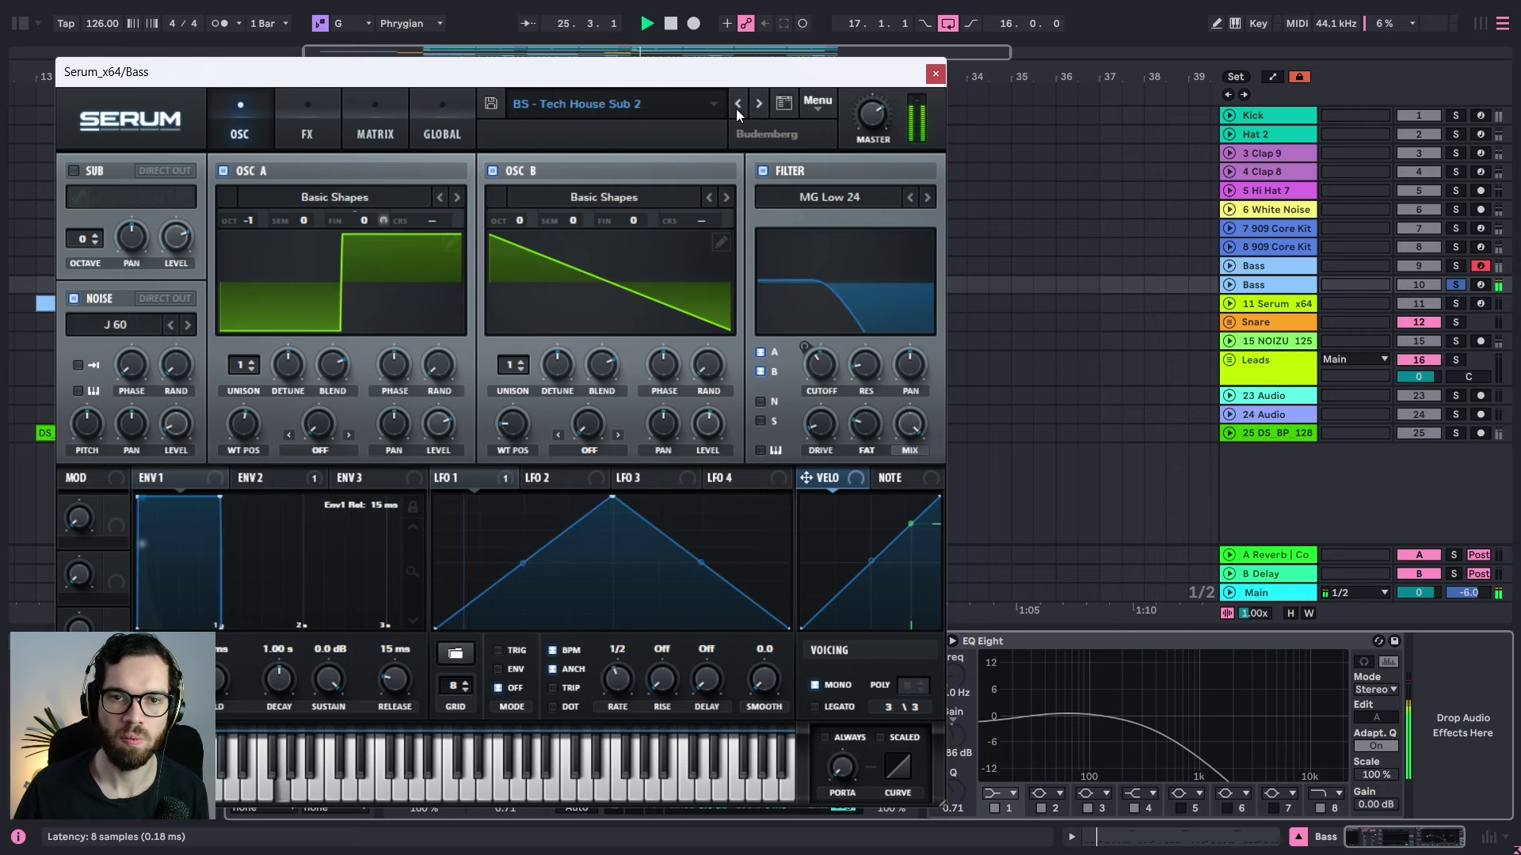
{"action": "left_click", "coordinate": [1456, 285]}
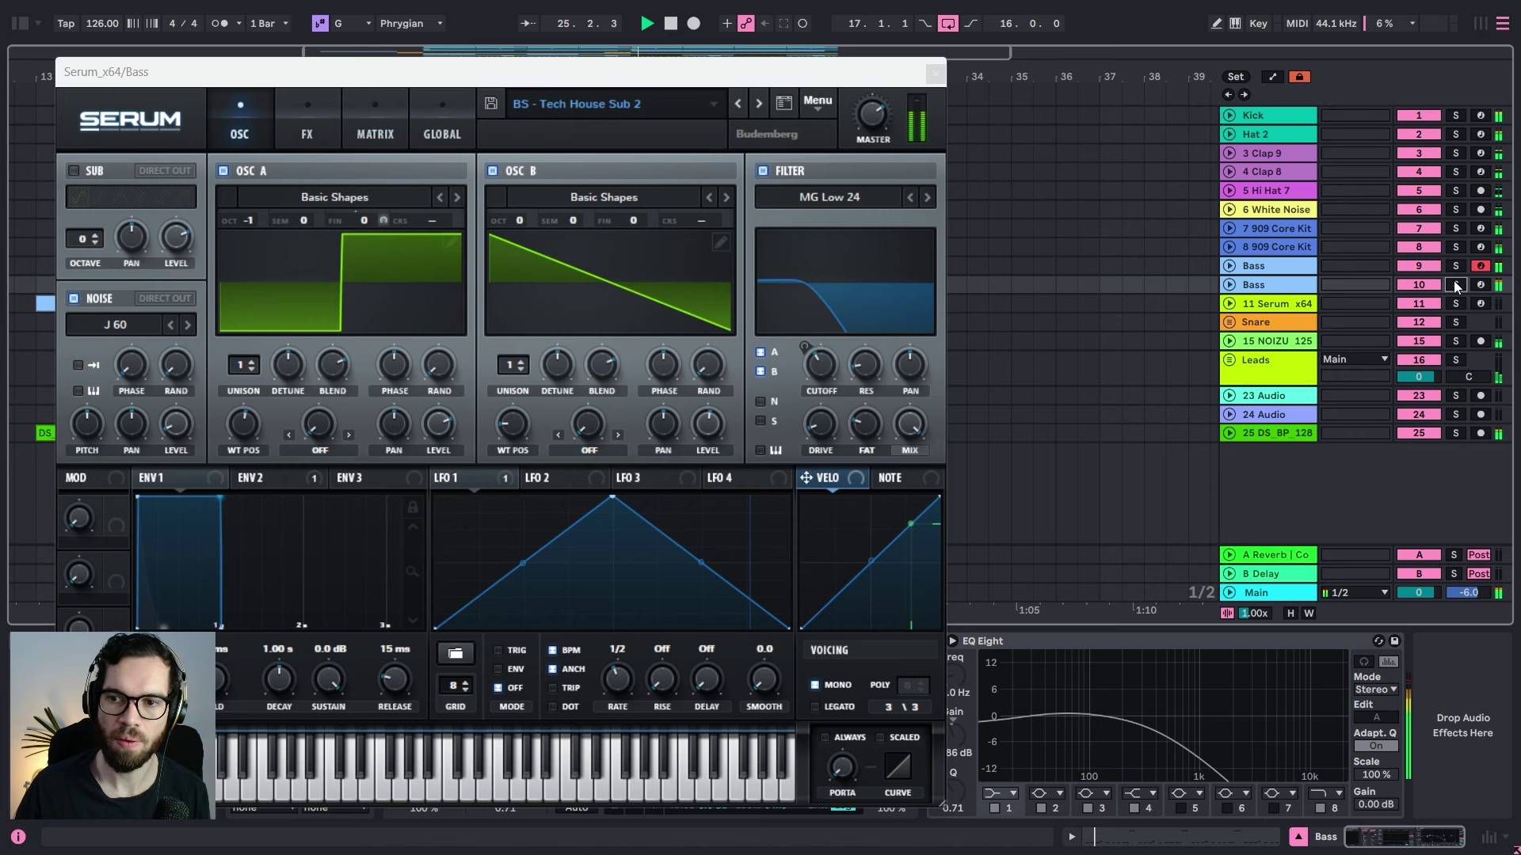
{"action": "left_click", "coordinate": [936, 74]}
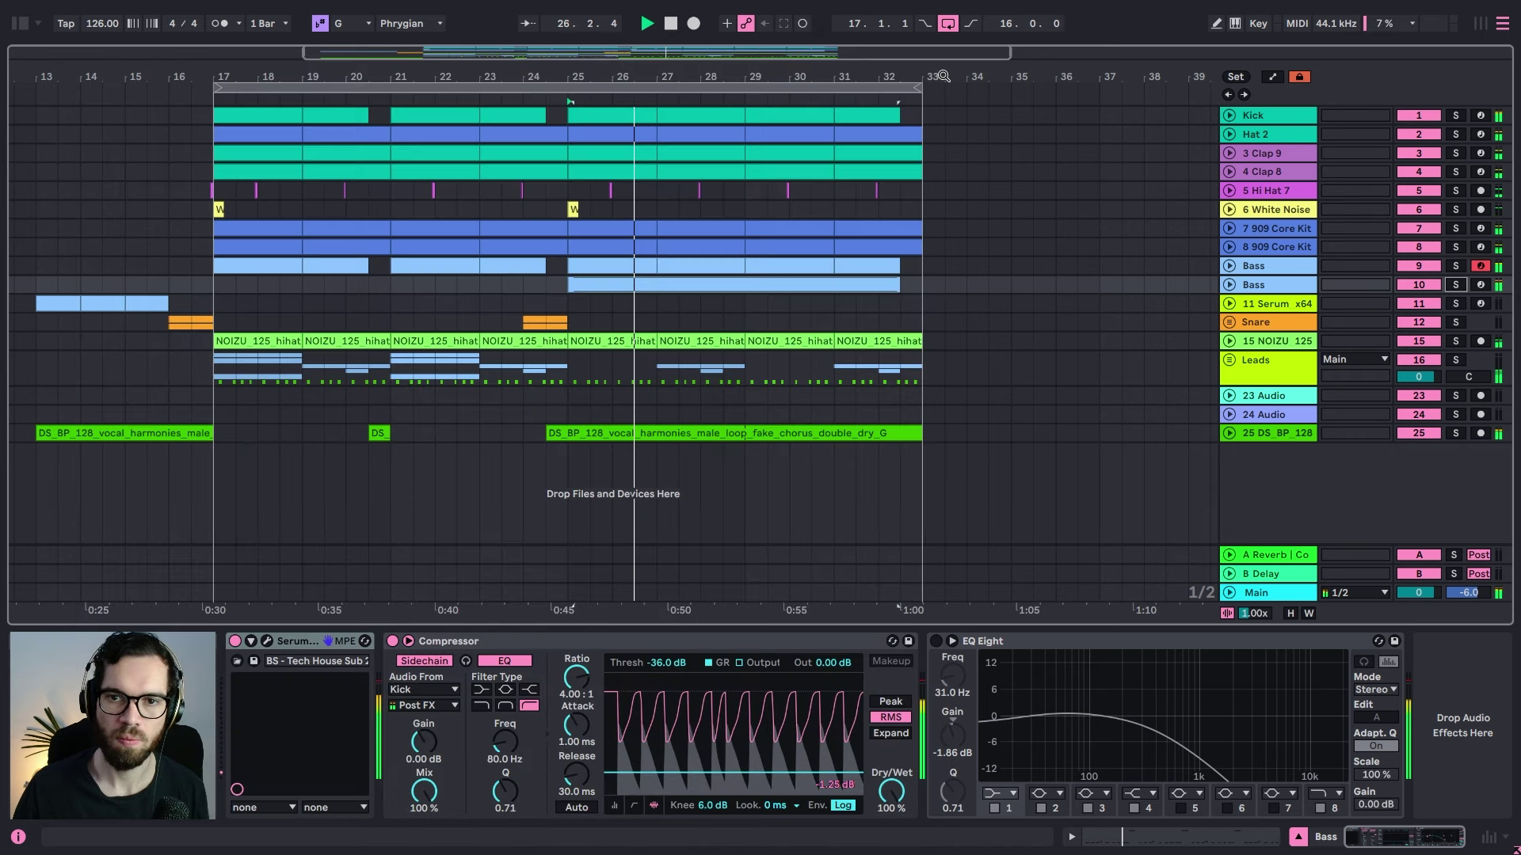
Step: Turn on the second Bass track's EQ Eight, with its high cut at 20.2 kHz and band 1 as a low cut at 150 Hz
{"action": "left_click", "coordinate": [937, 641]}
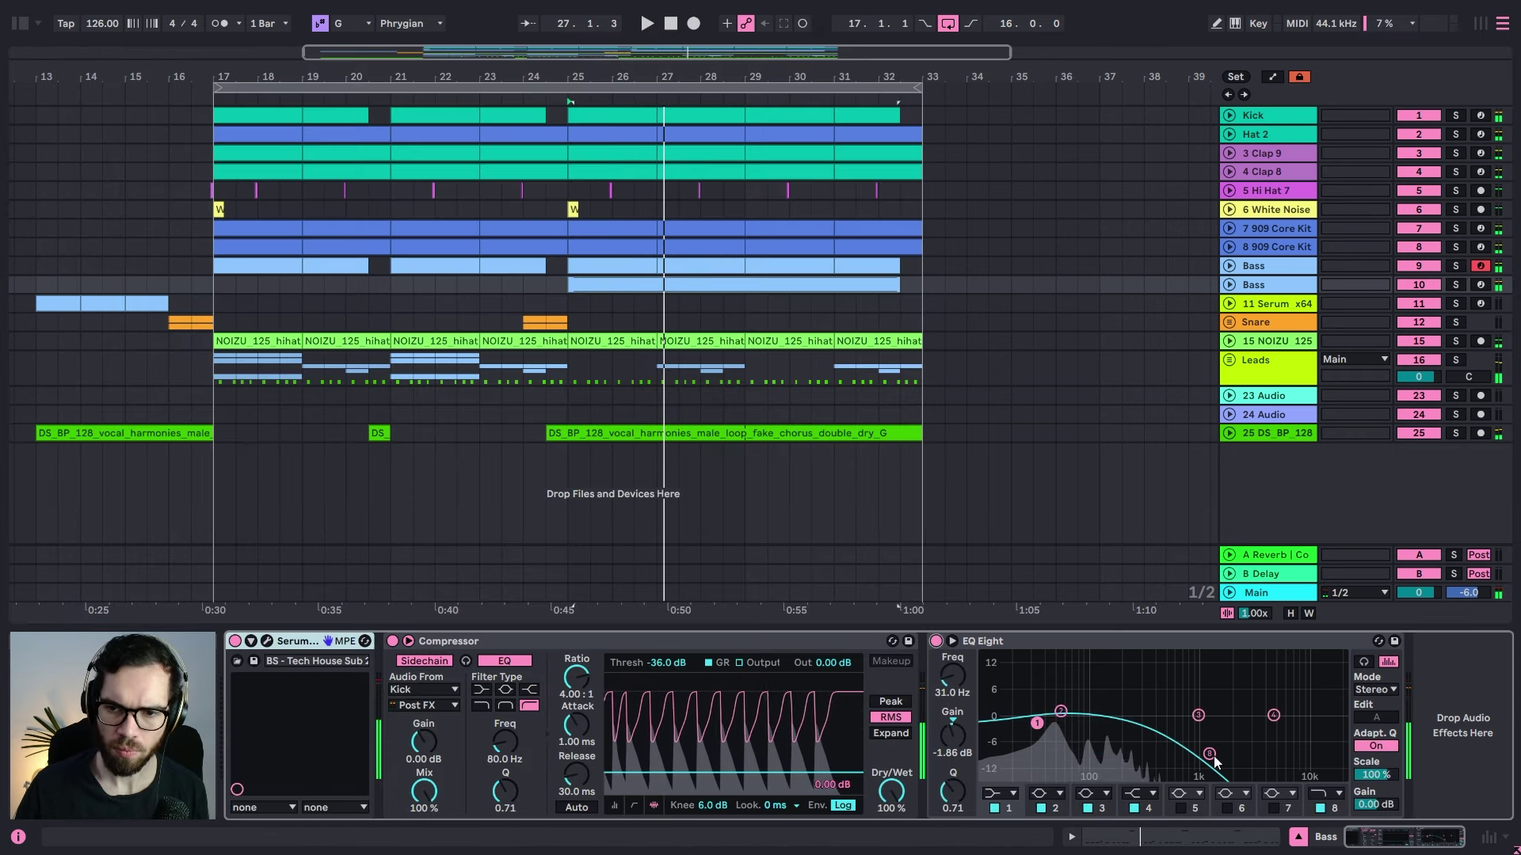
{"action": "left_click_drag", "start_coordinate": [1209, 754], "coordinate": [1338, 736]}
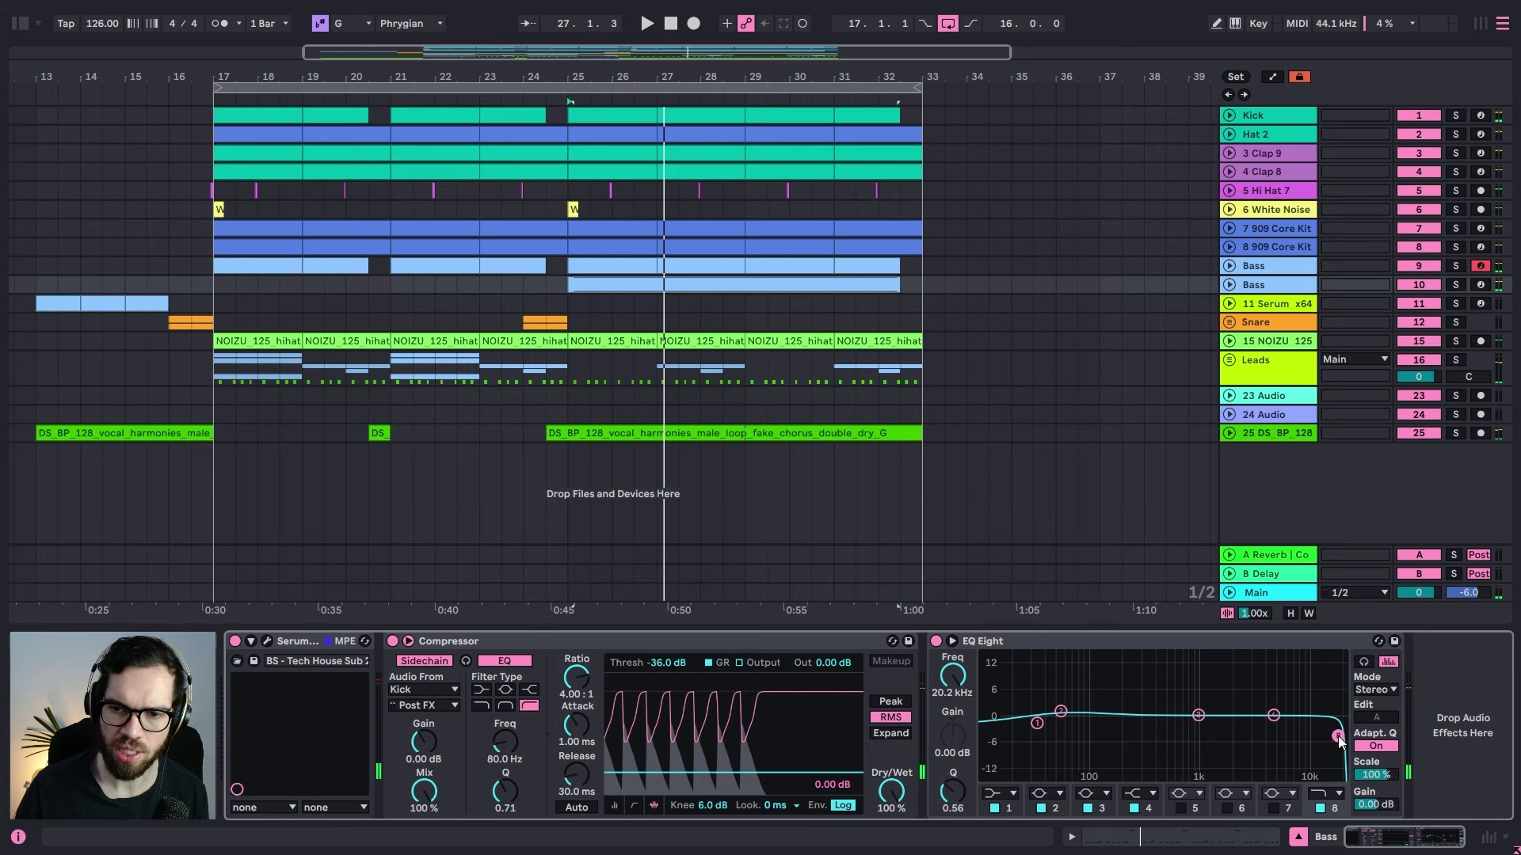
{"action": "left_click", "coordinate": [1012, 794]}
{"action": "left_click", "coordinate": [1002, 693]}
{"action": "left_click_drag", "start_coordinate": [1038, 730], "coordinate": [1111, 734]}
{"action": "key", "text": "space"}
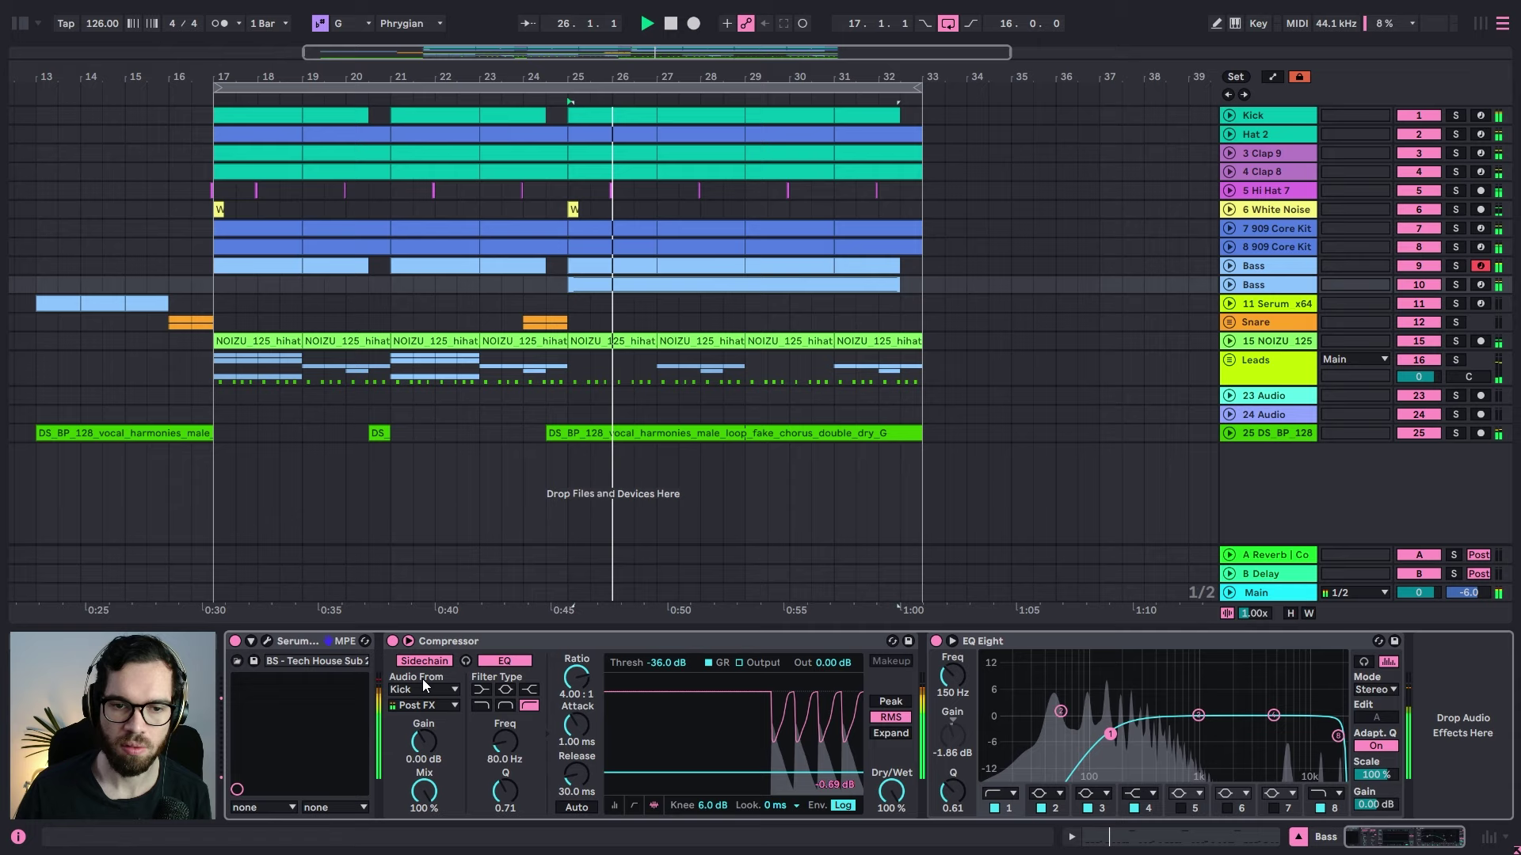
{"action": "left_click", "coordinate": [551, 284]}
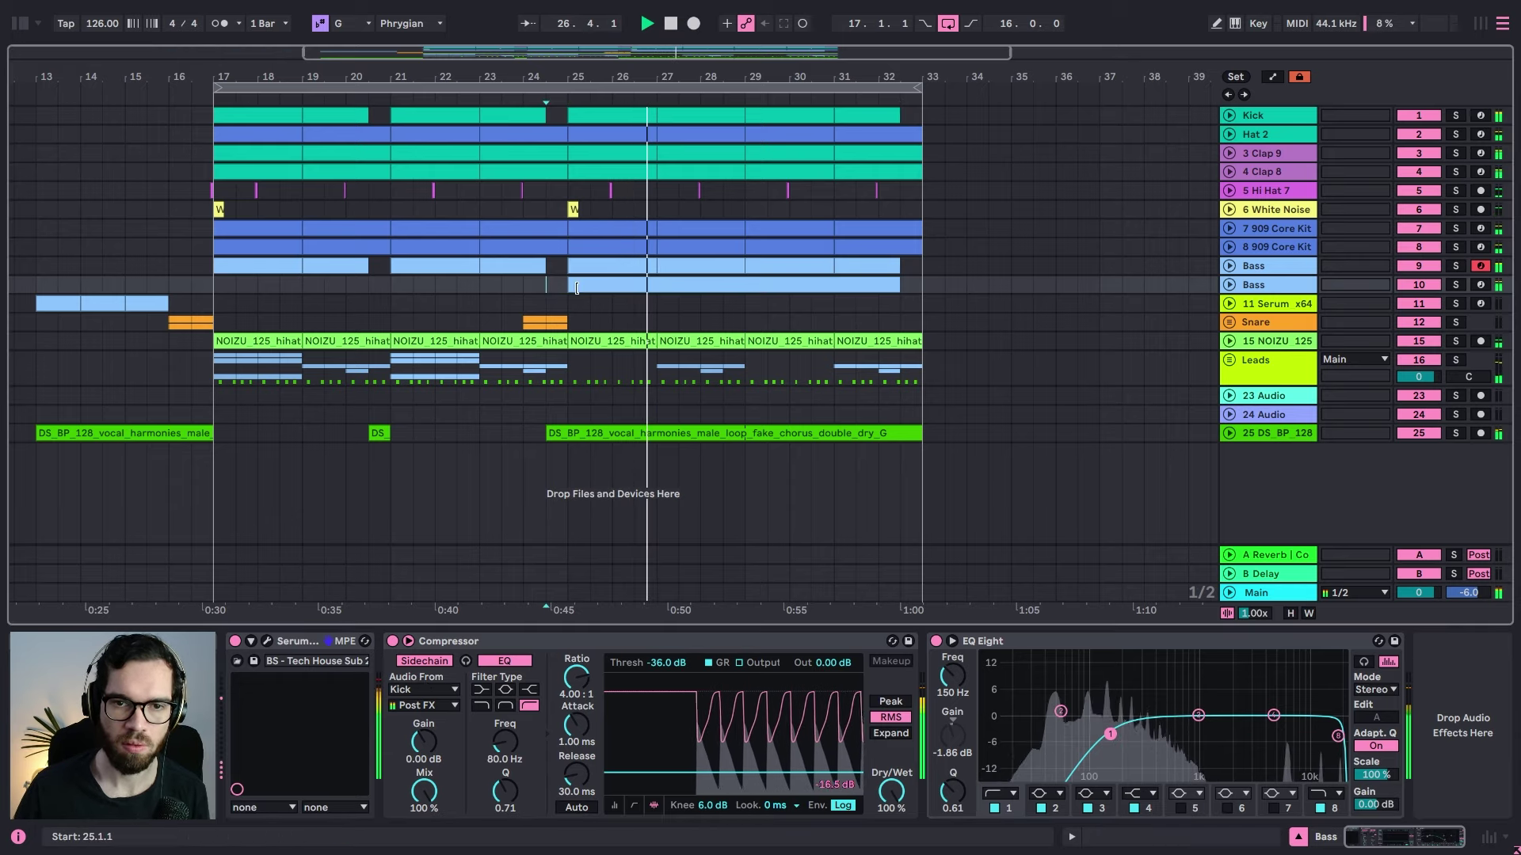
Step: Delete the track 20 Serum clips at bars 28 and 32 inside the Leads group
{"action": "left_click", "coordinate": [1227, 361]}
{"action": "scroll", "coordinate": [797, 401], "scroll_direction": "down", "scroll_amount": 5}
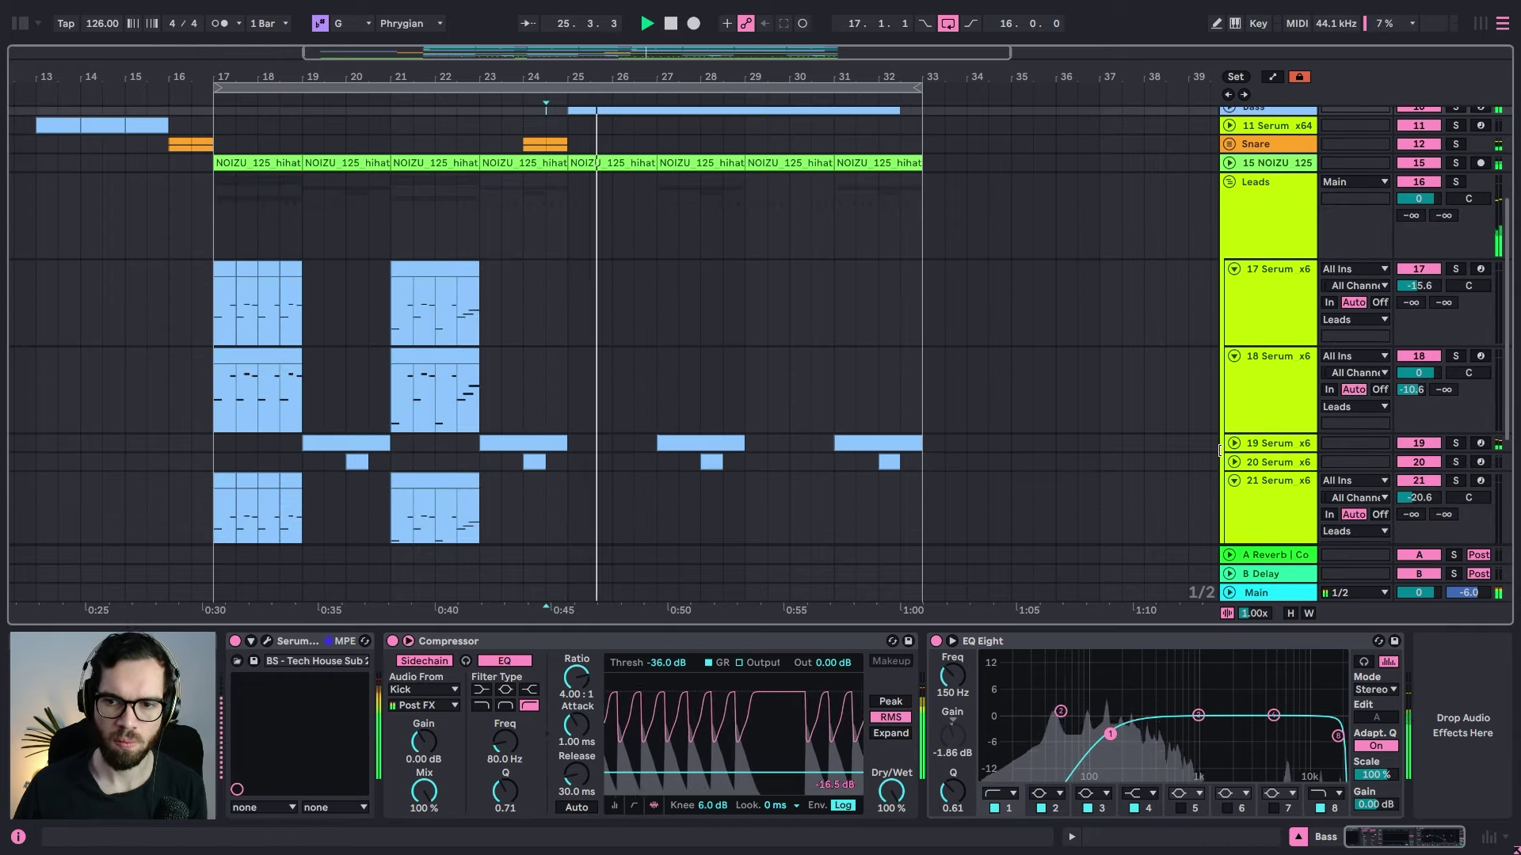
{"action": "left_click", "coordinate": [1233, 462]}
{"action": "scroll", "coordinate": [714, 415], "scroll_direction": "down", "scroll_amount": 3}
{"action": "left_click", "coordinate": [713, 415]}
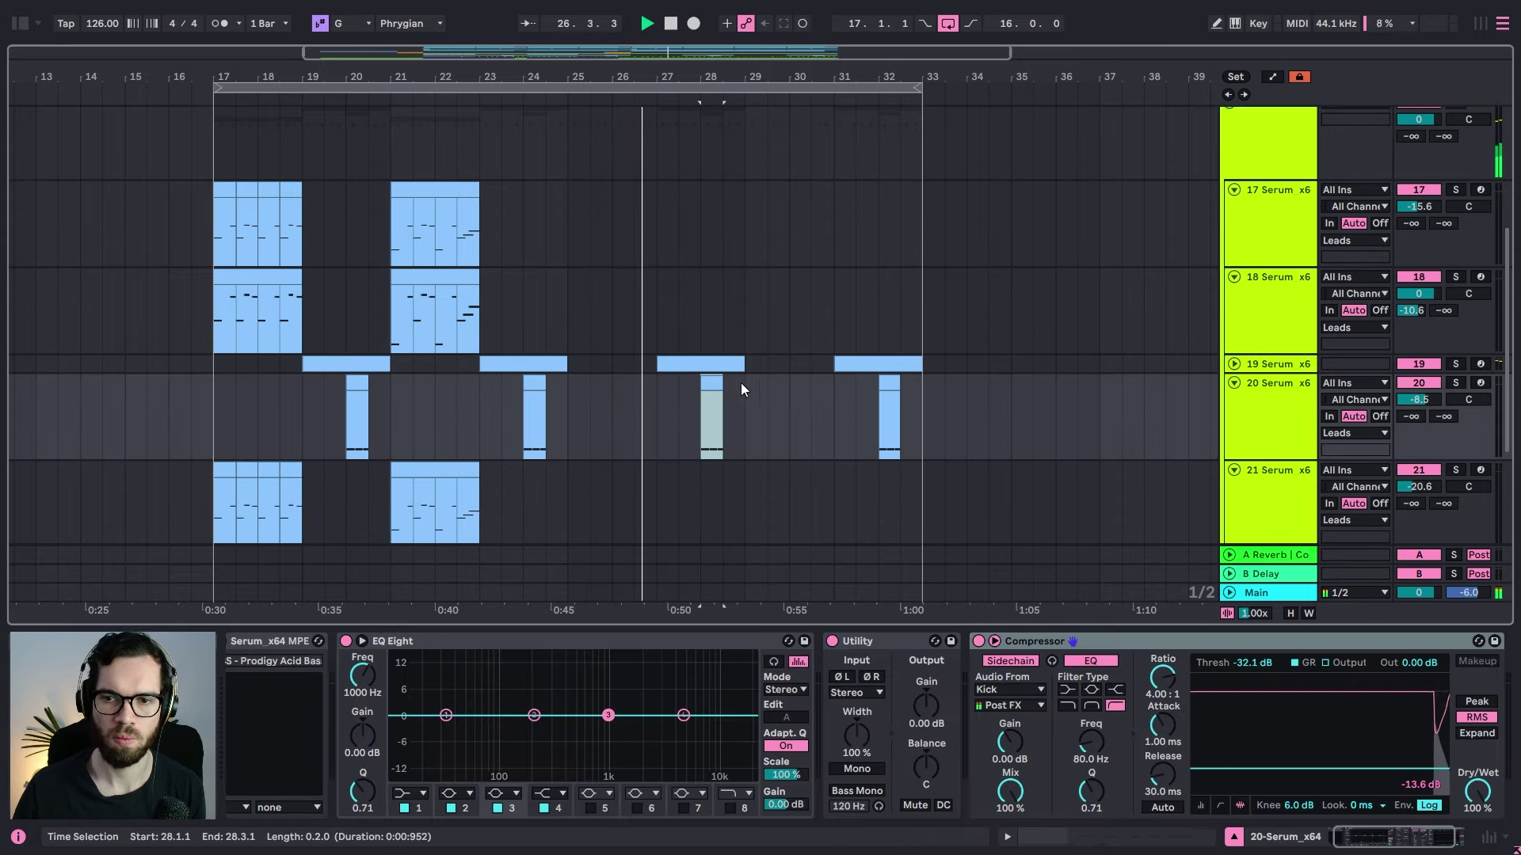
{"action": "key", "text": "Delete"}
{"action": "left_click", "coordinate": [889, 382]}
{"action": "key", "text": "Delete"}
Step: Shorten the last two track 19 Serum clips to end at bars 28 and 32, and fold the Leads group
{"action": "left_click_drag", "start_coordinate": [742, 366], "coordinate": [703, 367]}
{"action": "left_click_drag", "start_coordinate": [920, 366], "coordinate": [877, 366]}
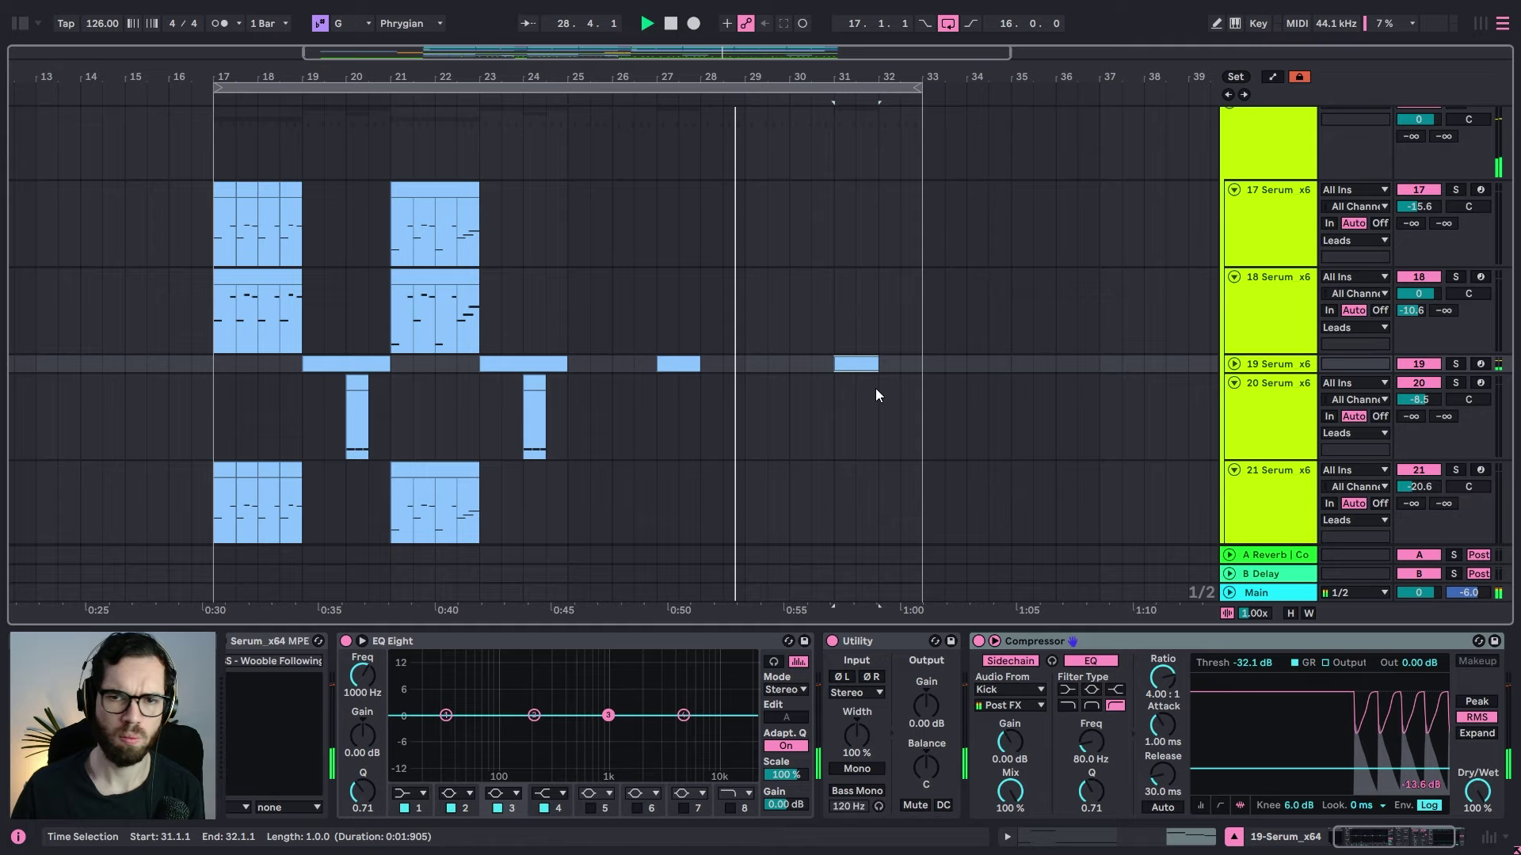
{"action": "left_click", "coordinate": [876, 392]}
{"action": "scroll", "coordinate": [990, 396], "scroll_direction": "up", "scroll_amount": 5}
{"action": "left_click", "coordinate": [1243, 317]}
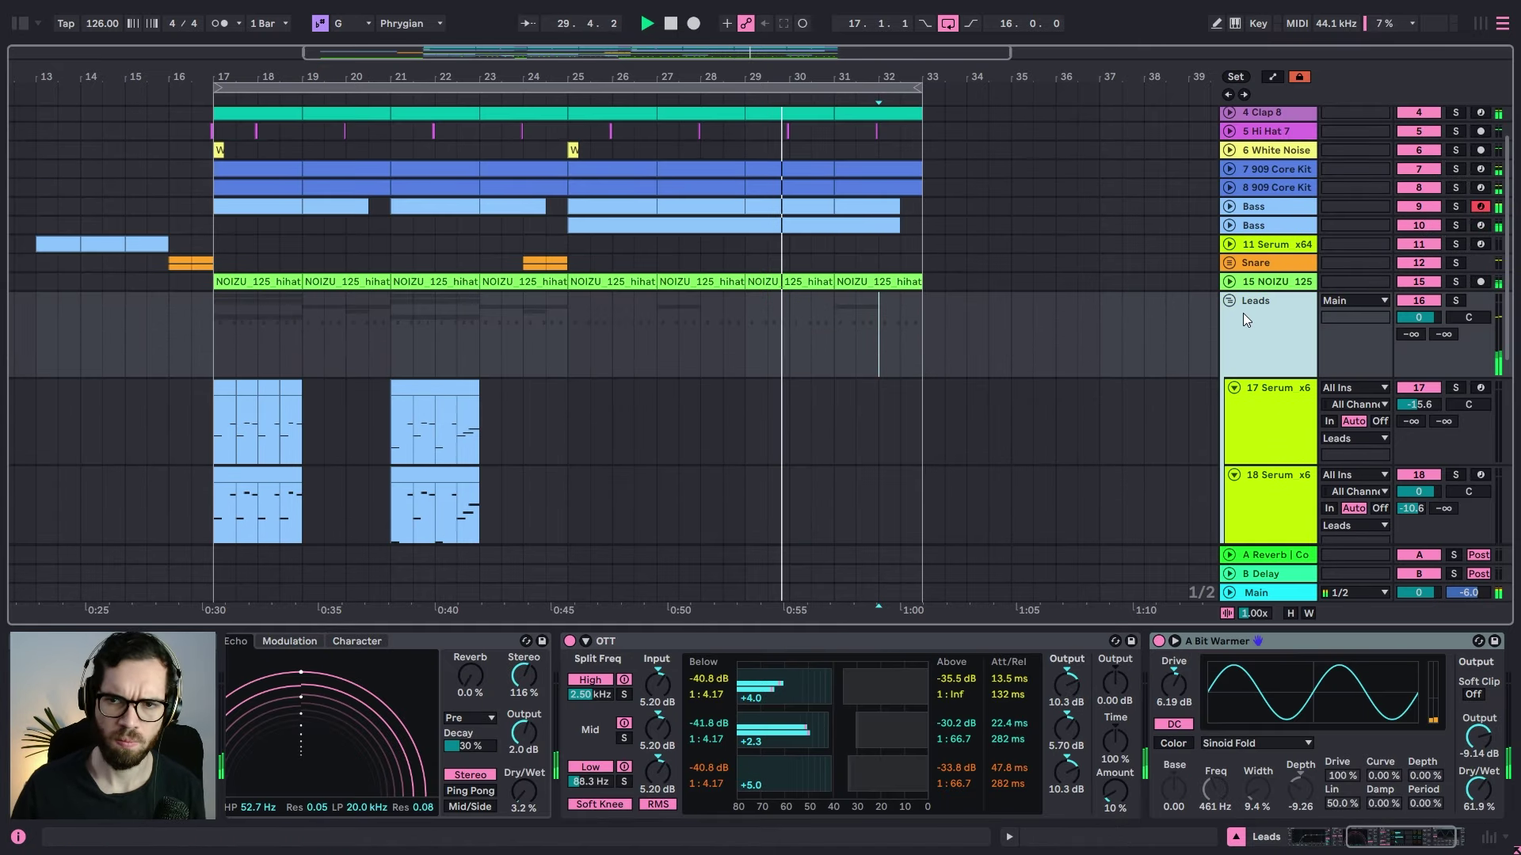
{"action": "left_click", "coordinate": [1230, 301]}
Step: Extend the last vocal harmonies clip to bar 37 and split it at bar 29, leaving the insert marker at bar 16
{"action": "left_click", "coordinate": [815, 284]}
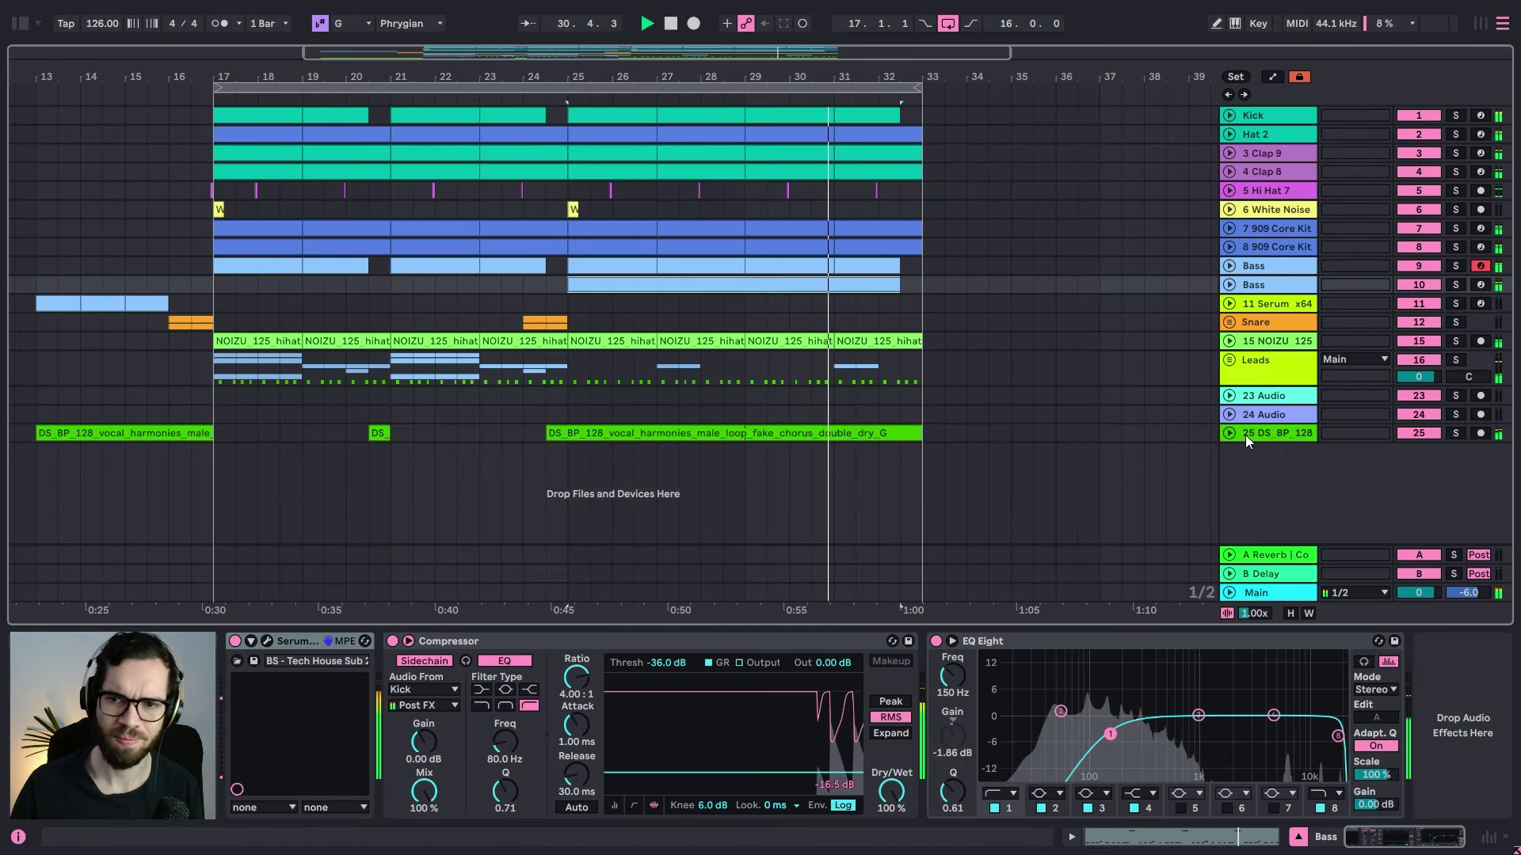
{"action": "left_click", "coordinate": [1229, 433]}
{"action": "left_click_drag", "start_coordinate": [921, 433], "coordinate": [1086, 402]}
{"action": "left_click", "coordinate": [730, 473]}
{"action": "key", "text": "ctrl+e"}
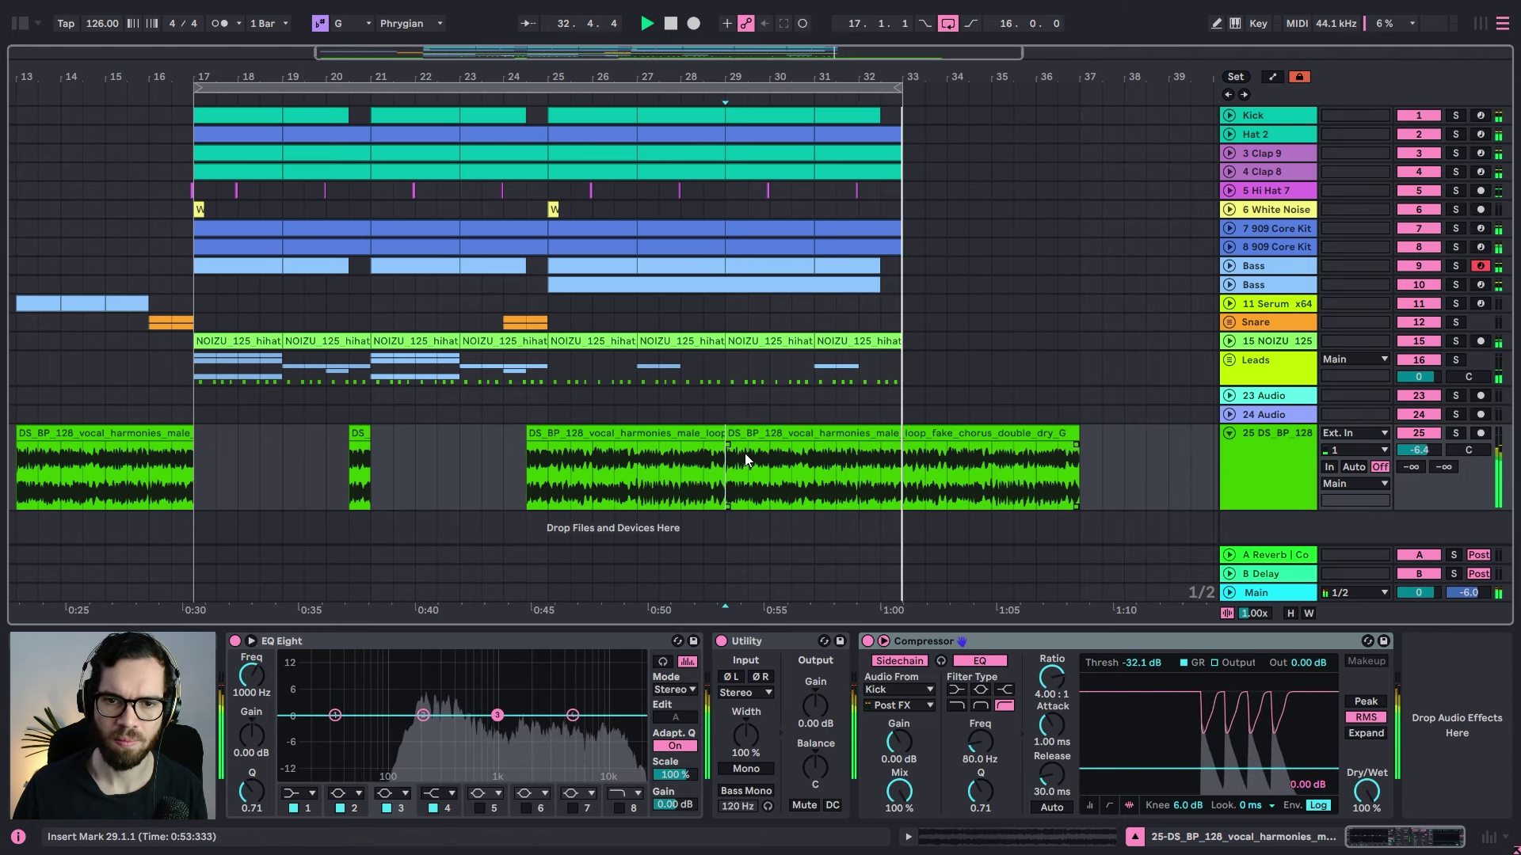
{"action": "left_click", "coordinate": [145, 361]}
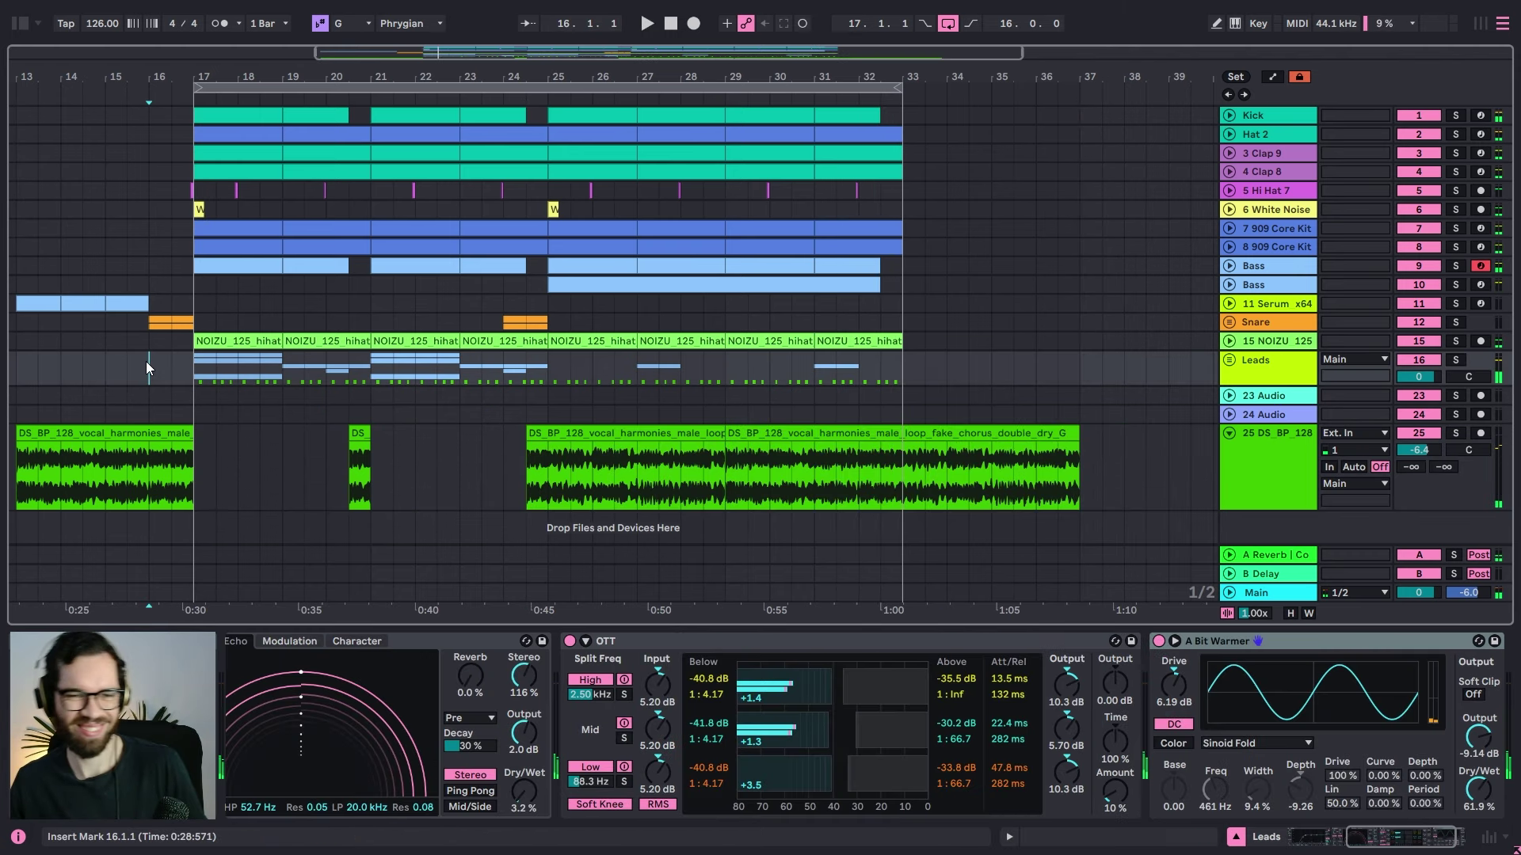
Step: Play the arrangement from bar 16 and listen through the section up to bar 28
{"action": "key", "text": "space"}
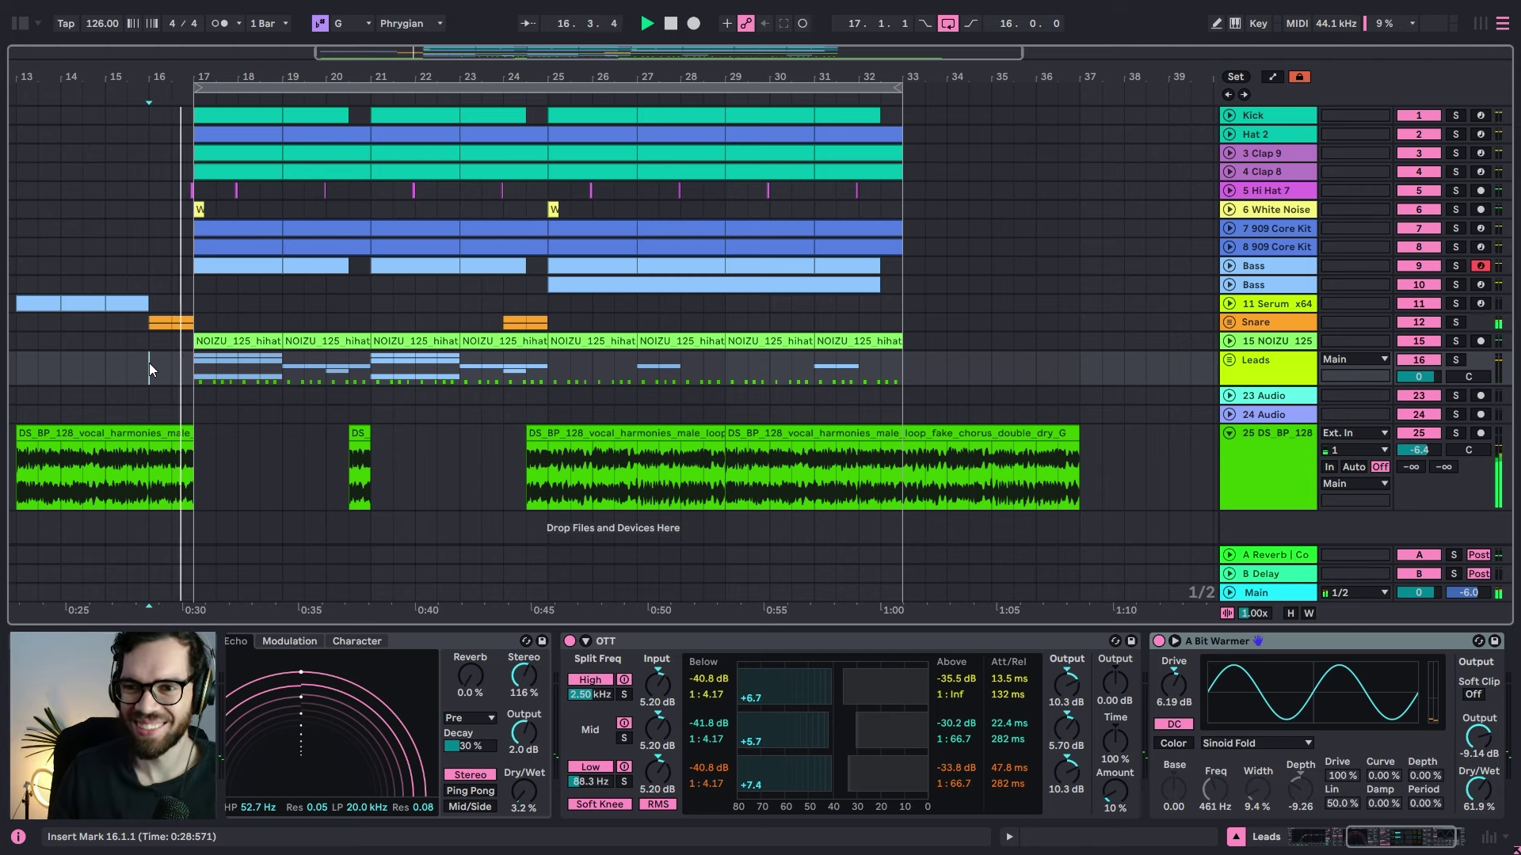
{"action": "left_click", "coordinate": [177, 253]}
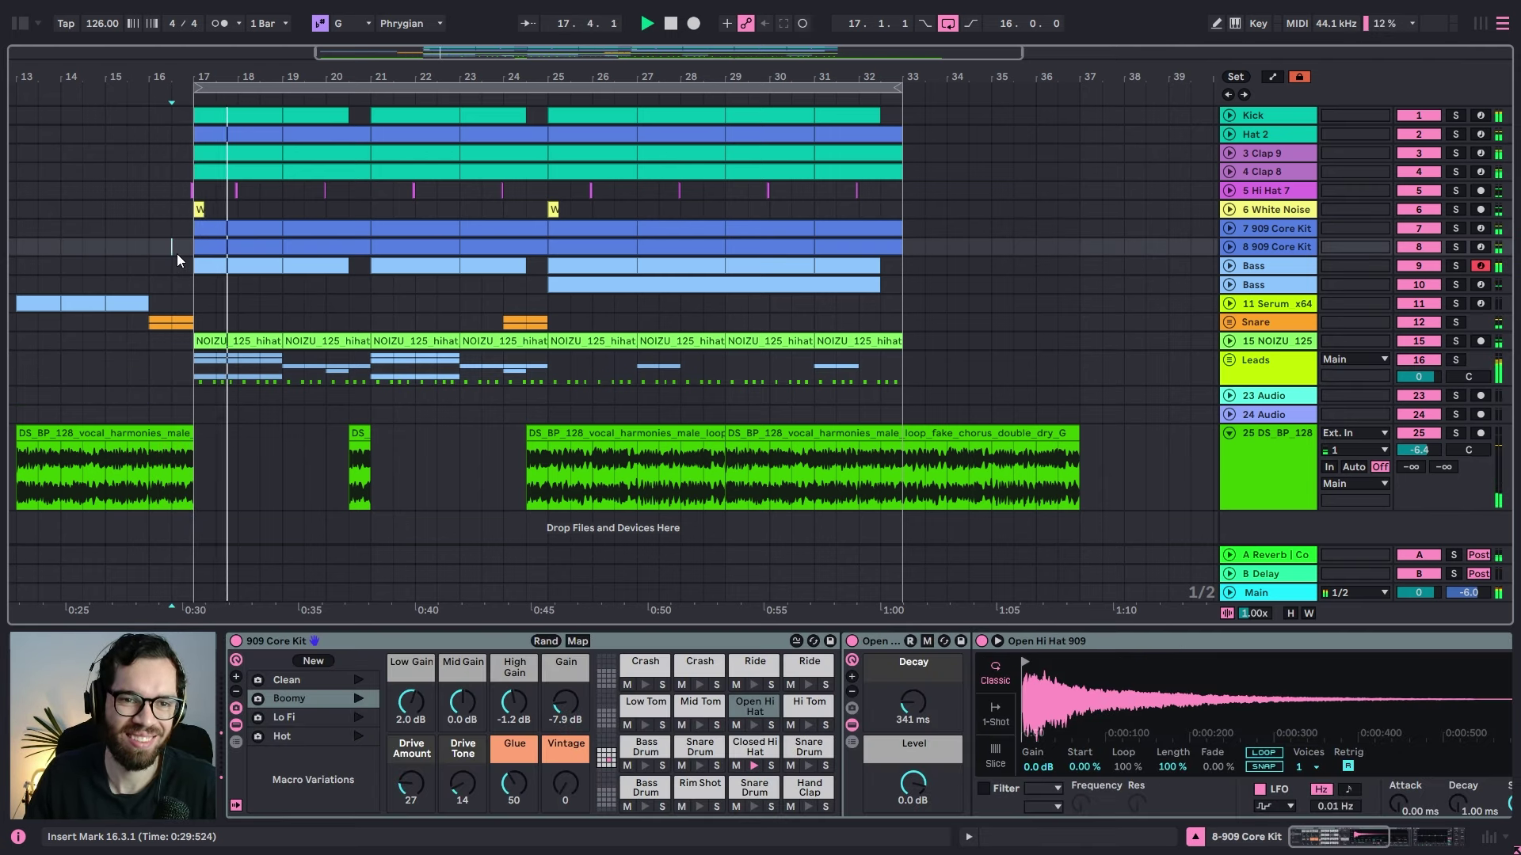
{"action": "left_click_drag", "start_coordinate": [325, 77], "coordinate": [411, 75]}
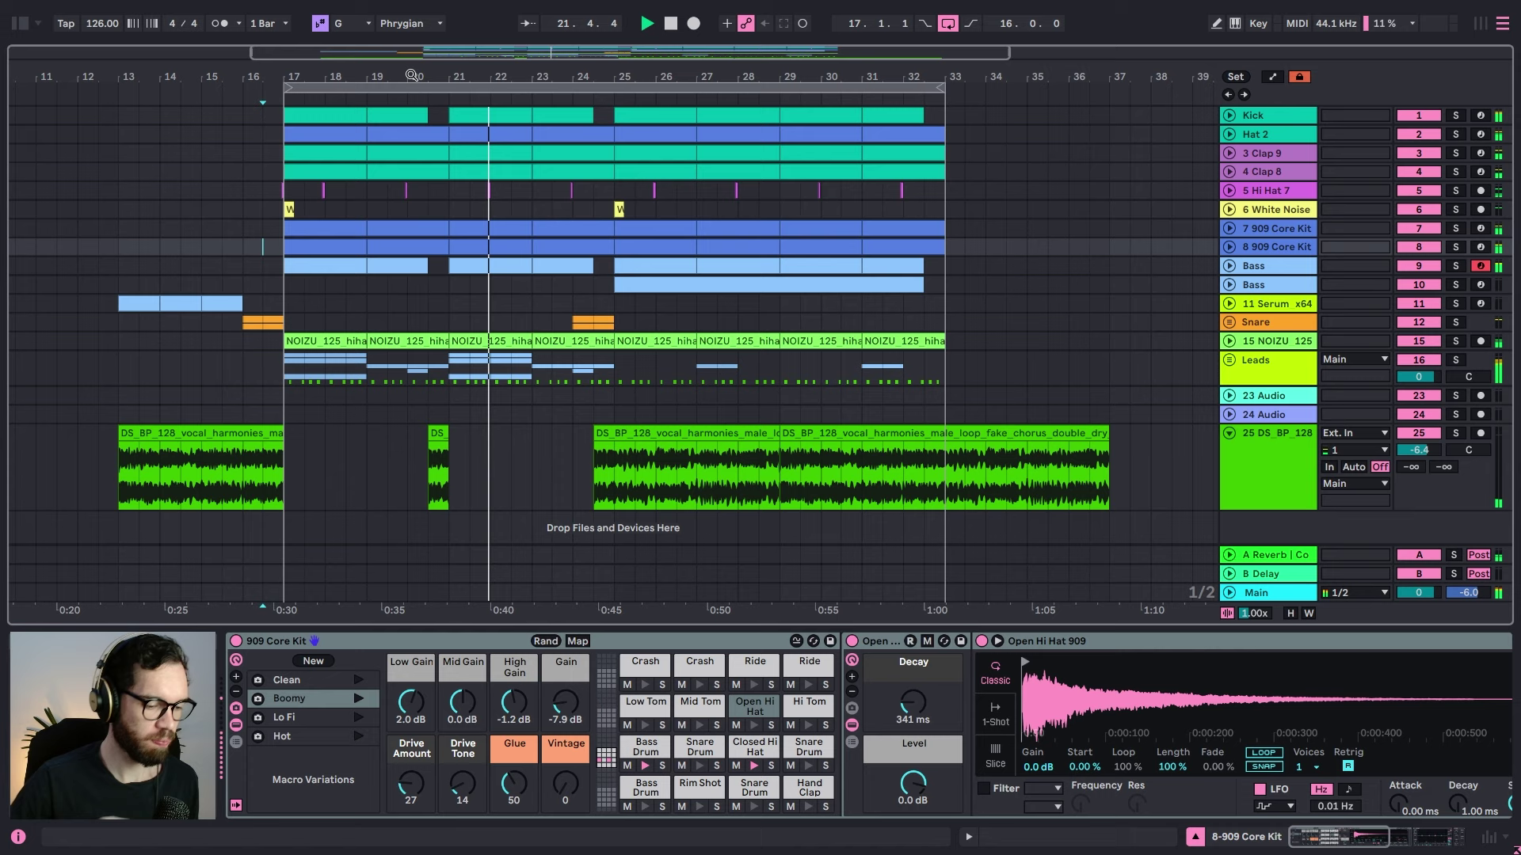
{"action": "left_click", "coordinate": [593, 210]}
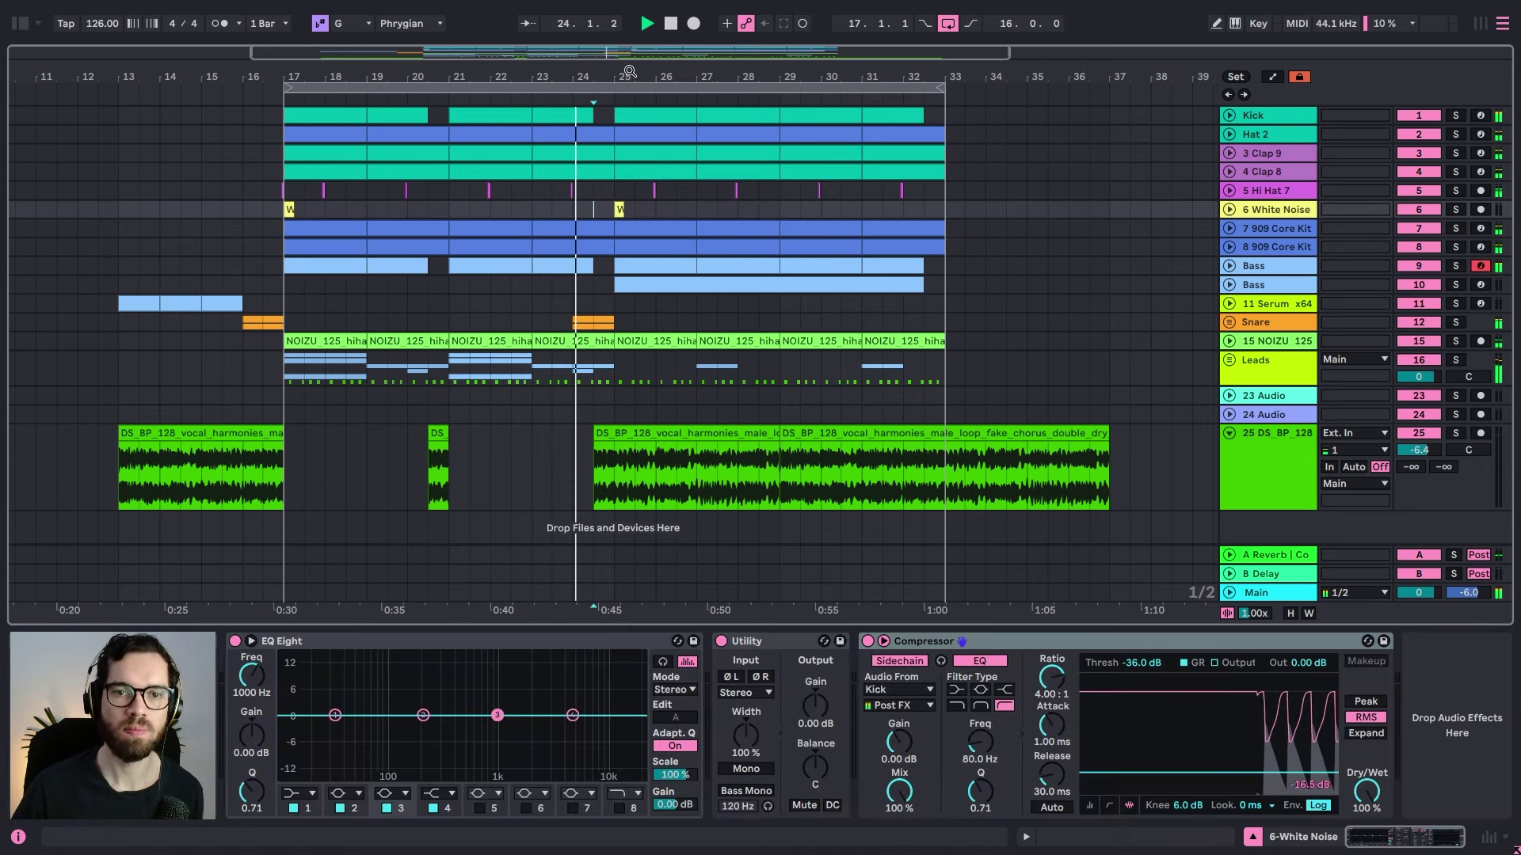
{"action": "left_click_drag", "start_coordinate": [631, 68], "coordinate": [697, 72]}
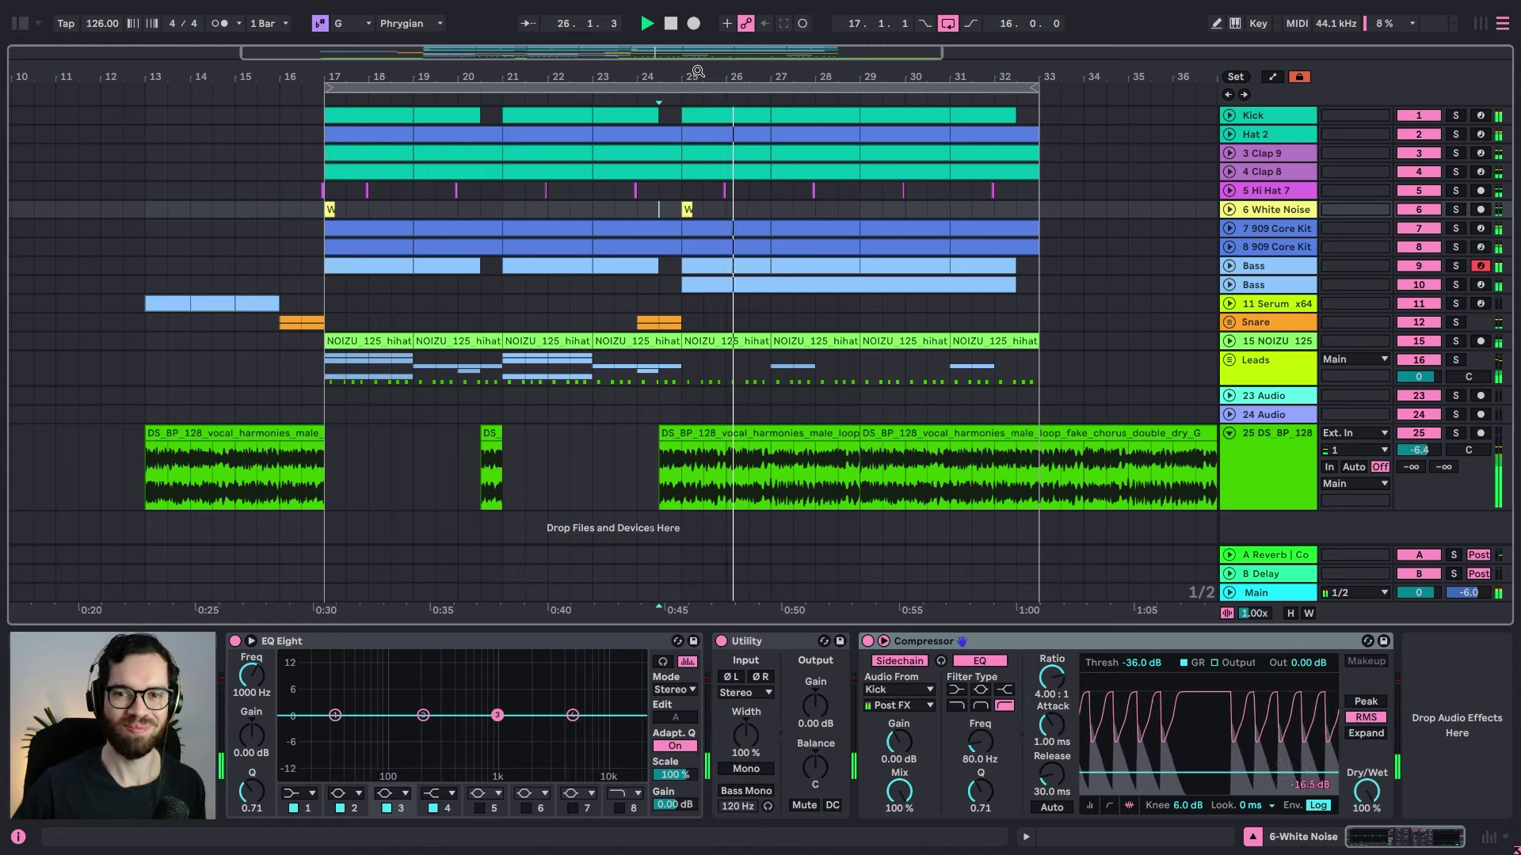
{"action": "left_click", "coordinate": [1170, 246]}
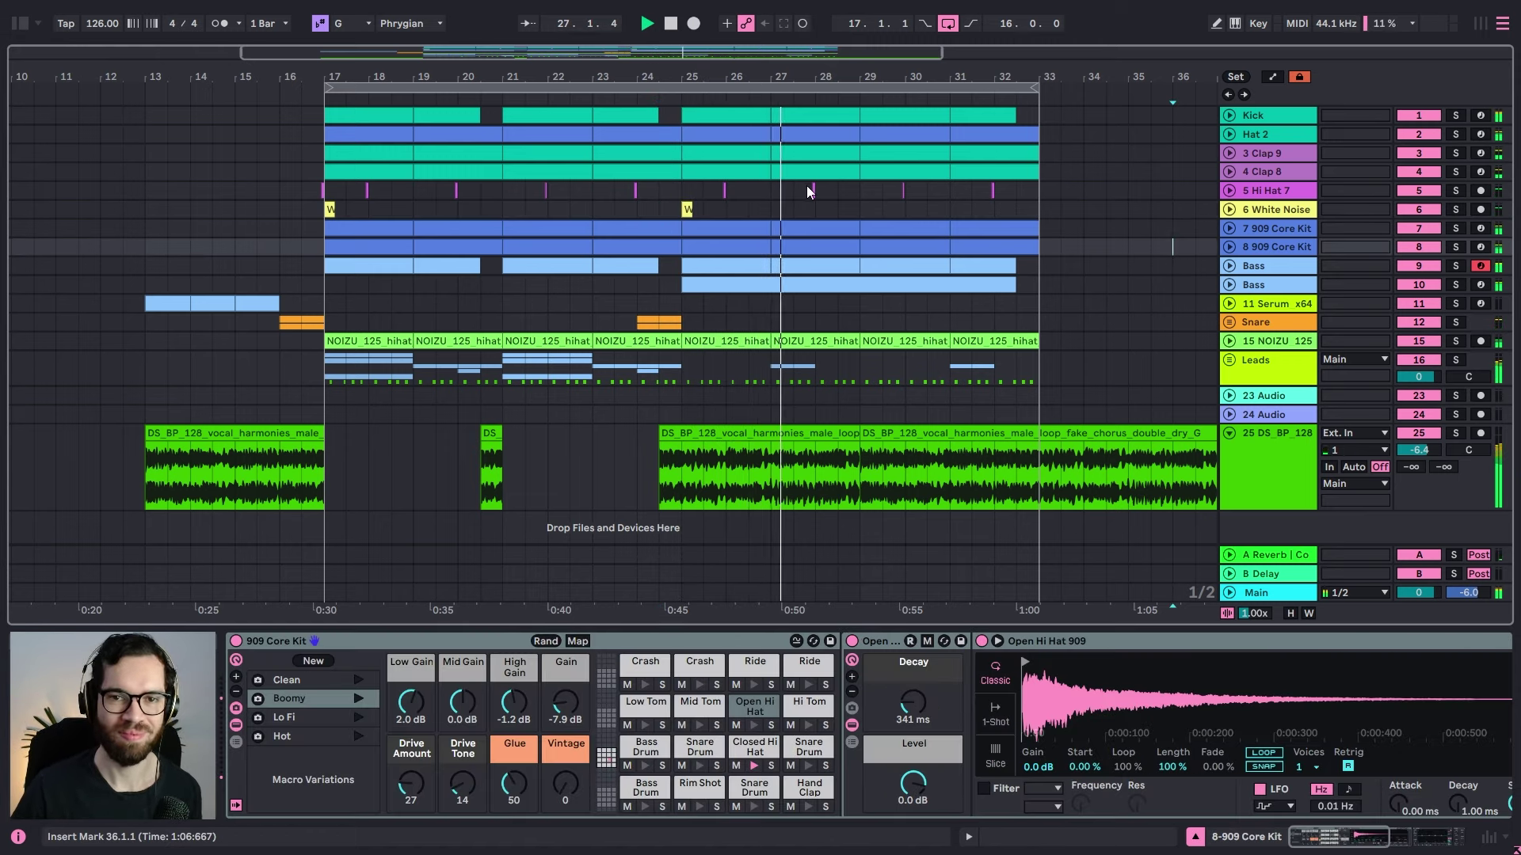
Step: Duplicate bars 25 to 33 across all tracks so the copy fills bars 33 to 41
{"action": "left_click", "coordinate": [728, 123]}
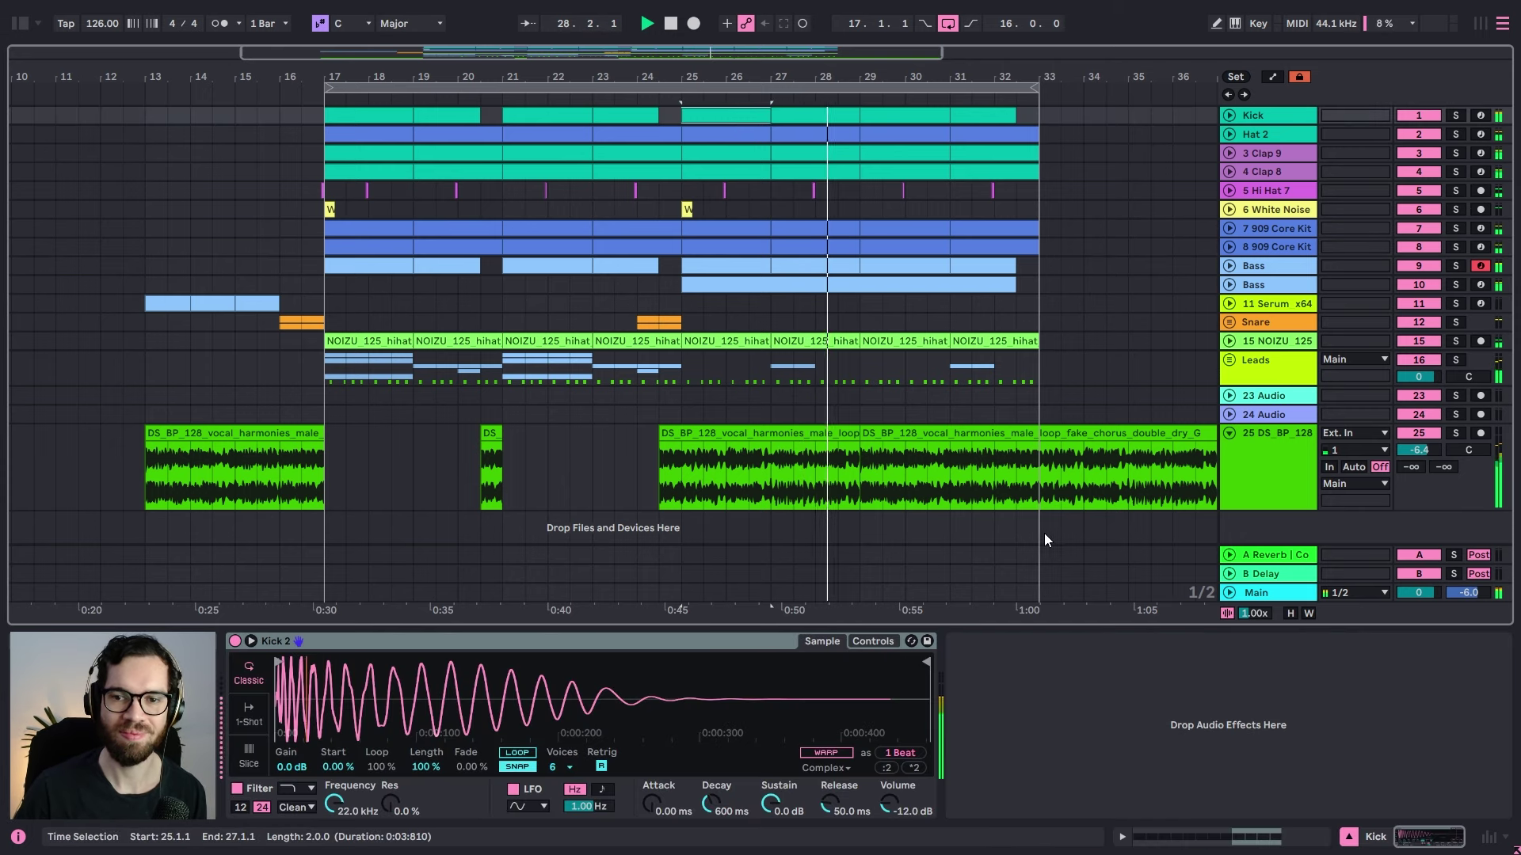
{"action": "left_click", "coordinate": [1034, 510], "text": "shift"}
{"action": "key", "text": "ctrl+d"}
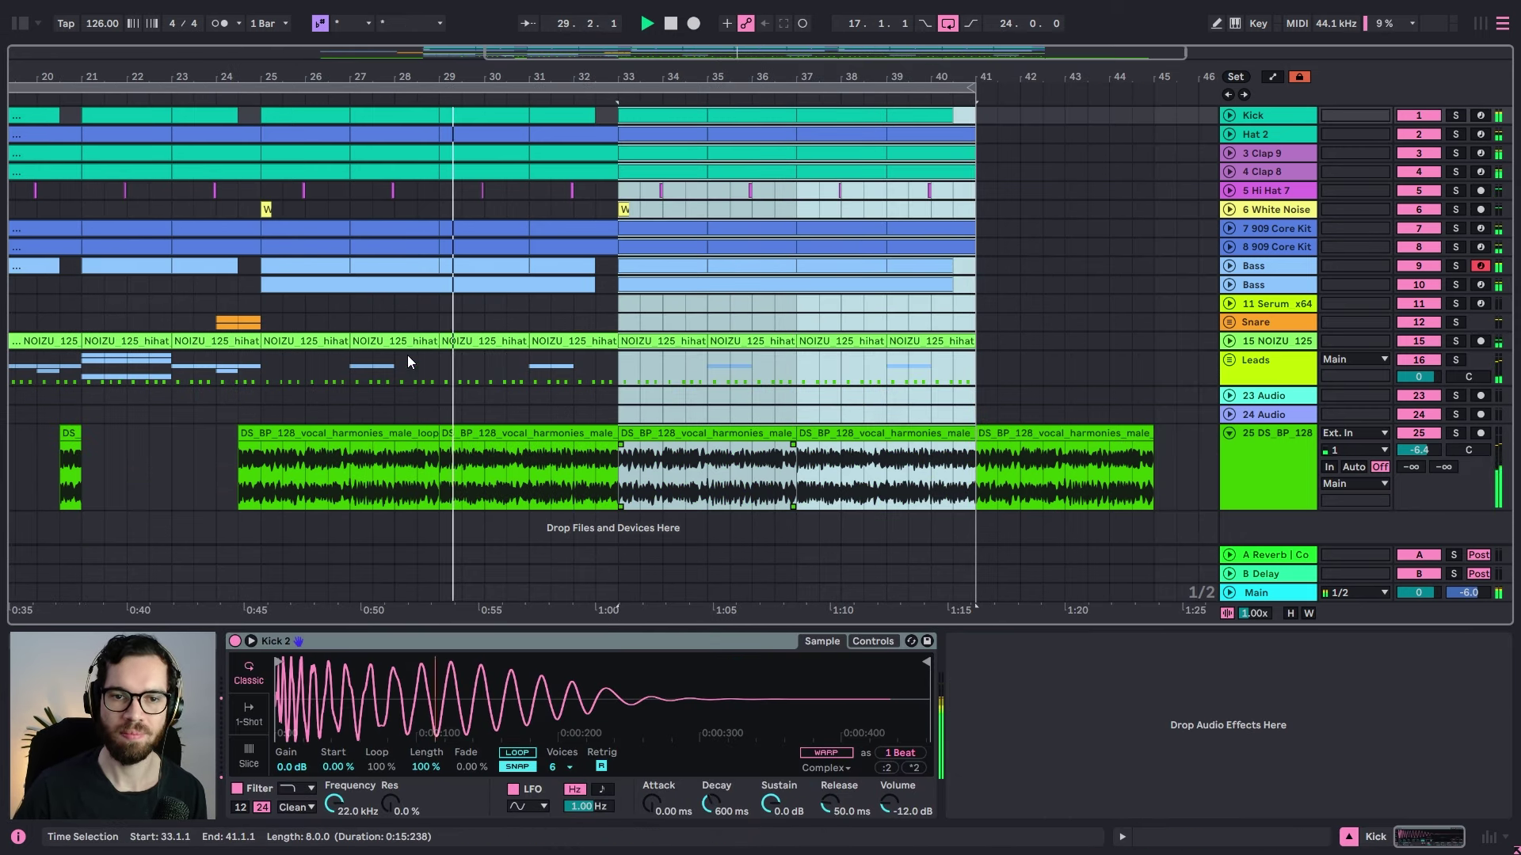
Step: Copy the one-bar Snare clip at bar 24 to bar 32 on the same track
{"action": "left_click", "coordinate": [233, 318]}
{"action": "left_click", "coordinate": [233, 317]}
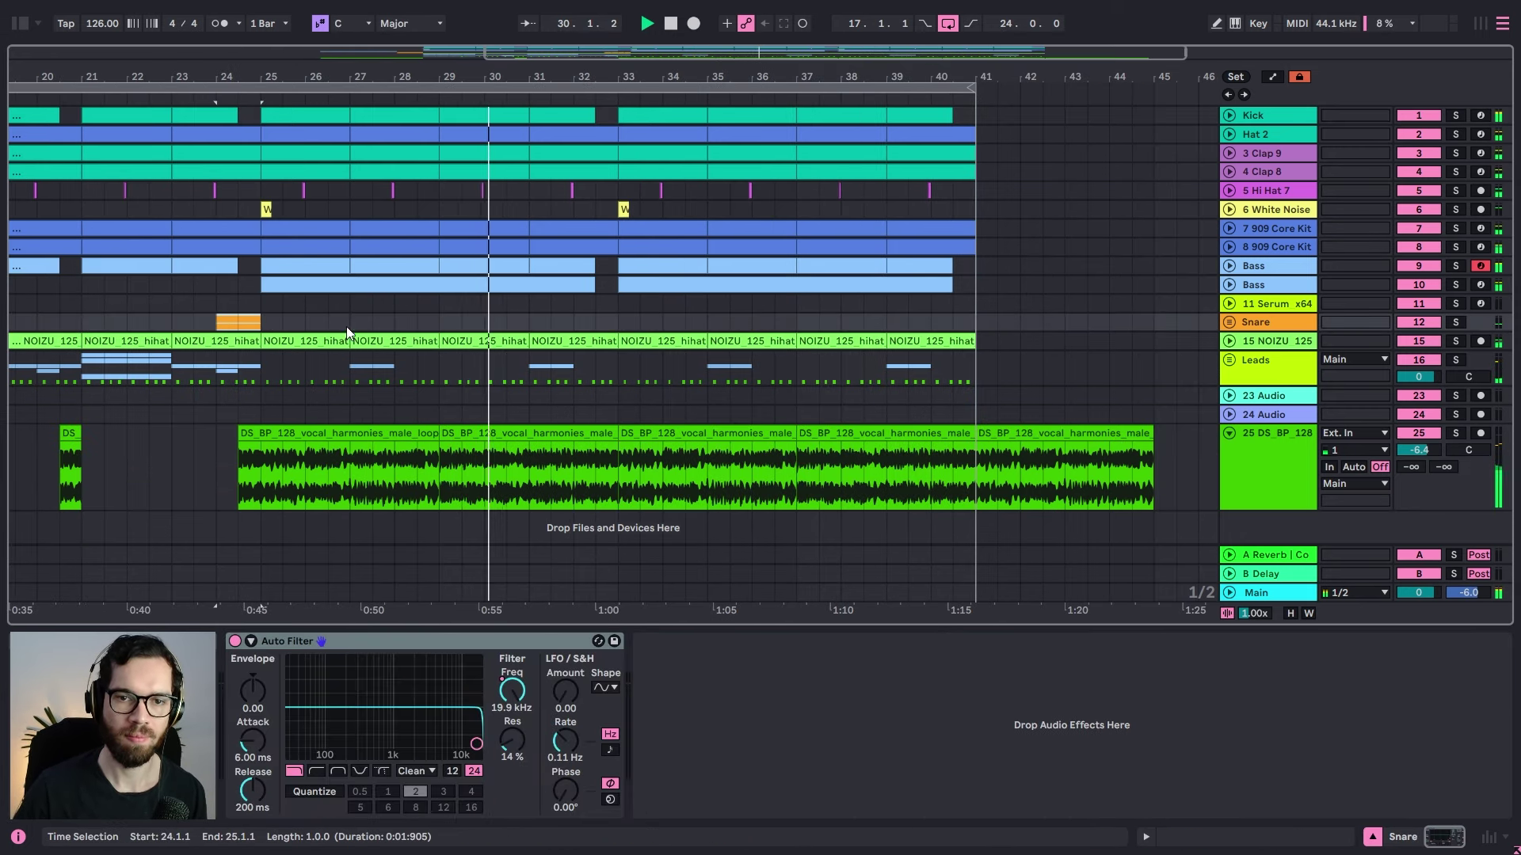
{"action": "left_click", "coordinate": [554, 310]}
{"action": "left_click", "coordinate": [572, 324]}
{"action": "key", "text": "ctrl+v"}
{"action": "left_click", "coordinate": [590, 267]}
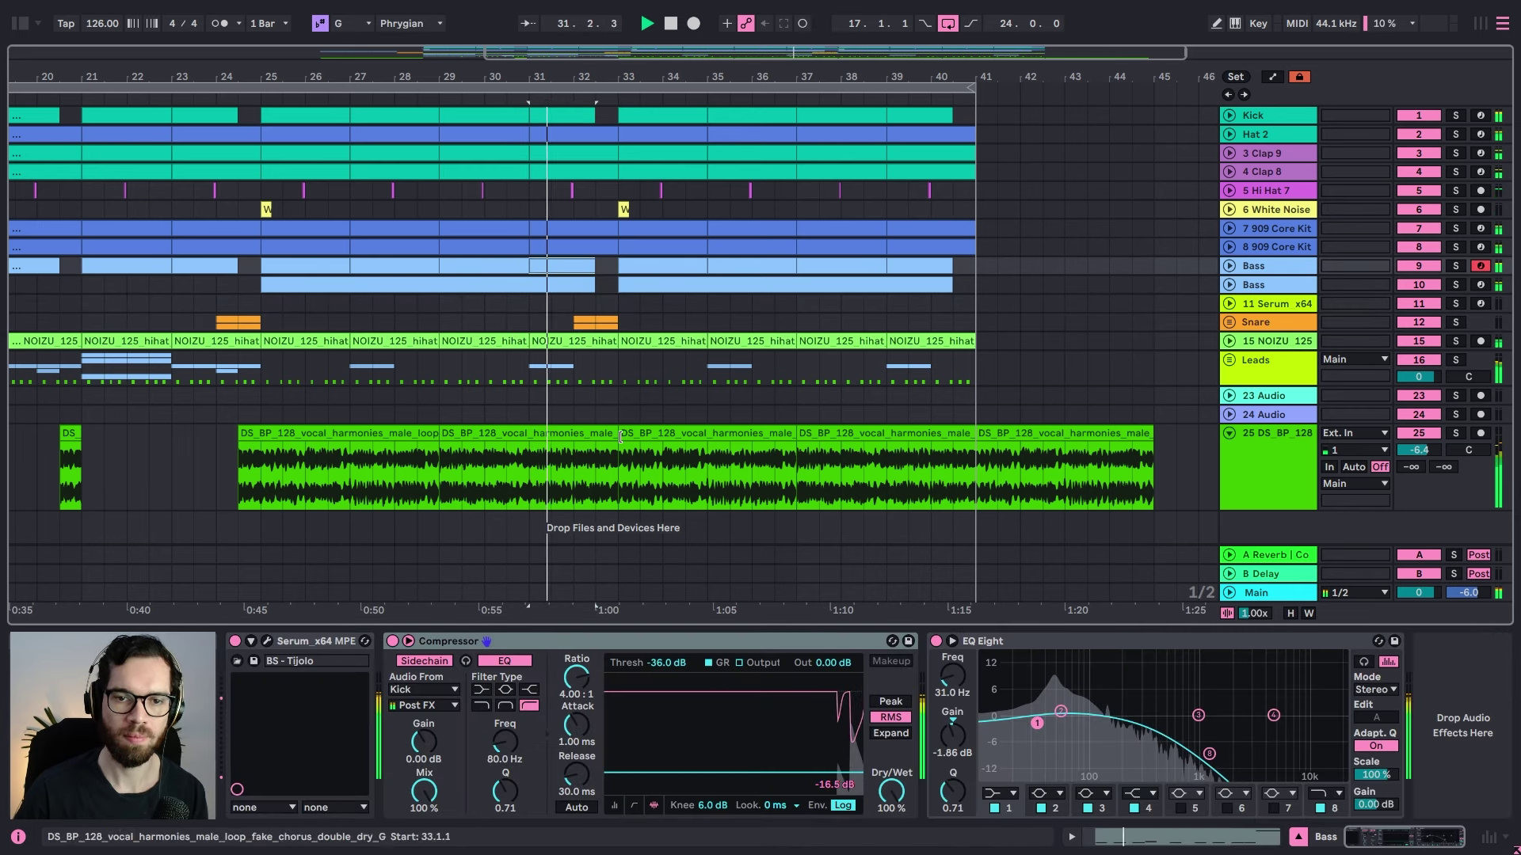
Step: Try to clear both 909 Core Kit tracks and both Bass tracks from bar 33 to 41, and undo the removal
{"action": "left_click", "coordinate": [644, 229]}
{"action": "key", "text": "Delete"}
{"action": "left_click", "coordinate": [639, 245]}
{"action": "key", "text": "Delete"}
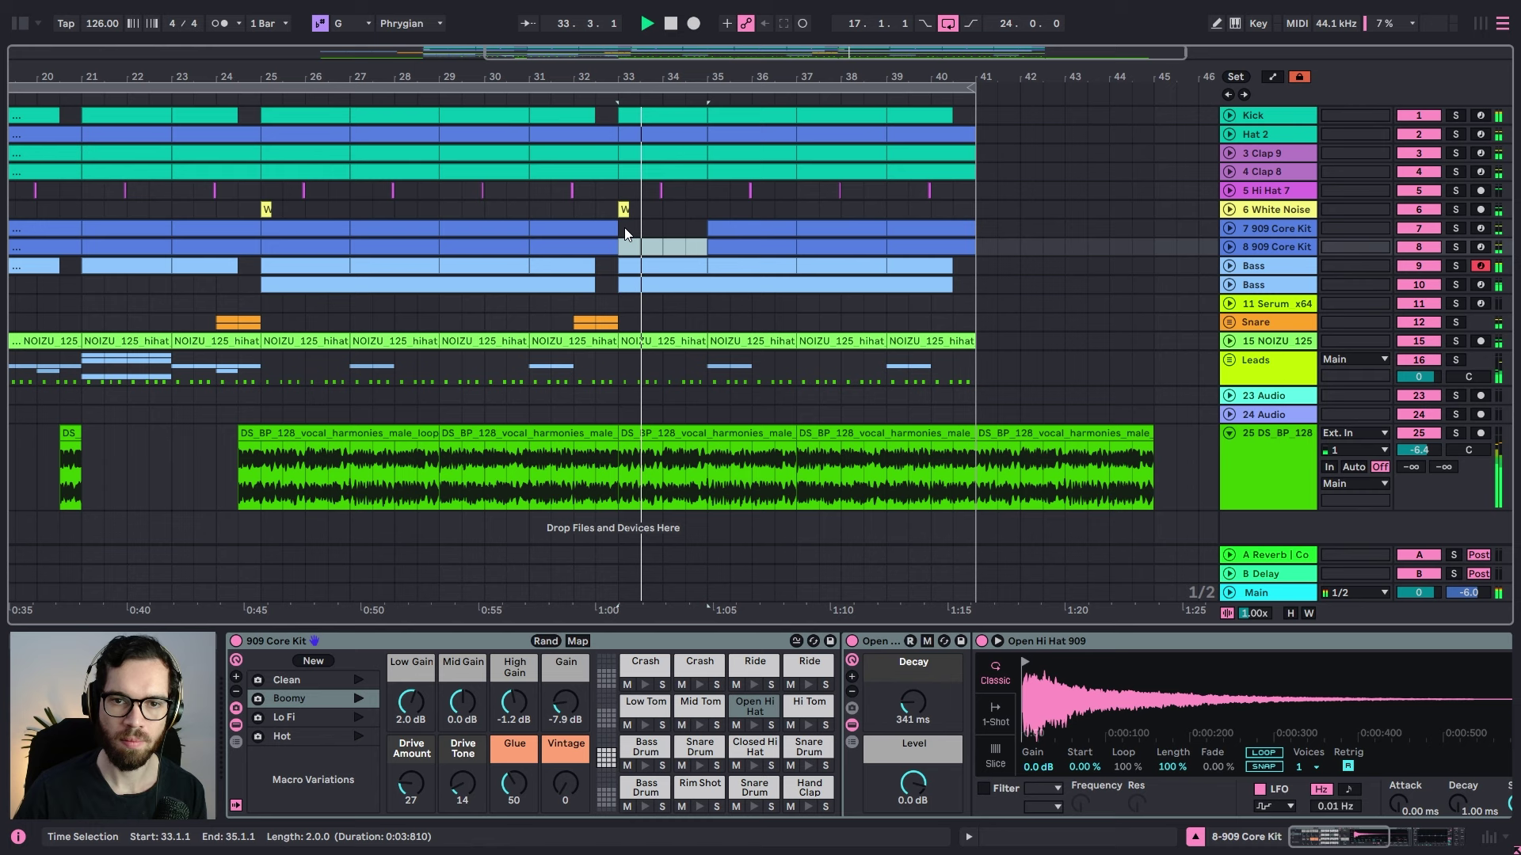
{"action": "left_click_drag", "start_coordinate": [625, 232], "coordinate": [942, 283]}
{"action": "key", "text": "Delete"}
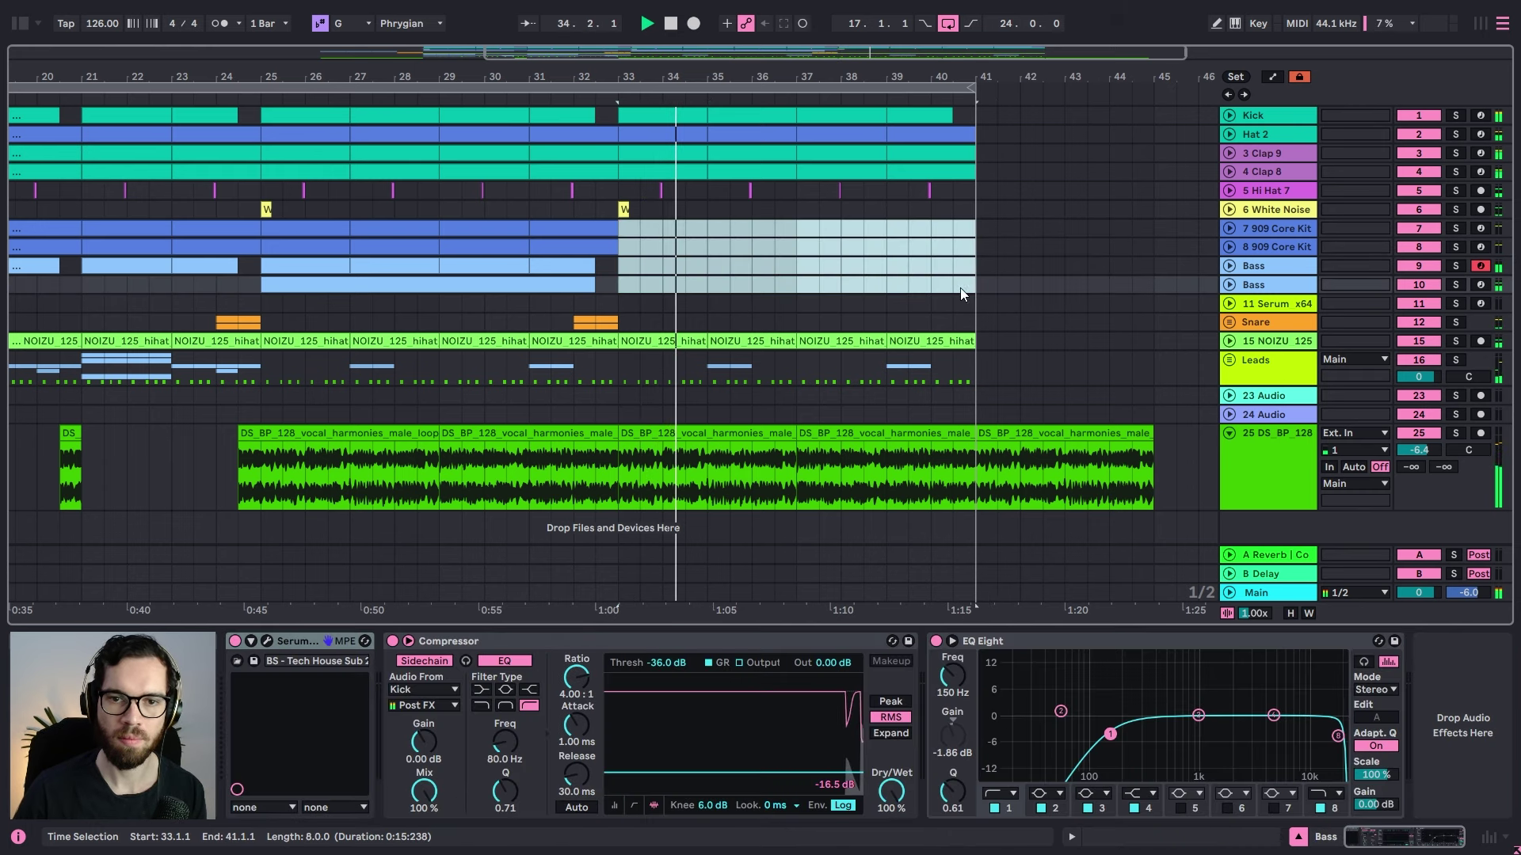
{"action": "left_click", "coordinate": [587, 207]}
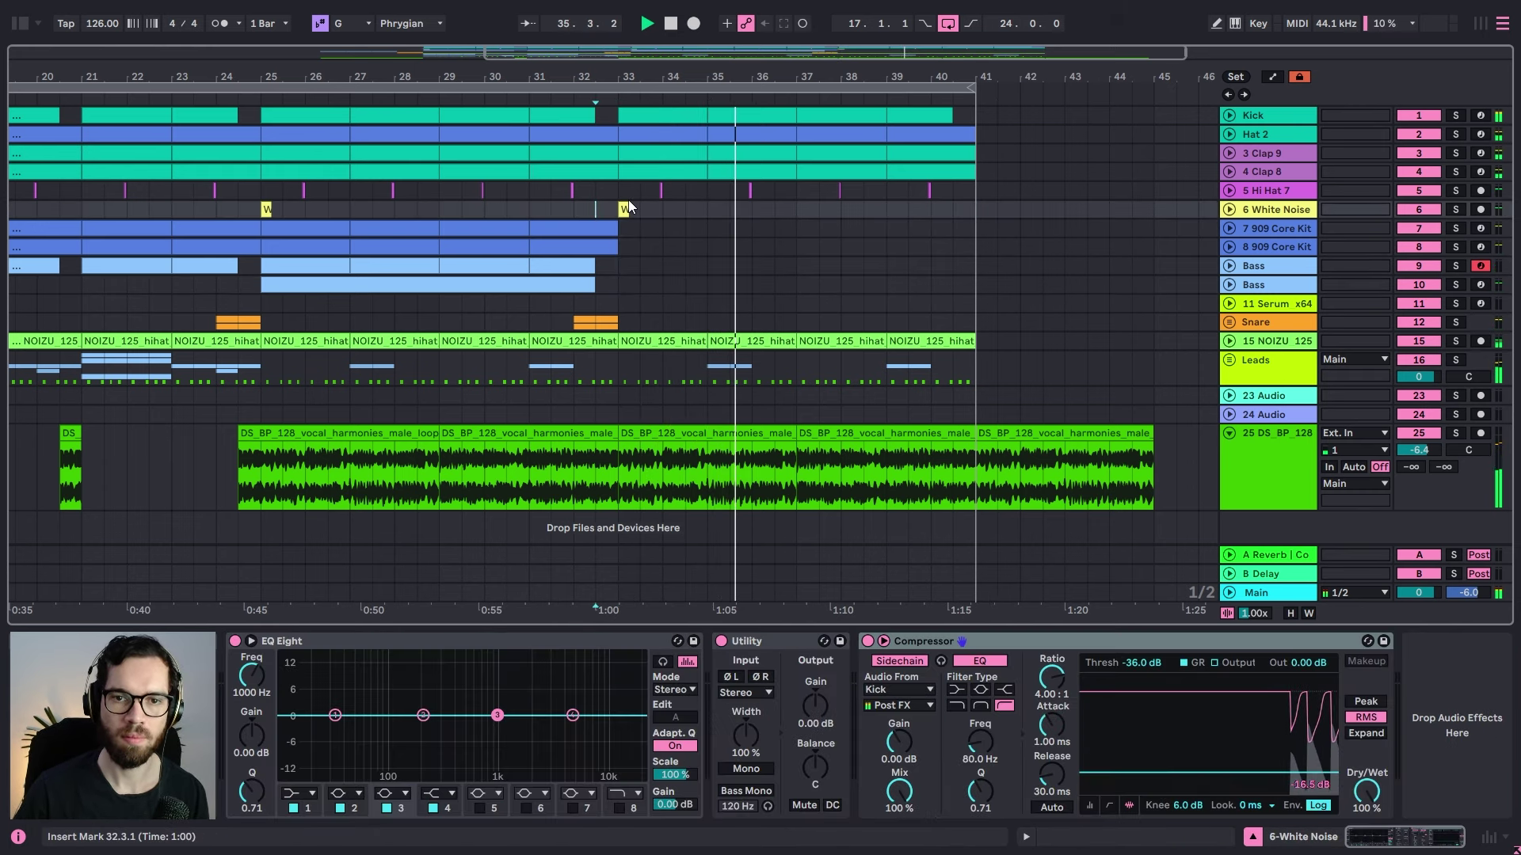
{"action": "key", "text": "ctrl+z"}
Step: Delete the hat, clap, white noise and 909 Core Kit clips between bars 33 and 41, keeping the kick and bass
{"action": "left_click_drag", "start_coordinate": [621, 187], "coordinate": [974, 133]}
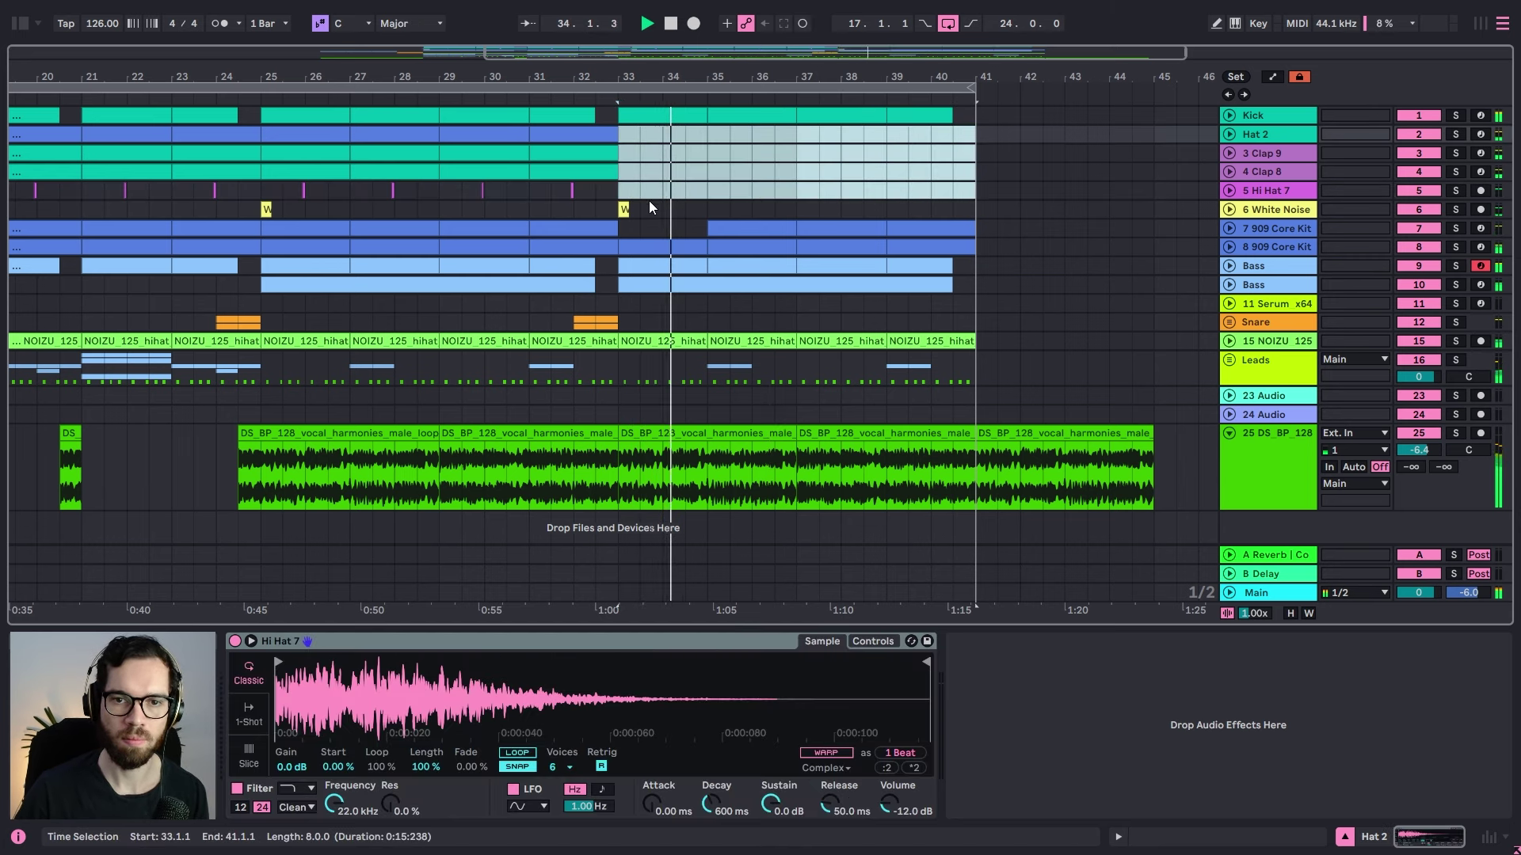
{"action": "left_click_drag", "start_coordinate": [657, 172], "coordinate": [969, 244]}
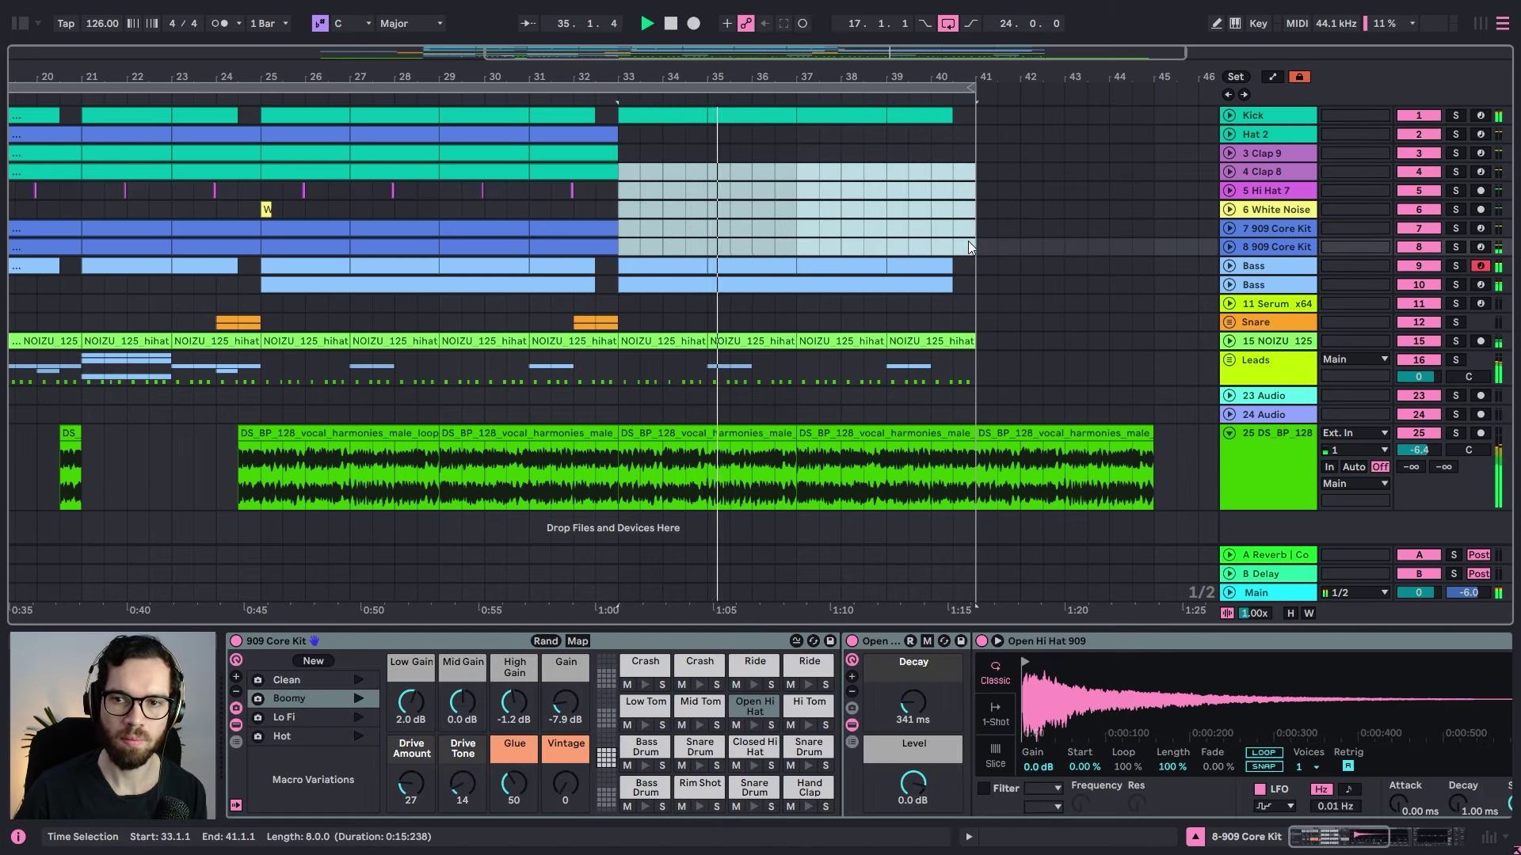
{"action": "left_click", "coordinate": [595, 208]}
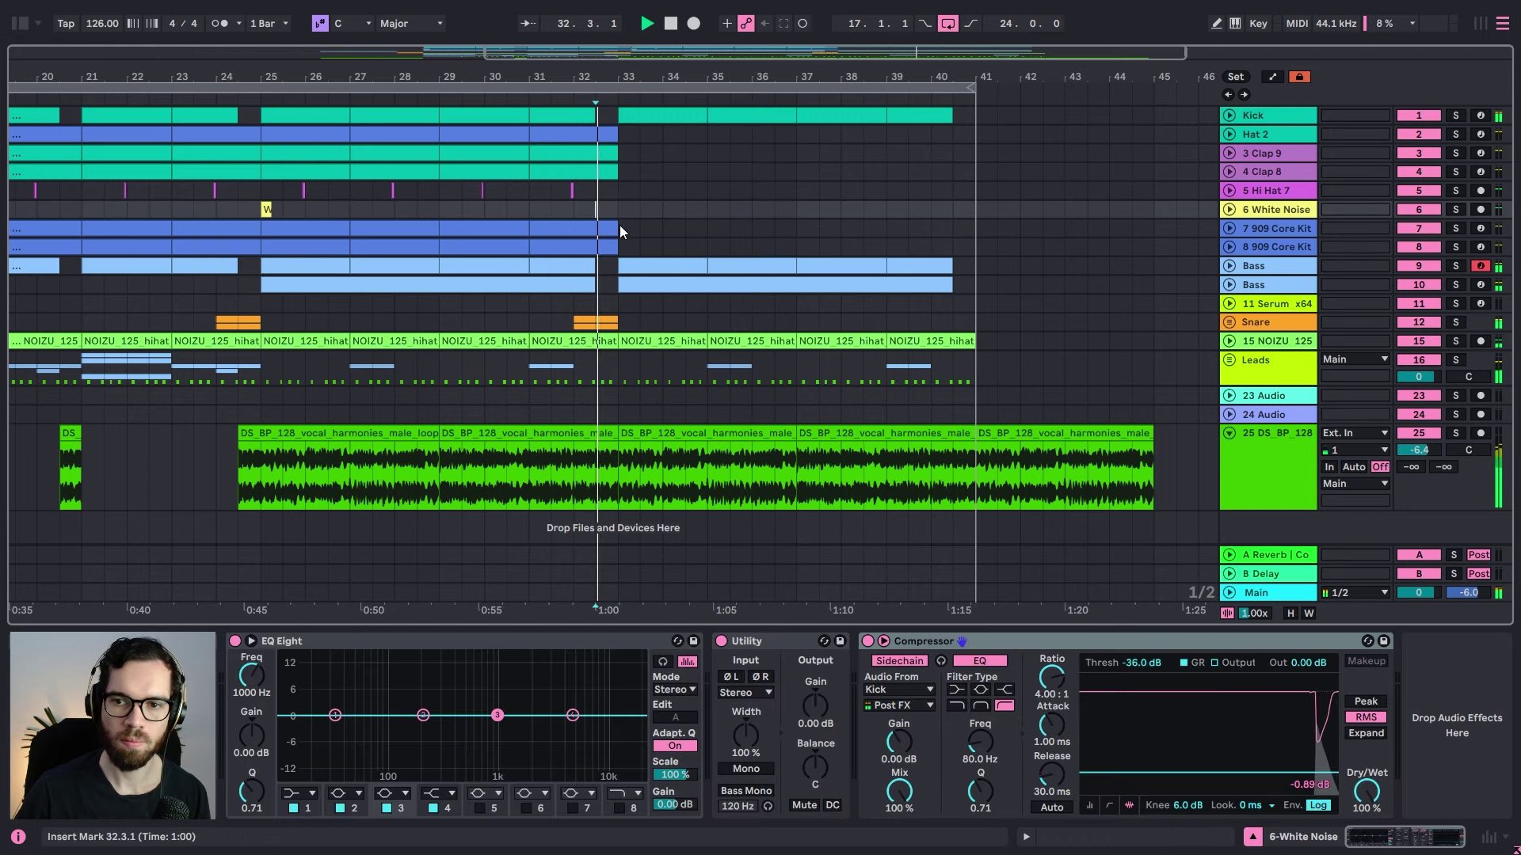
Step: Delete the NOIZU hi-hat loop clips from bar 33 to 41
{"action": "left_click", "coordinate": [696, 340]}
{"action": "left_click", "coordinate": [753, 340], "text": "shift"}
{"action": "key", "text": "Delete"}
{"action": "left_click", "coordinate": [824, 339]}
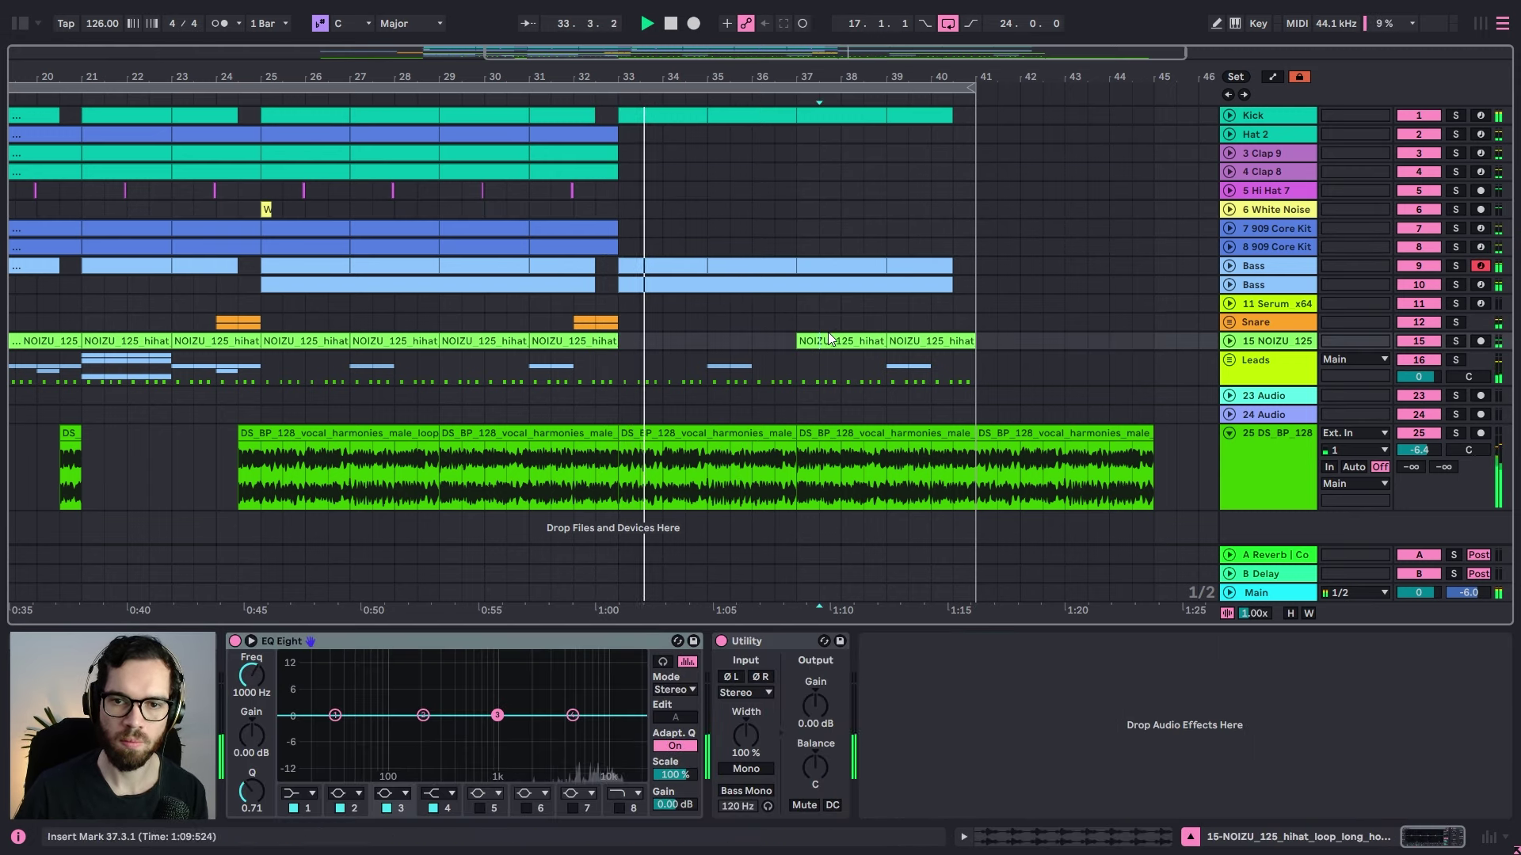
{"action": "left_click", "coordinate": [903, 341]}
{"action": "key", "text": "Delete"}
{"action": "left_click", "coordinate": [853, 340]}
{"action": "key", "text": "Delete"}
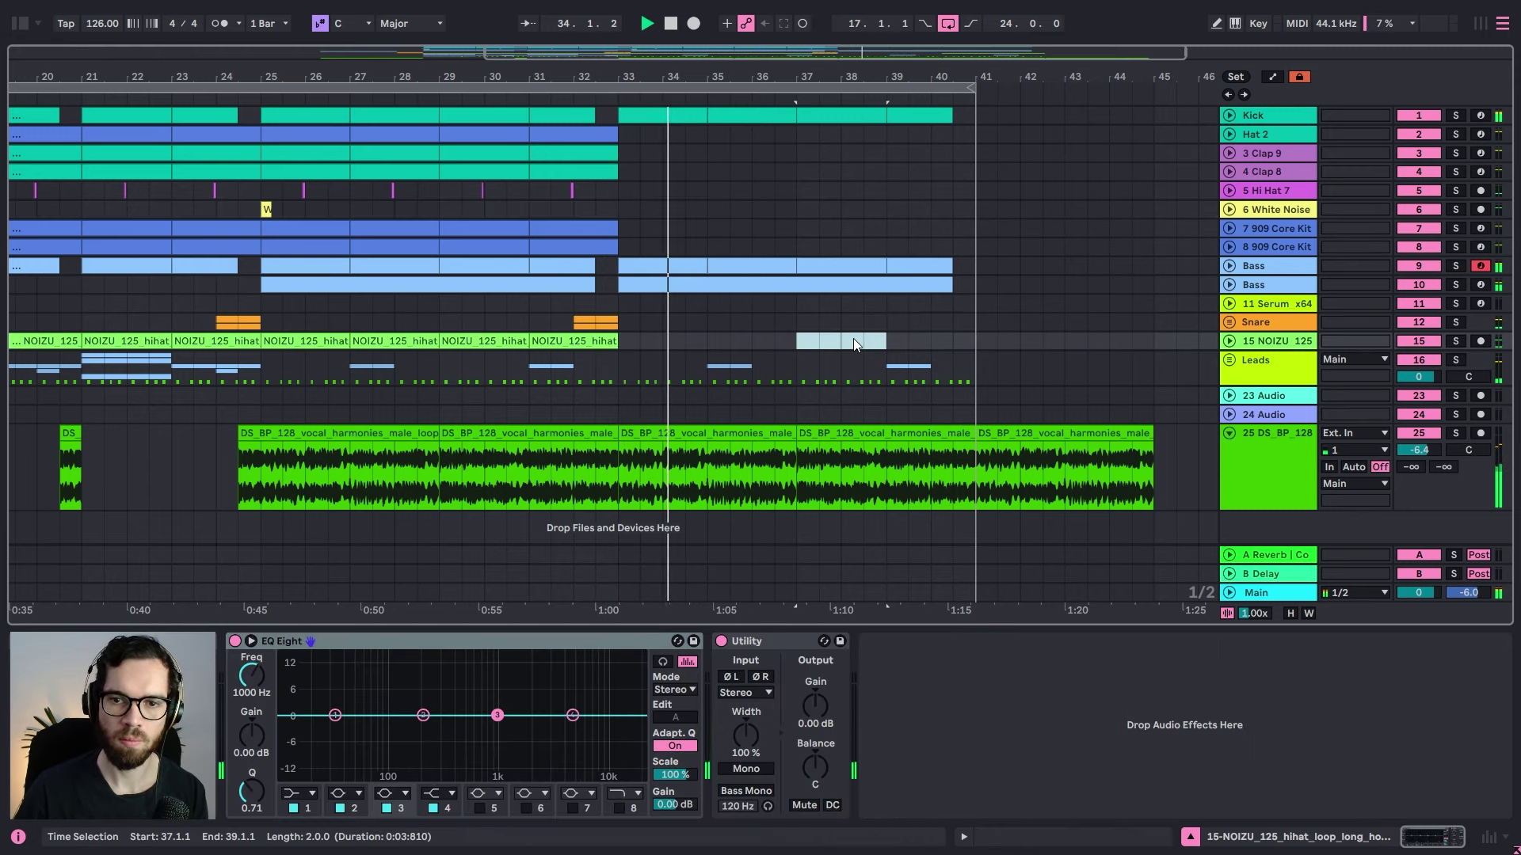
Step: End the vocal harmonies at bar 33 and delete all vocal clips after that bar
{"action": "left_click", "coordinate": [545, 315]}
{"action": "left_click", "coordinate": [710, 433]}
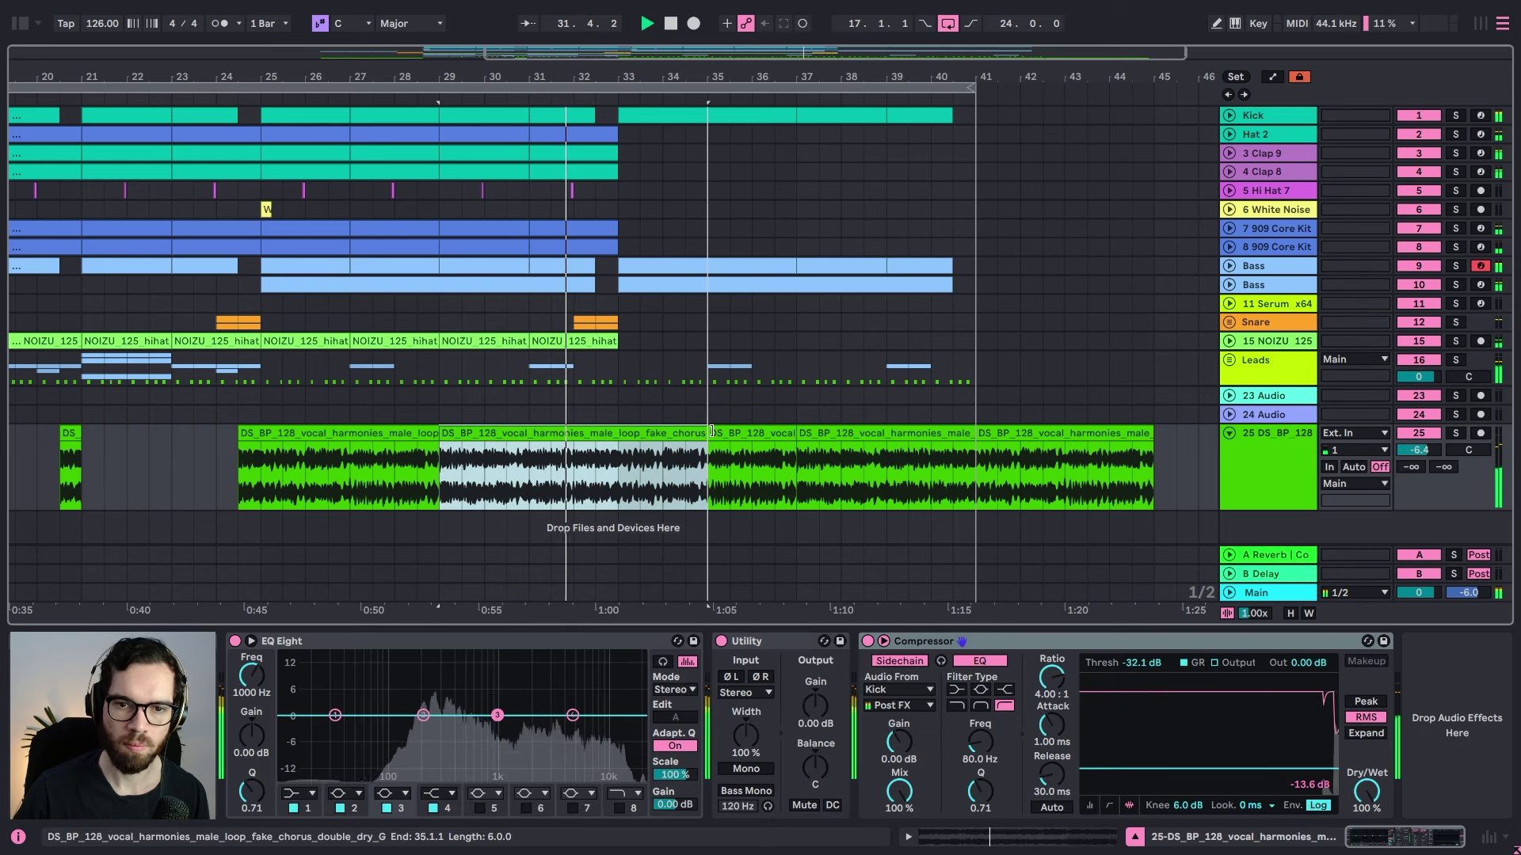
{"action": "left_click_drag", "start_coordinate": [711, 432], "coordinate": [621, 433]}
{"action": "left_click", "coordinate": [652, 435]}
{"action": "key", "text": "Delete"}
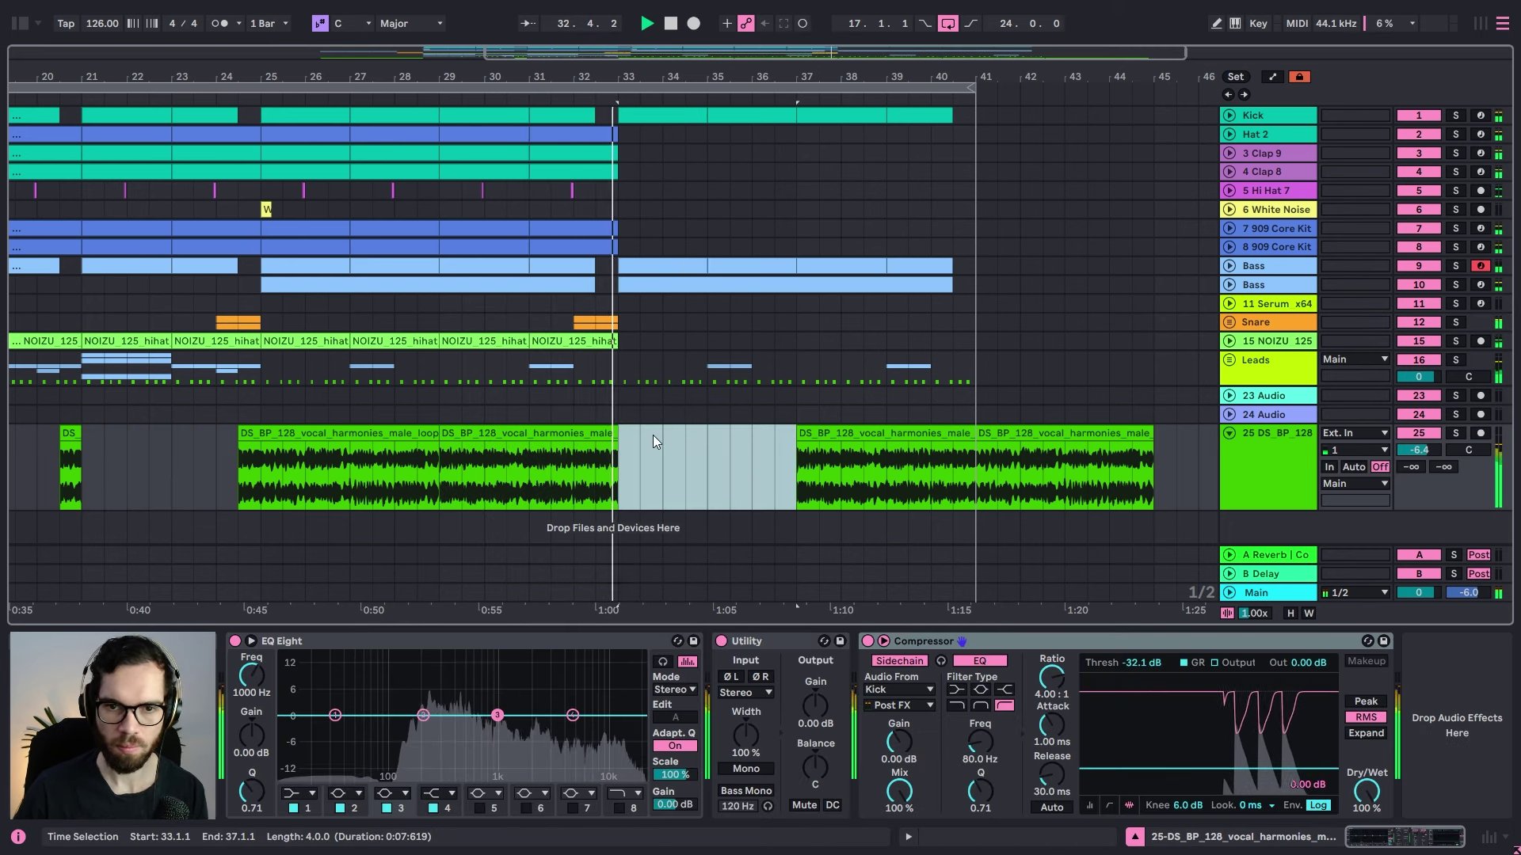
{"action": "left_click", "coordinate": [871, 435]}
{"action": "key", "text": "Delete"}
{"action": "left_click", "coordinate": [985, 427]}
{"action": "key", "text": "Delete"}
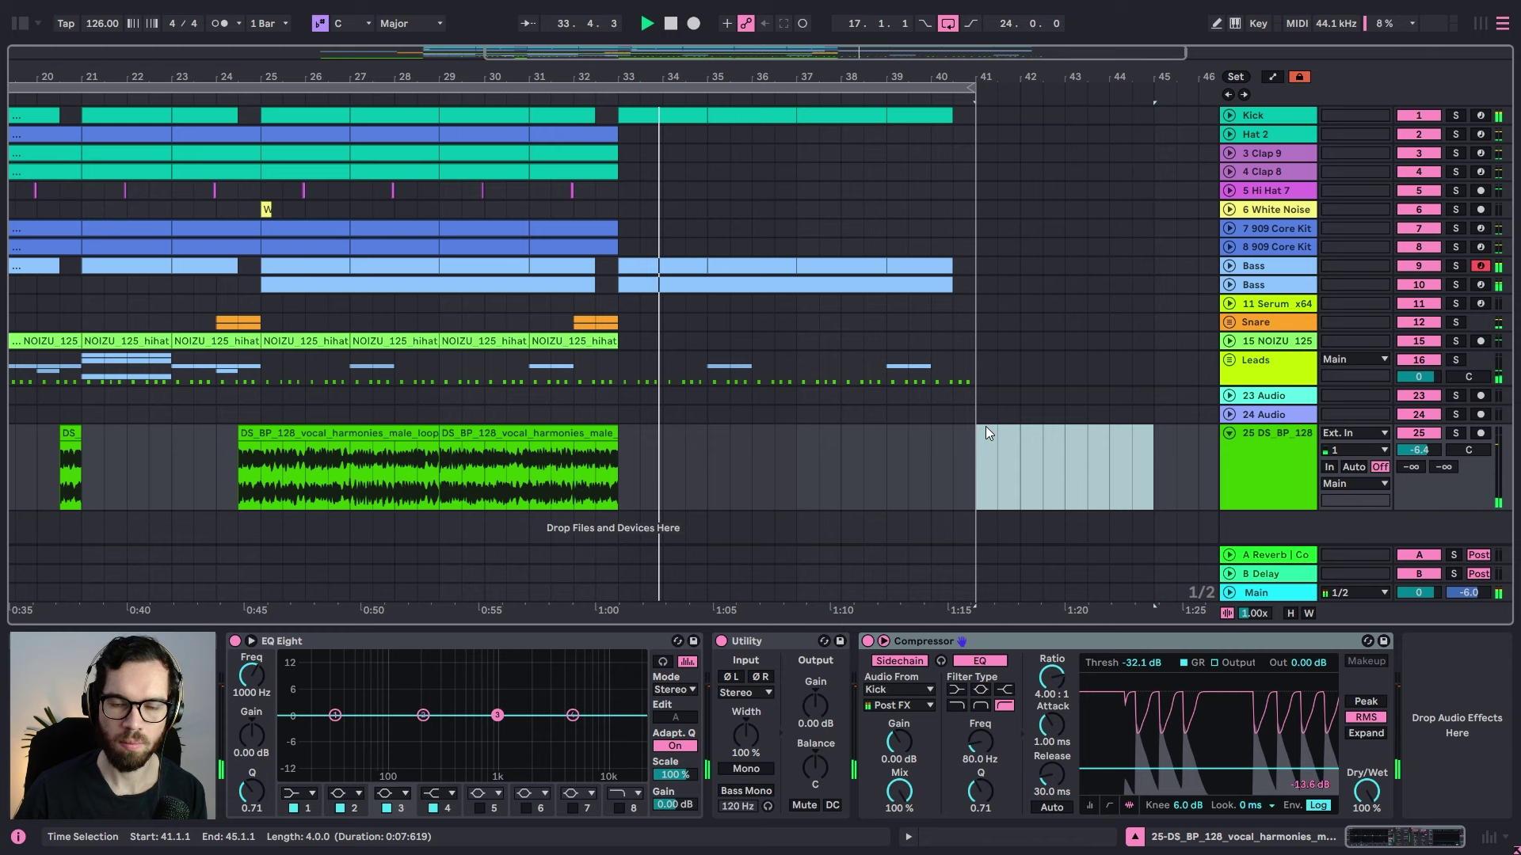
Step: Stop playback and insert a new MIDI track directly below the second Bass track
{"action": "left_click", "coordinate": [568, 311]}
{"action": "left_click", "coordinate": [406, 320]}
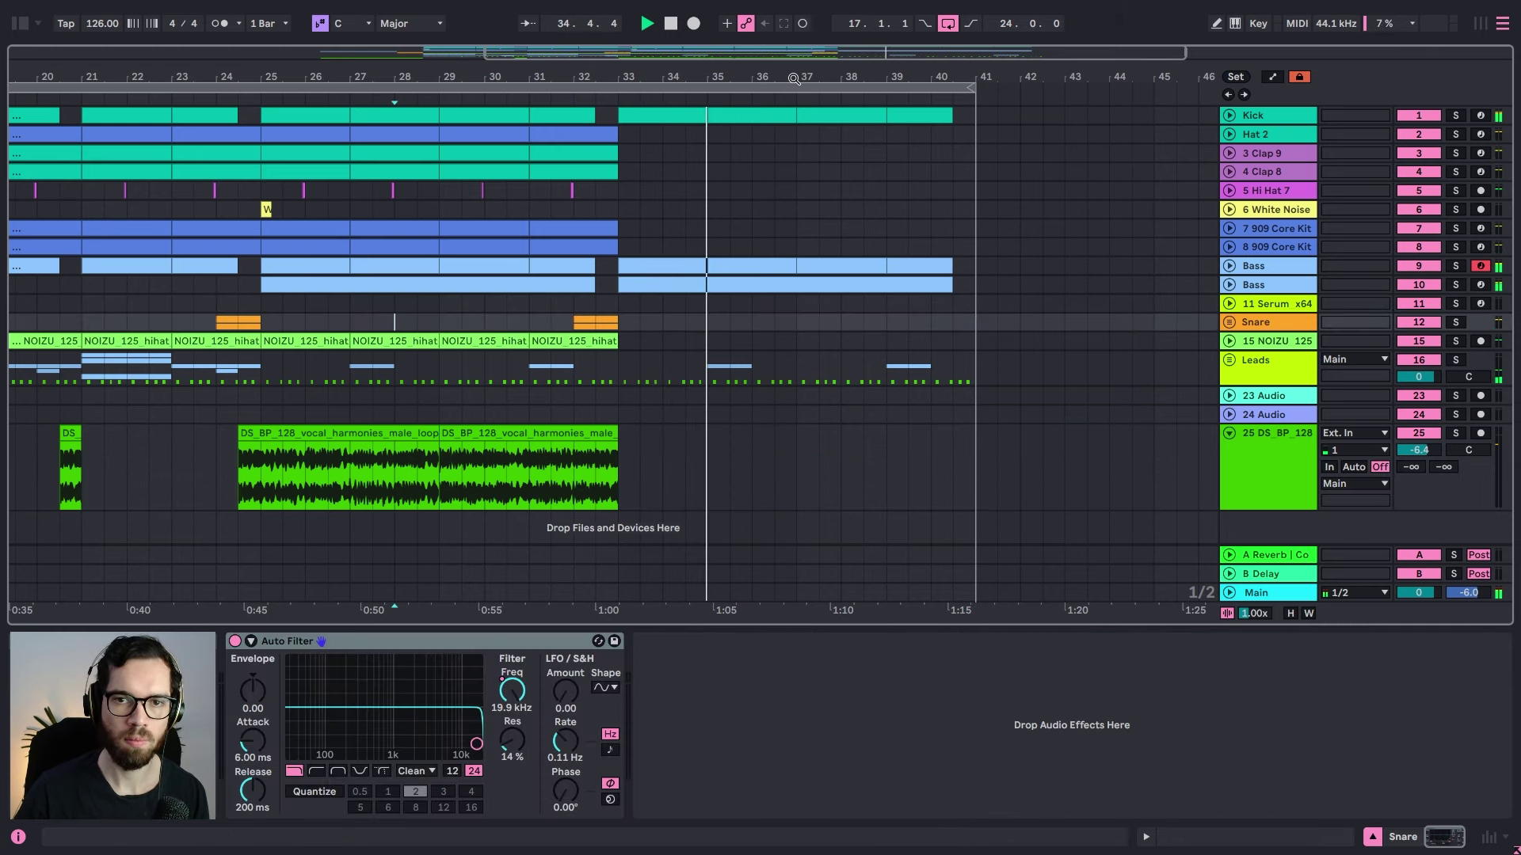
{"action": "left_click_drag", "start_coordinate": [794, 79], "coordinate": [911, 67]}
{"action": "key", "text": "space"}
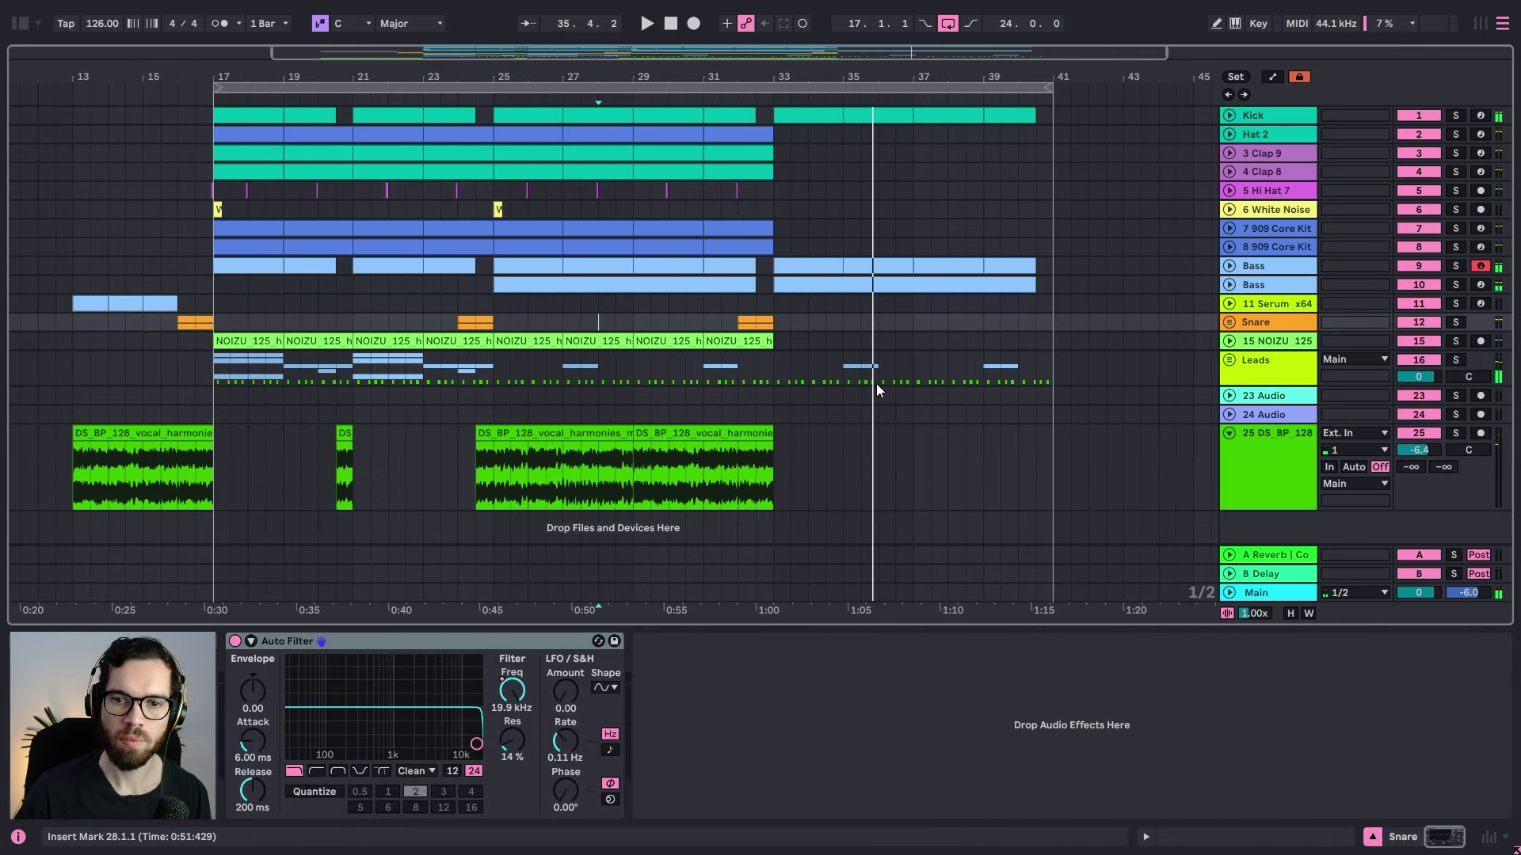
{"action": "left_click", "coordinate": [1269, 285]}
{"action": "key", "text": "ctrl+shift+t"}
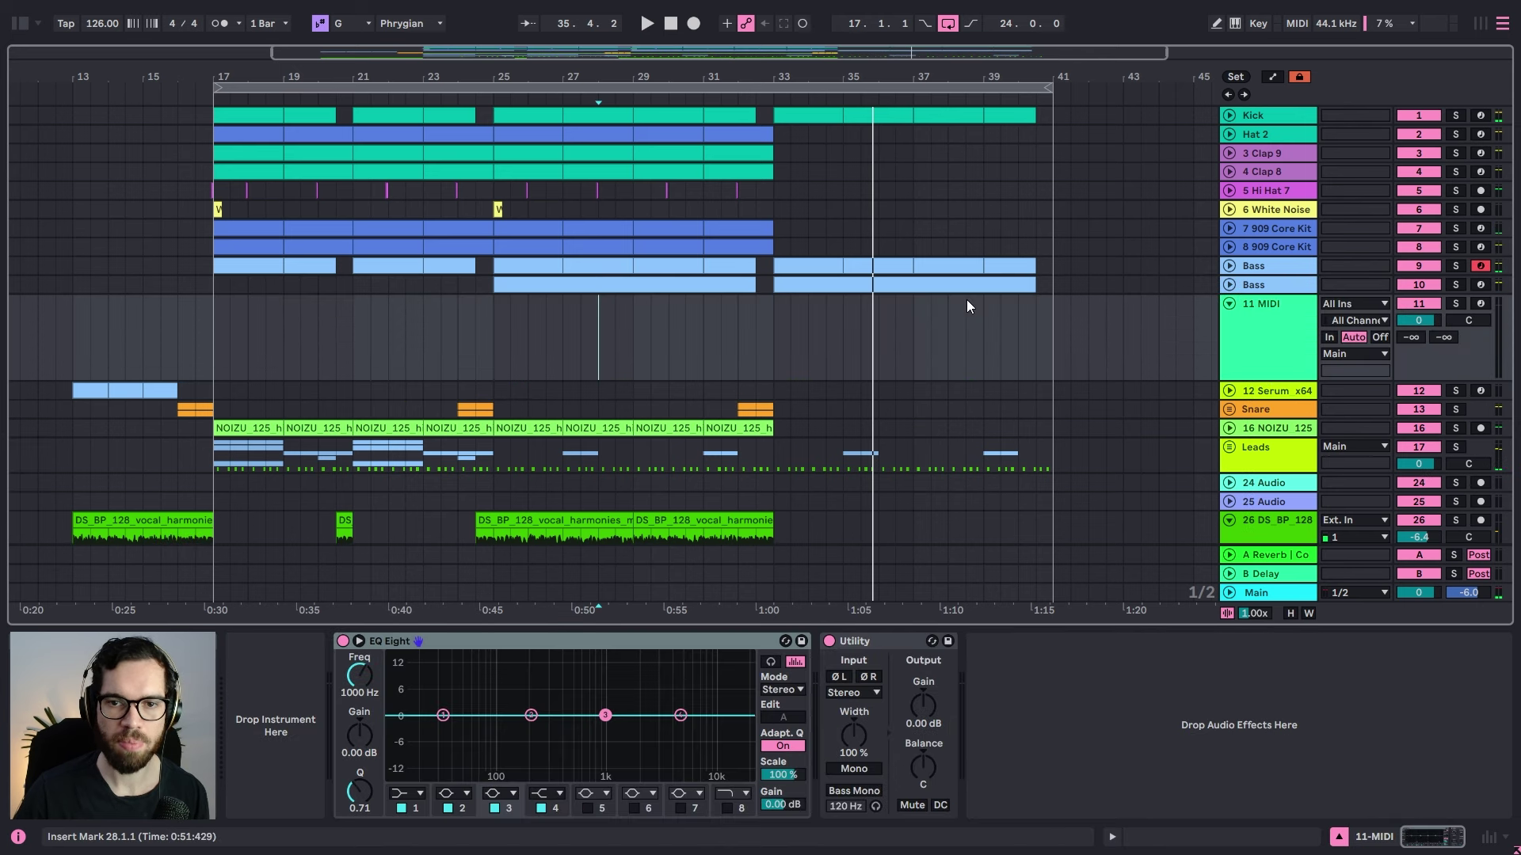
Step: Search the plug-ins for "lab" and load the LABS instrument onto the new MIDI track
{"action": "left_click", "coordinate": [19, 24]}
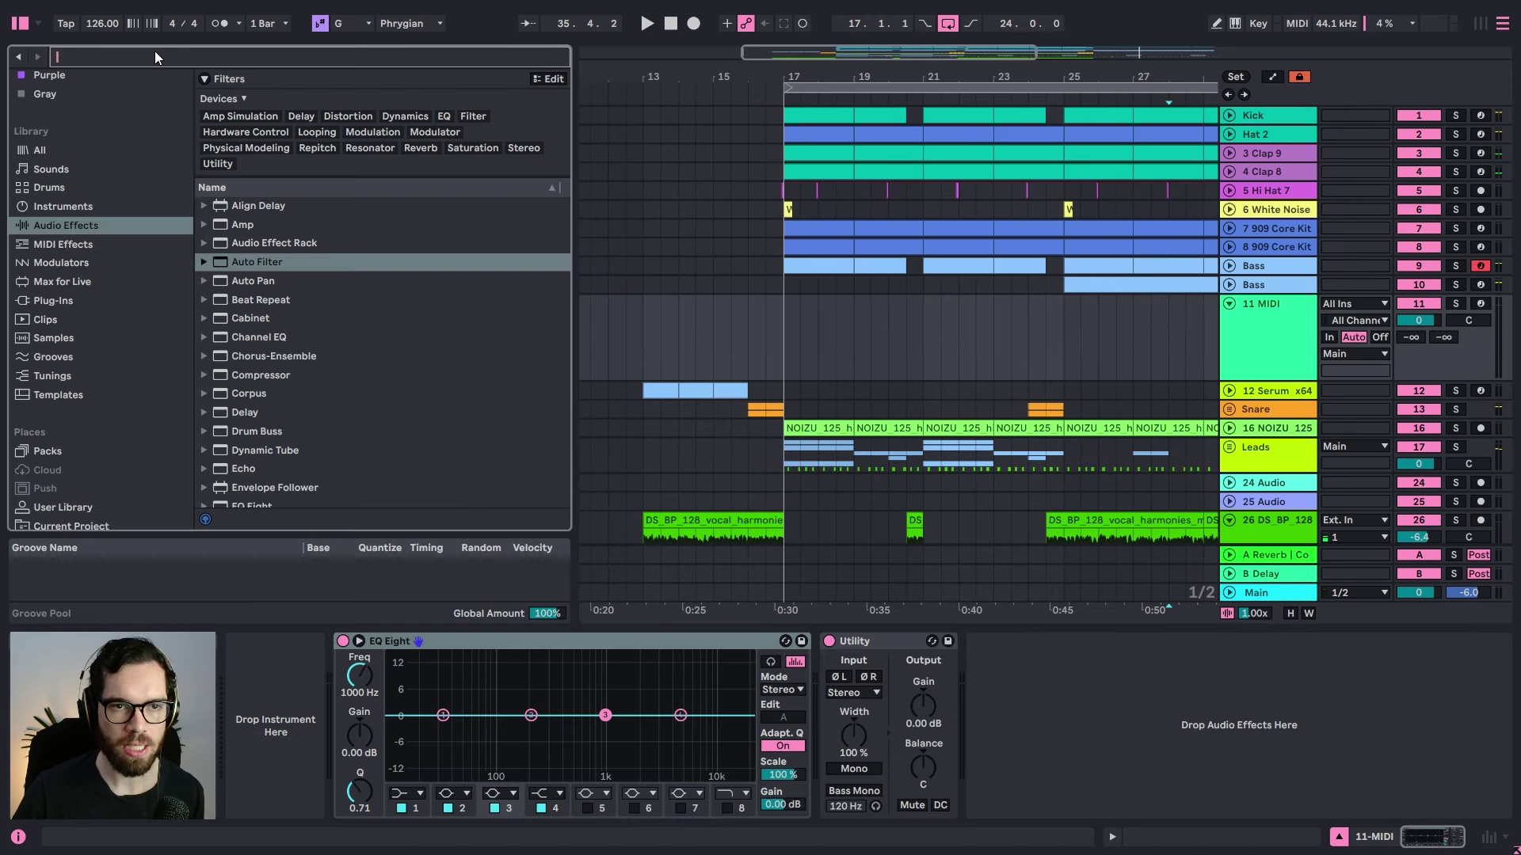
{"action": "left_click", "coordinate": [155, 53]}
{"action": "type", "text": "lab"}
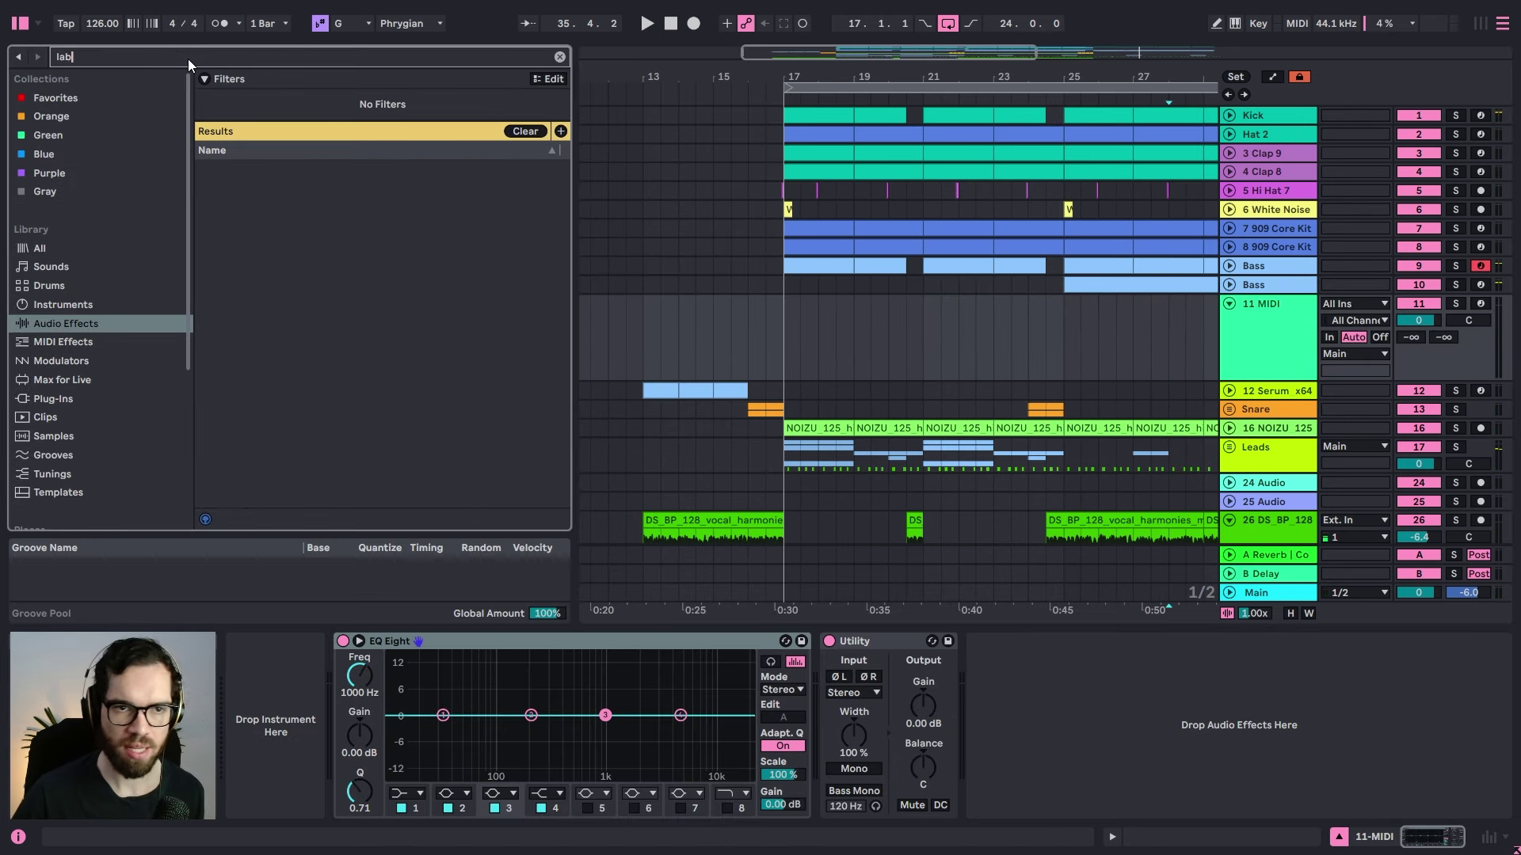
{"action": "left_click", "coordinate": [78, 396]}
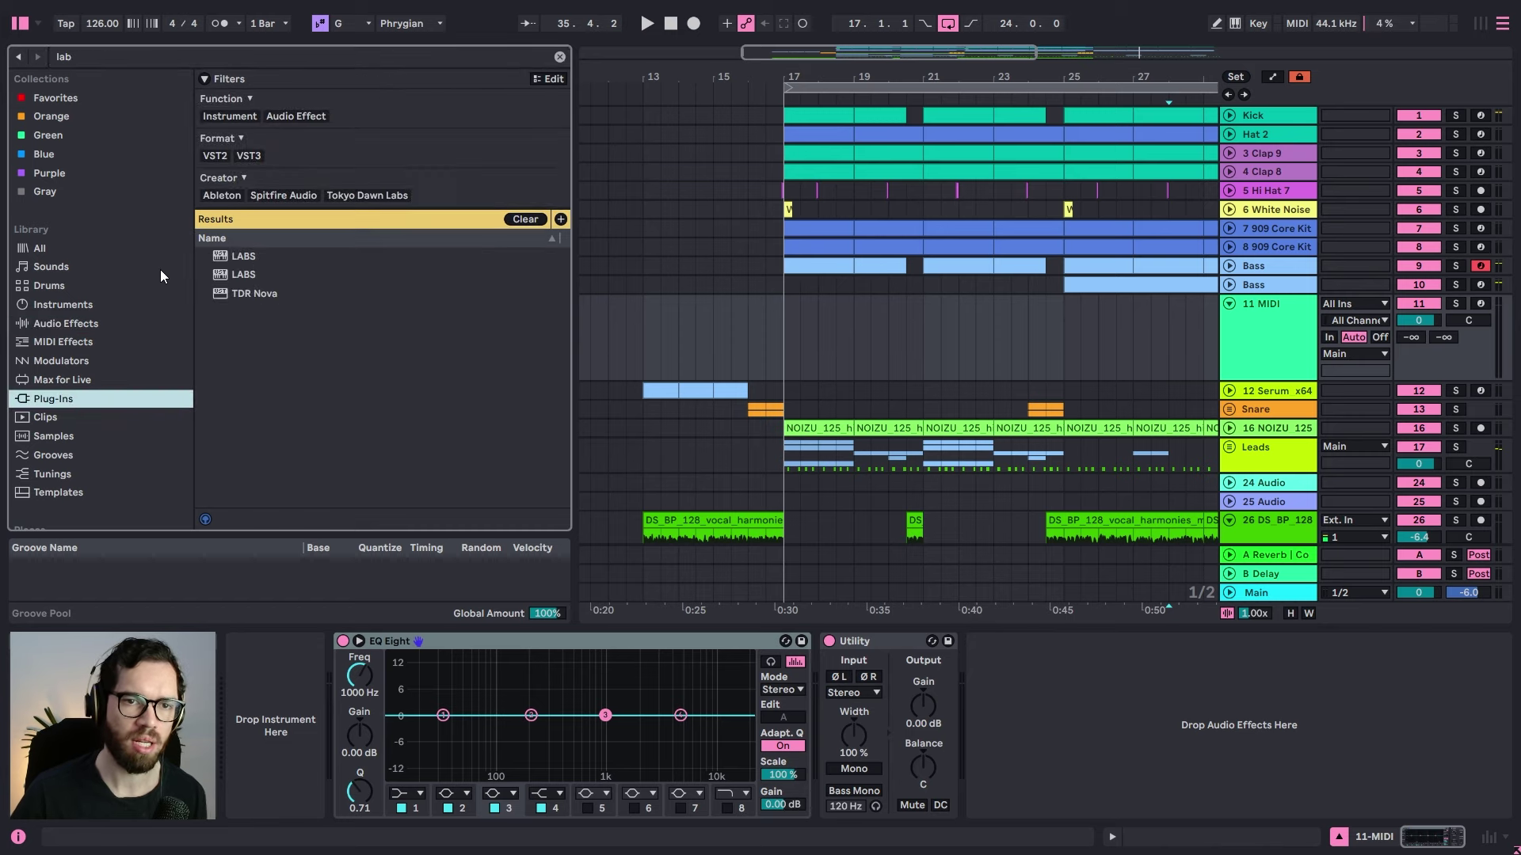
{"action": "left_click", "coordinate": [252, 259]}
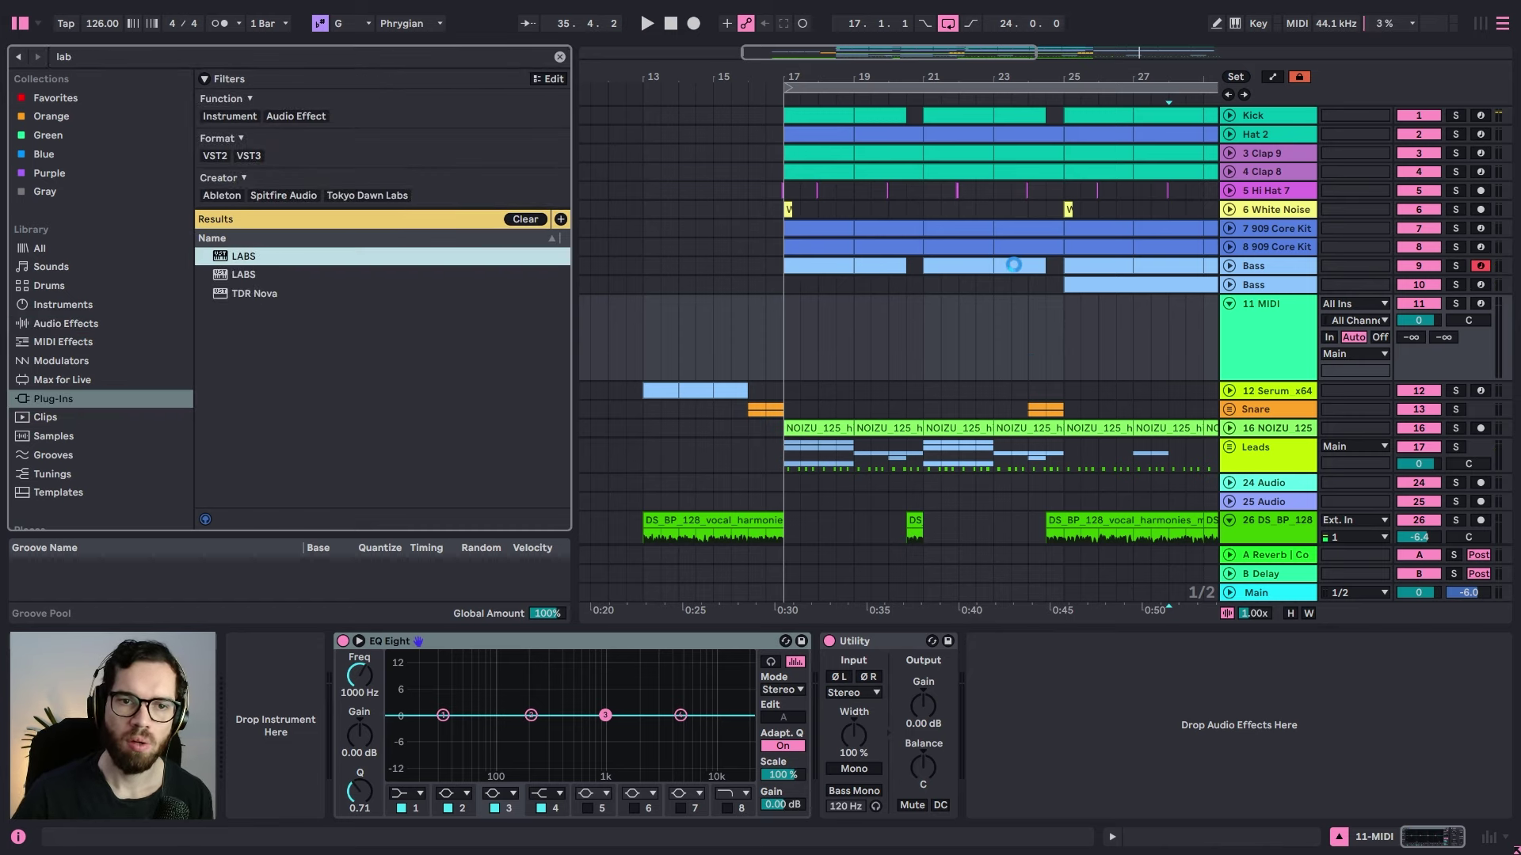
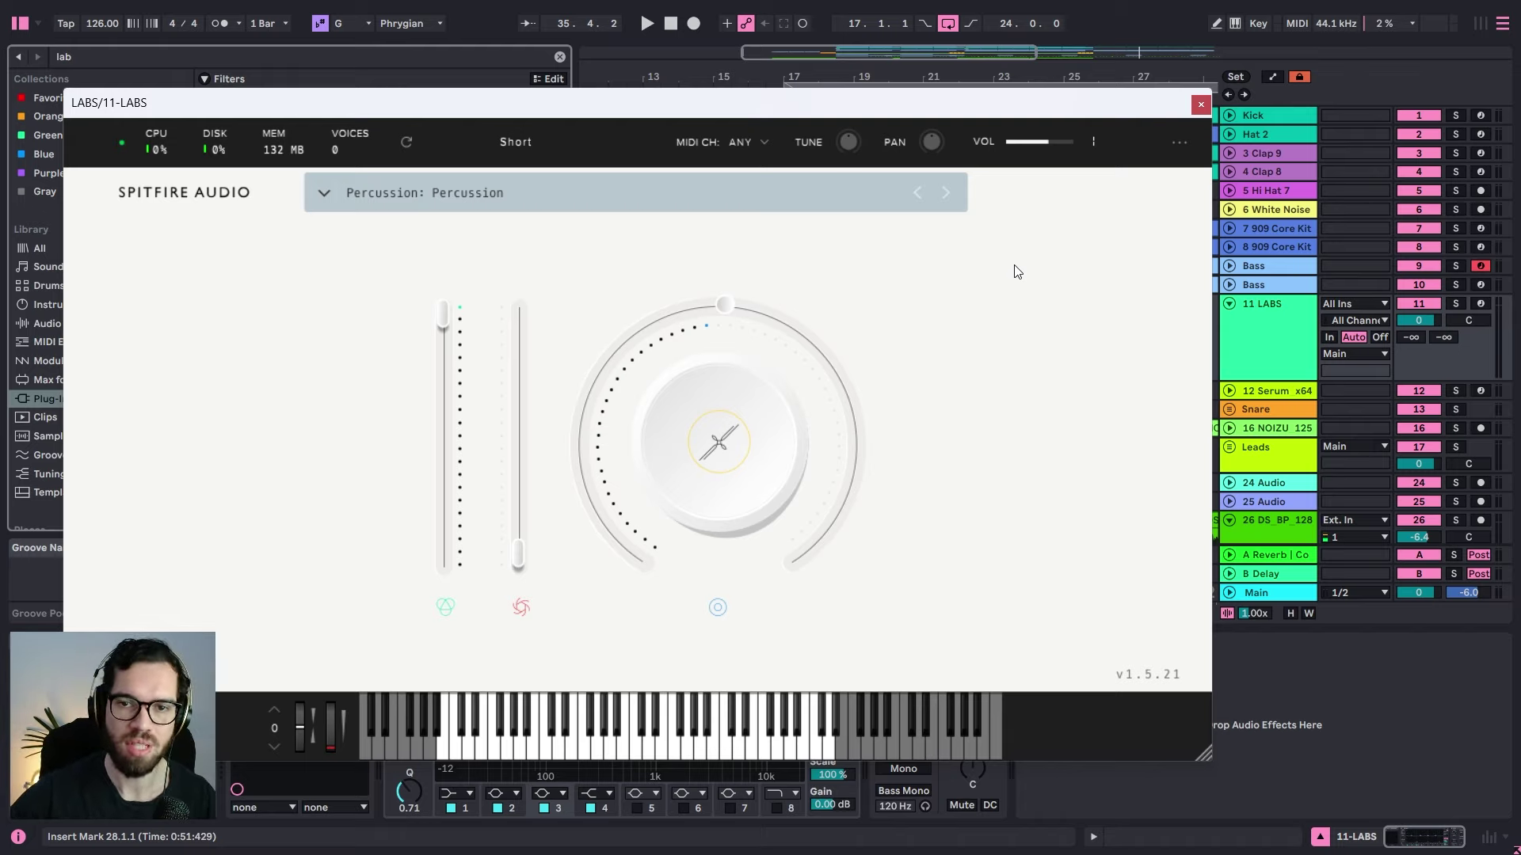
Step: Load the Long preset from the Choir library in LABS and close the plug-in window
{"action": "left_click", "coordinate": [424, 189]}
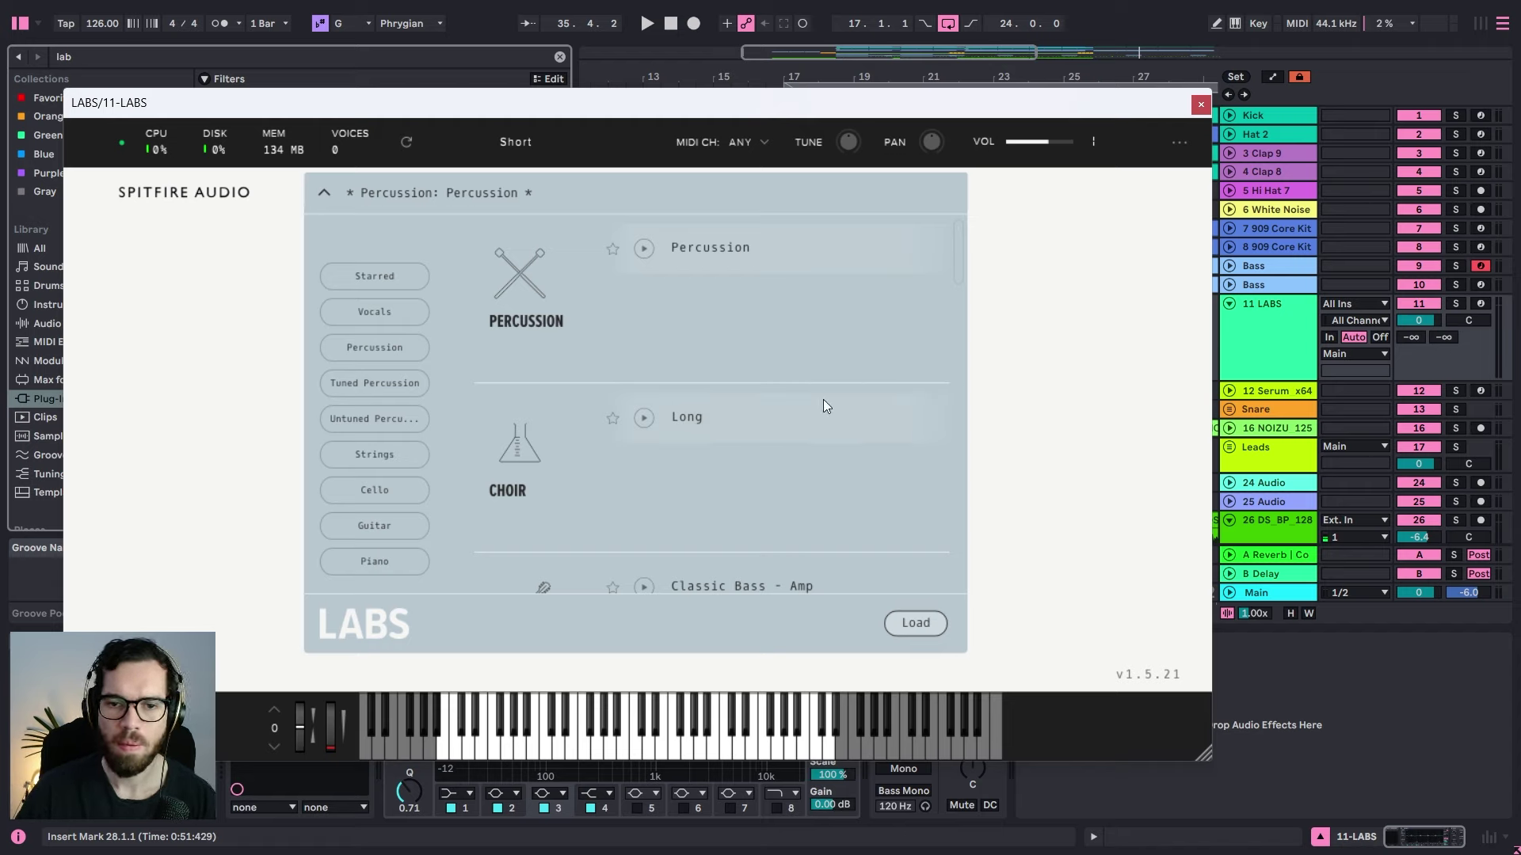
{"action": "scroll", "coordinate": [784, 404], "scroll_direction": "down", "scroll_amount": 3}
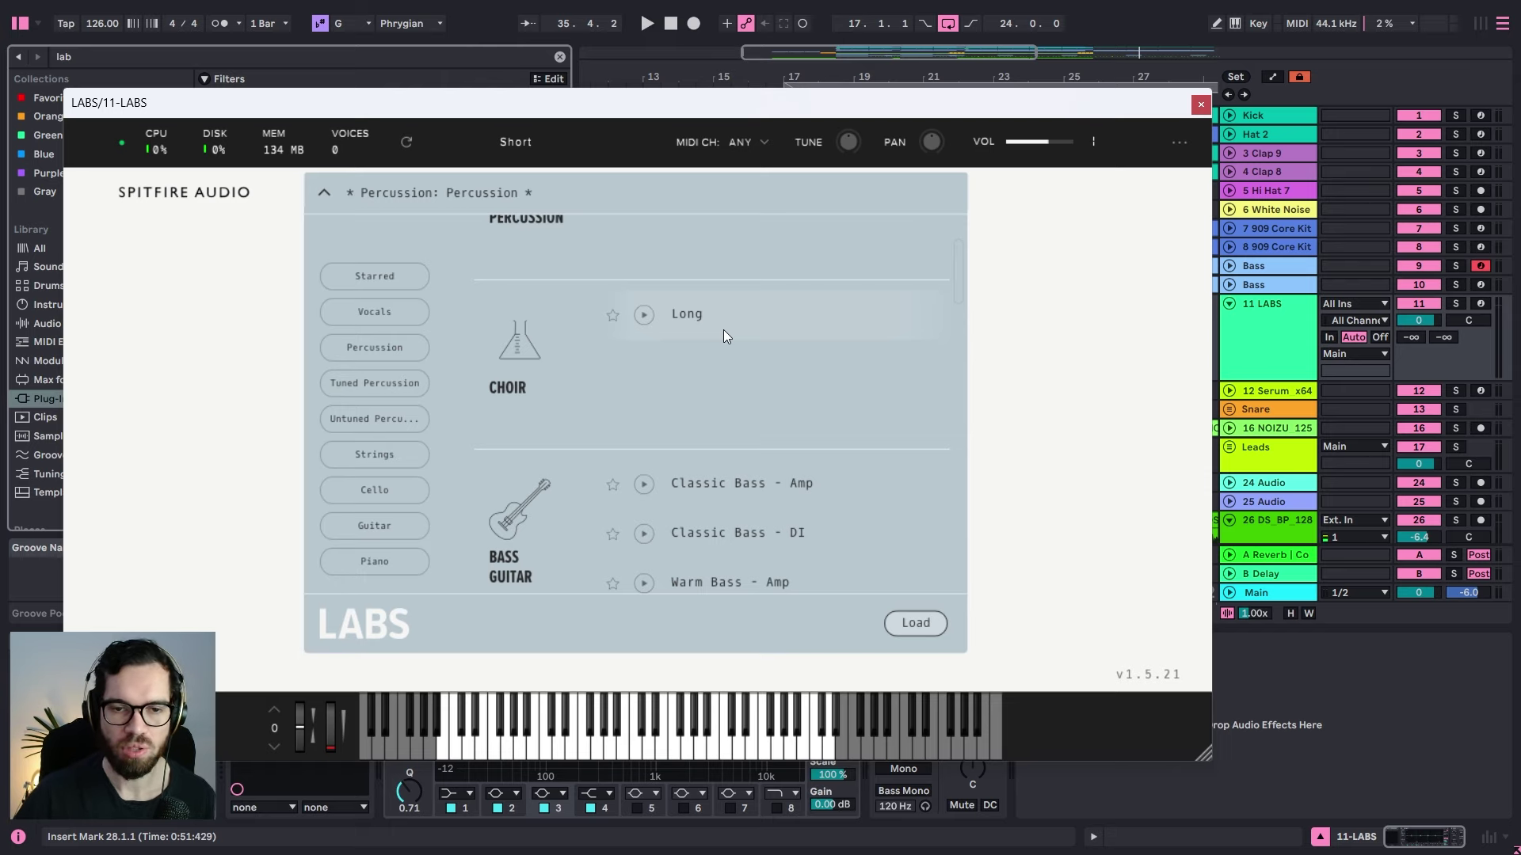
{"action": "double_click", "coordinate": [789, 309]}
{"action": "left_click", "coordinate": [1201, 104]}
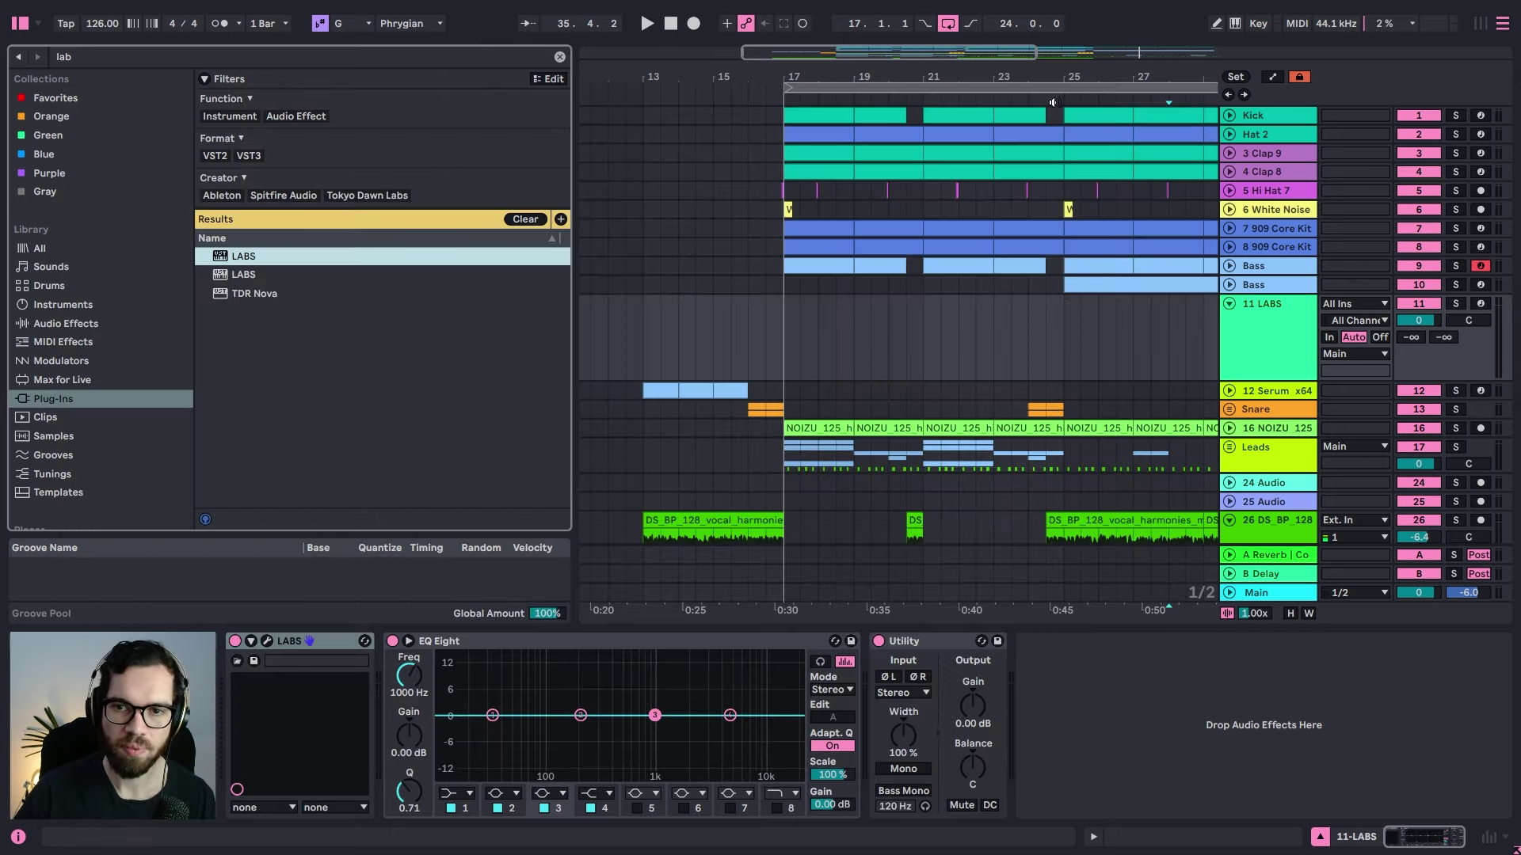
Step: Create an empty MIDI clip on the LABS track from bar 33 to 41 and limit its note rows to the scale
{"action": "left_click_drag", "start_coordinate": [1068, 73], "coordinate": [657, 92]}
{"action": "left_click_drag", "start_coordinate": [798, 318], "coordinate": [919, 316]}
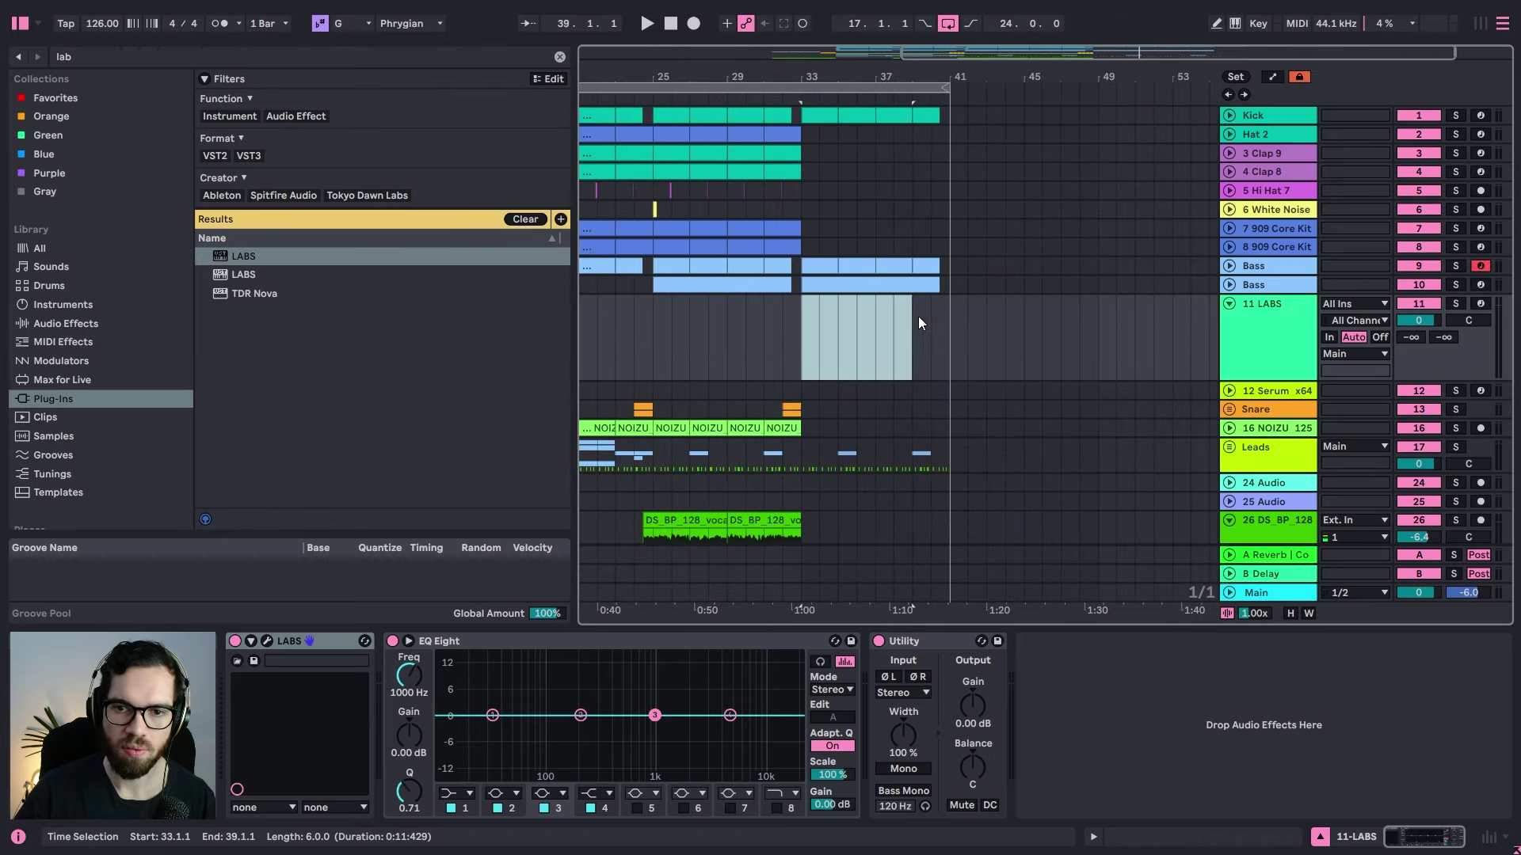
{"action": "key", "text": "ctrl+shift+m"}
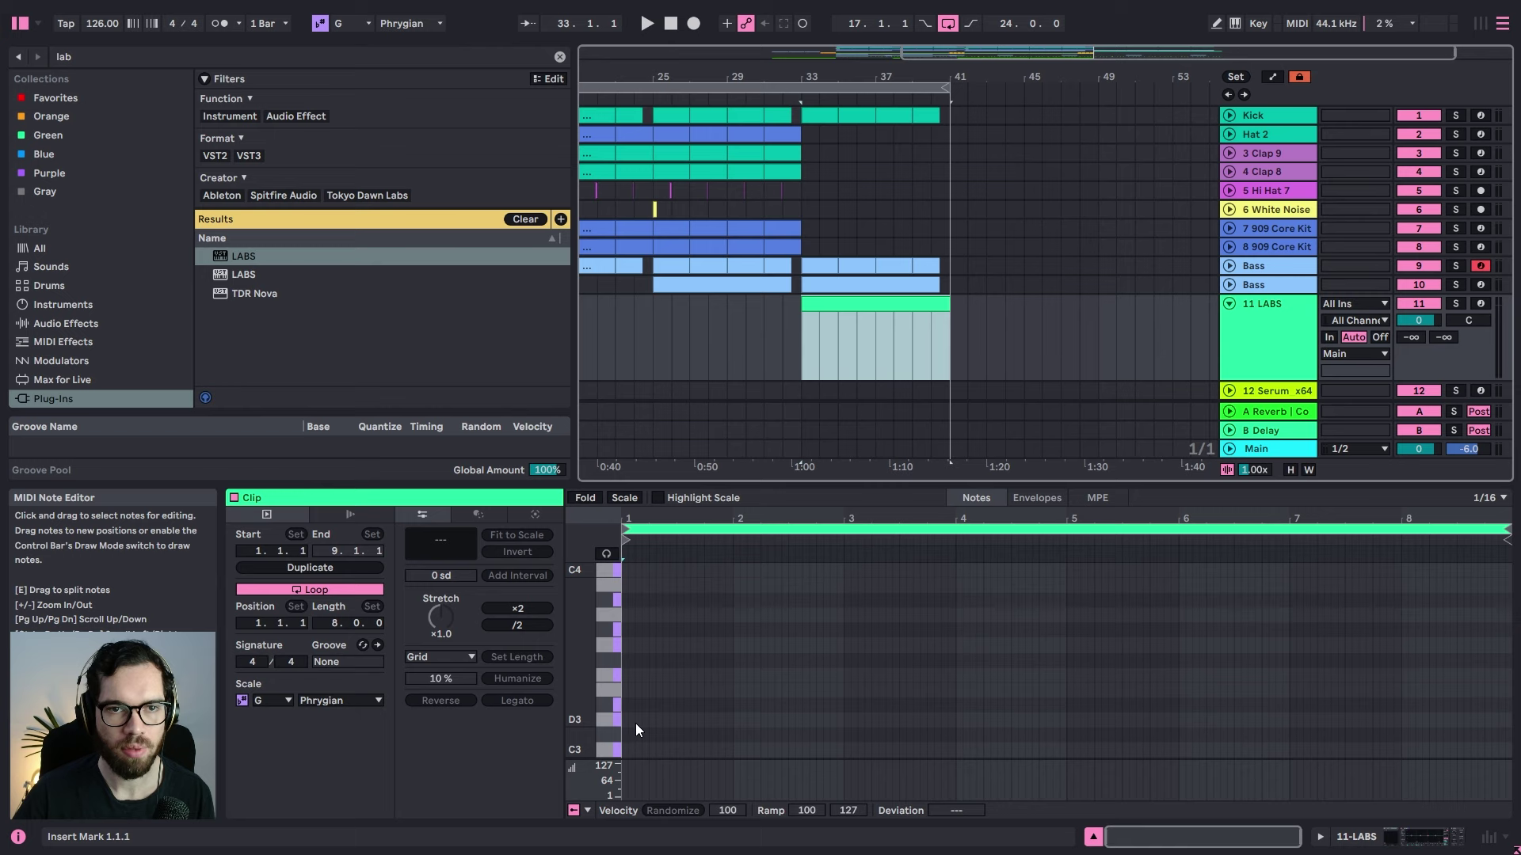
{"action": "left_click", "coordinate": [623, 497]}
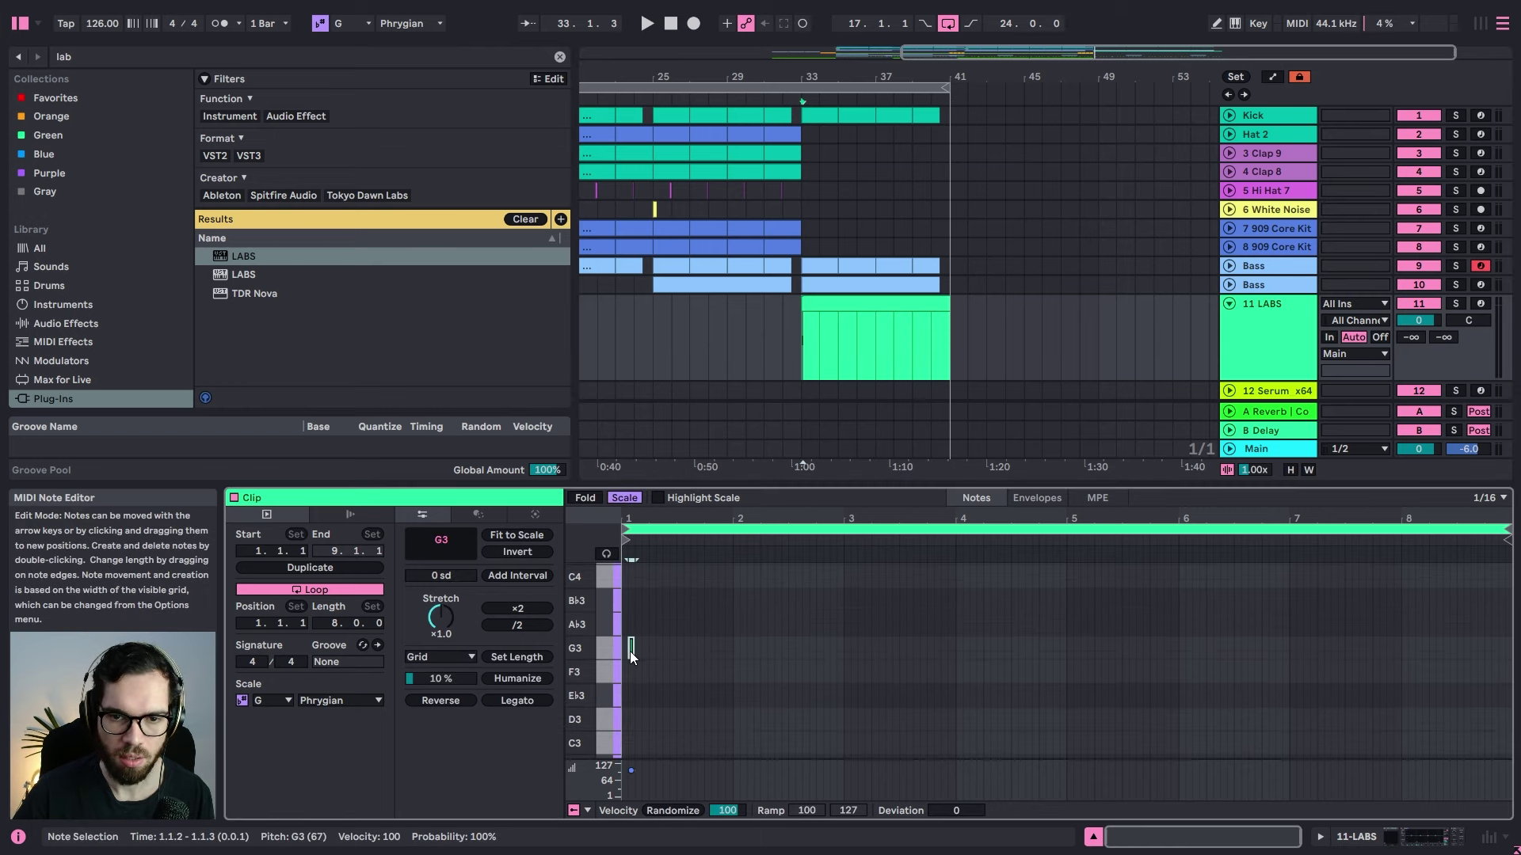
Step: Draw a G3 note about five bars long from the start of the LABS clip and play it back with the track soloed
{"action": "left_click_drag", "start_coordinate": [634, 648], "coordinate": [1191, 648]}
{"action": "key", "text": "ctrl+u"}
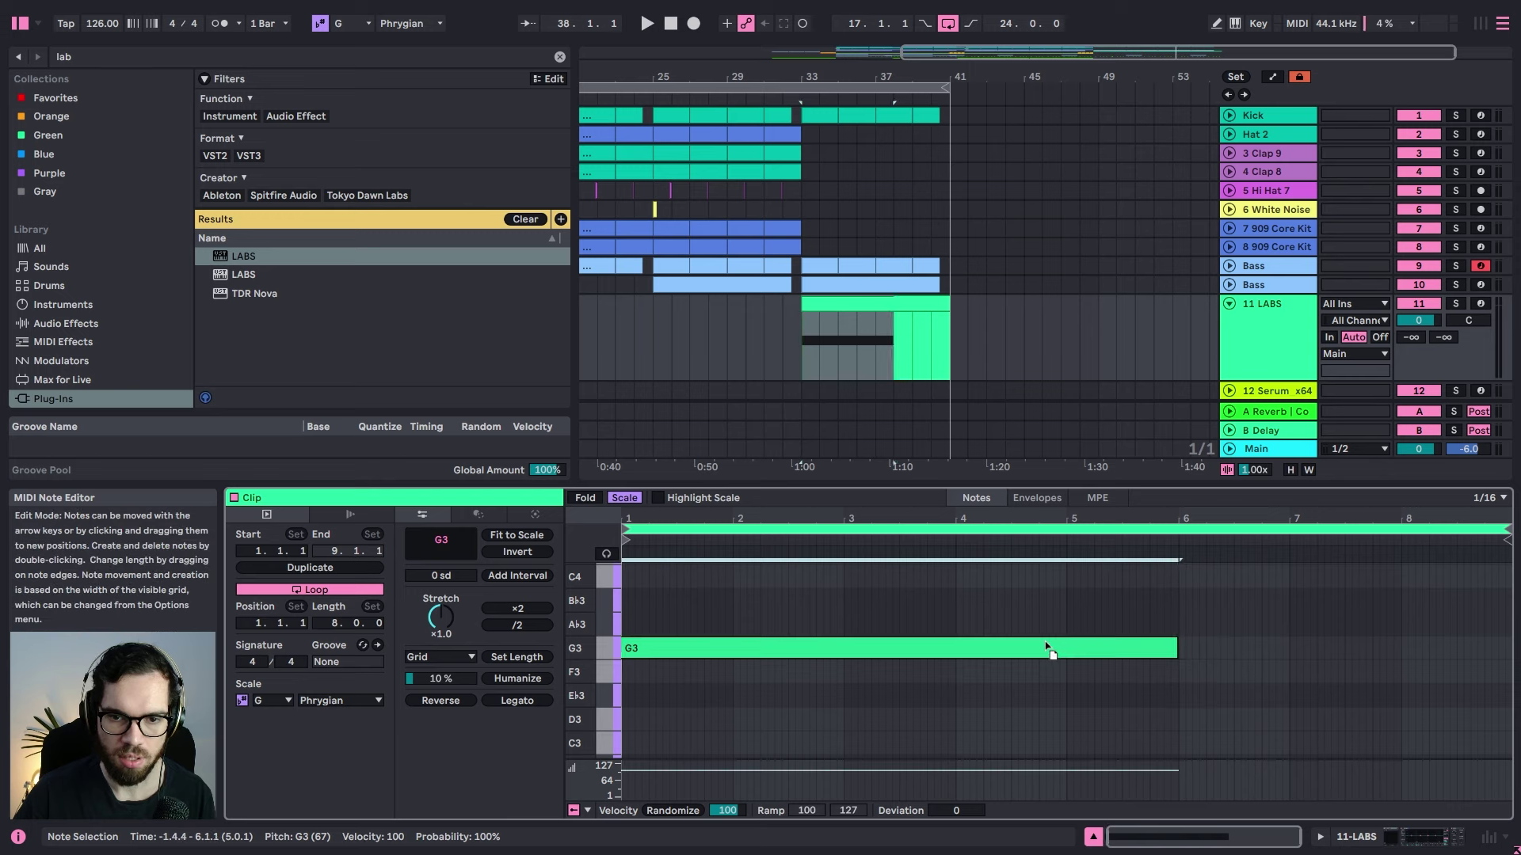
{"action": "key", "text": "space"}
{"action": "left_click", "coordinate": [1454, 305]}
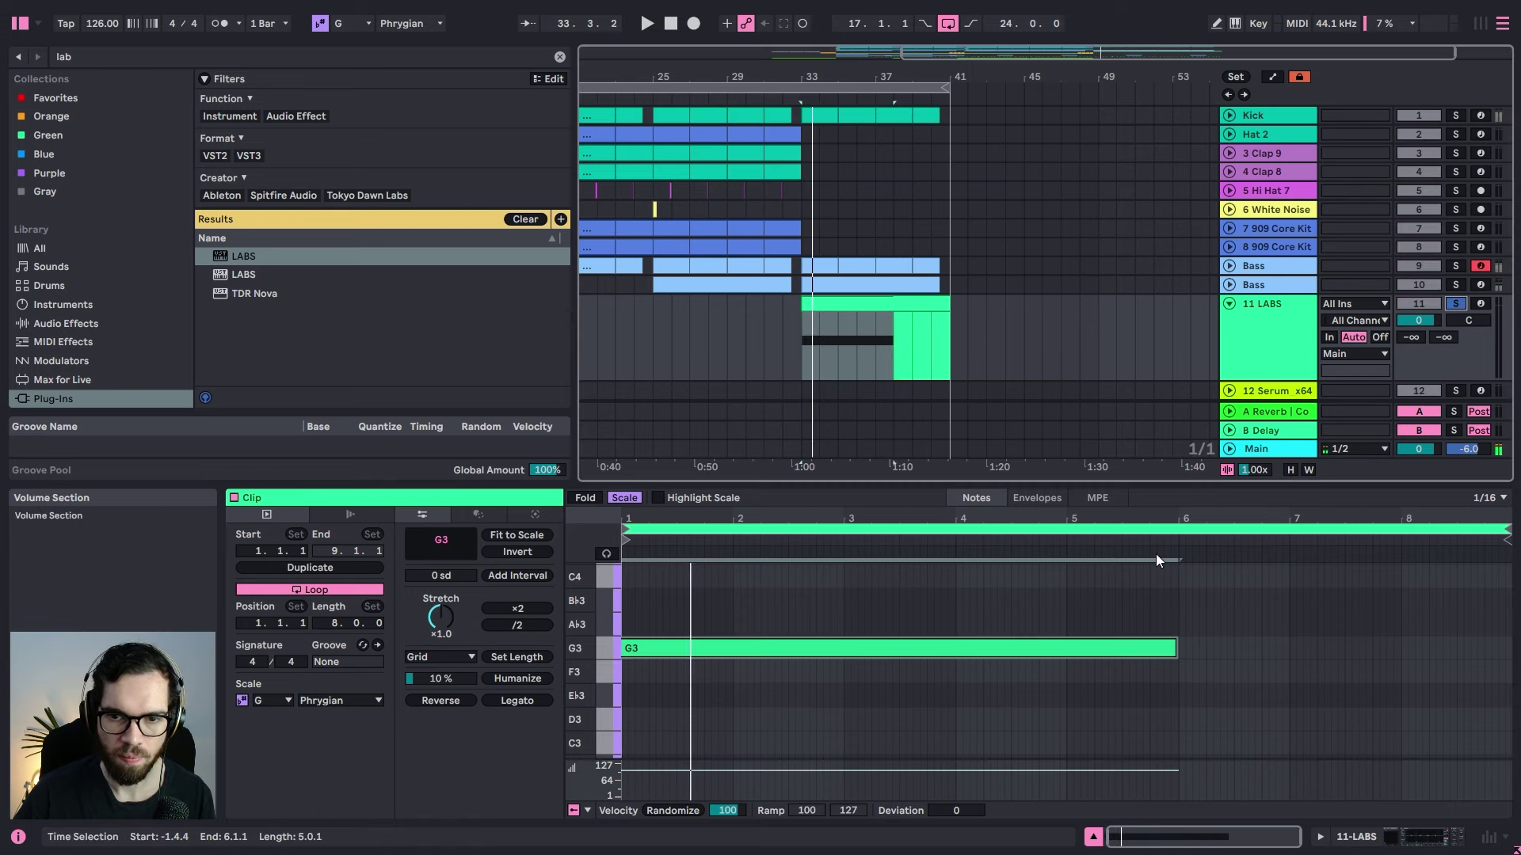
Step: Audition the choir note an octave lower and higher, align its start with the clip's beginning, and settle on G3
{"action": "key", "text": "space"}
{"action": "key", "text": "shift+Down"}
{"action": "key", "text": "space"}
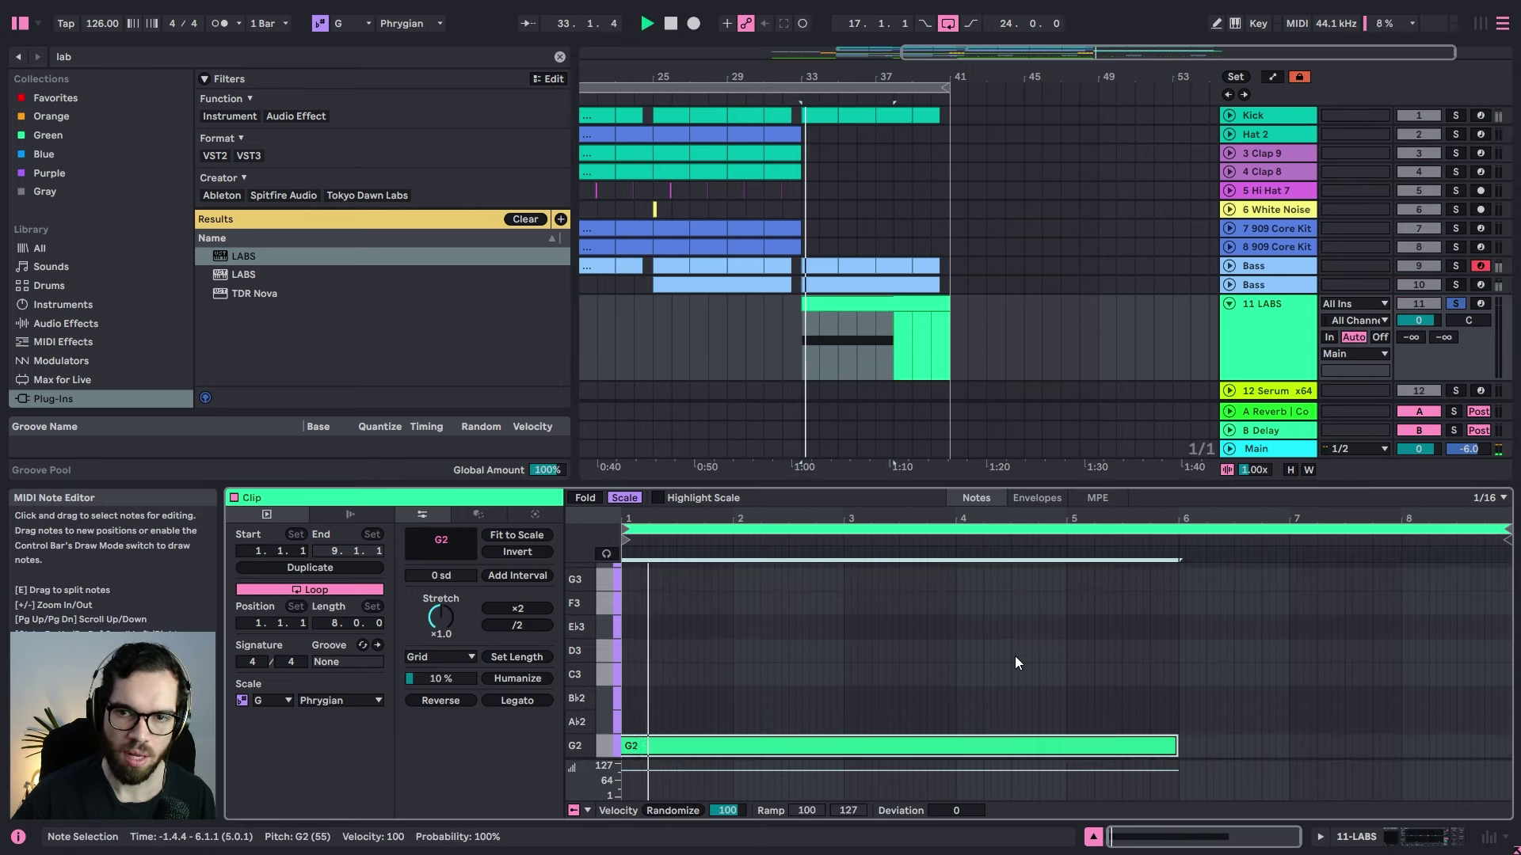
{"action": "key", "text": "shift+Up"}
{"action": "key", "text": "shift+Up"}
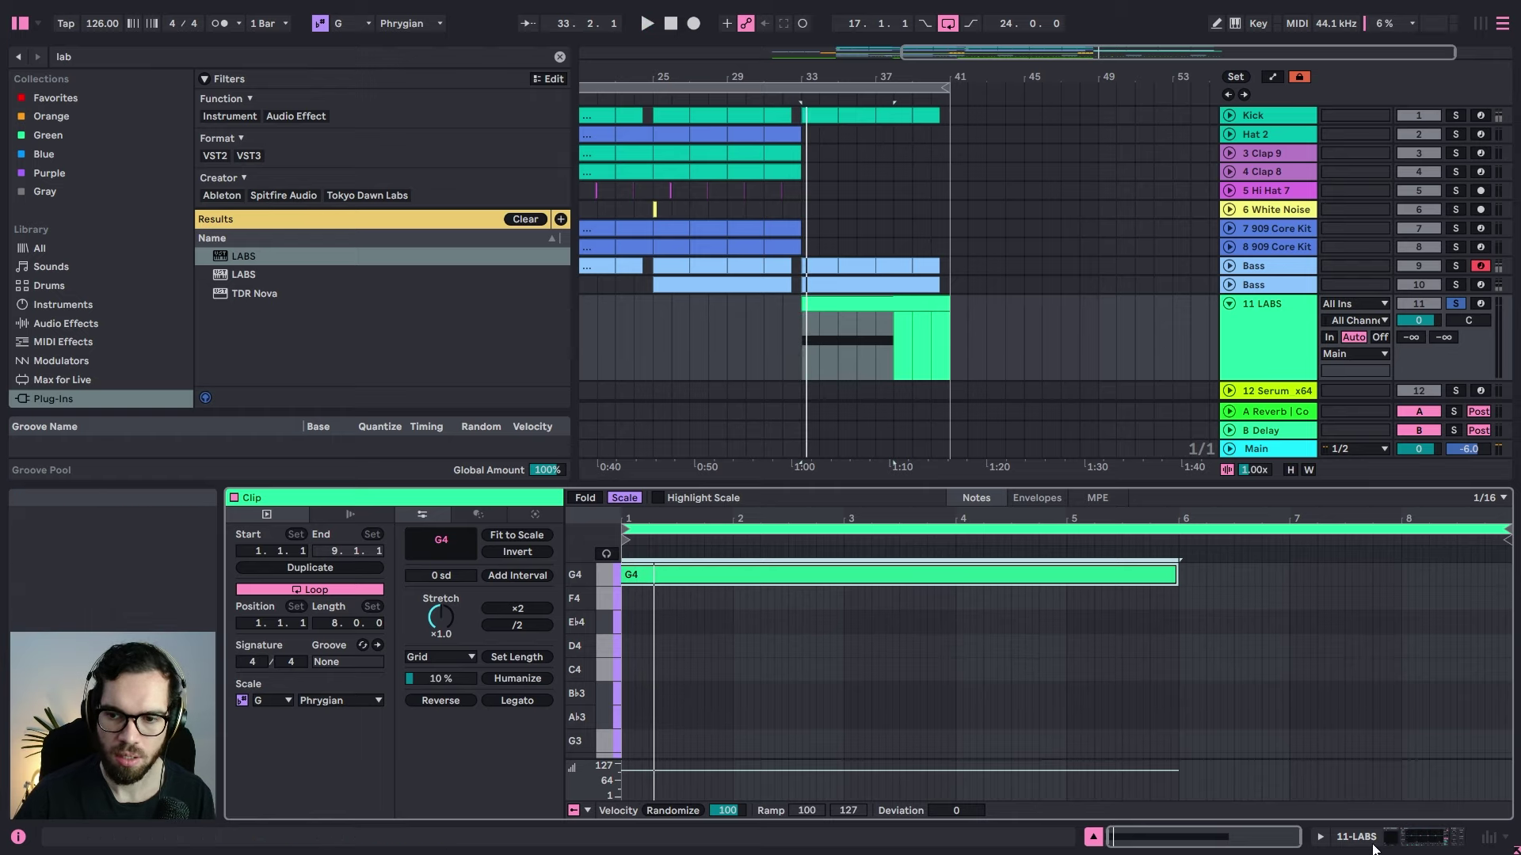
{"action": "mouse_move", "coordinate": [668, 580]}
{"action": "left_mouse_down"}
{"action": "mouse_move", "coordinate": [686, 586]}
{"action": "mouse_move", "coordinate": [672, 585]}
{"action": "left_mouse_up"}
{"action": "key", "text": "space"}
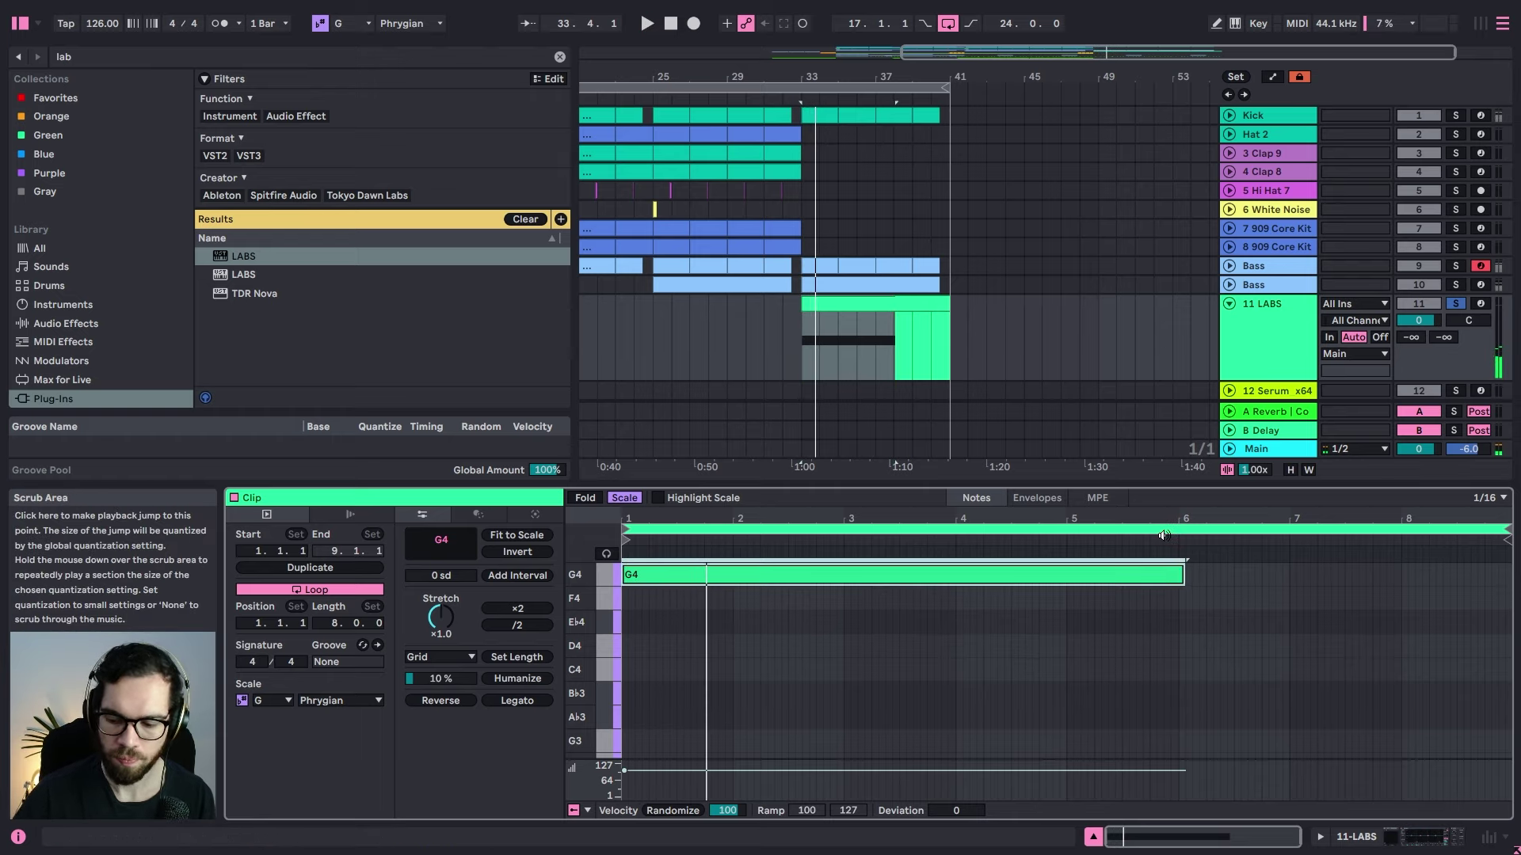
{"action": "key", "text": "shift+Down"}
{"action": "key", "text": "space"}
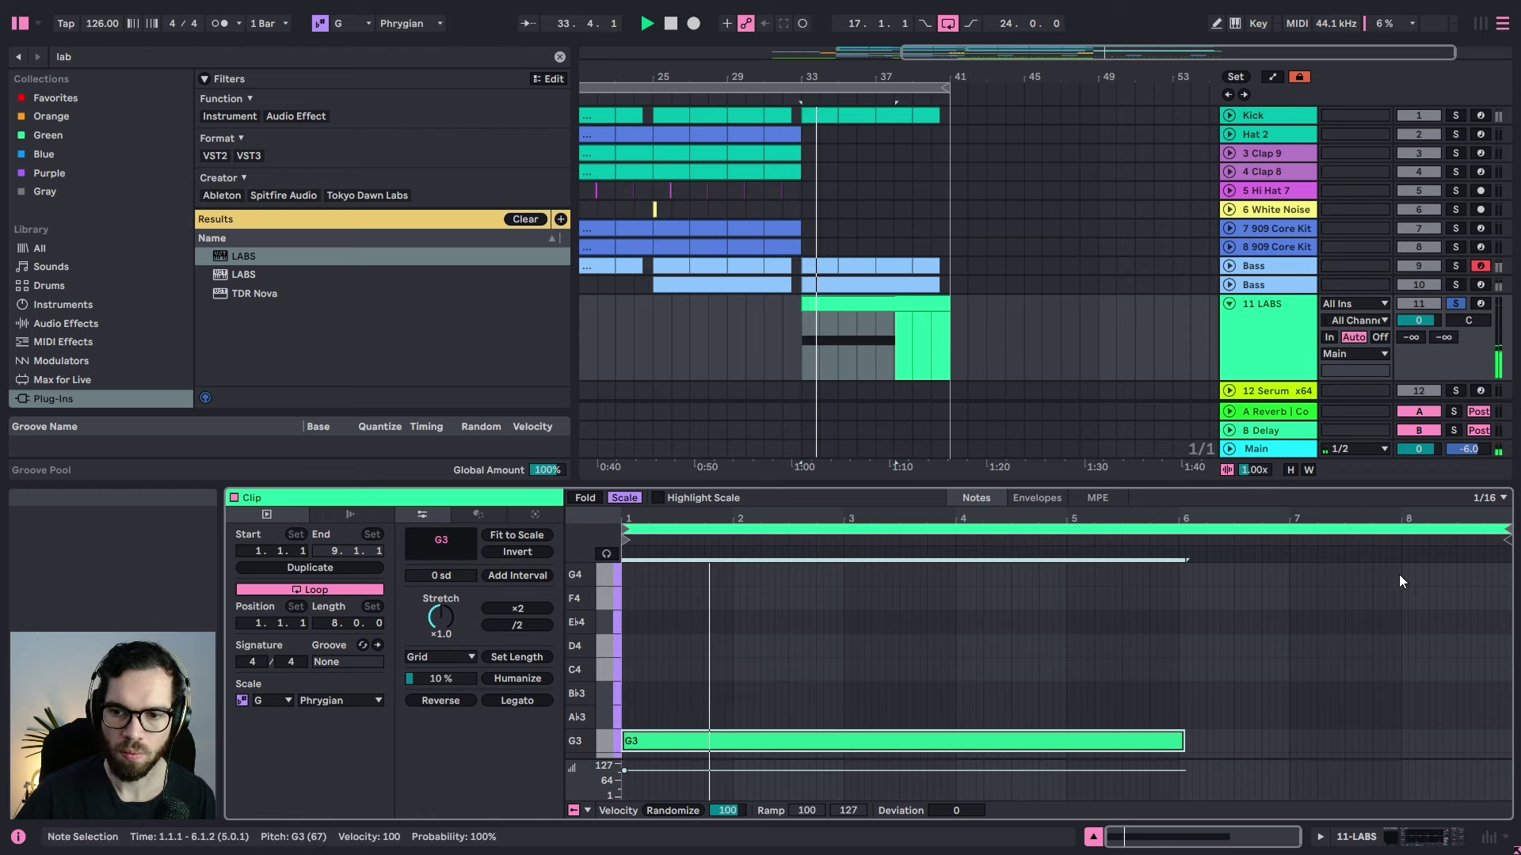
Step: Copy the second Bass track's kick-sidechained Compressor onto the LABS track and play from bar 32
{"action": "left_click", "coordinate": [1267, 287]}
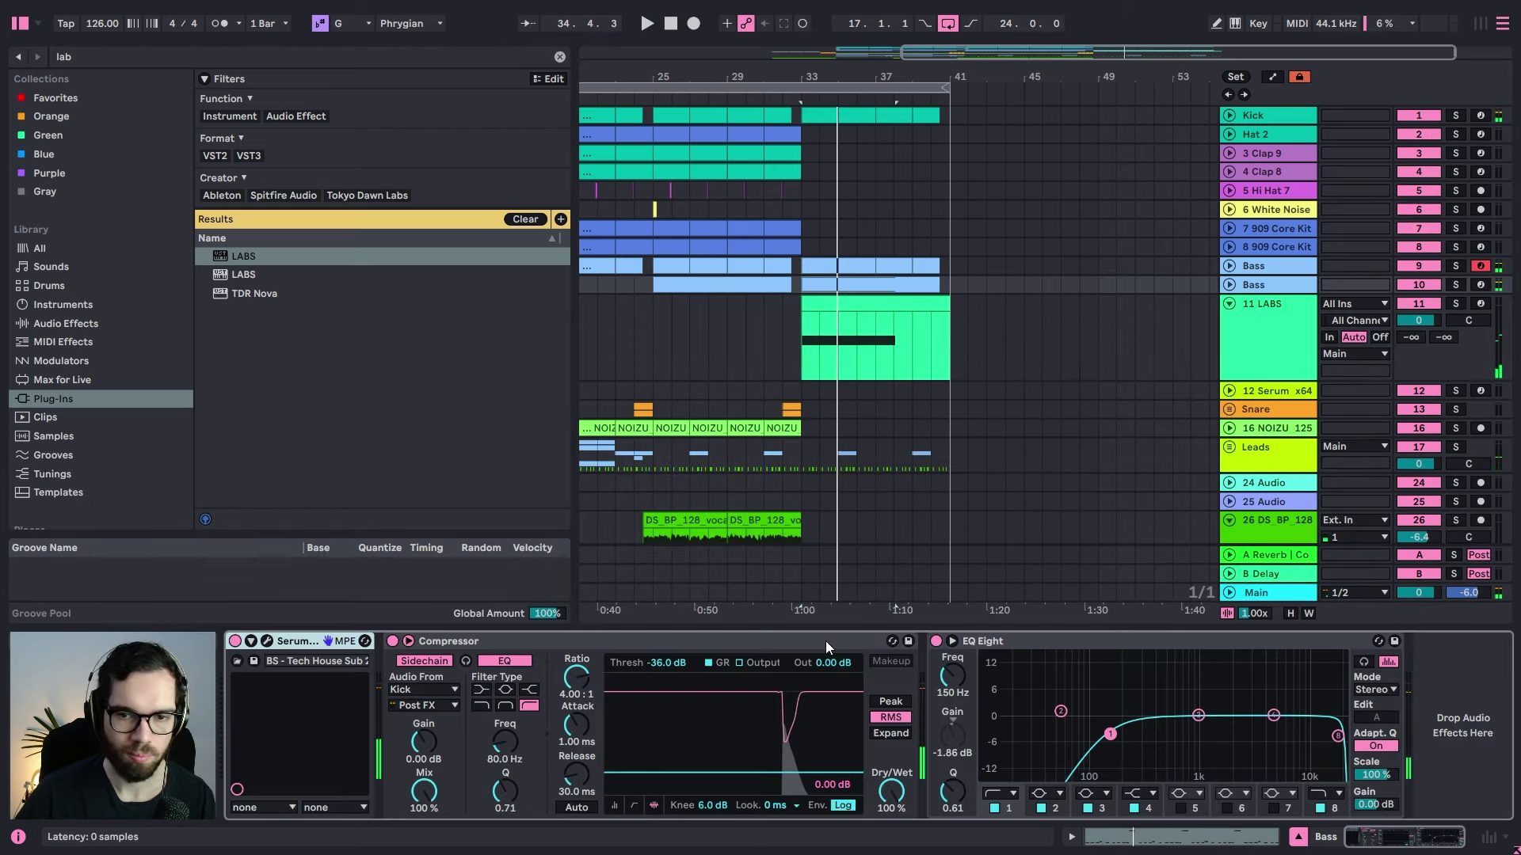
{"action": "left_click", "coordinate": [825, 640]}
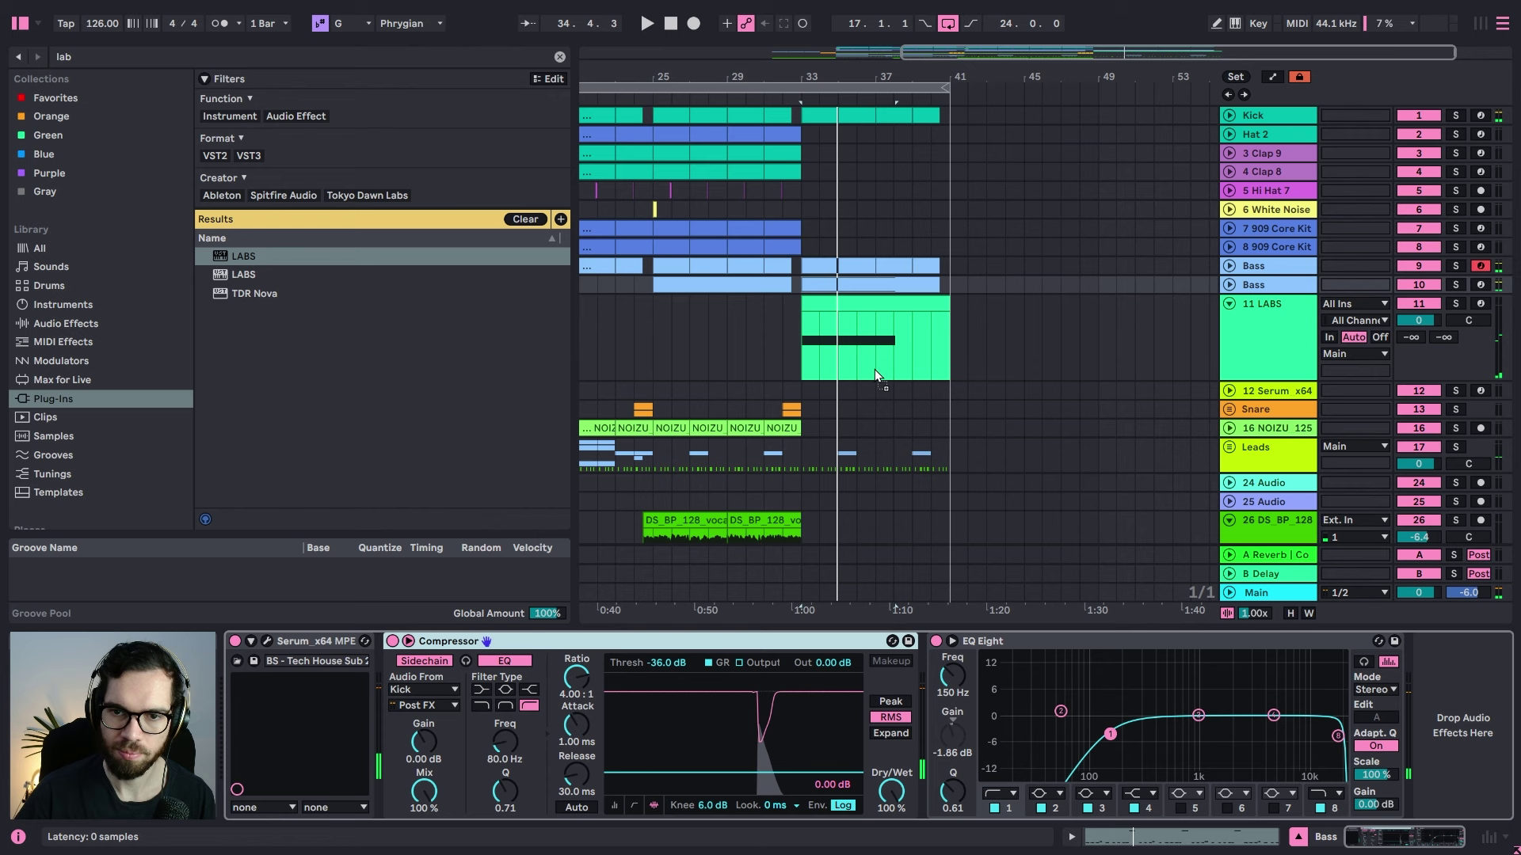
{"action": "left_click_drag", "start_coordinate": [875, 369], "coordinate": [862, 351]}
{"action": "left_click", "coordinate": [750, 326]}
{"action": "key", "text": "space"}
{"action": "left_click", "coordinate": [785, 322]}
{"action": "key", "text": "space"}
{"action": "key", "text": "space"}
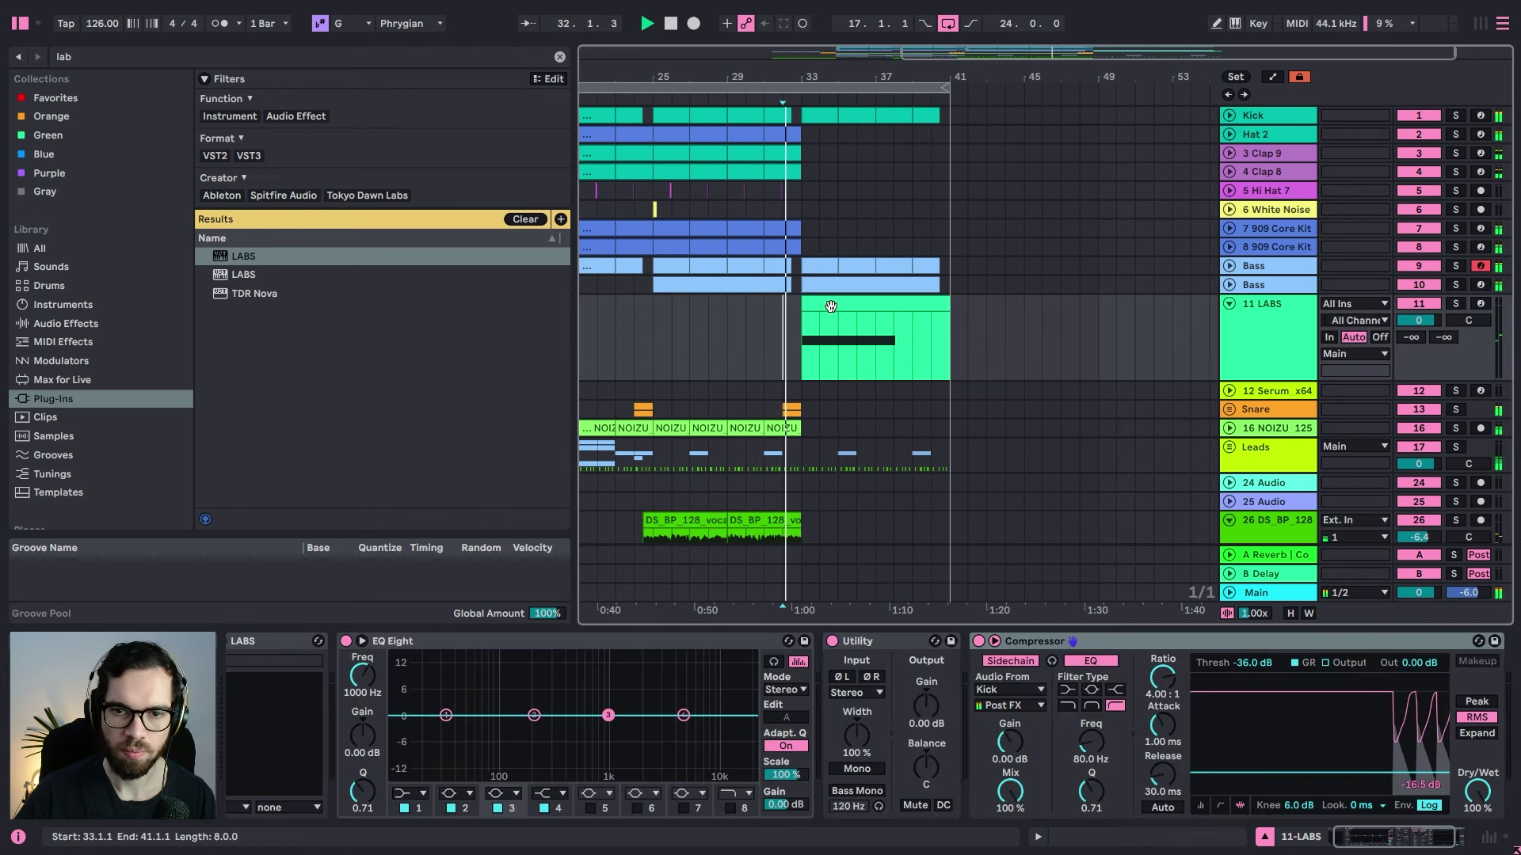
Step: Extend the G3 note in the LABS clip to the clip's end at bar 9
{"action": "double_click", "coordinate": [831, 306]}
{"action": "left_click", "coordinate": [993, 602]}
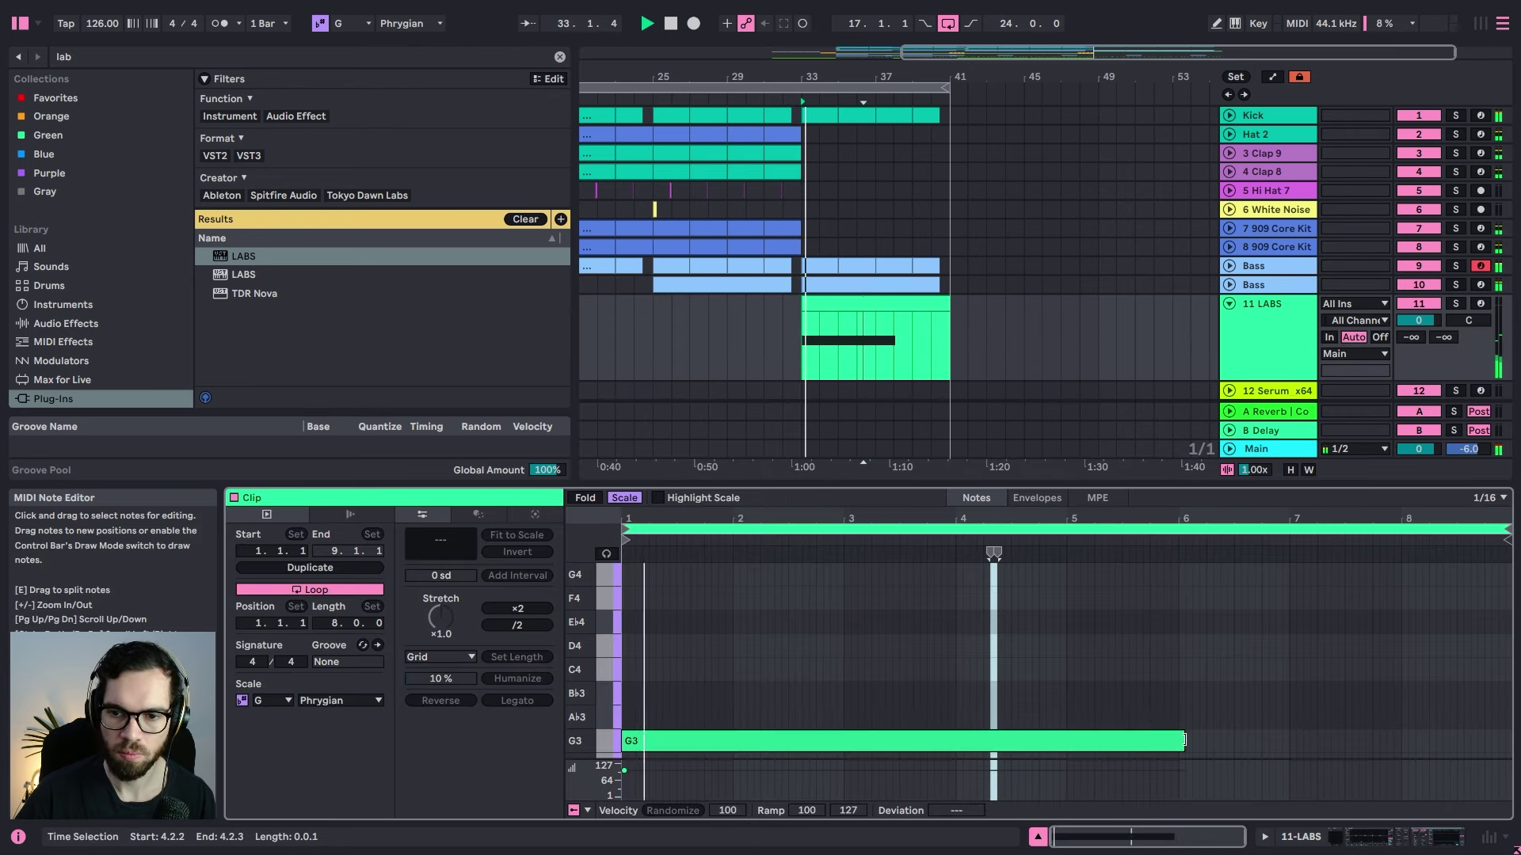
{"action": "left_click_drag", "start_coordinate": [1185, 741], "coordinate": [1504, 726]}
{"action": "scroll", "coordinate": [1511, 725], "scroll_direction": "right", "scroll_amount": 2}
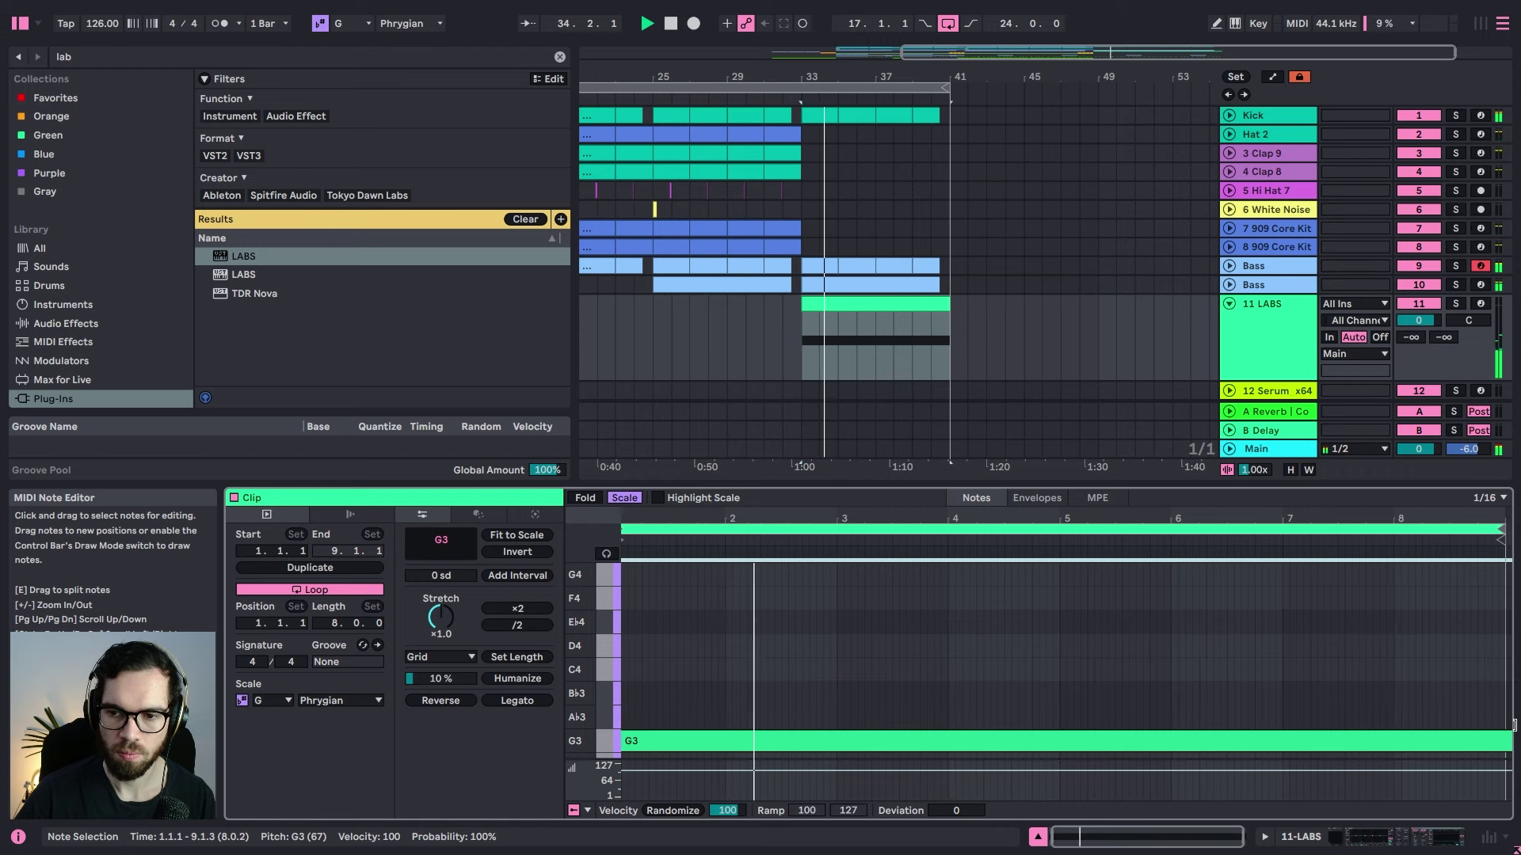
{"action": "left_click", "coordinate": [1406, 679]}
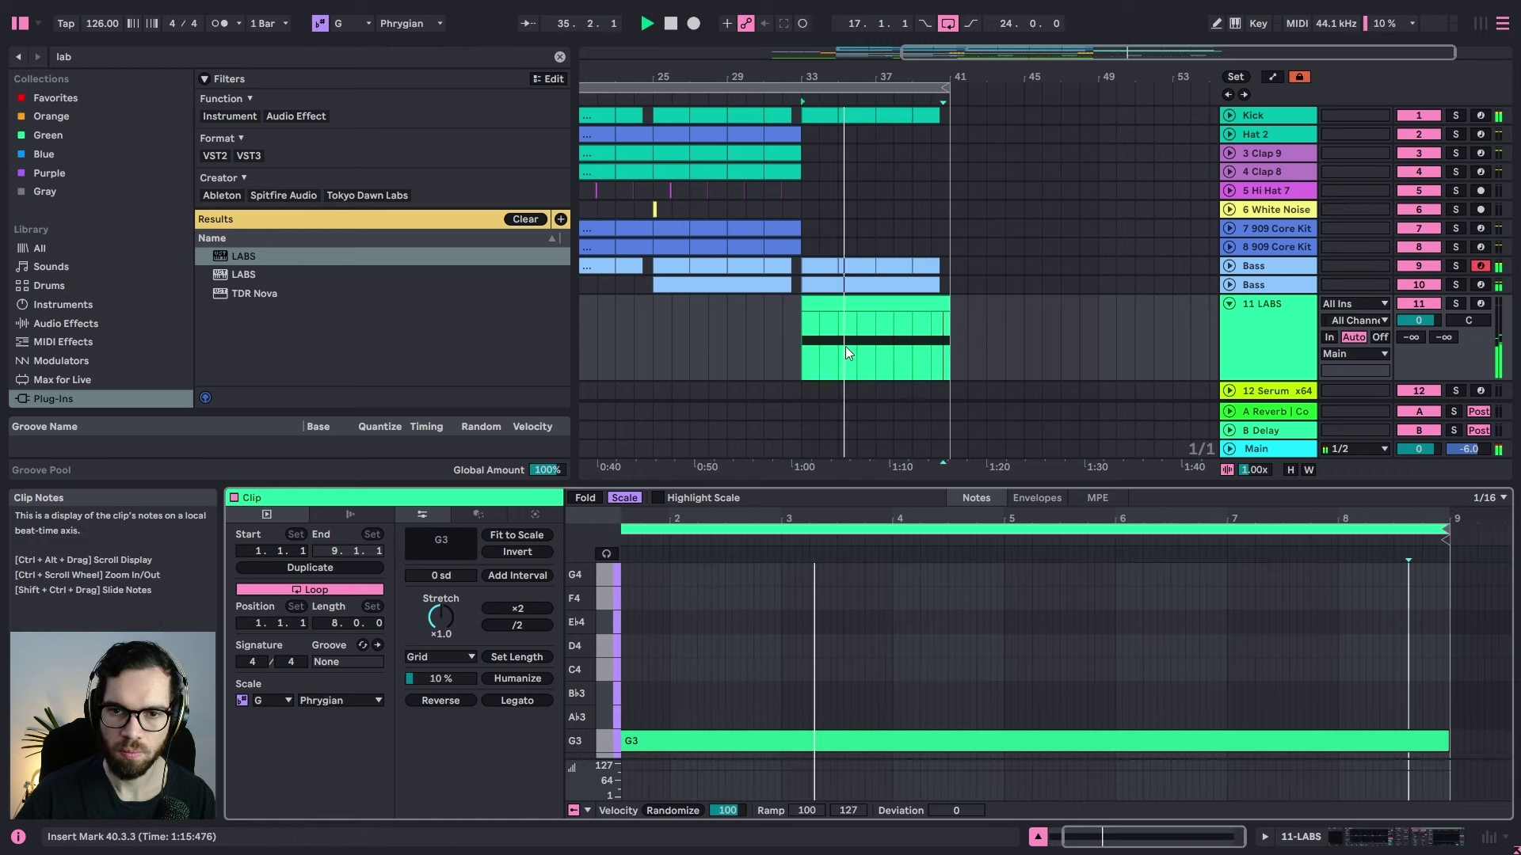
Step: Lower the LABS track's volume to -10.5 dB and fold the expanded tracks
{"action": "left_click", "coordinate": [784, 343]}
{"action": "left_click", "coordinate": [1377, 840]}
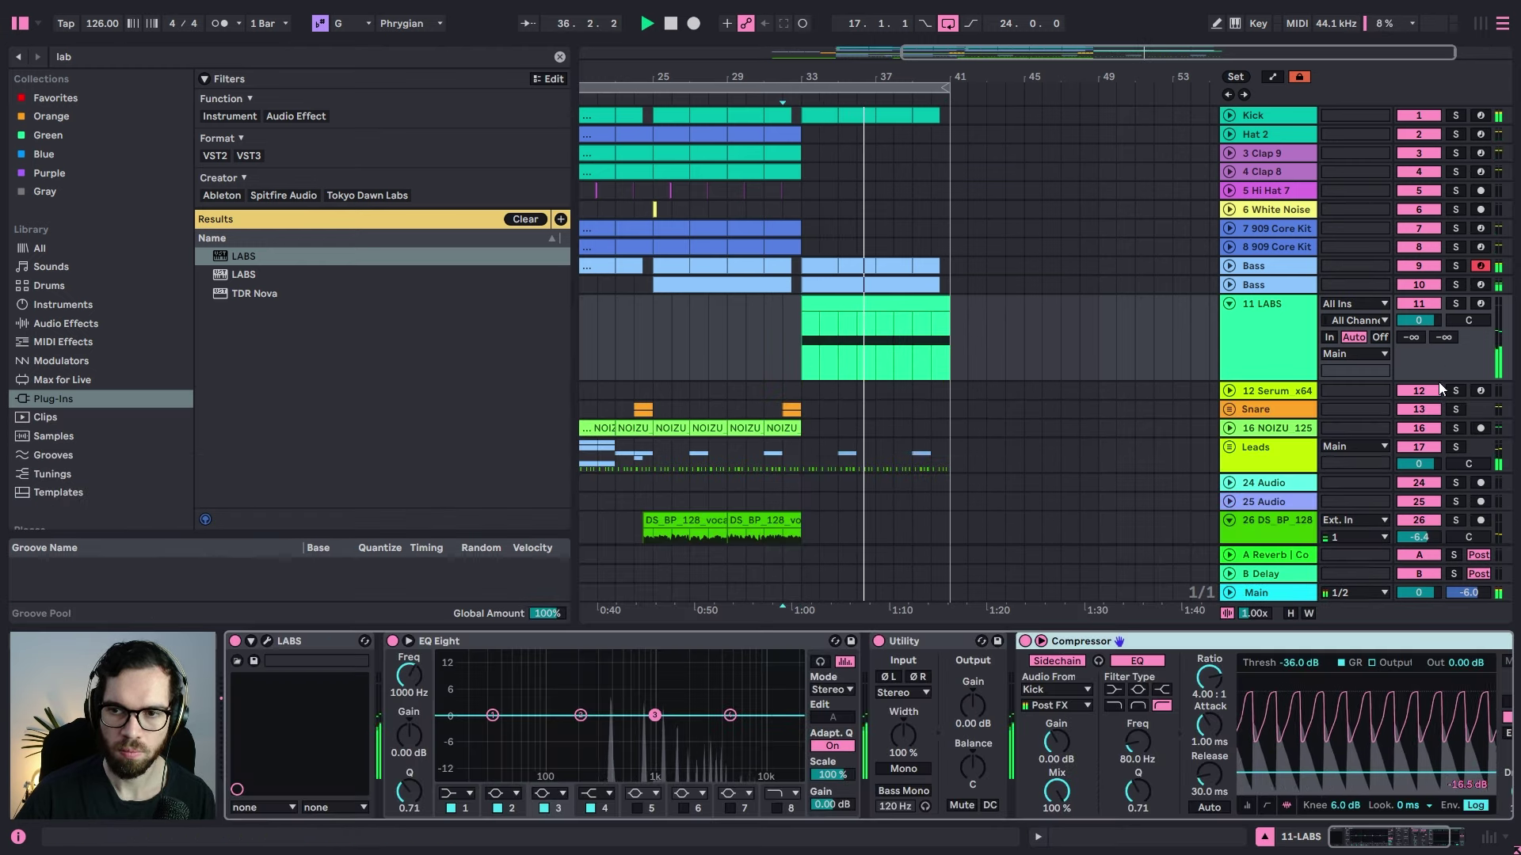
{"action": "left_click_drag", "start_coordinate": [1422, 321], "coordinate": [1421, 376]}
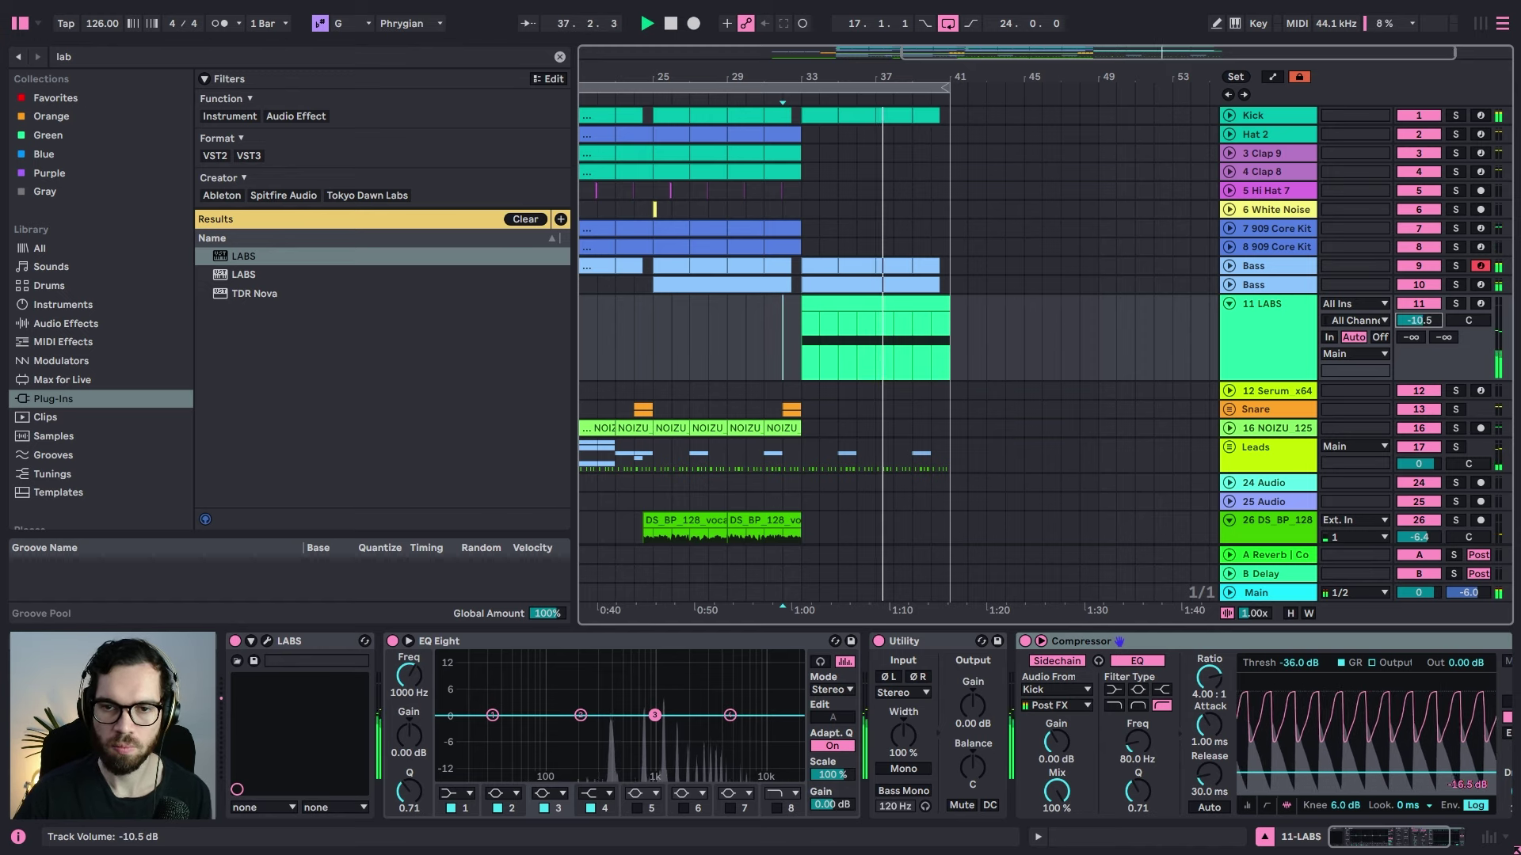
{"action": "left_click", "coordinate": [727, 301]}
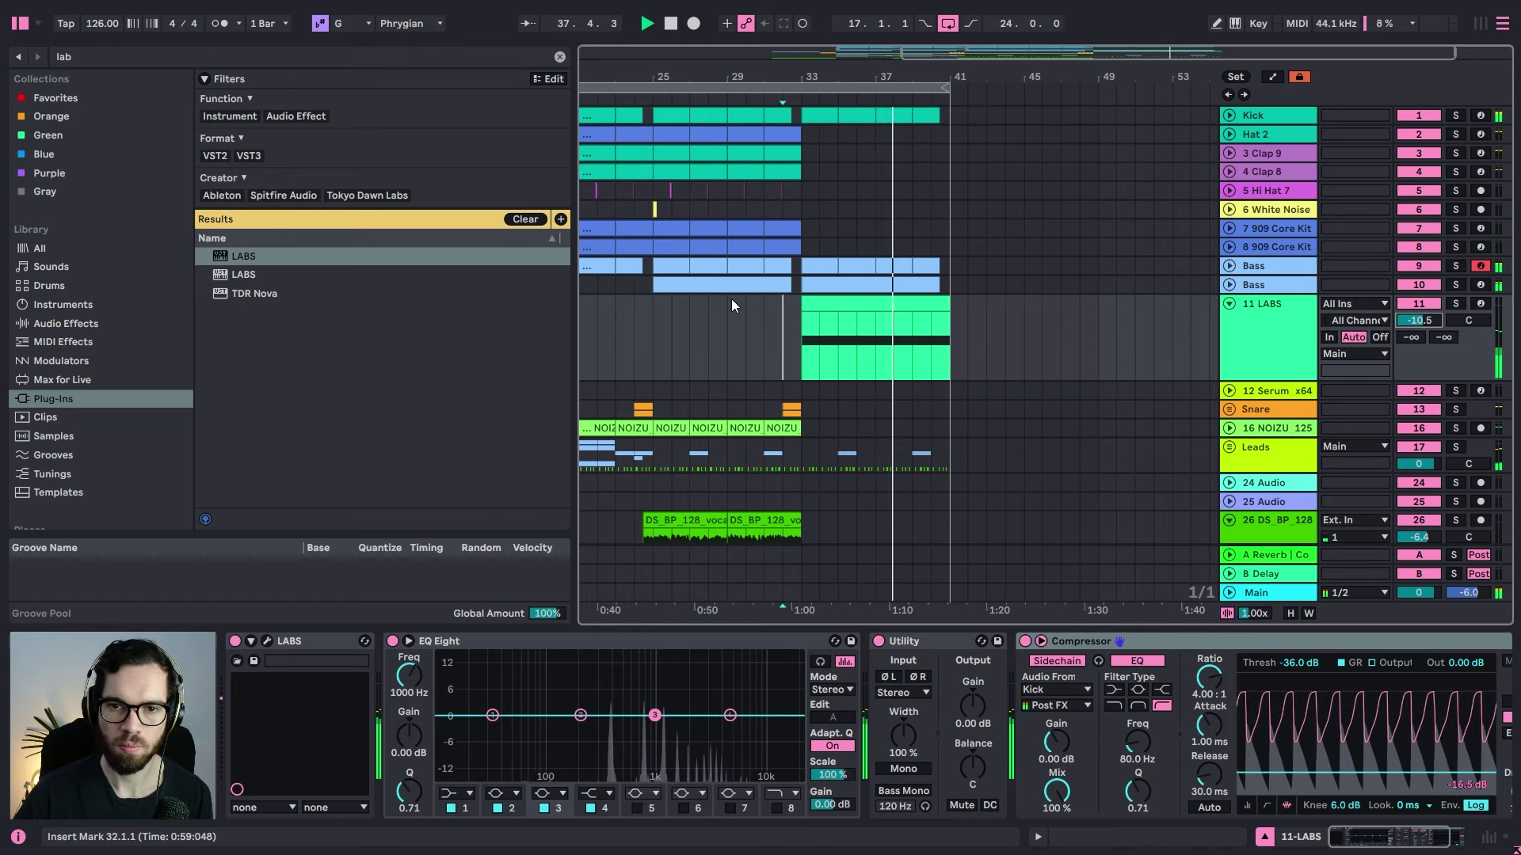
{"action": "left_click", "coordinate": [1238, 312]}
{"action": "left_click", "coordinate": [1229, 305], "text": "alt"}
Step: Duplicate the arrangement section from bar 33 to 41 so that it repeats from bar 41 to 49
{"action": "left_click", "coordinate": [961, 155]}
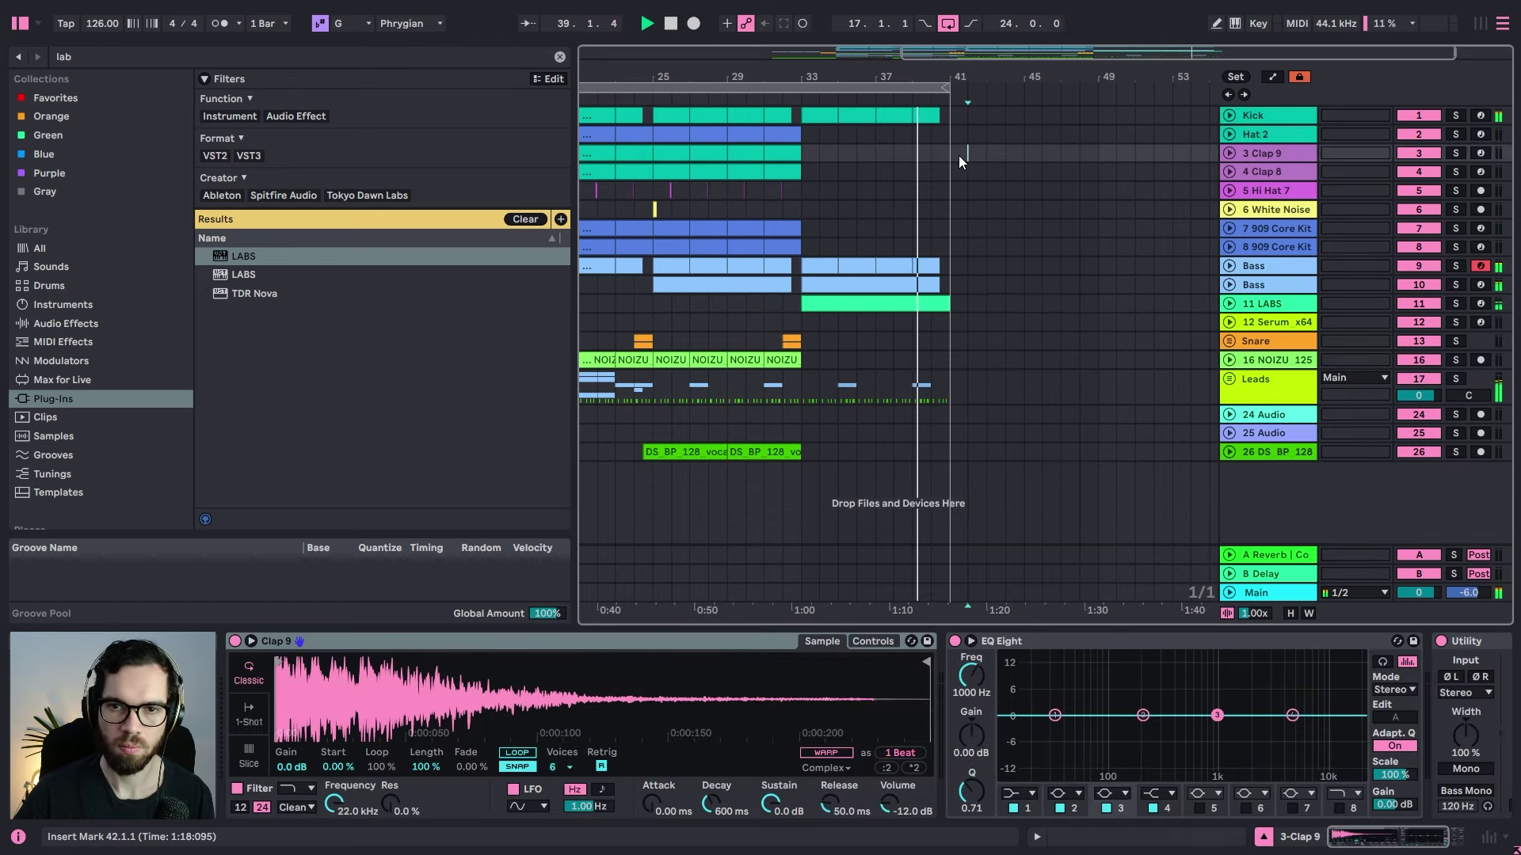
{"action": "left_click", "coordinate": [818, 120]}
{"action": "left_click", "coordinate": [949, 429], "text": "shift"}
{"action": "key", "text": "ctrl+d"}
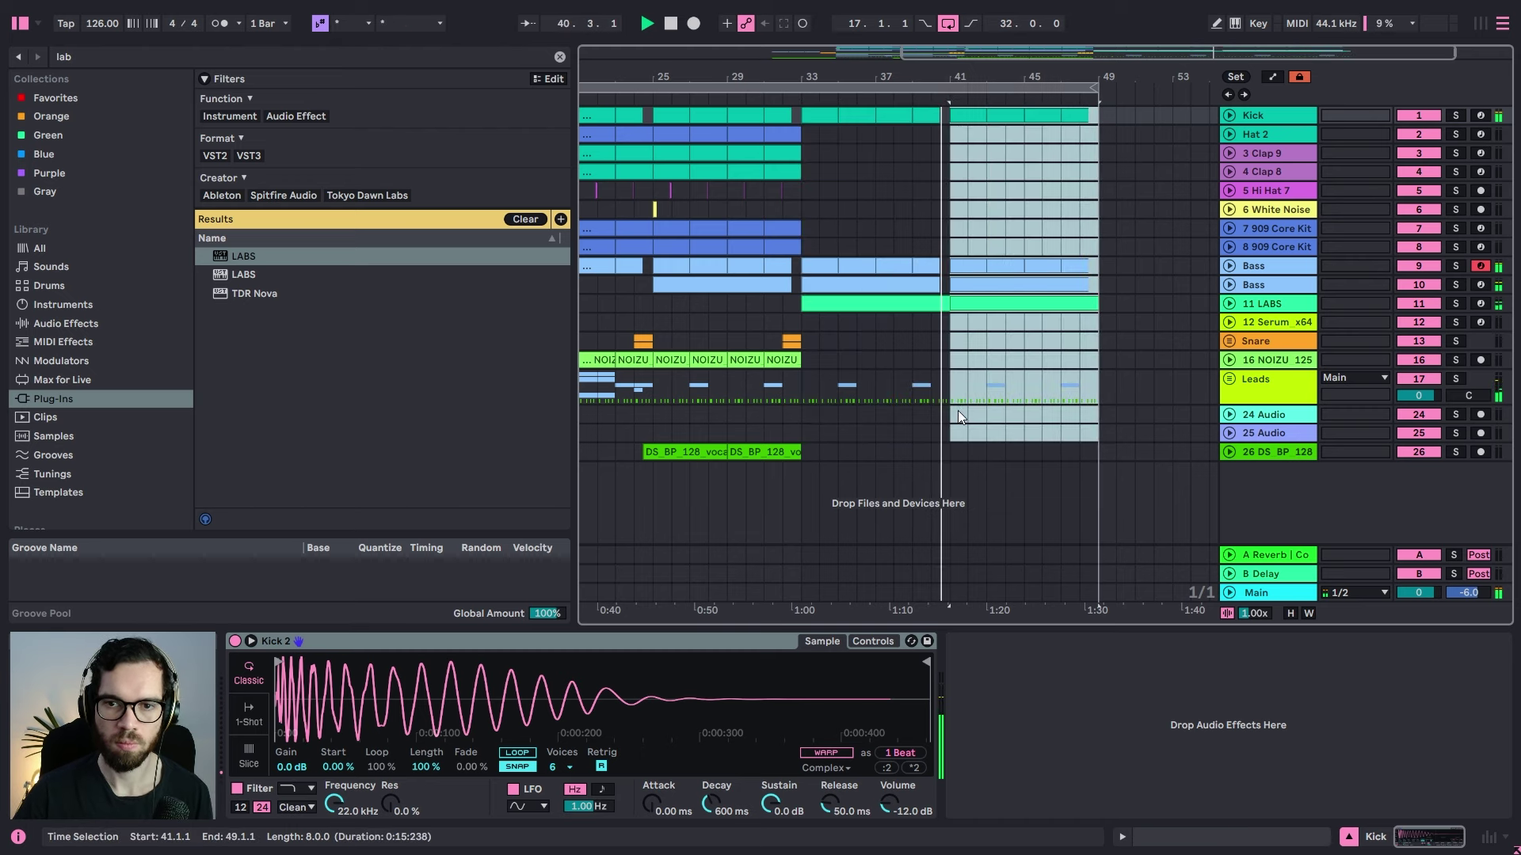
Step: Delete the Kick clips from bar 41 to 49
{"action": "left_click", "coordinate": [962, 361]}
{"action": "key", "text": "w"}
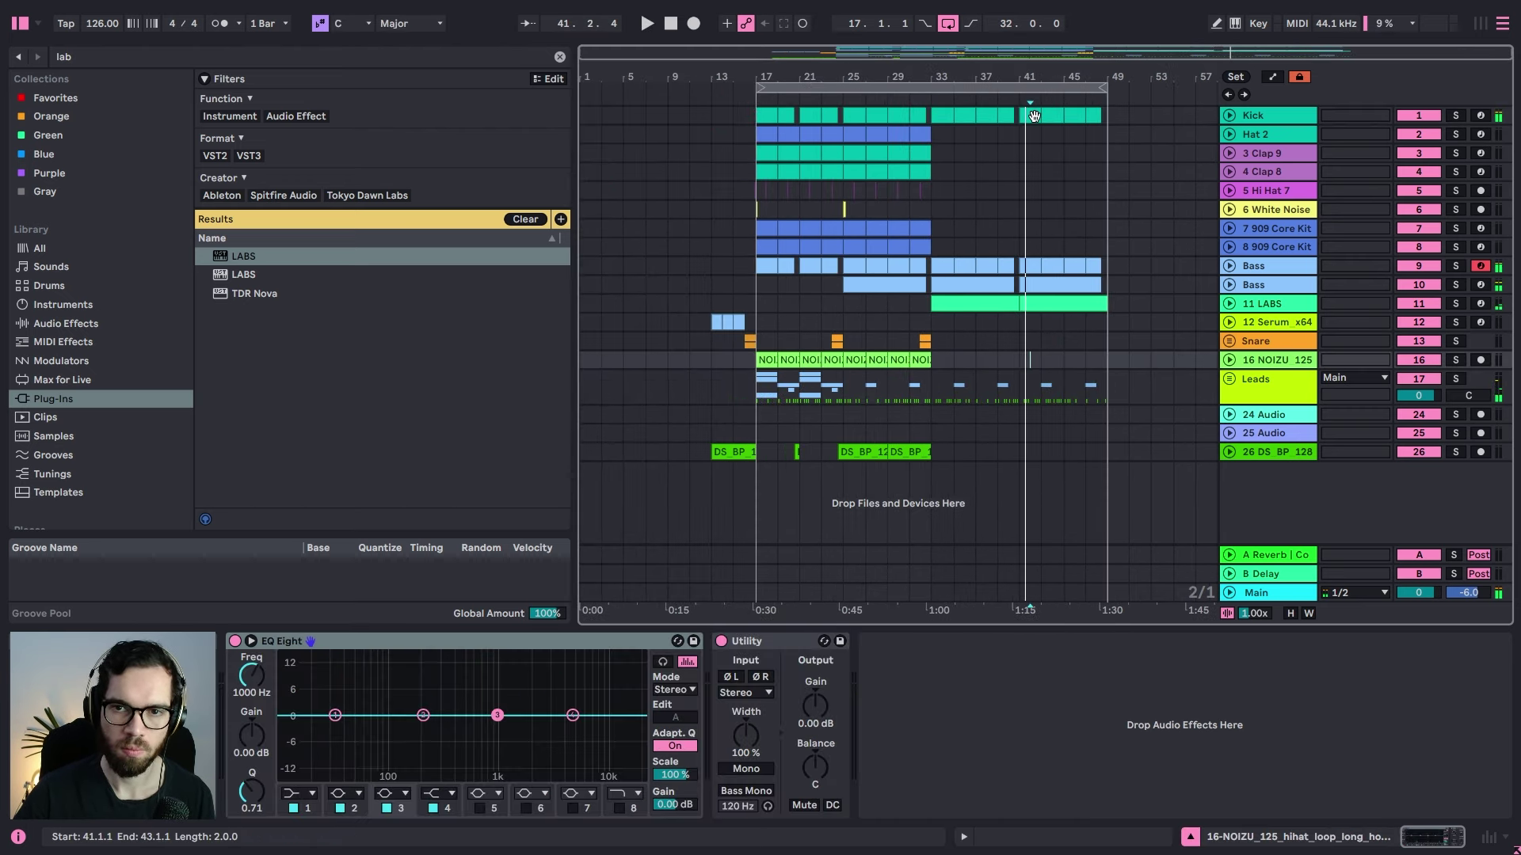
{"action": "left_click_drag", "start_coordinate": [1024, 120], "coordinate": [1091, 120]}
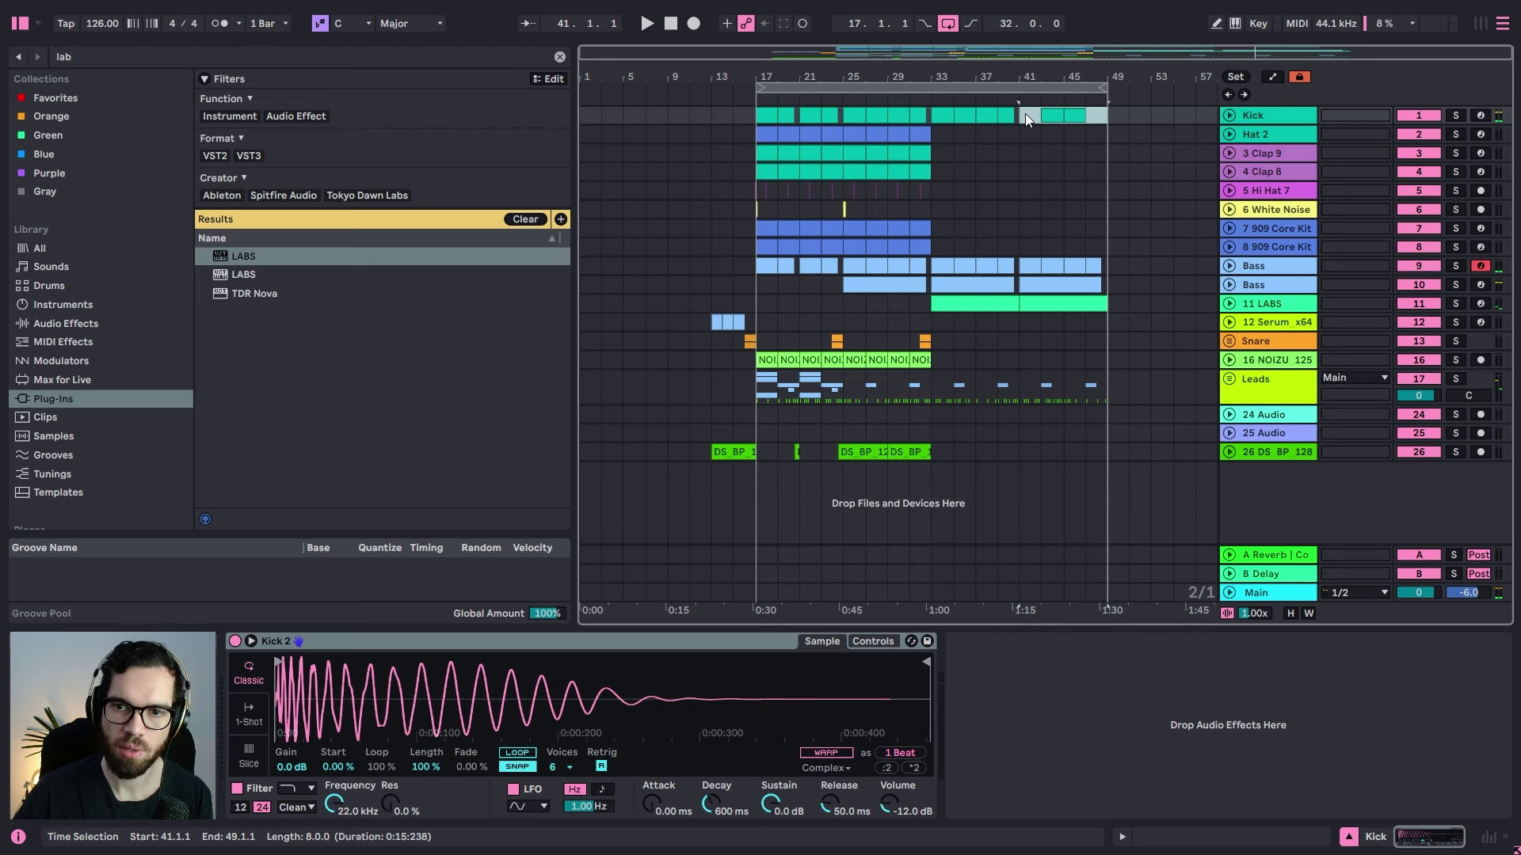
{"action": "key", "text": "Delete"}
Step: Copy the Serum track's clips from bars 13 to 17 to bar 41
{"action": "left_click", "coordinate": [710, 323]}
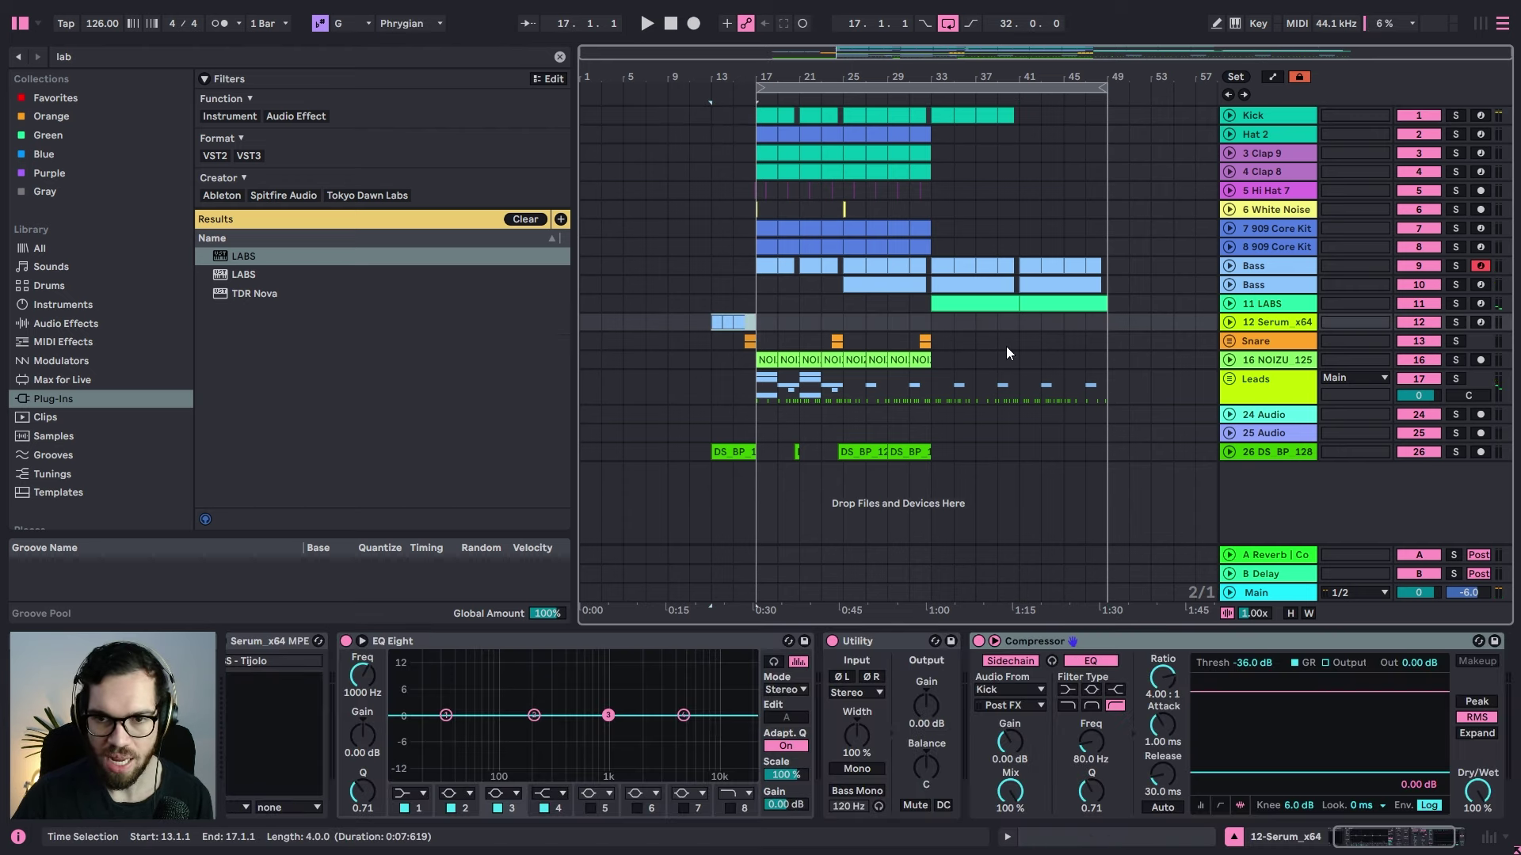
{"action": "left_click", "coordinate": [1021, 323]}
{"action": "left_click", "coordinate": [1009, 322]}
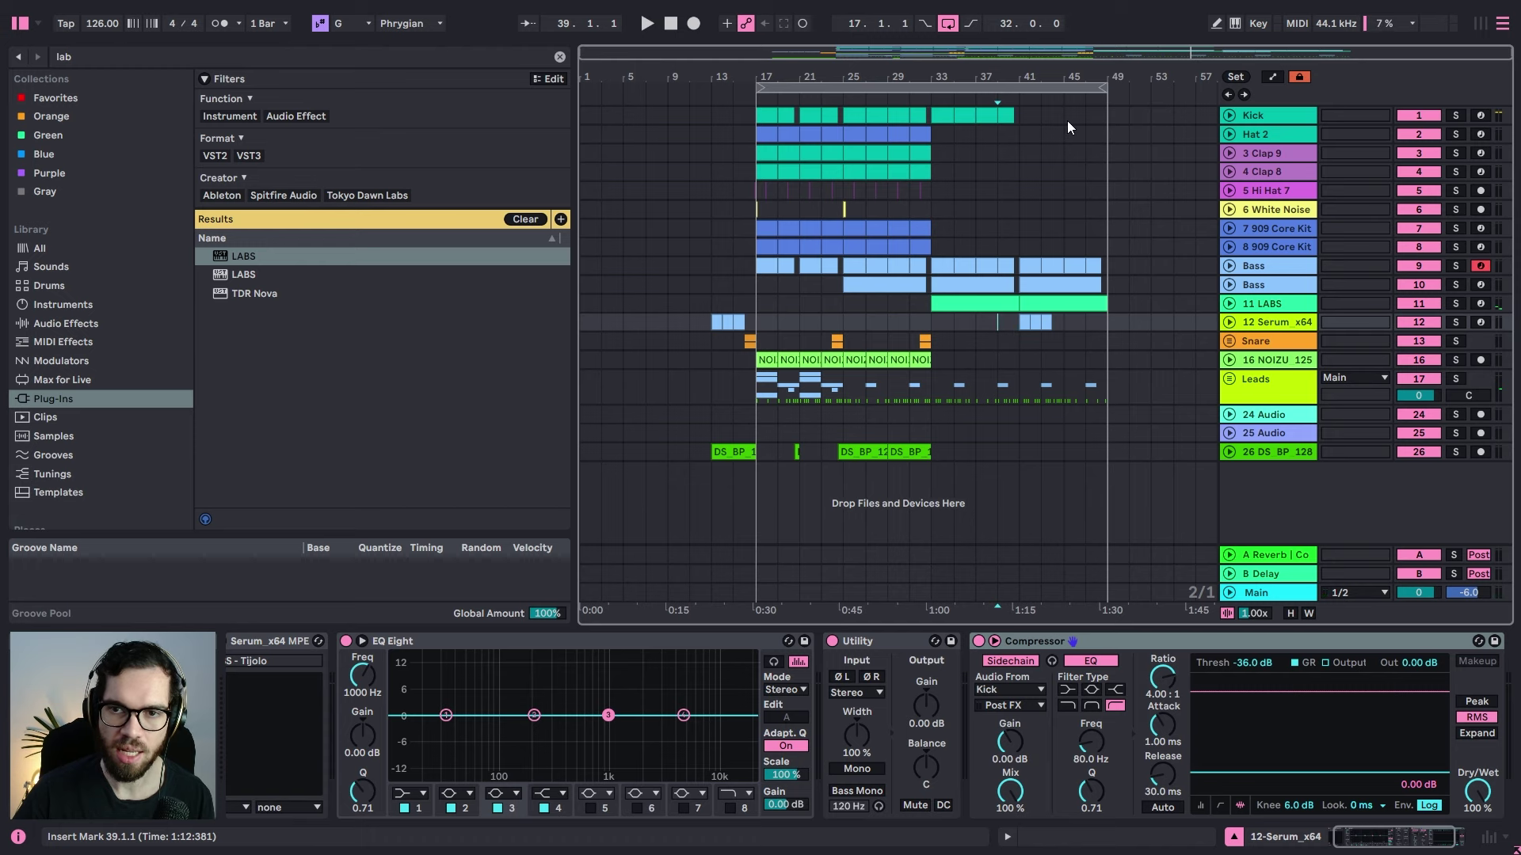
Step: Play from bar 40 and delete the clips on both Bass tracks from bar 41 to 49
{"action": "left_click_drag", "start_coordinate": [1065, 77], "coordinate": [1065, 126]}
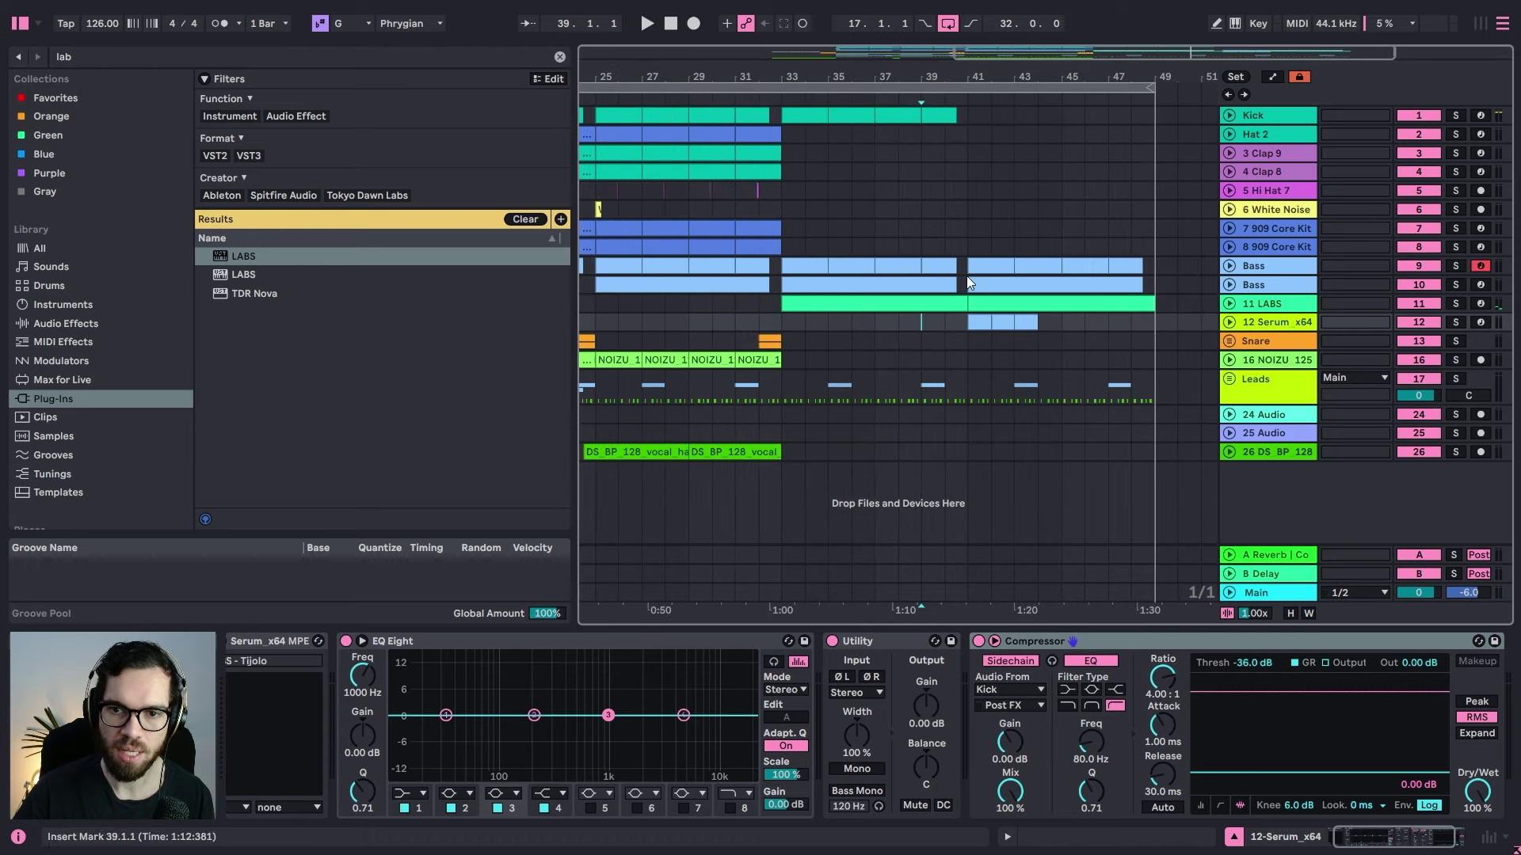
{"action": "left_click", "coordinate": [950, 212]}
{"action": "key", "text": "space"}
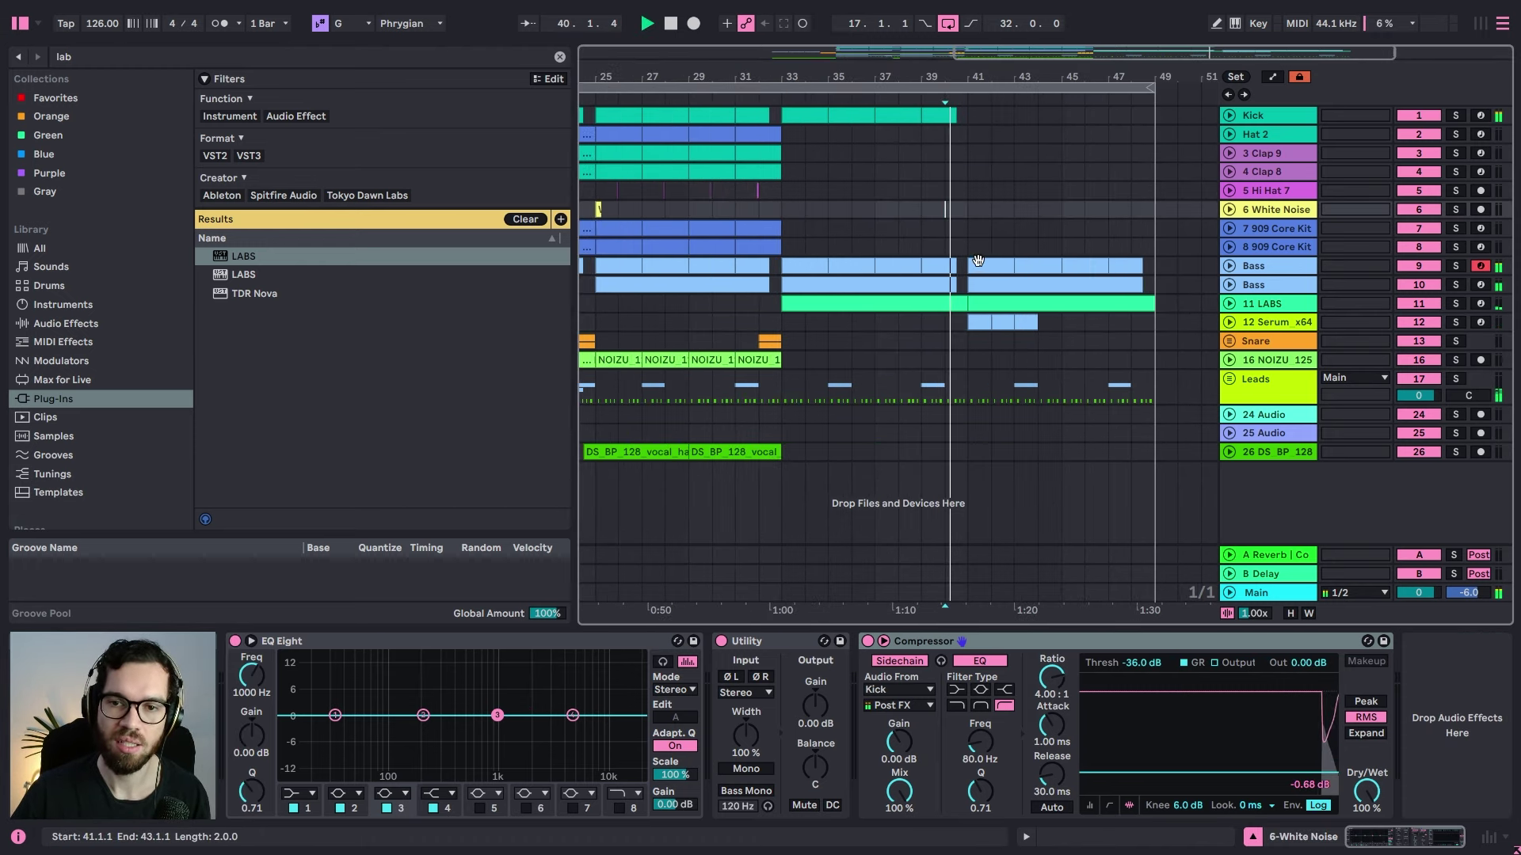
{"action": "left_click_drag", "start_coordinate": [967, 260], "coordinate": [1150, 287]}
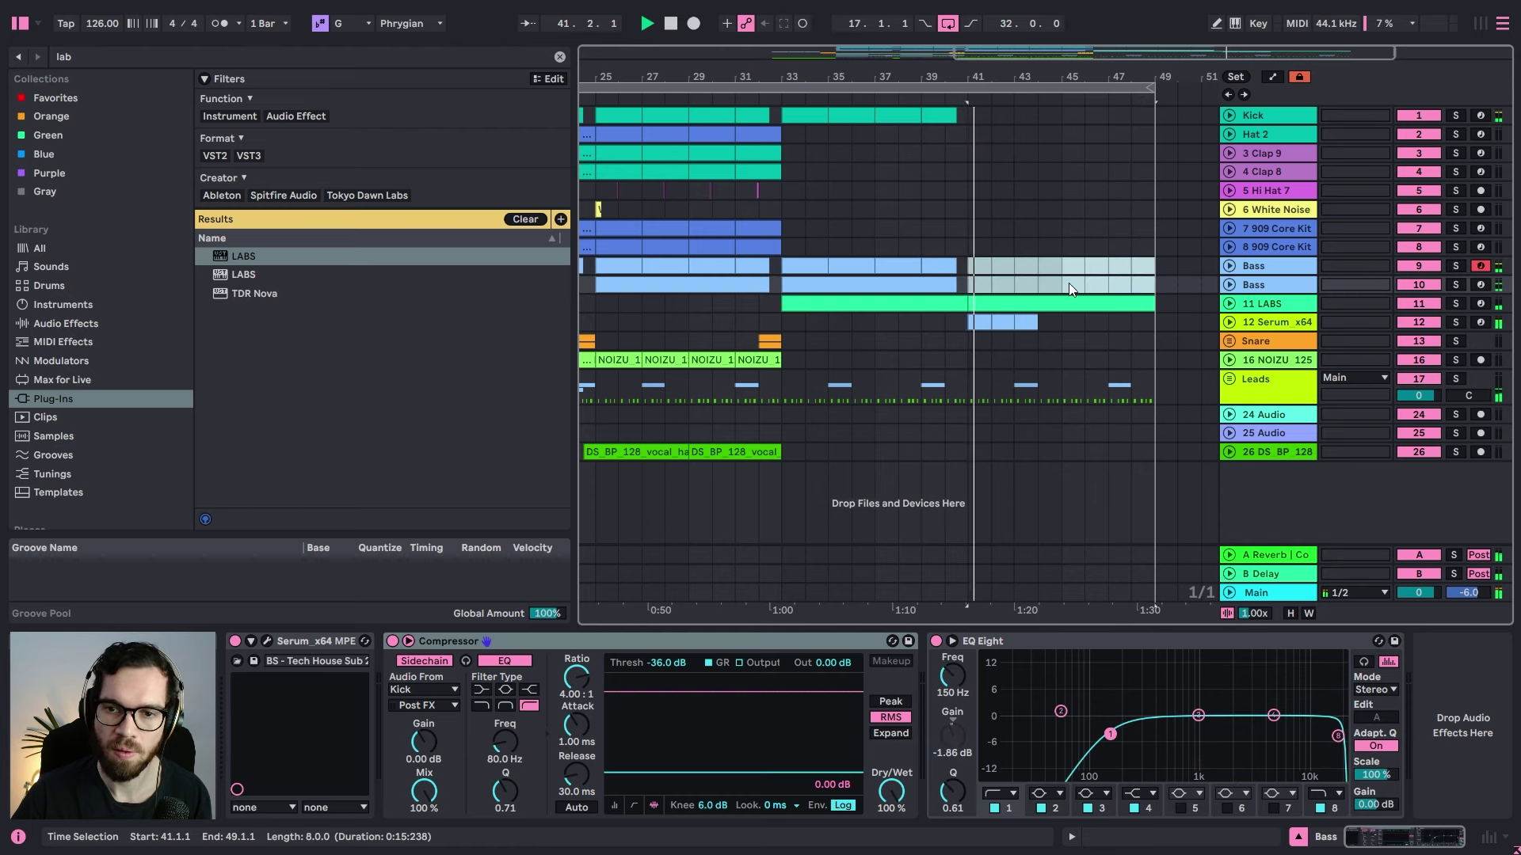
Step: Duplicate the Serum clip from bars 41 to 43 onto bars 43 to 45 and unfold its track
{"action": "left_click", "coordinate": [1009, 323]}
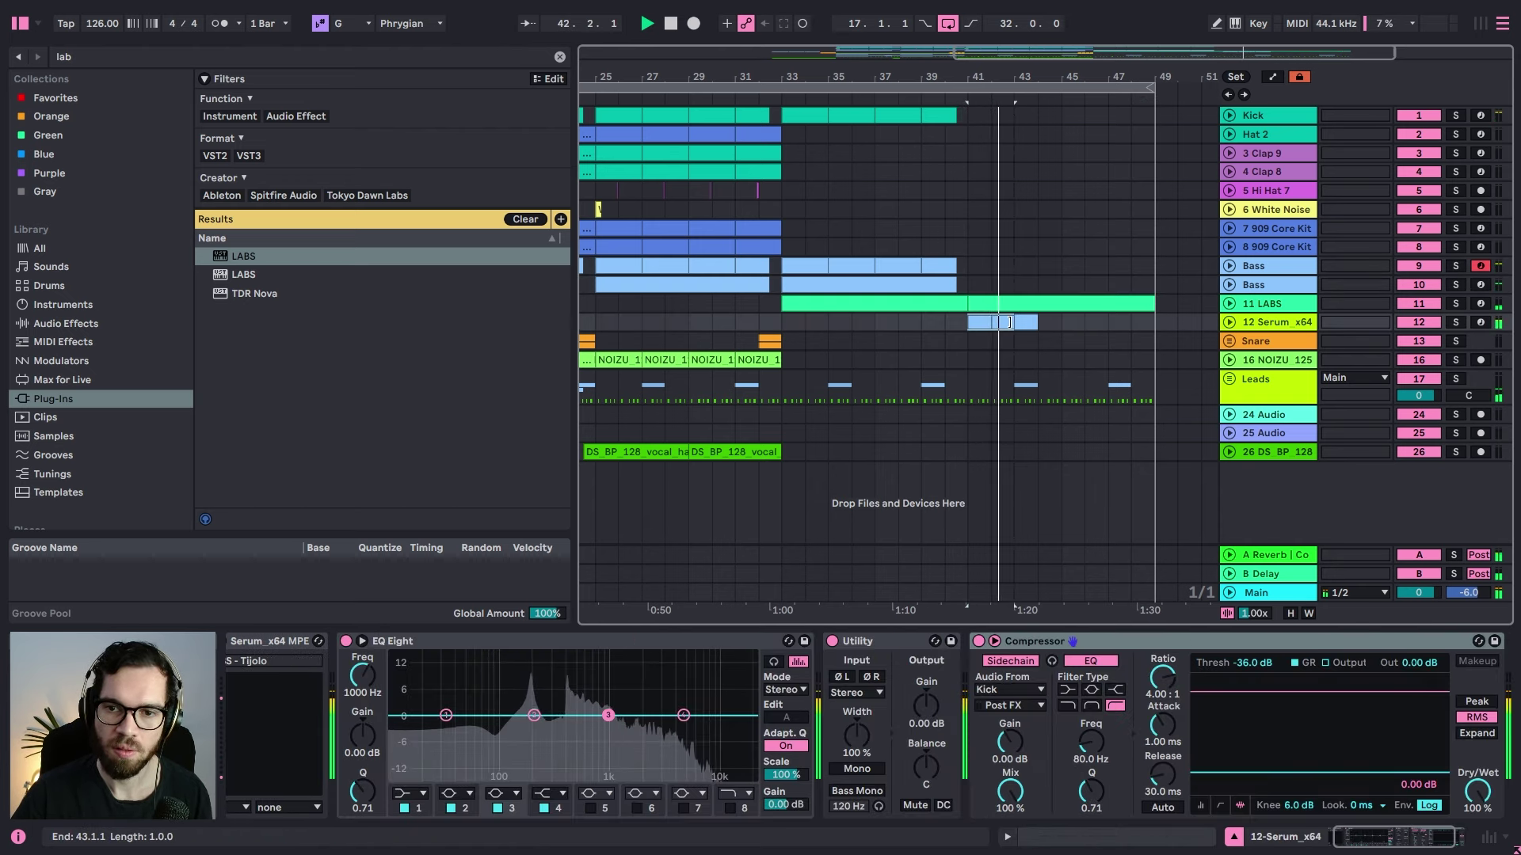
{"action": "left_click_drag", "start_coordinate": [1009, 322], "coordinate": [1062, 322]}
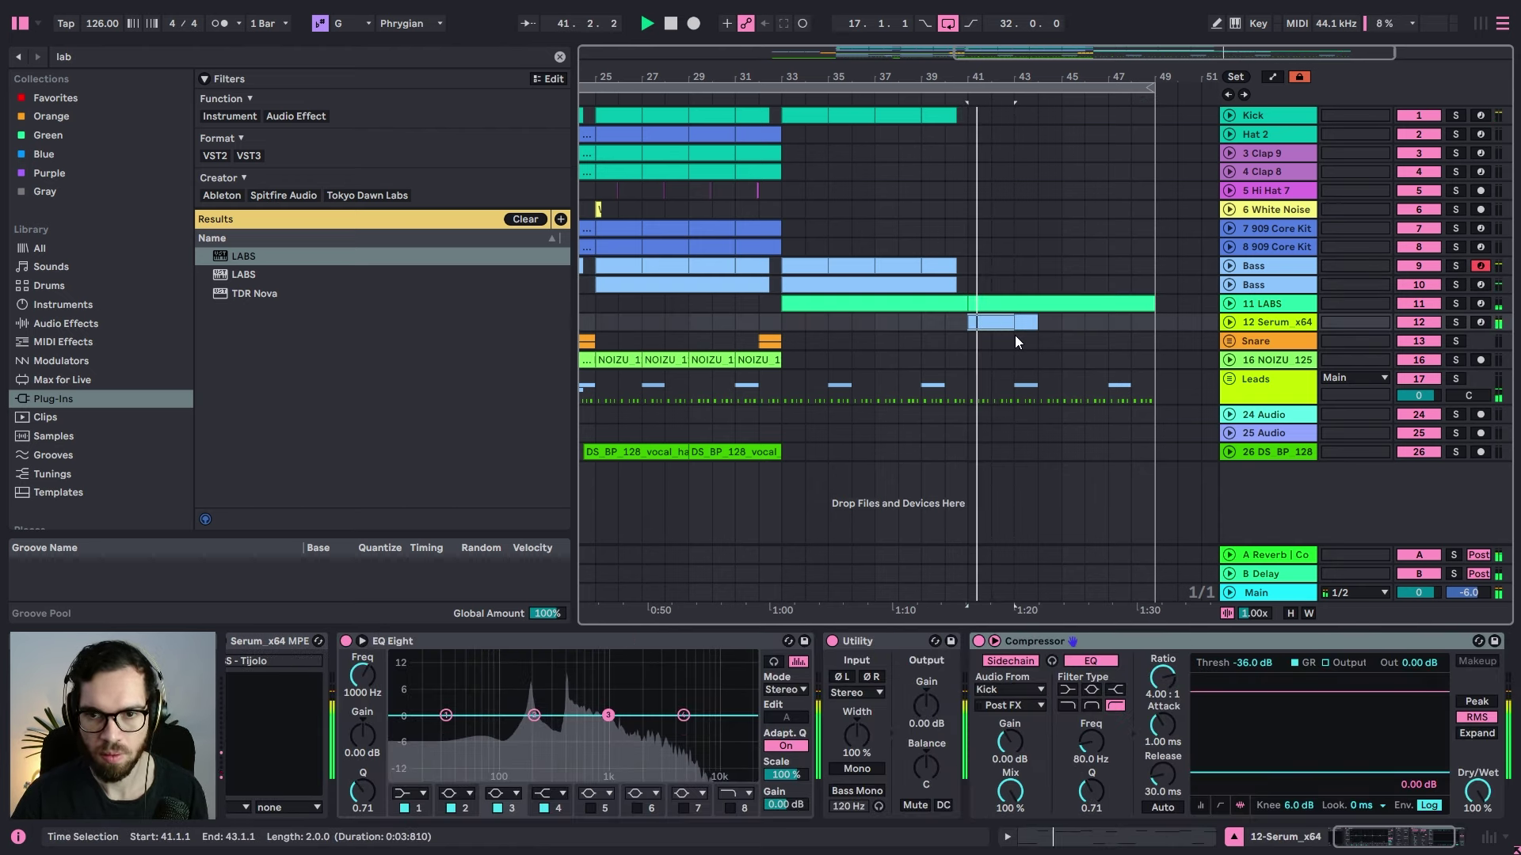
{"action": "left_click", "coordinate": [1229, 323]}
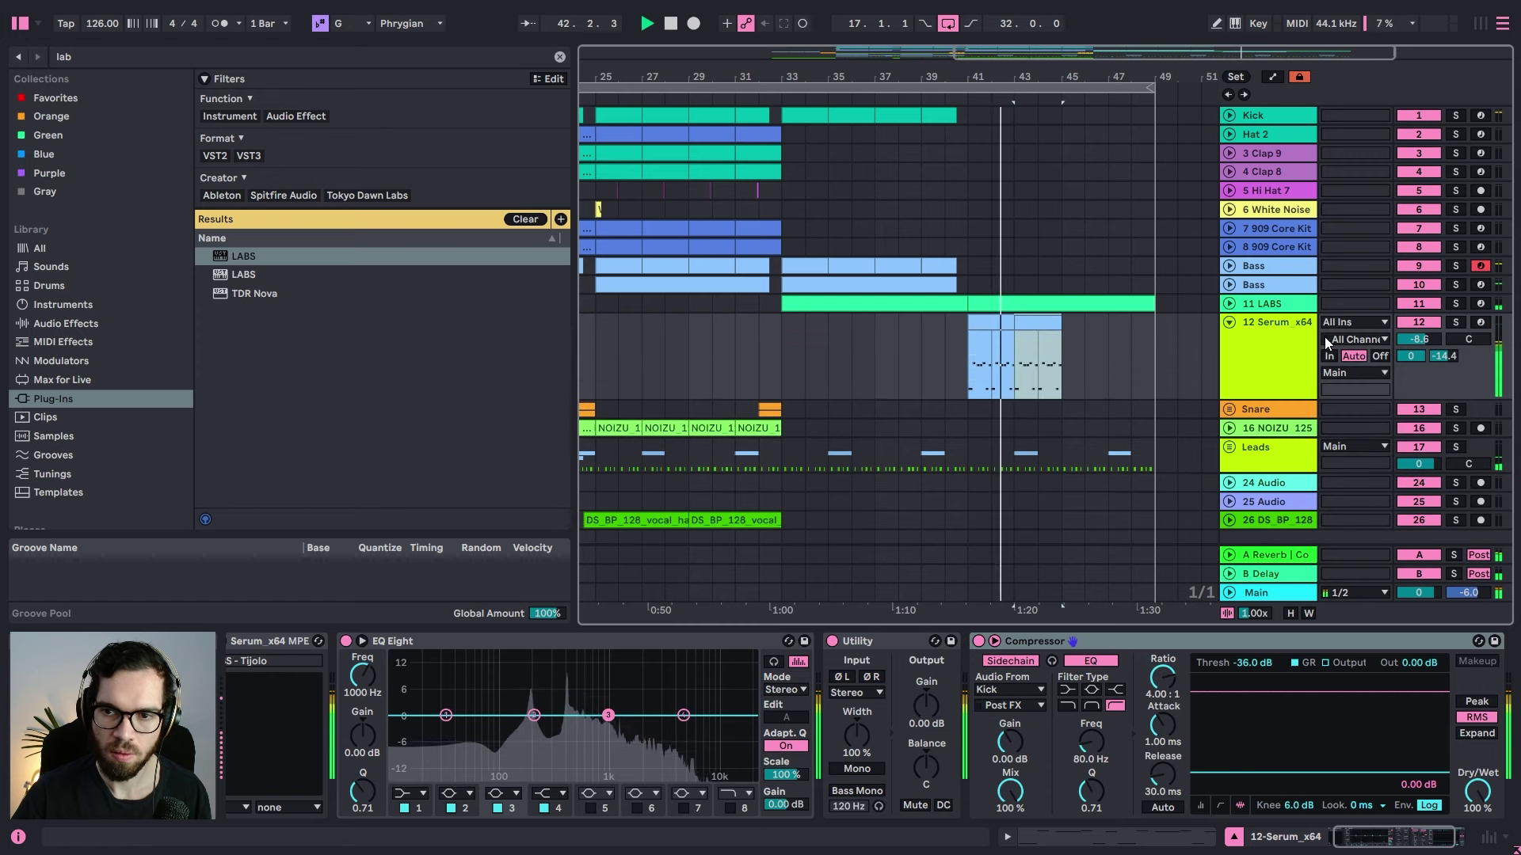
Step: Search the audio effects for "filter", load Auto Filter onto the Serum track, and hide the browser
{"action": "left_click", "coordinate": [1278, 344]}
{"action": "left_click", "coordinate": [197, 57]}
{"action": "type", "text": "f"}
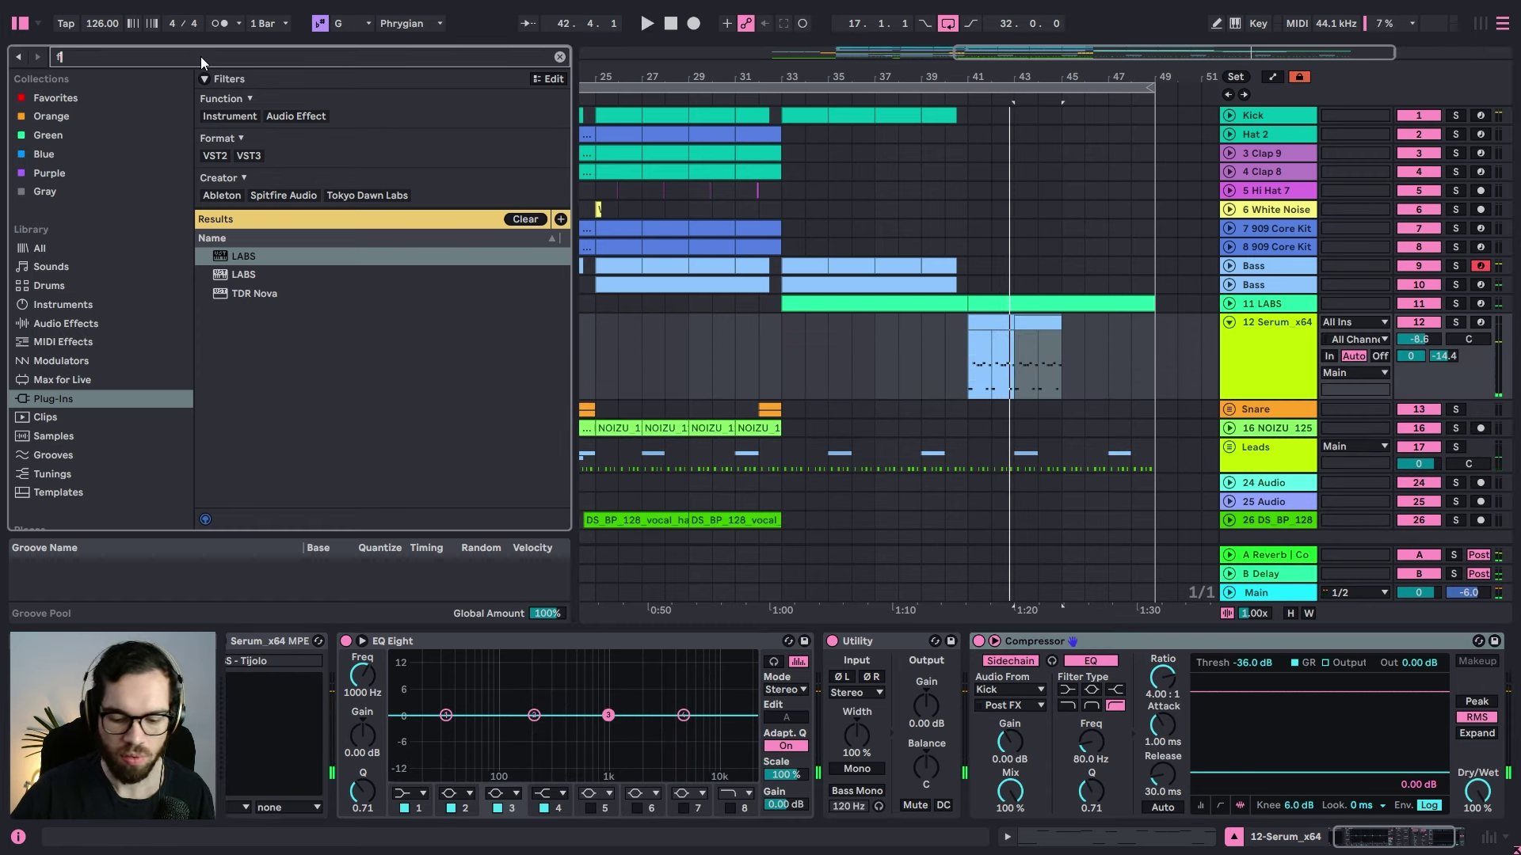
{"action": "type", "text": "ilter"}
{"action": "left_click", "coordinate": [111, 321]}
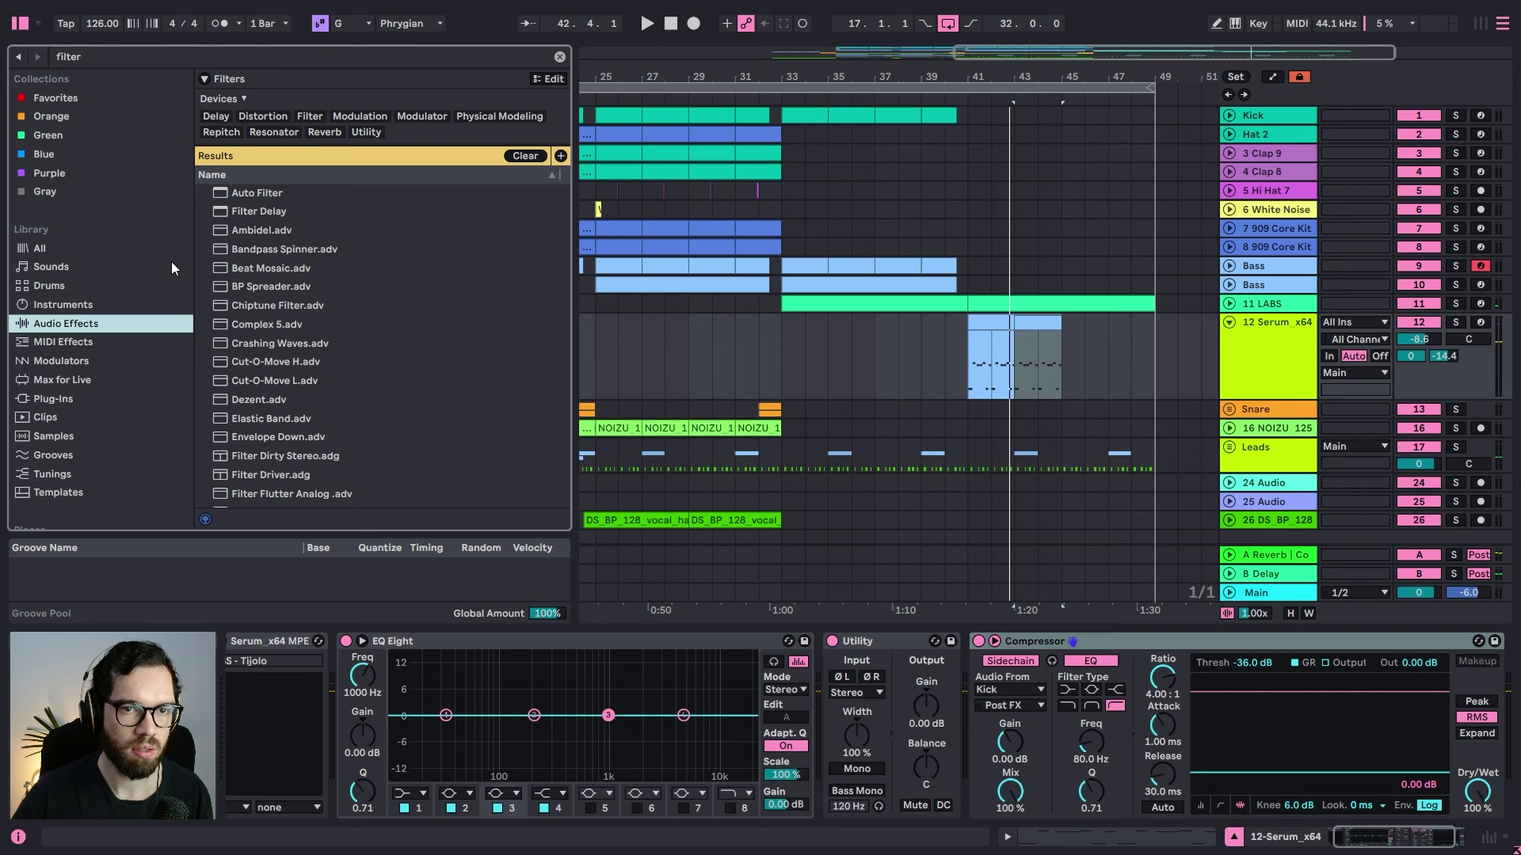
{"action": "double_click", "coordinate": [239, 196]}
{"action": "left_click", "coordinate": [19, 23]}
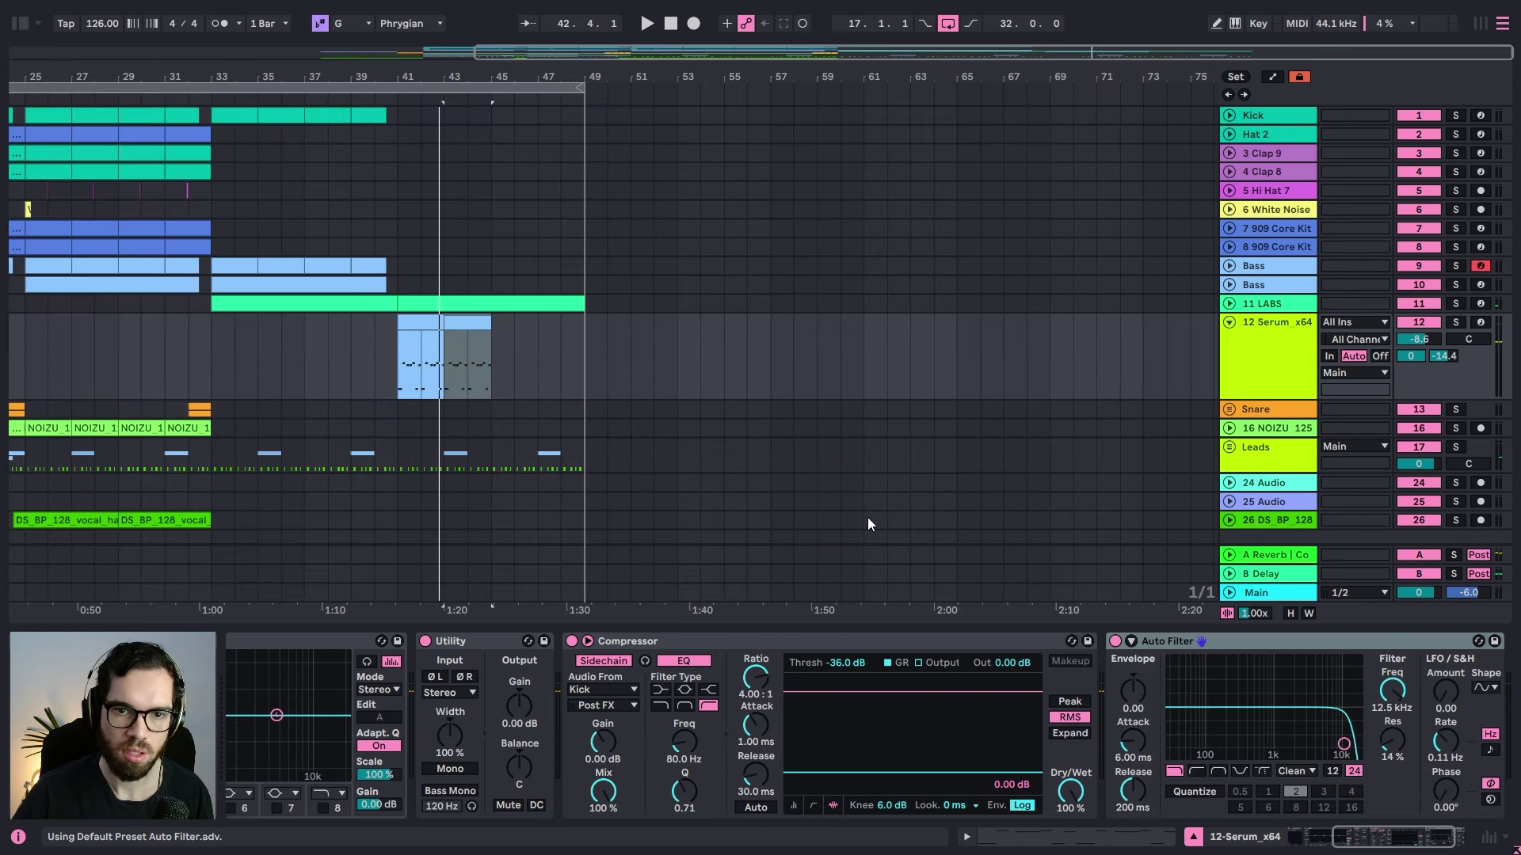
Step: Open the Auto Filter's frequency to 19.9 kHz, show its automation, and add a breakpoint at bar 45
{"action": "left_click", "coordinate": [1358, 677]}
{"action": "key", "text": "a"}
{"action": "left_click", "coordinate": [492, 335]}
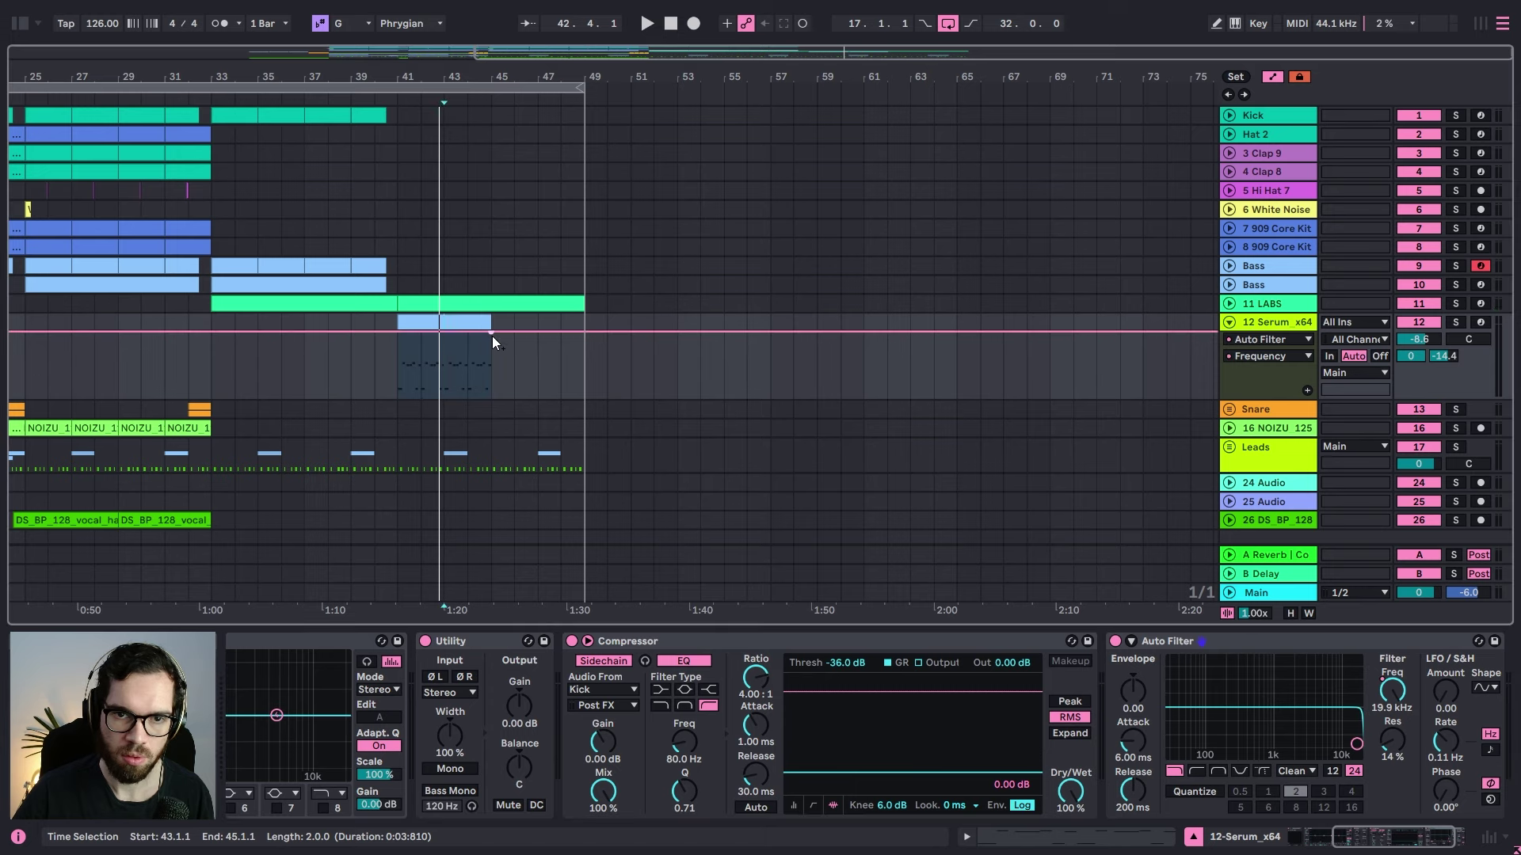
Step: Add frequency breakpoints at bar 40 and, at 561 Hz, at bar 41 on the Serum track, and play the filter rise
{"action": "key", "text": "space"}
{"action": "left_click", "coordinate": [383, 369]}
{"action": "left_click_drag", "start_coordinate": [396, 340], "coordinate": [397, 367]}
{"action": "key", "text": "space"}
{"action": "key", "text": "space"}
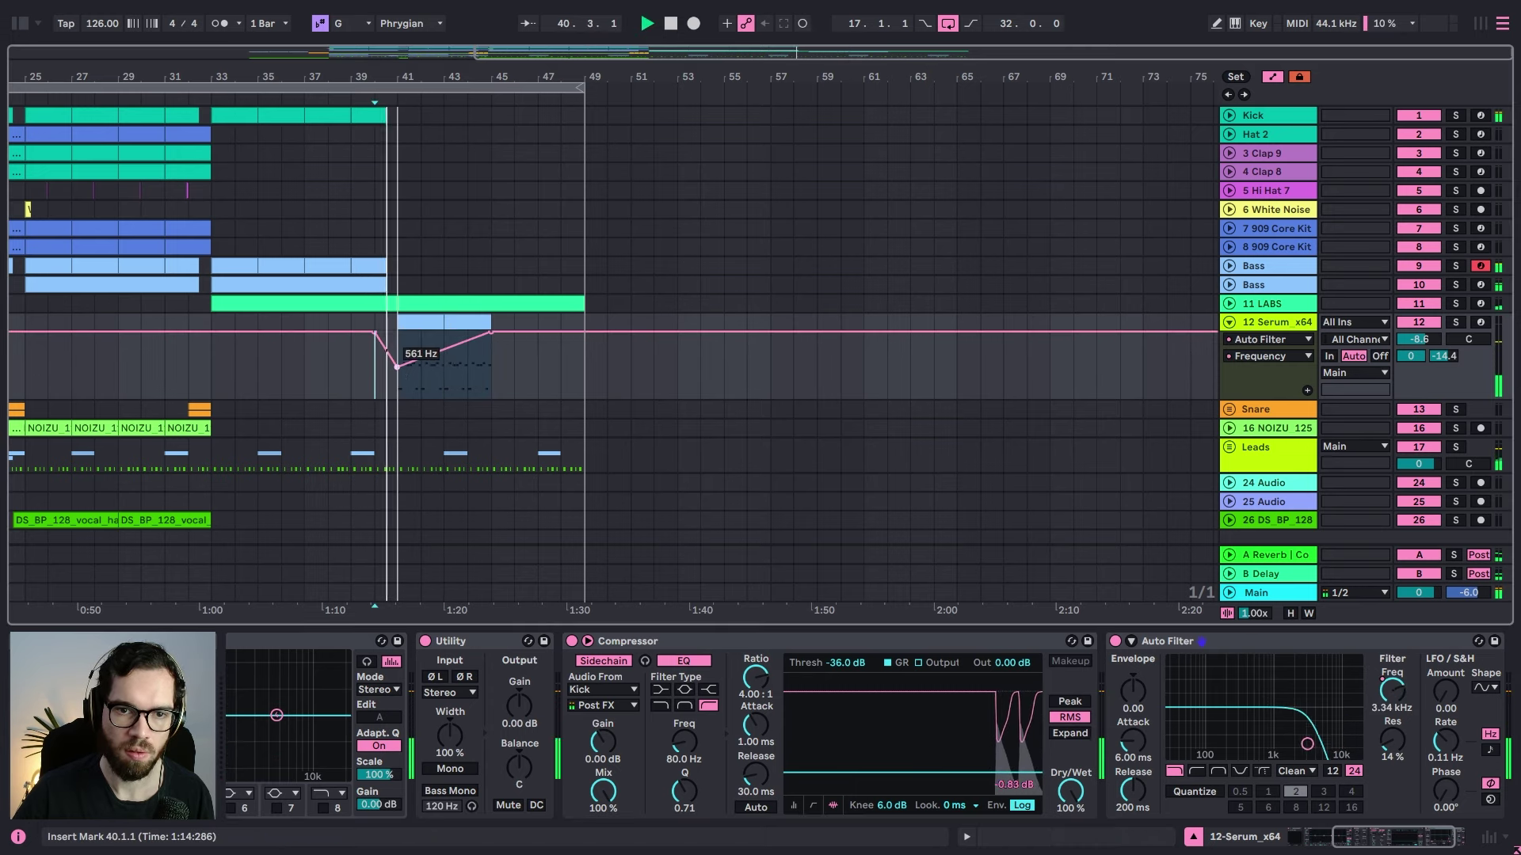
Step: Lower the filter breakpoints at bar 41 and, to 1.24 kHz, at bar 45, and delete the LABS clip from bar 41 to 49
{"action": "left_click", "coordinate": [441, 305]}
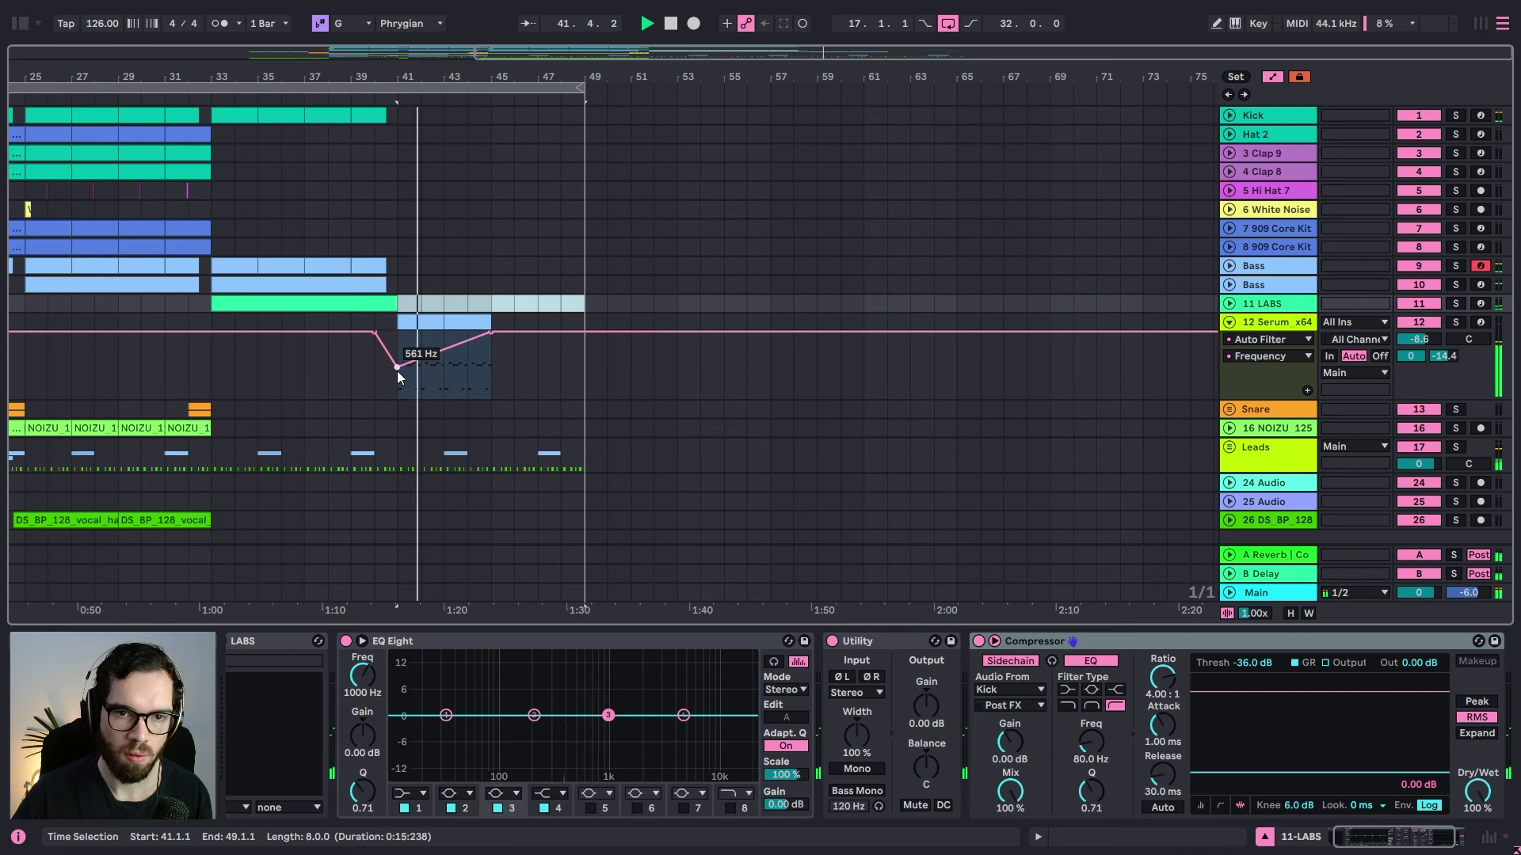
{"action": "left_click_drag", "start_coordinate": [397, 371], "coordinate": [397, 384]}
{"action": "left_click_drag", "start_coordinate": [491, 331], "coordinate": [491, 360]}
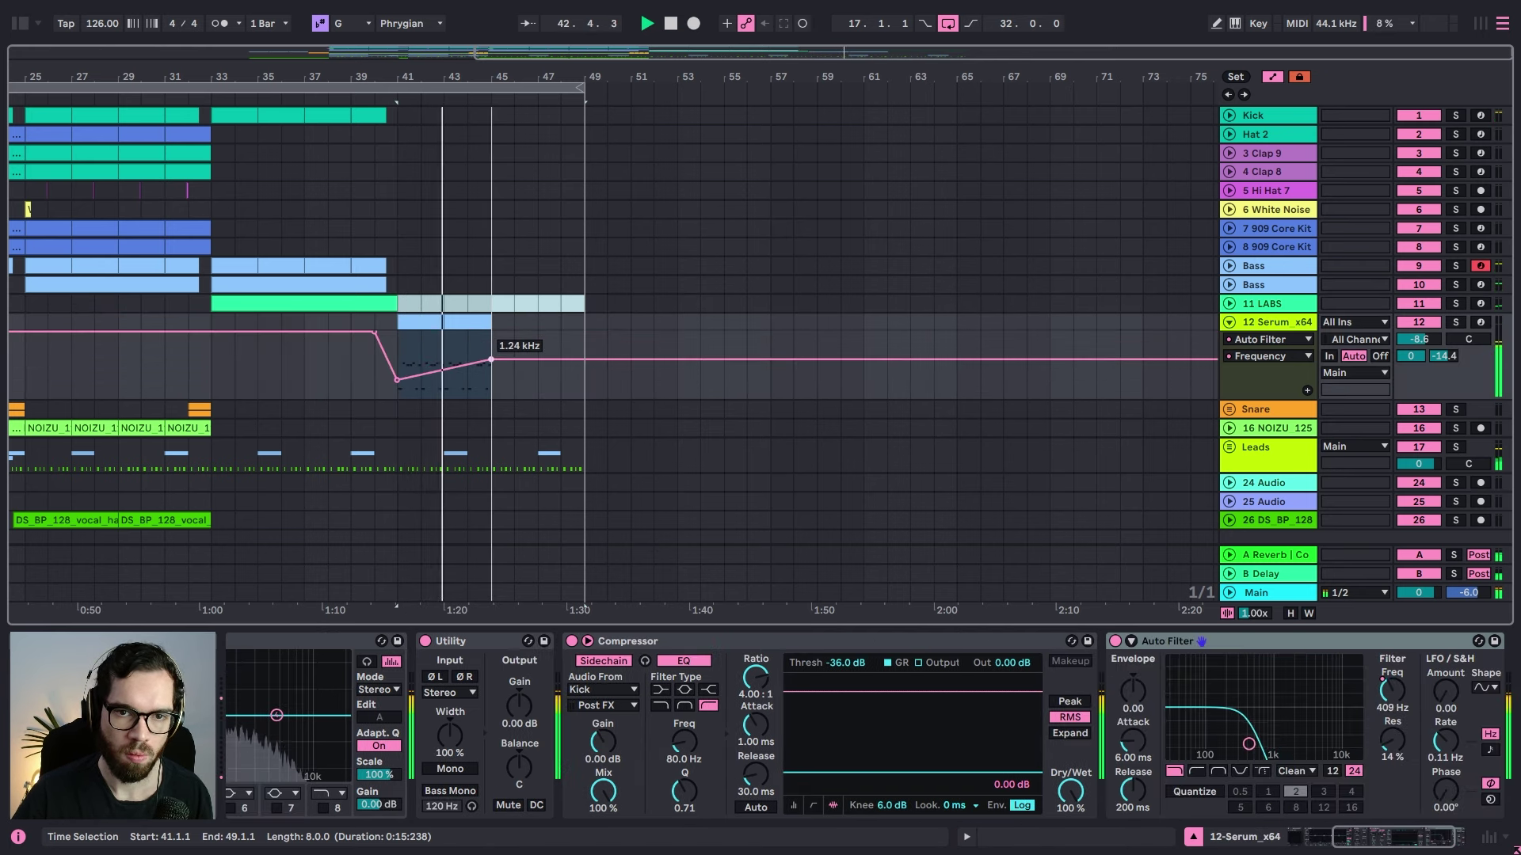
{"action": "key", "text": "Delete"}
Step: Duplicate the two-bar Serum clip twice so that the part runs to bar 49
{"action": "left_click", "coordinate": [477, 323]}
{"action": "key", "text": "ctrl+d"}
{"action": "key", "text": "ctrl+d"}
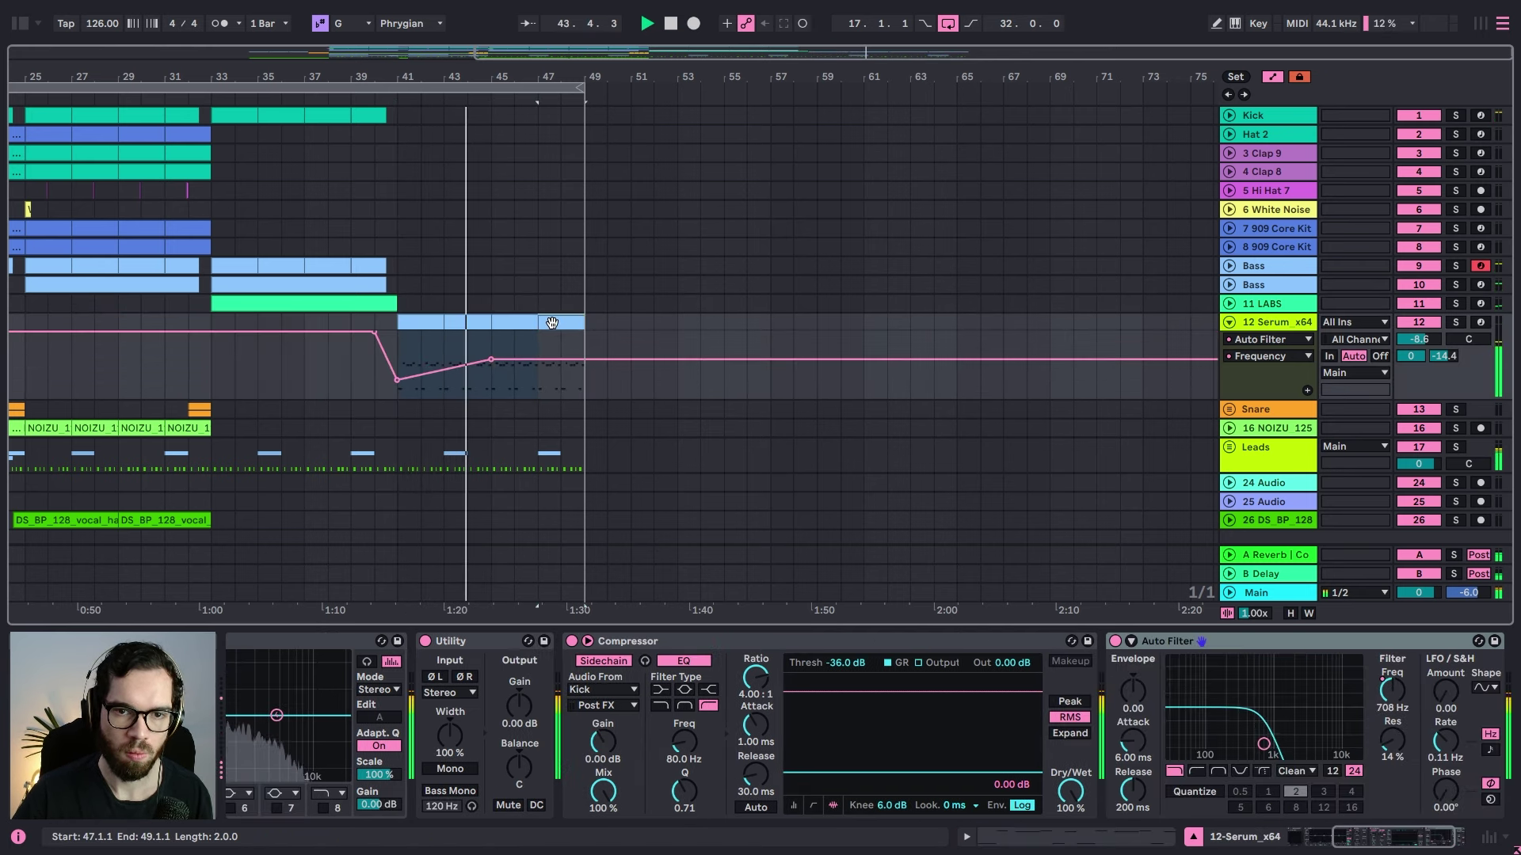
Step: Play from bar 39 and move the Serum track's filter-frequency breakpoint at bar 45 to bar 49, at a higher frequency
{"action": "key", "text": "a"}
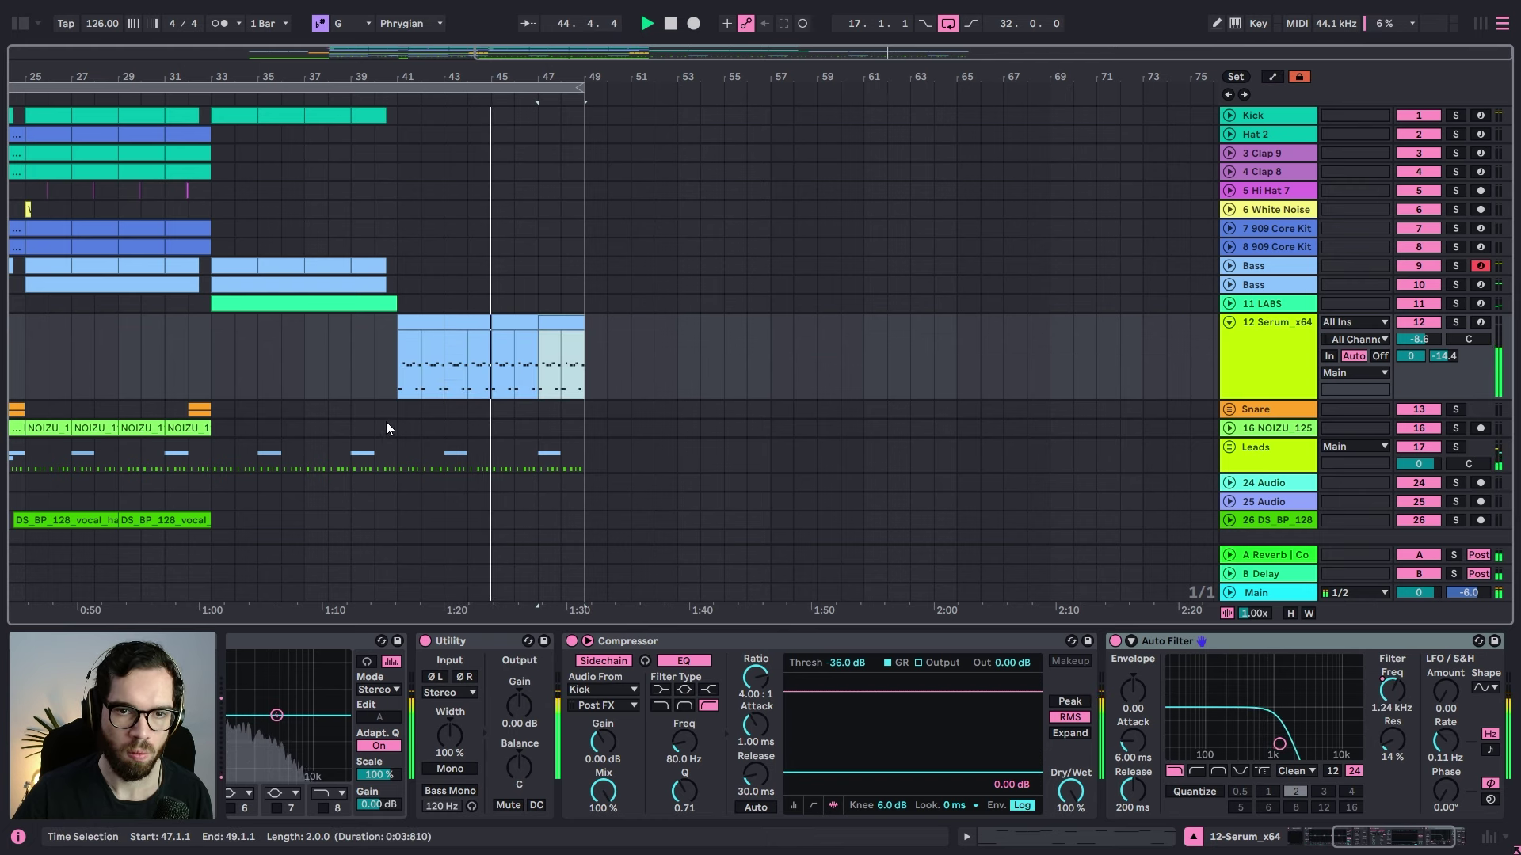
{"action": "left_click", "coordinate": [385, 423]}
{"action": "key", "text": "a"}
{"action": "left_click", "coordinate": [345, 404]}
{"action": "key", "text": "space"}
{"action": "key", "text": "space"}
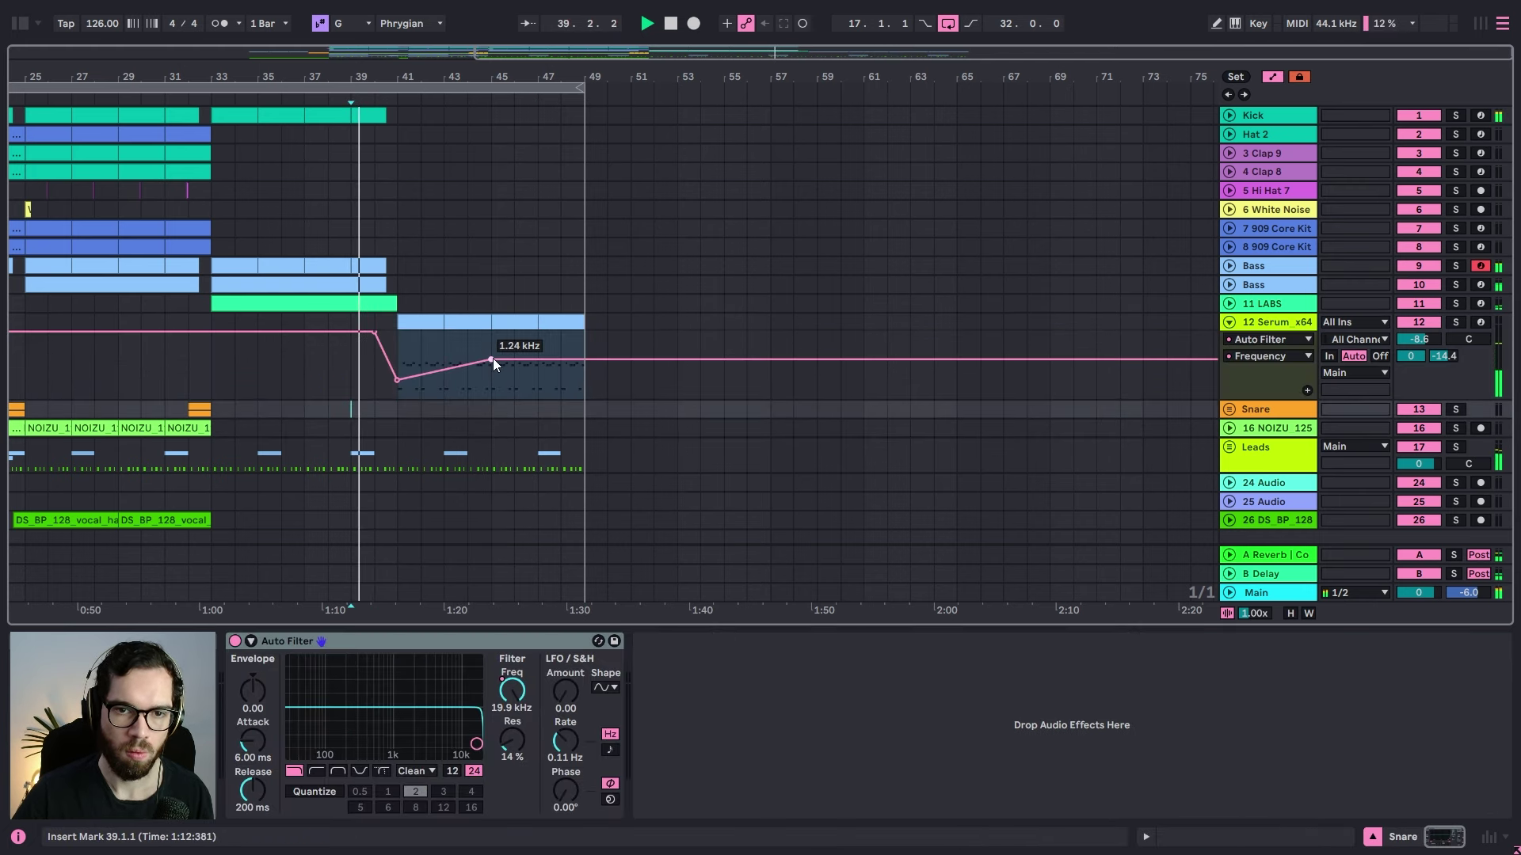
{"action": "left_click_drag", "start_coordinate": [493, 358], "coordinate": [584, 341]}
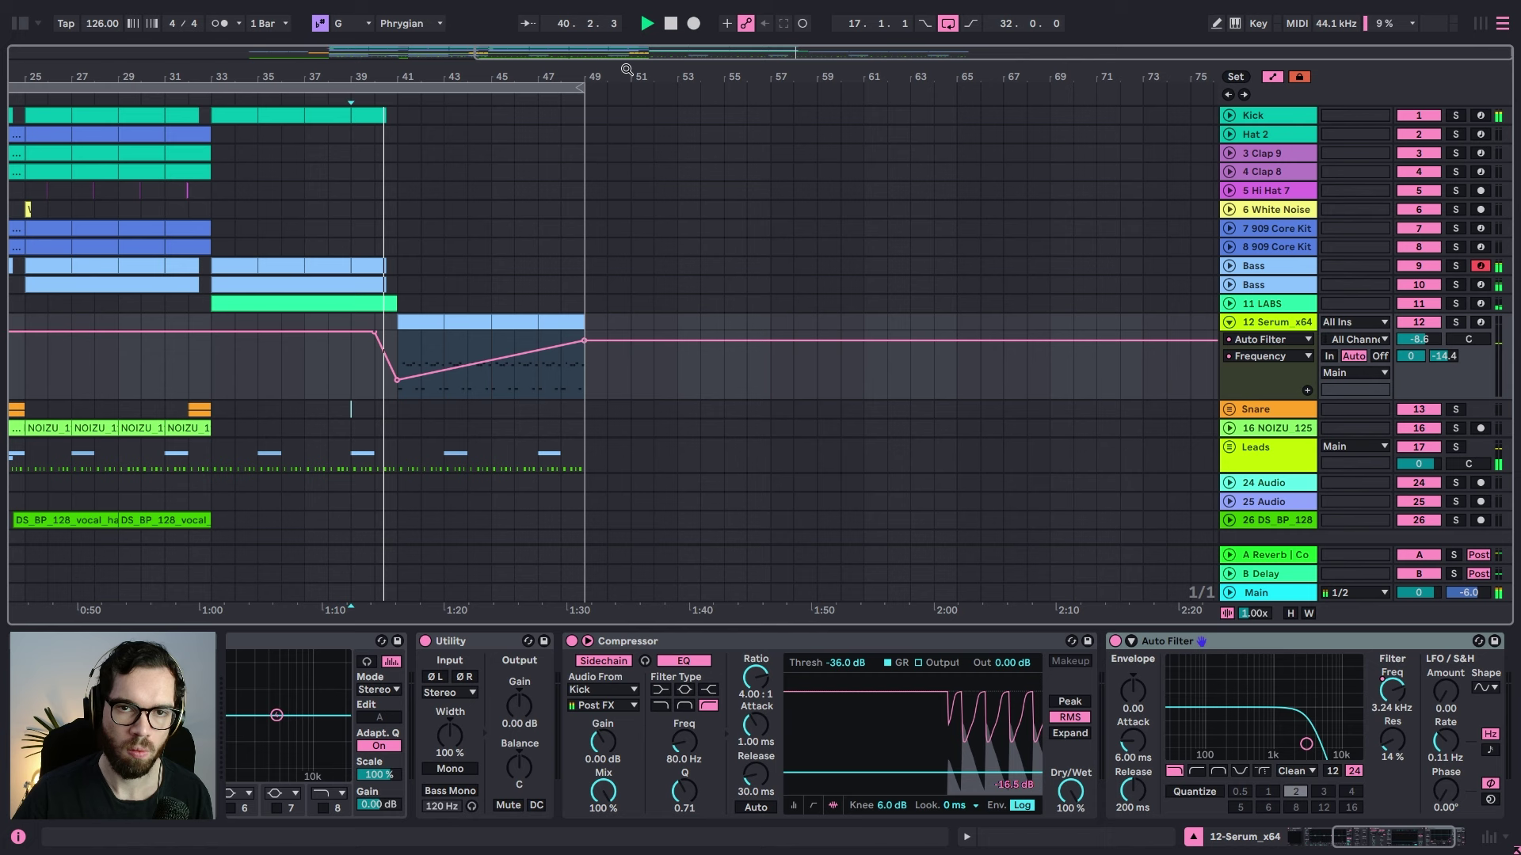
Step: Duplicate the LABS choir clip so that it runs to bar 49, and play from bar 34
{"action": "left_click_drag", "start_coordinate": [626, 69], "coordinate": [1200, 107]}
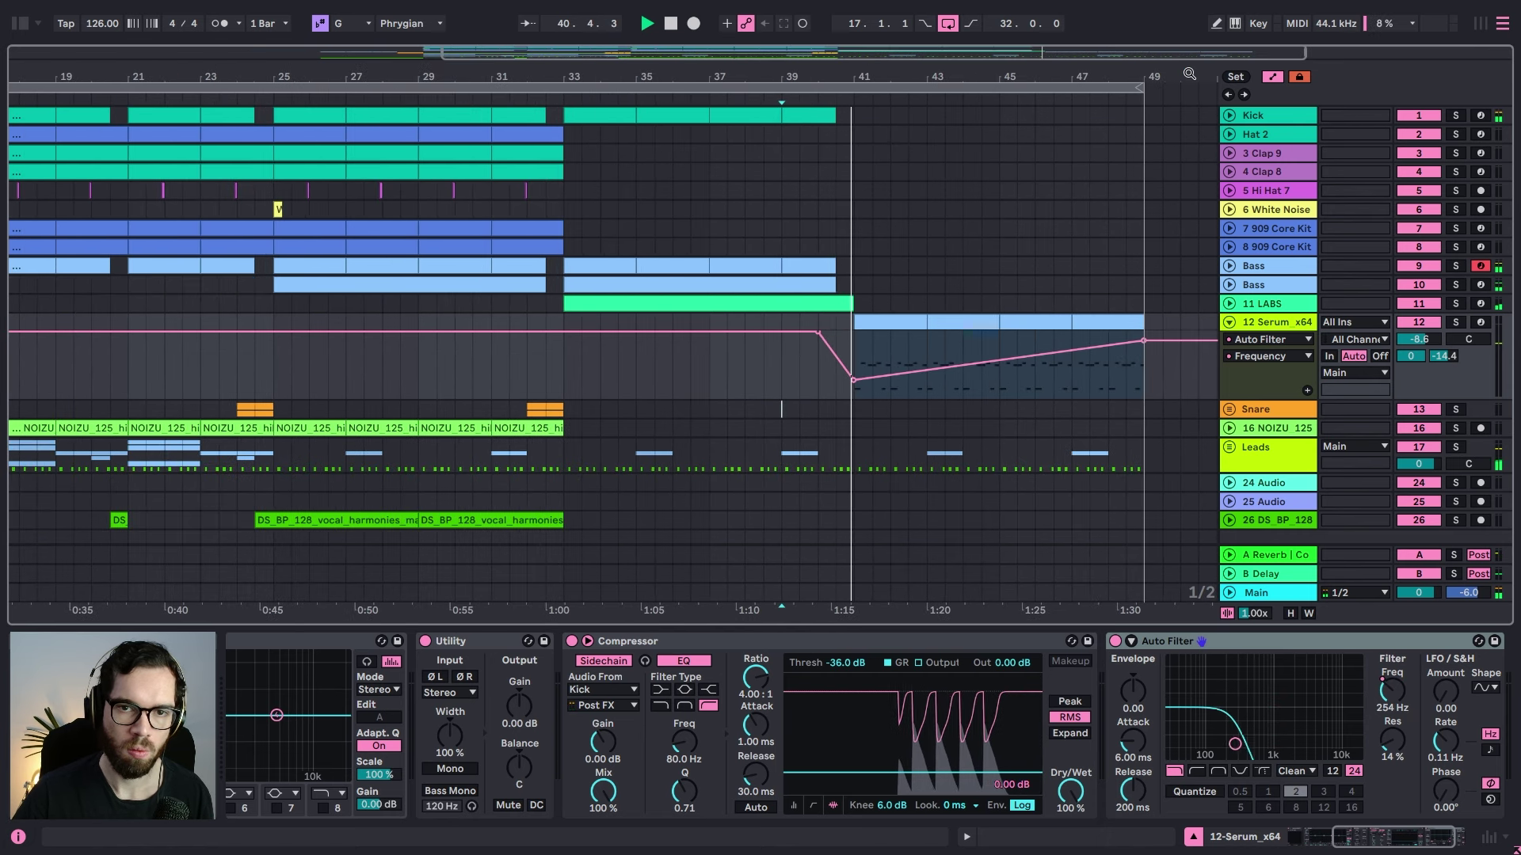
{"action": "left_click", "coordinate": [805, 301]}
{"action": "key", "text": "ctrl+d"}
{"action": "key", "text": "space"}
{"action": "key", "text": "space"}
{"action": "left_click", "coordinate": [605, 190]}
{"action": "key", "text": "space"}
{"action": "key", "text": "space"}
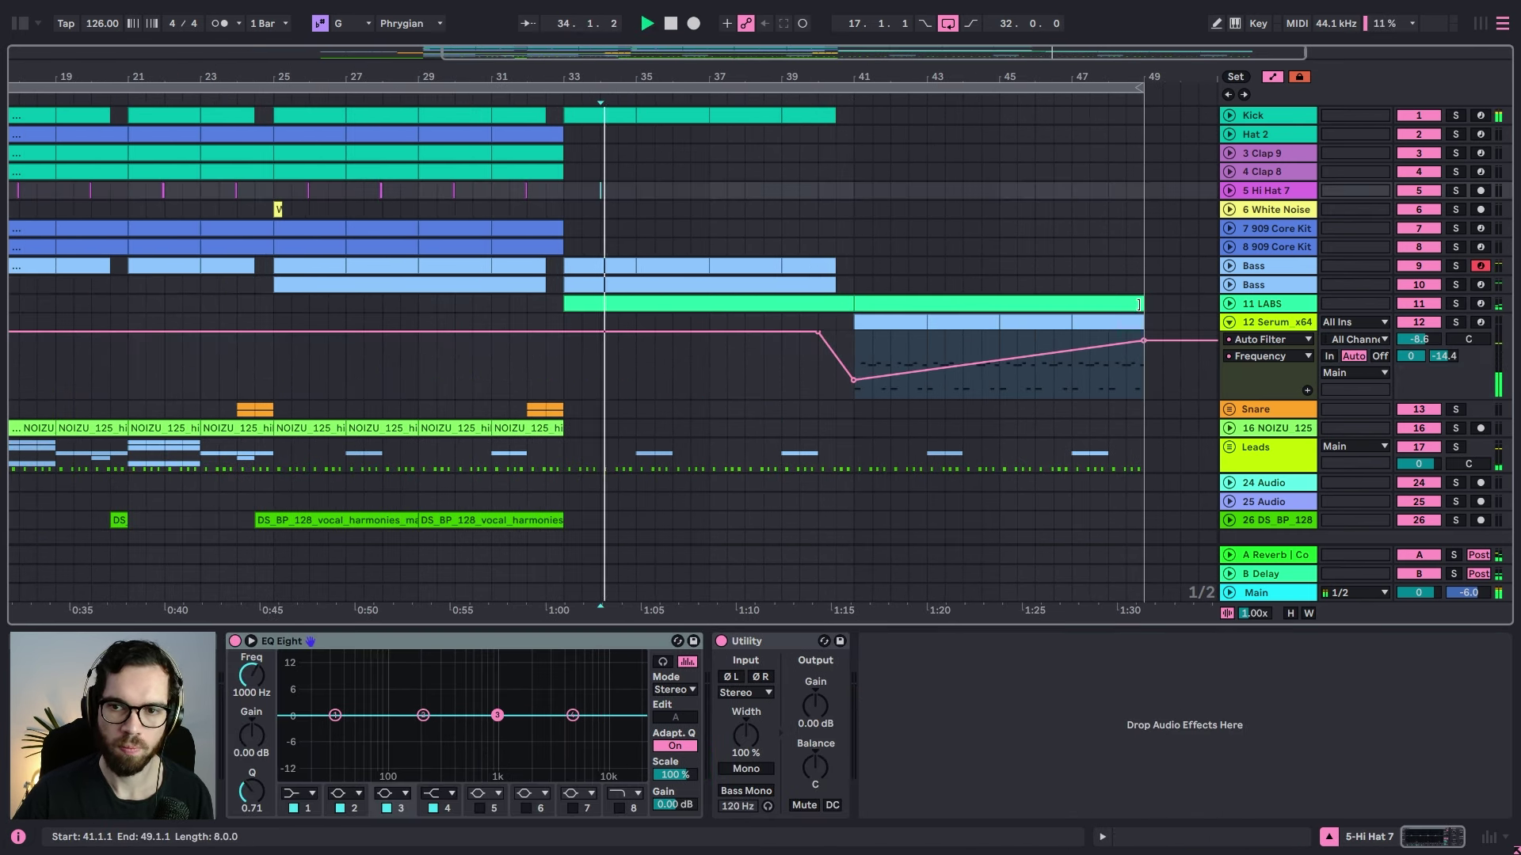
Step: Duplicate the LABS track and delete the copy's clip from bar 33 to 41
{"action": "left_click", "coordinate": [1229, 303]}
{"action": "left_click", "coordinate": [1251, 302]}
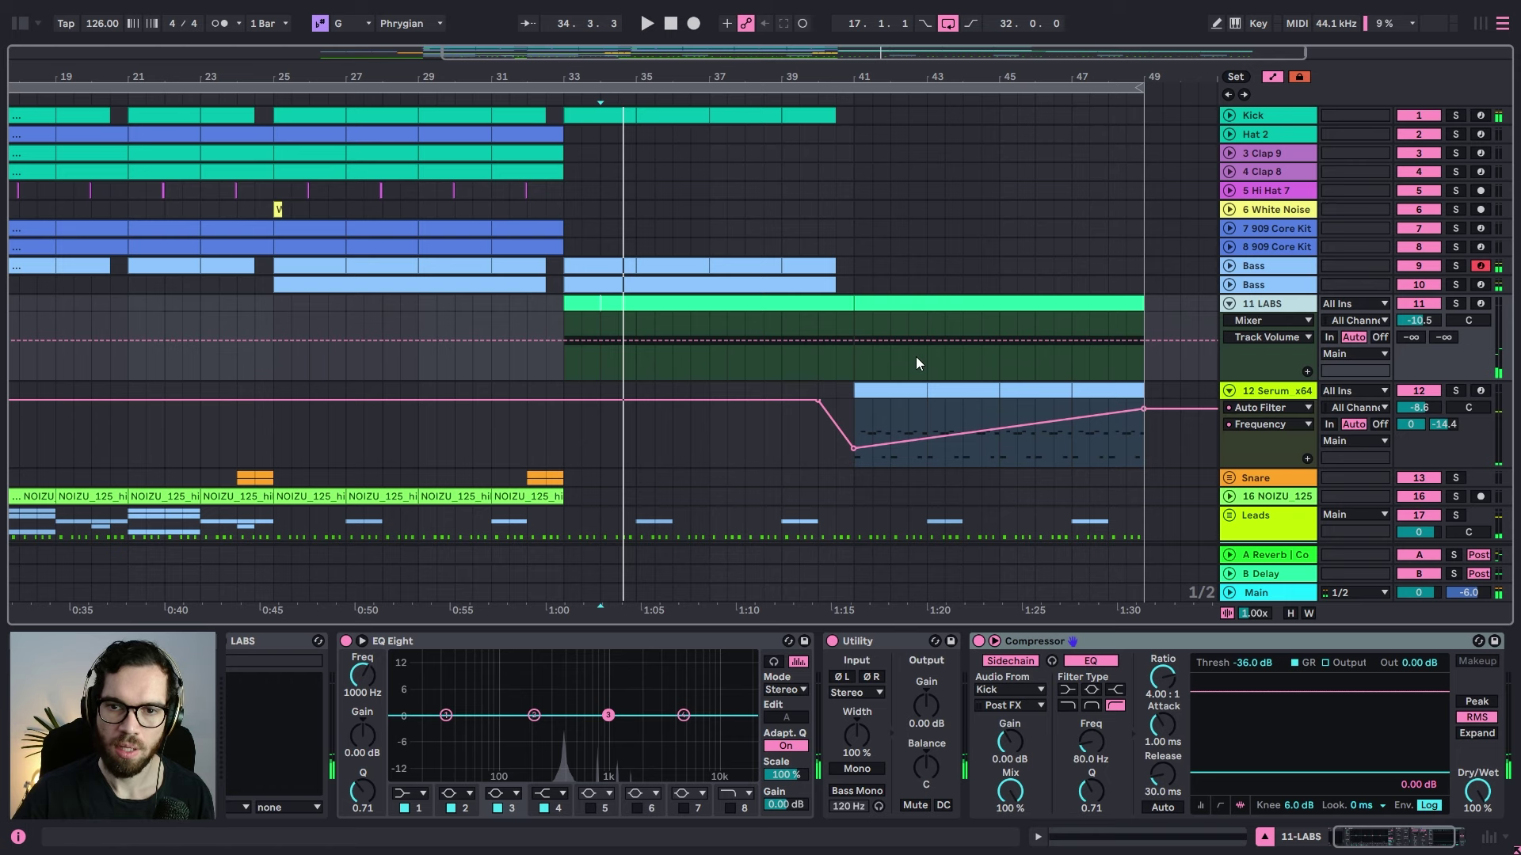
{"action": "key", "text": "ctrl+d"}
{"action": "left_click", "coordinate": [704, 391]}
{"action": "key", "text": "Delete"}
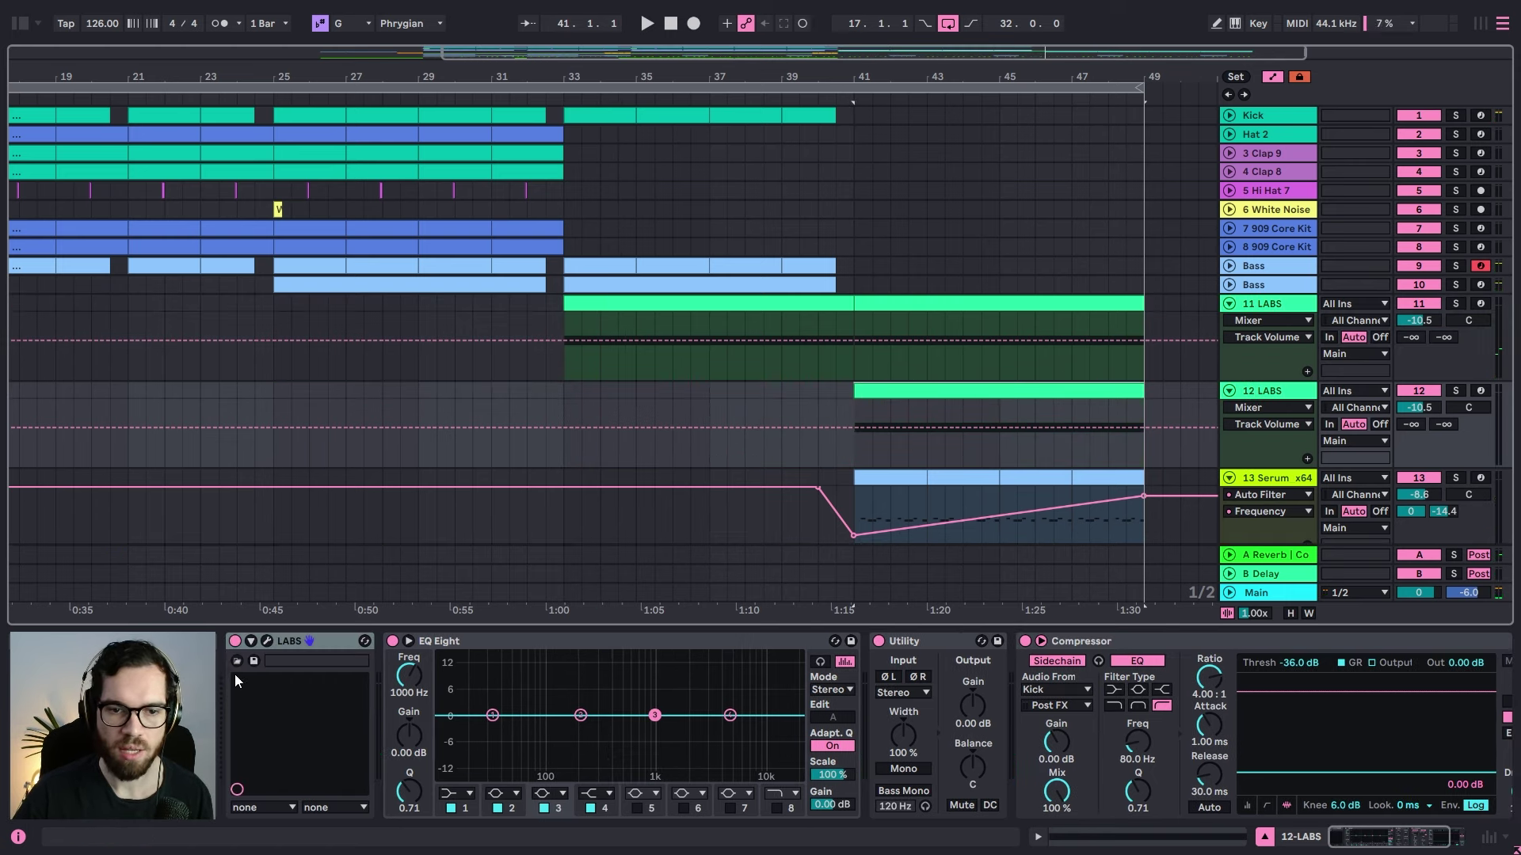
Step: Load the Strings 2: Swells Ensemble preset in the duplicated track's LABS instrument and play it from bar 41
{"action": "left_click", "coordinate": [266, 641]}
{"action": "left_click", "coordinate": [417, 195]}
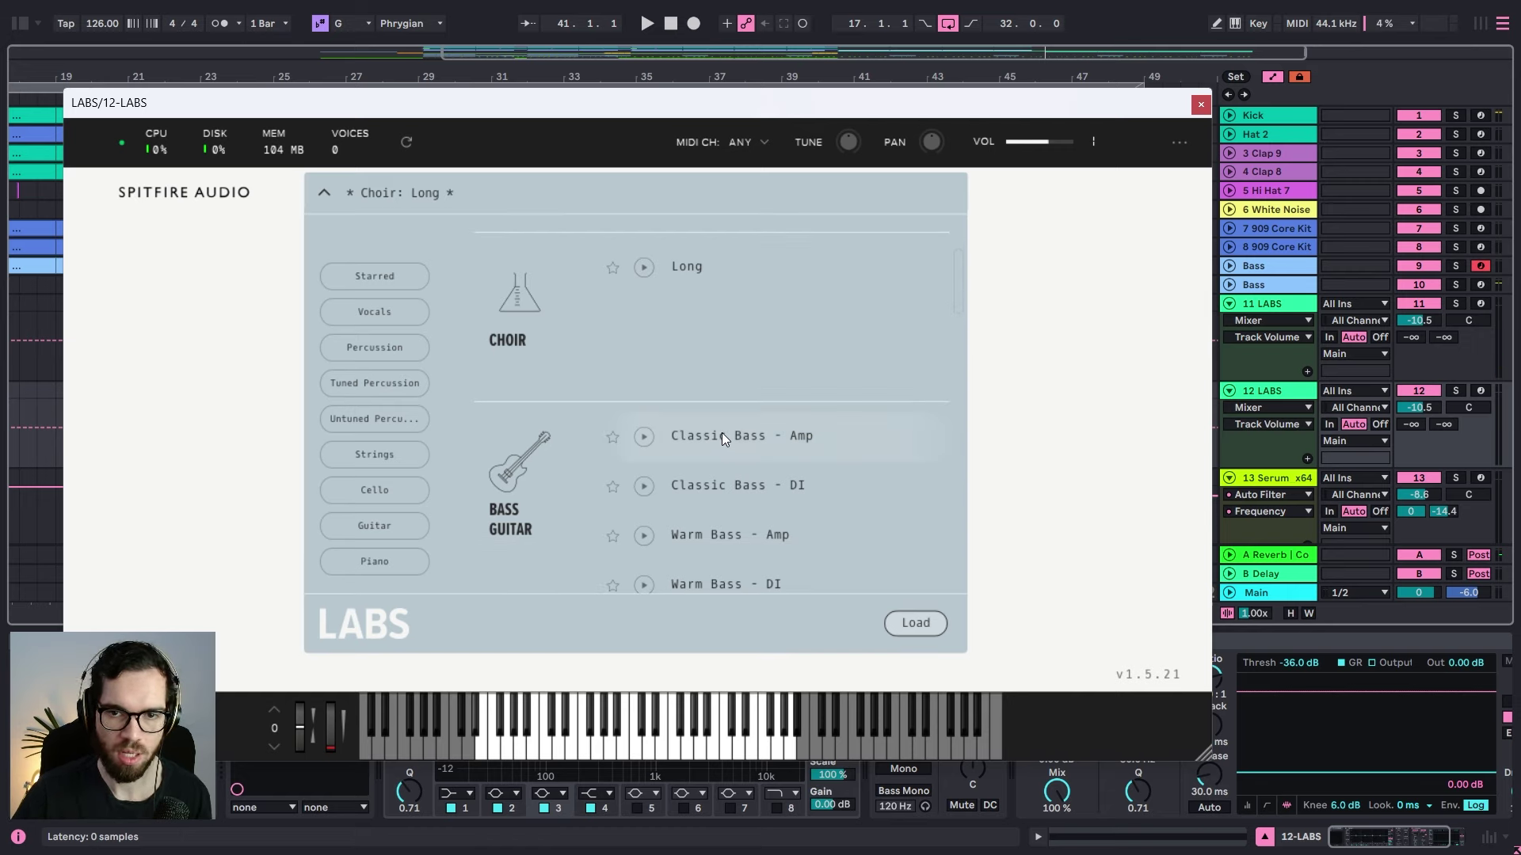
{"action": "scroll", "coordinate": [713, 428], "scroll_direction": "down", "scroll_amount": 6}
{"action": "scroll", "coordinate": [755, 366], "scroll_direction": "down", "scroll_amount": 1}
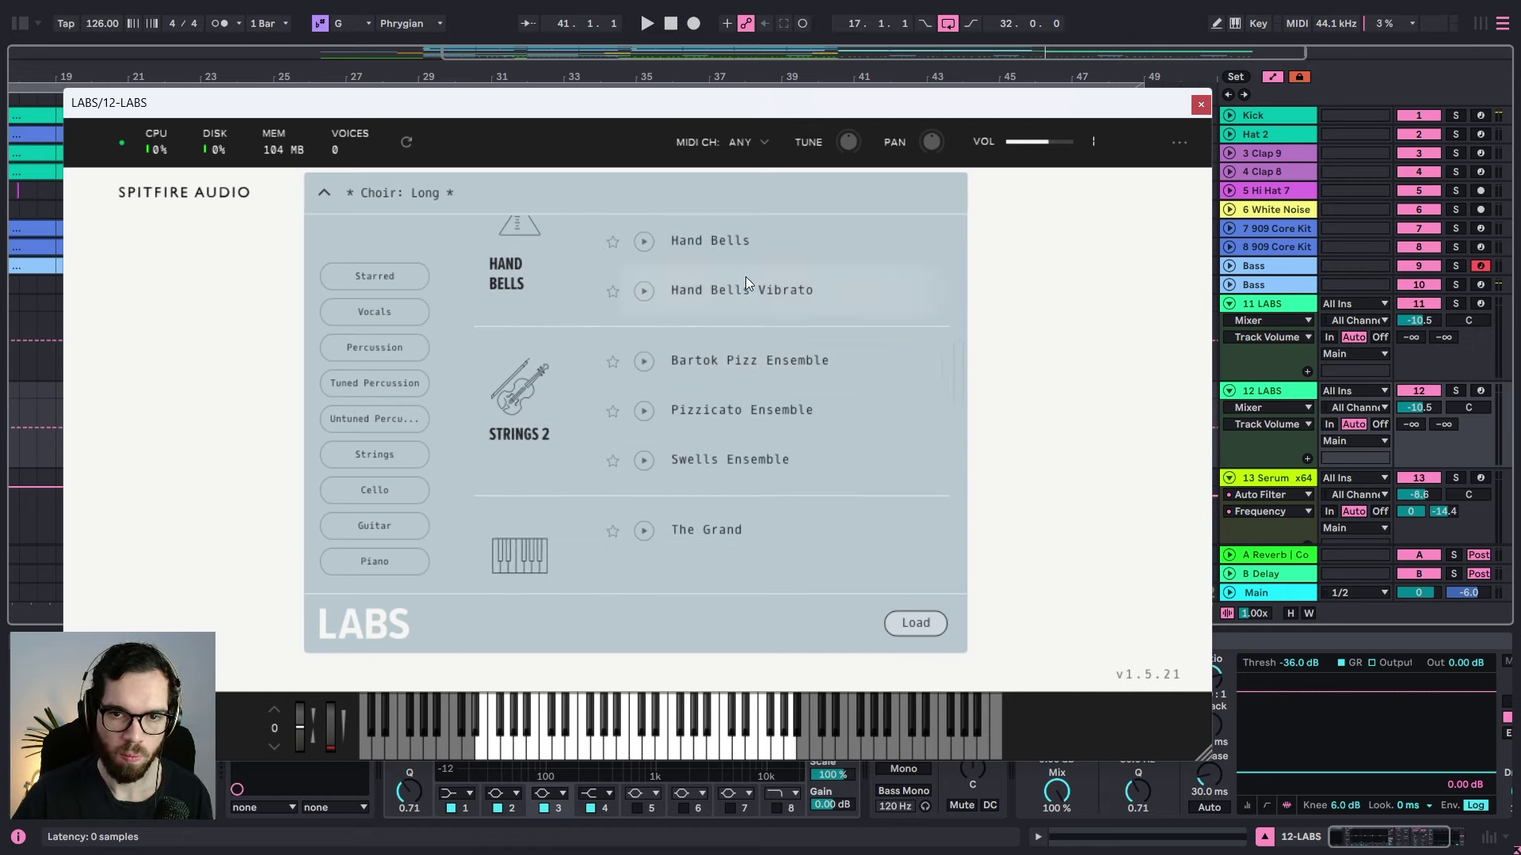
{"action": "scroll", "coordinate": [729, 372], "scroll_direction": "up", "scroll_amount": 1}
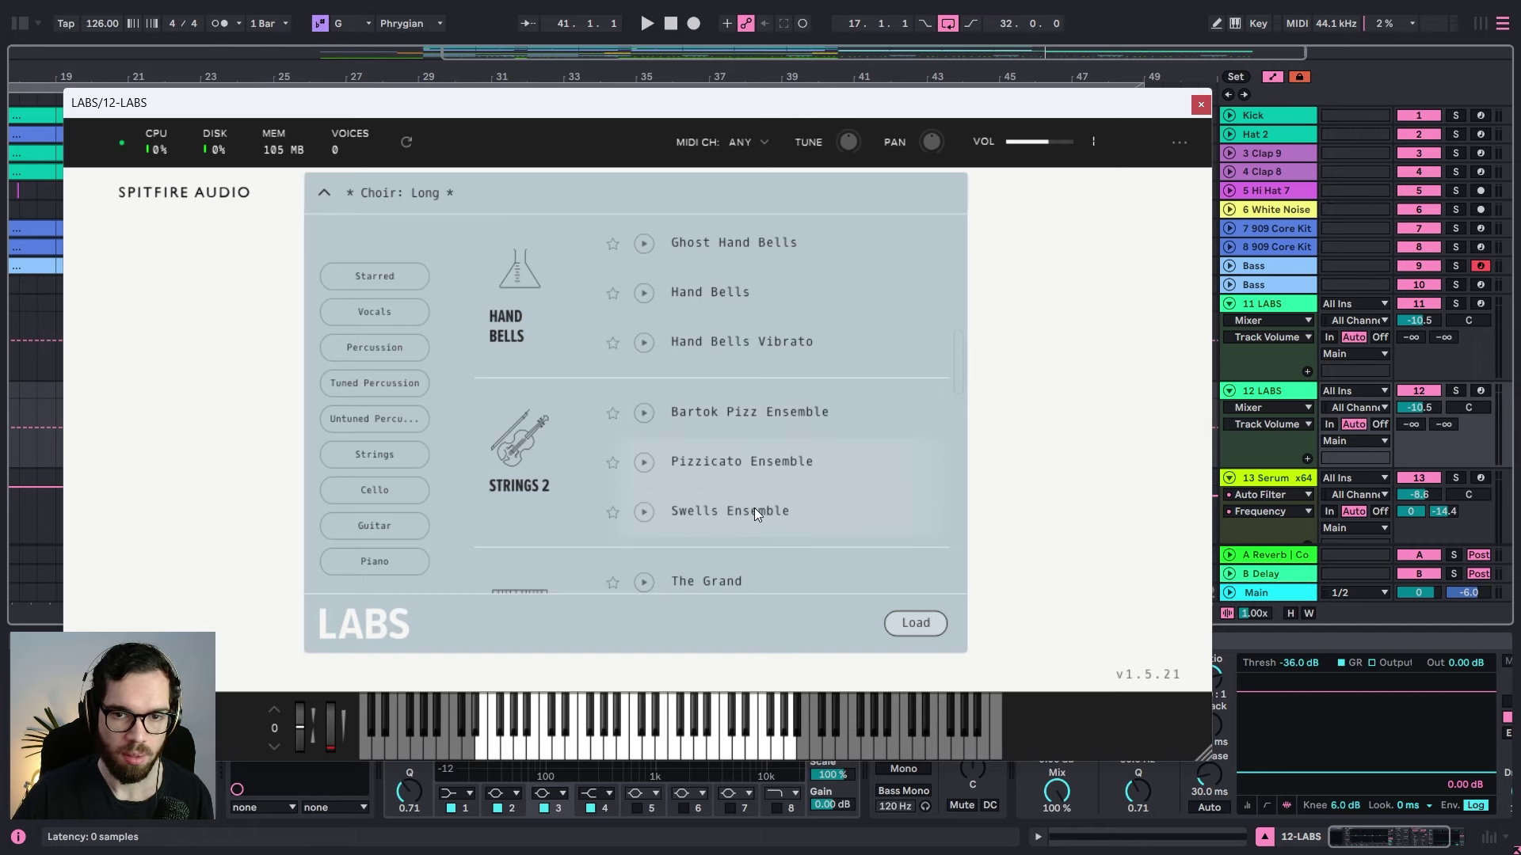
{"action": "double_click", "coordinate": [789, 515]}
{"action": "key", "text": "space"}
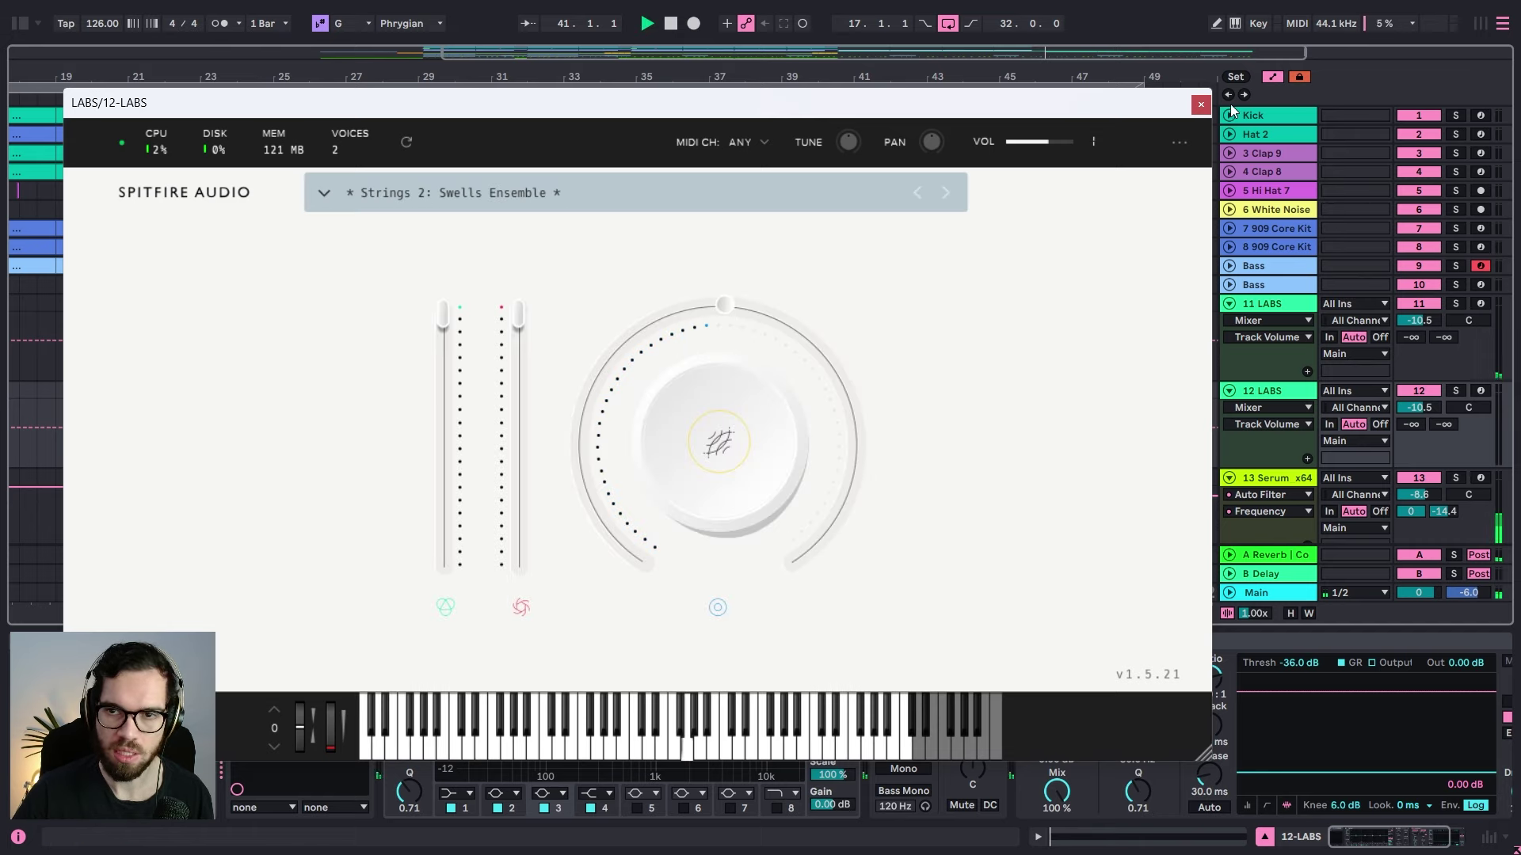
{"action": "left_click", "coordinate": [1201, 105]}
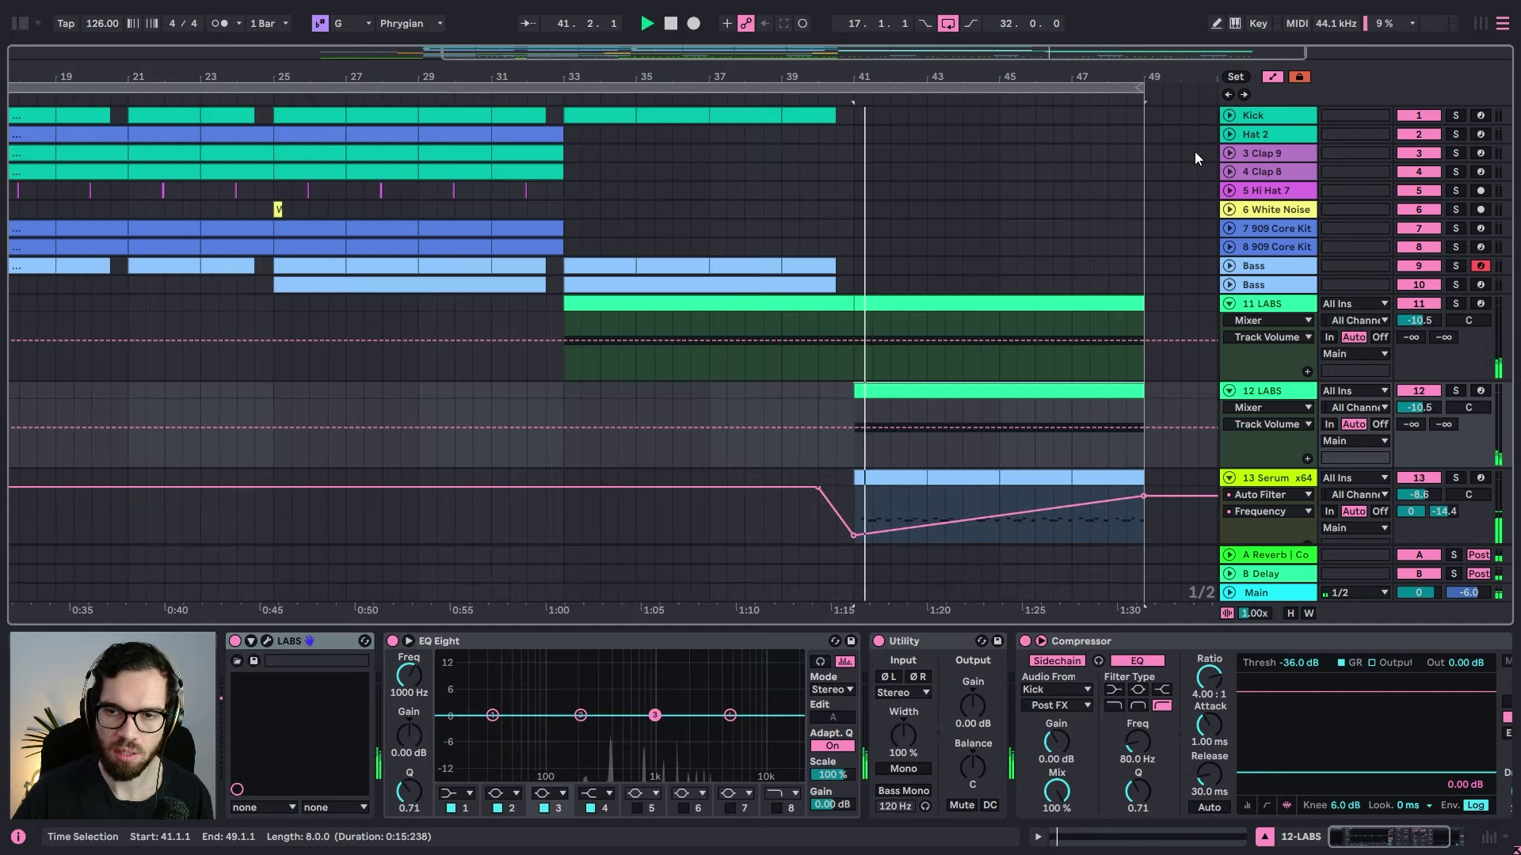
Step: Solo the 12 LABS track and shorten the G3 note in its clip from eight bars to about one bar
{"action": "left_click", "coordinate": [1455, 390]}
{"action": "key", "text": "space"}
{"action": "double_click", "coordinate": [1029, 396]}
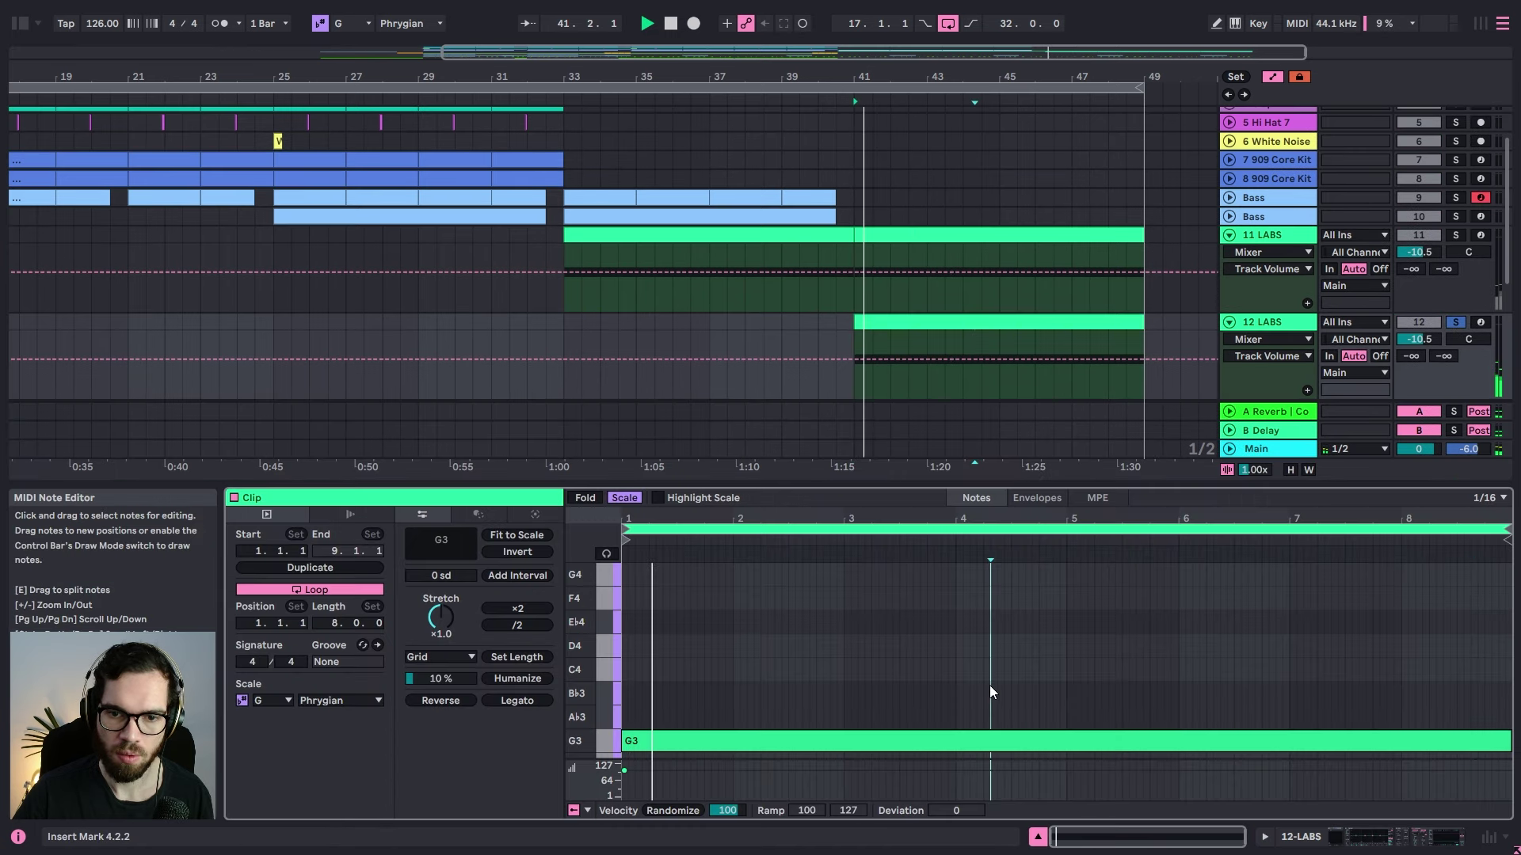
{"action": "left_click", "coordinate": [1234, 738]}
{"action": "key", "text": "shift+Left"}
{"action": "key", "text": "shift+Left"}
{"action": "key", "text": "shift+Left"}
{"action": "key", "text": "shift+Left"}
{"action": "key", "text": "shift+Left"}
{"action": "key", "text": "shift+Left"}
{"action": "key", "text": "shift+Left"}
{"action": "key", "text": "shift+Left"}
{"action": "key", "text": "shift+Left"}
{"action": "key", "text": "shift+Left"}
{"action": "key", "text": "shift+Left"}
{"action": "key", "text": "shift+Left"}
{"action": "key", "text": "shift+Left"}
{"action": "key", "text": "shift+Left"}
{"action": "key", "text": "shift+Left"}
{"action": "key", "text": "shift+Left"}
{"action": "key", "text": "shift+Left"}
{"action": "key", "text": "shift+Left"}
{"action": "key", "text": "shift+Left"}
{"action": "key", "text": "shift+Left"}
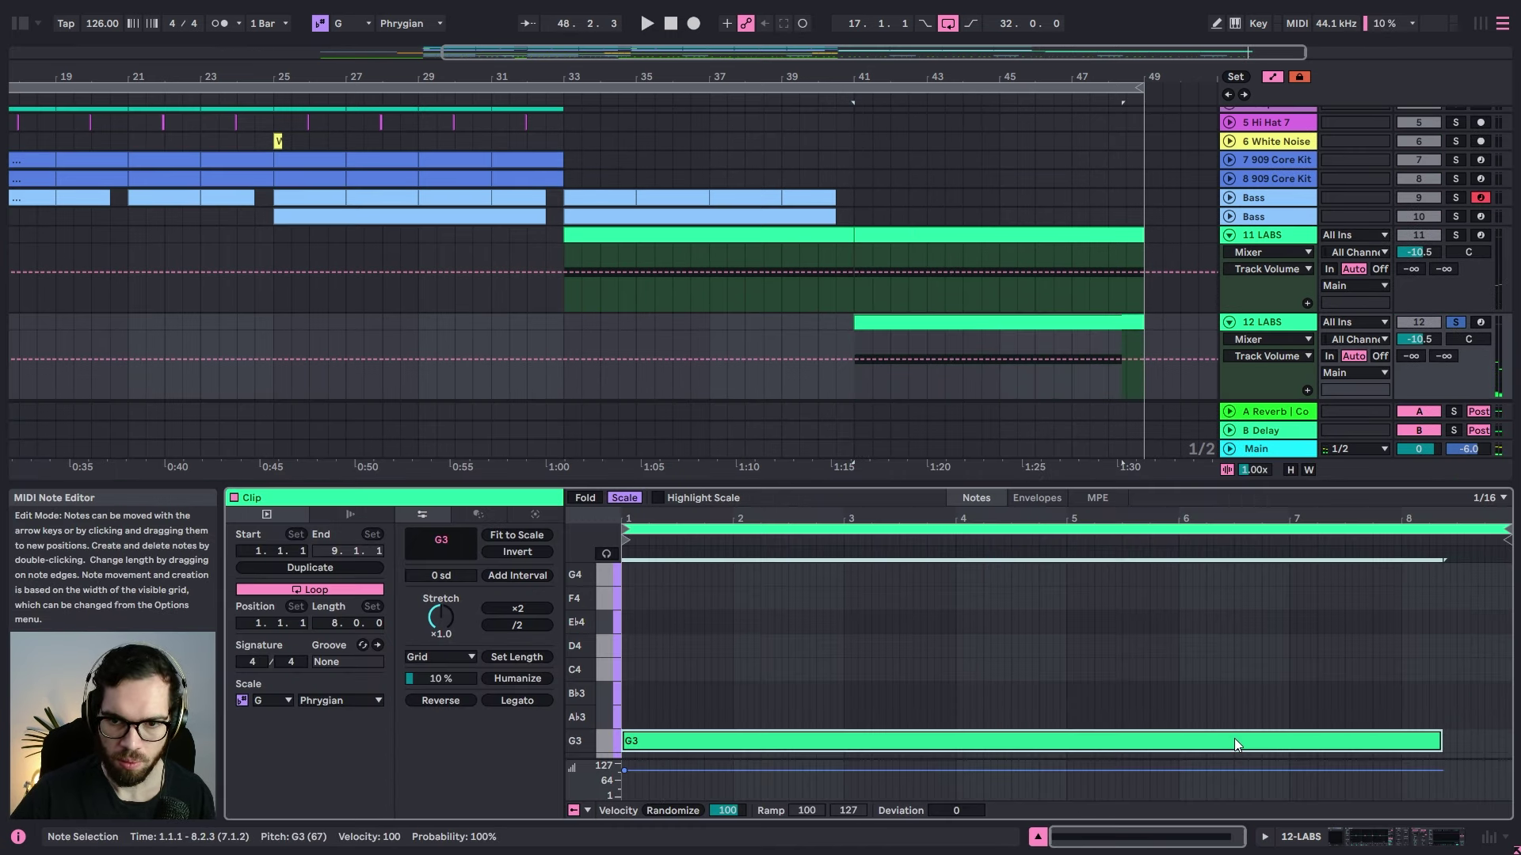
{"action": "key", "text": "shift+Left"}
{"action": "key", "text": "shift+Left"}
{"action": "key", "text": "shift+Left"}
{"action": "key", "text": "shift+Left"}
{"action": "key", "text": "shift+Left"}
{"action": "key", "text": "shift+Left"}
{"action": "key", "text": "shift+Left"}
{"action": "key", "text": "shift+Left"}
{"action": "key", "text": "shift+Left"}
{"action": "key", "text": "shift+Left"}
{"action": "key", "text": "shift+Left"}
{"action": "key", "text": "shift+Left"}
{"action": "key", "text": "shift+Left"}
{"action": "key", "text": "shift+Left"}
{"action": "key", "text": "shift+Left"}
{"action": "key", "text": "shift+Left"}
{"action": "key", "text": "shift+Left"}
{"action": "key", "text": "shift+Left"}
{"action": "key", "text": "shift+Left"}
{"action": "key", "text": "shift+Left"}
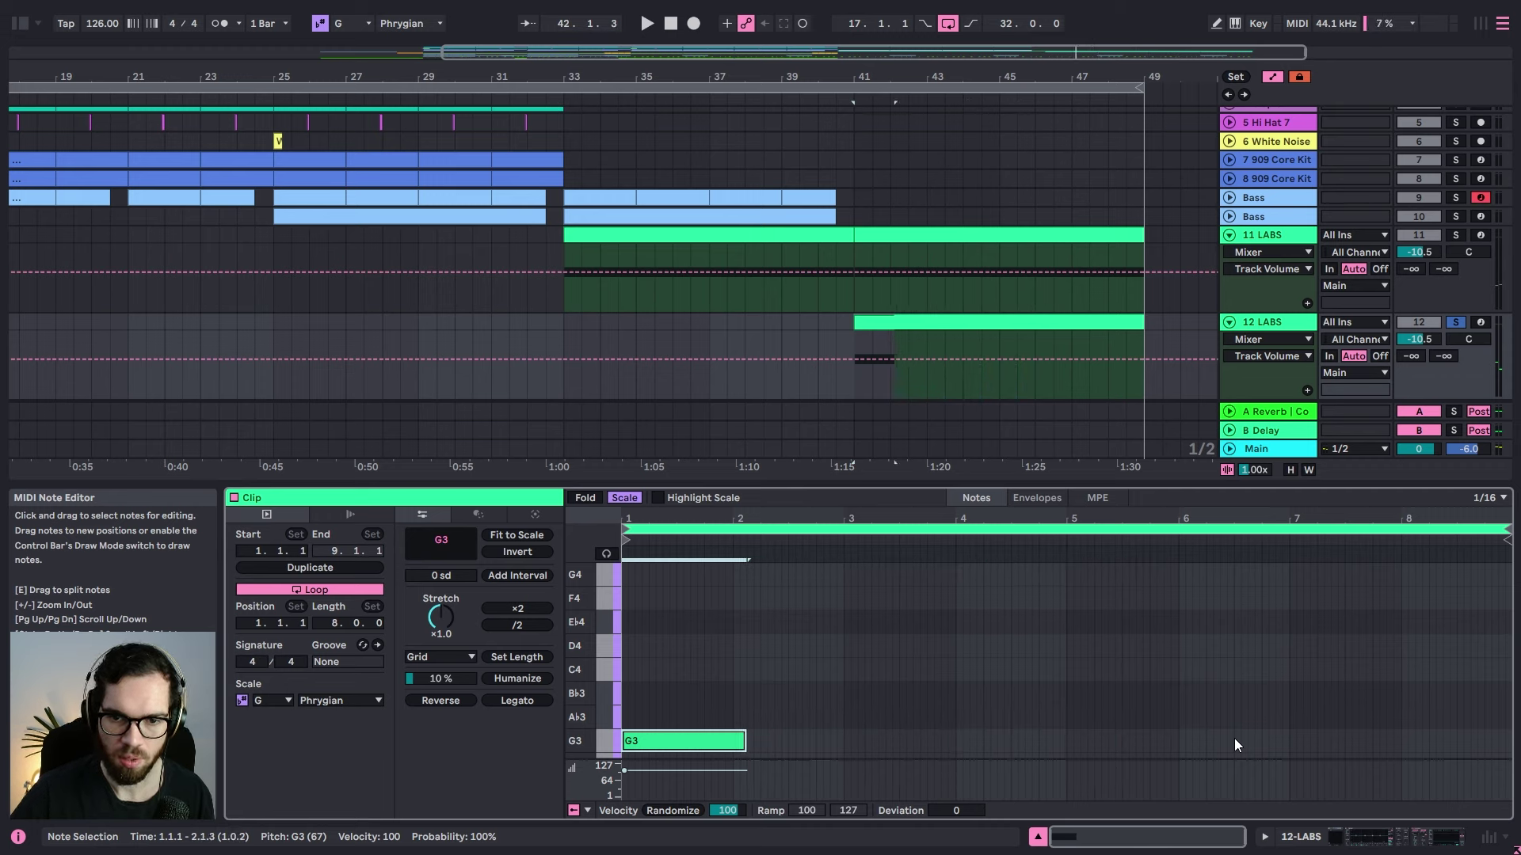
Step: Duplicate the G3 note into the clip's second bar and raise the copy to A♭3 during playback
{"action": "key", "text": "ctrl+d"}
{"action": "key", "text": "space"}
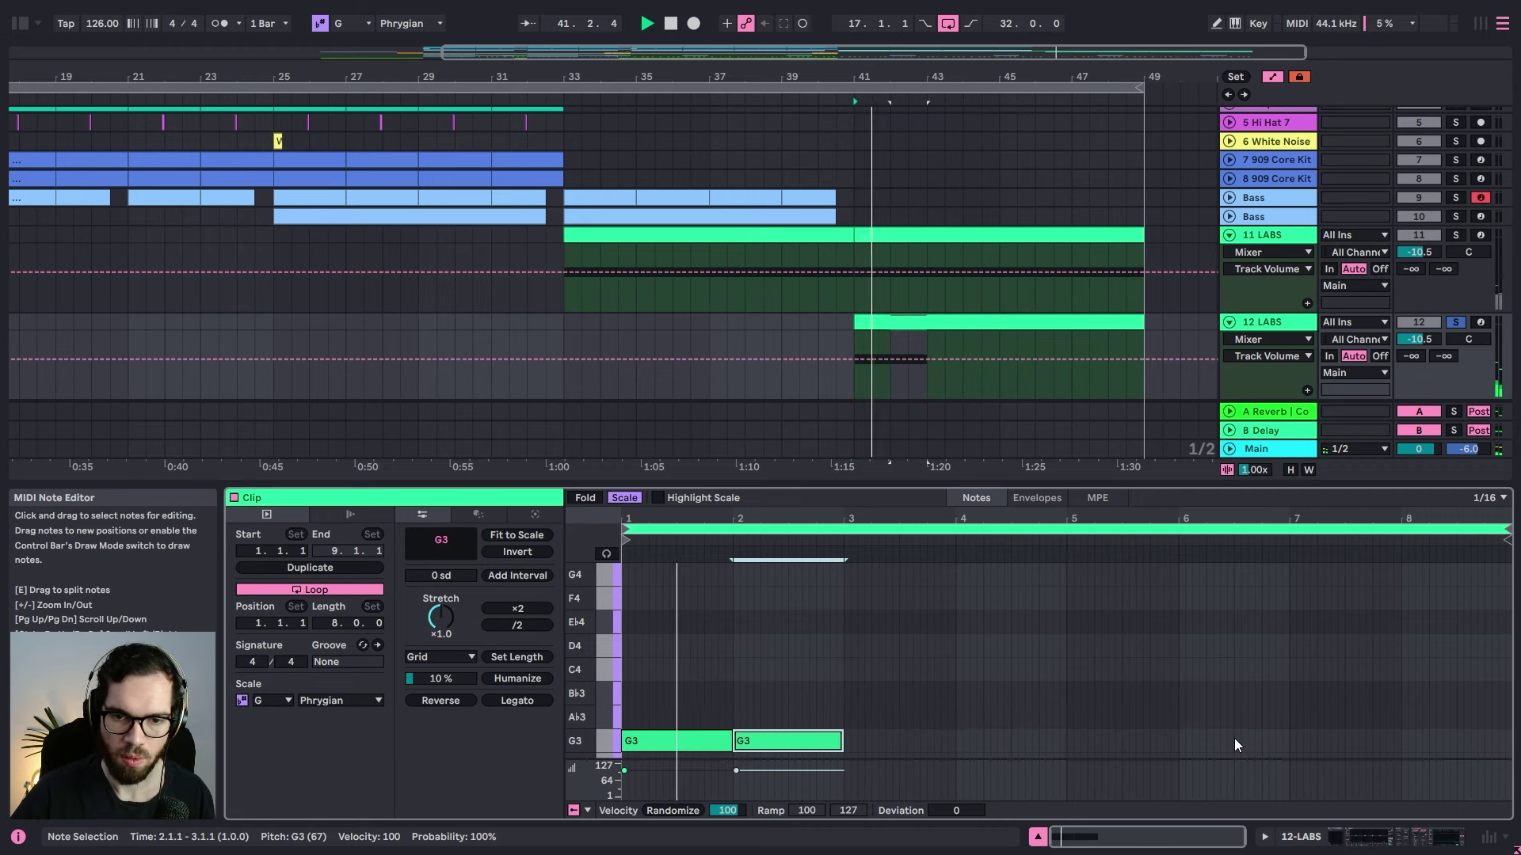
{"action": "key", "text": "Up"}
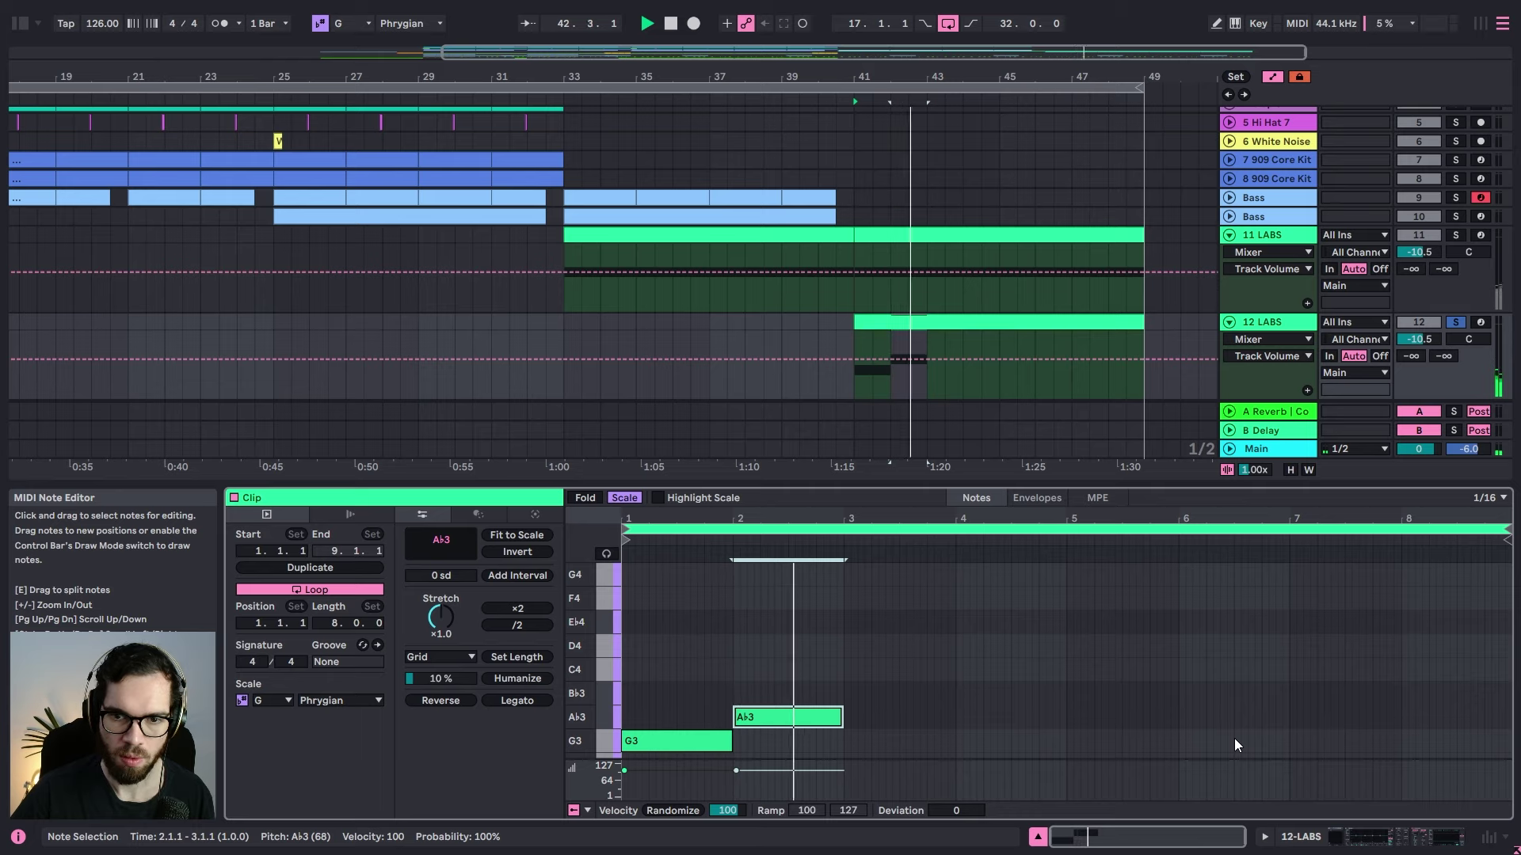
Step: Duplicate the A♭3 note into the third bar, lower the copy to G3, and lengthen it to two bars
{"action": "key", "text": "ctrl+d"}
{"action": "key", "text": "Down"}
{"action": "key", "text": "shift+Right"}
{"action": "key", "text": "shift+Right"}
{"action": "key", "text": "shift+Right"}
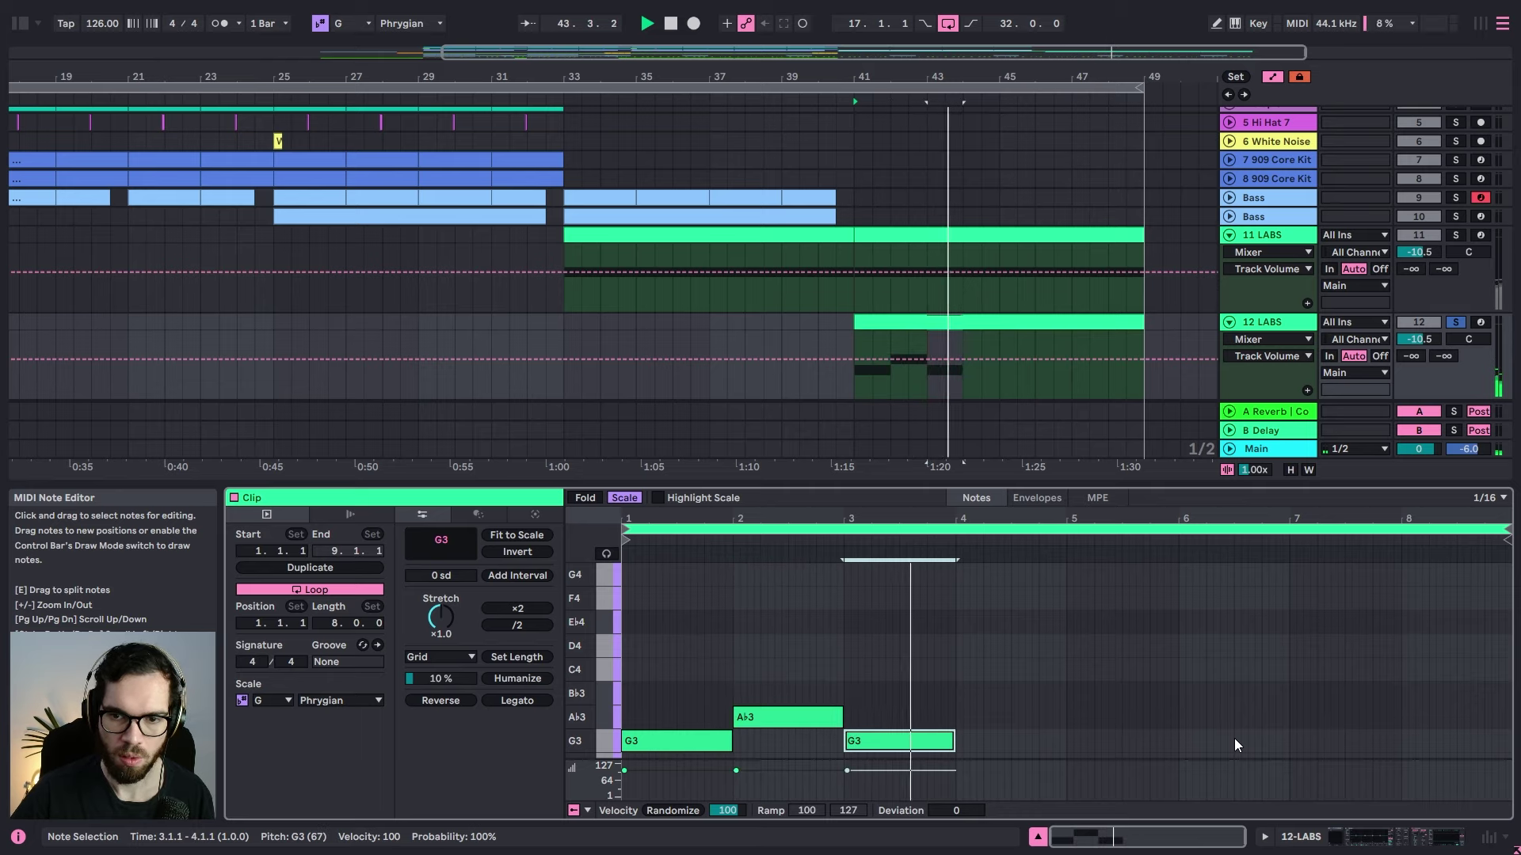
{"action": "key", "text": "shift+Right"}
{"action": "key", "text": "shift+Right"}
{"action": "key", "text": "shift+Right"}
{"action": "key", "text": "shift+Right"}
{"action": "key", "text": "shift+Right"}
{"action": "key", "text": "shift+Right"}
{"action": "key", "text": "shift+Right"}
{"action": "key", "text": "shift+Right"}
{"action": "key", "text": "shift+Right"}
{"action": "key", "text": "shift+Right"}
{"action": "key", "text": "shift+Right"}
{"action": "key", "text": "shift+Right"}
{"action": "key", "text": "shift+Right"}
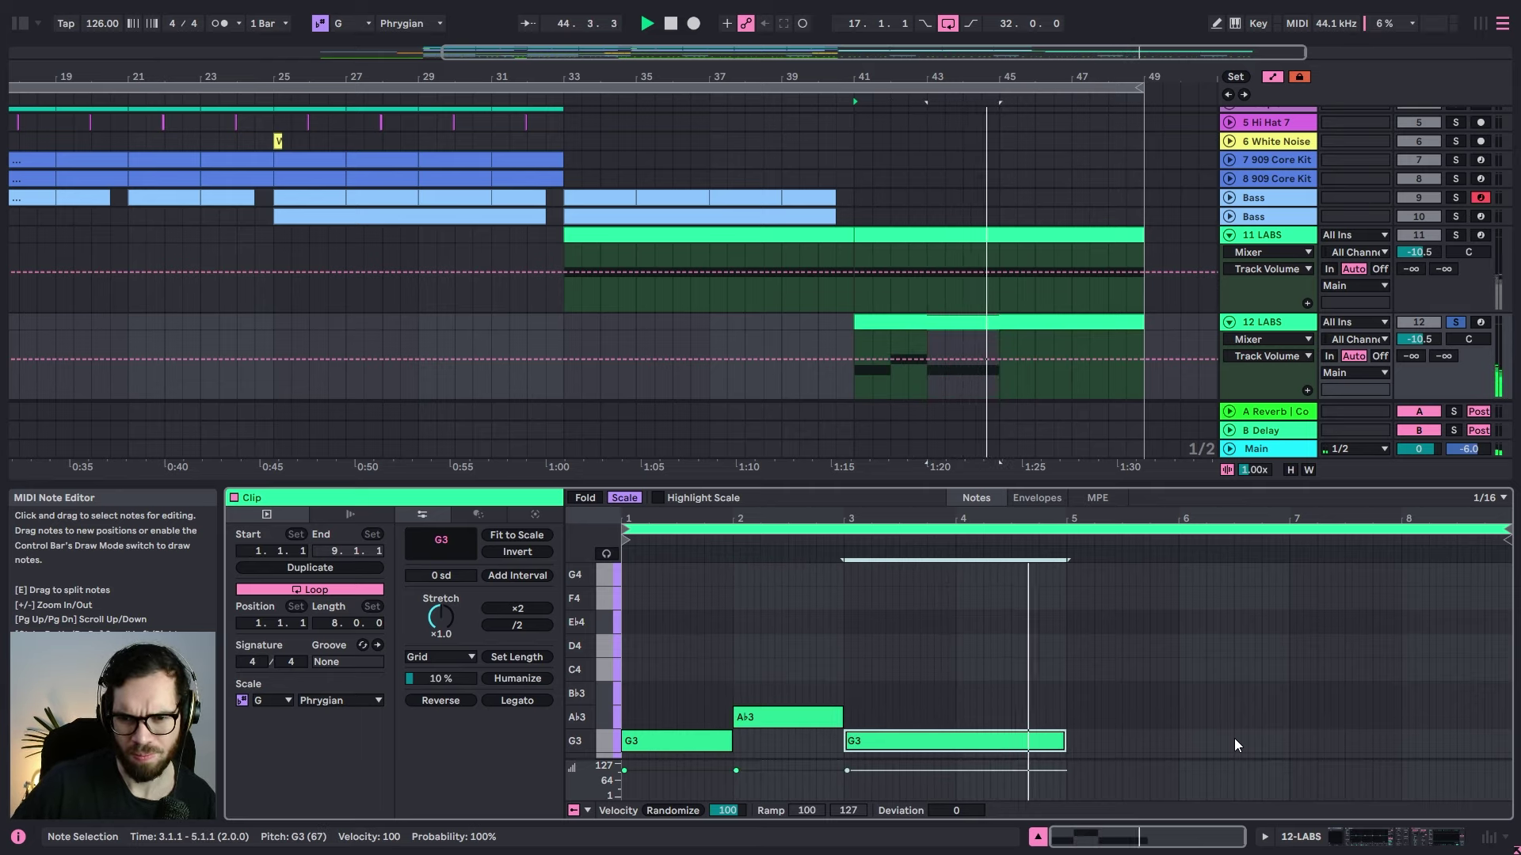
Step: Duplicate the four-bar note pattern to fill the clip, and lower the second A♭3 note an octave to A♭2
{"action": "key", "text": "ctrl+a"}
{"action": "key", "text": "ctrl+d"}
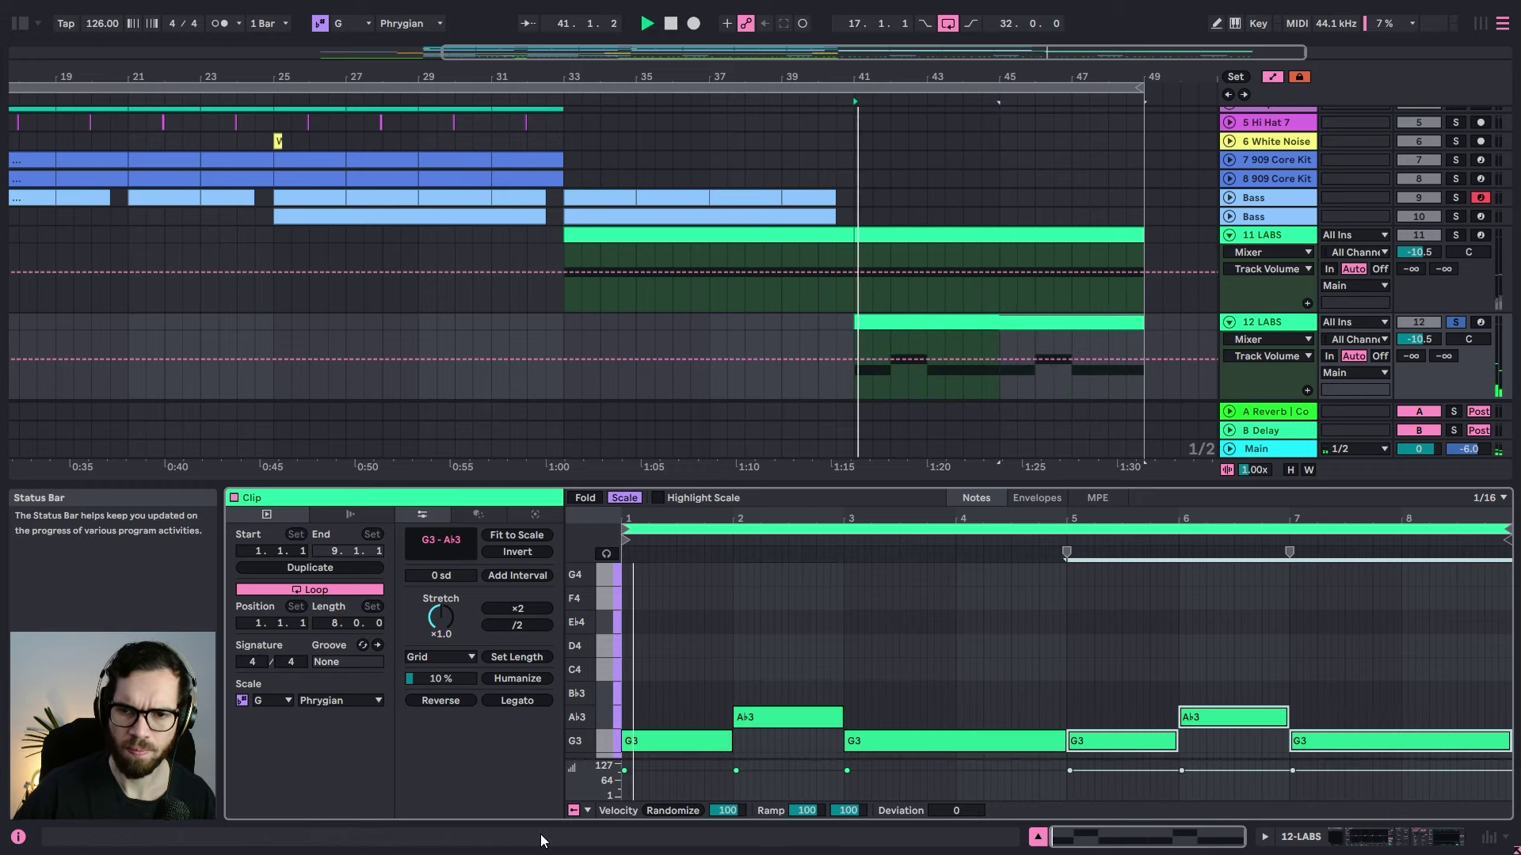
{"action": "left_click", "coordinate": [914, 630]}
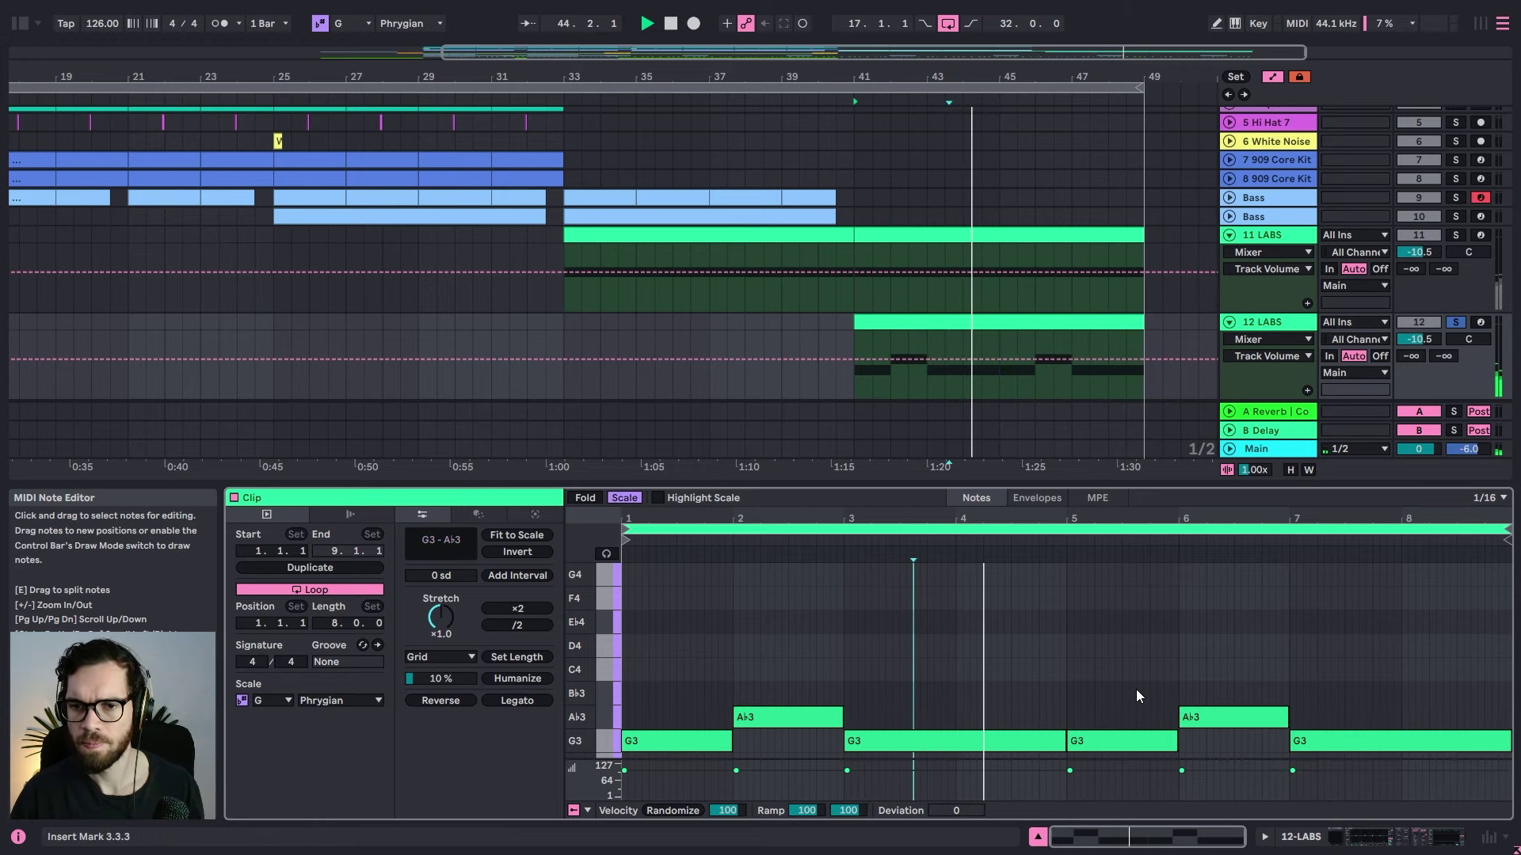
{"action": "left_click", "coordinate": [1243, 717]}
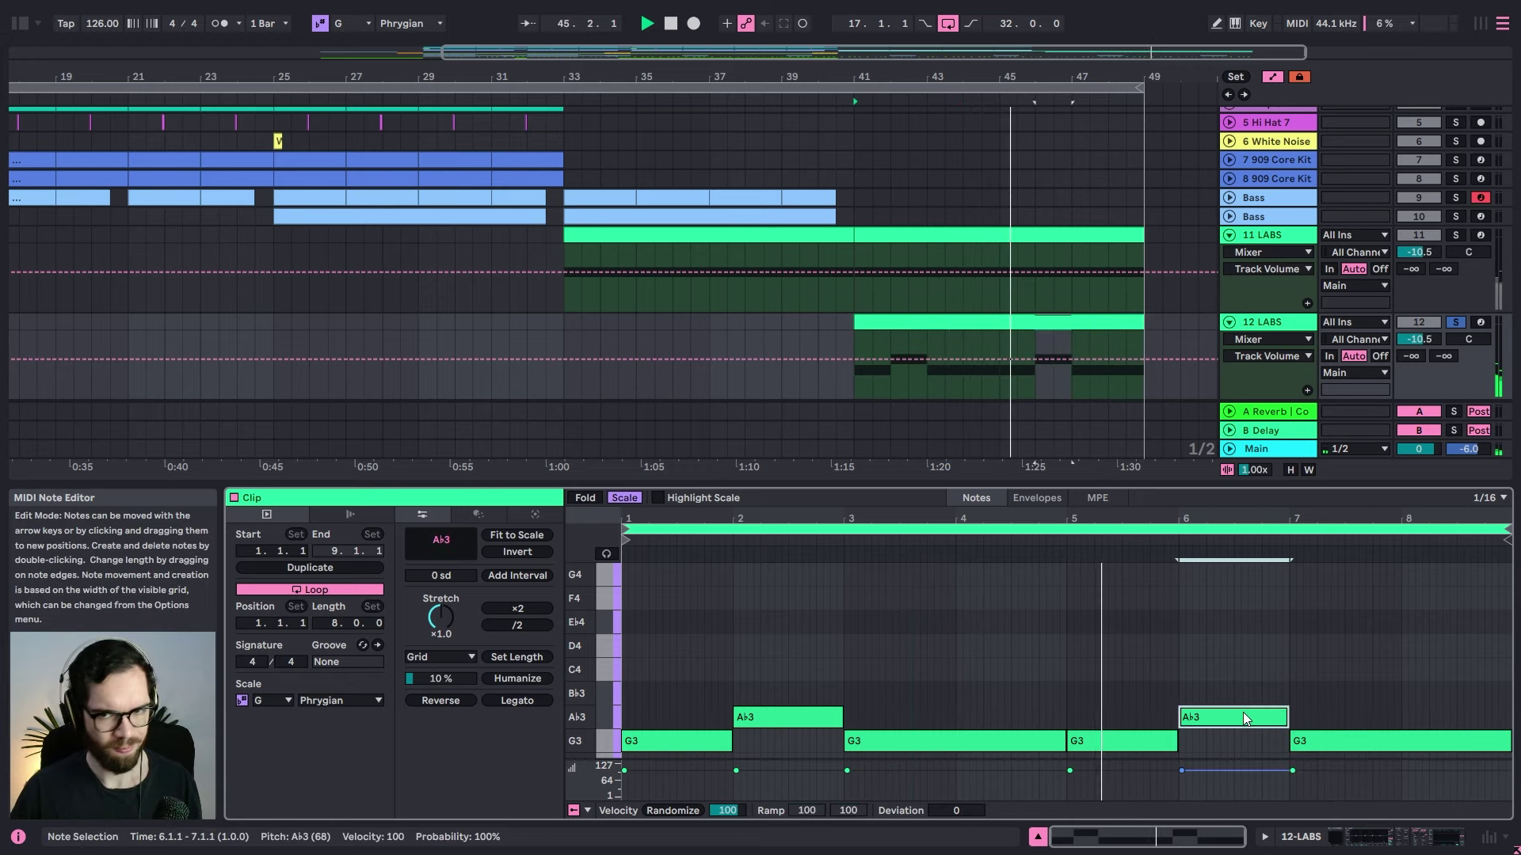
{"action": "key", "text": "shift+Down"}
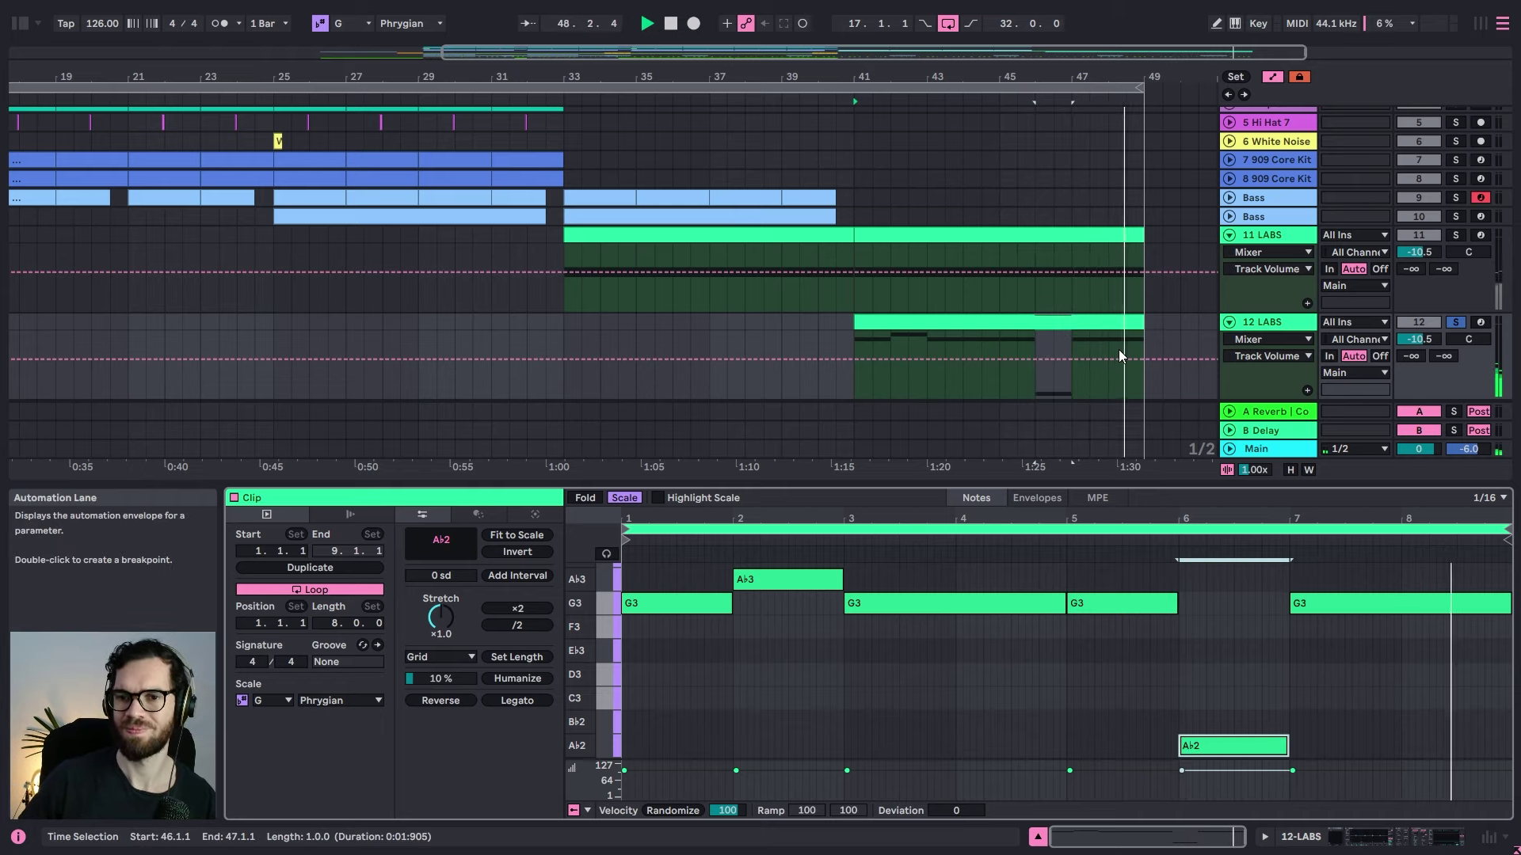
Step: Unsolo the 12 LABS track, play from bar 39, and collapse all the track lanes
{"action": "left_click", "coordinate": [799, 324]}
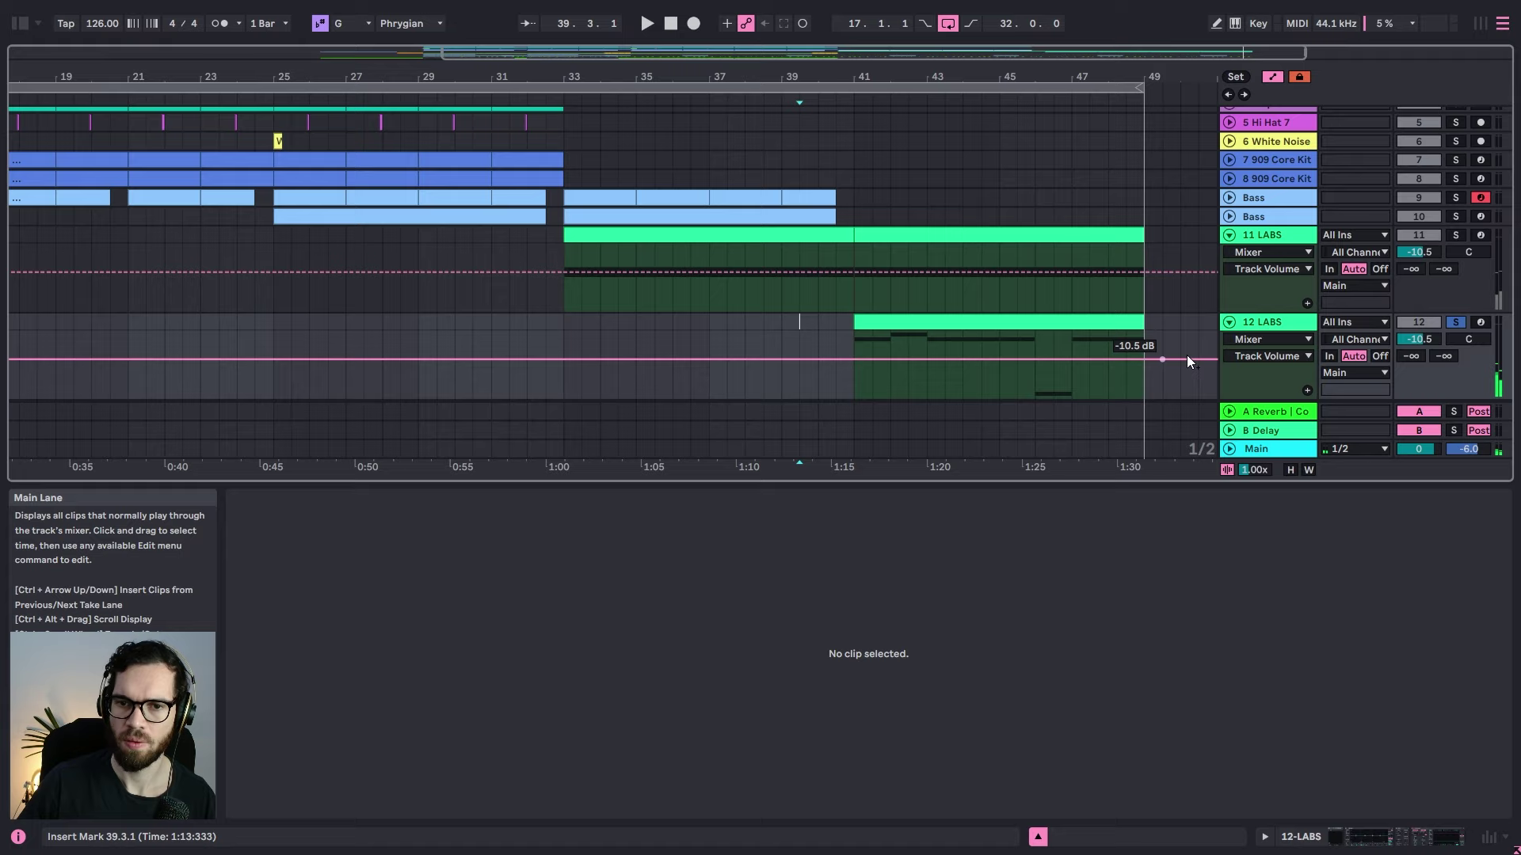
{"action": "left_click", "coordinate": [1461, 323]}
{"action": "key", "text": "space"}
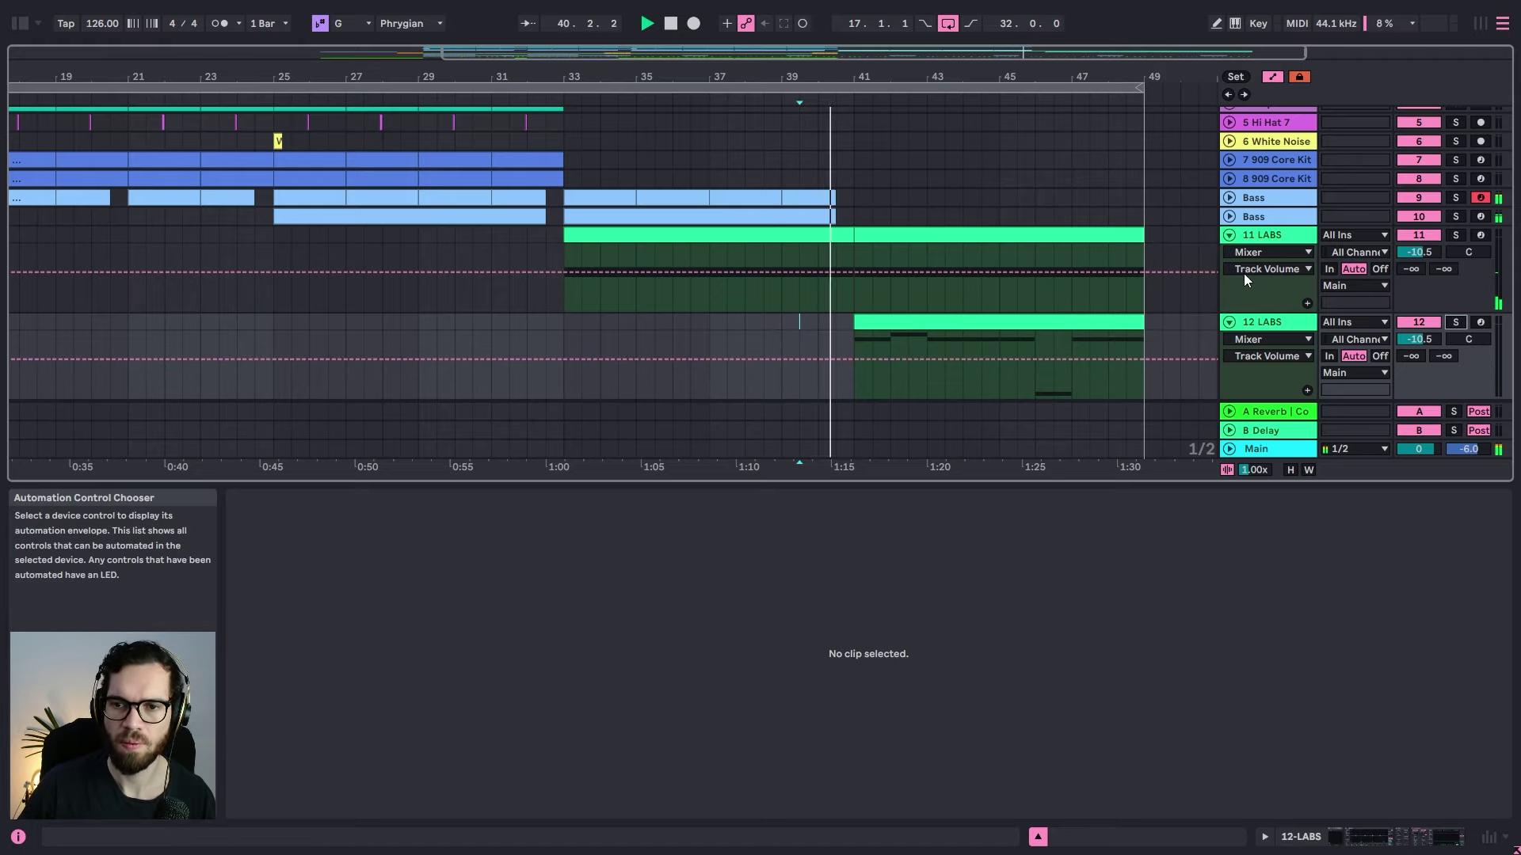
{"action": "left_click", "coordinate": [1272, 233]}
{"action": "left_click", "coordinate": [1228, 234]}
{"action": "left_click", "coordinate": [1228, 253]}
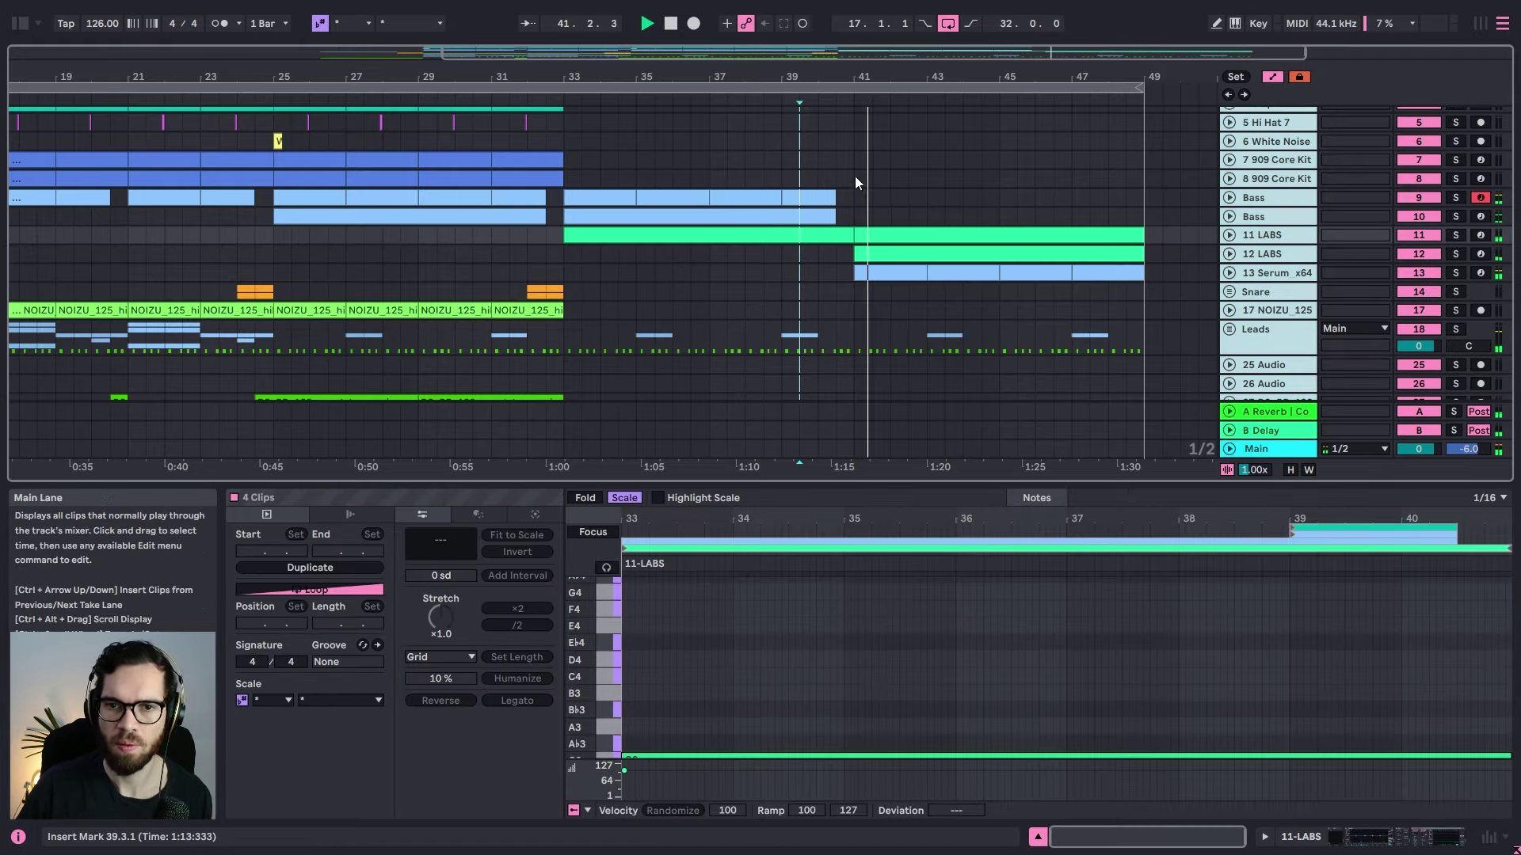
{"action": "left_click", "coordinate": [784, 142]}
{"action": "left_click", "coordinate": [1233, 255]}
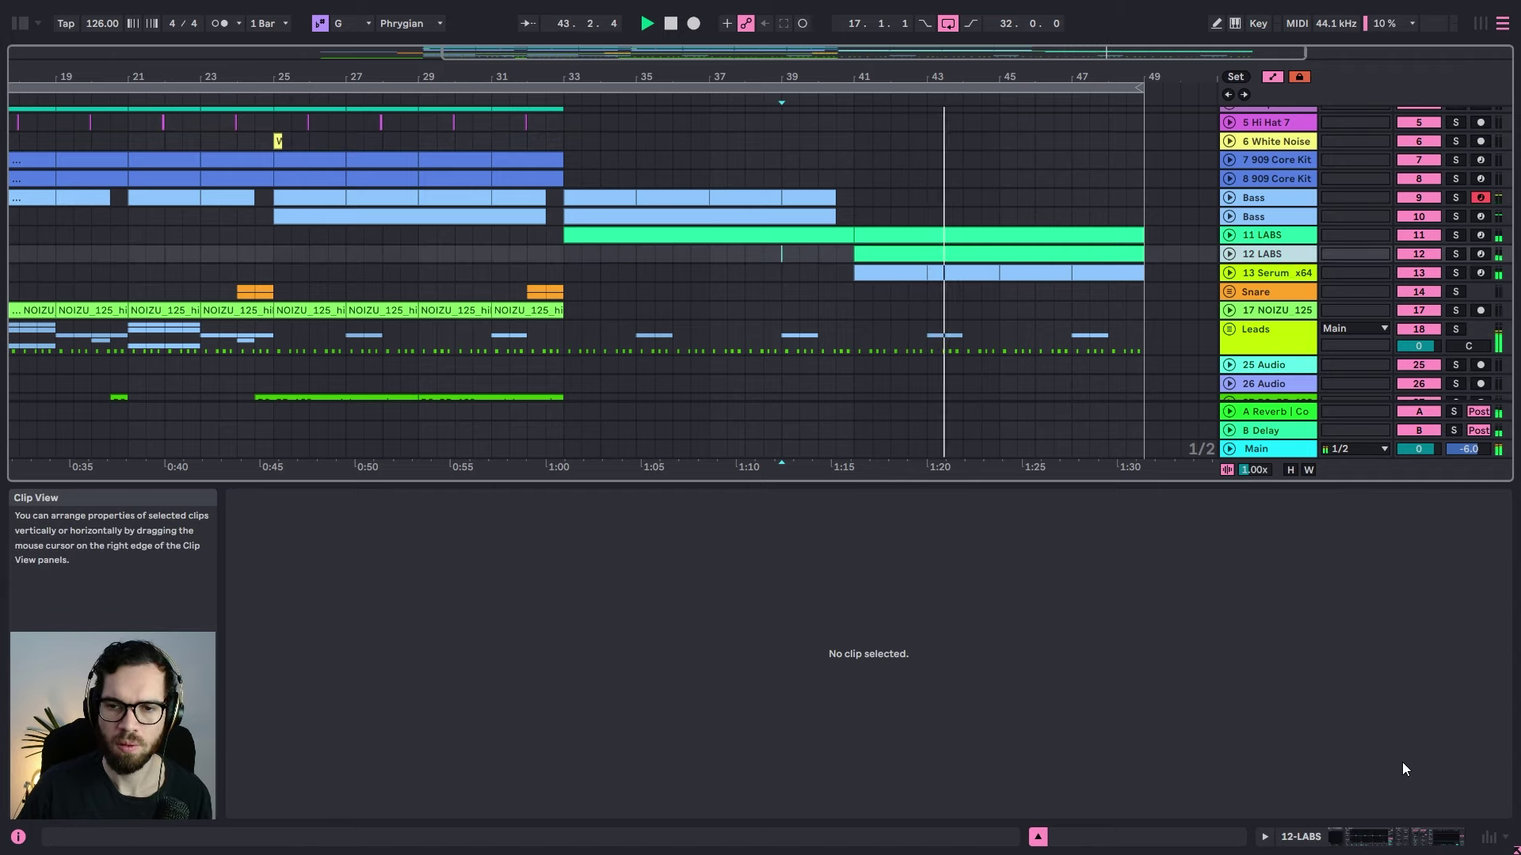
Step: Examine the Serum tracks inside the Leads group during playback, and fold the group again
{"action": "left_click", "coordinate": [1229, 329]}
{"action": "scroll", "coordinate": [1212, 332], "scroll_direction": "down", "scroll_amount": 8}
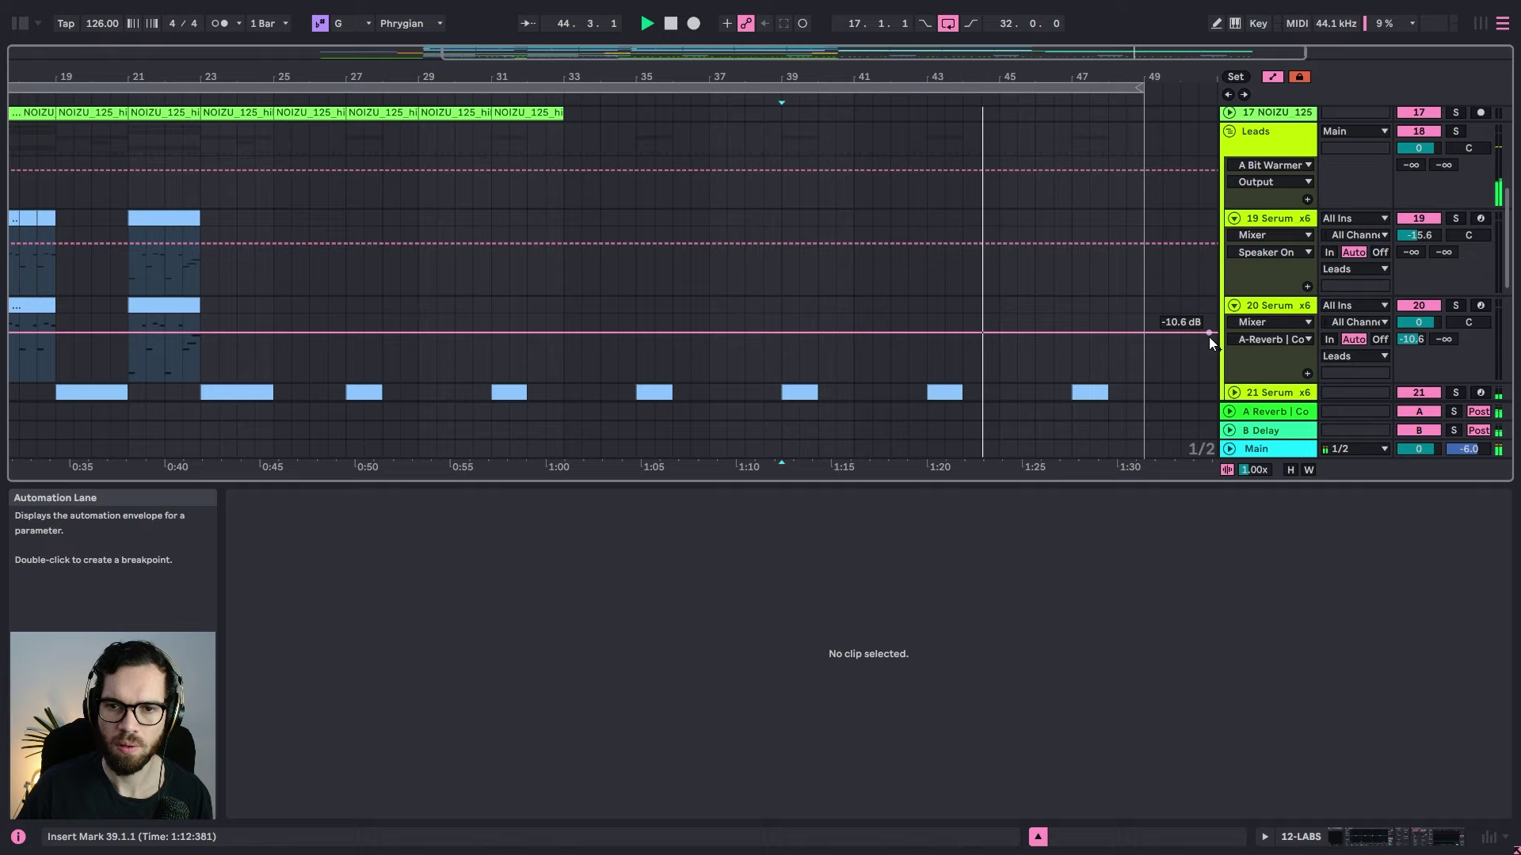
{"action": "scroll", "coordinate": [1229, 282], "scroll_direction": "up", "scroll_amount": 8}
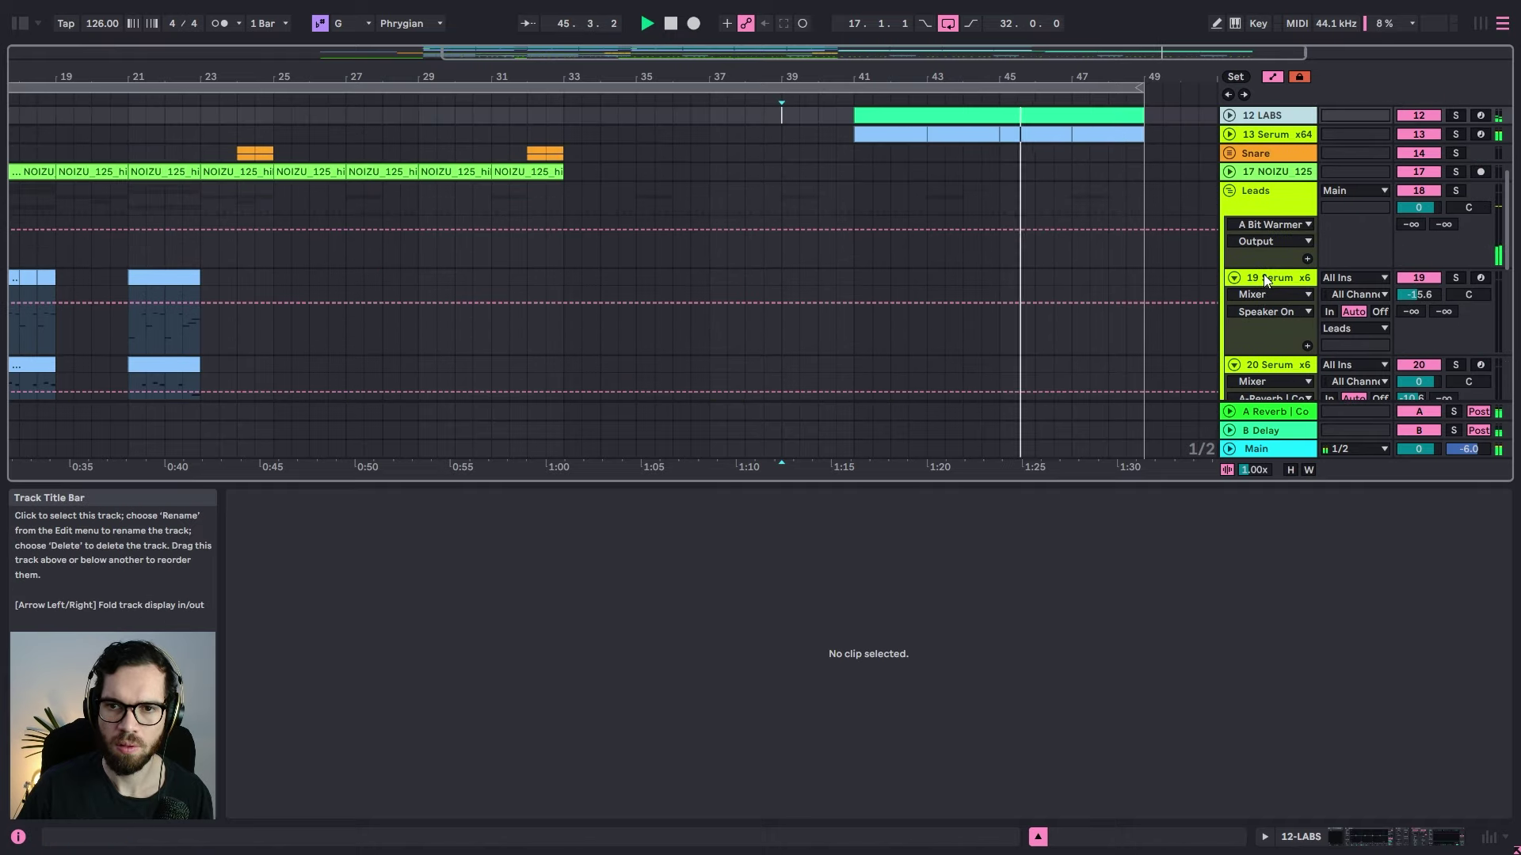
{"action": "left_click", "coordinate": [1230, 229]}
{"action": "scroll", "coordinate": [1166, 259], "scroll_direction": "up", "scroll_amount": 5}
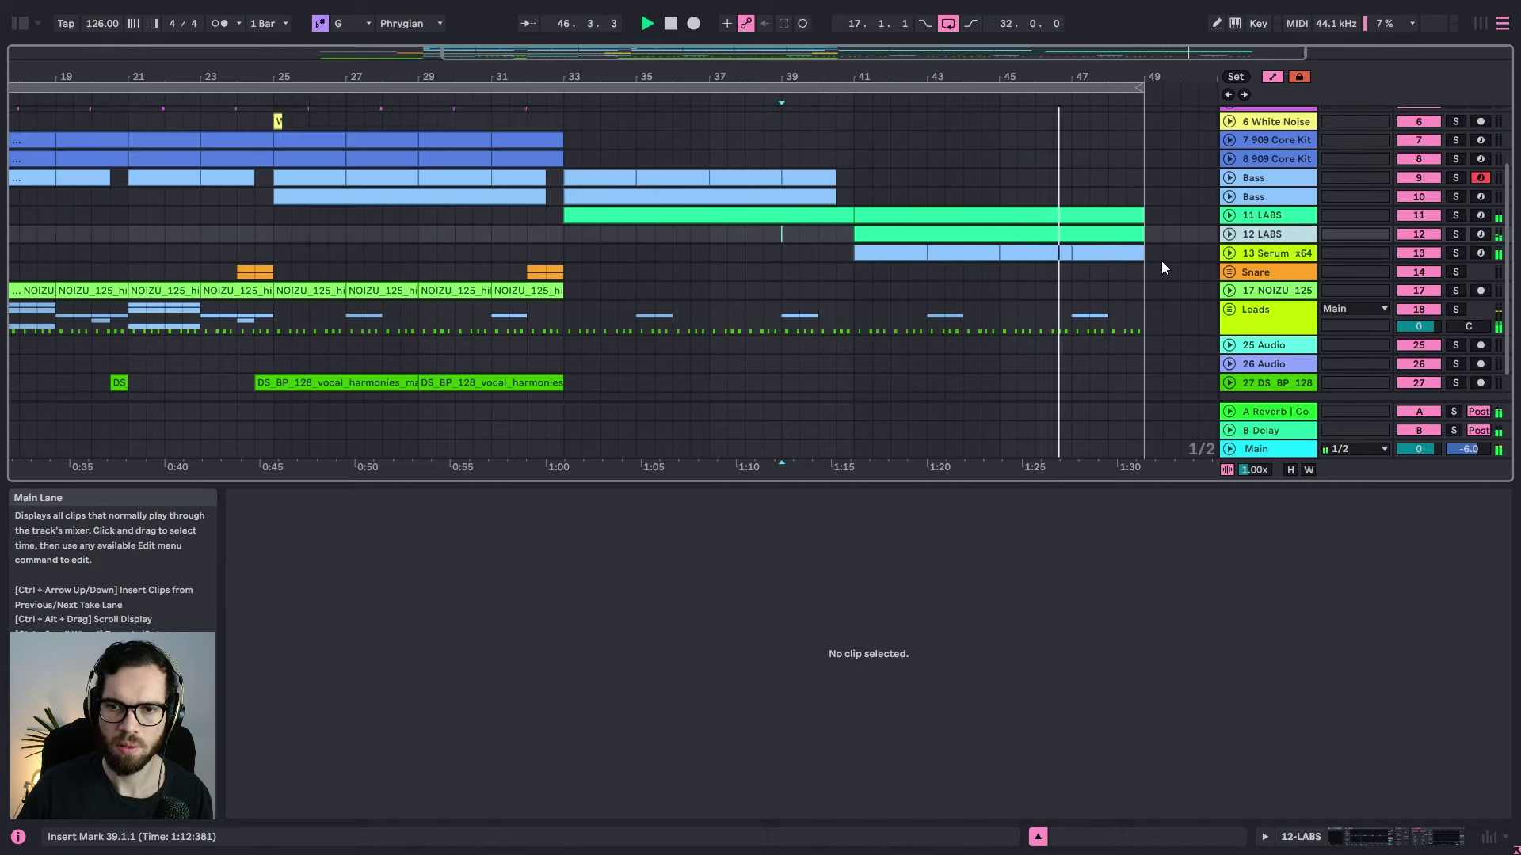
Step: Place the insert marker at bar 41 and hide the clip view to see the whole arrangement
{"action": "left_click", "coordinate": [1124, 268]}
{"action": "left_click", "coordinate": [1276, 256]}
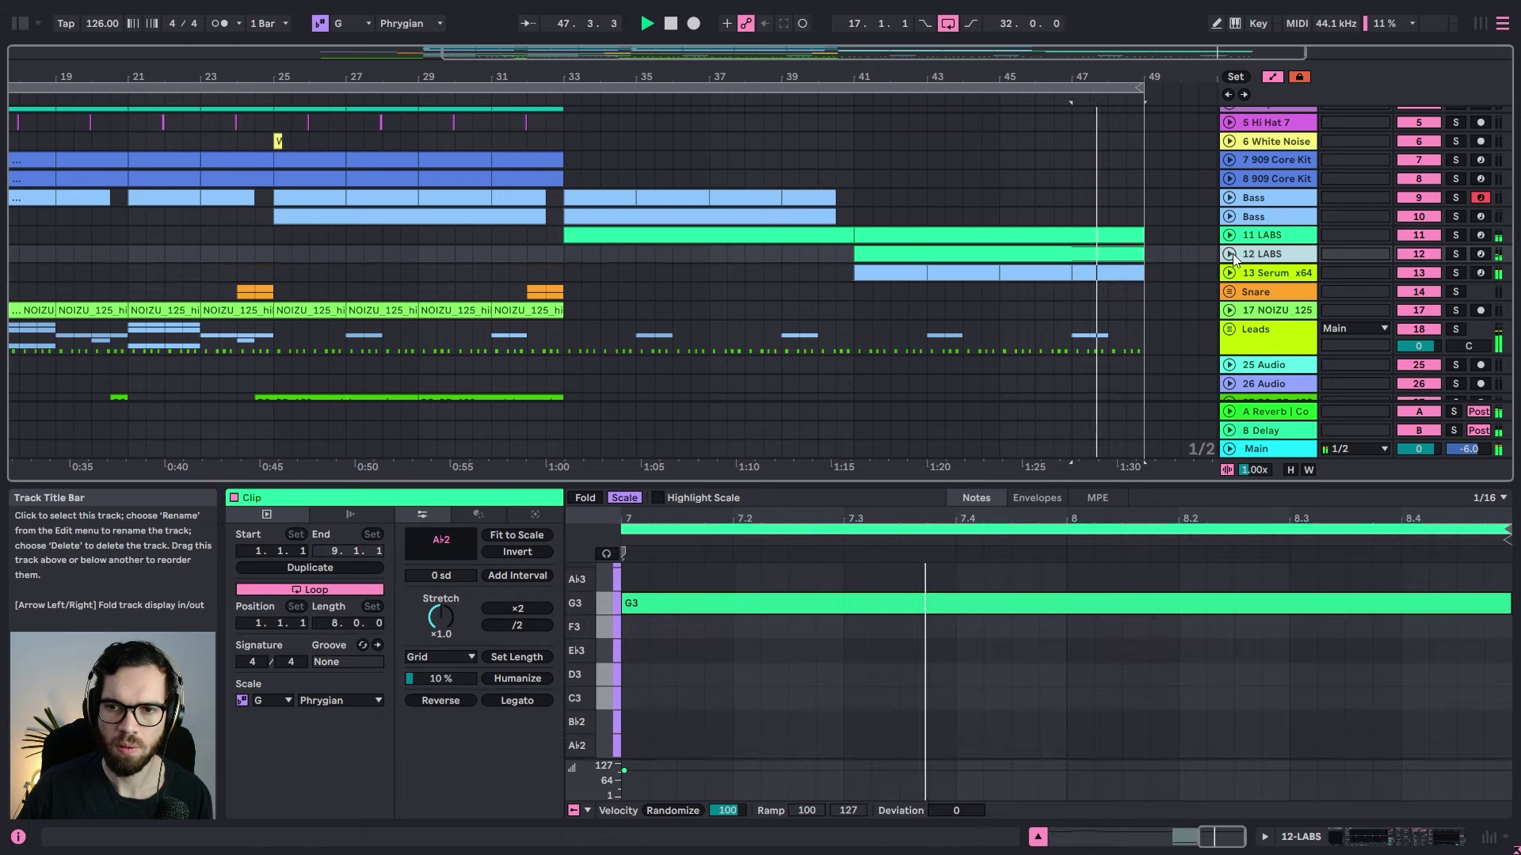
{"action": "left_click", "coordinate": [857, 129]}
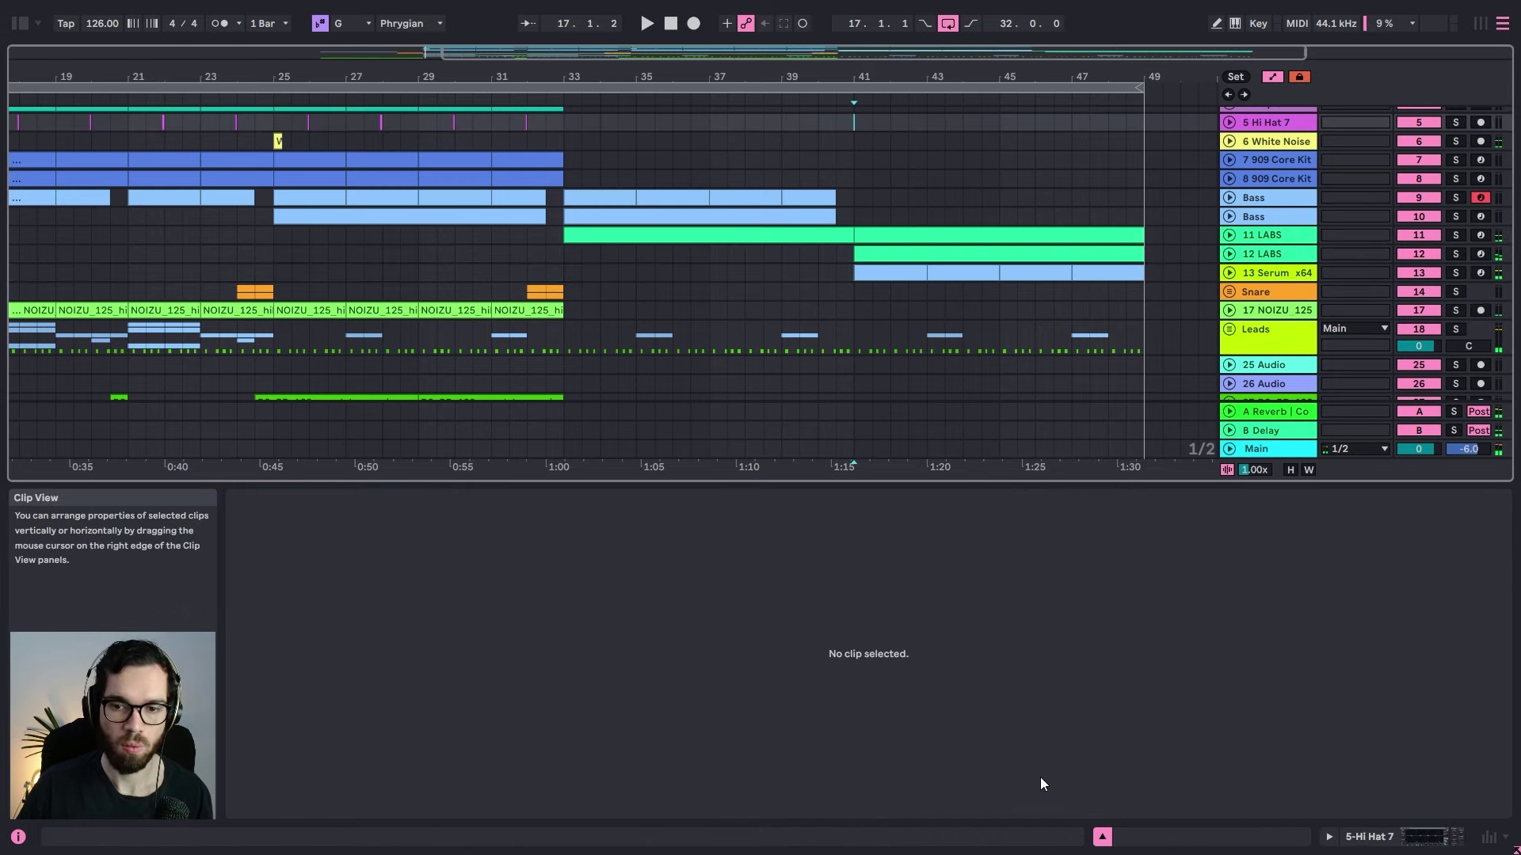
{"action": "left_click", "coordinate": [1102, 836]}
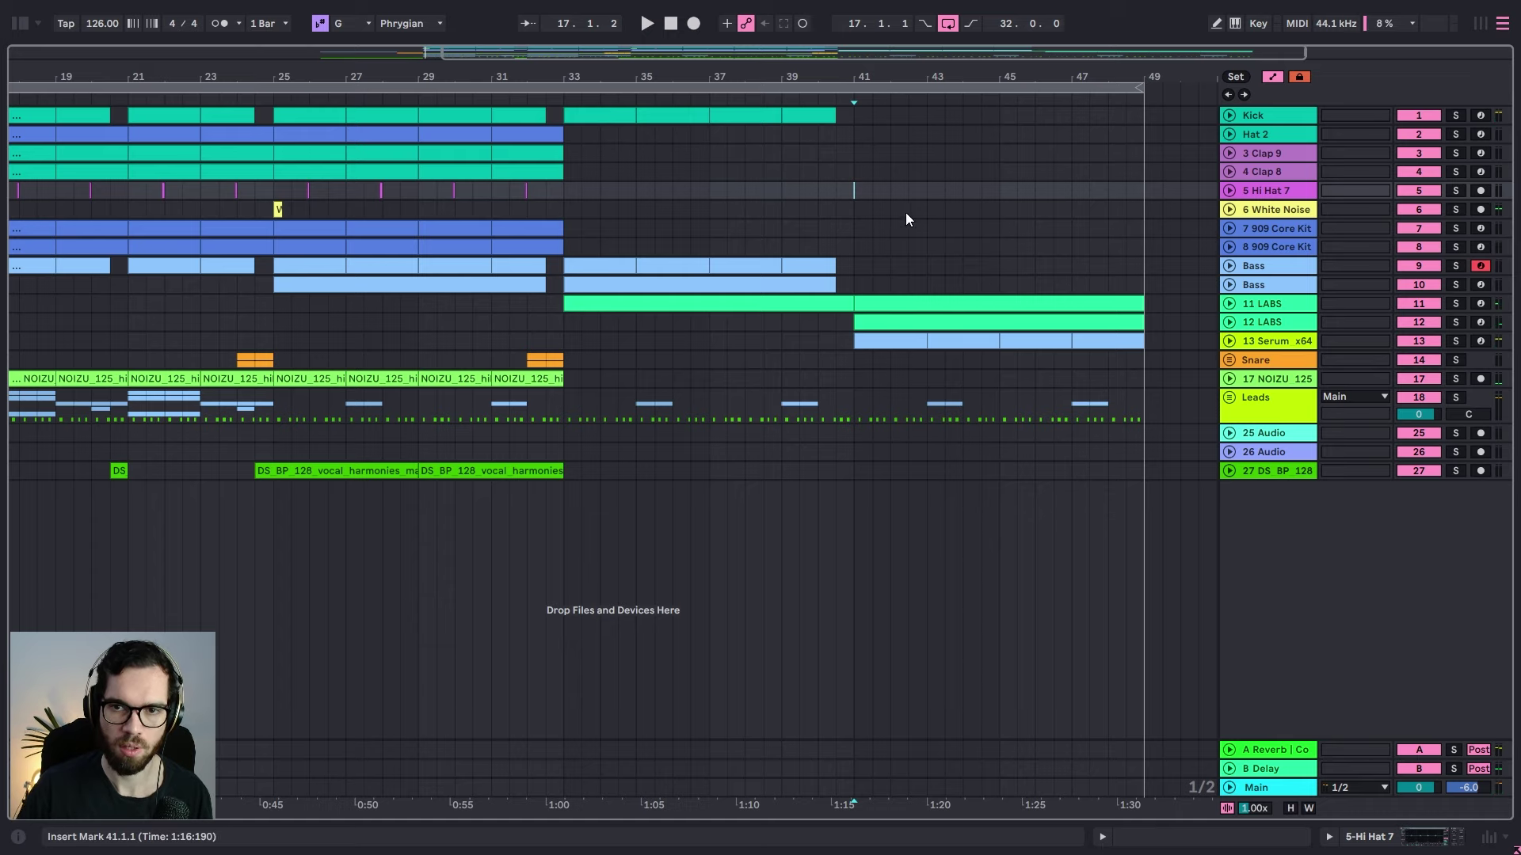
{"action": "left_click_drag", "start_coordinate": [894, 82], "coordinate": [893, 63]}
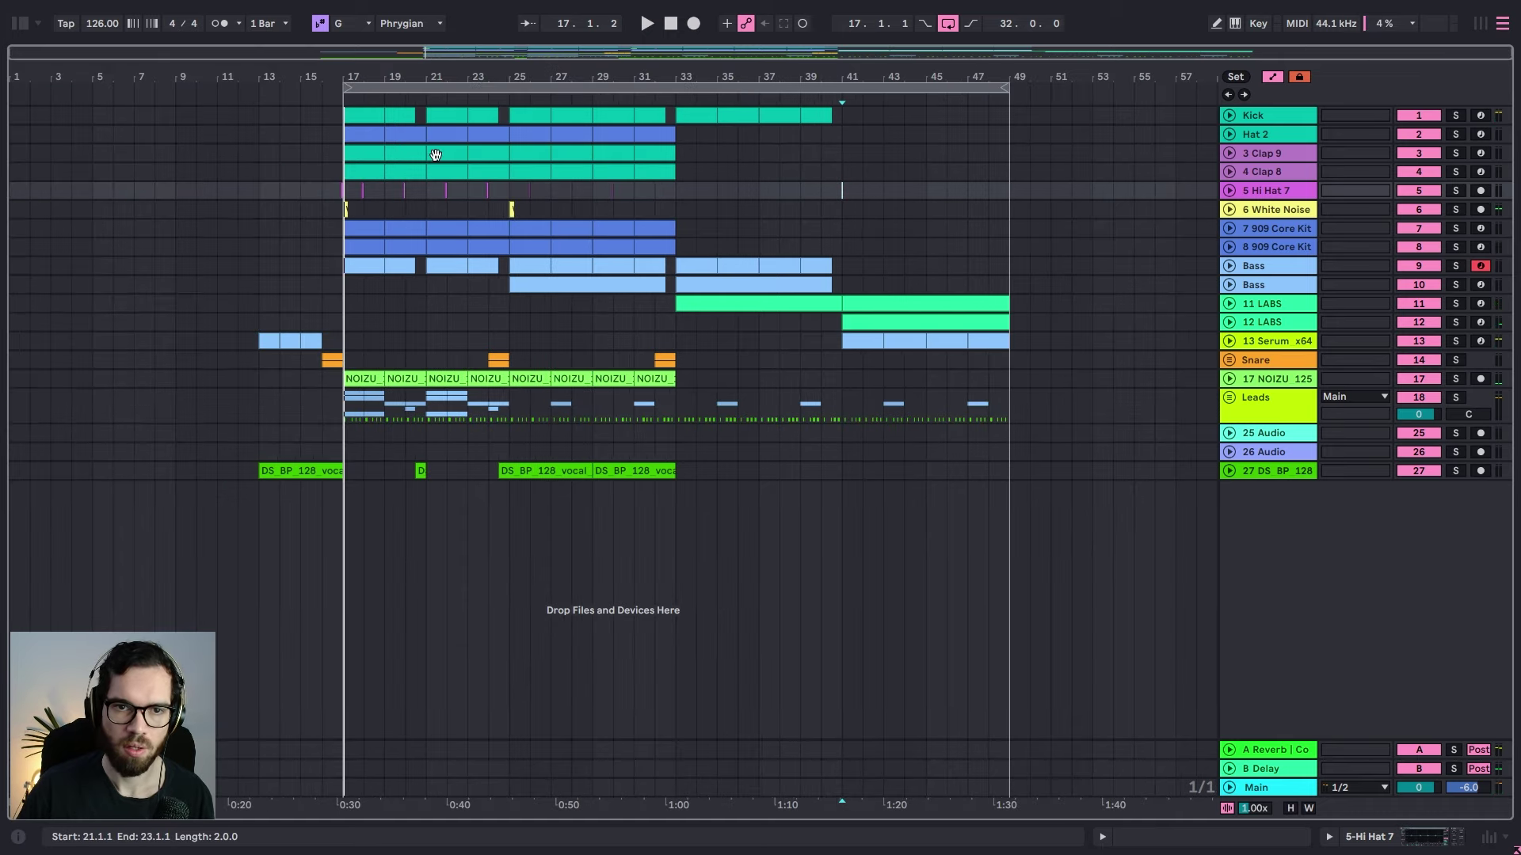
Step: Group the Clap 9, Clap 8, Hi Hat 7 and both 909 Core Kit tracks, and name the group Drums
{"action": "left_click", "coordinate": [1261, 153]}
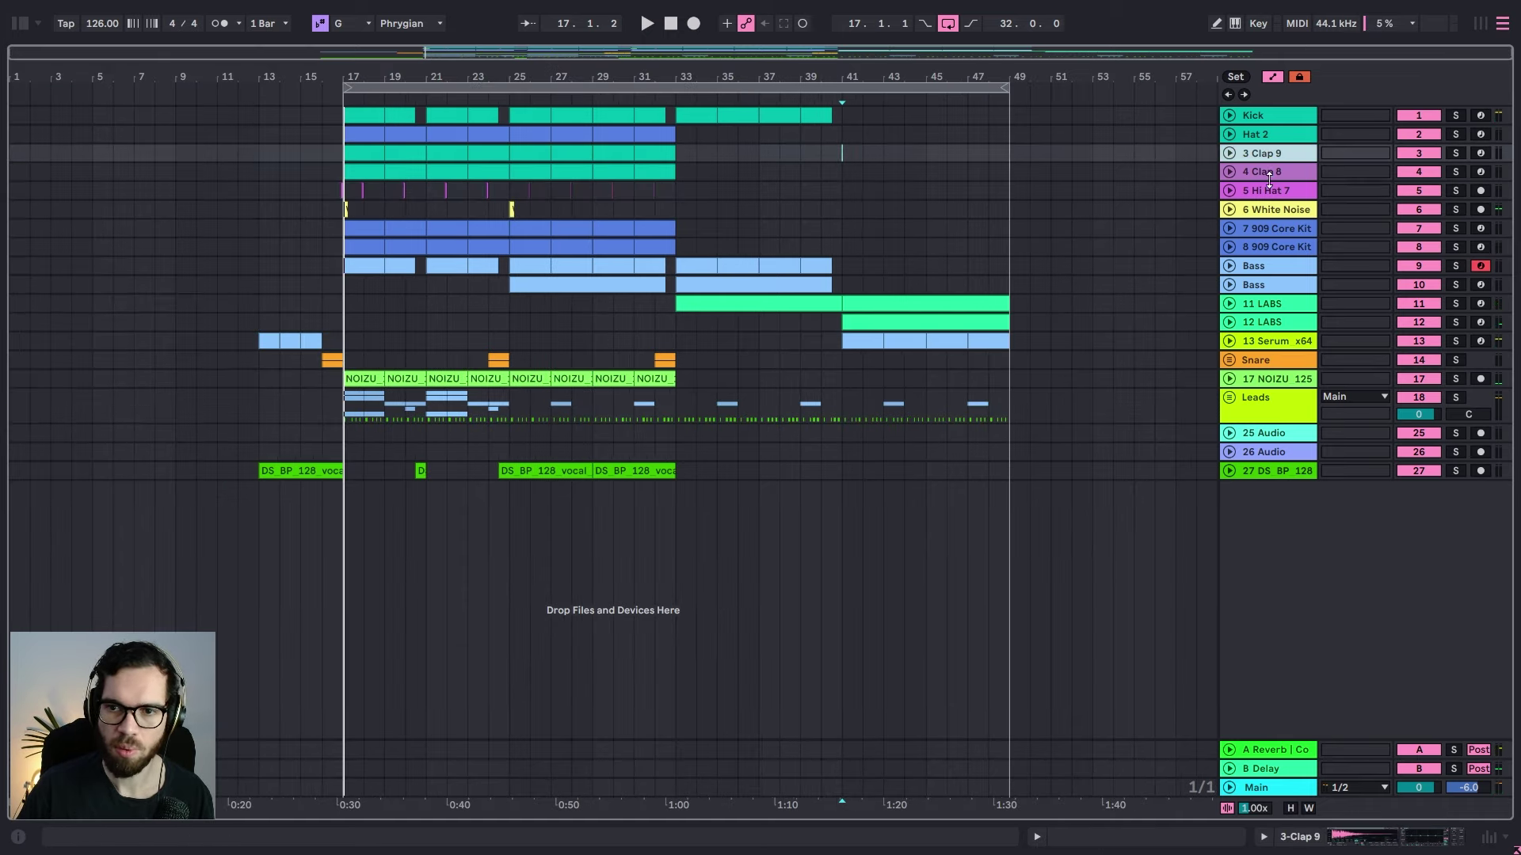
{"action": "left_click_drag", "start_coordinate": [1271, 195], "coordinate": [1263, 248]}
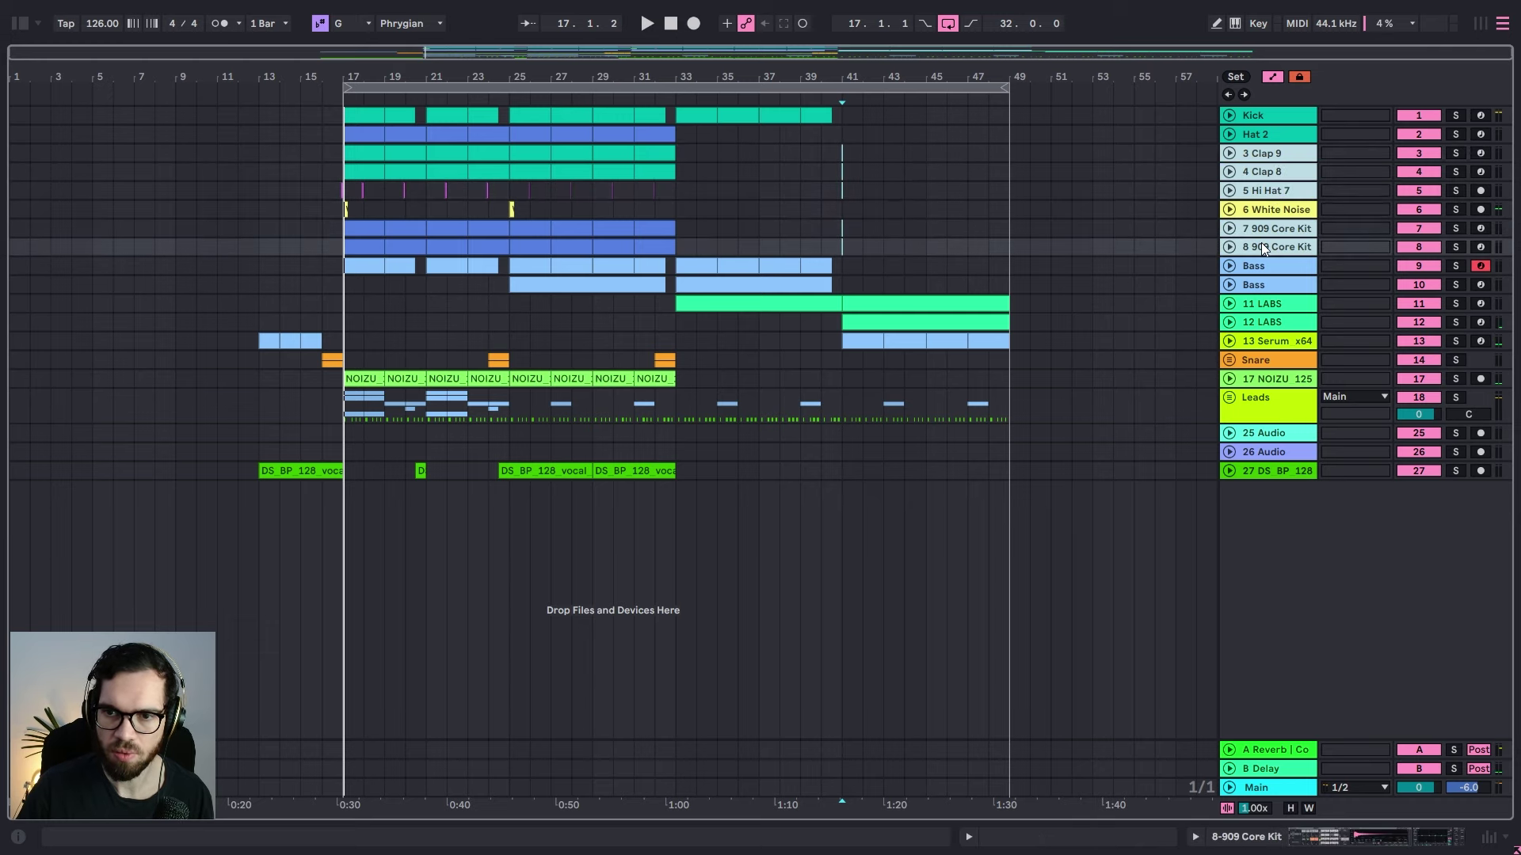
{"action": "key", "text": "ctrl+g"}
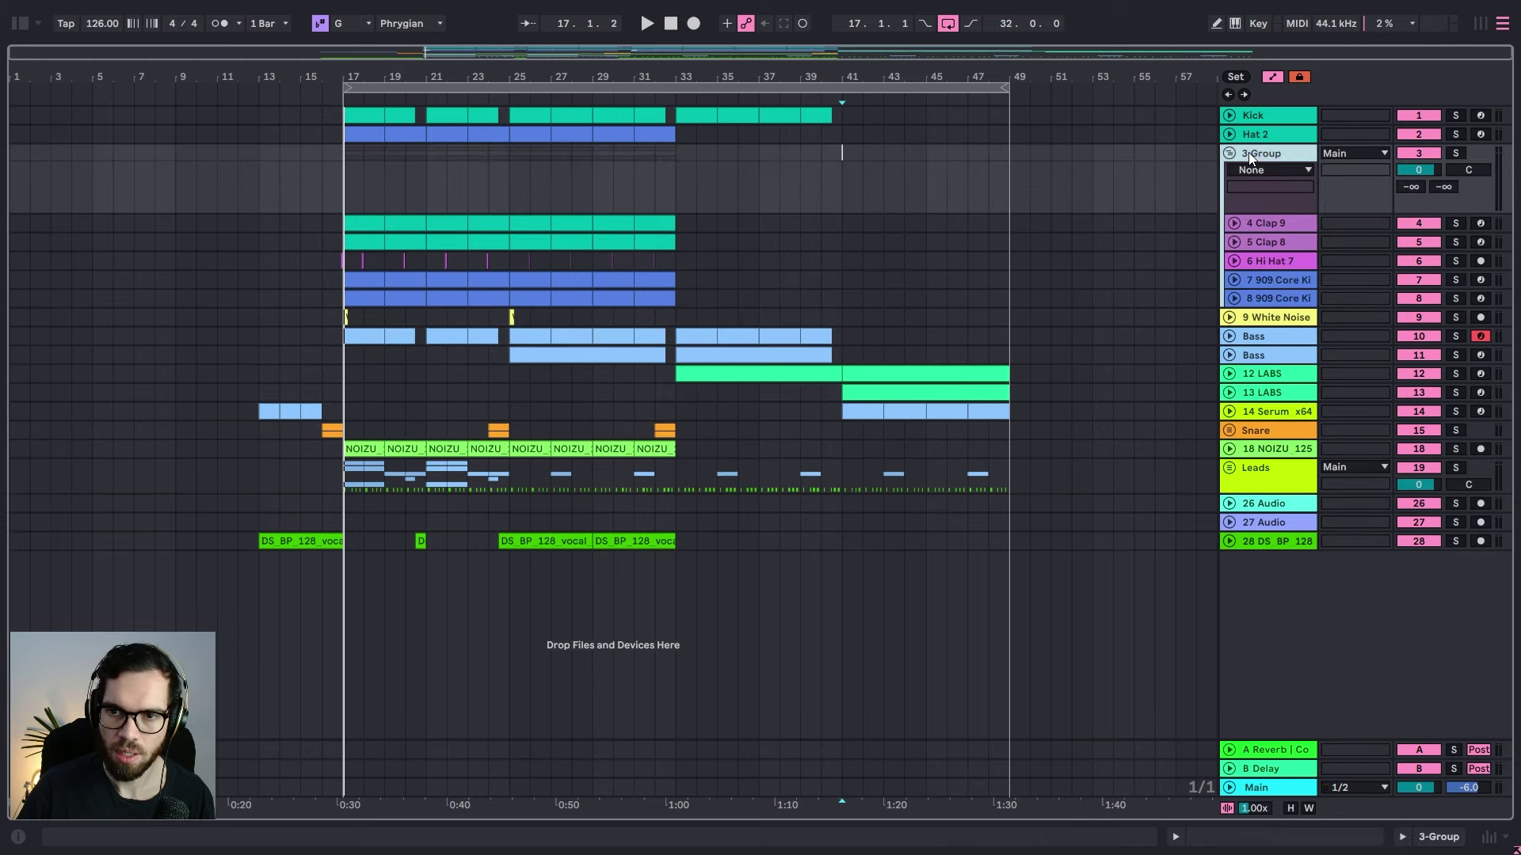
{"action": "left_click", "coordinate": [1248, 152]}
{"action": "type", "text": "Drums"}
{"action": "key", "text": "Return"}
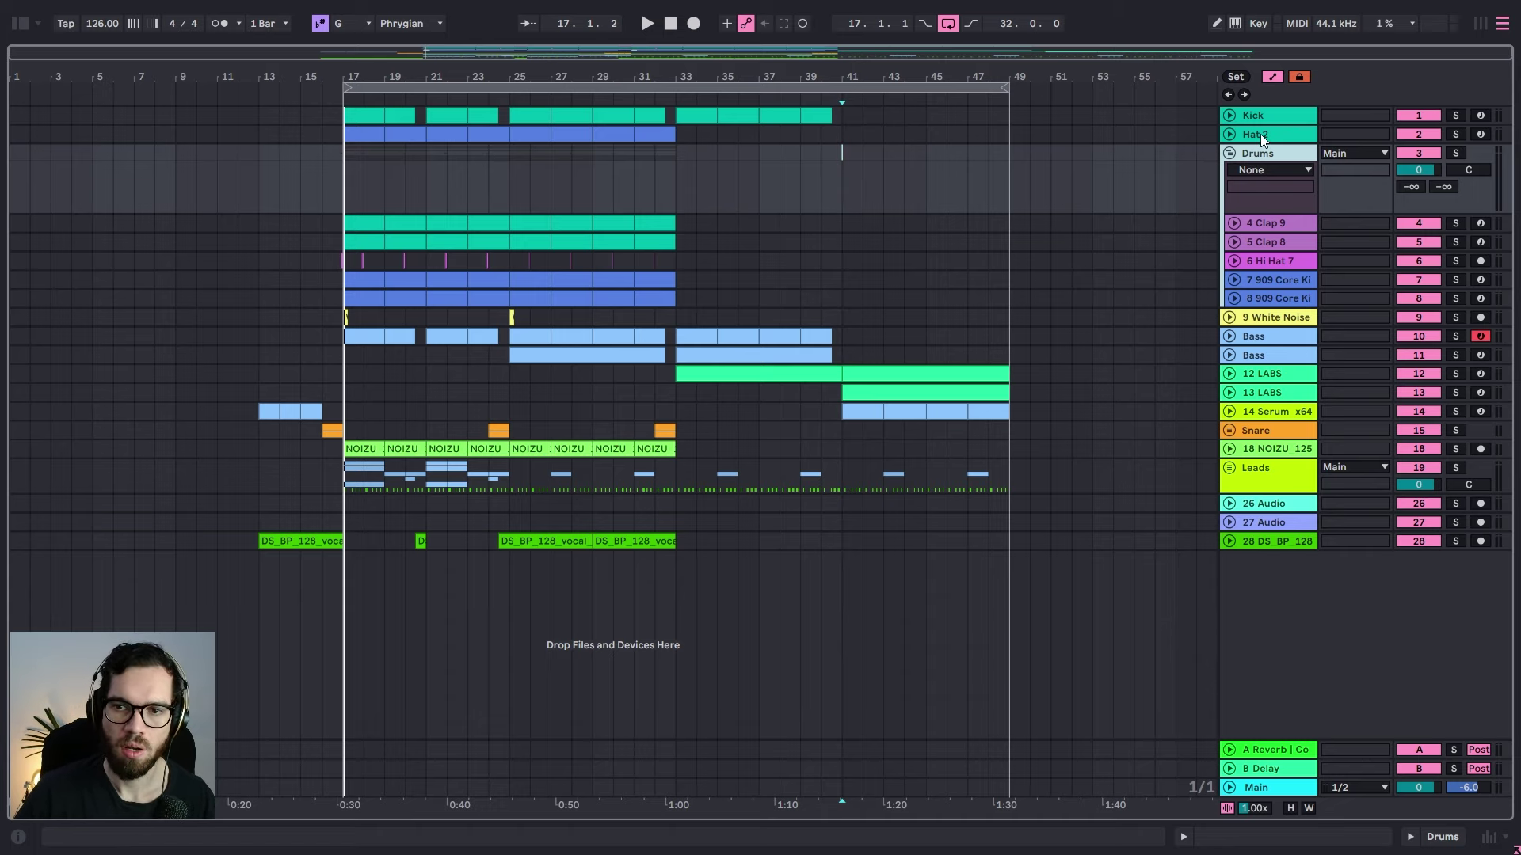
Step: Fold the Drums group and save the set, and move the Hat 2 track into that group
{"action": "left_click", "coordinate": [1228, 150]}
{"action": "left_click", "coordinate": [839, 192]}
{"action": "key", "text": "ctrl+s"}
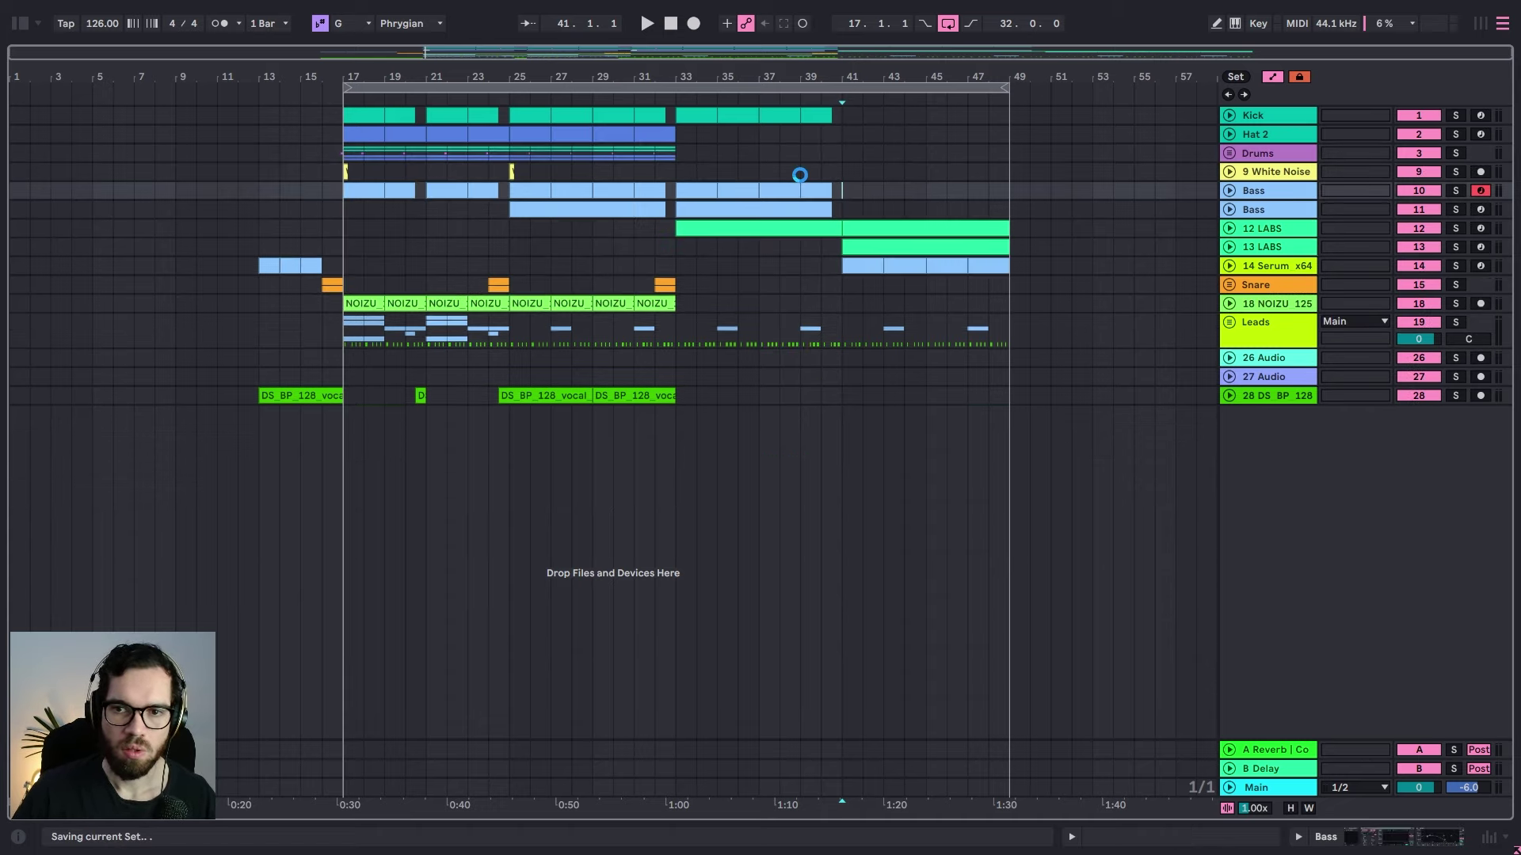
{"action": "left_click", "coordinate": [467, 153]}
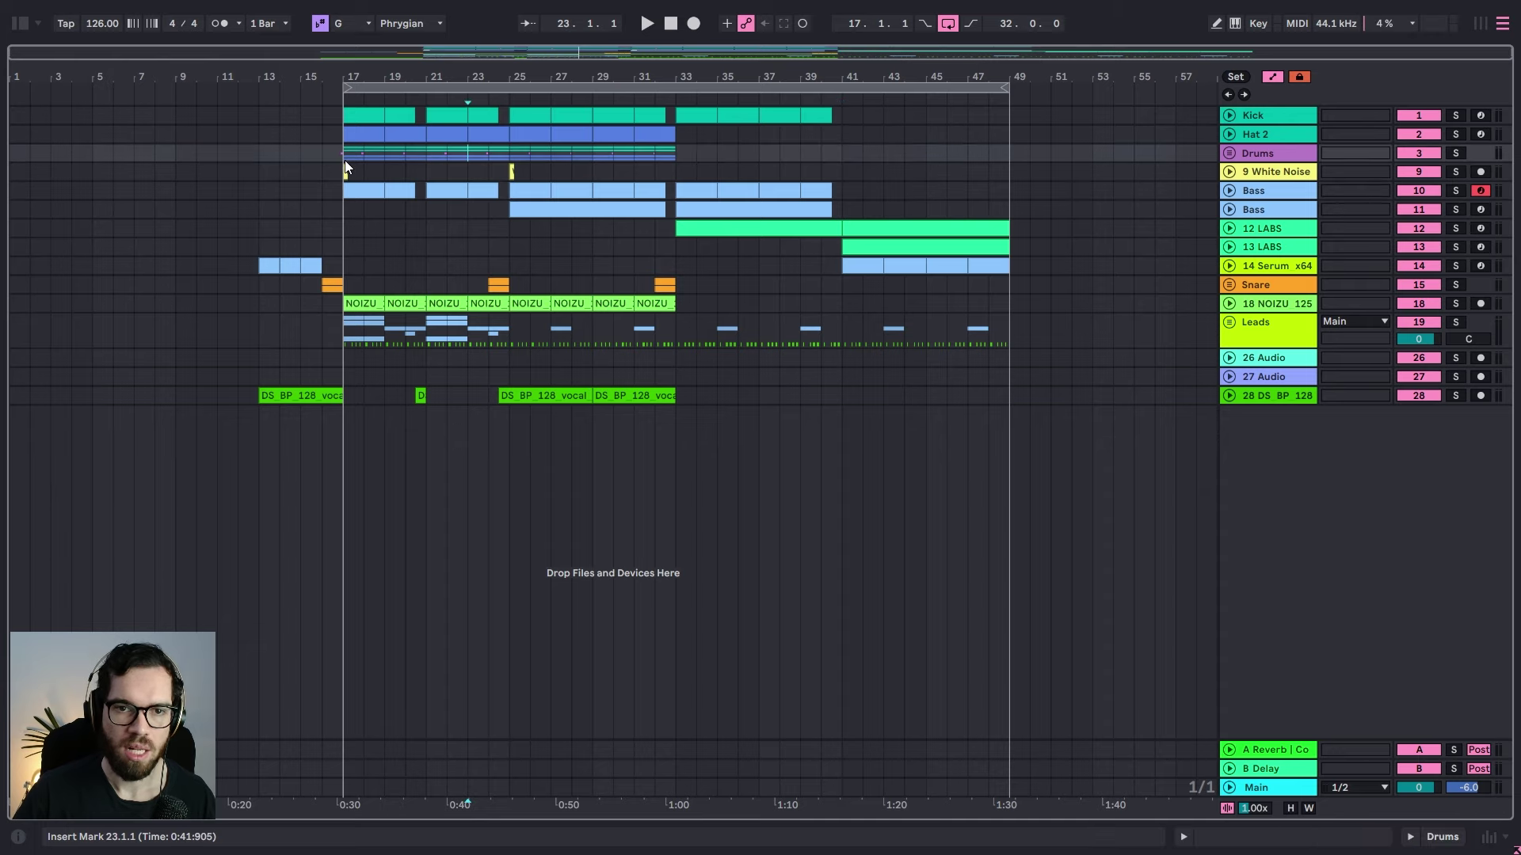
{"action": "left_click_drag", "start_coordinate": [1251, 137], "coordinate": [1256, 162]}
Step: Group the two LABS tracks under the name Leads Break and fold the group
{"action": "left_click", "coordinate": [1257, 231]}
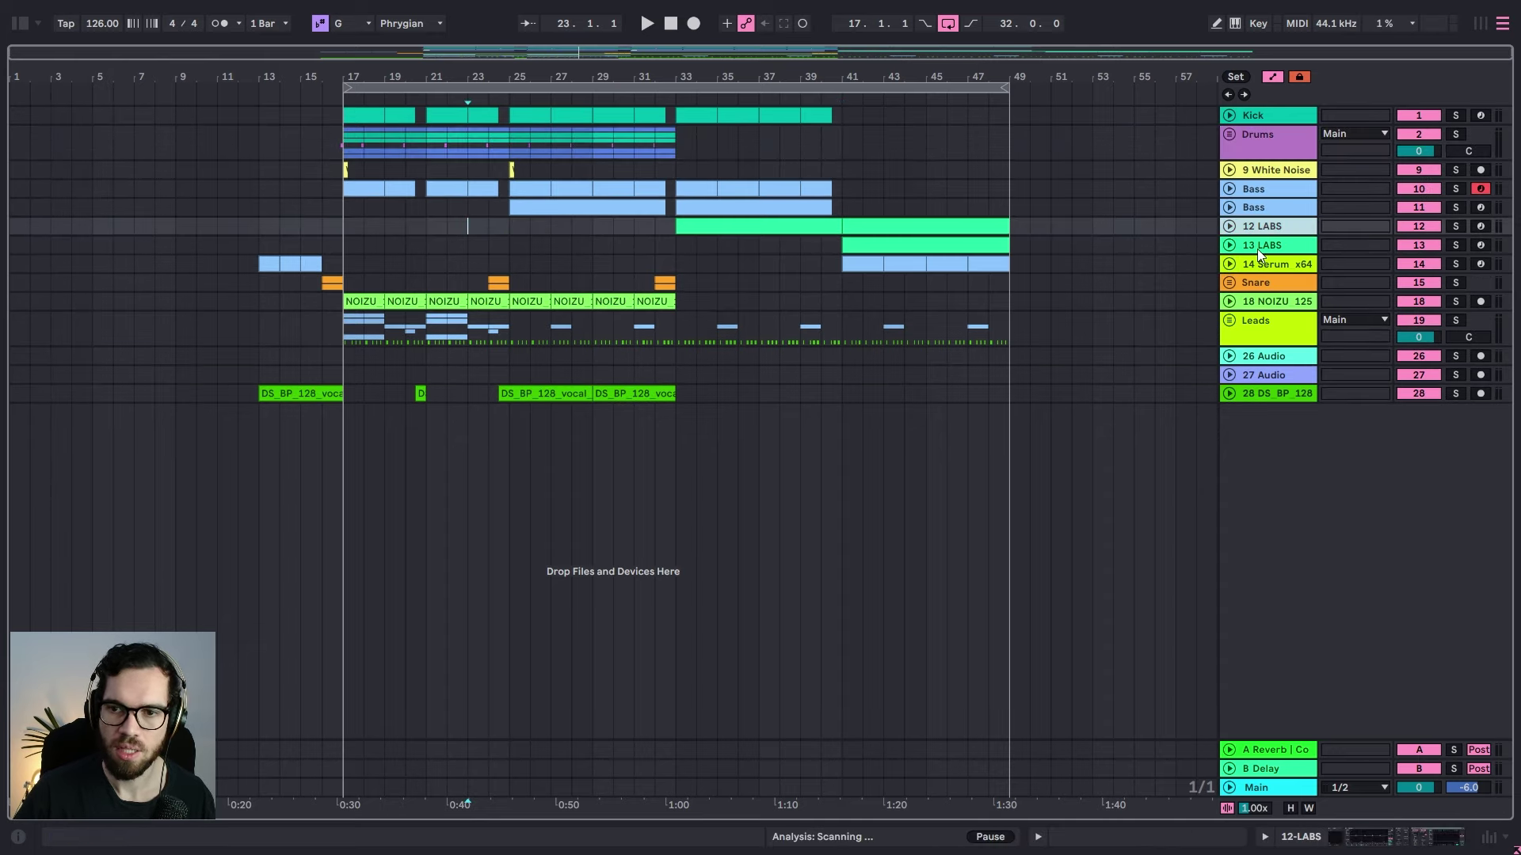
{"action": "left_click", "coordinate": [1257, 248], "text": "shift"}
{"action": "key", "text": "ctrl+g"}
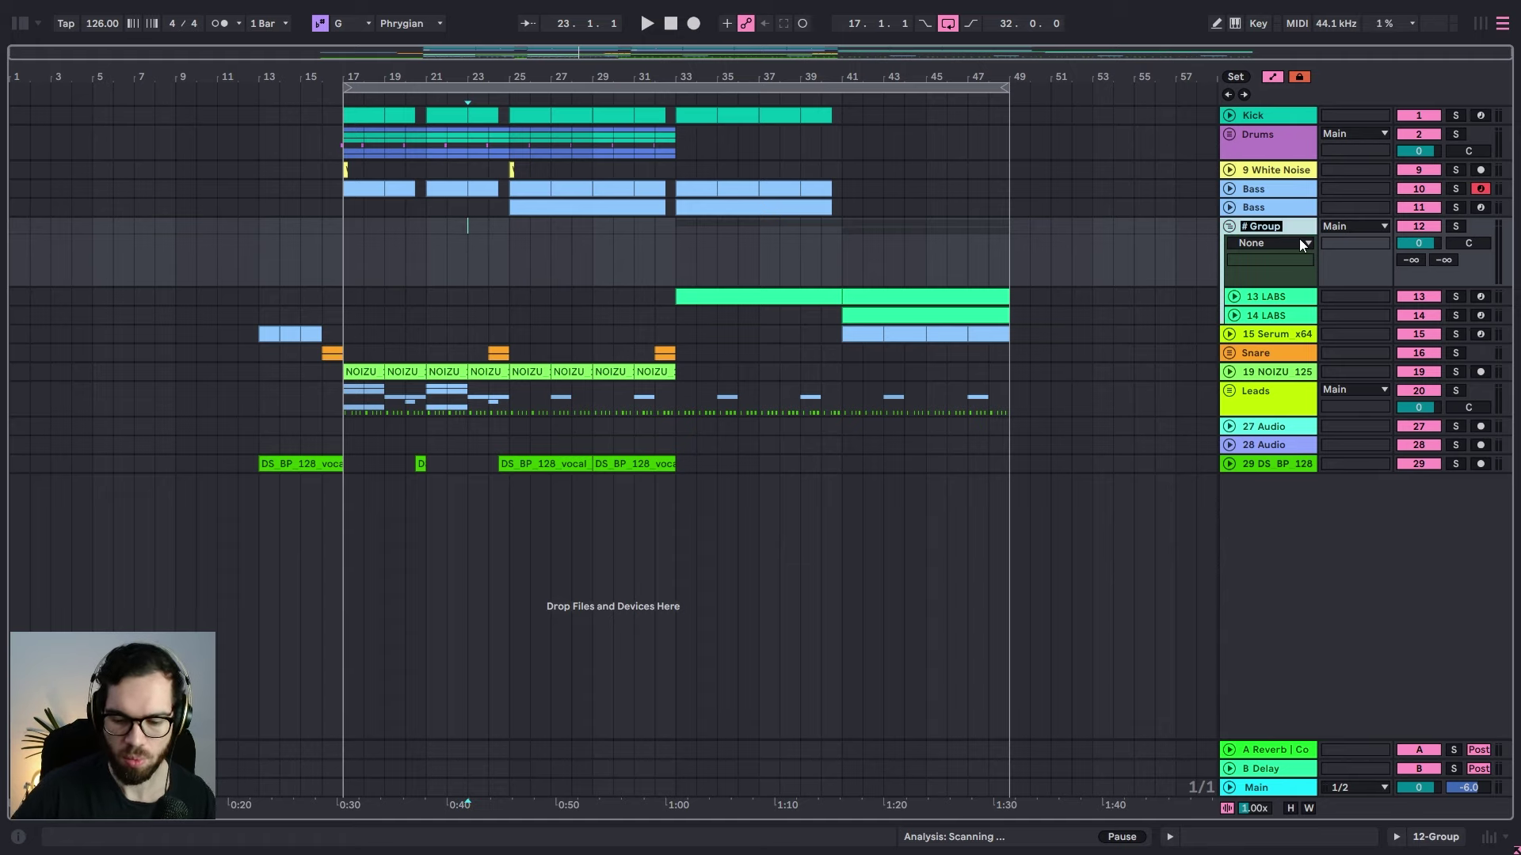
{"action": "type", "text": "Leads"}
{"action": "key", "text": "Return"}
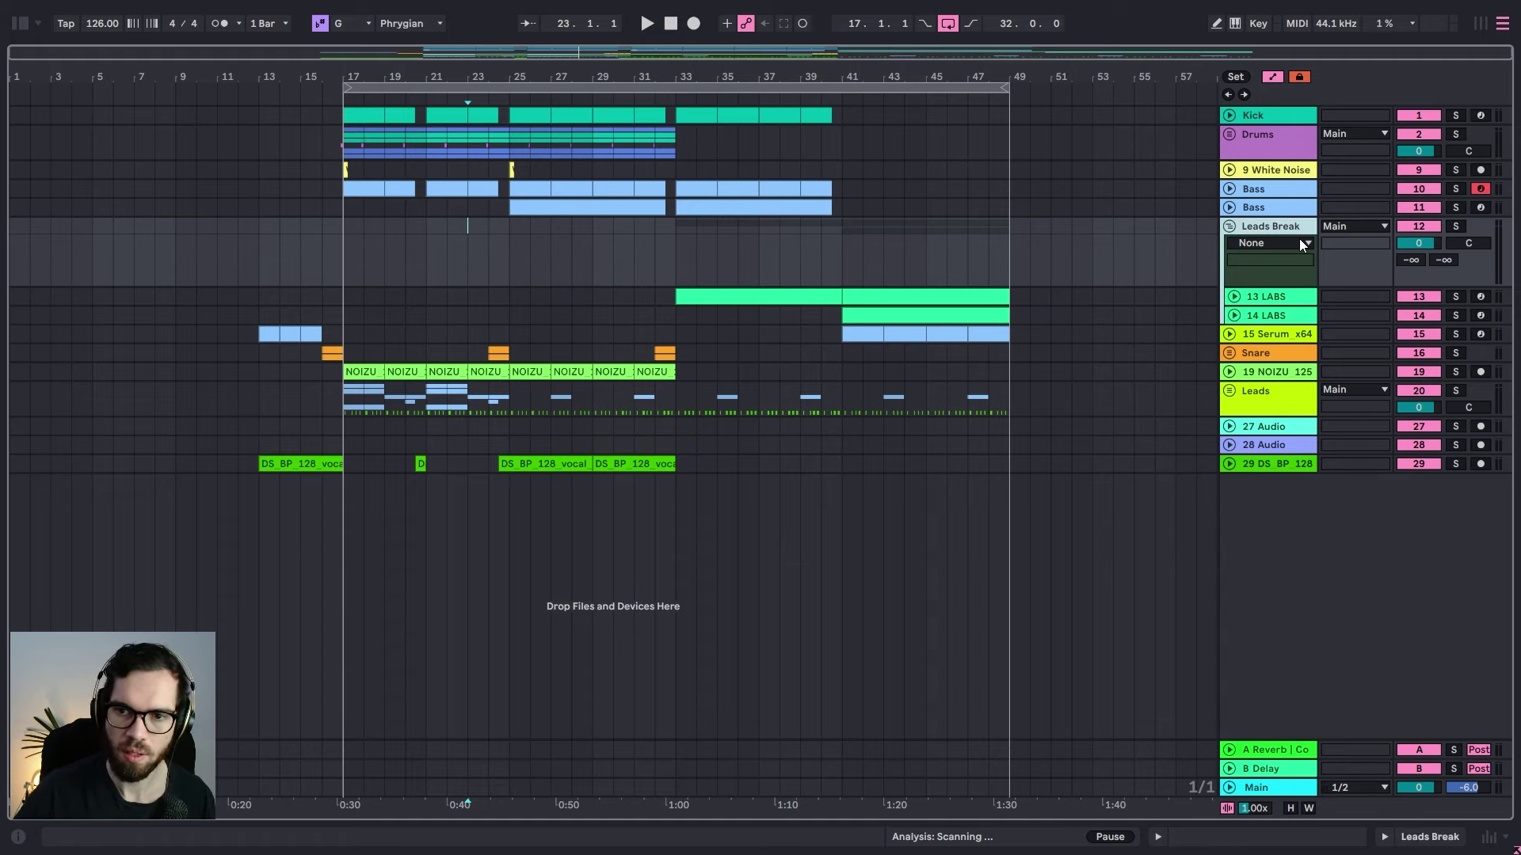
{"action": "left_click", "coordinate": [1227, 226]}
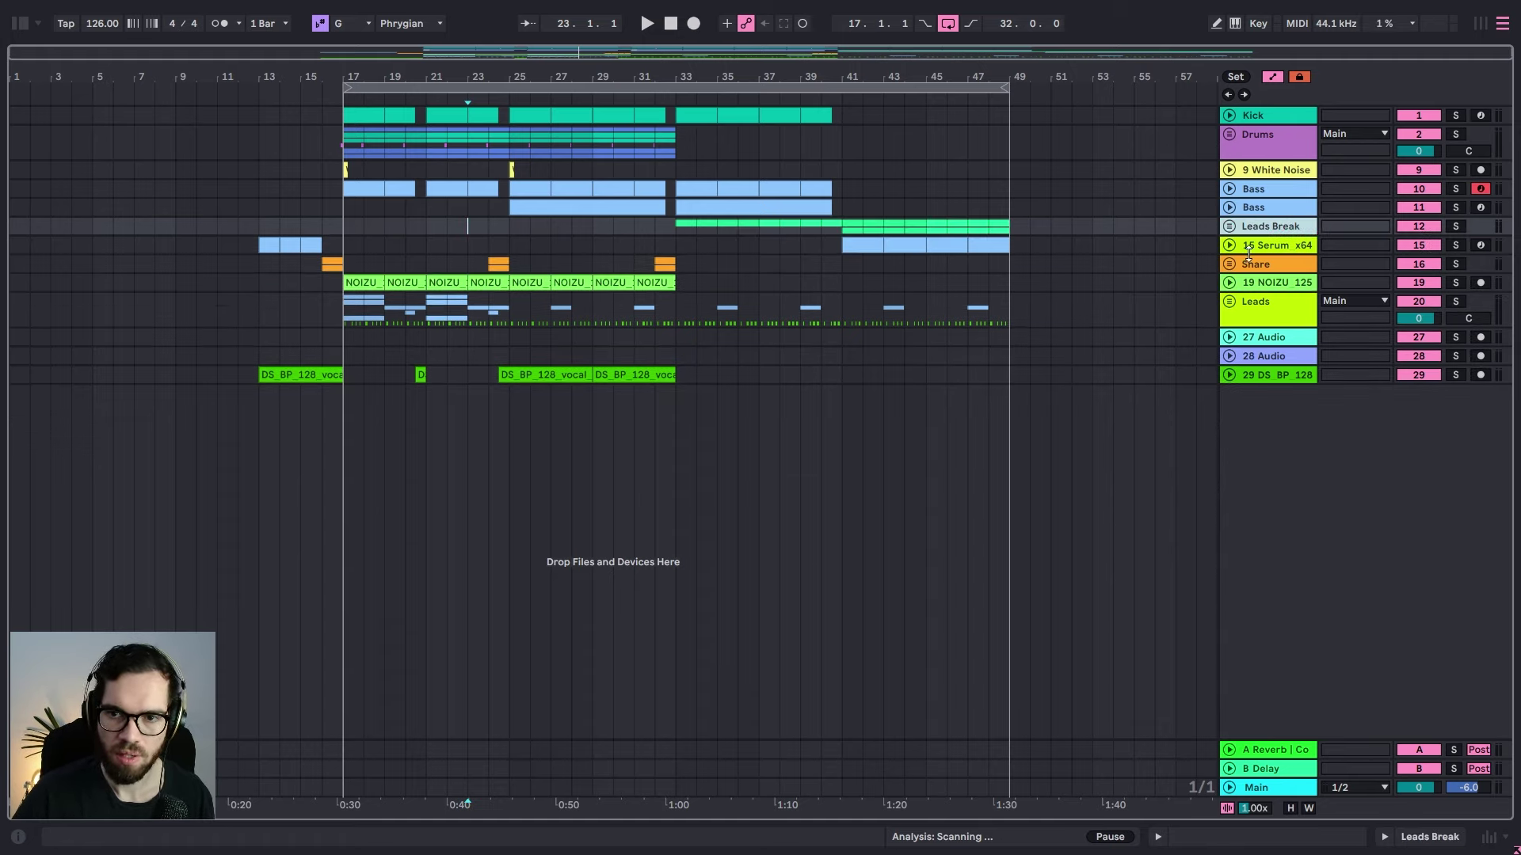
Step: Move the Serum track into the Leads Break group and the NOIZU track into the Drums group
{"action": "left_click", "coordinate": [1250, 250]}
{"action": "left_click_drag", "start_coordinate": [1234, 250], "coordinate": [1276, 144]}
{"action": "left_click", "coordinate": [1268, 266]}
Step: Delete the two empty Audio tracks between the Leads group and the vocal track
{"action": "left_click", "coordinate": [1276, 301]}
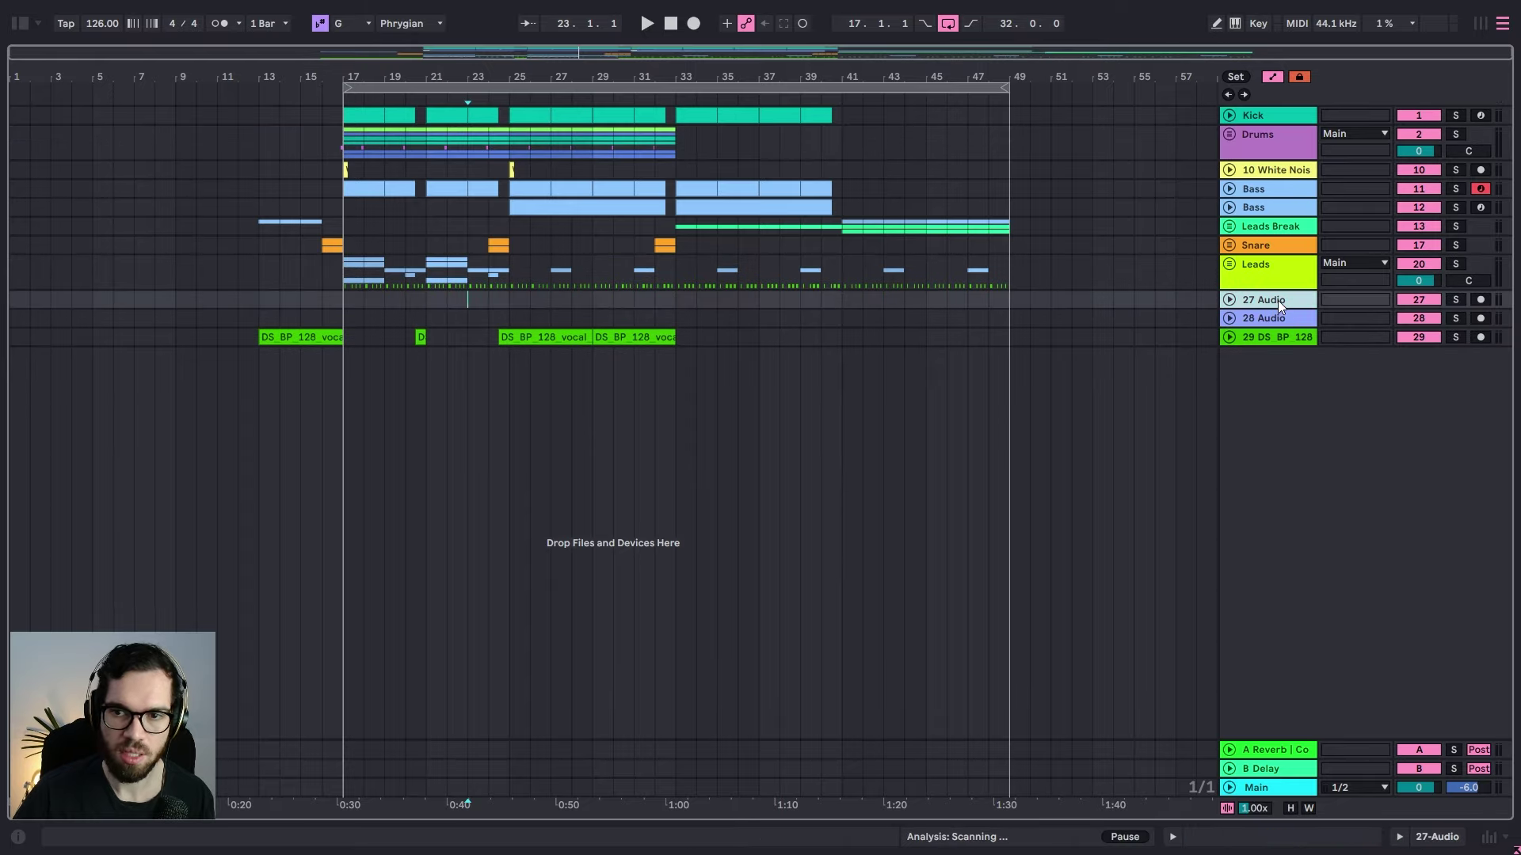
{"action": "key", "text": "Delete"}
{"action": "key", "text": "Delete"}
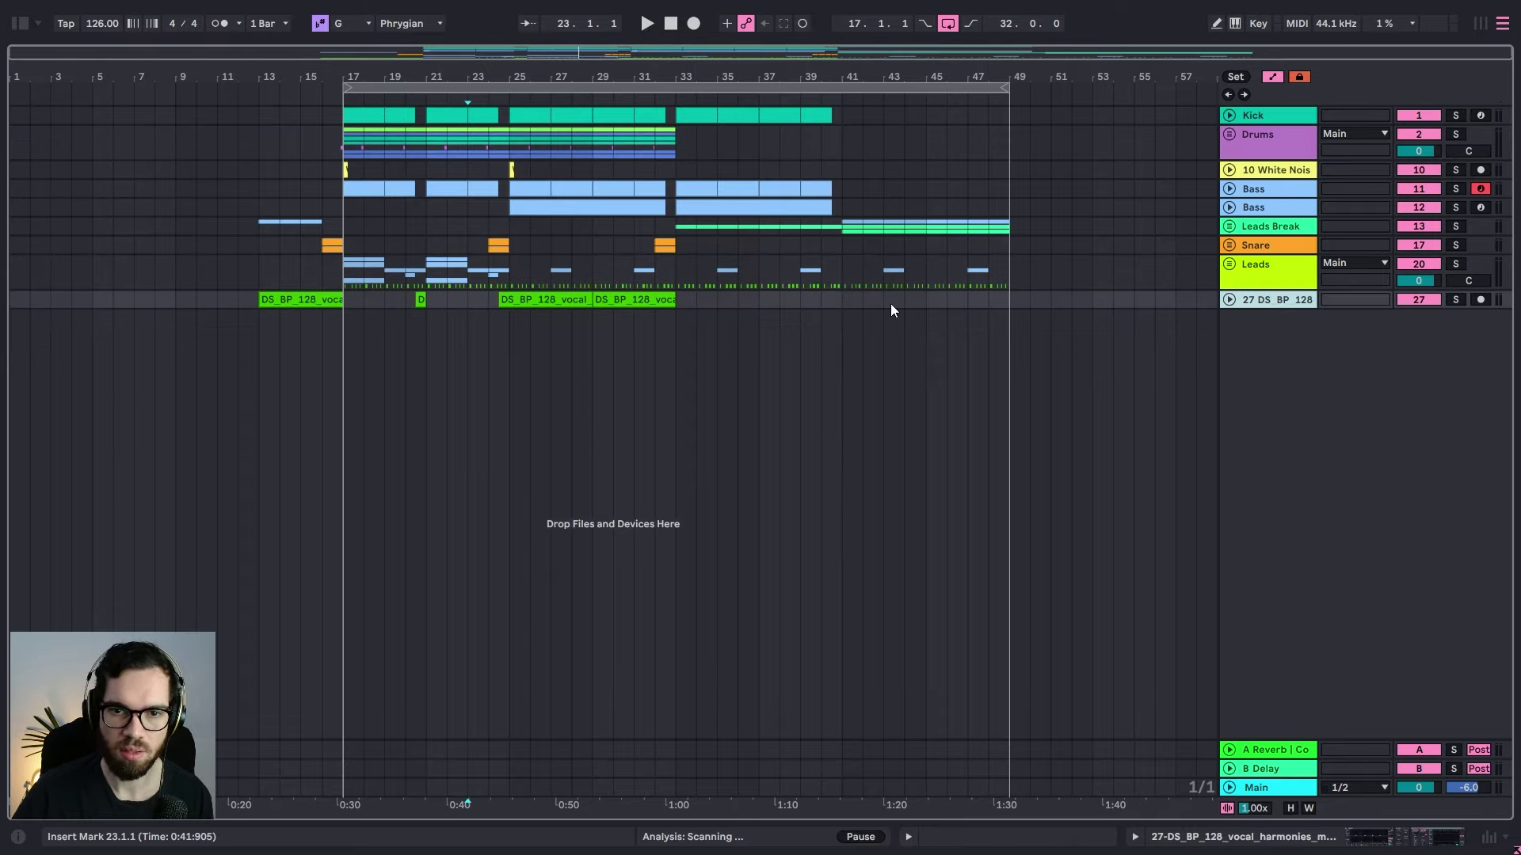
Step: Play from bar 31 and copy the last four-bar vocal harmonies clip to bar 41
{"action": "left_click", "coordinate": [635, 301]}
{"action": "key", "text": "space"}
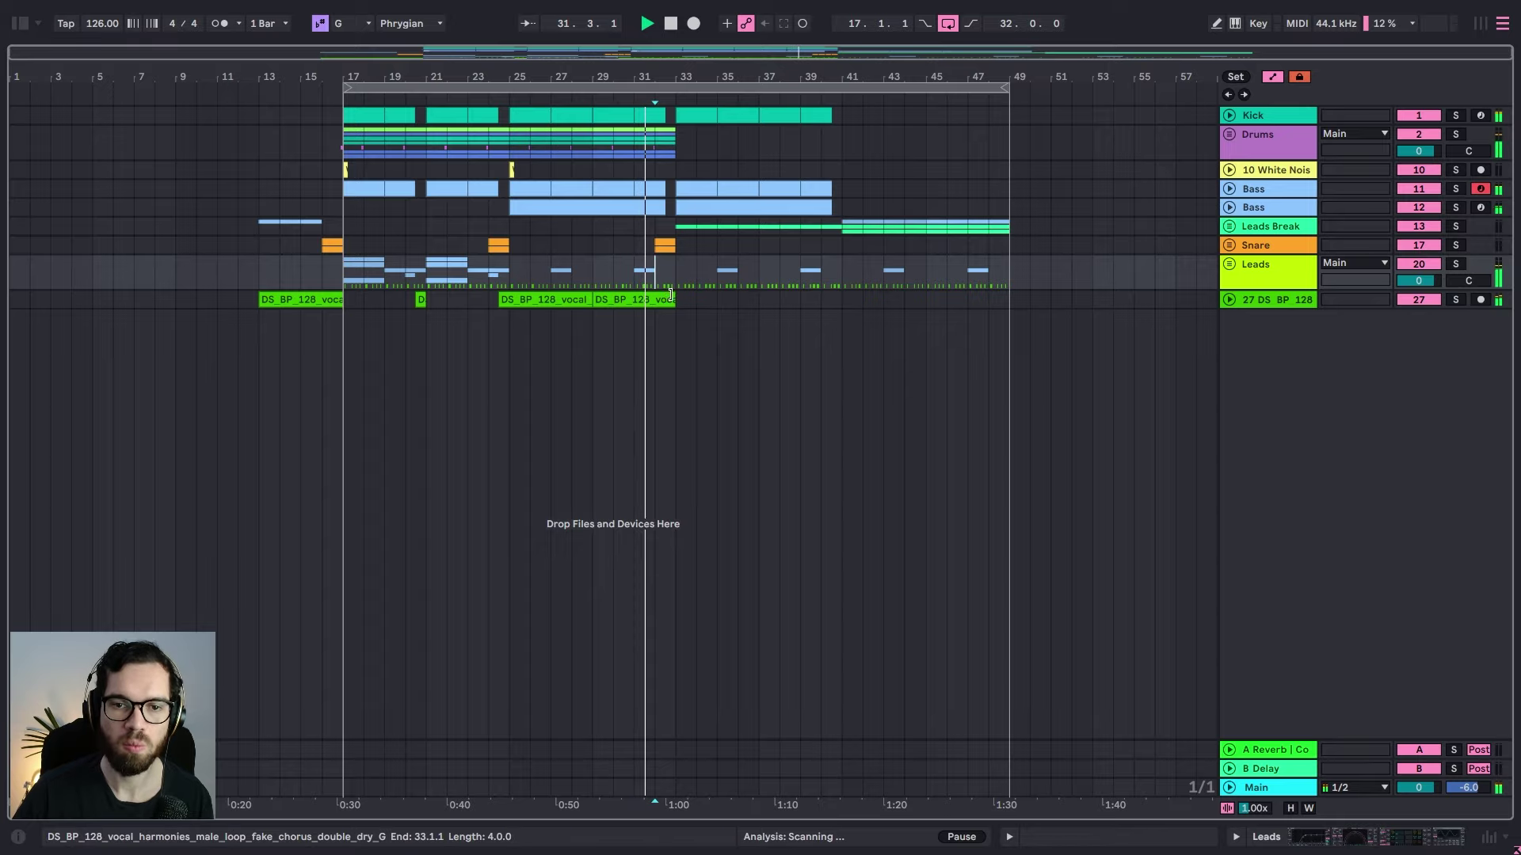
{"action": "key", "text": "ctrl+c"}
{"action": "left_click", "coordinate": [849, 296]}
{"action": "key", "text": "ctrl+v"}
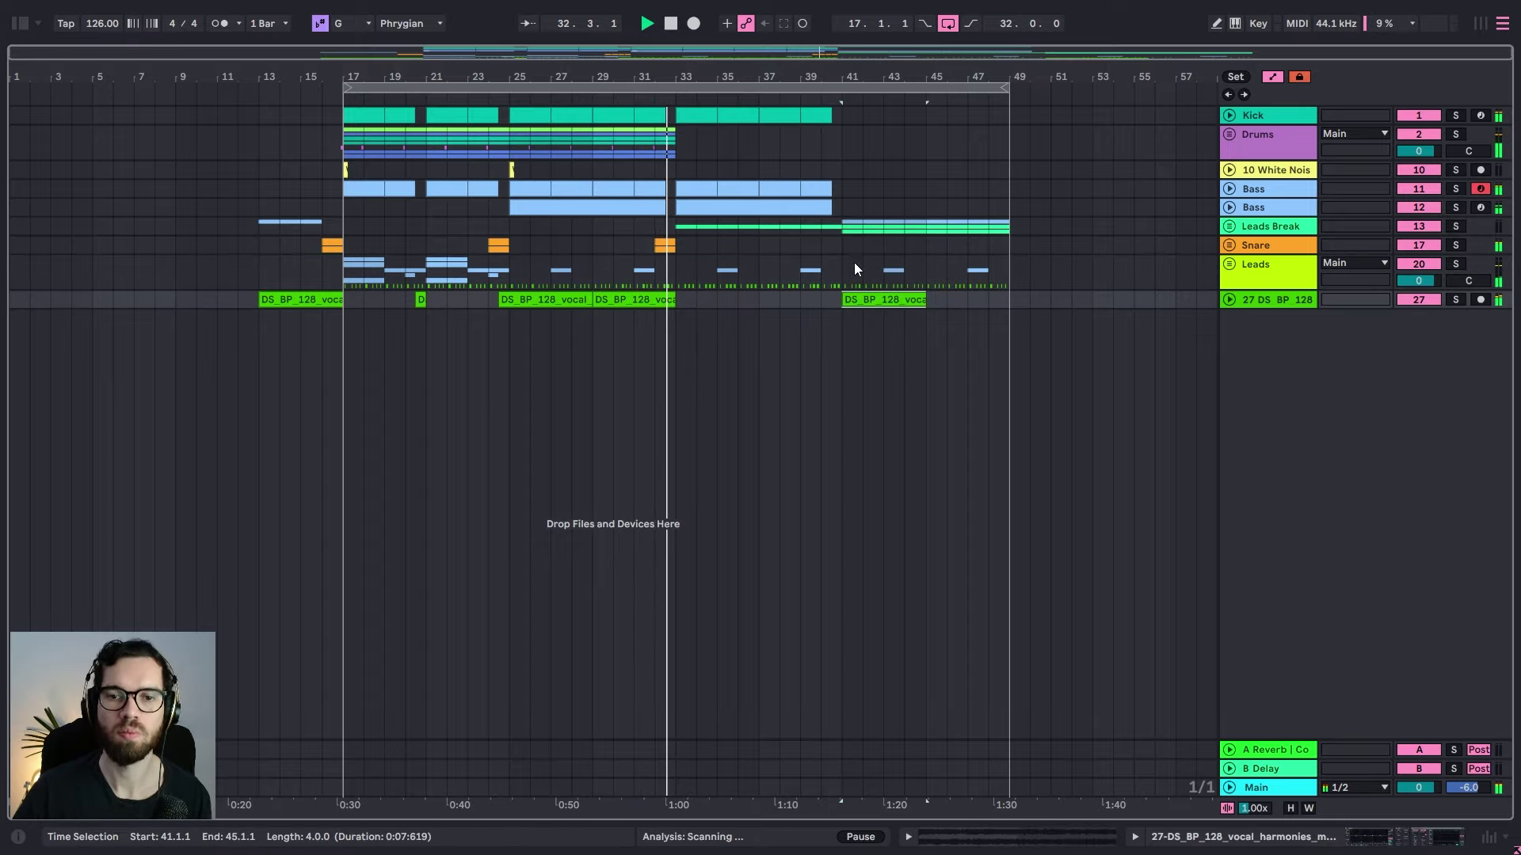
Step: Add an Auto Filter to the vocal harmonies track and set its frequency to 19.9 kHz
{"action": "left_click", "coordinate": [1228, 301]}
{"action": "double_click", "coordinate": [1257, 301]}
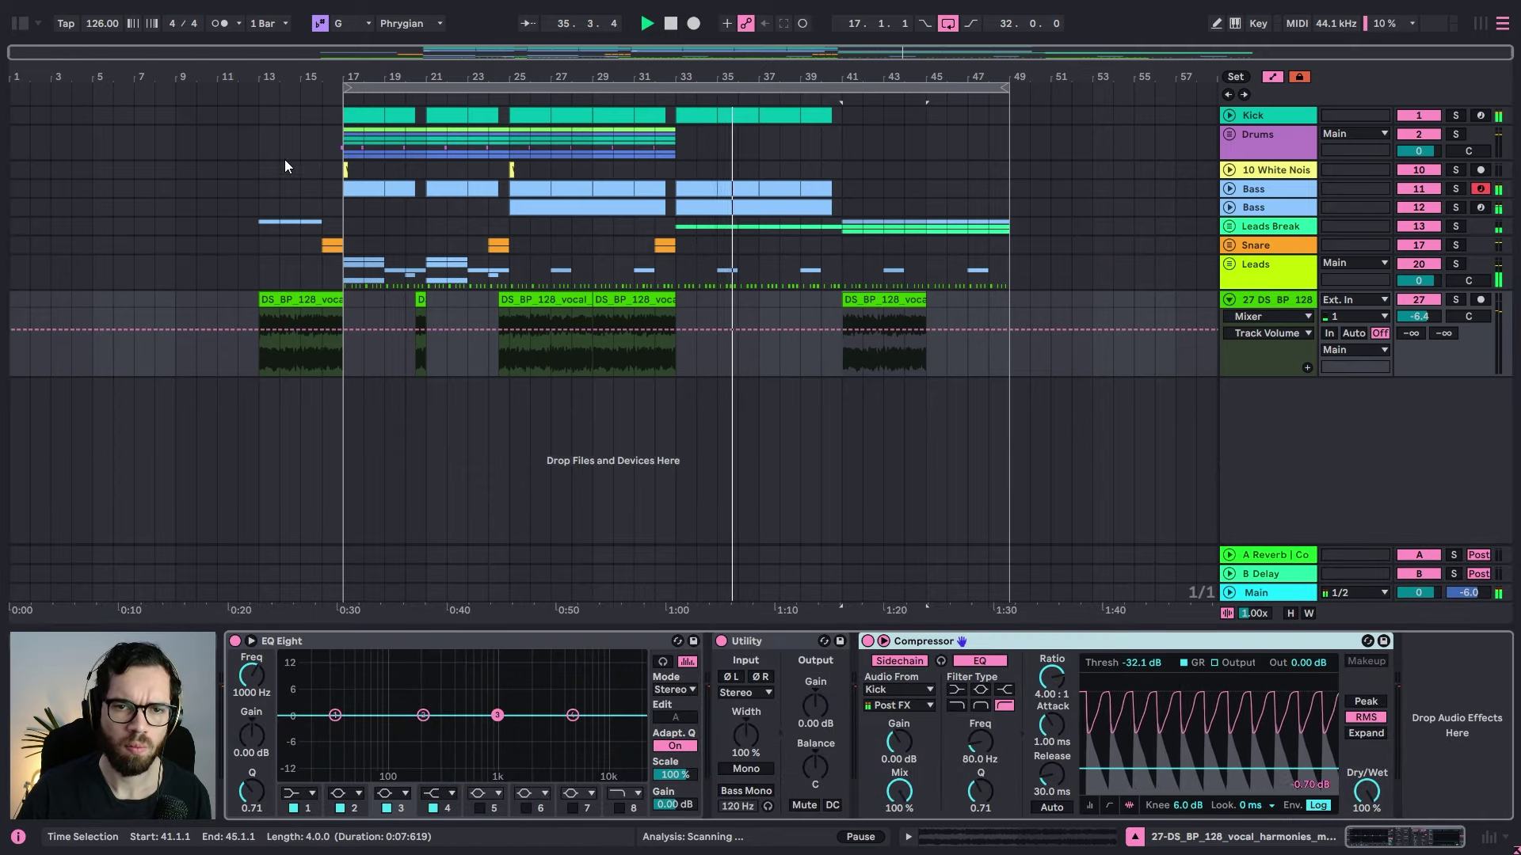
{"action": "left_click", "coordinate": [20, 23]}
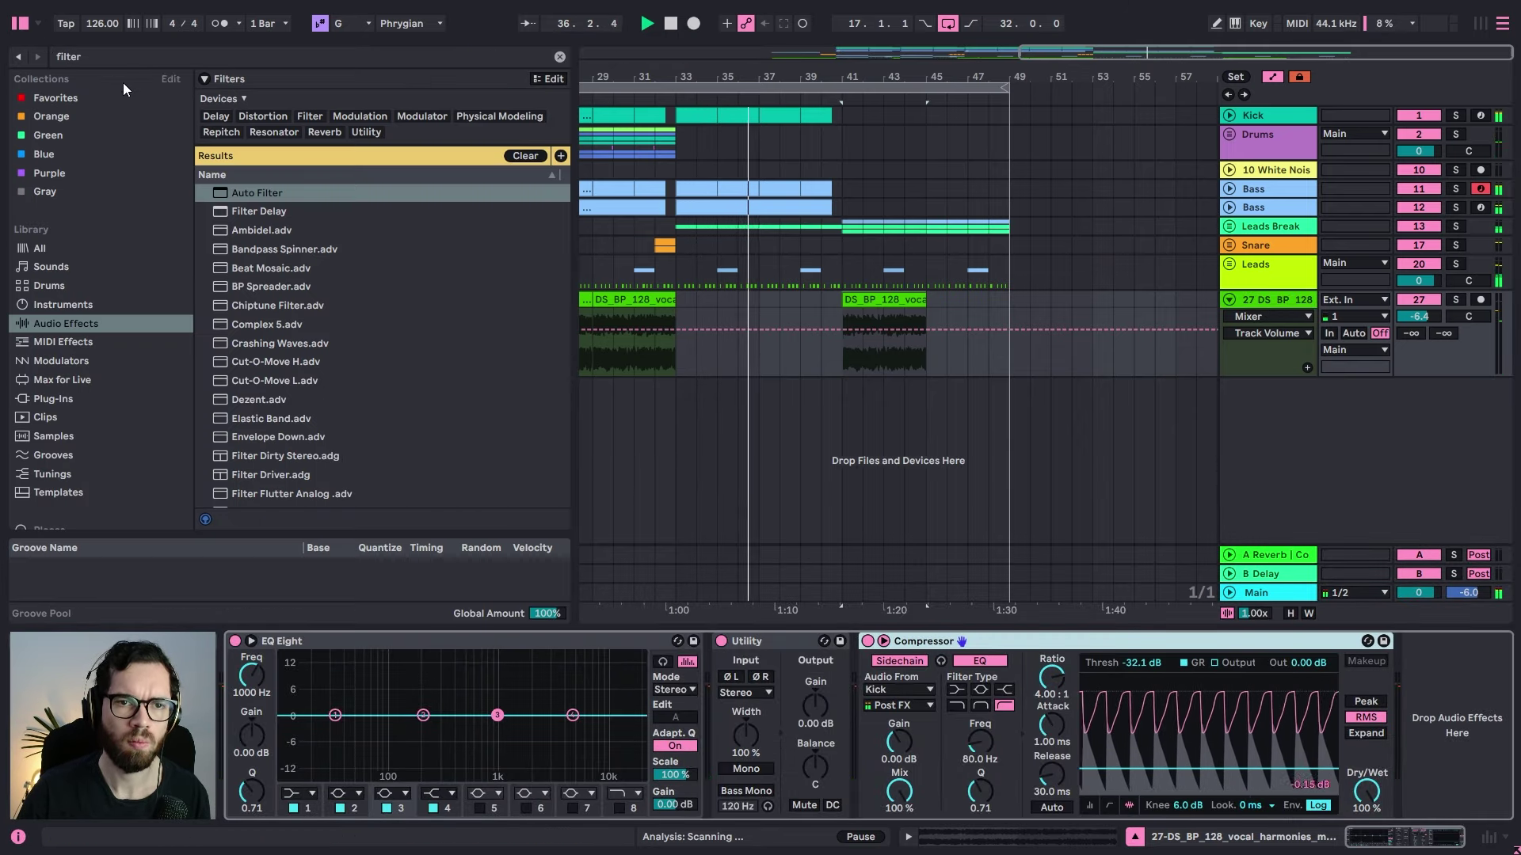
{"action": "double_click", "coordinate": [248, 198]}
{"action": "key", "text": "ctrl+alt+b"}
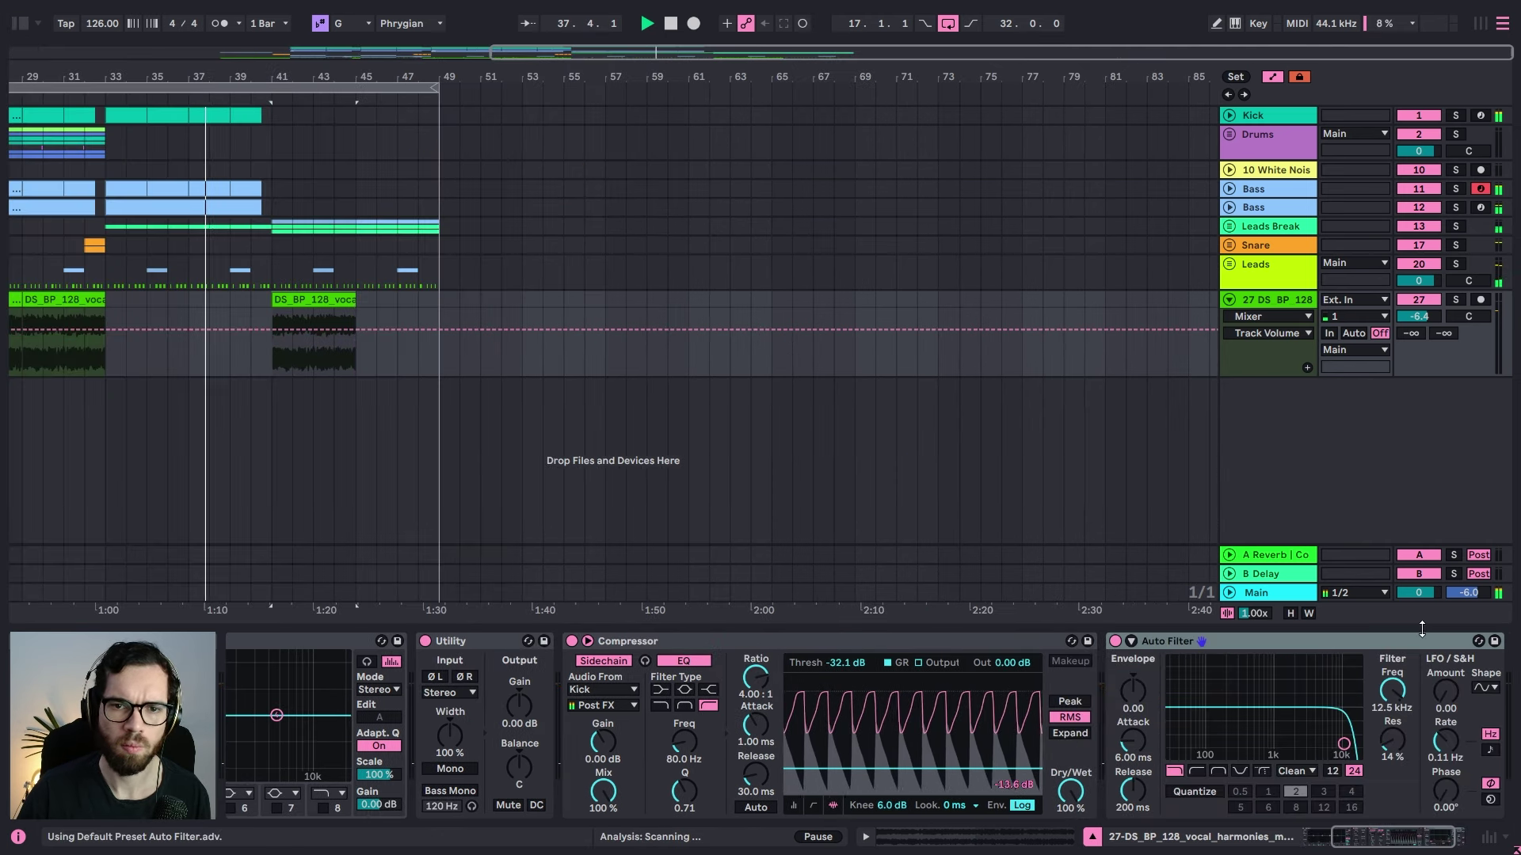
{"action": "left_click_drag", "start_coordinate": [1374, 694], "coordinate": [1376, 657]}
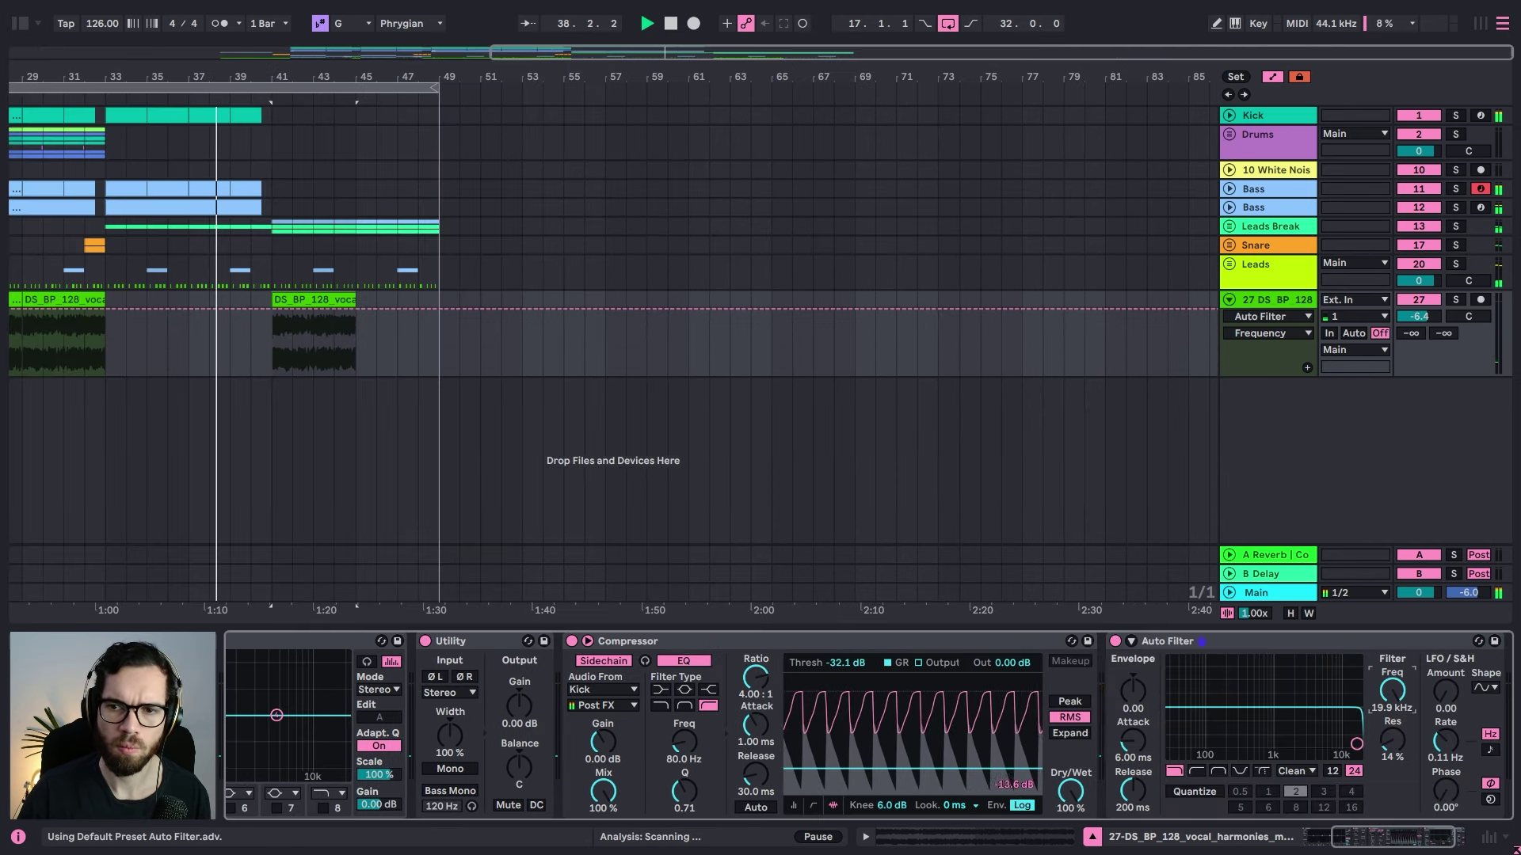
Step: Automate the vocal's filter frequency to drop just before bar 41, and duplicate the vocal clip up to bar 49
{"action": "left_click", "coordinate": [357, 310]}
{"action": "left_click", "coordinate": [271, 312]}
{"action": "left_click", "coordinate": [258, 312]}
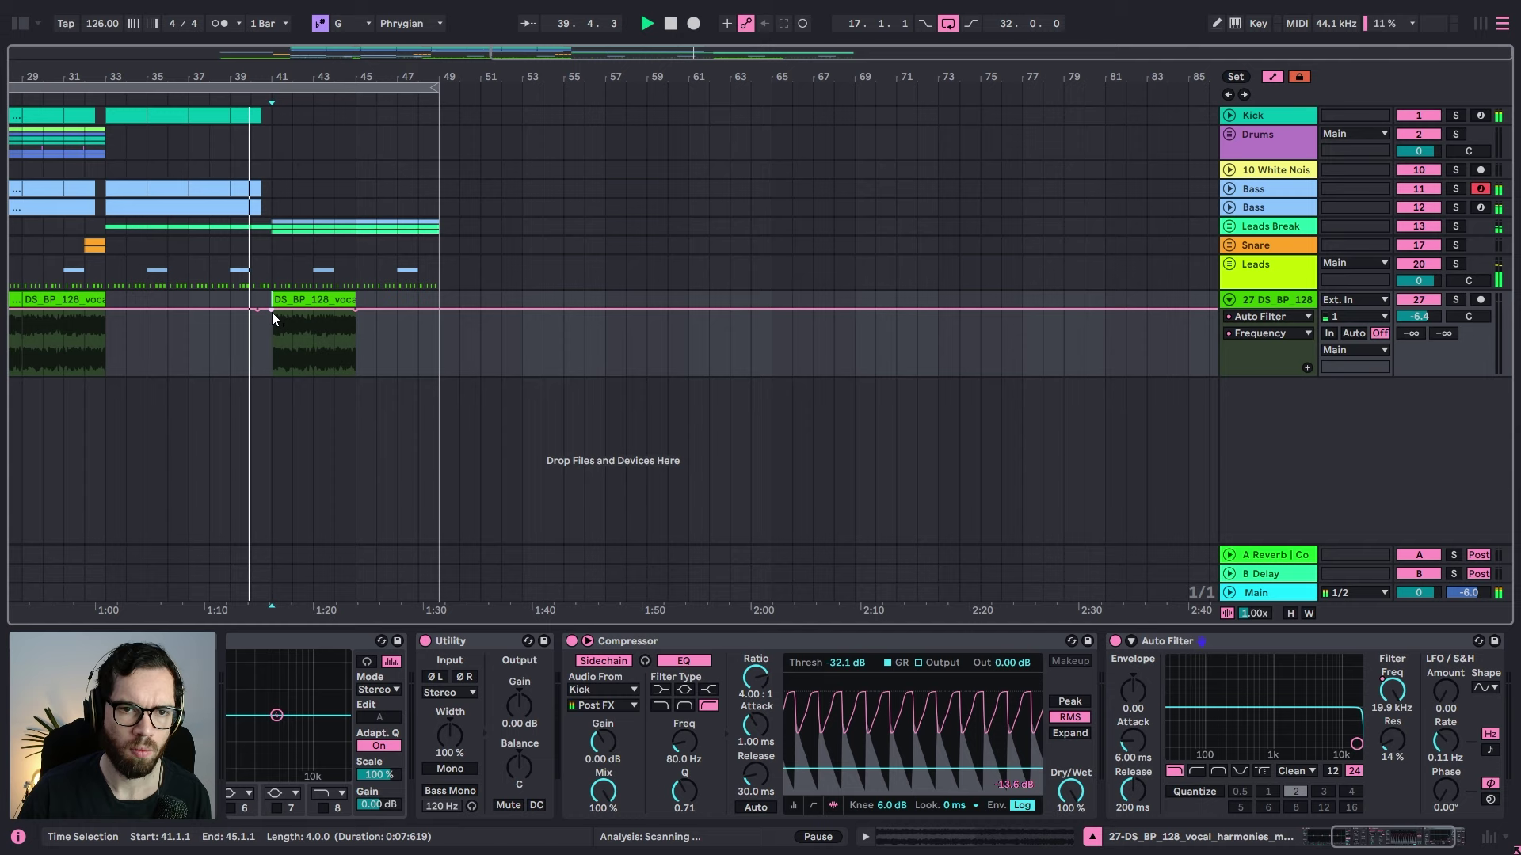
{"action": "left_click_drag", "start_coordinate": [272, 311], "coordinate": [271, 334]}
{"action": "left_click_drag", "start_coordinate": [310, 77], "coordinate": [545, 254]}
{"action": "left_click_drag", "start_coordinate": [488, 333], "coordinate": [488, 361]}
{"action": "key", "text": "ctrl+d"}
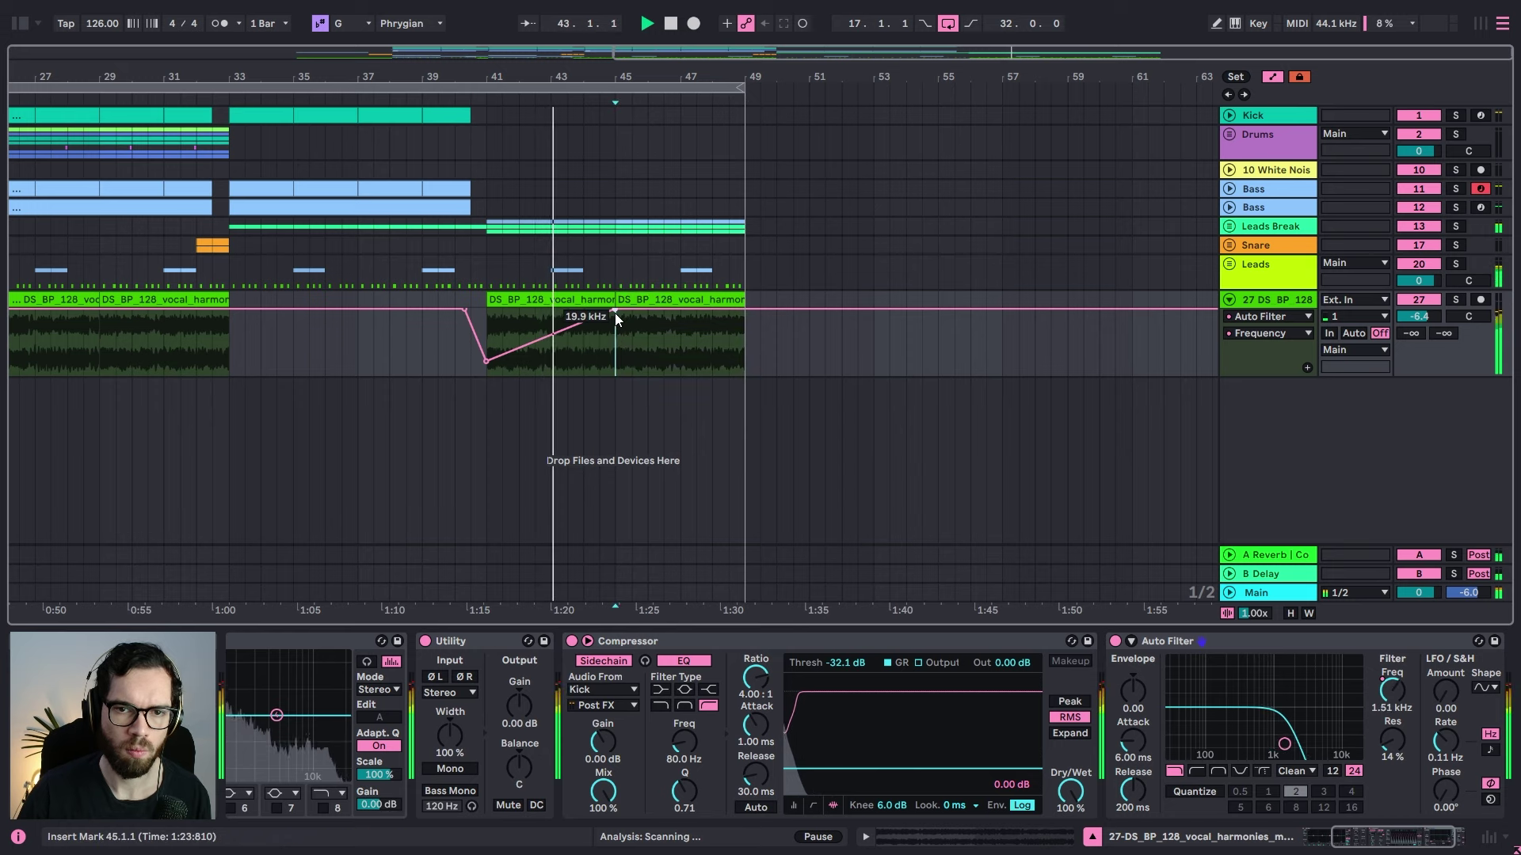
Step: Reshape the vocal filter automation to stay low until about bar 44, open partly at bar 45 and fall to 230 Hz at bar 49
{"action": "left_click_drag", "start_coordinate": [615, 310], "coordinate": [614, 354]}
{"action": "left_click_drag", "start_coordinate": [592, 357], "coordinate": [744, 354]}
{"action": "left_click", "coordinate": [631, 346]}
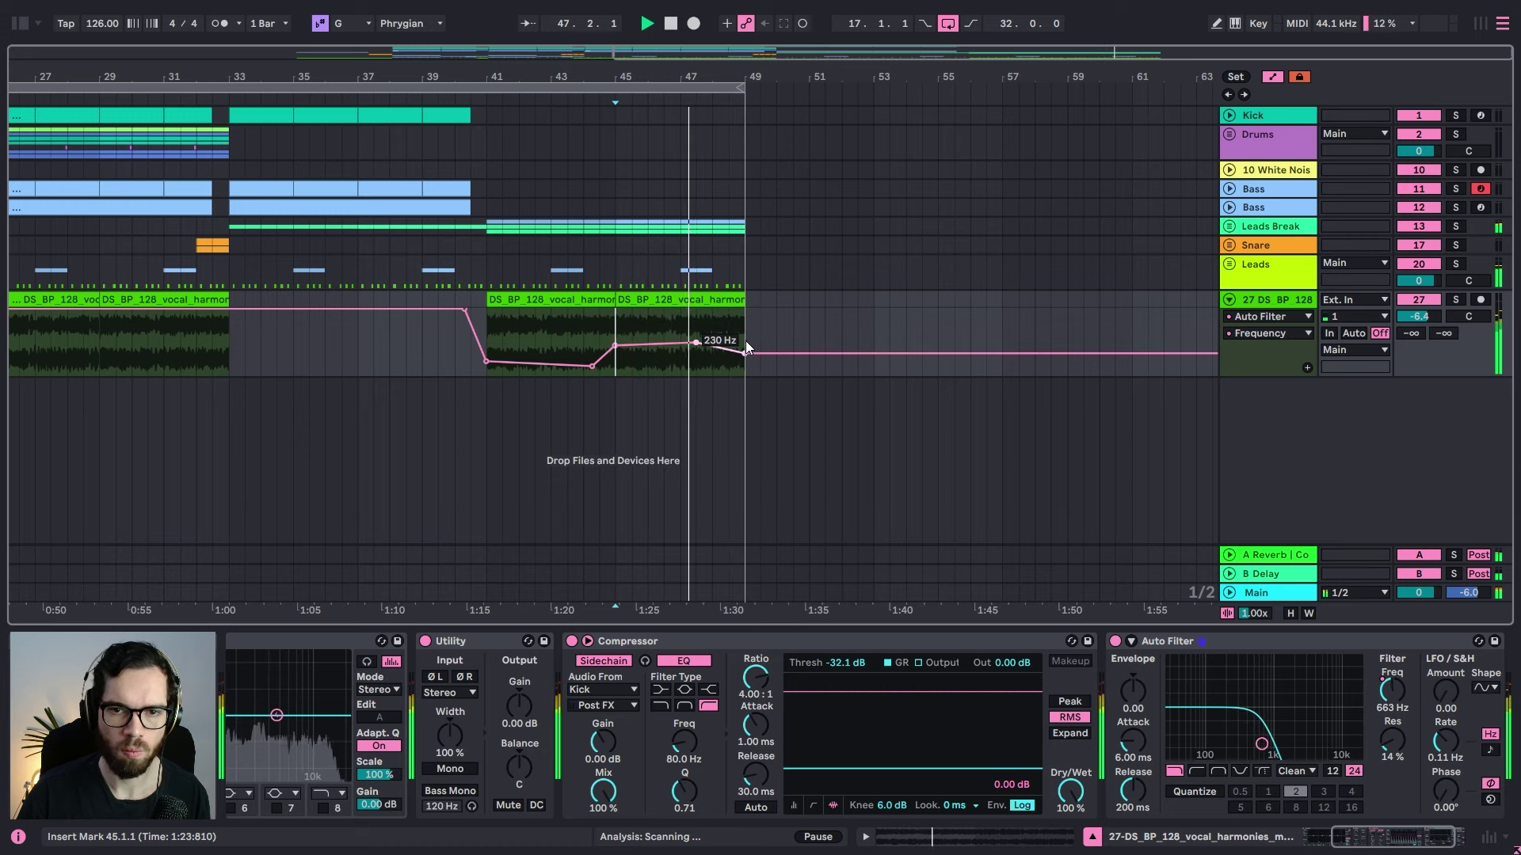
Step: Duplicate bars 41 to 49 across all tracks so the breakdown runs to bar 57
{"action": "key", "text": "a"}
{"action": "left_click", "coordinate": [634, 301]}
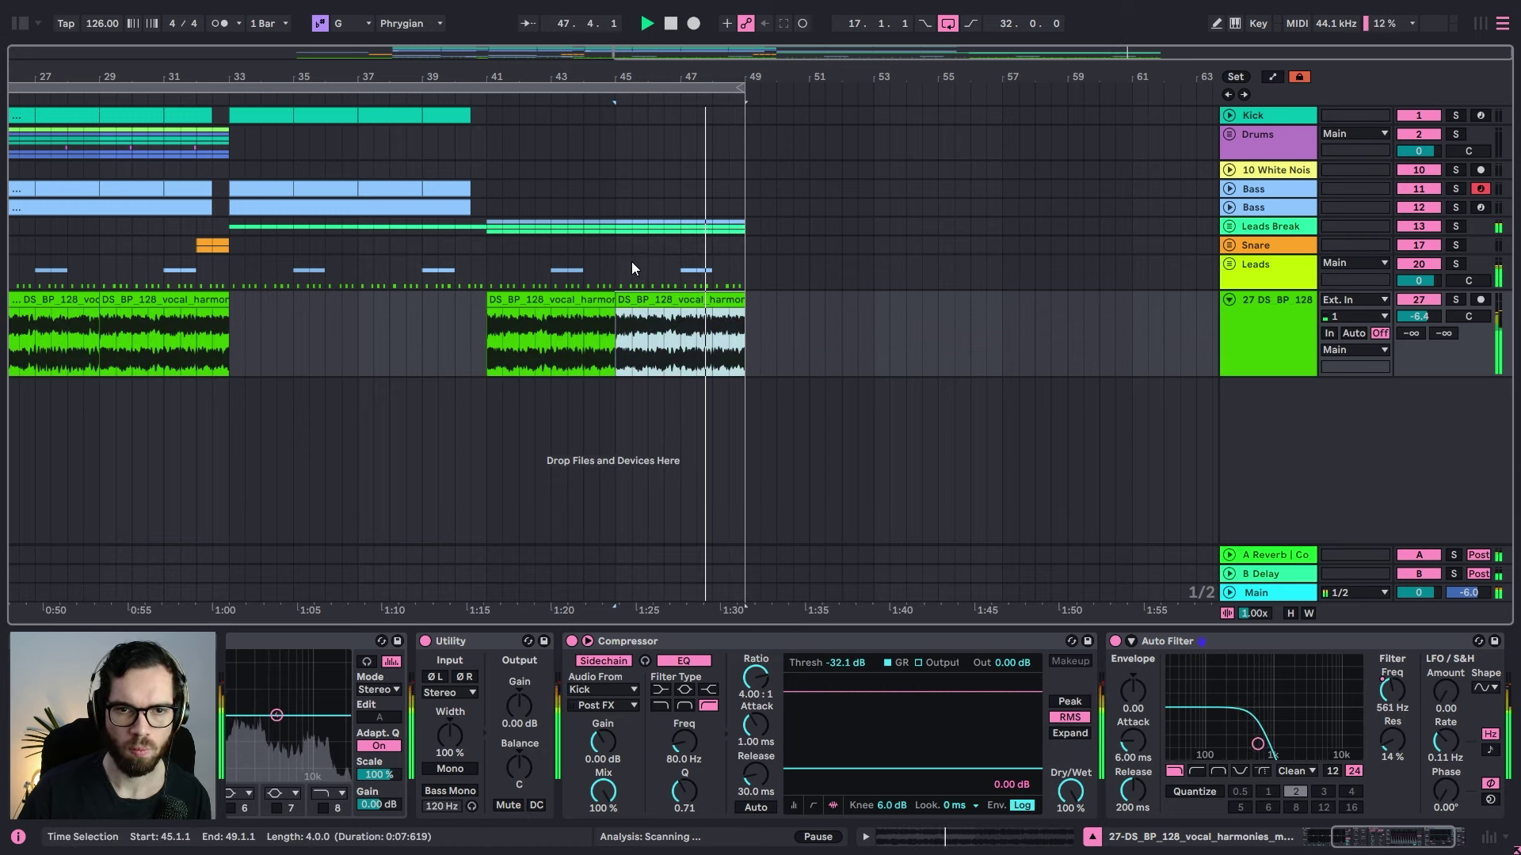
{"action": "left_click", "coordinate": [488, 119], "text": "shift"}
{"action": "key", "text": "ctrl+d"}
Step: Raise the vocal filter automation point at bar 49 to 4.08 kHz
{"action": "key", "text": "a"}
{"action": "left_click_drag", "start_coordinate": [745, 353], "coordinate": [744, 335]}
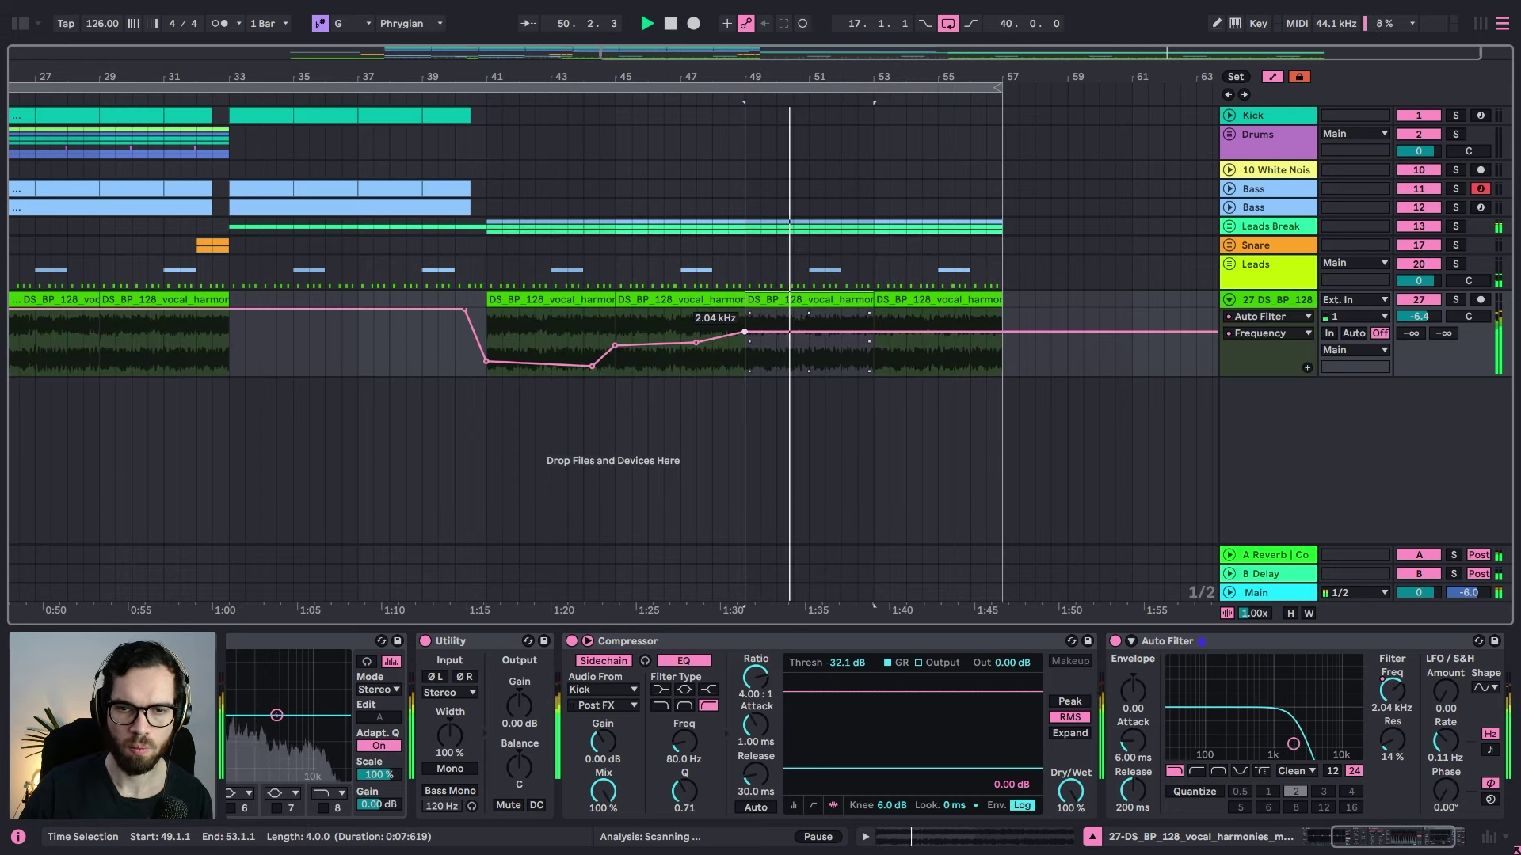
{"action": "left_click", "coordinate": [739, 248]}
{"action": "key", "text": "a"}
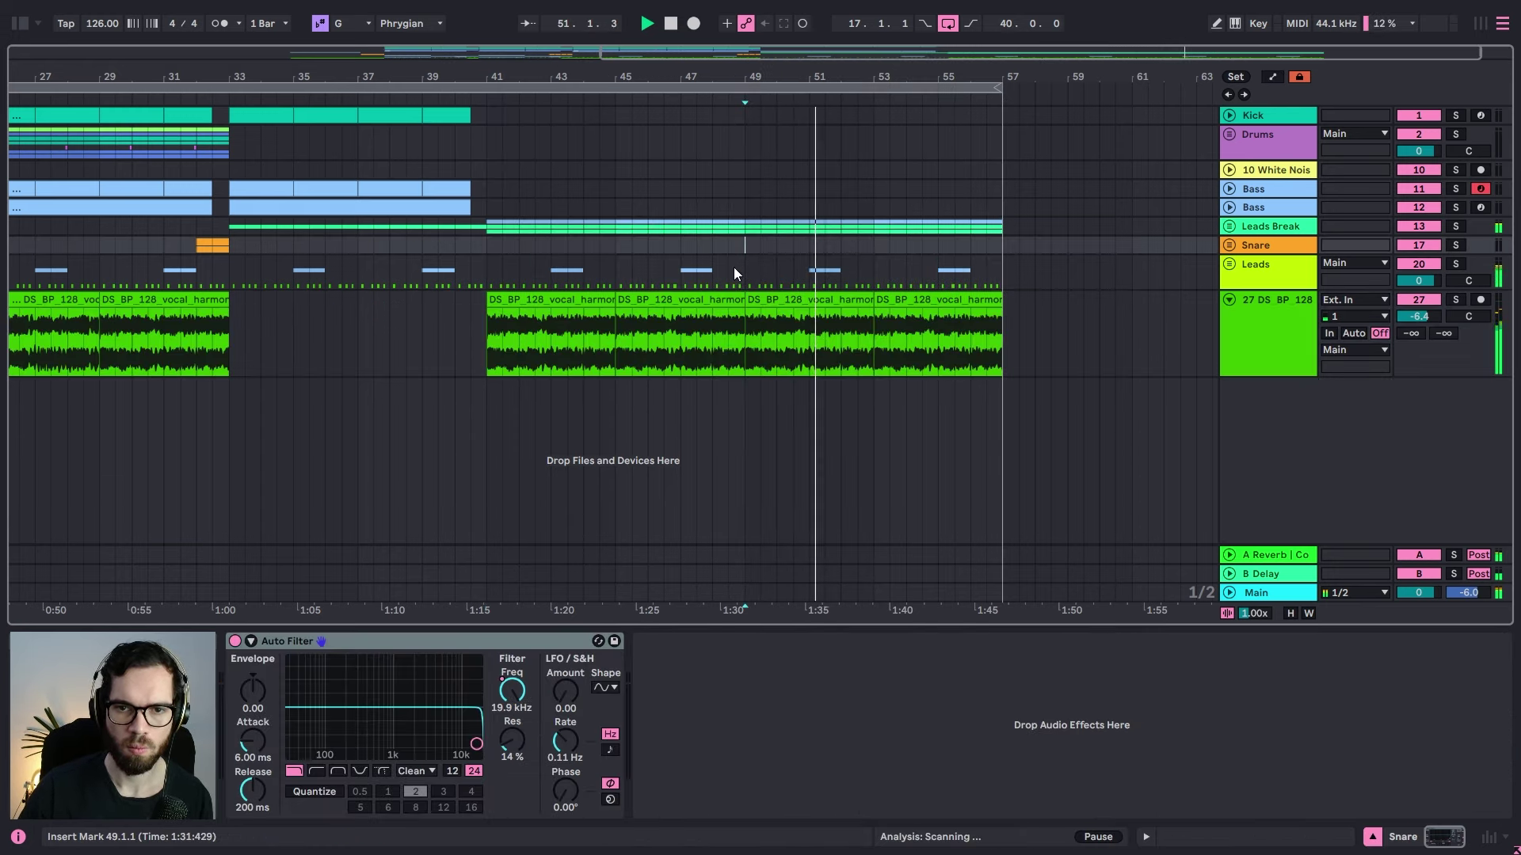
Step: Duplicate bars 49 to 57 across all tracks so the breakdown runs to bar 65
{"action": "left_click", "coordinate": [648, 228]}
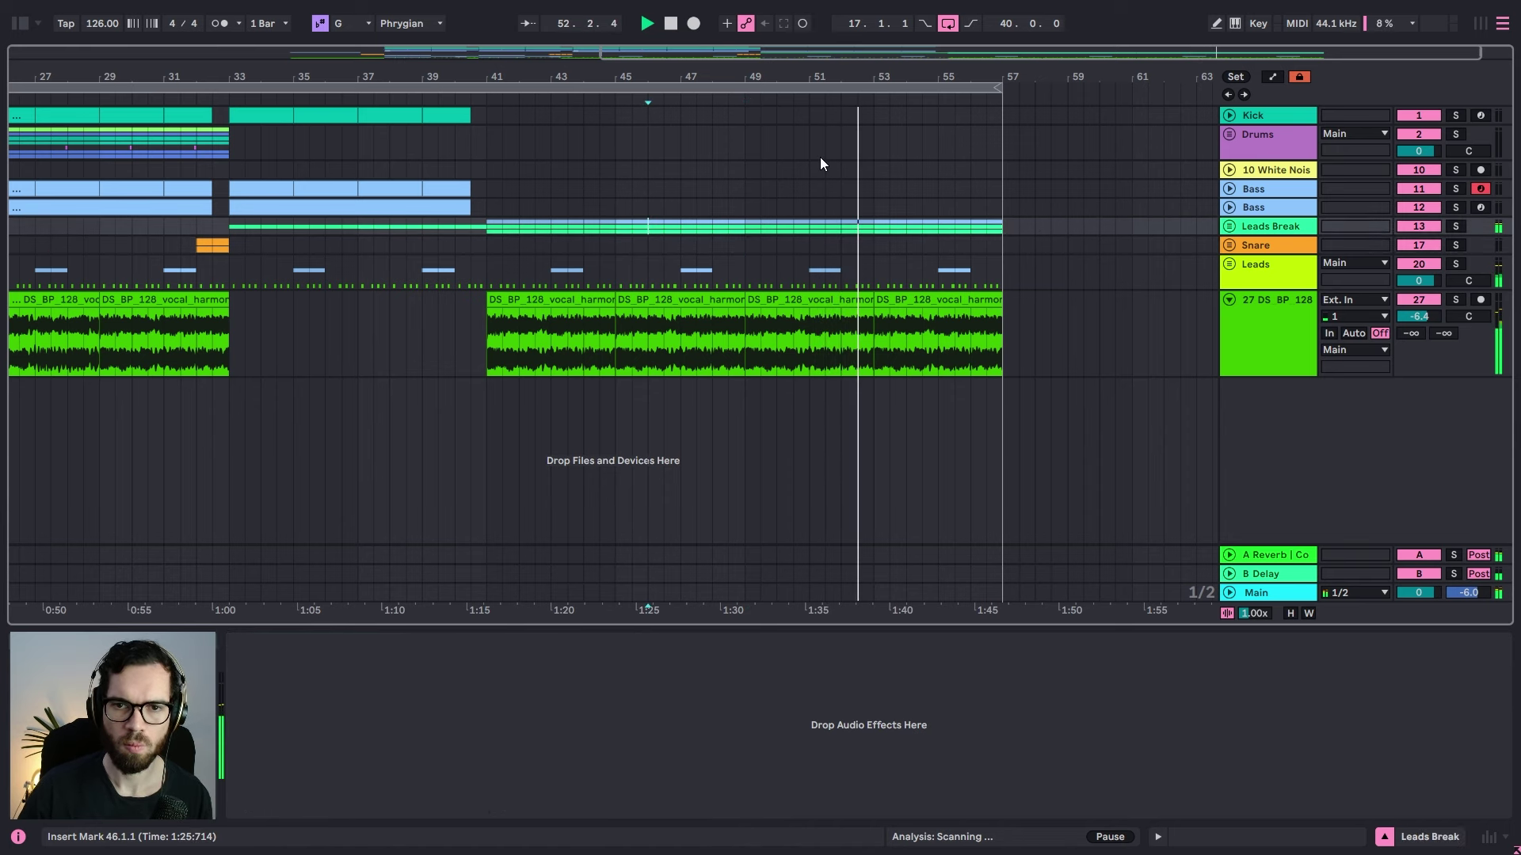
{"action": "key", "text": "a"}
{"action": "key", "text": "a"}
{"action": "left_click", "coordinate": [747, 117]}
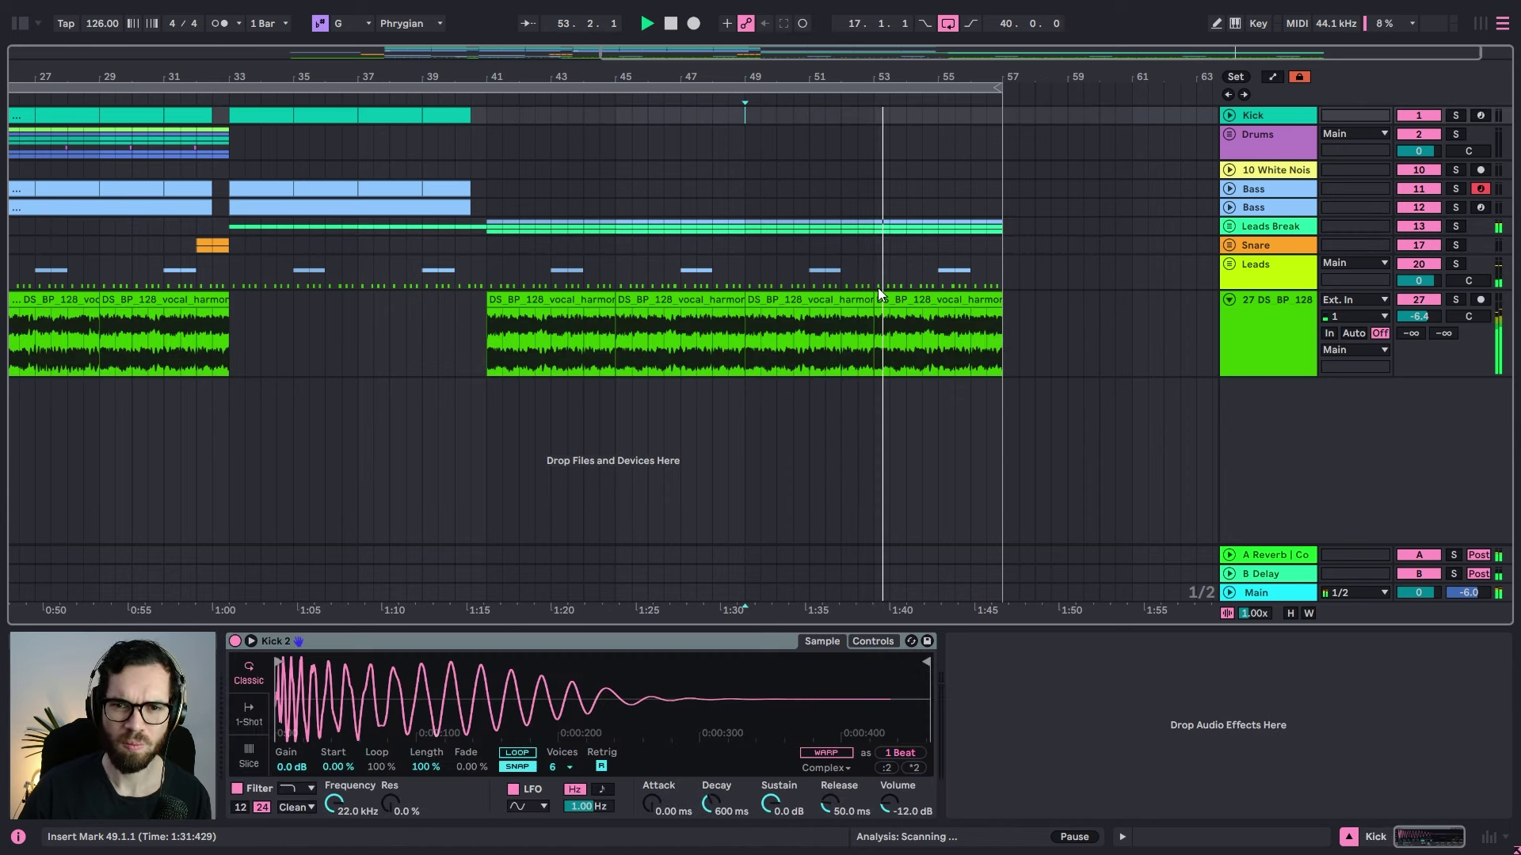
{"action": "left_click", "coordinate": [993, 369]}
{"action": "left_click_drag", "start_coordinate": [1001, 359], "coordinate": [739, 119]}
{"action": "key", "text": "ctrl+shift+d"}
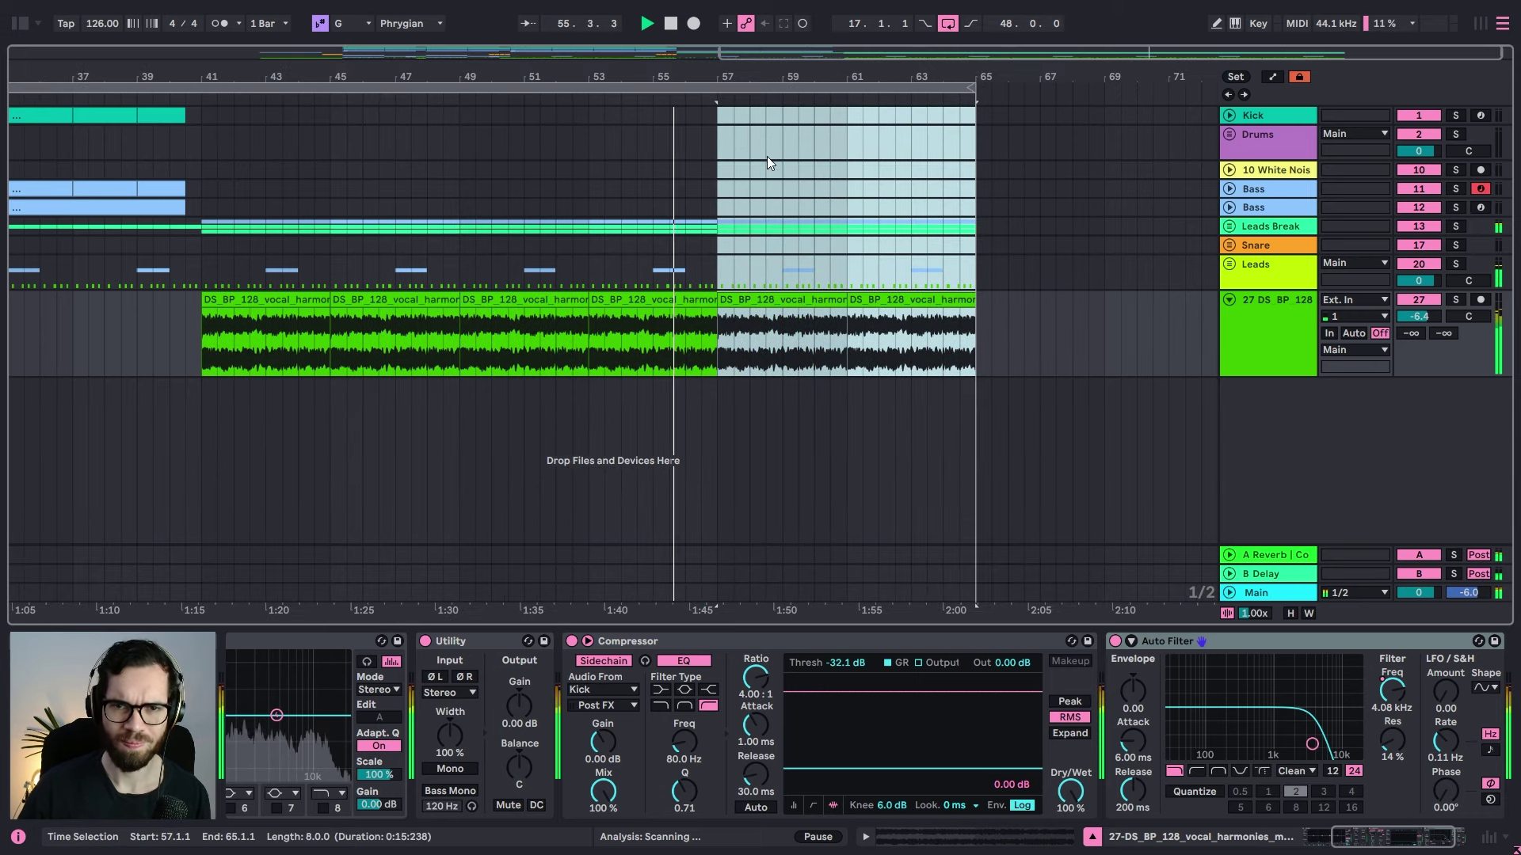
Step: Automate the vocal filter to open gradually from bar 57 up to 19.9 kHz near bar 63
{"action": "left_click", "coordinate": [770, 170]}
{"action": "key", "text": "a"}
{"action": "left_click", "coordinate": [754, 345]}
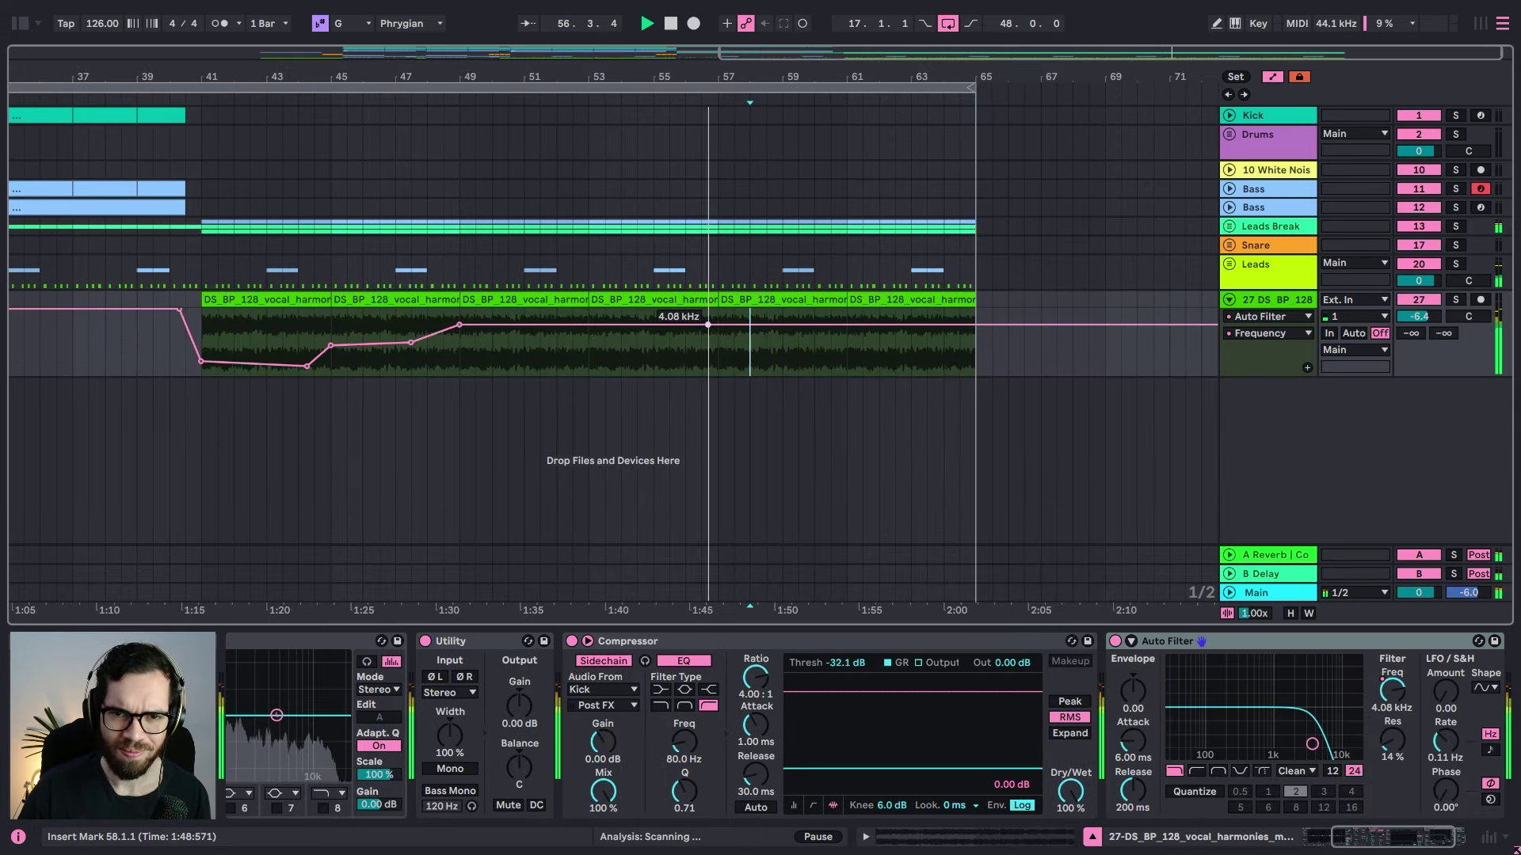
{"action": "left_click_drag", "start_coordinate": [708, 324], "coordinate": [911, 310]}
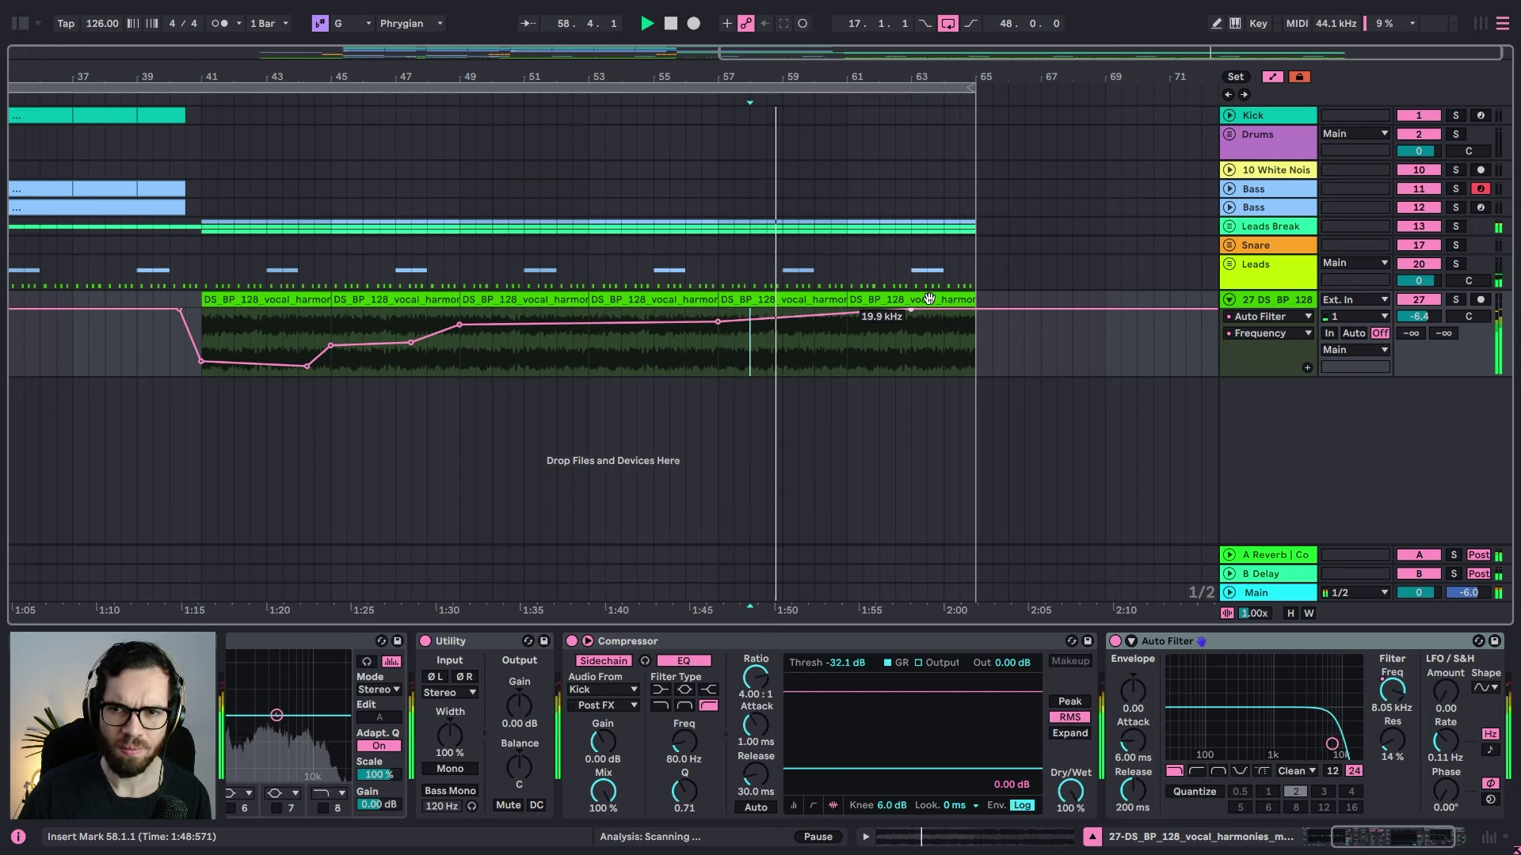
Step: Unfold the Leads Break group, expand its Serum track and duplicate that track
{"action": "left_click", "coordinate": [1229, 226]}
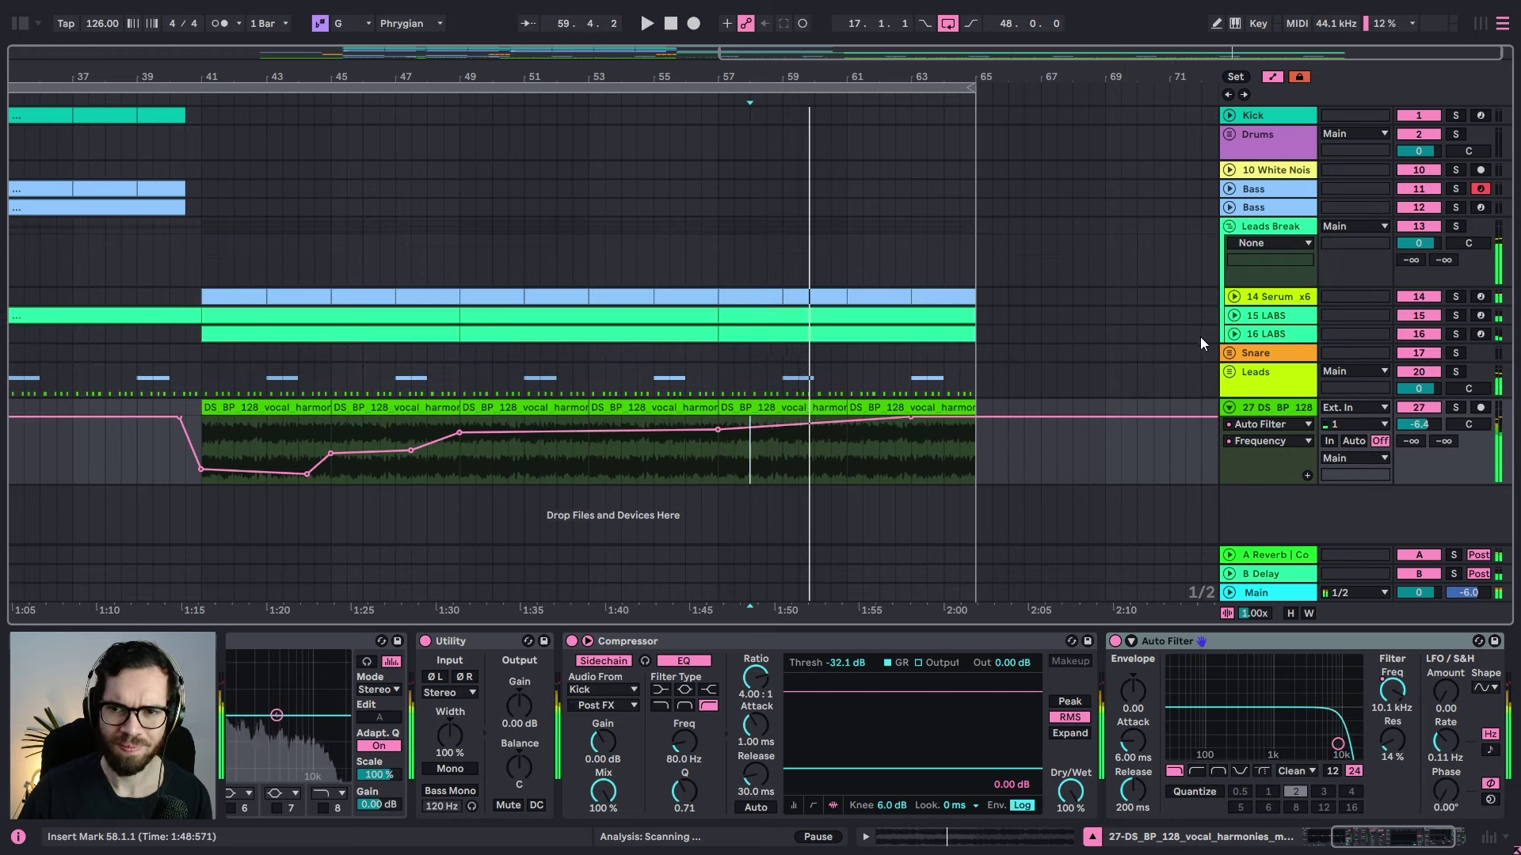
{"action": "left_click", "coordinate": [1233, 296]}
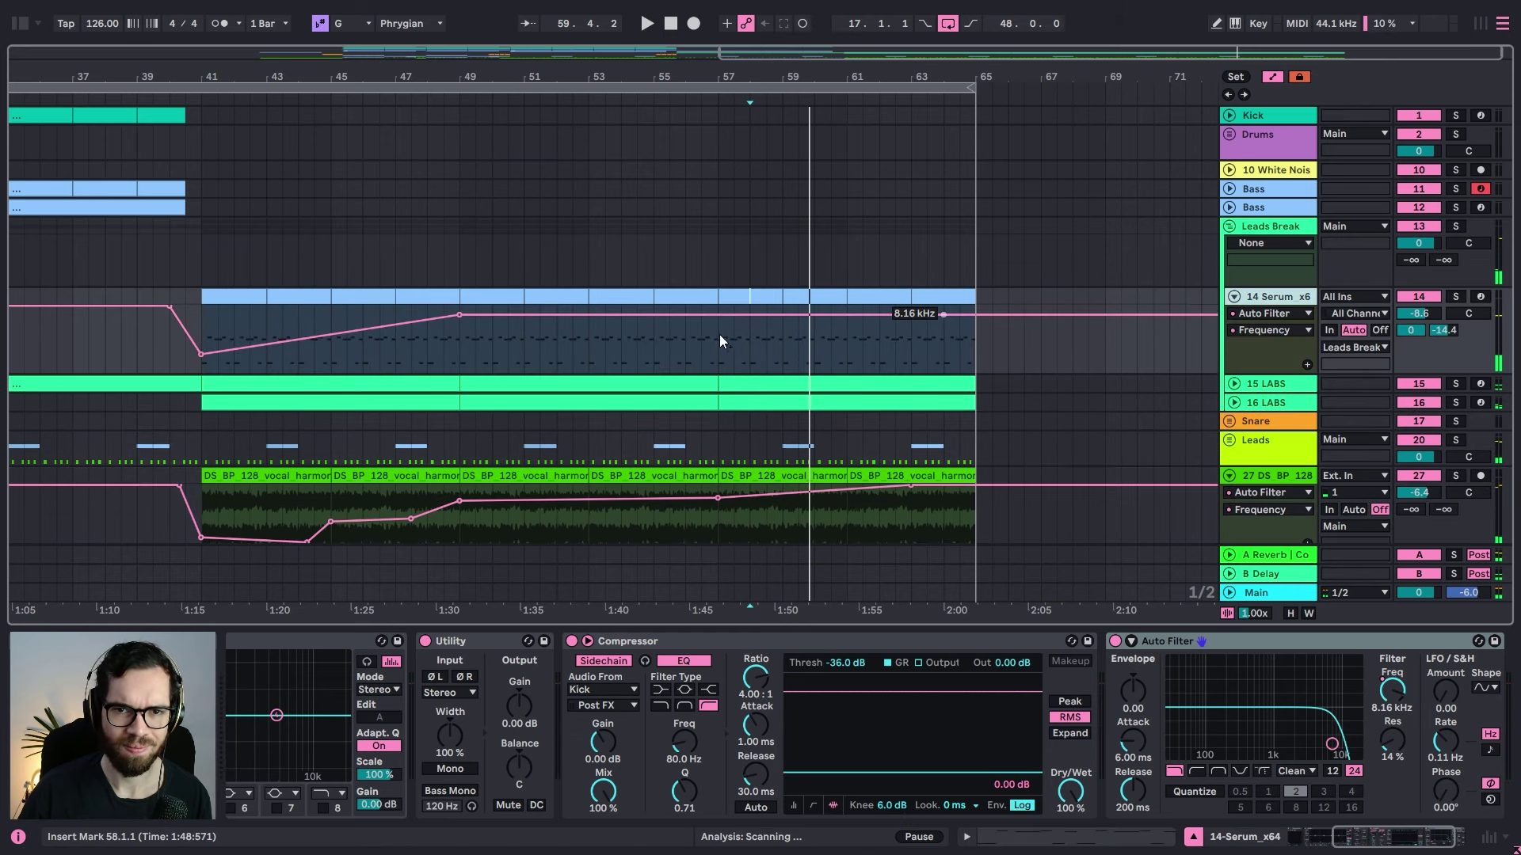
{"action": "key", "text": "ctrl+d"}
Step: Delete the duplicated Serum track's clips from bar 41 to bar 57, keeping only those from bar 57 onward
{"action": "key", "text": "Delete"}
{"action": "left_click", "coordinate": [606, 385]}
{"action": "key", "text": "Delete"}
{"action": "left_click", "coordinate": [558, 384]}
{"action": "key", "text": "Delete"}
{"action": "left_click", "coordinate": [511, 384]}
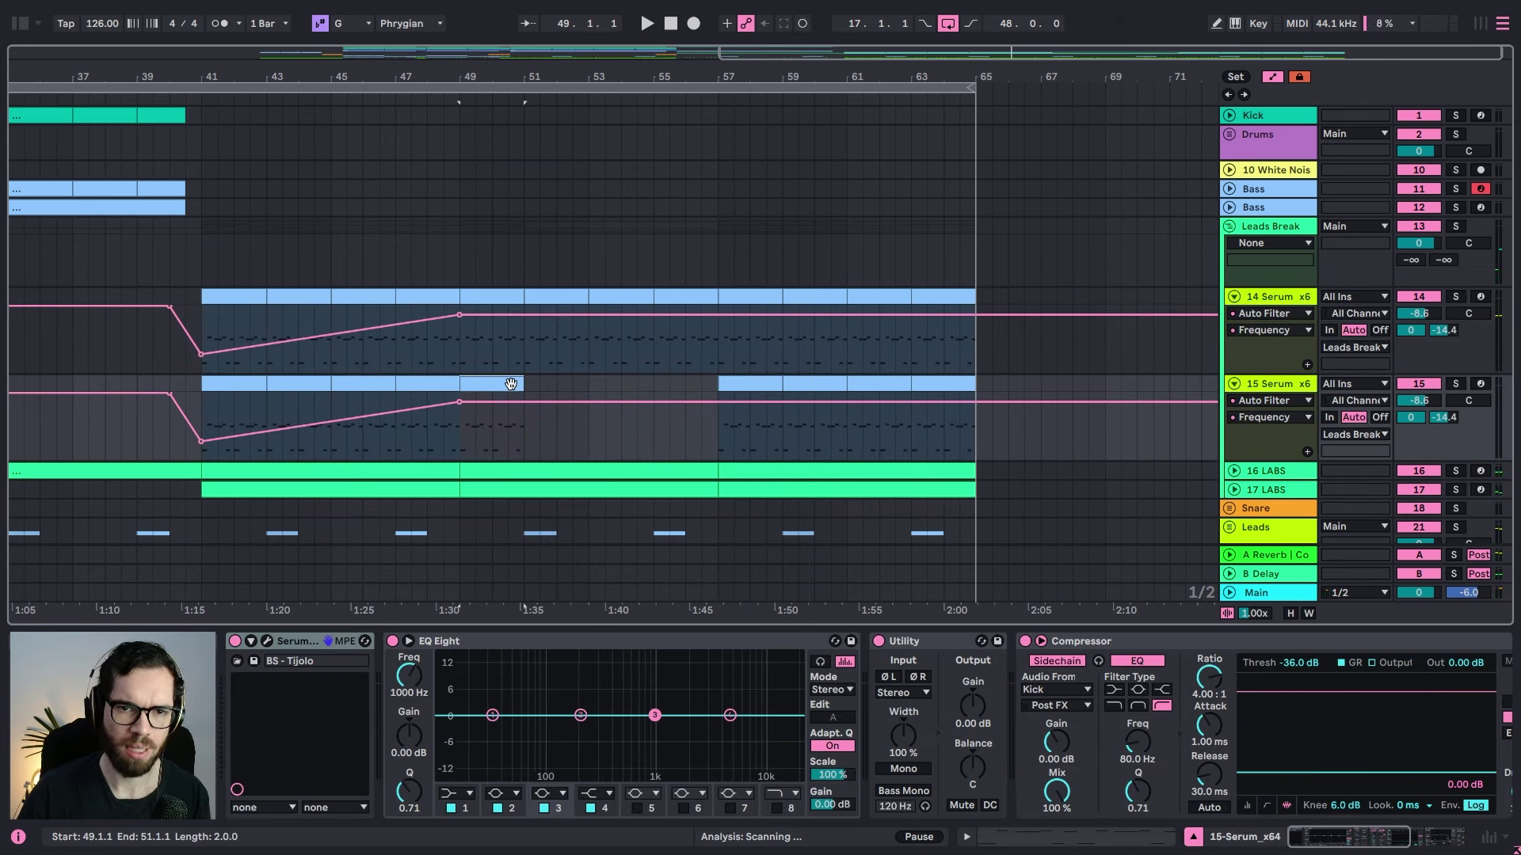
{"action": "left_click", "coordinate": [346, 385]}
{"action": "key", "text": "Delete"}
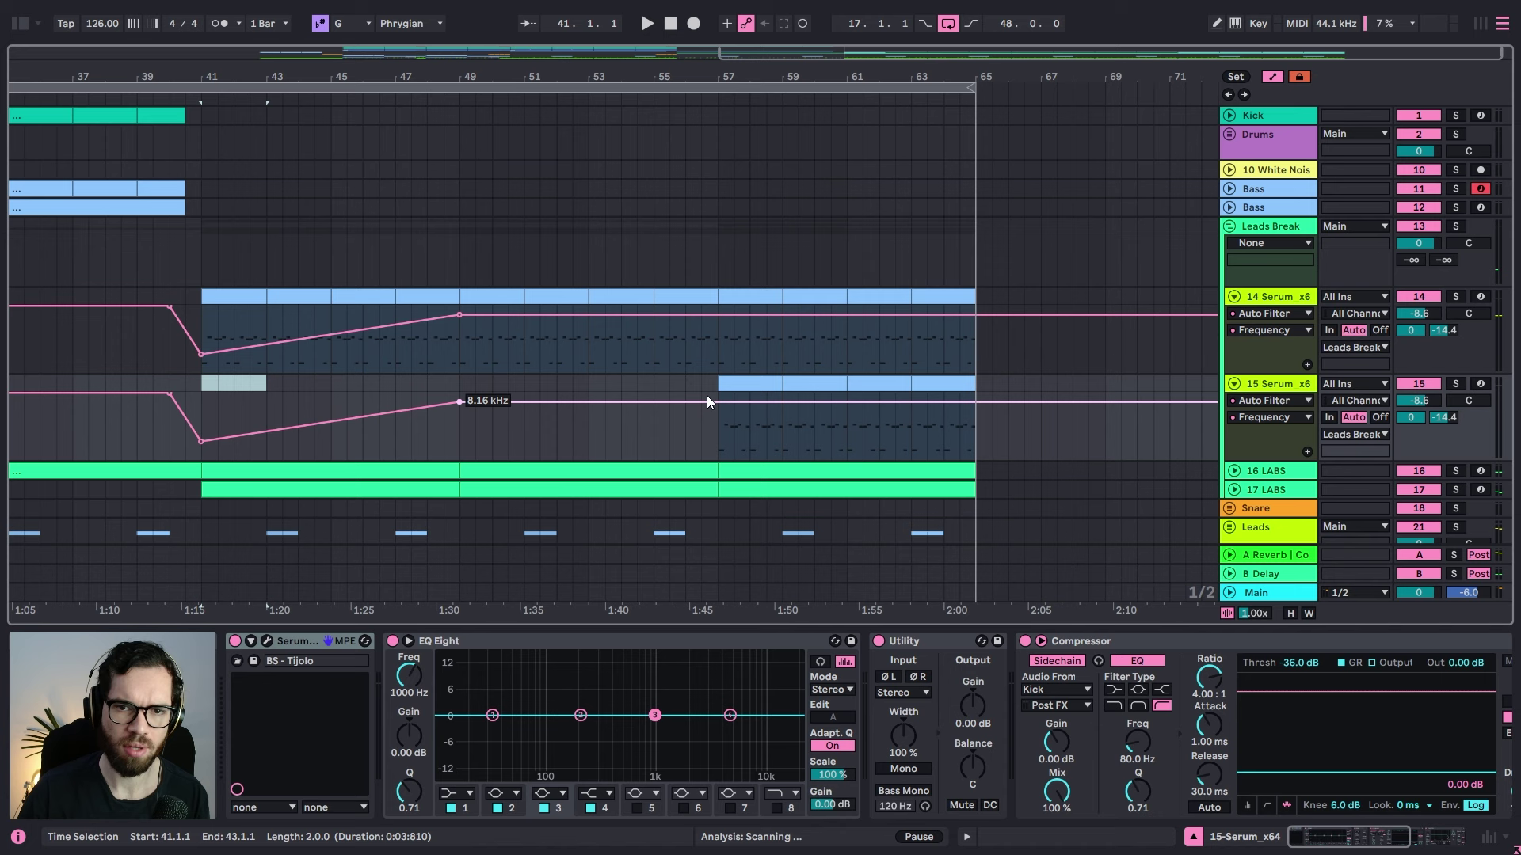
{"action": "key", "text": "Delete"}
Step: Load the LD - KOBRA KAI preset into the duplicated Serum track's synth and close the plug-in window
{"action": "left_click", "coordinate": [745, 383]}
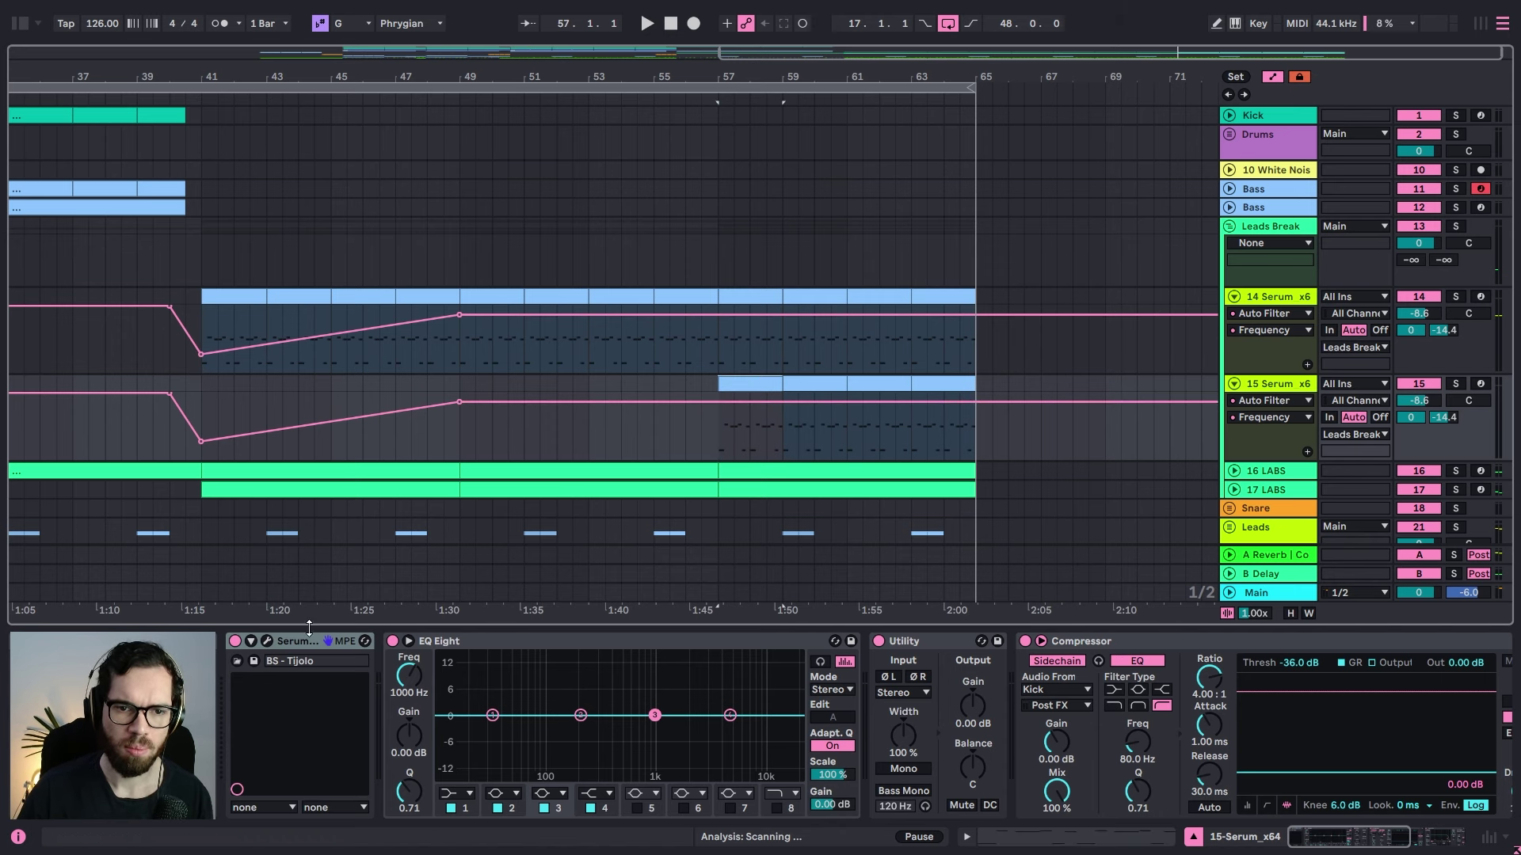
{"action": "left_click", "coordinate": [267, 642]}
{"action": "left_click", "coordinate": [678, 109]}
{"action": "mouse_move", "coordinate": [682, 135]}
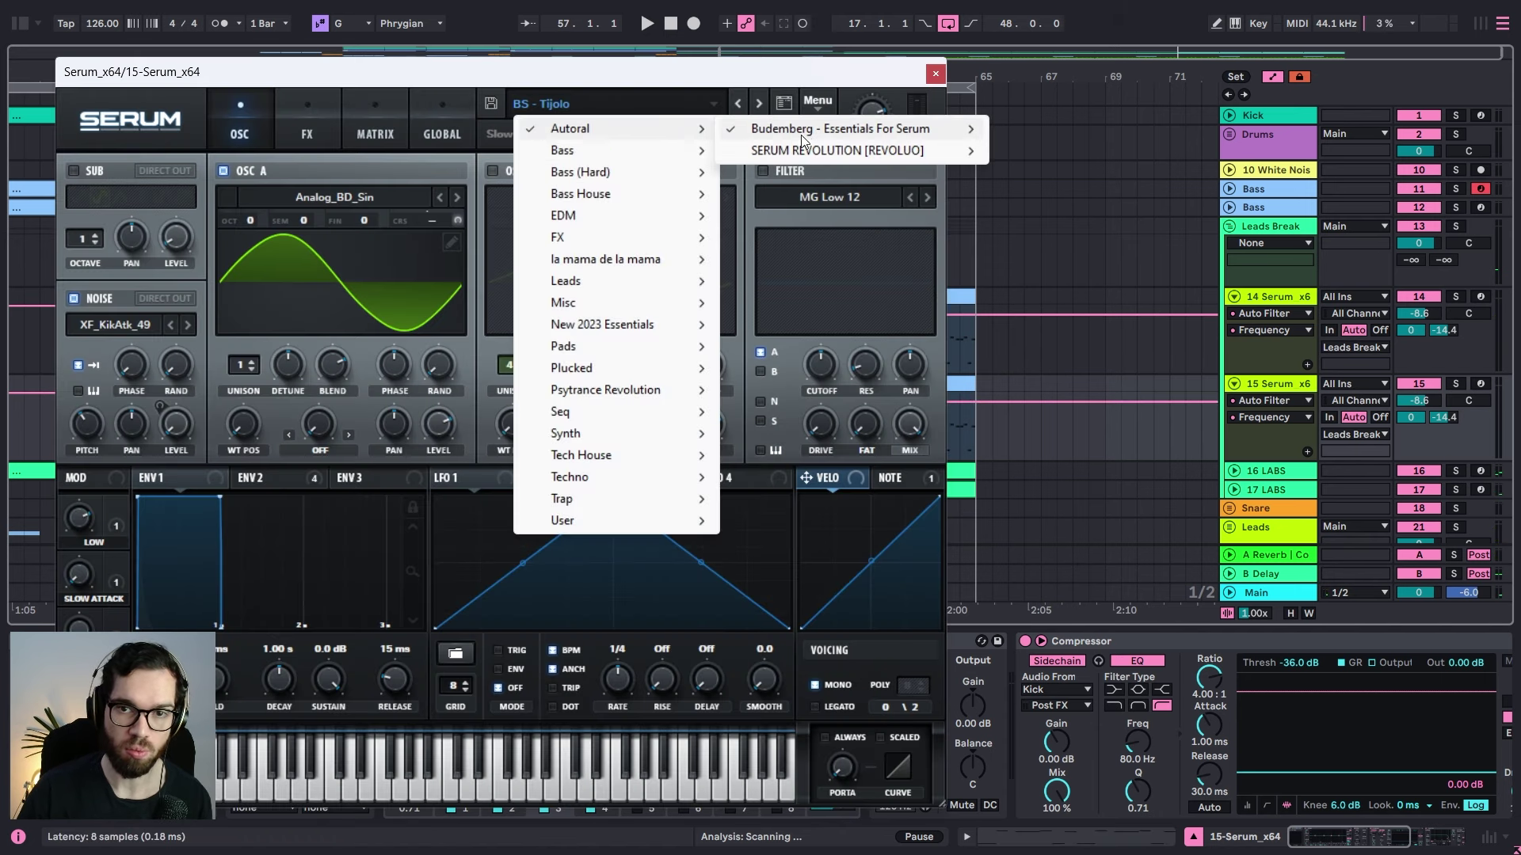
{"action": "mouse_move", "coordinate": [818, 147]}
{"action": "left_click", "coordinate": [1248, 243]}
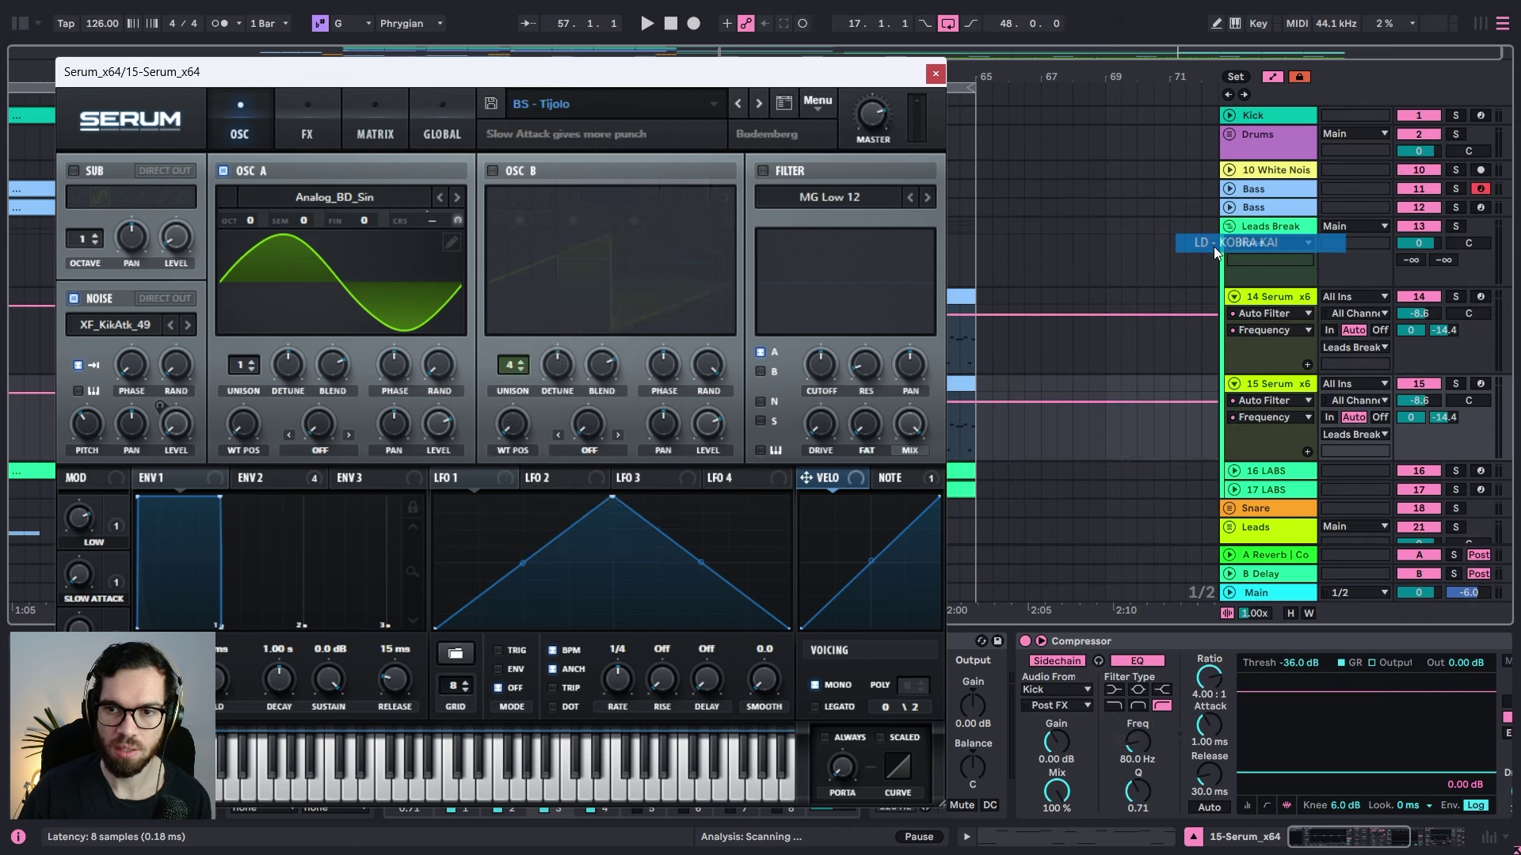
{"action": "left_click", "coordinate": [937, 75]}
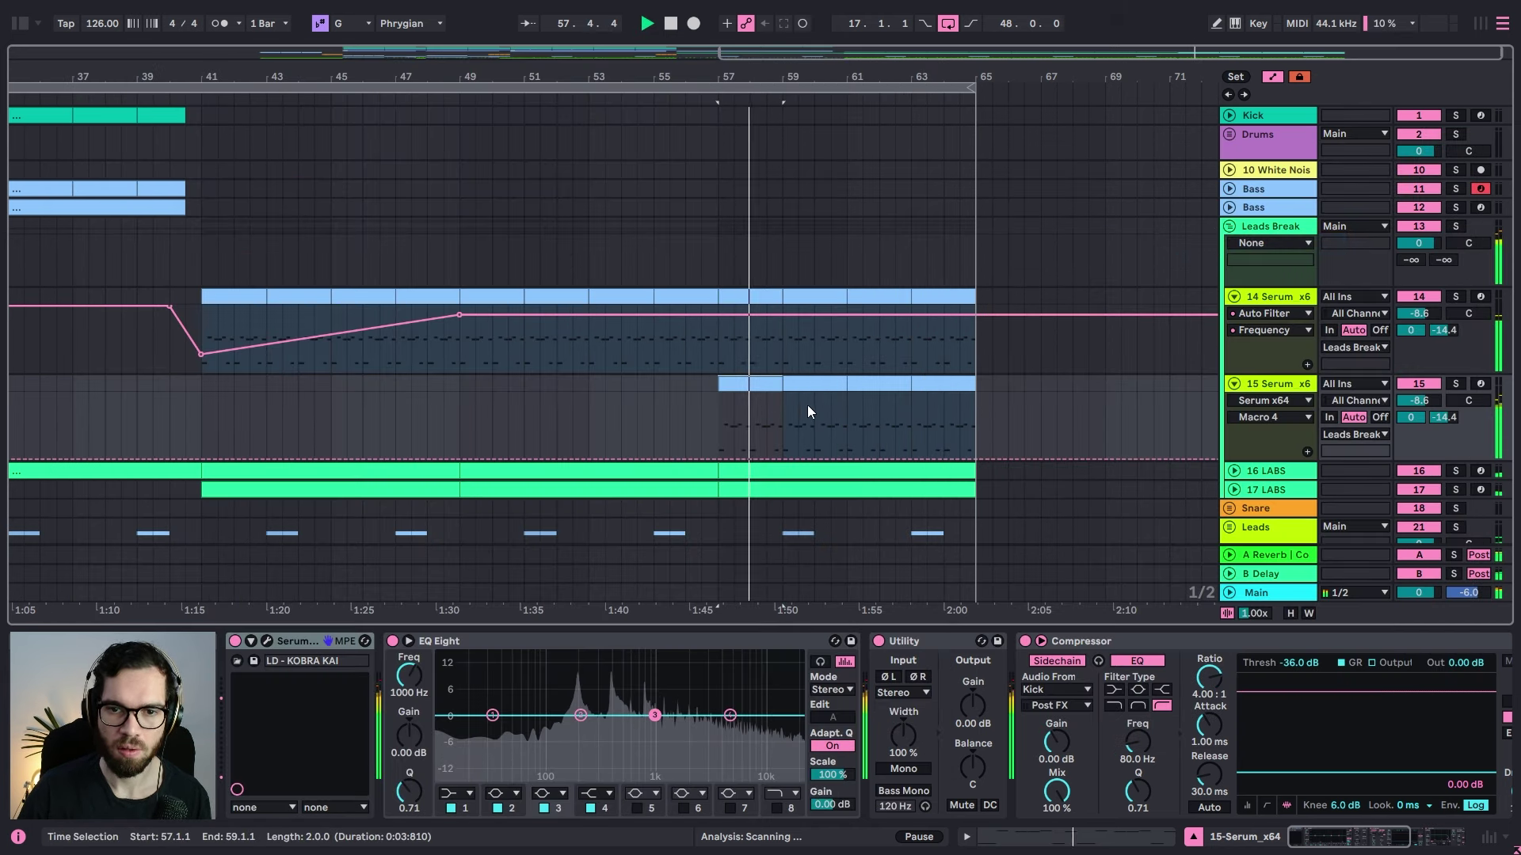
Step: Automate the duplicated Serum track's Auto Filter frequency to rise from around bar 57 up to 18.0 kHz at bar 65
{"action": "double_click", "coordinate": [1081, 636]}
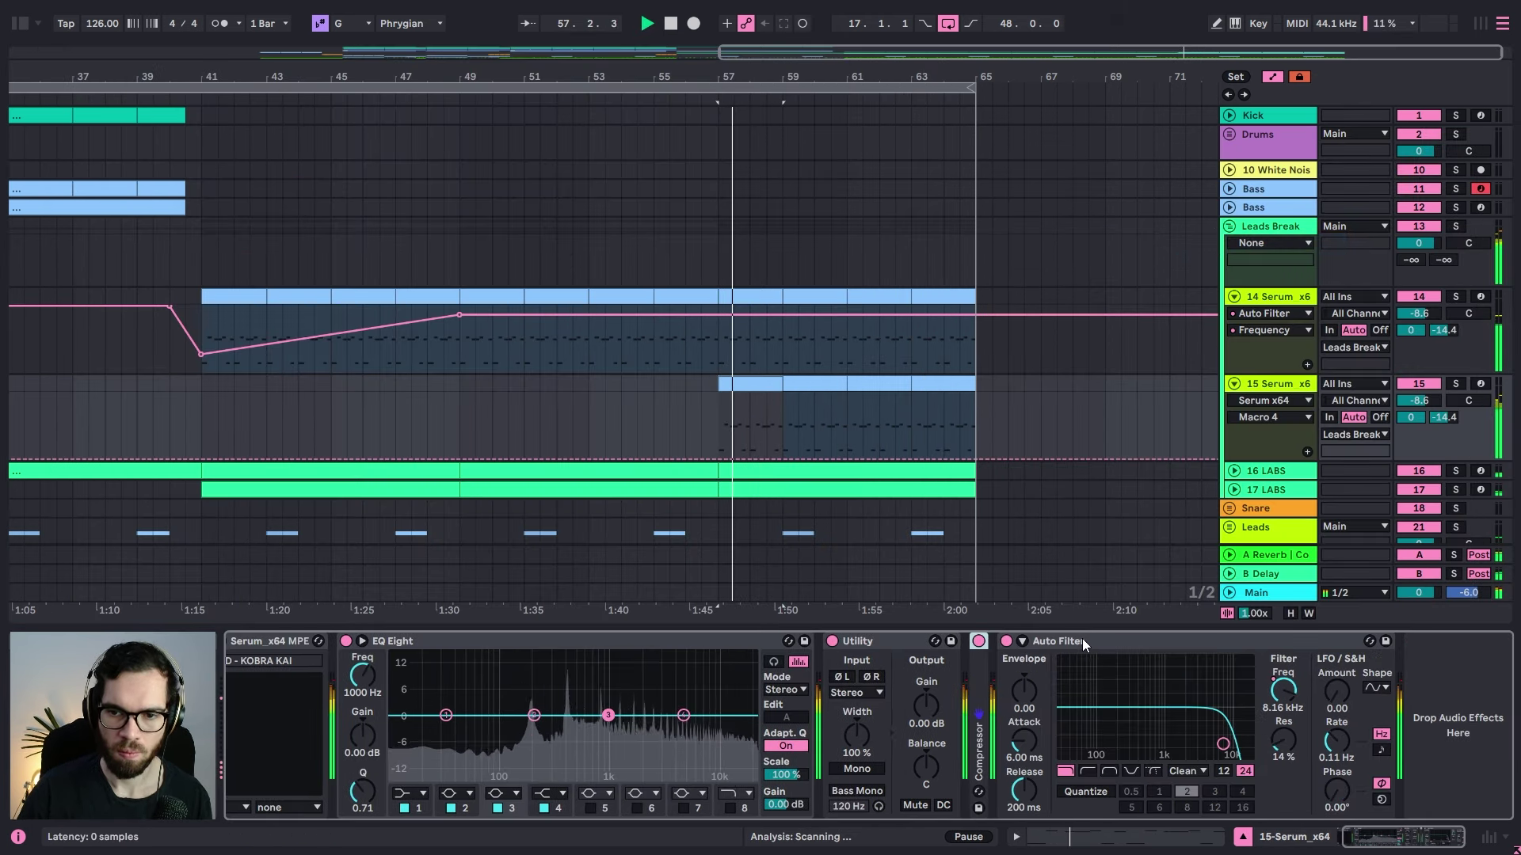
{"action": "left_click", "coordinate": [1085, 640]}
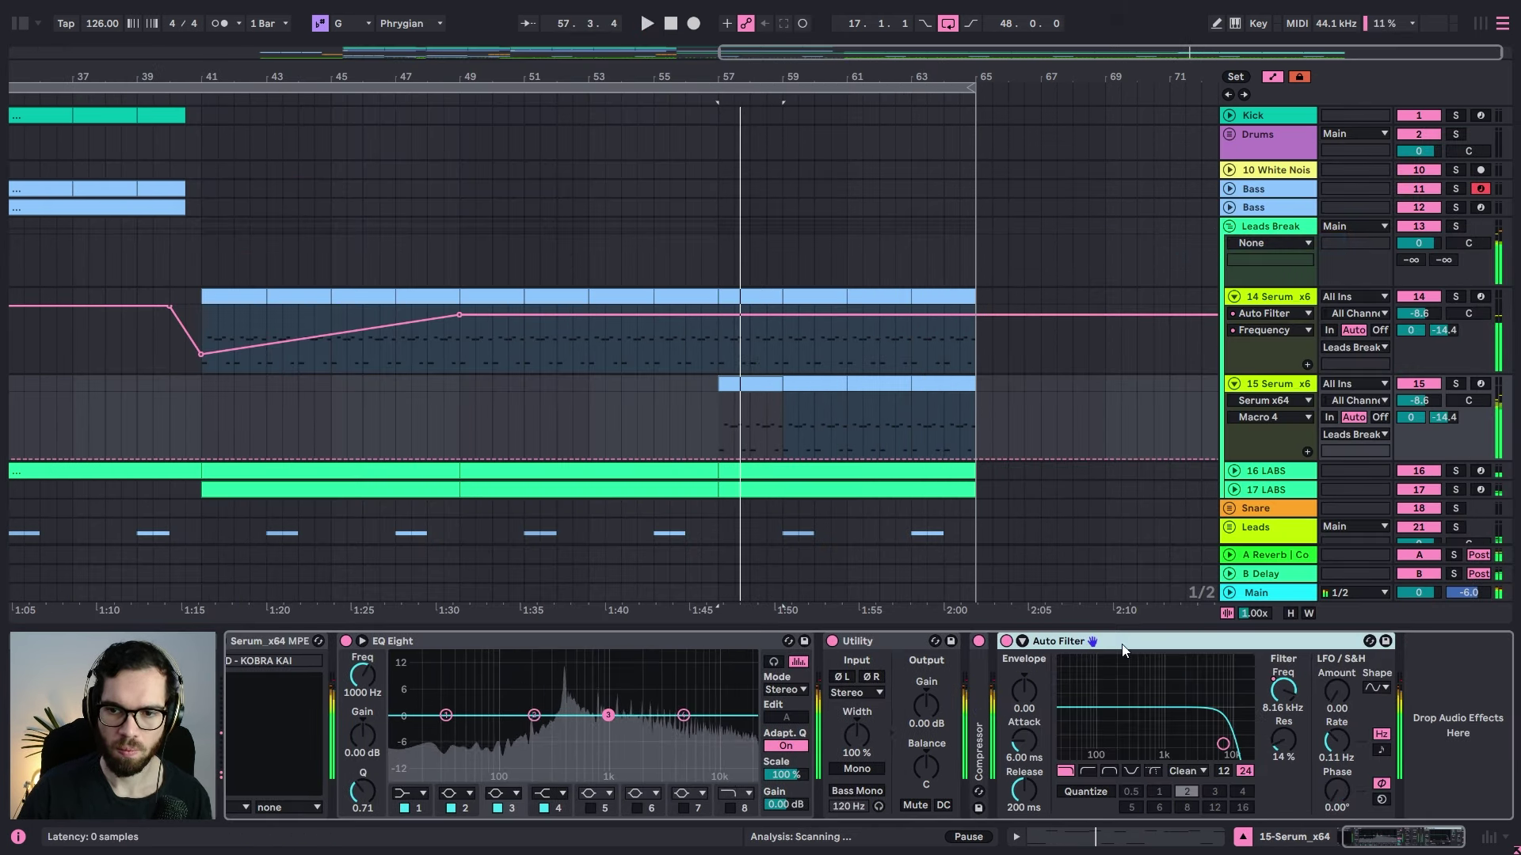
{"action": "left_click", "coordinate": [717, 408]}
{"action": "key", "text": "space"}
{"action": "left_click_drag", "start_coordinate": [721, 438], "coordinate": [975, 394]}
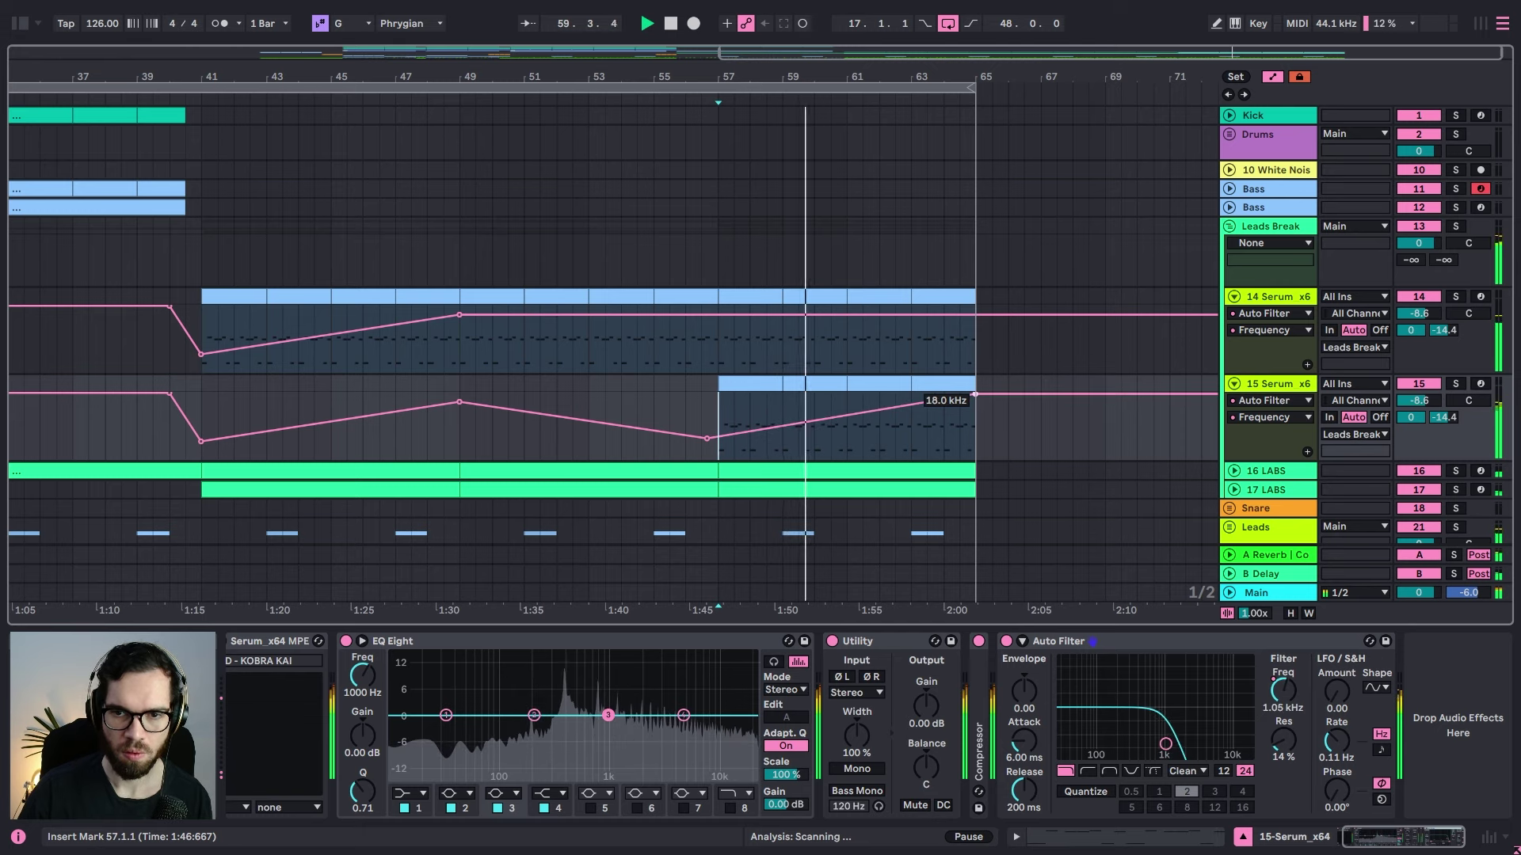
Step: Fold the Leads Break group and unfold the Snare group, showing the whole arrangement
{"action": "left_click", "coordinate": [1252, 226]}
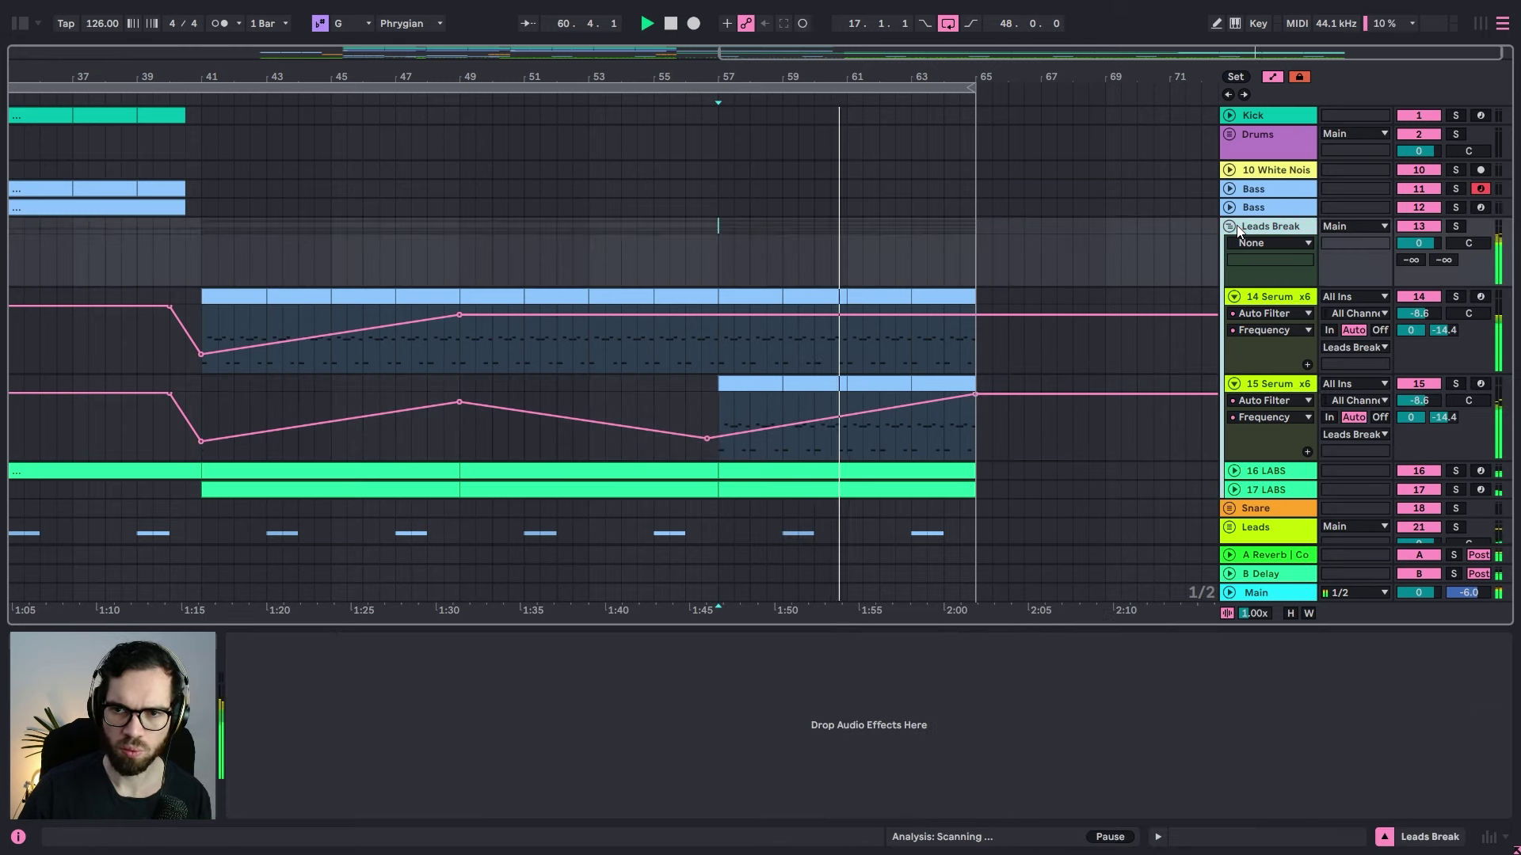
{"action": "left_click", "coordinate": [1231, 224]}
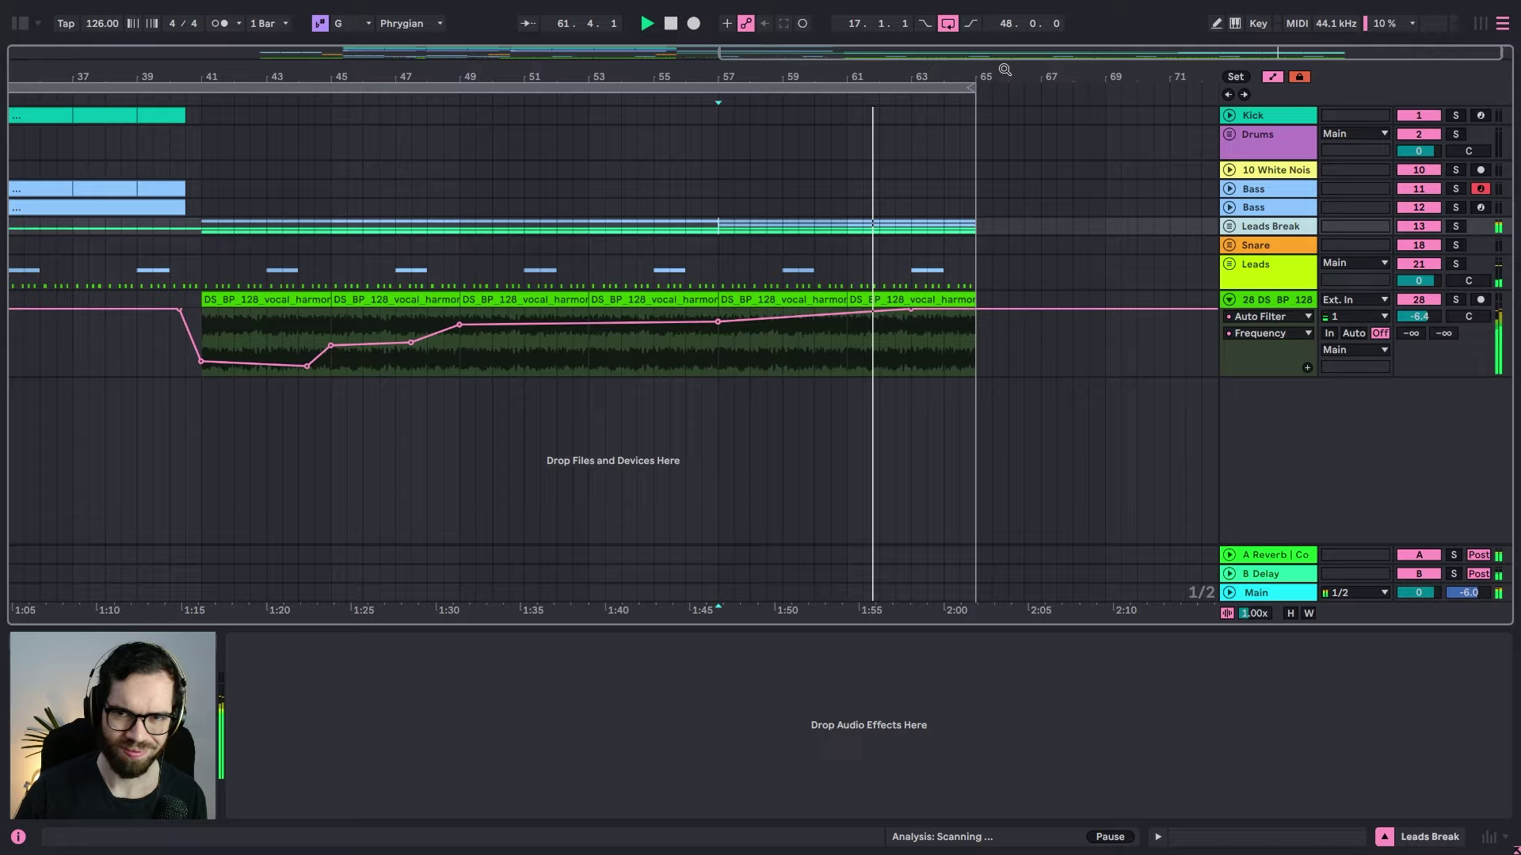
{"action": "key", "text": "w"}
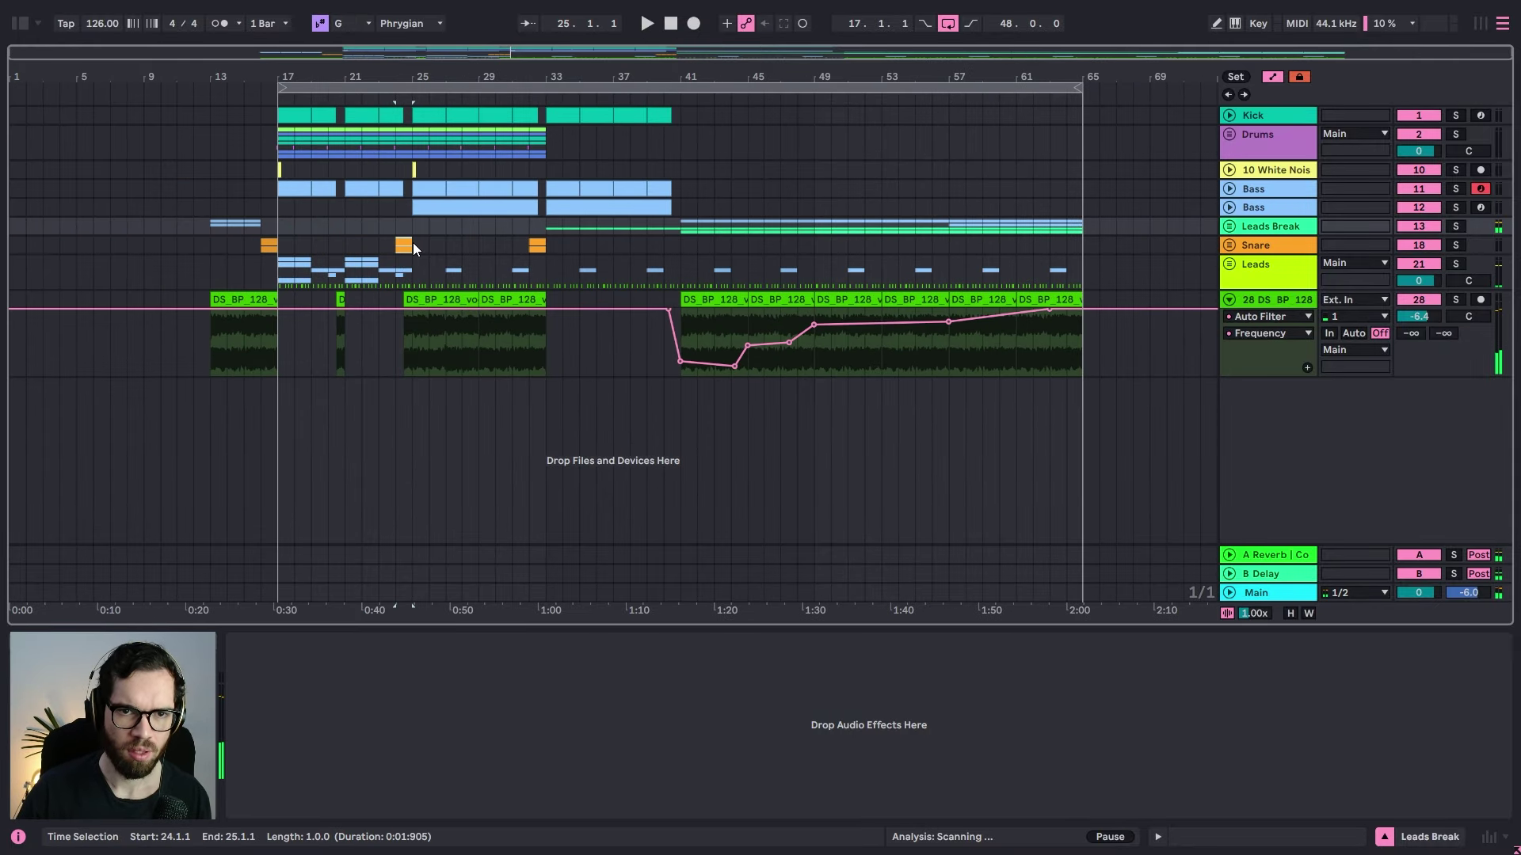
{"action": "left_click", "coordinate": [413, 245]}
{"action": "left_click", "coordinate": [1229, 245]}
{"action": "left_click", "coordinate": [405, 325]}
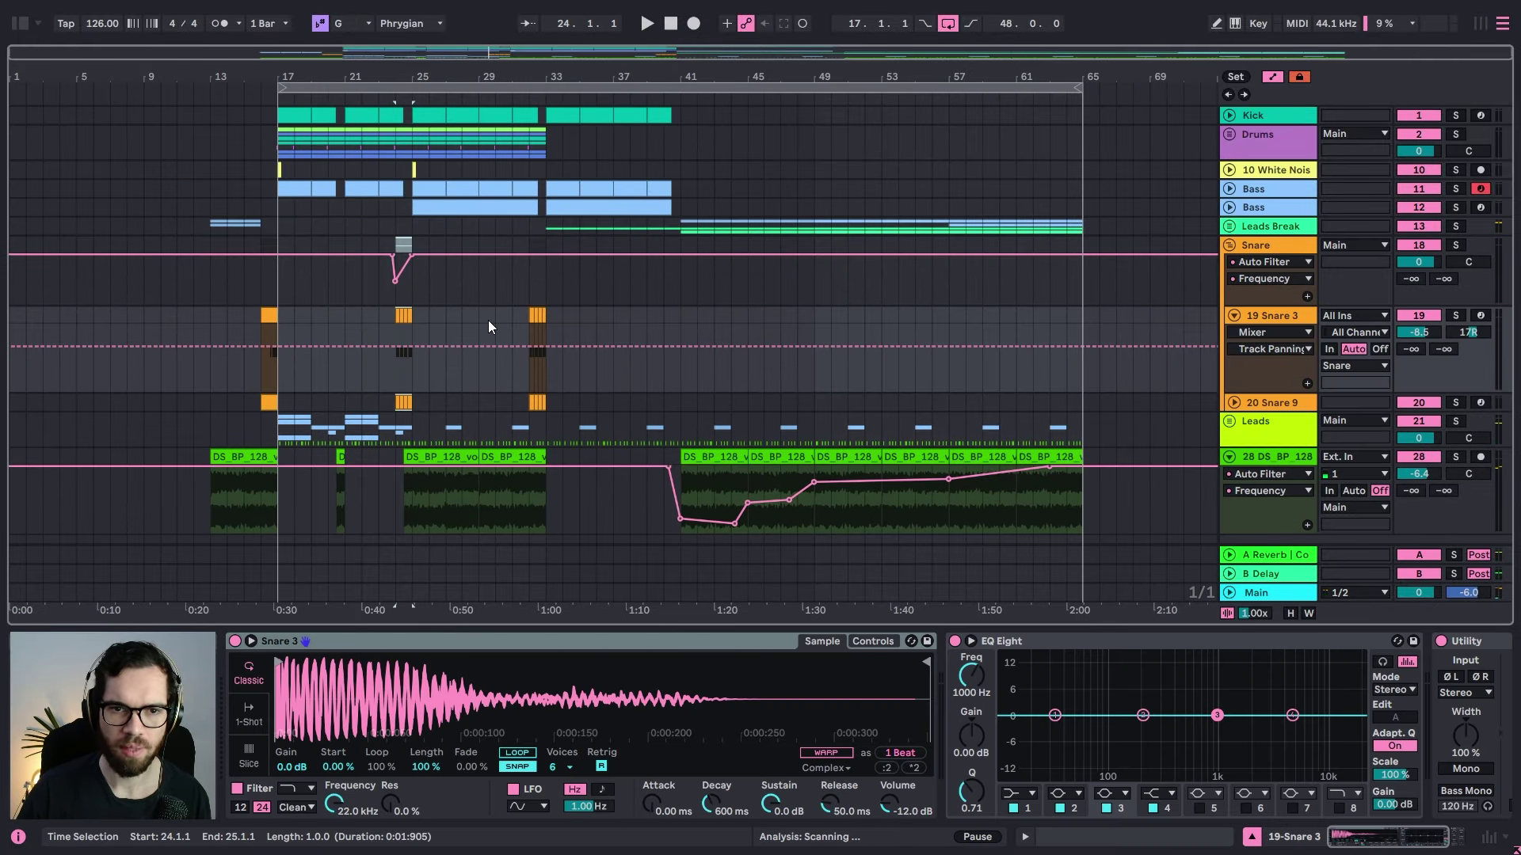
Step: Insert an empty eight-bar MIDI clip on the Snare 3 track from bar 57 to bar 65
{"action": "left_click", "coordinate": [269, 319]}
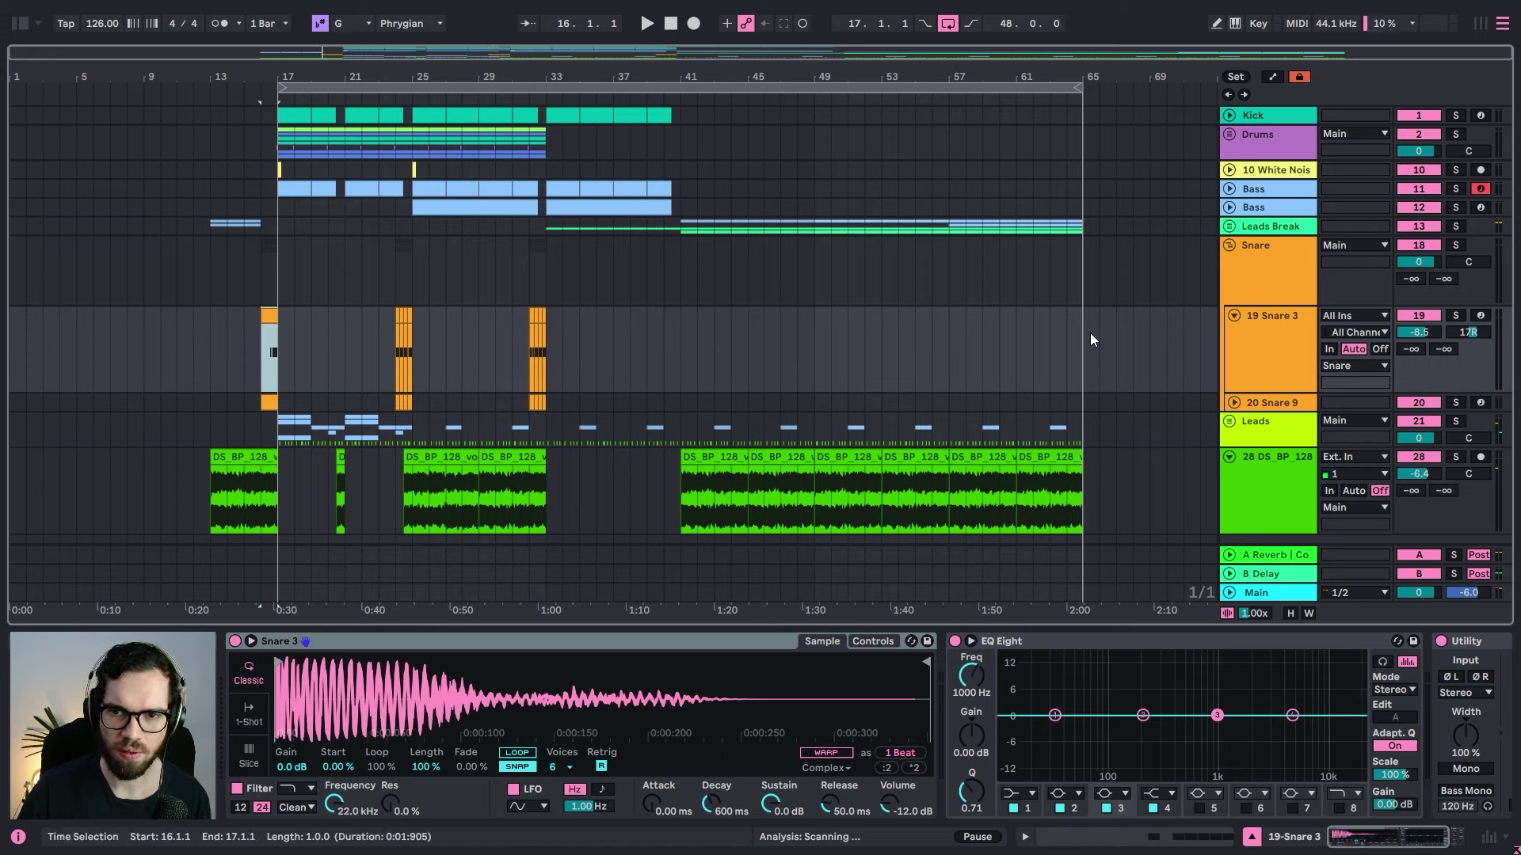
{"action": "left_click_drag", "start_coordinate": [1082, 338], "coordinate": [951, 339]}
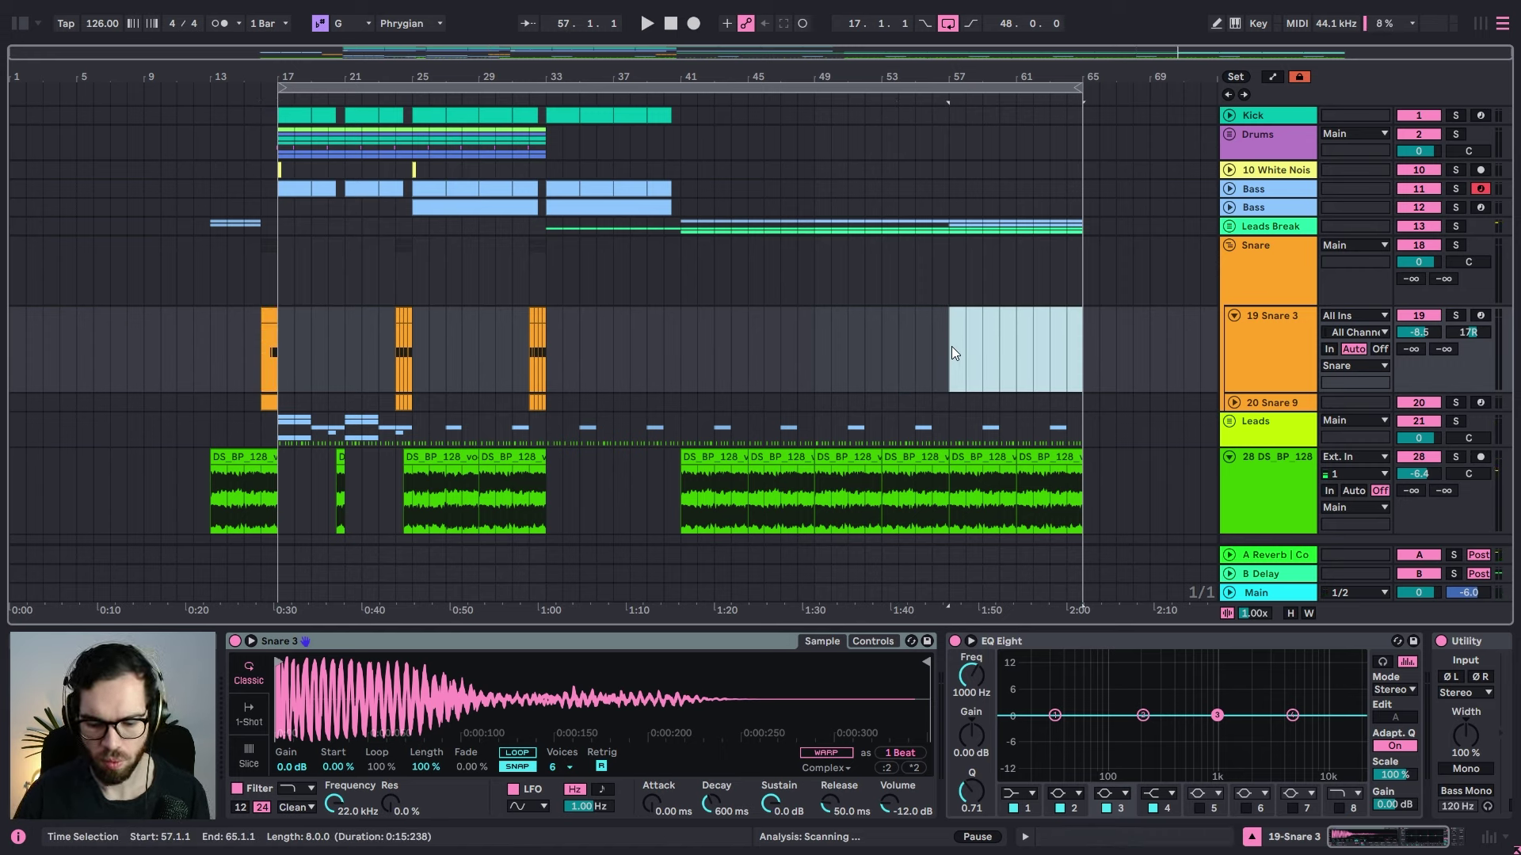
{"action": "key", "text": "ctrl+j"}
{"action": "left_click", "coordinate": [776, 465]}
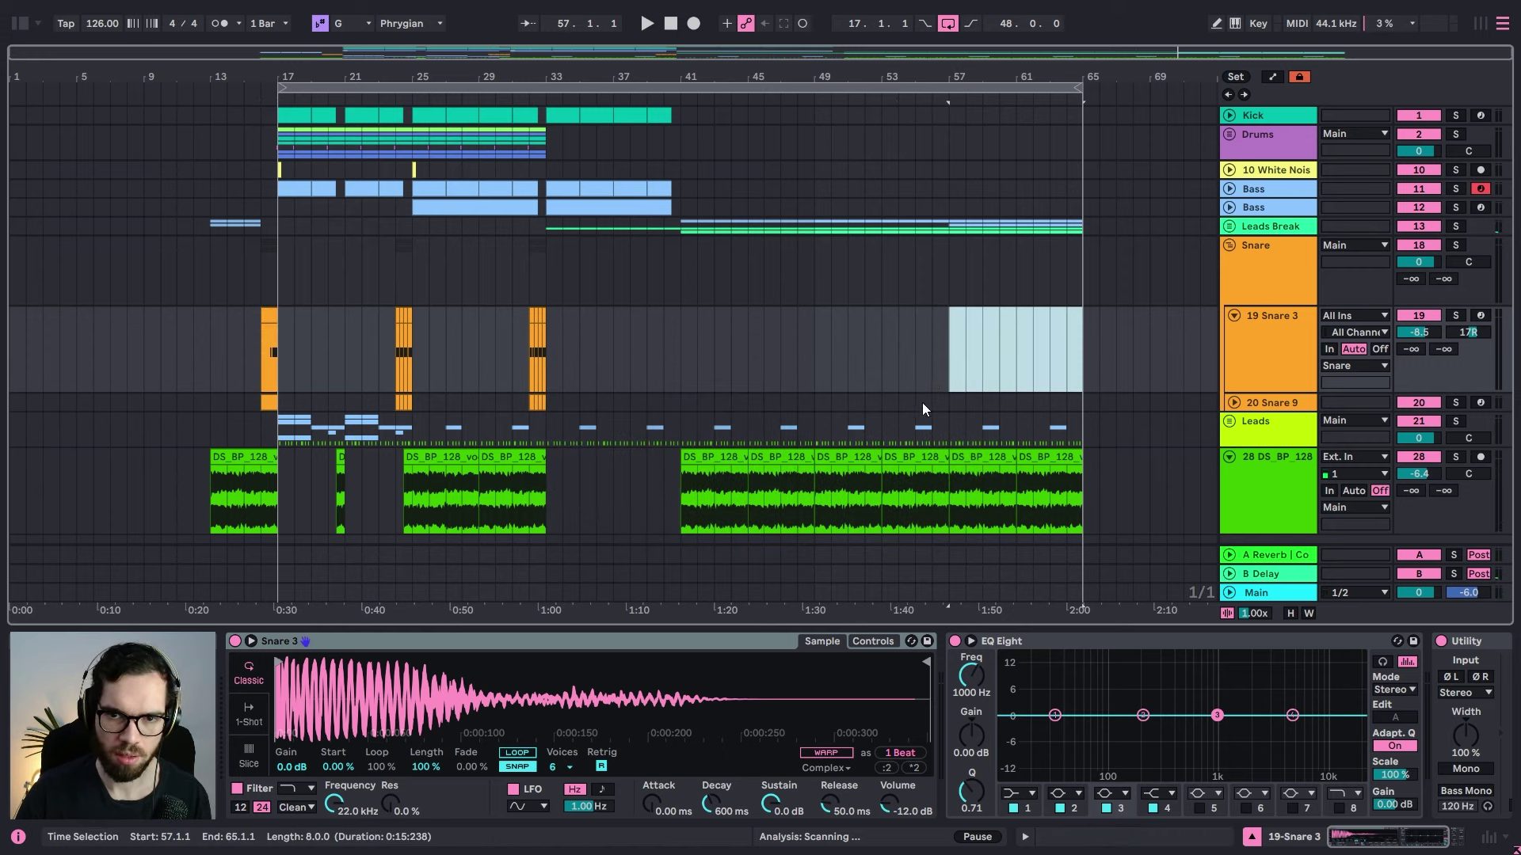
{"action": "left_click", "coordinate": [962, 363]}
{"action": "left_click_drag", "start_coordinate": [953, 359], "coordinate": [1045, 349]}
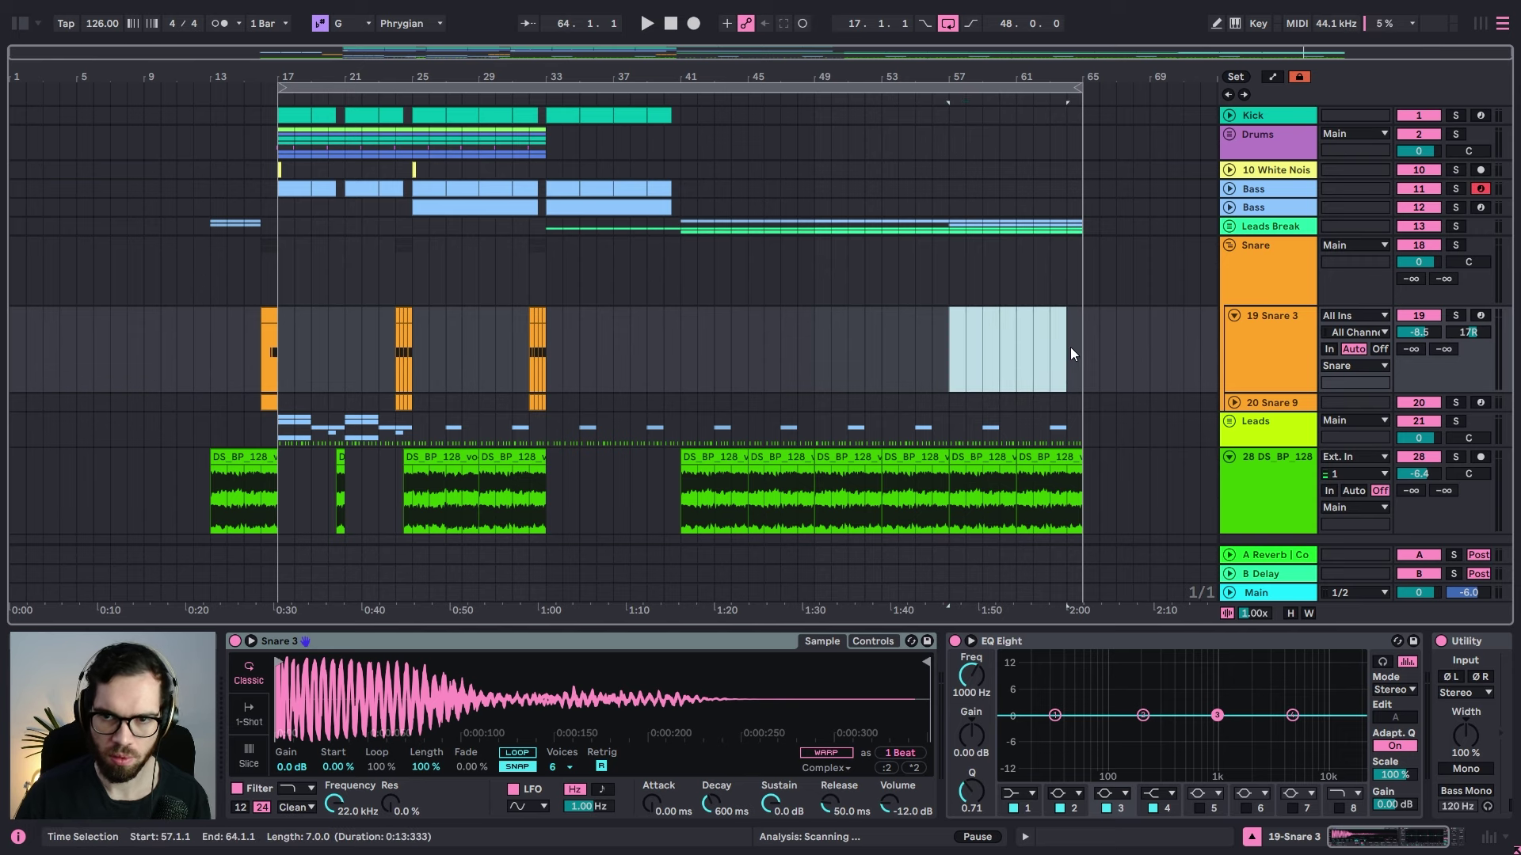
{"action": "key", "text": "ctrl+shift+m"}
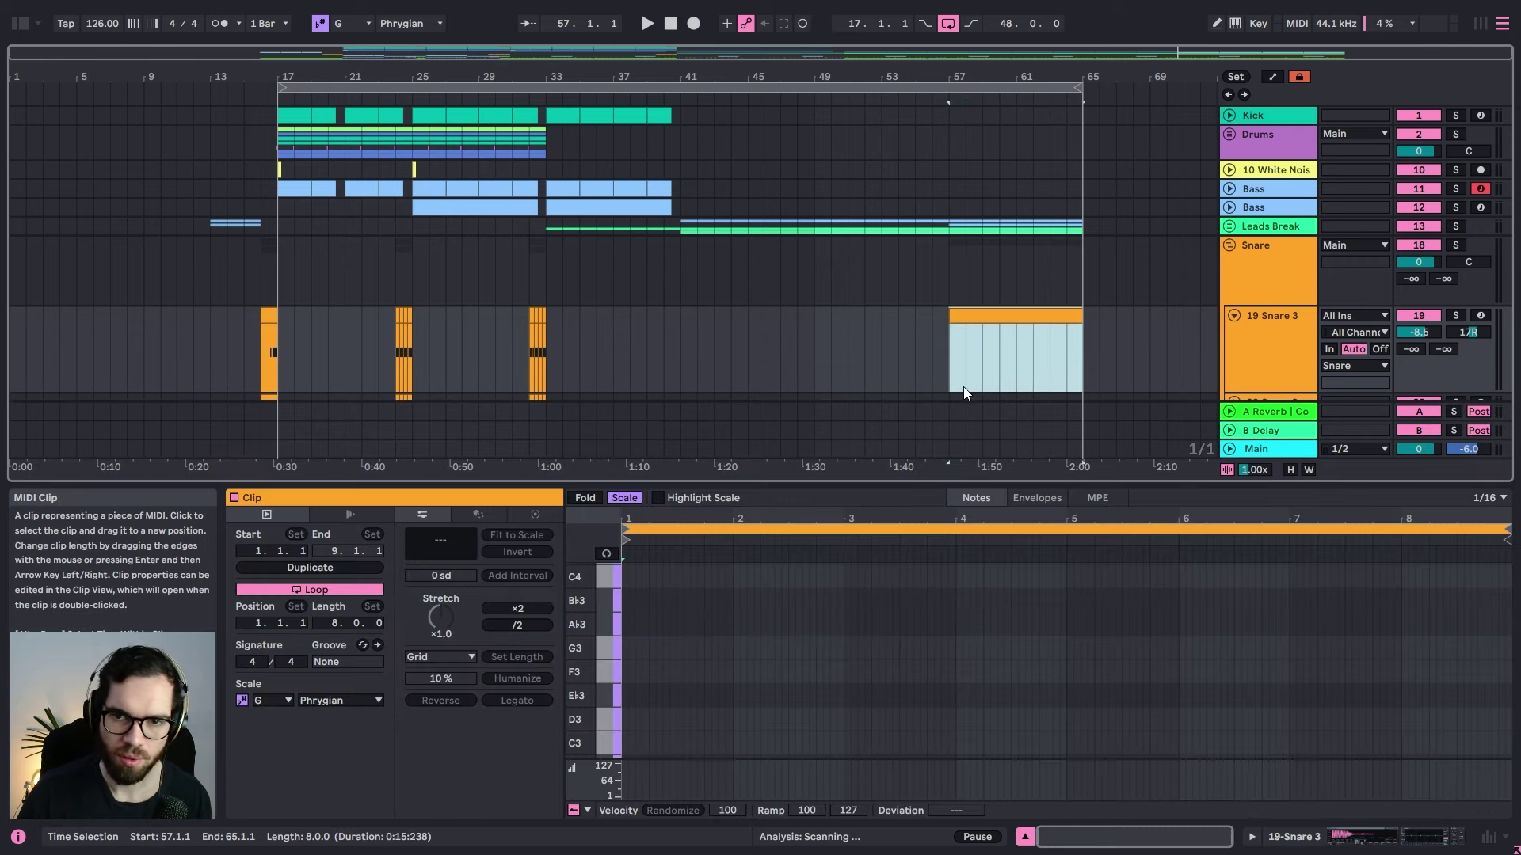
Step: Enter five consecutive sixteenth-note C3 hits in the new snare clip, starting at position 1.1.2
{"action": "double_click", "coordinate": [626, 741]}
{"action": "key", "text": "space"}
{"action": "key", "text": "space"}
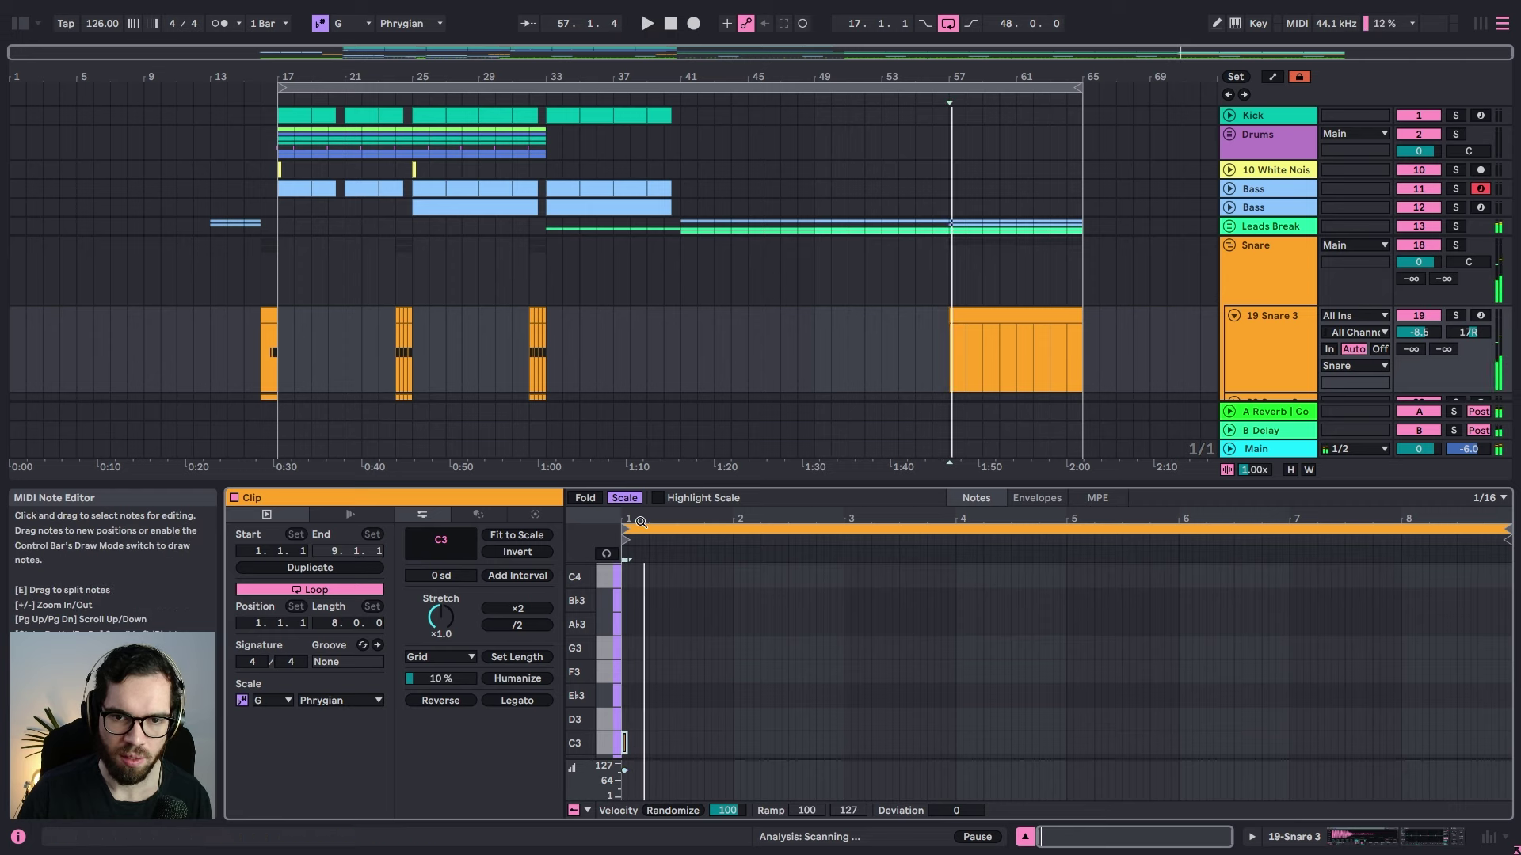
{"action": "left_click_drag", "start_coordinate": [628, 519], "coordinate": [628, 590]}
{"action": "key", "text": "space"}
{"action": "key", "text": "space"}
{"action": "left_click_drag", "start_coordinate": [635, 751], "coordinate": [673, 745]}
{"action": "key", "text": "ctrl+d"}
{"action": "key", "text": "ctrl+d"}
{"action": "key", "text": "ctrl+d"}
{"action": "key", "text": "ctrl+d"}
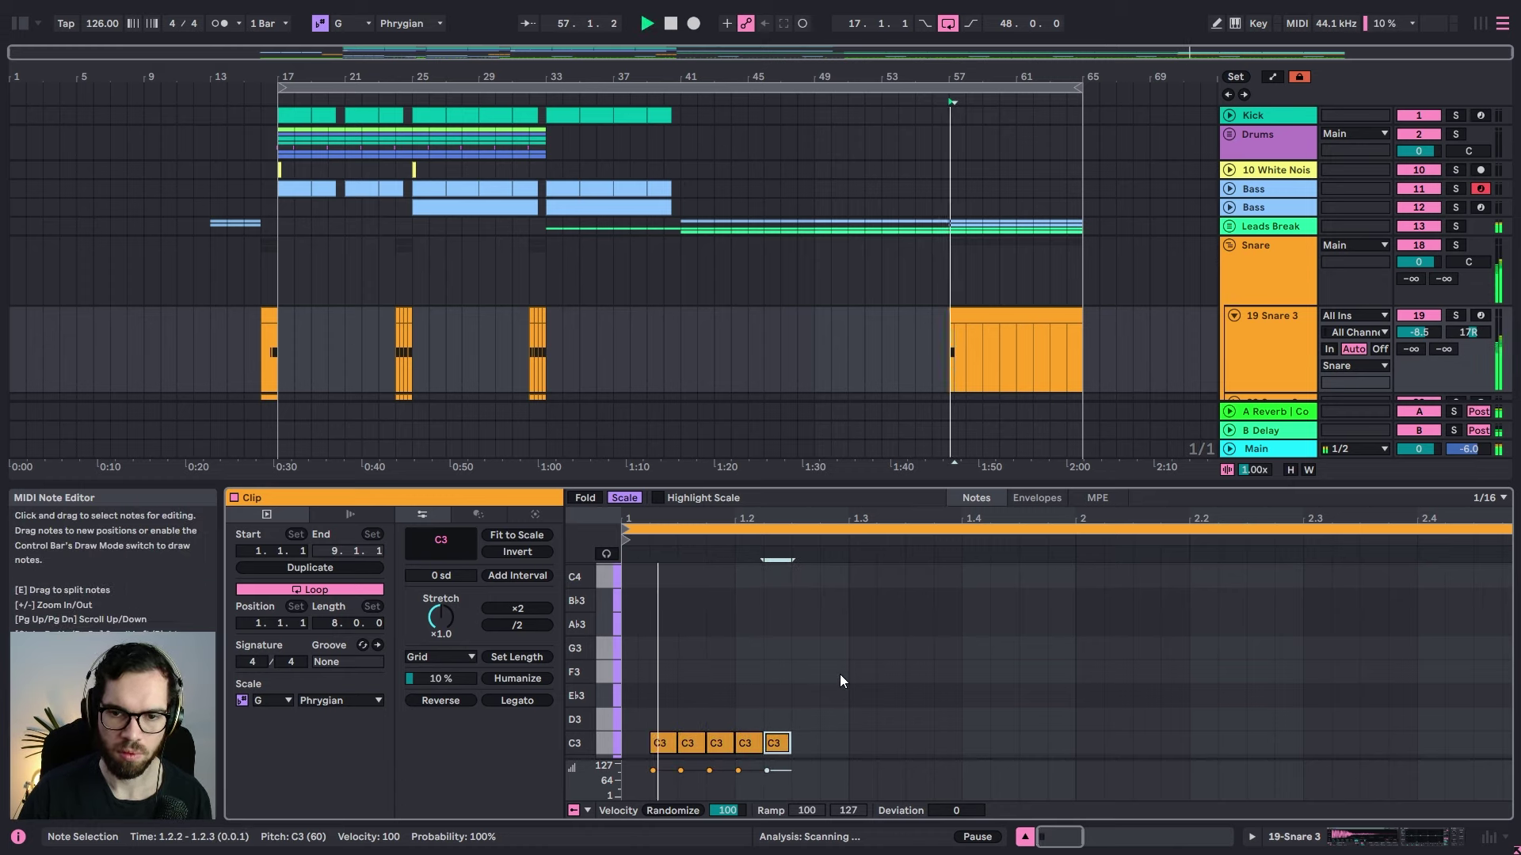
Step: Duplicate the first bar of snare notes into the clip's second bar
{"action": "left_click_drag", "start_coordinate": [840, 675], "coordinate": [637, 788]}
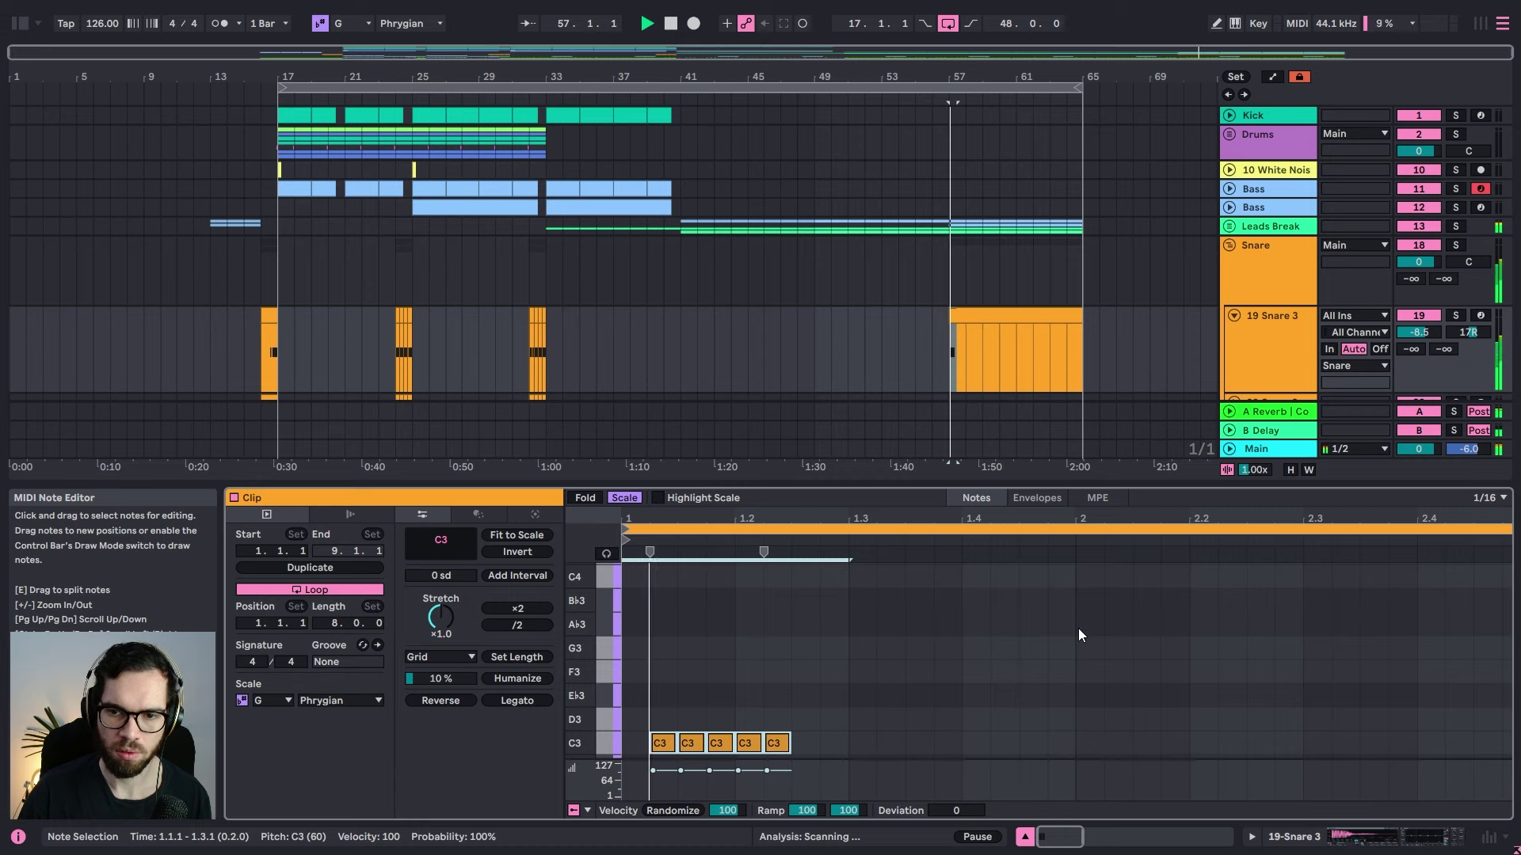
{"action": "left_click", "coordinate": [1066, 591]}
{"action": "left_click_drag", "start_coordinate": [1056, 601], "coordinate": [624, 659]}
{"action": "key", "text": "ctrl+d"}
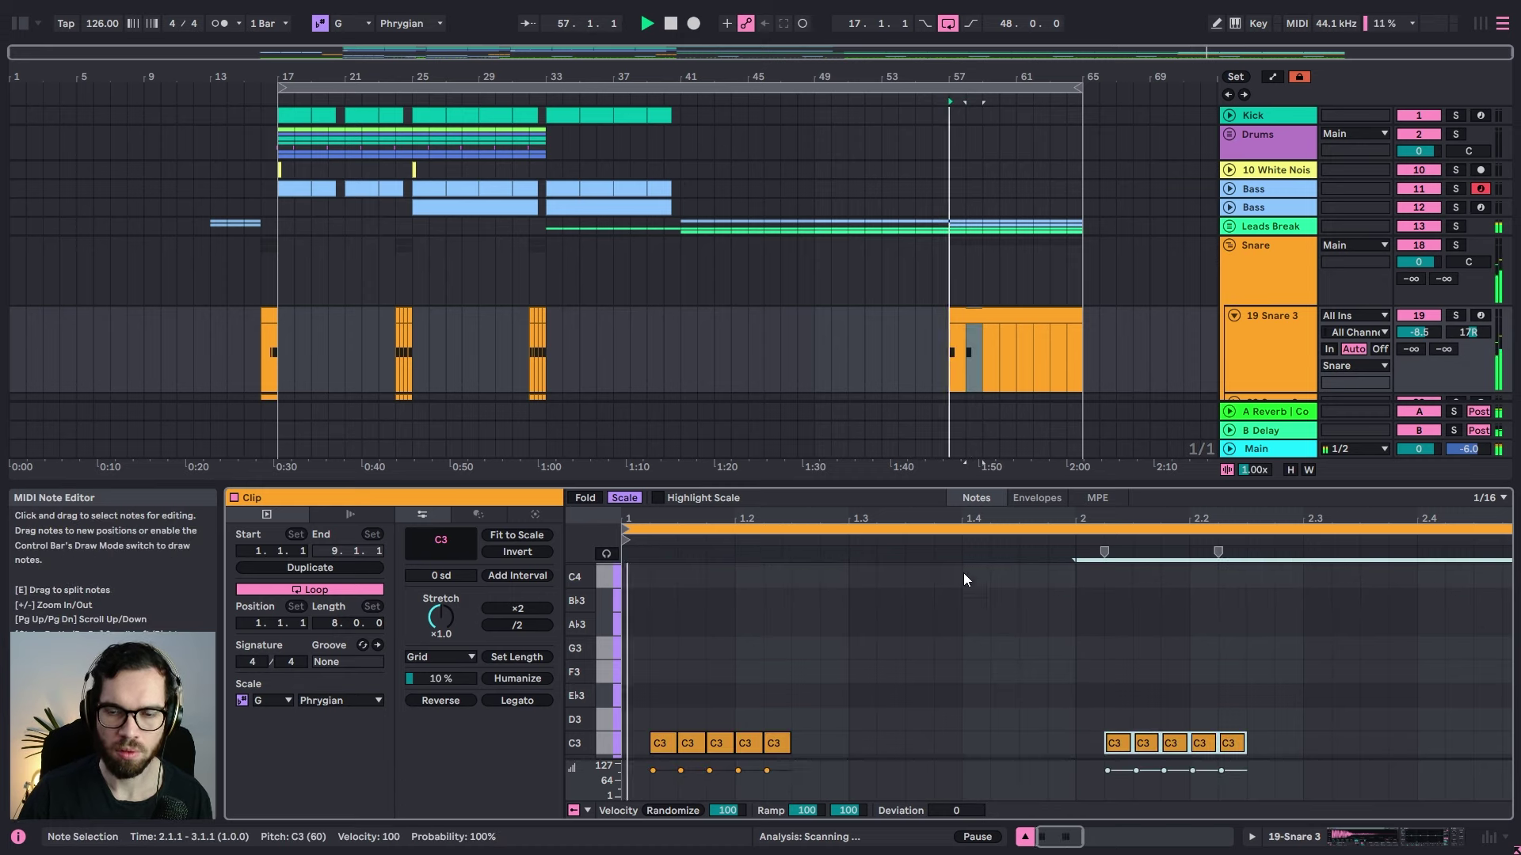
Step: Duplicate the two-bar snare section from bars 57 to 59 twice, so it repeats up to bar 63
{"action": "left_click", "coordinate": [967, 593]}
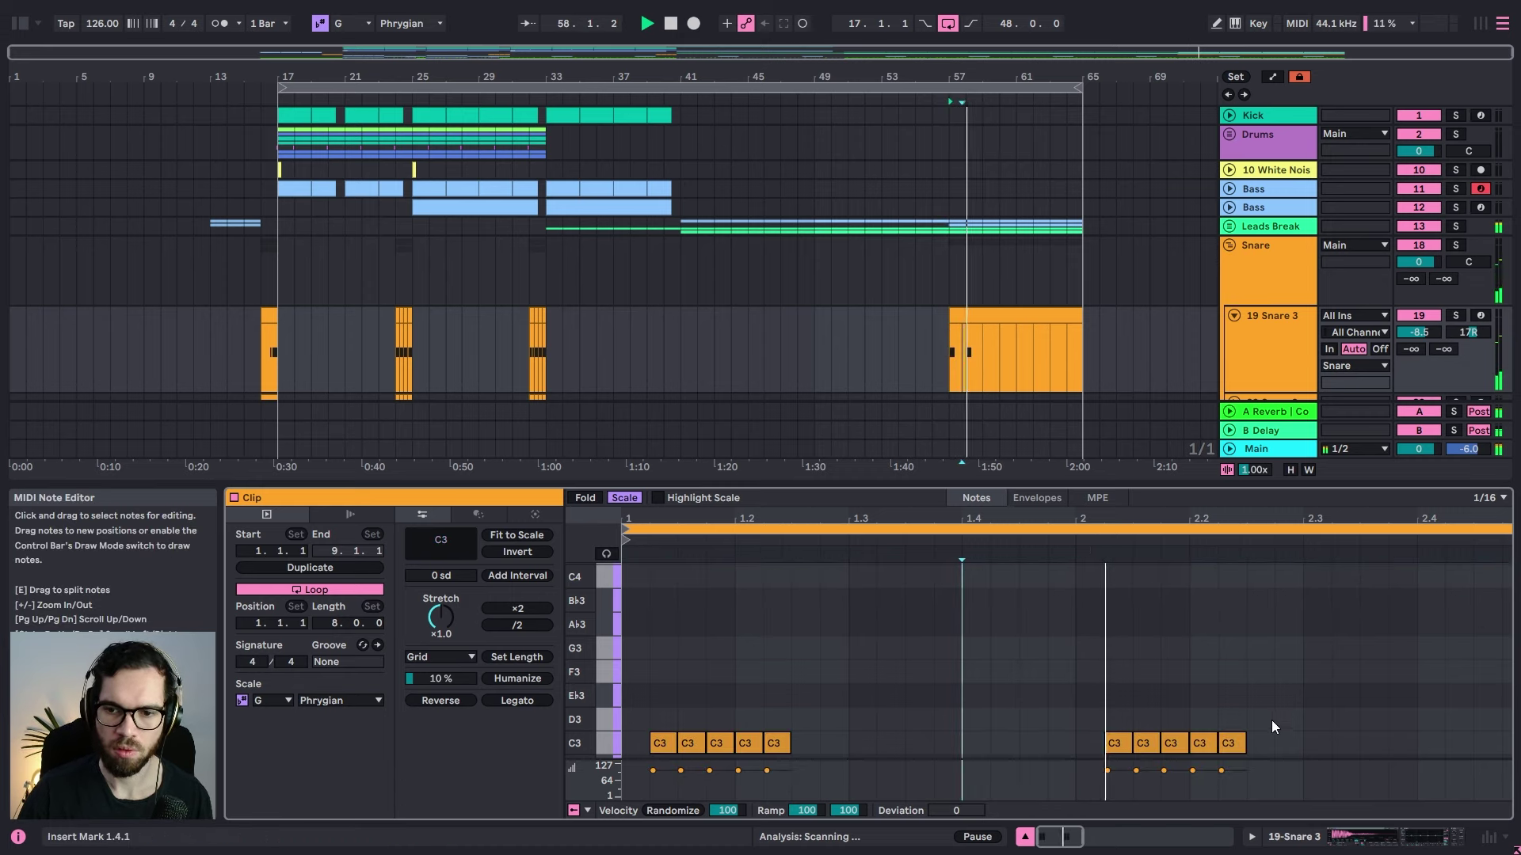
{"action": "left_click_drag", "start_coordinate": [979, 352], "coordinate": [957, 329]}
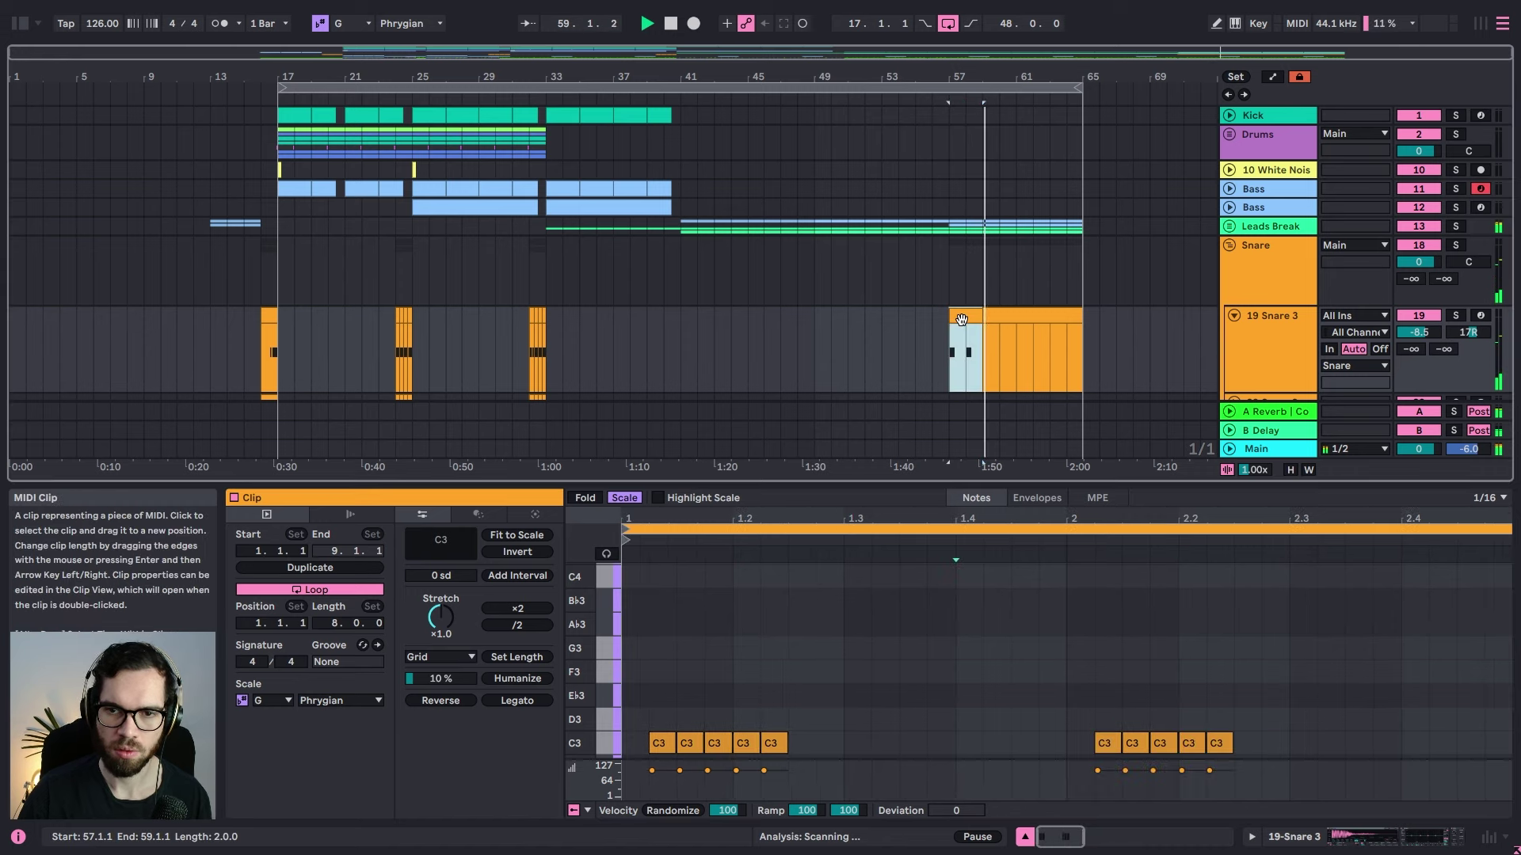
{"action": "key", "text": "ctrl+d"}
{"action": "key", "text": "ctrl+d"}
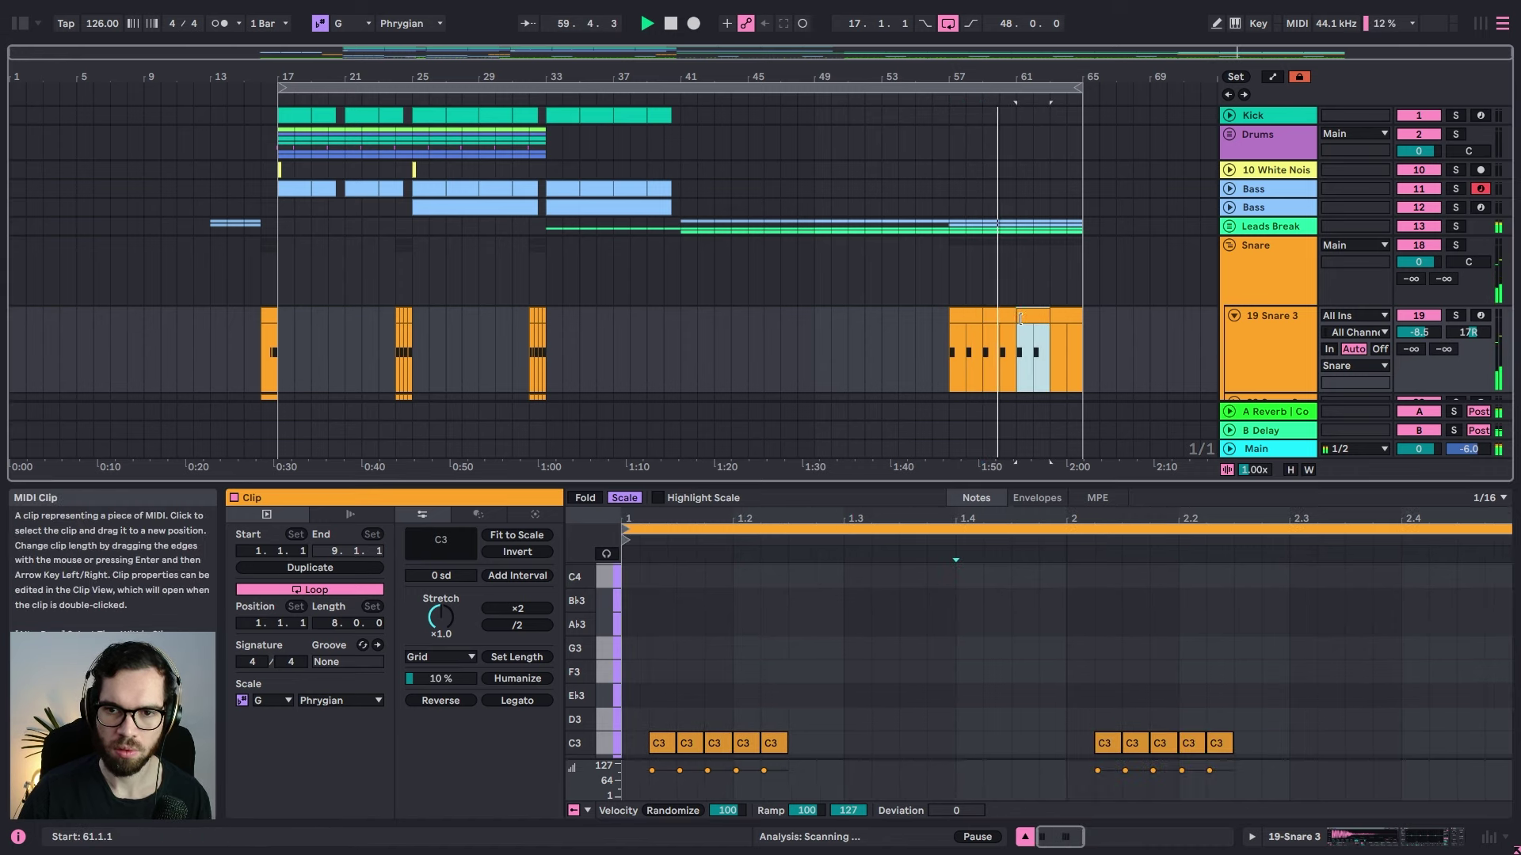
Step: Fill the snare clip at bars 61 to 63 with continuous sixteenth-note C3 hits, starting from its first beat
{"action": "left_click", "coordinate": [925, 664]}
{"action": "left_click_drag", "start_coordinate": [667, 742], "coordinate": [643, 737]}
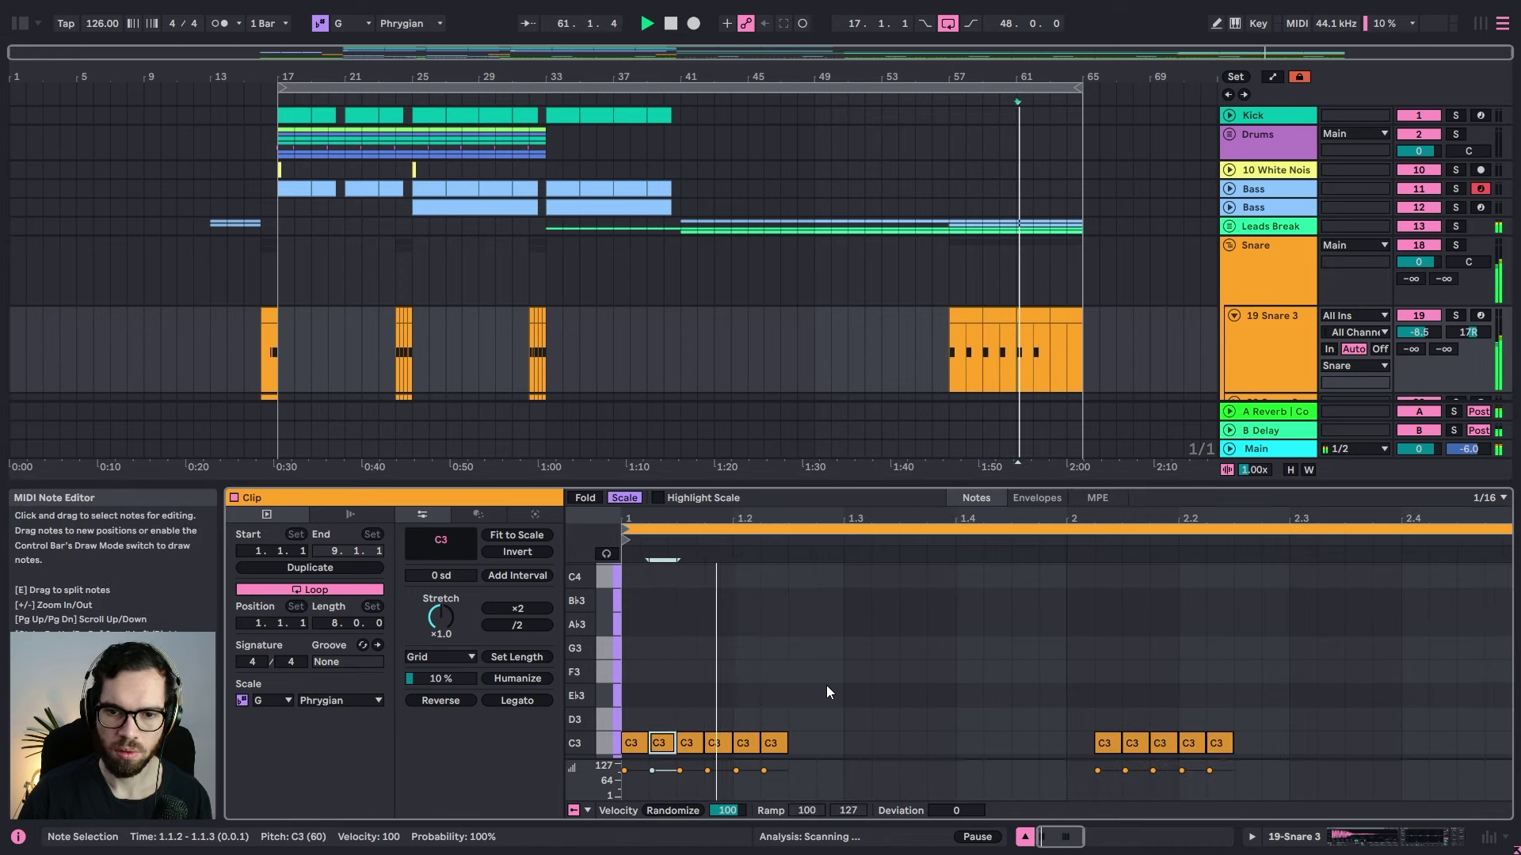
{"action": "key", "text": "ctrl+d"}
{"action": "key", "text": "ctrl+d"}
{"action": "key", "text": "ctrl+d"}
{"action": "key", "text": "ctrl+d"}
{"action": "key", "text": "ctrl+d"}
{"action": "key", "text": "ctrl+d"}
{"action": "key", "text": "ctrl+d"}
{"action": "key", "text": "ctrl+d"}
{"action": "key", "text": "ctrl+d"}
{"action": "key", "text": "ctrl+d"}
{"action": "key", "text": "ctrl+d"}
{"action": "key", "text": "ctrl+d"}
{"action": "key", "text": "ctrl+d"}
{"action": "key", "text": "ctrl+d"}
{"action": "key", "text": "ctrl+d"}
{"action": "key", "text": "ctrl+d"}
{"action": "key", "text": "ctrl+d"}
{"action": "key", "text": "ctrl+d"}
{"action": "key", "text": "ctrl+d"}
{"action": "key", "text": "ctrl+d"}
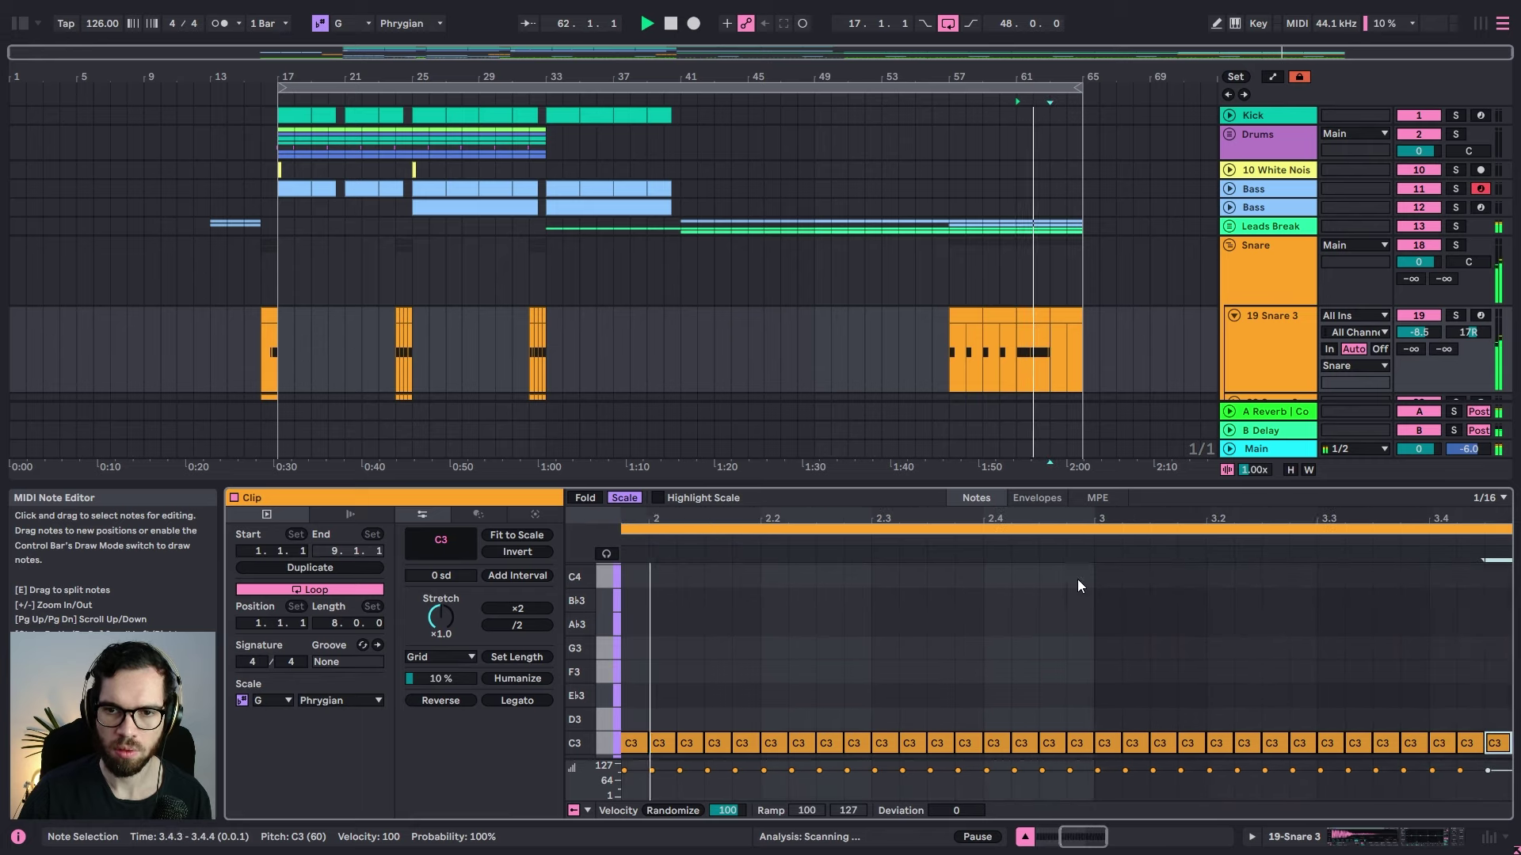
Step: Duplicate the filled two-bar snare clip to bars 63 to 65 only, and fold the Snare group
{"action": "left_click", "coordinate": [1036, 314]}
{"action": "key", "text": "ctrl+d"}
{"action": "key", "text": "ctrl+d"}
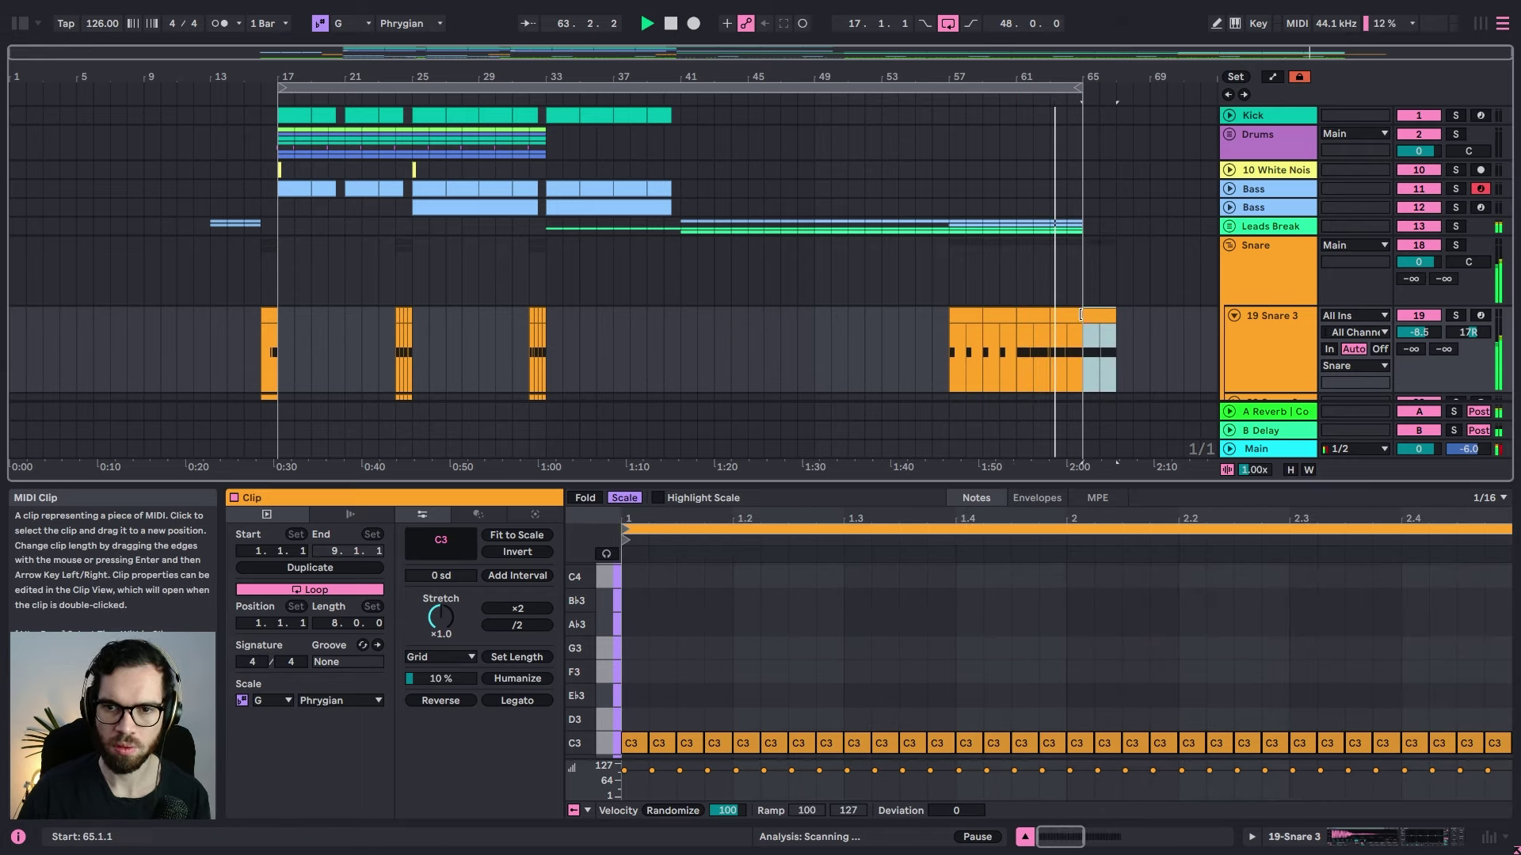
{"action": "key", "text": "ctrl+z"}
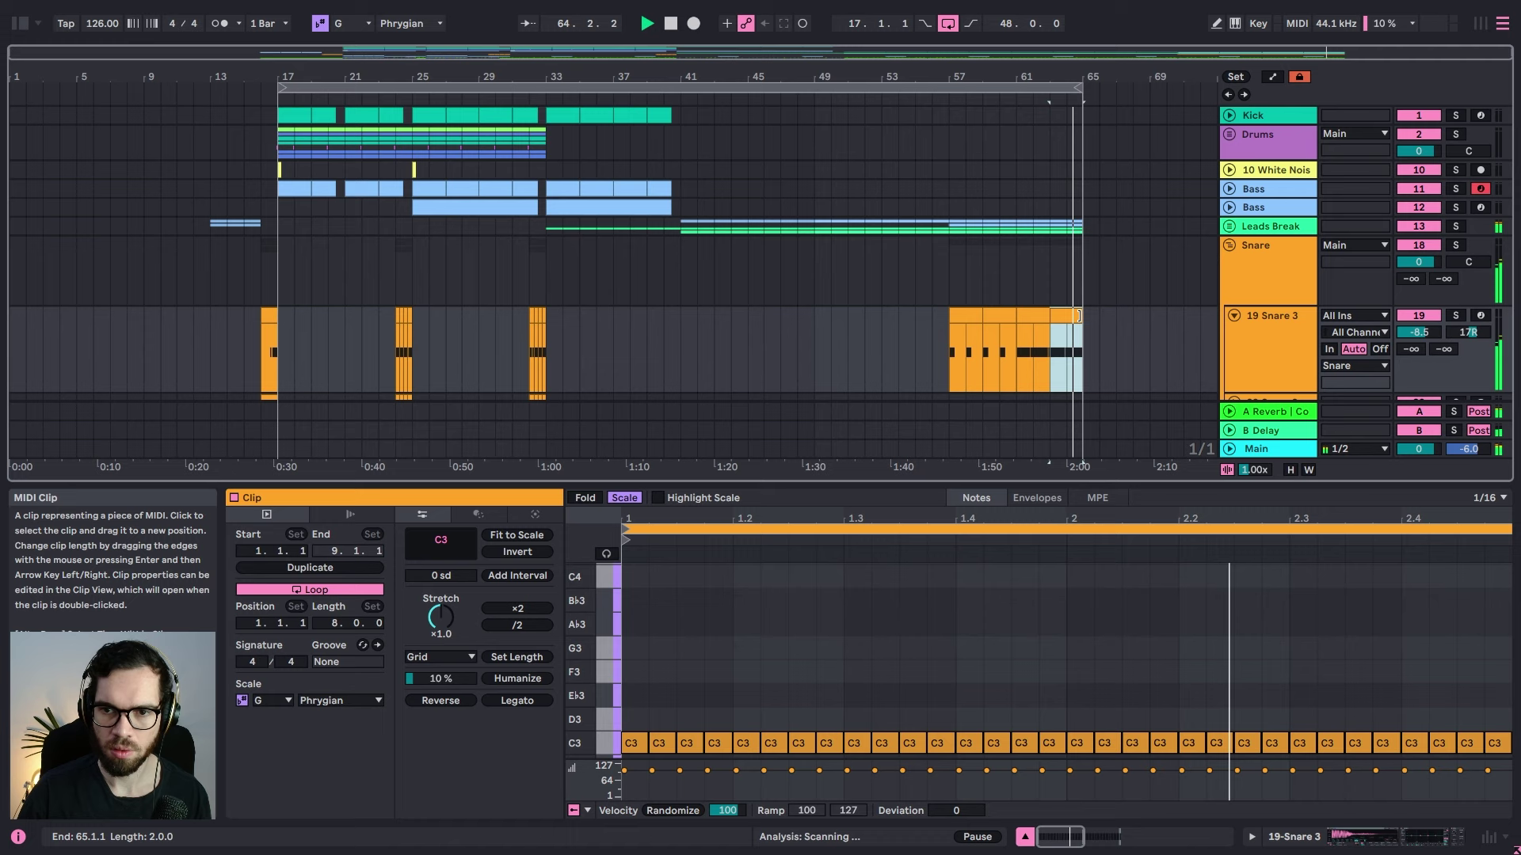
{"action": "left_click", "coordinate": [887, 271]}
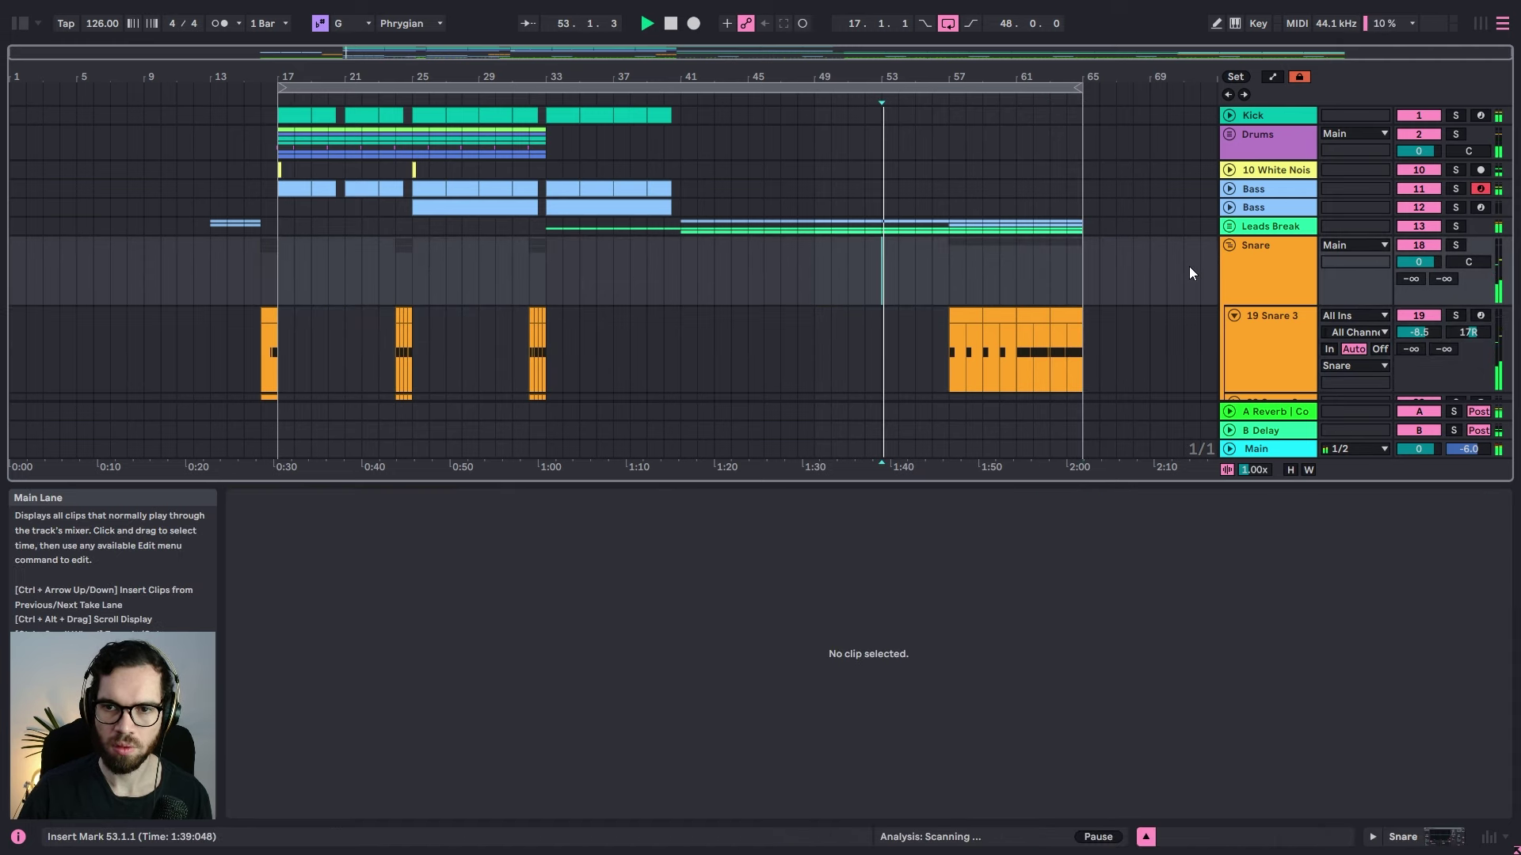
{"action": "left_click", "coordinate": [1225, 247]}
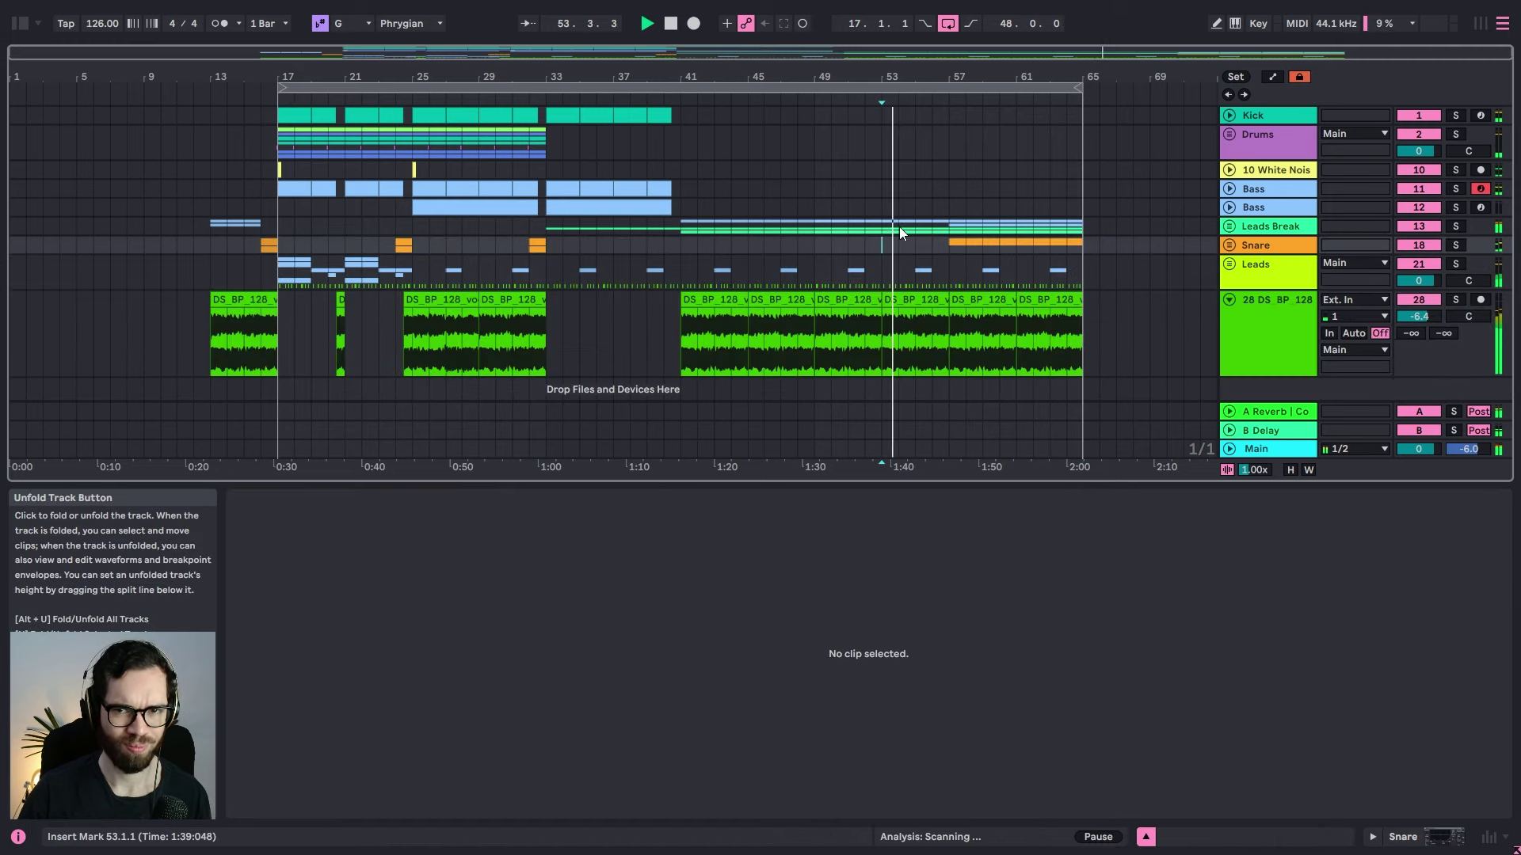
Step: Copy the Drums group's clips from bars 17 to 25, paste them at bar 57 and play the section
{"action": "left_click", "coordinate": [315, 140]}
{"action": "key", "text": "ctrl+c"}
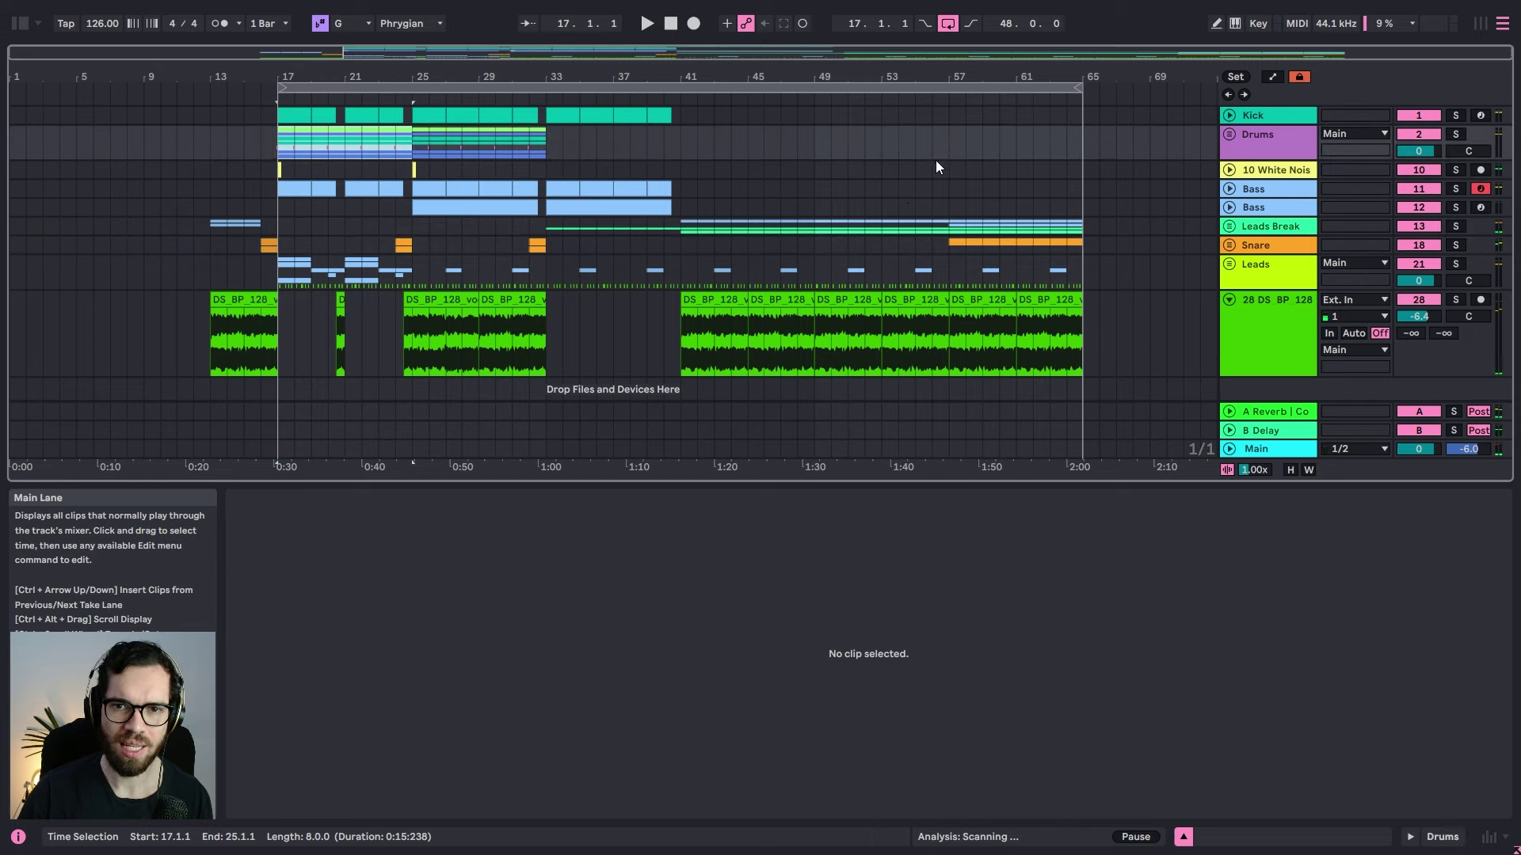
{"action": "left_click", "coordinate": [946, 150]}
{"action": "key", "text": "ctrl+v"}
{"action": "left_click", "coordinate": [930, 149]}
{"action": "key", "text": "space"}
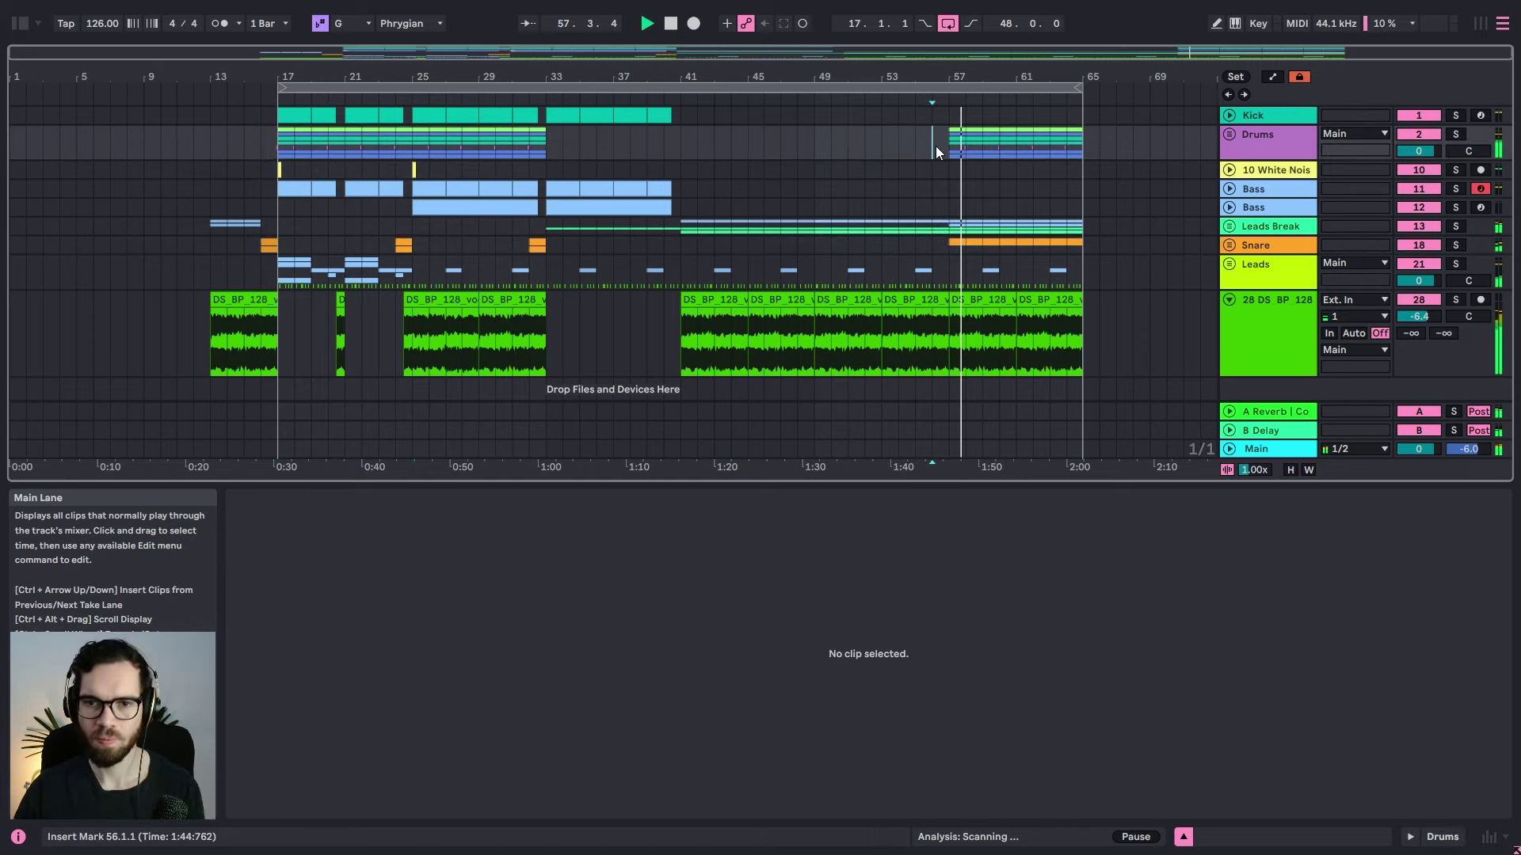
Step: Copy the upper Bass track's two-bar clip from bar 17 and repeat it from bar 57 to bar 65
{"action": "left_click", "coordinate": [297, 194]}
{"action": "key", "text": "space"}
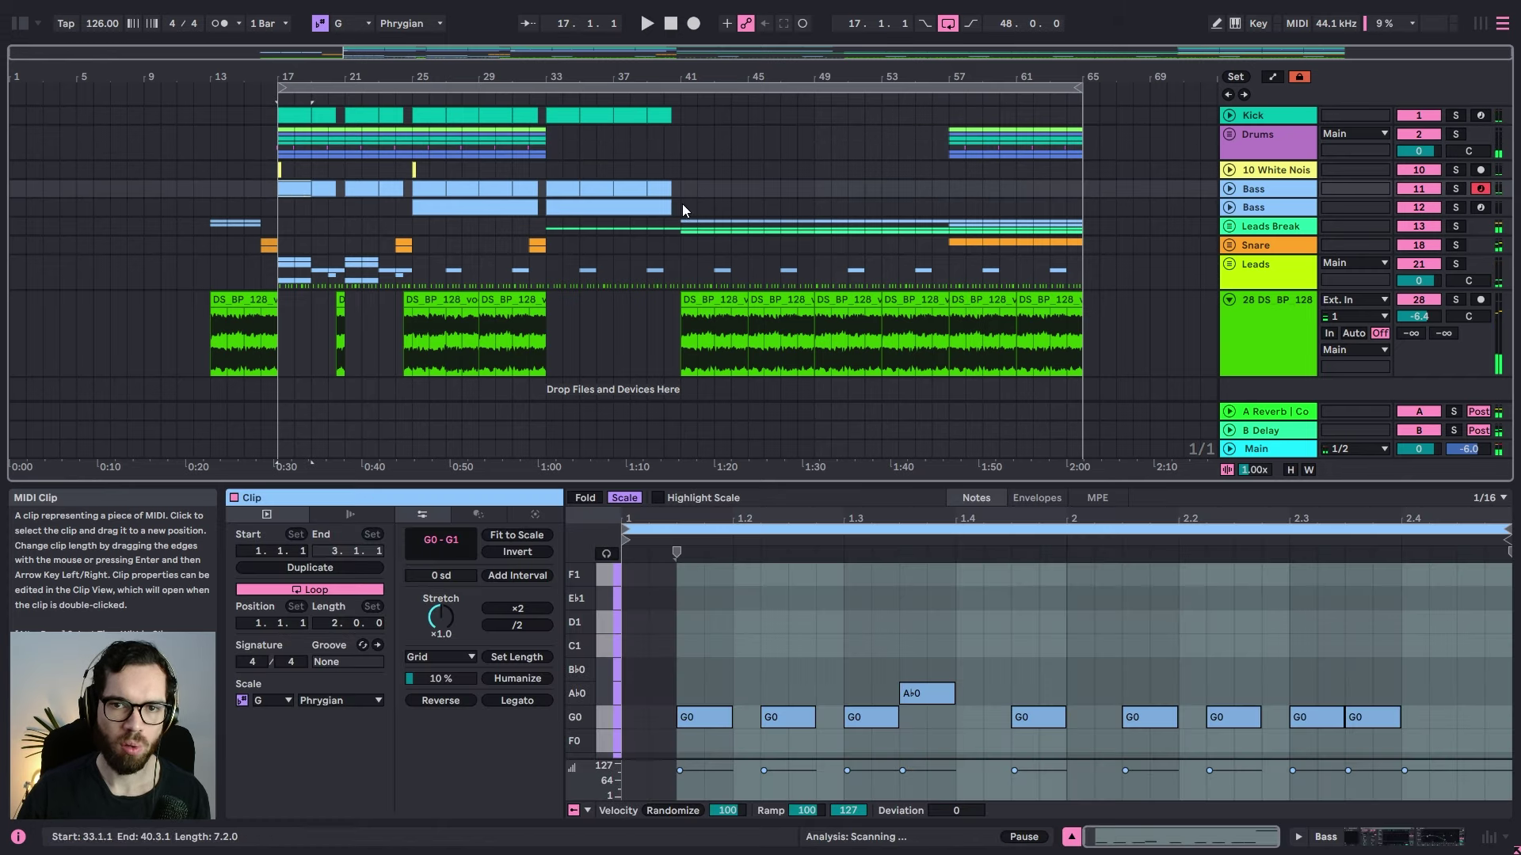
{"action": "left_click", "coordinate": [948, 191]}
{"action": "key", "text": "ctrl+v"}
{"action": "key", "text": "space"}
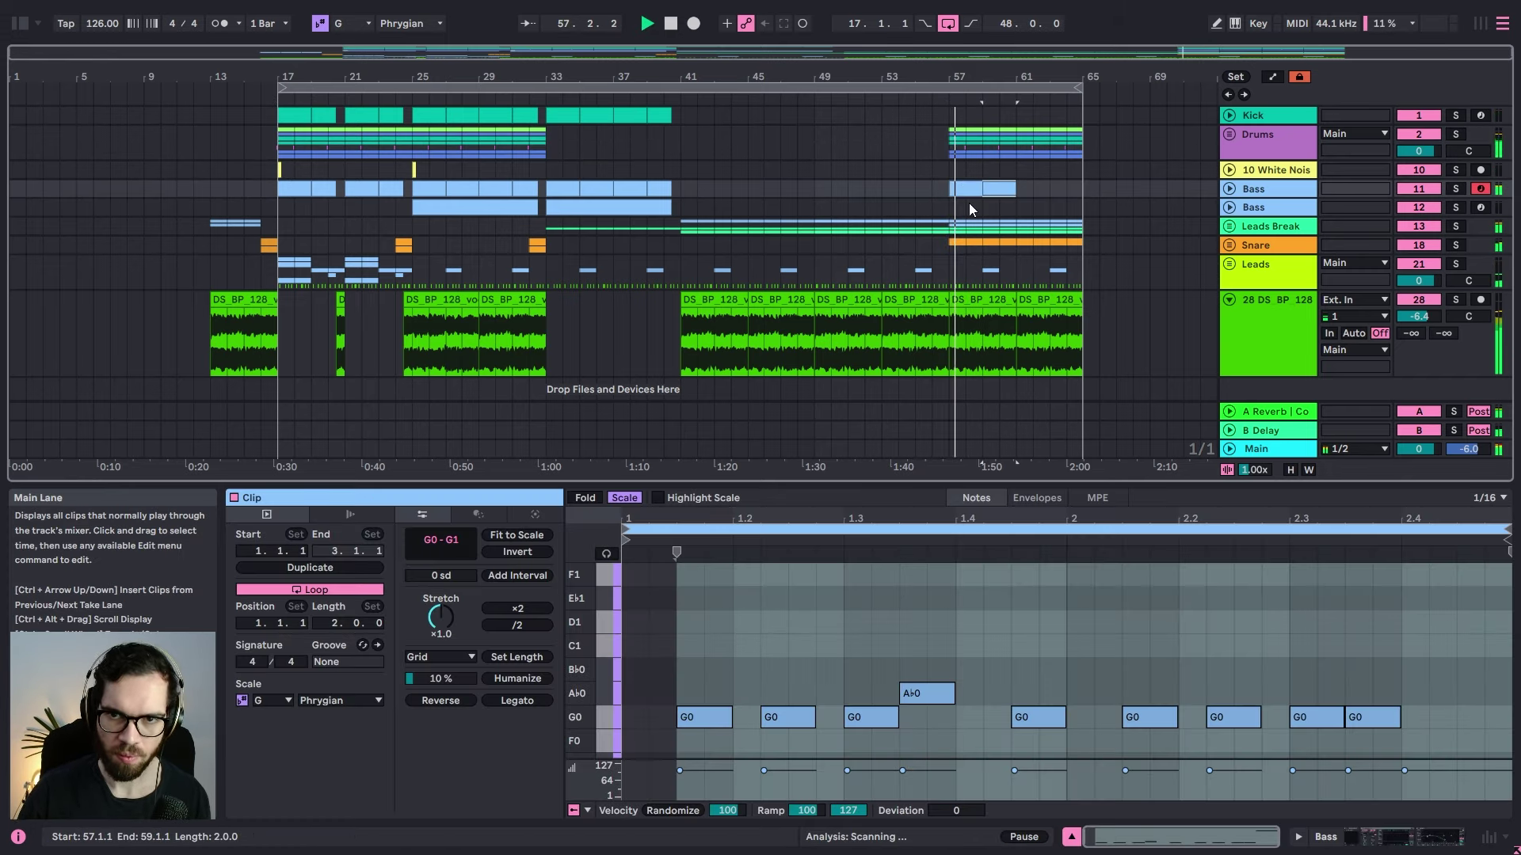
{"action": "left_click", "coordinate": [916, 190]}
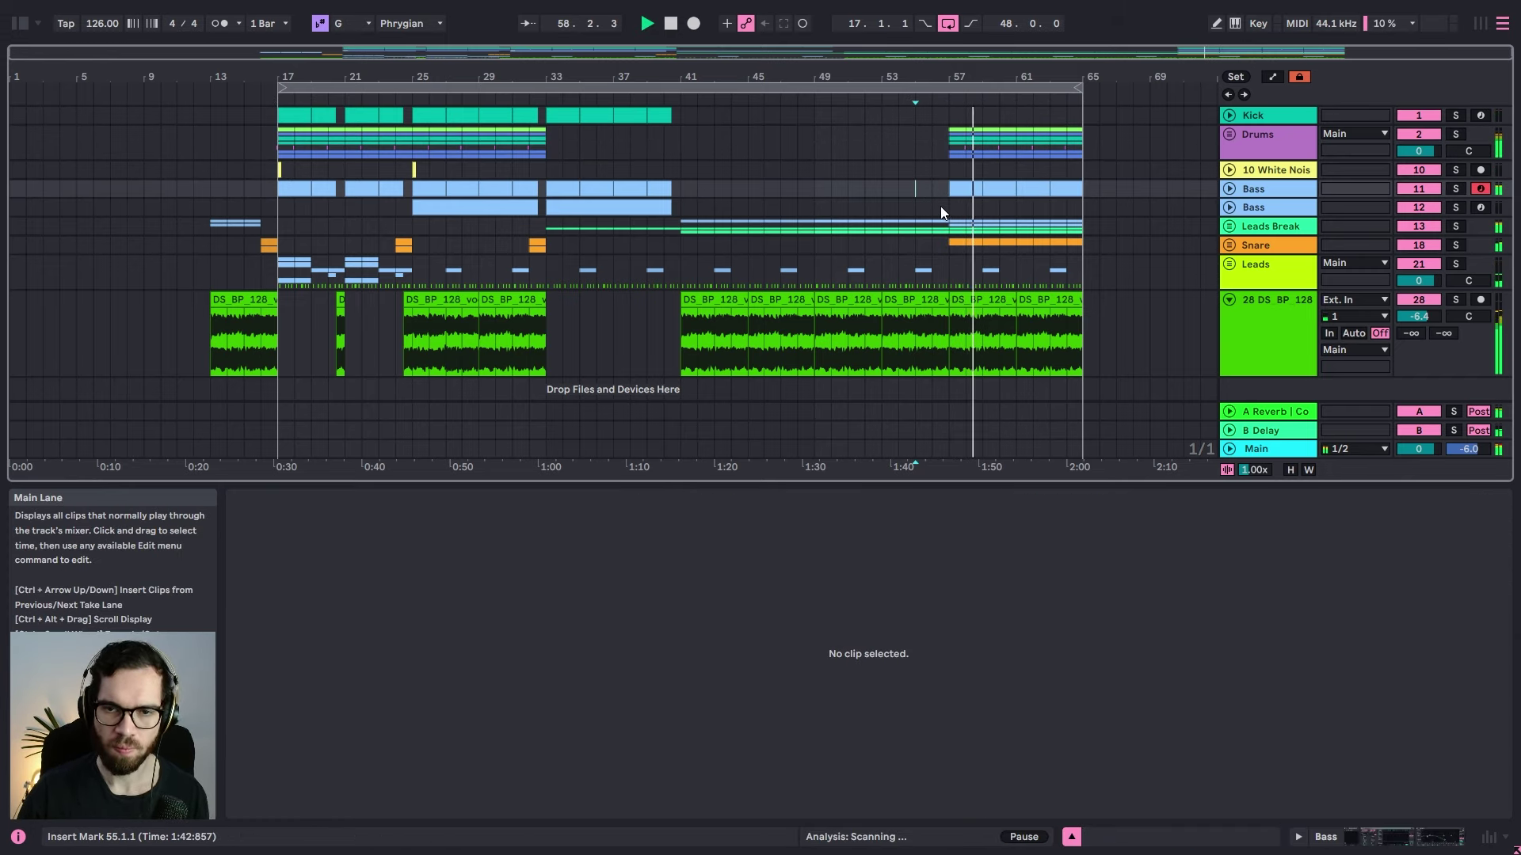
Step: Try a copy of the Leads group's two-bar section from bar 17 at bar 57, and undo the paste
{"action": "left_click", "coordinate": [307, 277]}
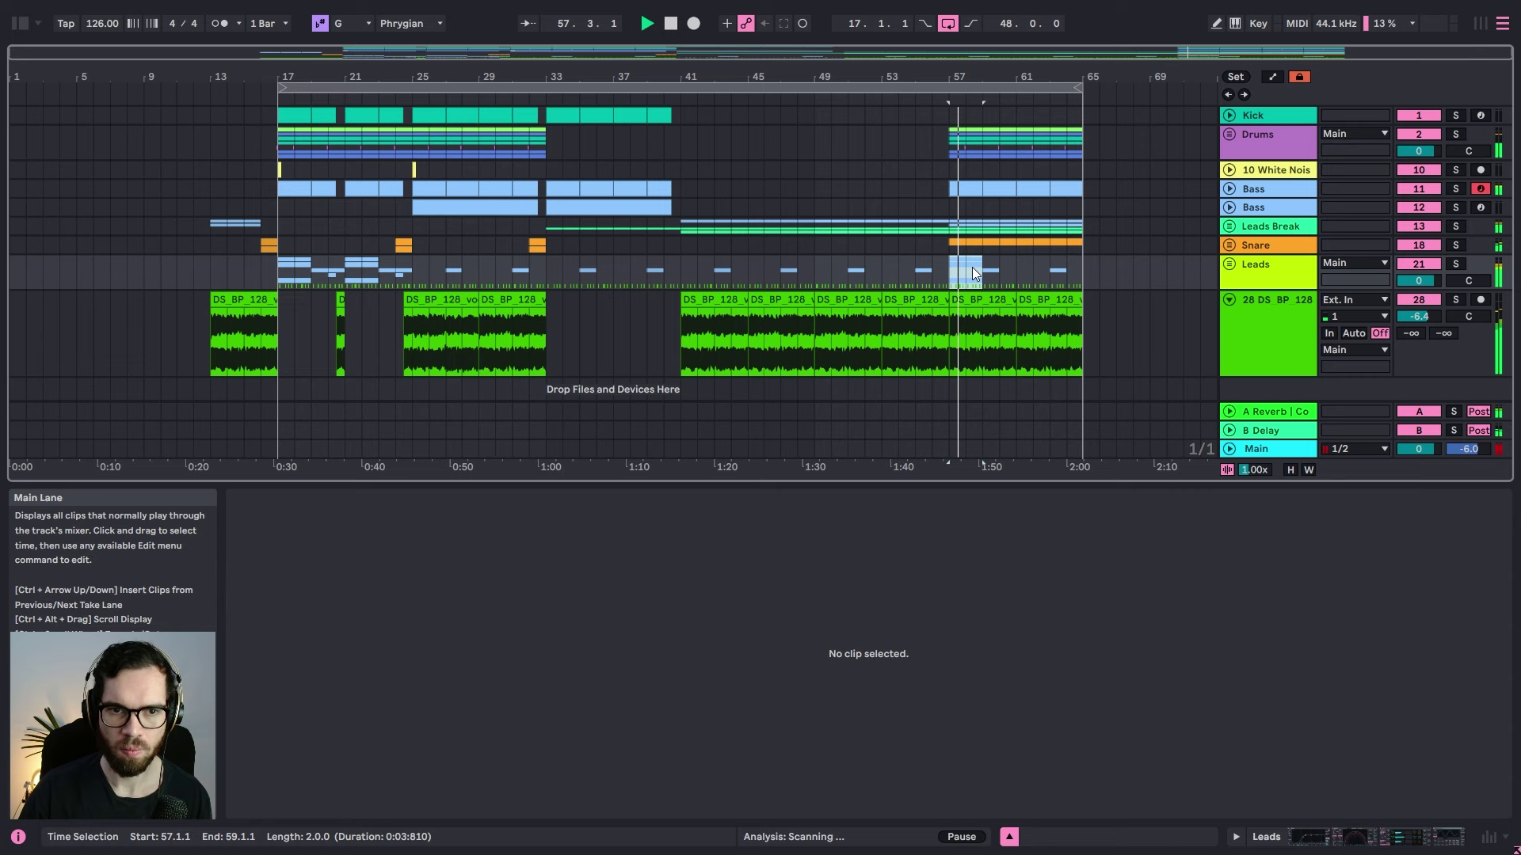
{"action": "key", "text": "ctrl+z"}
{"action": "left_click", "coordinate": [910, 201]}
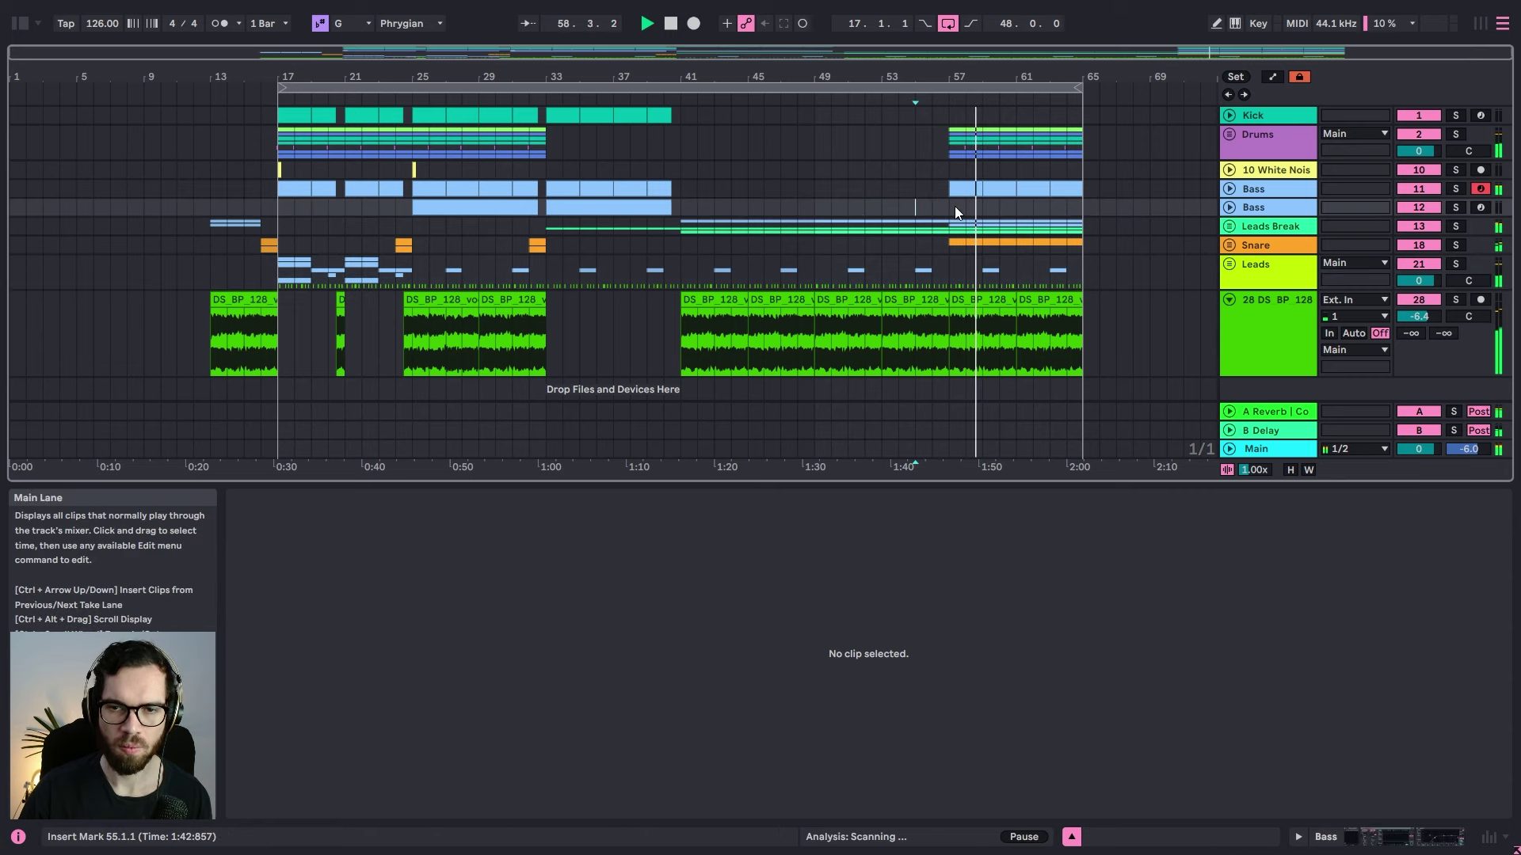
Step: Delete the upper Bass track's repeated clips from bar 57 to bar 65
{"action": "left_click", "coordinate": [960, 191]}
{"action": "left_click", "coordinate": [1075, 192], "text": "shift"}
{"action": "key", "text": "Delete"}
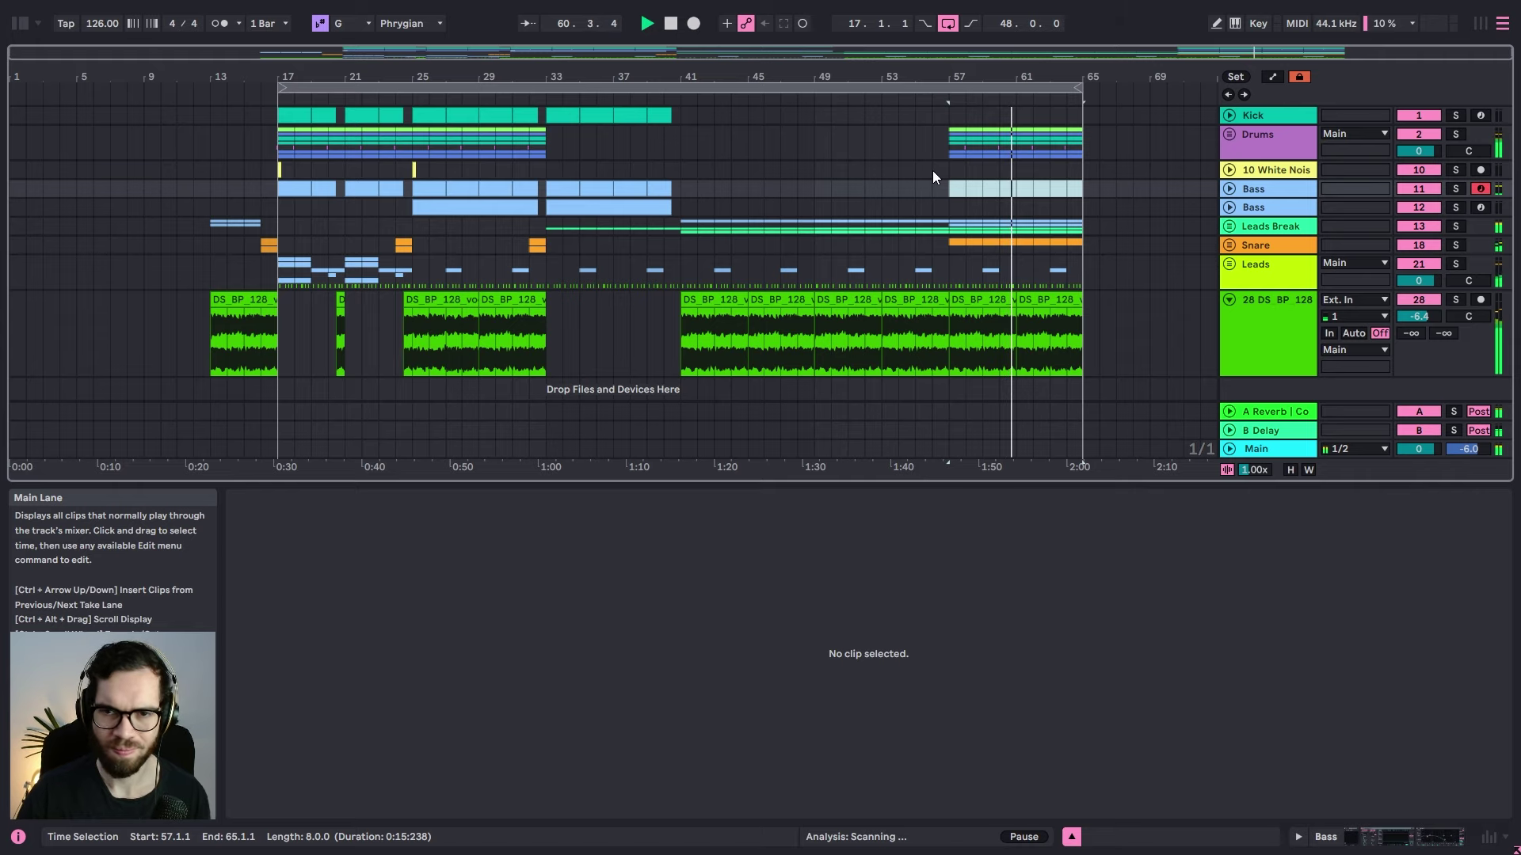
Step: Copy the Kick's two-bar clip from bar 17, repeat it from bar 61 to bar 65 and resume playback
{"action": "left_click", "coordinate": [297, 122]}
{"action": "key", "text": "ctrl+c"}
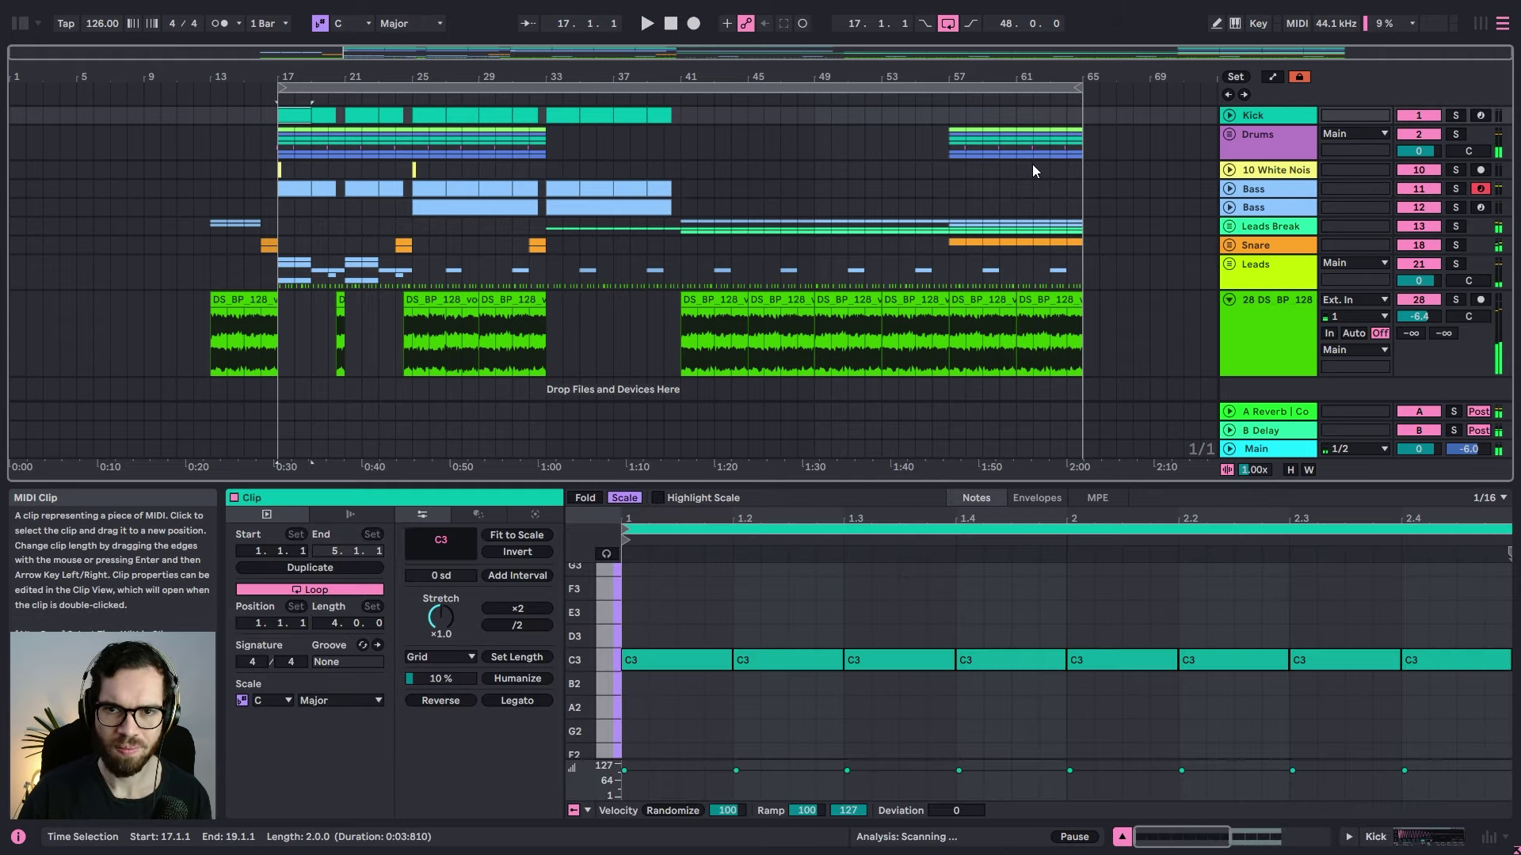
{"action": "left_click", "coordinate": [1021, 118]}
{"action": "key", "text": "ctrl+v"}
{"action": "key", "text": "space"}
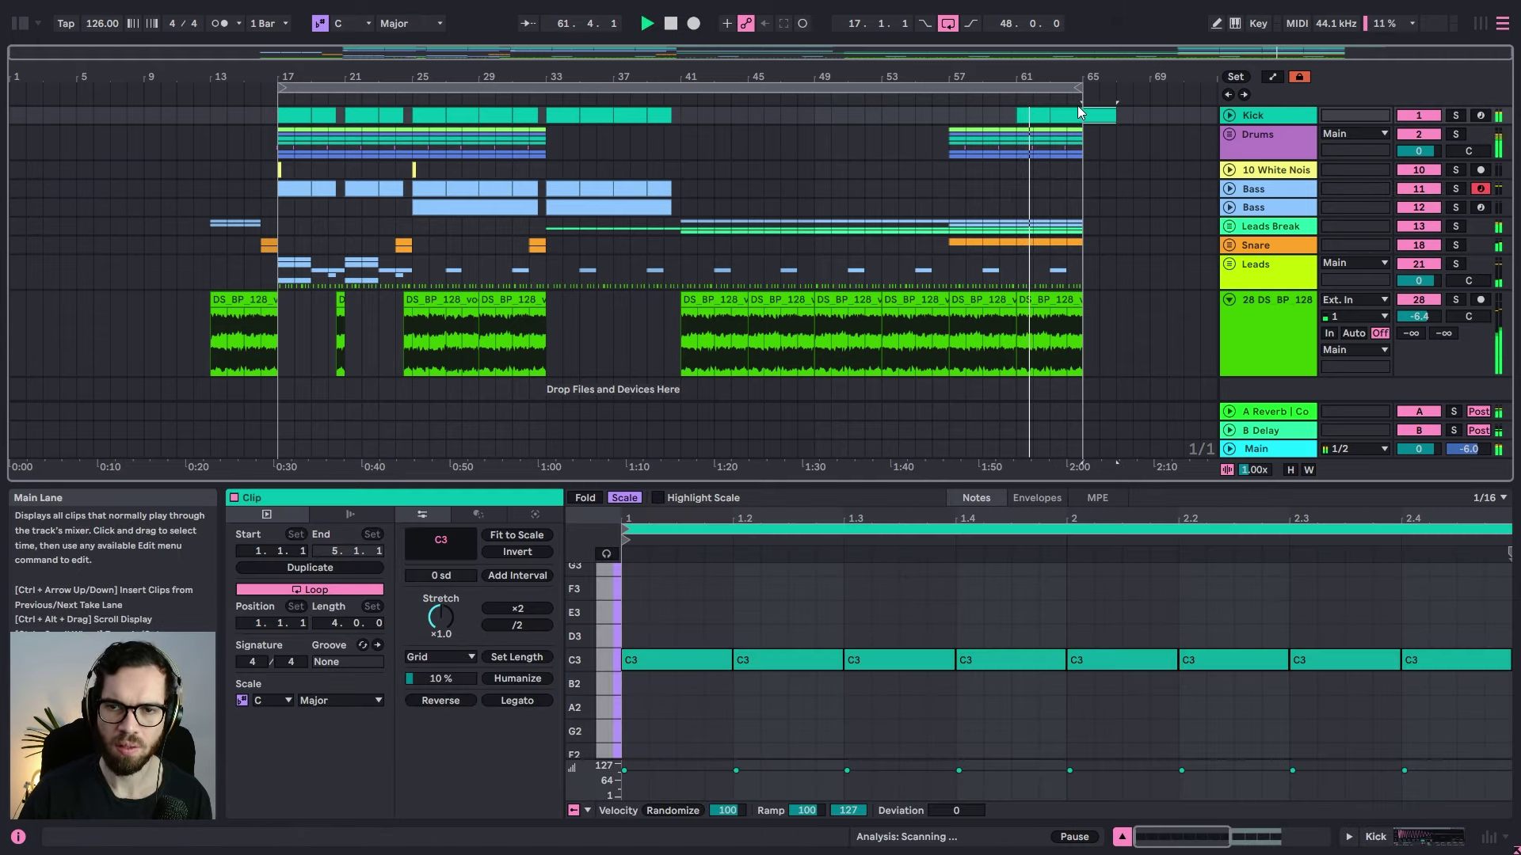
{"action": "left_click", "coordinate": [1085, 113]}
Step: Clear bar 64 to 65 on the Kick, Drums, Leads Break, Snare and Leads tracks, and play the section from about bar 56
{"action": "left_click_drag", "start_coordinate": [1089, 74], "coordinate": [1073, 174]}
{"action": "left_click", "coordinate": [990, 116]}
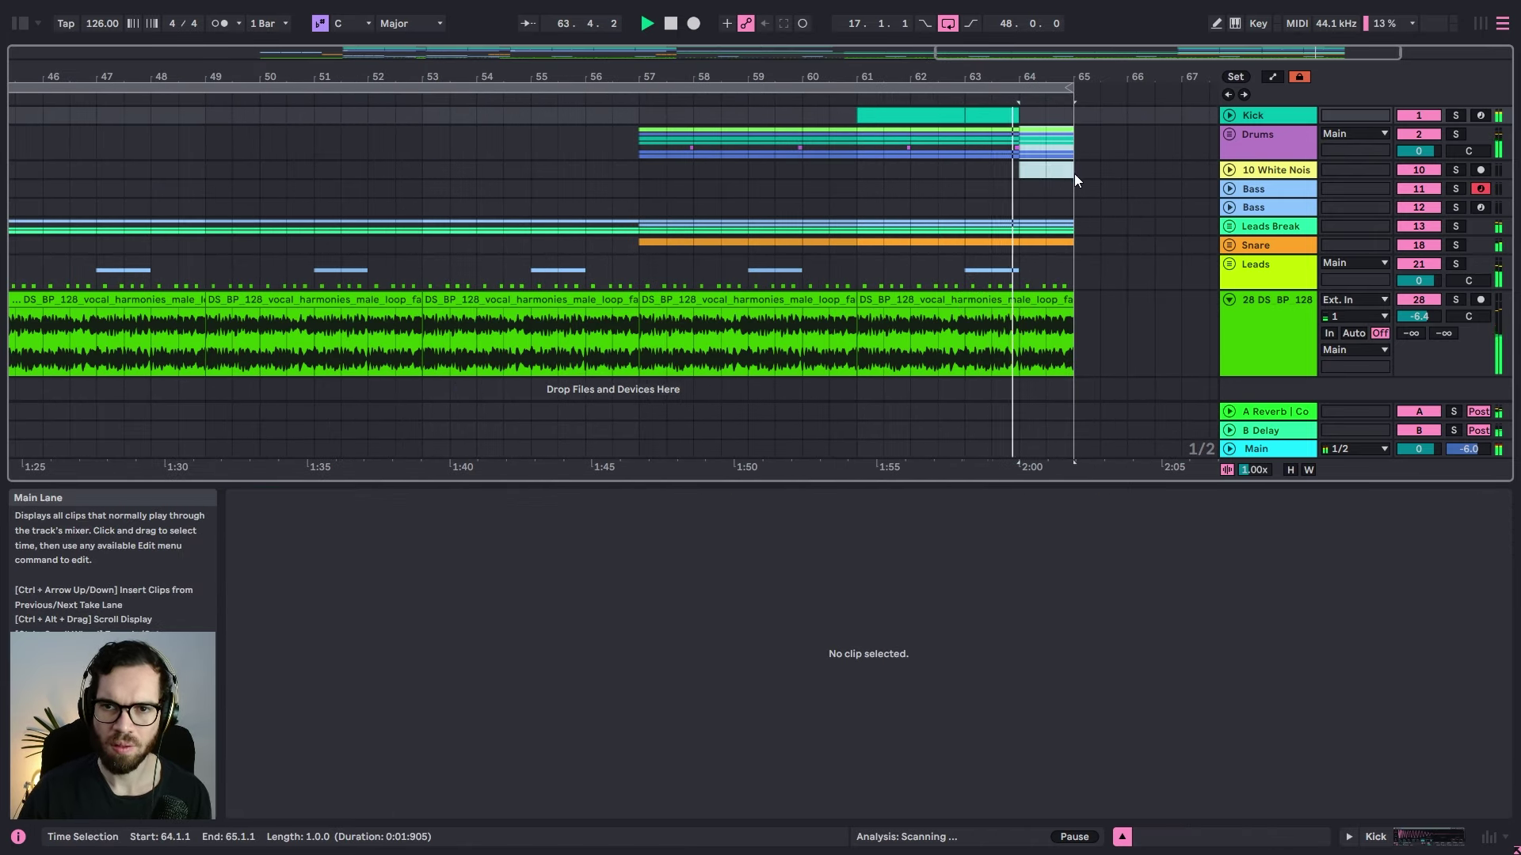
{"action": "key", "text": "Delete"}
{"action": "left_click_drag", "start_coordinate": [1031, 240], "coordinate": [1075, 239]}
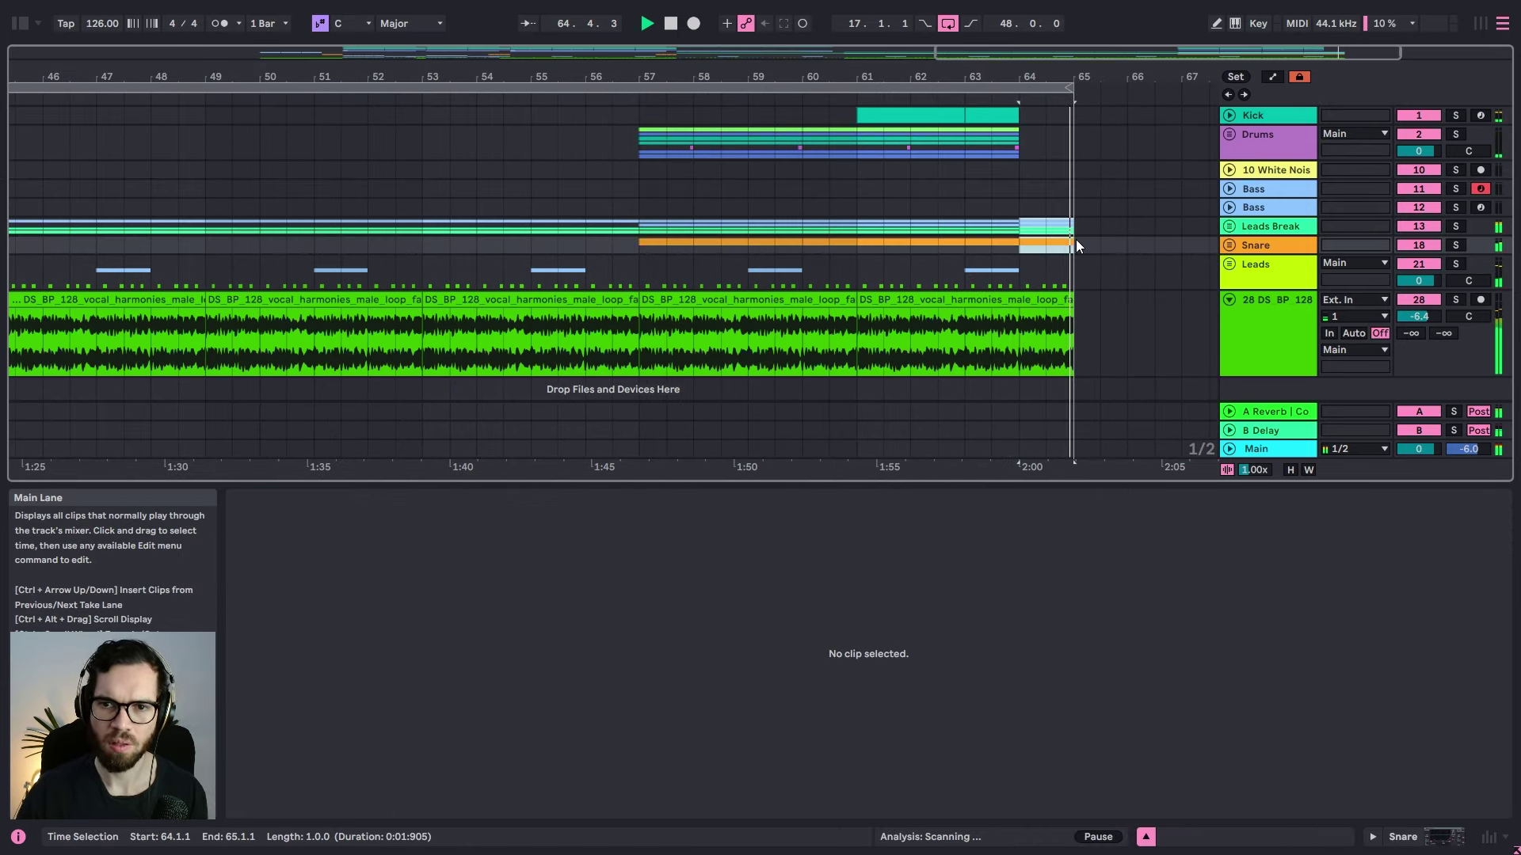
{"action": "key", "text": "Delete"}
{"action": "left_click", "coordinate": [990, 169]}
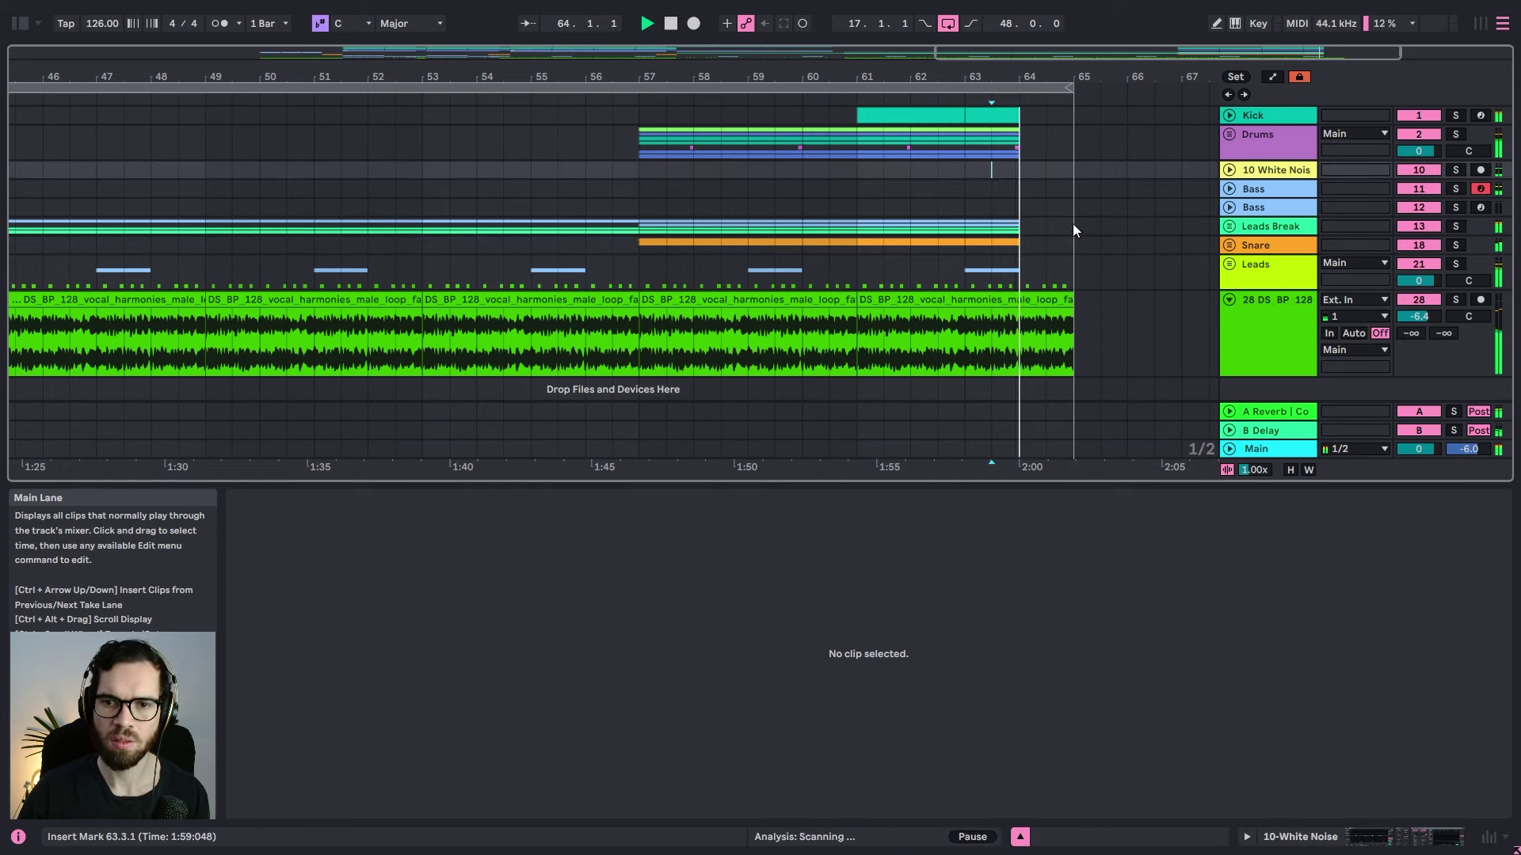
{"action": "key", "text": "Delete"}
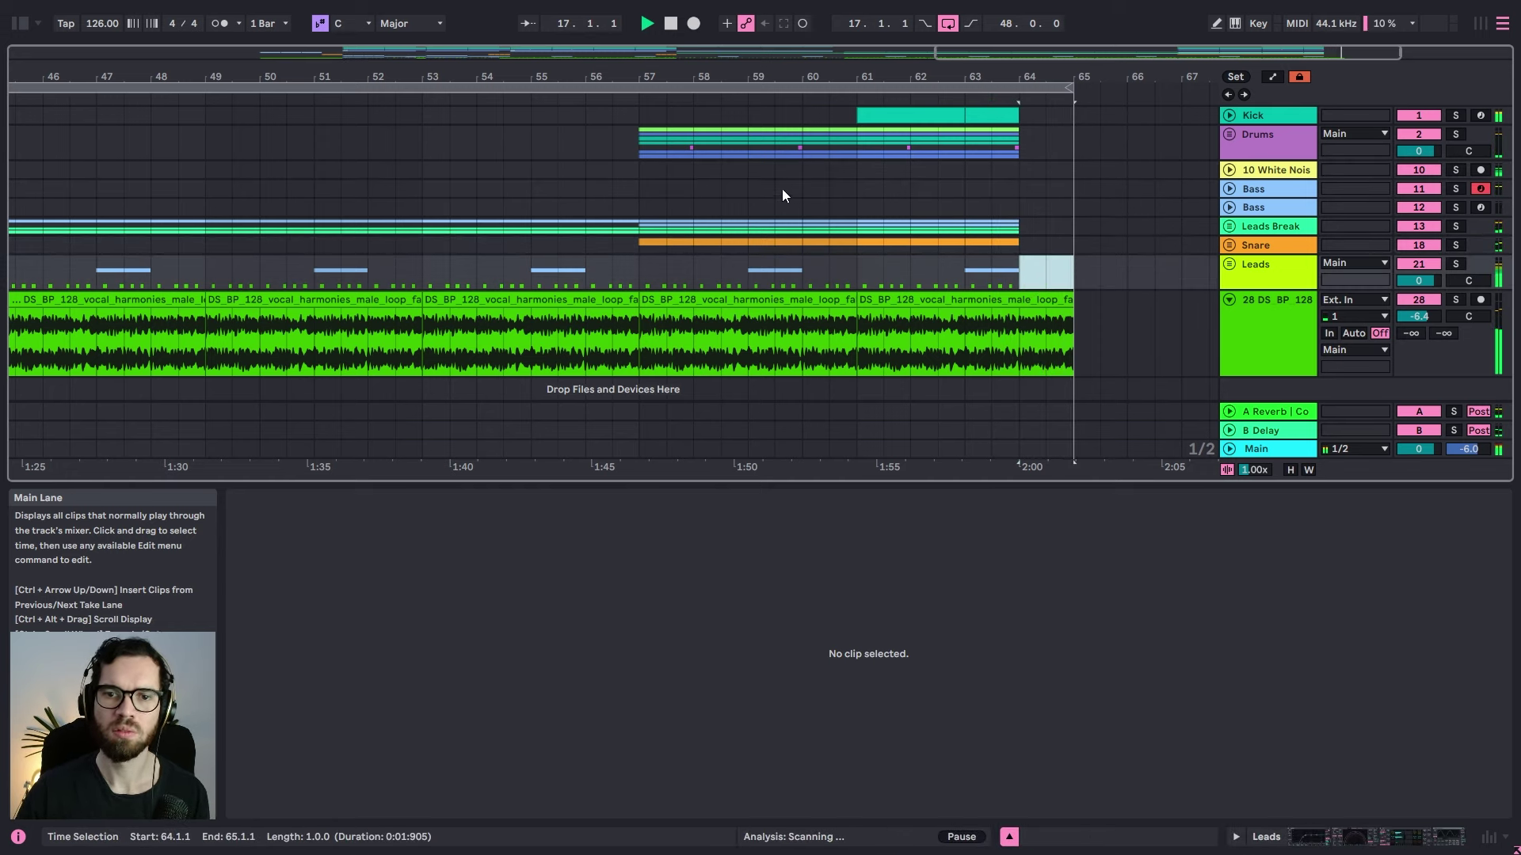
{"action": "left_click", "coordinate": [620, 188]}
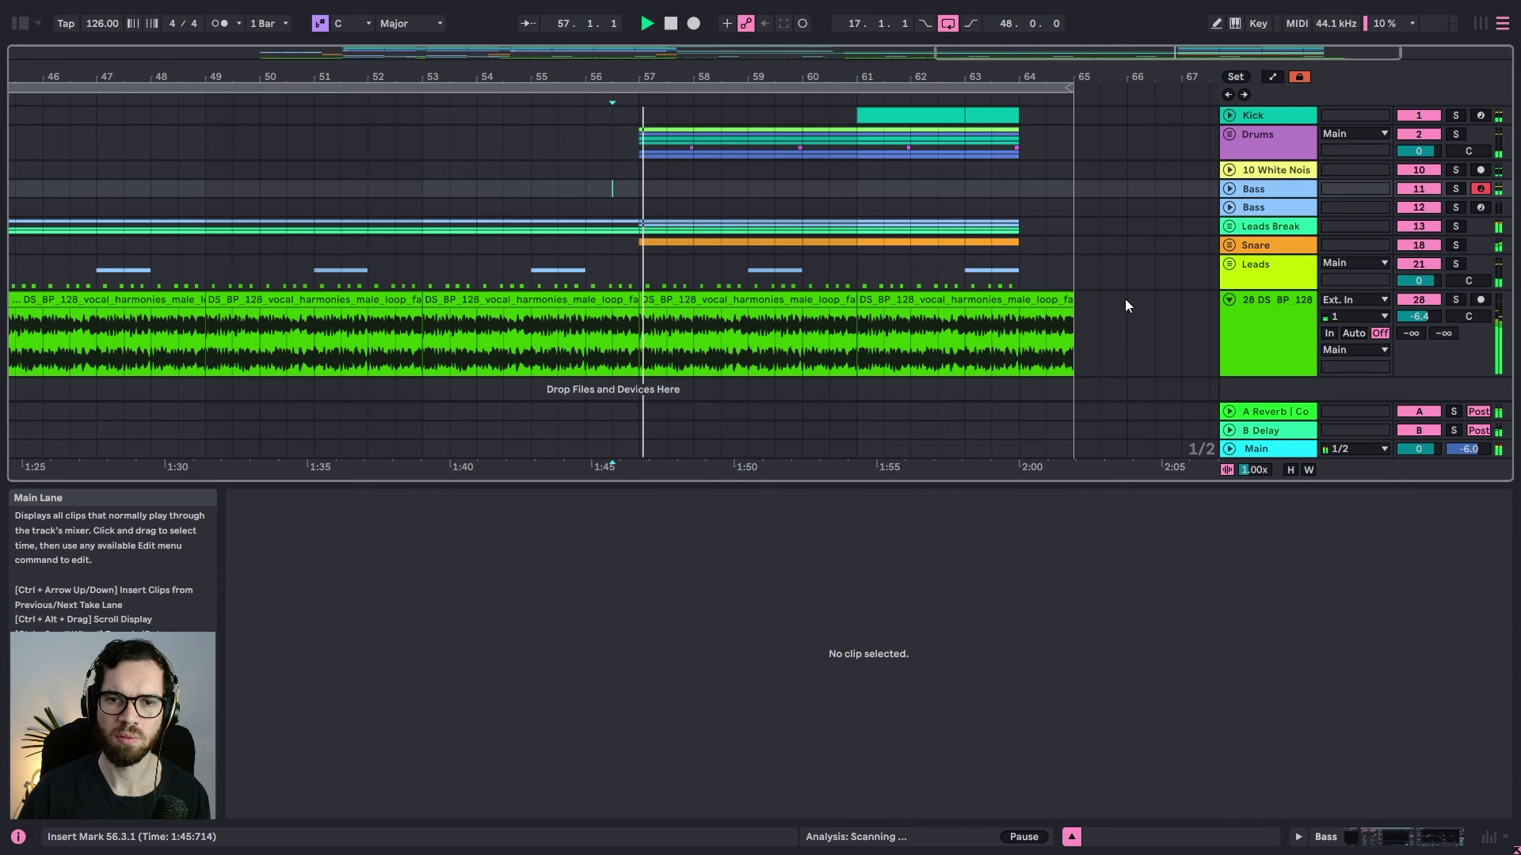
{"action": "left_click_drag", "start_coordinate": [703, 78], "coordinate": [821, 68]}
{"action": "left_click", "coordinate": [745, 204]}
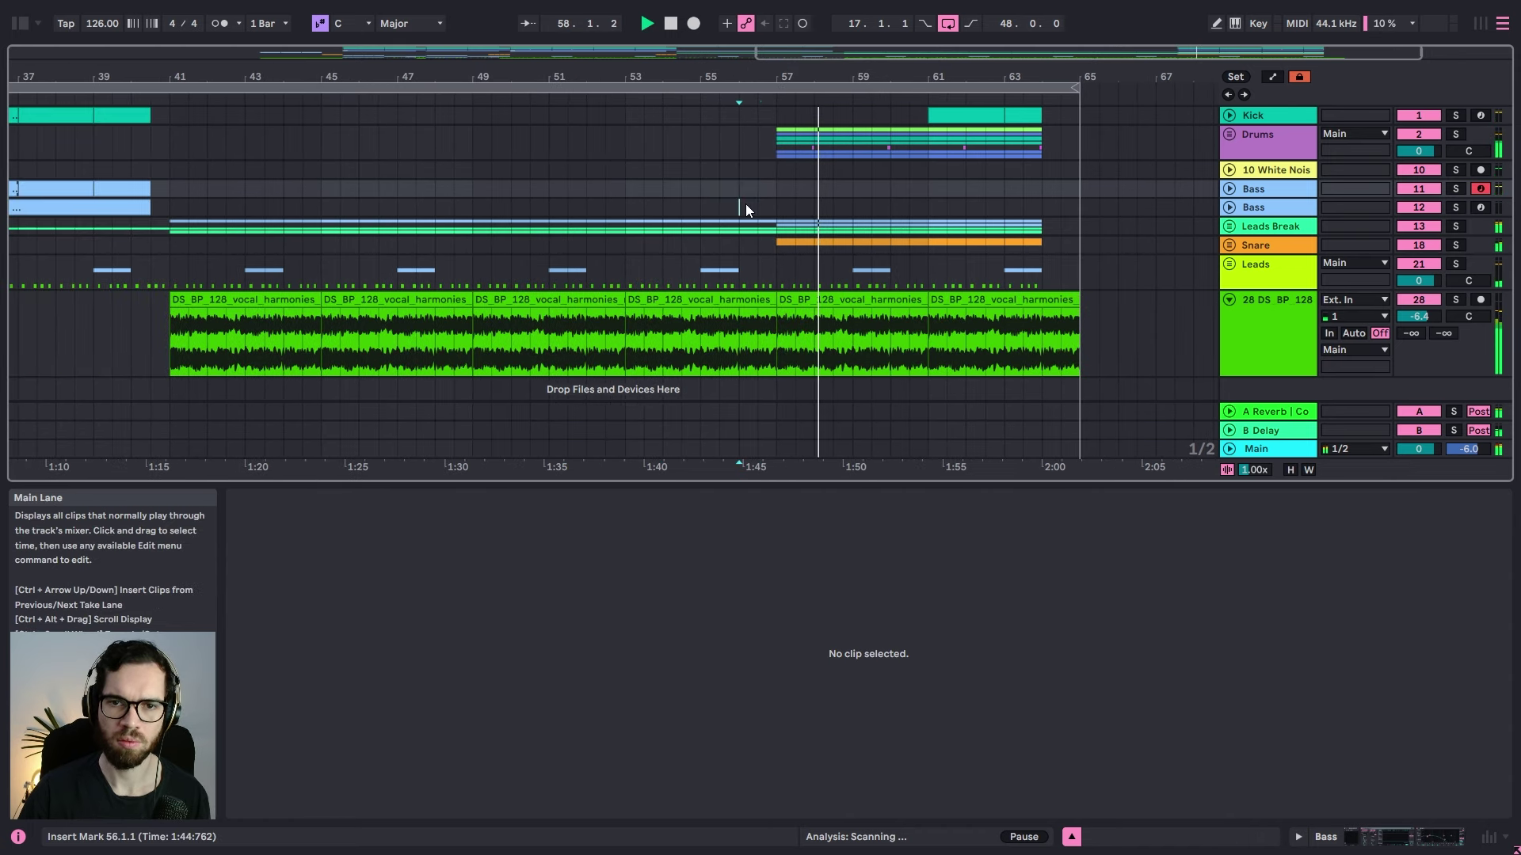
Step: Unfold the Snare group, stop playback and copy the Snare 3 clips from bars 57 to 64 onto the Snare 9 track
{"action": "left_click", "coordinate": [1229, 245]}
{"action": "scroll", "coordinate": [1002, 287], "scroll_direction": "down", "scroll_amount": 2}
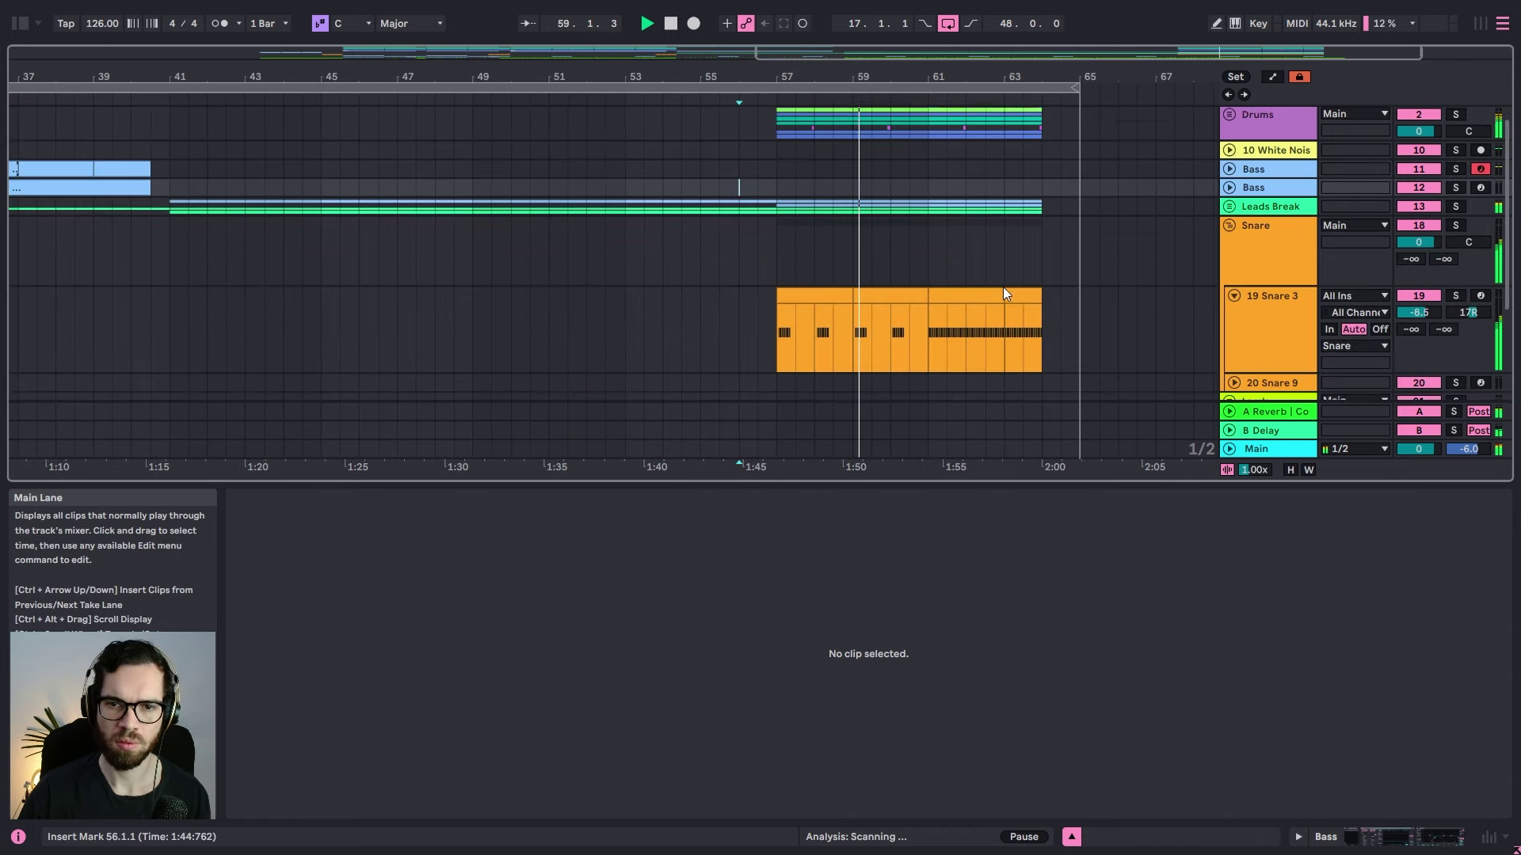
{"action": "key", "text": "space"}
{"action": "left_click", "coordinate": [811, 235]}
{"action": "left_click", "coordinate": [1020, 233], "text": "shift"}
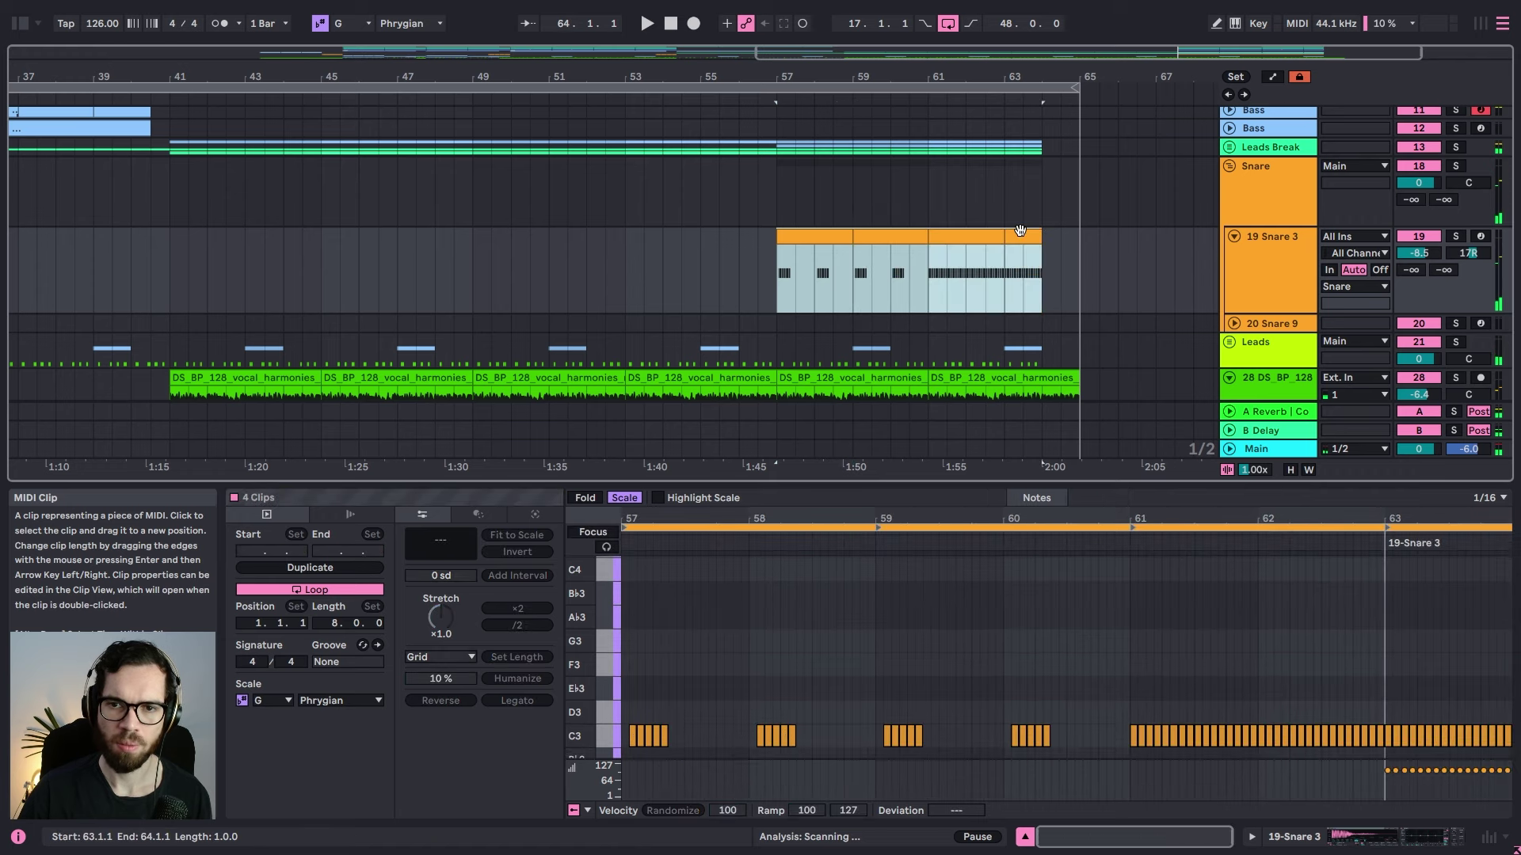
{"action": "key", "text": "ctrl+c"}
{"action": "left_click", "coordinate": [781, 323]}
{"action": "key", "text": "ctrl+v"}
Step: Play the layered snares and consolidate the clips on both snare tracks into one clip each from bar 57 to bar 64
{"action": "left_click", "coordinate": [752, 297]}
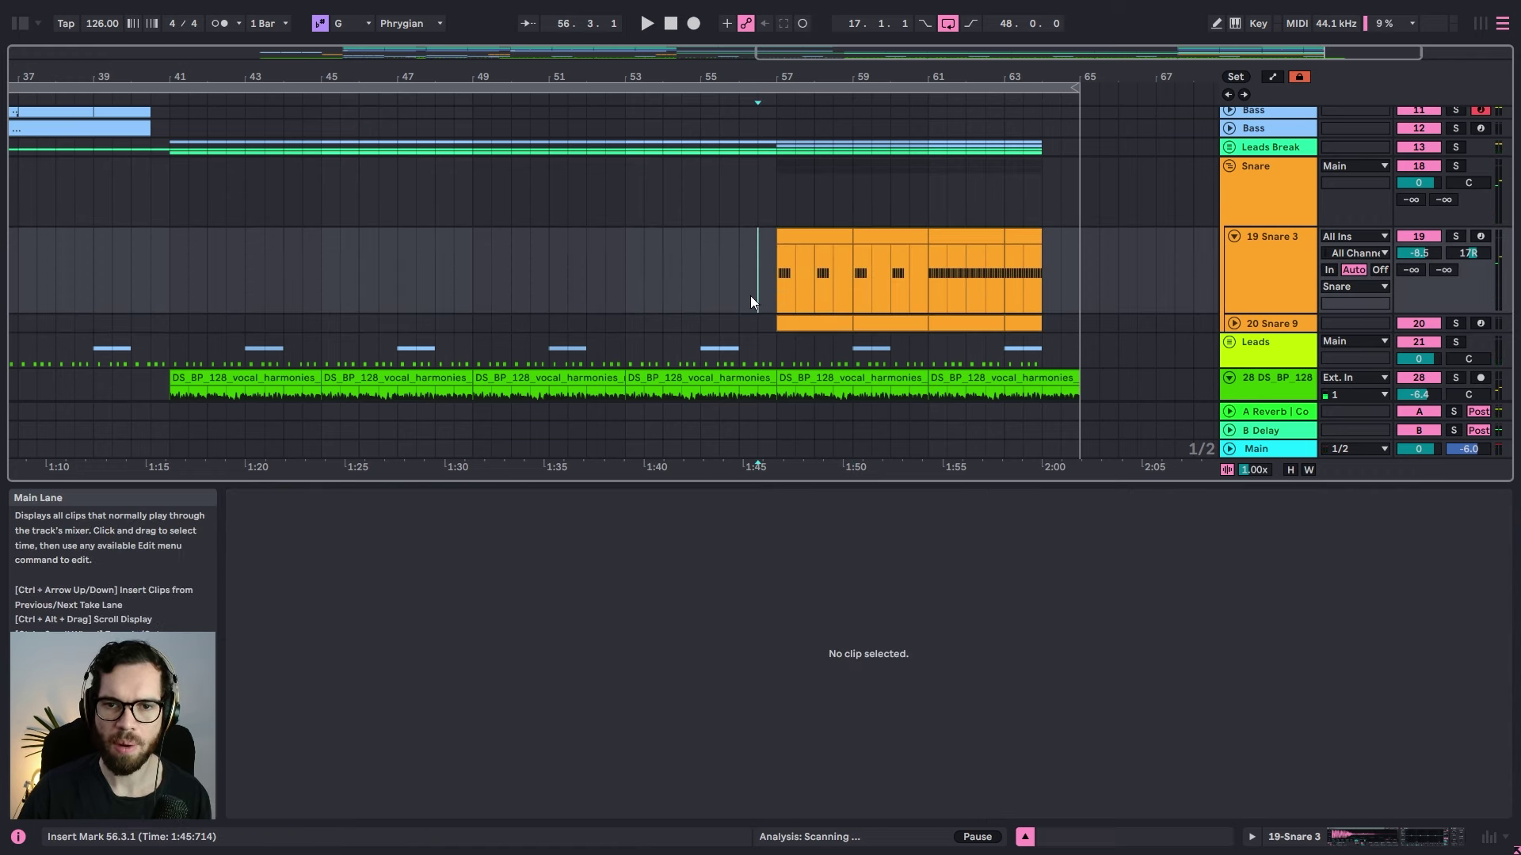
{"action": "key", "text": "space"}
{"action": "left_click", "coordinate": [795, 316]}
{"action": "left_click", "coordinate": [1024, 232], "text": "shift"}
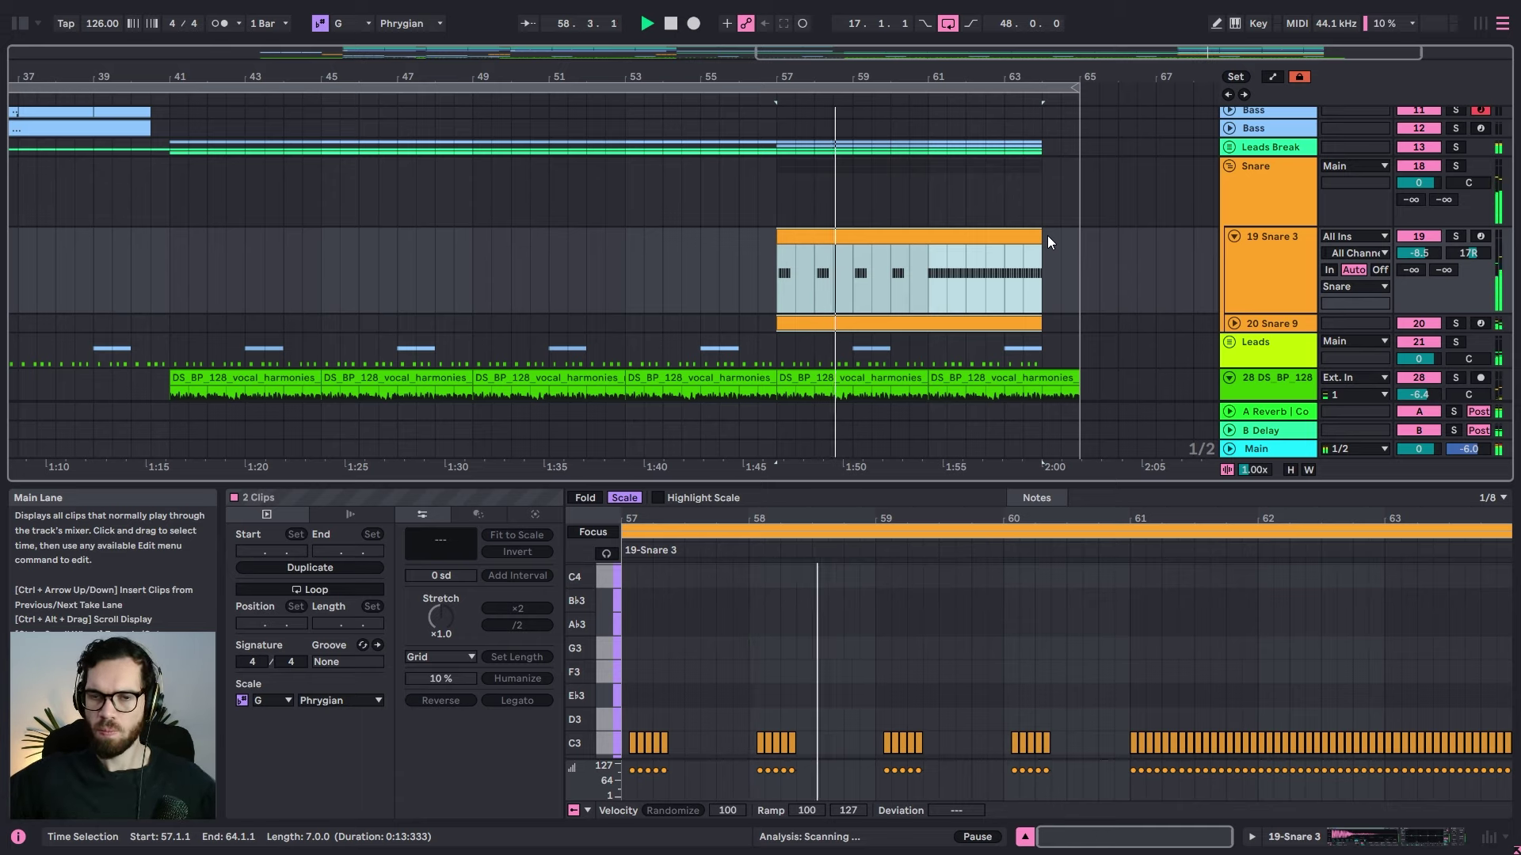
Step: Copy the Kick's two-bar clip from bar 61 to bar 57 and duplicate it once up to bar 61
{"action": "scroll", "coordinate": [955, 216], "scroll_direction": "up", "scroll_amount": 2}
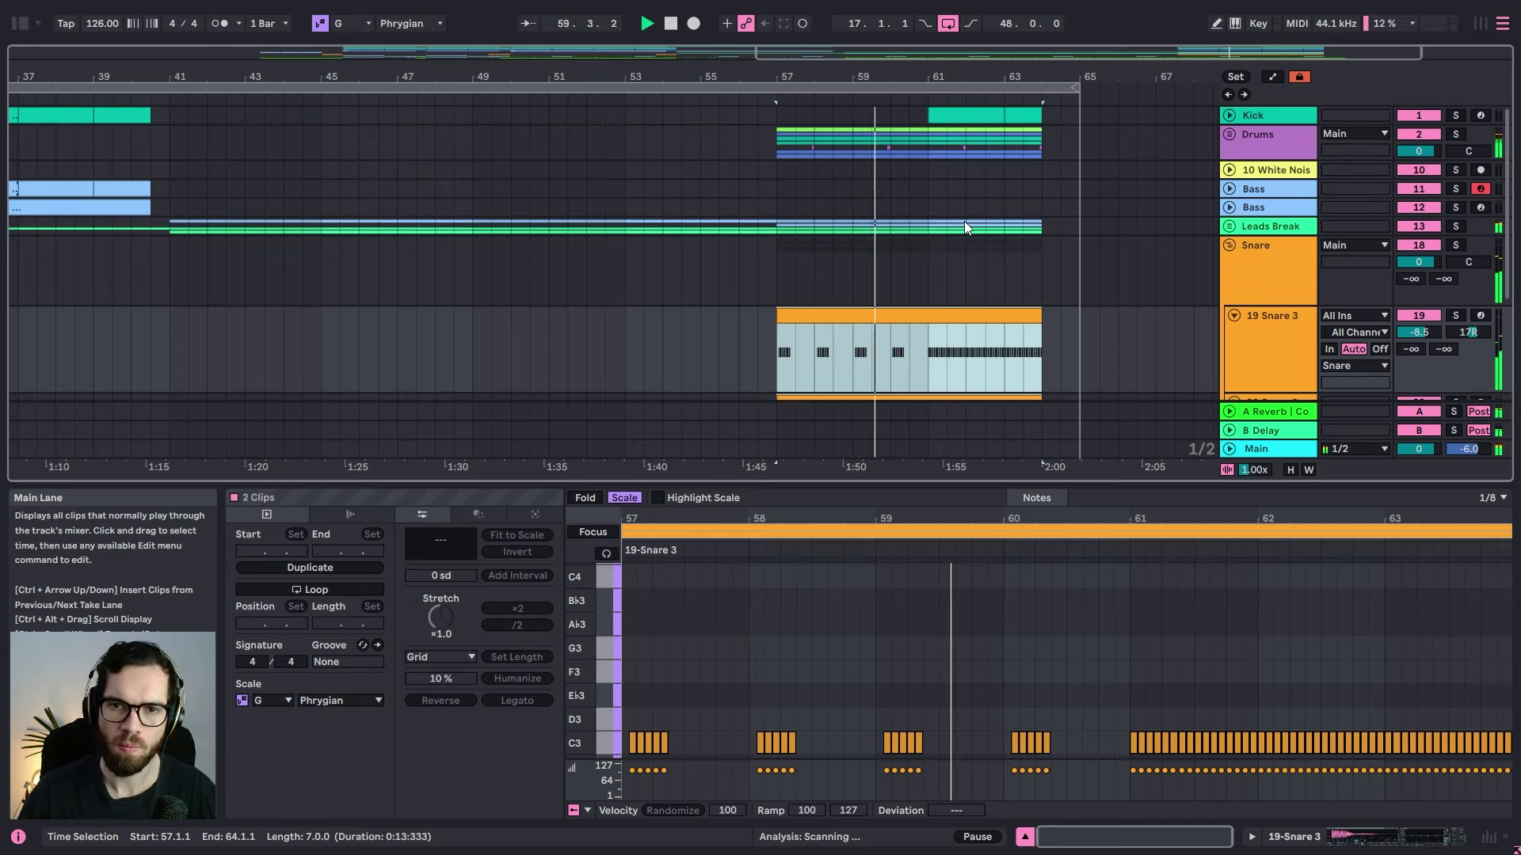
{"action": "left_click", "coordinate": [934, 116]}
{"action": "key", "text": "ctrl+c"}
{"action": "left_click", "coordinate": [778, 116]}
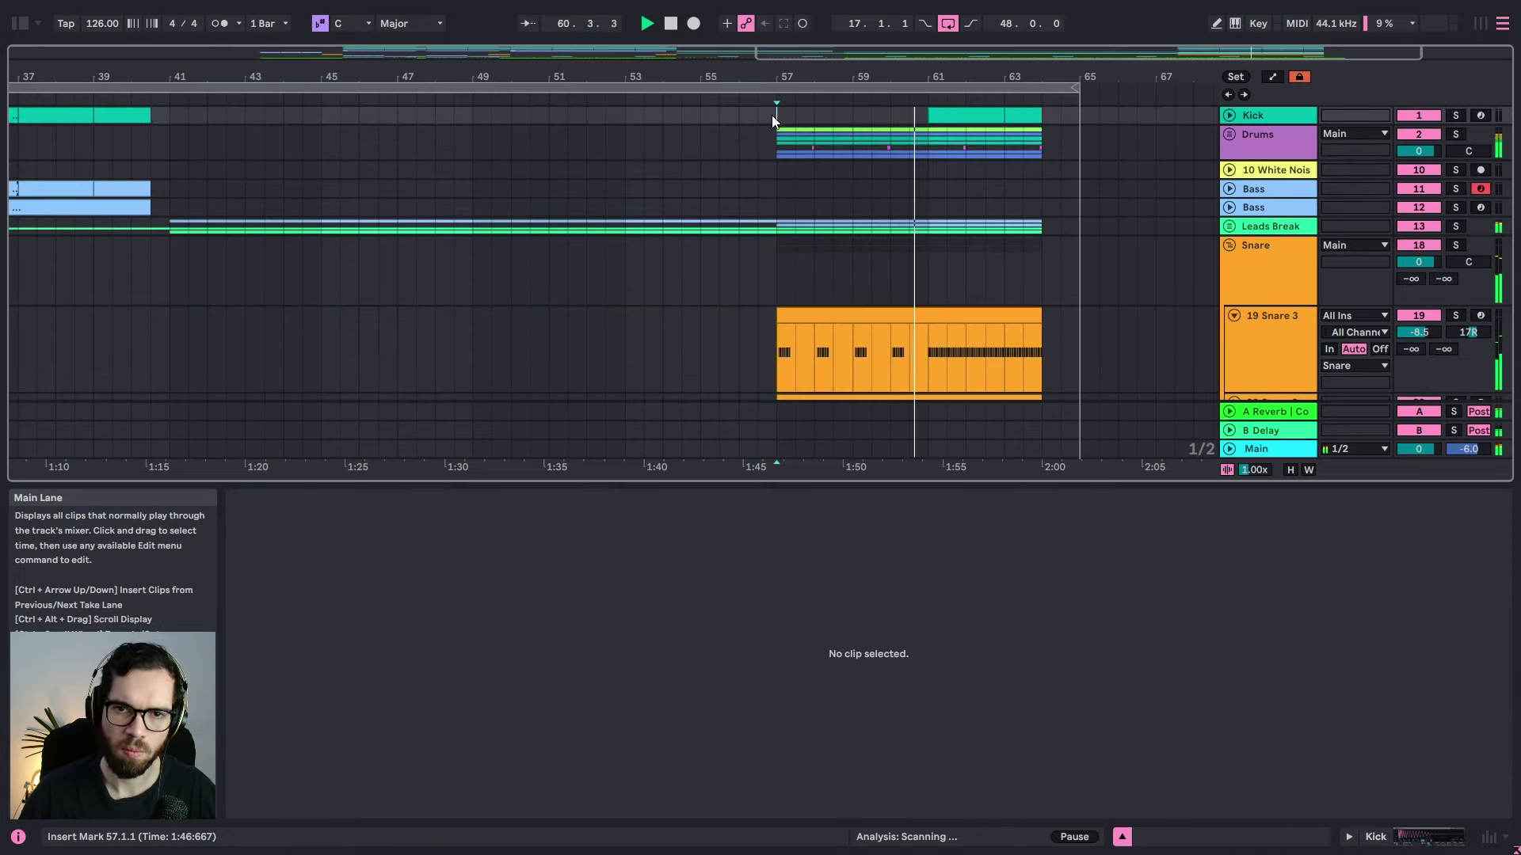
{"action": "key", "text": "ctrl+v"}
{"action": "key", "text": "ctrl+d"}
Step: Add an Auto Filter to the Kick track and set it to high-pass at 26.0 Hz
{"action": "double_click", "coordinate": [1251, 116]}
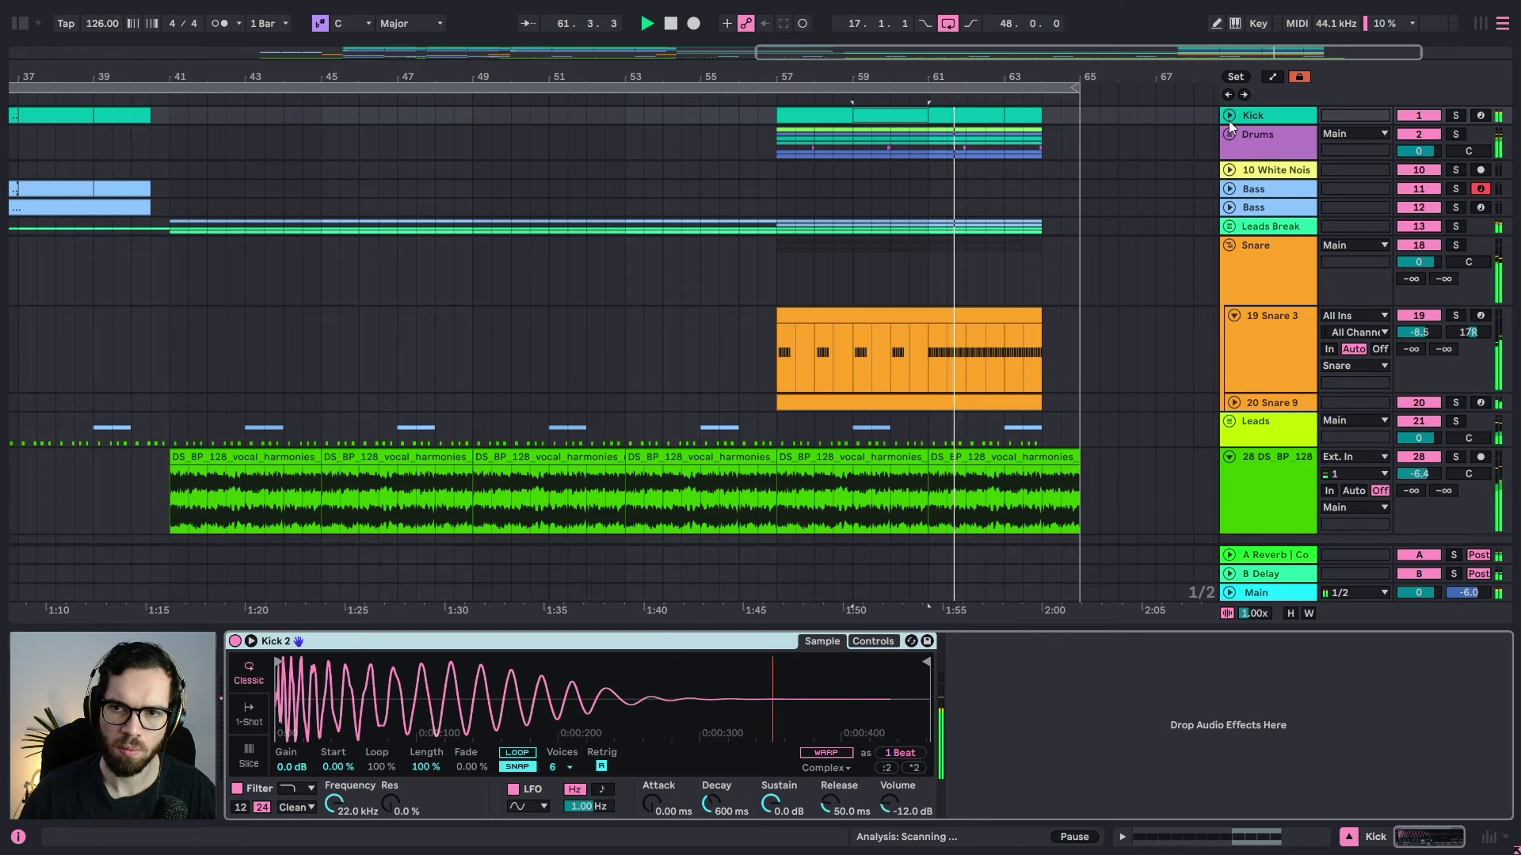
{"action": "left_click", "coordinate": [20, 23]}
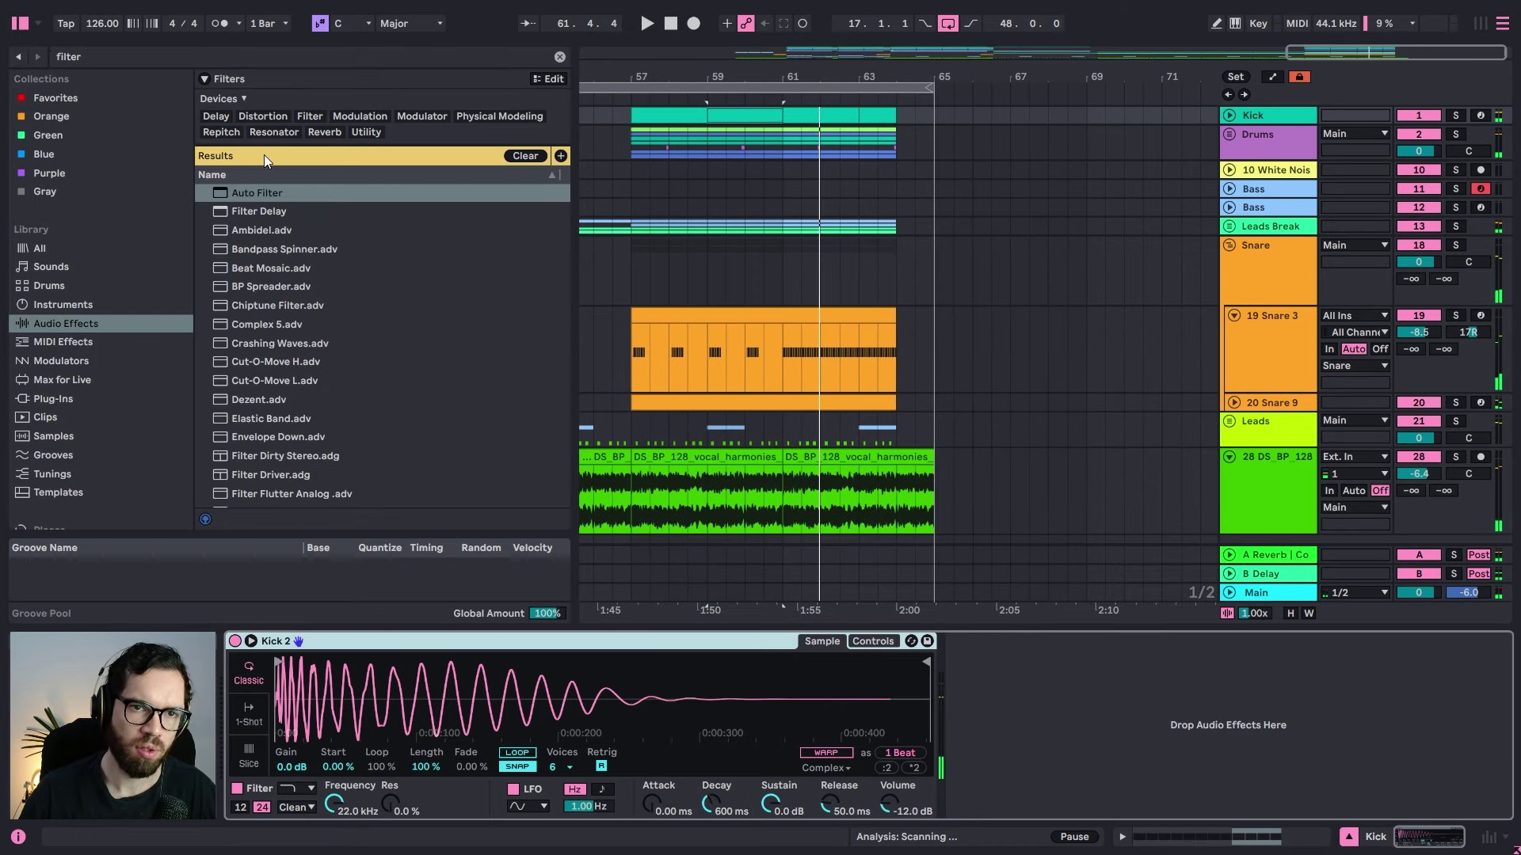
{"action": "double_click", "coordinate": [250, 194]}
{"action": "left_click", "coordinate": [20, 24]}
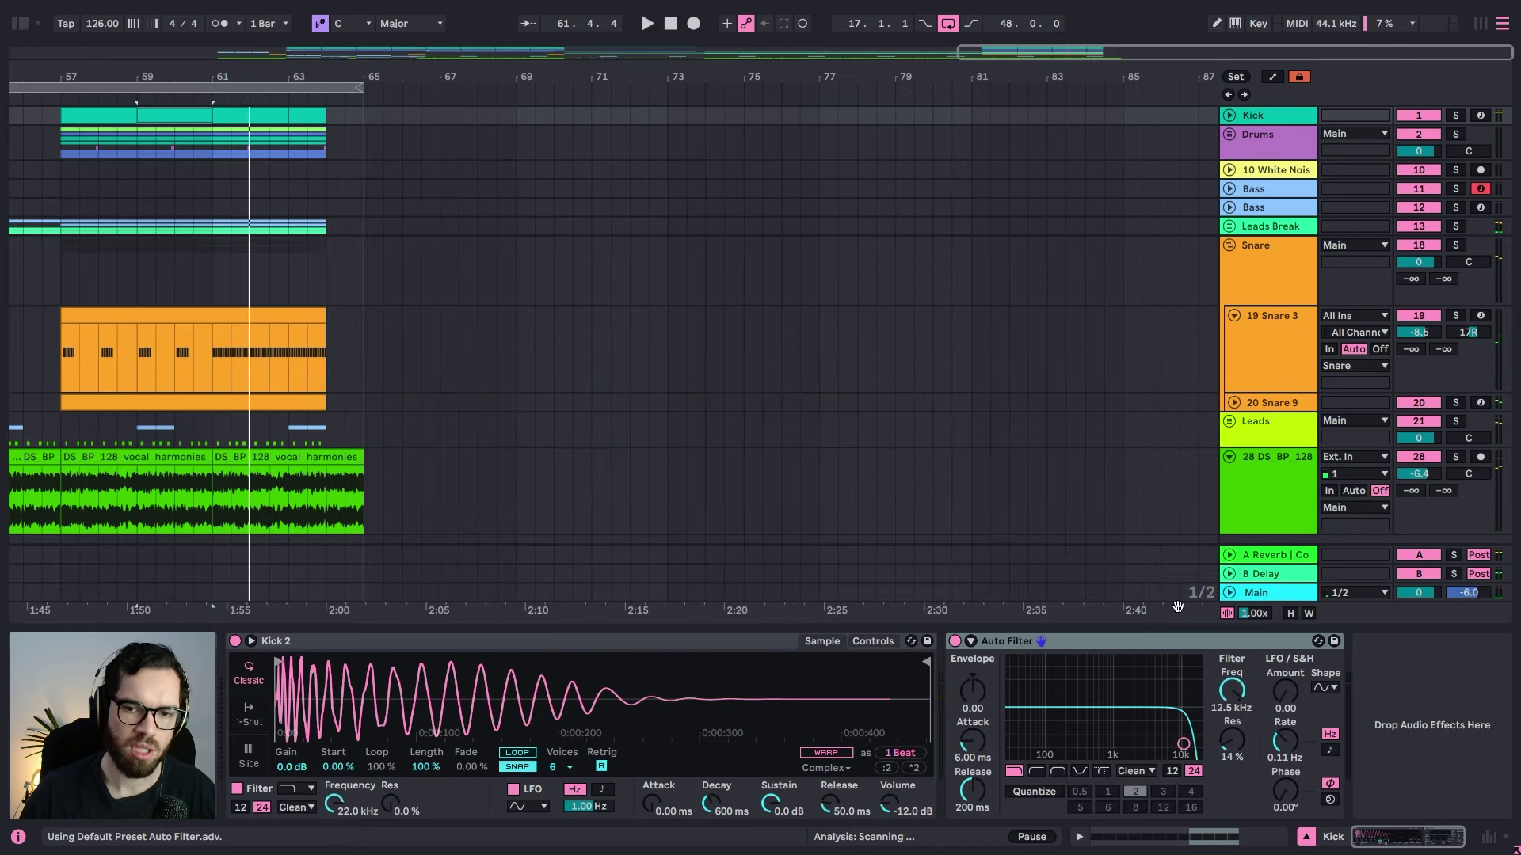
{"action": "left_click", "coordinate": [1044, 771]}
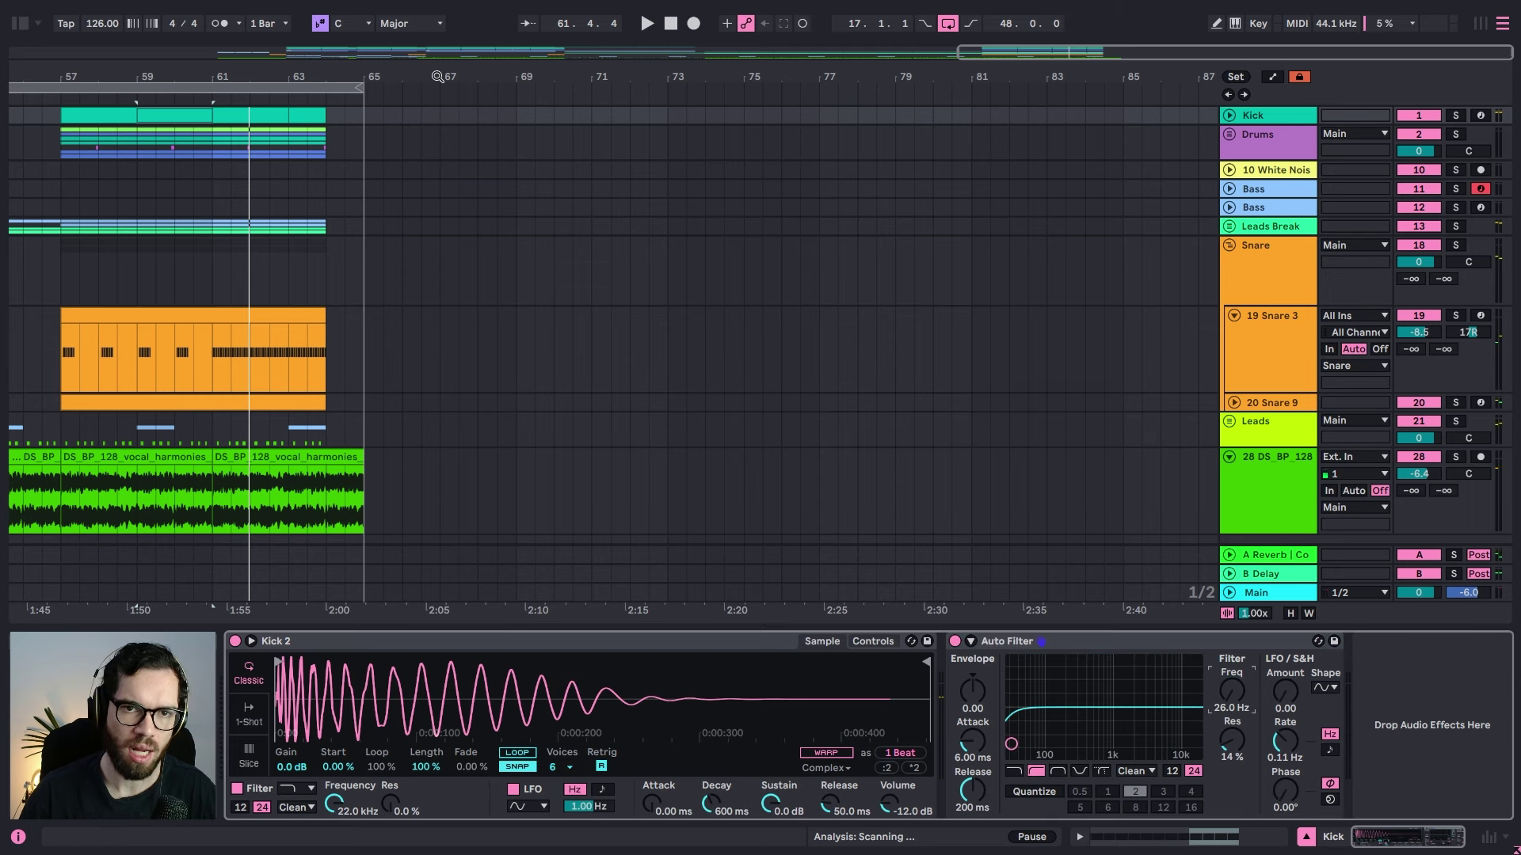
Step: Automate the Kick's Auto Filter frequency to rise into bar 57 and ease down through bar 61 to 57.4 Hz at bar 64
{"action": "left_click_drag", "start_coordinate": [437, 77], "coordinate": [1218, 77]}
{"action": "left_click", "coordinate": [1229, 115]}
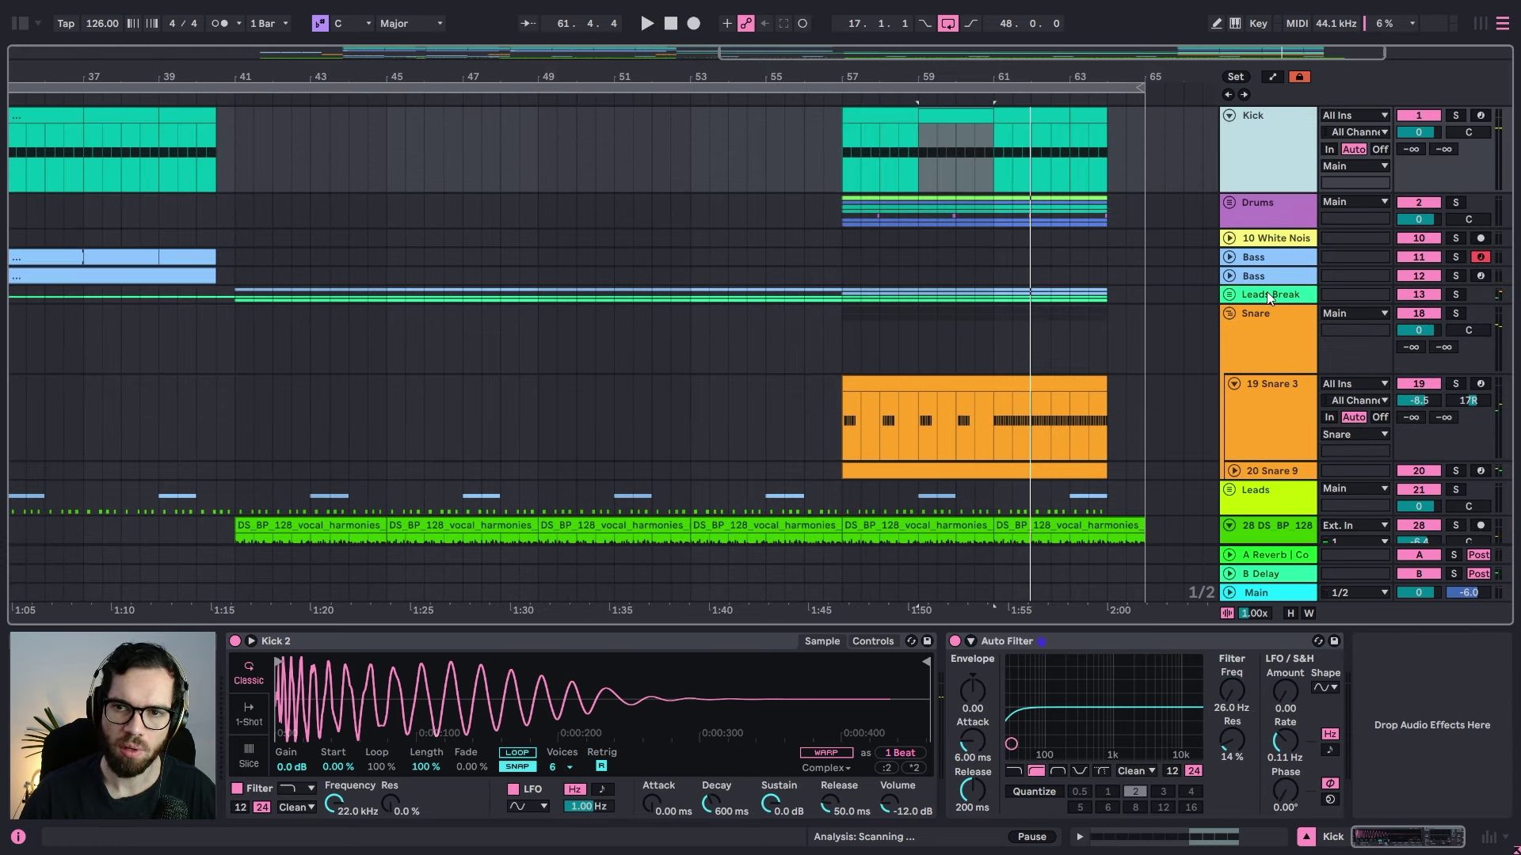
{"action": "left_click", "coordinate": [1232, 690]}
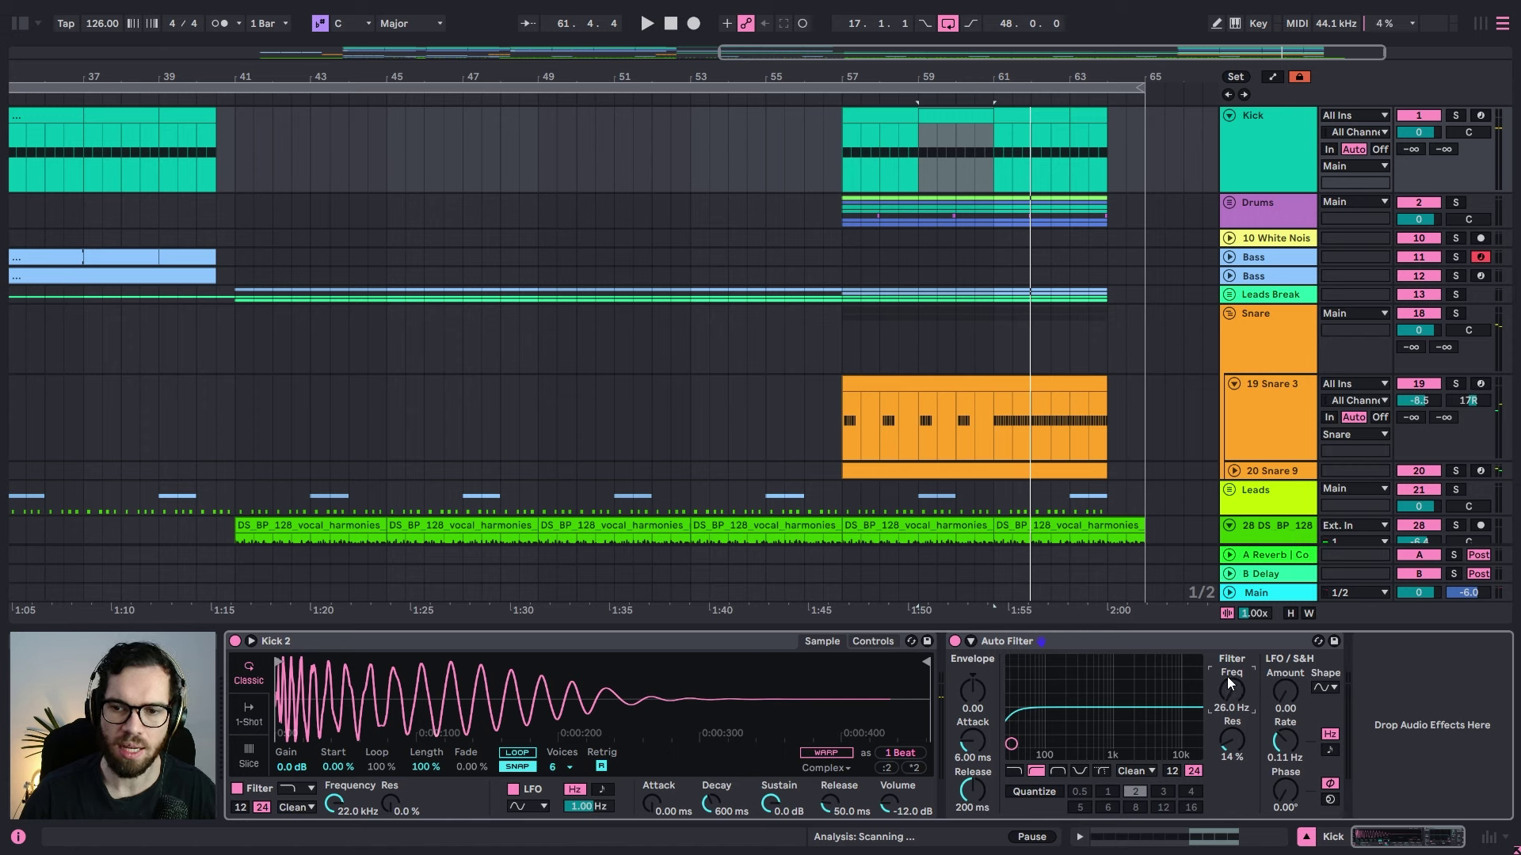
{"action": "key", "text": "a"}
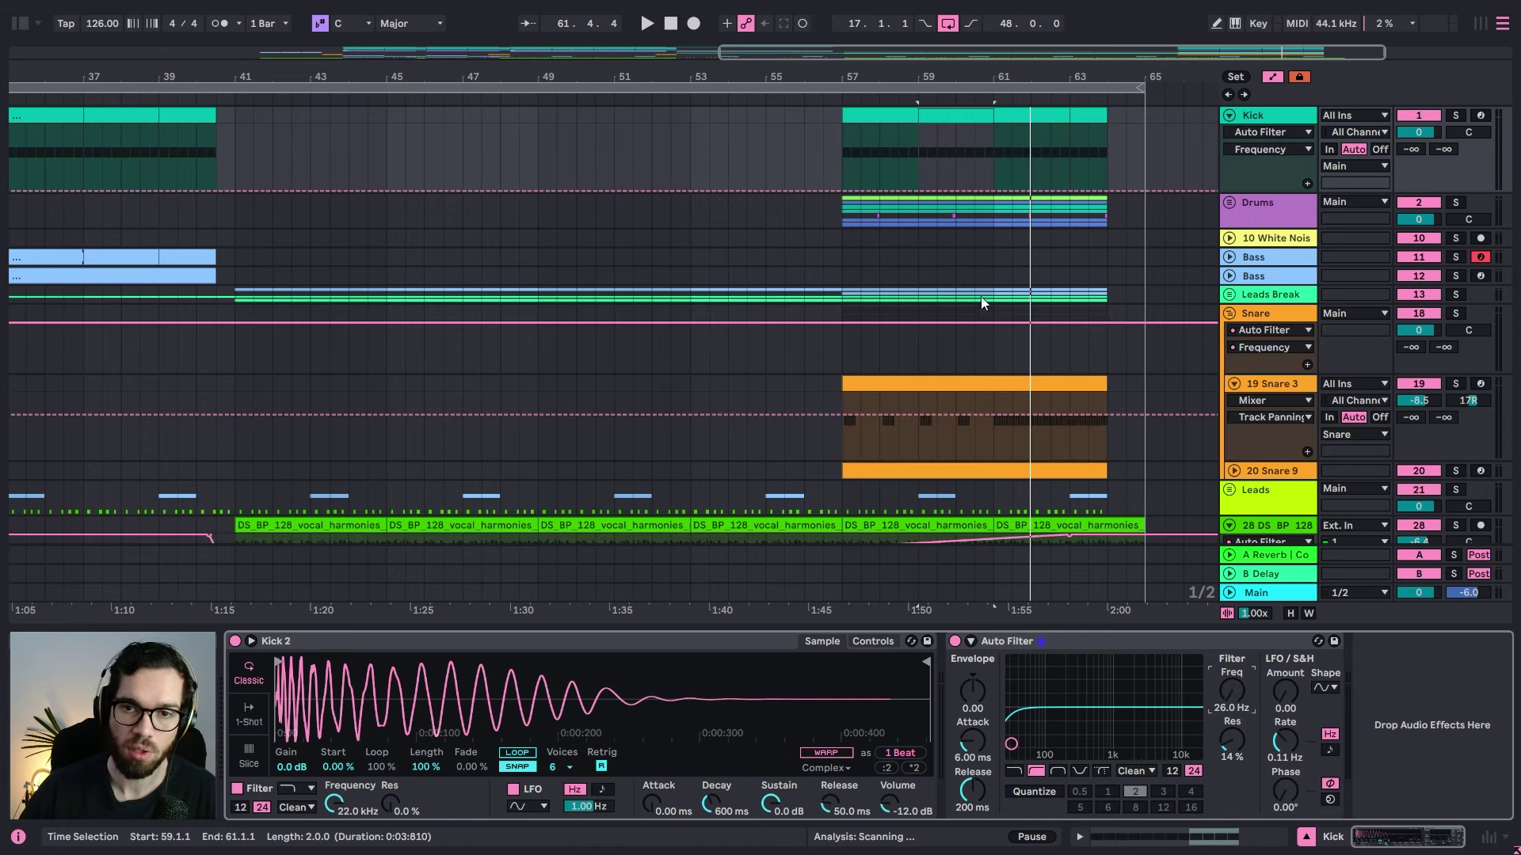
{"action": "left_click", "coordinate": [827, 145]}
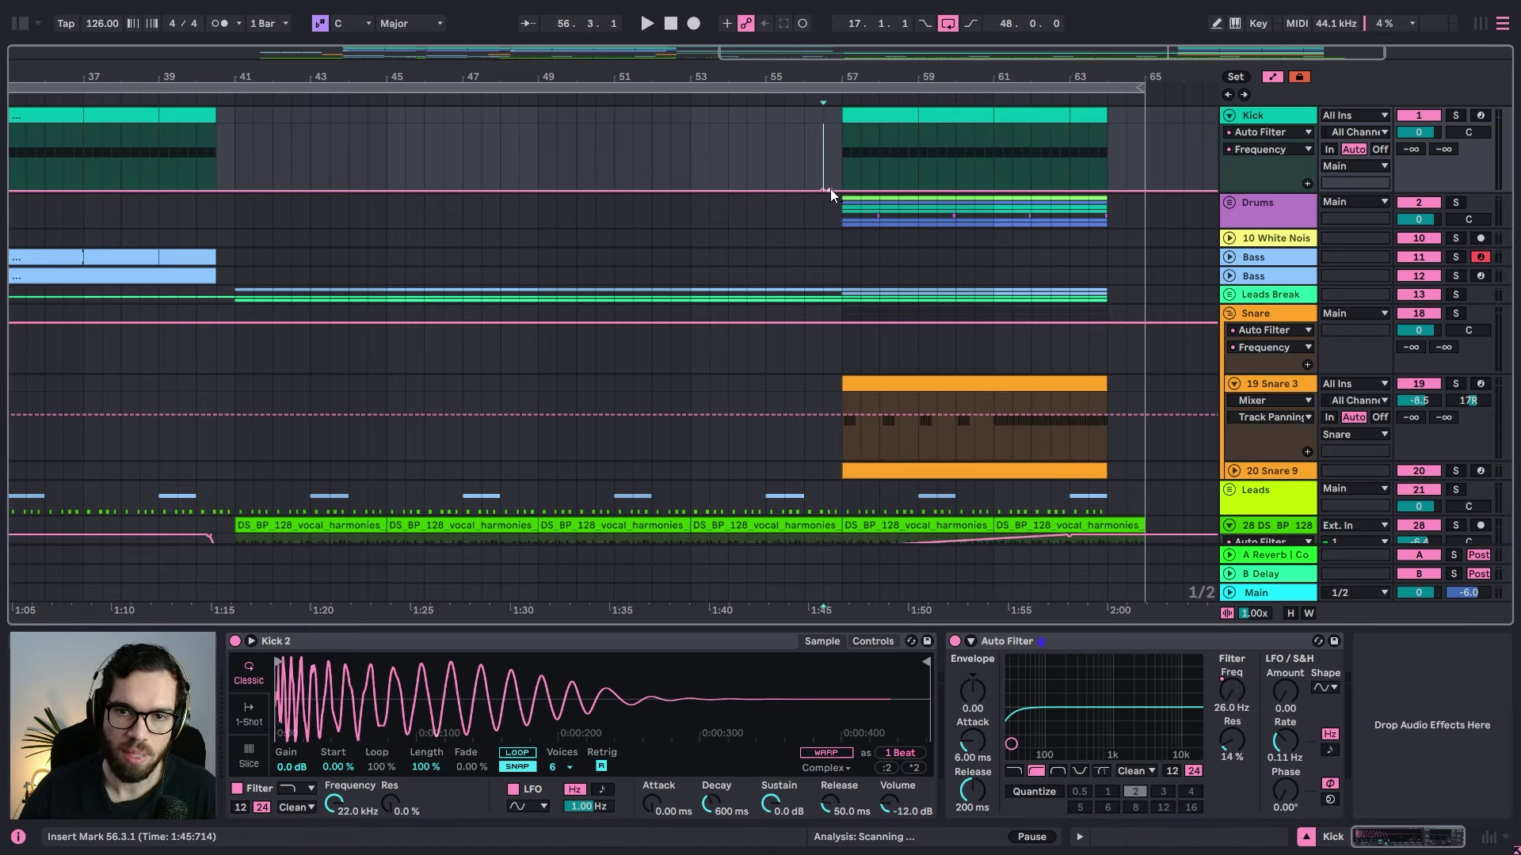
{"action": "key", "text": "space"}
{"action": "left_click_drag", "start_coordinate": [830, 188], "coordinate": [842, 172]}
{"action": "left_click_drag", "start_coordinate": [955, 172], "coordinate": [1106, 184]}
{"action": "left_click", "coordinate": [1050, 177]}
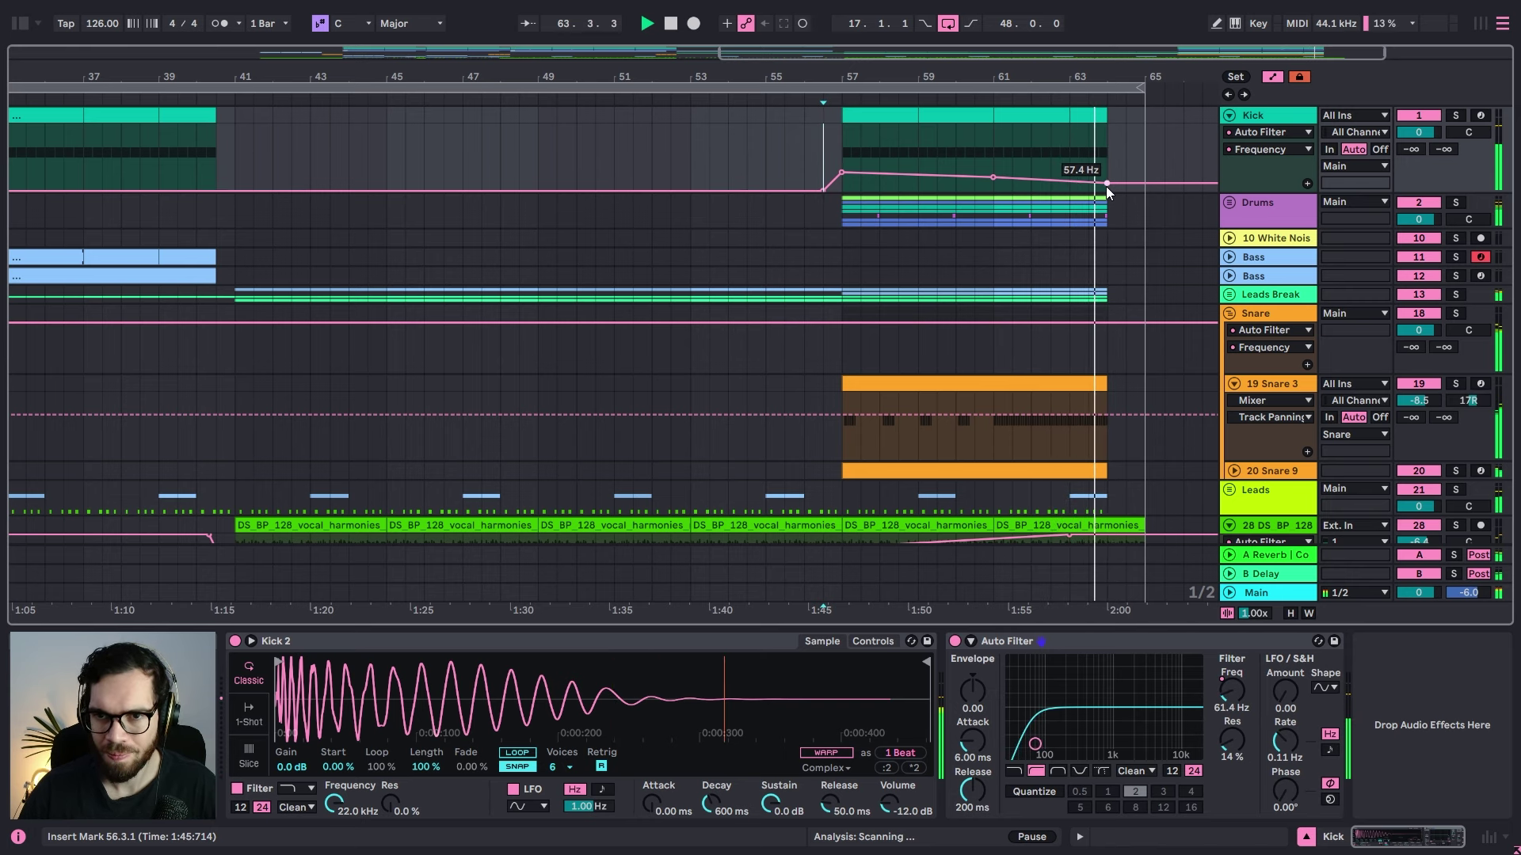
Step: Fold the Kick track, hide the automation and play the lead-in to the bar 57 section from about bar 55
{"action": "left_click", "coordinate": [1230, 116]}
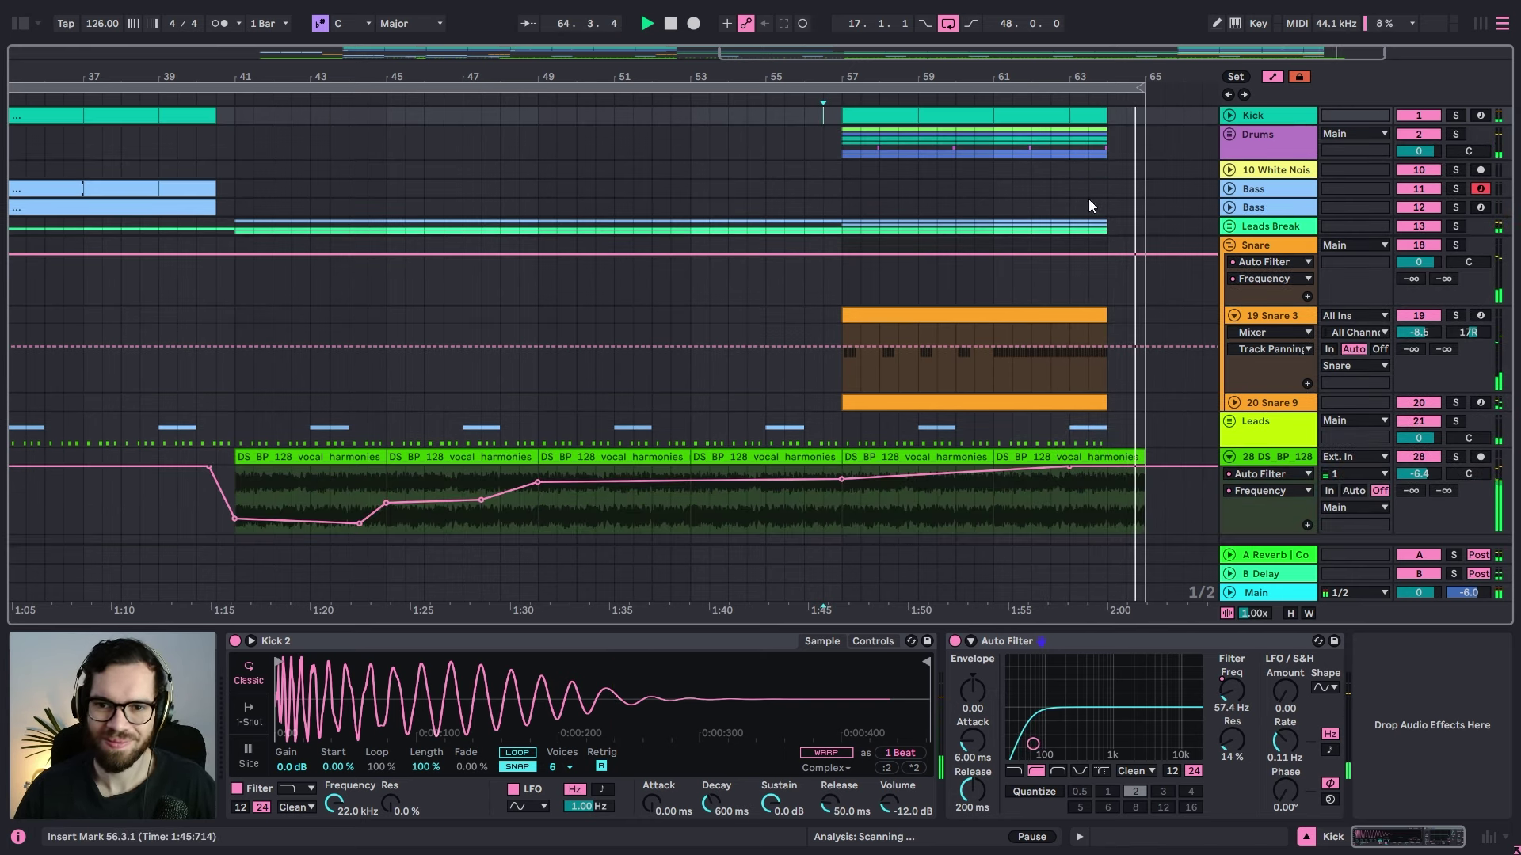
{"action": "key", "text": "a"}
{"action": "left_click", "coordinate": [816, 222]}
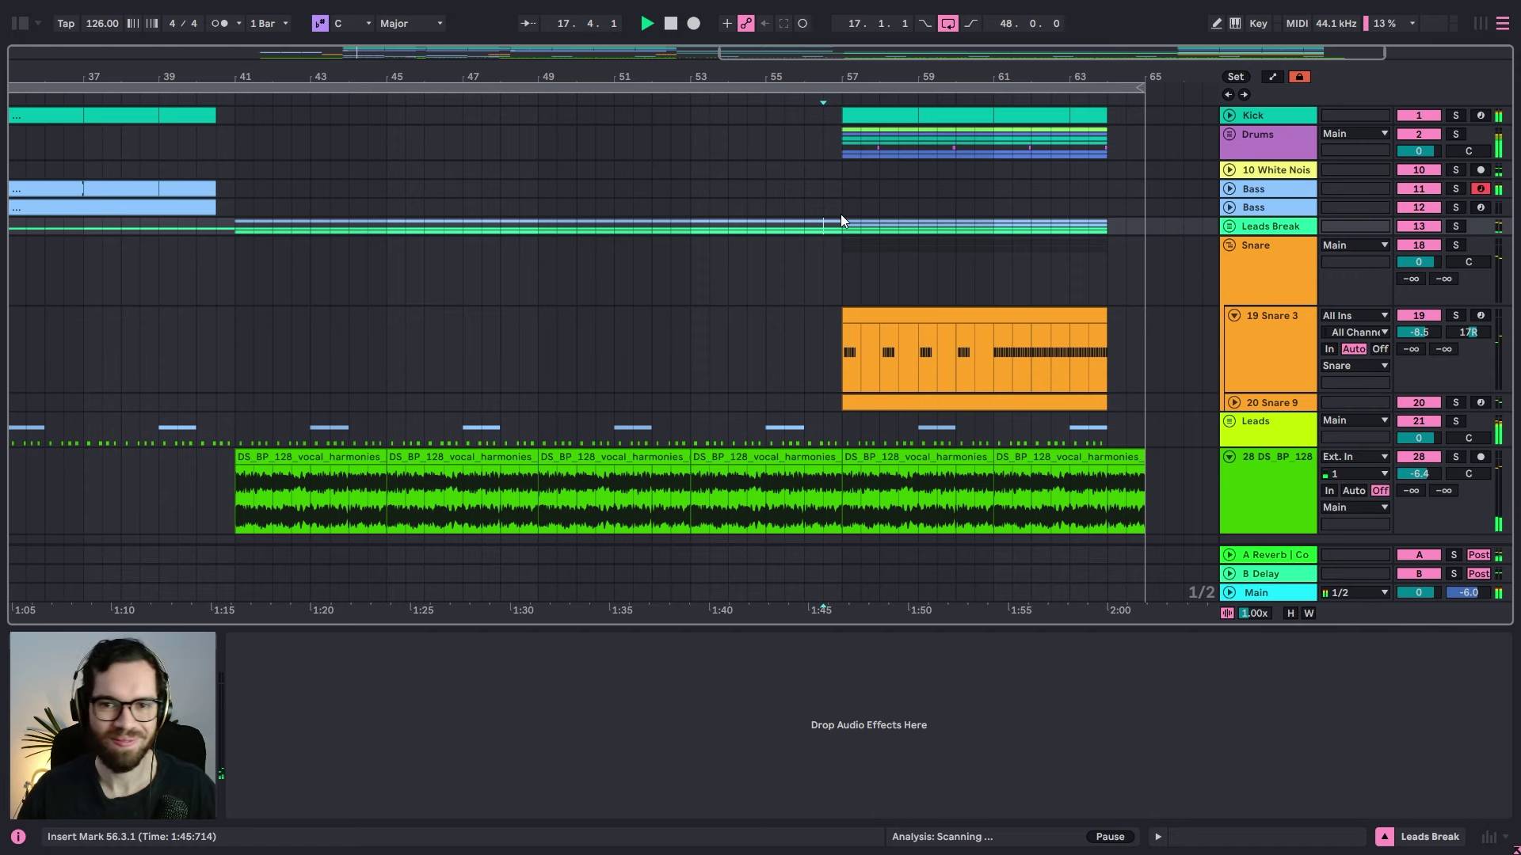
{"action": "left_click", "coordinate": [840, 211]}
{"action": "key", "text": "space"}
{"action": "key", "text": "space"}
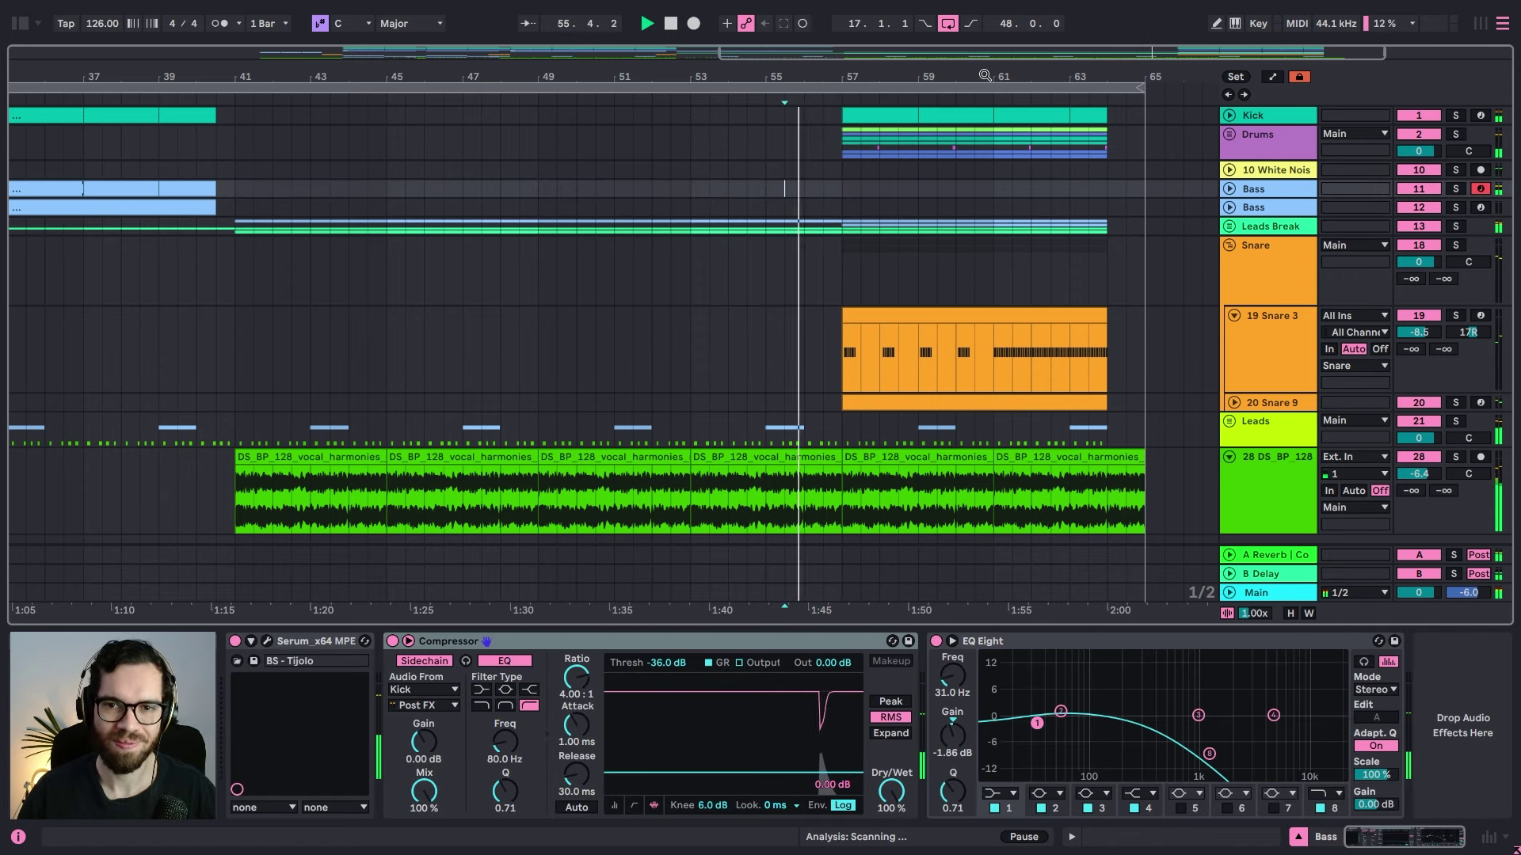
{"action": "left_click_drag", "start_coordinate": [984, 74], "coordinate": [970, 54]}
{"action": "key", "text": "space"}
Step: Insert a MIDI track below the folded Snare group and another beneath the first Serum track in the unfolded Leads Break group
{"action": "left_click", "coordinate": [1231, 247]}
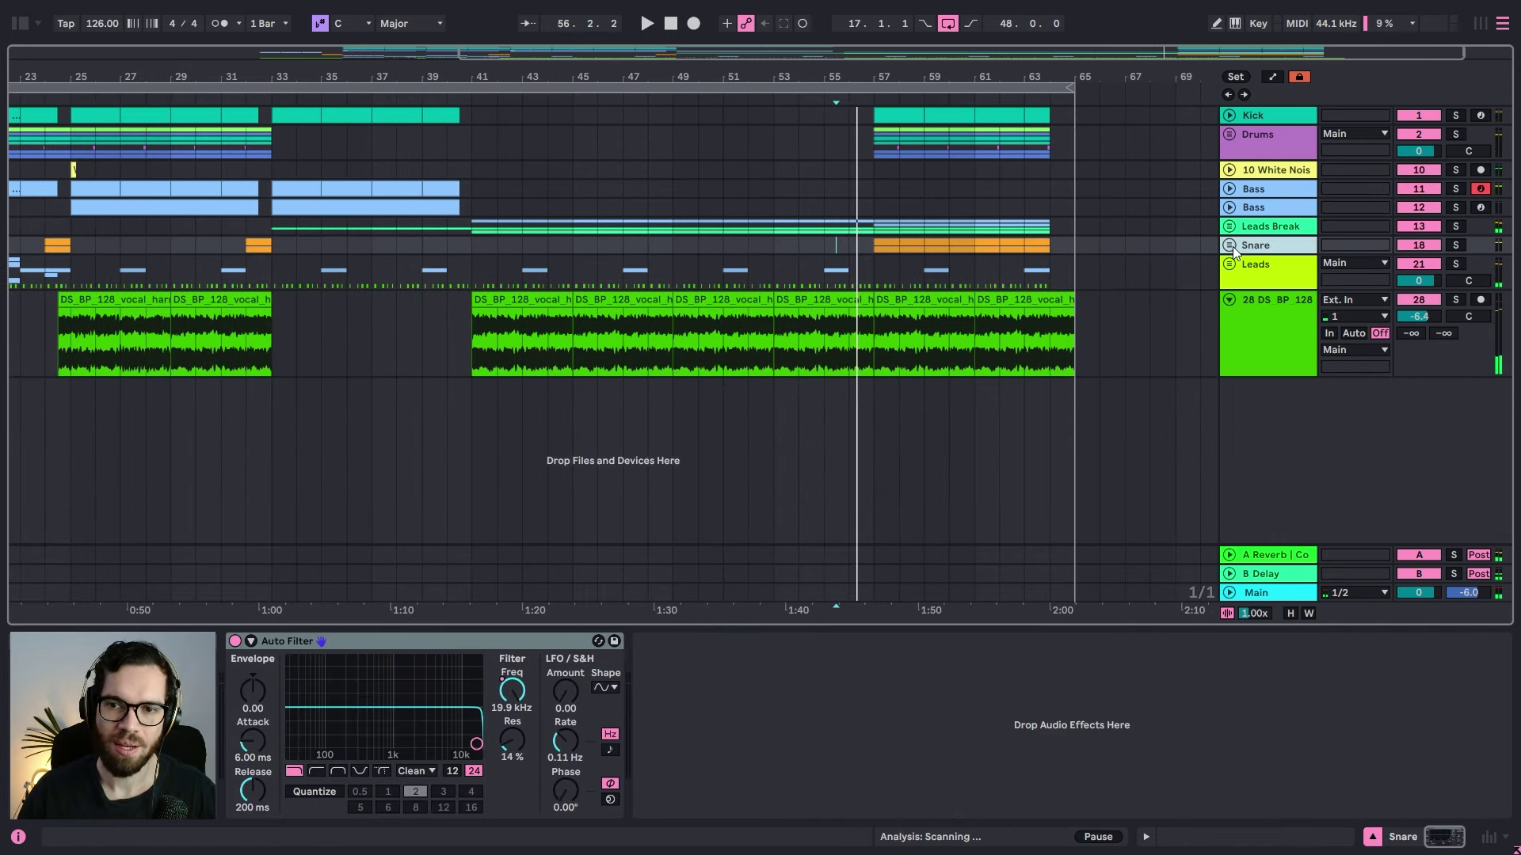
{"action": "key", "text": "ctrl+shift+t"}
{"action": "left_click", "coordinate": [1232, 230]}
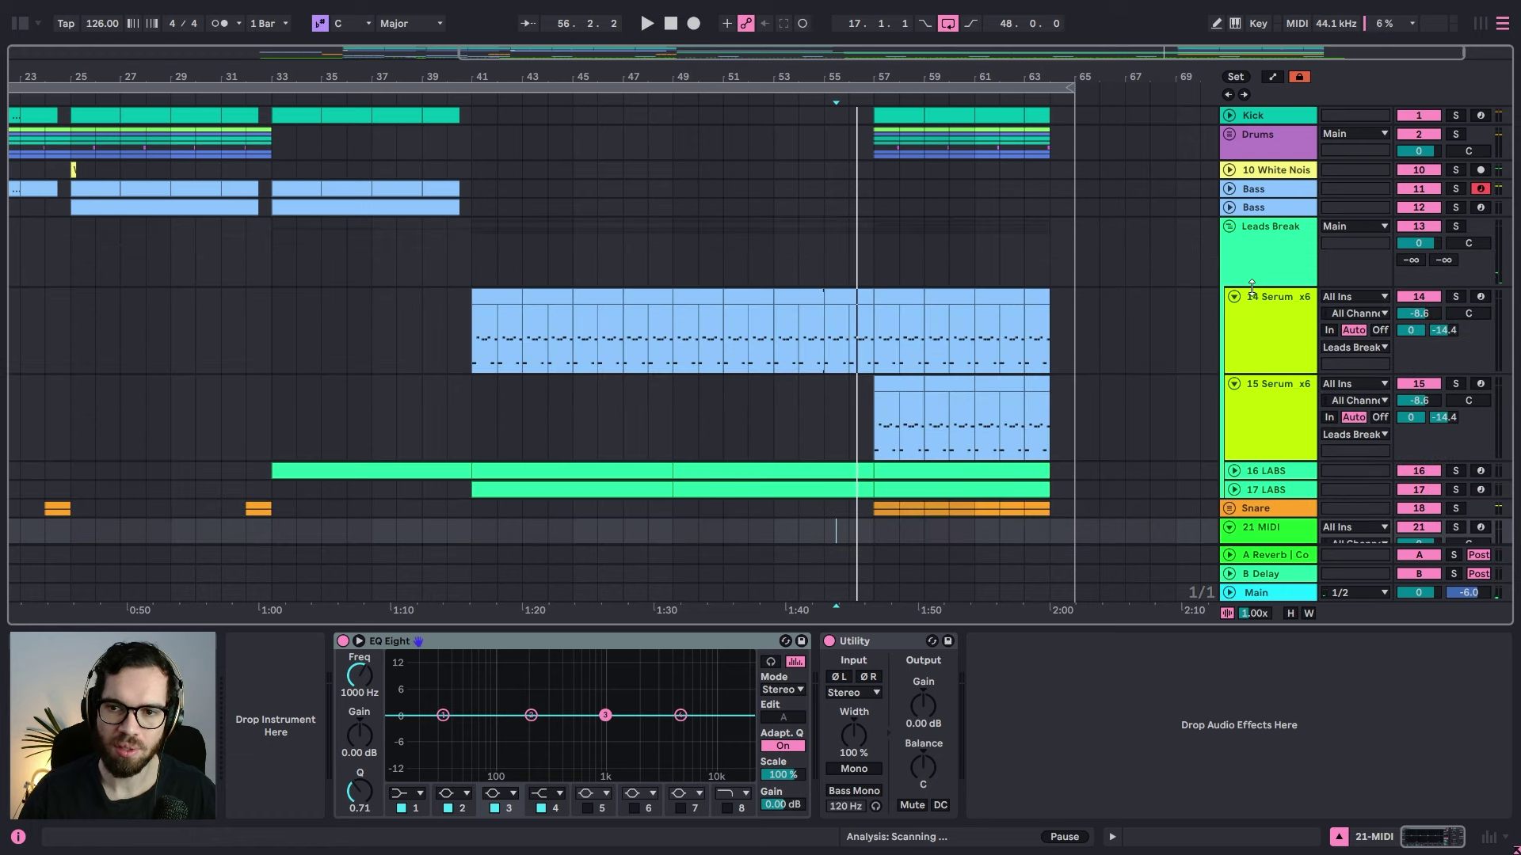
{"action": "left_click", "coordinate": [1260, 314]}
{"action": "key", "text": "ctrl+shift+t"}
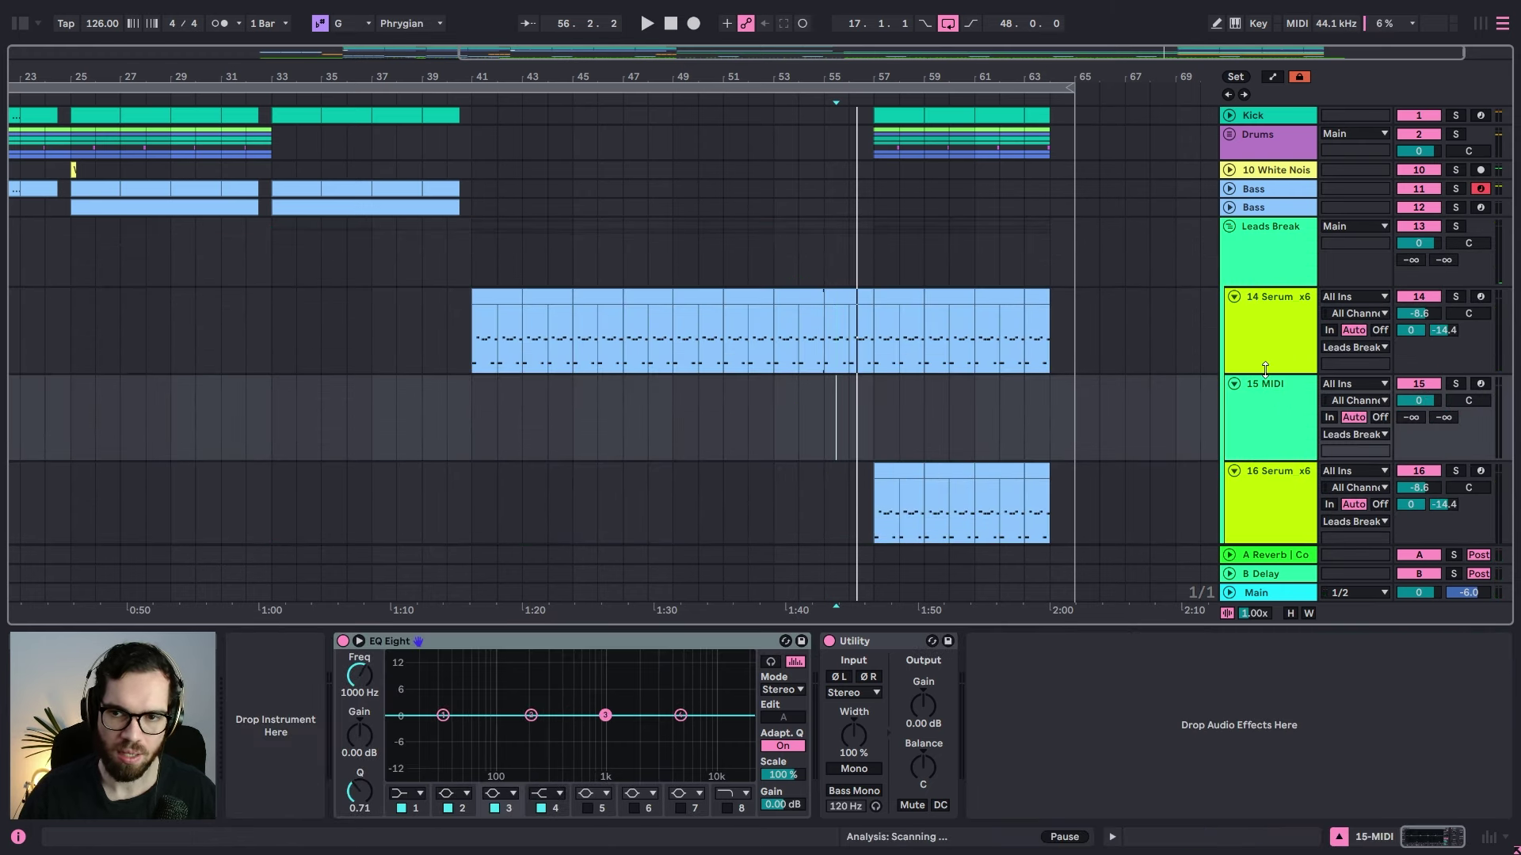
Step: Copy the first Serum track's BS - Tijolo instrument and bar 57 clip to the new MIDI track, extending the clip to bar 64
{"action": "scroll", "coordinate": [868, 726], "scroll_direction": "left", "scroll_amount": 5}
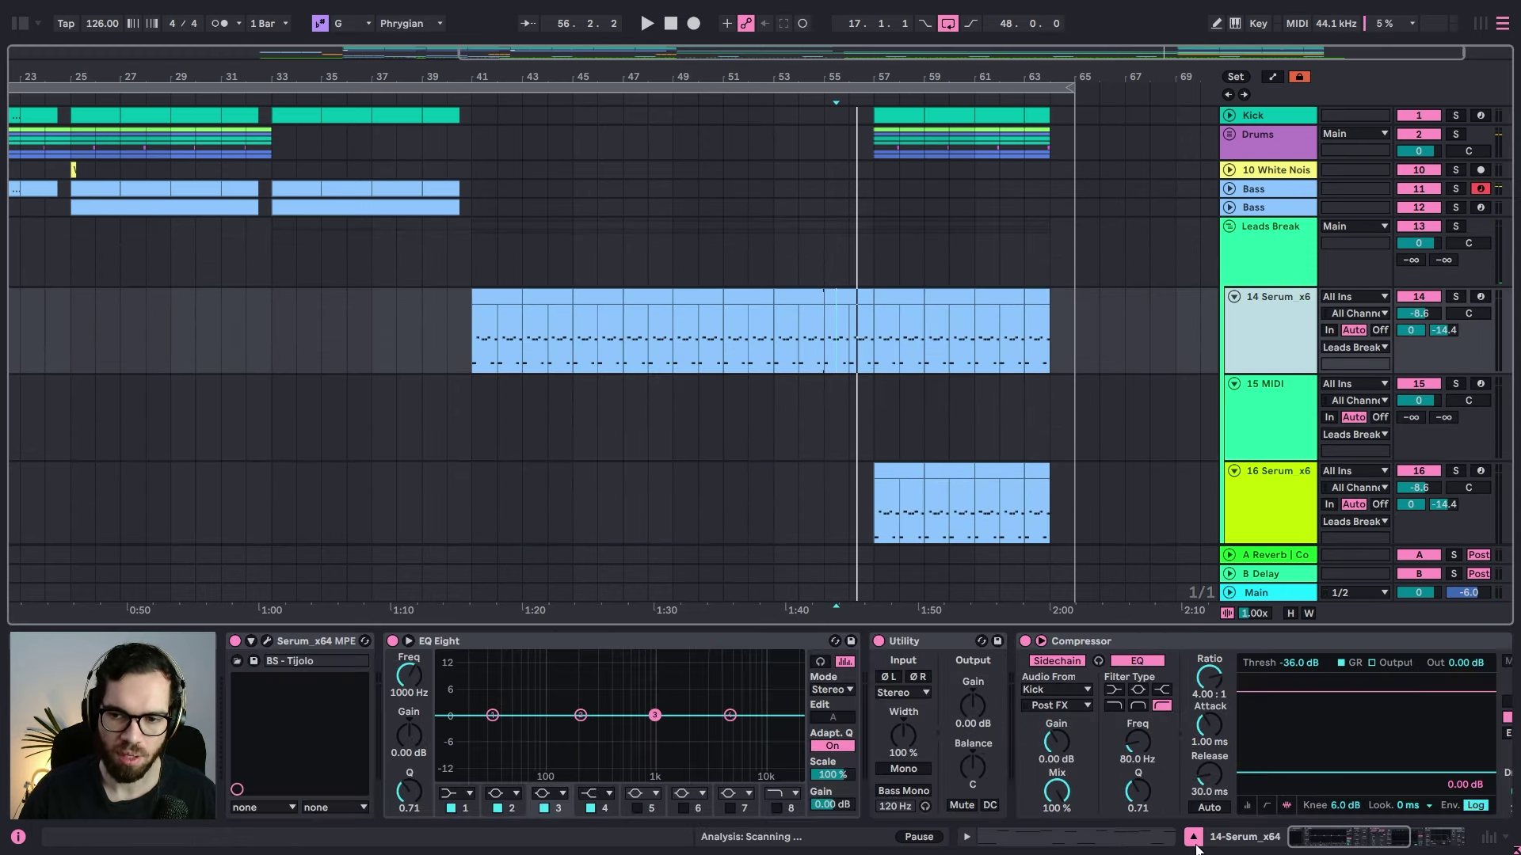
{"action": "left_click_drag", "start_coordinate": [327, 636], "coordinate": [953, 412]}
{"action": "left_click_drag", "start_coordinate": [903, 304], "coordinate": [1049, 387]}
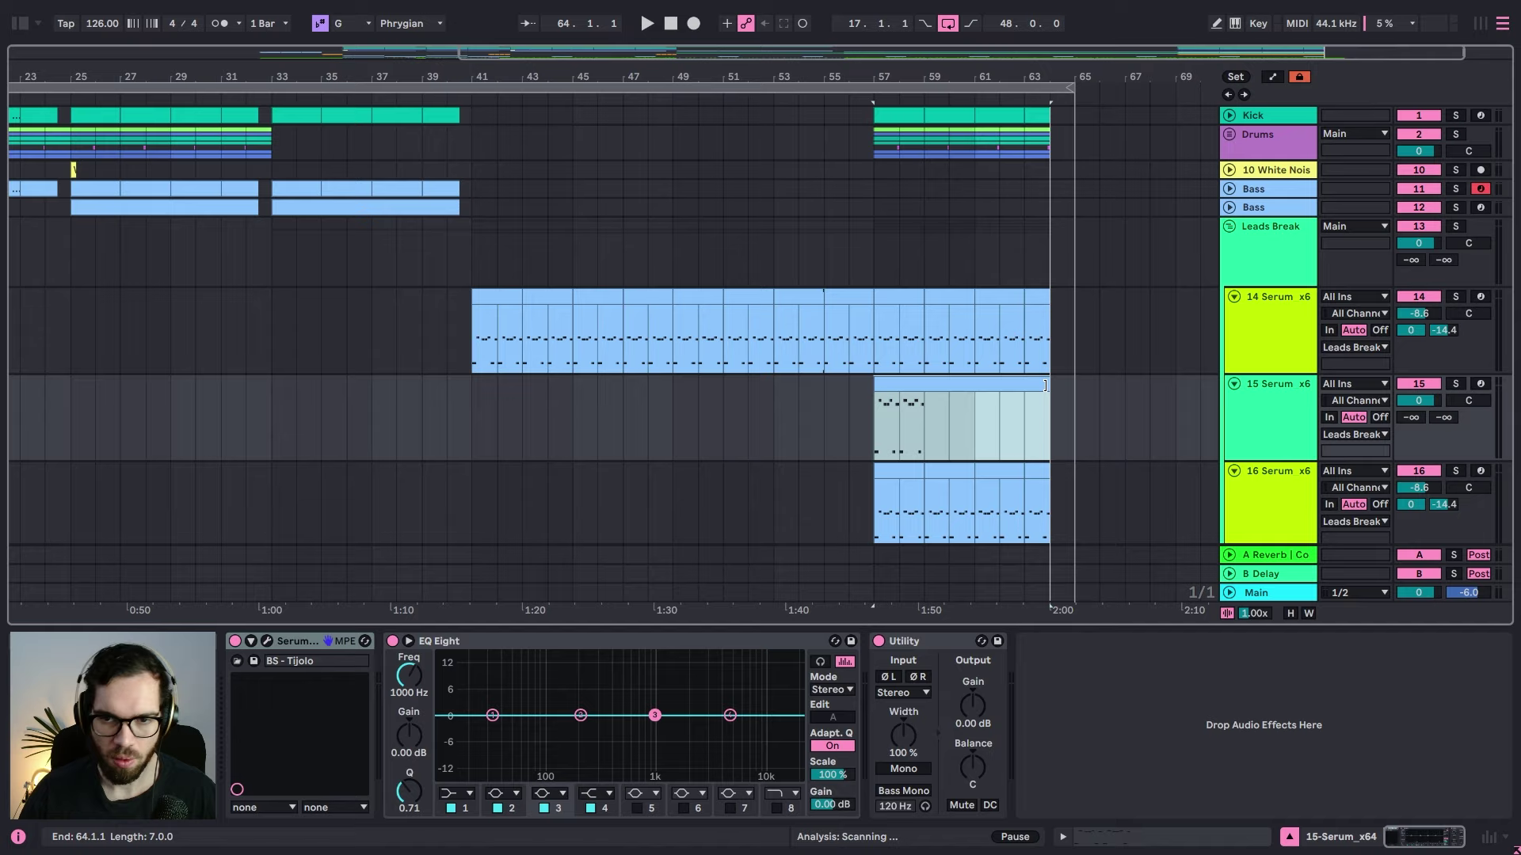
Step: Replace all notes in the new Serum clip with one sustained G2 across its seven bars, and play it soloed
{"action": "double_click", "coordinate": [1025, 387]}
{"action": "left_click_drag", "start_coordinate": [986, 784], "coordinate": [659, 573]}
{"action": "key", "text": "Delete"}
{"action": "left_click_drag", "start_coordinate": [642, 732], "coordinate": [1461, 732]}
{"action": "key", "text": "space"}
{"action": "left_click", "coordinate": [1459, 322]}
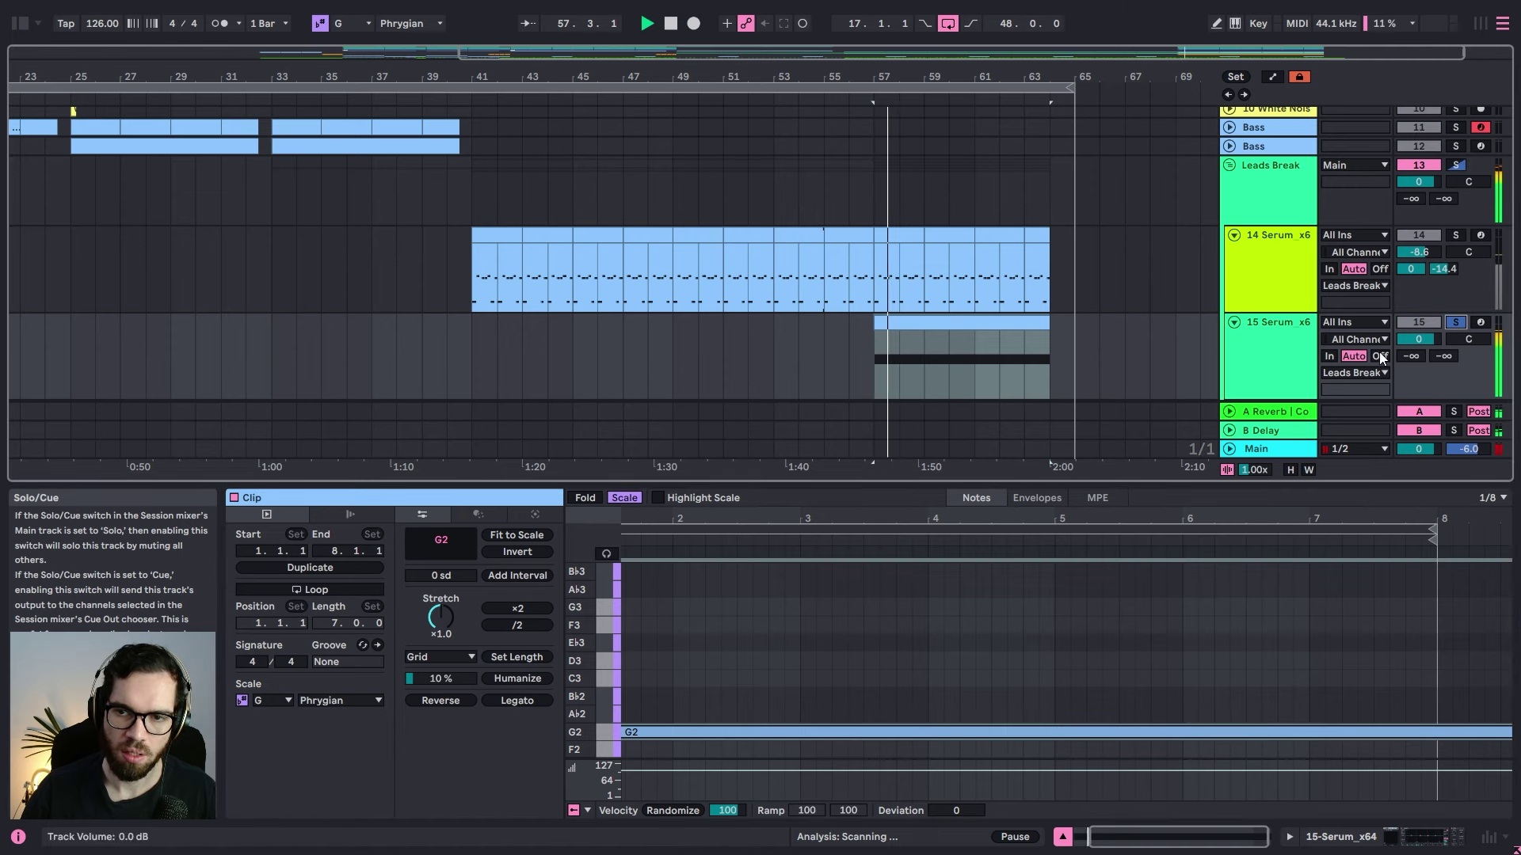
Step: Assign LFO 1 to oscillator A's coarse pitch in the new track's Serum and set its unsynced rate to 0.9 Hz
{"action": "left_click", "coordinate": [1253, 348]}
{"action": "double_click", "coordinate": [1253, 348]}
{"action": "key", "text": "space"}
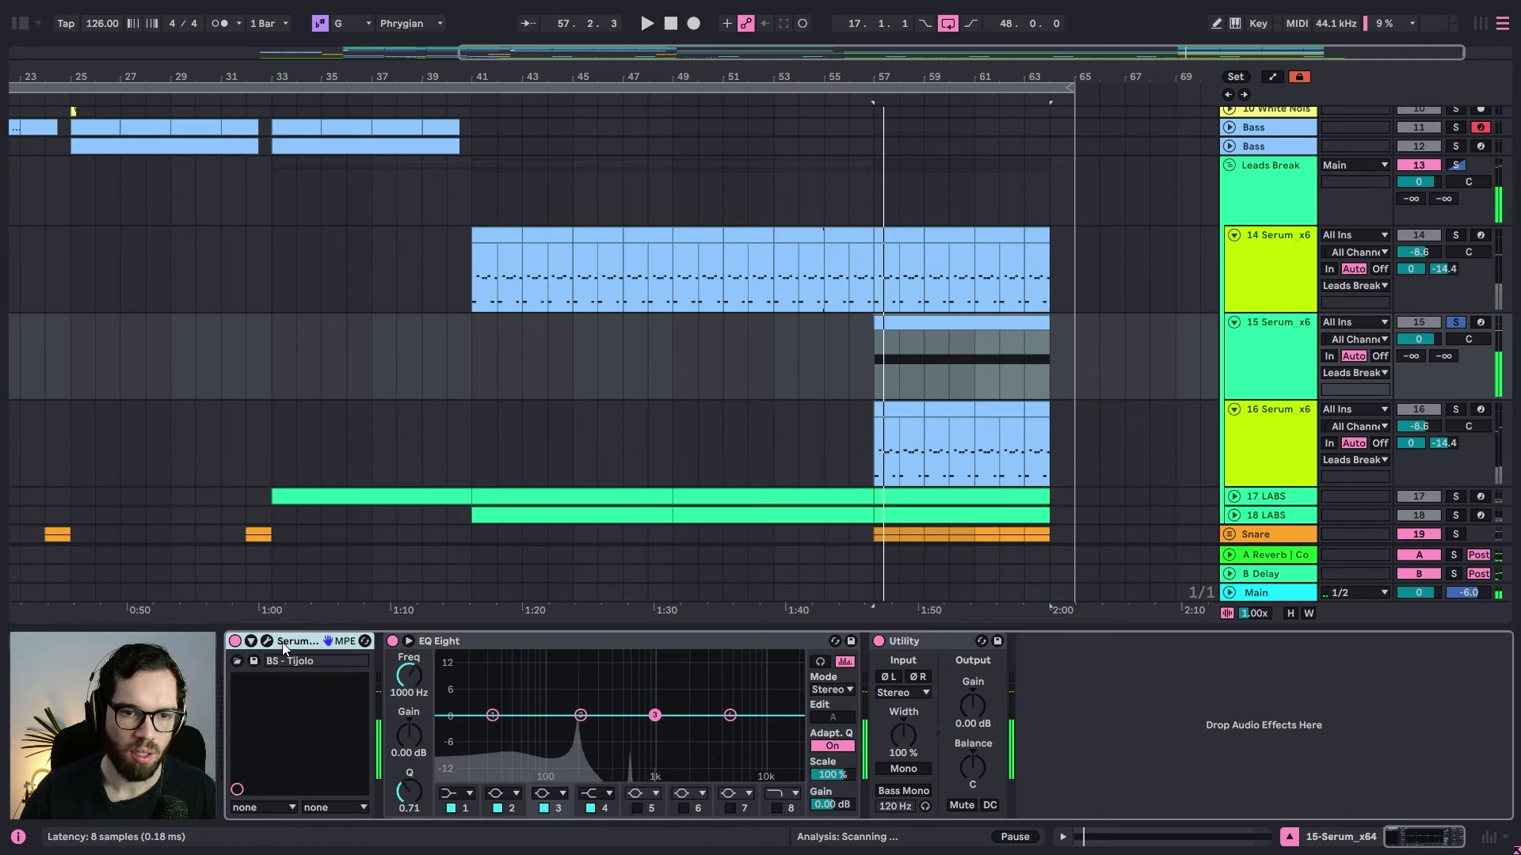
{"action": "left_click", "coordinate": [255, 640]}
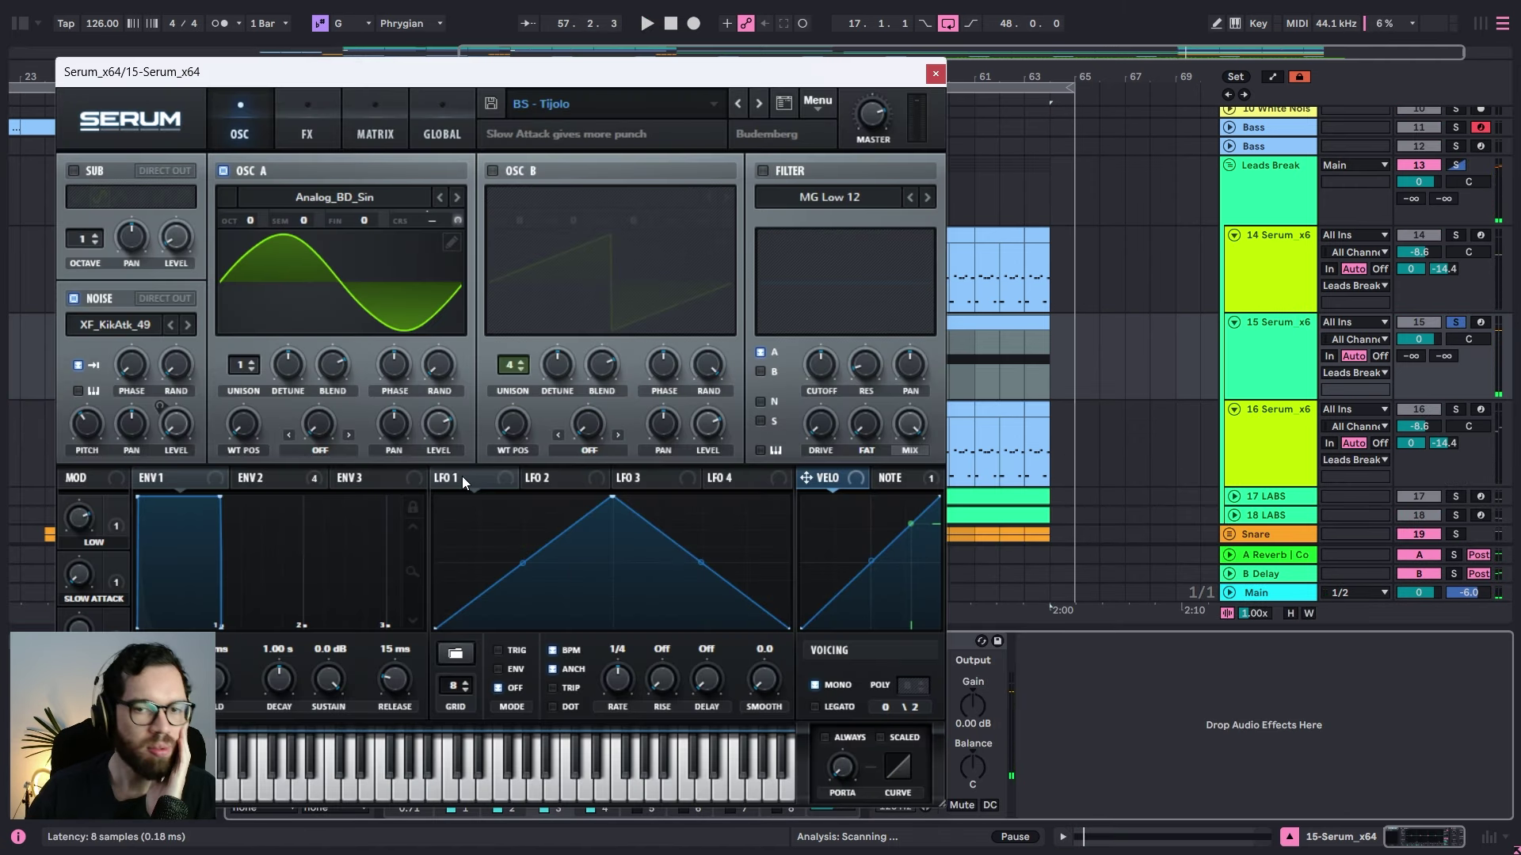
{"action": "left_click_drag", "start_coordinate": [467, 479], "coordinate": [433, 221]}
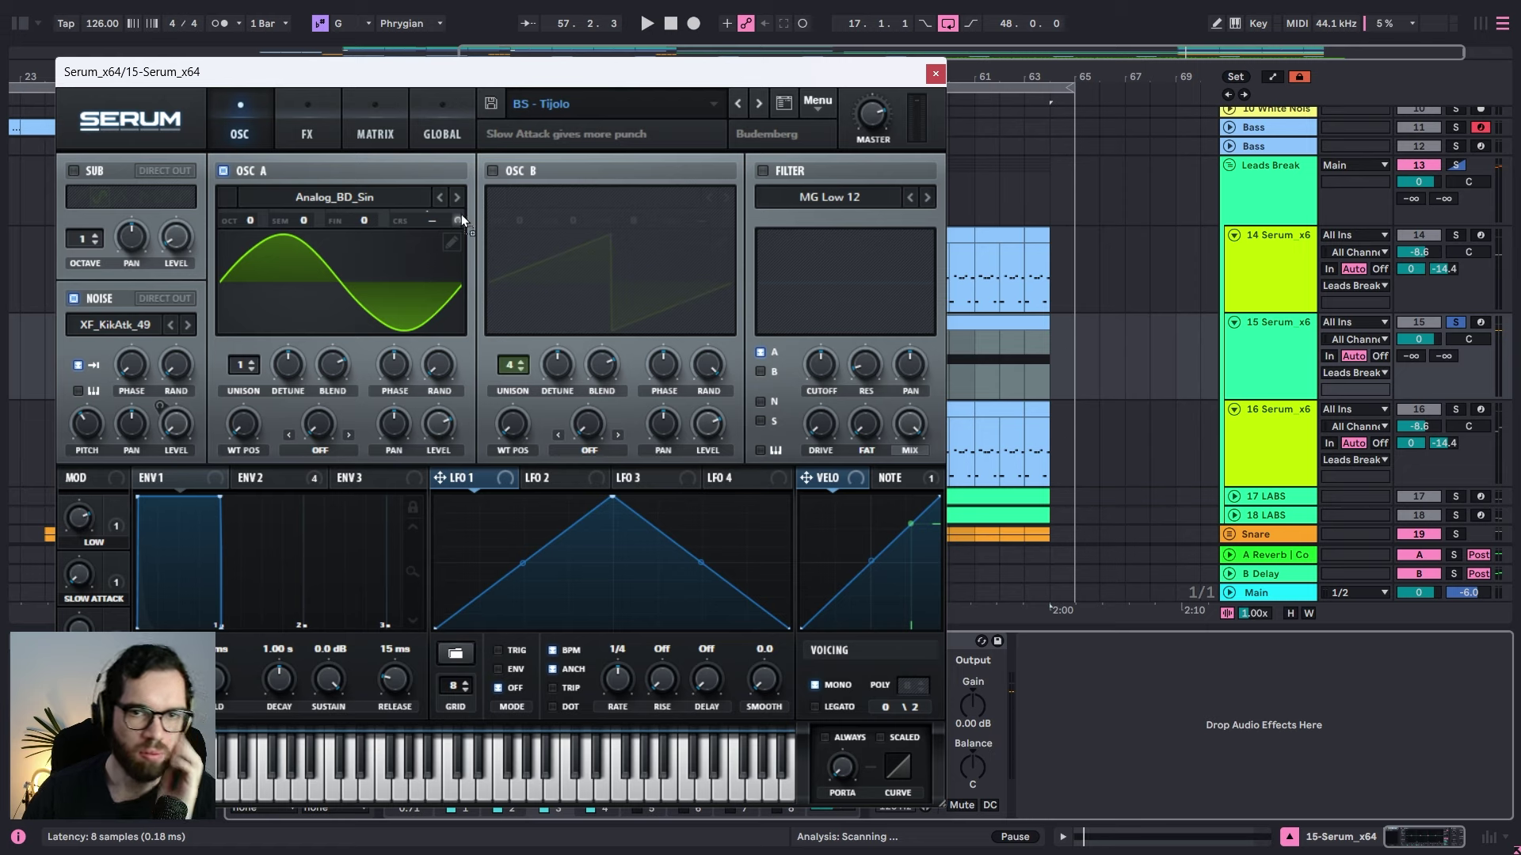
{"action": "key", "text": "space"}
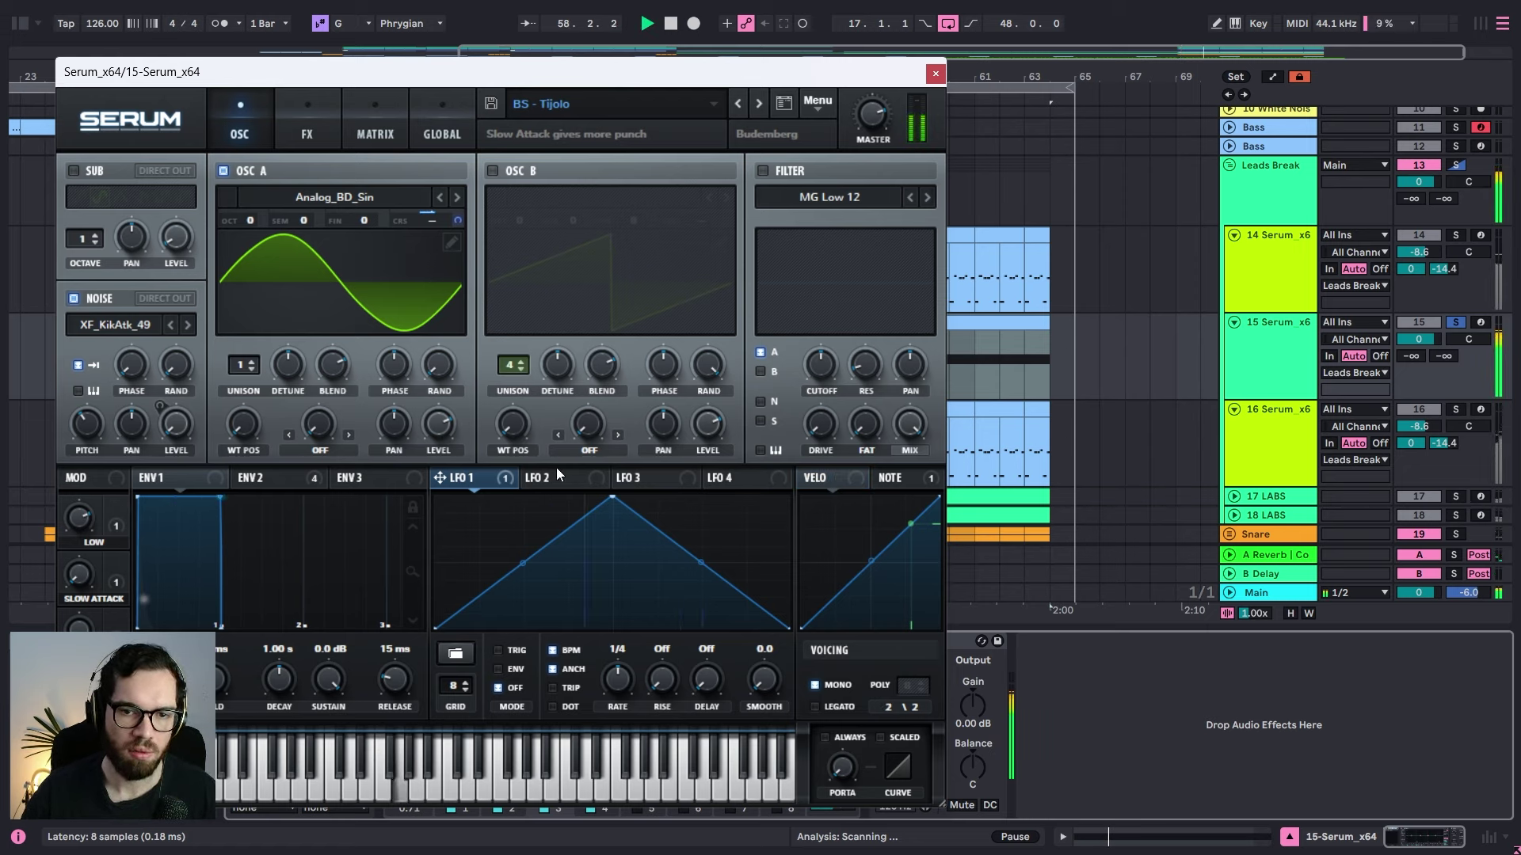
{"action": "left_click_drag", "start_coordinate": [616, 682], "coordinate": [616, 718]}
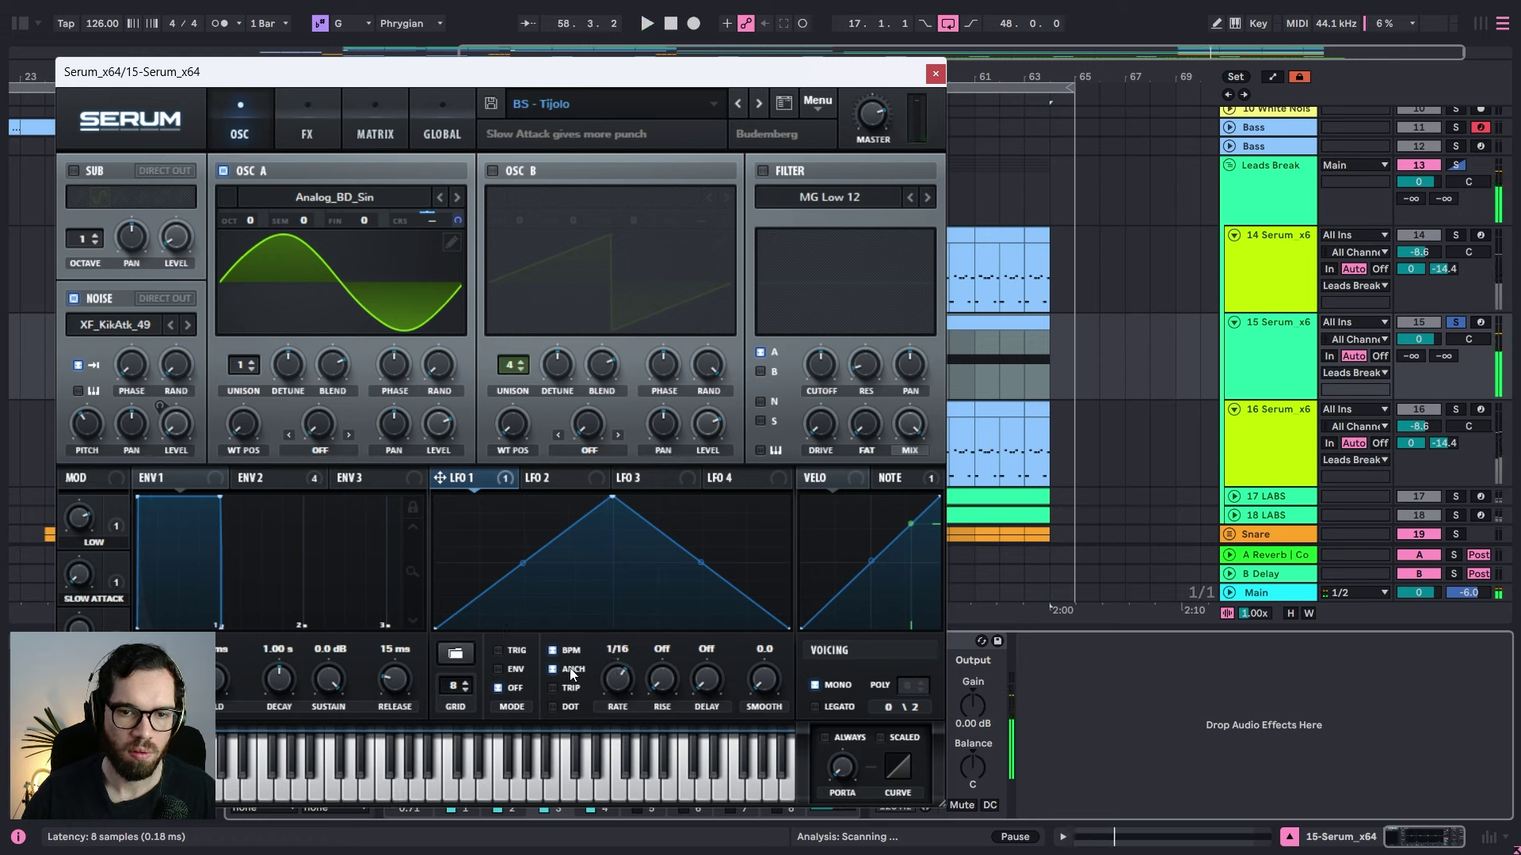
{"action": "left_click_drag", "start_coordinate": [614, 679], "coordinate": [615, 722]}
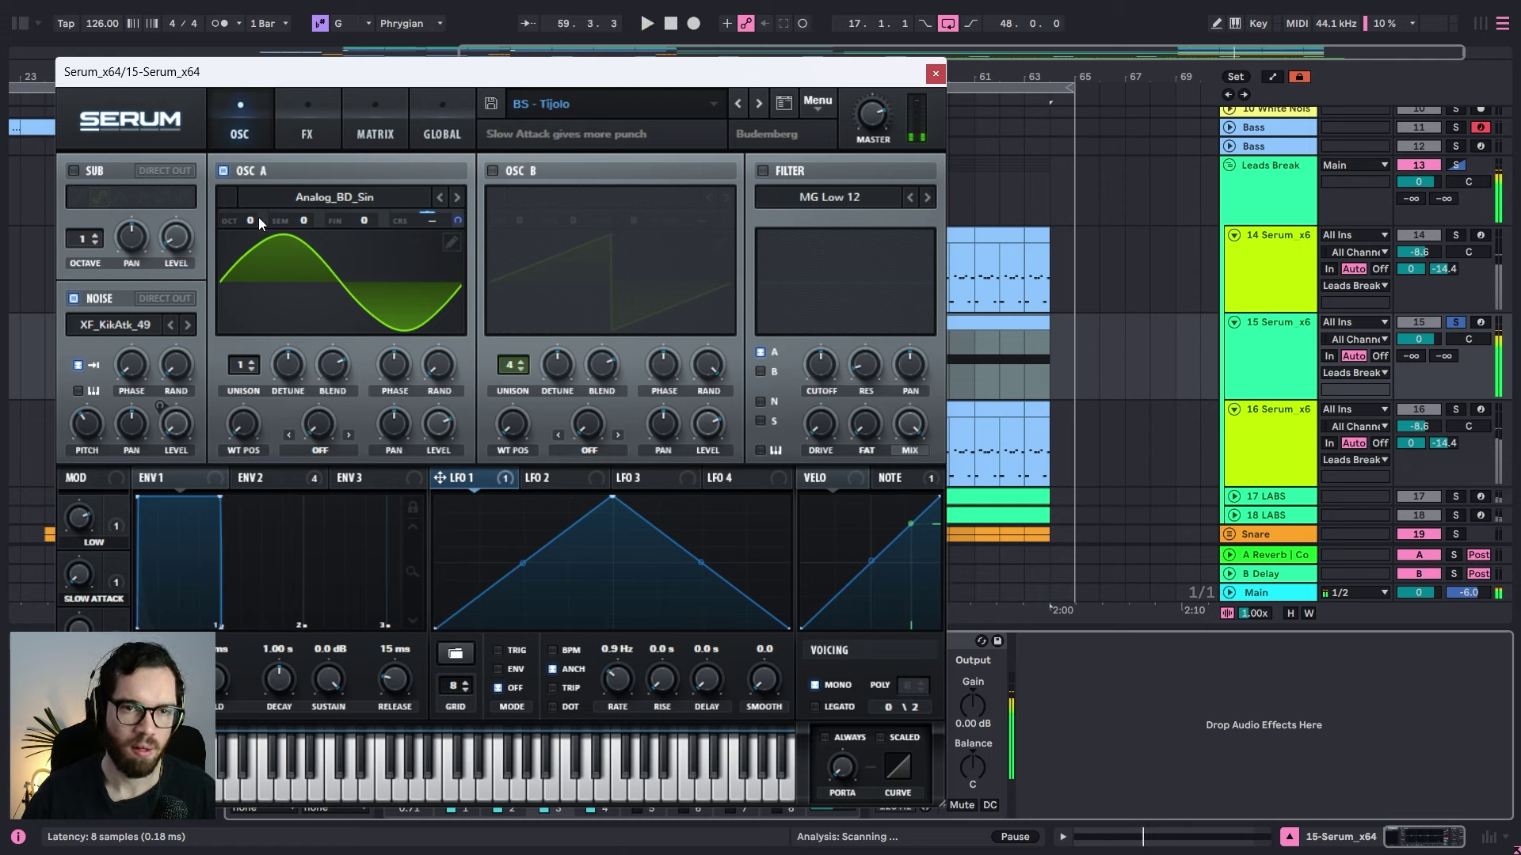
Step: Set oscillator A to octave -1 with 6 unison voices and adjust the LFO 1 depth on its coarse pitch
{"action": "left_click_drag", "start_coordinate": [258, 217], "coordinate": [266, 246]}
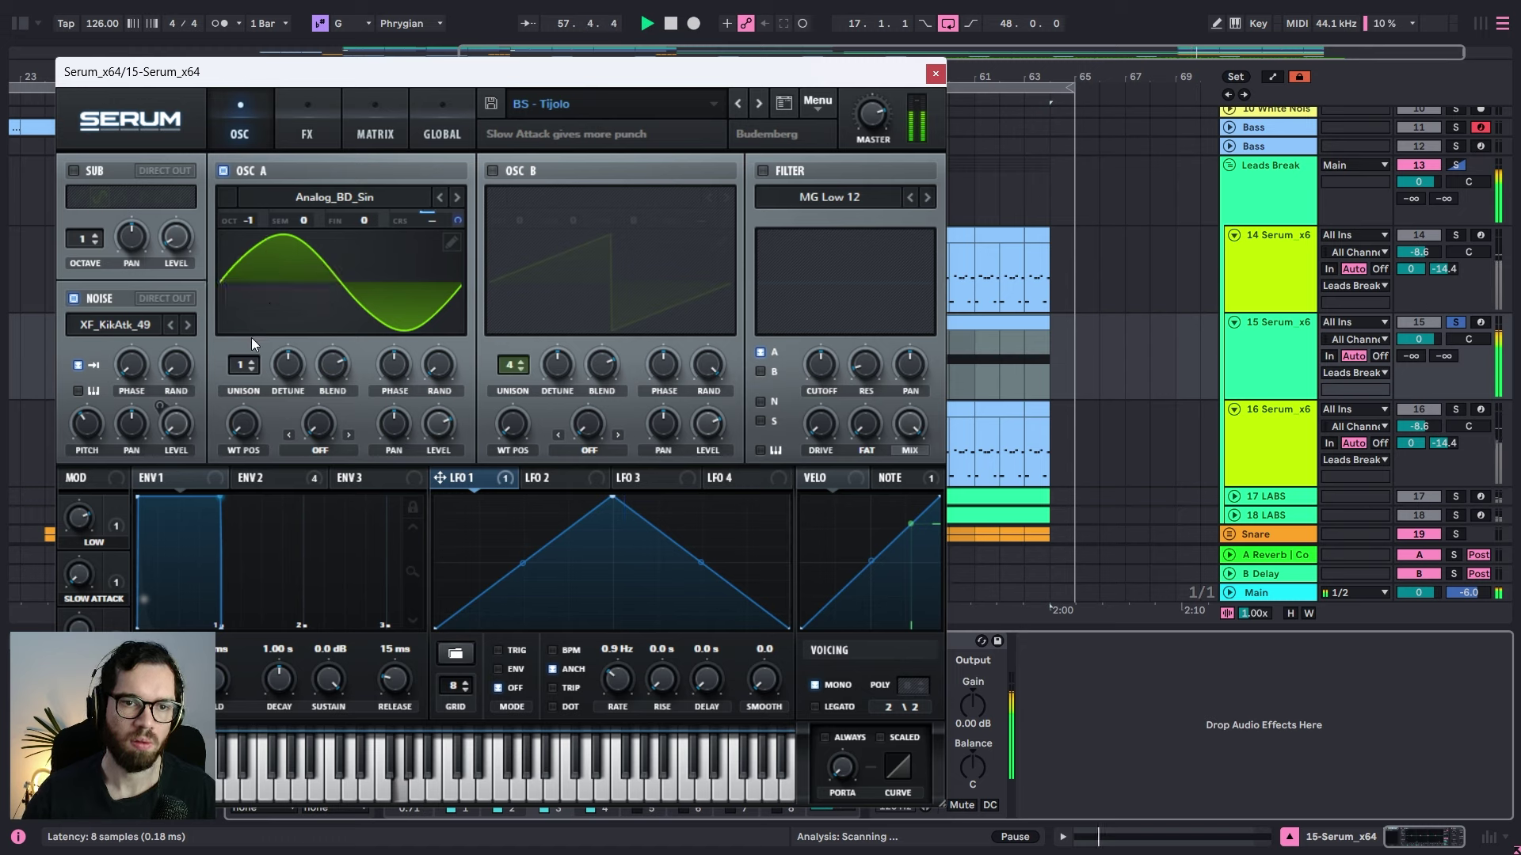
{"action": "left_click_drag", "start_coordinate": [243, 364], "coordinate": [261, 301]}
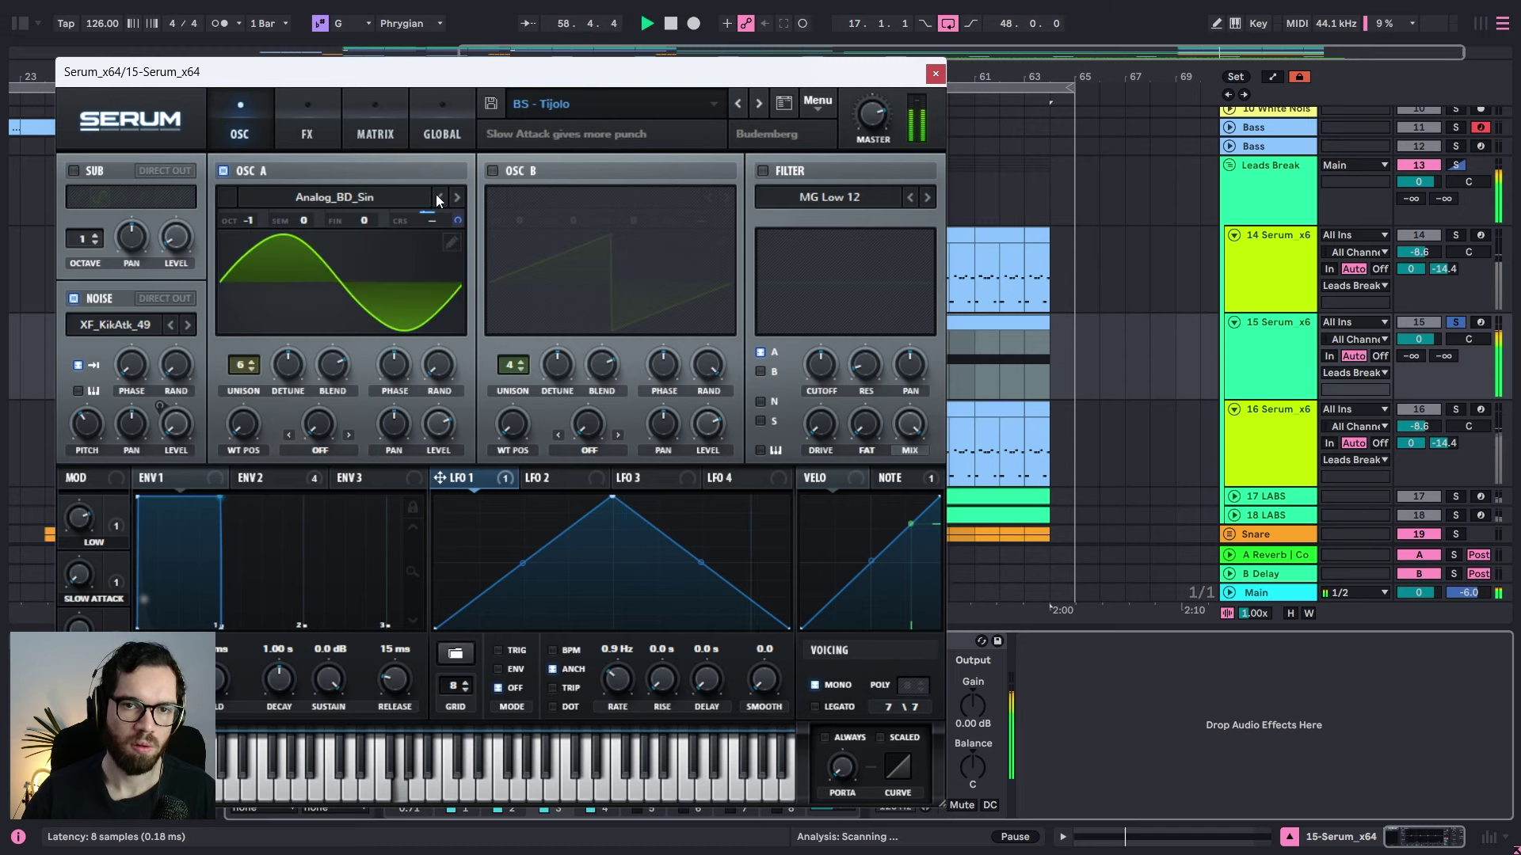
{"action": "left_click_drag", "start_coordinate": [458, 219], "coordinate": [456, 274]}
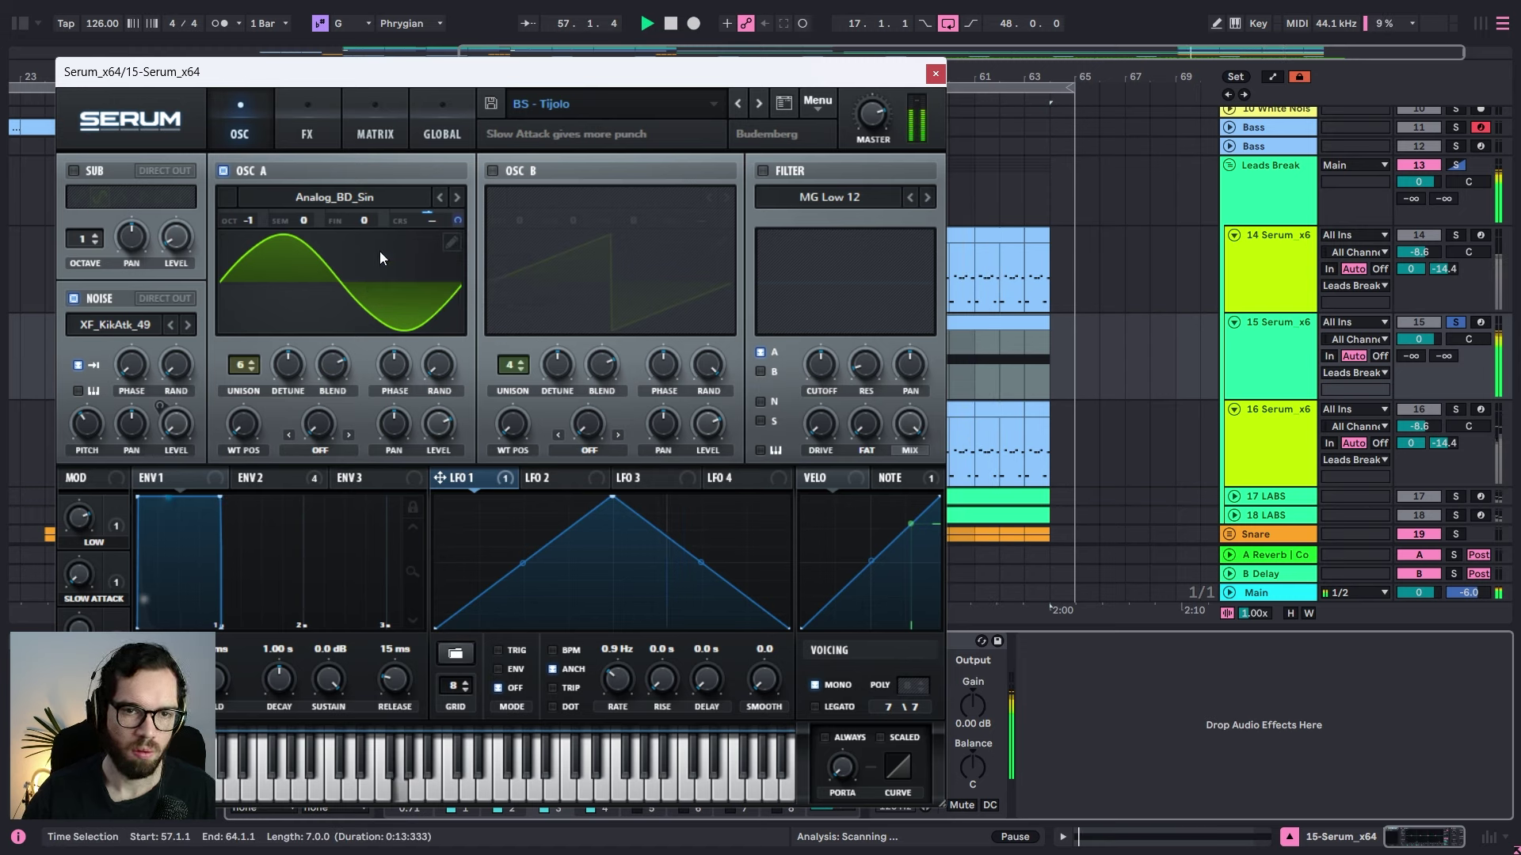
Step: Reduce Env 2's modulation of distortion drive, noise level and oscillator A's coarse pitch to about zero in Serum's matrix
{"action": "left_click", "coordinate": [297, 121]}
{"action": "left_click", "coordinate": [374, 121]}
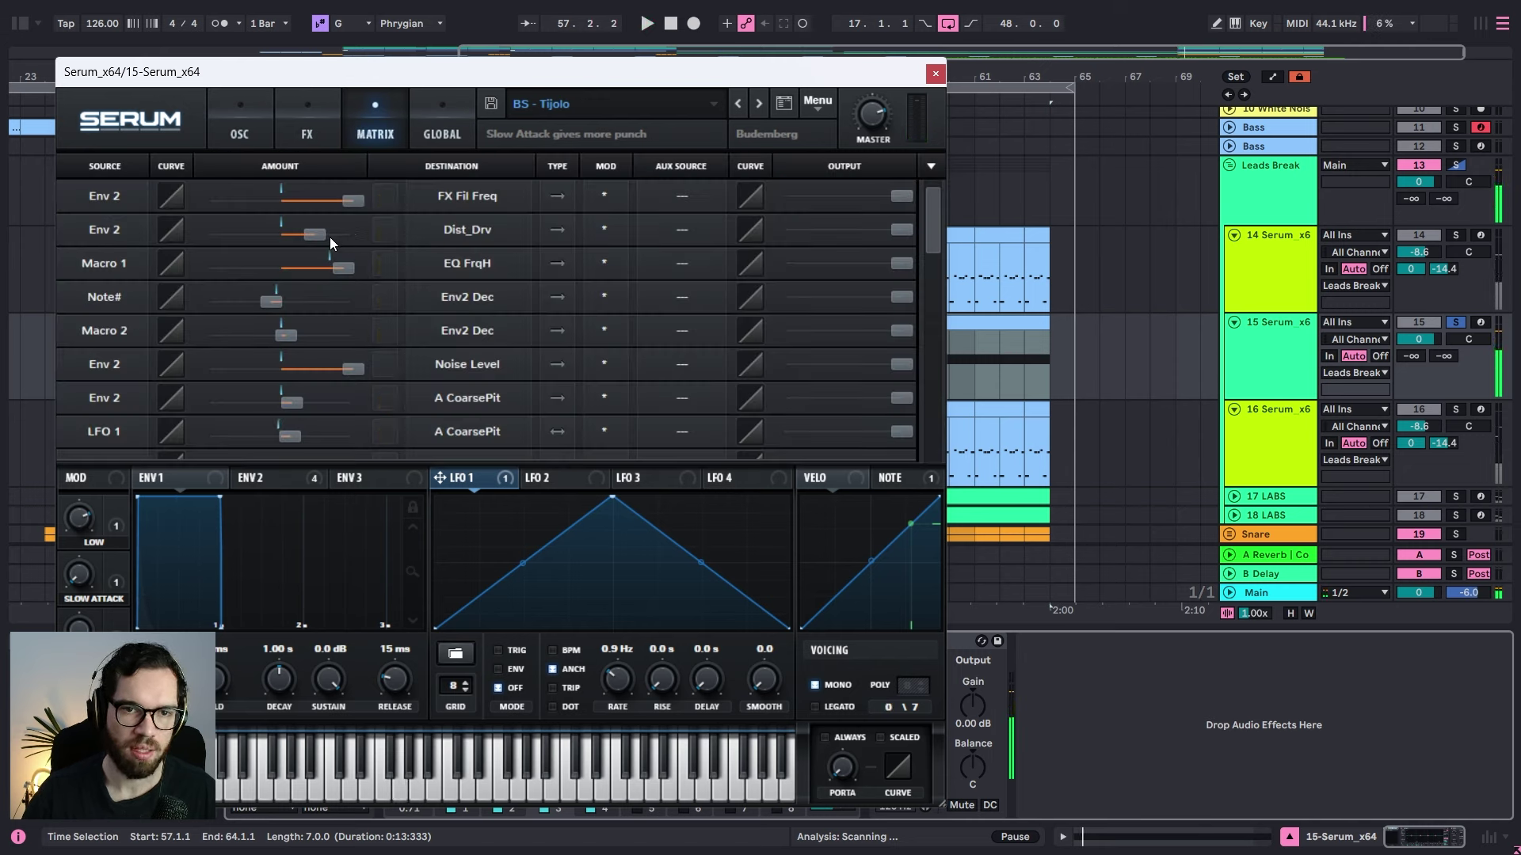
{"action": "left_click_drag", "start_coordinate": [329, 236], "coordinate": [286, 231]}
{"action": "key", "text": "space"}
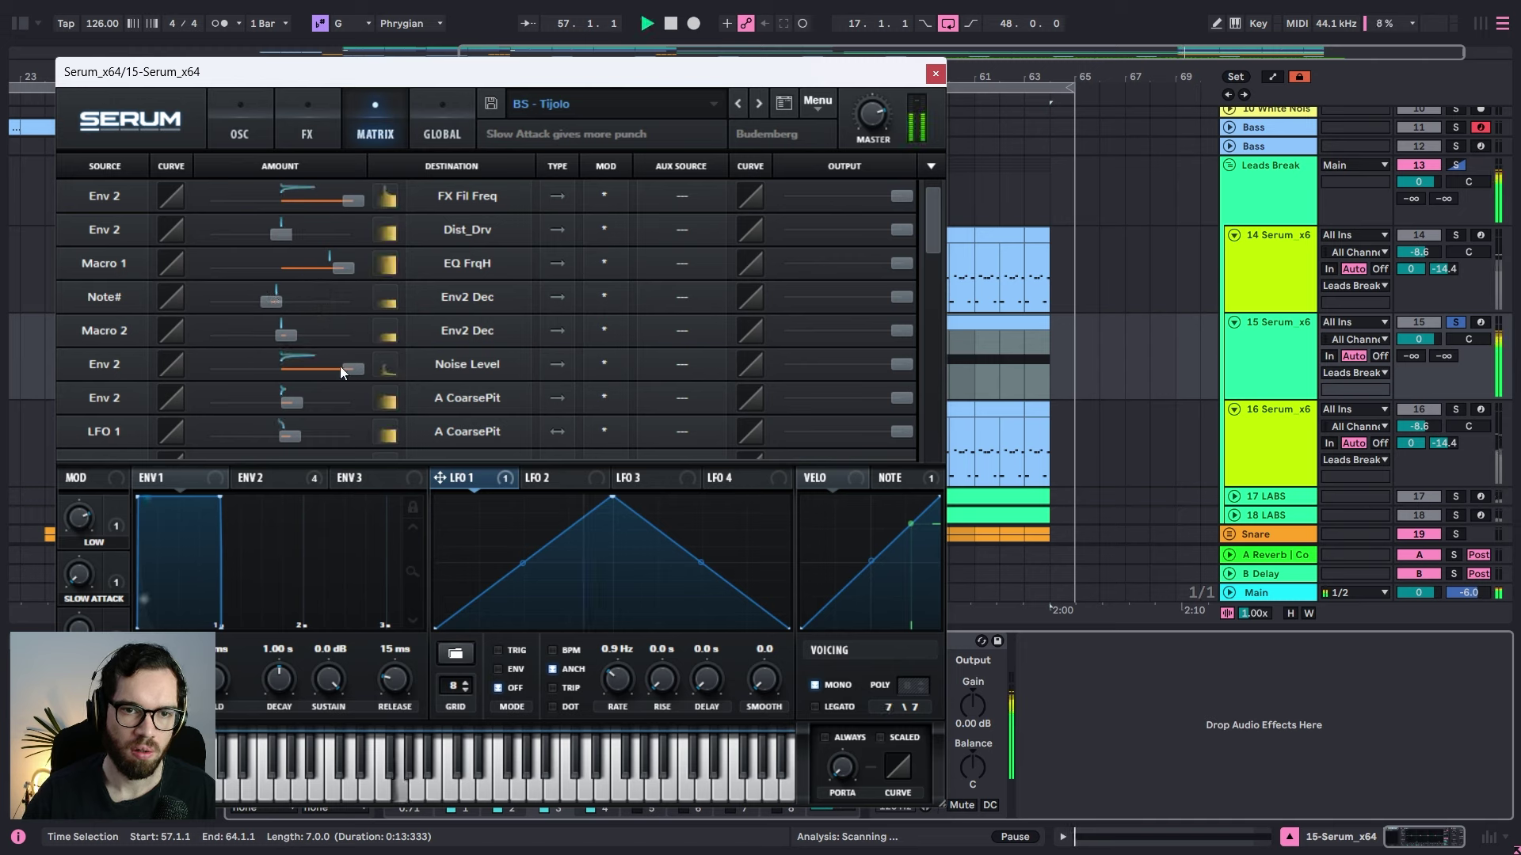
{"action": "left_click_drag", "start_coordinate": [349, 368], "coordinate": [274, 402]}
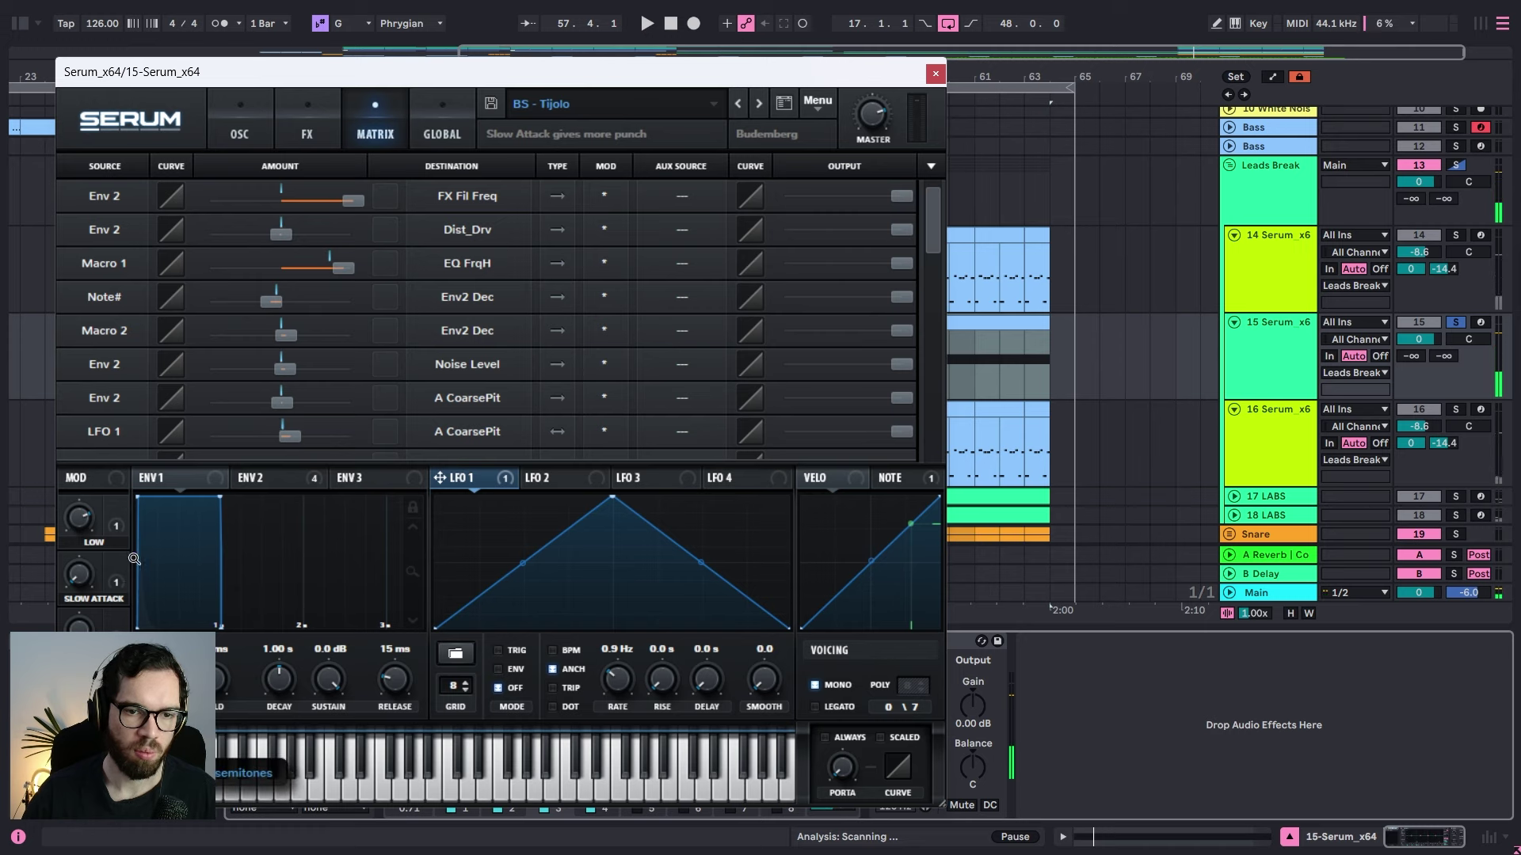
{"action": "left_click", "coordinate": [938, 76]}
Step: Automate the new Serum's Pitch Bend to ramp up from bar 57 to 24.00 at bar 64
{"action": "key", "text": "a"}
{"action": "left_click", "coordinate": [866, 364]}
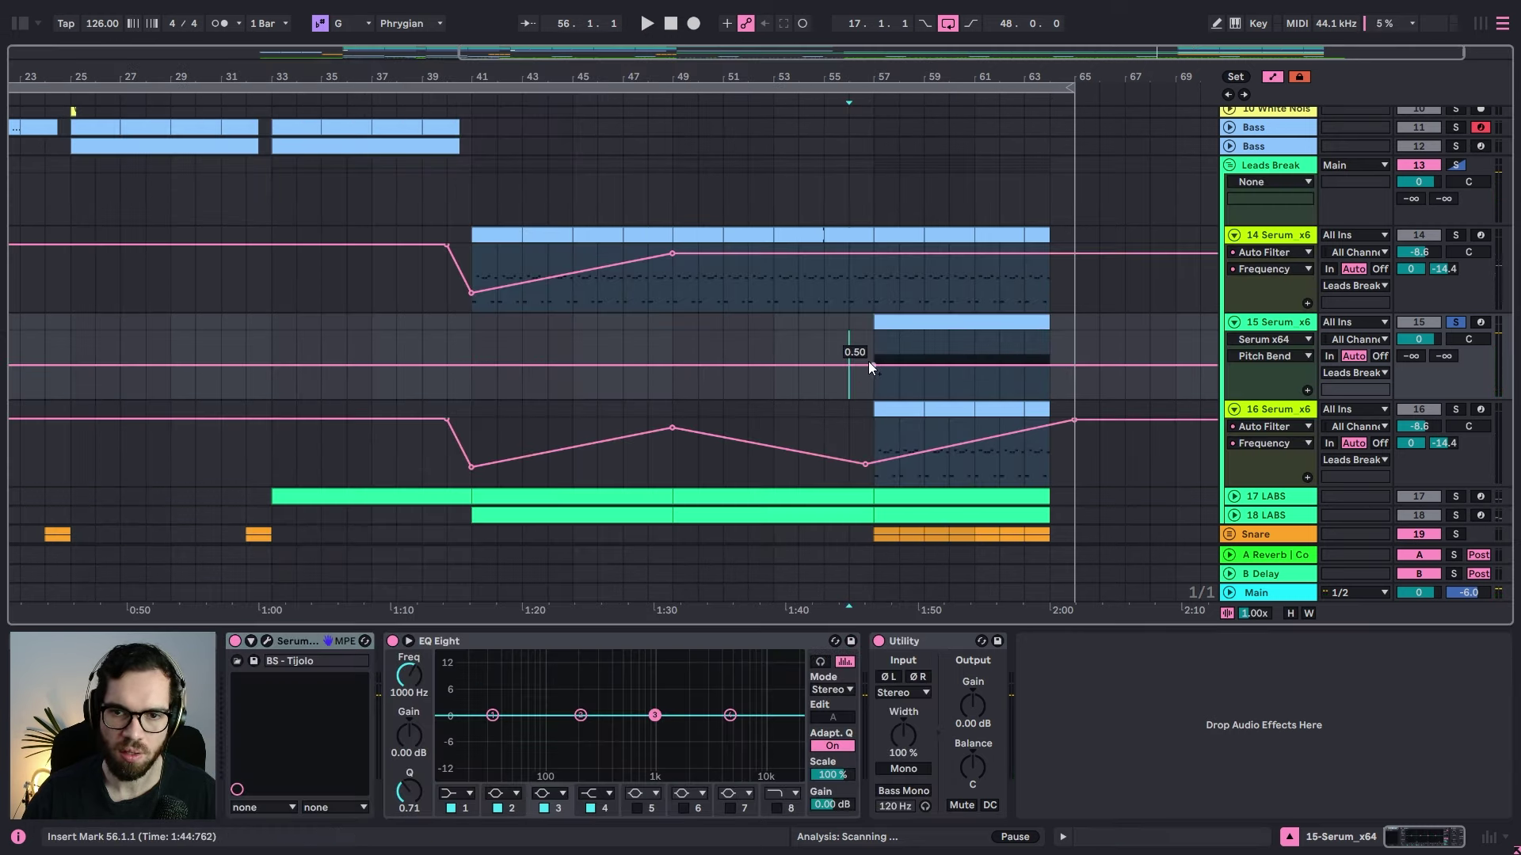
{"action": "left_click", "coordinate": [872, 364]}
{"action": "key", "text": "space"}
{"action": "left_click_drag", "start_coordinate": [1049, 365], "coordinate": [1050, 332]}
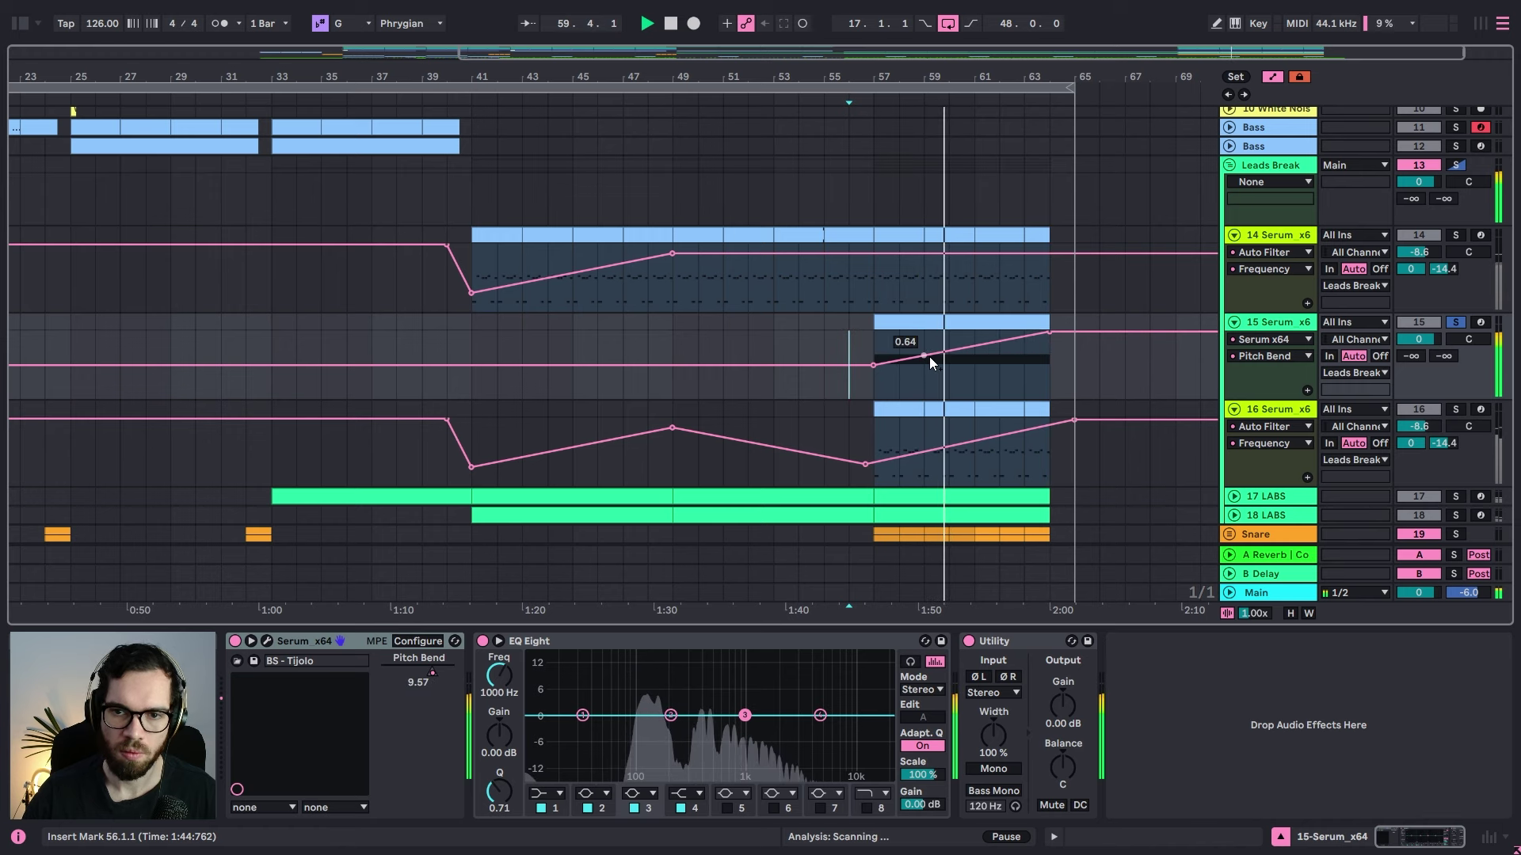
Step: Automate Serum's LFO1 Rate to rise from 0.9 Hz at bar 57 through bar 61 to about 99 Hz at bar 64
{"action": "left_click", "coordinate": [267, 641]}
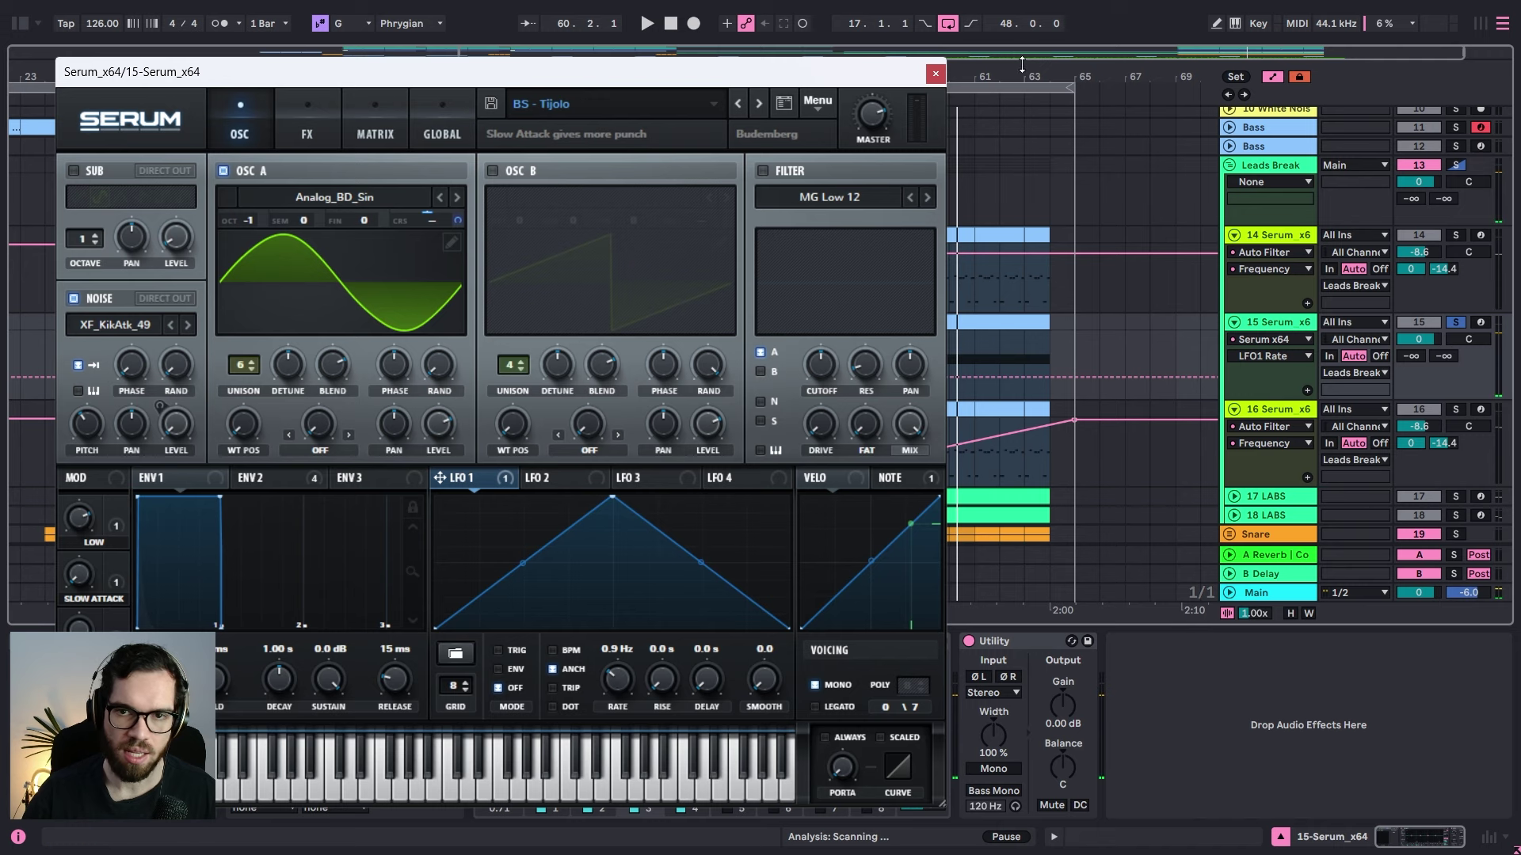
{"action": "left_click", "coordinate": [936, 75]}
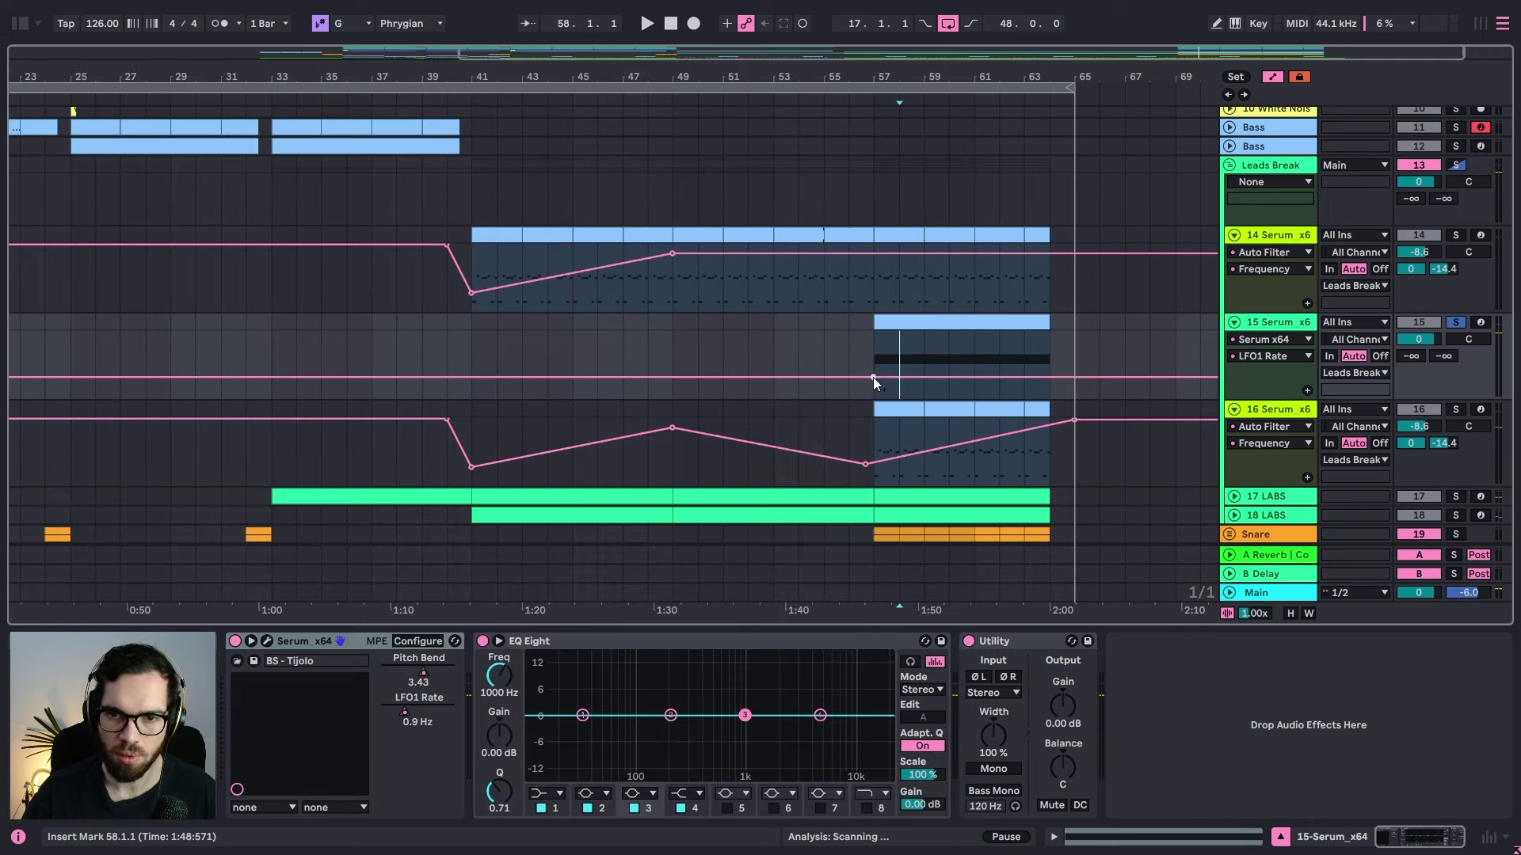
{"action": "left_click", "coordinate": [900, 377]}
{"action": "key", "text": "space"}
{"action": "left_click_drag", "start_coordinate": [948, 367], "coordinate": [1049, 332]}
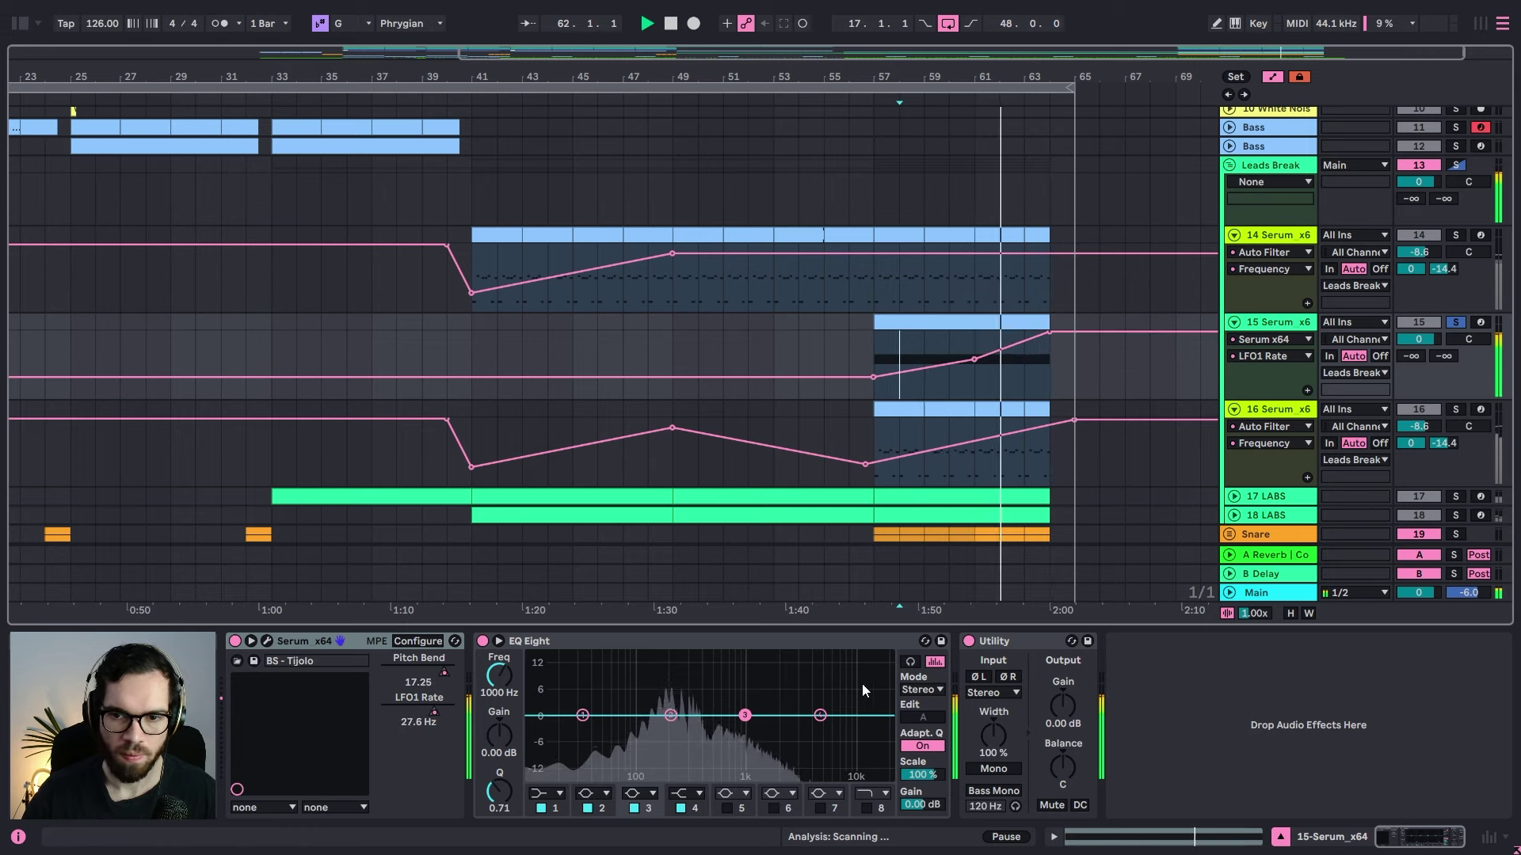
Step: Unsolo the new Serum track, lower its volume to -8.7 dB against the full mix, and hide the automation
{"action": "left_click_drag", "start_coordinate": [1407, 336], "coordinate": [1407, 355]}
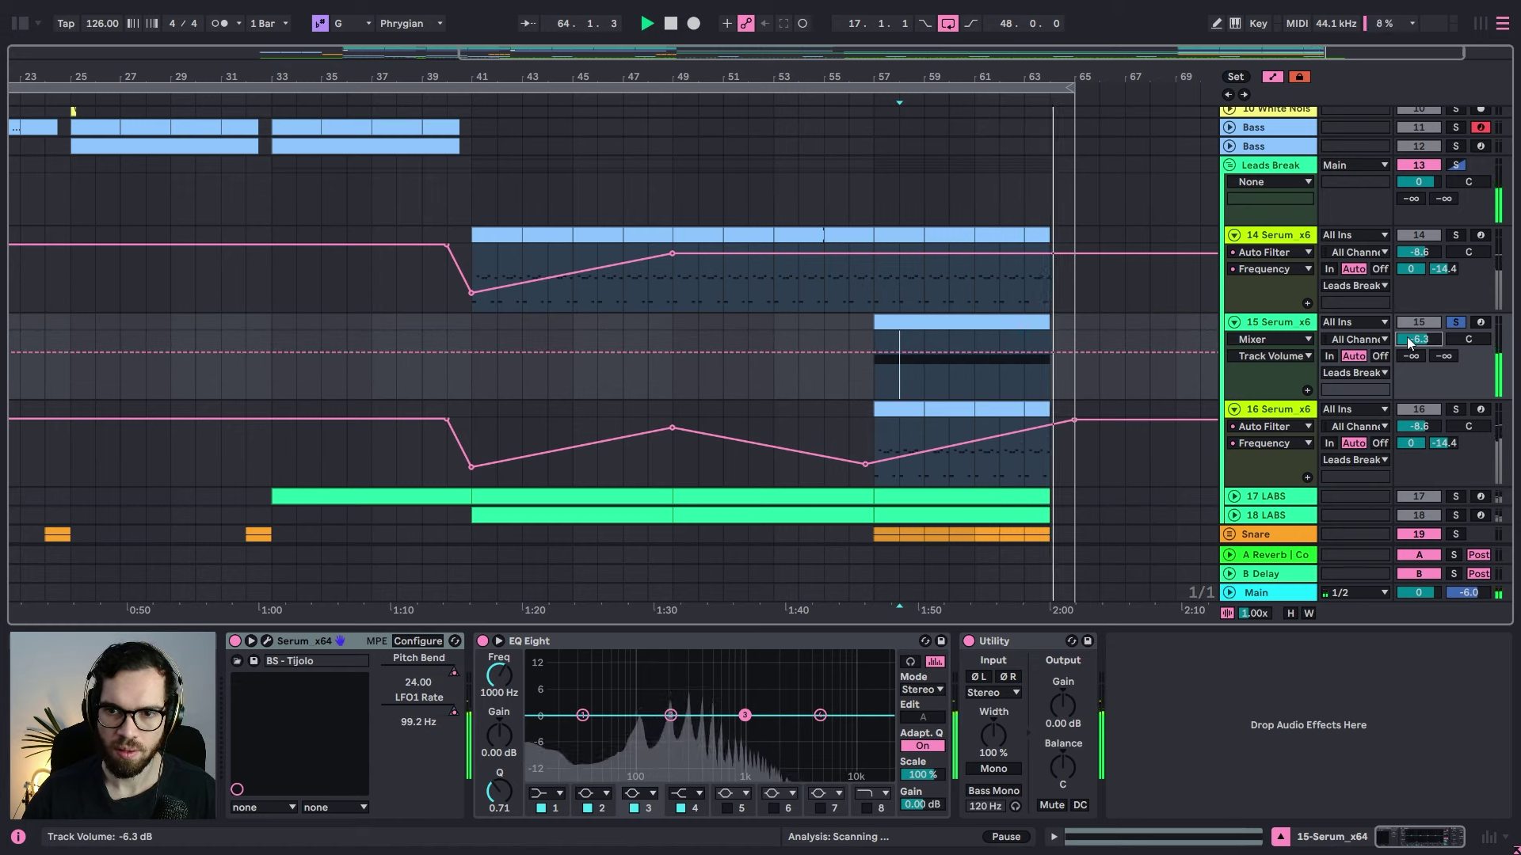
{"action": "key", "text": "space"}
{"action": "key", "text": "space"}
{"action": "left_click", "coordinate": [1456, 322]}
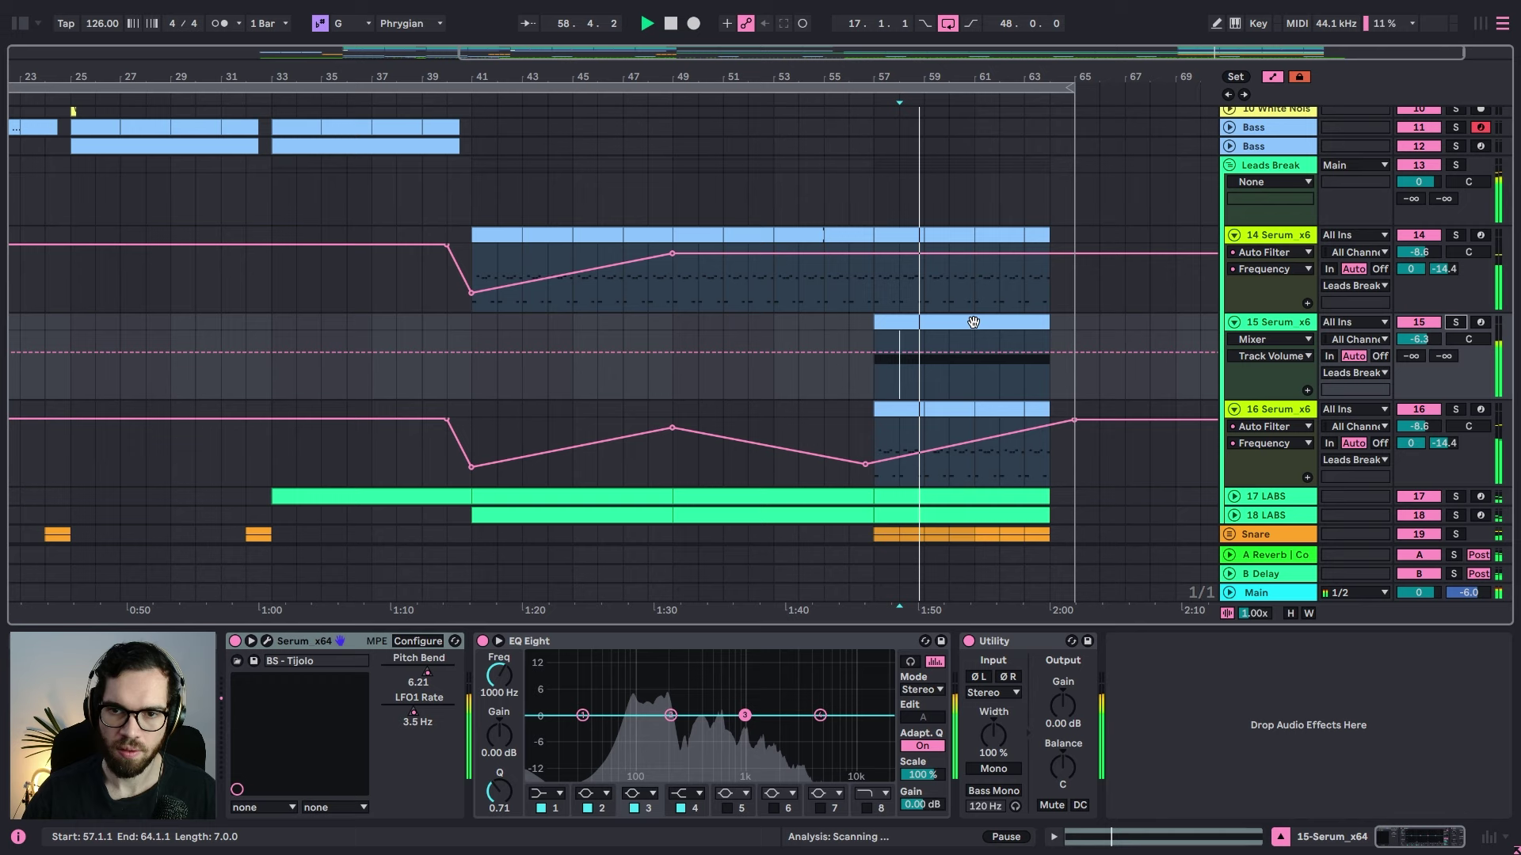
{"action": "left_click_drag", "start_coordinate": [1406, 339], "coordinate": [1406, 345]}
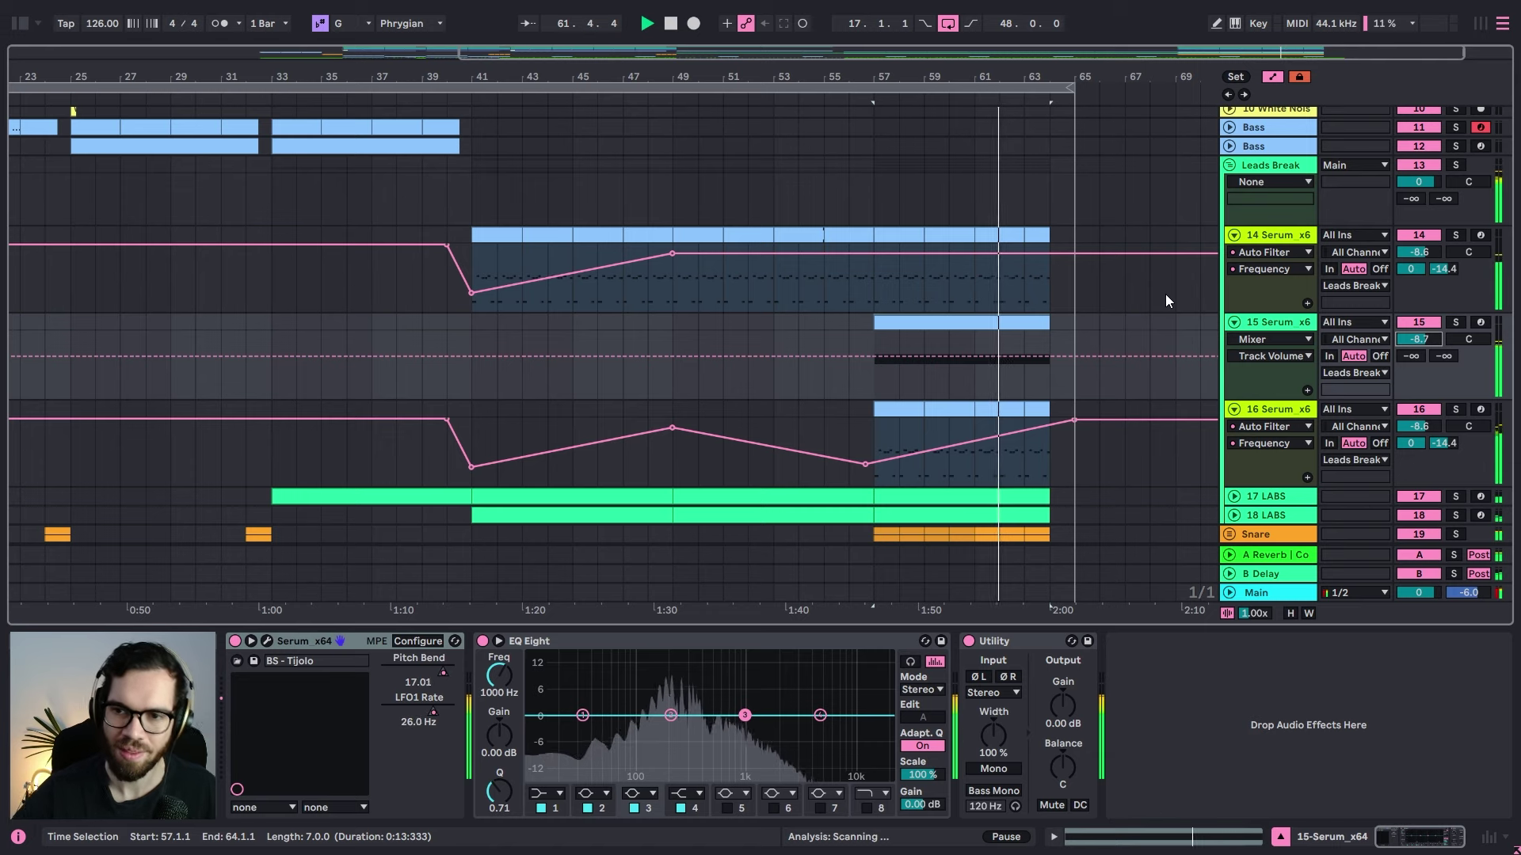
{"action": "key", "text": "a"}
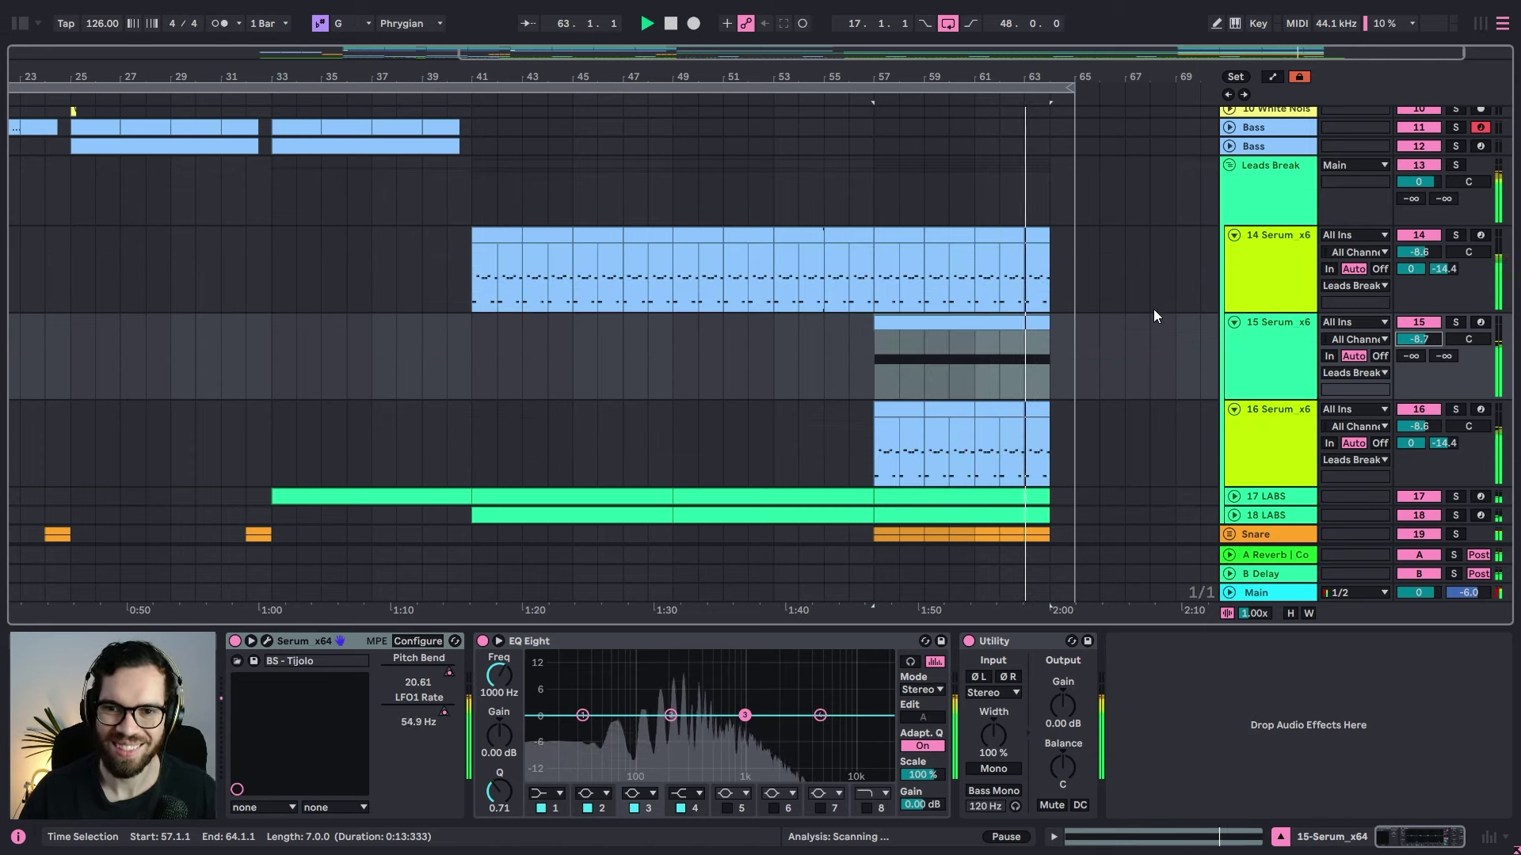
Step: Turn off the arrangement loop and play the build-up section through its end, replaying it from bars 62 and 58
{"action": "left_click", "coordinate": [948, 24]}
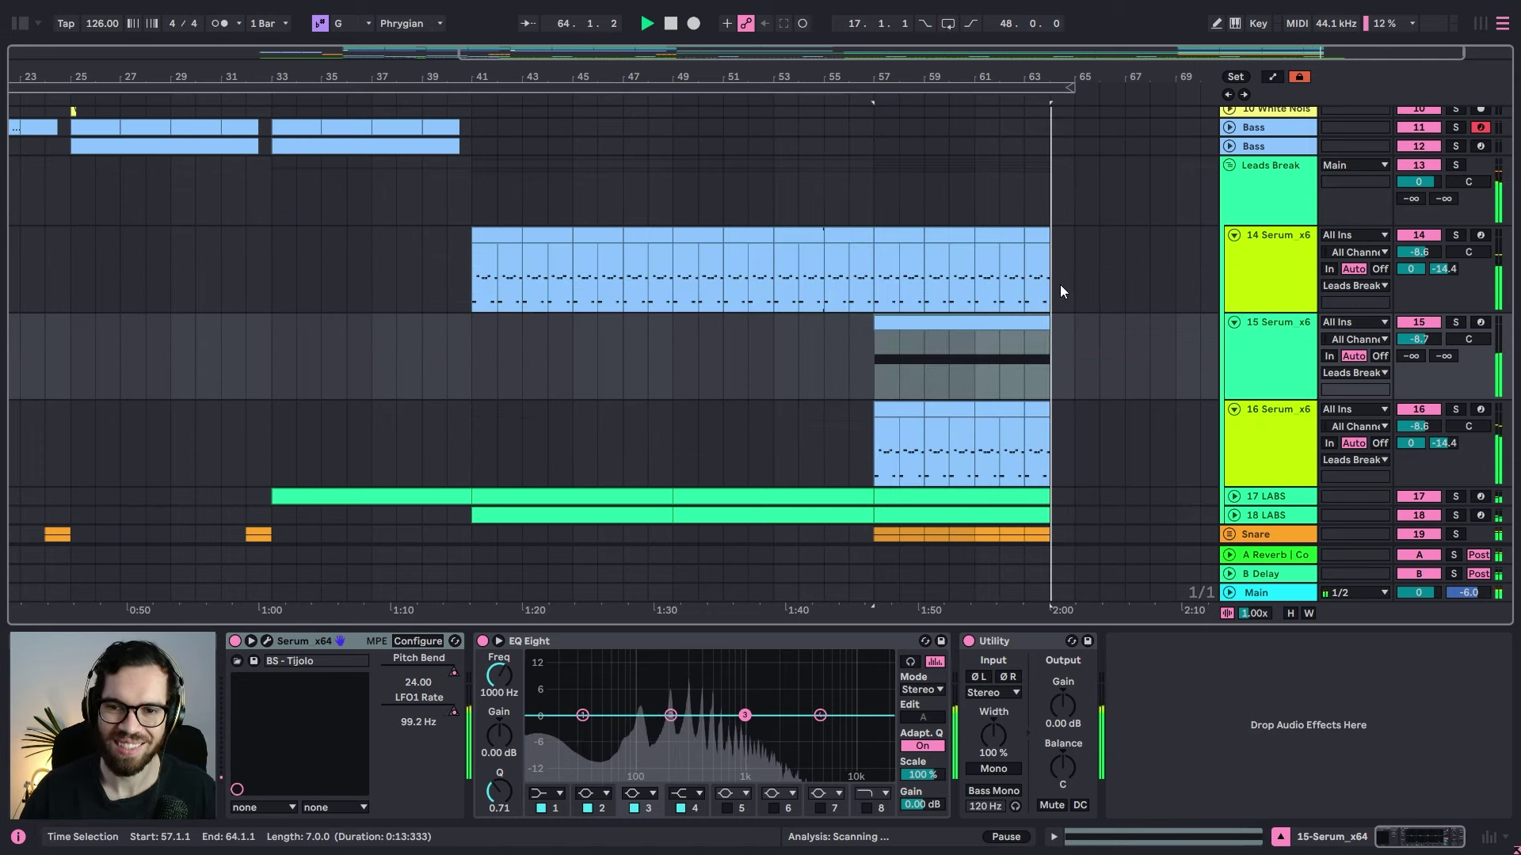
{"action": "scroll", "coordinate": [1058, 309], "scroll_direction": "down", "scroll_amount": 3}
{"action": "scroll", "coordinate": [1057, 315], "scroll_direction": "down", "scroll_amount": 4}
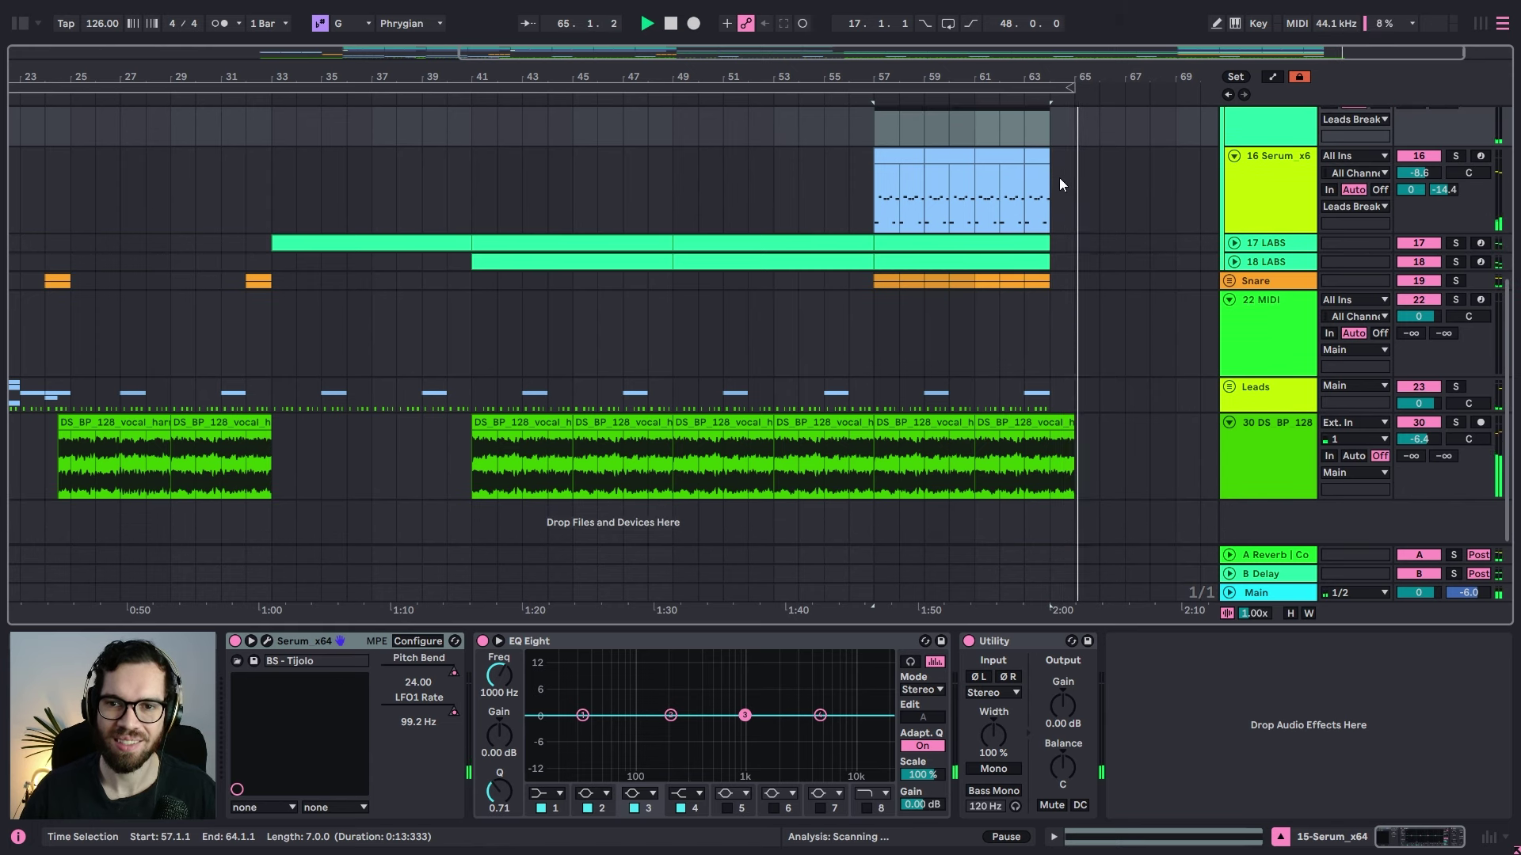
{"action": "scroll", "coordinate": [1046, 237], "scroll_direction": "up", "scroll_amount": 6}
{"action": "left_click", "coordinate": [998, 231]}
{"action": "left_click", "coordinate": [1020, 239]}
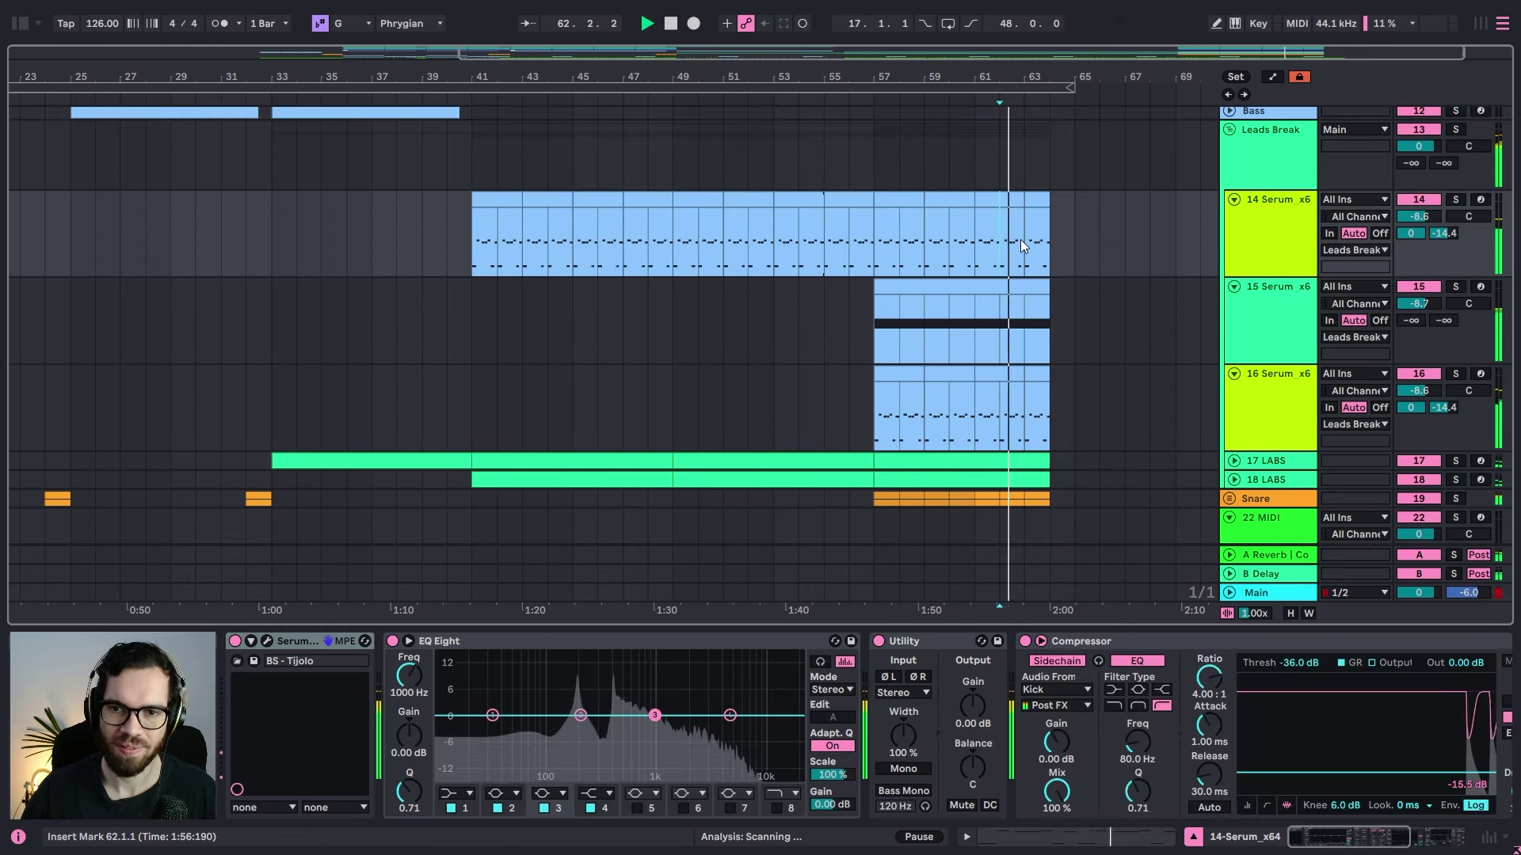
{"action": "scroll", "coordinate": [1029, 249], "scroll_direction": "up", "scroll_amount": 2}
{"action": "scroll", "coordinate": [1022, 262], "scroll_direction": "up", "scroll_amount": 1}
{"action": "left_click", "coordinate": [894, 372]}
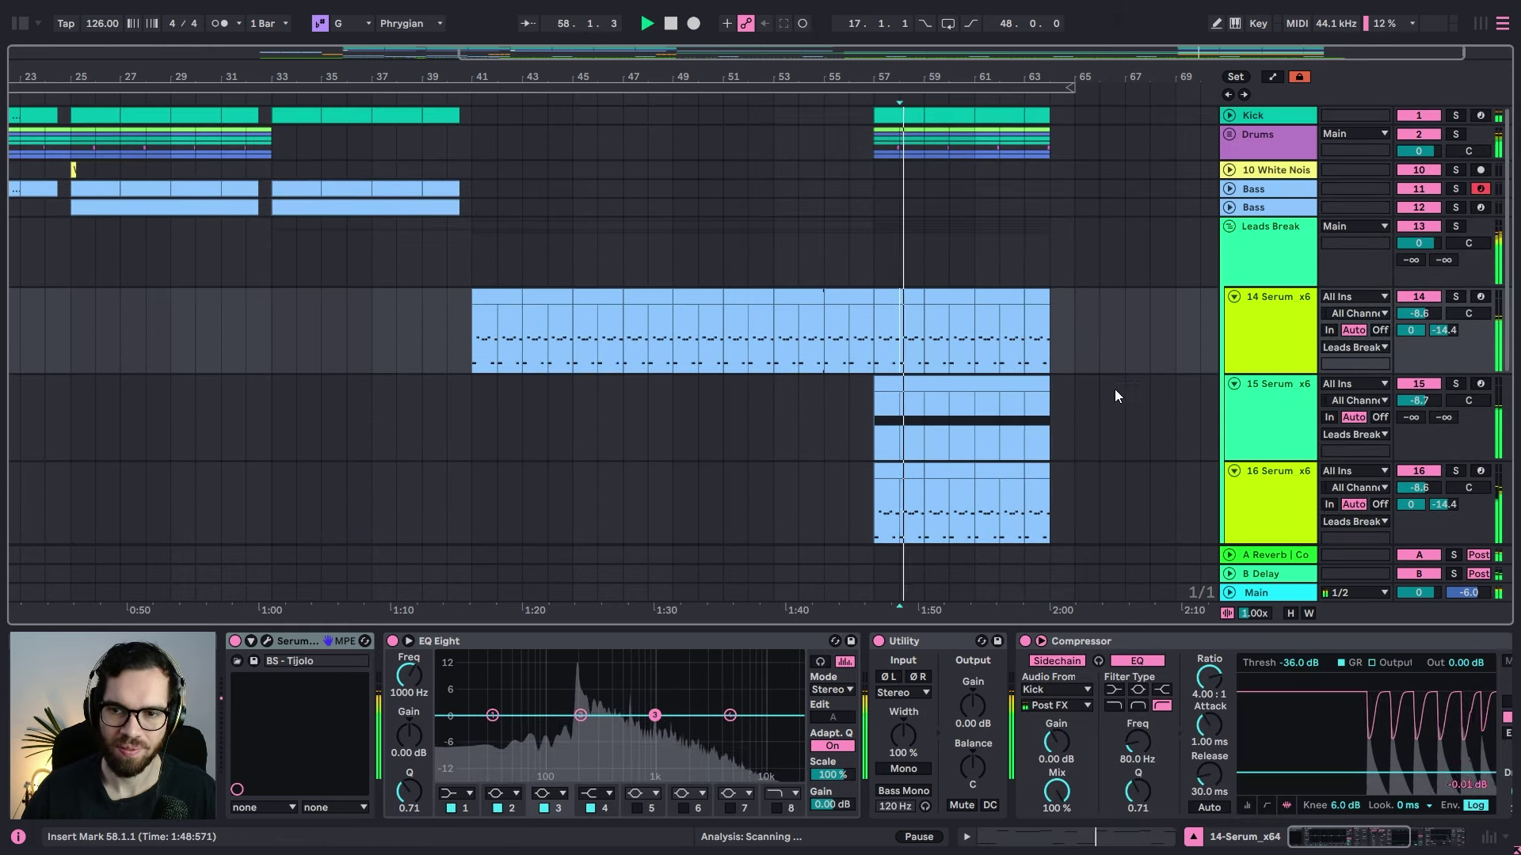
Step: Duplicate the sustained-note Serum track and switch oscillator A in the copy to the 4088 wavetable
{"action": "left_click", "coordinate": [1256, 404]}
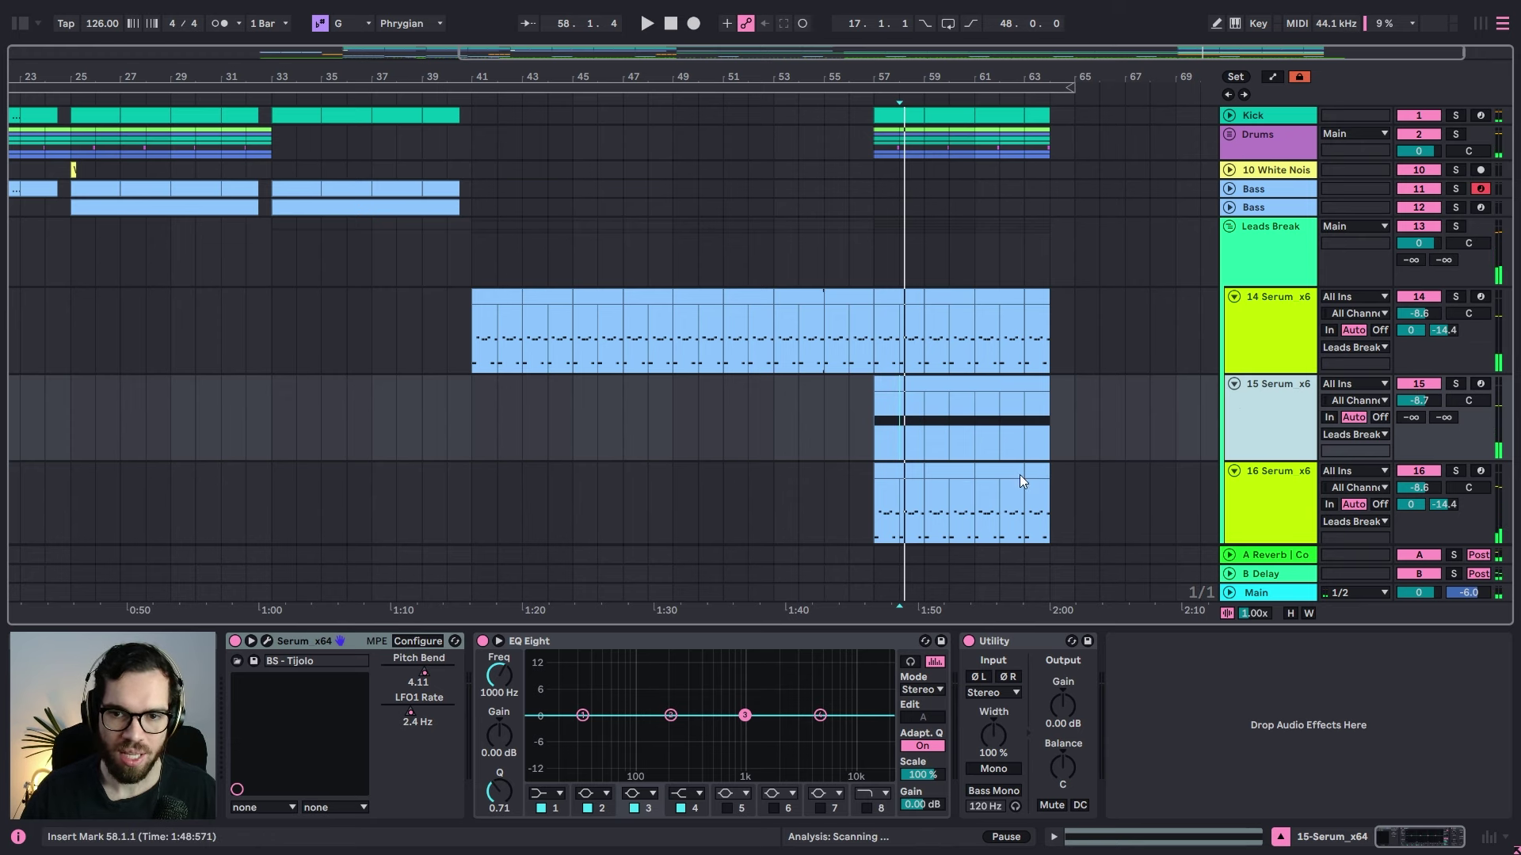
{"action": "left_click", "coordinate": [911, 487]}
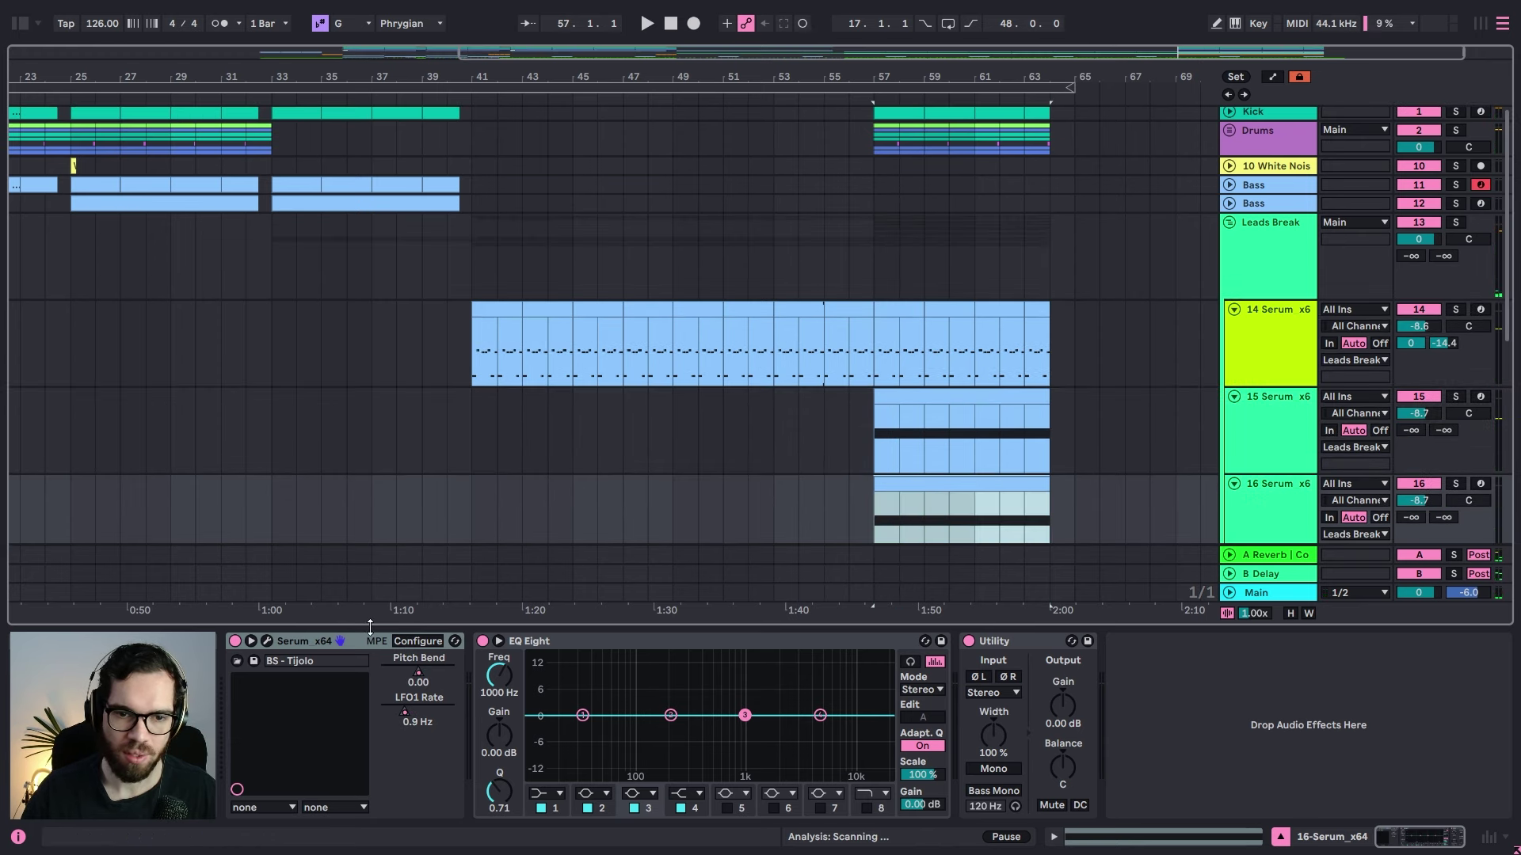
{"action": "left_click", "coordinate": [266, 642]}
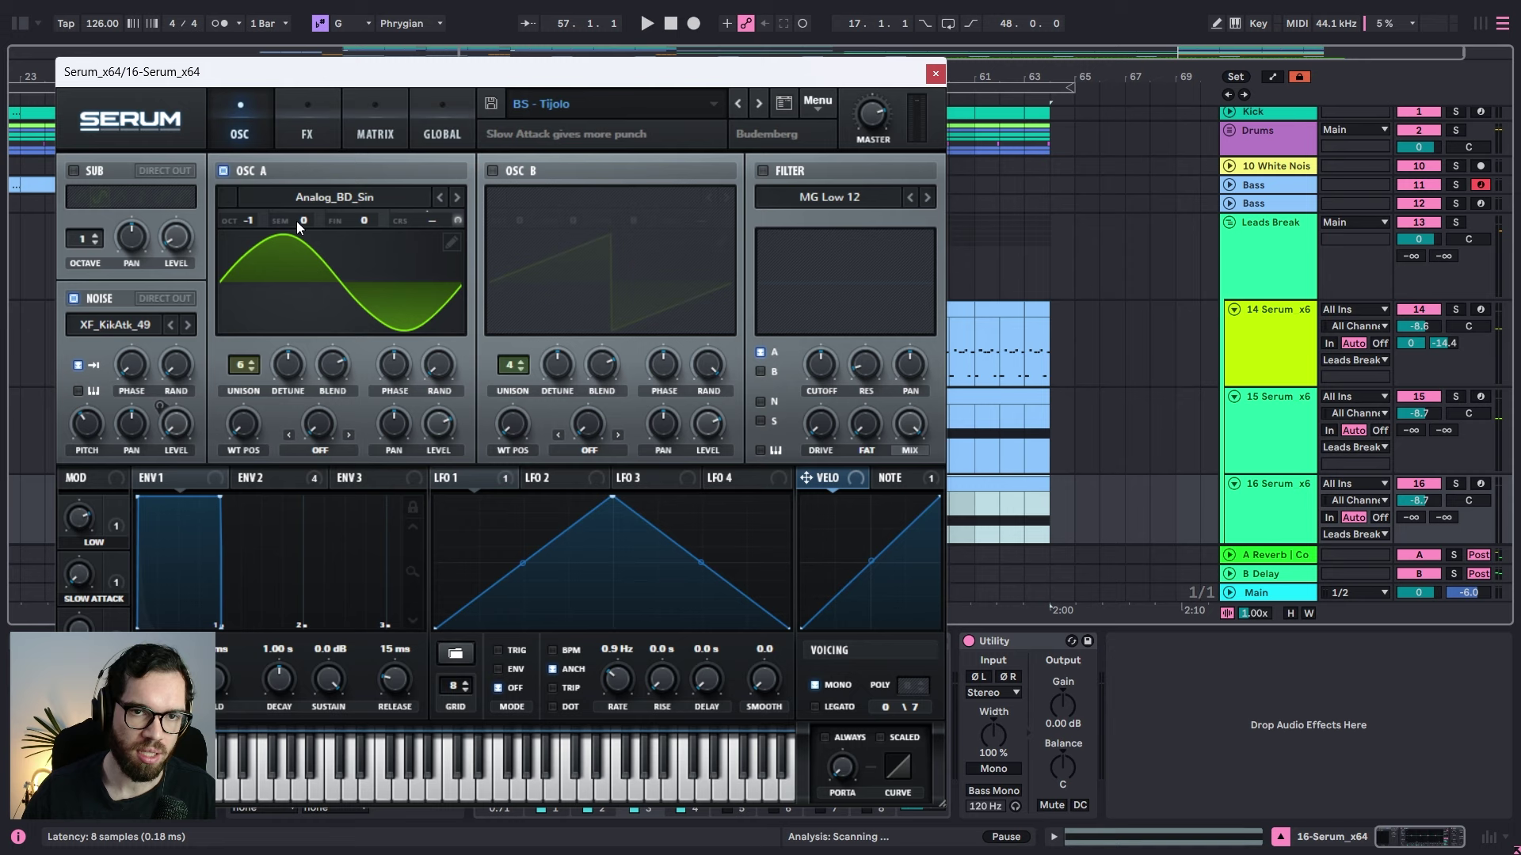
{"action": "left_click", "coordinate": [457, 198]}
{"action": "key", "text": "space"}
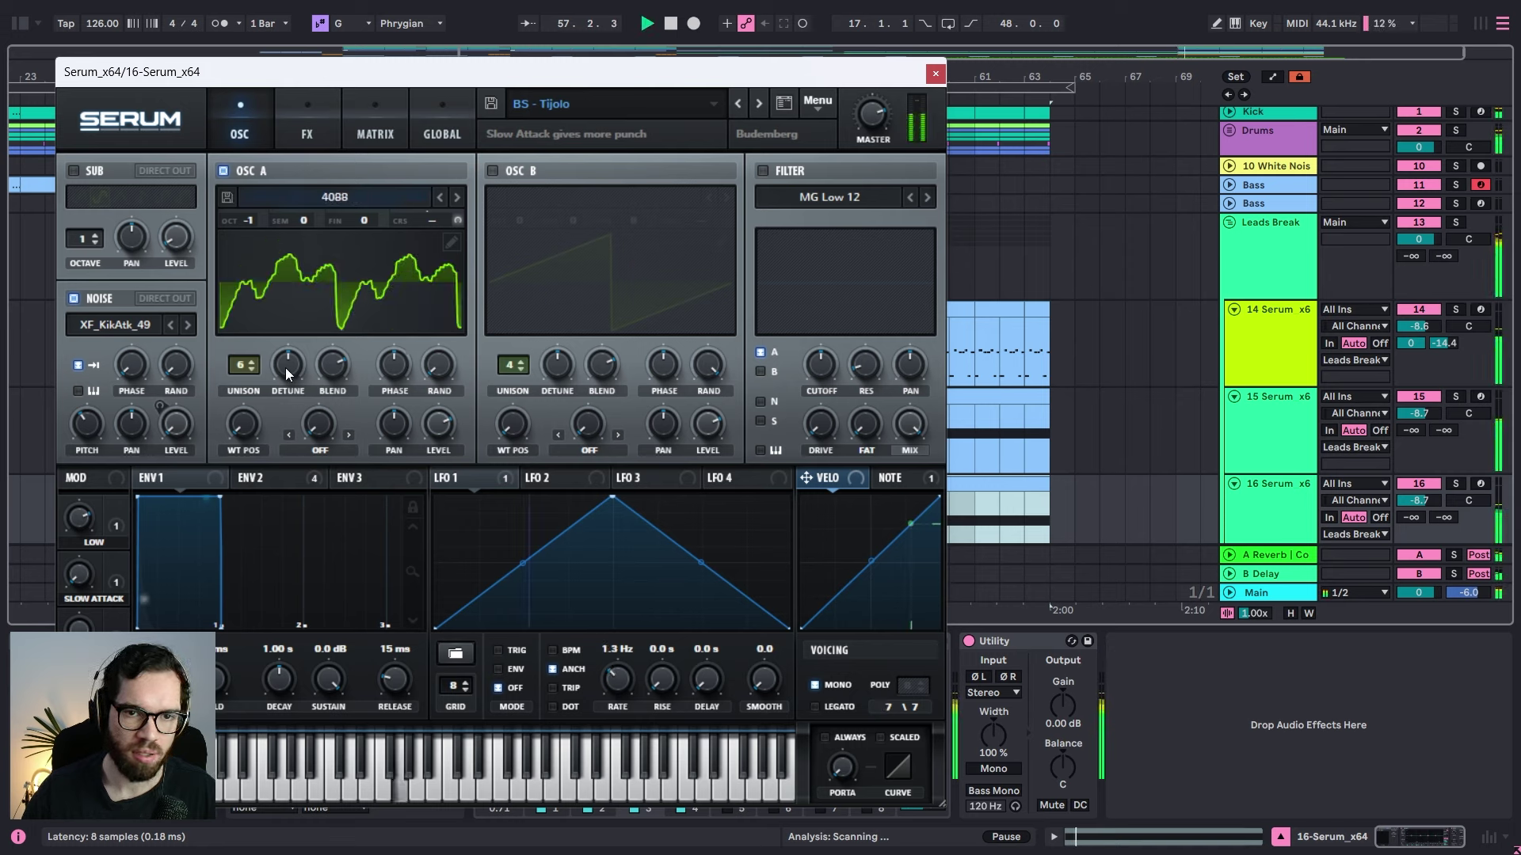
Step: Raise oscillator A's detune and wavetable position in the duplicated Serum and solo its track
{"action": "left_click_drag", "start_coordinate": [286, 367], "coordinate": [326, 323]}
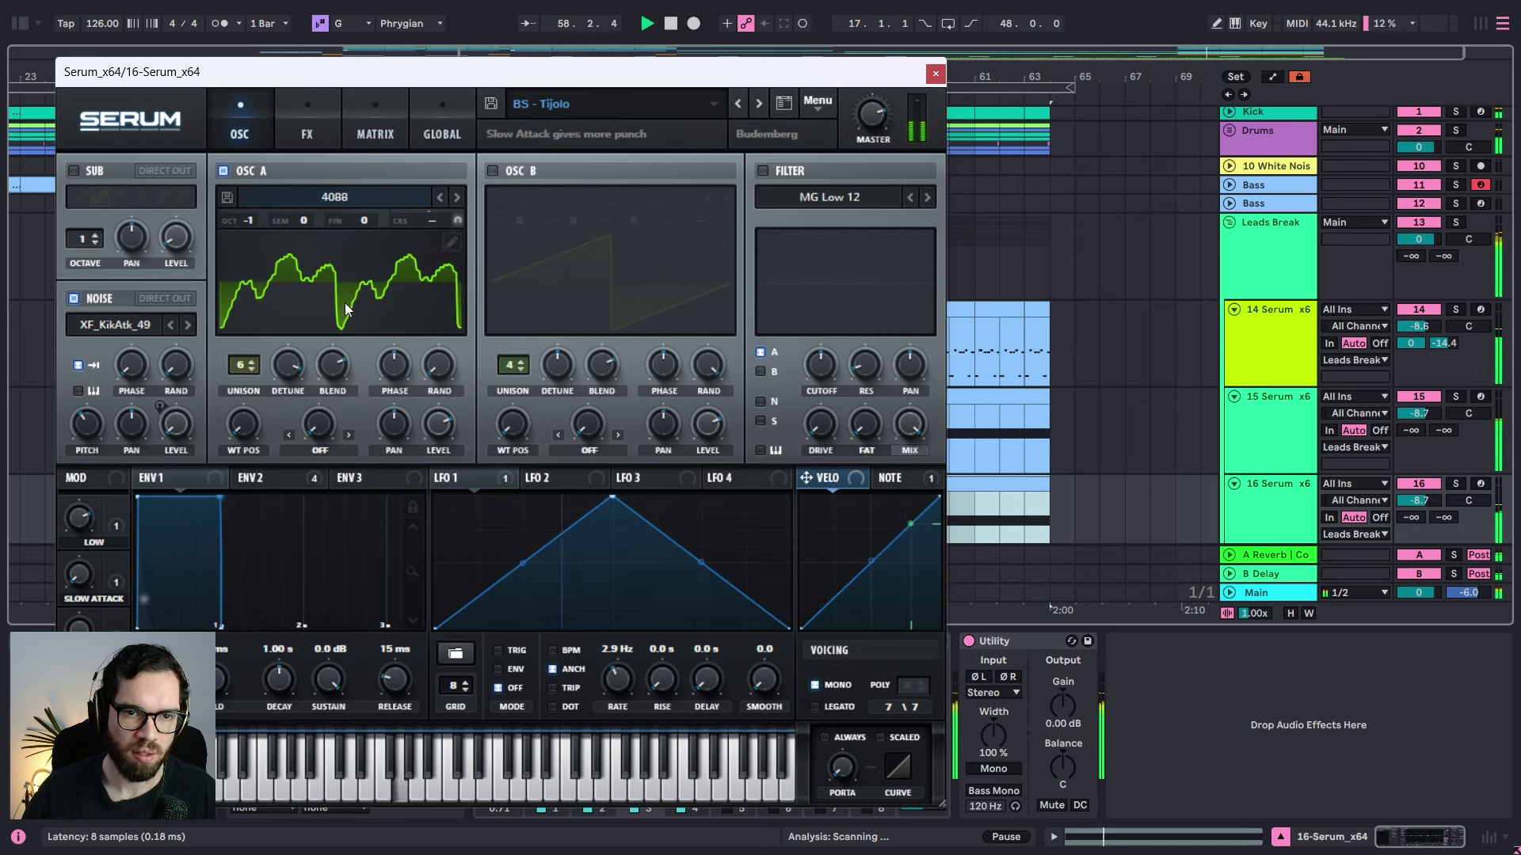
{"action": "left_click_drag", "start_coordinate": [264, 432], "coordinate": [287, 384]}
{"action": "left_click", "coordinate": [1455, 483]}
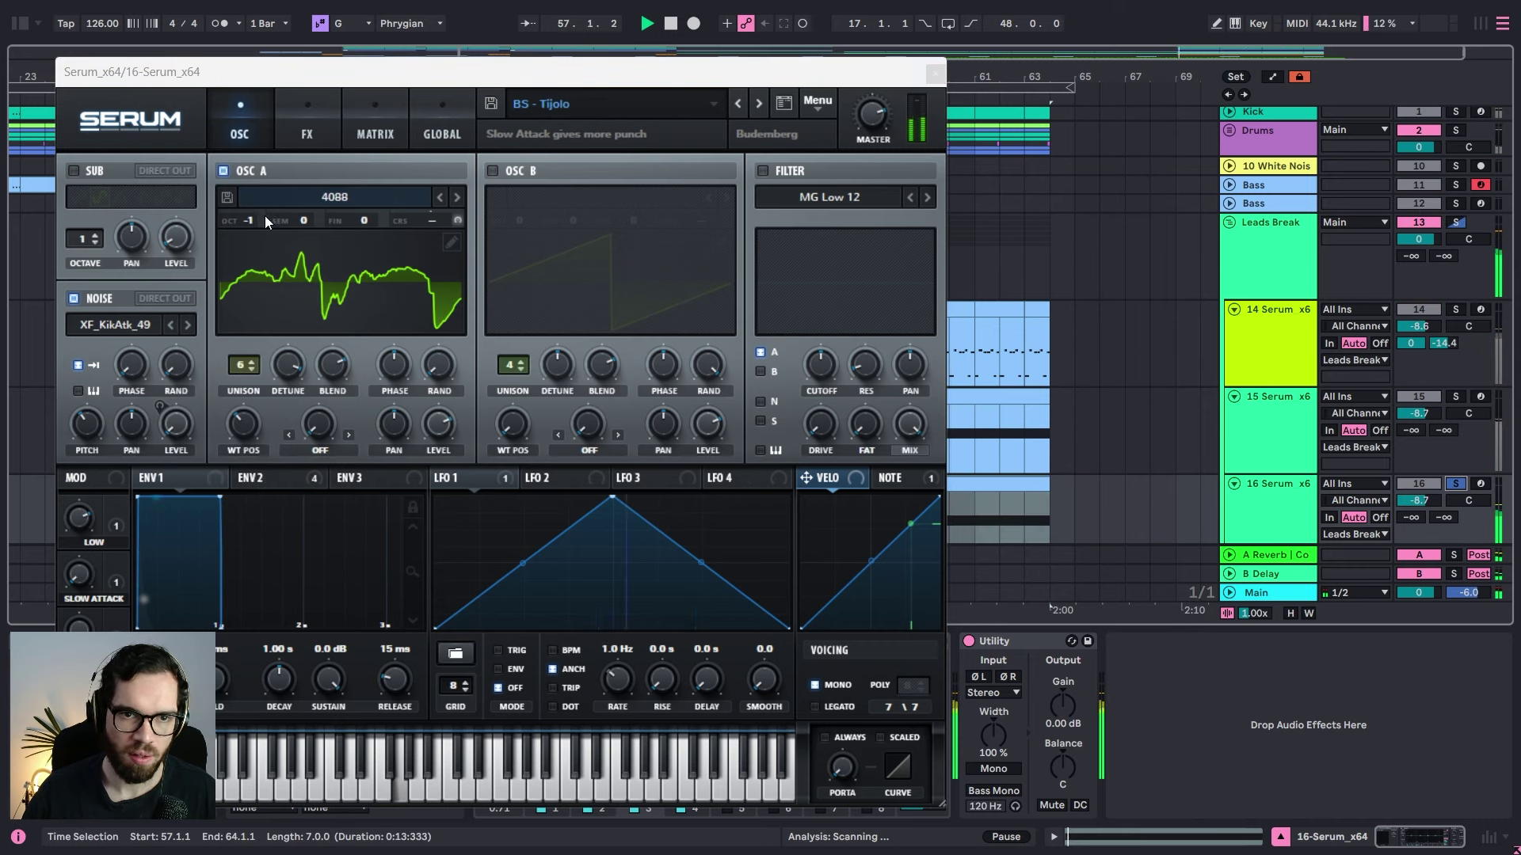
{"action": "left_click_drag", "start_coordinate": [264, 215], "coordinate": [261, 206]}
Step: Bypass the EQ and filter effects in the duplicated Serum and play the unsoloed section from bar 57
{"action": "left_click", "coordinate": [314, 121]}
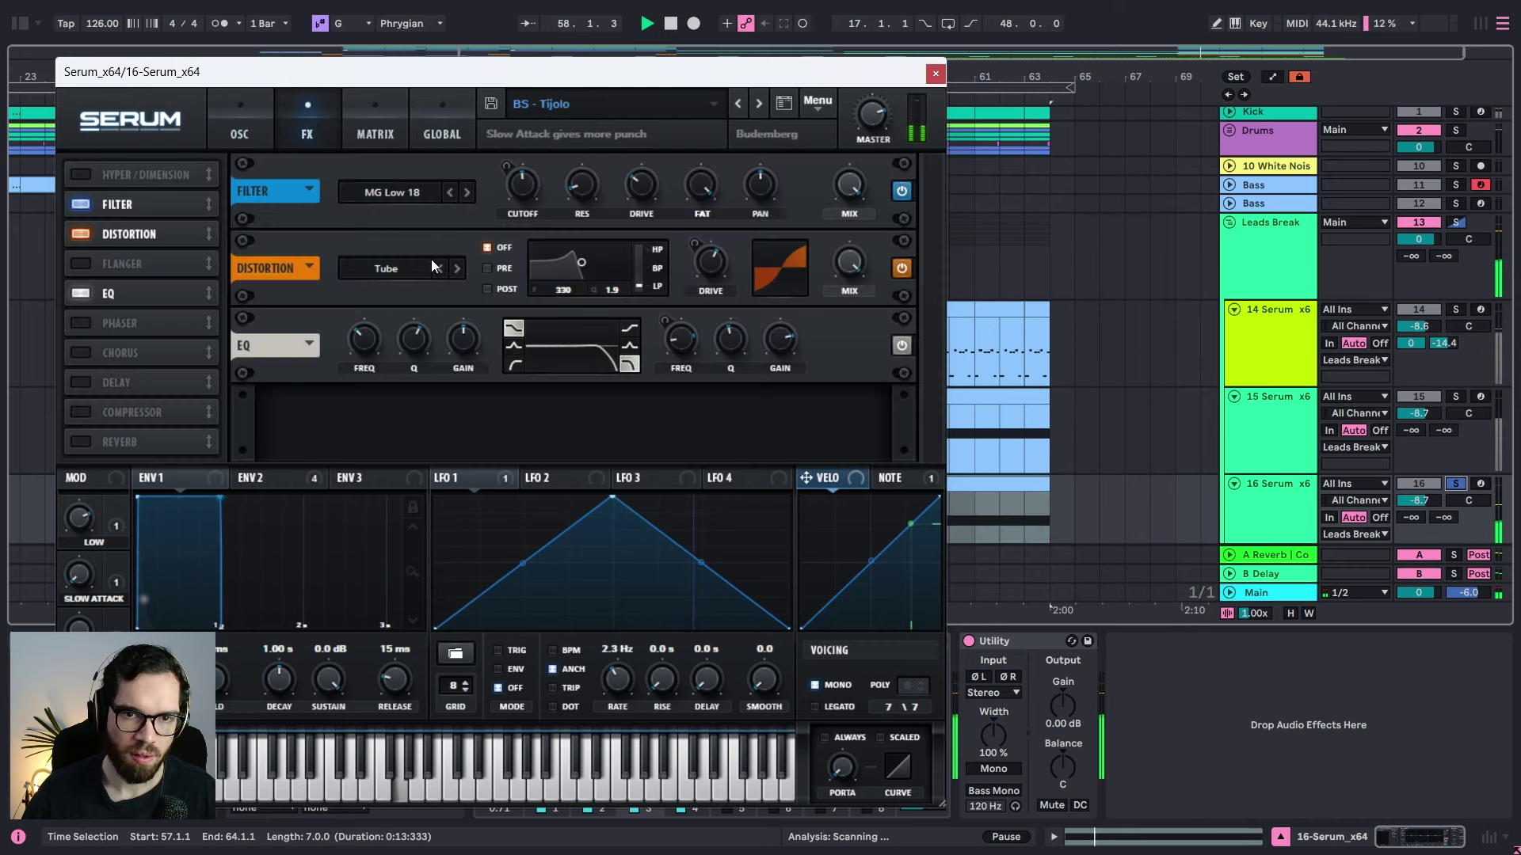
{"action": "key", "text": "space"}
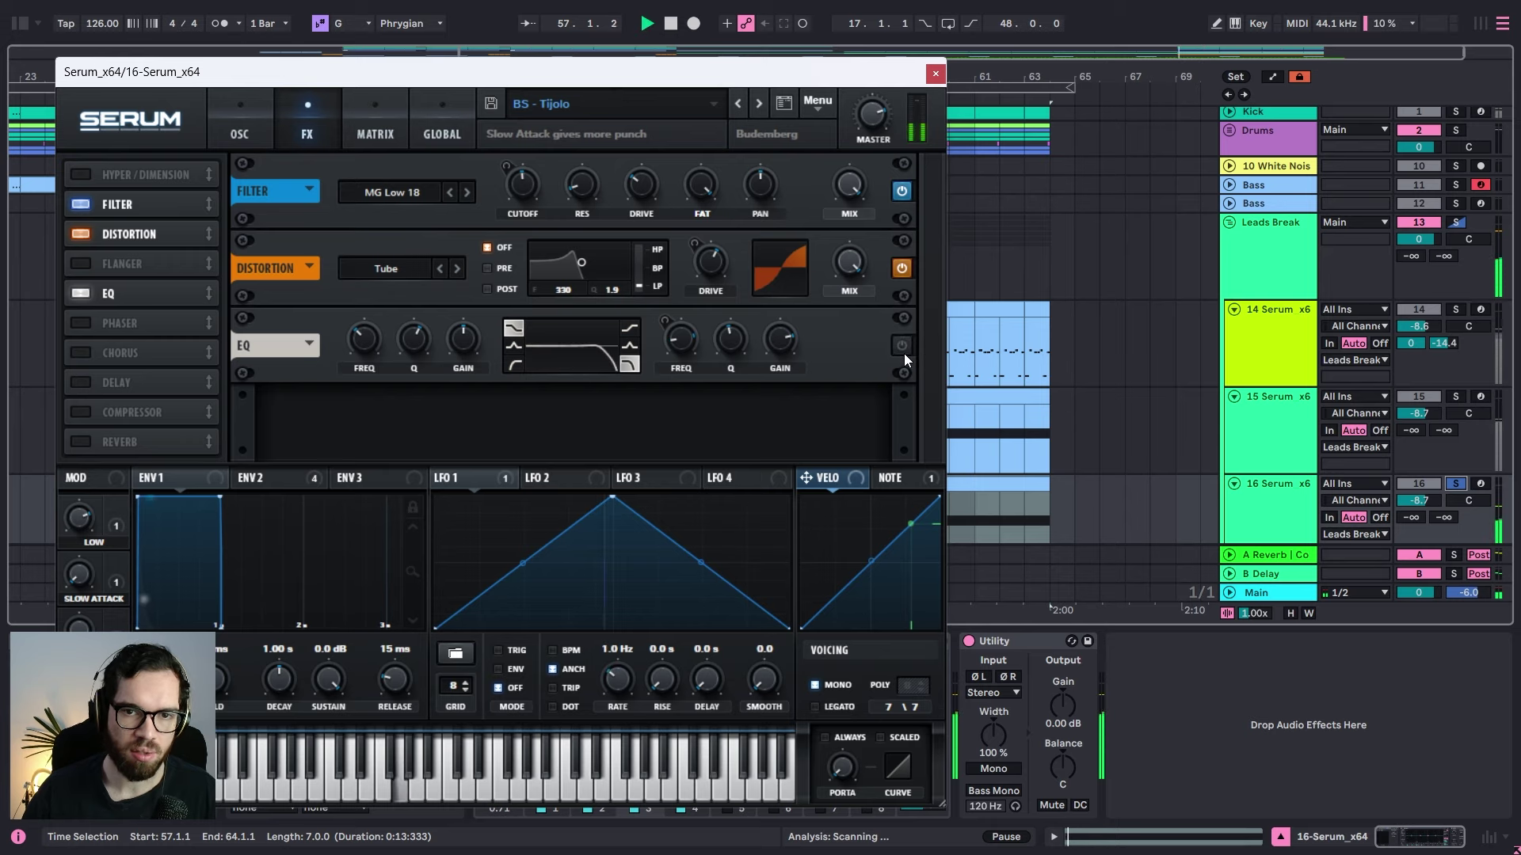
{"action": "left_click", "coordinate": [900, 191]}
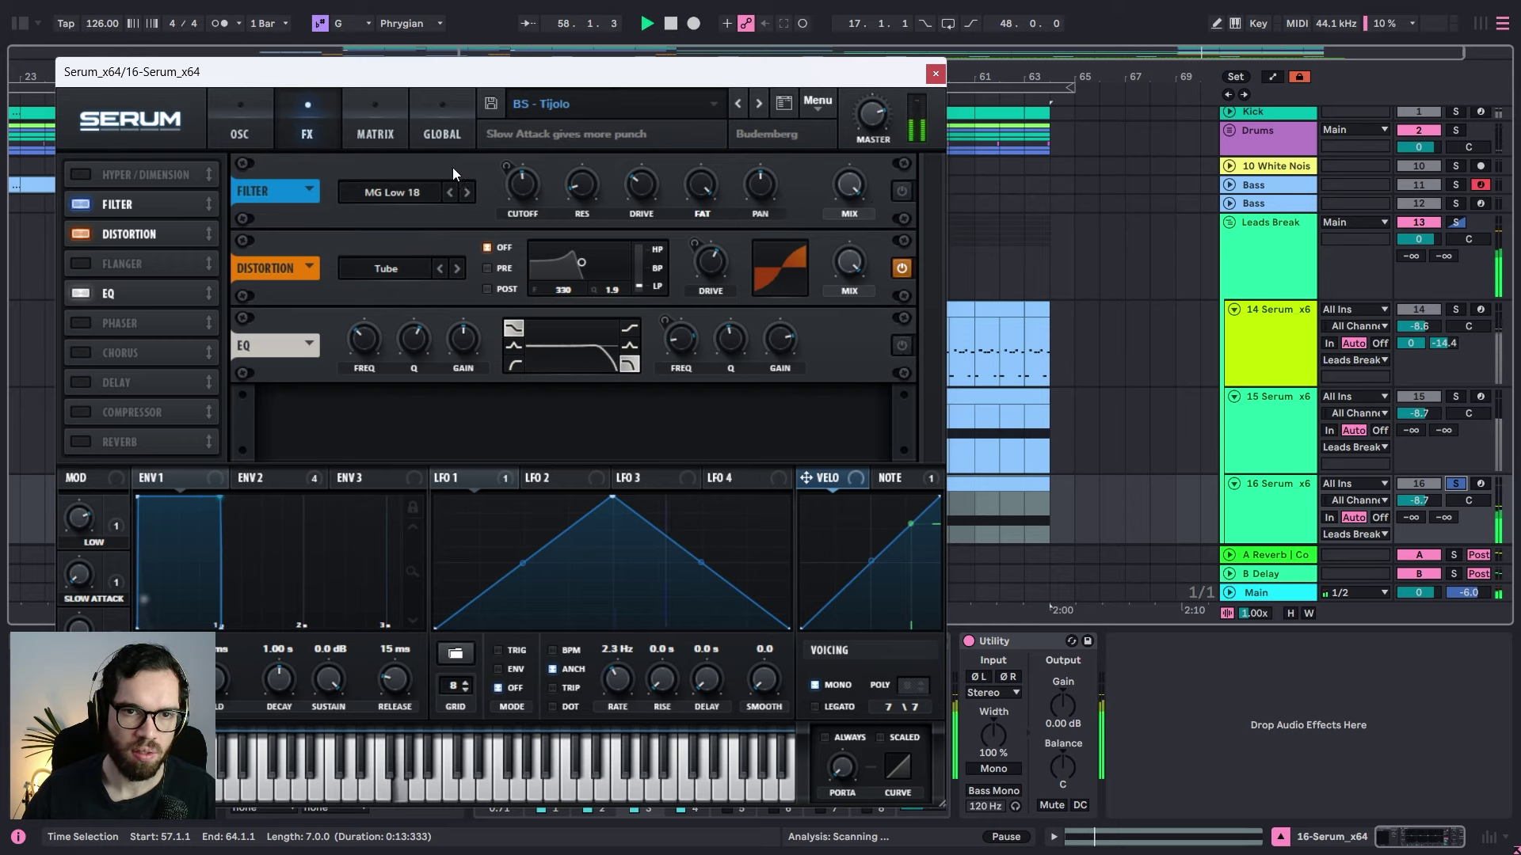
{"action": "left_click", "coordinate": [935, 74]}
{"action": "left_click_drag", "start_coordinate": [1432, 497], "coordinate": [1432, 498]}
{"action": "left_click", "coordinate": [899, 237]}
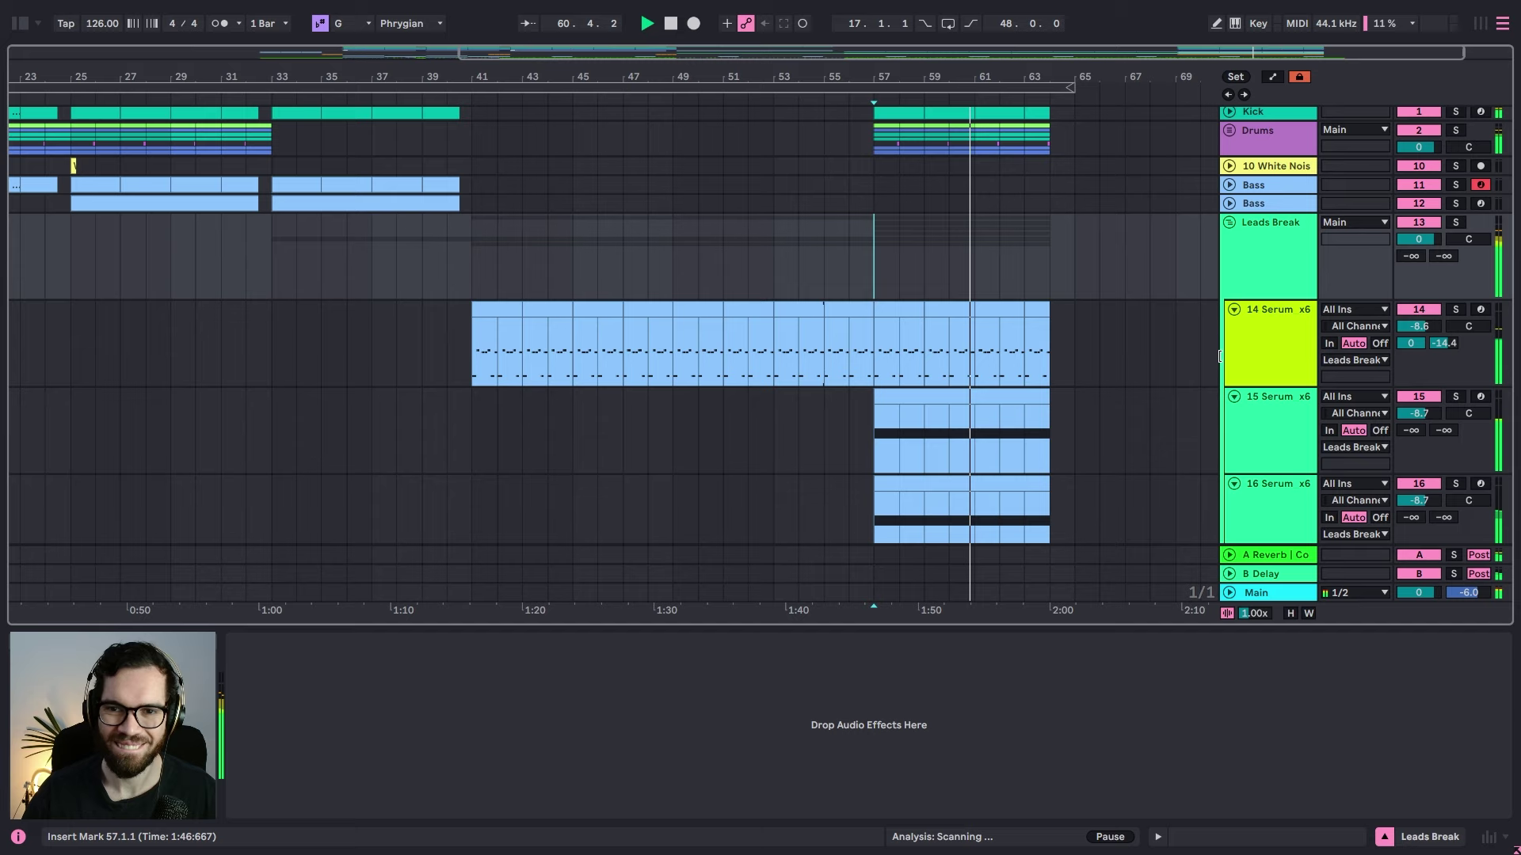
Step: Lower the duplicated Serum on track 16 to -15.8 dB and pan it 26R, with the Serum on track 15 panned 32L
{"action": "scroll", "coordinate": [1427, 499], "scroll_direction": "down", "scroll_amount": 5}
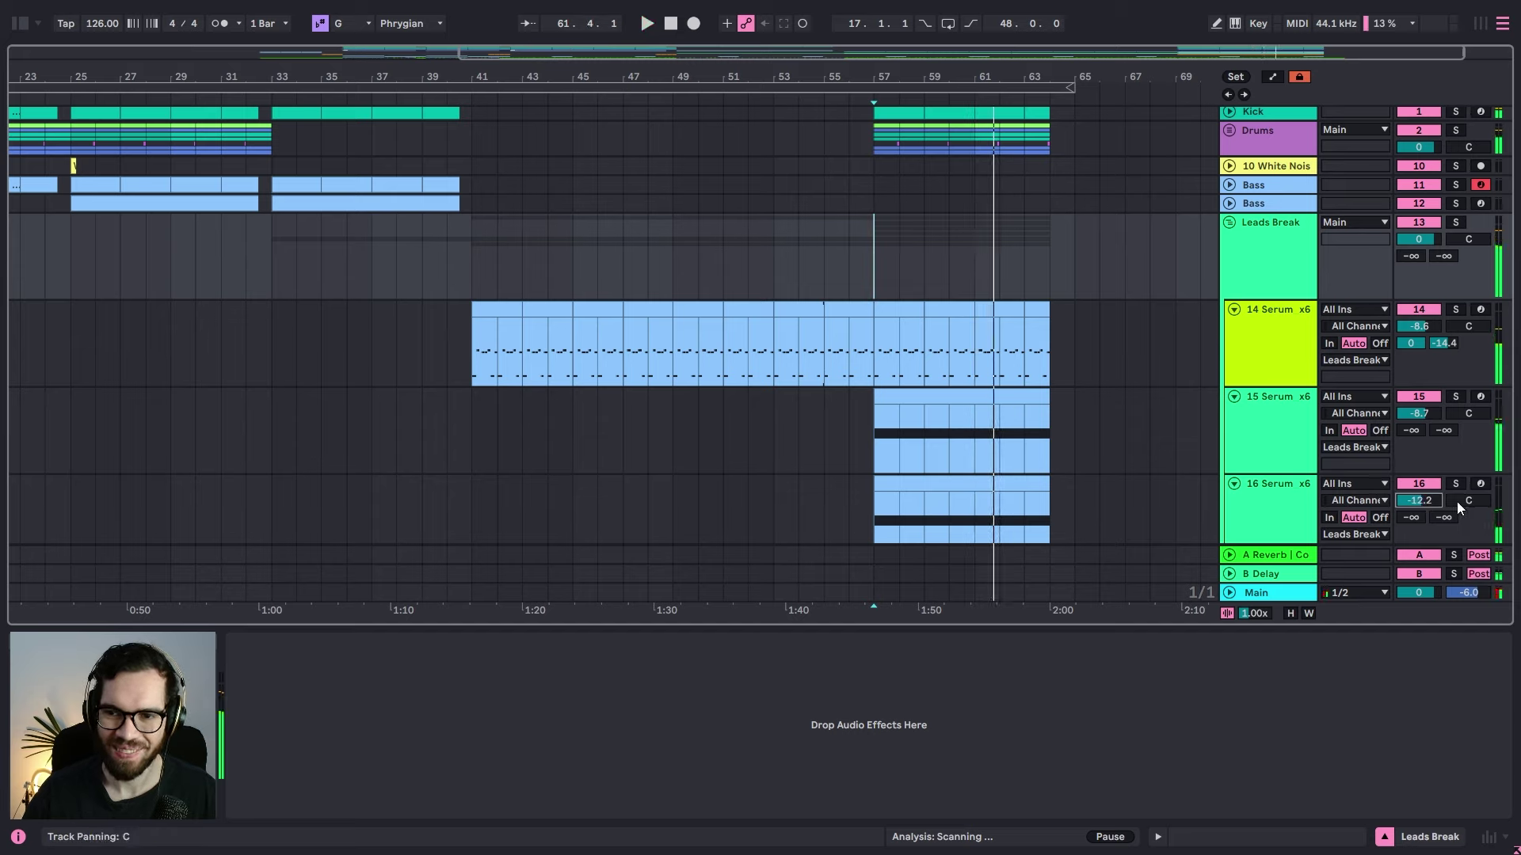
{"action": "key", "text": "space"}
{"action": "left_click_drag", "start_coordinate": [1465, 502], "coordinate": [1466, 481]}
{"action": "left_click_drag", "start_coordinate": [1466, 417], "coordinate": [1467, 441]}
{"action": "left_click_drag", "start_coordinate": [1414, 498], "coordinate": [1413, 509]}
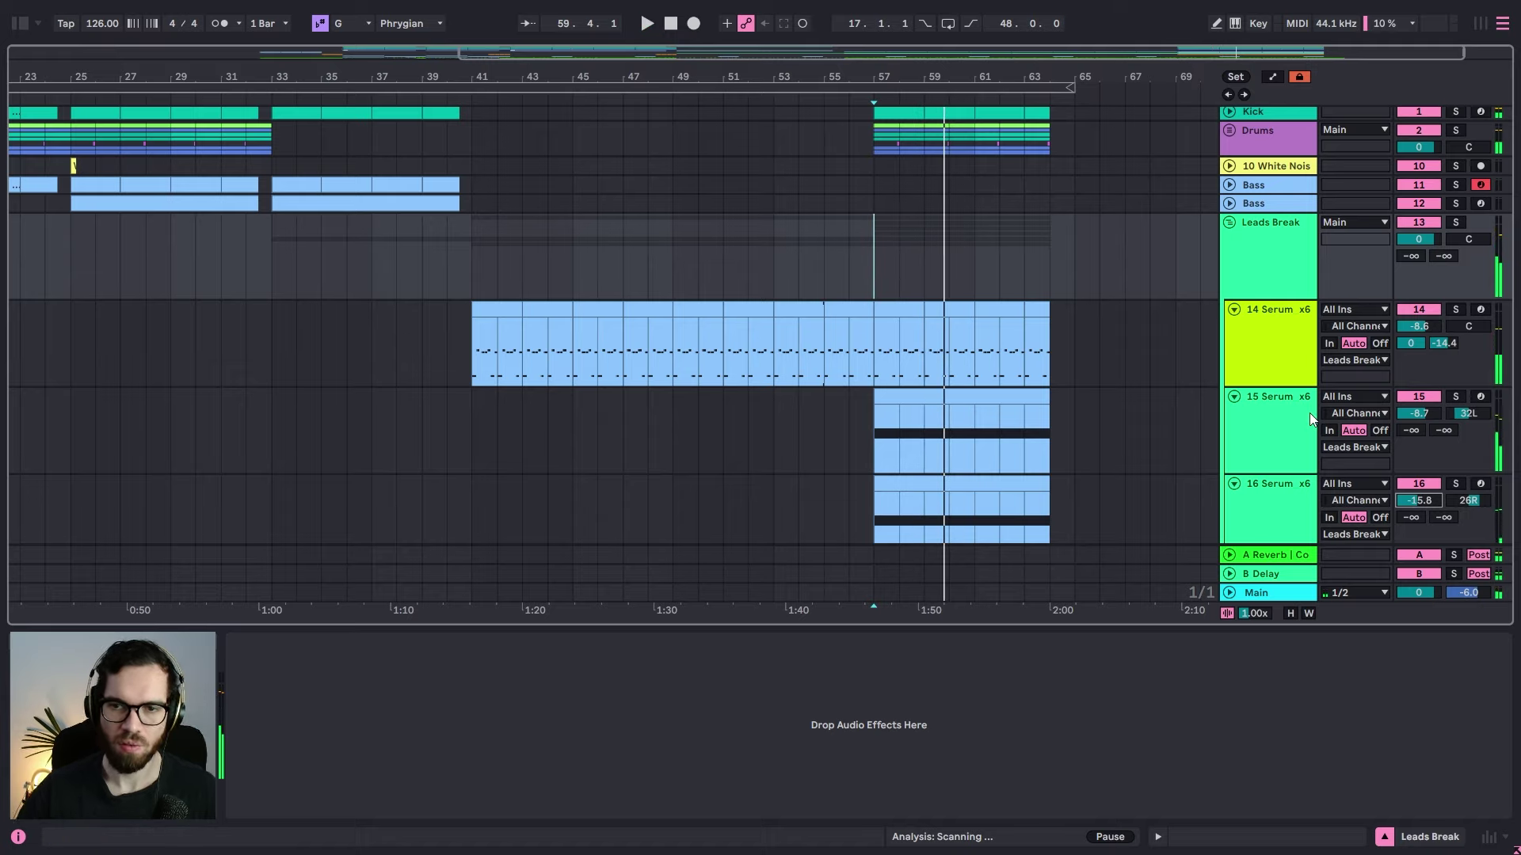
{"action": "key", "text": "space"}
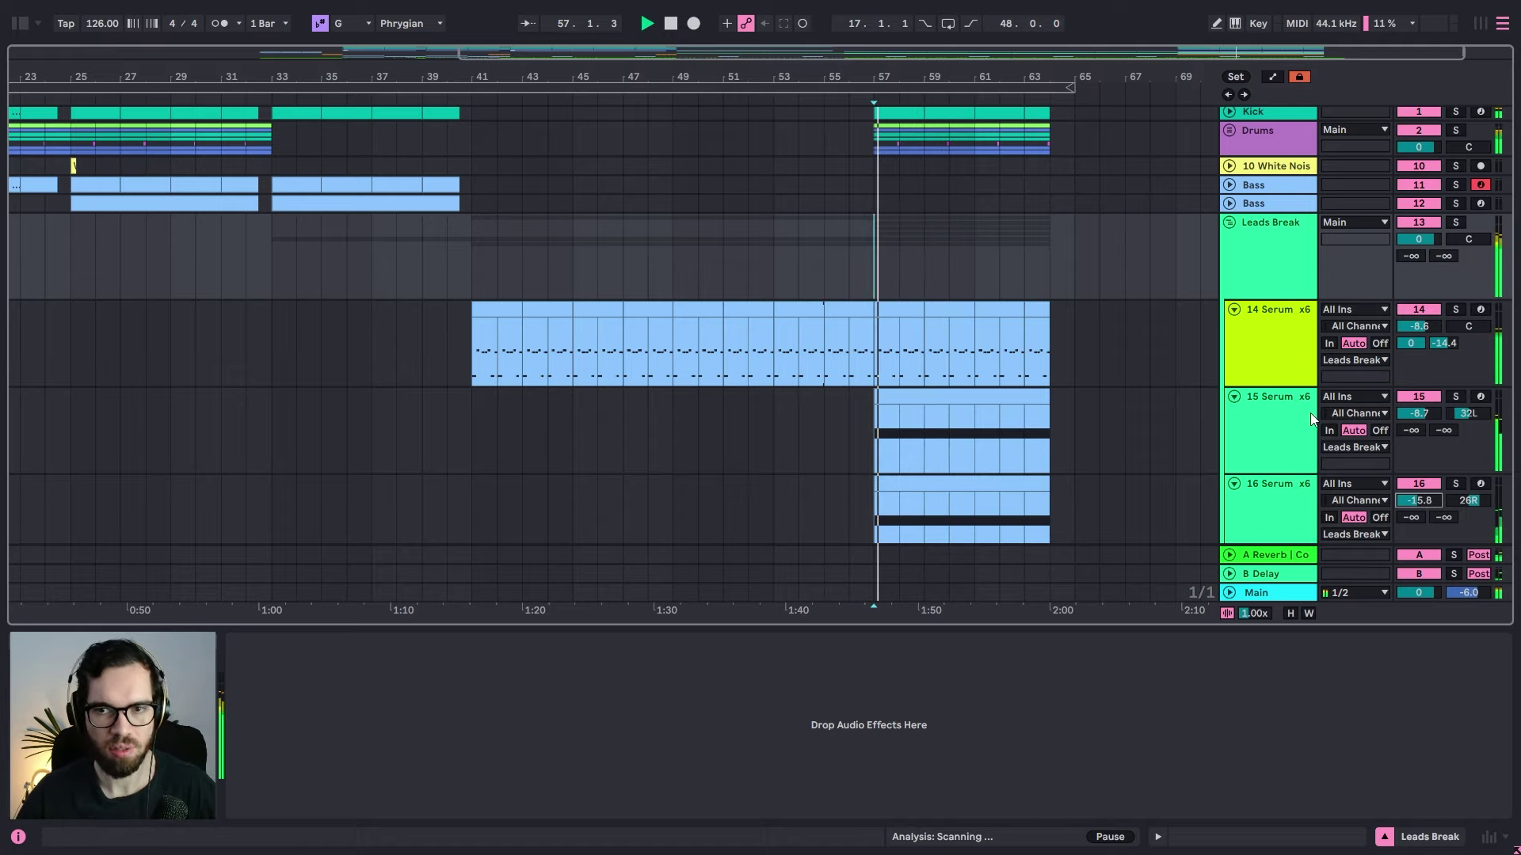
Step: Fold the Leads Break group and listen to the build-up from bar 57 within the full arrangement
{"action": "left_click", "coordinate": [1244, 231]}
{"action": "left_click", "coordinate": [1229, 222]}
{"action": "left_click_drag", "start_coordinate": [879, 67], "coordinate": [960, 71]}
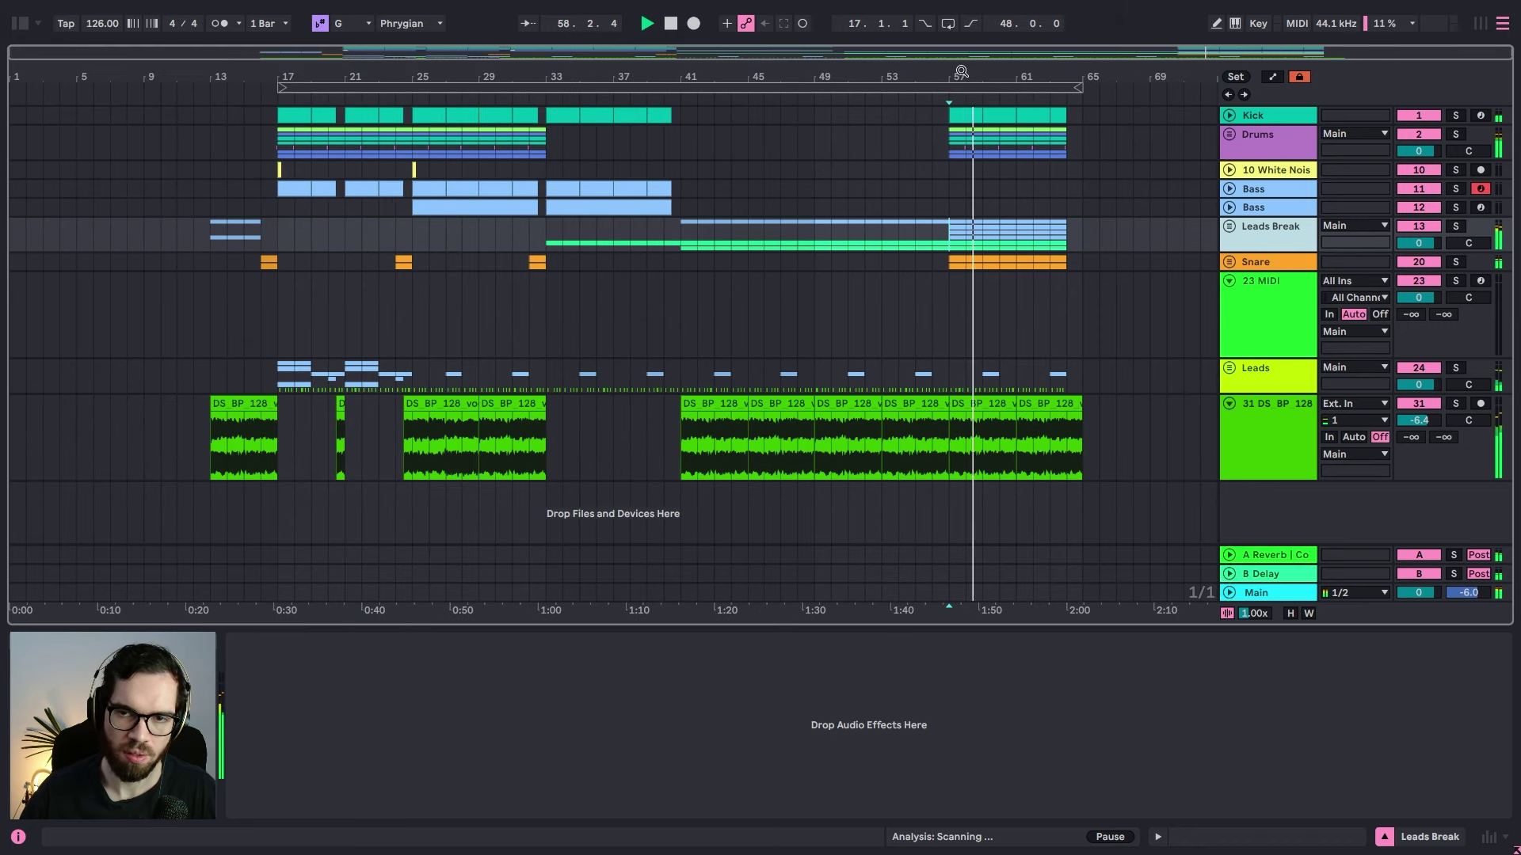
{"action": "left_click", "coordinate": [1044, 203]}
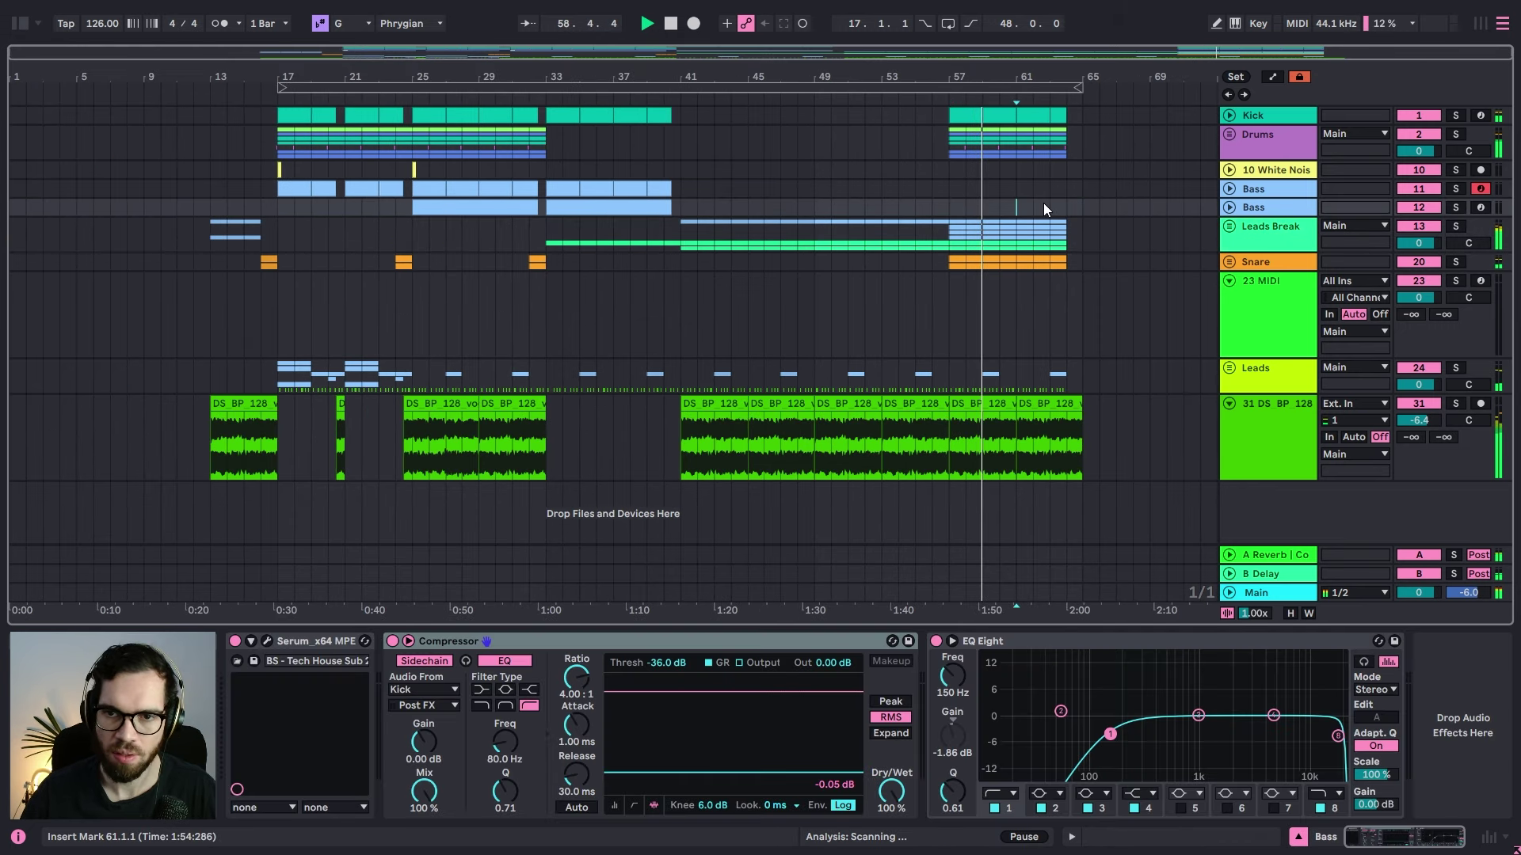
{"action": "left_click", "coordinate": [982, 246]}
{"action": "left_click", "coordinate": [949, 260]}
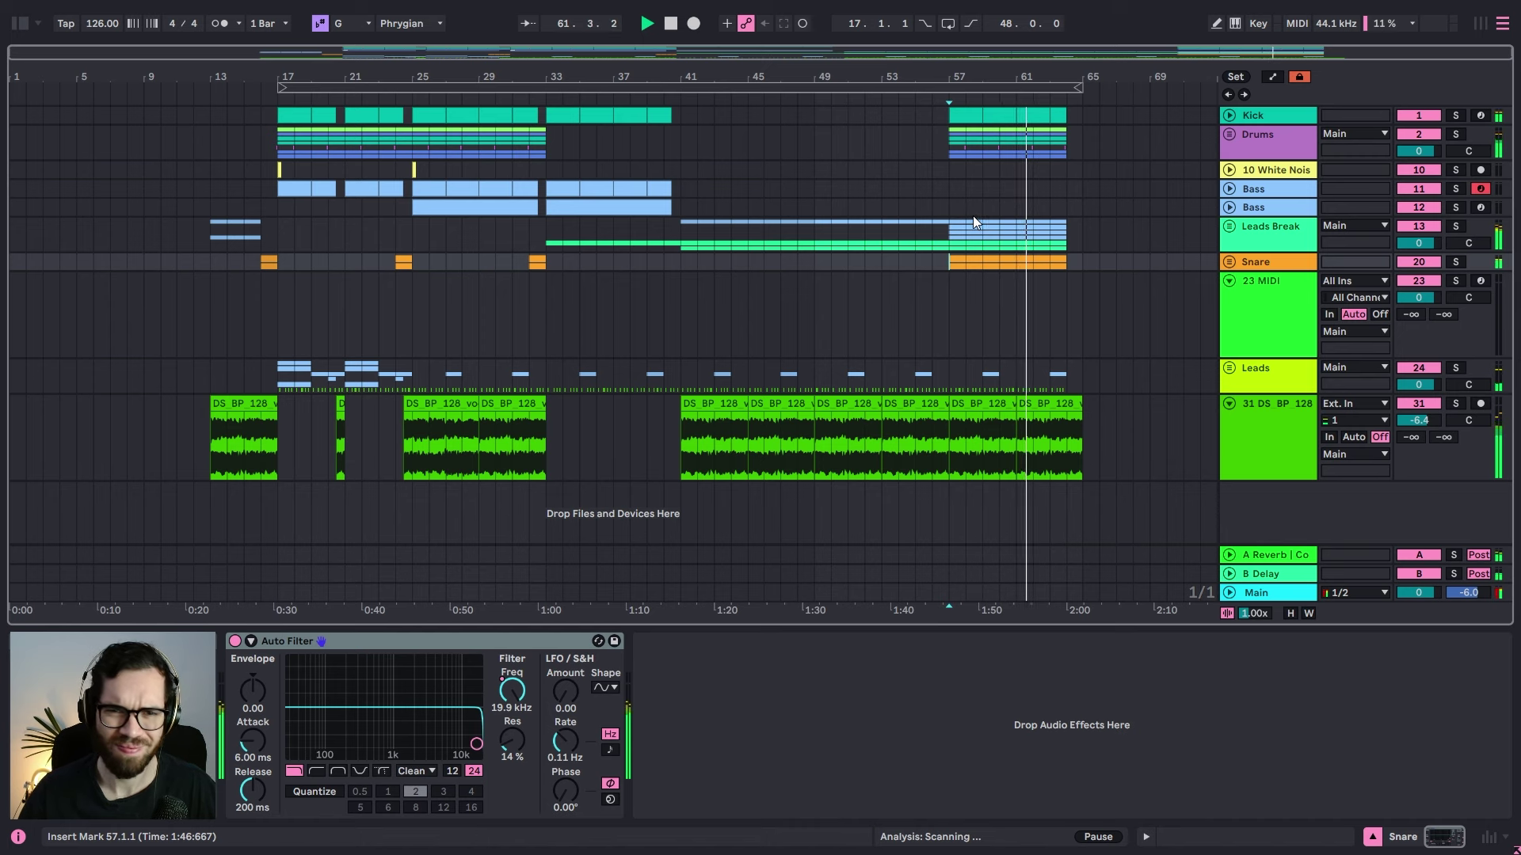
Step: Copy bars 17 to 25 across all tracks and paste them at bar 65 as the second drop
{"action": "left_click", "coordinate": [293, 115]}
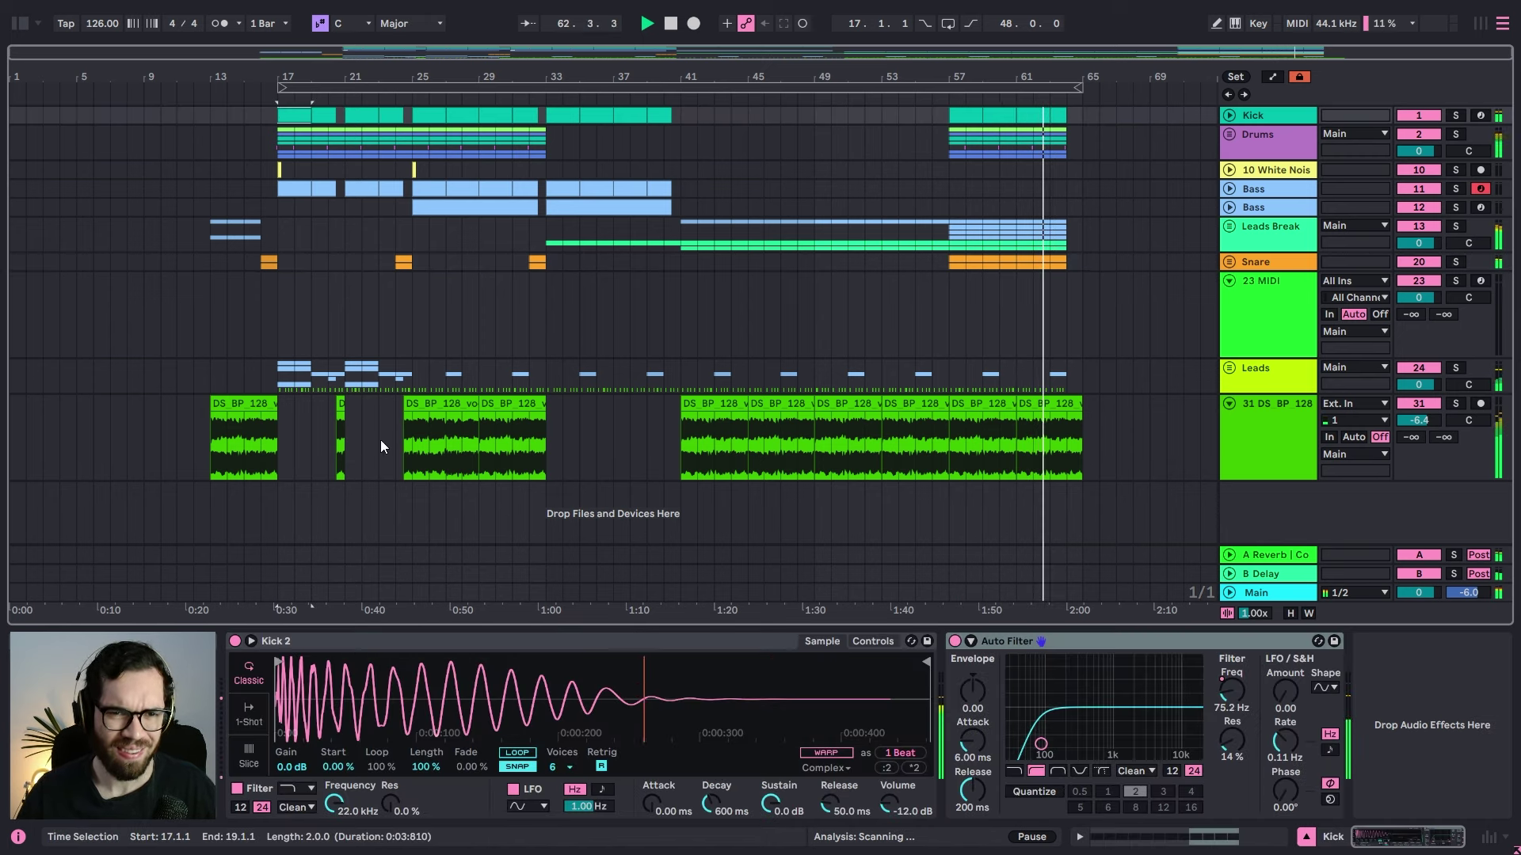
{"action": "left_click", "coordinate": [388, 462], "text": "shift"}
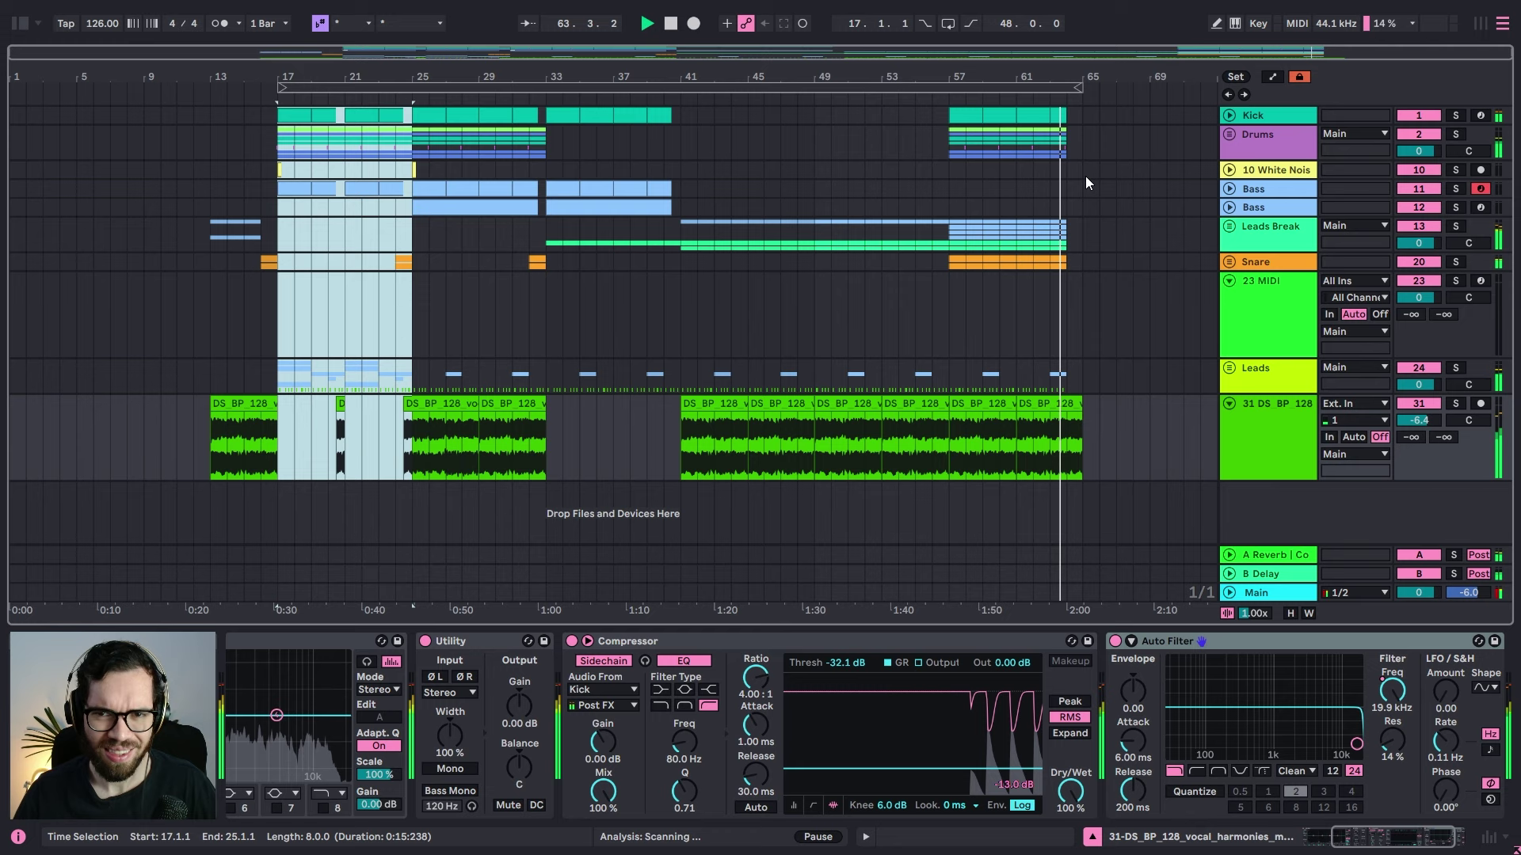
{"action": "key", "text": "ctrl+c"}
{"action": "left_click", "coordinate": [1085, 115]}
{"action": "key", "text": "ctrl+v"}
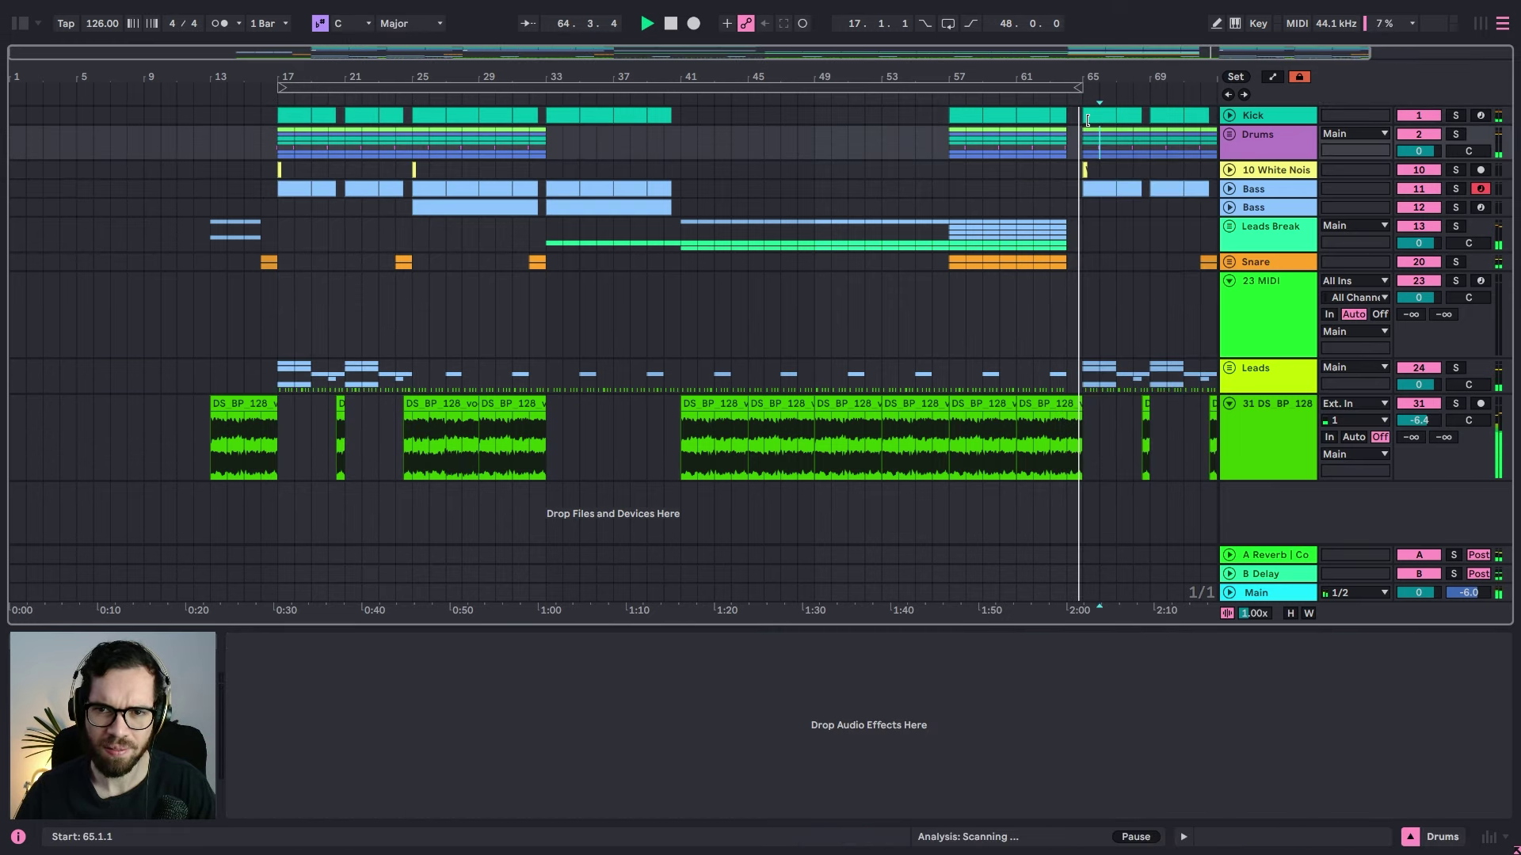
Step: Delete the pasted kick and bass clips from bar 65 to bar 67
{"action": "left_click", "coordinate": [1088, 121]}
{"action": "mouse_move", "coordinate": [1084, 116]}
{"action": "left_mouse_down"}
{"action": "mouse_move", "coordinate": [1098, 118]}
{"action": "mouse_move", "coordinate": [1034, 121]}
{"action": "left_mouse_up"}
{"action": "left_click", "coordinate": [1089, 133]}
{"action": "left_click", "coordinate": [1123, 113]}
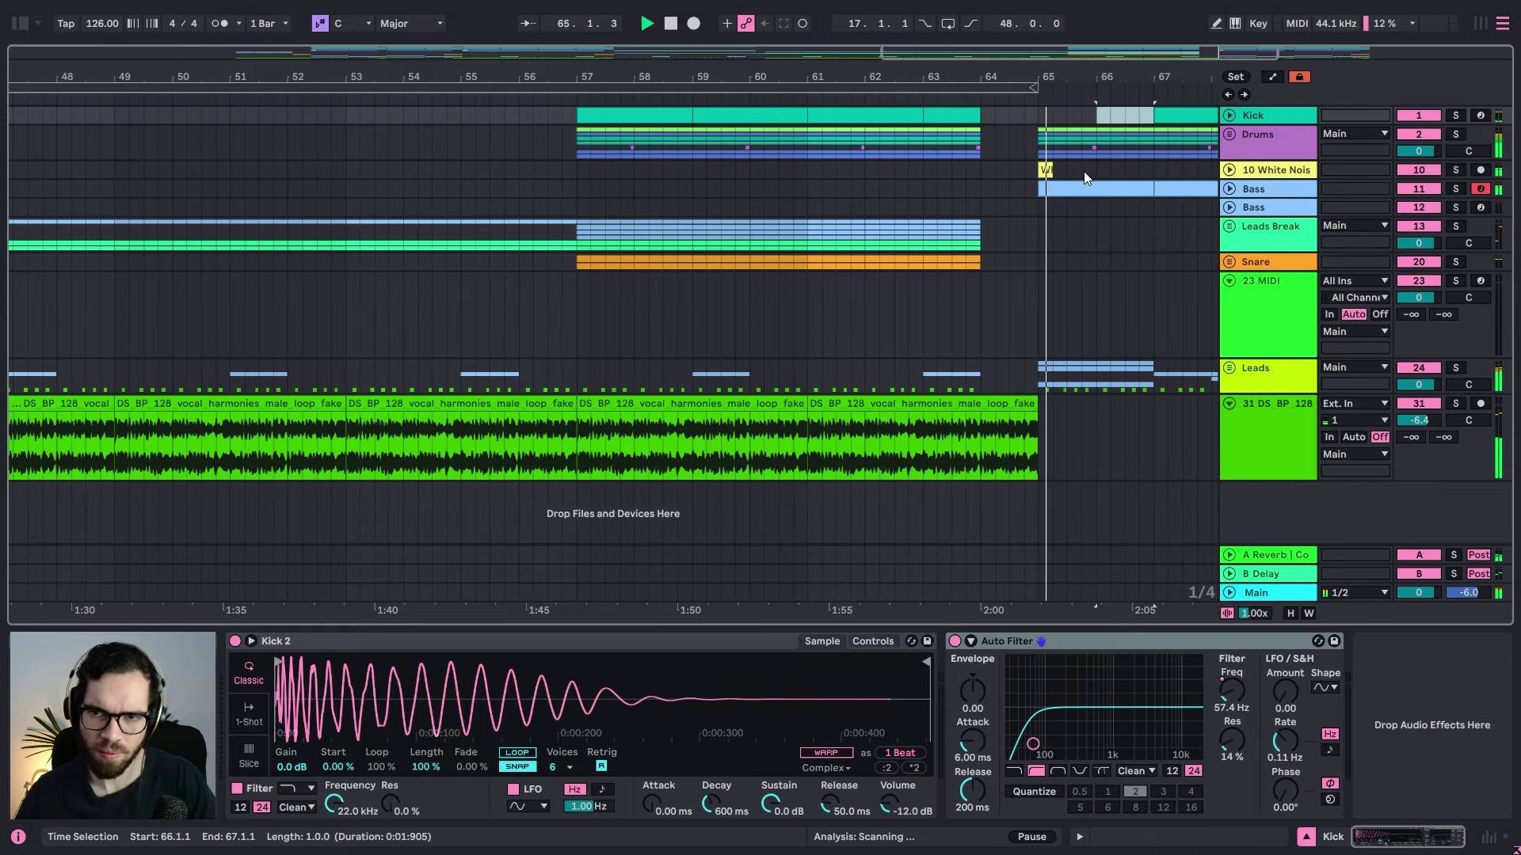
{"action": "key", "text": "Delete"}
{"action": "left_click", "coordinate": [1061, 190]}
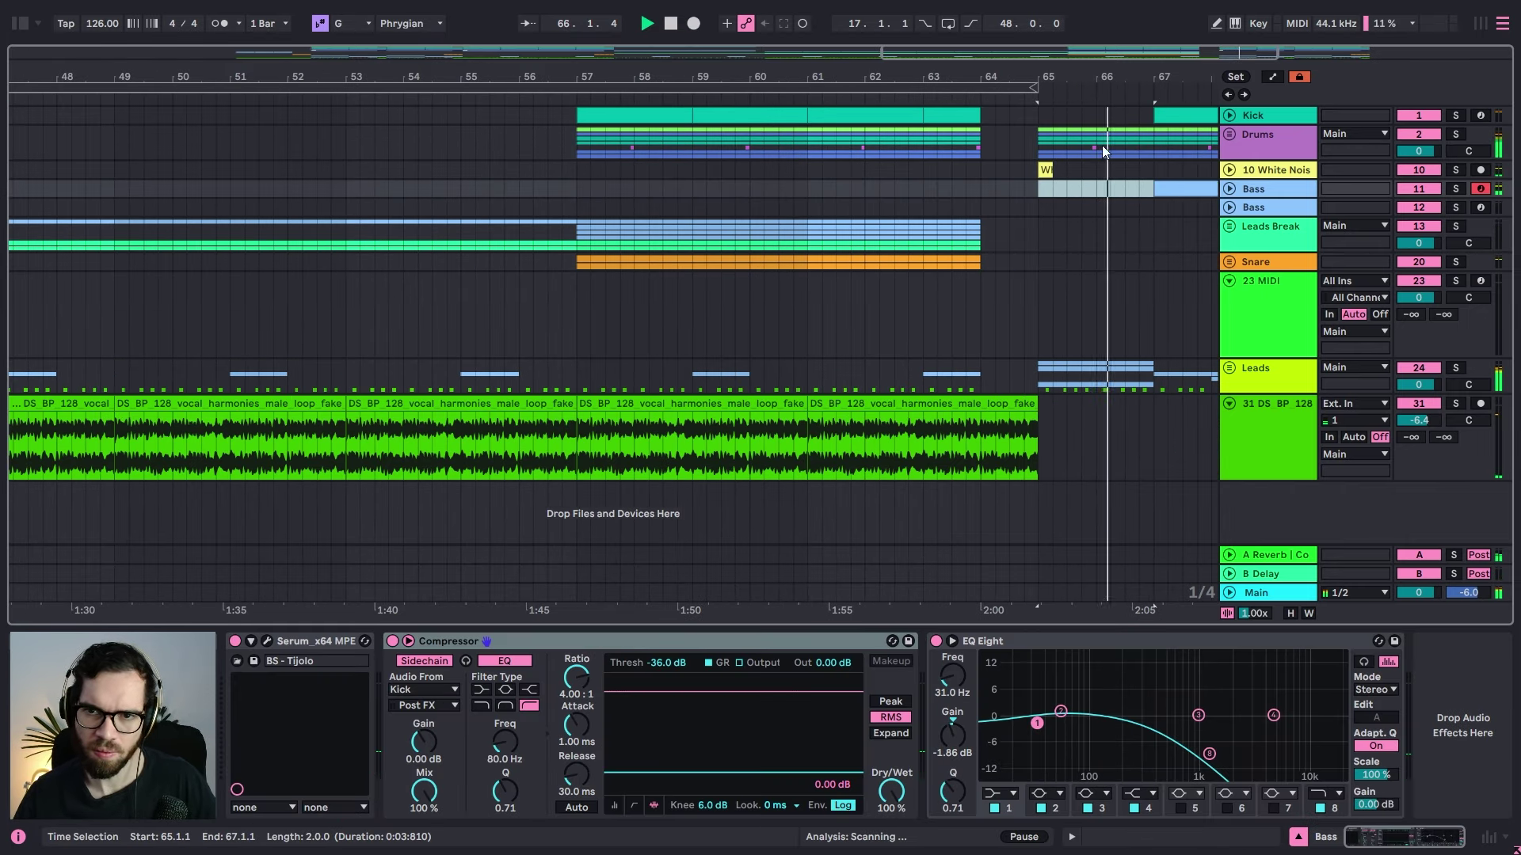
{"action": "key", "text": "Delete"}
Step: Delete the pasted Drums group clips from bar 65 to 67 and the white noise clip at bar 65
{"action": "mouse_move", "coordinate": [1138, 138]}
{"action": "left_mouse_down"}
{"action": "mouse_move", "coordinate": [1042, 146]}
{"action": "mouse_move", "coordinate": [1147, 143]}
{"action": "left_mouse_up"}
{"action": "left_click", "coordinate": [1040, 145]}
{"action": "key", "text": "Delete"}
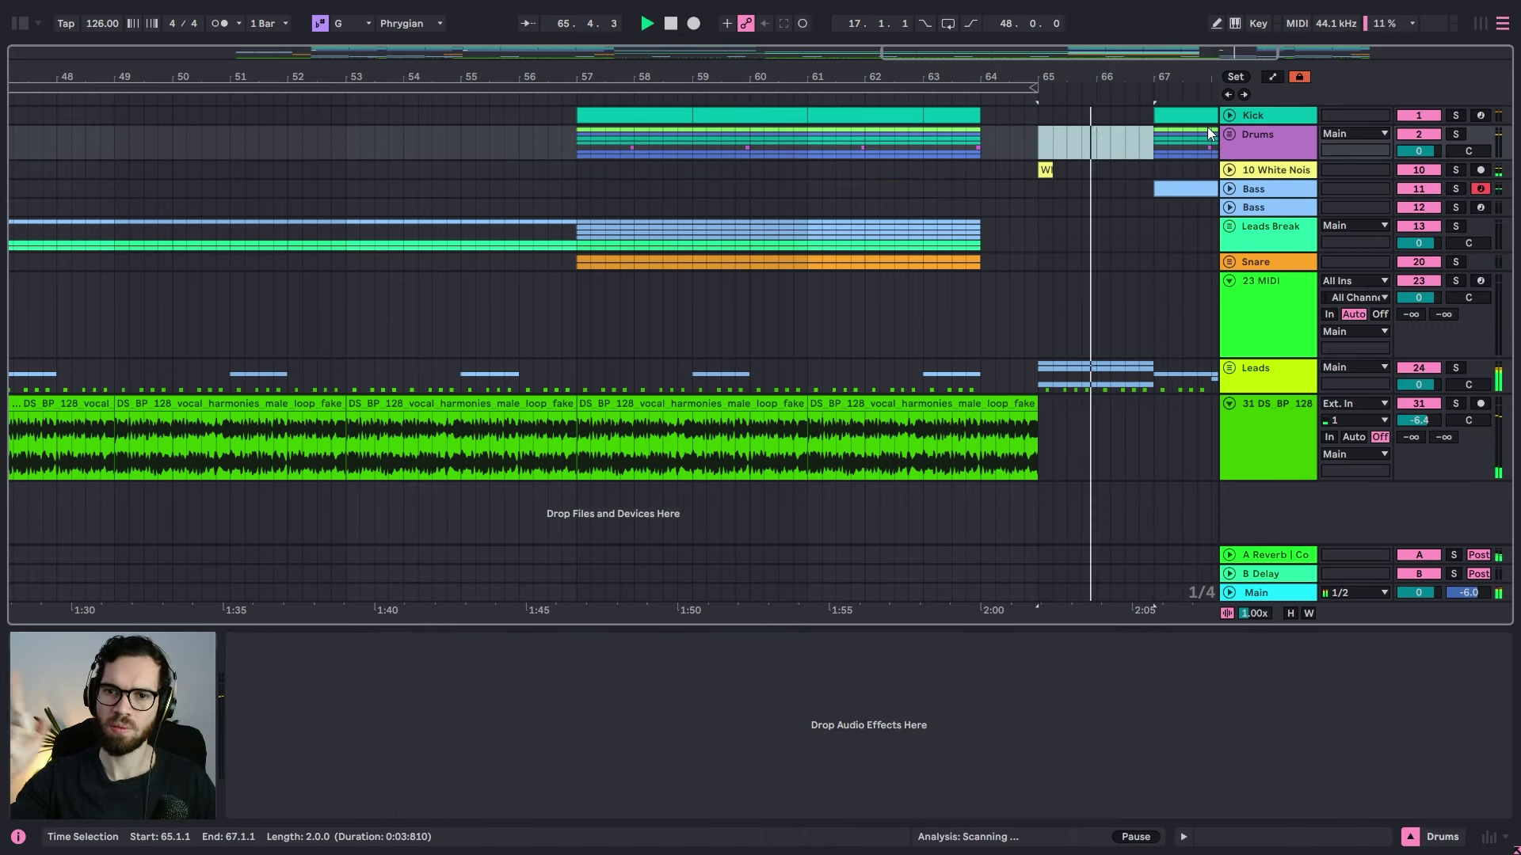
{"action": "left_click", "coordinate": [1044, 170]}
{"action": "key", "text": "Delete"}
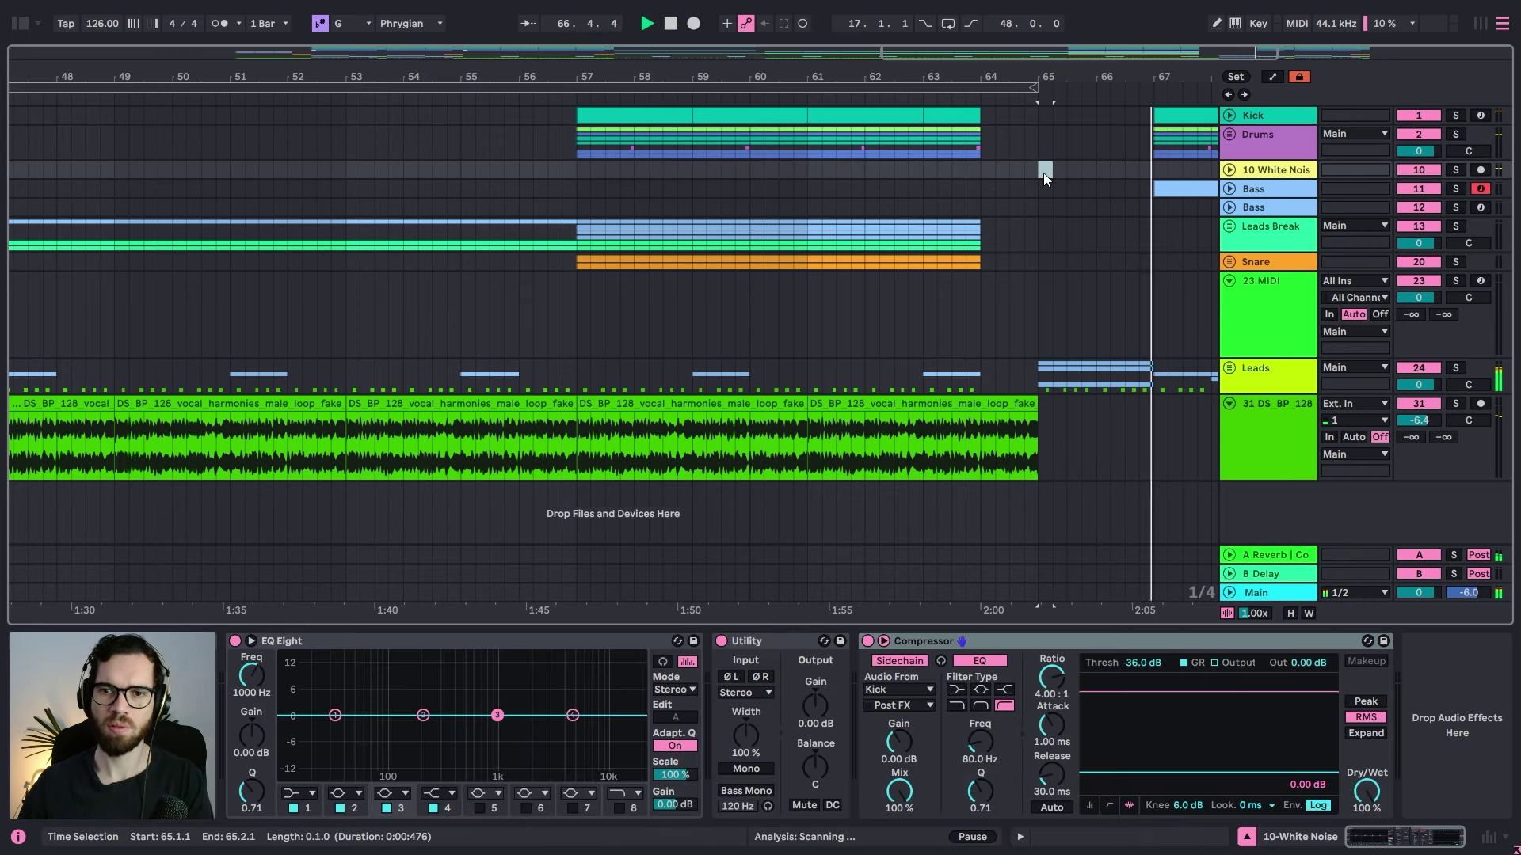
Step: Play the breakdown from bar 51 into the build-up to check the drum entry at bar 57
{"action": "left_click", "coordinate": [1033, 173]}
{"action": "left_click", "coordinate": [978, 173]}
{"action": "left_click", "coordinate": [863, 188]}
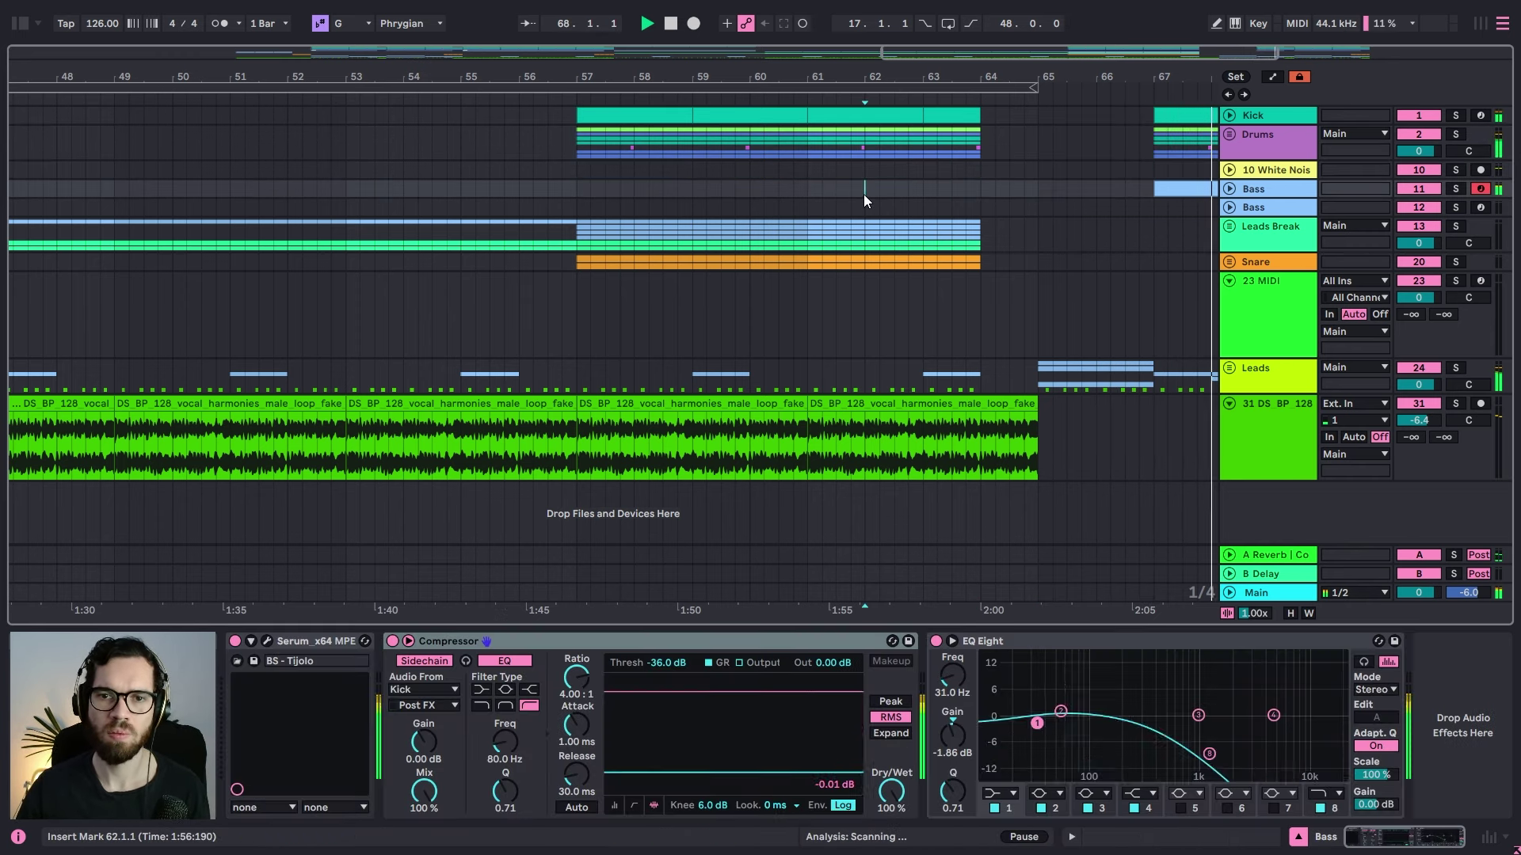
{"action": "left_click_drag", "start_coordinate": [946, 83], "coordinate": [946, 77]}
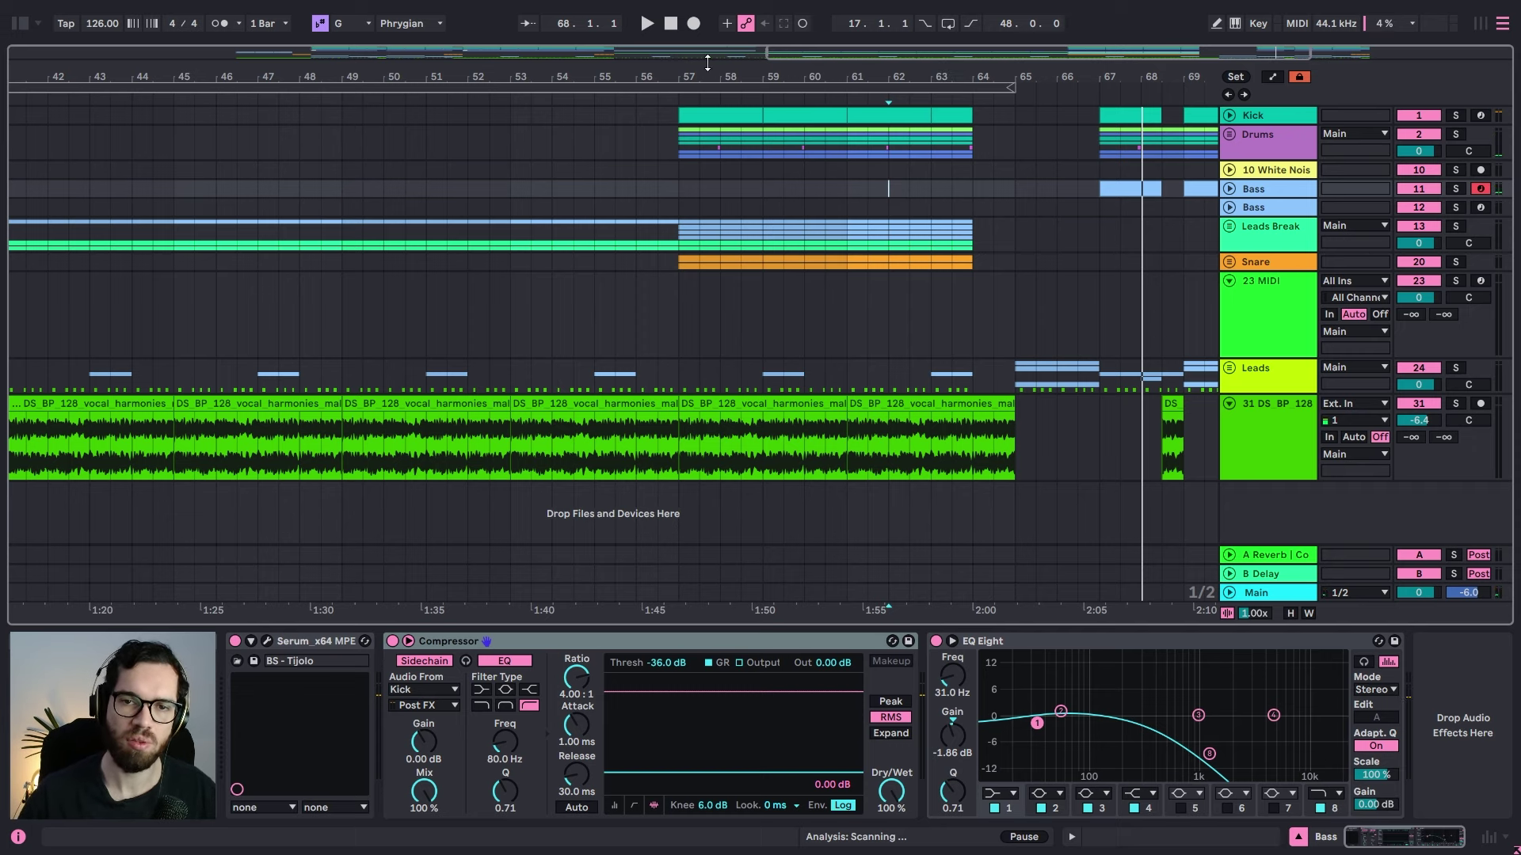
{"action": "left_click", "coordinate": [579, 251]}
{"action": "left_click_drag", "start_coordinate": [679, 76], "coordinate": [812, 76]}
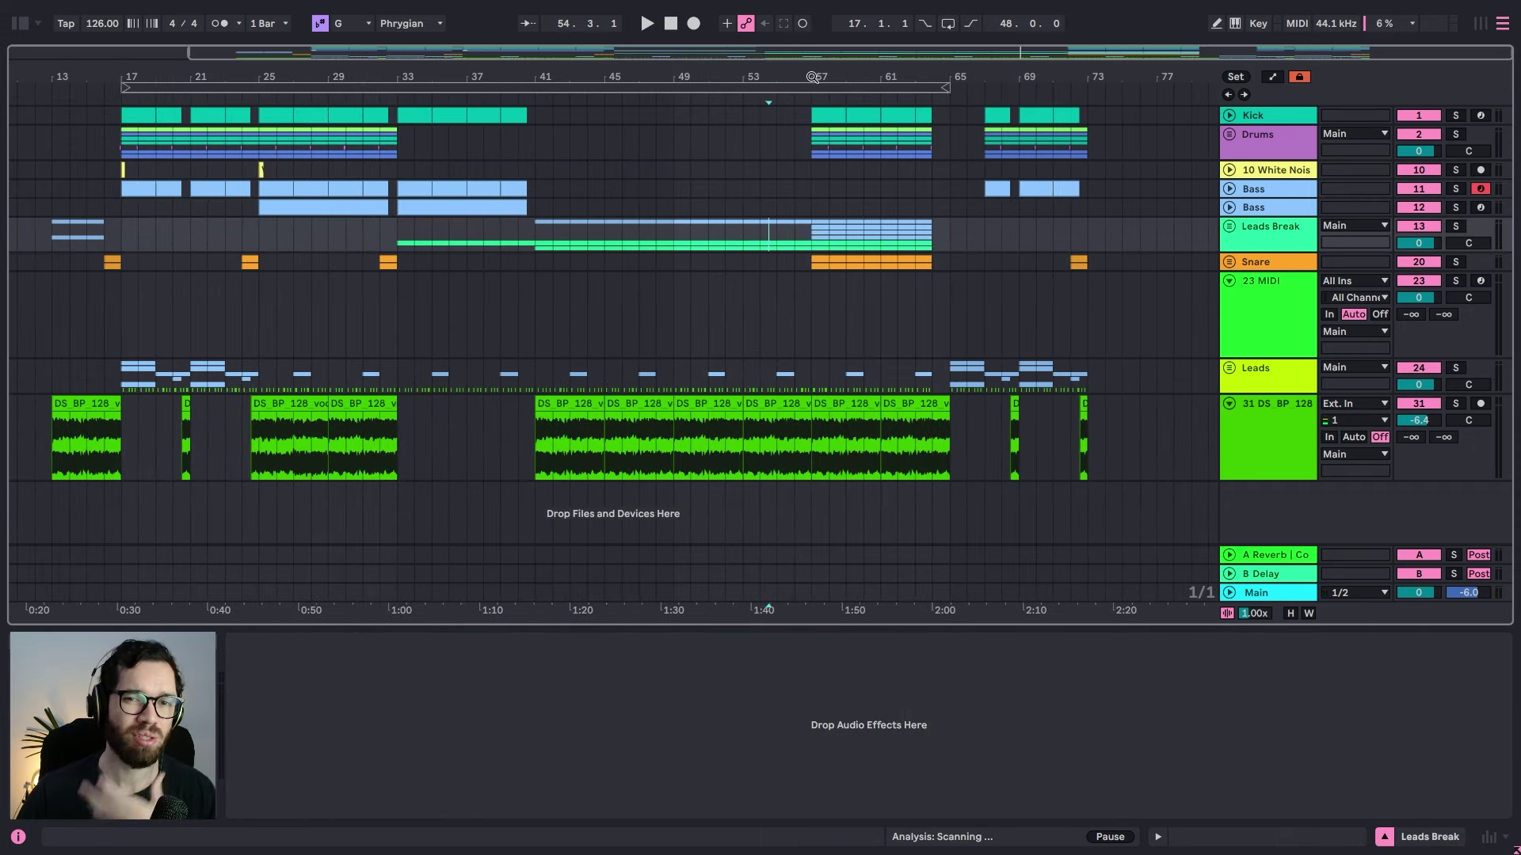
{"action": "left_click", "coordinate": [709, 207]}
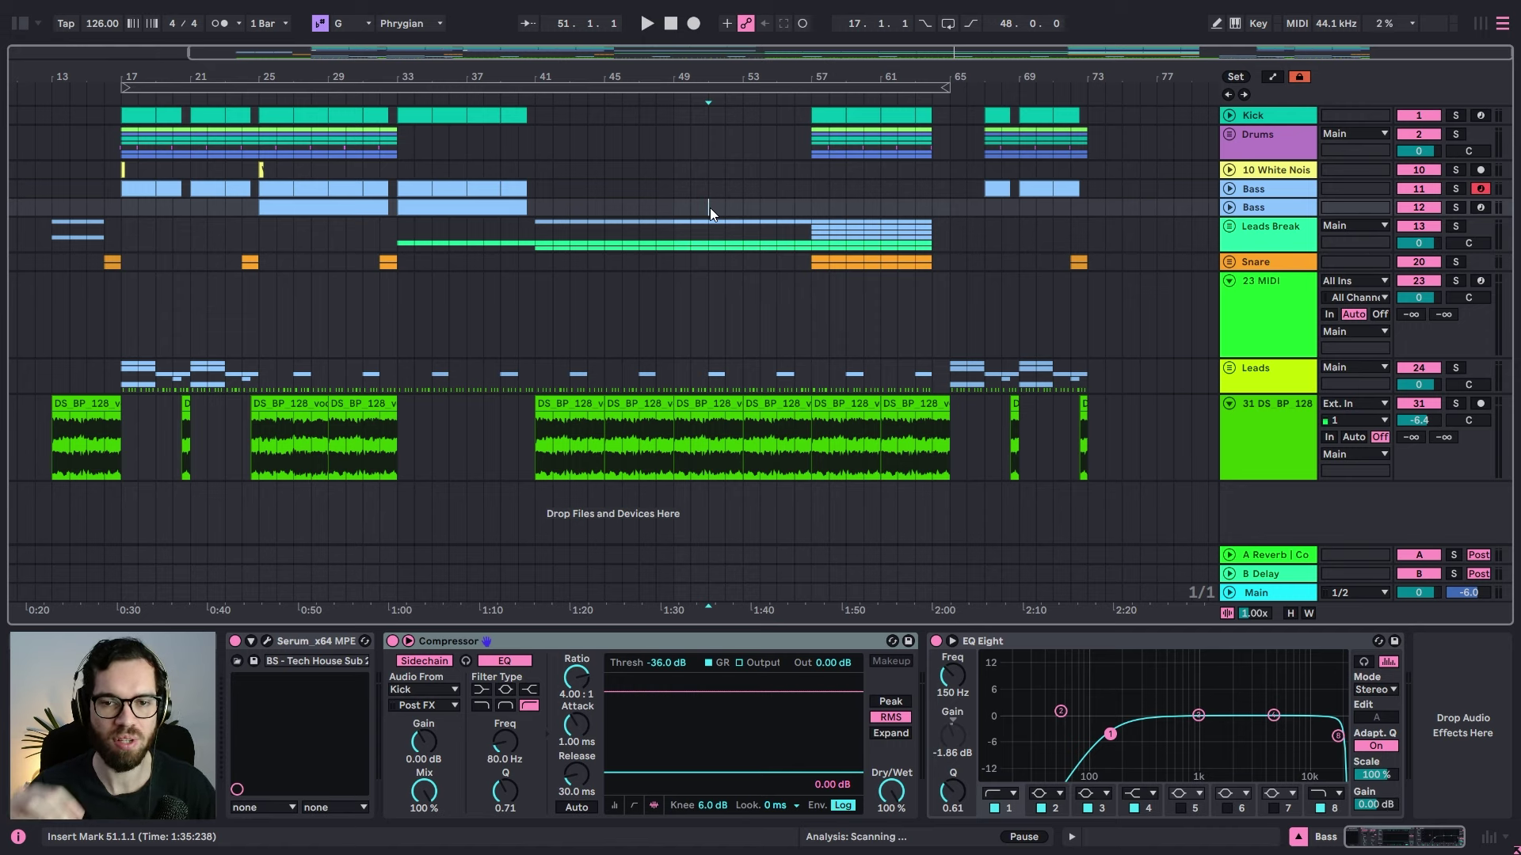
{"action": "key", "text": "space"}
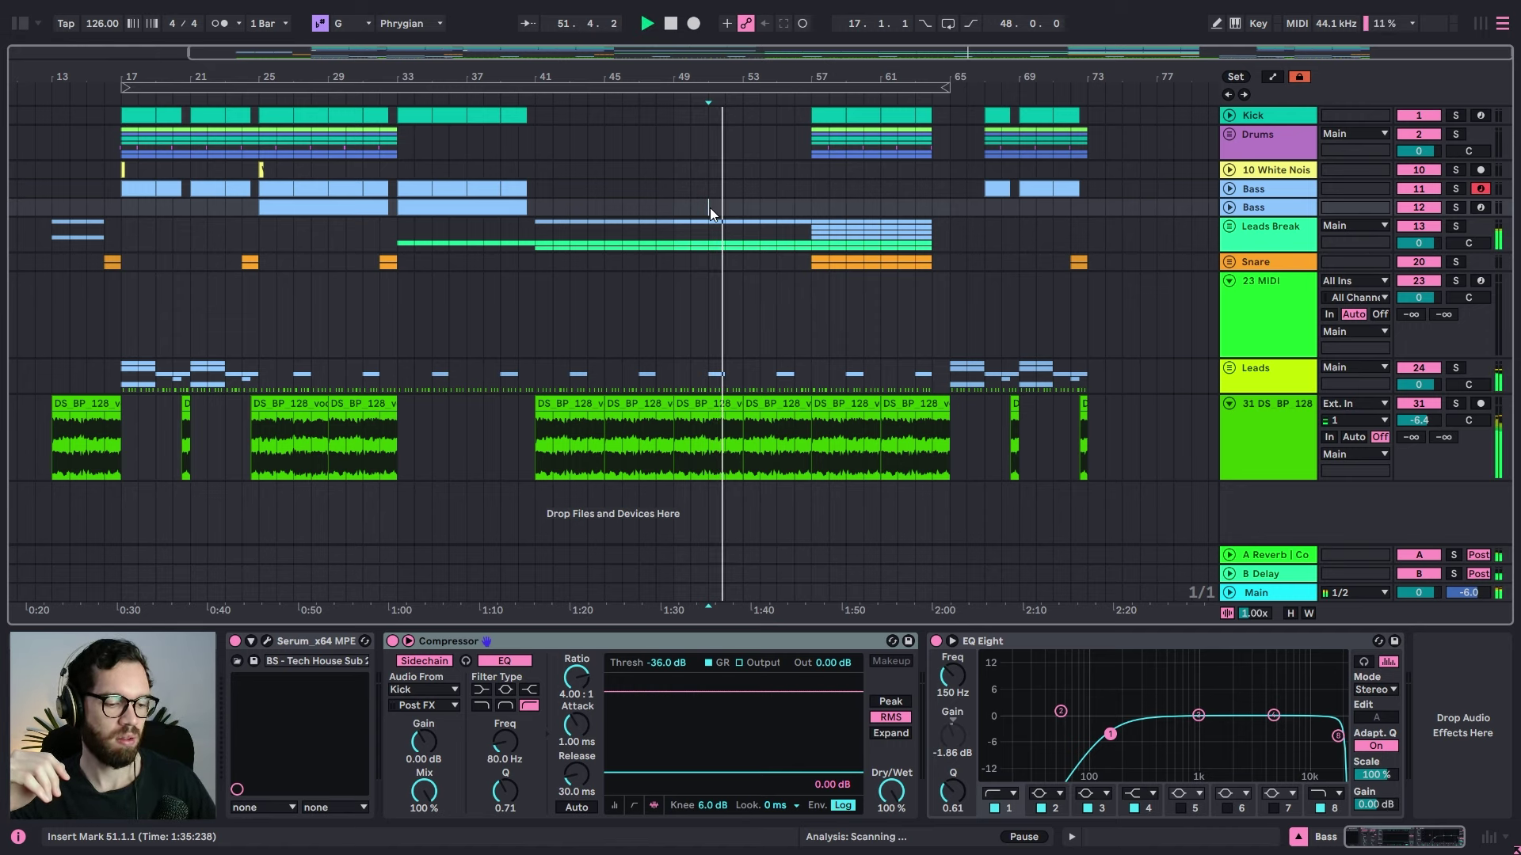
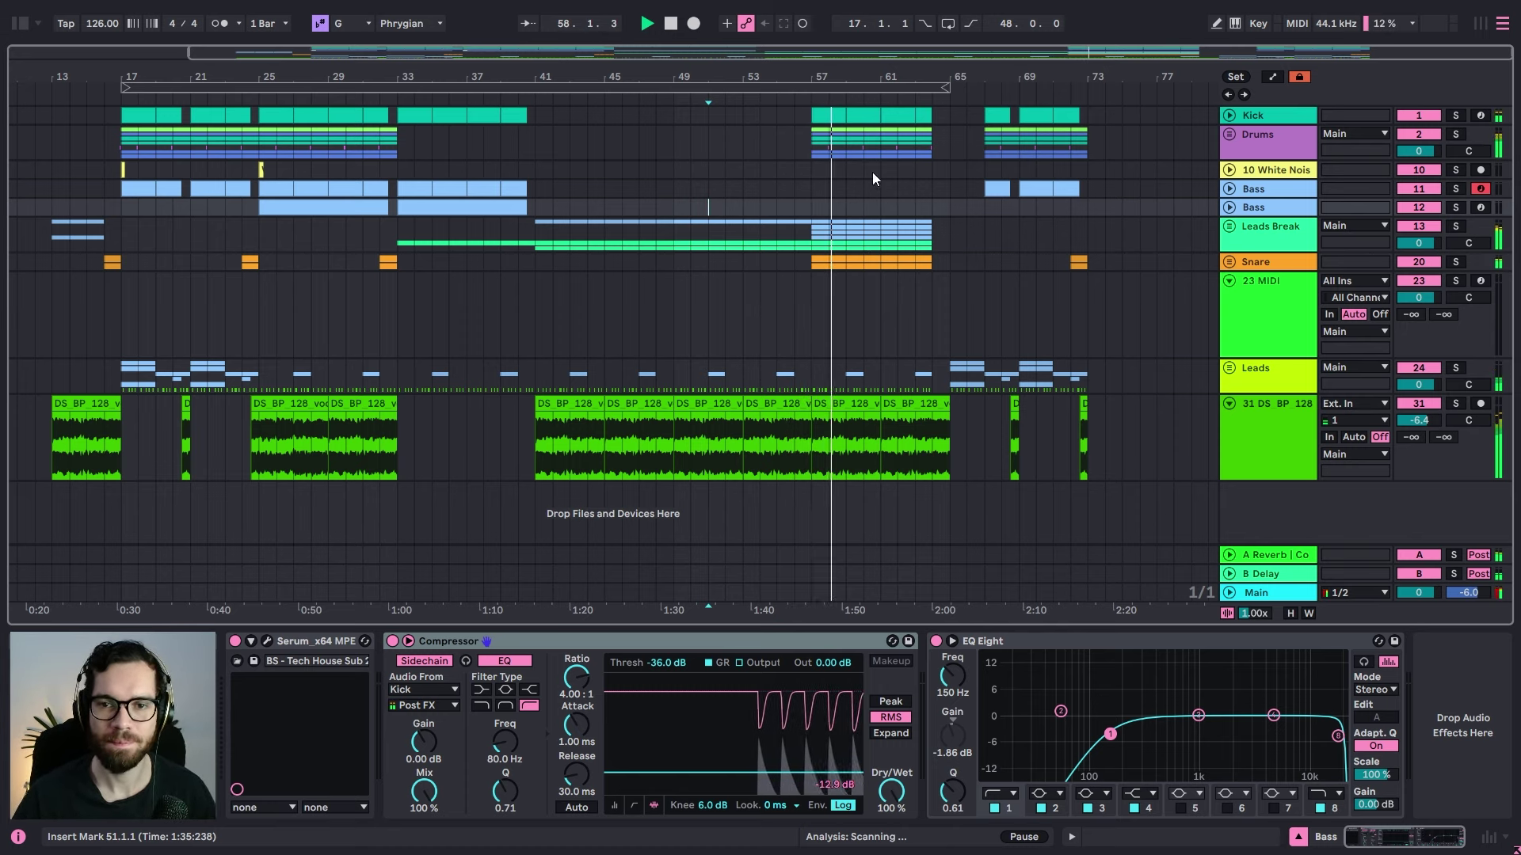
Step: Add an Auto Filter to the Drums group and open its cutoff frequency to 19.9 kHz
{"action": "left_click", "coordinate": [1291, 134]}
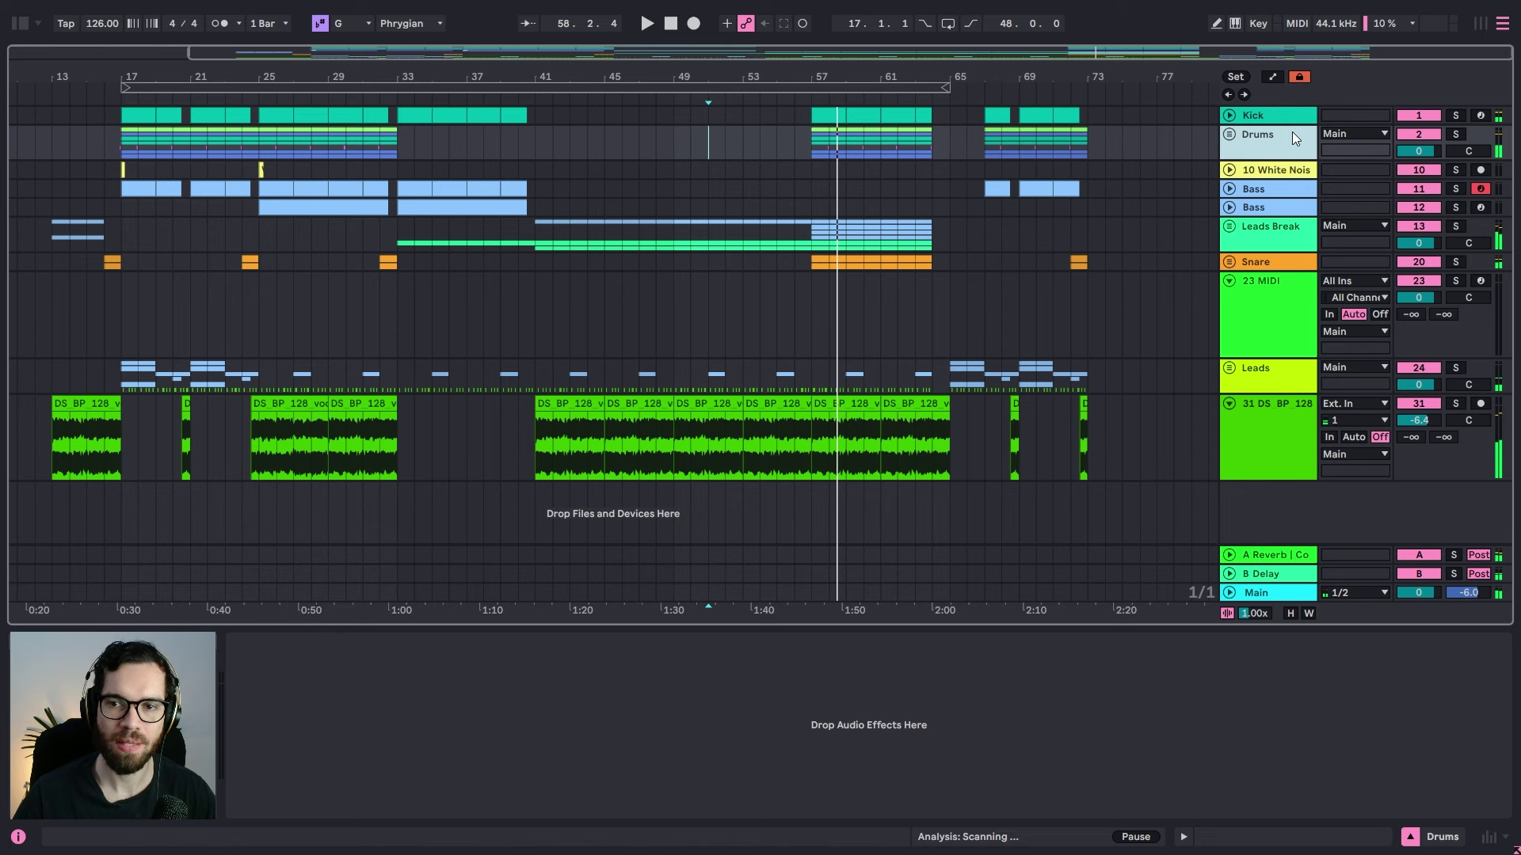
{"action": "left_click", "coordinate": [21, 26]}
{"action": "double_click", "coordinate": [238, 192]}
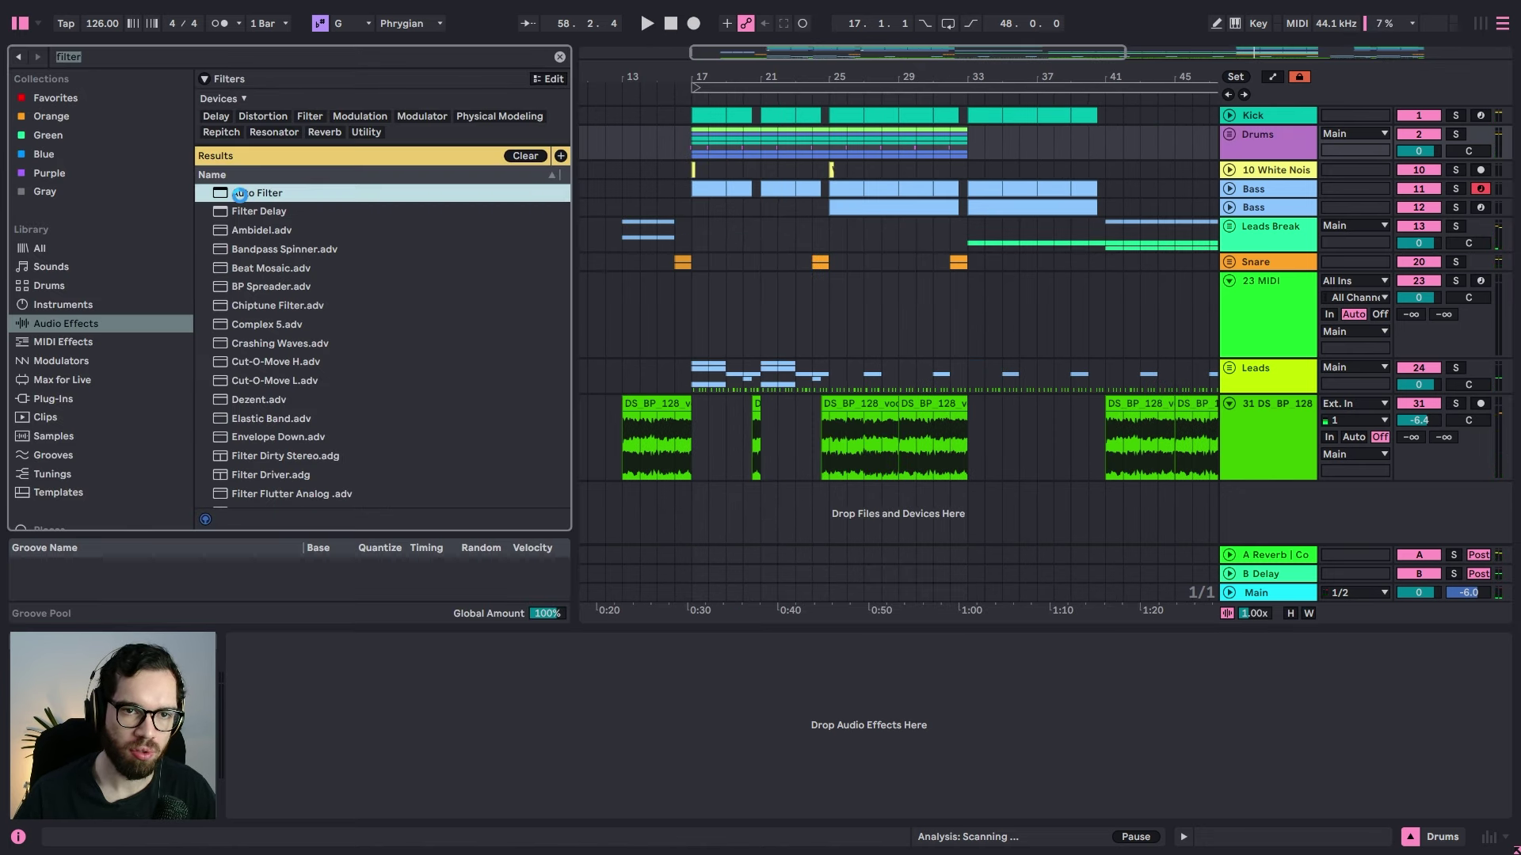
{"action": "left_click", "coordinate": [22, 26]}
{"action": "left_click_drag", "start_coordinate": [511, 695], "coordinate": [511, 669]}
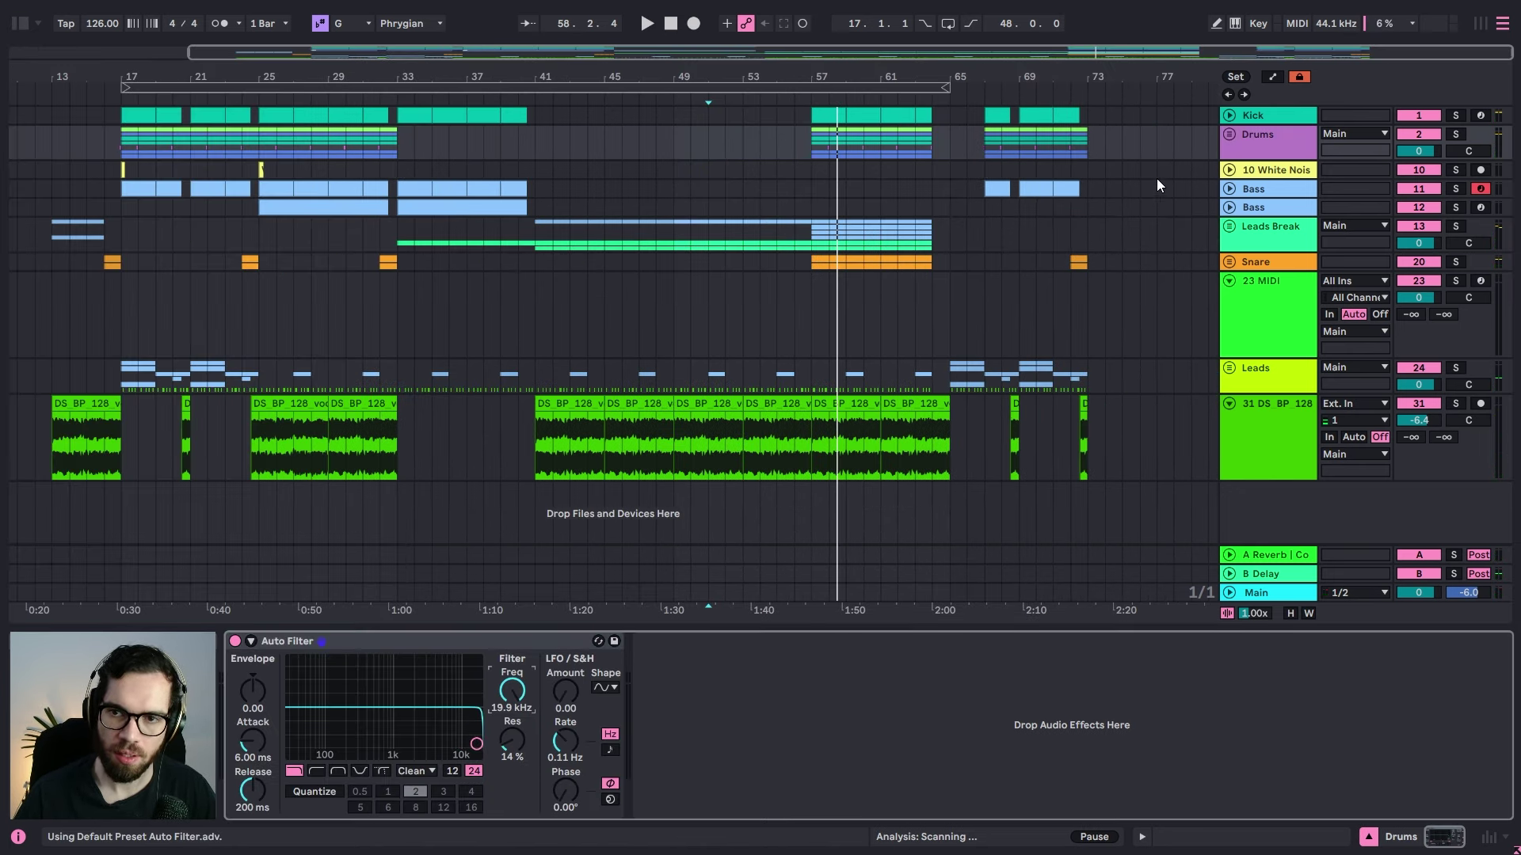
Step: Automate the Drums filter frequency to rise from about 1.1 kHz at bar 57 to 19.9 kHz at bar 64, and audition it from bar 56
{"action": "left_click", "coordinate": [1226, 137]}
{"action": "key", "text": "a"}
{"action": "left_click", "coordinate": [814, 175]}
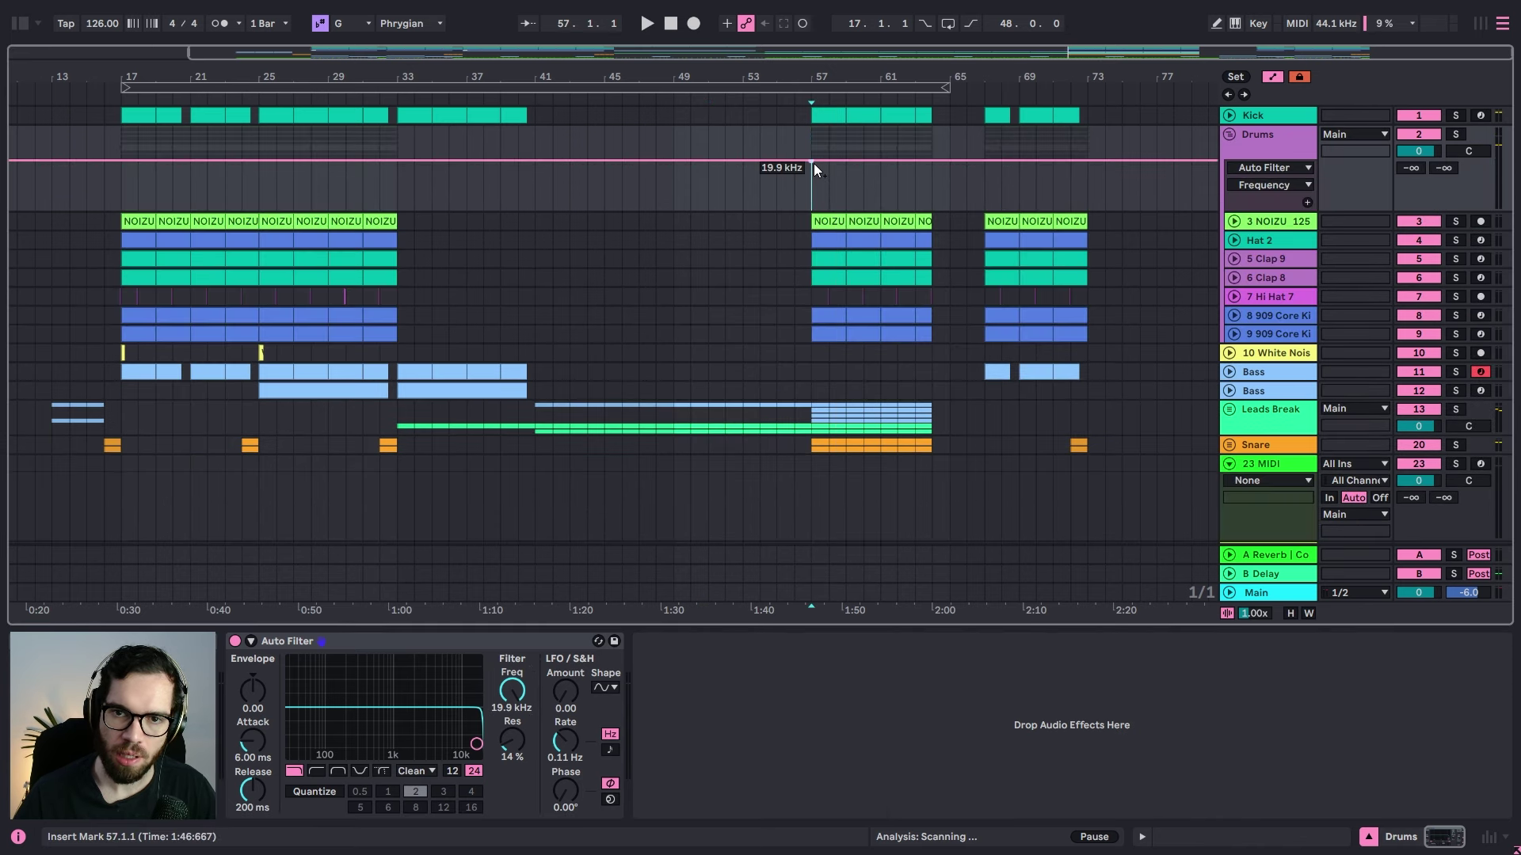
{"action": "left_click", "coordinate": [928, 162]}
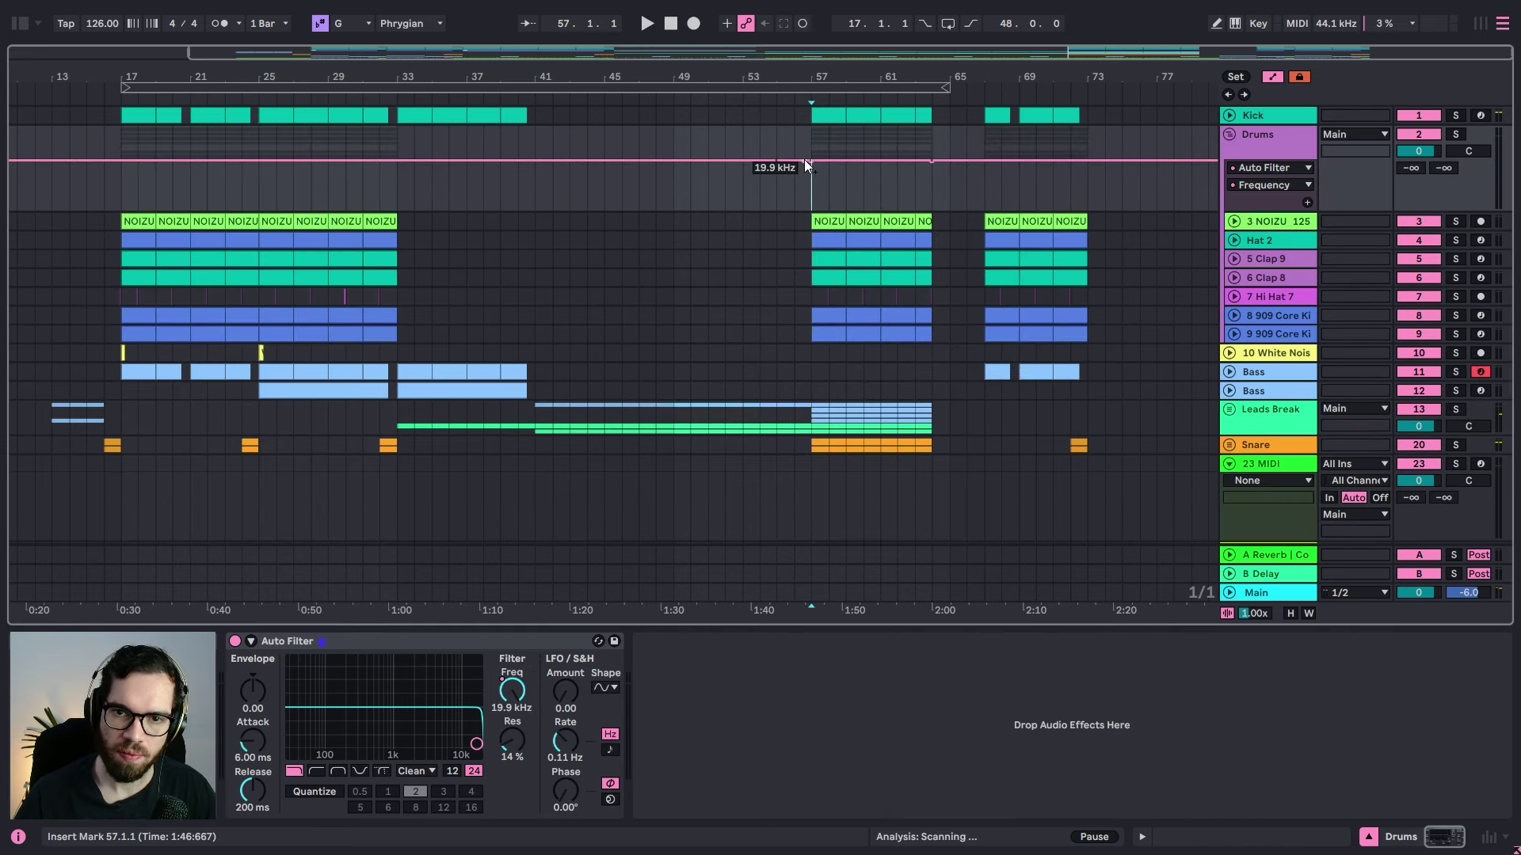
{"action": "left_click_drag", "start_coordinate": [809, 160], "coordinate": [811, 181]}
{"action": "key", "text": "space"}
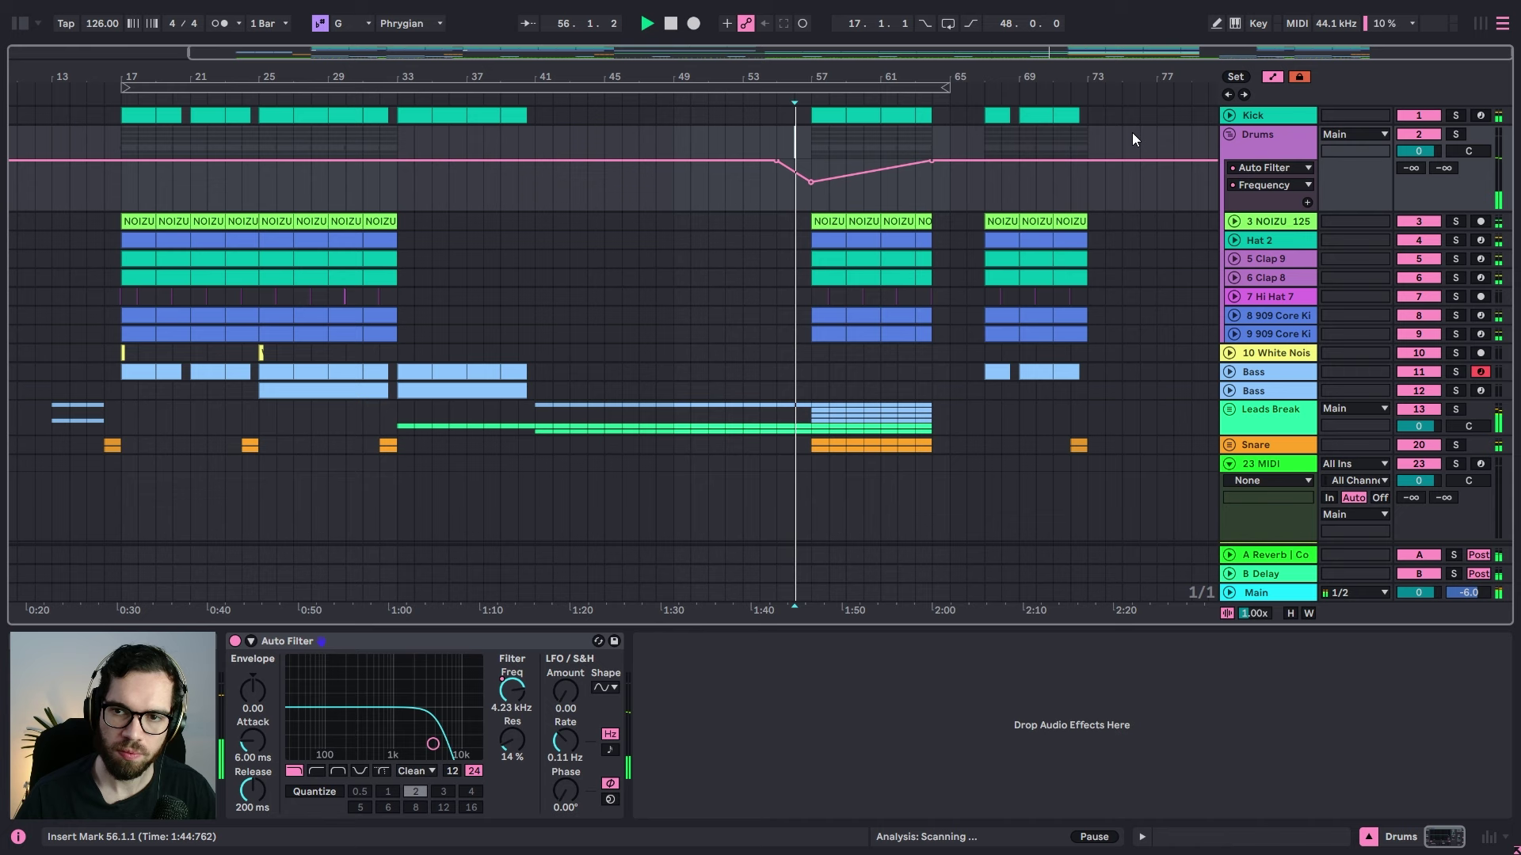
{"action": "left_click", "coordinate": [1230, 135]}
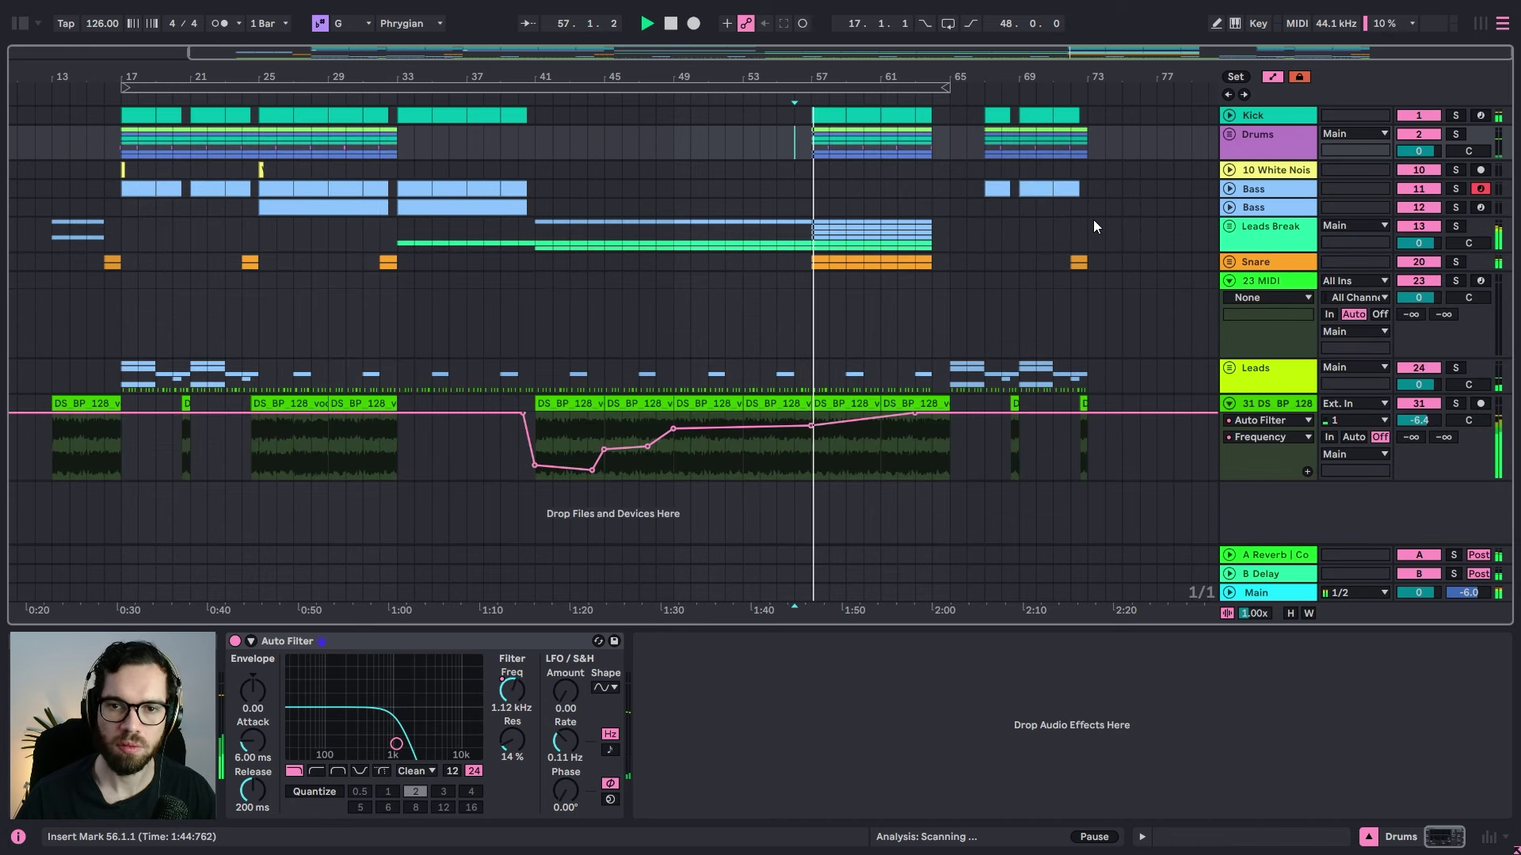
Step: Automate the Snare group's filter frequency to fall from 19.9 kHz at bar 56 to about 1.07 kHz at bar 57, and play it
{"action": "left_click", "coordinate": [1245, 265]}
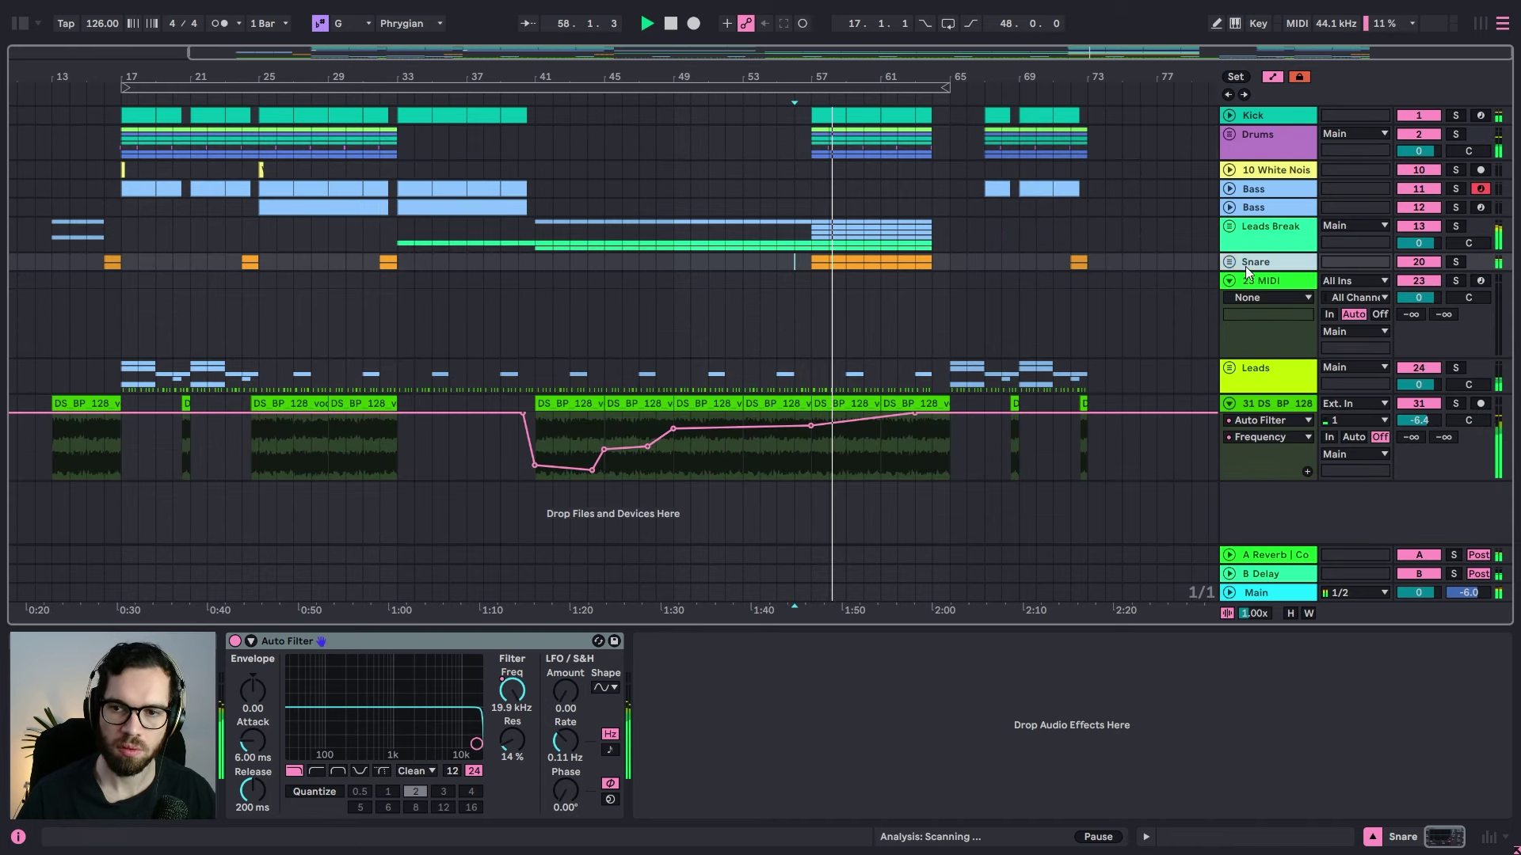
{"action": "left_click", "coordinate": [1228, 263]}
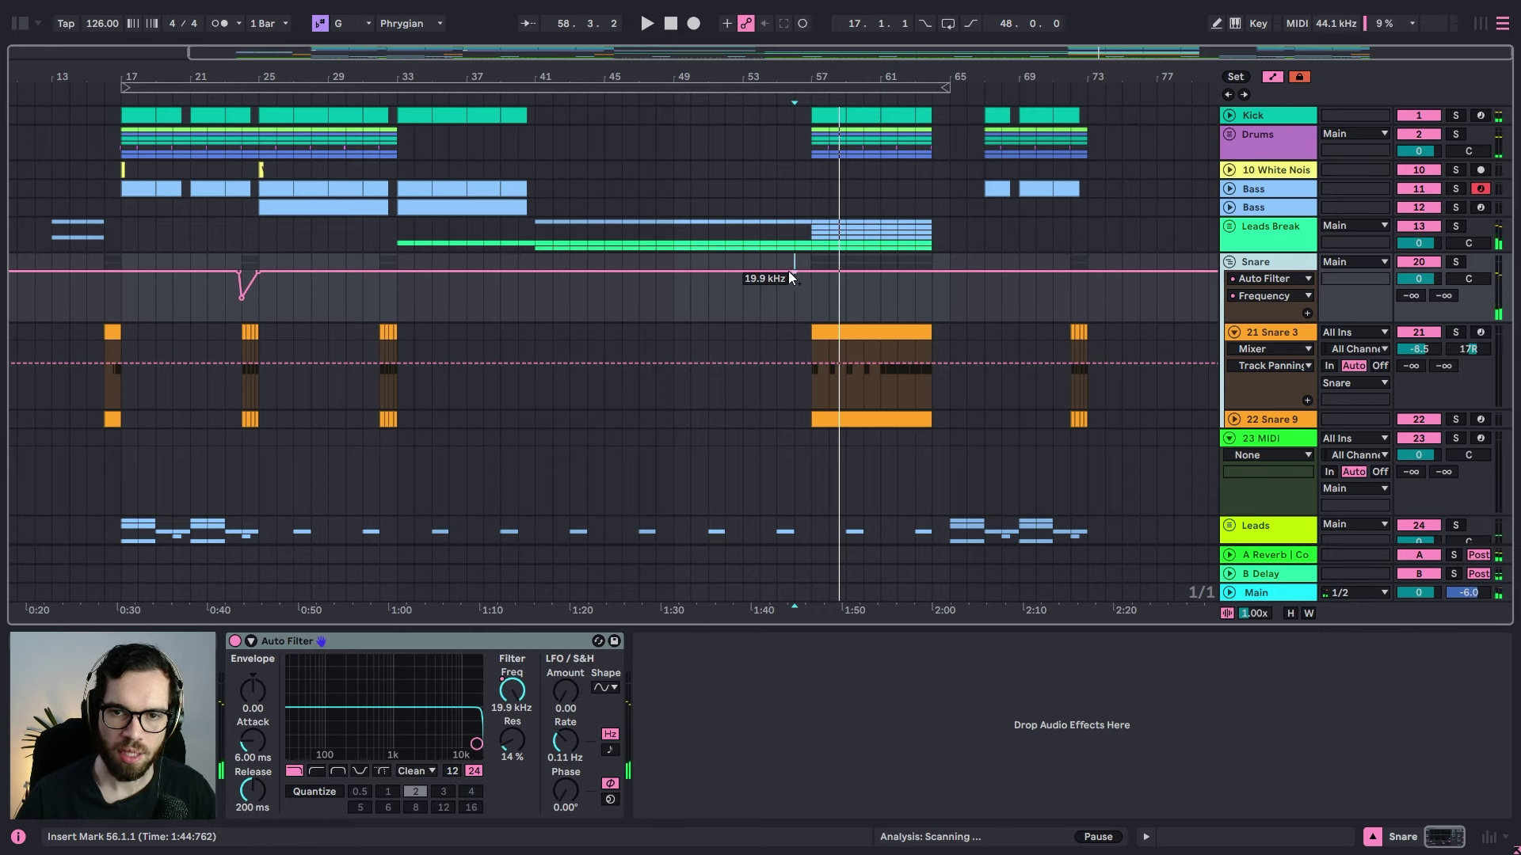
{"action": "left_click_drag", "start_coordinate": [789, 273], "coordinate": [812, 297]}
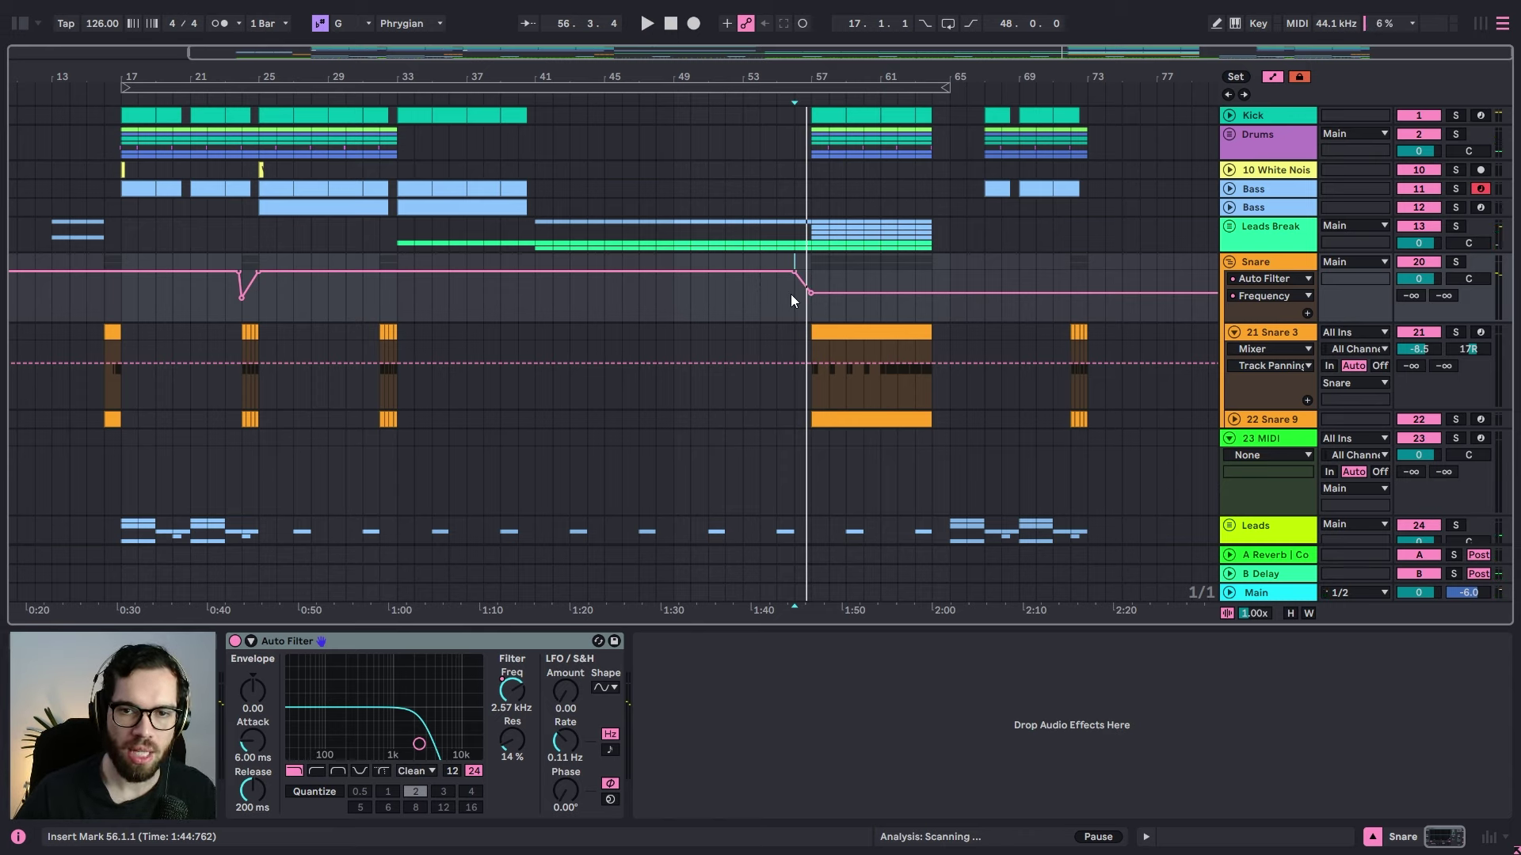
{"action": "left_click_drag", "start_coordinate": [755, 272], "coordinate": [793, 273]}
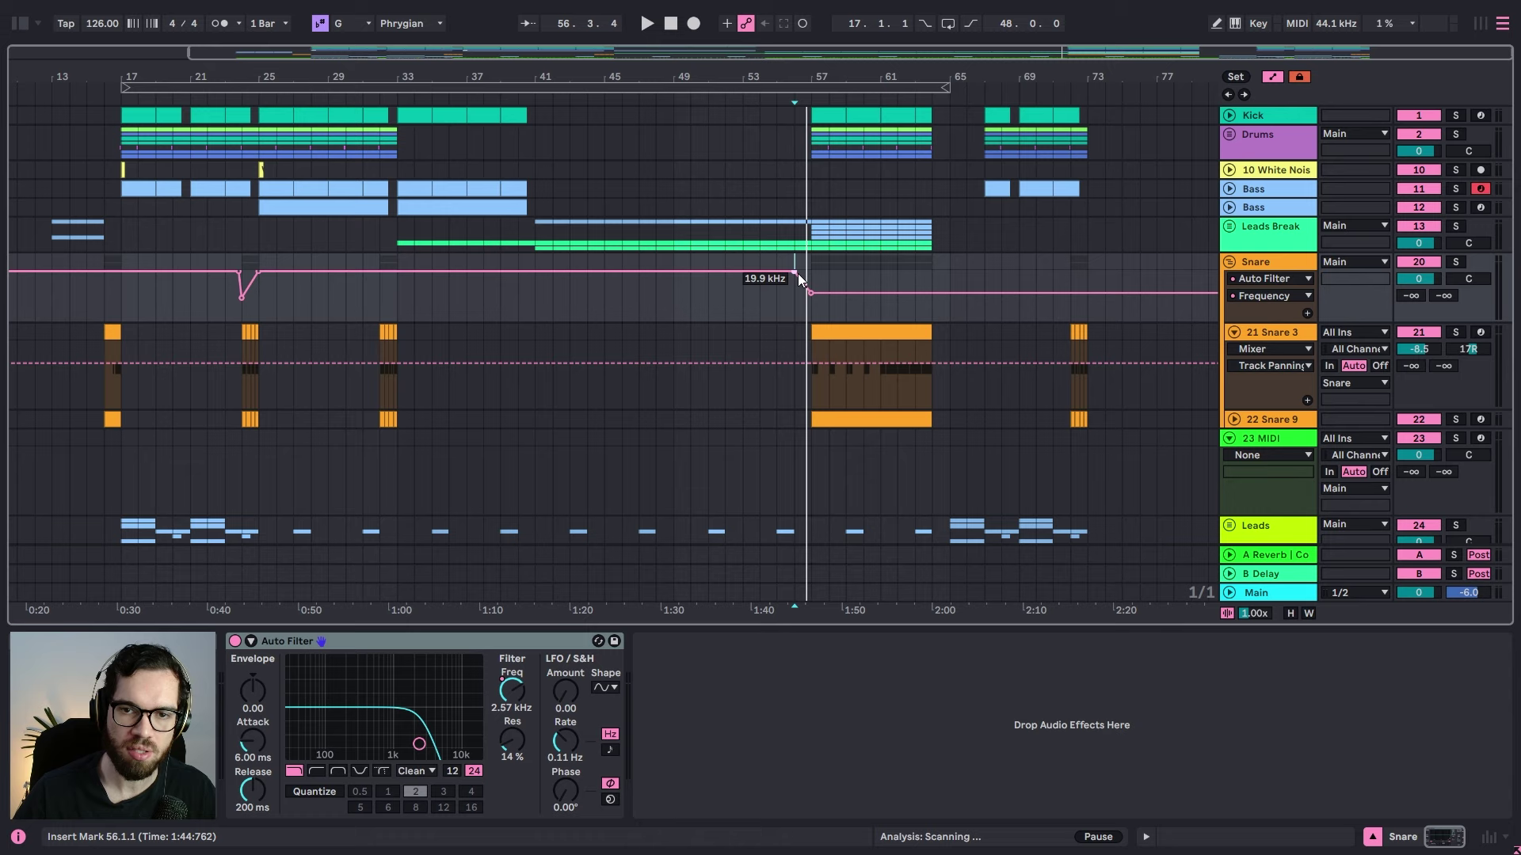
{"action": "key", "text": "space"}
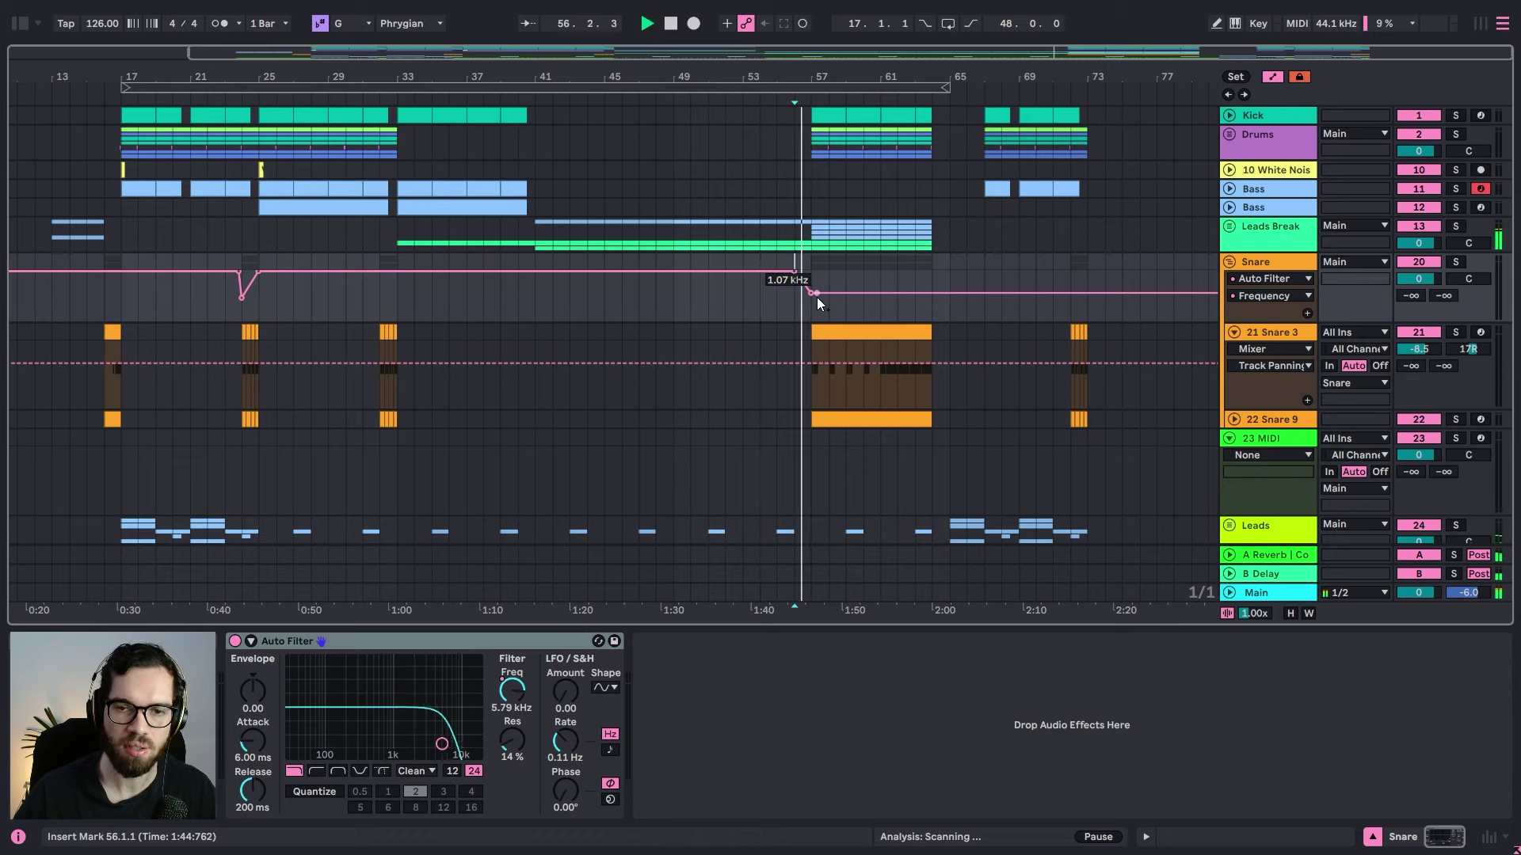
Step: Lower the Snare filter's bar 57 point slightly, ramp the frequency back to 19.9 kHz by bar 64, and fold the group
{"action": "mouse_move", "coordinate": [811, 293]}
{"action": "left_mouse_down"}
{"action": "mouse_move", "coordinate": [863, 293]}
{"action": "mouse_move", "coordinate": [811, 297]}
{"action": "left_mouse_up"}
{"action": "left_click", "coordinate": [915, 297]}
{"action": "mouse_move", "coordinate": [915, 297]}
{"action": "left_mouse_down"}
{"action": "mouse_move", "coordinate": [915, 272]}
{"action": "mouse_move", "coordinate": [931, 271]}
{"action": "left_mouse_up"}
{"action": "left_click", "coordinate": [1229, 262]}
Step: Copy the one-bar snare fill from bar 16 and paste it at bar 64 on the Snare group
{"action": "left_click", "coordinate": [918, 228]}
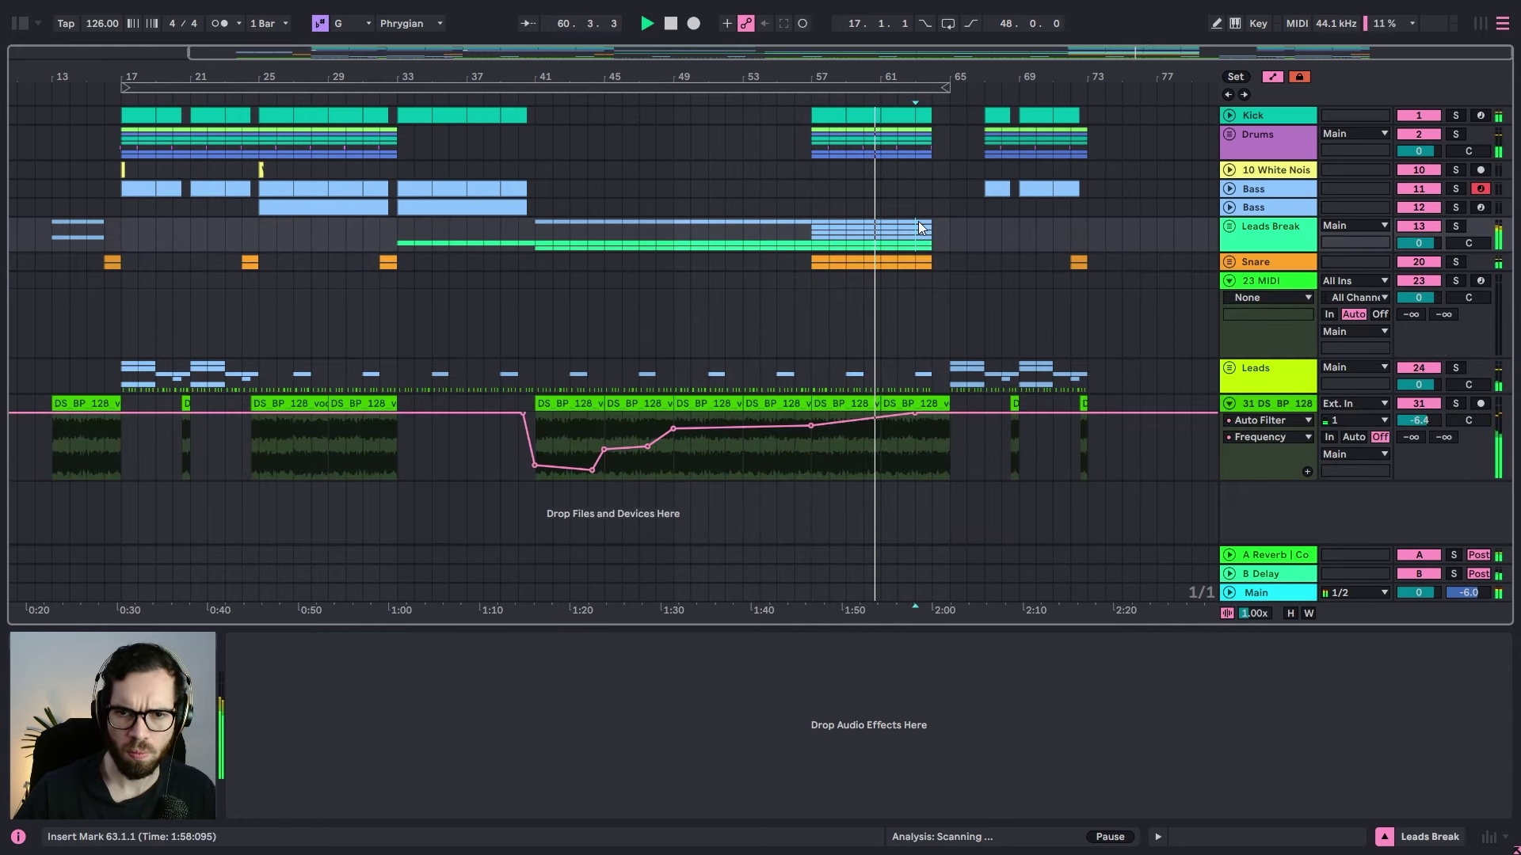
{"action": "left_click", "coordinate": [952, 281]}
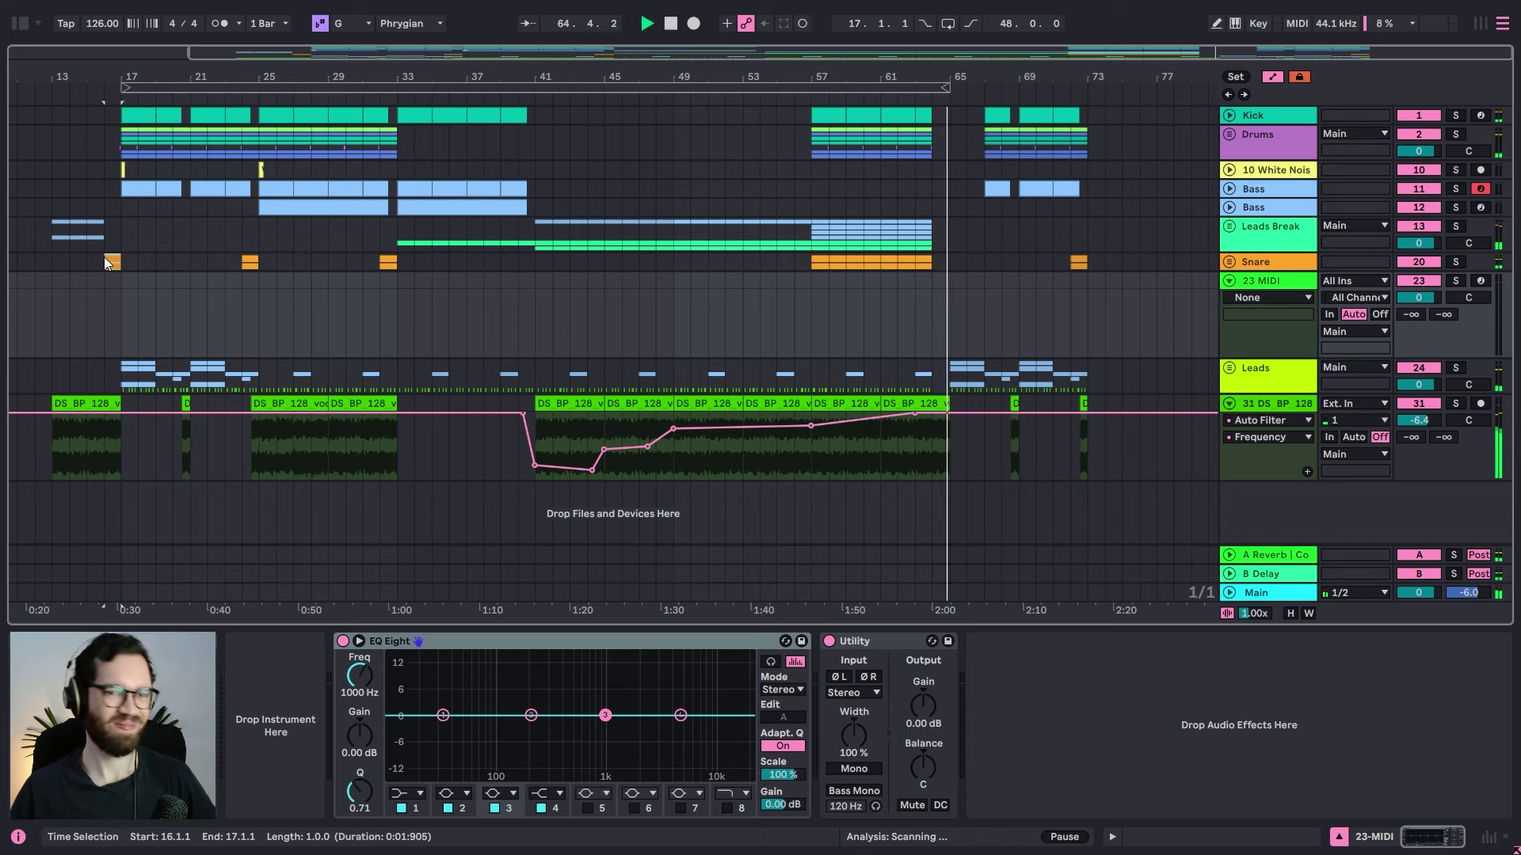
{"action": "left_click", "coordinate": [106, 259]}
{"action": "left_click", "coordinate": [940, 266]}
{"action": "key", "text": "ctrl+v"}
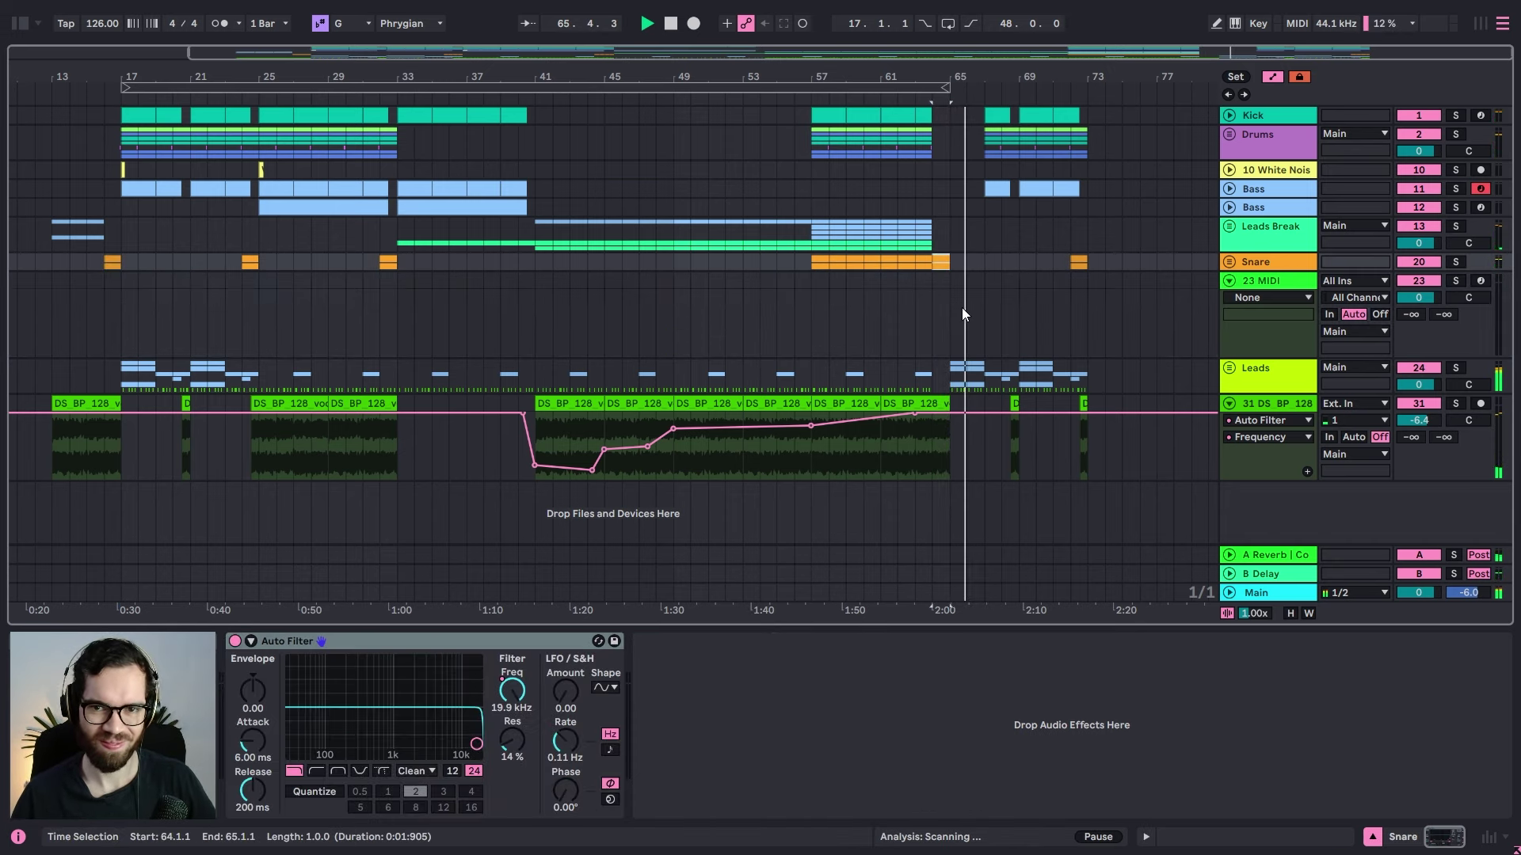
{"action": "left_click_drag", "start_coordinate": [1030, 67], "coordinate": [868, 179]}
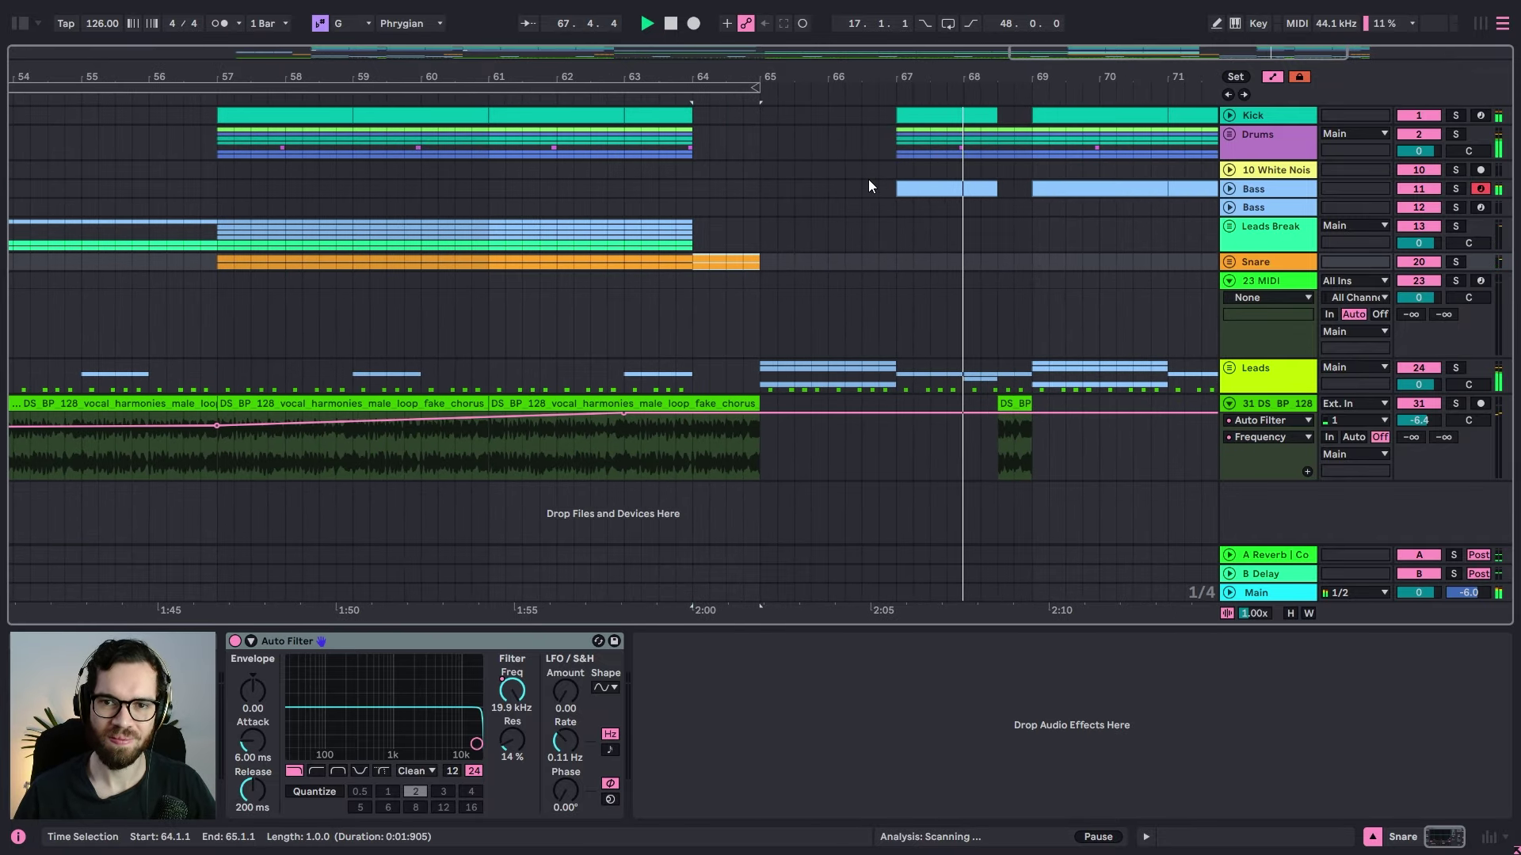
Step: Lower the Kick's Auto Filter frequency to 26.0 Hz at bar 65 by moving the automation point from bar 67
{"action": "left_click", "coordinate": [899, 179]}
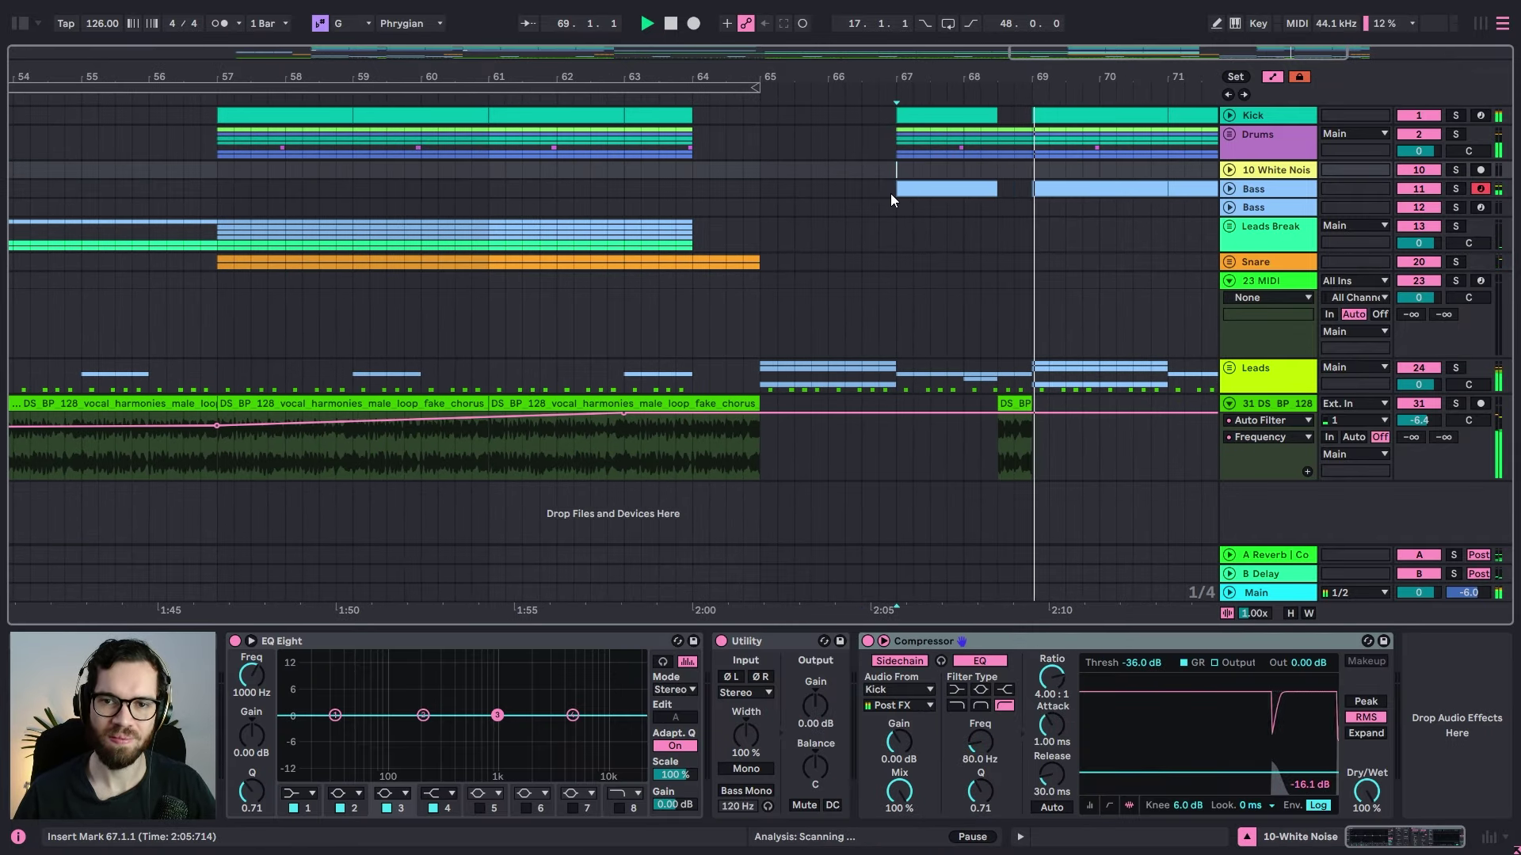
{"action": "left_click", "coordinate": [743, 189]}
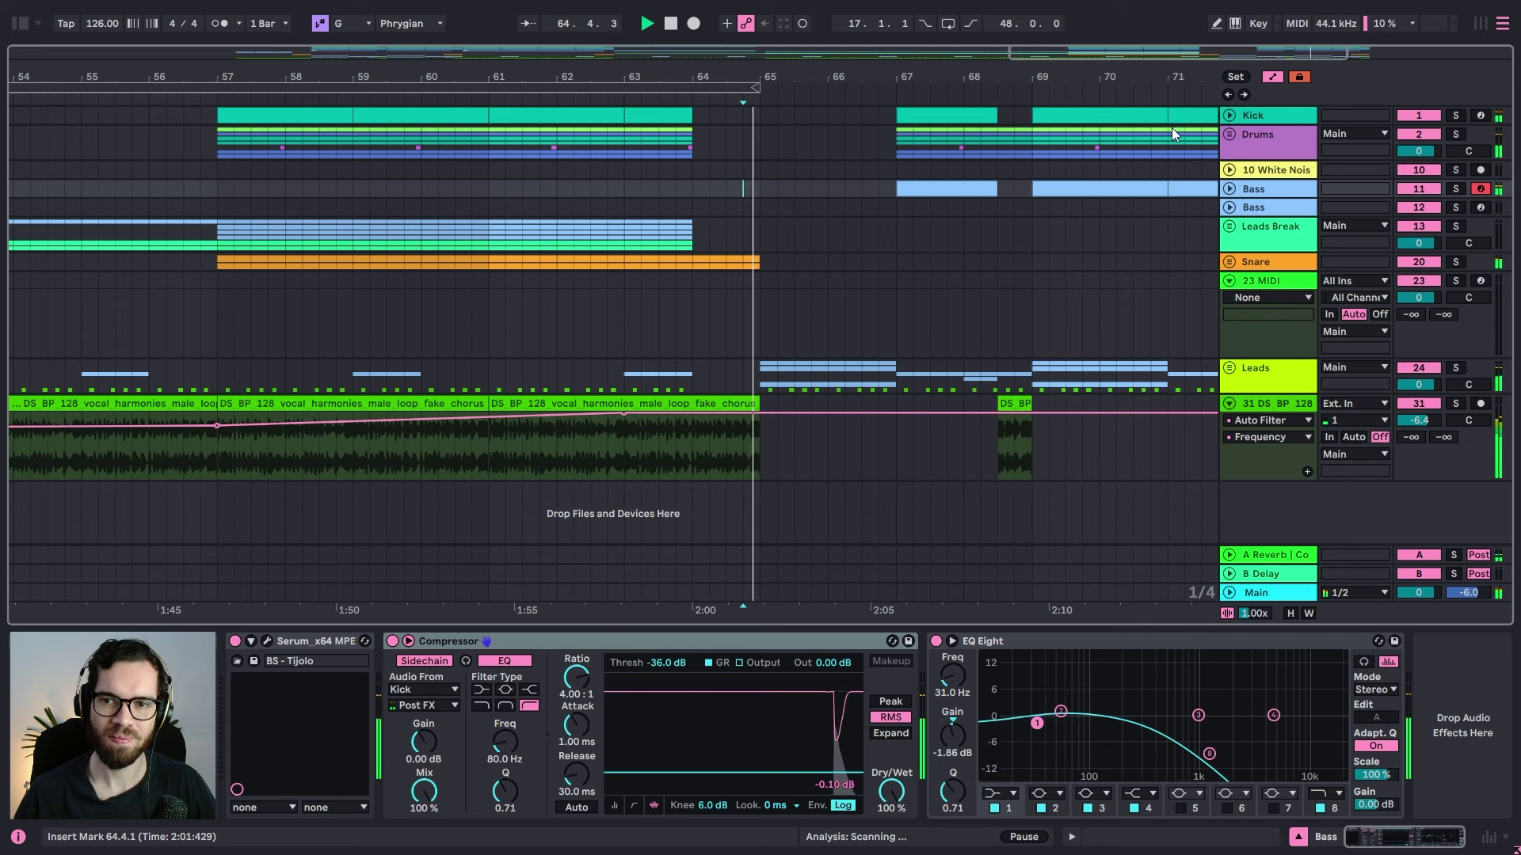
{"action": "left_click", "coordinate": [1245, 118]}
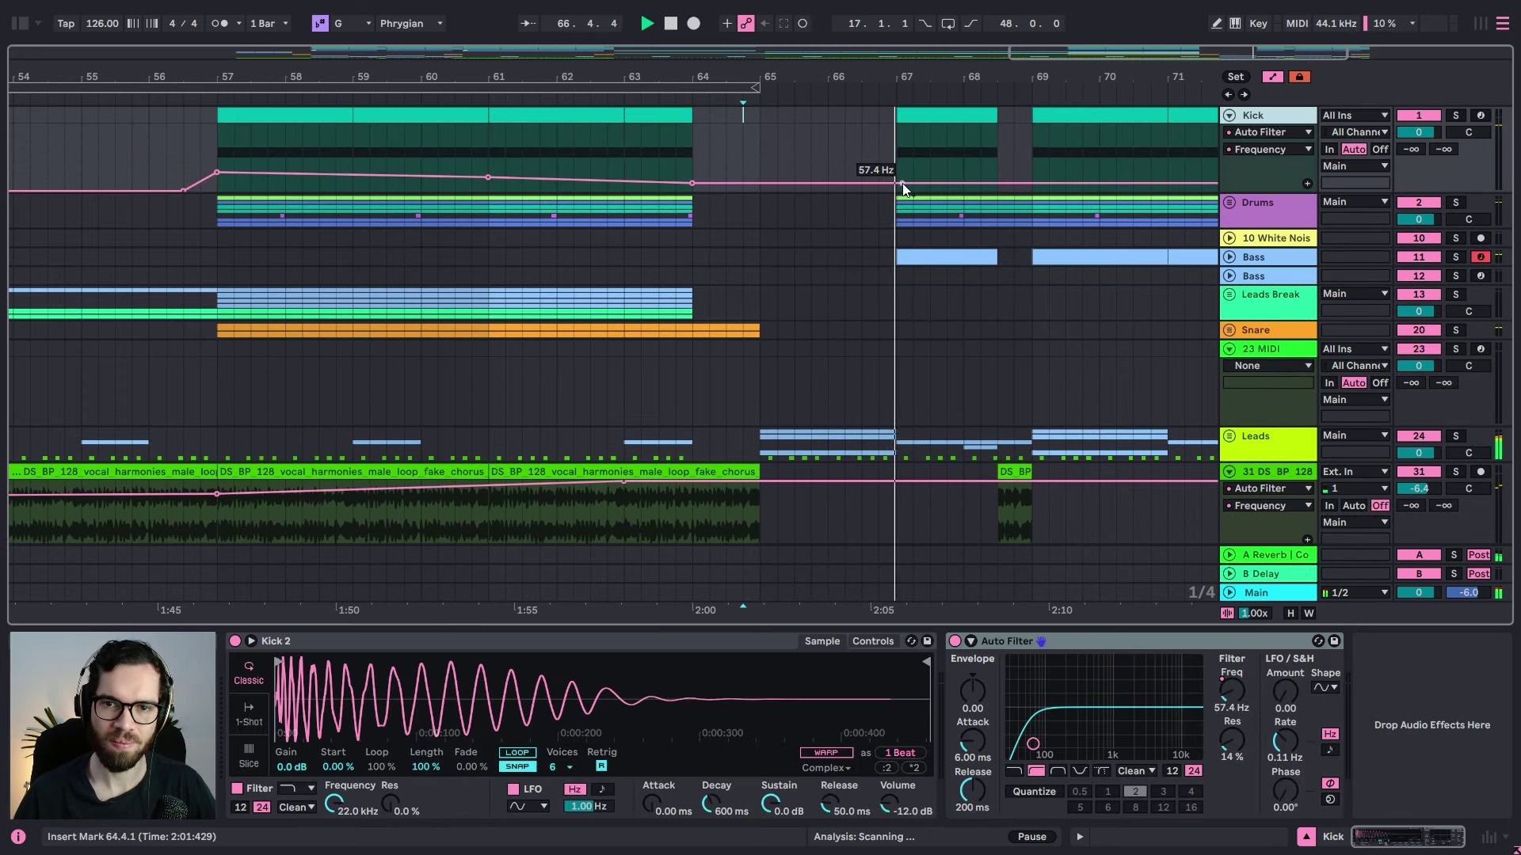
{"action": "left_click_drag", "start_coordinate": [898, 184], "coordinate": [760, 190]}
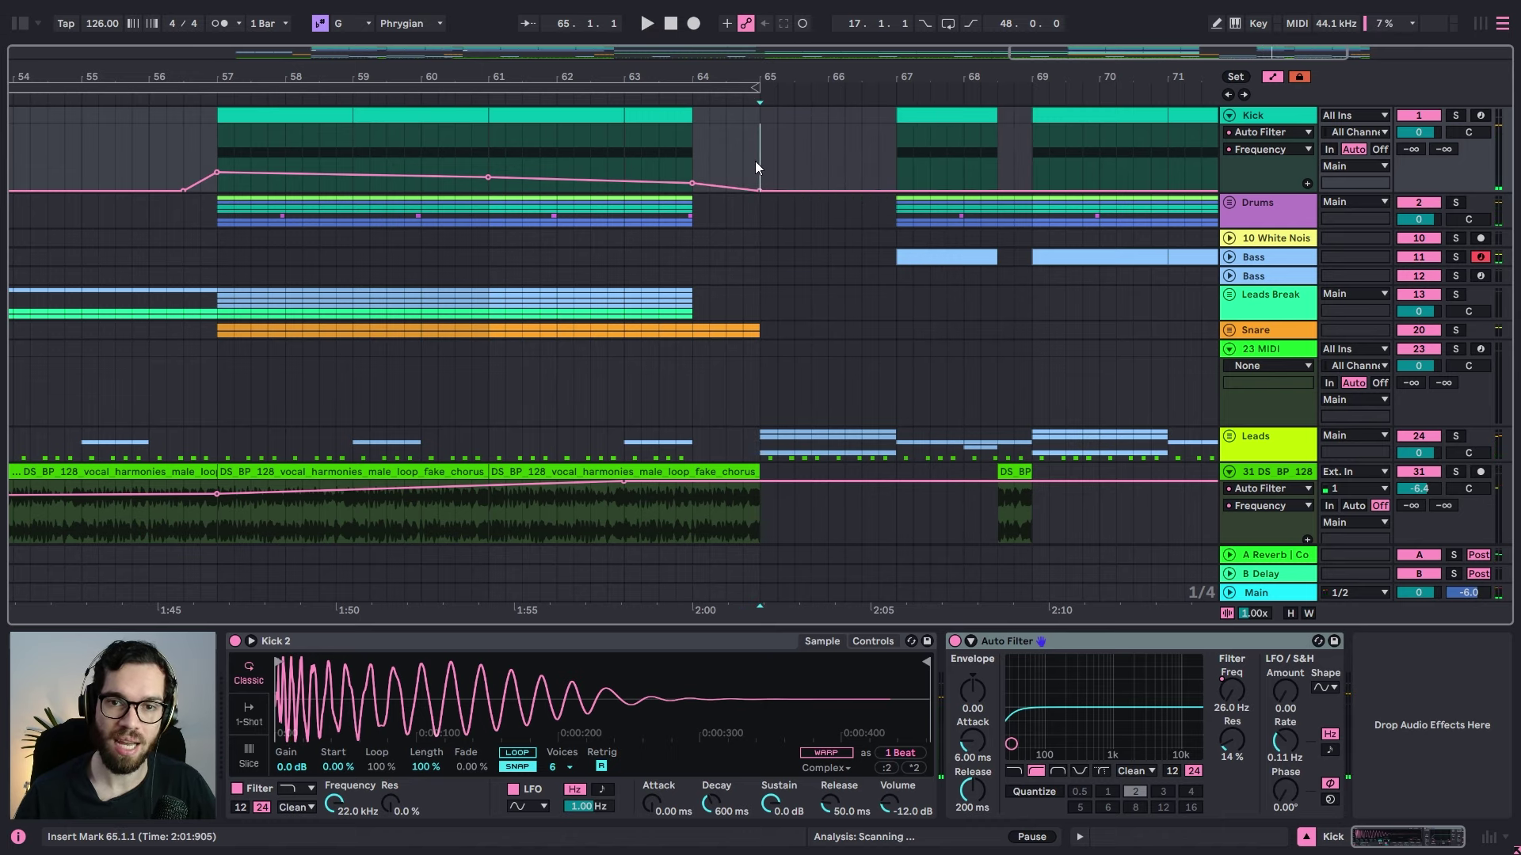
Step: Play the second drop from bar 65 and hide the automation lanes
{"action": "left_click_drag", "start_coordinate": [791, 77], "coordinate": [824, 76]}
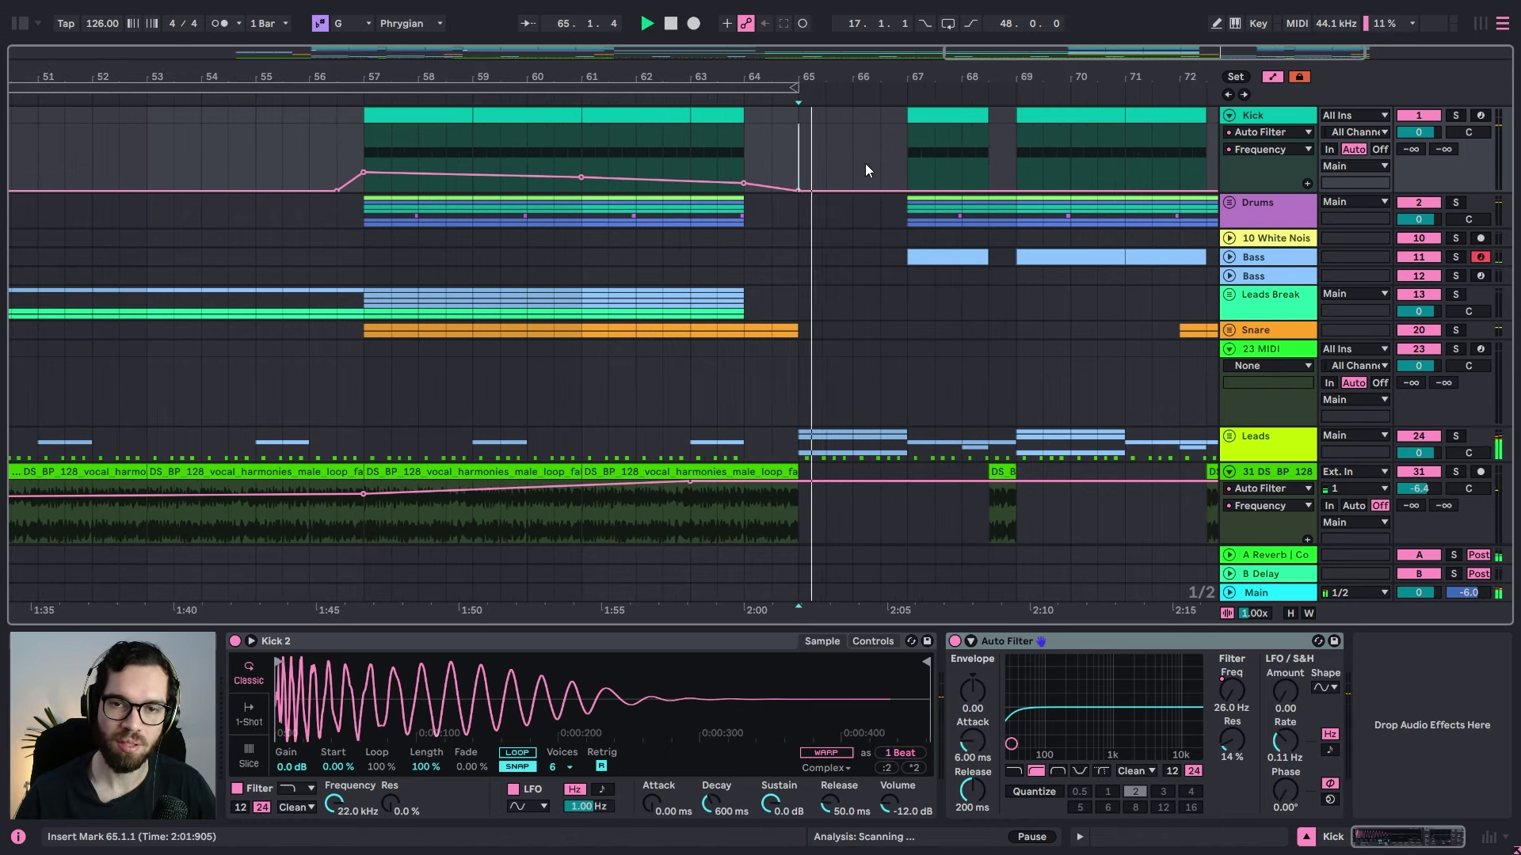
{"action": "key", "text": "a"}
{"action": "left_click", "coordinate": [783, 151]}
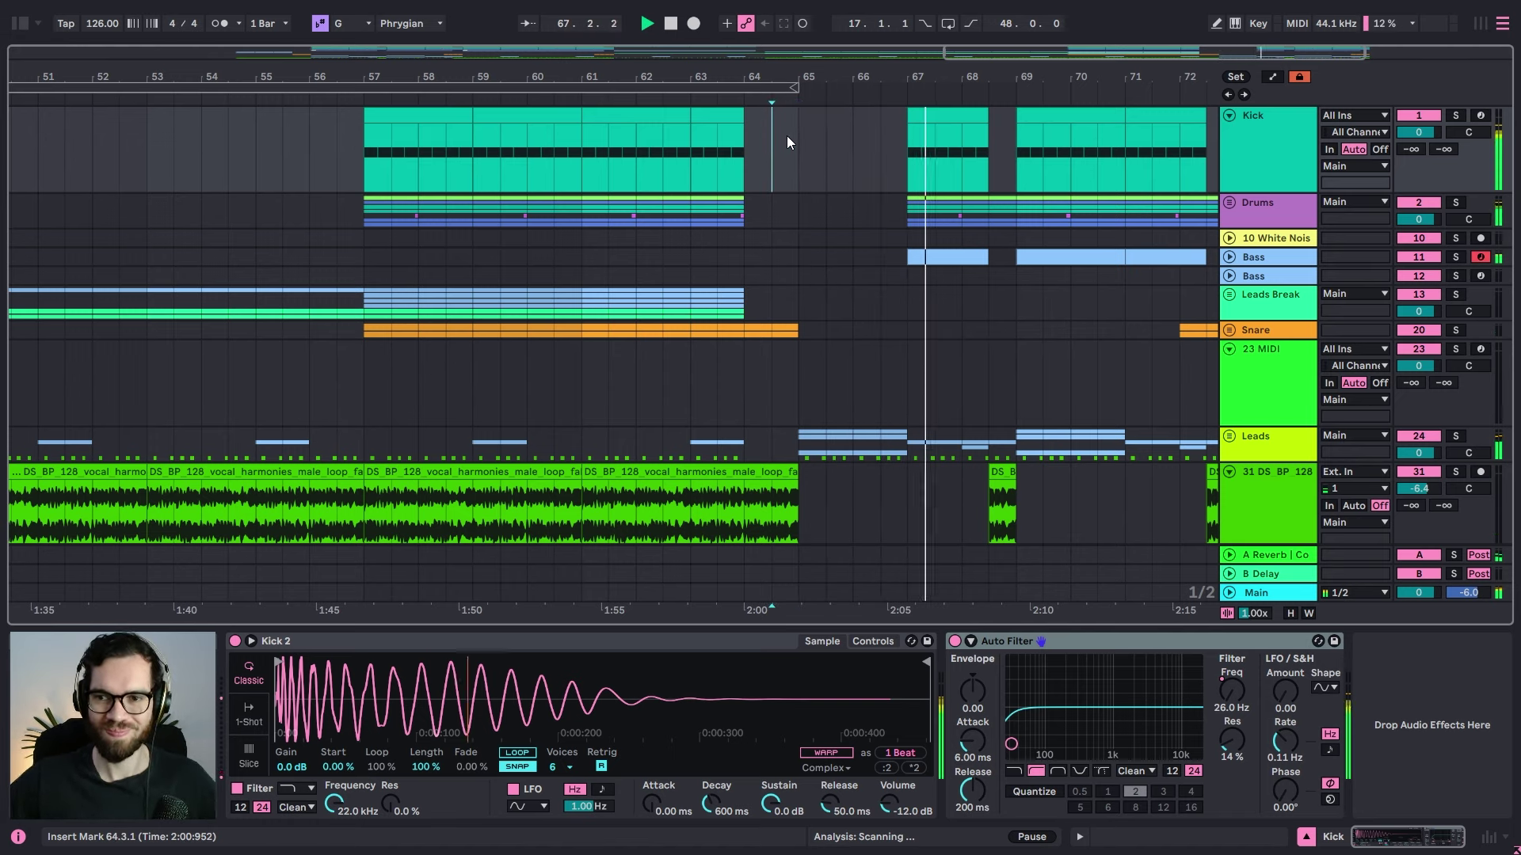
{"action": "left_click", "coordinate": [723, 328]}
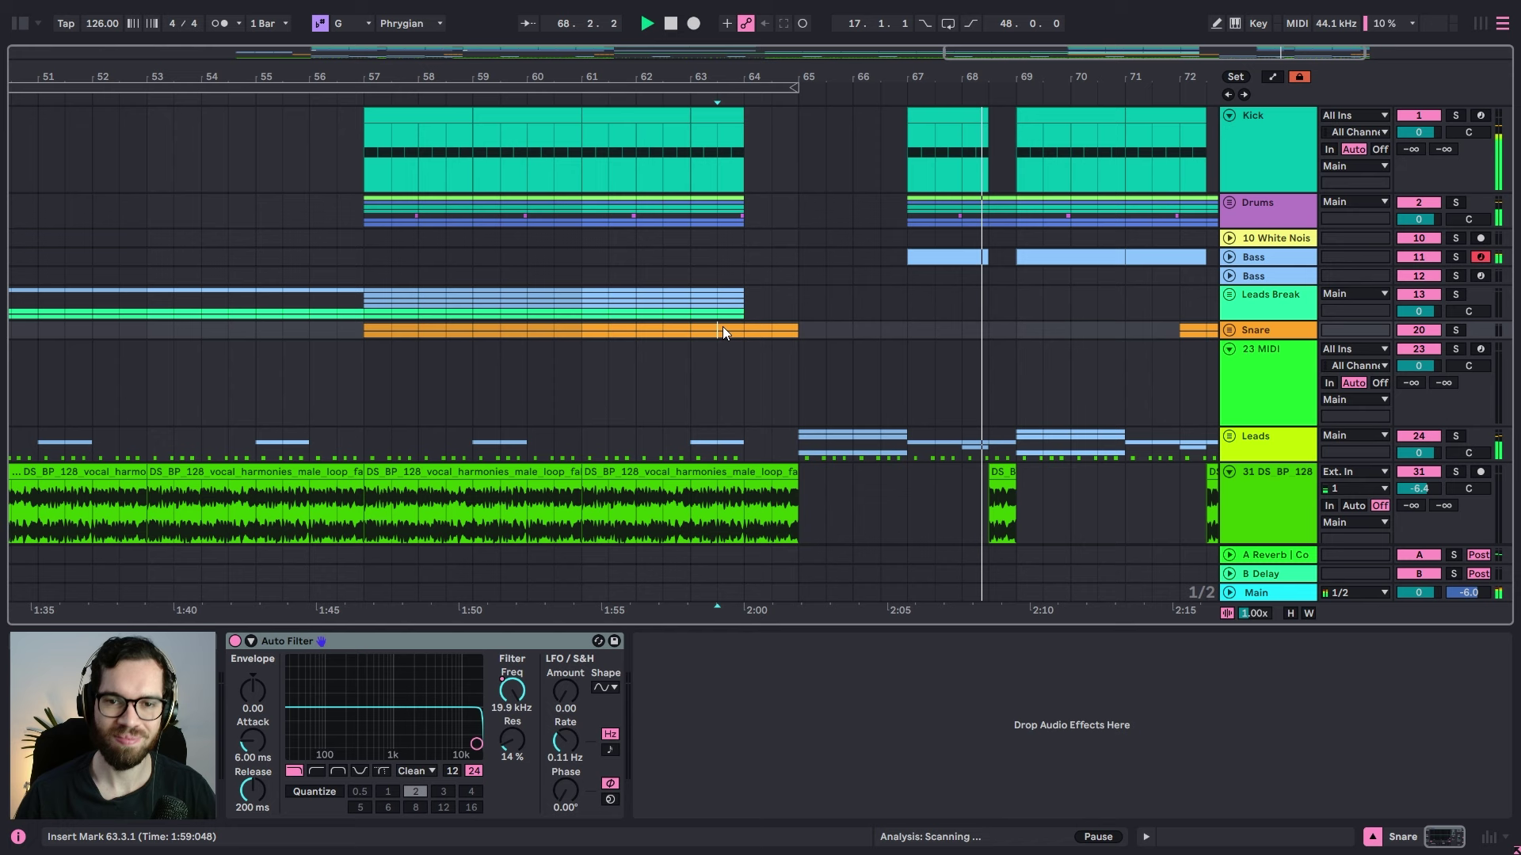
{"action": "scroll", "coordinate": [900, 253], "scroll_direction": "down", "scroll_amount": 5}
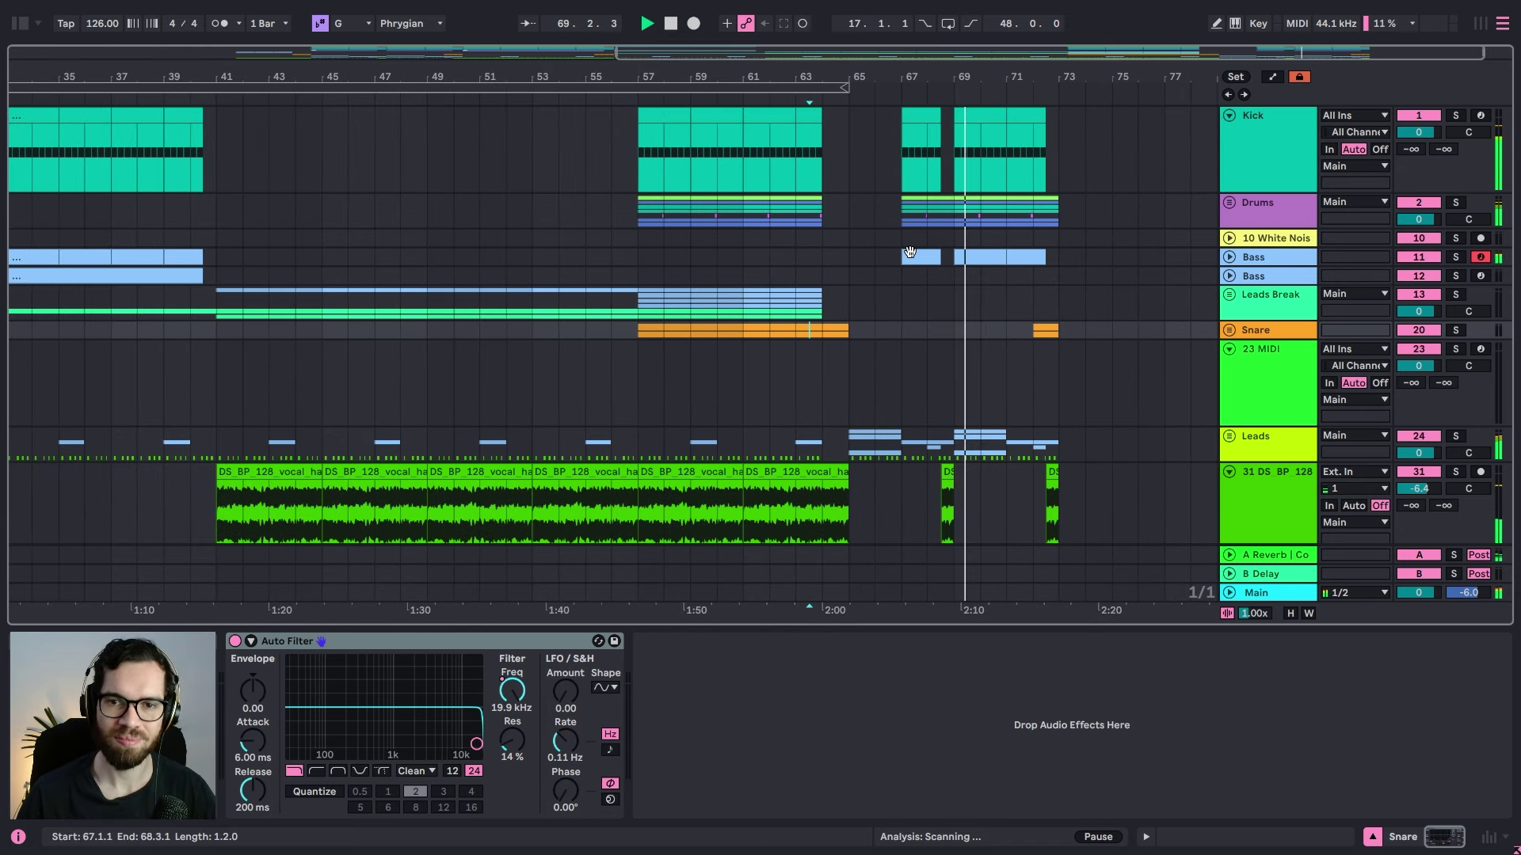
{"action": "left_click", "coordinate": [887, 245]}
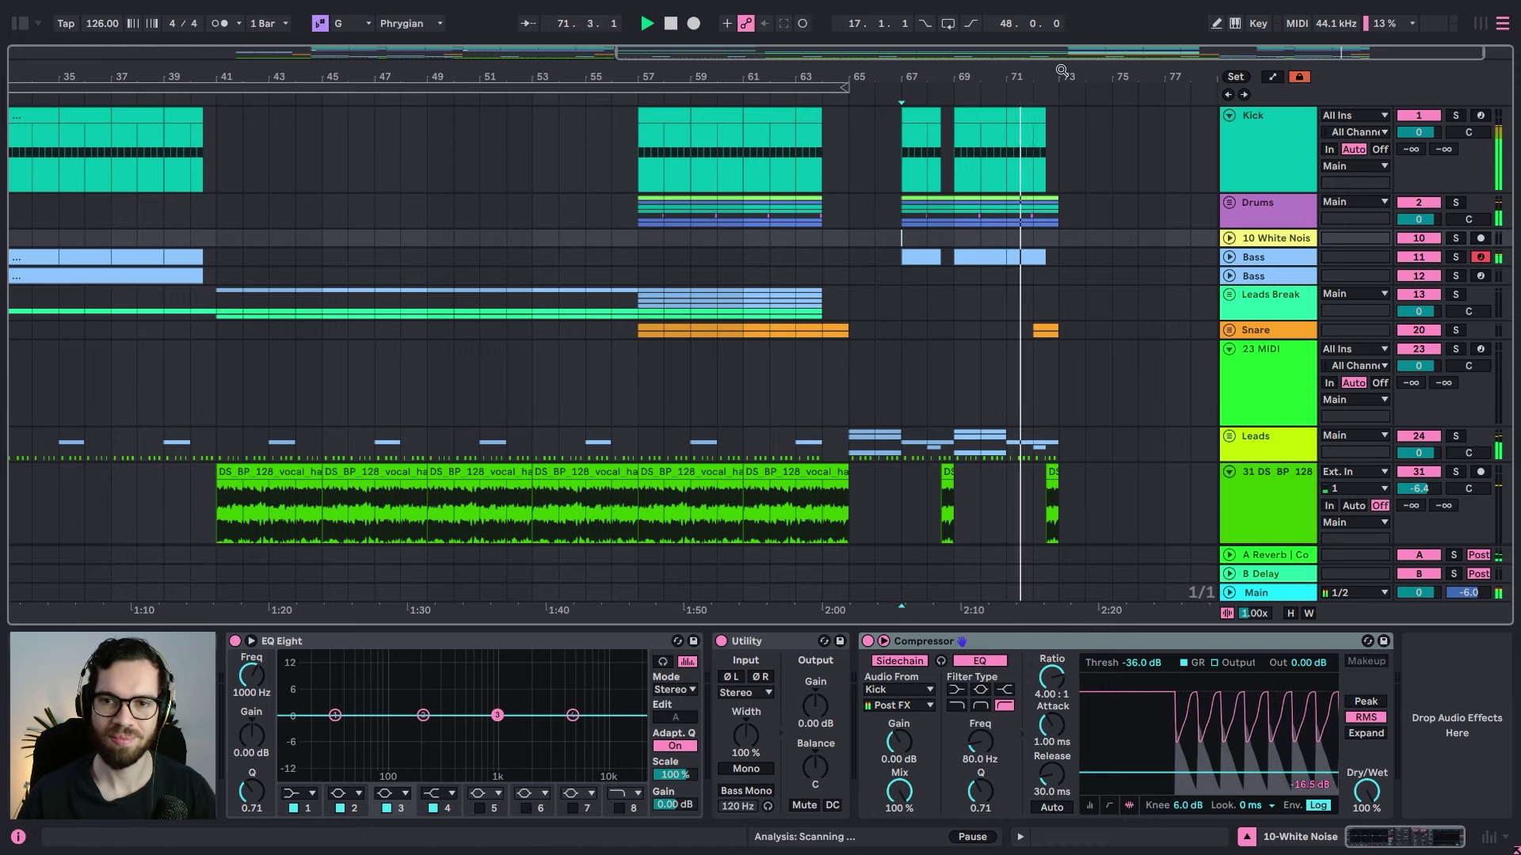
{"action": "scroll", "coordinate": [1061, 70], "scroll_direction": "down", "scroll_amount": 5}
Step: Fold all the arrangement tracks at once and stop playback
{"action": "left_click", "coordinate": [394, 137]}
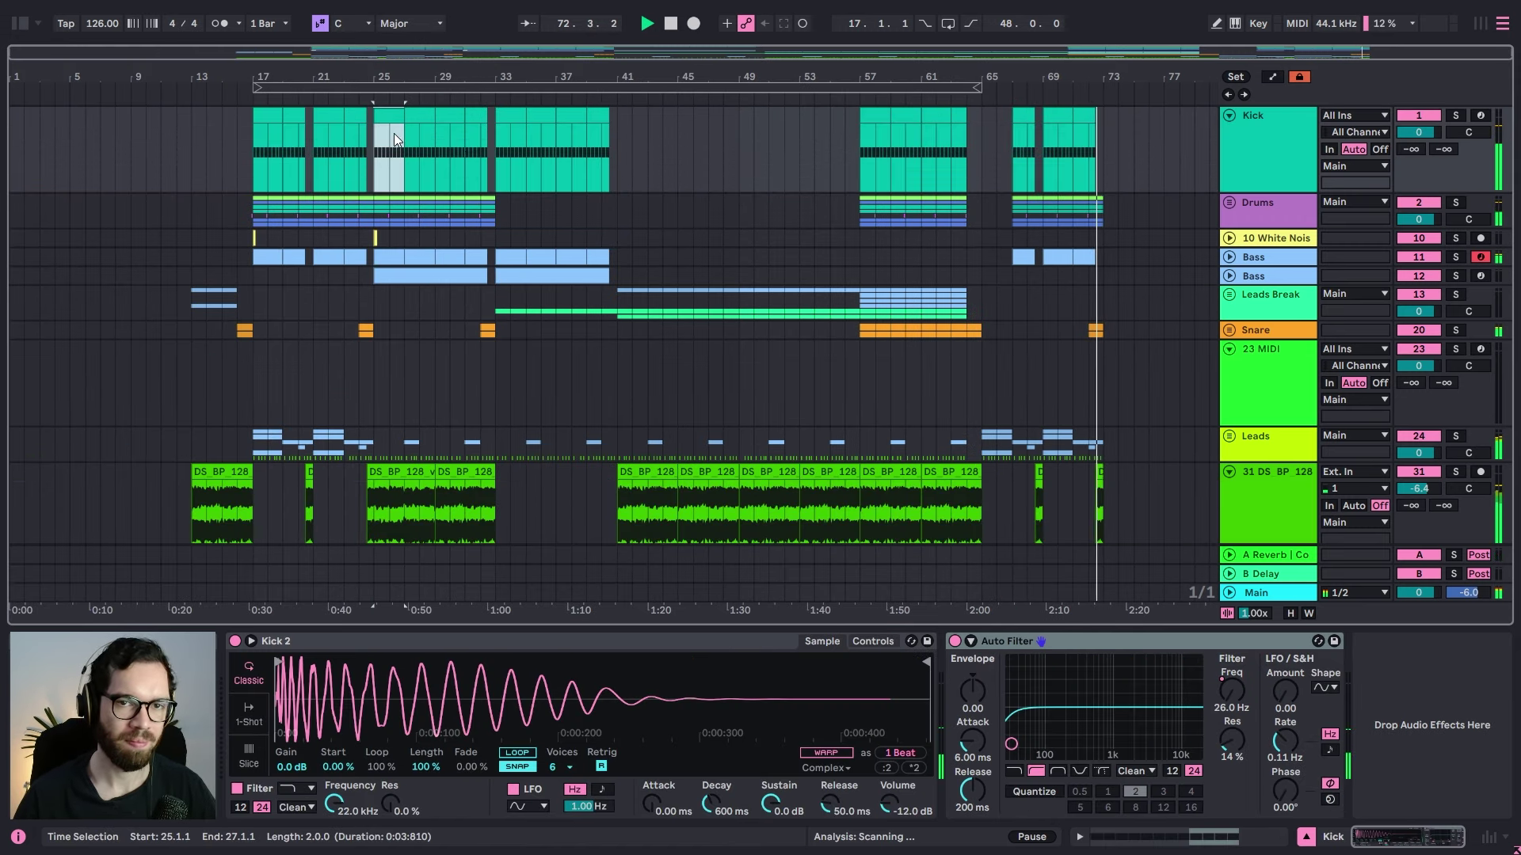
{"action": "left_click", "coordinate": [1241, 151]}
{"action": "key", "text": "ctrl+a"}
{"action": "left_click", "coordinate": [1229, 115]}
{"action": "key", "text": "space"}
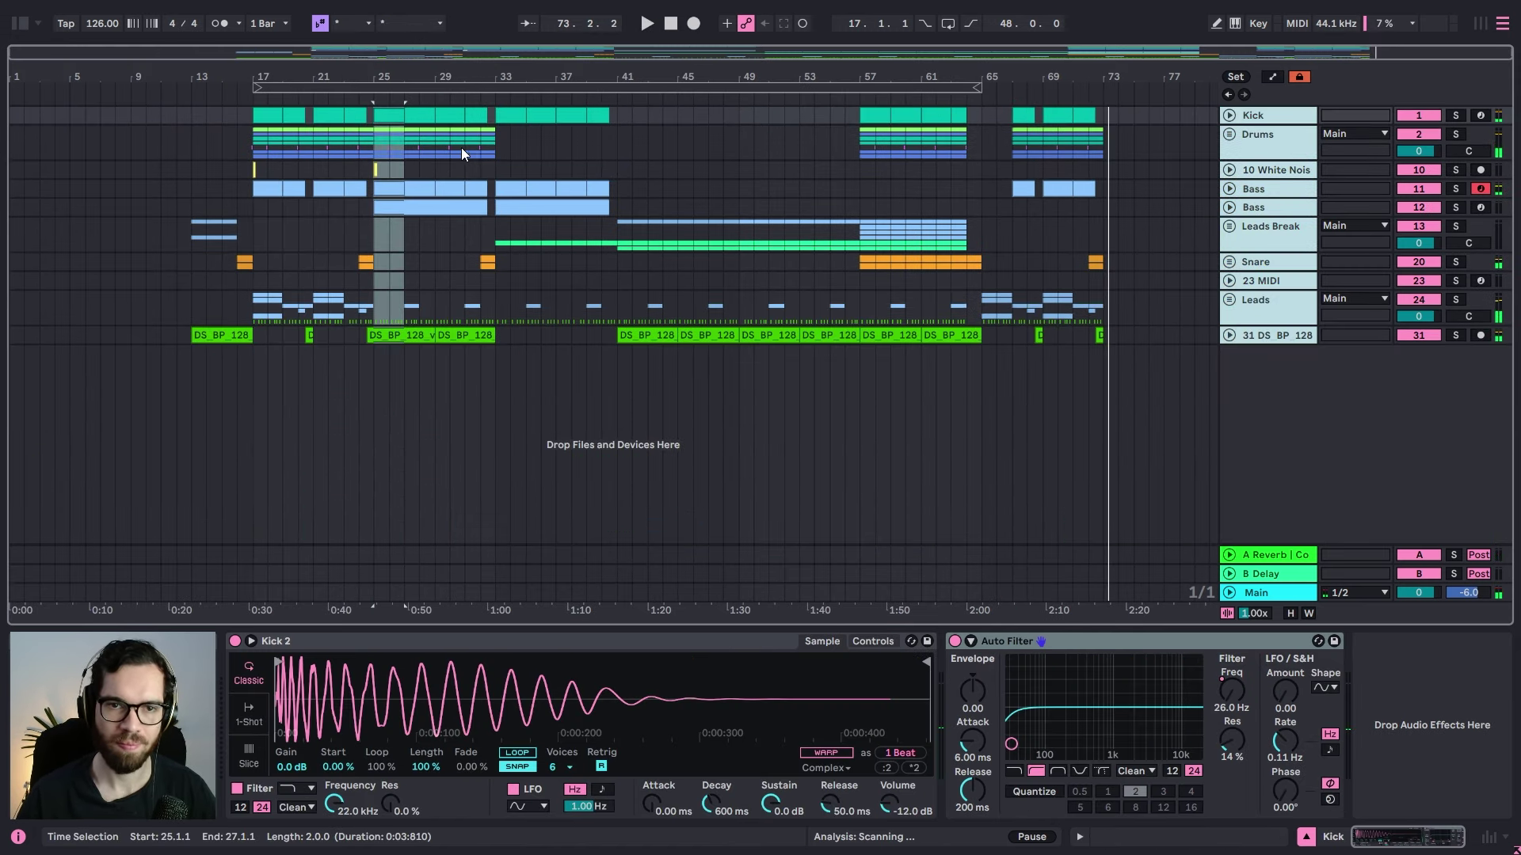
Step: Copy bars 25 to 41 across all tracks and paste them at bar 73
{"action": "left_click", "coordinate": [392, 119]}
{"action": "left_click", "coordinate": [617, 342], "text": "shift"}
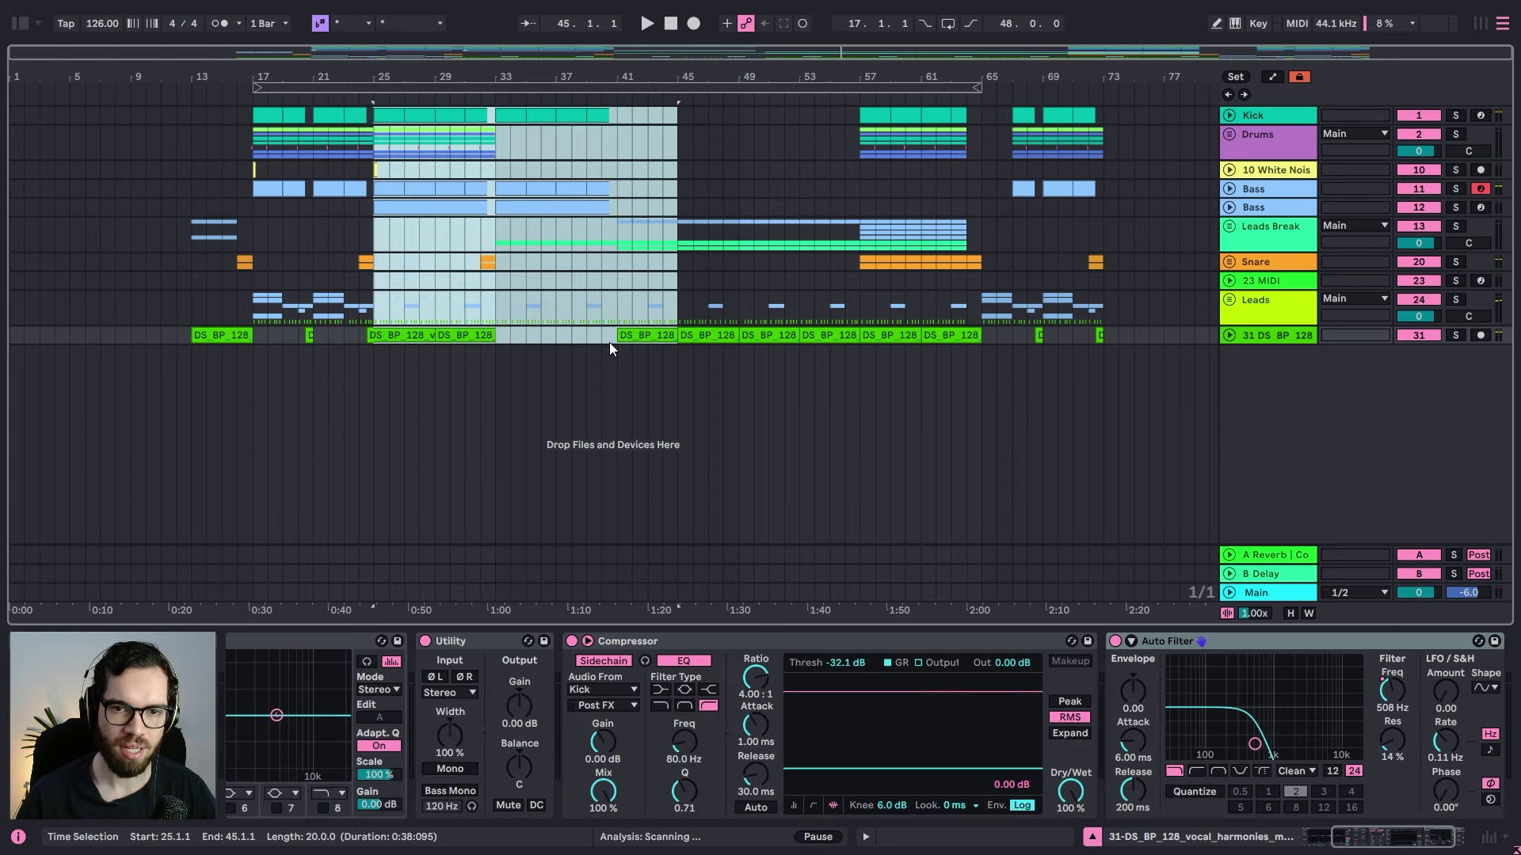
{"action": "left_click", "coordinate": [1109, 116]}
{"action": "key", "text": "ctrl+v"}
Step: Play from bar 63 and delete the one-bar fill at bar 64 on the Snare group
{"action": "left_click", "coordinate": [949, 166]}
{"action": "key", "text": "space"}
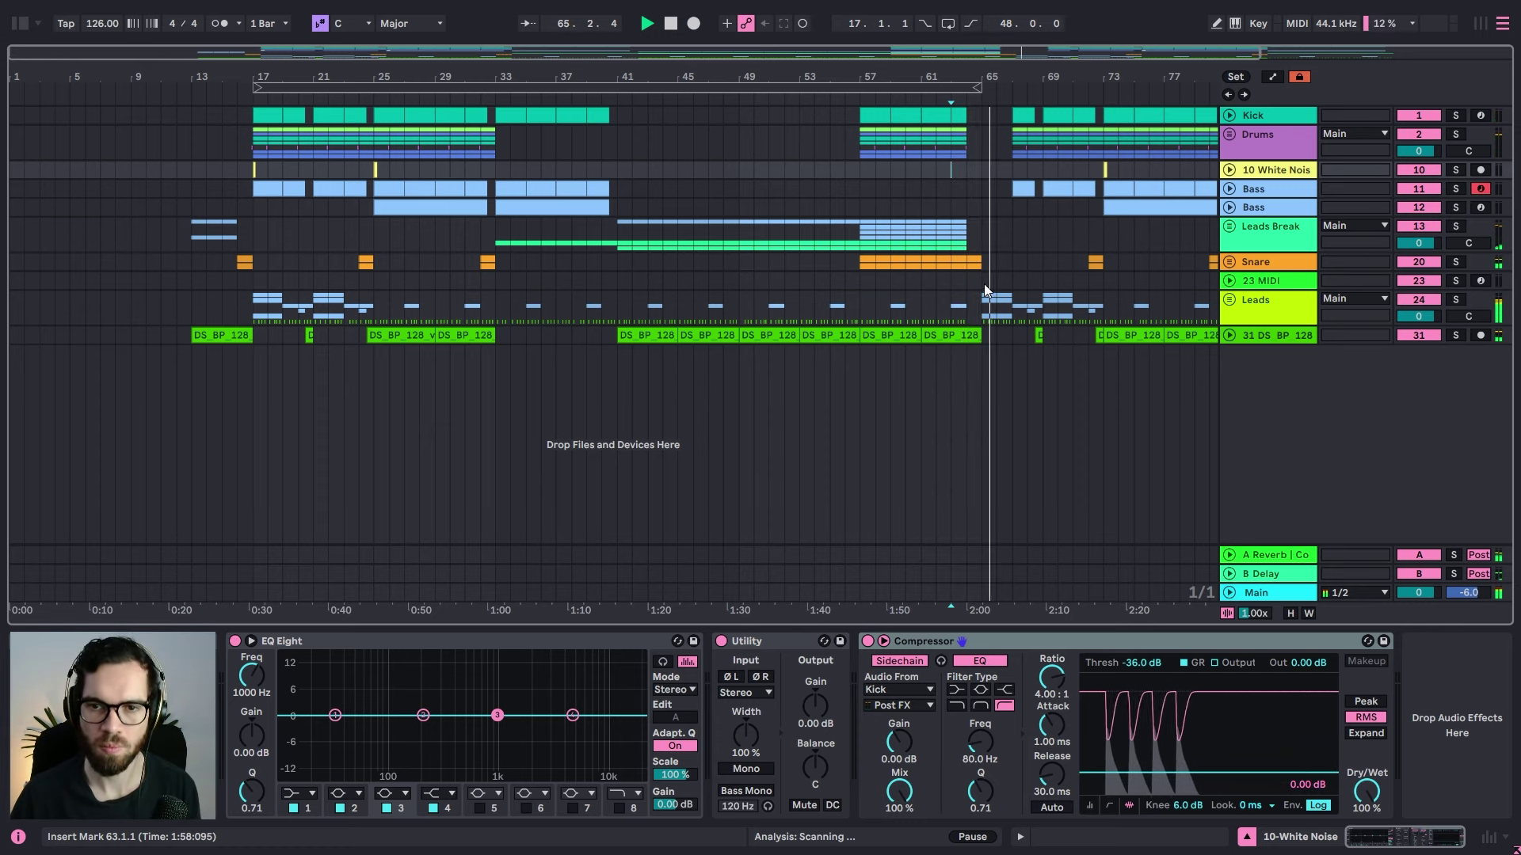
{"action": "left_click_drag", "start_coordinate": [980, 282], "coordinate": [979, 268]}
{"action": "key", "text": "Delete"}
{"action": "left_click", "coordinate": [935, 280]}
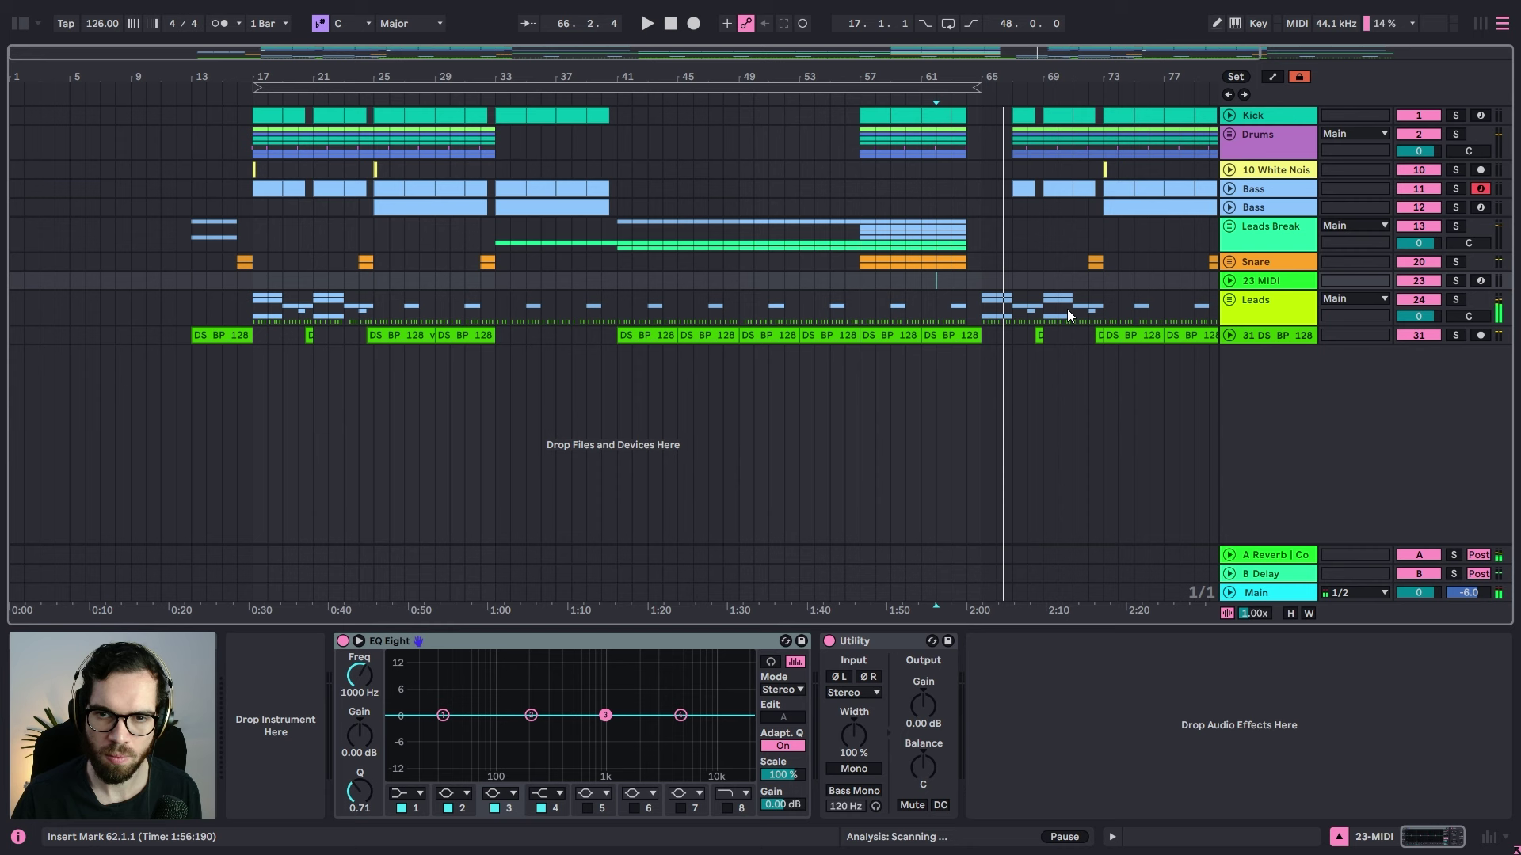
Step: Set the vocal harmonies track's volume to -3.9 dB and low-cut it with EQ Eight band 1 at 153 Hz
{"action": "left_click", "coordinate": [1229, 336]}
{"action": "left_click_drag", "start_coordinate": [1418, 352], "coordinate": [1417, 341]}
{"action": "left_click", "coordinate": [1293, 365]}
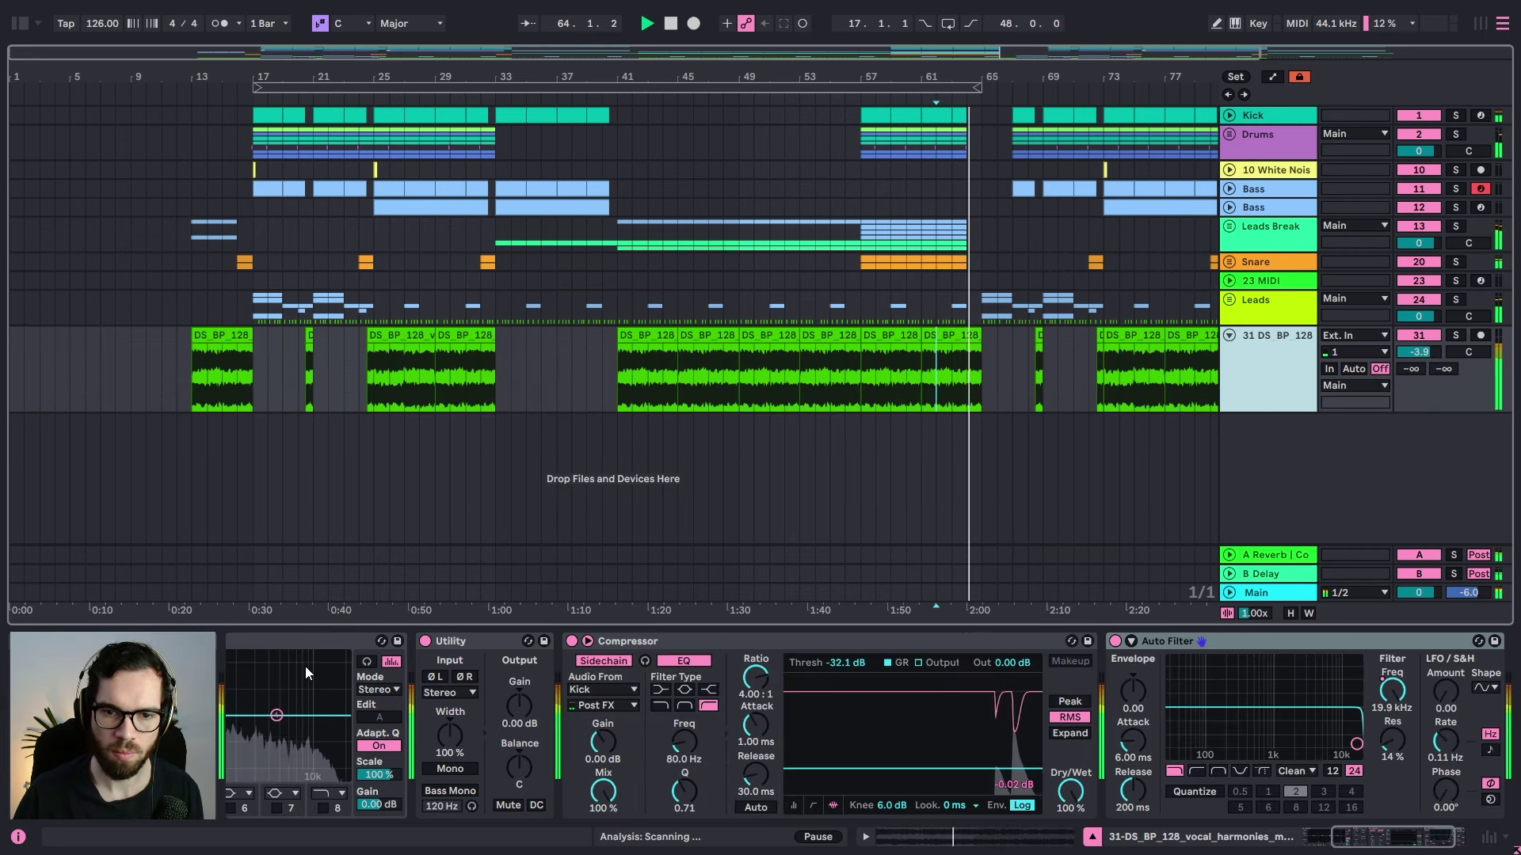
{"action": "left_click", "coordinate": [299, 794]}
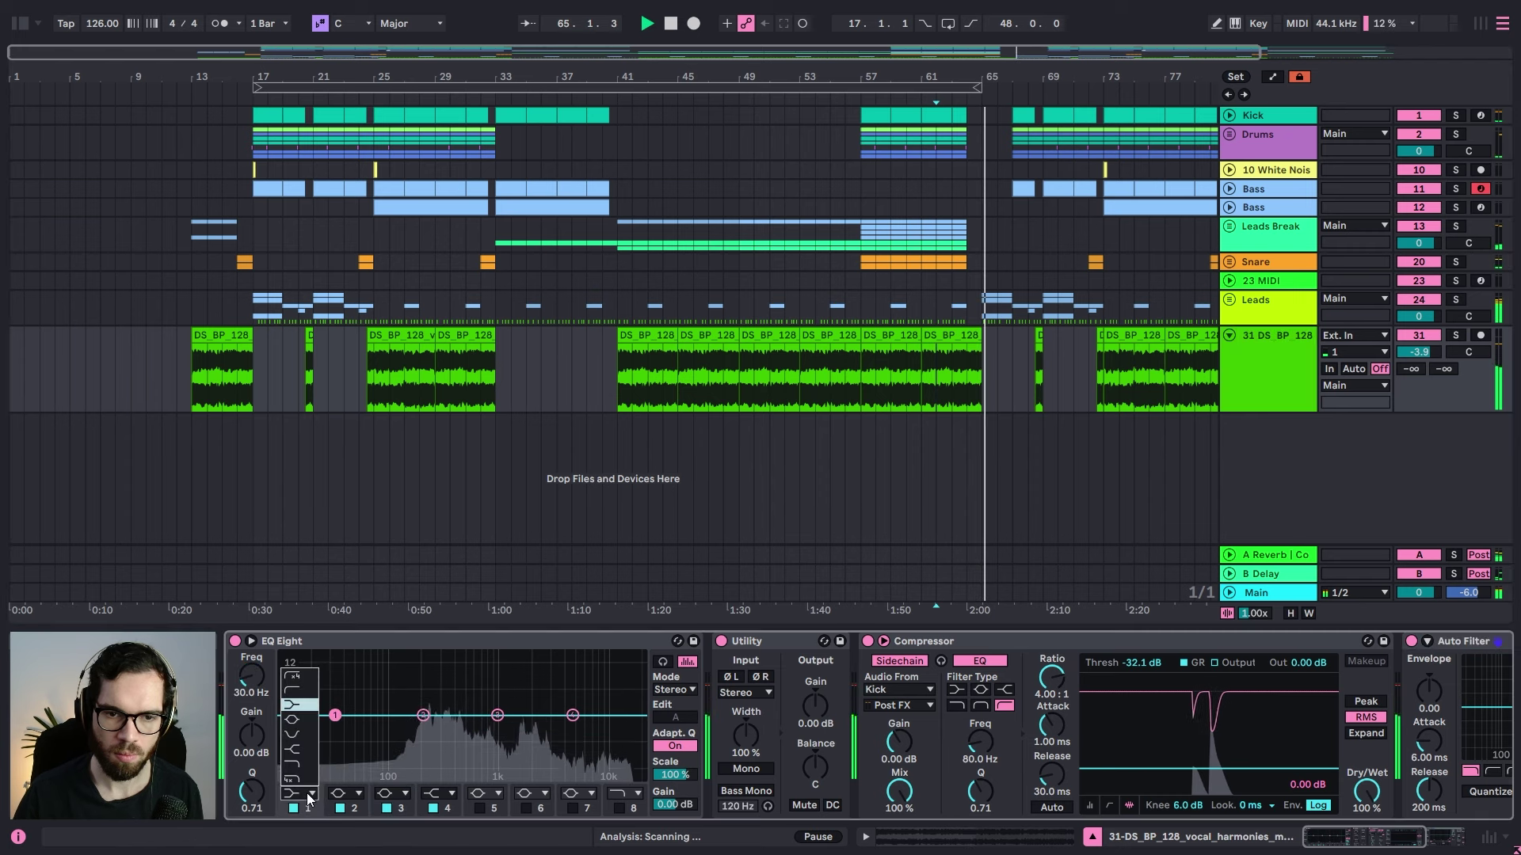
{"action": "left_click", "coordinate": [301, 688]}
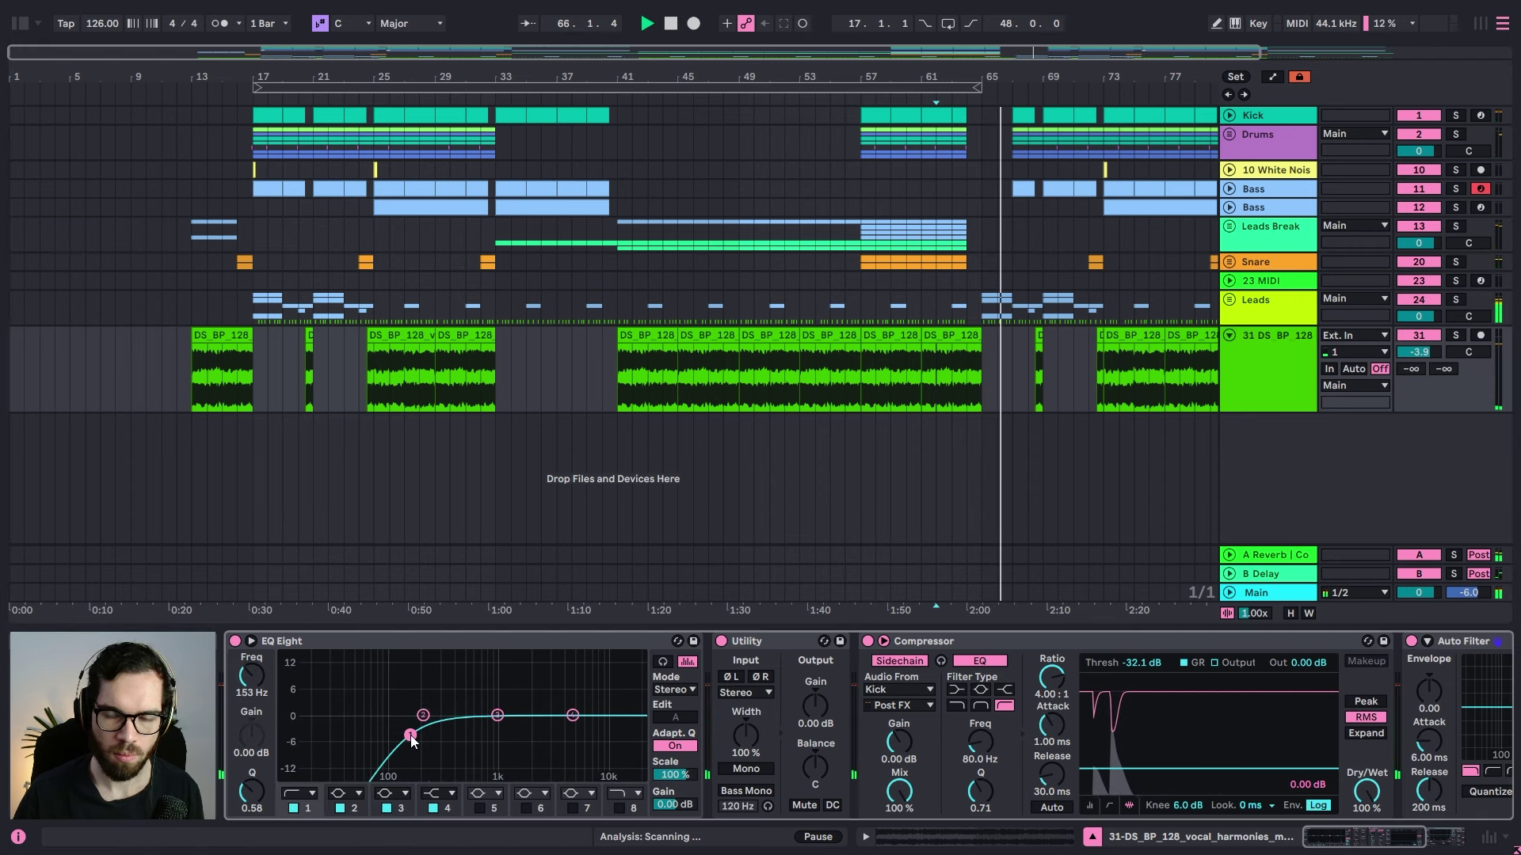
{"action": "left_click", "coordinate": [996, 303]}
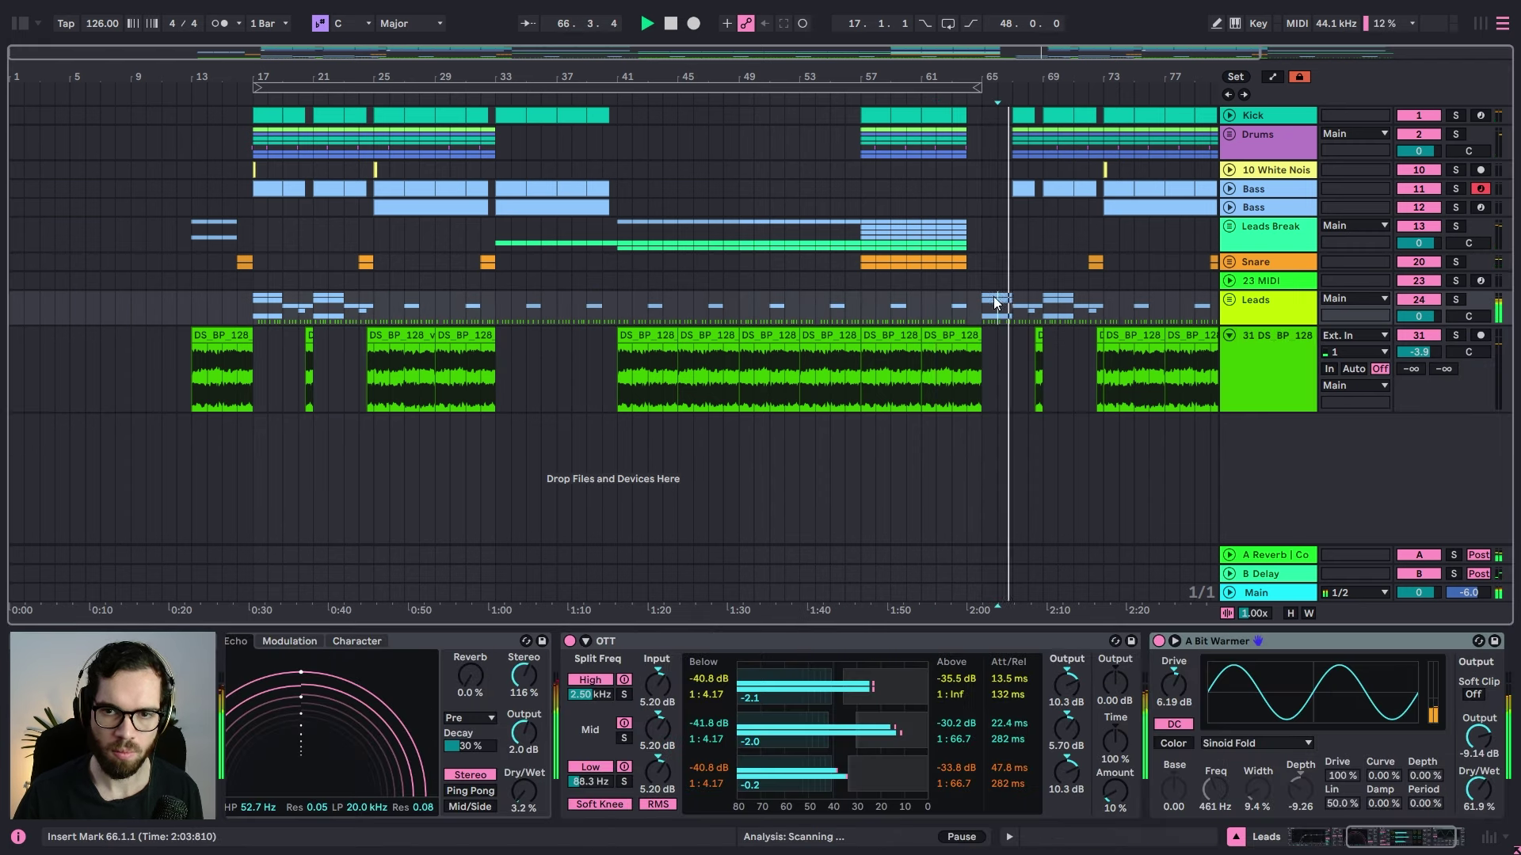
Step: Listen through the second drop from bar 67 and inspect the arrangement around bars 72 and 73
{"action": "left_click", "coordinate": [971, 258]}
{"action": "left_click_drag", "start_coordinate": [1004, 63], "coordinate": [994, 159]}
{"action": "left_click", "coordinate": [999, 226]}
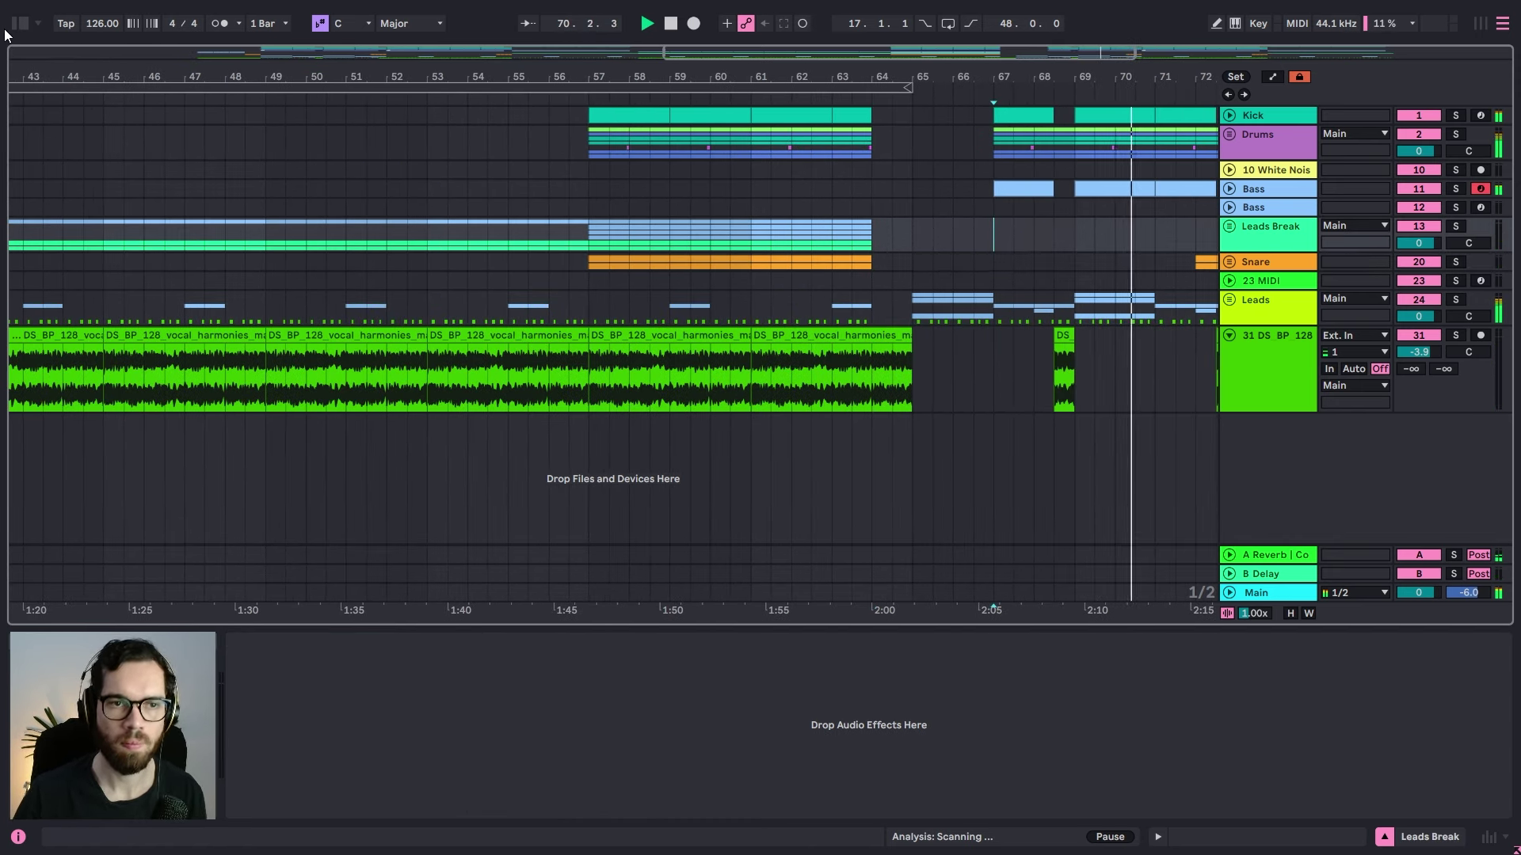
{"action": "scroll", "coordinate": [633, 140], "scroll_direction": "down", "scroll_amount": 4}
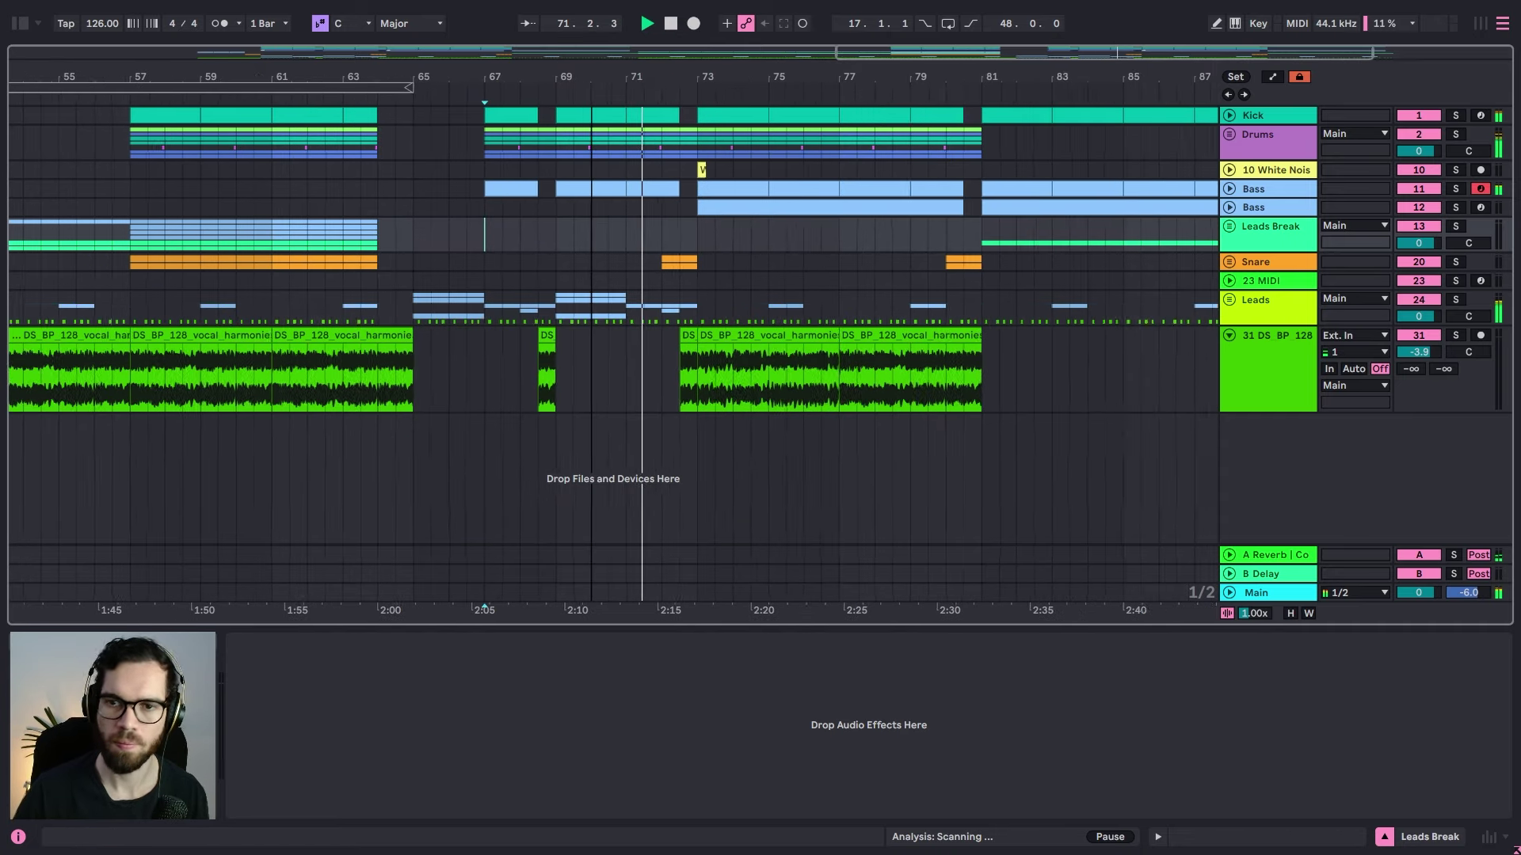
{"action": "left_click", "coordinate": [647, 187]}
{"action": "left_click", "coordinate": [651, 169]}
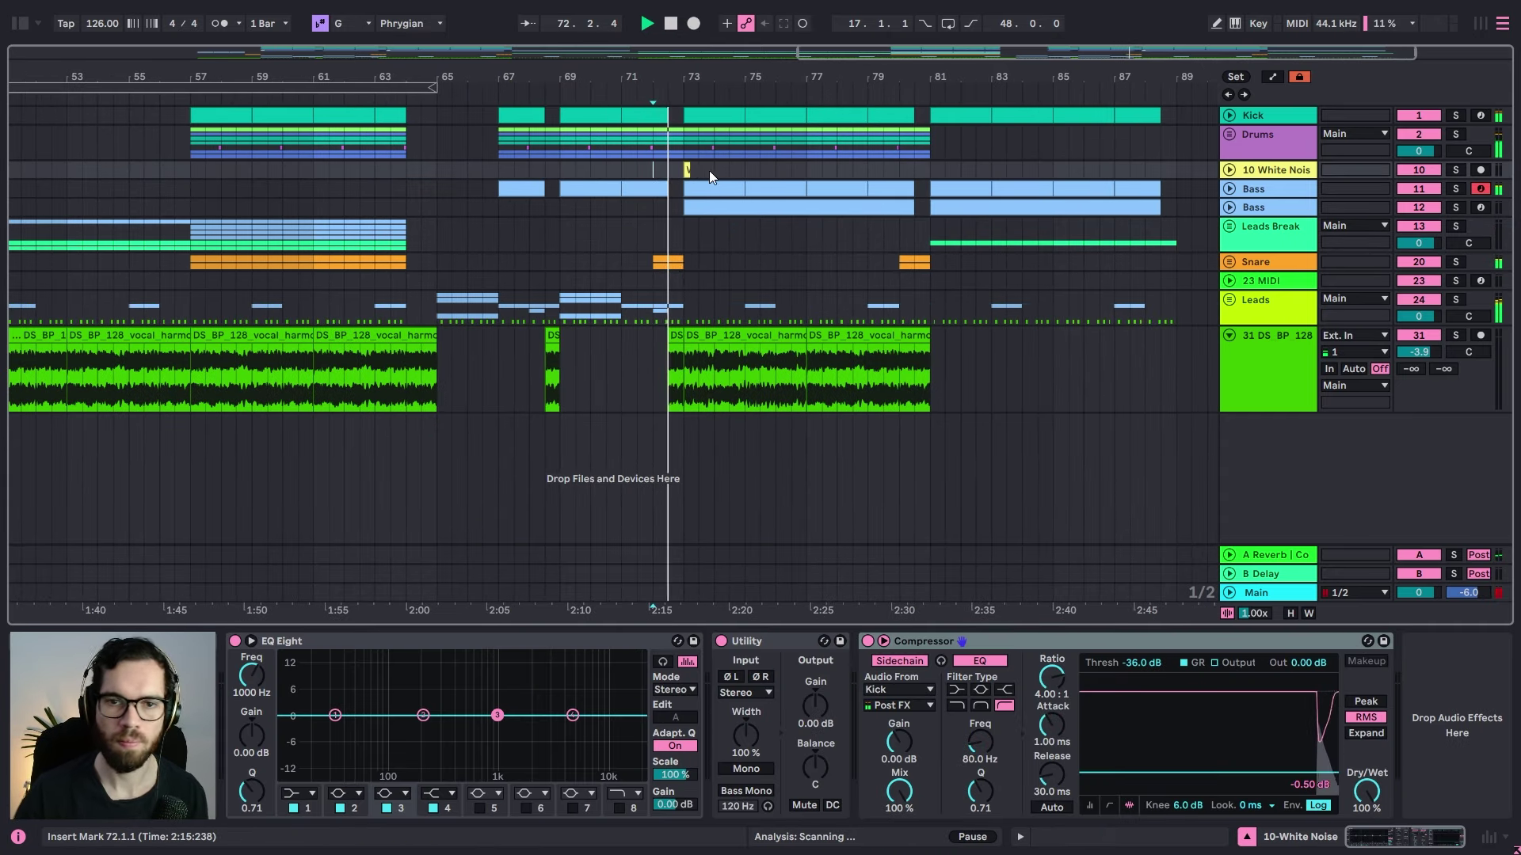
Step: Automate the Snare group's filter frequency to dip at bar 72 and return to 19.9 kHz by bar 73
{"action": "left_click", "coordinate": [1228, 262]}
{"action": "key", "text": "a"}
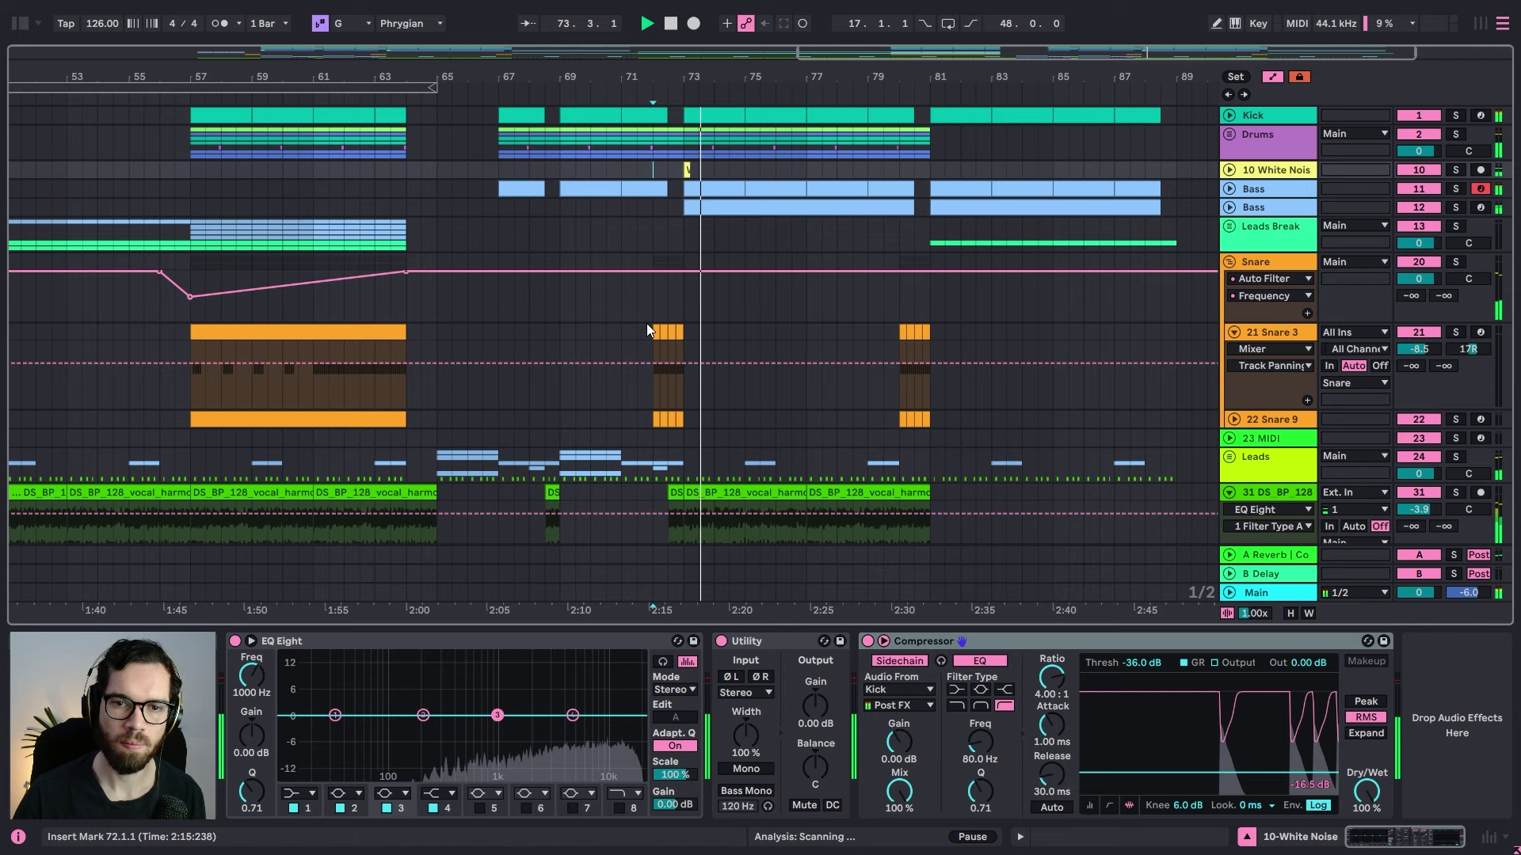
{"action": "left_click", "coordinate": [644, 290]}
{"action": "left_click", "coordinate": [637, 274]}
{"action": "left_click_drag", "start_coordinate": [652, 272], "coordinate": [686, 274]}
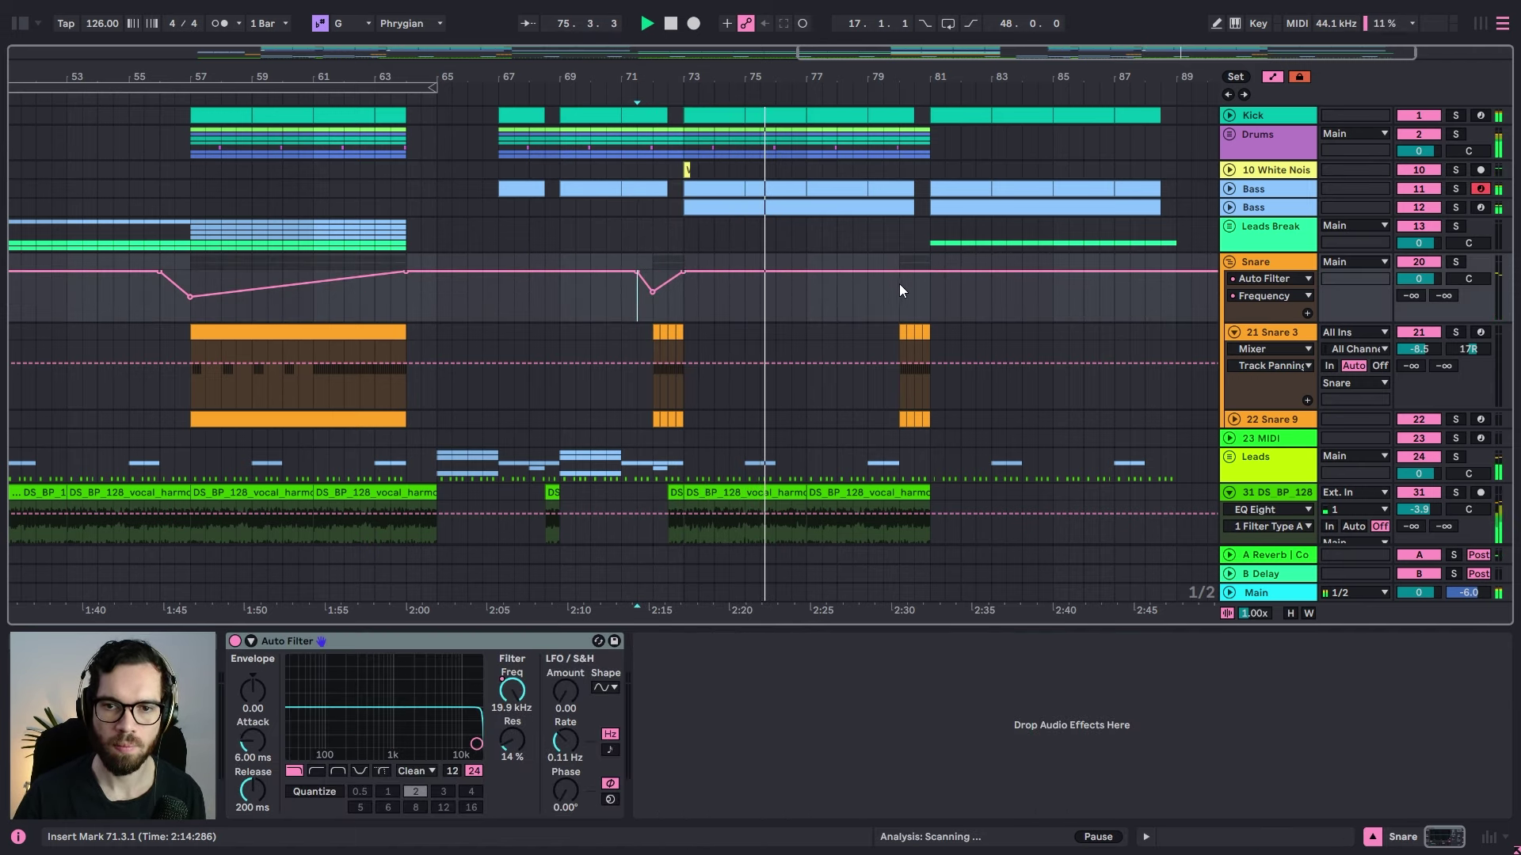
Step: Ramp the Snare filter frequency down to bar 80 and back to 19.9 kHz at bar 81, then fold the group and hide automation
{"action": "mouse_move", "coordinate": [901, 277]}
{"action": "left_mouse_down"}
{"action": "mouse_move", "coordinate": [900, 296]}
{"action": "mouse_move", "coordinate": [930, 273]}
{"action": "left_mouse_up"}
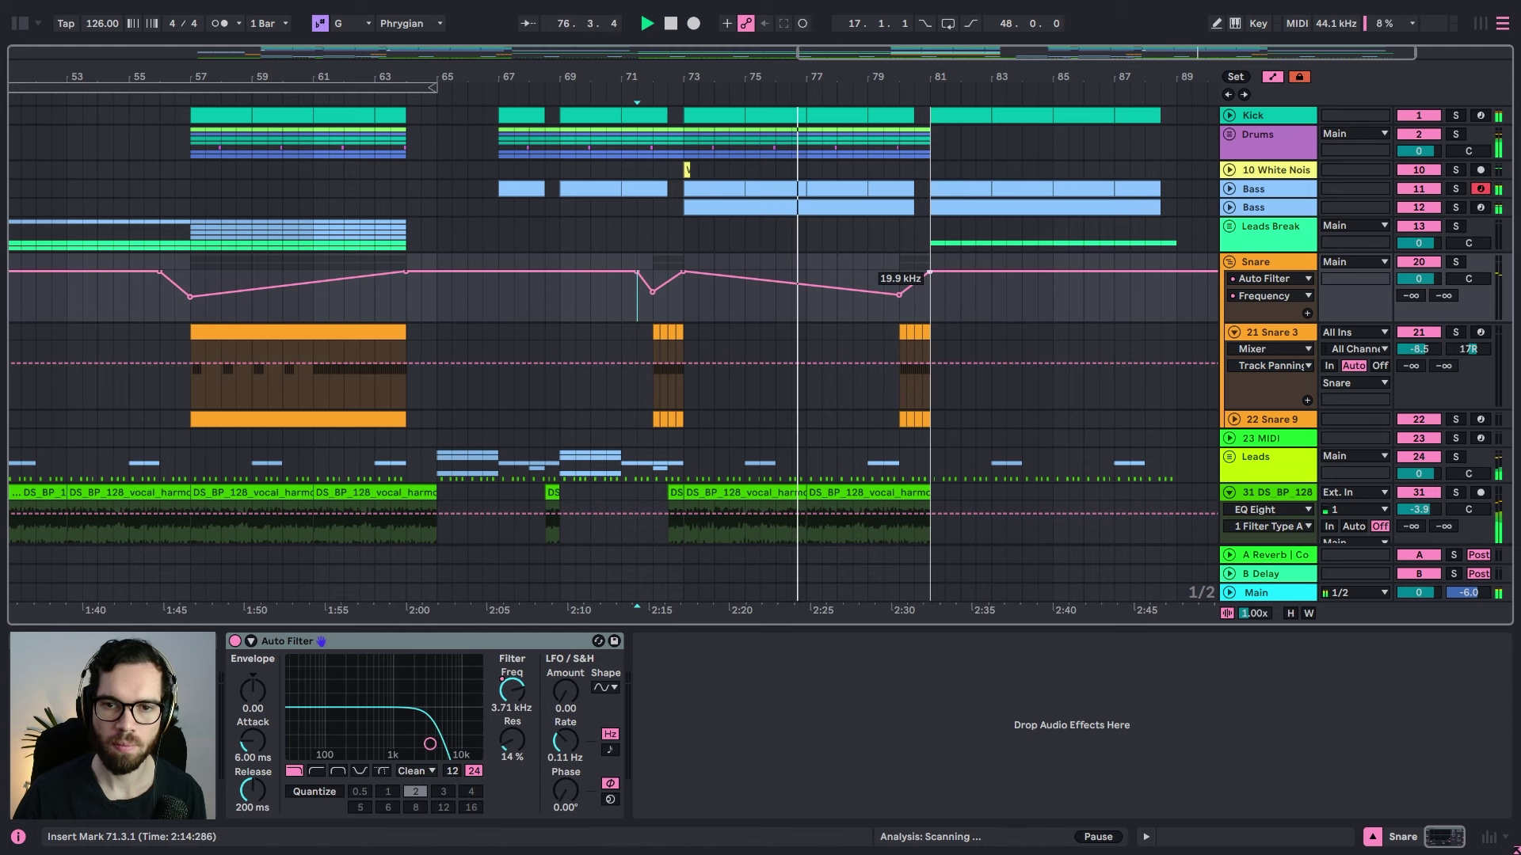
{"action": "left_click", "coordinate": [1231, 263]}
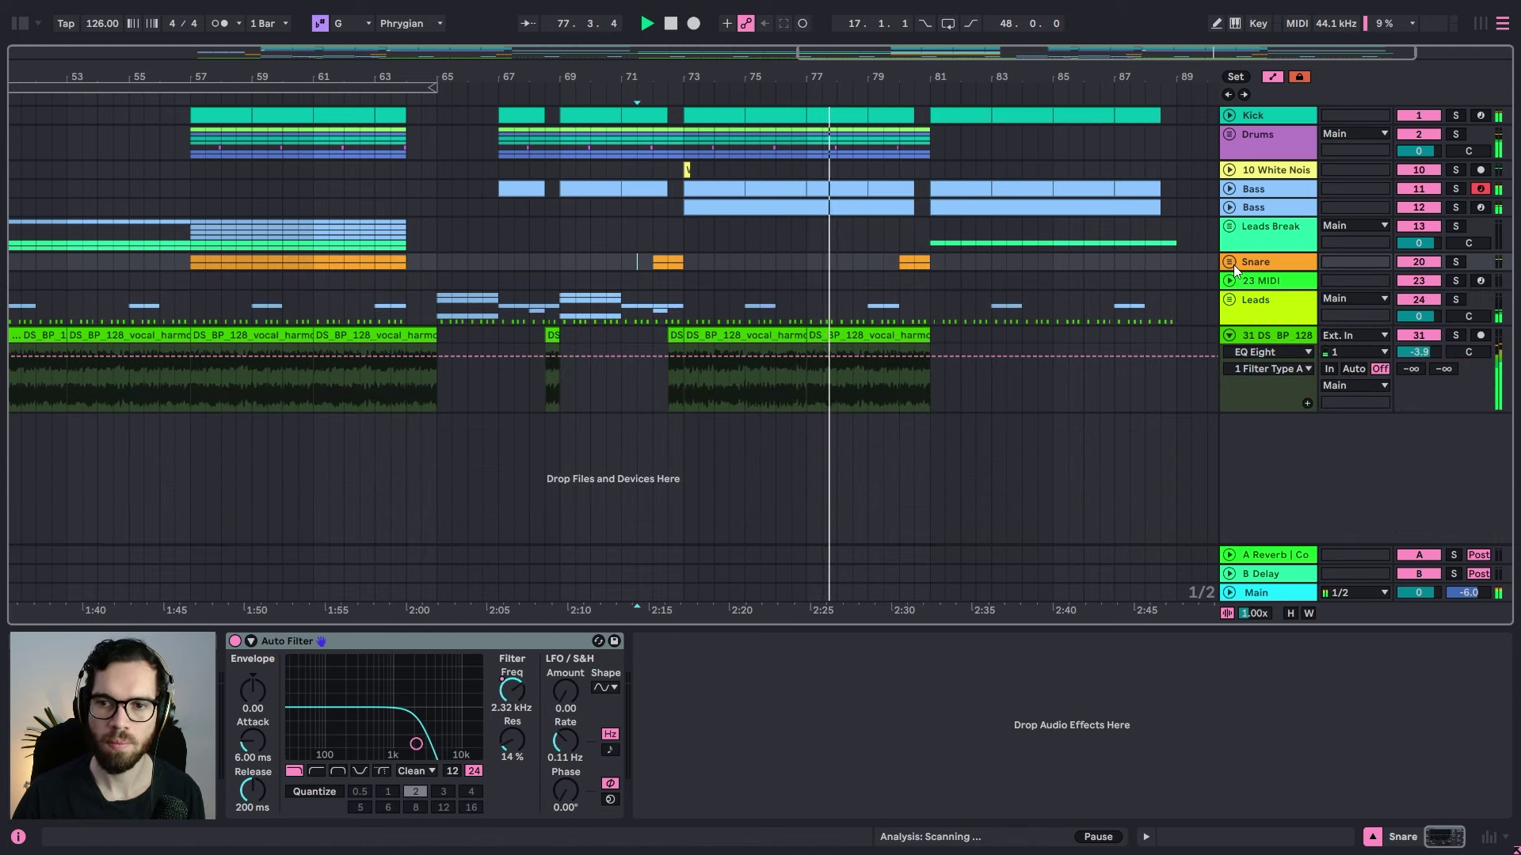
{"action": "left_click", "coordinate": [945, 278]}
{"action": "key", "text": "a"}
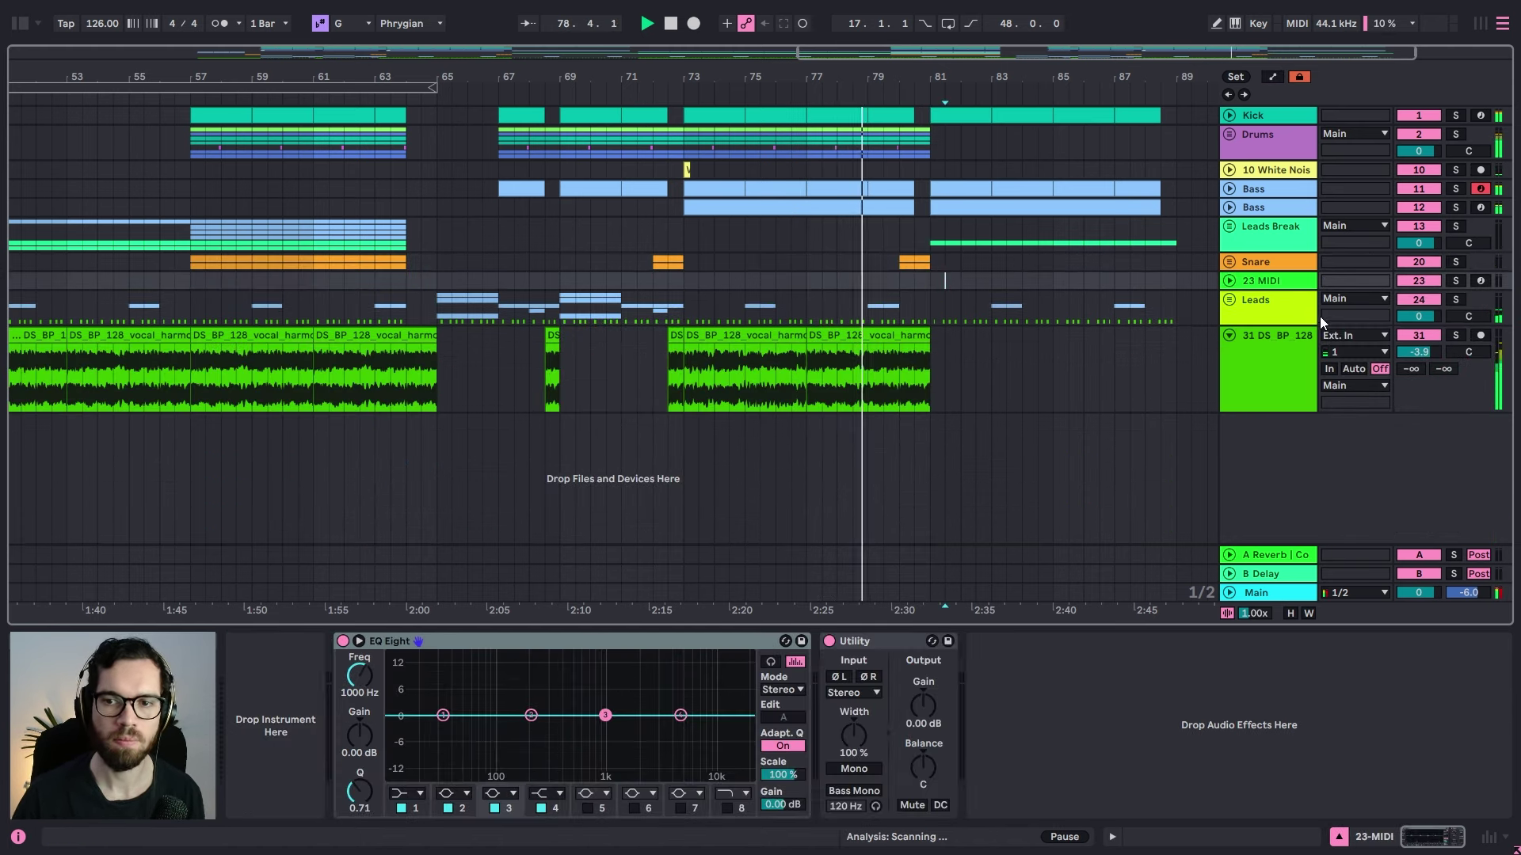
Step: Extend the Drums group's clips from bar 81 to bar 89 and play from bar 81
{"action": "left_click", "coordinate": [905, 226]}
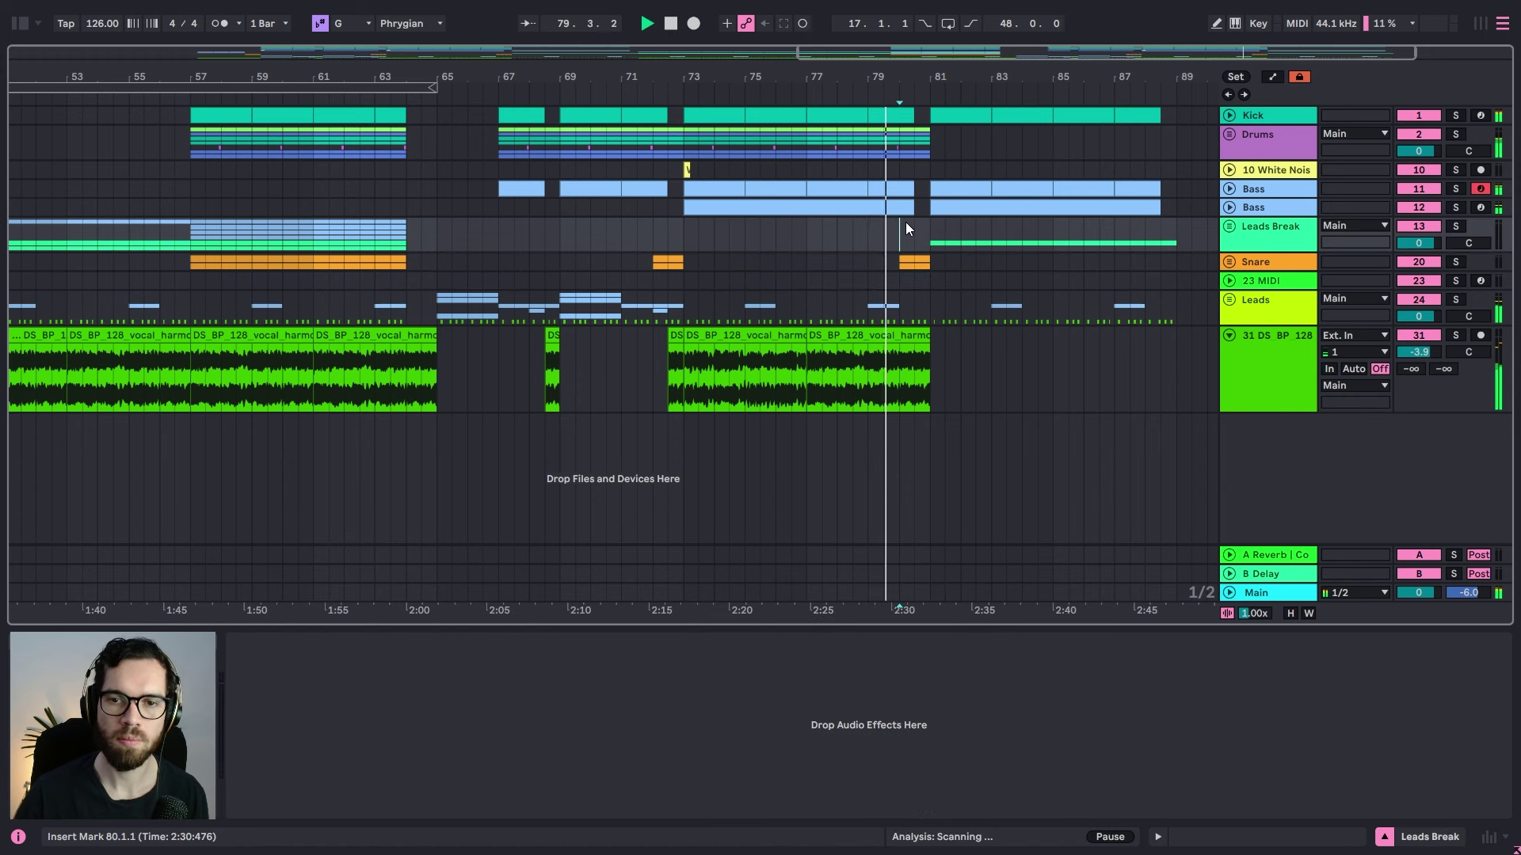
{"action": "left_click_drag", "start_coordinate": [965, 78], "coordinate": [955, 60]}
{"action": "left_click", "coordinate": [953, 116]}
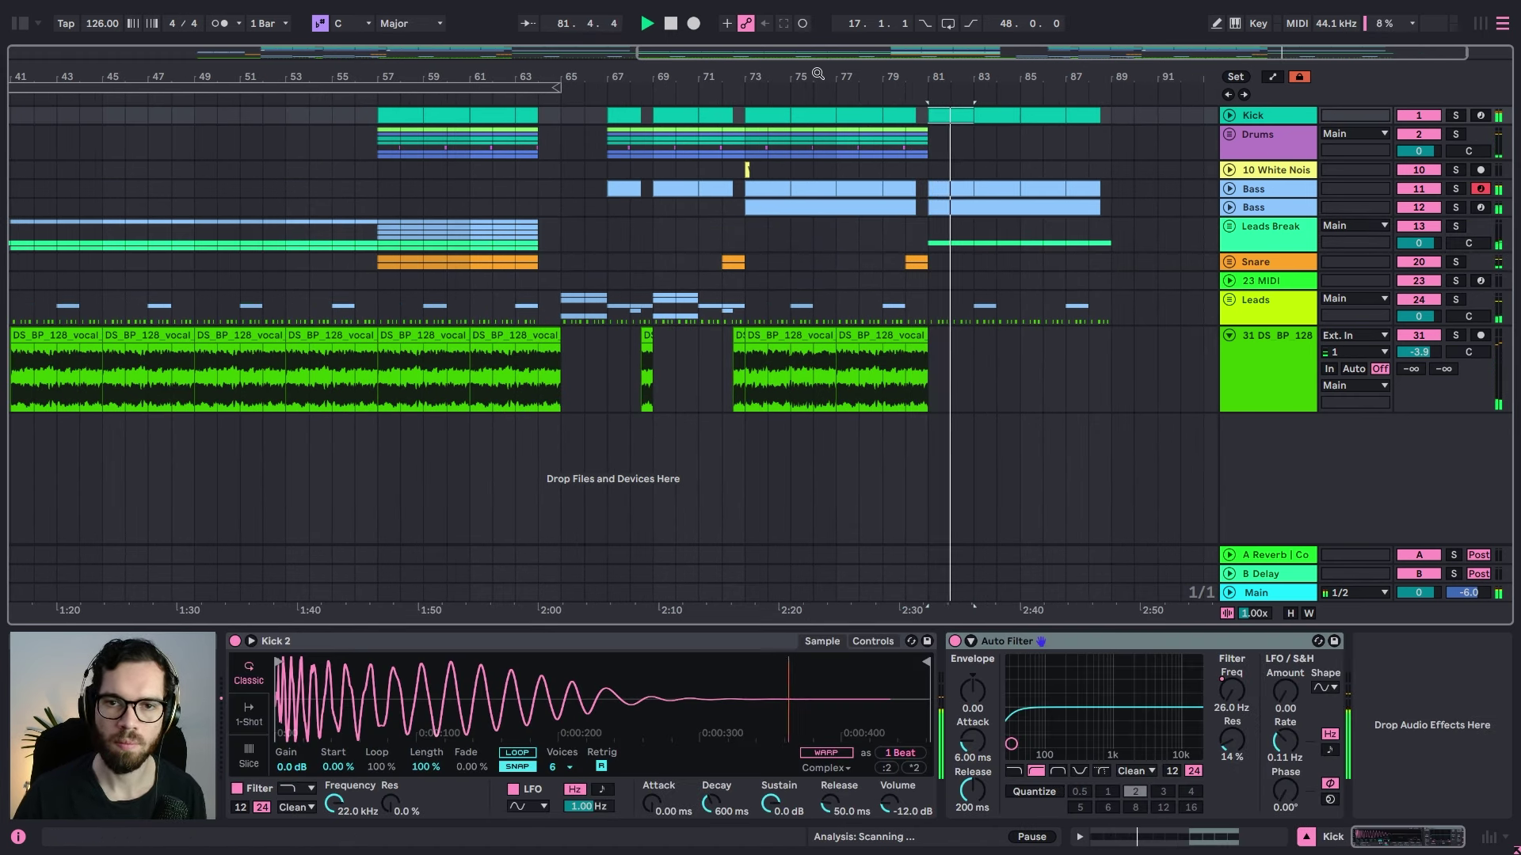
{"action": "left_click", "coordinate": [926, 141]}
{"action": "key", "text": "space"}
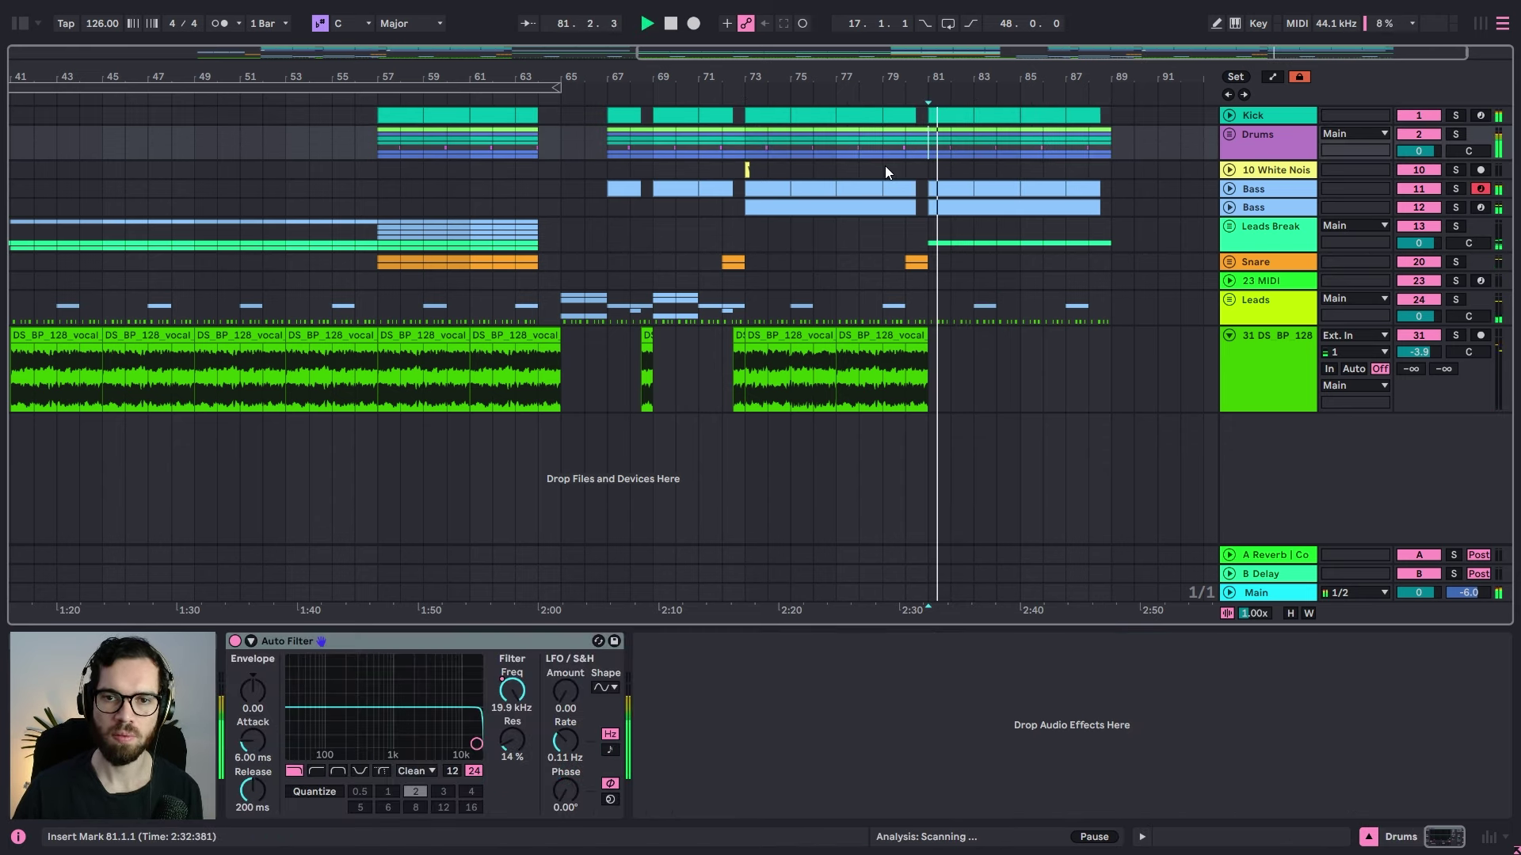
Step: Duplicate bars 81 to 89 across all tracks so the section repeats from bar 89 to 97
{"action": "left_click", "coordinate": [906, 163]}
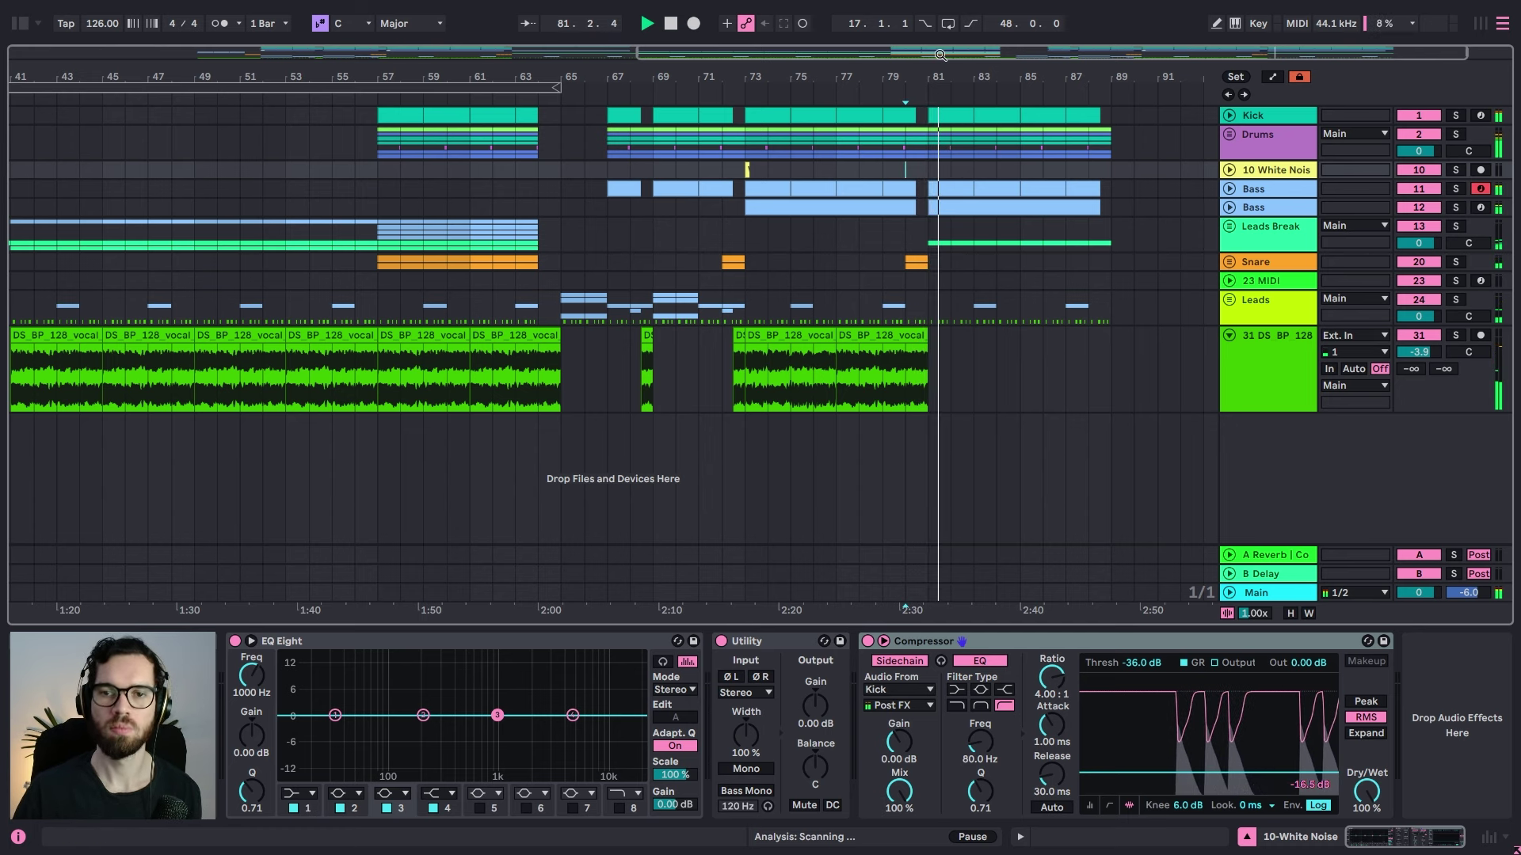
{"action": "scroll", "coordinate": [949, 167], "scroll_direction": "up", "scroll_amount": 2}
{"action": "scroll", "coordinate": [881, 118], "scroll_direction": "down", "scroll_amount": 2}
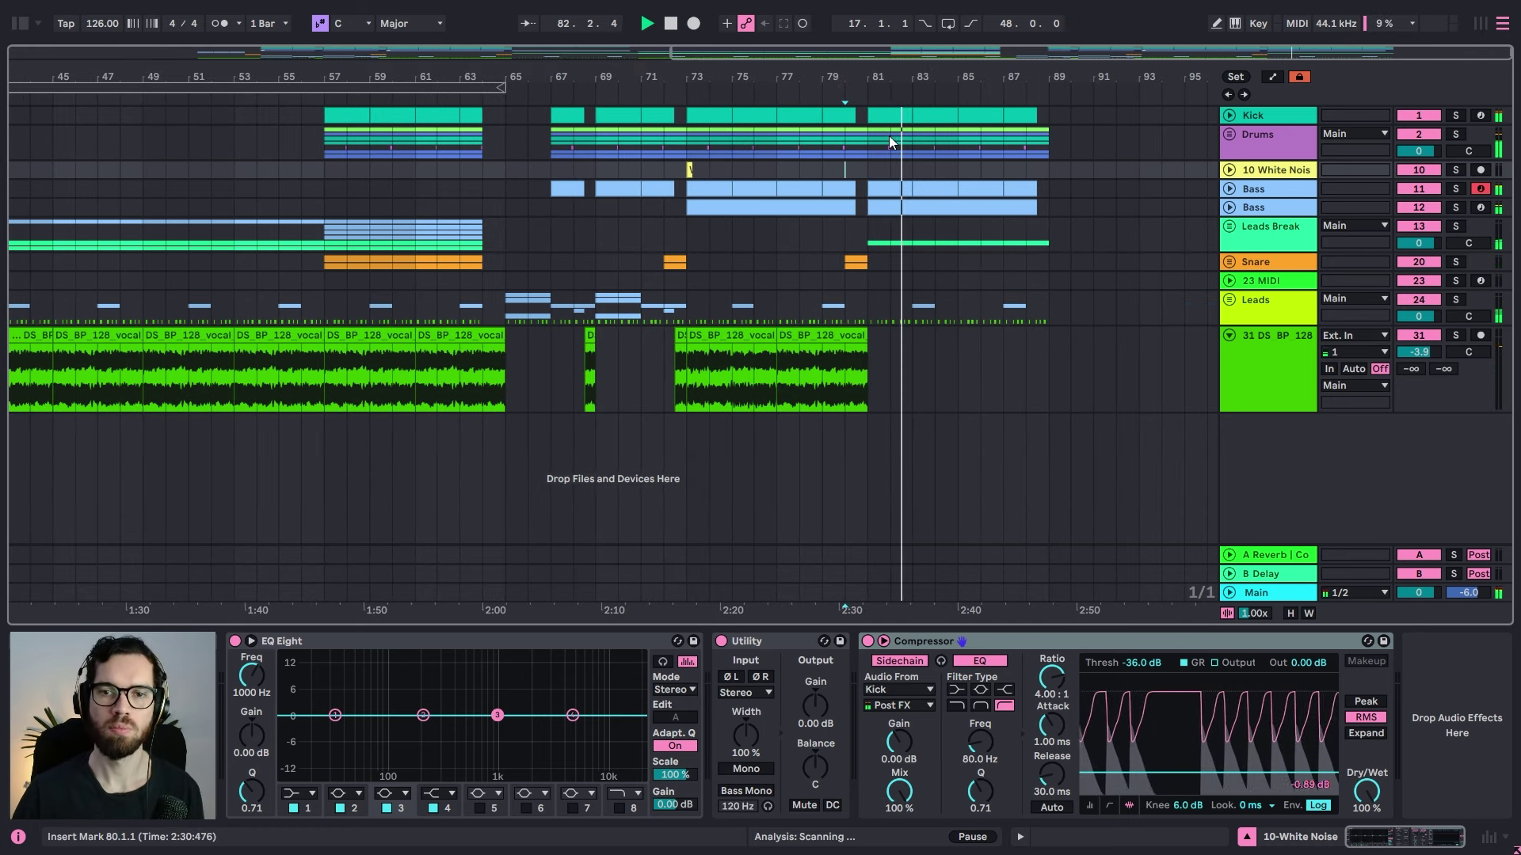
{"action": "left_click", "coordinate": [882, 117]}
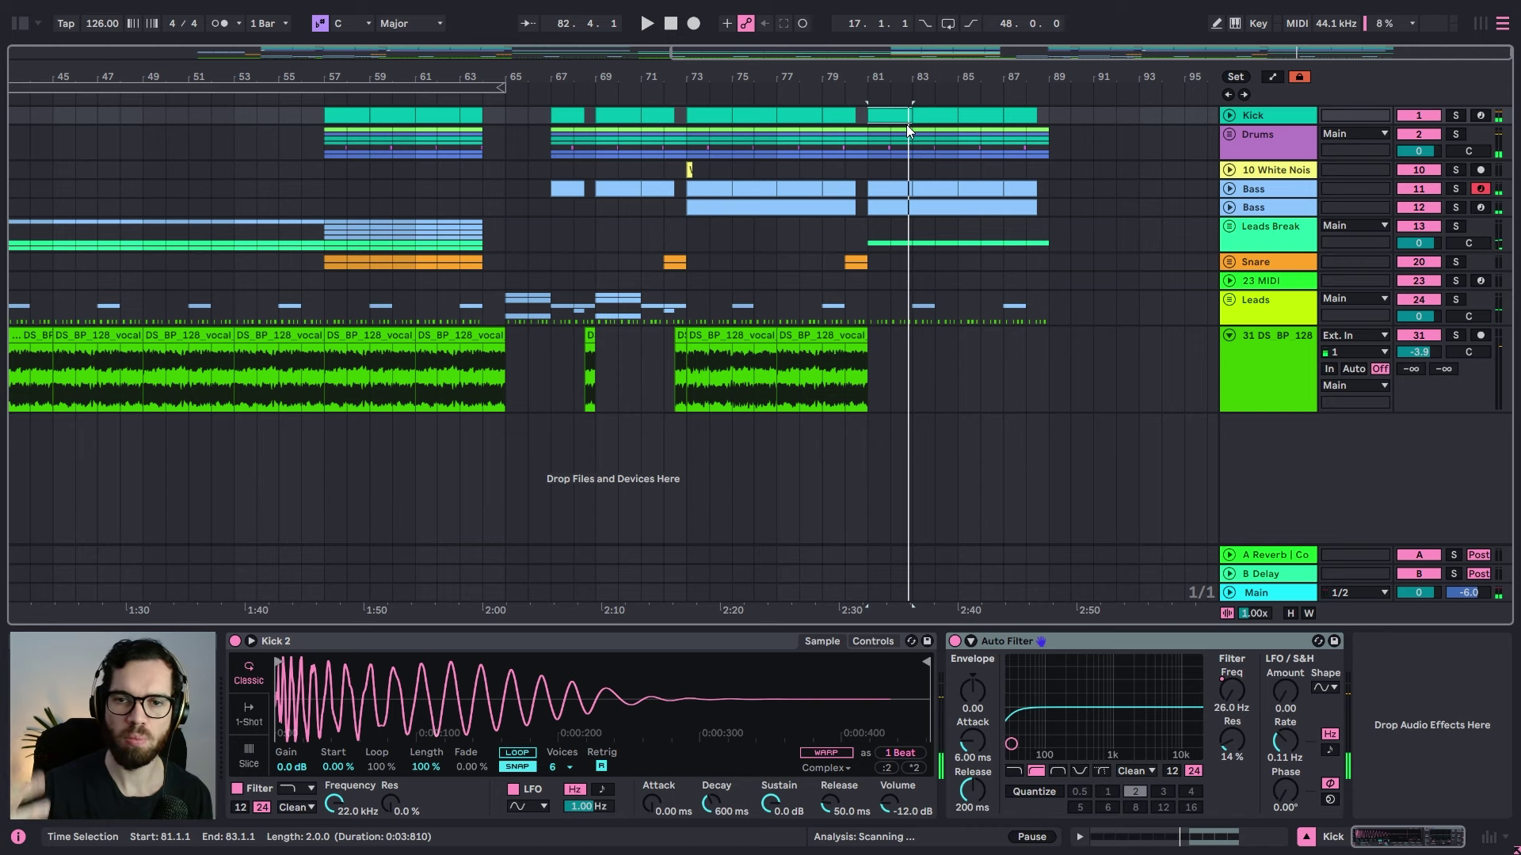
{"action": "left_click", "coordinate": [1039, 382], "text": "shift"}
{"action": "key", "text": "space"}
{"action": "key", "text": "ctrl+d"}
{"action": "left_click", "coordinate": [1034, 342]}
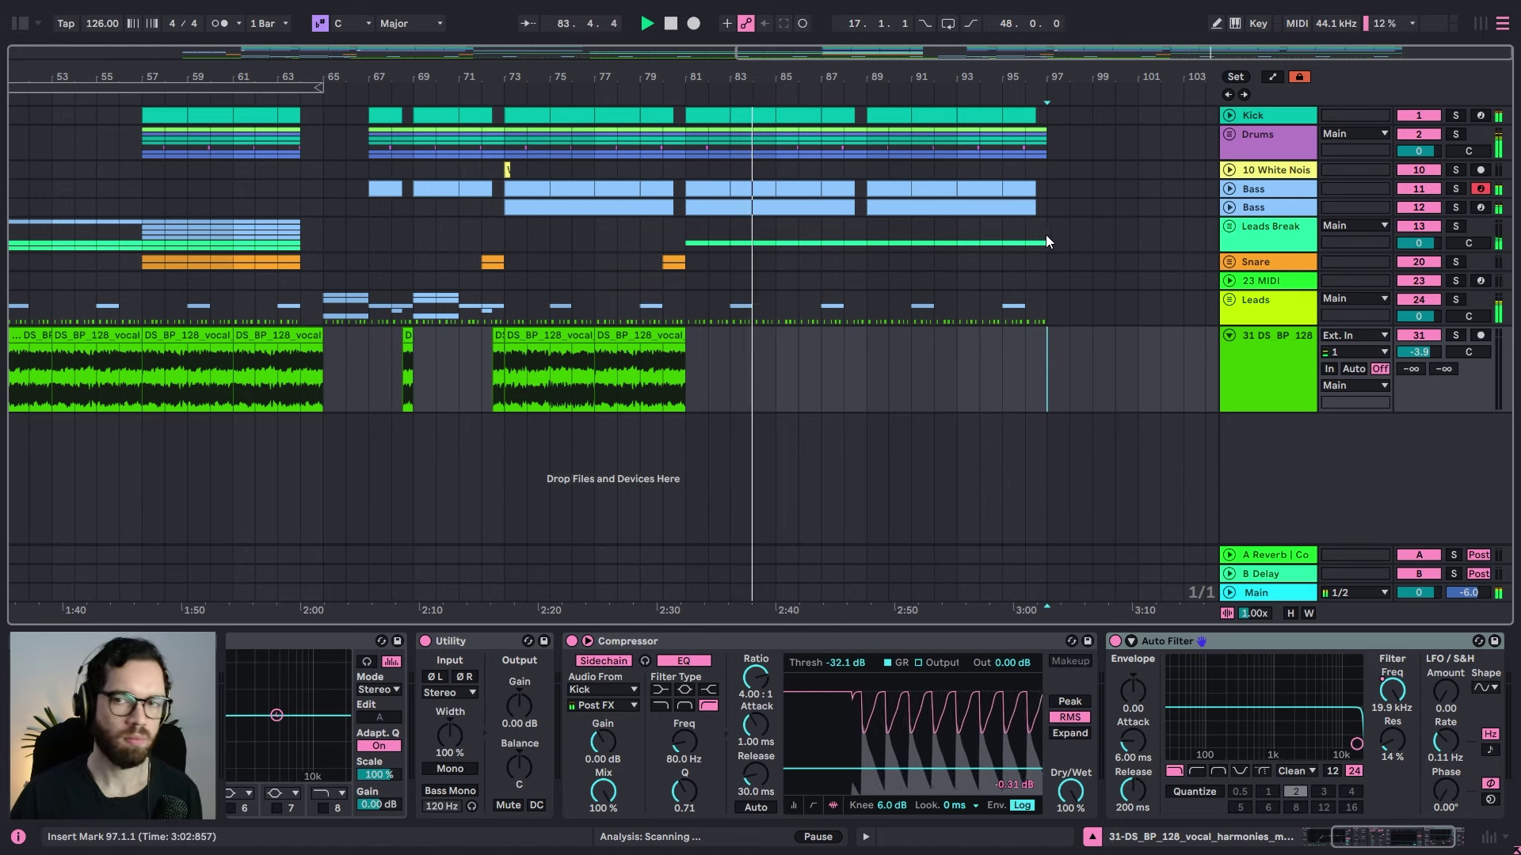
Step: Delete the second Bass track's clip that starts at bar 89
{"action": "left_click", "coordinate": [956, 207]}
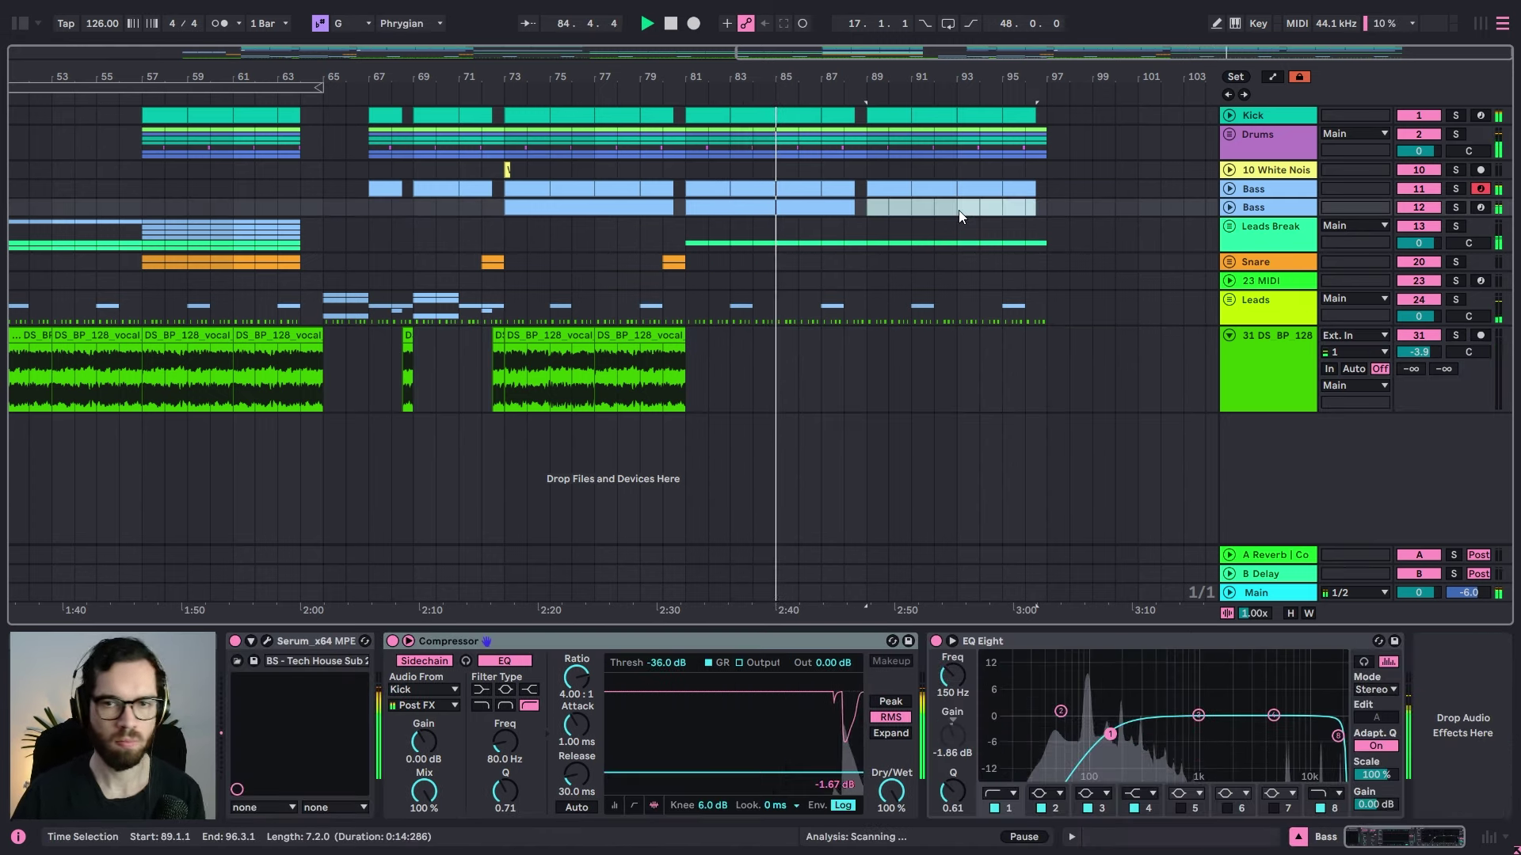
{"action": "key", "text": "Delete"}
{"action": "left_click", "coordinate": [866, 168]}
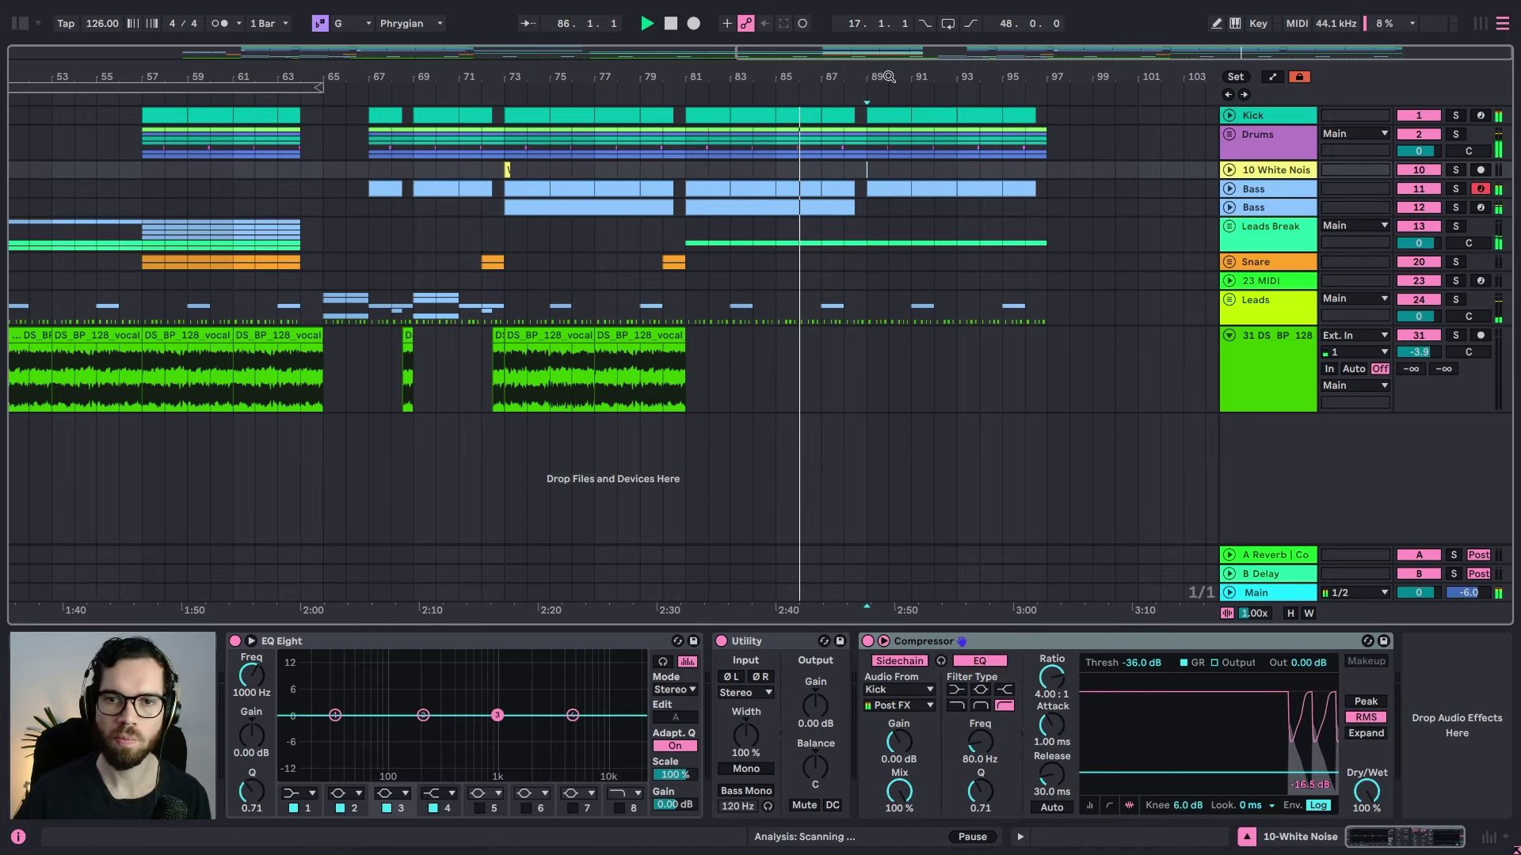
Step: Delete the Leads Break group's clips from bar 89 to bar 97
{"action": "mouse_move", "coordinate": [889, 77]}
{"action": "left_mouse_down"}
{"action": "mouse_move", "coordinate": [925, 95]}
{"action": "mouse_move", "coordinate": [919, 77]}
{"action": "left_mouse_up"}
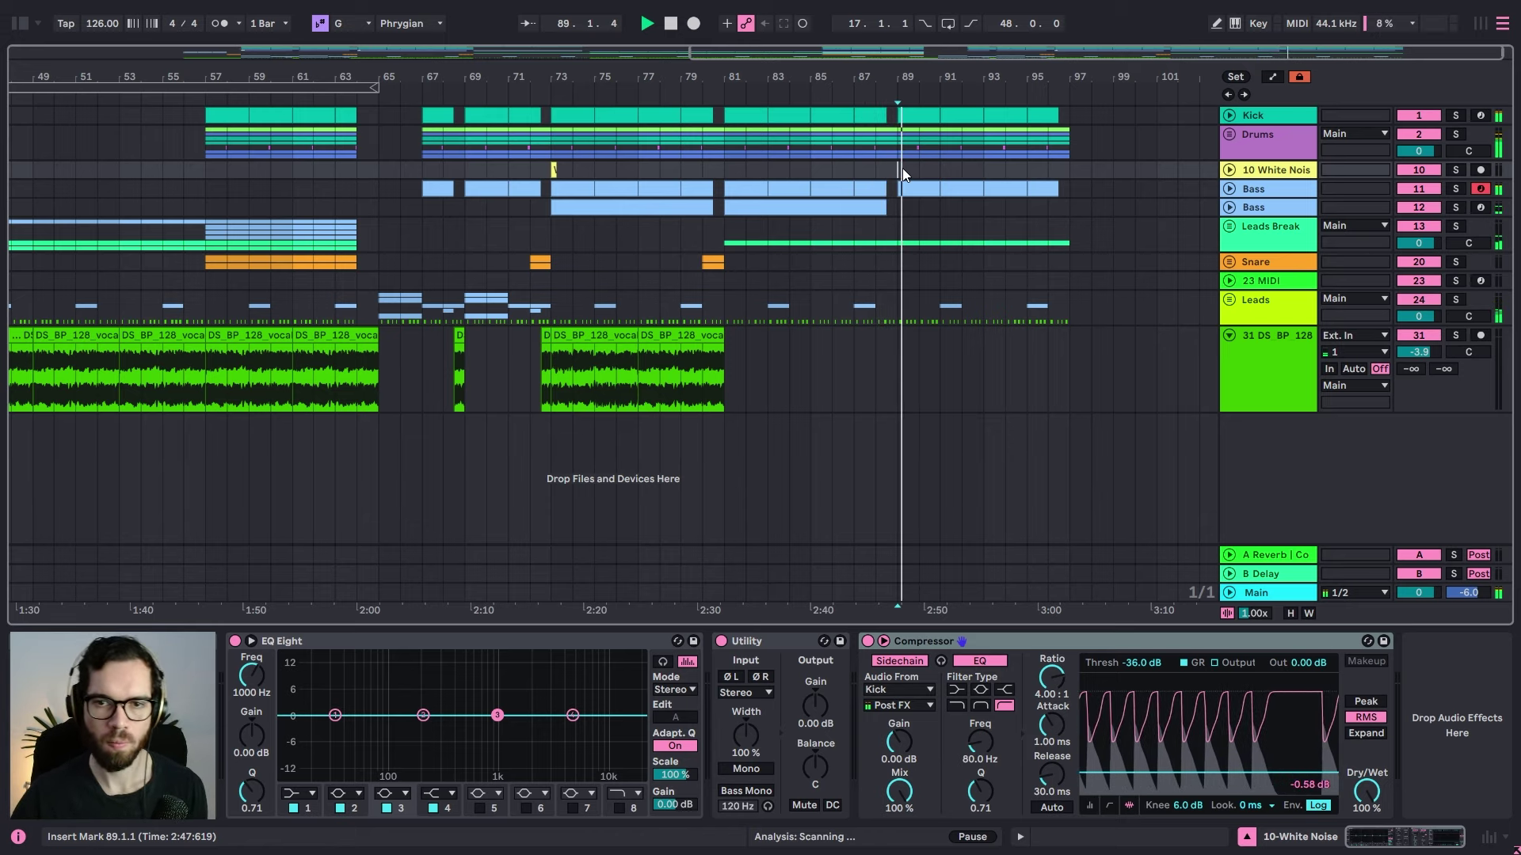
{"action": "left_click", "coordinate": [895, 234]}
{"action": "left_click_drag", "start_coordinate": [897, 235], "coordinate": [1067, 236]}
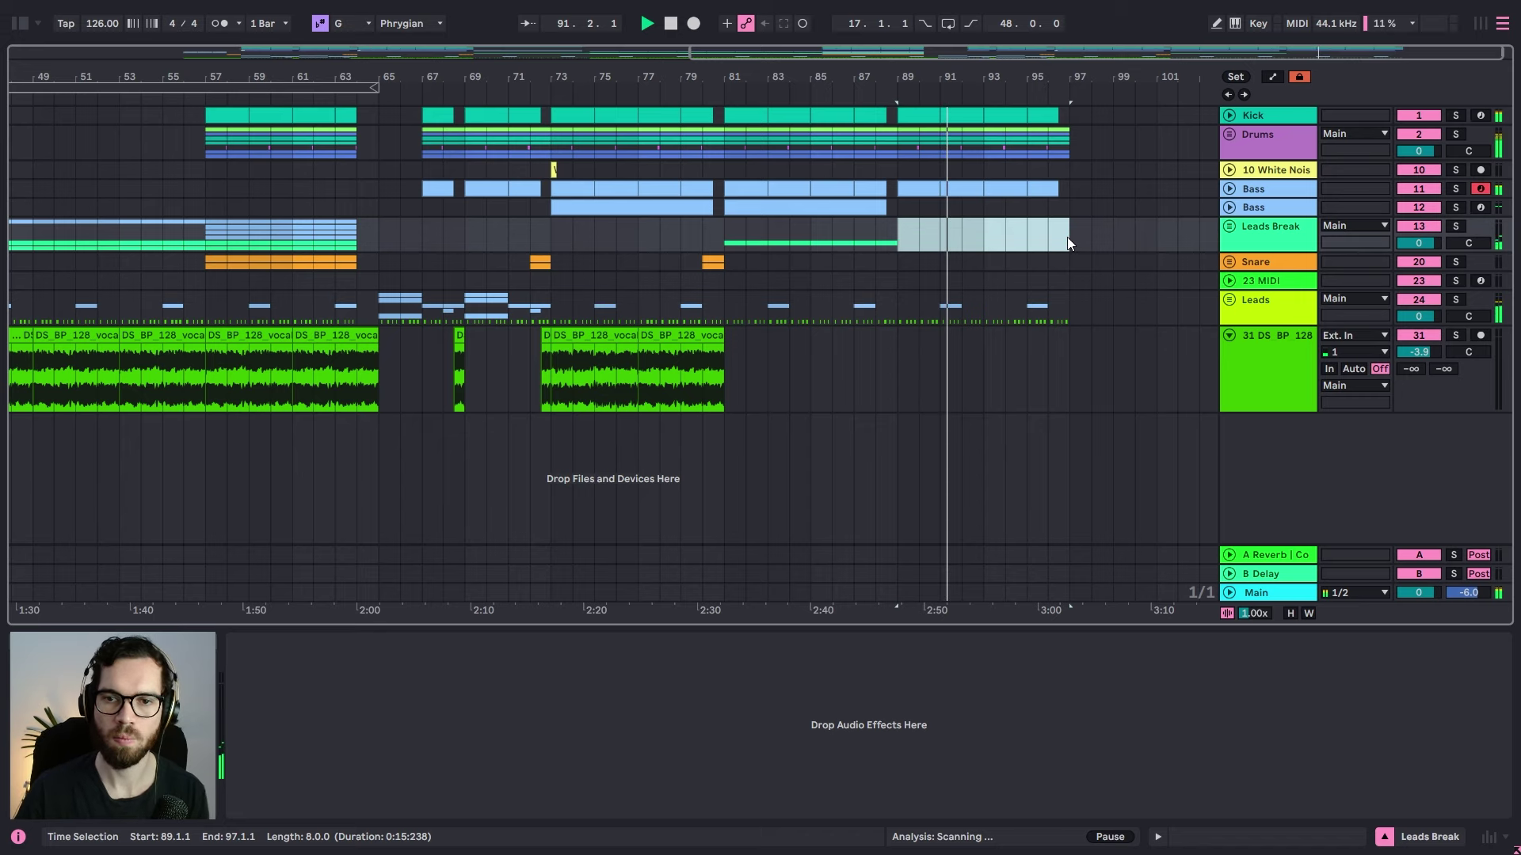
Step: Duplicate bars 89 to 97 across all tracks so the section repeats from bar 97 to 105
{"action": "left_click", "coordinate": [910, 115]}
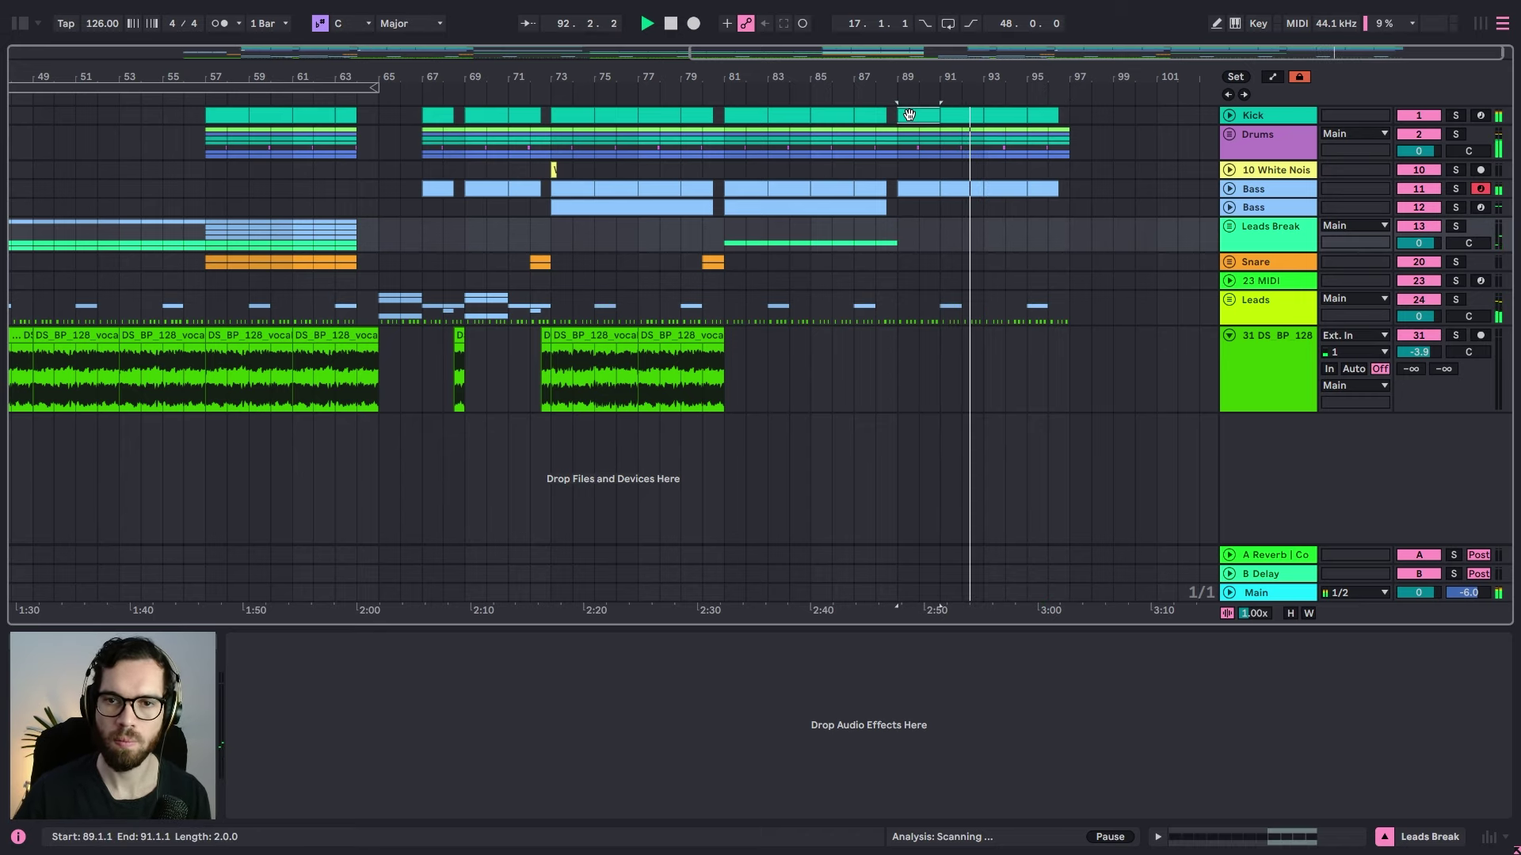
{"action": "left_click", "coordinate": [1066, 398], "text": "shift"}
{"action": "key", "text": "ctrl+d"}
{"action": "left_click", "coordinate": [985, 282]}
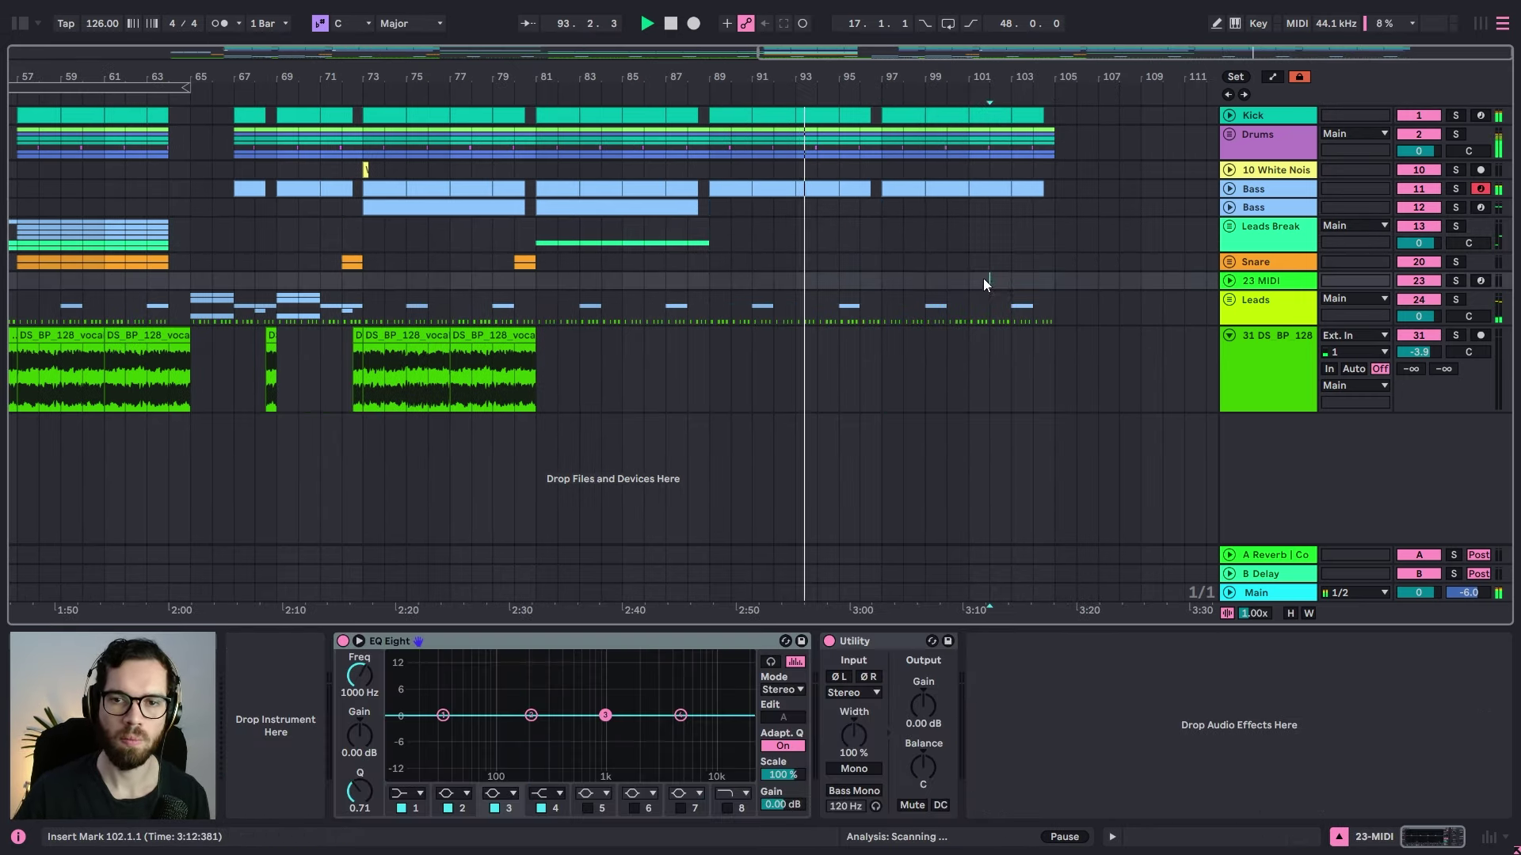
Step: Delete the first Bass track's clips from bar 97 to bar 105
{"action": "left_click_drag", "start_coordinate": [888, 188], "coordinate": [1076, 190]}
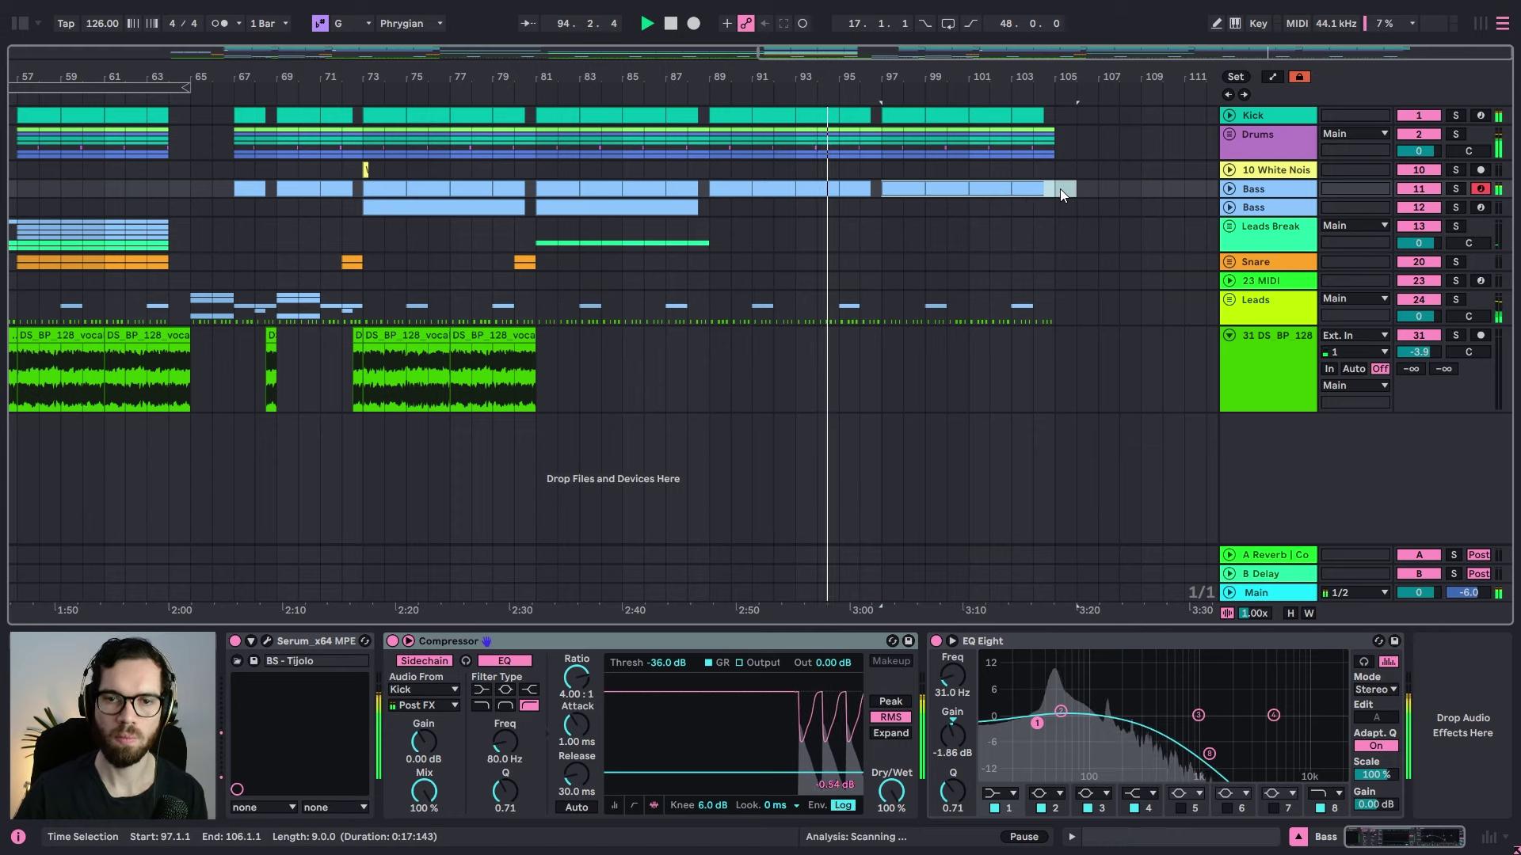
{"action": "left_click_drag", "start_coordinate": [945, 77], "coordinate": [945, 48]}
{"action": "key", "text": "Delete"}
{"action": "left_click", "coordinate": [1083, 223]}
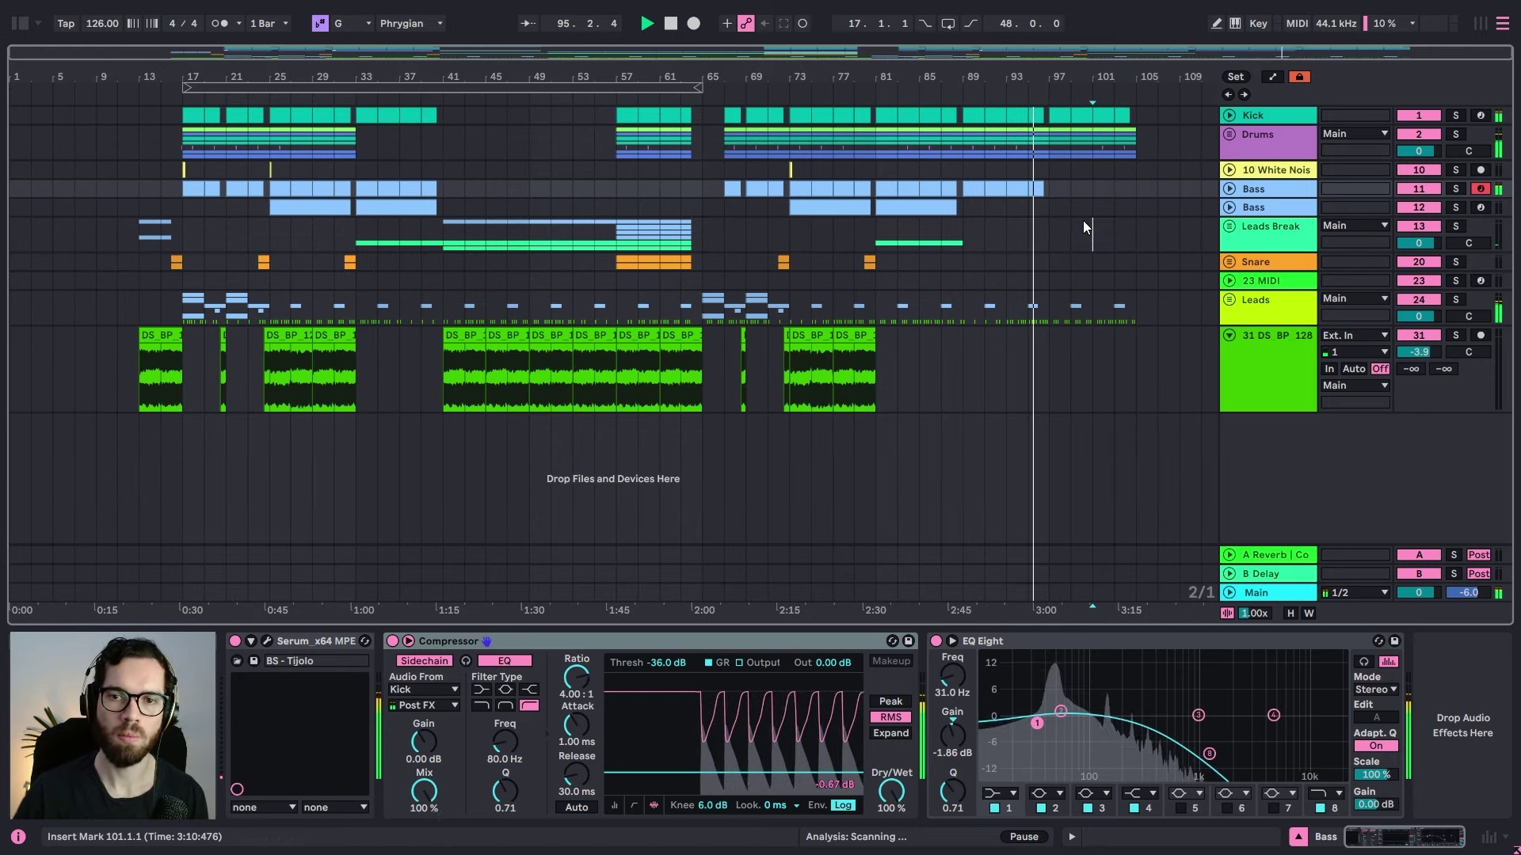
Step: Copy bars 97 to 105 from all tracks and insert them as new time at bar 1
{"action": "left_click_drag", "start_coordinate": [1052, 119], "coordinate": [1049, 152]}
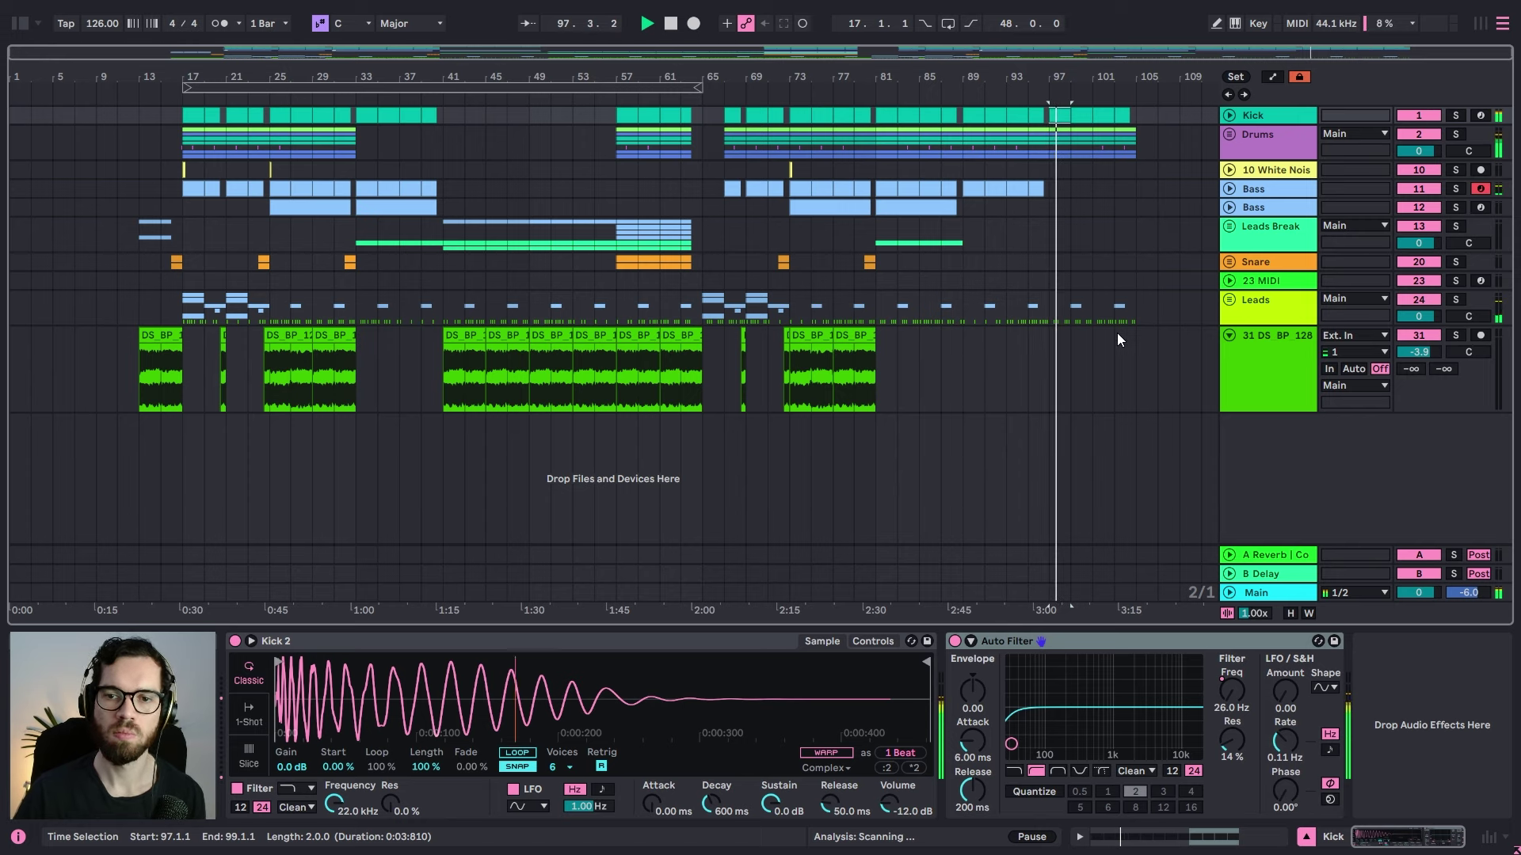
{"action": "left_click", "coordinate": [1129, 371], "text": "shift"}
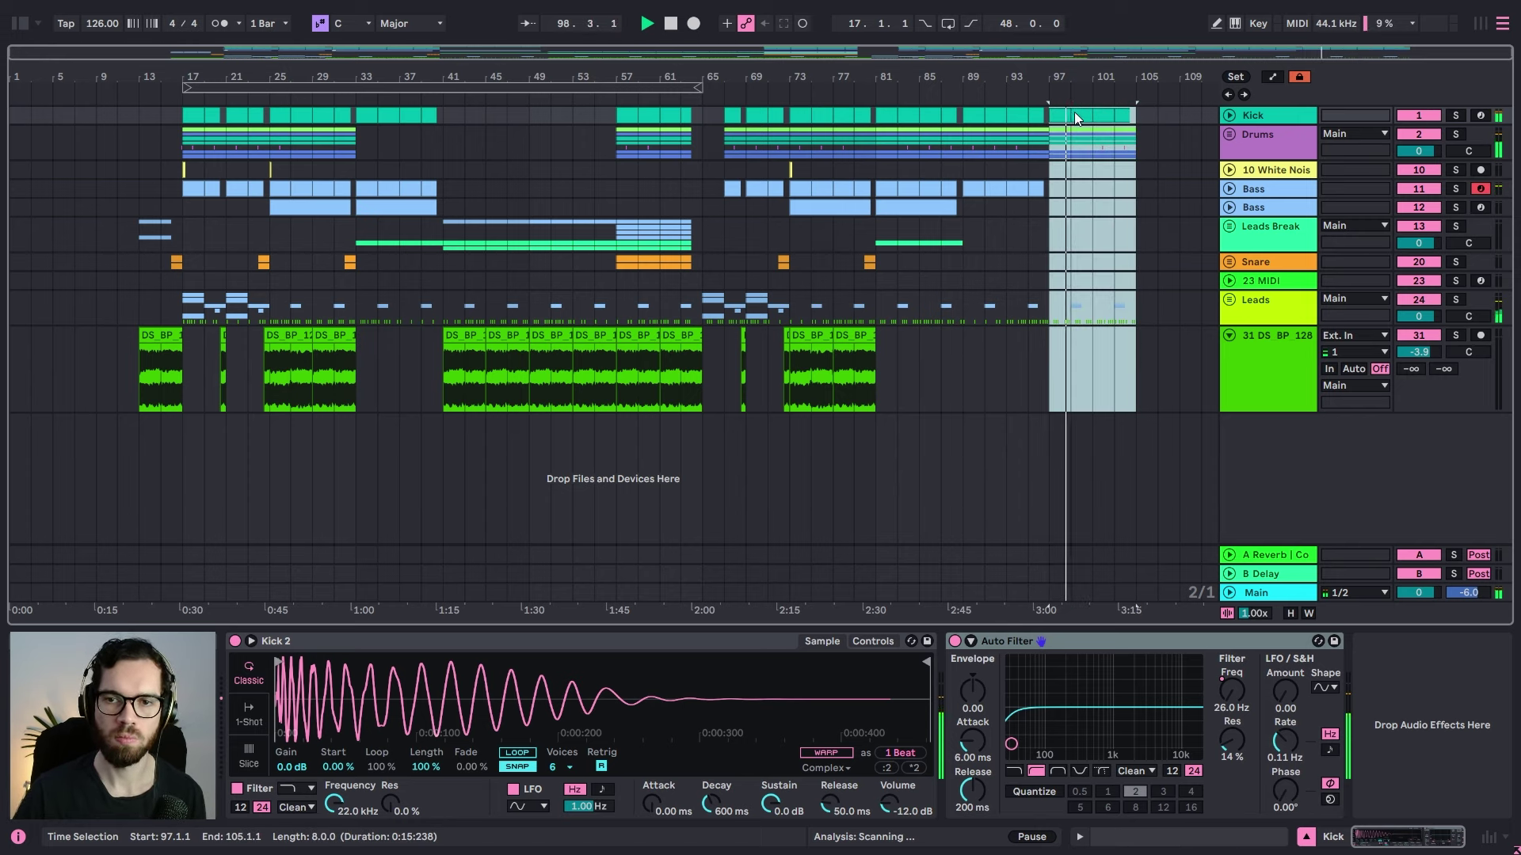
{"action": "left_click", "coordinate": [16, 120]}
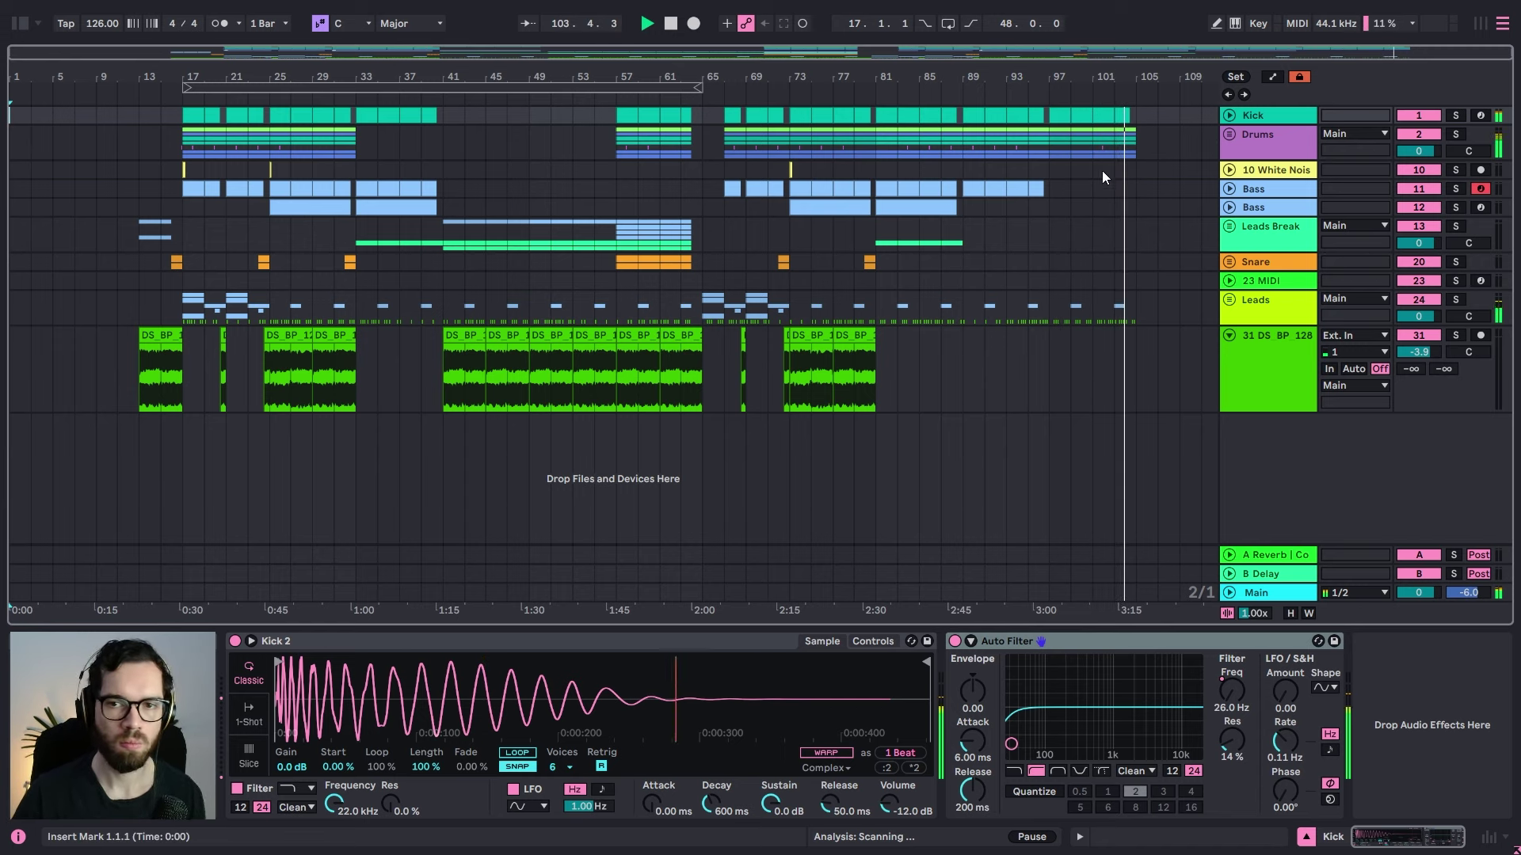
{"action": "left_click_drag", "start_coordinate": [1054, 116], "coordinate": [1137, 374]}
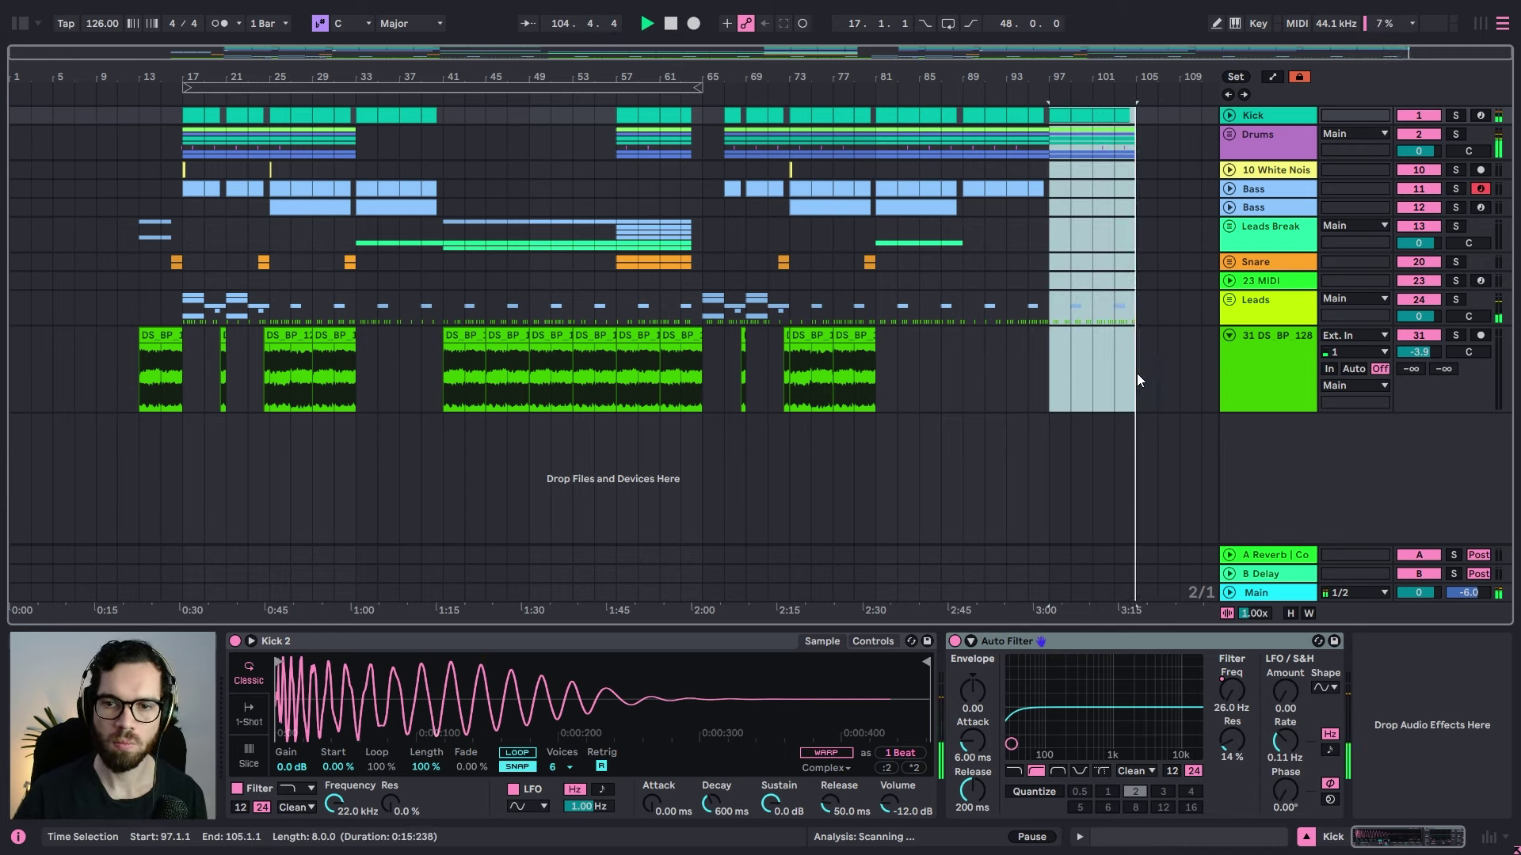
{"action": "left_click", "coordinate": [16, 127]}
{"action": "left_click", "coordinate": [15, 120]}
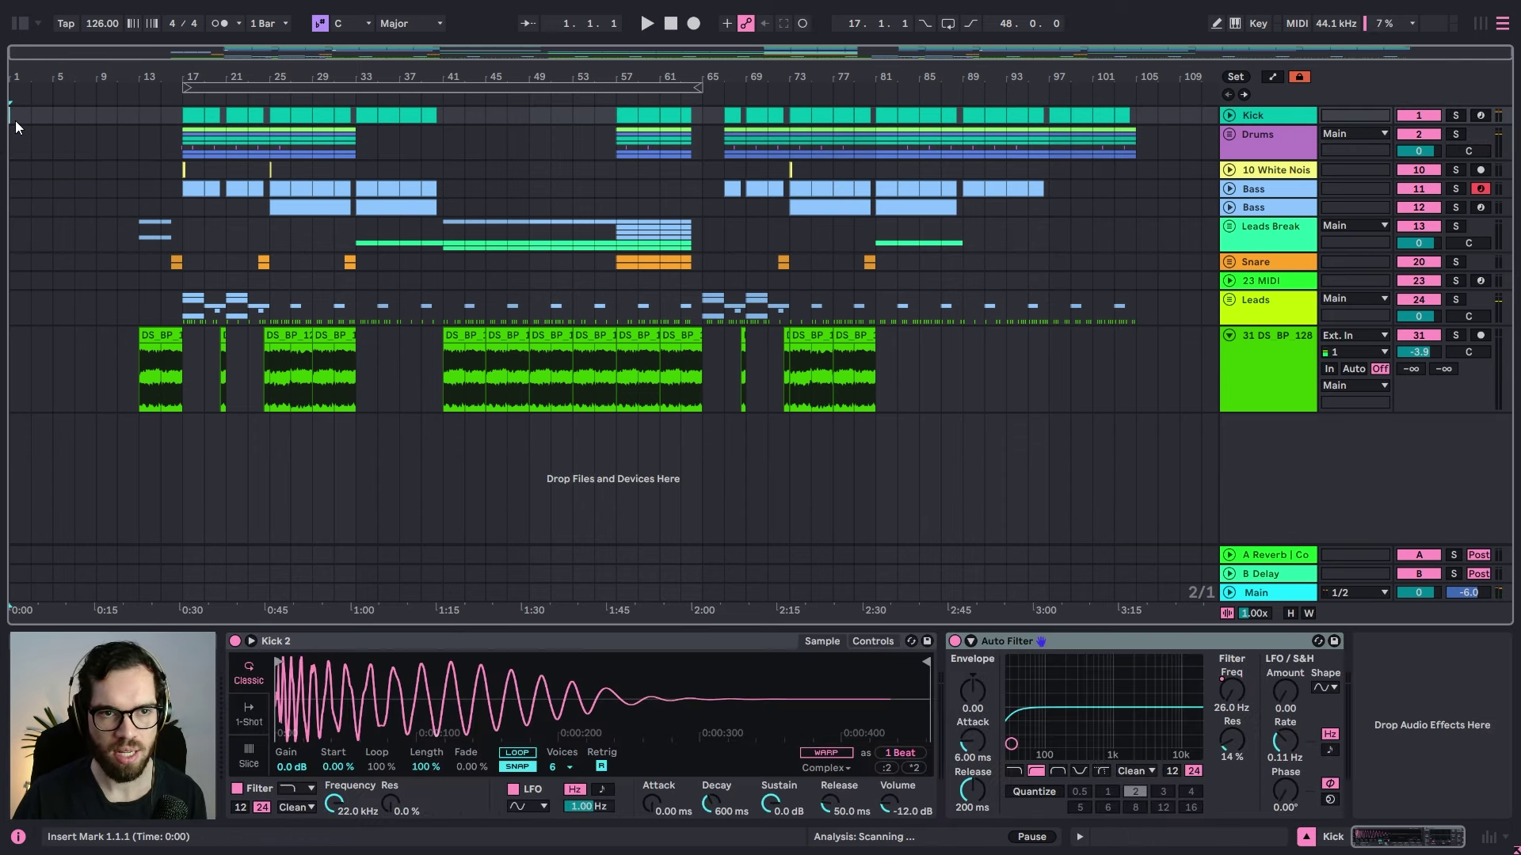
{"action": "key", "text": "ctrl+shift+v"}
{"action": "key", "text": "ctrl+z"}
{"action": "left_click_drag", "start_coordinate": [21, 81], "coordinate": [8, 122]}
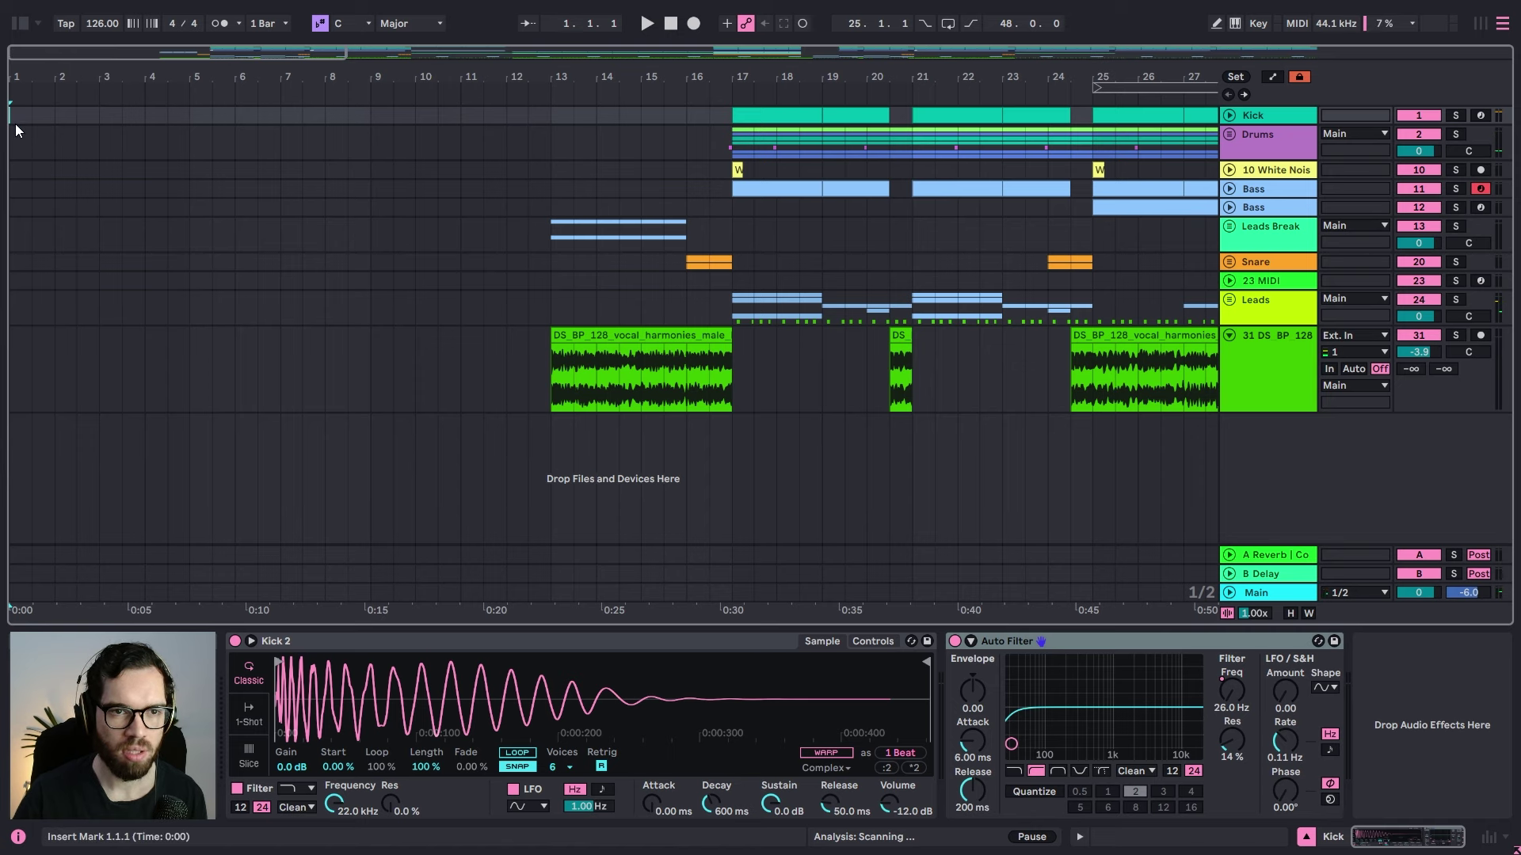
{"action": "key", "text": "ctrl+shift+v"}
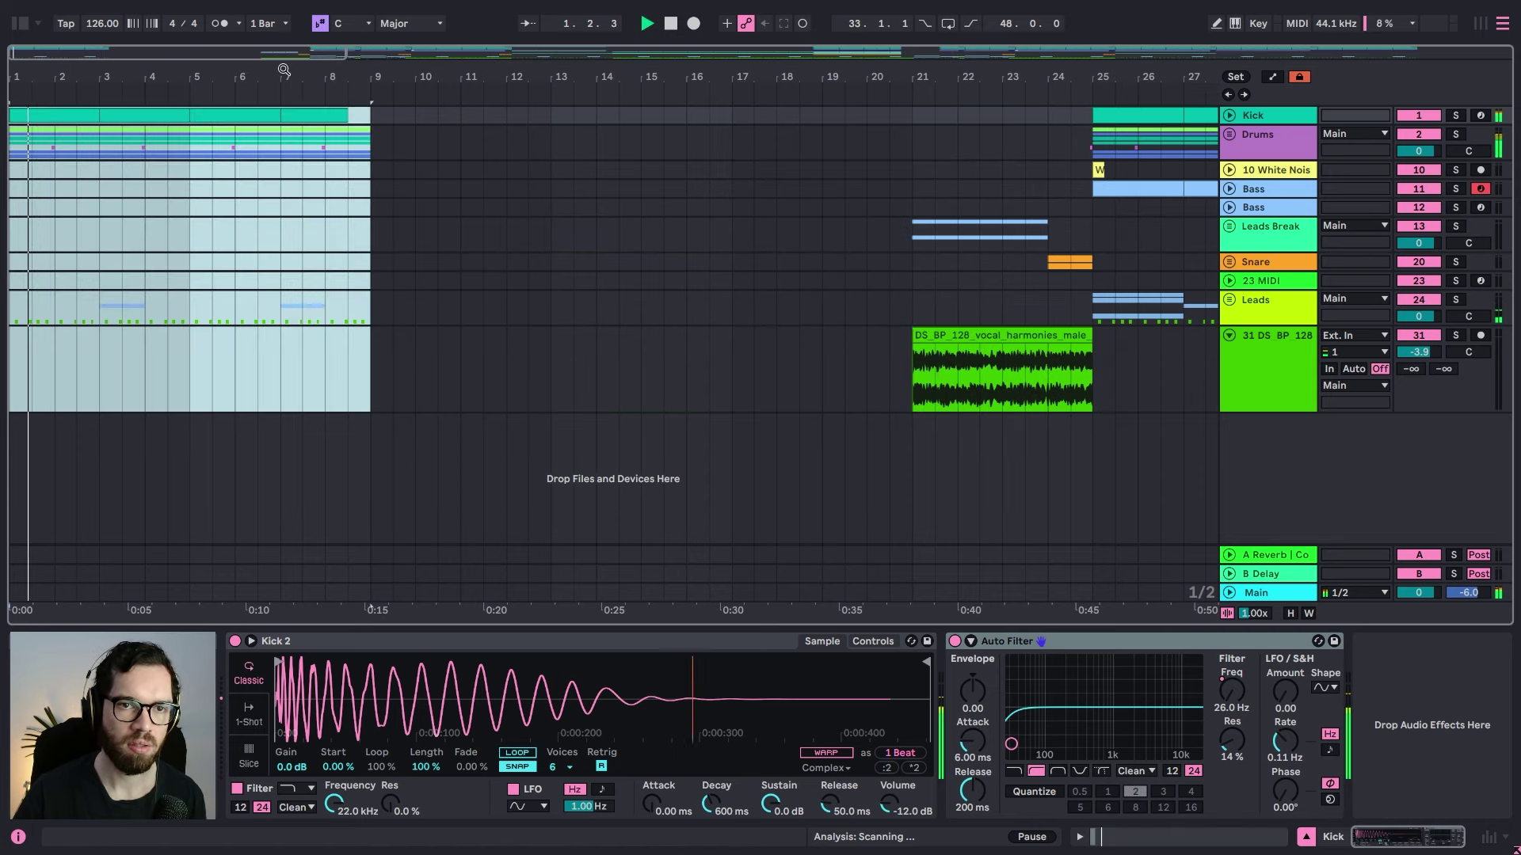
Step: Delete the 27 Serum track's clips from bars 1 to 9 in the Leads group, leaving the group folded
{"action": "key", "text": "minus"}
{"action": "left_click", "coordinate": [146, 189]}
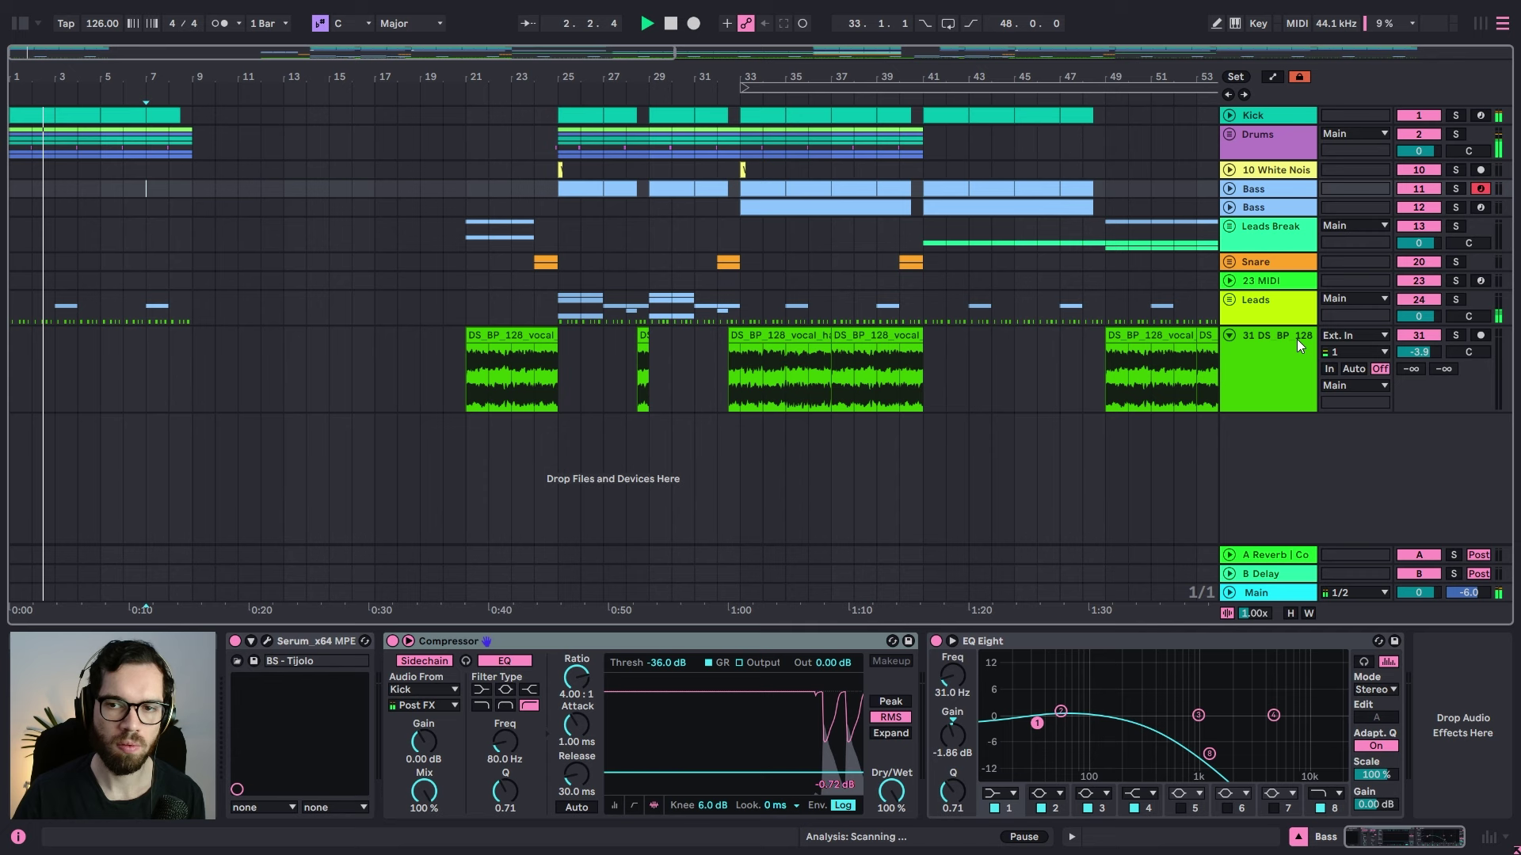
{"action": "left_click", "coordinate": [1228, 299]}
{"action": "scroll", "coordinate": [797, 421], "scroll_direction": "down", "scroll_amount": 1}
{"action": "scroll", "coordinate": [321, 426], "scroll_direction": "down", "scroll_amount": 3}
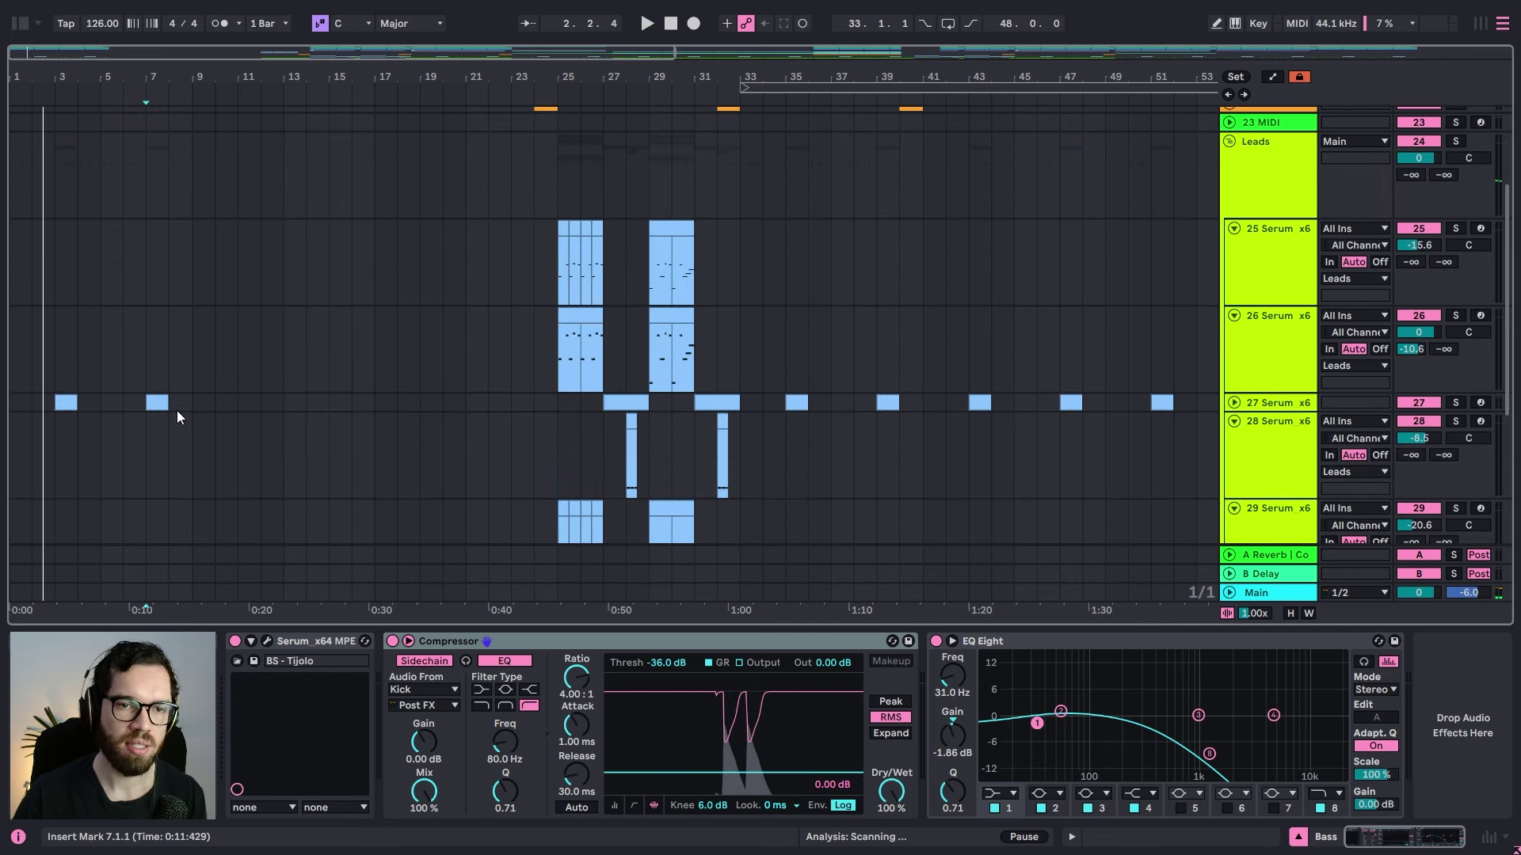
{"action": "left_click_drag", "start_coordinate": [182, 408], "coordinate": [9, 405]}
{"action": "key", "text": "space"}
{"action": "scroll", "coordinate": [823, 247], "scroll_direction": "up", "scroll_amount": 3}
{"action": "scroll", "coordinate": [824, 247], "scroll_direction": "up", "scroll_amount": 2}
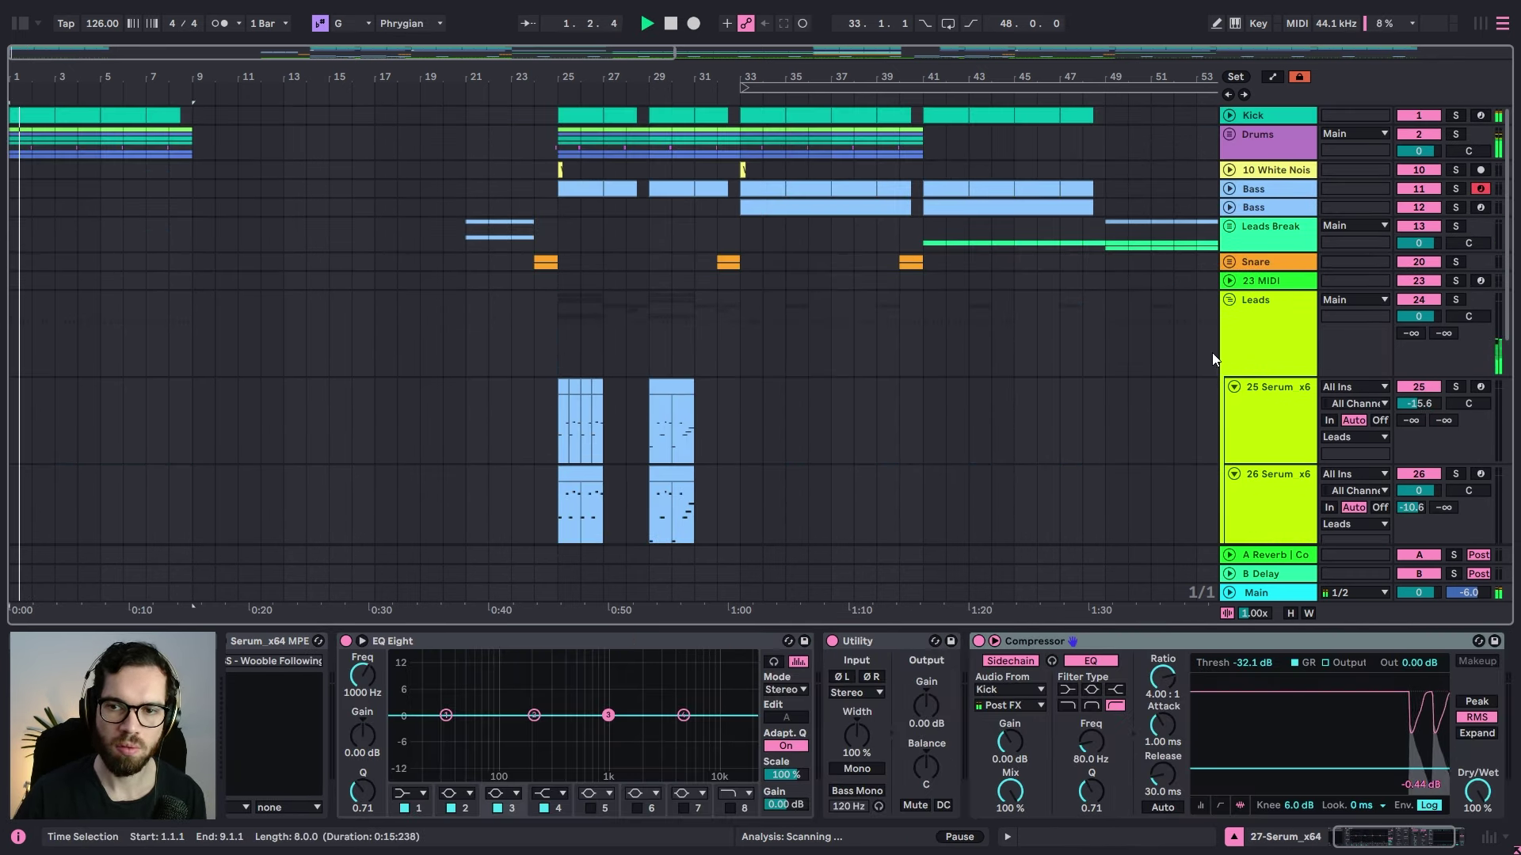
{"action": "left_click", "coordinate": [1232, 311]}
{"action": "left_click", "coordinate": [1229, 300]}
{"action": "left_click", "coordinate": [511, 262]}
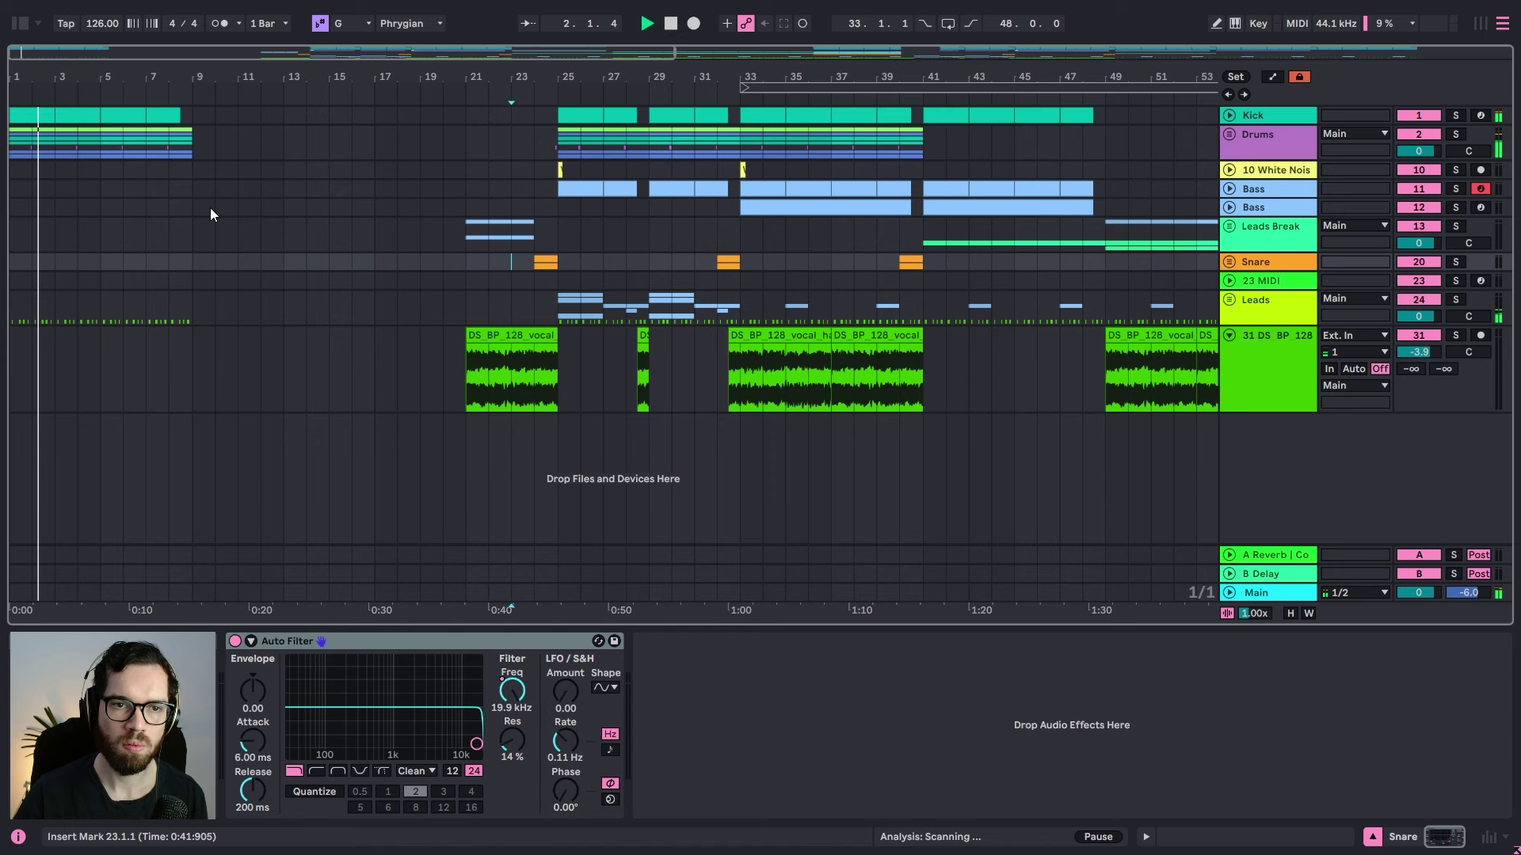
Step: Delete the NOIZU hi-hat loop clips from bars 1 to 9 in the Drums group and fold the group
{"action": "left_click", "coordinate": [1229, 134]}
{"action": "scroll", "coordinate": [363, 291], "scroll_direction": "down", "scroll_amount": 1}
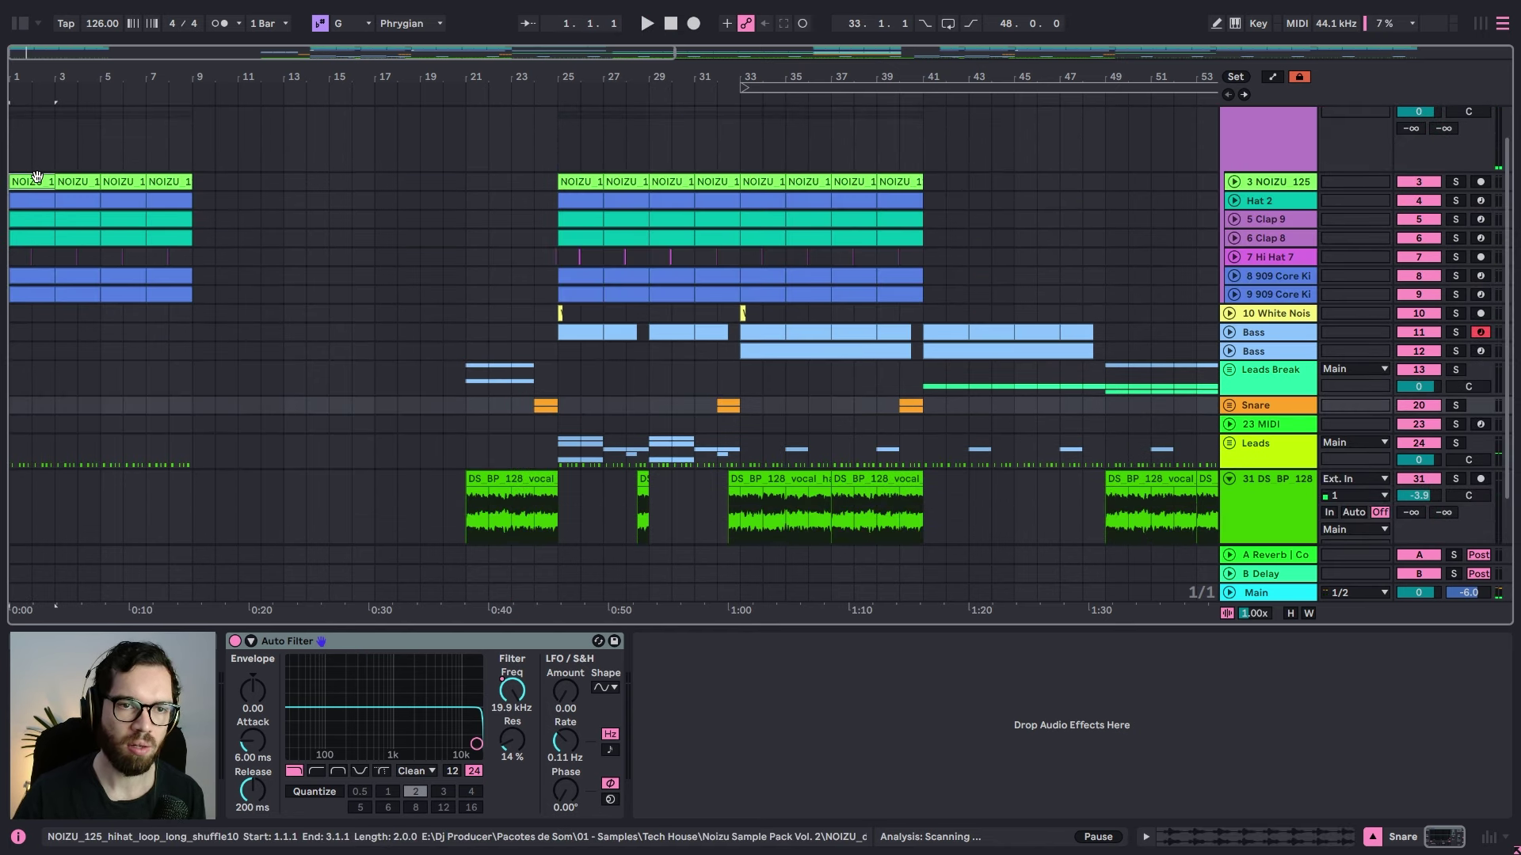
{"action": "left_click_drag", "start_coordinate": [36, 175], "coordinate": [114, 182]}
{"action": "key", "text": "Delete"}
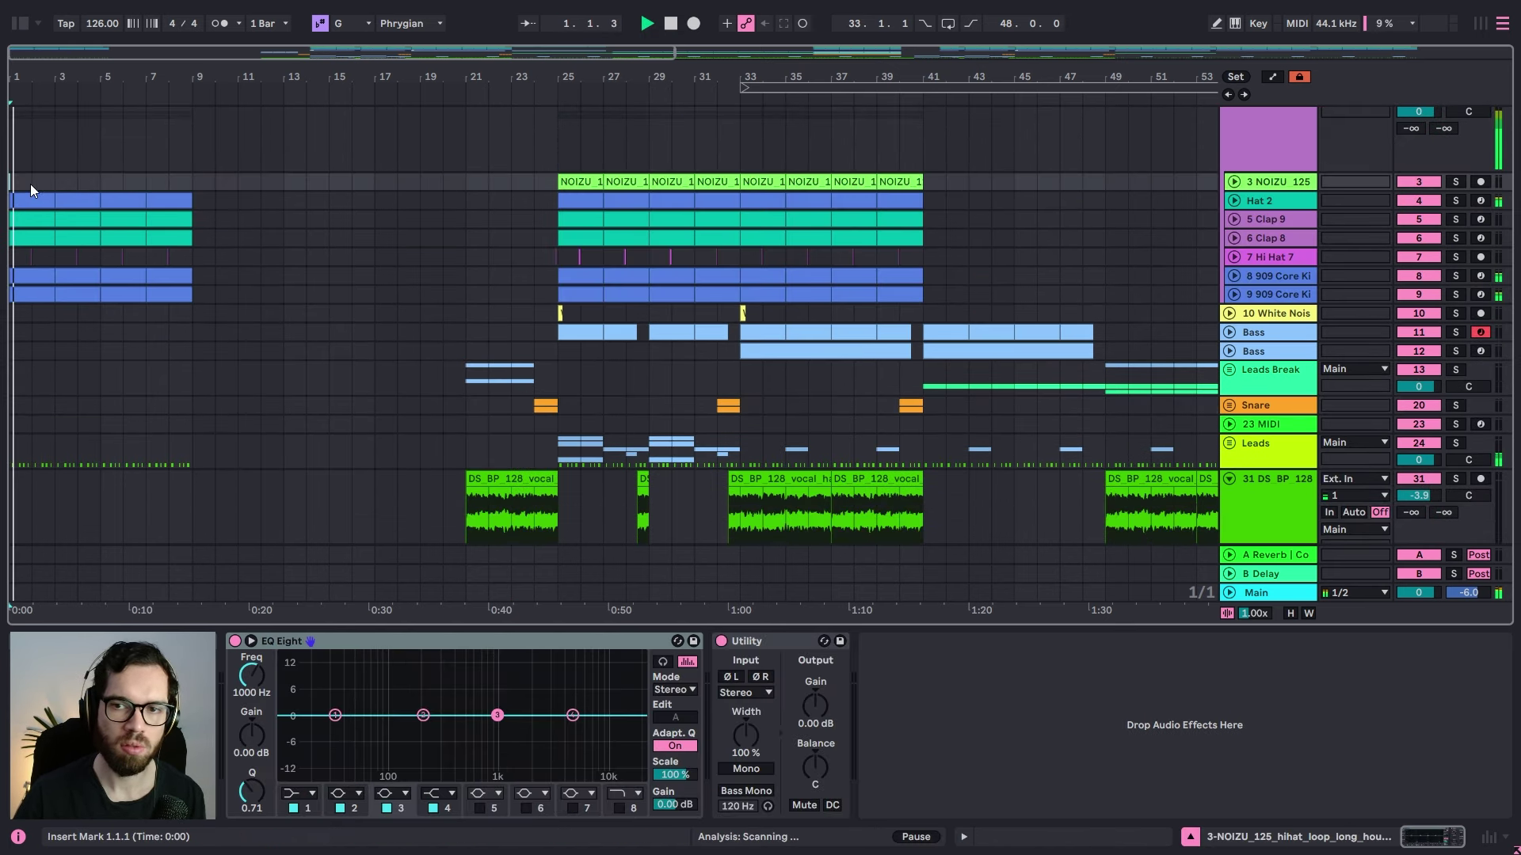
{"action": "scroll", "coordinate": [202, 216], "scroll_direction": "up", "scroll_amount": 1}
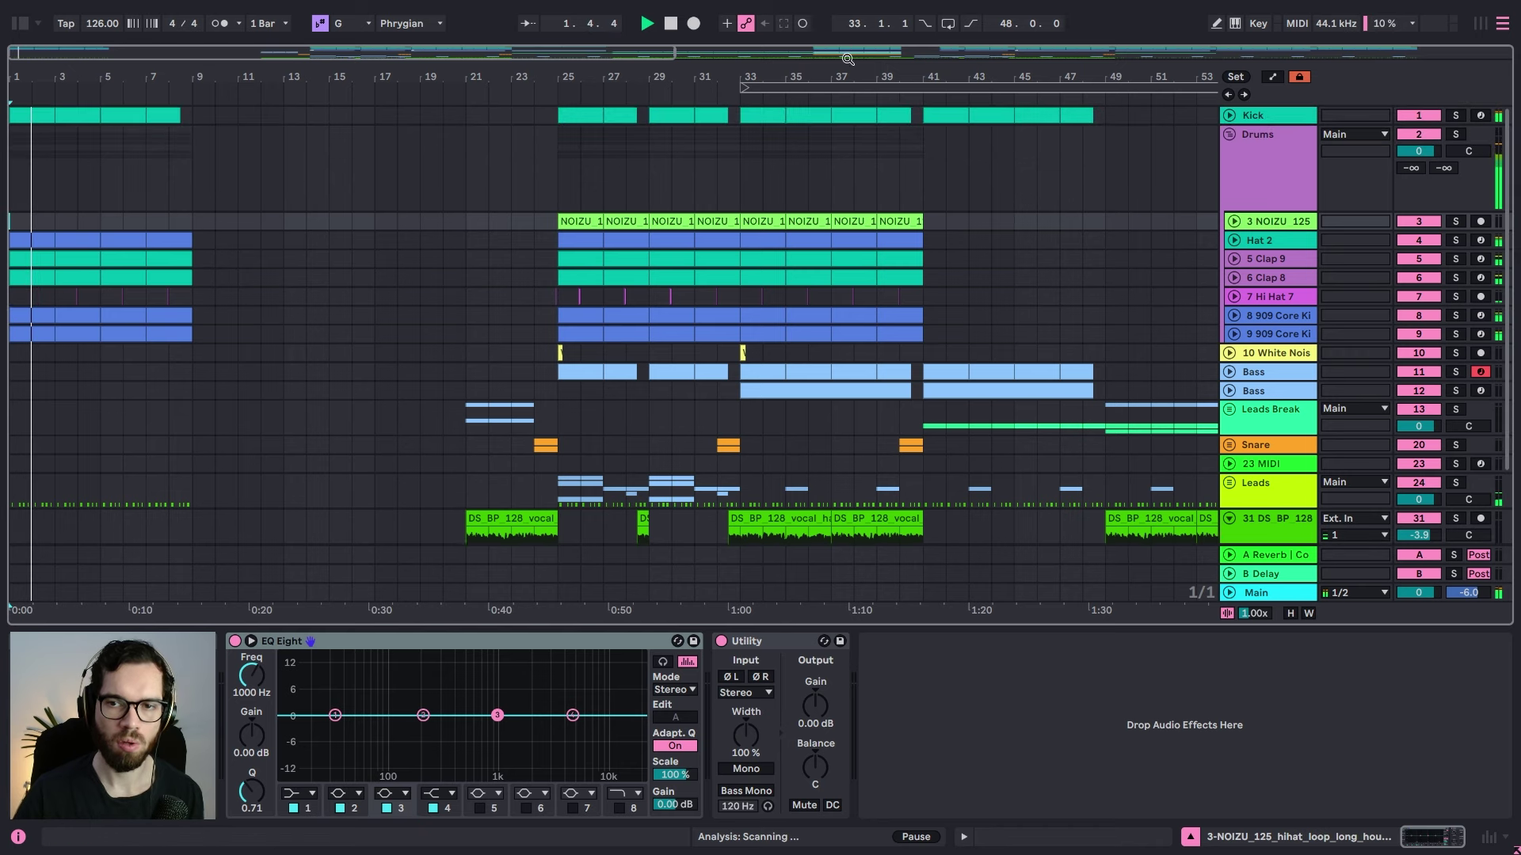
{"action": "left_click", "coordinate": [1229, 135]}
Step: Automate the Kick's Auto Filter frequency at 155 Hz from bar 1 through bar 8, falling back to 26 Hz at bar 9, and hide automation
{"action": "left_click", "coordinate": [1229, 115]}
{"action": "key", "text": "a"}
{"action": "key", "text": "space"}
{"action": "left_click", "coordinate": [219, 160]}
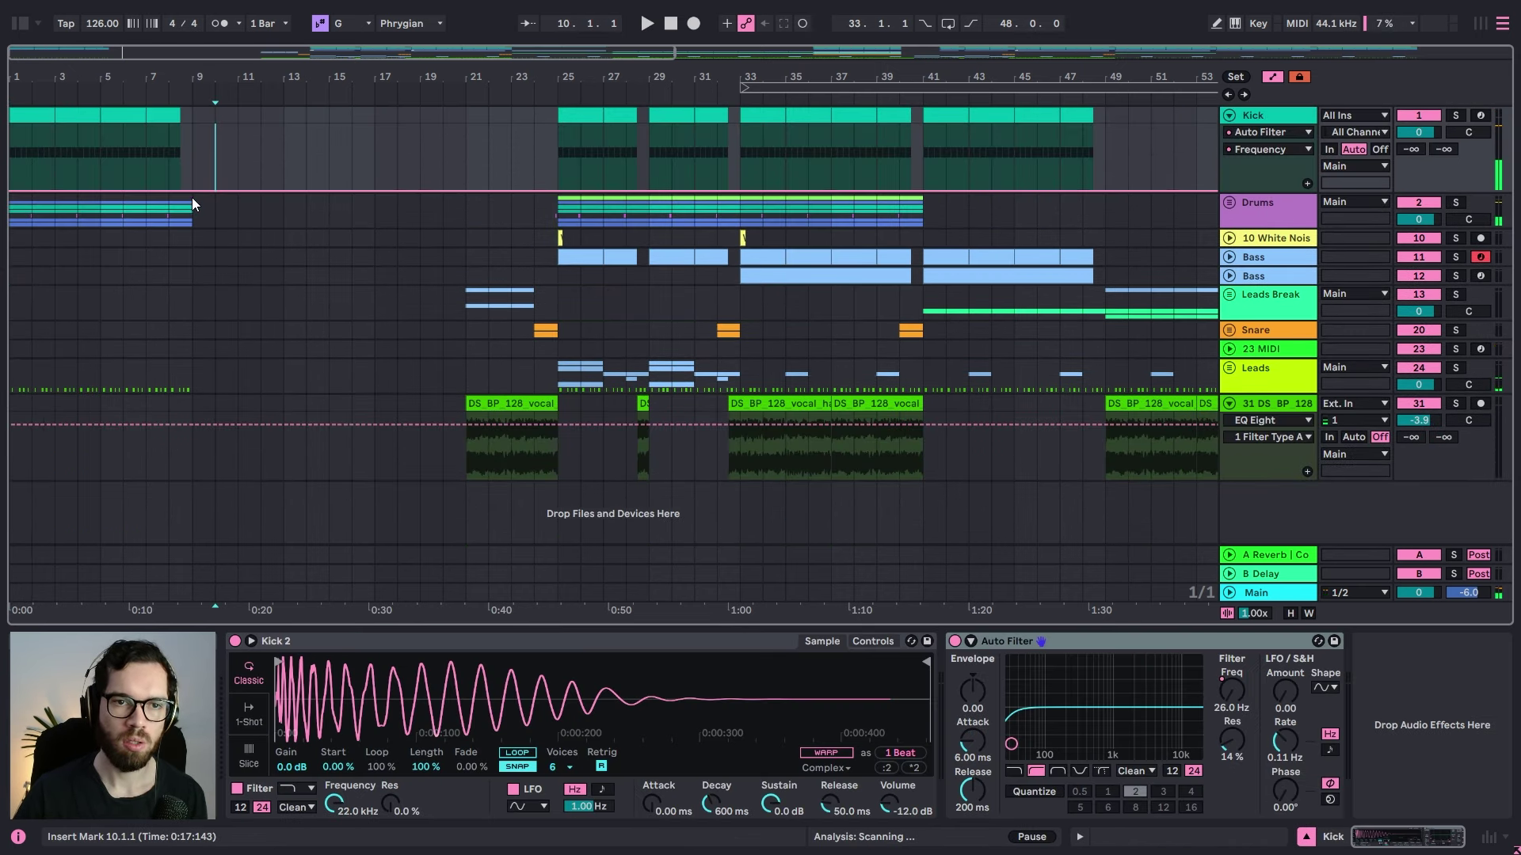
{"action": "left_click", "coordinate": [192, 191]}
{"action": "left_click_drag", "start_coordinate": [178, 190], "coordinate": [177, 169]}
{"action": "key", "text": "space"}
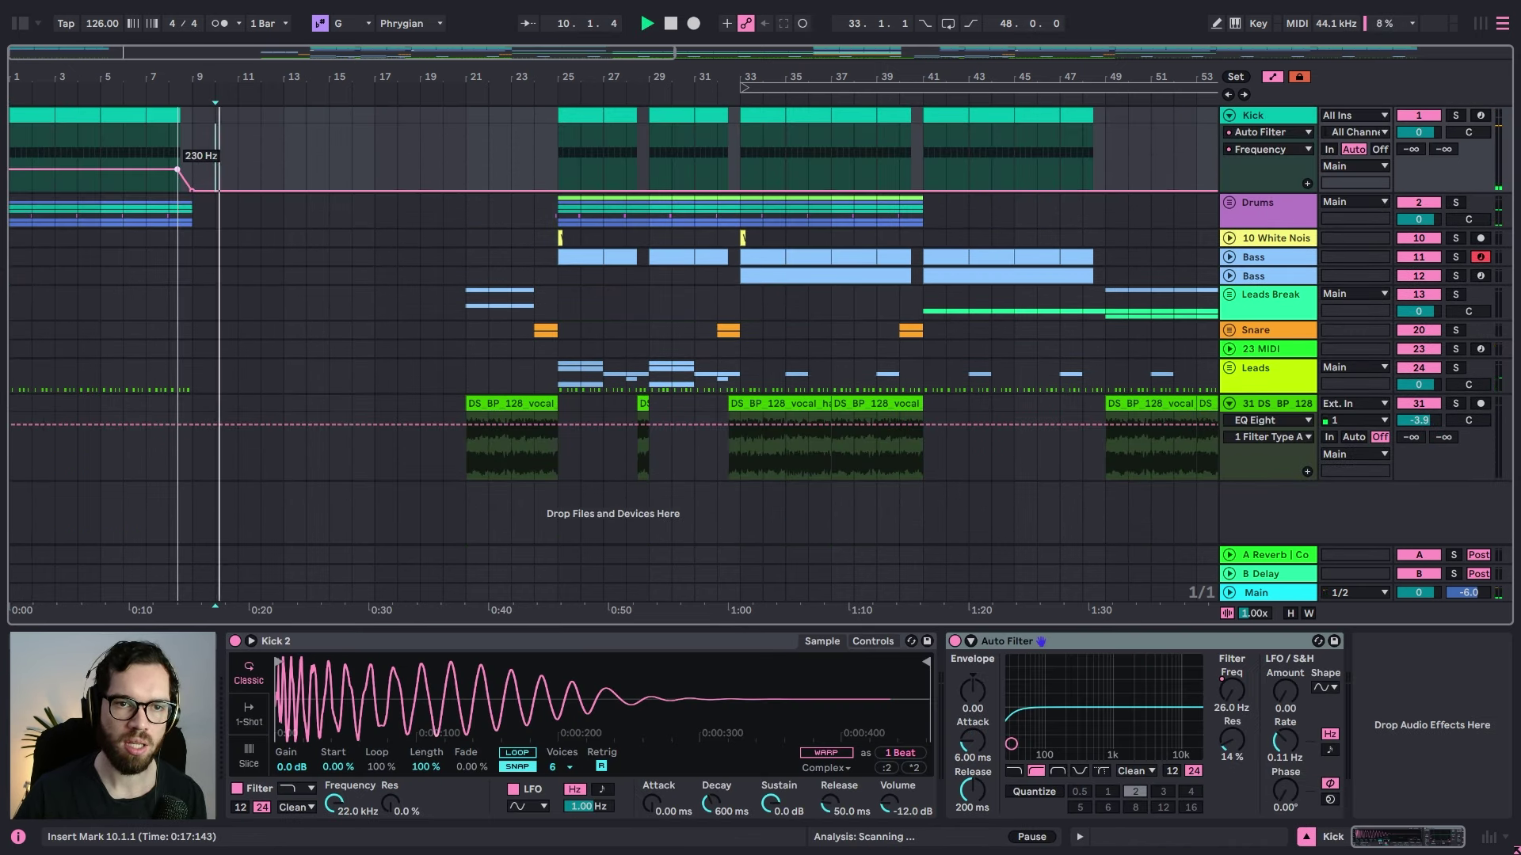
{"action": "left_click", "coordinate": [29, 118]}
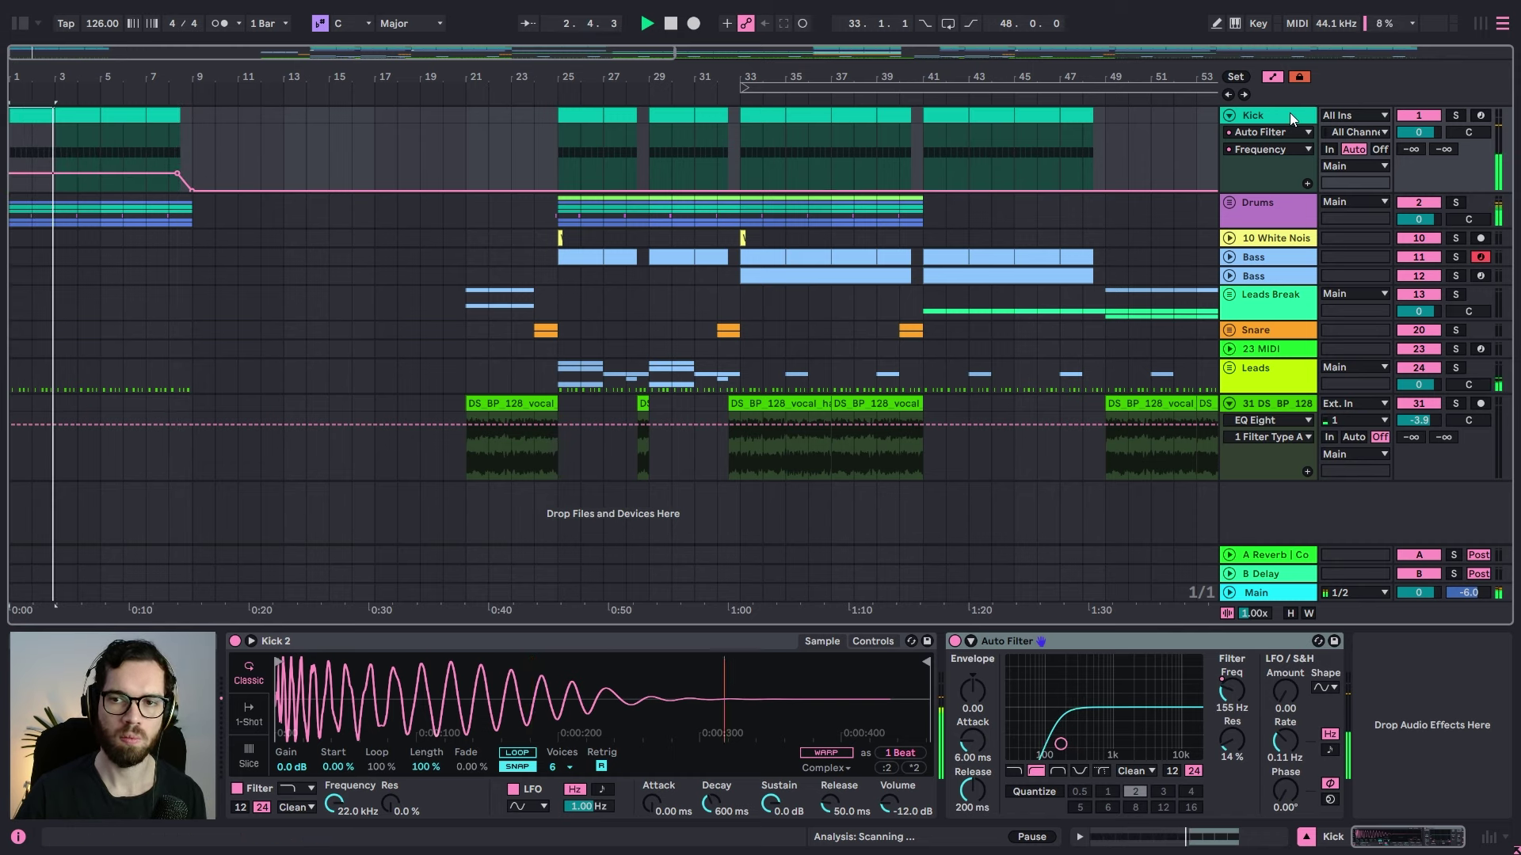
{"action": "key", "text": "a"}
{"action": "left_click", "coordinate": [352, 170]}
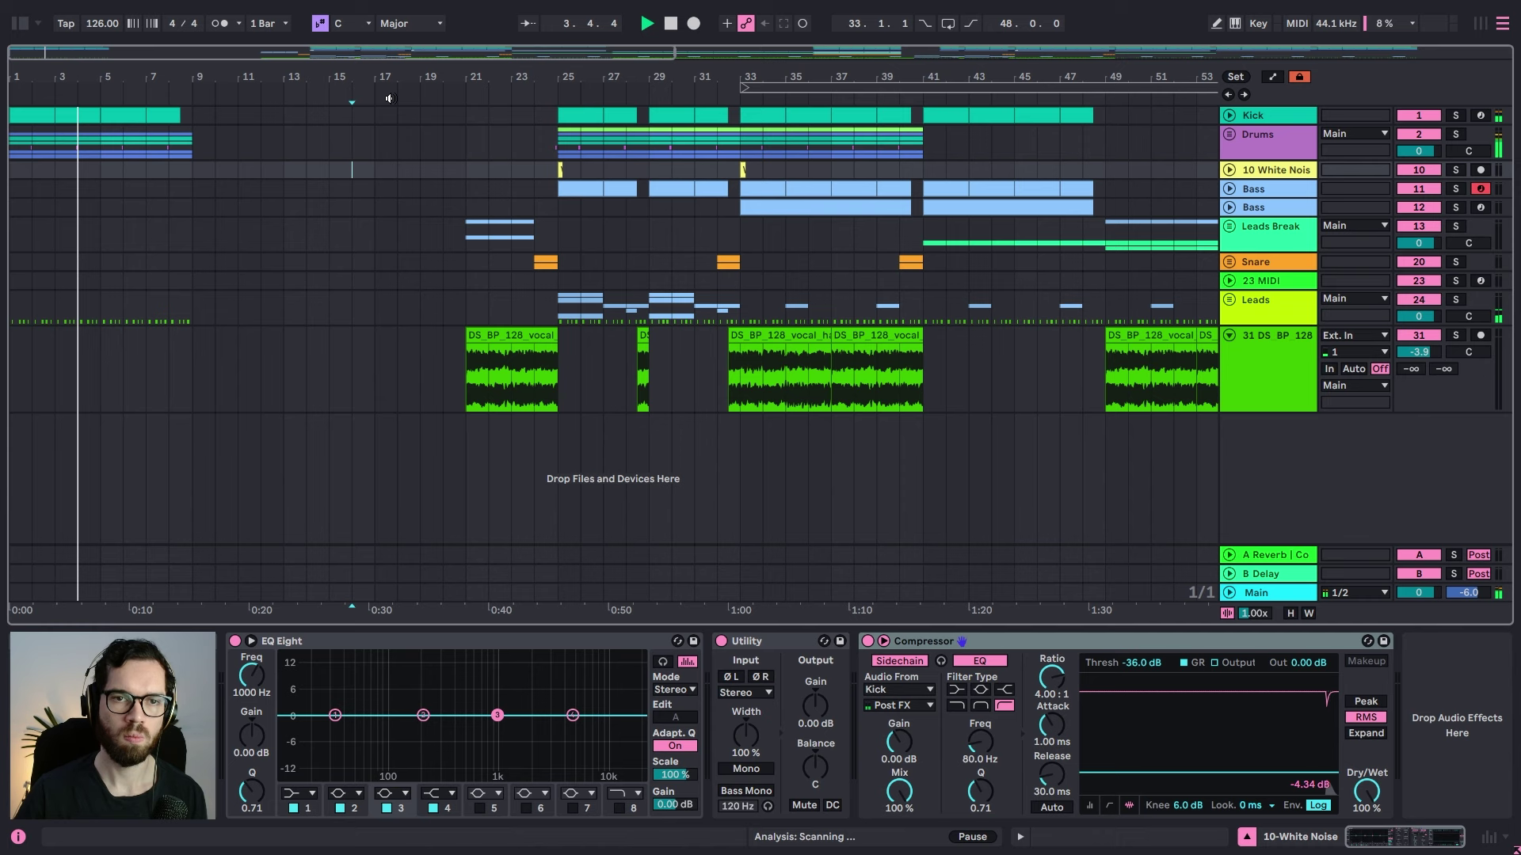
Step: Duplicate the time of bars 1 to 9 on all tracks, inserting the copy from bar 9 to 17
{"action": "left_click_drag", "start_coordinate": [385, 78], "coordinate": [187, 82]}
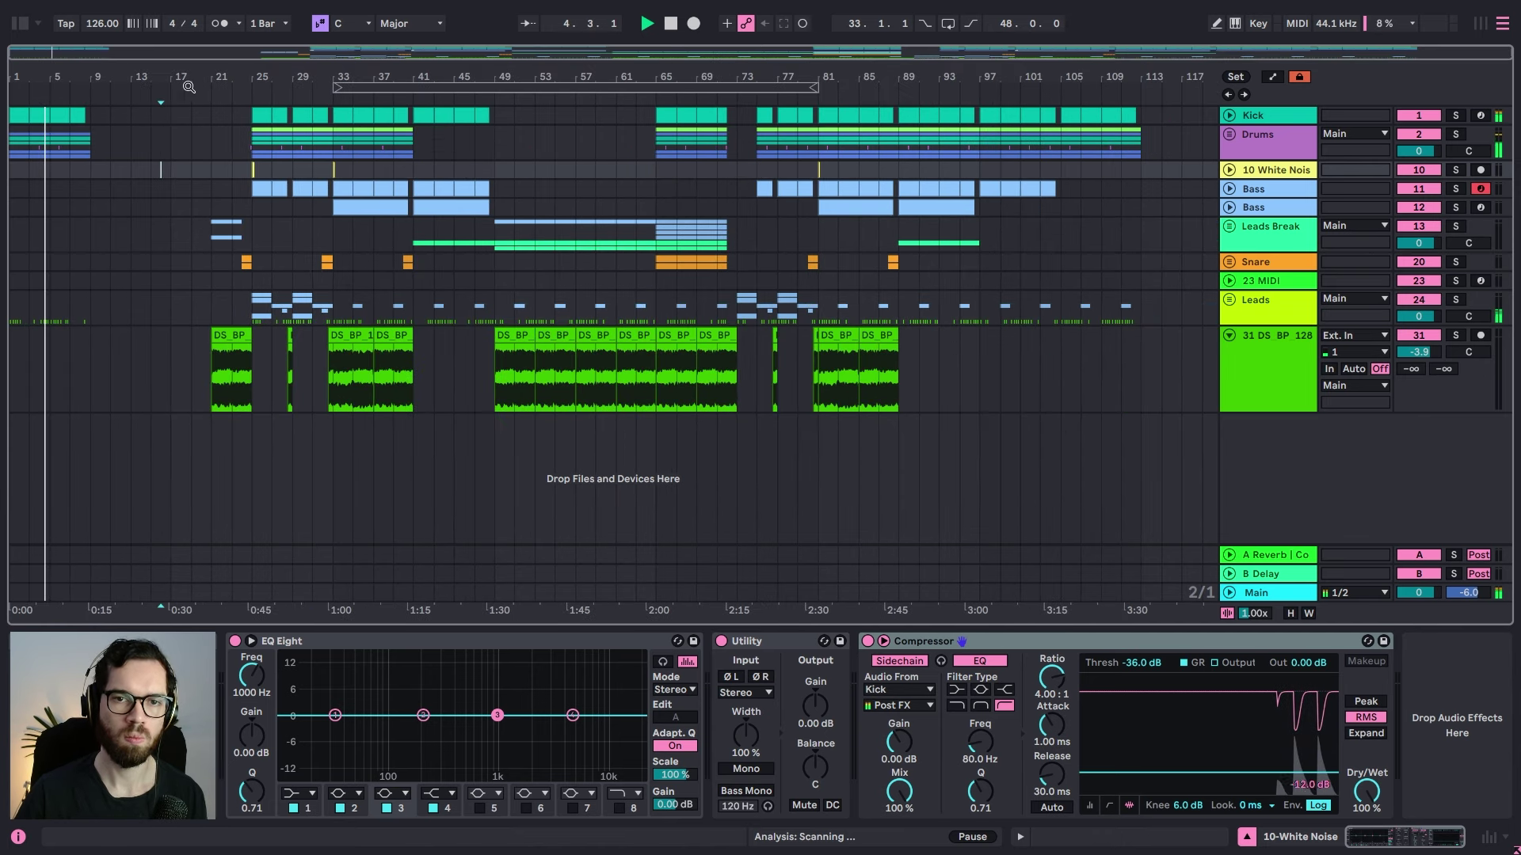
{"action": "left_click", "coordinate": [983, 117]}
{"action": "left_click", "coordinate": [1069, 389], "text": "shift"}
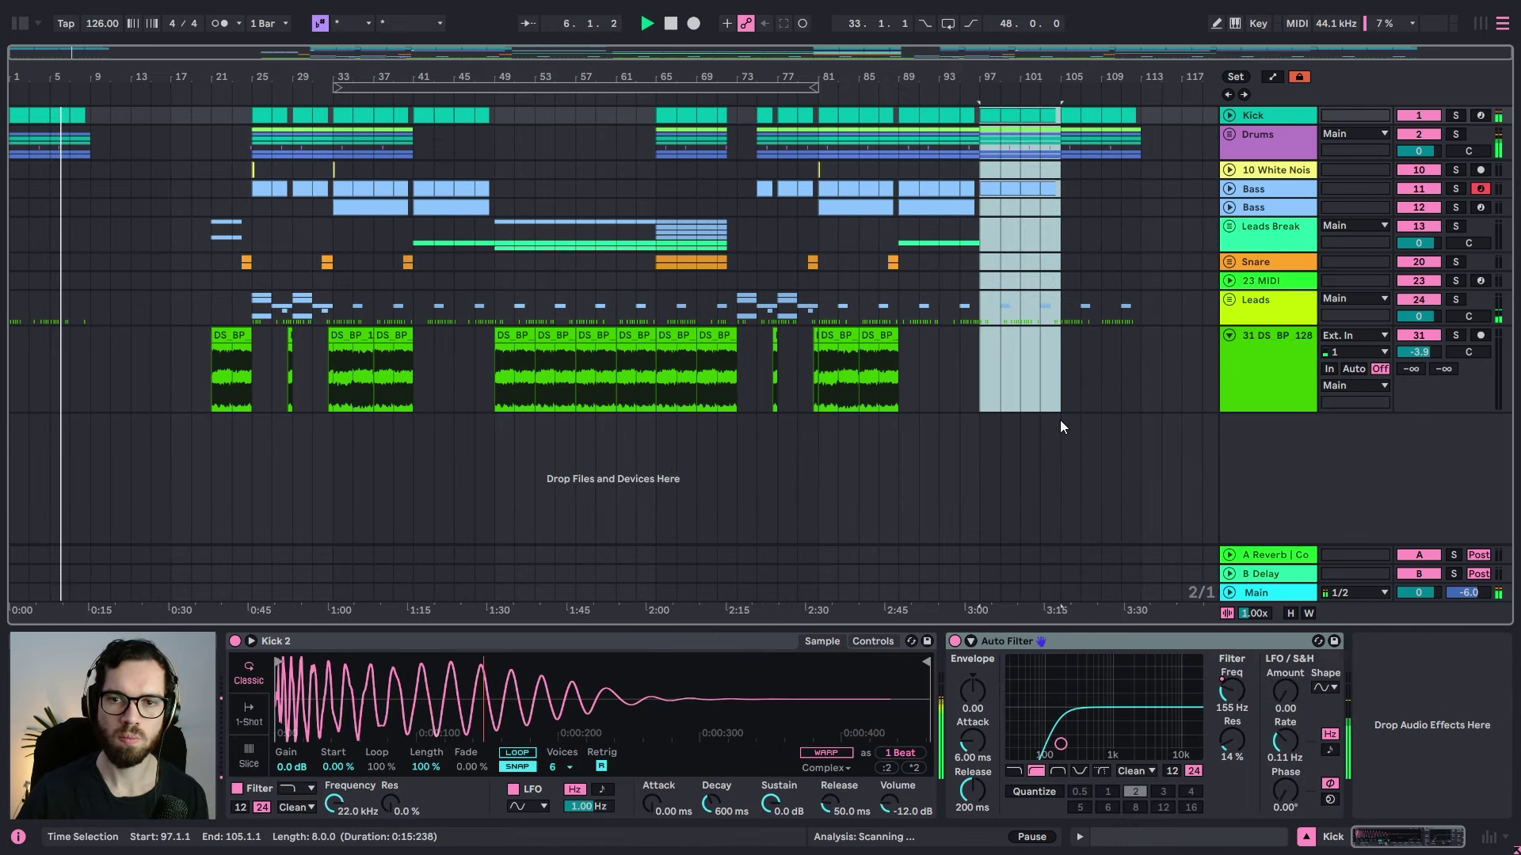
{"action": "left_click", "coordinate": [91, 125]}
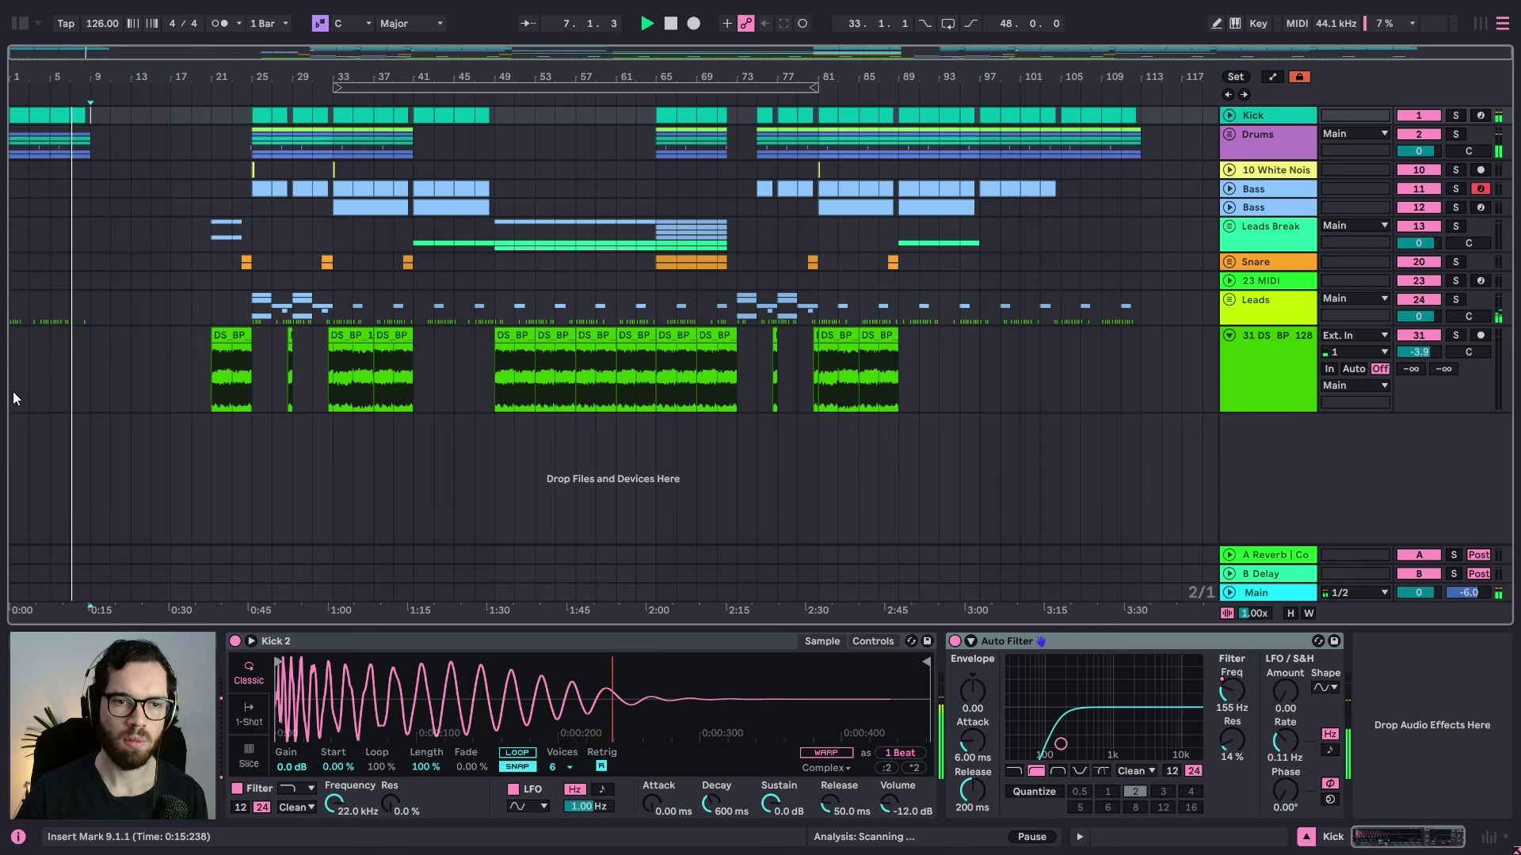
{"action": "left_click", "coordinate": [13, 398], "text": "shift"}
{"action": "key", "text": "ctrl+shift+d"}
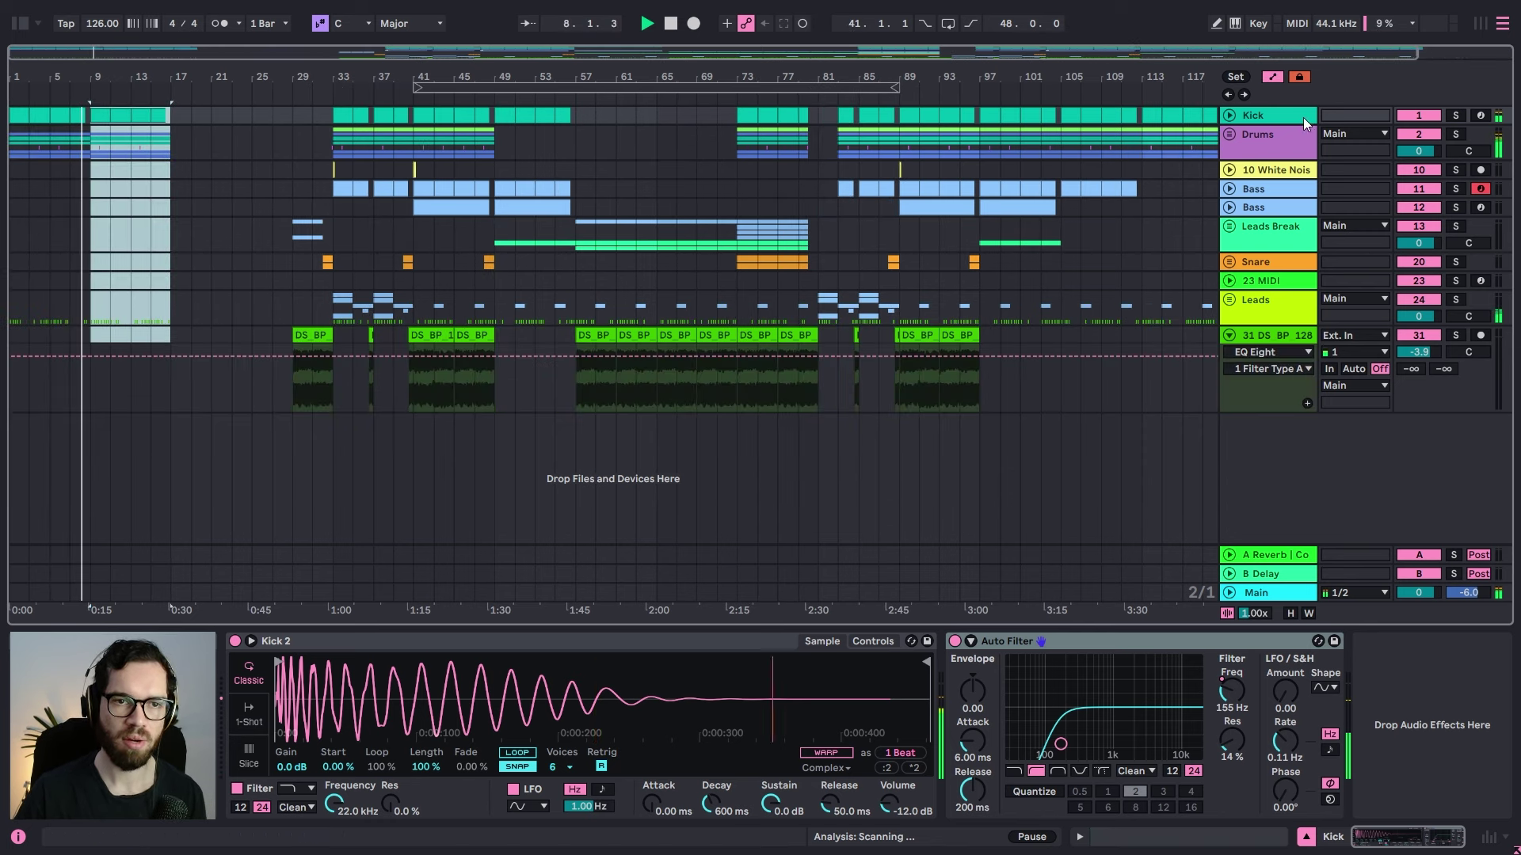
Step: Check the Kick's filter automation over bars 9 to 17, leaving the track unfolded with automation hidden
{"action": "left_click", "coordinate": [1230, 116]}
{"action": "key", "text": "a"}
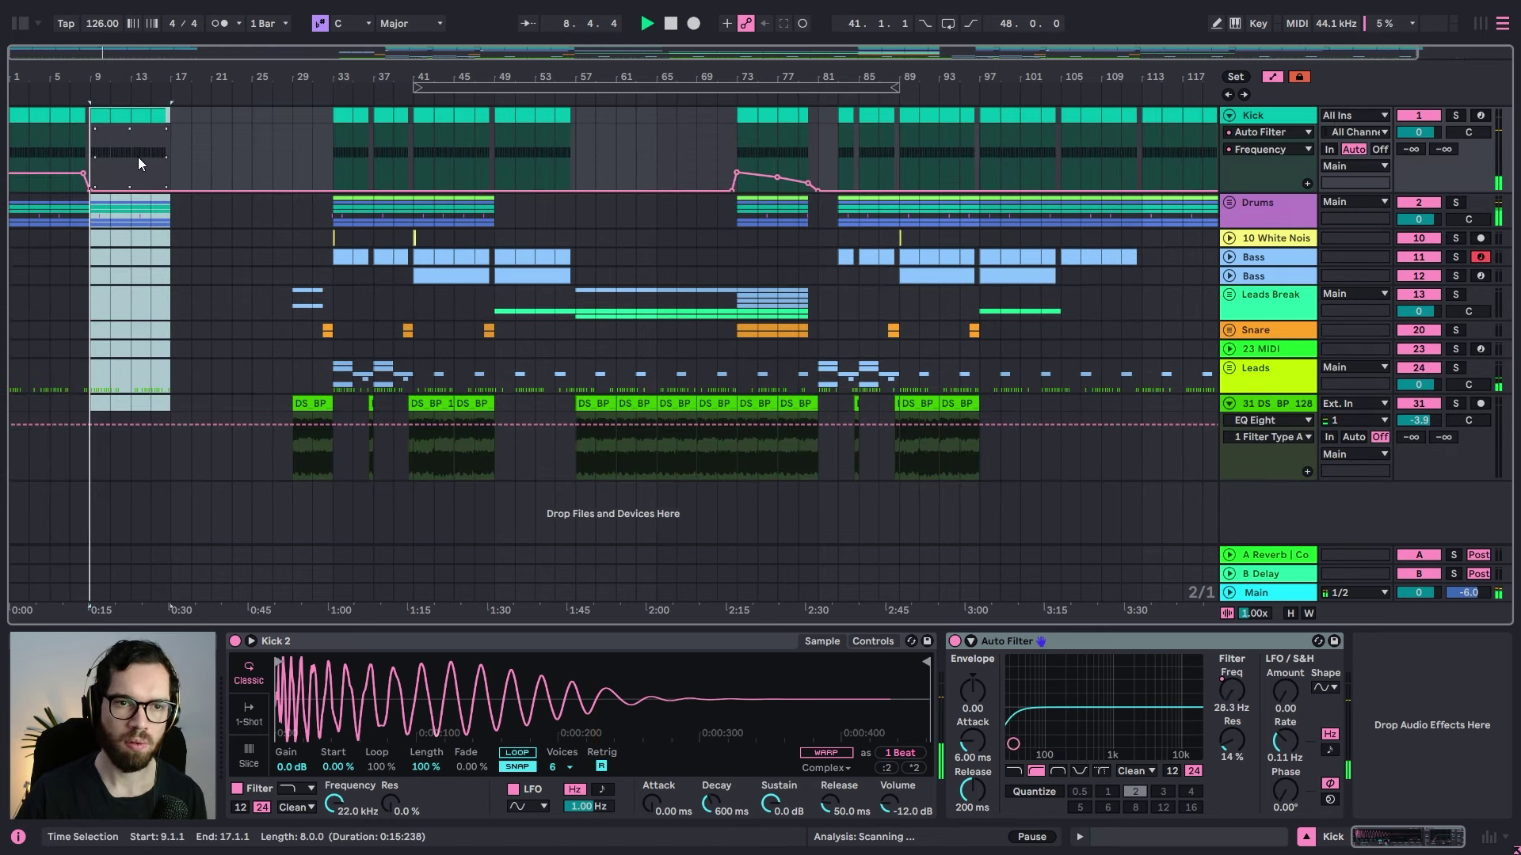
{"action": "key", "text": "a"}
{"action": "left_click", "coordinate": [96, 163]}
{"action": "left_click_drag", "start_coordinate": [111, 80], "coordinate": [136, 146]}
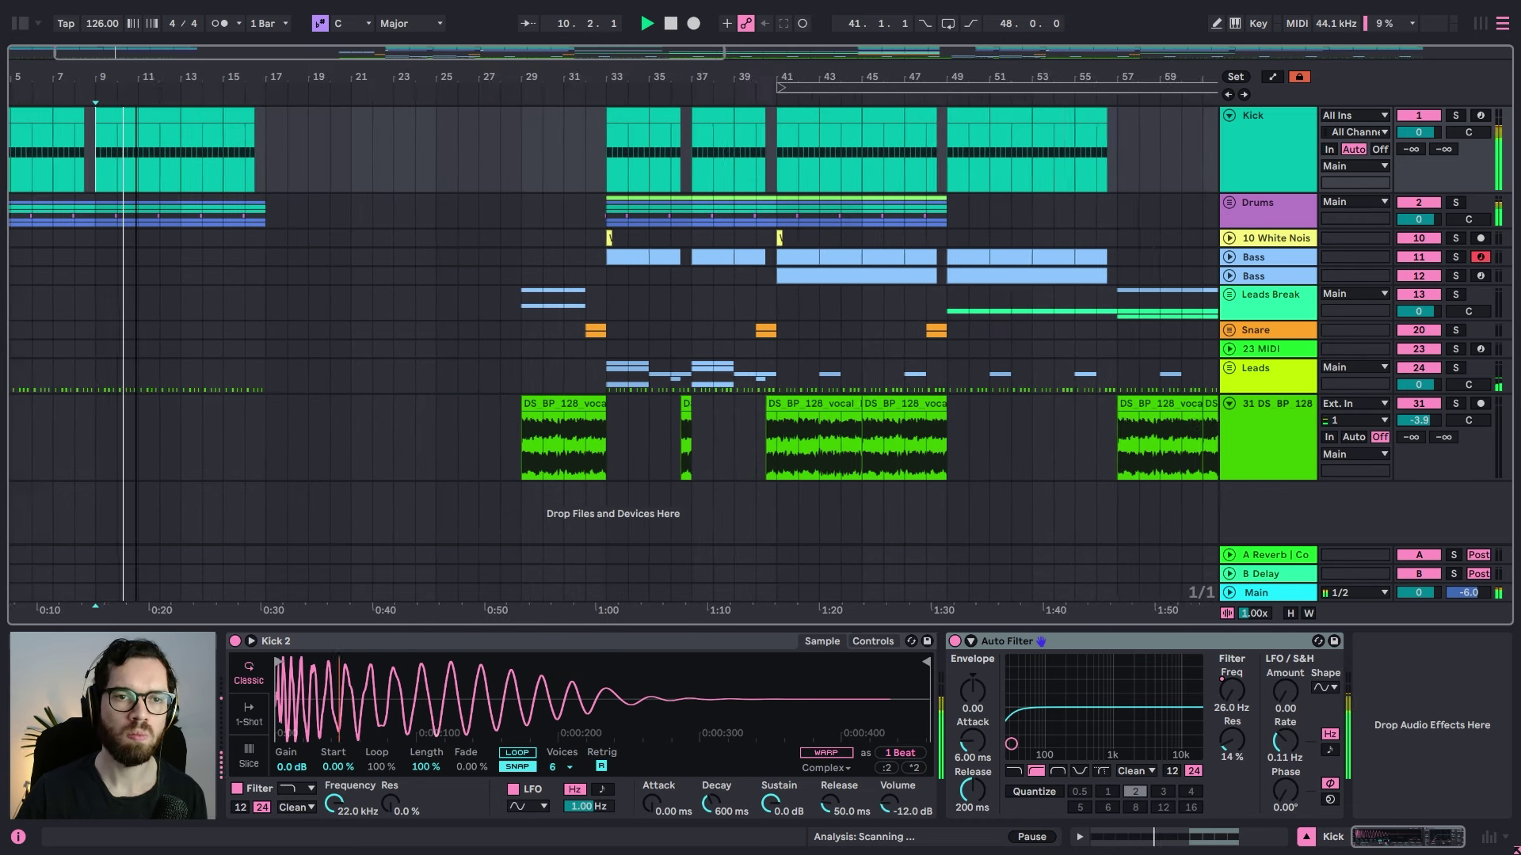
Step: Duplicate the time of bars 9 to 17 on all tracks, inserting the copy from bar 17 to 25
{"action": "scroll", "coordinate": [561, 197], "scroll_direction": "left", "scroll_amount": 4}
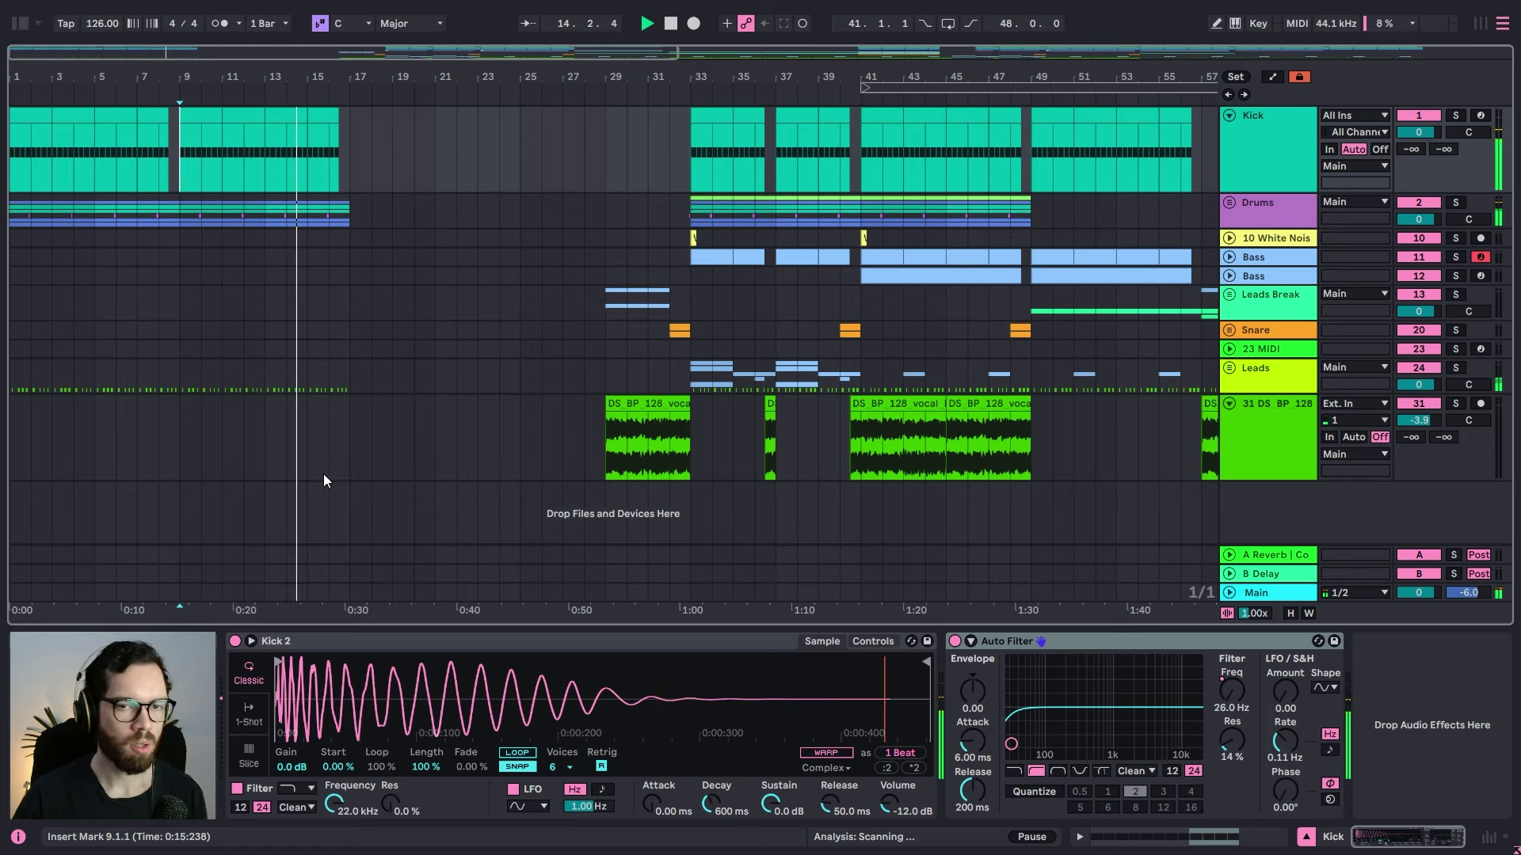
{"action": "left_click", "coordinate": [355, 548], "text": "shift"}
{"action": "key", "text": "ctrl+shift+d"}
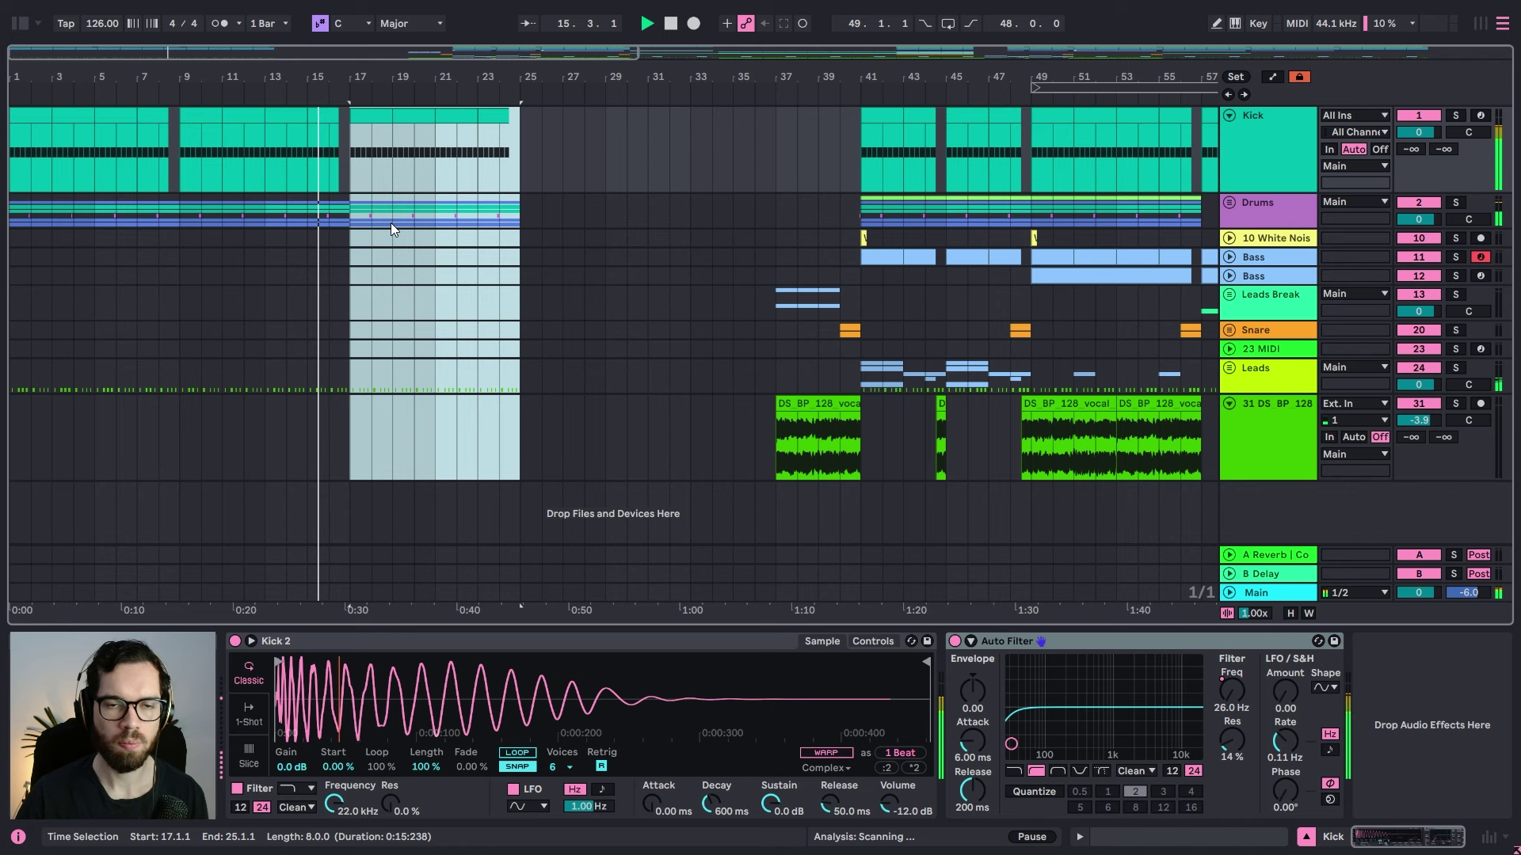
{"action": "left_click", "coordinate": [391, 222]}
Step: Copy the Snare group's clips from bars 81 to 89 to bar 17 and unfold the Snare group
{"action": "left_click_drag", "start_coordinate": [971, 79], "coordinate": [413, 78]}
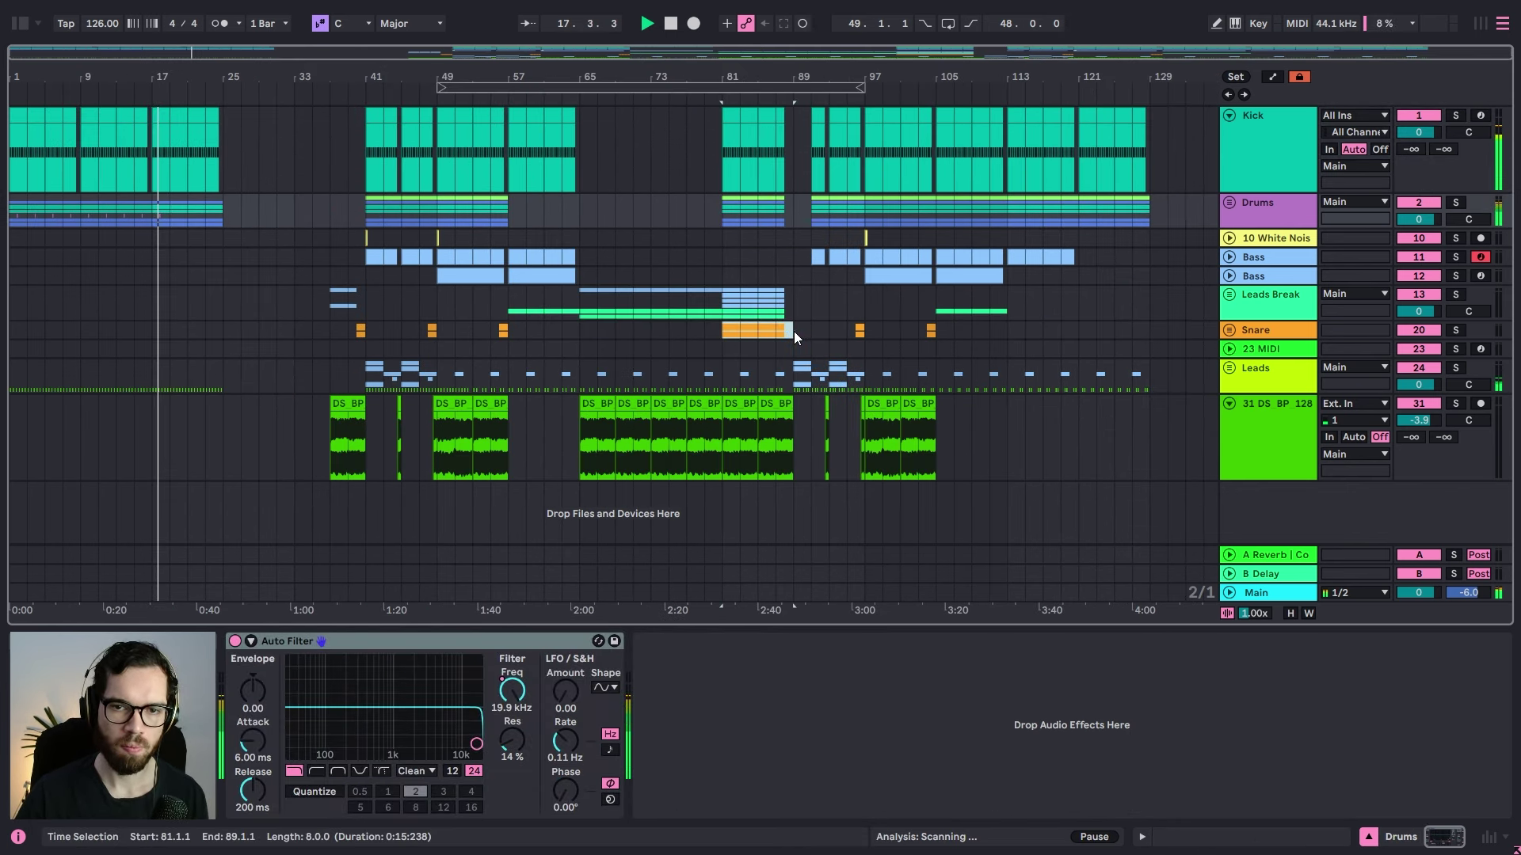
{"action": "left_click", "coordinate": [794, 331]}
{"action": "left_click", "coordinate": [172, 336]}
{"action": "key", "text": "ctrl+v"}
{"action": "left_click_drag", "start_coordinate": [172, 337], "coordinate": [154, 329]}
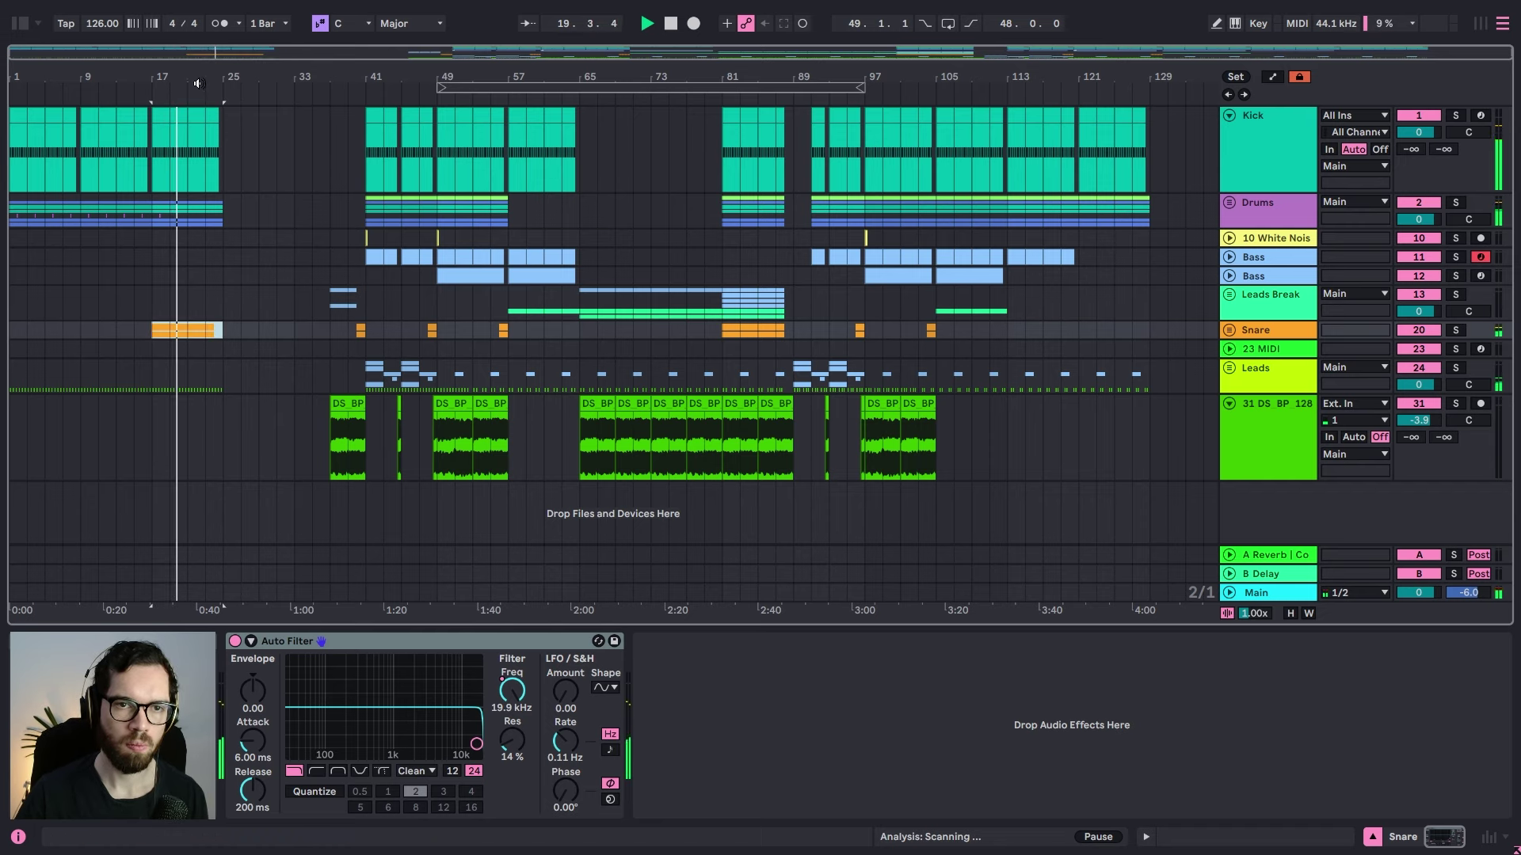
{"action": "left_click_drag", "start_coordinate": [194, 79], "coordinate": [467, 133]}
{"action": "left_click", "coordinate": [1229, 330]}
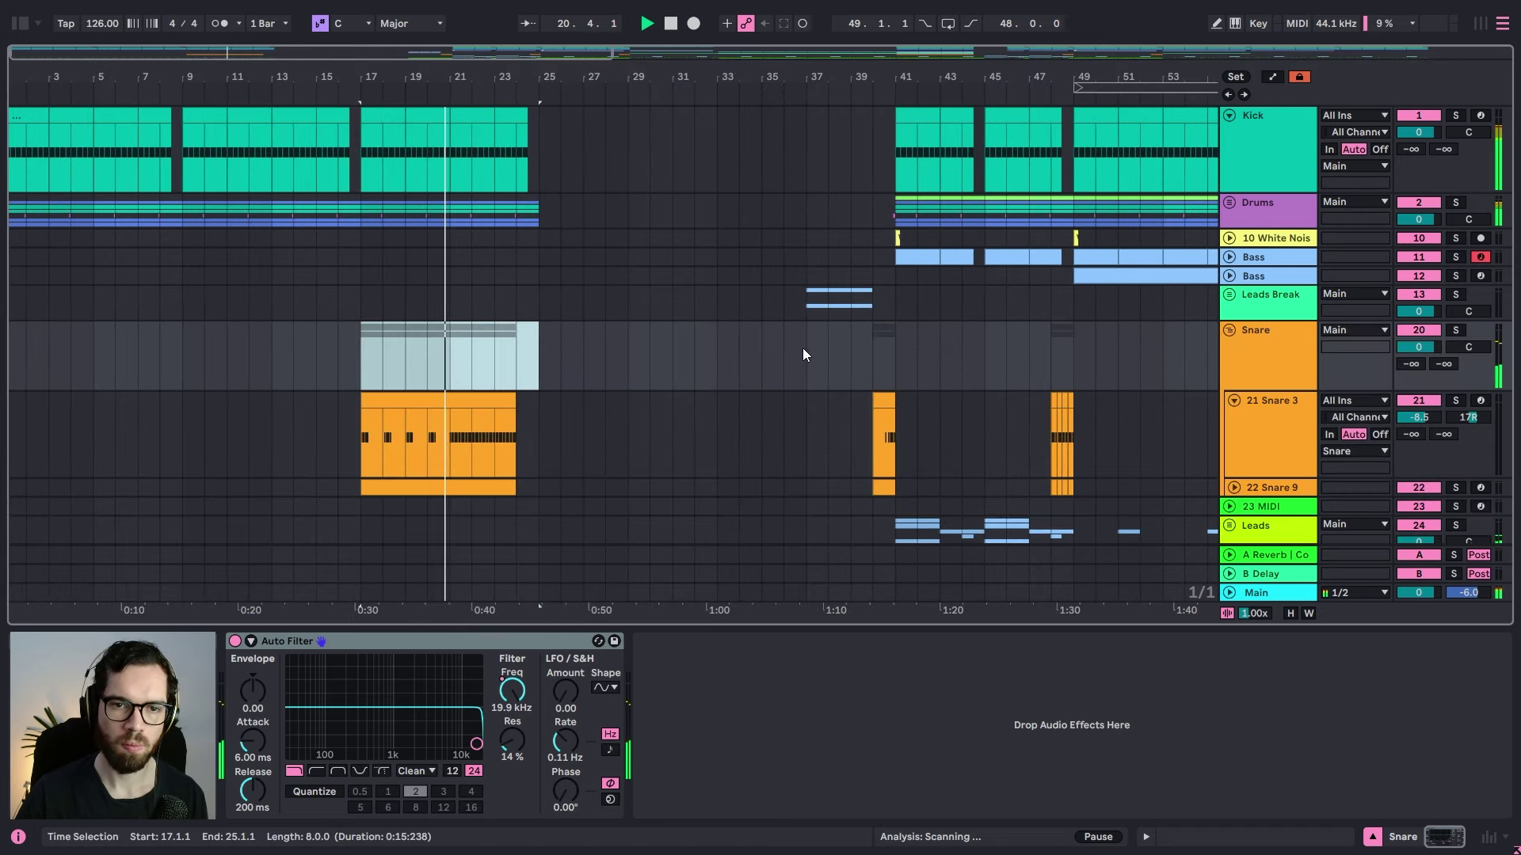
Step: Show the automation and lower the Snare group's Auto Filter frequency at bar 17 with a breakpoint
{"action": "key", "text": "a"}
{"action": "left_click", "coordinate": [379, 363]}
{"action": "left_click_drag", "start_coordinate": [360, 340], "coordinate": [361, 370]}
{"action": "left_click", "coordinate": [485, 364]}
Step: Fill bar 24 on the 21 Snare 3 and 22 Snare 9 tracks so both snare patterns run up to bar 25
{"action": "left_click", "coordinate": [516, 451]}
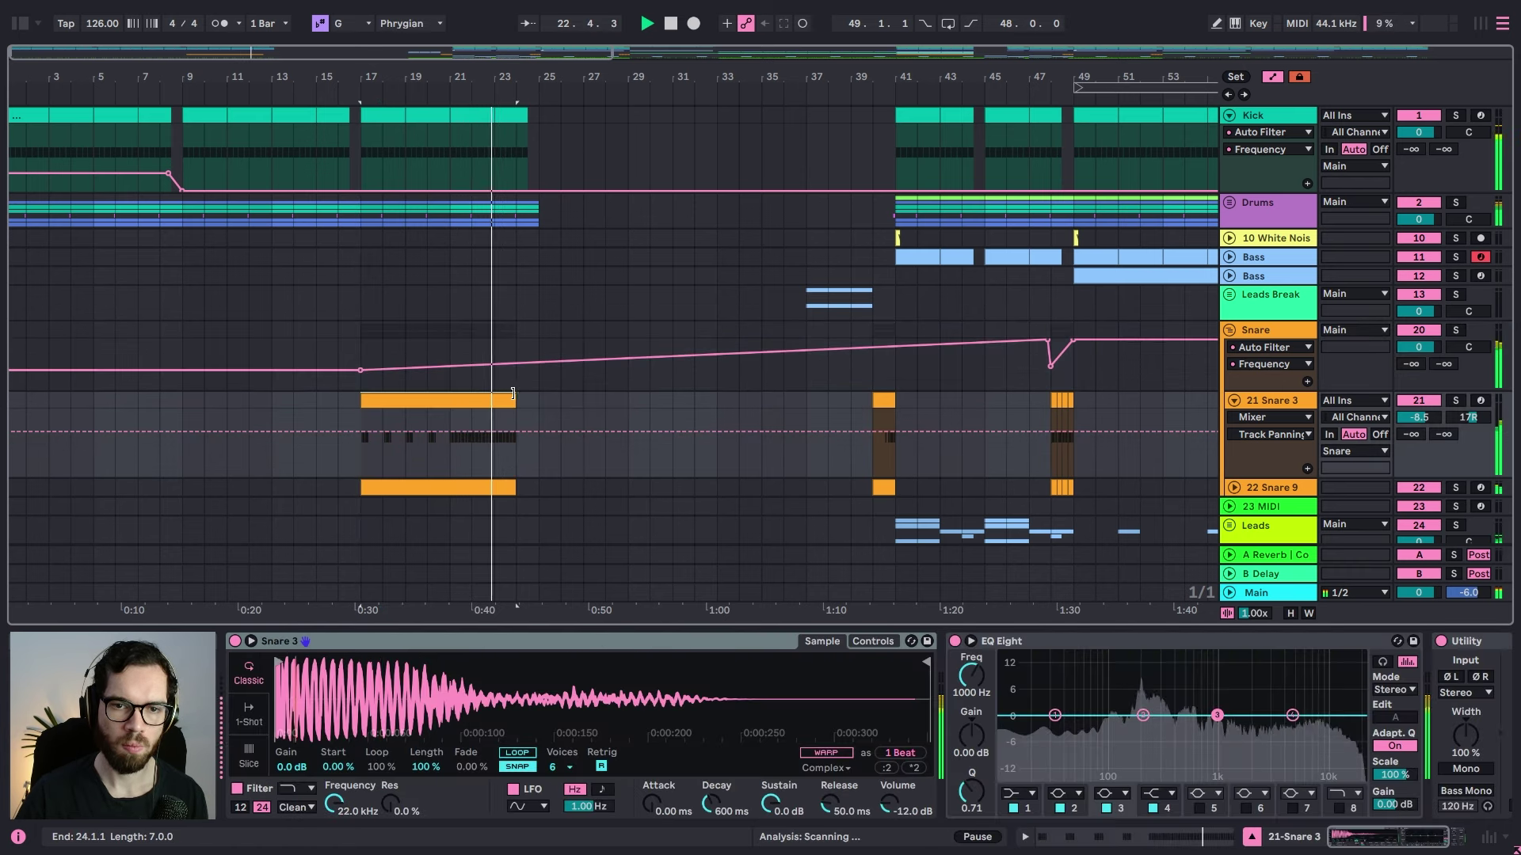
{"action": "key", "text": "shift+Right"}
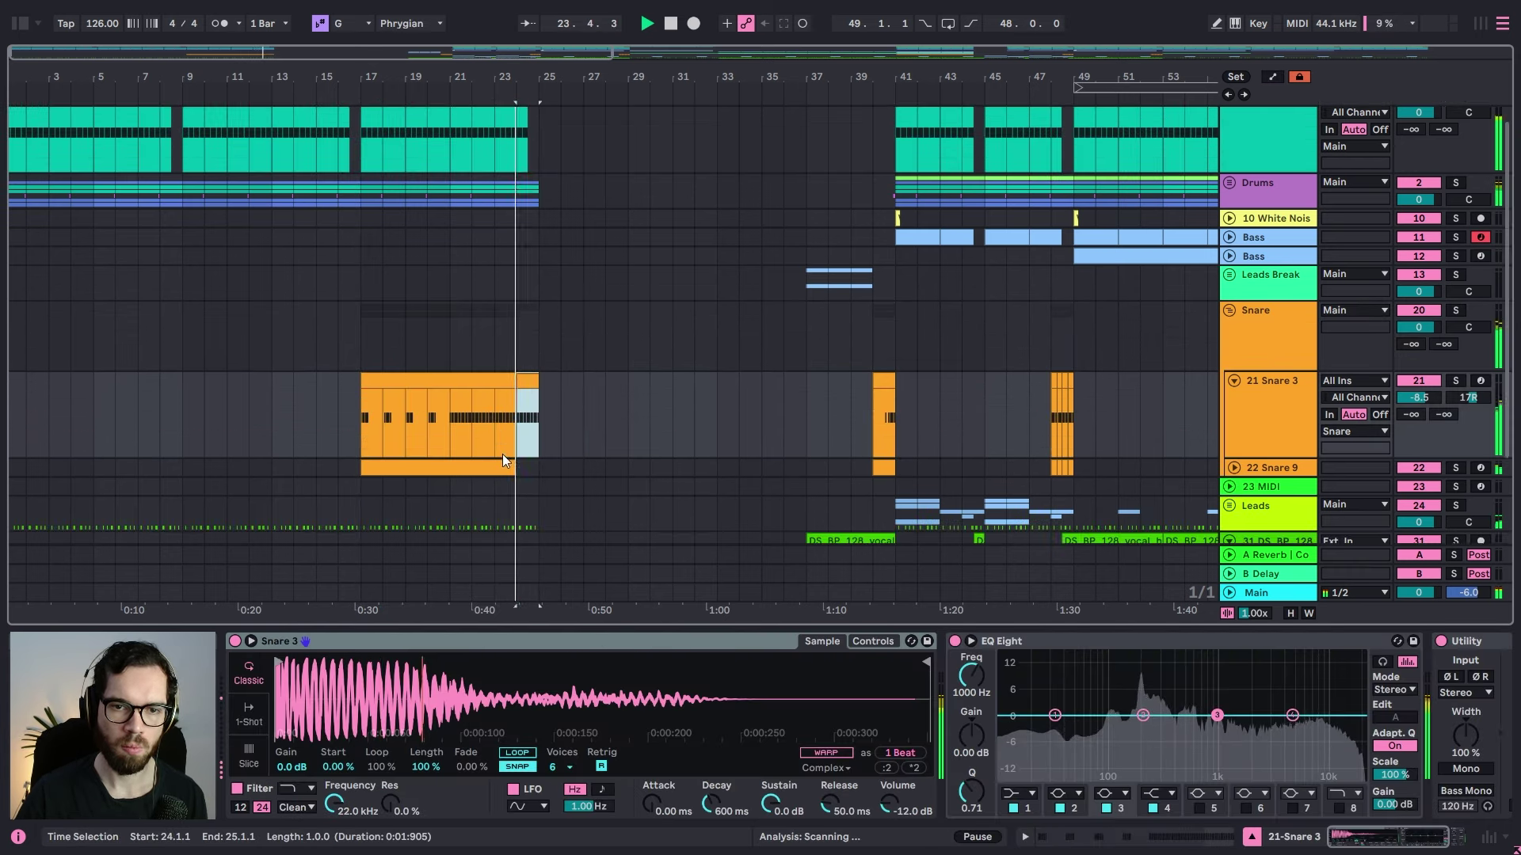
{"action": "key", "text": "a"}
{"action": "left_click", "coordinate": [1234, 468]}
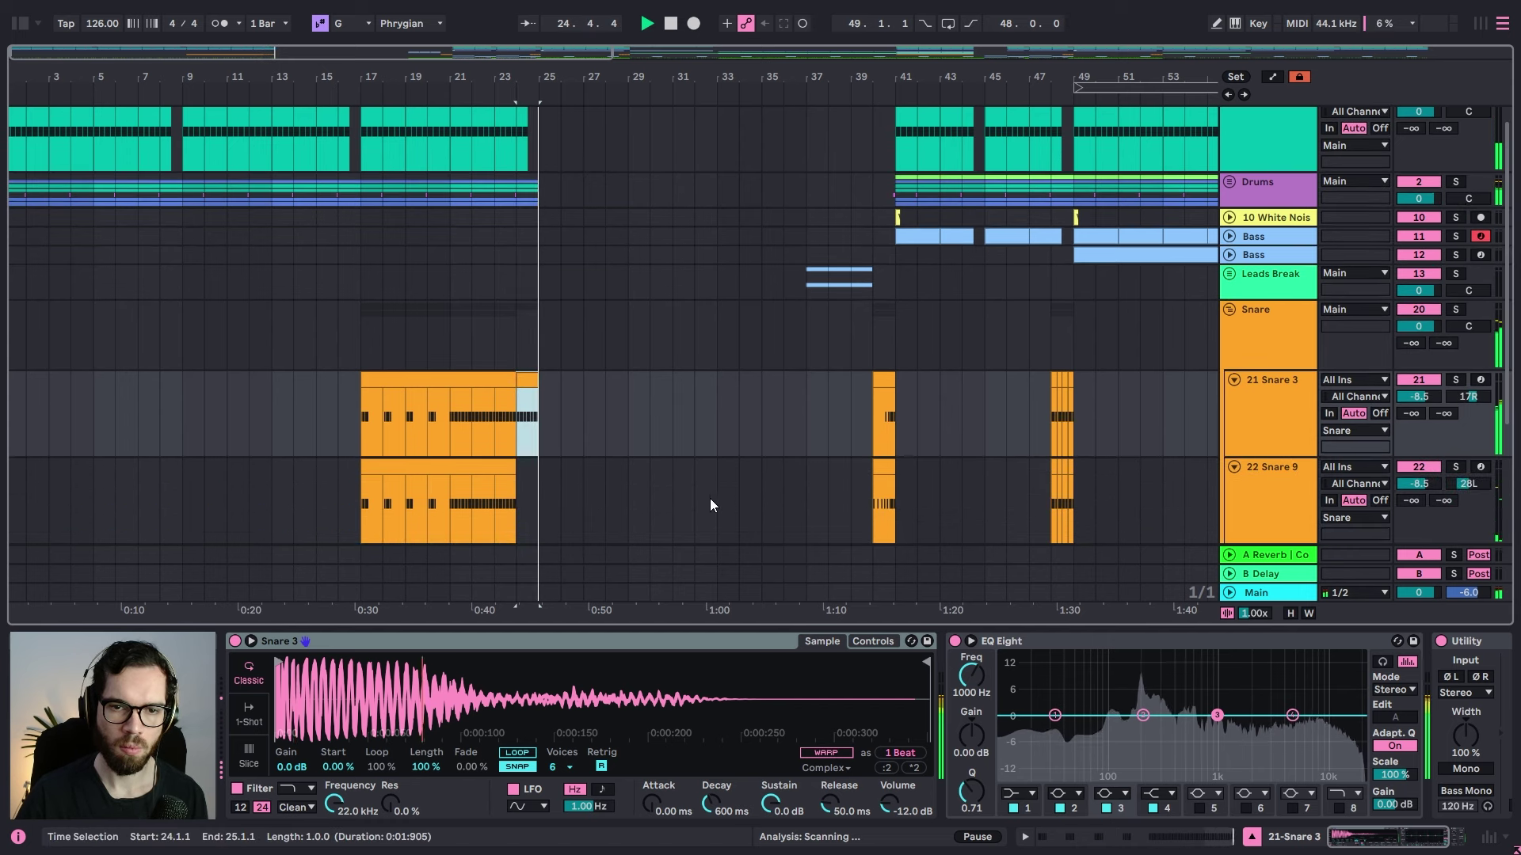
{"action": "key", "text": "a"}
{"action": "key", "text": "a"}
{"action": "left_click_drag", "start_coordinate": [515, 507], "coordinate": [498, 509]}
{"action": "left_click", "coordinate": [475, 441]}
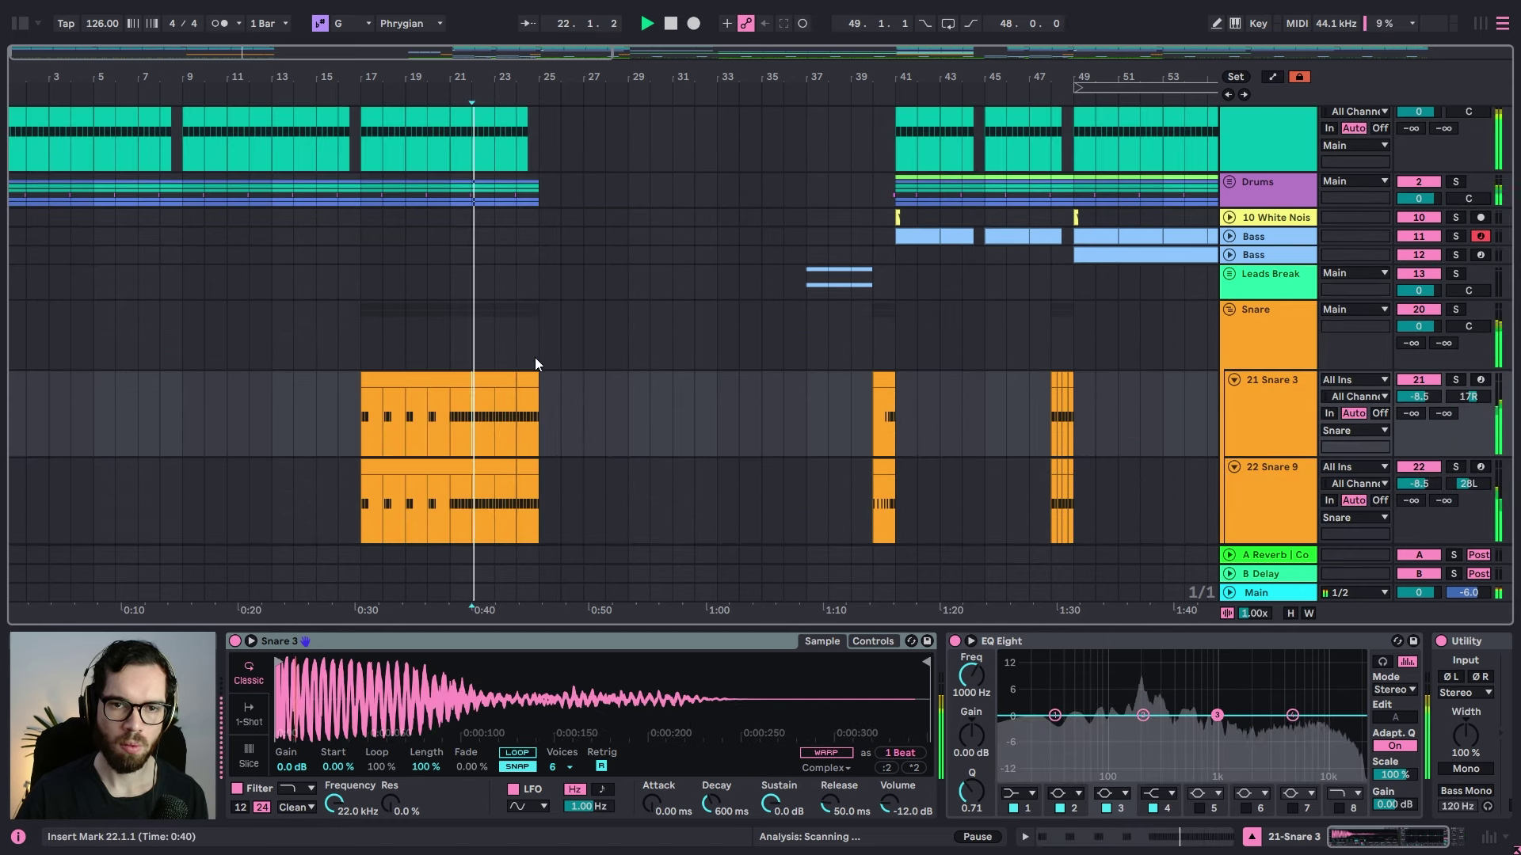
Step: Shape the Snare group's filter frequency automation to start low at bar 21 and rise up to bar 25, and play it from bar 21
{"action": "key", "text": "a"}
{"action": "left_click", "coordinate": [539, 340]}
{"action": "left_click_drag", "start_coordinate": [539, 330], "coordinate": [450, 357]}
{"action": "left_click", "coordinate": [445, 325]}
{"action": "left_click_drag", "start_coordinate": [539, 337], "coordinate": [539, 328]}
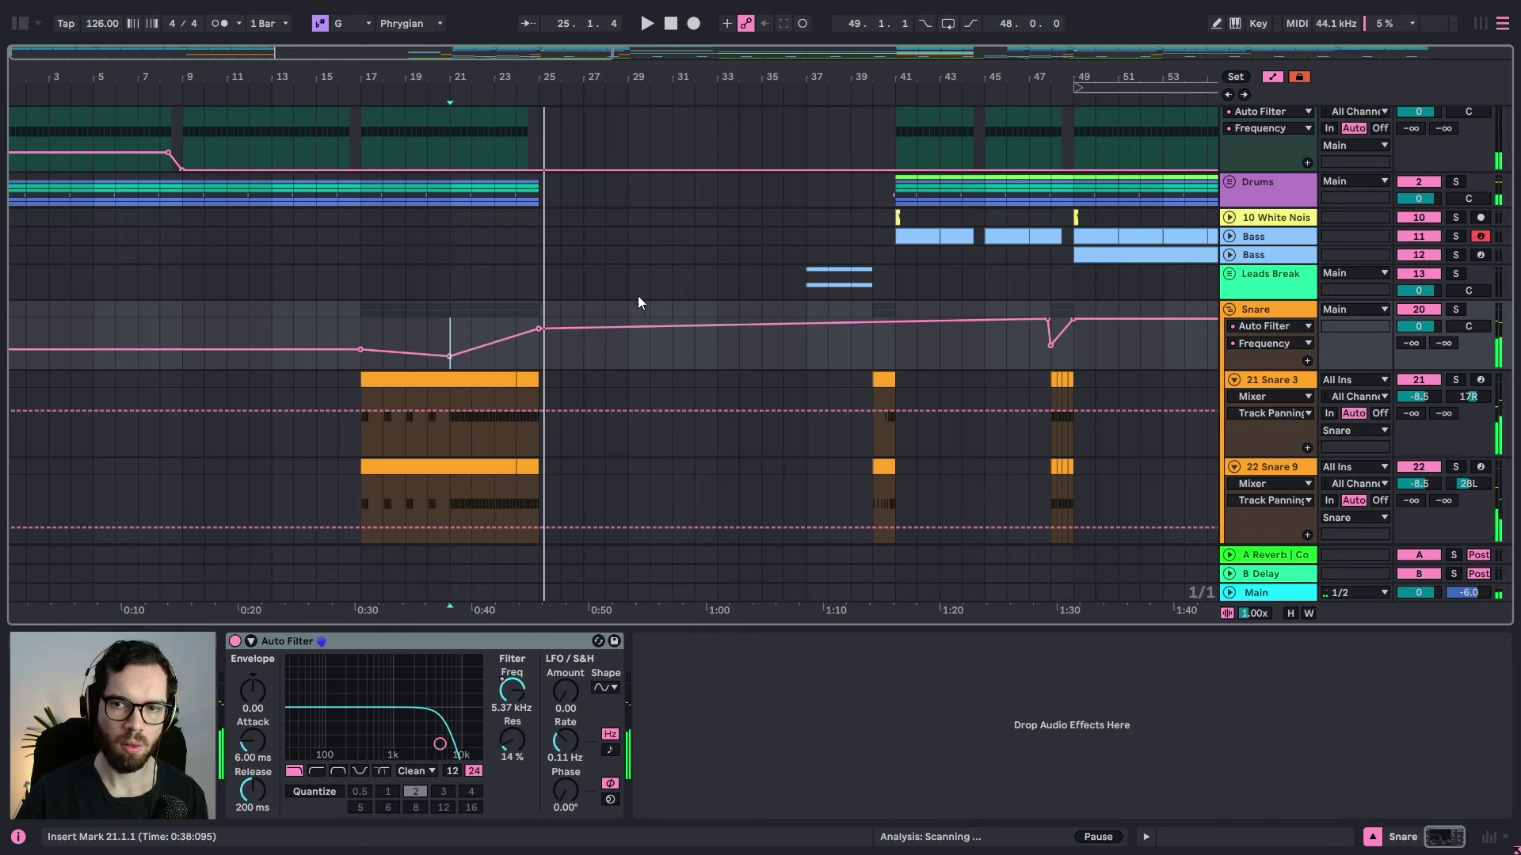
{"action": "key", "text": "space"}
{"action": "key", "text": "space"}
Step: Delete the clips from bars 17 to 21 on both snare tracks and fold the Snare group
{"action": "scroll", "coordinate": [586, 287], "scroll_direction": "up", "scroll_amount": 1}
{"action": "key", "text": "a"}
{"action": "key", "text": "a"}
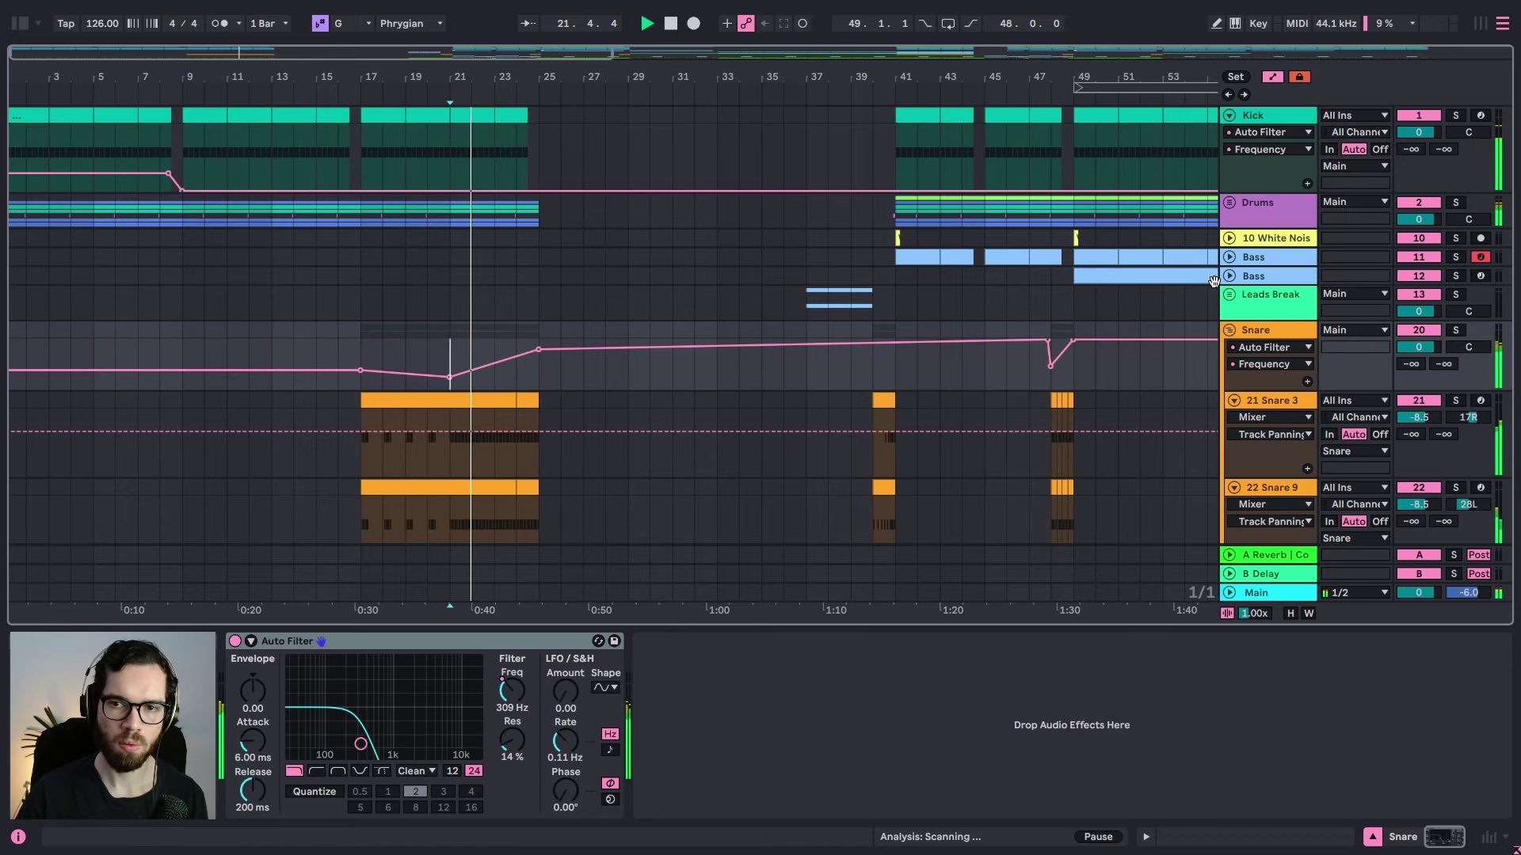
{"action": "key", "text": "a"}
{"action": "left_click_drag", "start_coordinate": [454, 412], "coordinate": [354, 484]}
{"action": "scroll", "coordinate": [355, 485], "scroll_direction": "down", "scroll_amount": 1}
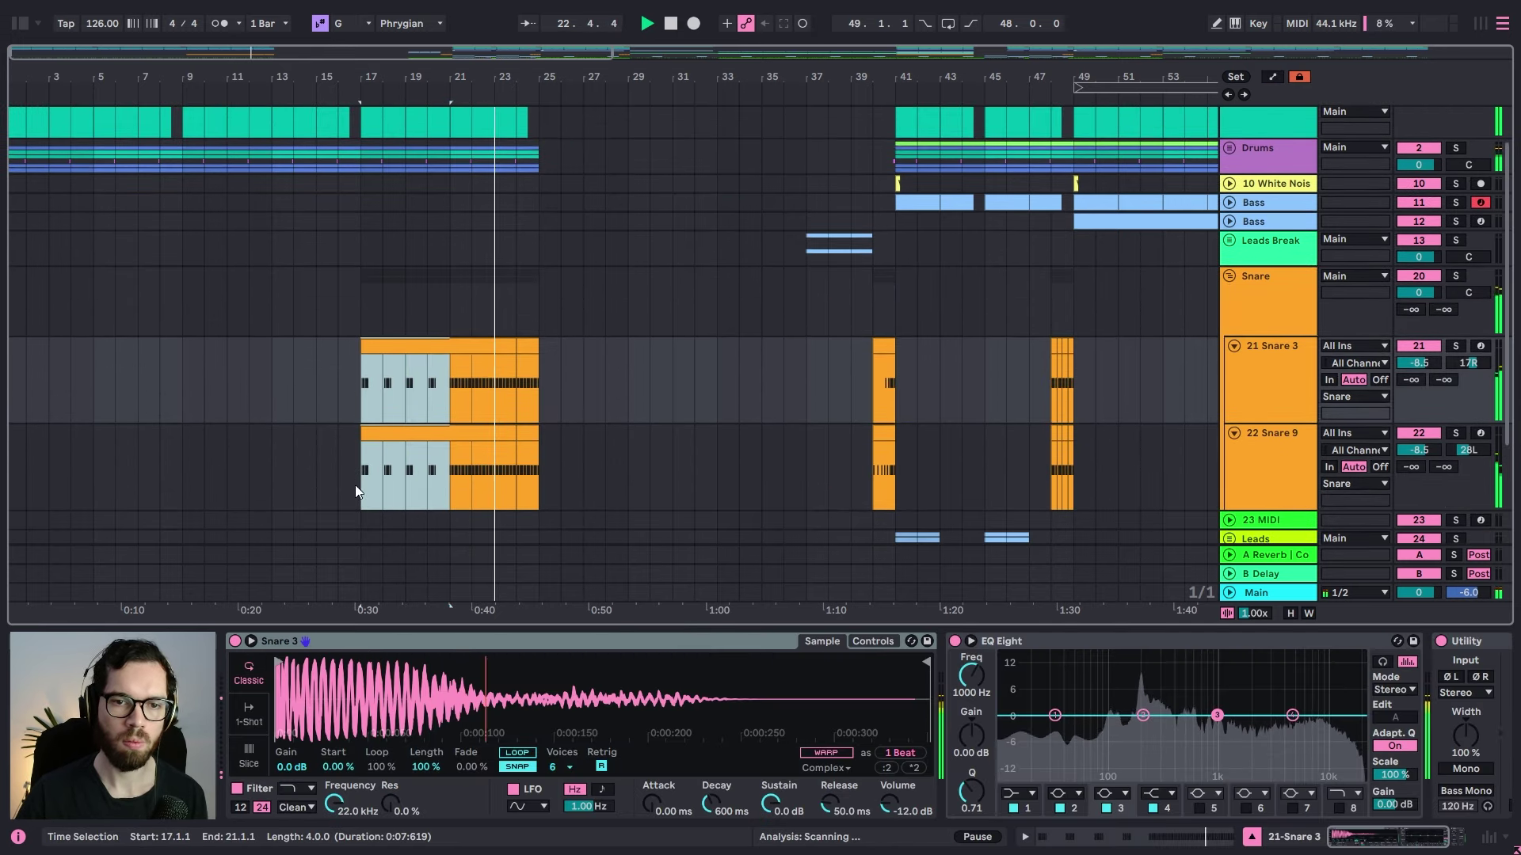
{"action": "key", "text": "Delete"}
{"action": "left_click", "coordinate": [1229, 276]}
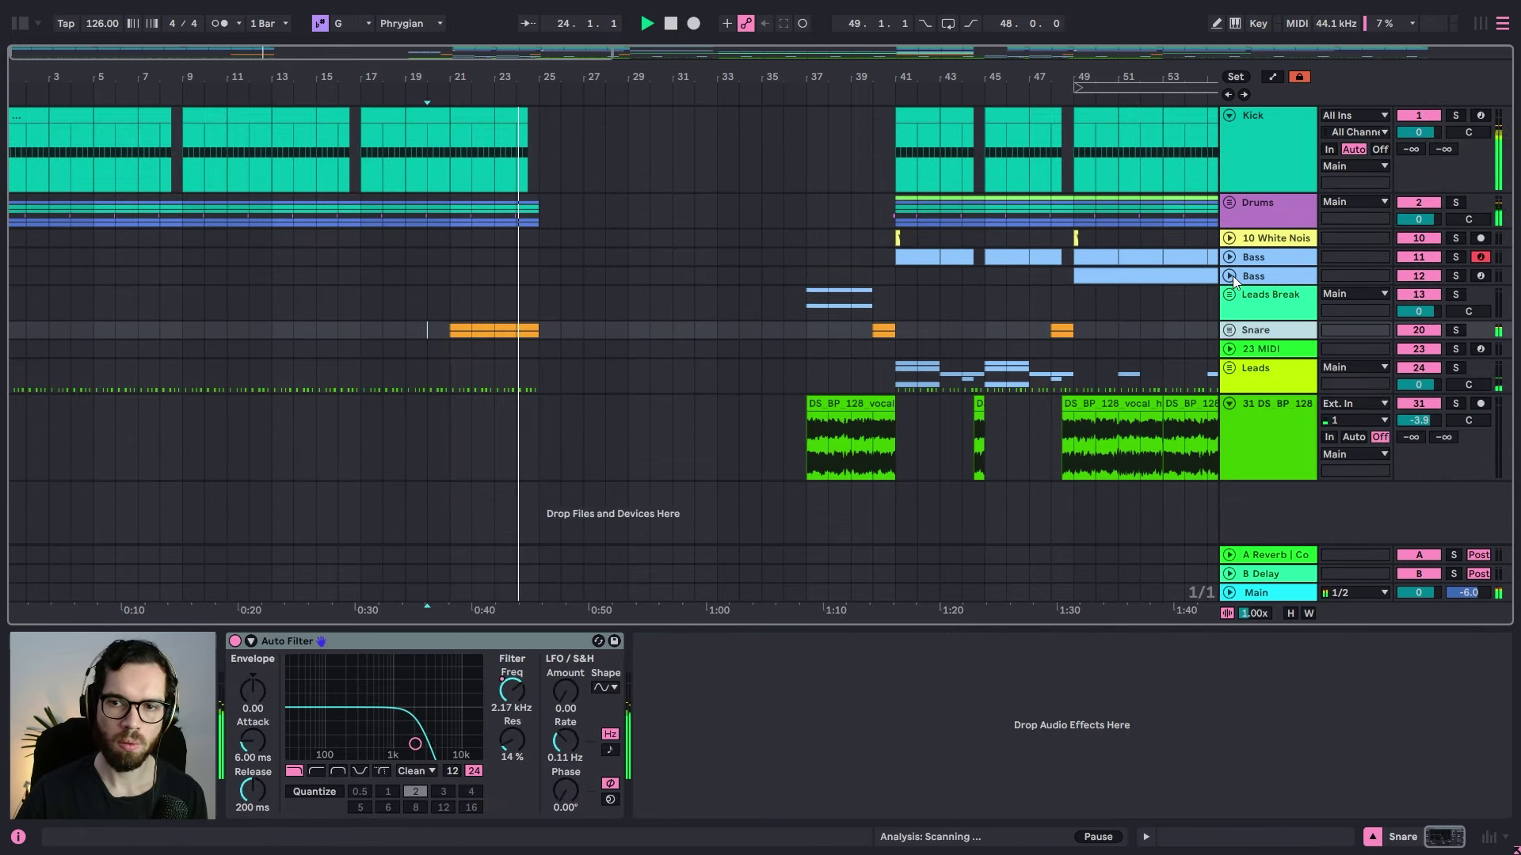
Step: Copy the Leads Break group's clips from bars 37 to 39 to bar 25 and play them back
{"action": "left_click", "coordinate": [561, 237]}
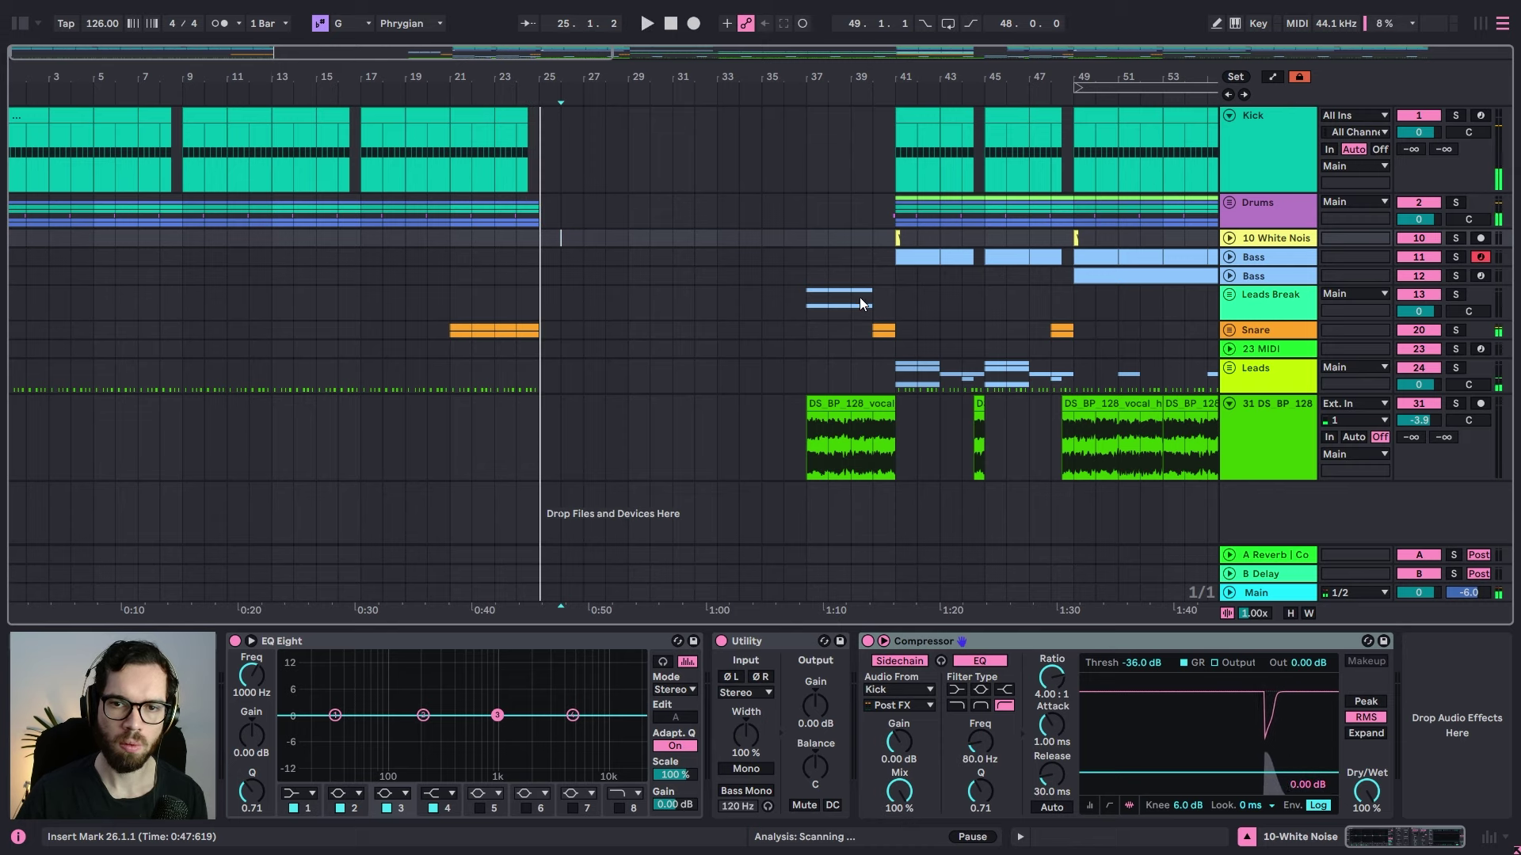
{"action": "left_click", "coordinate": [827, 307]}
{"action": "left_click_drag", "start_coordinate": [848, 305], "coordinate": [848, 305]}
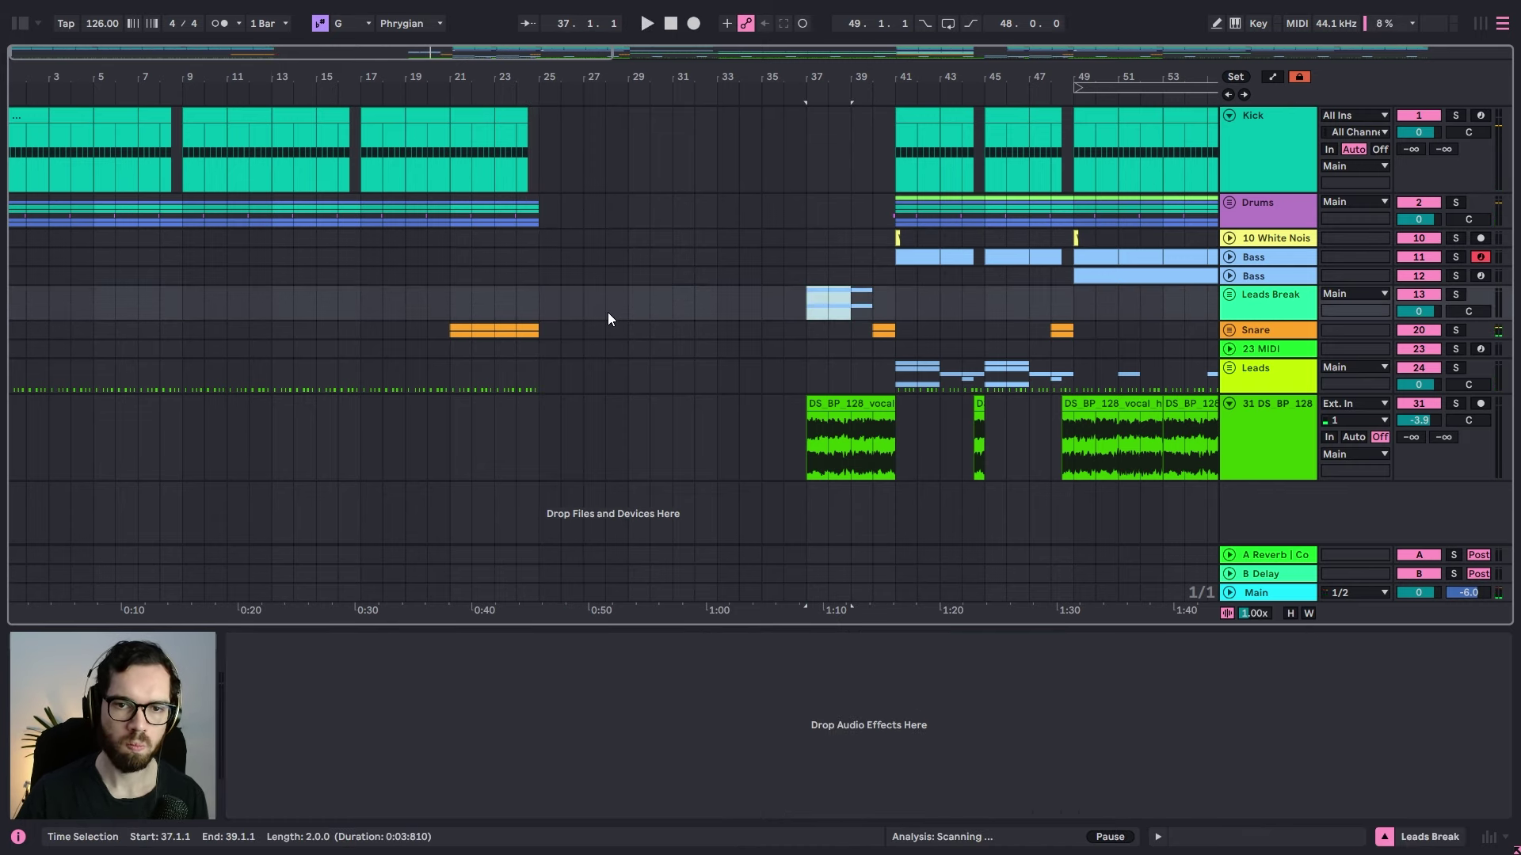
{"action": "left_click", "coordinate": [539, 302]}
{"action": "key", "text": "ctrl+v"}
{"action": "key", "text": "space"}
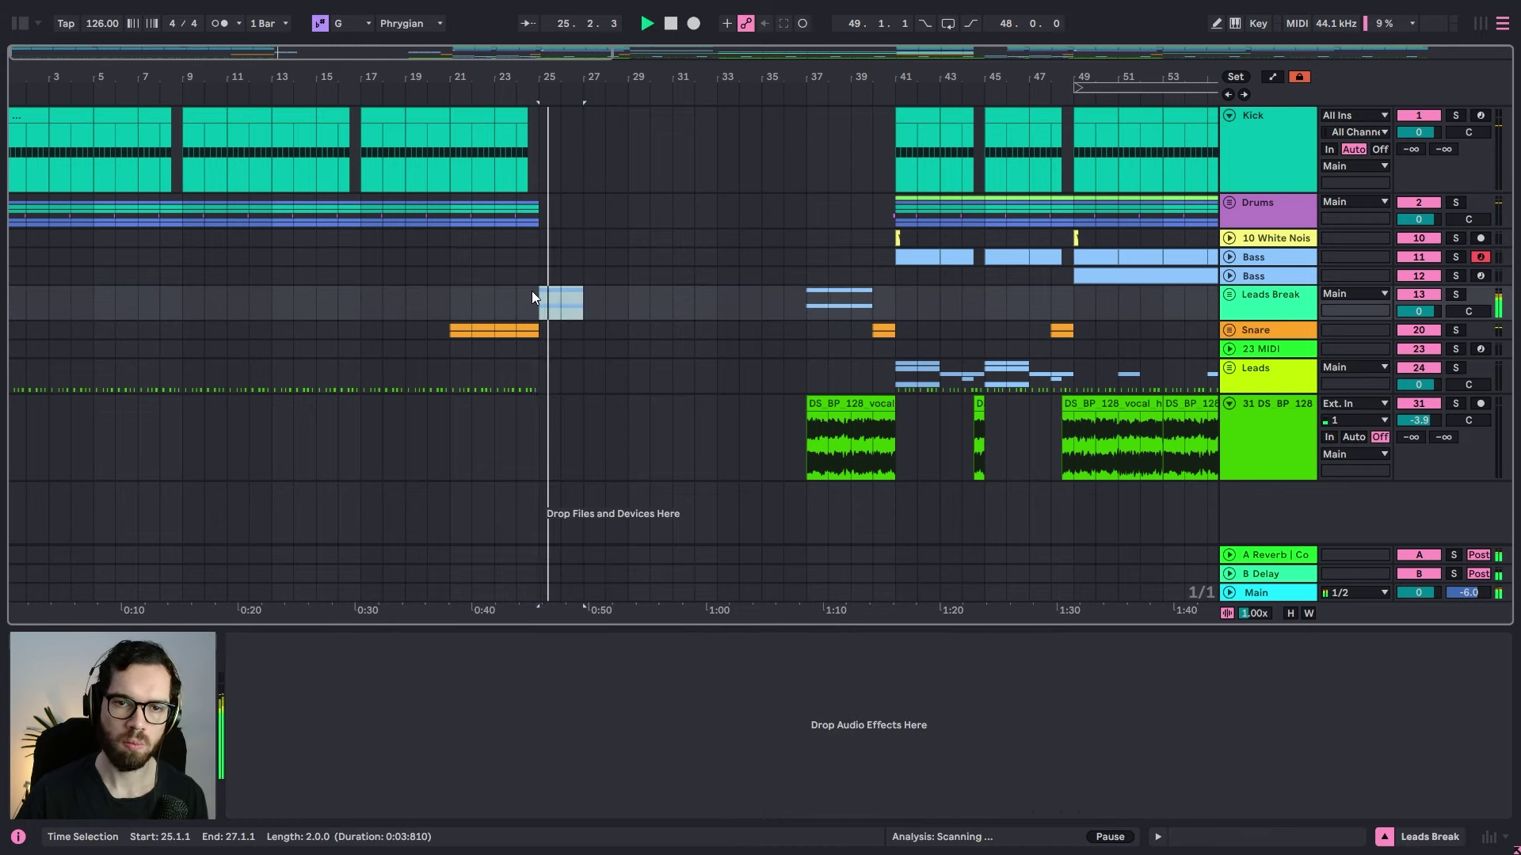
{"action": "left_click_drag", "start_coordinate": [662, 74], "coordinate": [310, 75]}
{"action": "key", "text": "space"}
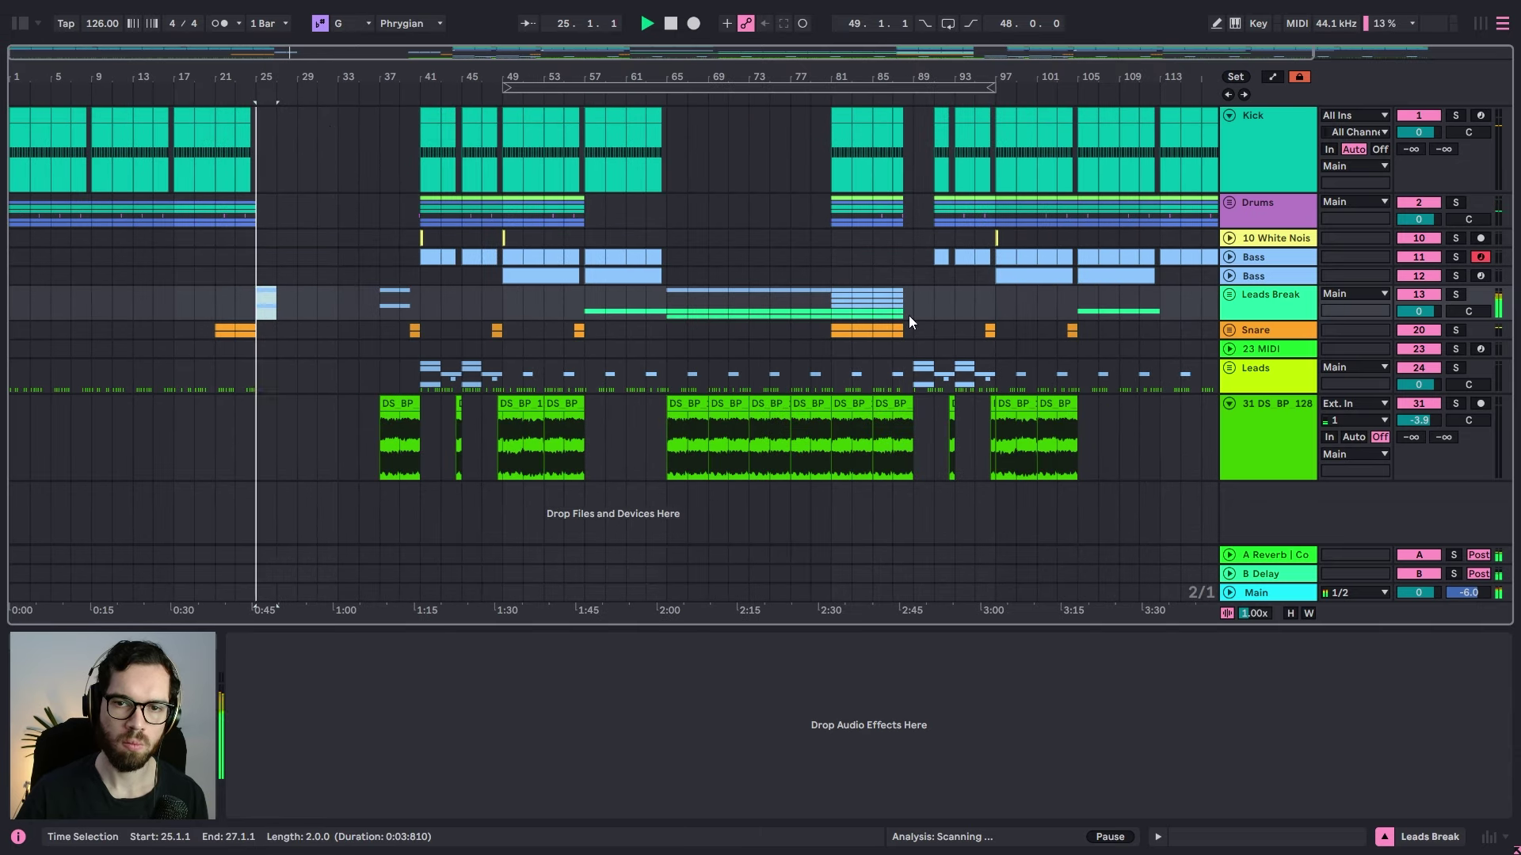
Step: Unfold the Leads Break group and delete the 17 Serum clips at bars 25 to 27 and from bar 37
{"action": "left_click", "coordinate": [1231, 297]}
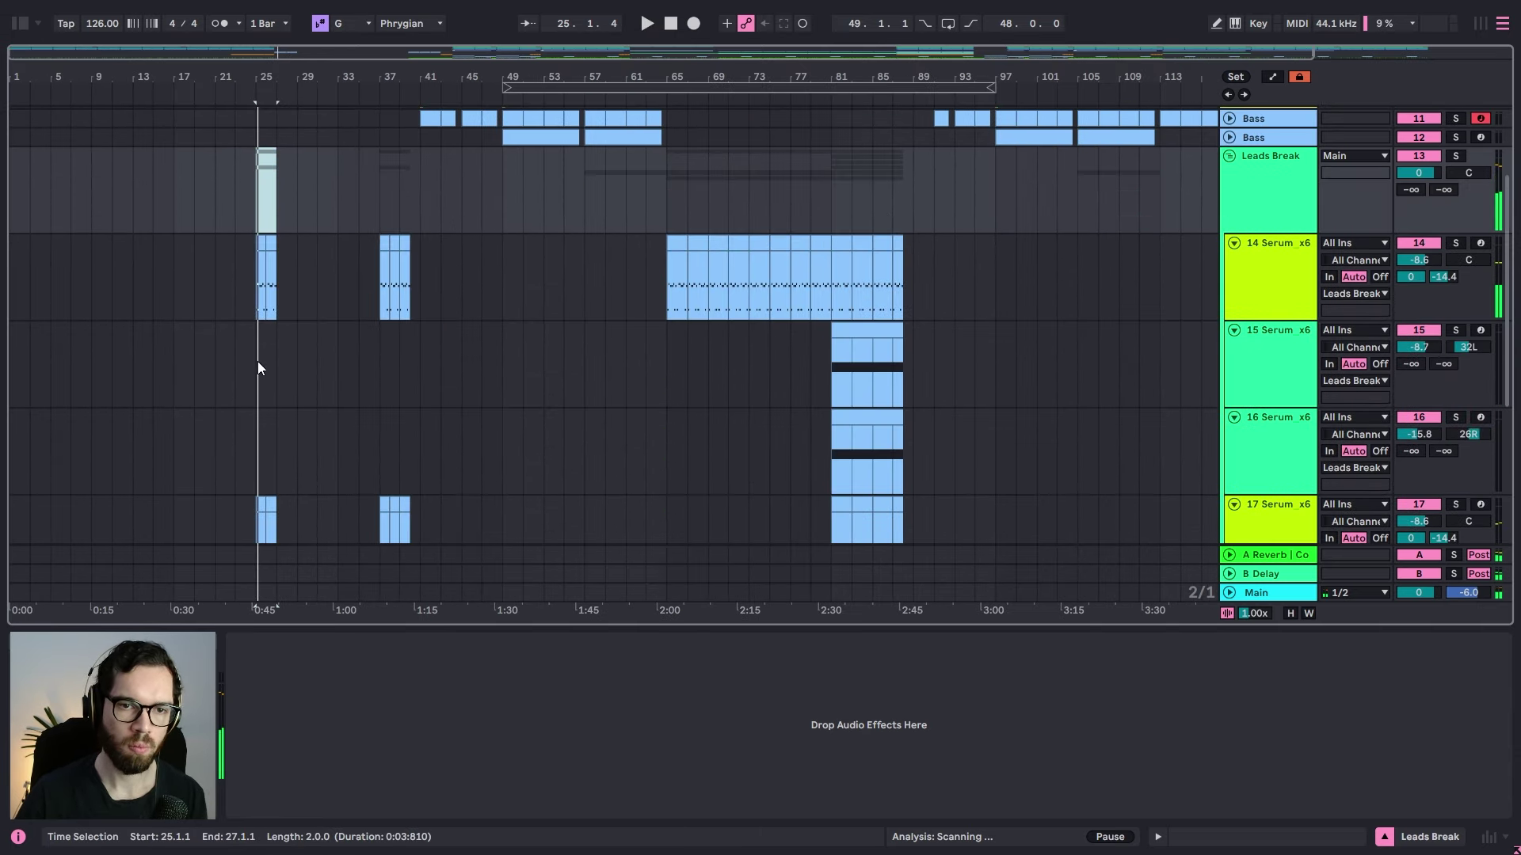
{"action": "left_click", "coordinate": [266, 500]}
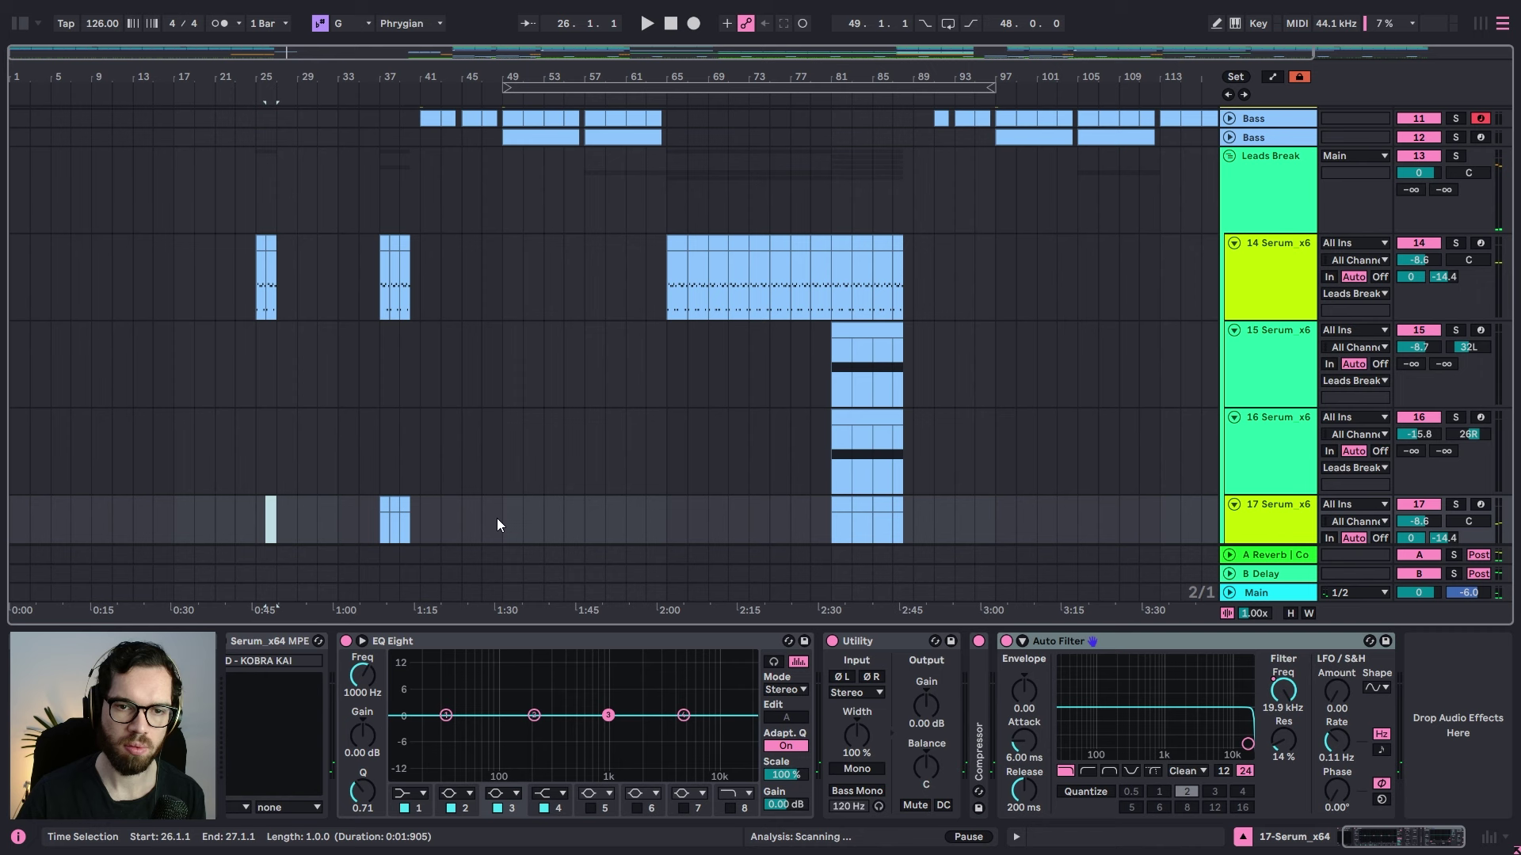
{"action": "scroll", "coordinate": [496, 518], "scroll_direction": "down", "scroll_amount": 2}
{"action": "left_click", "coordinate": [422, 453], "text": "shift"}
{"action": "key", "text": "Delete"}
{"action": "scroll", "coordinate": [430, 429], "scroll_direction": "up", "scroll_amount": 4}
Step: Fold the Leads Break group, fill bars 9 to 25 with copies of its remaining lead clips, and play from bar 7
{"action": "left_click", "coordinate": [230, 345]}
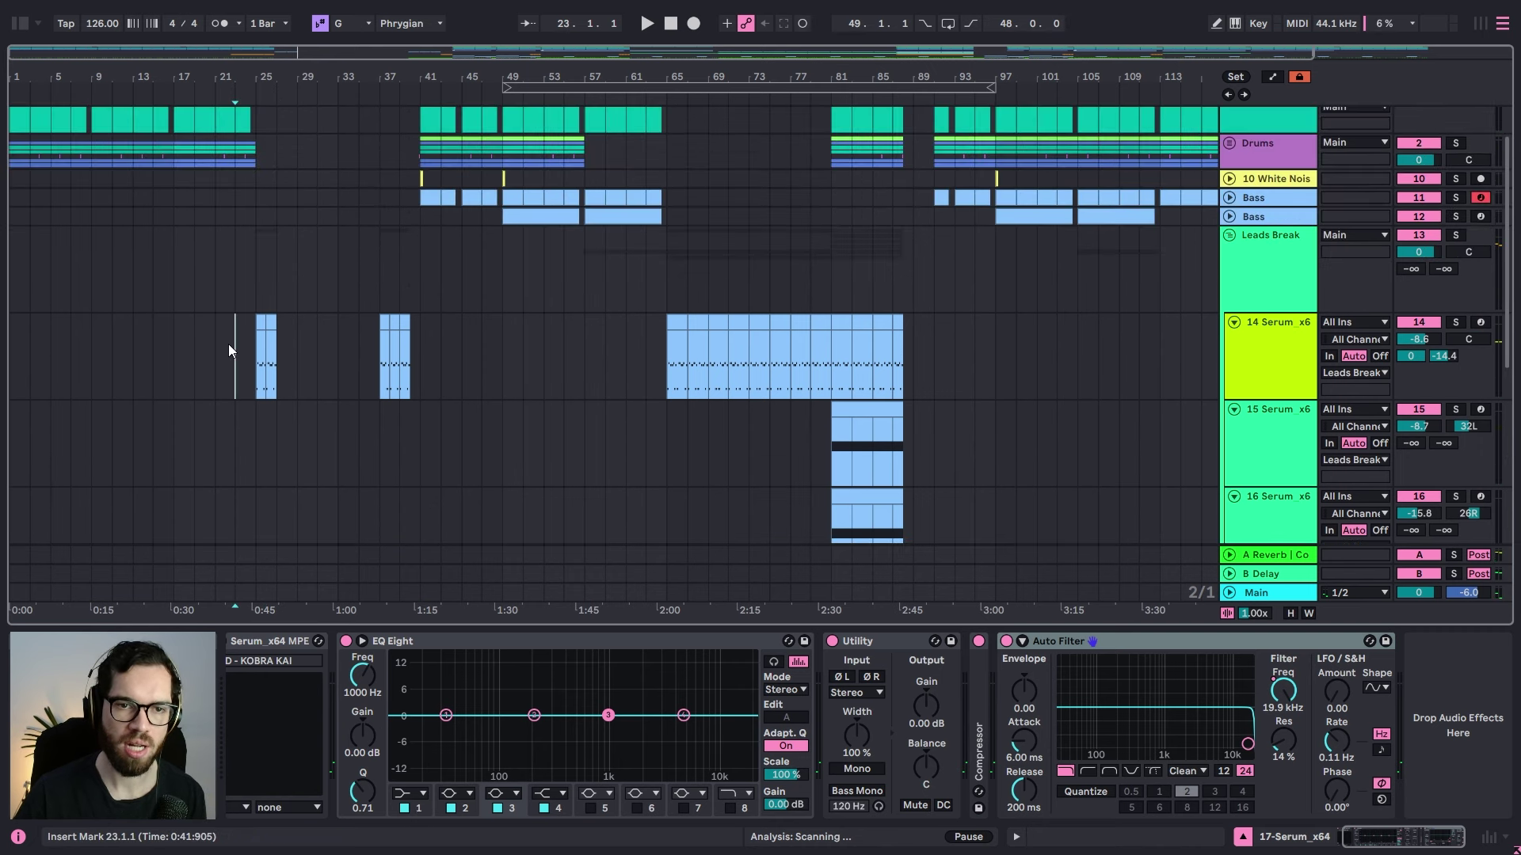
{"action": "left_click", "coordinate": [1270, 236]}
{"action": "key", "text": "space"}
{"action": "left_click", "coordinate": [1228, 236]}
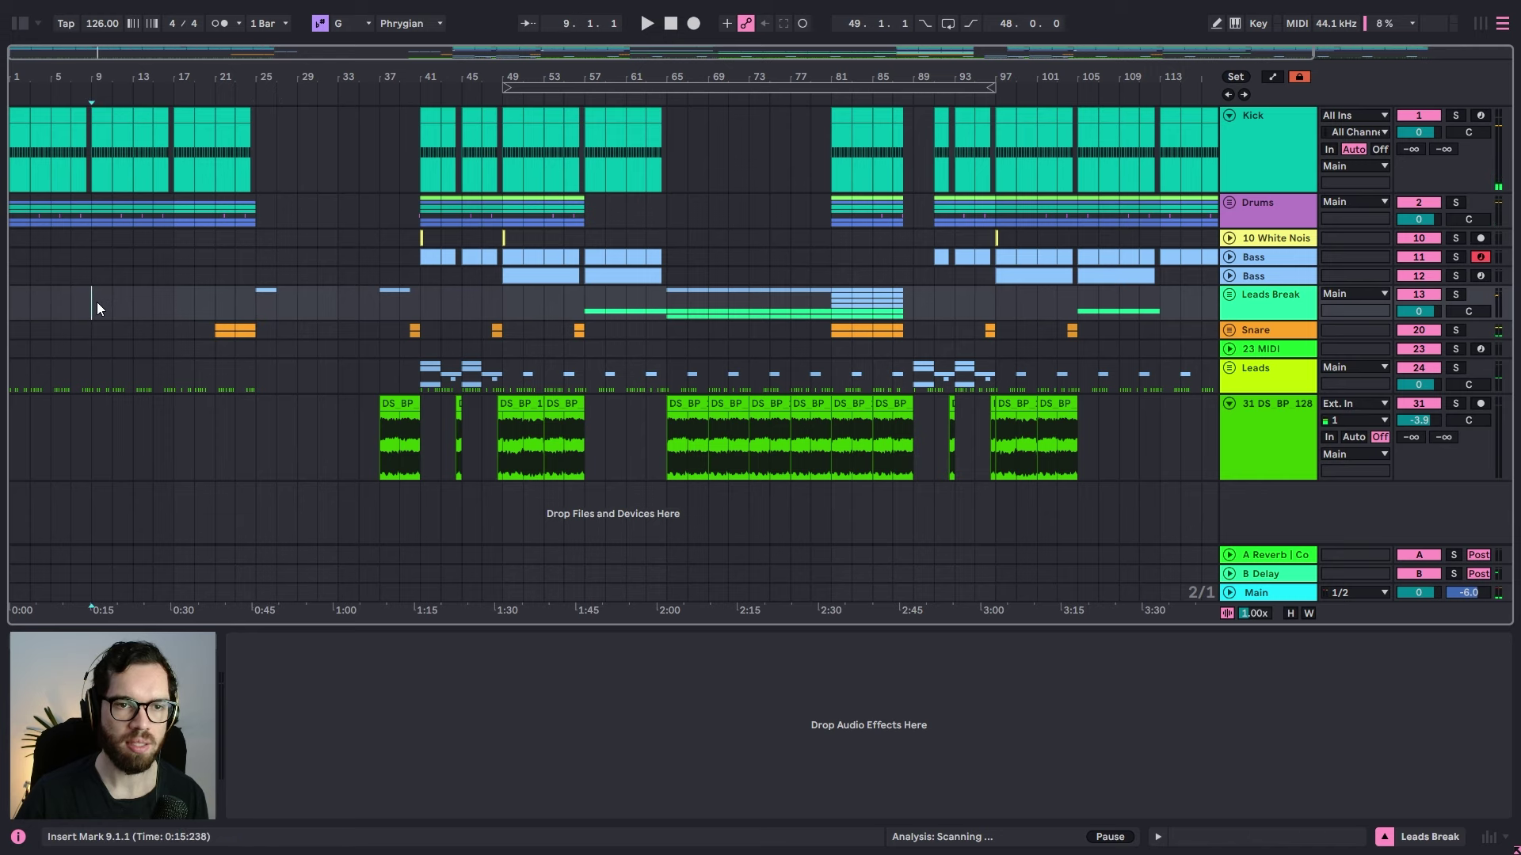
{"action": "left_click", "coordinate": [71, 300]}
{"action": "key", "text": "space"}
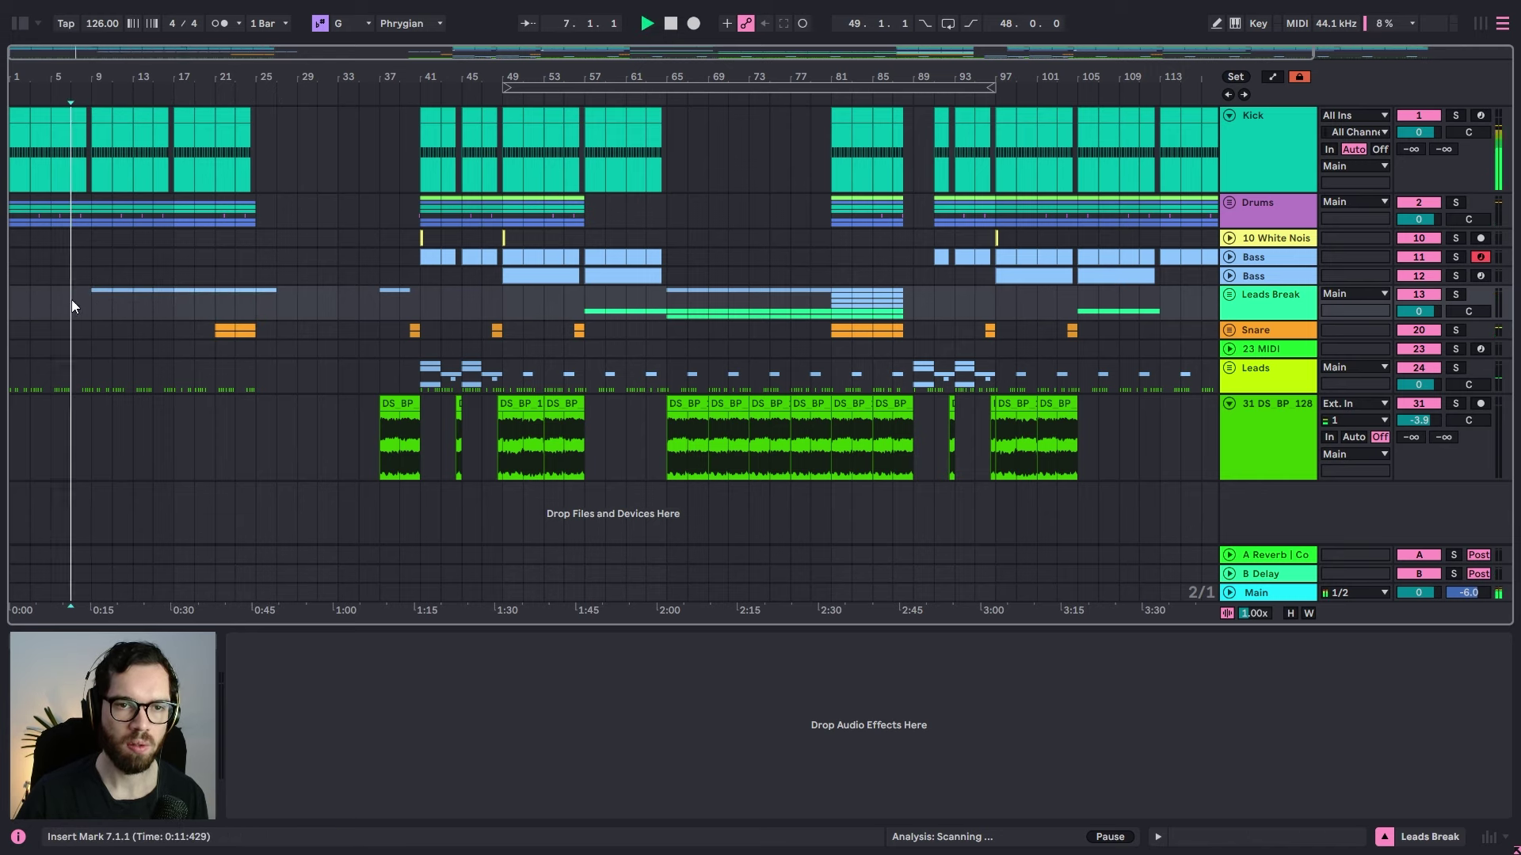
Step: Automate the 14 Serum track's filter frequency to rise from 684 Hz at bar 9 to 6.76 kHz at bar 25
{"action": "left_click", "coordinate": [1228, 295]}
{"action": "key", "text": "a"}
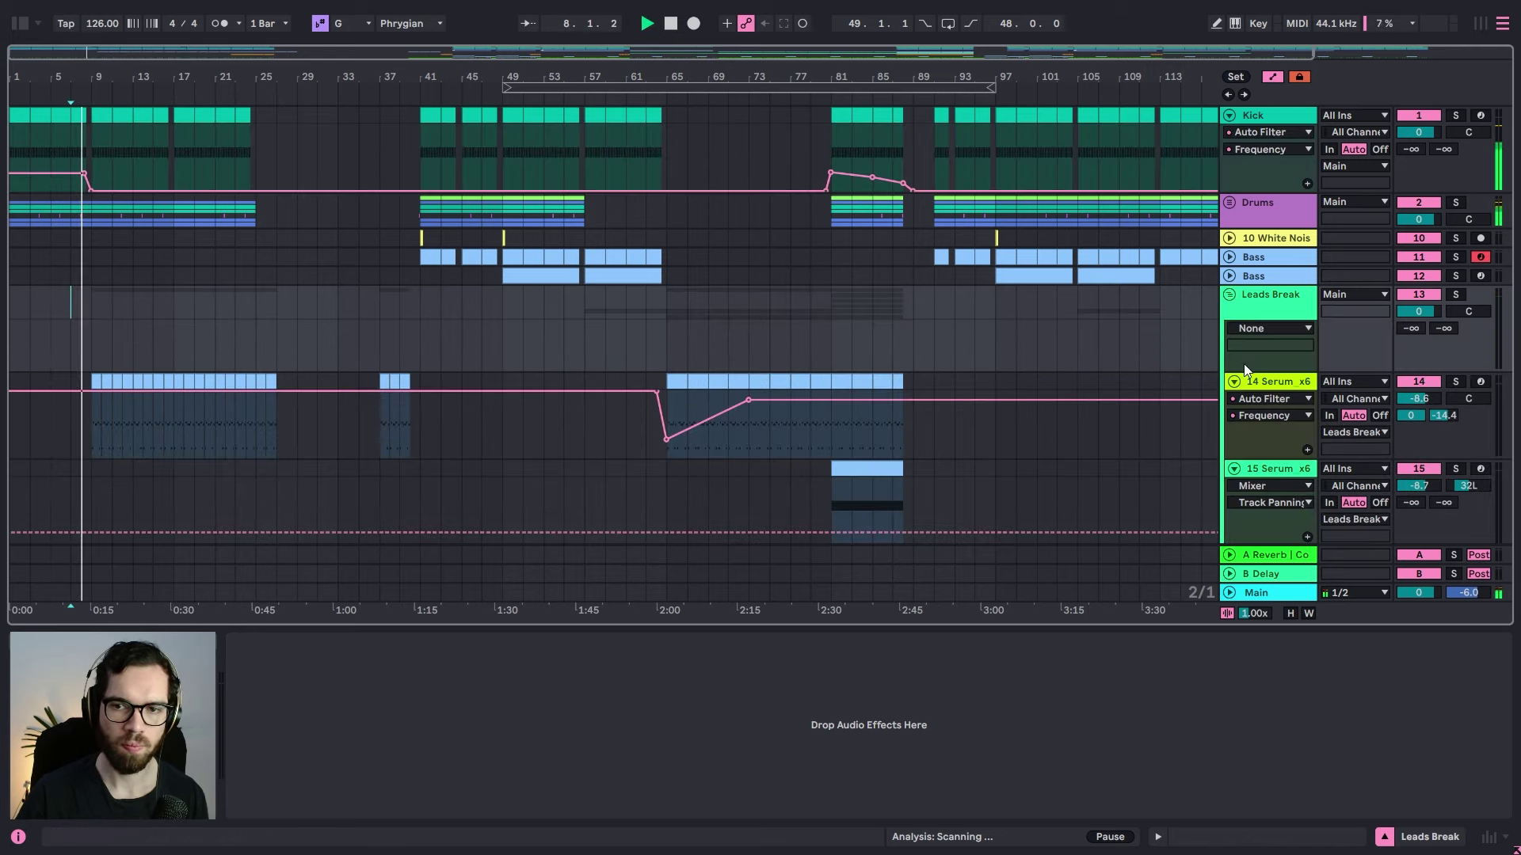
{"action": "left_click", "coordinate": [221, 453]}
{"action": "left_click_drag", "start_coordinate": [84, 394], "coordinate": [91, 434]}
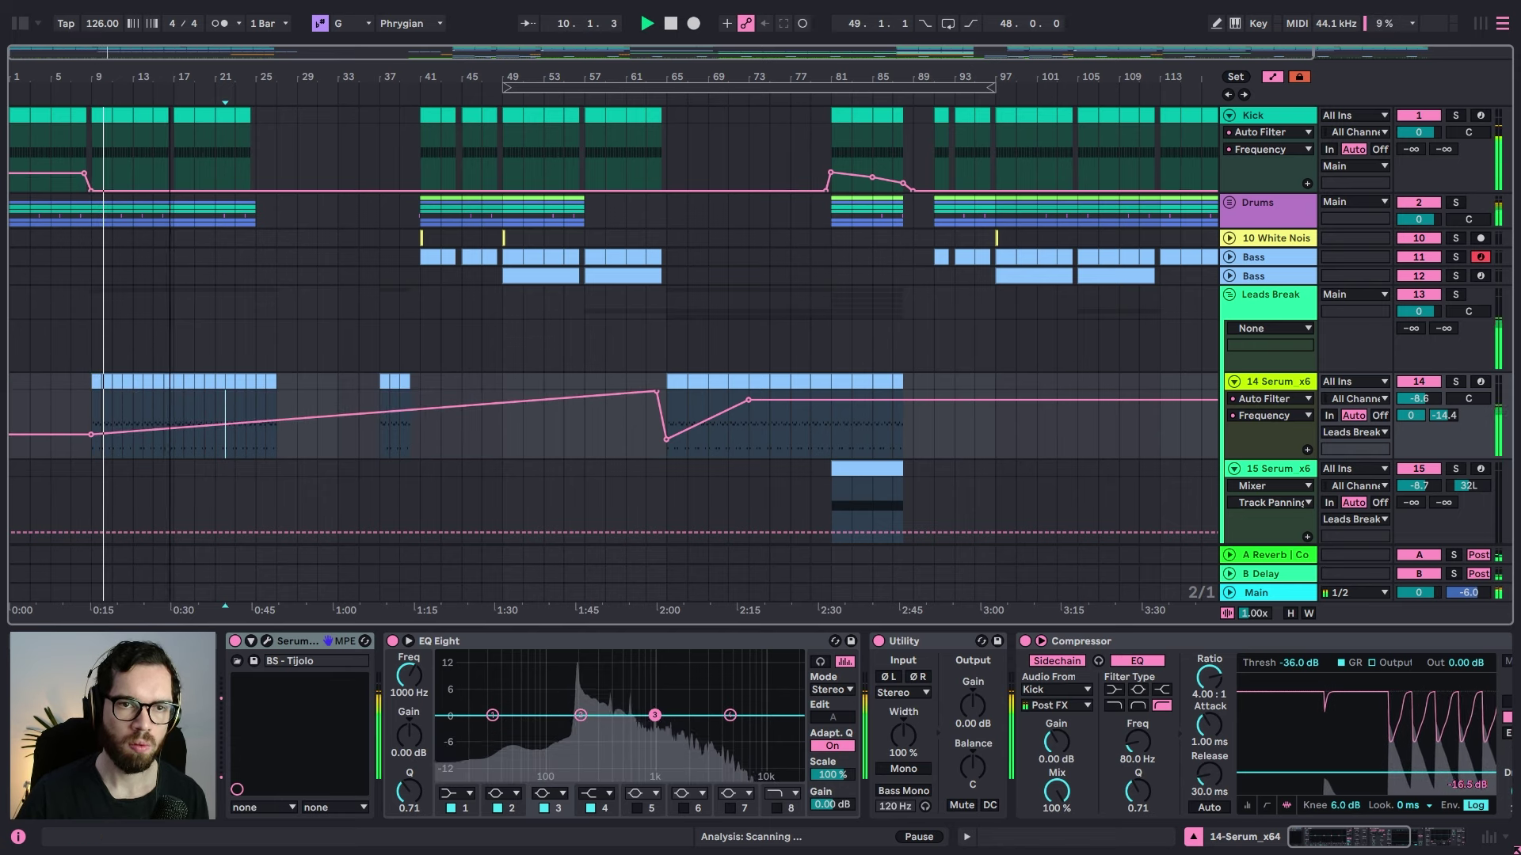
{"action": "scroll", "coordinate": [98, 432], "scroll_direction": "up", "scroll_amount": 5}
{"action": "left_click_drag", "start_coordinate": [212, 432], "coordinate": [211, 424]}
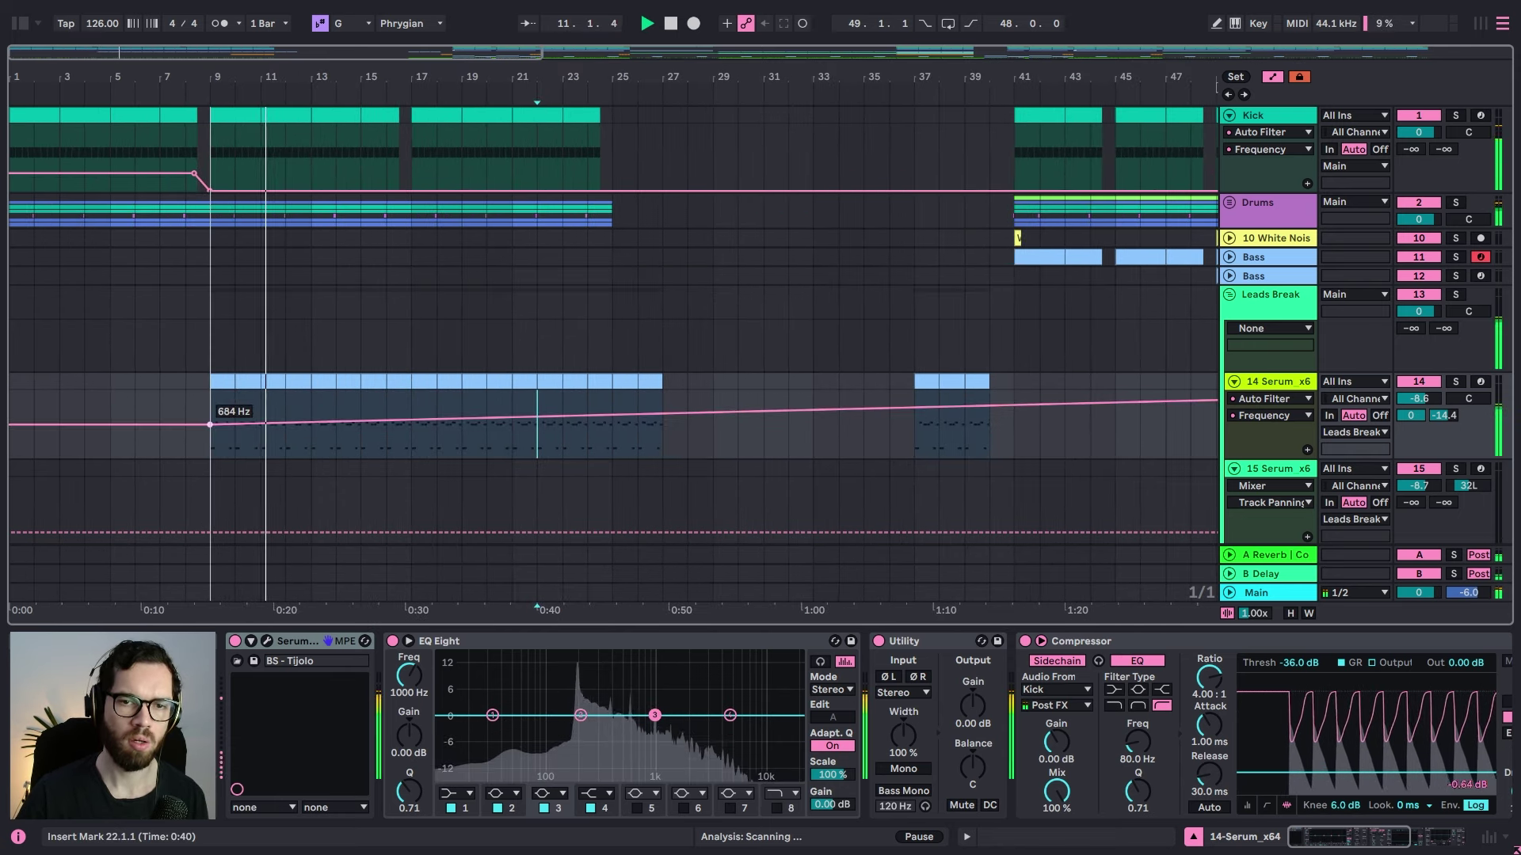
{"action": "left_click", "coordinate": [412, 458]}
{"action": "left_click_drag", "start_coordinate": [621, 413], "coordinate": [611, 401]}
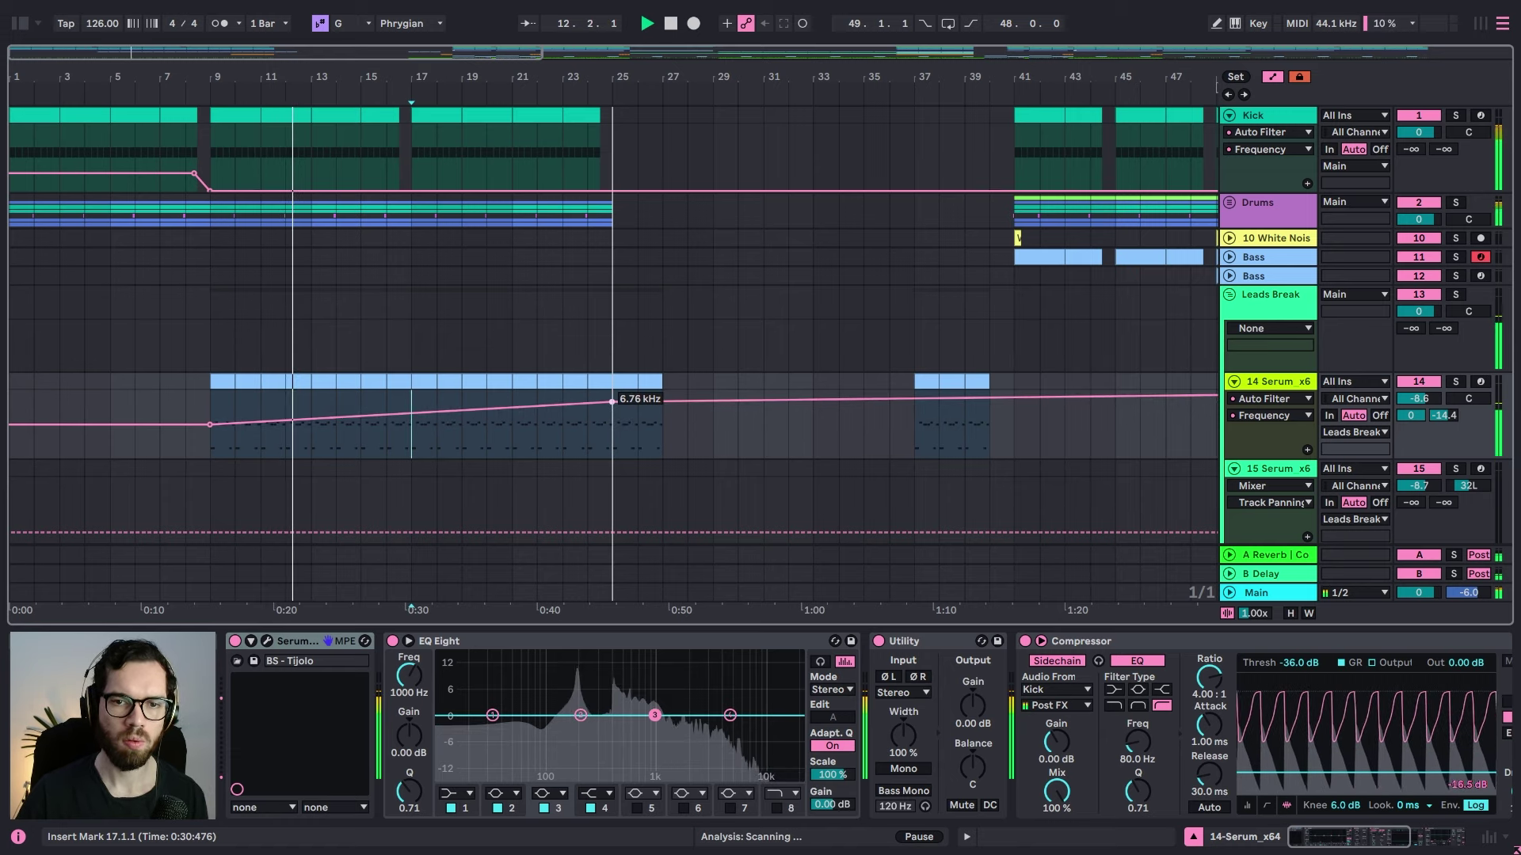
Step: Hide the automation, fold the Leads Break group and all tracks, and show the arrangement up to about bar 65
{"action": "key", "text": "a"}
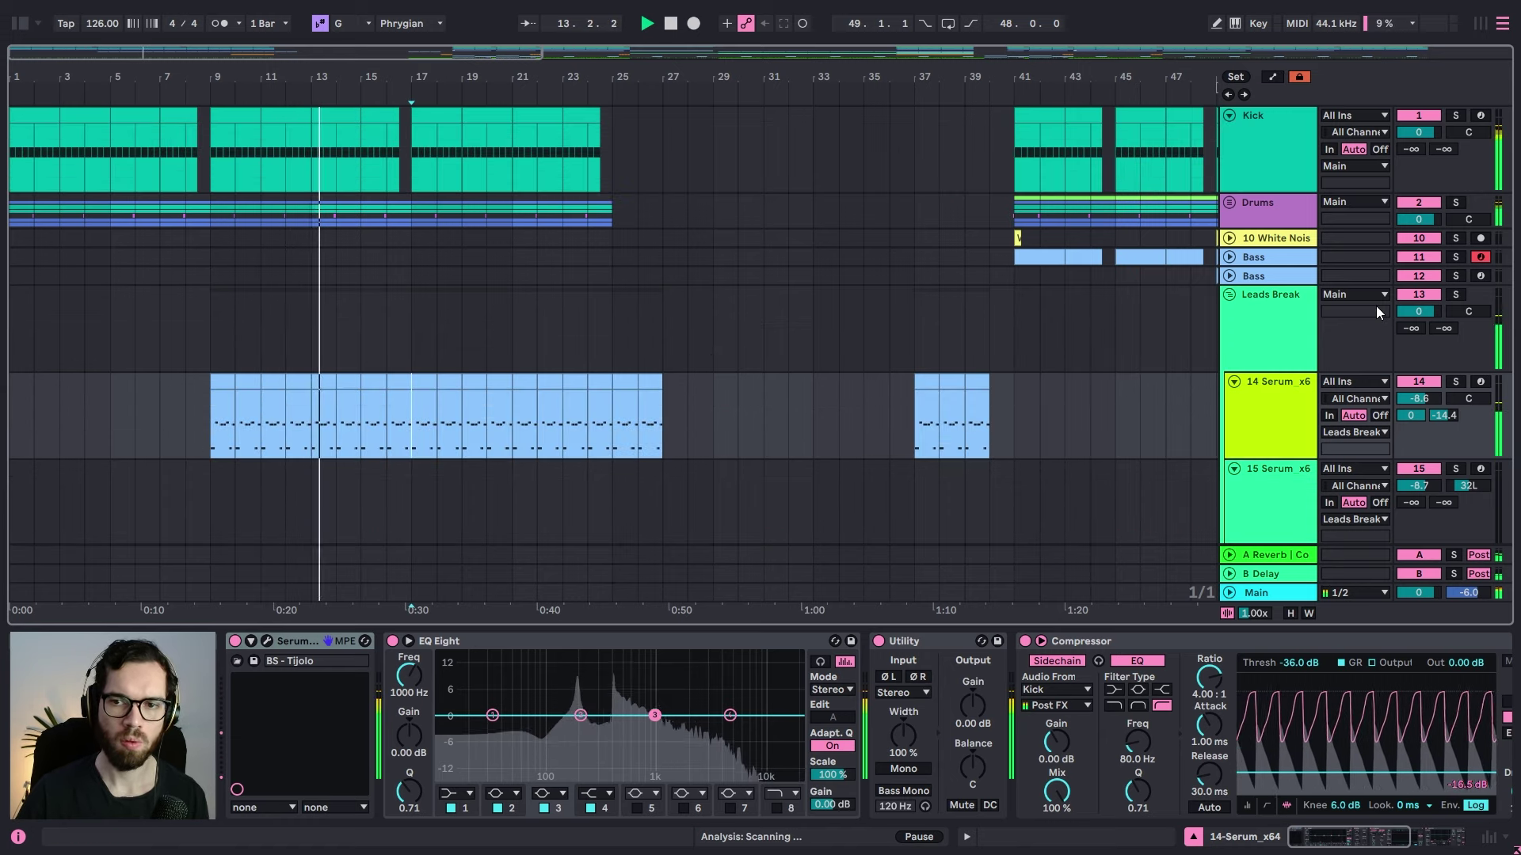
{"action": "left_click", "coordinate": [1257, 307]}
{"action": "key", "text": "ctrl+a"}
{"action": "left_click", "coordinate": [1229, 296]}
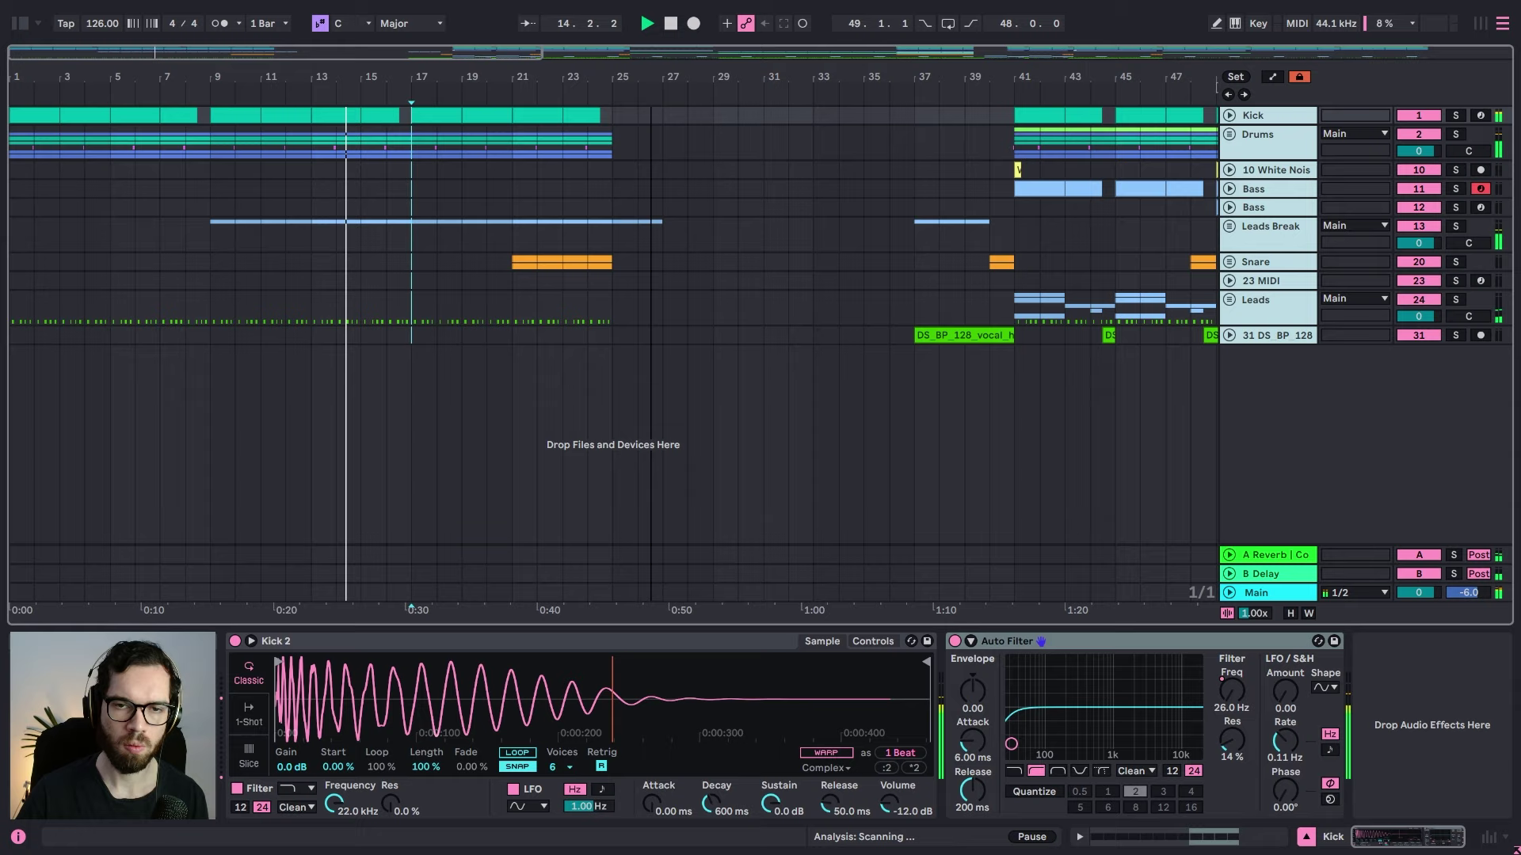
{"action": "left_click_drag", "start_coordinate": [659, 92], "coordinate": [659, 67]}
{"action": "left_click", "coordinate": [753, 188]}
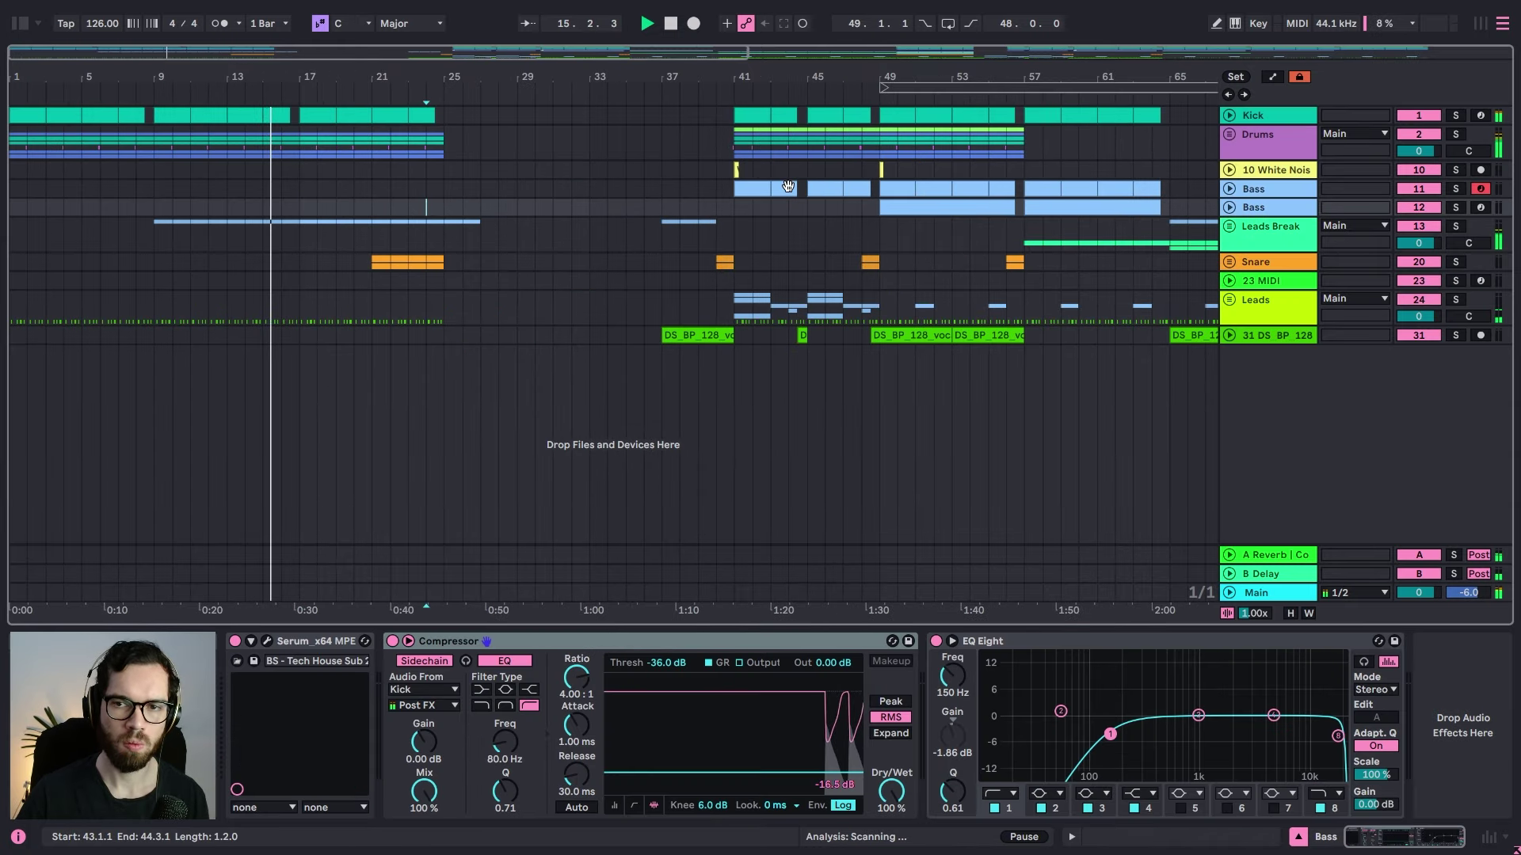
Step: Add one-bar clips at bars 17, 19, 21 and 23 on Bass track 11
{"action": "double_click", "coordinate": [306, 187]}
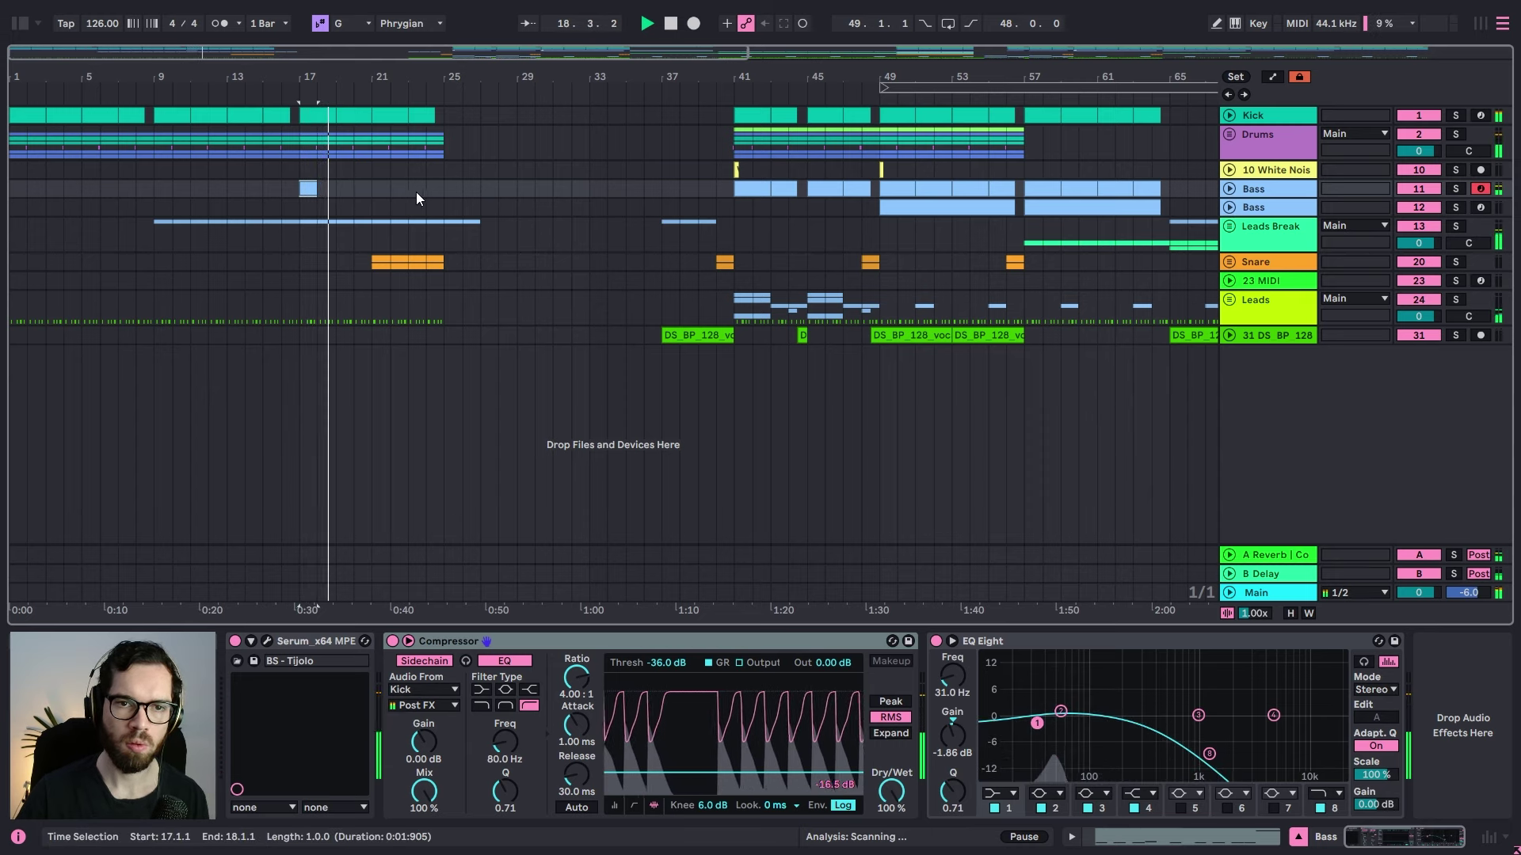
{"action": "double_click", "coordinate": [340, 188]}
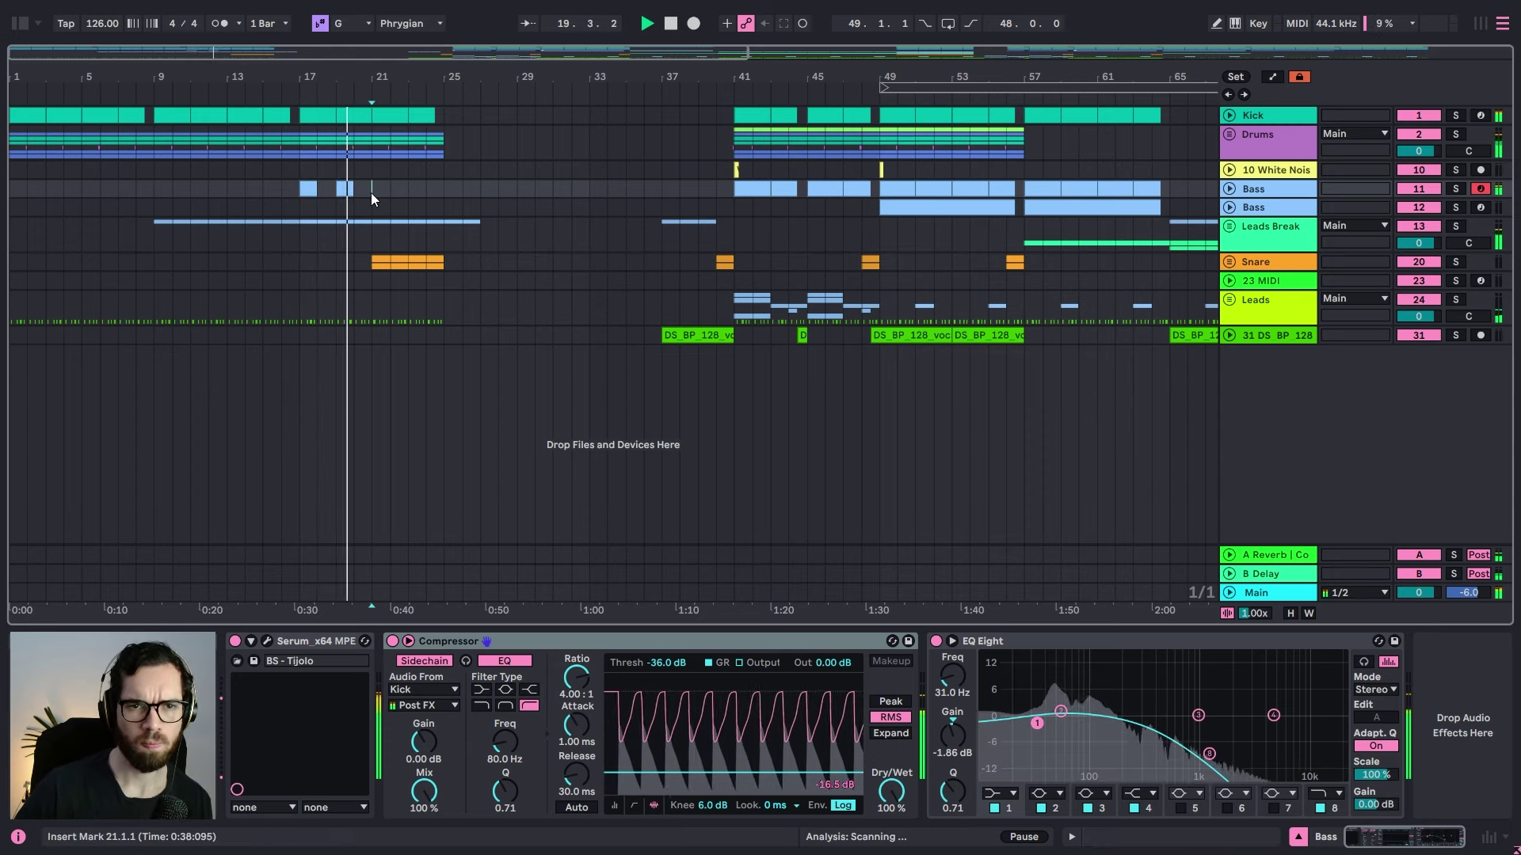
{"action": "double_click", "coordinate": [375, 191]}
{"action": "left_click", "coordinate": [409, 192]}
{"action": "double_click", "coordinate": [410, 188]}
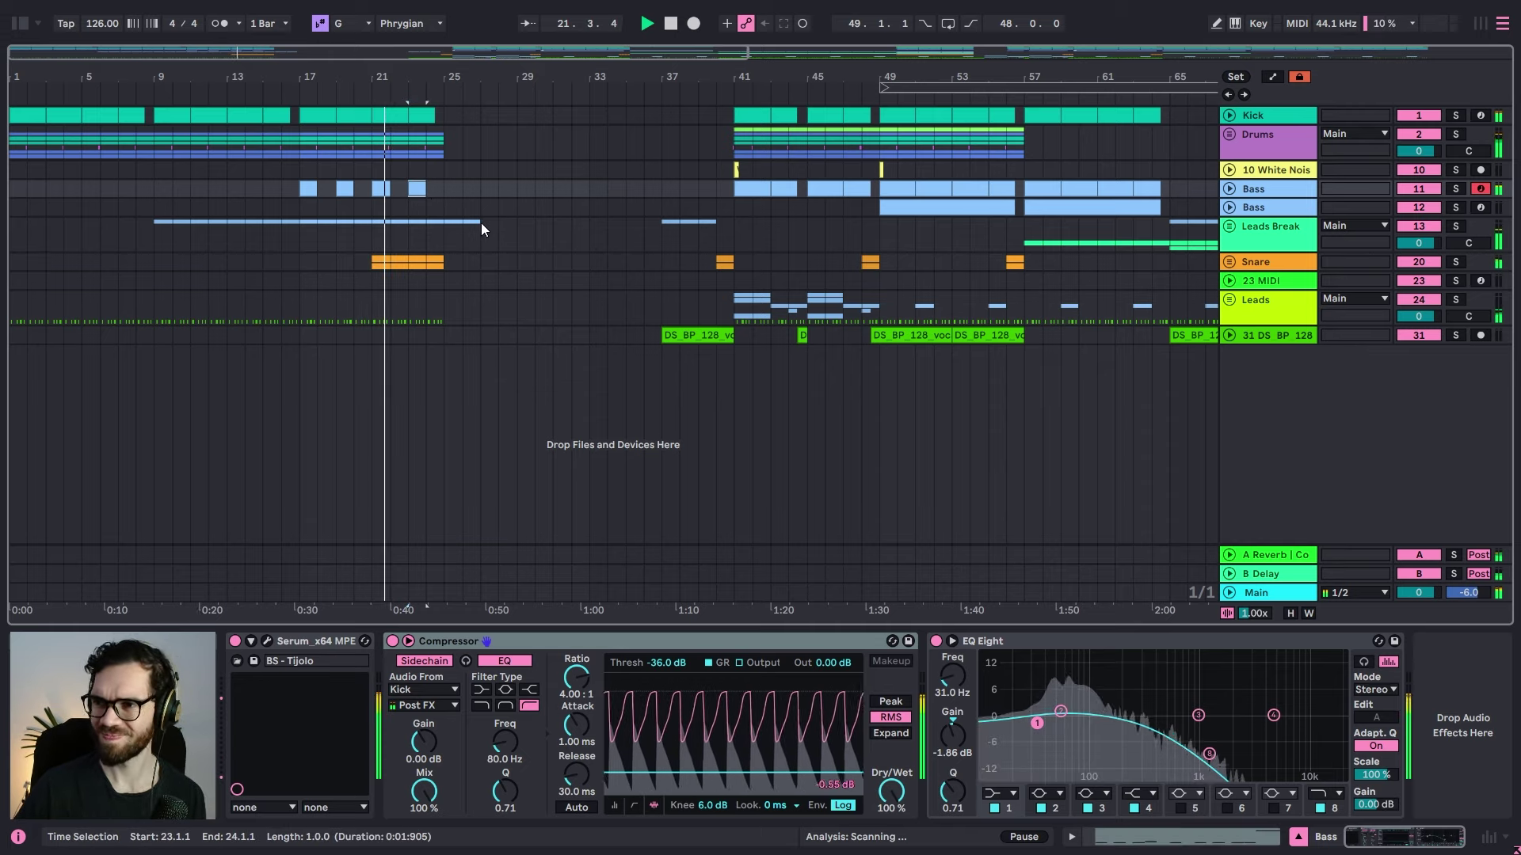
{"action": "left_click", "coordinate": [499, 188]}
Step: Copy an eight-bar breakdown section across the Kick through vocal tracks and paste it at bar 25
{"action": "scroll", "coordinate": [826, 181], "scroll_direction": "down", "scroll_amount": 3}
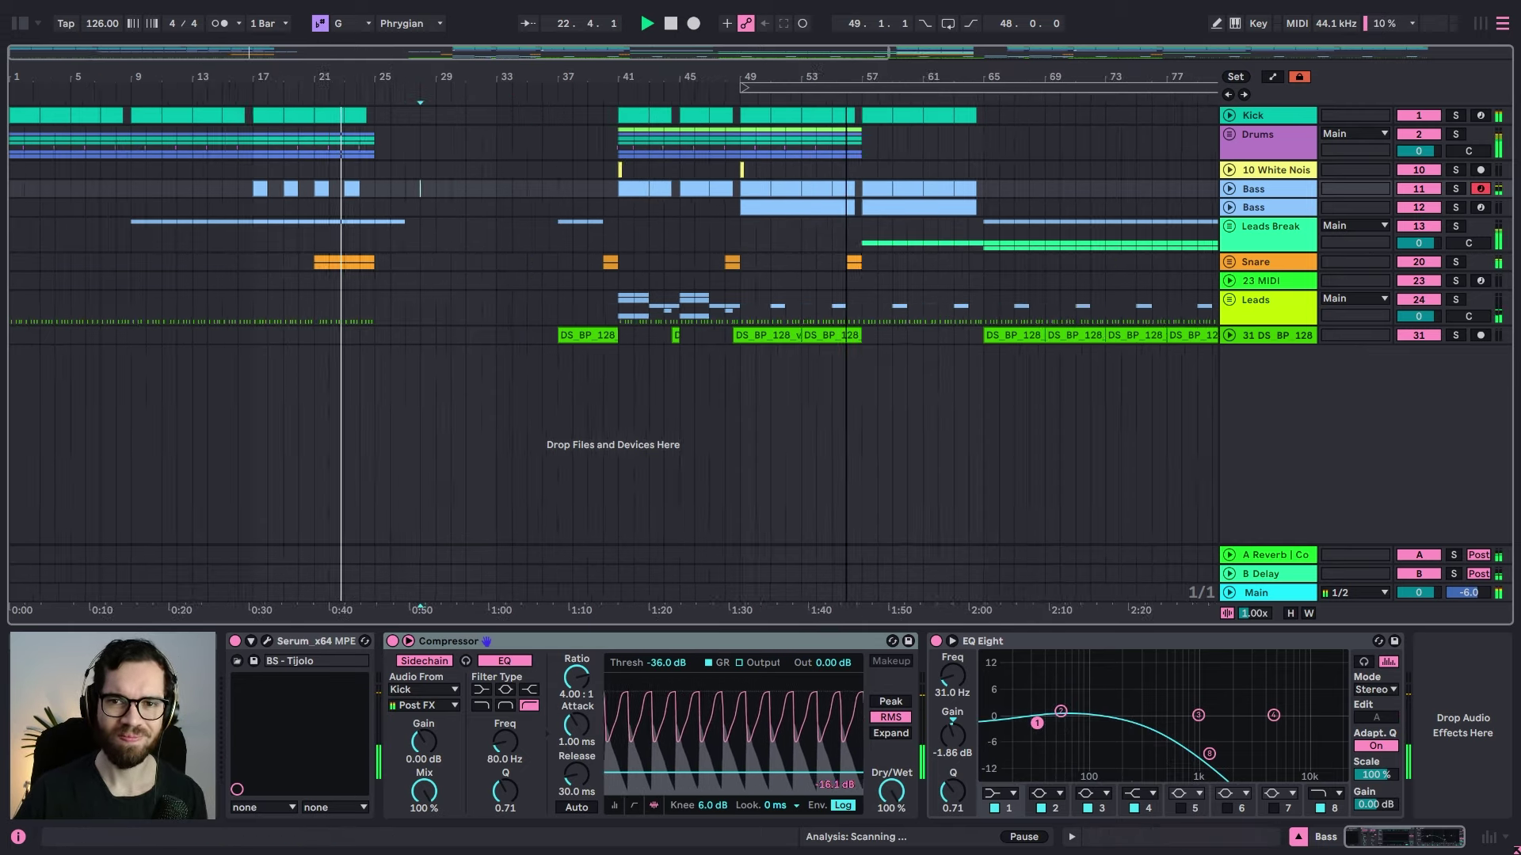
{"action": "left_click_drag", "start_coordinate": [743, 120], "coordinate": [832, 340]}
{"action": "left_click", "coordinate": [285, 113]}
{"action": "key", "text": "ctrl+v"}
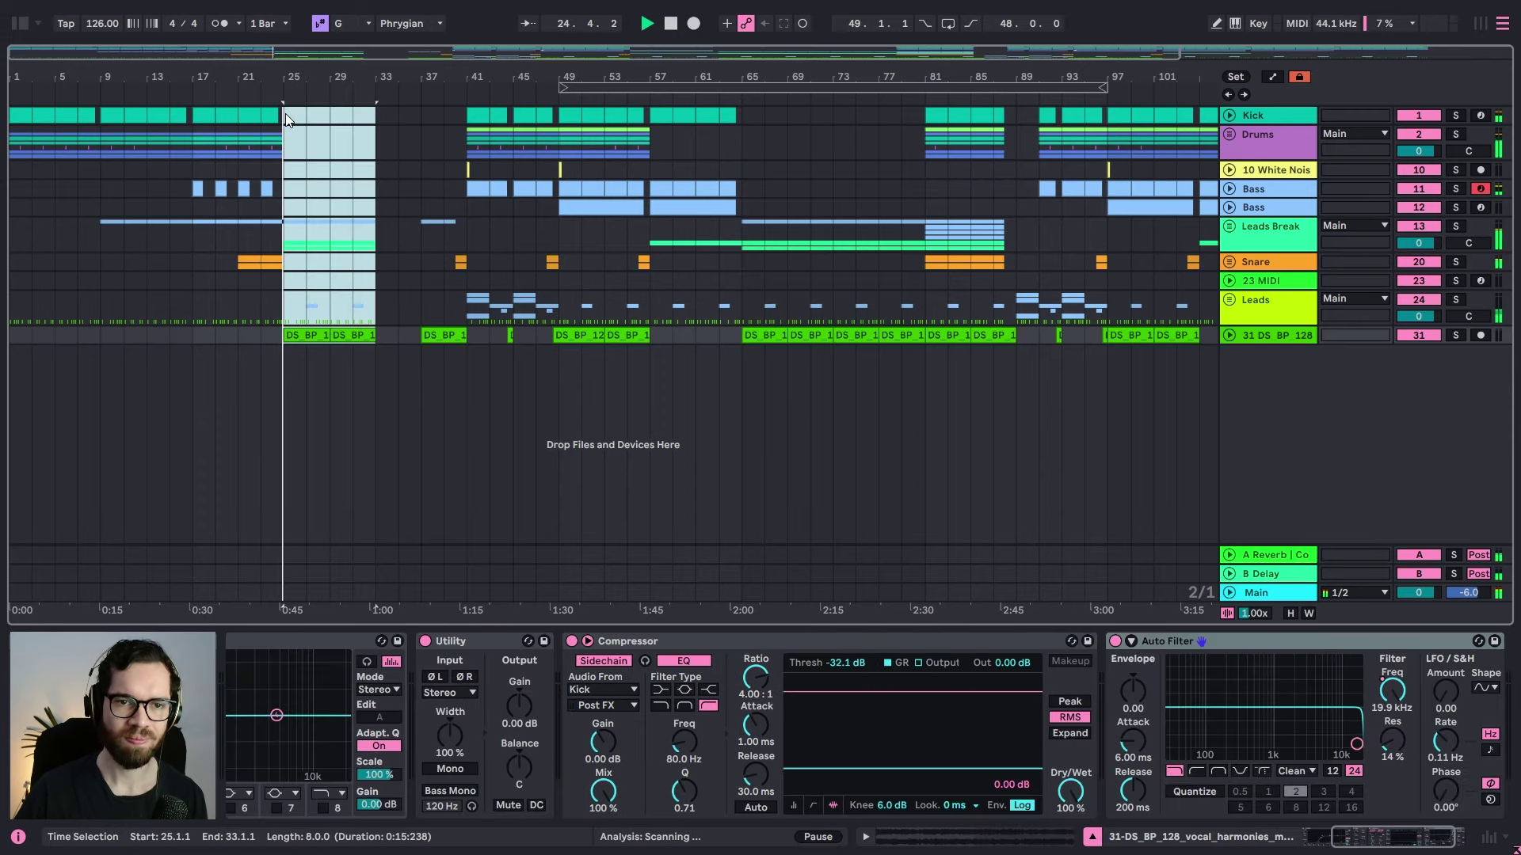
{"action": "left_click", "coordinate": [292, 187]}
{"action": "left_click", "coordinate": [258, 210]}
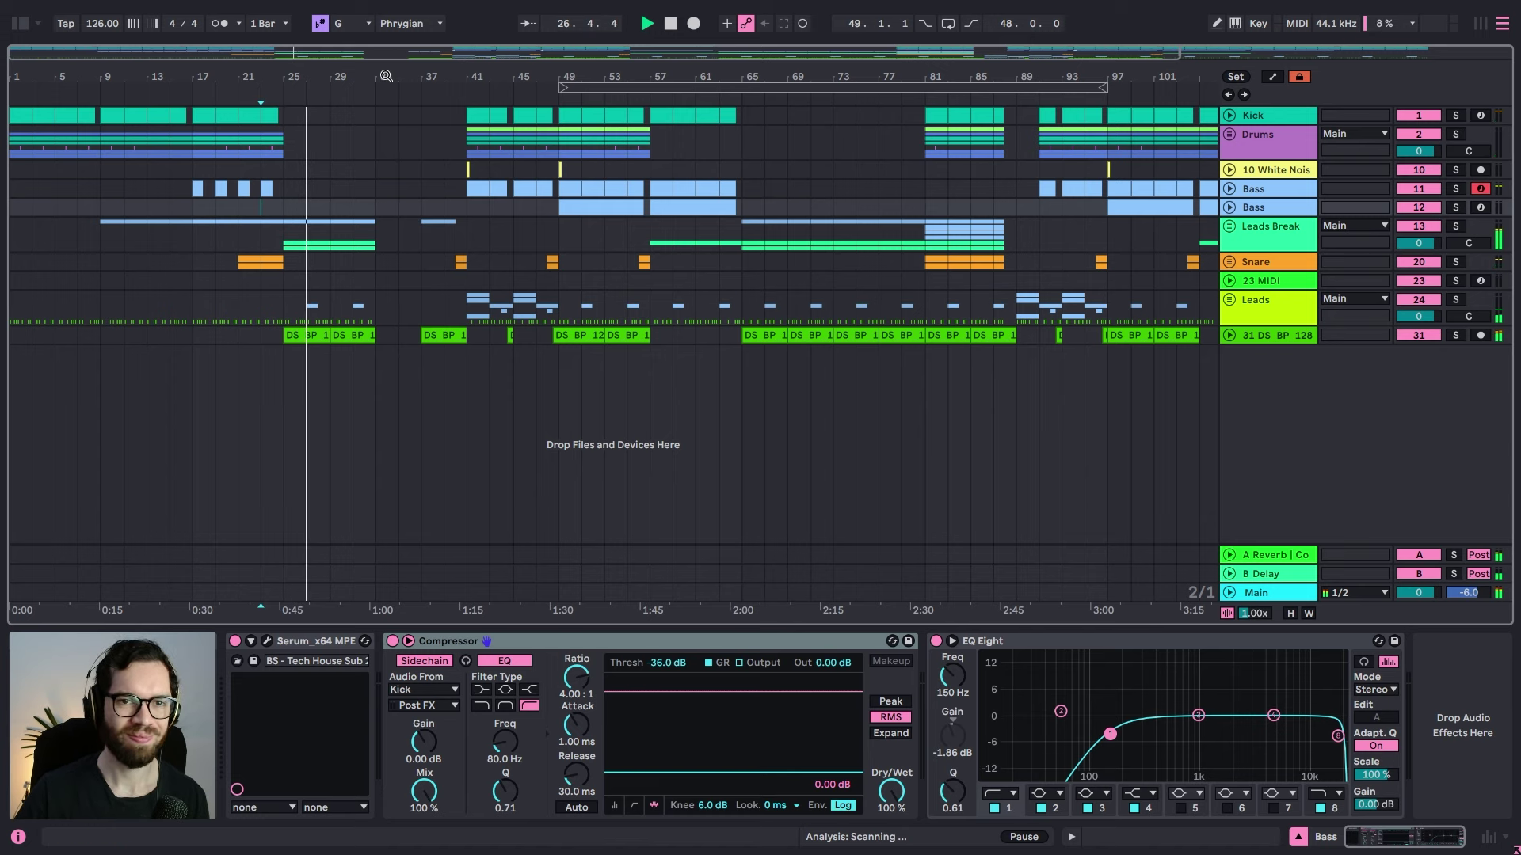
Step: Delete the synth clips between bars 25 and 33 inside the Leads group, and collapse the track groups again
{"action": "left_click_drag", "start_coordinate": [386, 78], "coordinate": [626, 120]}
{"action": "left_click_drag", "start_coordinate": [575, 306], "coordinate": [537, 306]}
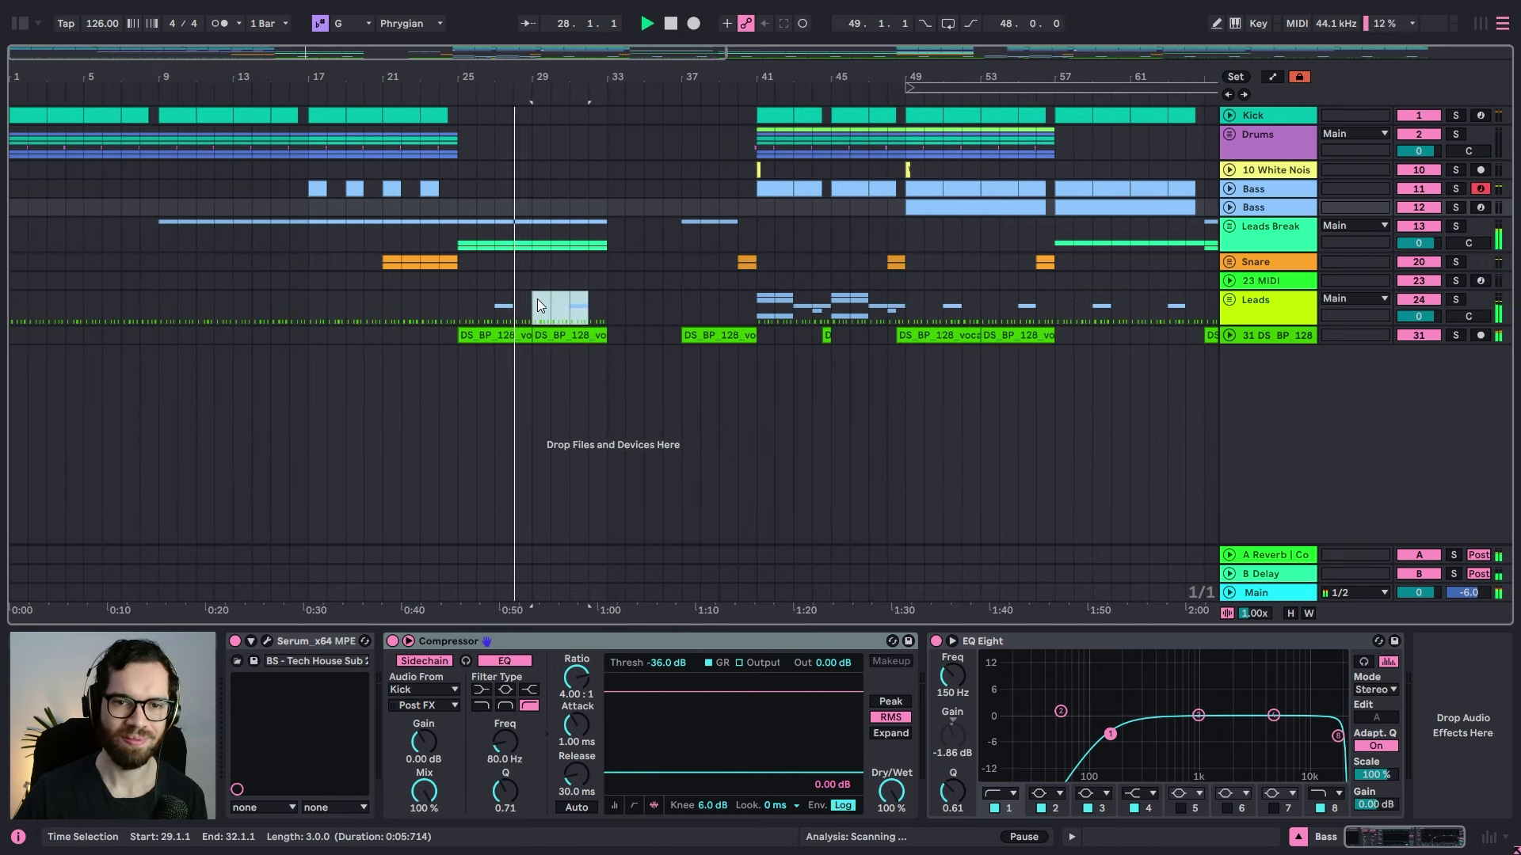
{"action": "left_click", "coordinate": [1228, 299]}
{"action": "scroll", "coordinate": [760, 356], "scroll_direction": "down", "scroll_amount": 5}
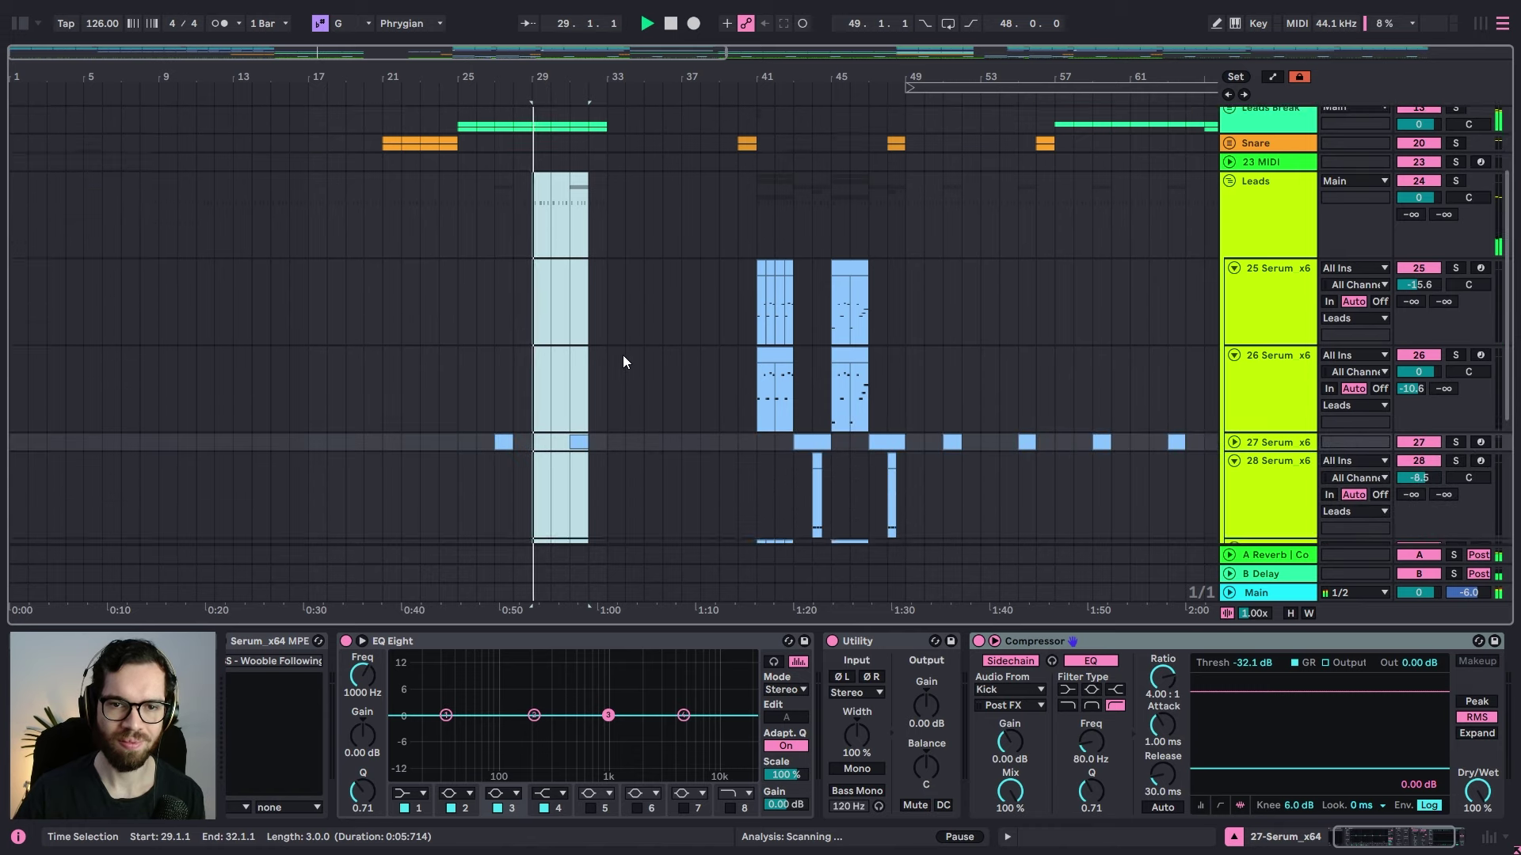
{"action": "left_click_drag", "start_coordinate": [609, 386], "coordinate": [459, 383]}
{"action": "key", "text": "Delete"}
{"action": "scroll", "coordinate": [1149, 266], "scroll_direction": "up", "scroll_amount": 3}
{"action": "left_click", "coordinate": [1233, 241]}
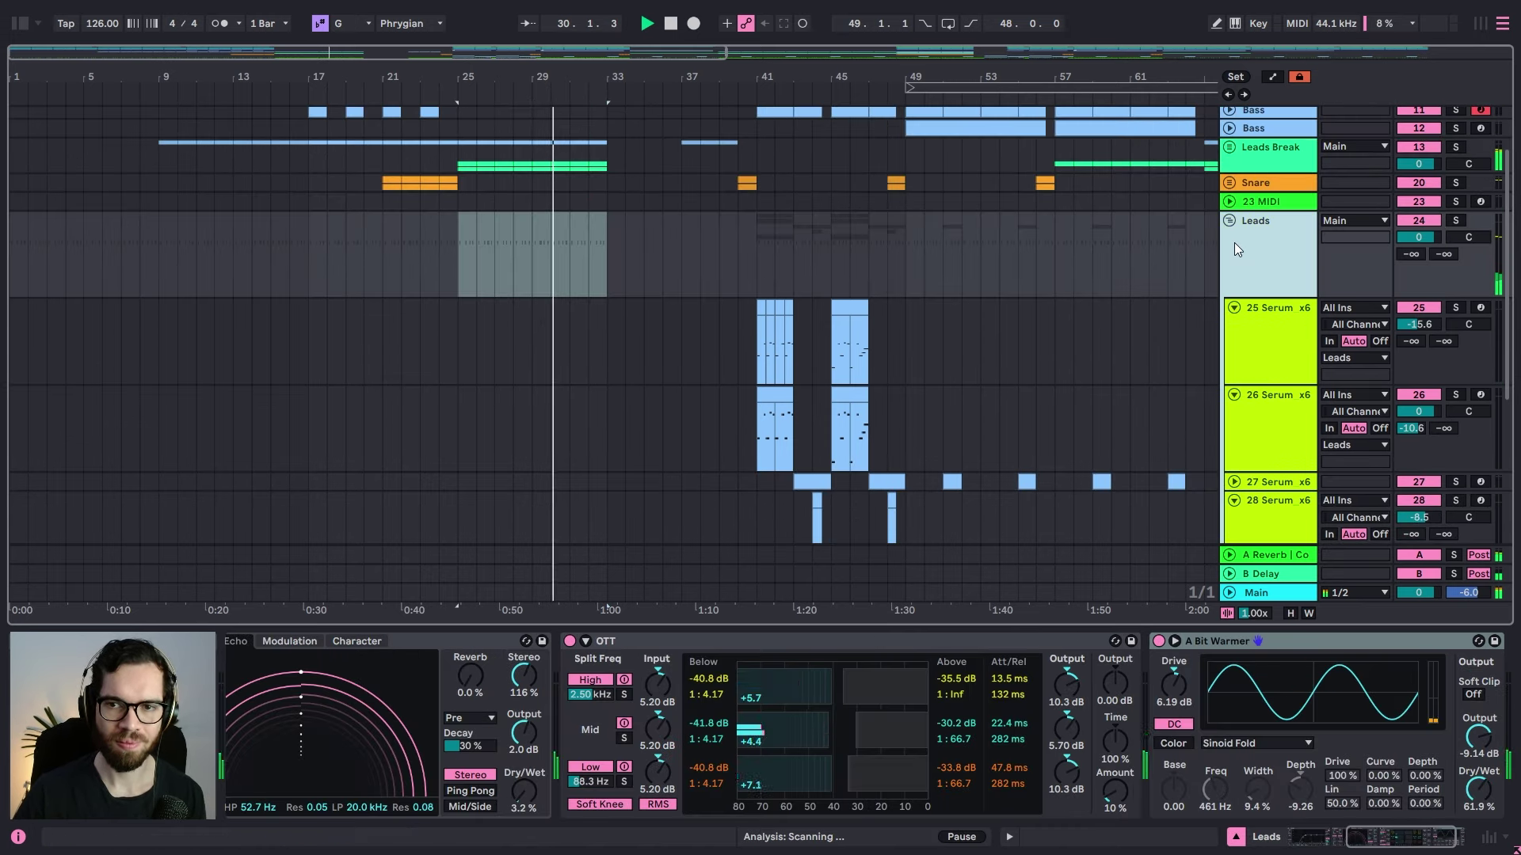
{"action": "key", "text": "ctrl+a"}
{"action": "key", "text": "u"}
Step: Clear the Leads Break and Leads groups from bar 31 to bar 33
{"action": "left_click", "coordinate": [639, 209]}
{"action": "left_click_drag", "start_coordinate": [608, 236], "coordinate": [575, 236]}
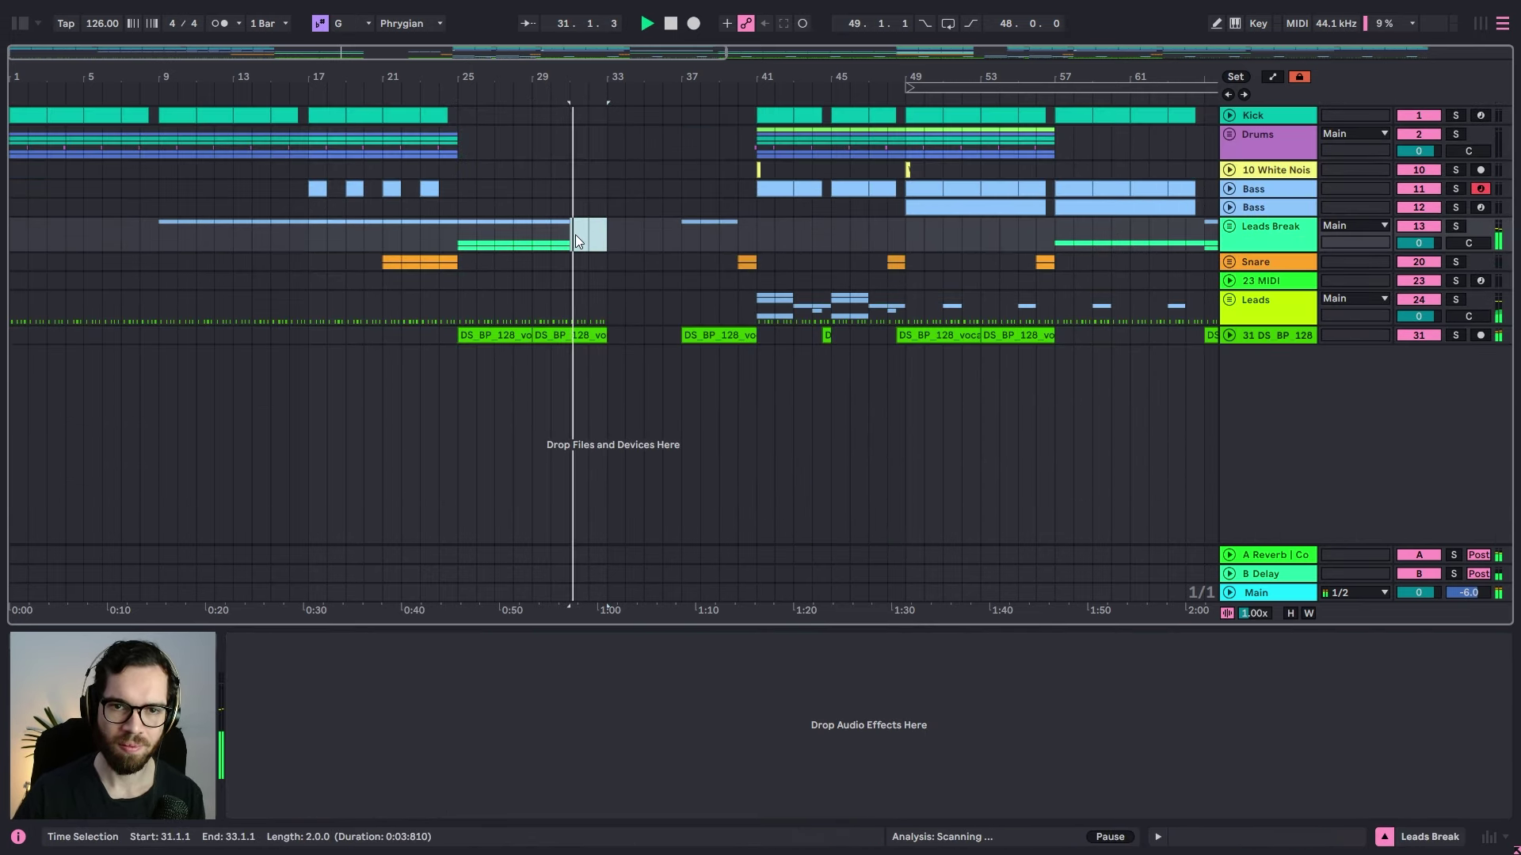
{"action": "key", "text": "Delete"}
{"action": "left_click_drag", "start_coordinate": [573, 306], "coordinate": [609, 309]}
{"action": "key", "text": "Delete"}
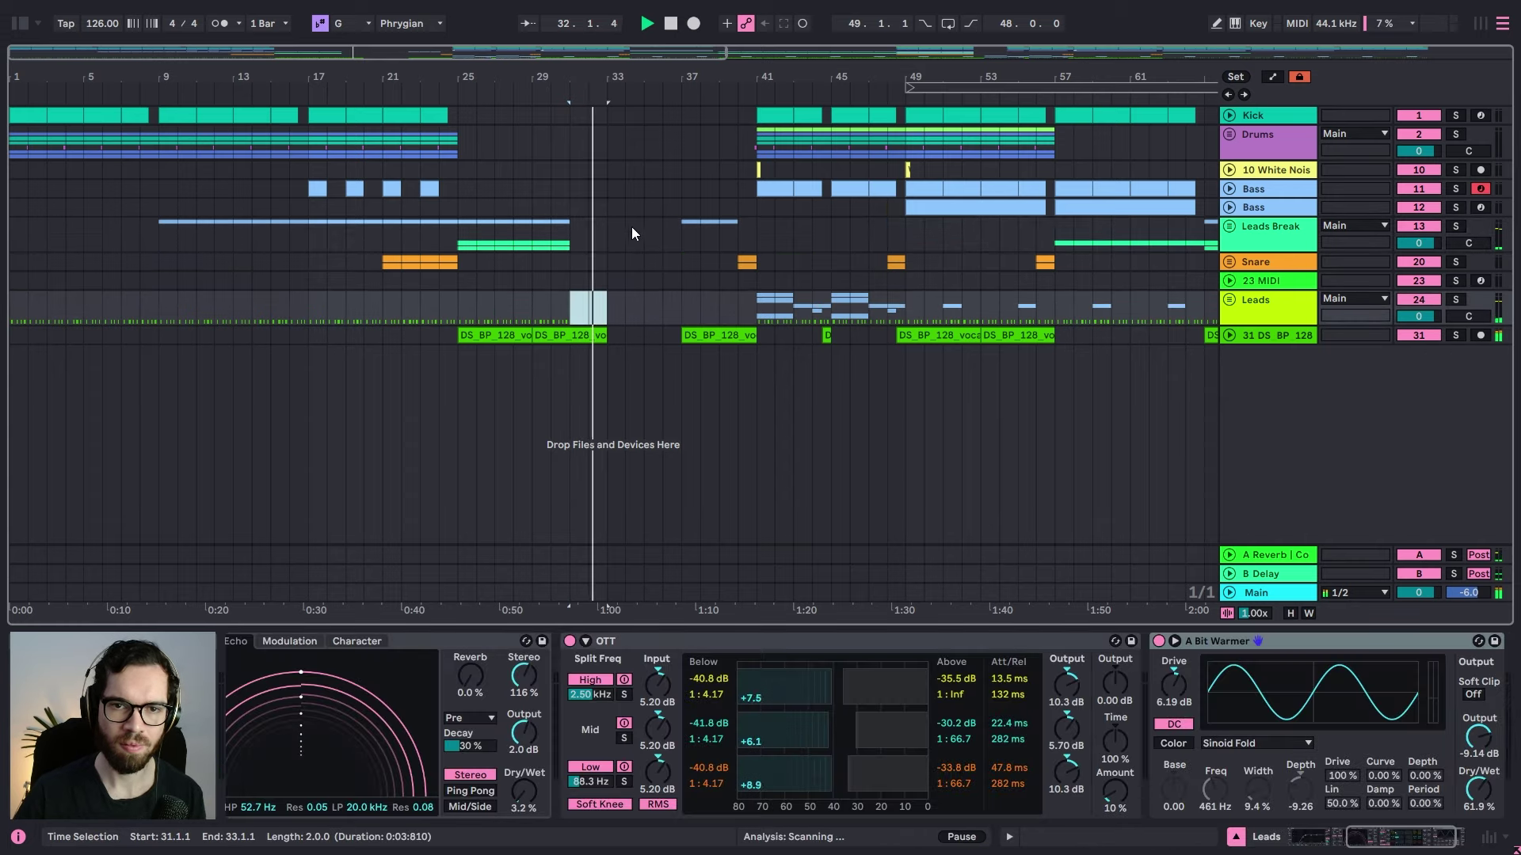
Step: Stop playback, remove the eight bars of time between bars 32 and 40 from the arrangement, and resume playback from bar 32
{"action": "left_click_drag", "start_coordinate": [632, 225], "coordinate": [657, 207]}
{"action": "key", "text": "space"}
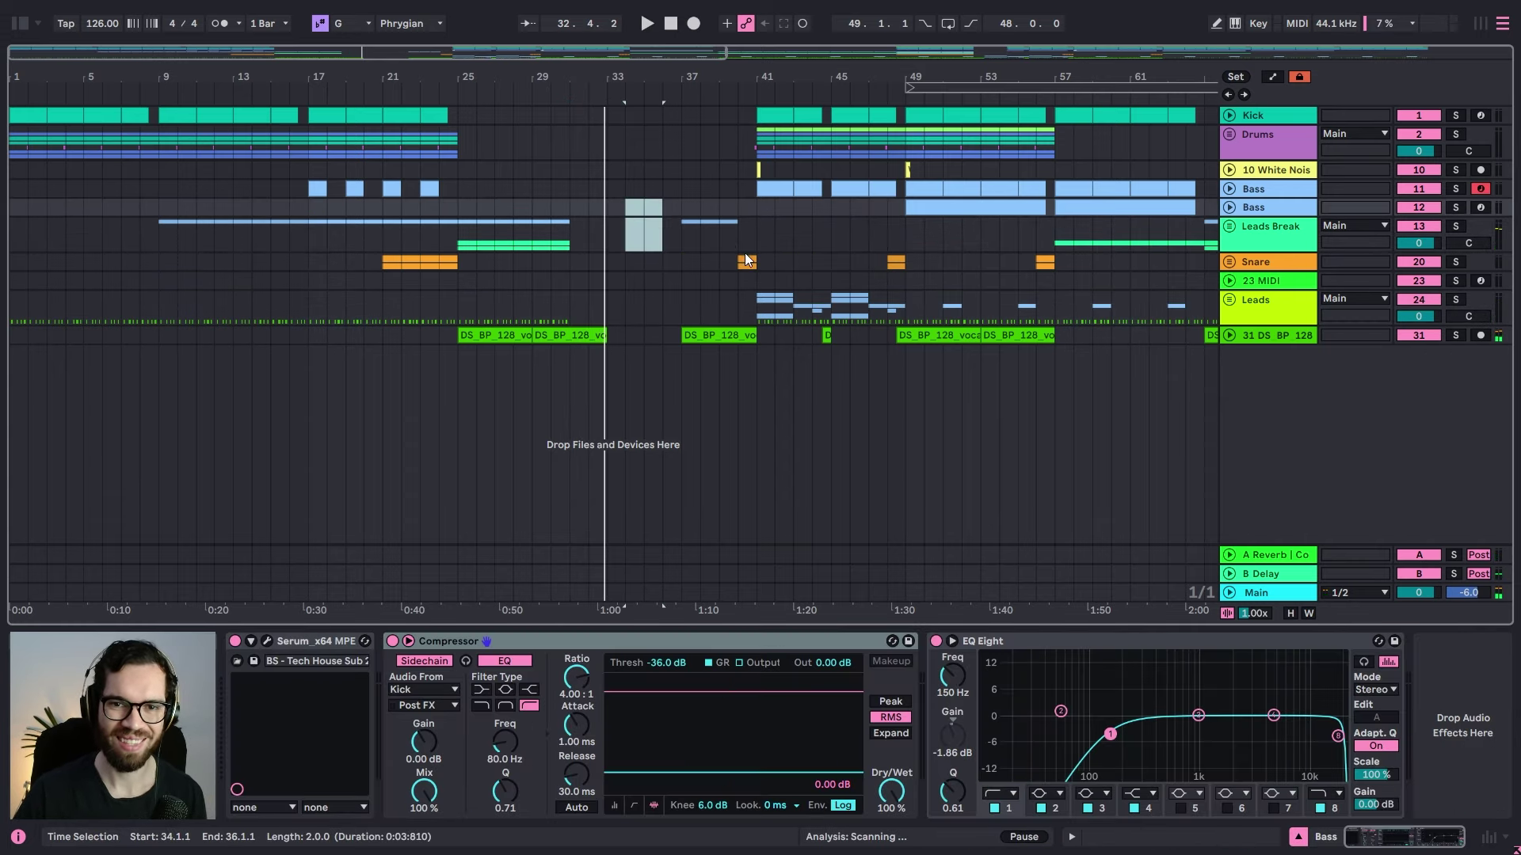
{"action": "left_click_drag", "start_coordinate": [738, 258], "coordinate": [629, 255]}
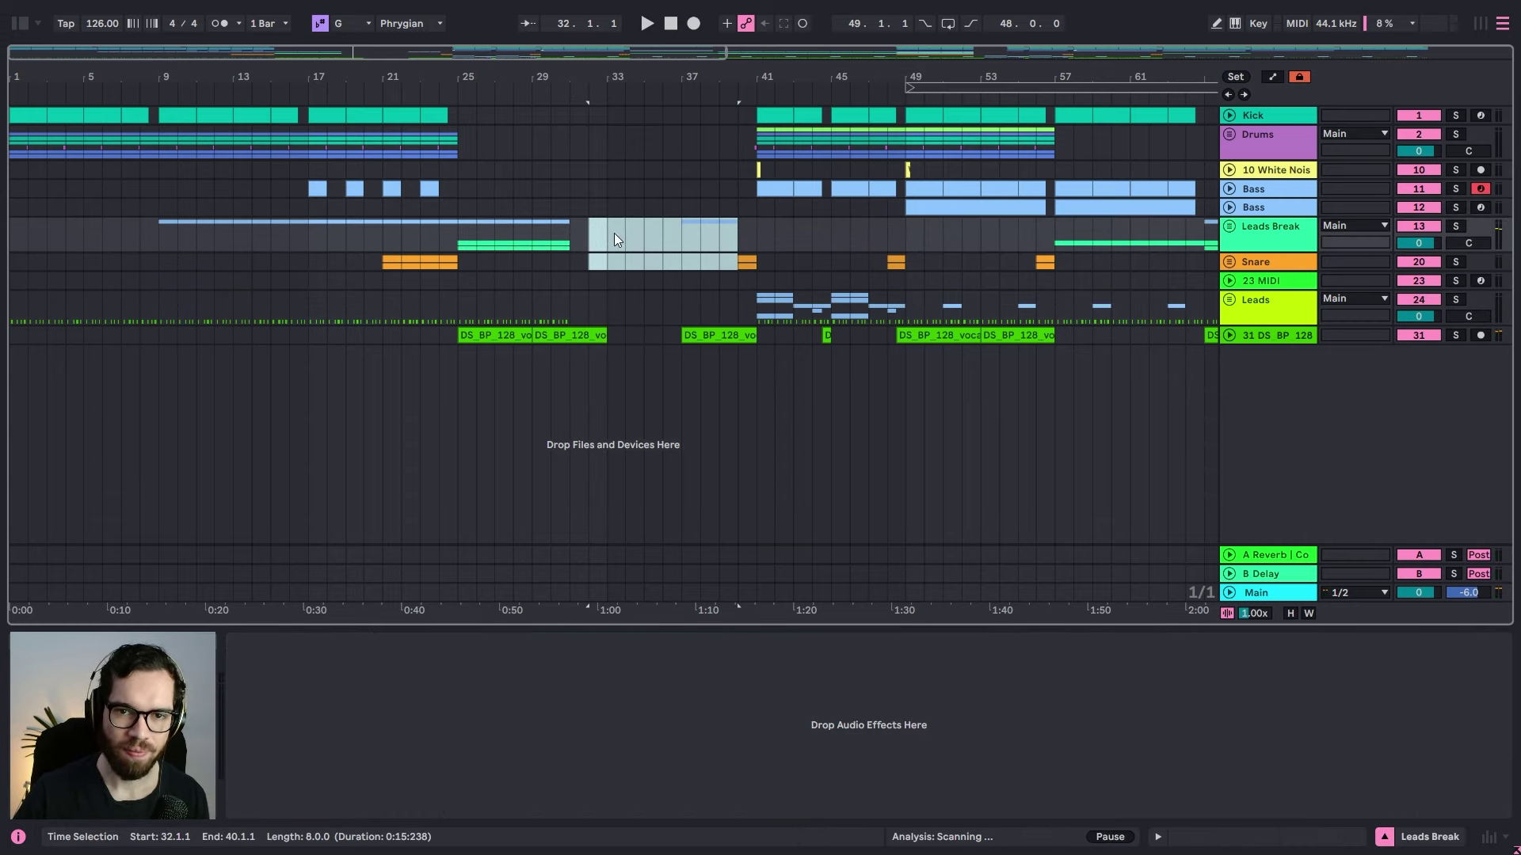
{"action": "key", "text": "ctrl+shift+Delete"}
{"action": "key", "text": "space"}
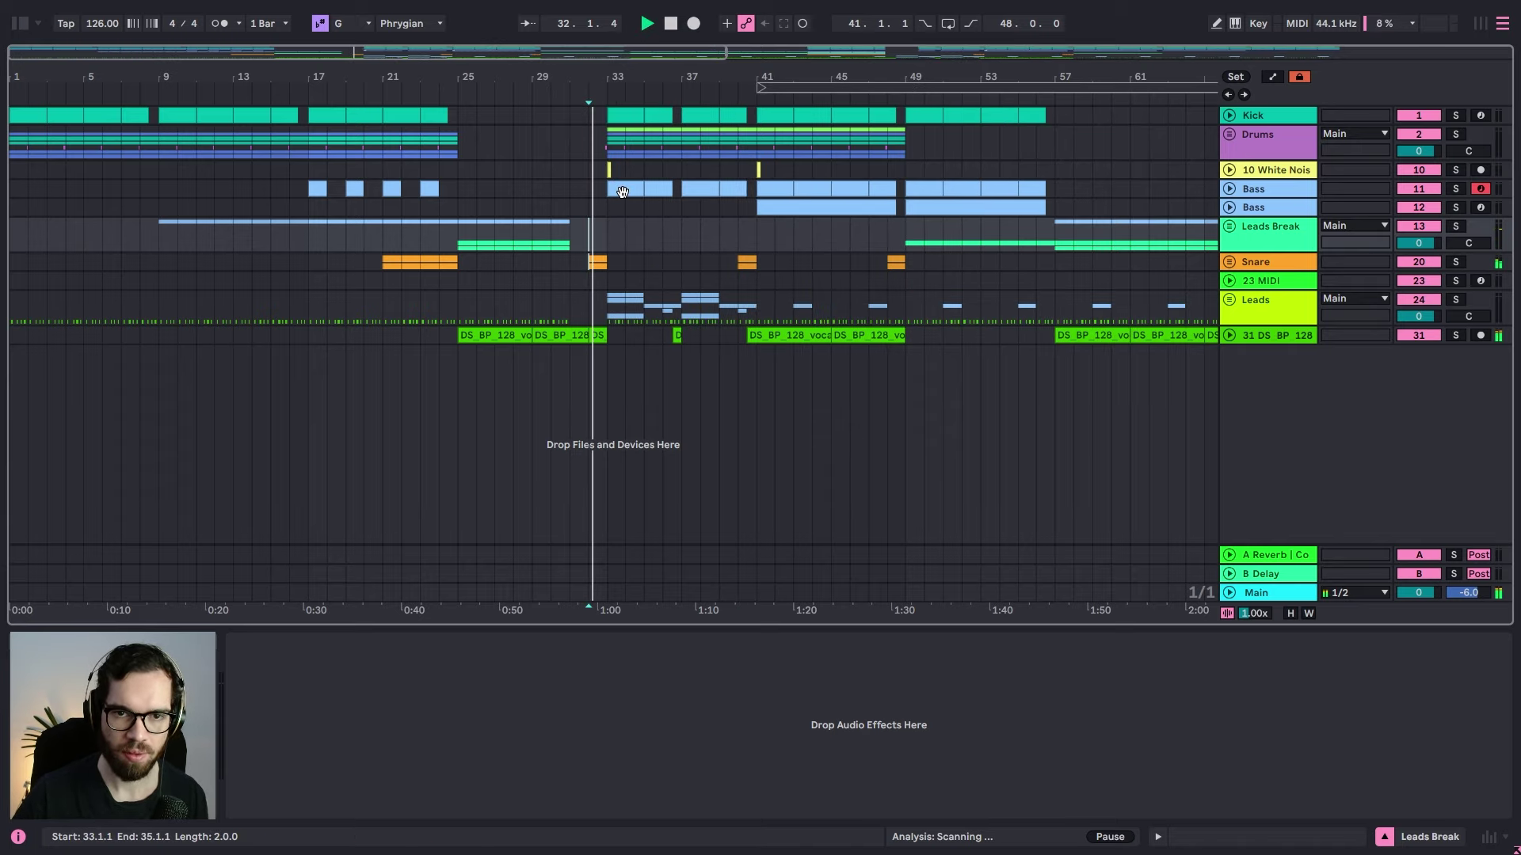
Step: Clear 32.1.1 to 32.4.1 from Leads Break through Leads, keeping only the last beat of the Snare fill before the drop, and audition the transition
{"action": "left_click_drag", "start_coordinate": [579, 77], "coordinate": [527, 228]}
{"action": "left_click_drag", "start_coordinate": [643, 237], "coordinate": [690, 292]}
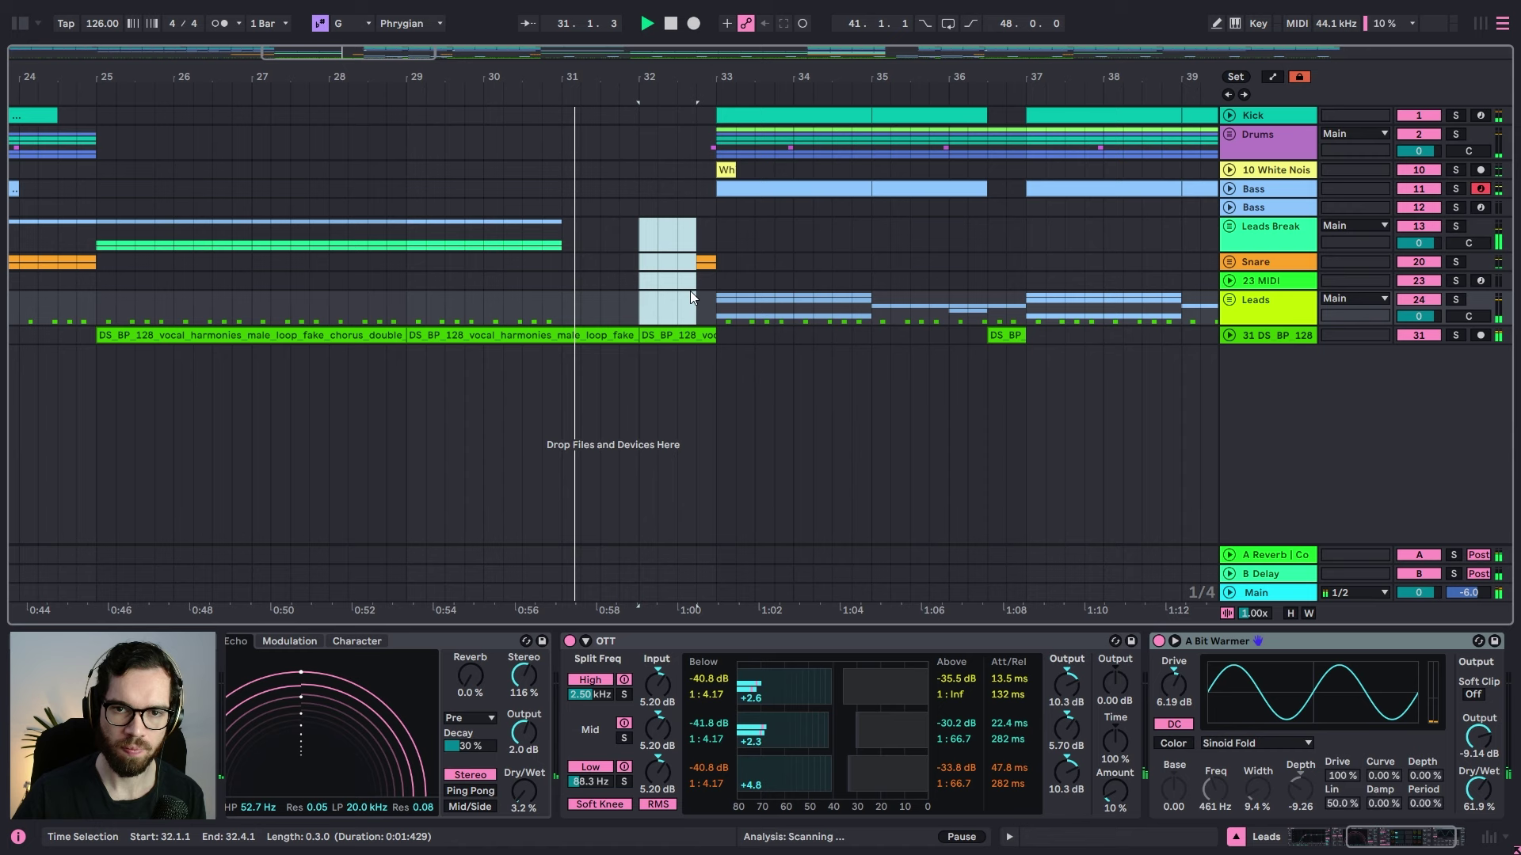
{"action": "key", "text": "Delete"}
{"action": "left_click", "coordinate": [653, 192]}
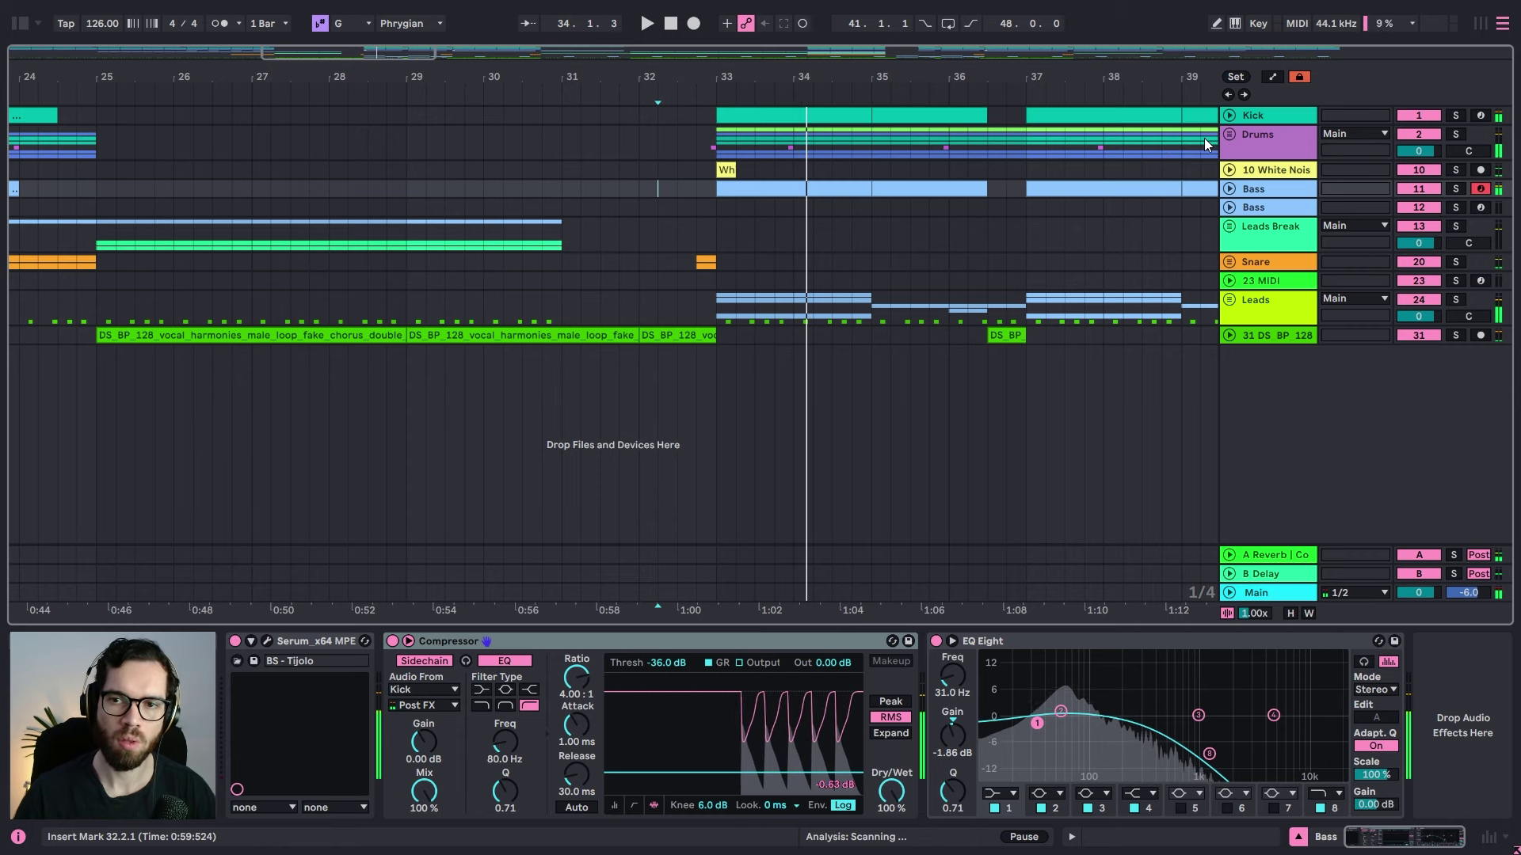
Step: Open the Drums group and delete the NOIZU hi-hat loop clips between bars 33 and 41
{"action": "left_click", "coordinate": [1225, 128]}
{"action": "left_click", "coordinate": [1229, 139]}
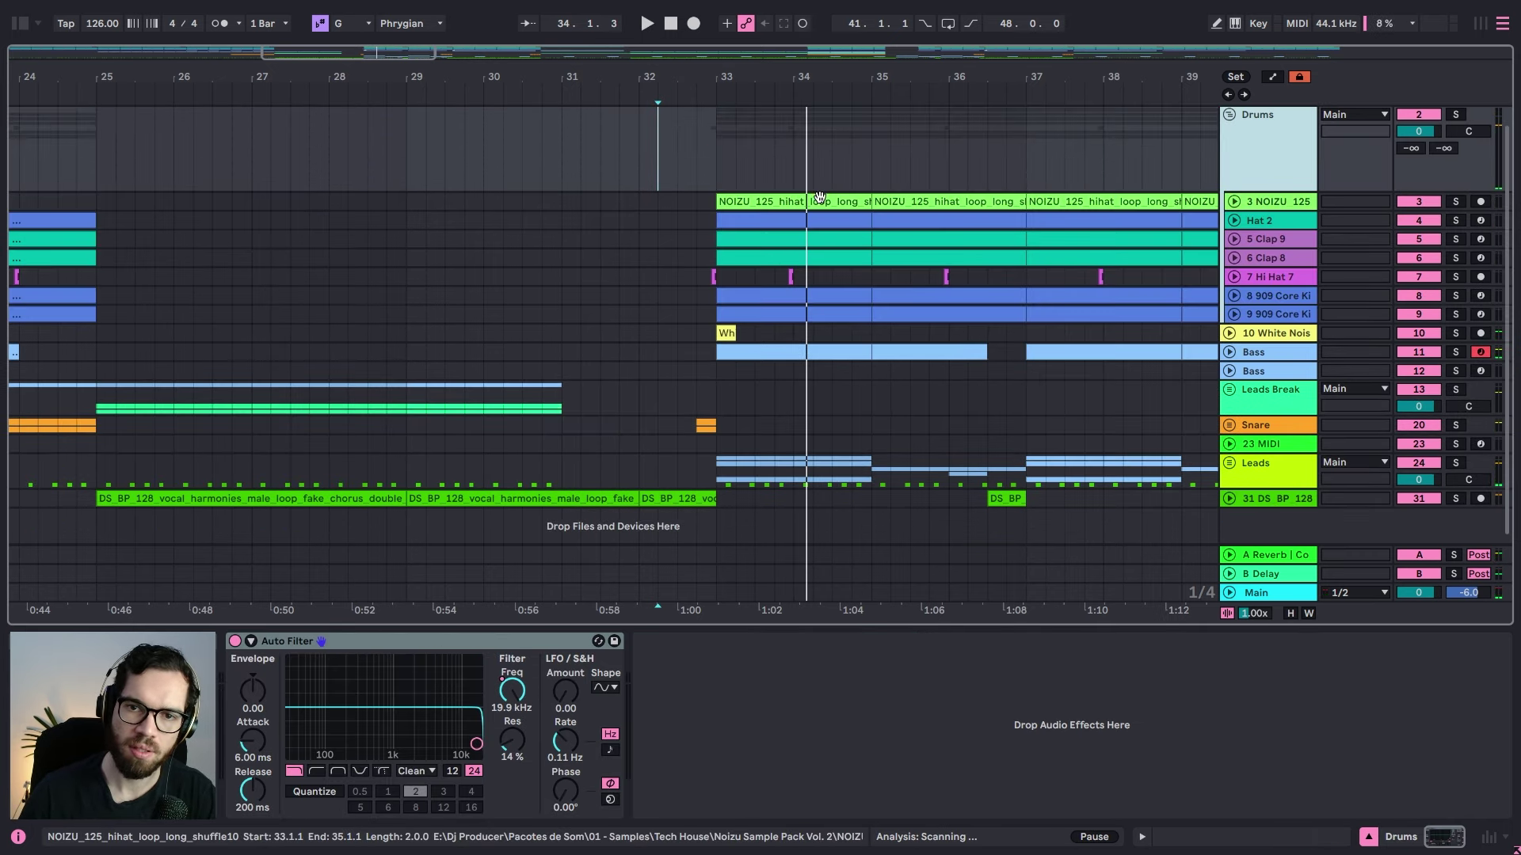
{"action": "left_click", "coordinate": [840, 201]}
{"action": "left_click_drag", "start_coordinate": [890, 69], "coordinate": [768, 102]}
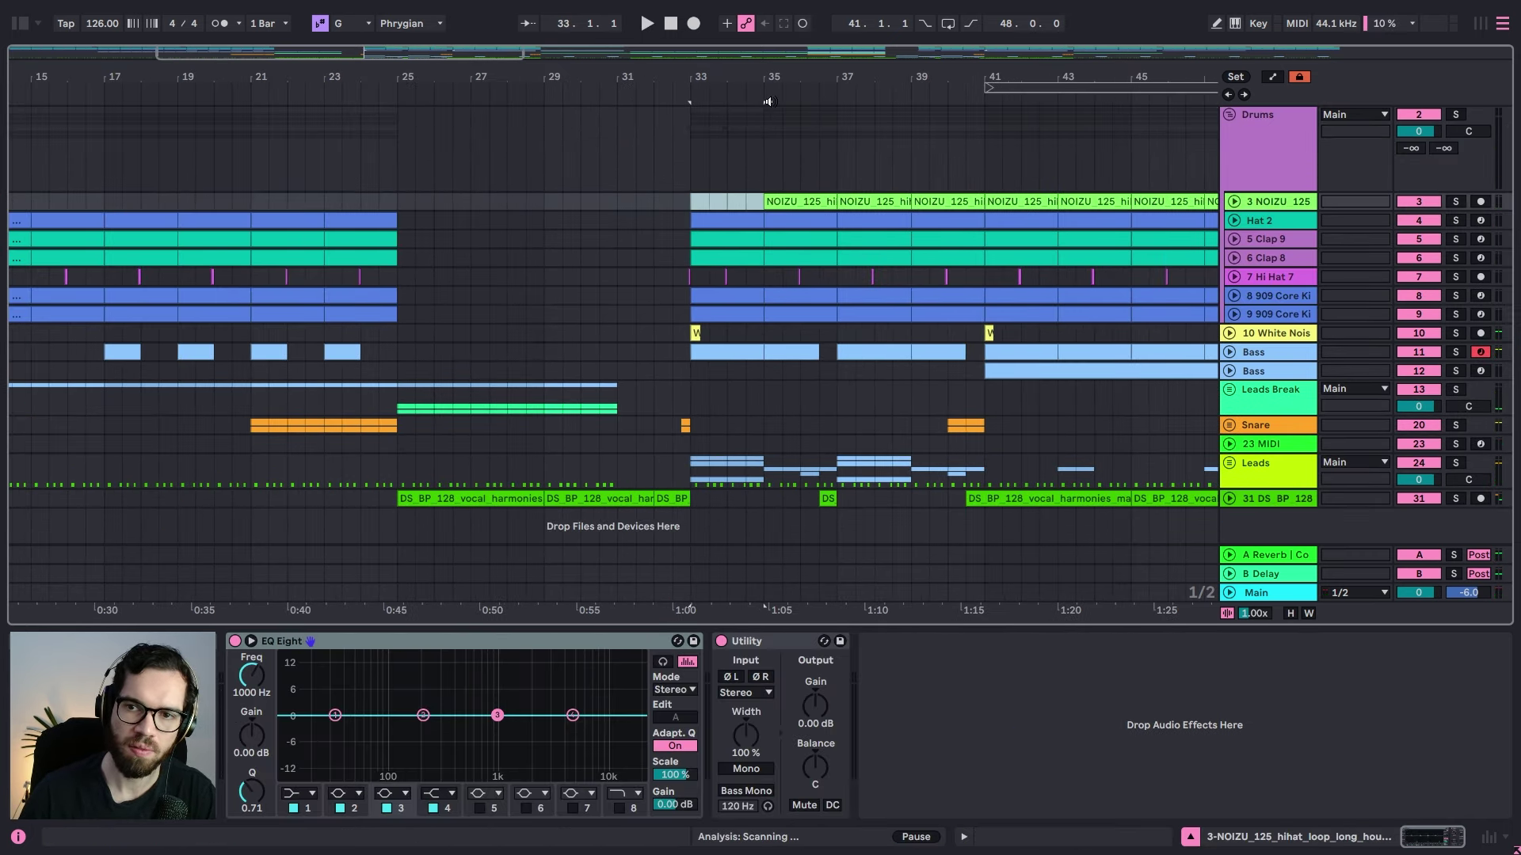
{"action": "left_click", "coordinate": [825, 205]}
{"action": "key", "text": "Delete"}
{"action": "left_click", "coordinate": [884, 202]}
{"action": "key", "text": "Delete"}
{"action": "left_click", "coordinate": [936, 202]}
{"action": "key", "text": "Delete"}
{"action": "left_click", "coordinate": [645, 186]}
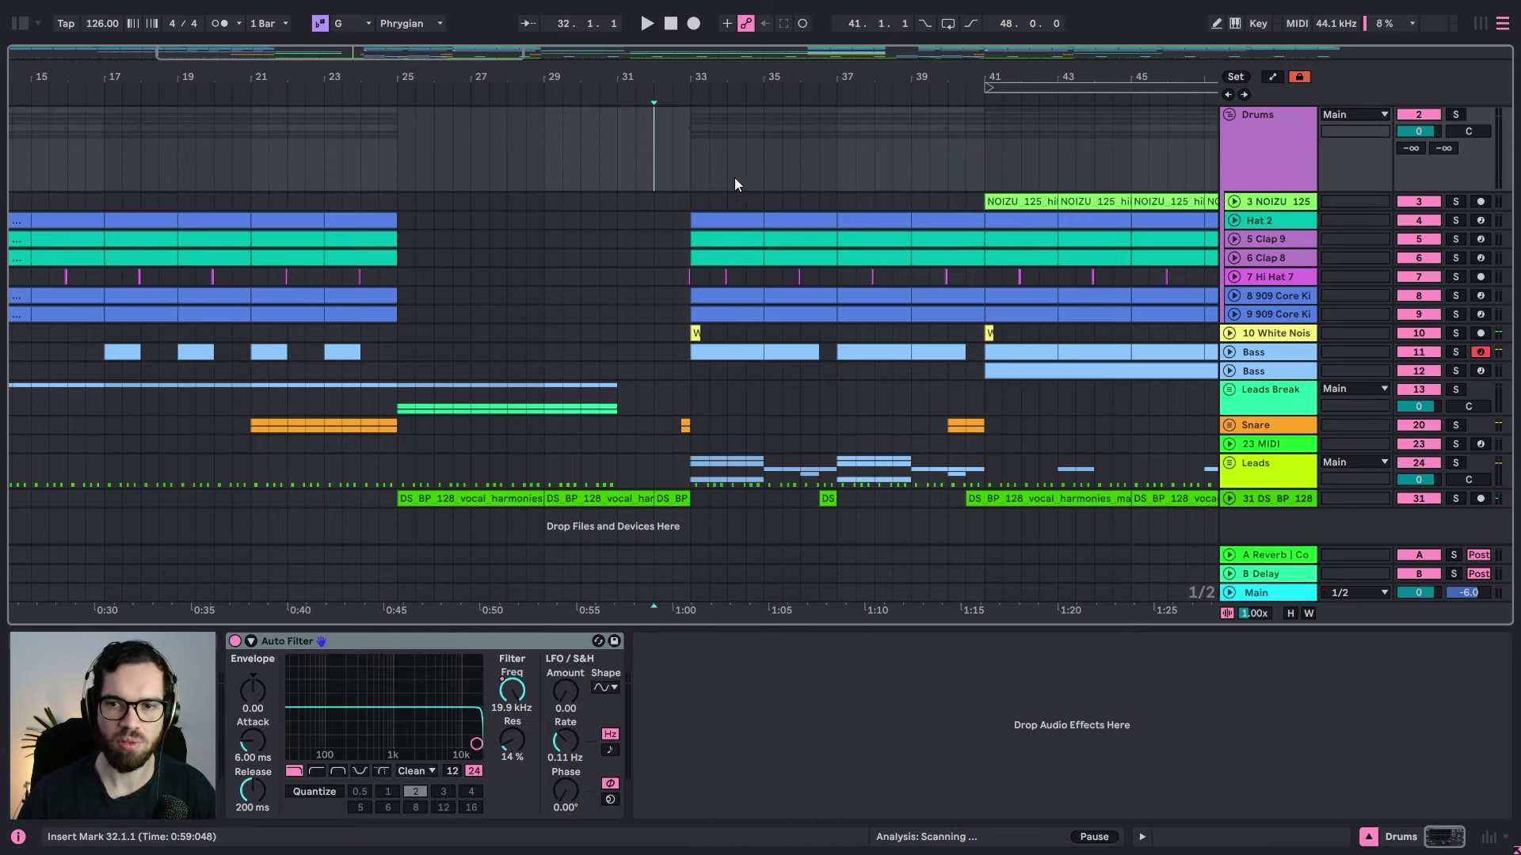
Step: Collapse the Drums group and audition the transitions into bar 33 and bar 25
{"action": "scroll", "coordinate": [784, 202], "scroll_direction": "up", "scroll_amount": 1}
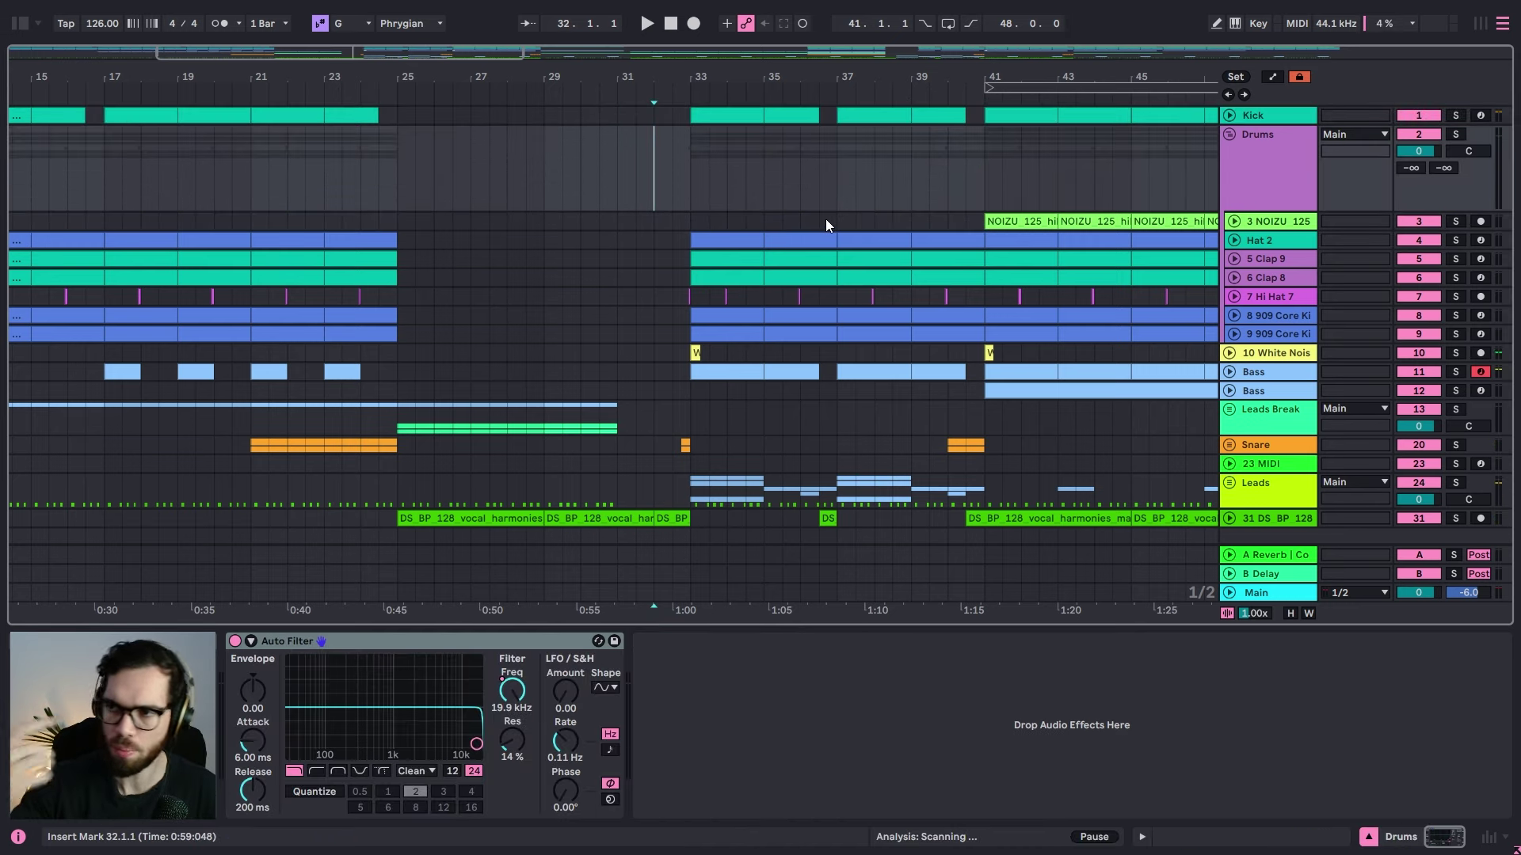
{"action": "key", "text": "space"}
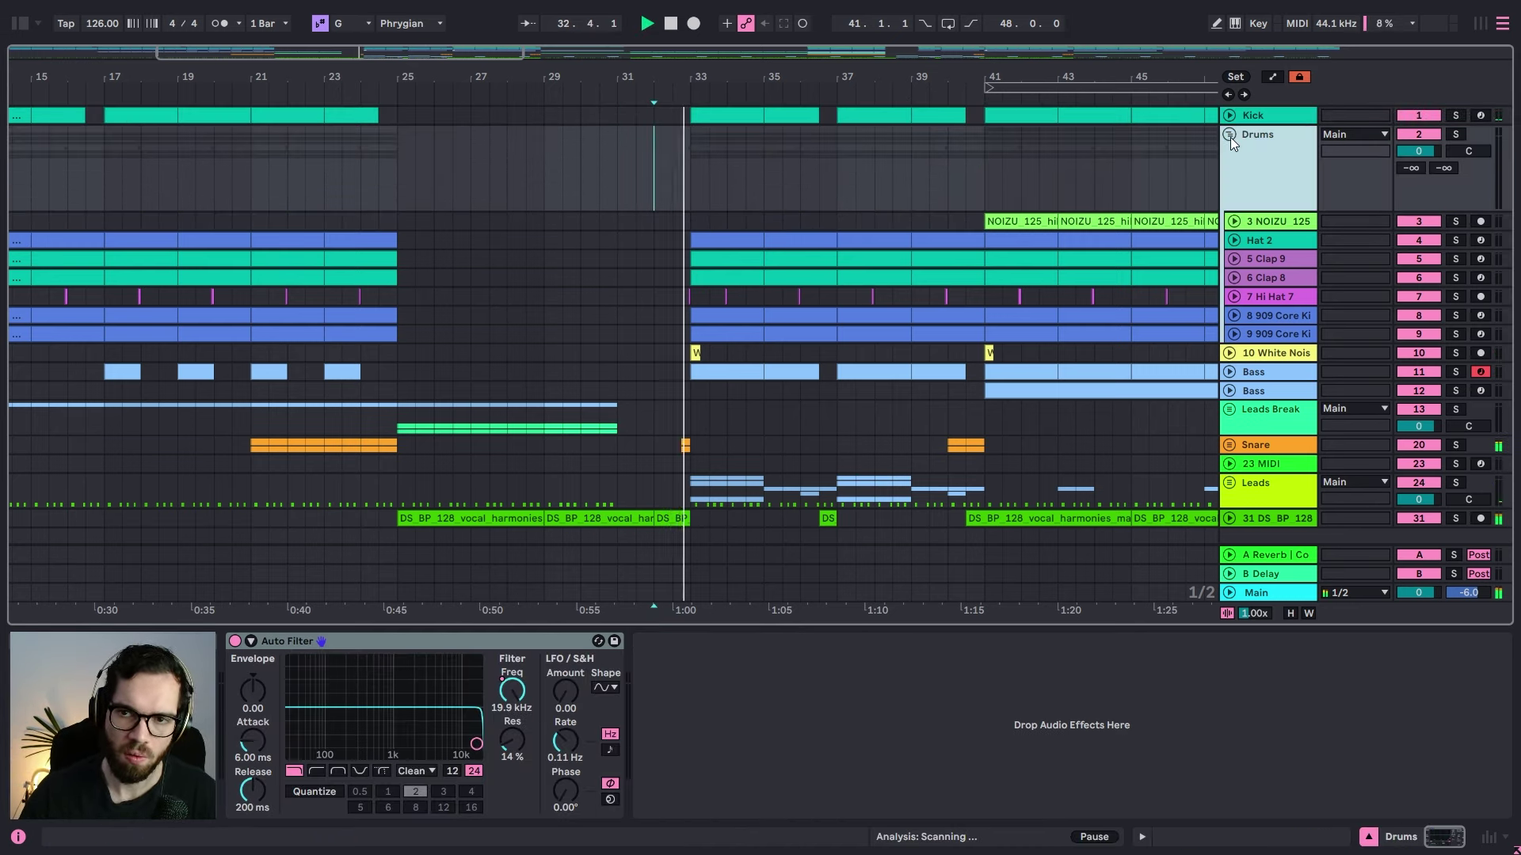
{"action": "left_click", "coordinate": [1229, 134]}
{"action": "left_click", "coordinate": [700, 150]}
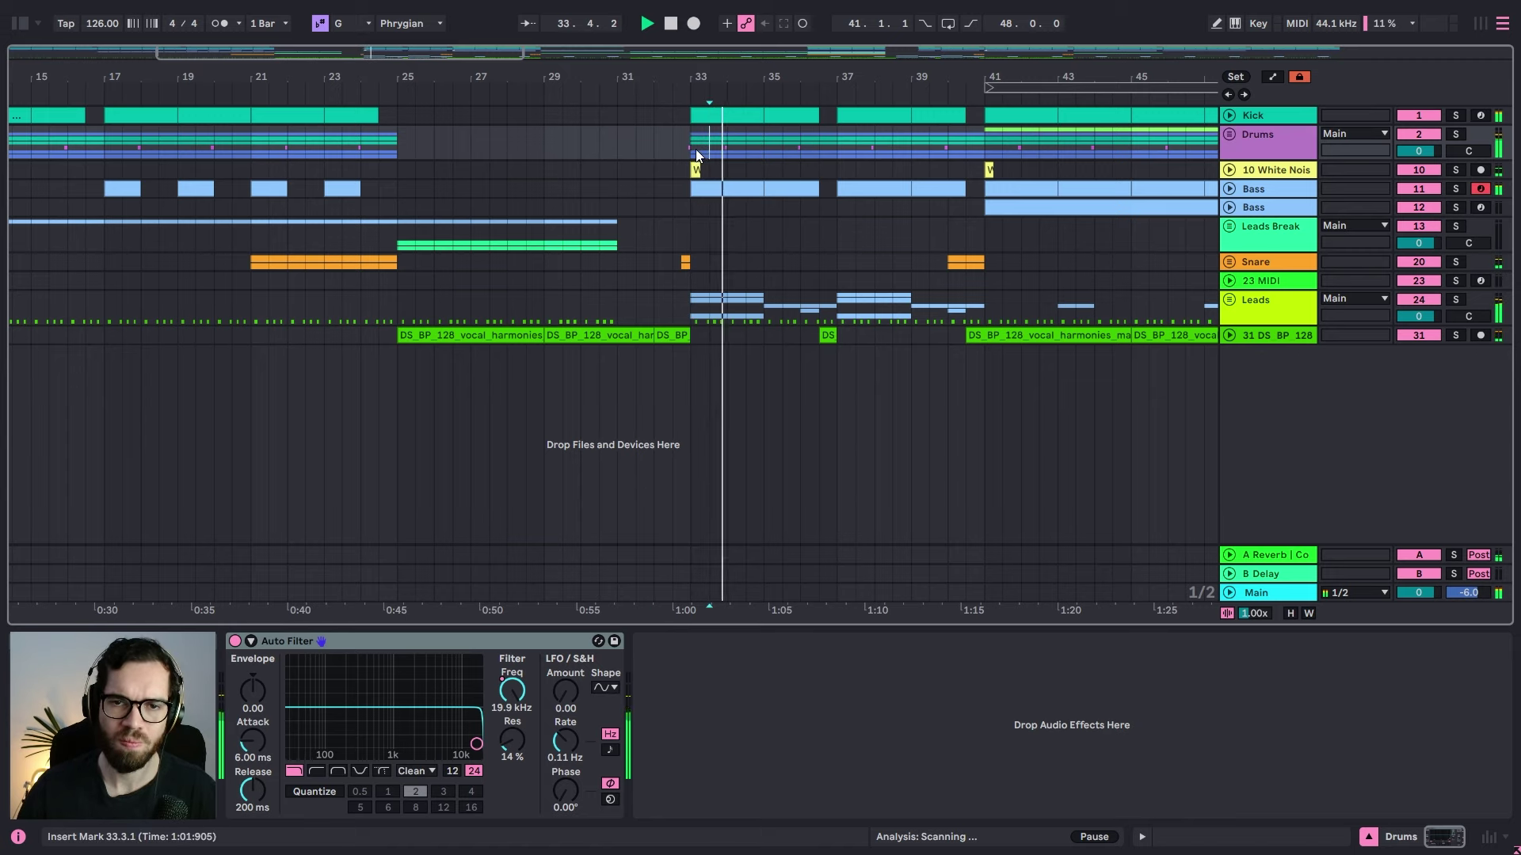
{"action": "left_click", "coordinate": [657, 151]}
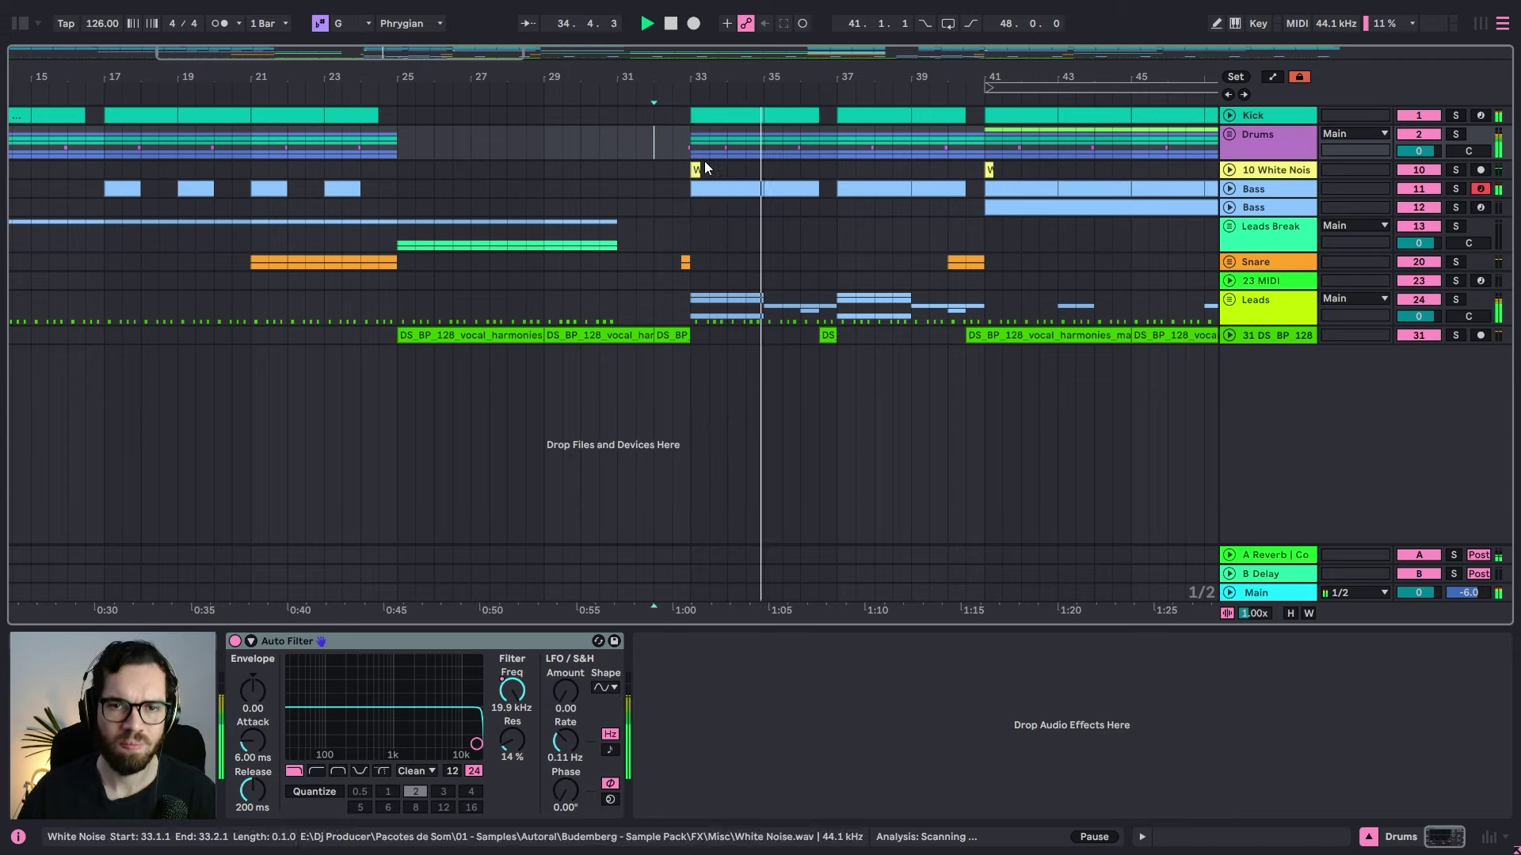
{"action": "left_click", "coordinate": [379, 170]}
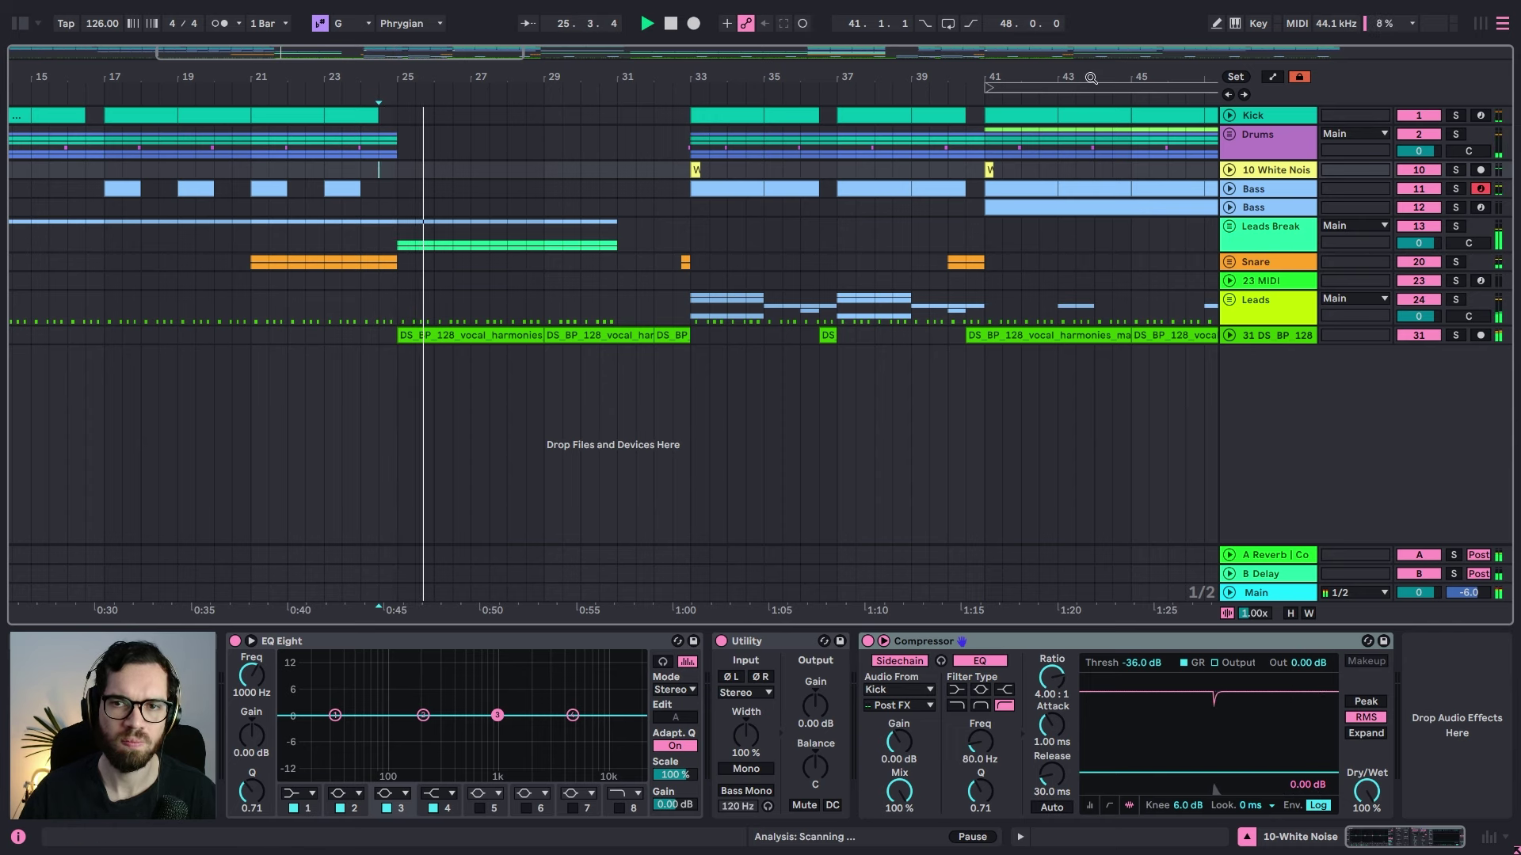
{"action": "left_click_drag", "start_coordinate": [1091, 78], "coordinate": [615, 77]}
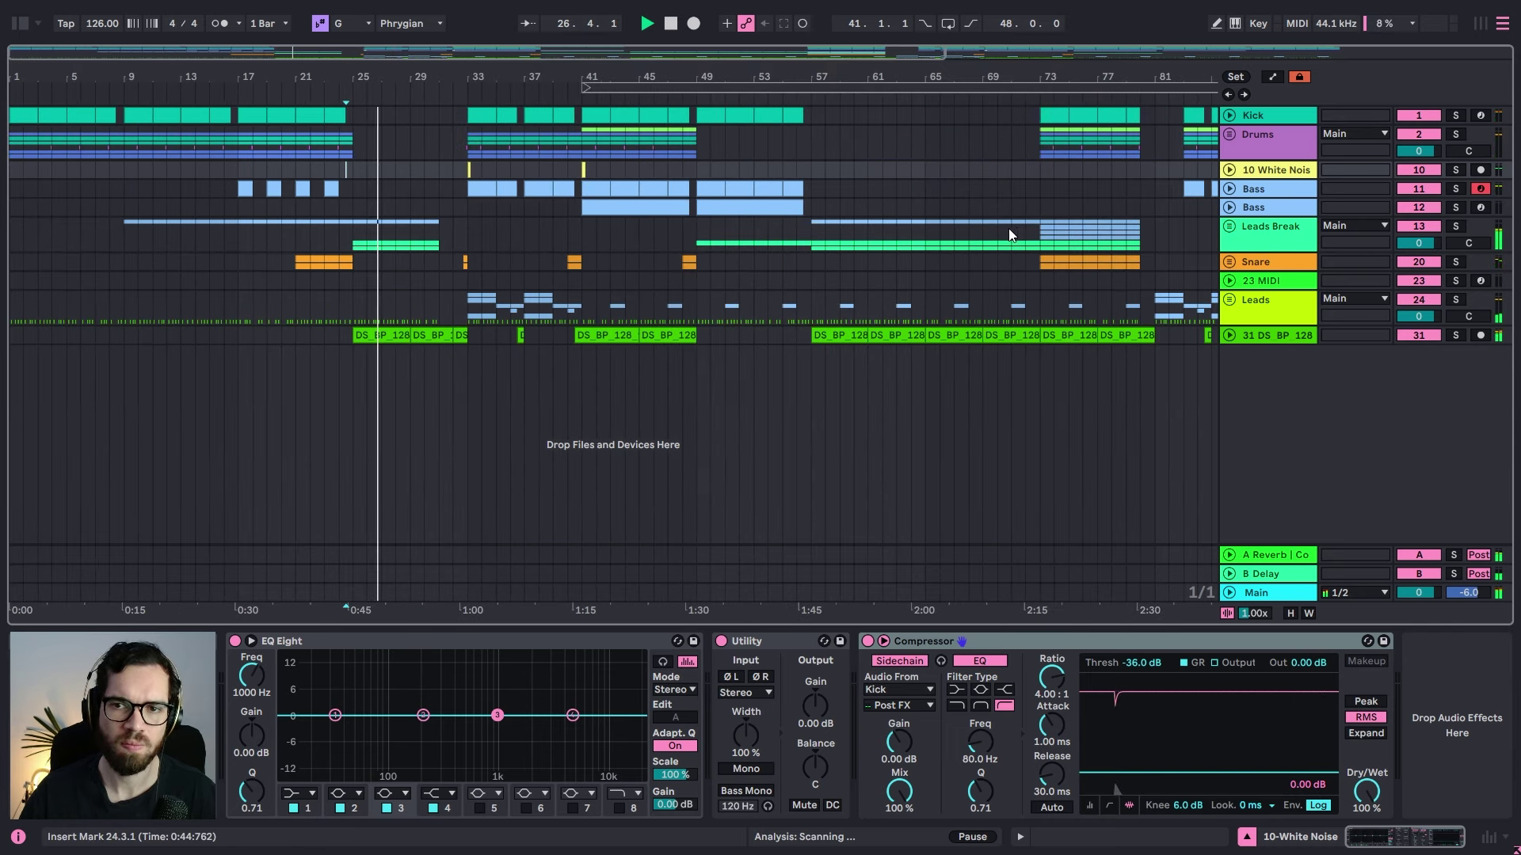
{"action": "left_click", "coordinate": [440, 207]}
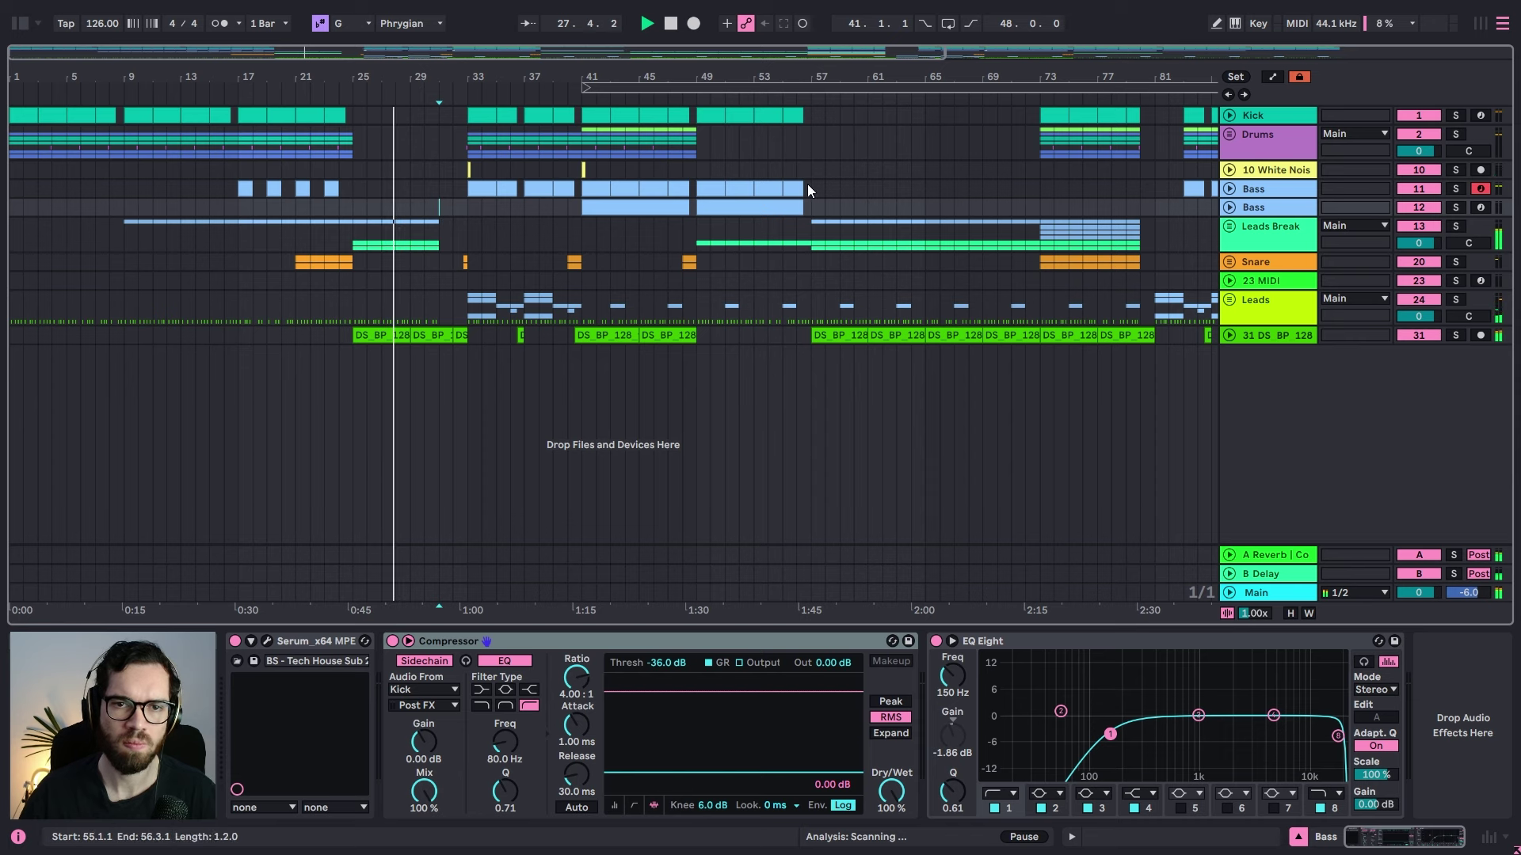
Step: Expand the Drums, Leads Break and Leads groups and delete the clips at bars 33 to 35 on tracks 25 Serum and 29 Serum
{"action": "left_click", "coordinate": [1230, 136]}
{"action": "scroll", "coordinate": [514, 231], "scroll_direction": "down", "scroll_amount": 1}
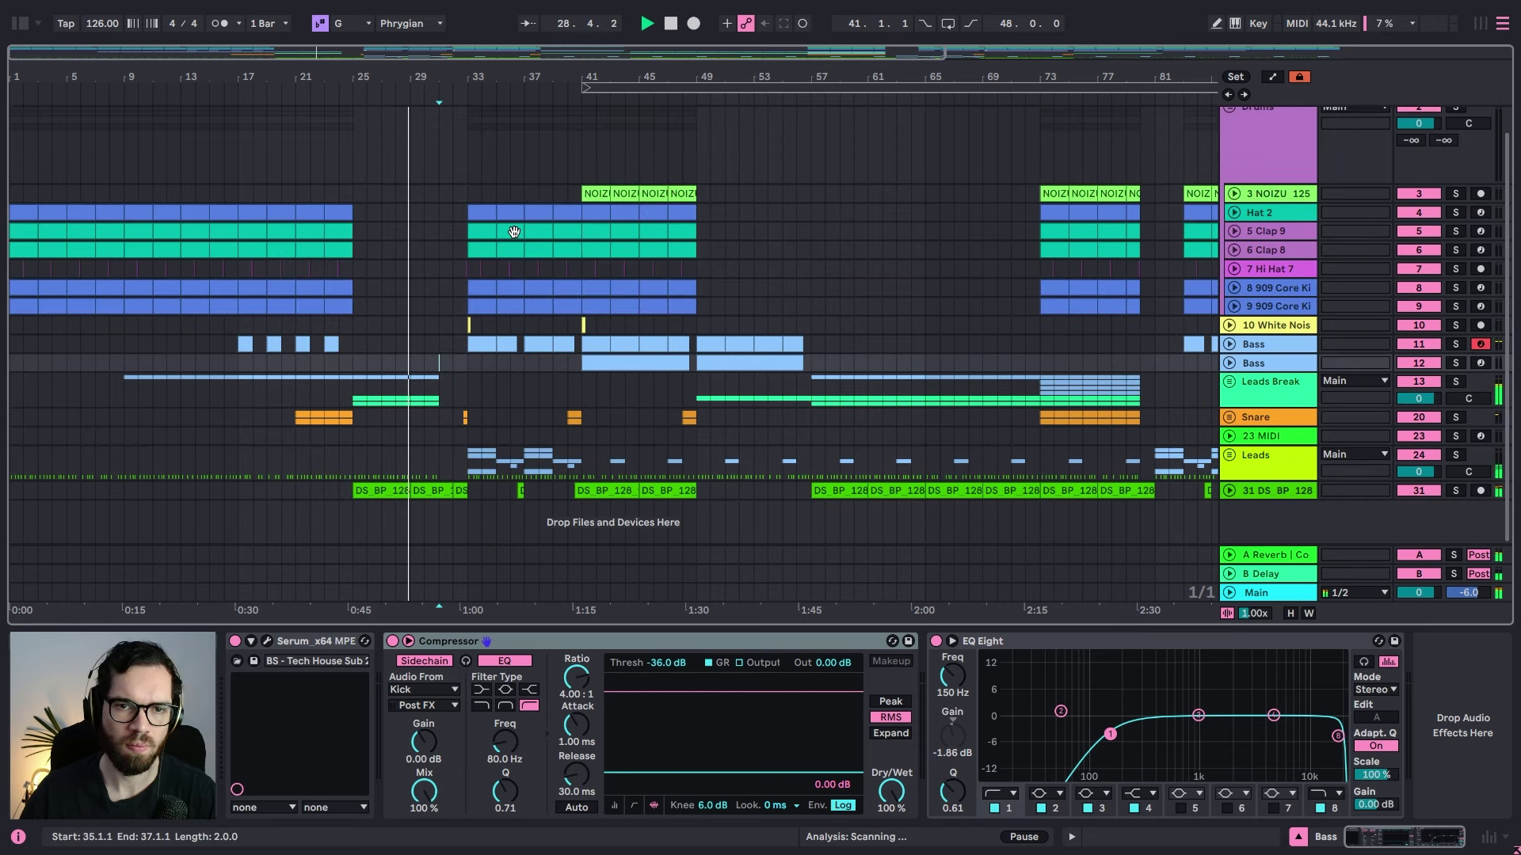
{"action": "left_click", "coordinate": [1229, 381]}
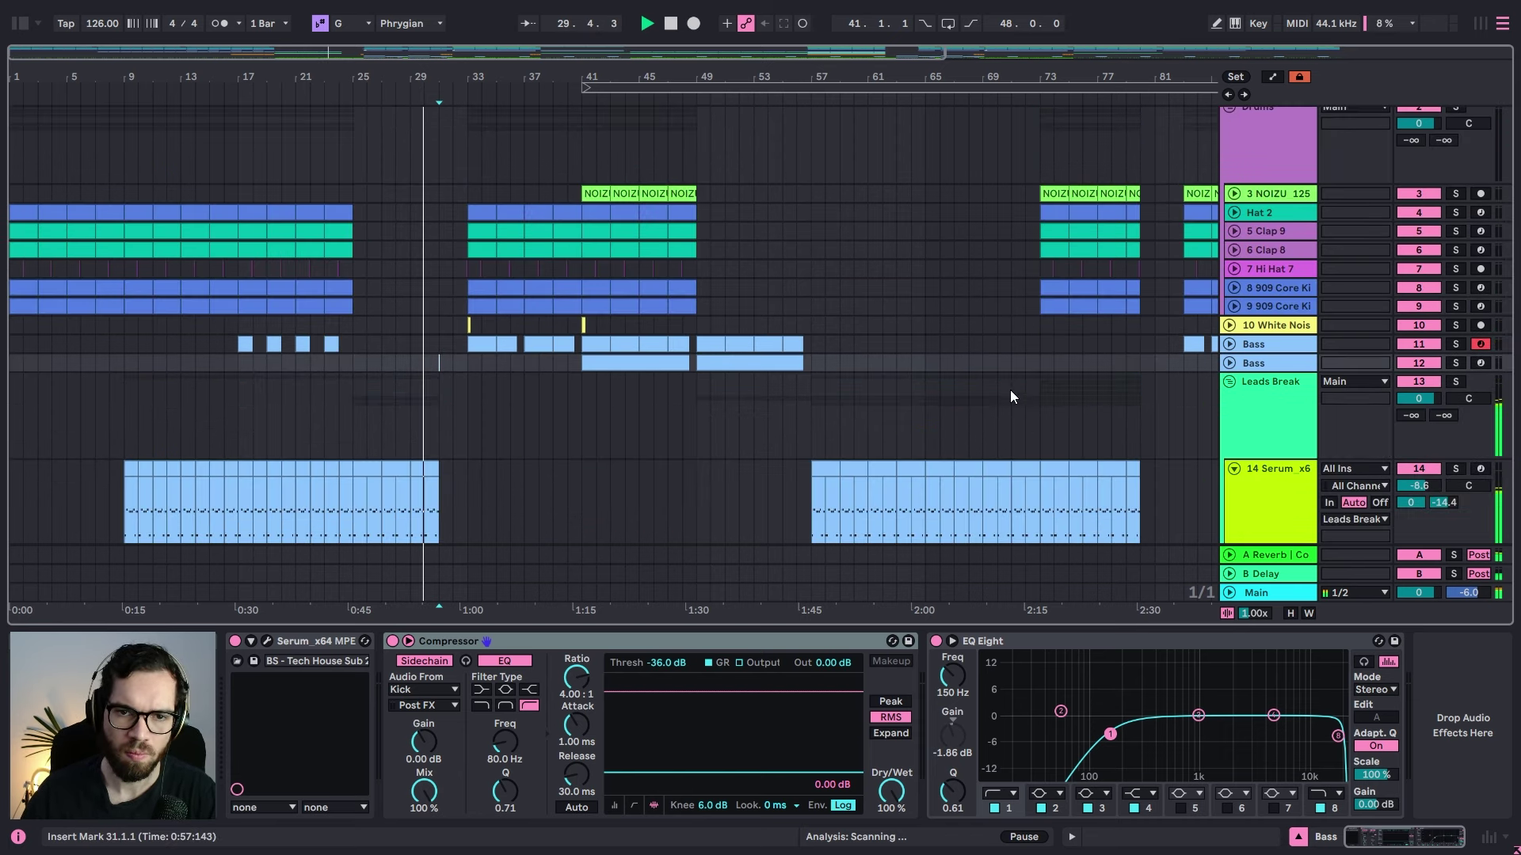
{"action": "scroll", "coordinate": [705, 353], "scroll_direction": "down", "scroll_amount": 5}
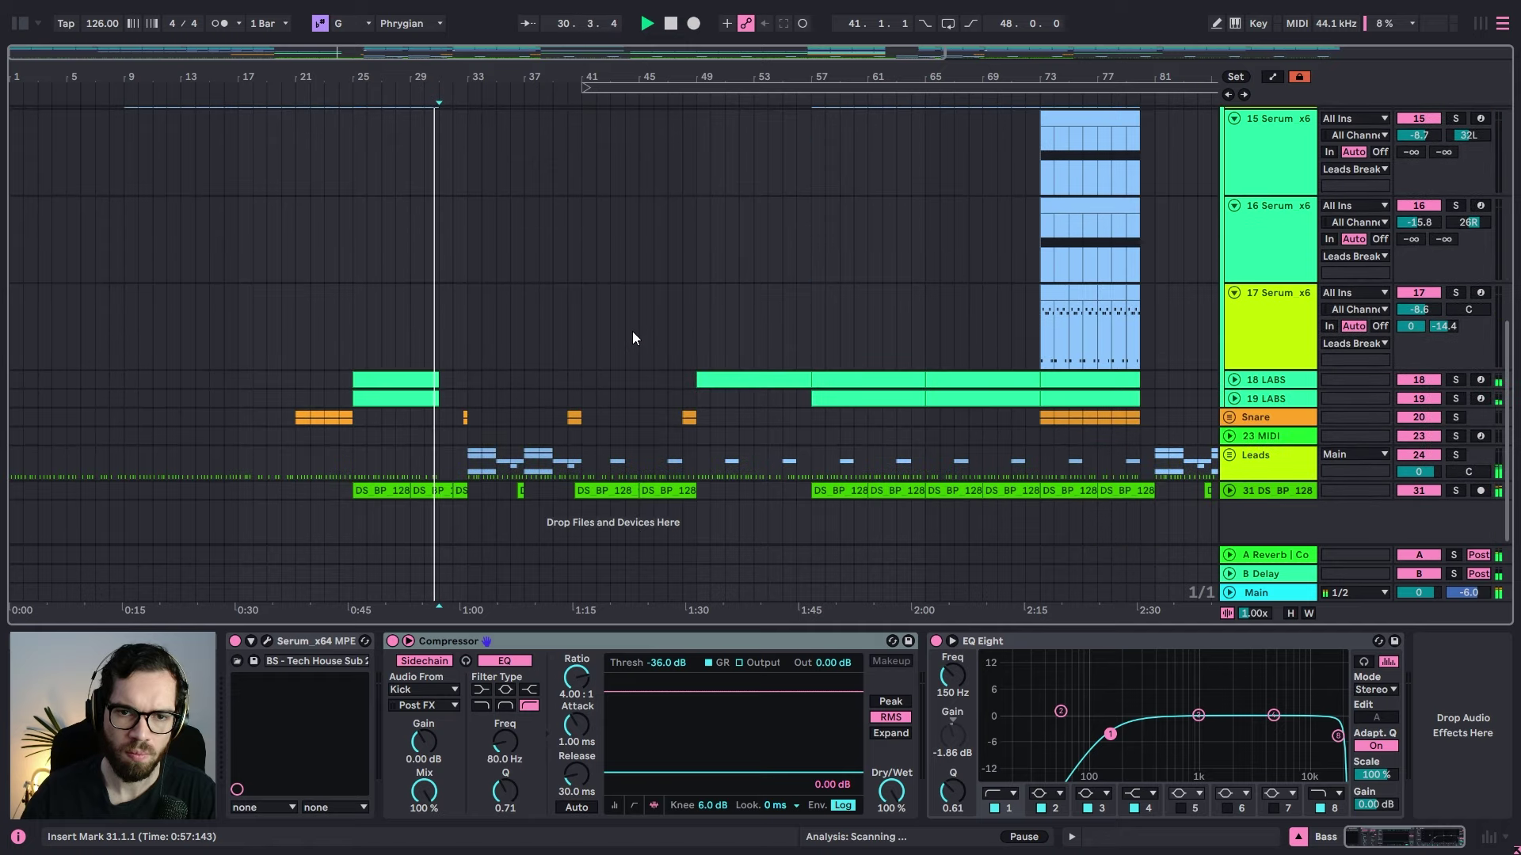
{"action": "left_click", "coordinate": [1229, 455]}
{"action": "scroll", "coordinate": [792, 380], "scroll_direction": "down", "scroll_amount": 5}
{"action": "left_click_drag", "start_coordinate": [498, 211], "coordinate": [456, 201]}
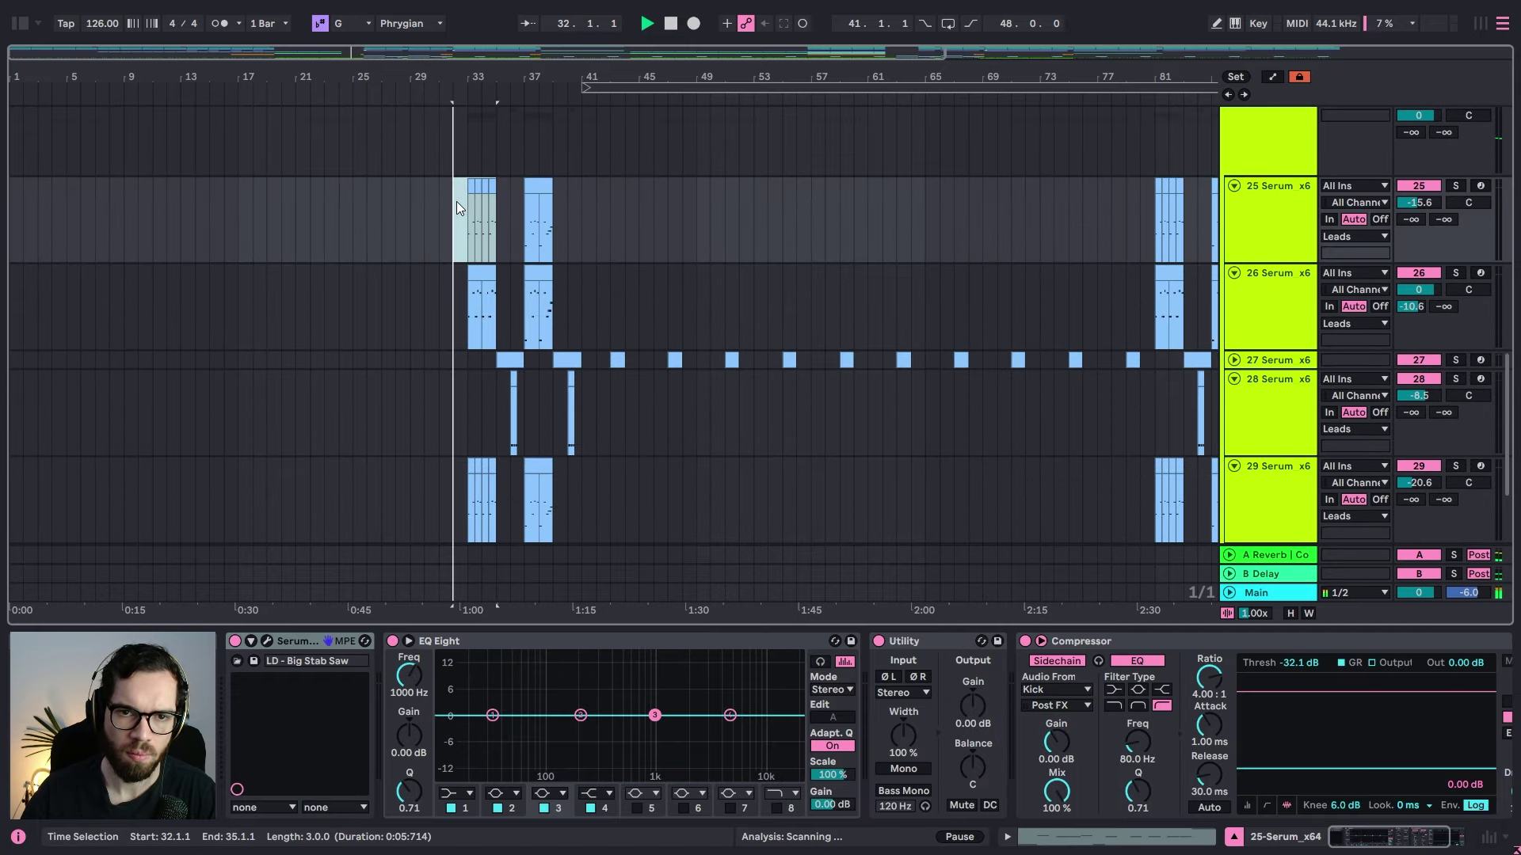
{"action": "key", "text": "Delete"}
{"action": "left_click_drag", "start_coordinate": [456, 485], "coordinate": [505, 494]}
{"action": "key", "text": "Delete"}
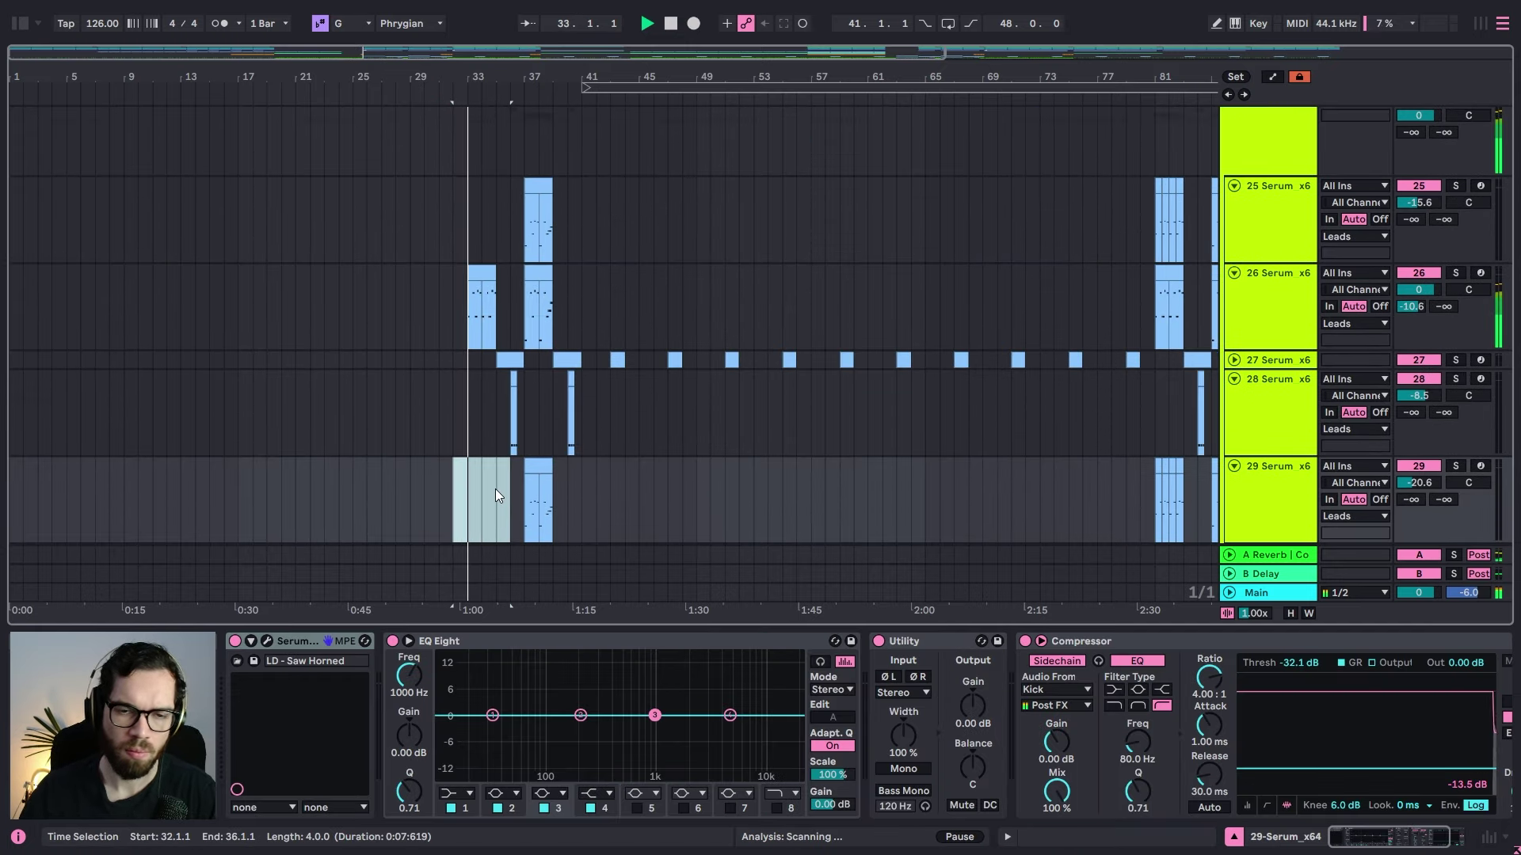
Step: Audition the lead section and delete the clip at bars 37 to 39 on track 25 Serum
{"action": "scroll", "coordinate": [472, 332], "scroll_direction": "up", "scroll_amount": 2}
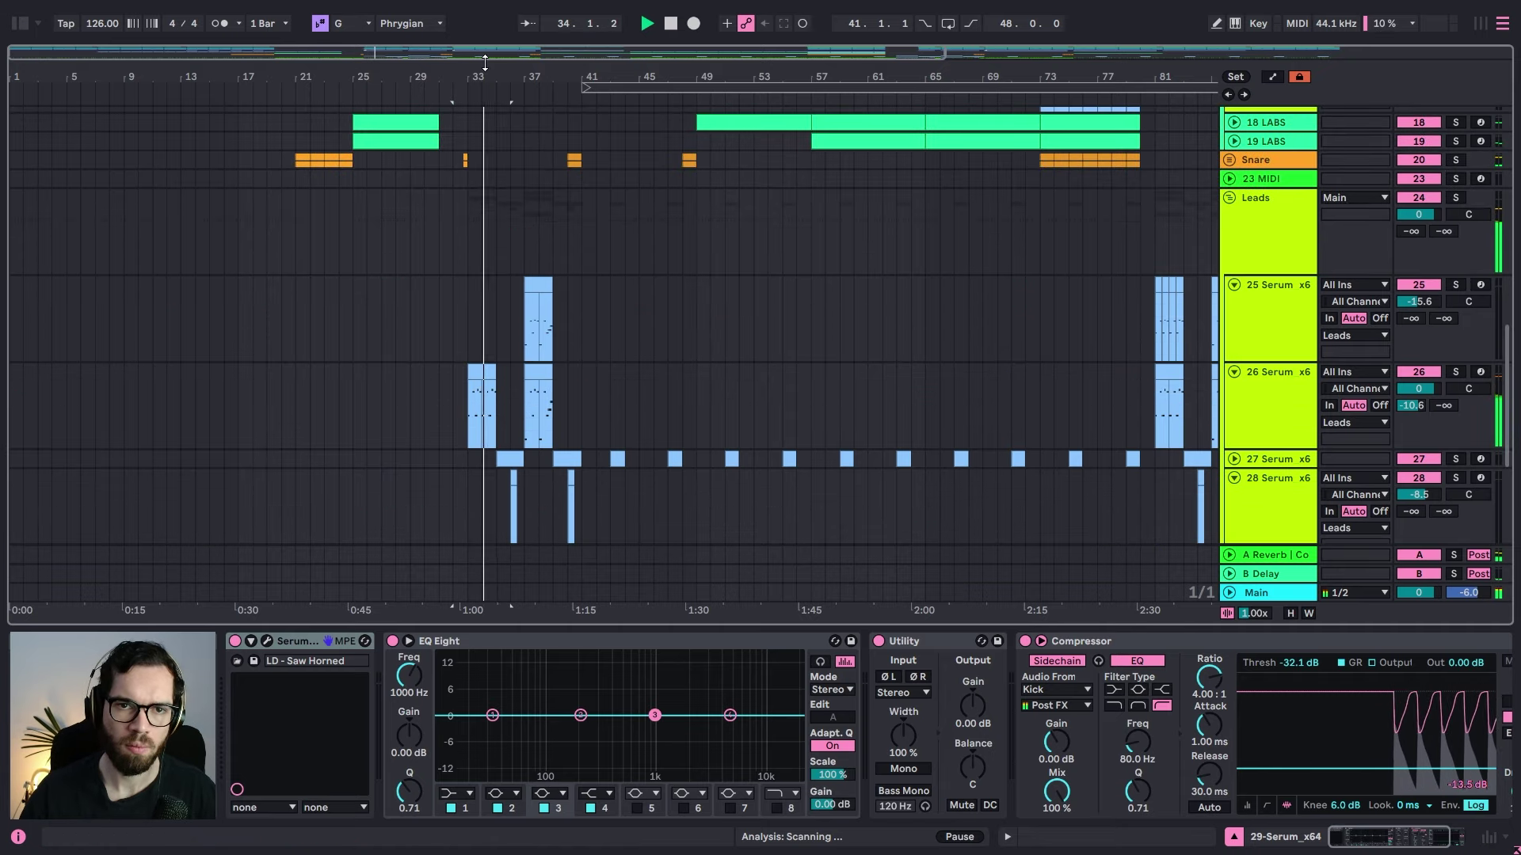
{"action": "left_click_drag", "start_coordinate": [475, 77], "coordinate": [692, 174]}
{"action": "scroll", "coordinate": [694, 309], "scroll_direction": "down", "scroll_amount": 2}
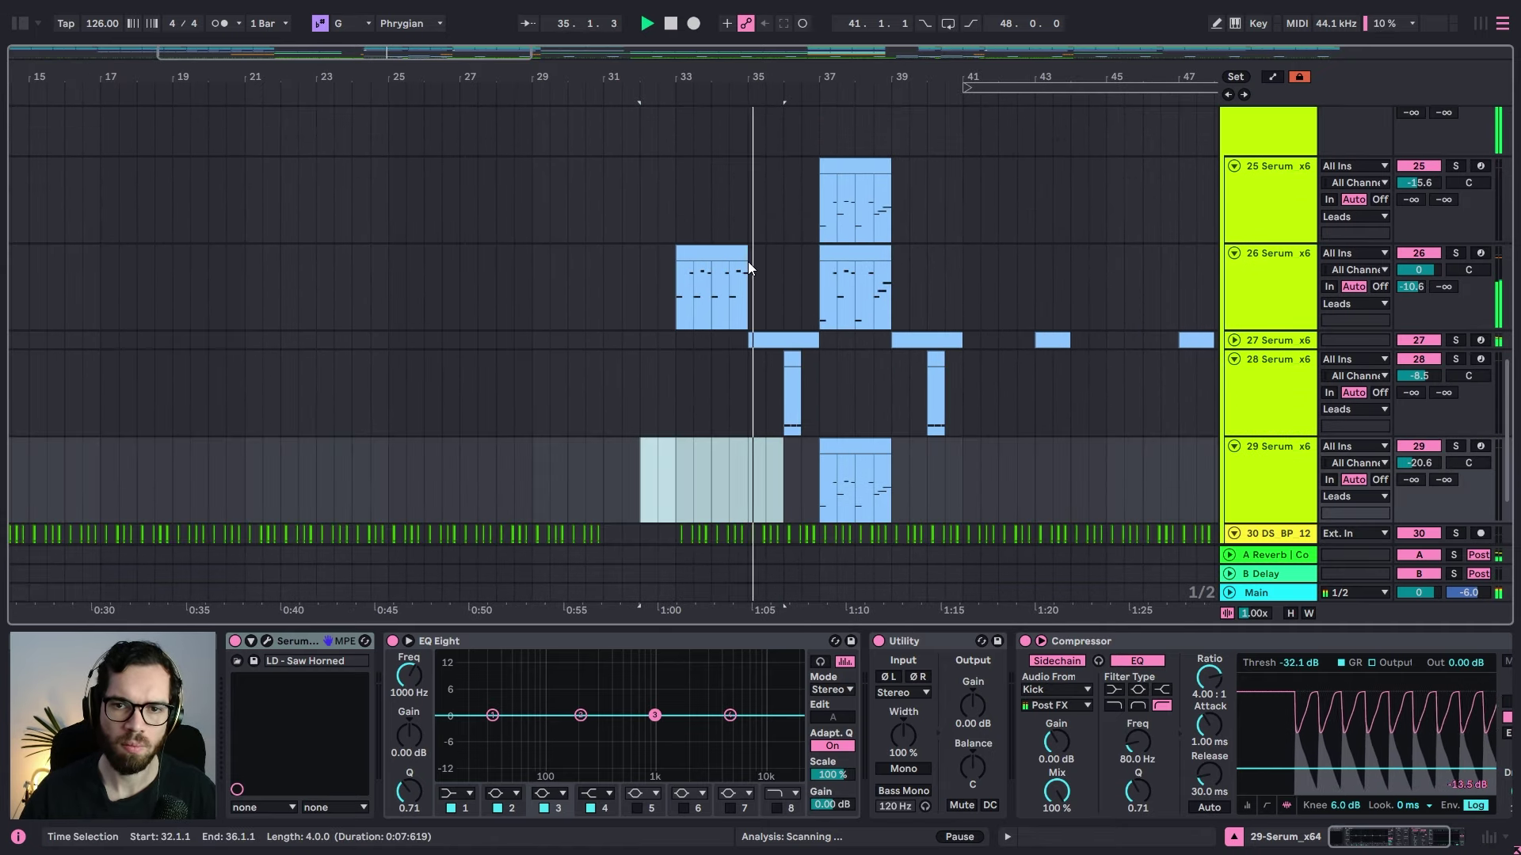
{"action": "left_click", "coordinate": [776, 238]}
{"action": "left_click", "coordinate": [859, 166]}
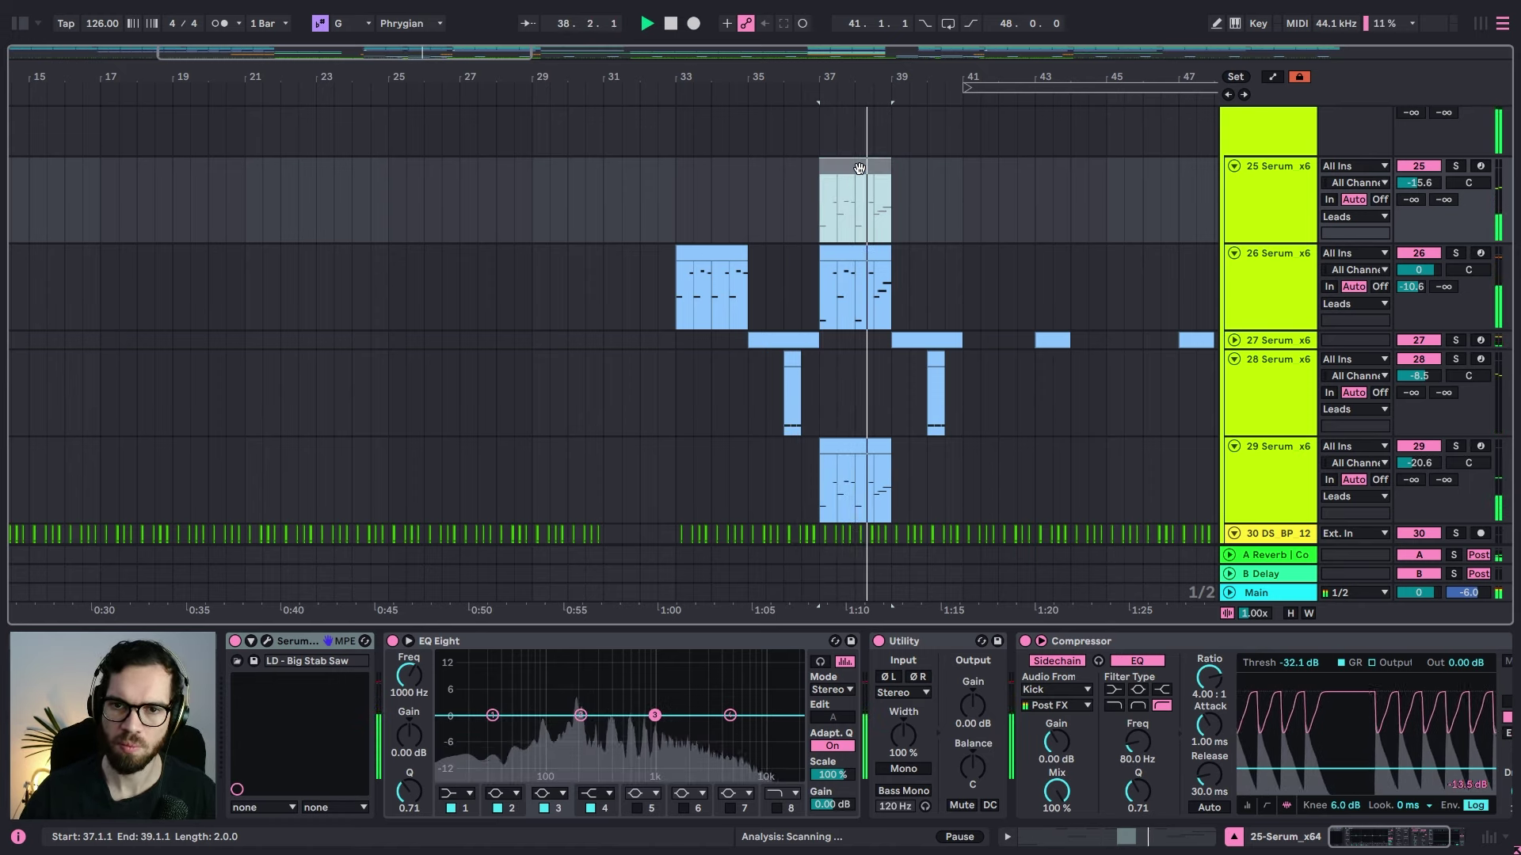
{"action": "key", "text": "Delete"}
{"action": "scroll", "coordinate": [1091, 263], "scroll_direction": "up", "scroll_amount": 3}
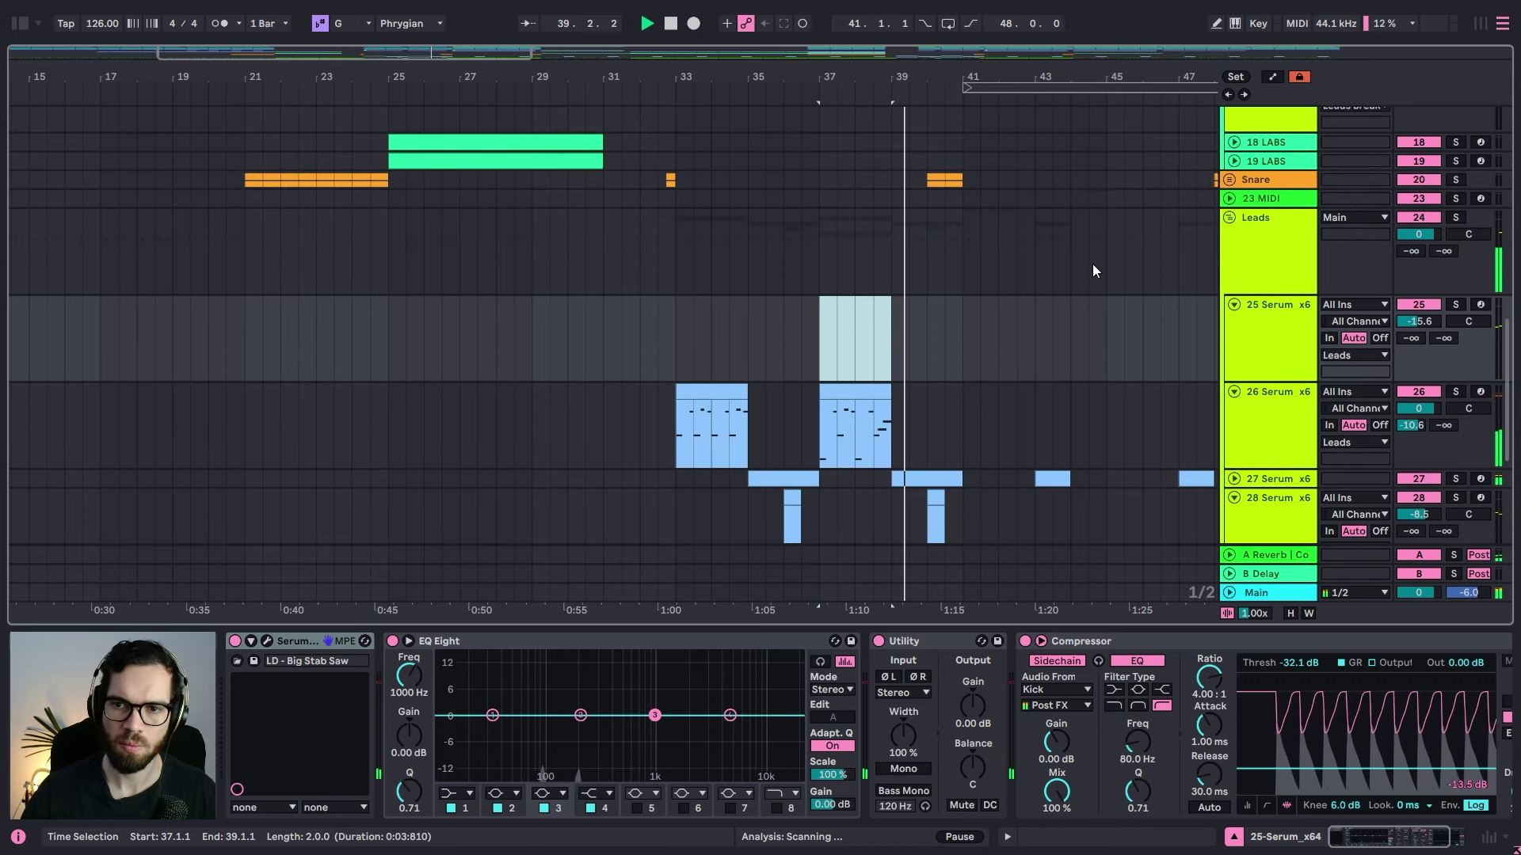
Step: Collapse the Leads group and audition the end of the break before bar 33
{"action": "left_click", "coordinate": [1237, 239]}
{"action": "left_click", "coordinate": [1230, 215]}
{"action": "left_click", "coordinate": [602, 218]}
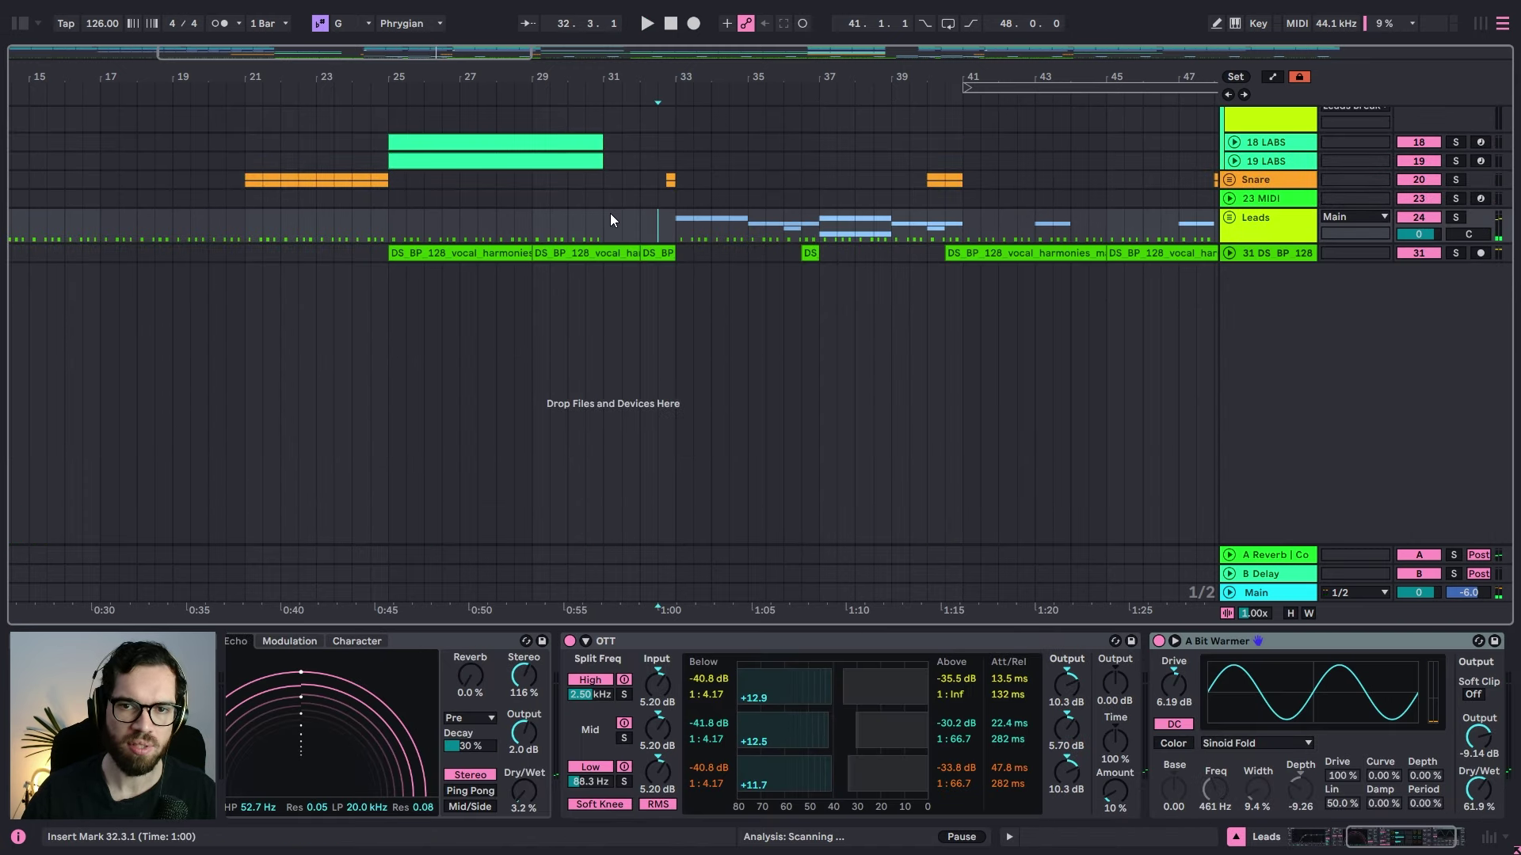
{"action": "key", "text": "space"}
{"action": "scroll", "coordinate": [626, 236], "scroll_direction": "up", "scroll_amount": 3}
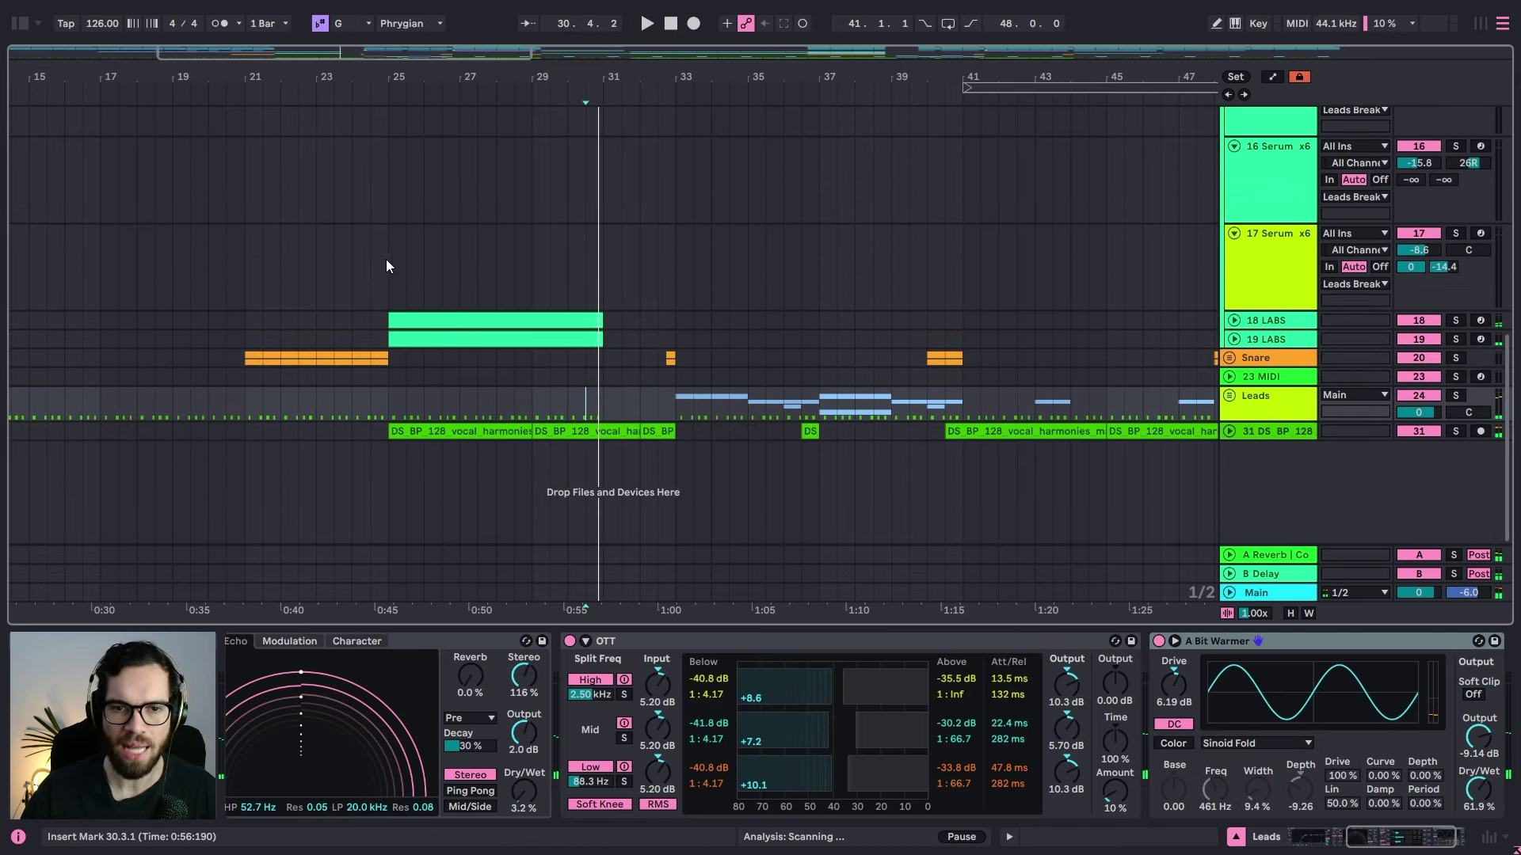
Step: Play the break from bar 25 with the 18 LABS and 19 LABS tracks unfolded, briefly soloing 19 LABS
{"action": "left_click", "coordinate": [387, 259]}
{"action": "left_click", "coordinate": [1247, 318]}
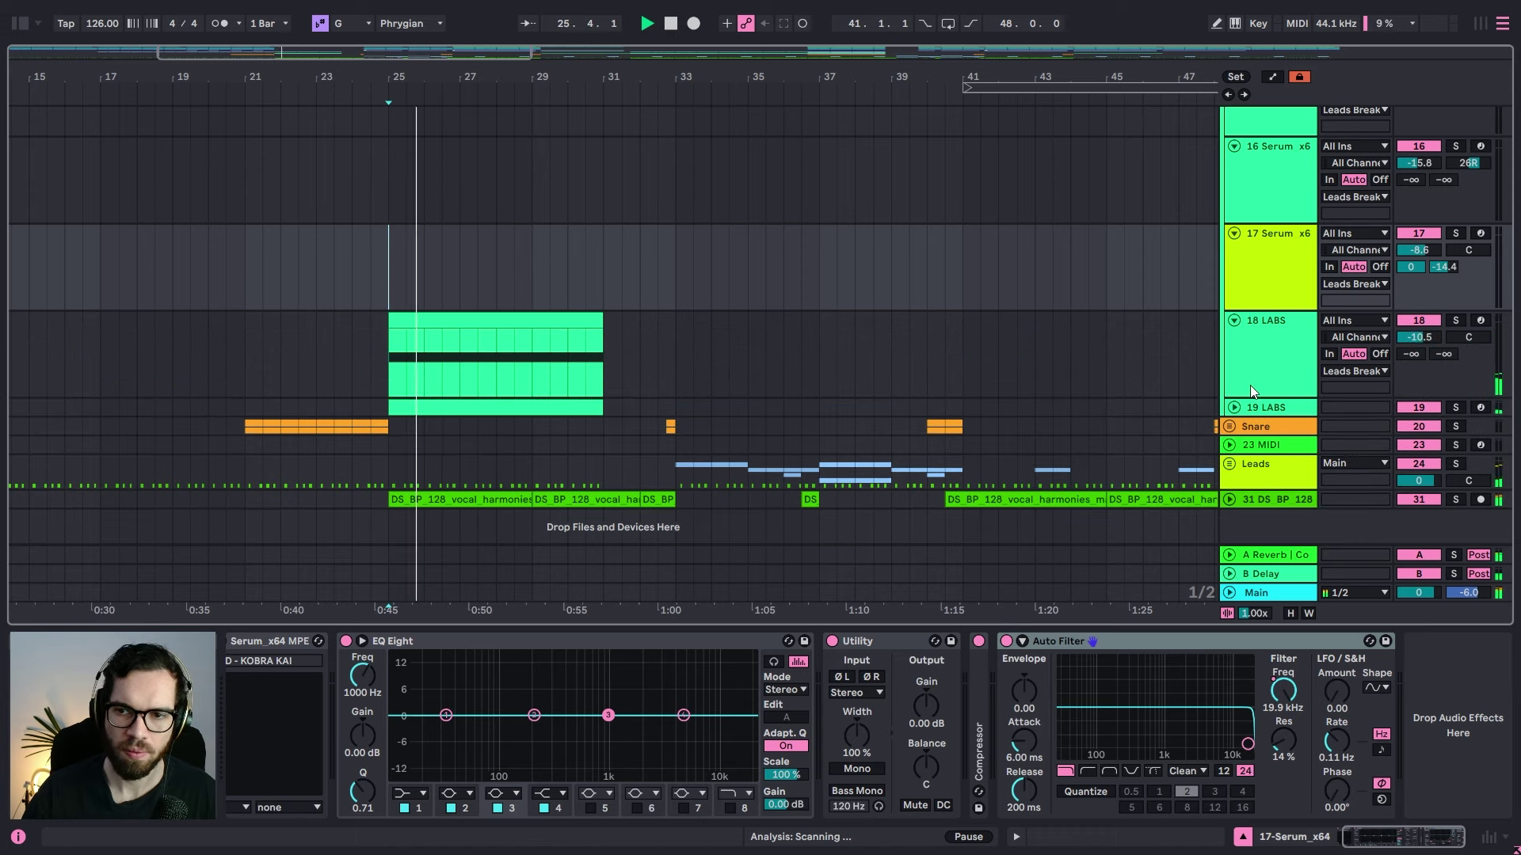
{"action": "left_click", "coordinate": [1233, 408]}
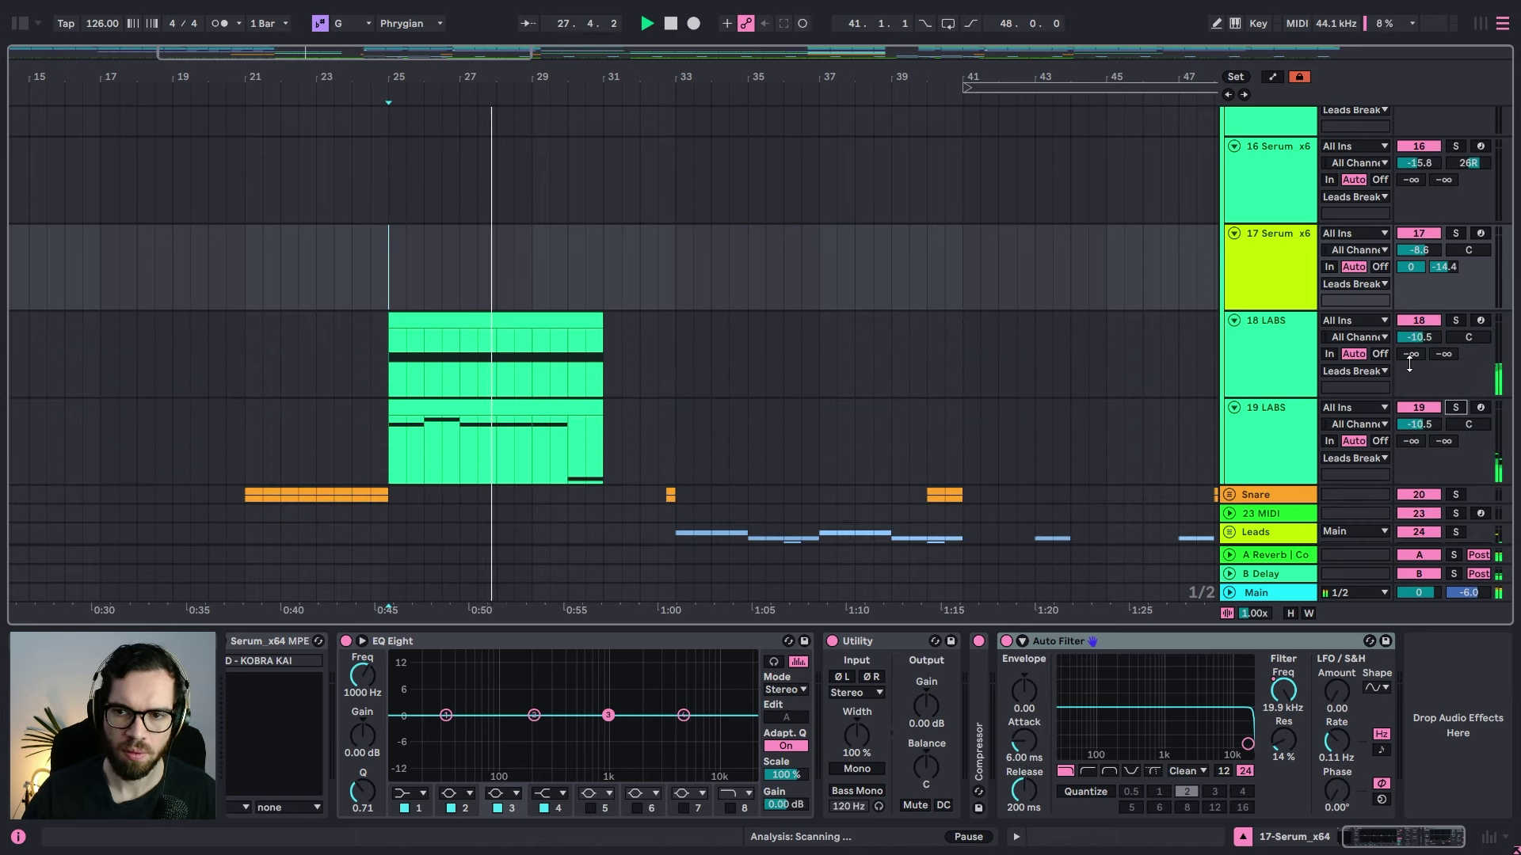
{"action": "left_click", "coordinate": [1457, 406]}
{"action": "left_click", "coordinate": [1458, 409]}
{"action": "scroll", "coordinate": [631, 315], "scroll_direction": "up", "scroll_amount": 6}
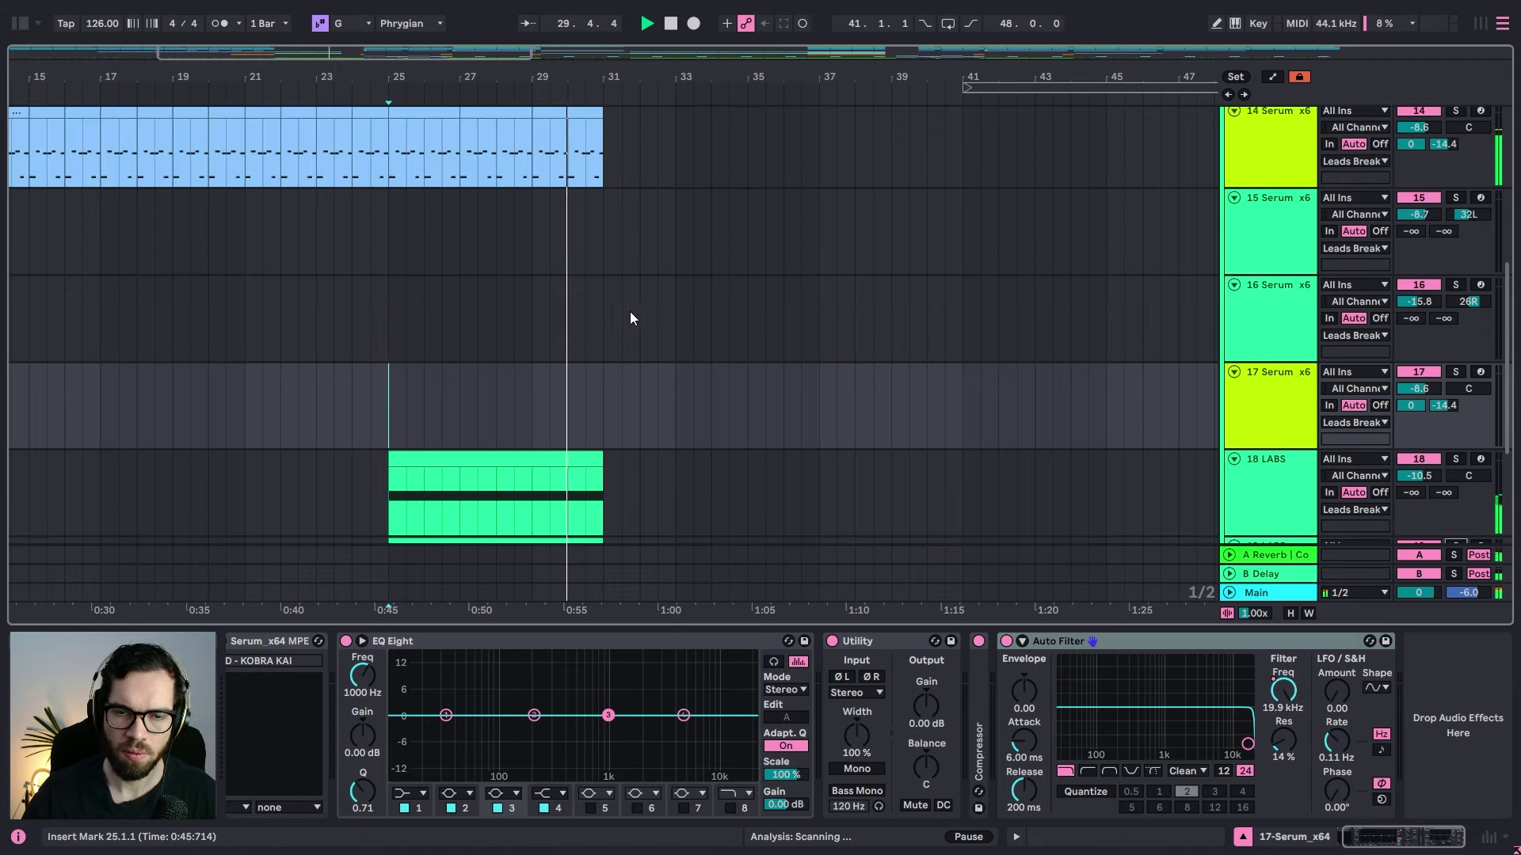
Step: Collapse the Leads Break group and audition the break into the drop from bars 27 and 25
{"action": "left_click", "coordinate": [1229, 223]}
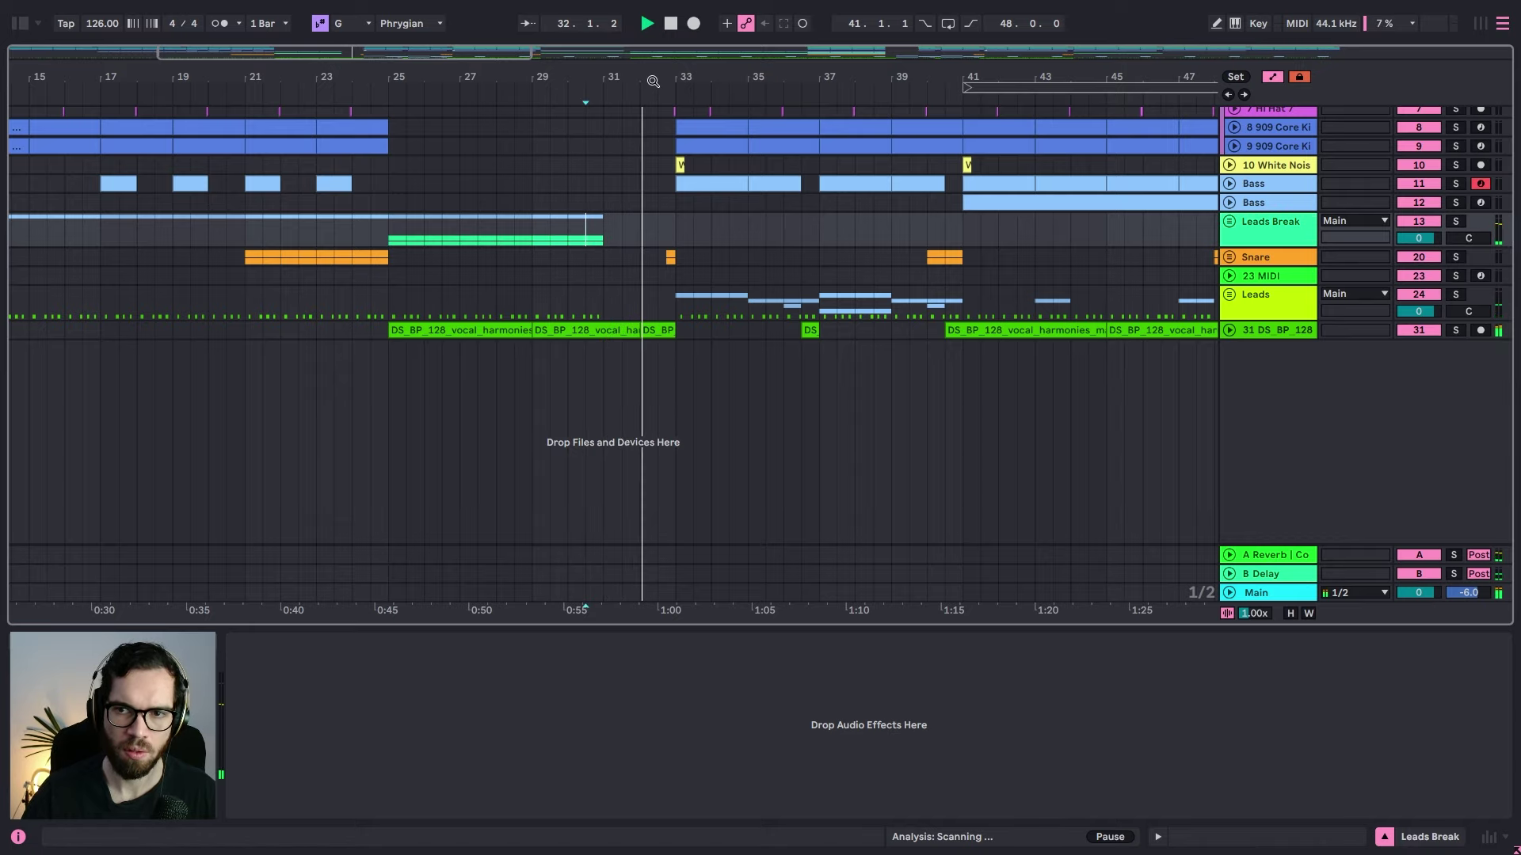
{"action": "left_click_drag", "start_coordinate": [656, 73], "coordinate": [562, 74]}
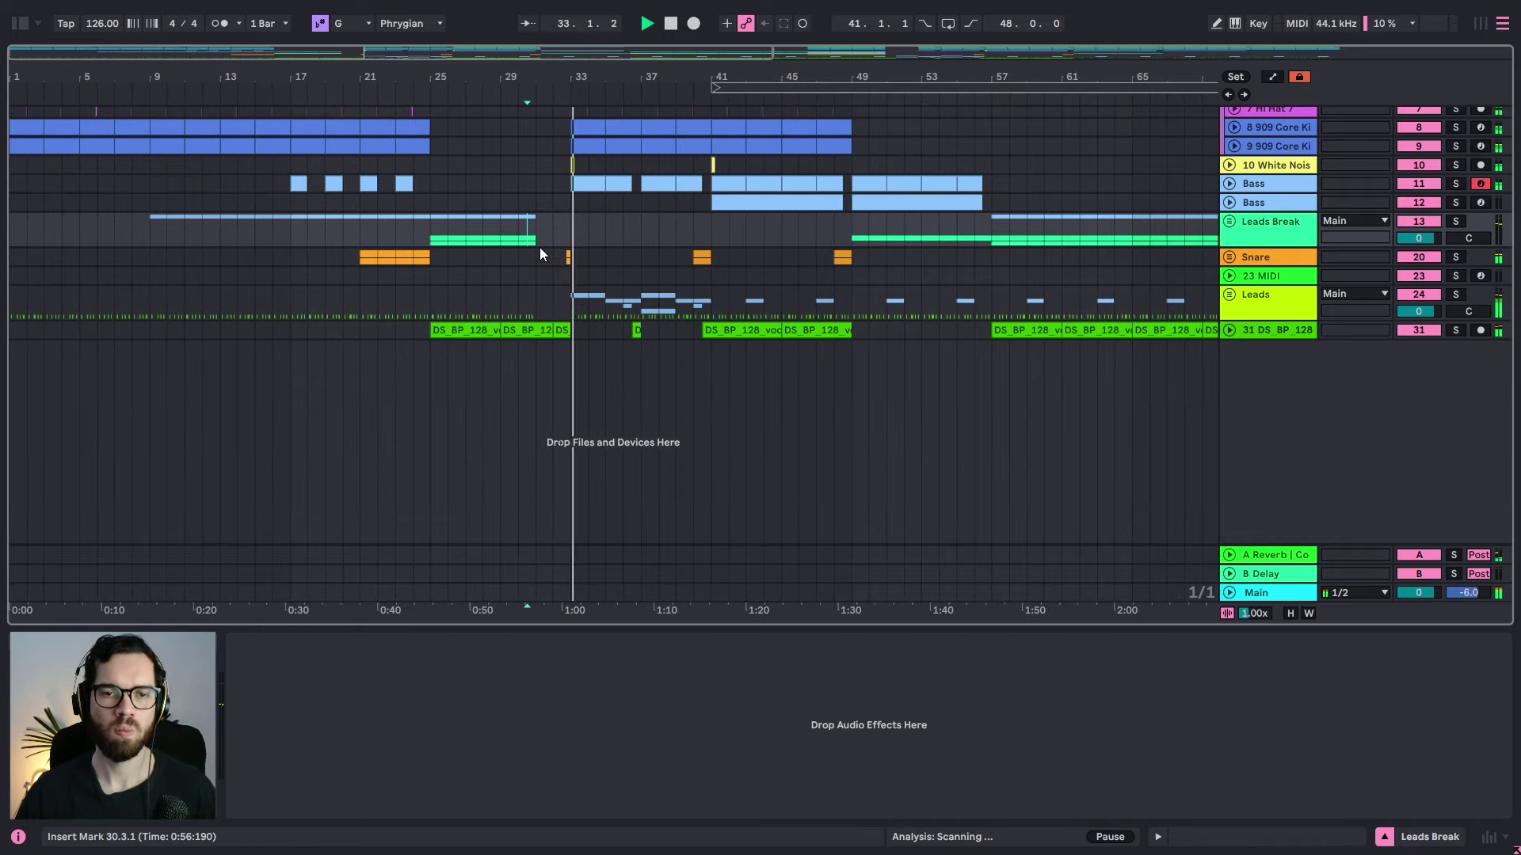
{"action": "left_click", "coordinate": [465, 224]}
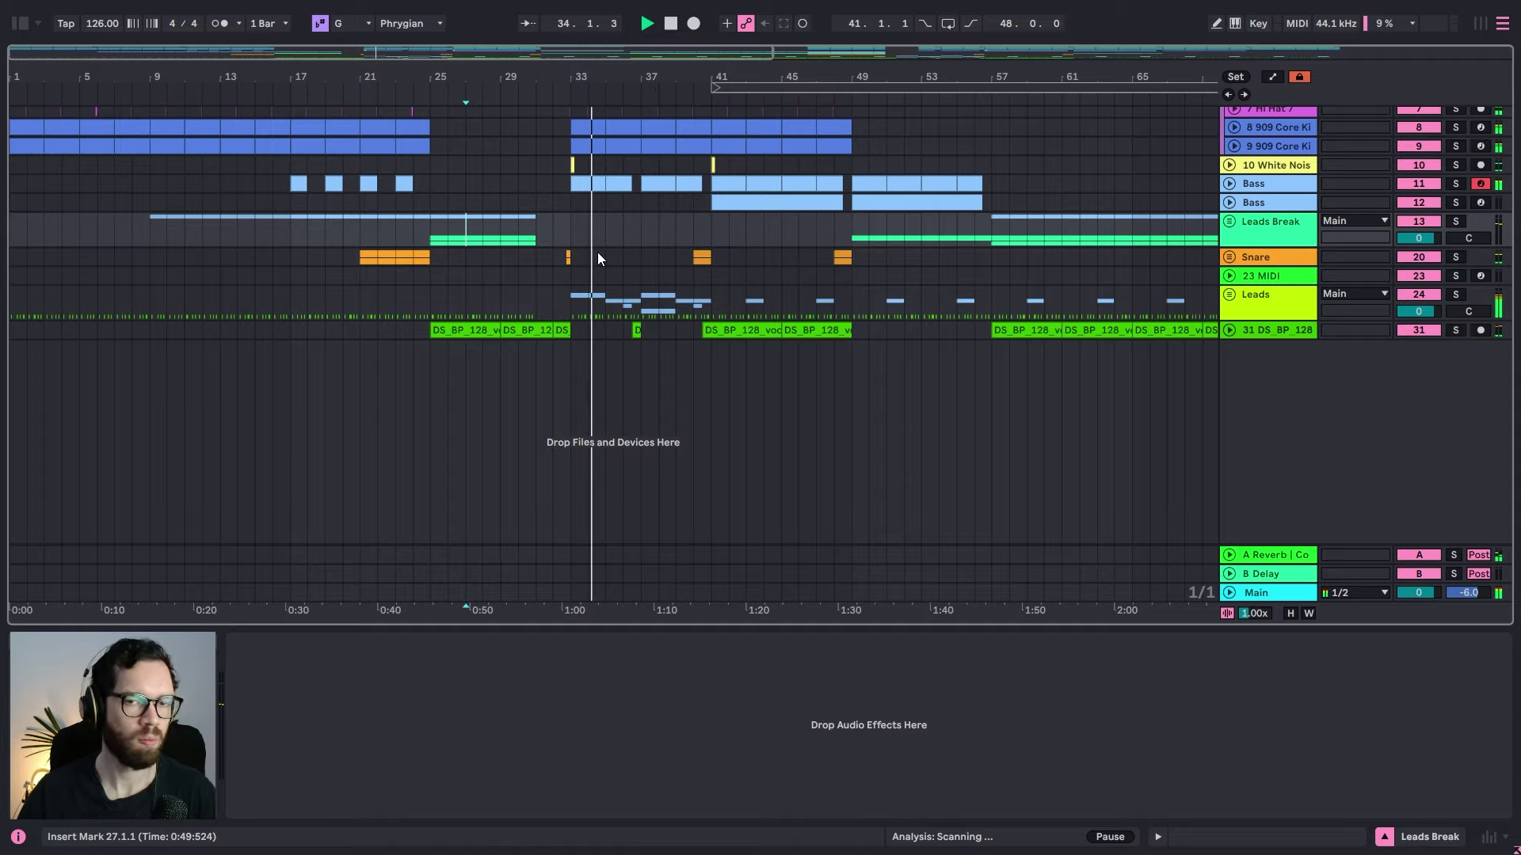
{"action": "left_click", "coordinate": [439, 230]}
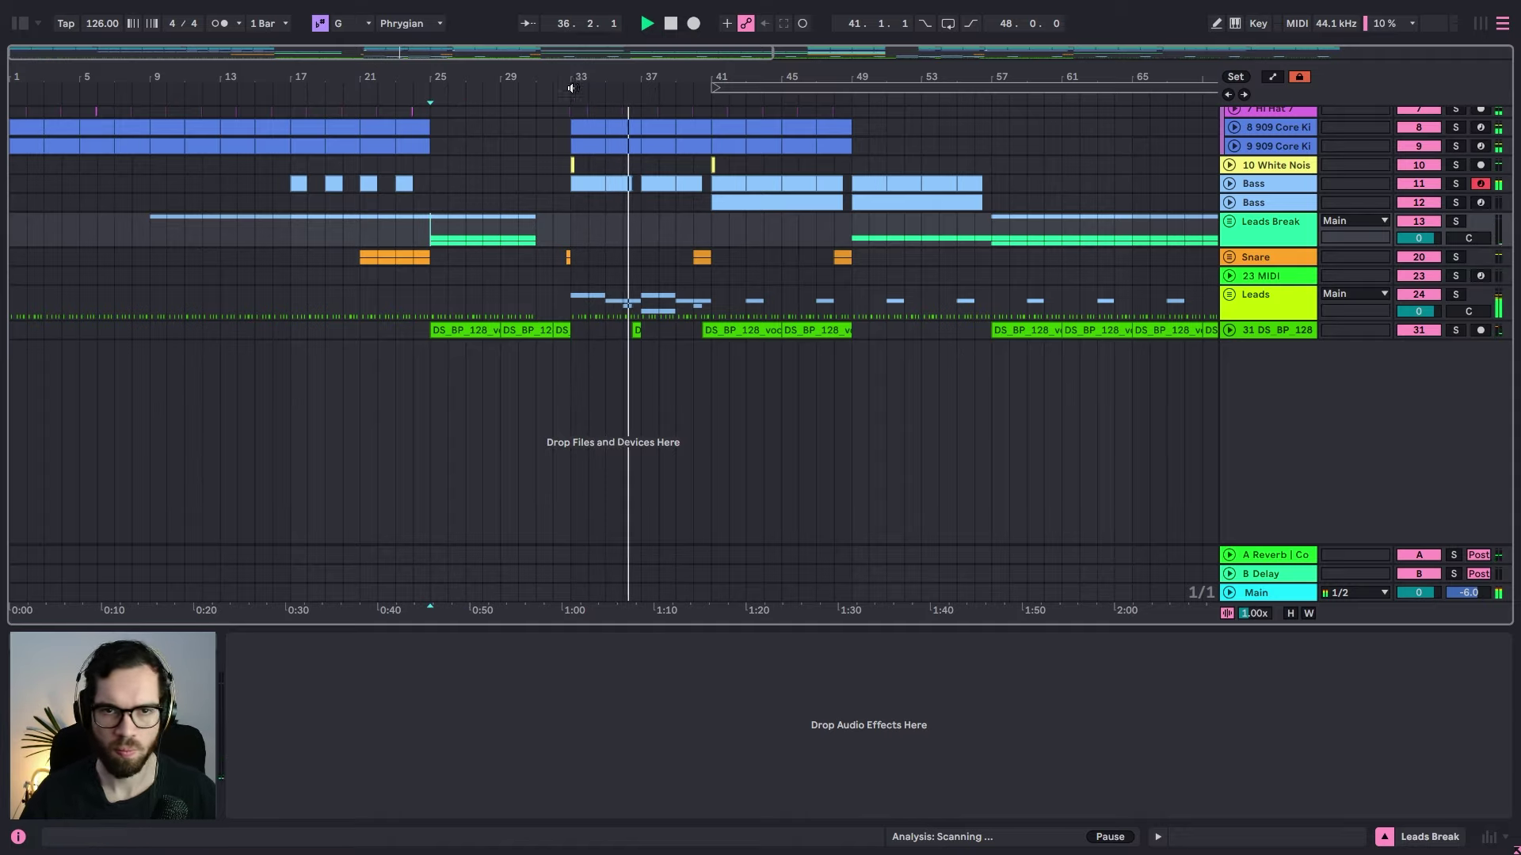
Step: Collapse the Drums group in the full arrangement
{"action": "left_click_drag", "start_coordinate": [578, 82], "coordinate": [578, 63]}
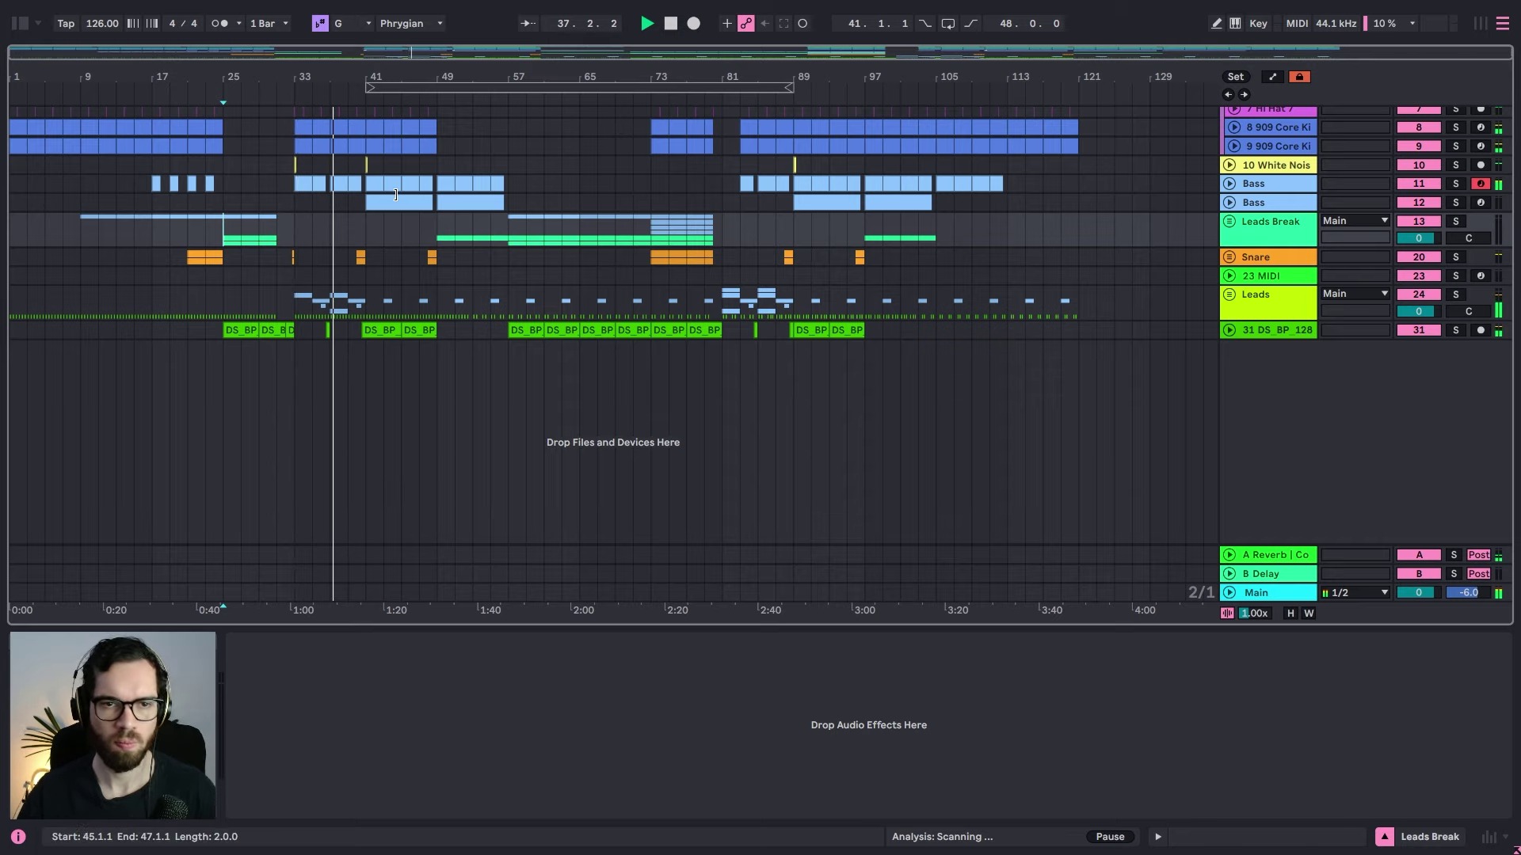
{"action": "scroll", "coordinate": [396, 194], "scroll_direction": "up", "scroll_amount": 10}
{"action": "left_click", "coordinate": [1227, 145]}
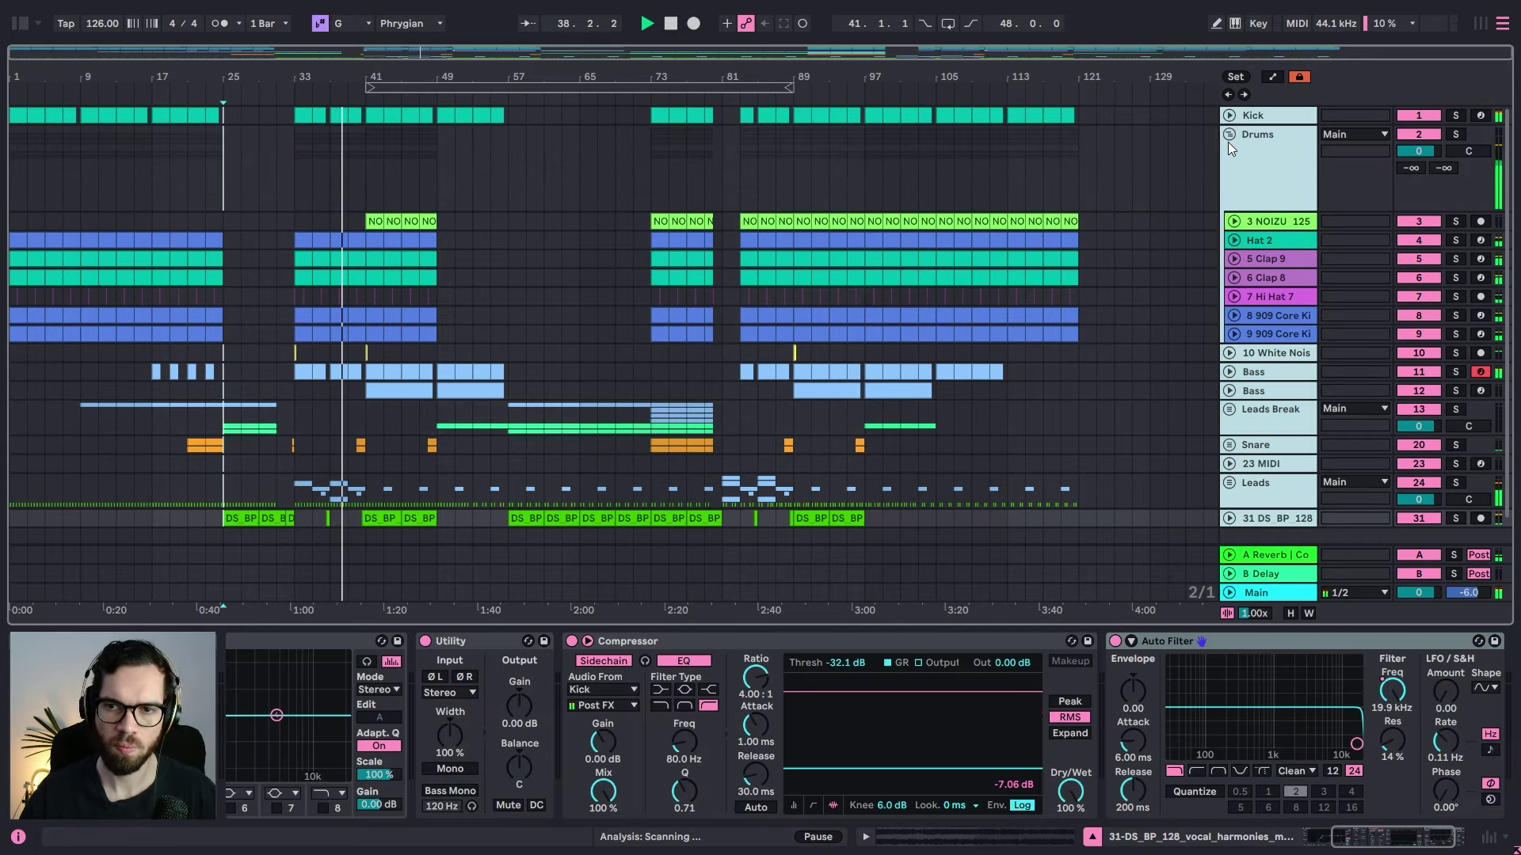
{"action": "left_click", "coordinate": [1228, 135]}
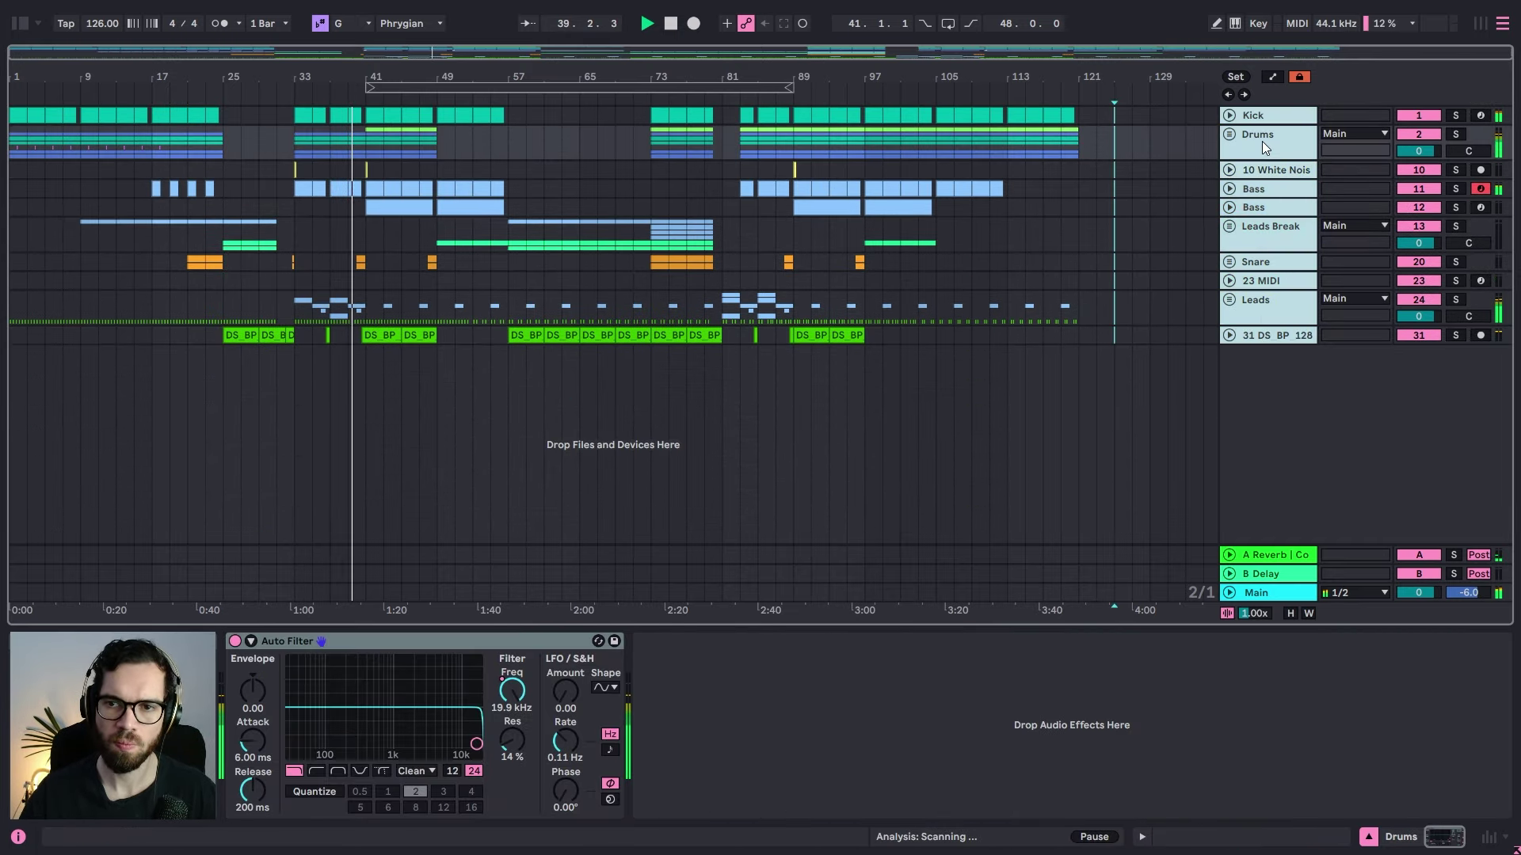
Step: Group the two Bass tracks, name the group Bass and collapse it
{"action": "left_click", "coordinate": [1257, 191]}
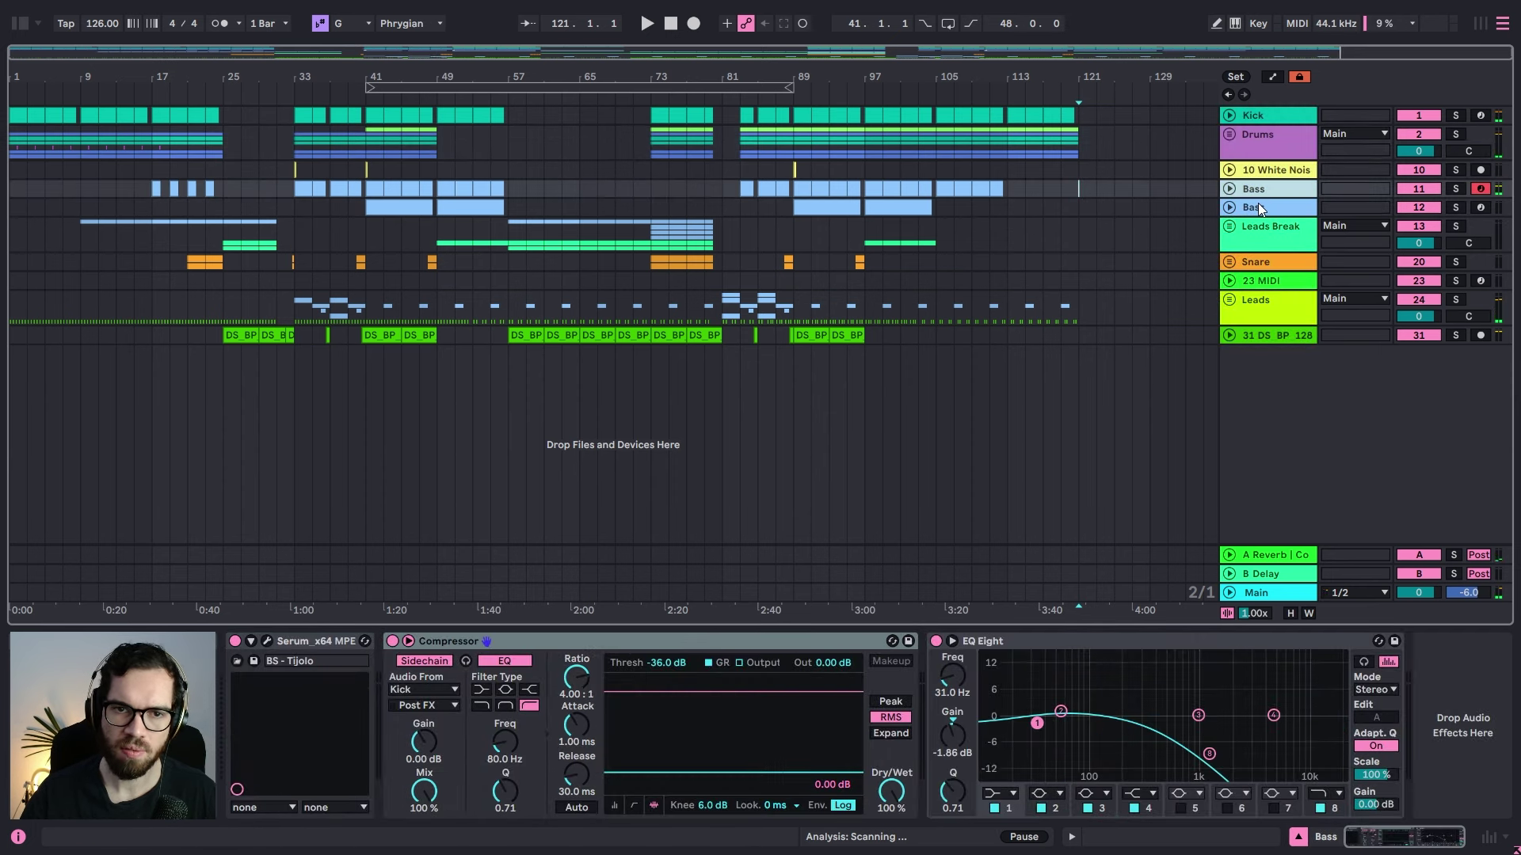
{"action": "left_click", "coordinate": [1259, 209]}
{"action": "key", "text": "ctrl+g"}
{"action": "key", "text": "ctrl+r"}
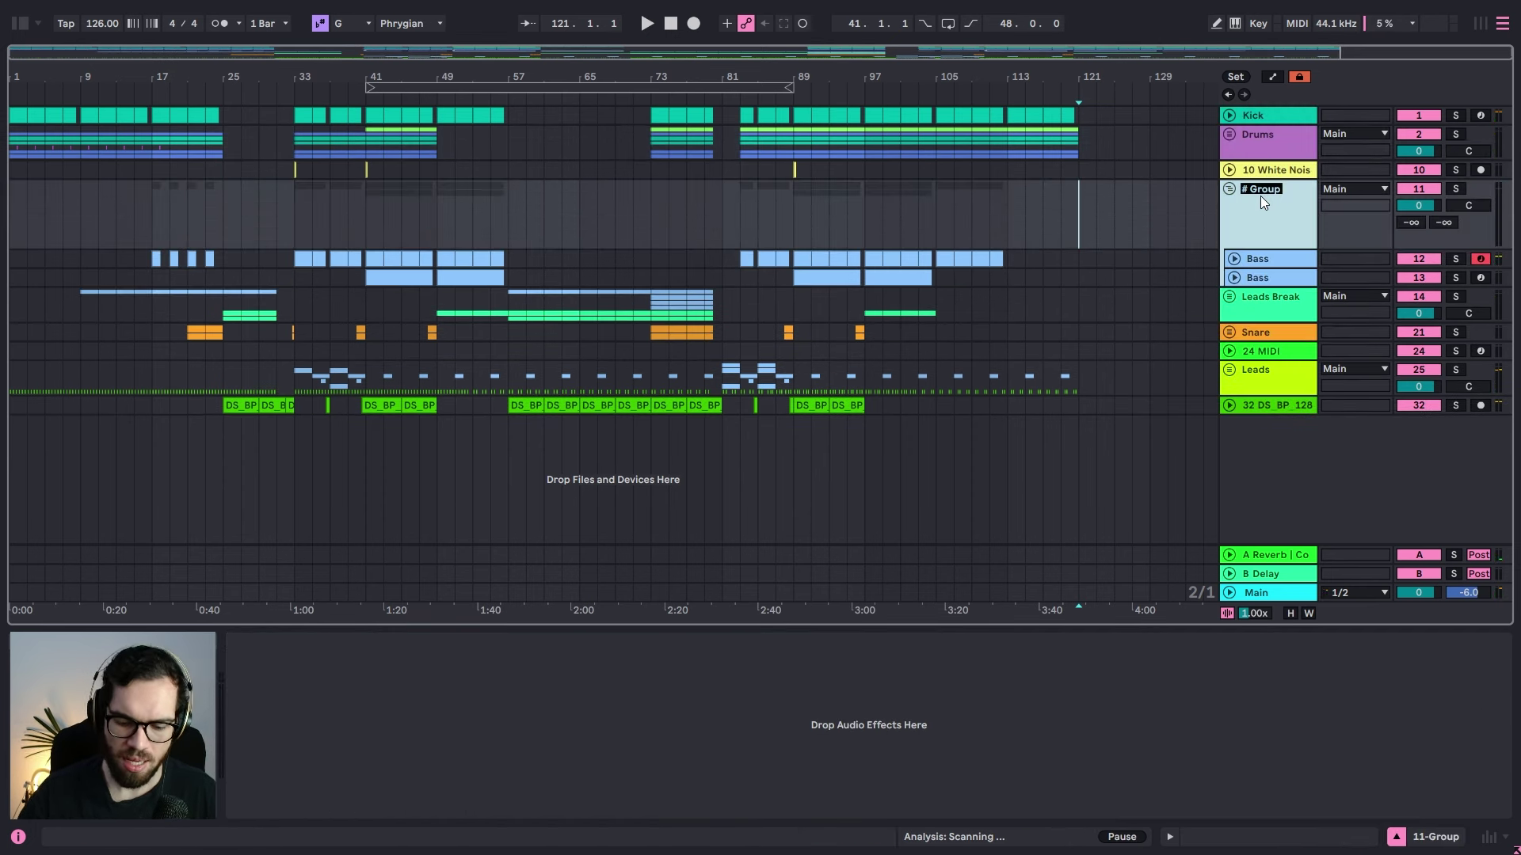
{"action": "type", "text": "Bass"}
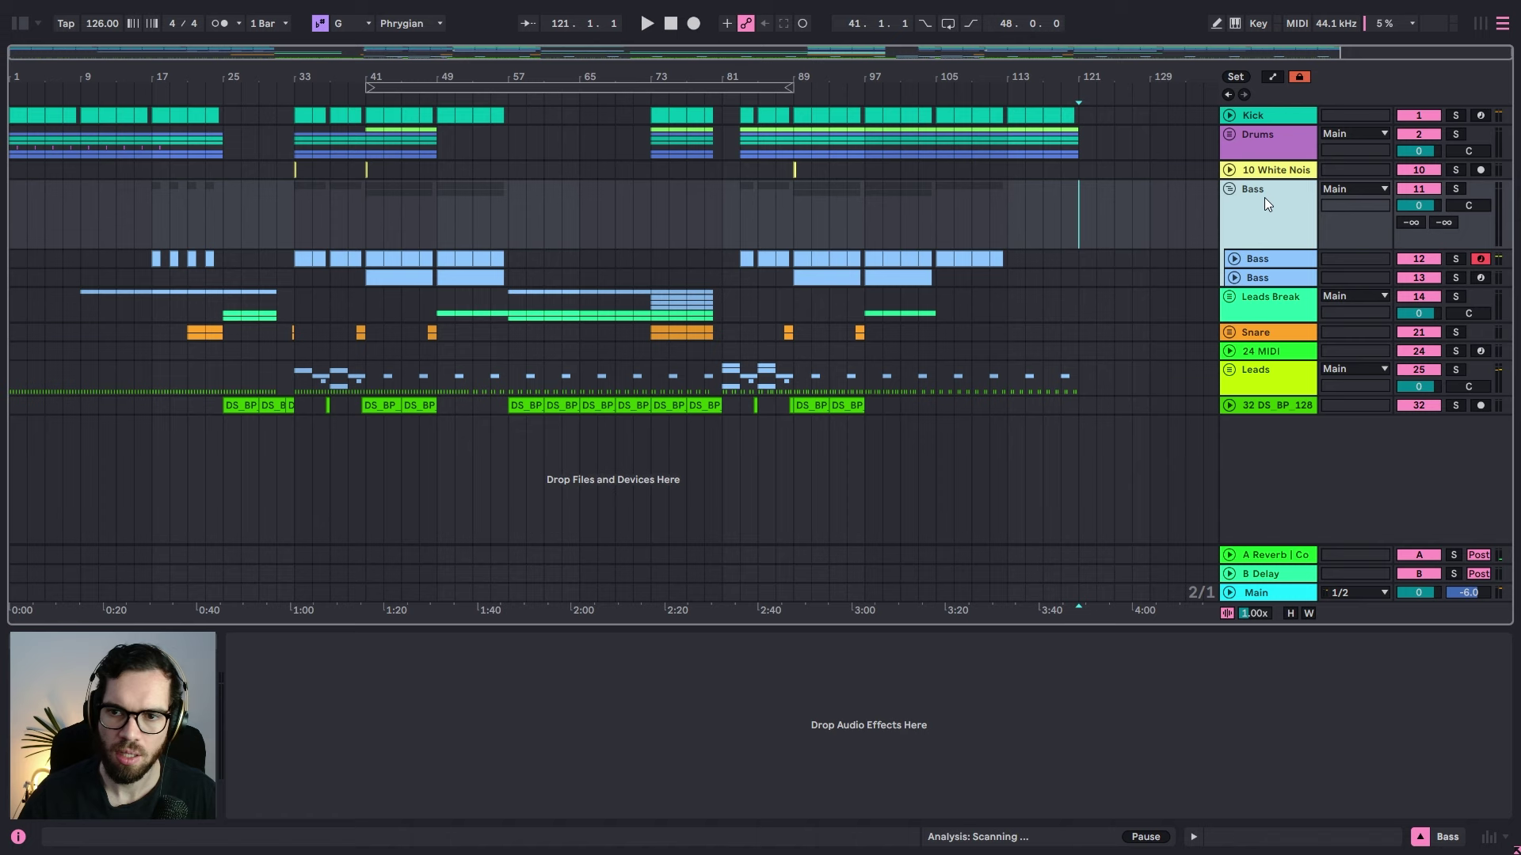
{"action": "key", "text": "ctrl+a"}
{"action": "left_click", "coordinate": [1229, 189]}
Step: Delete the empty MIDI track below Snare and rename the vocal harmonies track Vocal
{"action": "left_click", "coordinate": [935, 261]}
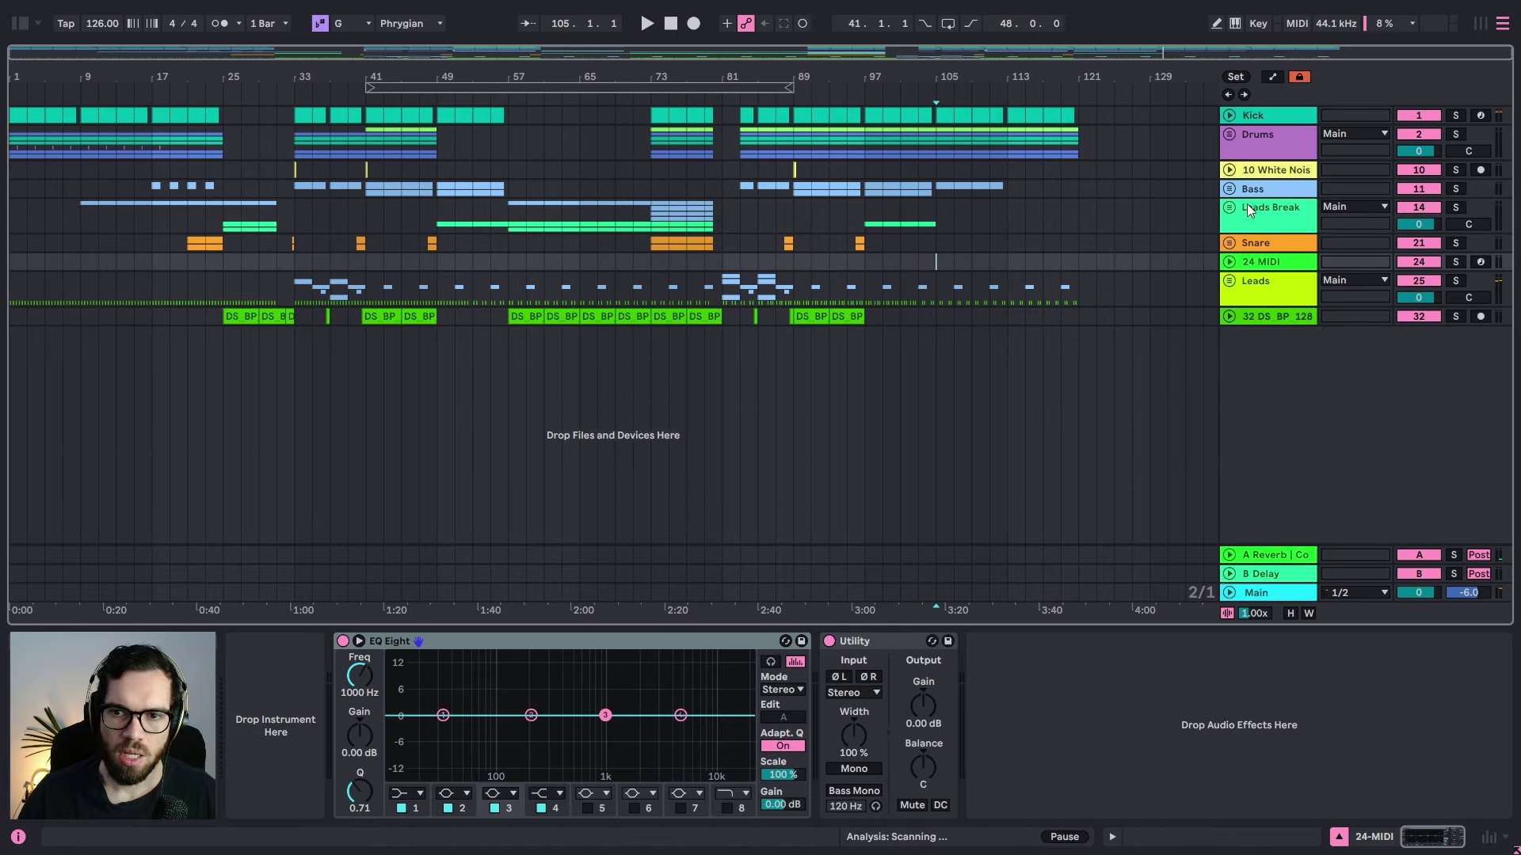
{"action": "key", "text": "Delete"}
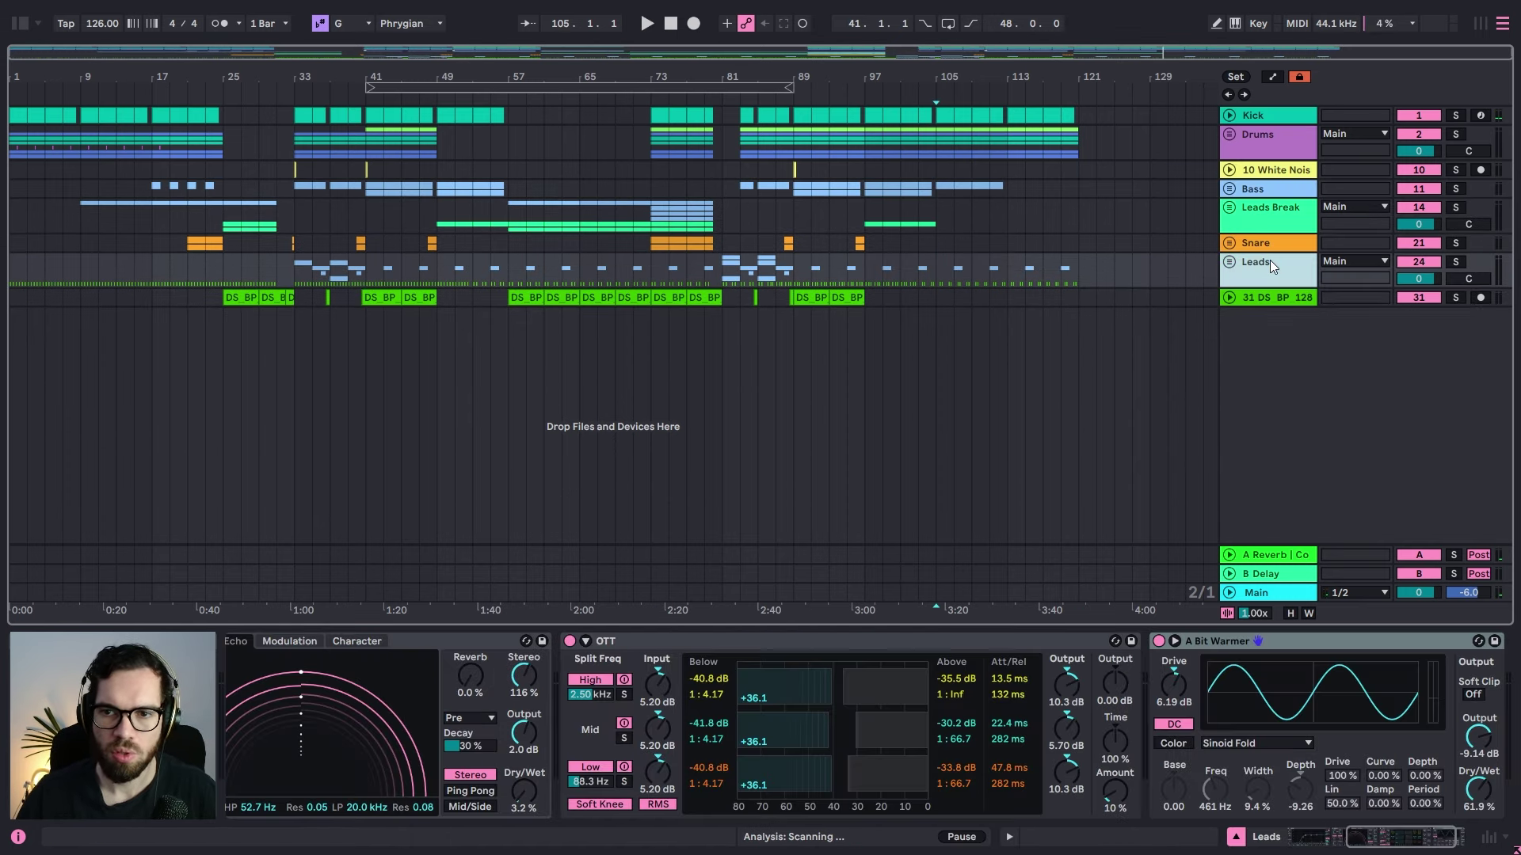
{"action": "left_click", "coordinate": [1267, 297]}
{"action": "key", "text": "ctrl+r"}
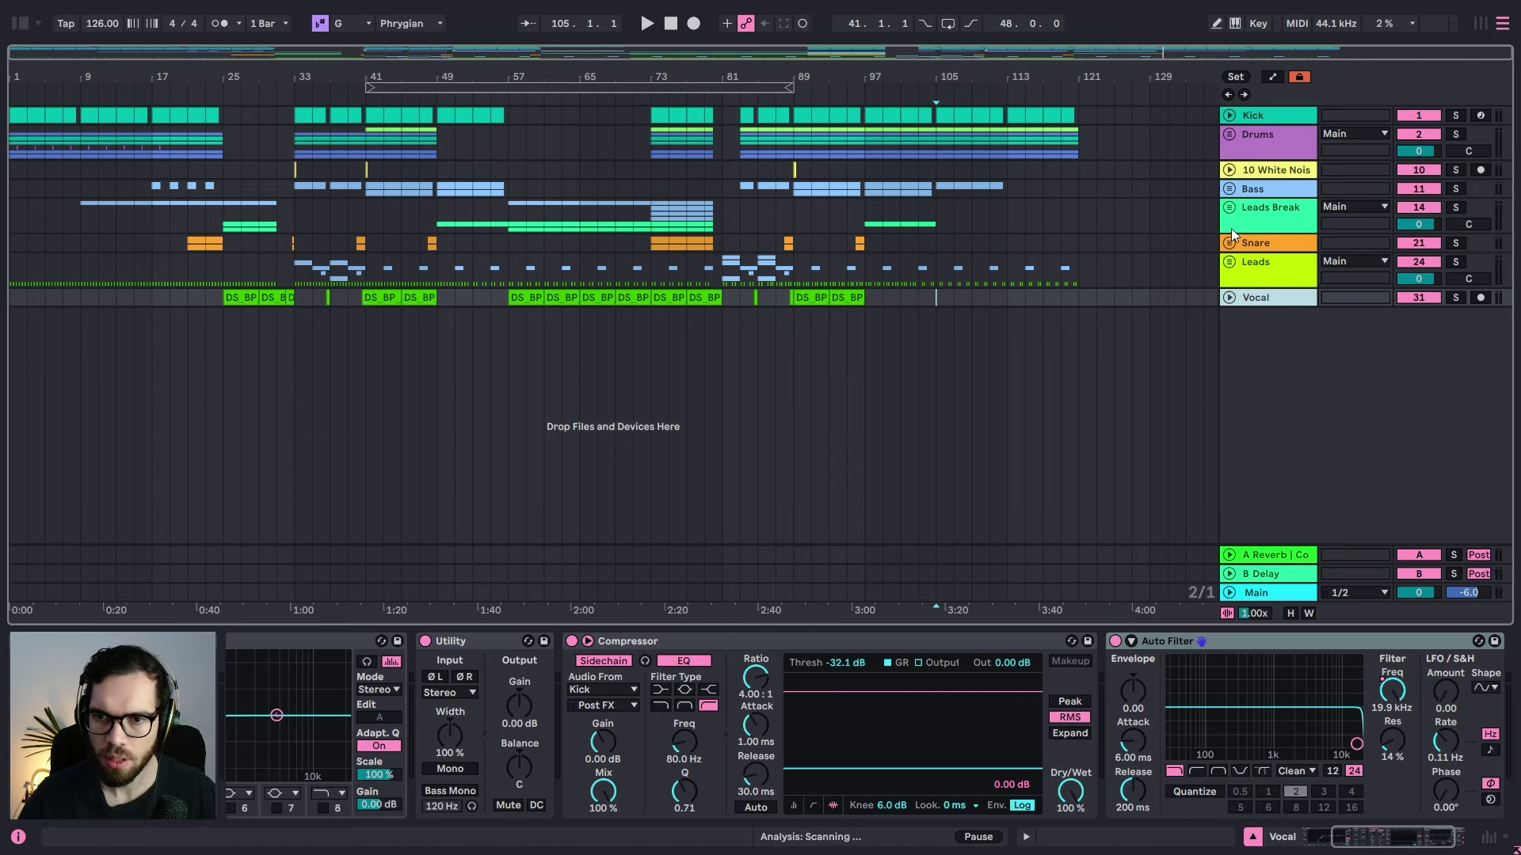
Step: Assign the track colors of all tracks to their grouped tracks and clips
{"action": "left_click", "coordinate": [1285, 116]}
{"action": "right_click", "coordinate": [1285, 117]}
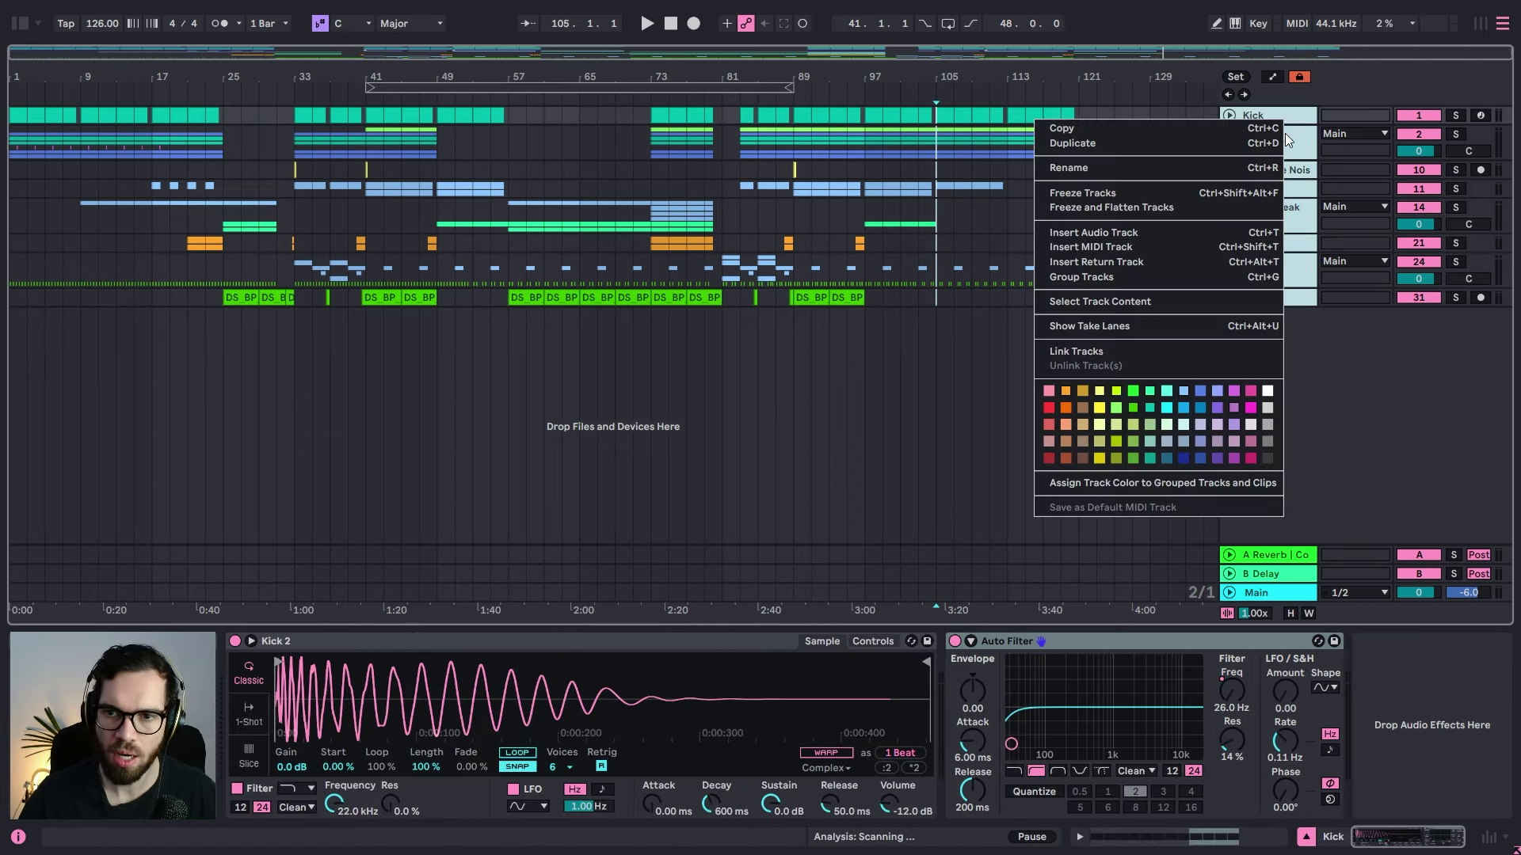
{"action": "left_click", "coordinate": [1181, 483]}
{"action": "left_click", "coordinate": [681, 208]}
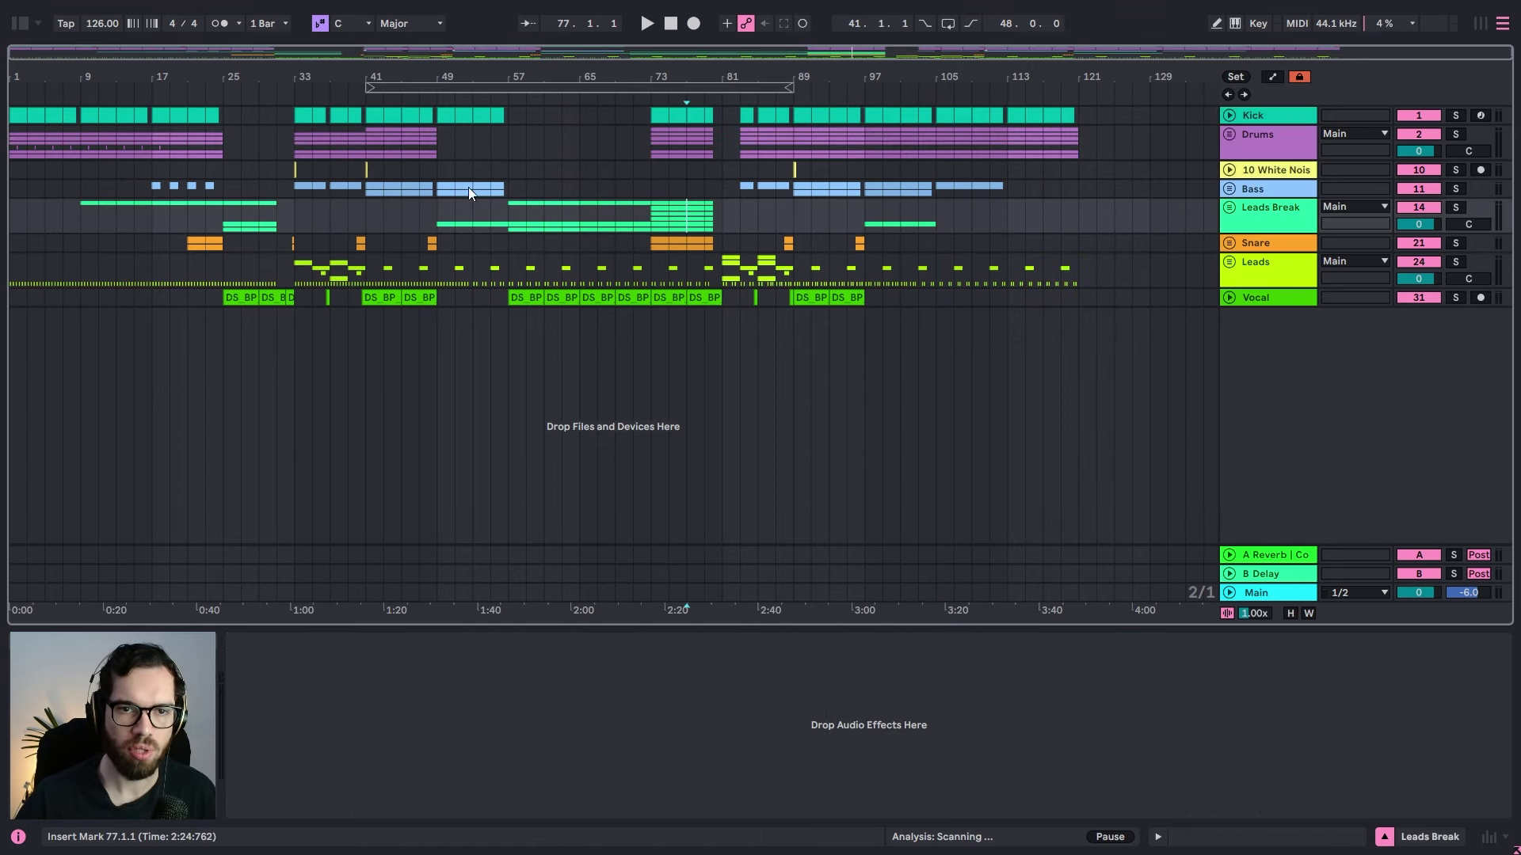
Step: Open the Drums group and, playing from bar 33, set band 1 of Clap 8's EQ Eight to a low cut with a raised frequency
{"action": "left_click", "coordinate": [299, 150]}
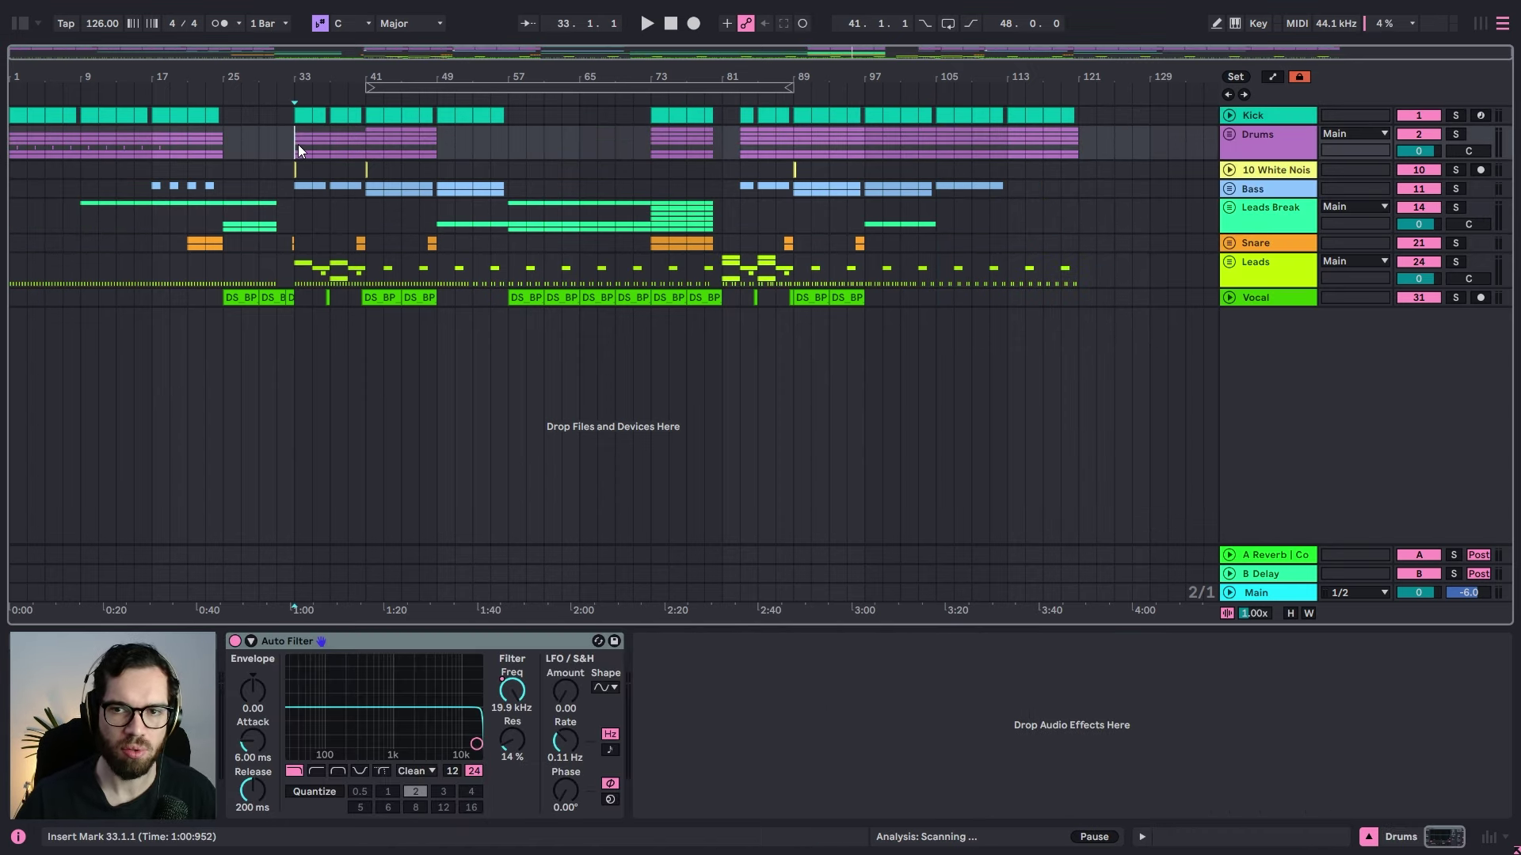
{"action": "left_click", "coordinate": [1228, 137]}
{"action": "left_click", "coordinate": [1272, 243]}
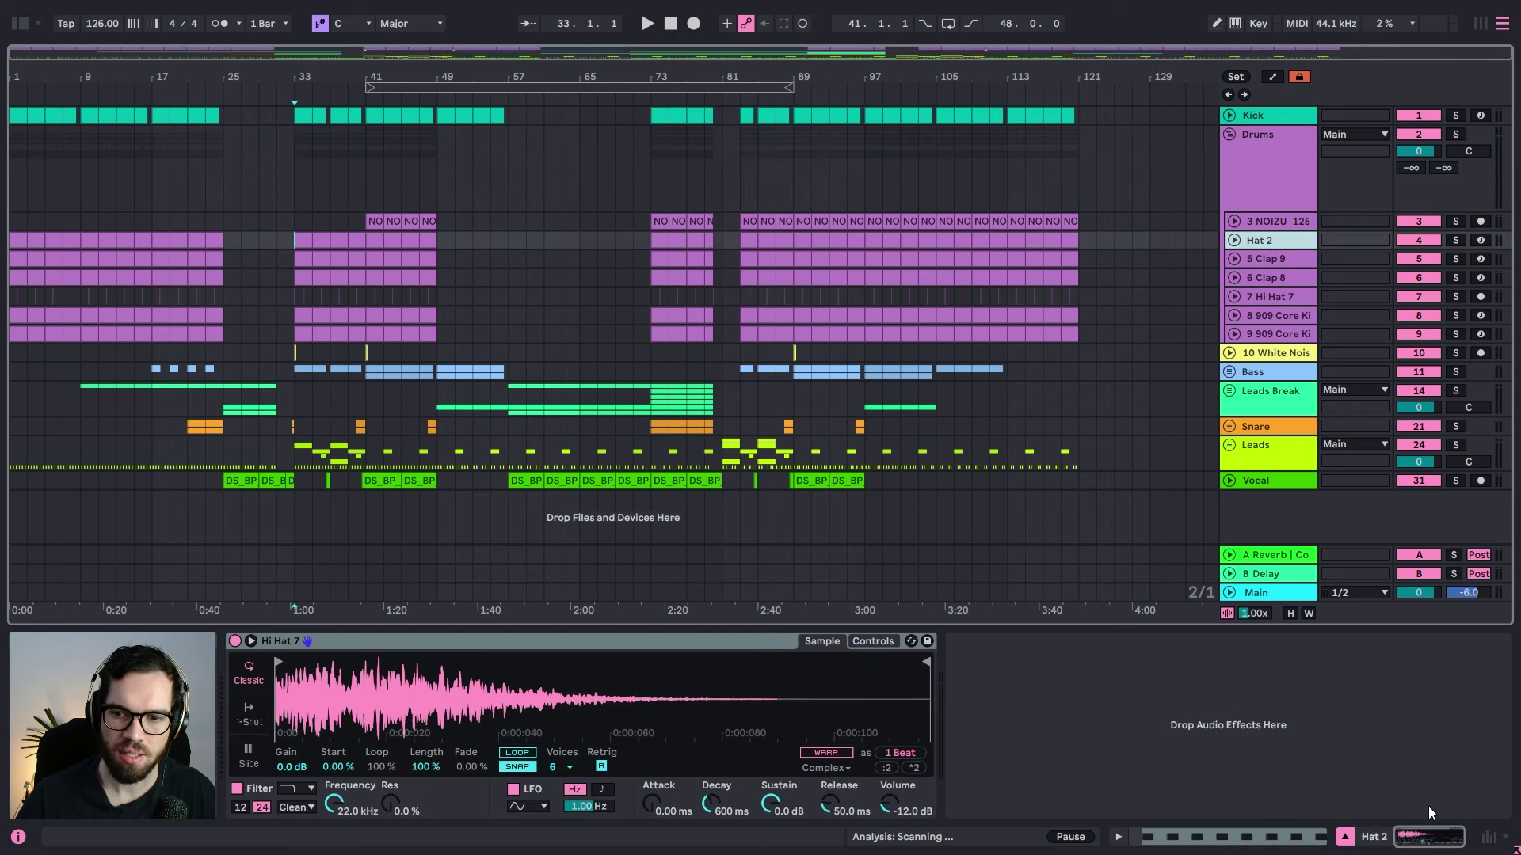
{"action": "left_click", "coordinate": [1273, 279]}
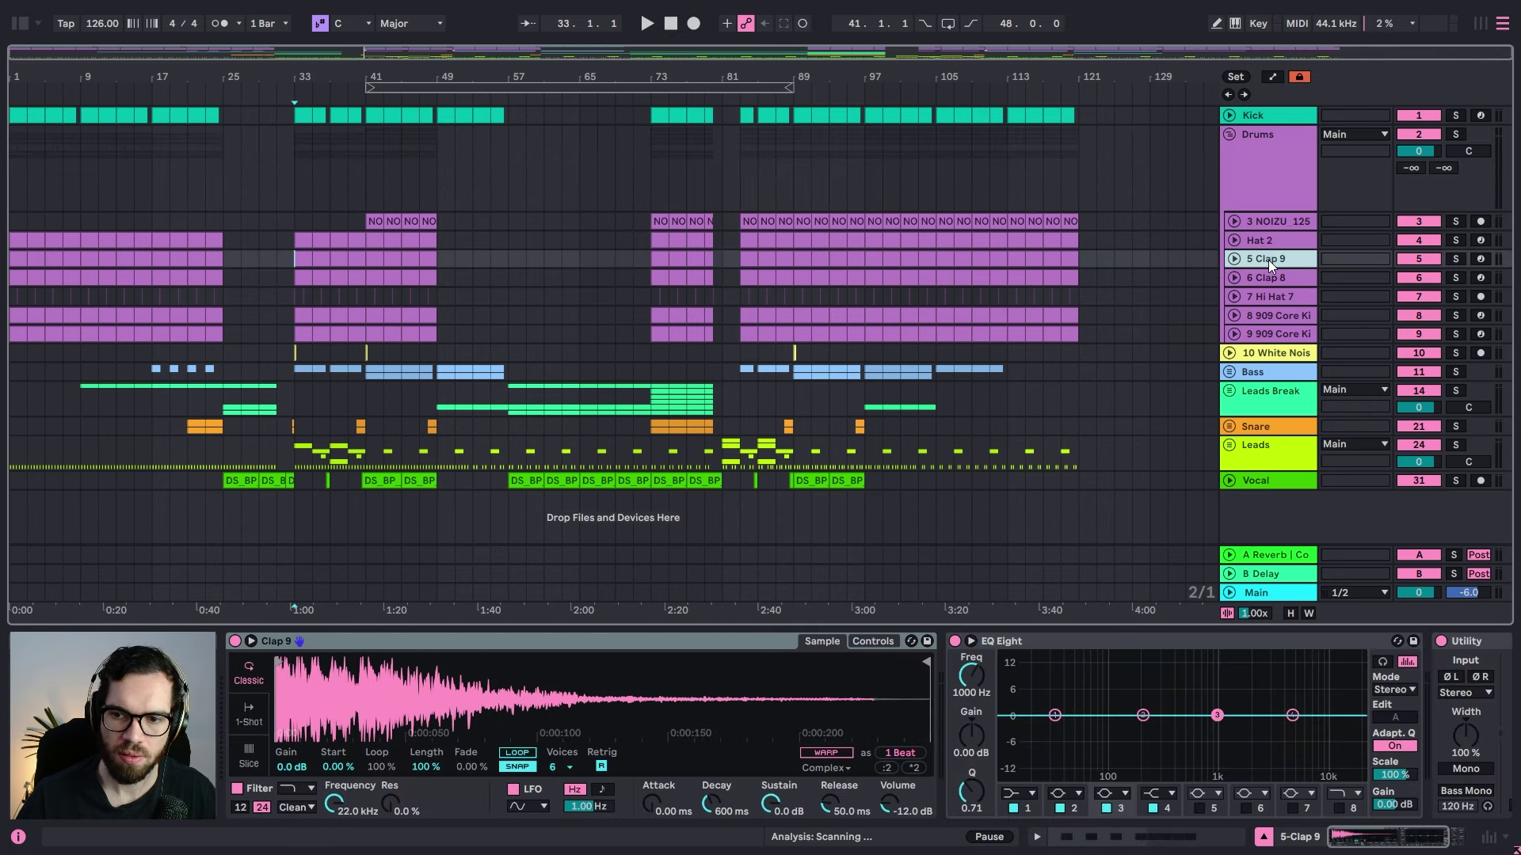
{"action": "left_click", "coordinate": [1017, 793]}
{"action": "left_click", "coordinate": [1012, 693]}
{"action": "key", "text": "space"}
{"action": "left_click_drag", "start_coordinate": [1054, 730], "coordinate": [1130, 734]}
Step: Set band 1 of the EQ Eight on track 5 Clap 9 to a low cut at about 163 Hz with Q 0.75
{"action": "left_click", "coordinate": [1268, 258]}
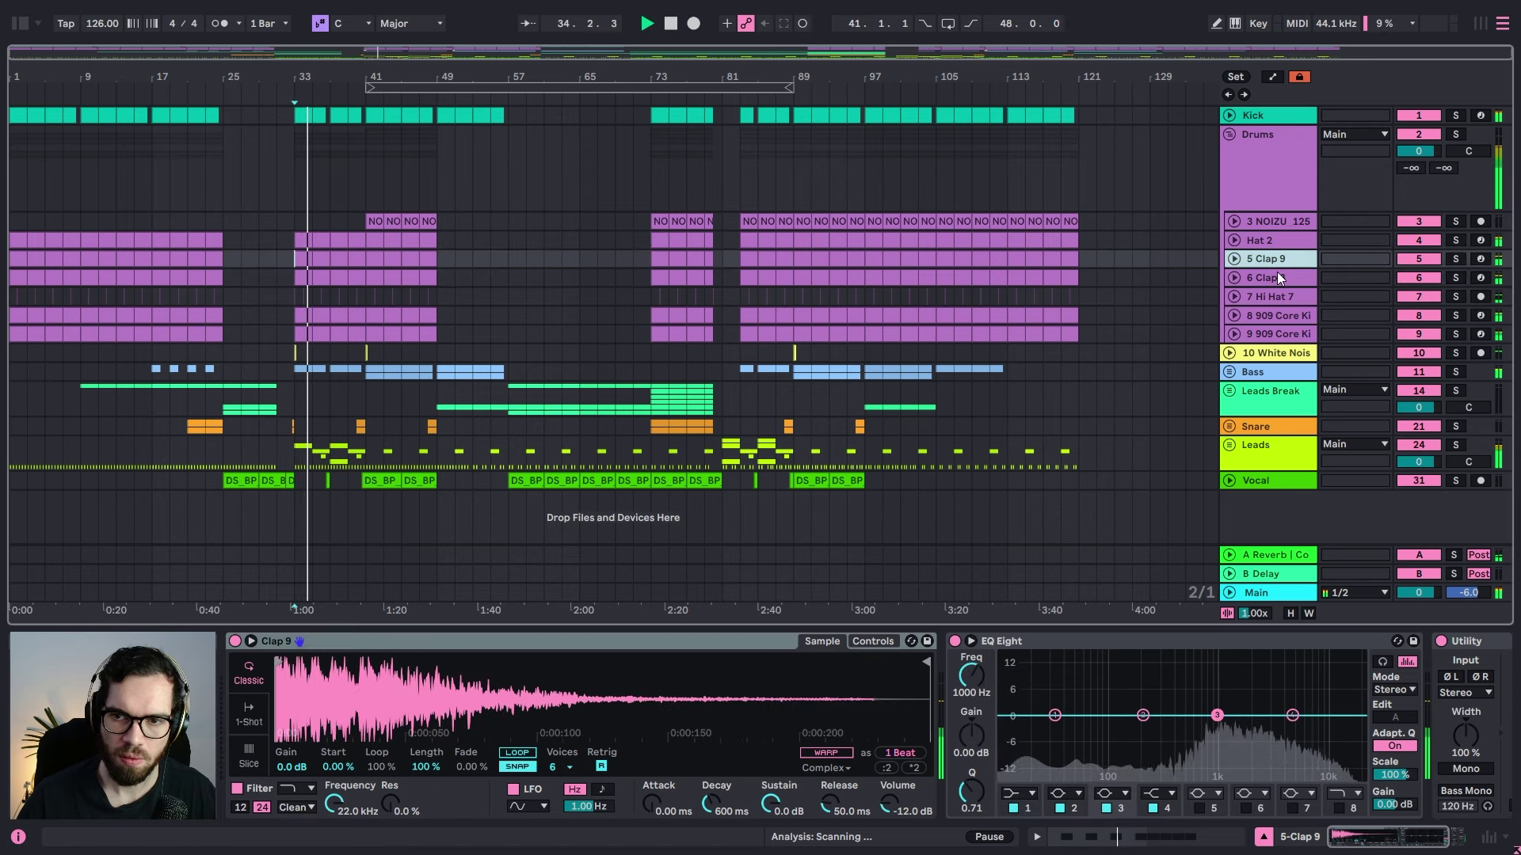
{"action": "left_click", "coordinate": [1032, 794]}
{"action": "left_click", "coordinate": [1011, 690]}
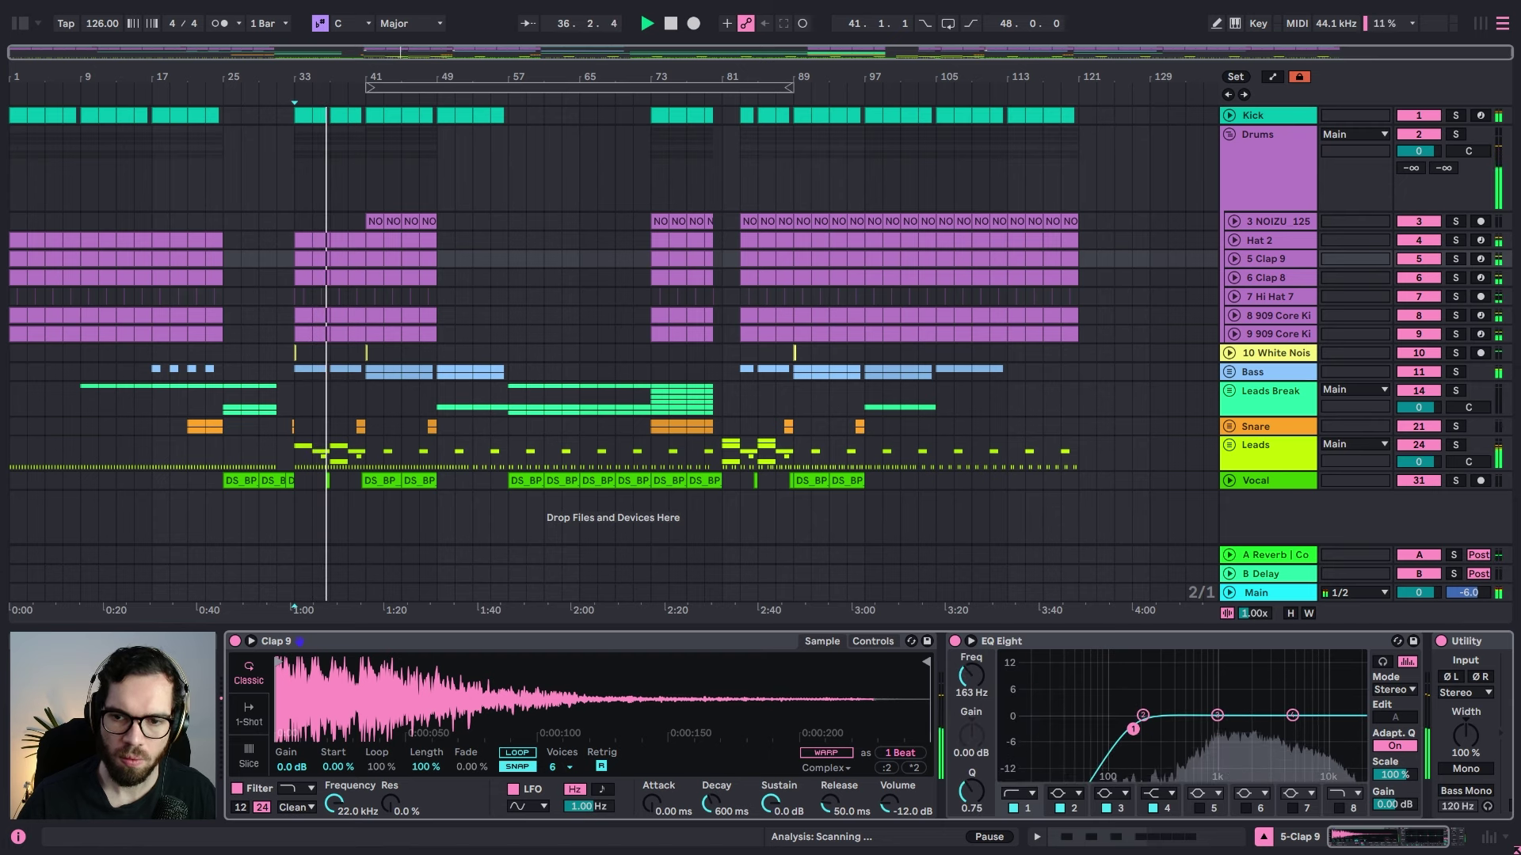
Step: Fold the 909 Core Kit device on track 8 and set band 1 of its EQ Eight to a low cut at about 220 Hz, Q 0.36
{"action": "left_click", "coordinate": [1284, 298]}
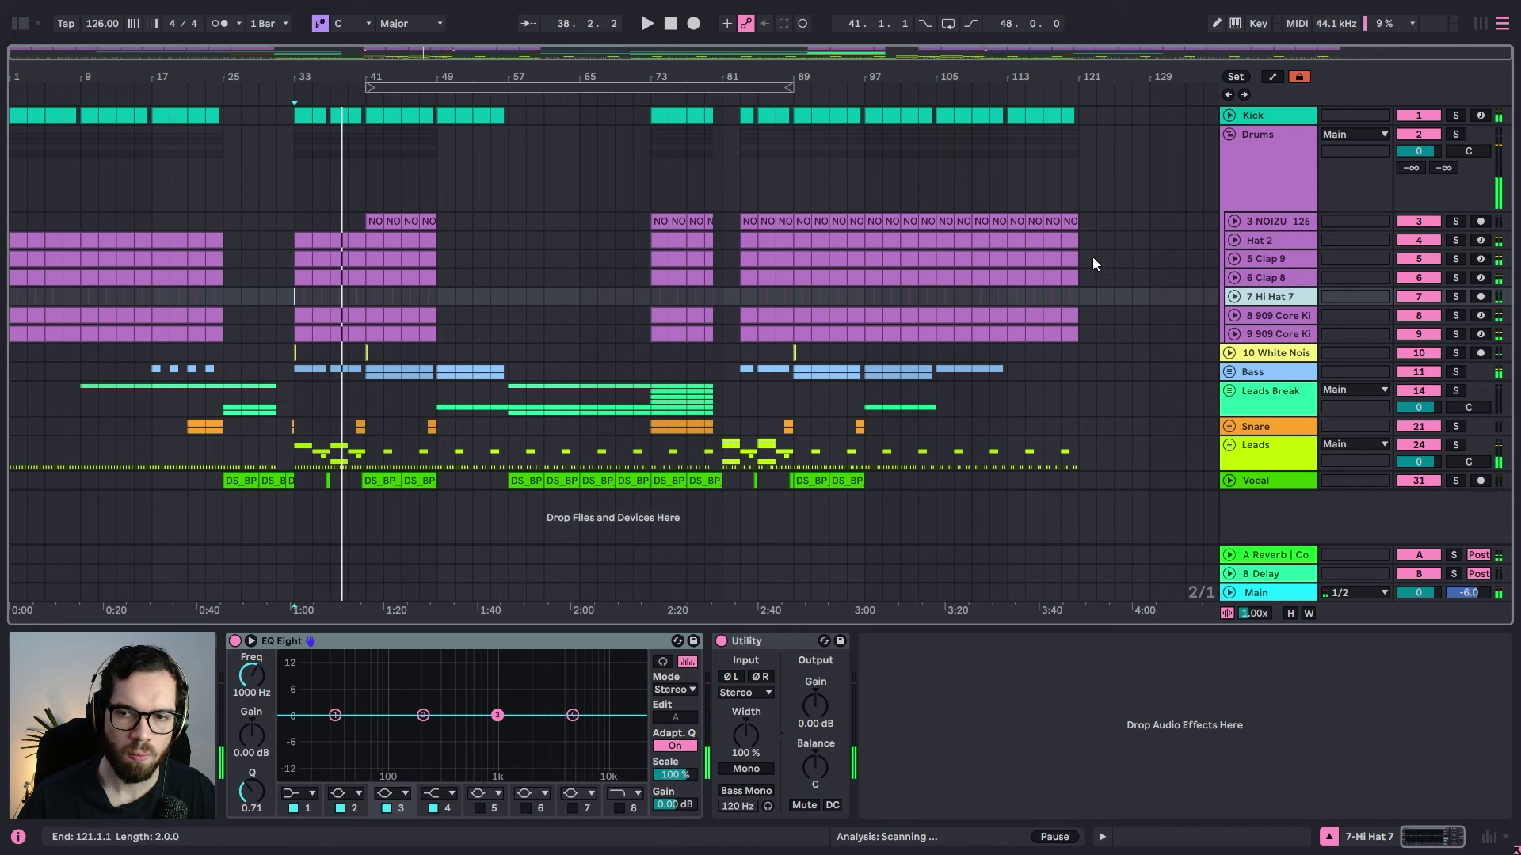
{"action": "left_click", "coordinate": [1282, 316]}
{"action": "key", "text": "space"}
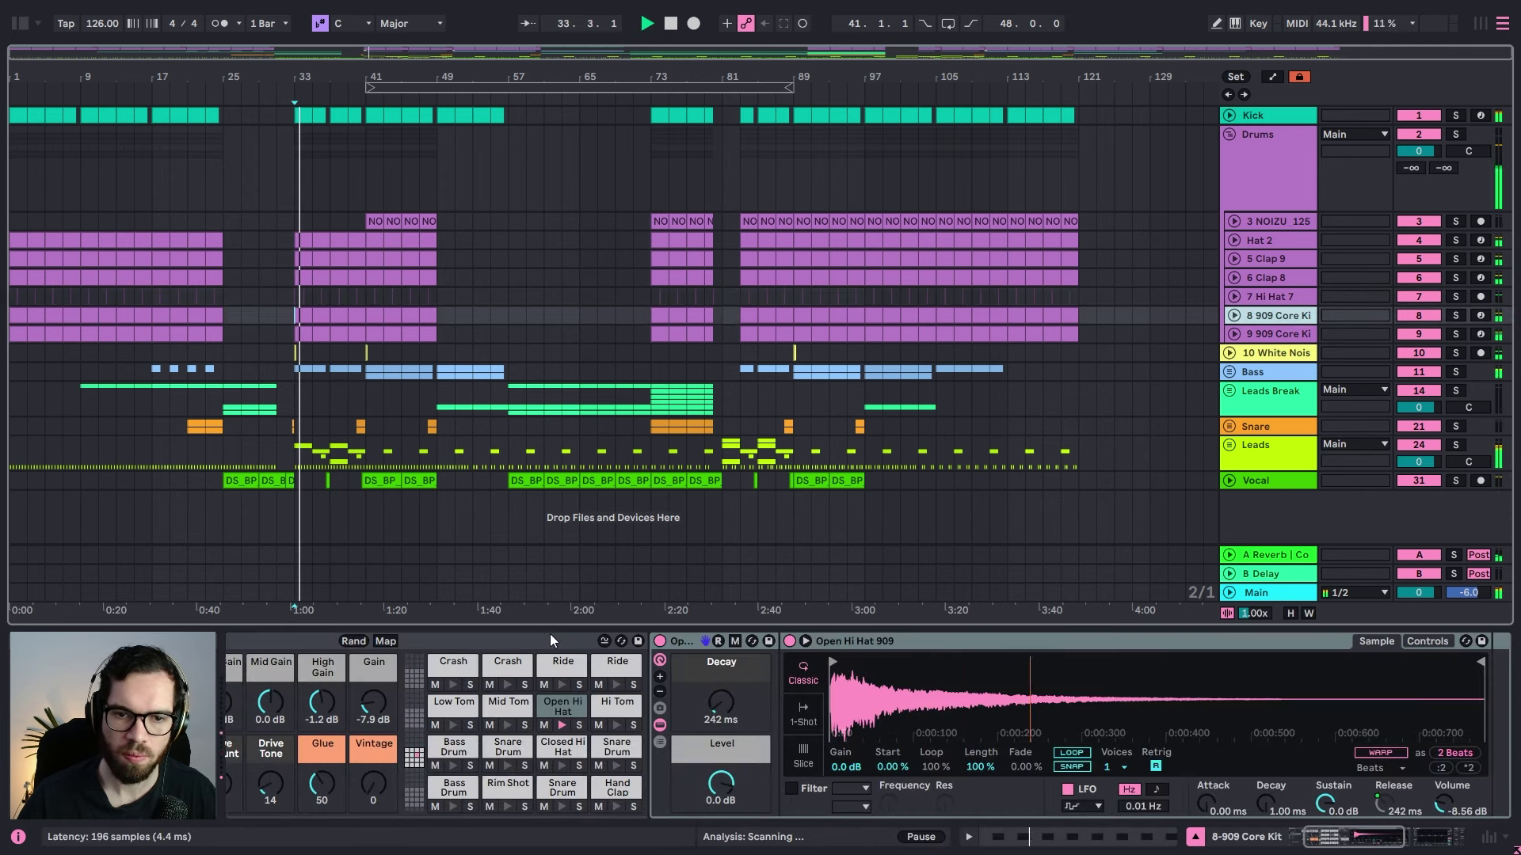
{"action": "key", "text": "space"}
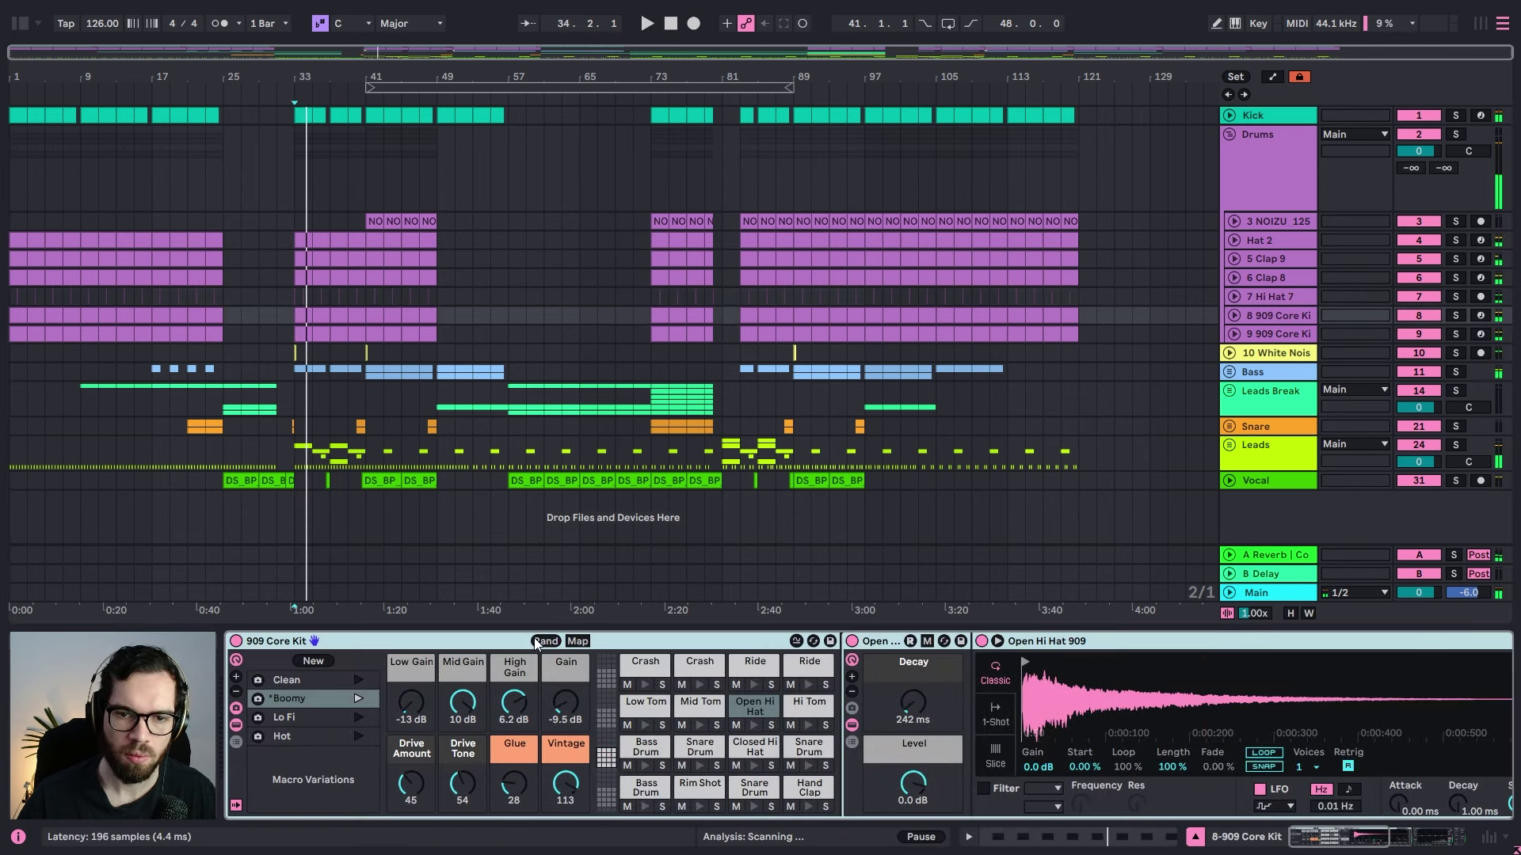
{"action": "double_click", "coordinate": [502, 640]}
{"action": "key", "text": "space"}
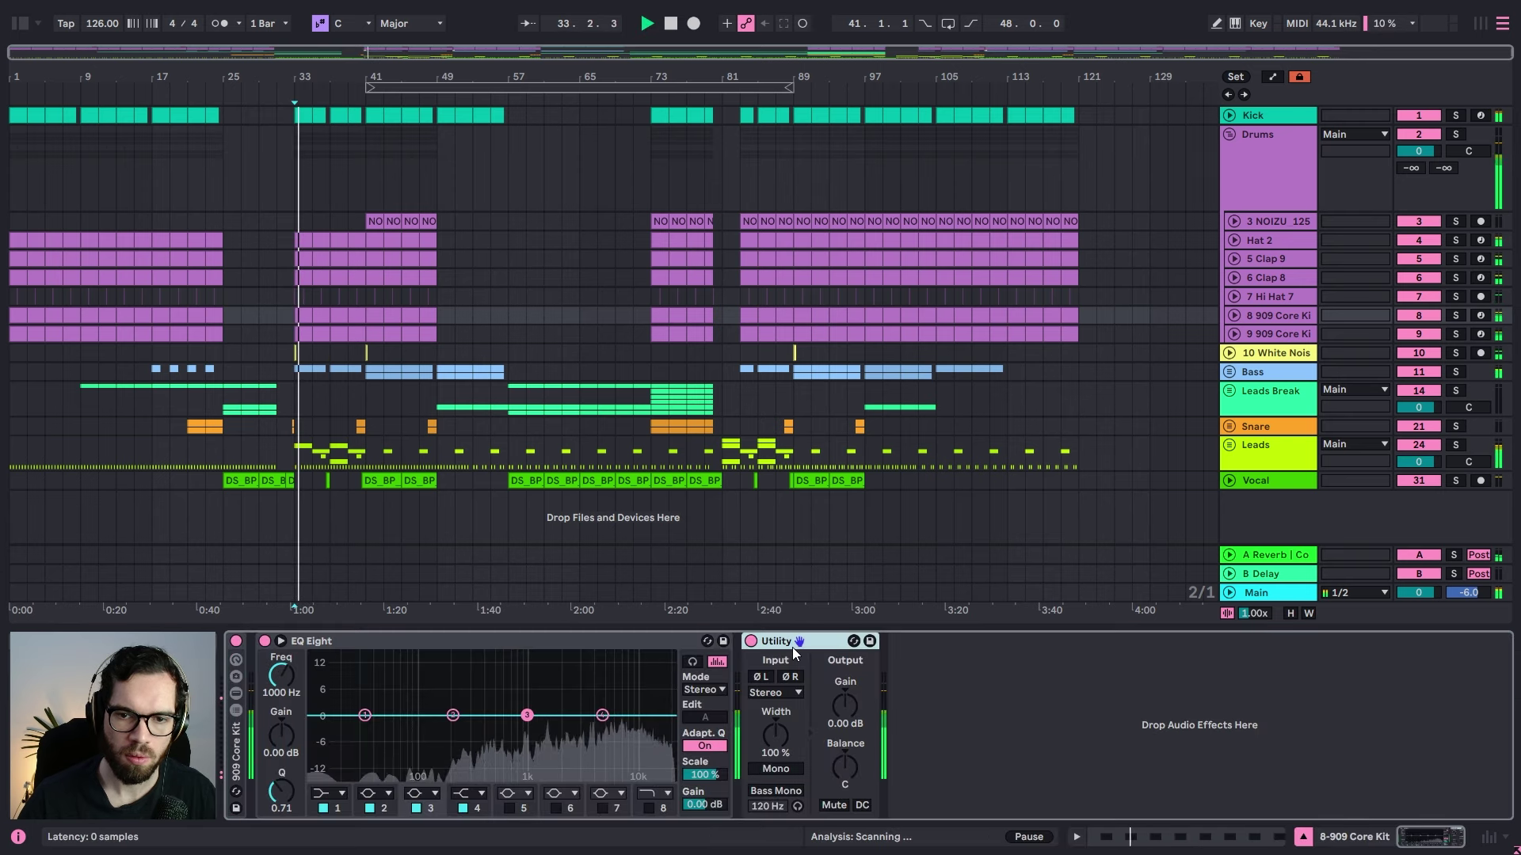
{"action": "left_click", "coordinate": [331, 794]}
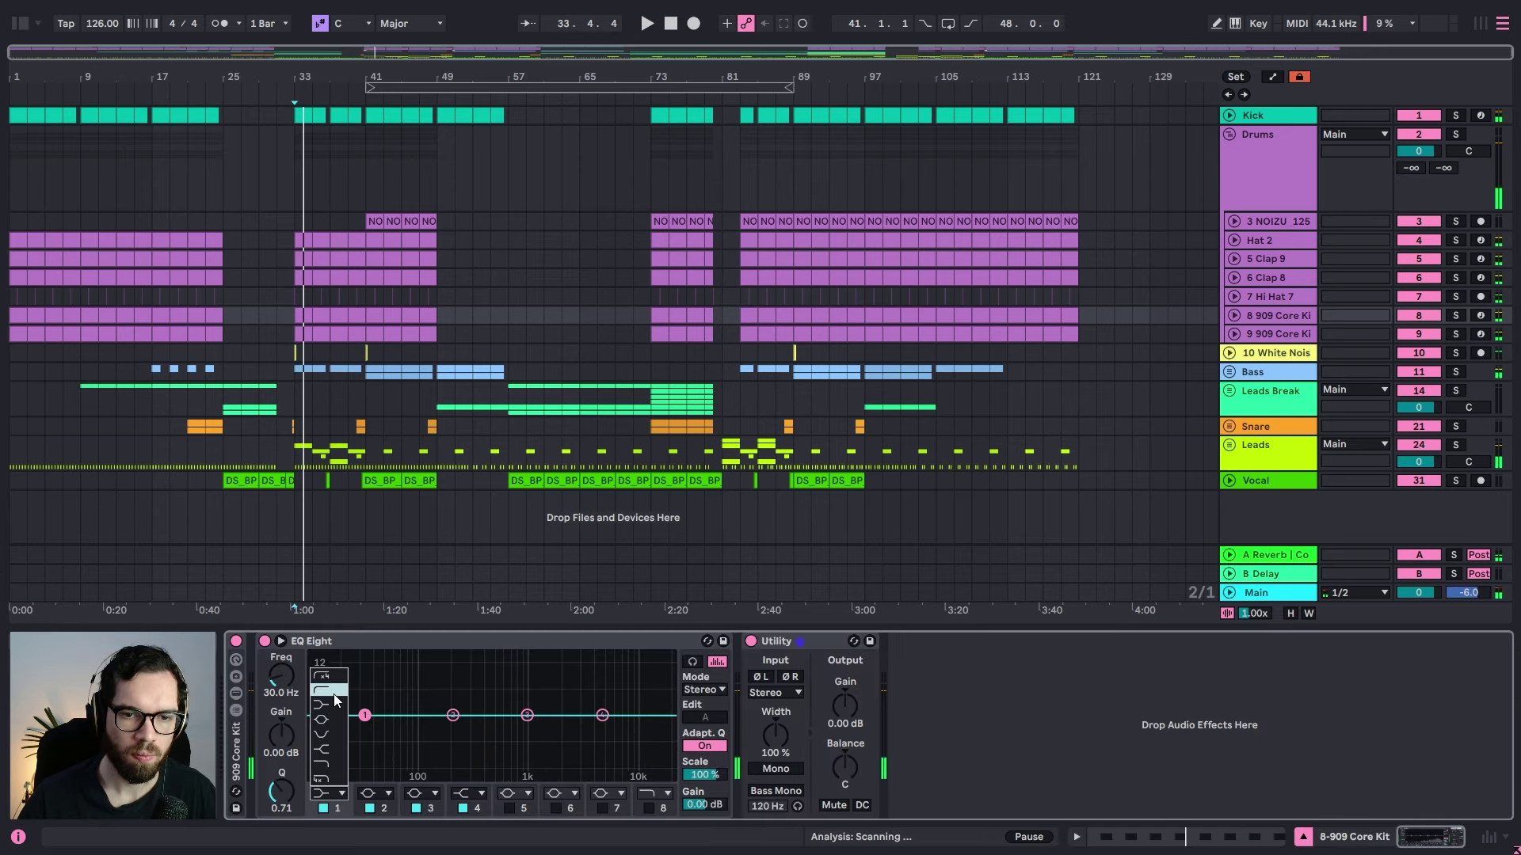
{"action": "left_click", "coordinate": [334, 694]}
{"action": "key", "text": "space"}
{"action": "left_click_drag", "start_coordinate": [351, 716], "coordinate": [444, 731]}
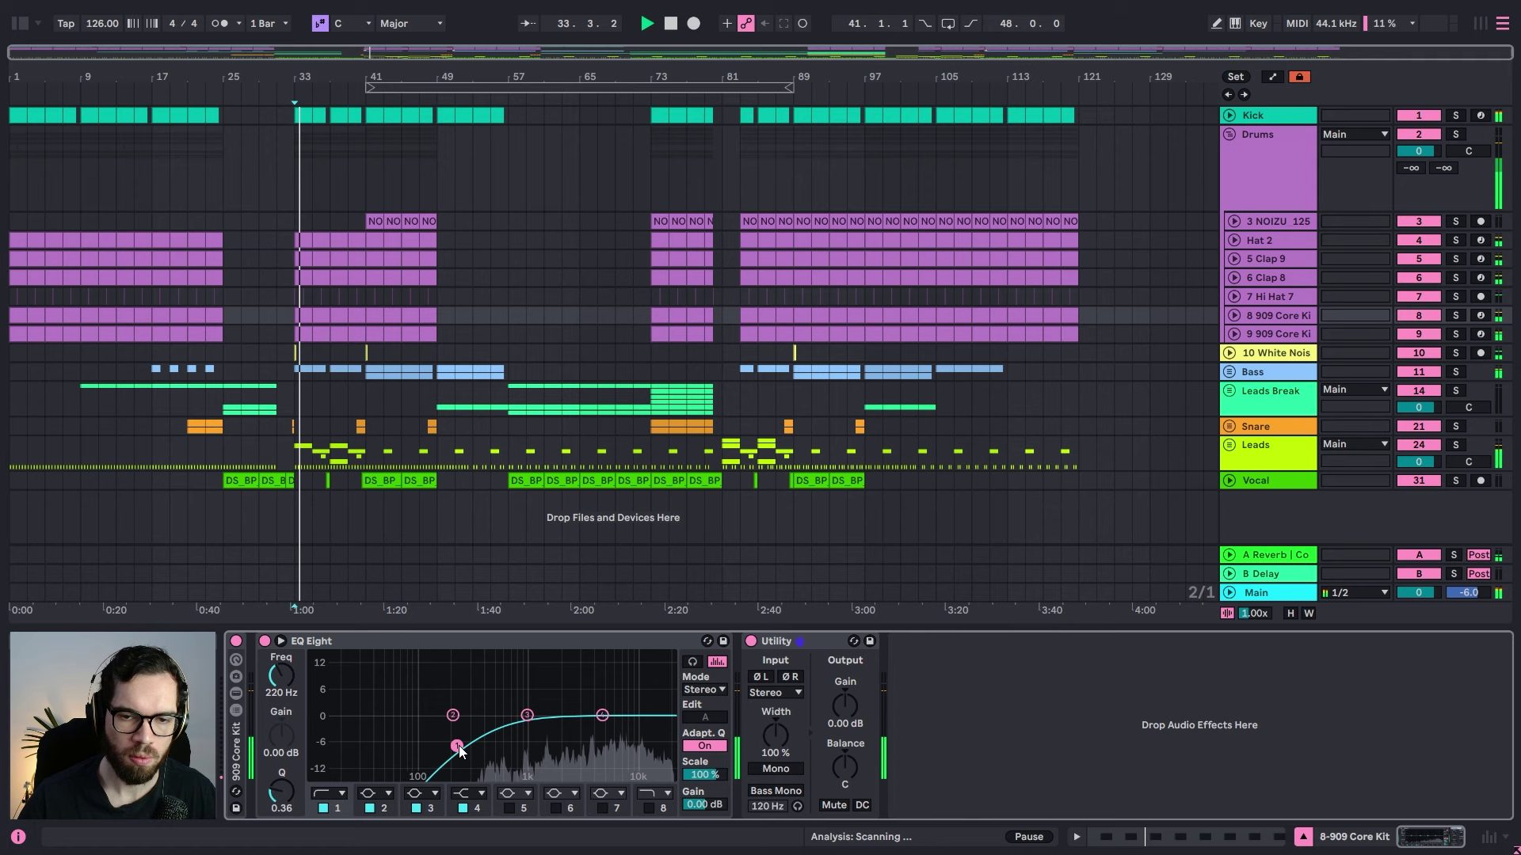
Step: On track 9 909 Core Kit, give EQ Eight a low cut plus boosts of 5.58 dB at 170 Hz and 4.09 dB at 5.62 kHz
{"action": "left_click", "coordinate": [1279, 334]}
{"action": "double_click", "coordinate": [336, 640]}
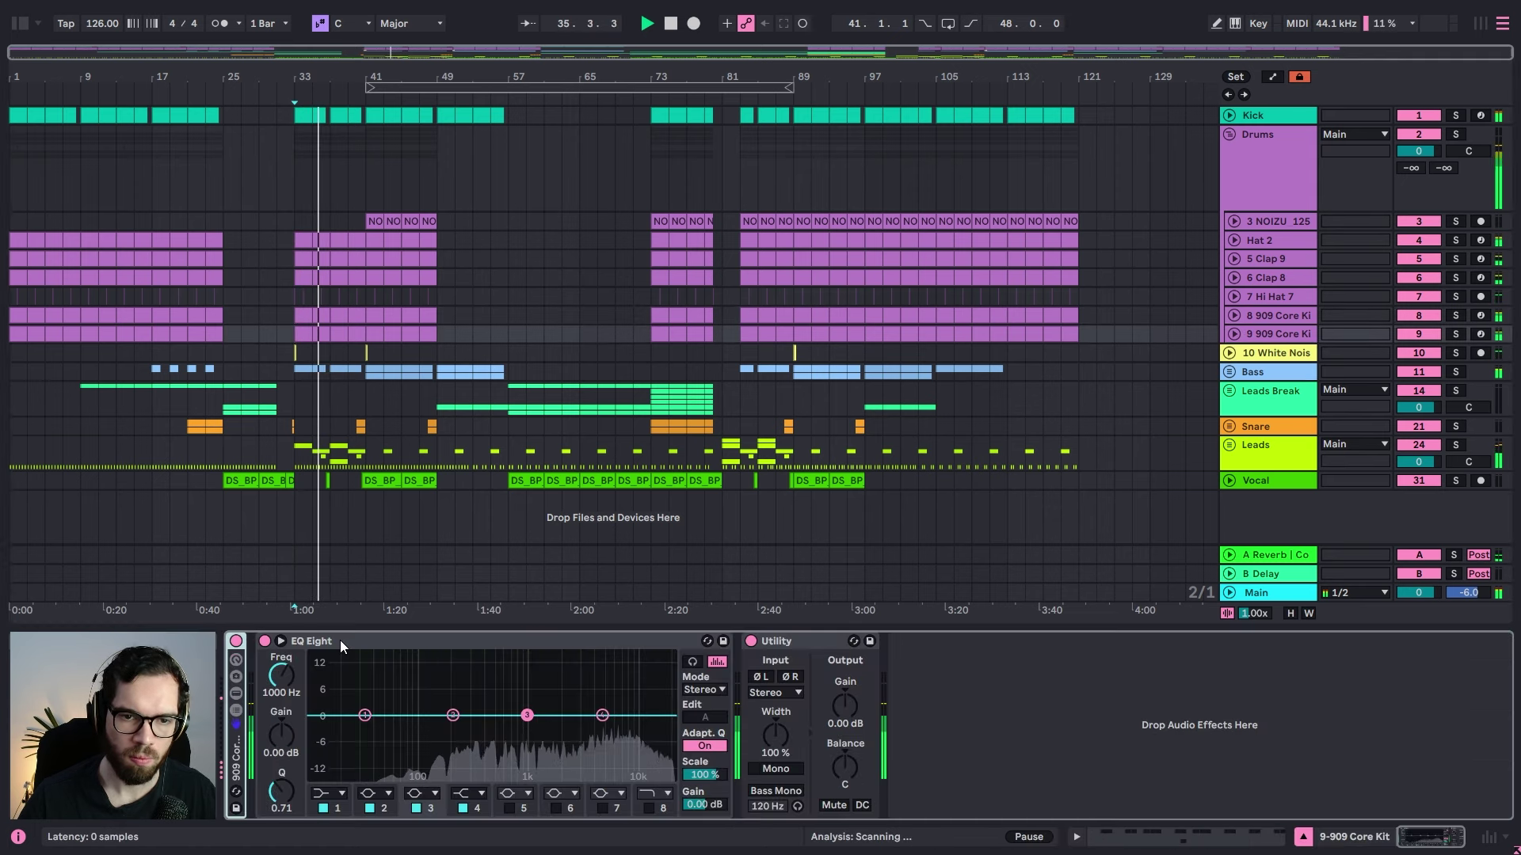
{"action": "left_click", "coordinate": [340, 793]}
{"action": "left_click", "coordinate": [331, 691]}
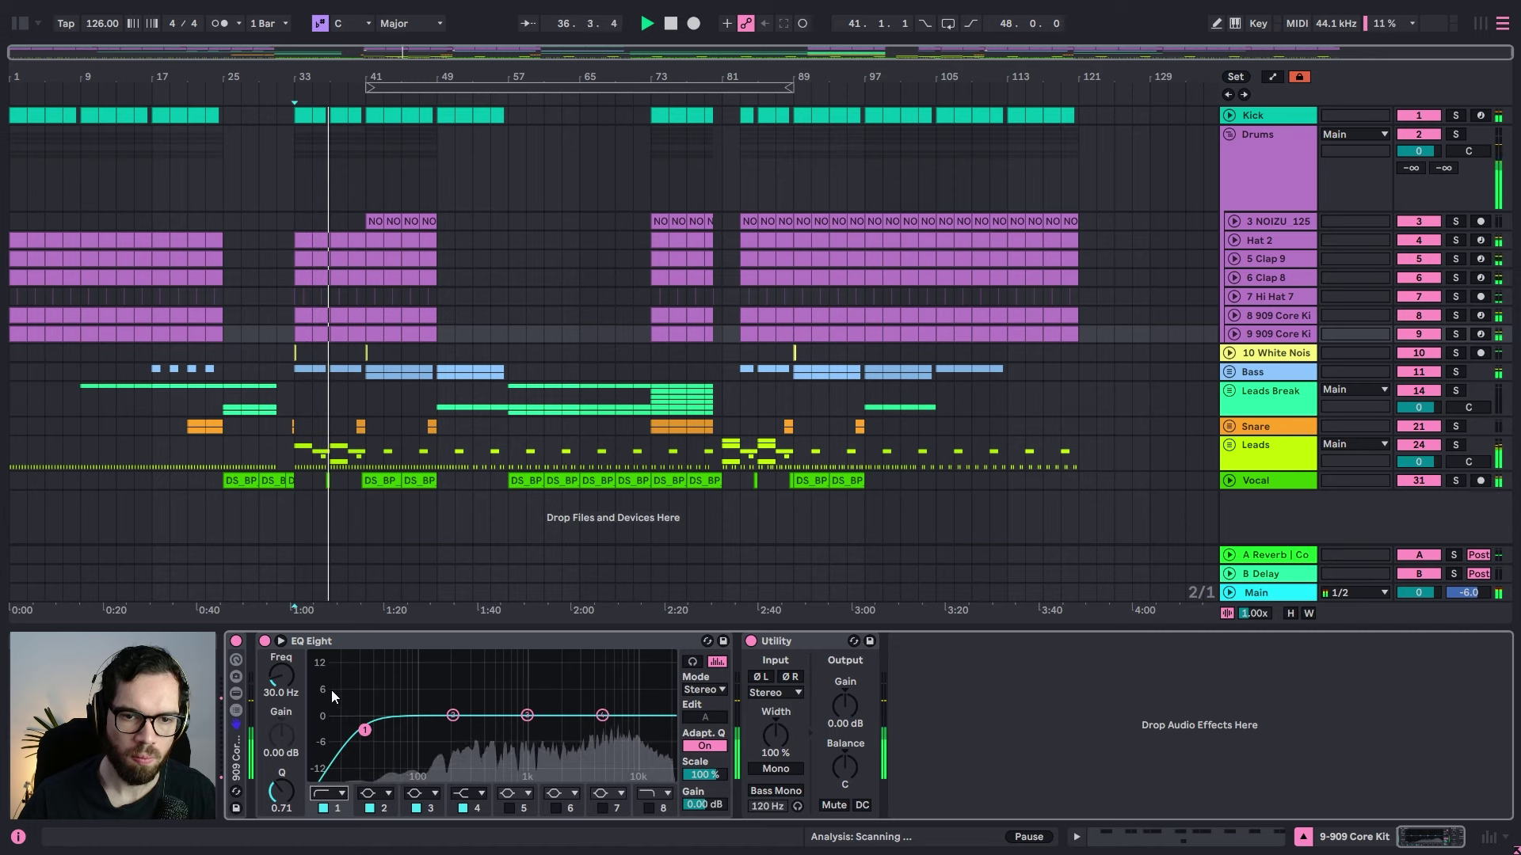
{"action": "left_click_drag", "start_coordinate": [365, 715], "coordinate": [449, 705]}
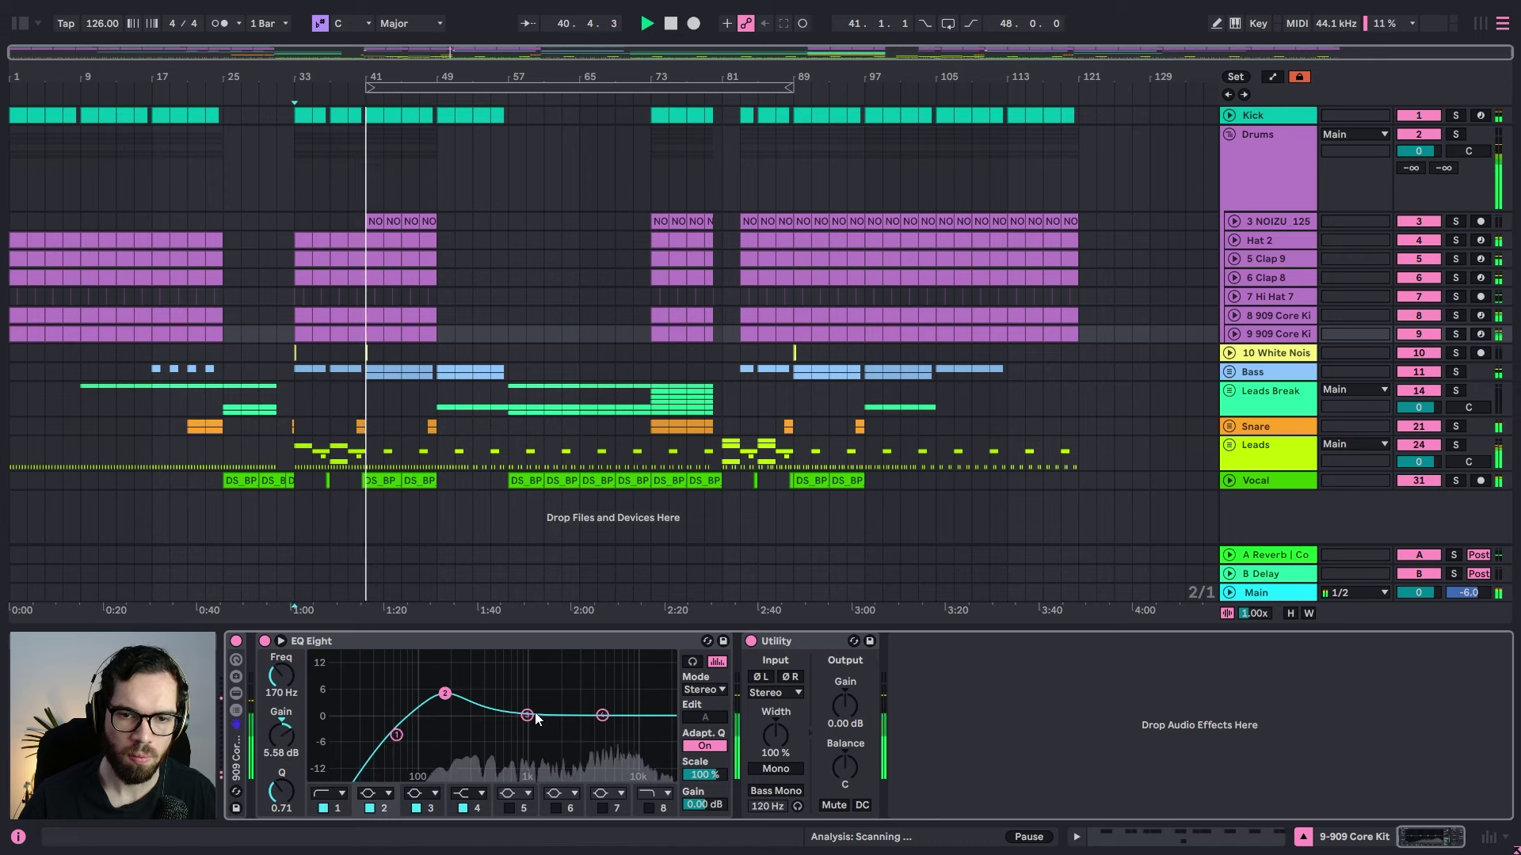
{"action": "left_click_drag", "start_coordinate": [527, 715], "coordinate": [607, 698]}
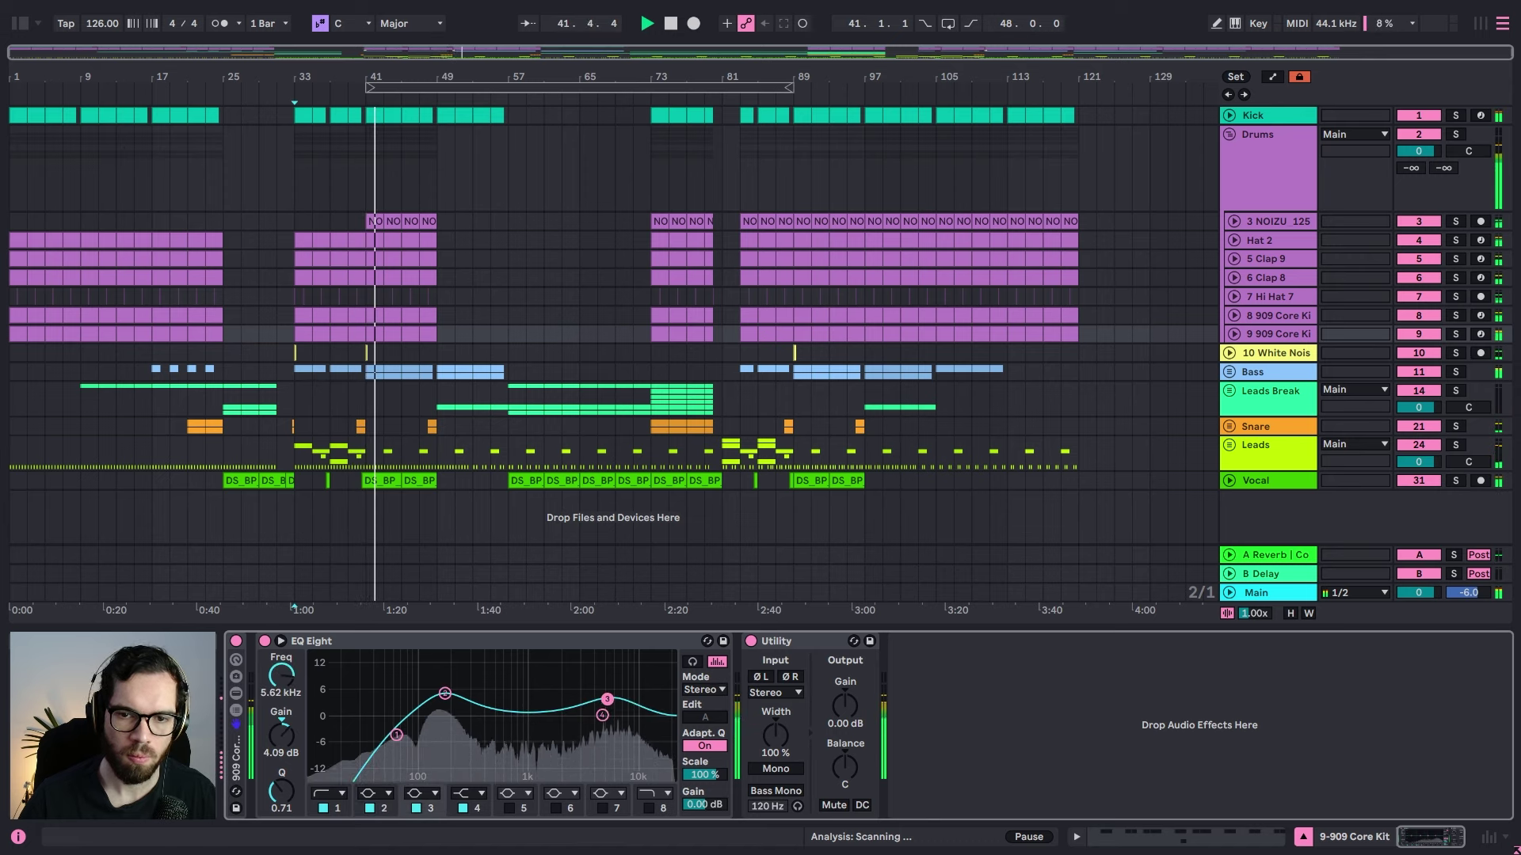
Step: Set band 1 of the EQ Eight on track 3 NOIZU 125 to a low cut
{"action": "left_click", "coordinate": [1281, 316]}
{"action": "left_click", "coordinate": [1281, 334]}
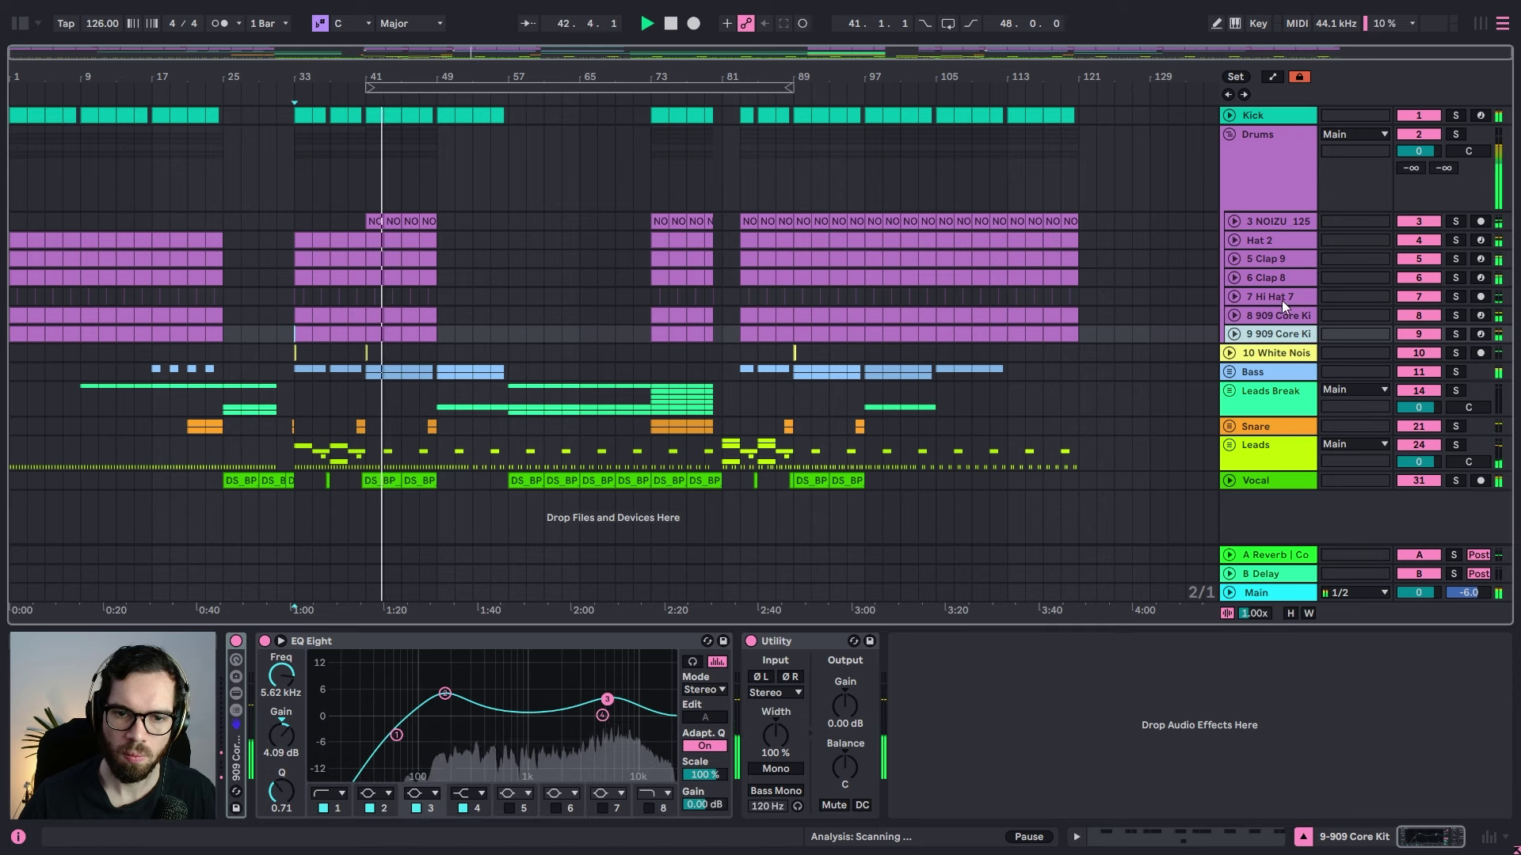
{"action": "left_click", "coordinate": [1280, 222]}
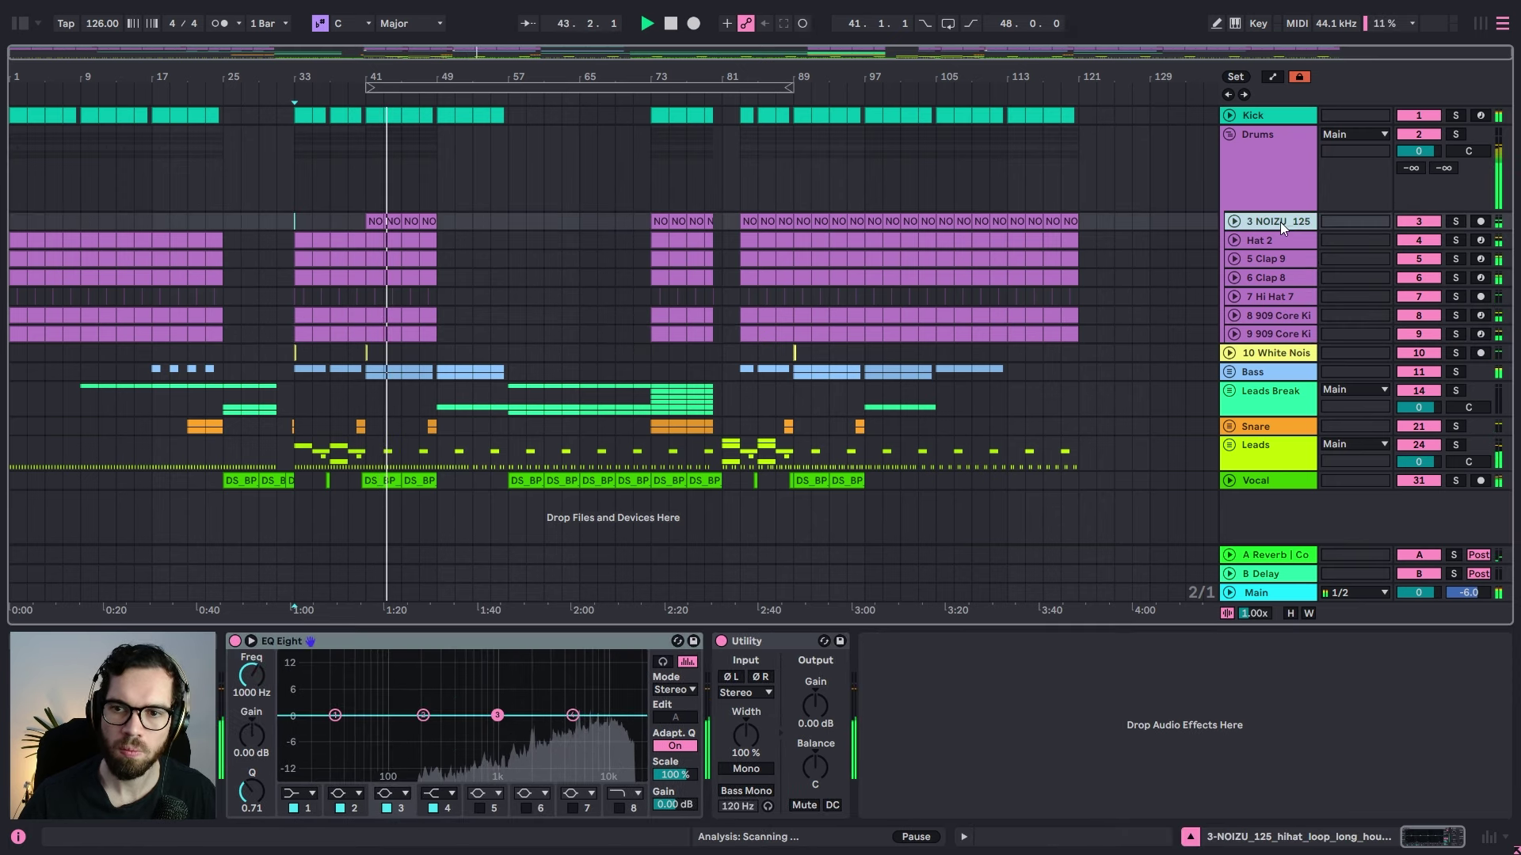
{"action": "left_click", "coordinate": [312, 793]}
{"action": "left_click", "coordinate": [299, 734]}
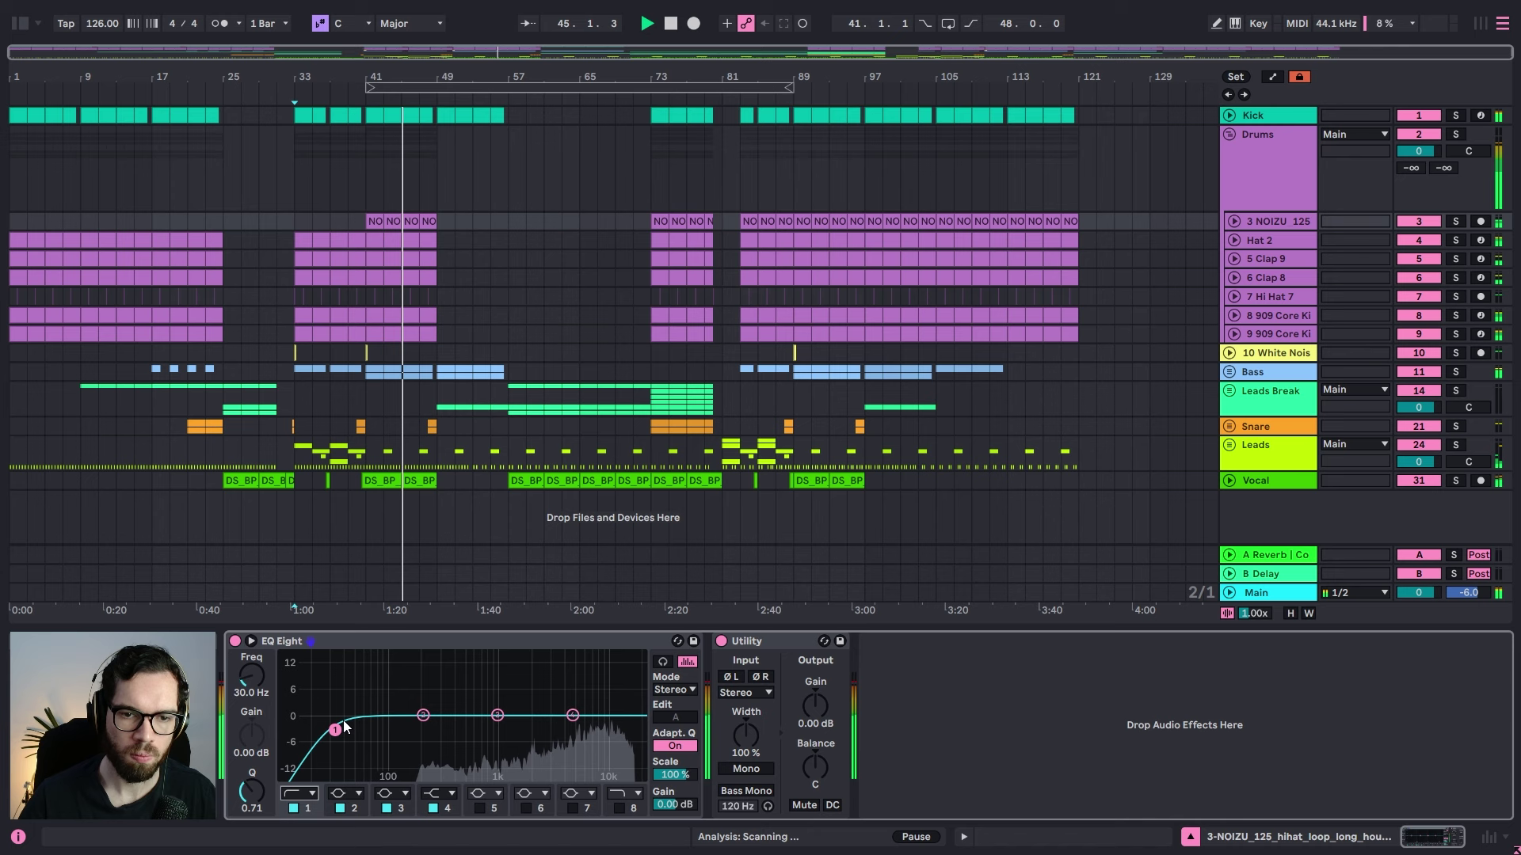
Step: Search the audio effects for "eq" and add an EQ Eight after the Auto Filter on the Kick track
{"action": "left_click", "coordinate": [1259, 117]}
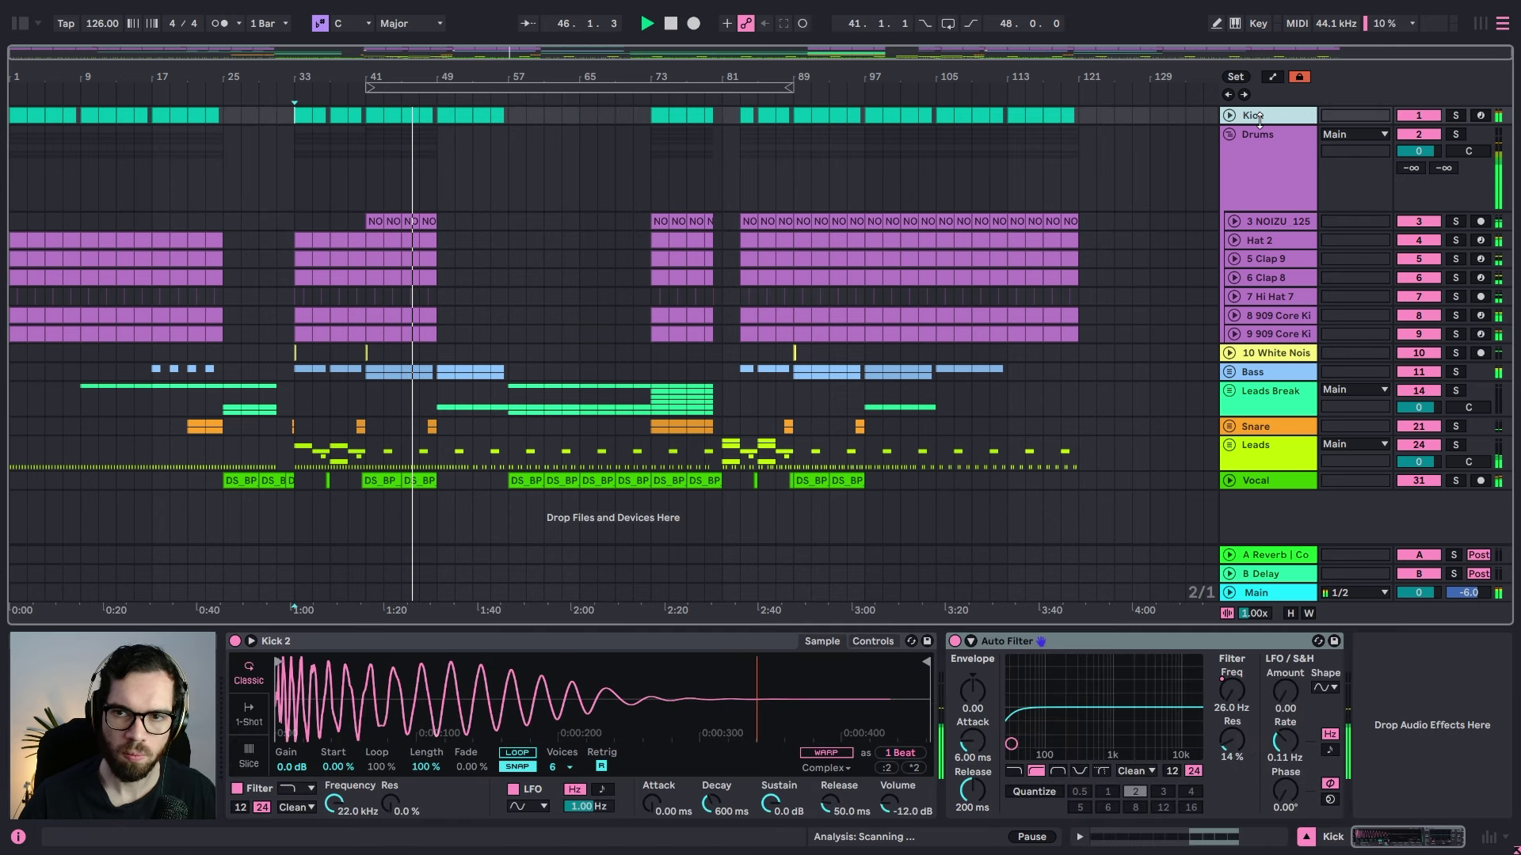
{"action": "left_click", "coordinate": [19, 23]}
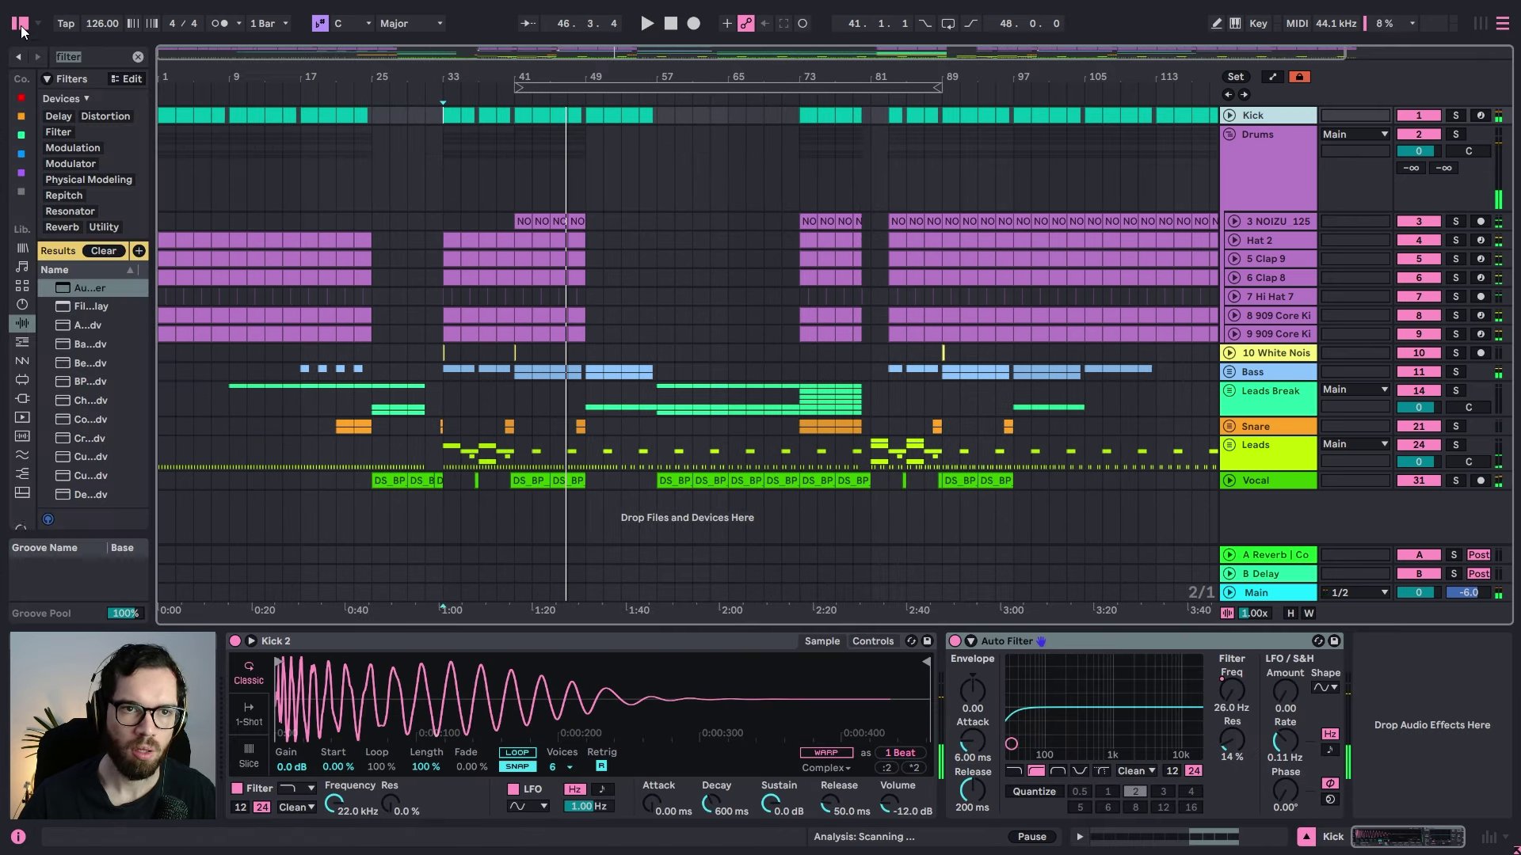
{"action": "left_click_drag", "start_coordinate": [153, 79], "coordinate": [519, 79]}
{"action": "key", "text": "ctrl+f"}
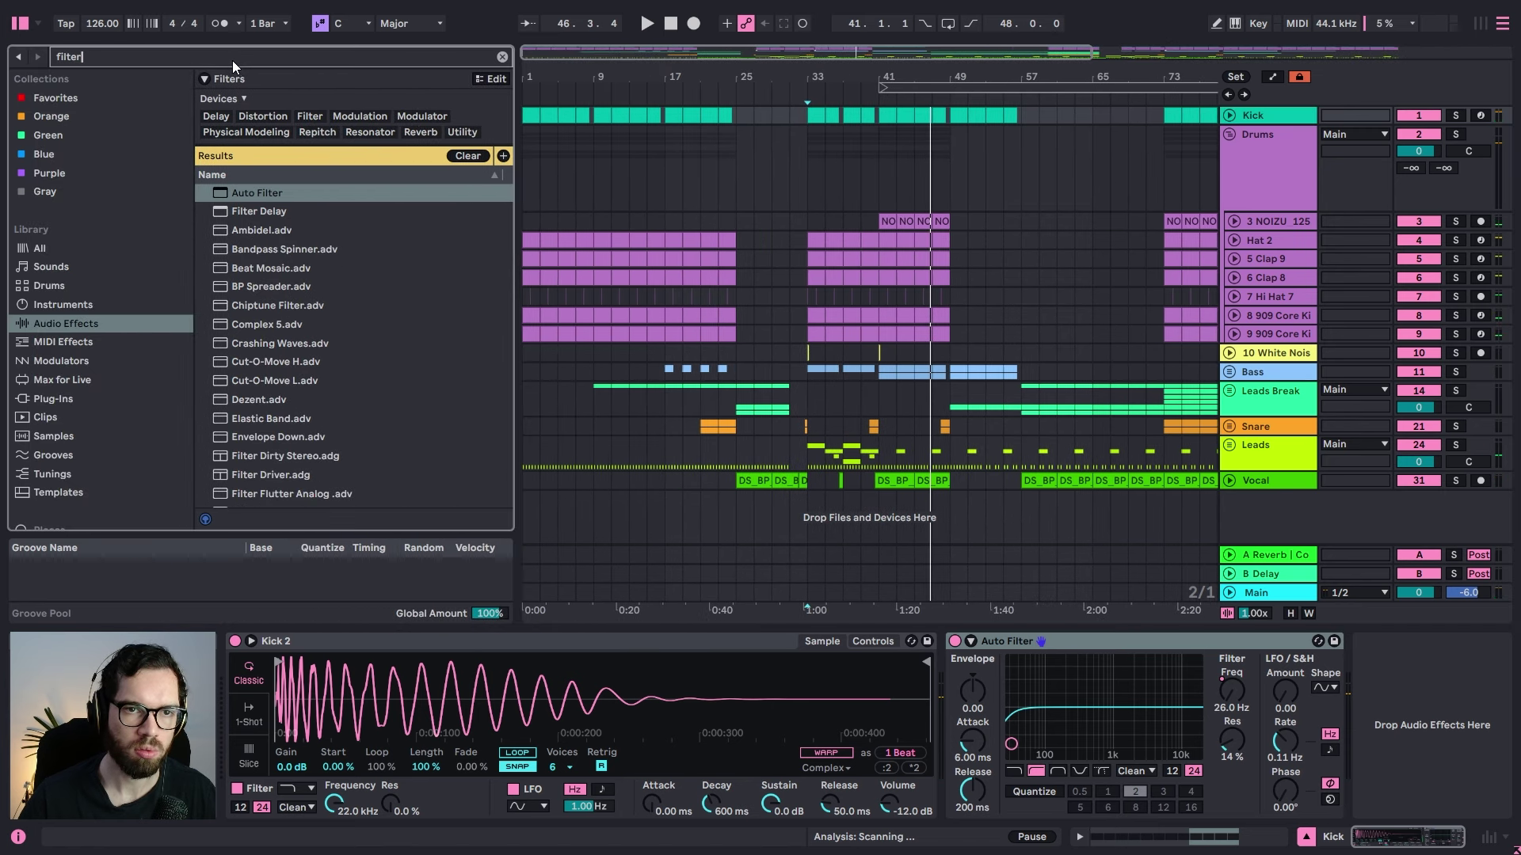
{"action": "type", "text": "eq"}
{"action": "double_click", "coordinate": [239, 195]}
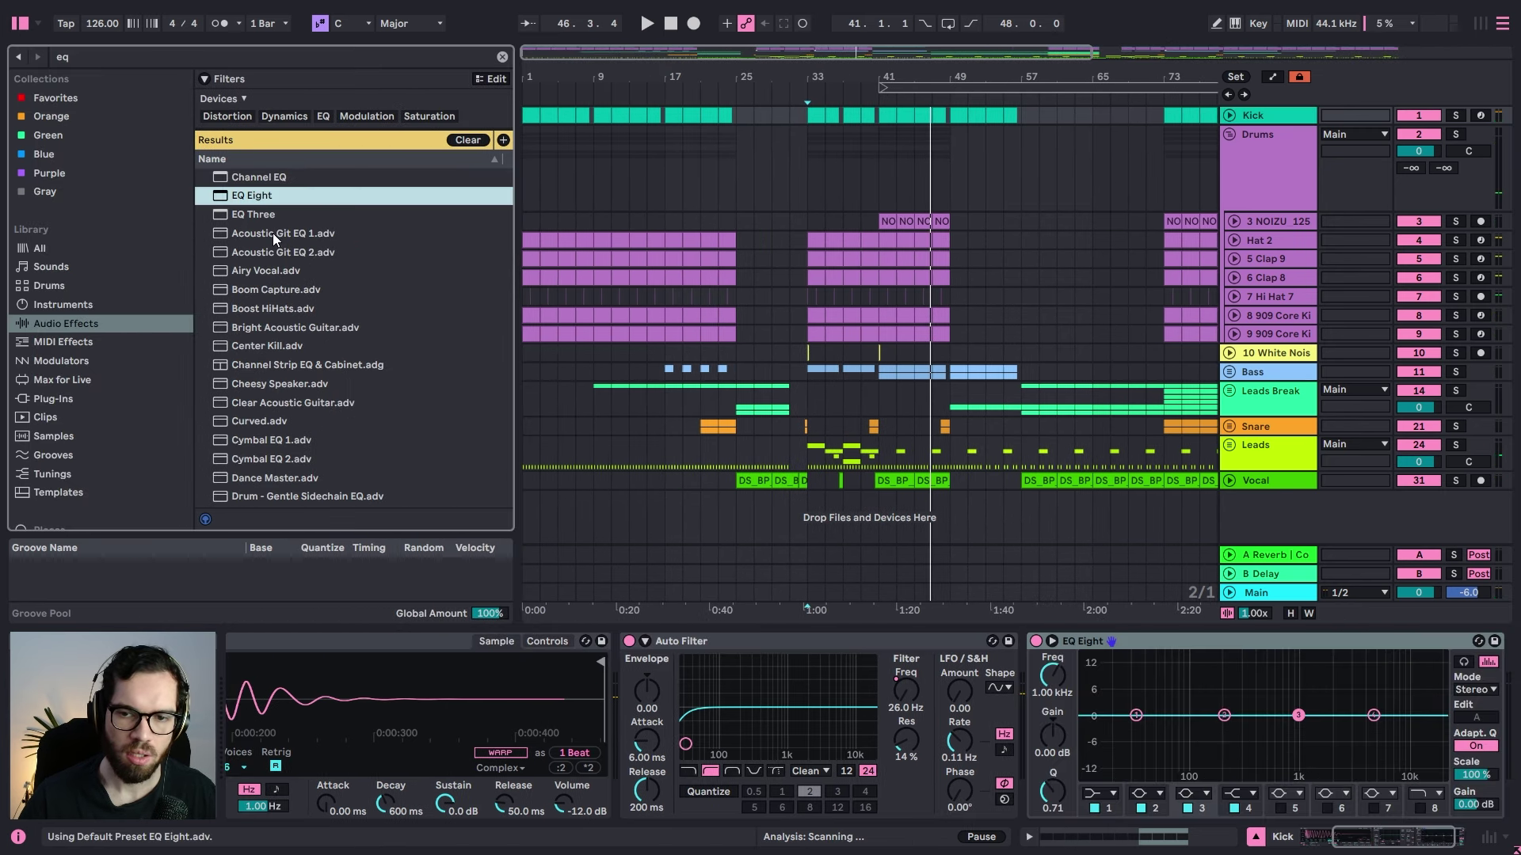
{"action": "left_click", "coordinate": [19, 28]}
Step: During playback, shape the Kick's EQ Eight with a low-mid dip, band 4 off and a band 5 boost of 2.85 dB at 52.7 Hz, Q 1.34
{"action": "key", "text": "space"}
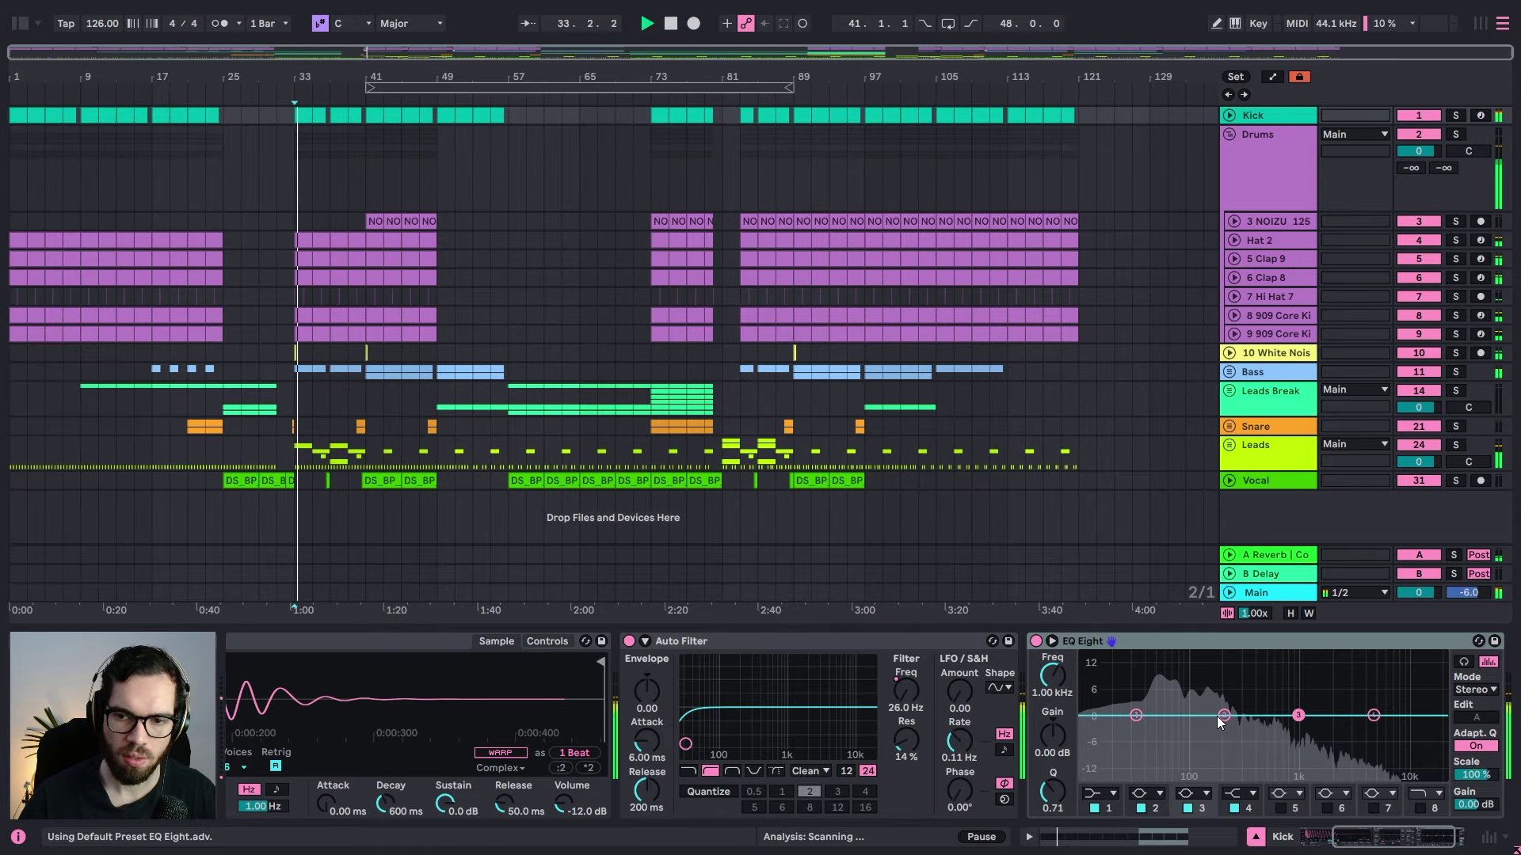
{"action": "left_click_drag", "start_coordinate": [1224, 715], "coordinate": [1161, 705]}
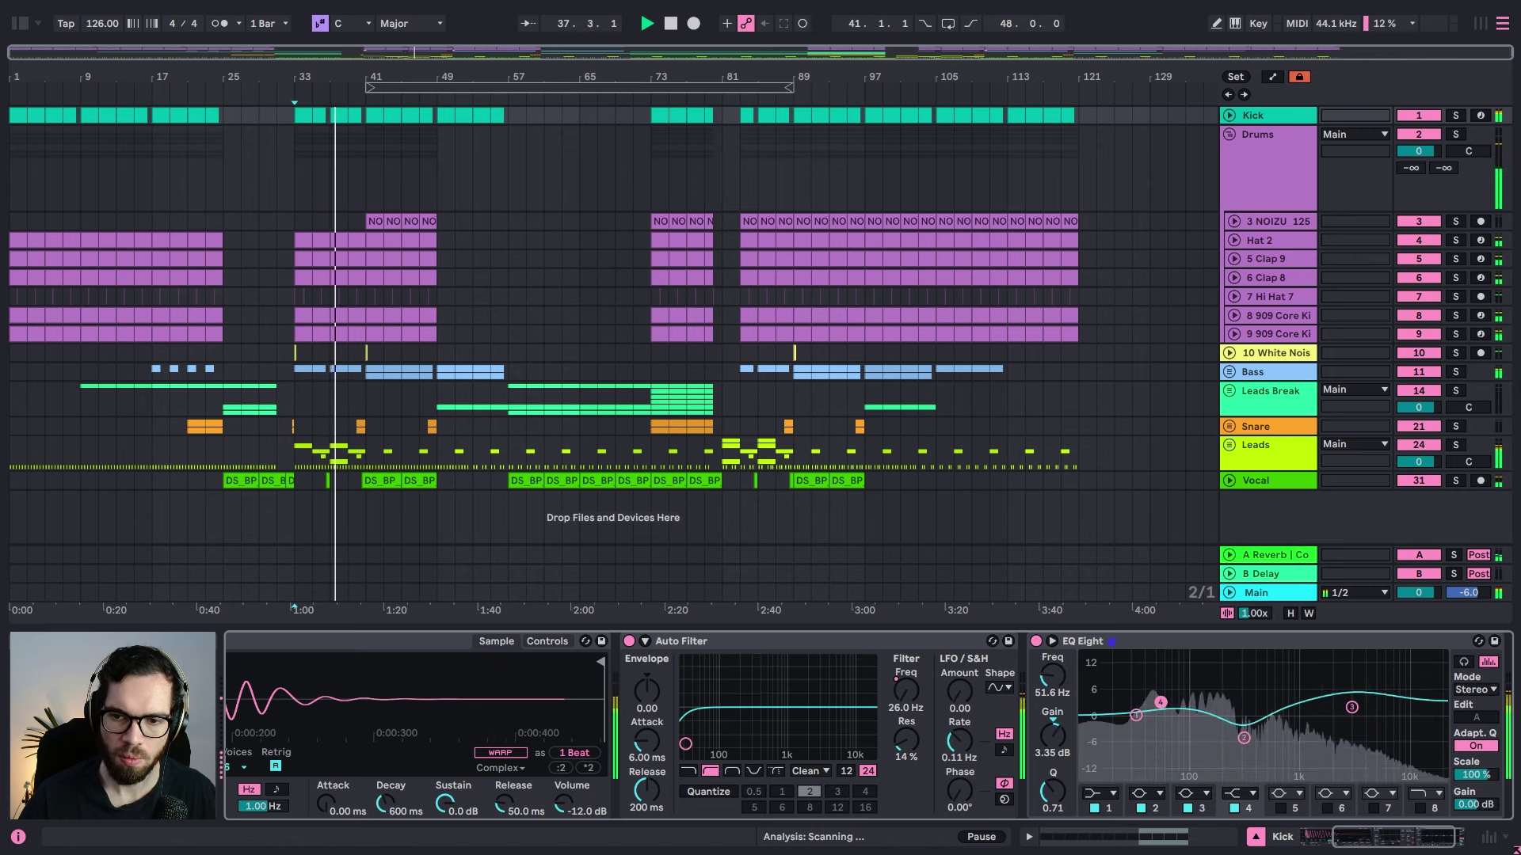
{"action": "left_click", "coordinate": [1233, 808]}
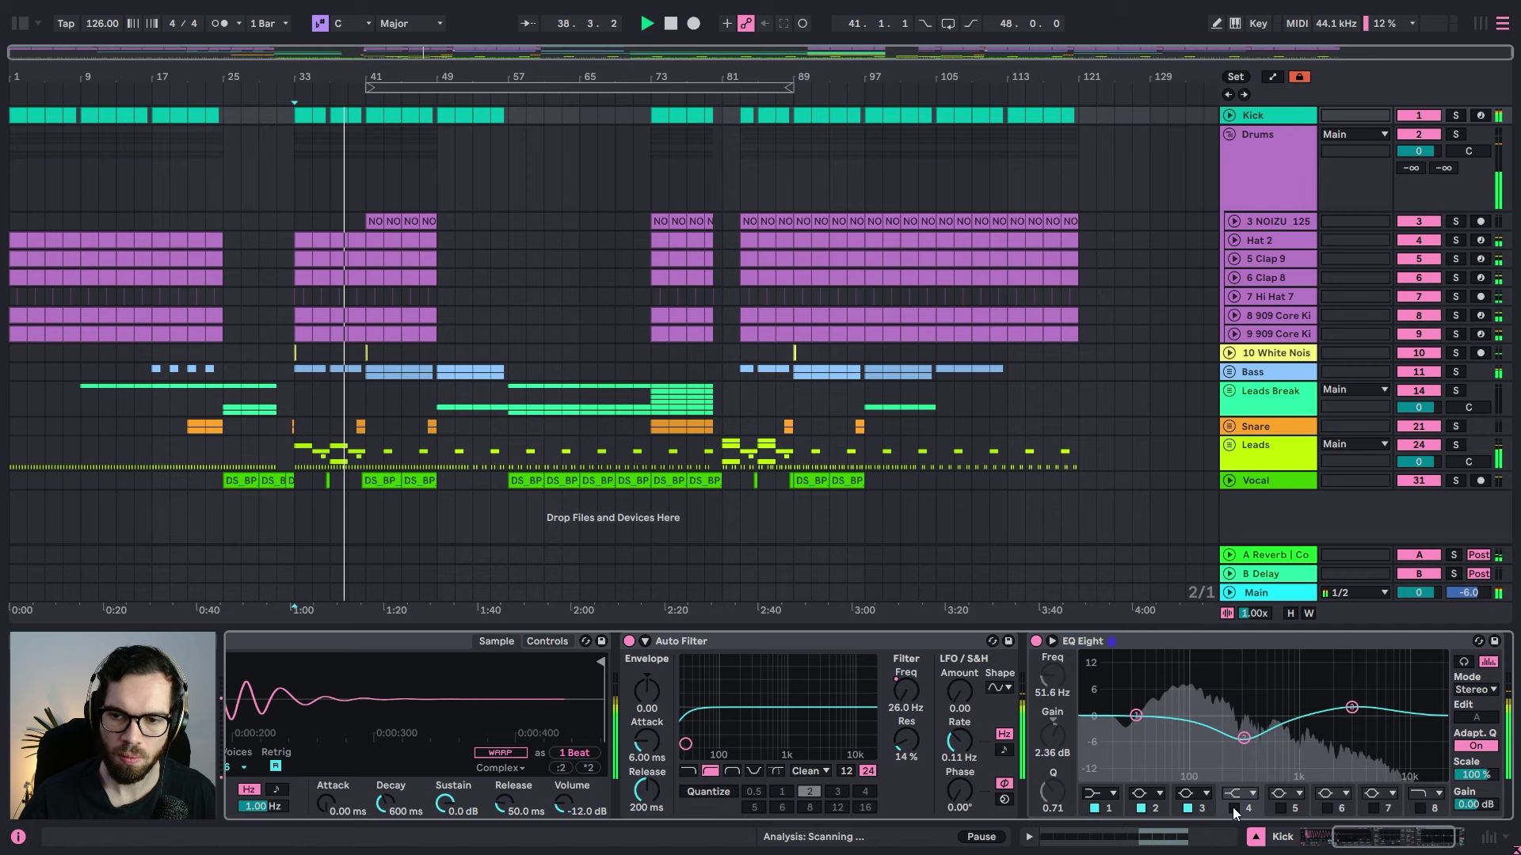
{"action": "left_click", "coordinate": [1281, 807]}
{"action": "left_click_drag", "start_coordinate": [1190, 715], "coordinate": [1165, 709]}
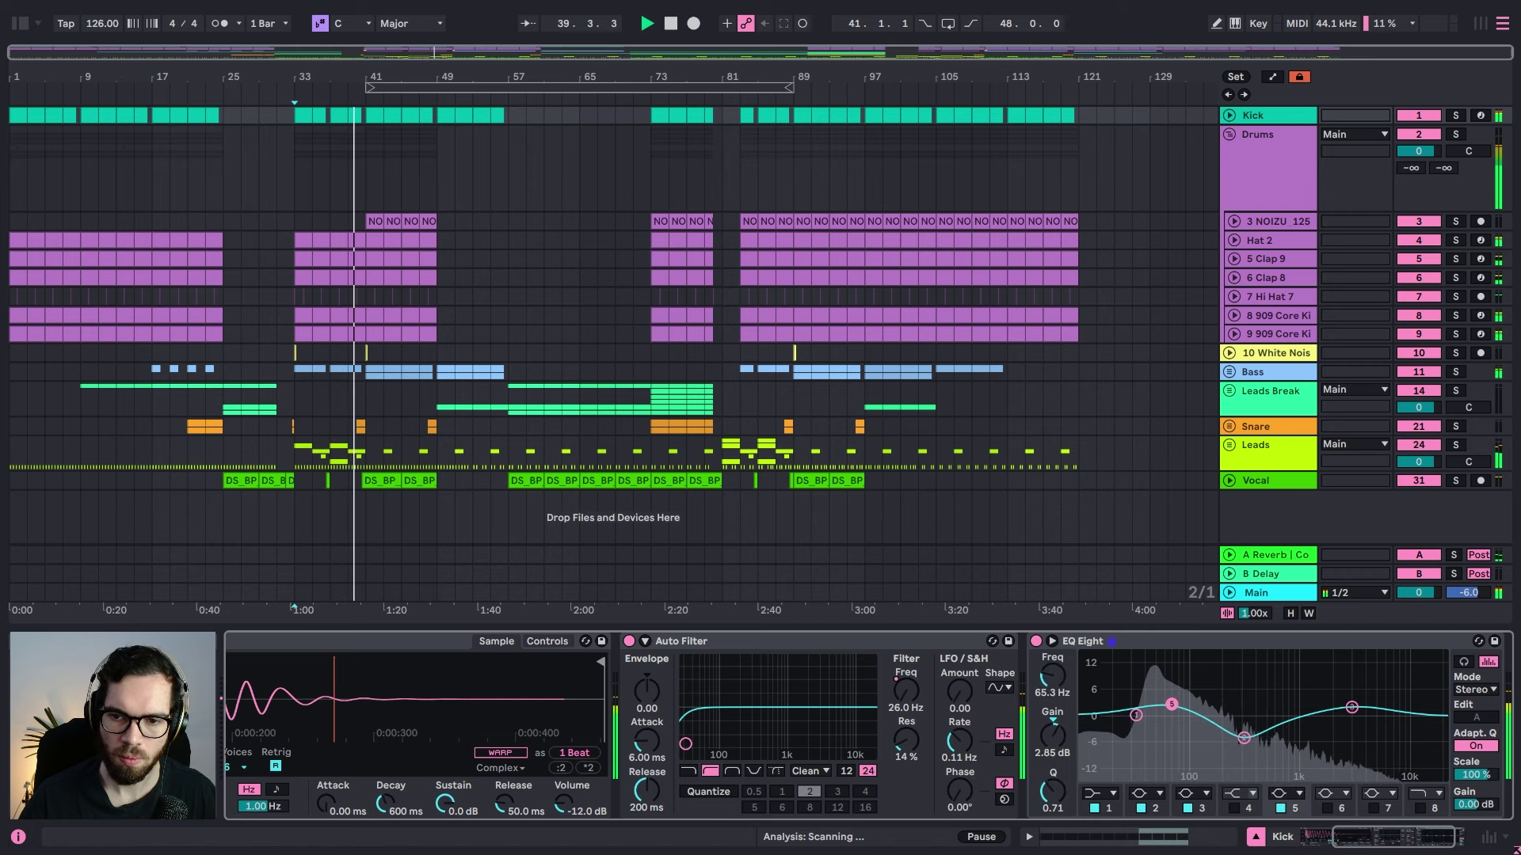
{"action": "left_click_drag", "start_coordinate": [1043, 790], "coordinate": [1043, 771]}
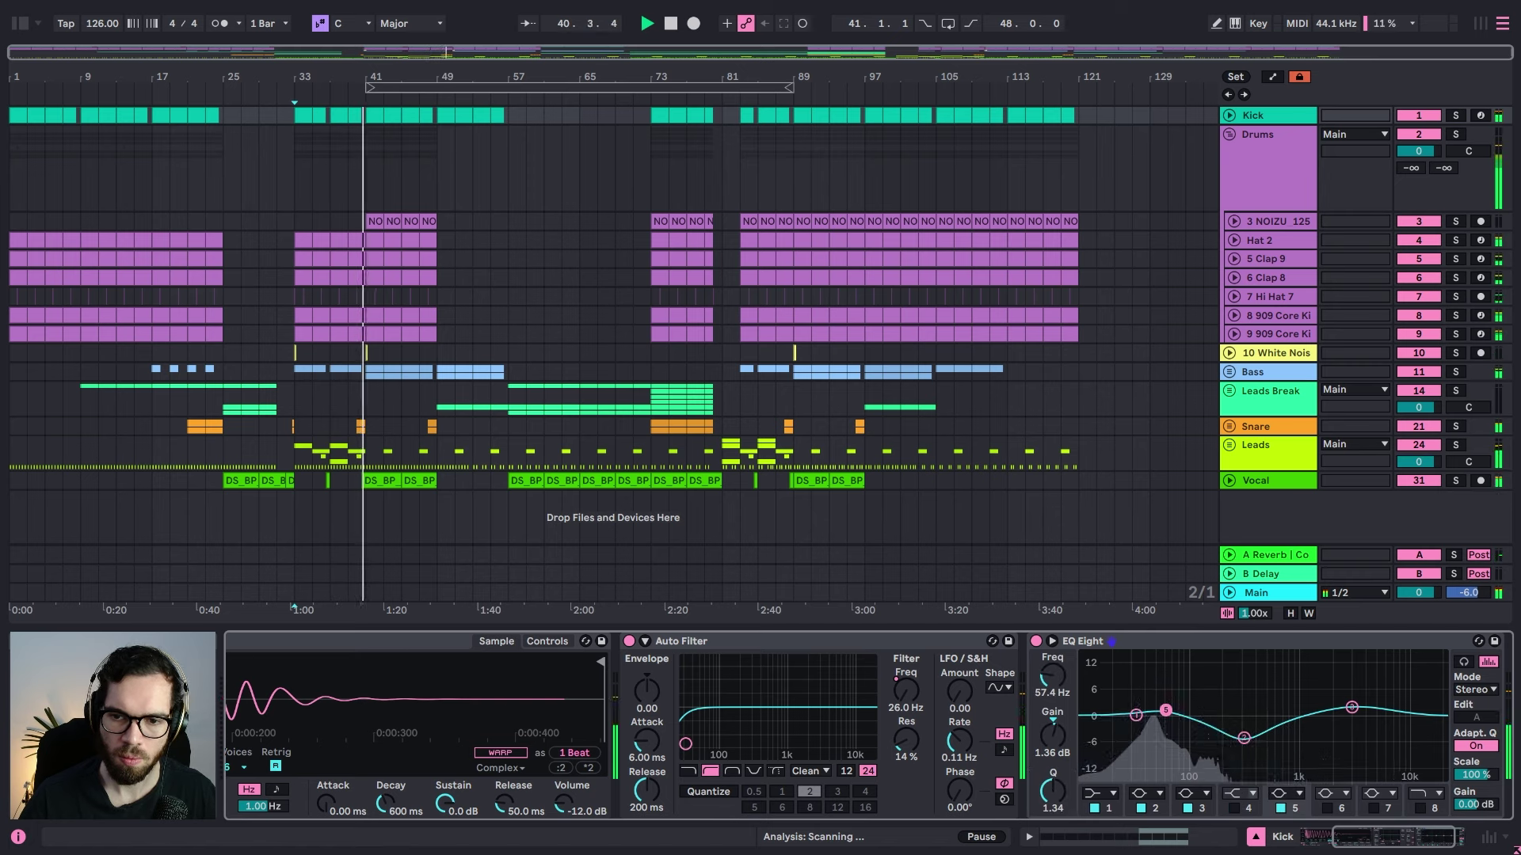
{"action": "left_click_drag", "start_coordinate": [1165, 712], "coordinate": [1162, 707]}
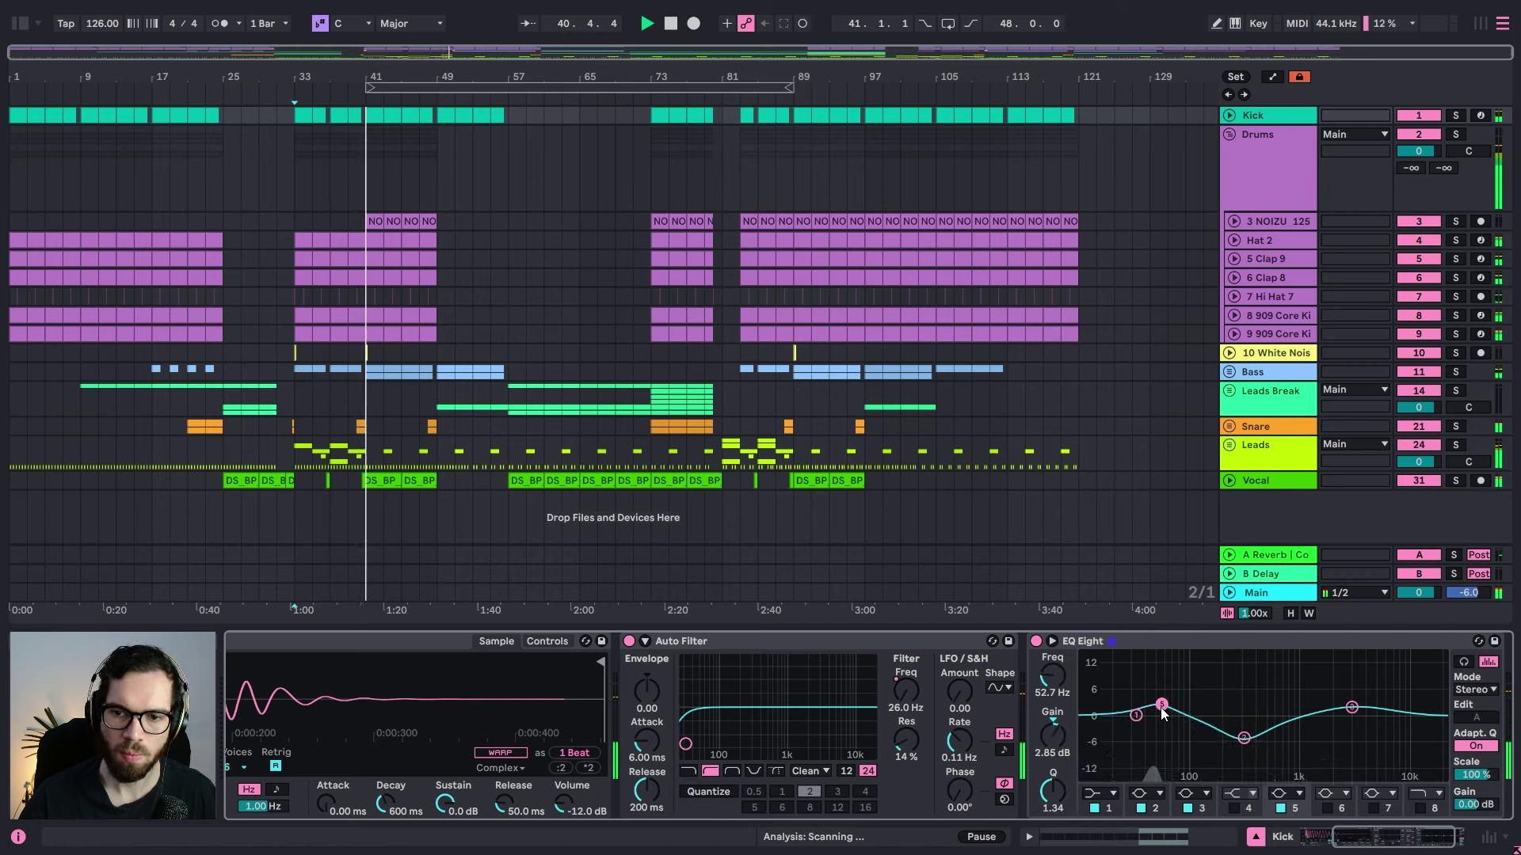
Step: Fold the Drums group and add an EQ Eight to the Bass track
{"action": "left_click", "coordinate": [1284, 154]}
{"action": "left_click", "coordinate": [1230, 135]}
{"action": "left_click", "coordinate": [1261, 116]}
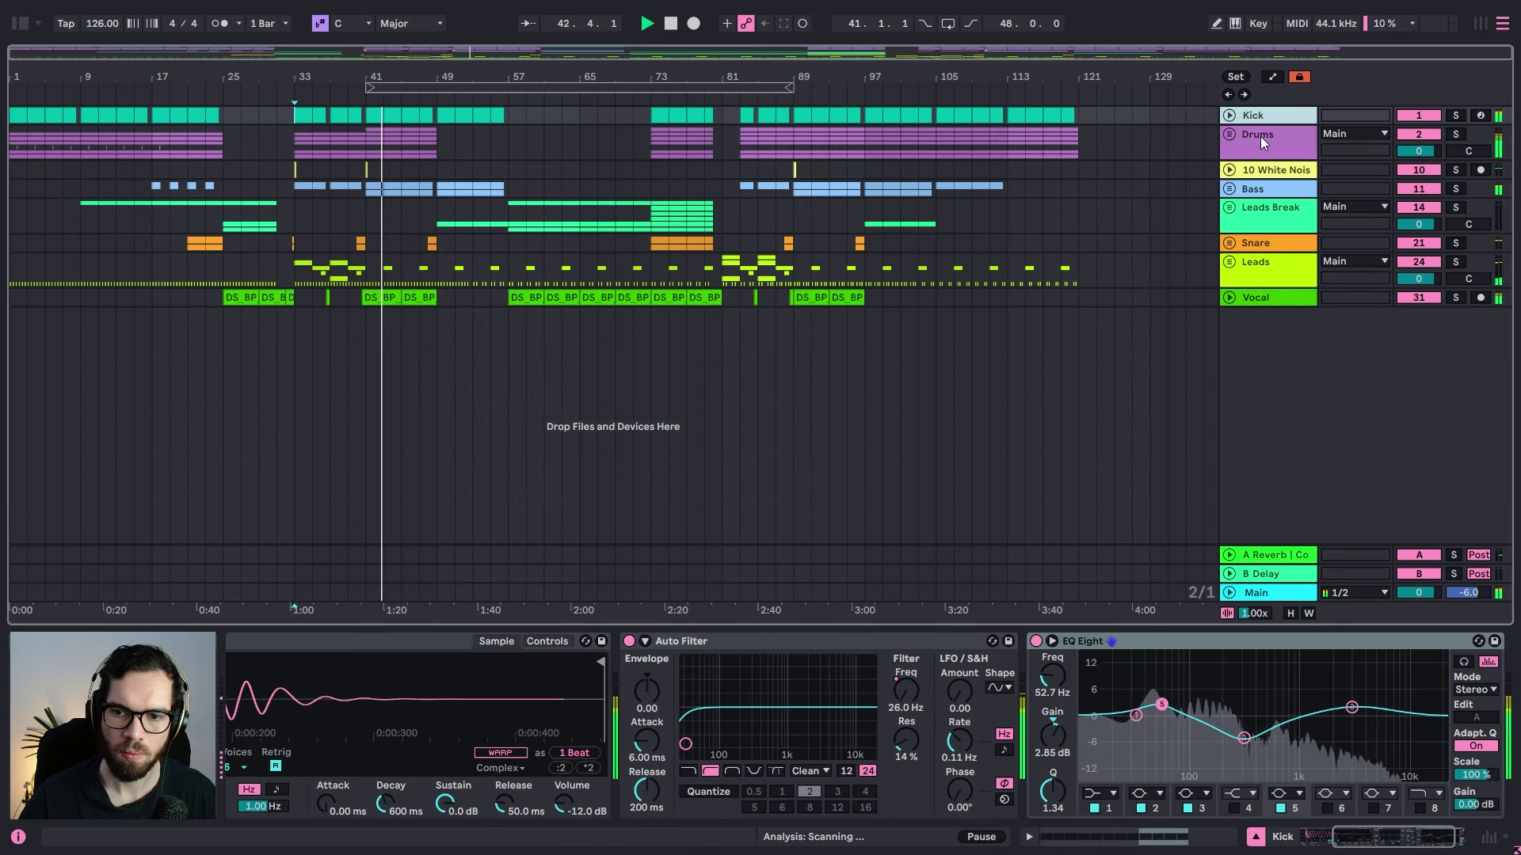
{"action": "left_click", "coordinate": [1262, 189]}
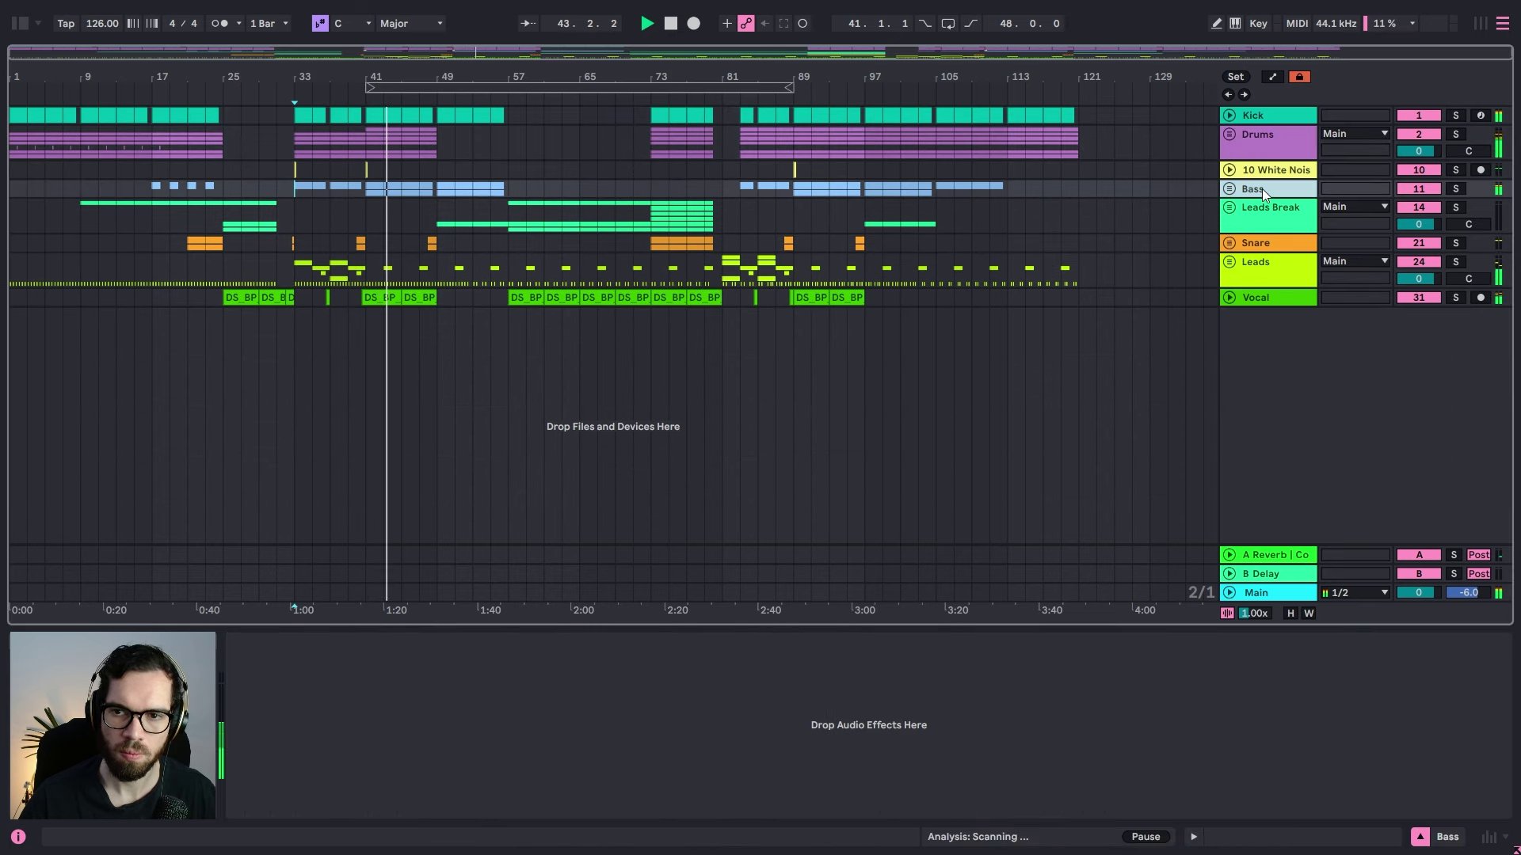
{"action": "left_click", "coordinate": [19, 26]}
{"action": "double_click", "coordinate": [226, 196]}
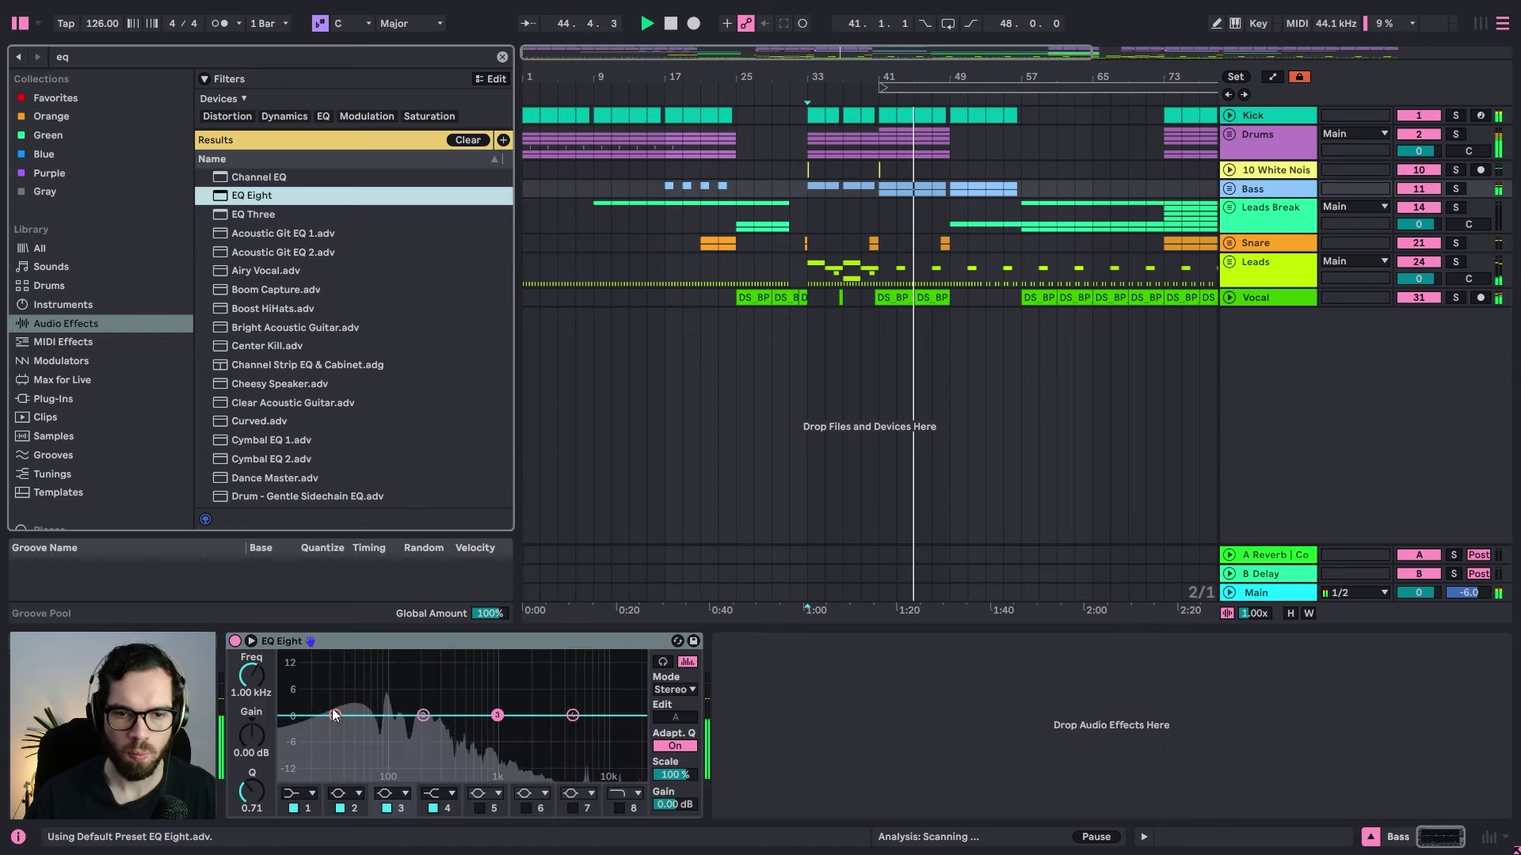
Step: On the Bass EQ Eight, cut band 2 by 2.85 dB at 194 Hz with Q 2.20, boost band 3 and enable band 8's 18.0 kHz high cut
{"action": "left_click", "coordinate": [424, 718]}
{"action": "left_click_drag", "start_coordinate": [424, 718], "coordinate": [392, 721]}
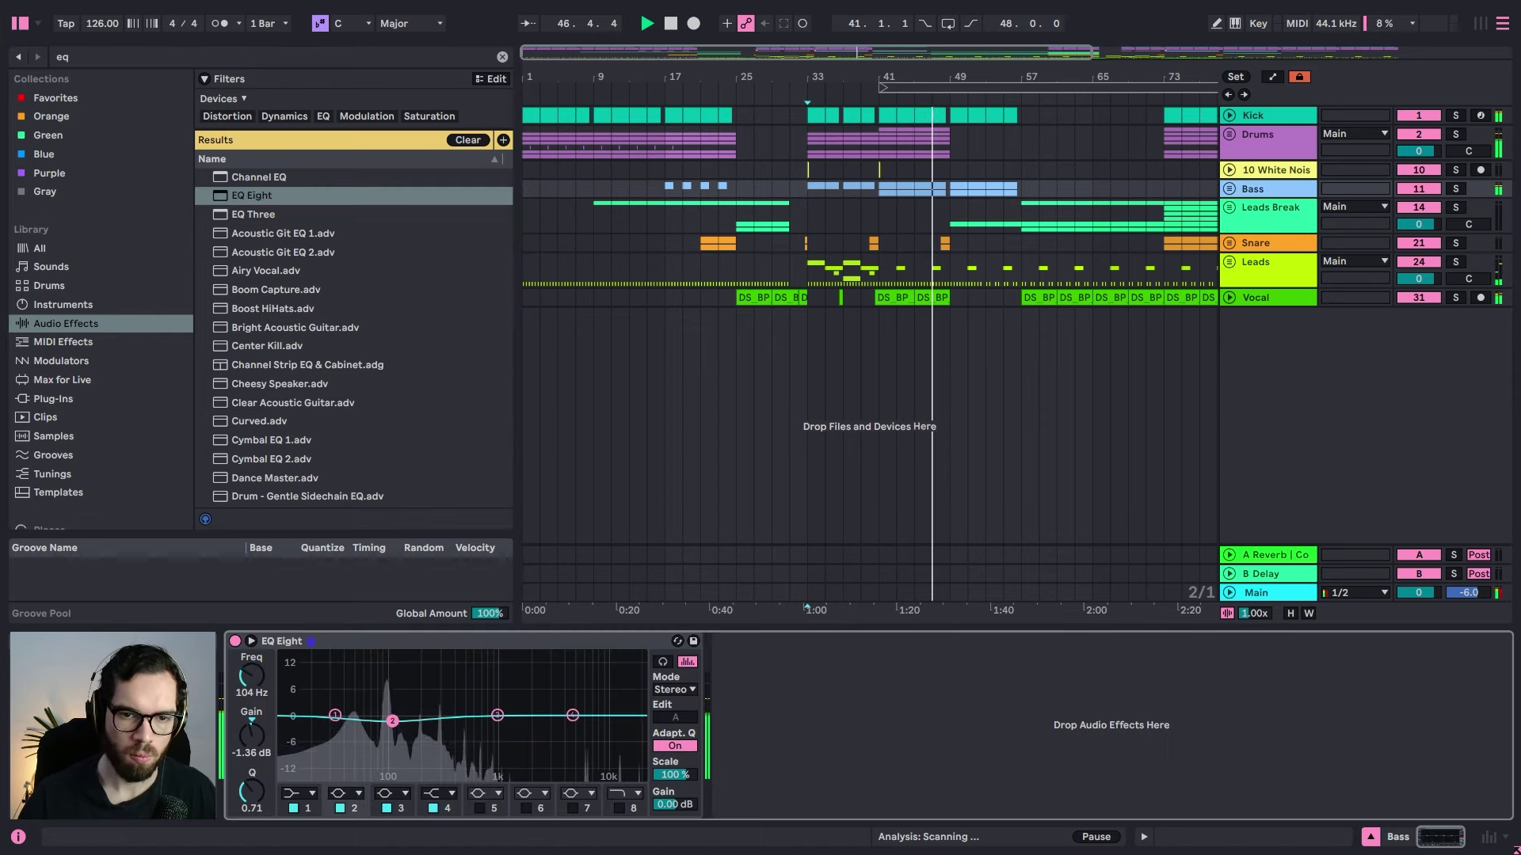
{"action": "left_click_drag", "start_coordinate": [261, 787], "coordinate": [261, 753]}
{"action": "left_click_drag", "start_coordinate": [388, 723], "coordinate": [422, 726]}
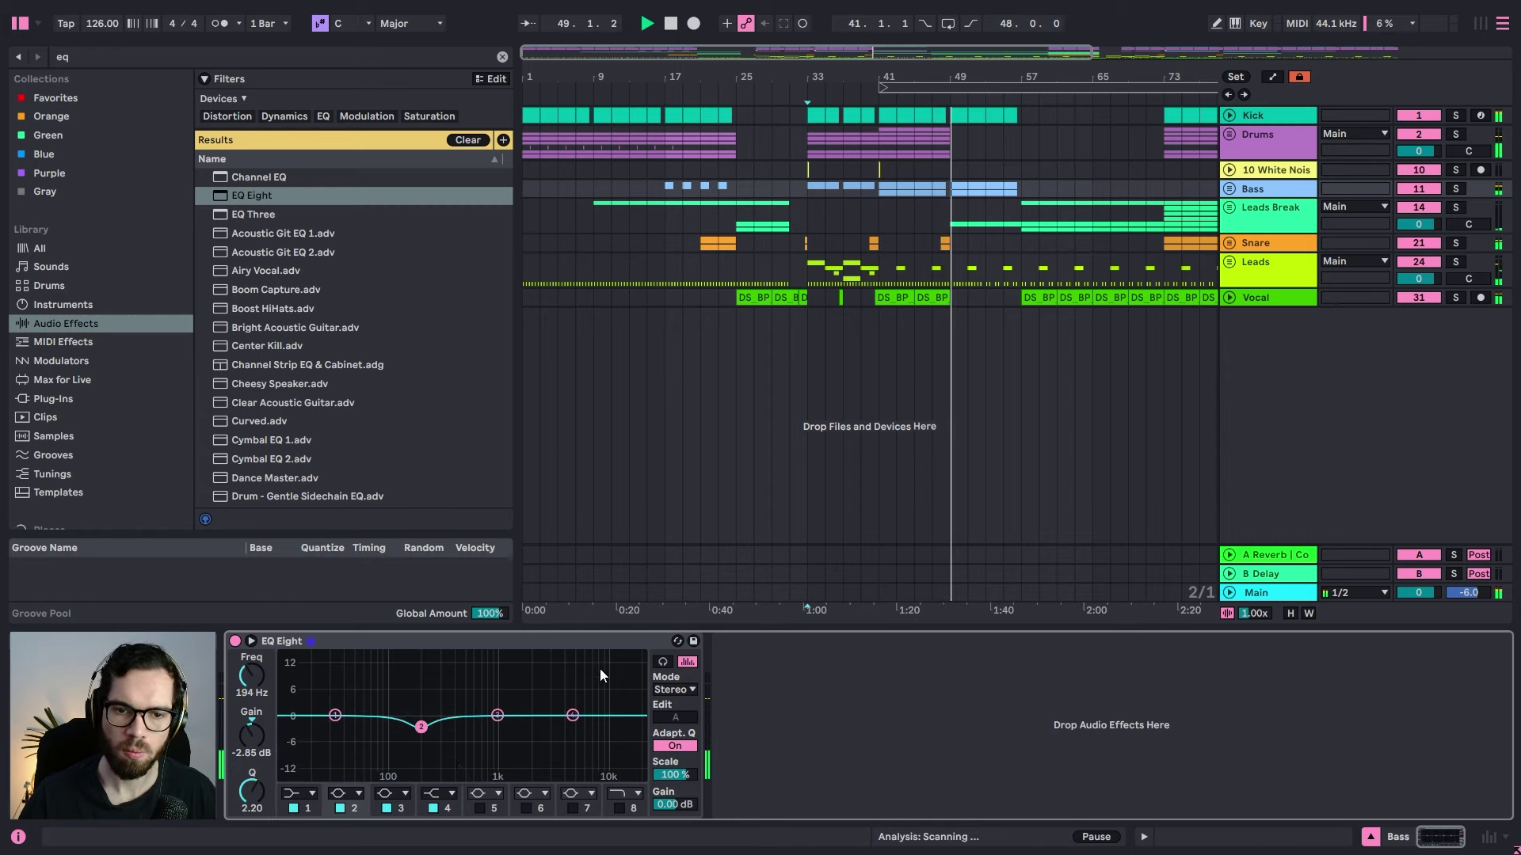
{"action": "left_click_drag", "start_coordinate": [496, 716], "coordinate": [543, 706]}
{"action": "left_click", "coordinate": [619, 808]}
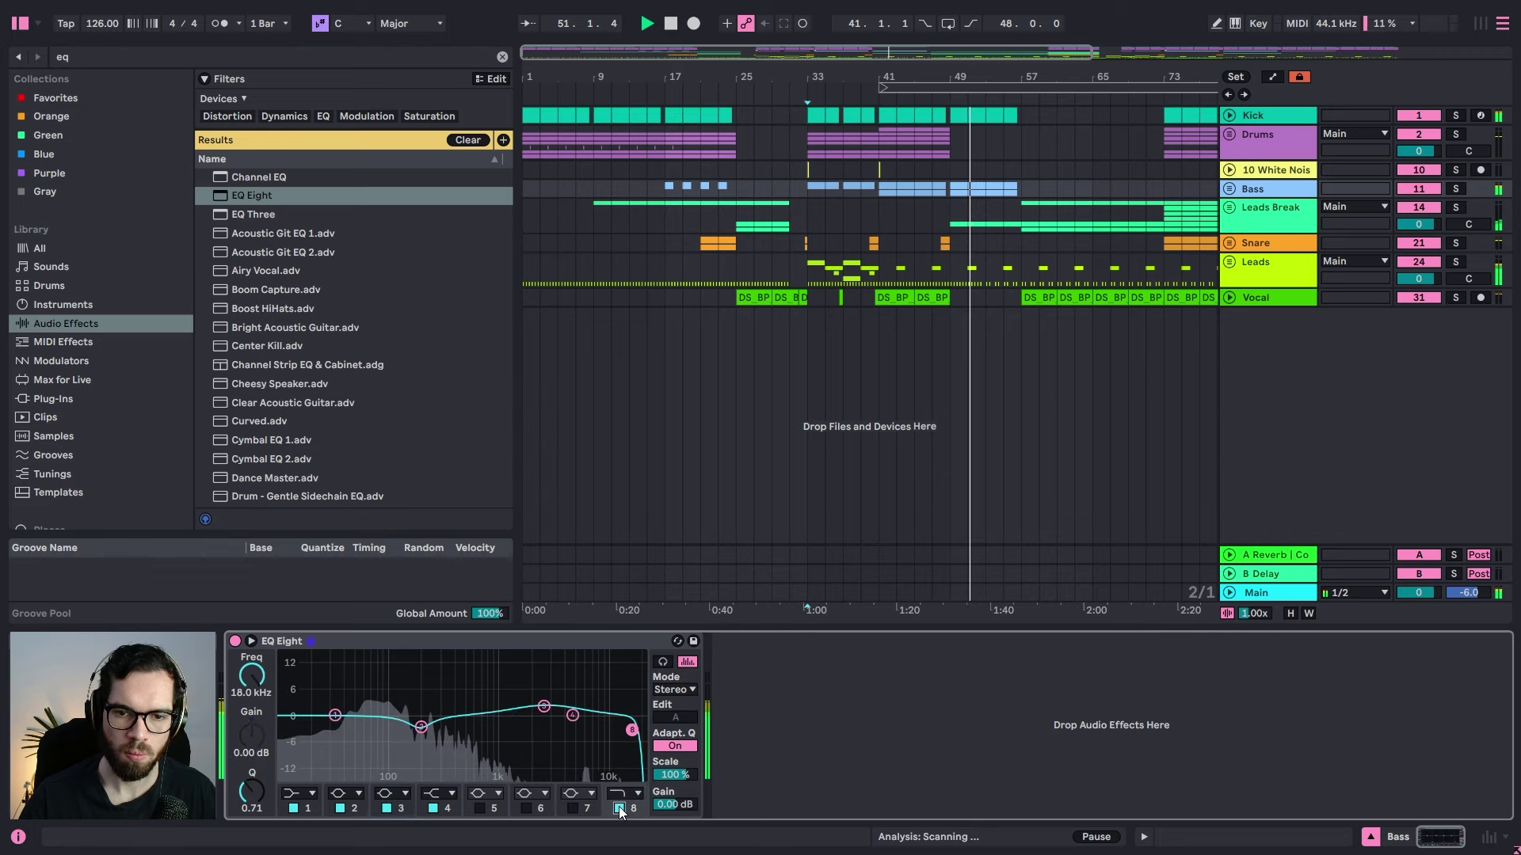
Step: Add an EQ Eight to the Leads Break group and play the transition into the break around bar 57
{"action": "left_click", "coordinate": [1268, 217]}
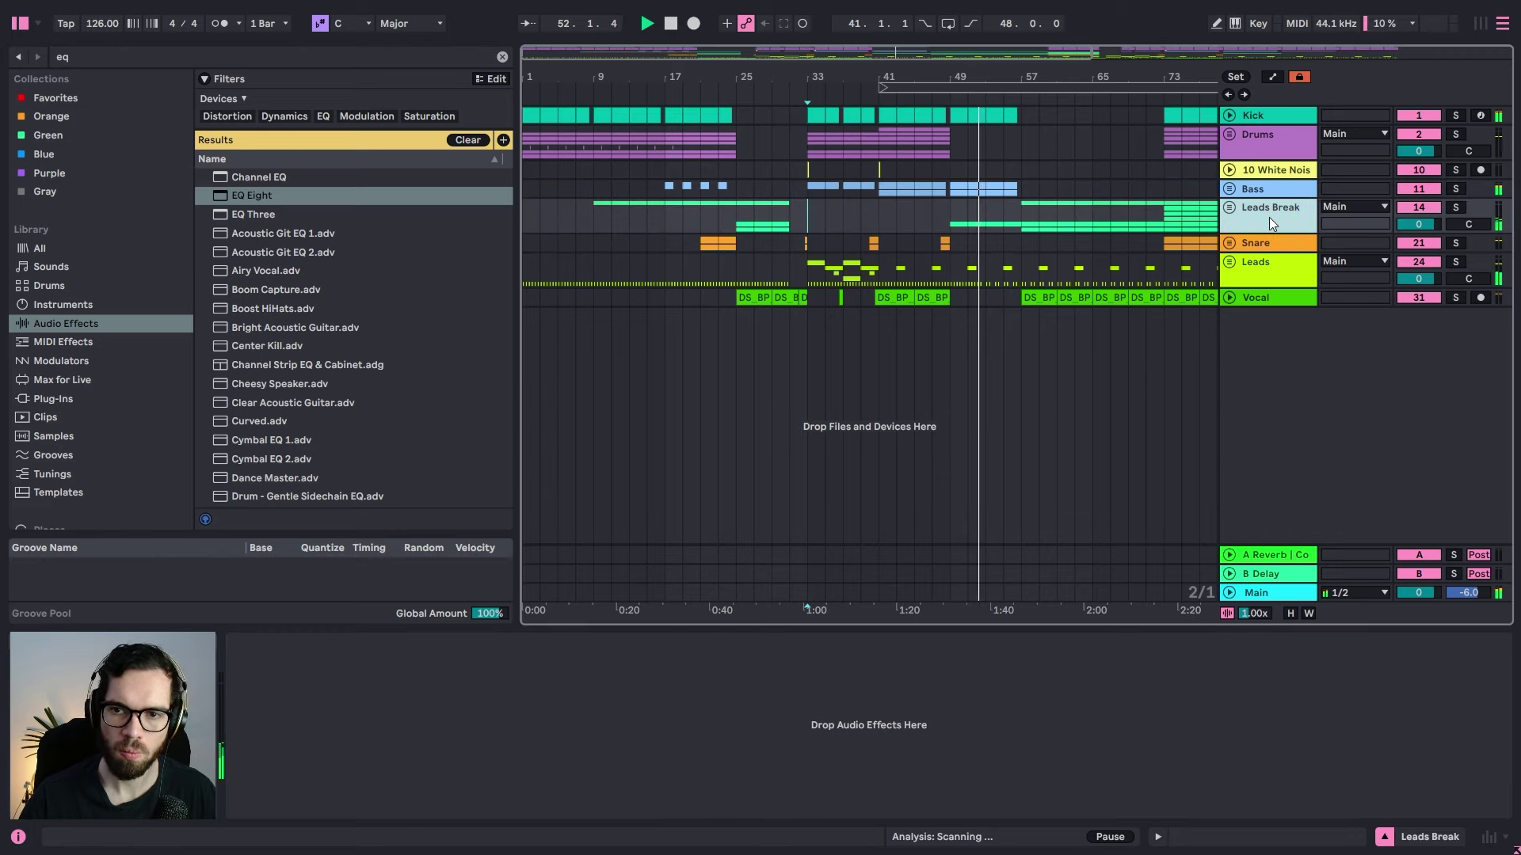
{"action": "left_click_drag", "start_coordinate": [266, 204], "coordinate": [554, 228]}
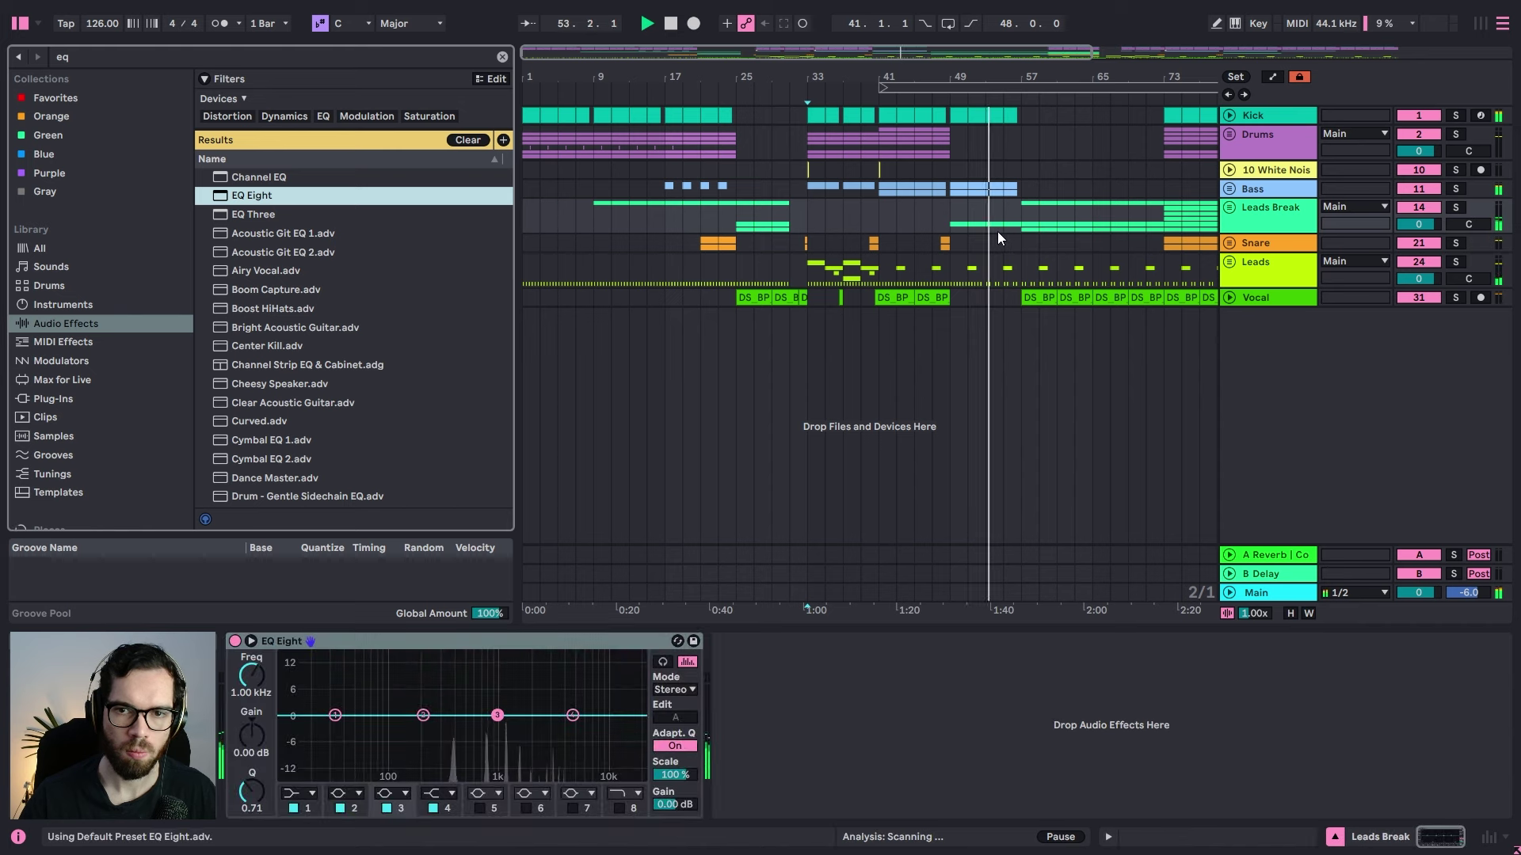
{"action": "left_click", "coordinate": [1021, 217]}
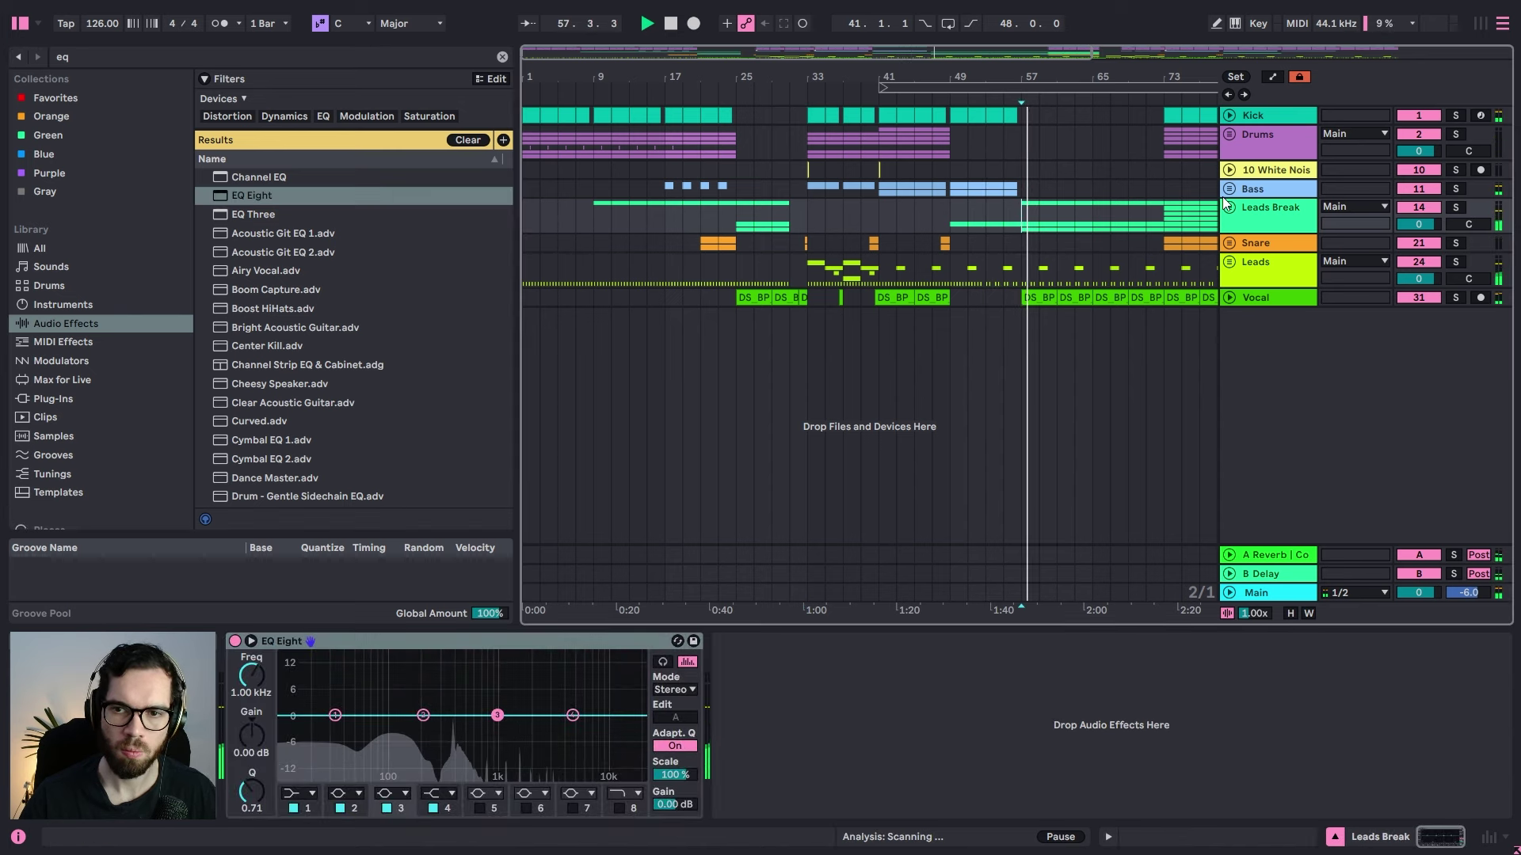
{"action": "left_click", "coordinate": [1005, 216]}
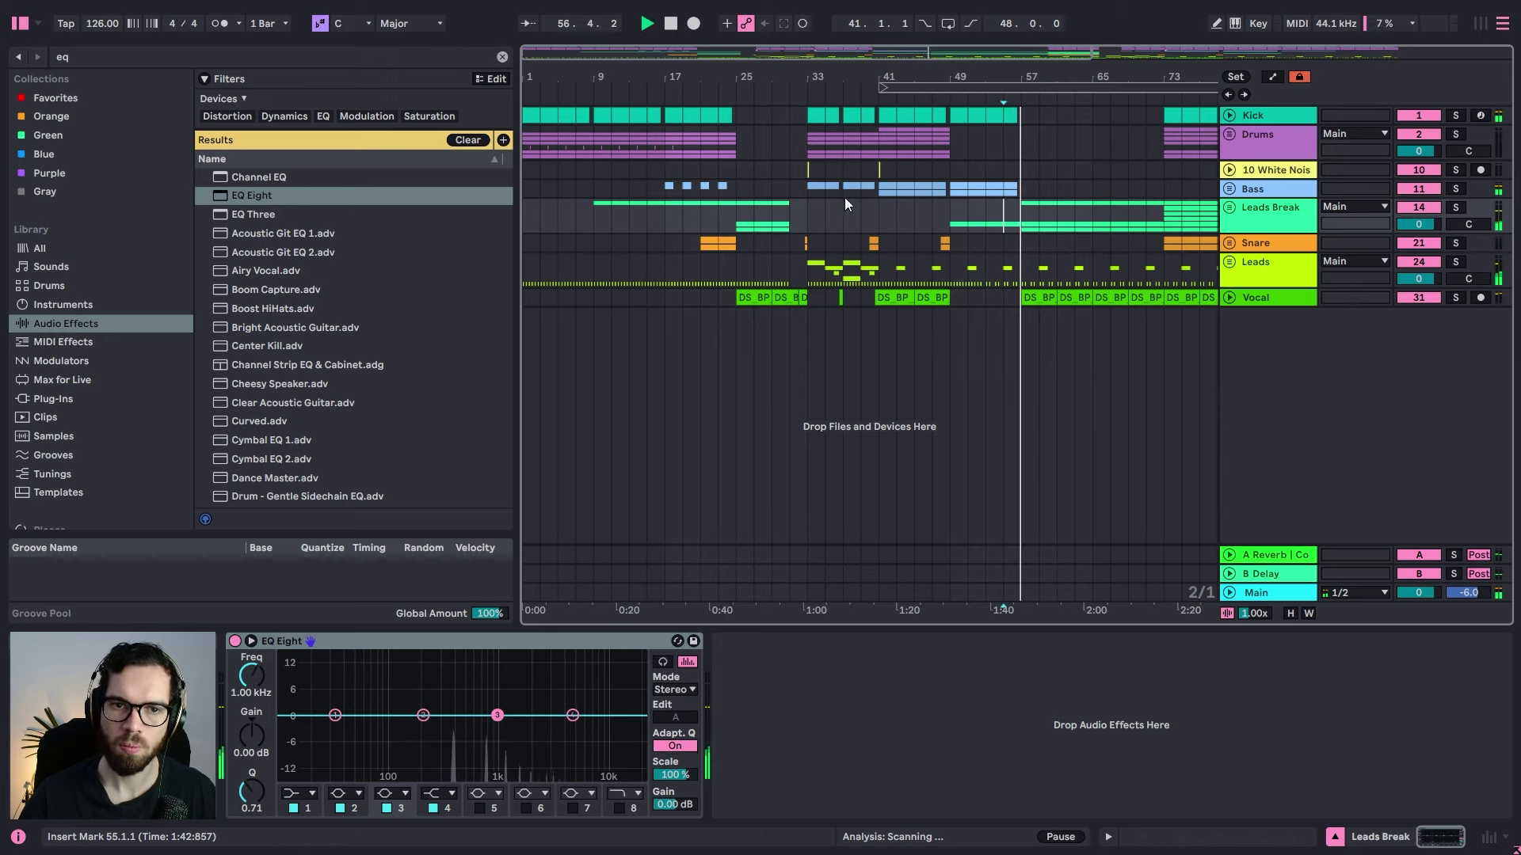
Step: Clear the browser search, open the Budemberg - Sample Pack folder and collapse its expanded Claps and FX Misc subfolders
{"action": "left_click", "coordinate": [502, 57]}
{"action": "scroll", "coordinate": [91, 317], "scroll_direction": "down", "scroll_amount": 2}
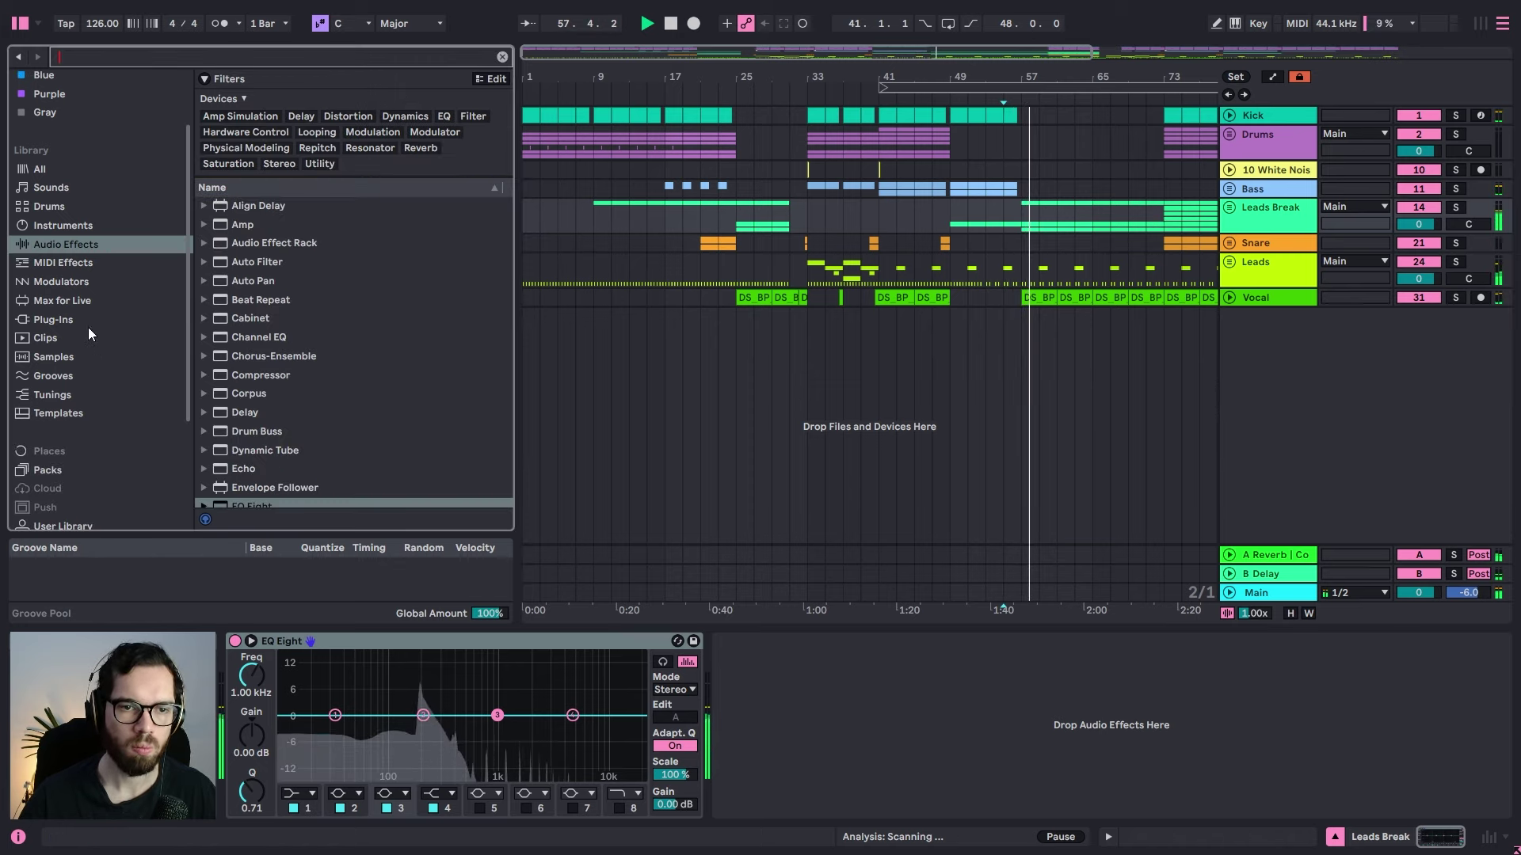
{"action": "scroll", "coordinate": [88, 326], "scroll_direction": "down", "scroll_amount": 4}
{"action": "left_click", "coordinate": [799, 297]}
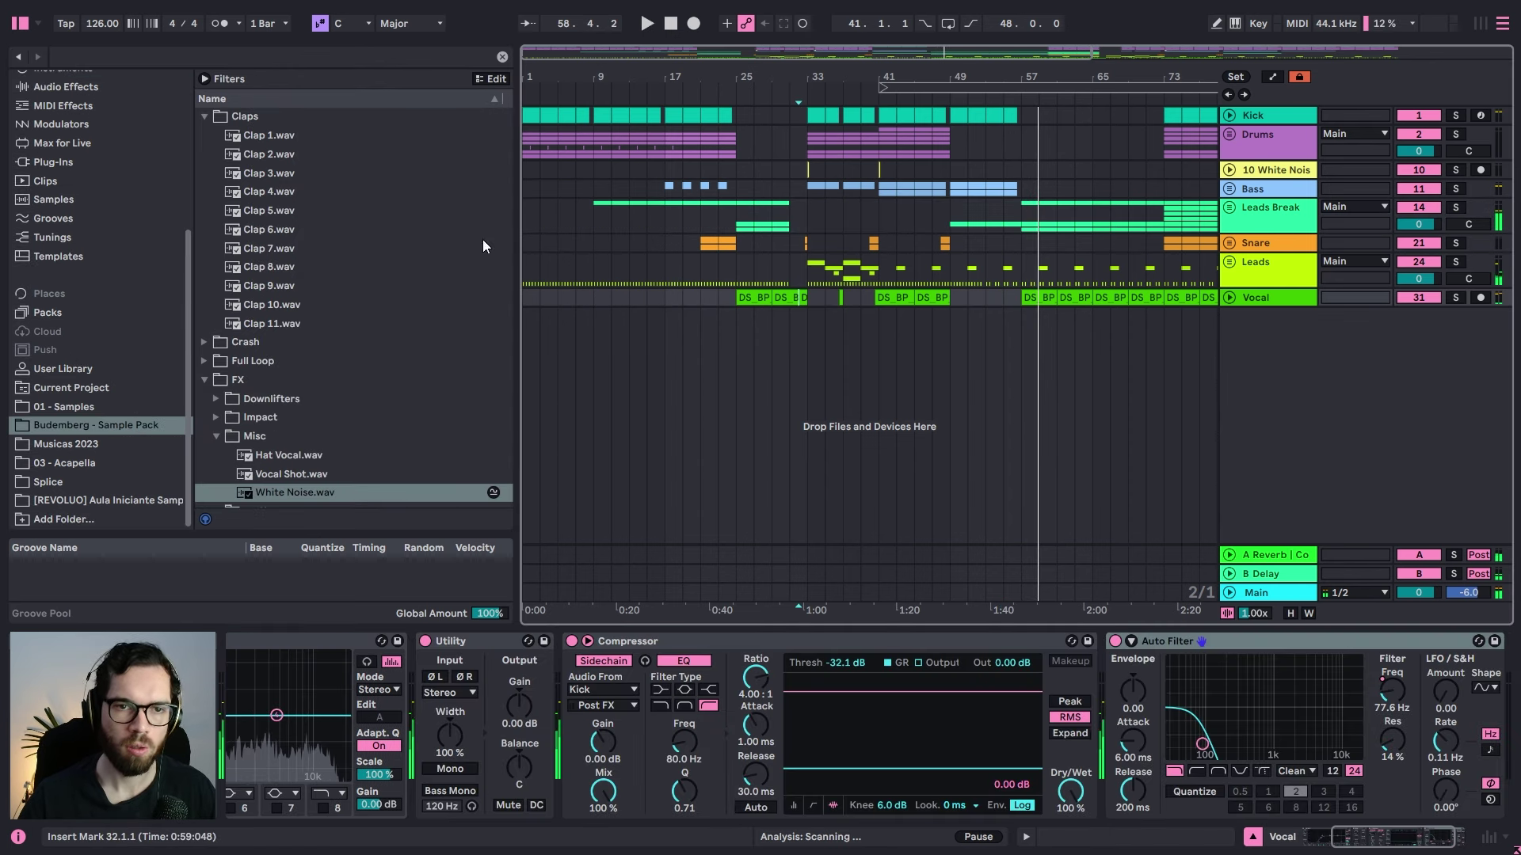
{"action": "left_click", "coordinate": [208, 117]}
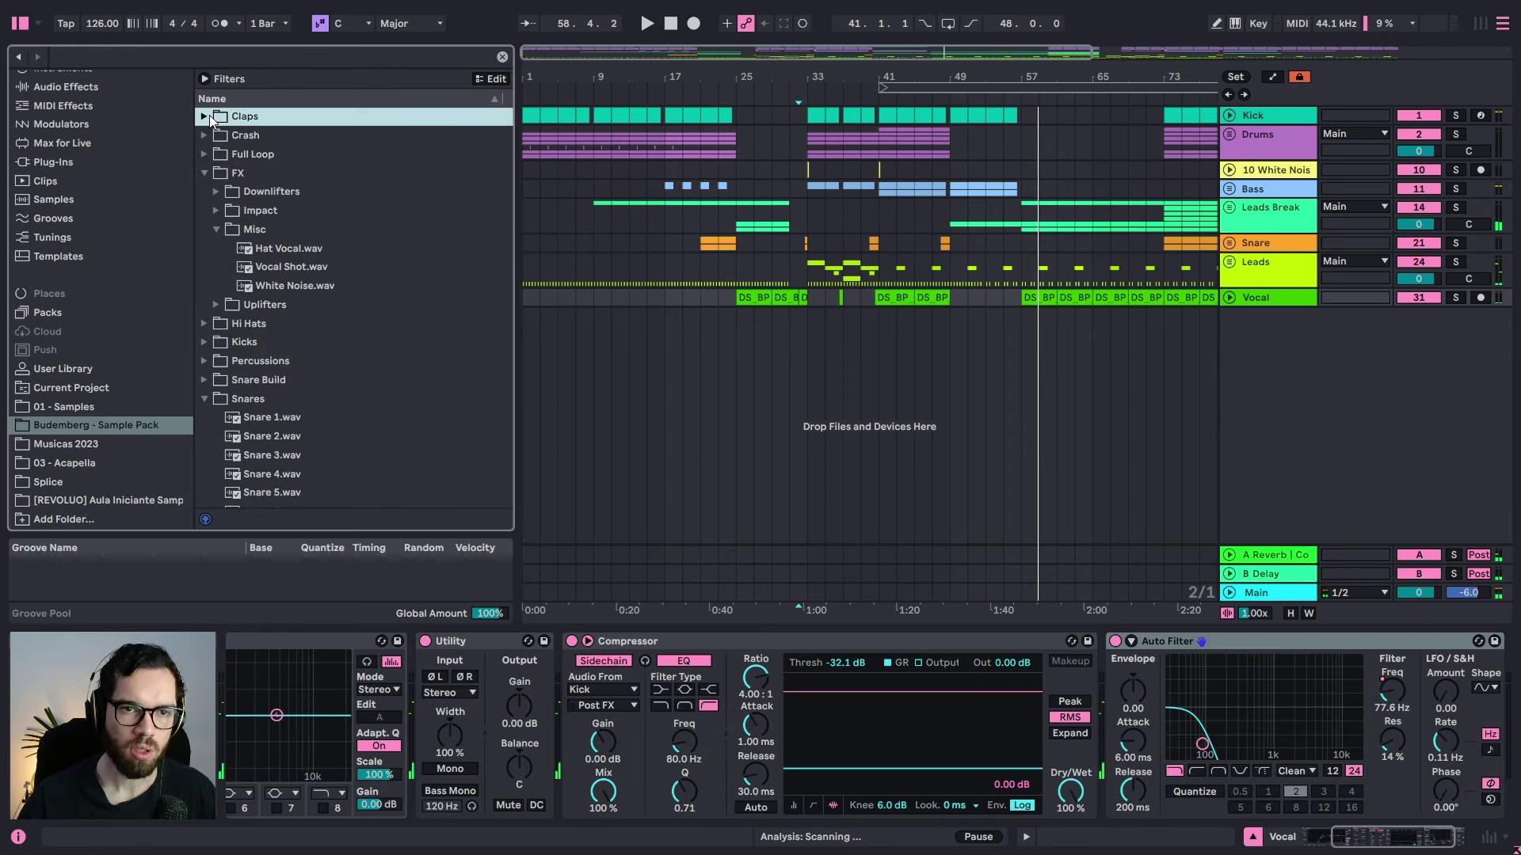
{"action": "left_click", "coordinate": [215, 229]}
{"action": "left_click", "coordinate": [215, 249]}
{"action": "left_click", "coordinate": [216, 246]}
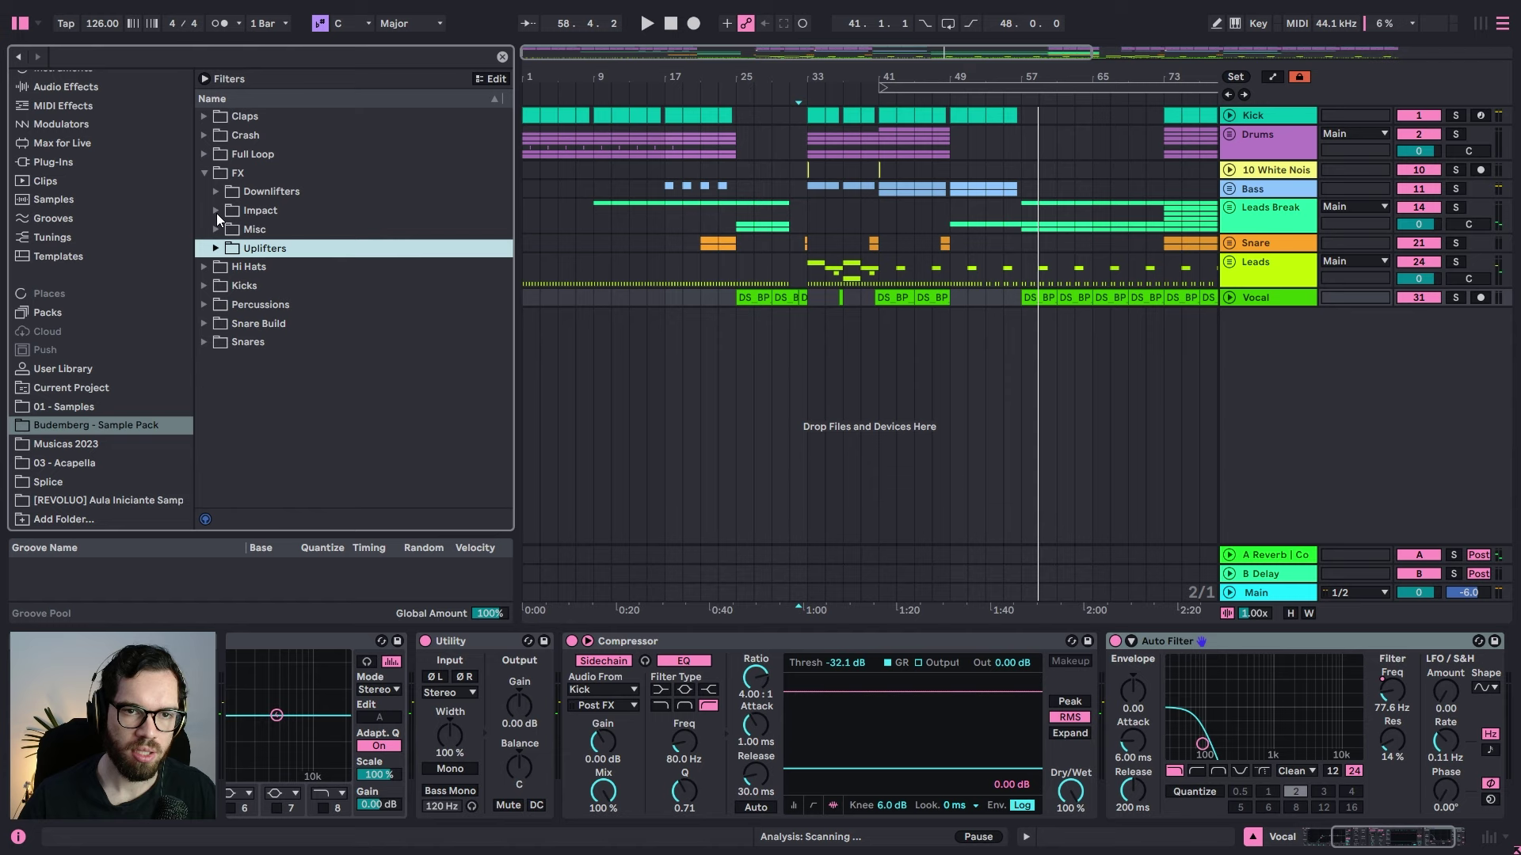
Step: Open the FX Impact folder and audition the samples Impact 1 to Impact 4
{"action": "left_click", "coordinate": [216, 212]}
{"action": "left_click", "coordinate": [269, 248]}
{"action": "left_click", "coordinate": [274, 266]}
{"action": "left_click", "coordinate": [282, 285]}
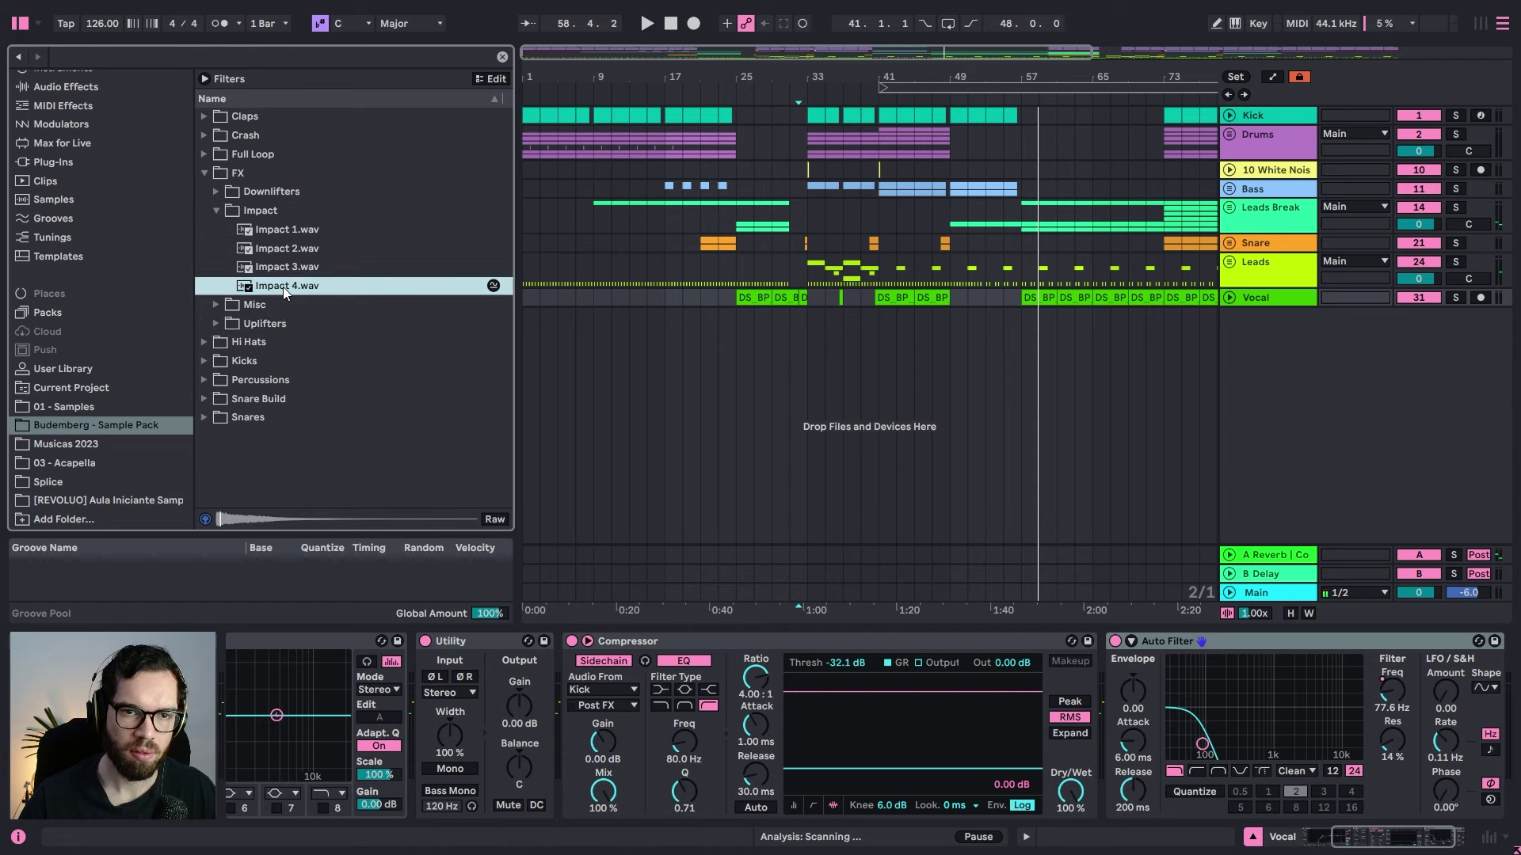
{"action": "left_click", "coordinate": [275, 230]}
Step: Place Impact 1.wav on a new audio track below Vocal and move the clip to start at 56.4.1
{"action": "left_click_drag", "start_coordinate": [274, 231], "coordinate": [1003, 375]}
{"action": "left_click_drag", "start_coordinate": [1074, 79], "coordinate": [1032, 97]}
{"action": "left_click_drag", "start_coordinate": [625, 66], "coordinate": [863, 80]}
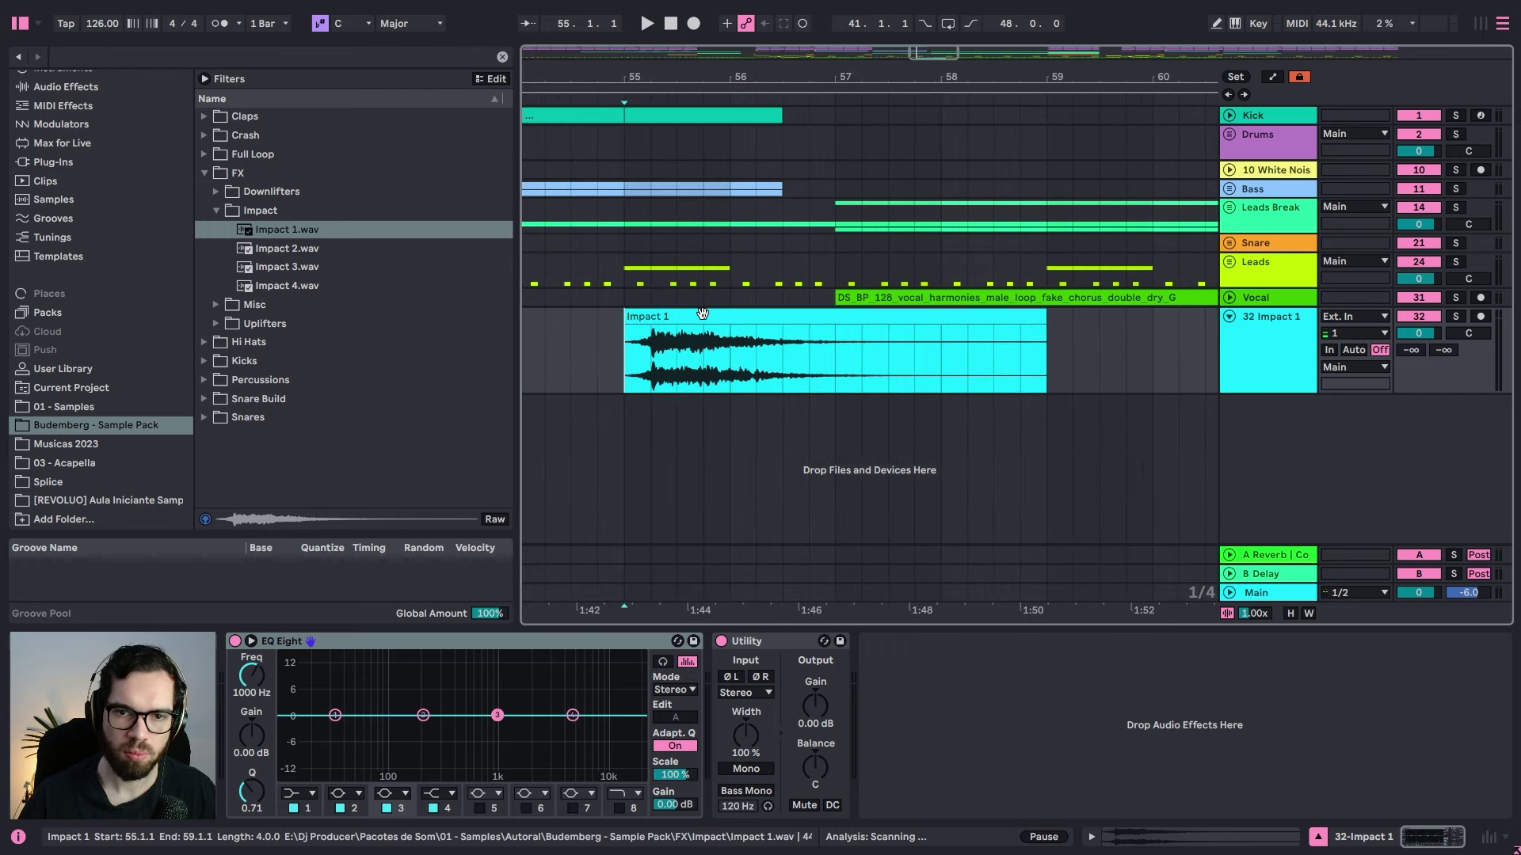
{"action": "left_click_drag", "start_coordinate": [703, 315], "coordinate": [881, 315]}
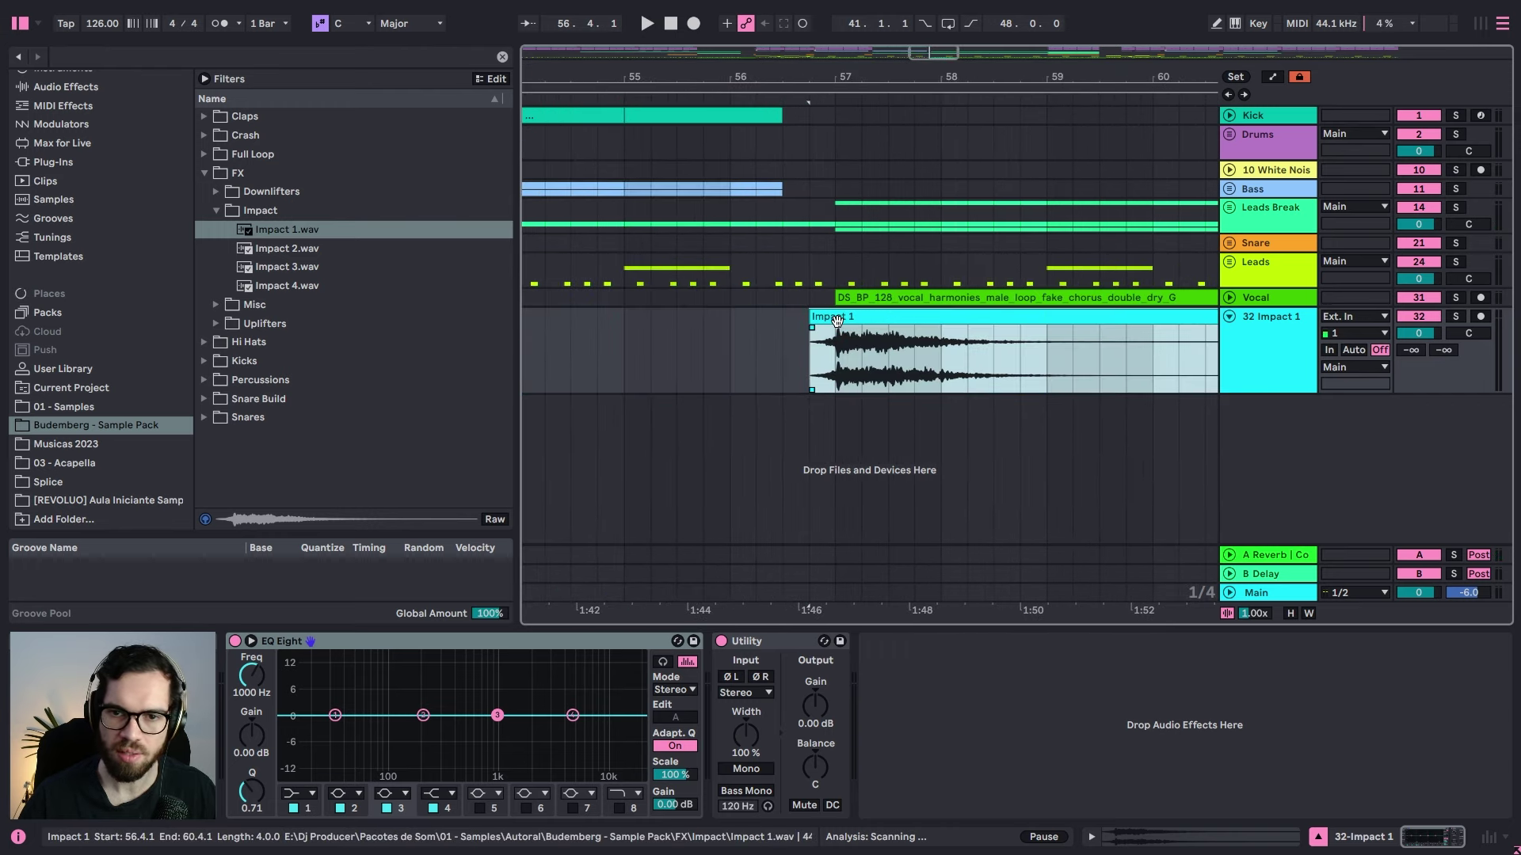
Step: Set the Impact 1 clip's BPM to 128 and lower its track volume to -20.9 dB
{"action": "double_click", "coordinate": [815, 333]}
{"action": "left_click", "coordinate": [430, 628]}
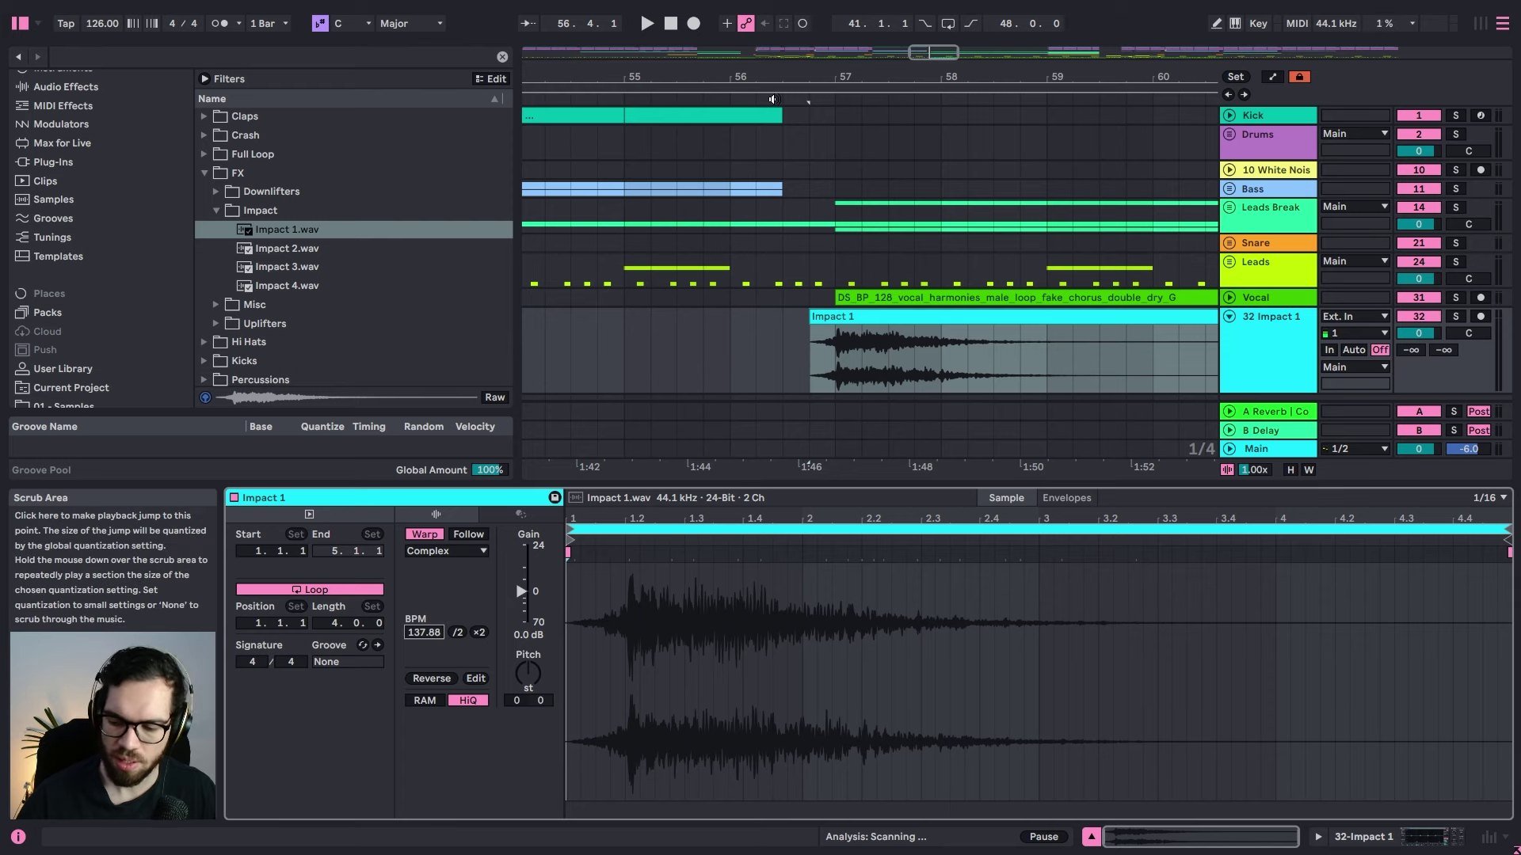
{"action": "type", "text": "128"}
{"action": "key", "text": "Return"}
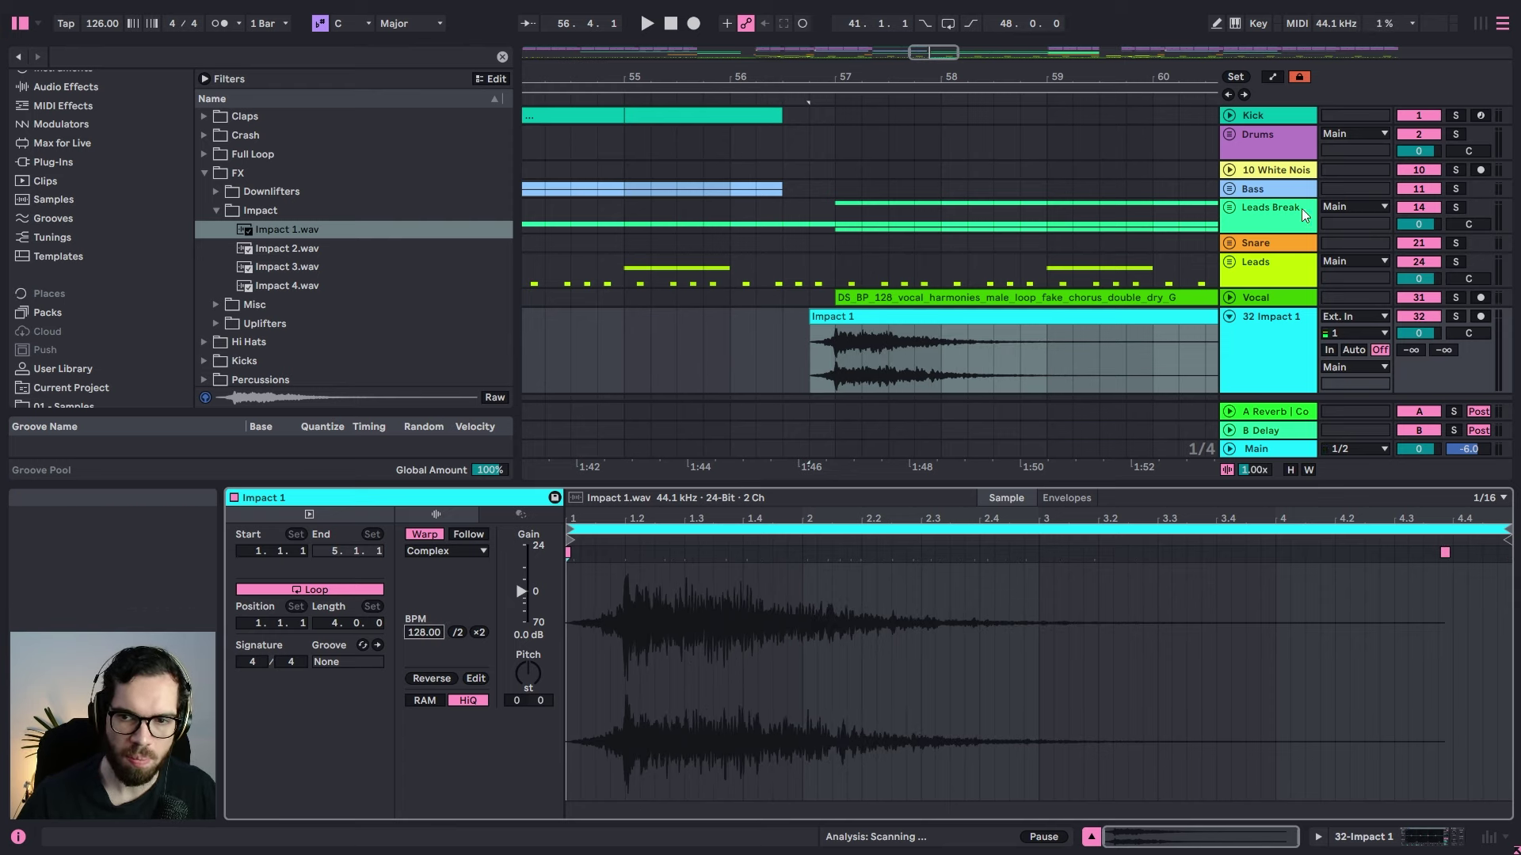
{"action": "mouse_move", "coordinate": [1428, 336]}
{"action": "left_mouse_down"}
{"action": "mouse_move", "coordinate": [1428, 368]}
{"action": "mouse_move", "coordinate": [1430, 340]}
{"action": "left_mouse_up"}
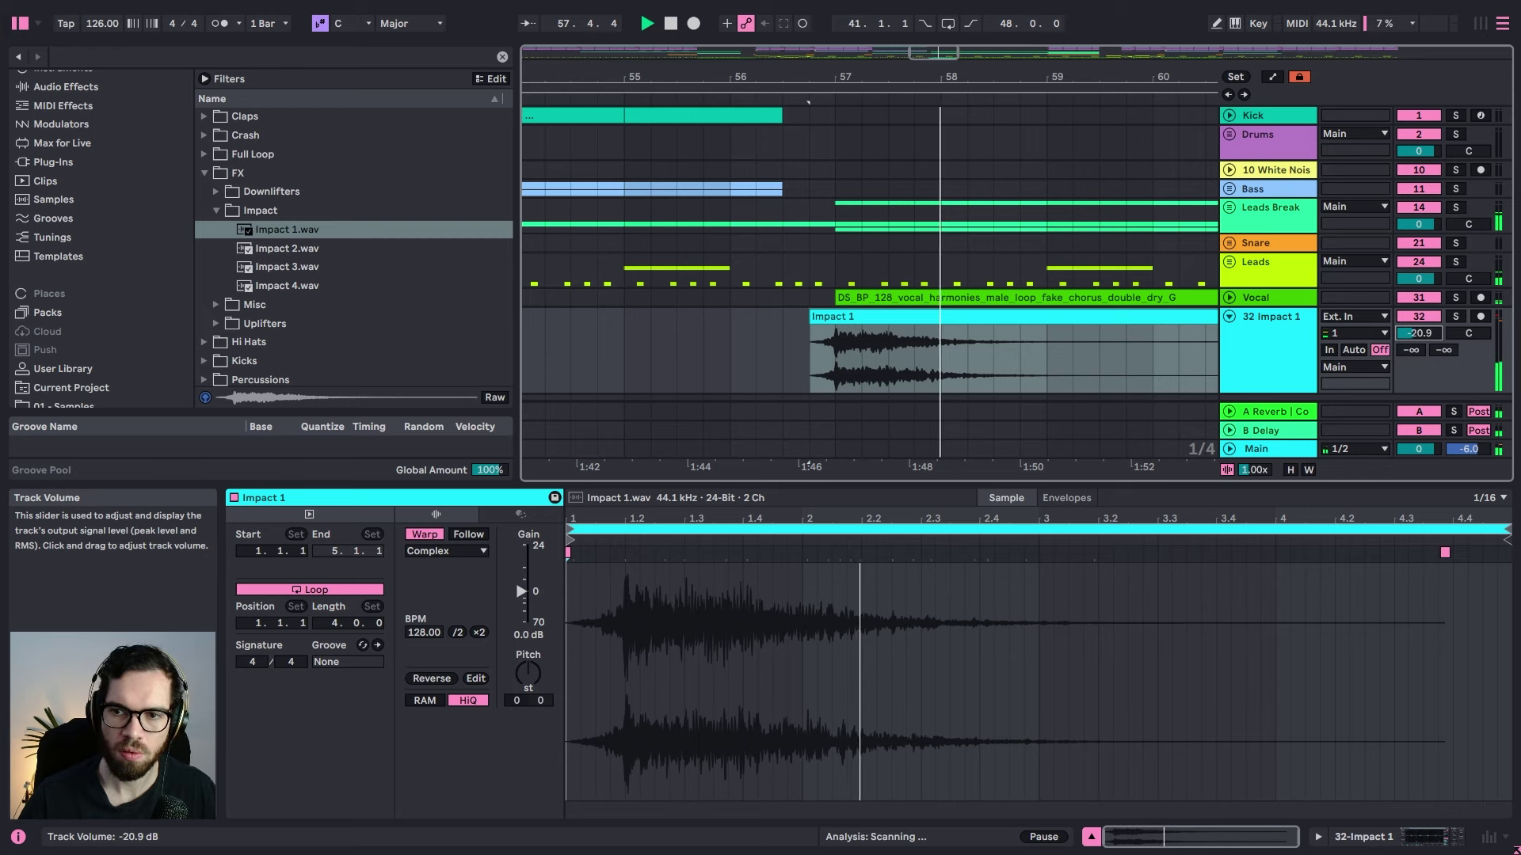
Step: Insert a new audio track below track 32 Impact 1
{"action": "left_click", "coordinate": [1240, 346]}
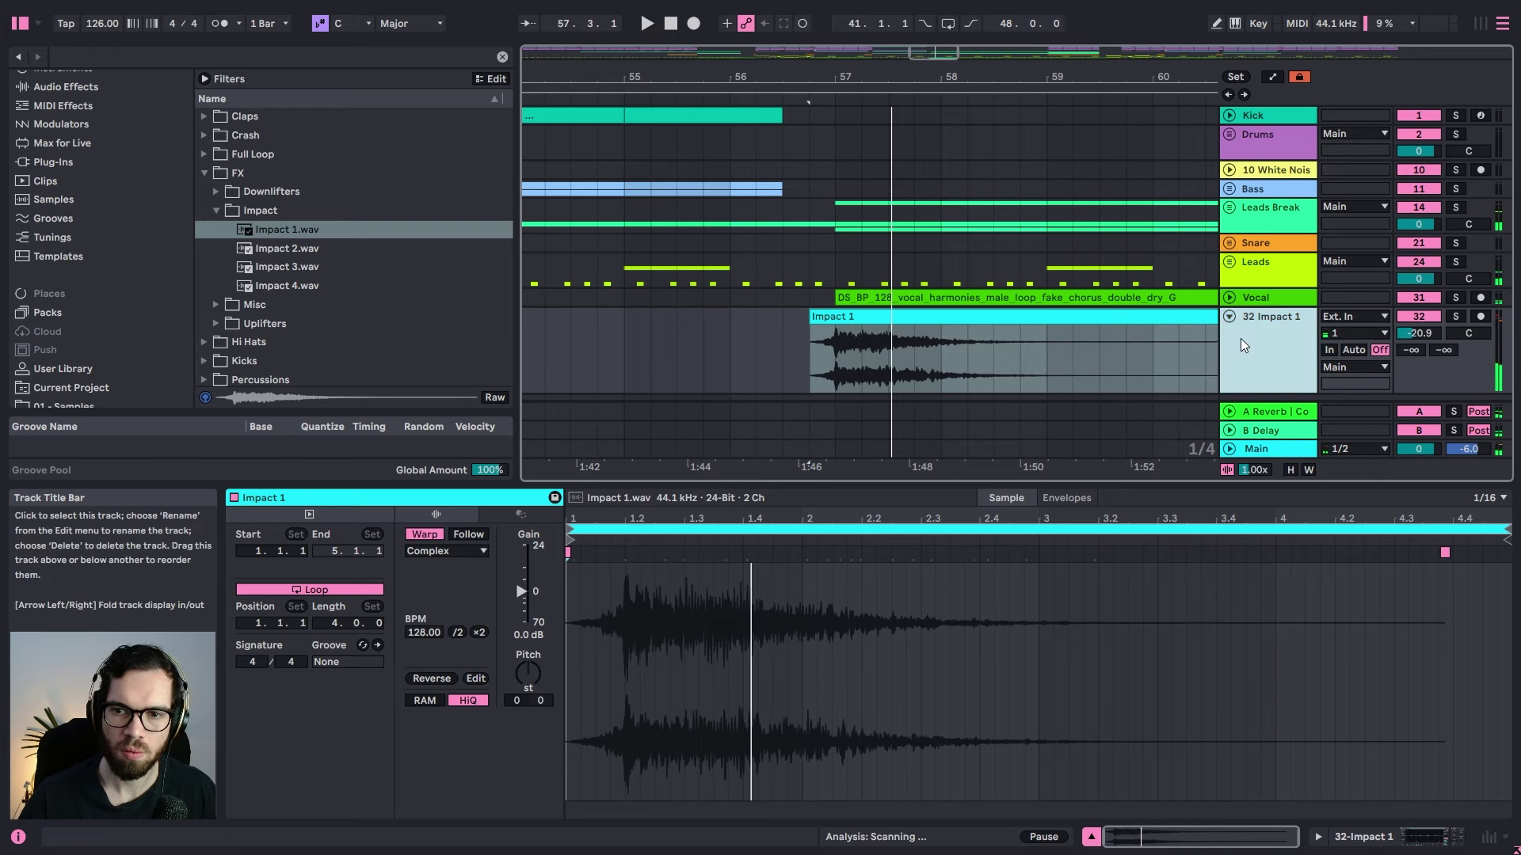
{"action": "key", "text": "ctrl+t"}
{"action": "scroll", "coordinate": [277, 214], "scroll_direction": "down", "scroll_amount": 2}
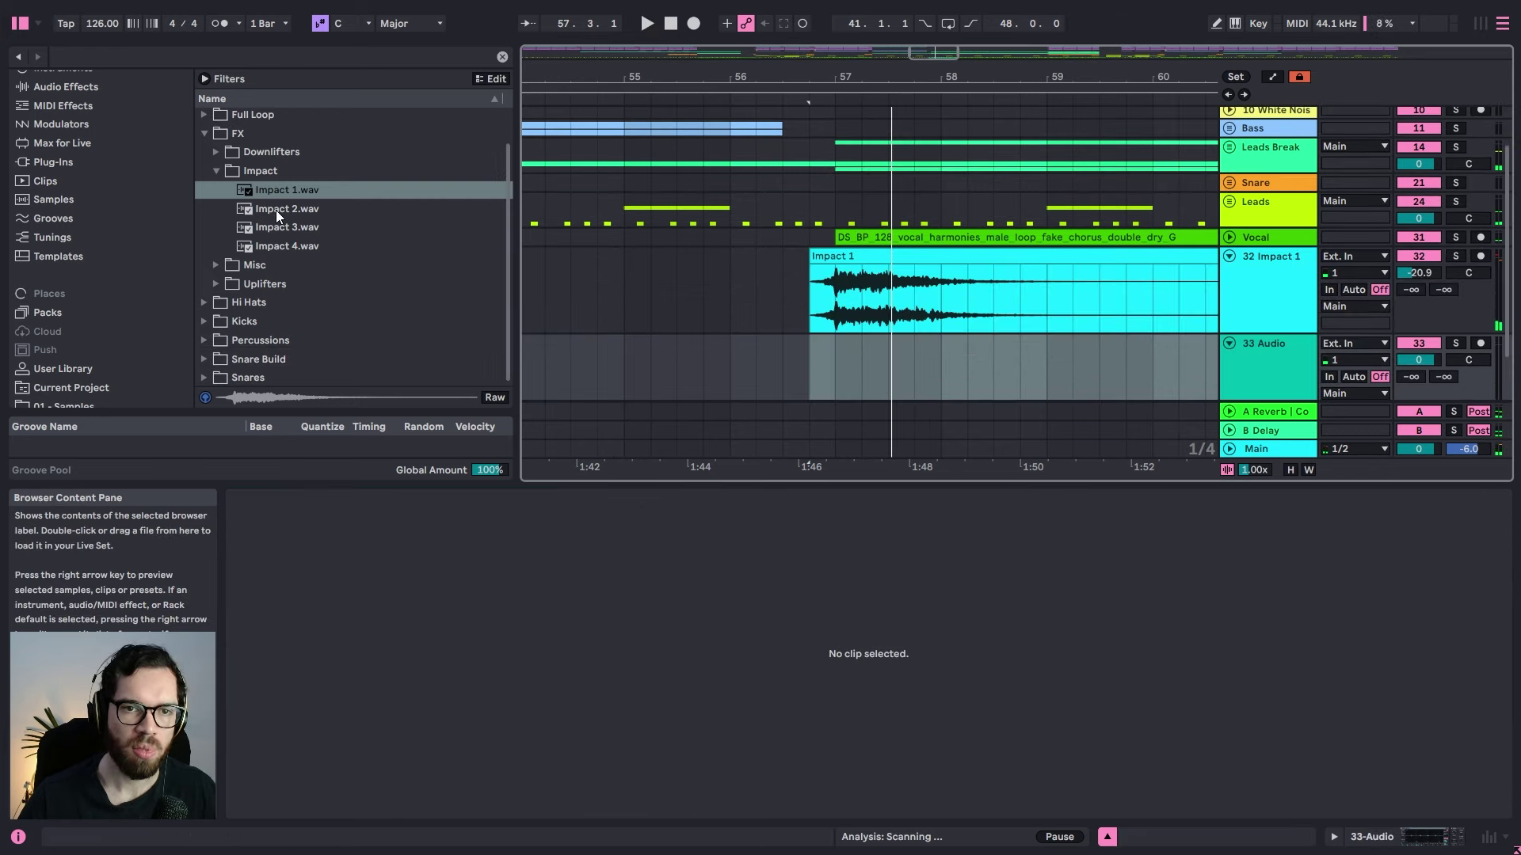
Step: Open the FX Uplifters folder and audition the samples Uplifter 1 to Uplifter 5
{"action": "left_click", "coordinate": [216, 171]}
{"action": "left_click", "coordinate": [218, 247]}
{"action": "left_click", "coordinate": [287, 285]}
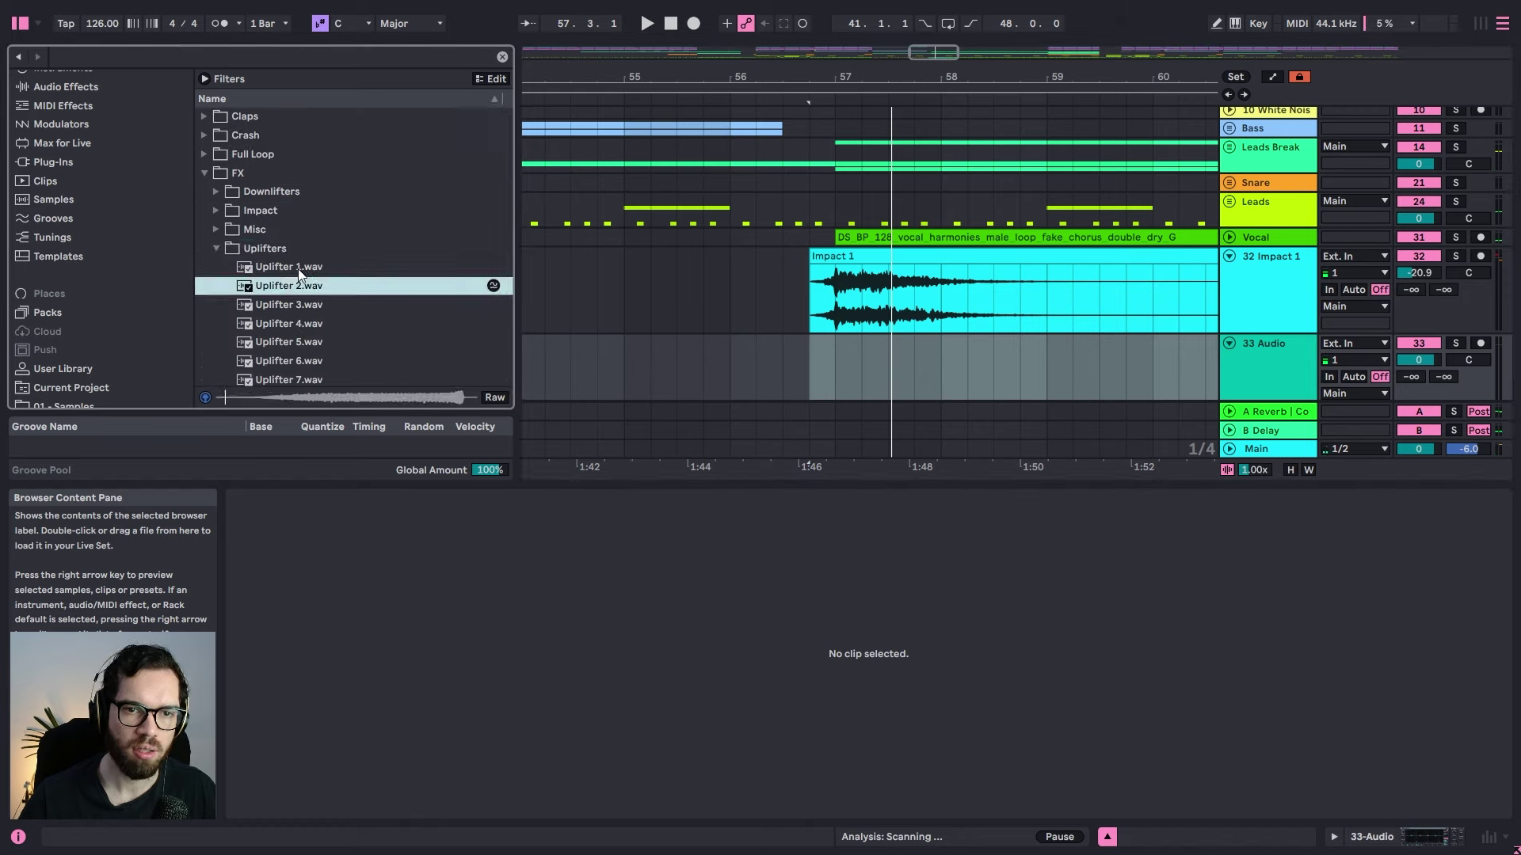
{"action": "left_click", "coordinate": [299, 271]}
{"action": "left_click", "coordinate": [300, 306]}
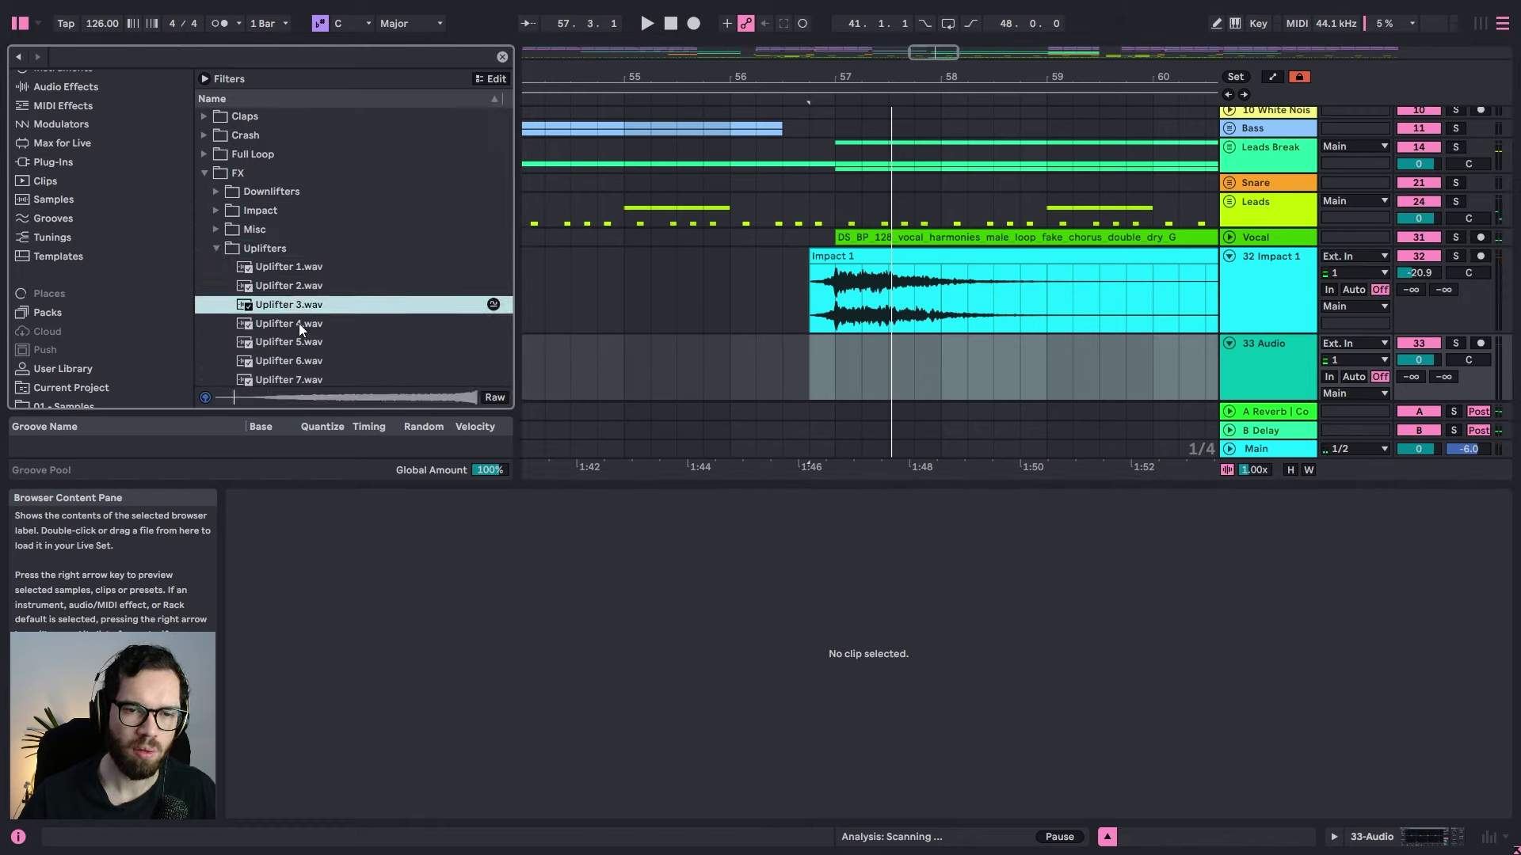
{"action": "left_click", "coordinate": [331, 325]}
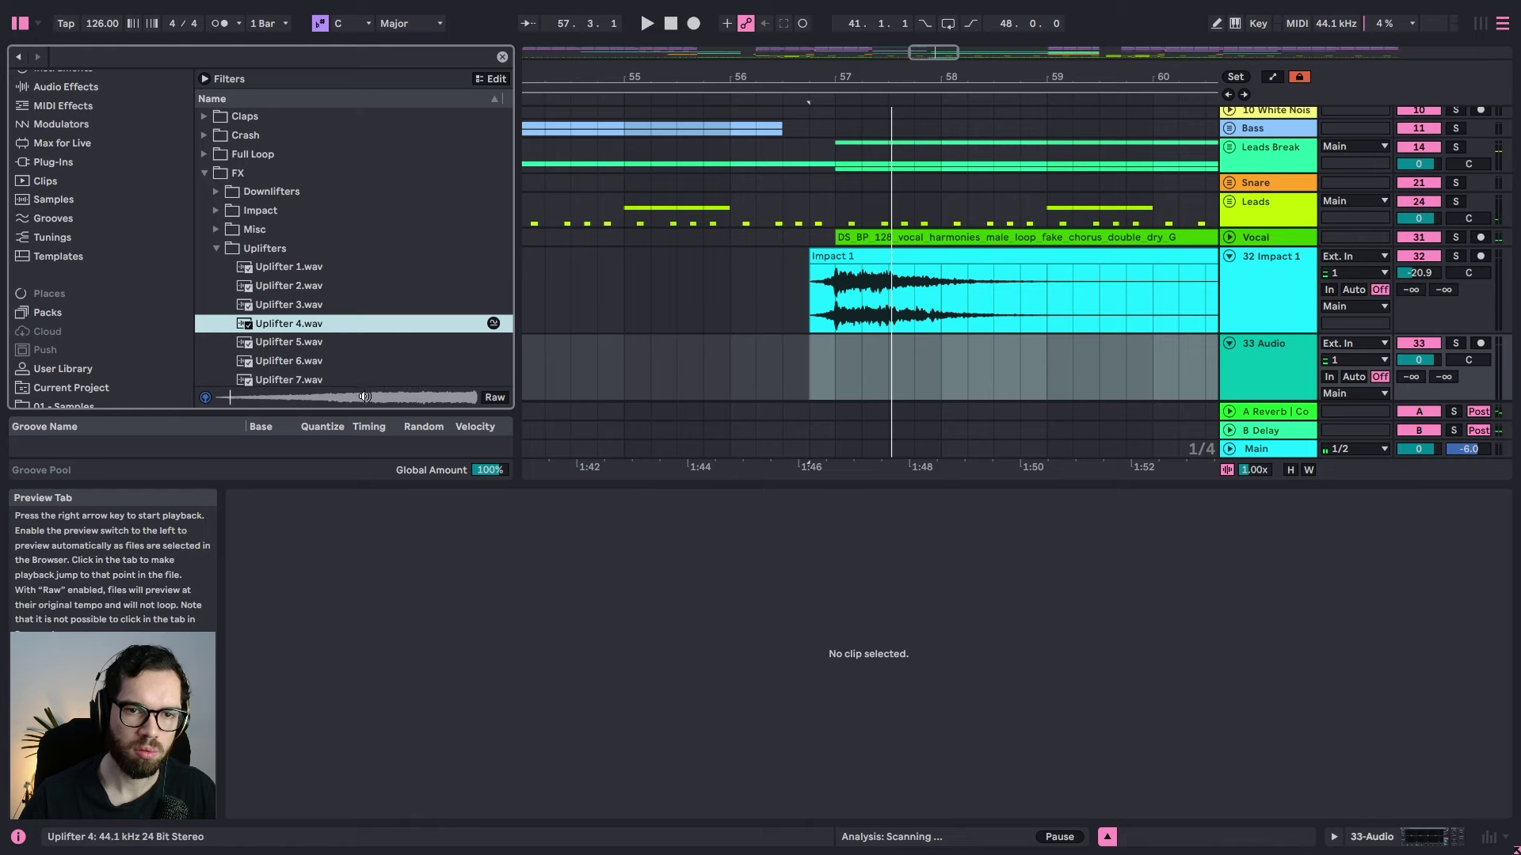
{"action": "left_click", "coordinate": [379, 396]}
{"action": "left_click", "coordinate": [323, 342]}
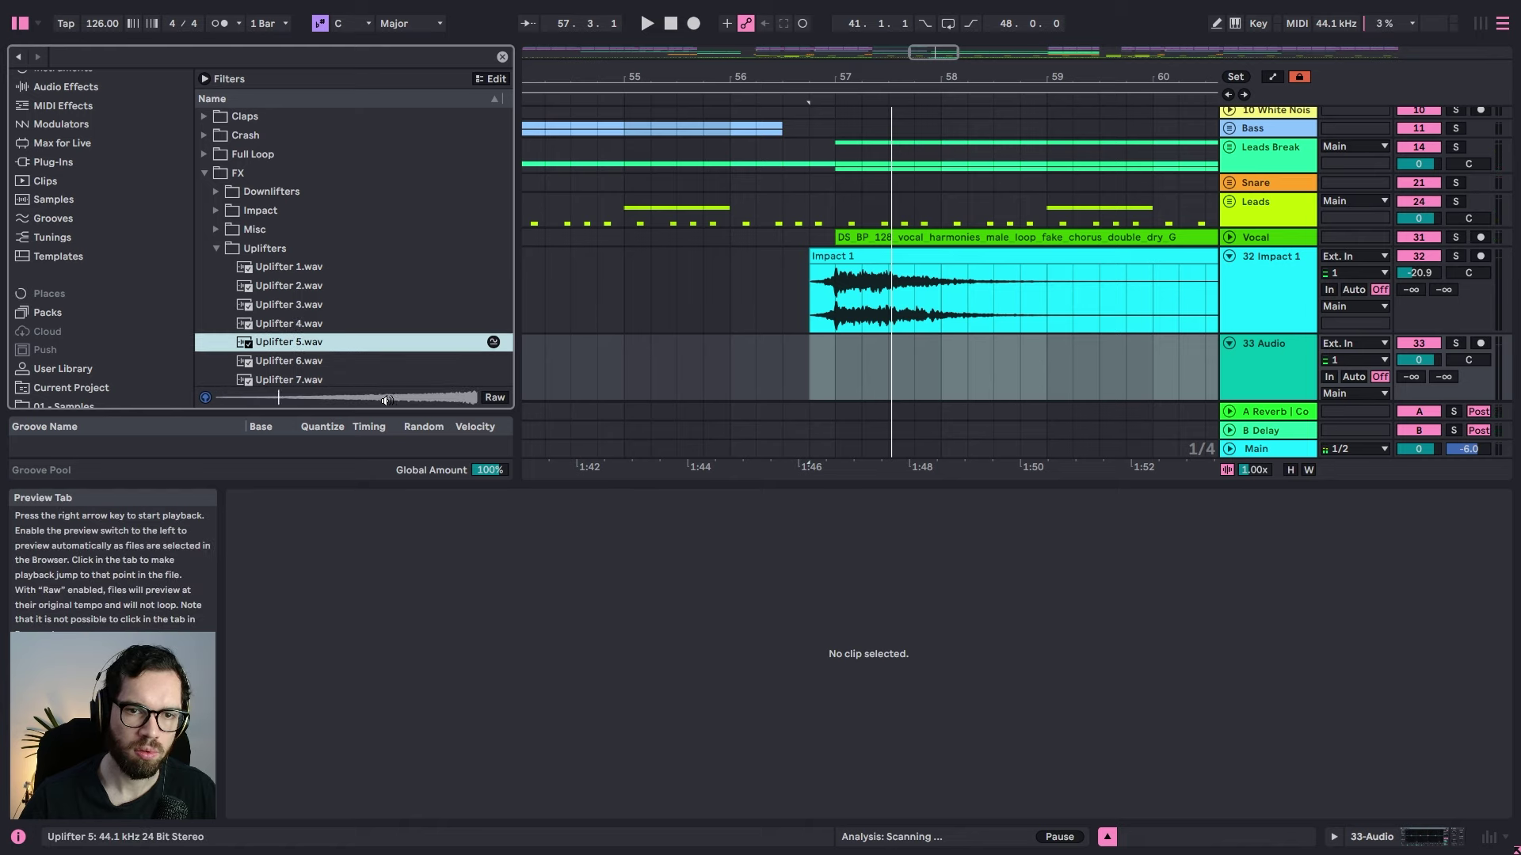
Step: Place Uplifter 4.wav on the empty audio track 33 and move the clip to start at 53.1.1, ending at 57.1.1
{"action": "left_click", "coordinate": [298, 326]}
{"action": "left_click_drag", "start_coordinate": [298, 326], "coordinate": [615, 350]}
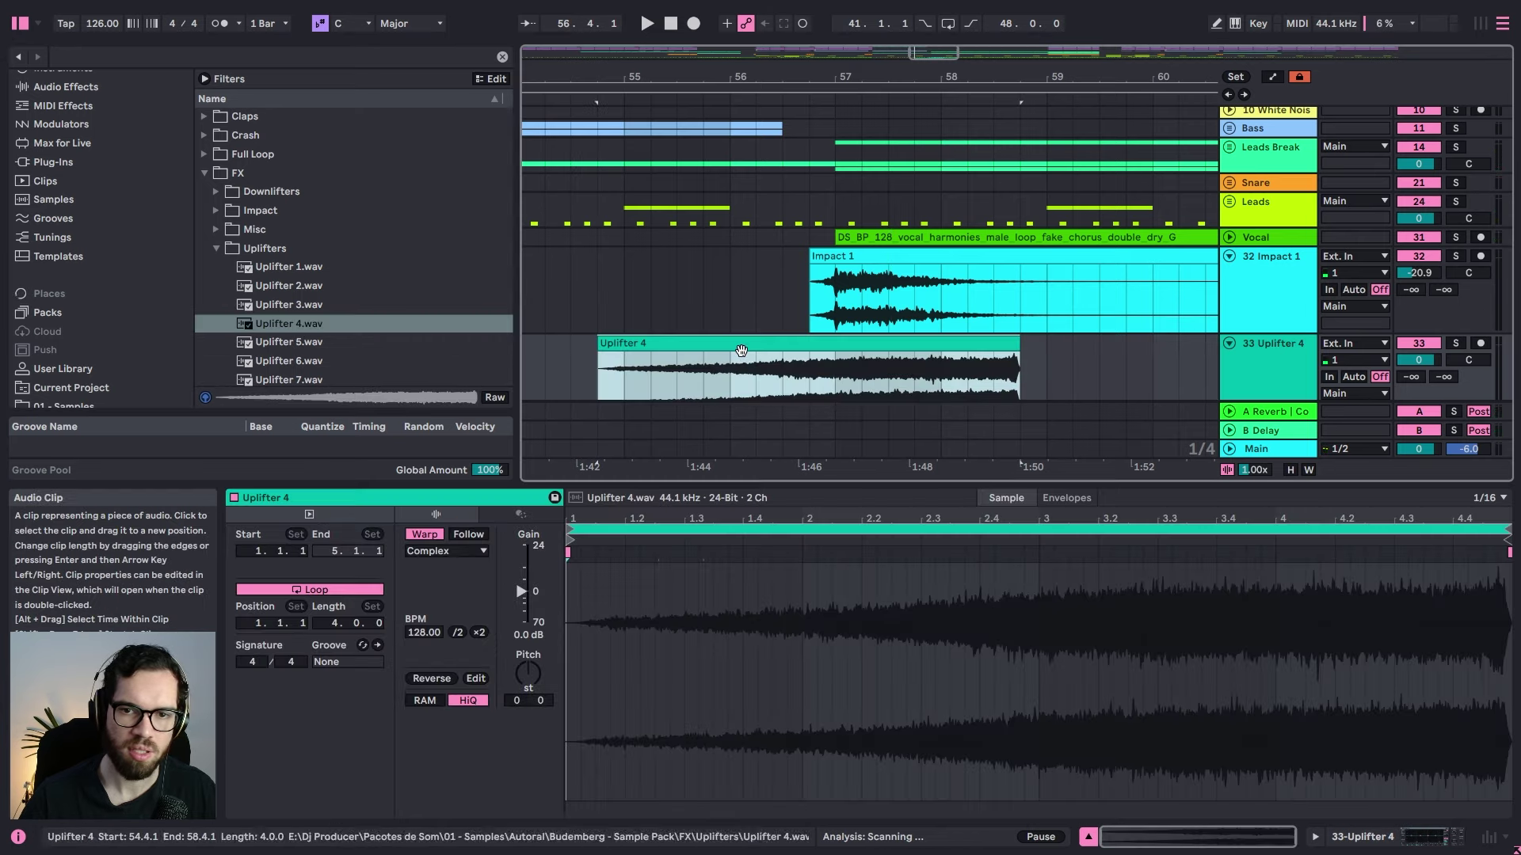
{"action": "left_click_drag", "start_coordinate": [755, 346], "coordinate": [678, 346]}
{"action": "left_click", "coordinate": [678, 346]}
{"action": "scroll", "coordinate": [858, 334], "scroll_direction": "down", "scroll_amount": 5}
{"action": "key", "text": "space"}
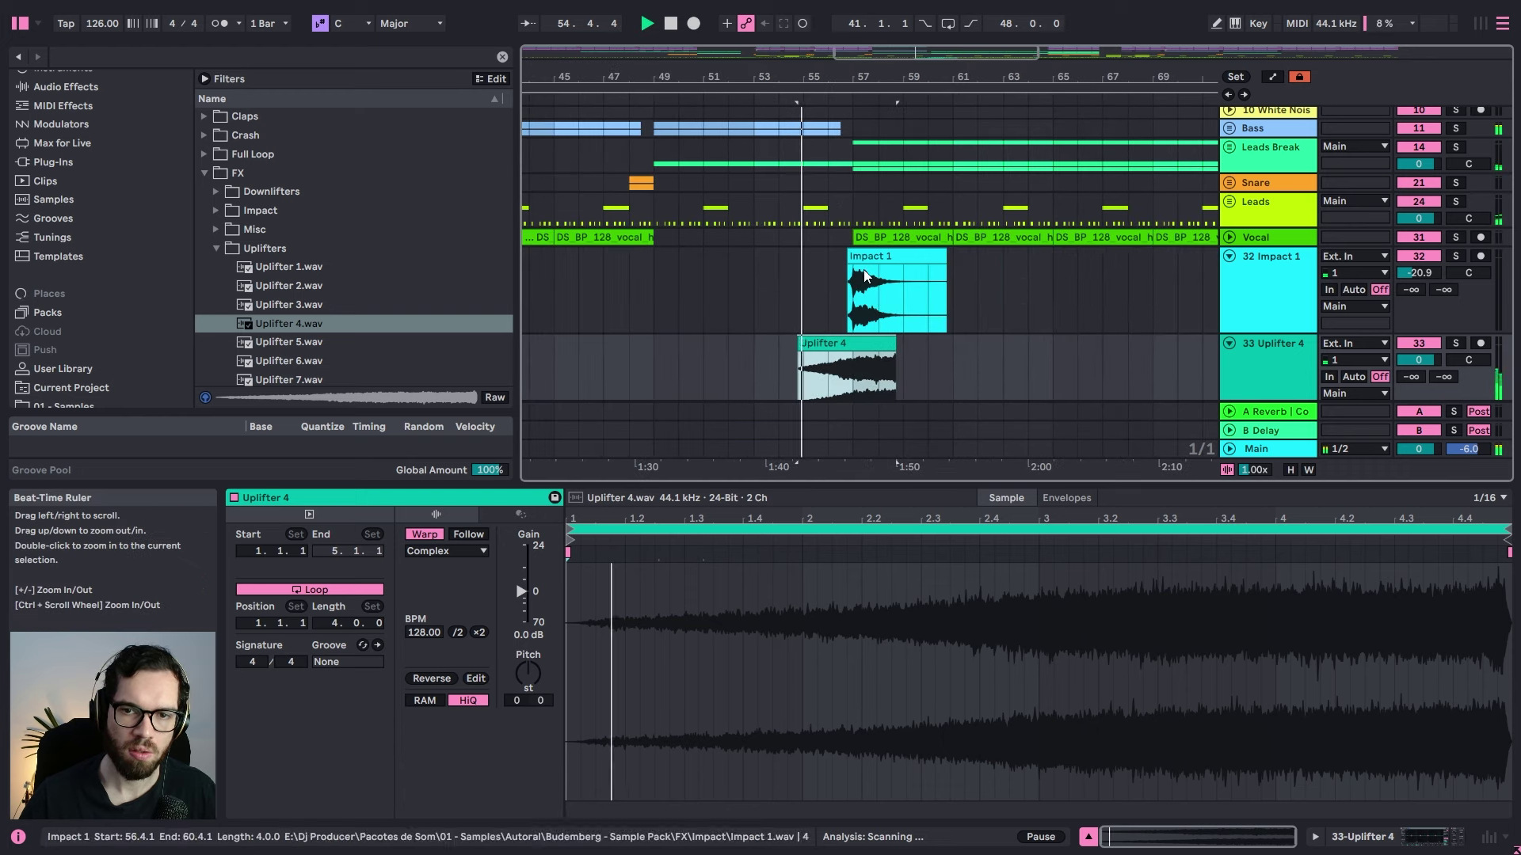
{"action": "left_click_drag", "start_coordinate": [858, 335], "coordinate": [814, 334]}
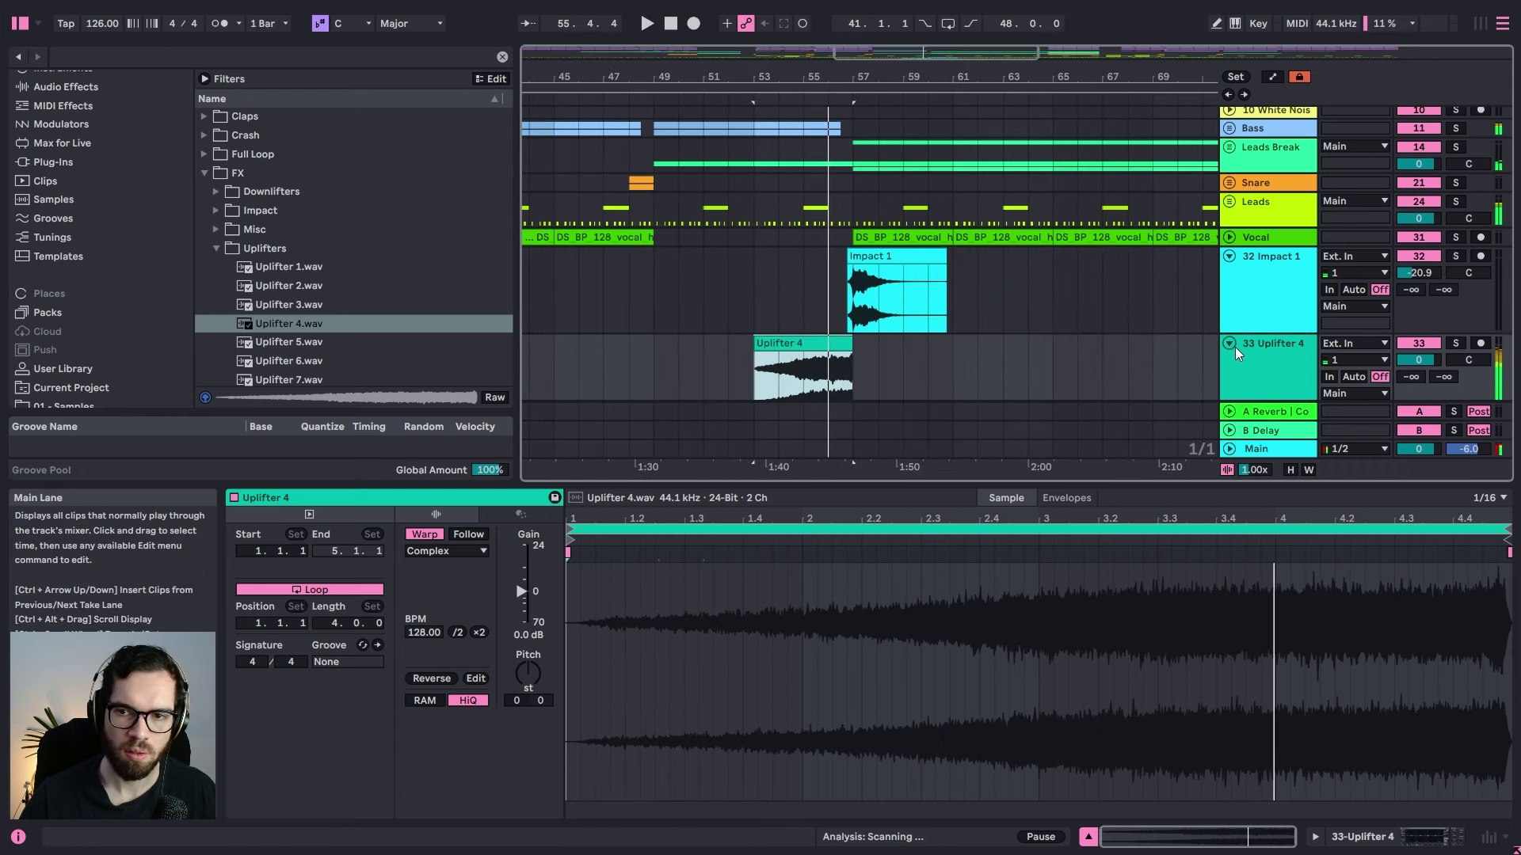
Step: Lower the Uplifter 4 track's volume to -37.6 dB while the section plays
{"action": "left_click_drag", "start_coordinate": [1414, 359], "coordinate": [1414, 394]}
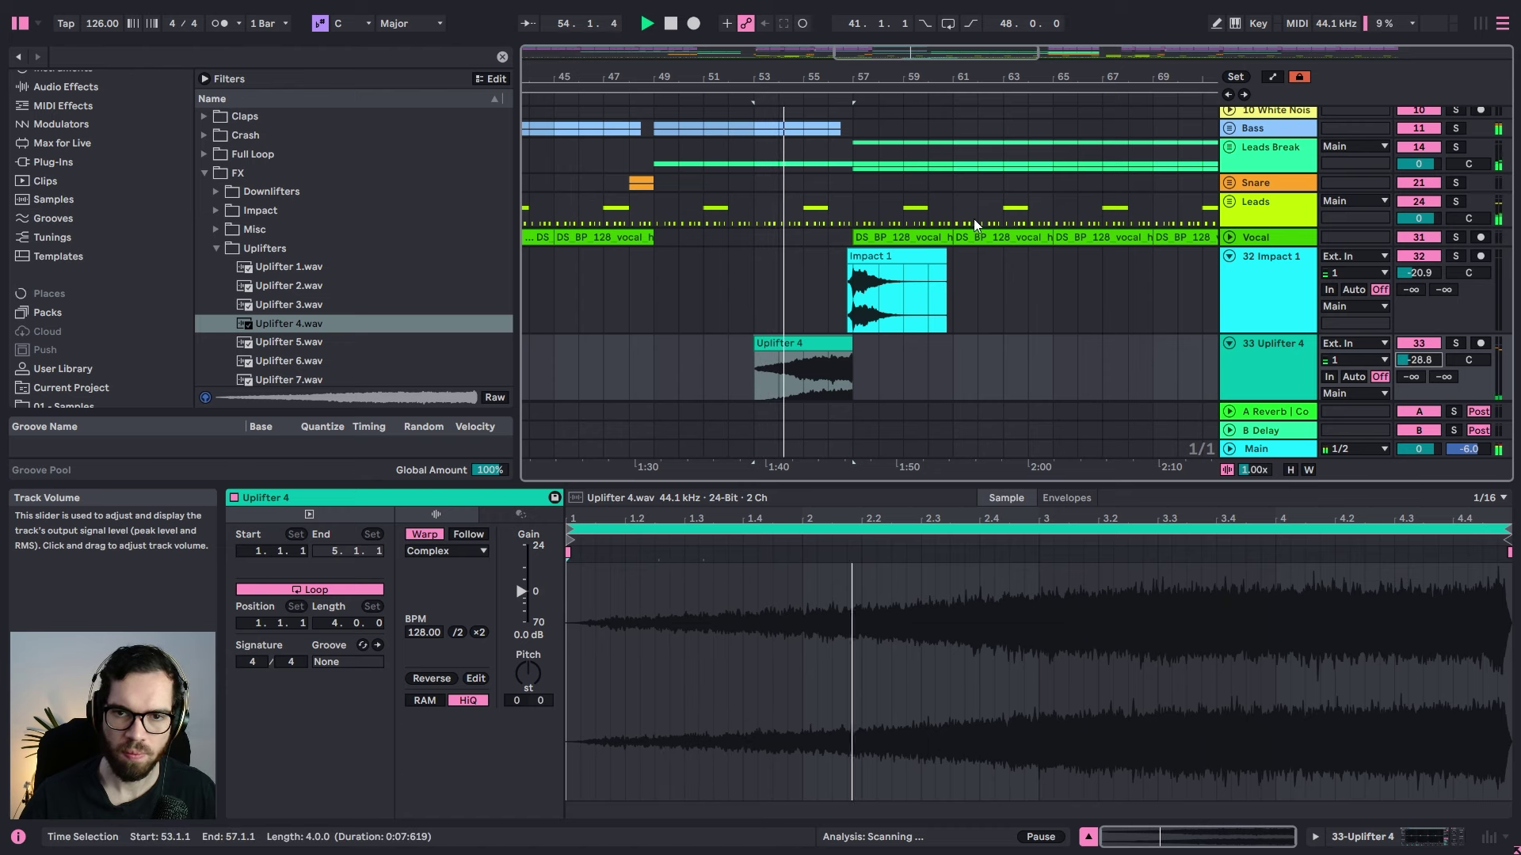
{"action": "left_click_drag", "start_coordinate": [974, 77], "coordinate": [1073, 78]}
{"action": "scroll", "coordinate": [1120, 194], "scroll_direction": "down", "scroll_amount": 2}
{"action": "left_click_drag", "start_coordinate": [1417, 295], "coordinate": [1417, 315]}
Step: Insert a new audio track between the Impact 1 and Uplifter 4 tracks
{"action": "left_click", "coordinate": [1060, 317]}
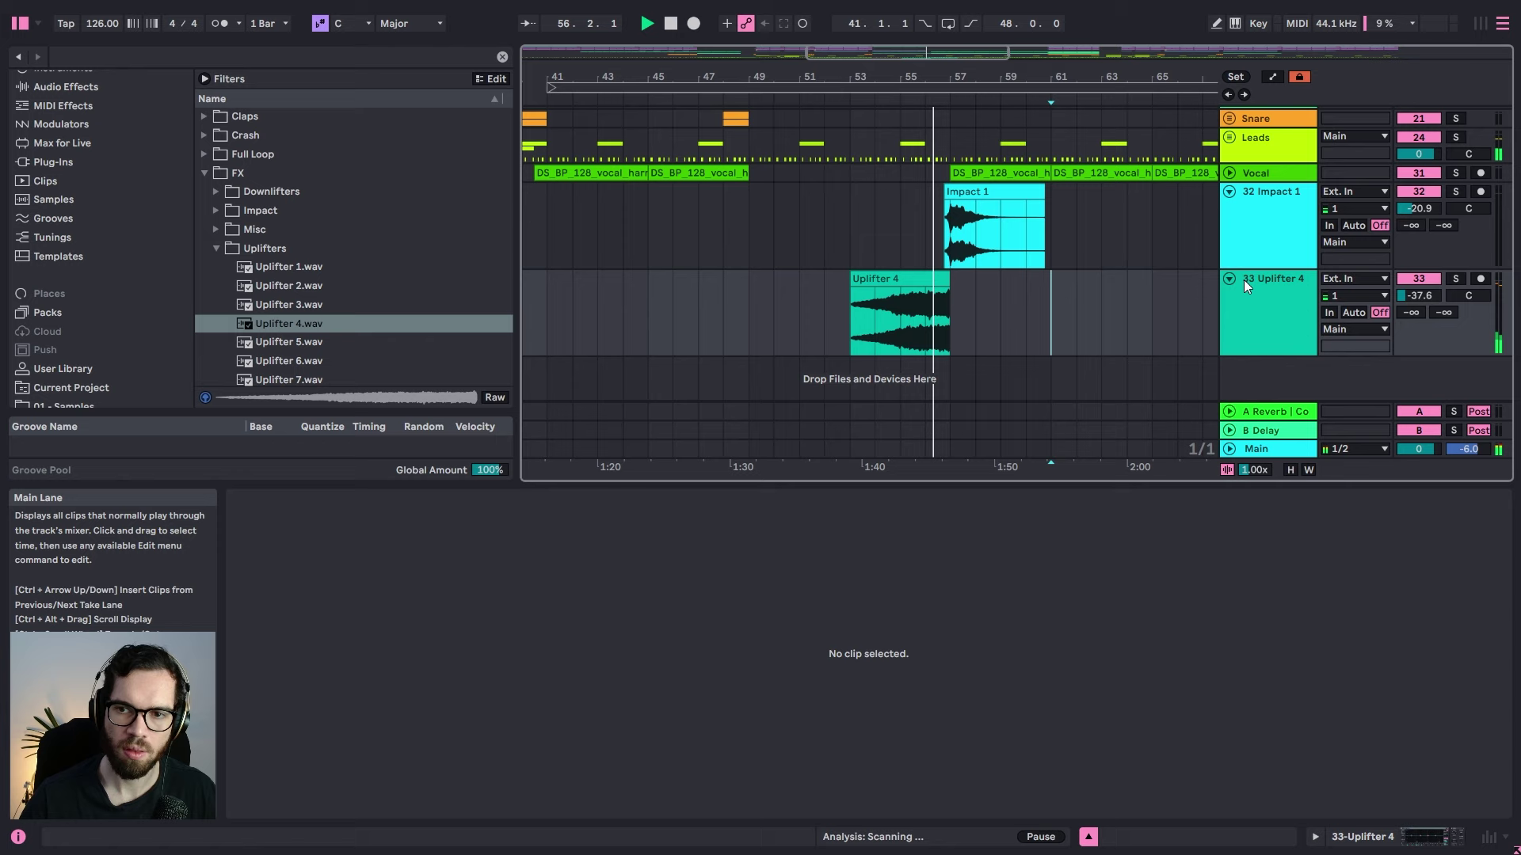
{"action": "left_click", "coordinate": [1292, 239]}
{"action": "key", "text": "ctrl+t"}
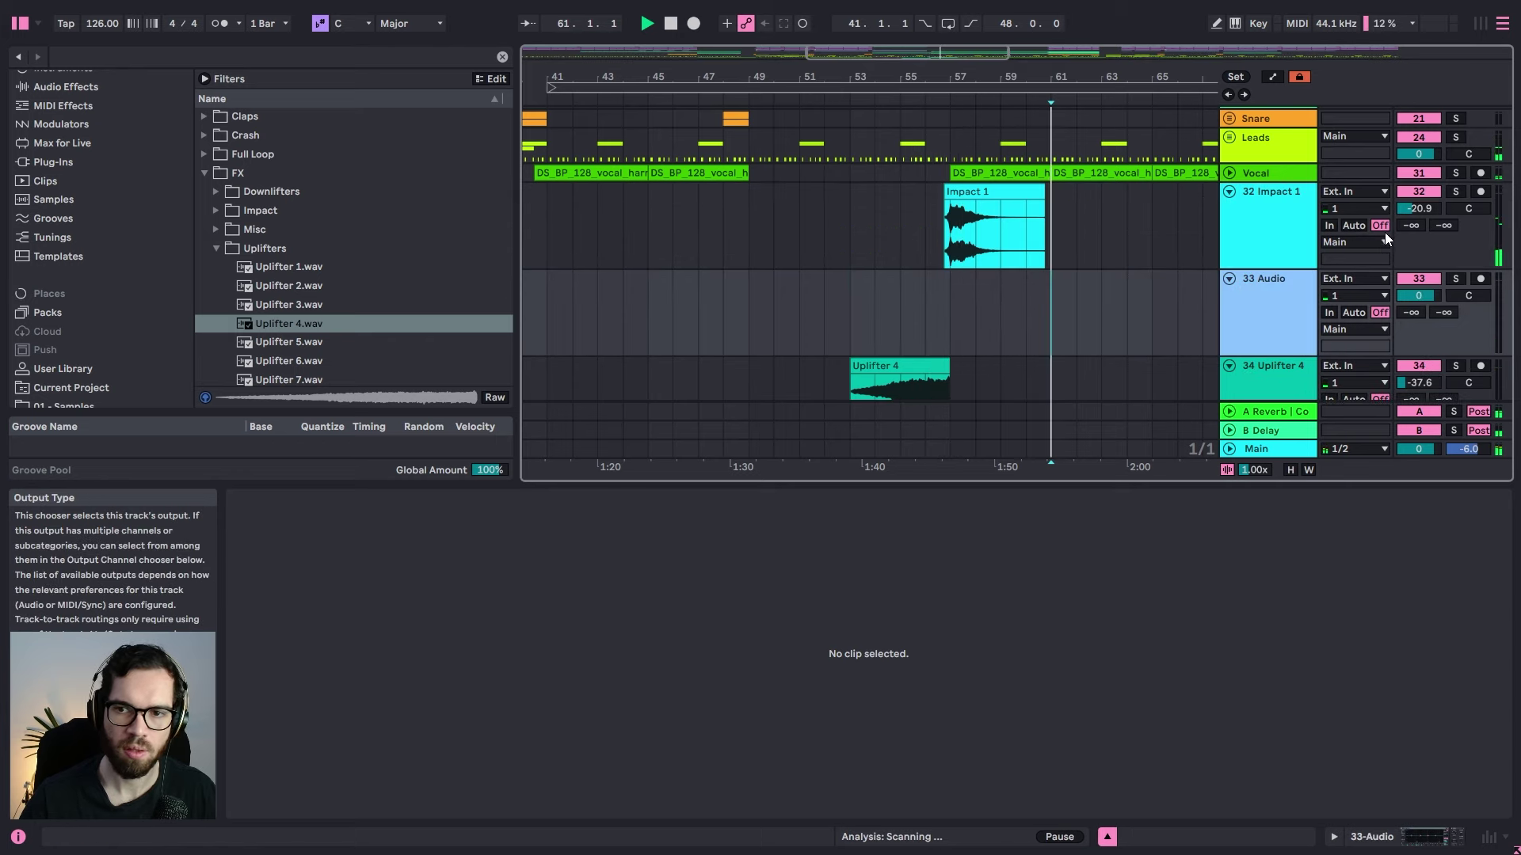
Step: Set the Uplifter 4 track's volume to -28.8 dB and the Impact 1 track's volume to -11.8 dB while listening from bar 55
{"action": "left_click", "coordinate": [901, 214]}
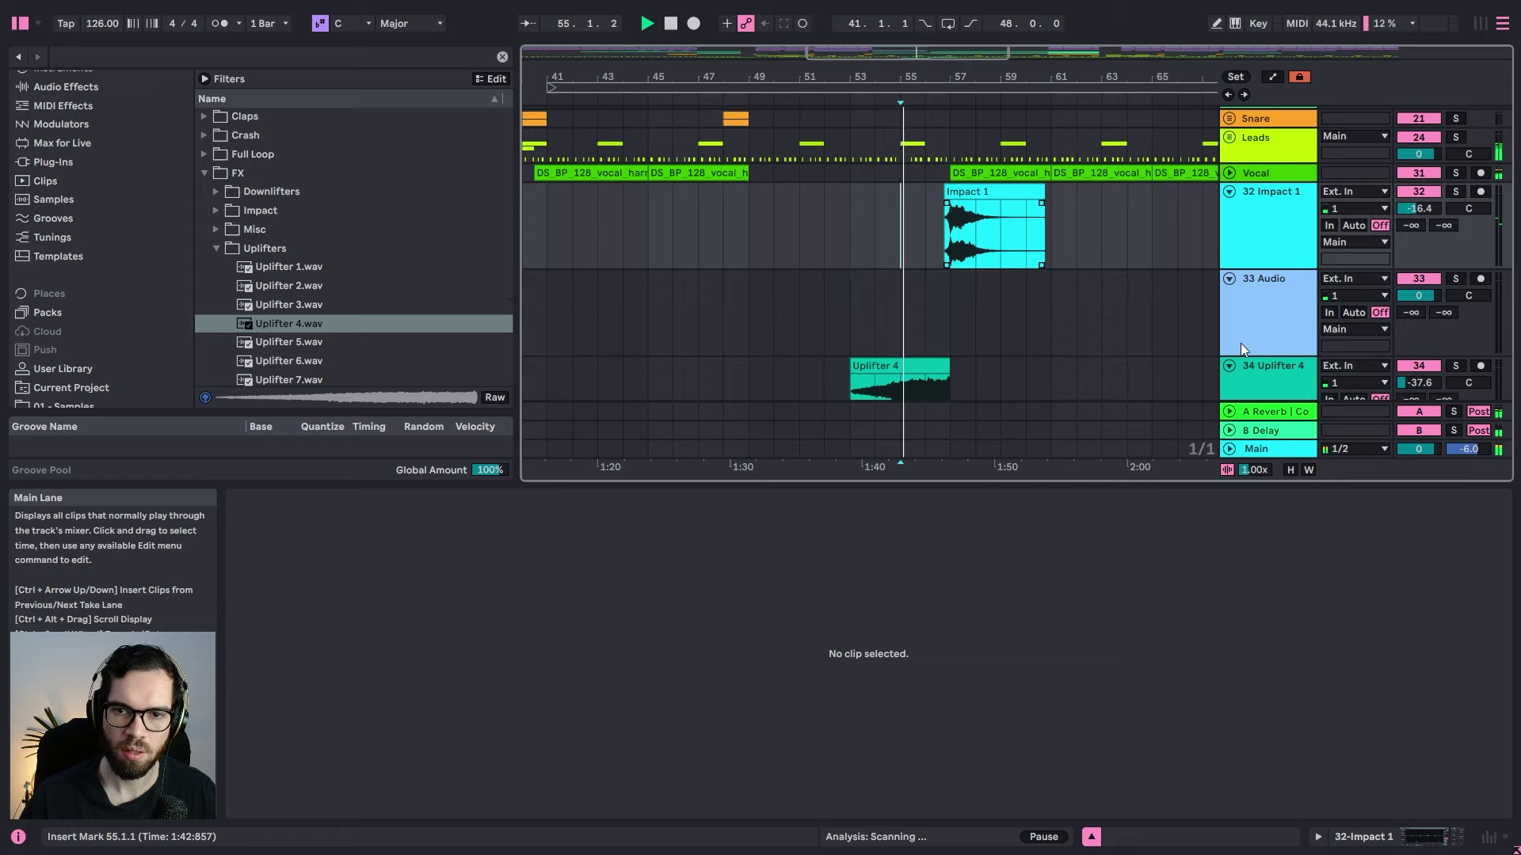
{"action": "left_click_drag", "start_coordinate": [1419, 382], "coordinate": [1419, 374]}
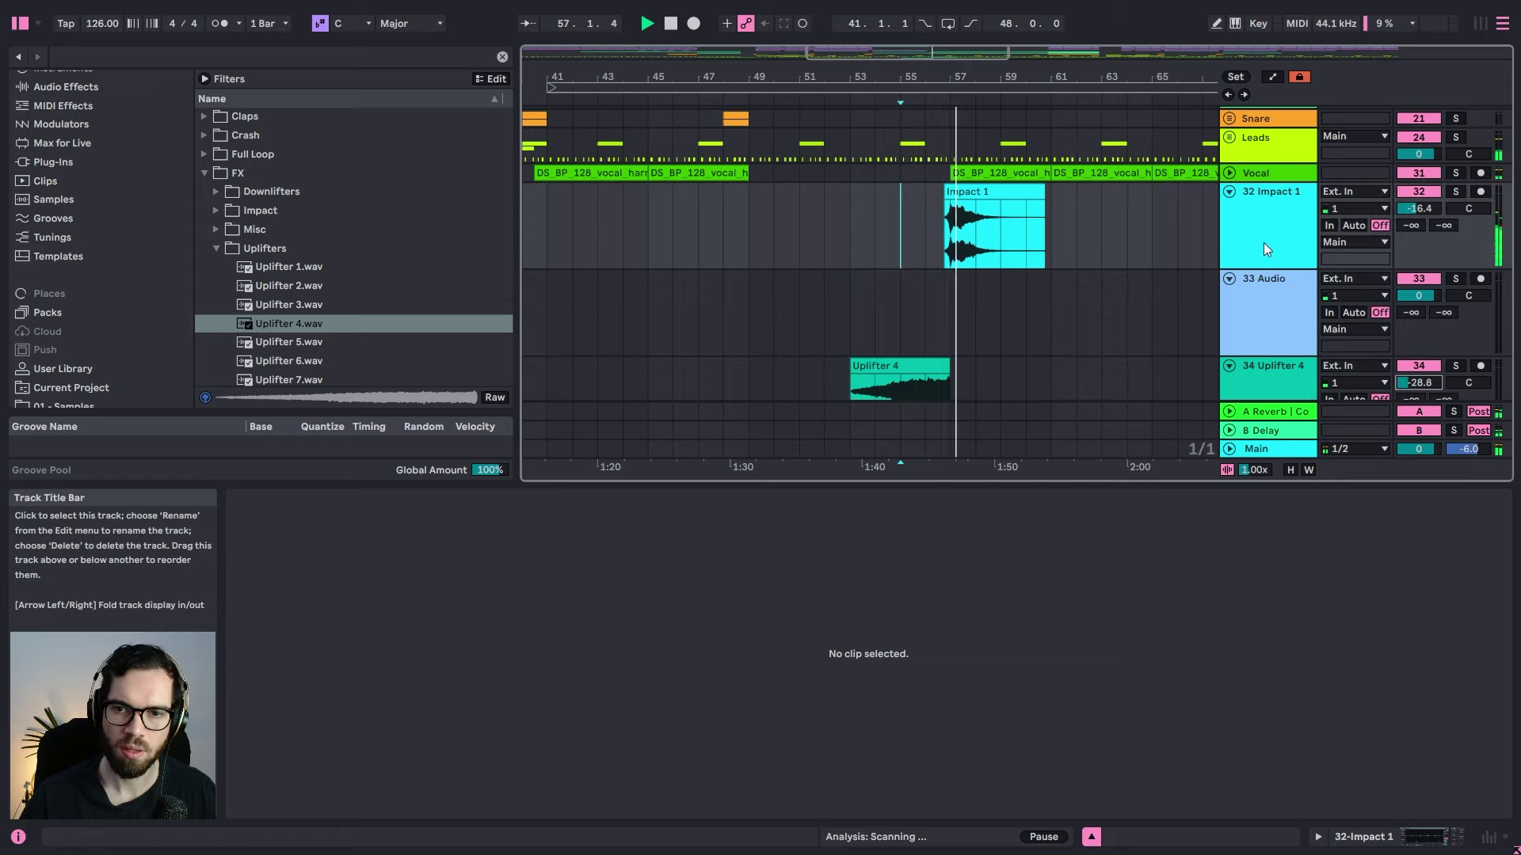
{"action": "left_click_drag", "start_coordinate": [1409, 212], "coordinate": [1409, 208]}
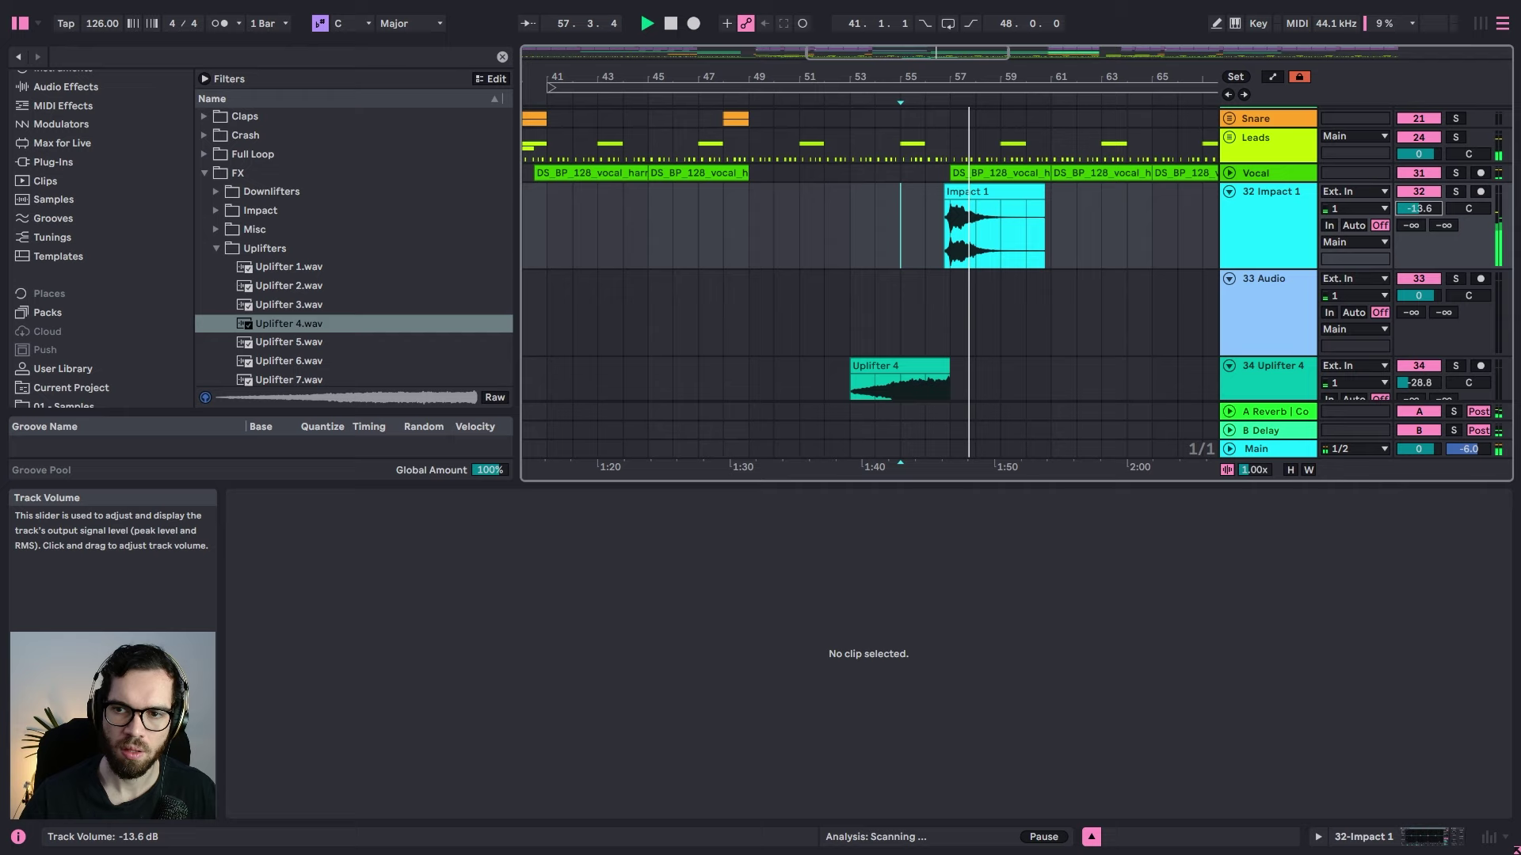
{"action": "left_click", "coordinate": [1257, 221]}
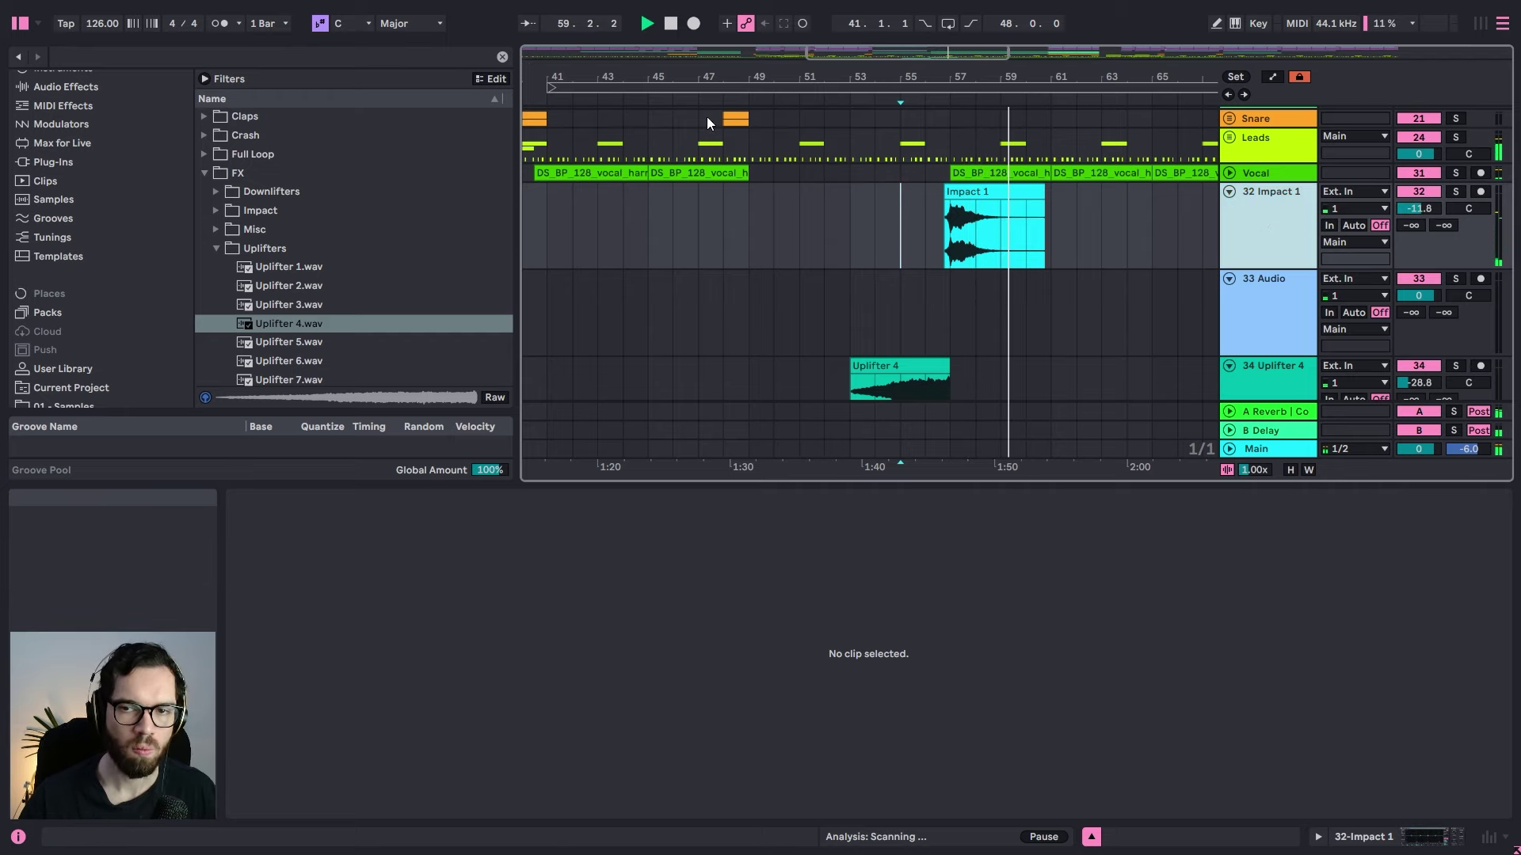
{"action": "left_click", "coordinate": [1075, 217]}
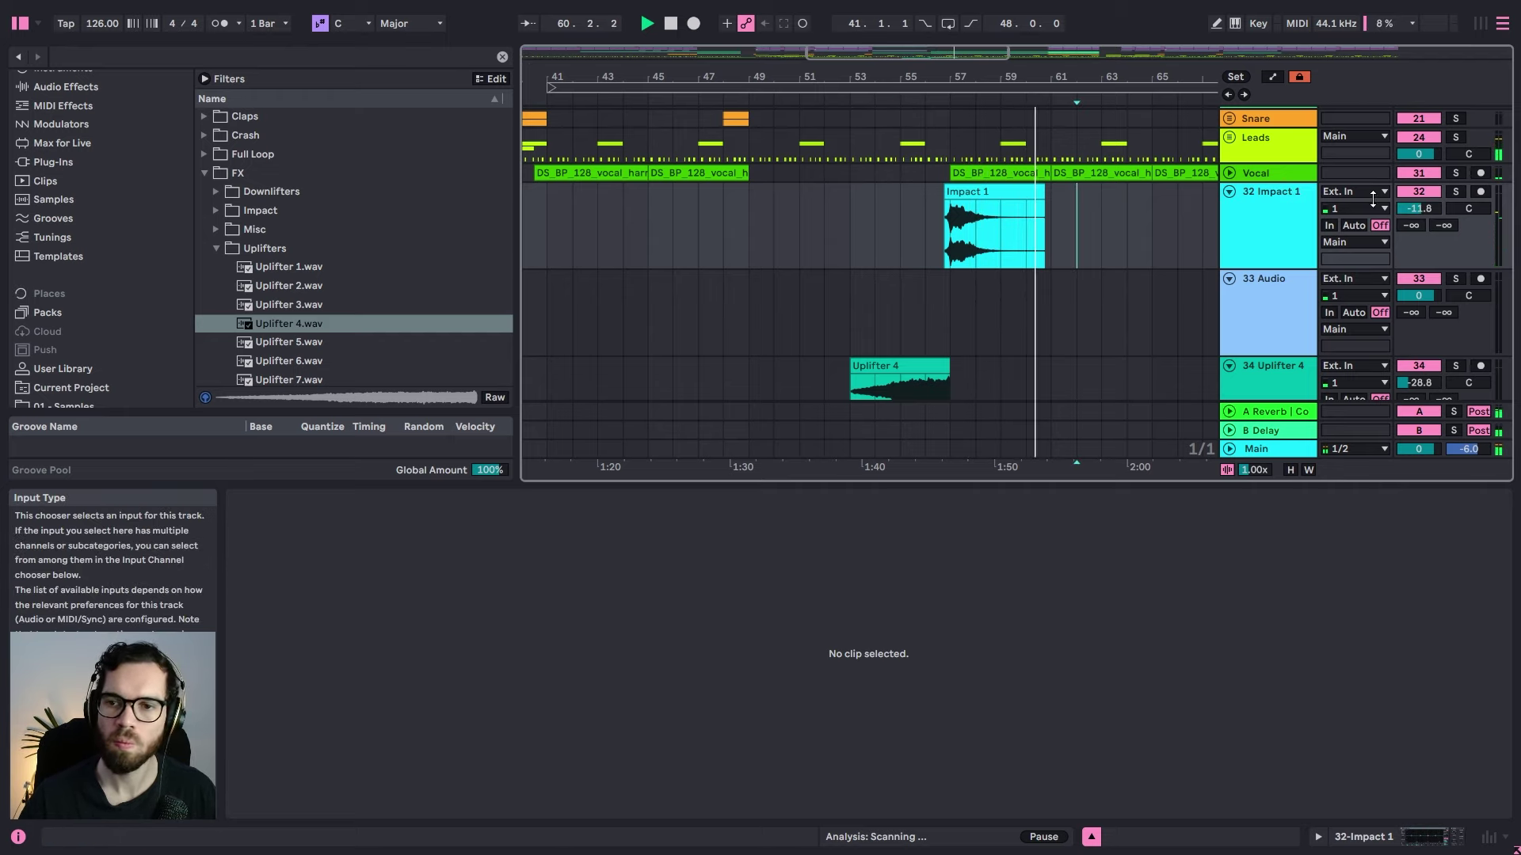
Step: Search the browser for "fores" and check the Audio Effects and Modulators categories, selecting Forest Floor.adv
{"action": "left_click", "coordinate": [1271, 204]}
{"action": "left_click", "coordinate": [292, 53]}
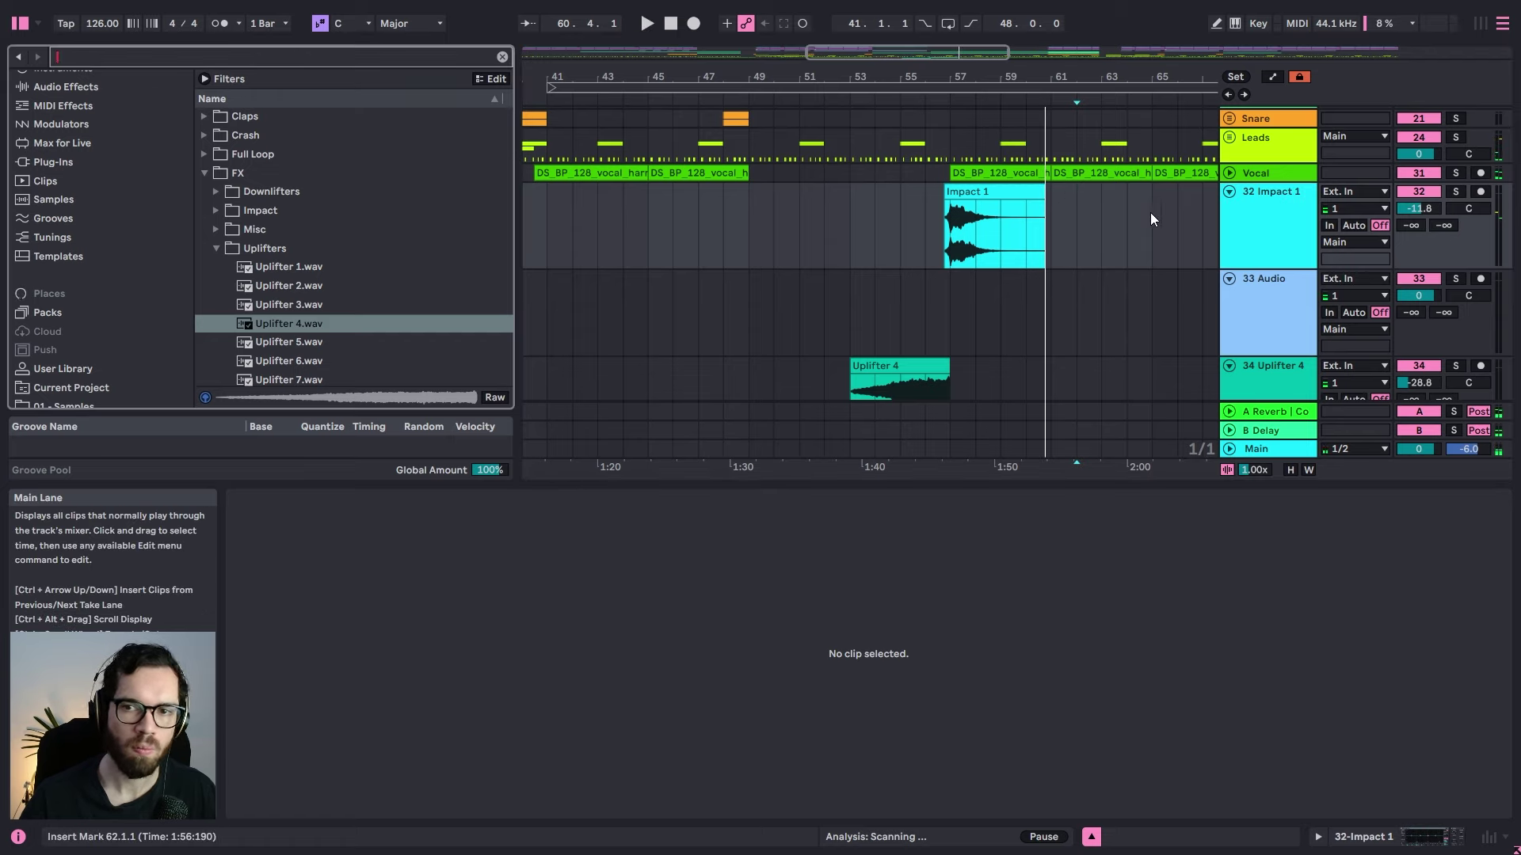
{"action": "left_click", "coordinate": [1242, 226]}
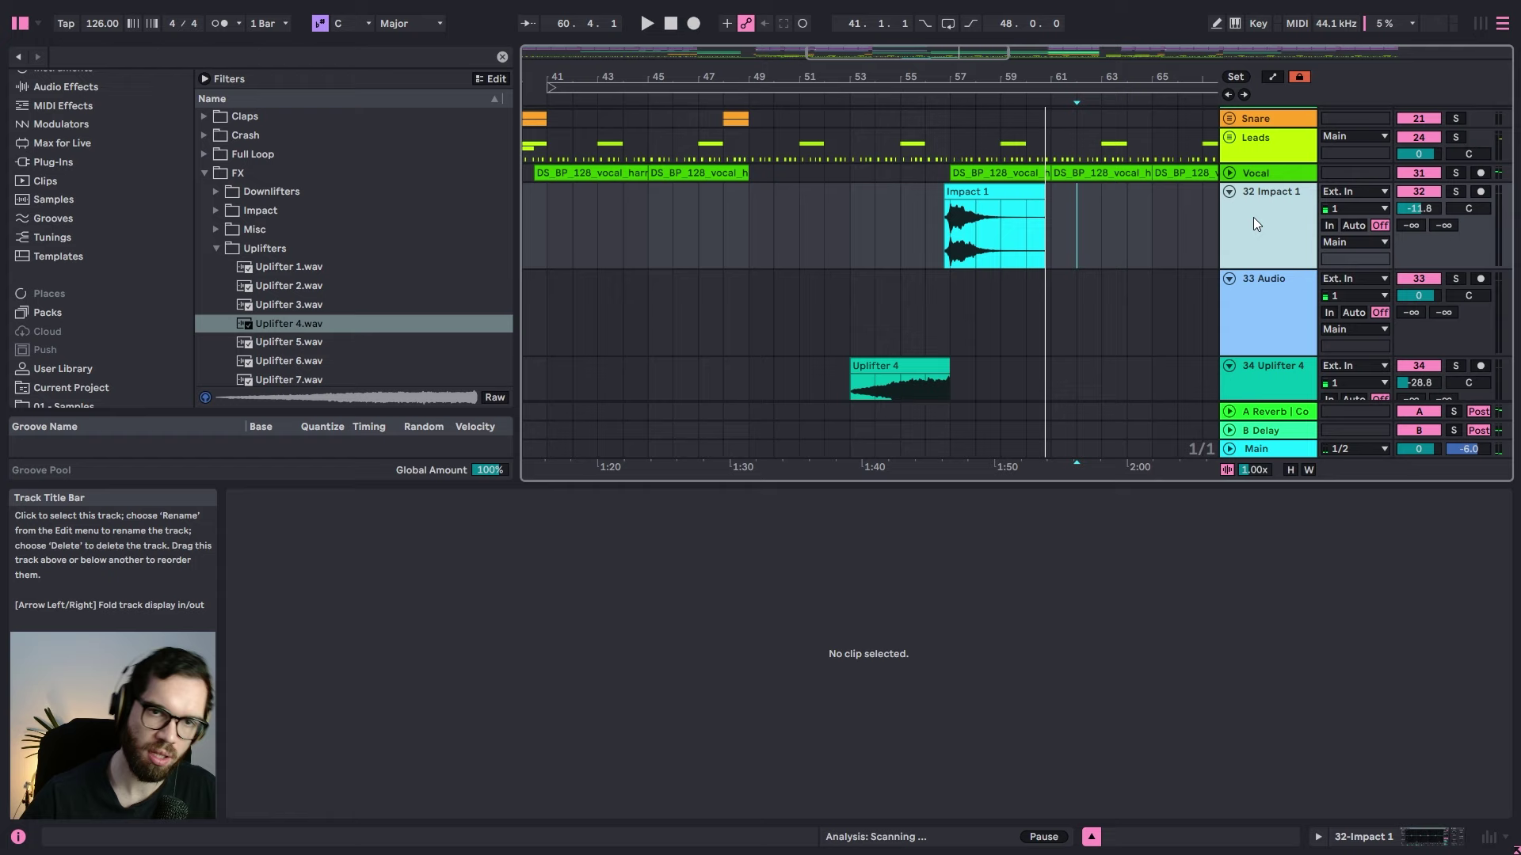
{"action": "left_click", "coordinate": [231, 51]}
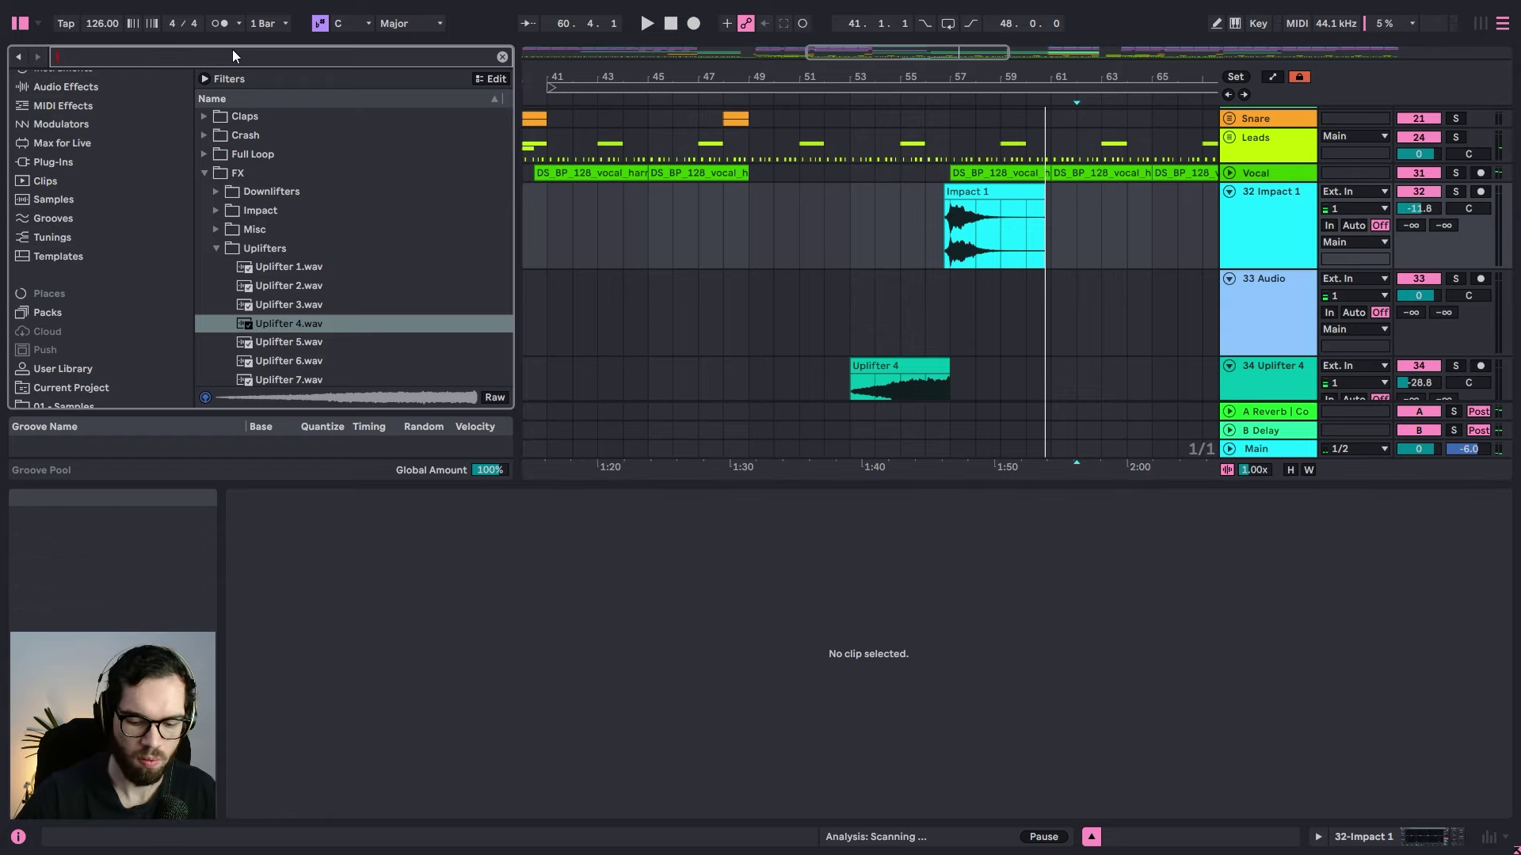
{"action": "type", "text": "fores"}
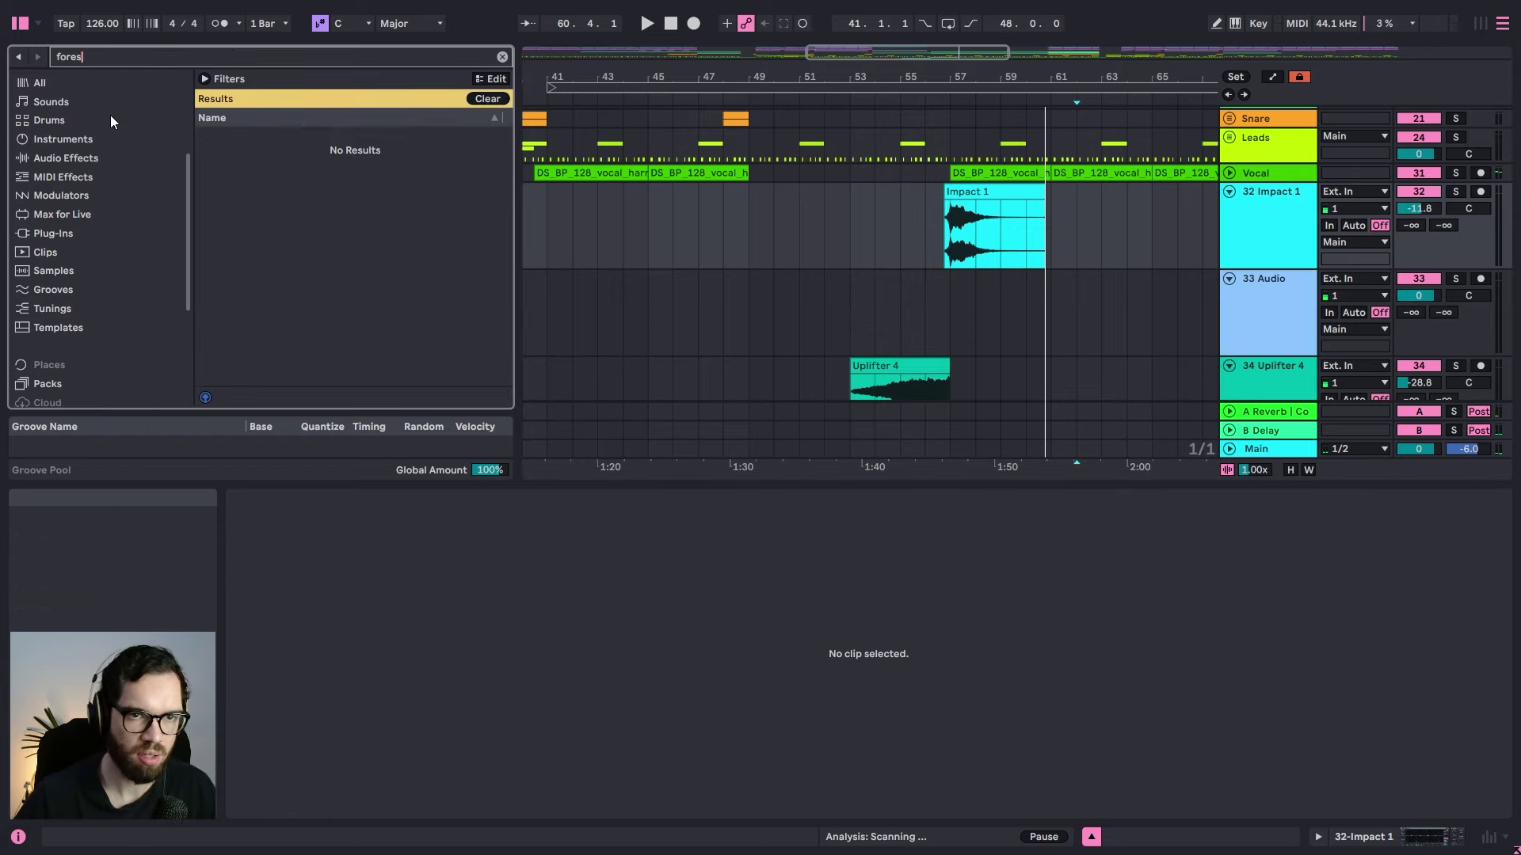
{"action": "left_click", "coordinate": [27, 158]}
{"action": "left_click", "coordinate": [43, 143]}
{"action": "left_click", "coordinate": [56, 157]}
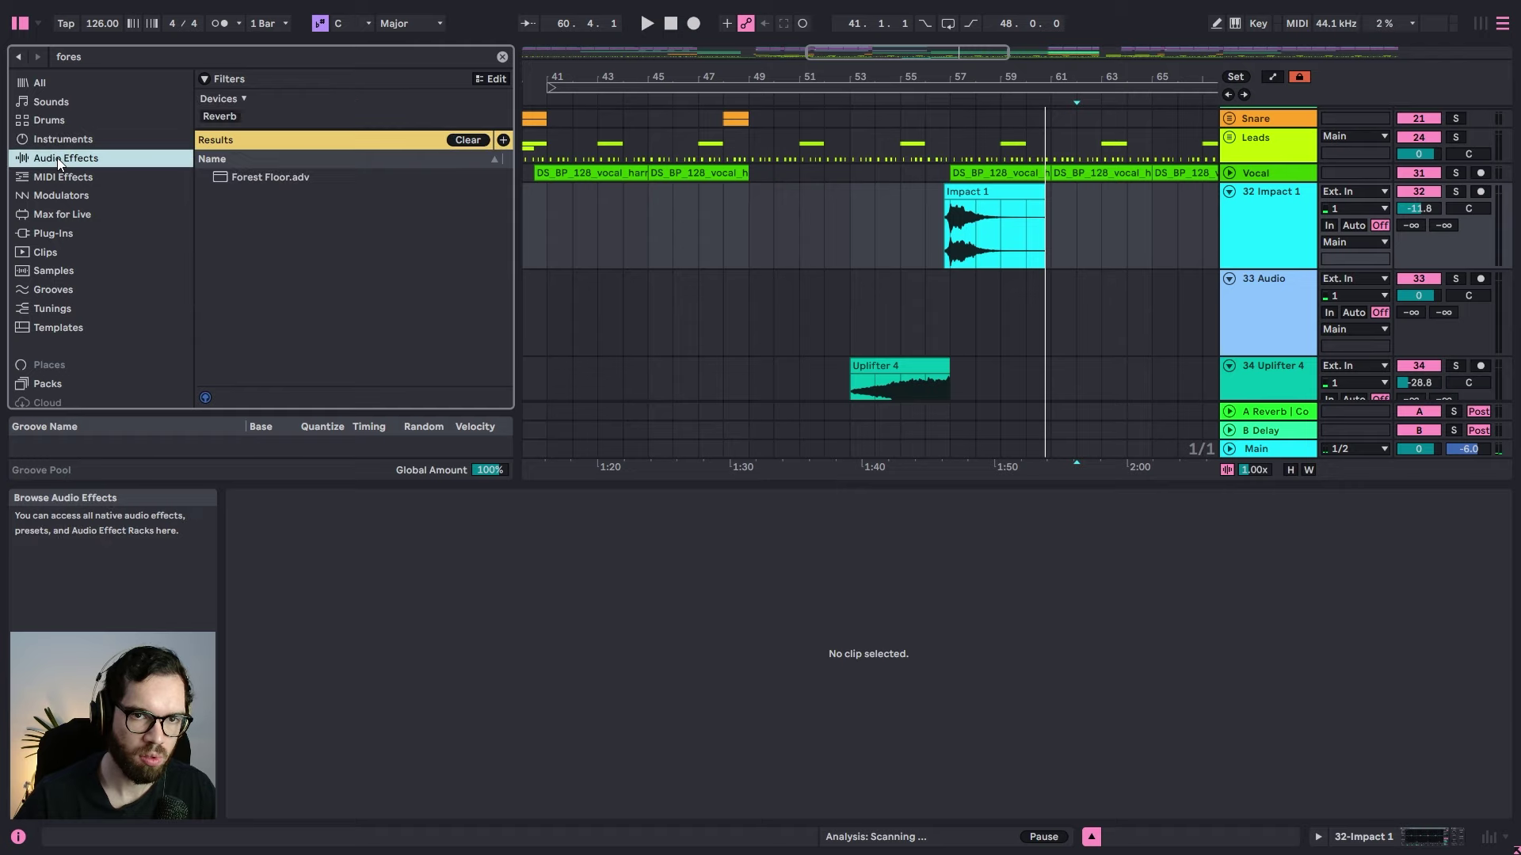
{"action": "left_click", "coordinate": [279, 179]}
{"action": "left_click", "coordinate": [84, 196]}
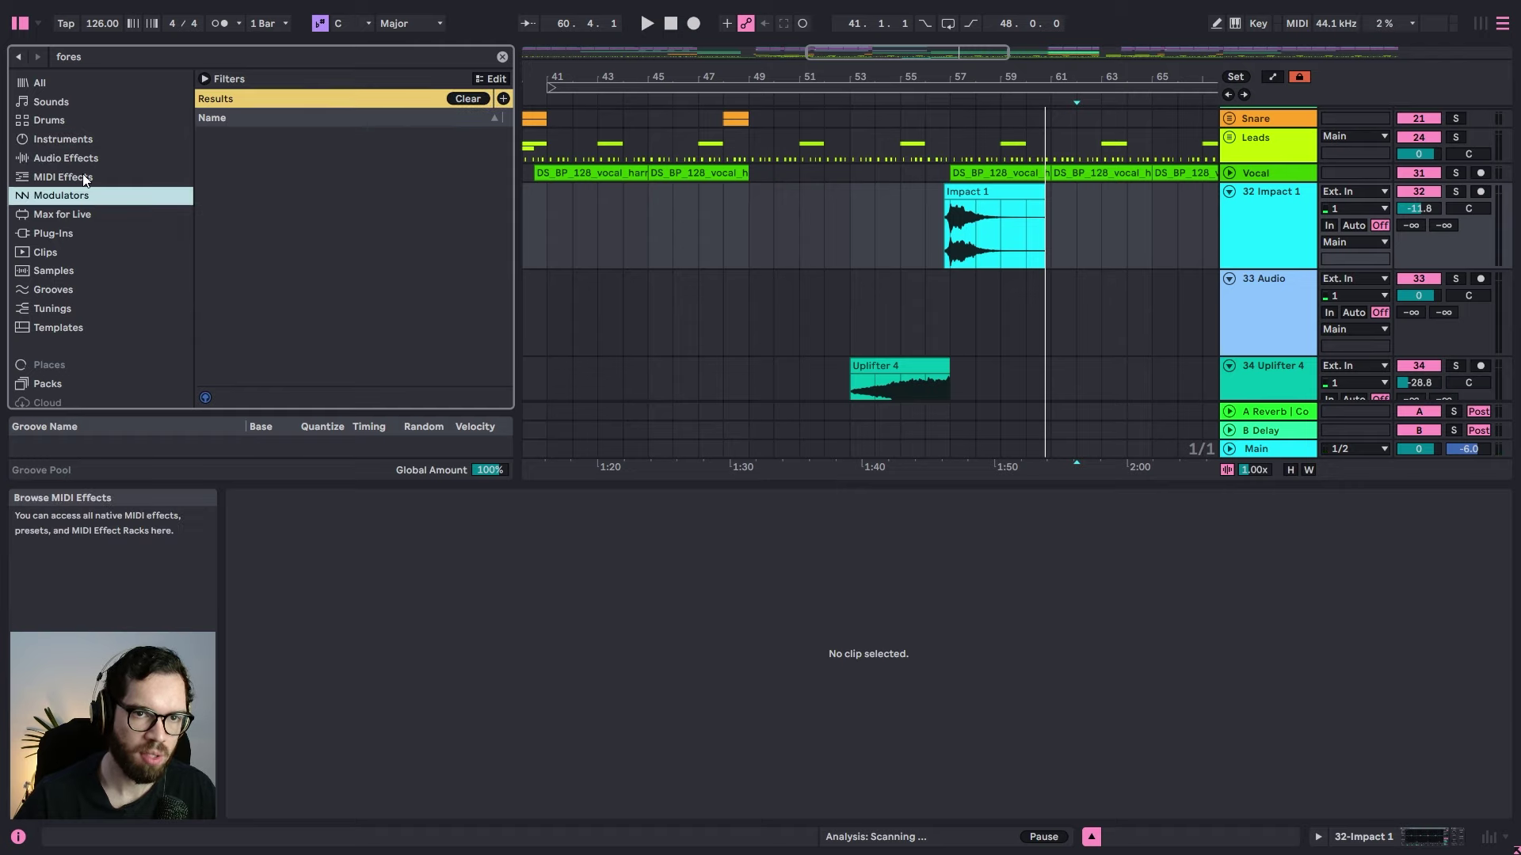
Step: Switch the browser to the Sounds category and search it for "vin"
{"action": "key", "text": "Up"}
{"action": "key", "text": "Up"}
{"action": "key", "text": "Up"}
{"action": "key", "text": "Up"}
{"action": "key", "text": "Up"}
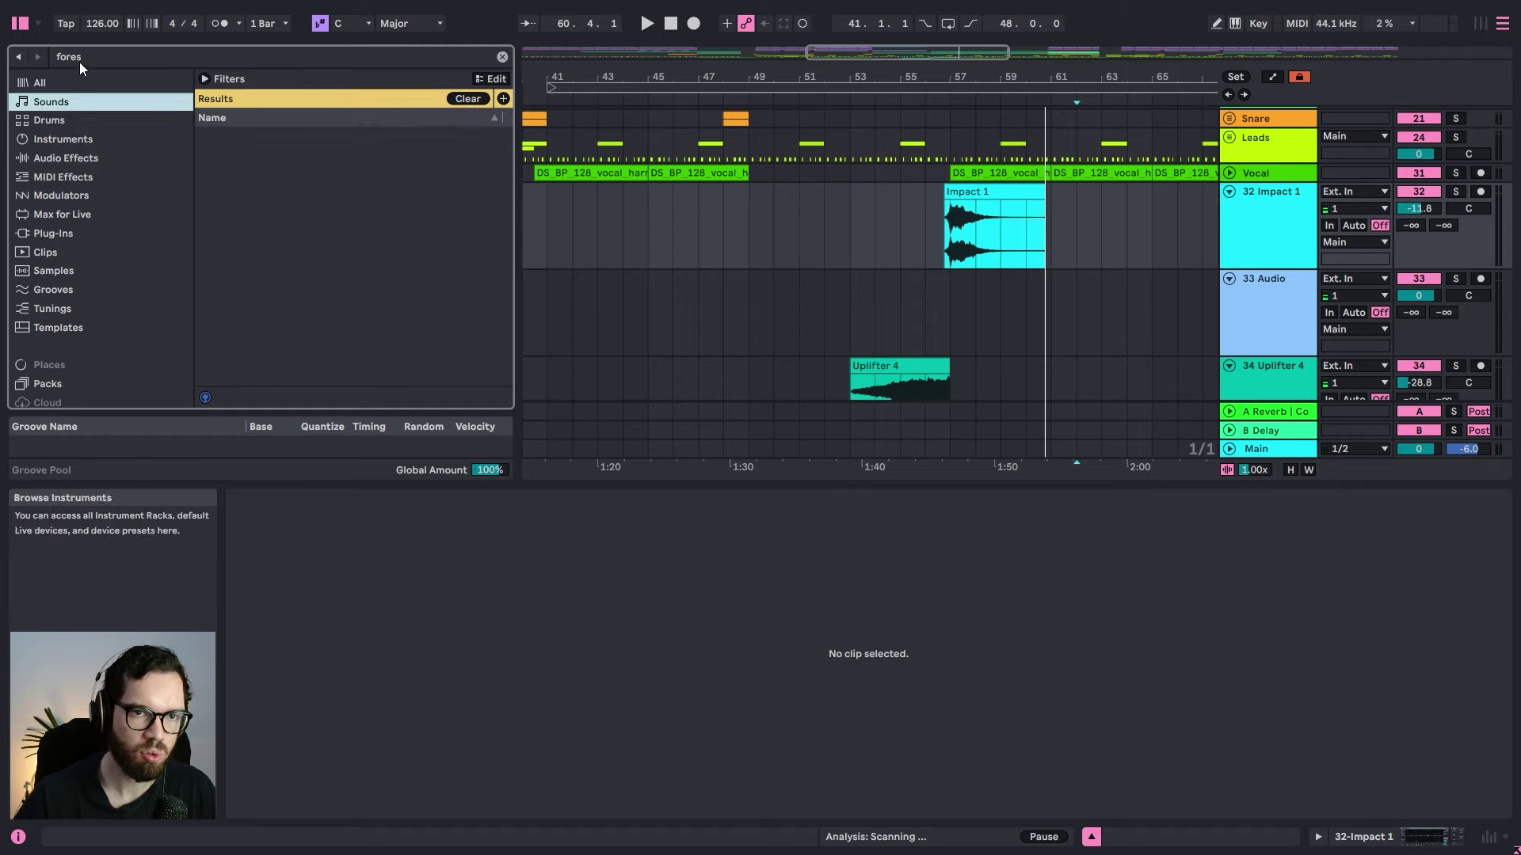
{"action": "left_click", "coordinate": [79, 62]}
{"action": "type", "text": "vin"}
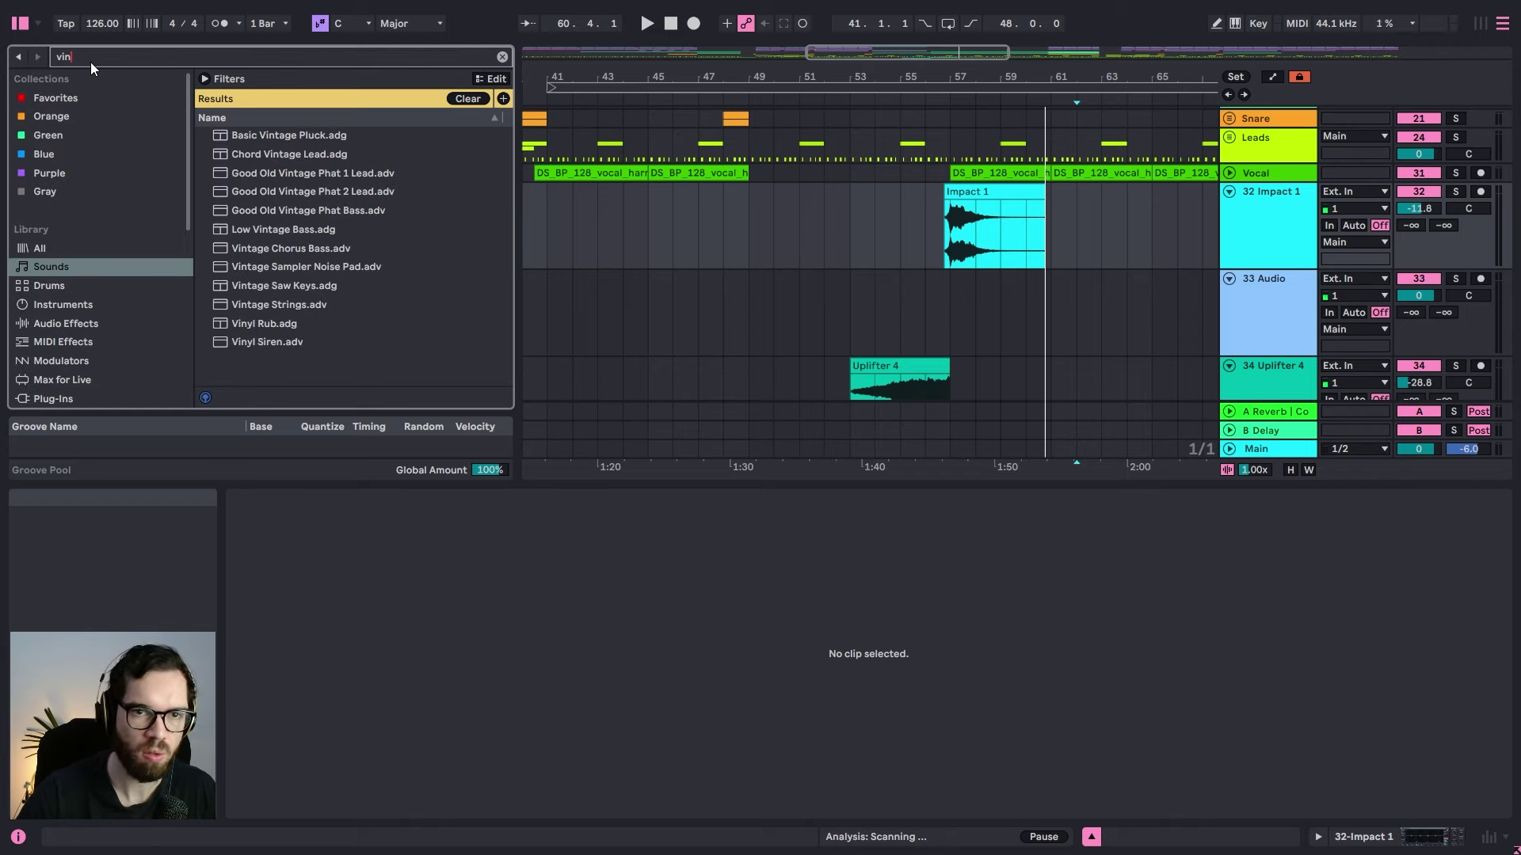
Step: Audition the vintage and vinyl presets in the search results, down to Vinyl Rub.adg
{"action": "key", "text": "Down"}
{"action": "key", "text": "Down"}
{"action": "key", "text": "Down"}
{"action": "key", "text": "Down"}
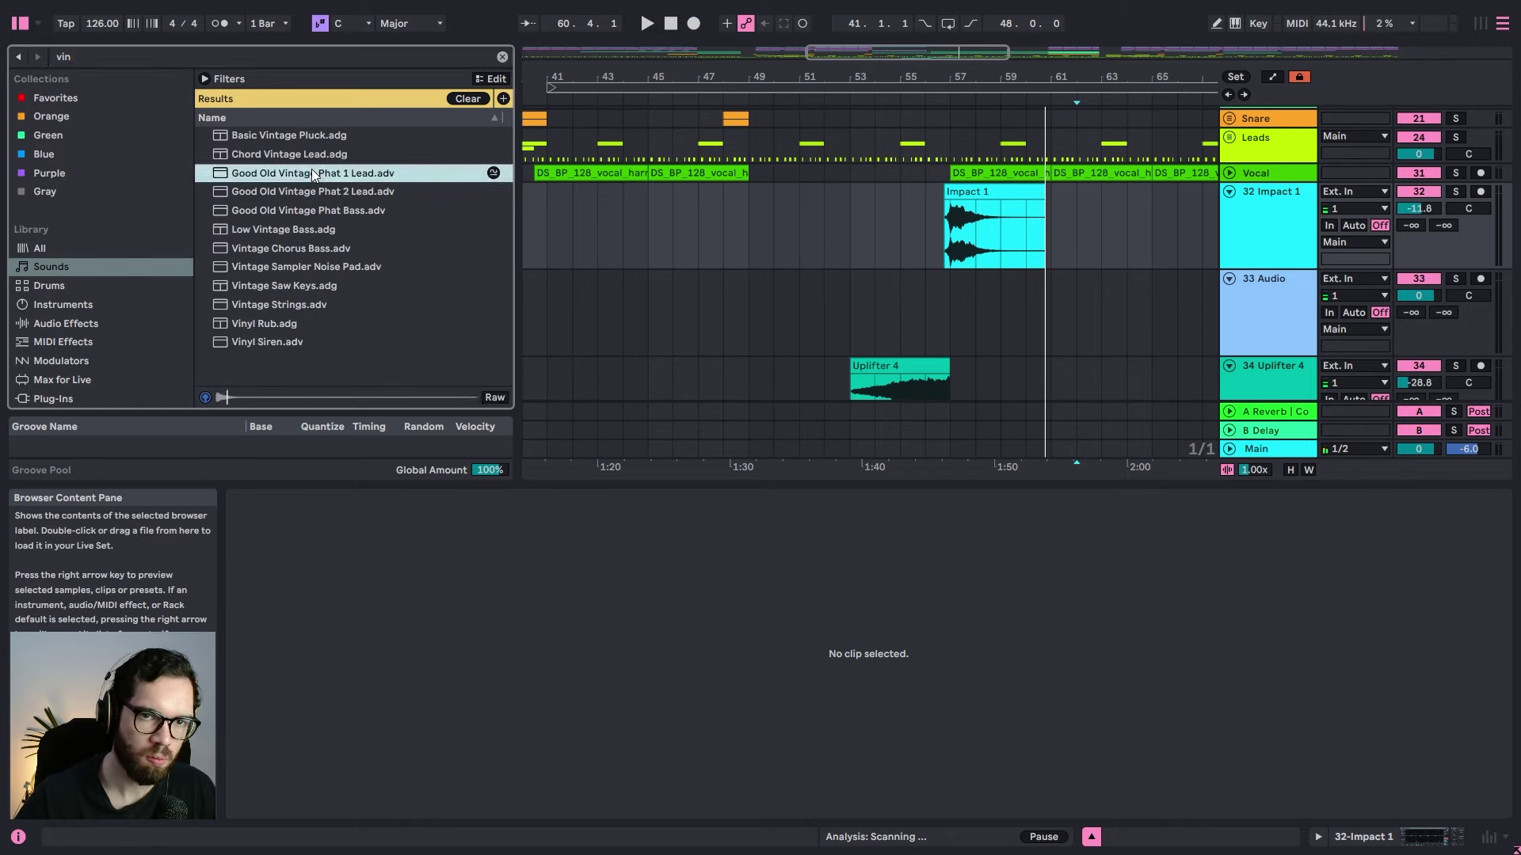
{"action": "left_click", "coordinate": [321, 229]}
{"action": "left_click", "coordinate": [315, 252]}
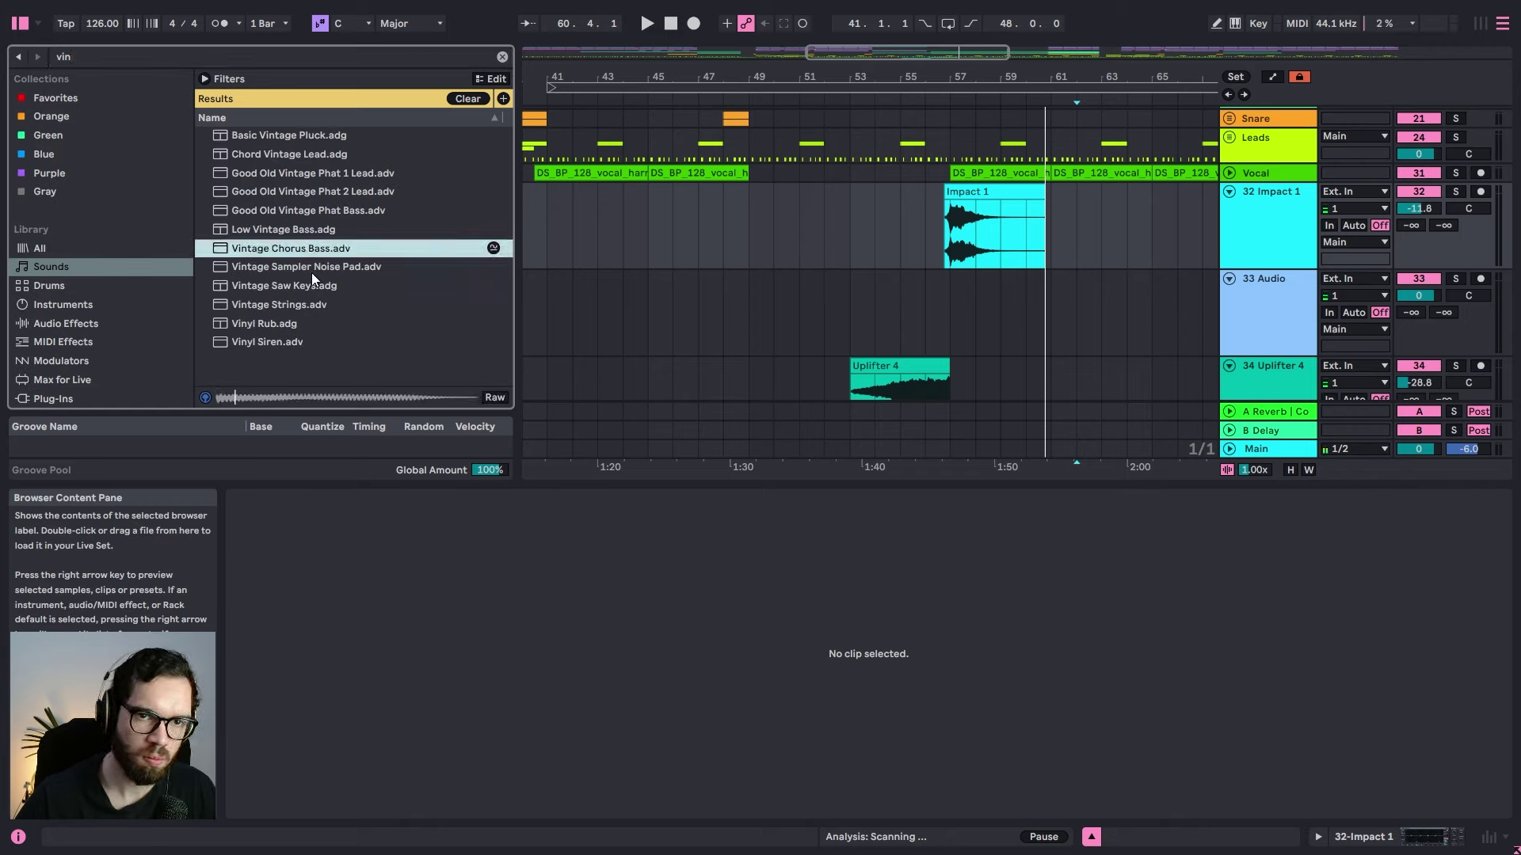
{"action": "left_click", "coordinate": [311, 270]}
{"action": "left_click", "coordinate": [311, 287]}
{"action": "left_click", "coordinate": [308, 304]}
{"action": "left_click", "coordinate": [302, 324]}
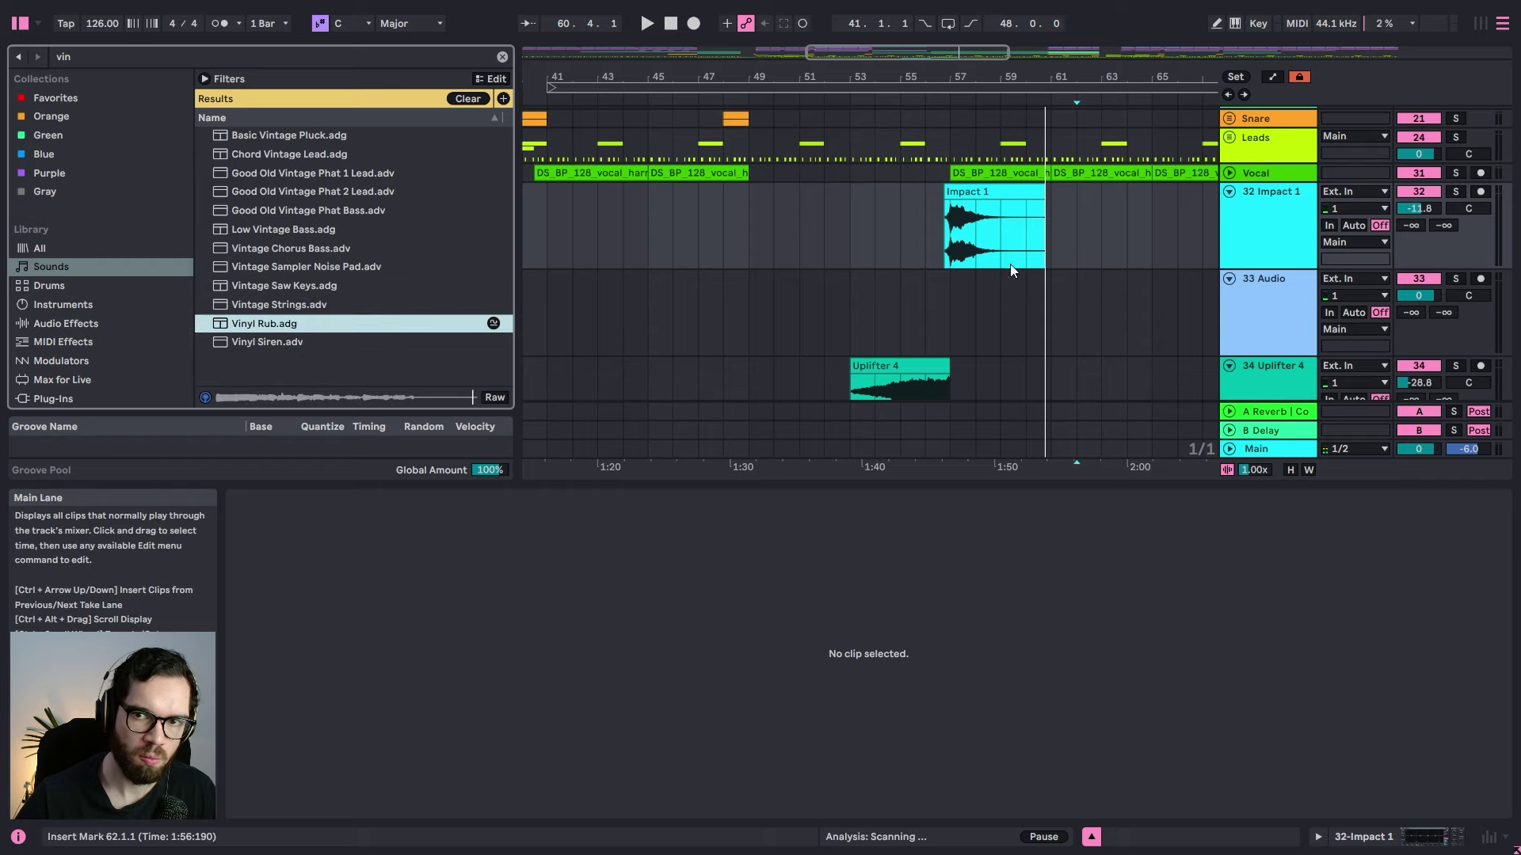
Step: Insert a new MIDI track below Impact 1 and load the Vinyl Rub.adg preset onto it
{"action": "left_click", "coordinate": [1267, 230]}
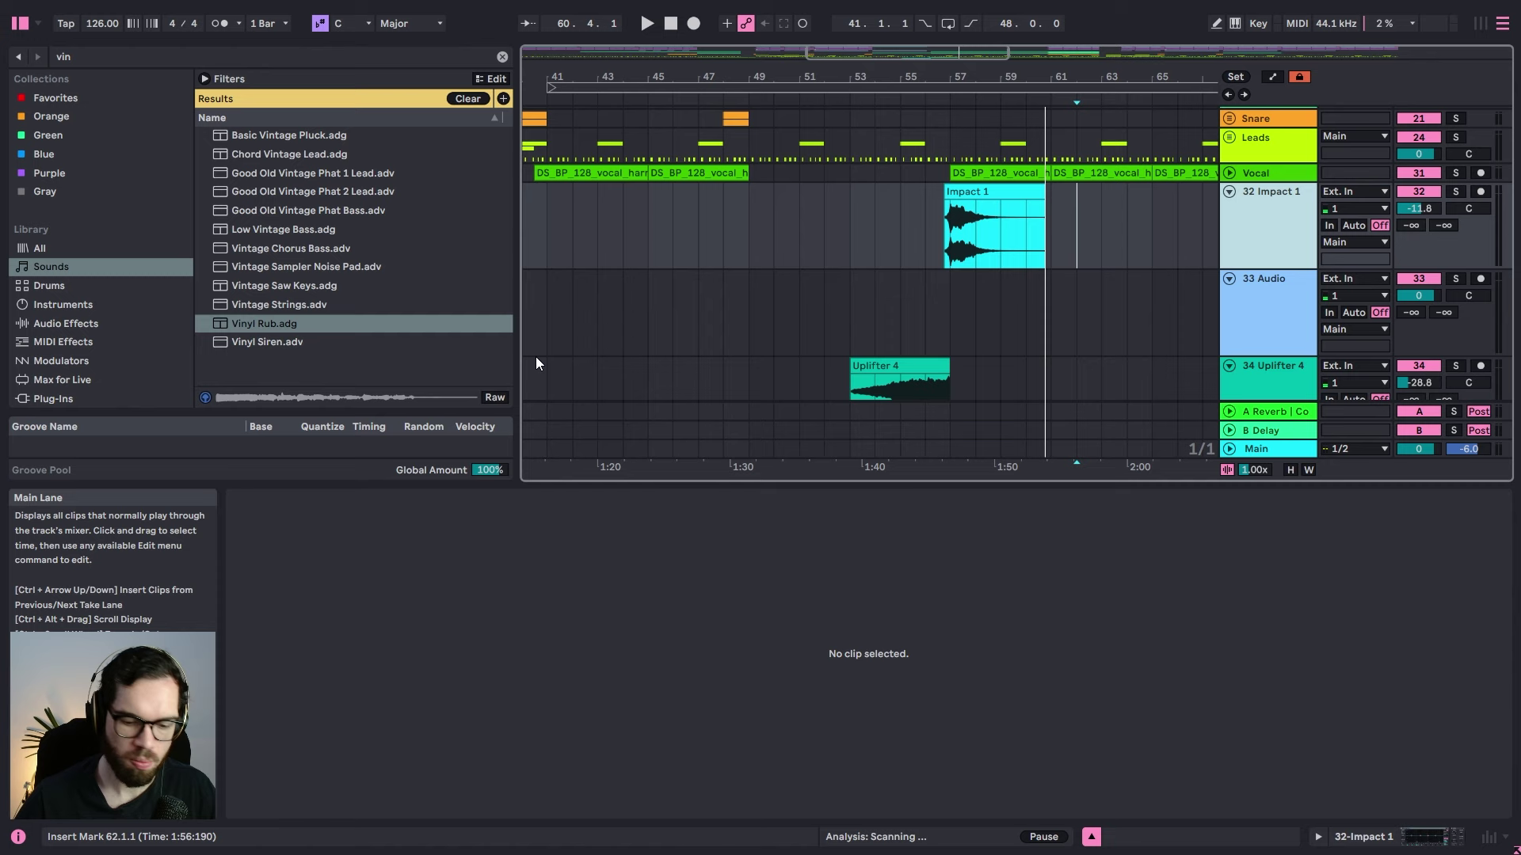
{"action": "key", "text": "ctrl+shift+t"}
{"action": "left_click_drag", "start_coordinate": [262, 327], "coordinate": [987, 317]}
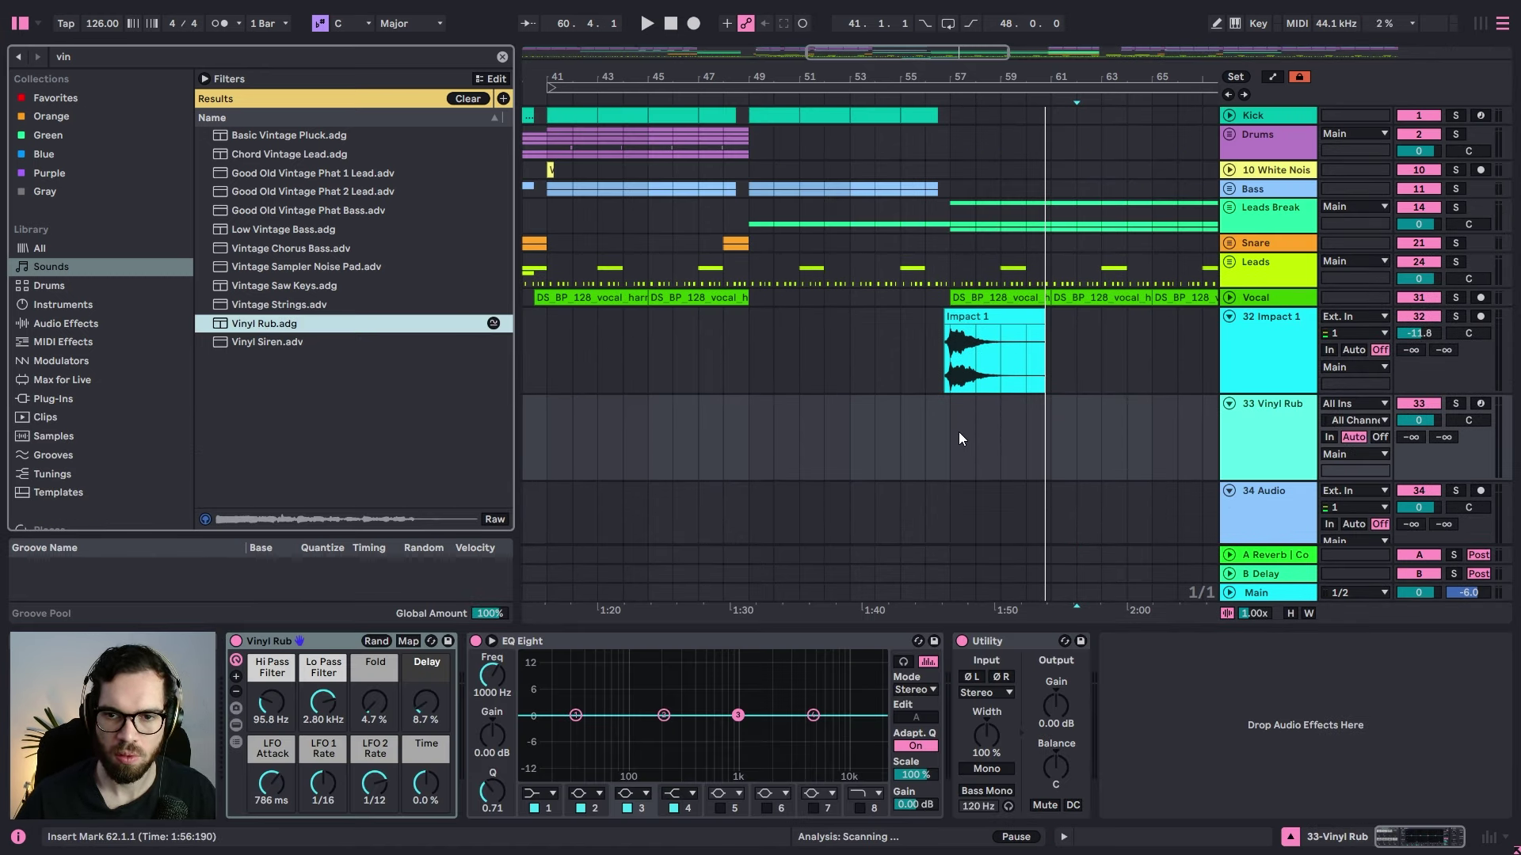
Step: Create a four-bar MIDI clip from 57.1.1 on the Vinyl Rub track and draw a one-bar C3 note at its start
{"action": "left_click_drag", "start_coordinate": [959, 433], "coordinate": [1029, 442]}
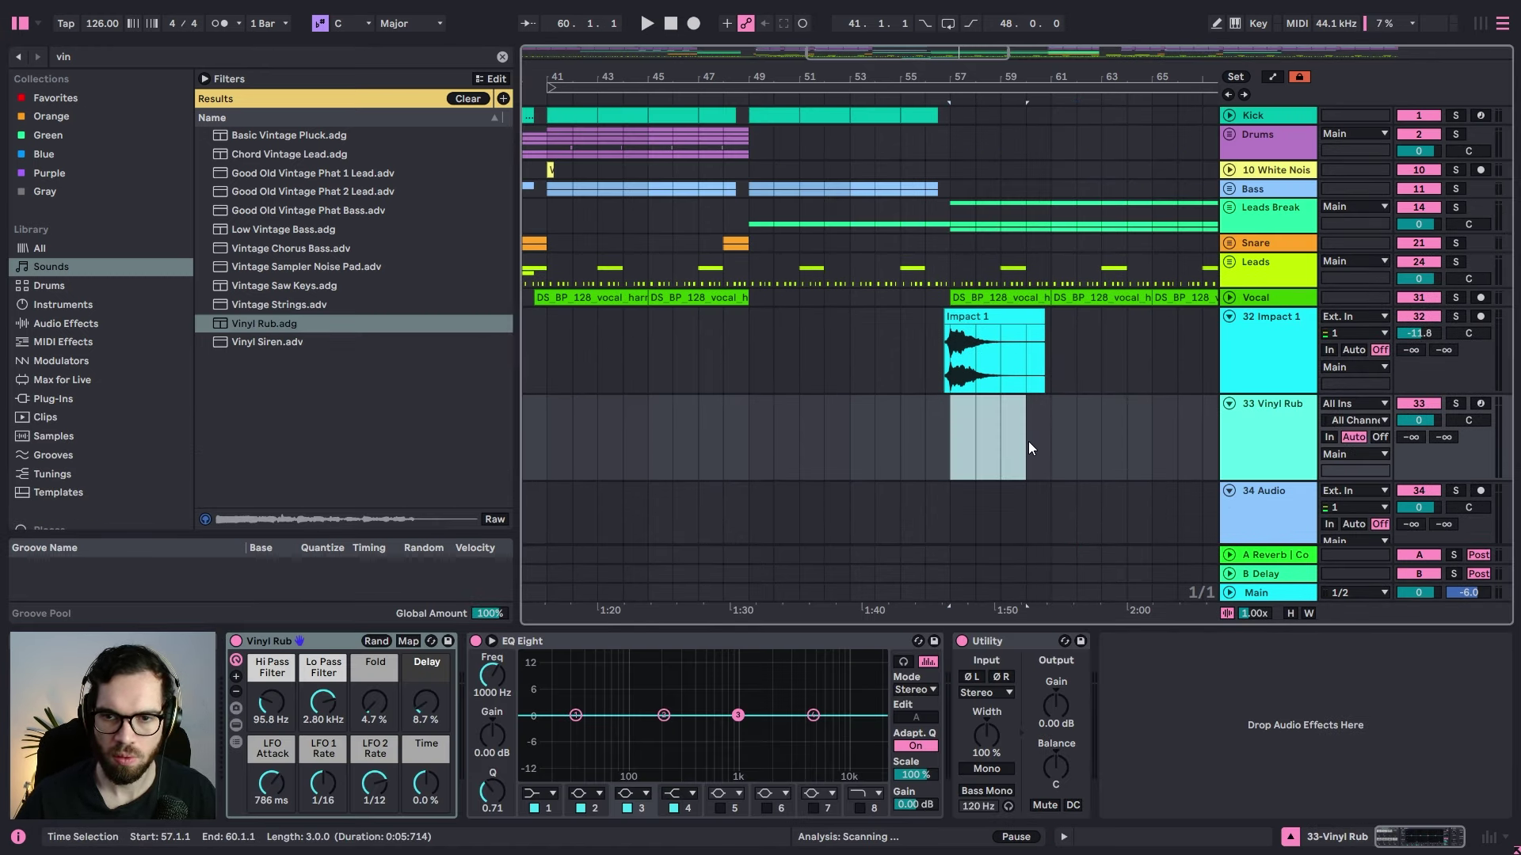
{"action": "double_click", "coordinate": [1045, 441]}
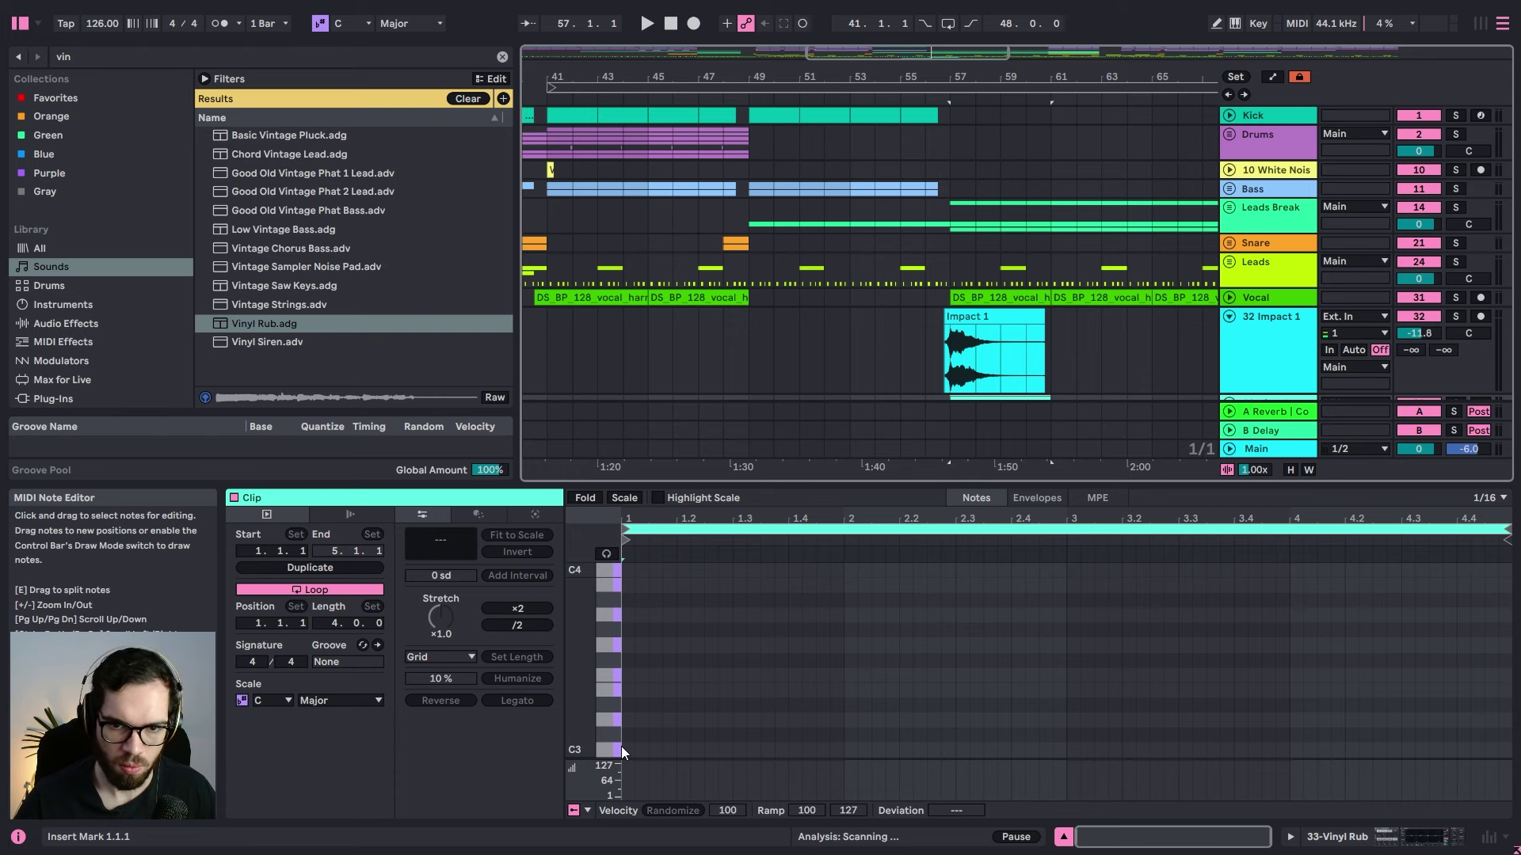
{"action": "left_click_drag", "start_coordinate": [623, 750], "coordinate": [896, 773]}
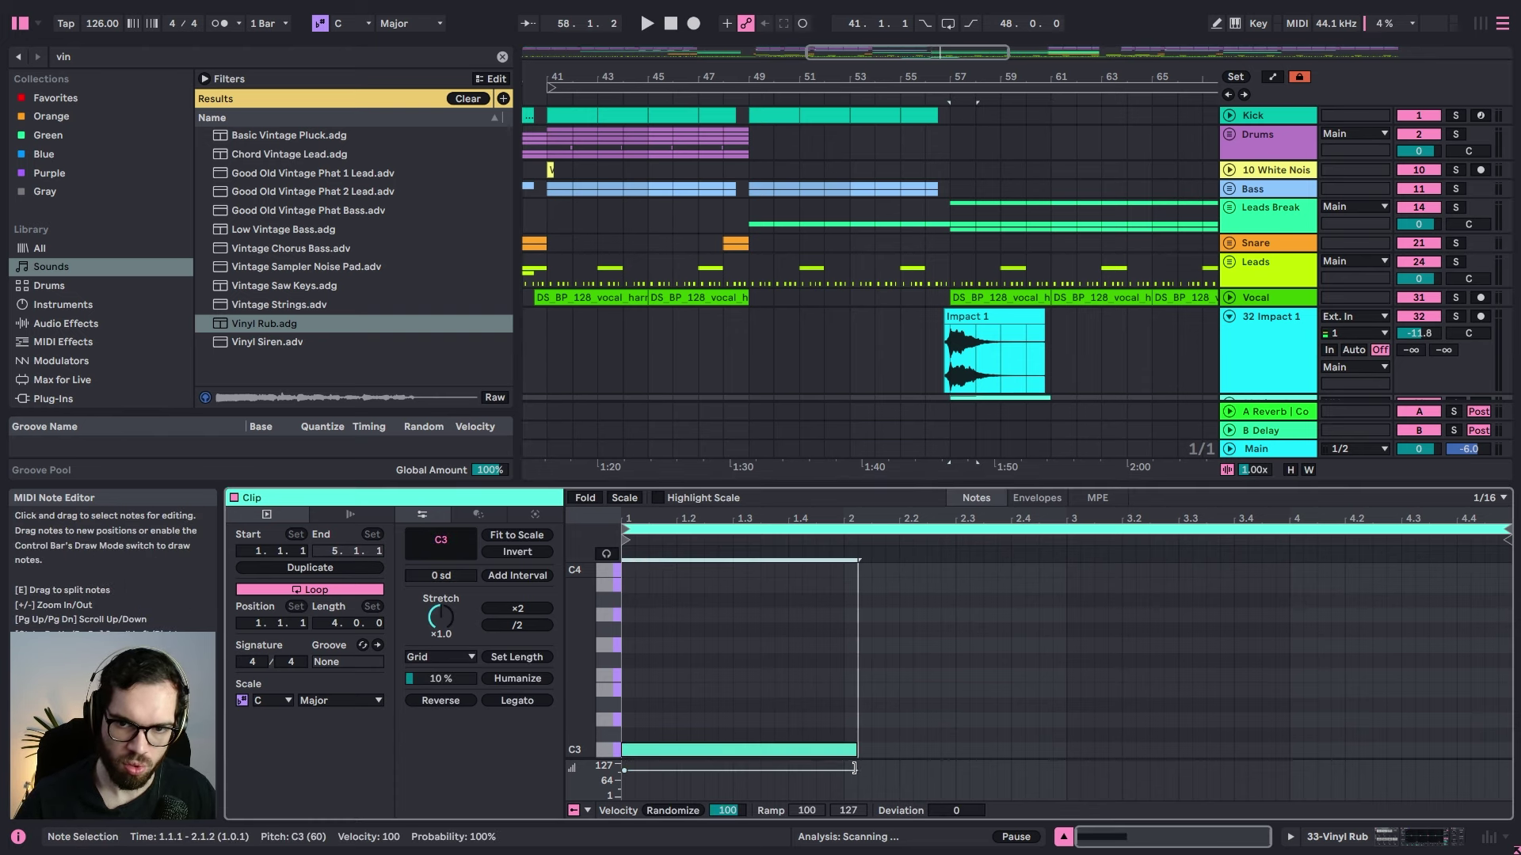
Step: Transpose the Vinyl Rub note to G0 and play the section from 57.1.1 to hear it
{"action": "key", "text": "Up"}
{"action": "key", "text": "Up"}
{"action": "key", "text": "Up"}
{"action": "key", "text": "Up"}
{"action": "key", "text": "Up"}
{"action": "key", "text": "Up"}
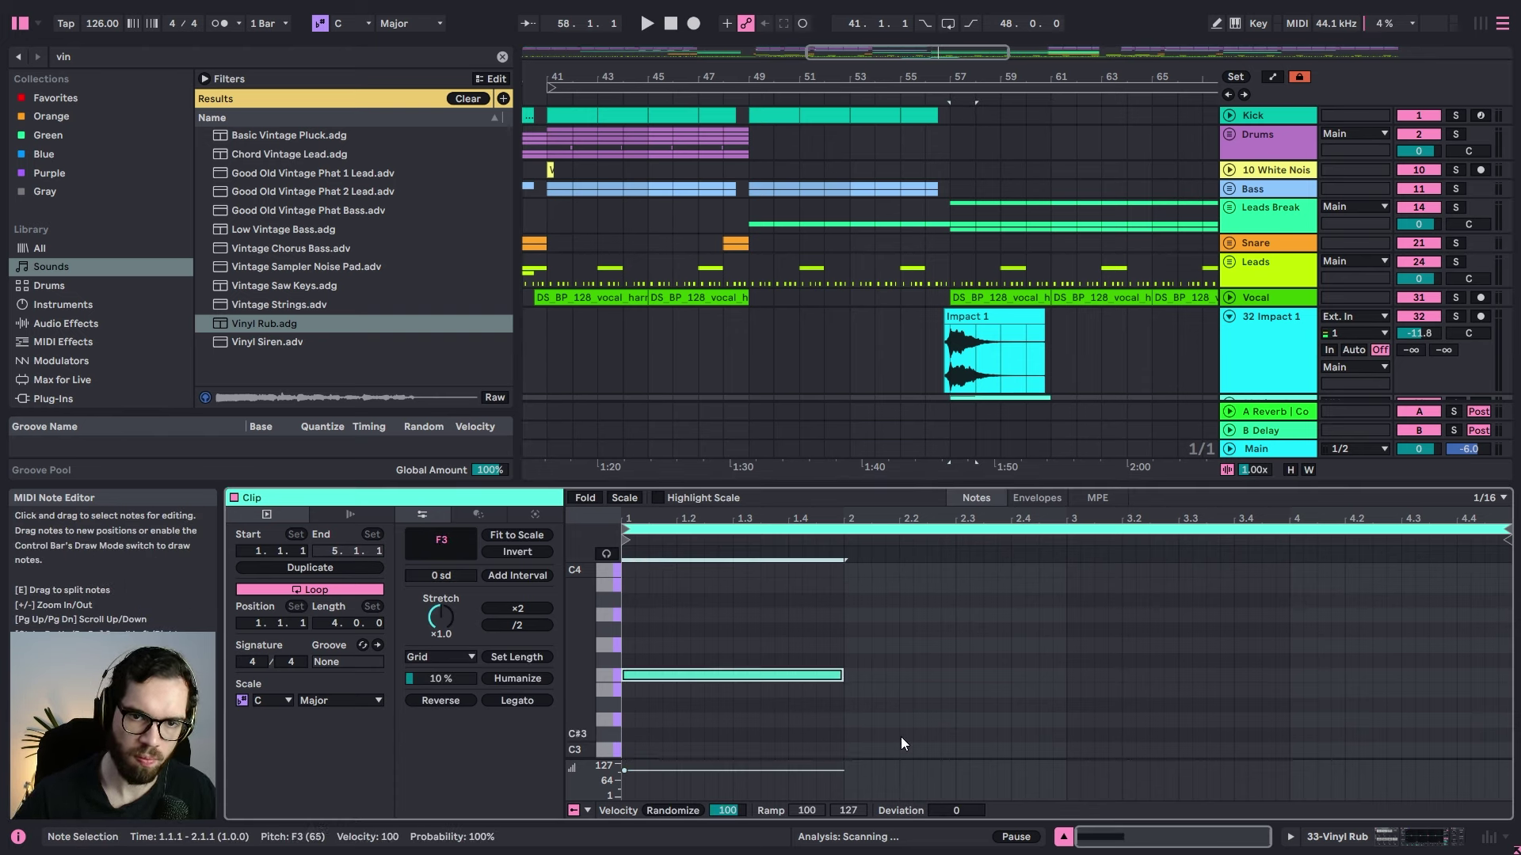
{"action": "key", "text": "Up"}
{"action": "key", "text": "shift+Down"}
{"action": "key", "text": "shift+Down"}
{"action": "key", "text": "space"}
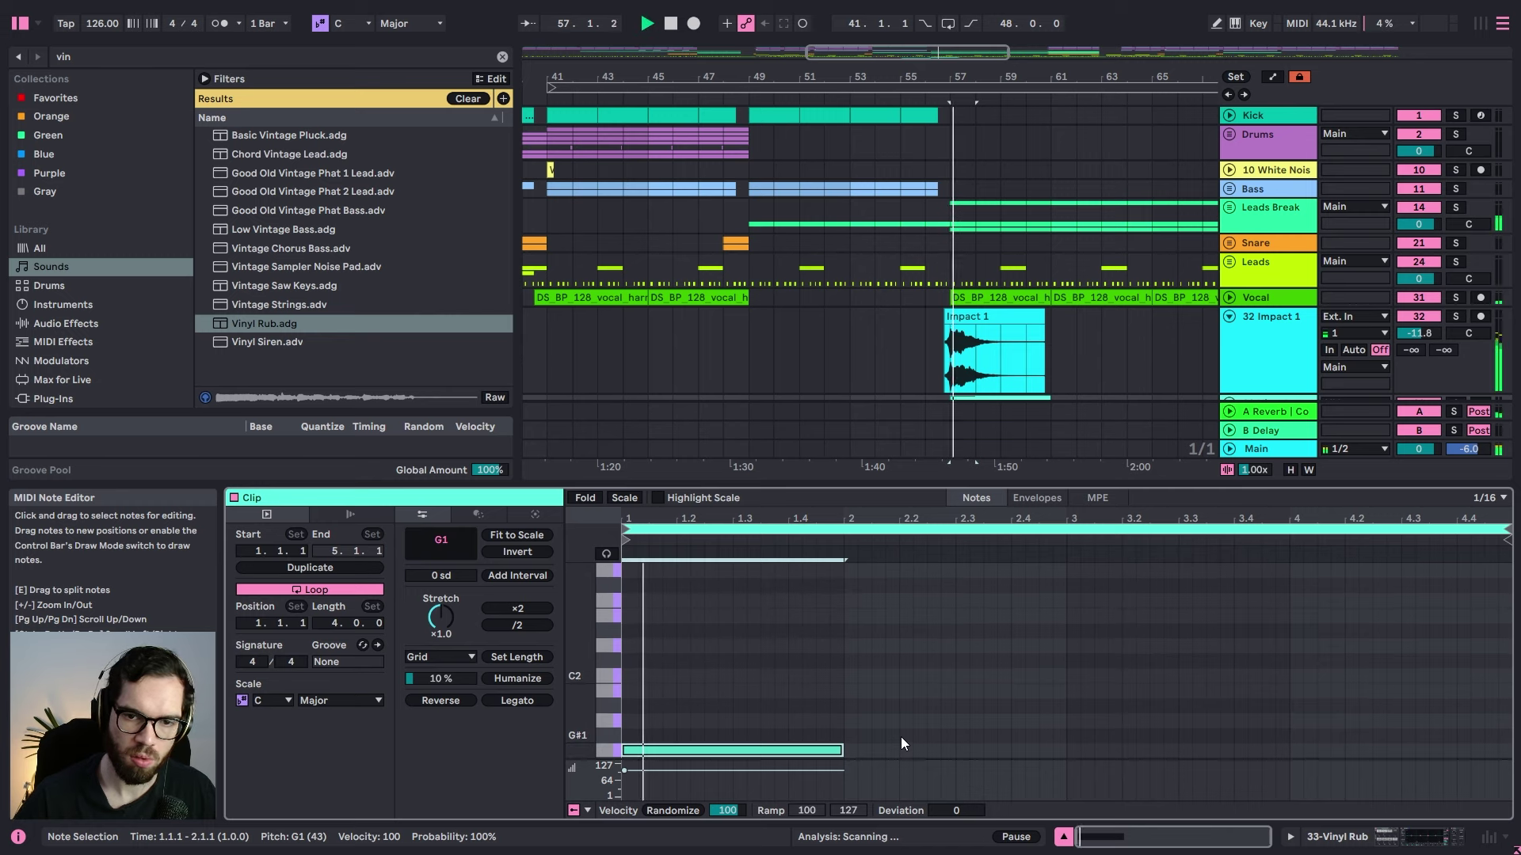
{"action": "key", "text": "shift+Down"}
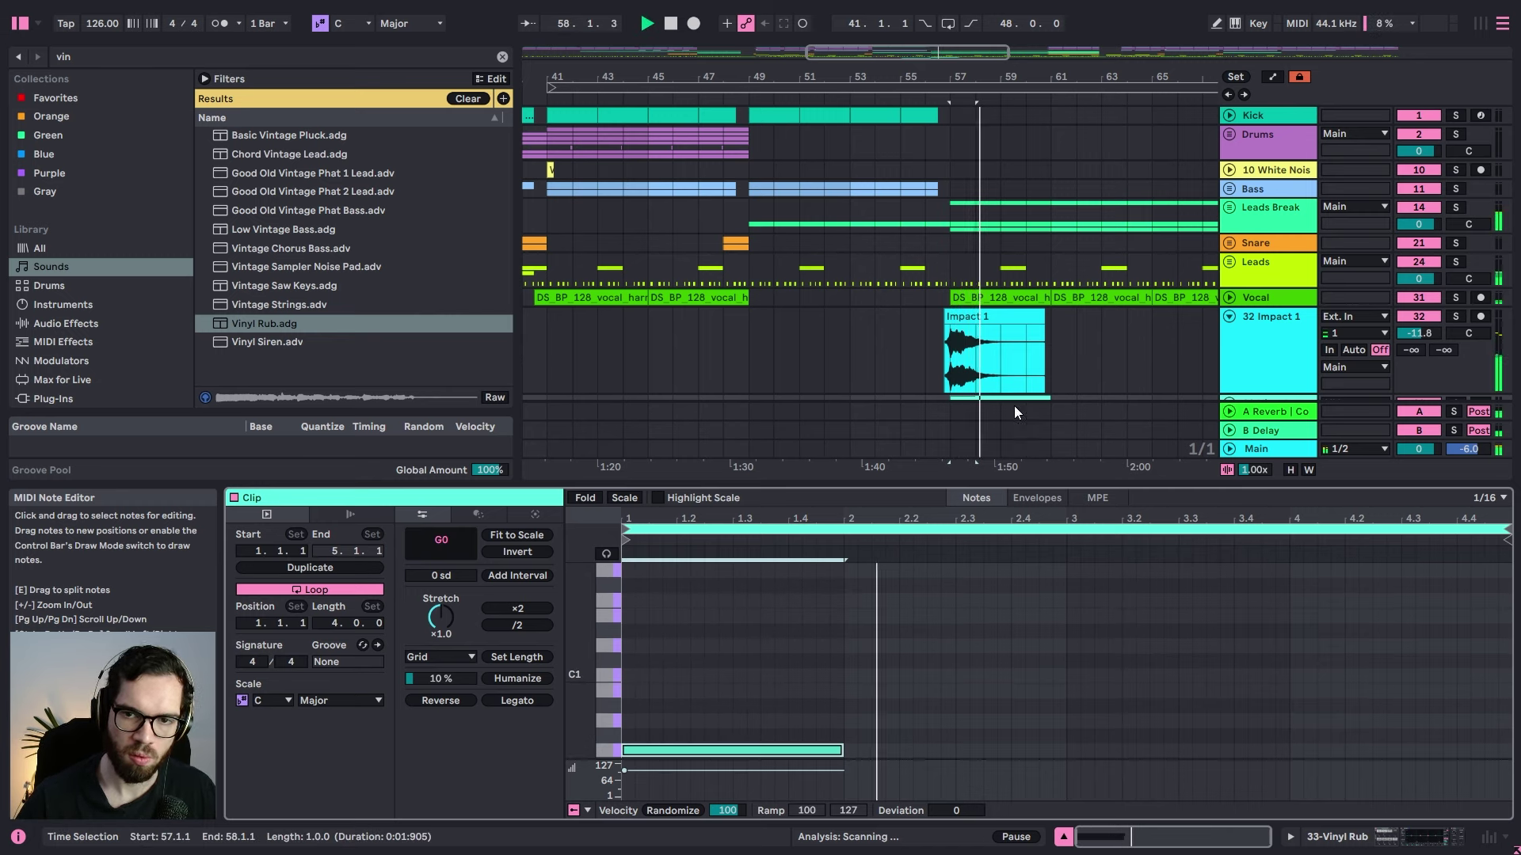
{"action": "scroll", "coordinate": [1017, 364], "scroll_direction": "down", "scroll_amount": 2}
{"action": "key", "text": "space"}
{"action": "key", "text": "space"}
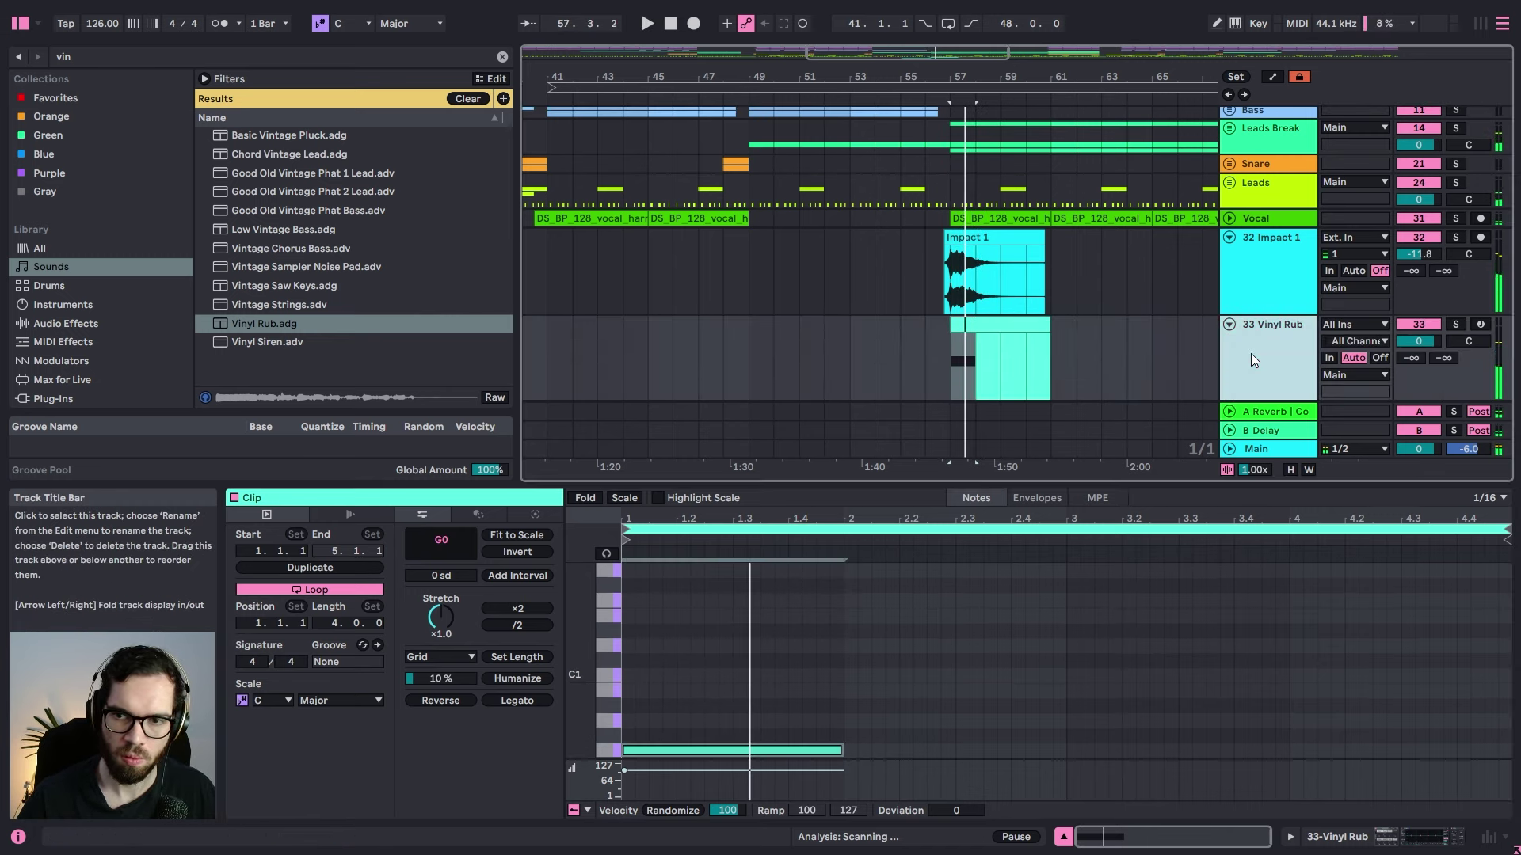
Step: Freeze and flatten the Vinyl Rub track, and trim its audio clip to one bar by splitting it at 58.1.1
{"action": "right_click", "coordinate": [1252, 354]}
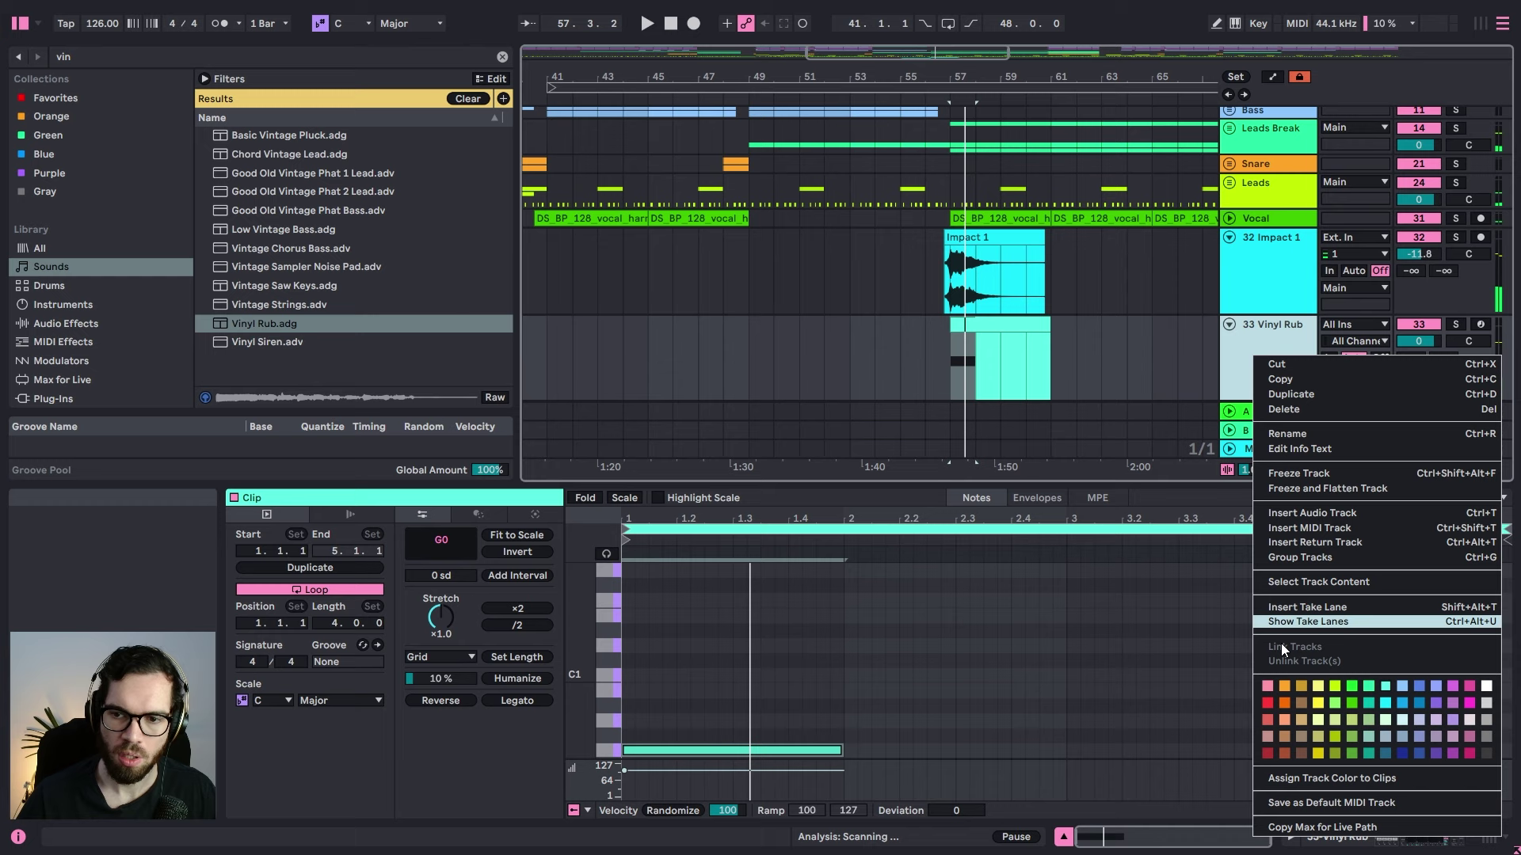
{"action": "left_click", "coordinate": [1323, 488]}
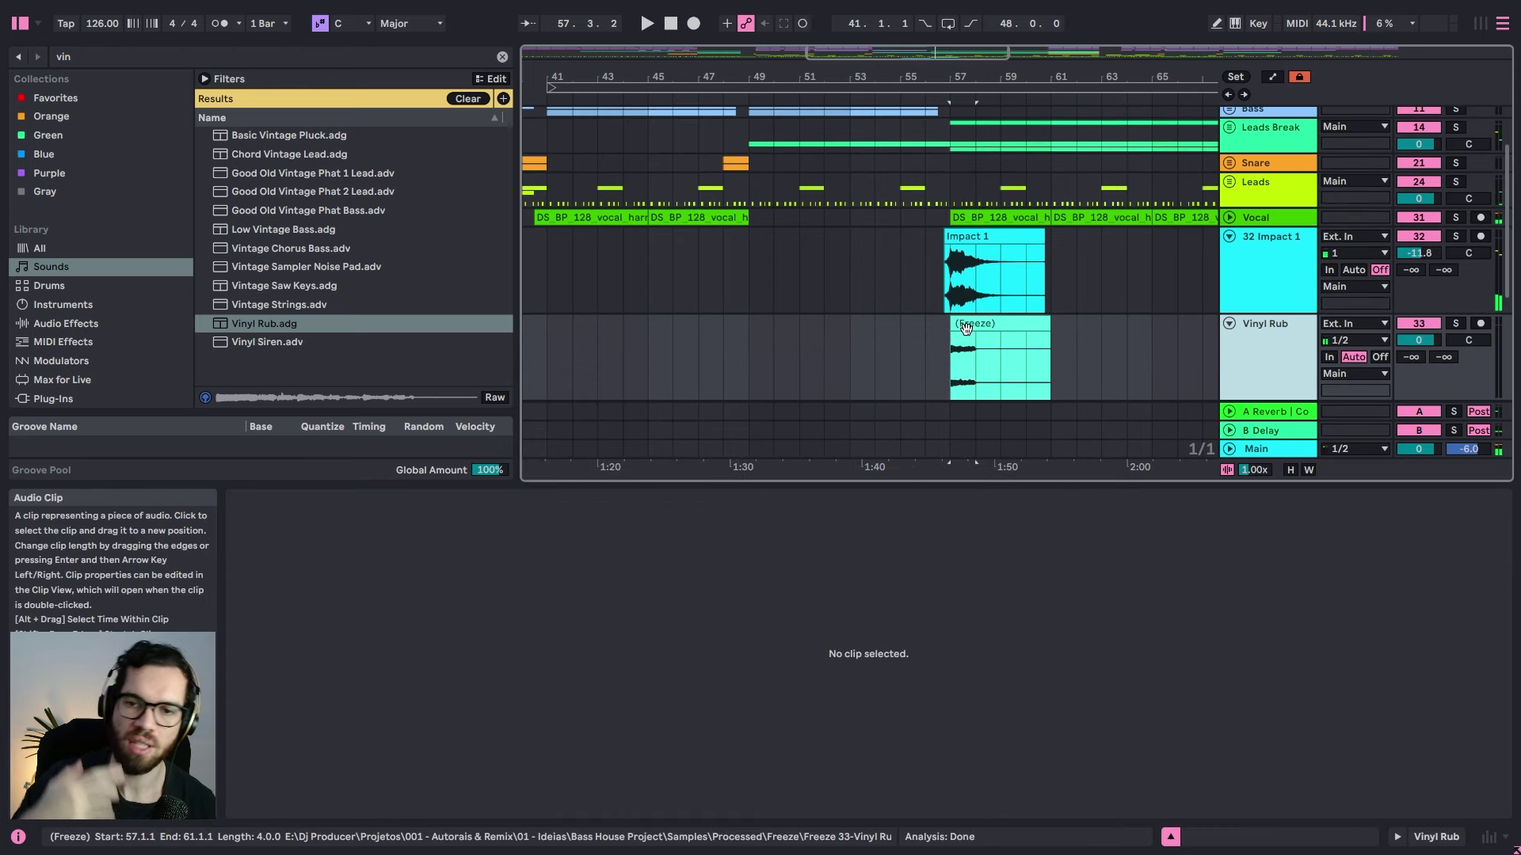
{"action": "left_click", "coordinate": [974, 361]}
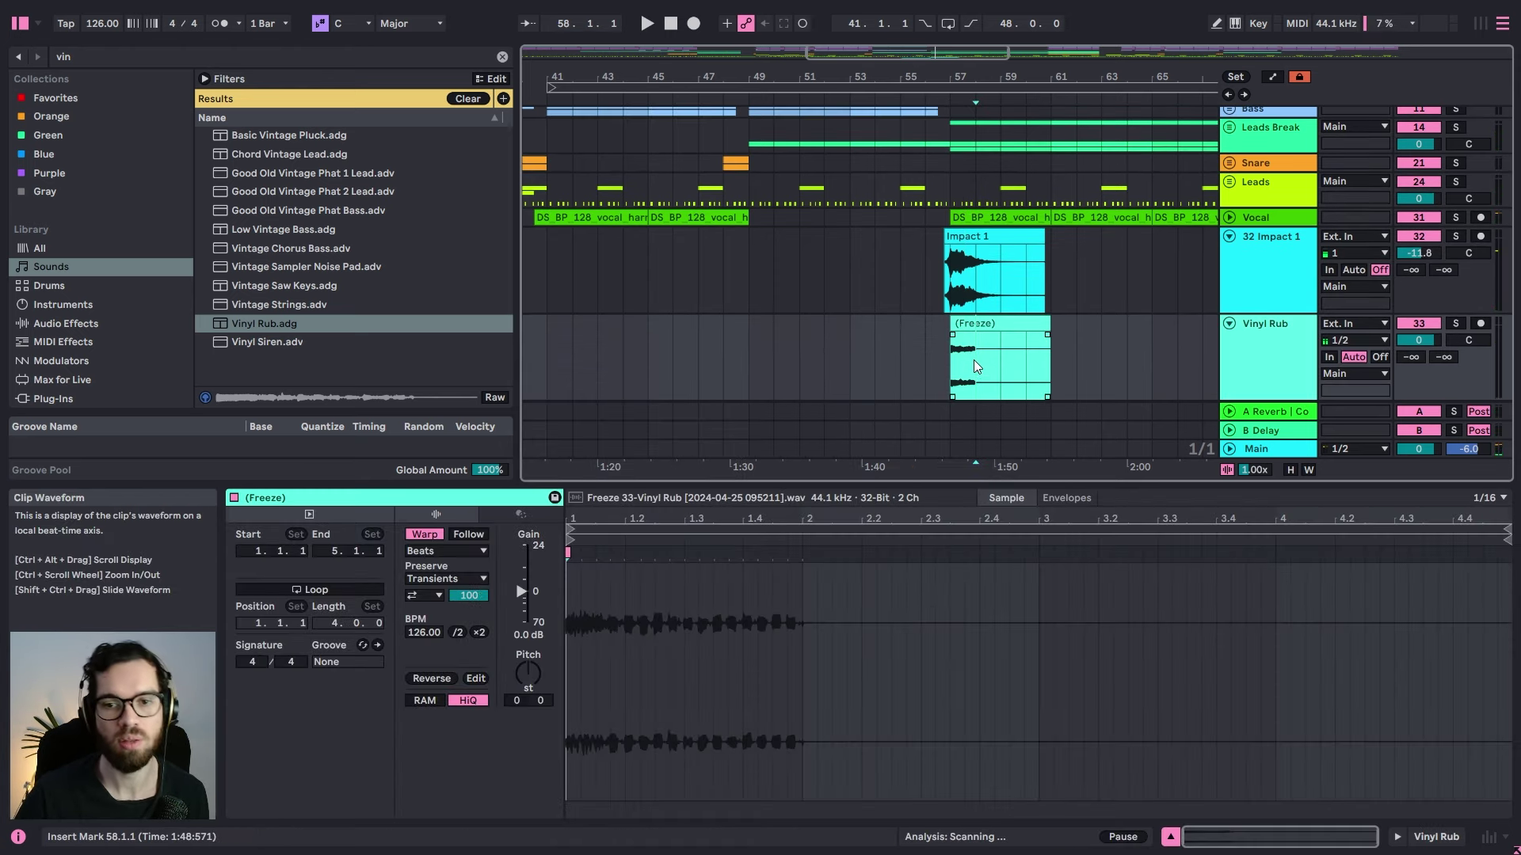
{"action": "key", "text": "ctrl+e"}
{"action": "left_click", "coordinate": [987, 325]}
{"action": "key", "text": "Delete"}
Step: Duplicate the one-bar Vinyl Rub clip end to end up to 64.1.1, and lower the track volume to -15.7 dB during playback
{"action": "left_click", "coordinate": [963, 324]}
{"action": "key", "text": "space"}
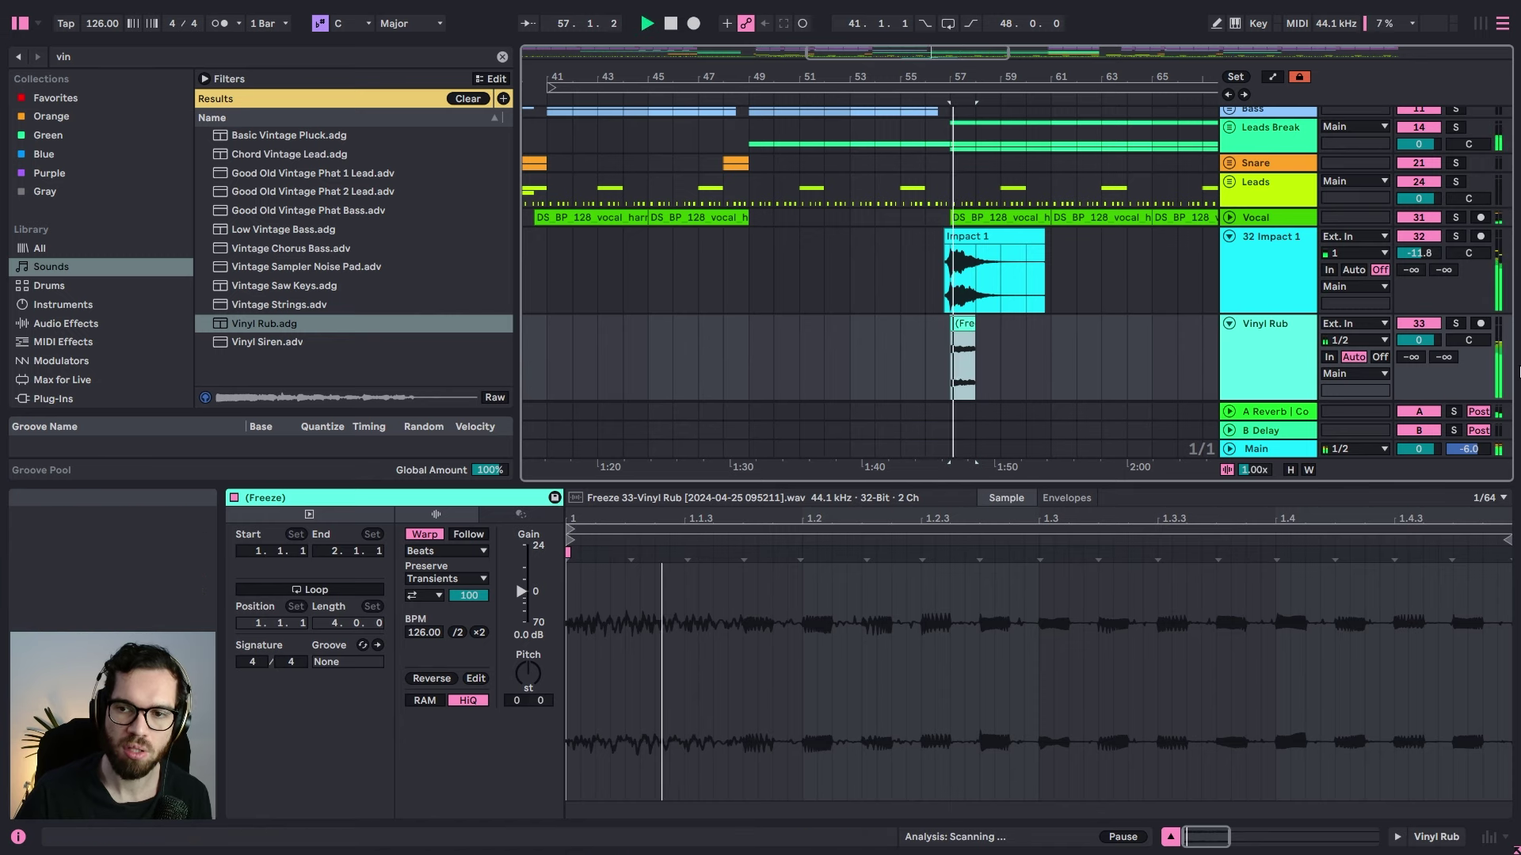
{"action": "left_click_drag", "start_coordinate": [1419, 340], "coordinate": [1418, 370]}
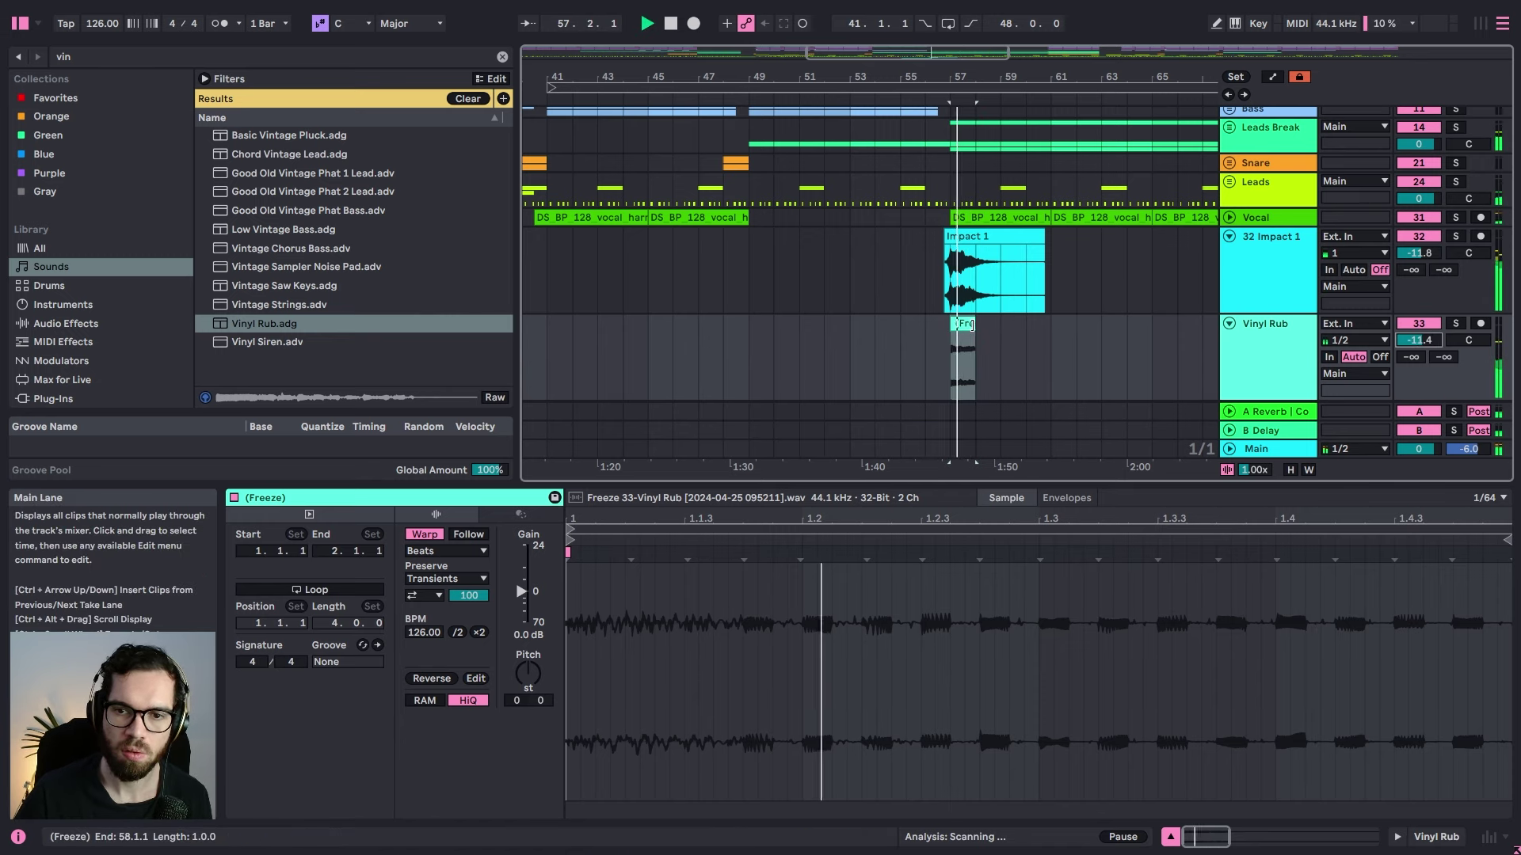
{"action": "key", "text": "ctrl+d"}
{"action": "key", "text": "ctrl+d"}
{"action": "key", "text": "ctrl+d"}
{"action": "key", "text": "ctrl+d"}
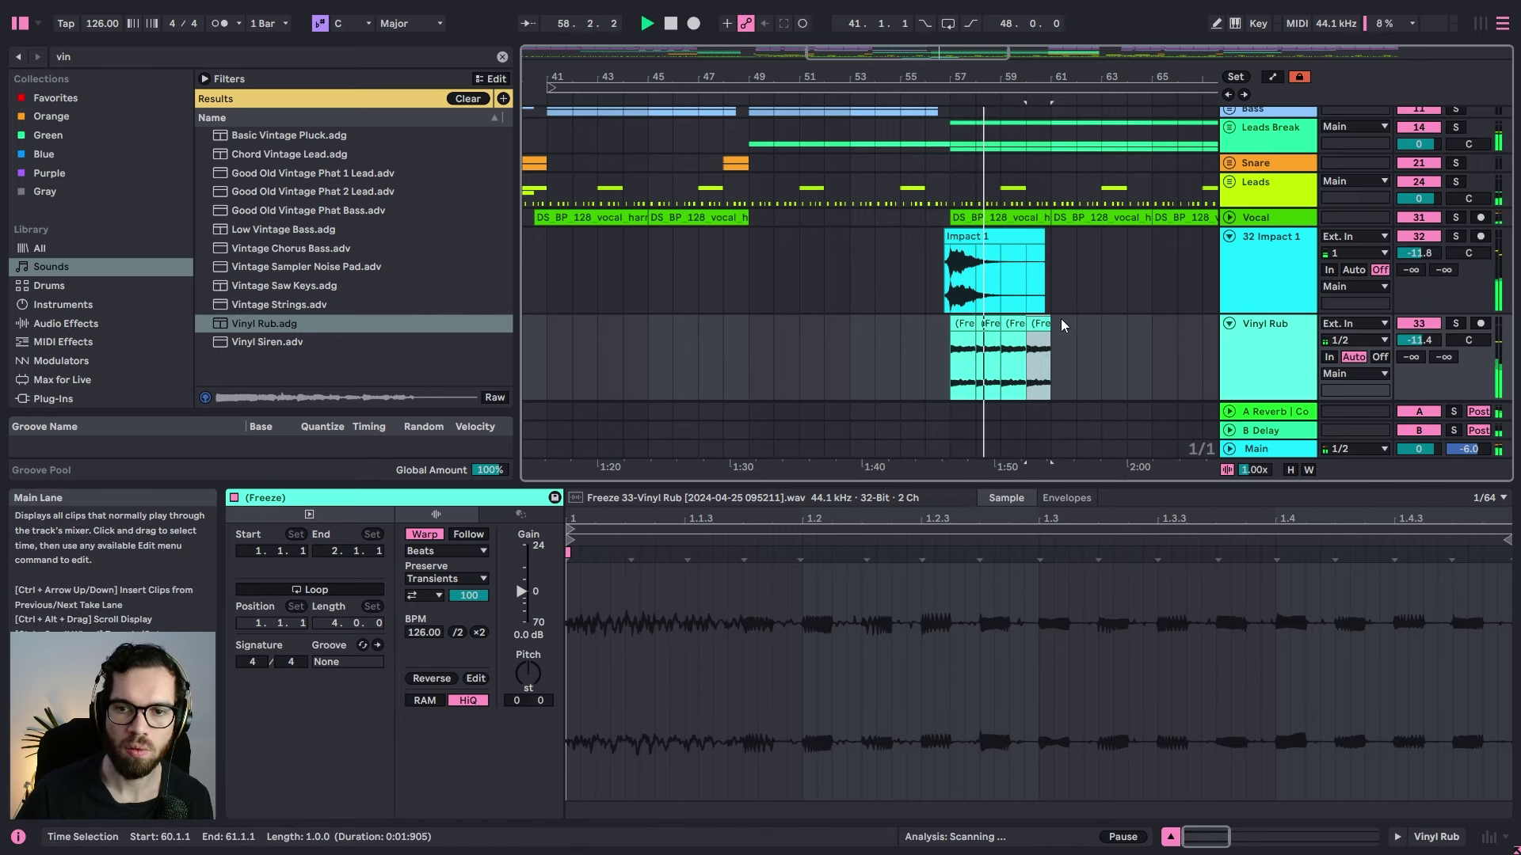
{"action": "left_click_drag", "start_coordinate": [1412, 342], "coordinate": [1412, 358]}
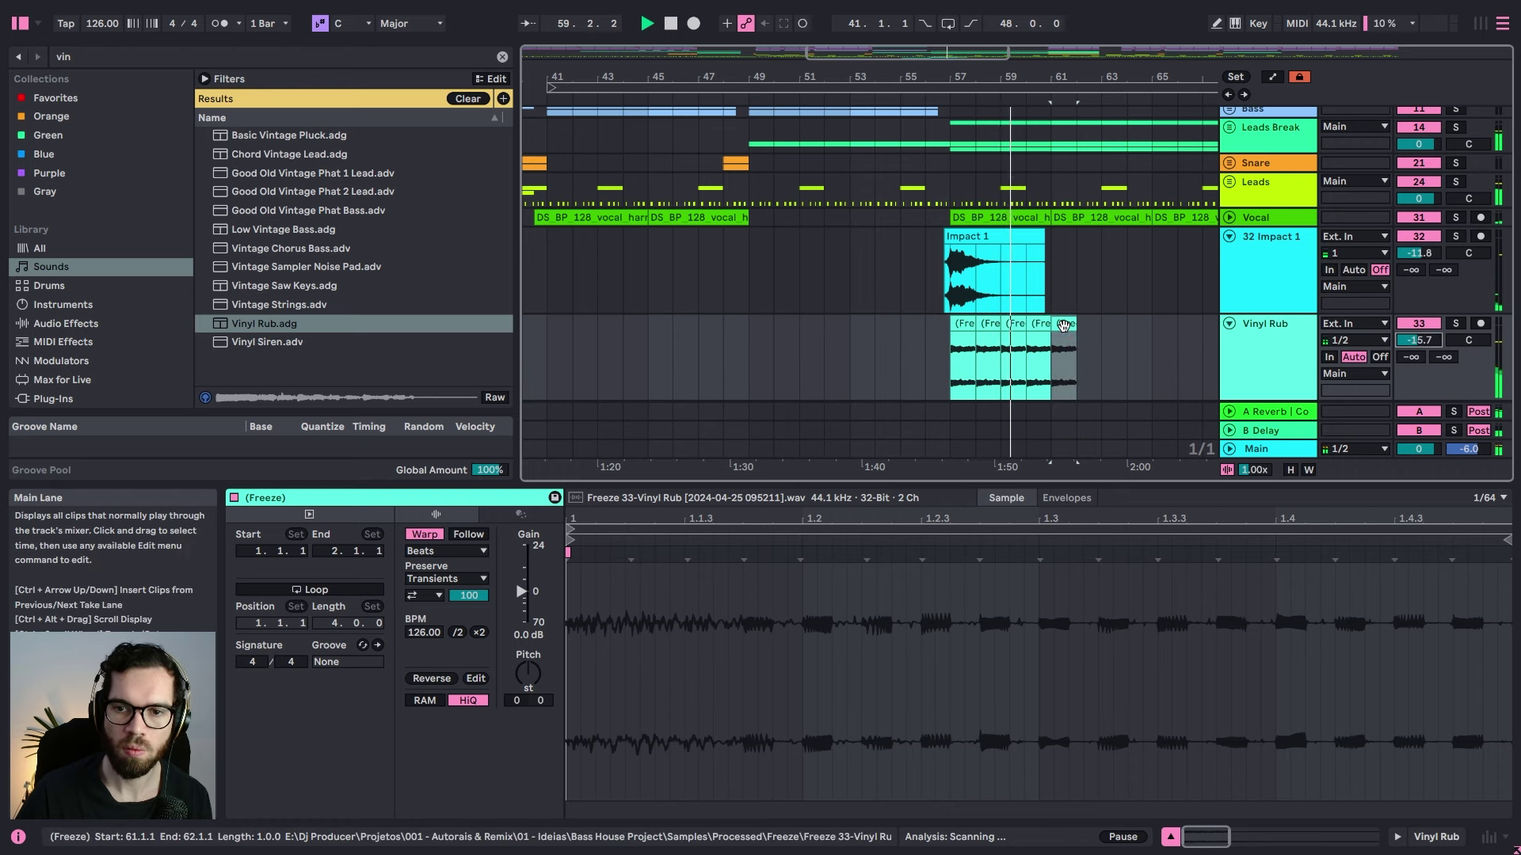
{"action": "key", "text": "ctrl+d"}
{"action": "key", "text": "ctrl+d"}
Step: Solo the Vinyl Rub track and load Spectral Time from the modulation audio effects onto it, listening to the effect
{"action": "left_click", "coordinate": [1455, 324]}
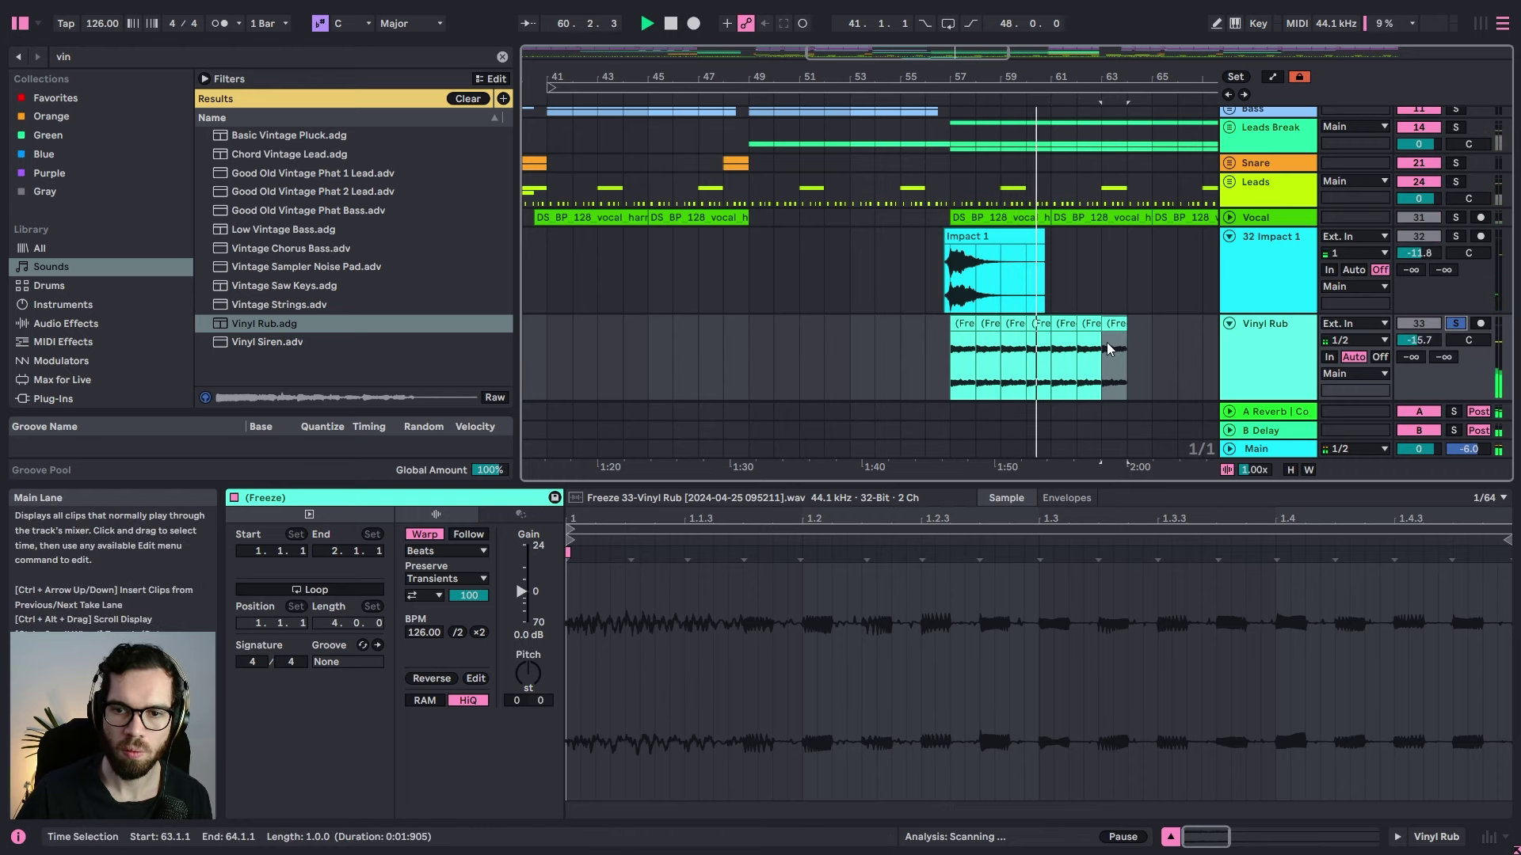
{"action": "key", "text": "space"}
{"action": "double_click", "coordinate": [1252, 339]}
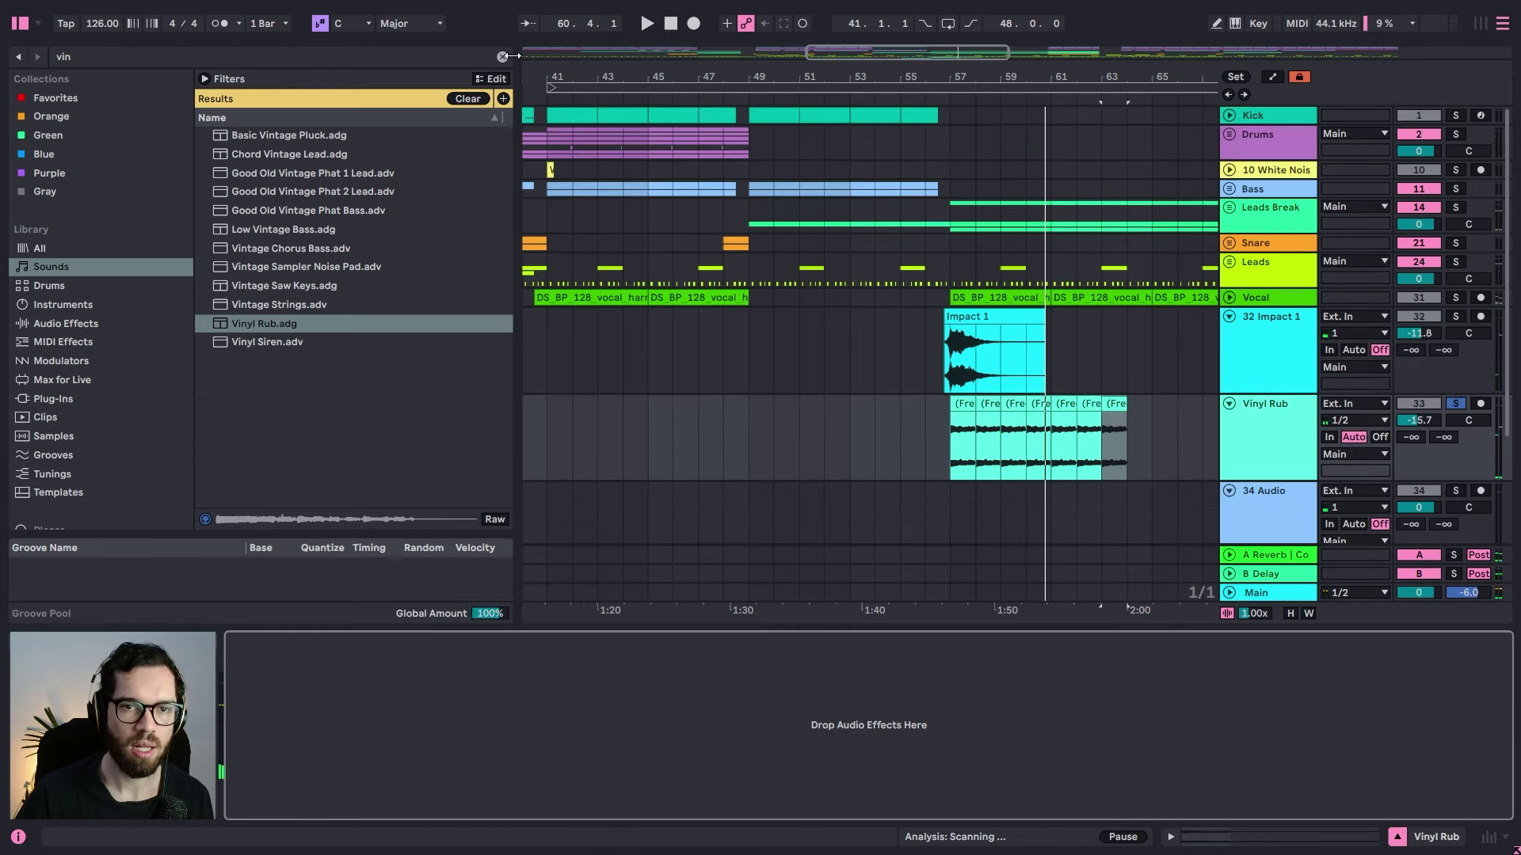
{"action": "left_click", "coordinate": [478, 61]}
{"action": "left_click", "coordinate": [117, 320]}
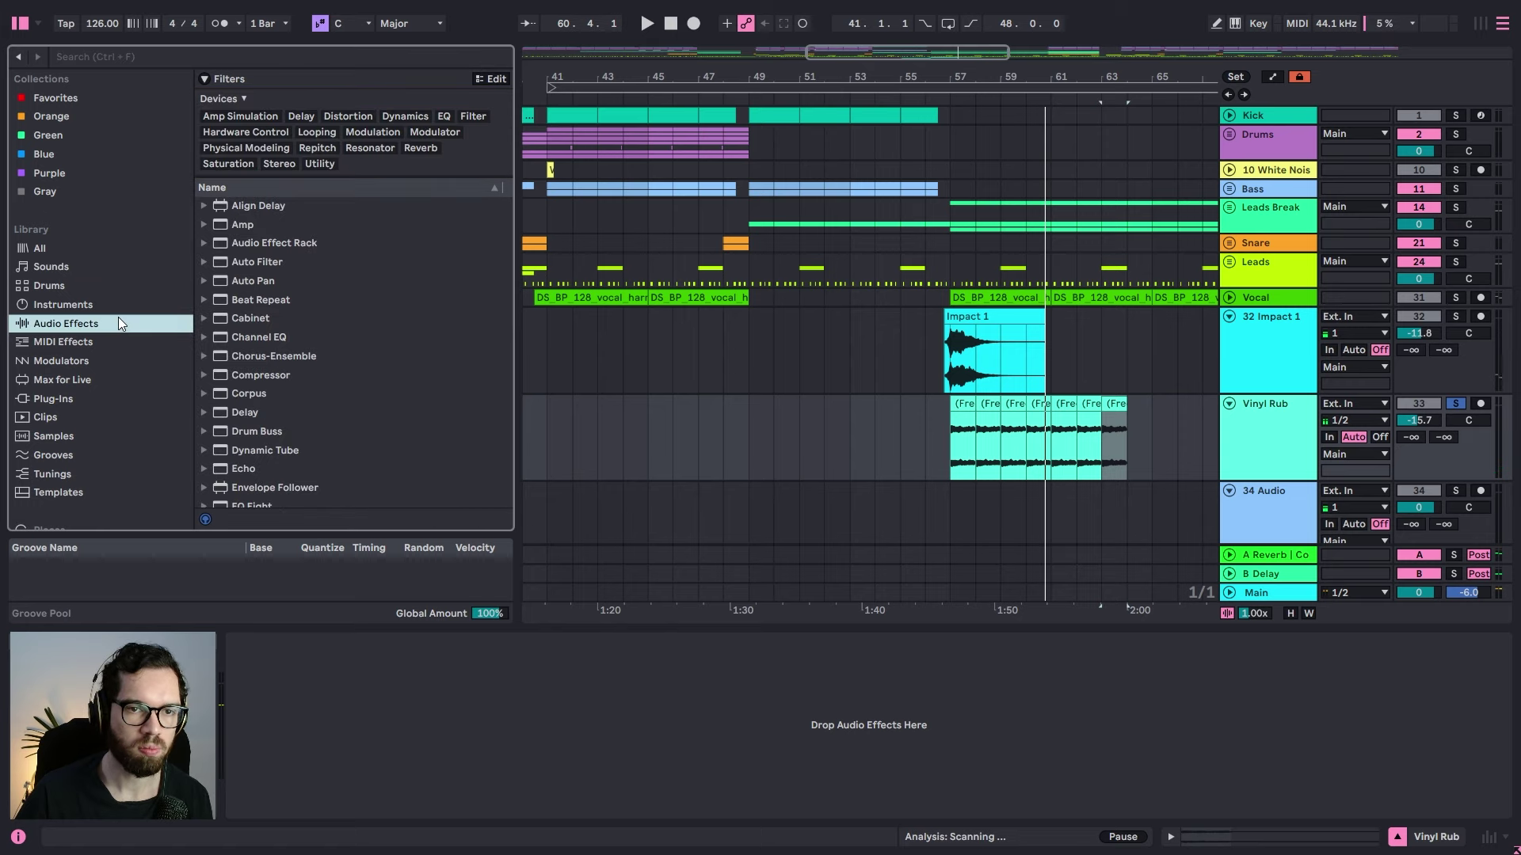
{"action": "left_click", "coordinate": [164, 55]}
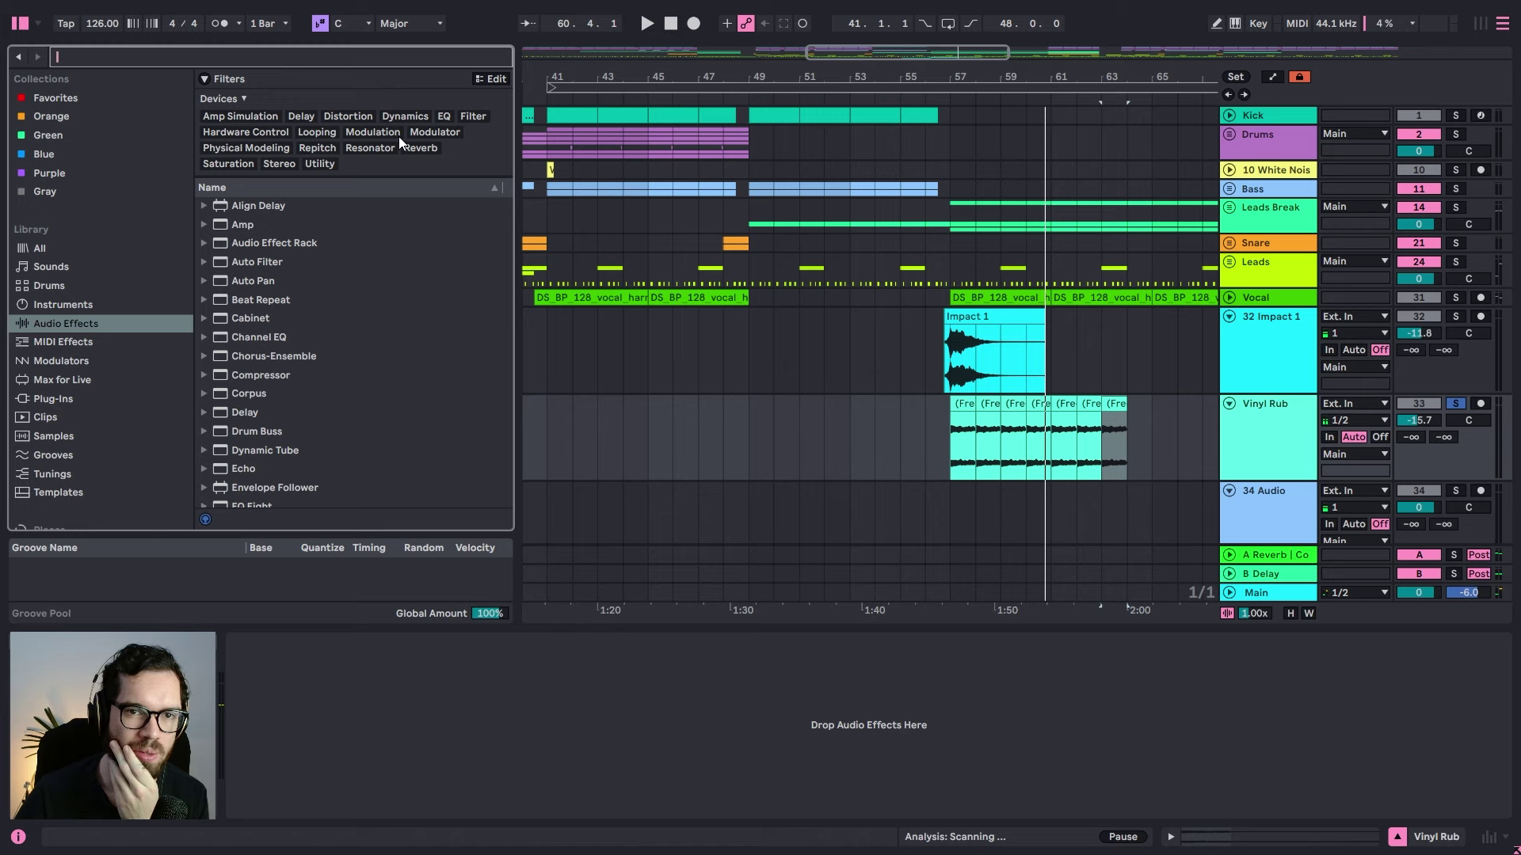
{"action": "left_click", "coordinate": [378, 136]}
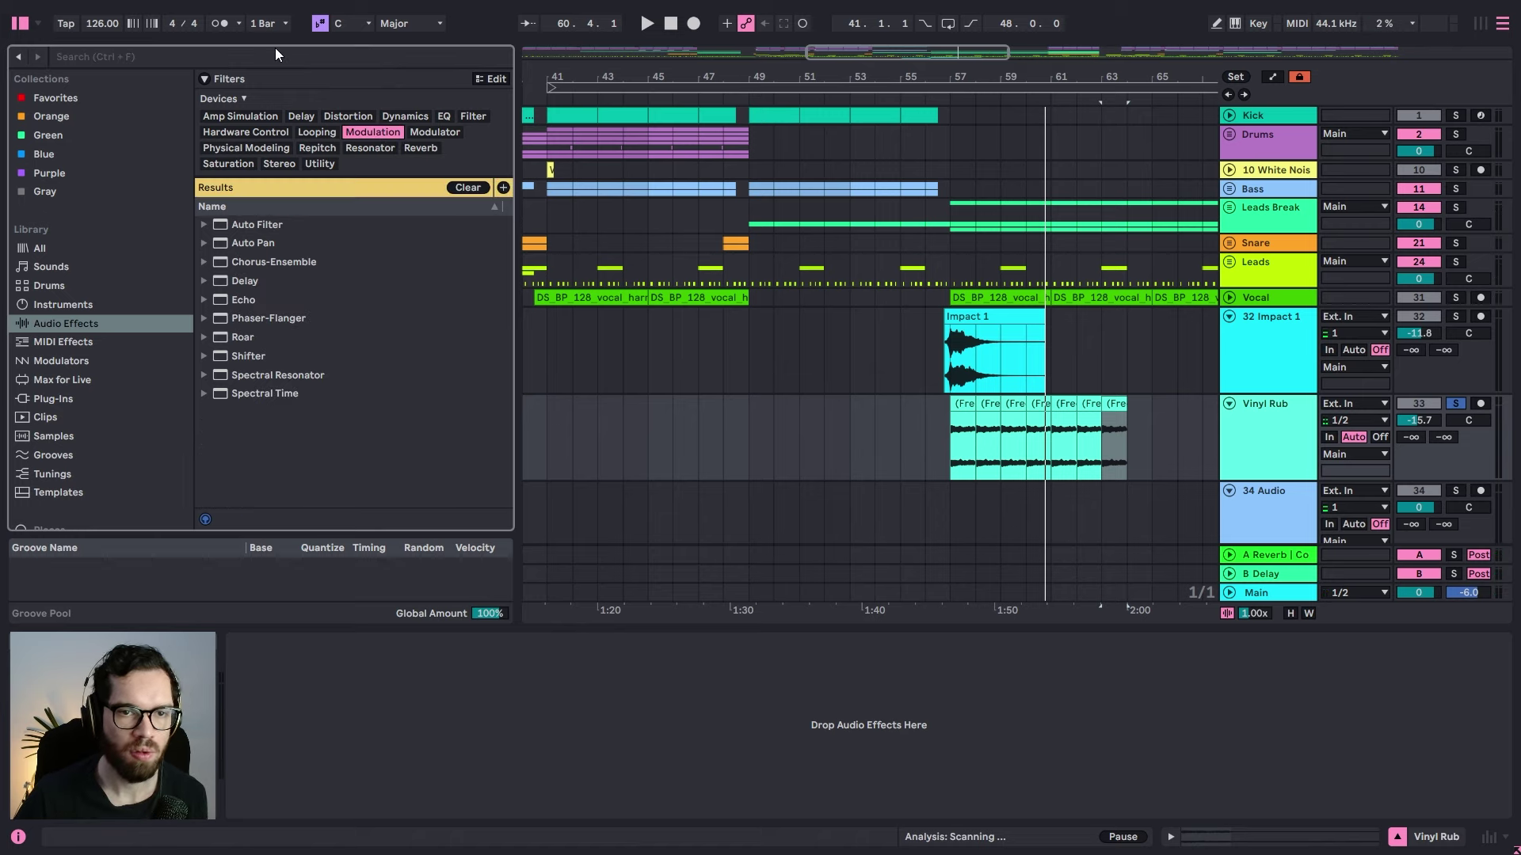
{"action": "double_click", "coordinate": [250, 394]}
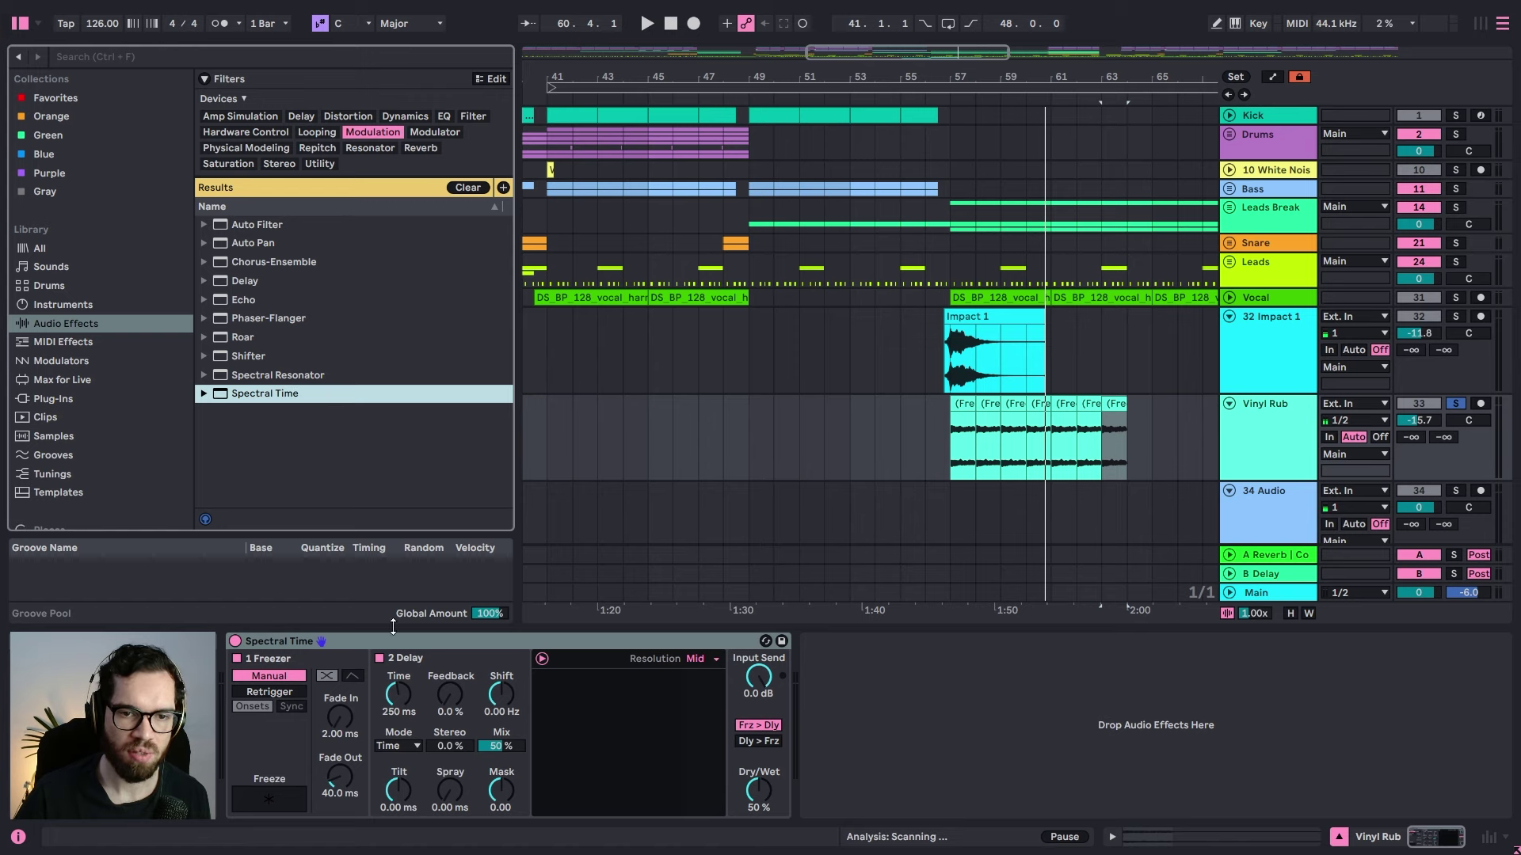
{"action": "key", "text": "space"}
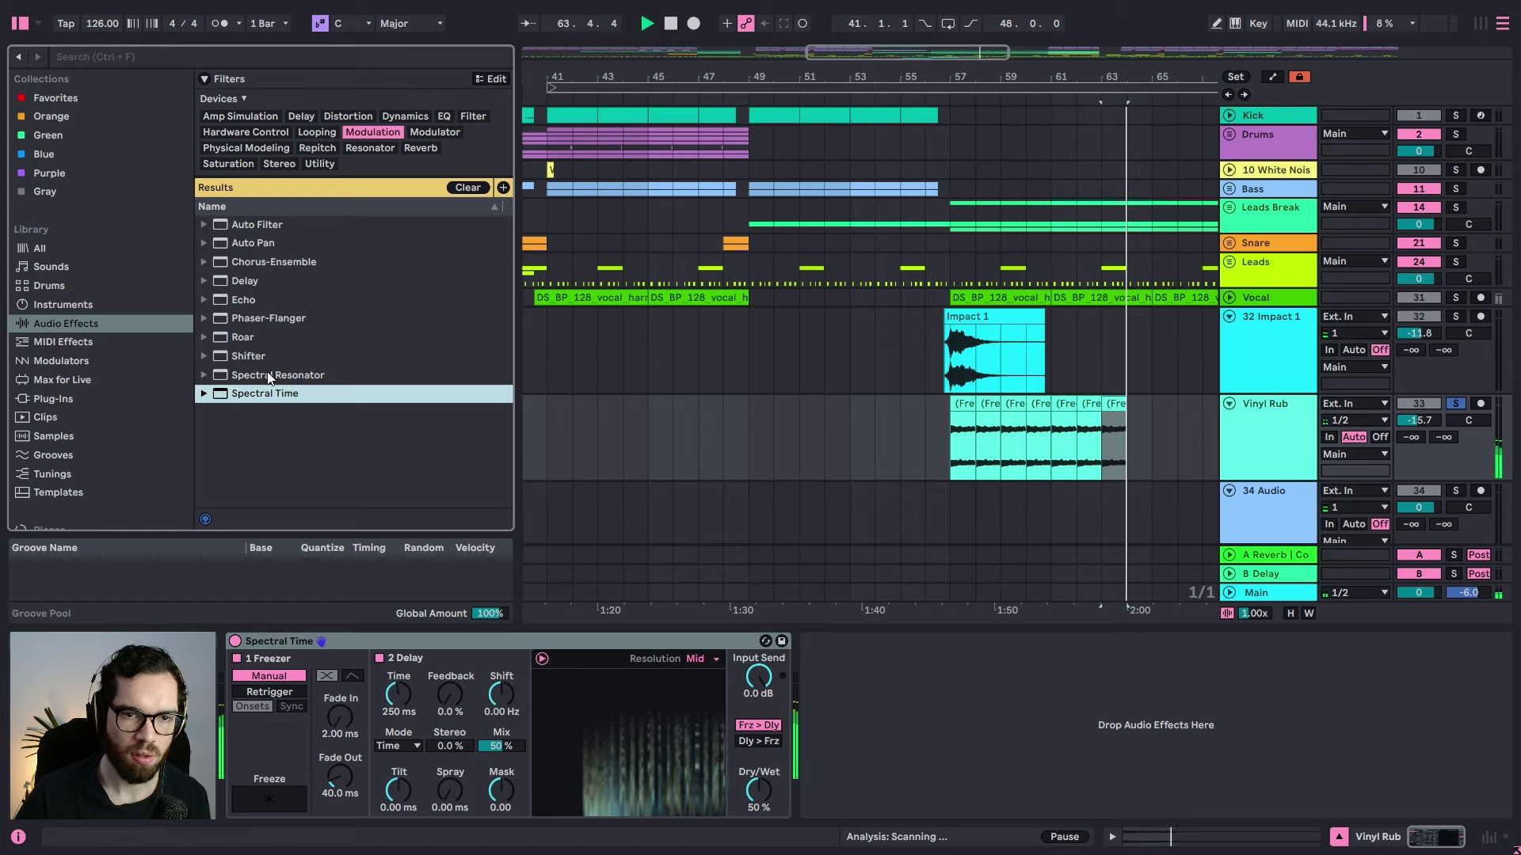
Step: Replace Spectral Time on the Vinyl Rub track with its Delay Downshift.adv preset and play the result
{"action": "left_click", "coordinate": [204, 394]}
{"action": "key", "text": "space"}
{"action": "left_click_drag", "start_coordinate": [274, 413], "coordinate": [345, 765]}
{"action": "key", "text": "space"}
{"action": "scroll", "coordinate": [364, 447], "scroll_direction": "down", "scroll_amount": 1}
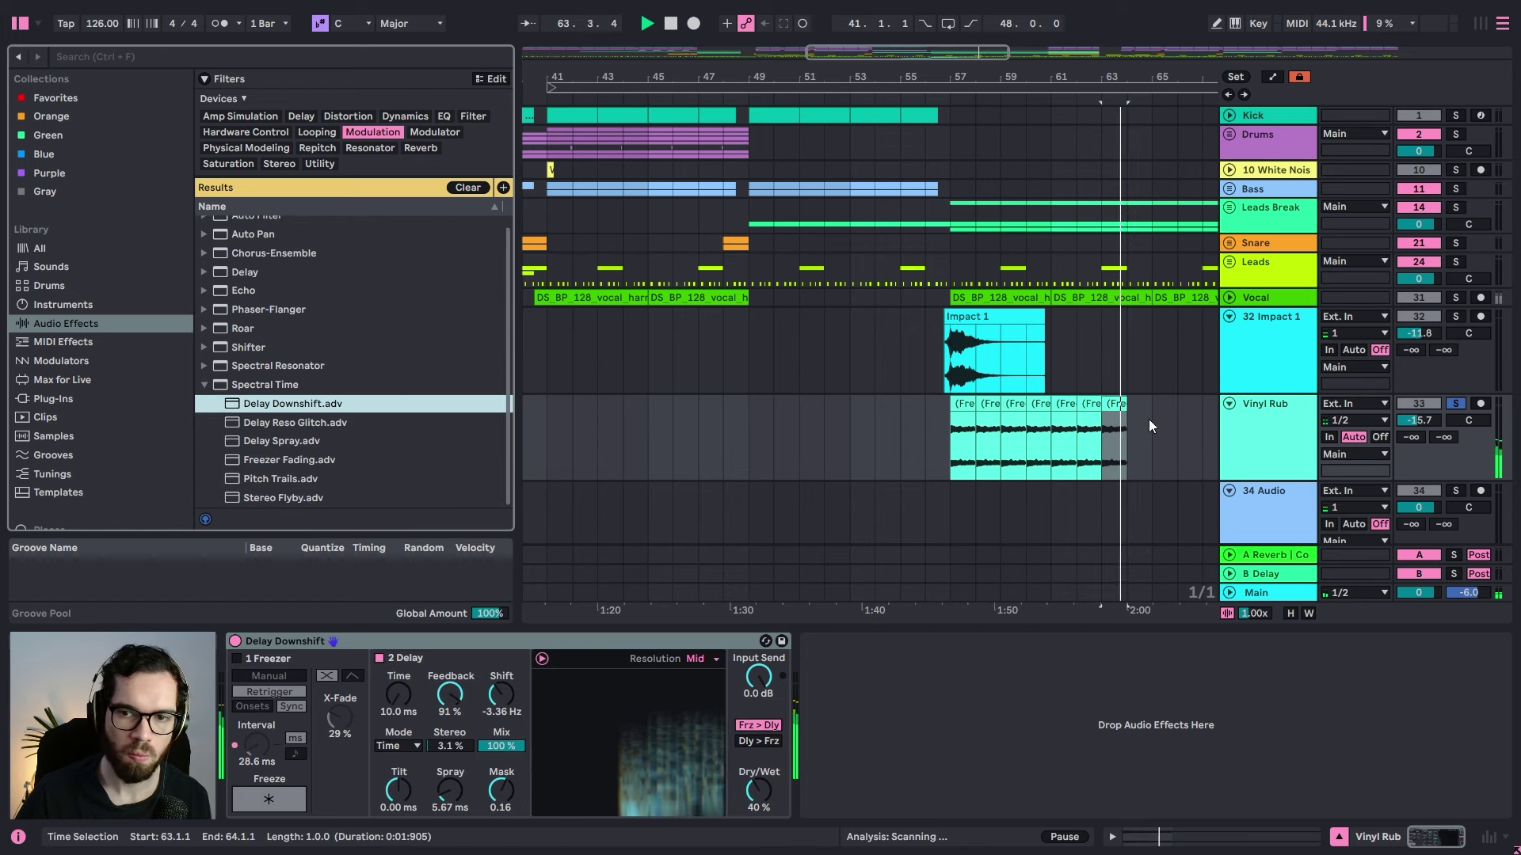
Step: Play the section around 57.1.1 with all tracks audible, and lower the Vinyl Rub track volume to -17.0 dB
{"action": "left_click", "coordinate": [964, 405]}
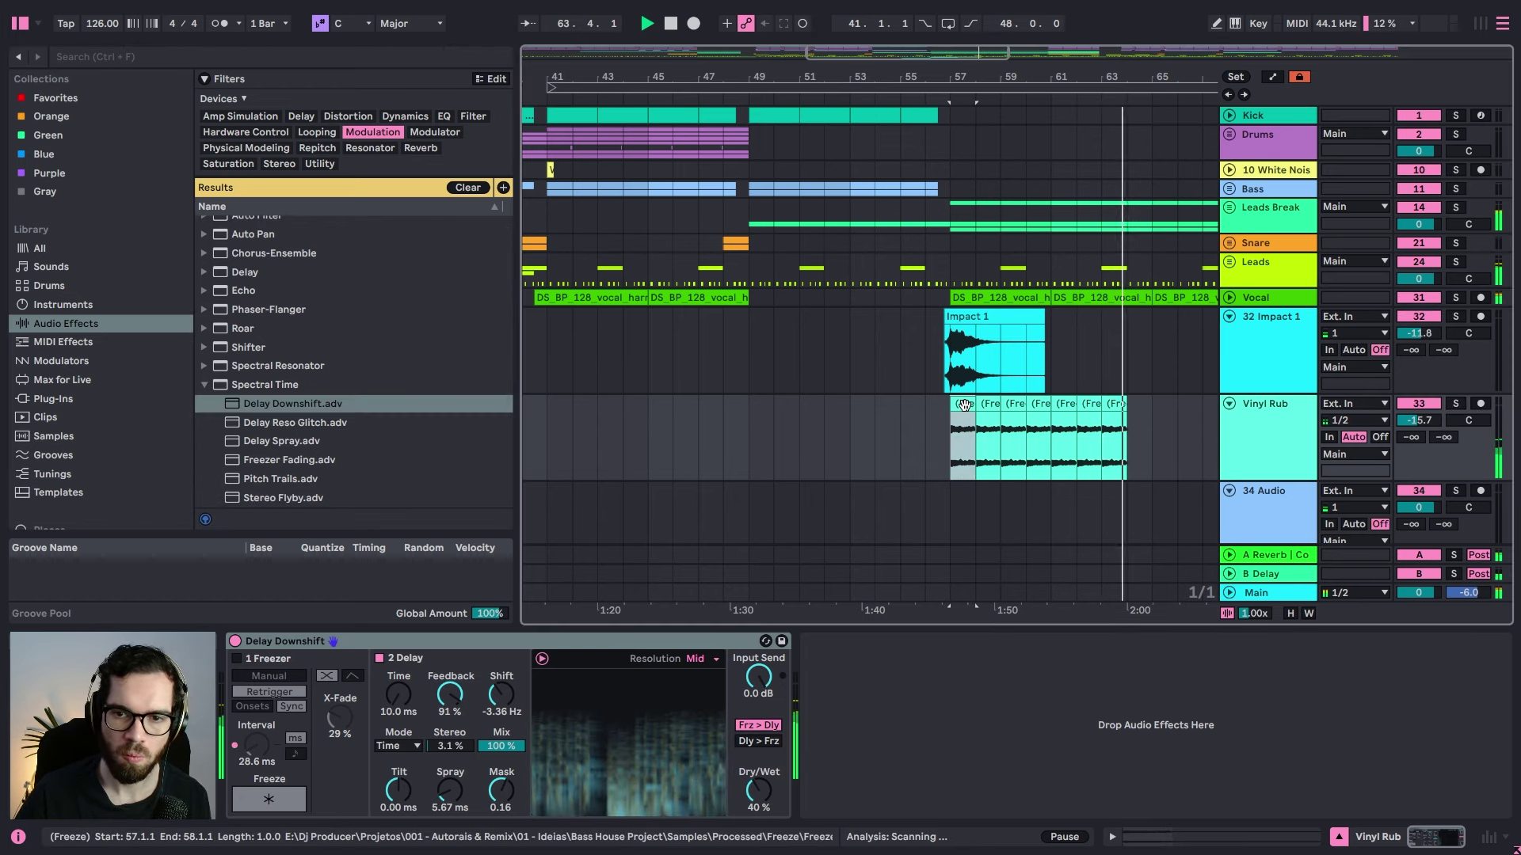
{"action": "key", "text": "space"}
{"action": "key", "text": "space"}
{"action": "left_click_drag", "start_coordinate": [1418, 420], "coordinate": [1418, 411]}
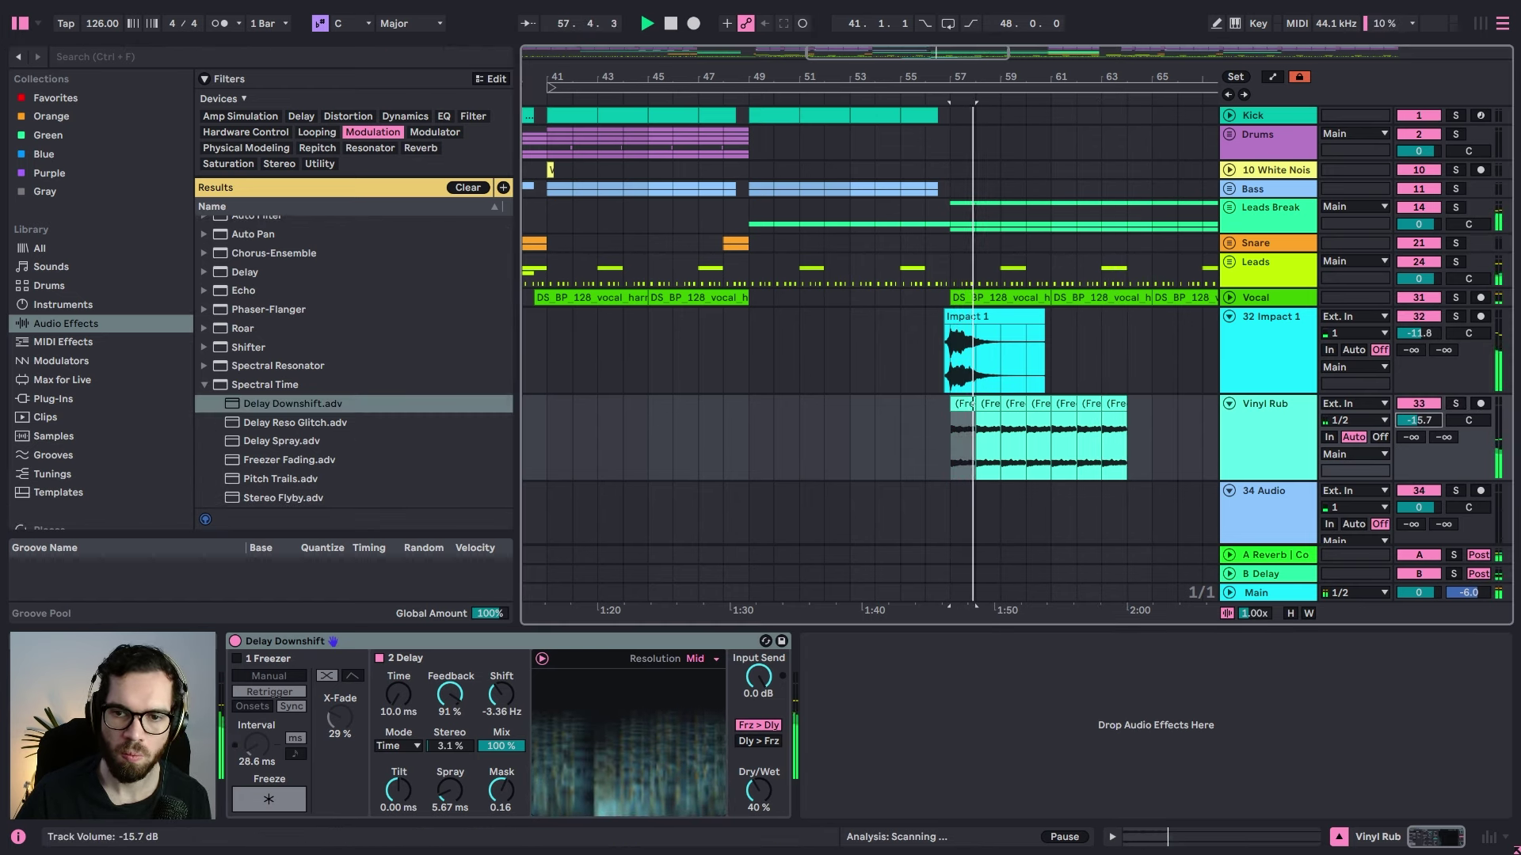
{"action": "left_click", "coordinate": [986, 393]}
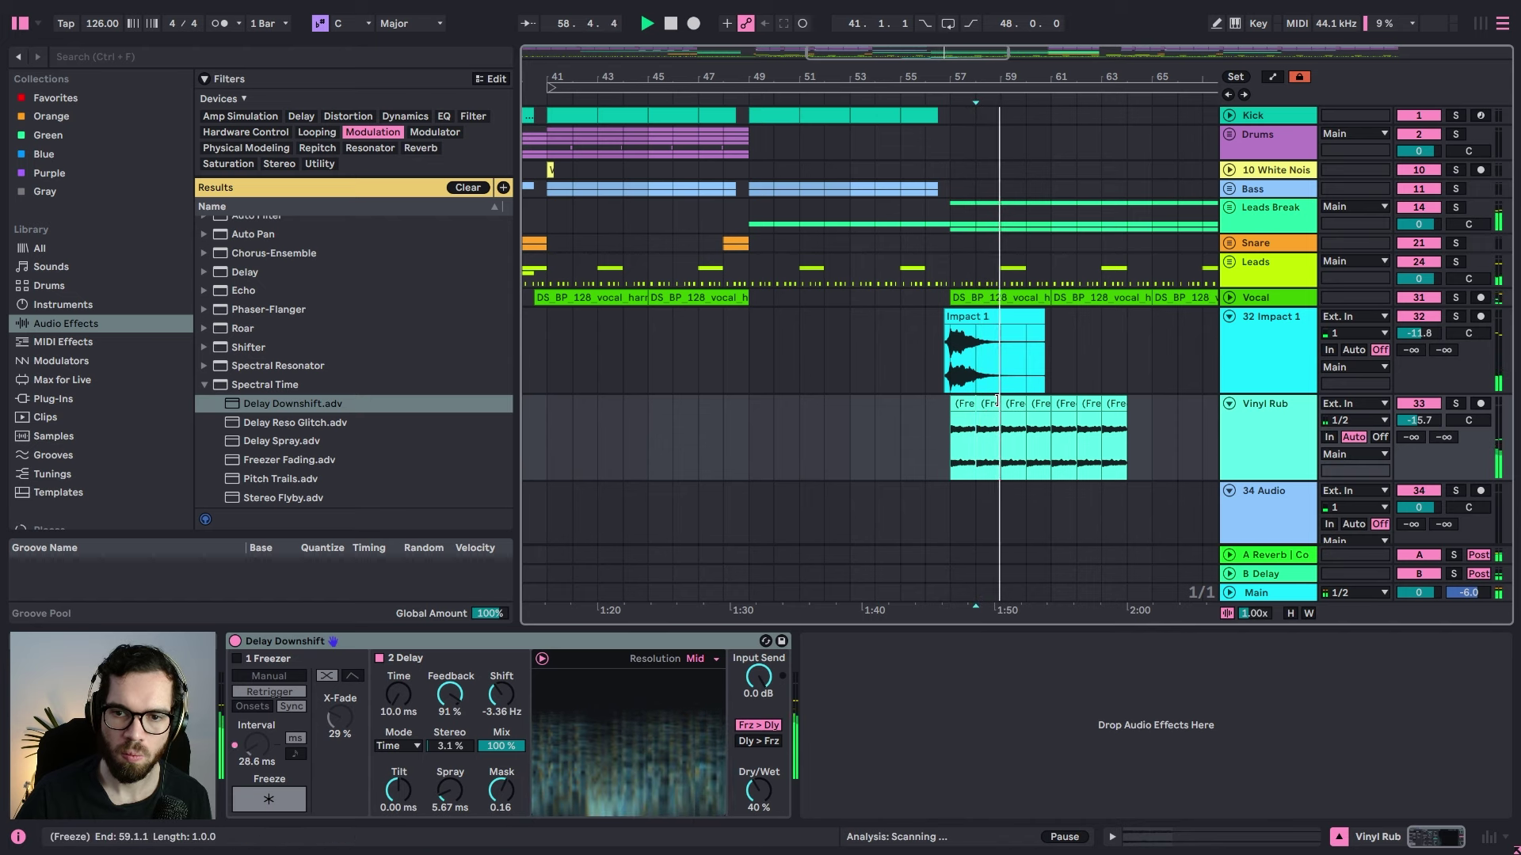
{"action": "left_click", "coordinate": [935, 344]}
{"action": "key", "text": "space"}
{"action": "key", "text": "space"}
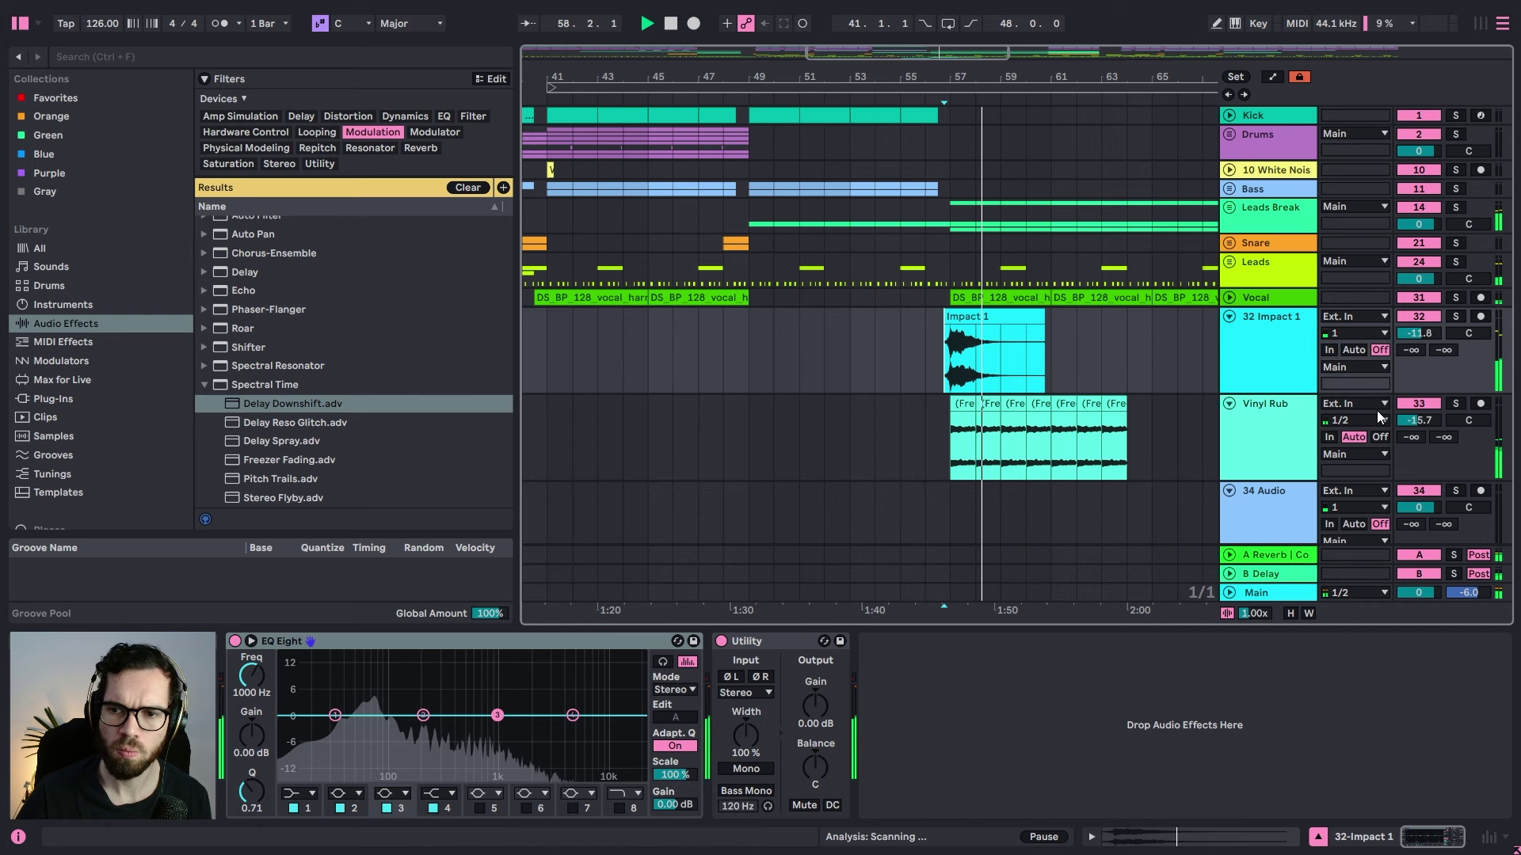
{"action": "left_click_drag", "start_coordinate": [1419, 420], "coordinate": [1418, 425]}
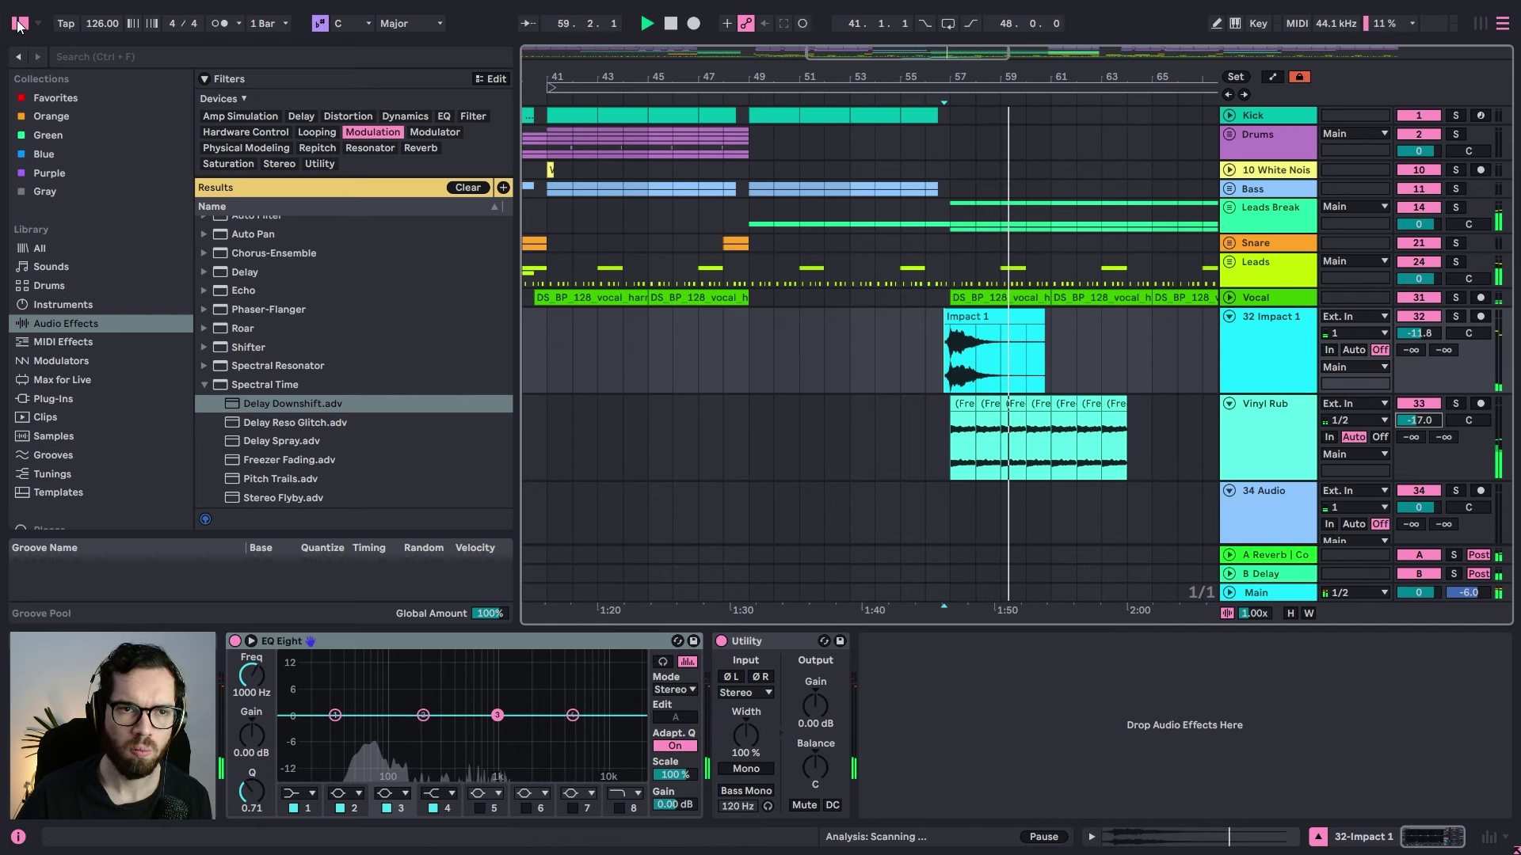
Step: Hide the browser and repeat the first four Vinyl Rub clips so the texture runs from 57.1.1 to 80.1.1
{"action": "left_click", "coordinate": [20, 23]}
{"action": "left_click", "coordinate": [600, 405]}
{"action": "left_click", "coordinate": [526, 405]}
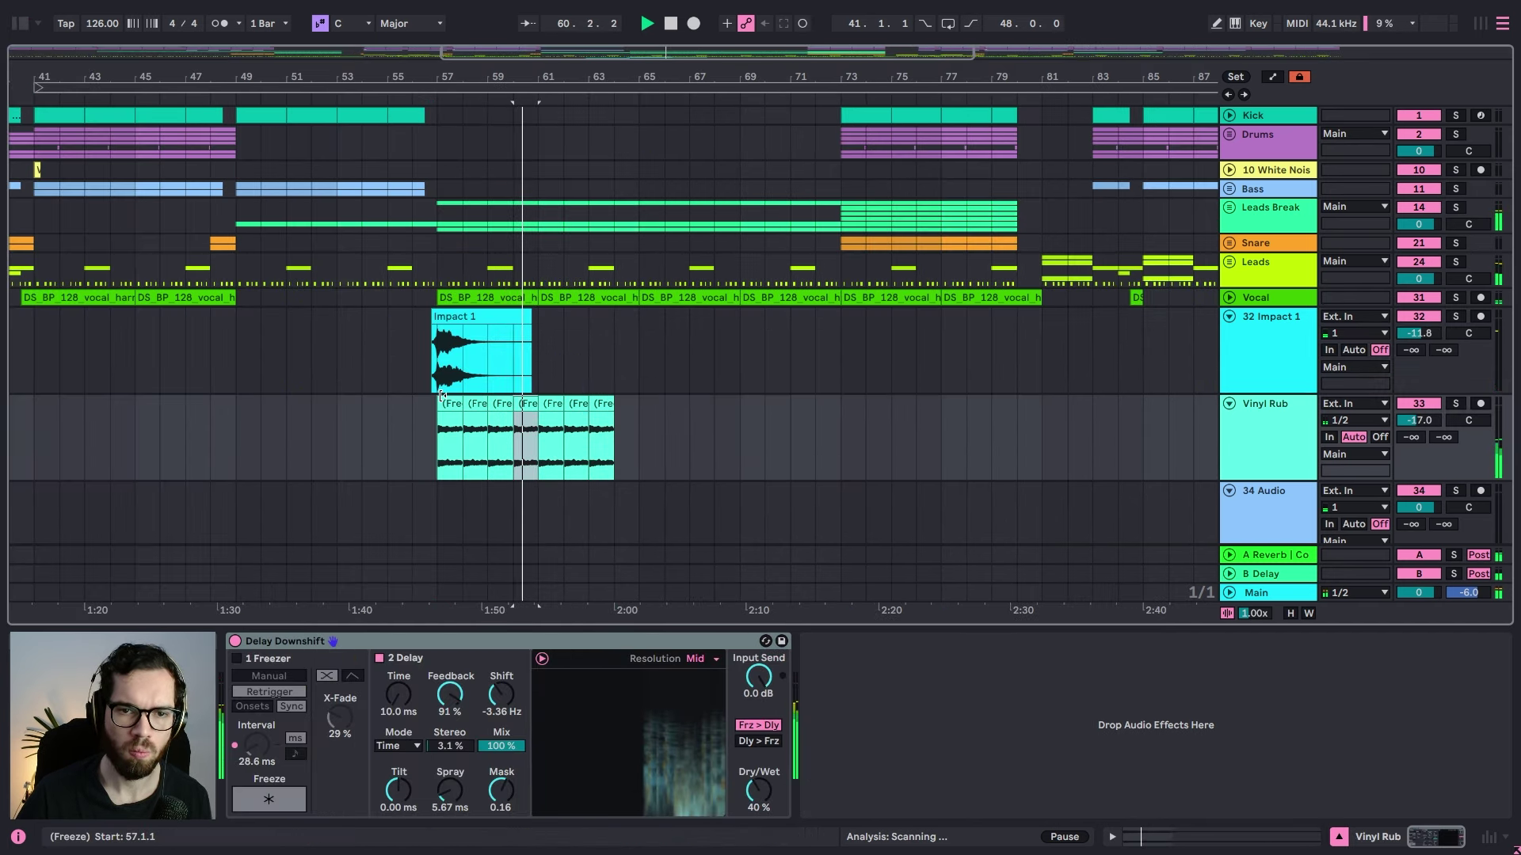
{"action": "left_click", "coordinate": [450, 404], "text": "shift"}
{"action": "key", "text": "ctrl+d"}
{"action": "key", "text": "ctrl+d"}
{"action": "key", "text": "ctrl+d"}
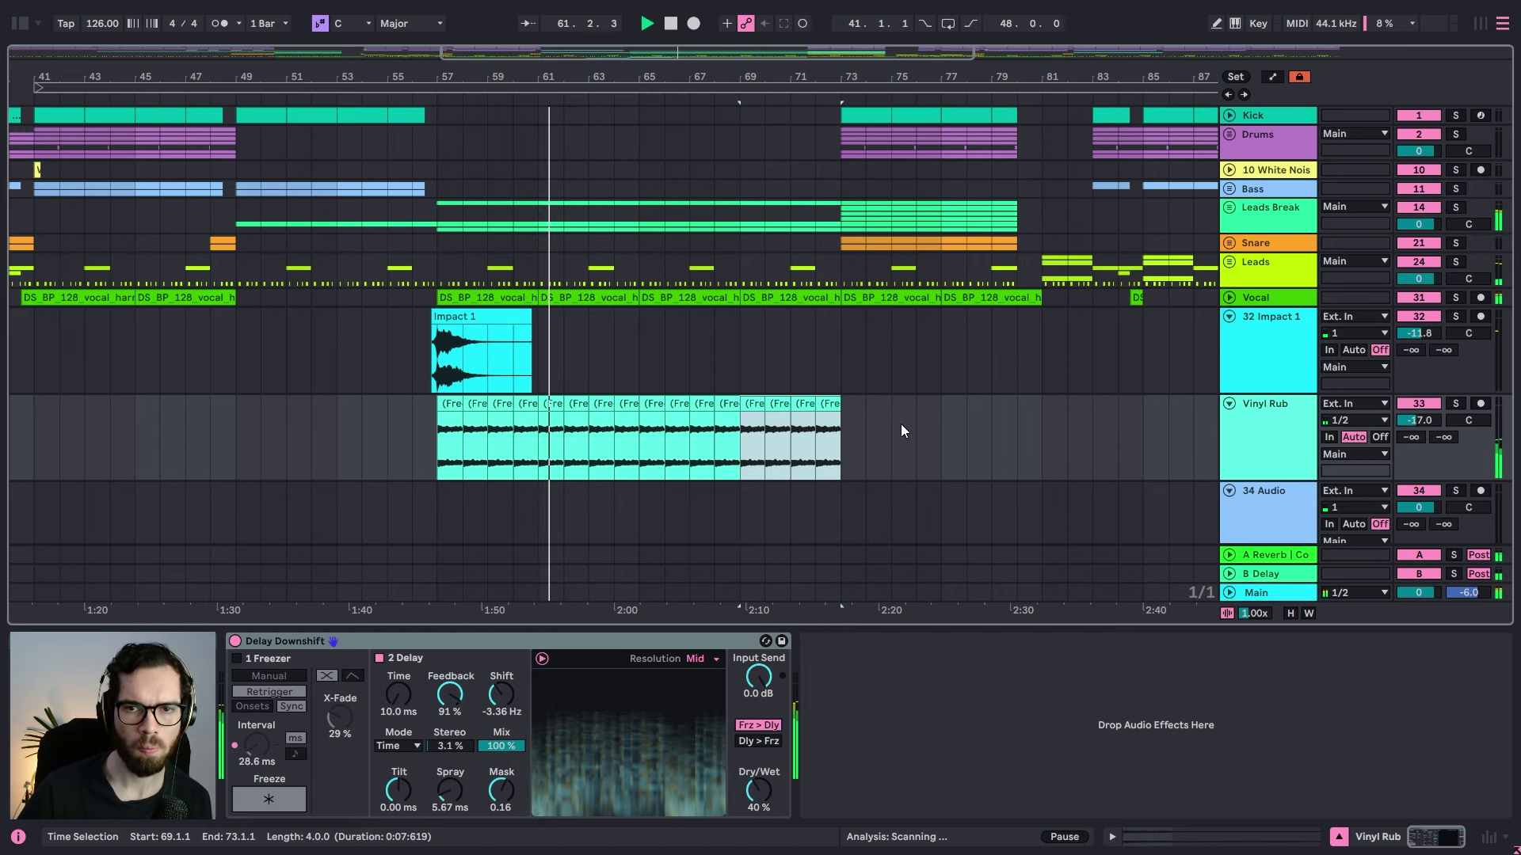
{"action": "key", "text": "ctrl+d"}
{"action": "key", "text": "ctrl+d"}
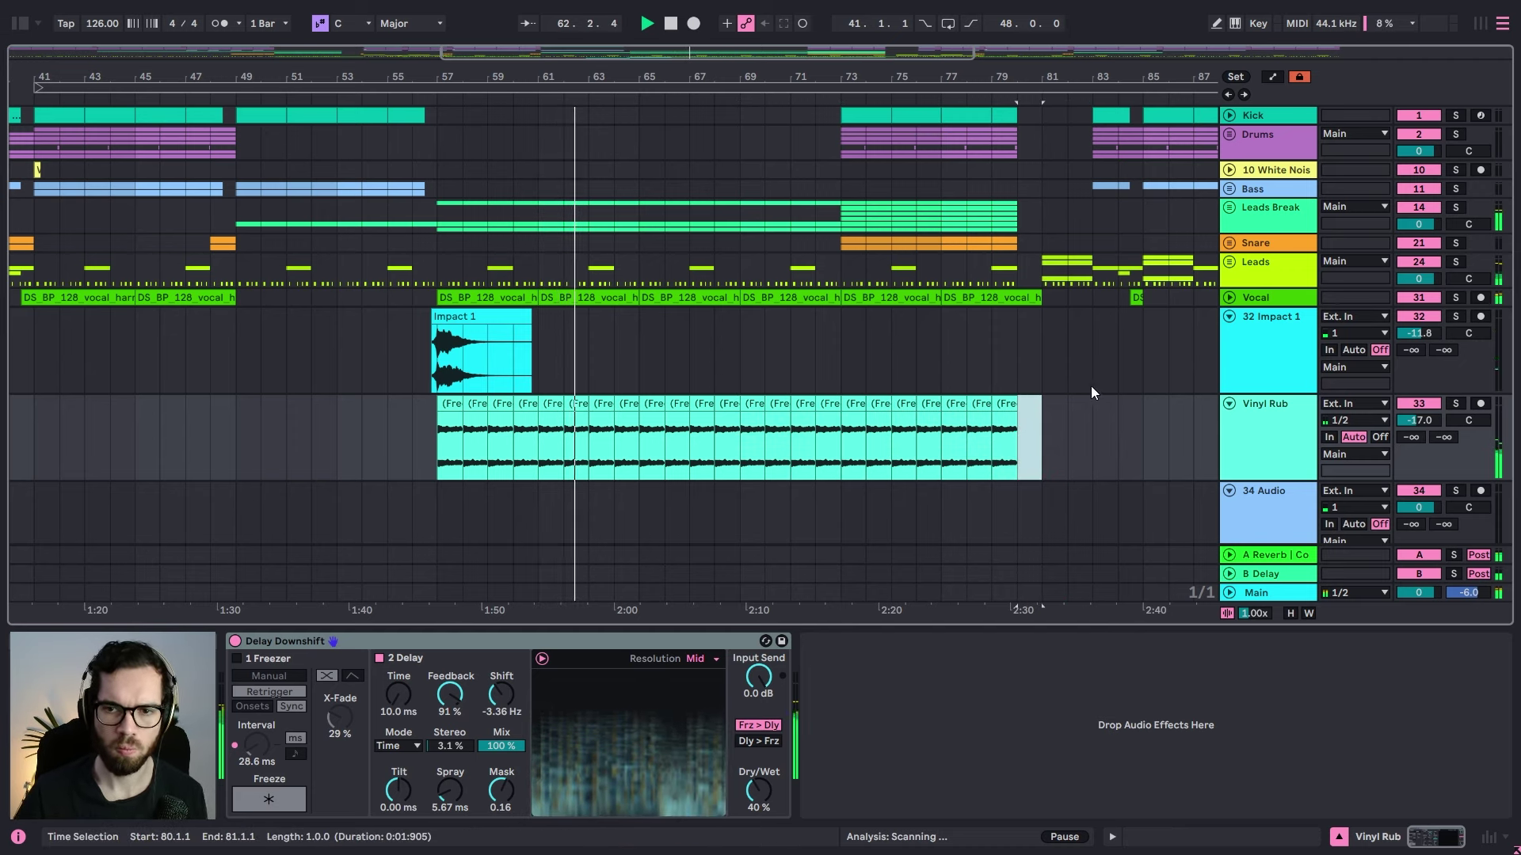
Step: Copy Delay Downshift from the Vinyl Rub track to the Vocal track after Auto Filter, collapsing the Vocal's Compressor
{"action": "left_click", "coordinate": [1283, 298]}
{"action": "left_click", "coordinate": [1261, 464]}
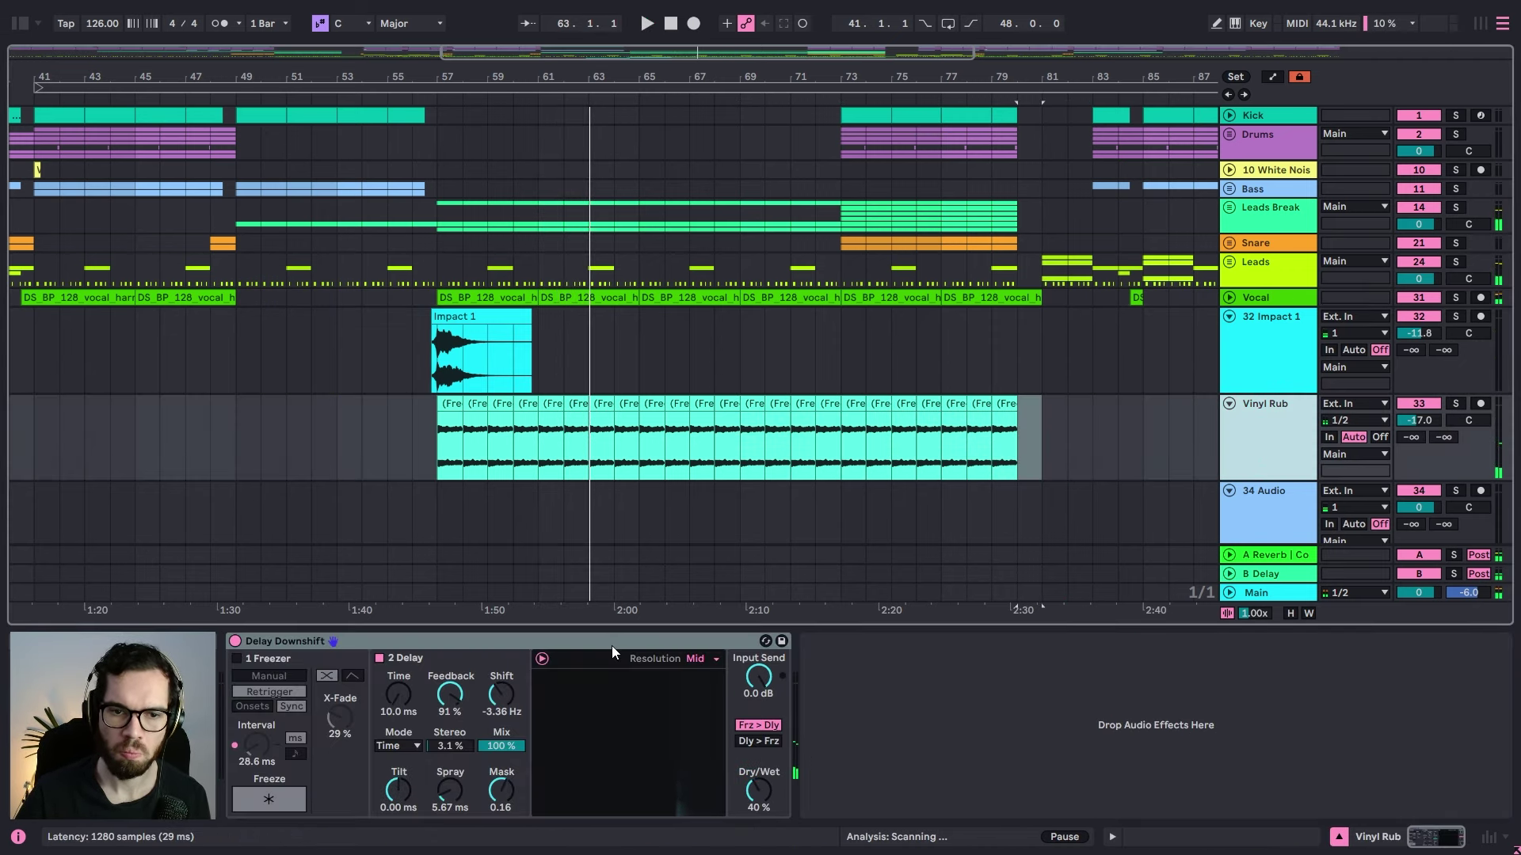
{"action": "left_click", "coordinate": [1262, 299]}
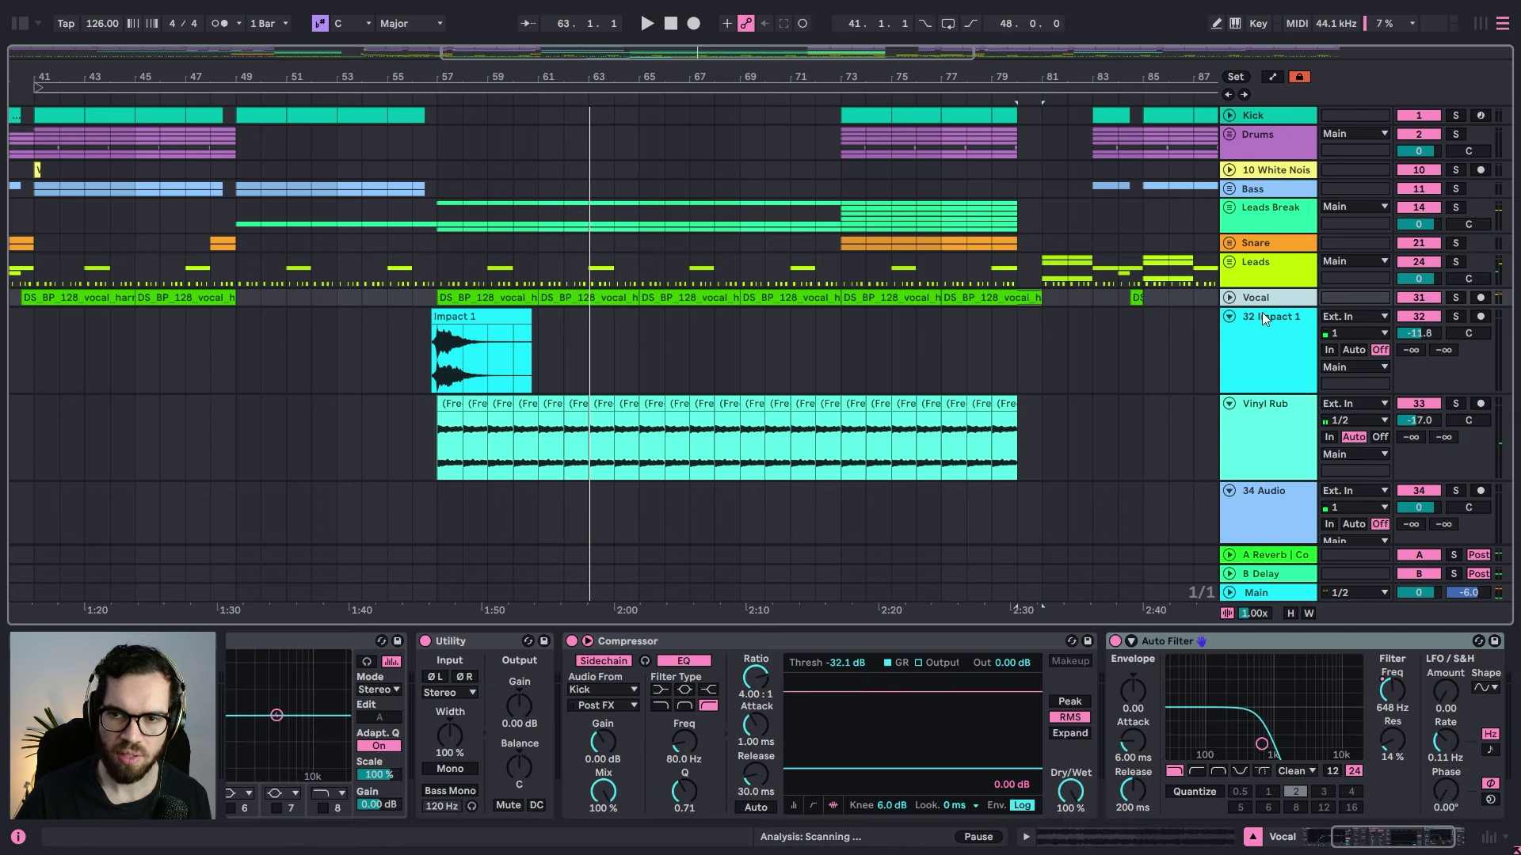
{"action": "double_click", "coordinate": [887, 645]}
{"action": "left_click", "coordinate": [1124, 701]}
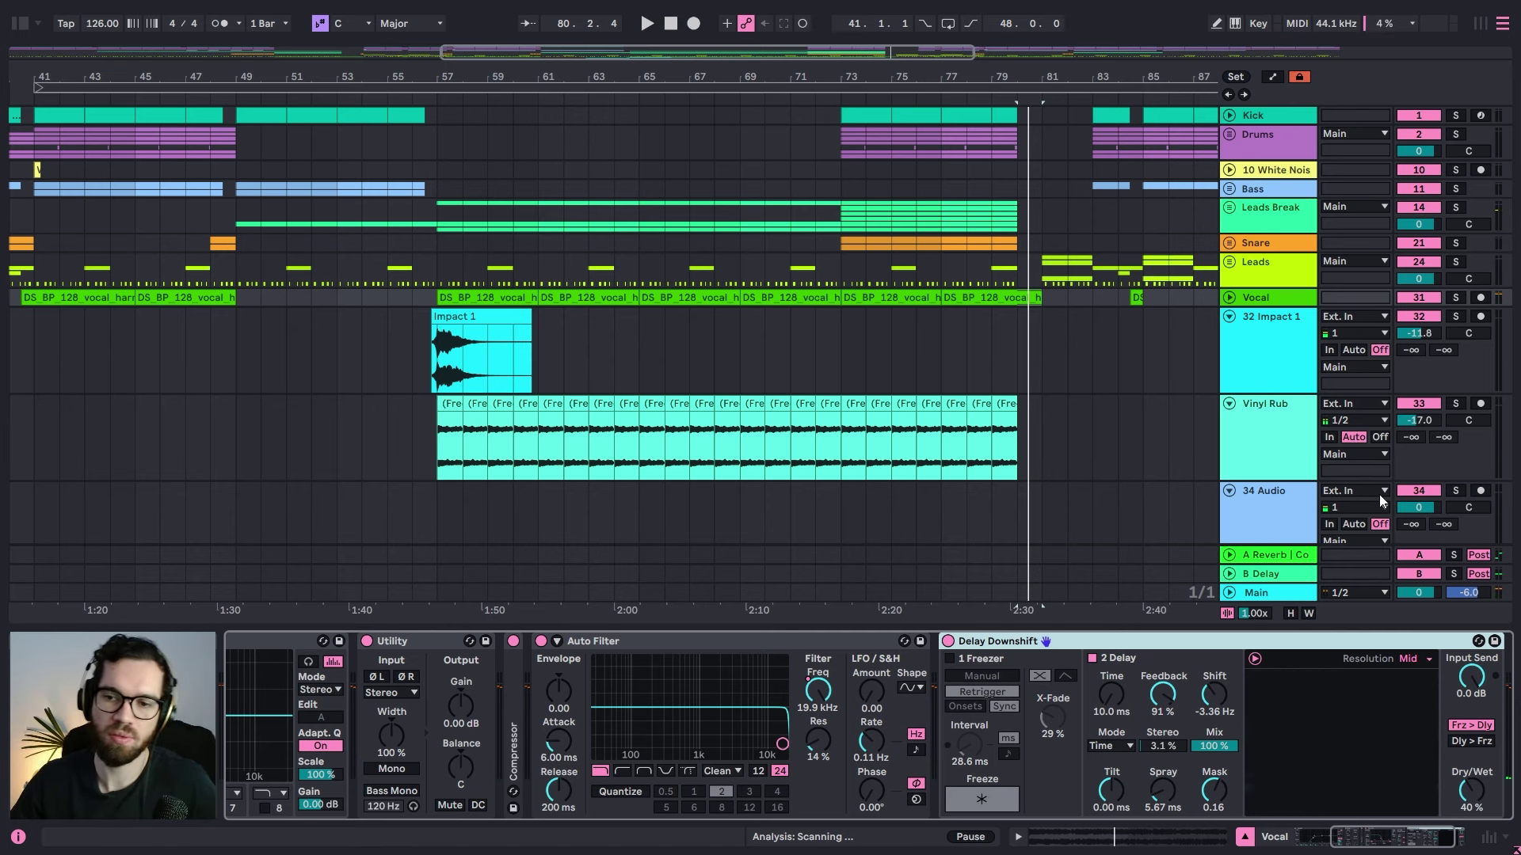
Step: Automate the Vocal's Delay Downshift Dry/Wet with a ramp from 0% at bar 72 to 40% at bar 80
{"action": "left_click", "coordinate": [1229, 297]}
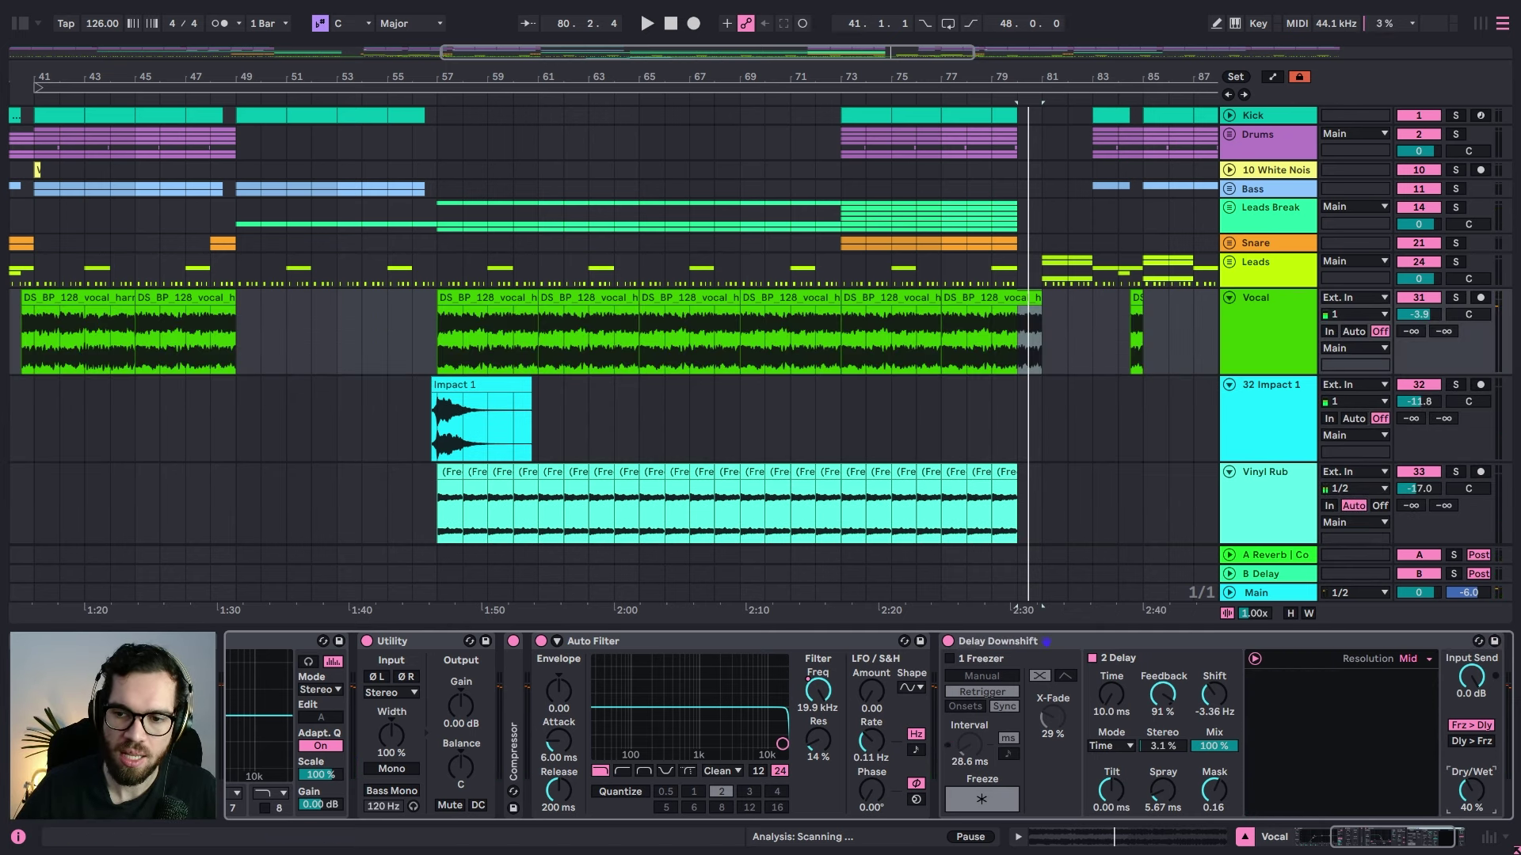
{"action": "key", "text": "a"}
{"action": "left_click", "coordinate": [841, 346]}
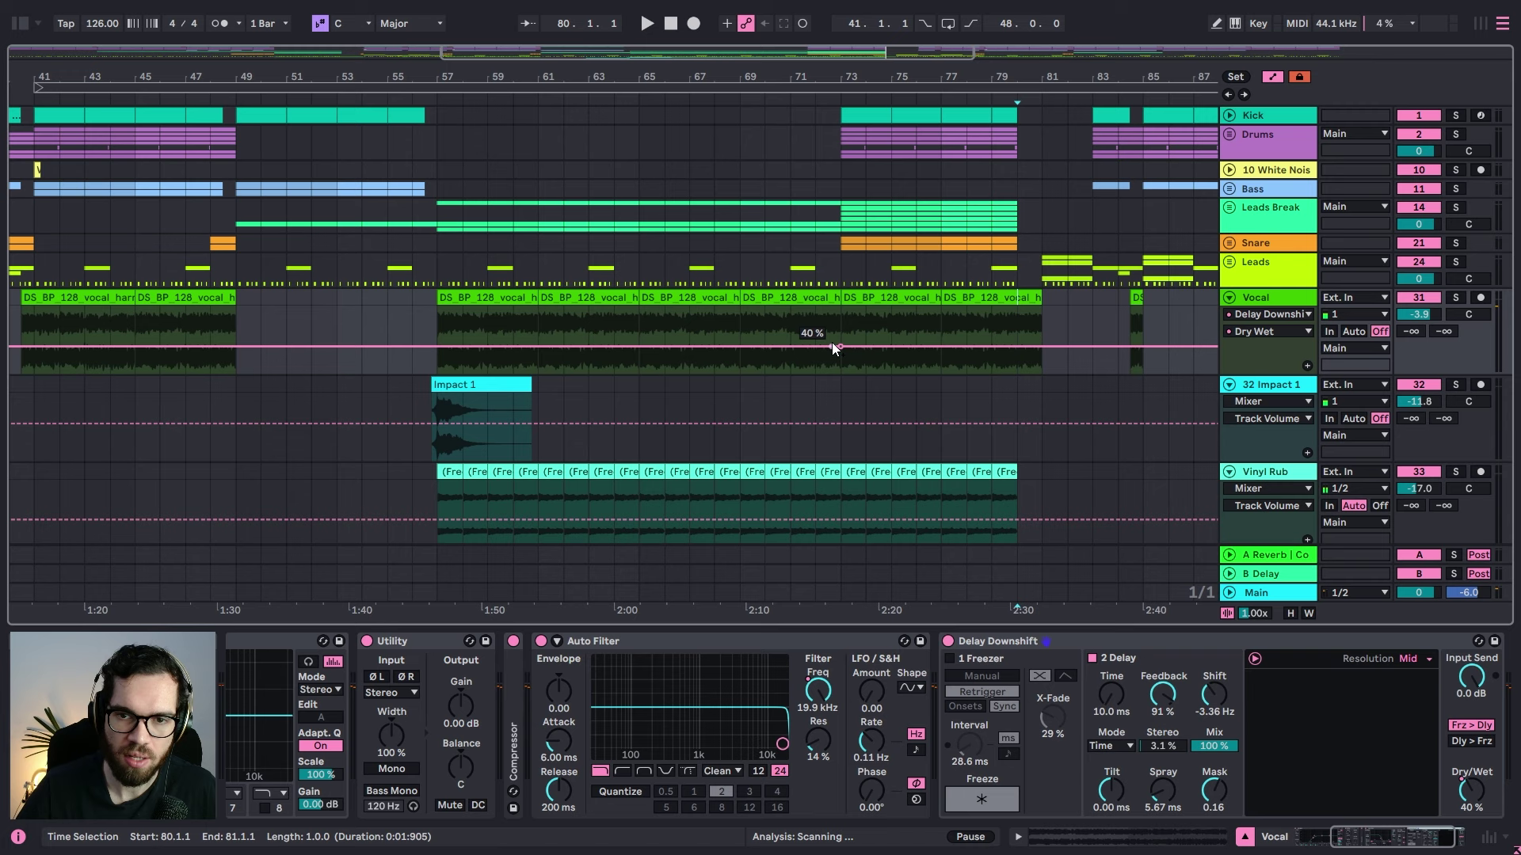
{"action": "left_click_drag", "start_coordinate": [828, 346], "coordinate": [1018, 344]}
{"action": "left_click", "coordinate": [765, 340]}
{"action": "key", "text": "space"}
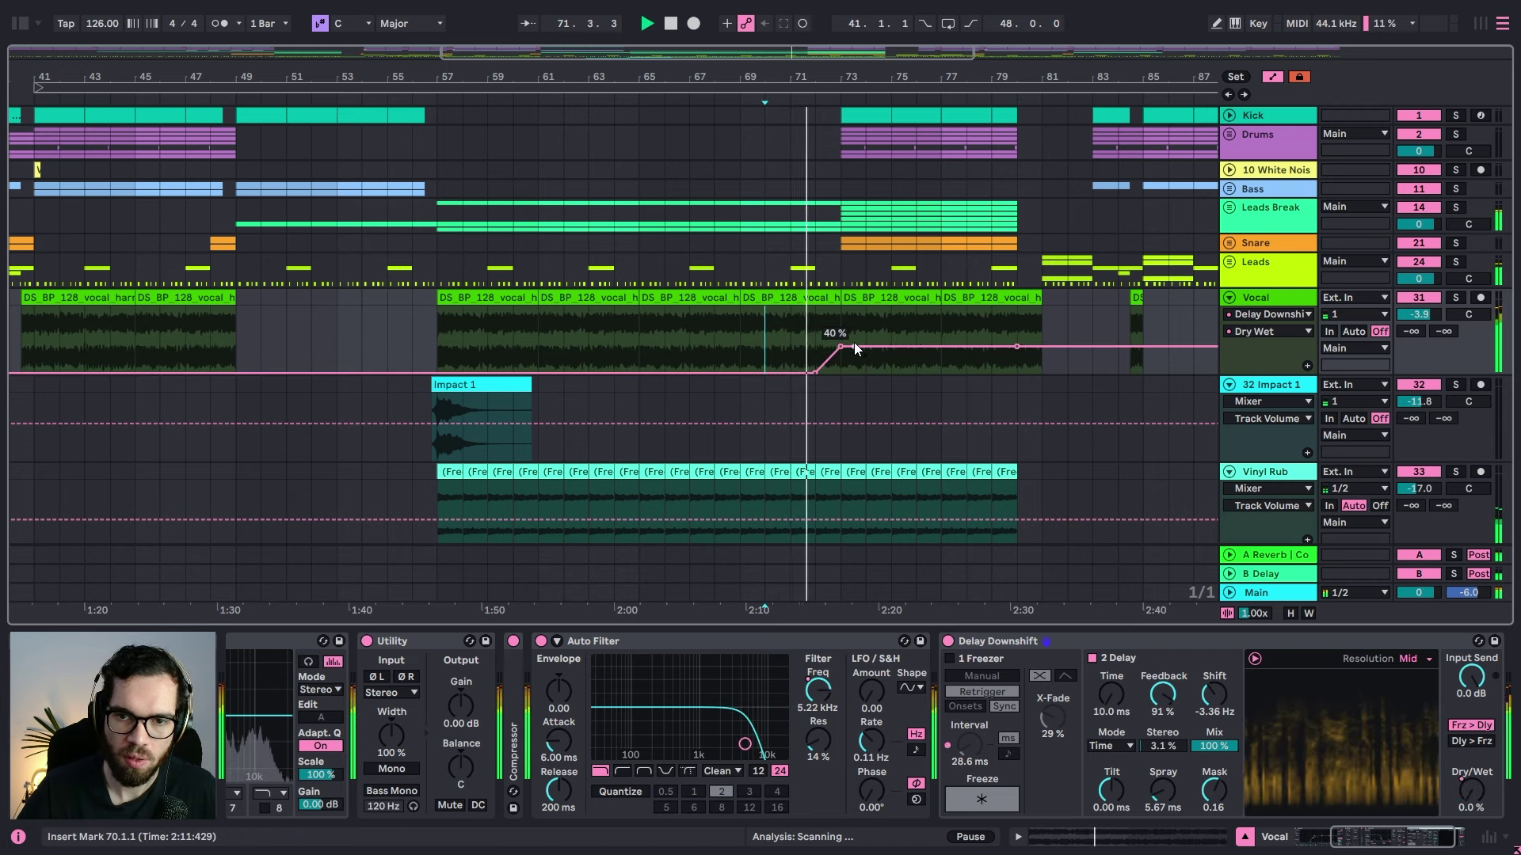
{"action": "left_click", "coordinate": [891, 332]}
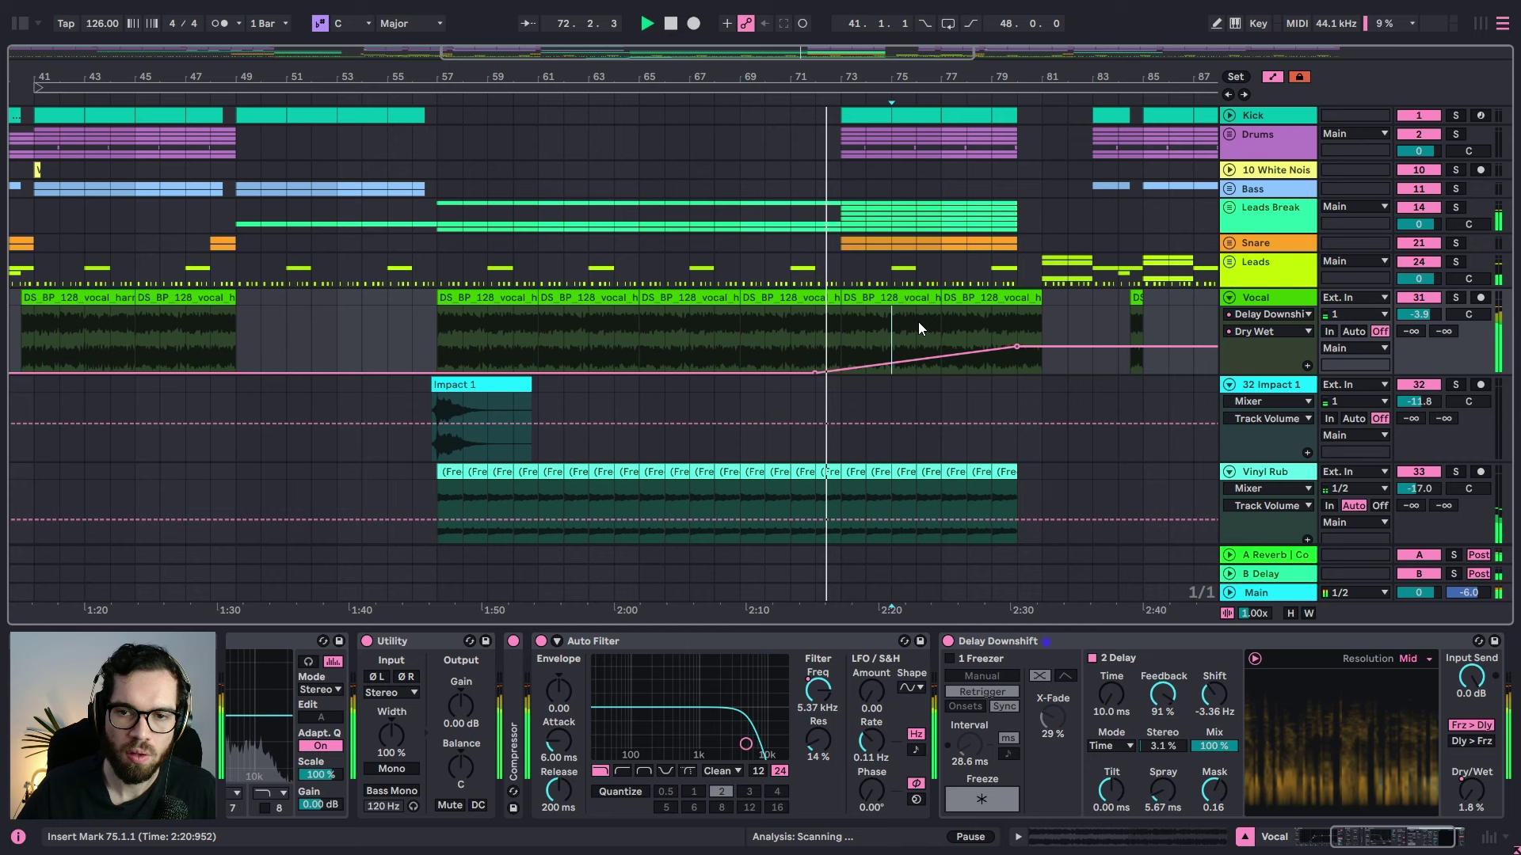
Step: Shape the Vocal's Delay Downshift Dry/Wet automation to fall along a curve from 40% at bar 80 to 0% at 81.1.1
{"action": "left_click", "coordinate": [1041, 346]}
{"action": "left_click", "coordinate": [1049, 347]}
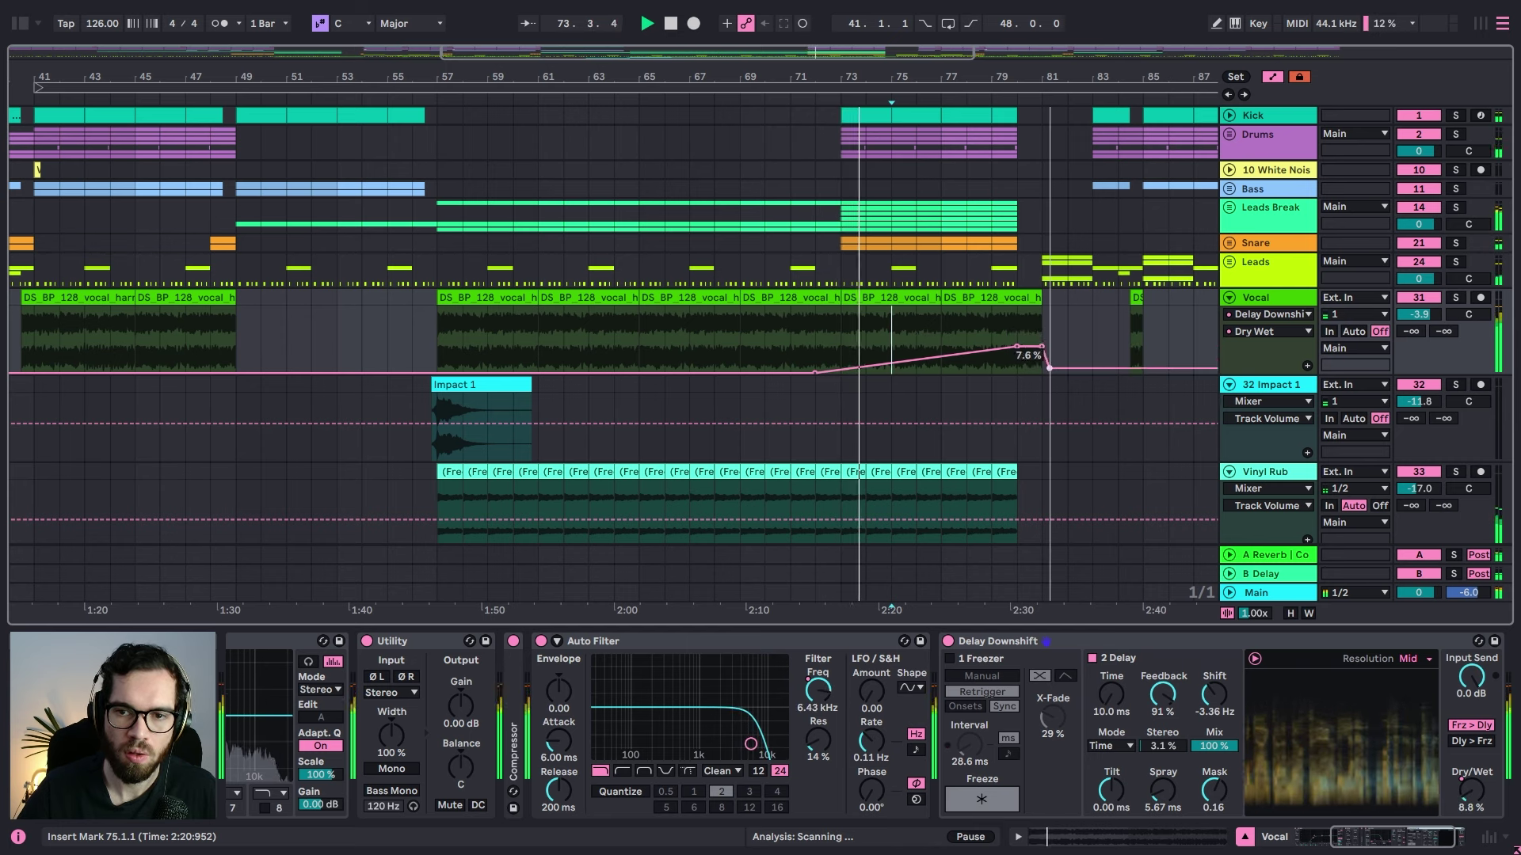
{"action": "left_click_drag", "start_coordinate": [1050, 346], "coordinate": [1041, 372]}
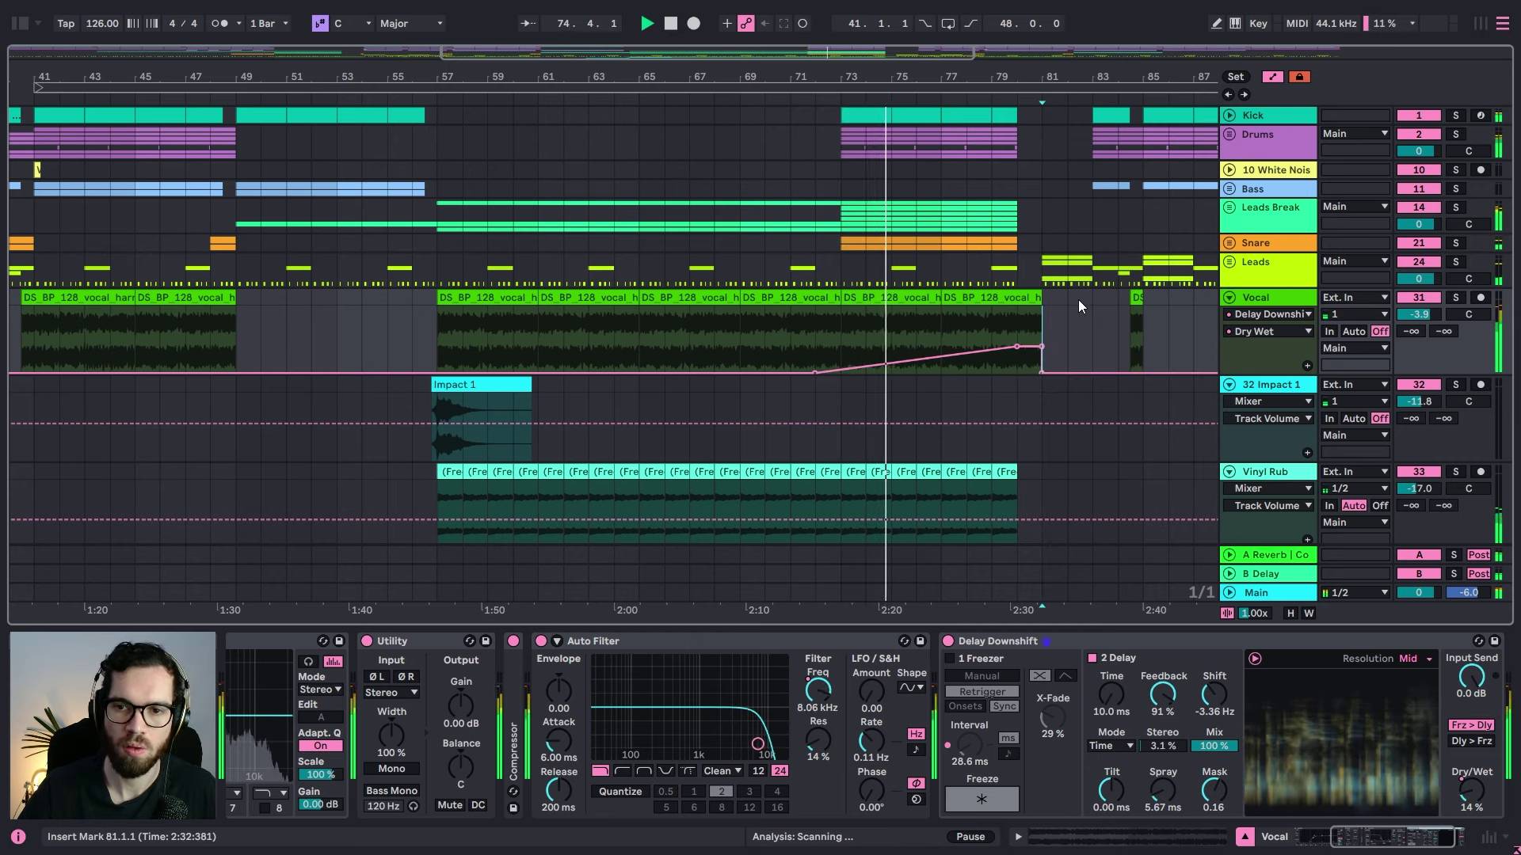
{"action": "left_click", "coordinate": [1040, 321]}
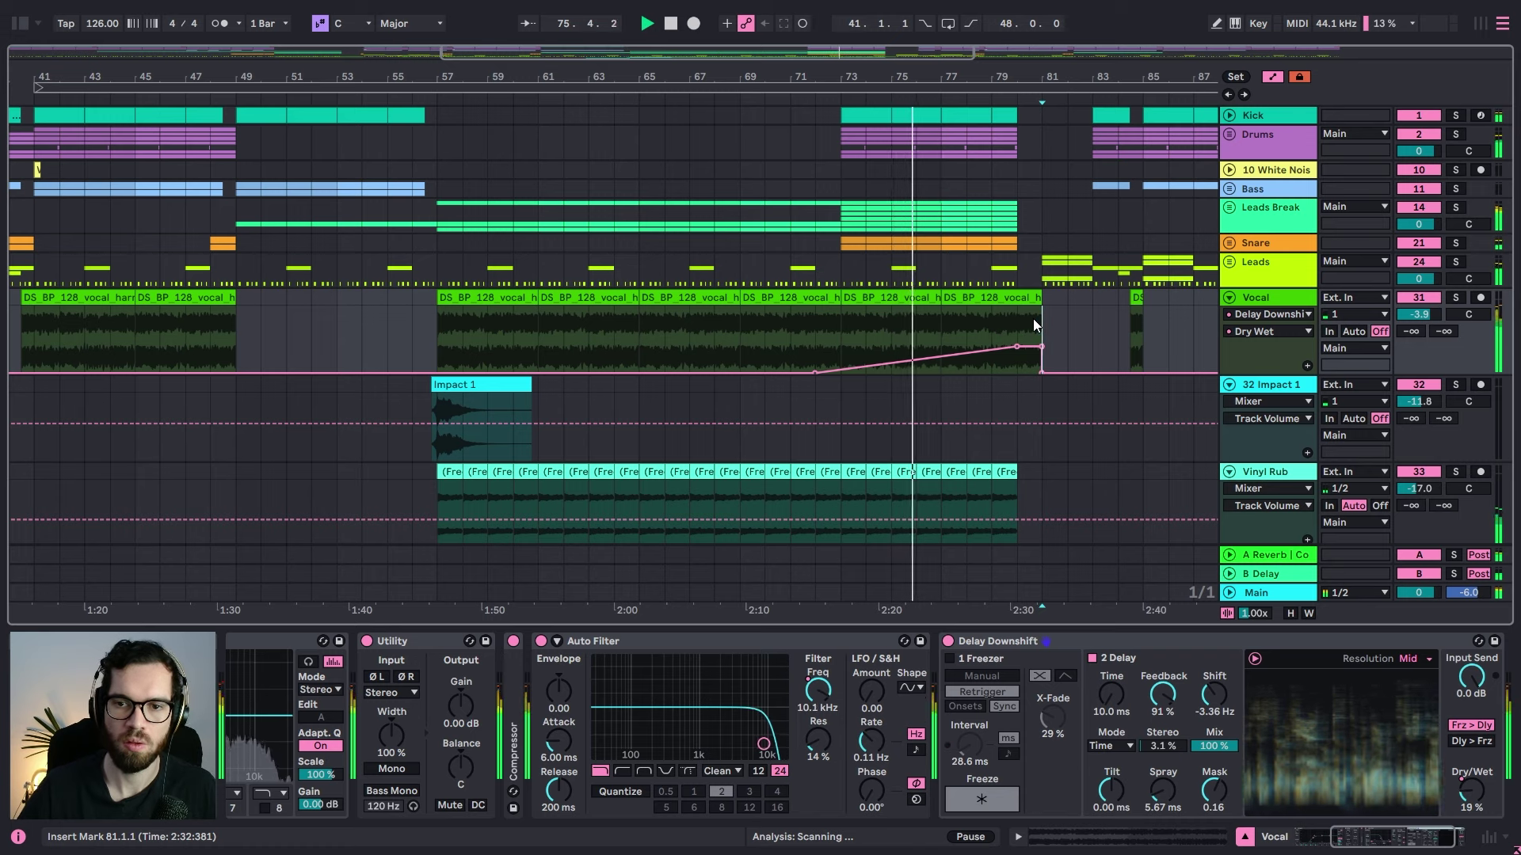
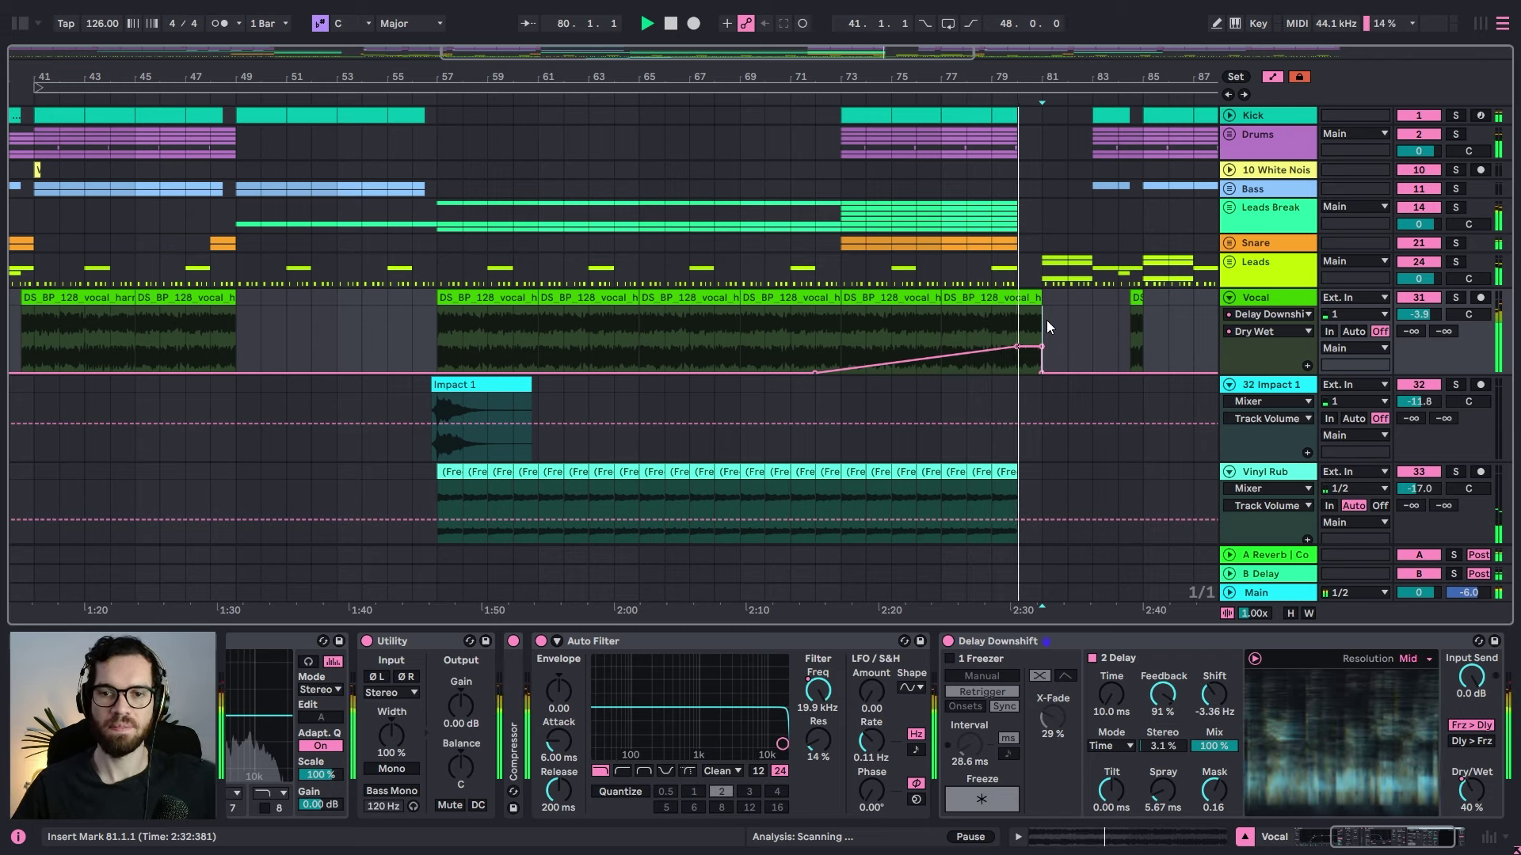
{"action": "left_click_drag", "start_coordinate": [1040, 346], "coordinate": [1033, 357]}
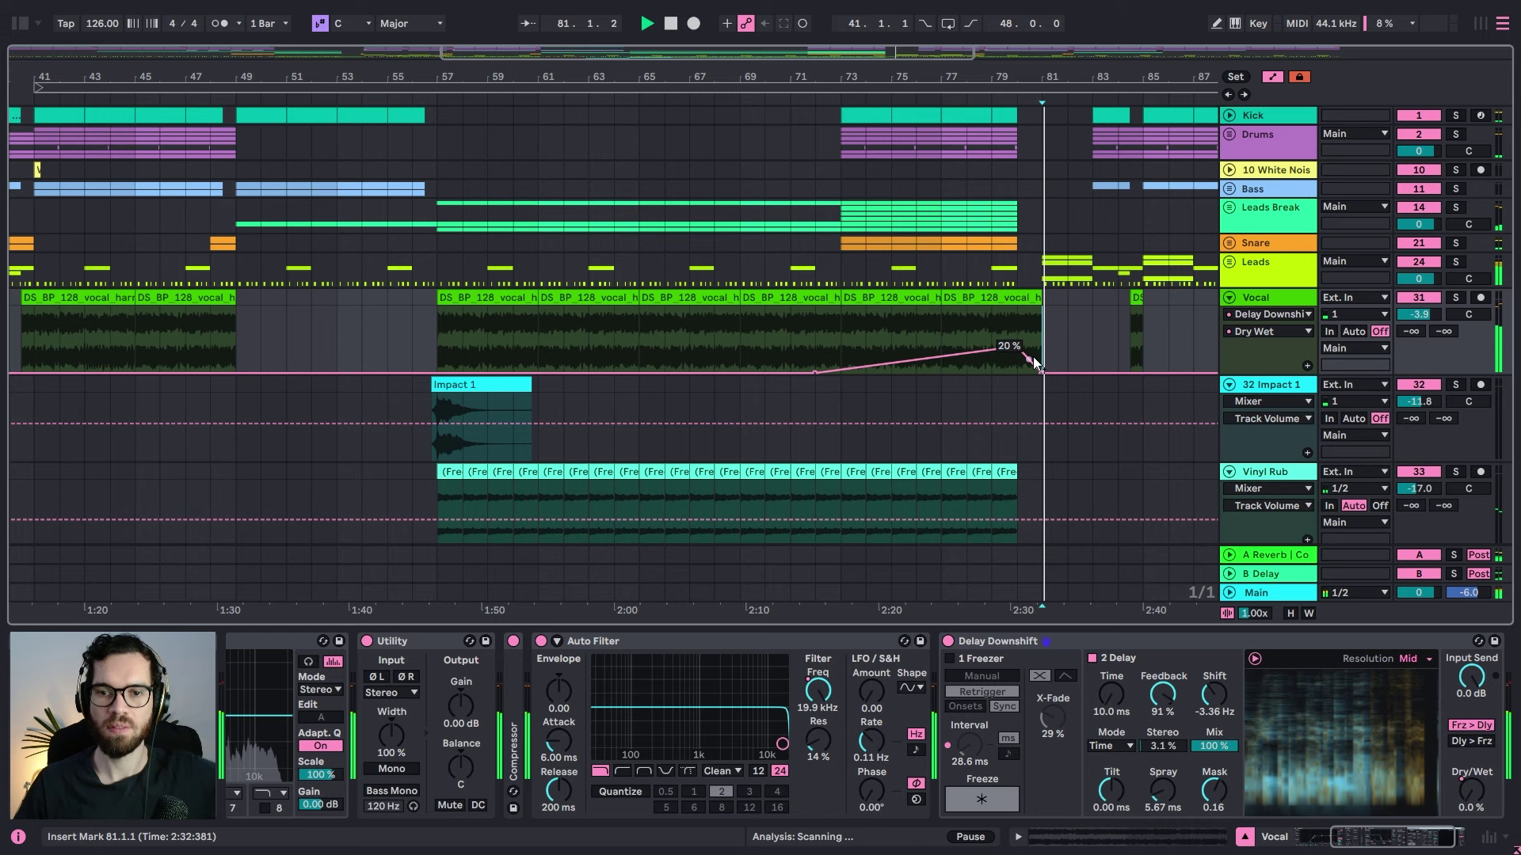
{"action": "left_click", "coordinate": [1005, 317]}
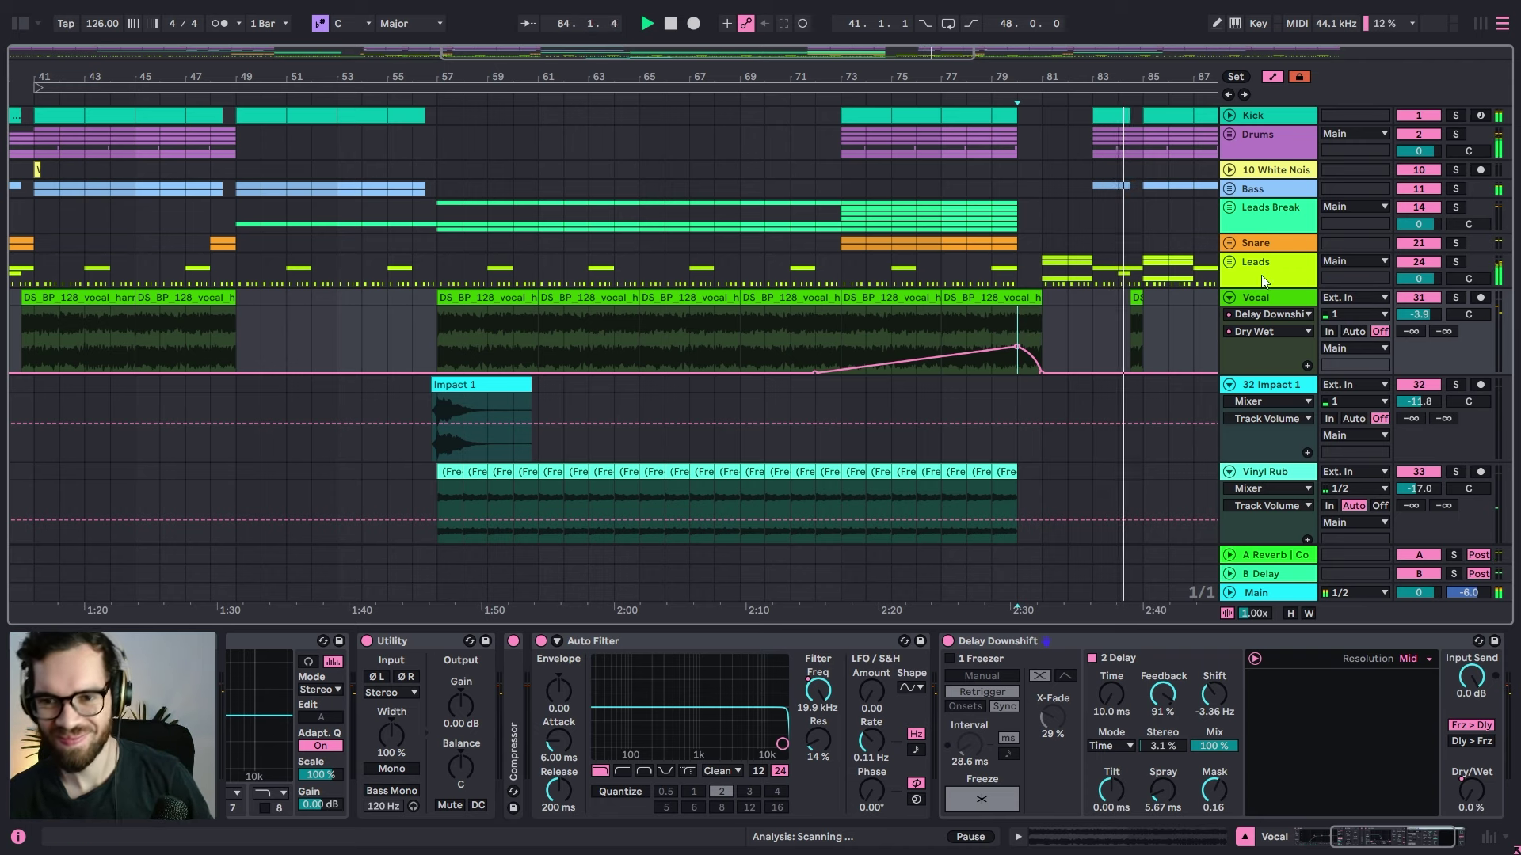
Step: Collapse all the expanded tracks in the arrangement, including Vocal, Impact 1 and Vinyl Rub
{"action": "left_click", "coordinate": [1267, 296]}
{"action": "key", "text": "ctrl+a"}
{"action": "left_click", "coordinate": [1227, 300]}
{"action": "left_click", "coordinate": [1023, 192]}
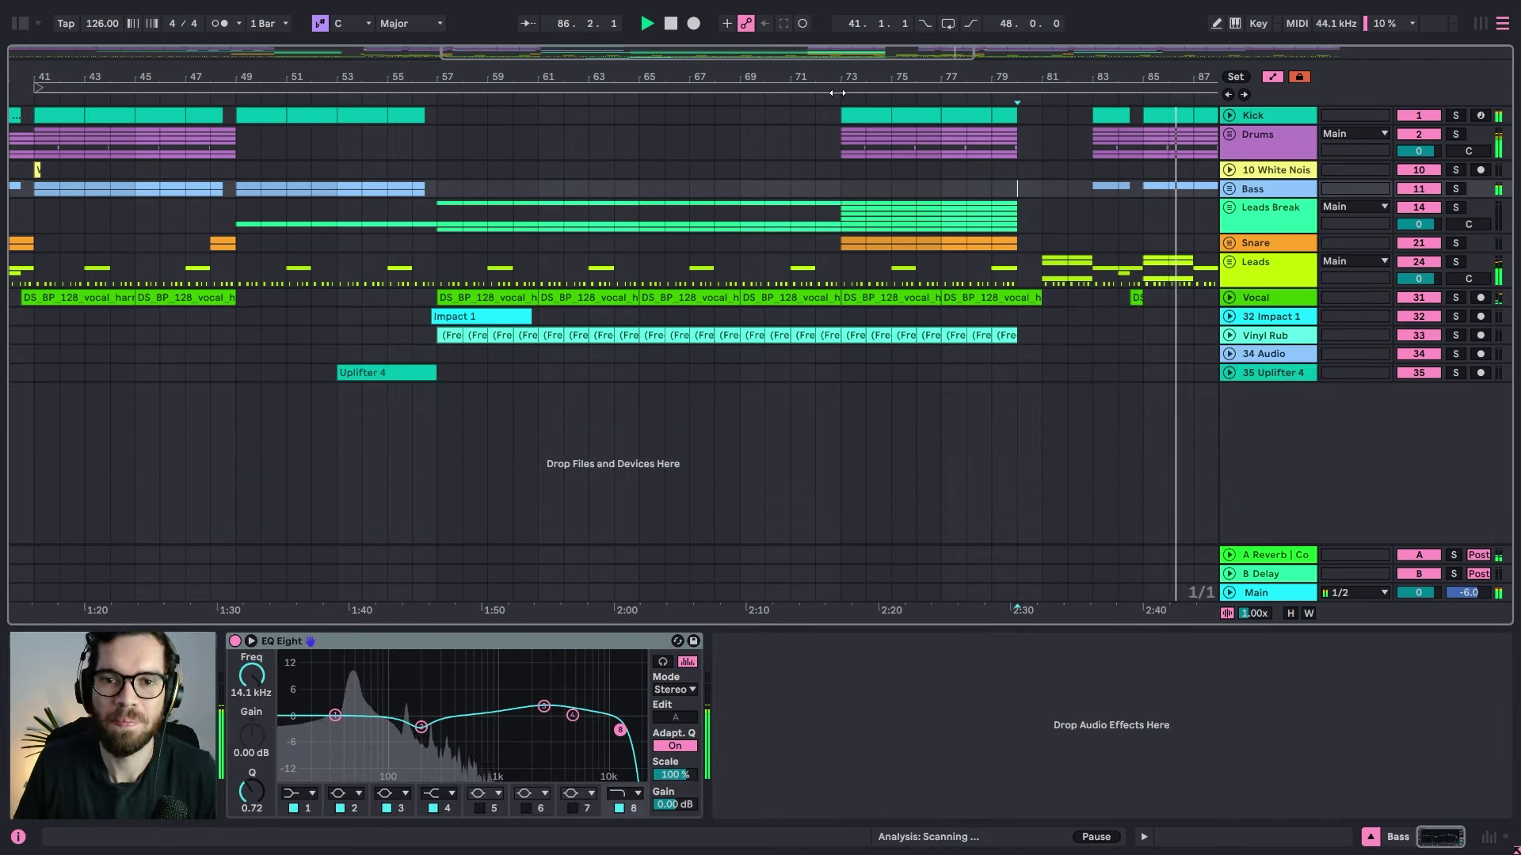
Step: Duplicate the Kick track and delete Auto Filter and EQ Eight from the copy
{"action": "scroll", "coordinate": [871, 250], "scroll_direction": "down", "scroll_amount": 5}
{"action": "left_click", "coordinate": [1263, 116]}
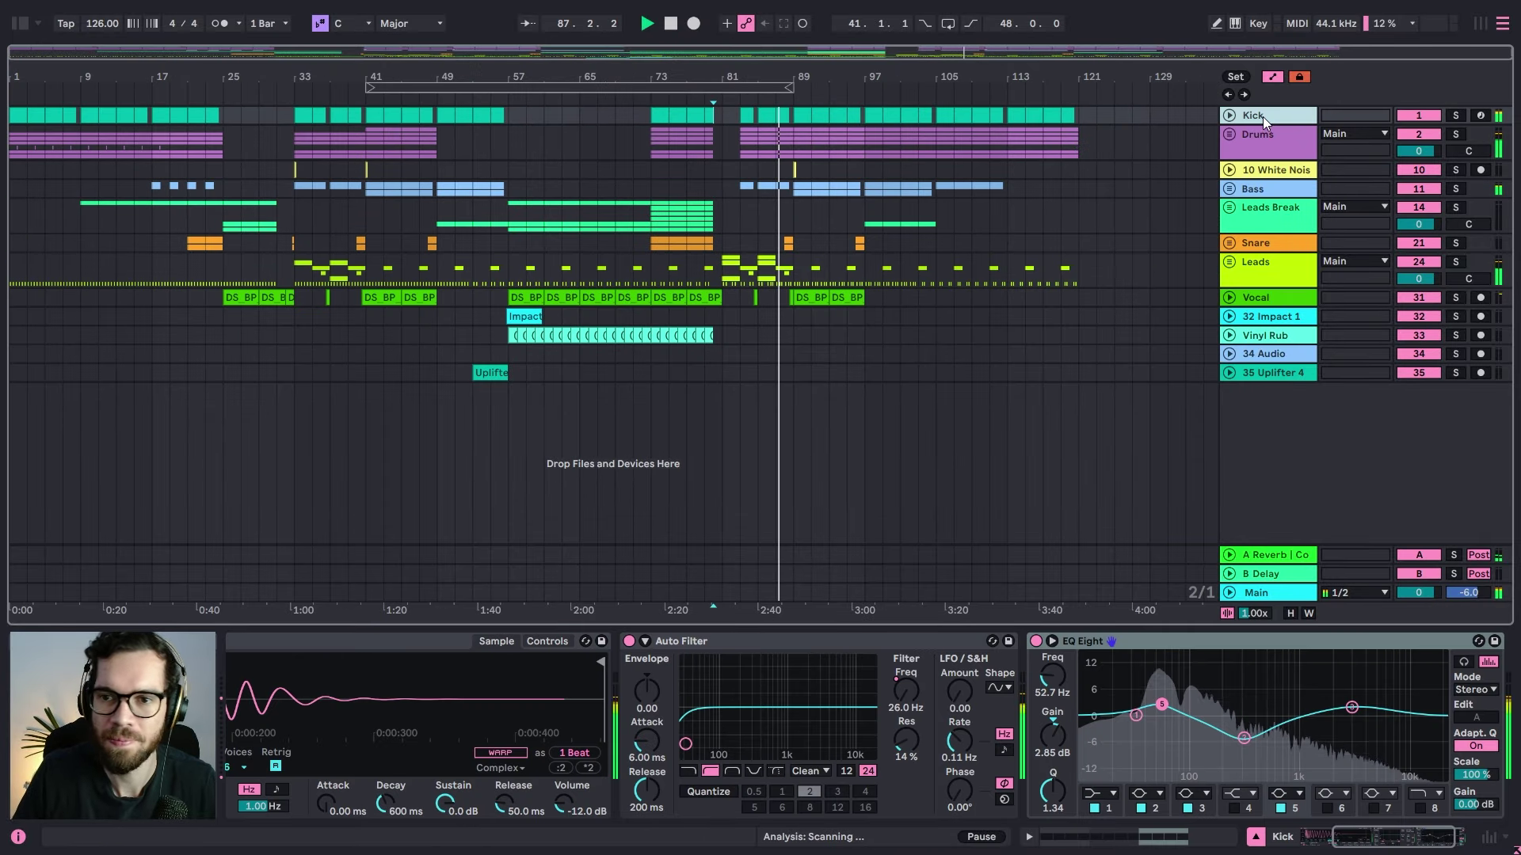
{"action": "key", "text": "ctrl+d"}
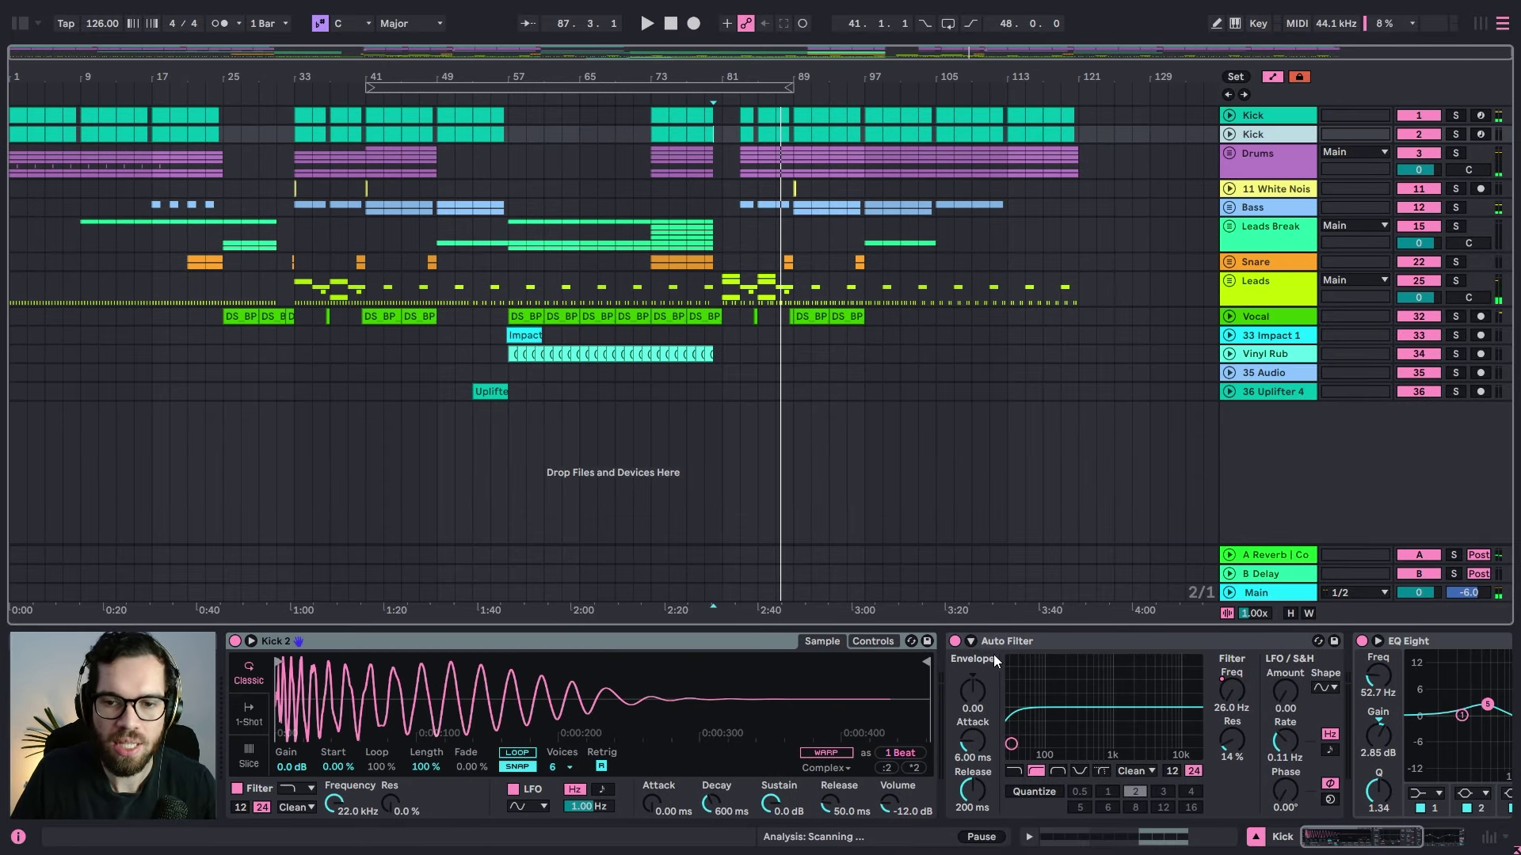
{"action": "left_click", "coordinate": [1001, 639]}
{"action": "key", "text": "Delete"}
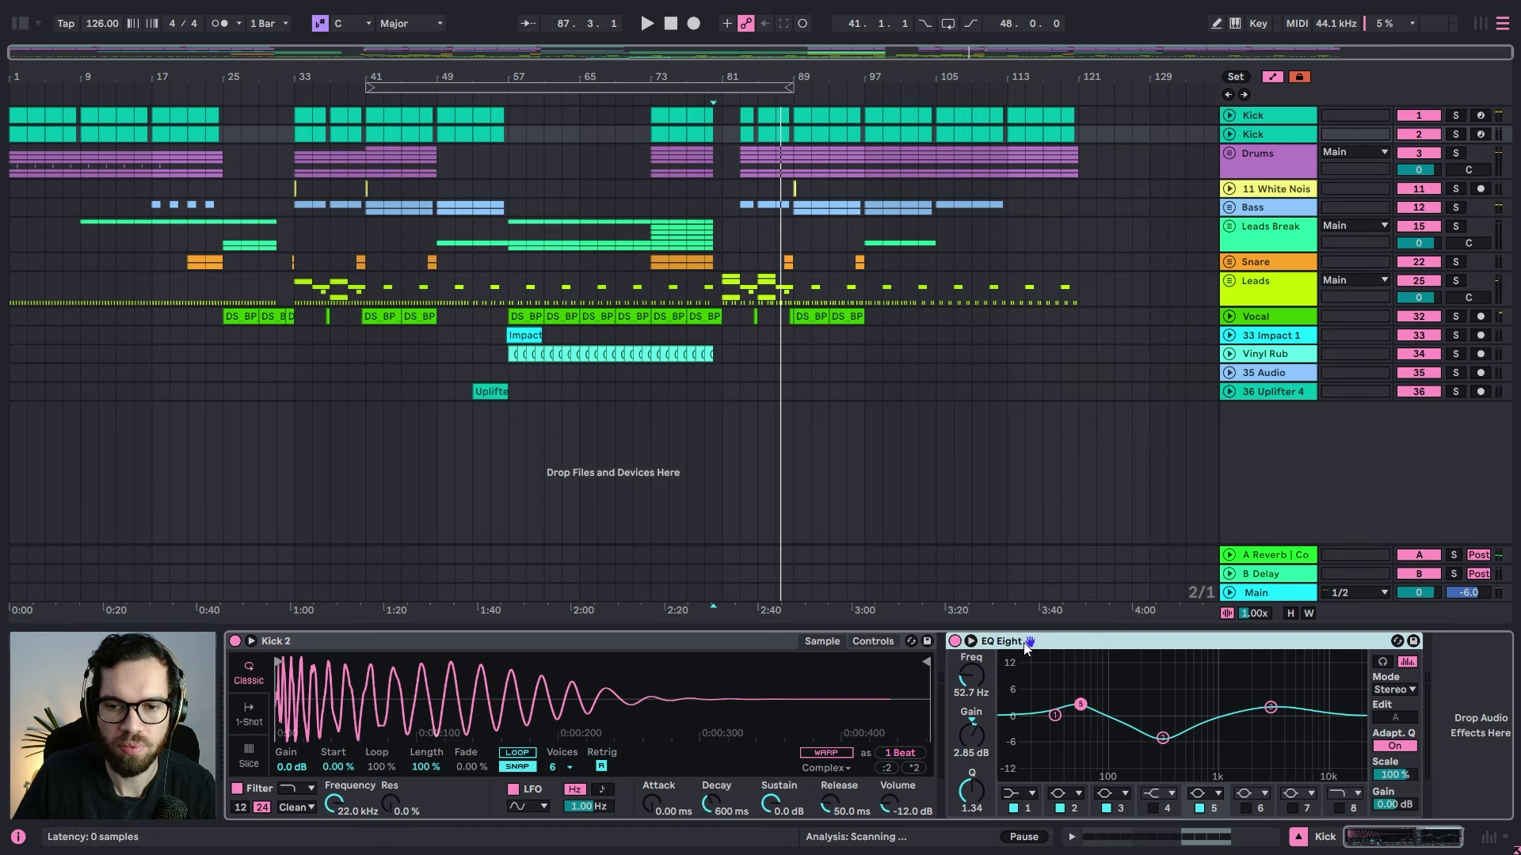
{"action": "key", "text": "Delete"}
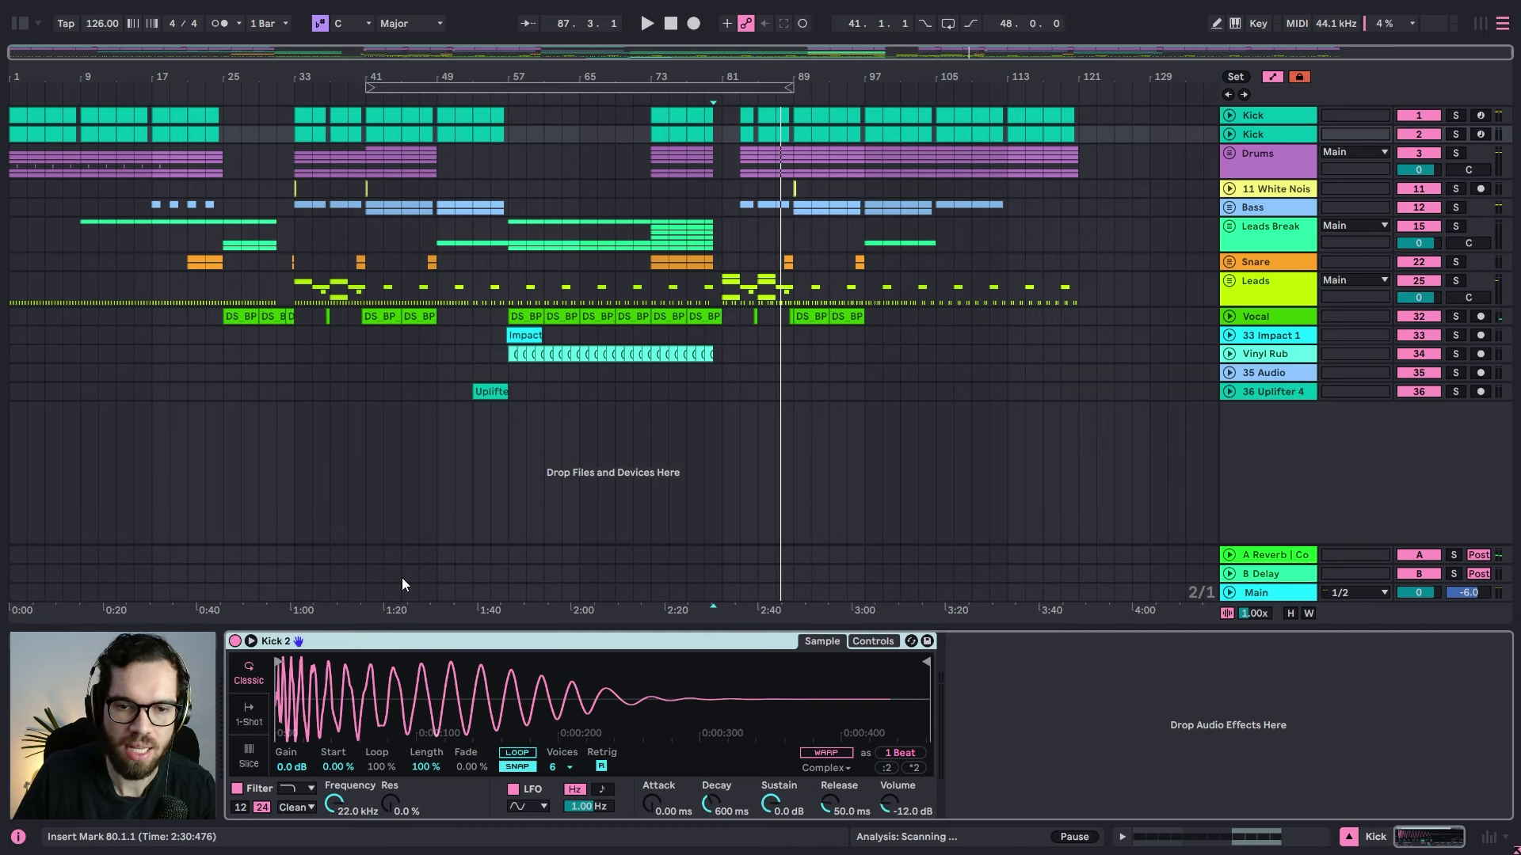
Step: Search the Budemberg - Sample Pack folder for "kick" and expand its Kicks folder
{"action": "left_click", "coordinate": [19, 24]}
{"action": "type", "text": "kick"}
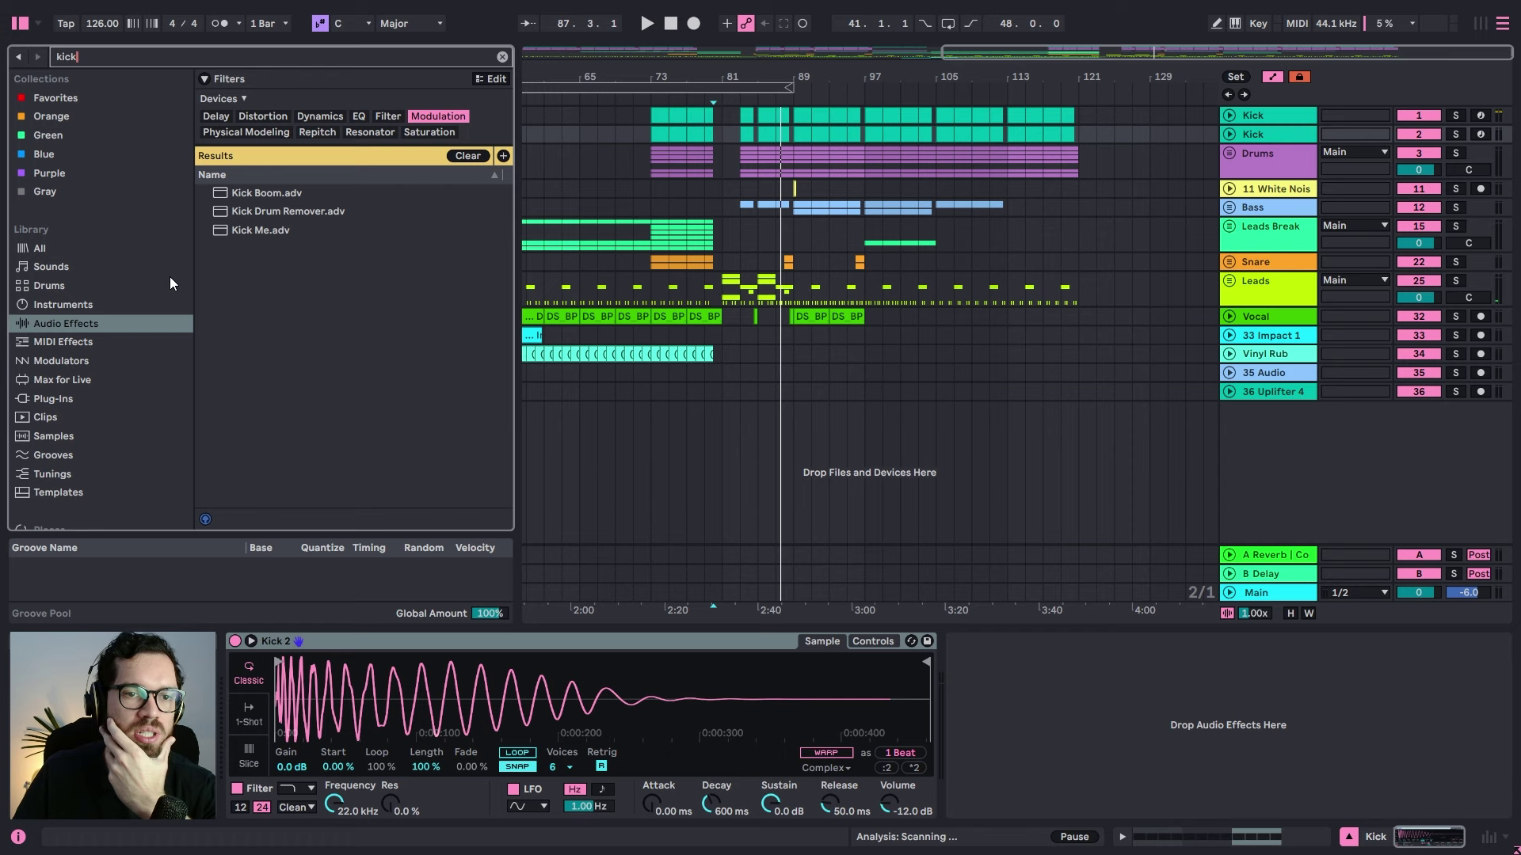
{"action": "scroll", "coordinate": [55, 369], "scroll_direction": "down", "scroll_amount": 5}
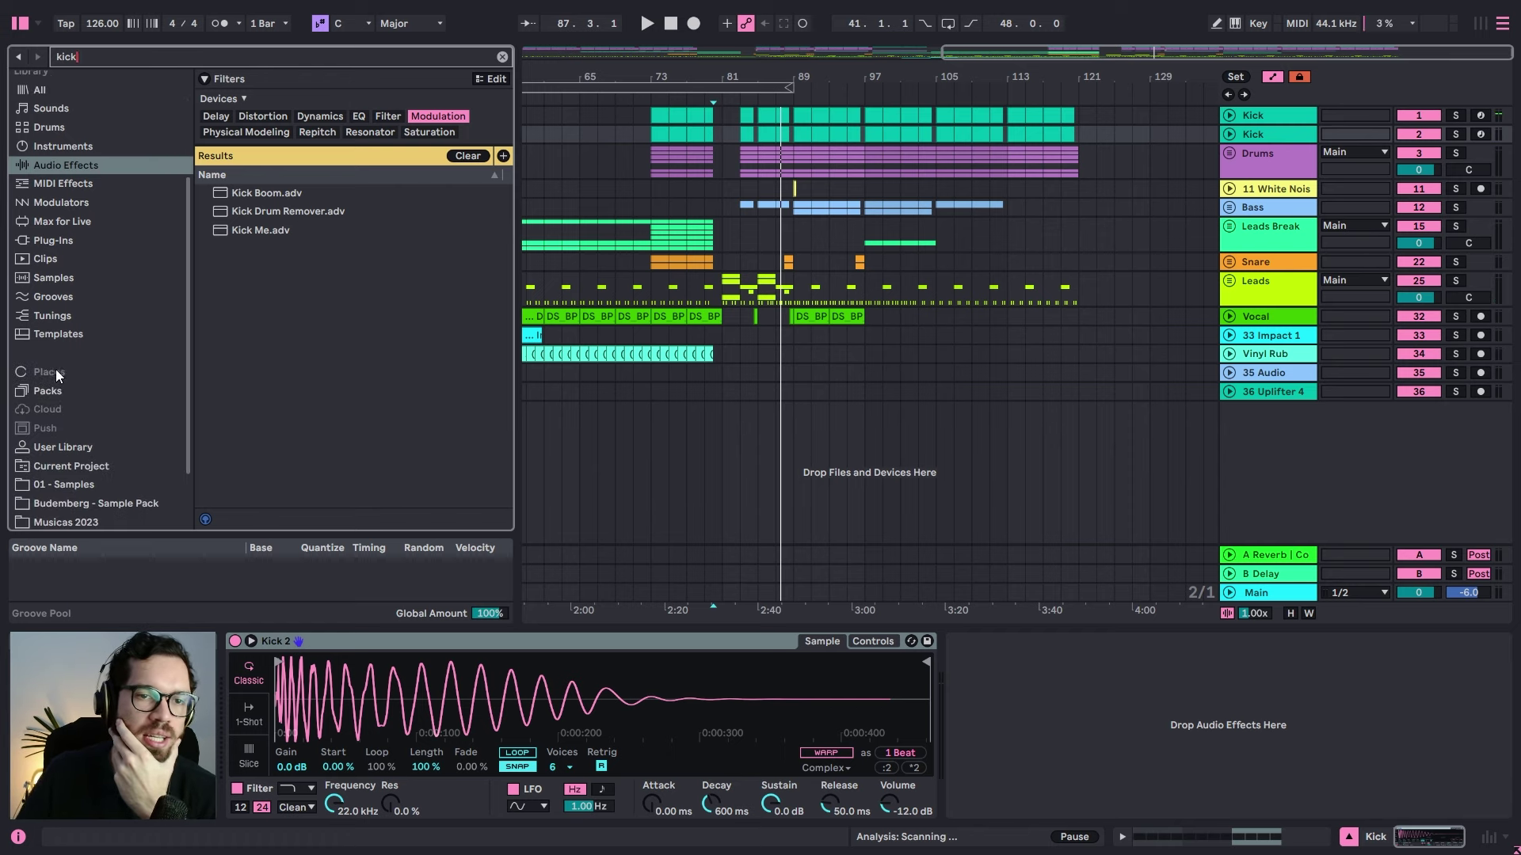
{"action": "left_click", "coordinate": [83, 460]}
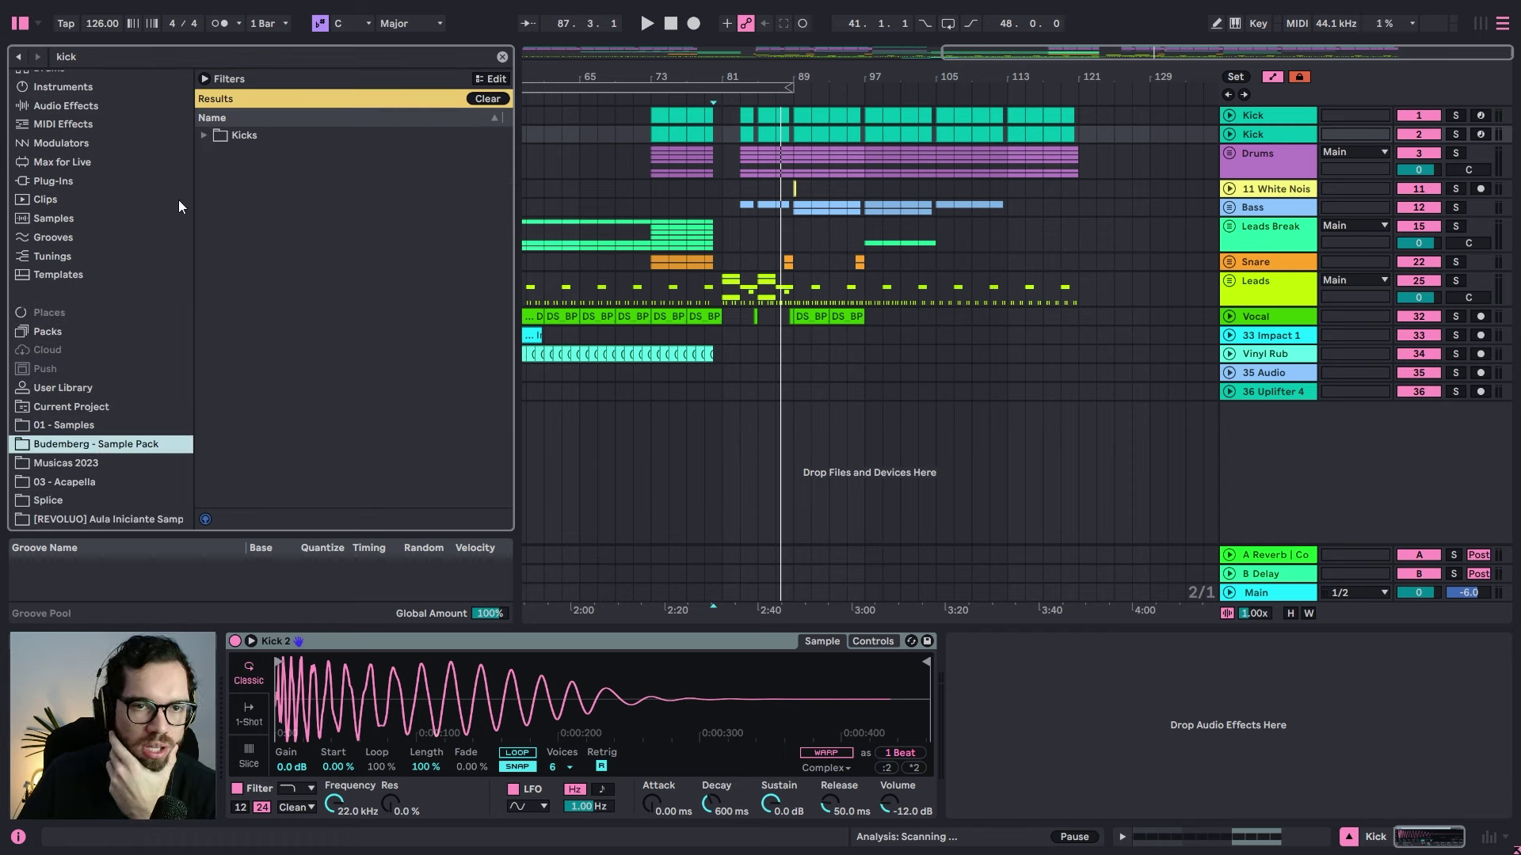
{"action": "left_click", "coordinate": [204, 135]}
Step: Audition several kick samples and replace the sample on the duplicated Kick track with Kick 4.wav
{"action": "left_click", "coordinate": [237, 173]}
{"action": "left_click", "coordinate": [273, 154]}
{"action": "left_click", "coordinate": [275, 211]}
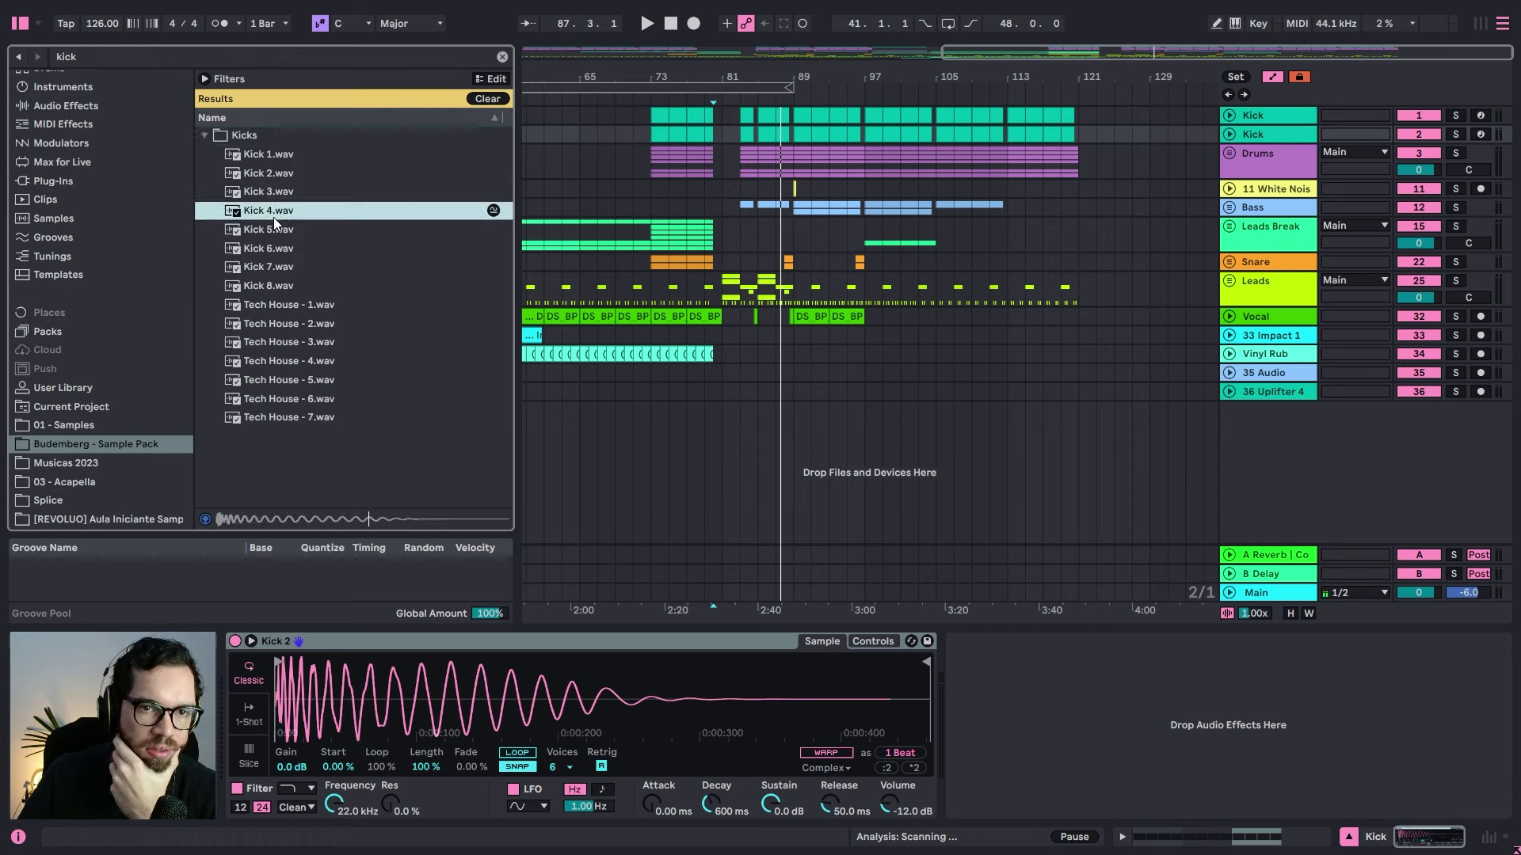
{"action": "left_click", "coordinate": [282, 286]}
{"action": "left_click", "coordinate": [285, 306]}
{"action": "left_click", "coordinate": [286, 321]}
{"action": "left_click", "coordinate": [280, 210]}
{"action": "left_click", "coordinate": [279, 191]}
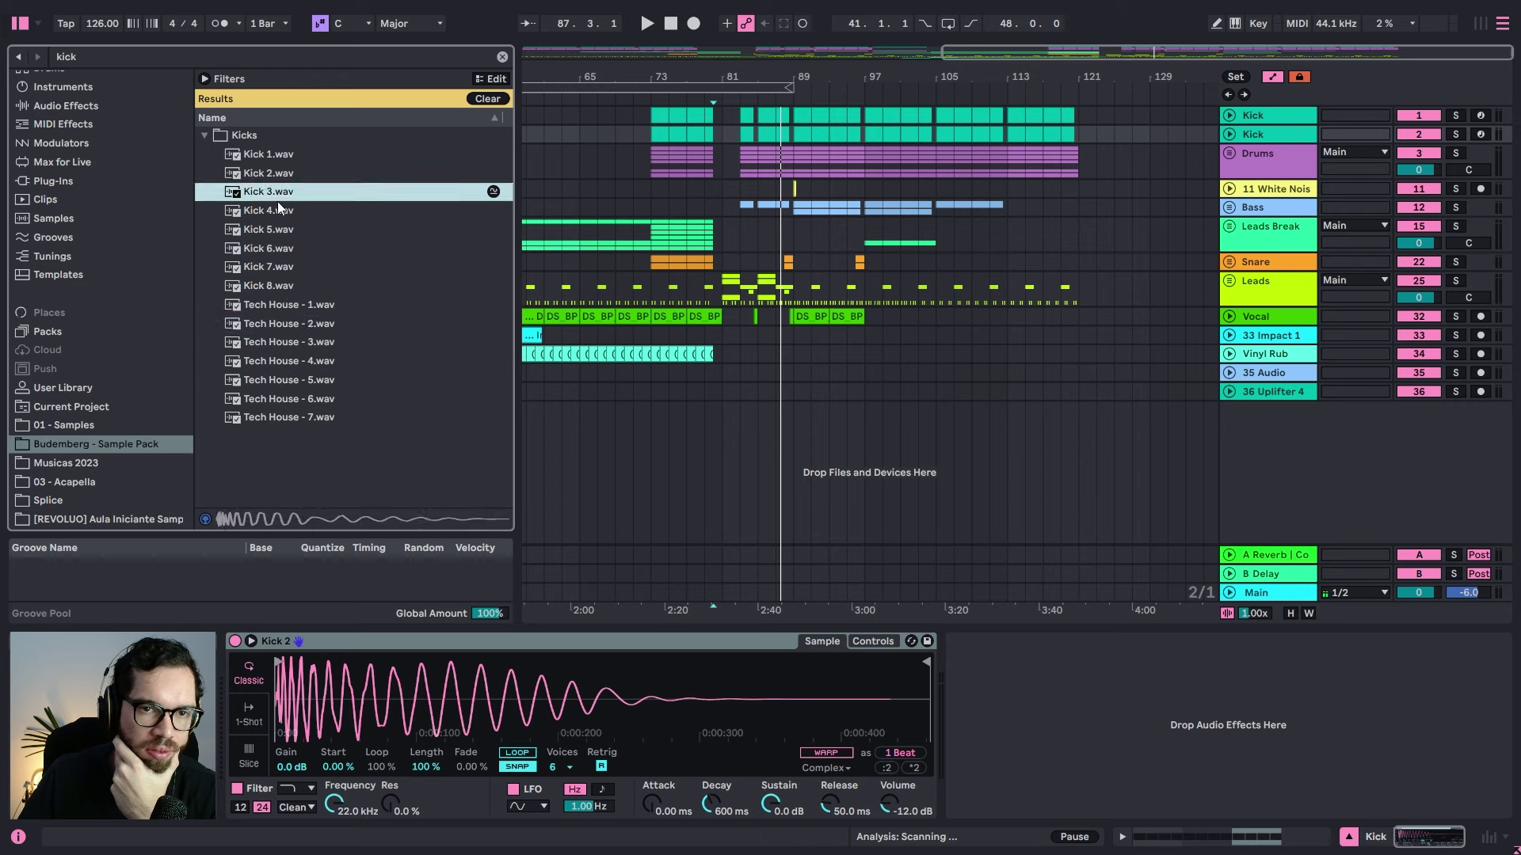
{"action": "left_click", "coordinate": [269, 211]}
{"action": "left_click_drag", "start_coordinate": [410, 739], "coordinate": [412, 736]}
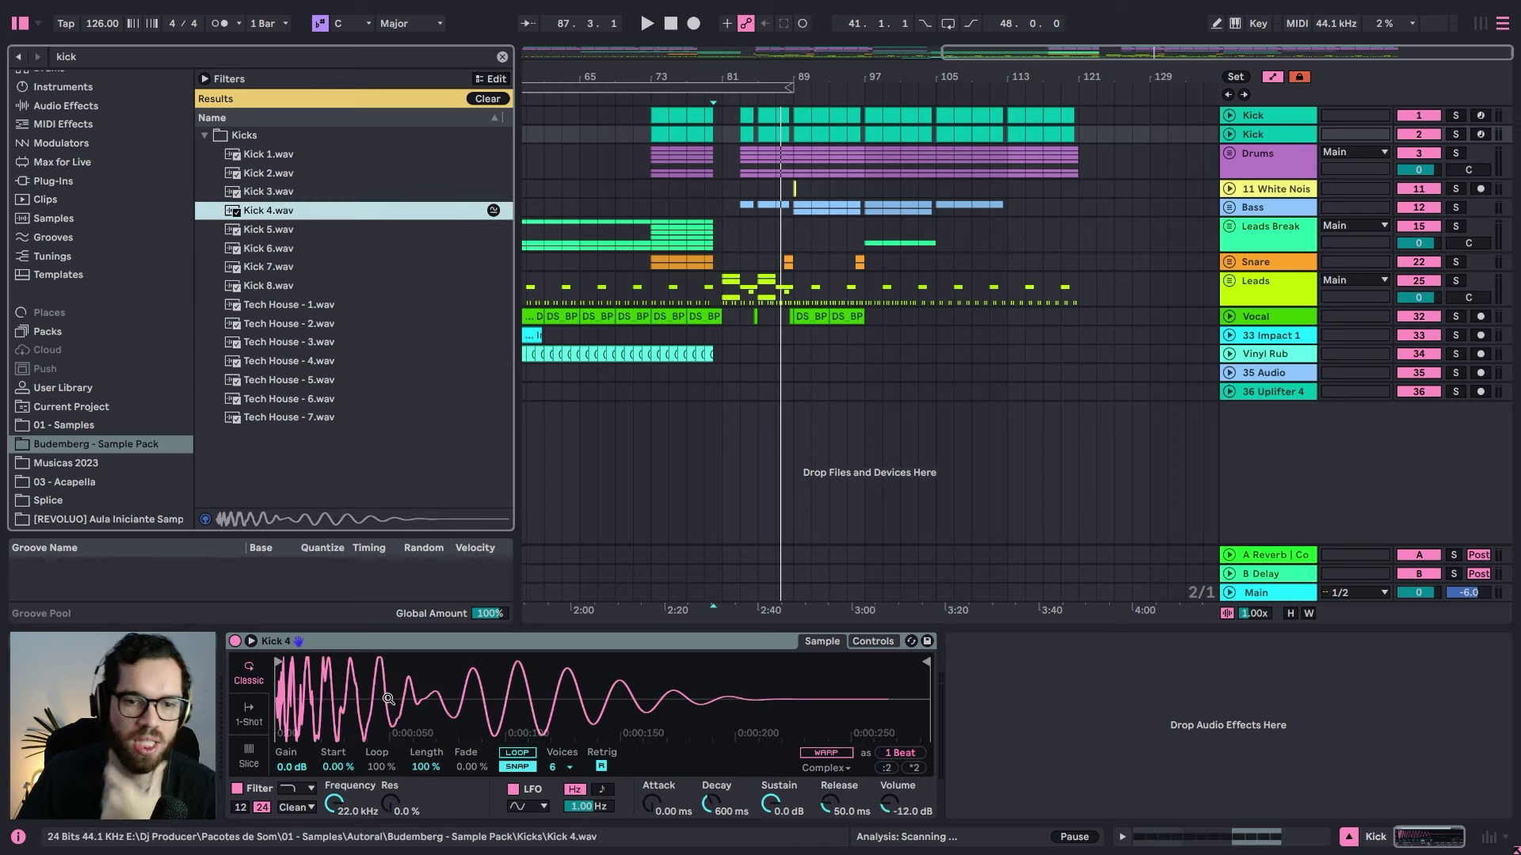
Step: Switch the Kick 4 sampler to 1-Shot, trim the sample to its opening transient and set Fade Out to 216 ms, auditioning from 83.1.1
{"action": "key", "text": "space"}
{"action": "left_click", "coordinate": [740, 127]}
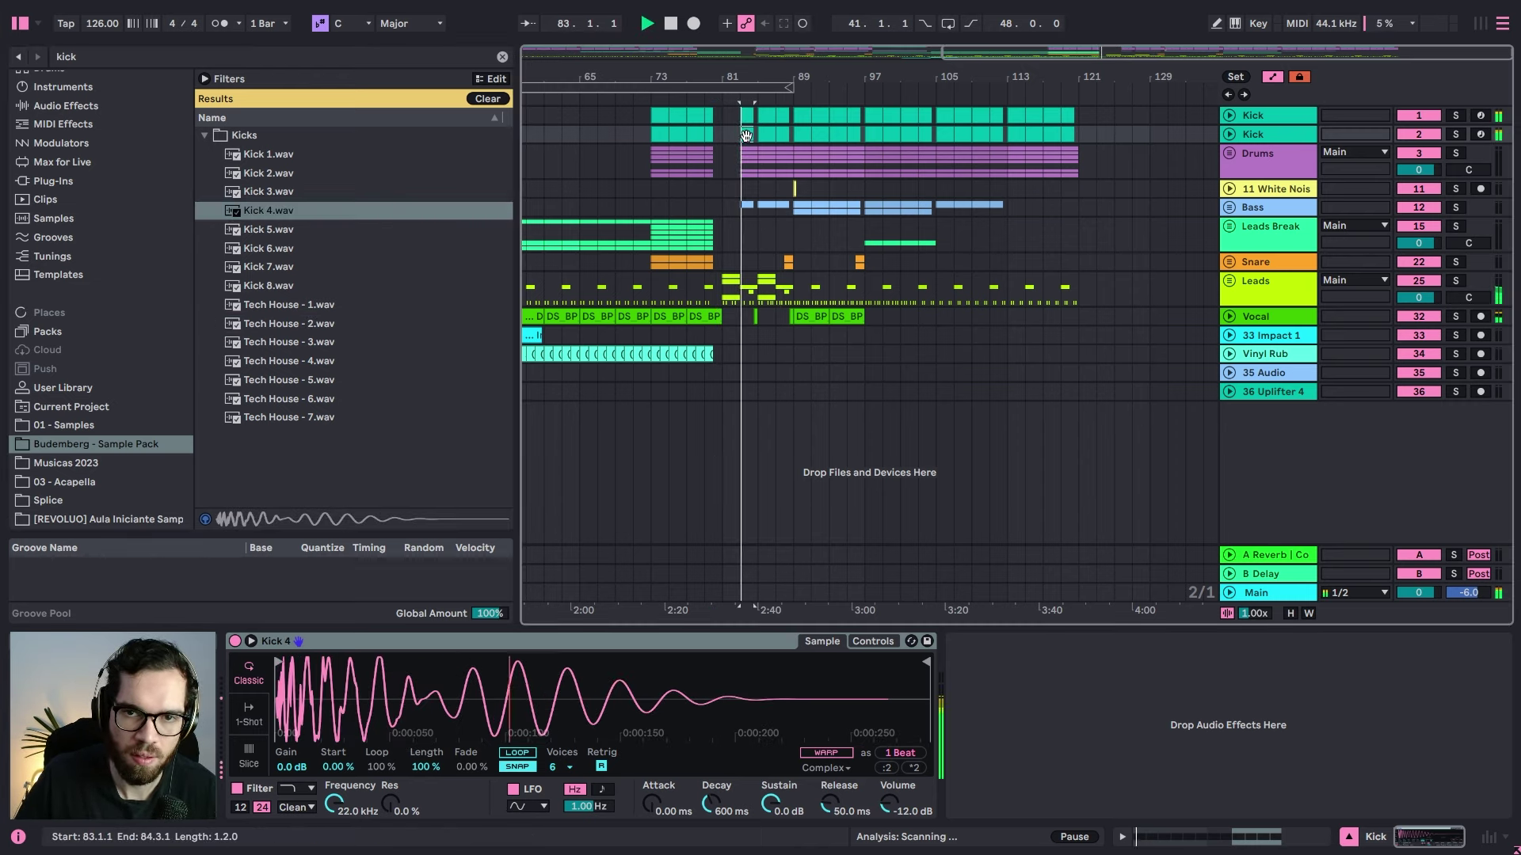
{"action": "left_click_drag", "start_coordinate": [920, 666], "coordinate": [400, 666]}
{"action": "left_click", "coordinate": [244, 718]}
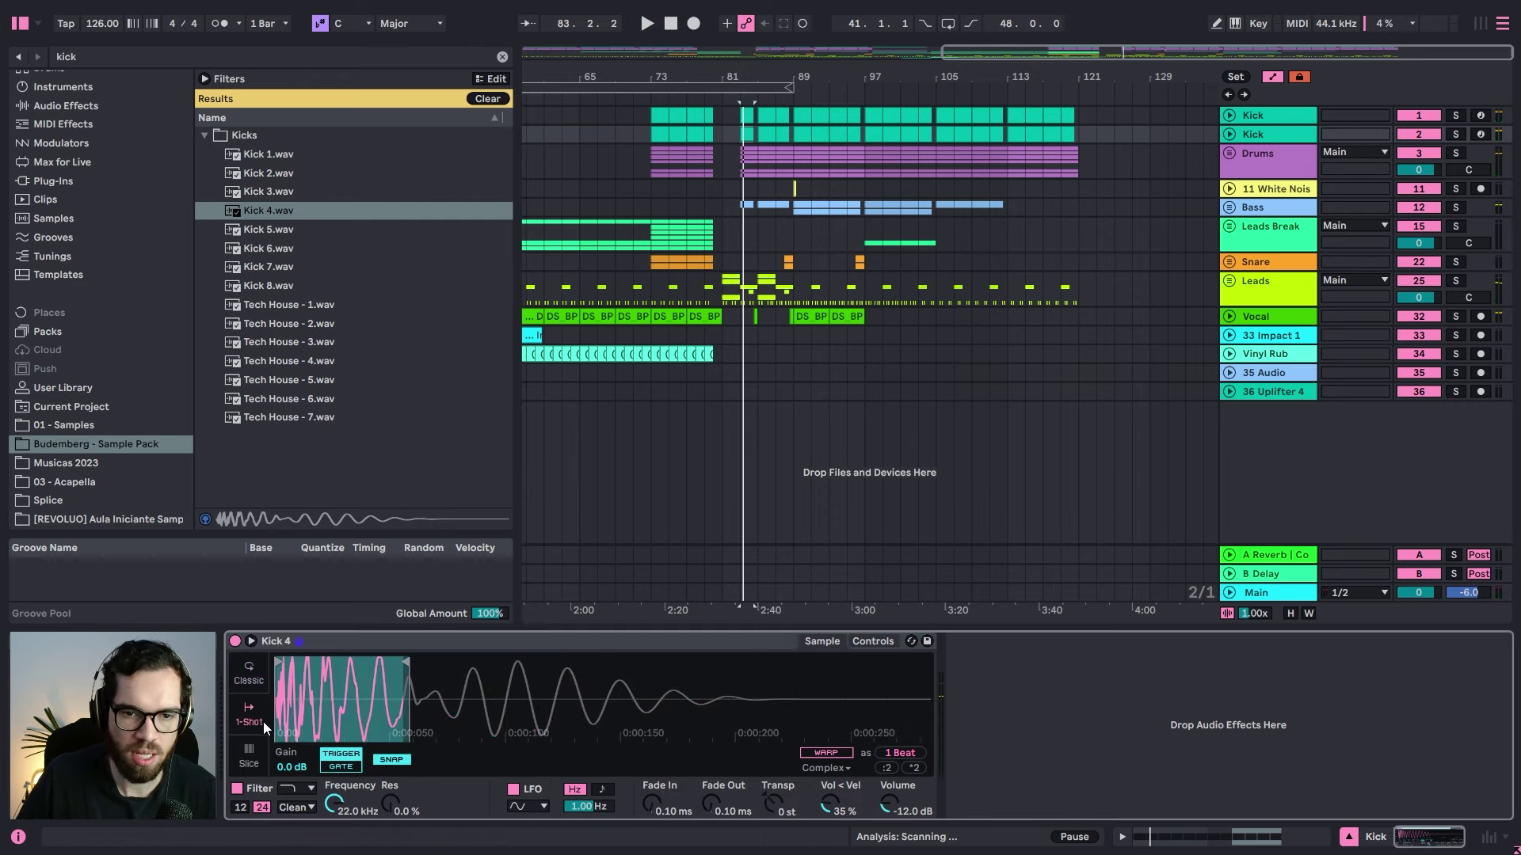
{"action": "left_click_drag", "start_coordinate": [710, 803], "coordinate": [710, 760]}
{"action": "key", "text": "space"}
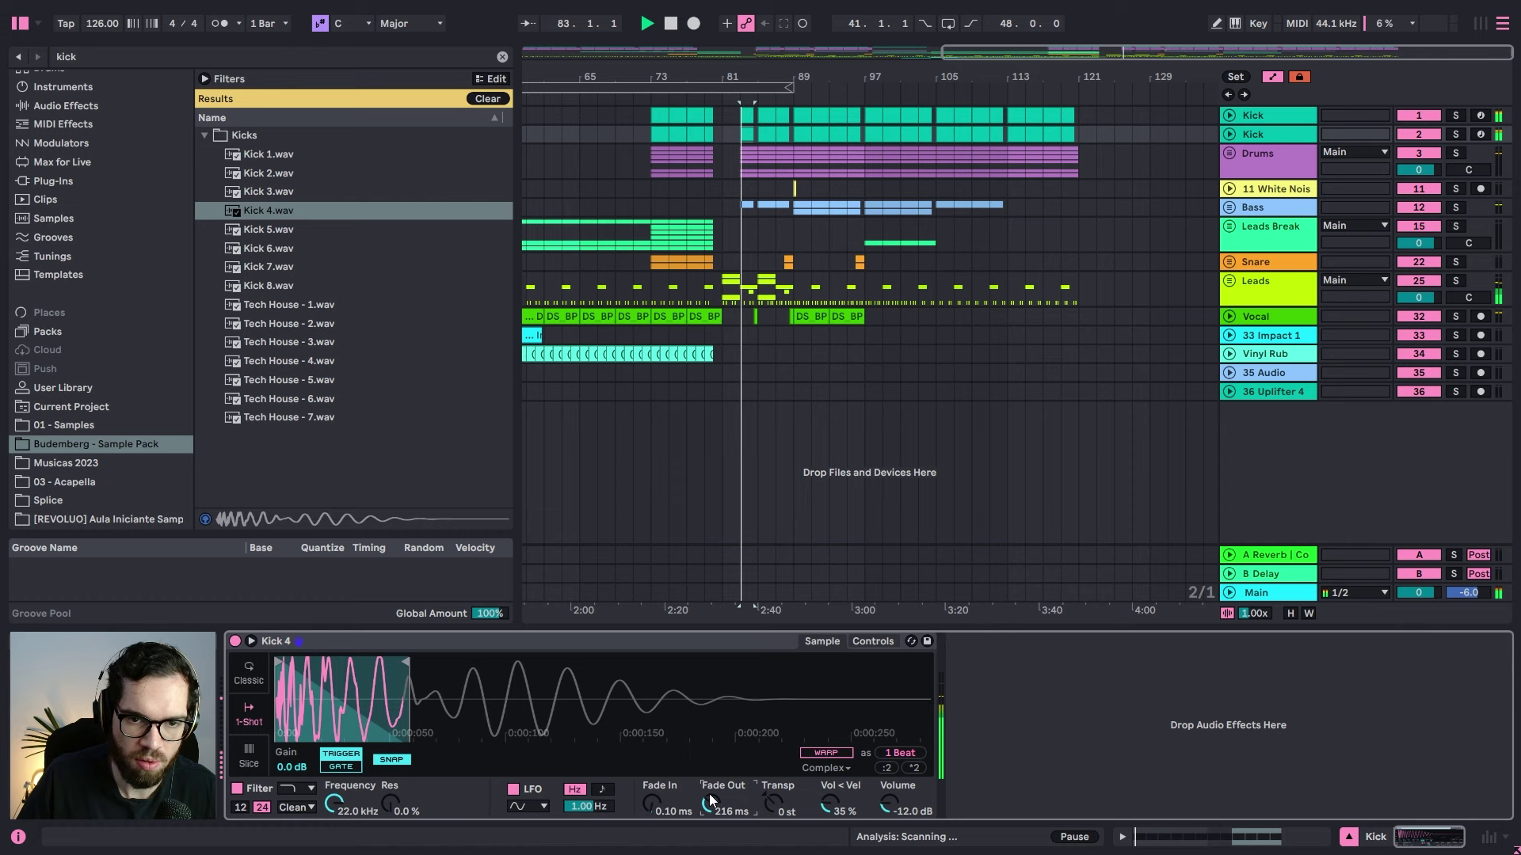
{"action": "left_click_drag", "start_coordinate": [407, 662], "coordinate": [369, 662]}
{"action": "key", "text": "space"}
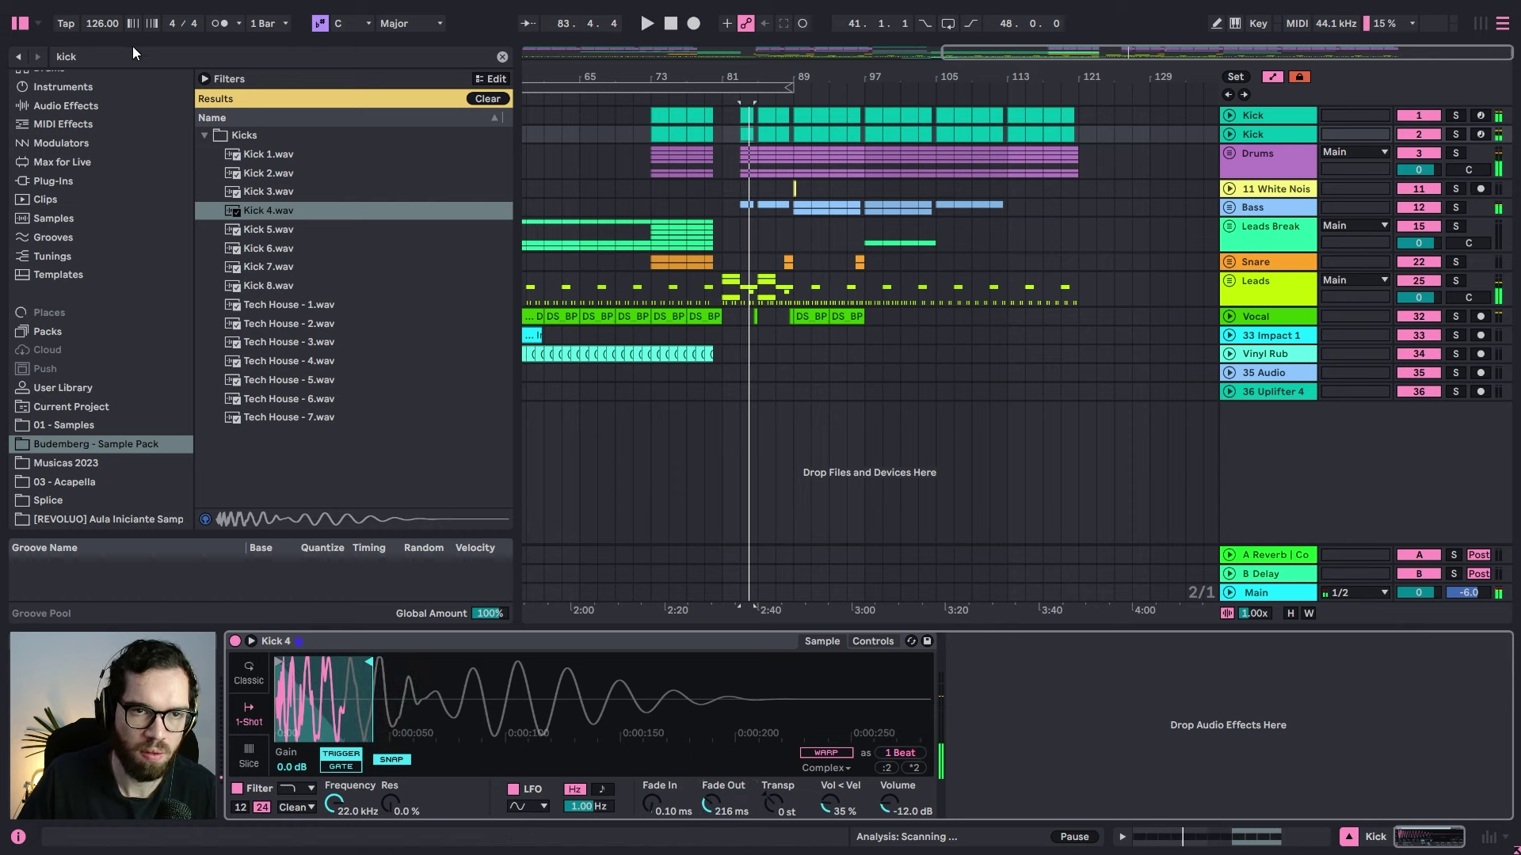
Step: Add EQ Eight to the duplicated Kick track, make band 2 a low cut at 200 Hz and play it back
{"action": "left_click", "coordinate": [118, 54]}
{"action": "type", "text": "eq"}
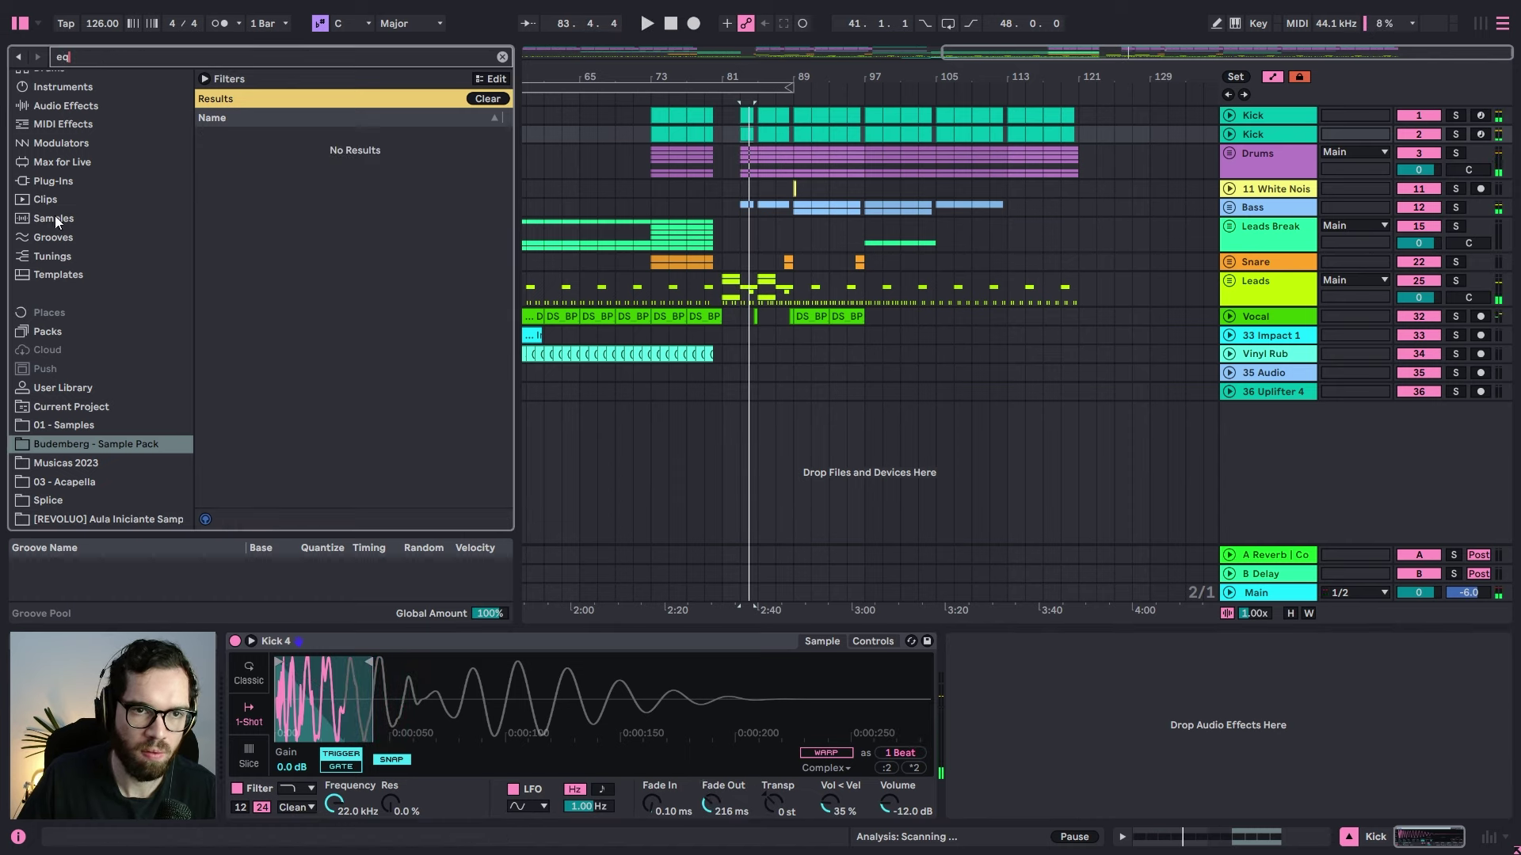
{"action": "left_click", "coordinate": [78, 107]}
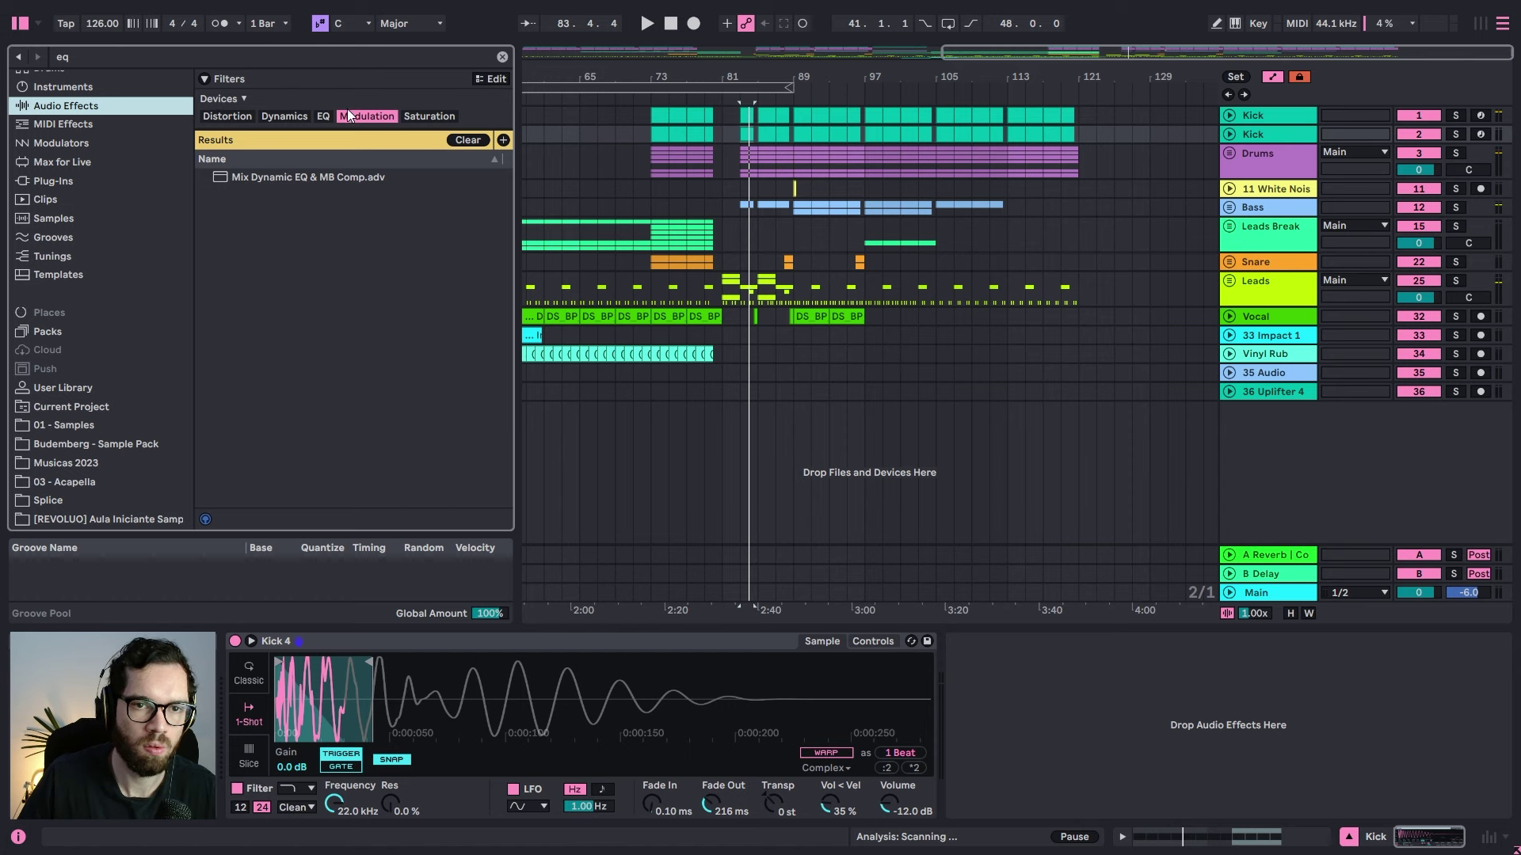
{"action": "left_click", "coordinate": [323, 116]}
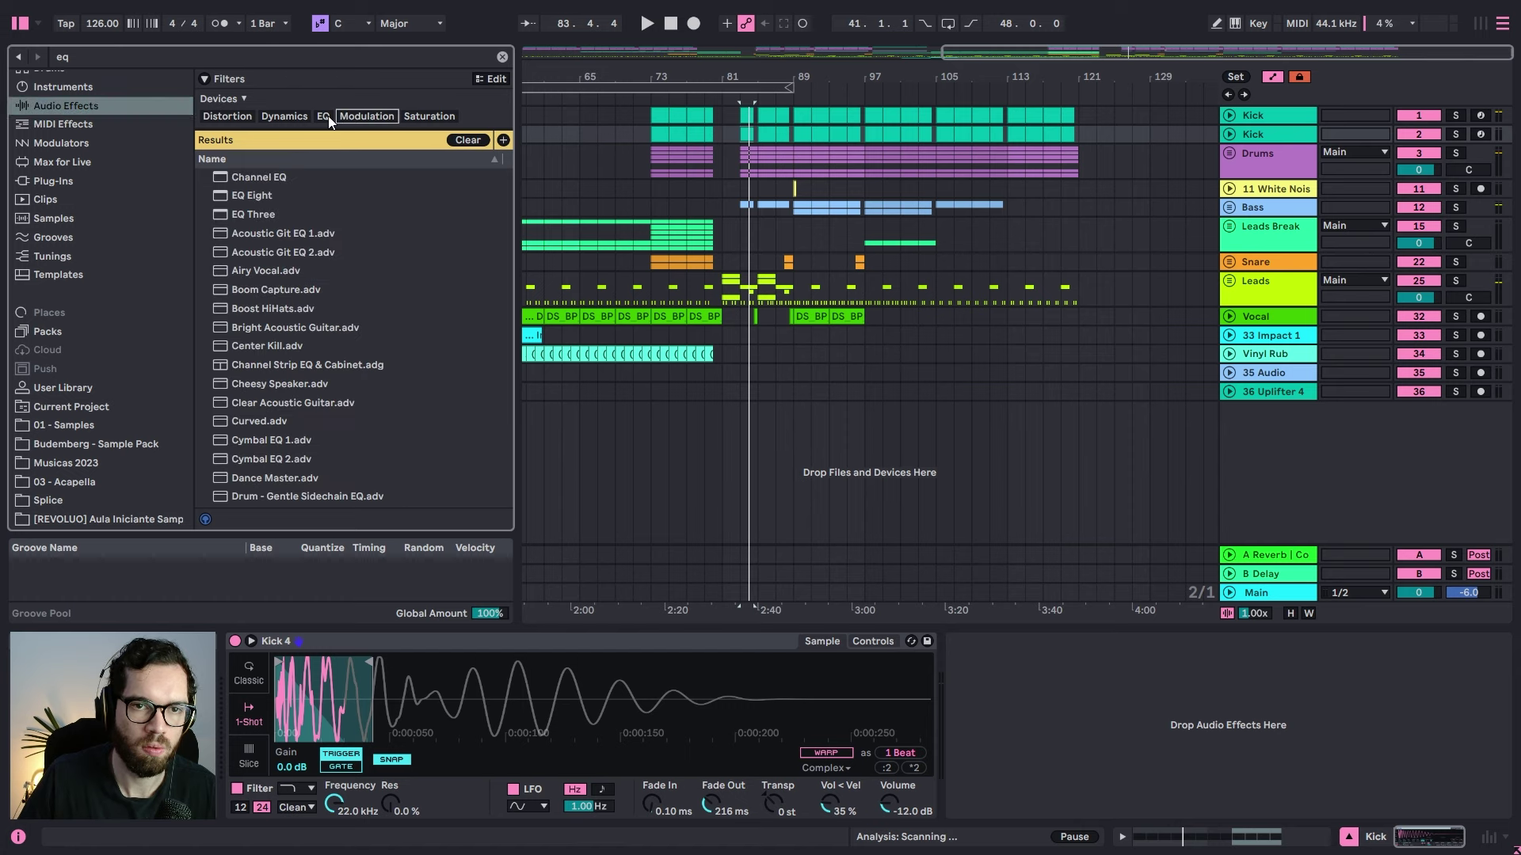
{"action": "double_click", "coordinate": [260, 197]}
{"action": "left_click", "coordinate": [1067, 793]}
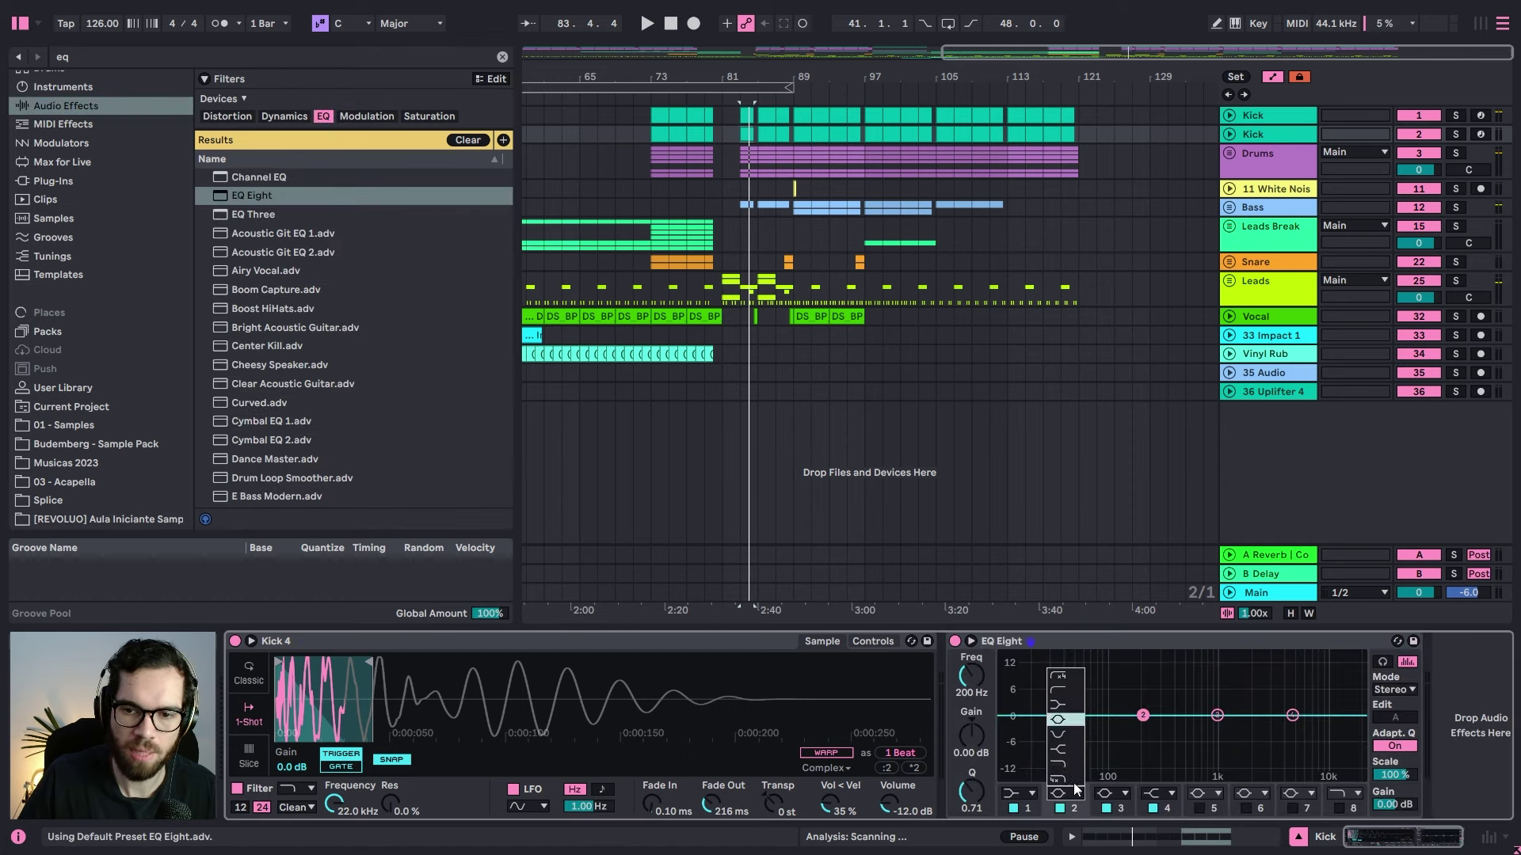
{"action": "left_click", "coordinate": [1061, 692]}
{"action": "key", "text": "space"}
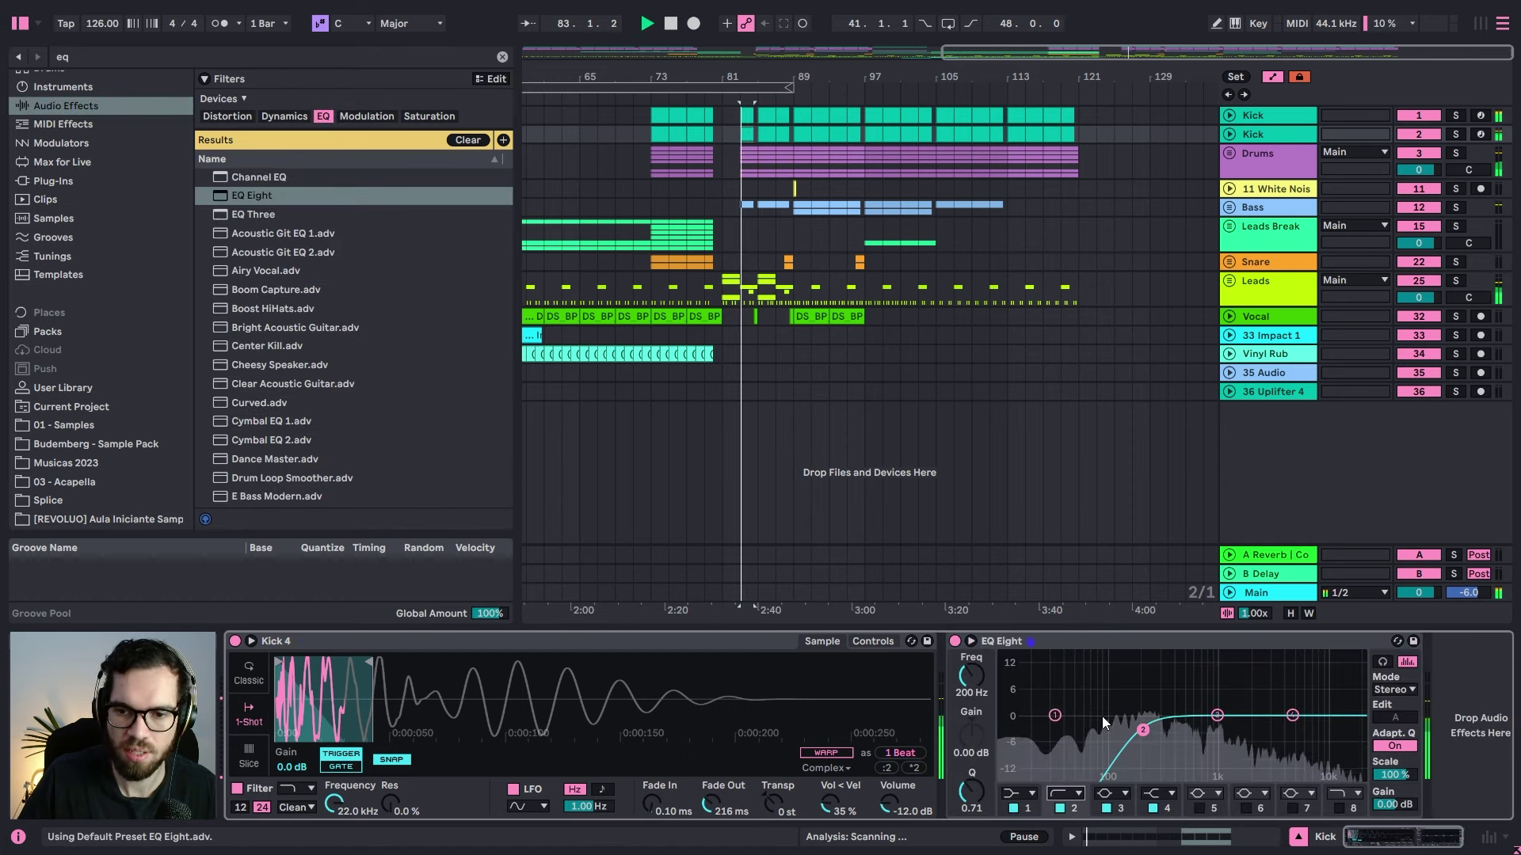
Step: Compare playback with the duplicated Kick track muted and unmuted, and listen to it soloed
{"action": "left_click", "coordinate": [1419, 139]}
{"action": "left_click", "coordinate": [1419, 139]}
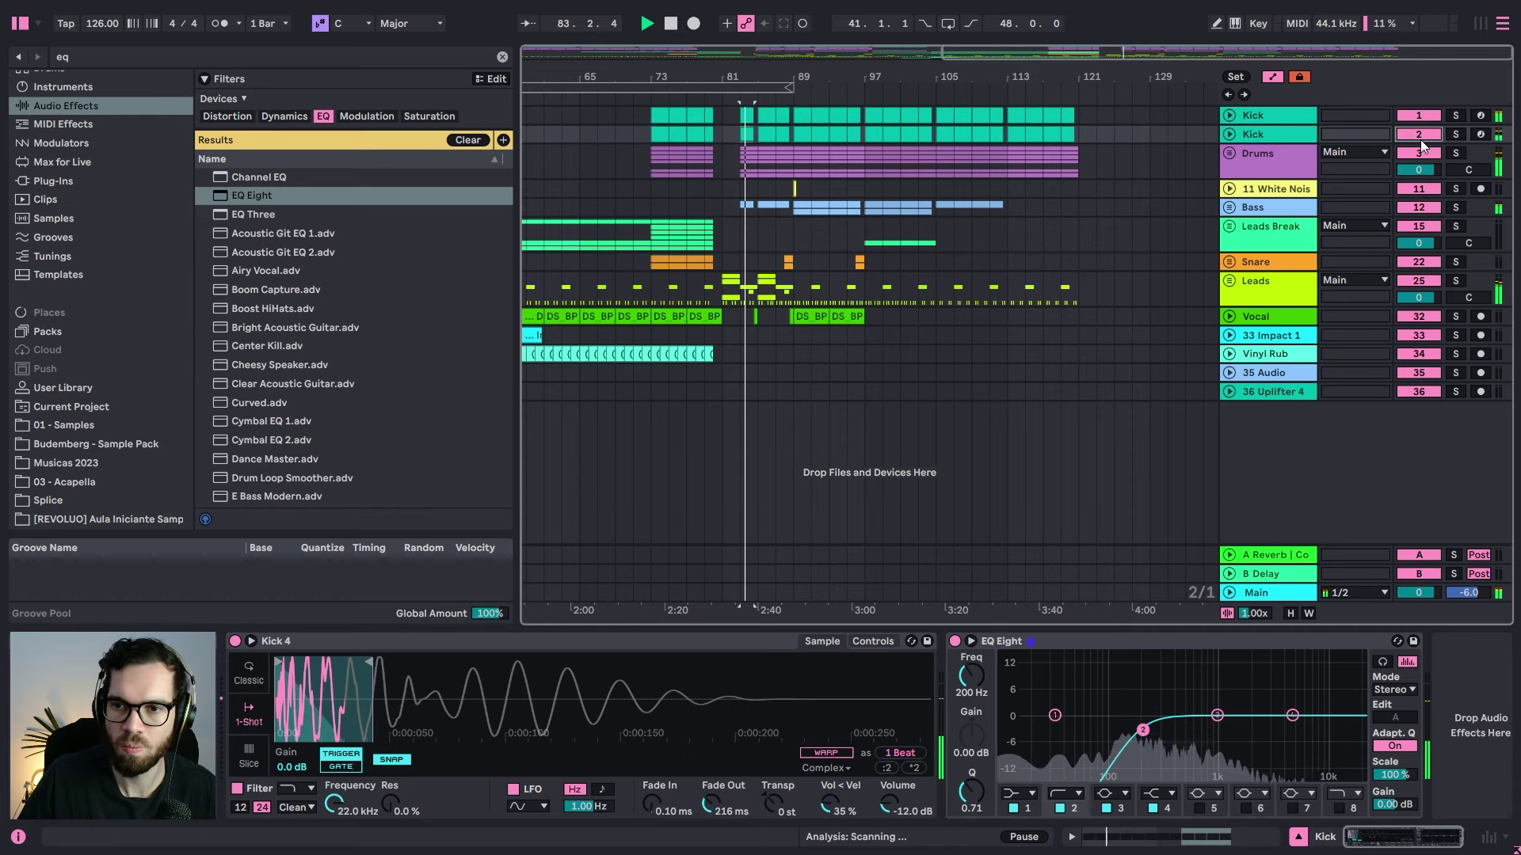
{"action": "left_click", "coordinate": [1457, 134]}
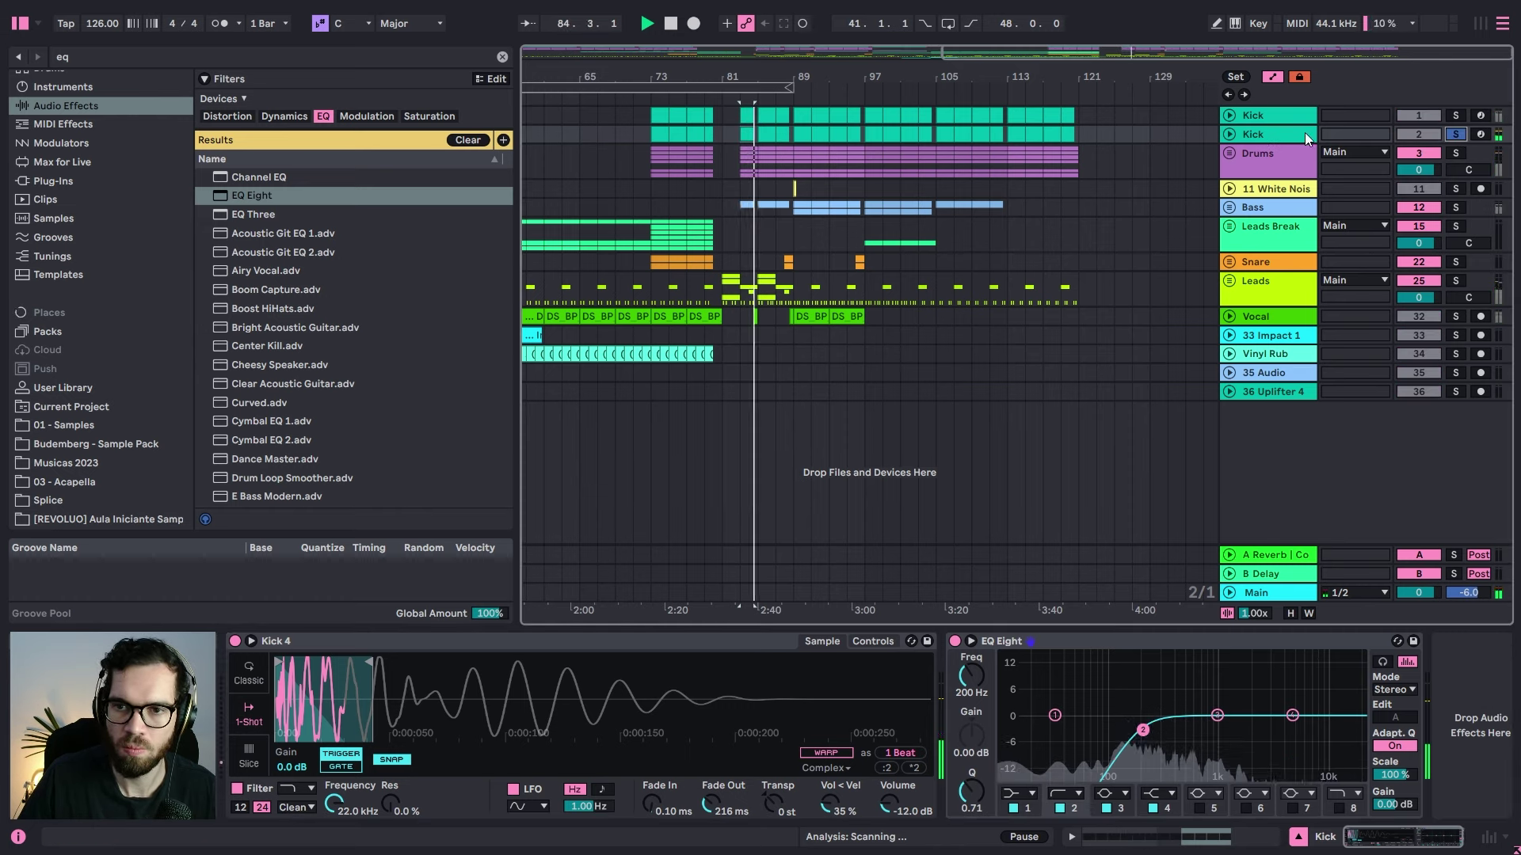
{"action": "left_click", "coordinate": [1304, 132]}
{"action": "key", "text": "space"}
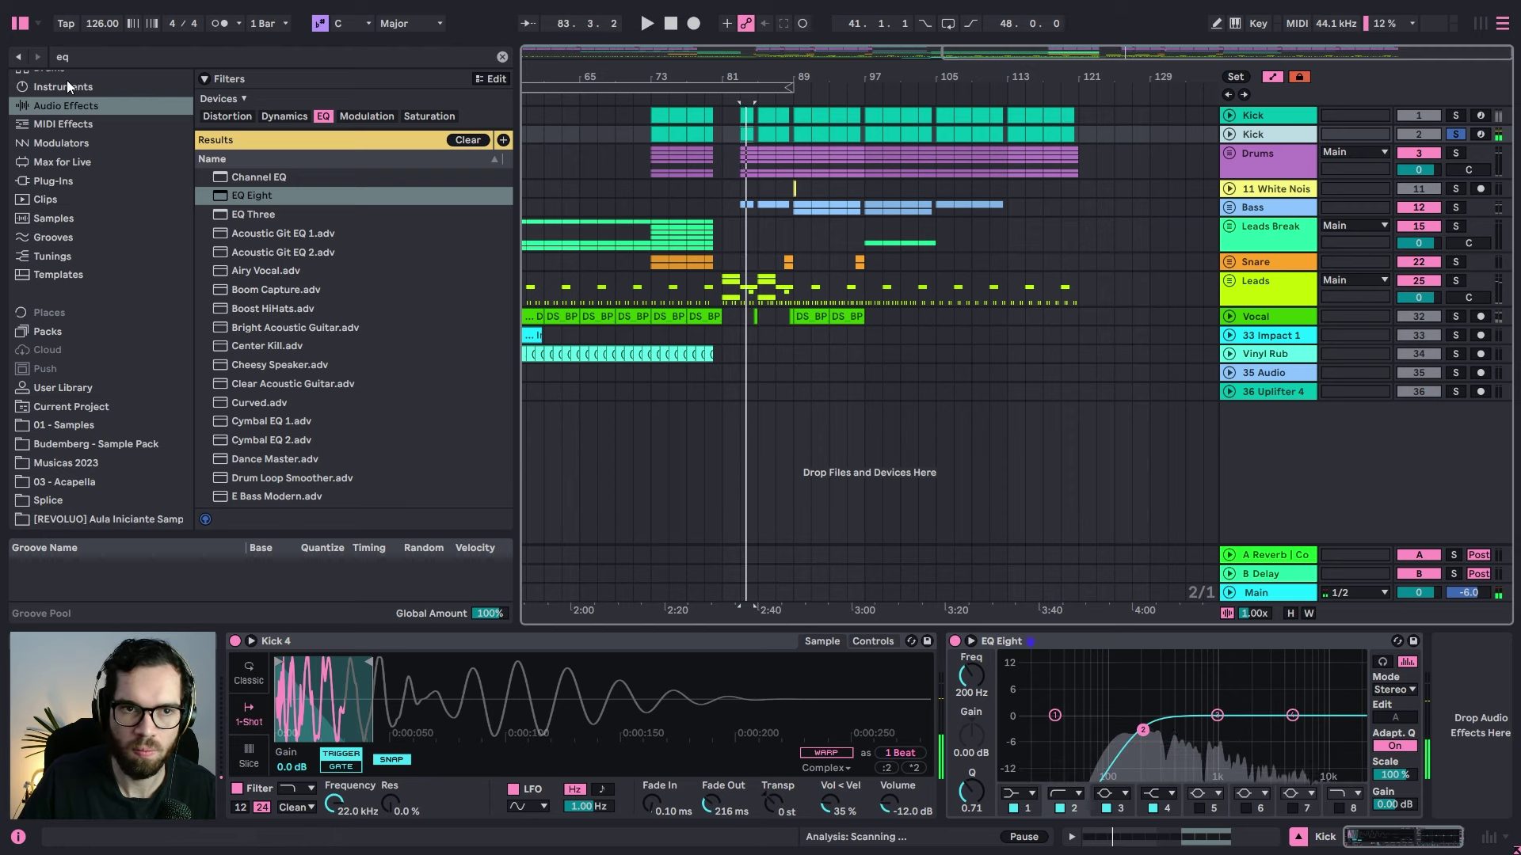
Step: Add Saturator after EQ Eight on the duplicated Kick track, set its Drive to 7.43 dB and play the result
{"action": "left_click", "coordinate": [74, 57]}
{"action": "type", "text": "sat"}
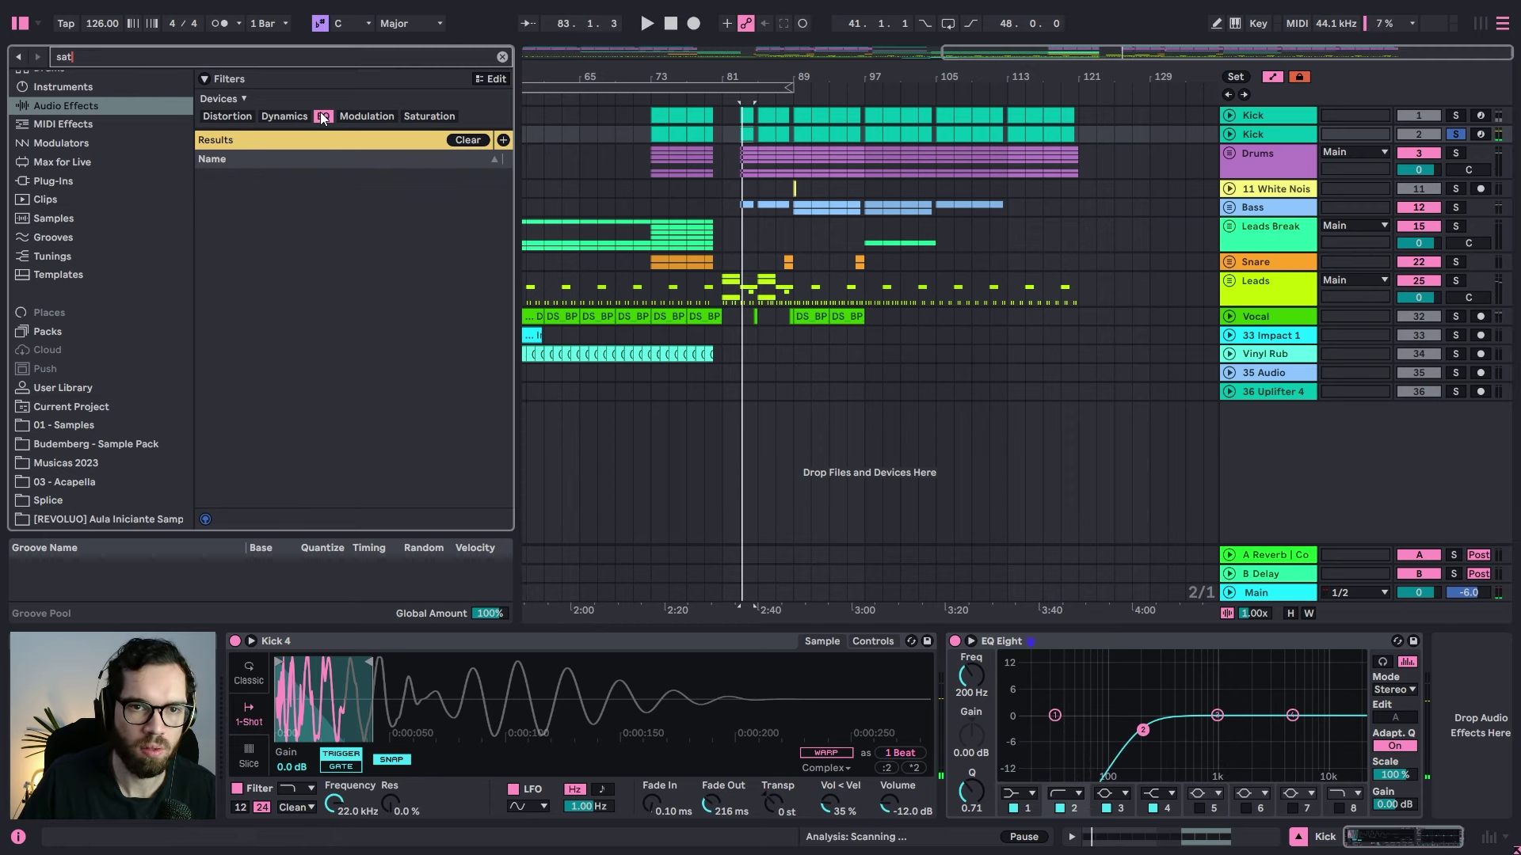
{"action": "left_click", "coordinate": [323, 118]}
{"action": "left_click_drag", "start_coordinate": [255, 178], "coordinate": [1181, 646]}
{"action": "key", "text": "space"}
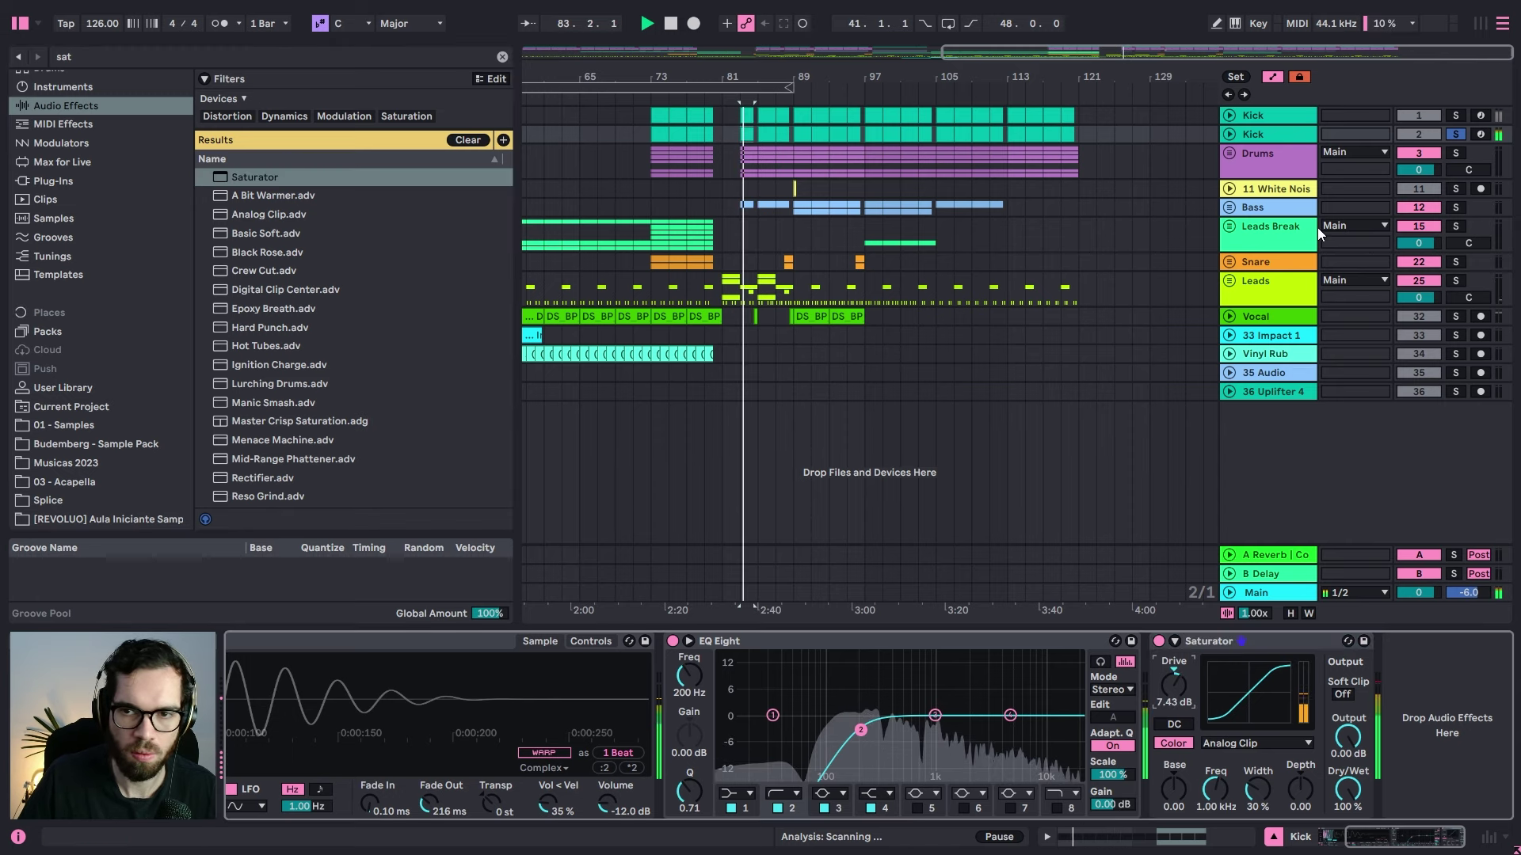
Step: Unsolo and expand the duplicated Kick track, and lower its volume to -6.9 dB while the full mix plays
{"action": "left_click", "coordinate": [1454, 134]}
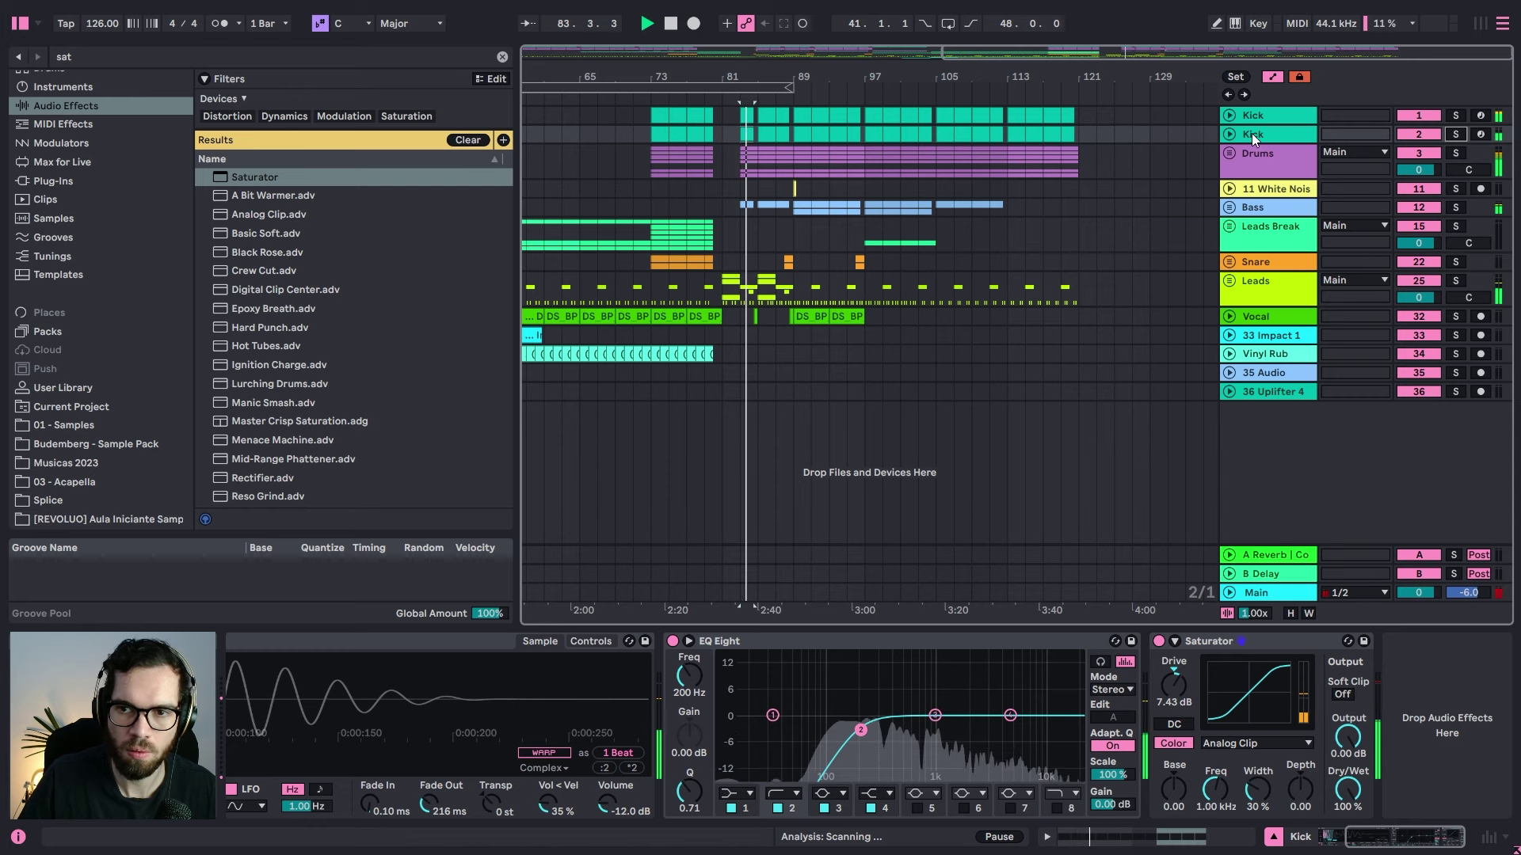
{"action": "left_click", "coordinate": [1230, 134]}
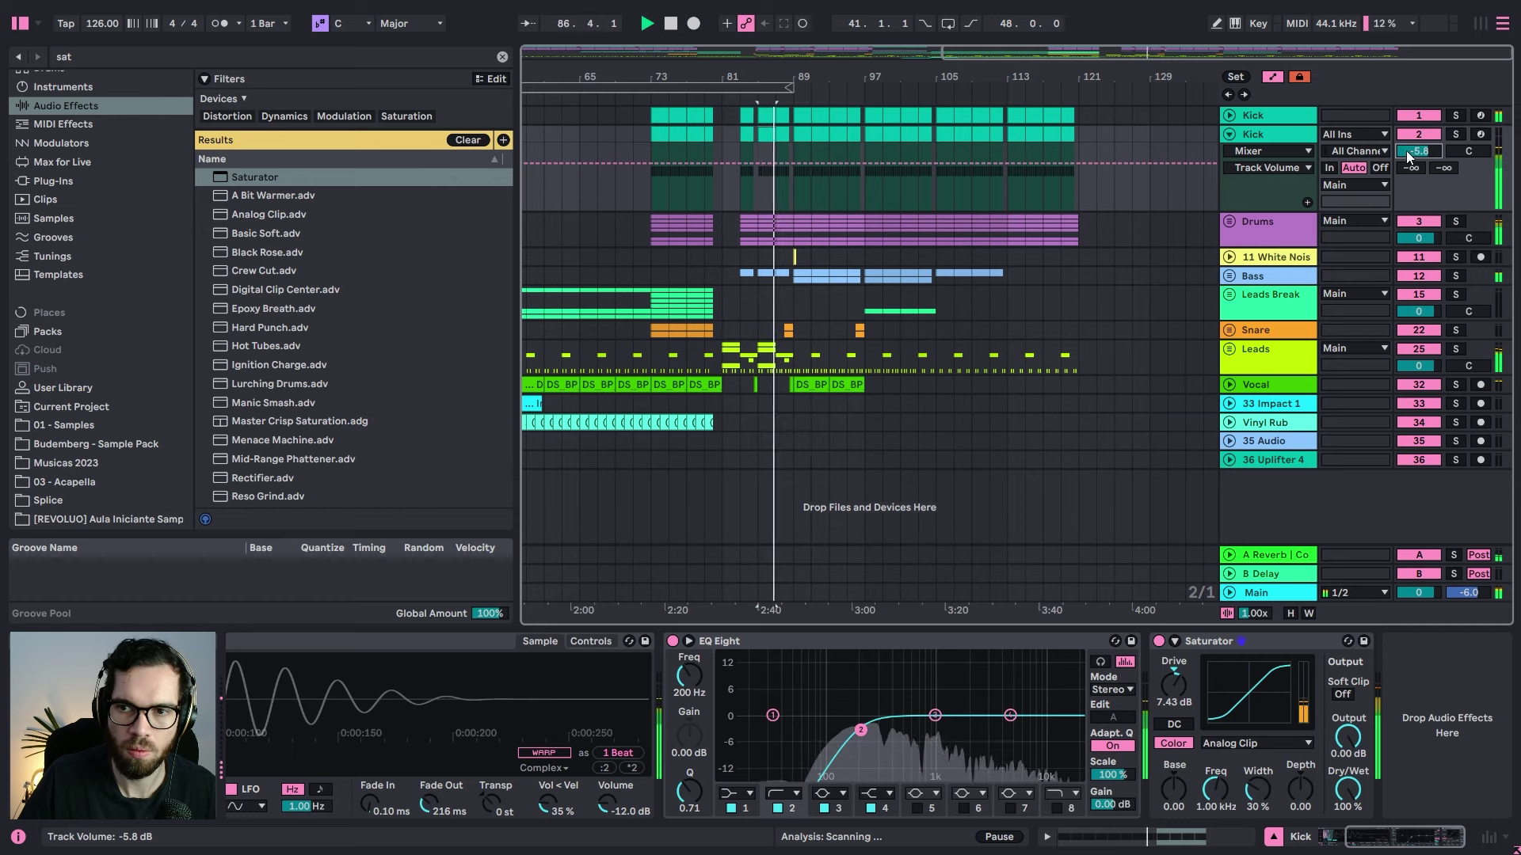
{"action": "left_click", "coordinate": [1292, 135]}
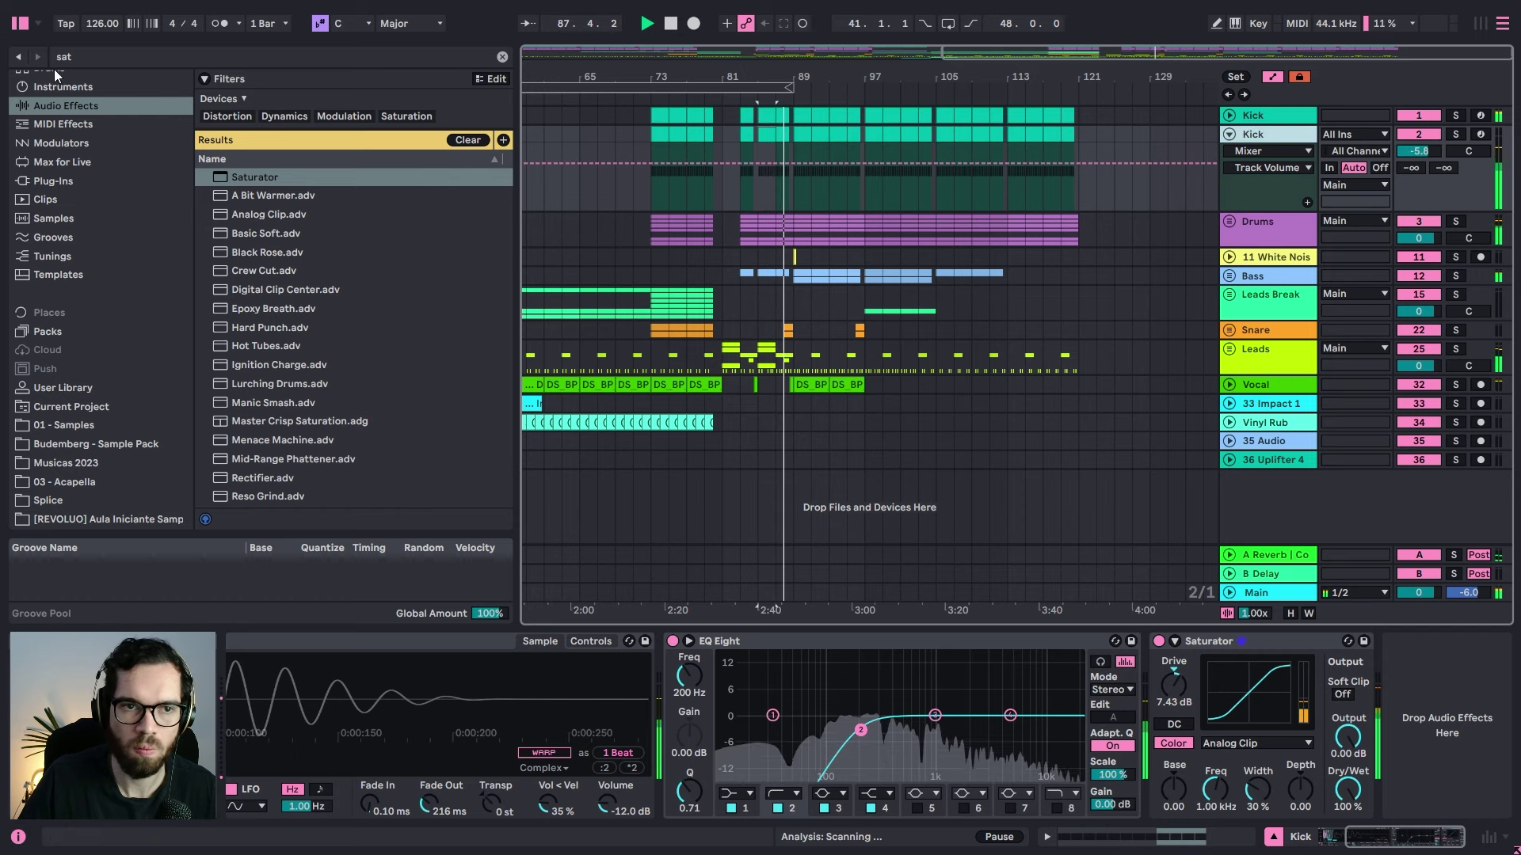
{"action": "left_click_drag", "start_coordinate": [1436, 145], "coordinate": [1436, 151]}
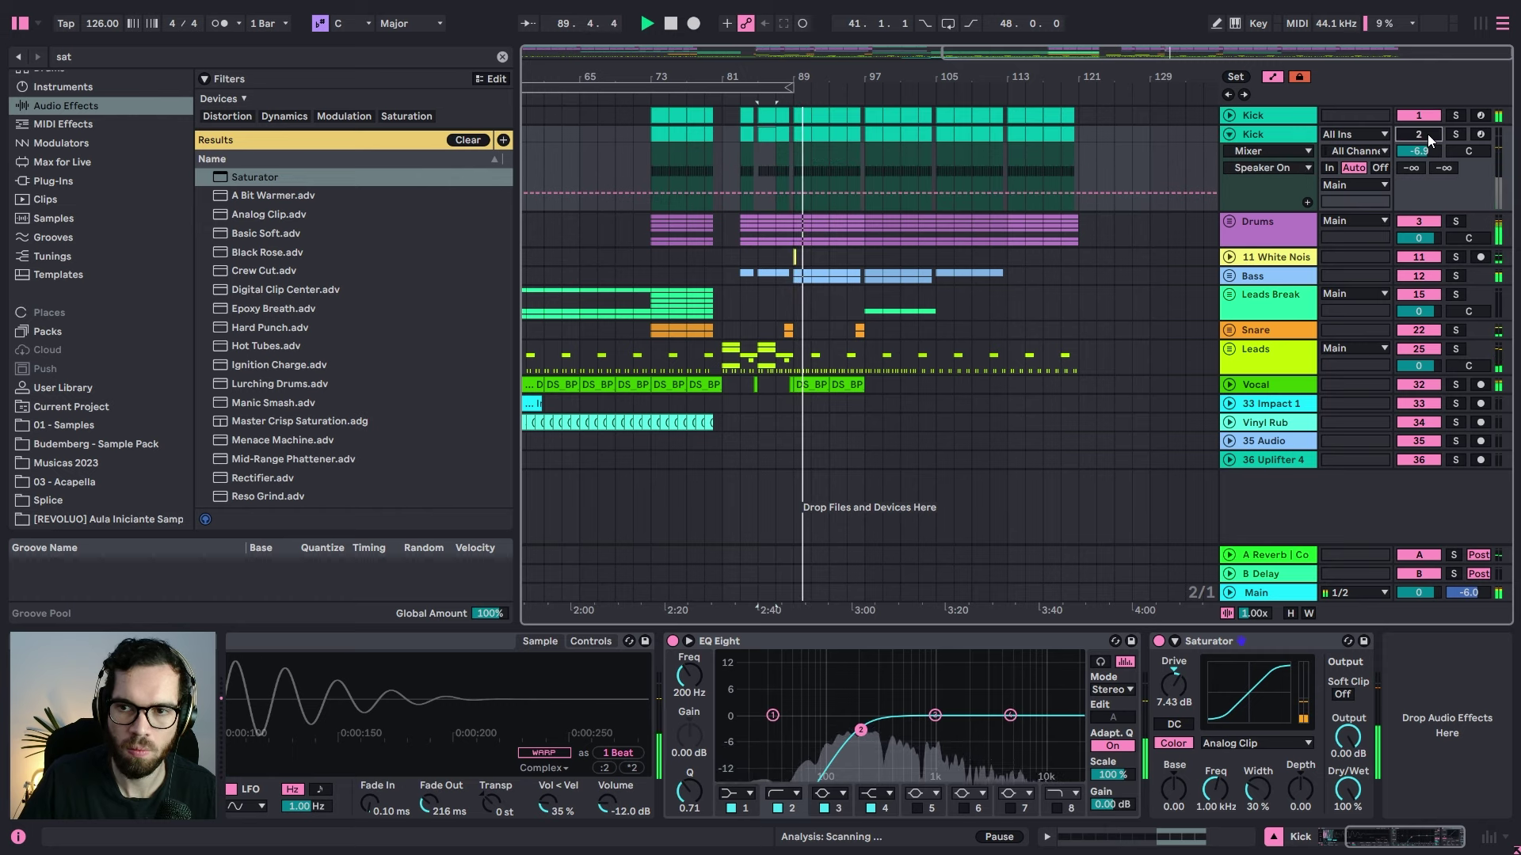
Step: Duplicate the processed top Kick track and search the Budemberg - Sample Pack folder for "hat"
{"action": "left_click", "coordinate": [1269, 133]}
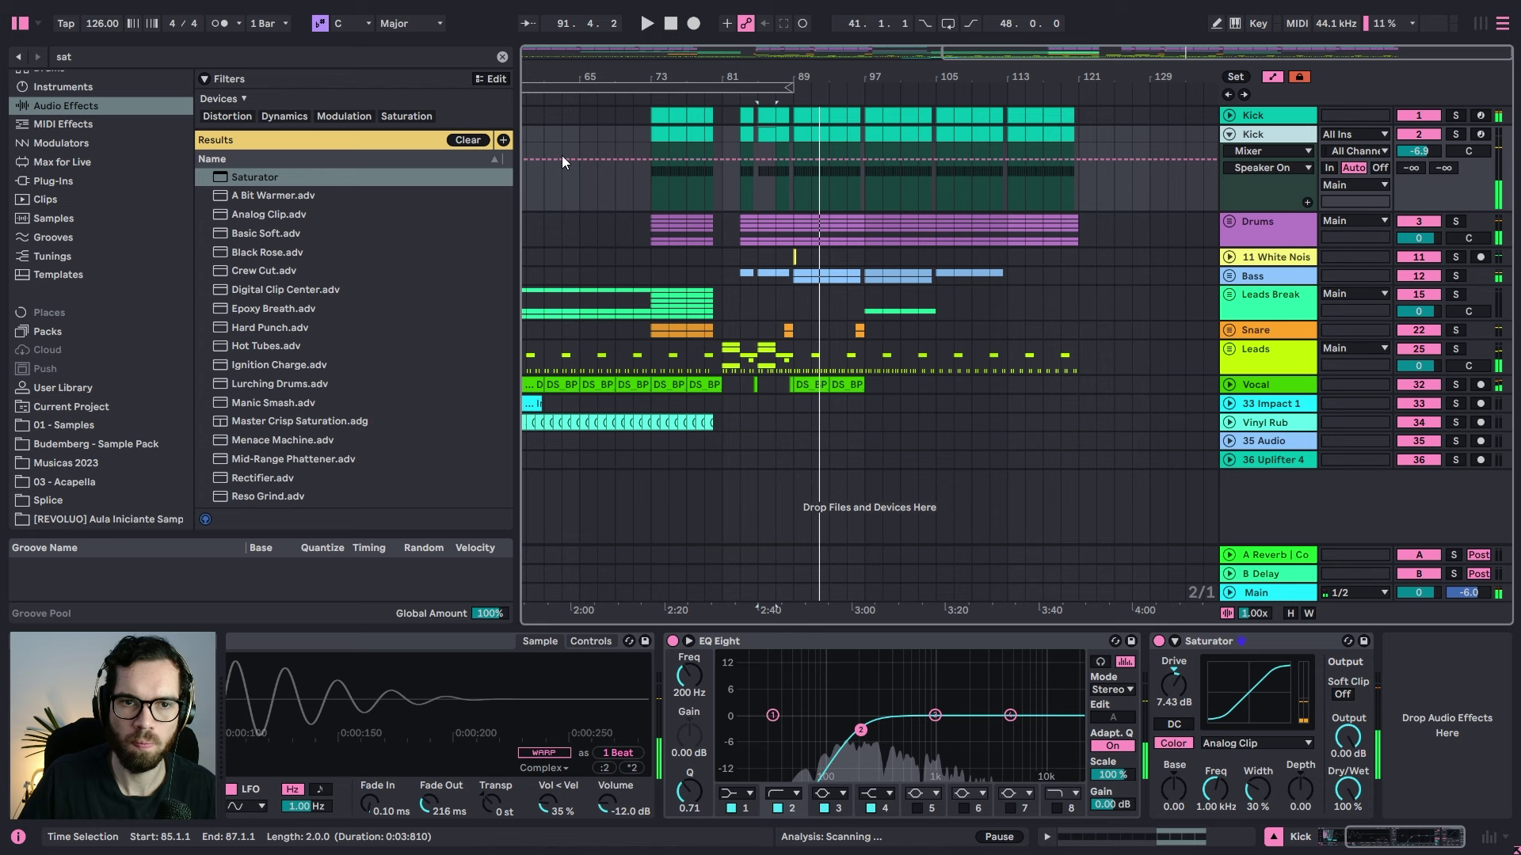
{"action": "key", "text": "ctrl+d"}
{"action": "left_click", "coordinate": [216, 59]}
{"action": "type", "text": "hat"}
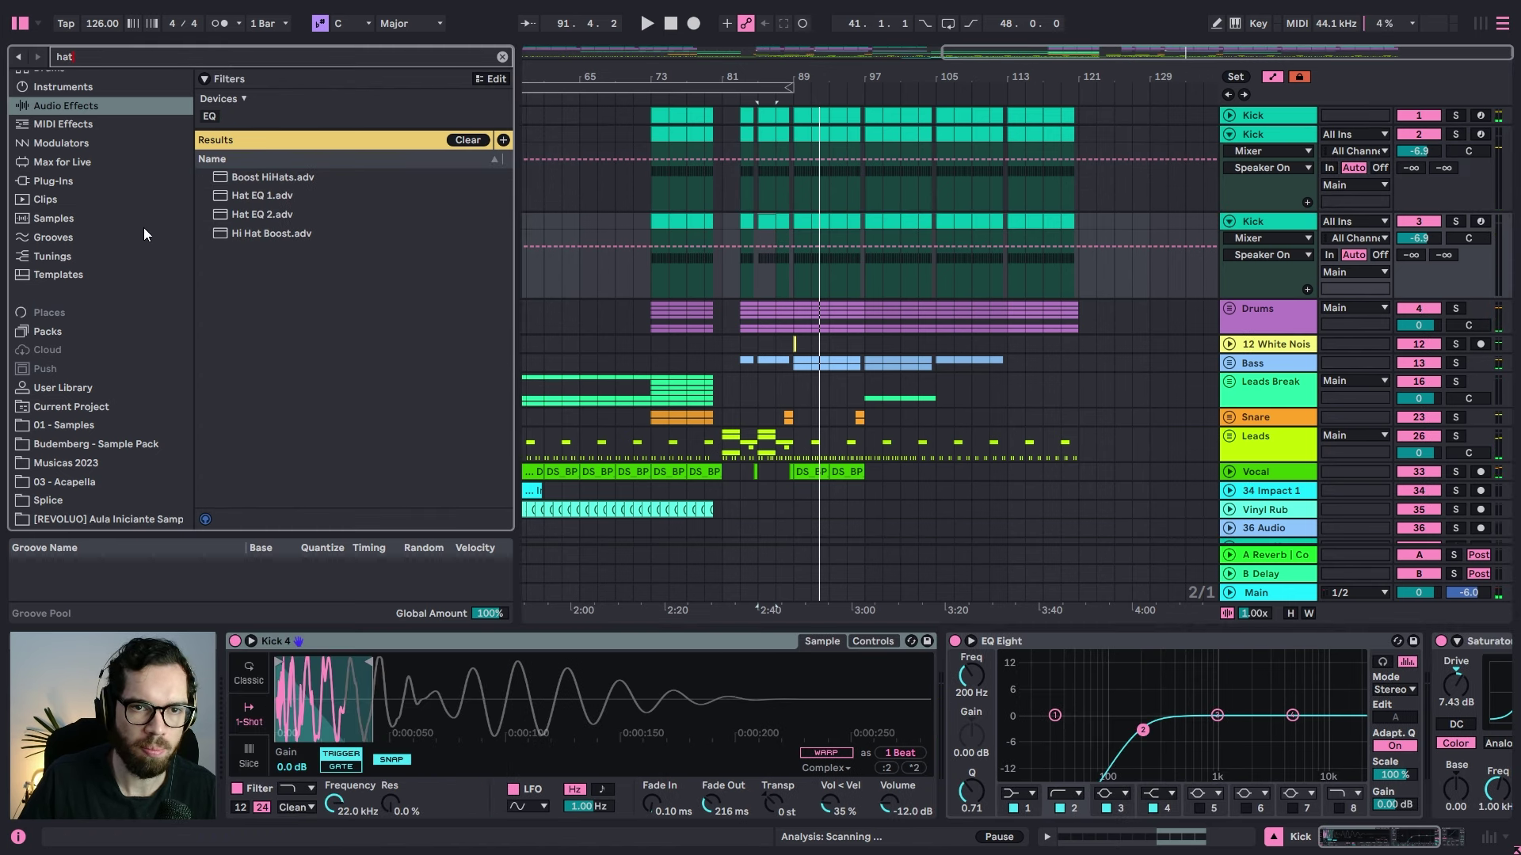
{"action": "scroll", "coordinate": [120, 301], "scroll_direction": "down", "scroll_amount": 1}
{"action": "left_click", "coordinate": [98, 426]}
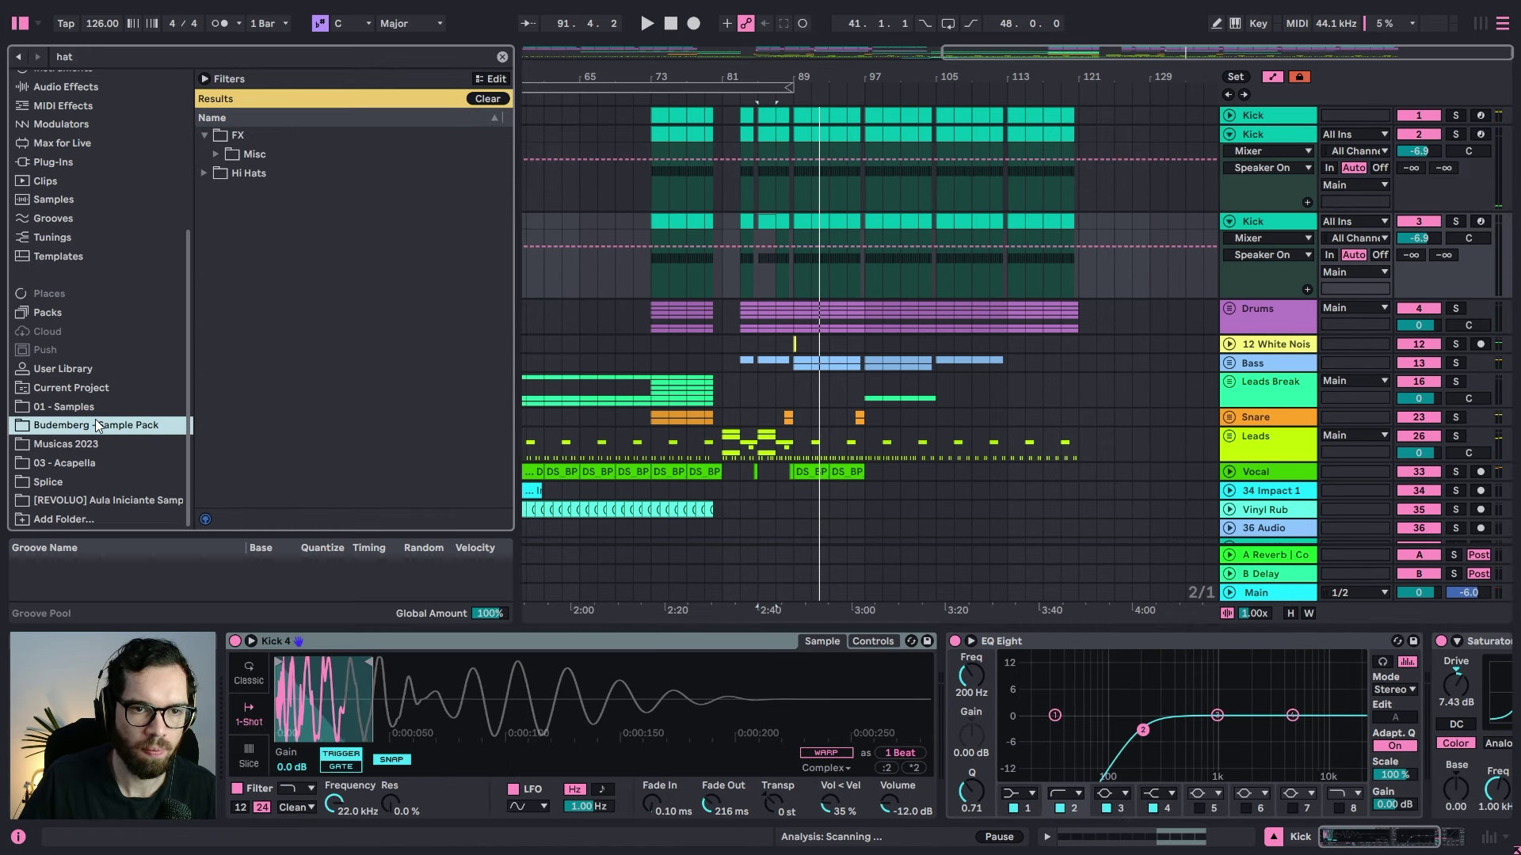
Step: Audition the one-shots in the Hi Hats folder and replace the newest Kick copy's sample with Hi Hat 4.wav
{"action": "double_click", "coordinate": [215, 174]}
{"action": "left_click", "coordinate": [238, 191]}
{"action": "left_click", "coordinate": [261, 173]}
{"action": "left_click", "coordinate": [271, 211]}
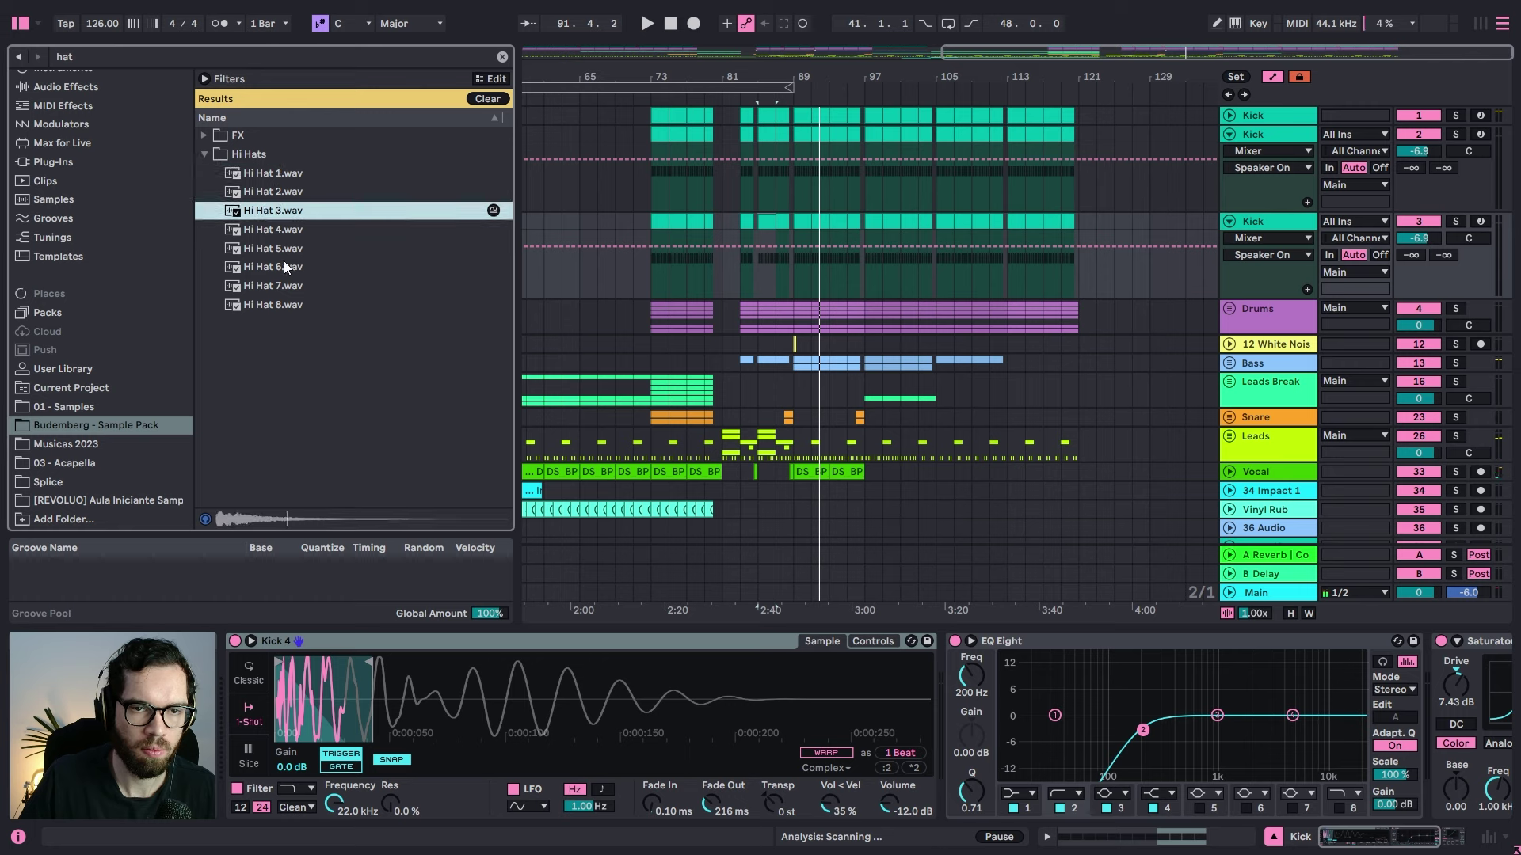
{"action": "left_click", "coordinate": [286, 266]}
{"action": "left_click", "coordinate": [290, 286]}
{"action": "left_click", "coordinate": [295, 305]}
{"action": "left_click", "coordinate": [284, 285]}
{"action": "left_click", "coordinate": [283, 248]}
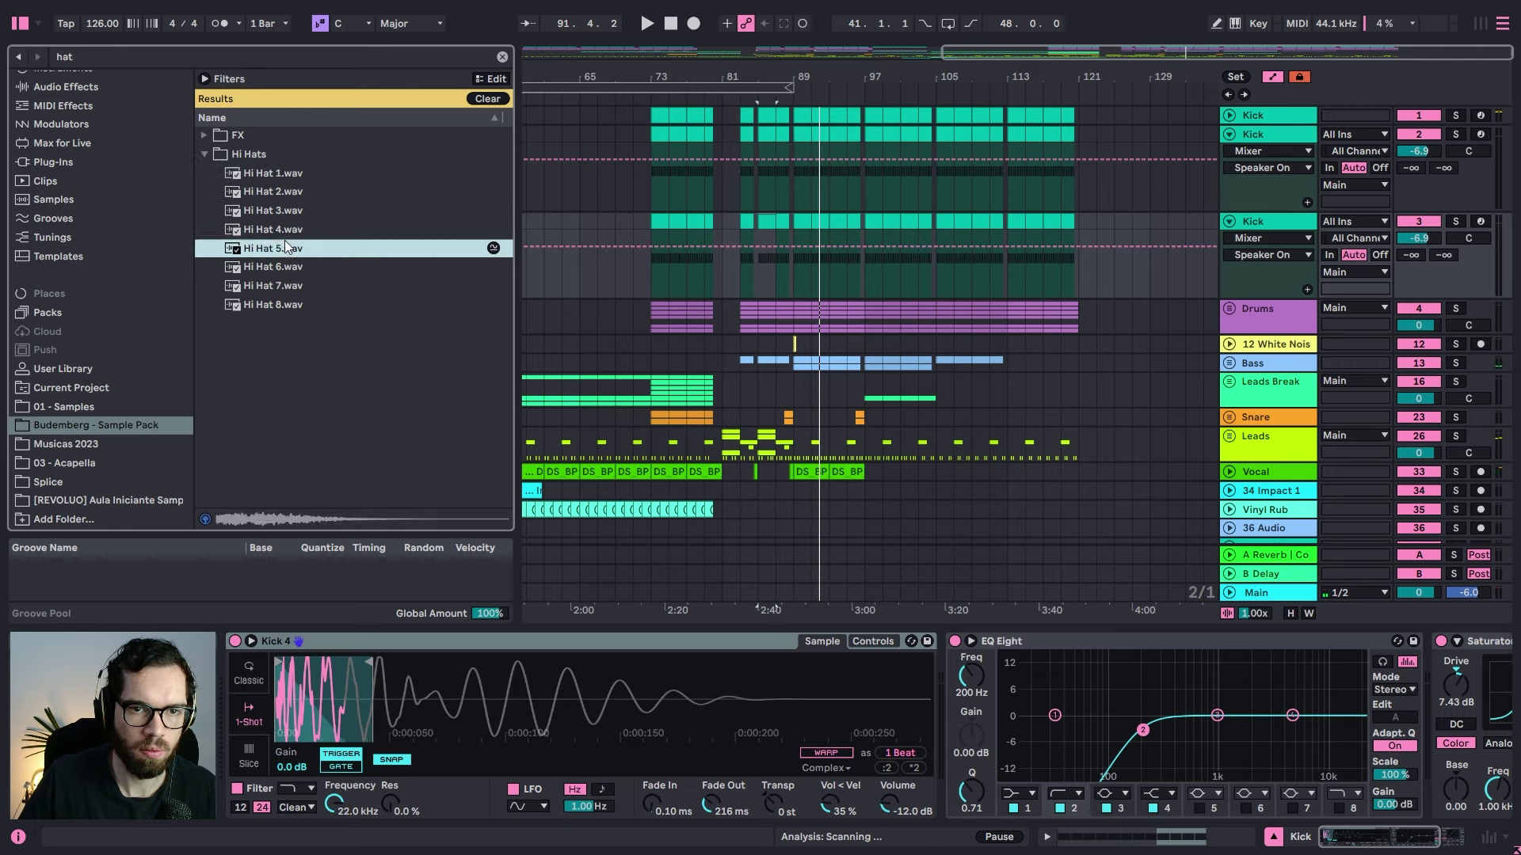
{"action": "left_click", "coordinate": [282, 230]}
{"action": "left_click_drag", "start_coordinate": [279, 231], "coordinate": [388, 673]}
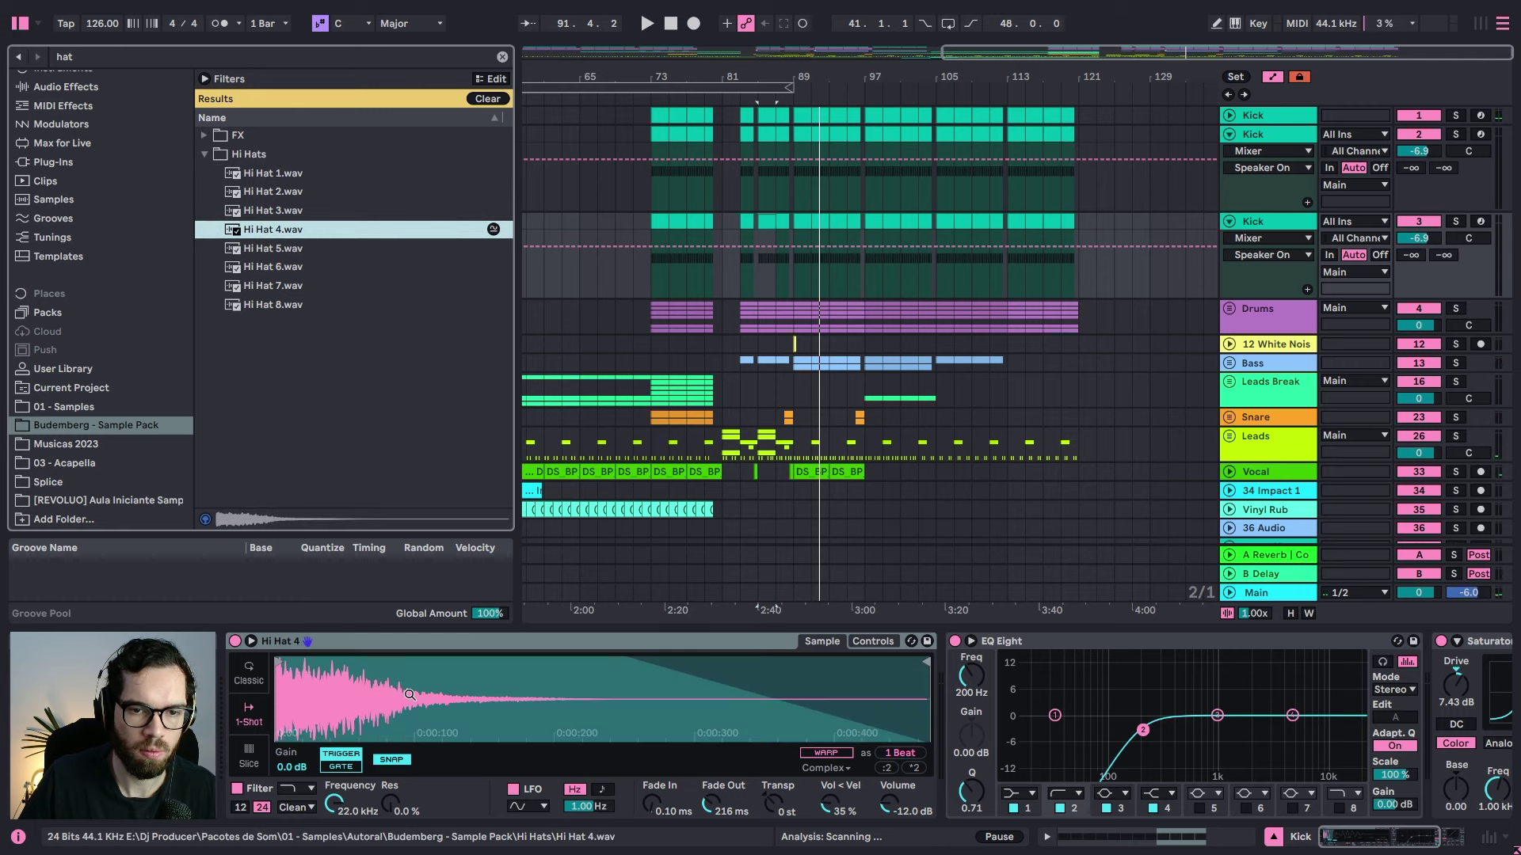
Step: During playback, shorten the Hi Hat 4 sample to its opening transient and set its Fade Out to 238 ms
{"action": "key", "text": "space"}
{"action": "left_click_drag", "start_coordinate": [927, 665], "coordinate": [320, 669]}
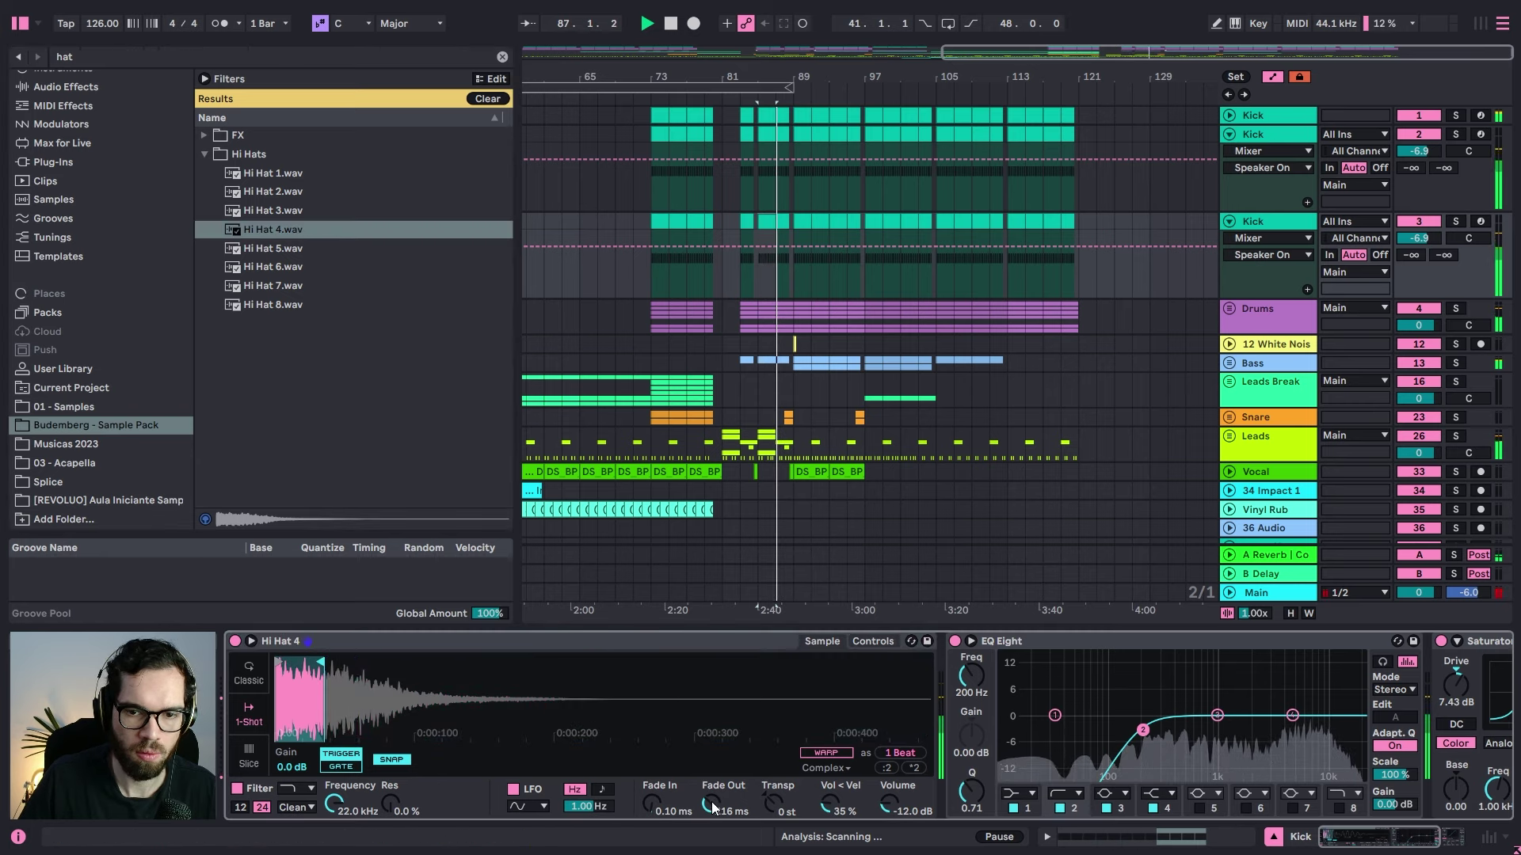
{"action": "mouse_move", "coordinate": [713, 806]}
{"action": "left_mouse_down"}
{"action": "mouse_move", "coordinate": [712, 760]}
{"action": "mouse_move", "coordinate": [708, 784]}
{"action": "left_mouse_up"}
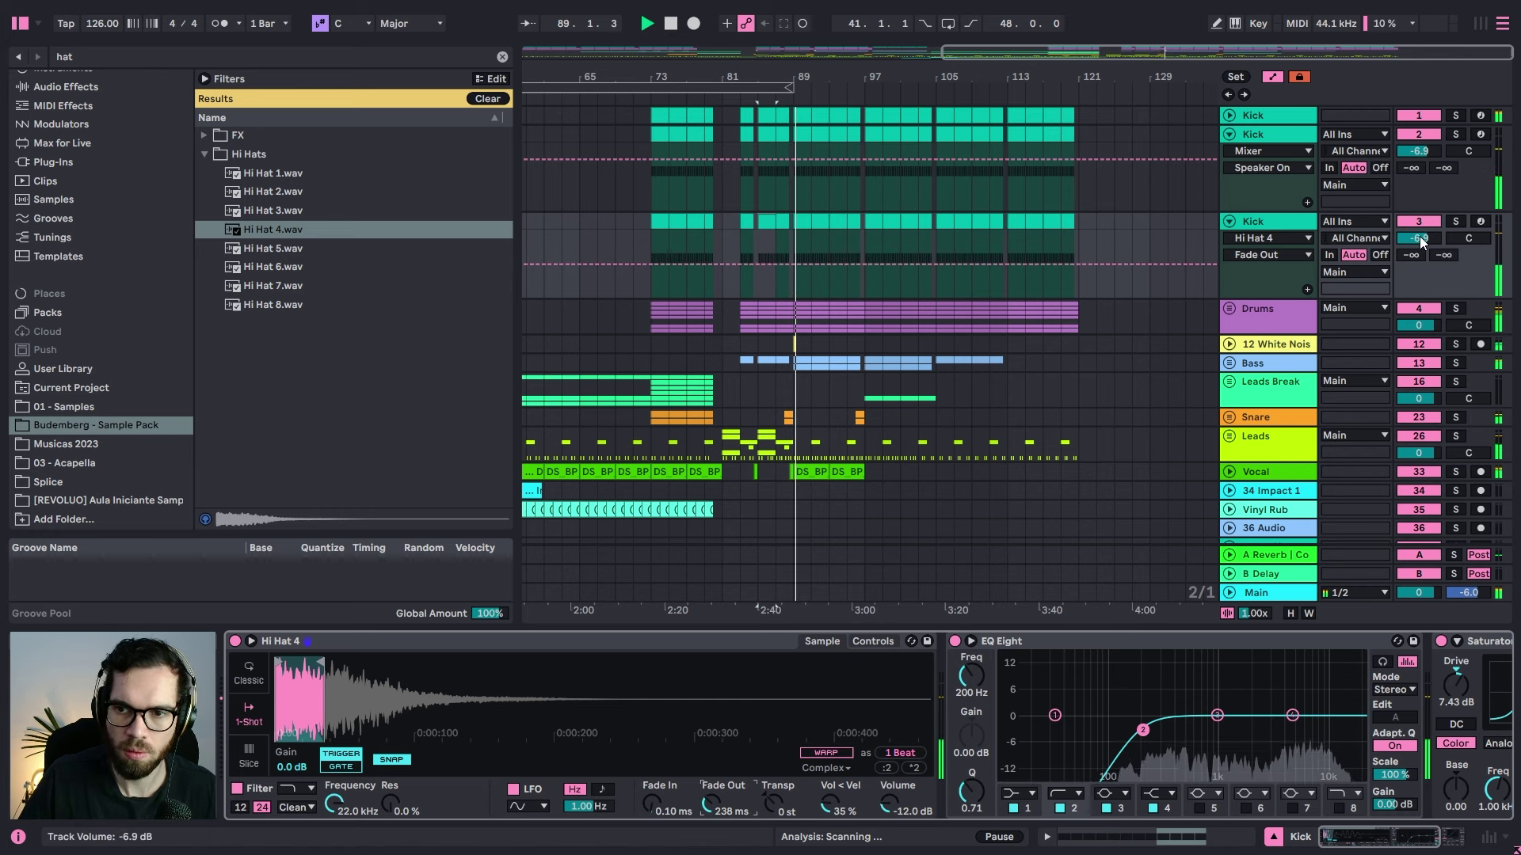
Step: Lower the hi-hat layer's track volume to -16.0 dB, comparing the mix with that layer muted and unmuted
{"action": "left_click_drag", "start_coordinate": [1418, 238], "coordinate": [1418, 270]}
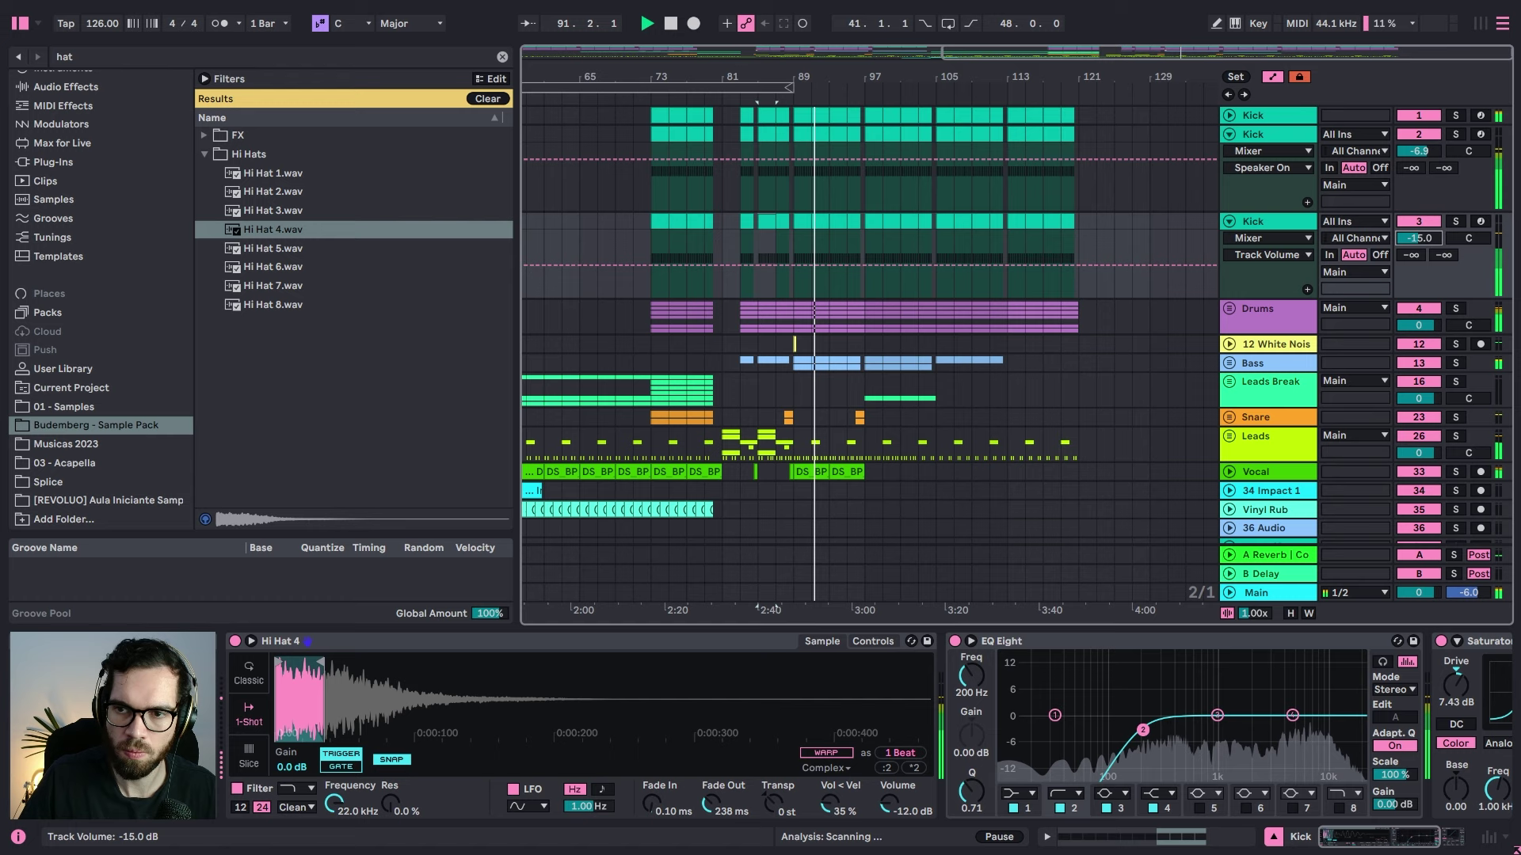
{"action": "left_click_drag", "start_coordinate": [1424, 241], "coordinate": [1424, 241]}
{"action": "left_click", "coordinate": [1405, 224]}
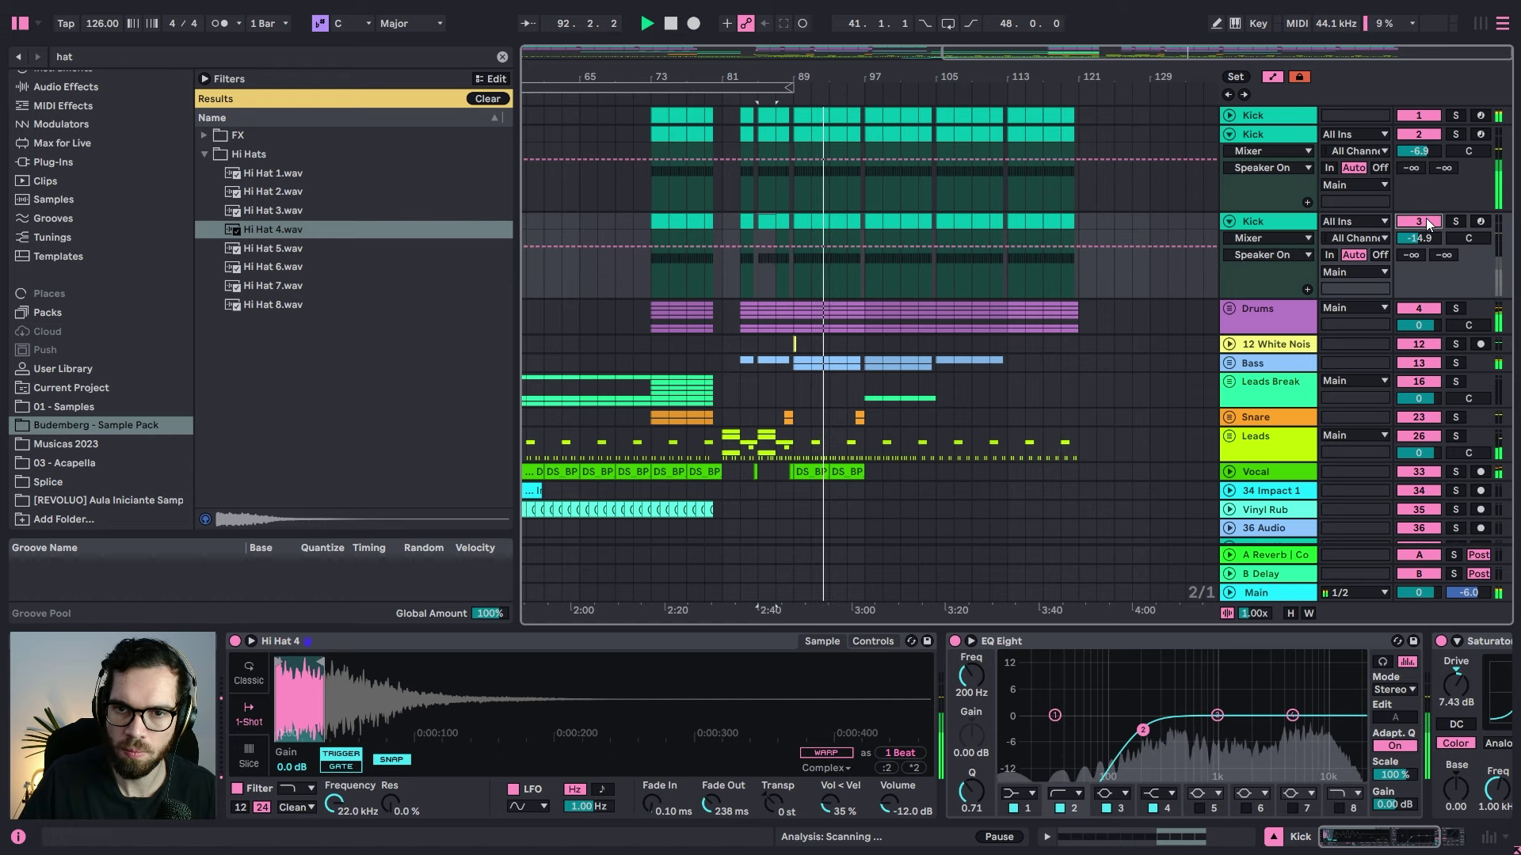
{"action": "left_click_drag", "start_coordinate": [1413, 242], "coordinate": [1413, 250]}
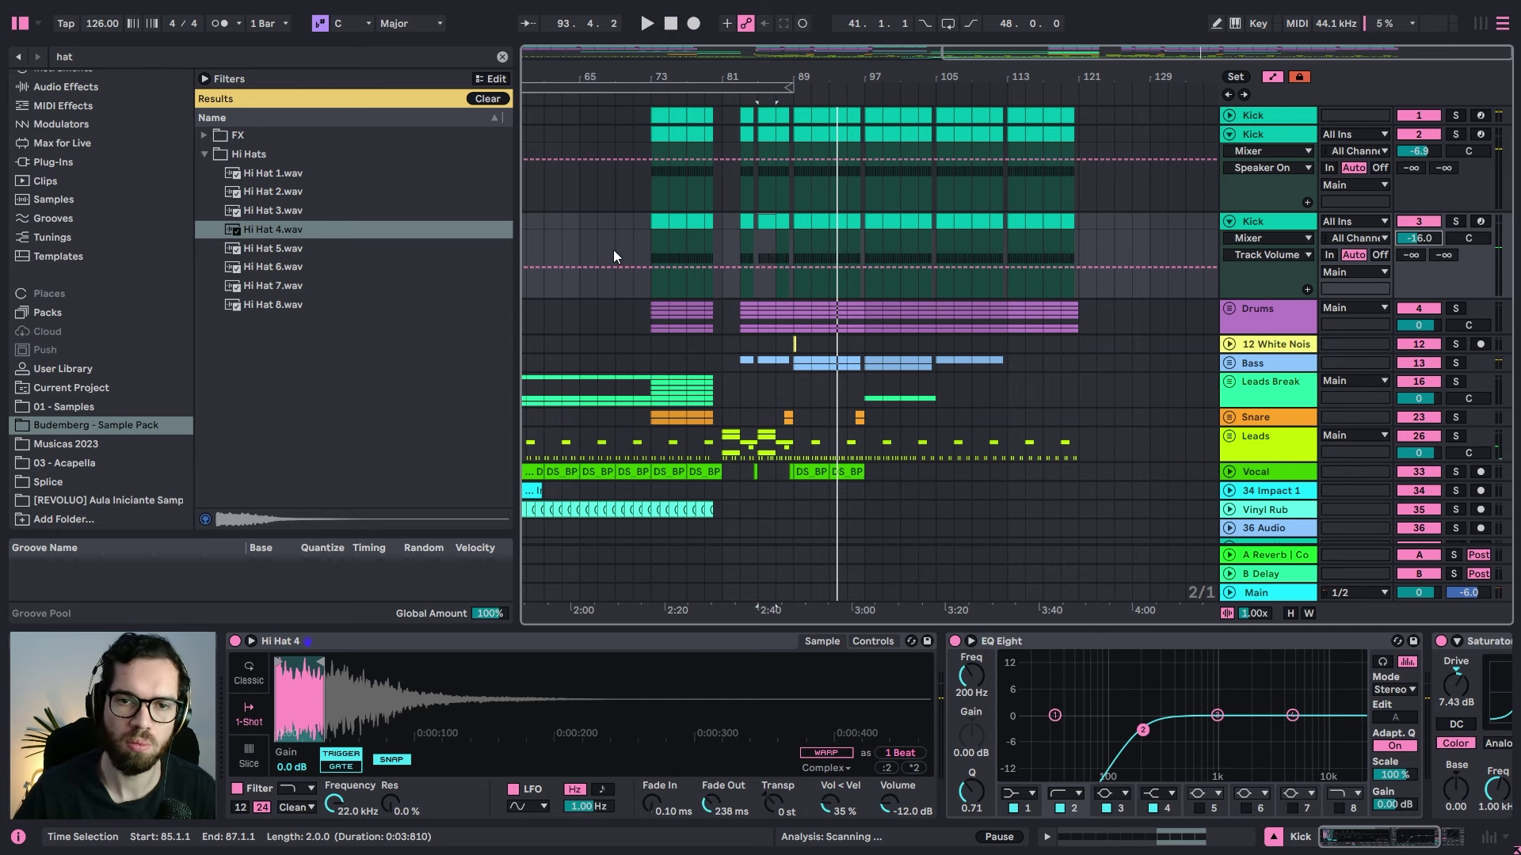
Step: Play the arrangement from bar 33 and lower the top kick layer to -11.9 dB and the hi-hat layer to -17.3 dB
{"action": "left_click_drag", "start_coordinate": [687, 75], "coordinate": [687, 40]}
{"action": "left_click", "coordinate": [685, 198]}
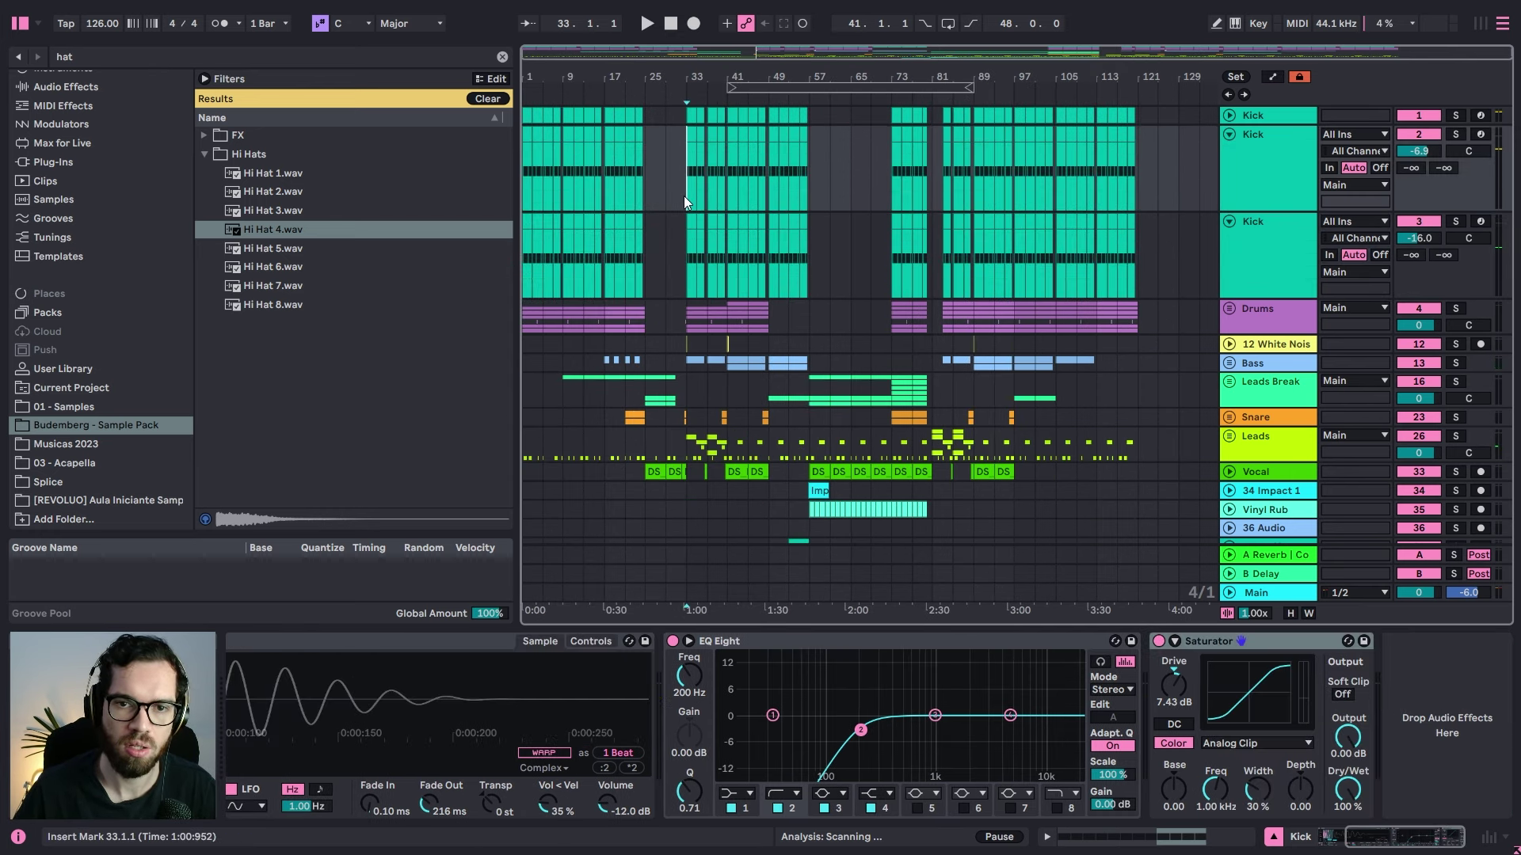
{"action": "key", "text": "space"}
{"action": "left_click", "coordinate": [1237, 169]}
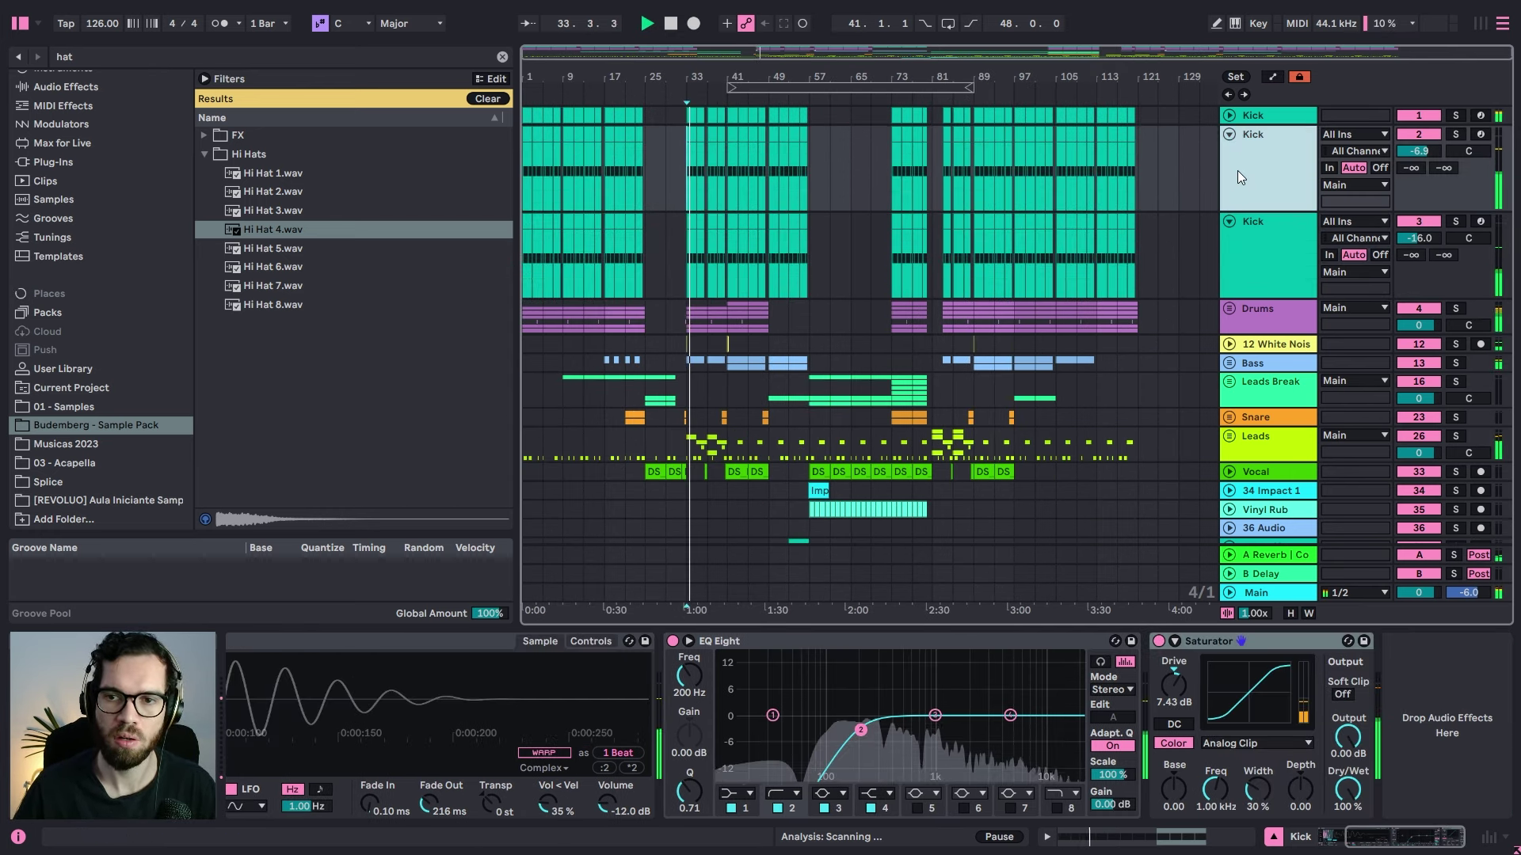
{"action": "key", "text": "ctrl+a"}
{"action": "left_click", "coordinate": [1228, 136]}
{"action": "left_click", "coordinate": [1203, 159]}
{"action": "left_click", "coordinate": [1229, 135]}
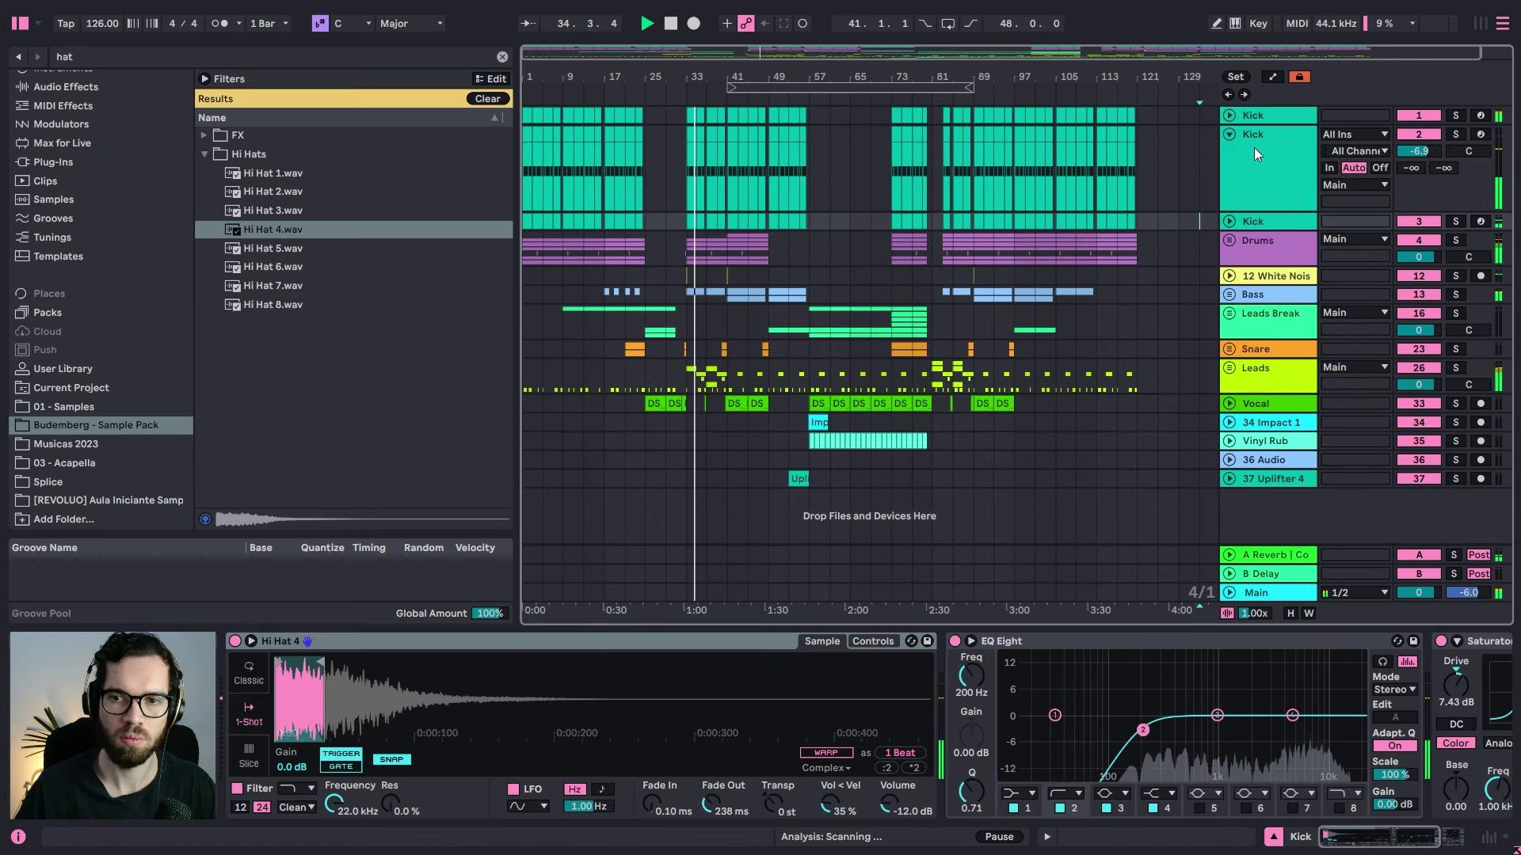
{"action": "left_click_drag", "start_coordinate": [1401, 149], "coordinate": [1389, 154]}
{"action": "left_click", "coordinate": [1229, 220]}
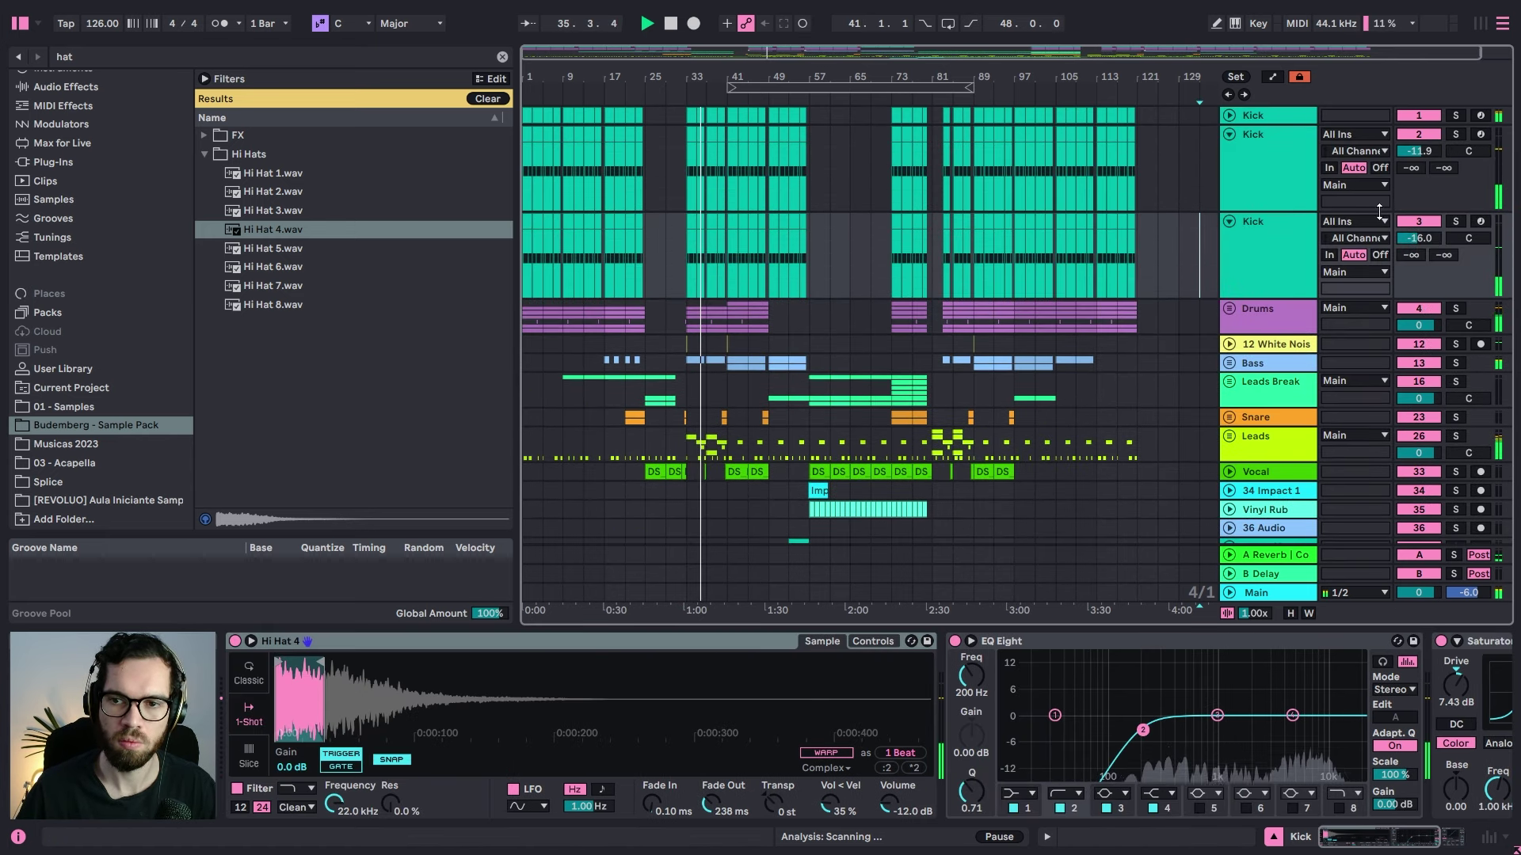
{"action": "left_click_drag", "start_coordinate": [1414, 229], "coordinate": [1414, 262]}
{"action": "left_click", "coordinate": [1267, 252]}
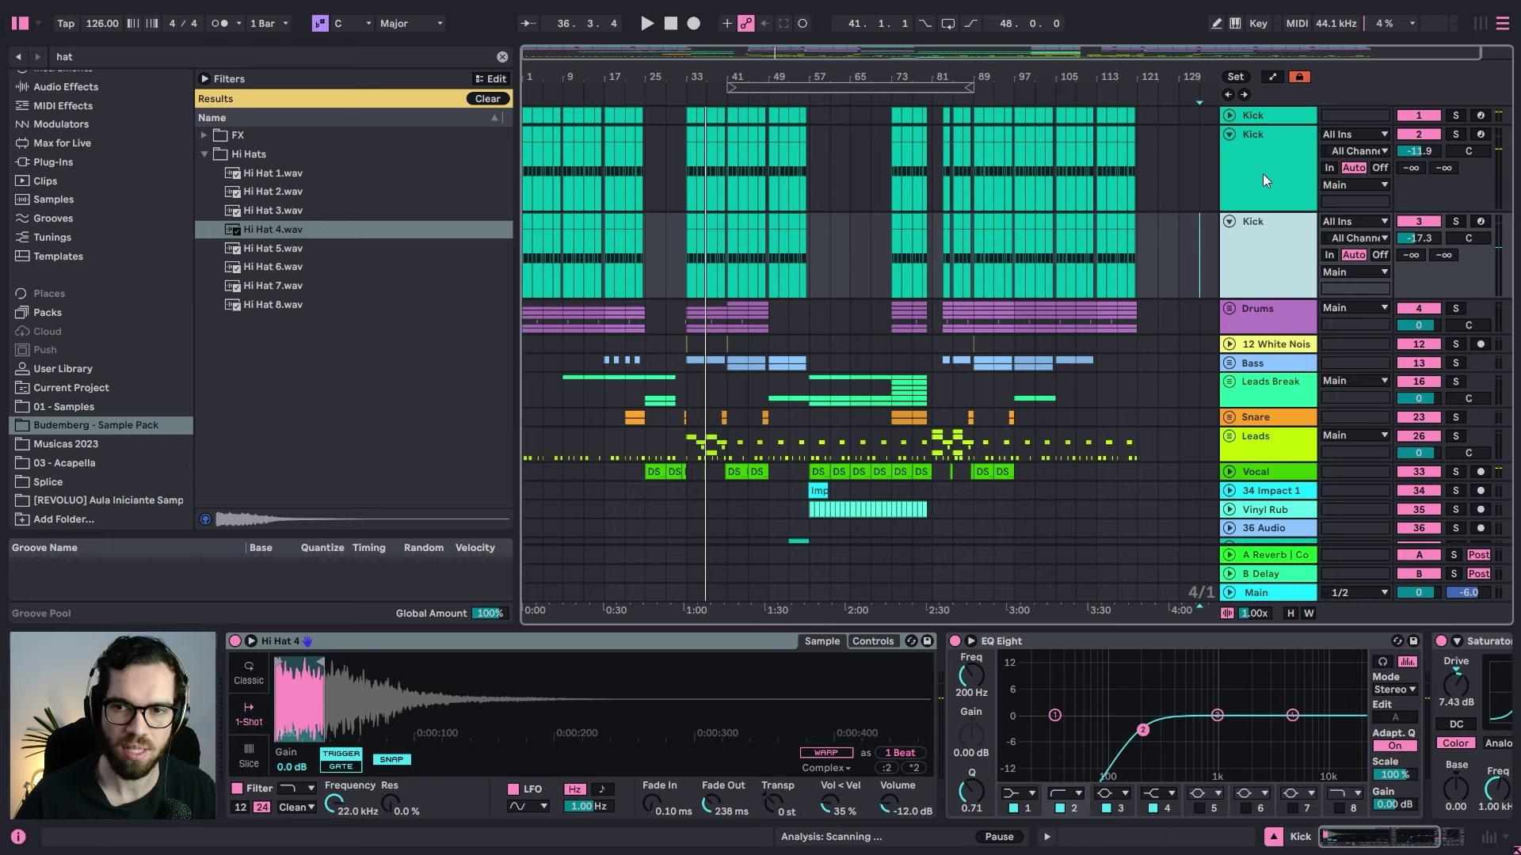
Step: Replay from bar 33 comparing both layers muted and unmuted, and lower the hi-hat layer's volume to -20.6 dB
{"action": "key", "text": "space"}
{"action": "left_click", "coordinate": [688, 202]}
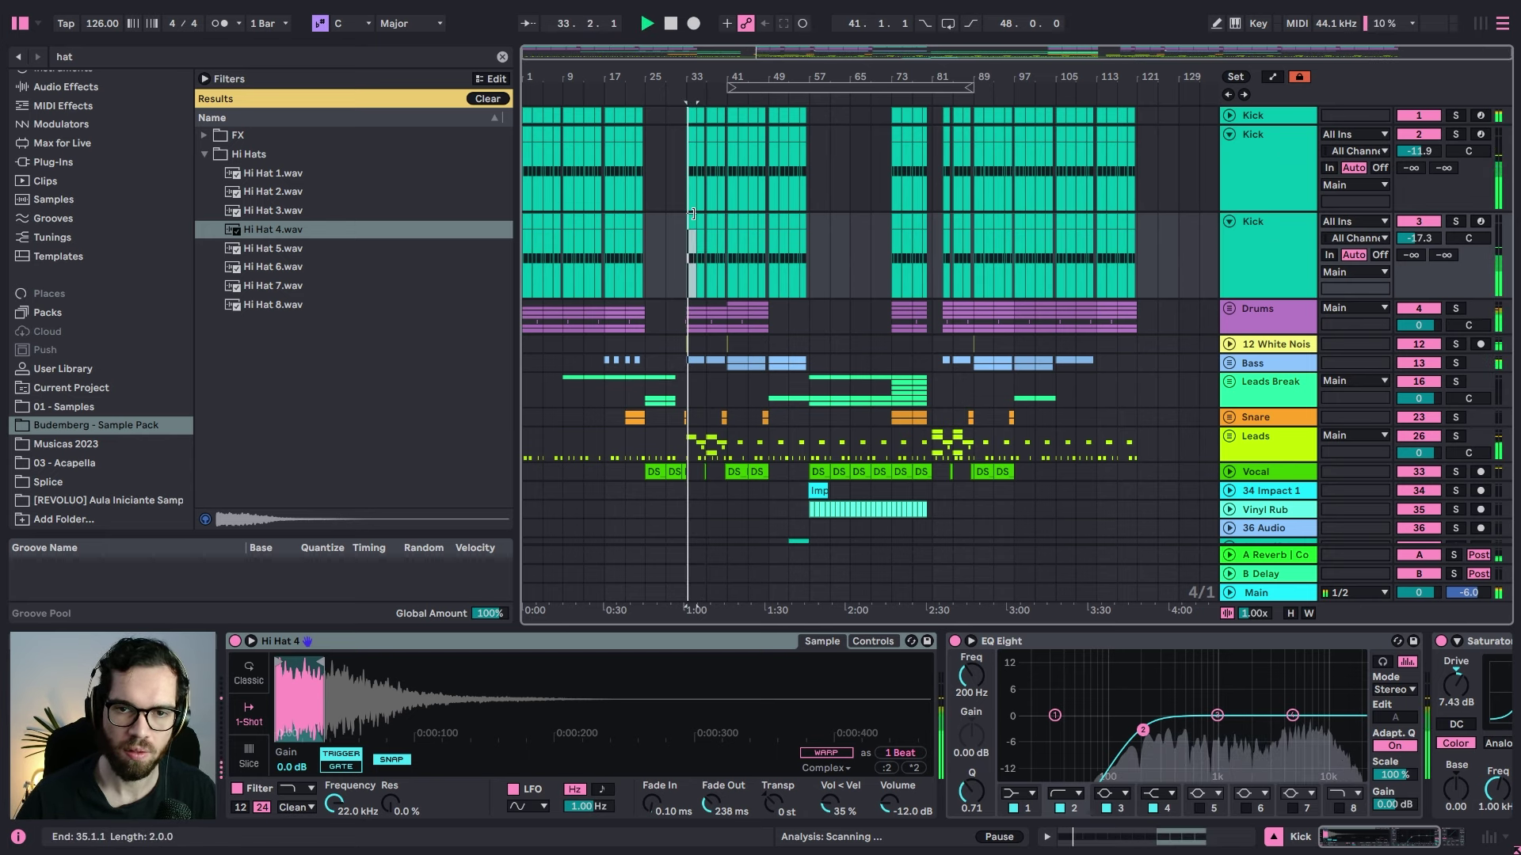
{"action": "left_click", "coordinate": [1419, 137]}
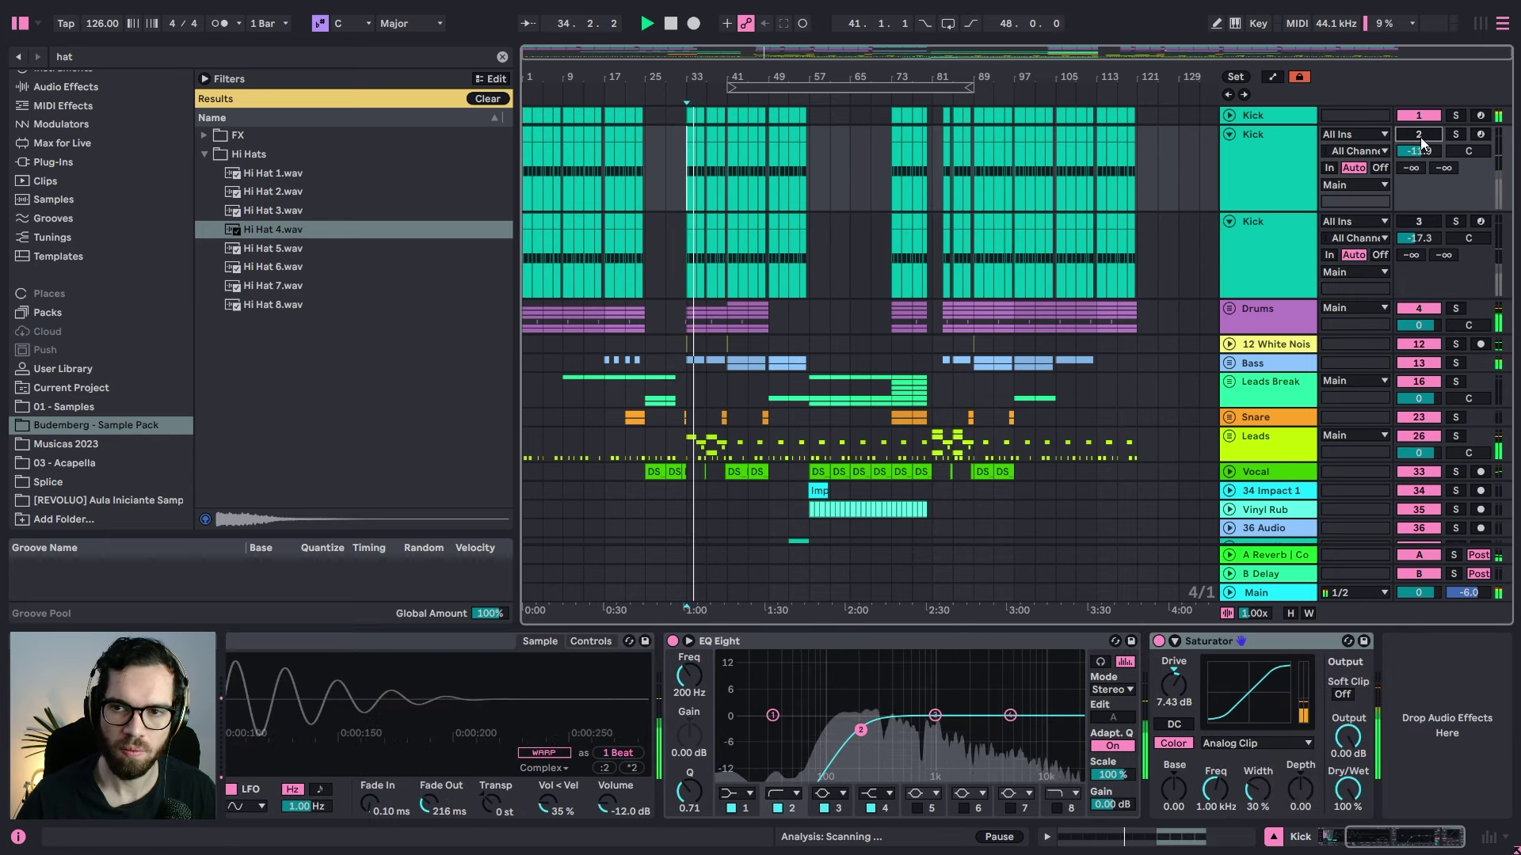
{"action": "left_click", "coordinate": [1419, 134]}
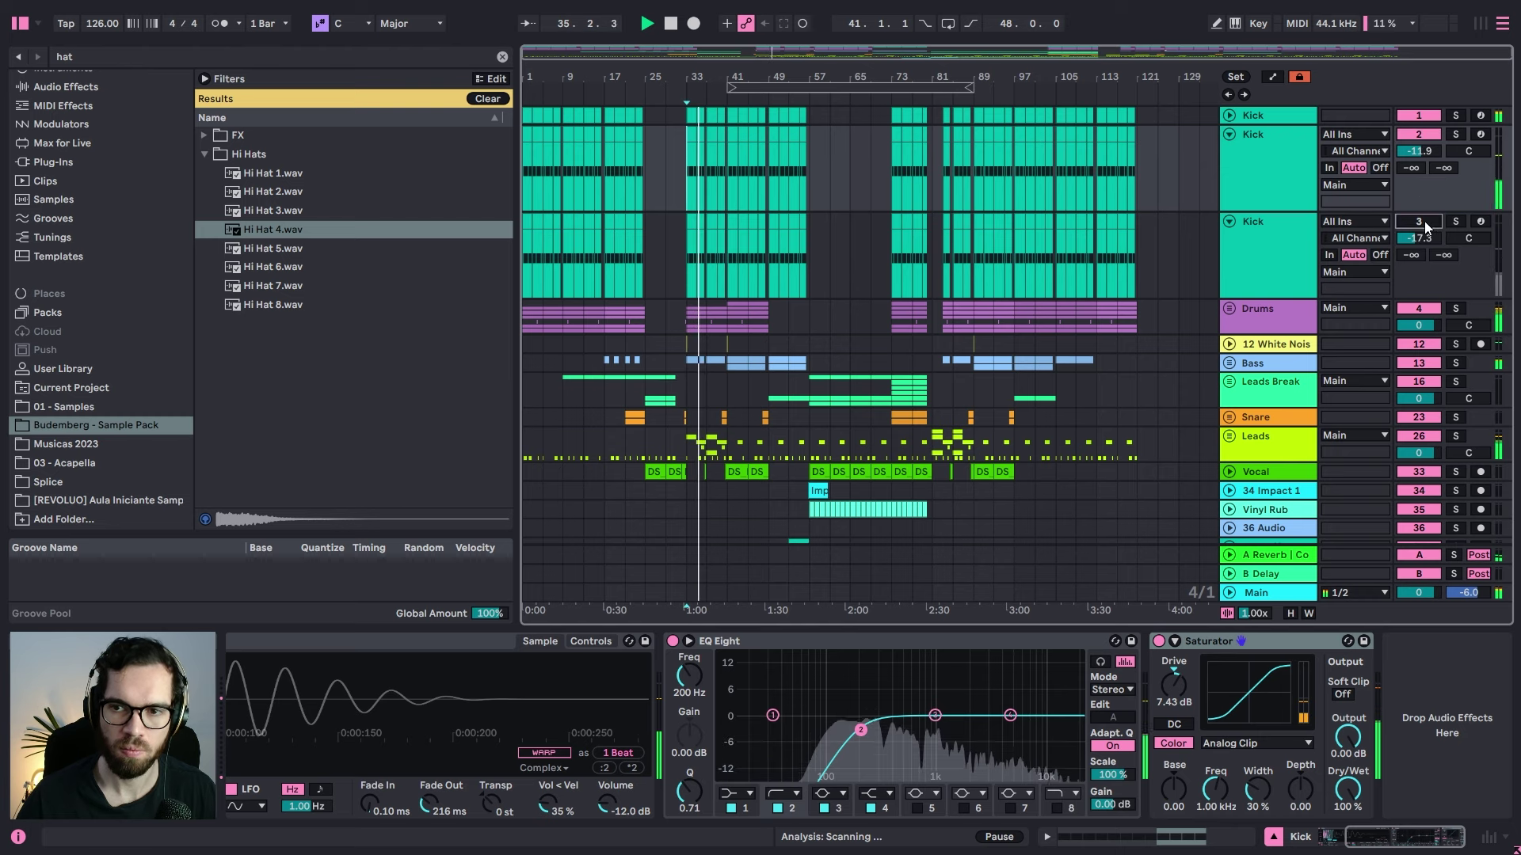
{"action": "left_click_drag", "start_coordinate": [1421, 237], "coordinate": [1421, 246]}
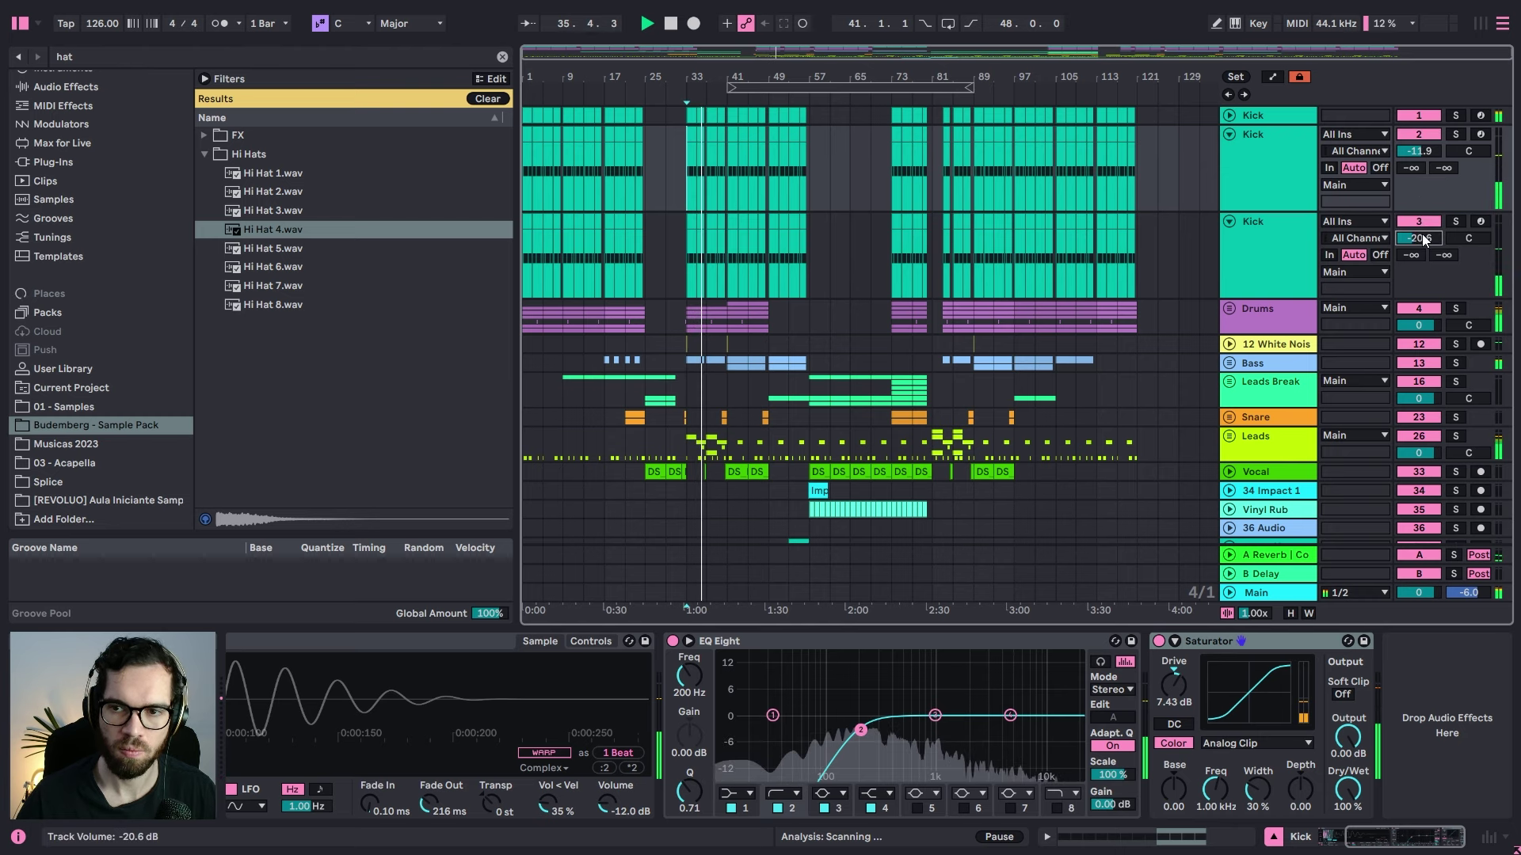
{"action": "left_click", "coordinate": [1244, 287]}
Step: Find the Bass Mono.adv preset among the audio effects, add it after EQ Eight on the Bass group and hide the browser
{"action": "left_click", "coordinate": [1264, 366]}
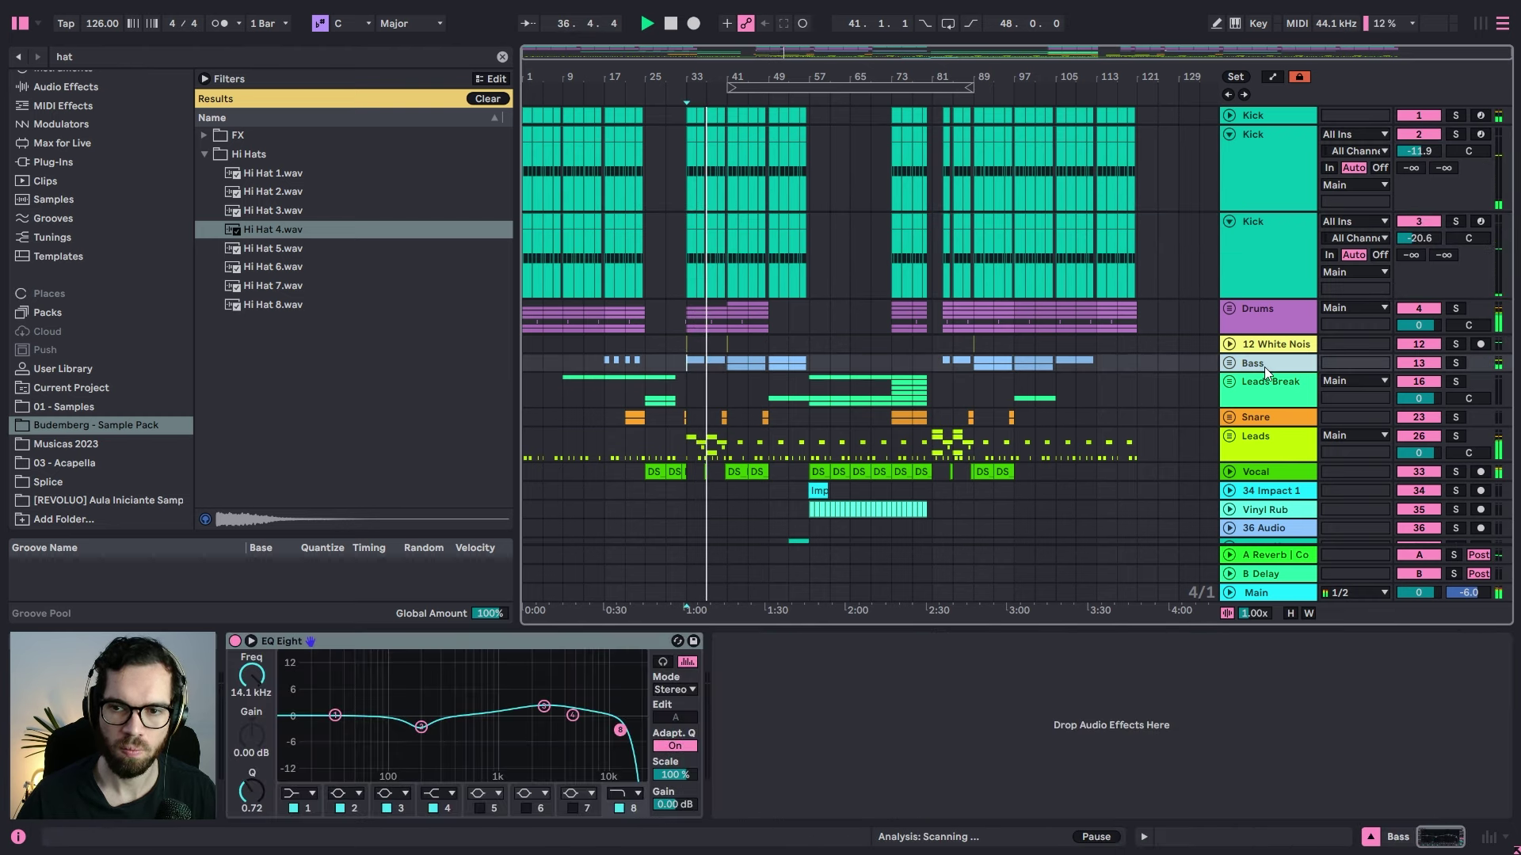
{"action": "left_click", "coordinate": [132, 55]}
{"action": "type", "text": "bass"}
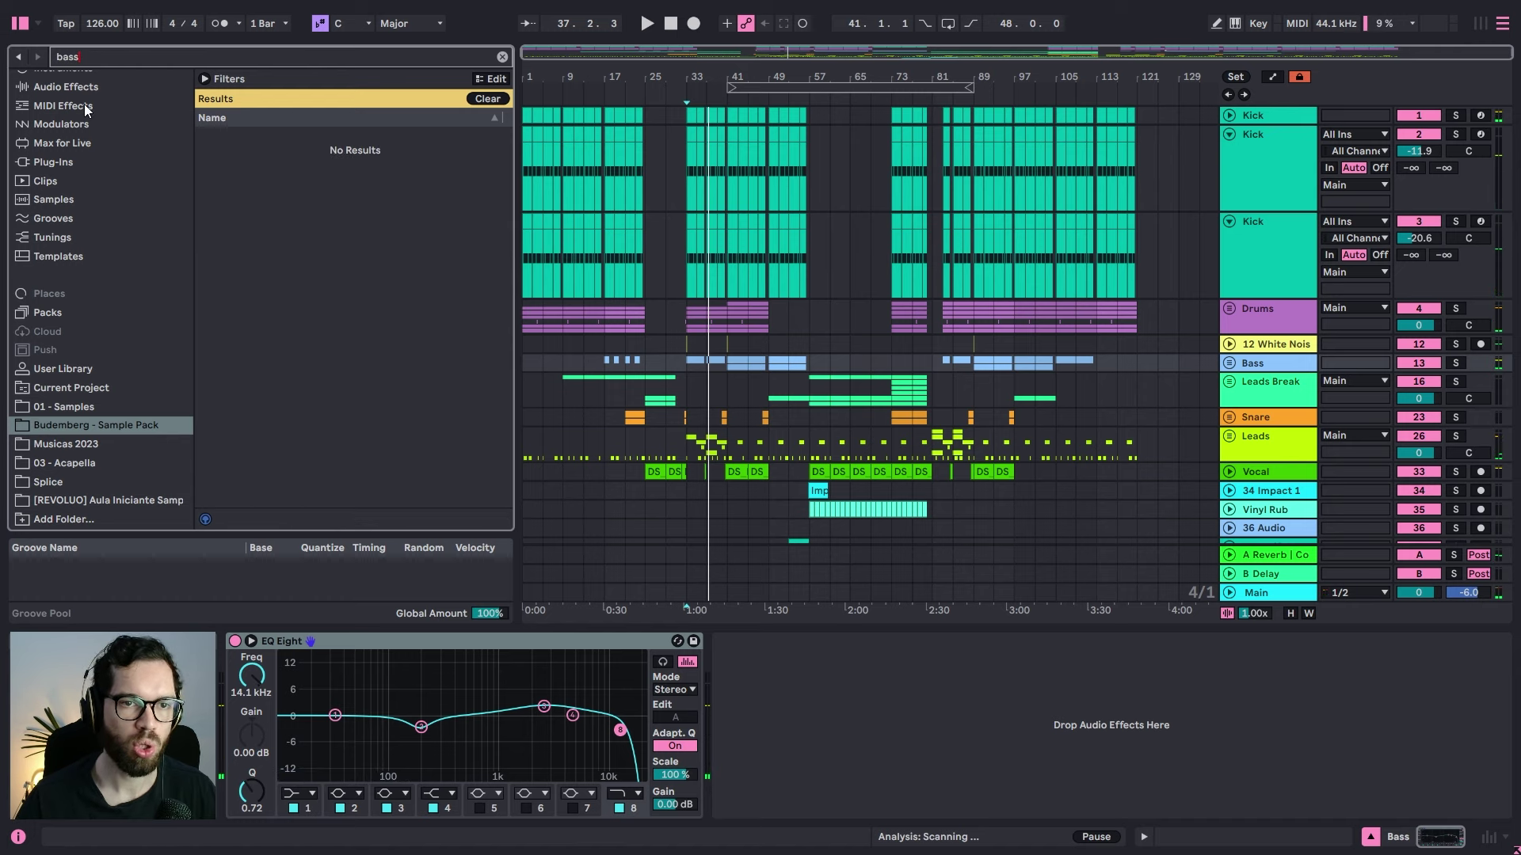
{"action": "scroll", "coordinate": [78, 158], "scroll_direction": "up", "scroll_amount": 5}
{"action": "left_click", "coordinate": [80, 225]}
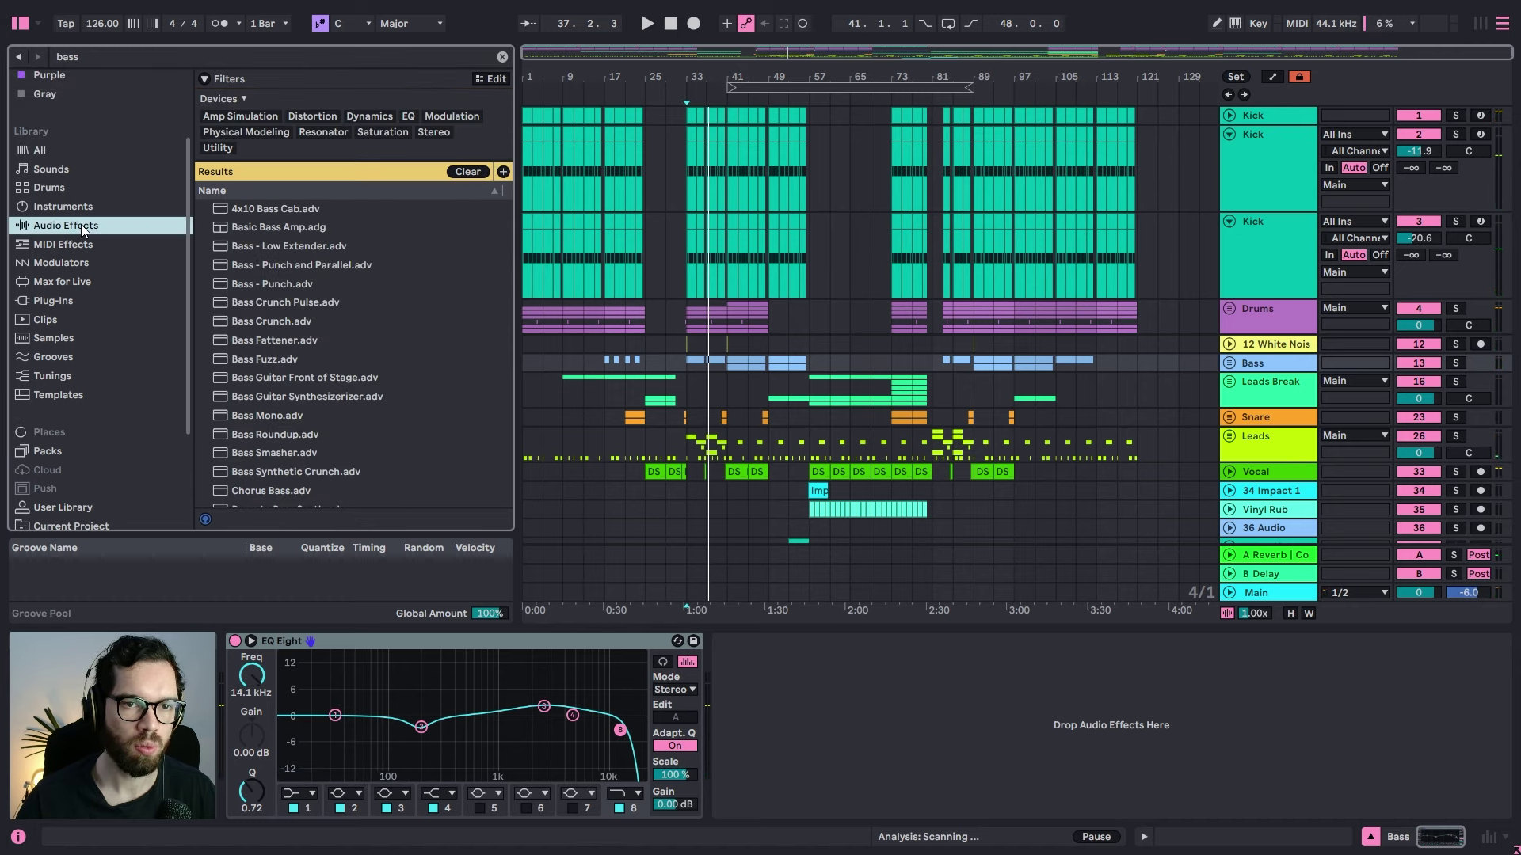
{"action": "left_click", "coordinate": [211, 56]}
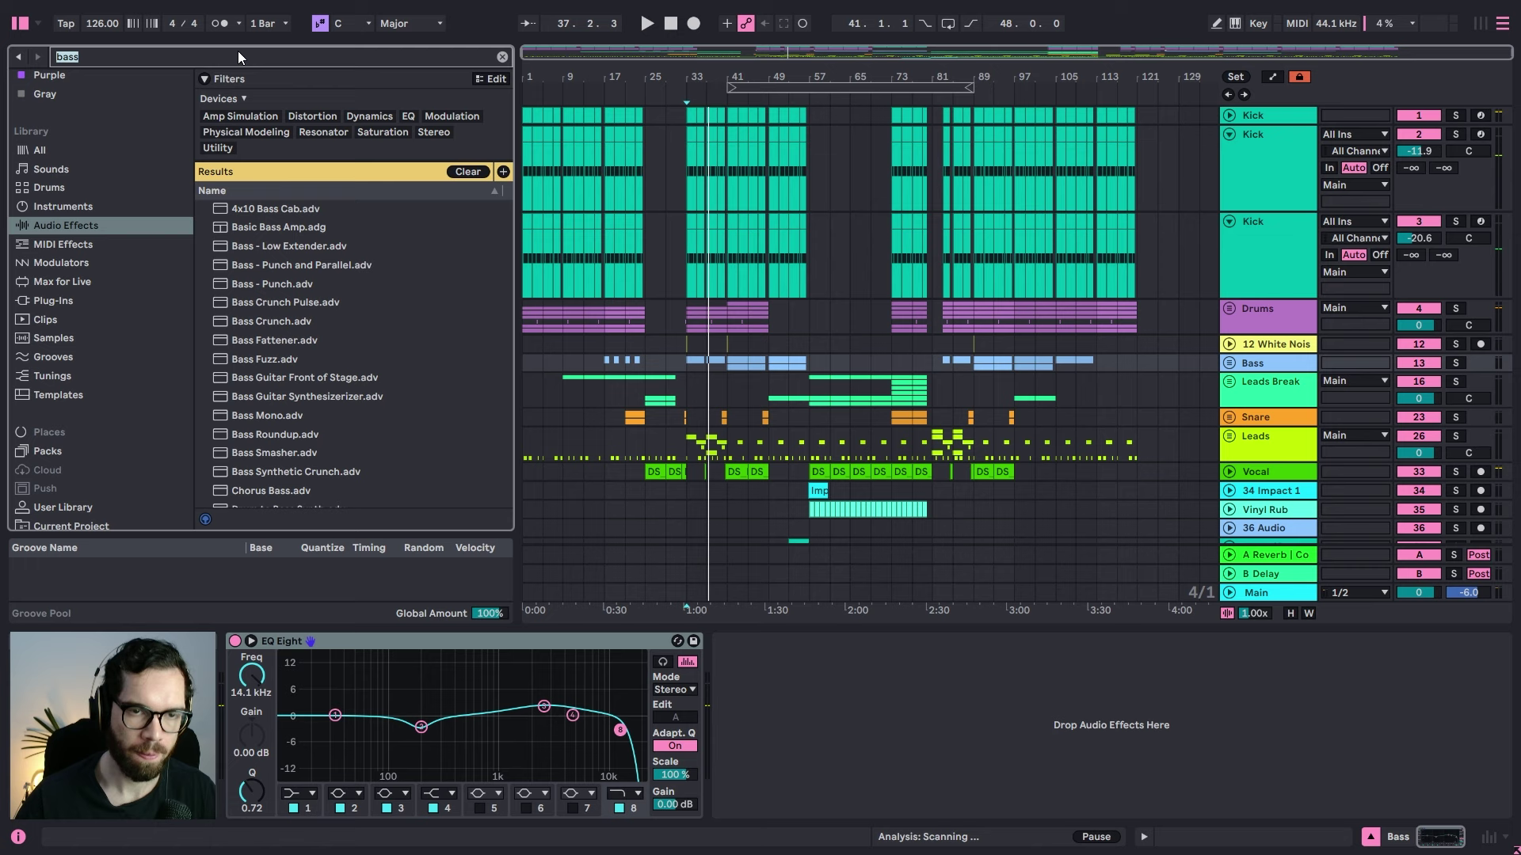
{"action": "type", "text": "mono"}
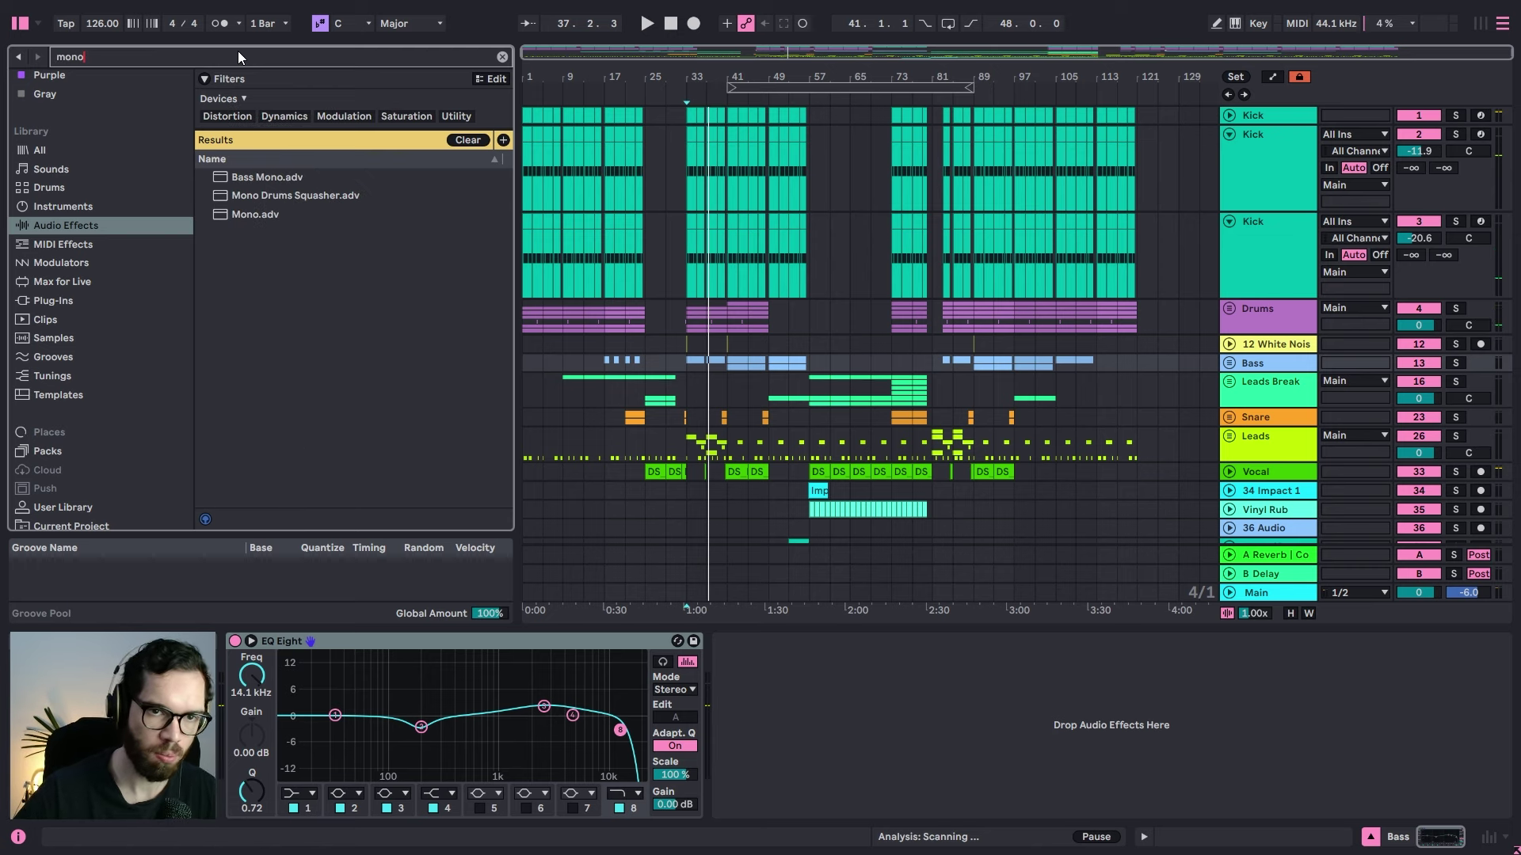
{"action": "double_click", "coordinate": [292, 176]}
{"action": "left_click", "coordinate": [20, 23]}
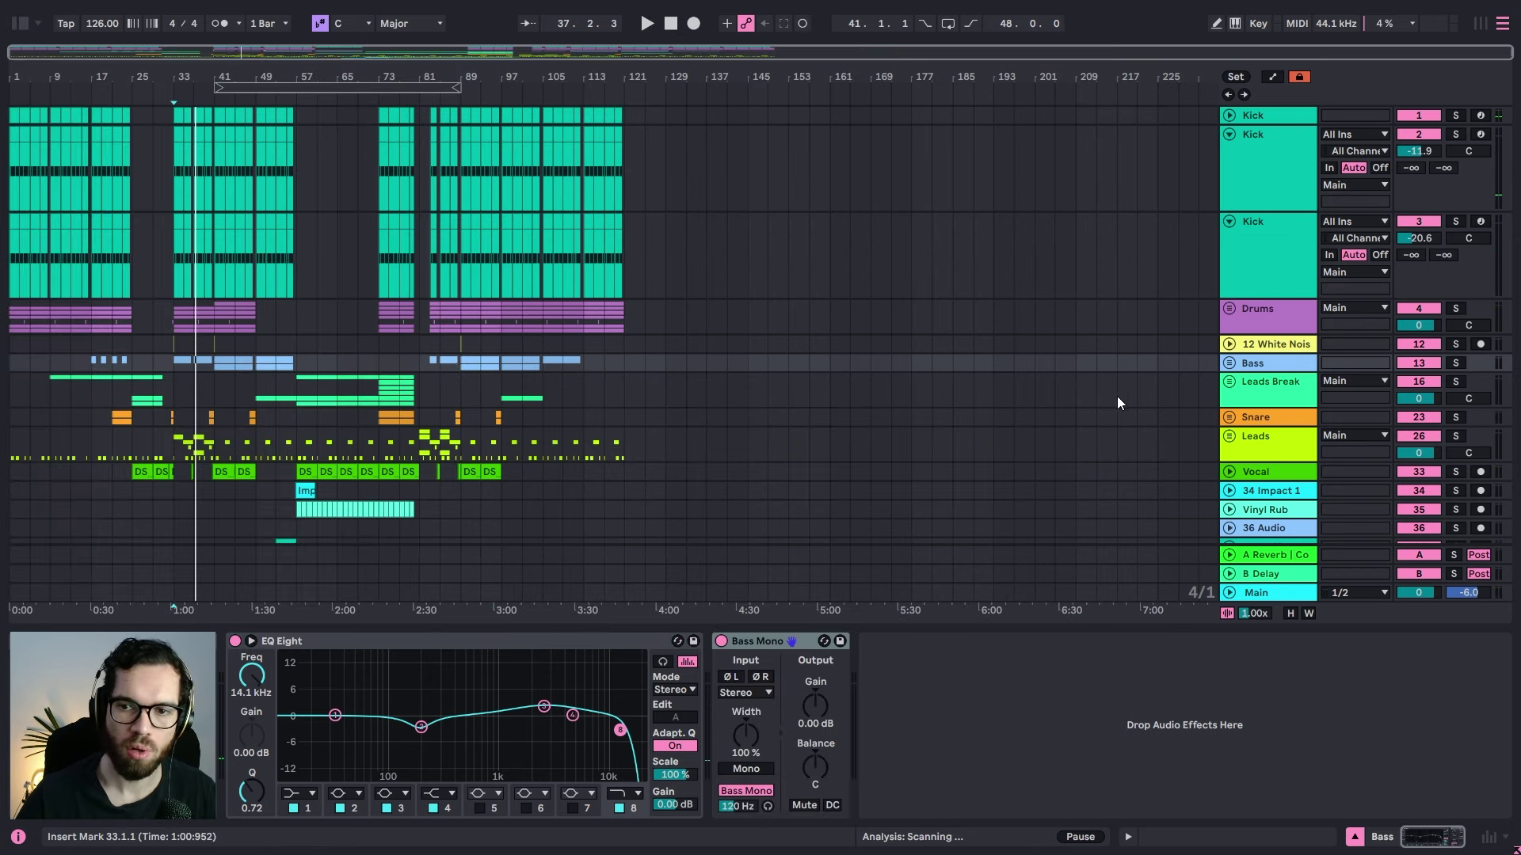
Step: Solo the Bass group and play it from bar 33 with Bass Mono active
{"action": "left_click", "coordinate": [1454, 363]}
{"action": "key", "text": "space"}
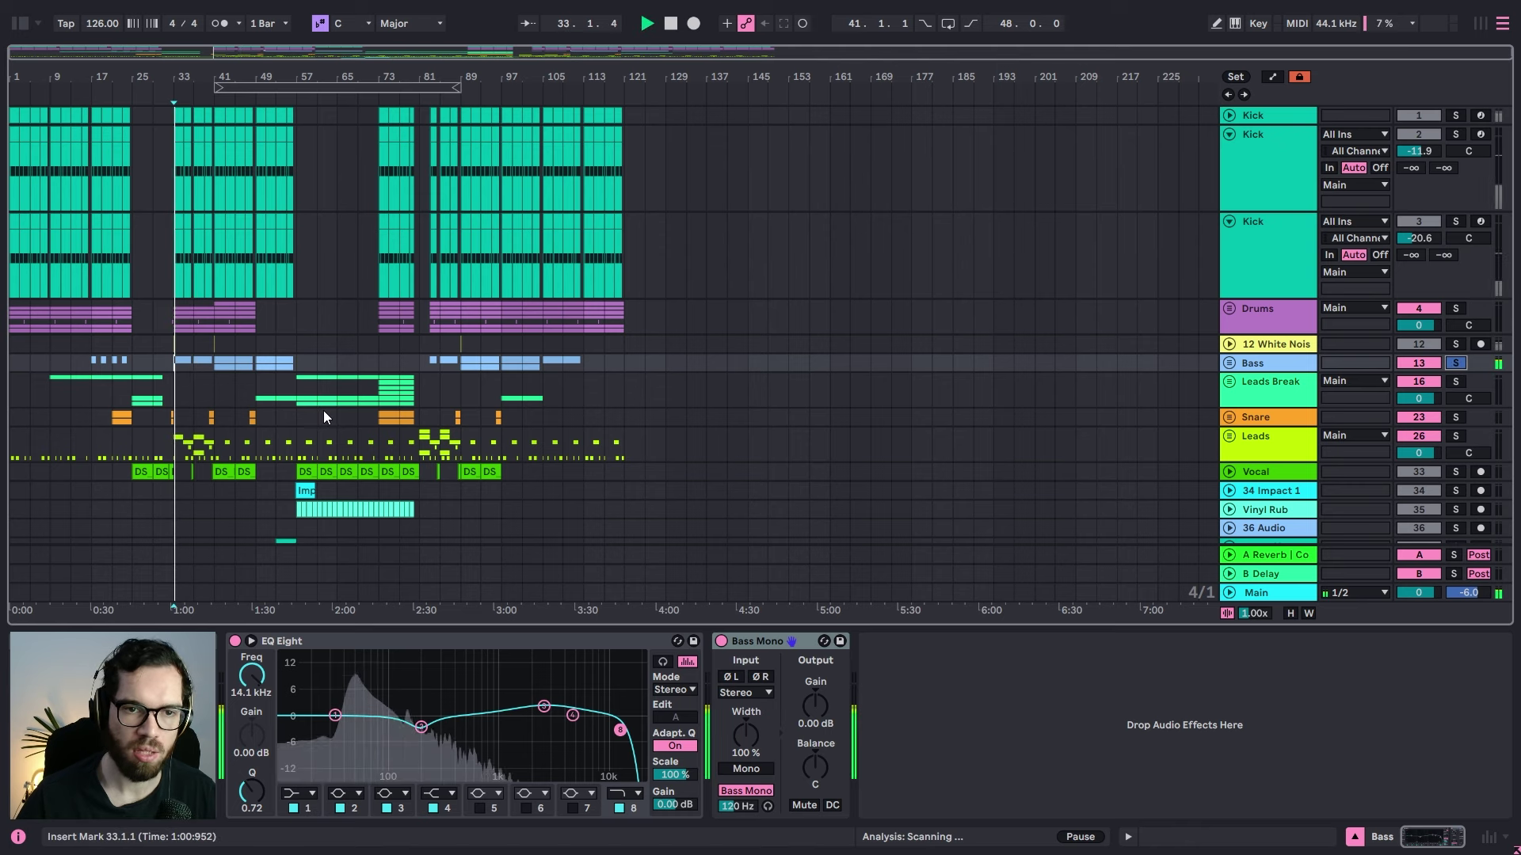
{"action": "scroll", "coordinate": [1234, 238], "scroll_direction": "down", "scroll_amount": 1}
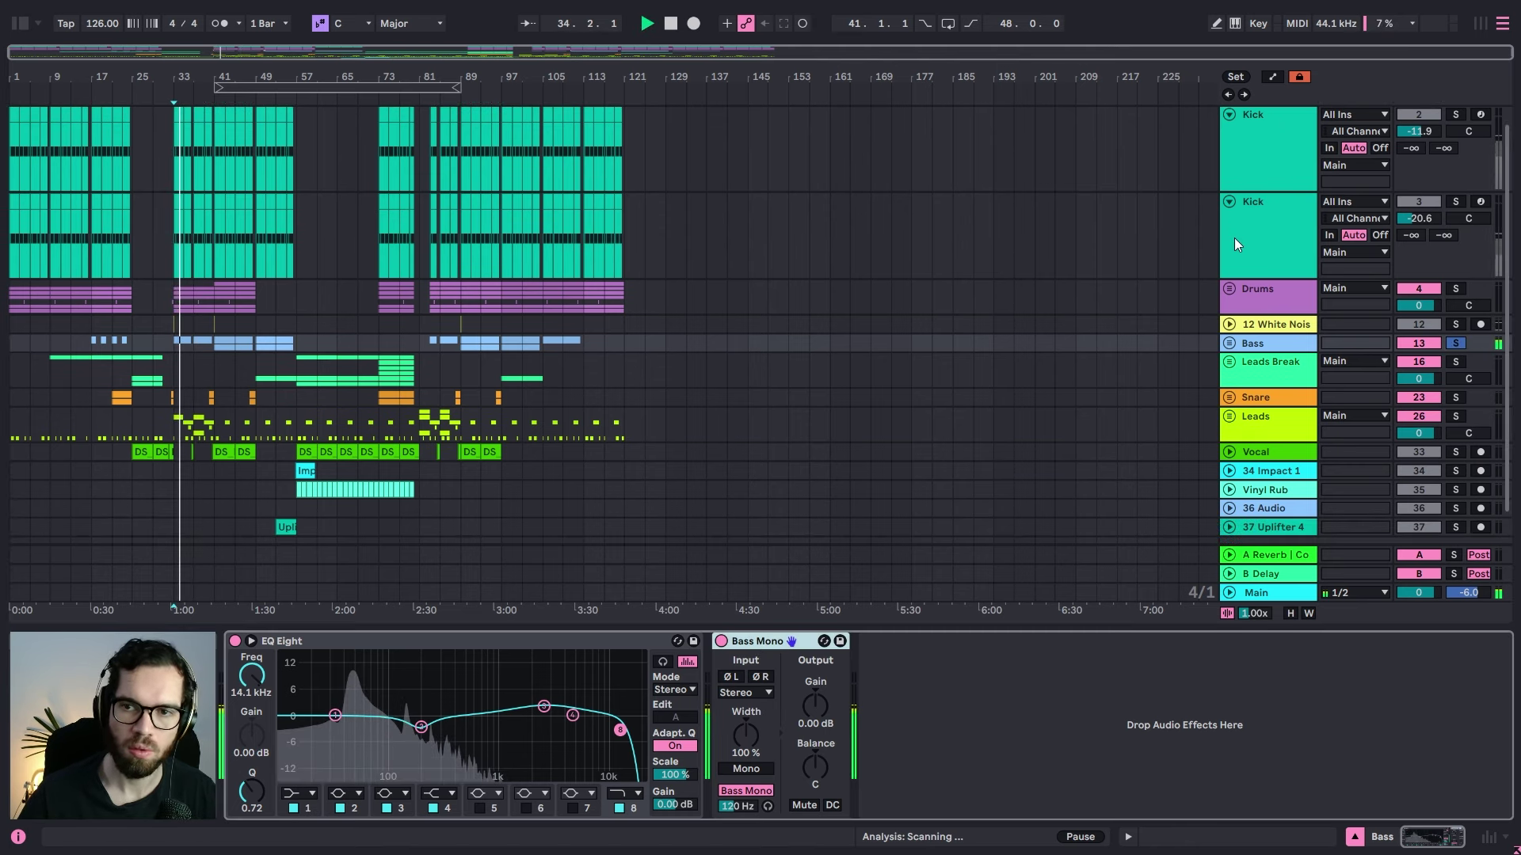
{"action": "scroll", "coordinate": [1272, 135], "scroll_direction": "up", "scroll_amount": 1}
Step: Group the three Kick tracks, name the group Kick and collapse it
{"action": "left_click", "coordinate": [1270, 117]}
{"action": "left_click", "coordinate": [1257, 233]}
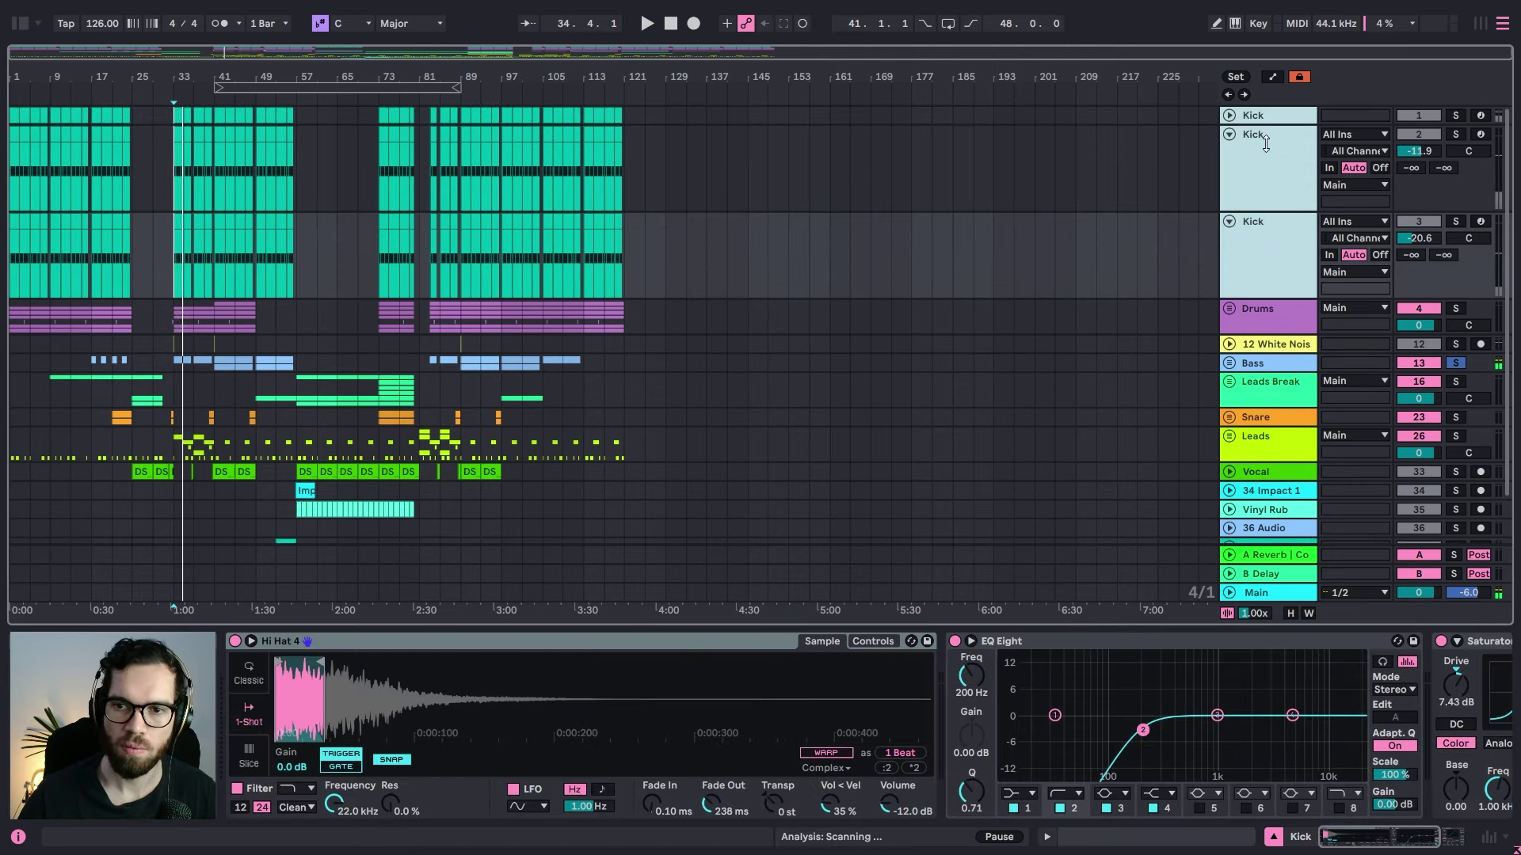
{"action": "key", "text": "ctrl+g"}
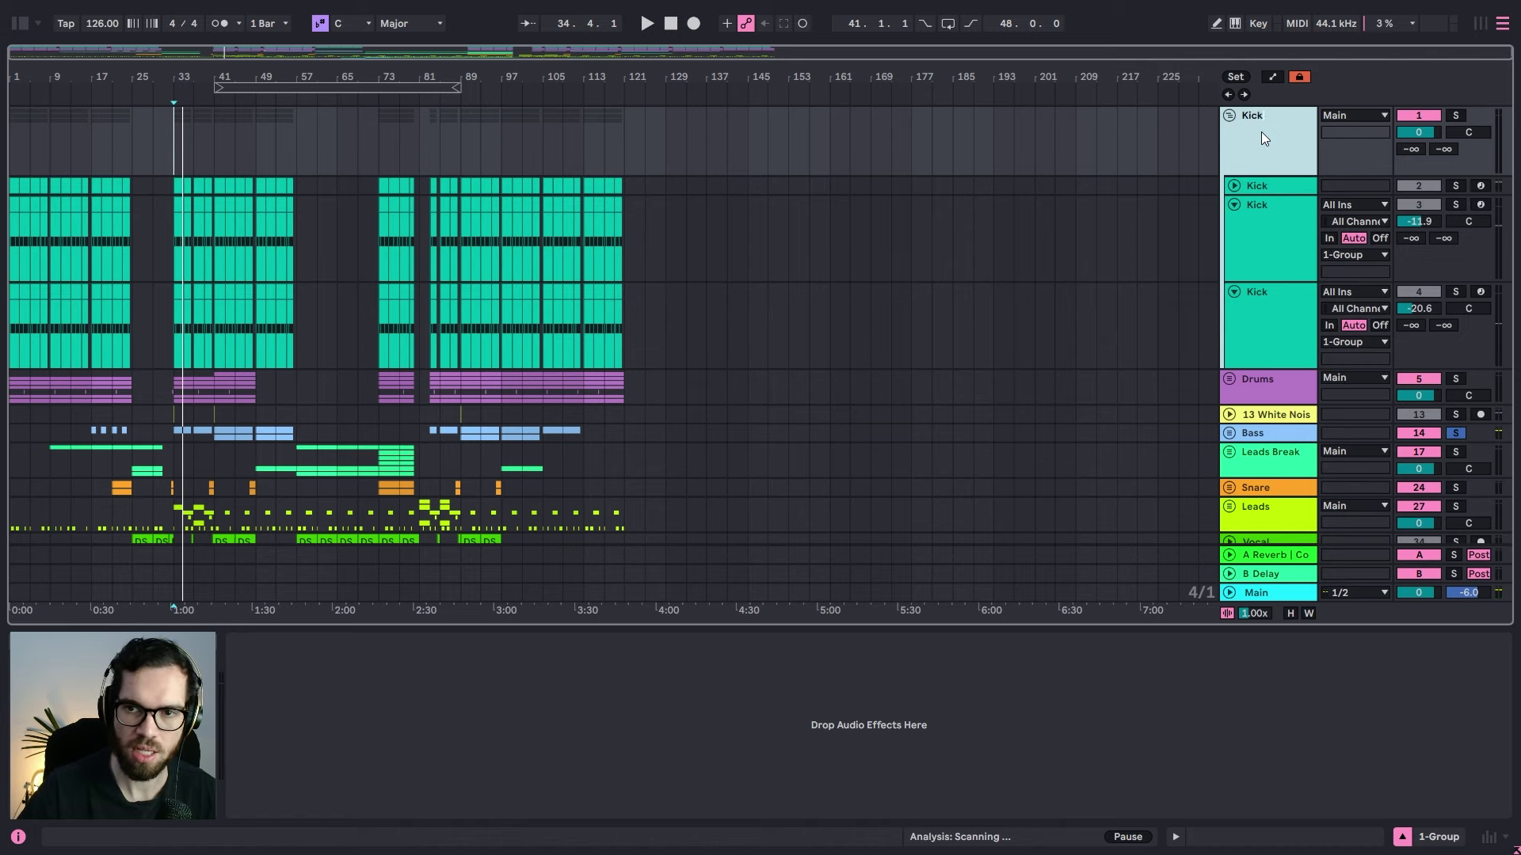
{"action": "key", "text": "Return"}
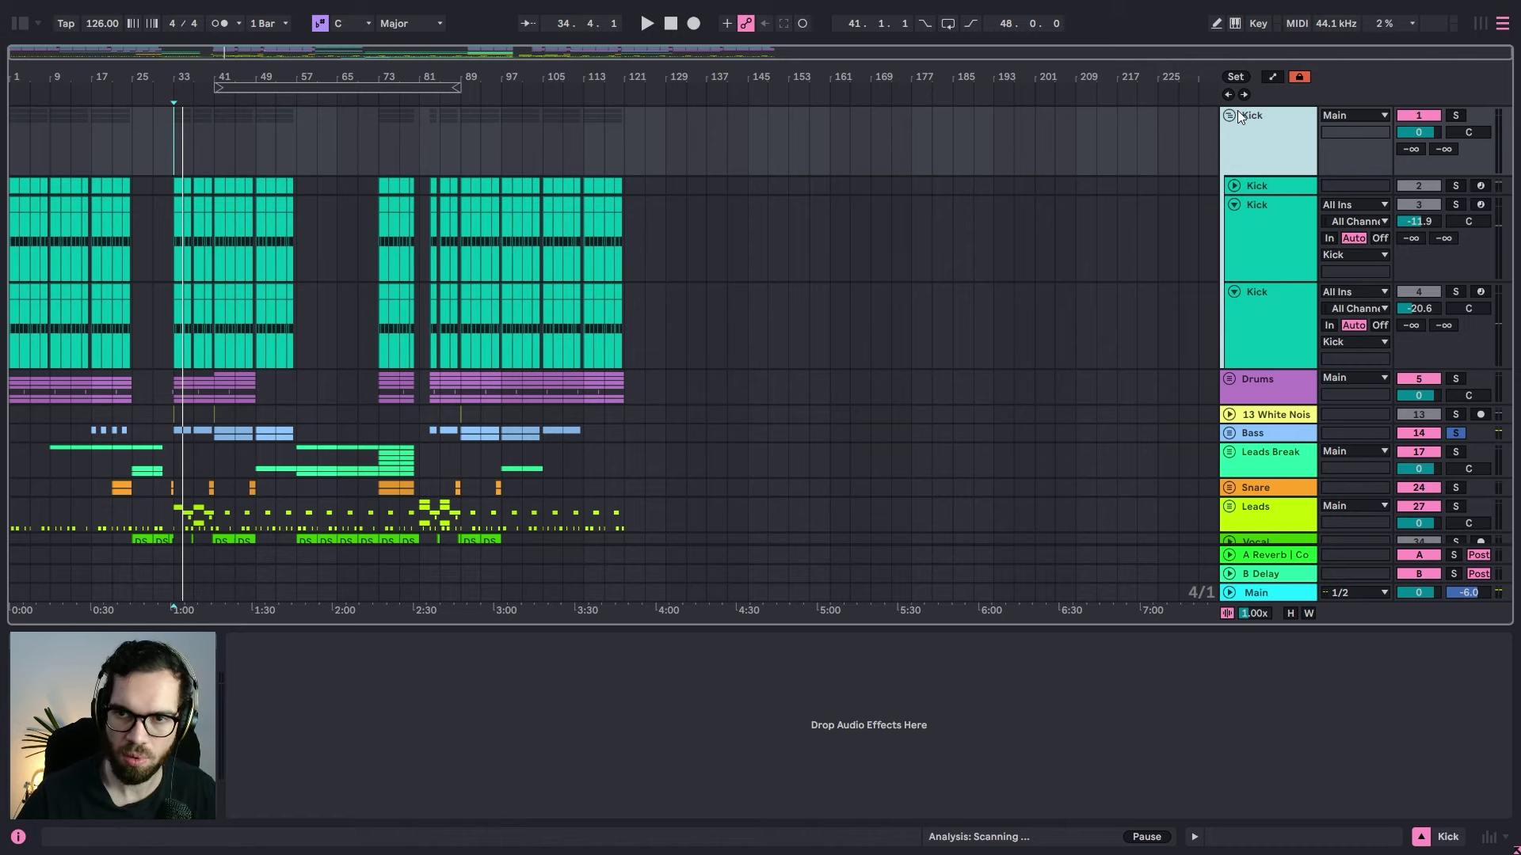
{"action": "left_click", "coordinate": [1230, 116]}
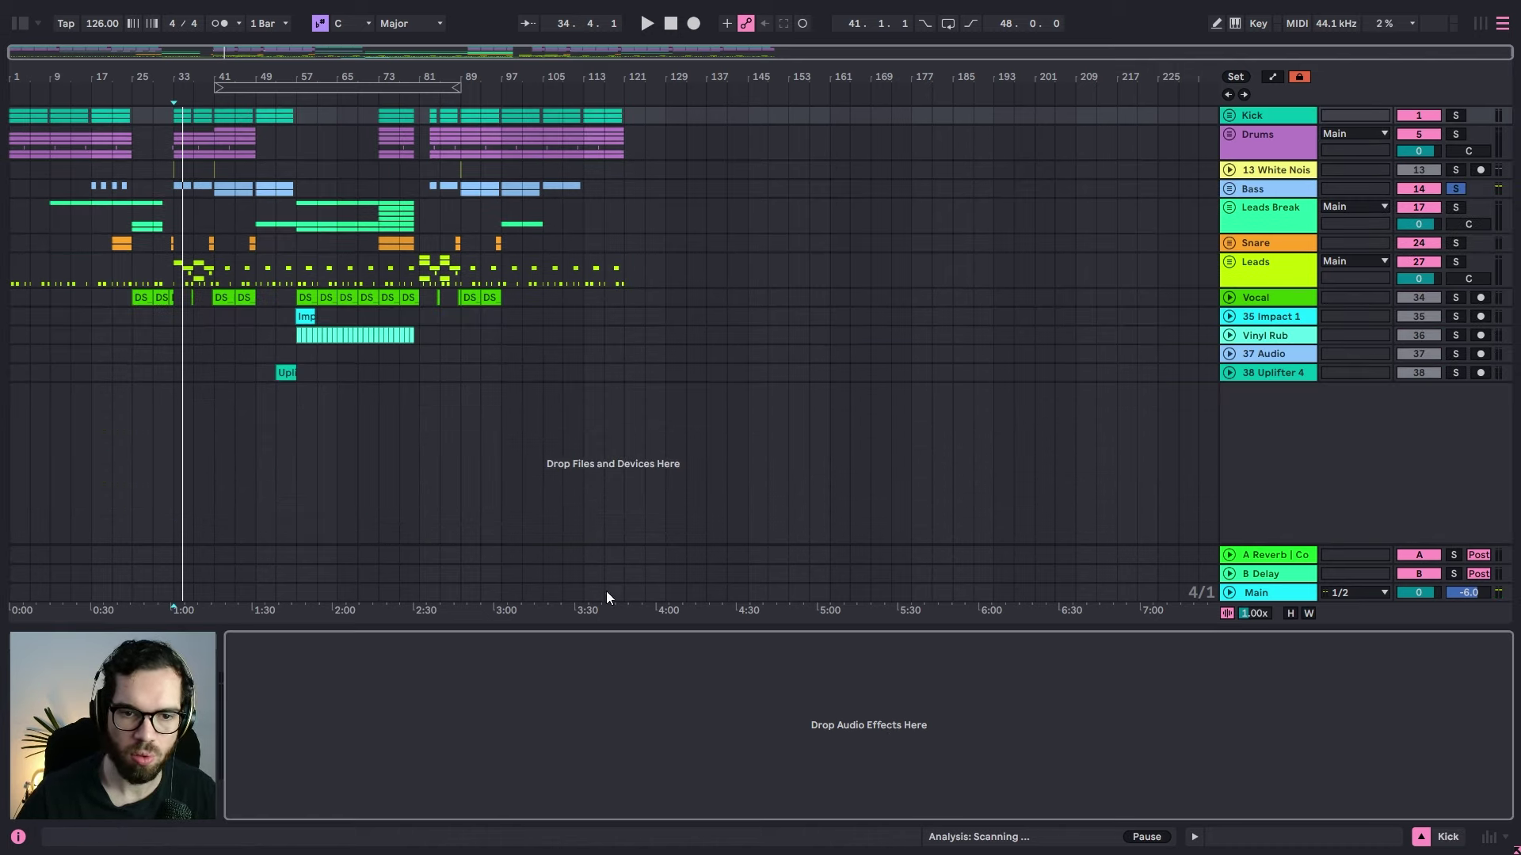
Step: Paste the Bass Mono device onto the Kick group and compare it bypassed and active with Kick and Bass soloed
{"action": "key", "text": "ctrl+v"}
{"action": "key", "text": "space"}
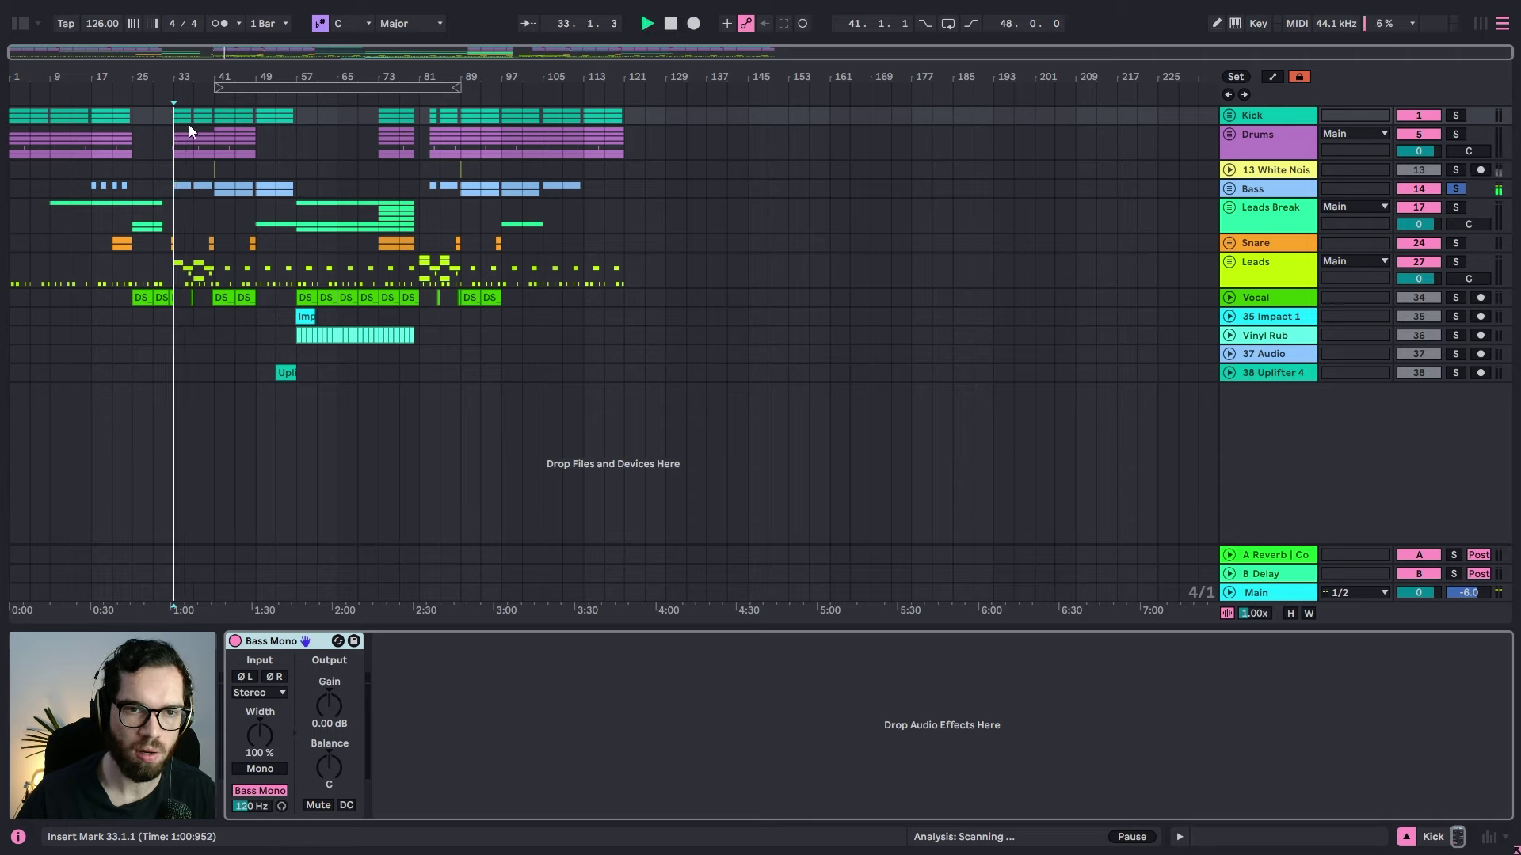
{"action": "left_click", "coordinate": [1447, 115]}
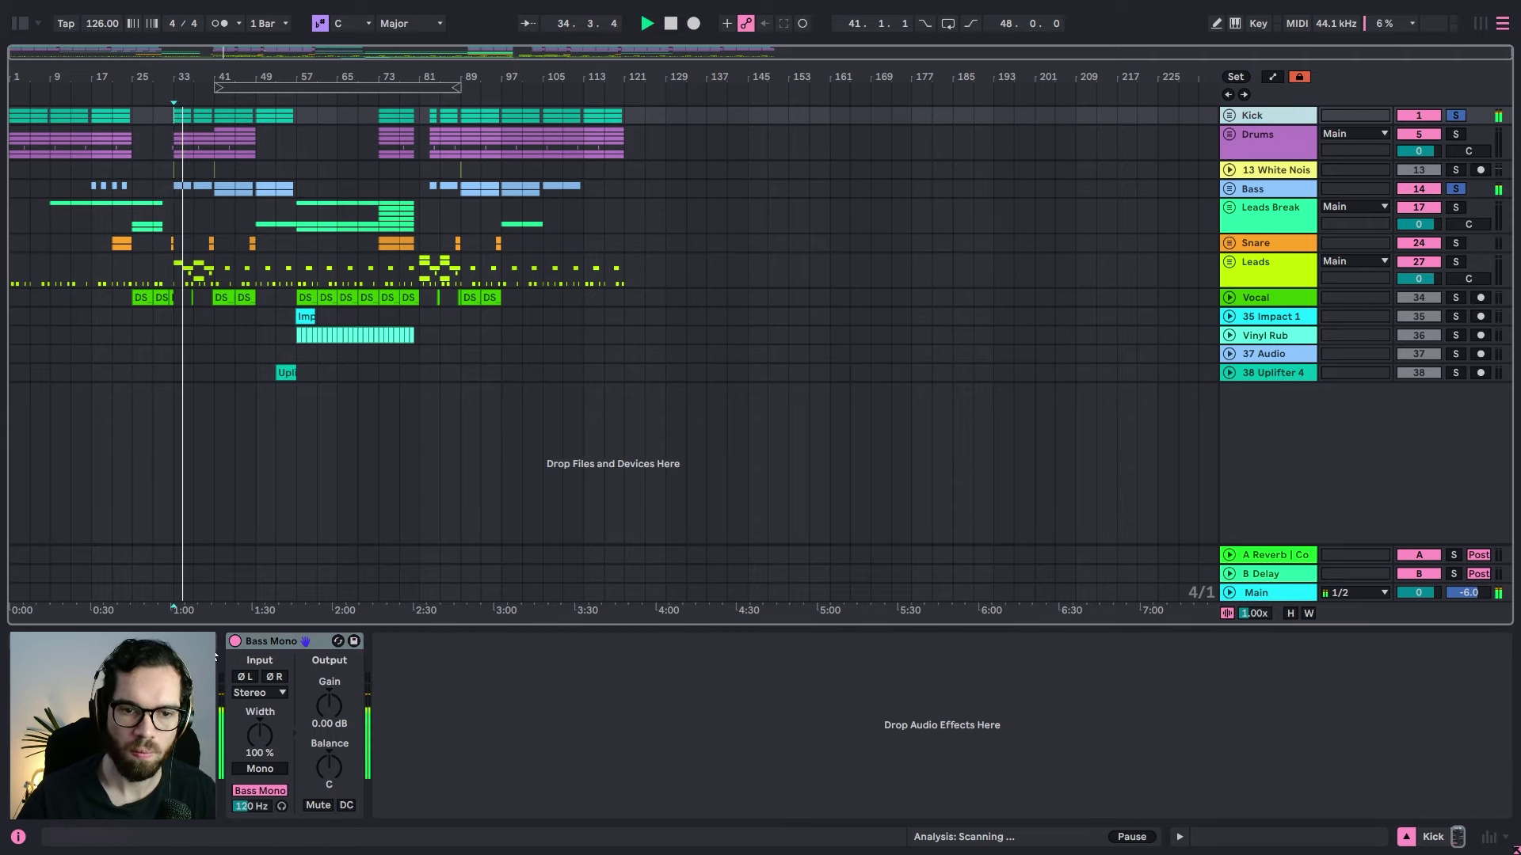
{"action": "left_click", "coordinate": [235, 642]}
{"action": "left_click", "coordinate": [235, 642]}
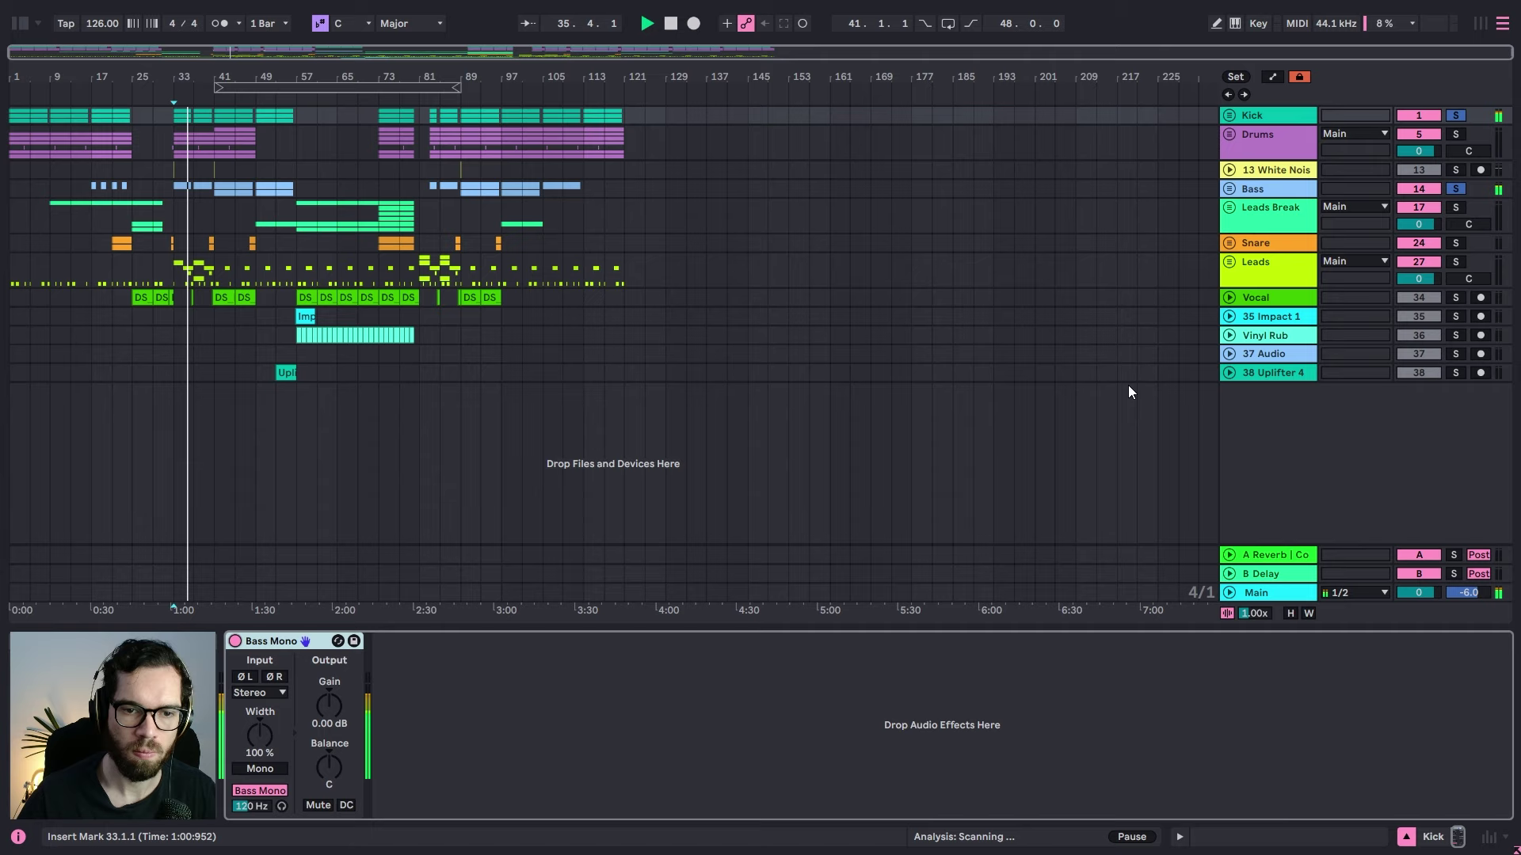
Step: Unsolo the Kick and Bass groups during playback and unfold the Drums group to show its tracks
{"action": "left_click", "coordinate": [1459, 116]}
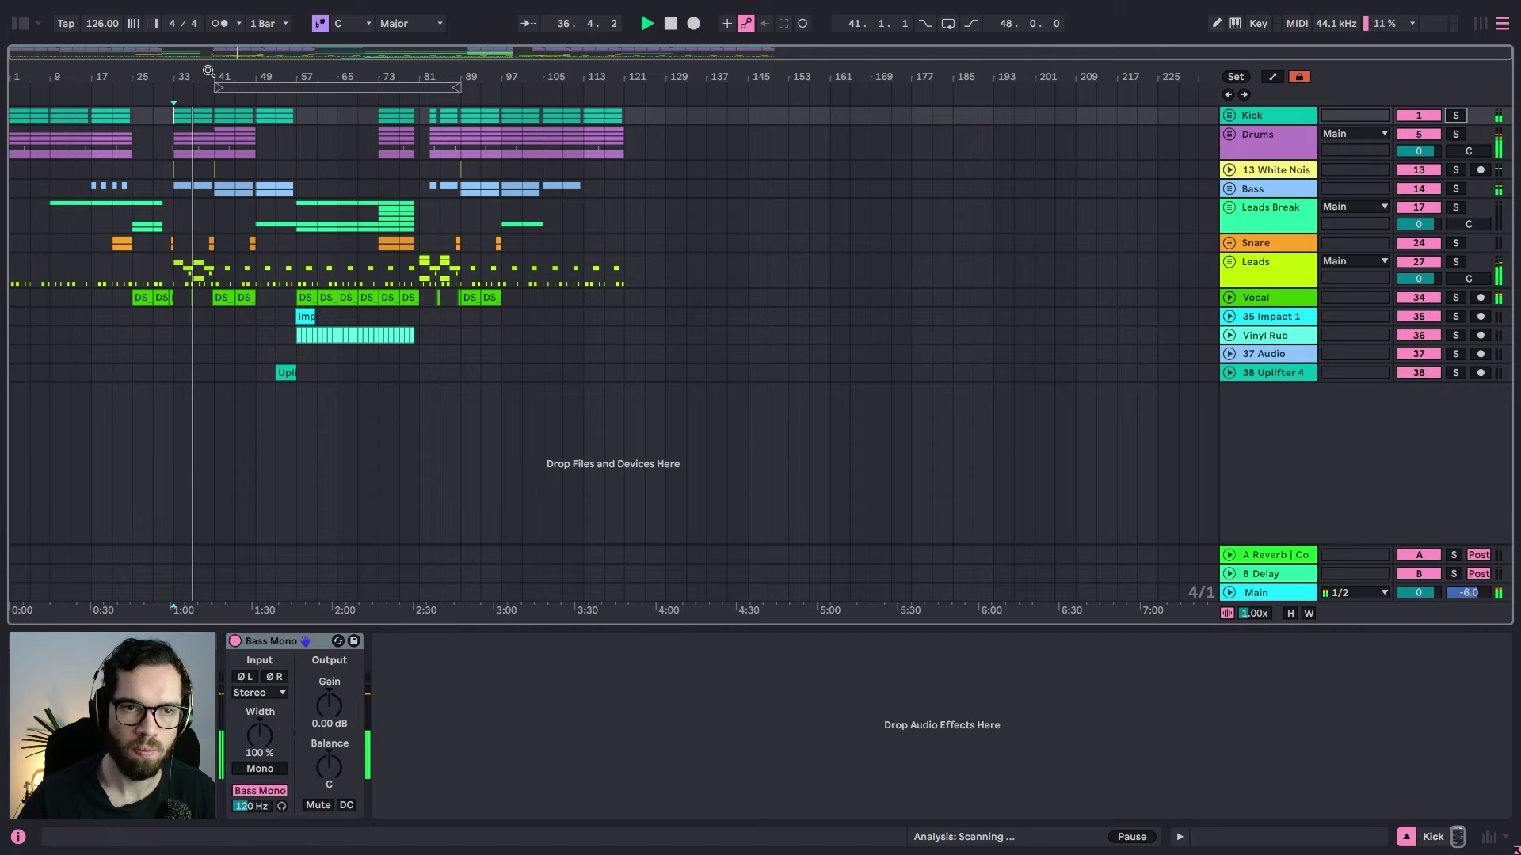
{"action": "left_click_drag", "start_coordinate": [205, 75], "coordinate": [429, 188]}
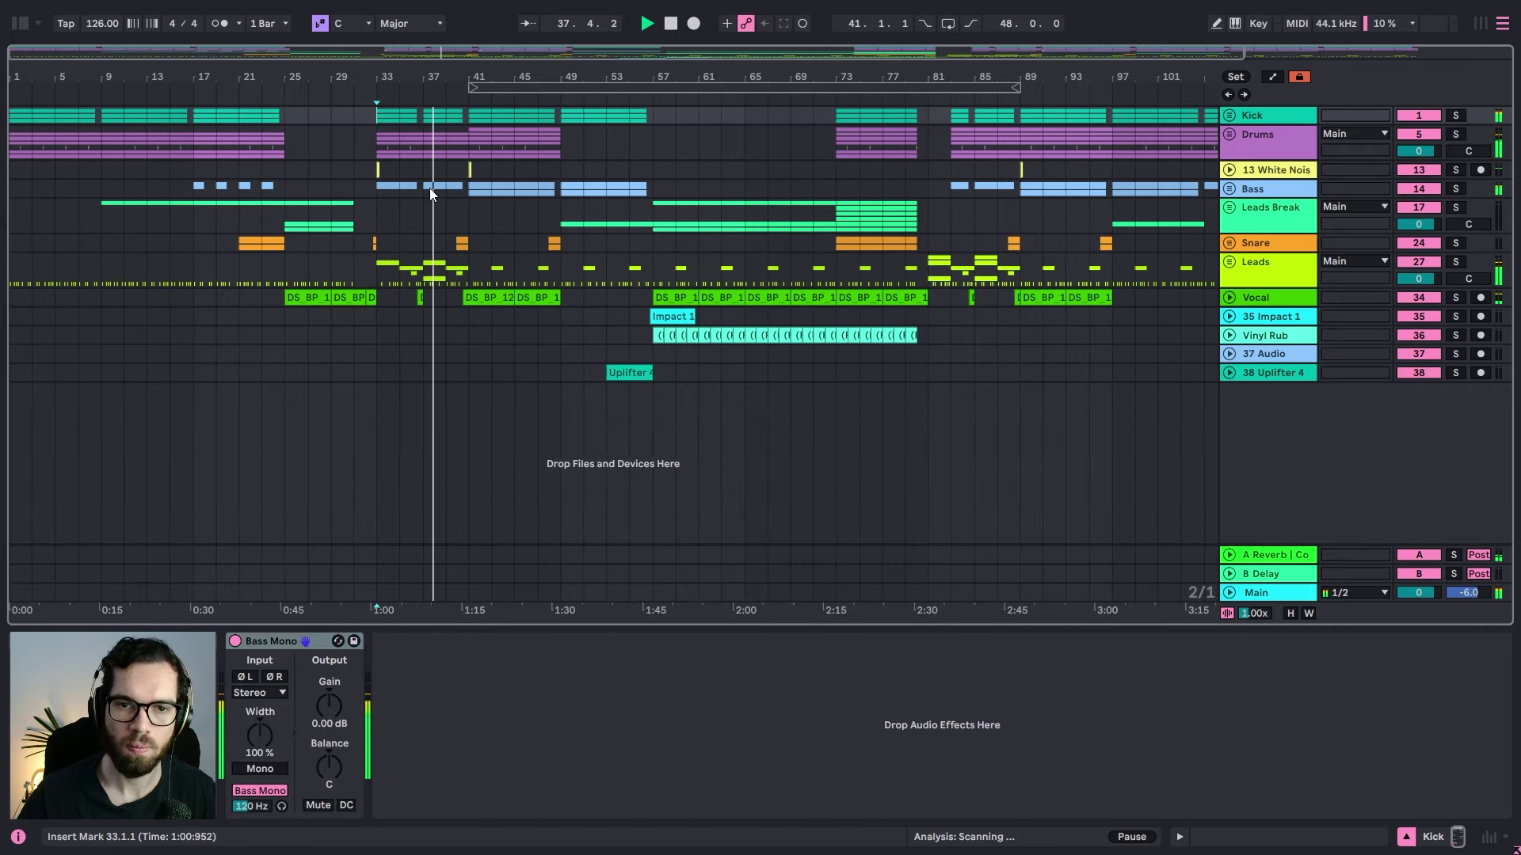
{"action": "left_click", "coordinate": [549, 209]}
{"action": "left_click", "coordinate": [1229, 134]}
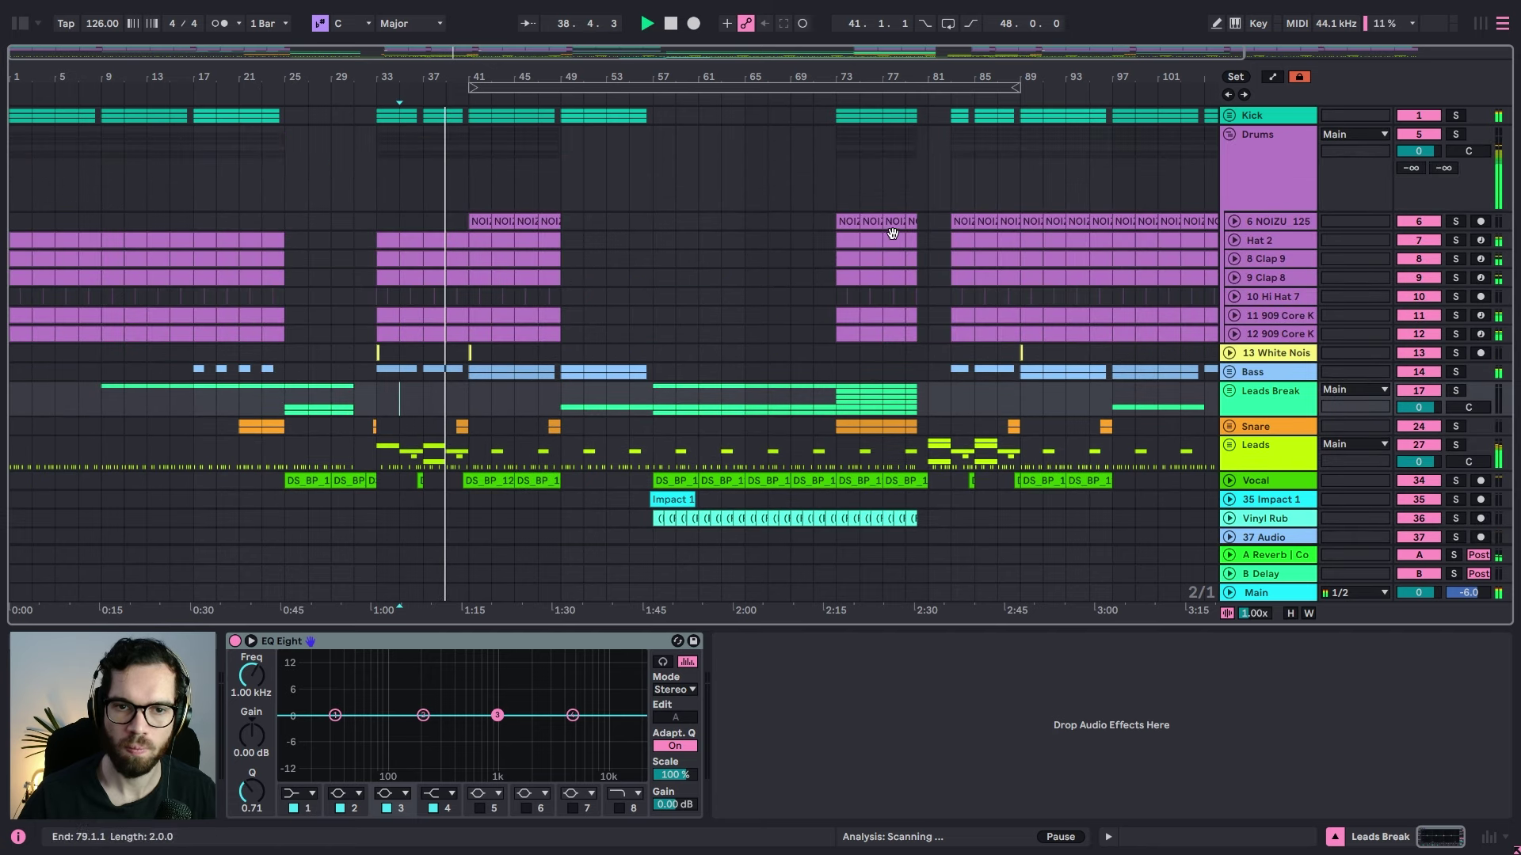
{"action": "scroll", "coordinate": [760, 325], "scroll_direction": "down", "scroll_amount": 2}
Step: Show the browser, clear the mono search and look through the whole list of installed plug-ins for mixing effects
{"action": "left_click", "coordinate": [19, 24]}
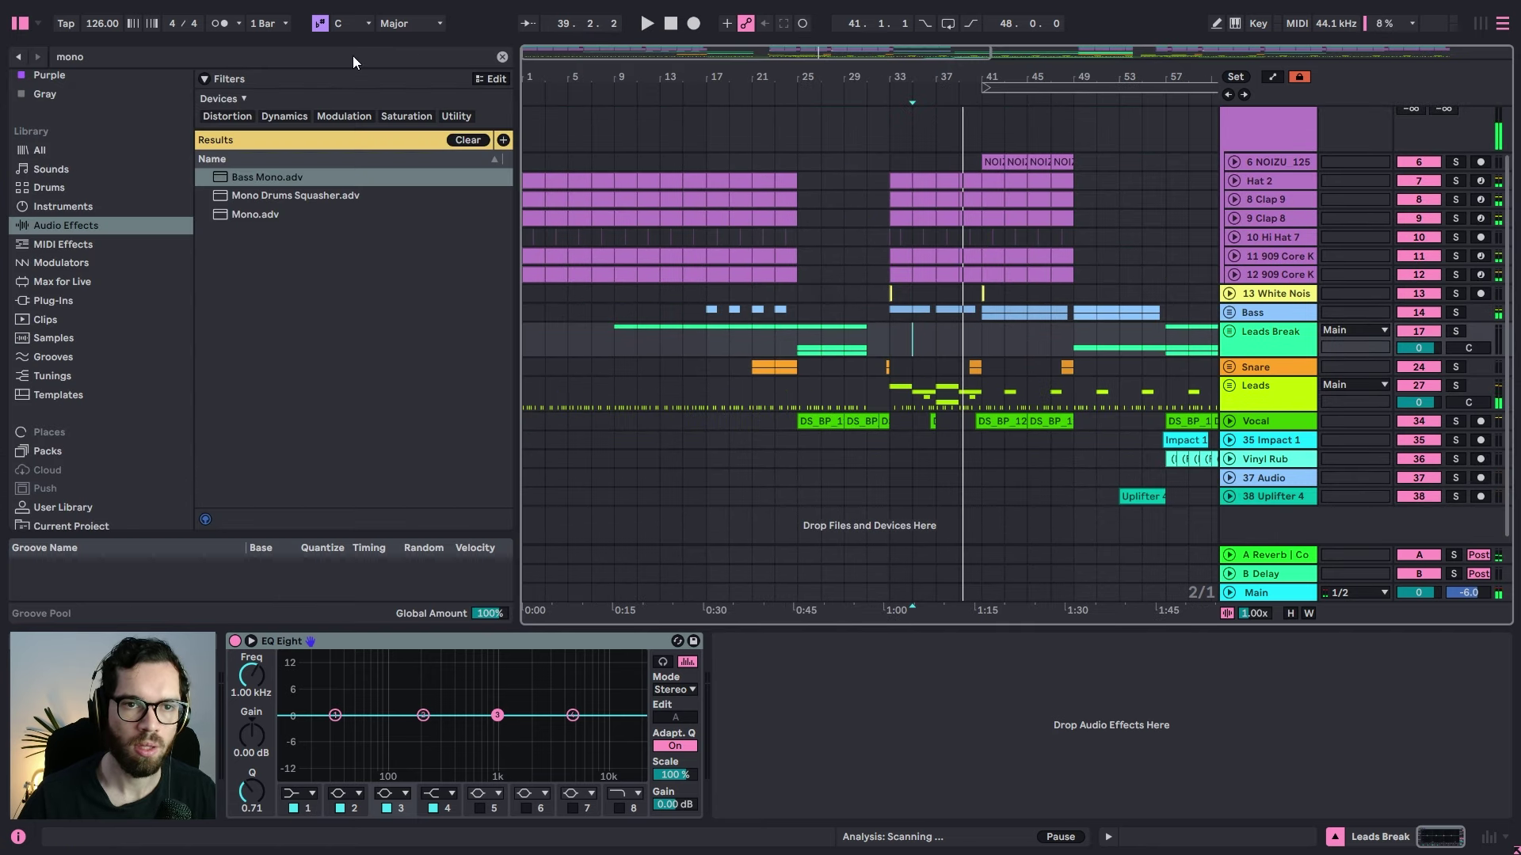
{"action": "left_click", "coordinate": [505, 55]}
{"action": "left_click", "coordinate": [92, 400]}
{"action": "scroll", "coordinate": [311, 315], "scroll_direction": "down", "scroll_amount": 5}
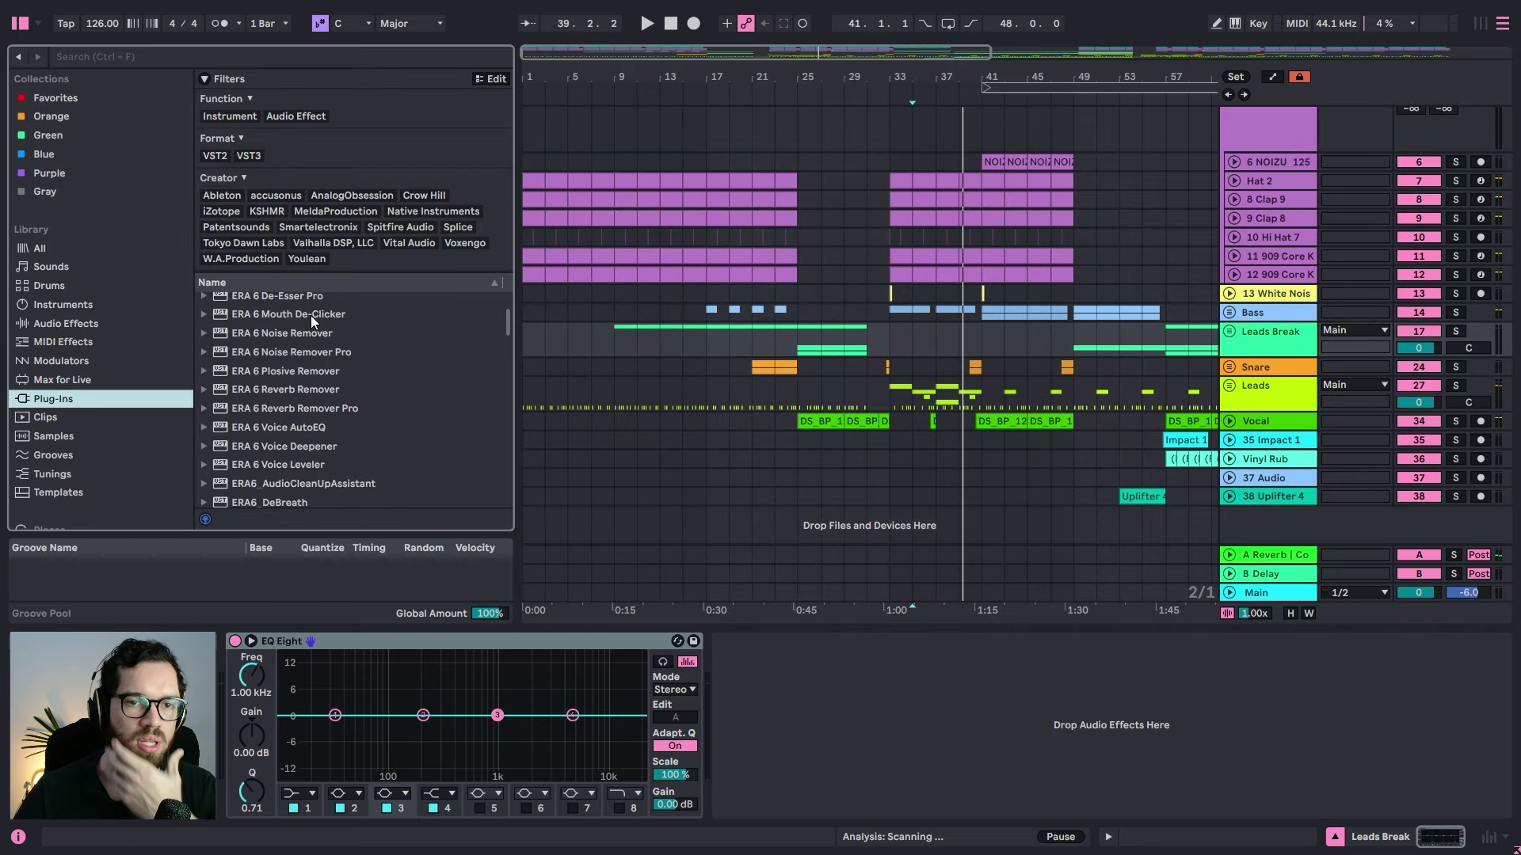
{"action": "scroll", "coordinate": [314, 317], "scroll_direction": "down", "scroll_amount": 10}
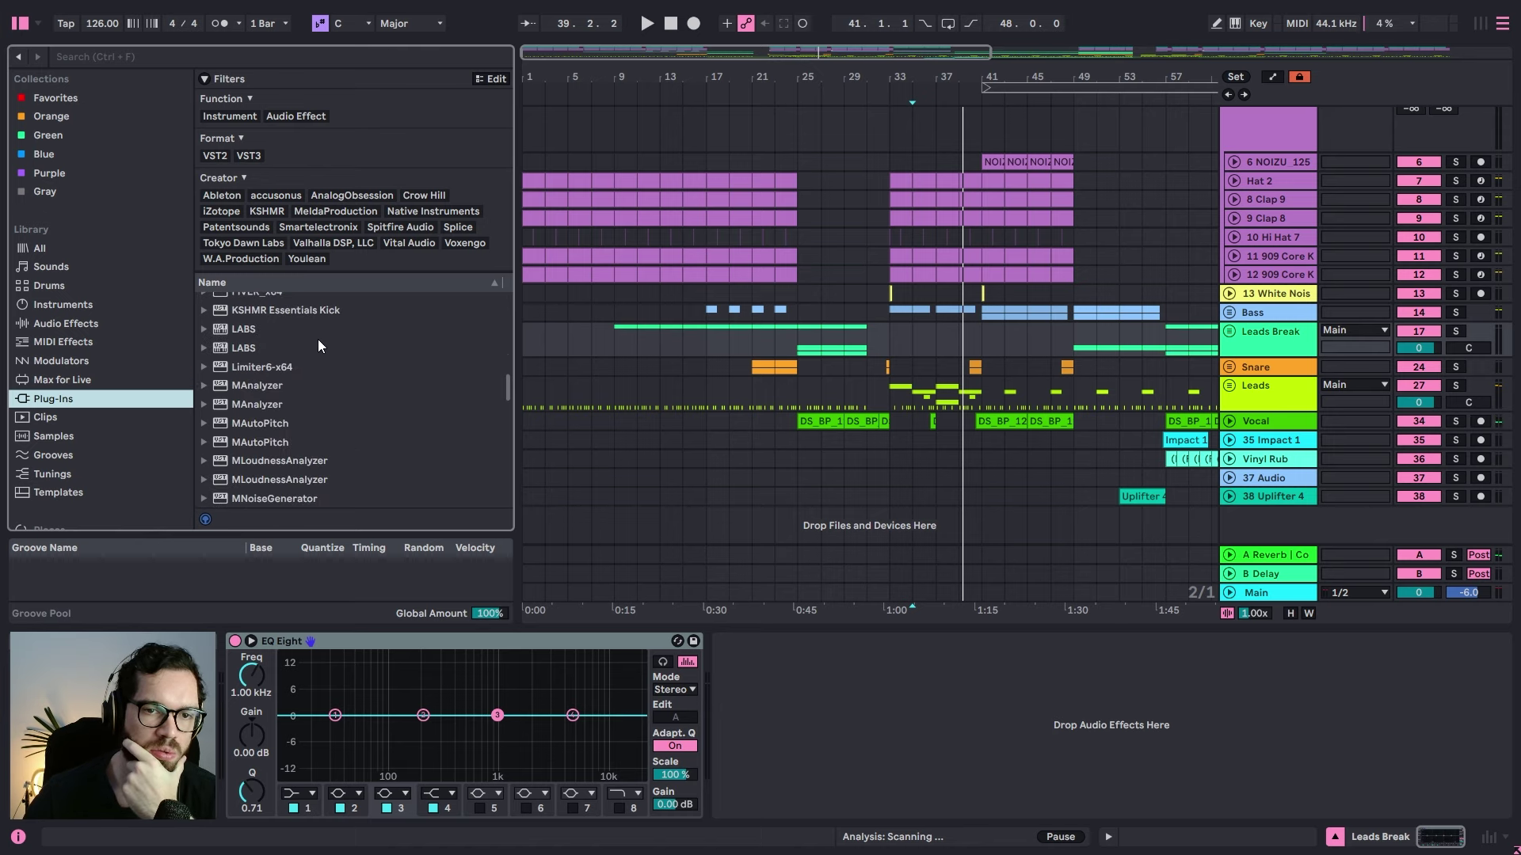
{"action": "scroll", "coordinate": [311, 345], "scroll_direction": "up", "scroll_amount": 3}
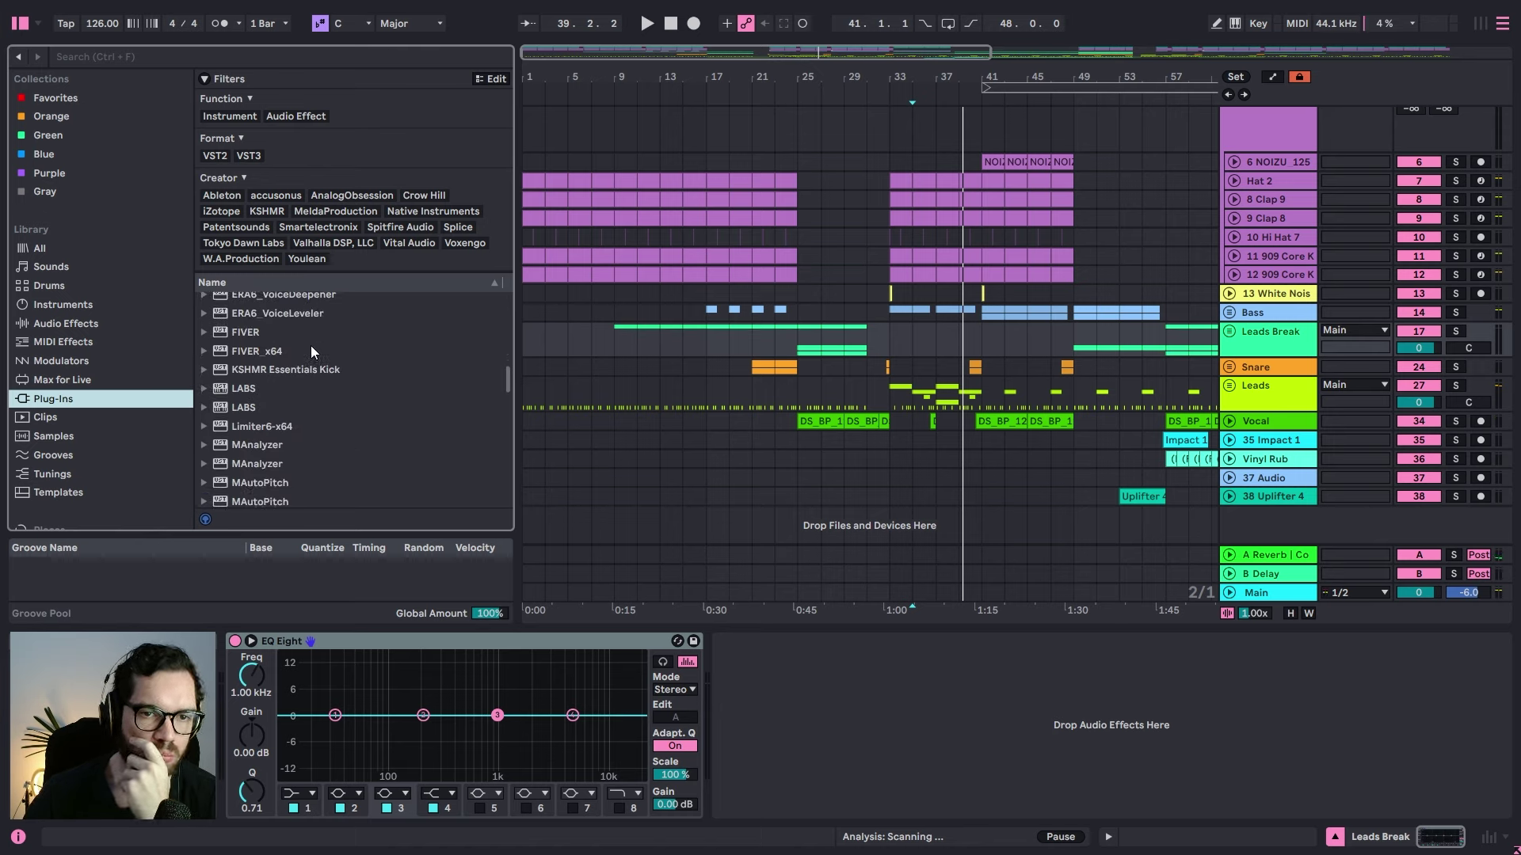
{"action": "scroll", "coordinate": [310, 346], "scroll_direction": "down", "scroll_amount": 1}
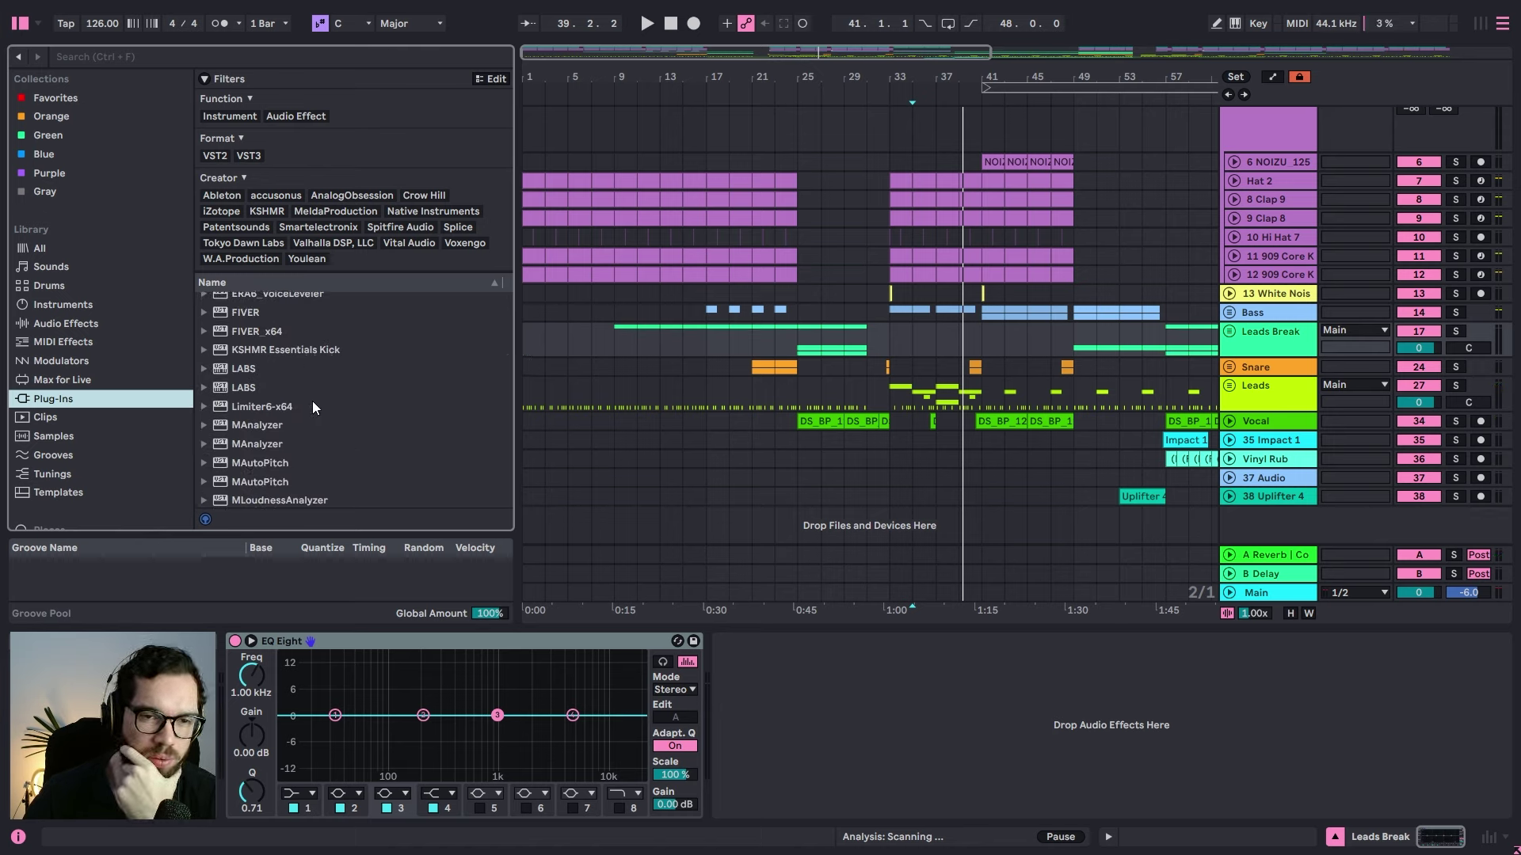
{"action": "scroll", "coordinate": [312, 401], "scroll_direction": "down", "scroll_amount": 2}
{"action": "scroll", "coordinate": [348, 420], "scroll_direction": "down", "scroll_amount": 12}
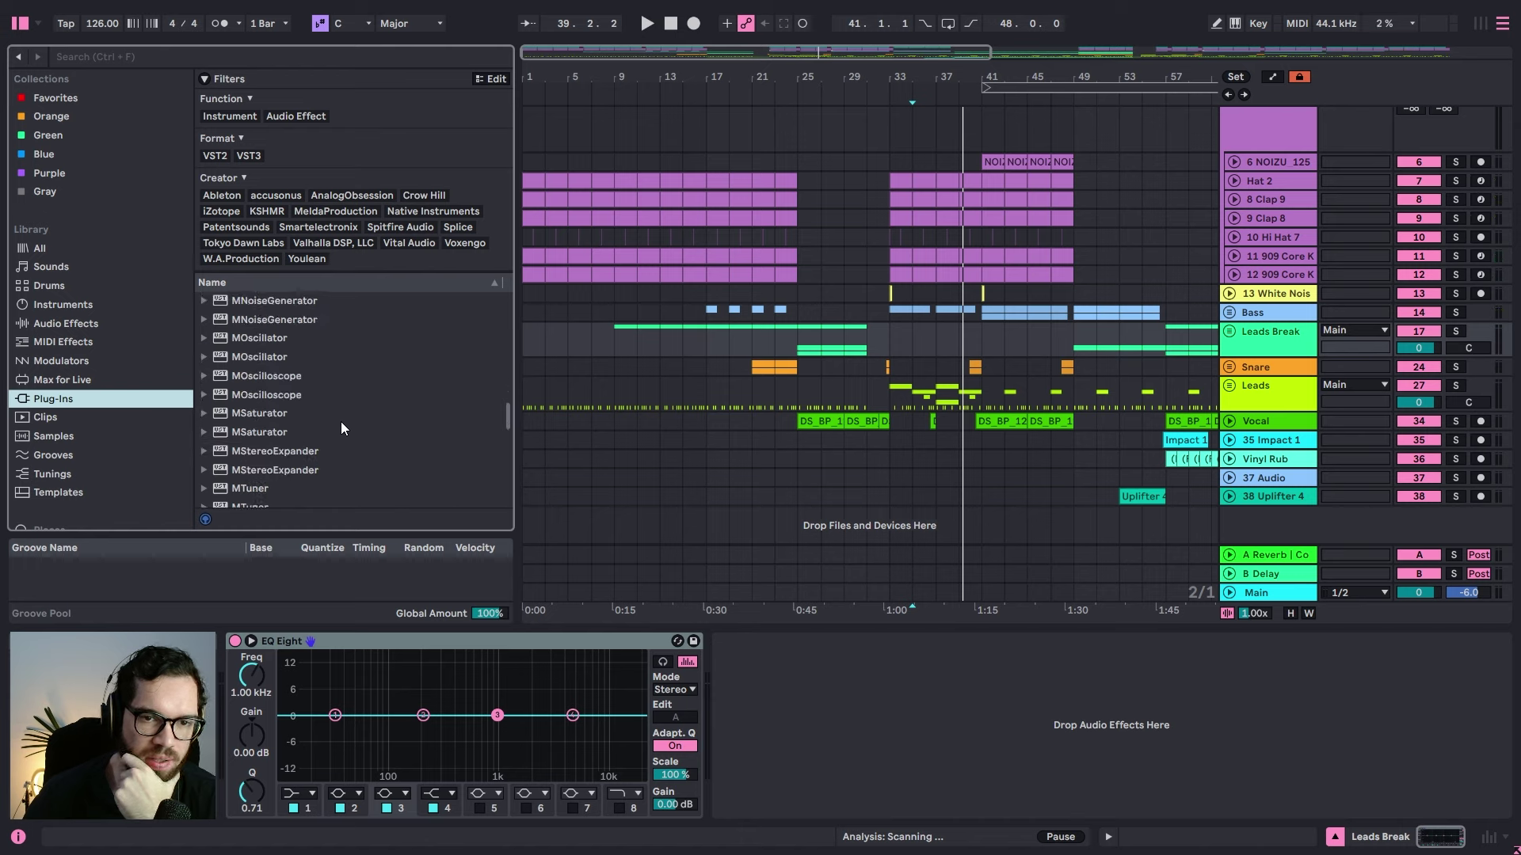
{"action": "scroll", "coordinate": [335, 420], "scroll_direction": "down", "scroll_amount": 4}
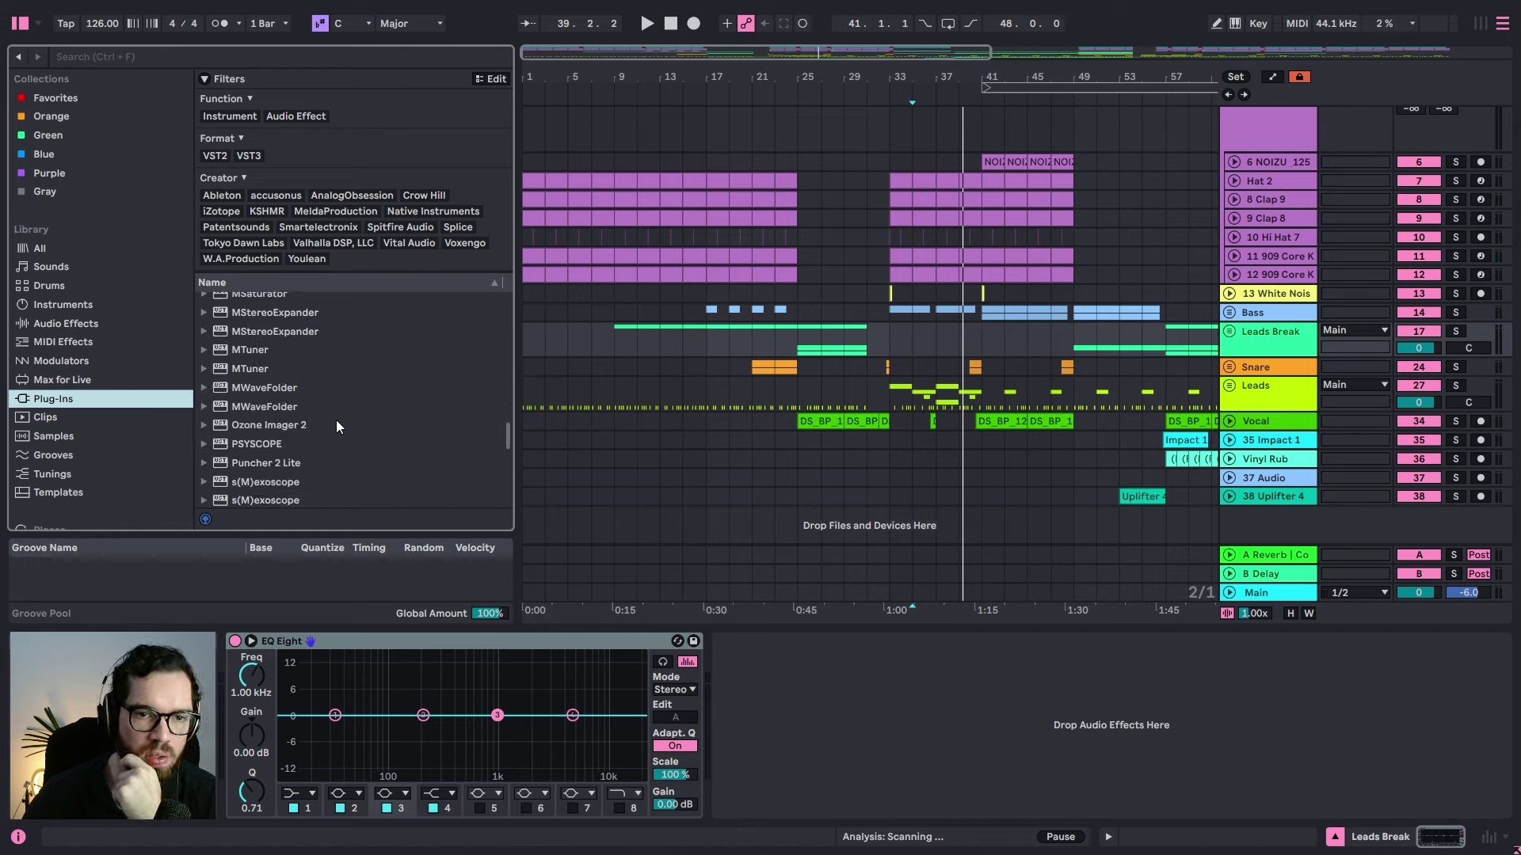
{"action": "scroll", "coordinate": [336, 420], "scroll_direction": "down", "scroll_amount": 5}
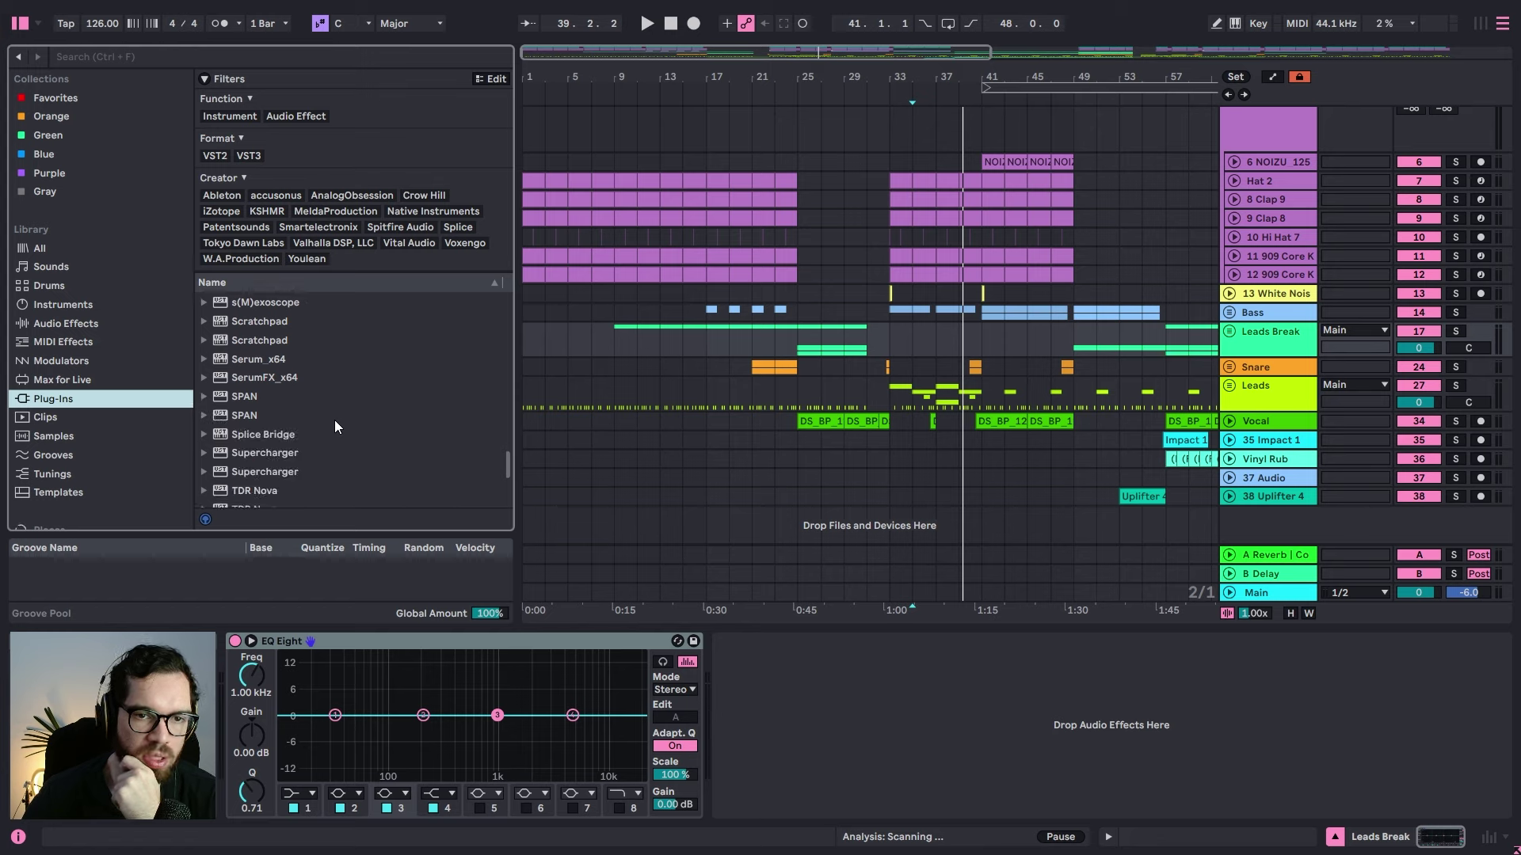
{"action": "scroll", "coordinate": [331, 425], "scroll_direction": "down", "scroll_amount": 6}
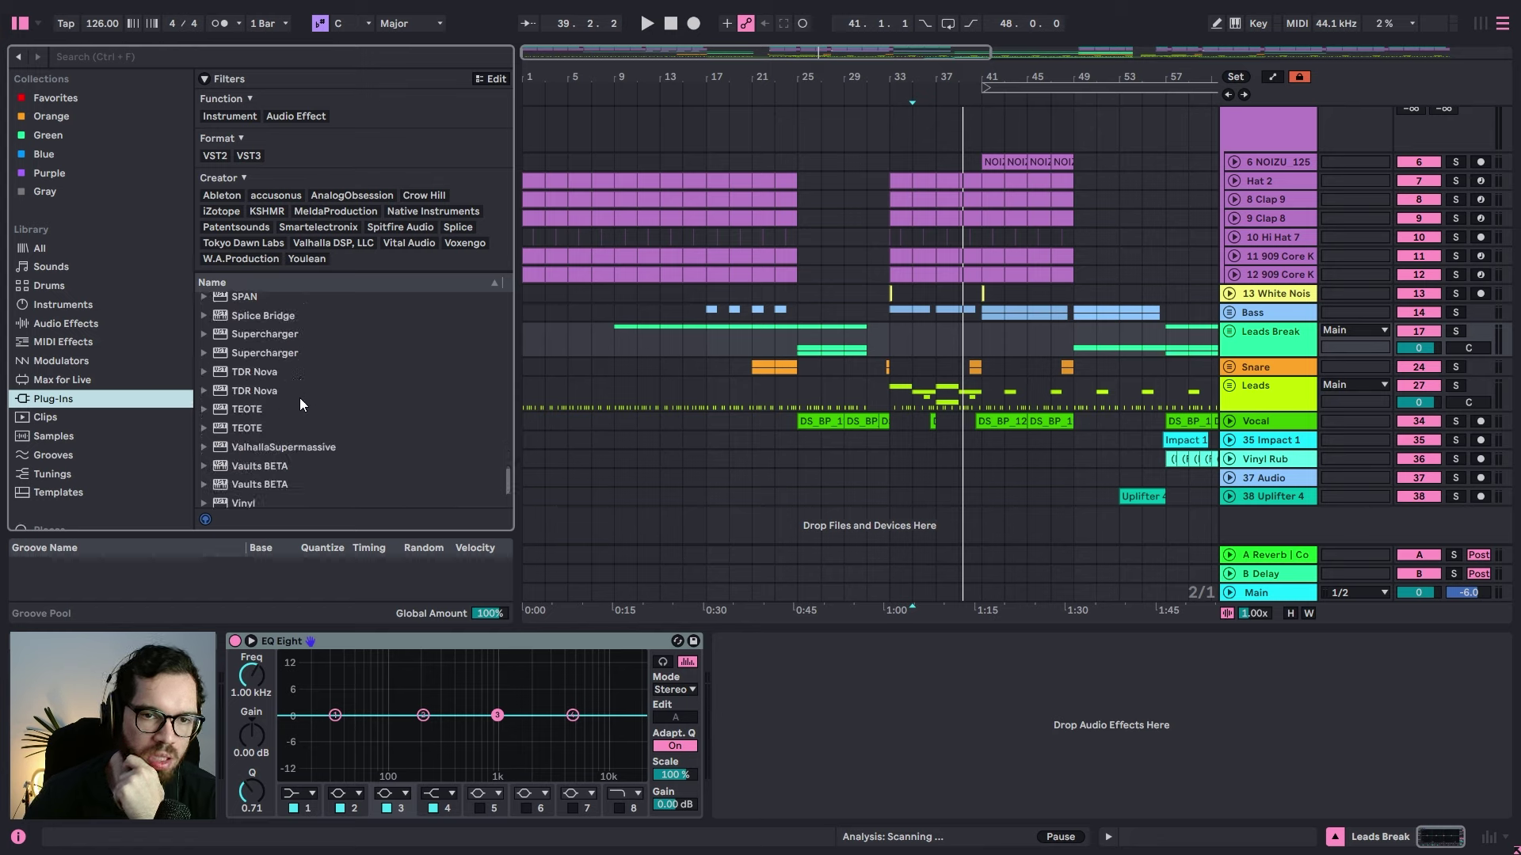
{"action": "scroll", "coordinate": [299, 397], "scroll_direction": "down", "scroll_amount": 3}
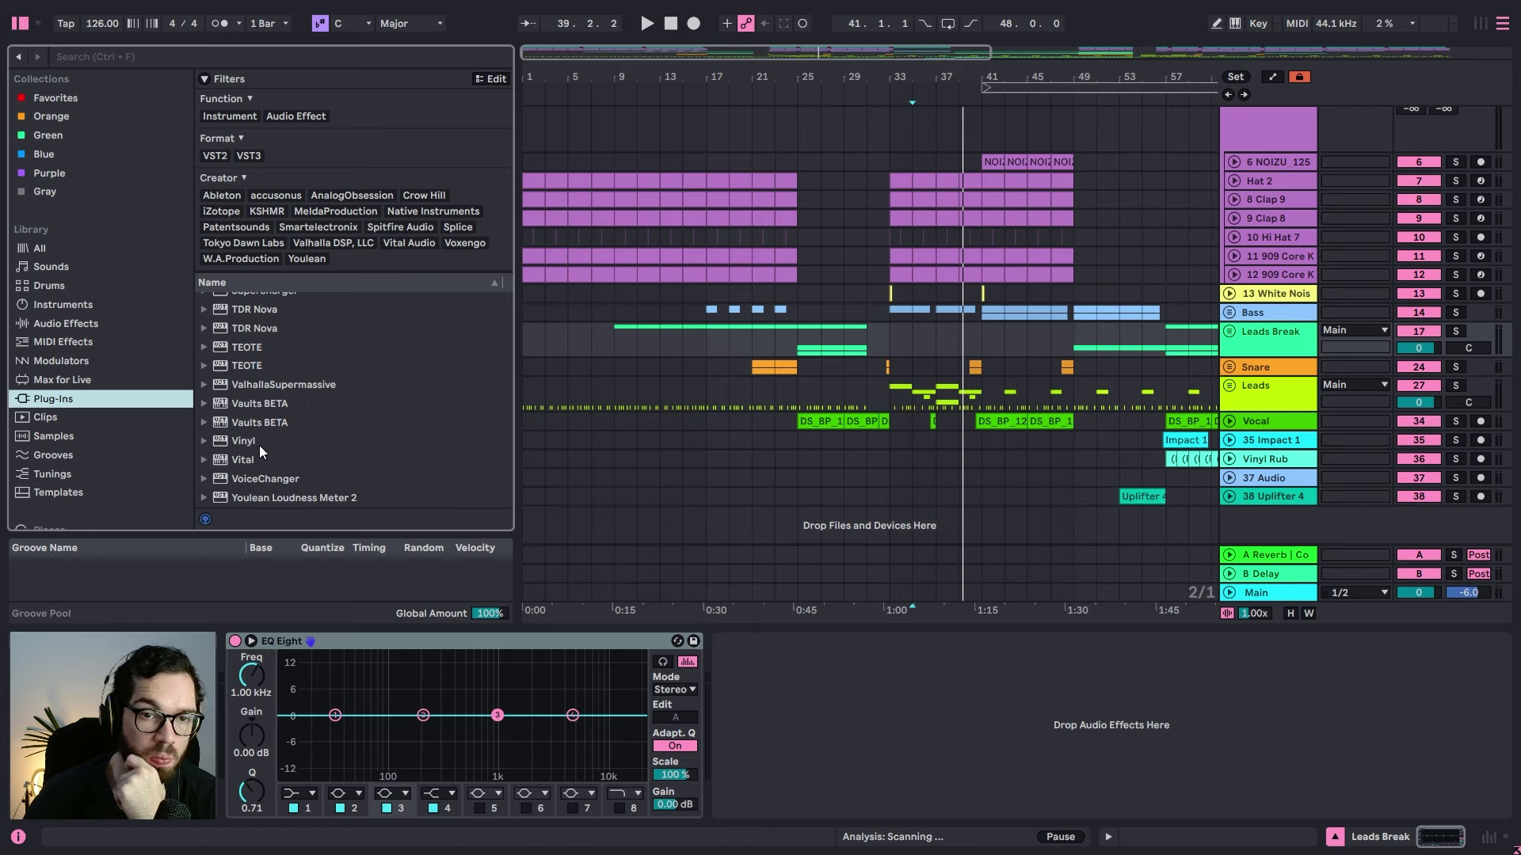
{"action": "scroll", "coordinate": [259, 445], "scroll_direction": "up", "scroll_amount": 20}
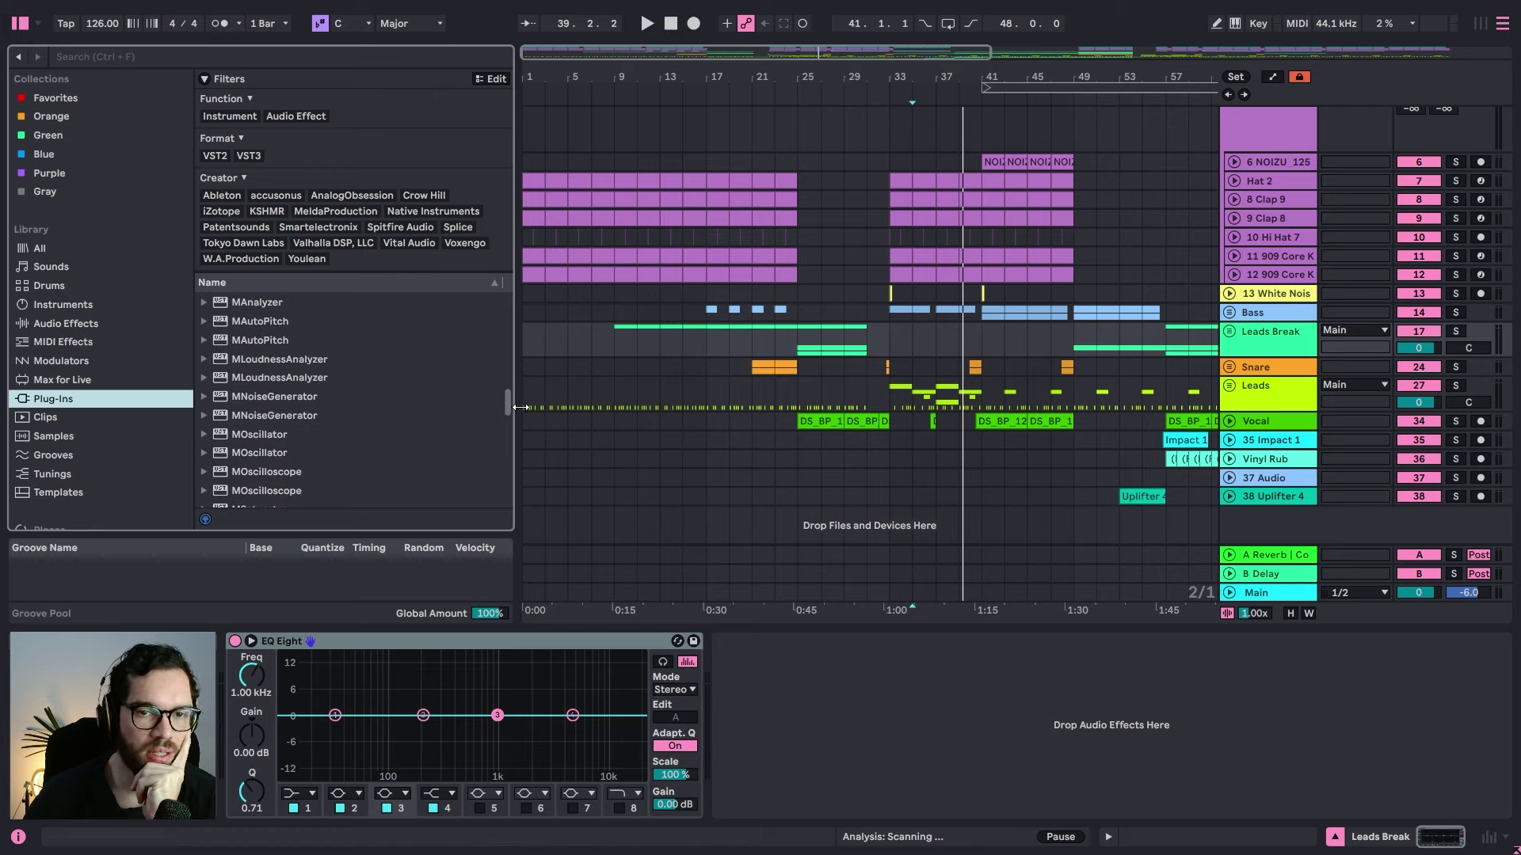
{"action": "mouse_move", "coordinate": [506, 408]}
{"action": "left_mouse_down"}
{"action": "mouse_move", "coordinate": [511, 287]}
{"action": "mouse_move", "coordinate": [500, 378]}
{"action": "left_mouse_up"}
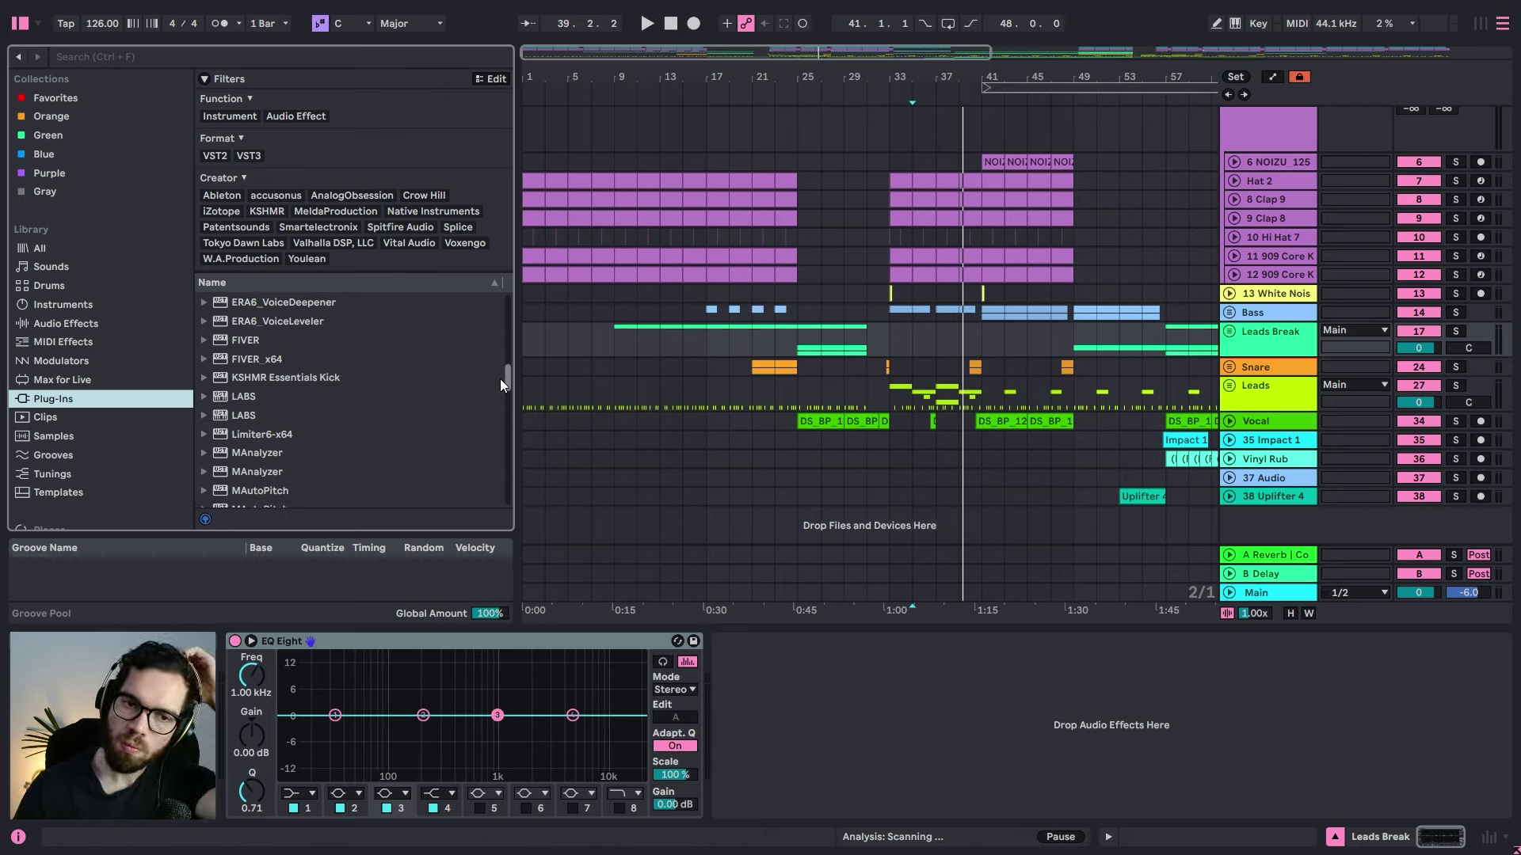
Step: Add the FIVER equalizer plug-in to the Main track and close its window
{"action": "left_click", "coordinate": [1259, 598]}
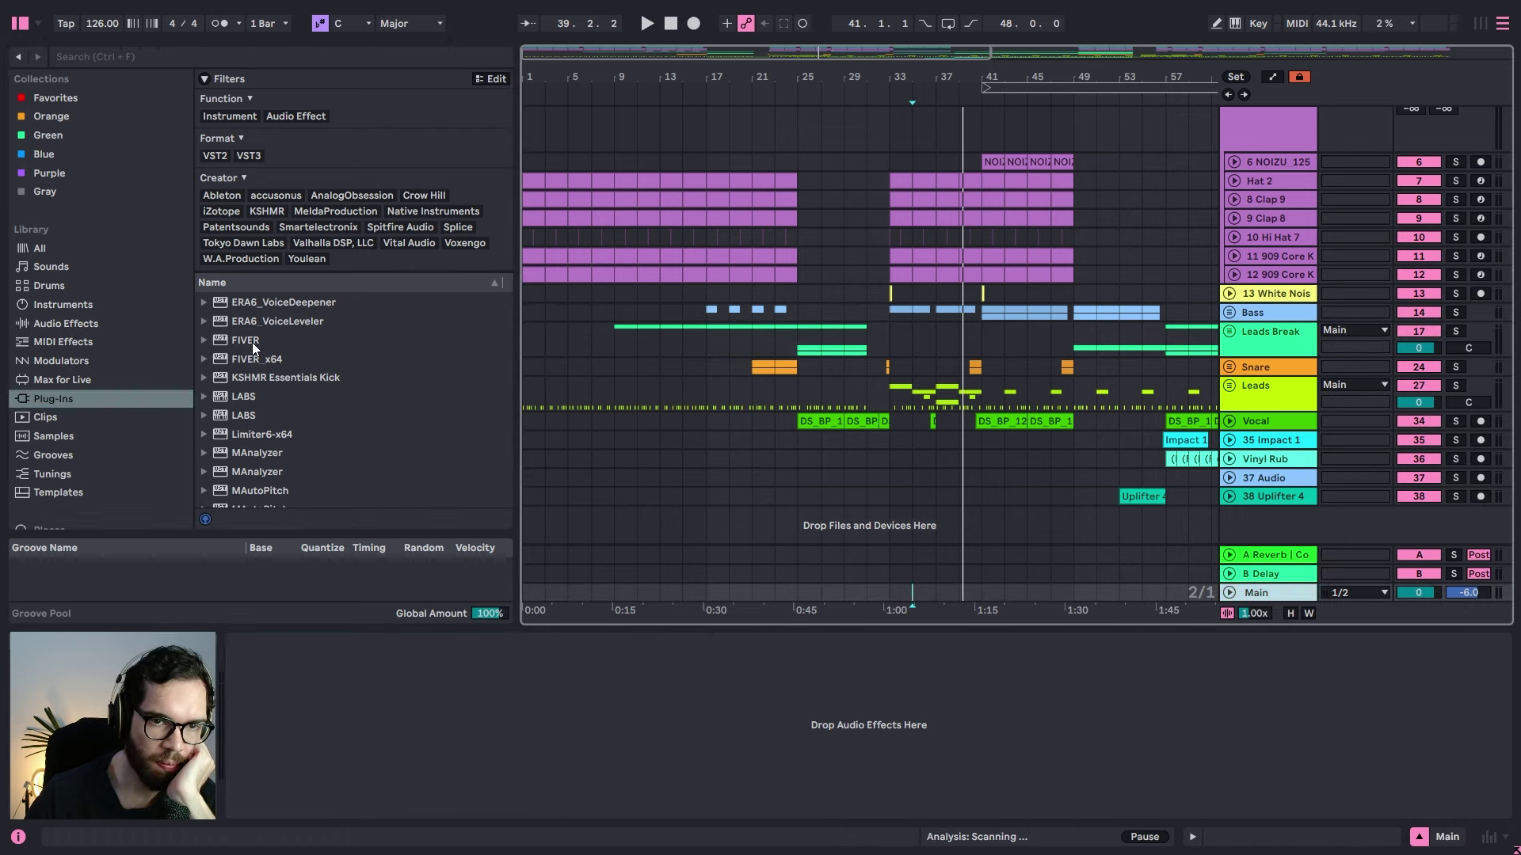
{"action": "left_click_drag", "start_coordinate": [251, 342], "coordinate": [414, 689]}
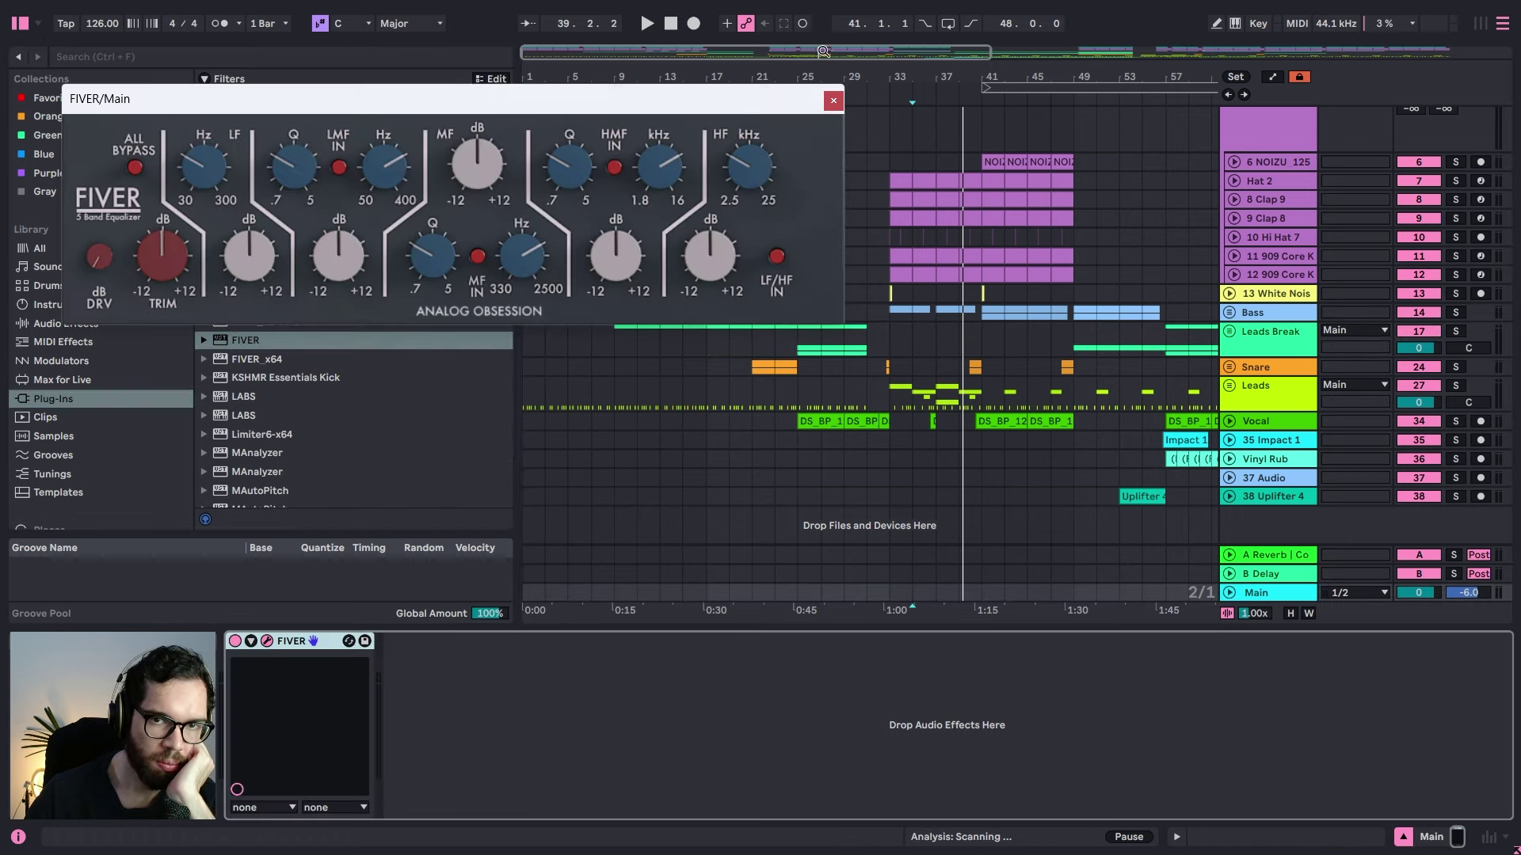
{"action": "left_click", "coordinate": [833, 100]}
Step: Find Ozone Imager 2 among the plug-ins, add it after Auto Filter on the Drums group and close its window
{"action": "scroll", "coordinate": [341, 406], "scroll_direction": "down", "scroll_amount": 1}
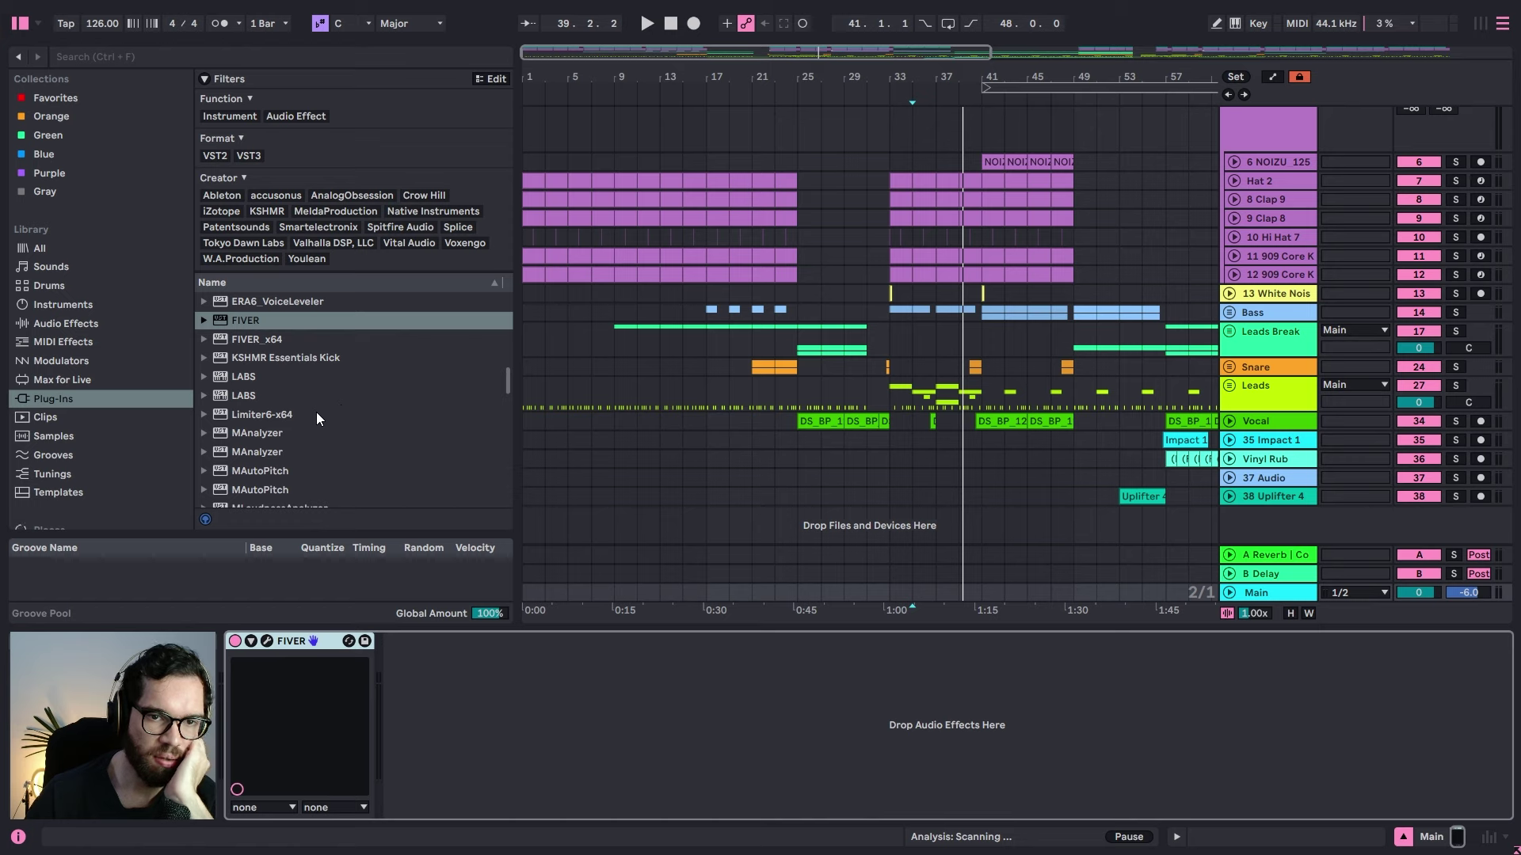
{"action": "scroll", "coordinate": [296, 406], "scroll_direction": "down", "scroll_amount": 1}
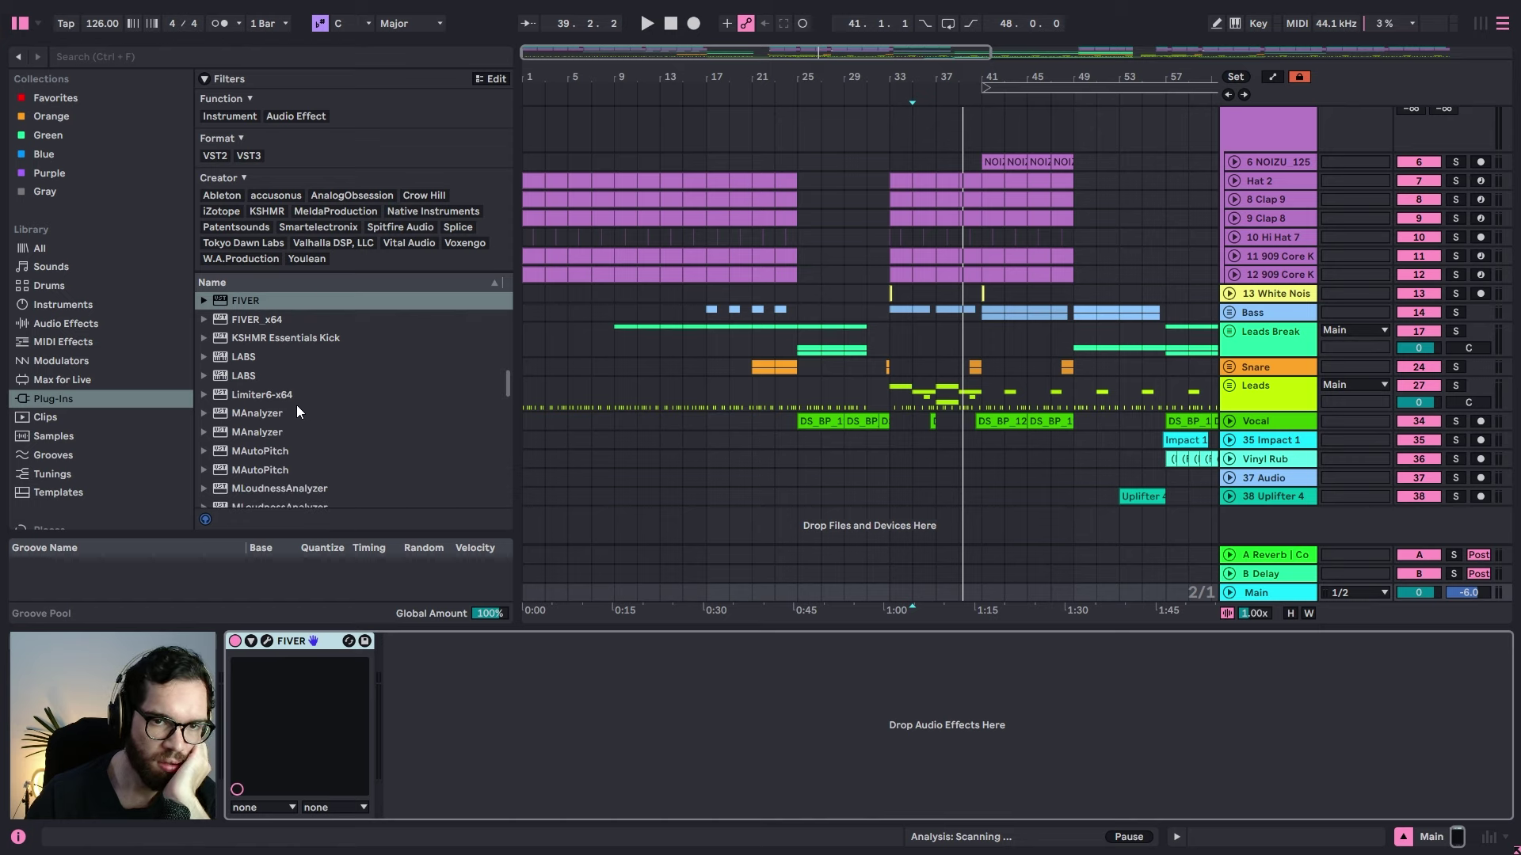
{"action": "scroll", "coordinate": [298, 411], "scroll_direction": "down", "scroll_amount": 1}
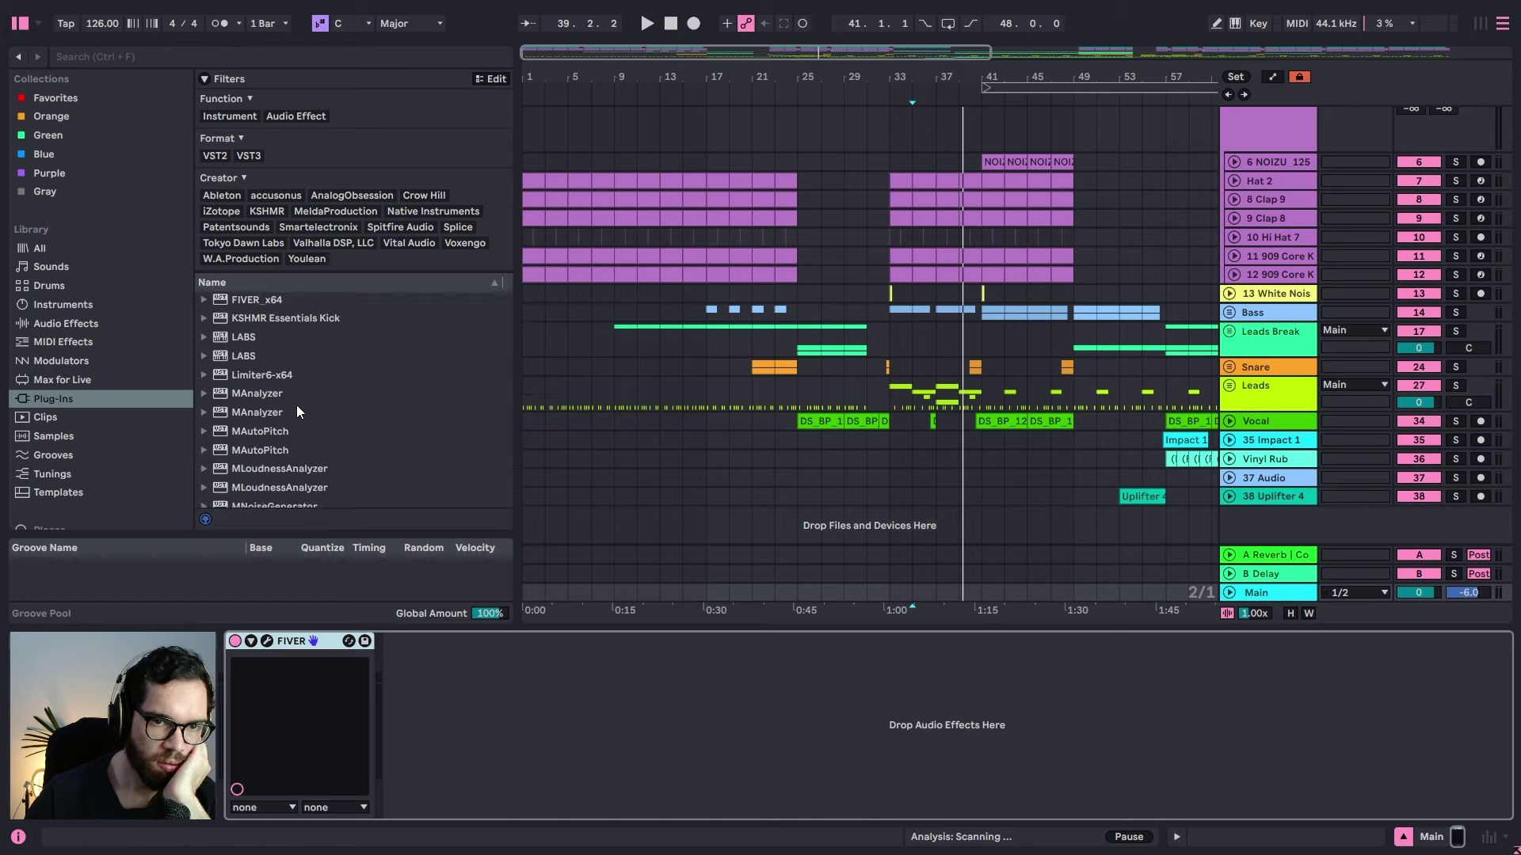
{"action": "scroll", "coordinate": [298, 410], "scroll_direction": "down", "scroll_amount": 6}
{"action": "scroll", "coordinate": [296, 406], "scroll_direction": "down", "scroll_amount": 4}
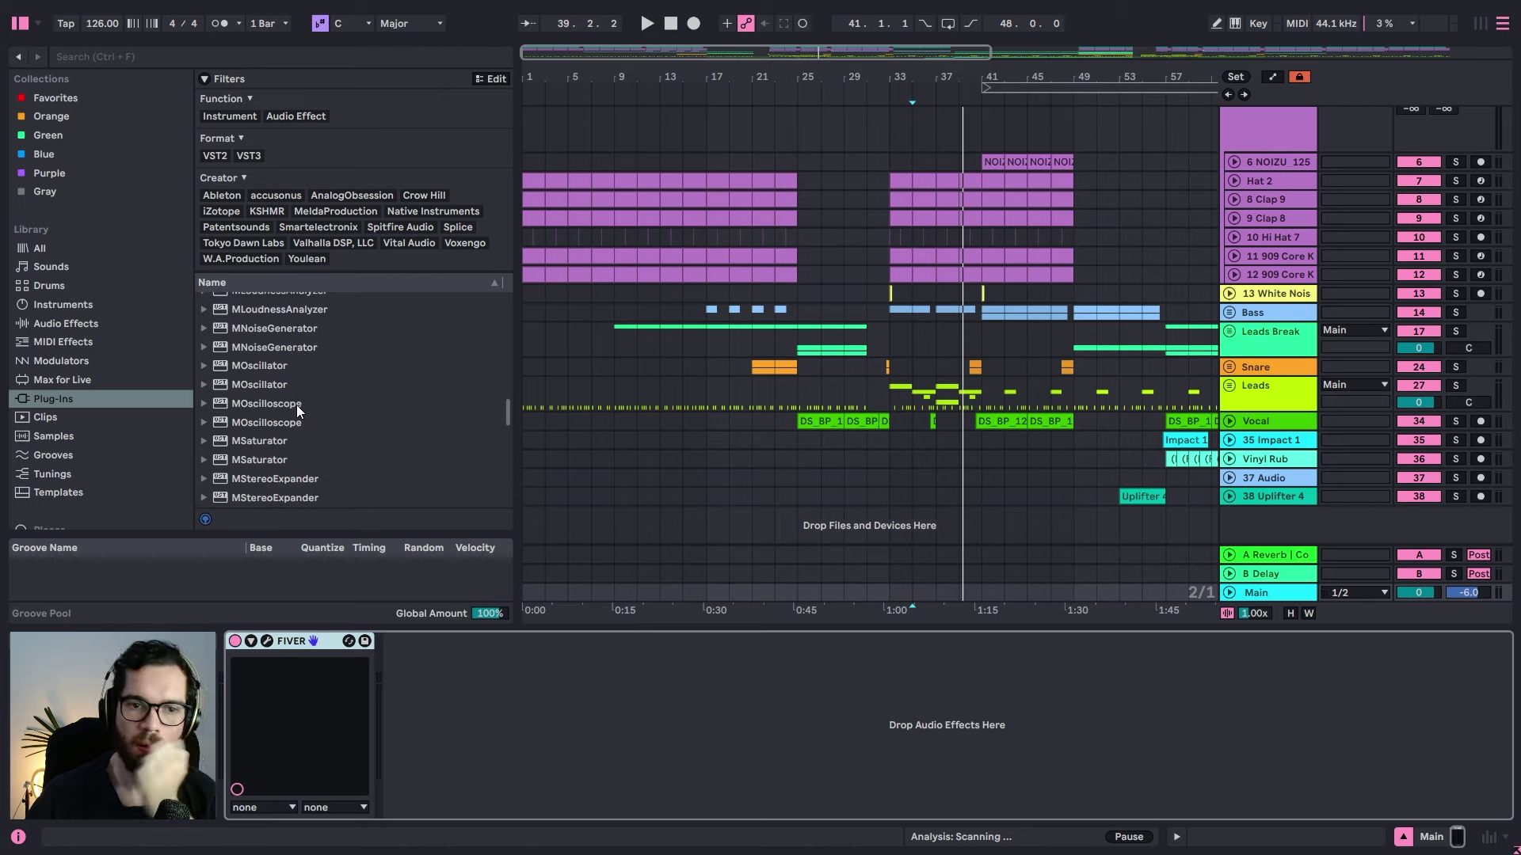
{"action": "scroll", "coordinate": [292, 411], "scroll_direction": "down", "scroll_amount": 7}
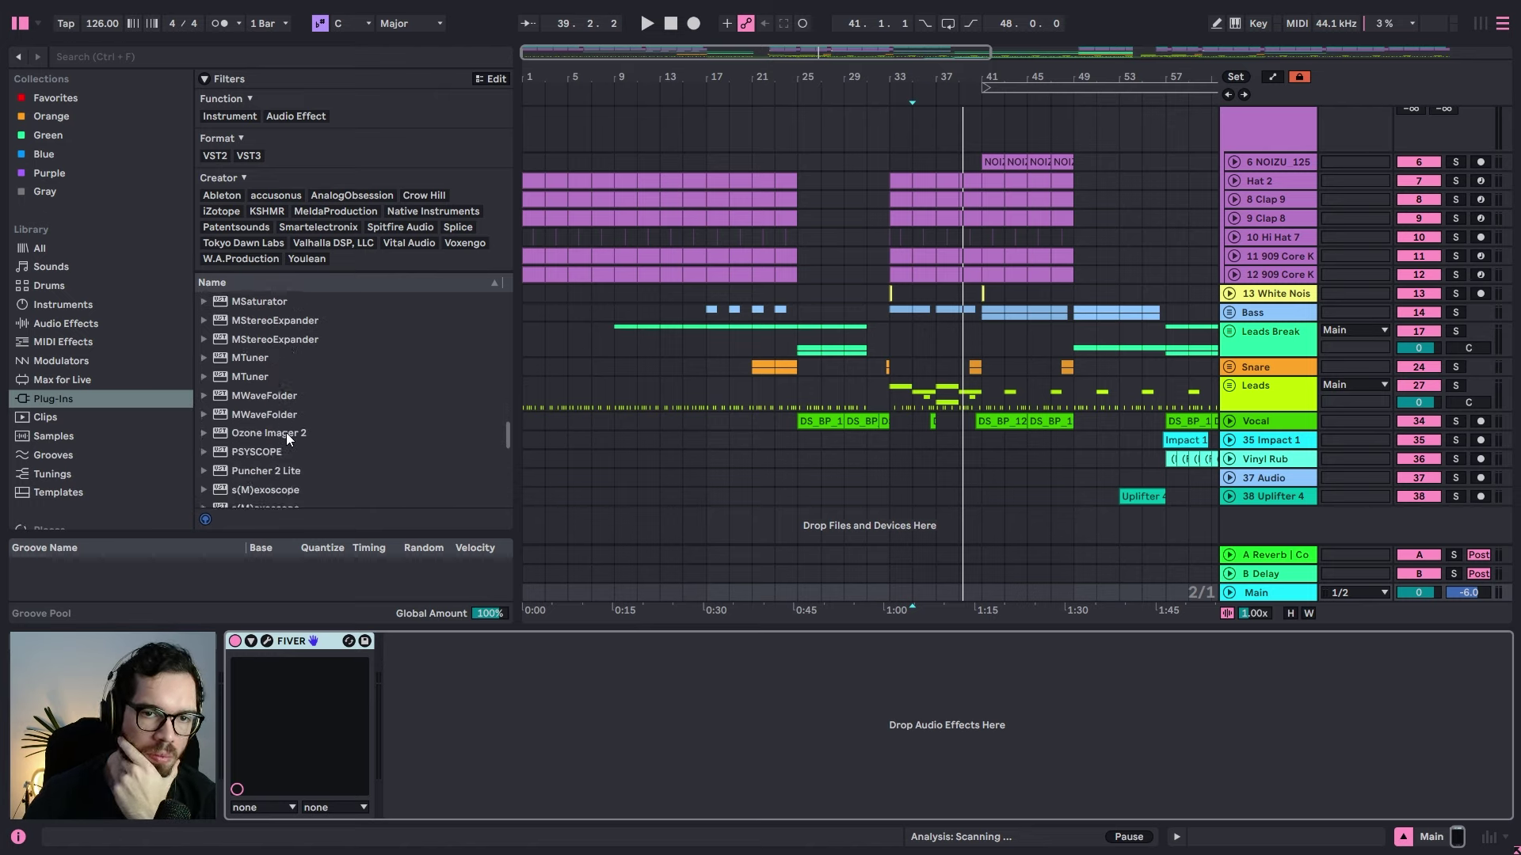
{"action": "scroll", "coordinate": [1271, 198], "scroll_direction": "up", "scroll_amount": 2}
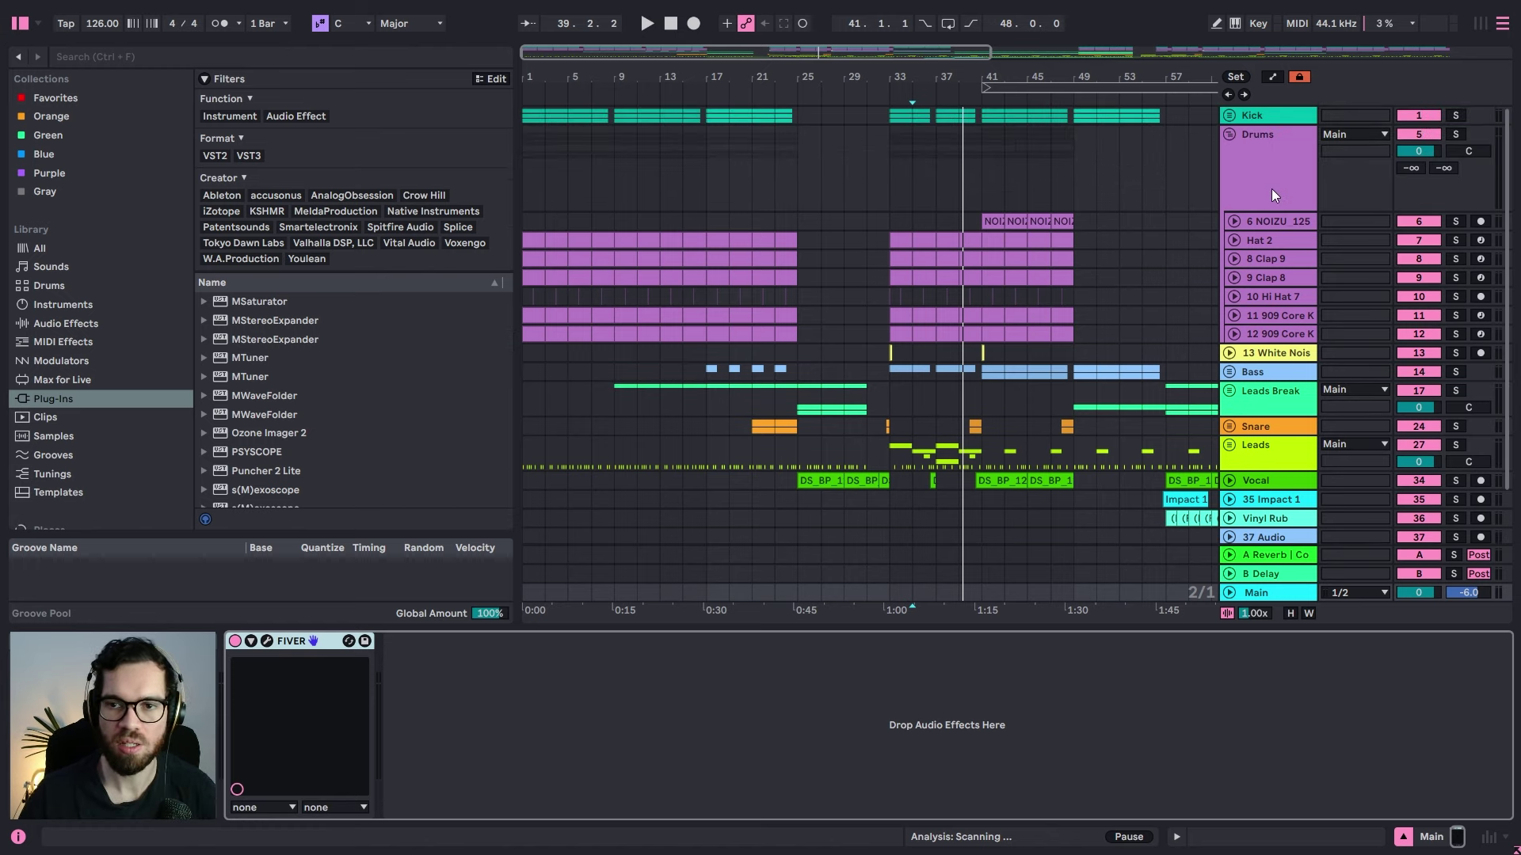
{"action": "left_click", "coordinate": [1272, 193]}
{"action": "left_click_drag", "start_coordinate": [274, 434], "coordinate": [802, 738]}
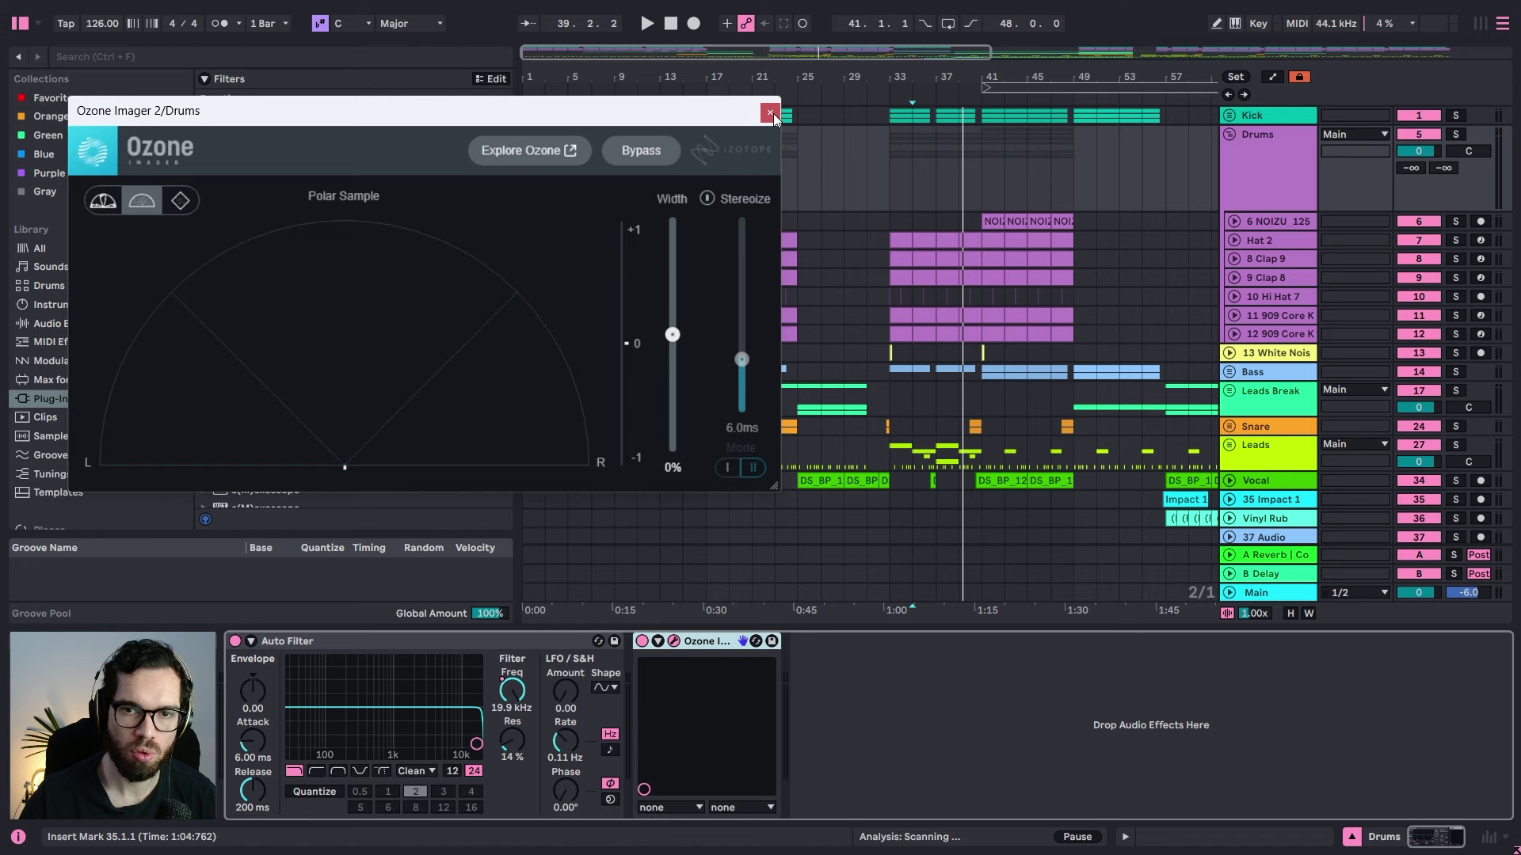
{"action": "left_click", "coordinate": [773, 111]}
Step: Try to load the Scratchpad plug-in onto the Drums group and place the insert marker at bar 33
{"action": "scroll", "coordinate": [302, 452], "scroll_direction": "down", "scroll_amount": 3}
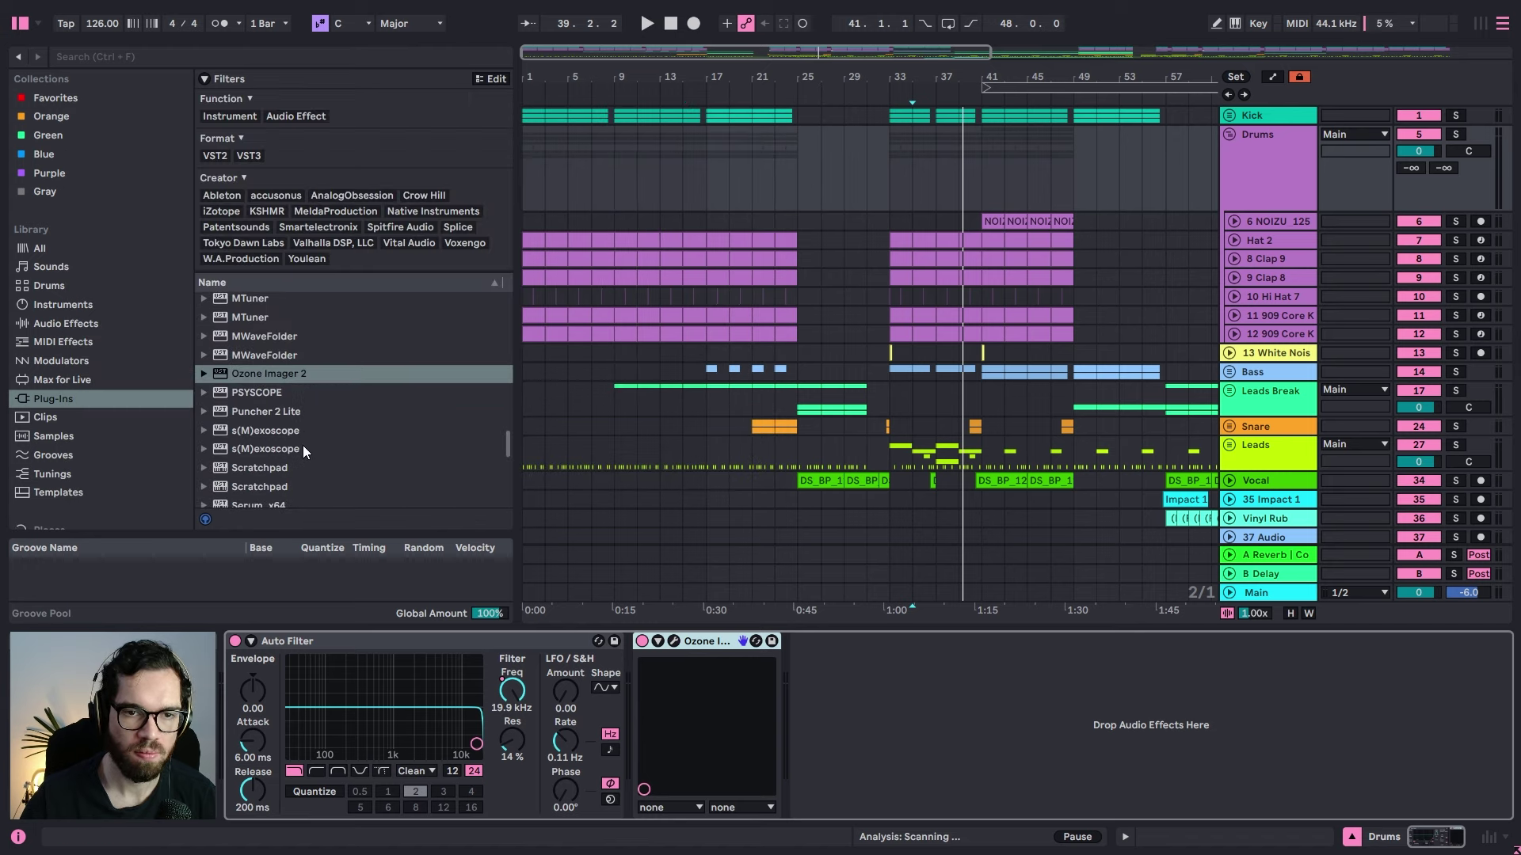
{"action": "left_click", "coordinate": [336, 411]}
{"action": "scroll", "coordinate": [349, 426], "scroll_direction": "down", "scroll_amount": 3}
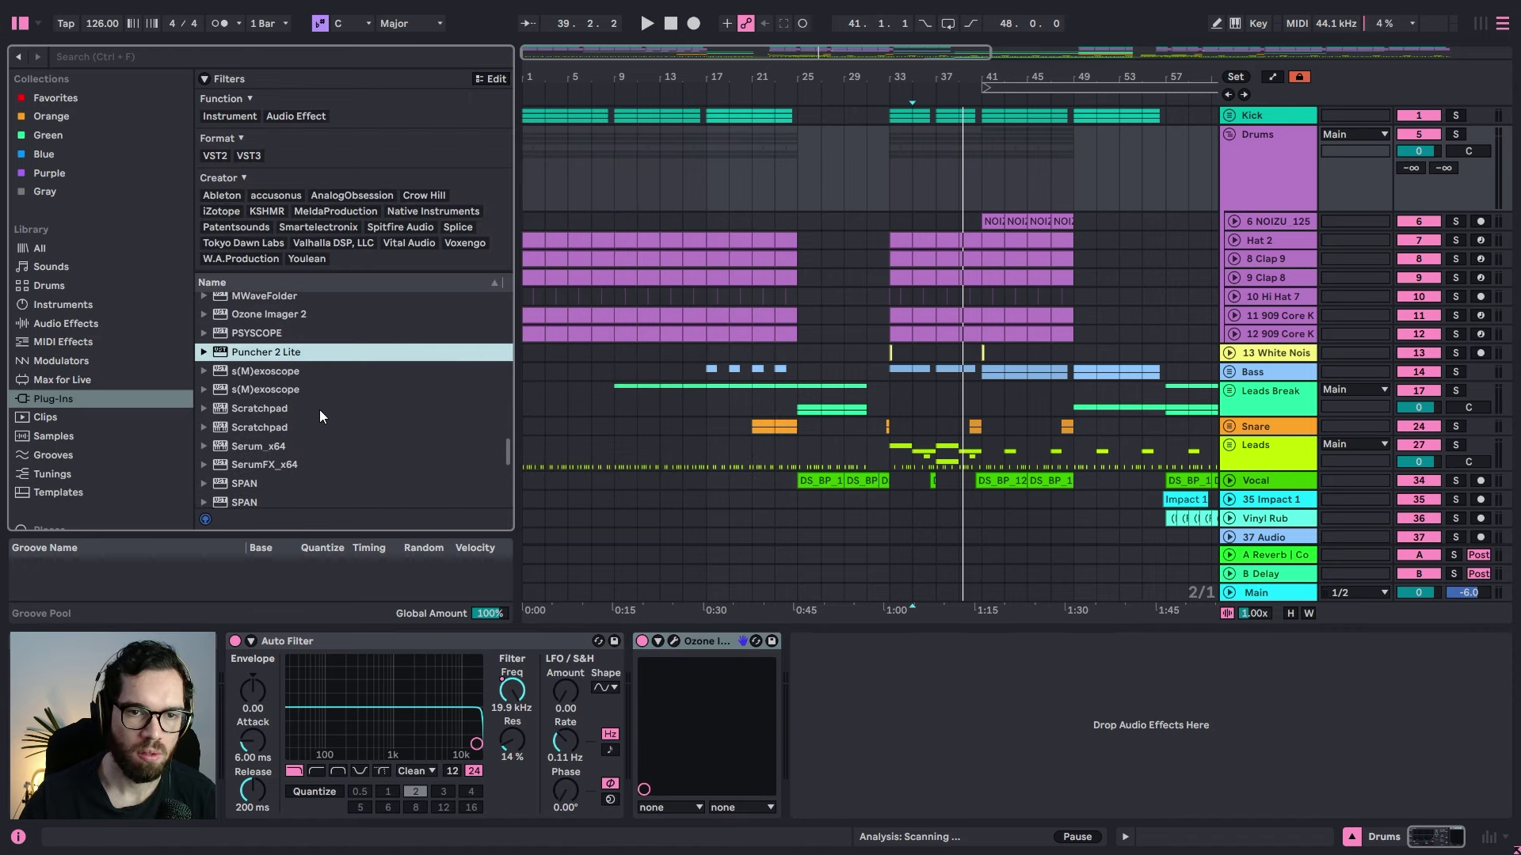
{"action": "scroll", "coordinate": [295, 384], "scroll_direction": "down", "scroll_amount": 2}
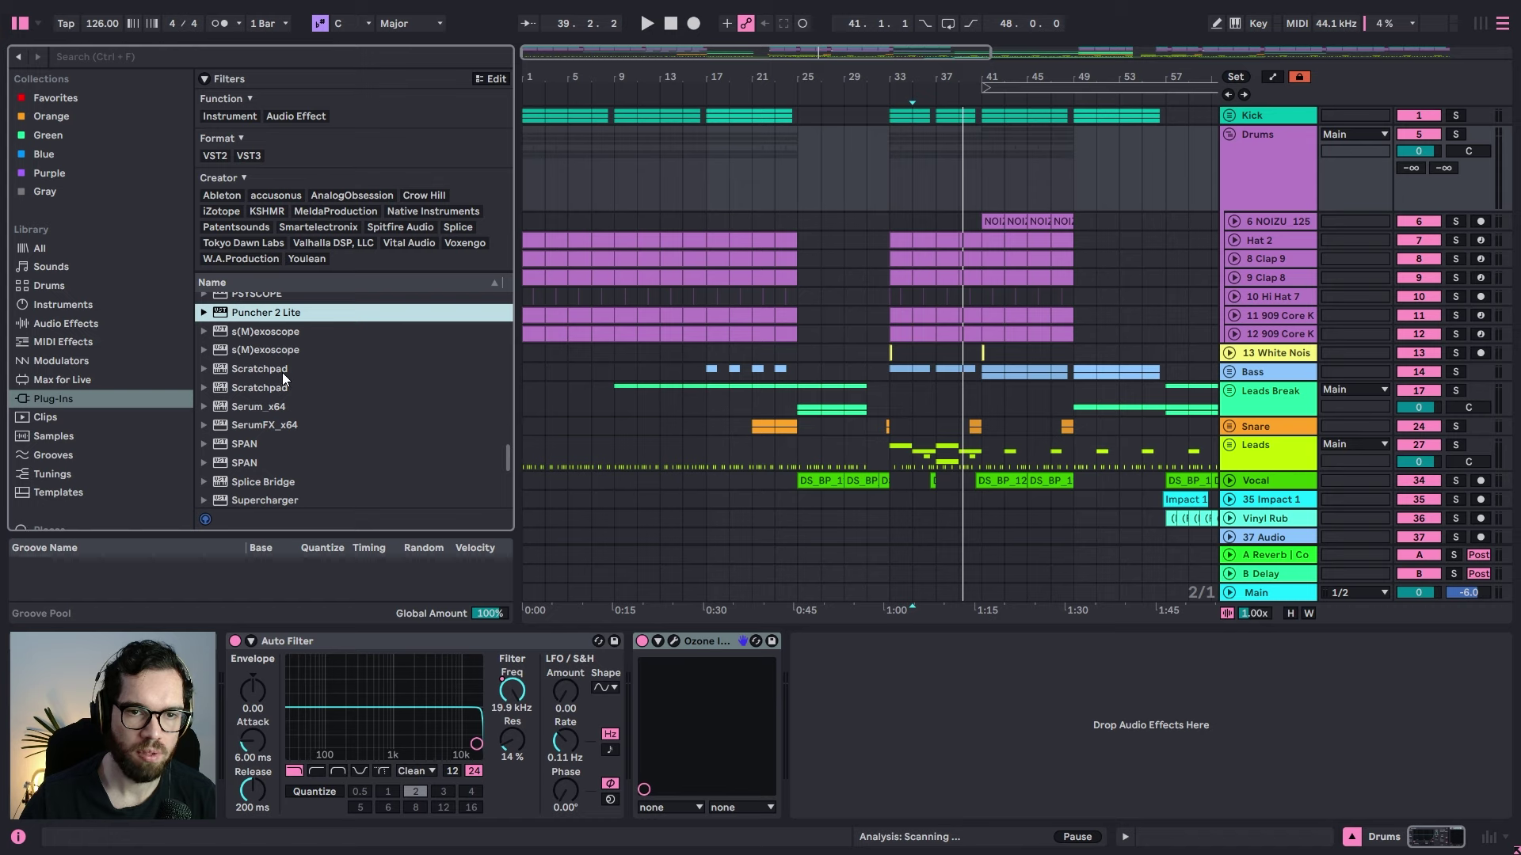
{"action": "double_click", "coordinate": [282, 370]}
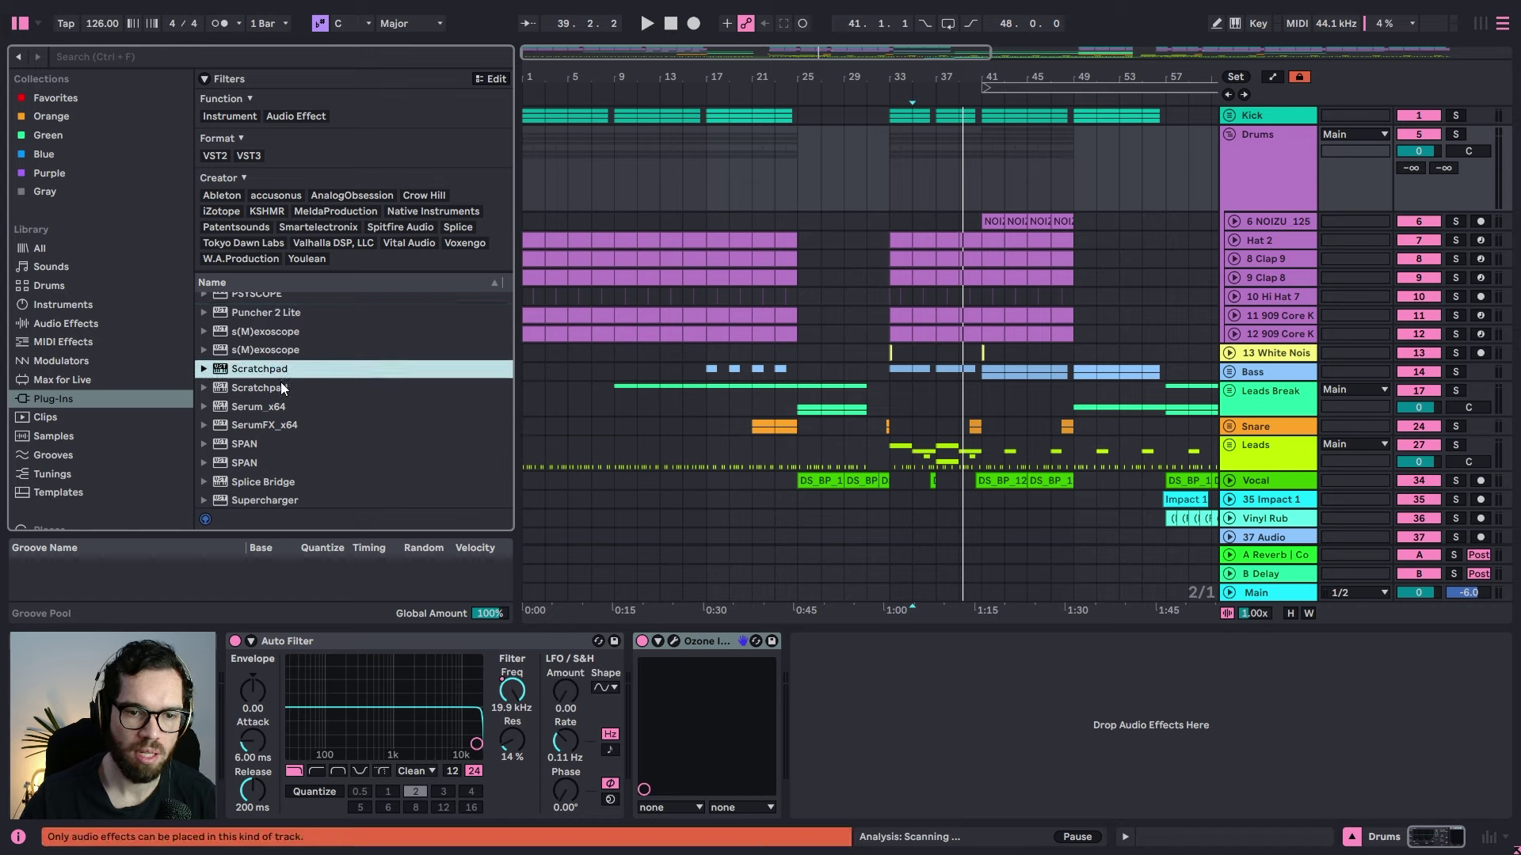
{"action": "left_click", "coordinate": [280, 382]}
{"action": "left_click", "coordinate": [895, 202]}
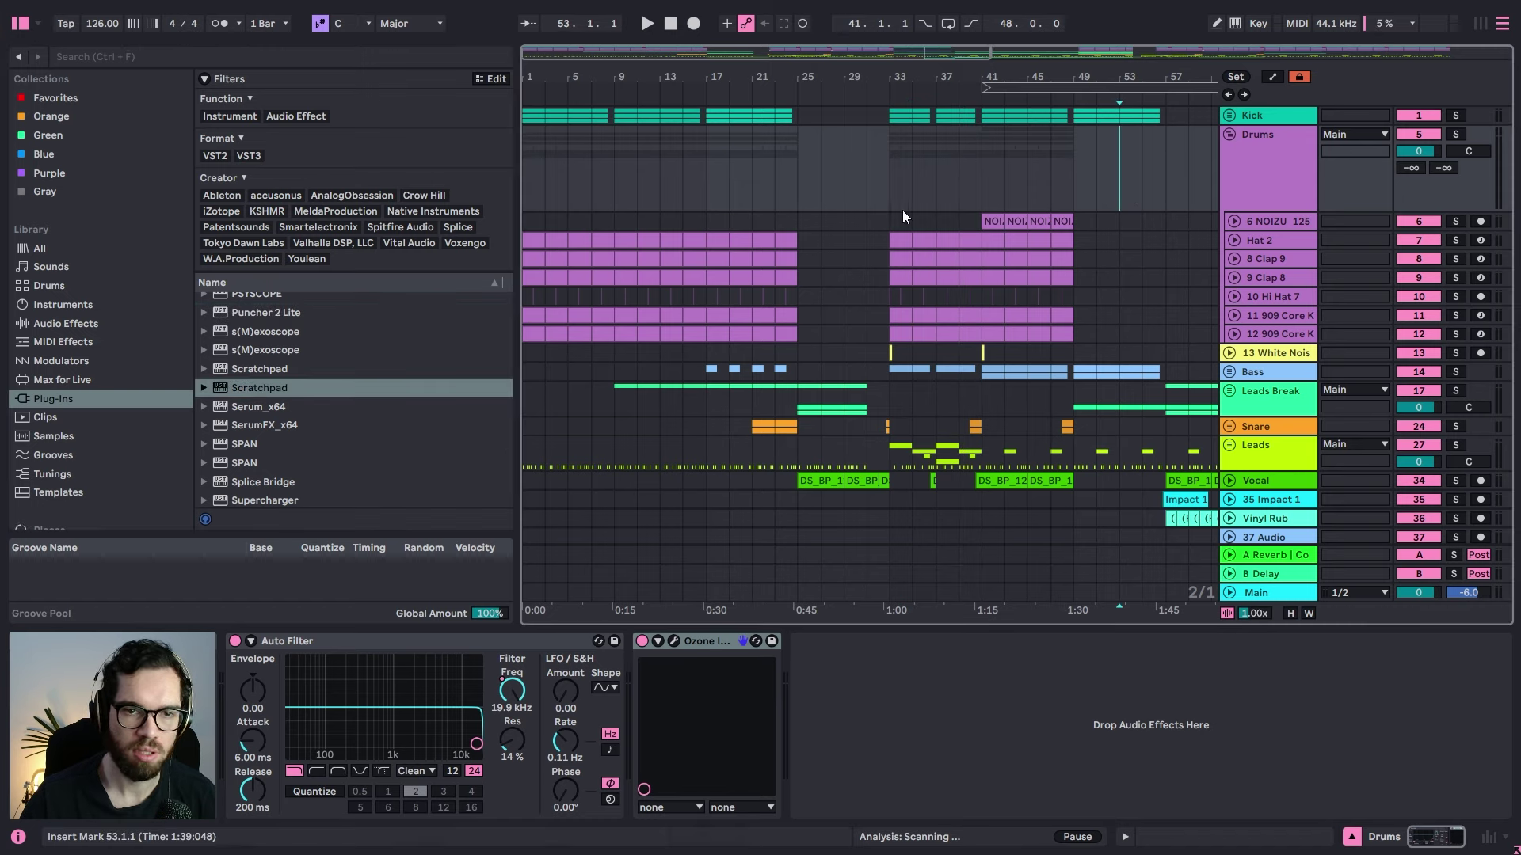
Step: Collapse the Drums group and add TDR Nova after Bass Mono on the Bass group, closing the plug-in window
{"action": "scroll", "coordinate": [323, 396], "scroll_direction": "down", "scroll_amount": 3}
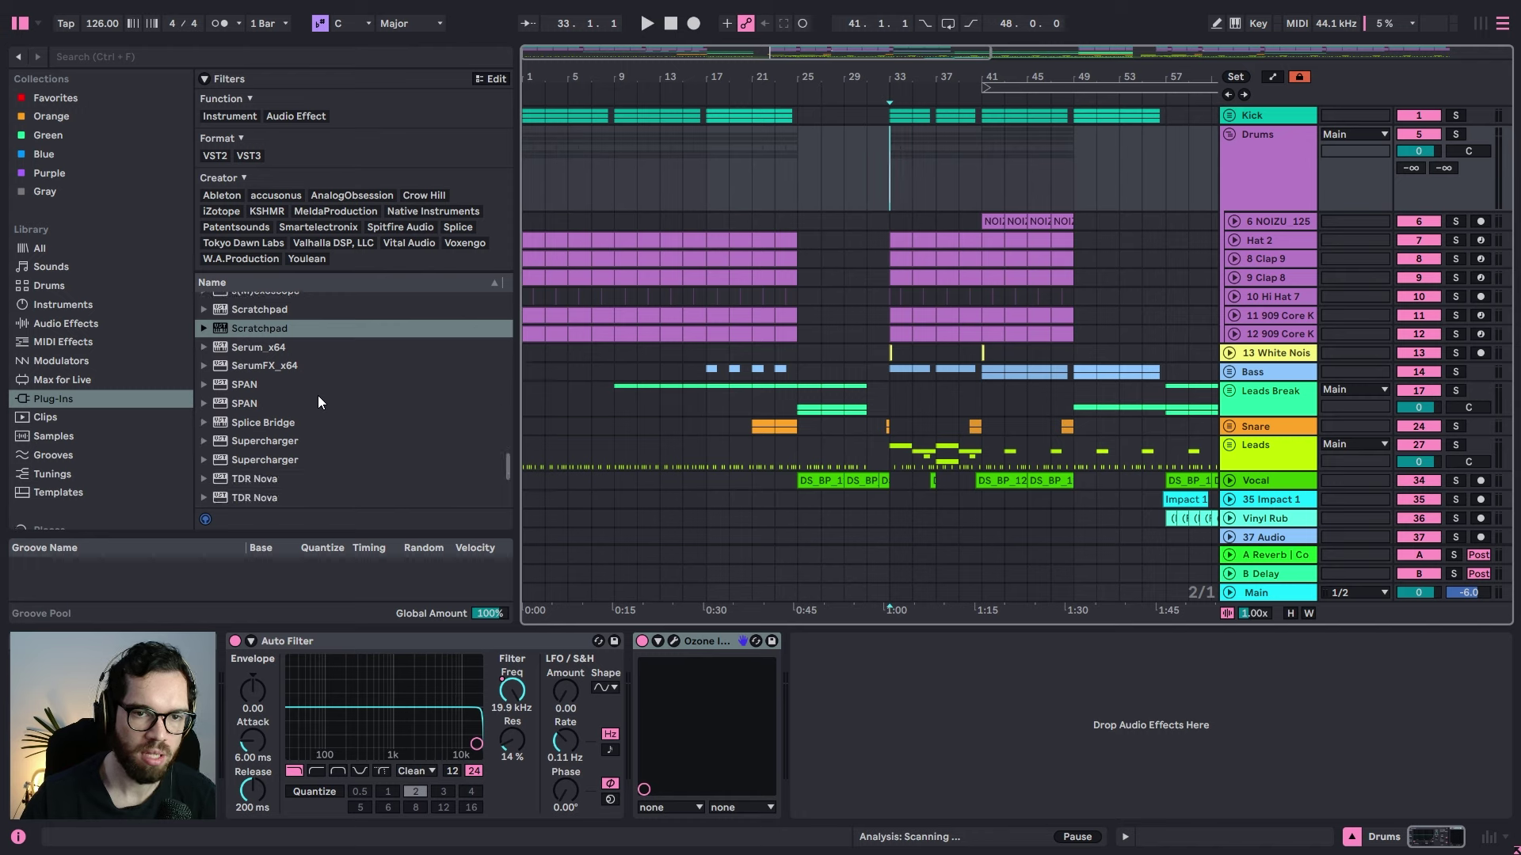
{"action": "scroll", "coordinate": [316, 396], "scroll_direction": "down", "scroll_amount": 2}
{"action": "scroll", "coordinate": [297, 425], "scroll_direction": "down", "scroll_amount": 3}
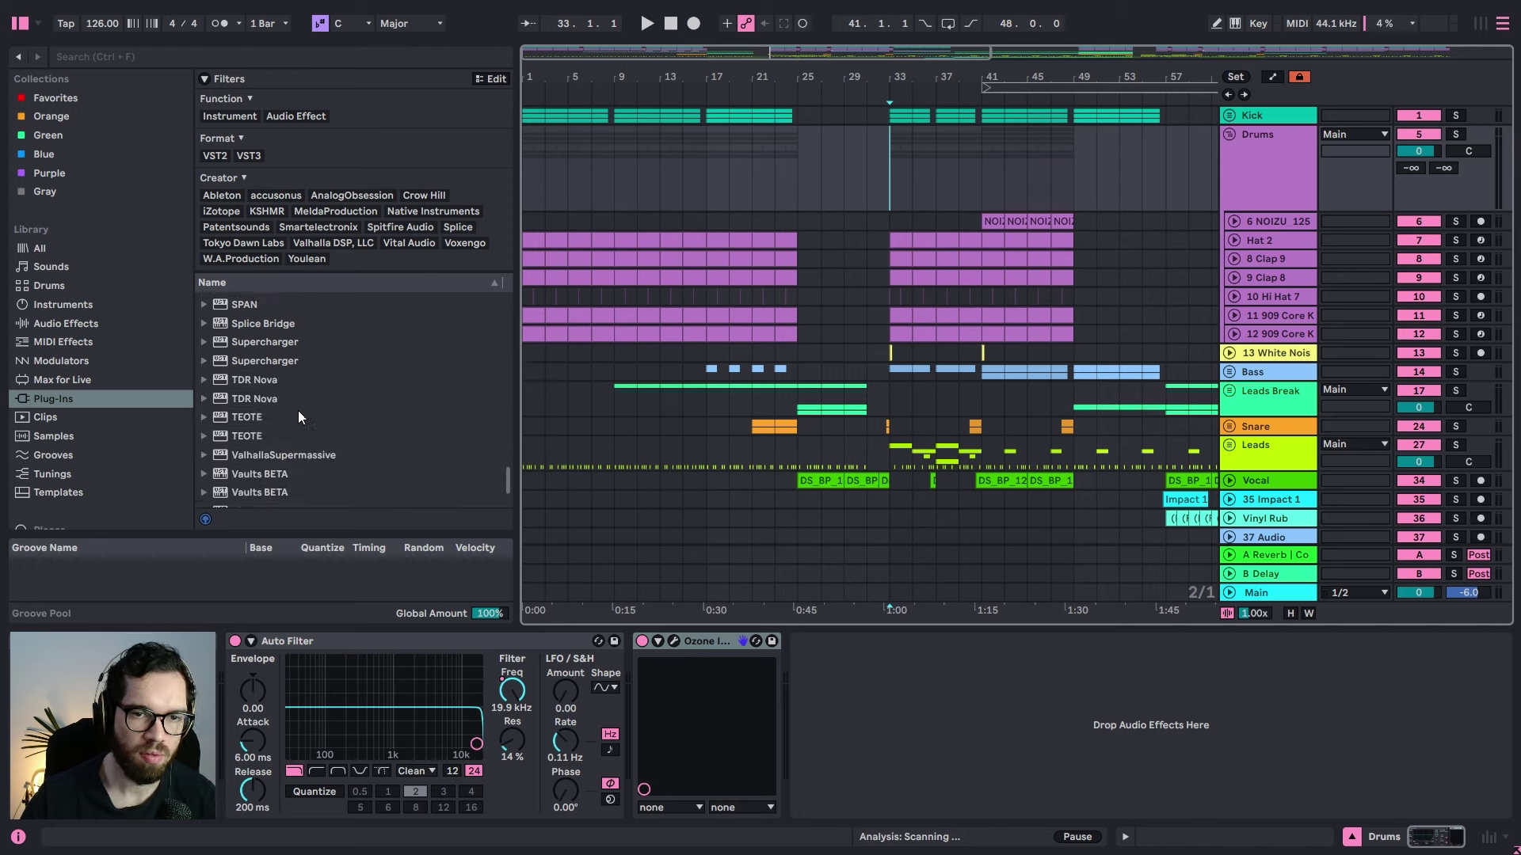
{"action": "left_click", "coordinate": [1230, 135]}
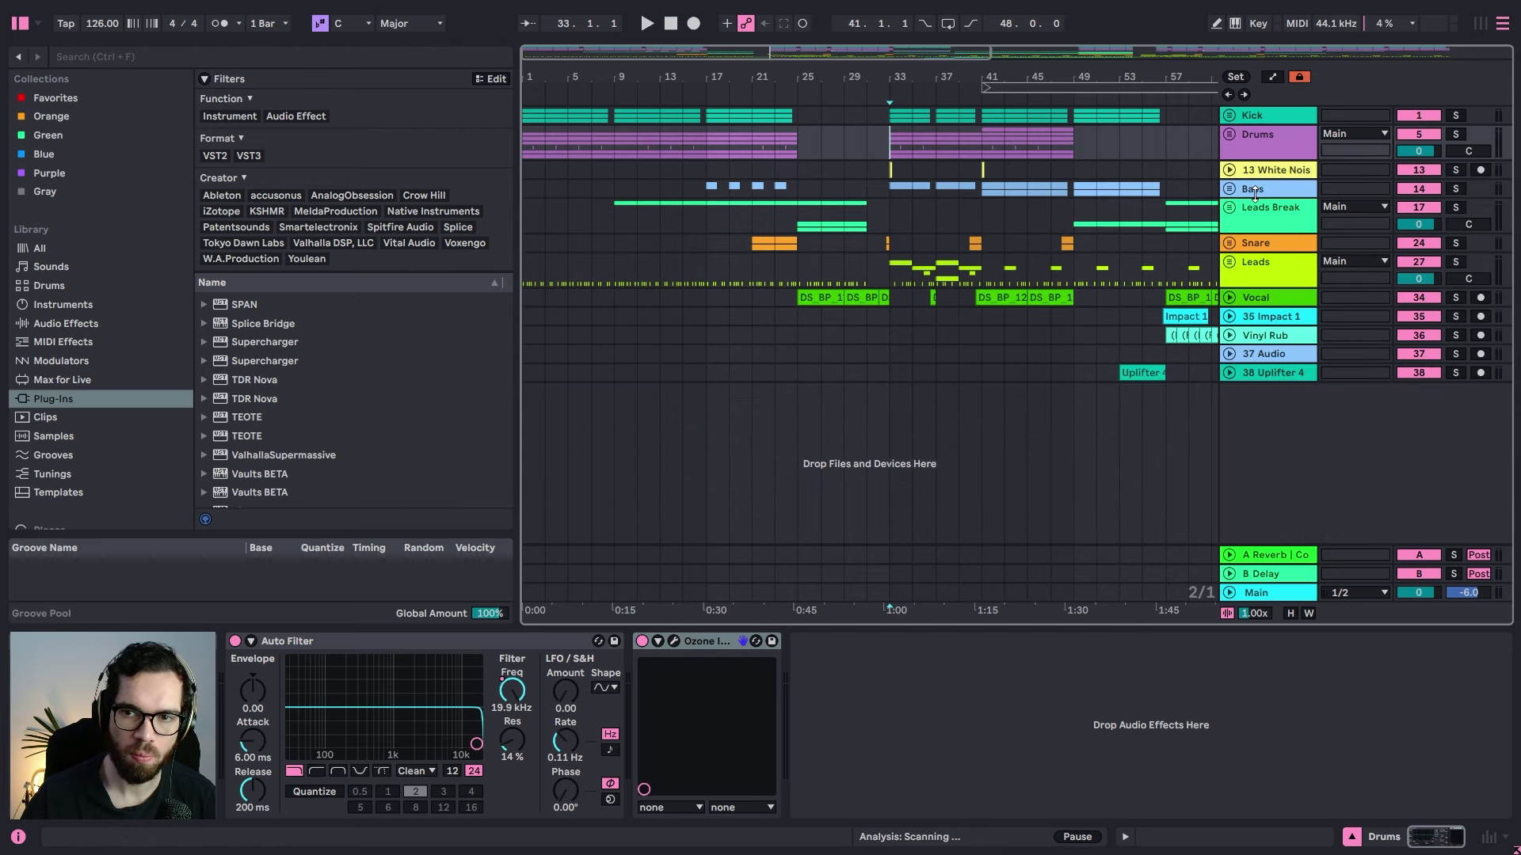
{"action": "left_click", "coordinate": [1254, 192]}
{"action": "left_click_drag", "start_coordinate": [254, 398], "coordinate": [941, 700]}
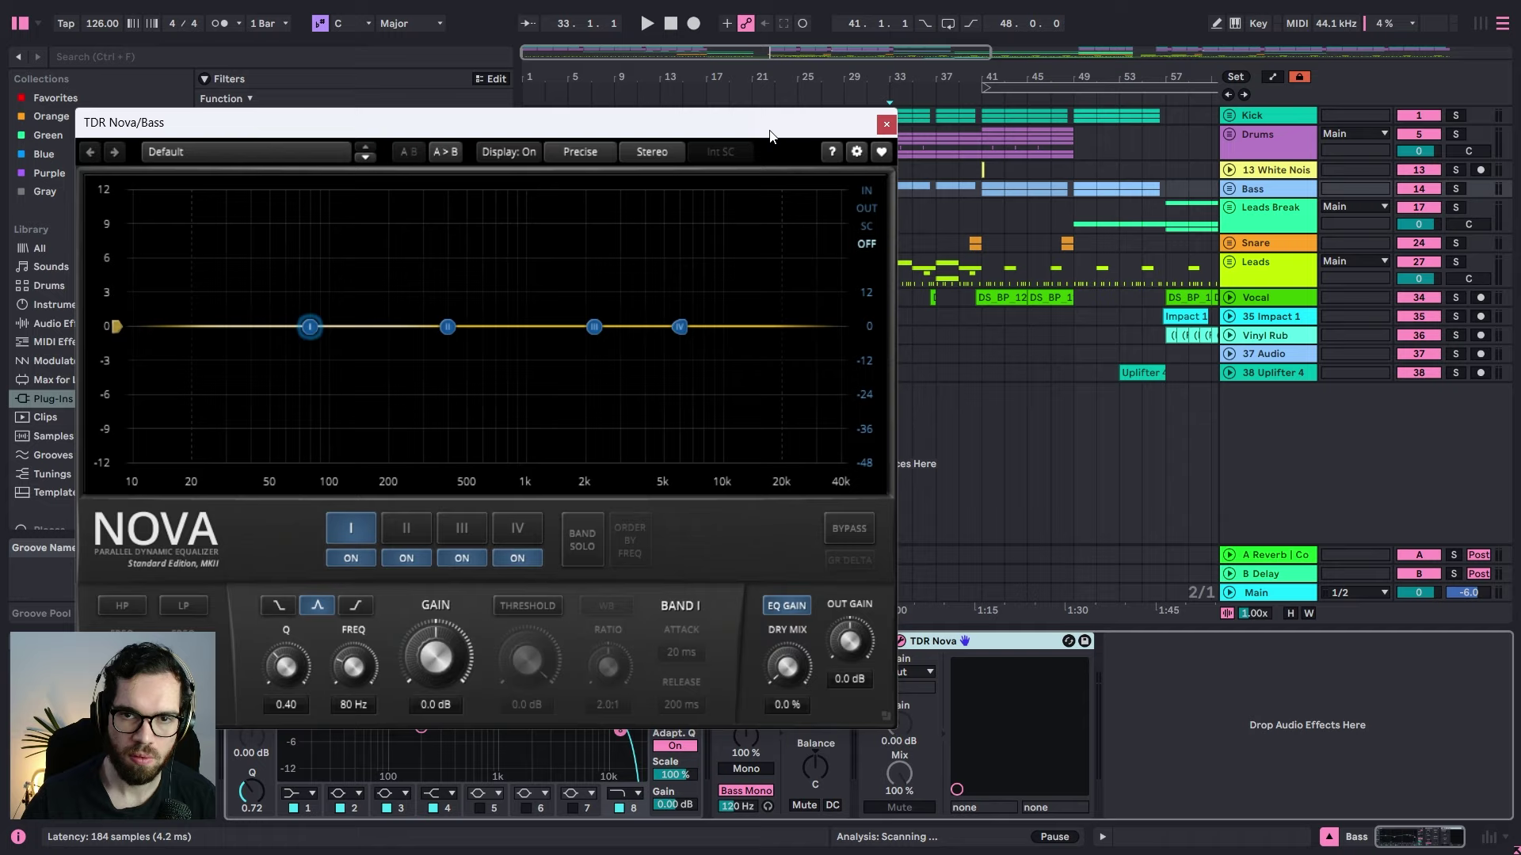
{"action": "left_click_drag", "start_coordinate": [769, 133], "coordinate": [1062, 104]}
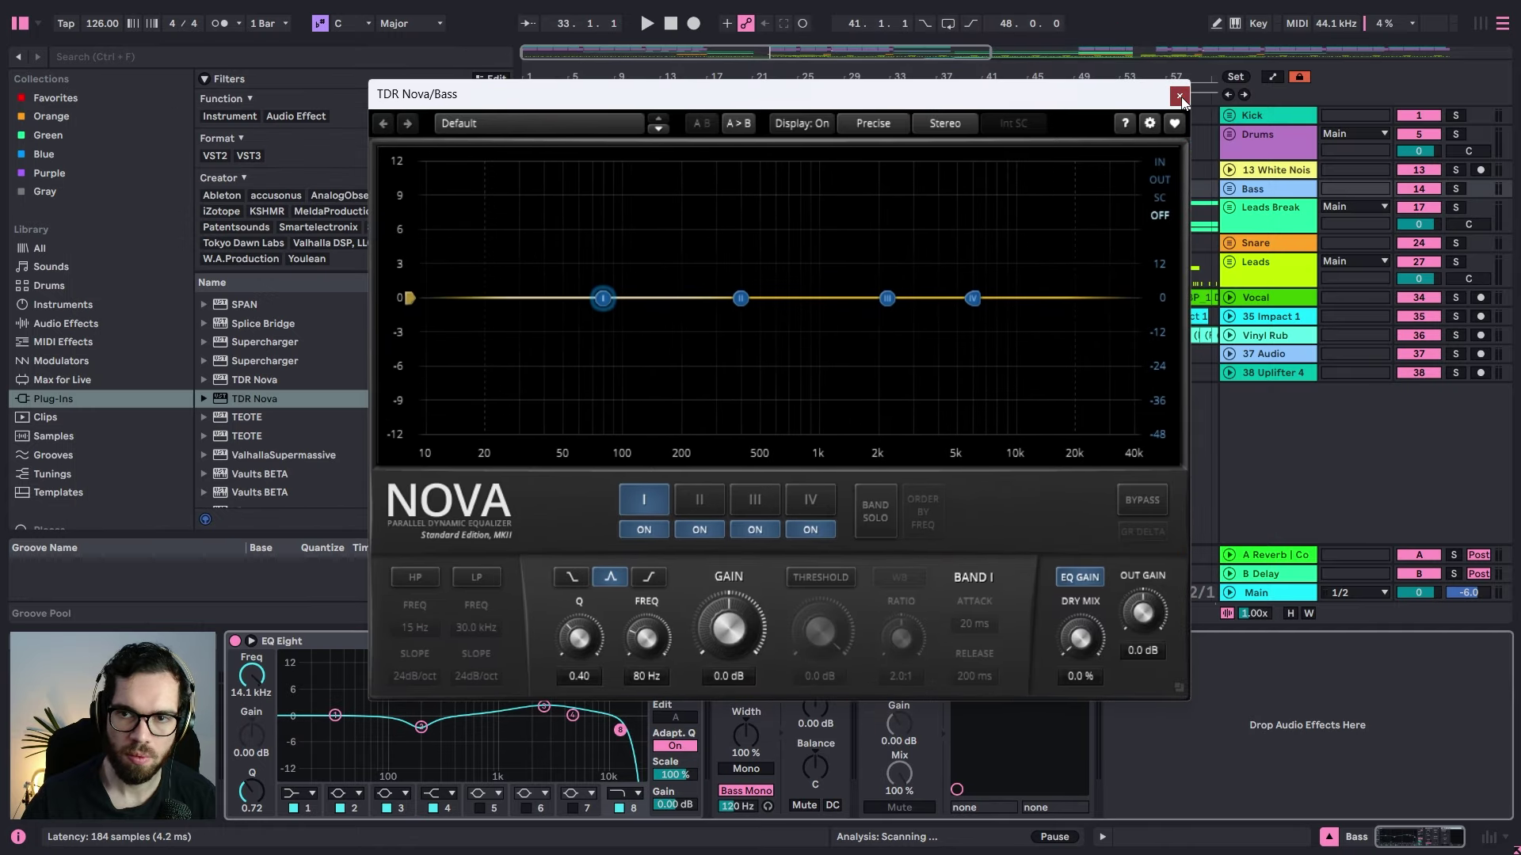
{"action": "left_click", "coordinate": [1180, 97]}
{"action": "scroll", "coordinate": [312, 424], "scroll_direction": "down", "scroll_amount": 4}
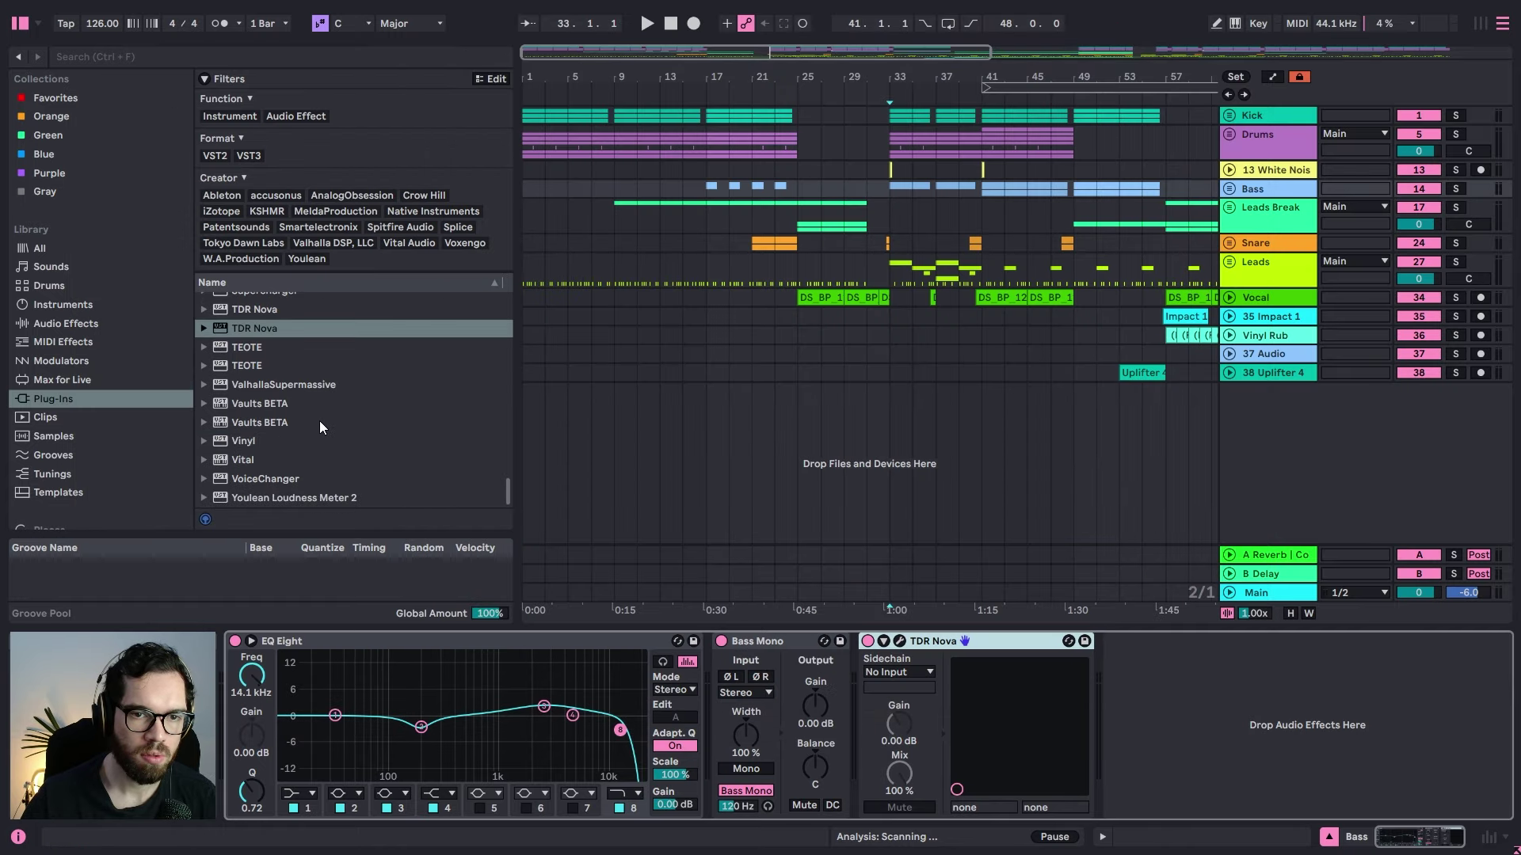
{"action": "double_click", "coordinate": [264, 480]}
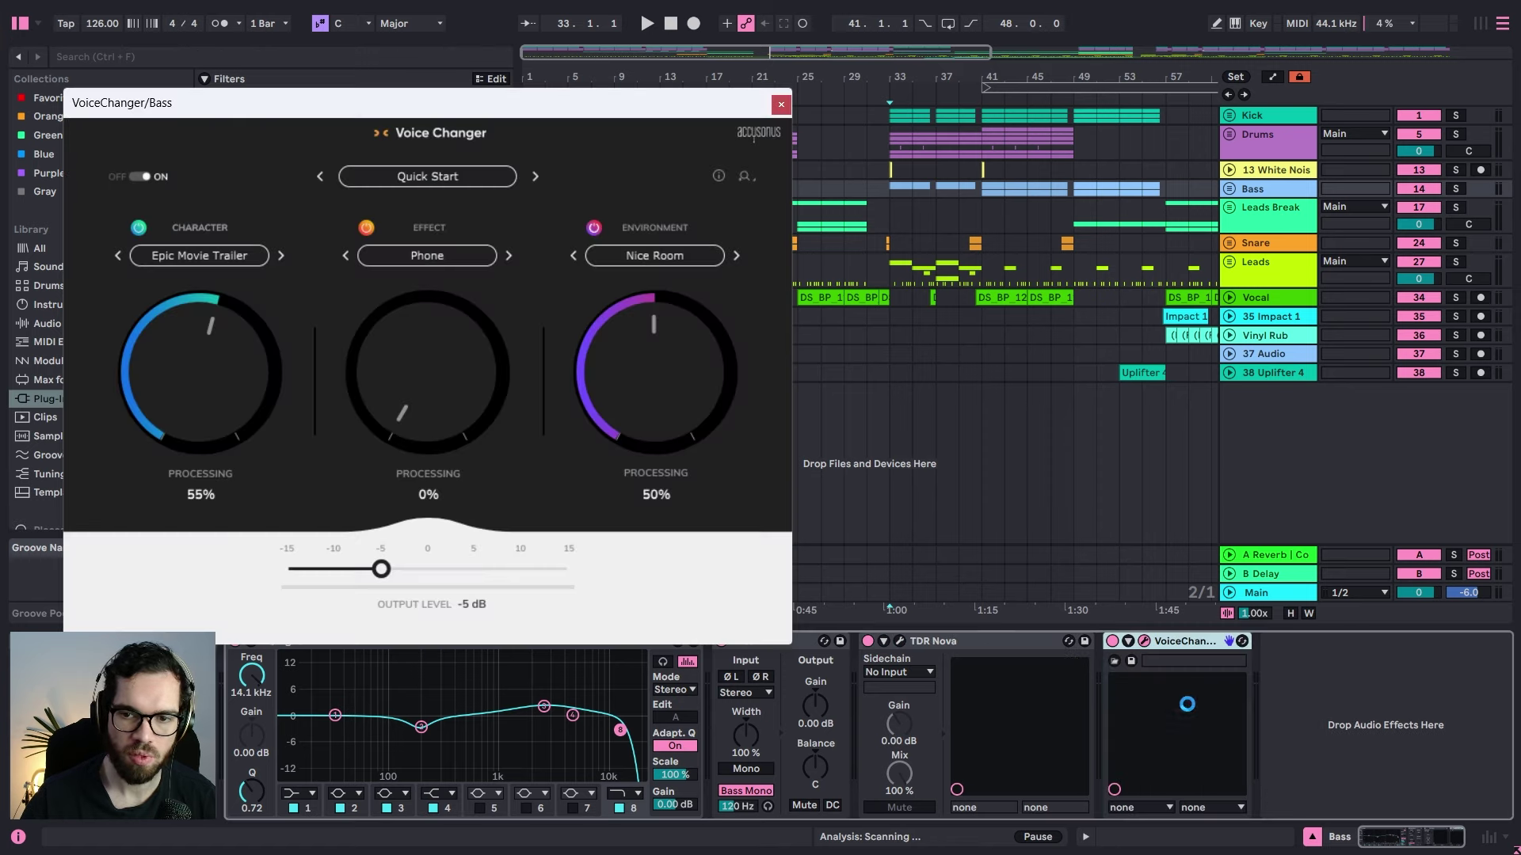
{"action": "left_click", "coordinate": [773, 105]}
{"action": "left_click", "coordinate": [1210, 639]}
{"action": "key", "text": "Delete"}
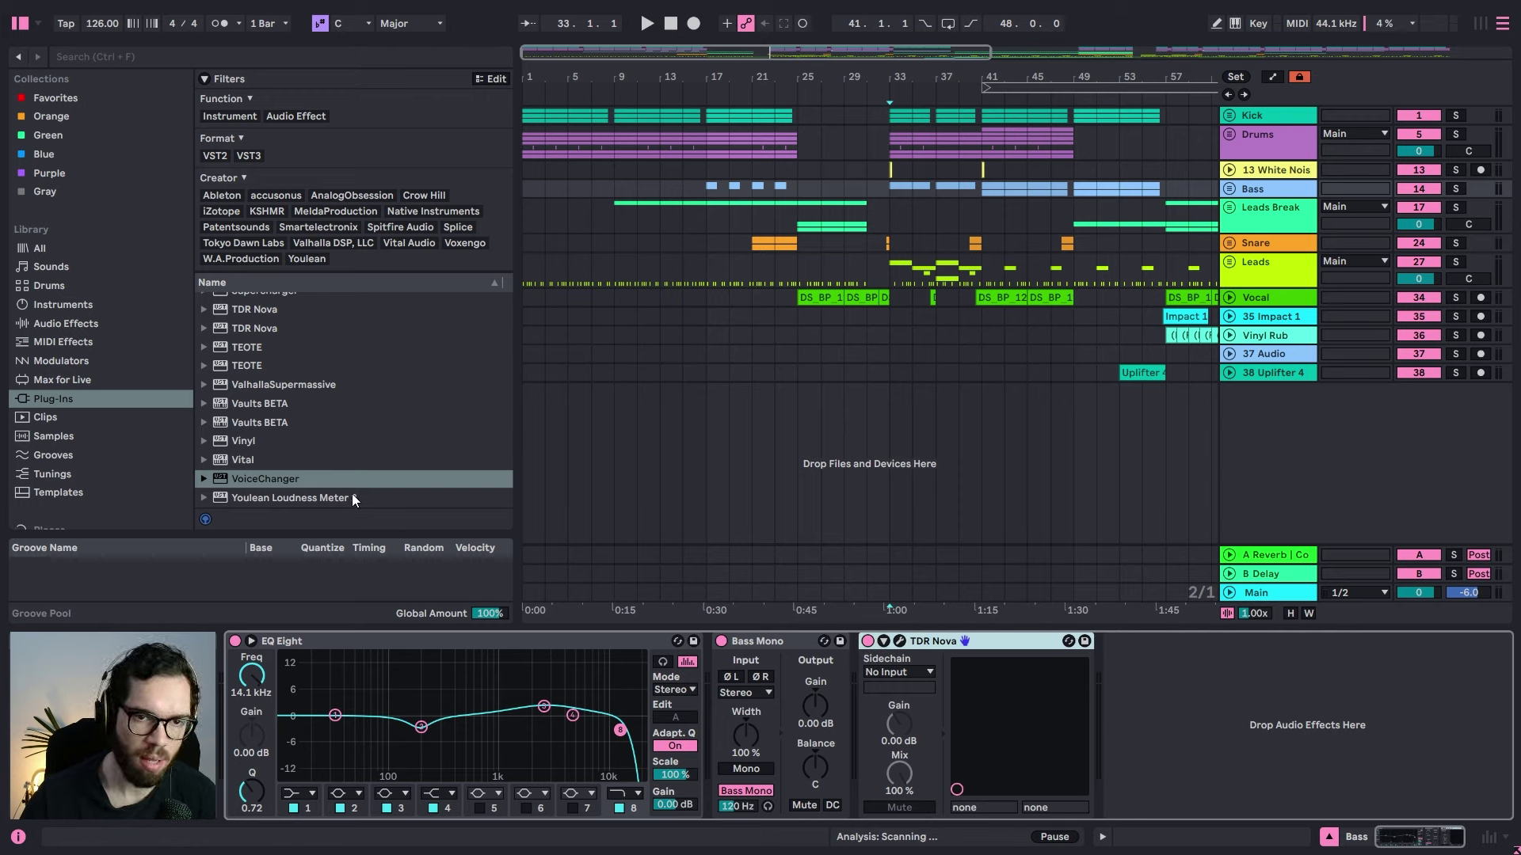
Step: Add Youlean Loudness Meter 2 after FIVER on the Main track and close its window
{"action": "left_click", "coordinate": [1119, 353]}
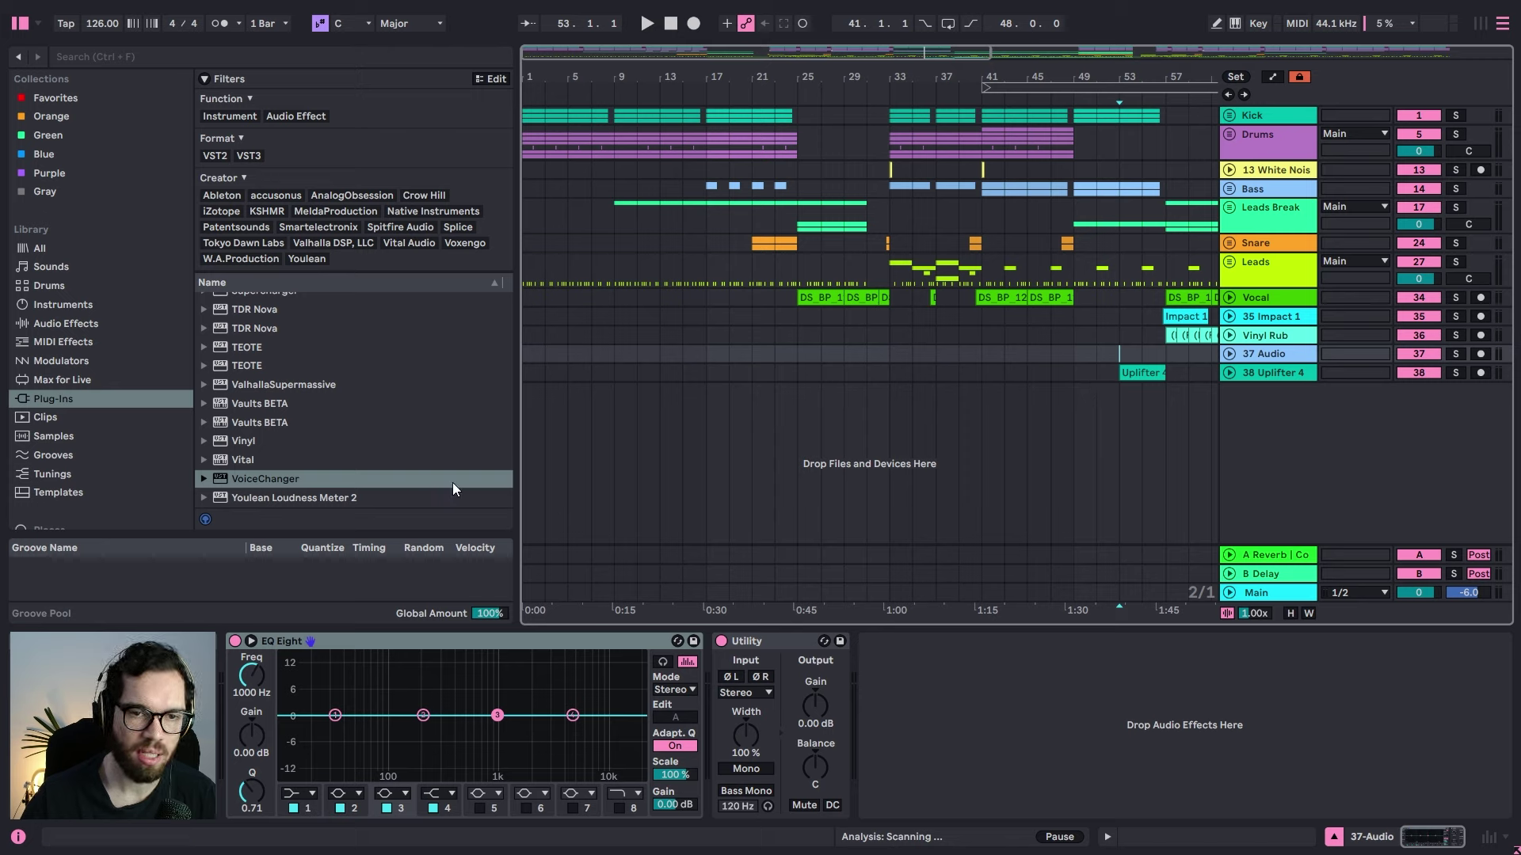
{"action": "left_click", "coordinate": [1244, 594]}
{"action": "left_click_drag", "start_coordinate": [268, 497], "coordinate": [525, 686]}
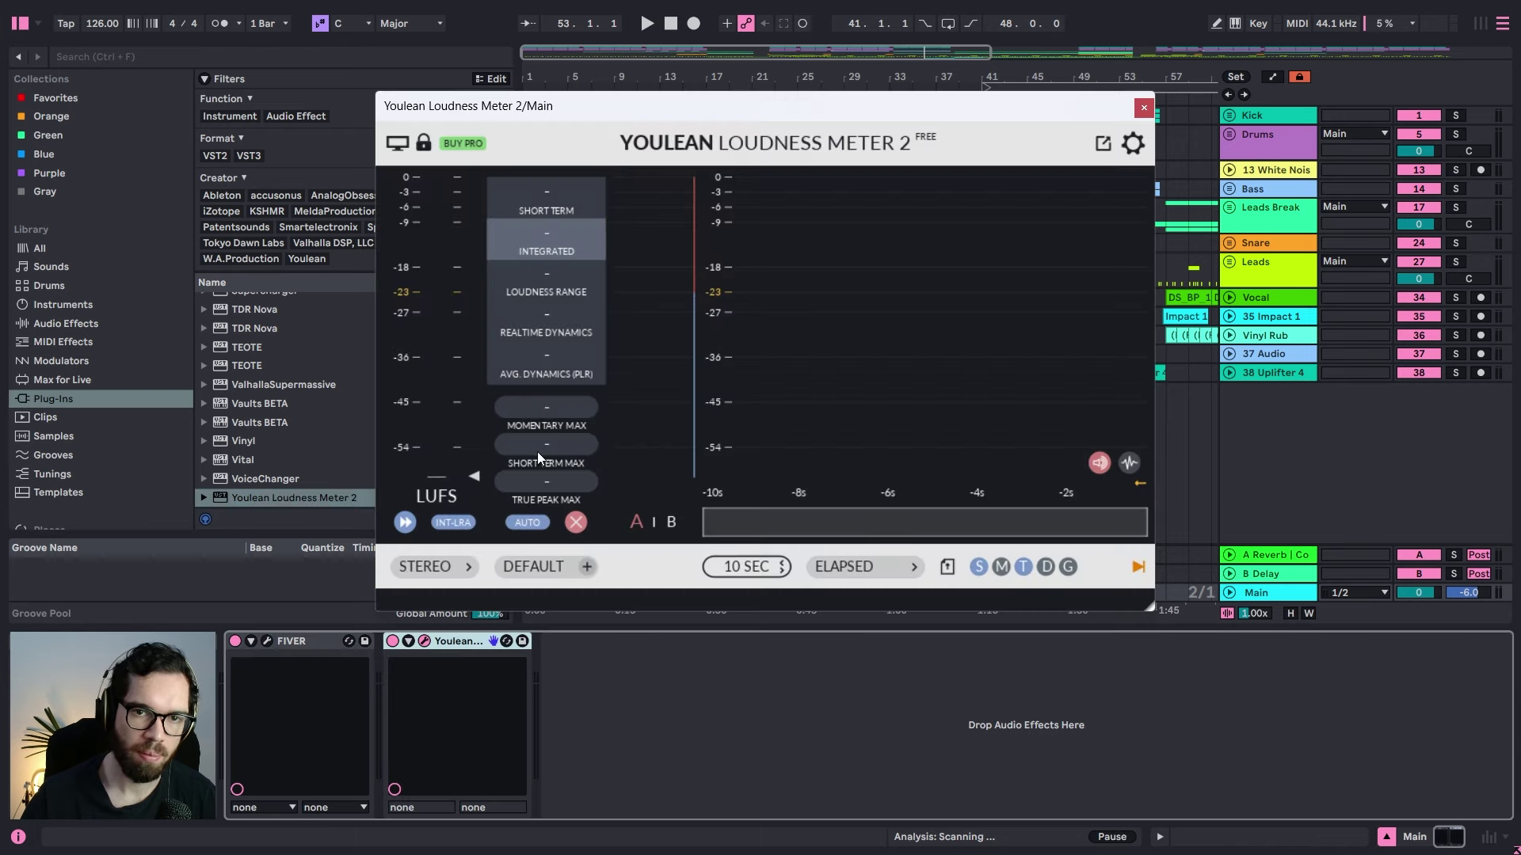
{"action": "left_click", "coordinate": [1143, 108]}
Step: Find SPAN among the plug-ins and add it at the end of the Main track's device chain
{"action": "scroll", "coordinate": [297, 344], "scroll_direction": "up", "scroll_amount": 4}
{"action": "scroll", "coordinate": [297, 345], "scroll_direction": "down", "scroll_amount": 2}
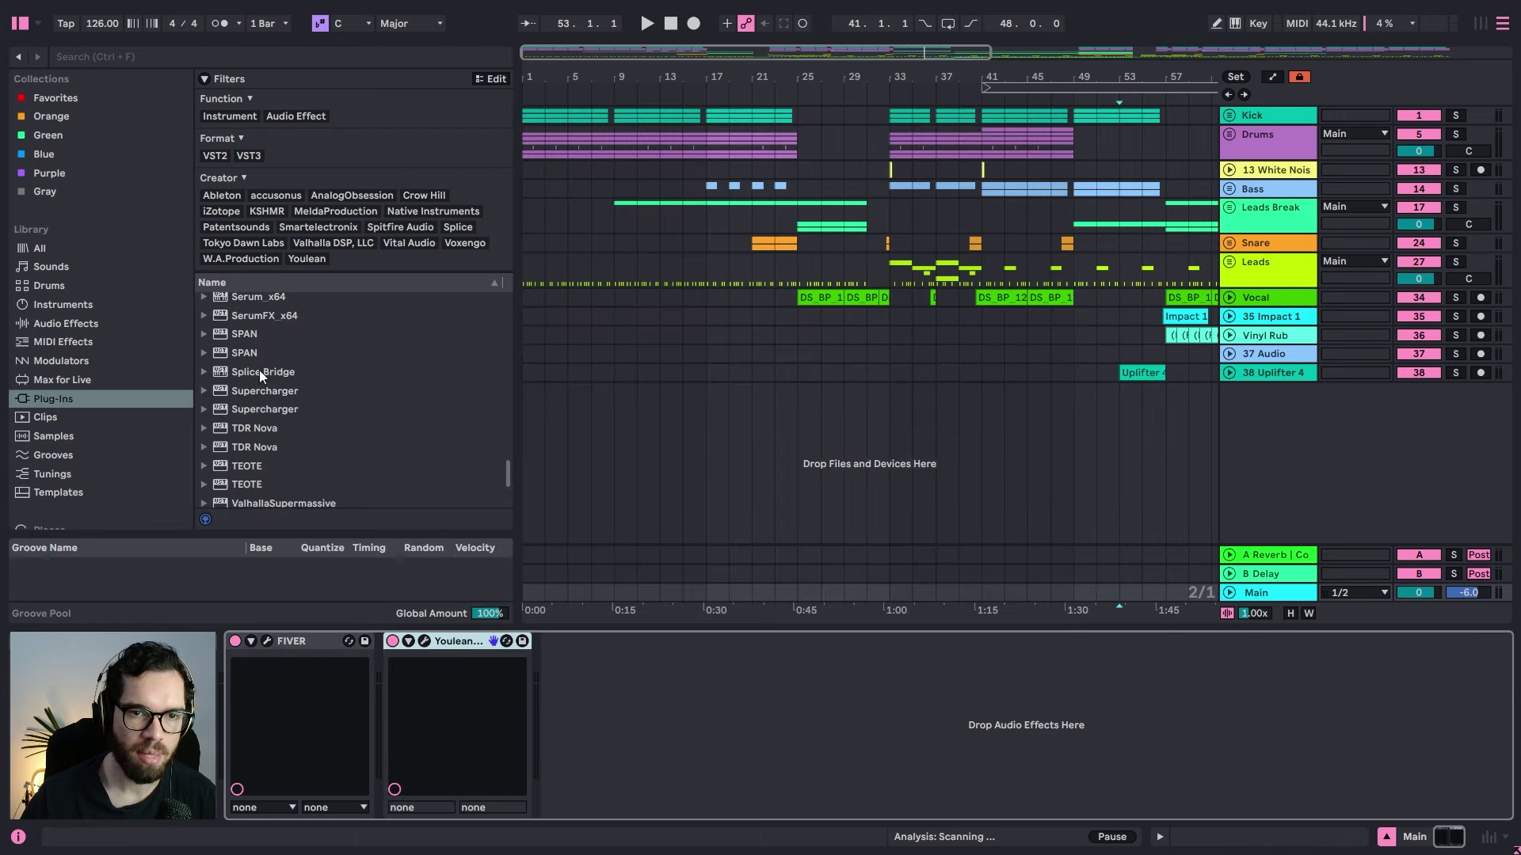
{"action": "left_click_drag", "start_coordinate": [253, 353], "coordinate": [603, 674]}
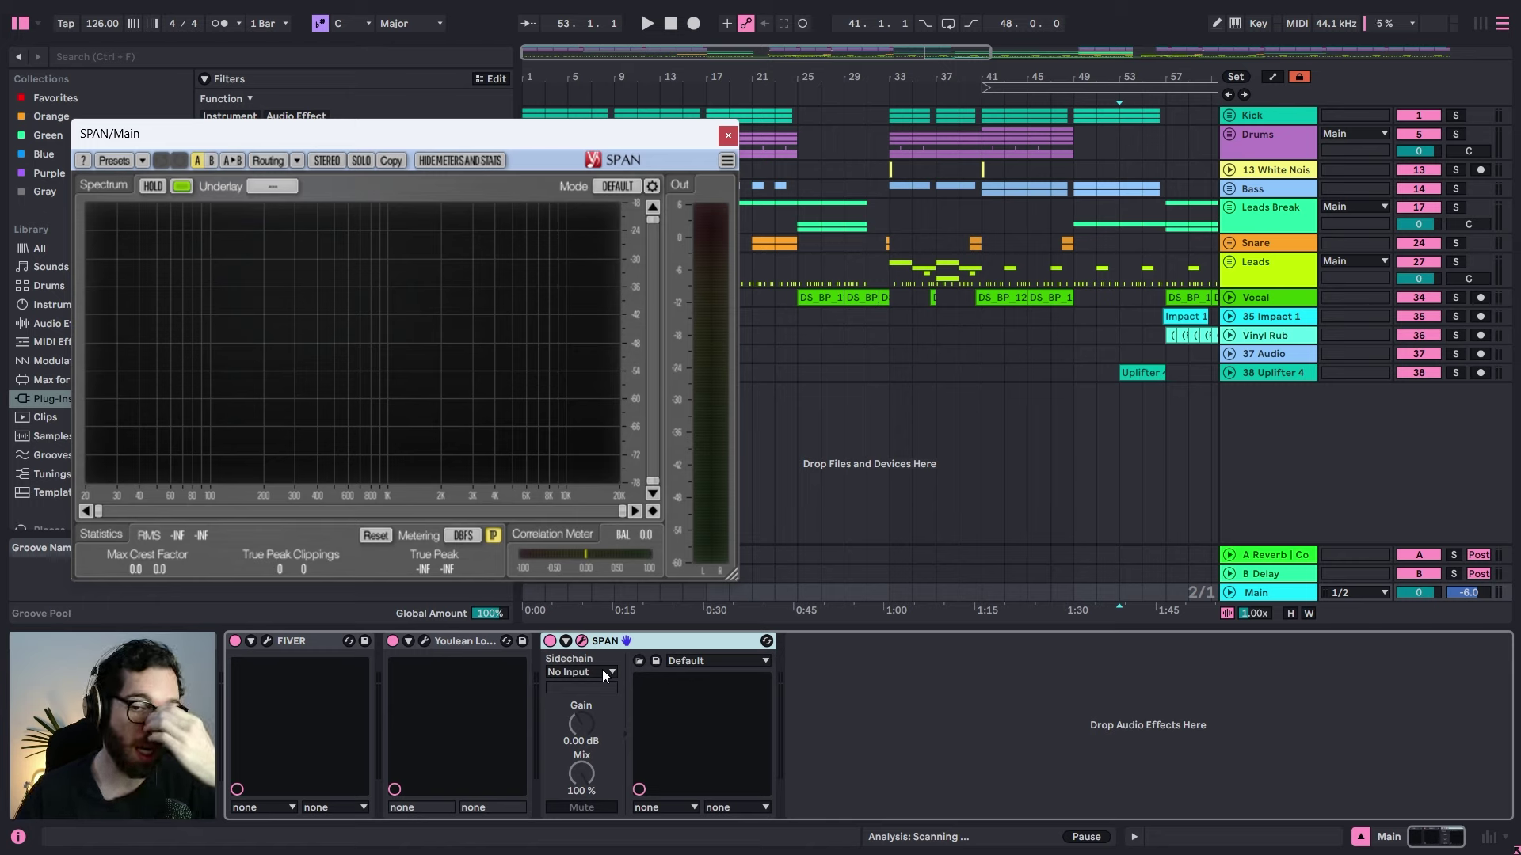
Step: Move Youlean Loudness Meter 2 behind SPAN on the Main track and close both plug-in windows
{"action": "left_click", "coordinate": [318, 640]}
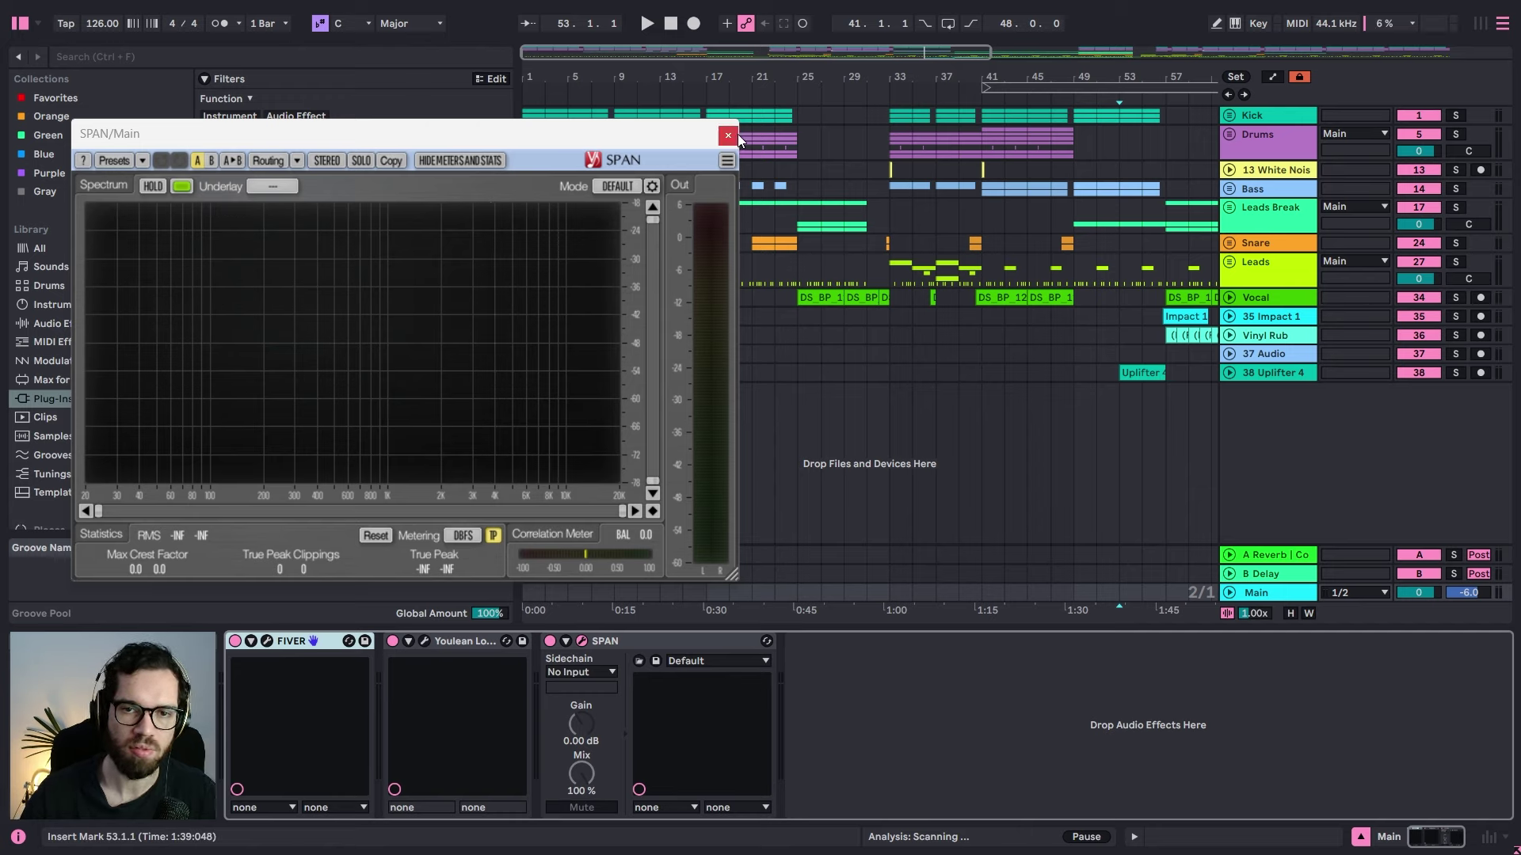
{"action": "left_click", "coordinate": [449, 642]}
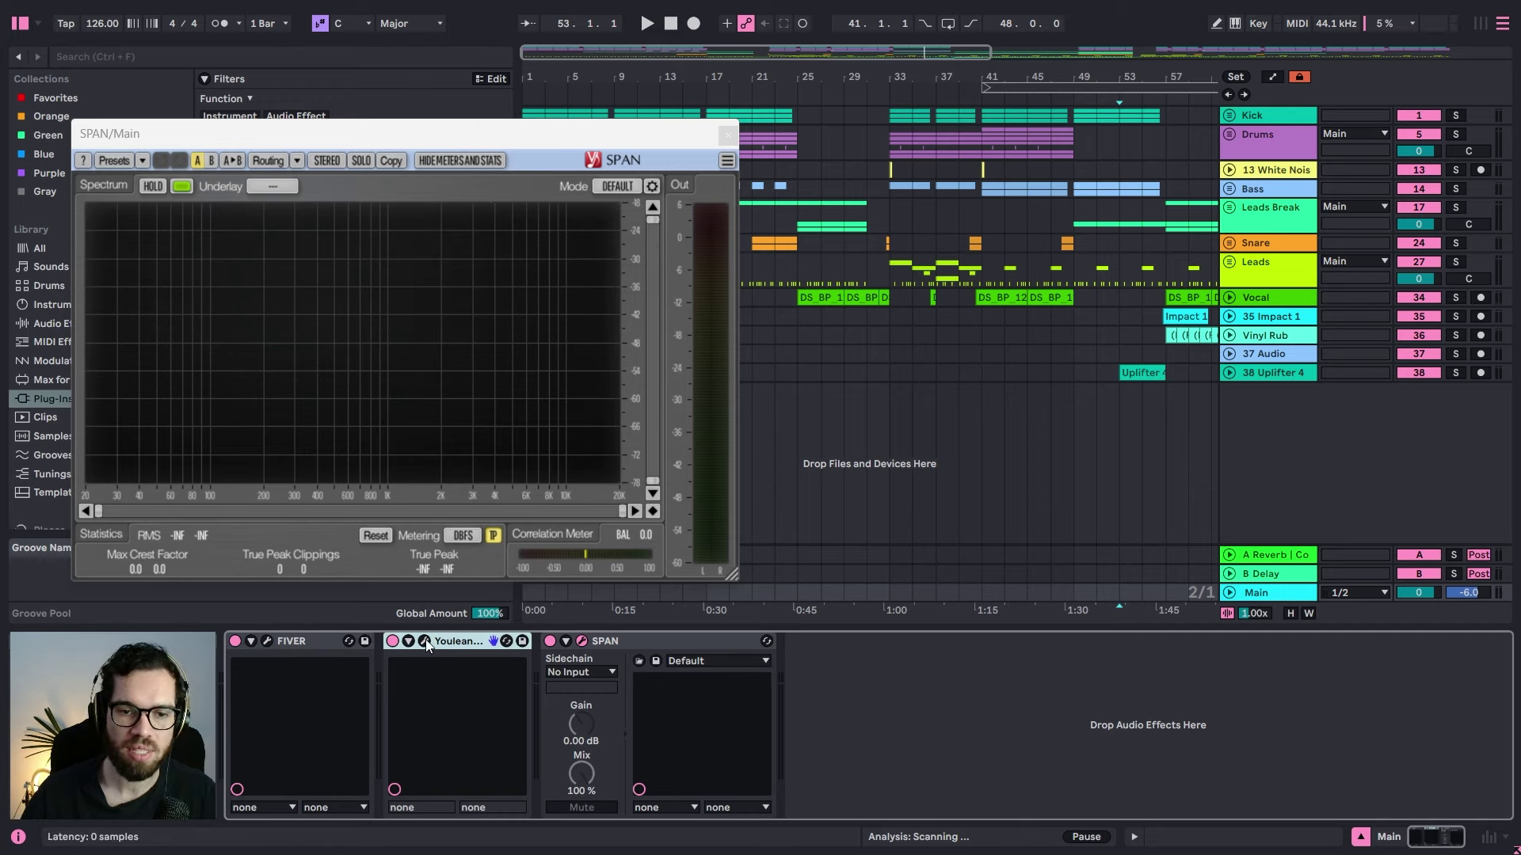
{"action": "left_click_drag", "start_coordinate": [444, 639], "coordinate": [705, 665]}
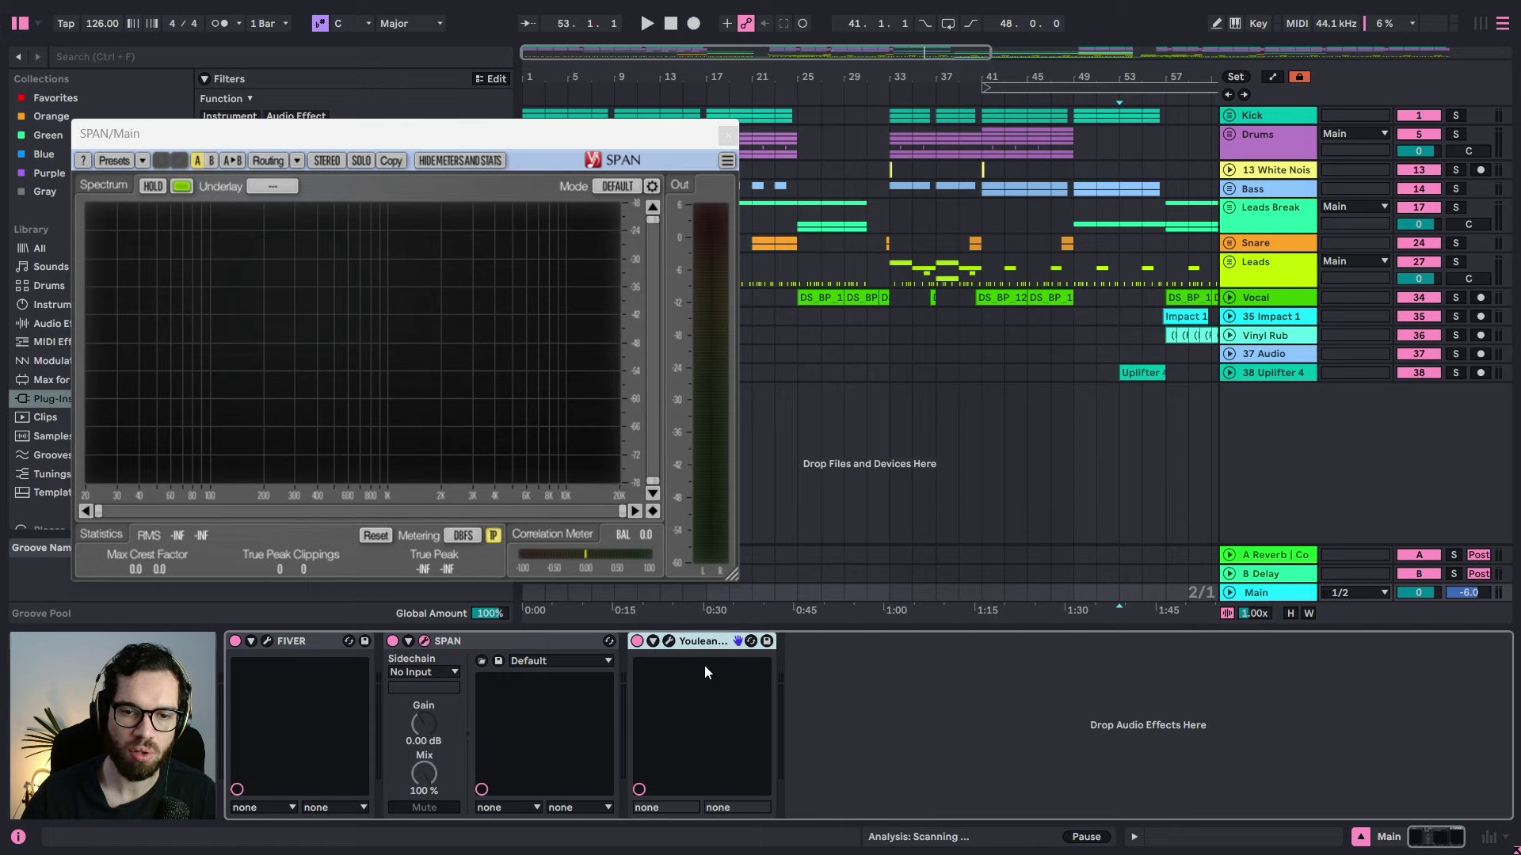
{"action": "left_click", "coordinate": [666, 642]}
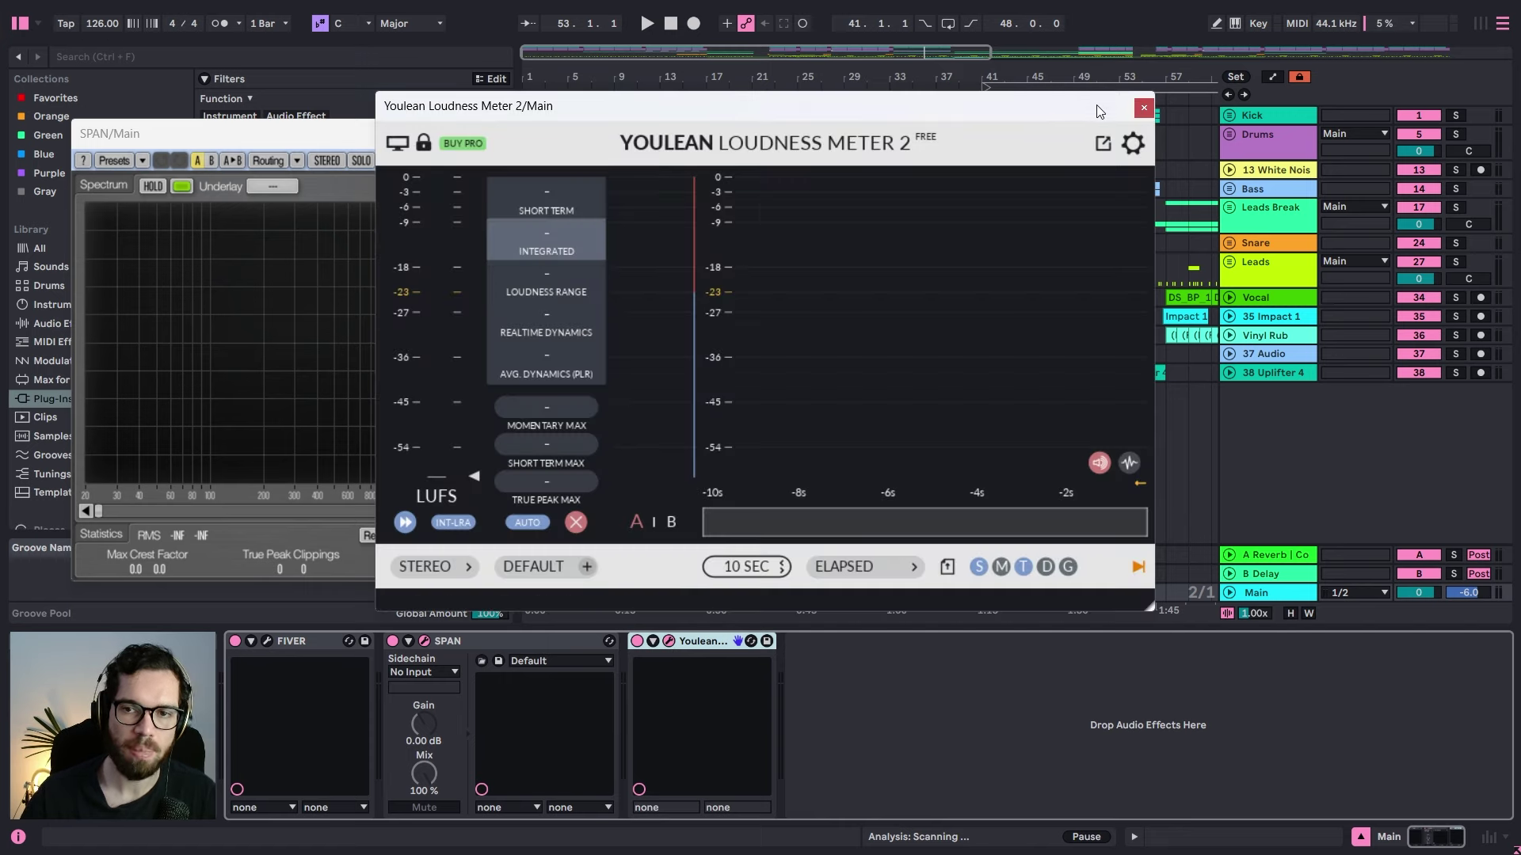
{"action": "left_click", "coordinate": [1141, 108]}
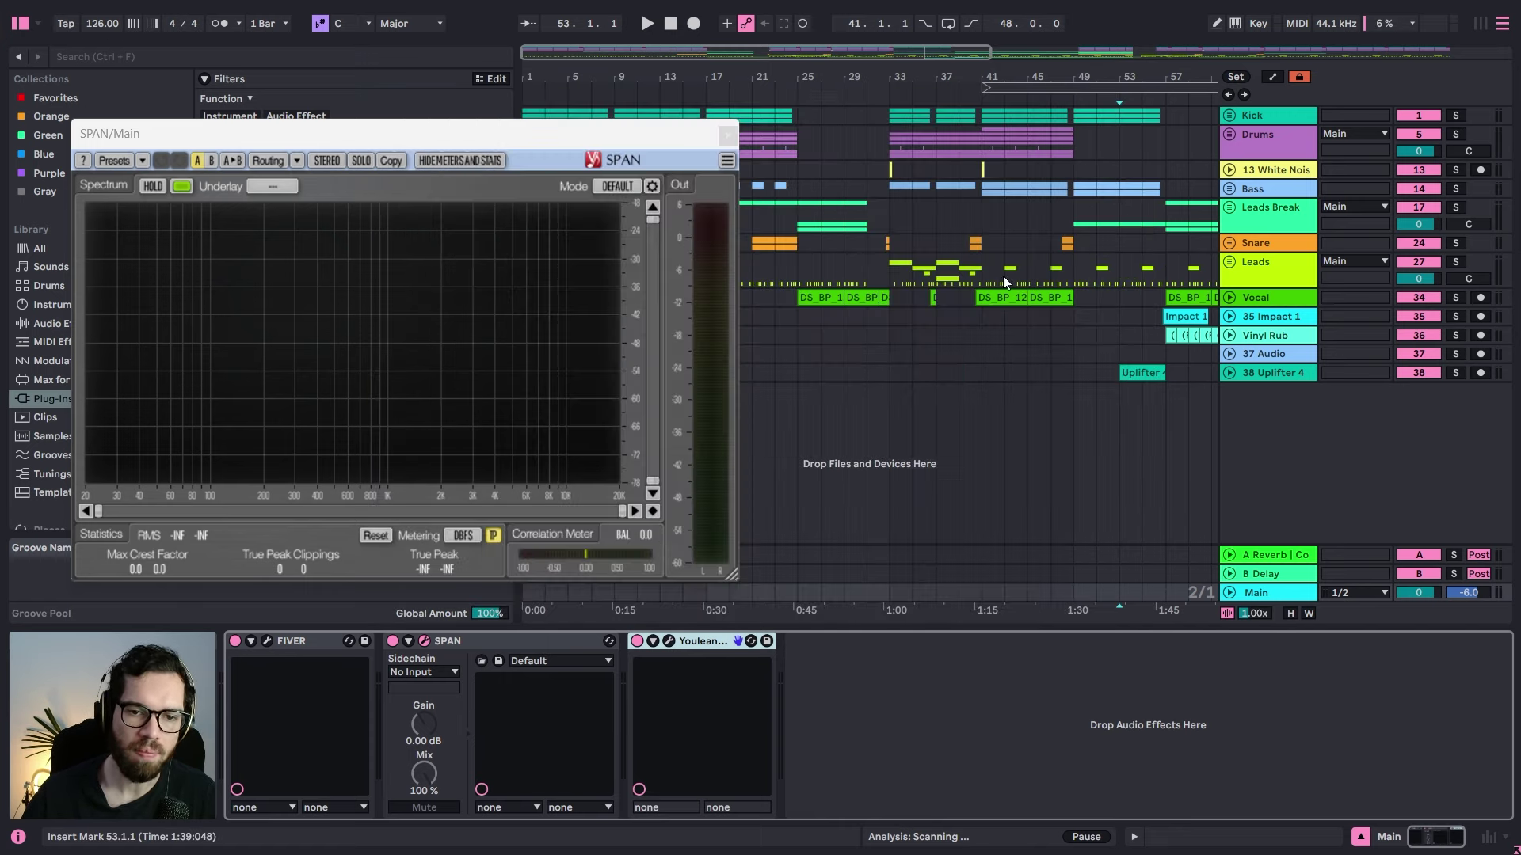
{"action": "left_click", "coordinate": [467, 640]}
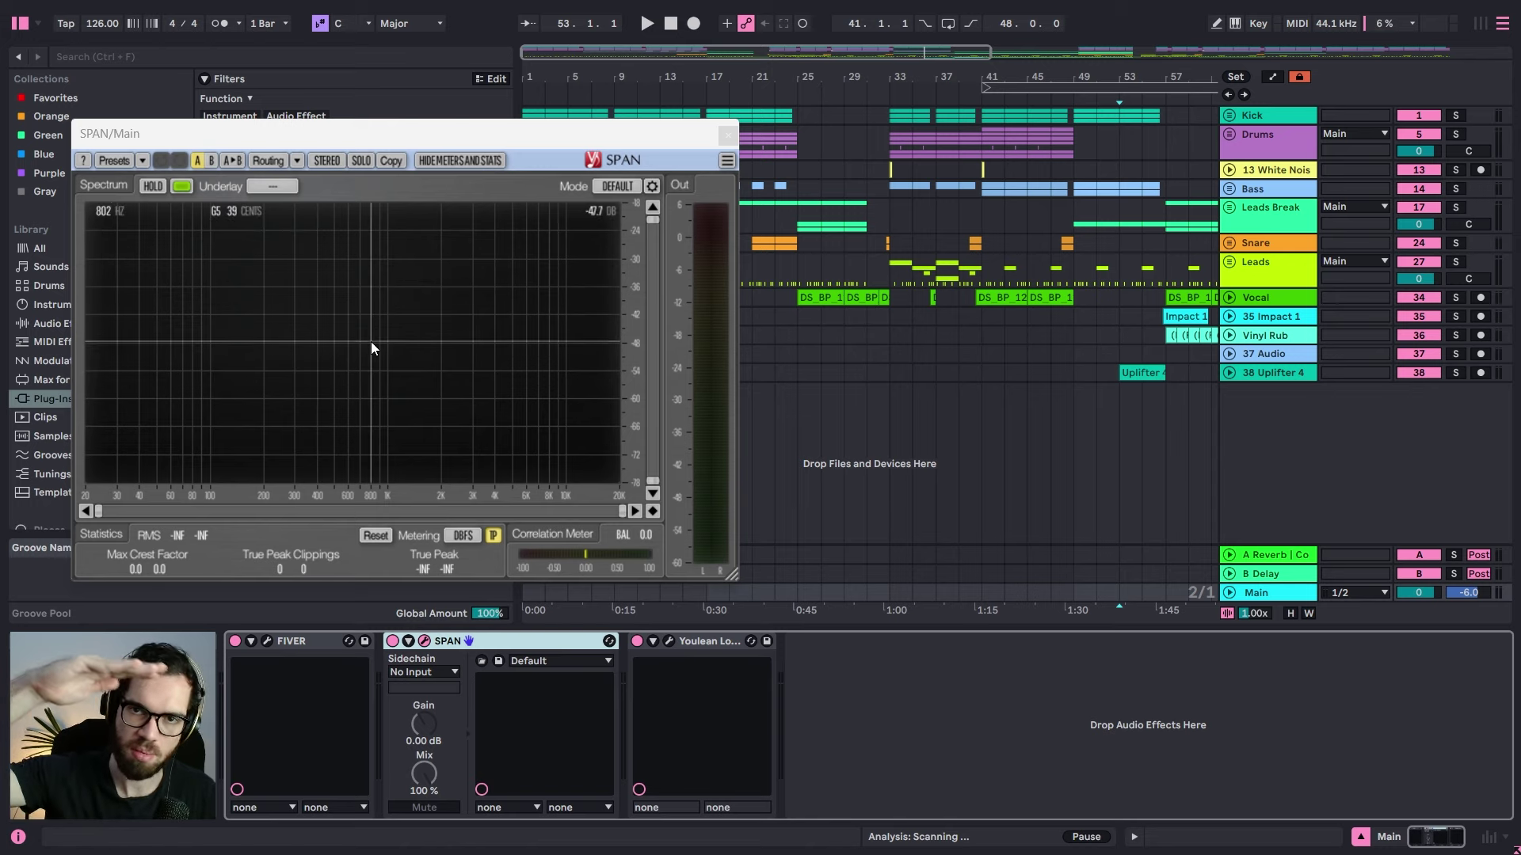
{"action": "left_click", "coordinate": [727, 131]}
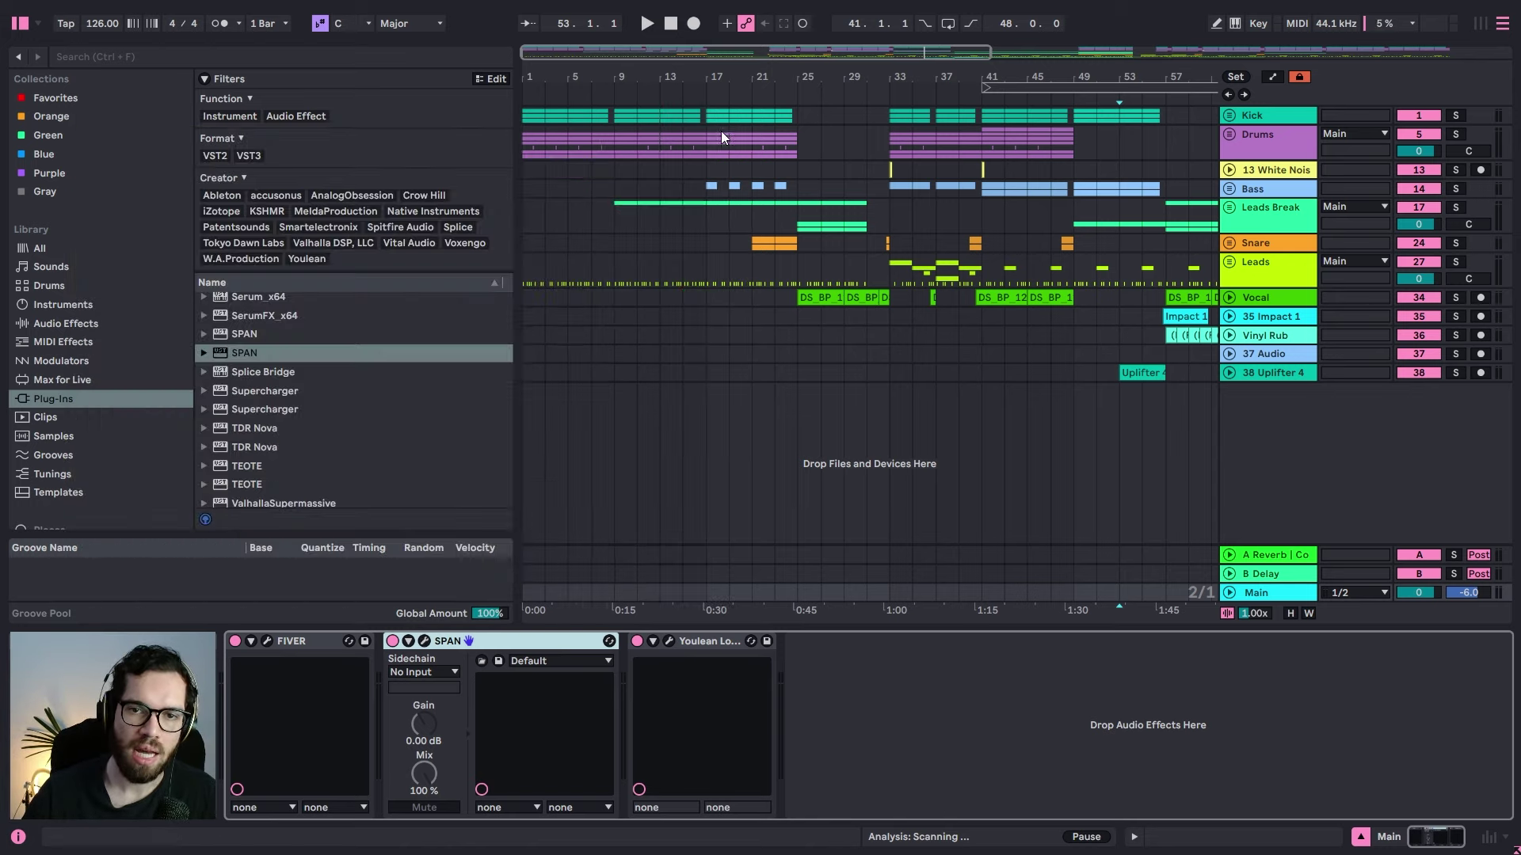
Step: Review the Ozone Imager 2 width controls on the Drums group and close the plug-in window
{"action": "left_click", "coordinate": [1288, 153]}
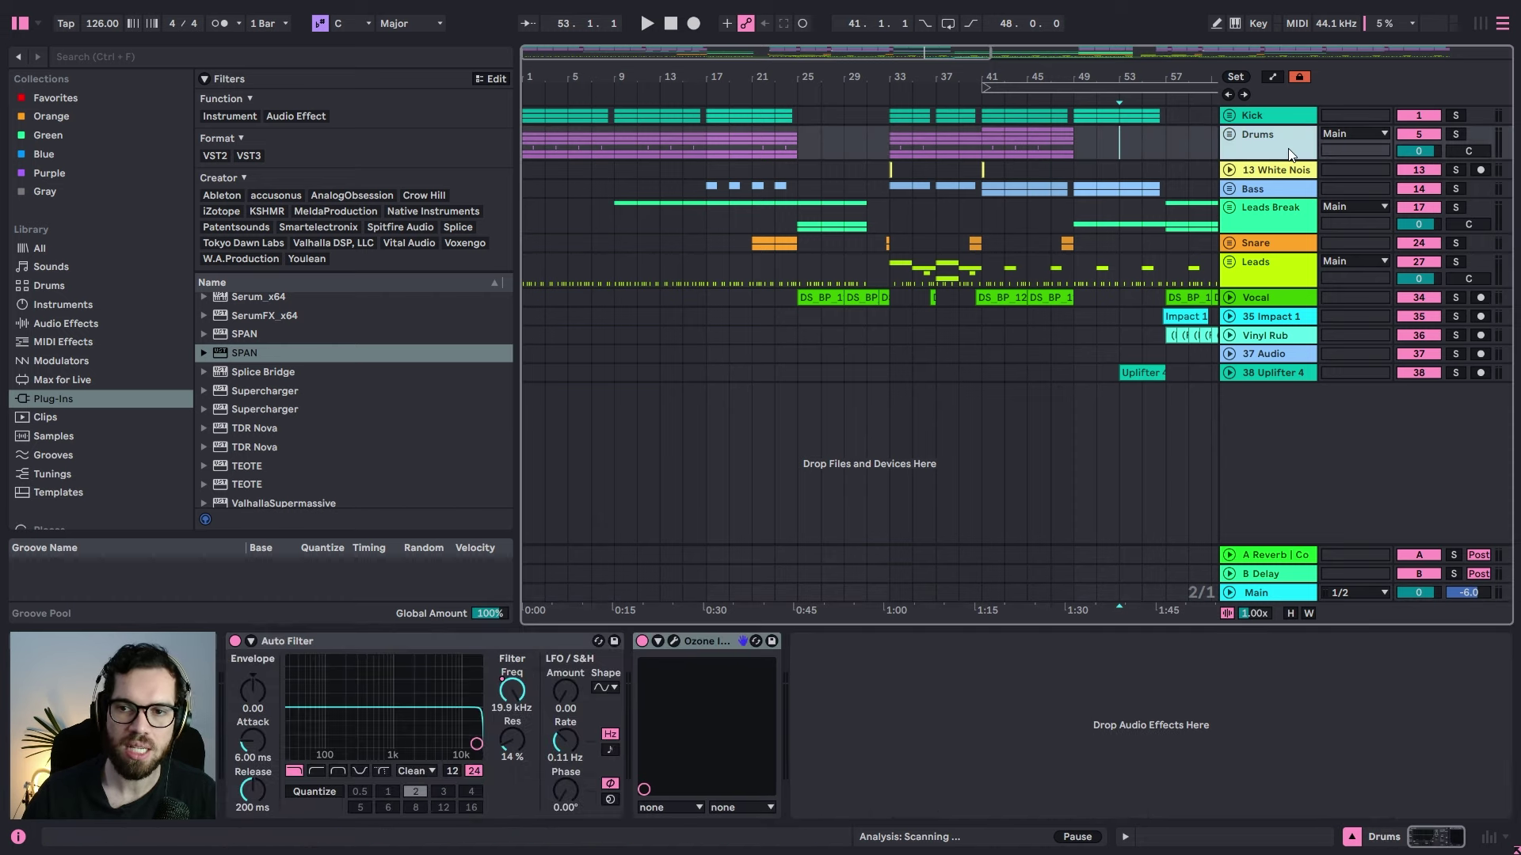
{"action": "left_click", "coordinate": [881, 764]}
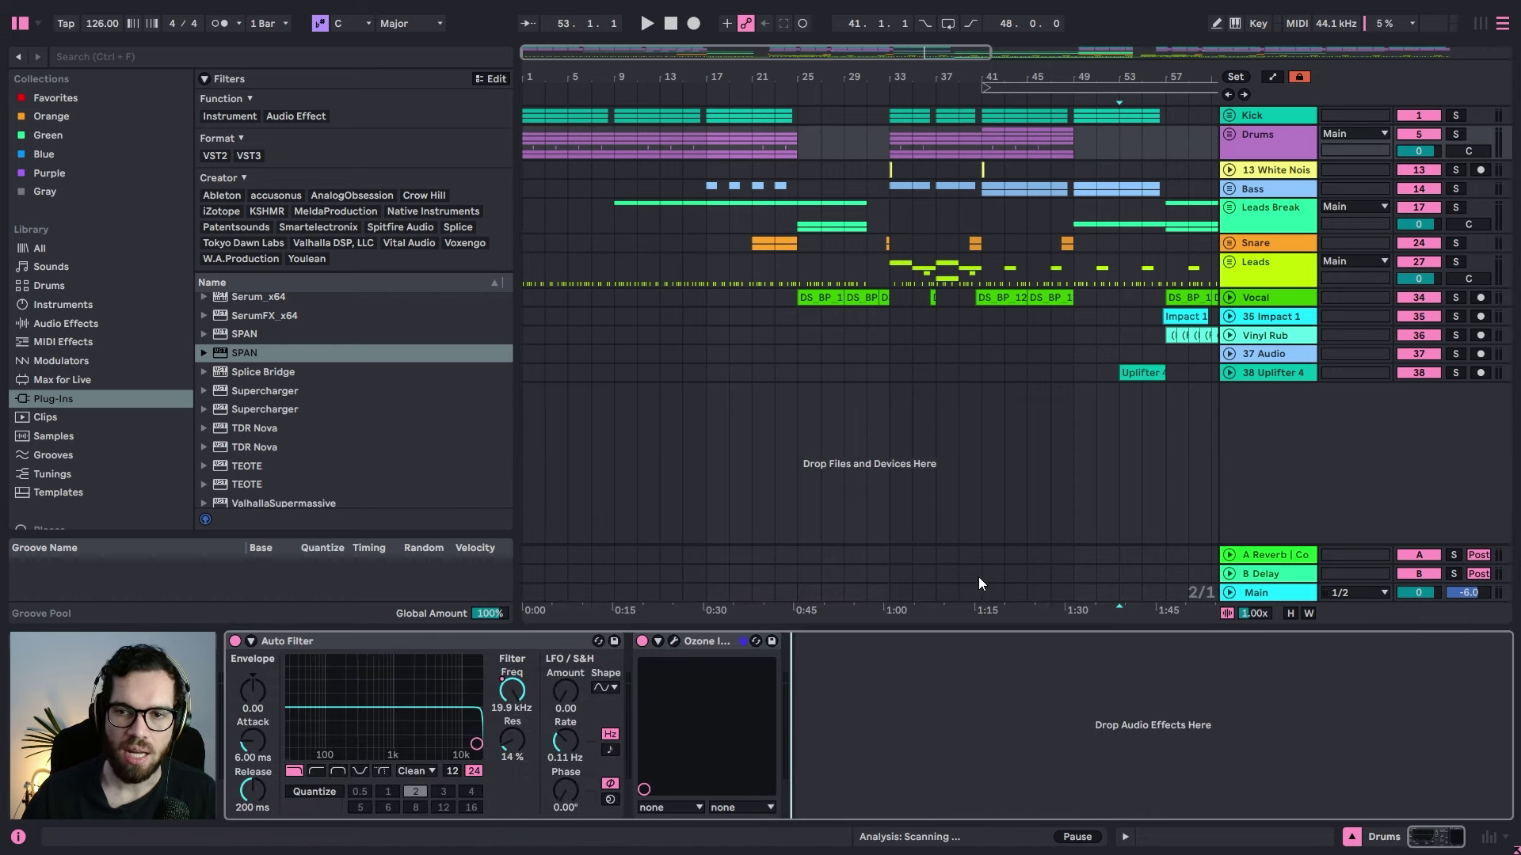
{"action": "left_click", "coordinate": [674, 641]}
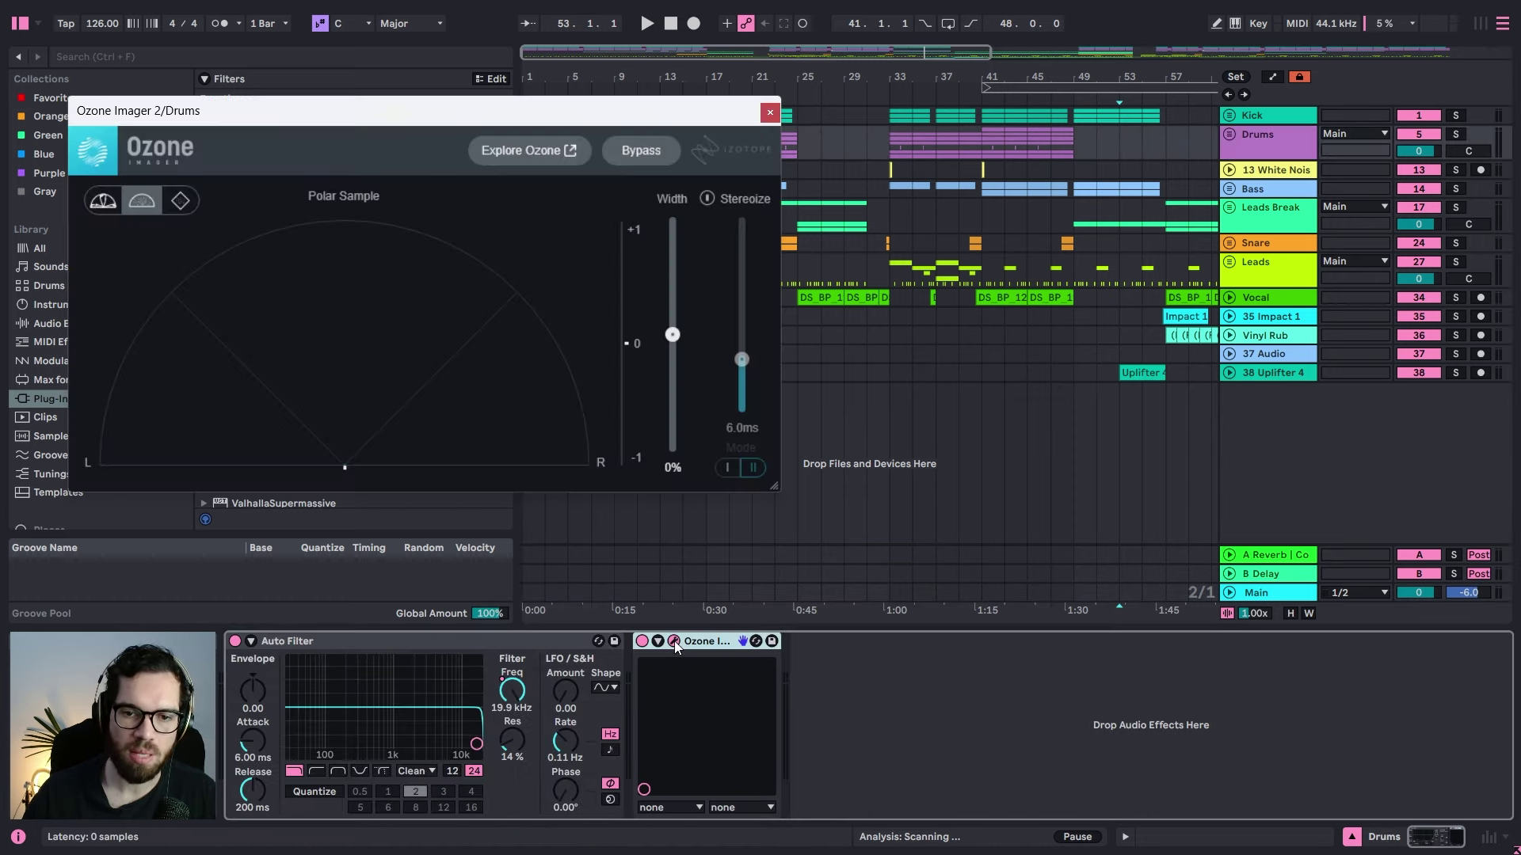
{"action": "left_click", "coordinate": [769, 111]}
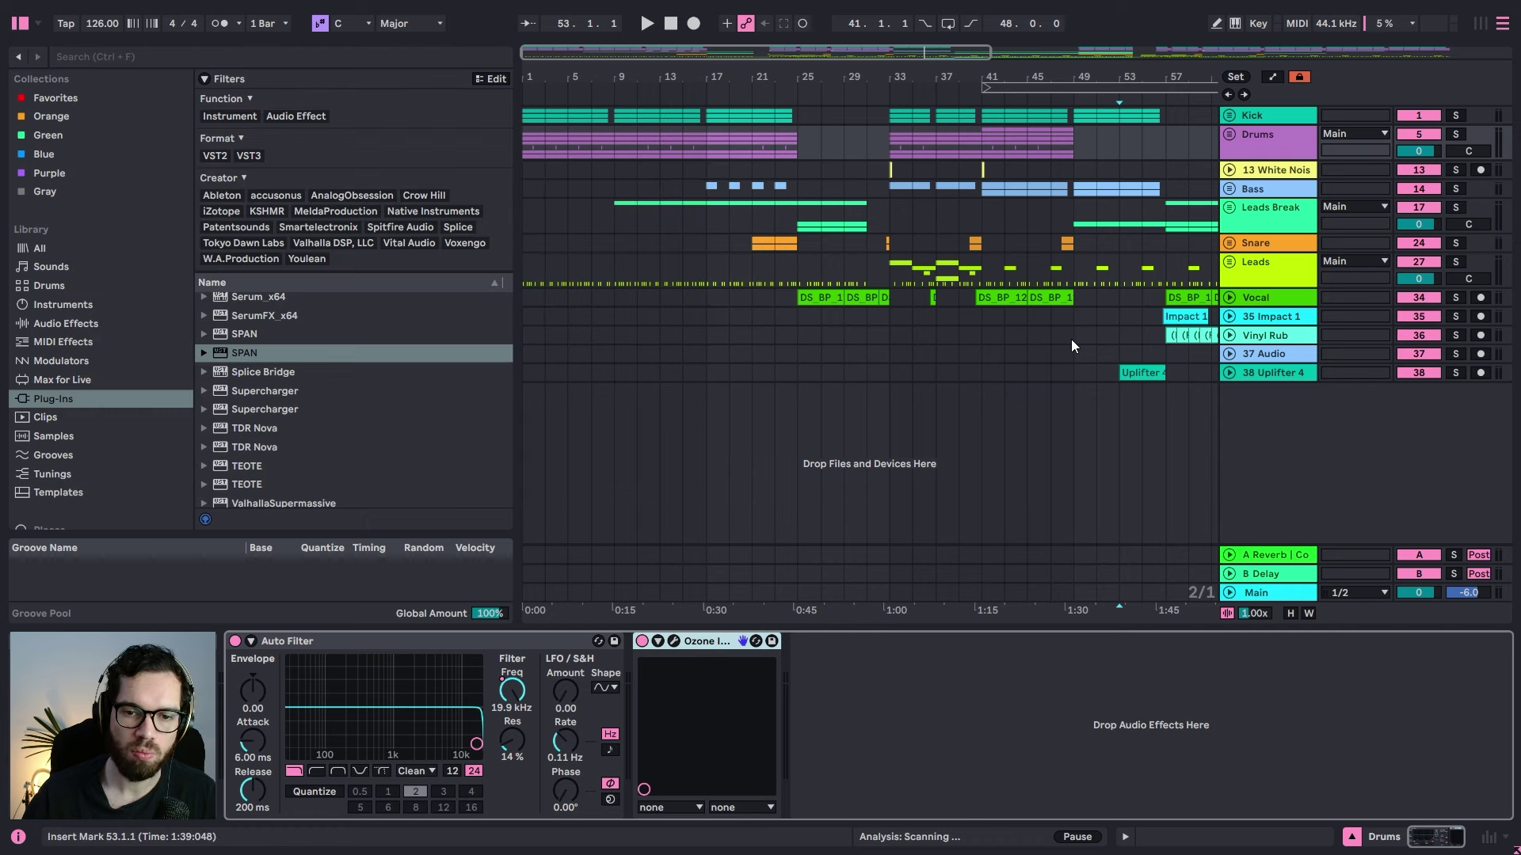
Step: Expand the Drums group, search the audio effects for "drum" and add Drum Buss between Auto Filter and Ozone Imager 2
{"action": "left_click", "coordinate": [1229, 134]}
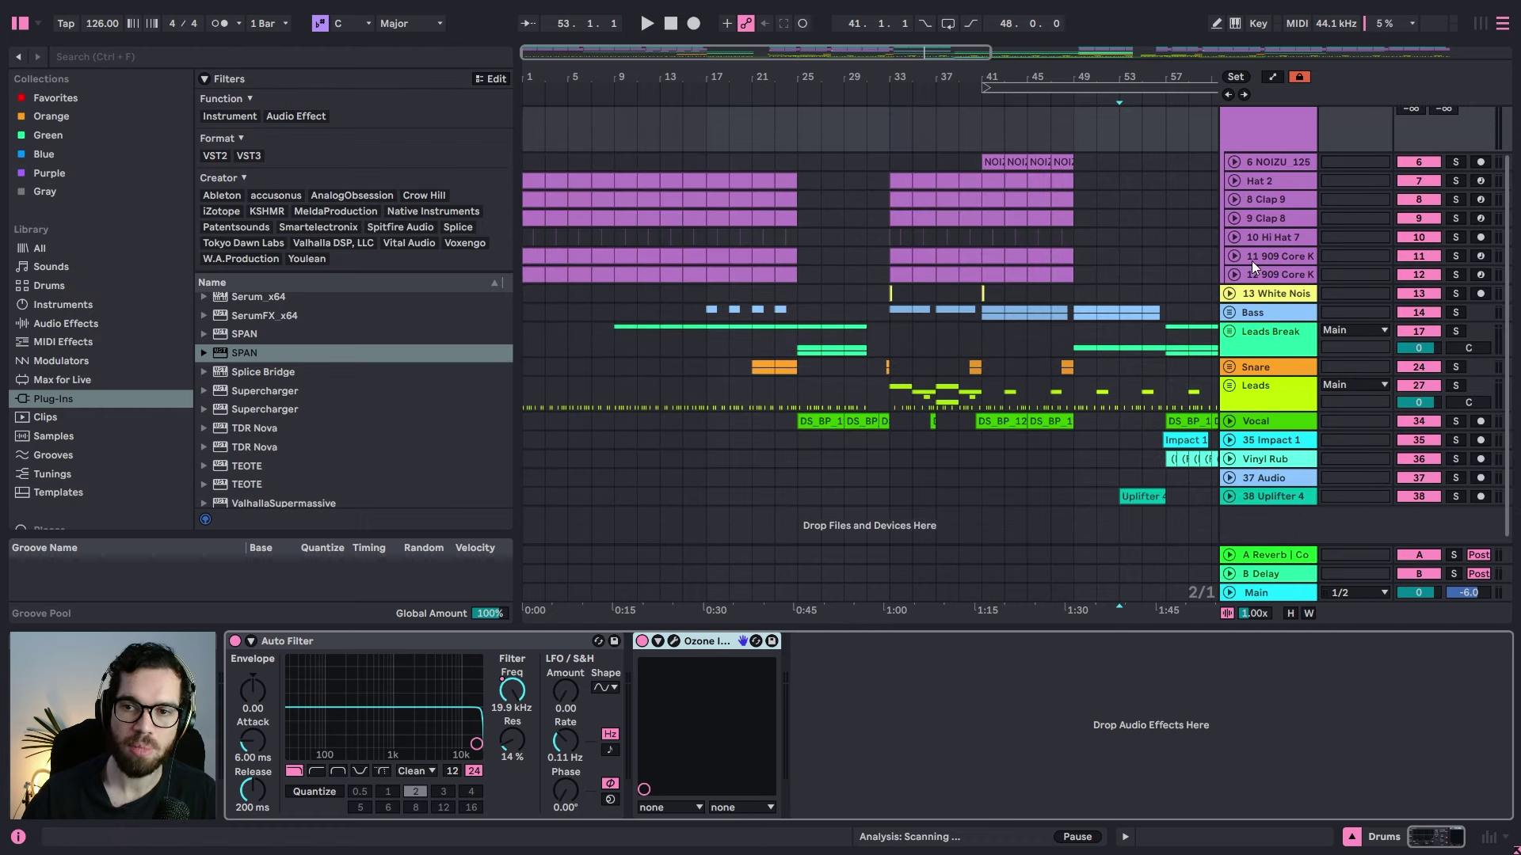
{"action": "scroll", "coordinate": [1256, 198], "scroll_direction": "up", "scroll_amount": 3}
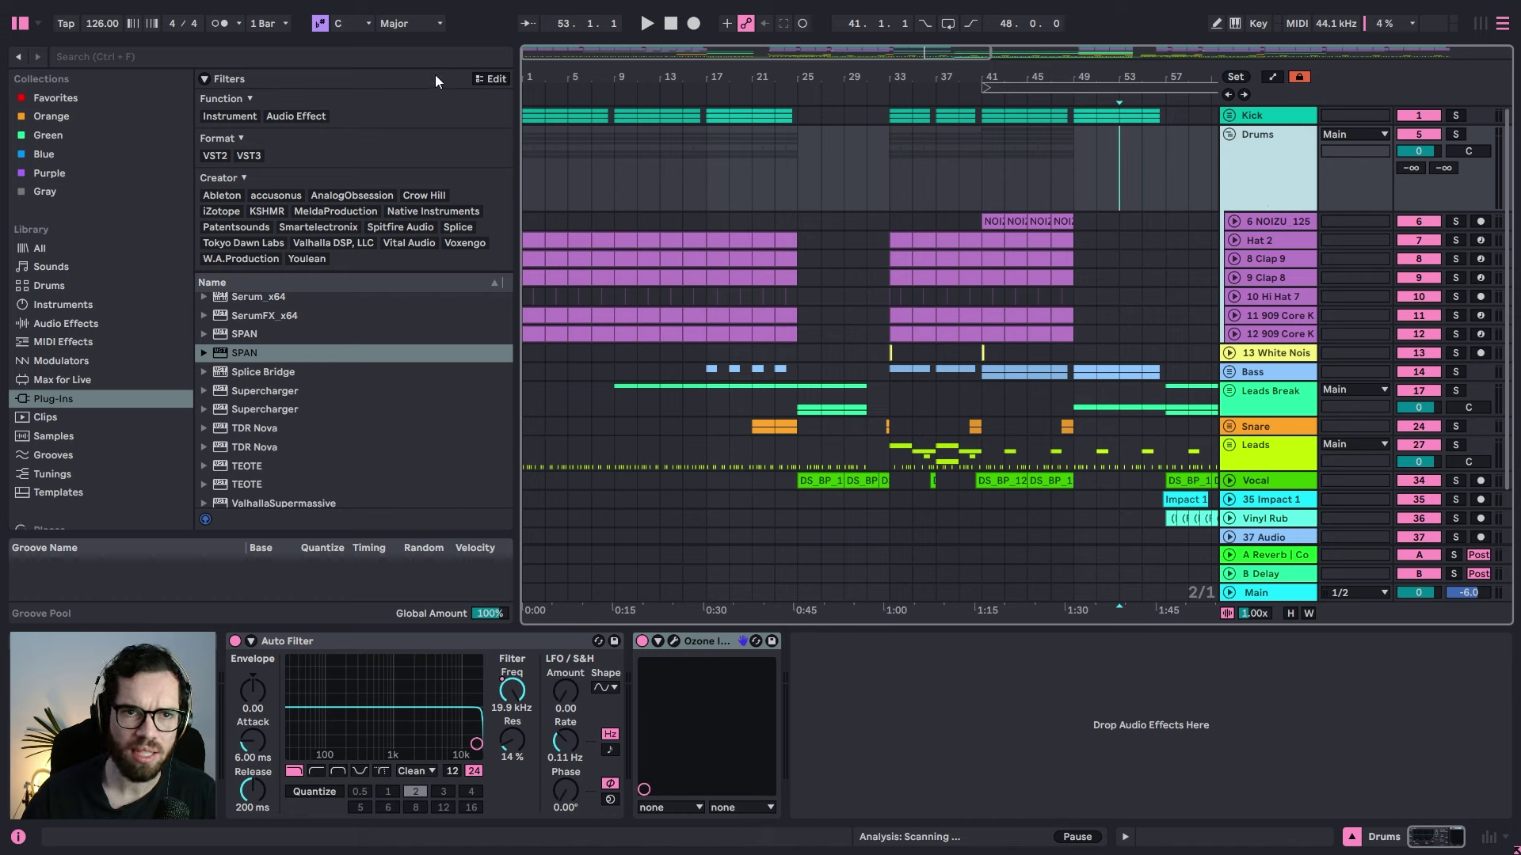
{"action": "left_click", "coordinate": [426, 54]}
{"action": "type", "text": "drum"}
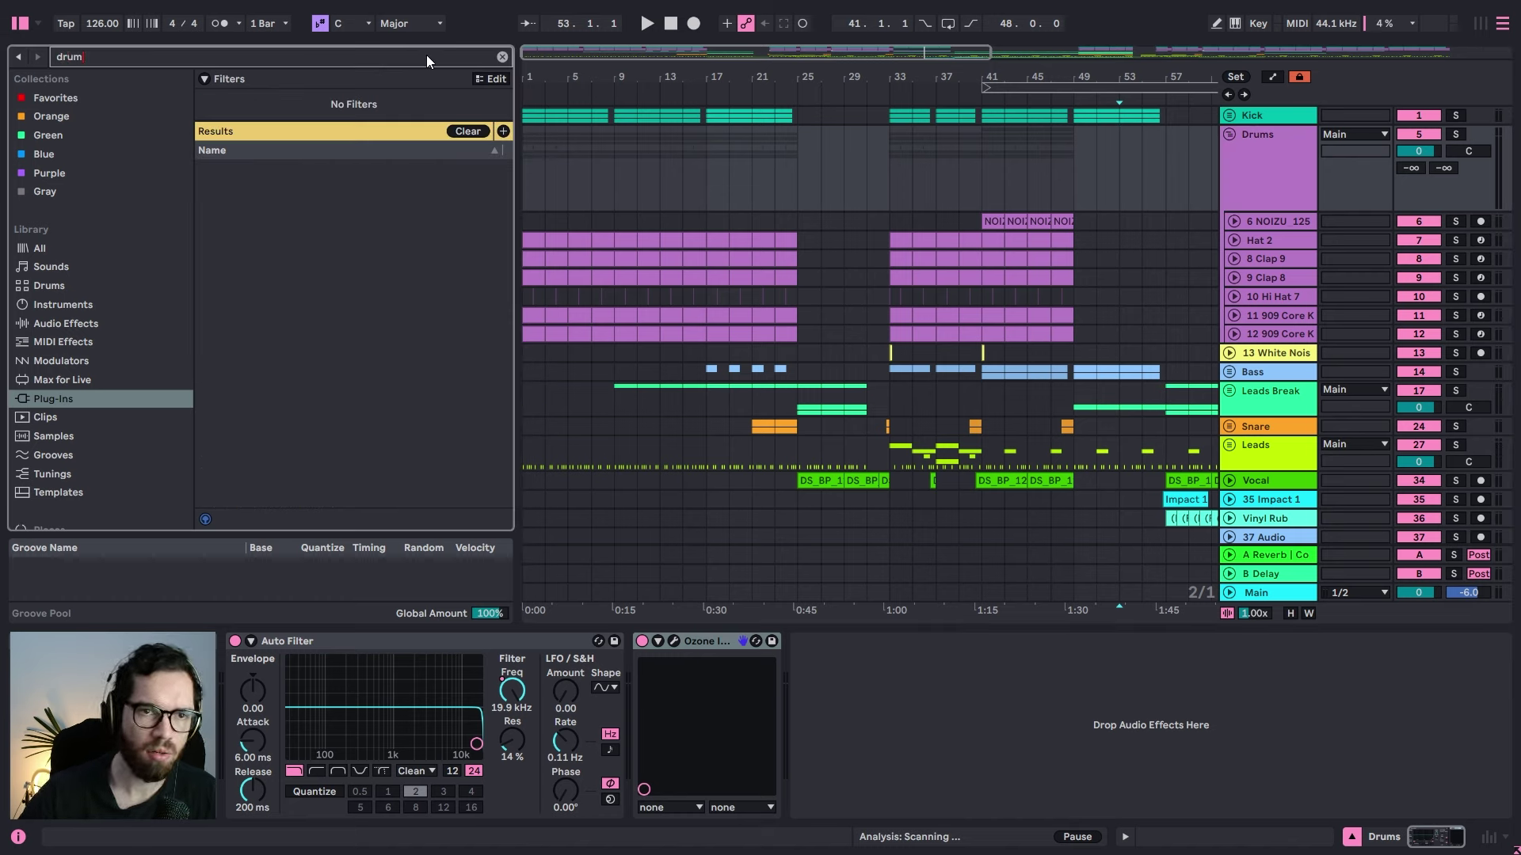
{"action": "left_click", "coordinate": [66, 323]}
{"action": "left_click", "coordinate": [278, 209]}
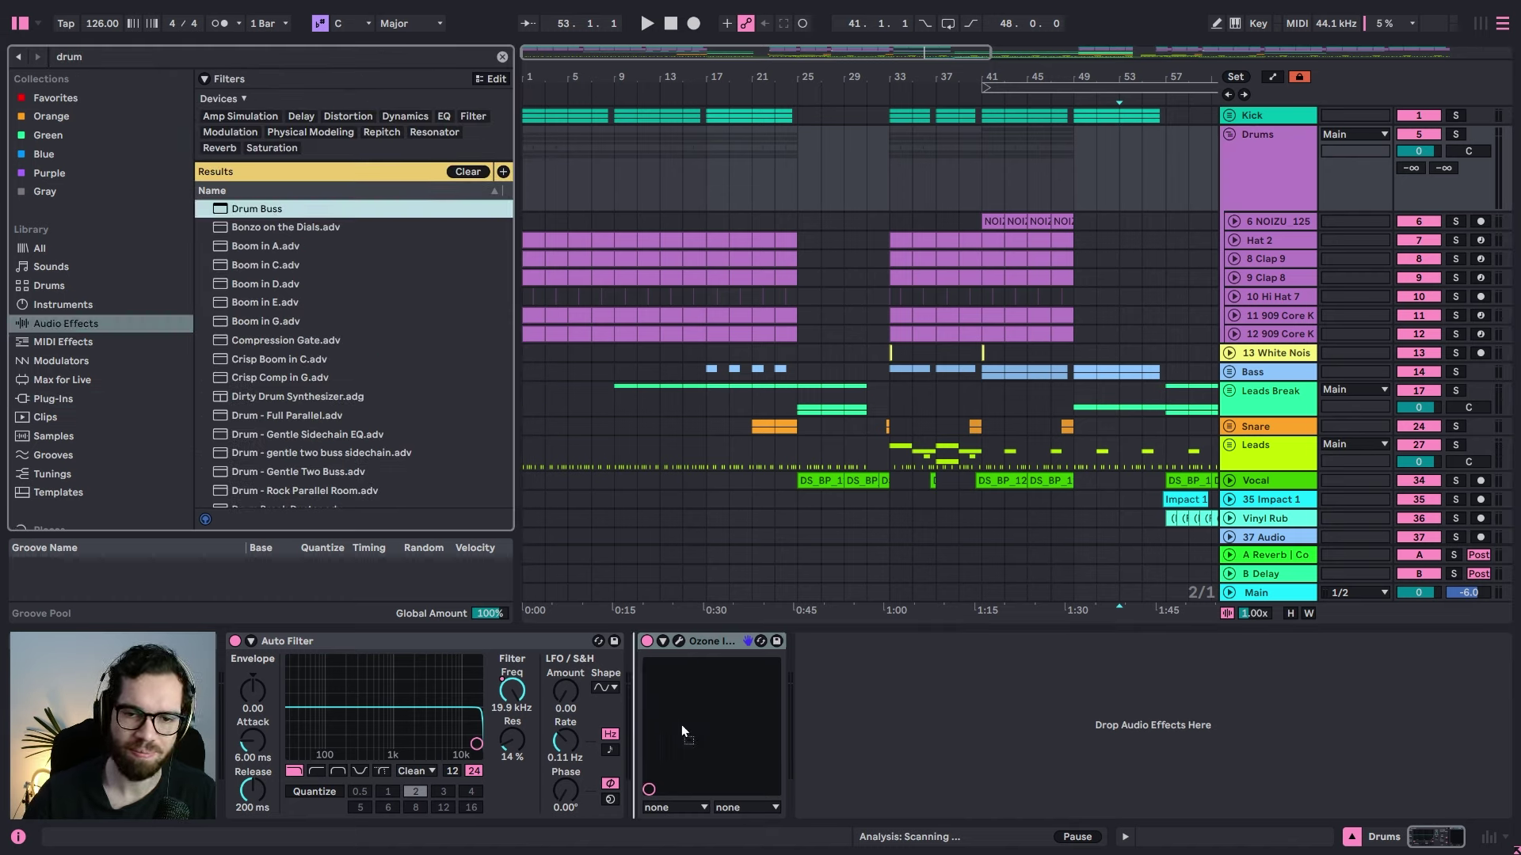
Step: Play from bar 33 and set Drum Buss to 30% Drive, 25% Crunch, 32% Dry/Wet and -1.15 dB output
{"action": "left_click", "coordinate": [896, 181]}
{"action": "key", "text": "space"}
{"action": "left_click_drag", "start_coordinate": [875, 805], "coordinate": [875, 854]}
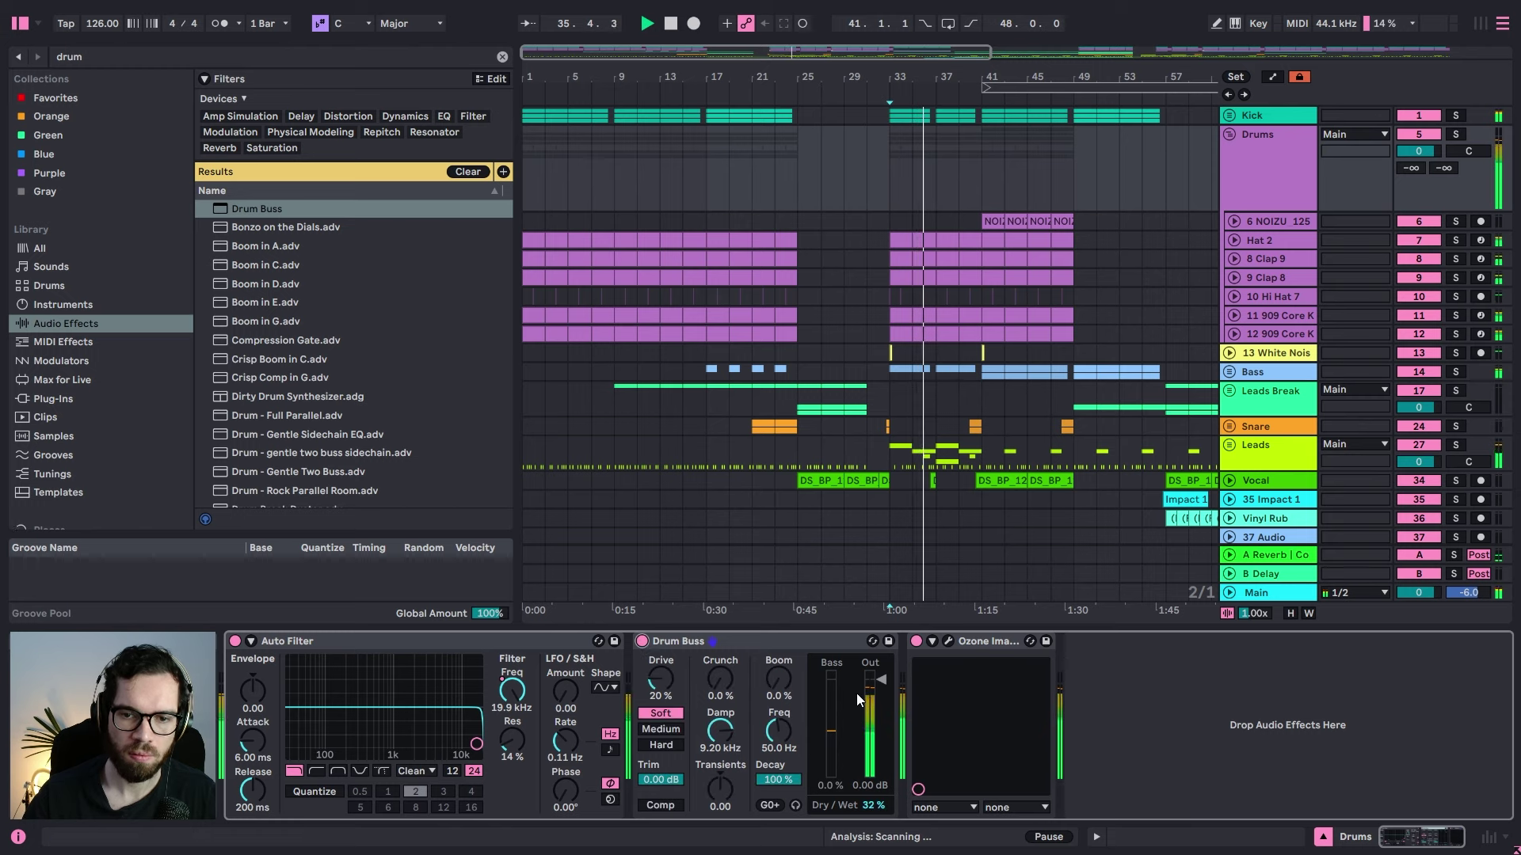
{"action": "left_click_drag", "start_coordinate": [725, 683], "coordinate": [660, 668]}
{"action": "left_click_drag", "start_coordinate": [877, 688], "coordinate": [874, 690]}
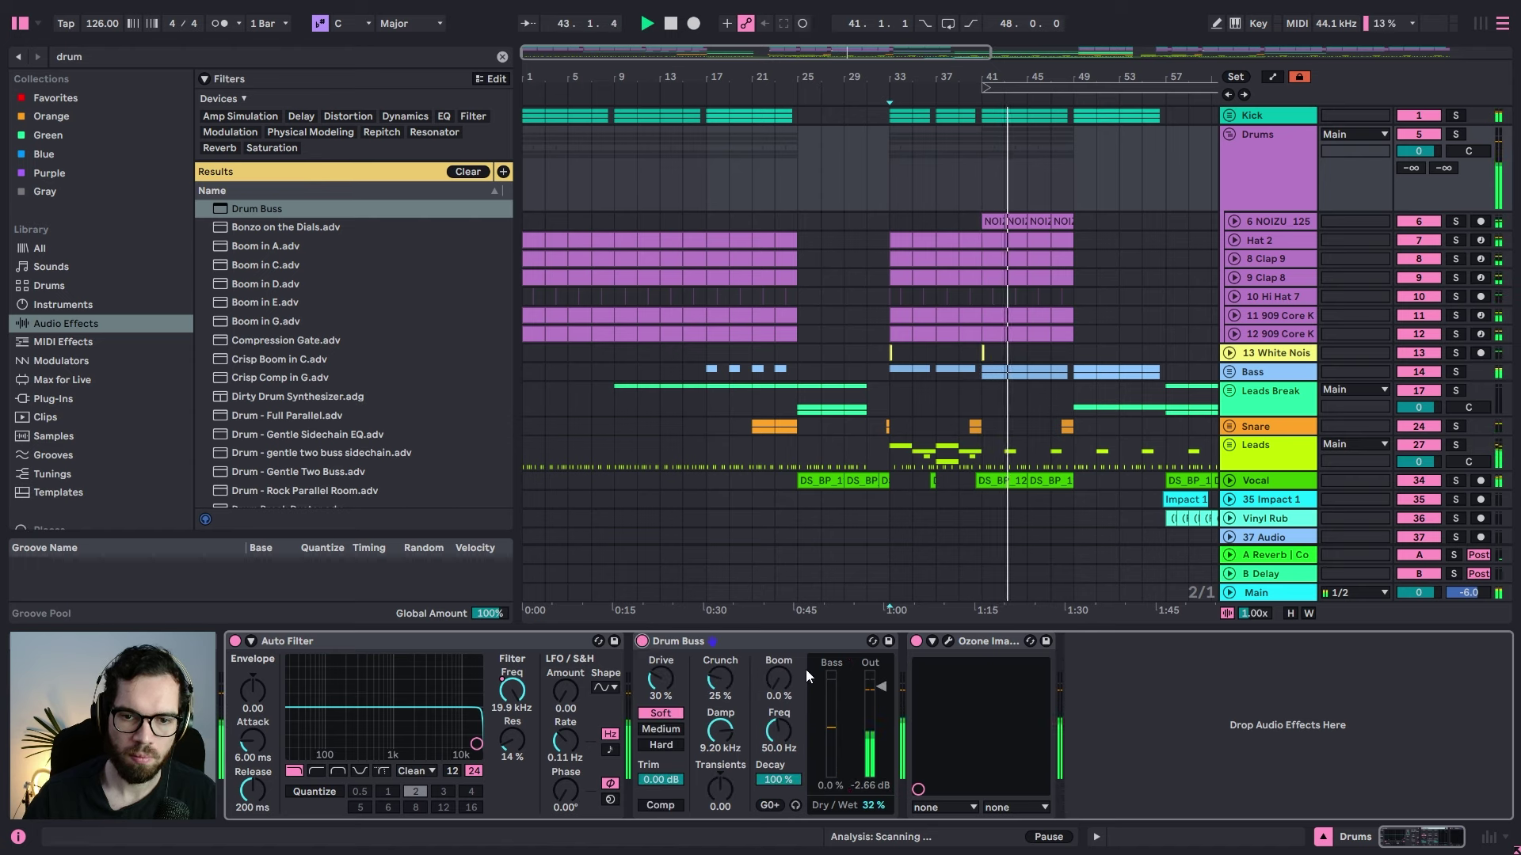
{"action": "left_click_drag", "start_coordinate": [876, 686], "coordinate": [877, 681]}
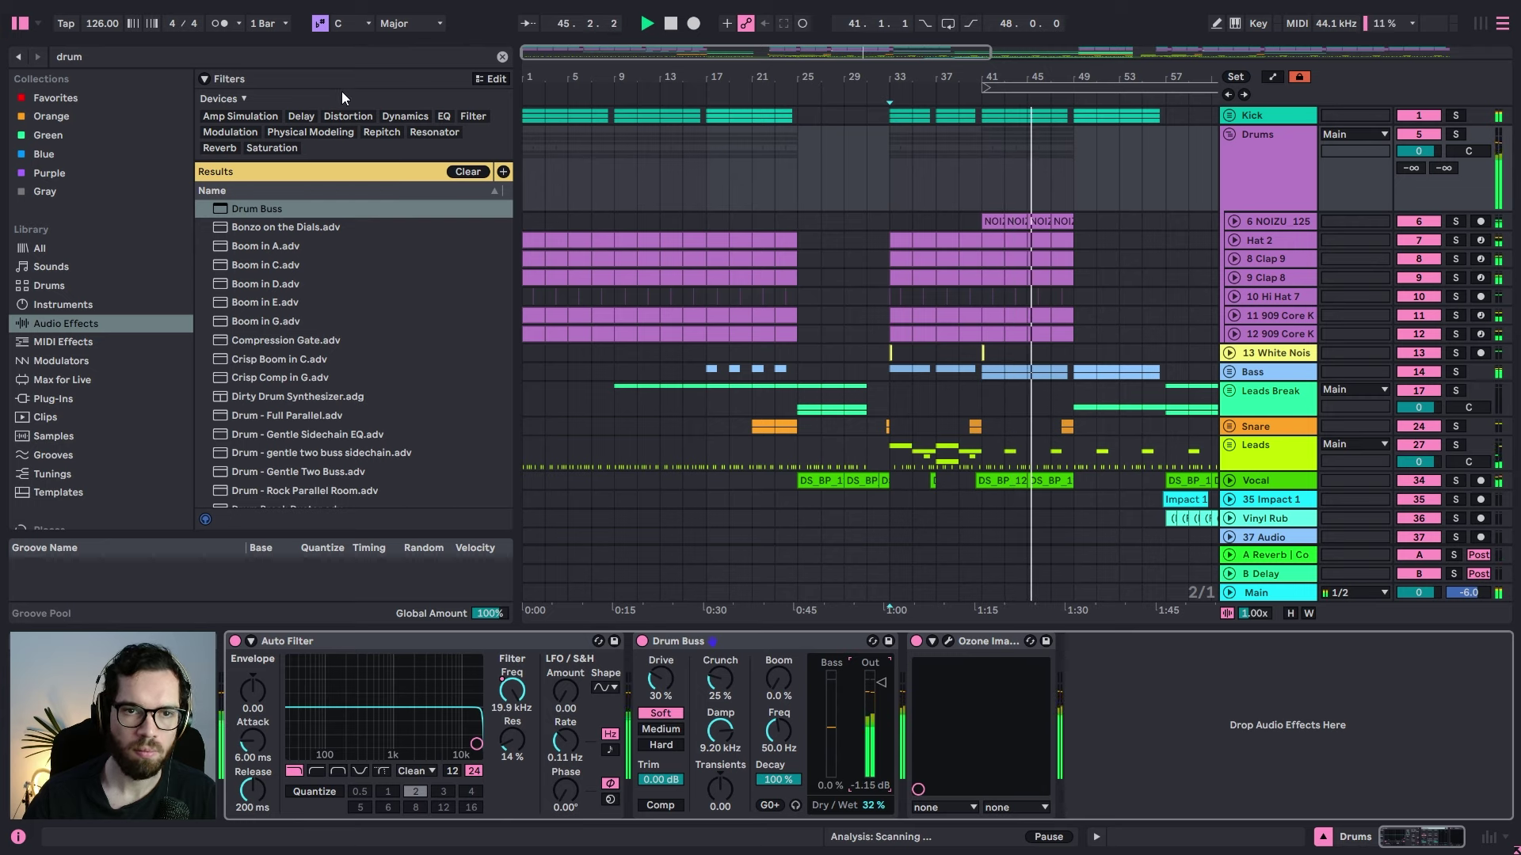
Step: Search the audio effects for "glu" and add Glue Compressor between Drum Buss and Ozone Imager 2 on the Drums group
{"action": "left_click", "coordinate": [344, 53]}
{"action": "key", "text": "ctrl+a"}
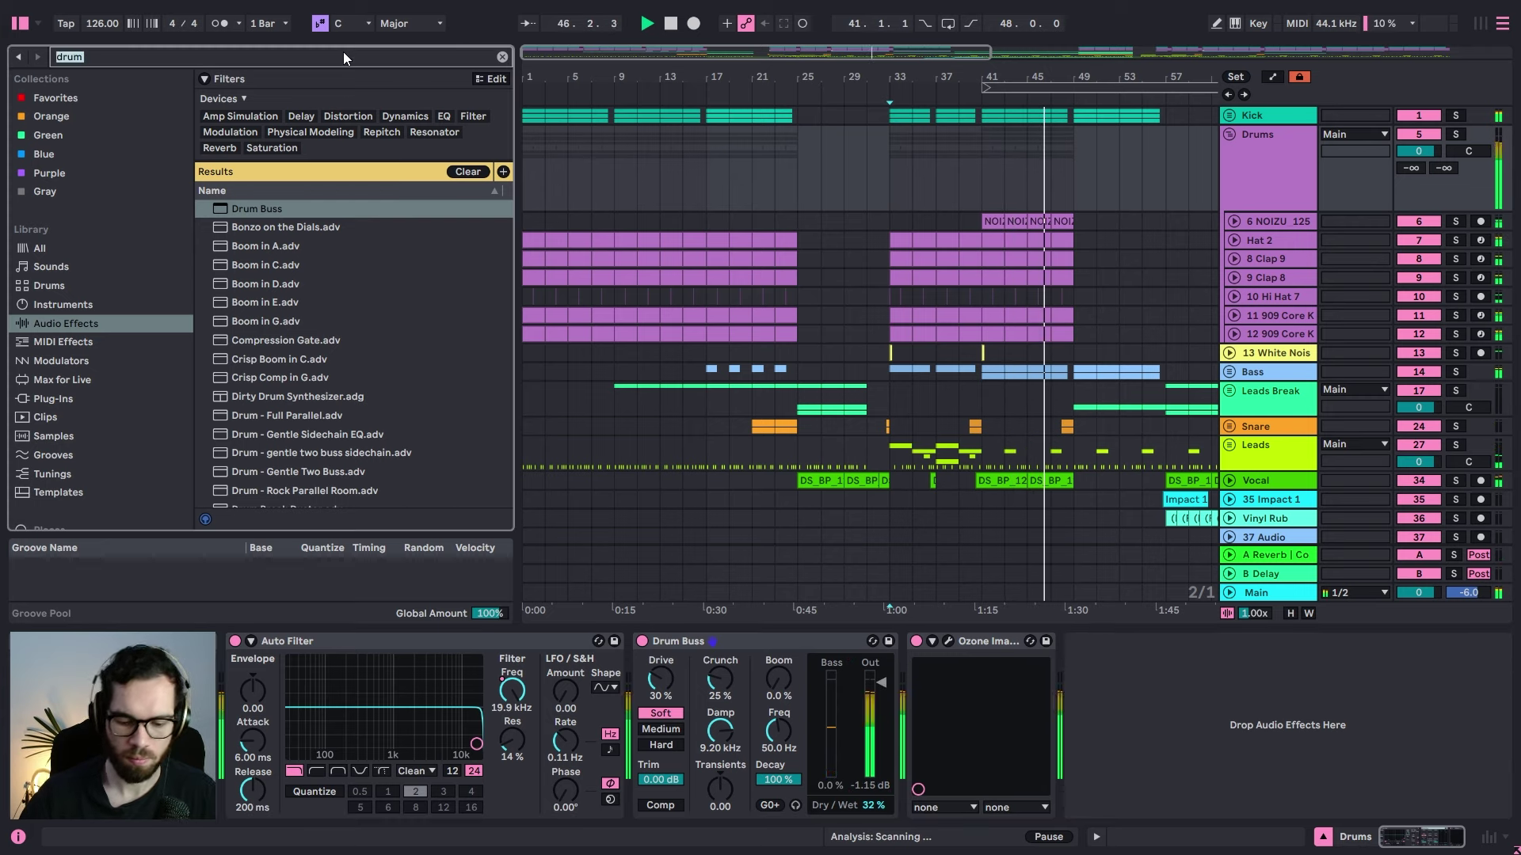
{"action": "type", "text": "glu"}
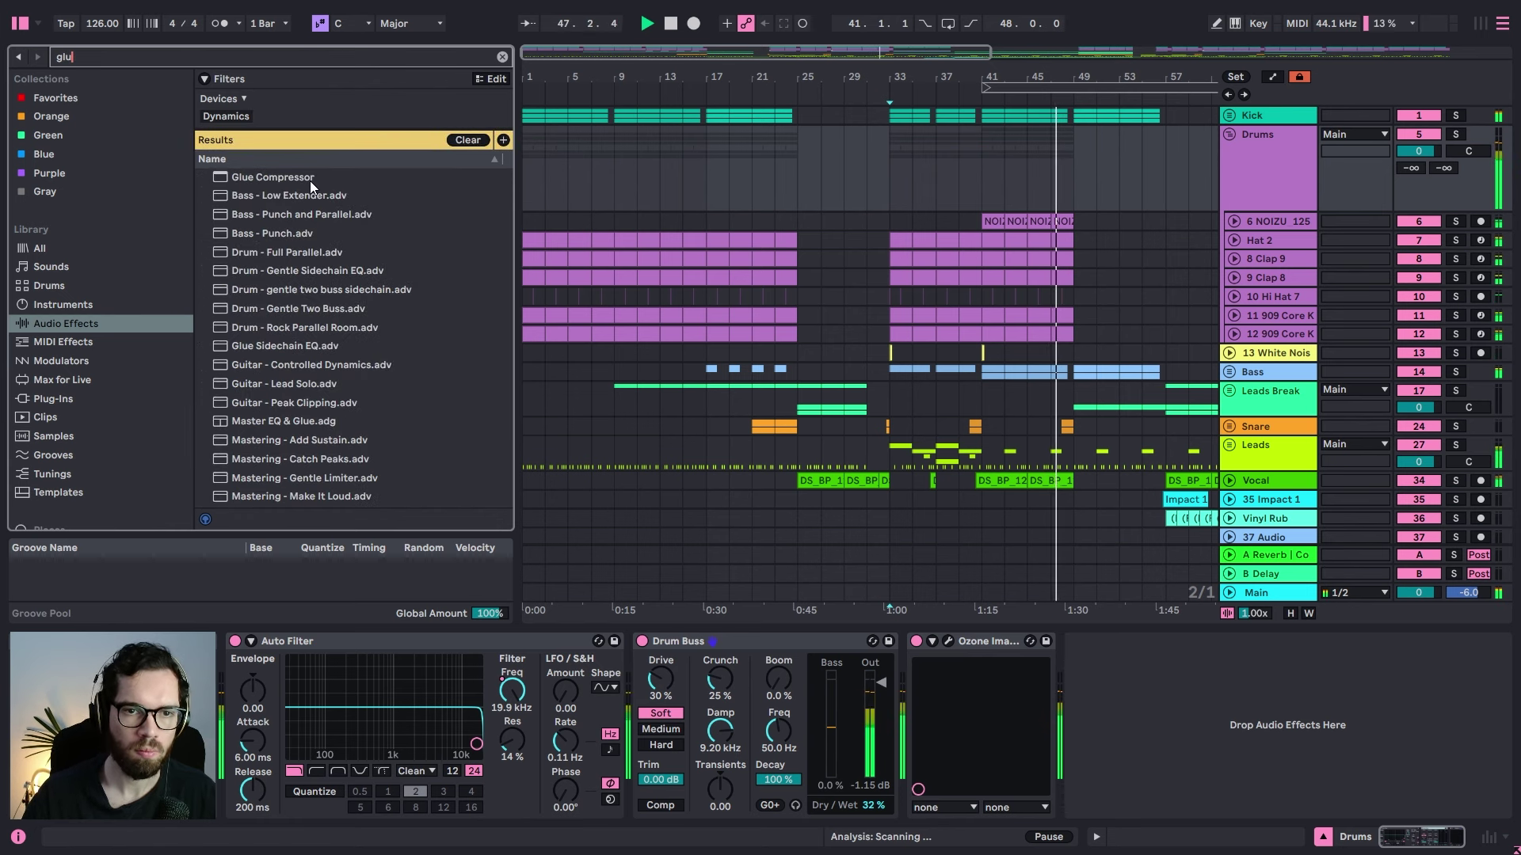
{"action": "double_click", "coordinate": [310, 179]}
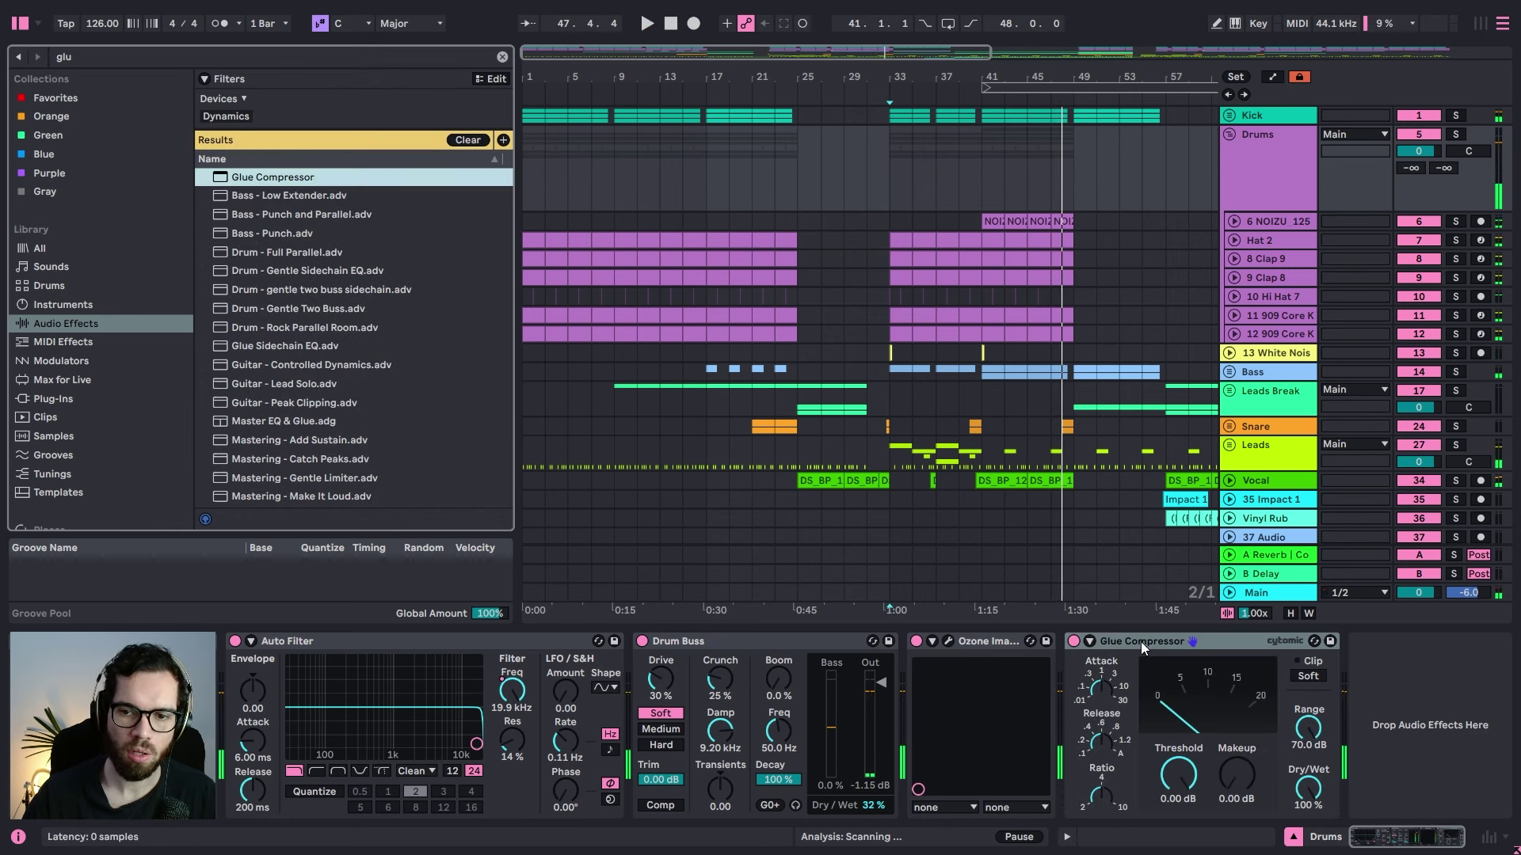
{"action": "left_click_drag", "start_coordinate": [1141, 641], "coordinate": [941, 673]}
Step: During playback, set the Drums Glue Compressor's threshold to -11.1 dB and makeup to 2.54 dB, then compare it bypassed and active
{"action": "key", "text": "space"}
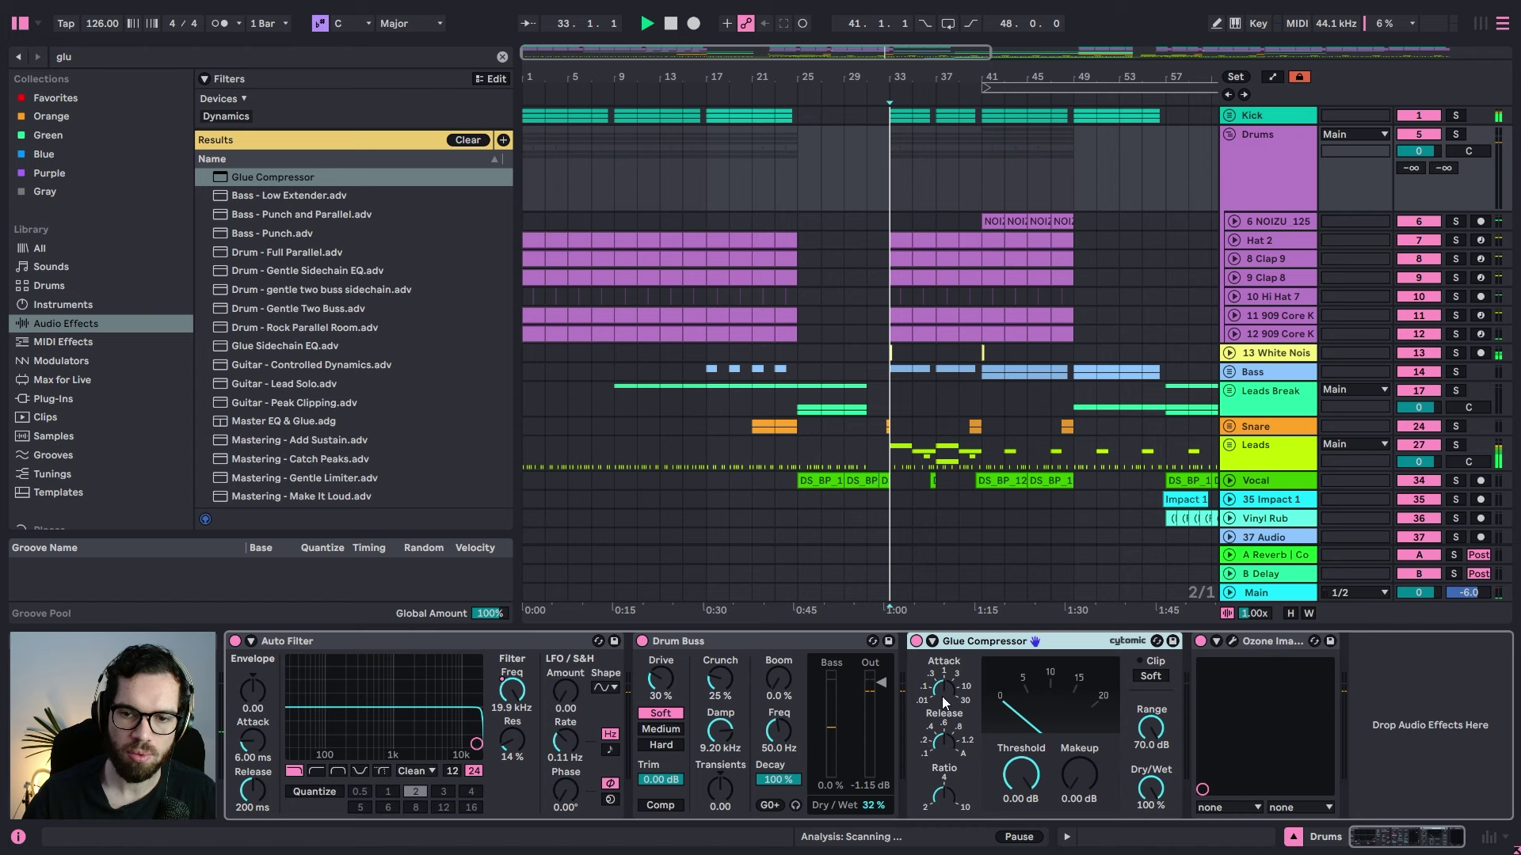
{"action": "left_click_drag", "start_coordinate": [1021, 774], "coordinate": [1086, 765]}
{"action": "left_click", "coordinate": [916, 641]}
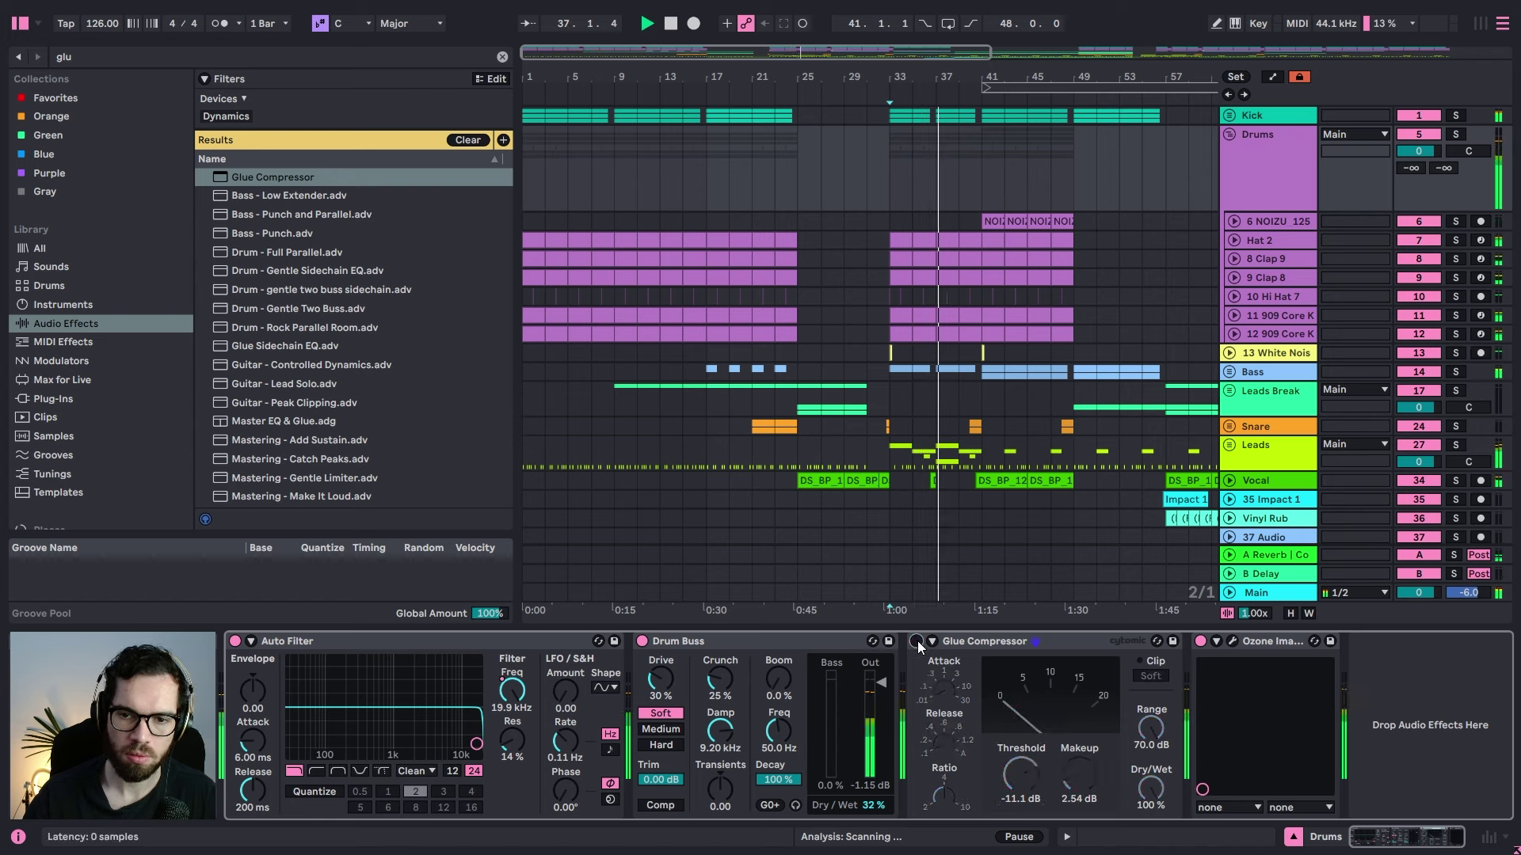
{"action": "left_click", "coordinate": [917, 641]}
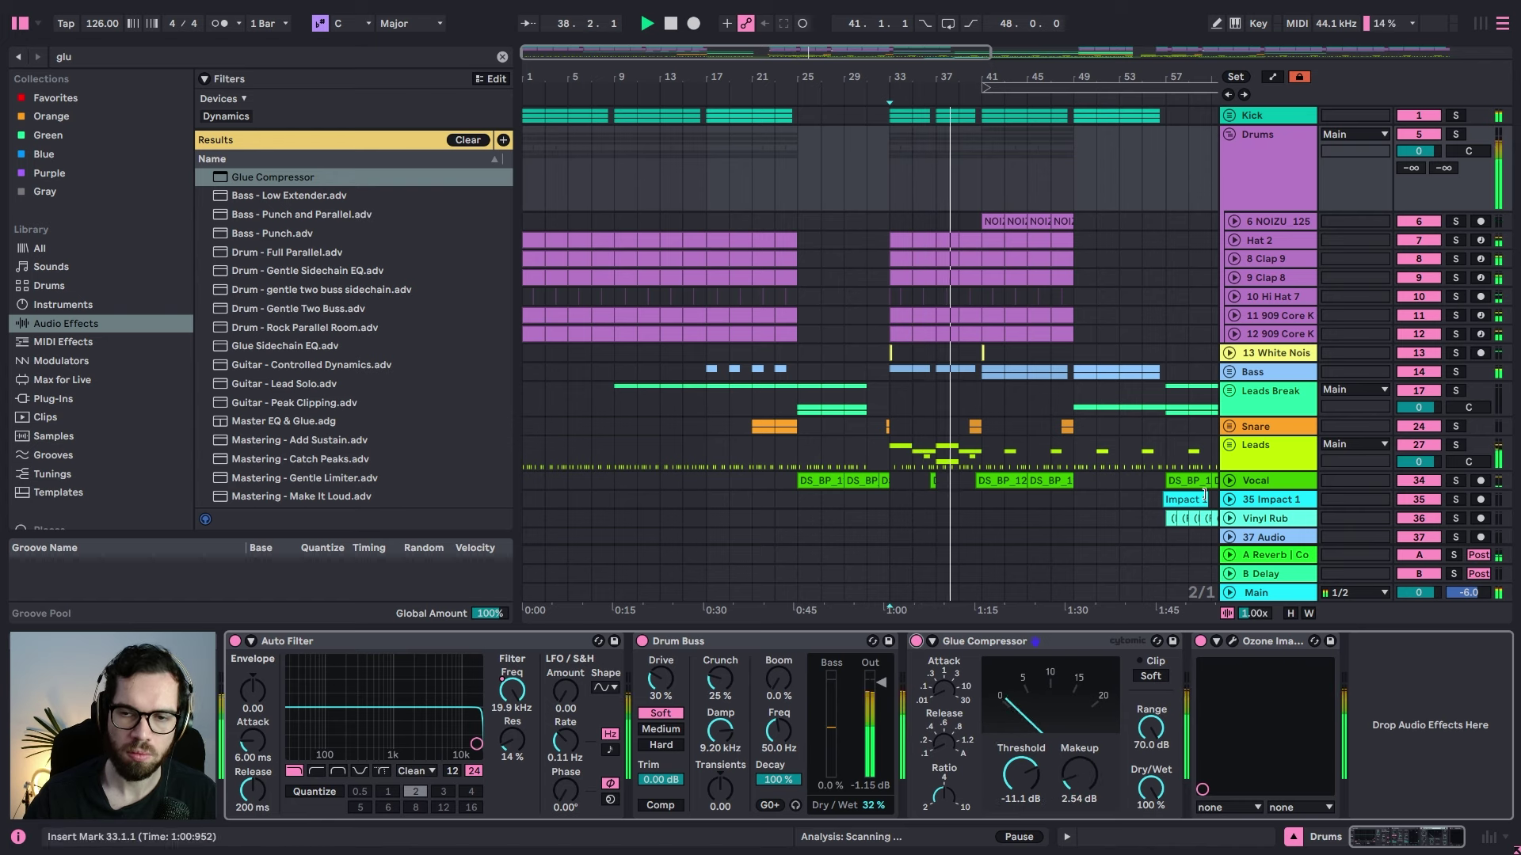
Step: Add Glue Compressor between Bass Mono and TDR Nova on the Bass group and load its Bass - Low Extender preset
{"action": "left_click", "coordinate": [1255, 146]}
{"action": "left_click", "coordinate": [1228, 131]}
{"action": "left_click", "coordinate": [1261, 191]}
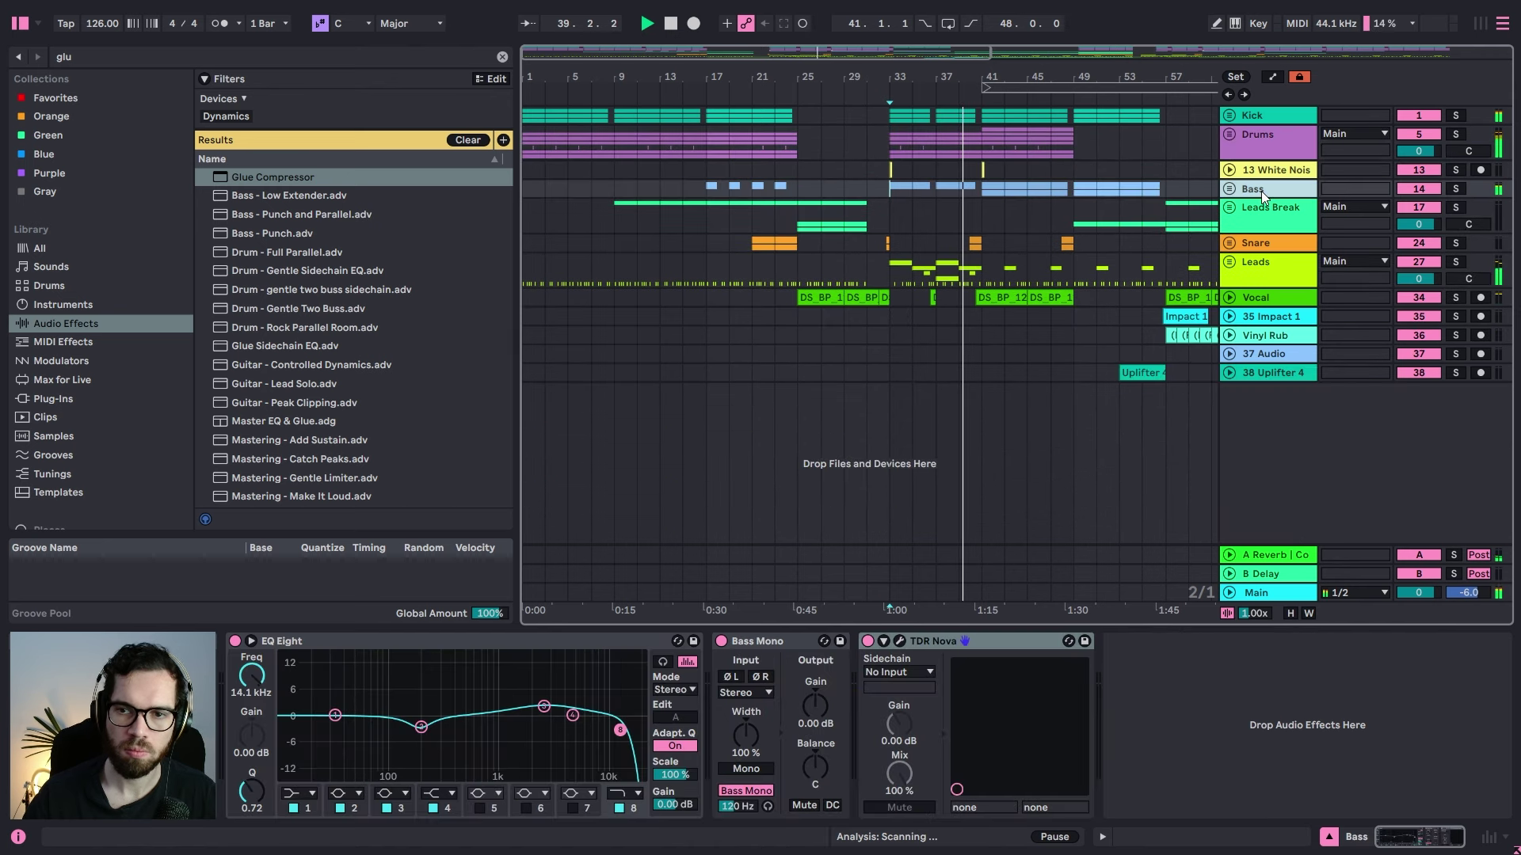
{"action": "left_click_drag", "start_coordinate": [269, 176], "coordinate": [1269, 658]}
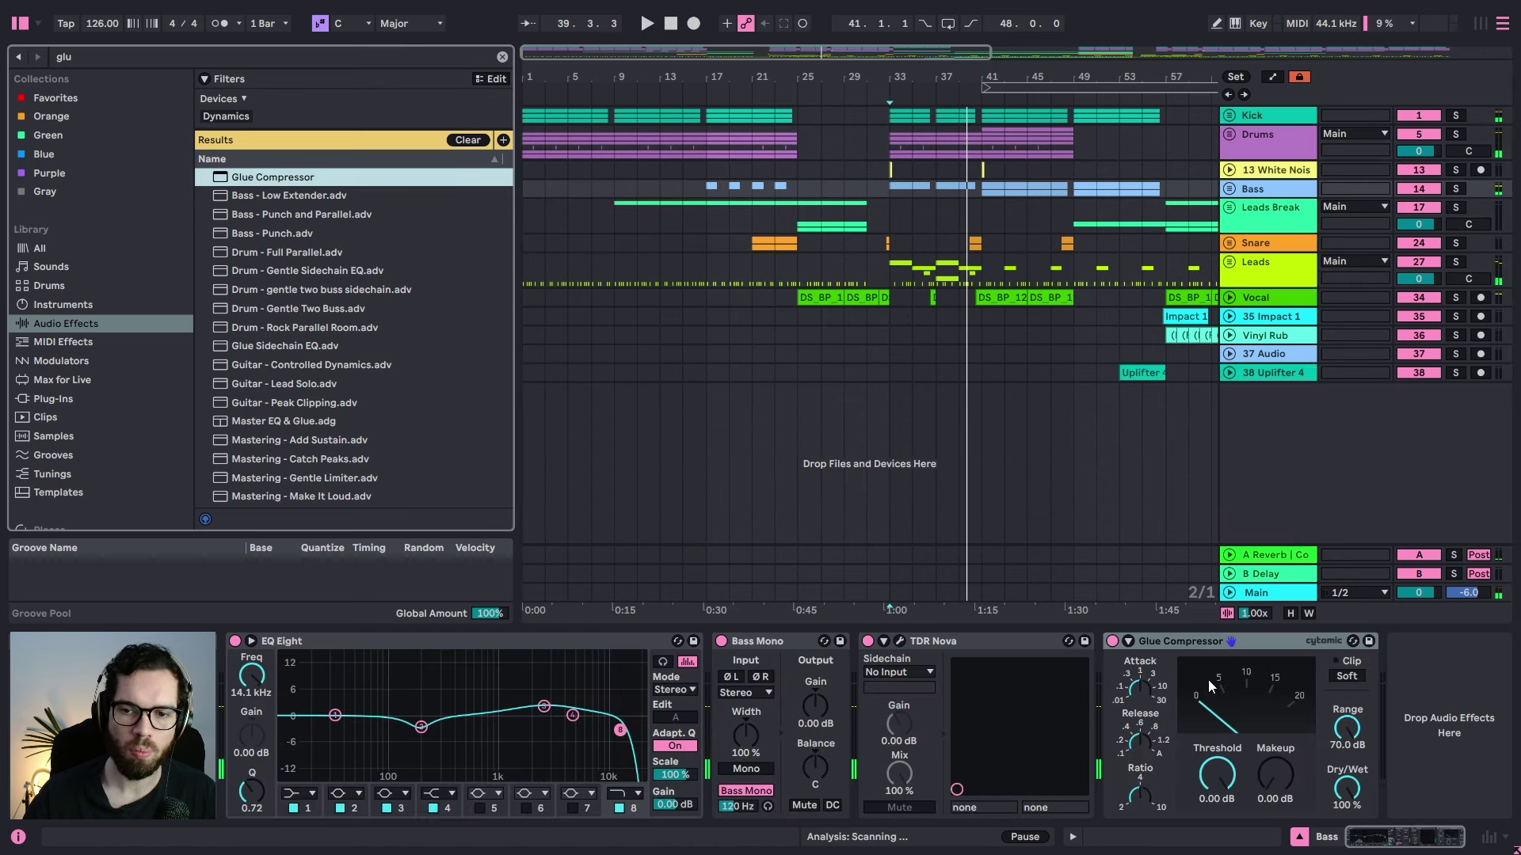
{"action": "left_click_drag", "start_coordinate": [1177, 643], "coordinate": [867, 658]}
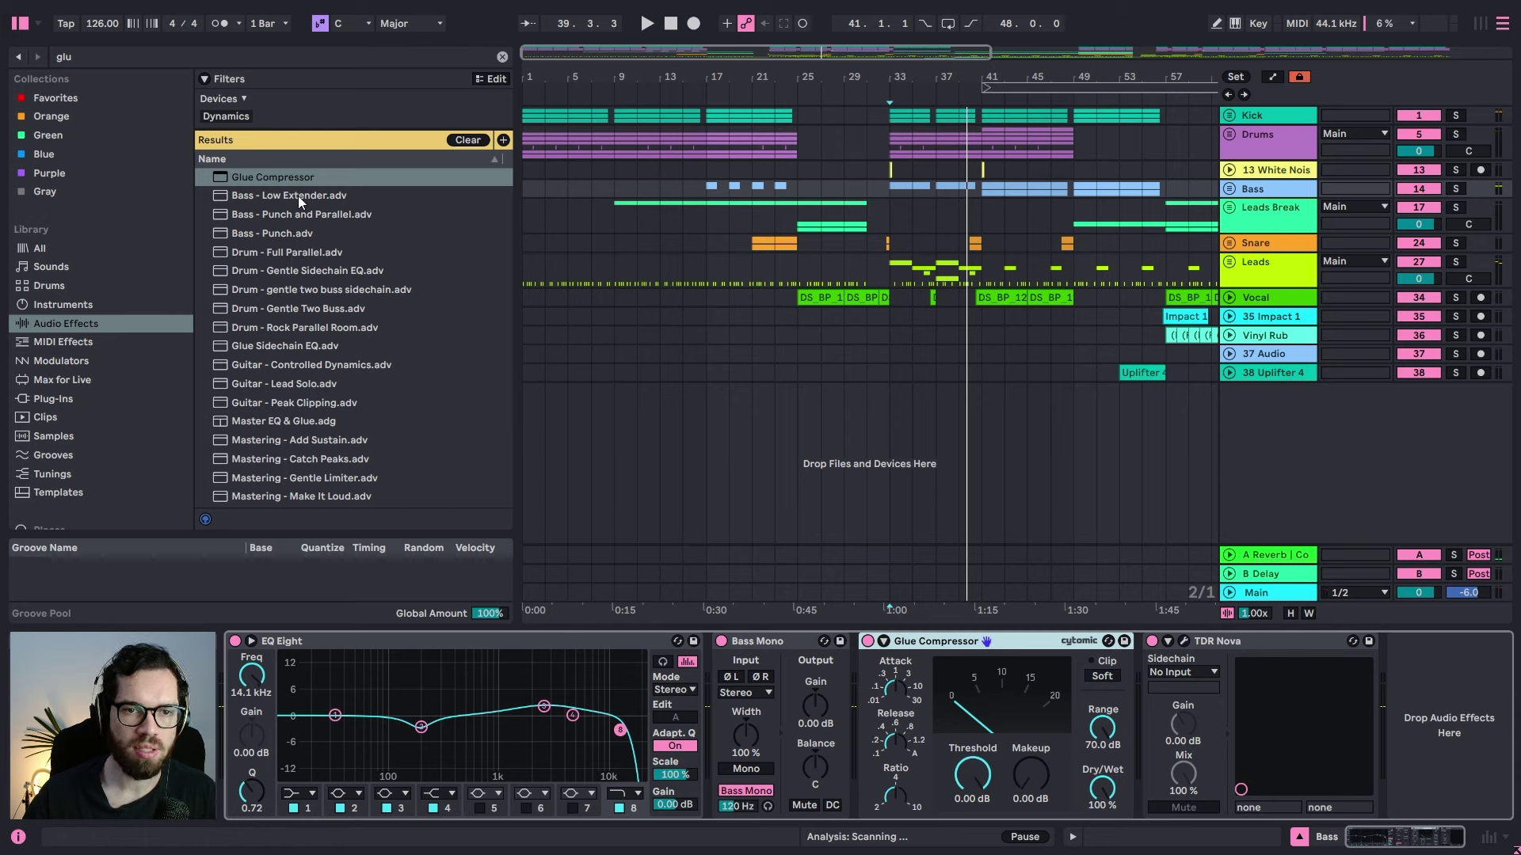
{"action": "left_click_drag", "start_coordinate": [297, 196], "coordinate": [991, 652]}
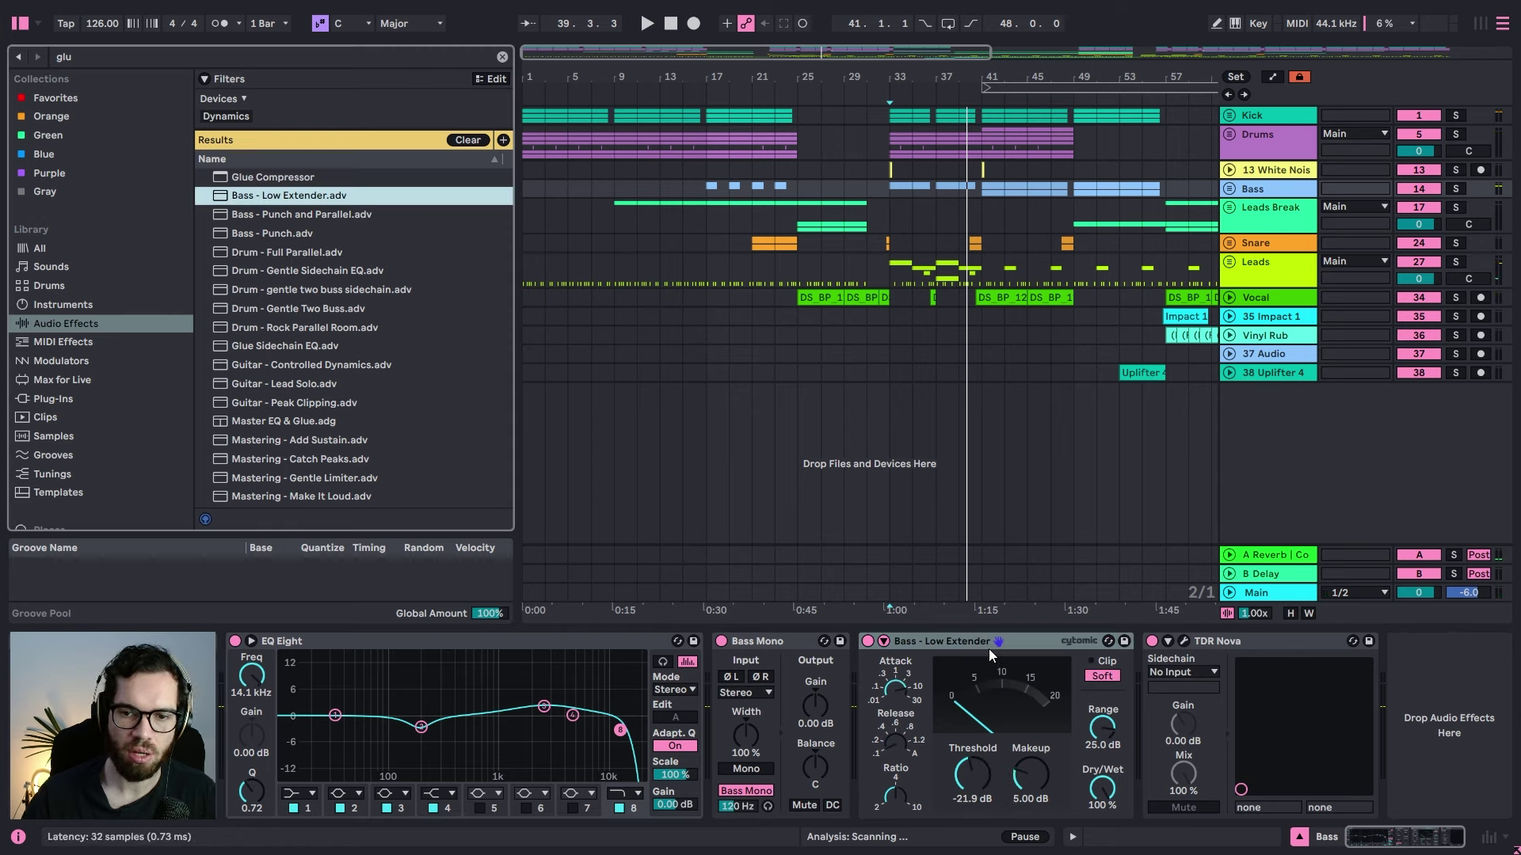
Step: During playback, set the Bass Glue Compressor's threshold to -34.3 dB and compare it bypassed and active
{"action": "key", "text": "space"}
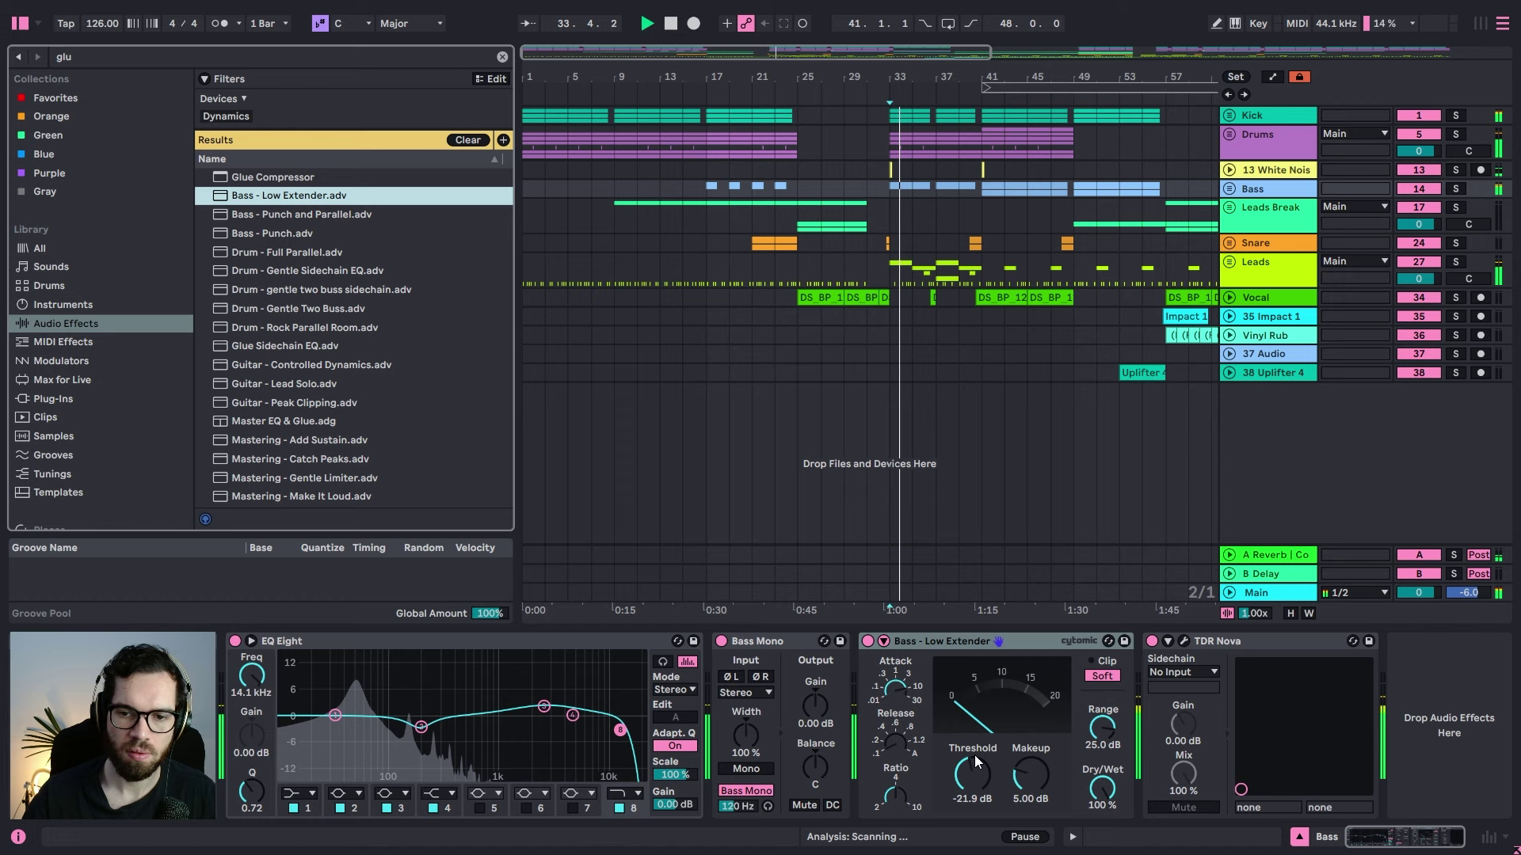
{"action": "left_click_drag", "start_coordinate": [976, 760], "coordinate": [976, 784]}
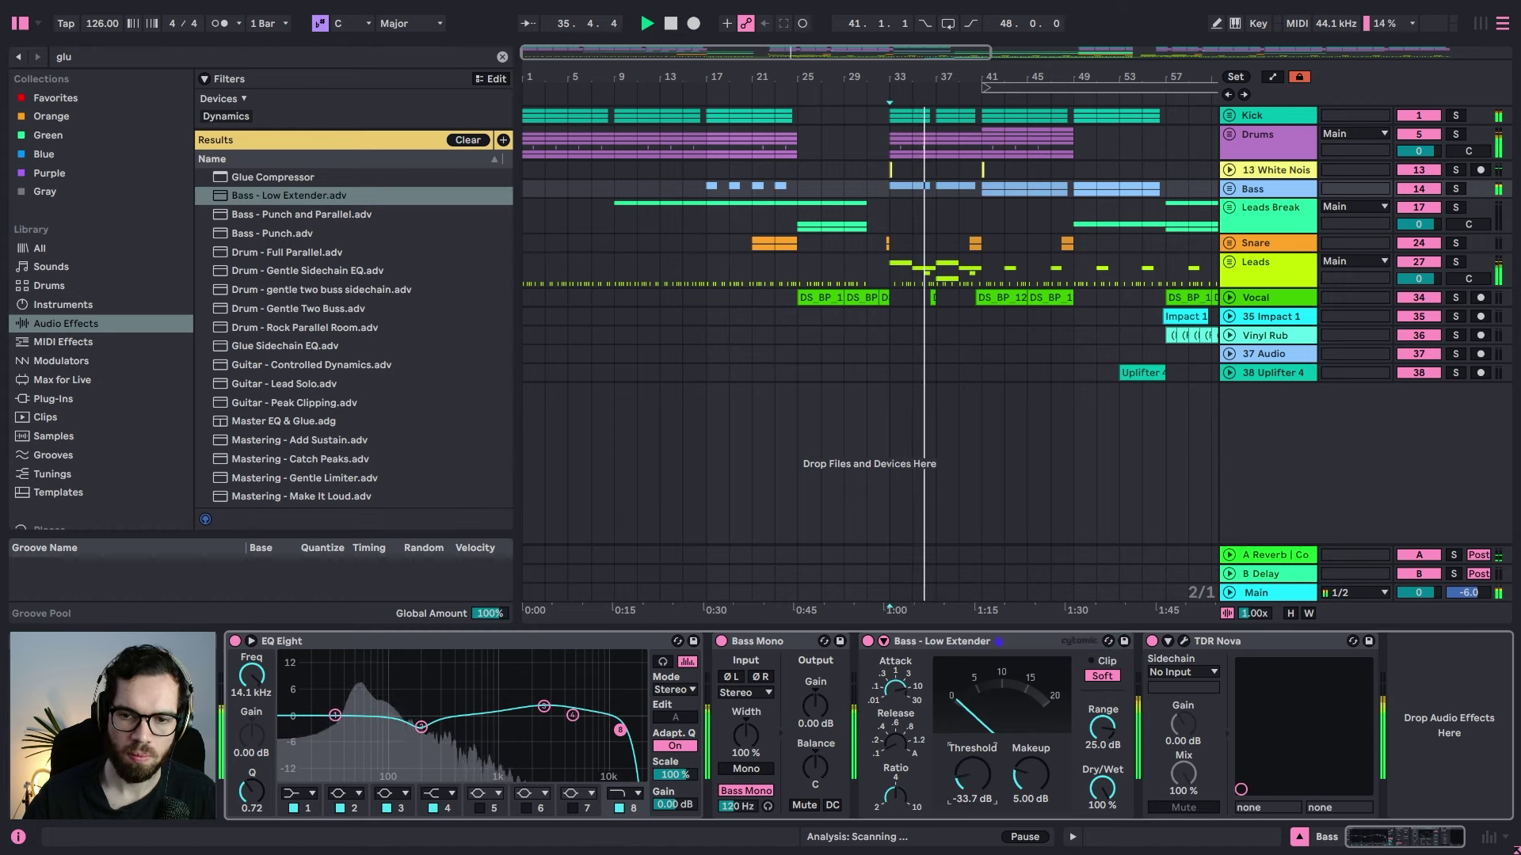
{"action": "left_click", "coordinate": [868, 641]}
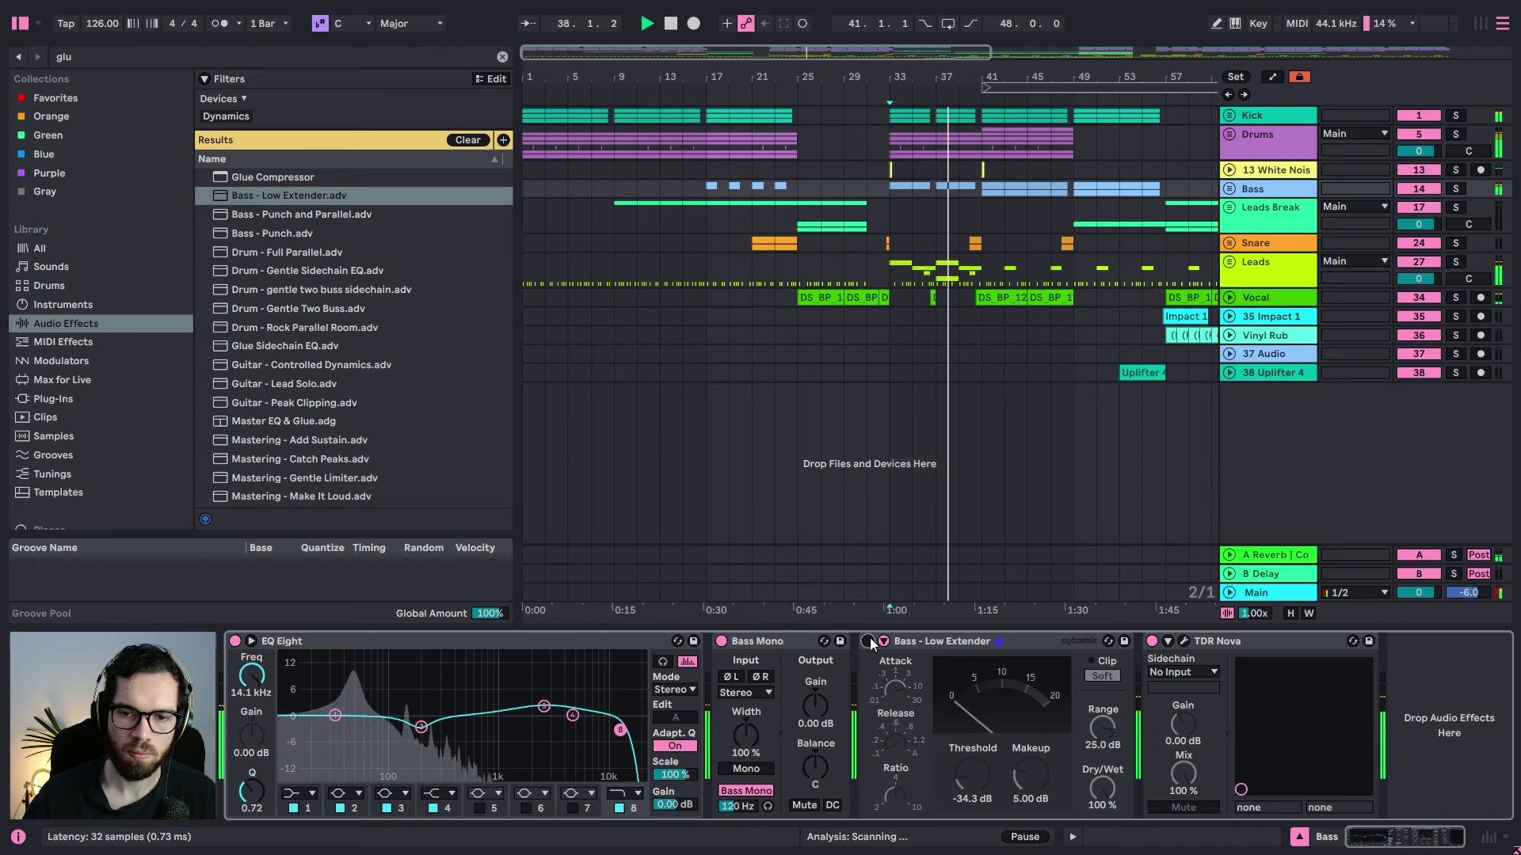
{"action": "left_click", "coordinate": [868, 641]}
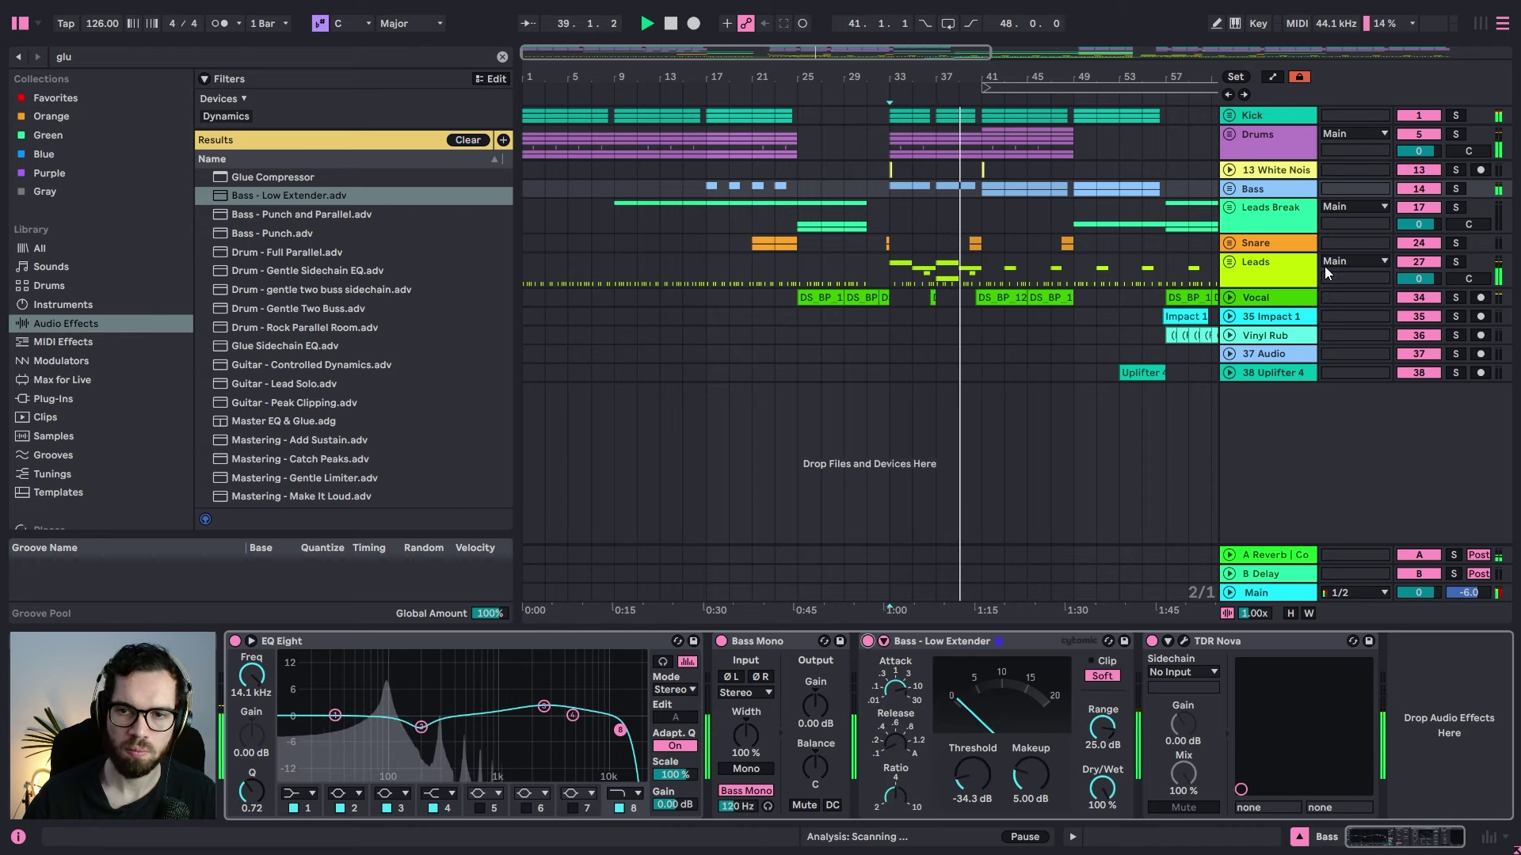
Step: Add the Guitar - Controlled Dynamics Glue Compressor preset after A Bit Warmer on the Leads group
{"action": "left_click", "coordinate": [1261, 275]}
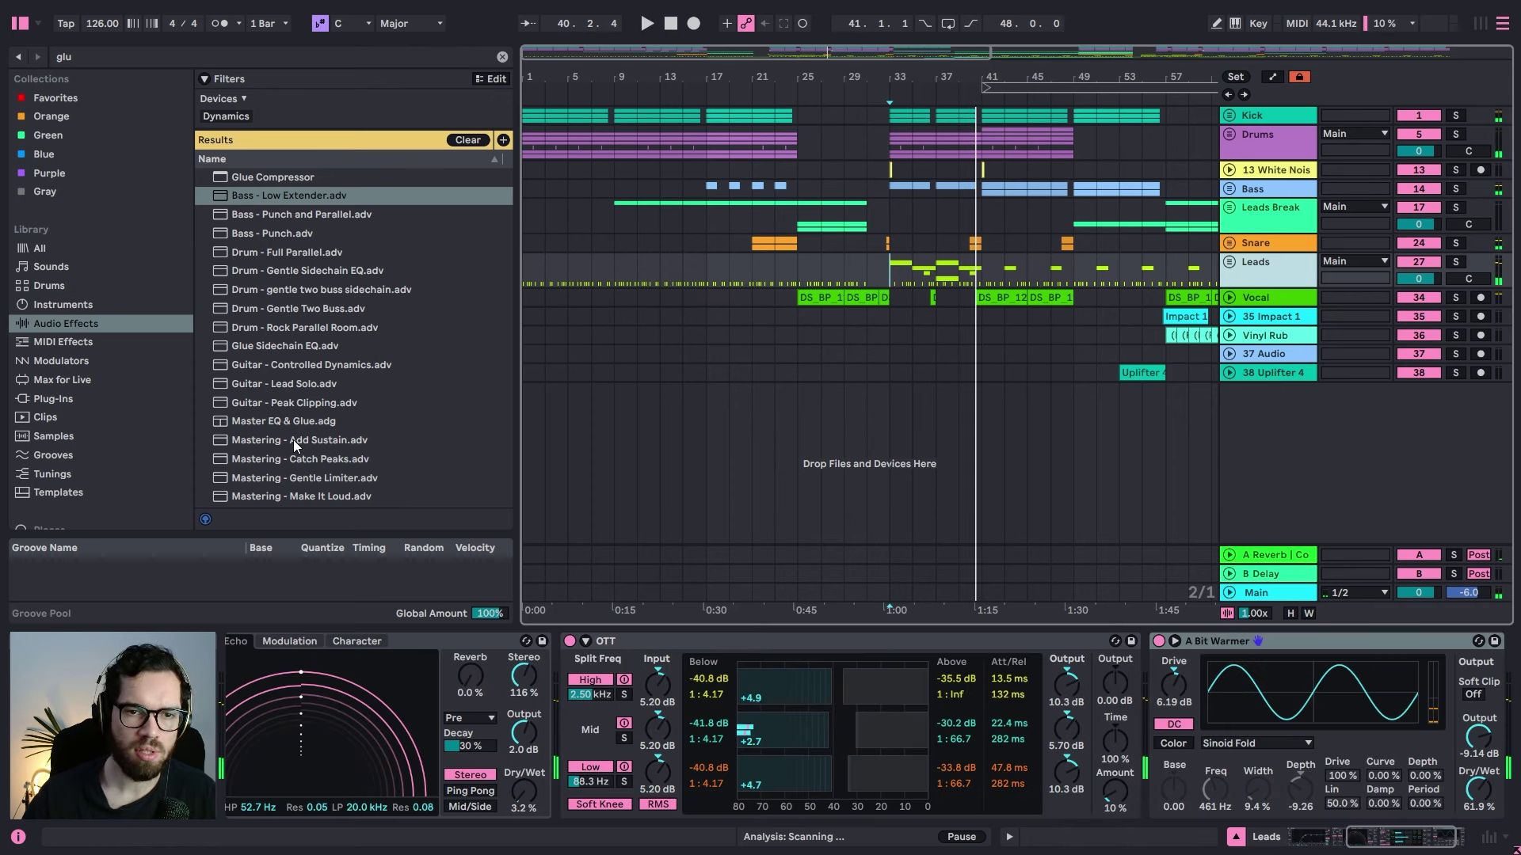
{"action": "left_click", "coordinate": [312, 402]}
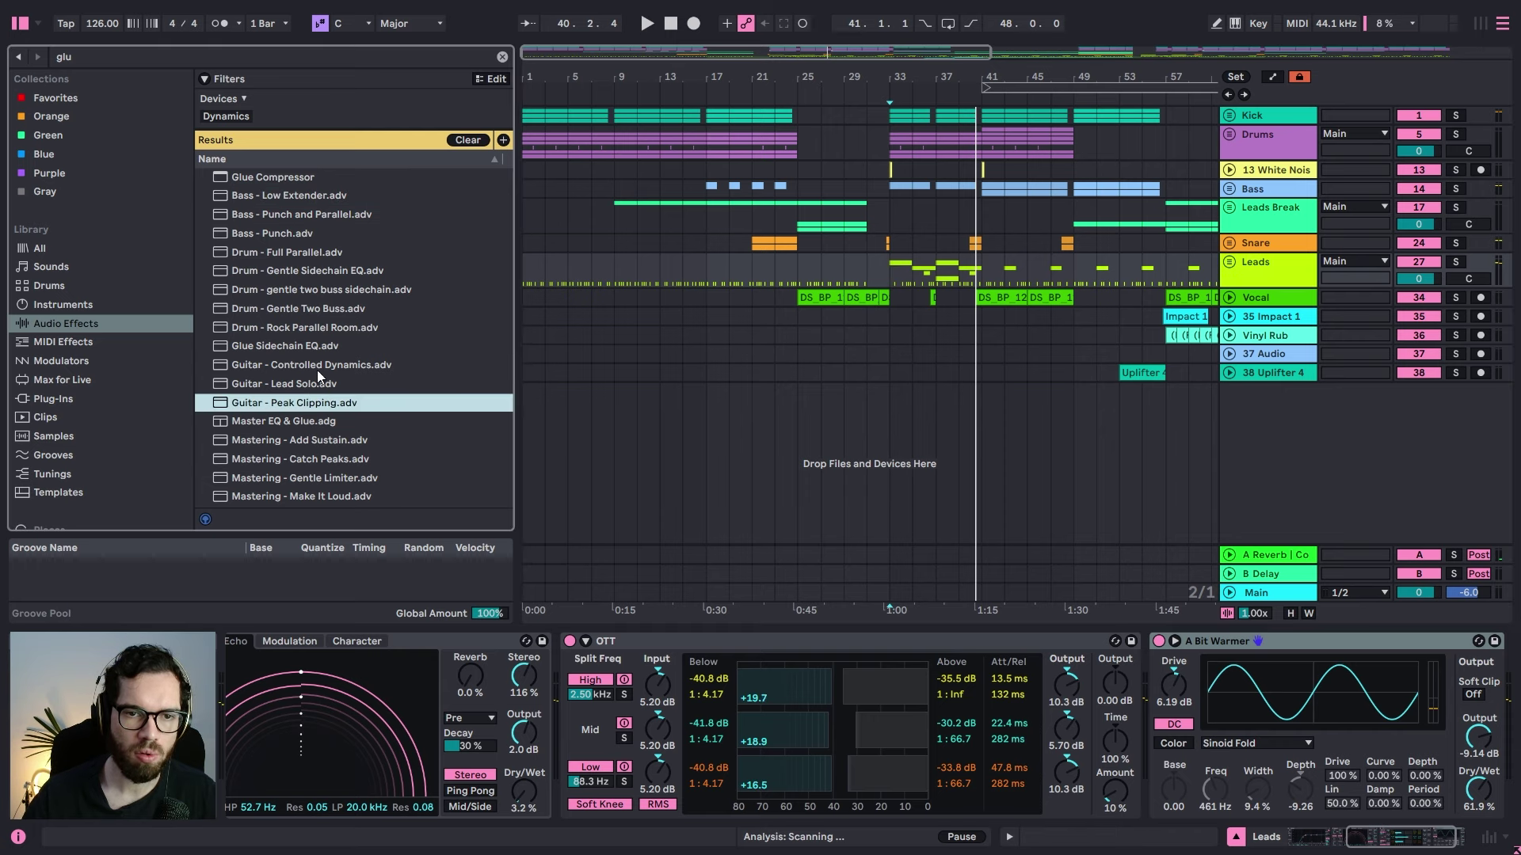
{"action": "left_click_drag", "start_coordinate": [317, 369], "coordinate": [1402, 707]}
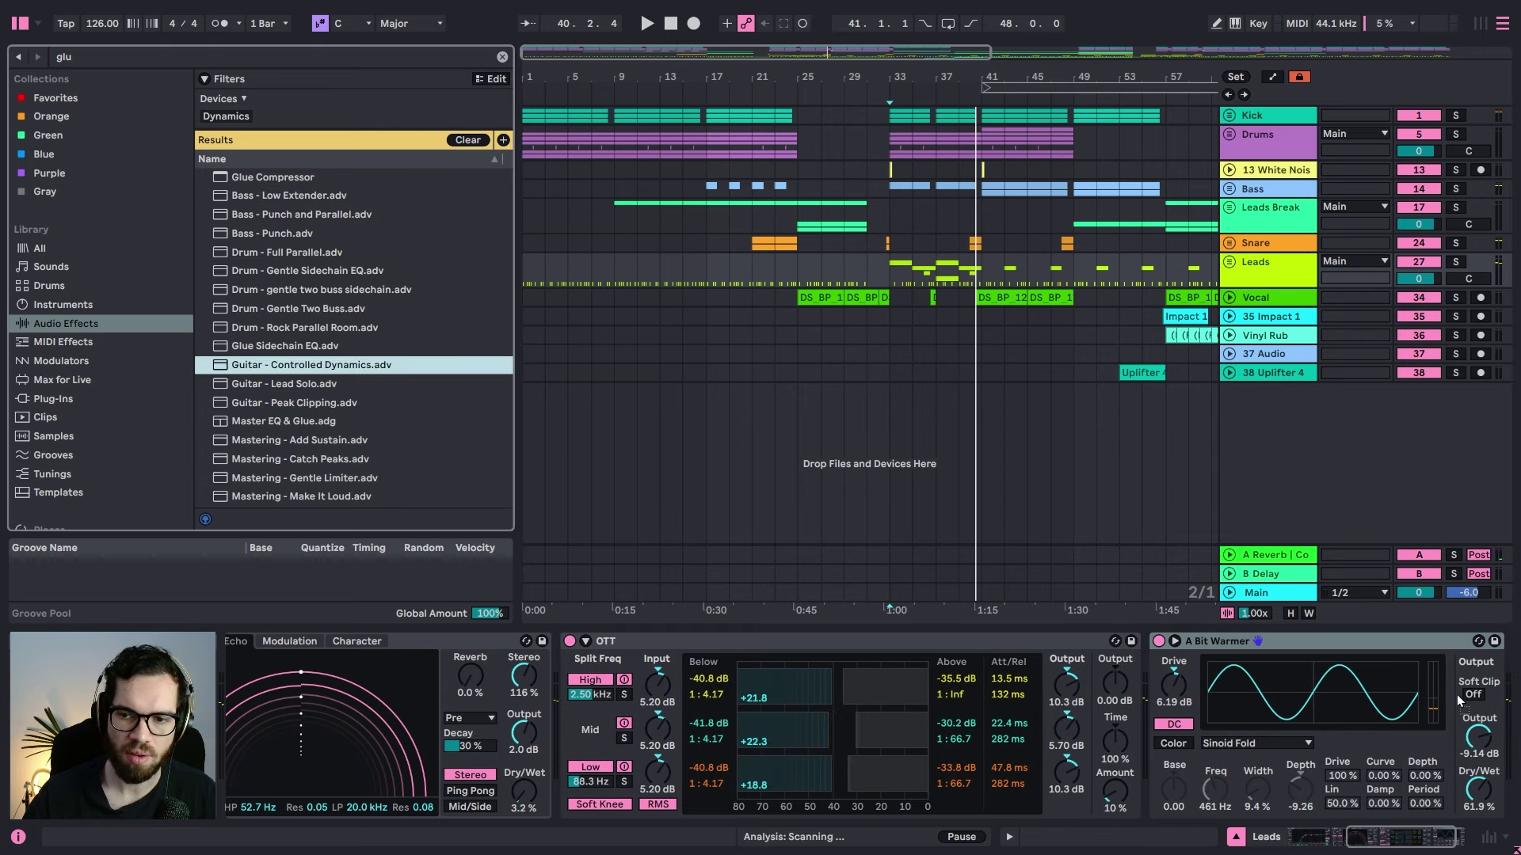
Step: Set the Leads Glue Compressor's makeup to 3.02 dB and compare it bypassed and active during playback
{"action": "left_click_drag", "start_coordinate": [1293, 812], "coordinate": [1287, 768]}
{"action": "key", "text": "space"}
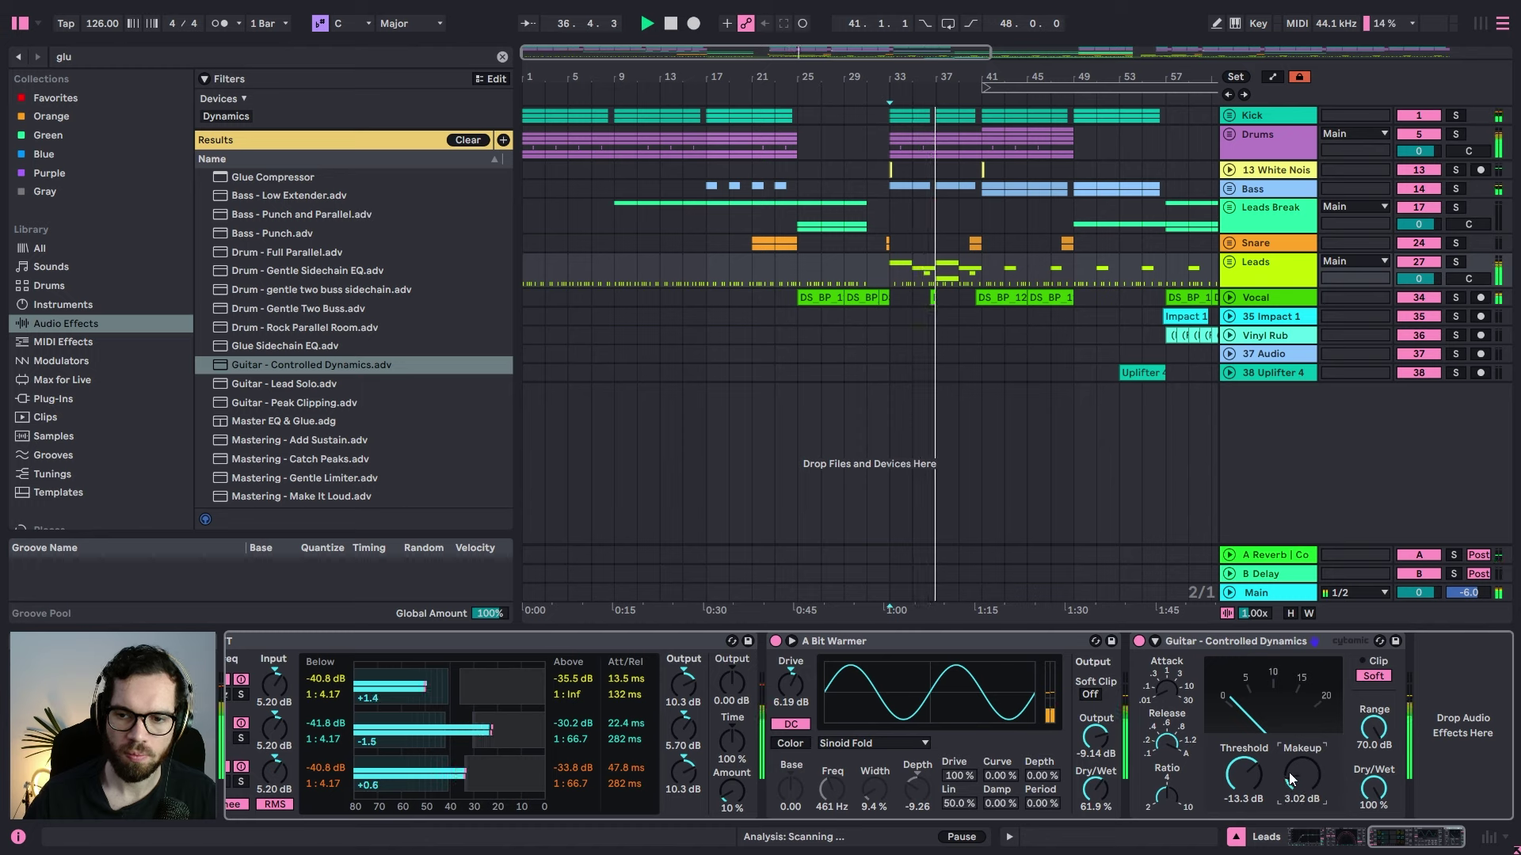
{"action": "left_click", "coordinate": [1138, 641]}
{"action": "left_click", "coordinate": [1138, 642]}
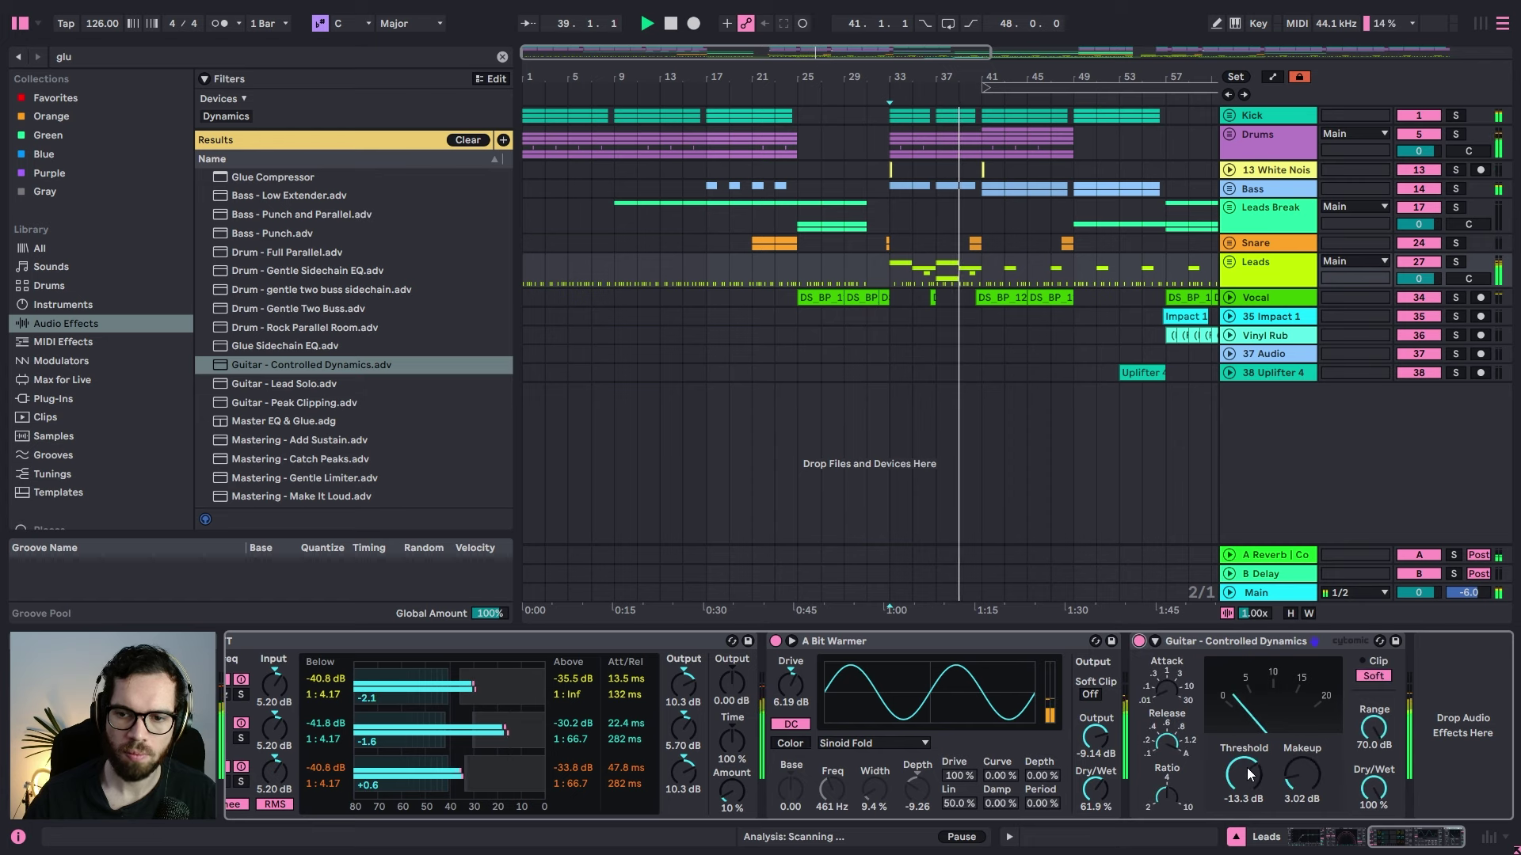
Step: Copy the Ozone Imager 2 device from the Drums group
{"action": "left_click", "coordinate": [1280, 241]}
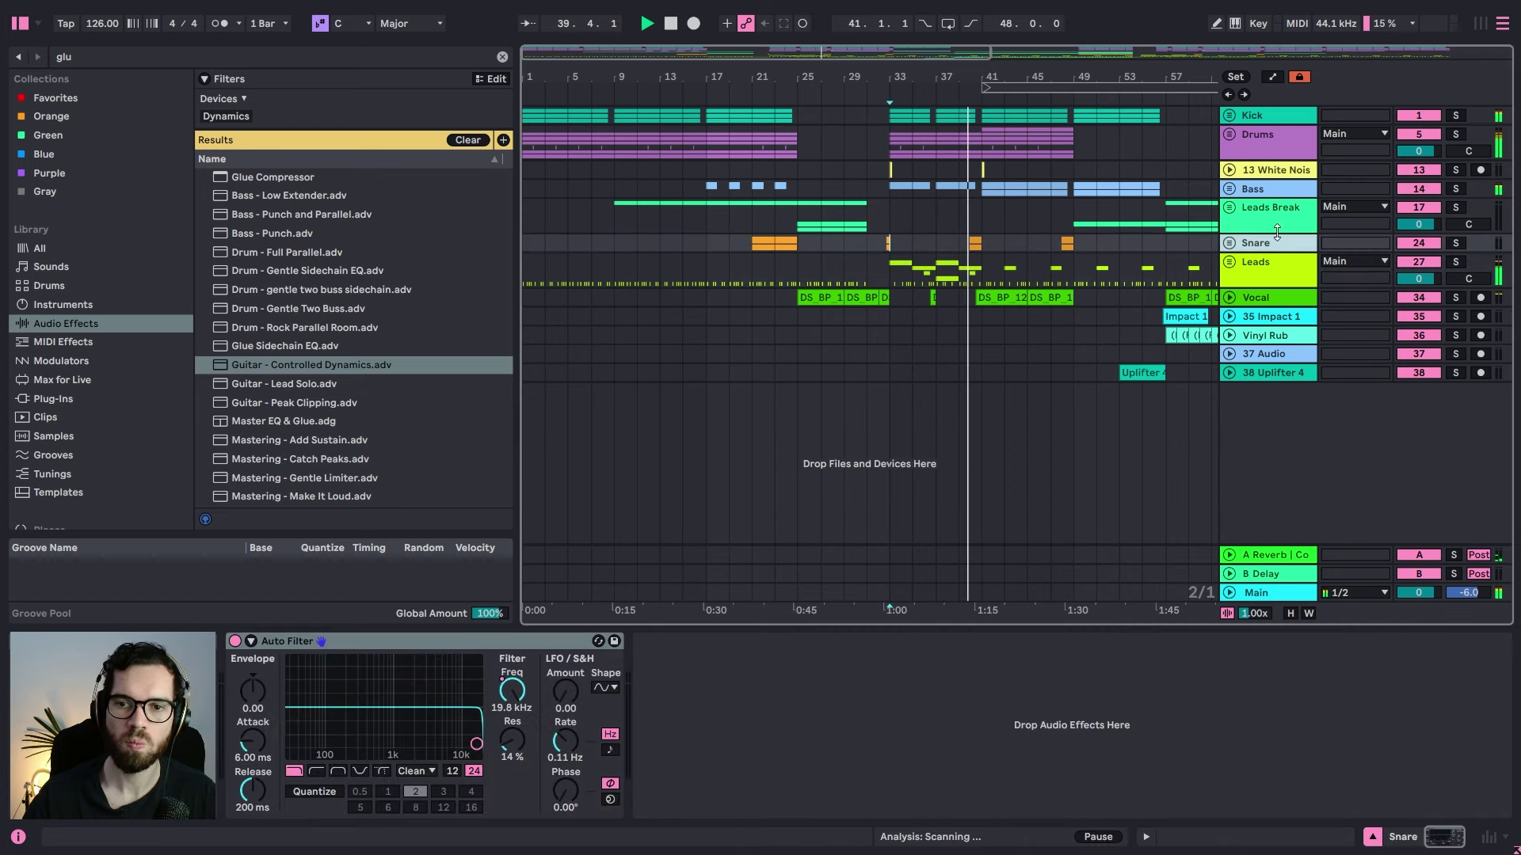
{"action": "left_click", "coordinate": [1274, 152]}
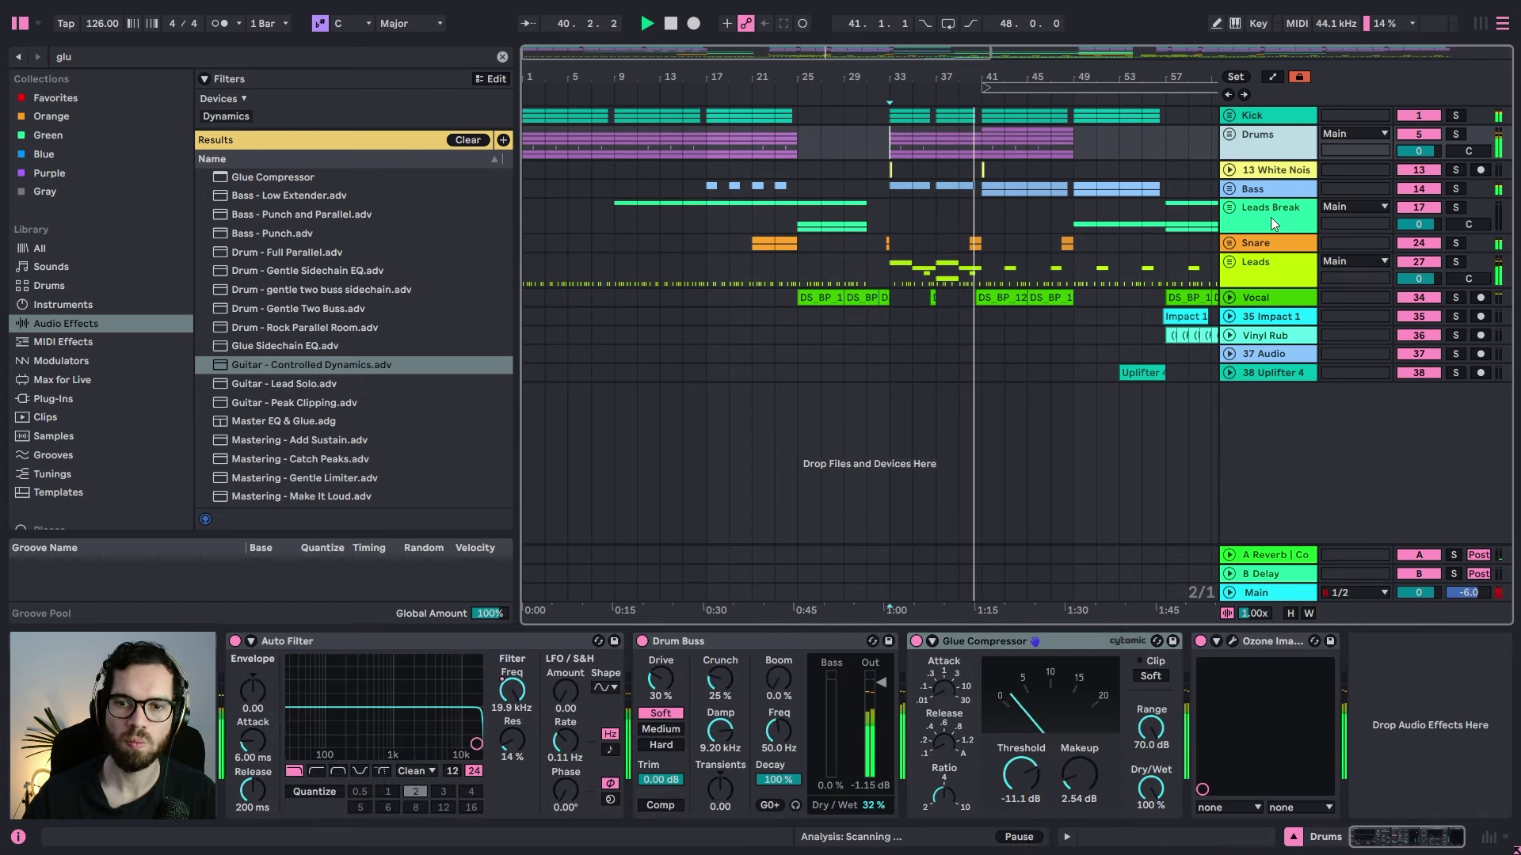
{"action": "left_click", "coordinate": [1248, 643]}
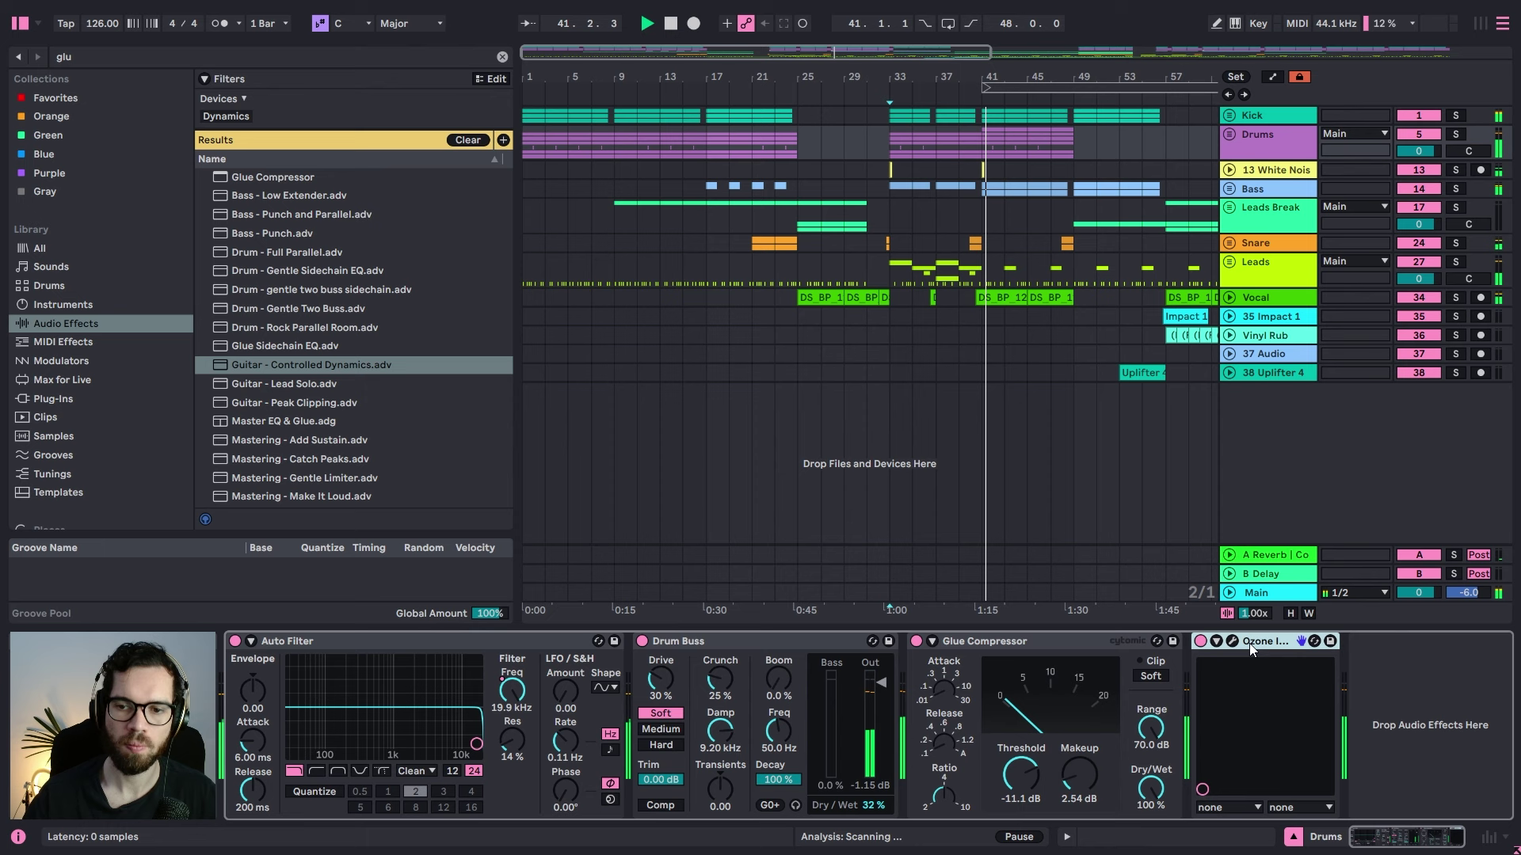
Step: Unfold the Drums group and audition Hat 2 and the two 909 Core Kit tracks in solo from bar 33
{"action": "left_click", "coordinate": [1230, 134]}
{"action": "left_click", "coordinate": [1271, 258]}
{"action": "left_click", "coordinate": [1261, 244]}
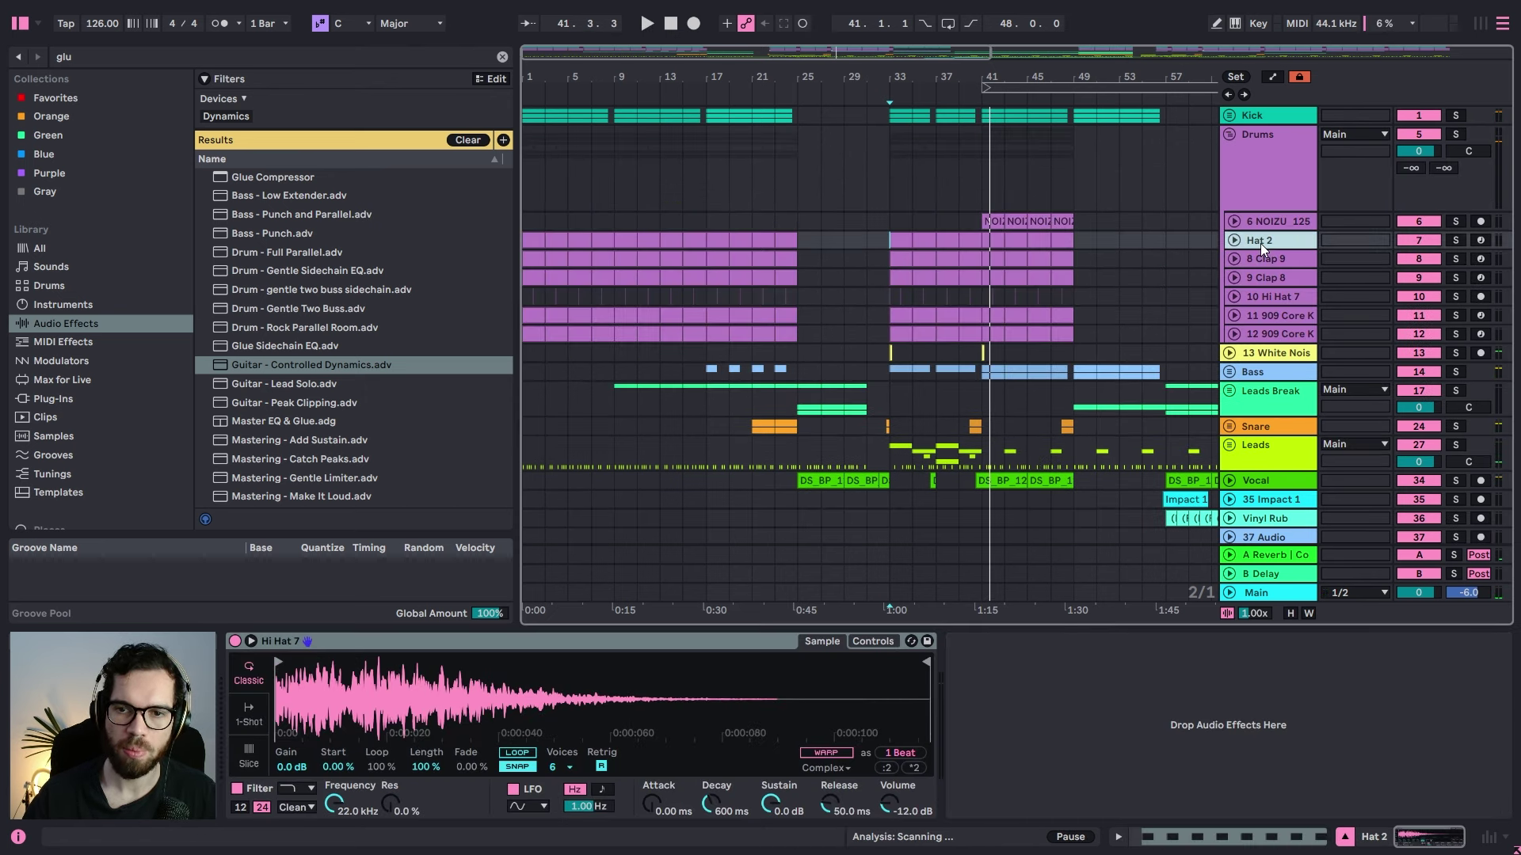
{"action": "left_click", "coordinate": [1454, 240]}
{"action": "key", "text": "space"}
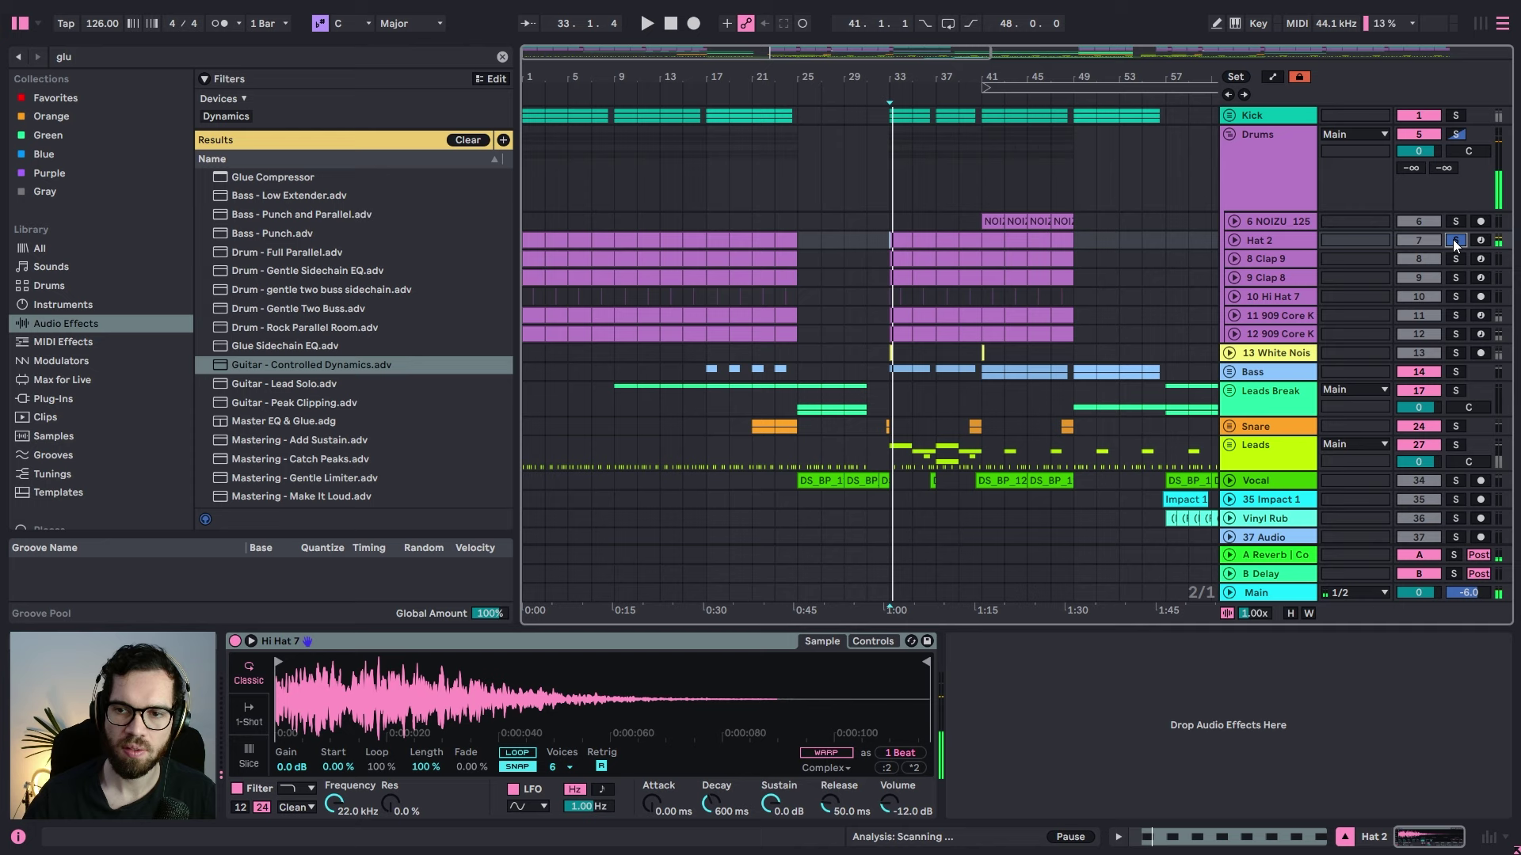
{"action": "left_click", "coordinate": [1454, 298]}
{"action": "key", "text": "space"}
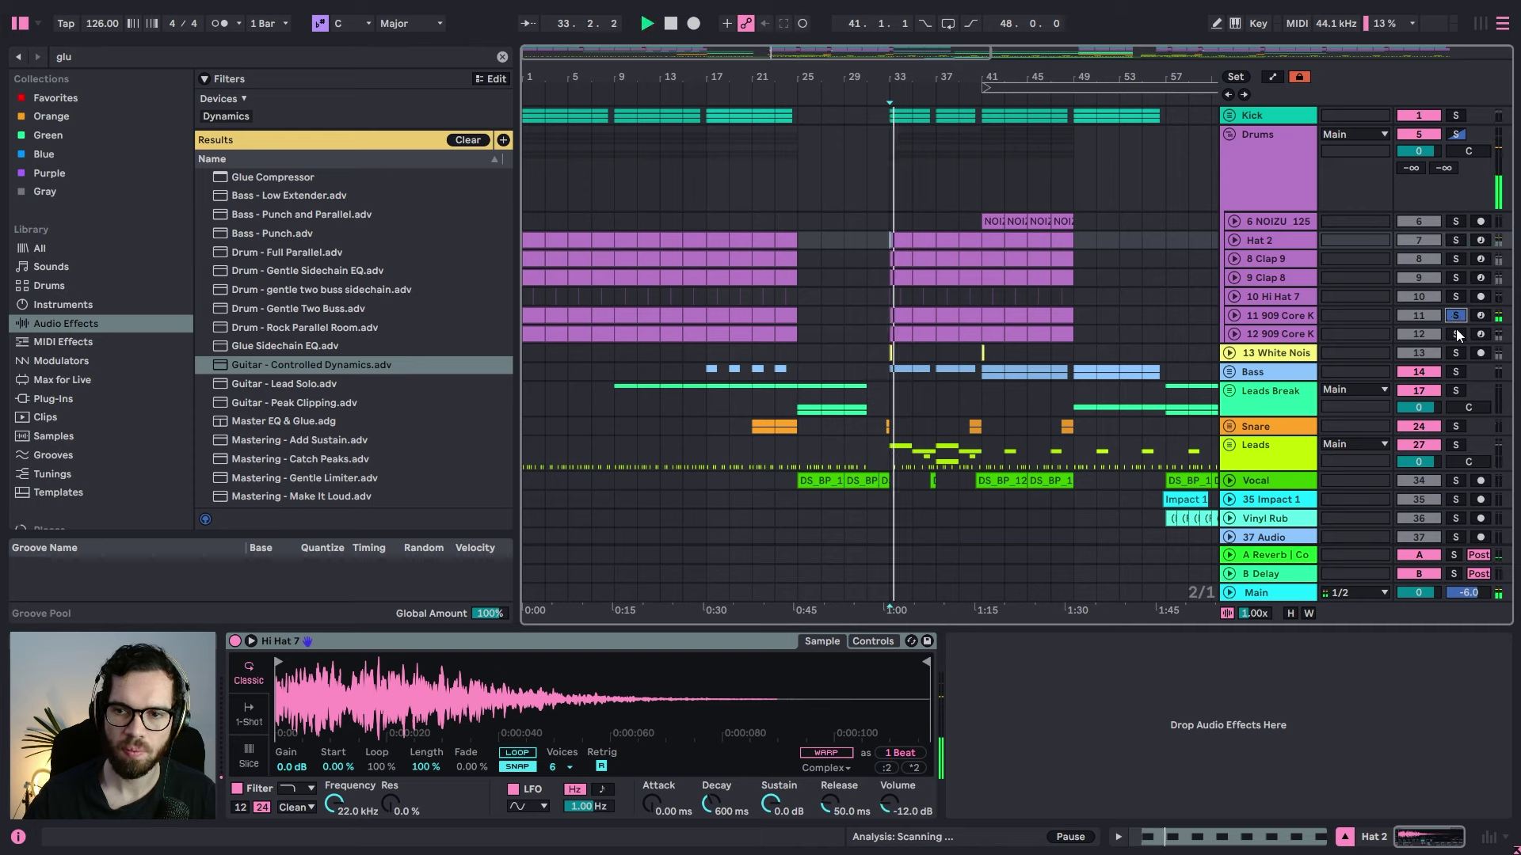
{"action": "left_click", "coordinate": [1455, 332]}
Step: Solo the 11-909 Core Kit track and paste Ozone Imager 2 after its Utility
{"action": "left_click", "coordinate": [1418, 317]}
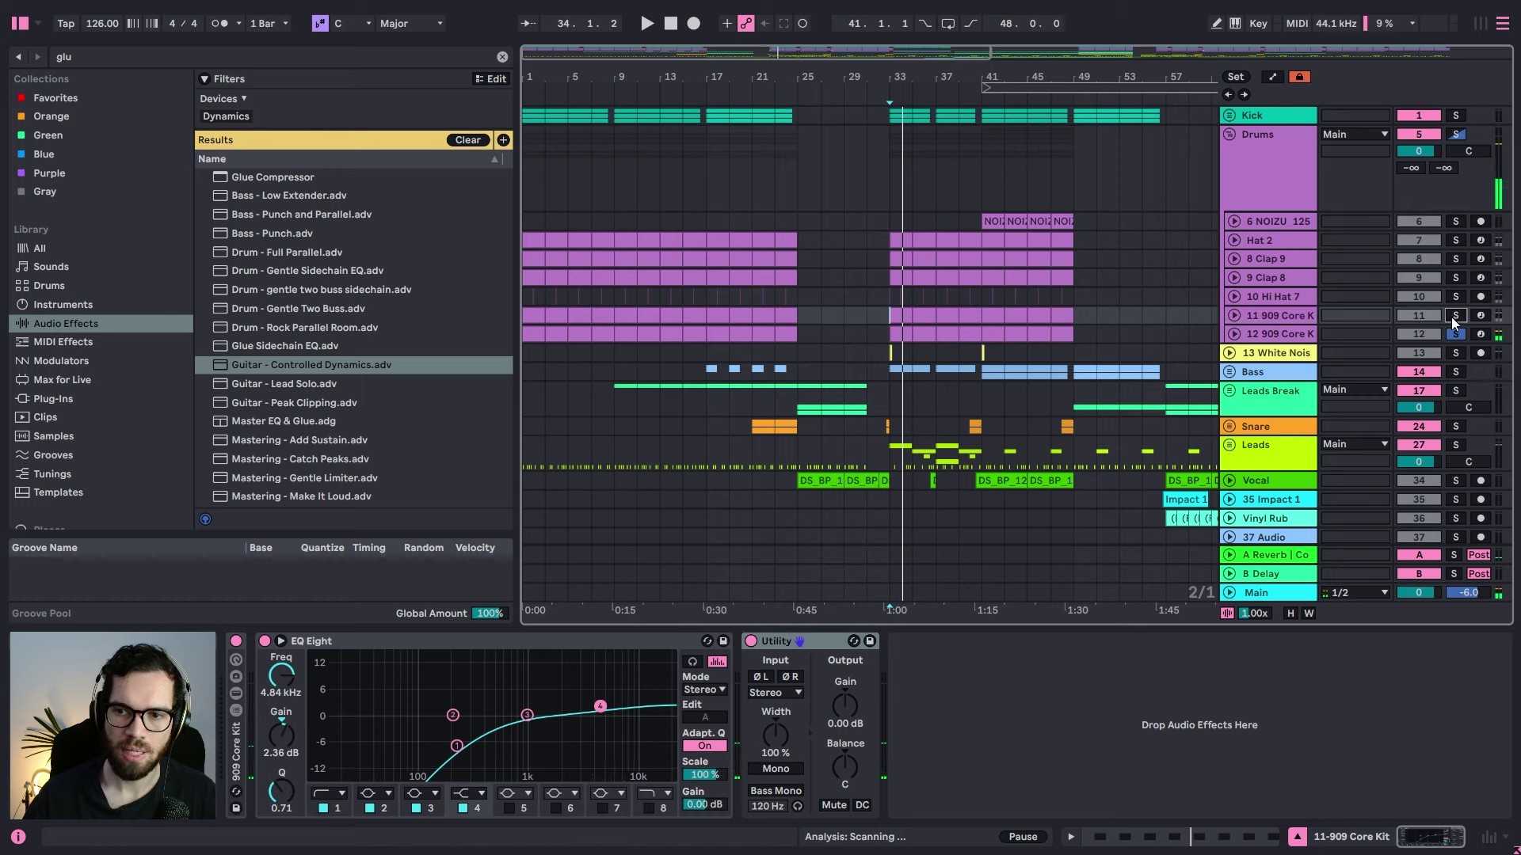
{"action": "key", "text": "space"}
{"action": "left_click", "coordinate": [1109, 729]}
{"action": "key", "text": "space"}
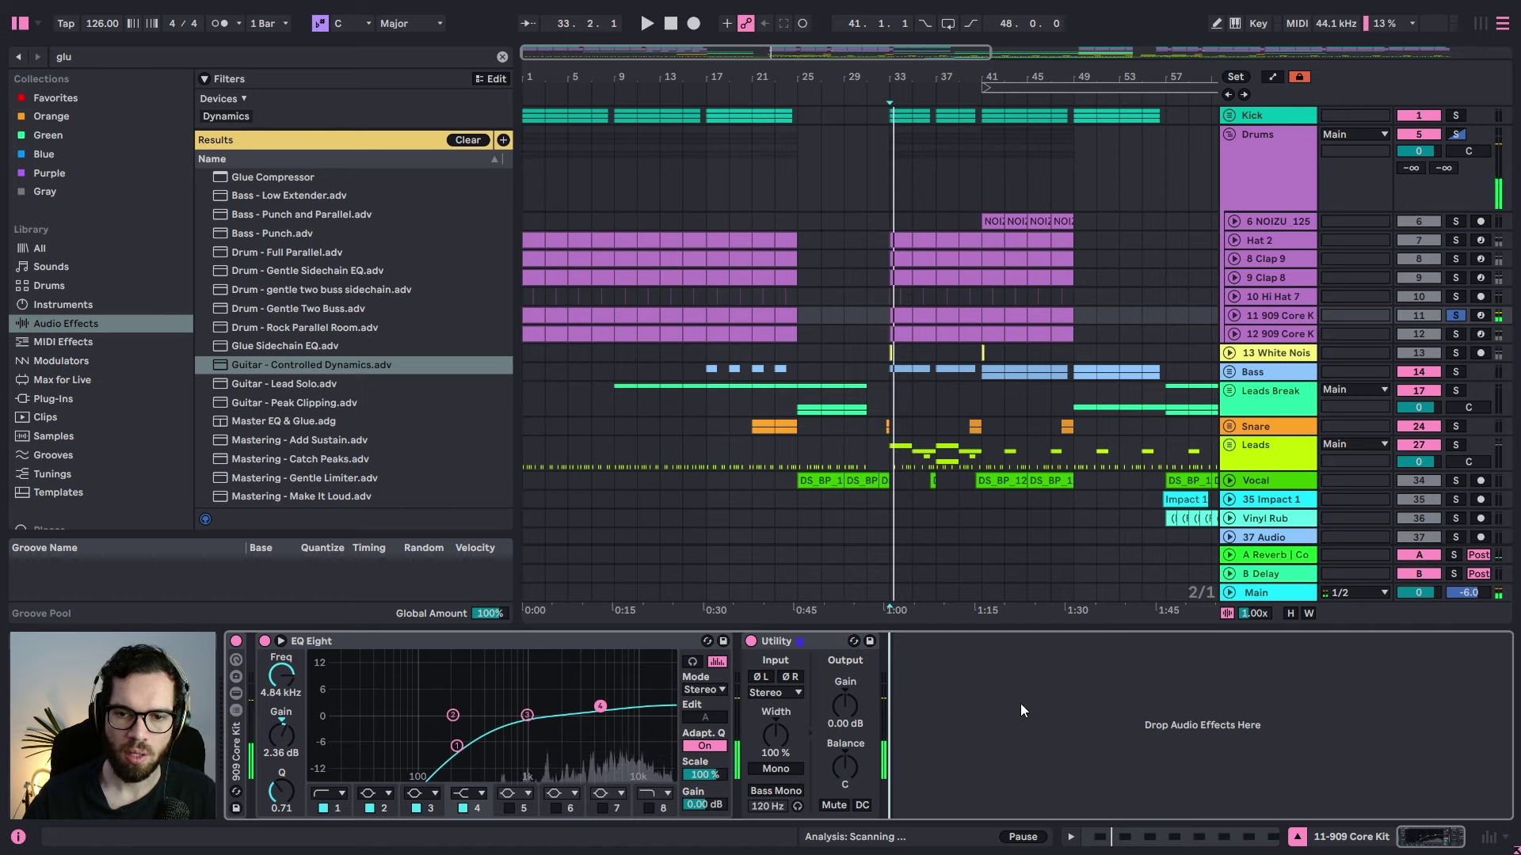
{"action": "key", "text": "ctrl+v"}
Step: Set the 11-909 Core Kit's Ozone Imager 2 to 73% width and enable Stereoize at 6.7 ms while playing from bar 33
{"action": "left_click", "coordinate": [926, 643]}
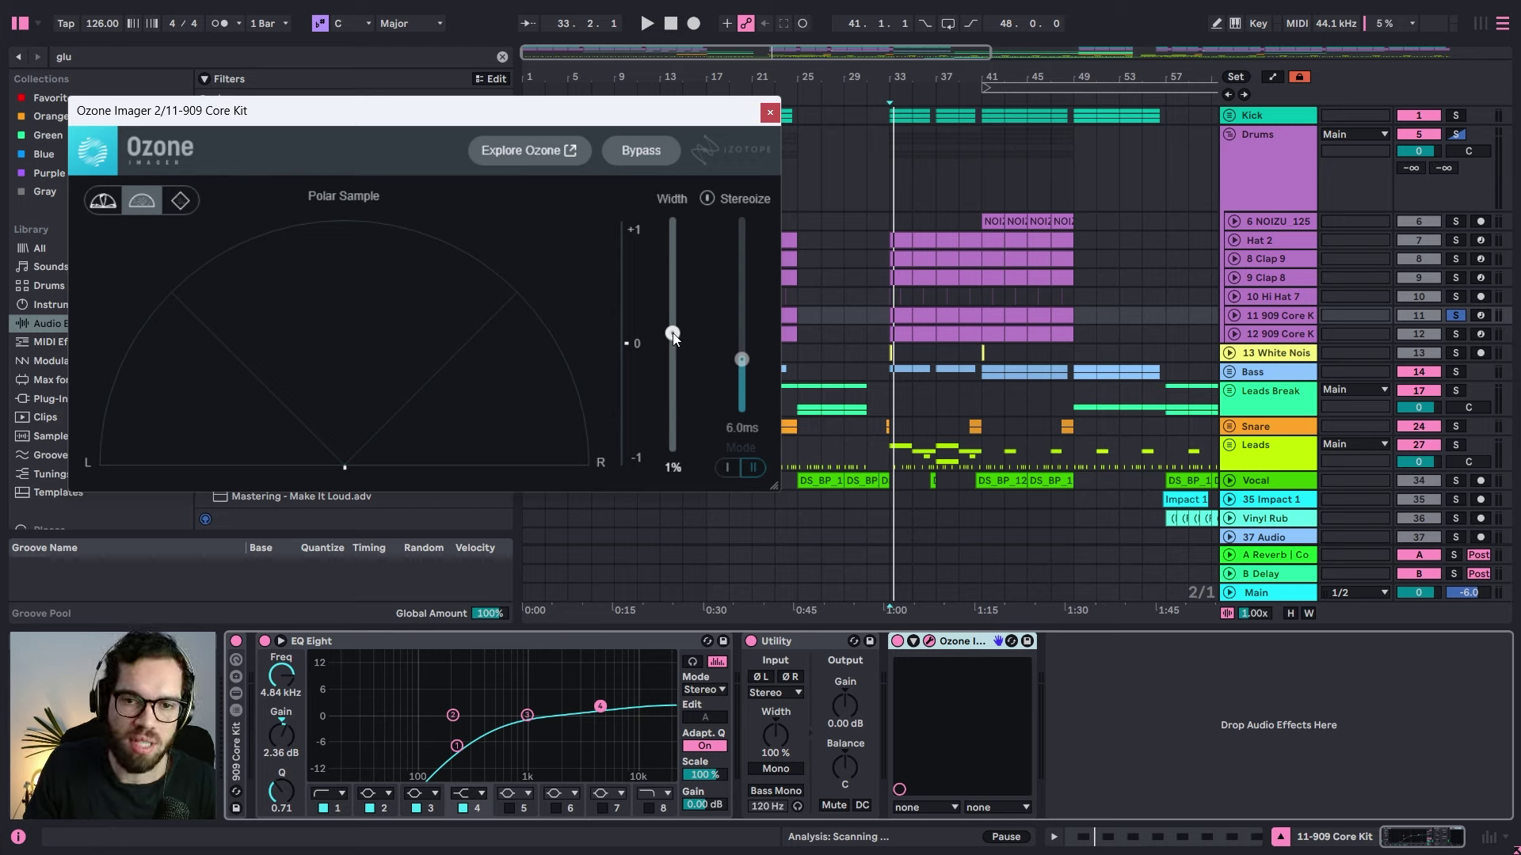
{"action": "left_click_drag", "start_coordinate": [678, 333], "coordinate": [675, 291]}
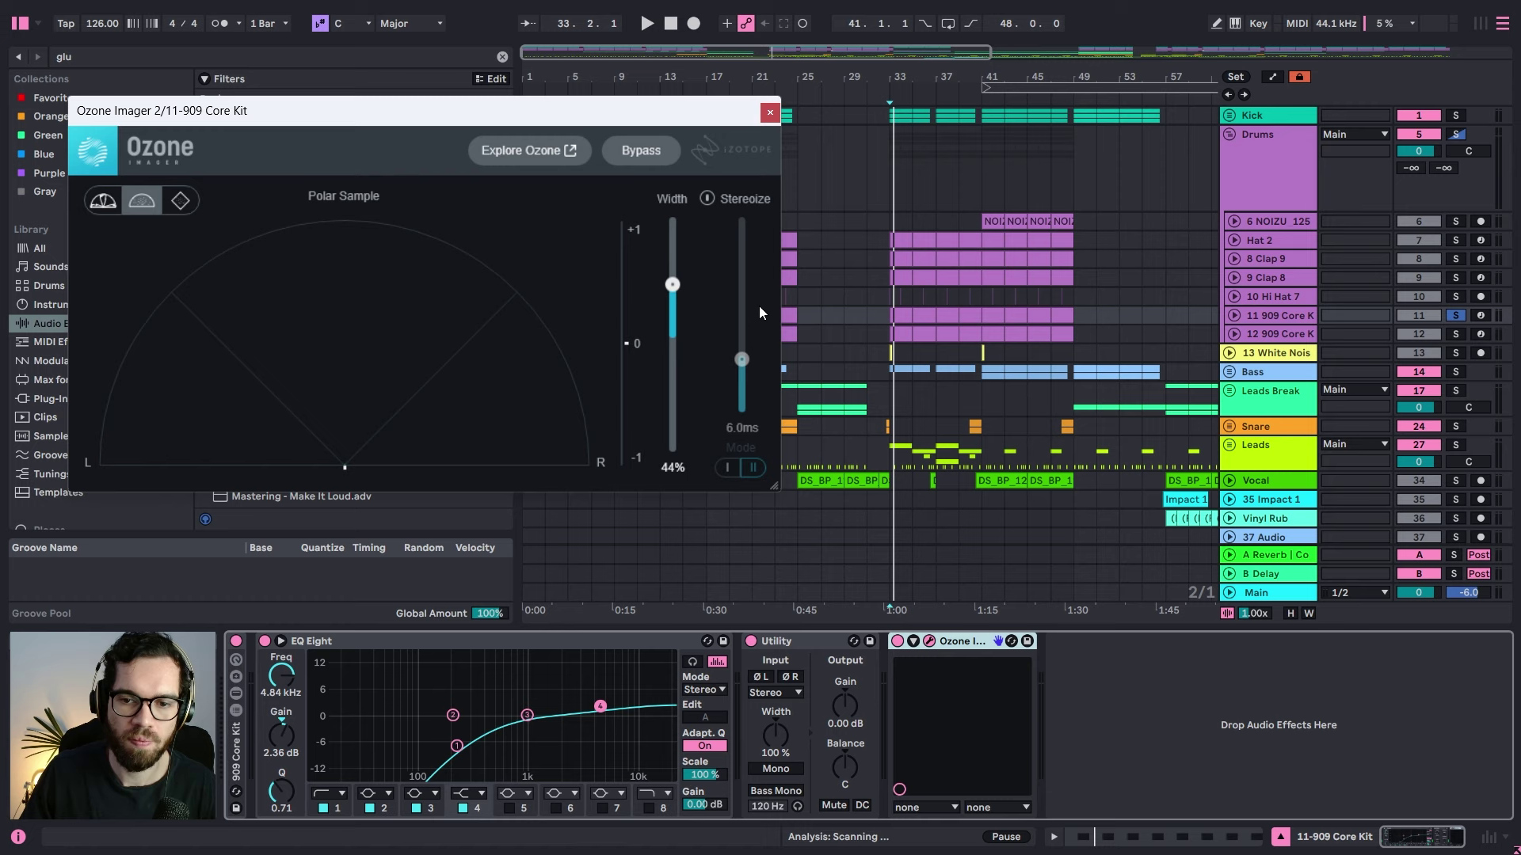
{"action": "left_click", "coordinate": [902, 327]}
{"action": "key", "text": "space"}
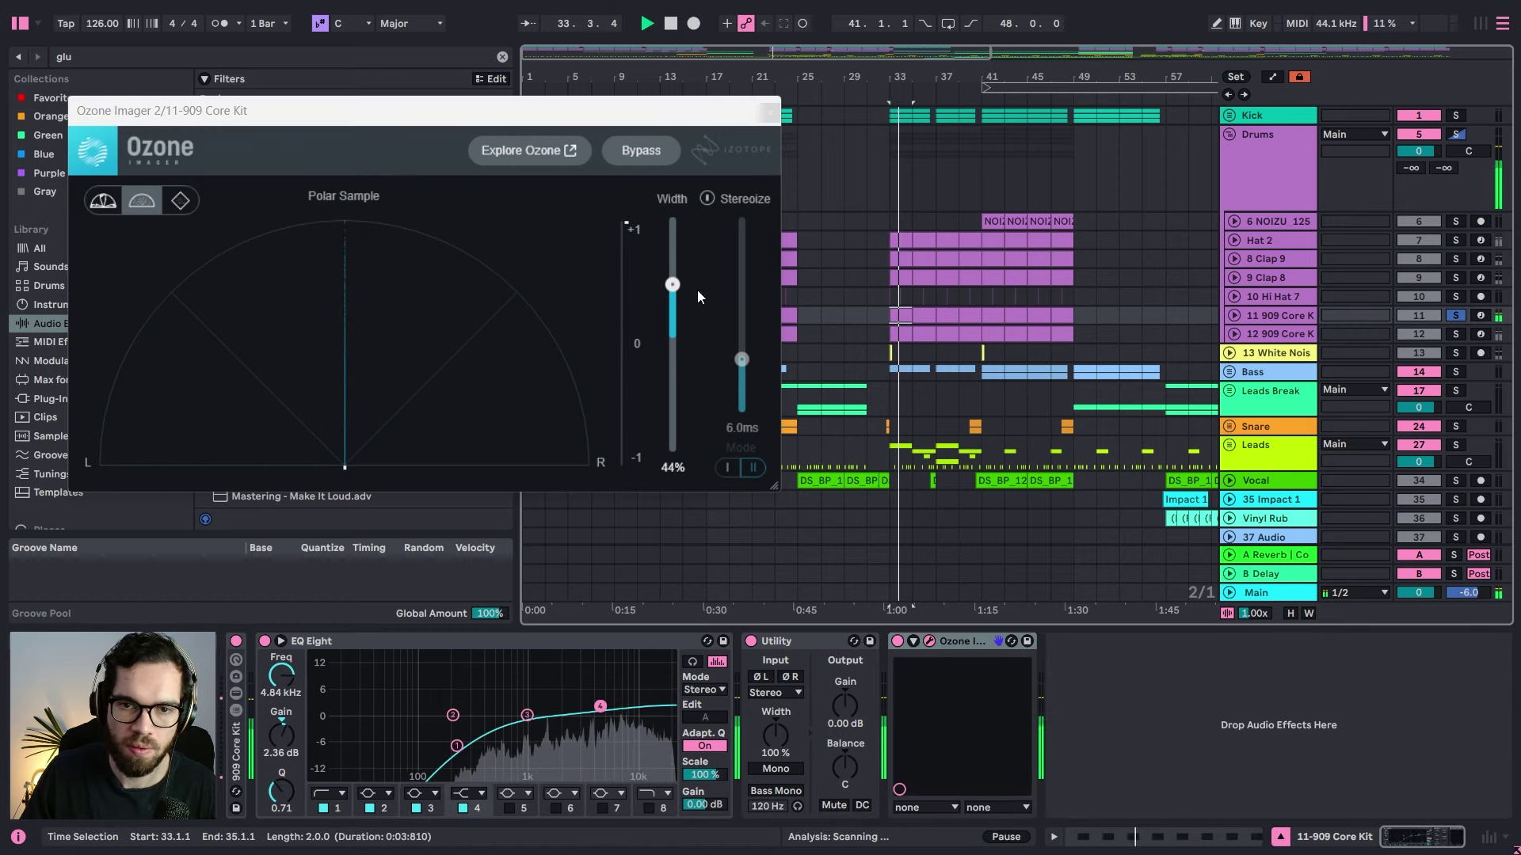
{"action": "left_click_drag", "start_coordinate": [673, 283], "coordinate": [683, 253]}
{"action": "left_click", "coordinate": [707, 198]}
{"action": "mouse_move", "coordinate": [742, 360]}
{"action": "left_mouse_down"}
{"action": "mouse_move", "coordinate": [740, 326]}
{"action": "mouse_move", "coordinate": [743, 351]}
{"action": "left_mouse_up"}
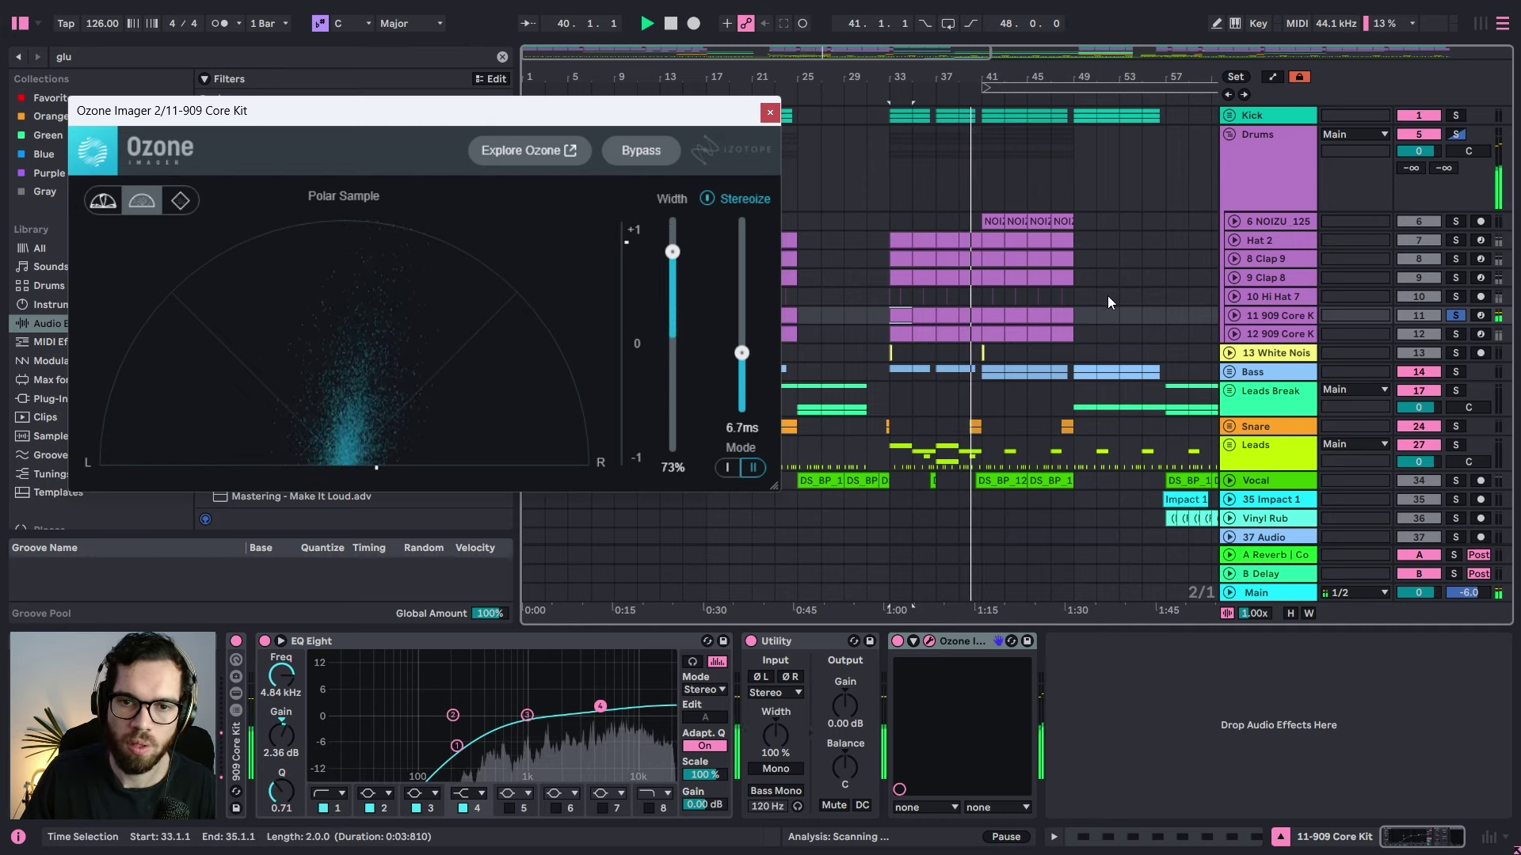
Step: Compare Ozone Imager 2 on 11-909 Core Kit bypassed and active, unsolo the track and close the plug-in window
{"action": "left_click", "coordinate": [985, 648]}
{"action": "key", "text": "space"}
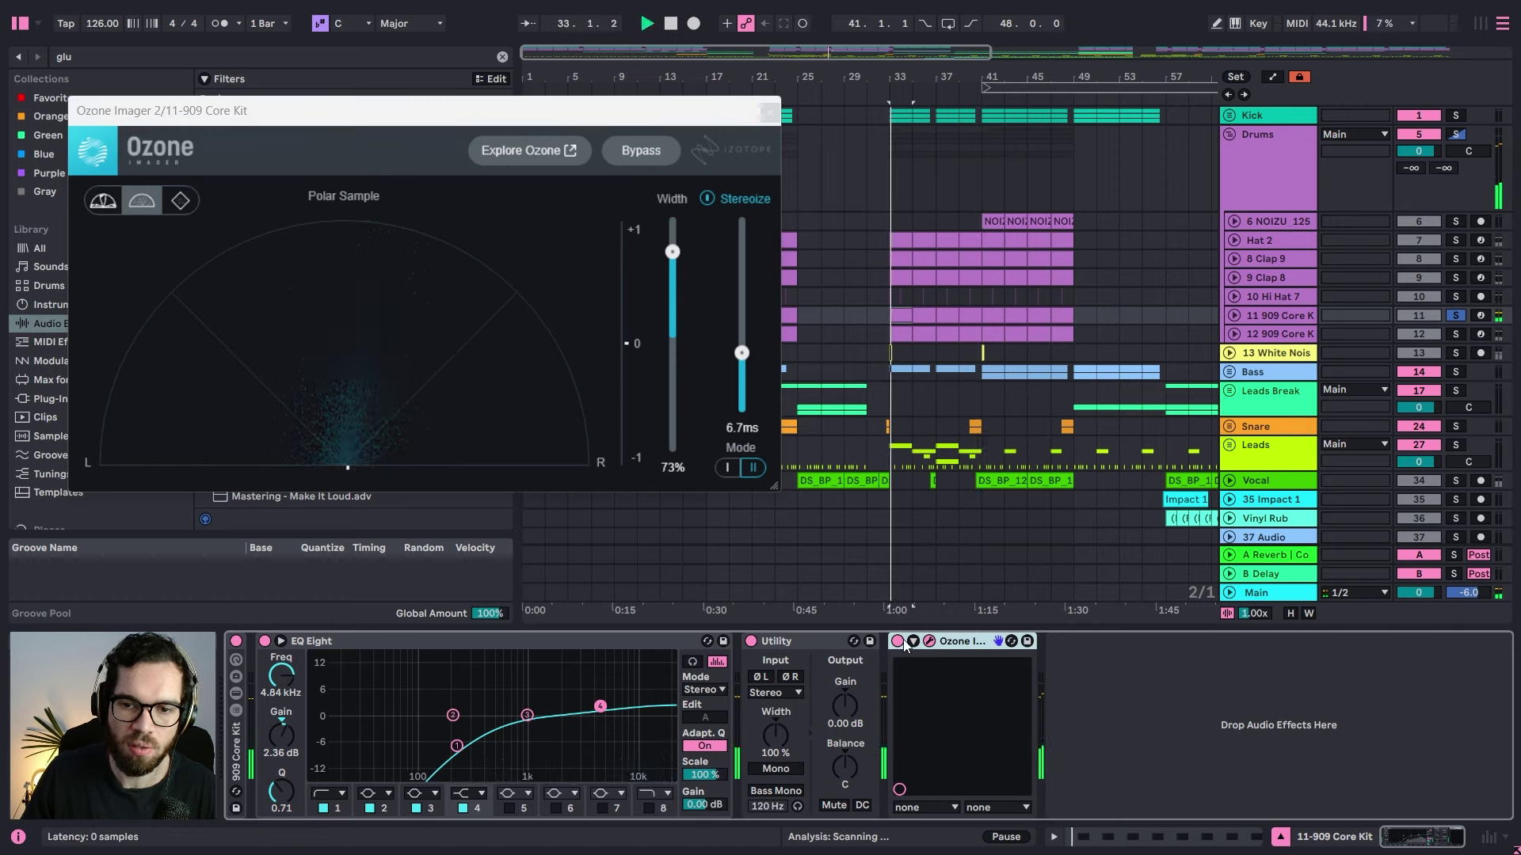
{"action": "left_click", "coordinate": [898, 642]}
{"action": "left_click", "coordinate": [898, 641]}
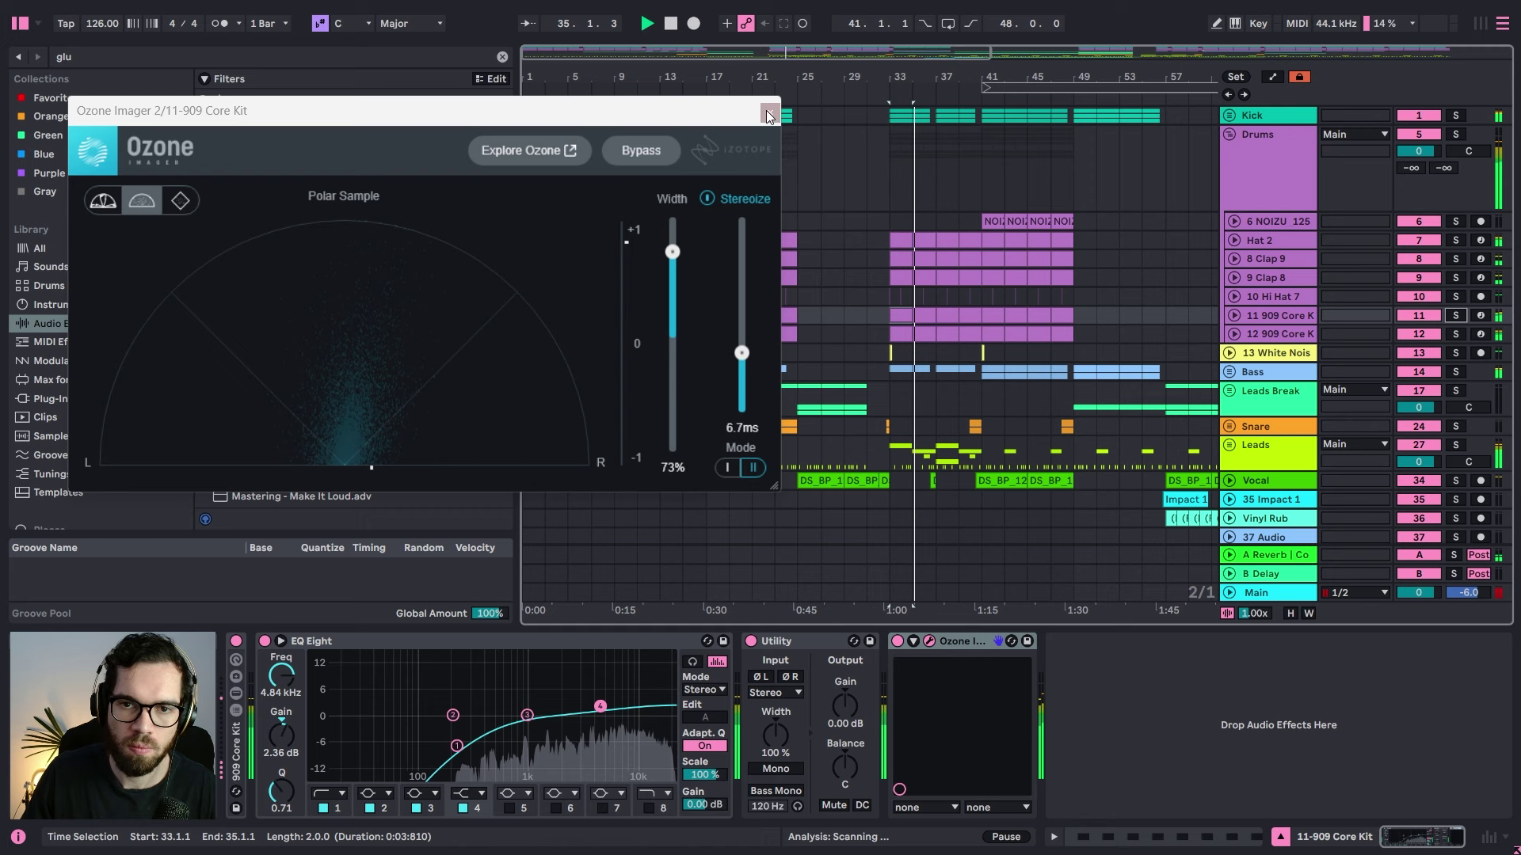
{"action": "left_click", "coordinate": [1289, 332]}
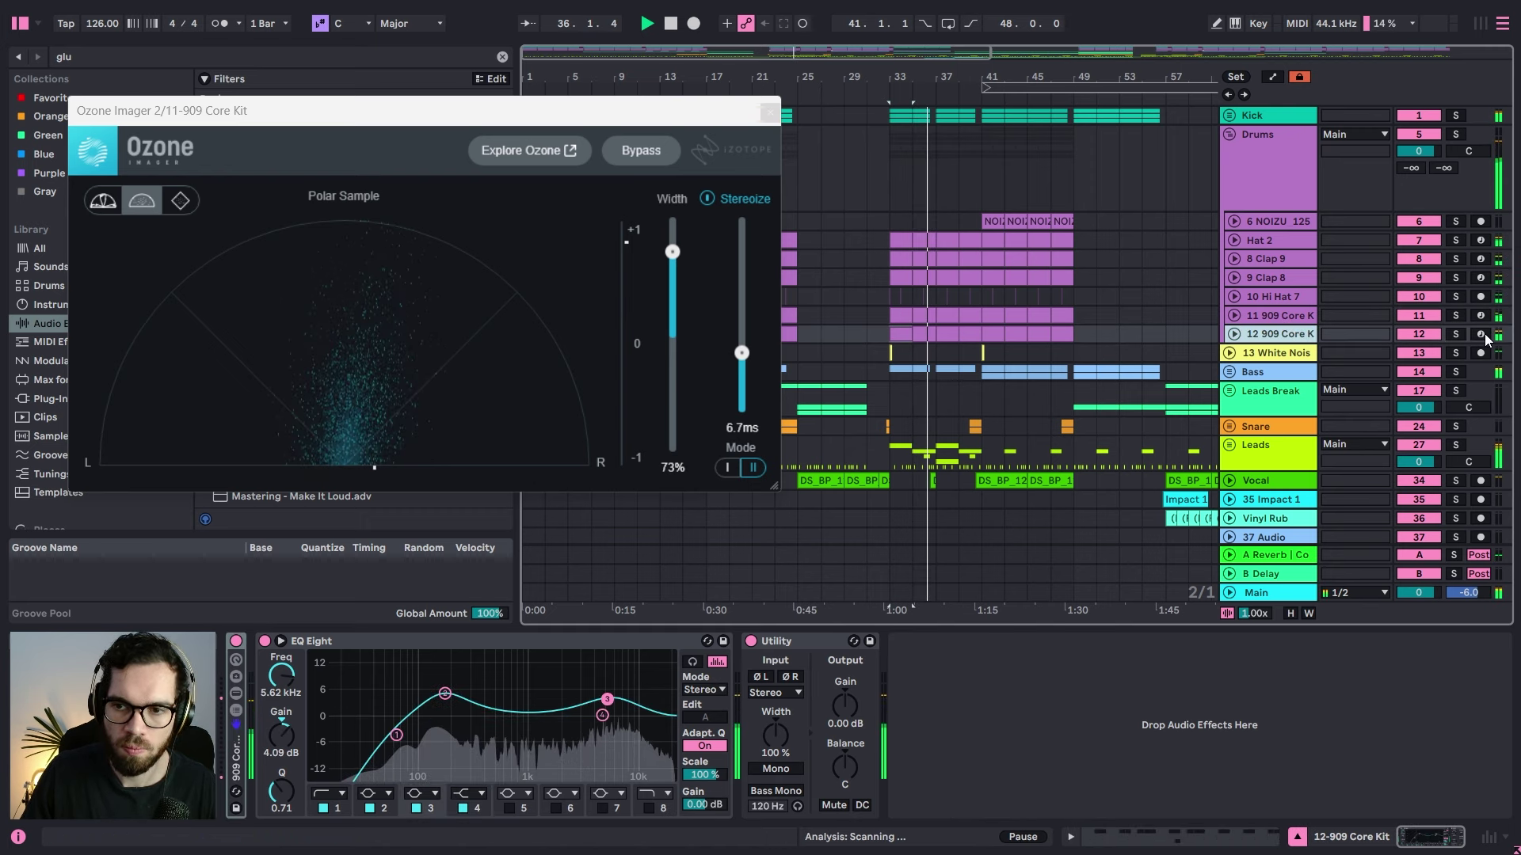
{"action": "left_click", "coordinate": [770, 112]}
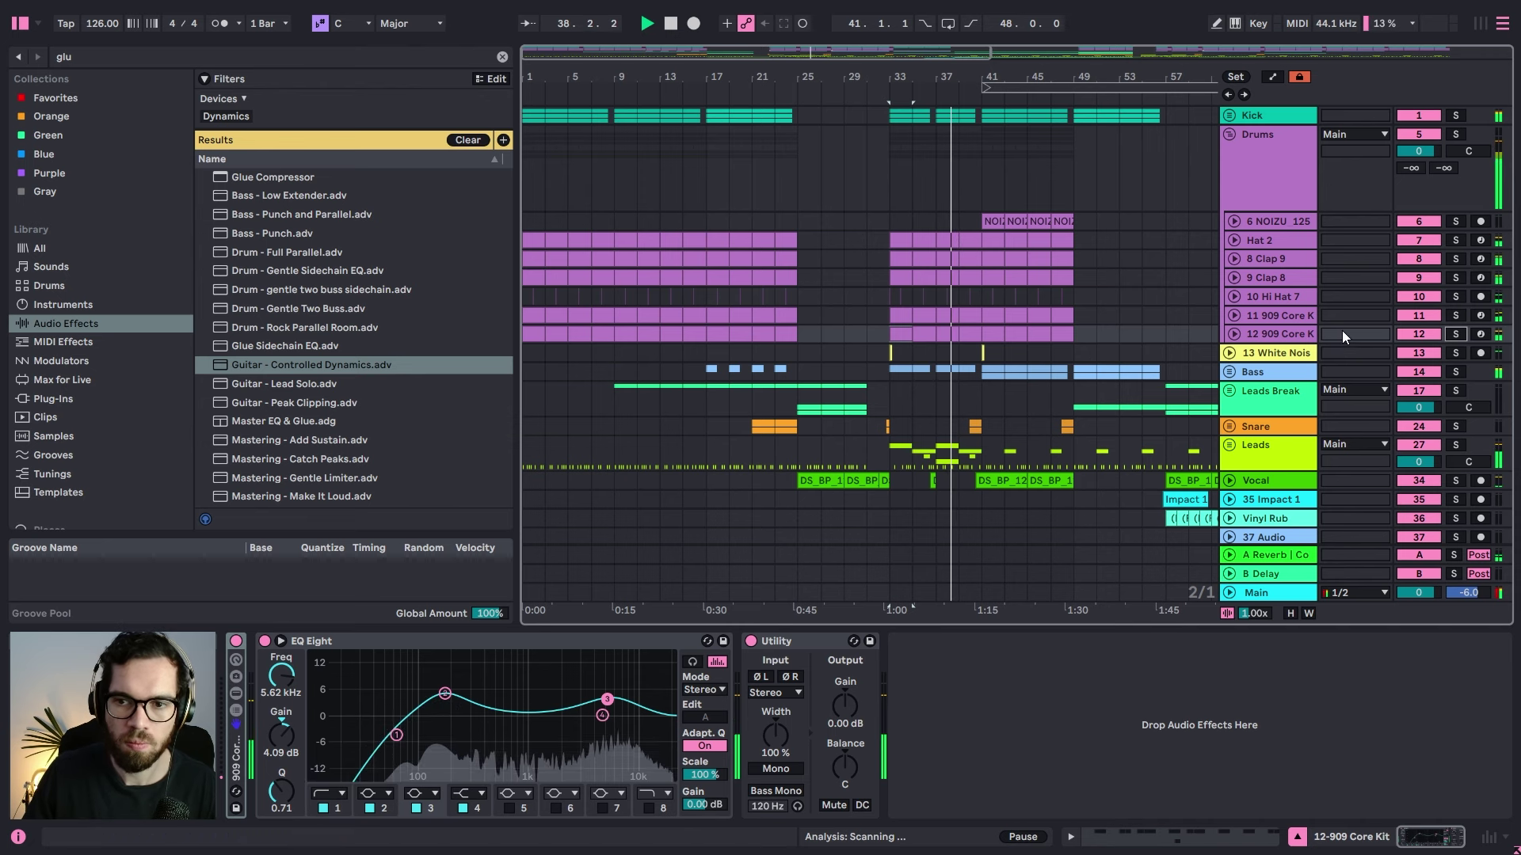
Step: Solo the A Reverb return and play it from bar 33
{"action": "left_click", "coordinate": [1276, 555]}
{"action": "left_click", "coordinate": [1454, 554]}
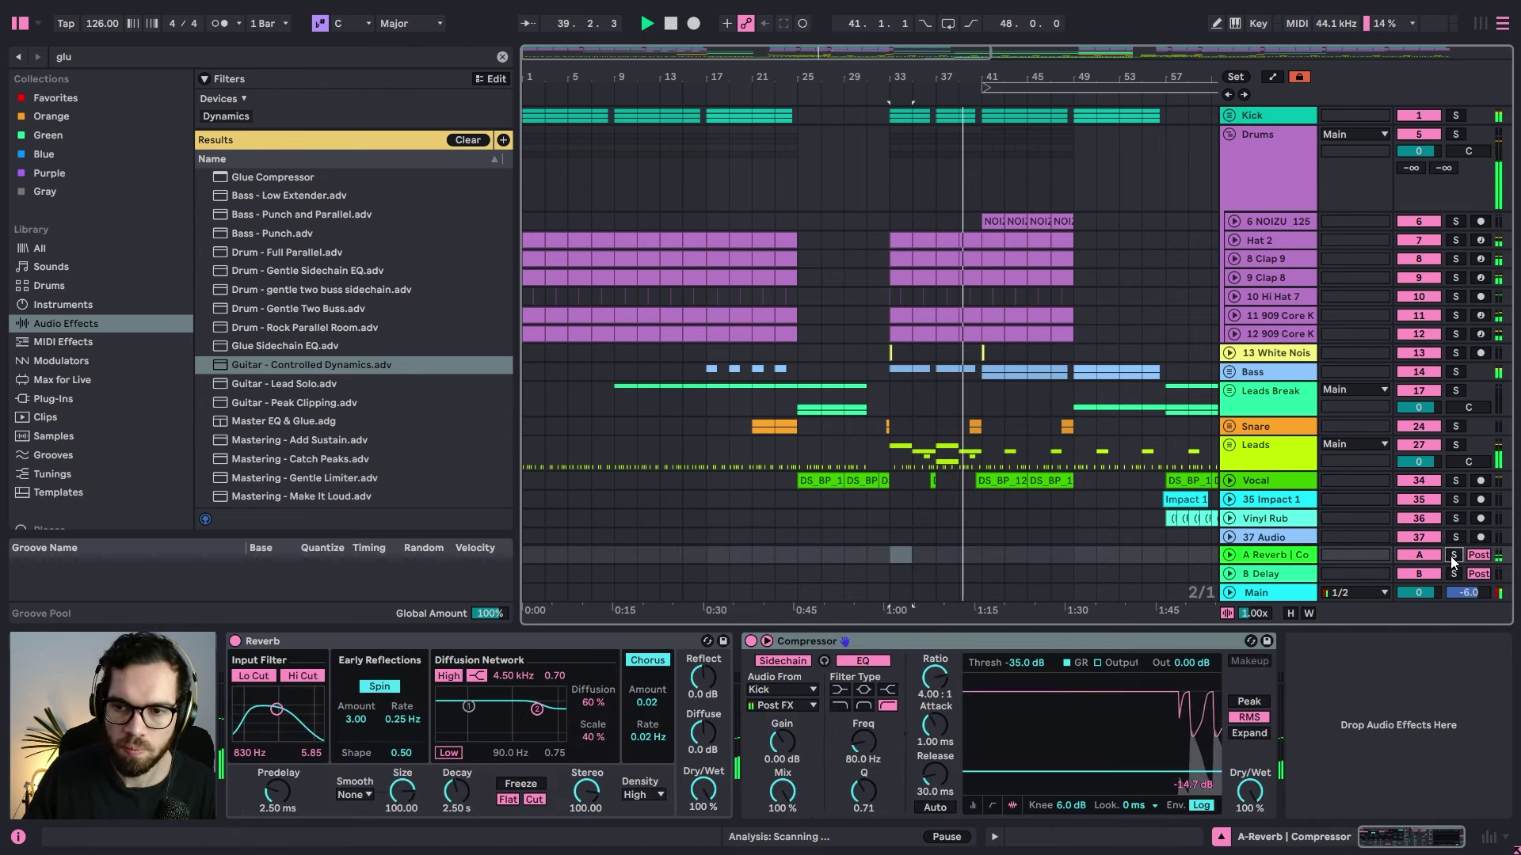
{"action": "left_click", "coordinate": [1281, 316]}
{"action": "key", "text": "space"}
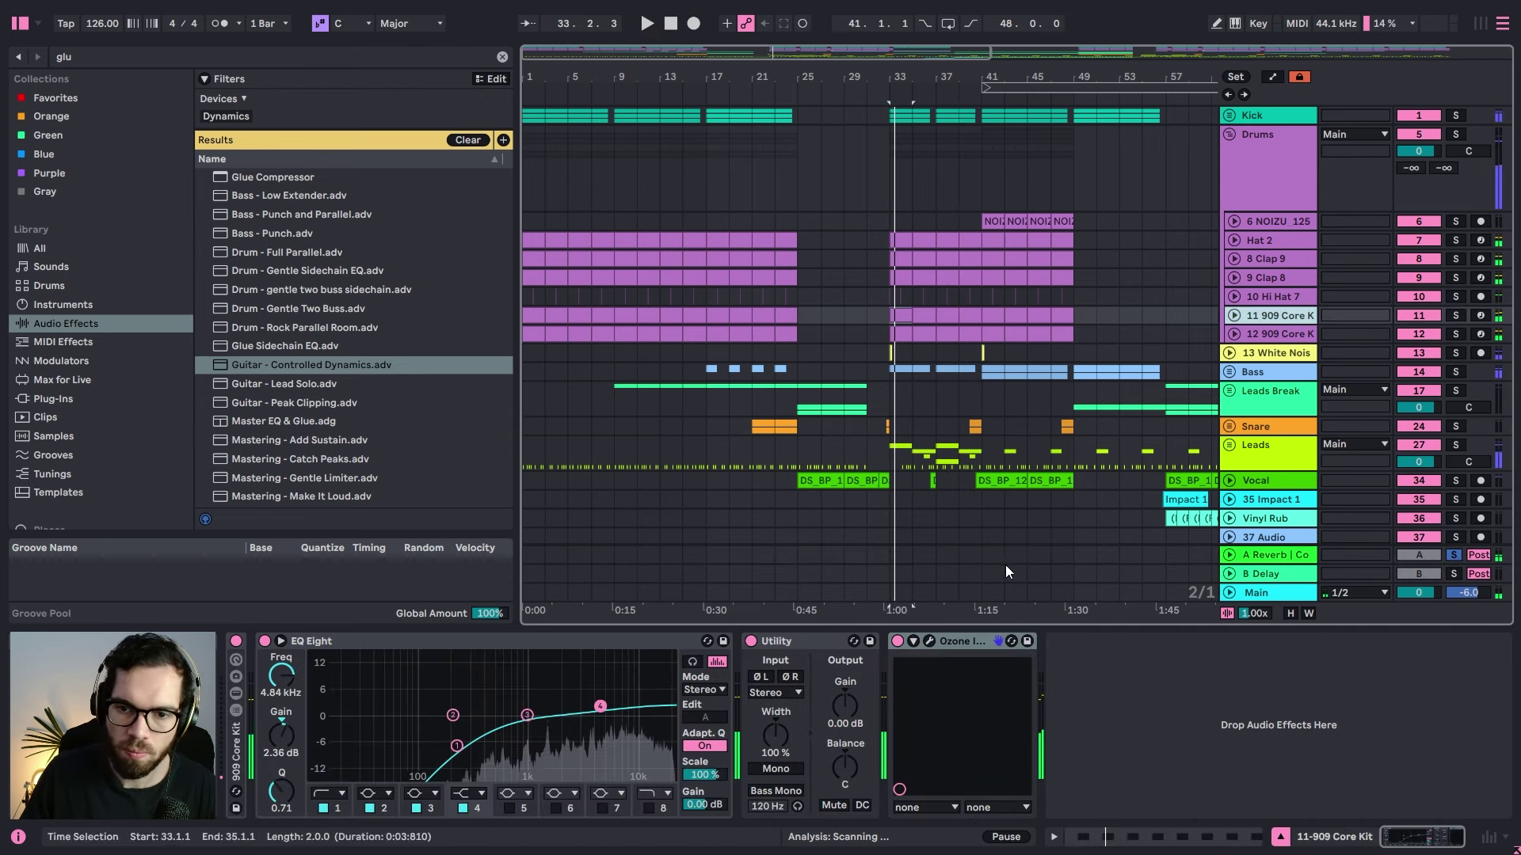
Step: Try a copy of the 11-909 Core Kit's Ozone Imager 2 between Reverb and Compressor on the A Reverb return
{"action": "left_click", "coordinate": [967, 640]}
{"action": "left_click", "coordinate": [1257, 555]}
{"action": "left_click", "coordinate": [1312, 741]}
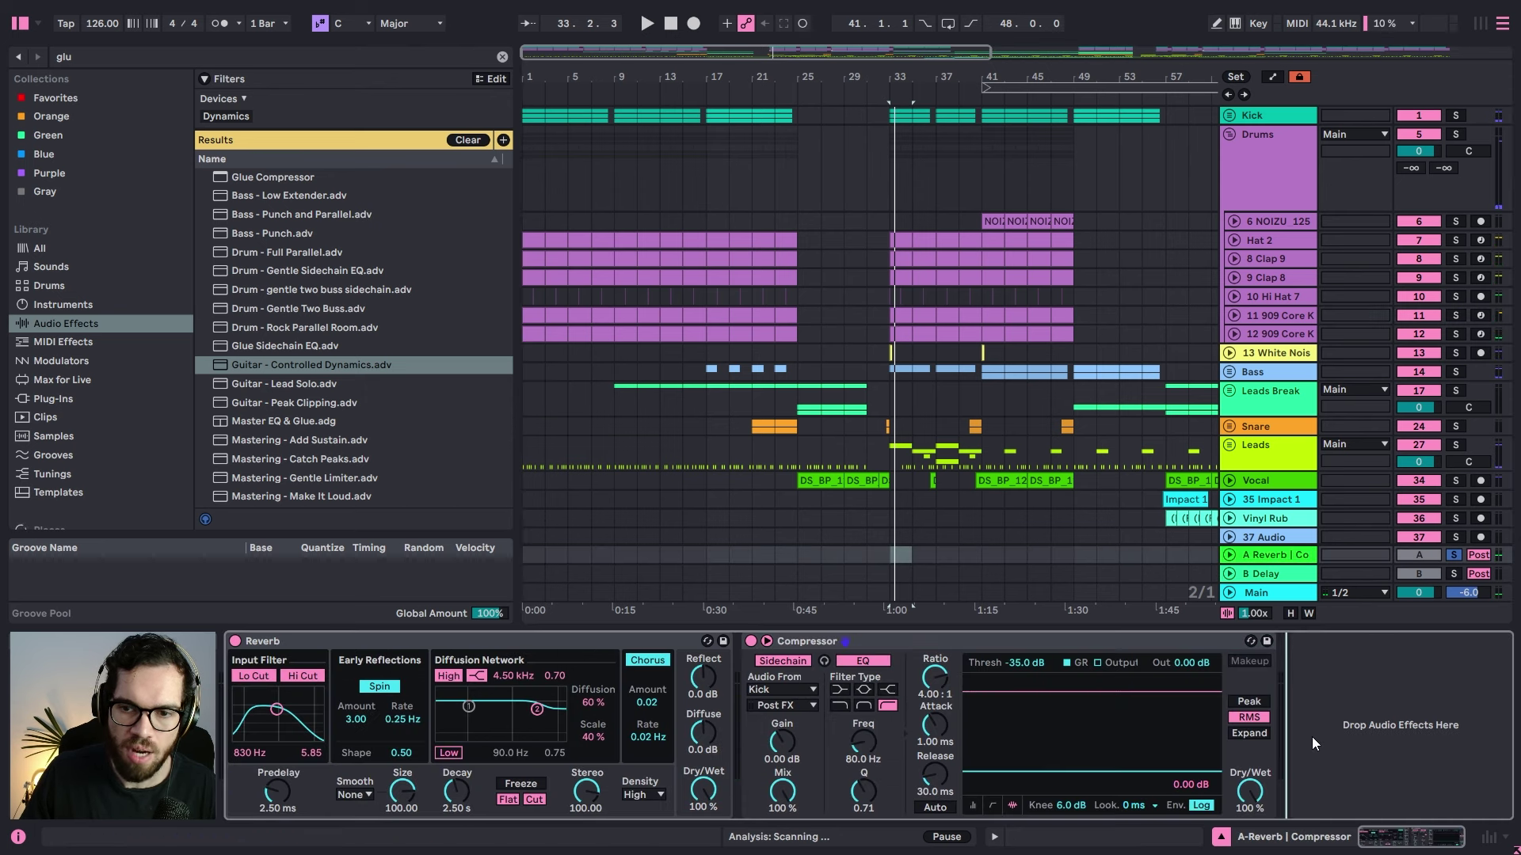
{"action": "key", "text": "ctrl+v"}
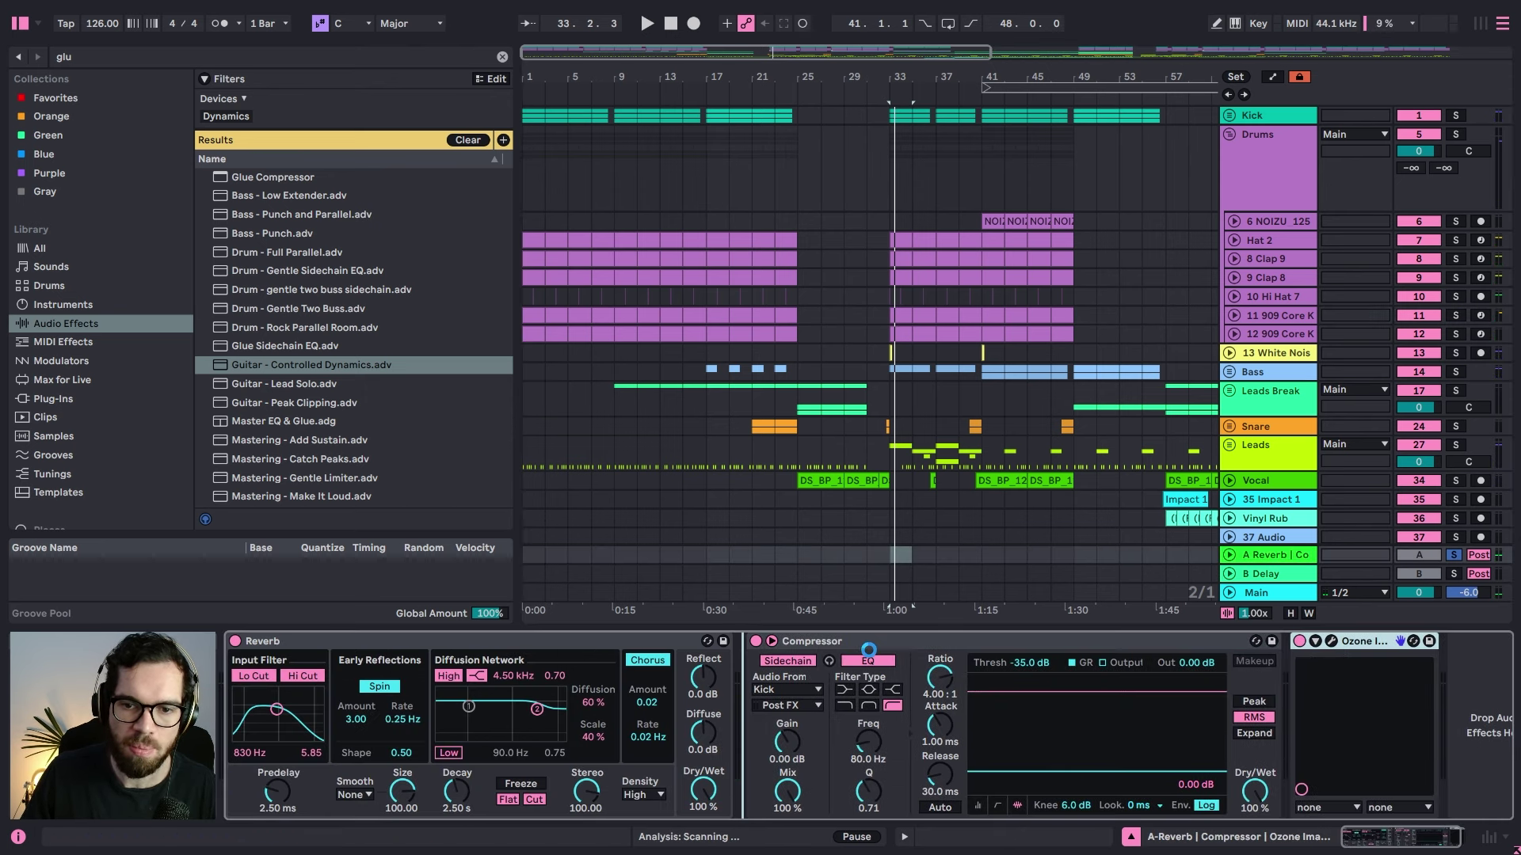
{"action": "left_click_drag", "start_coordinate": [869, 650], "coordinate": [680, 647]}
{"action": "key", "text": "space"}
{"action": "left_click", "coordinate": [783, 641]}
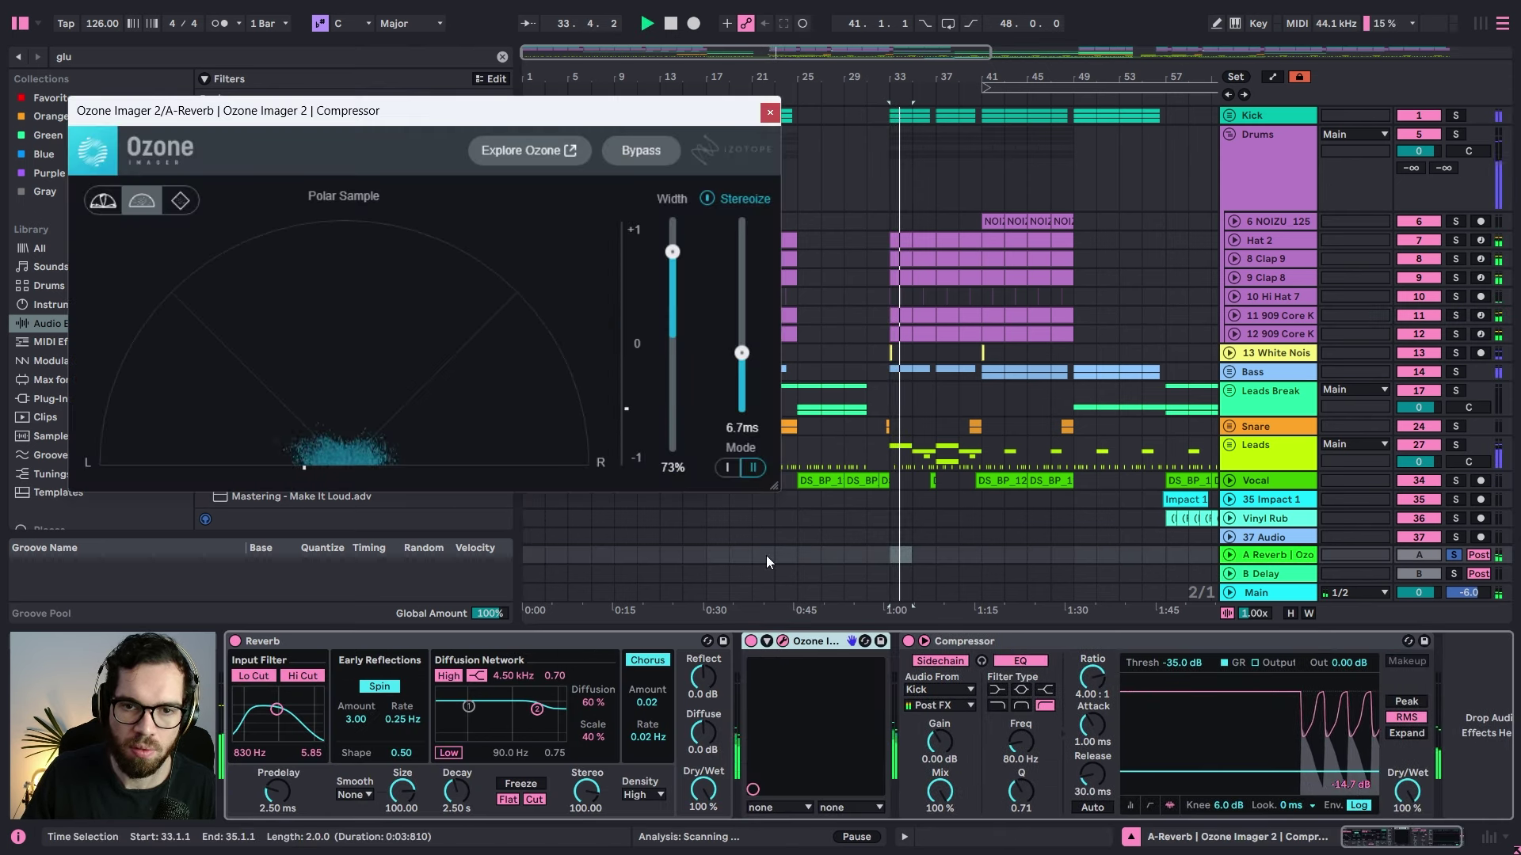
{"action": "left_click", "coordinate": [771, 111]}
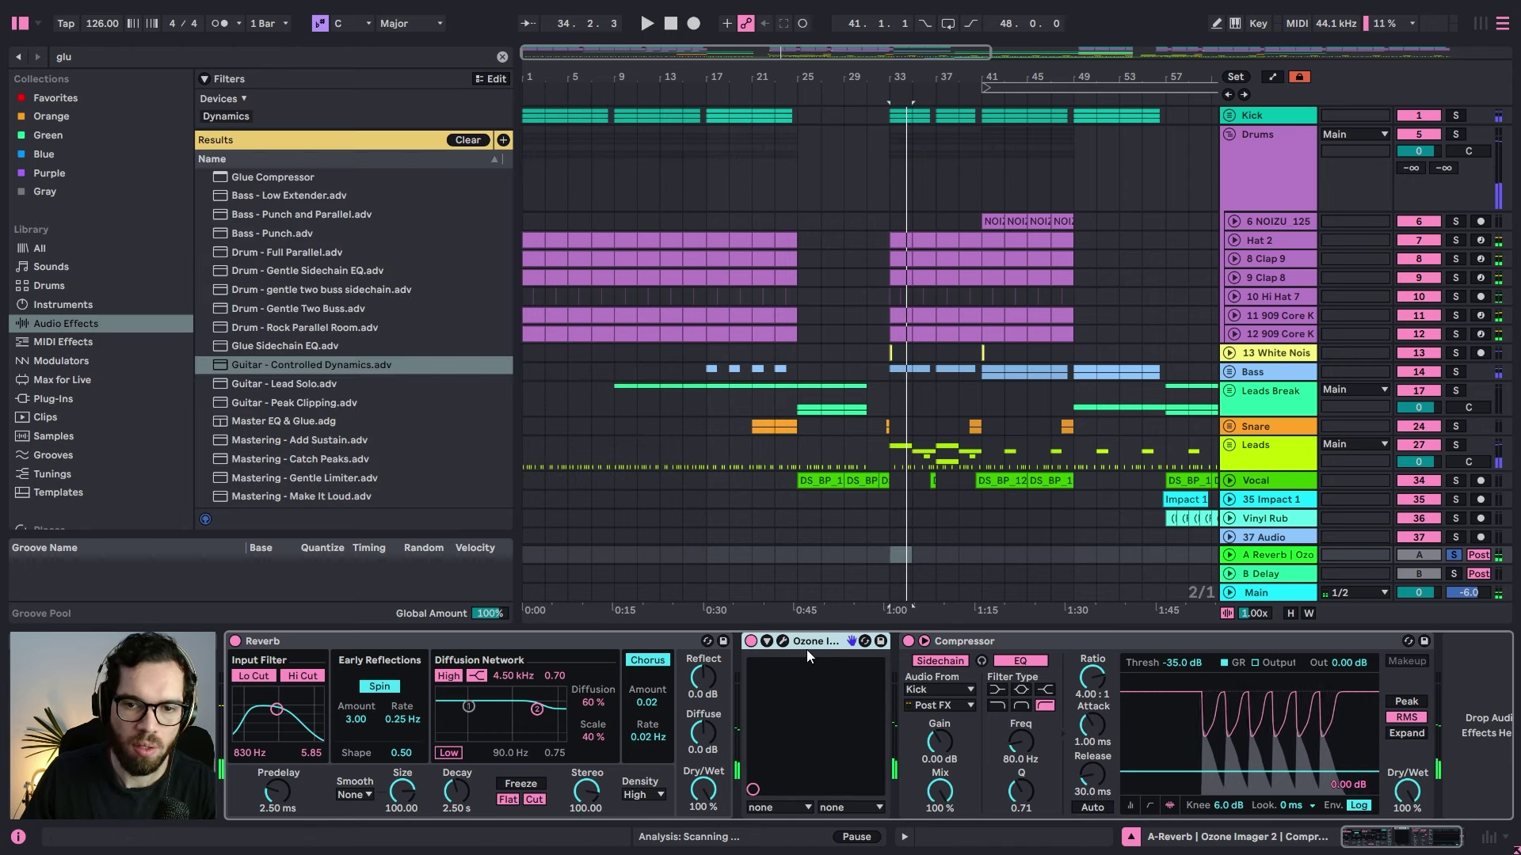
{"action": "key", "text": "Delete"}
Step: Search the audio effects for "ut" and add Utility between Reverb and Compressor on the A Reverb return
{"action": "left_click", "coordinate": [263, 55]}
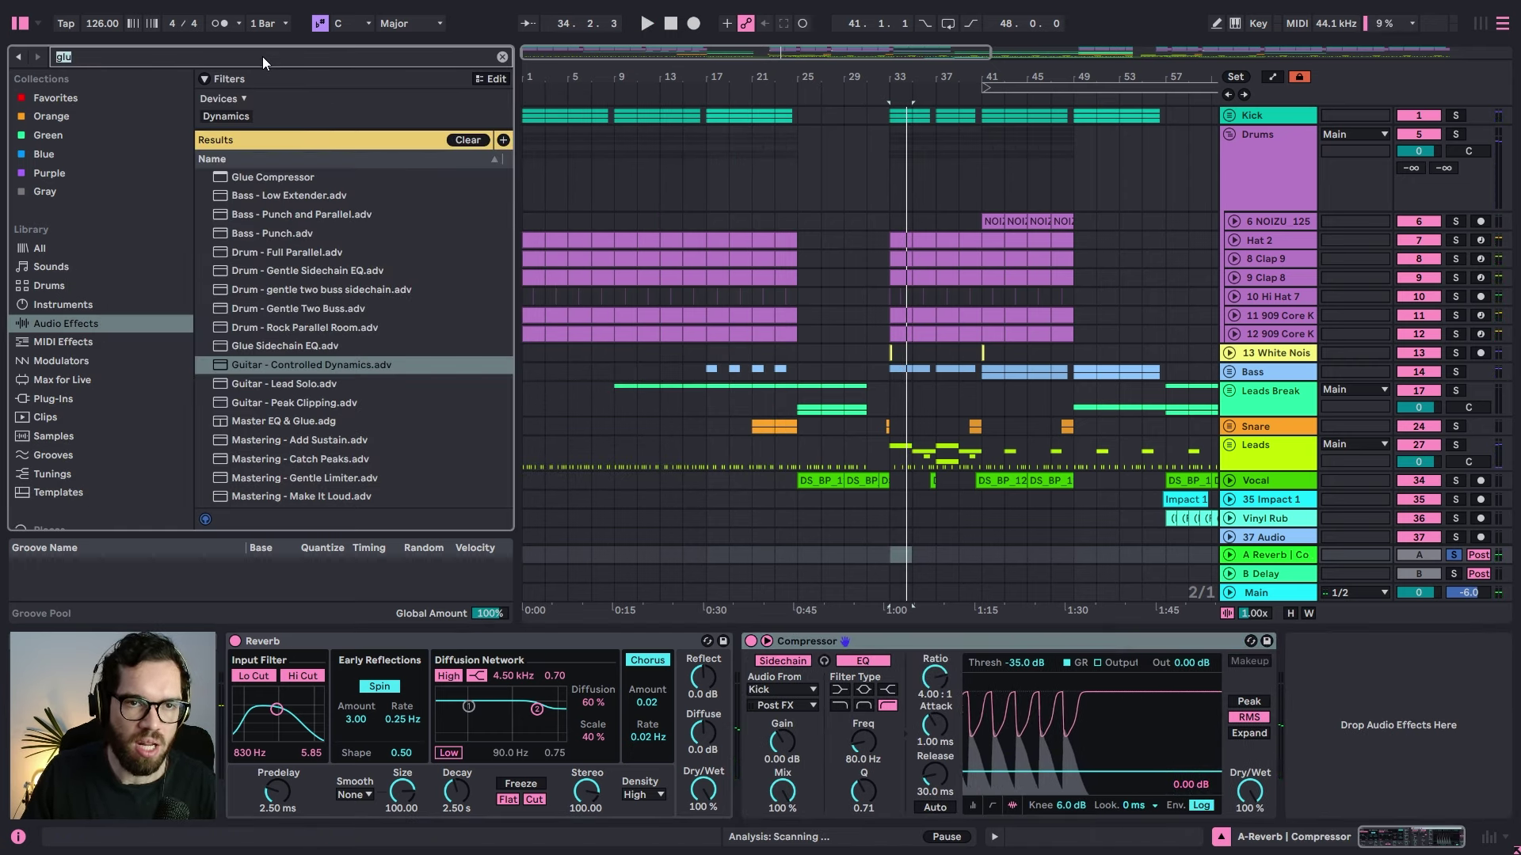
{"action": "type", "text": "ut"}
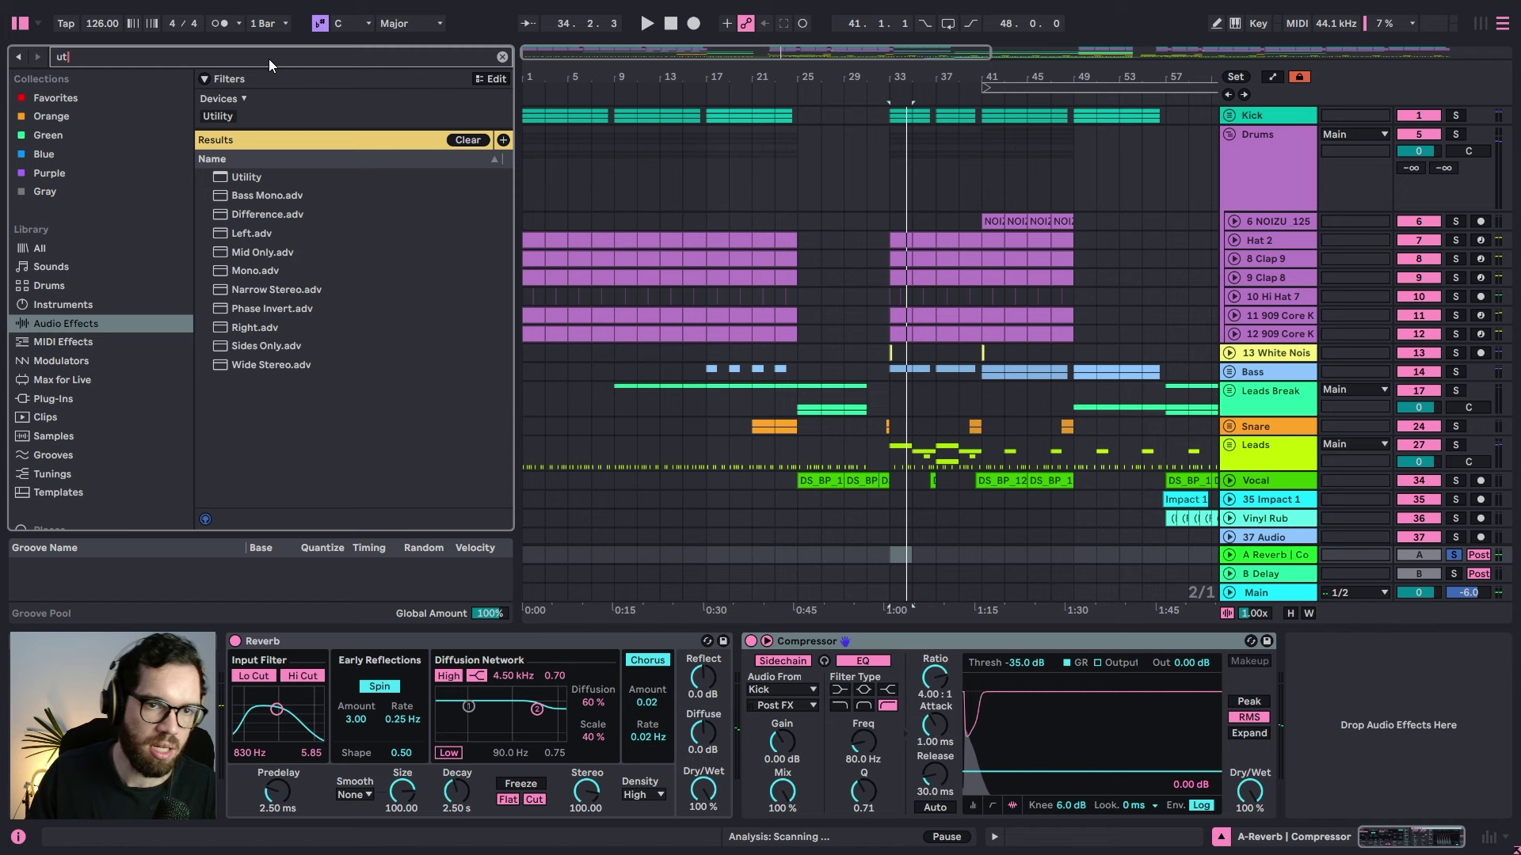
{"action": "left_click_drag", "start_coordinate": [242, 181], "coordinate": [1386, 660]}
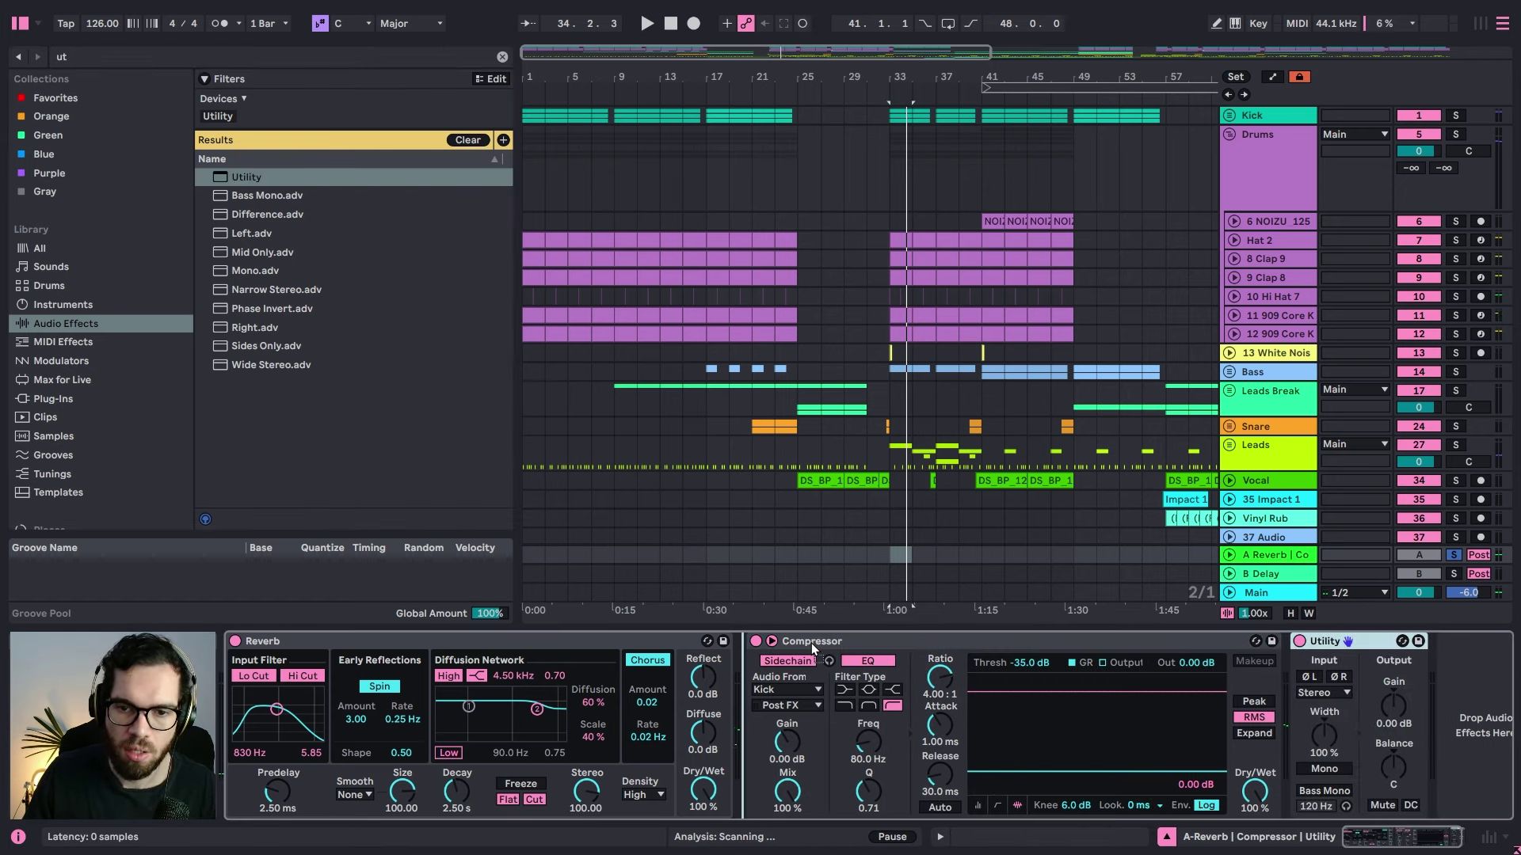
{"action": "left_click_drag", "start_coordinate": [802, 645], "coordinate": [809, 634]}
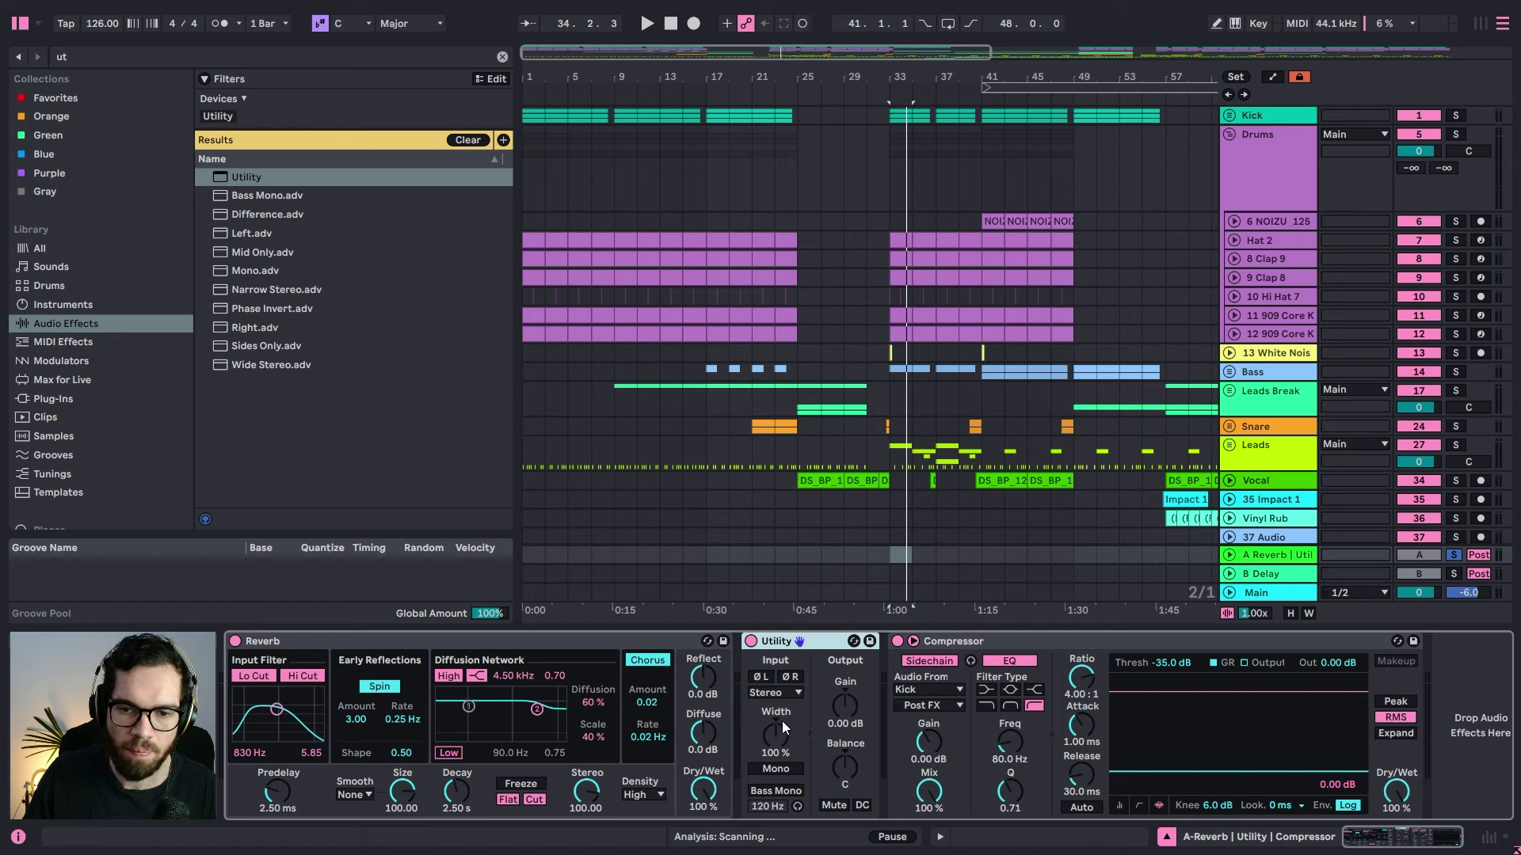
Step: Switch the A Reverb return's Utility width control to Mid/Side mode and set it to 35S
{"action": "right_click", "coordinate": [810, 641]}
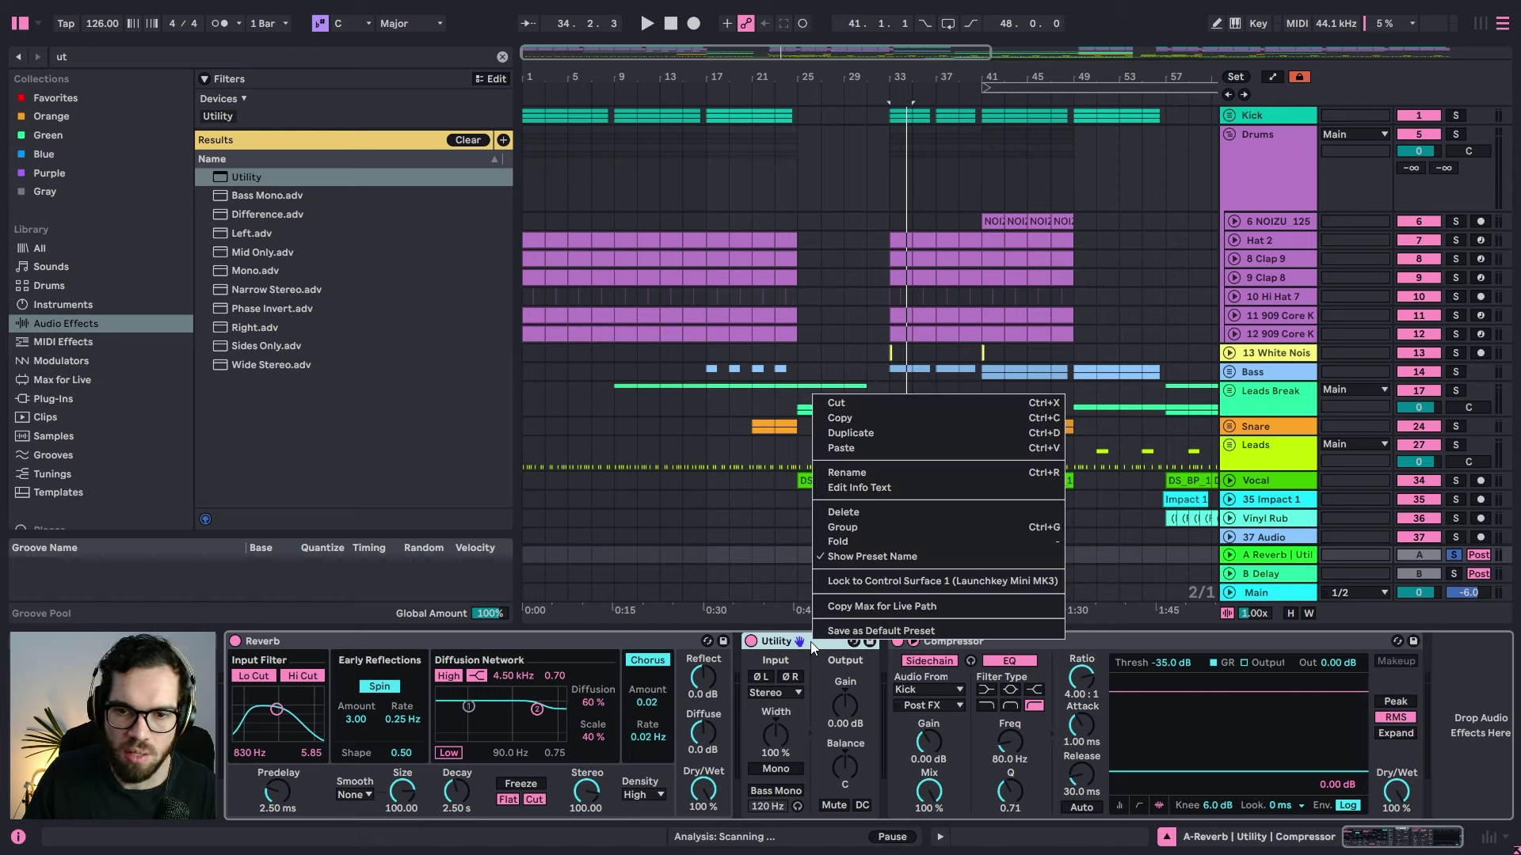
{"action": "right_click", "coordinate": [773, 688]}
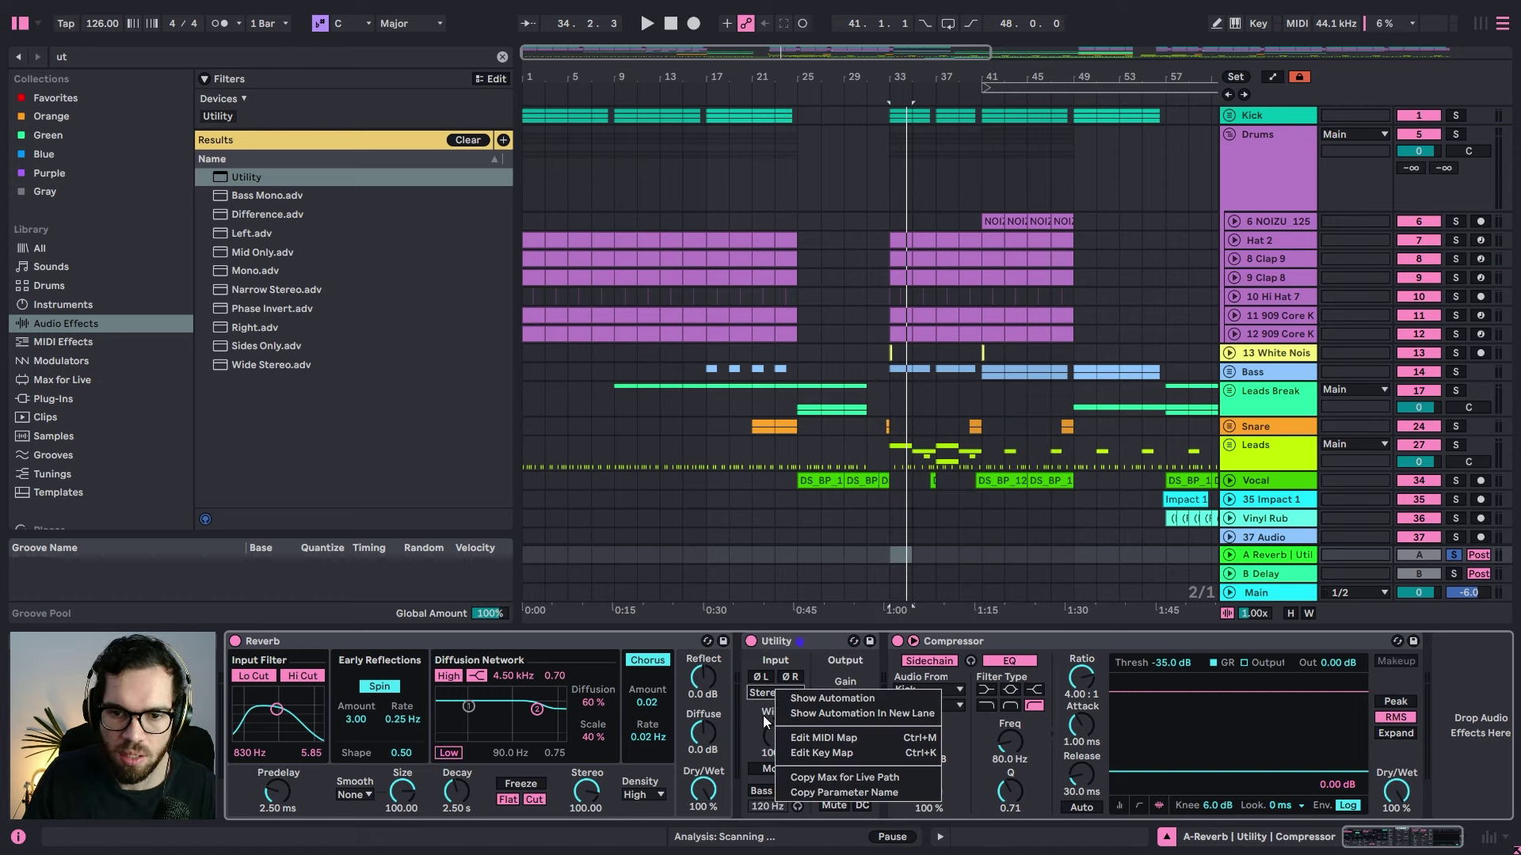
{"action": "right_click", "coordinate": [761, 723]}
{"action": "left_click", "coordinate": [766, 728]}
{"action": "right_click", "coordinate": [771, 736]}
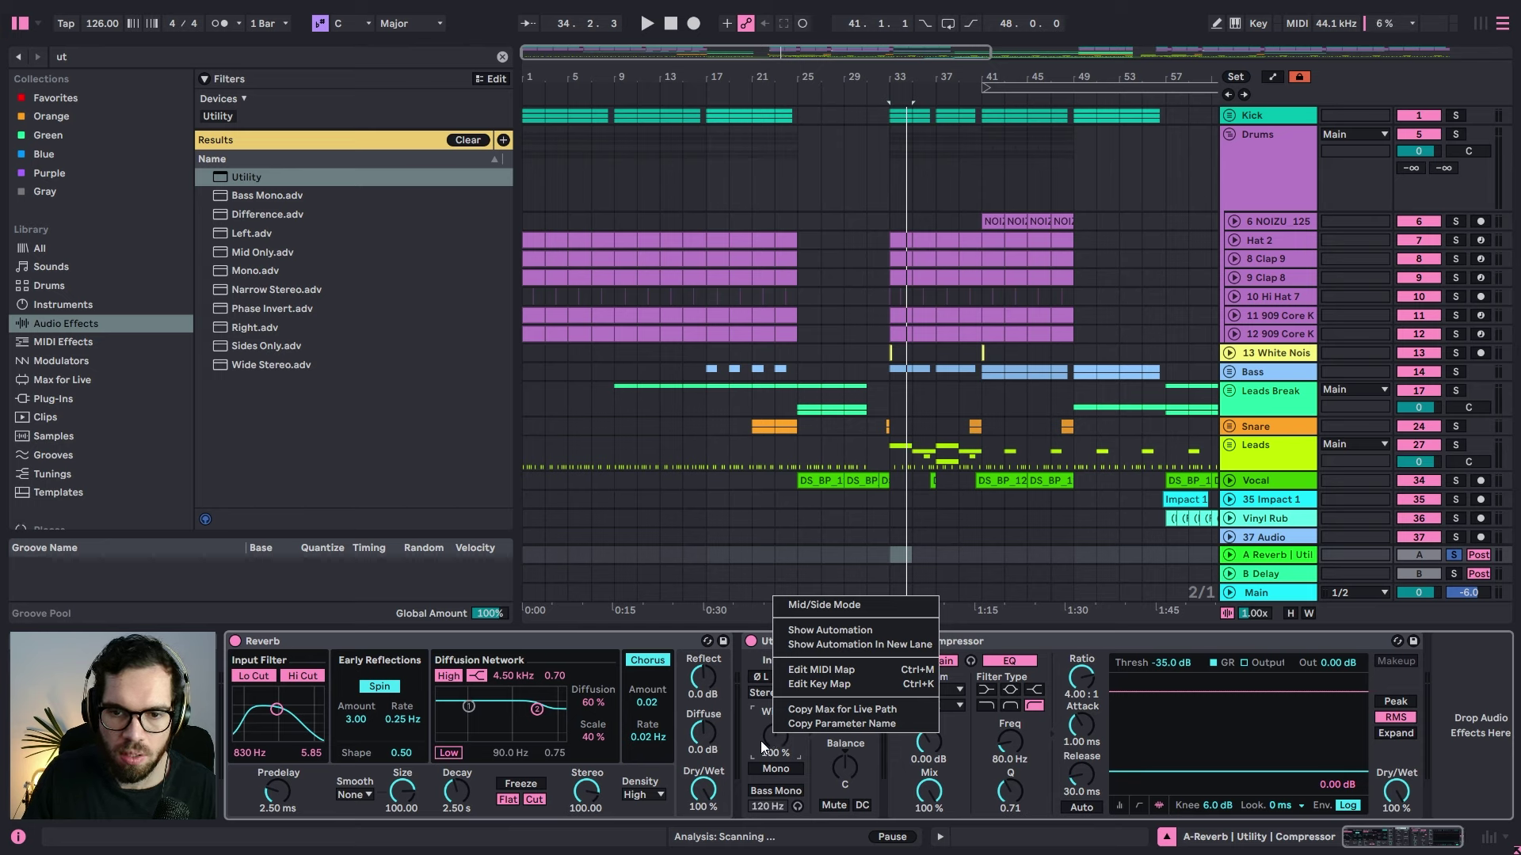
{"action": "left_click", "coordinate": [817, 604]}
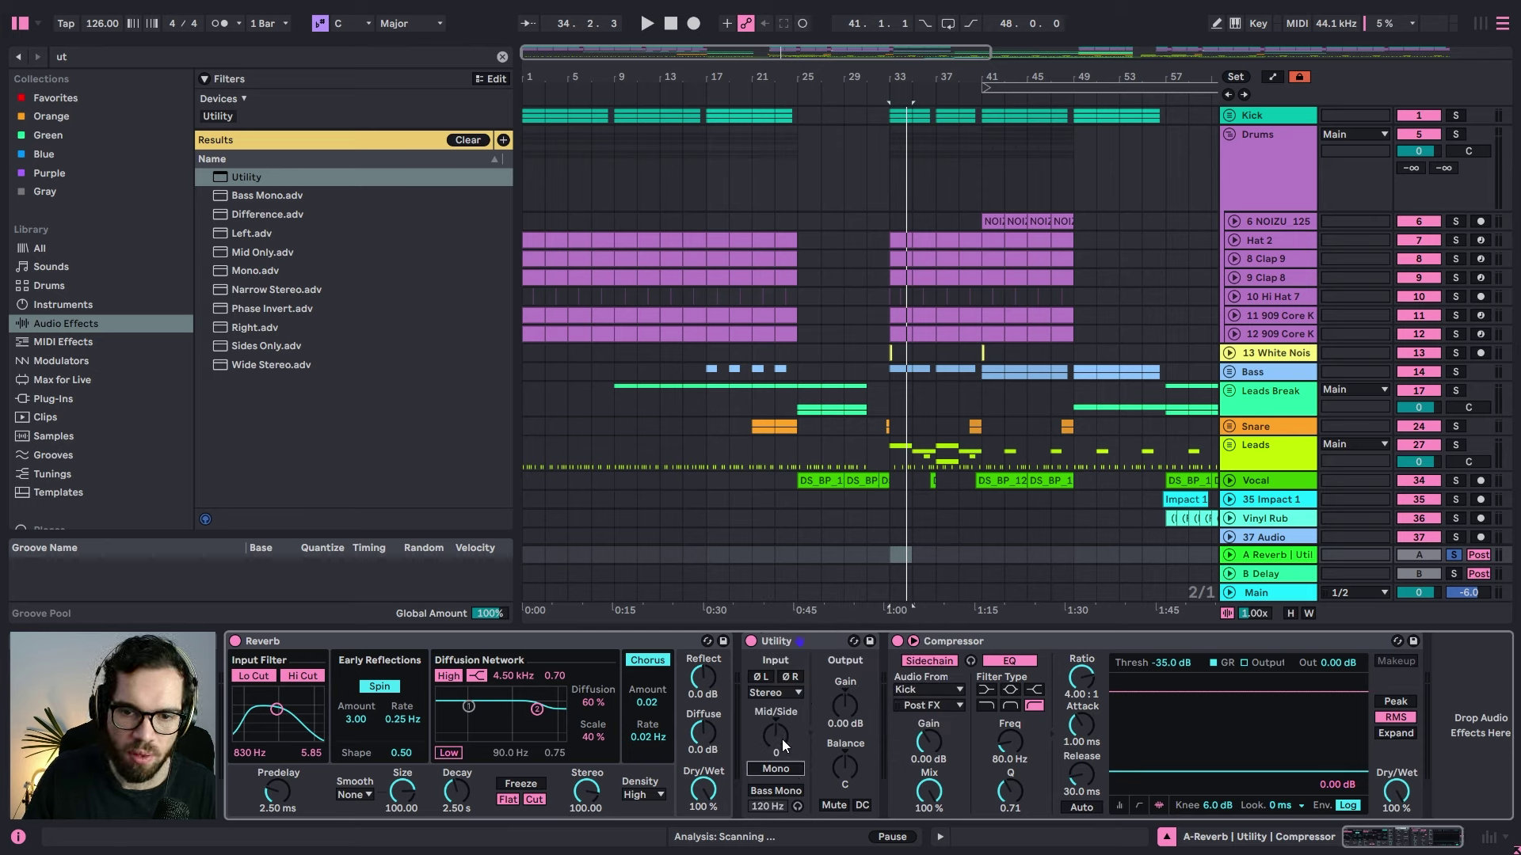
{"action": "key", "text": "space"}
{"action": "mouse_move", "coordinate": [782, 739]}
{"action": "left_mouse_down"}
{"action": "mouse_move", "coordinate": [782, 697]}
{"action": "mouse_move", "coordinate": [782, 717]}
{"action": "left_mouse_up"}
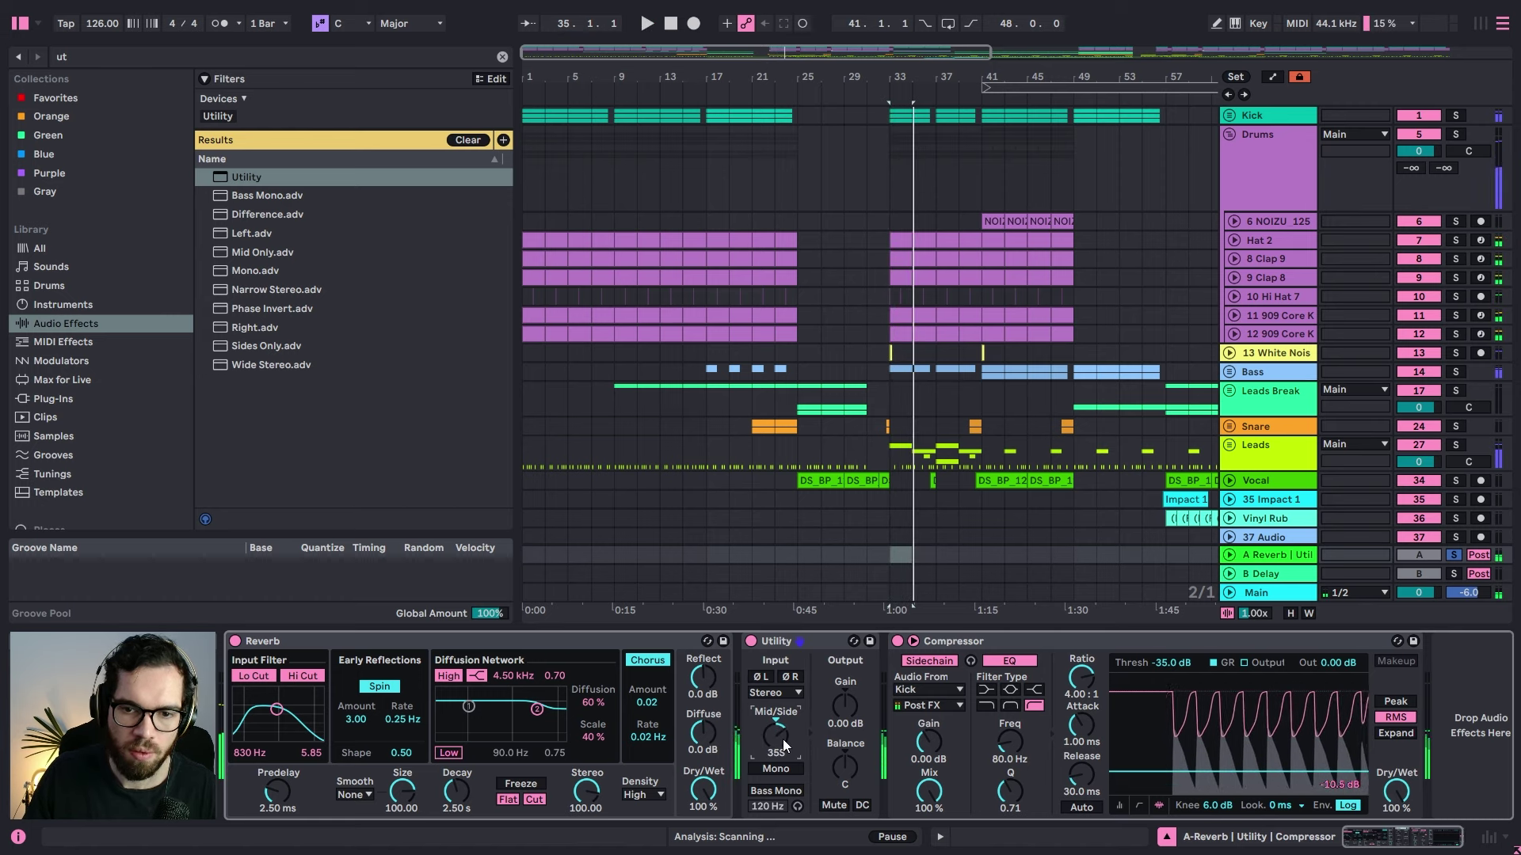
Step: Add Glue Compressor between Utility and Compressor on A Reverb, with threshold -36.8 dB and makeup 3.17 dB
{"action": "left_click", "coordinate": [325, 57]}
{"action": "type", "text": "comp"}
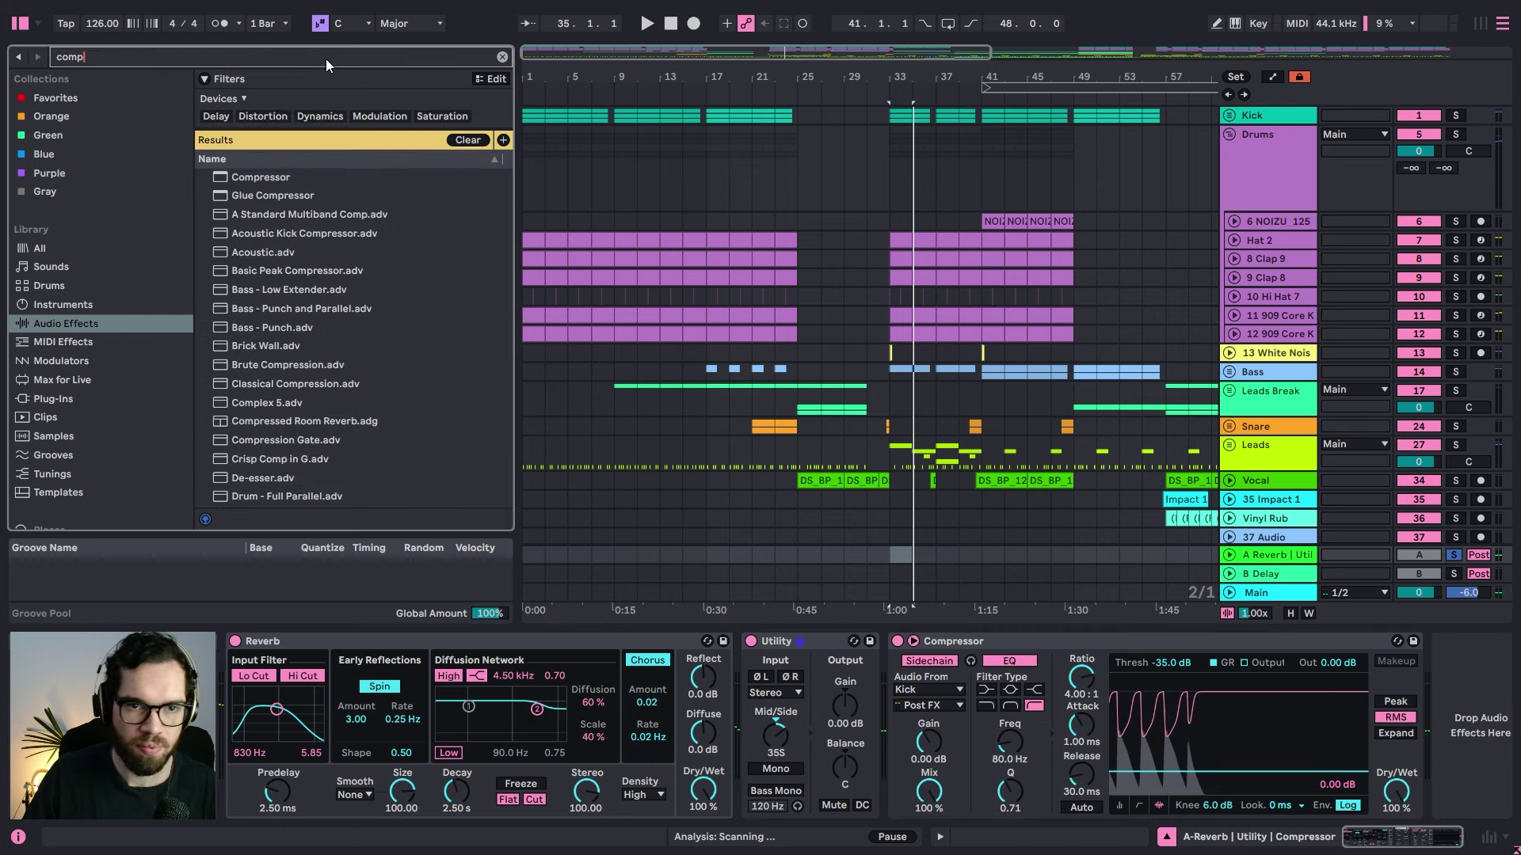
{"action": "mouse_move", "coordinate": [270, 193]}
{"action": "left_mouse_down"}
{"action": "mouse_move", "coordinate": [828, 521]}
{"action": "mouse_move", "coordinate": [887, 653]}
{"action": "left_mouse_up"}
{"action": "key", "text": "space"}
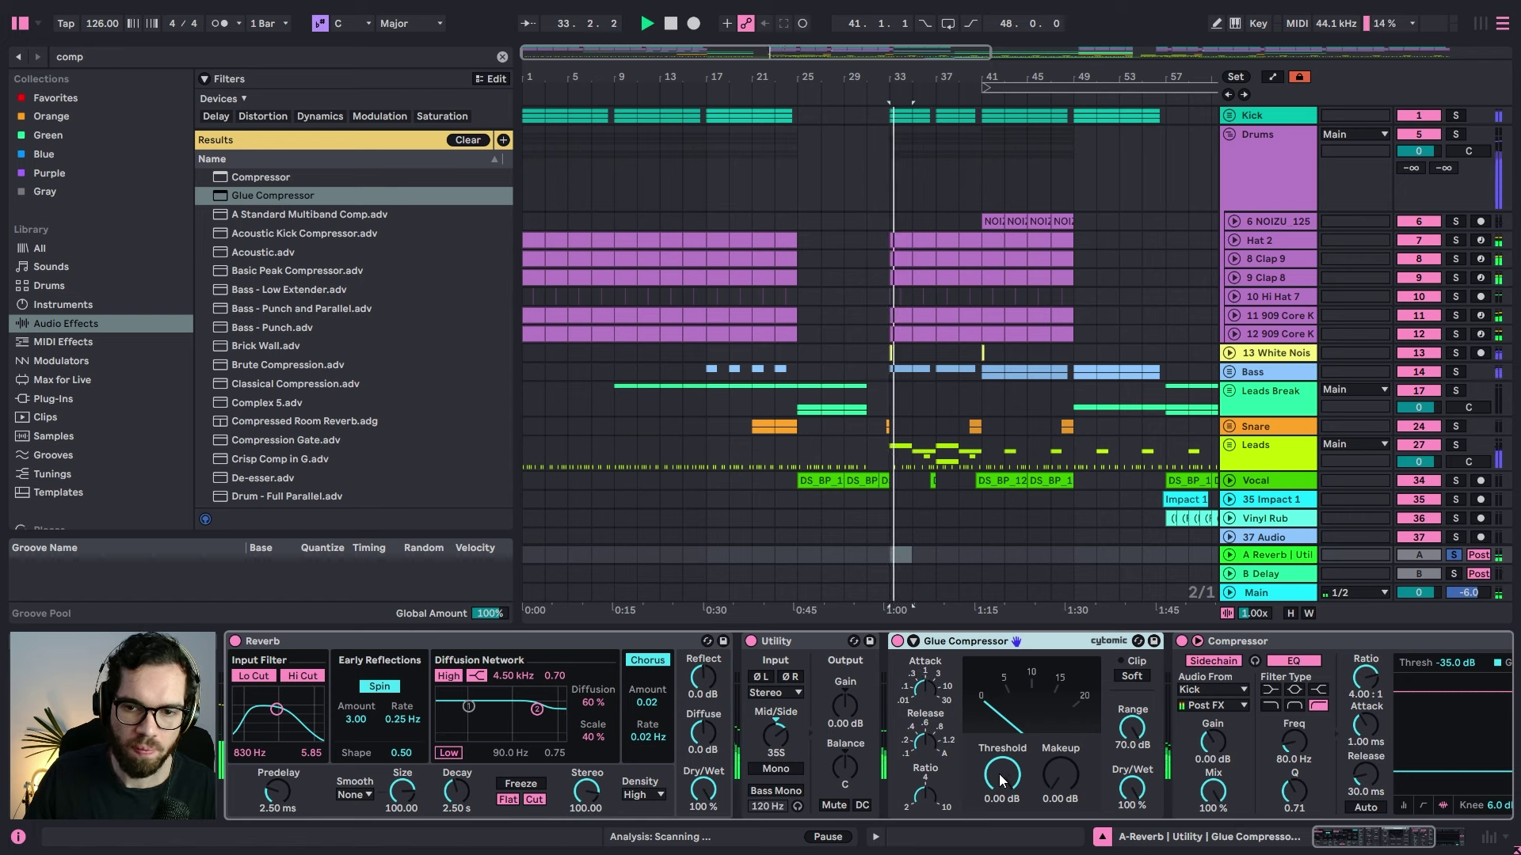
{"action": "left_click_drag", "start_coordinate": [1002, 775], "coordinate": [1073, 757]}
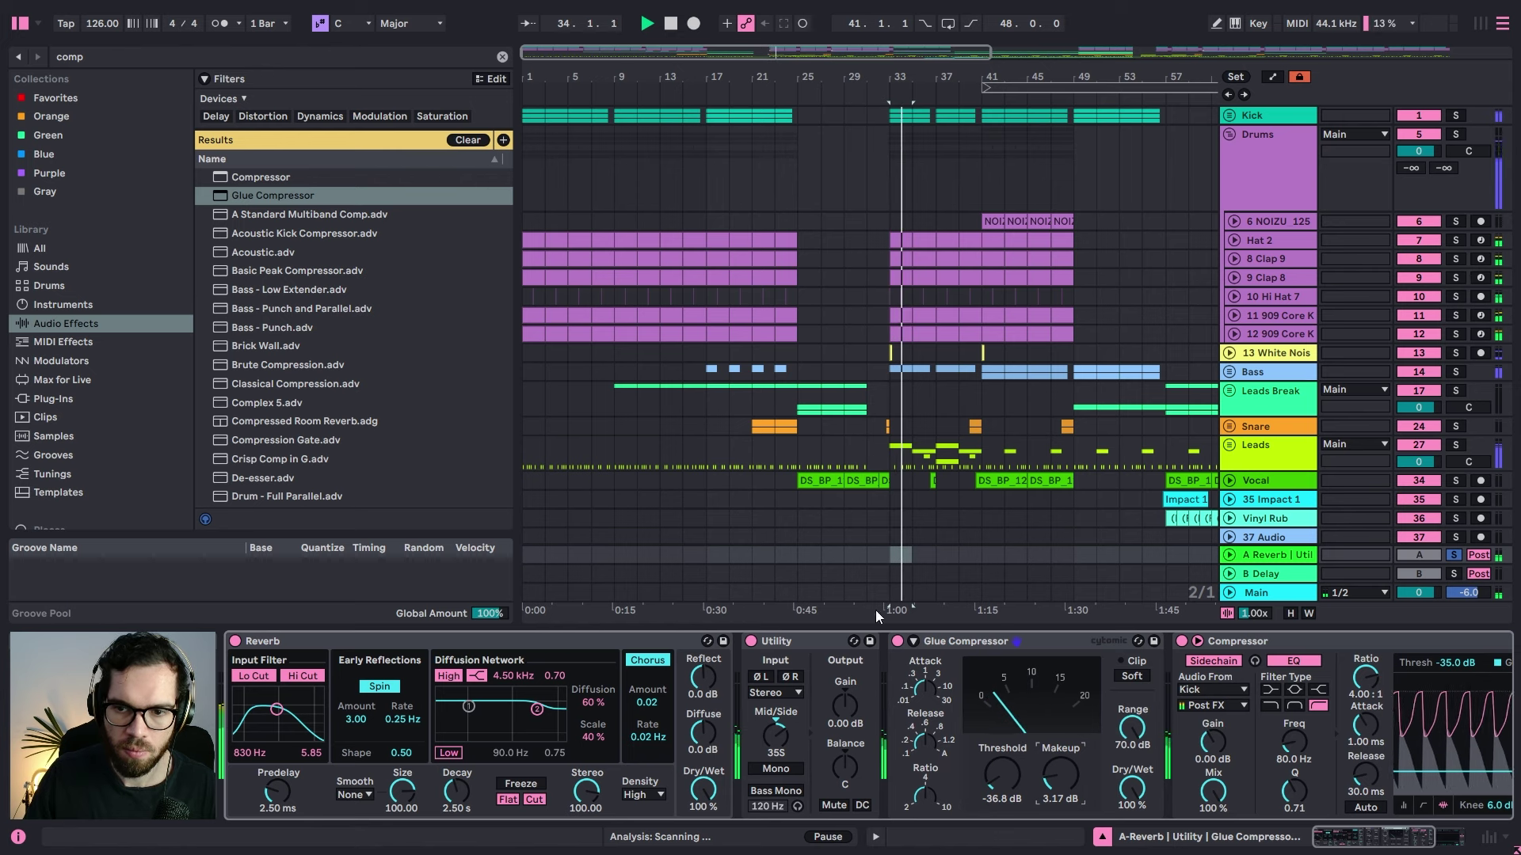
Step: Try Overdrive after the Glue Compressor on A Reverb, replace it with the Enhance.adv preset and play the result
{"action": "left_click", "coordinate": [187, 56]}
{"action": "type", "text": "sa"}
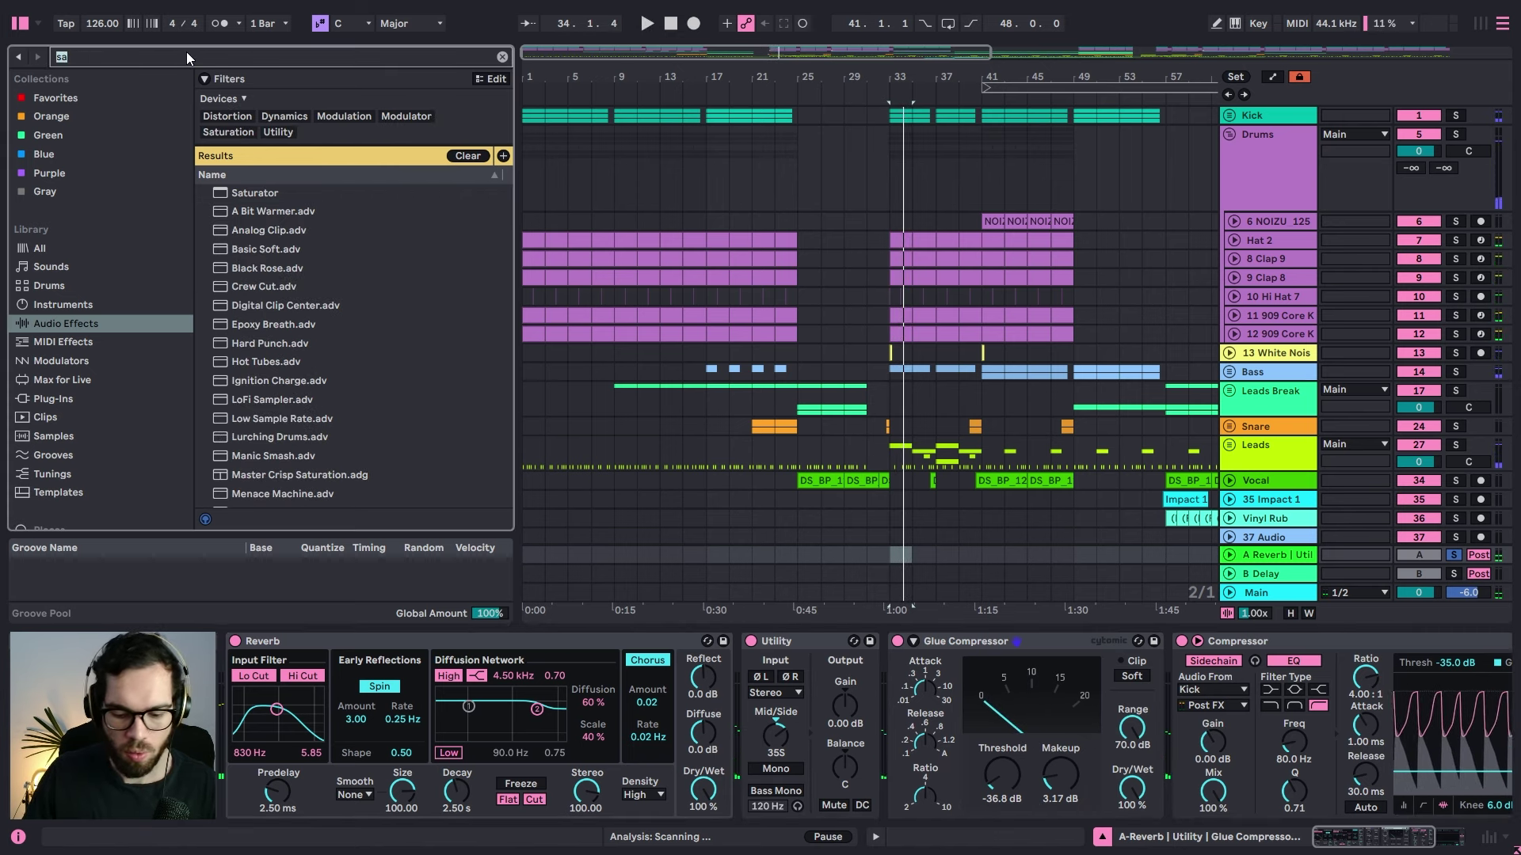
{"action": "key", "text": "BackSpace"}
{"action": "key", "text": "BackSpace"}
{"action": "type", "text": "over"}
{"action": "left_click_drag", "start_coordinate": [280, 174], "coordinate": [1219, 711]}
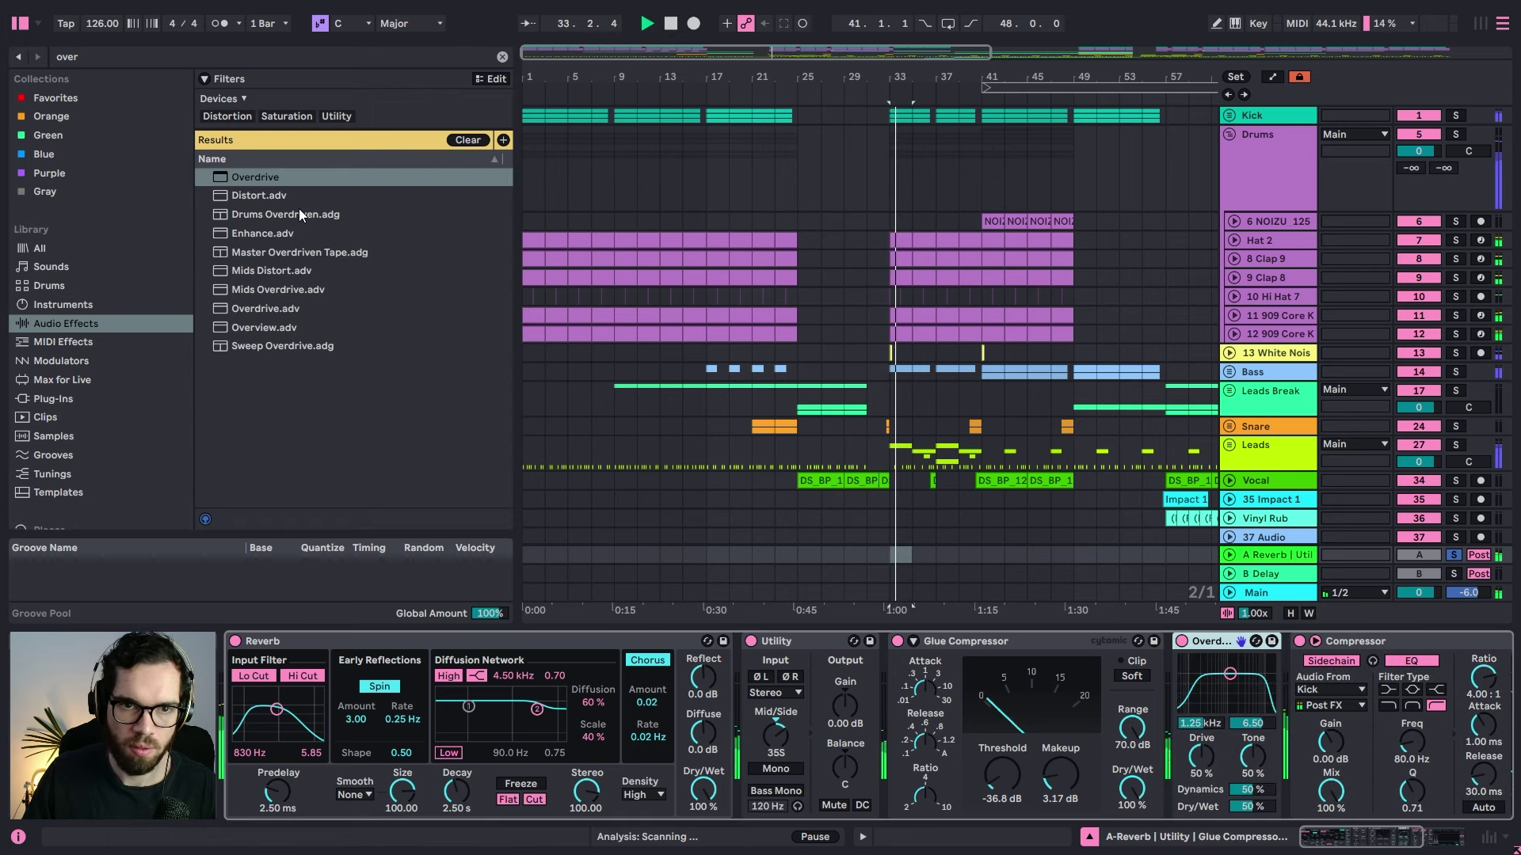
{"action": "key", "text": "space"}
{"action": "left_click_drag", "start_coordinate": [275, 236], "coordinate": [1204, 690]}
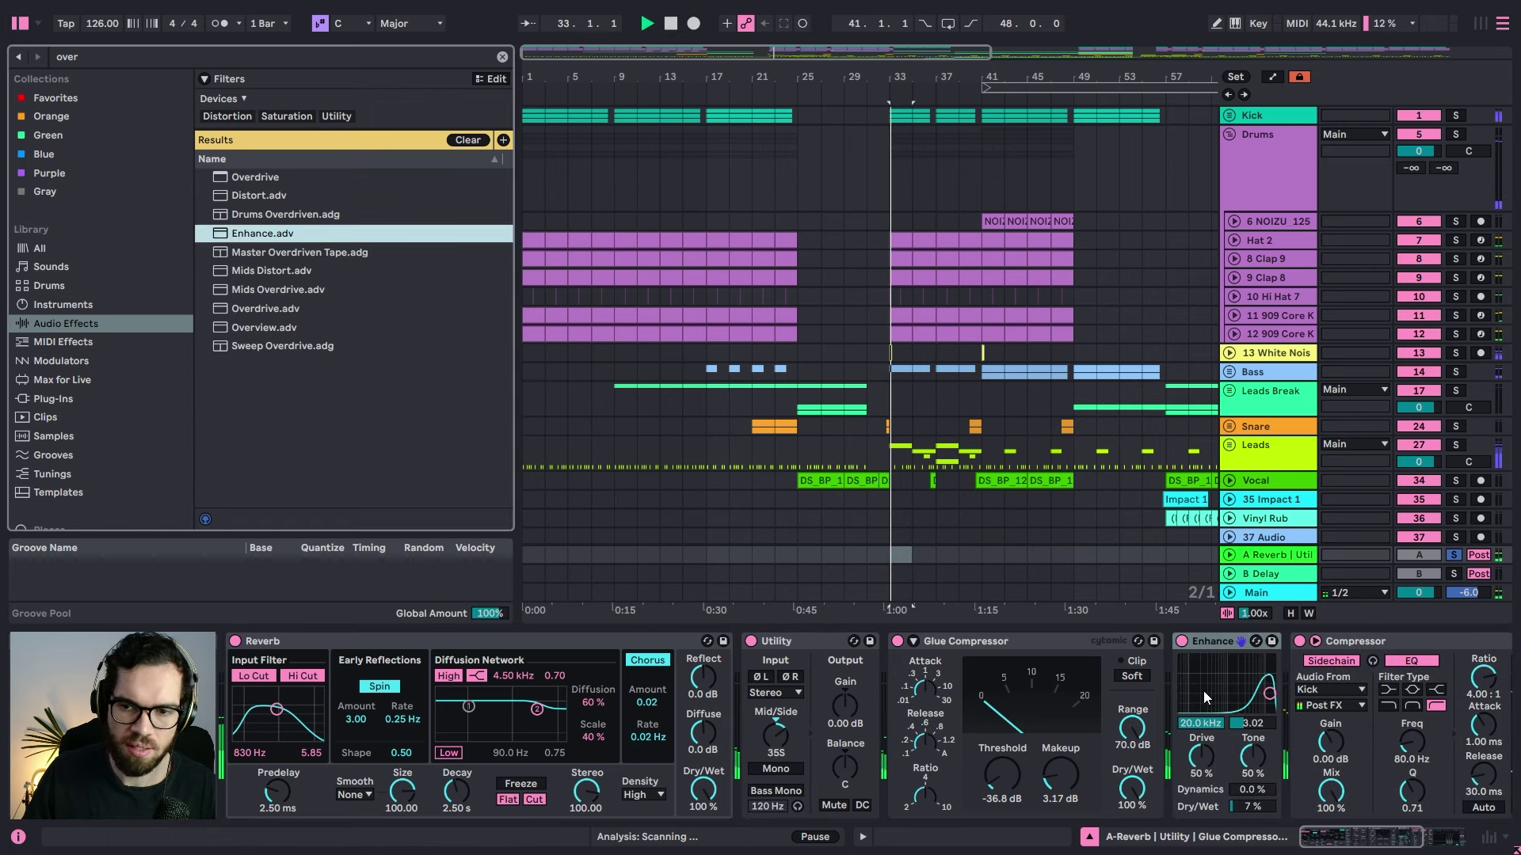
{"action": "key", "text": "space"}
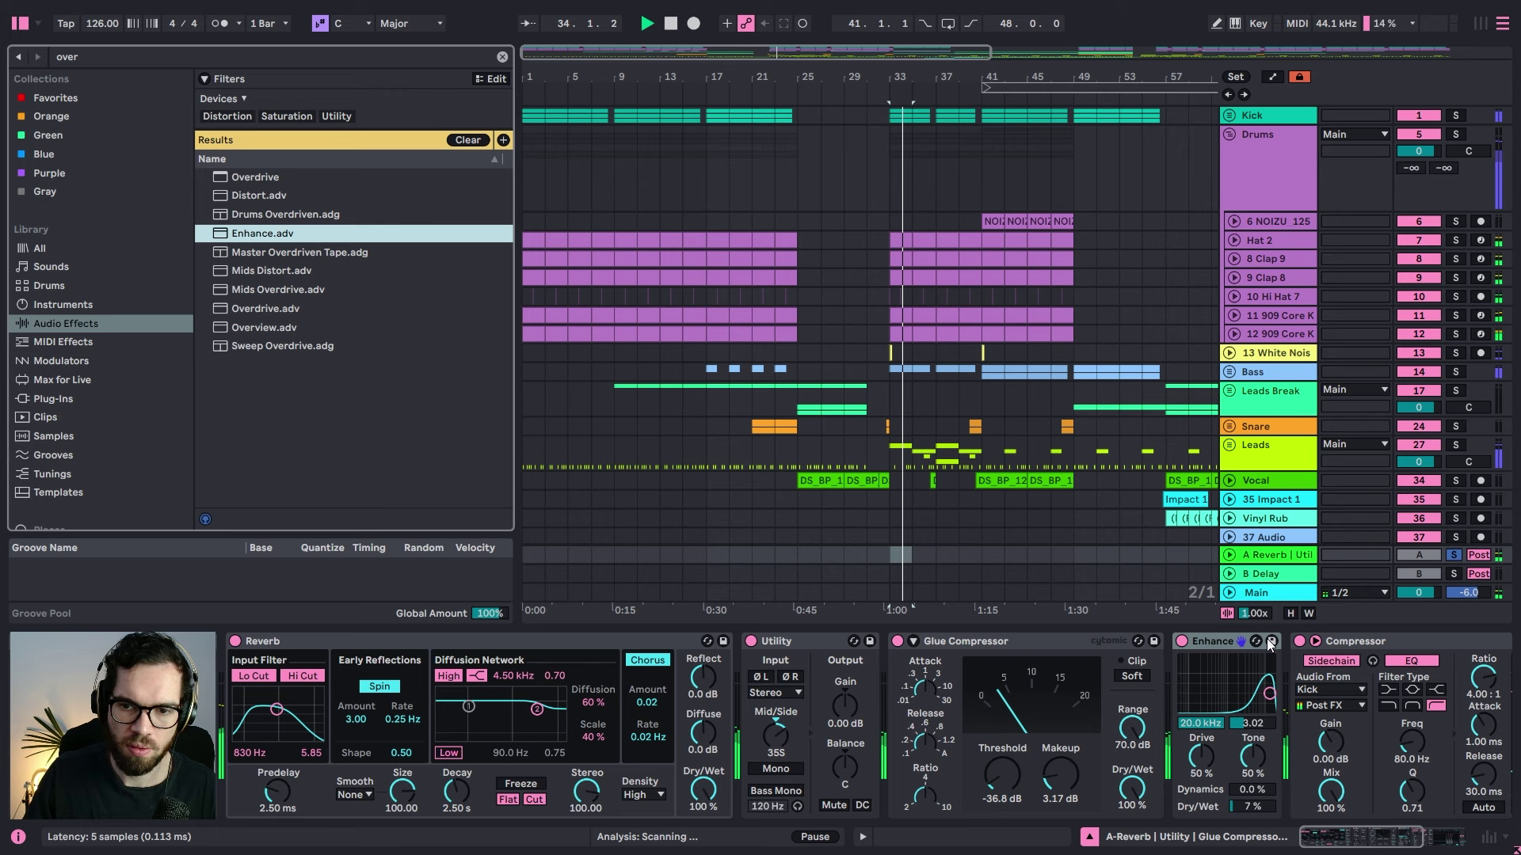
Step: Add EQ Eight between Enhance and Compressor on A Reverb and set band 1 to a low cut at 167 Hz
{"action": "left_click", "coordinate": [231, 54]}
{"action": "type", "text": "eq"}
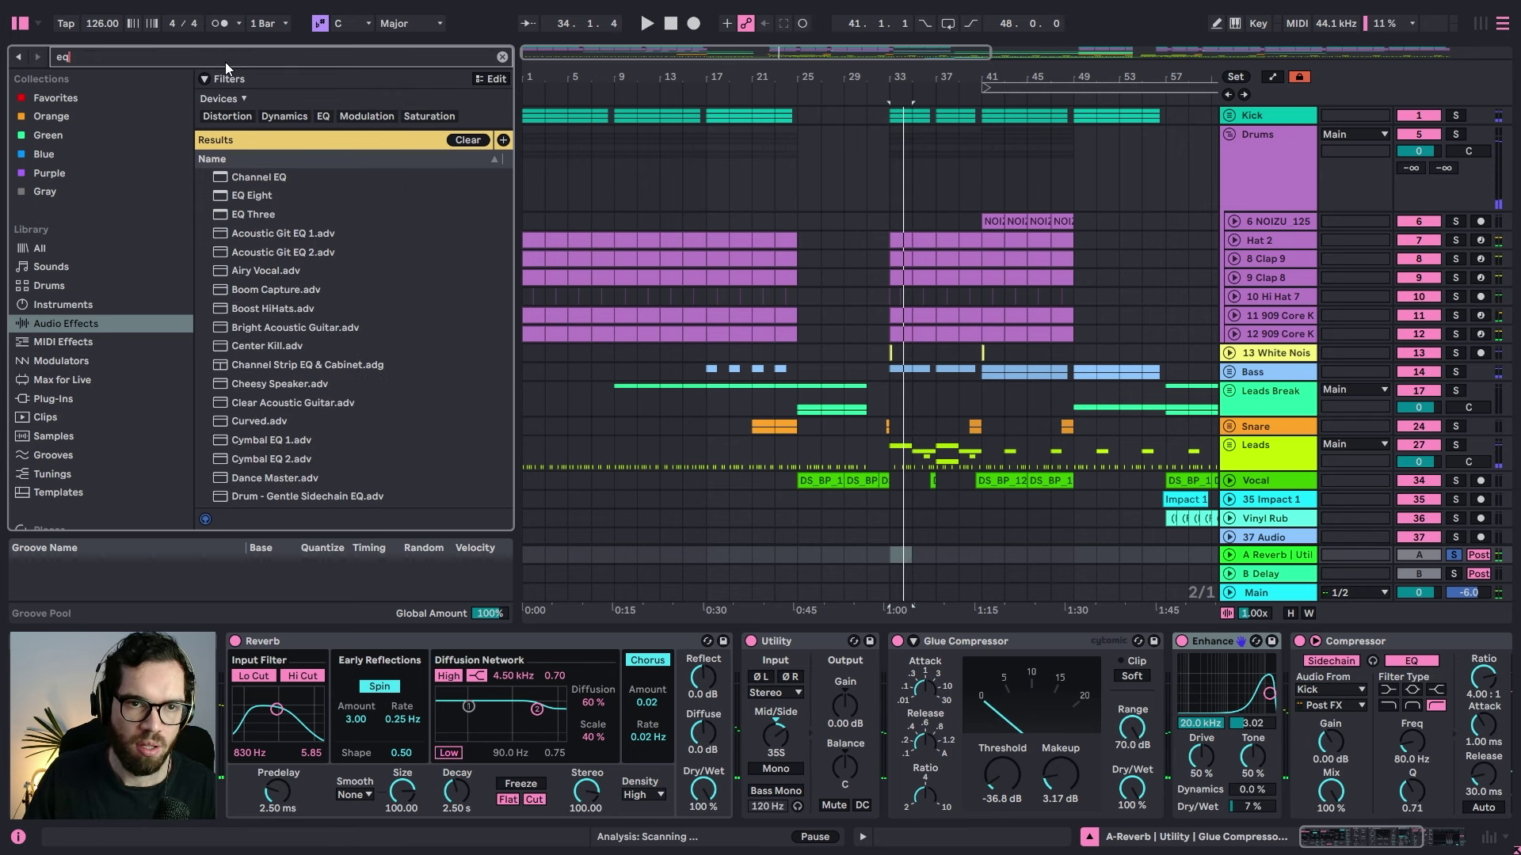
{"action": "left_click", "coordinate": [244, 195]}
{"action": "left_click_drag", "start_coordinate": [245, 193], "coordinate": [1264, 735]}
{"action": "key", "text": "space"}
{"action": "left_click", "coordinate": [1100, 794]}
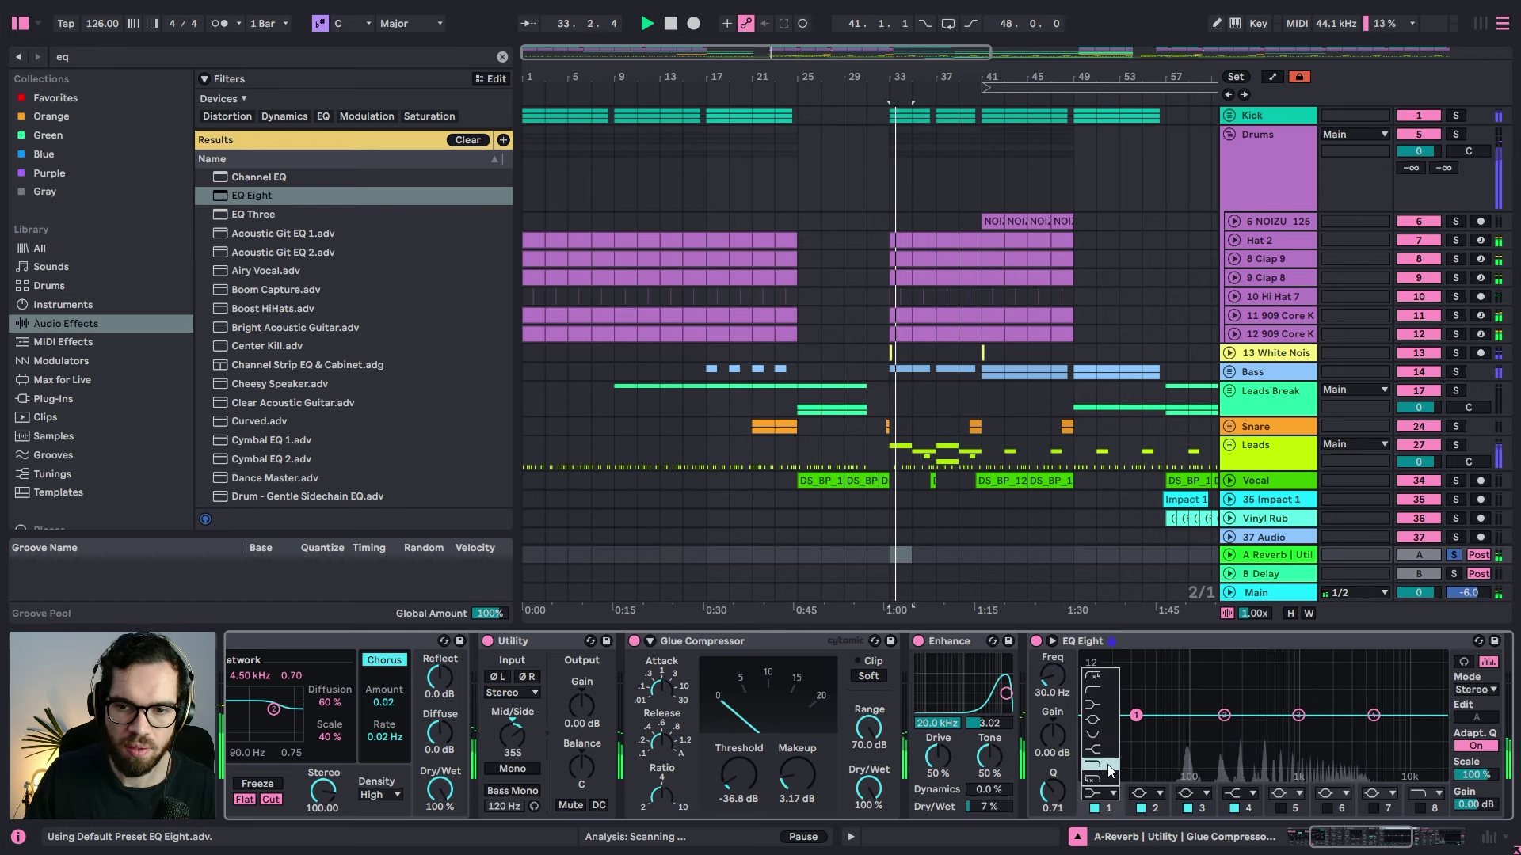
{"action": "left_click", "coordinate": [1098, 691]}
{"action": "left_click_drag", "start_coordinate": [1139, 721], "coordinate": [1217, 733]}
{"action": "key", "text": "space"}
Step: Unsolo the A Reverb return and boost EQ Eight band 3 by 2.60 dB at 1.09 kHz during playback
{"action": "left_click", "coordinate": [1453, 555]}
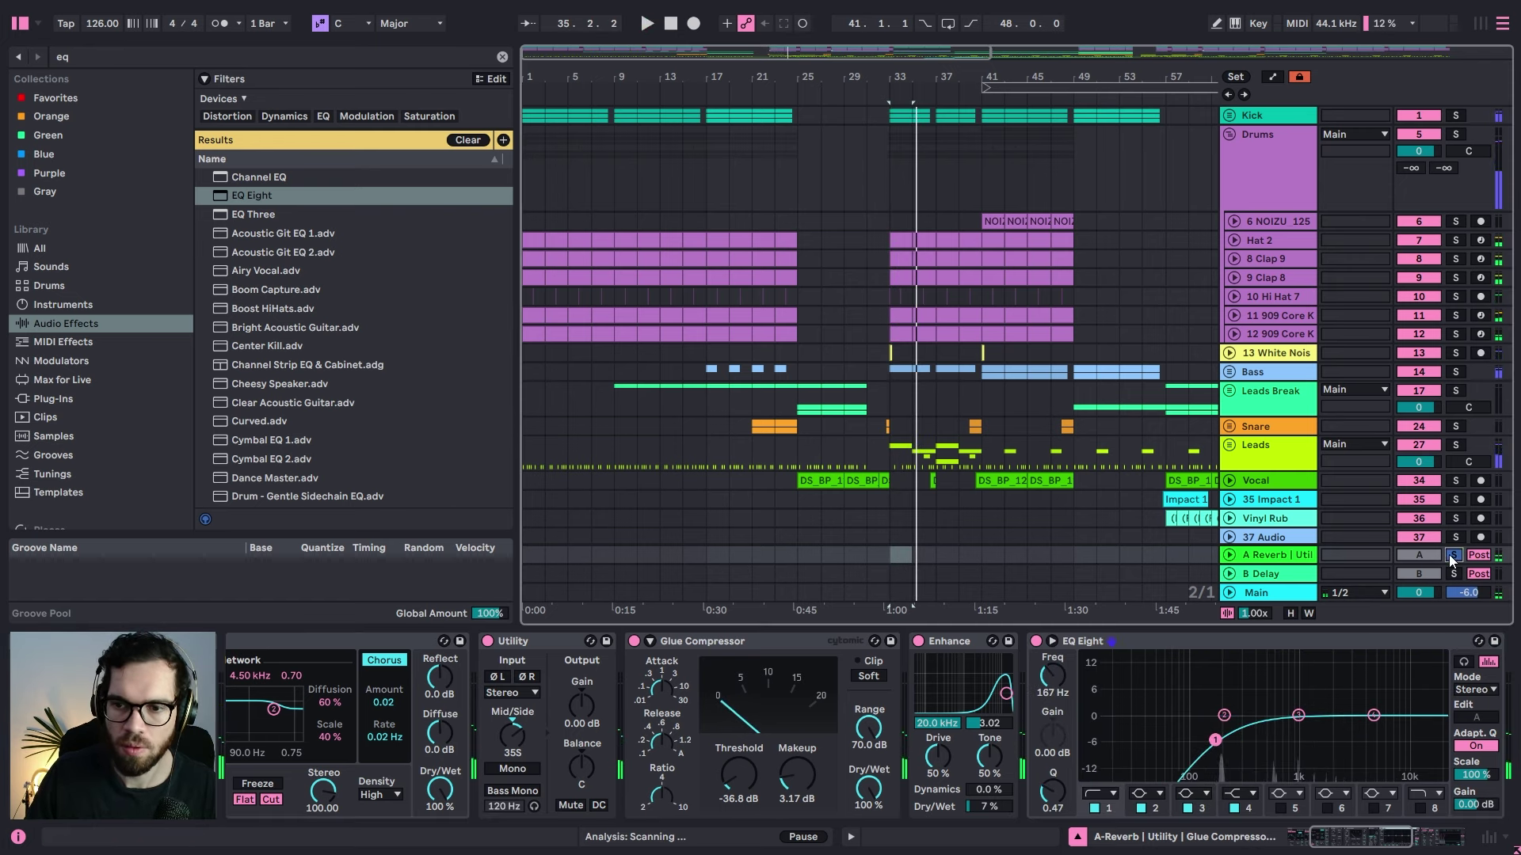
{"action": "key", "text": "space"}
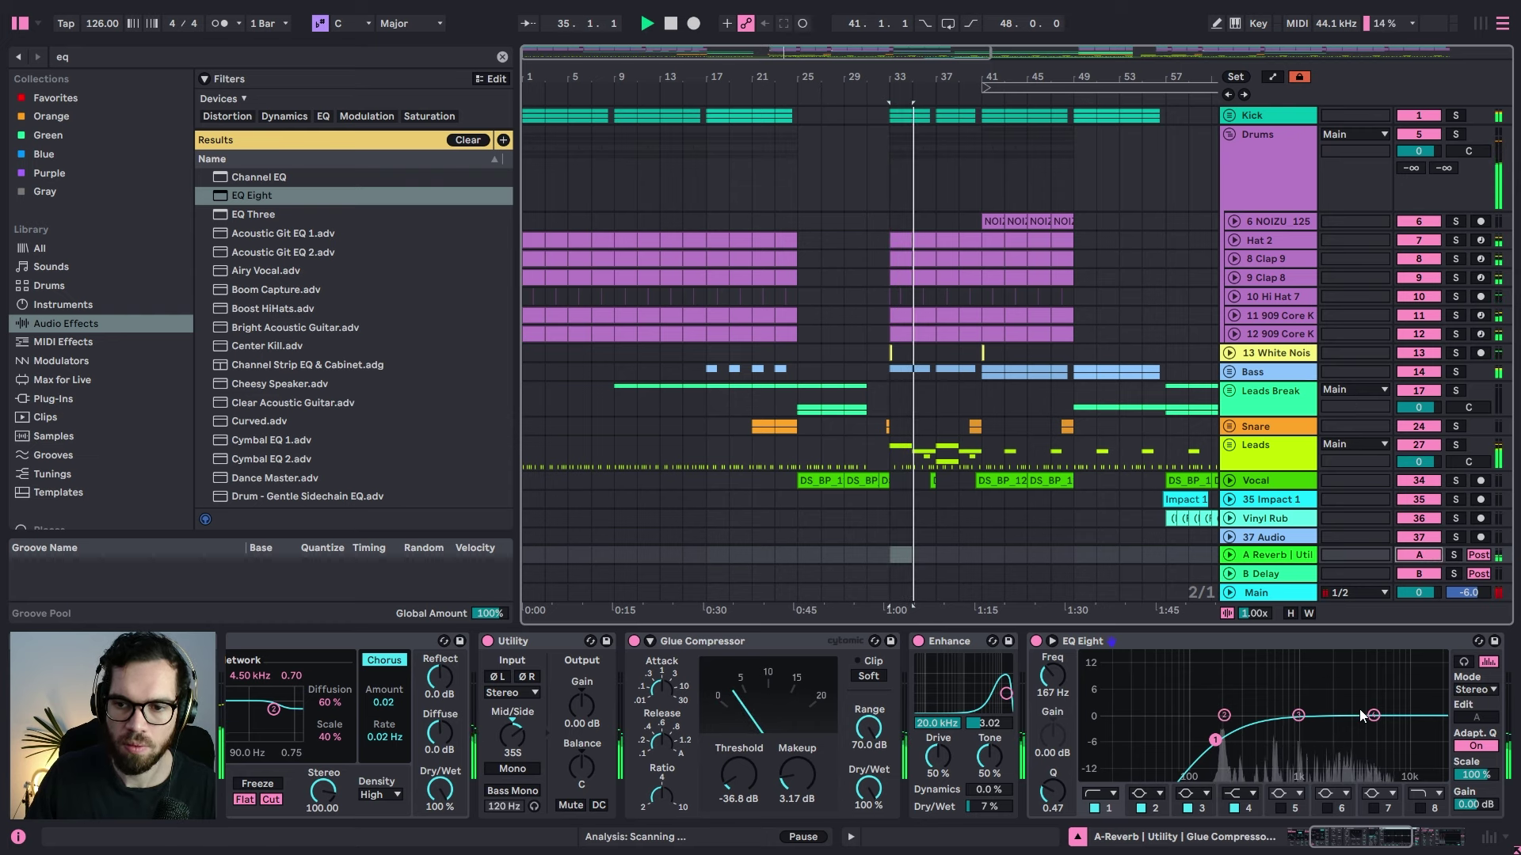
{"action": "left_click_drag", "start_coordinate": [1297, 715], "coordinate": [1302, 705]}
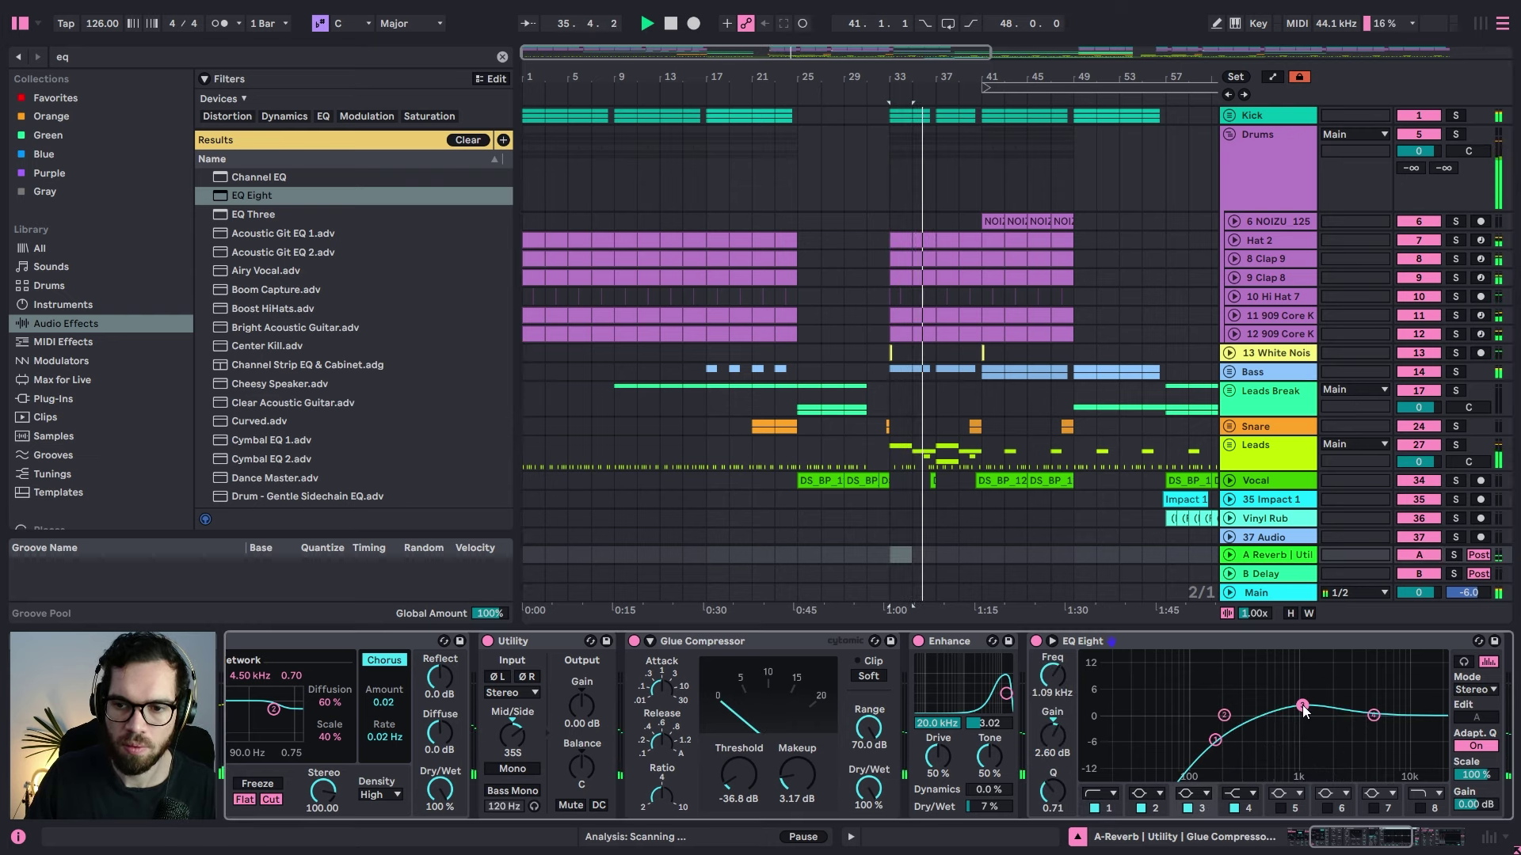
Step: Fold the Drums group, copy the Uplifter 4 clip to bar 27 on its track and play it
{"action": "left_click", "coordinate": [1266, 164]}
{"action": "left_click", "coordinate": [1229, 134]}
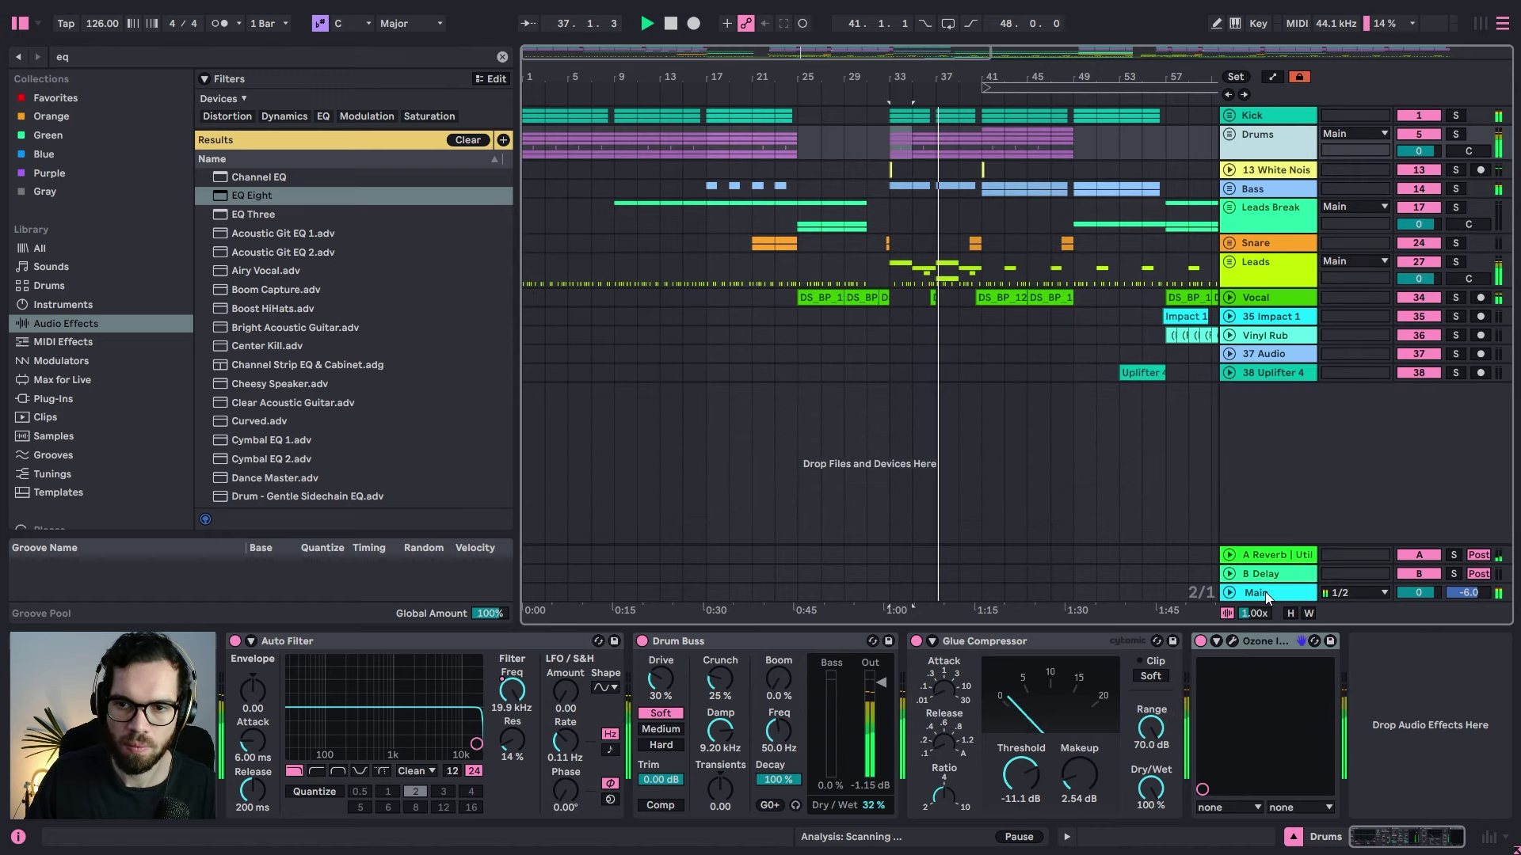
{"action": "left_click", "coordinate": [874, 353]}
{"action": "left_click_drag", "start_coordinate": [1135, 371], "coordinate": [841, 369]}
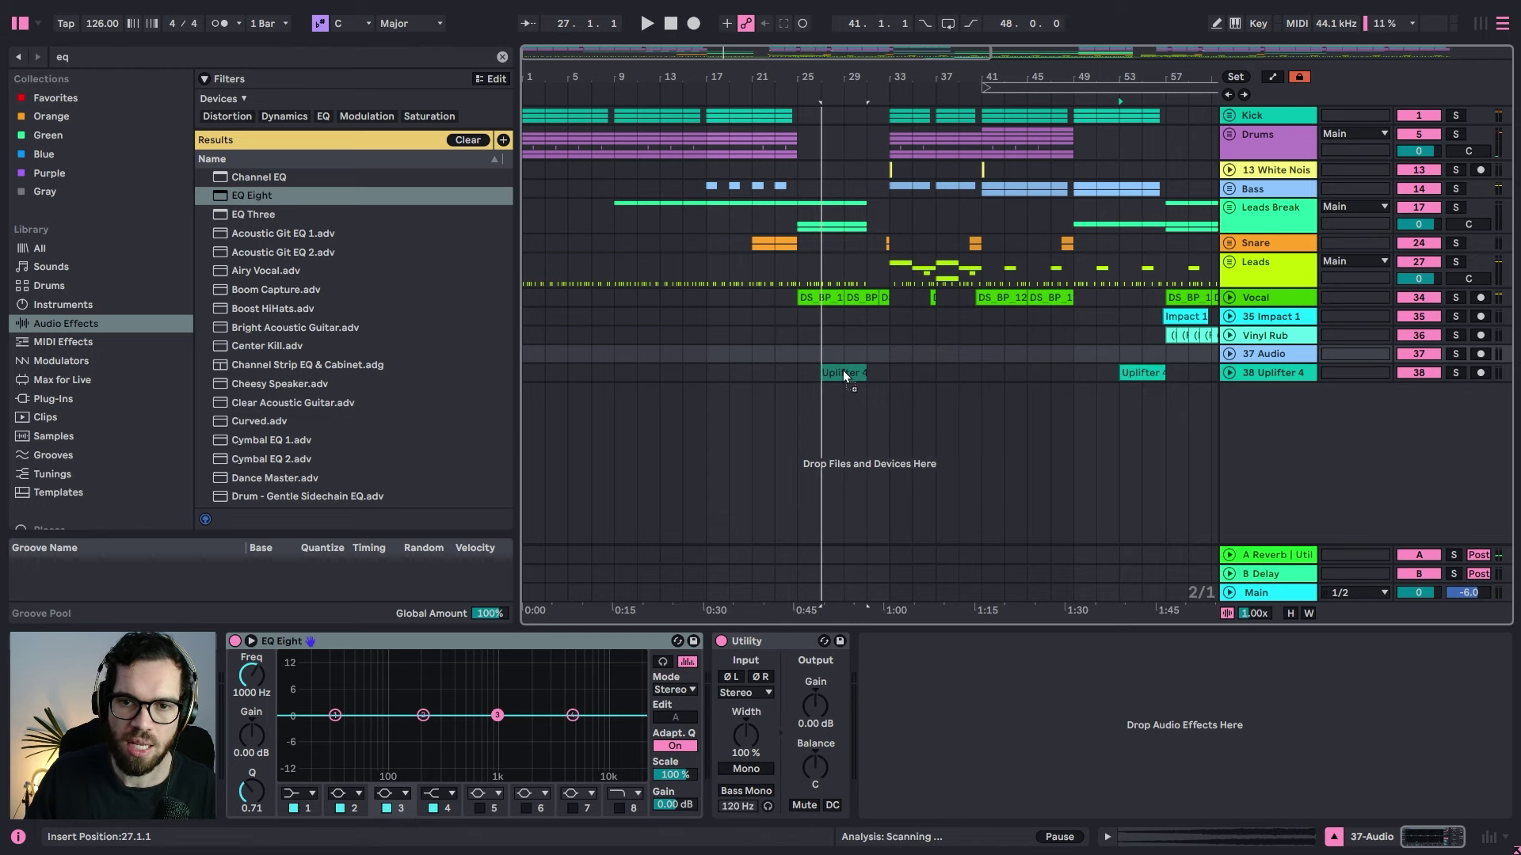
{"action": "key", "text": "space"}
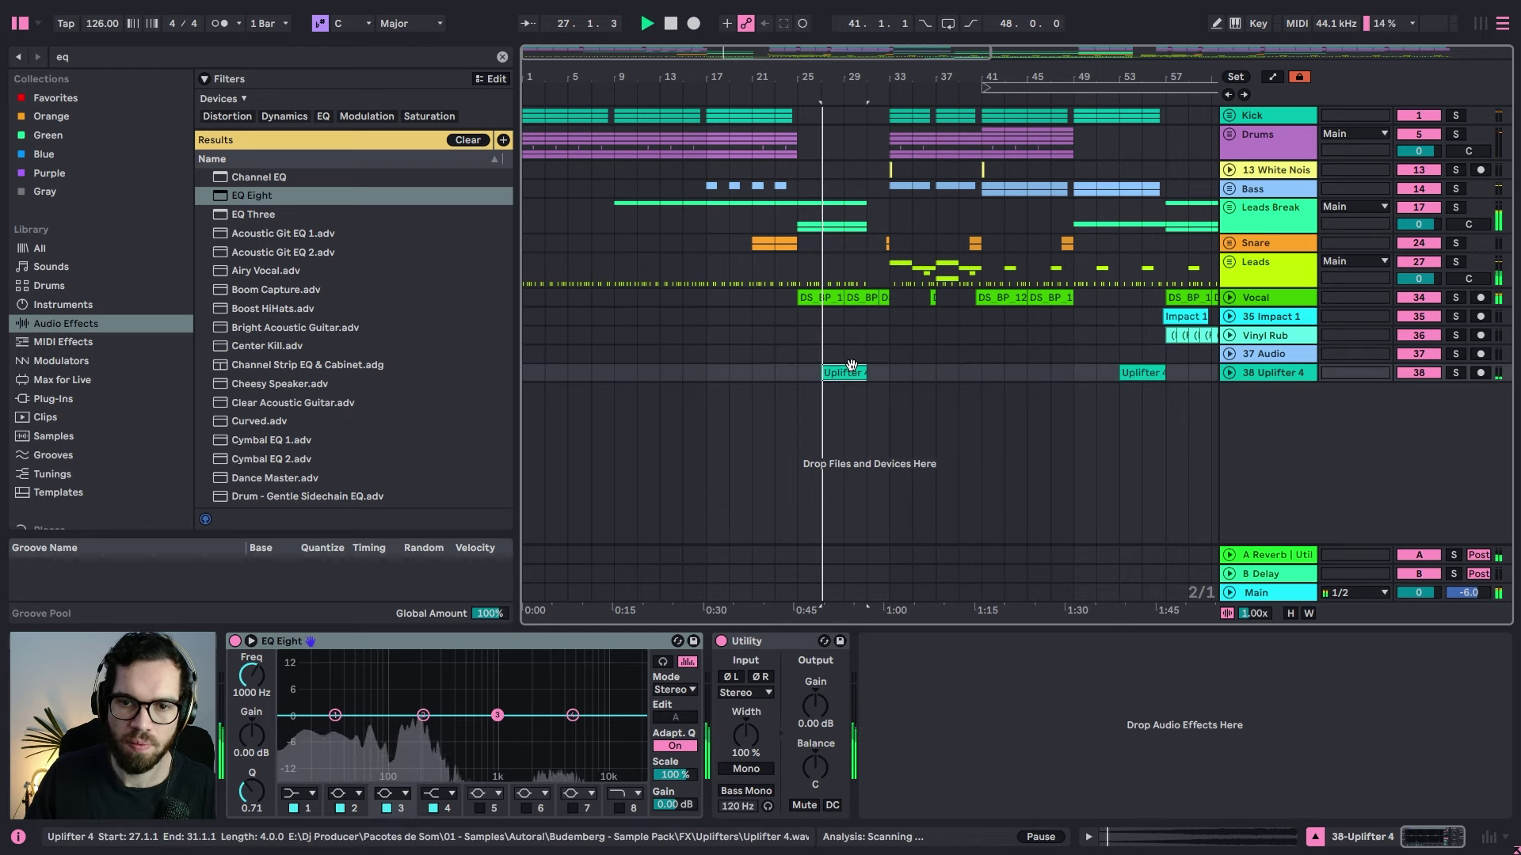
Step: Play the break from bar 29, unfold the Vocal track and show its Auto Filter Frequency automation
{"action": "left_click", "coordinate": [845, 217]}
{"action": "scroll", "coordinate": [844, 217], "scroll_direction": "up", "scroll_amount": 2}
{"action": "scroll", "coordinate": [892, 316], "scroll_direction": "up", "scroll_amount": 1}
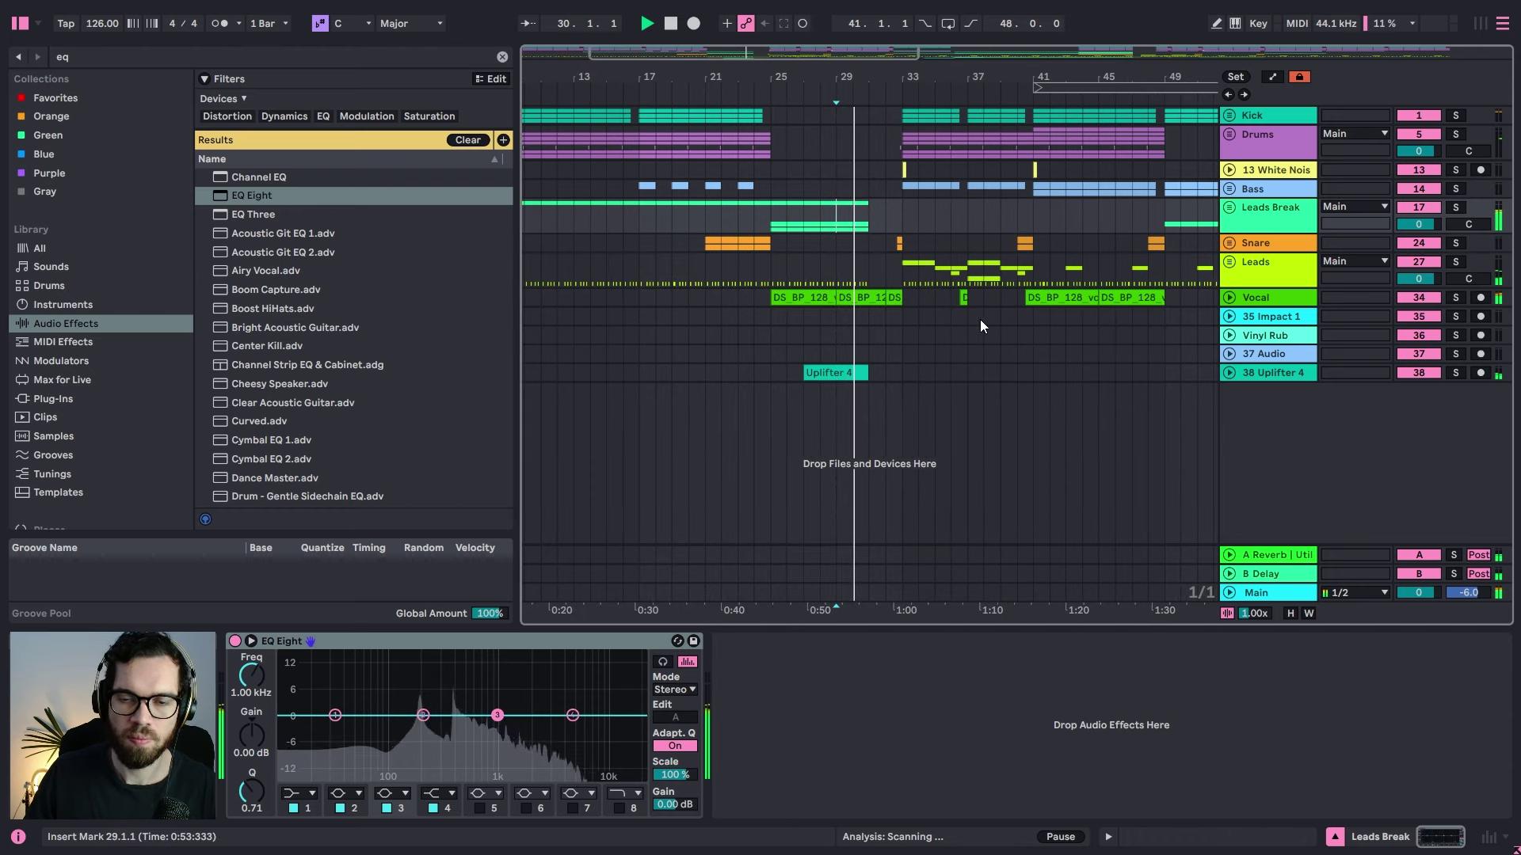
{"action": "left_click", "coordinate": [1230, 296]}
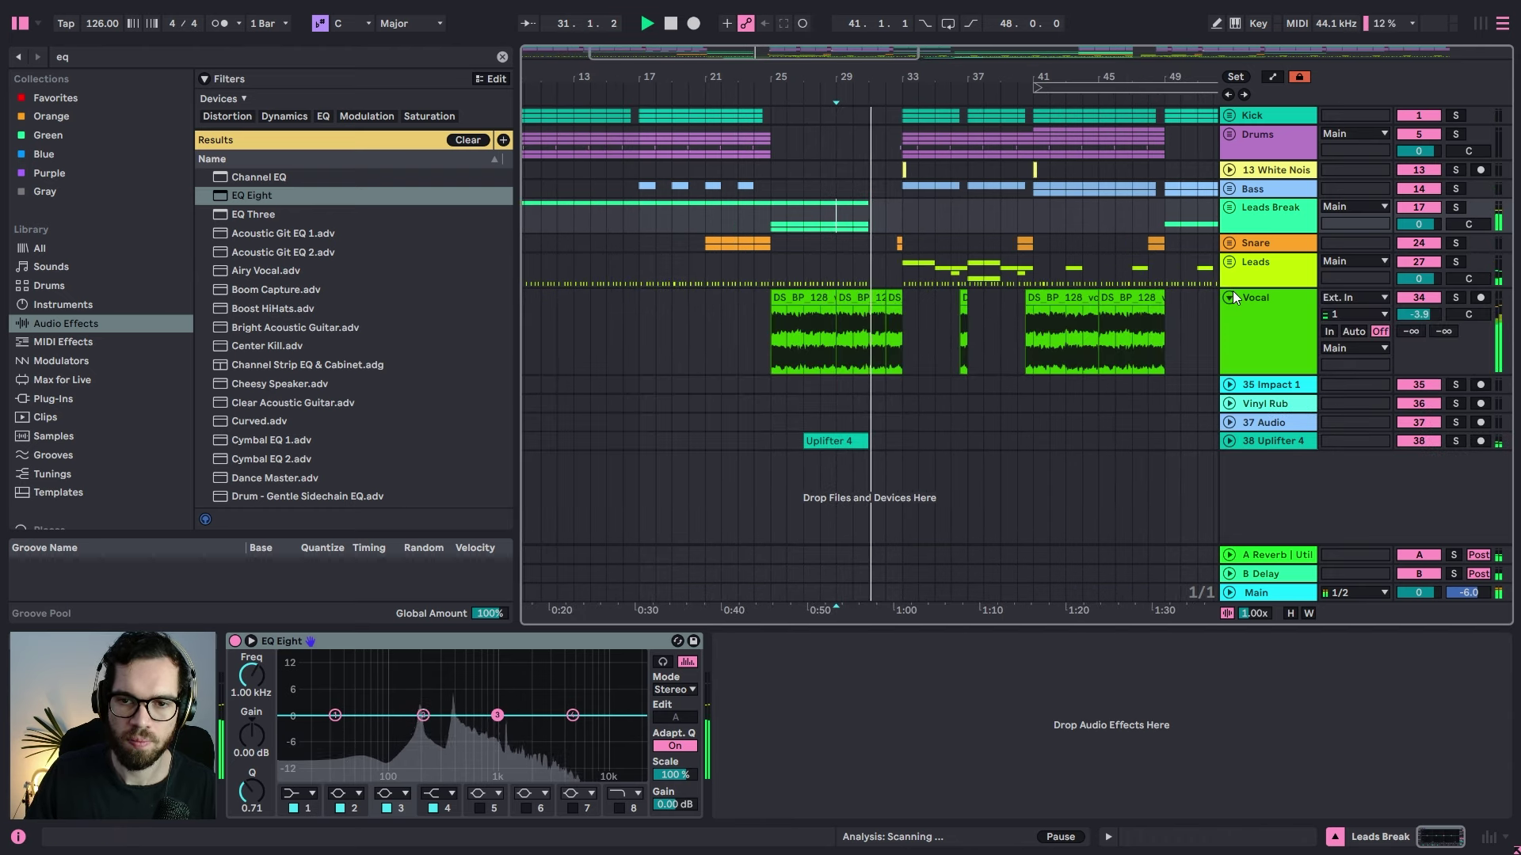
{"action": "left_click", "coordinate": [1251, 319]}
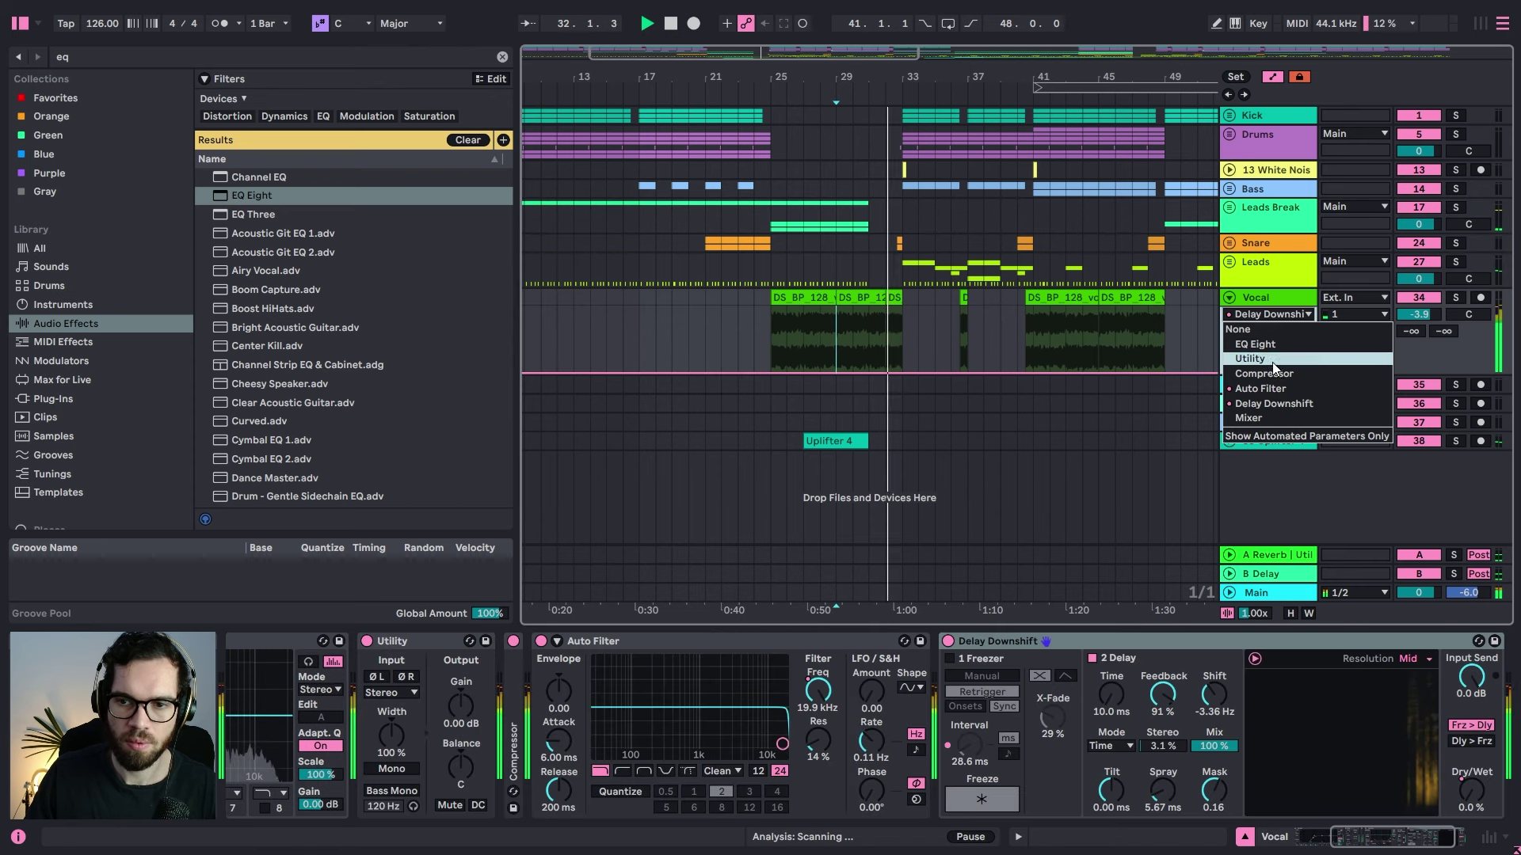
{"action": "left_click", "coordinate": [1272, 384]}
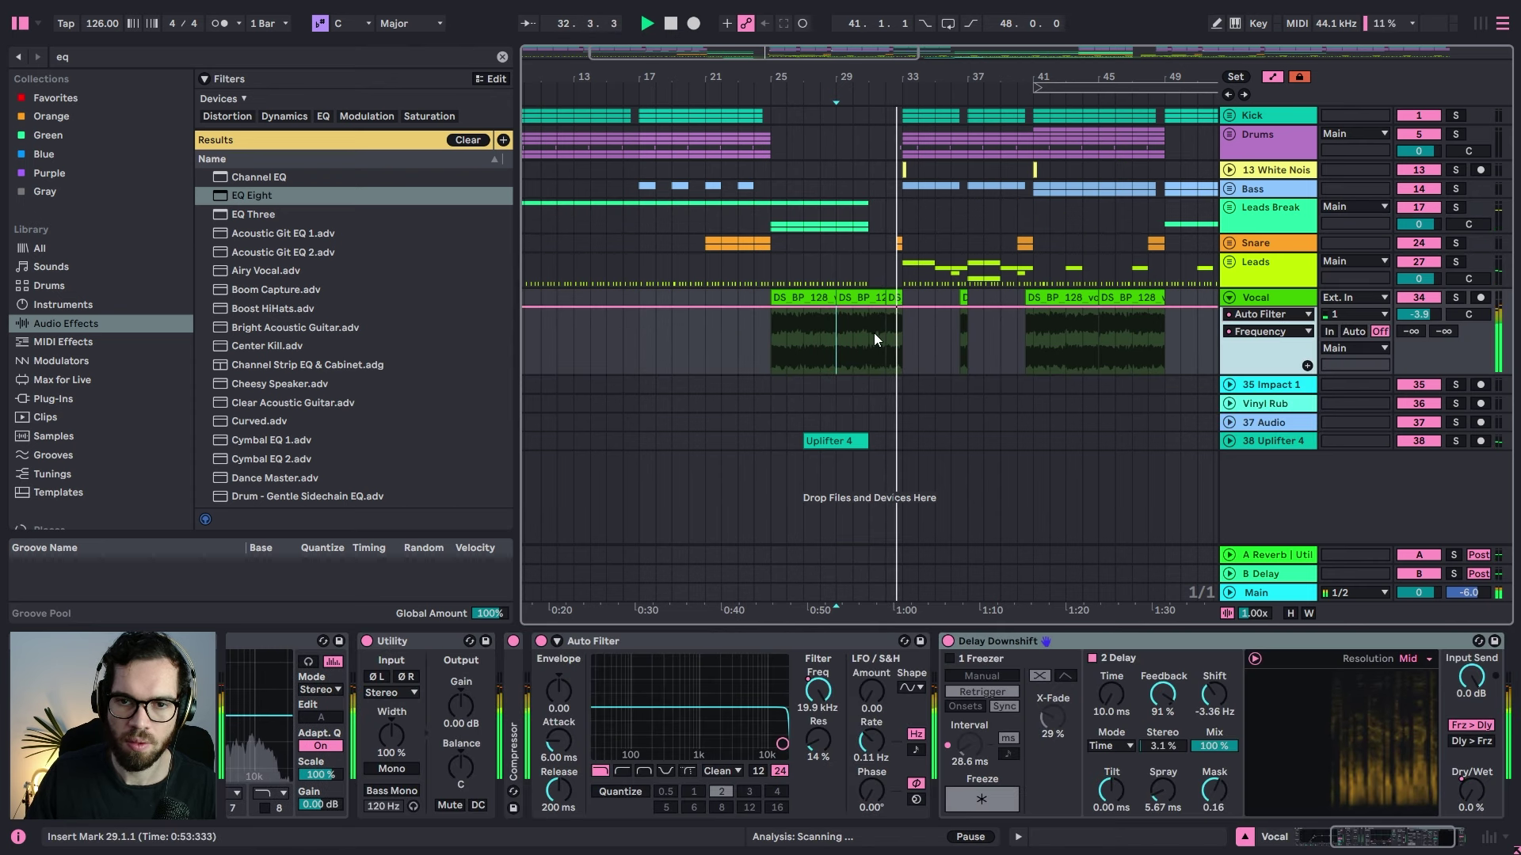
Step: Draw a rising Auto Filter frequency ramp on Vocal from about 1.24 kHz at bar 25 to 19.9 kHz at bar 31
{"action": "mouse_move", "coordinate": [771, 308]}
{"action": "left_mouse_down"}
{"action": "mouse_move", "coordinate": [771, 334]}
{"action": "mouse_move", "coordinate": [884, 319]}
{"action": "mouse_move", "coordinate": [839, 307]}
{"action": "mouse_move", "coordinate": [867, 307]}
{"action": "left_mouse_up"}
{"action": "left_click", "coordinate": [757, 303]}
{"action": "key", "text": "space"}
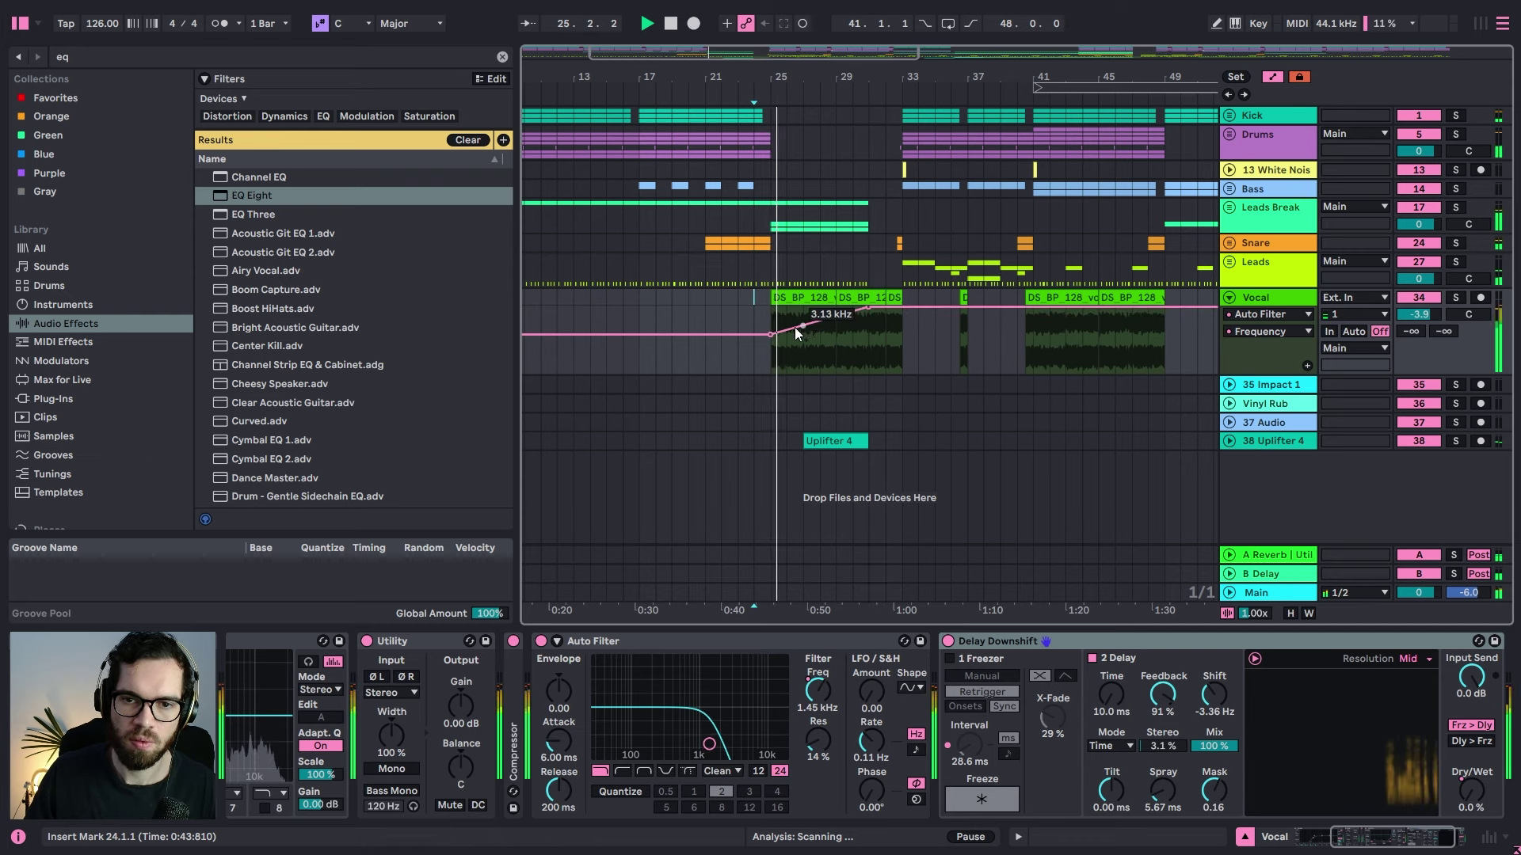
Step: Play the transition into the break from bar 24 and examine the Vocal filter automation through bar 65
{"action": "key", "text": "space"}
{"action": "key", "text": "space"}
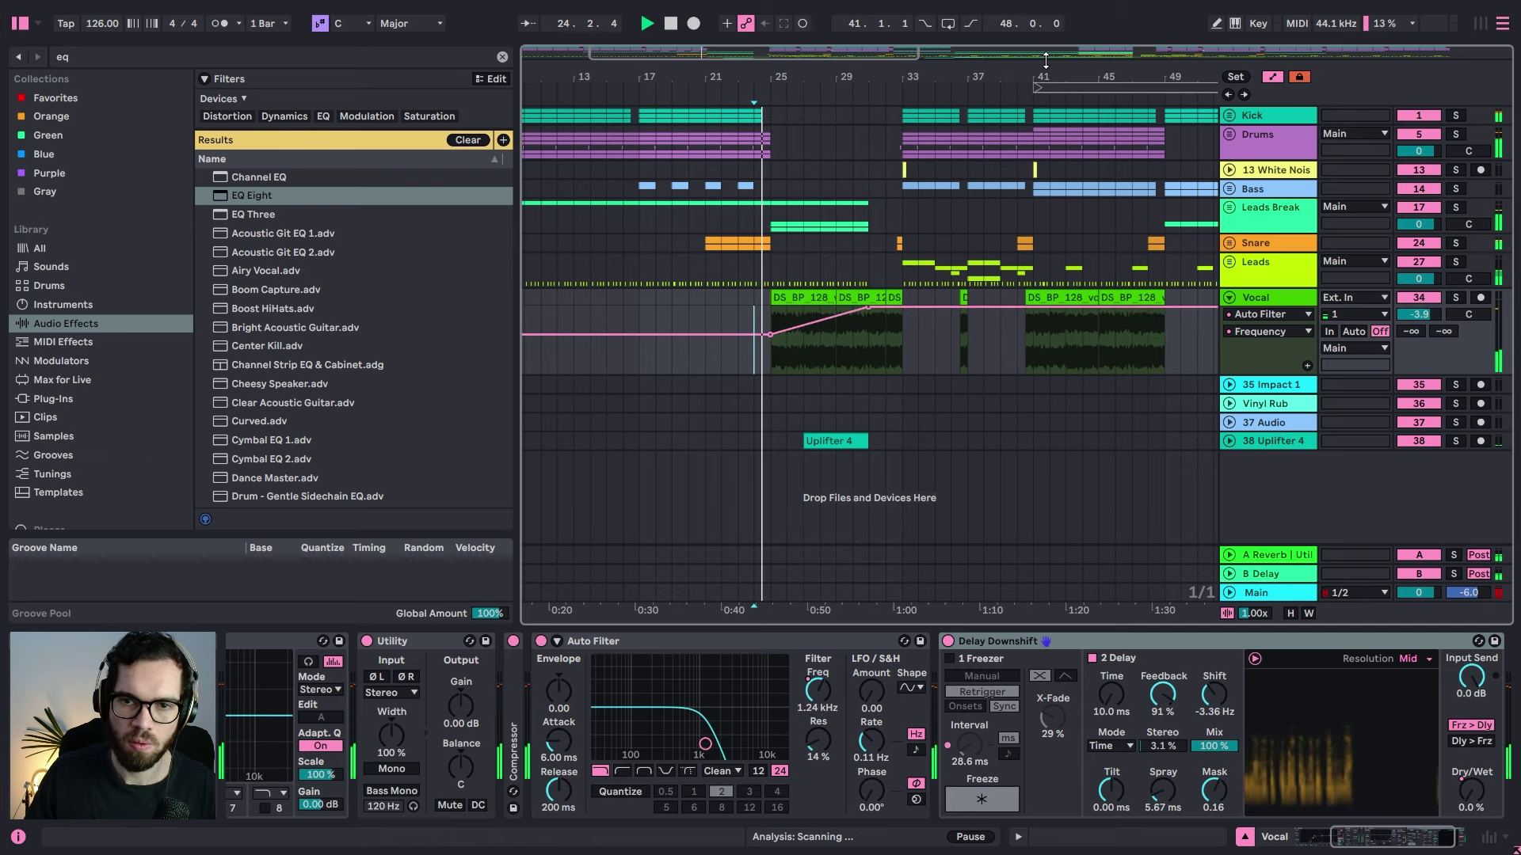
{"action": "left_click_drag", "start_coordinate": [1050, 59], "coordinate": [856, 72]}
{"action": "key", "text": "space"}
{"action": "key", "text": "space"}
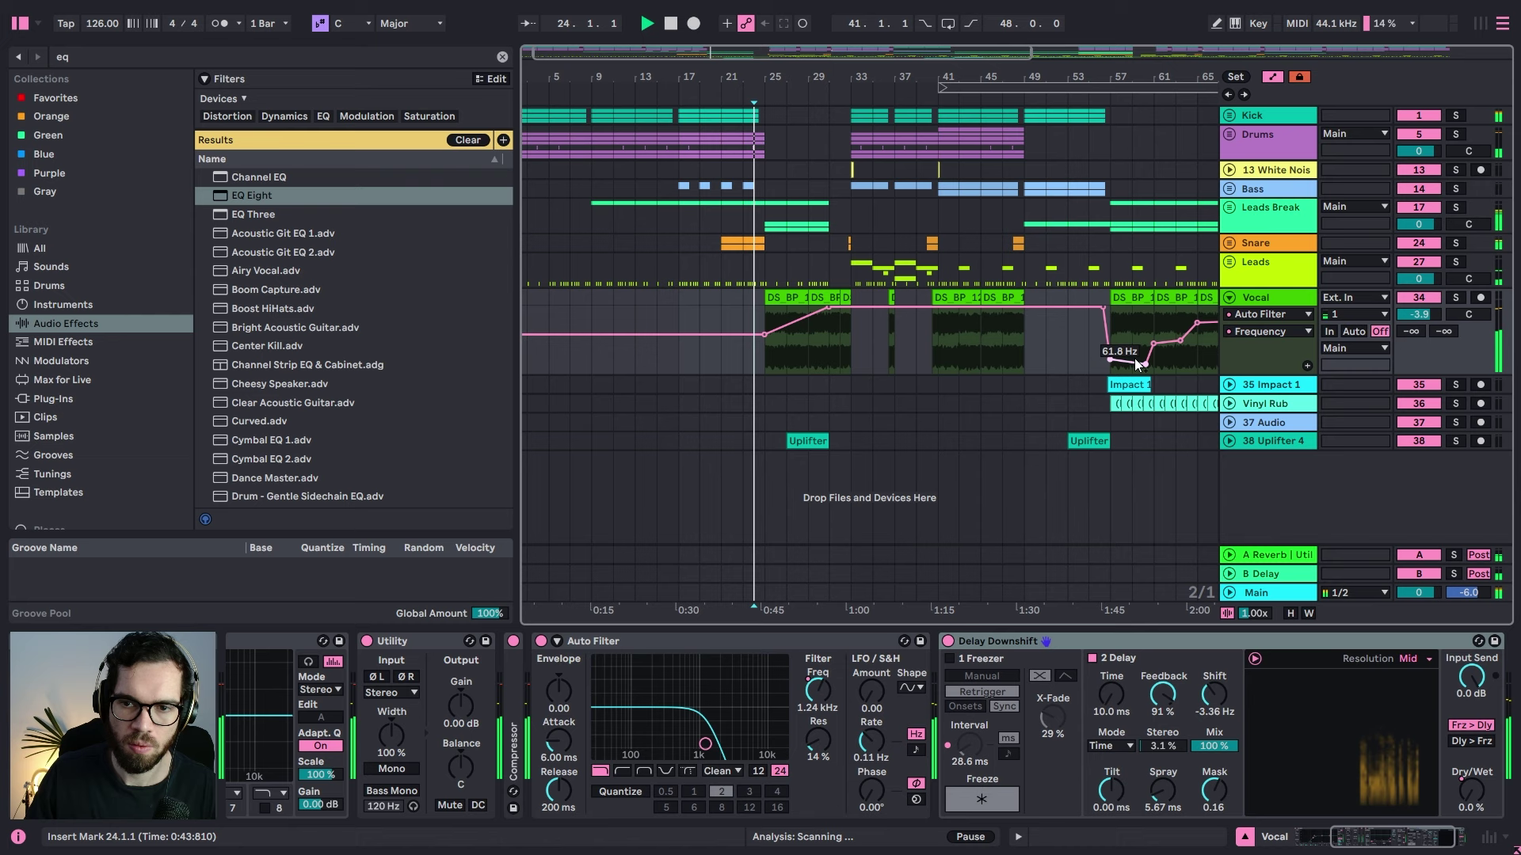
Step: Copy the Impact 1 clip from bars 55–61, with its lead-in gap, to bar 23 on the same track
{"action": "key", "text": "a"}
{"action": "left_click", "coordinate": [1091, 385]}
{"action": "key", "text": "space"}
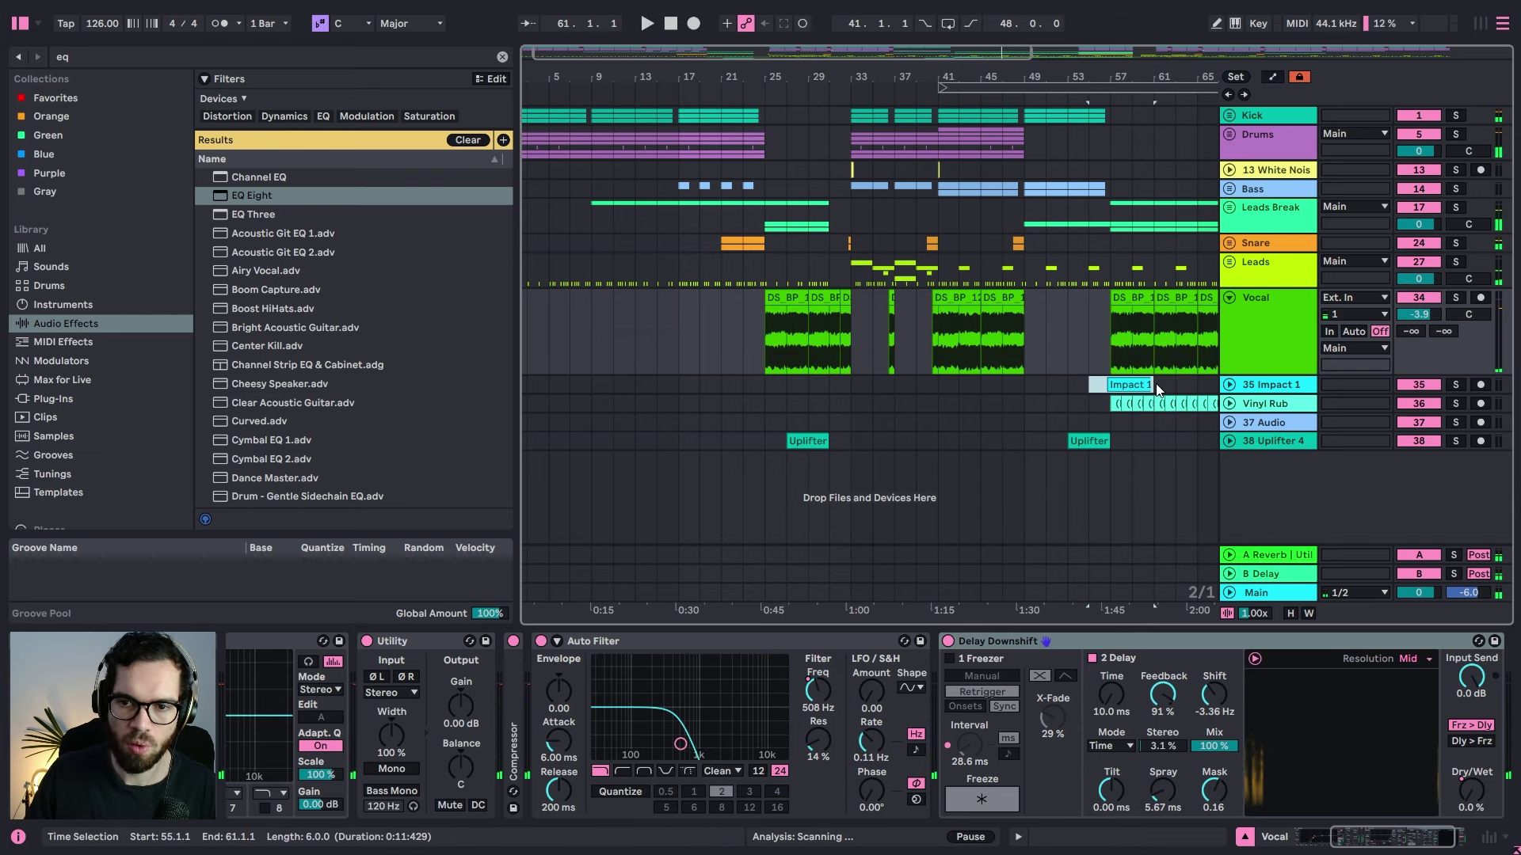
{"action": "left_click", "coordinate": [1116, 386]}
{"action": "left_click", "coordinate": [750, 384]}
{"action": "key", "text": "ctrl+v"}
{"action": "key", "text": "space"}
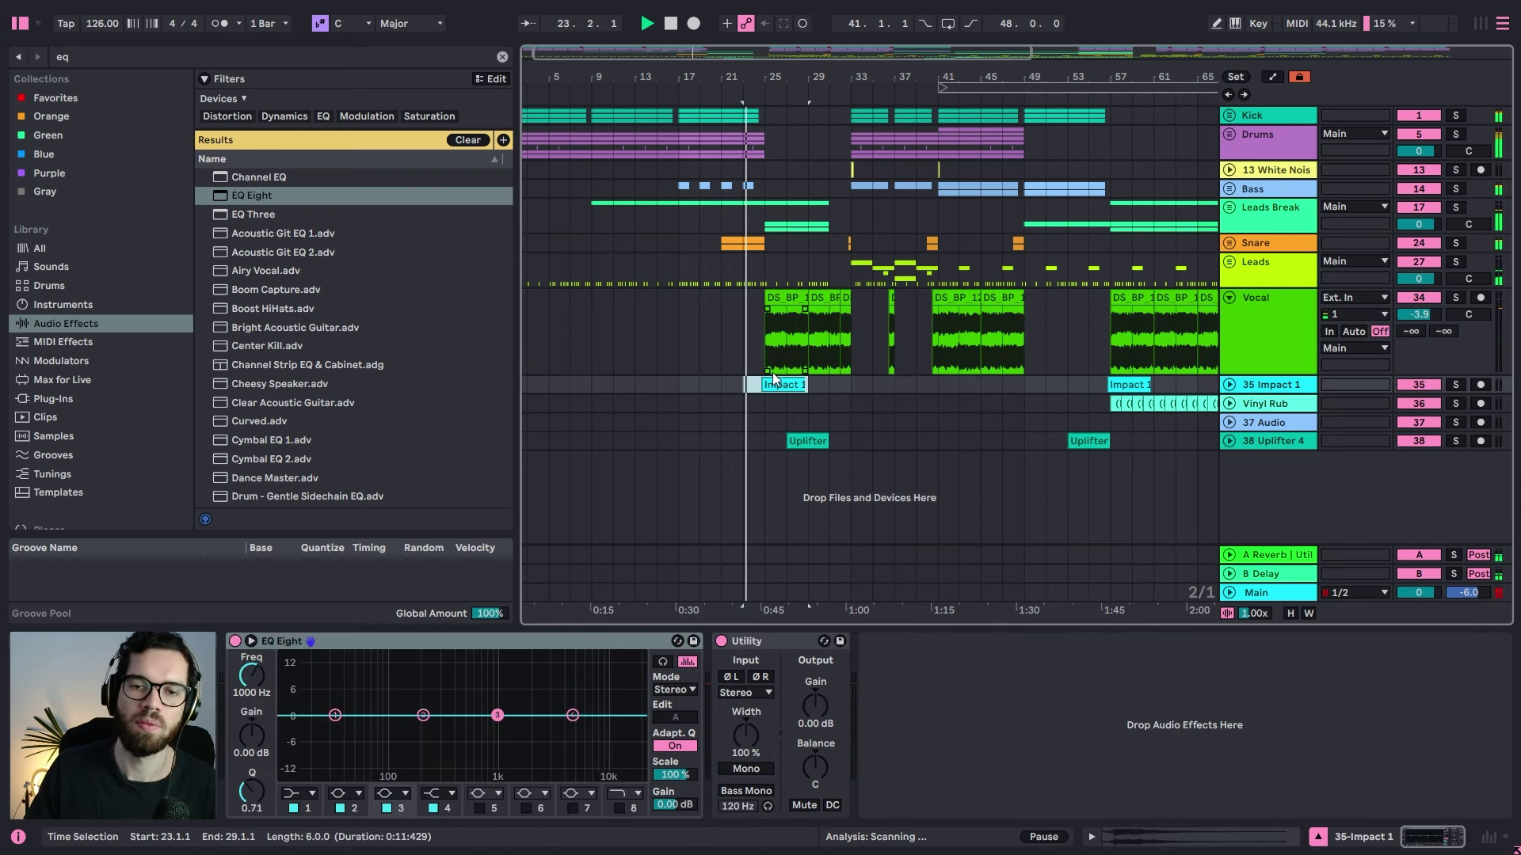
Step: Copy the Uplifter clip from bar 53 to bar 21 on the Uplifter 4 track and play the result
{"action": "left_click", "coordinate": [1095, 438]}
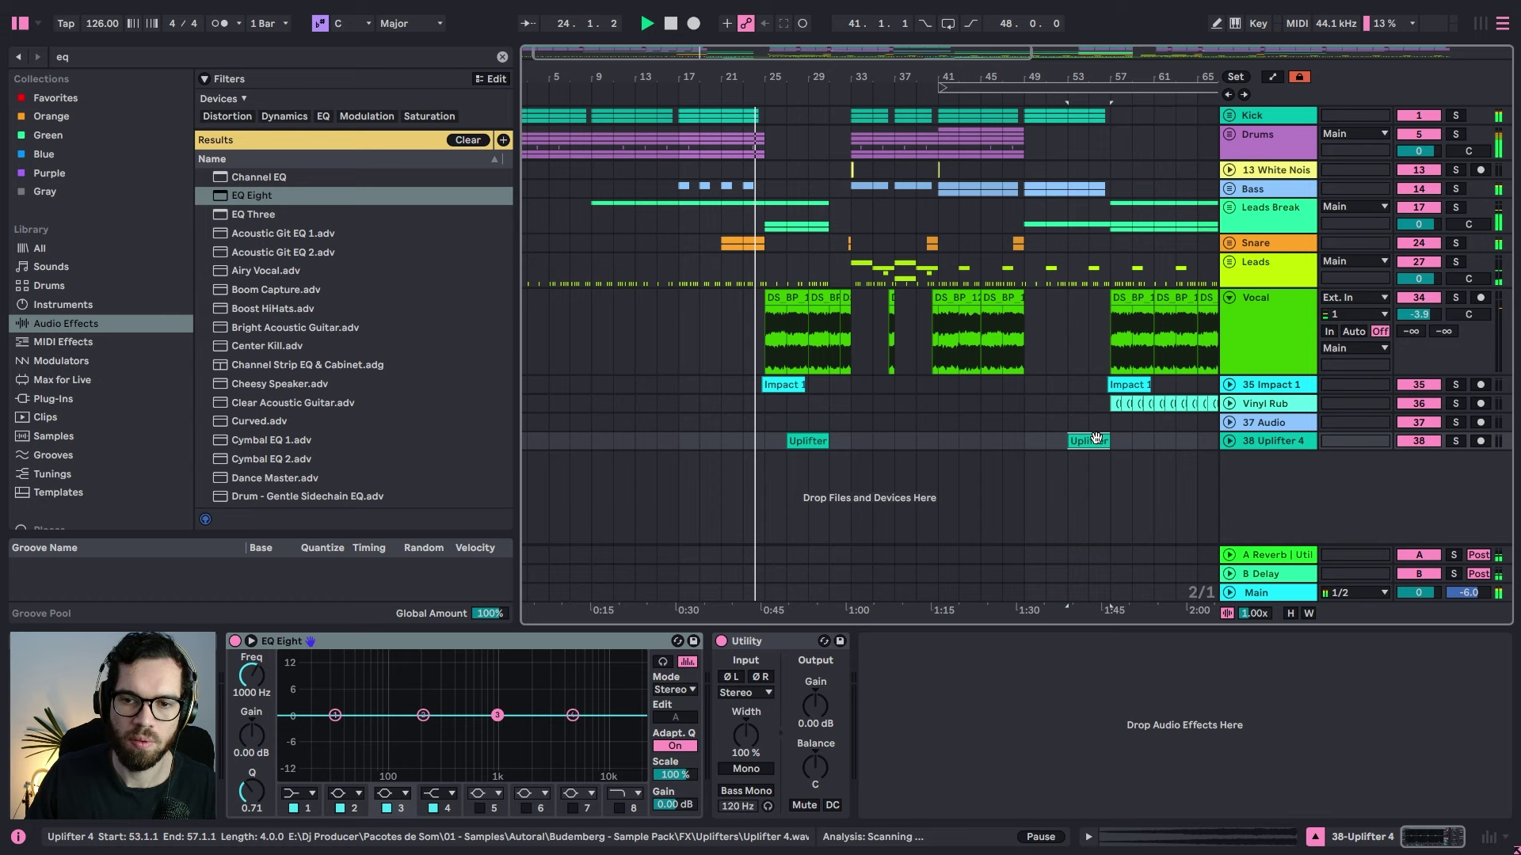
{"action": "left_click", "coordinate": [748, 442]}
{"action": "key", "text": "ctrl+v"}
{"action": "key", "text": "Delete"}
{"action": "left_click", "coordinate": [722, 440]}
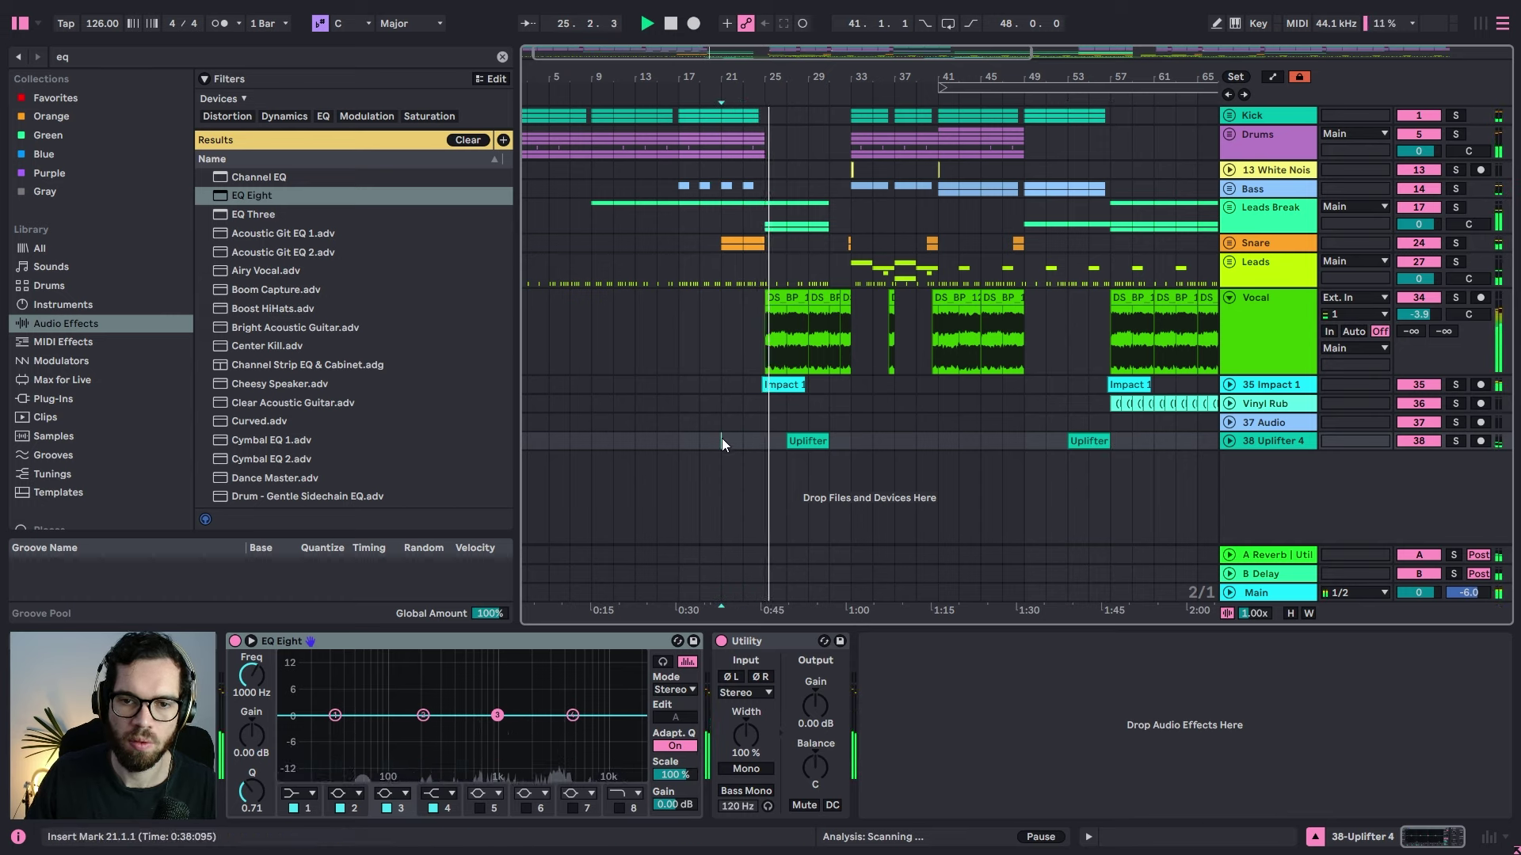
{"action": "key", "text": "ctrl+v"}
{"action": "key", "text": "space"}
{"action": "key", "text": "space"}
Step: Copy the Vinyl Rub clips from bars 57–65 to bar 25 on the same track
{"action": "left_click", "coordinate": [1111, 406]}
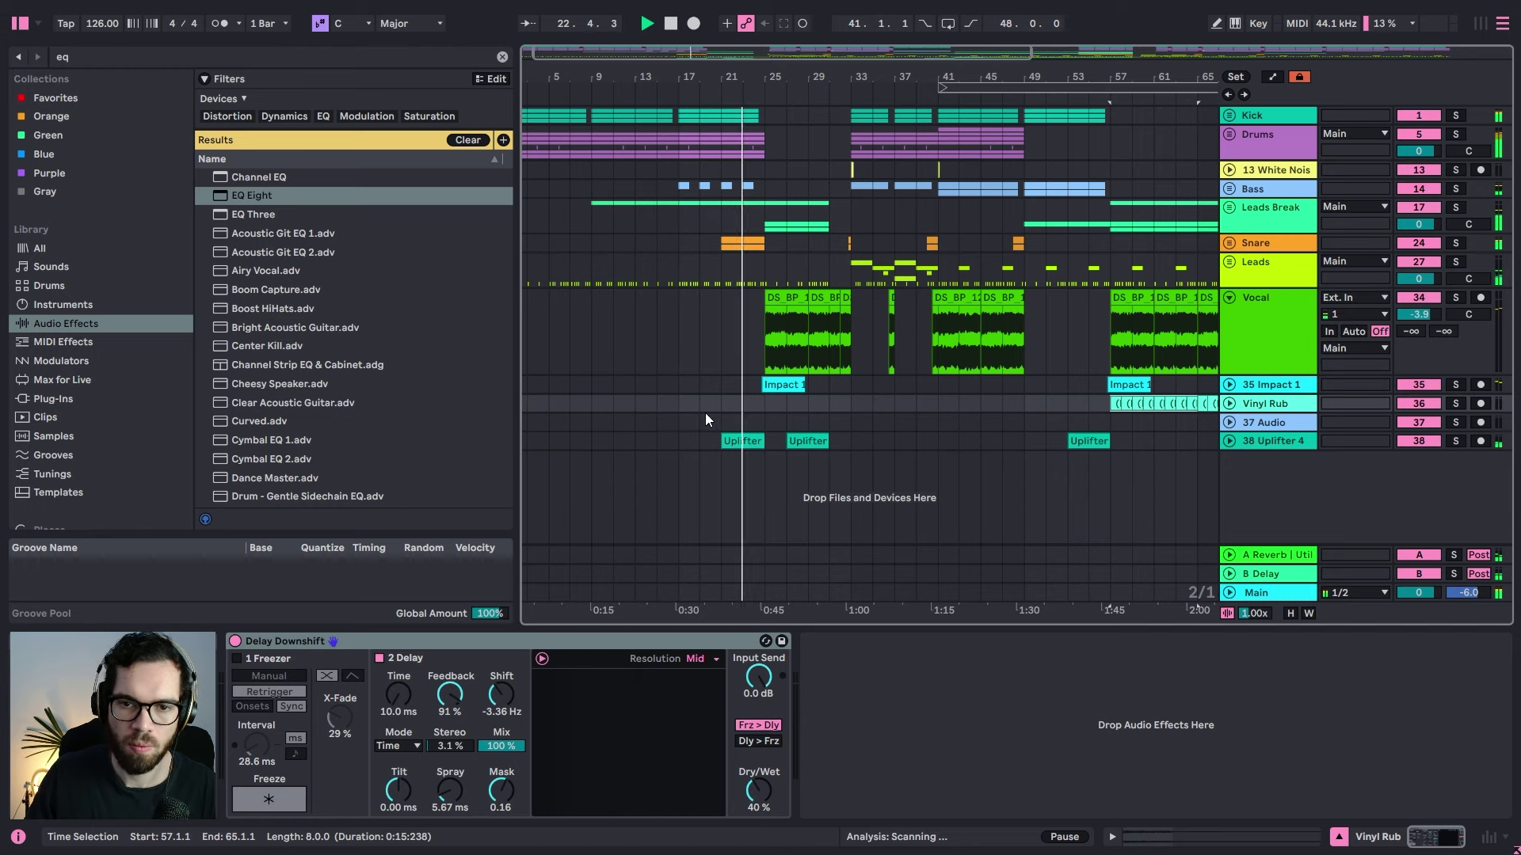
{"action": "left_click", "coordinate": [767, 403]}
{"action": "key", "text": "ctrl+v"}
{"action": "left_click_drag", "start_coordinate": [816, 75], "coordinate": [838, 79]}
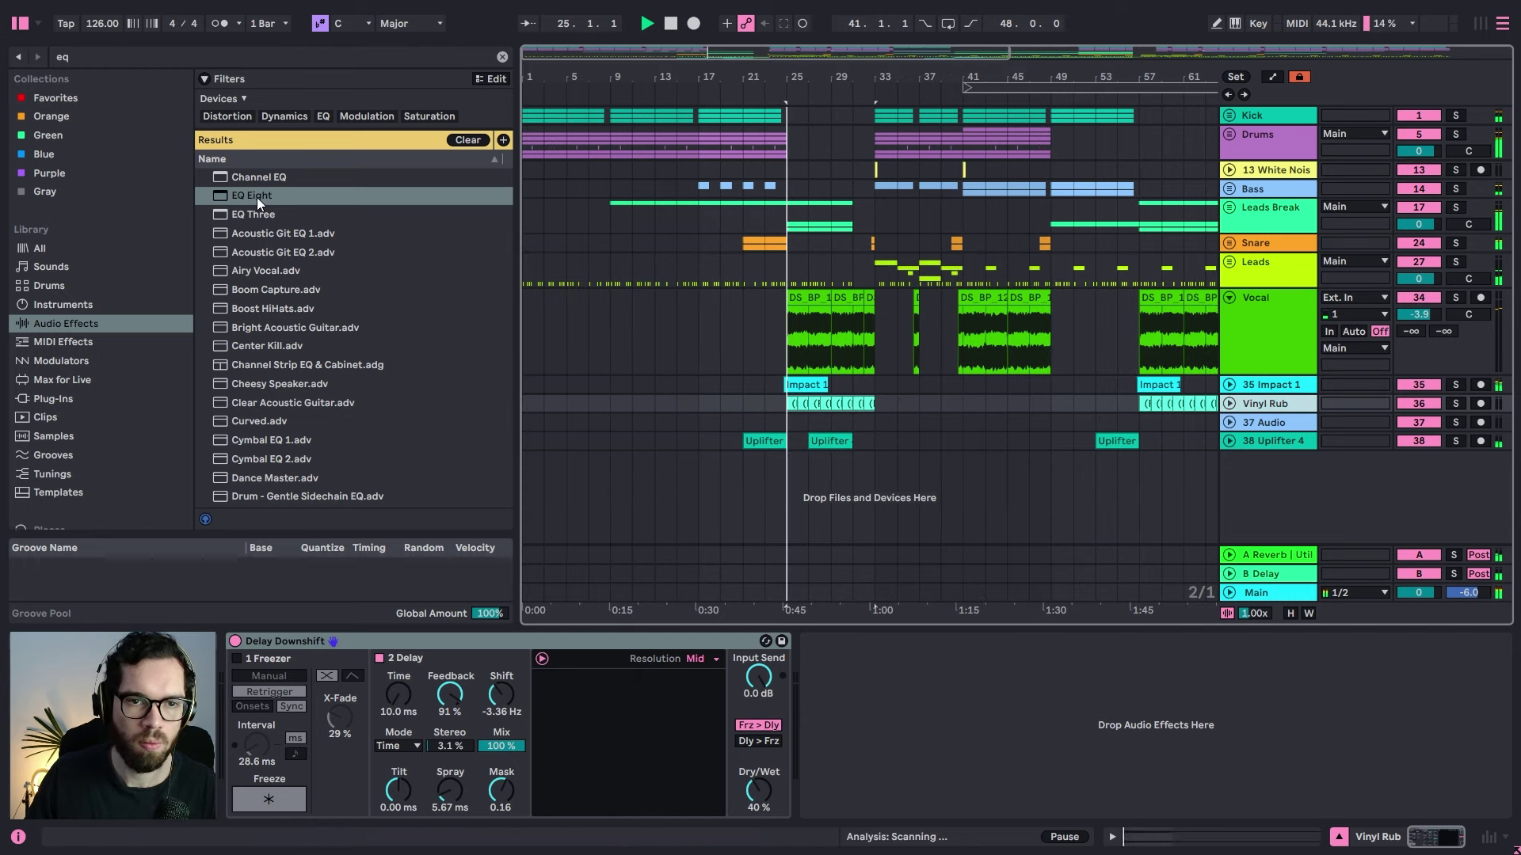
Step: Add EQ Eight after Delay Downshift on the Vinyl Rub track with a low cut at 84.3 Hz and Q 0.36
{"action": "left_click_drag", "start_coordinate": [252, 196], "coordinate": [956, 746]}
{"action": "left_click", "coordinate": [876, 793]}
{"action": "left_click", "coordinate": [863, 695]}
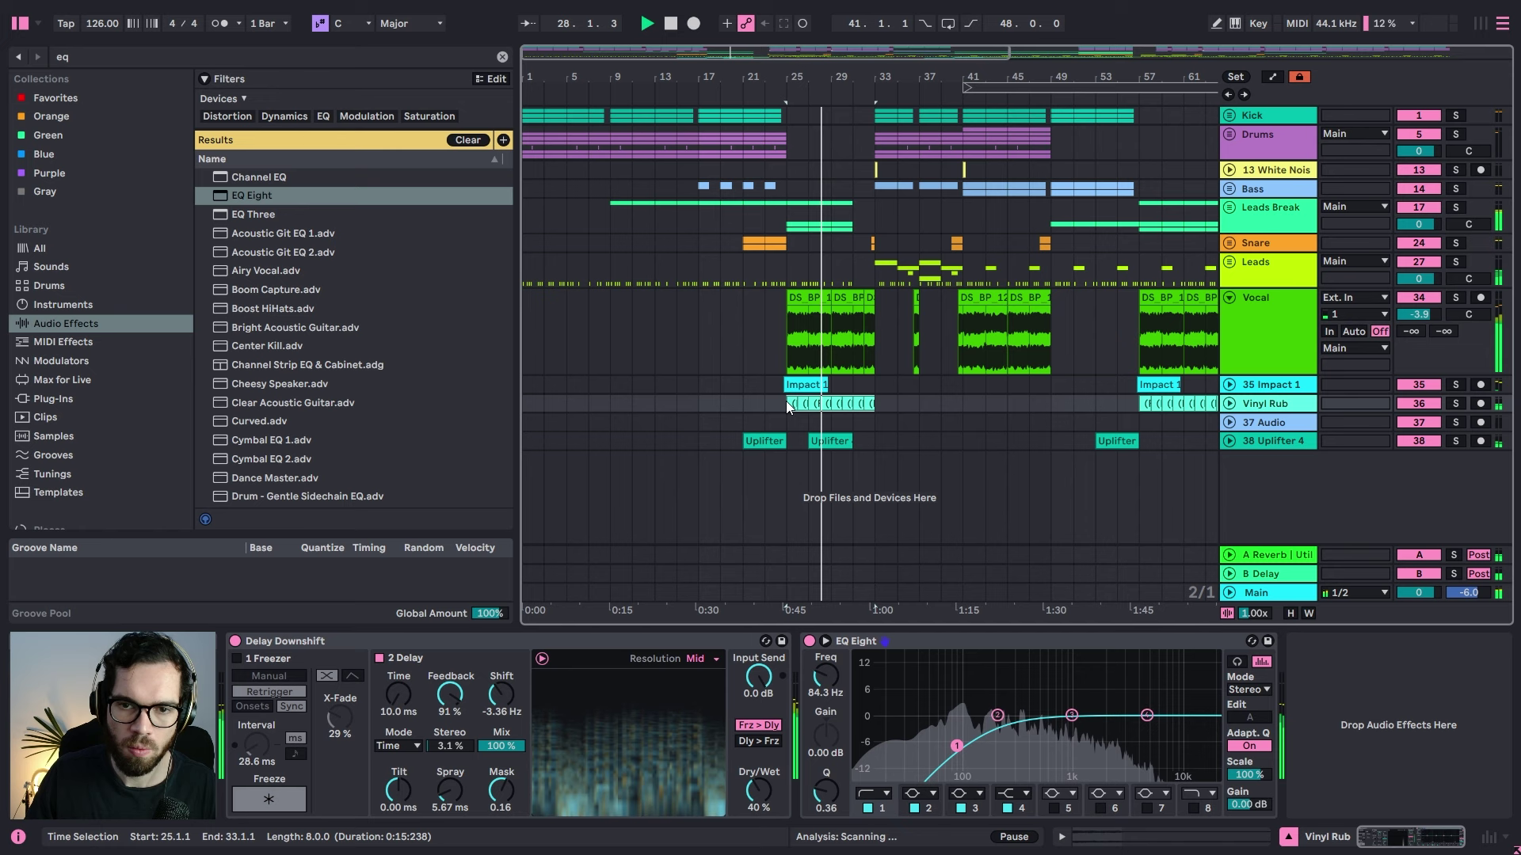
Step: Copy the Vinyl Rub clips from bar 25 to bar 1 and duplicate them twice to fill the track up to bar 25
{"action": "left_click_drag", "start_coordinate": [786, 401], "coordinate": [526, 401]}
{"action": "key", "text": "space"}
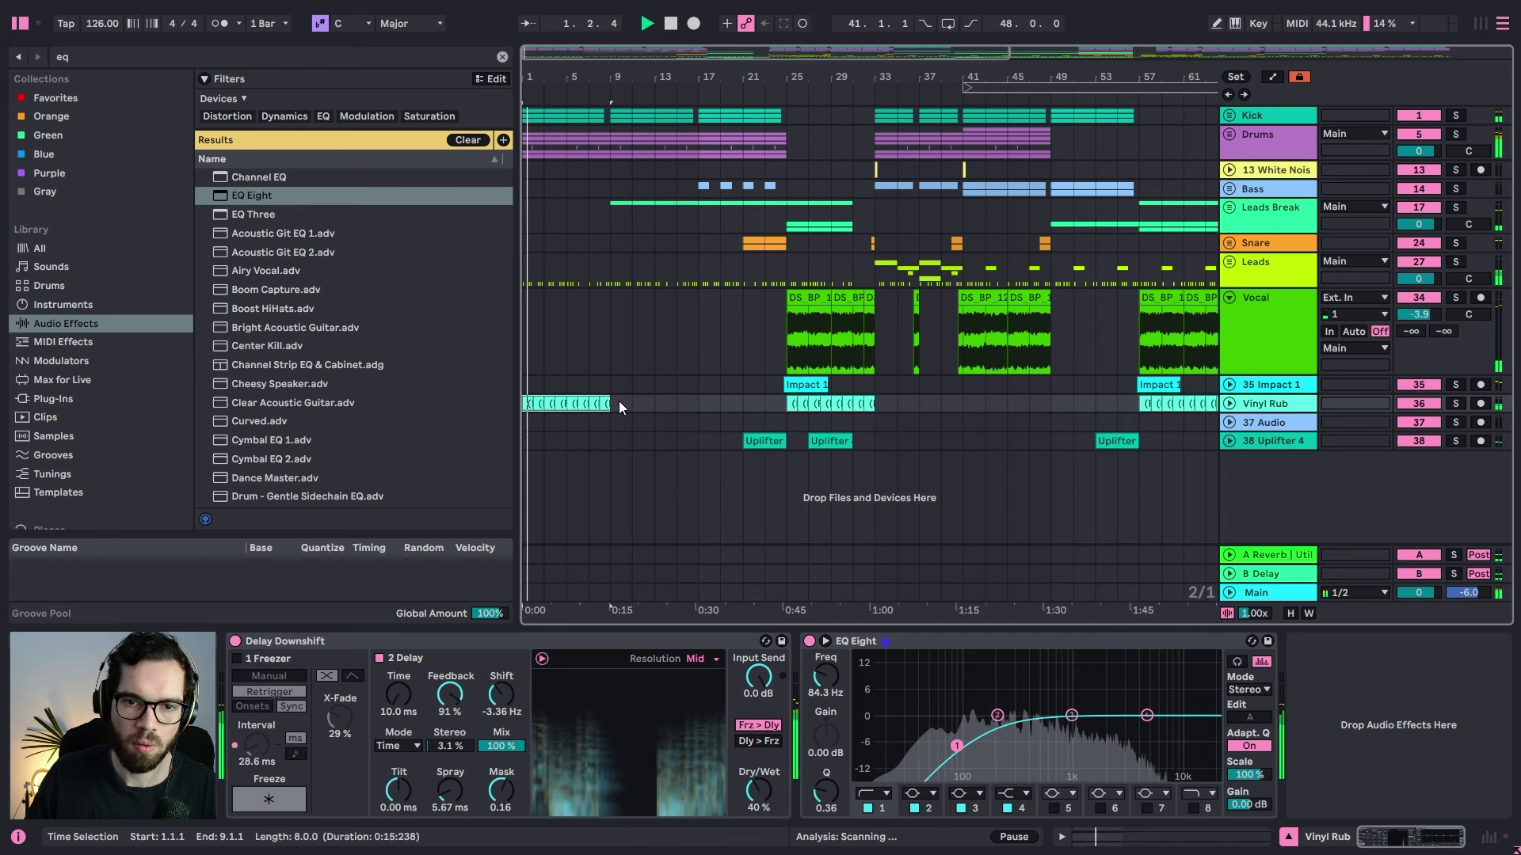
{"action": "key", "text": "ctrl+d"}
{"action": "key", "text": "ctrl+d"}
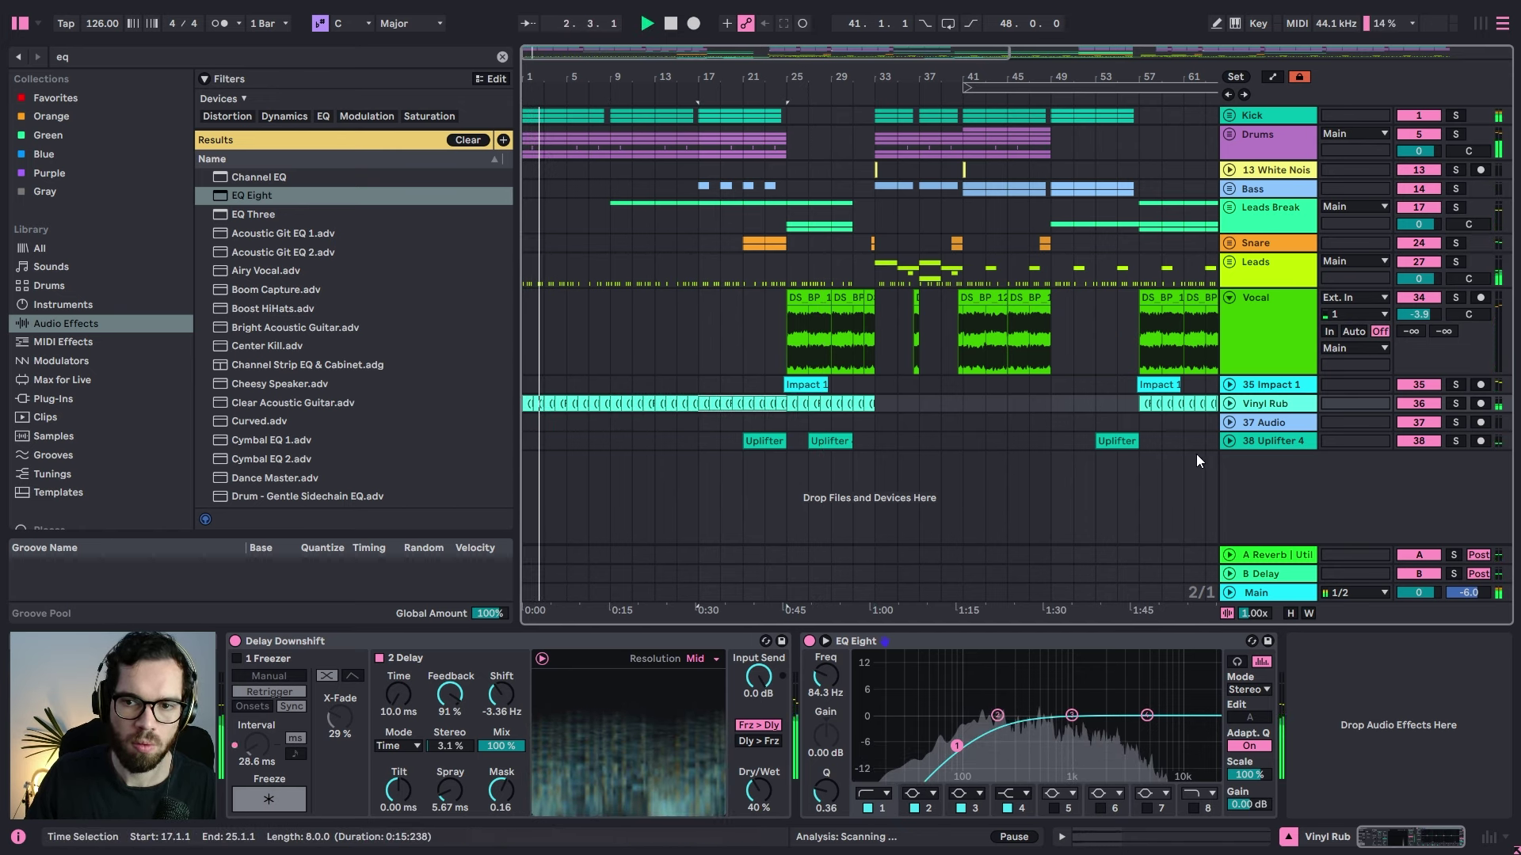
Step: Expand the Vinyl Rub track, search the audio effects for "filter" and add an Auto Filter after its EQ Eight
{"action": "left_click", "coordinate": [1229, 404]}
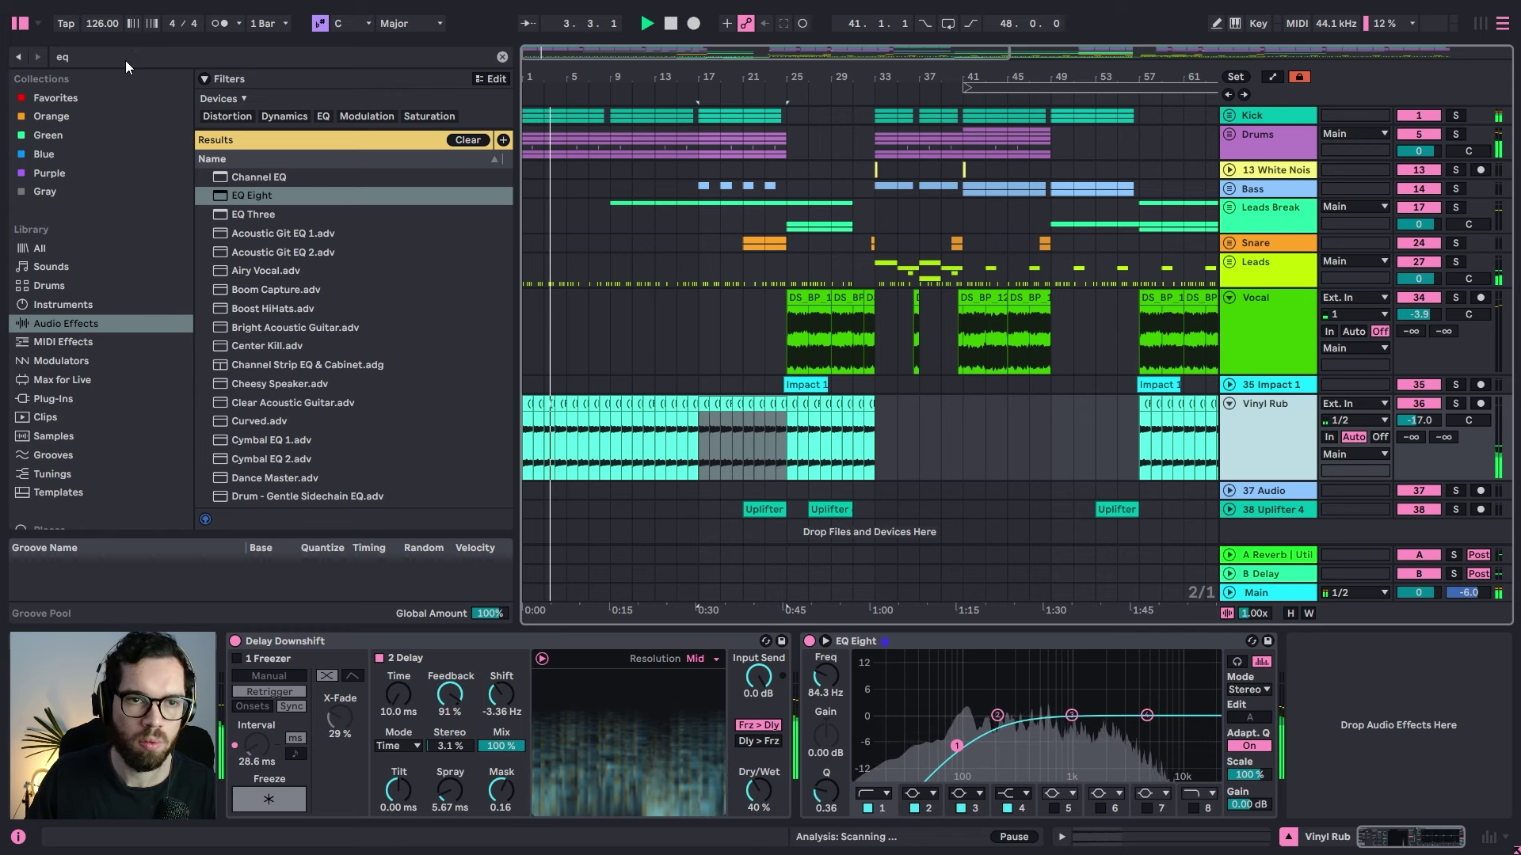
{"action": "left_click", "coordinate": [125, 57]}
{"action": "type", "text": "filter"}
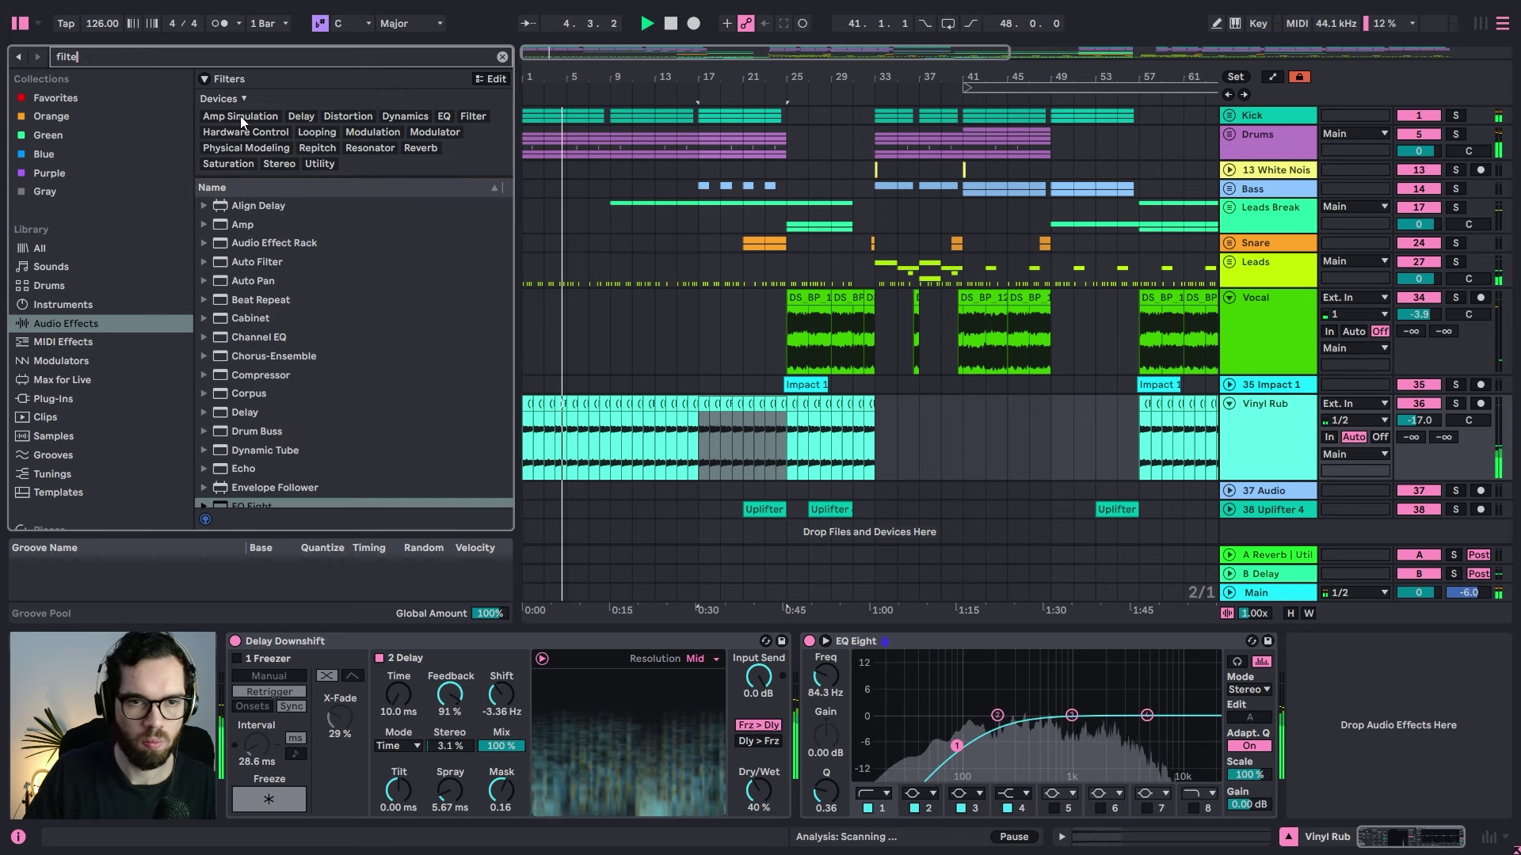
{"action": "double_click", "coordinate": [273, 189]}
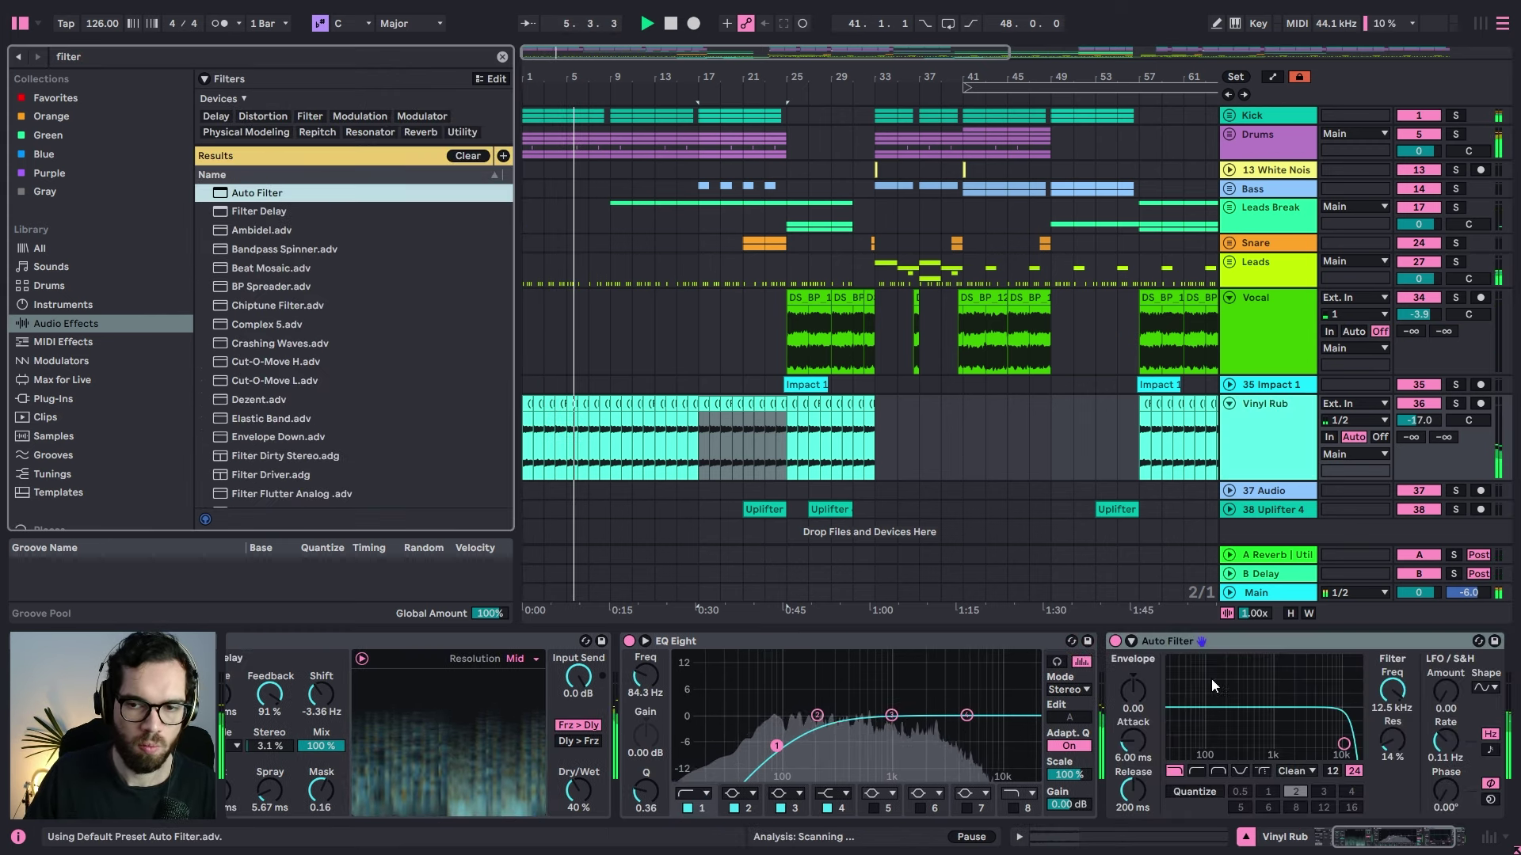
Step: Automate the Vinyl Rub Auto Filter frequency to stay low until bar 9 and step up to 6.06 kHz there
{"action": "key", "text": "a"}
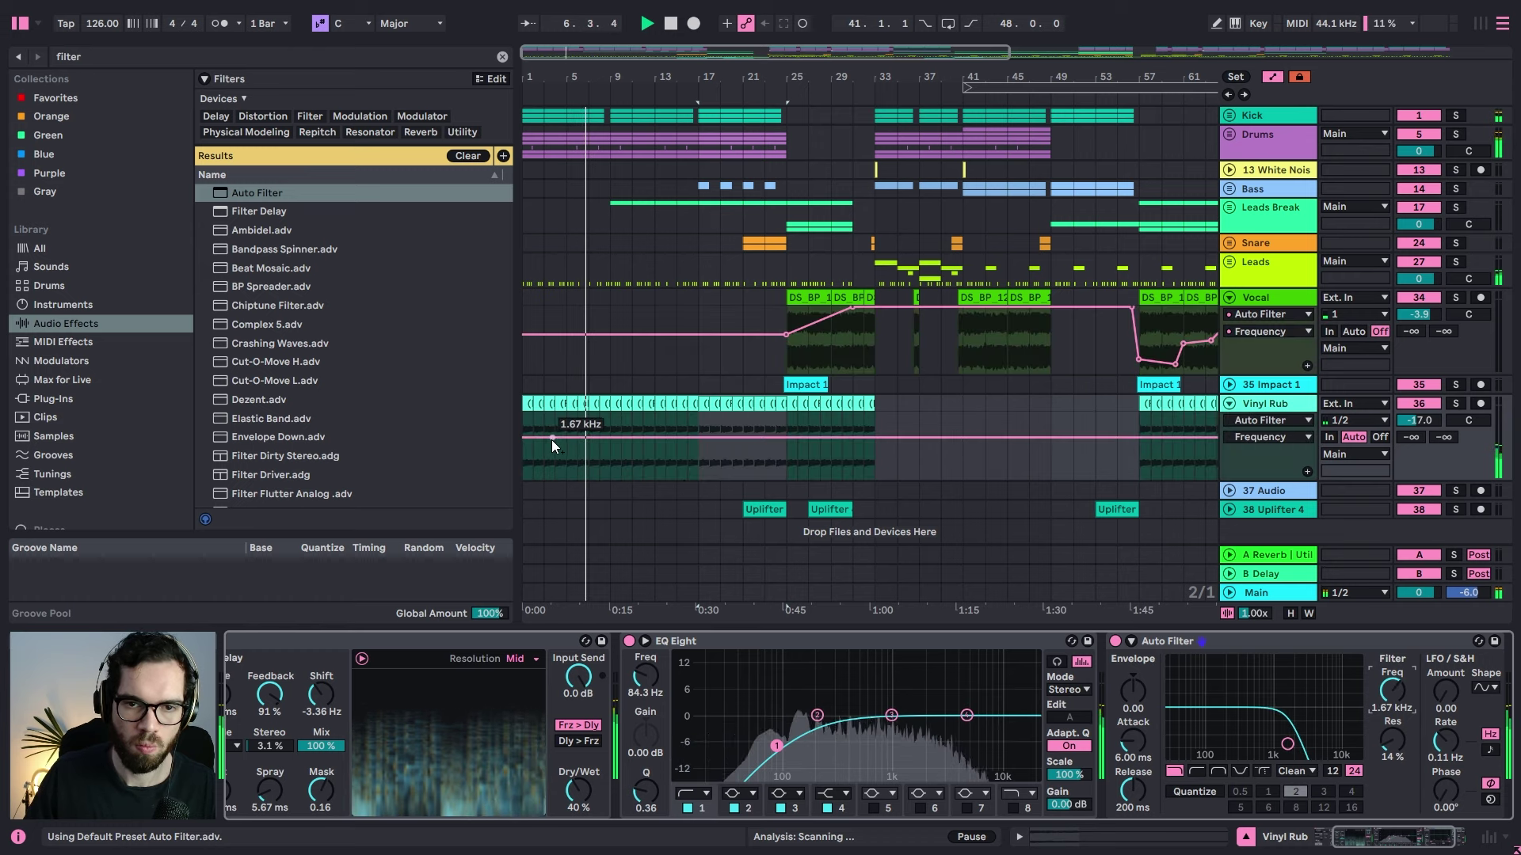
{"action": "left_click_drag", "start_coordinate": [581, 438], "coordinate": [638, 440]}
{"action": "left_click", "coordinate": [610, 448]}
{"action": "left_click", "coordinate": [639, 427]}
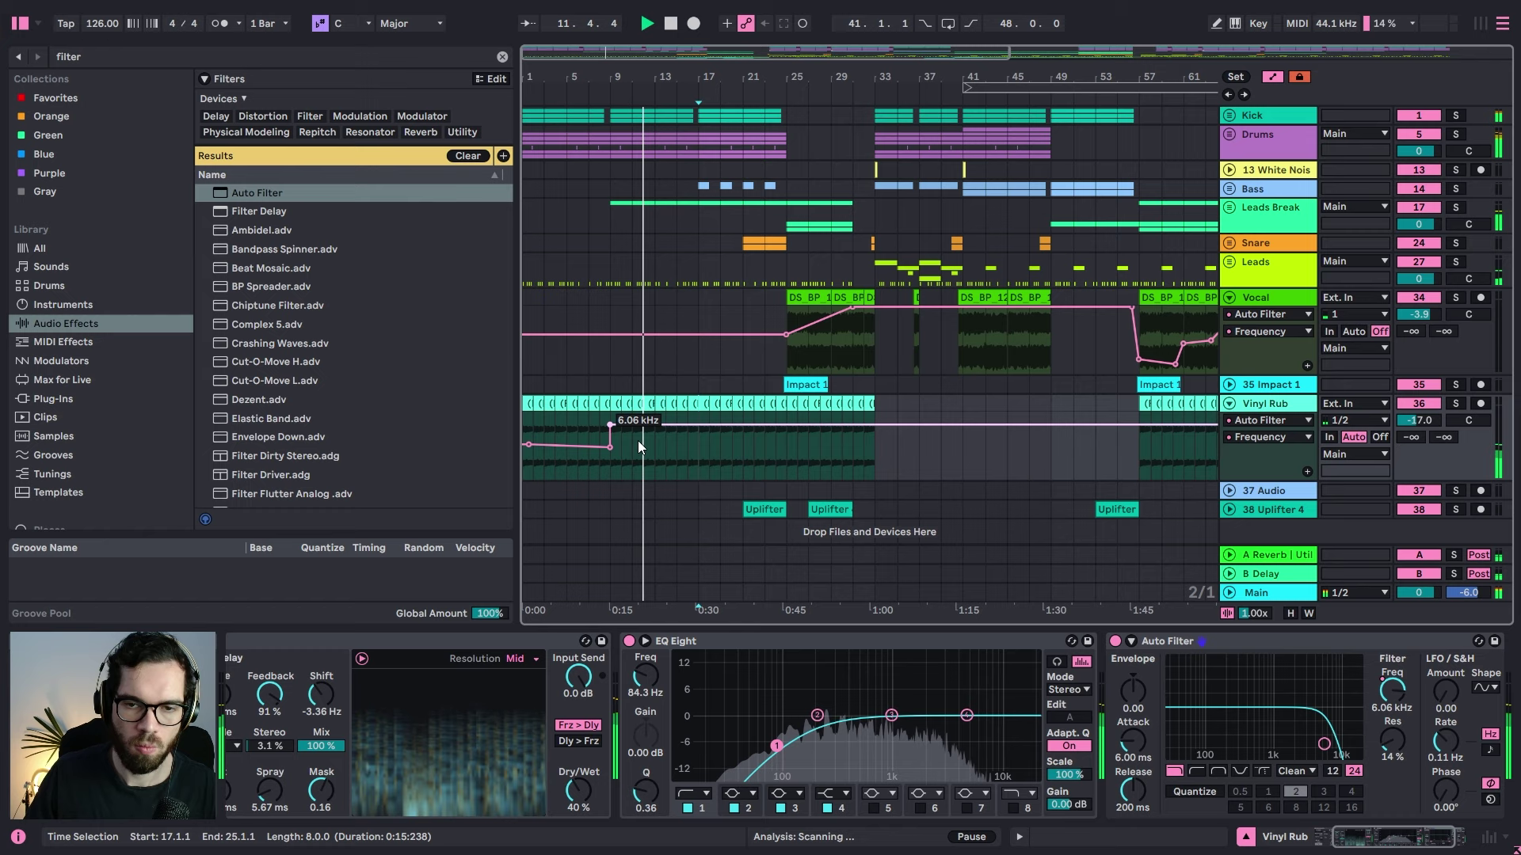
Step: Add frequency automation points towards bar 25 on Vinyl Rub, raise the cutoff to 18.0 kHz and hide the automation
{"action": "left_click", "coordinate": [709, 451]}
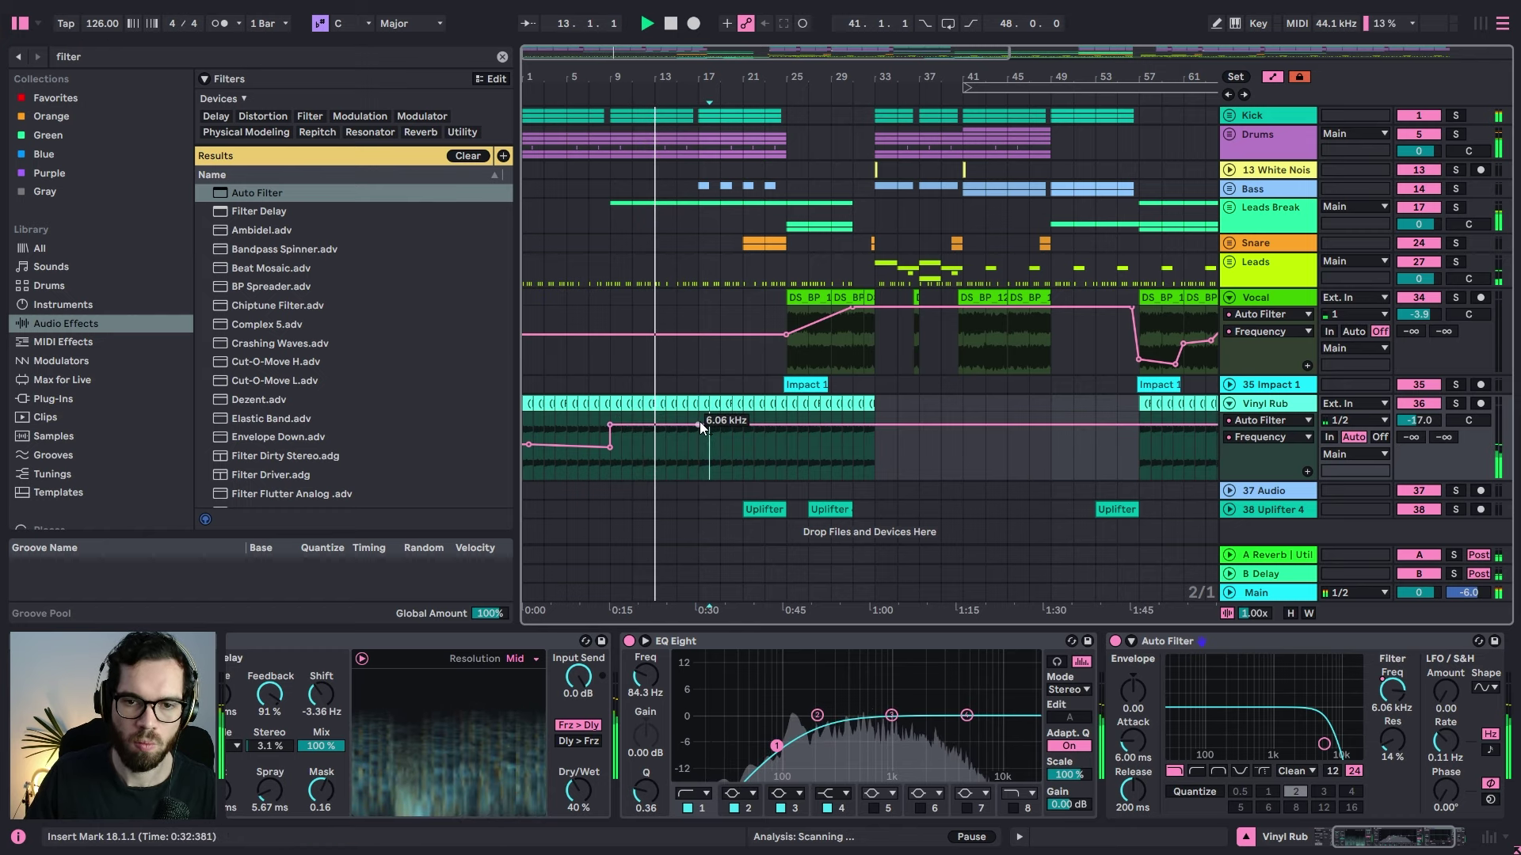
{"action": "left_click", "coordinate": [777, 444]}
{"action": "left_click_drag", "start_coordinate": [776, 426], "coordinate": [785, 412]}
{"action": "left_click", "coordinate": [790, 452]}
{"action": "key", "text": "a"}
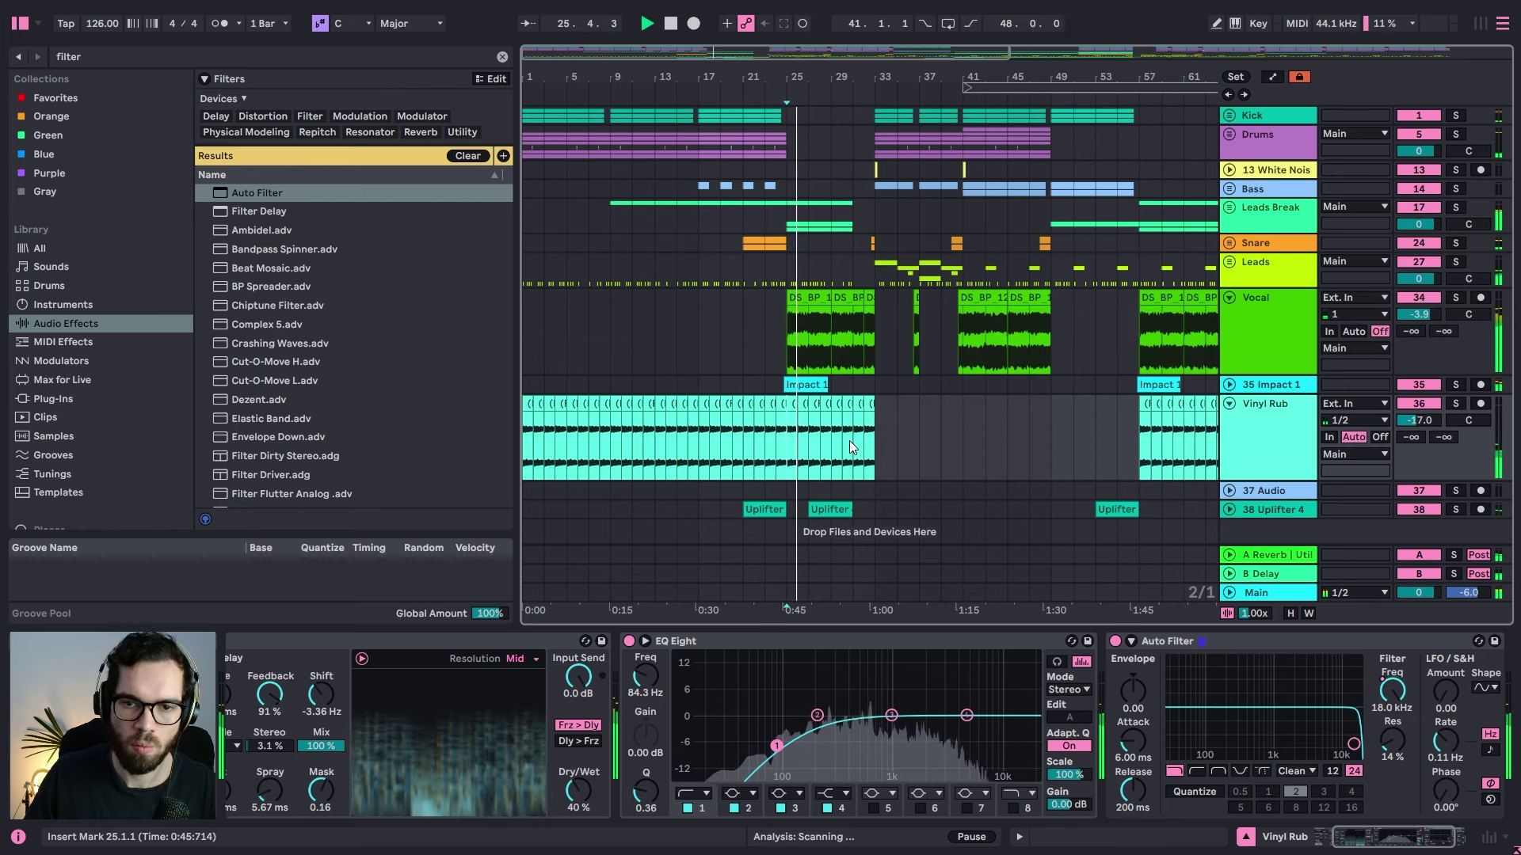
Step: Play the transition into bar 25, then select all tracks and collapse their expanded lanes
{"action": "left_click", "coordinate": [764, 378]}
{"action": "key", "text": "space"}
{"action": "key", "text": "space"}
{"action": "left_click", "coordinate": [1299, 326]}
{"action": "key", "text": "ctrl+a"}
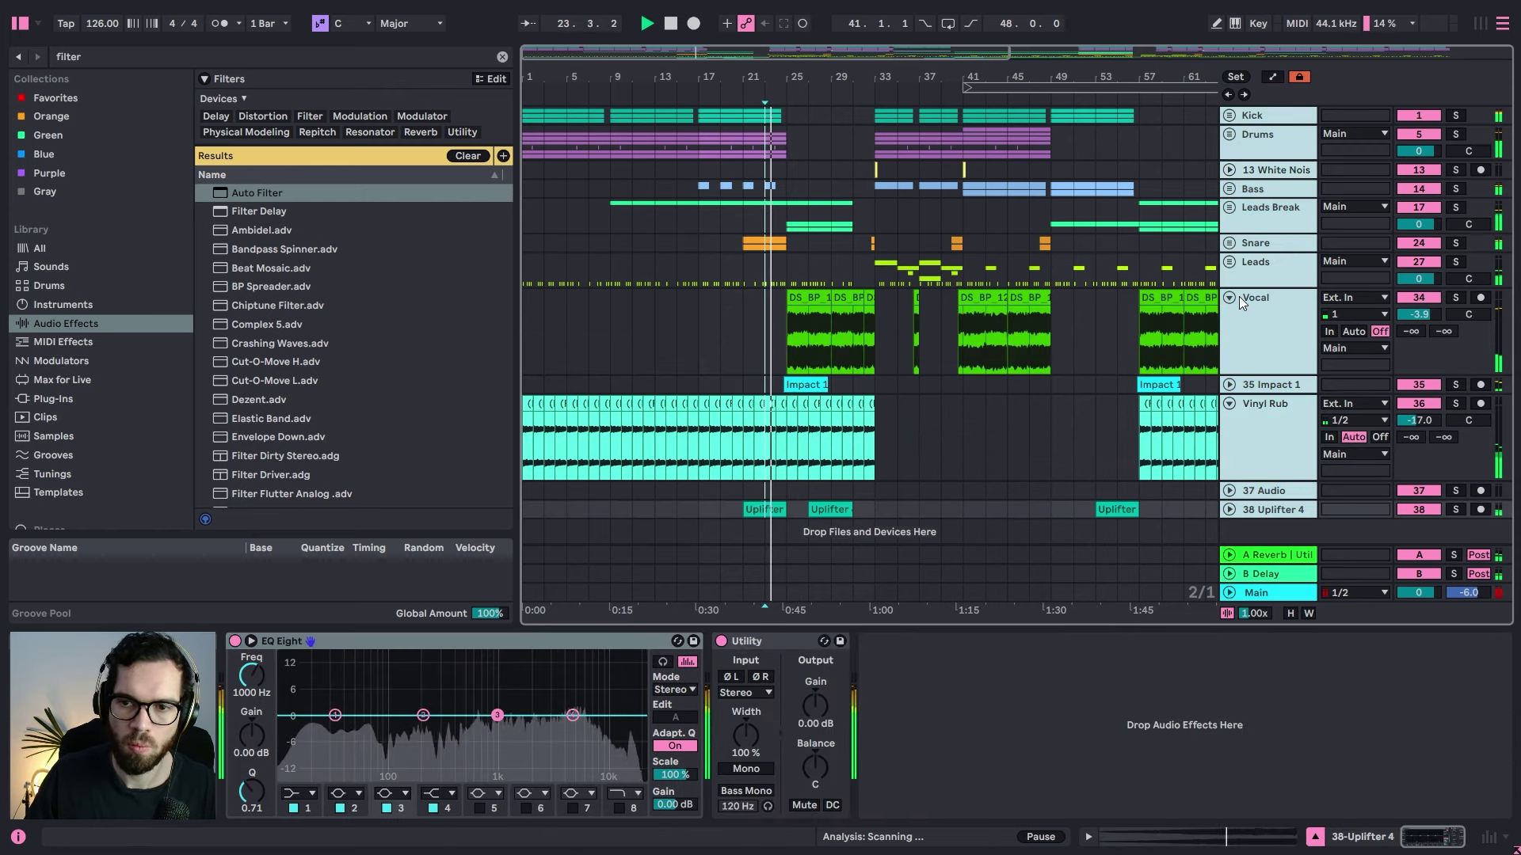
{"action": "left_click", "coordinate": [1229, 298]}
{"action": "left_click_drag", "start_coordinate": [951, 77], "coordinate": [882, 104]}
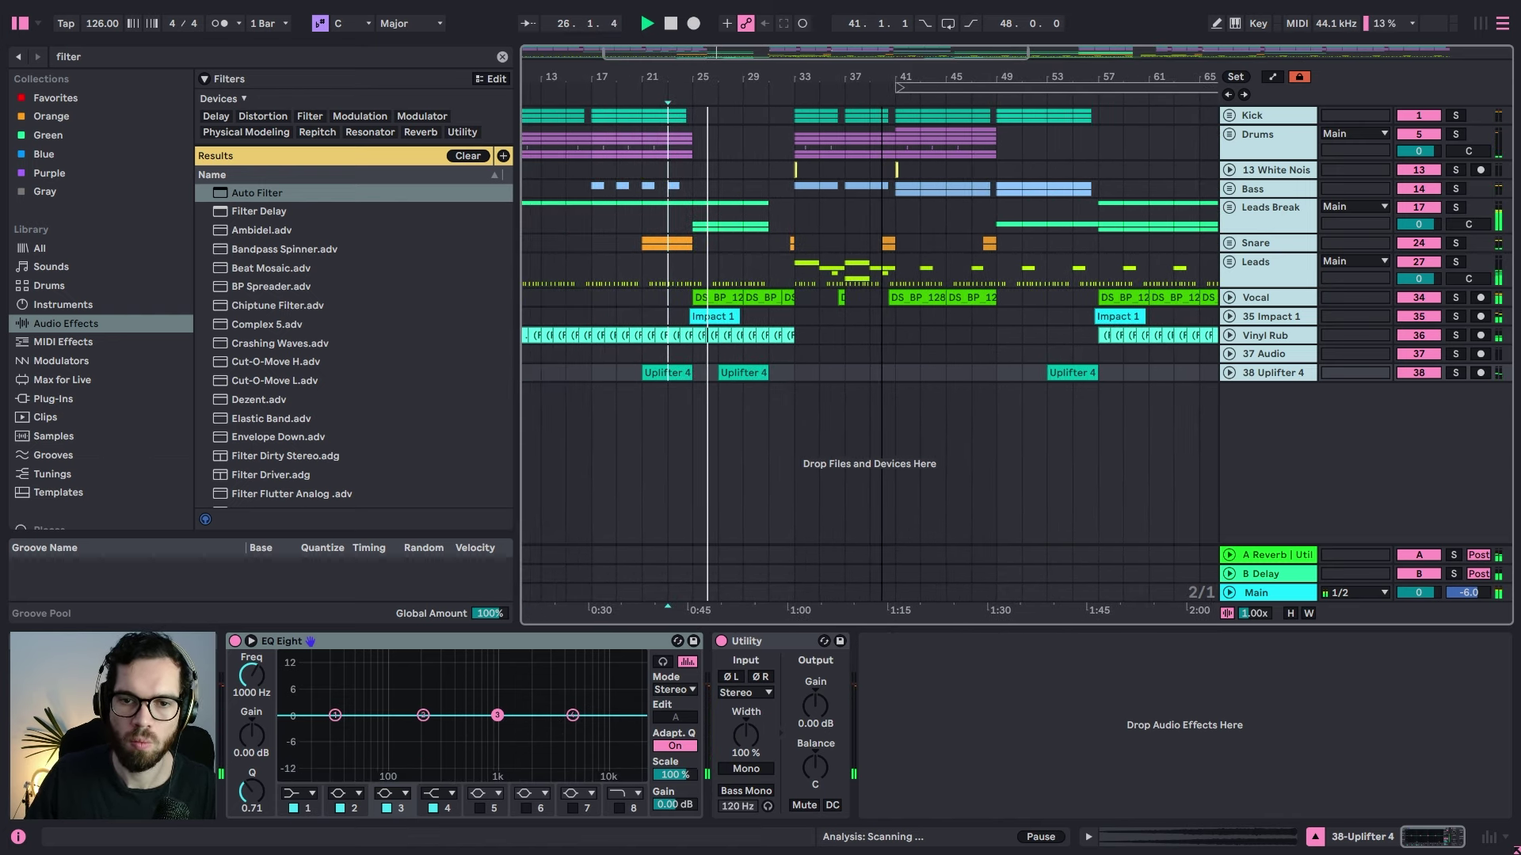
Step: On the DS BP 12 track in the Leads group, set the reverb send to -6.0 dB and the delay send to -14.4 dB
{"action": "left_click", "coordinate": [1232, 263]}
{"action": "left_click", "coordinate": [1230, 263]}
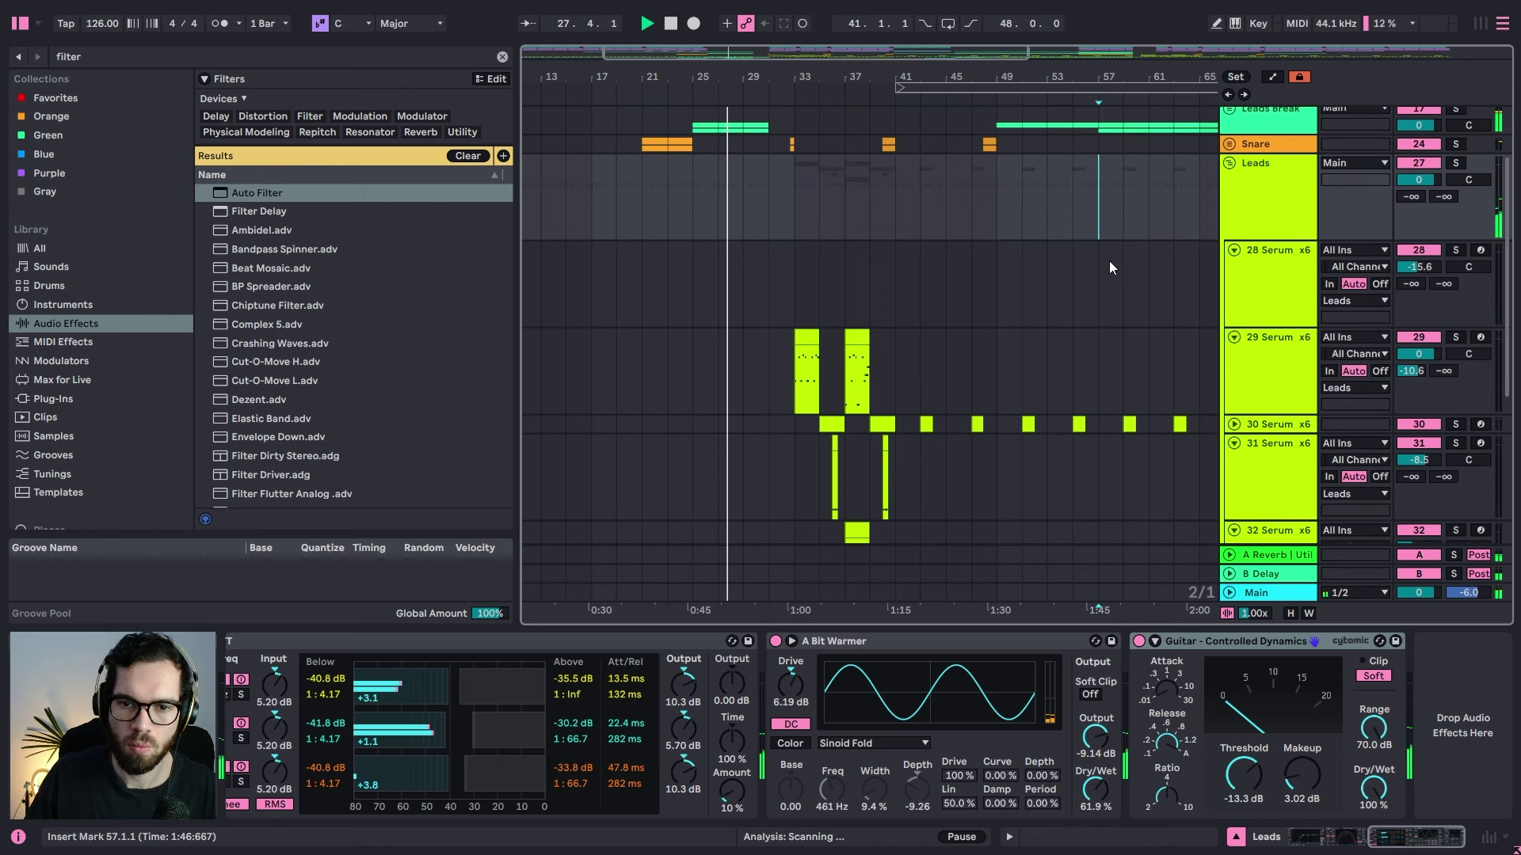
{"action": "scroll", "coordinate": [1109, 260], "scroll_direction": "down", "scroll_amount": 5}
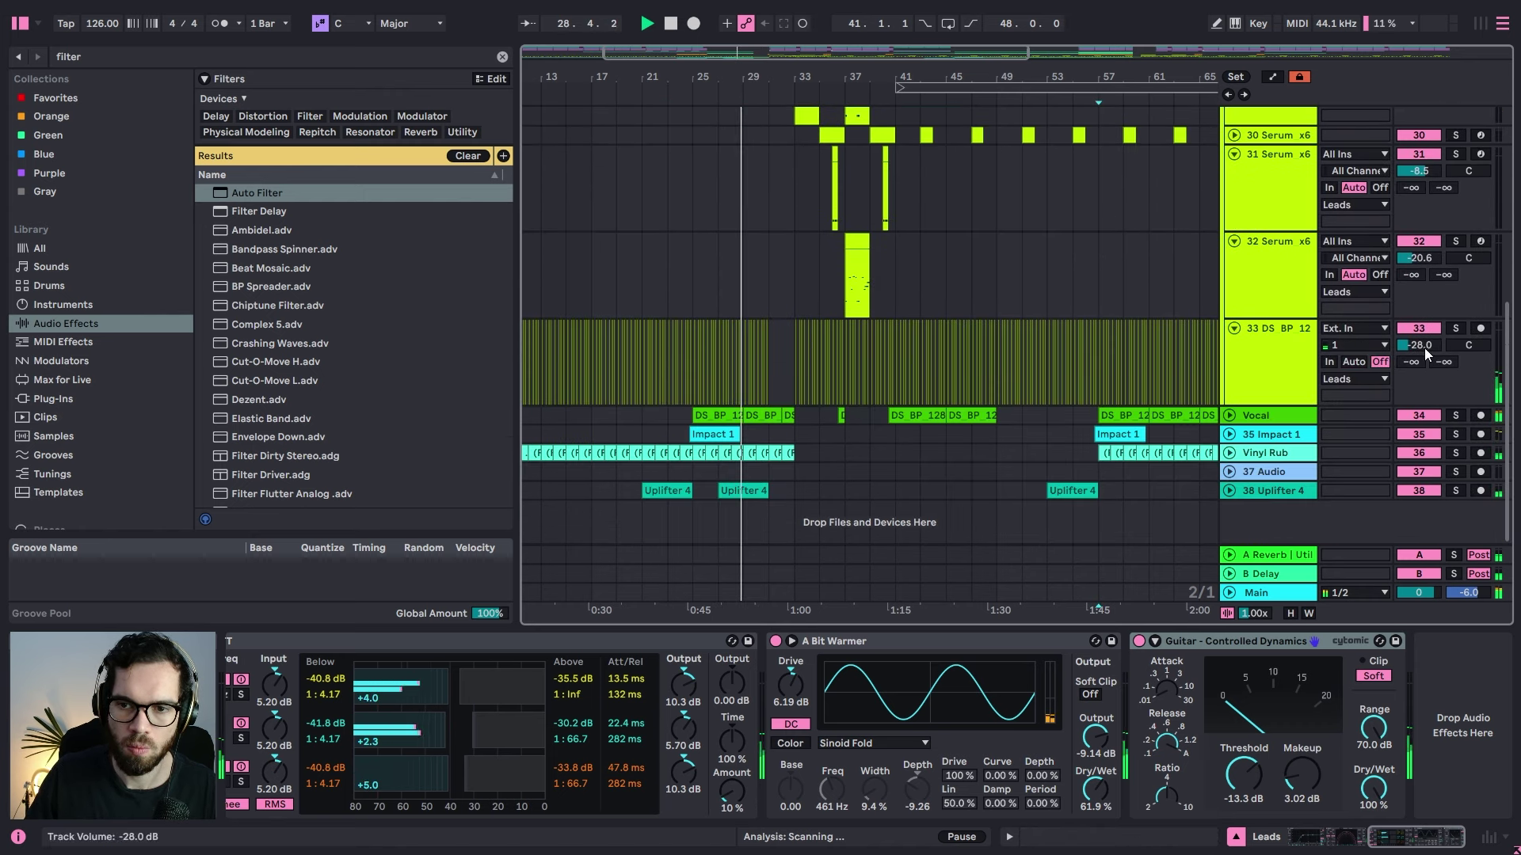
{"action": "left_click", "coordinate": [1456, 329]}
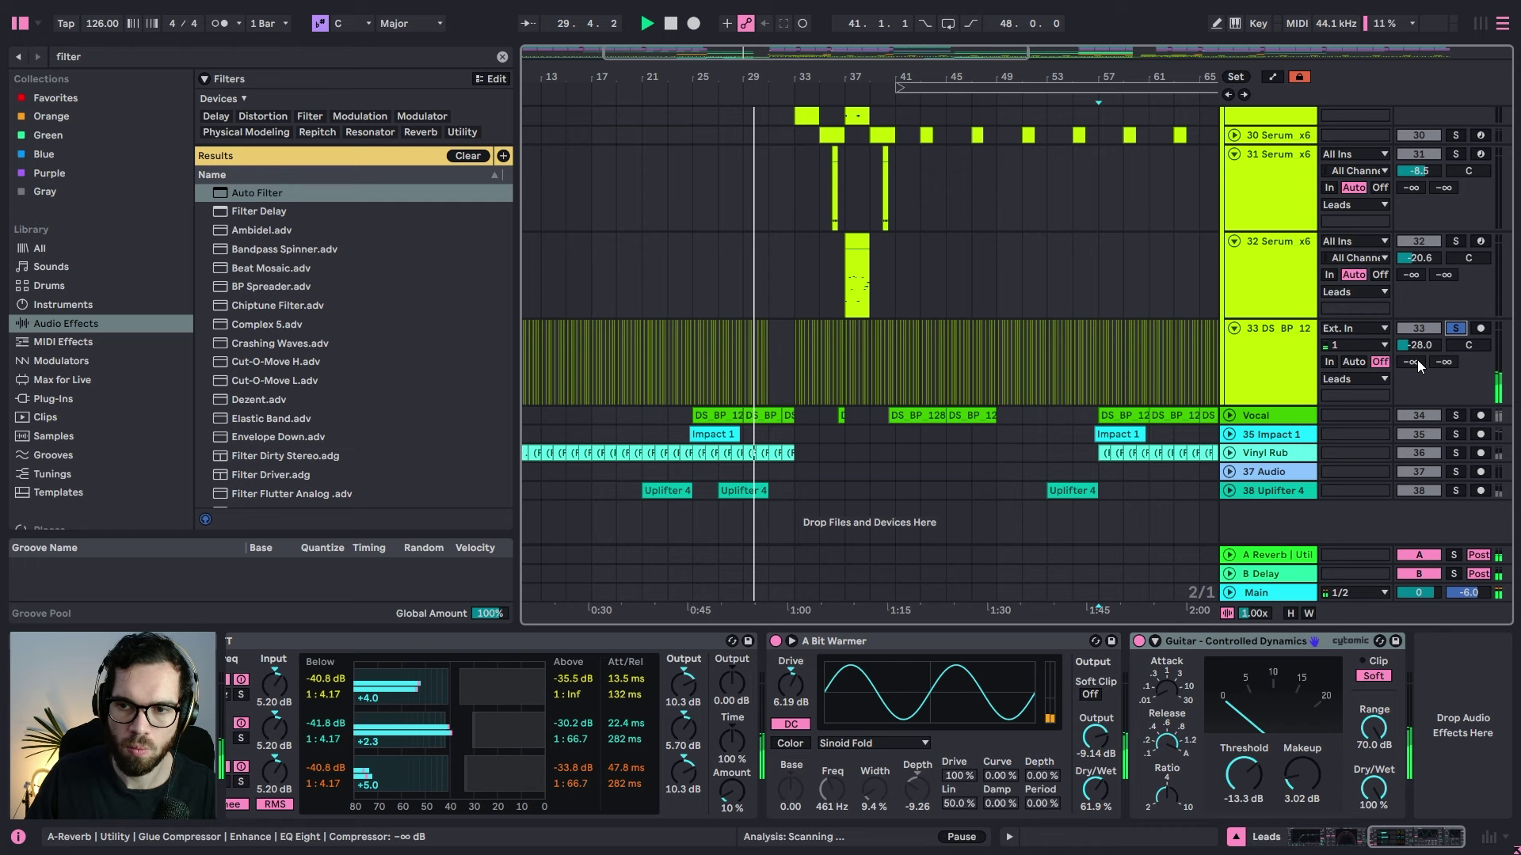
{"action": "left_click_drag", "start_coordinate": [1413, 362], "coordinate": [1445, 354]}
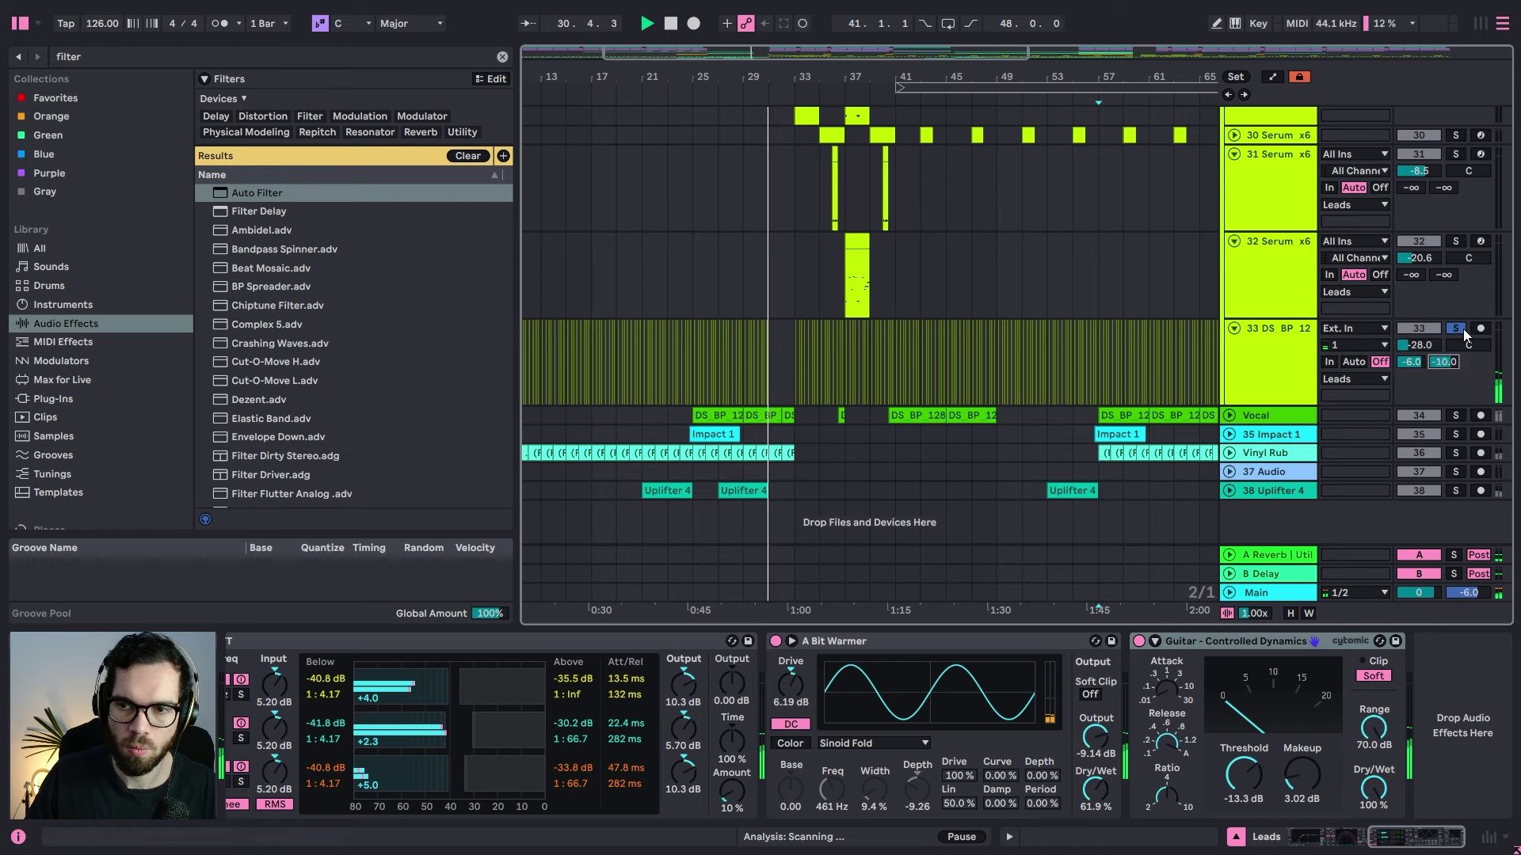
{"action": "left_click", "coordinate": [1456, 329]}
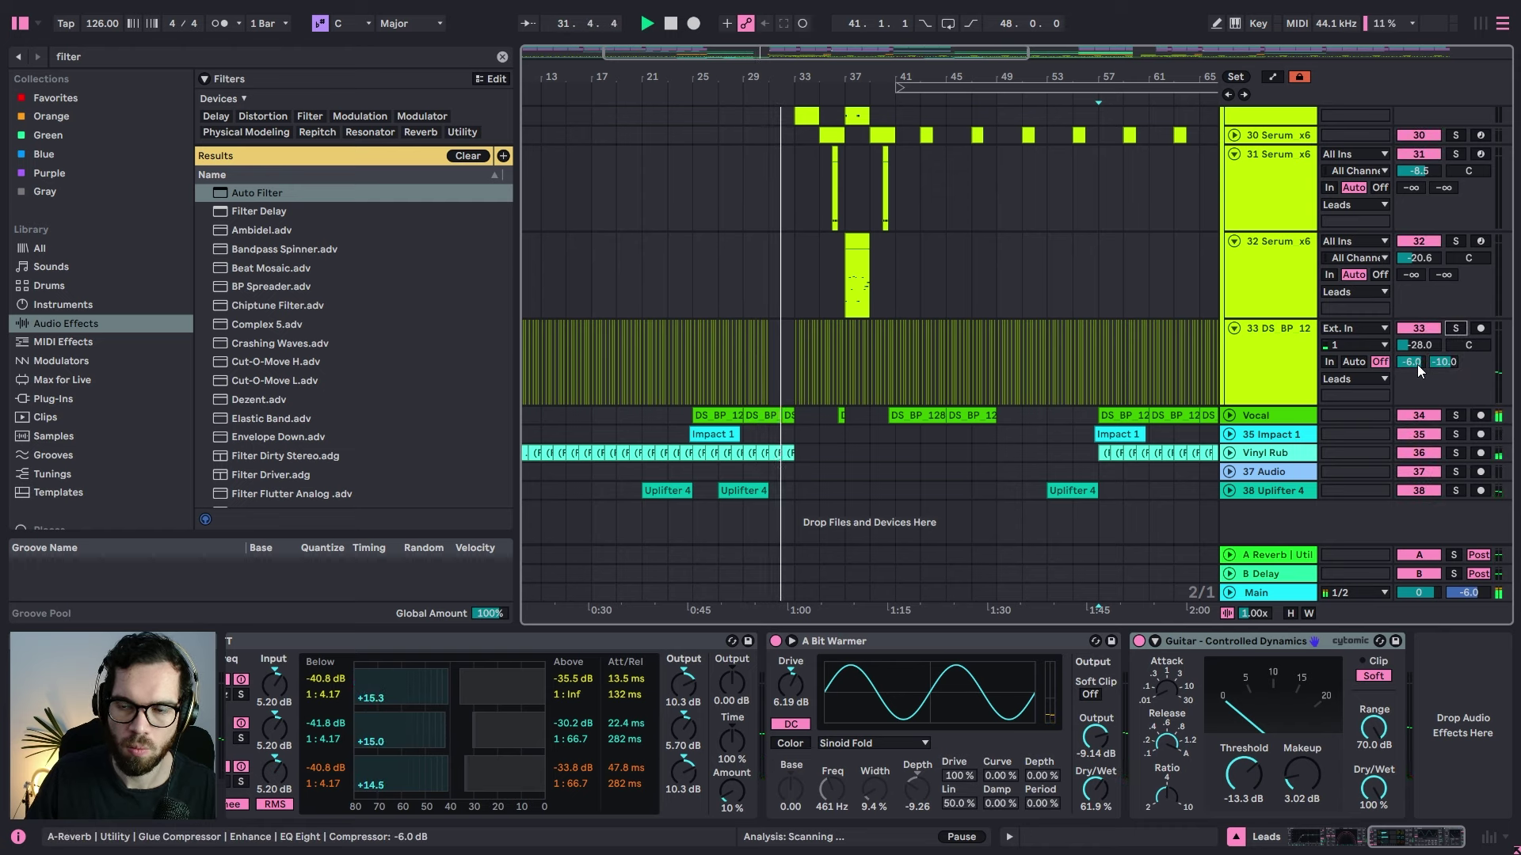
{"action": "left_click_drag", "start_coordinate": [1443, 362], "coordinate": [1444, 372]}
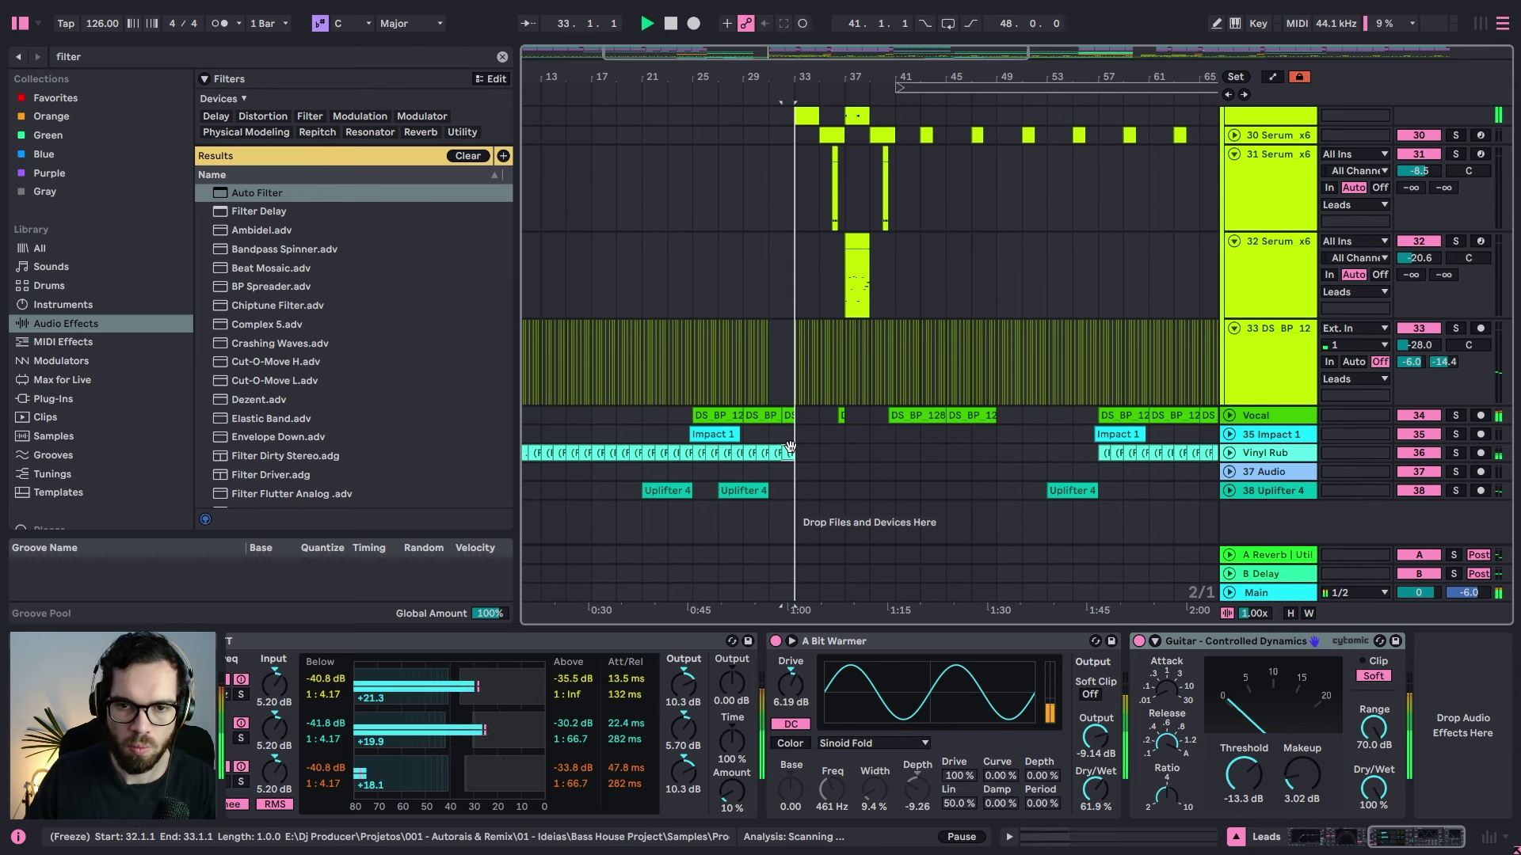
Step: Remove the Vinyl Rub clips in bars 31–33 and fold the Leads group
{"action": "left_click", "coordinate": [761, 325]}
{"action": "left_click", "coordinate": [779, 298]}
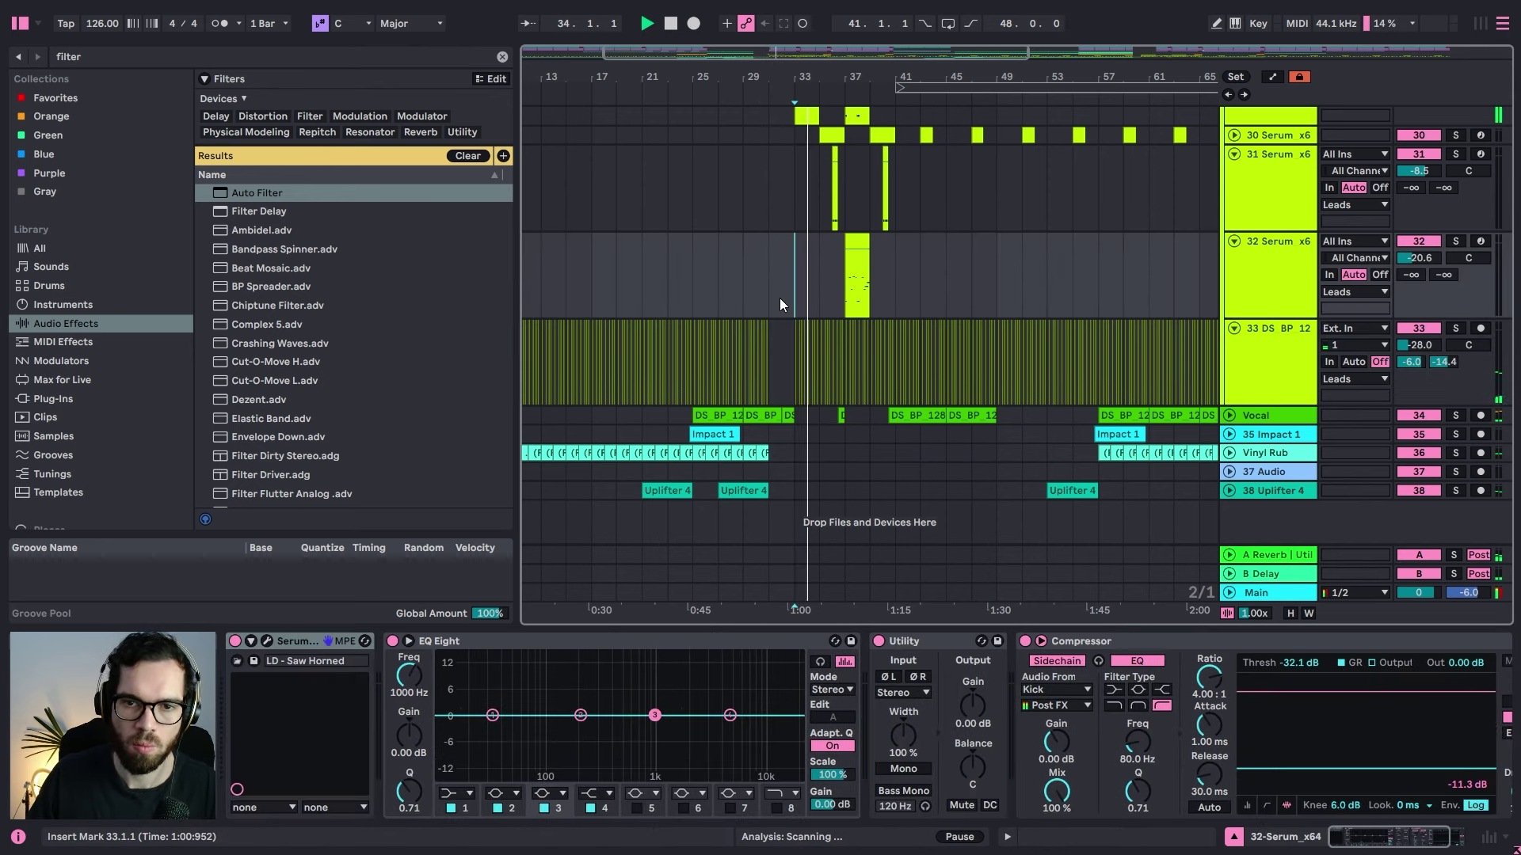
{"action": "scroll", "coordinate": [1150, 293], "scroll_direction": "up", "scroll_amount": 5}
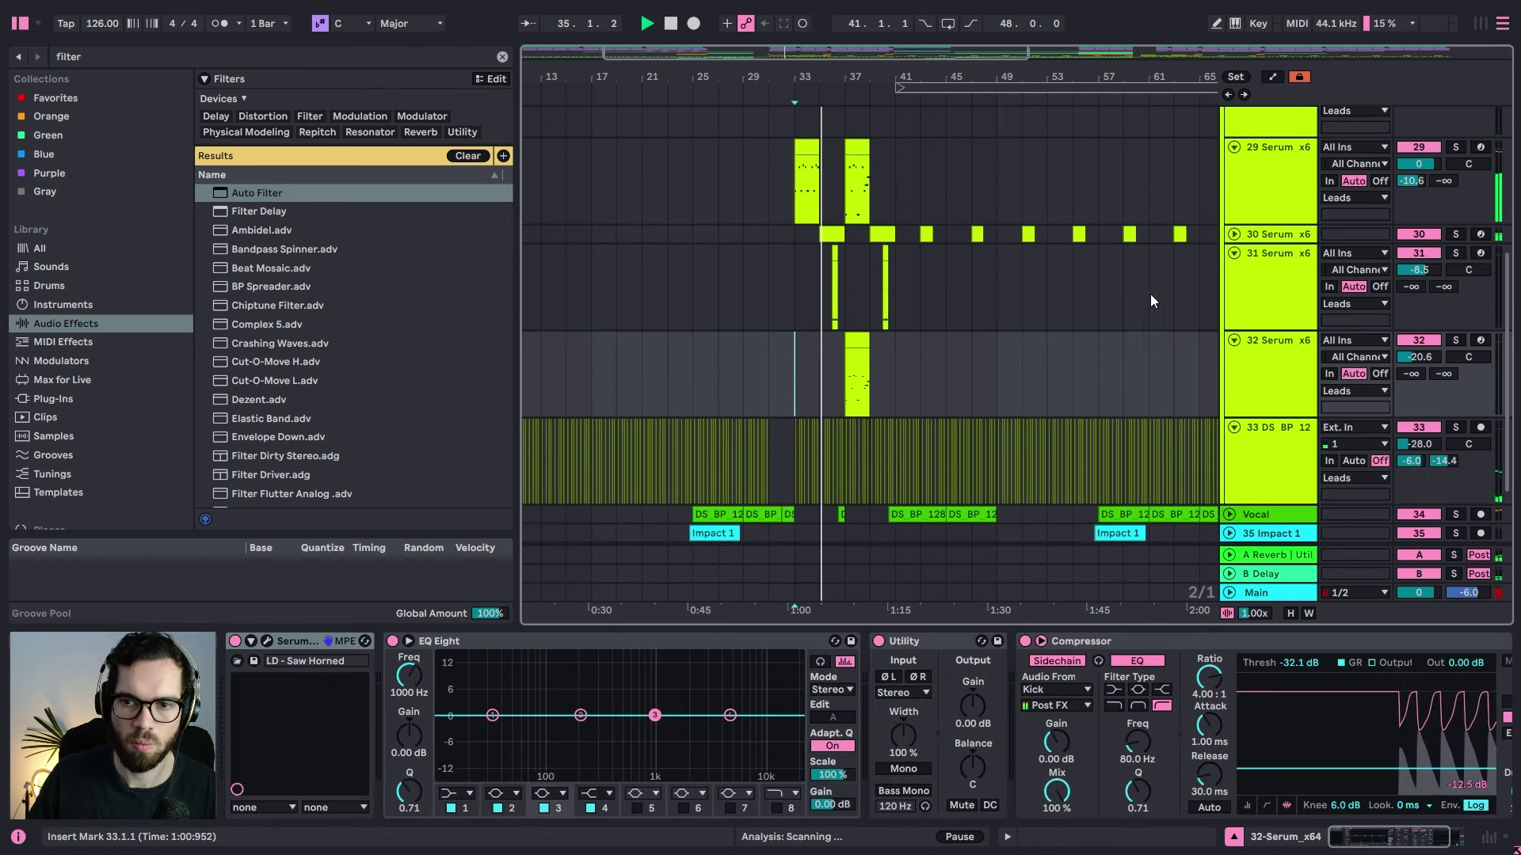
{"action": "left_click", "coordinate": [1240, 118]}
{"action": "left_click", "coordinate": [1230, 113]}
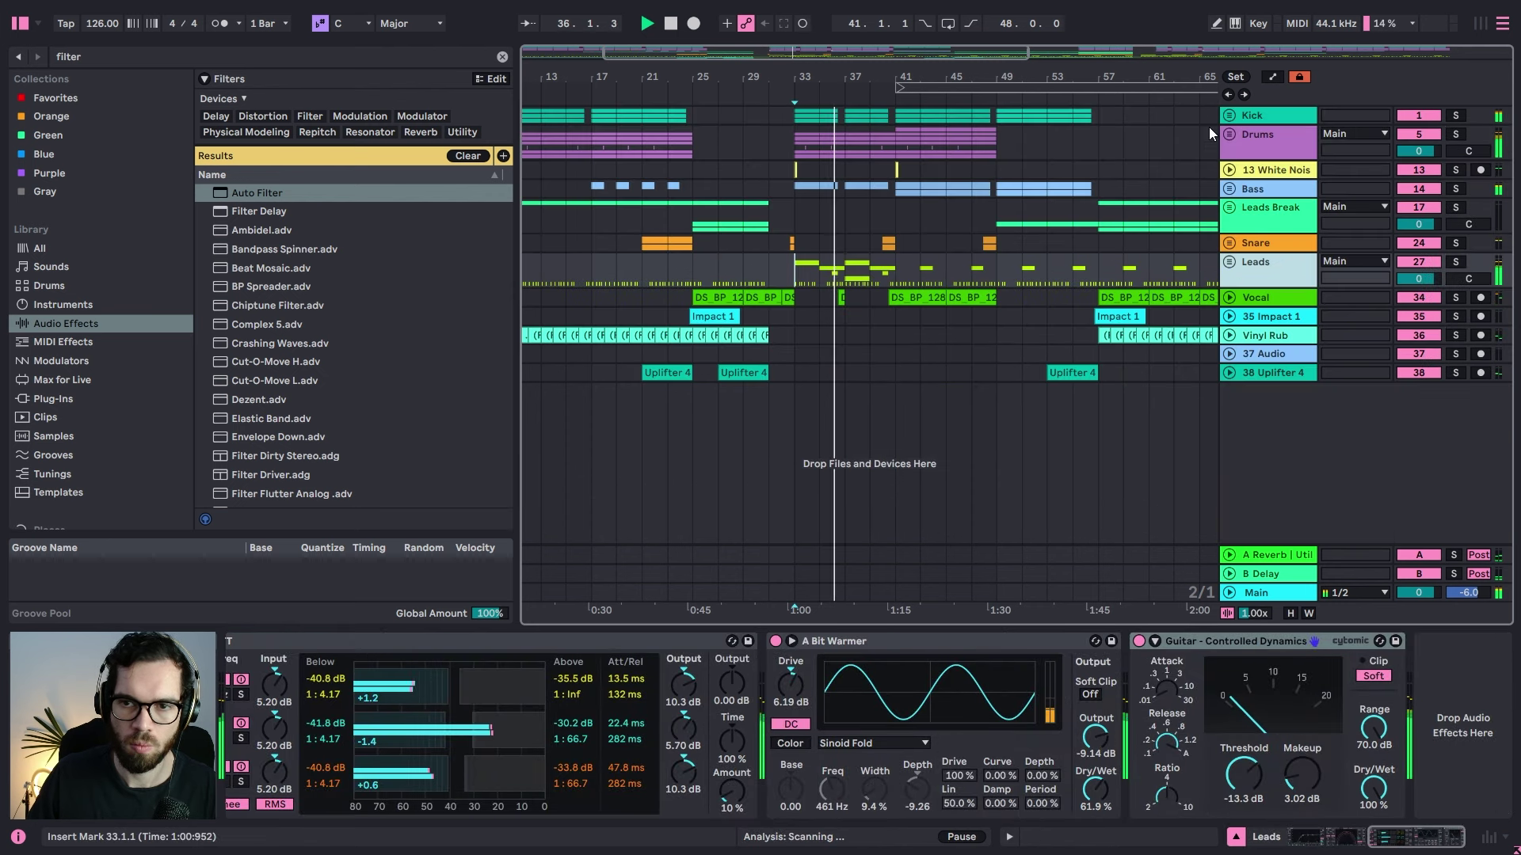
{"action": "left_click", "coordinate": [914, 216]}
{"action": "left_click", "coordinate": [843, 217]}
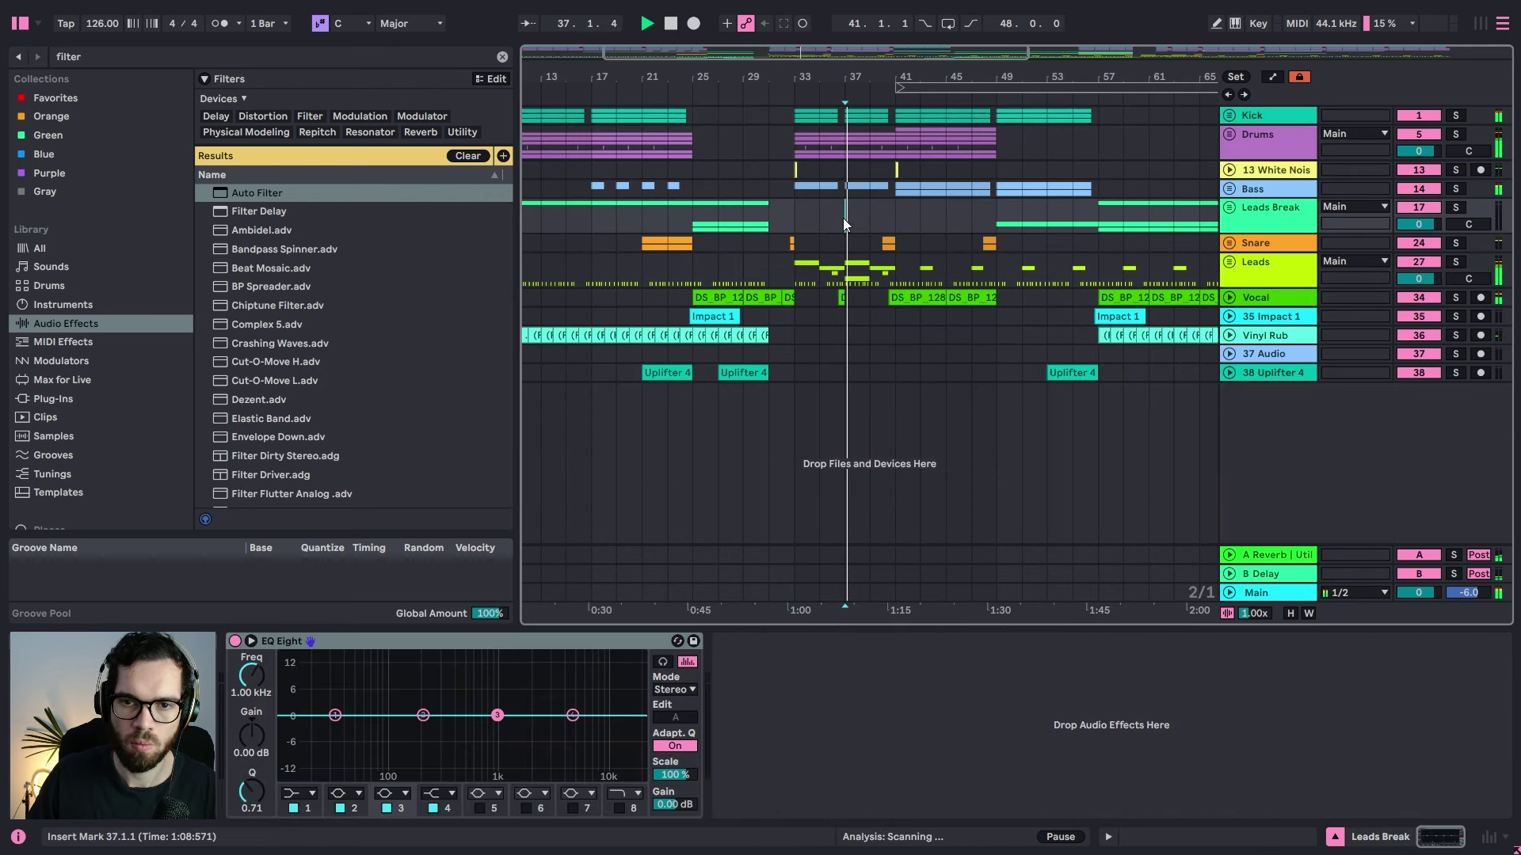
{"action": "left_click", "coordinate": [1255, 277]}
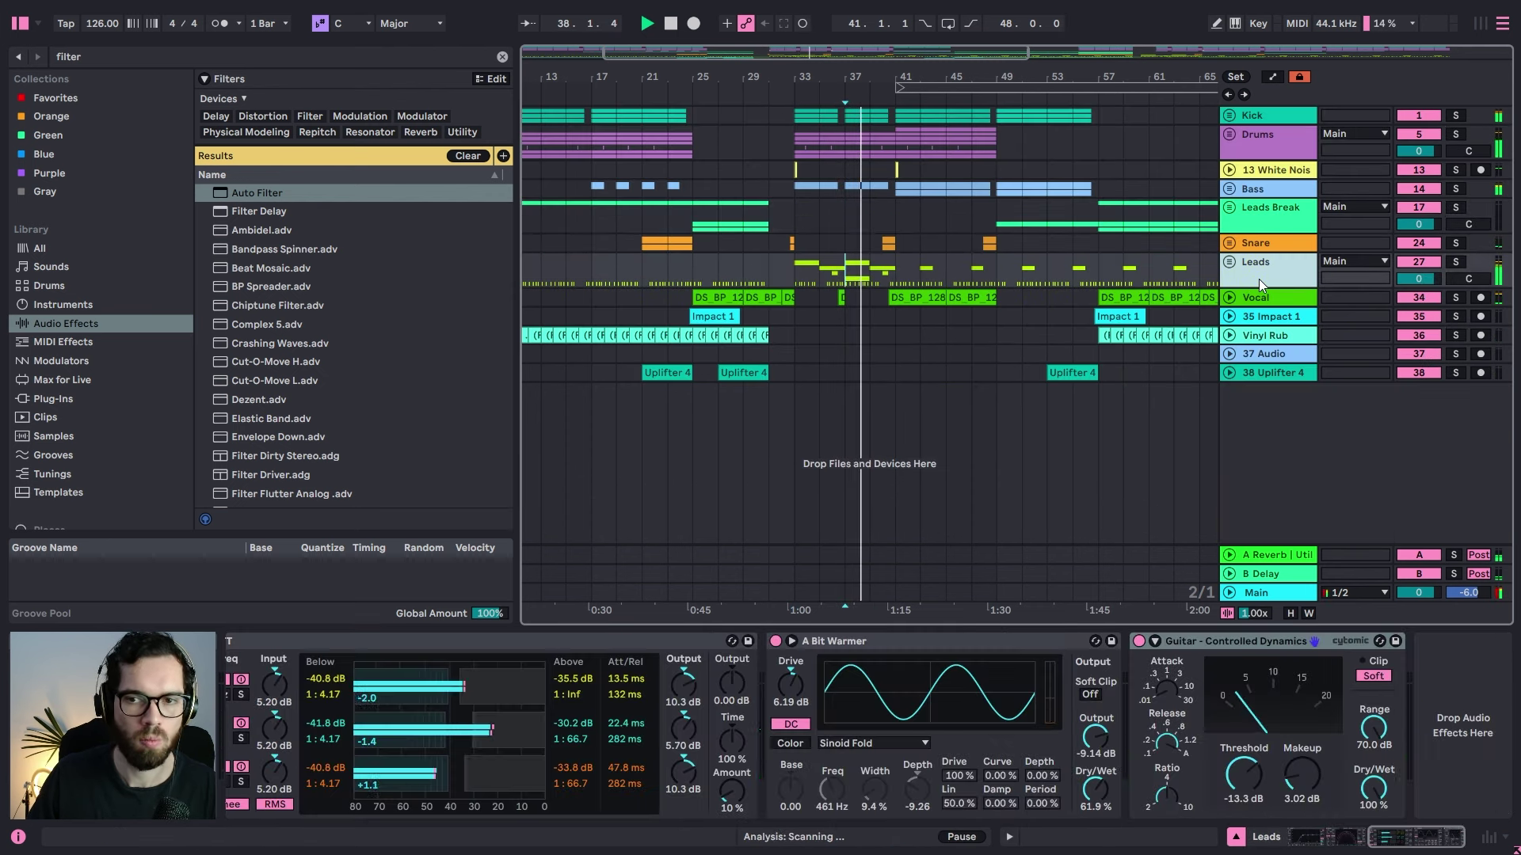
Step: Unfold the Bass group, set its volume to -2.0 dB and fold it again
{"action": "left_click", "coordinate": [1230, 188]}
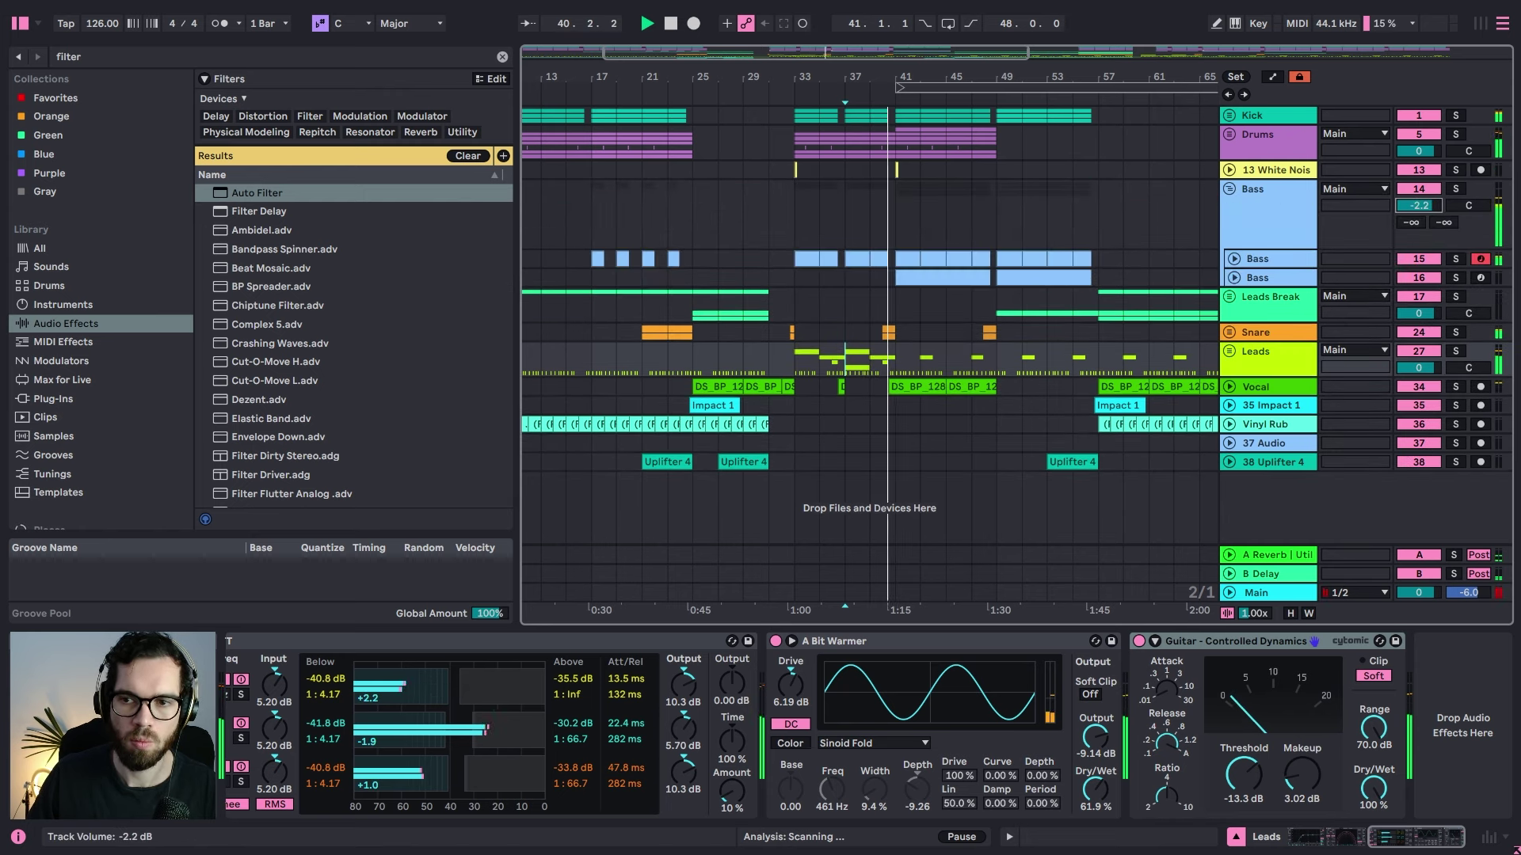
{"action": "left_click", "coordinate": [1283, 196]}
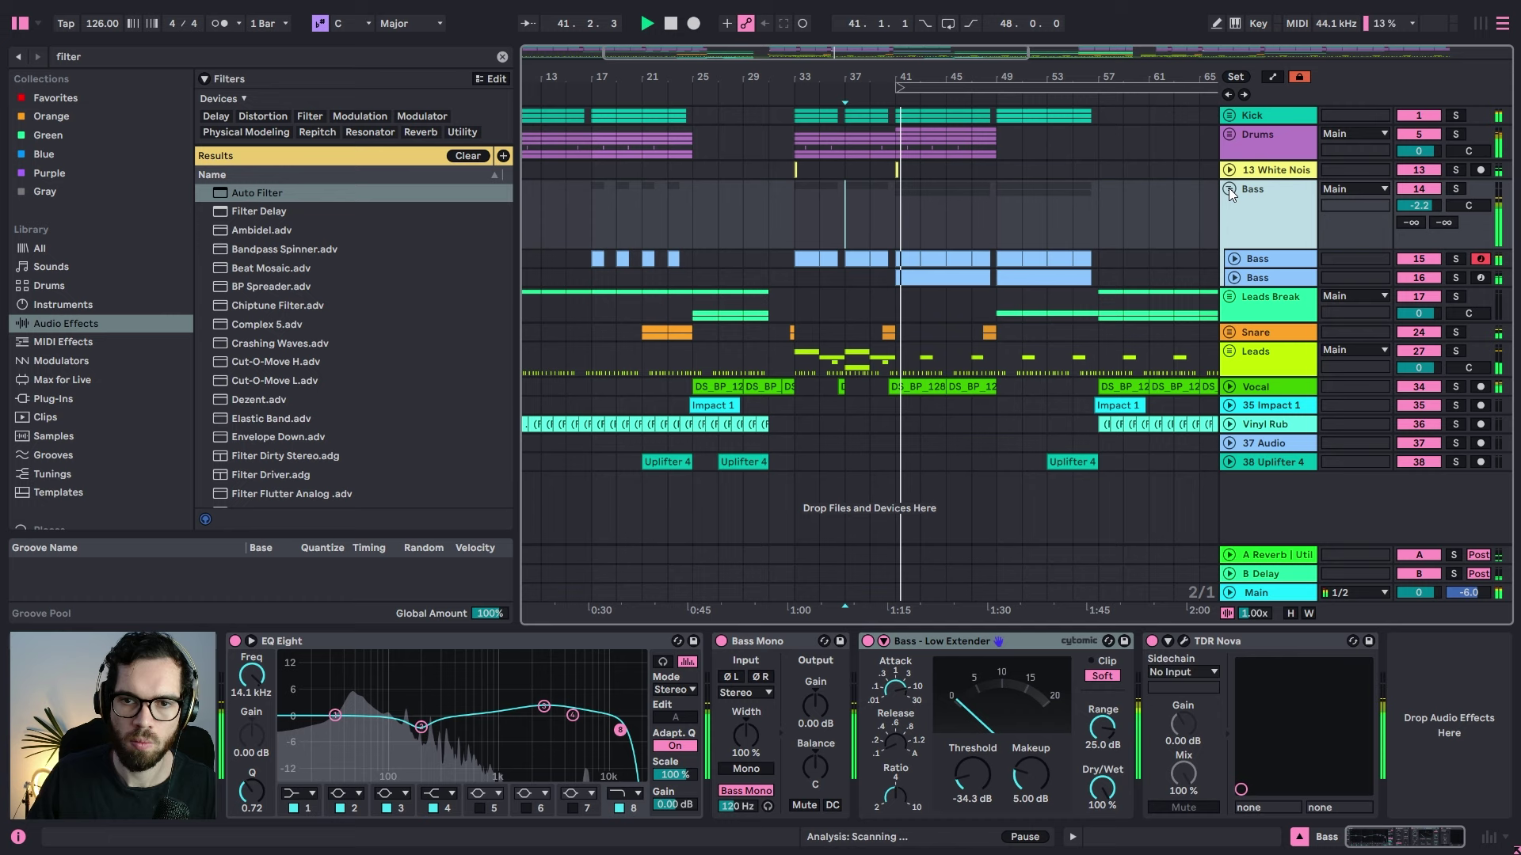
{"action": "left_click", "coordinate": [1228, 189]}
{"action": "left_click", "coordinate": [1228, 189]}
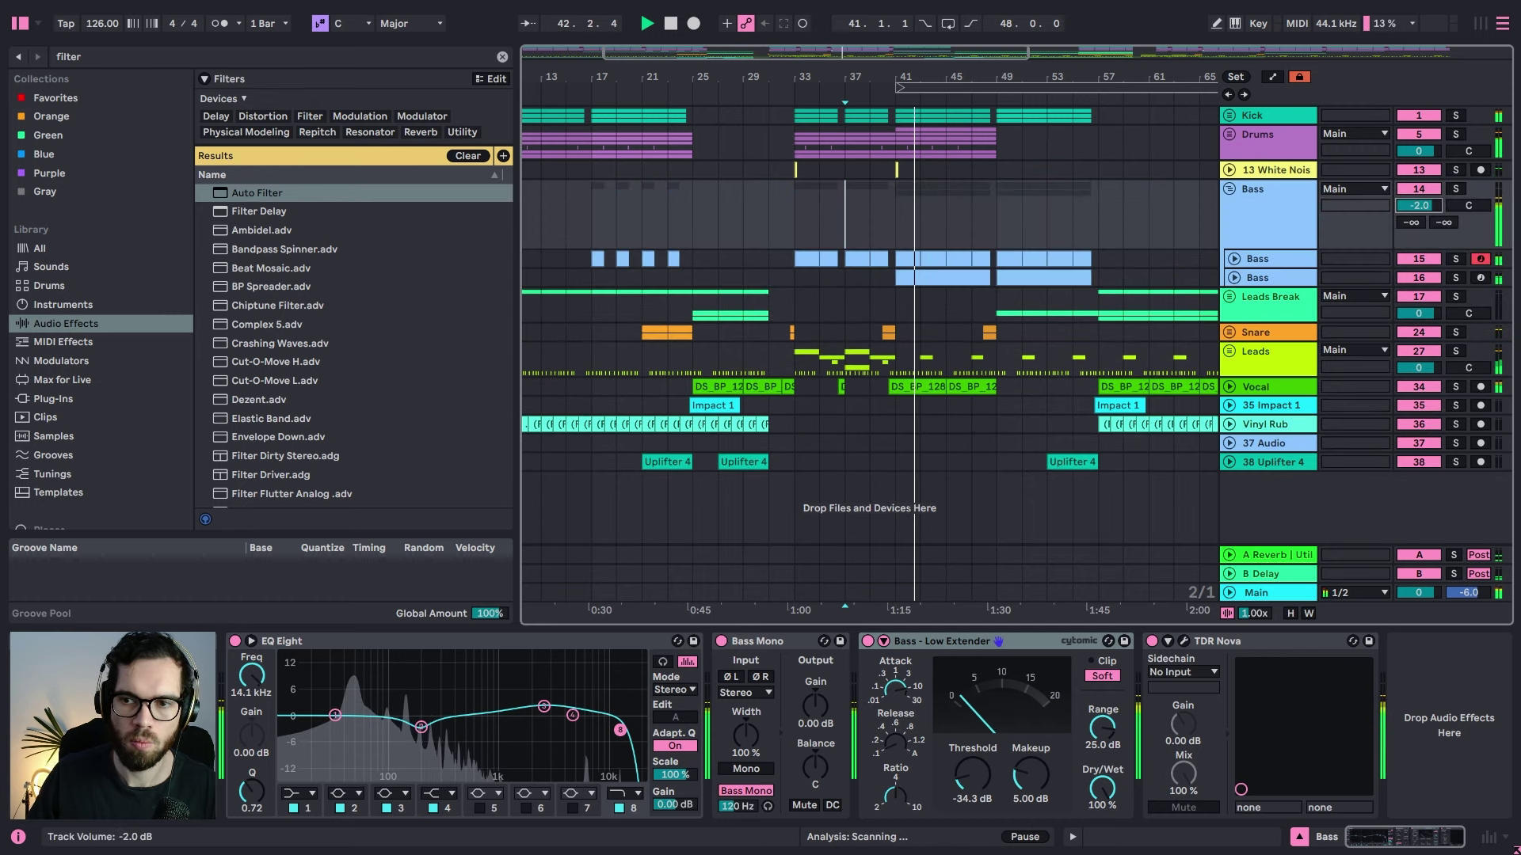
{"action": "left_click", "coordinate": [1227, 187]}
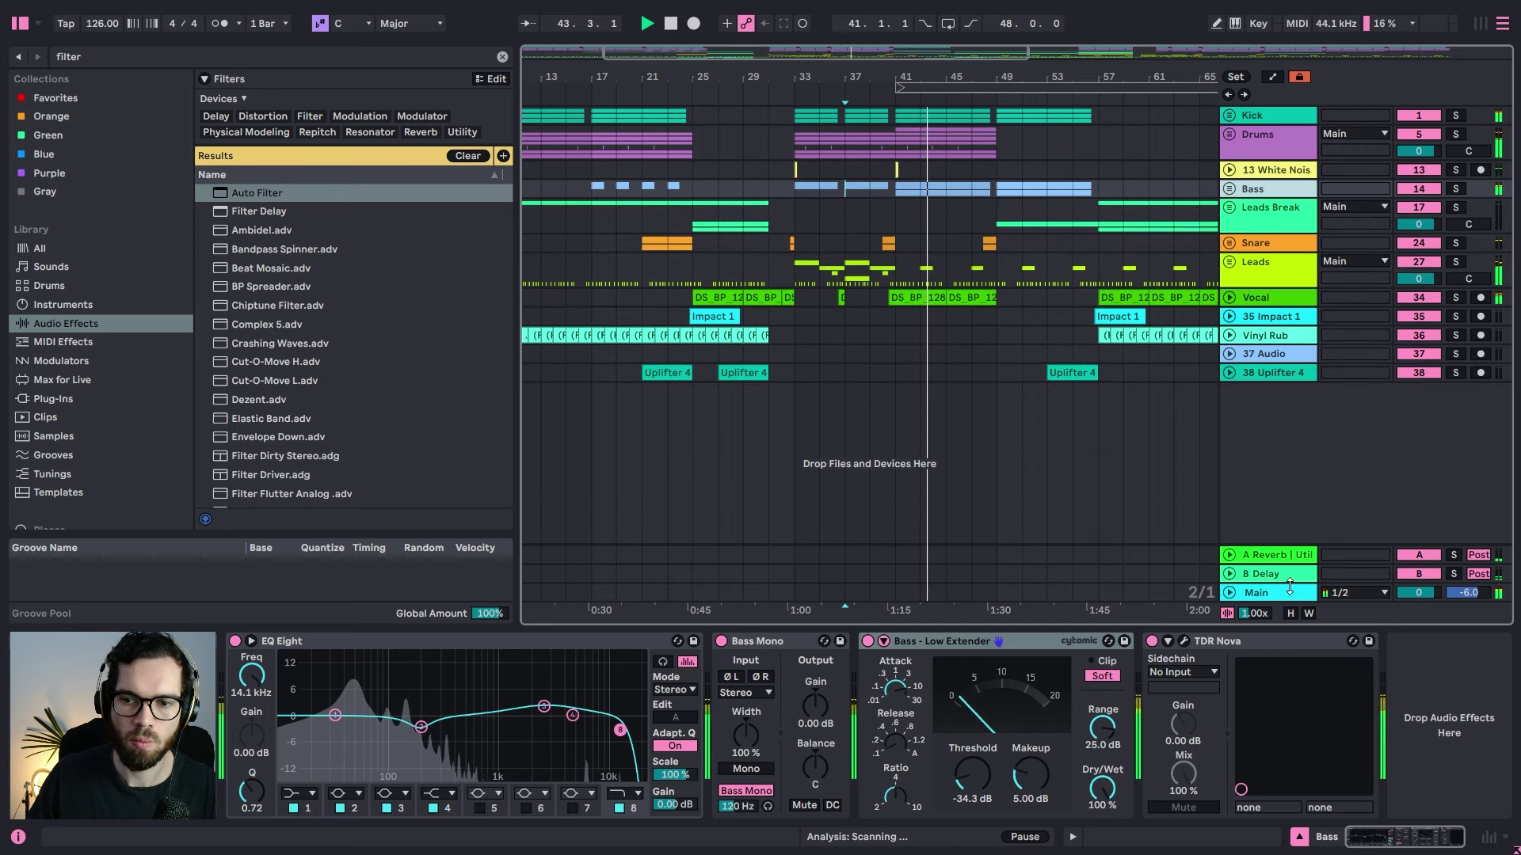
Step: Open the SPAN analyser on the Main track to examine the low end, and display the Bass group's devices
{"action": "left_click", "coordinate": [1231, 592]}
{"action": "left_click", "coordinate": [423, 641]}
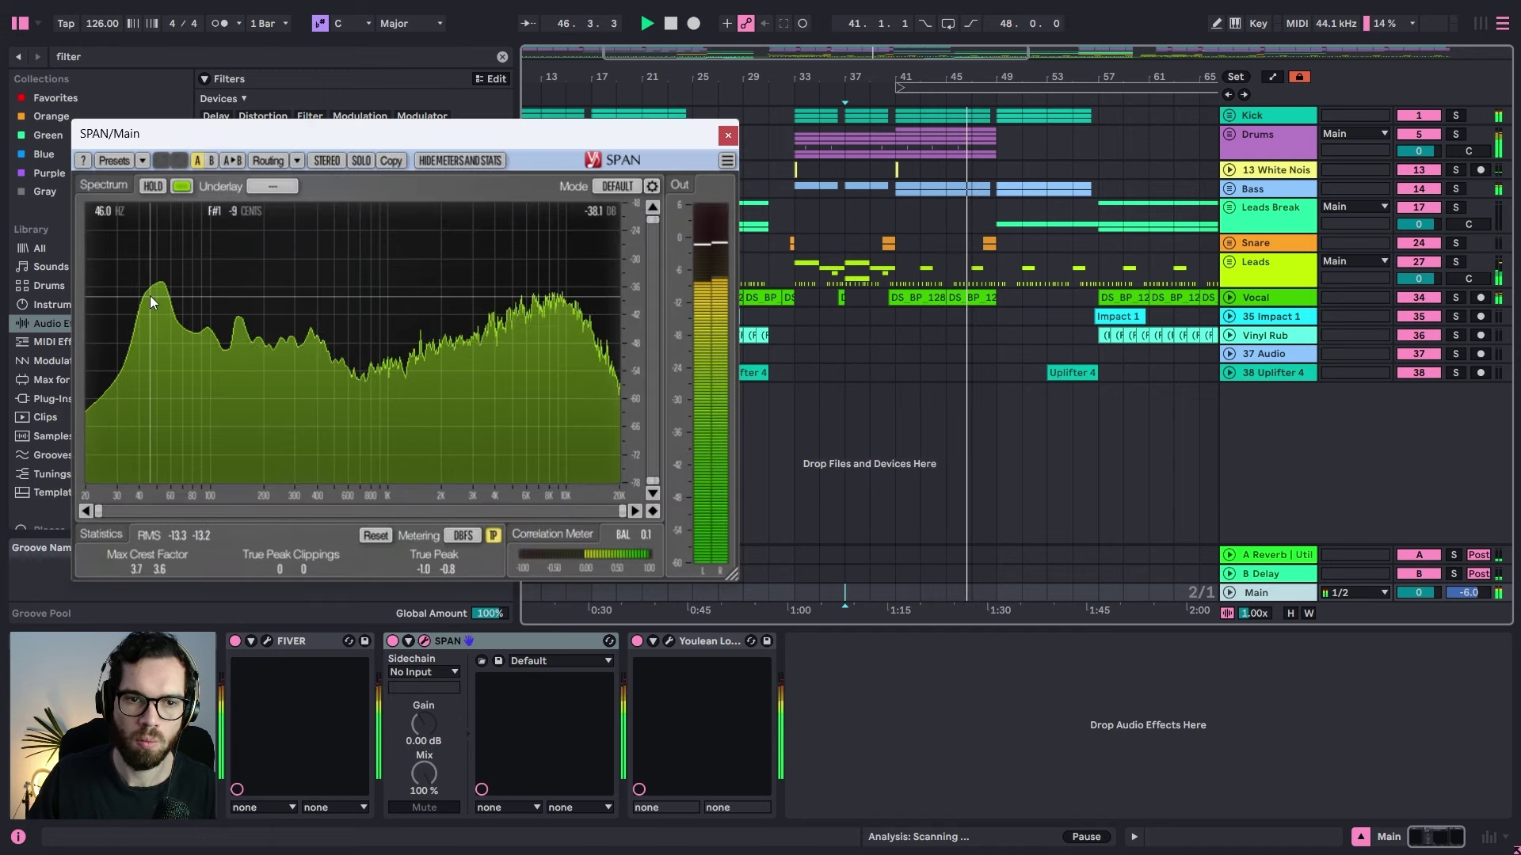
{"action": "left_click", "coordinate": [1264, 194]}
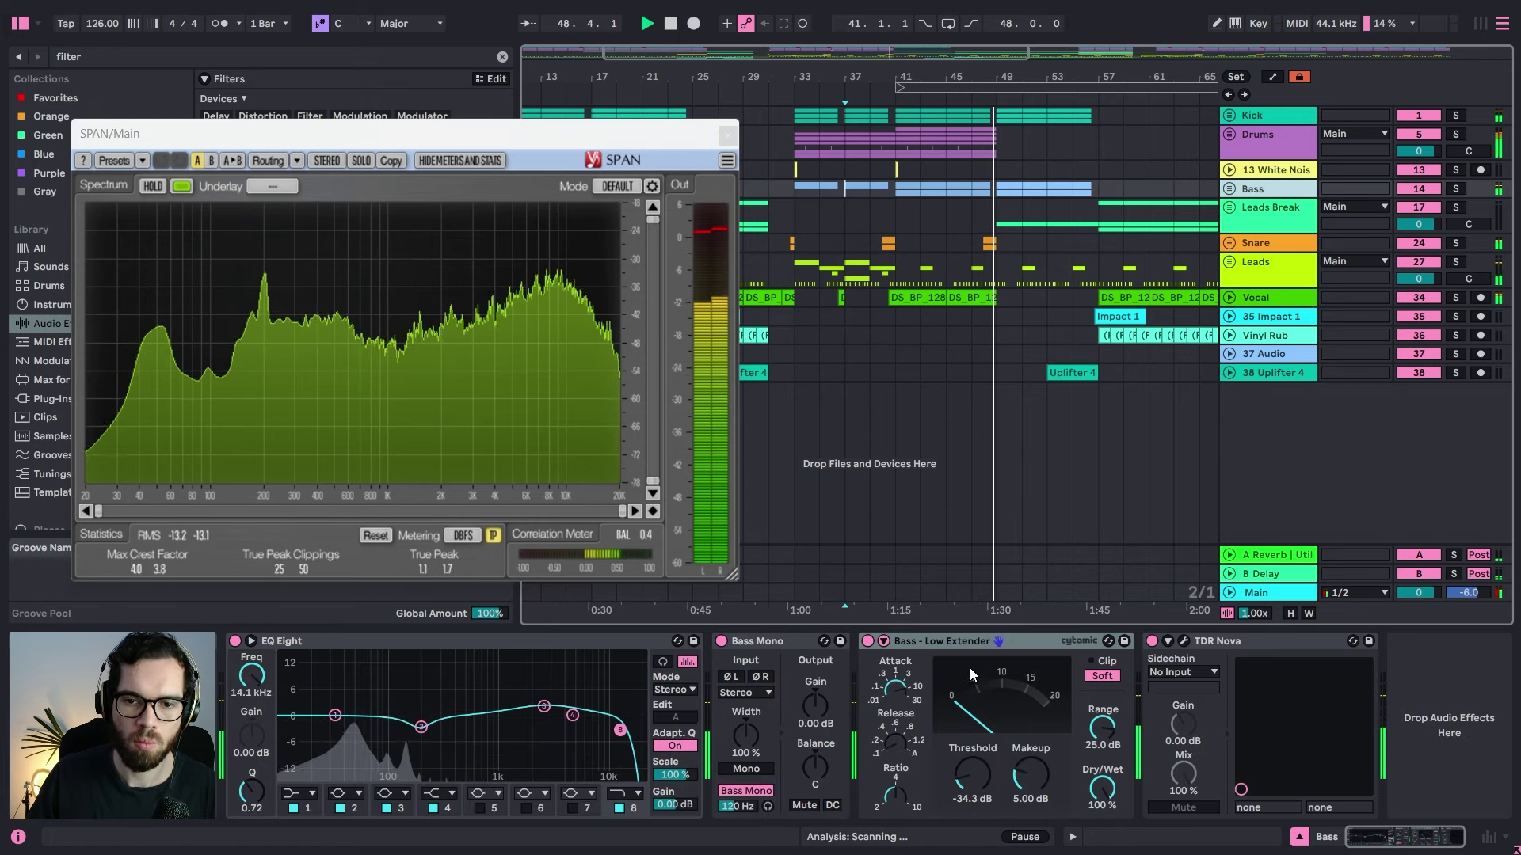
Step: Open TDR Nova on the Bass group with its analyser set to the input signal, and close the SPAN window
{"action": "left_click", "coordinate": [1183, 641]}
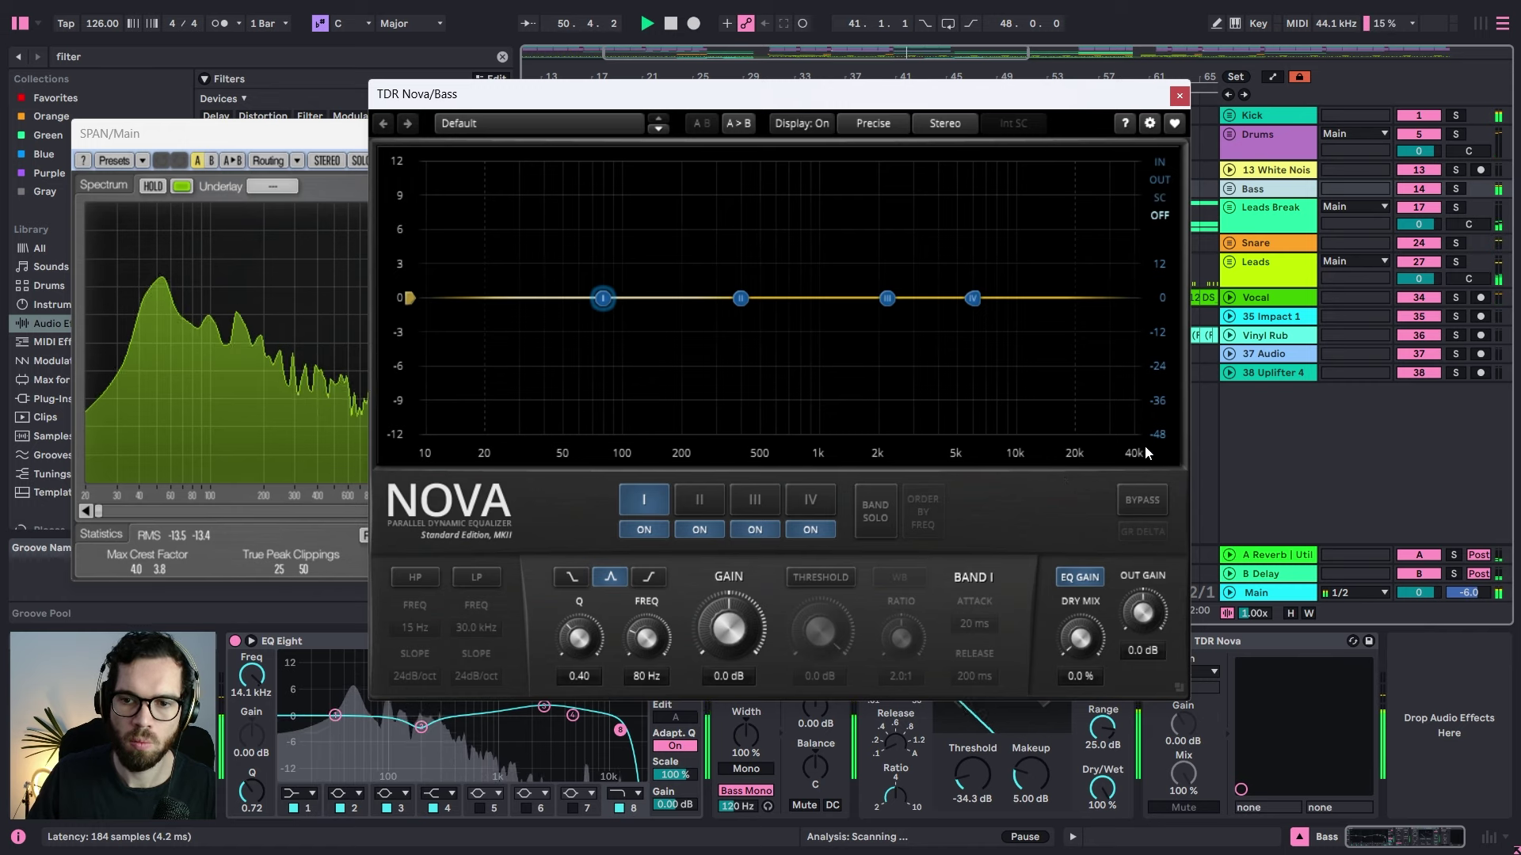
{"action": "left_click", "coordinate": [1161, 166]}
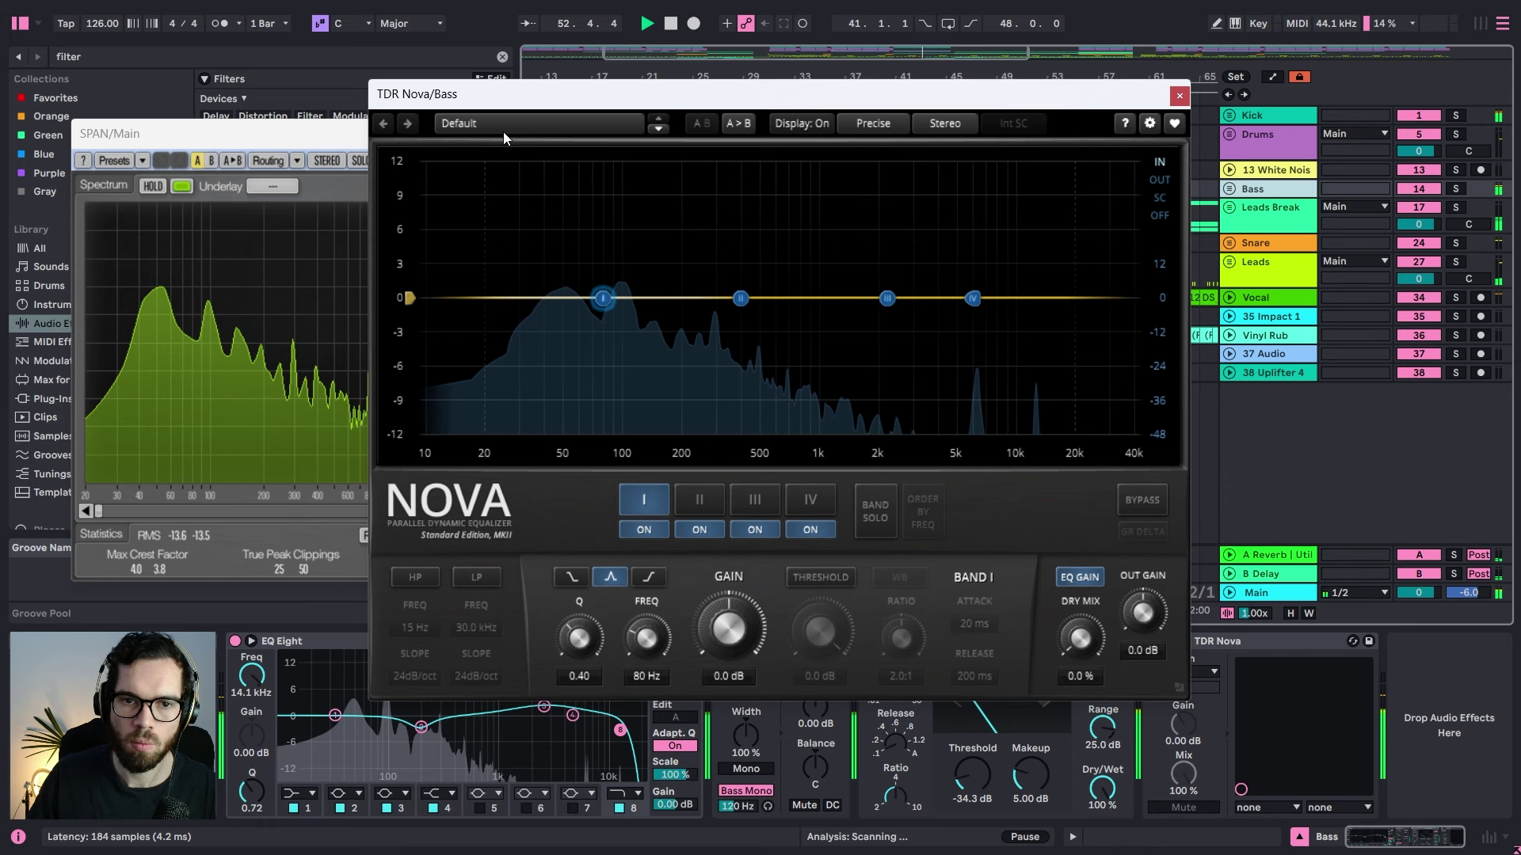
{"action": "left_click", "coordinate": [212, 134]}
{"action": "key", "text": "space"}
{"action": "left_click", "coordinate": [729, 136]}
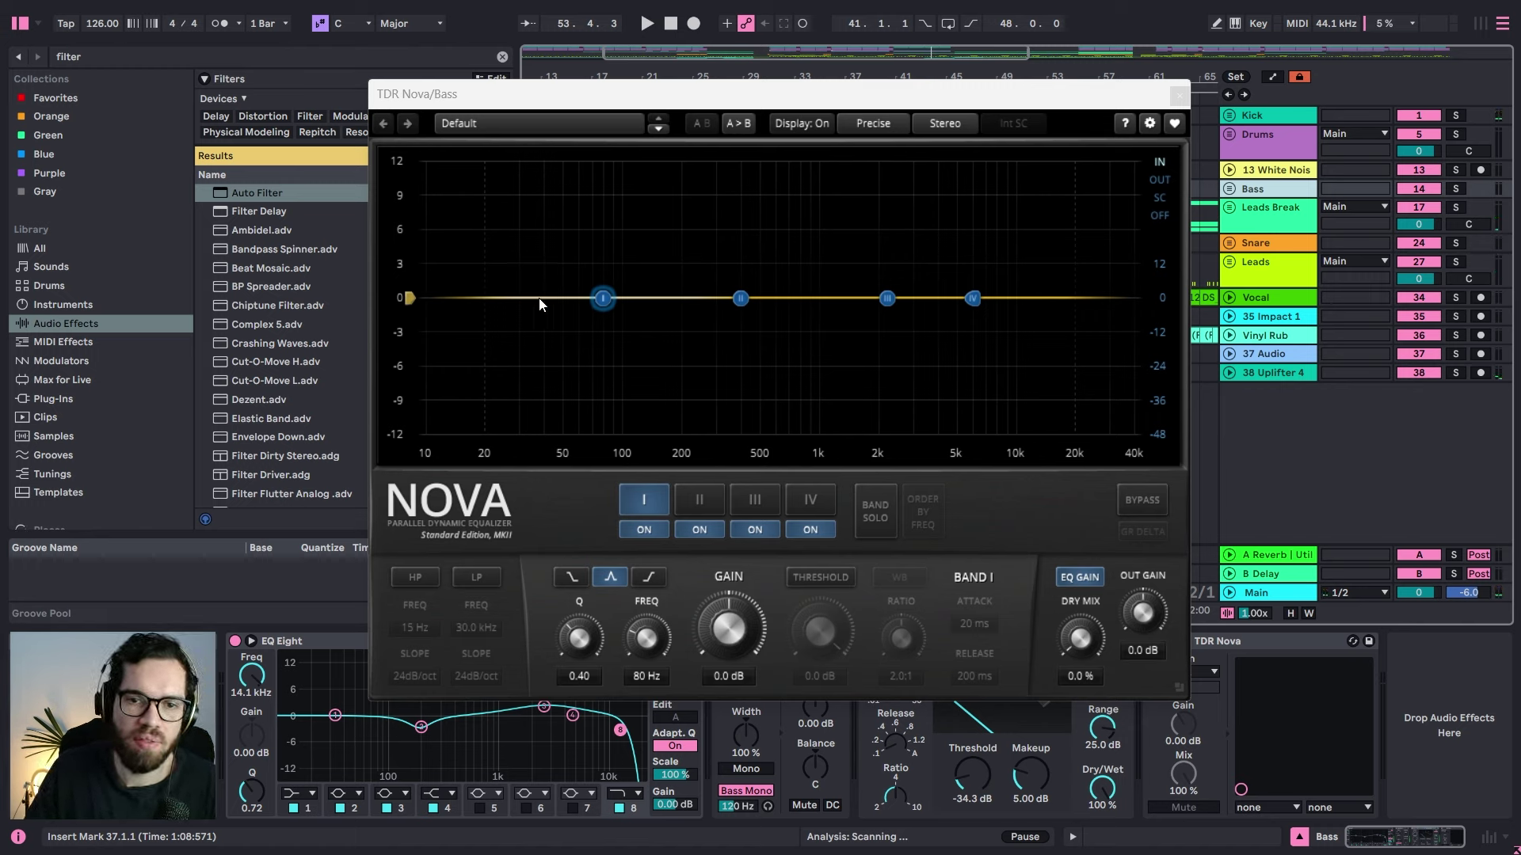
Step: Move TDR Nova's band I to 47 Hz and enable its threshold with a 3.0:1 ratio
{"action": "key", "text": "space"}
{"action": "left_click_drag", "start_coordinate": [598, 295], "coordinate": [559, 298]}
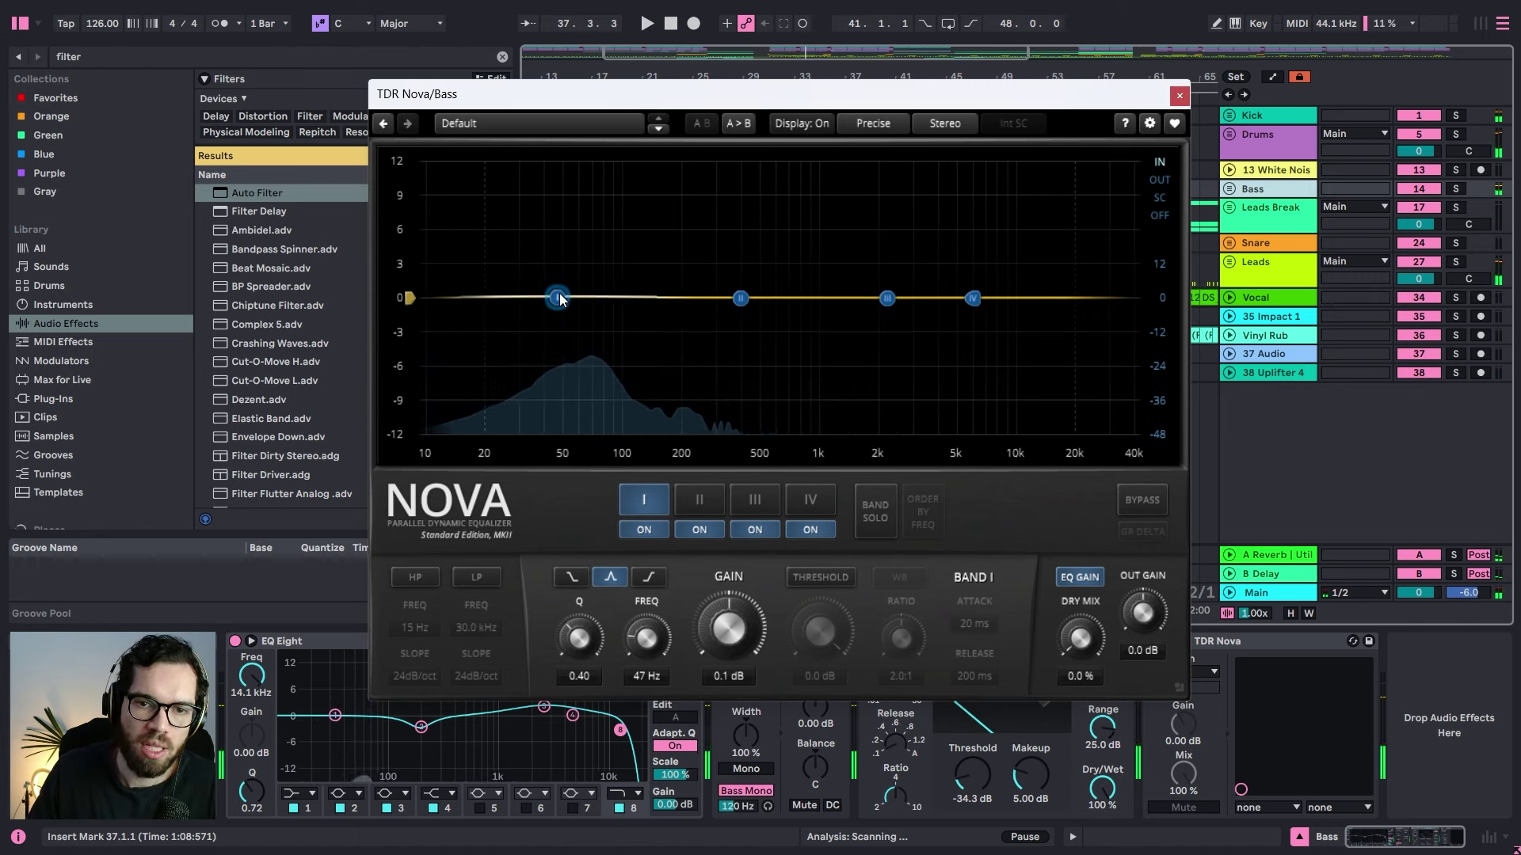
{"action": "left_click", "coordinate": [801, 581]}
{"action": "key", "text": "space"}
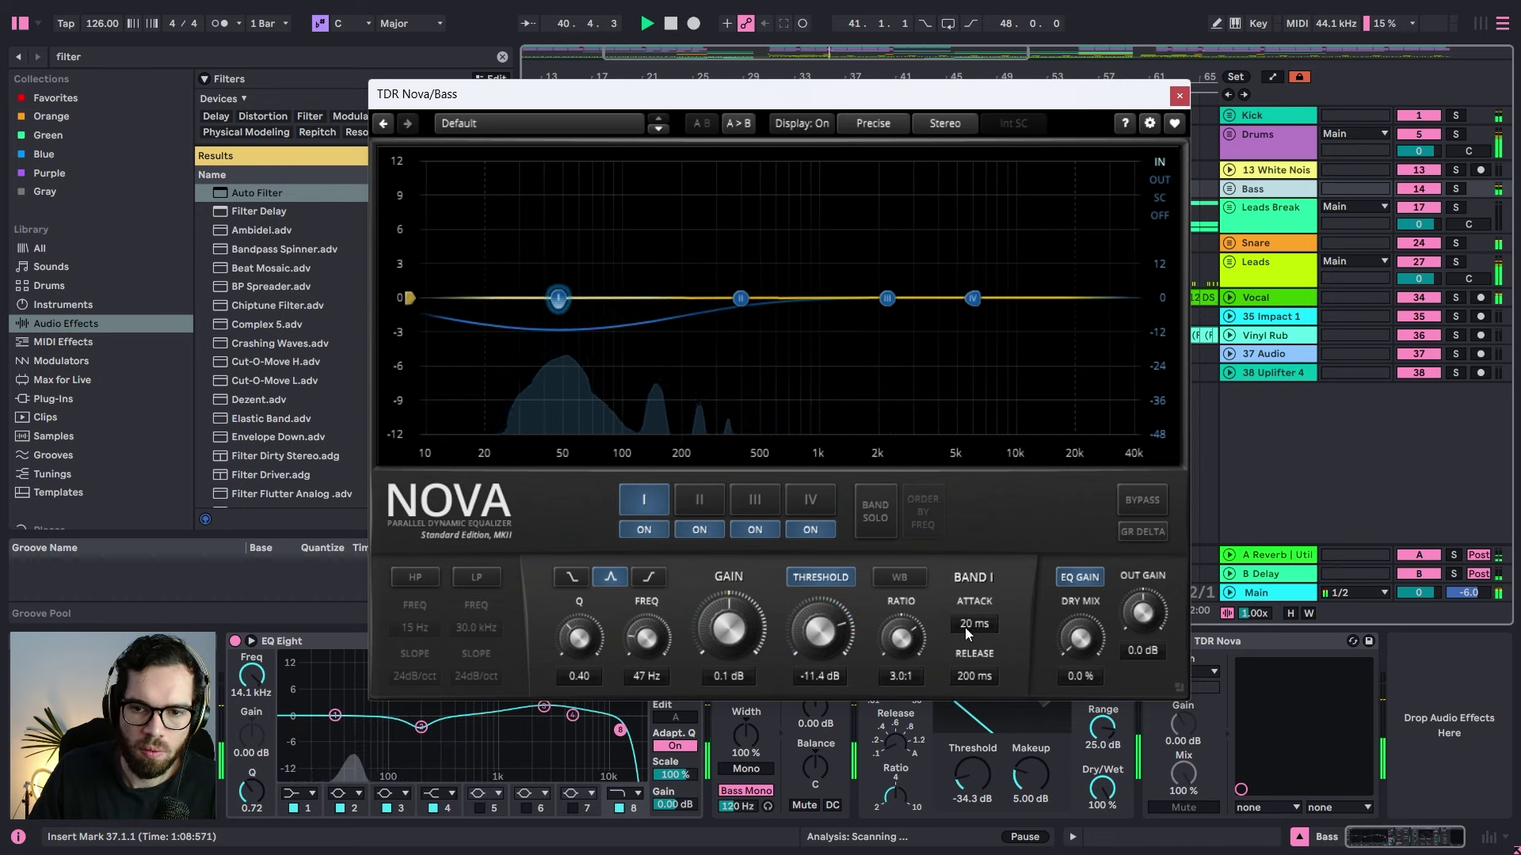
Step: Set band I to 0.10 ms attack, 175 ms release, Q 1.90 and a -5.3 dB threshold, and close TDR Nova's window
{"action": "left_click_drag", "start_coordinate": [966, 630], "coordinate": [970, 694]}
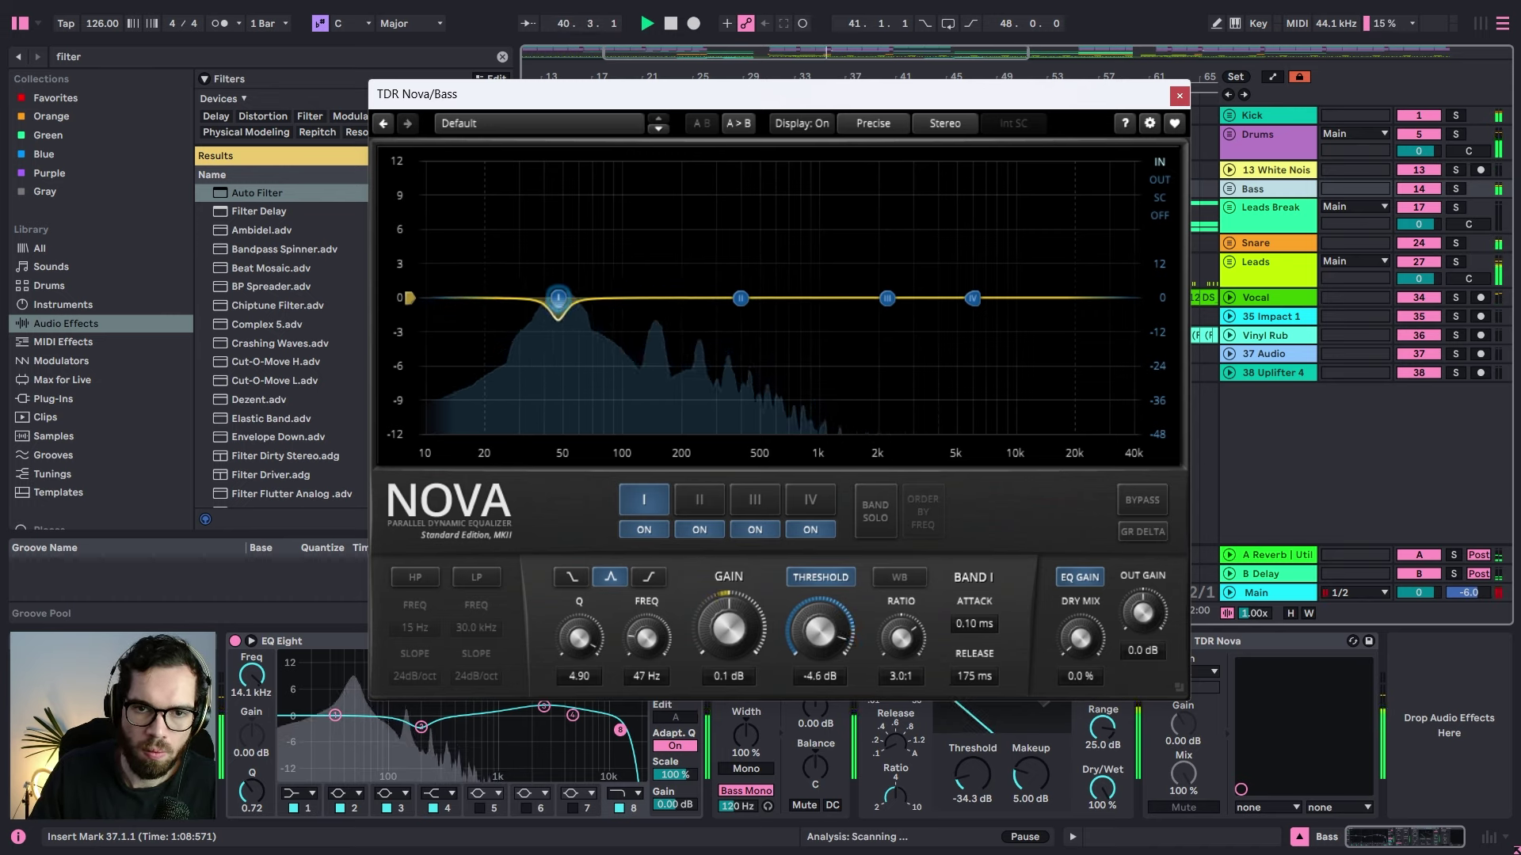
{"action": "left_click_drag", "start_coordinate": [820, 631], "coordinate": [820, 634]}
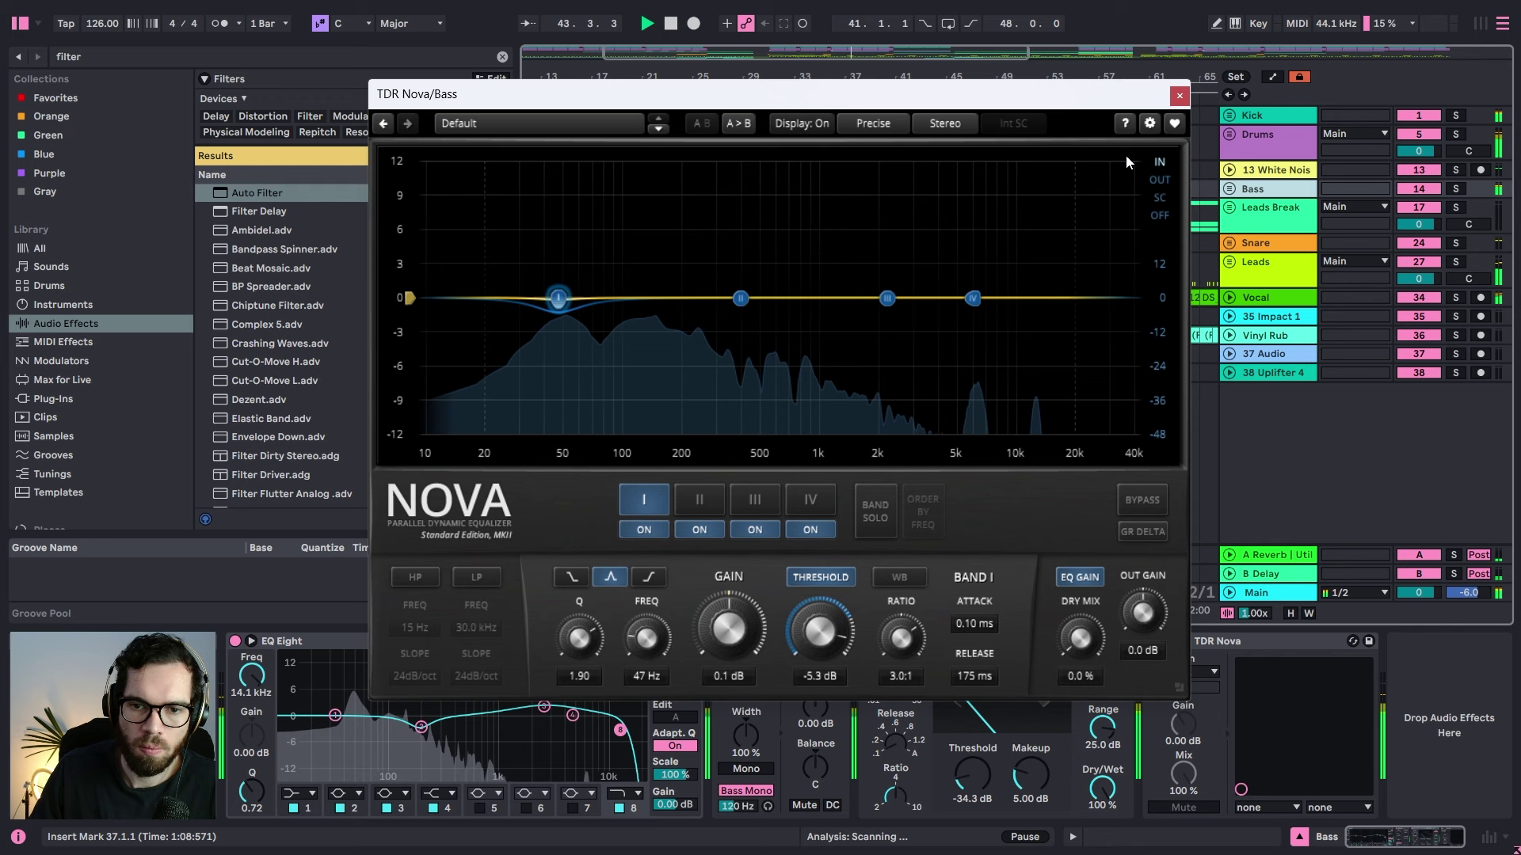
{"action": "left_click", "coordinate": [1178, 96]}
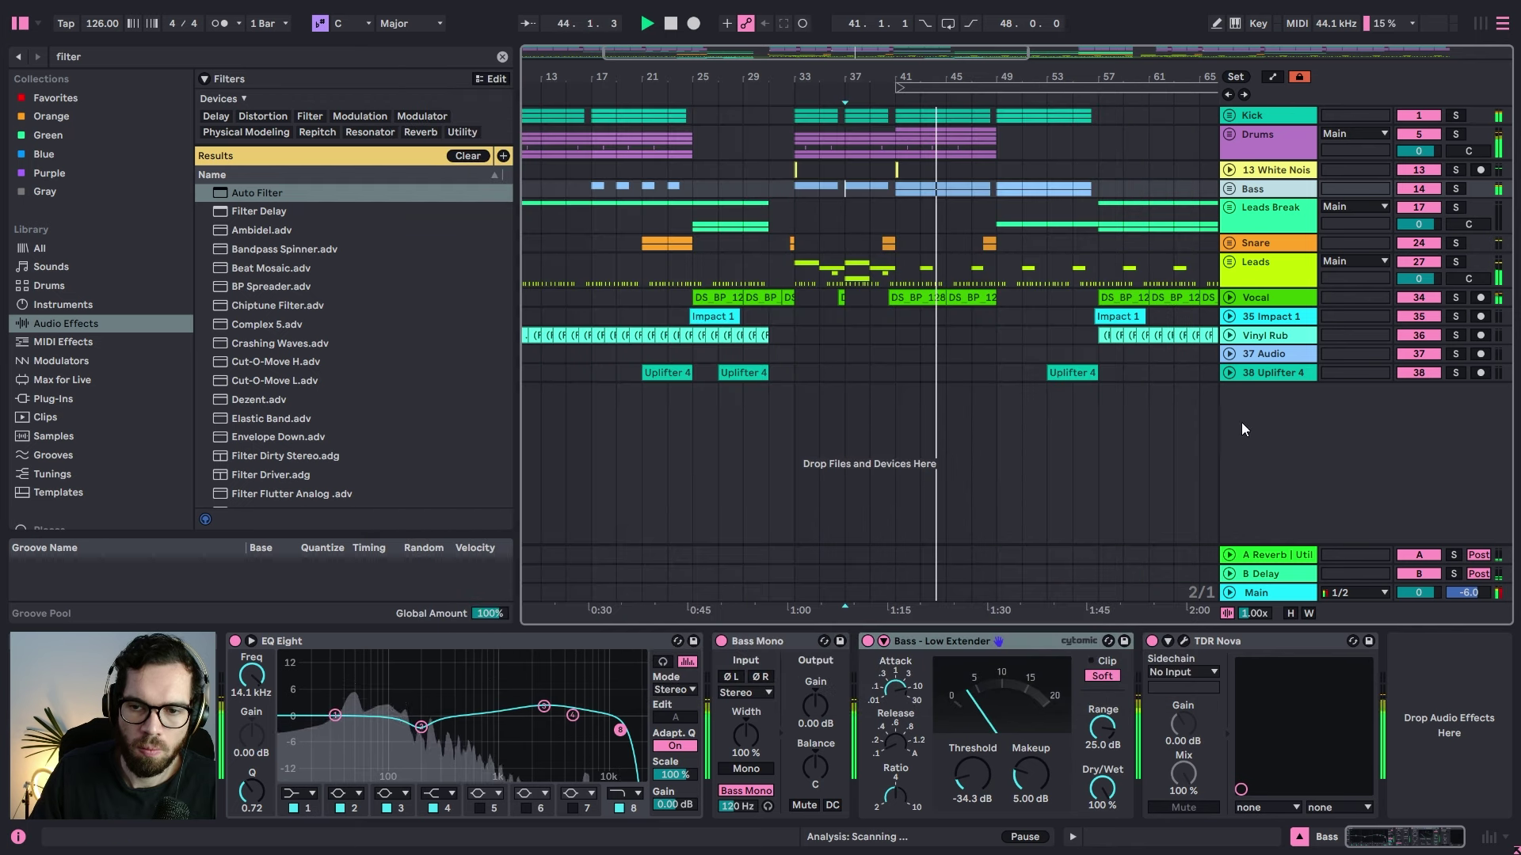
{"action": "left_click", "coordinate": [1153, 643]}
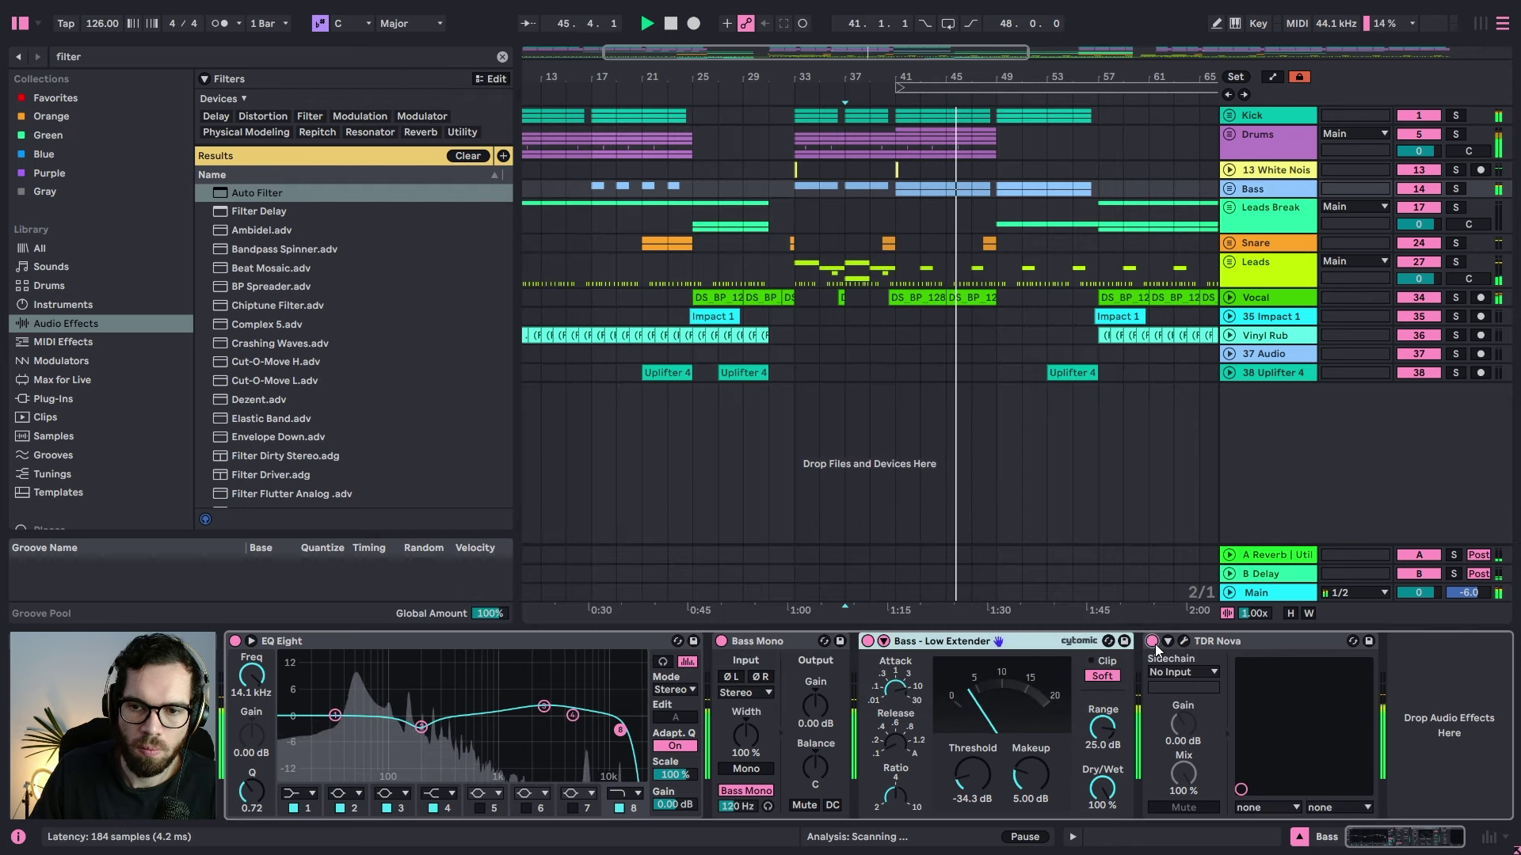
Step: Unfold the Bass group and reset its volume to 0 dB
{"action": "left_click", "coordinate": [1229, 189]}
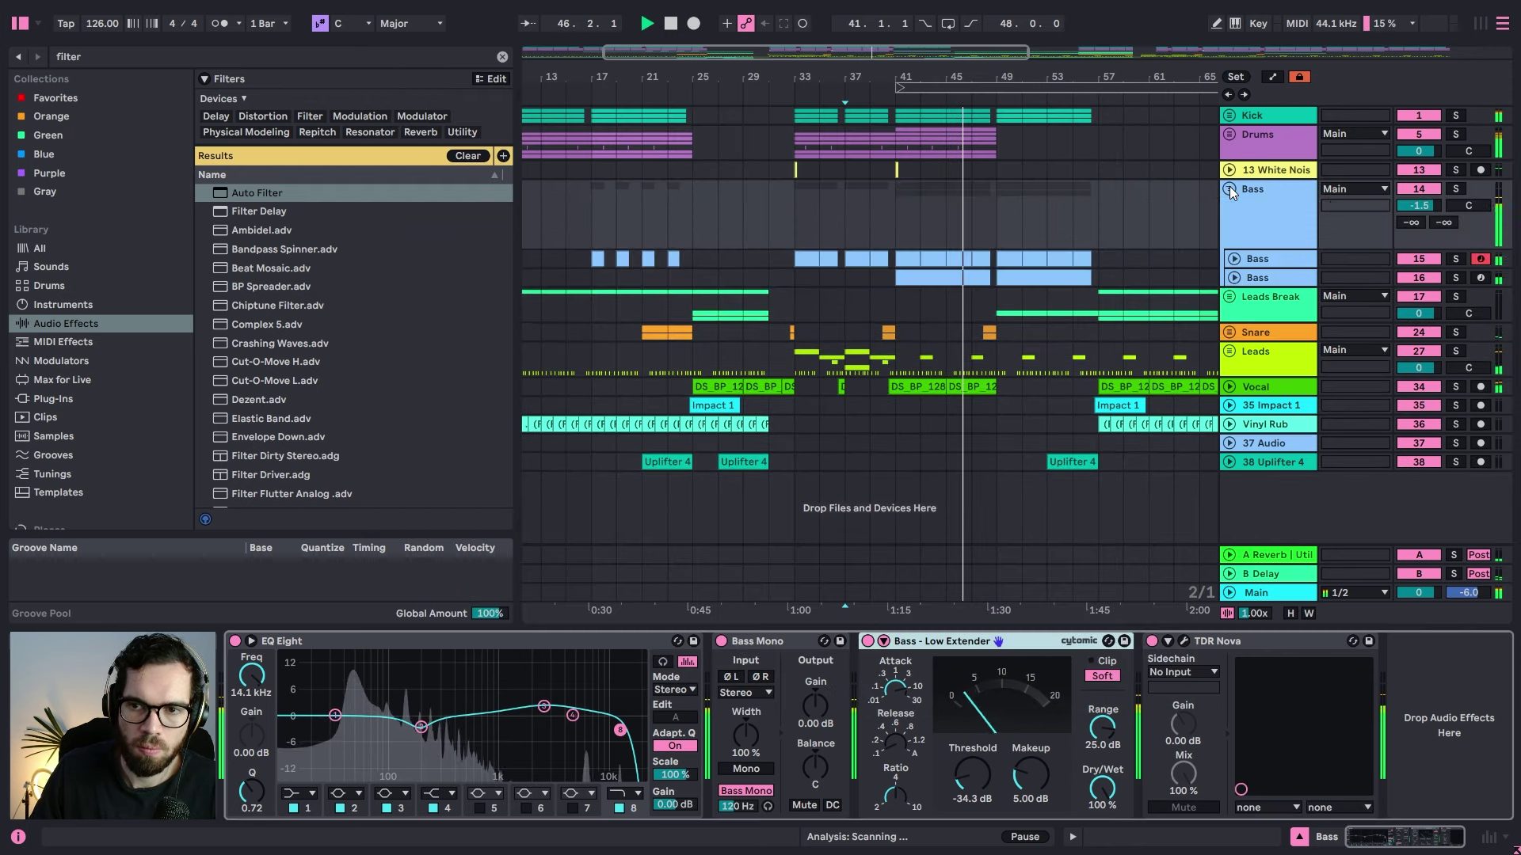
{"action": "left_click", "coordinate": [1411, 208]}
{"action": "key", "text": "Delete"}
{"action": "key", "text": "space"}
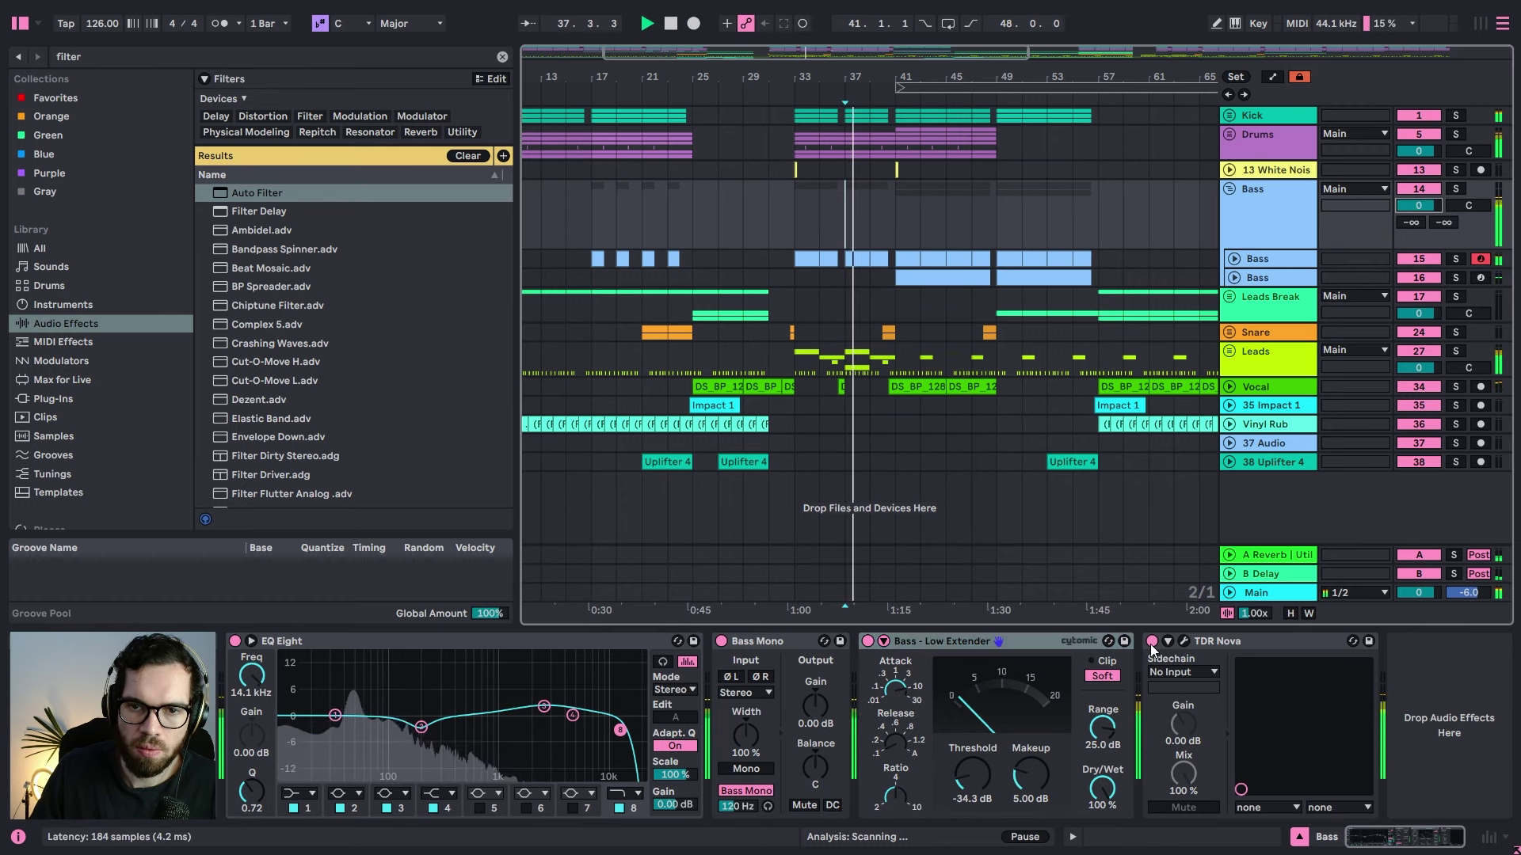
Step: Audition the Bass group in solo from bar 33, return to the full mix and fold the group
{"action": "left_click", "coordinate": [839, 233]}
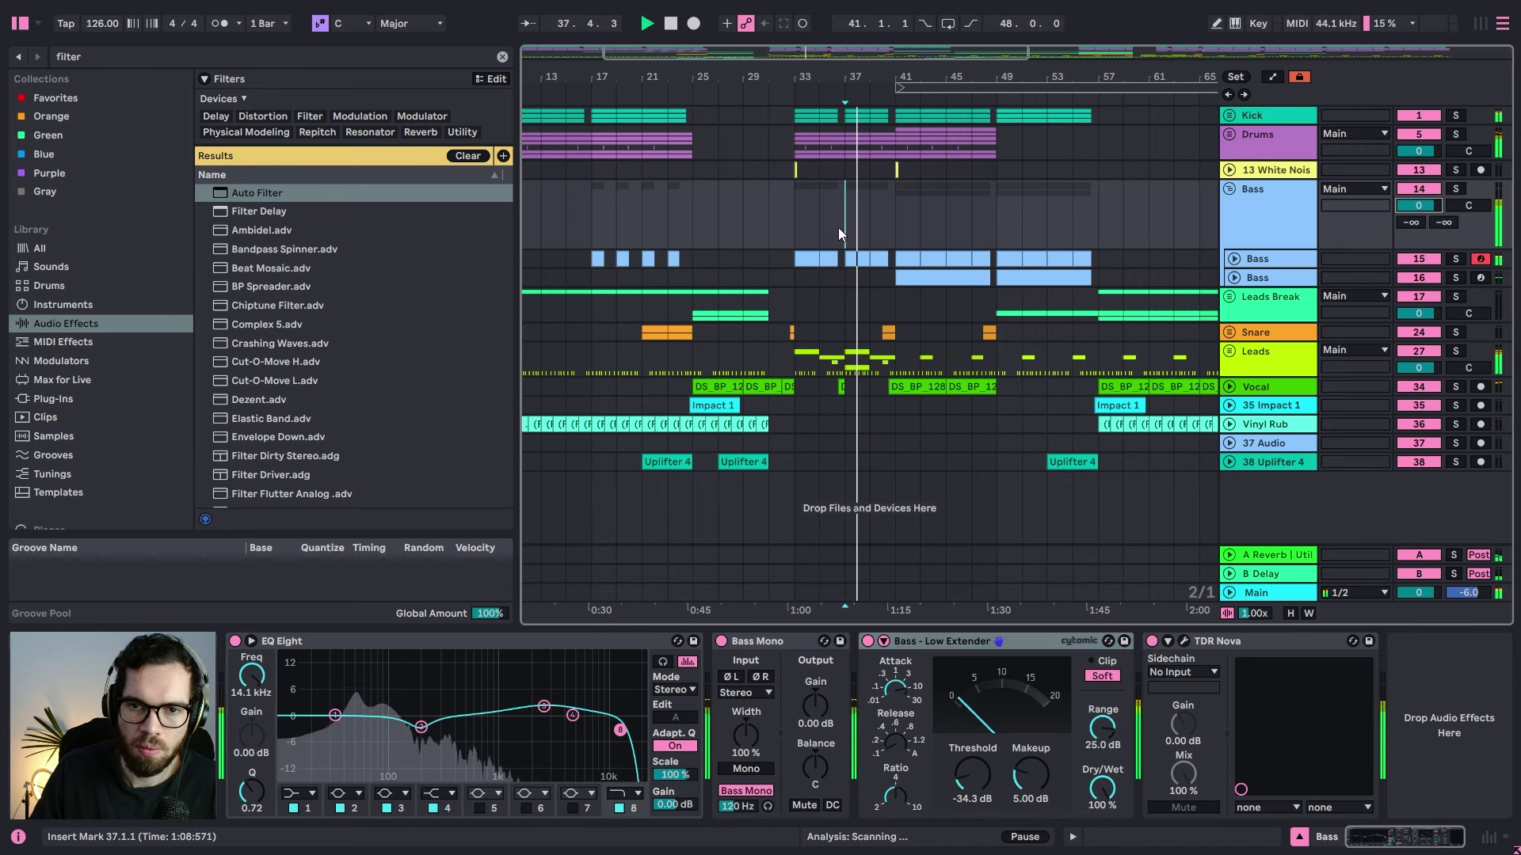
{"action": "left_click", "coordinate": [1456, 189]}
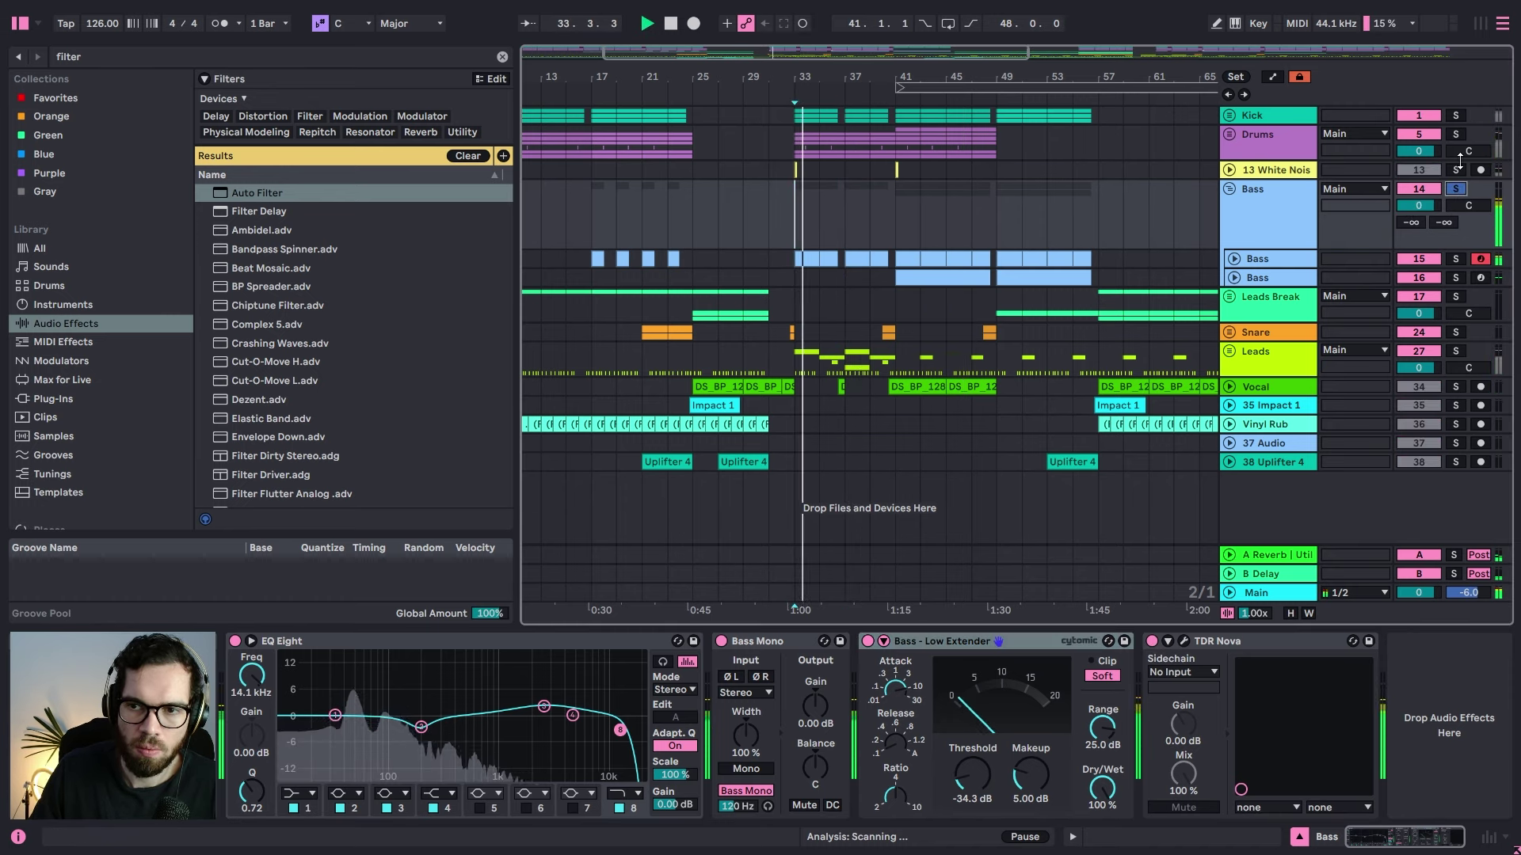
{"action": "left_click", "coordinate": [1455, 117]}
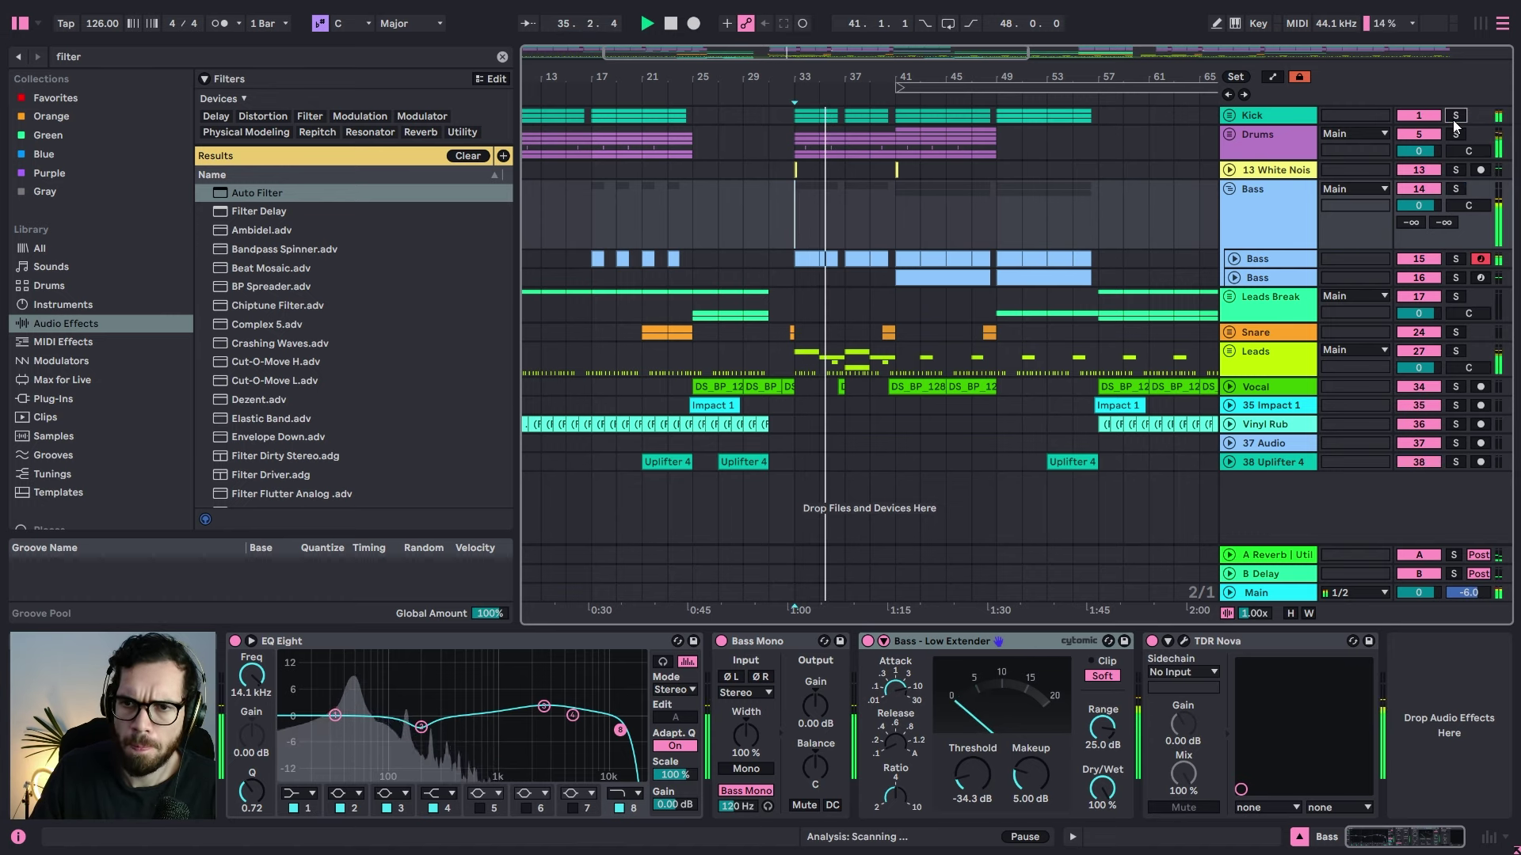
{"action": "left_click", "coordinate": [1229, 190]}
Step: Find the Vocoder audio effect, add it at the end of the Drums group's device chain and hide the browser
{"action": "left_click", "coordinate": [830, 166]}
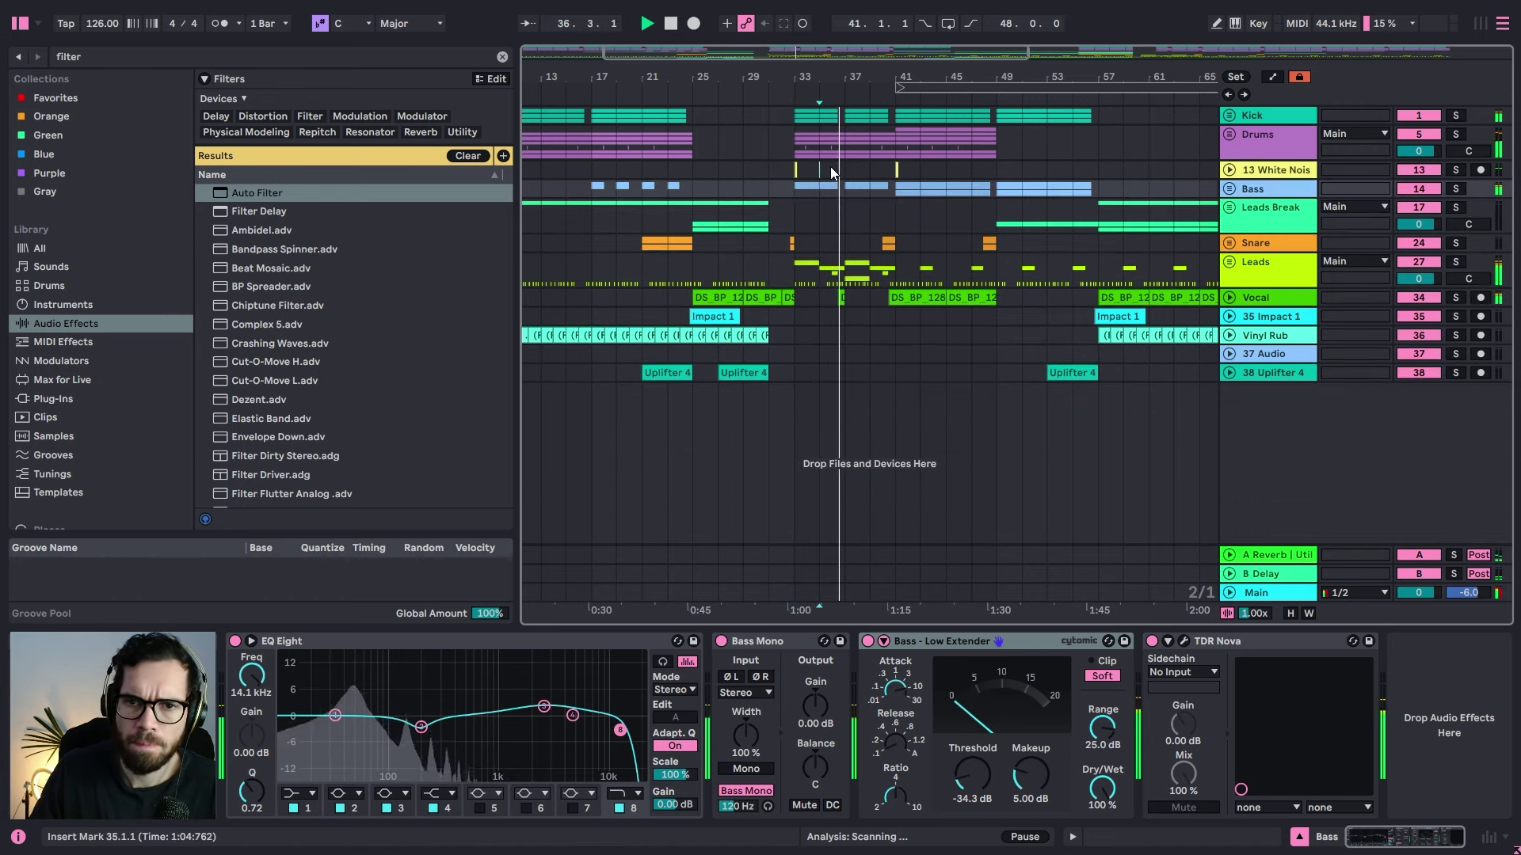
{"action": "left_click", "coordinate": [1256, 135]}
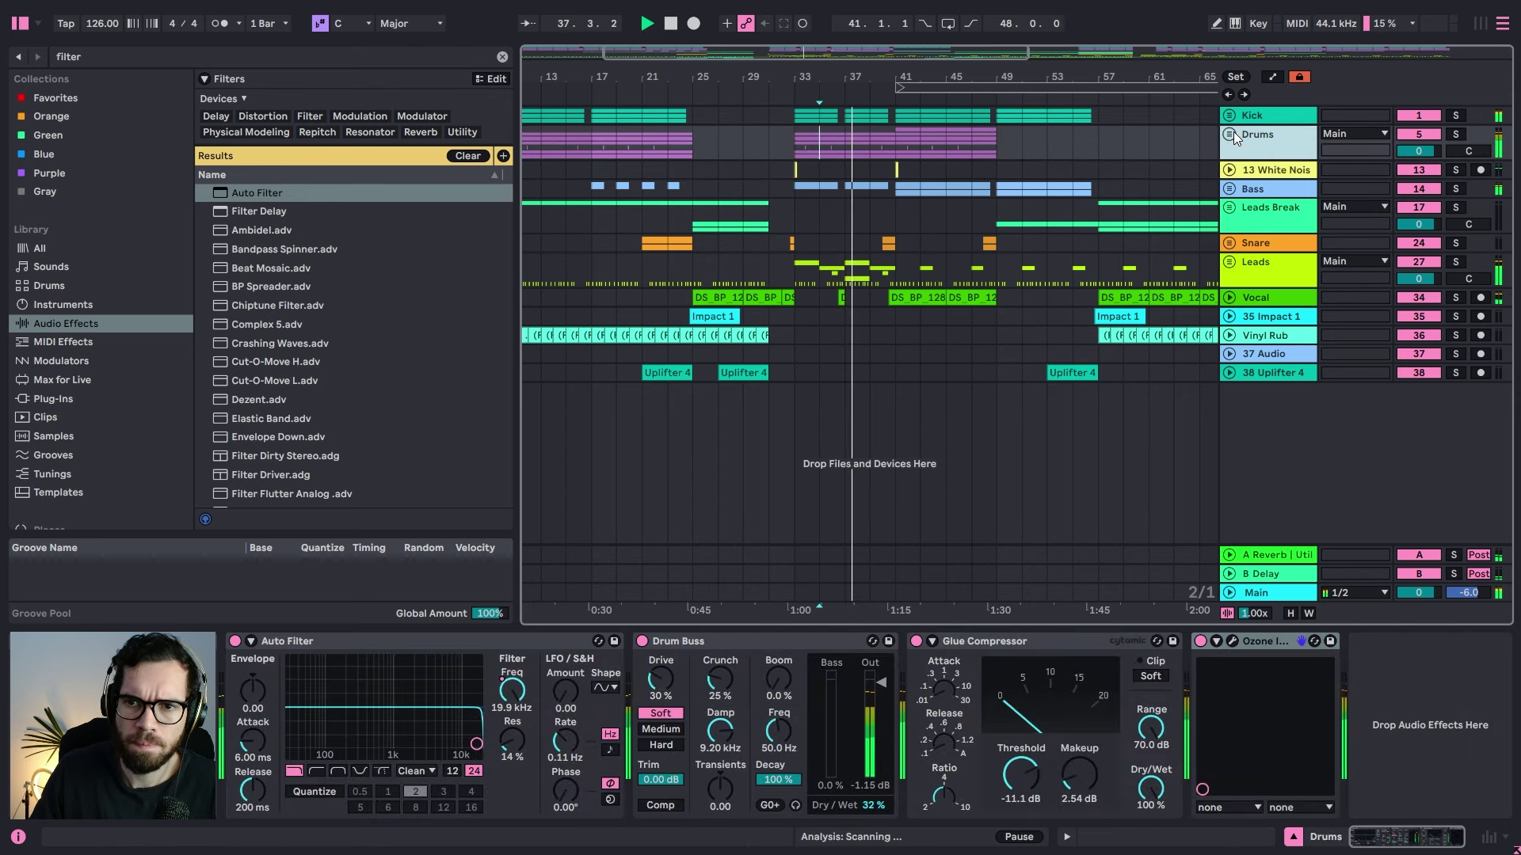
{"action": "left_click", "coordinate": [74, 55]}
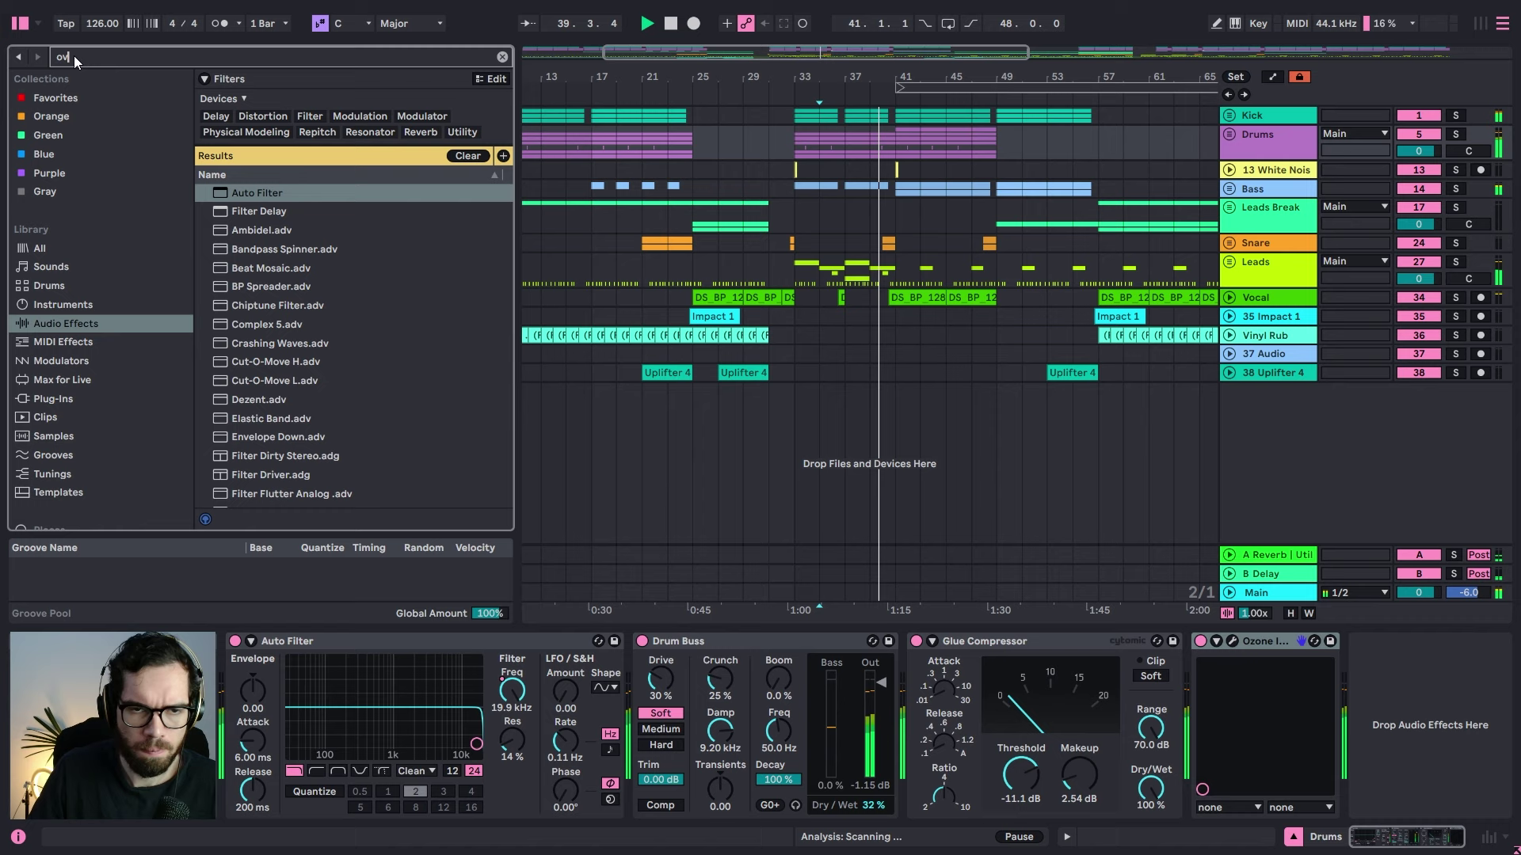
{"action": "type", "text": "ove"}
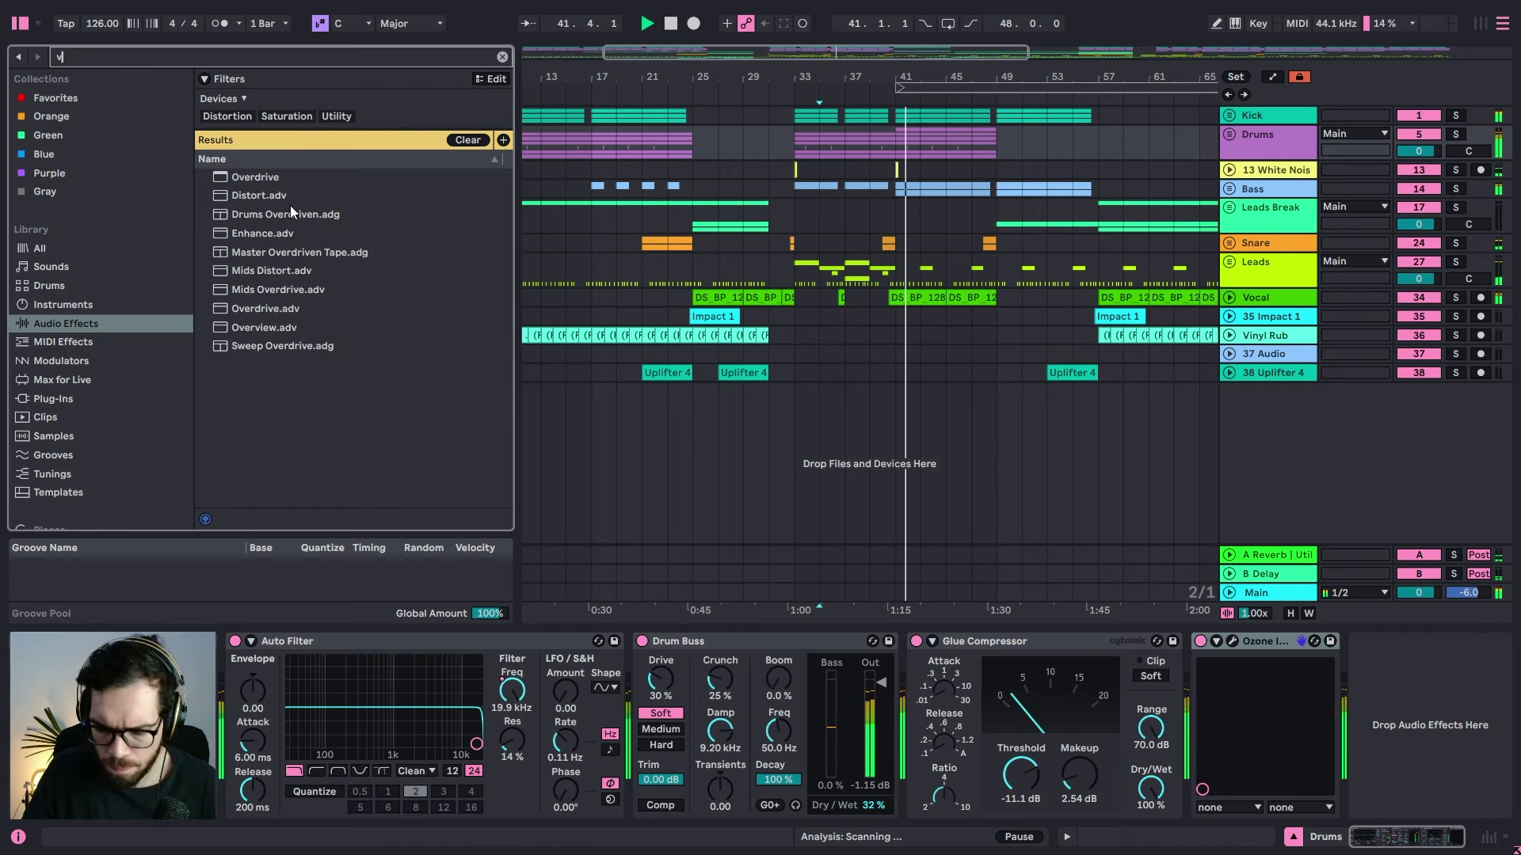
{"action": "type", "text": "oco"}
{"action": "double_click", "coordinate": [241, 177]}
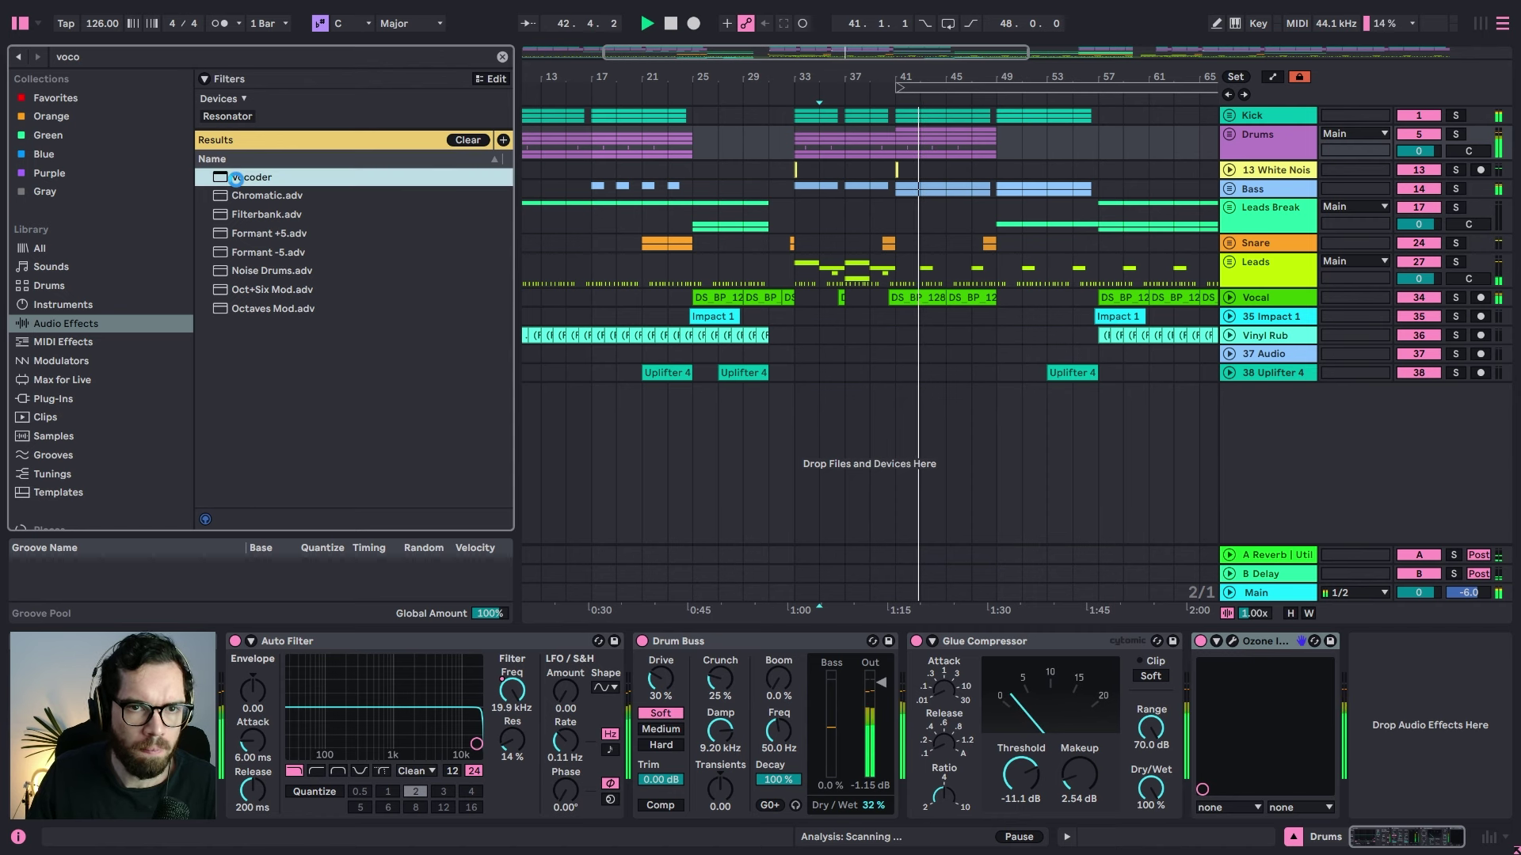
{"action": "key", "text": "ctrl+alt+b"}
{"action": "key", "text": "space"}
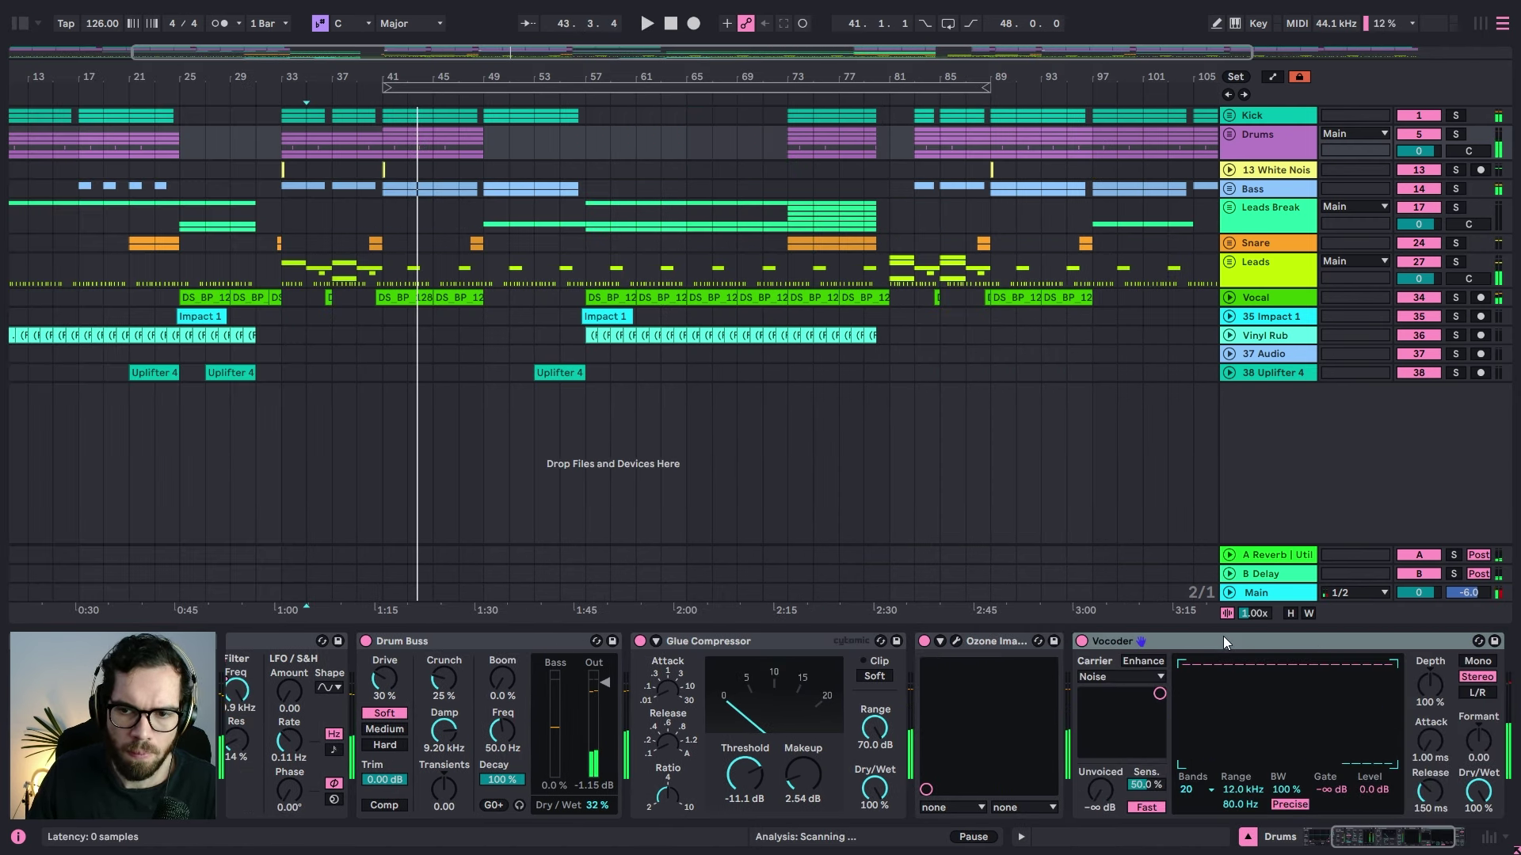
Step: Group the Vocoder into an Audio Effect Rack, show its chain list and duplicate the Vocoder chain
{"action": "left_click", "coordinate": [1212, 641]}
{"action": "key", "text": "ctrl+g"}
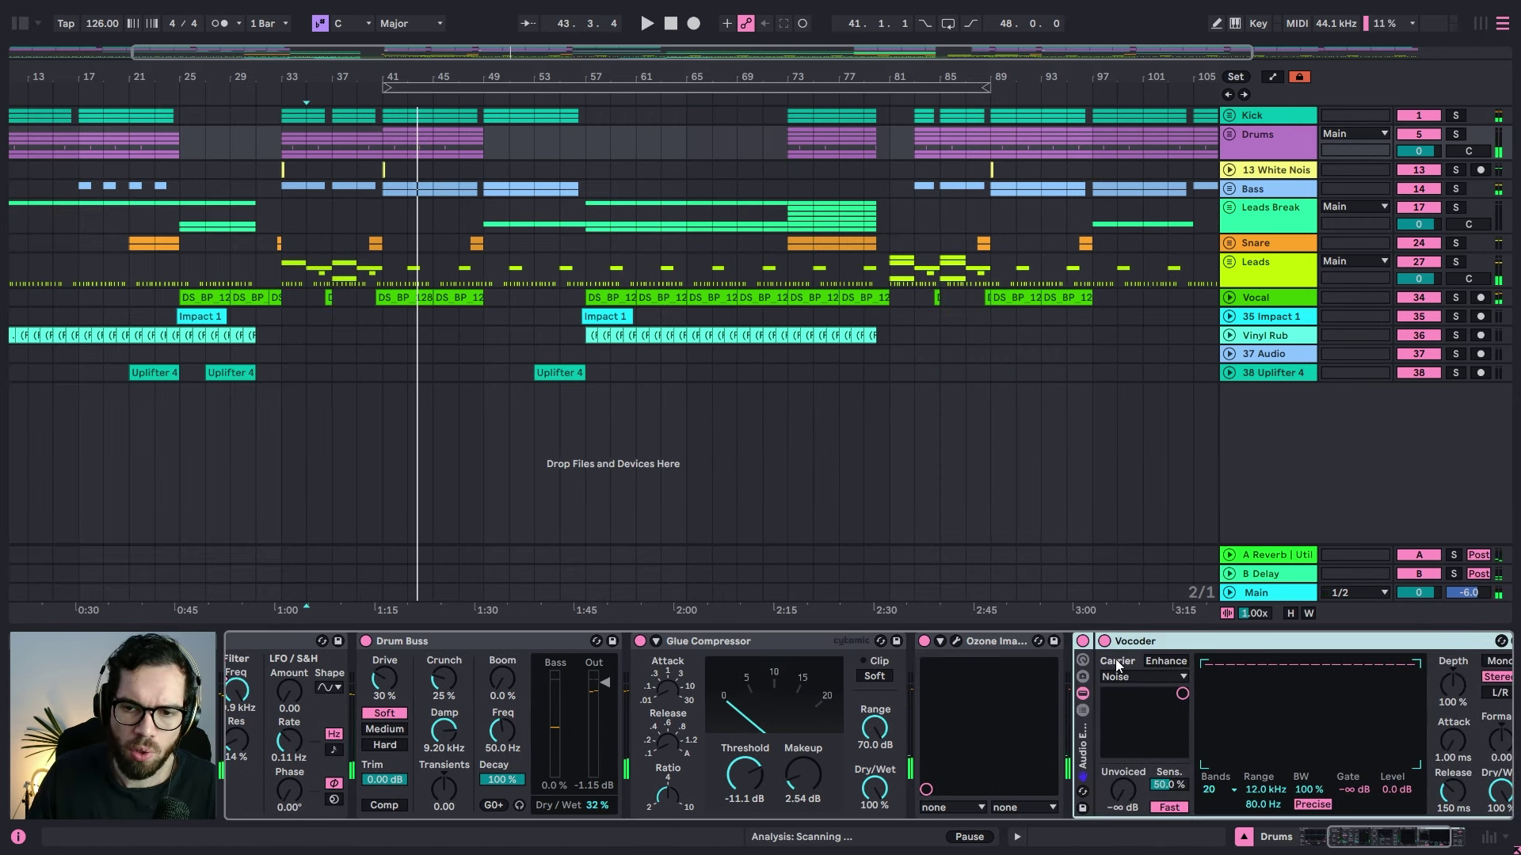
{"action": "left_click", "coordinate": [1082, 708]}
{"action": "left_click", "coordinate": [1111, 691]}
{"action": "key", "text": "ctrl+d"}
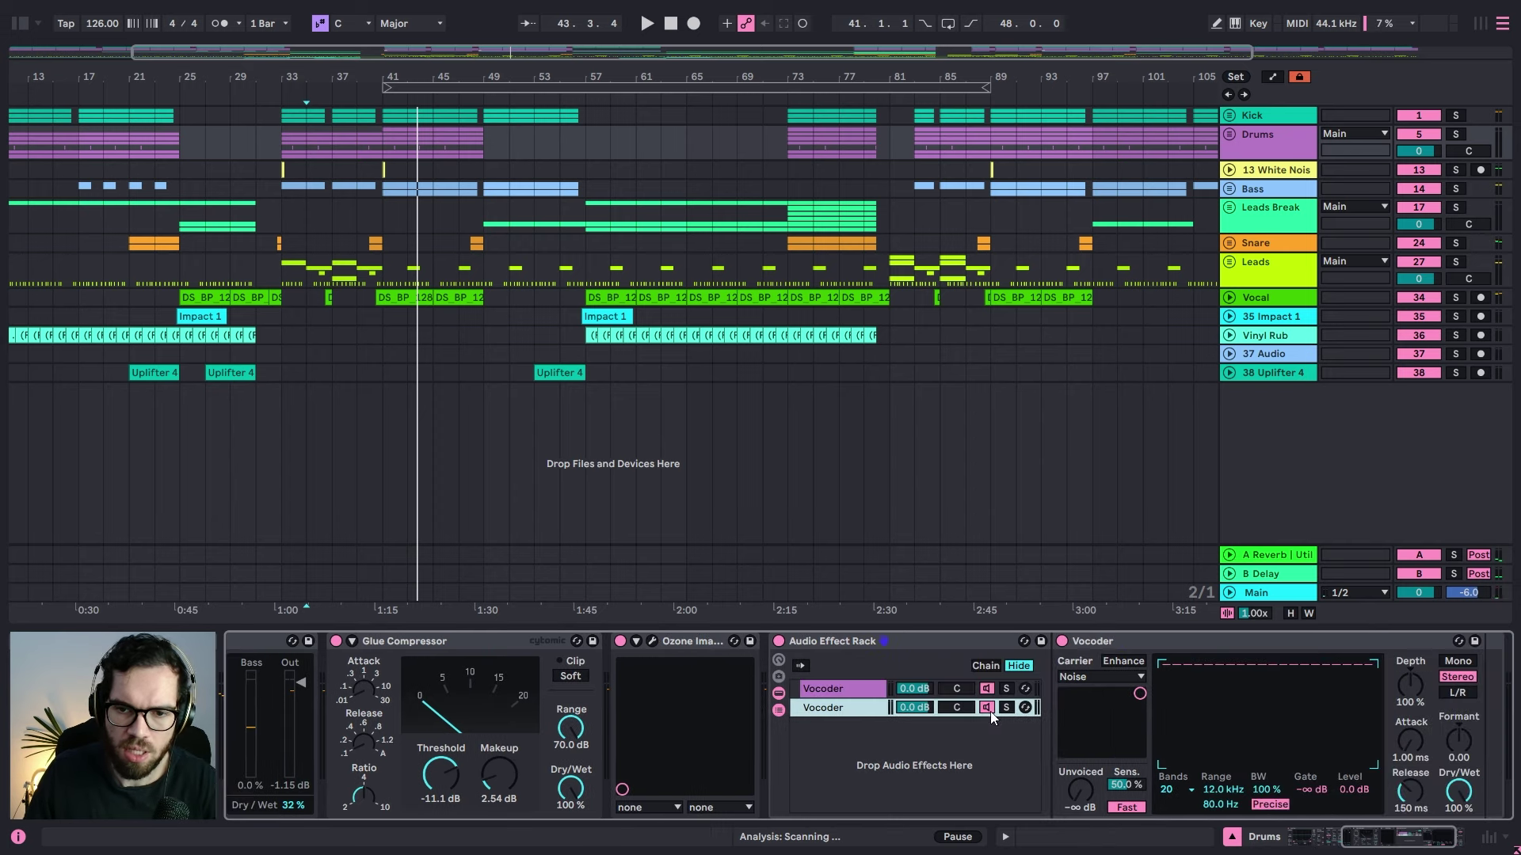
Step: Delete the Vocoder from the rack's first chain to leave a dry chain, and select the Vocoder chain
{"action": "left_click", "coordinate": [864, 685]}
{"action": "left_click", "coordinate": [1118, 641]}
{"action": "key", "text": "Delete"}
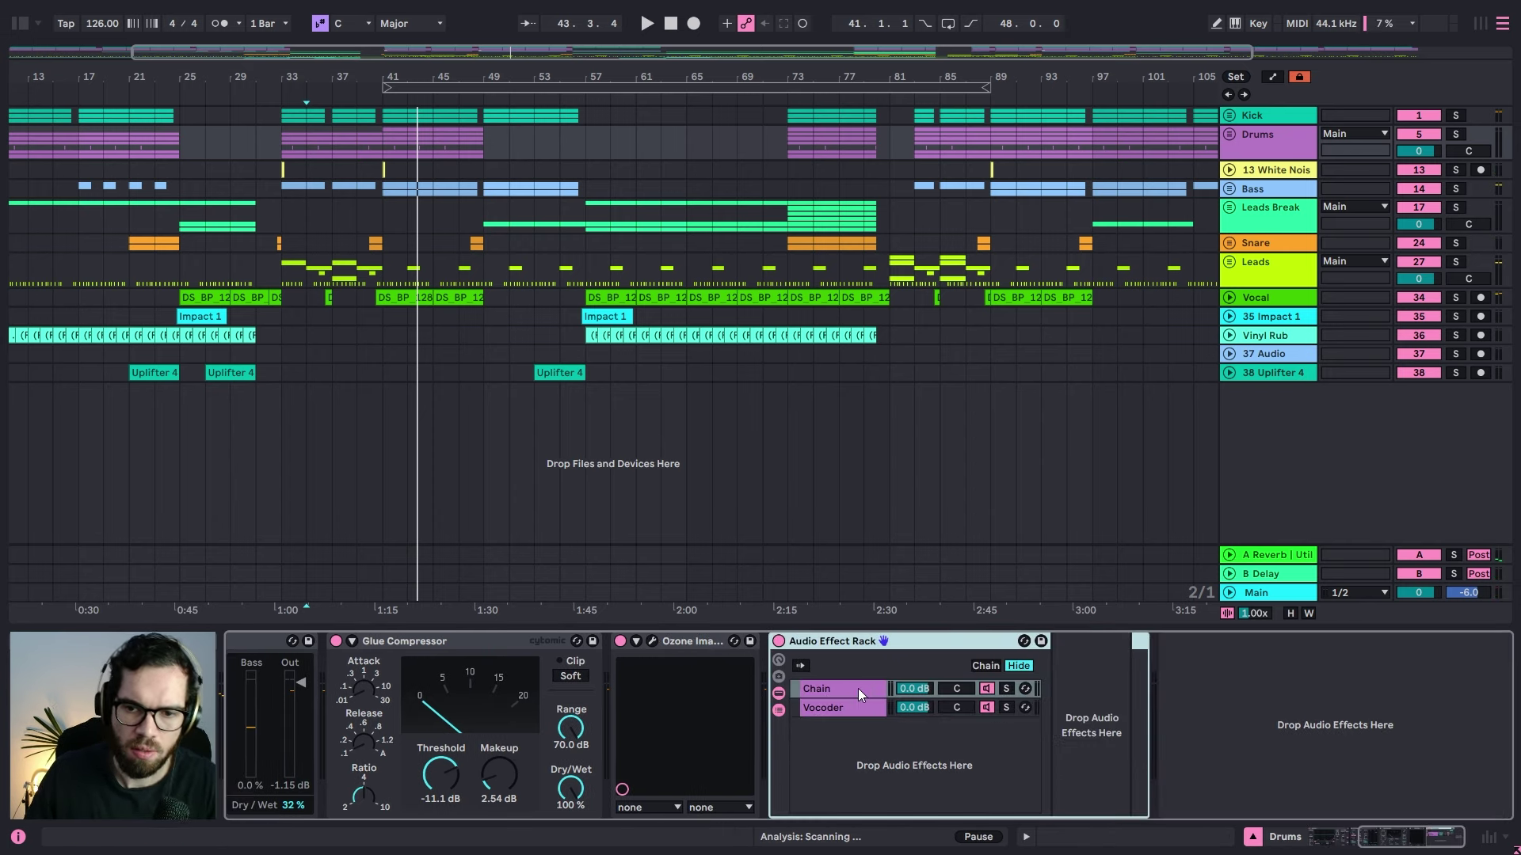
{"action": "left_click", "coordinate": [842, 694]}
{"action": "left_click", "coordinate": [846, 707]}
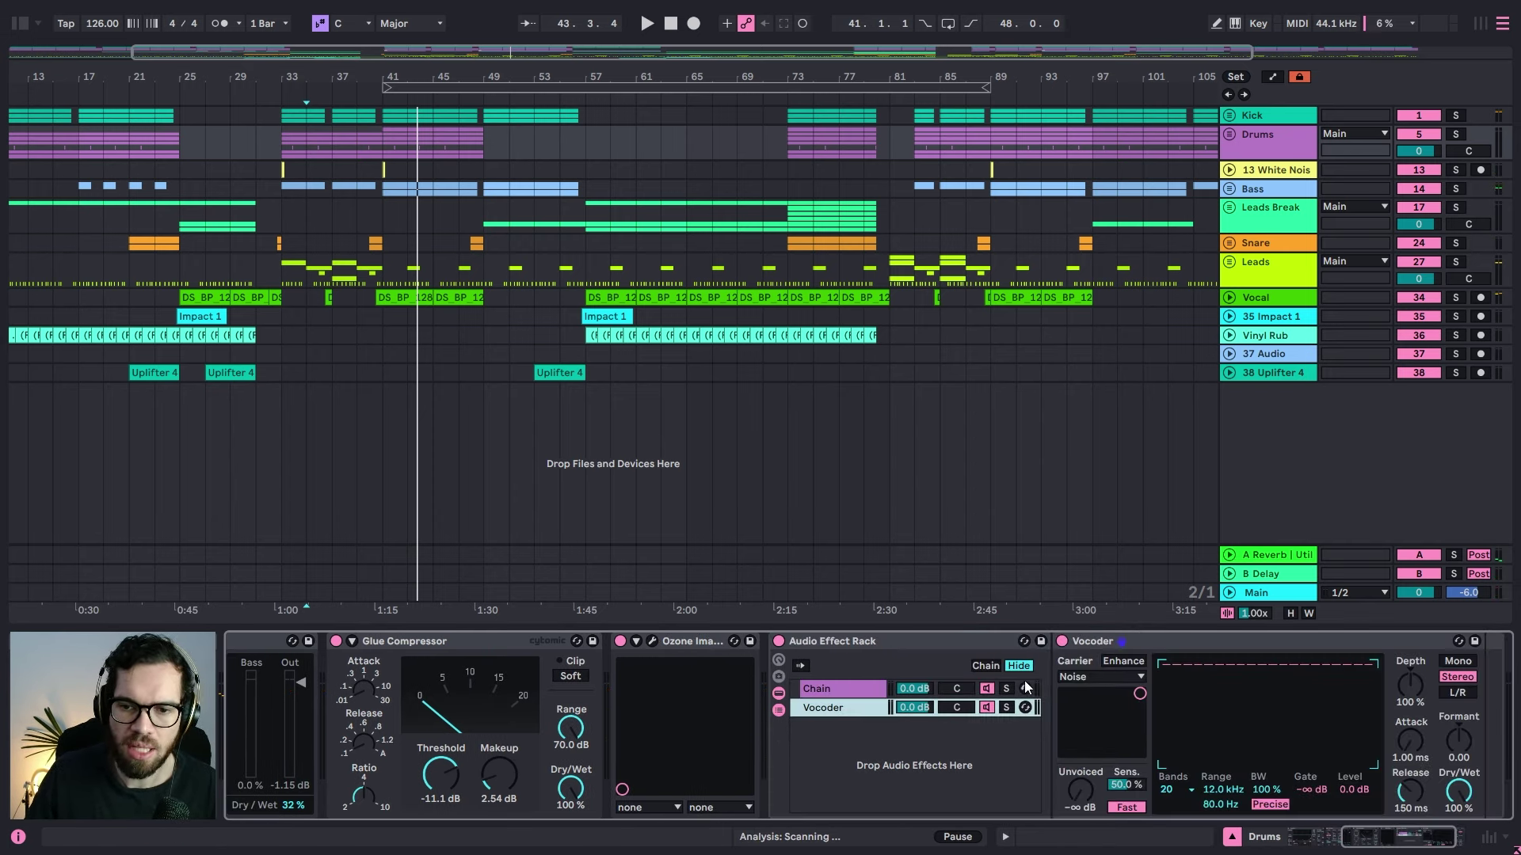
{"action": "left_click", "coordinate": [807, 690]}
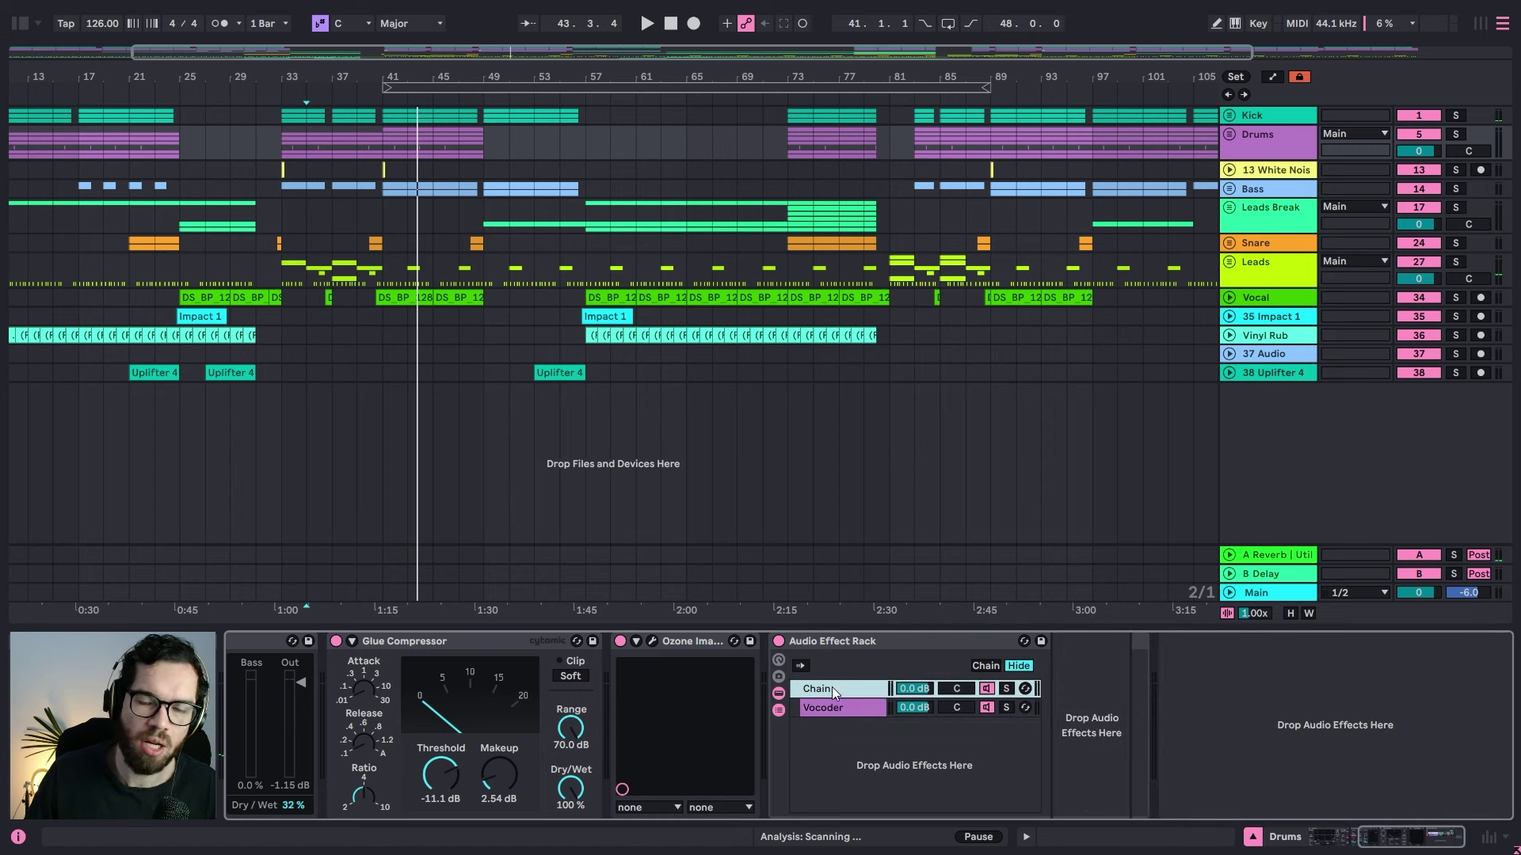
{"action": "left_click", "coordinate": [838, 707]}
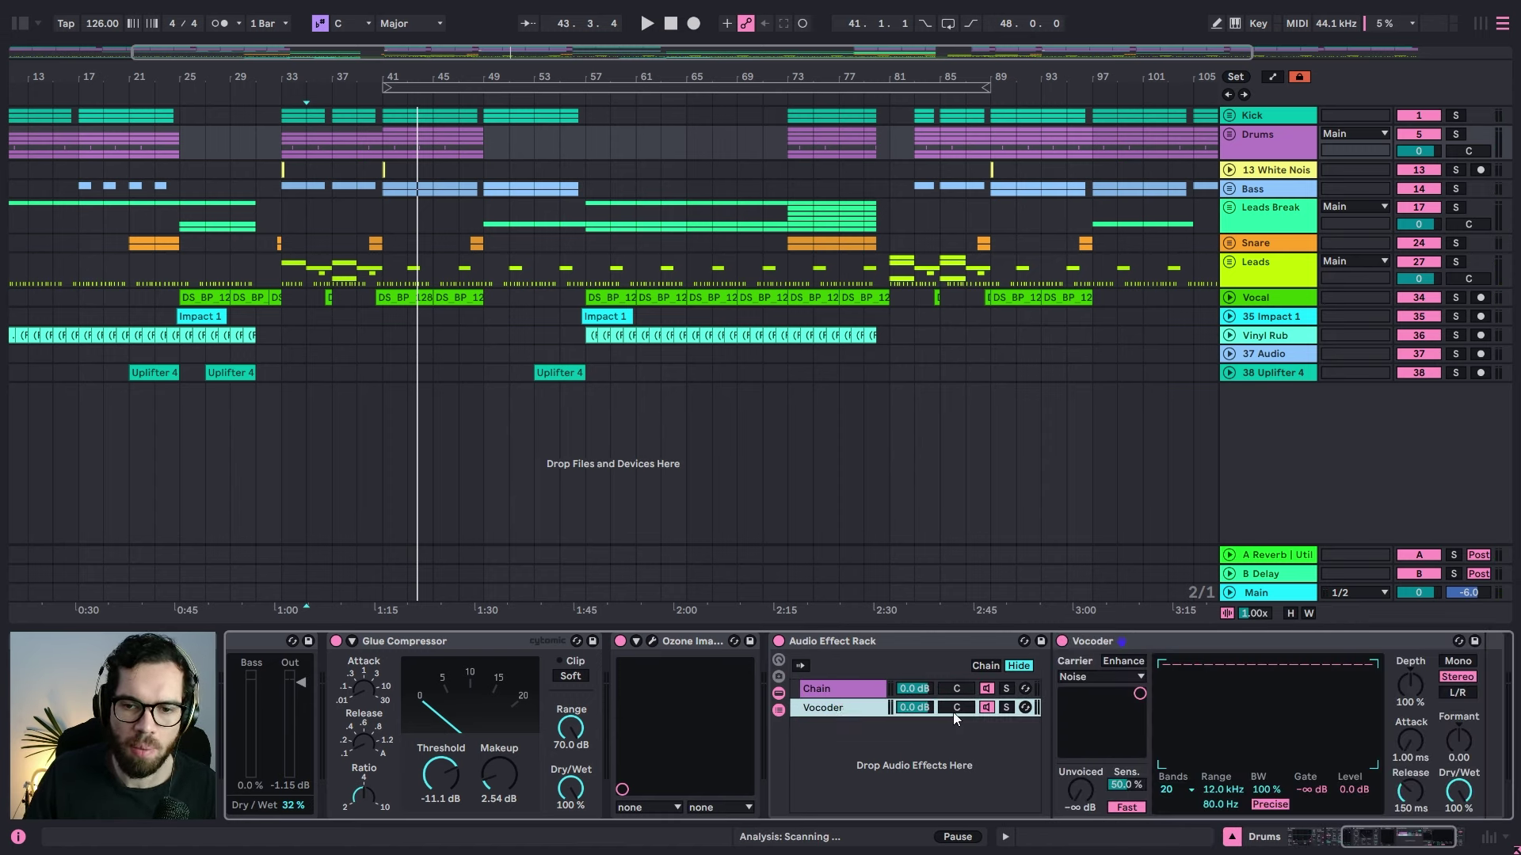
Step: Lower the Vocoder chain's volume to -15.6 dB during playback, comparing the drums with the rack off and on
{"action": "key", "text": "space"}
{"action": "mouse_move", "coordinate": [922, 707]}
{"action": "left_mouse_down"}
{"action": "mouse_move", "coordinate": [922, 753]}
{"action": "mouse_move", "coordinate": [919, 690]}
{"action": "mouse_move", "coordinate": [918, 706]}
{"action": "left_mouse_up"}
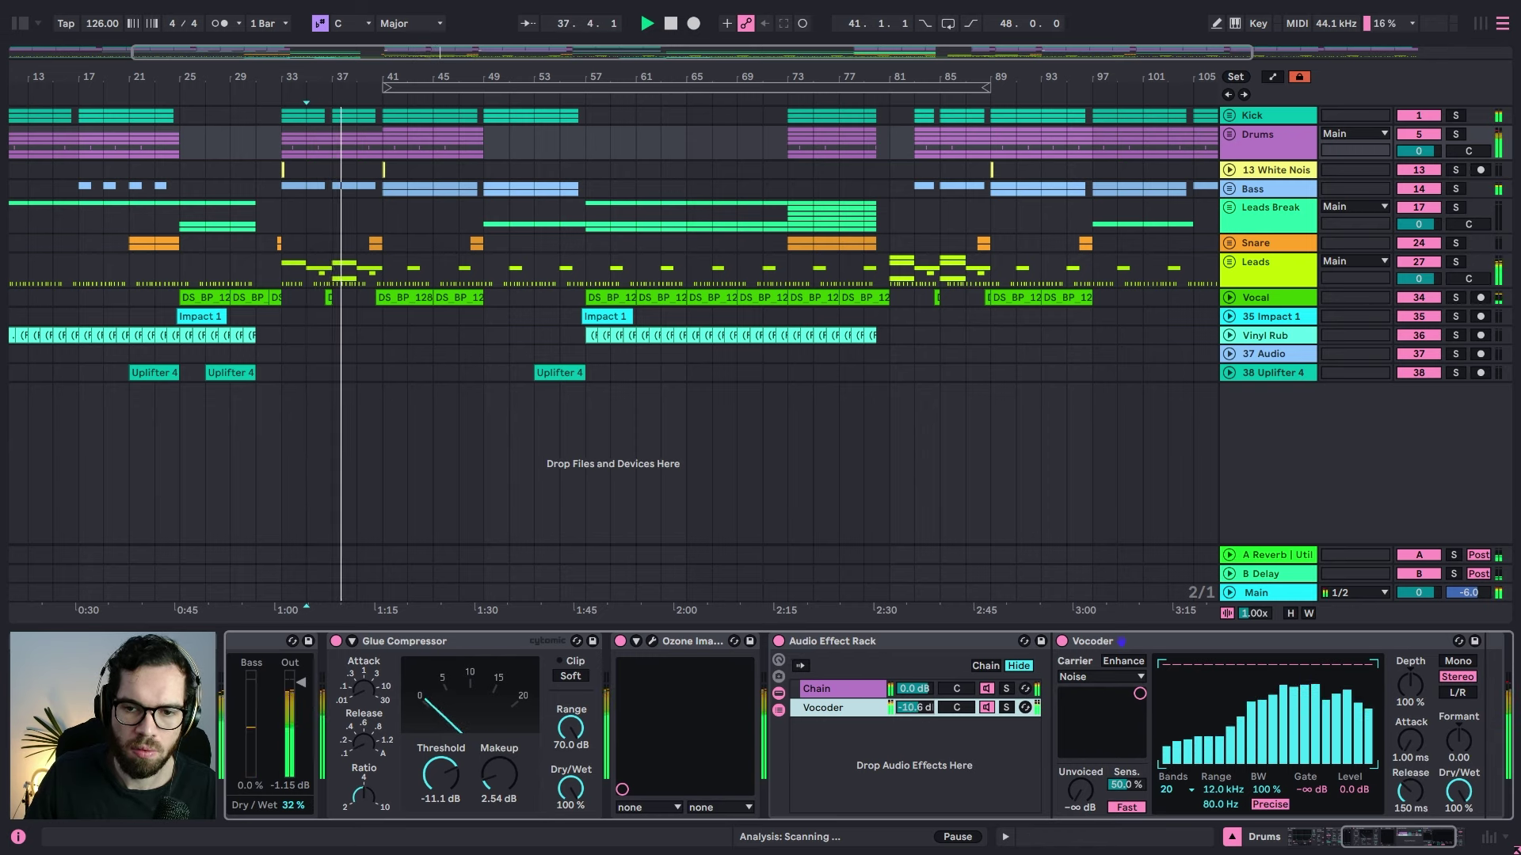
{"action": "left_click", "coordinate": [778, 642]}
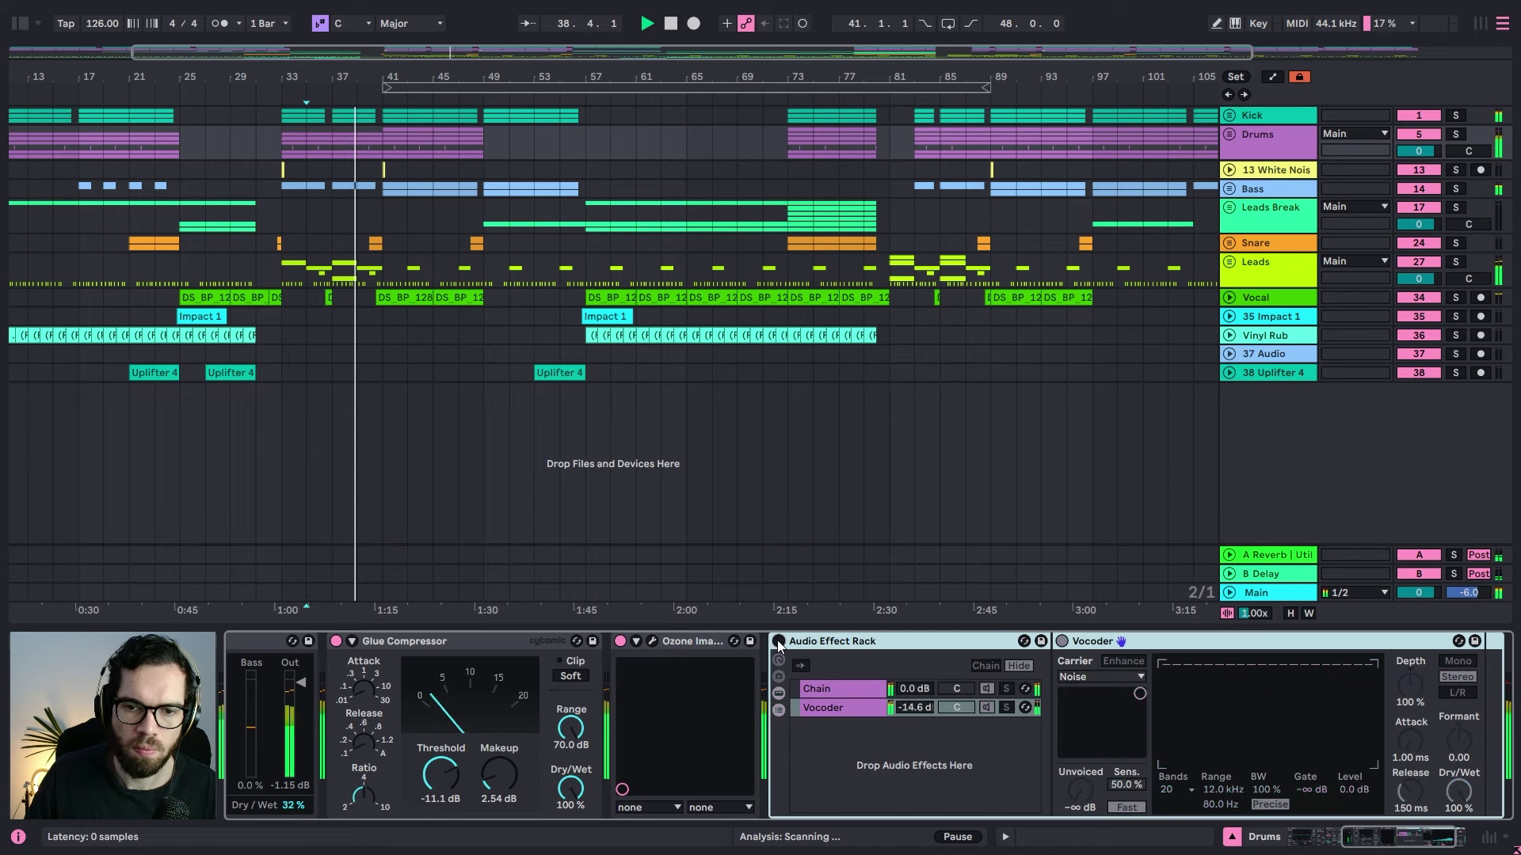
{"action": "left_click", "coordinate": [779, 642]}
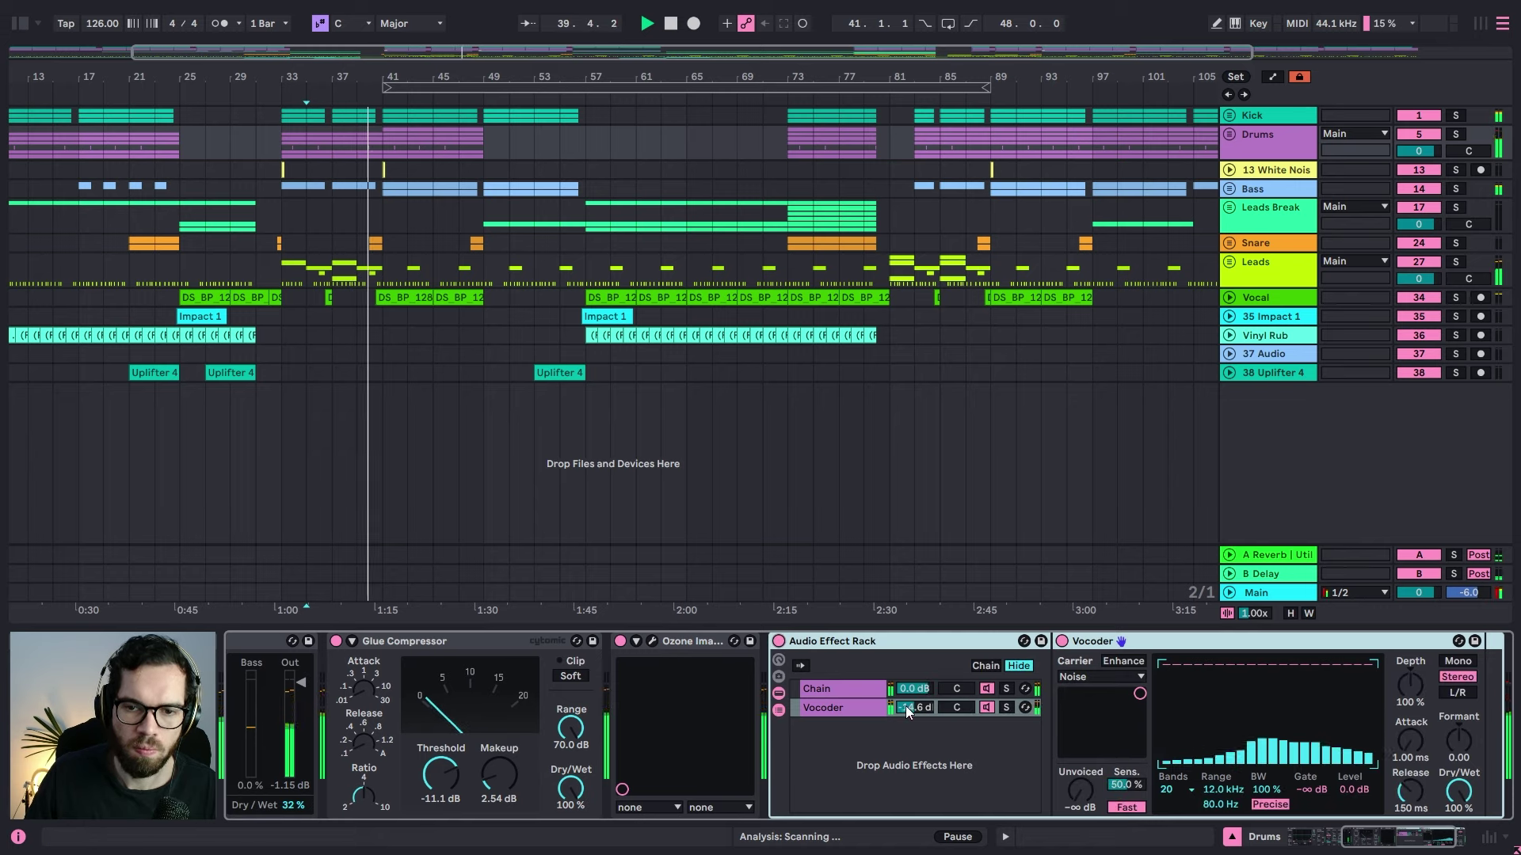
{"action": "left_click_drag", "start_coordinate": [917, 708], "coordinate": [917, 712]}
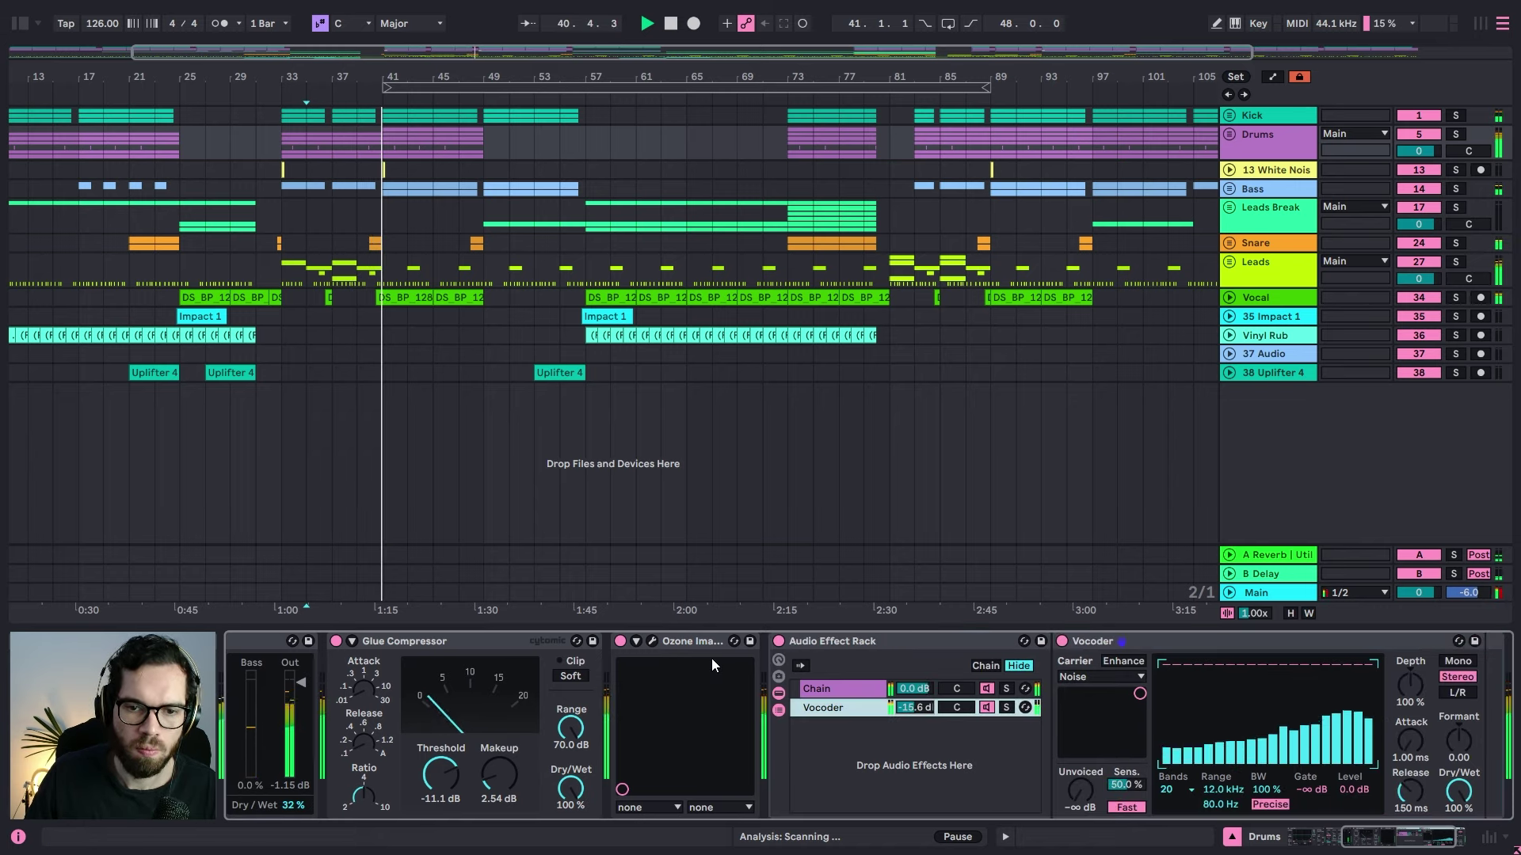
Step: Move Ozone Imager into the rack's Vocoder chain, directly after the Vocoder, and open its window
{"action": "left_click", "coordinate": [662, 642]}
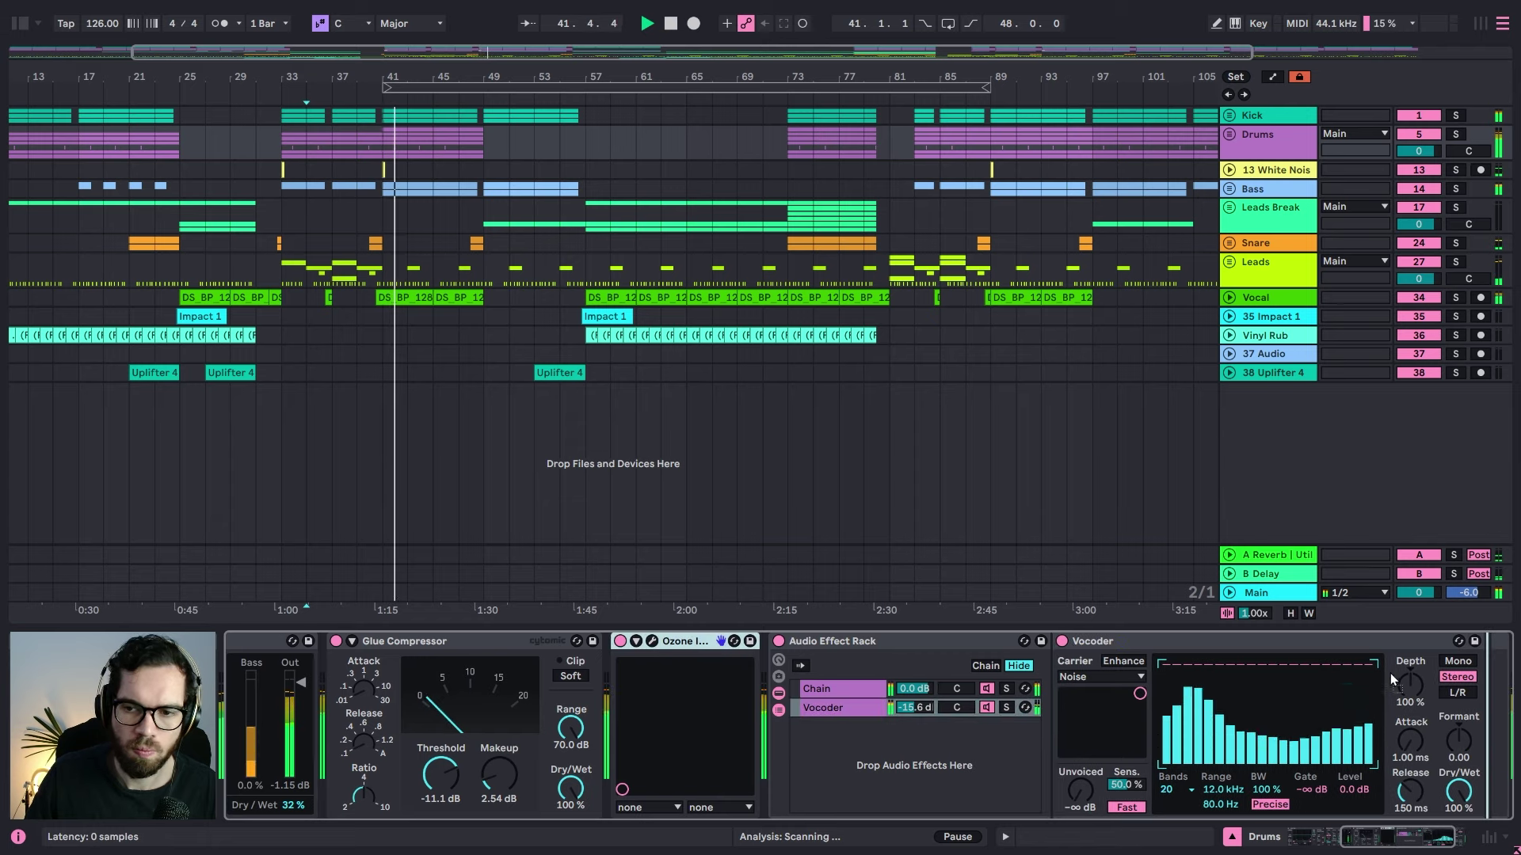
{"action": "left_click_drag", "start_coordinate": [1403, 671], "coordinate": [1340, 649]}
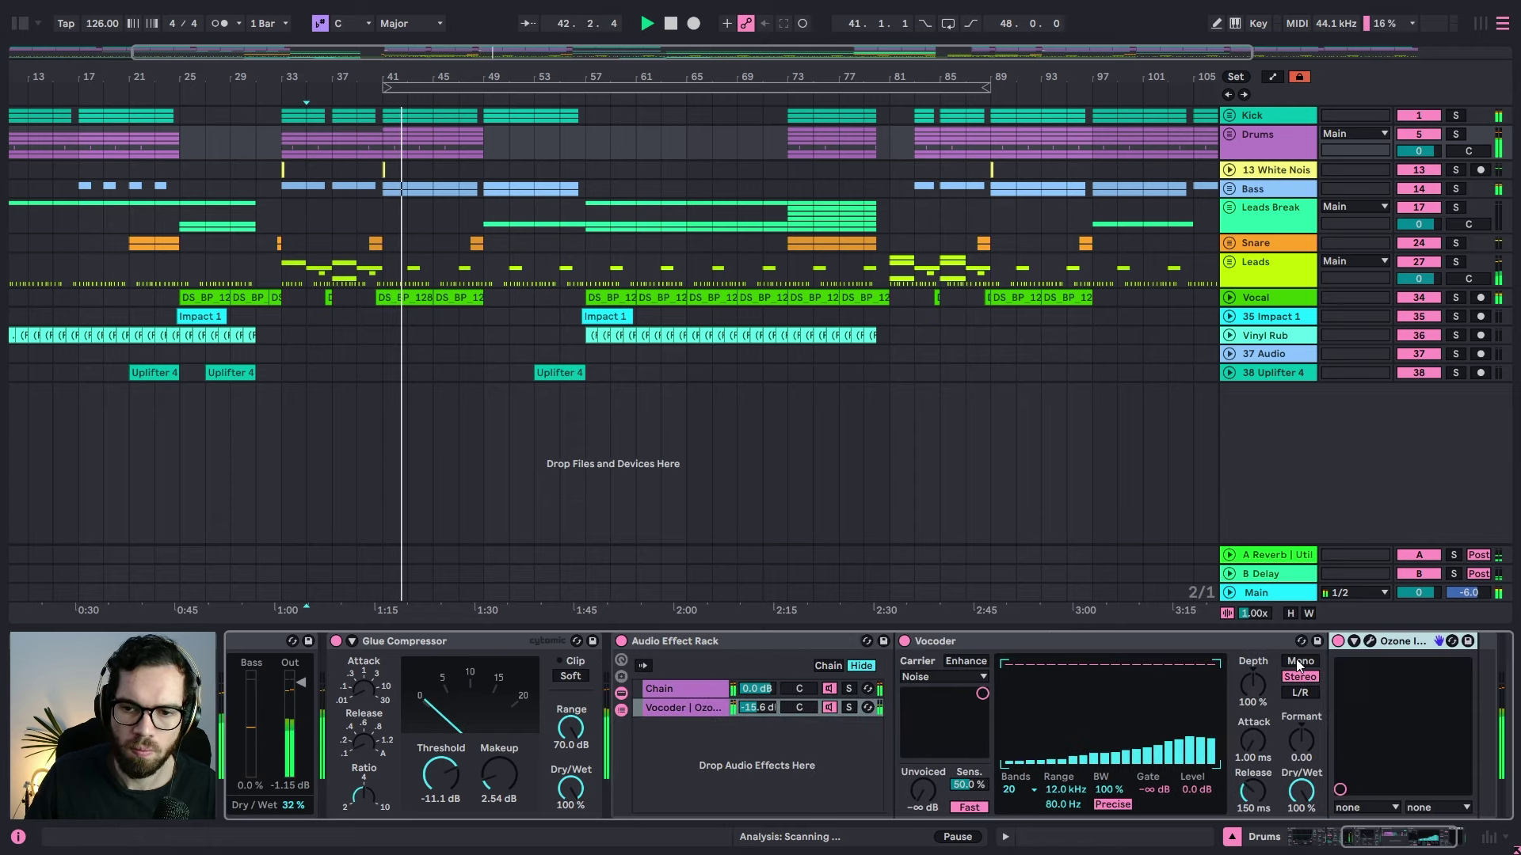
{"action": "left_click", "coordinate": [1370, 641]}
Step: Set Ozone Imager's width to 71% and enable Stereoize at 5.6 ms
{"action": "left_click_drag", "start_coordinate": [671, 333], "coordinate": [683, 259]}
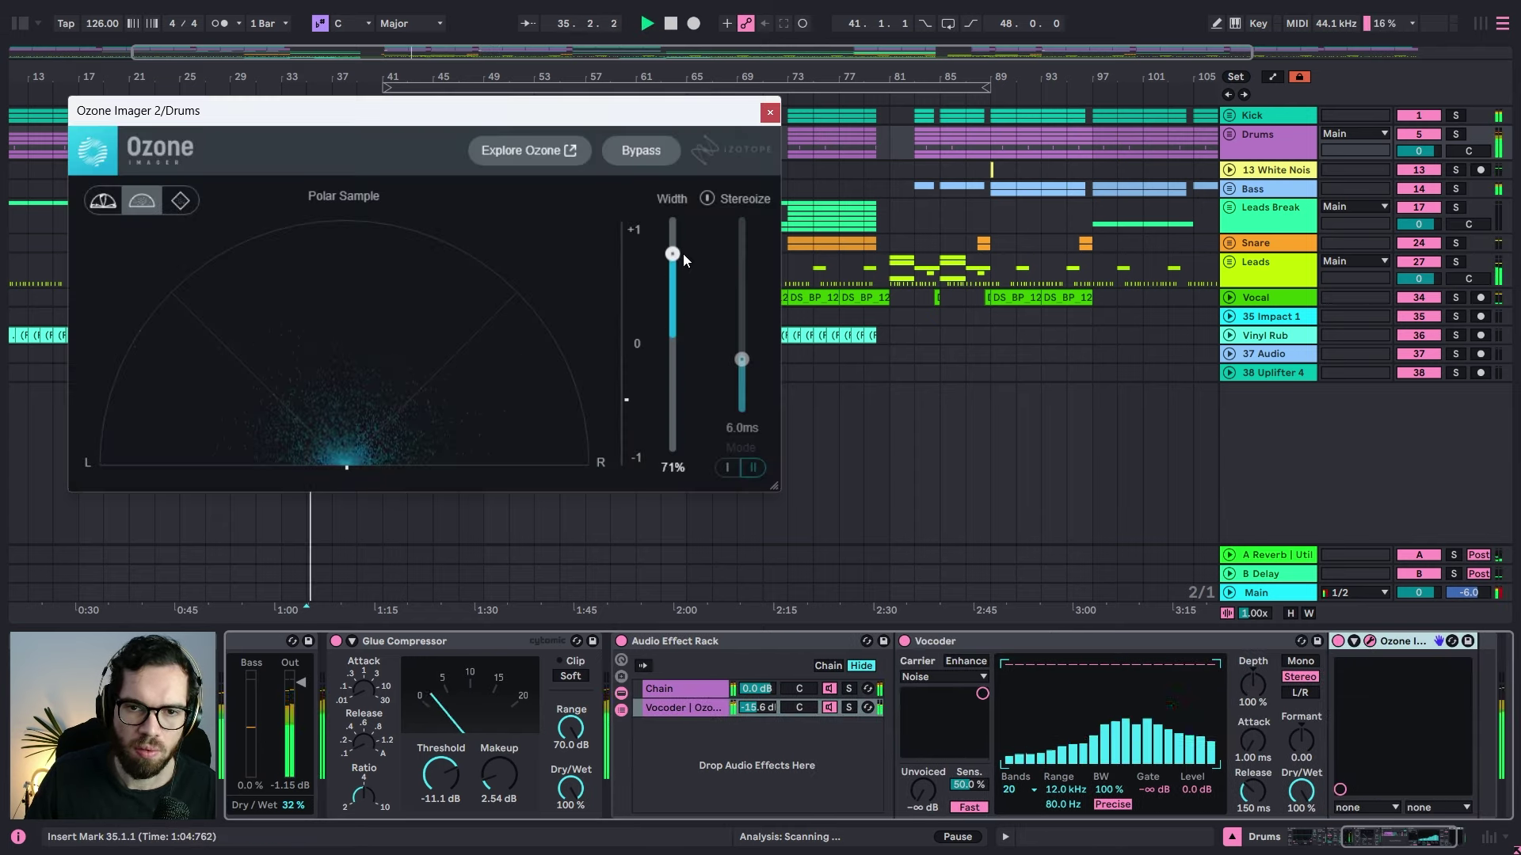
{"action": "left_click", "coordinate": [748, 201]}
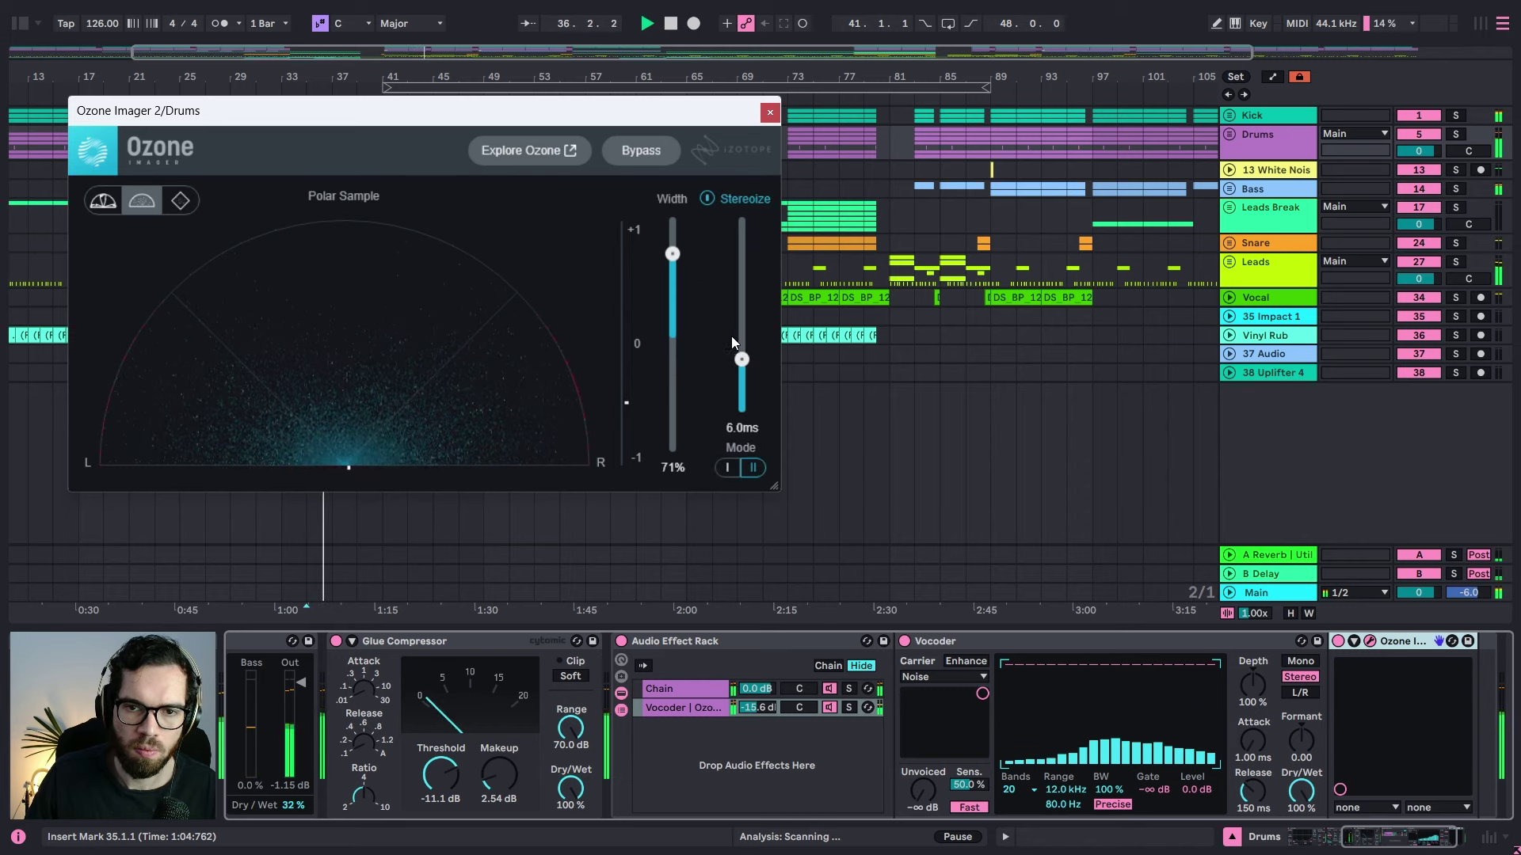
{"action": "left_click_drag", "start_coordinate": [745, 358], "coordinate": [745, 363]}
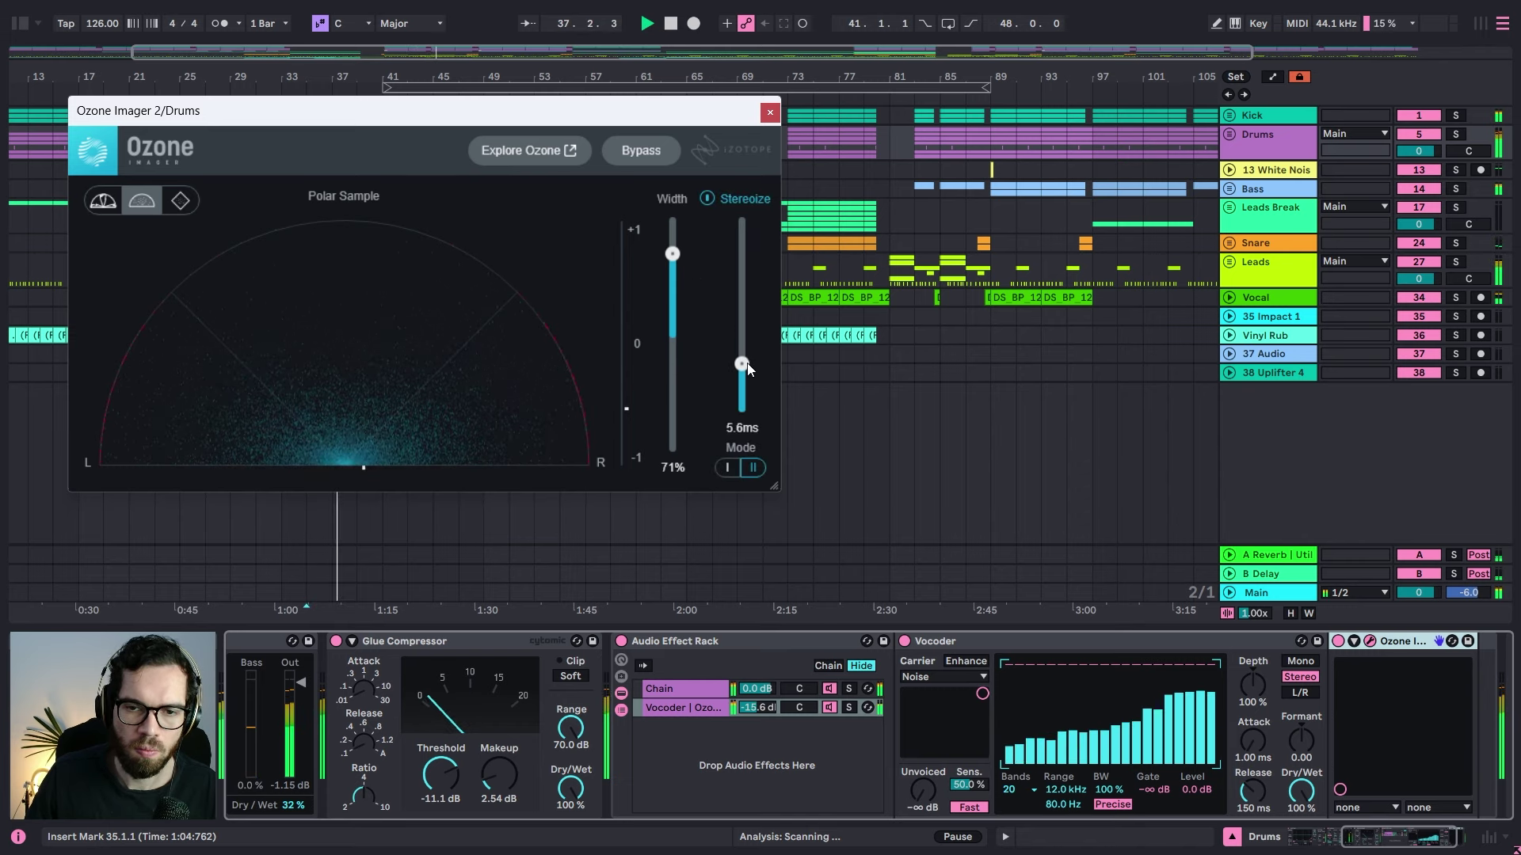
Step: Reduce Ozone Imager's width to 17% in the rack's Vocoder chain and close its window
{"action": "left_click_drag", "start_coordinate": [676, 251], "coordinate": [675, 320]}
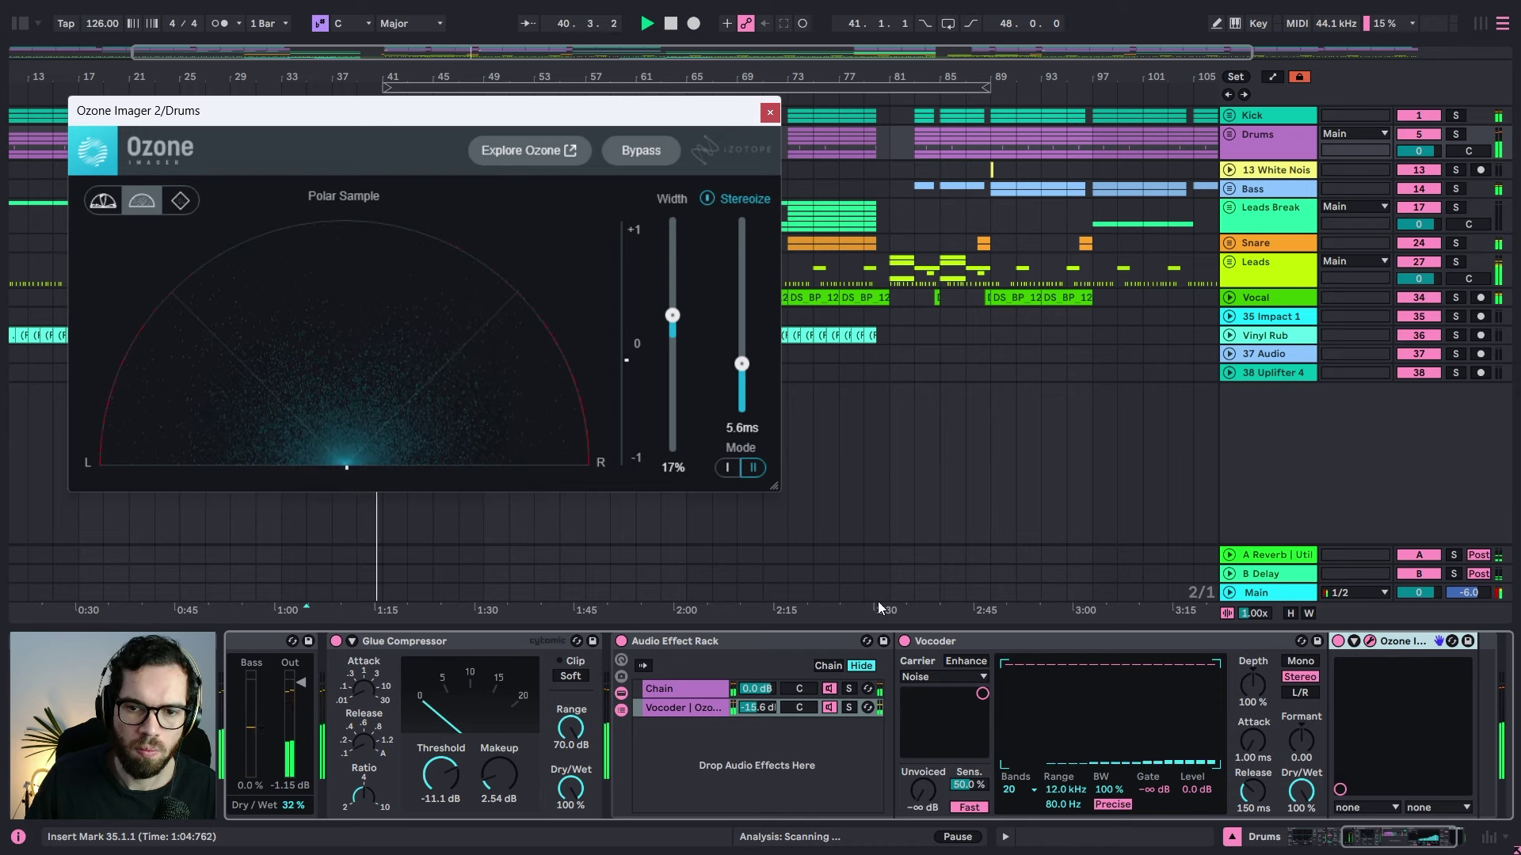
{"action": "left_click", "coordinate": [965, 662]}
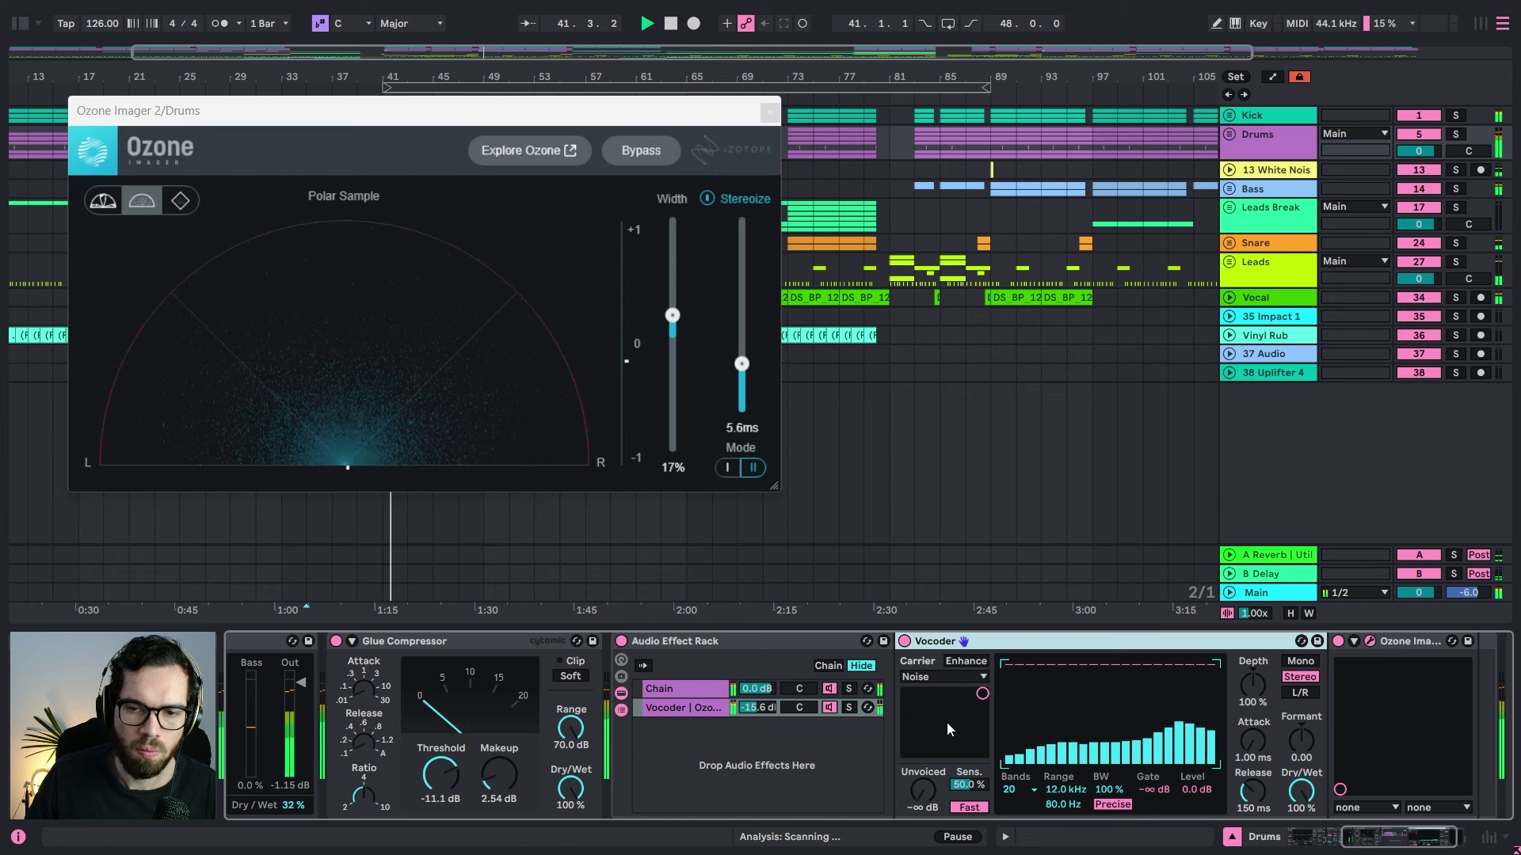
{"action": "left_click", "coordinate": [770, 112]}
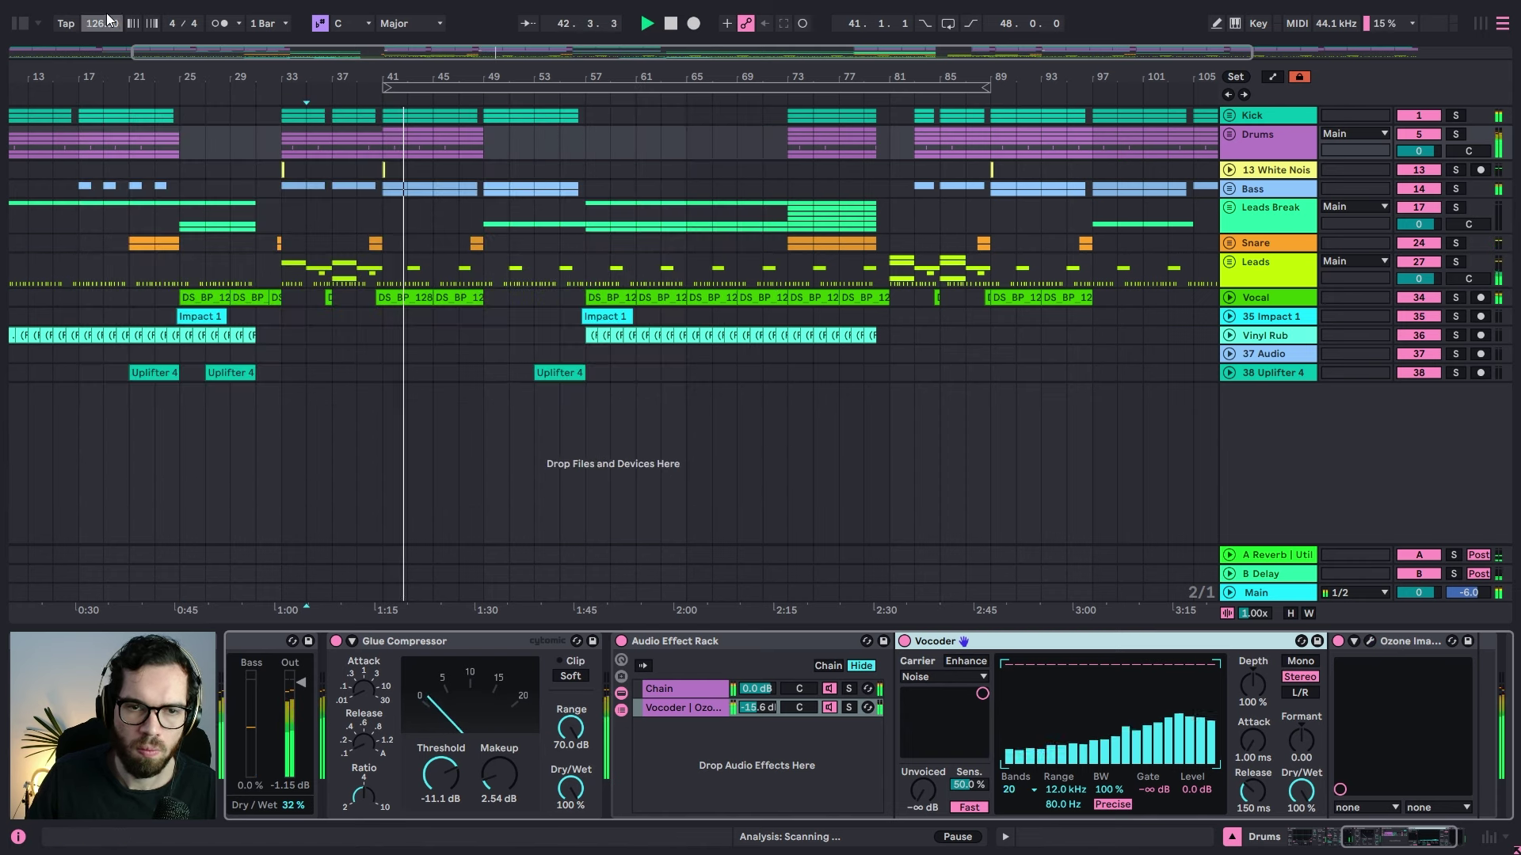
Step: Insert EQ Eight between the Vocoder and Ozone Imager in the rack's Vocoder chain and collapse it
{"action": "left_click", "coordinate": [19, 23]}
{"action": "type", "text": "eq"}
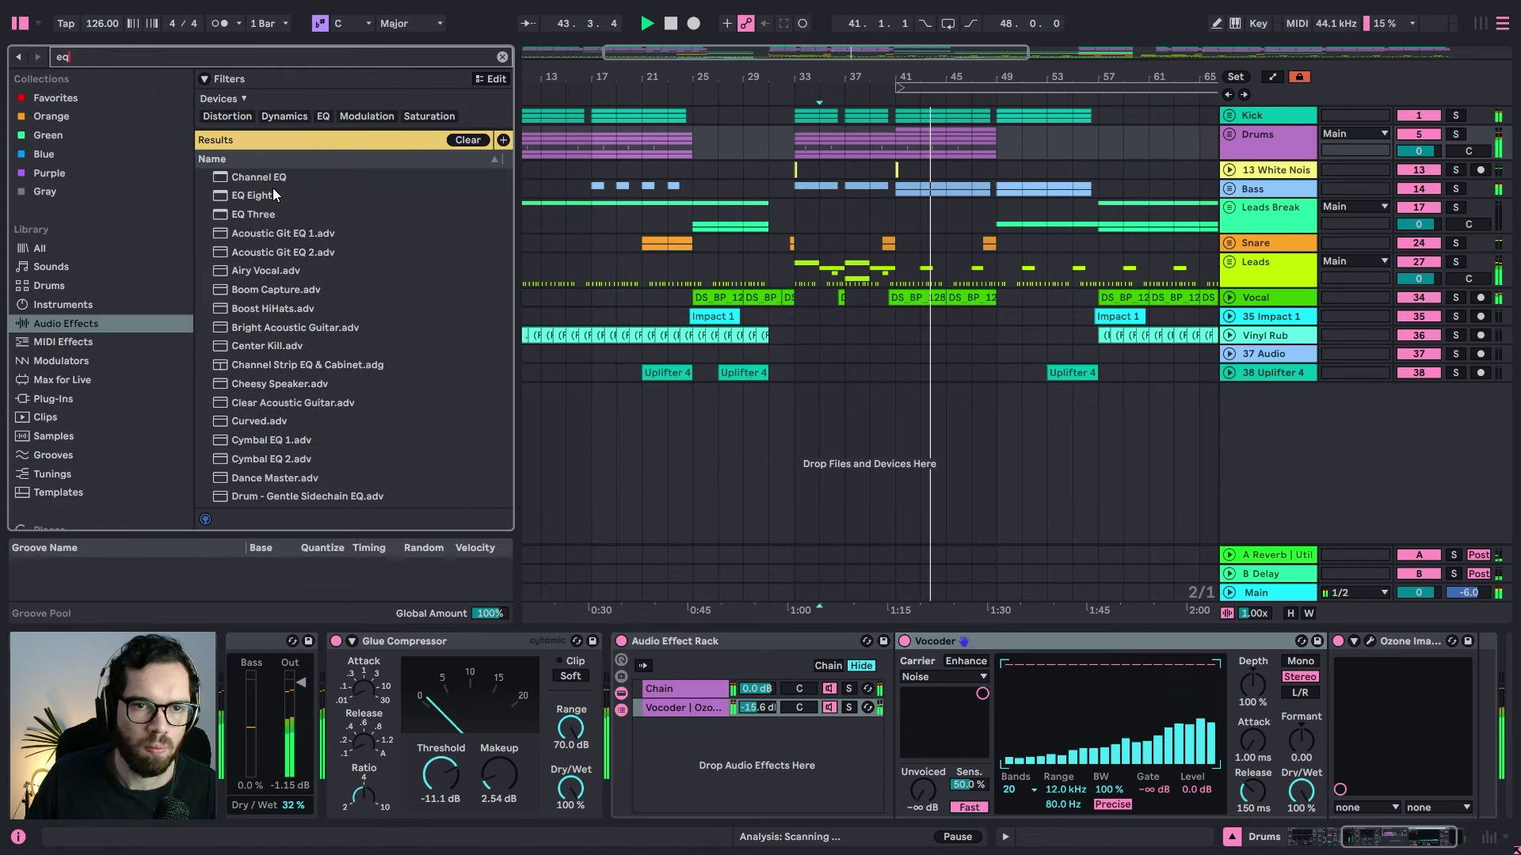
{"action": "left_click", "coordinate": [265, 199]}
{"action": "left_click_drag", "start_coordinate": [265, 201], "coordinate": [1345, 733]}
{"action": "left_click_drag", "start_coordinate": [1231, 716], "coordinate": [1403, 703]}
{"action": "double_click", "coordinate": [1136, 643]}
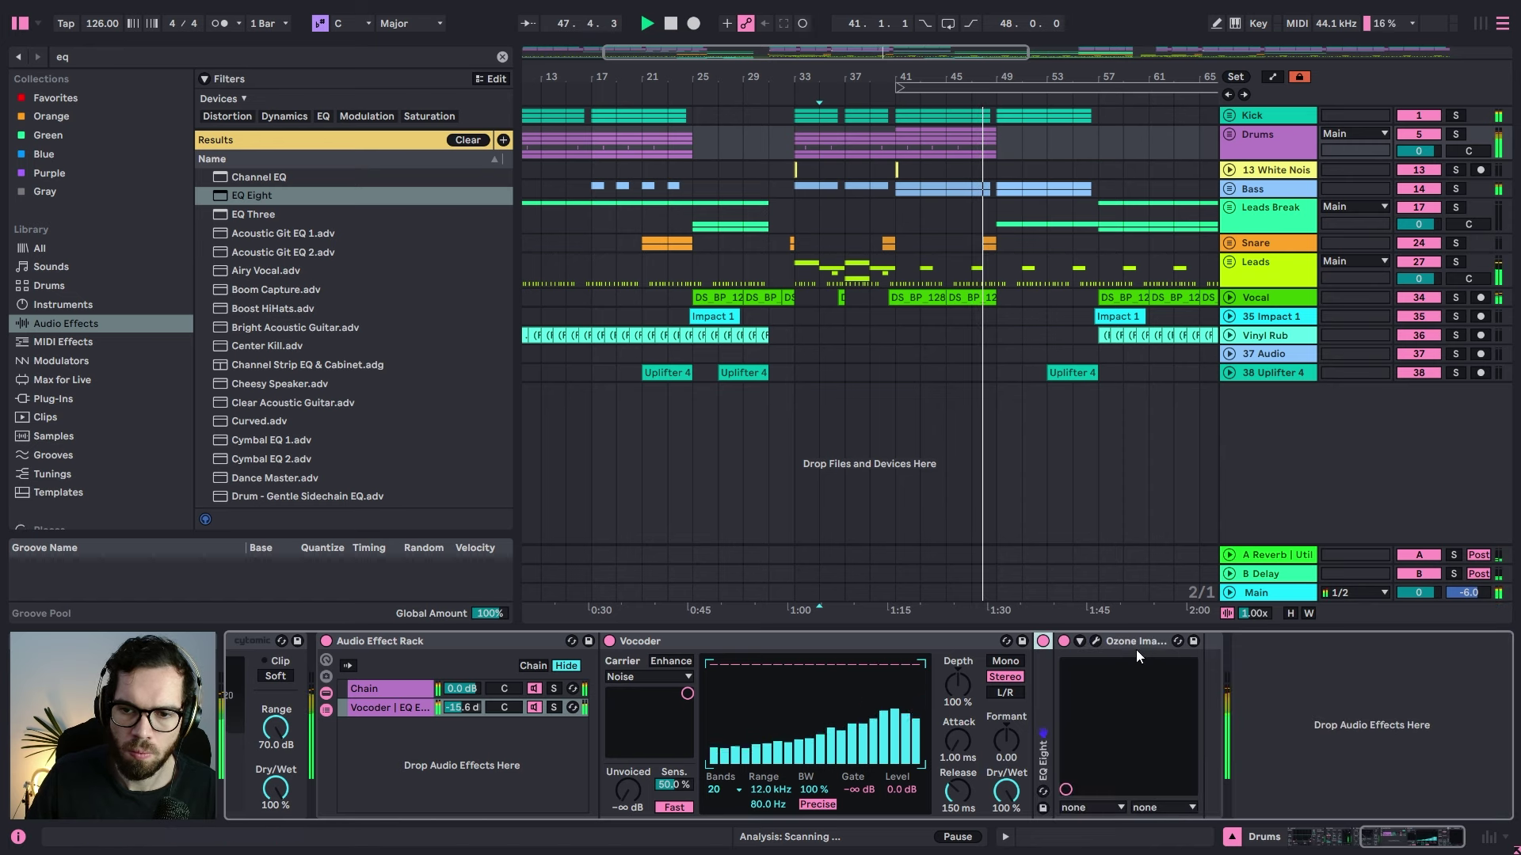
{"action": "left_click", "coordinate": [1096, 641]}
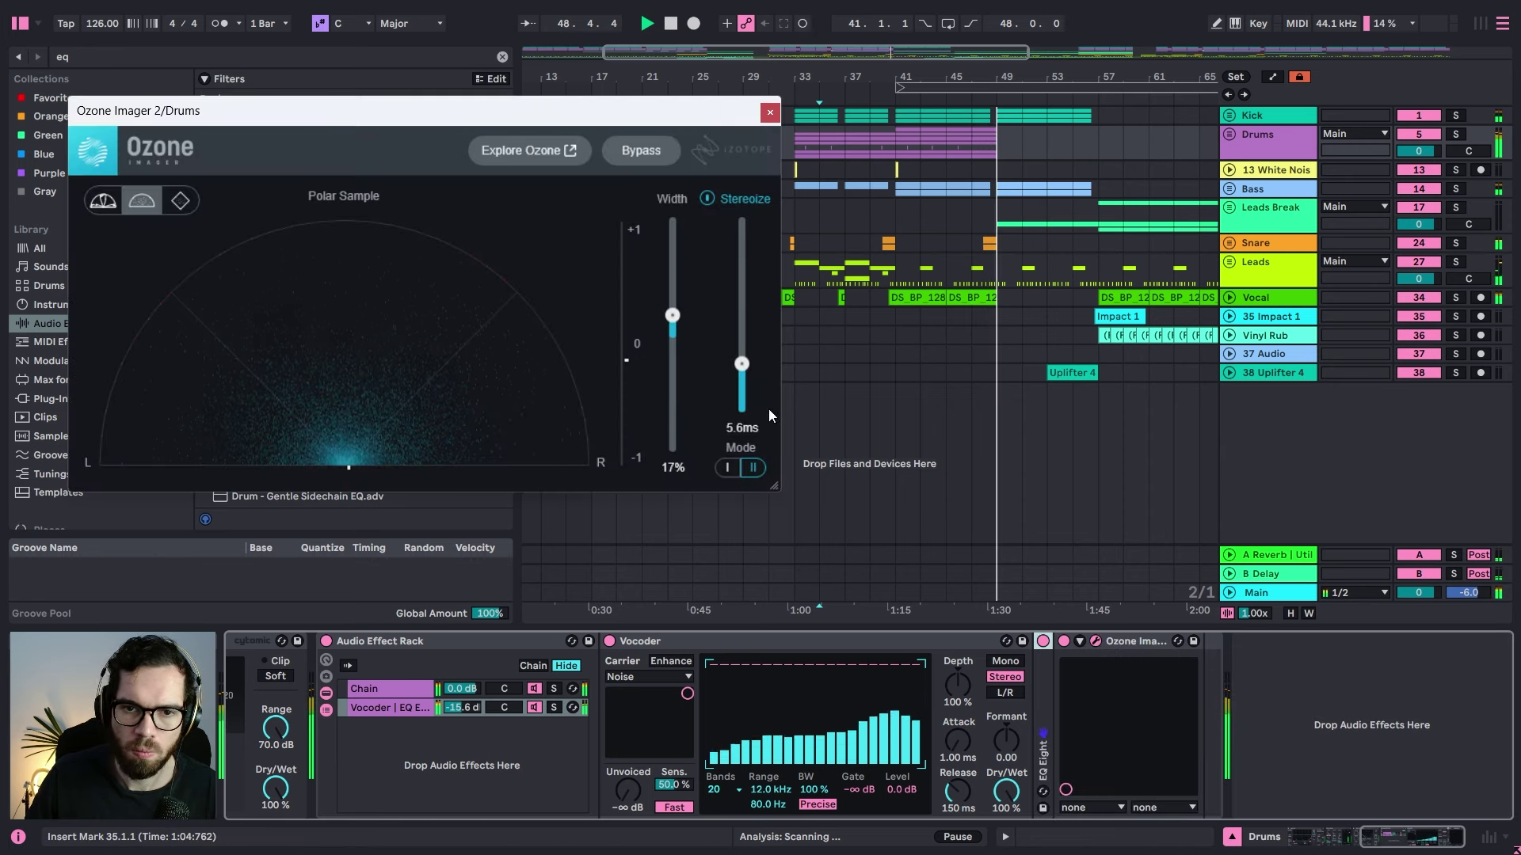
{"action": "left_click", "coordinate": [769, 111]}
Step: Add the Mono preset to the end of the Main track's device chain
{"action": "left_click", "coordinate": [1284, 593]}
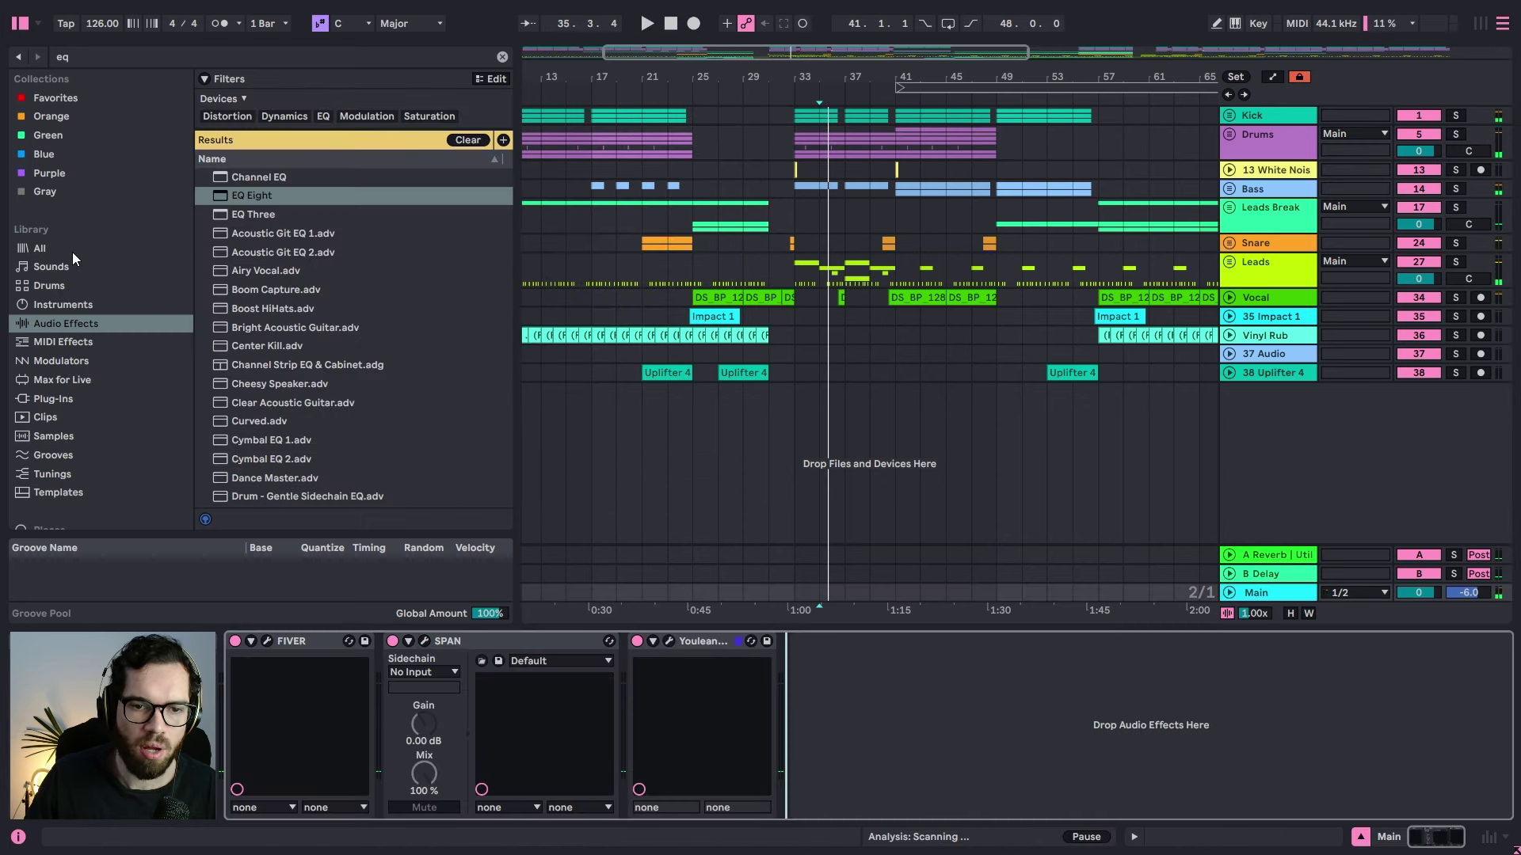
{"action": "left_click", "coordinate": [98, 55]}
{"action": "type", "text": "mono"}
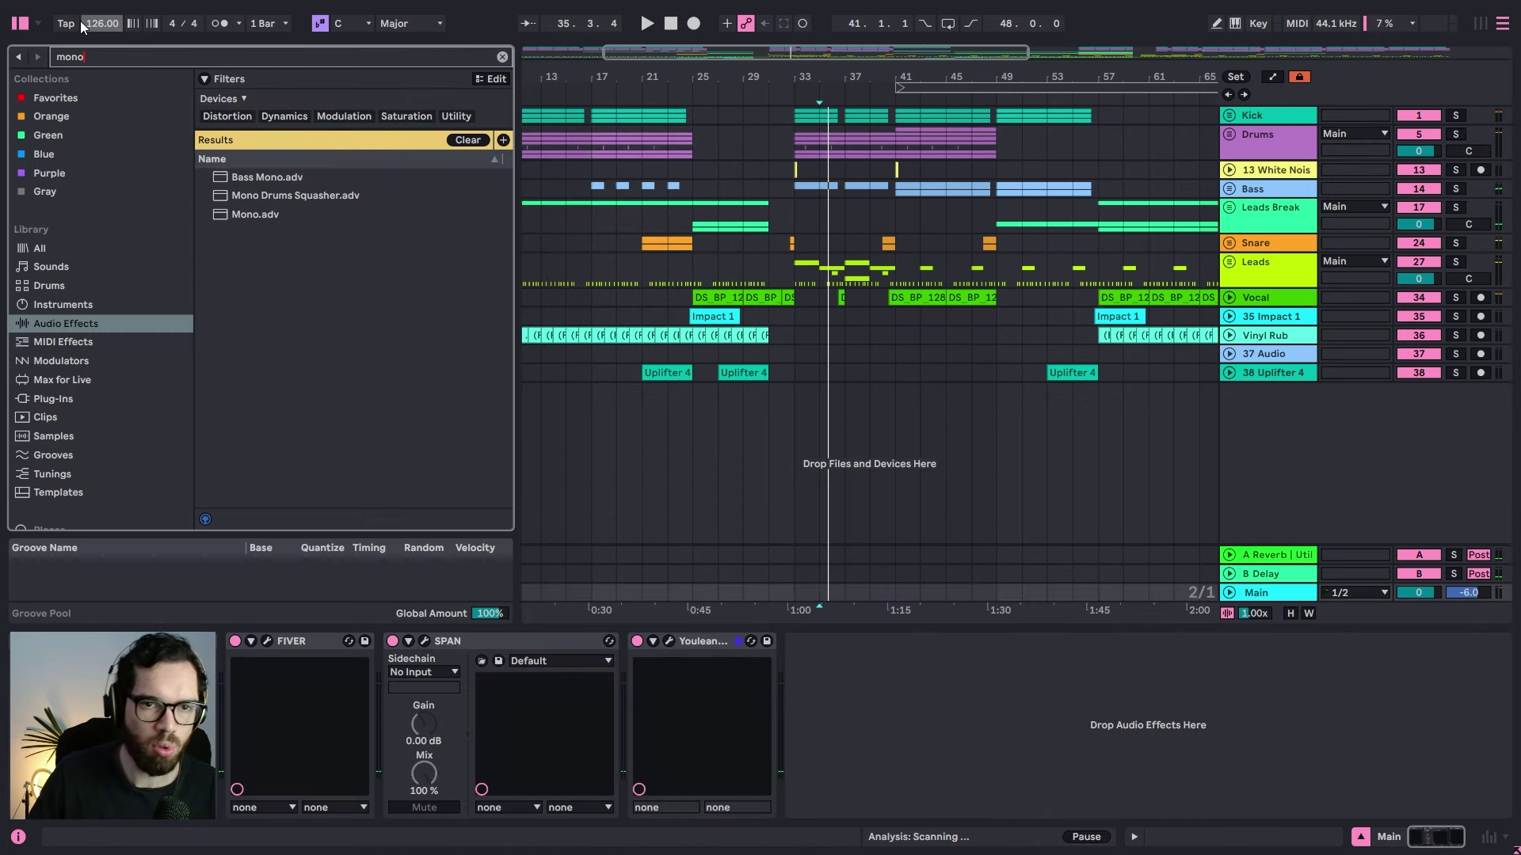
{"action": "double_click", "coordinate": [245, 212]}
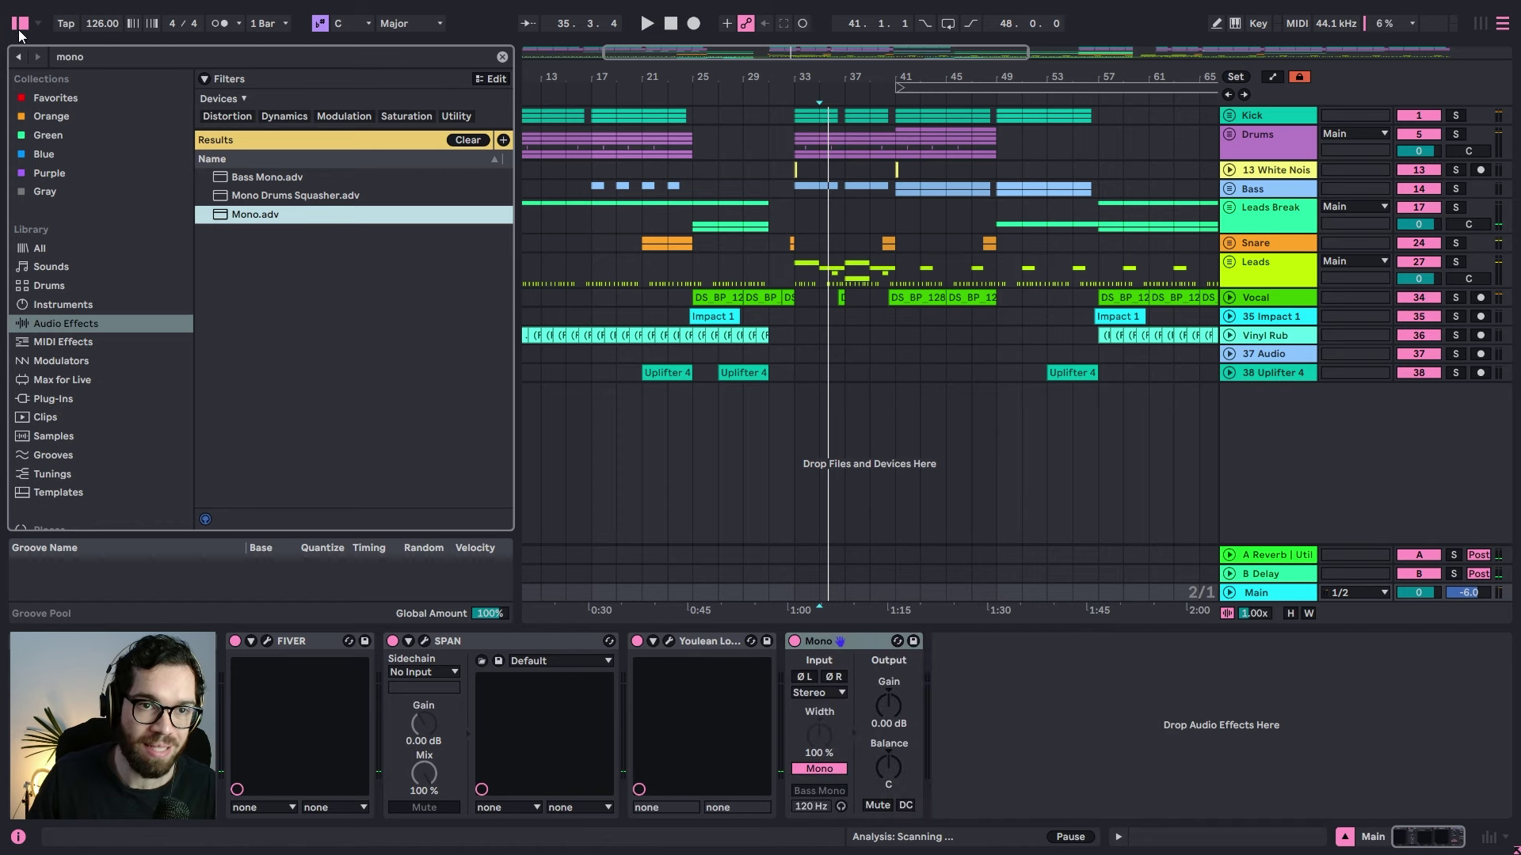
{"action": "left_click", "coordinate": [20, 23]}
Step: Play the mix in mono from bar 33 and show the Main track's devices
{"action": "left_click", "coordinate": [282, 136]}
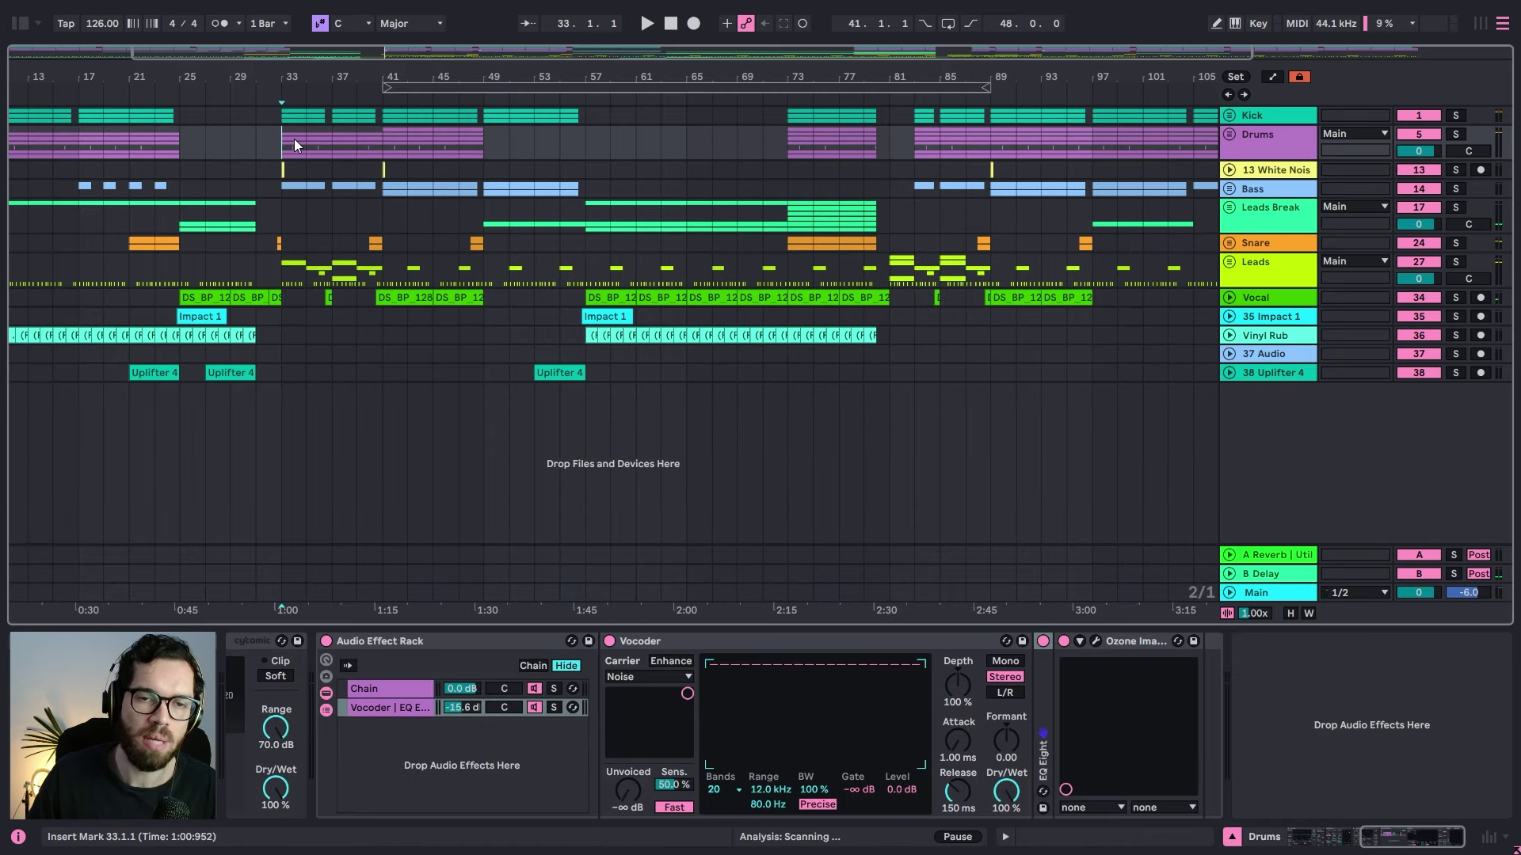
{"action": "key", "text": "space"}
{"action": "left_click_drag", "start_coordinate": [309, 82], "coordinate": [736, 96]}
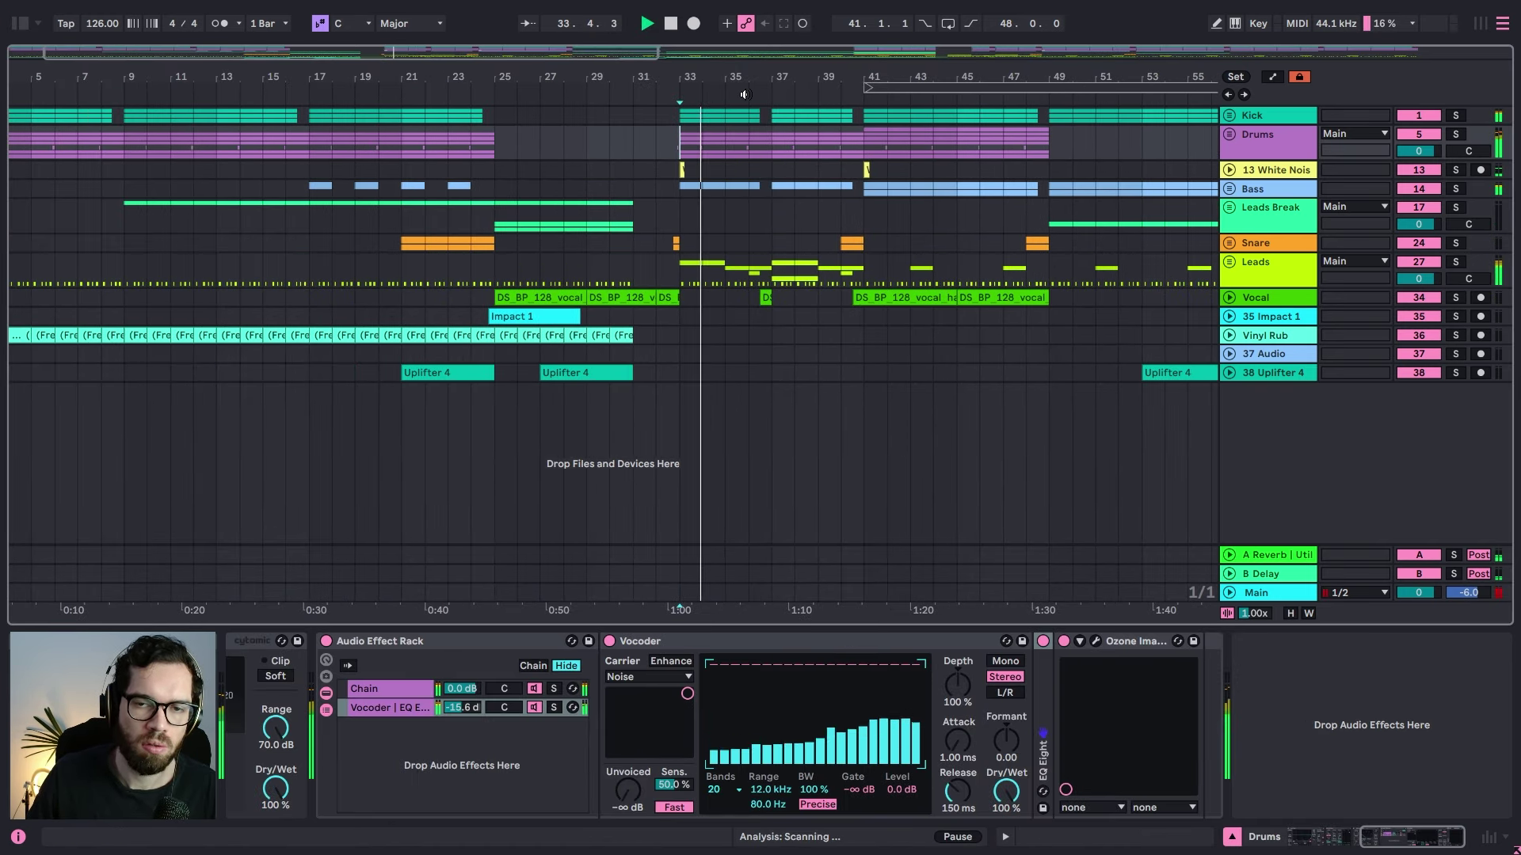
{"action": "left_click", "coordinate": [1257, 597]}
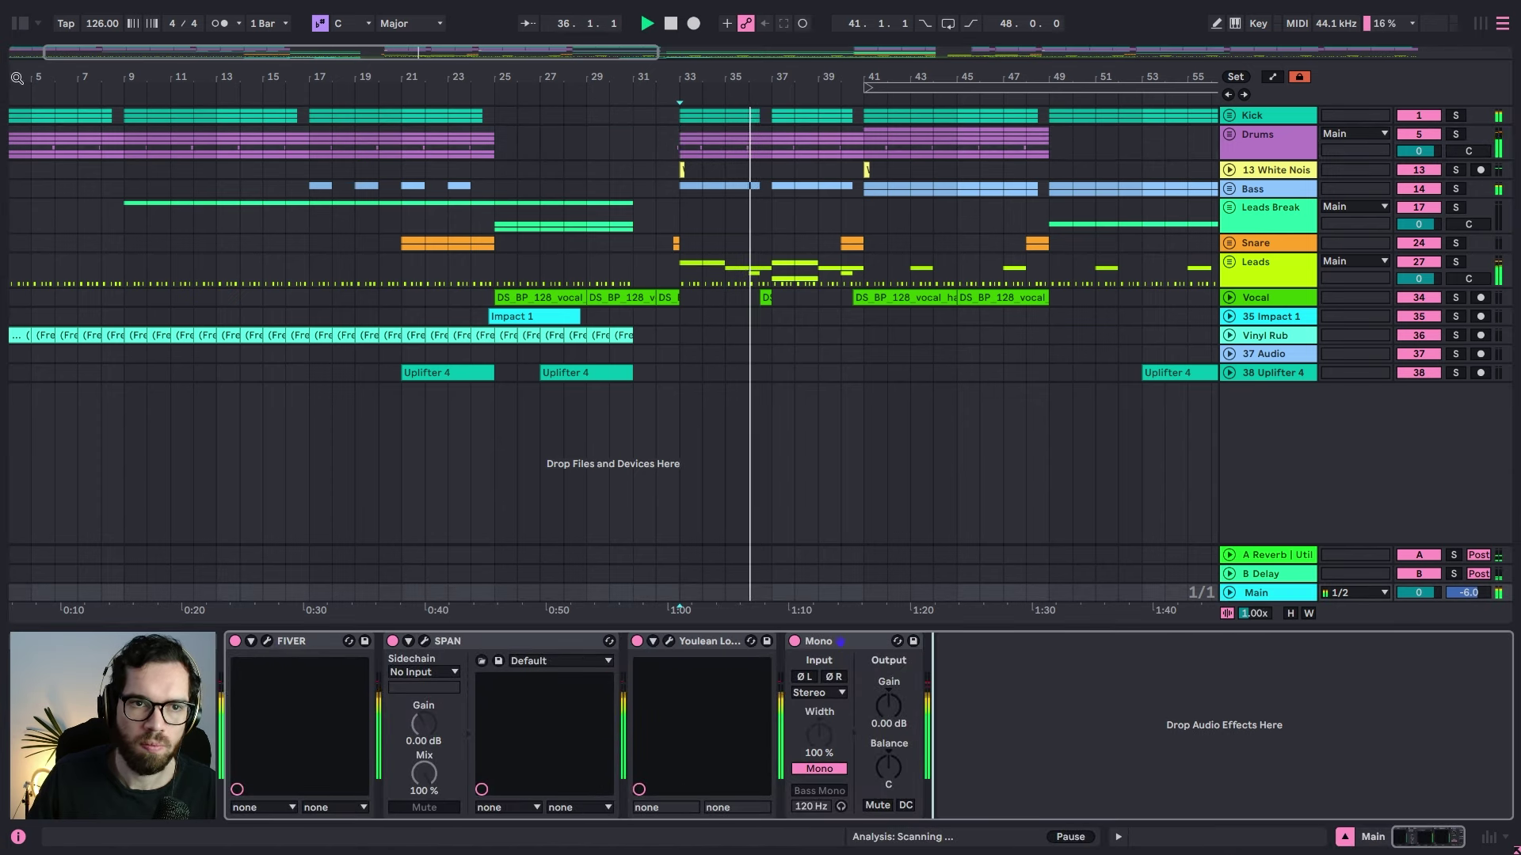
Step: Insert Ozone Imager 2 after FIVER on the Main track, check the stereo field during playback, and delete it
{"action": "left_click", "coordinate": [23, 25]}
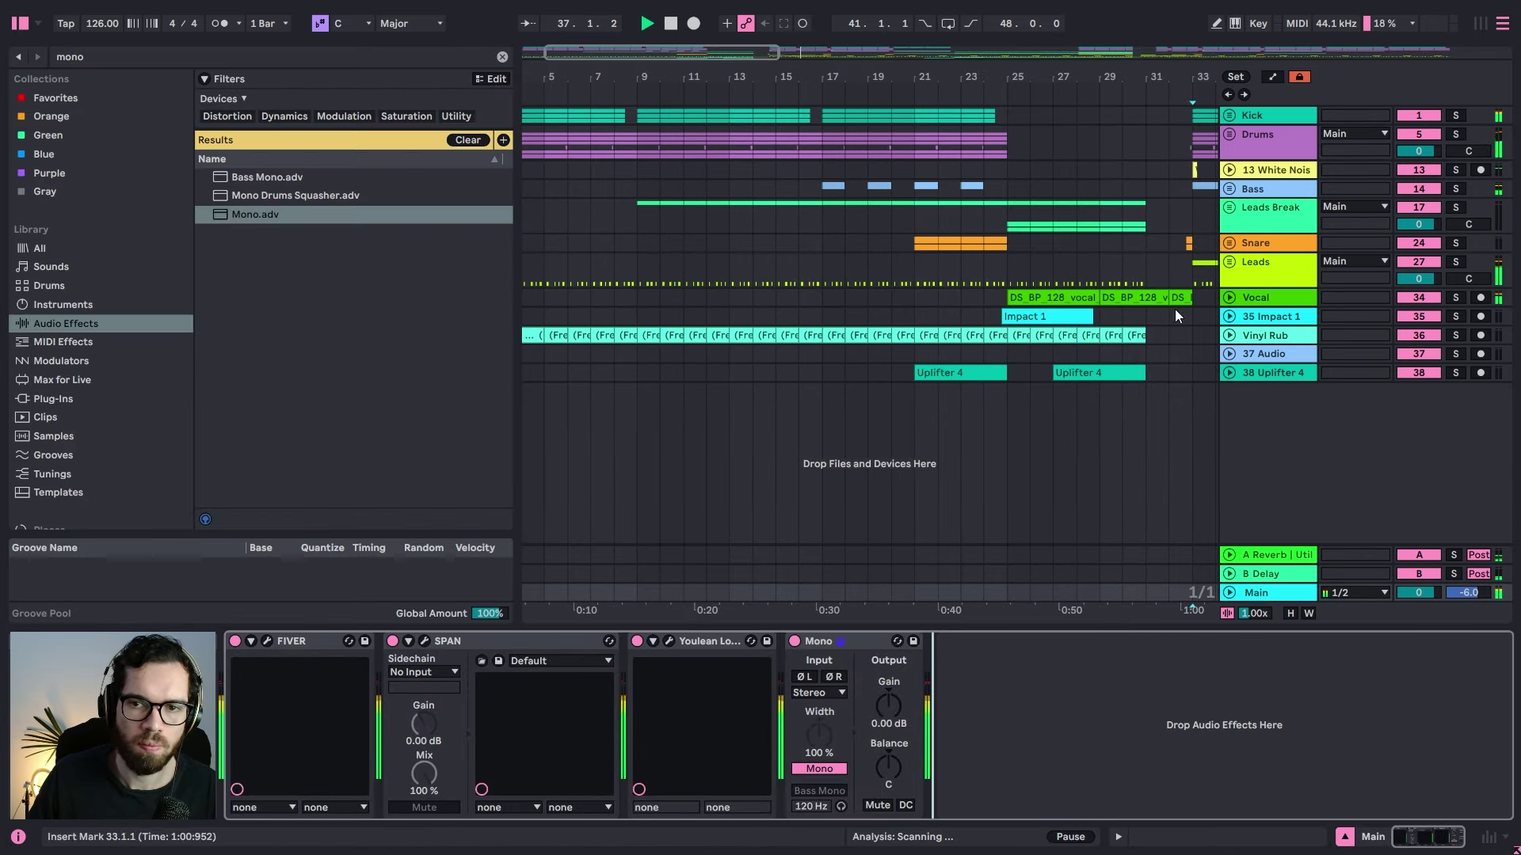
{"action": "left_click", "coordinate": [234, 63]}
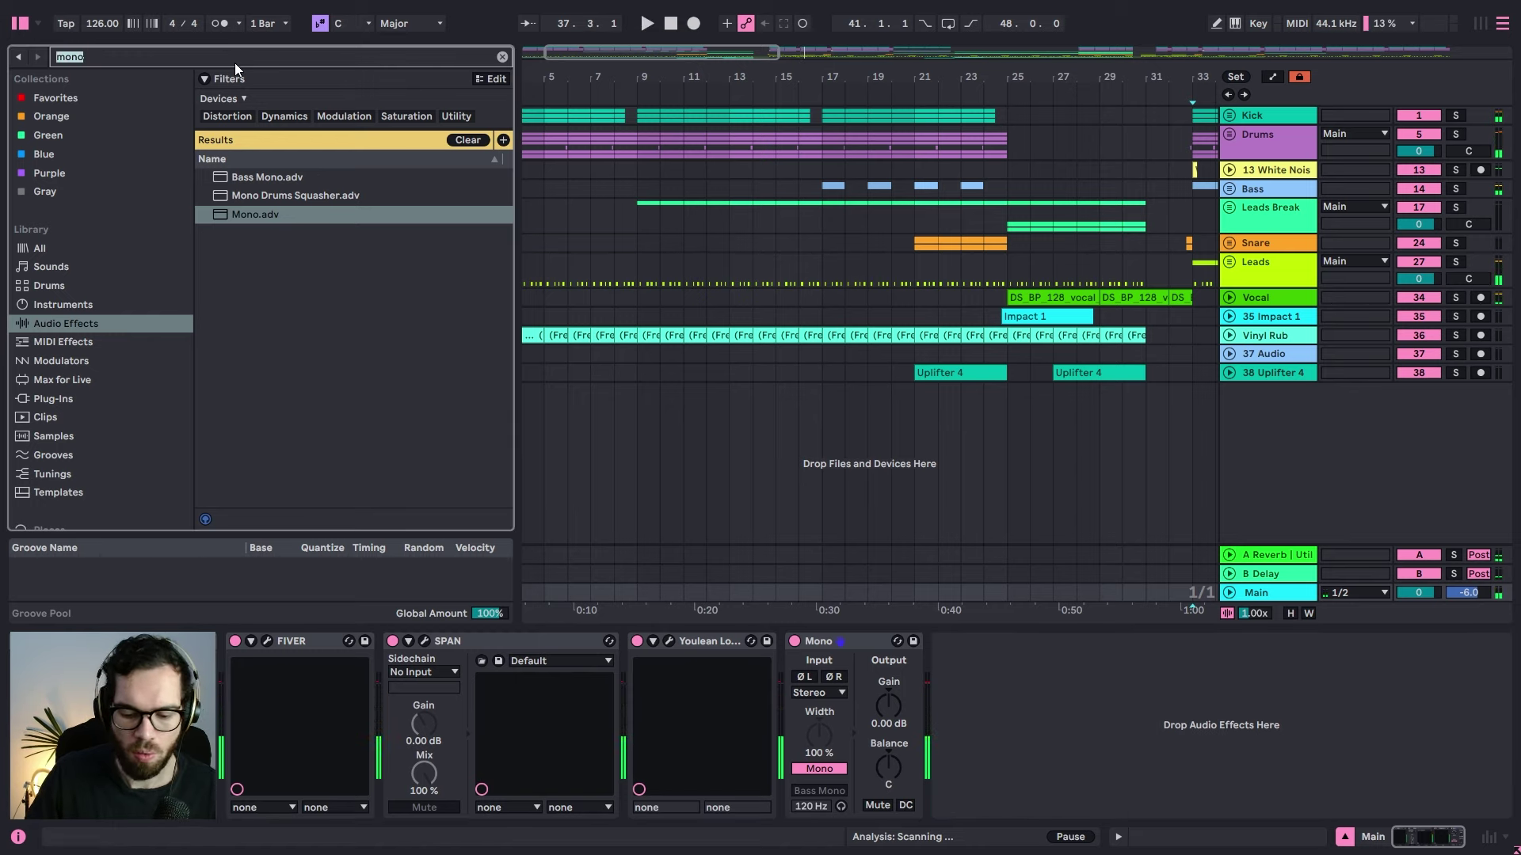
{"action": "type", "text": "imager"}
{"action": "left_click", "coordinate": [102, 394]}
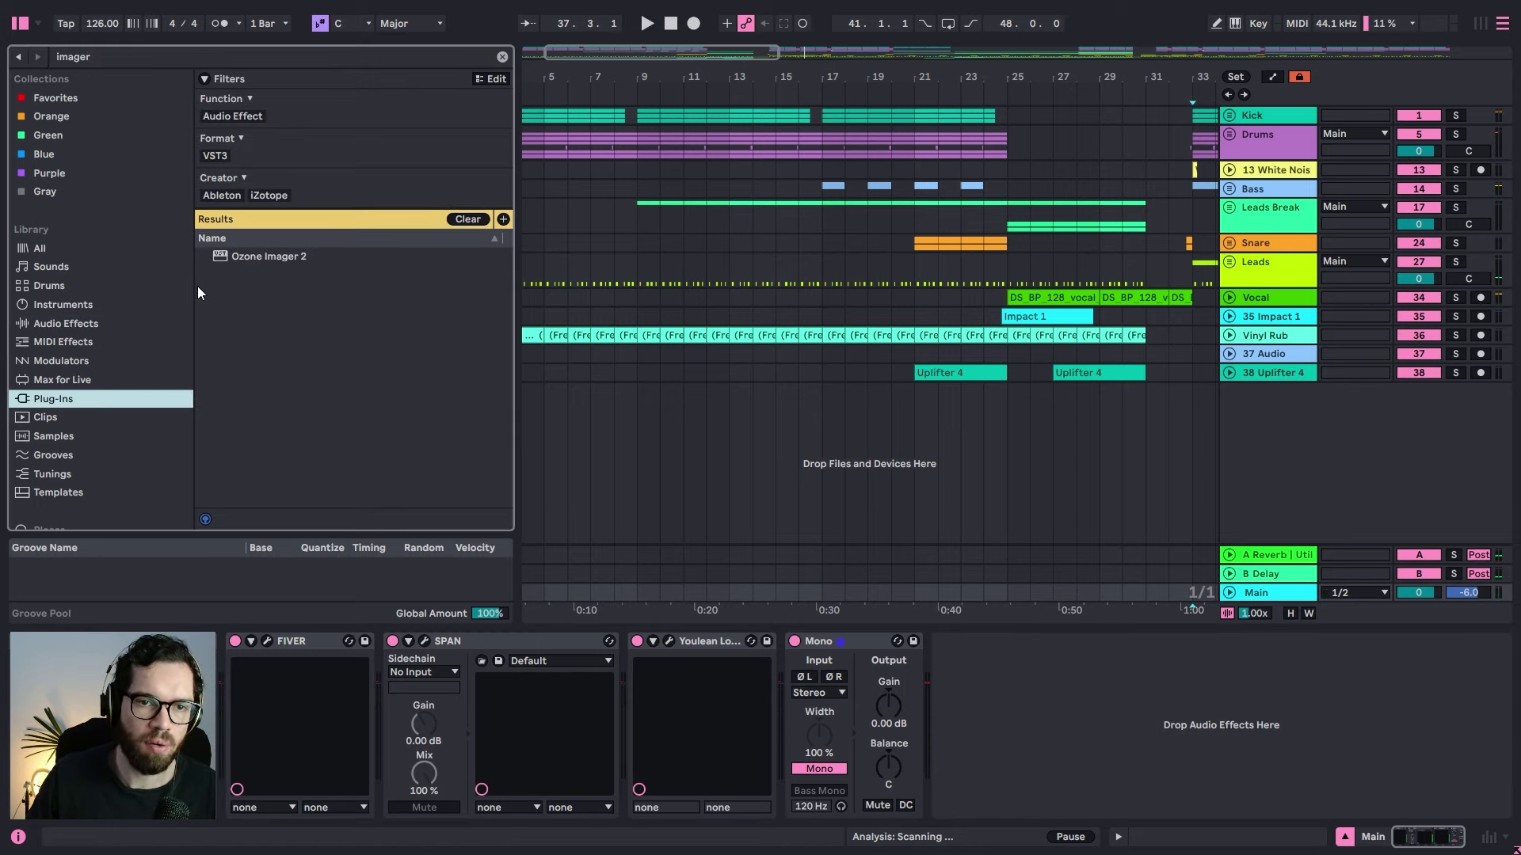
{"action": "mouse_move", "coordinate": [238, 256]}
{"action": "left_mouse_down"}
{"action": "mouse_move", "coordinate": [473, 659]}
{"action": "mouse_move", "coordinate": [491, 615]}
{"action": "mouse_move", "coordinate": [475, 654]}
{"action": "left_mouse_up"}
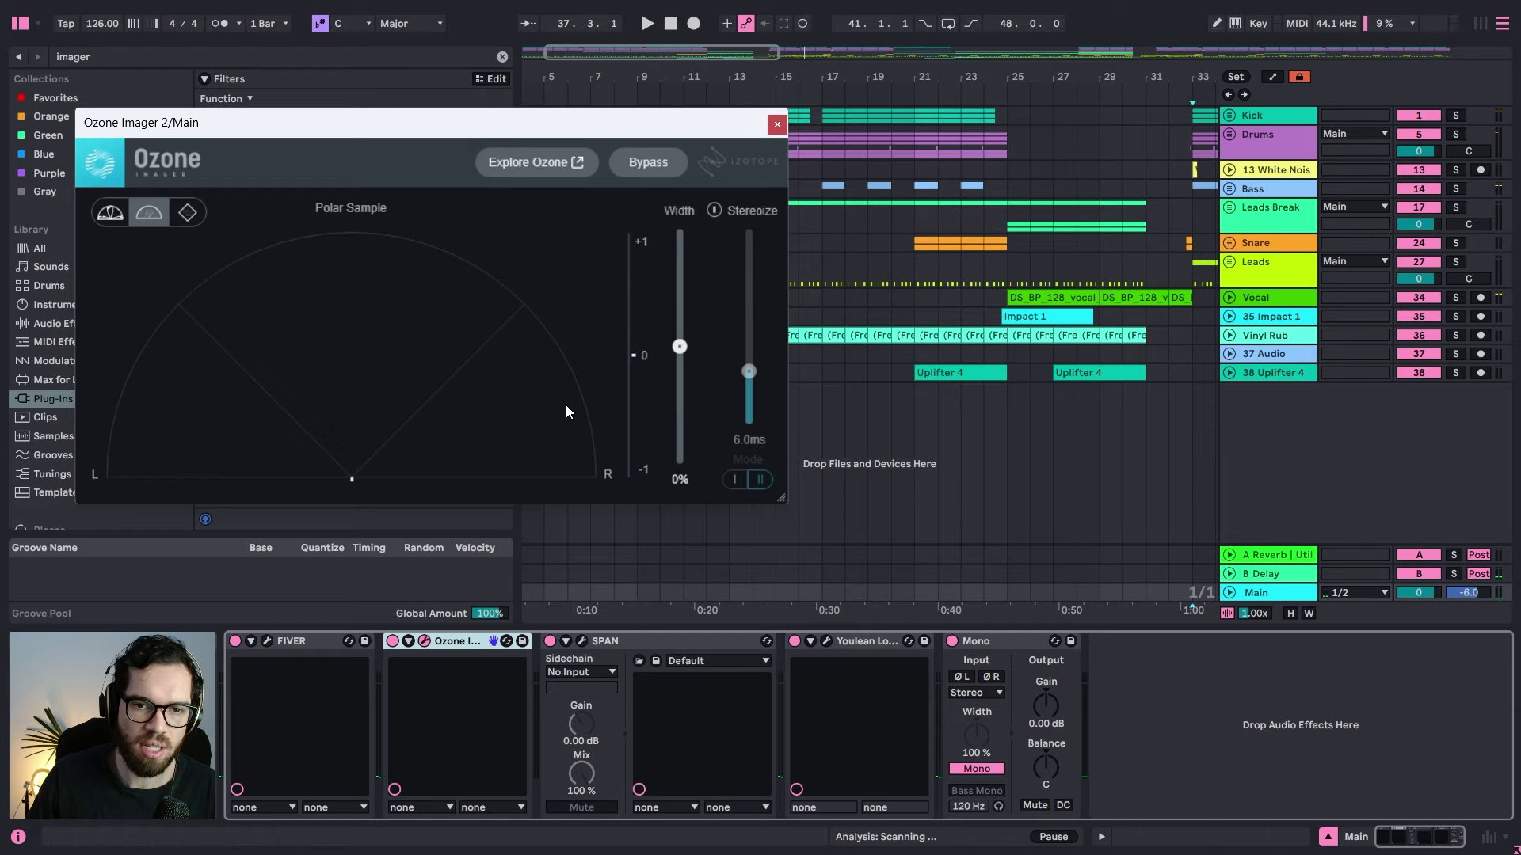
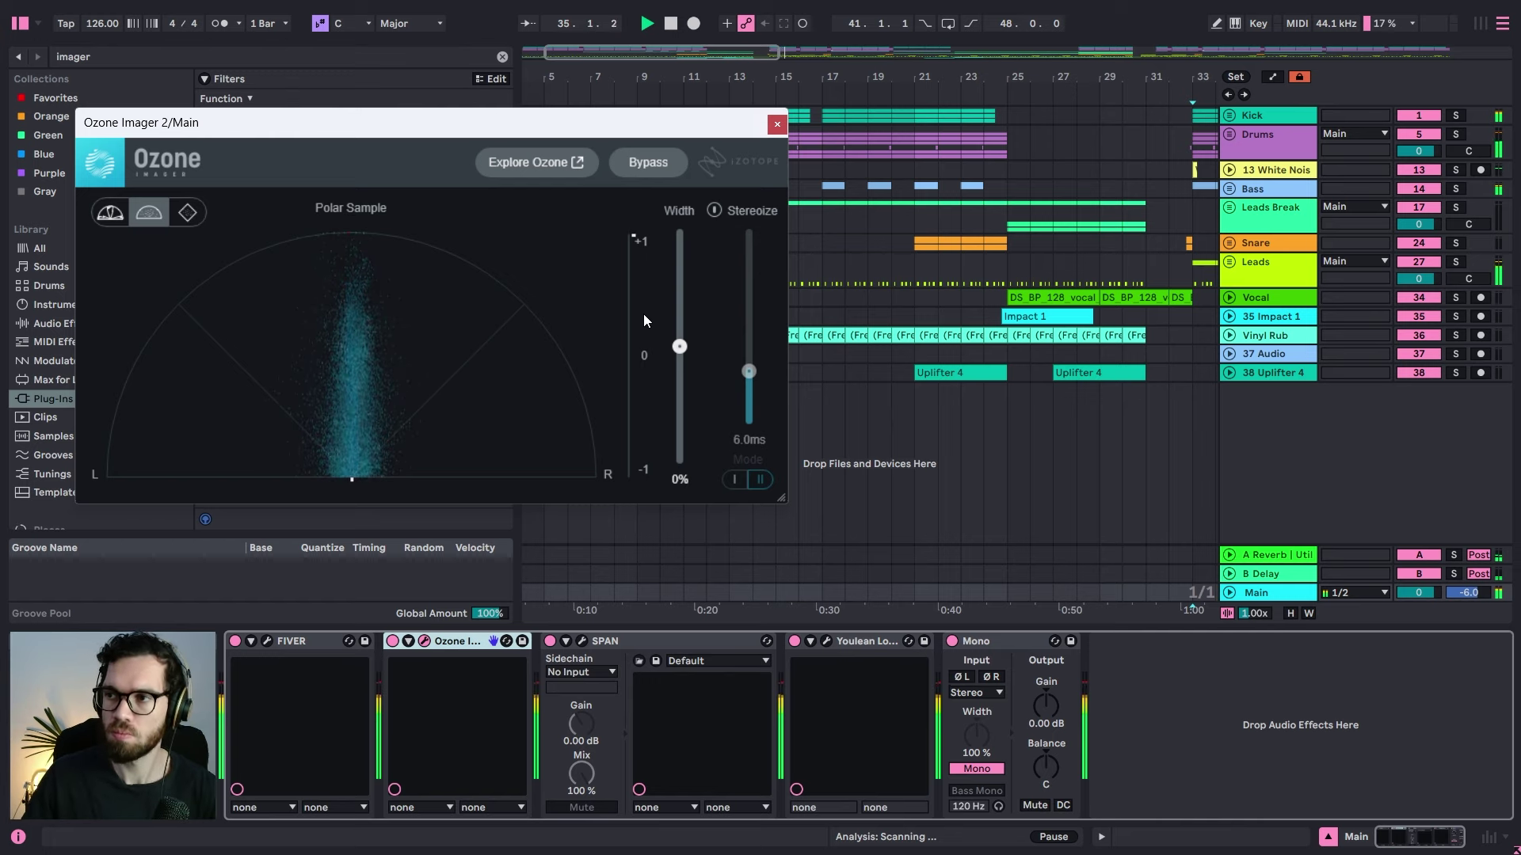
{"action": "left_click", "coordinate": [777, 124]}
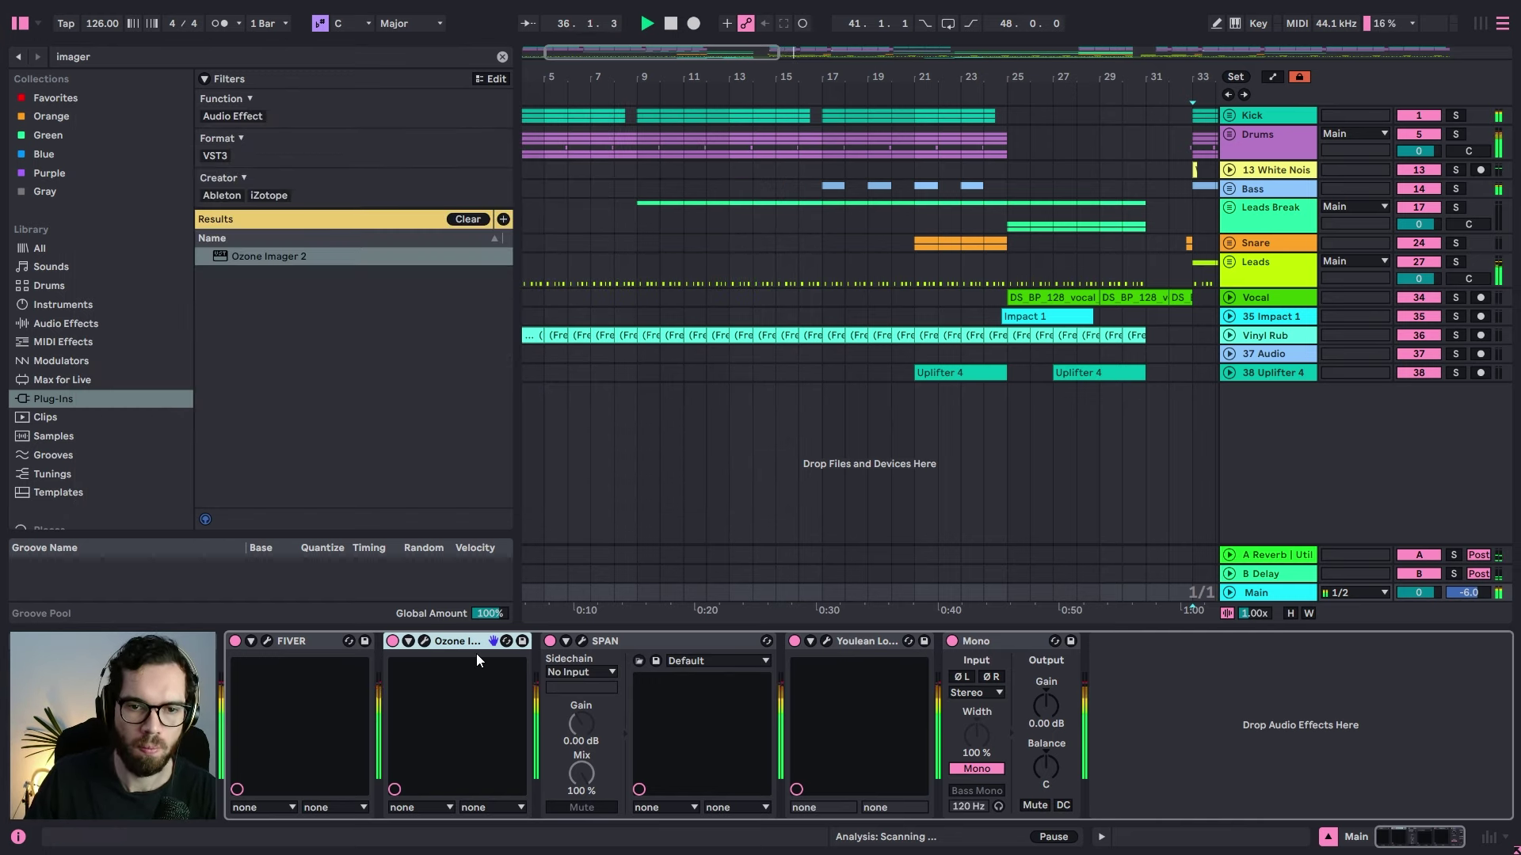
{"action": "key", "text": "Delete"}
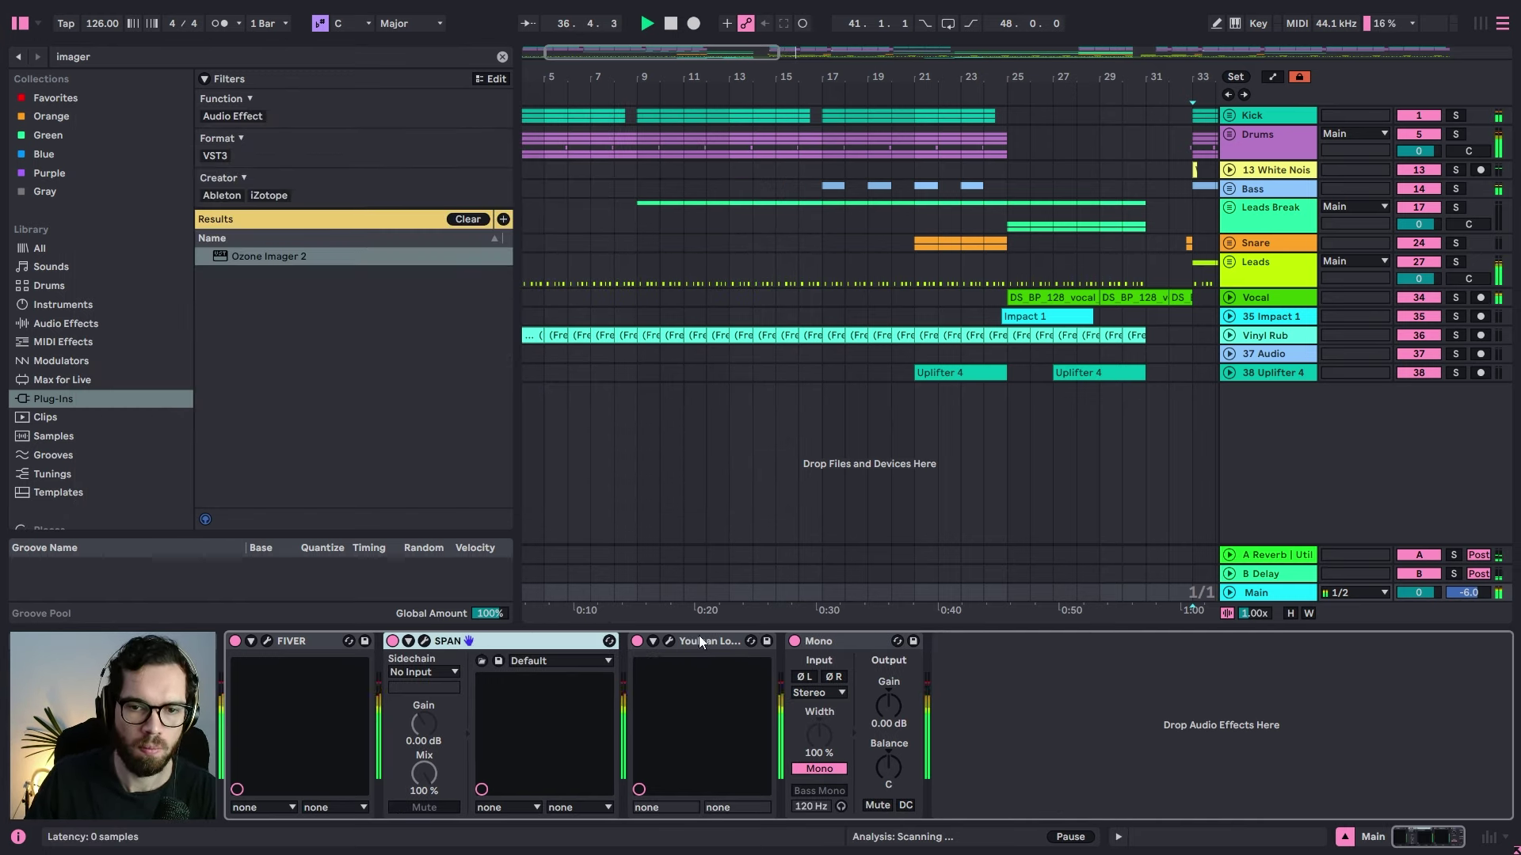
Step: Compare the mix during playback with the Main track's Mono device off and on
{"action": "left_click", "coordinate": [812, 643]}
{"action": "left_click", "coordinate": [20, 22]}
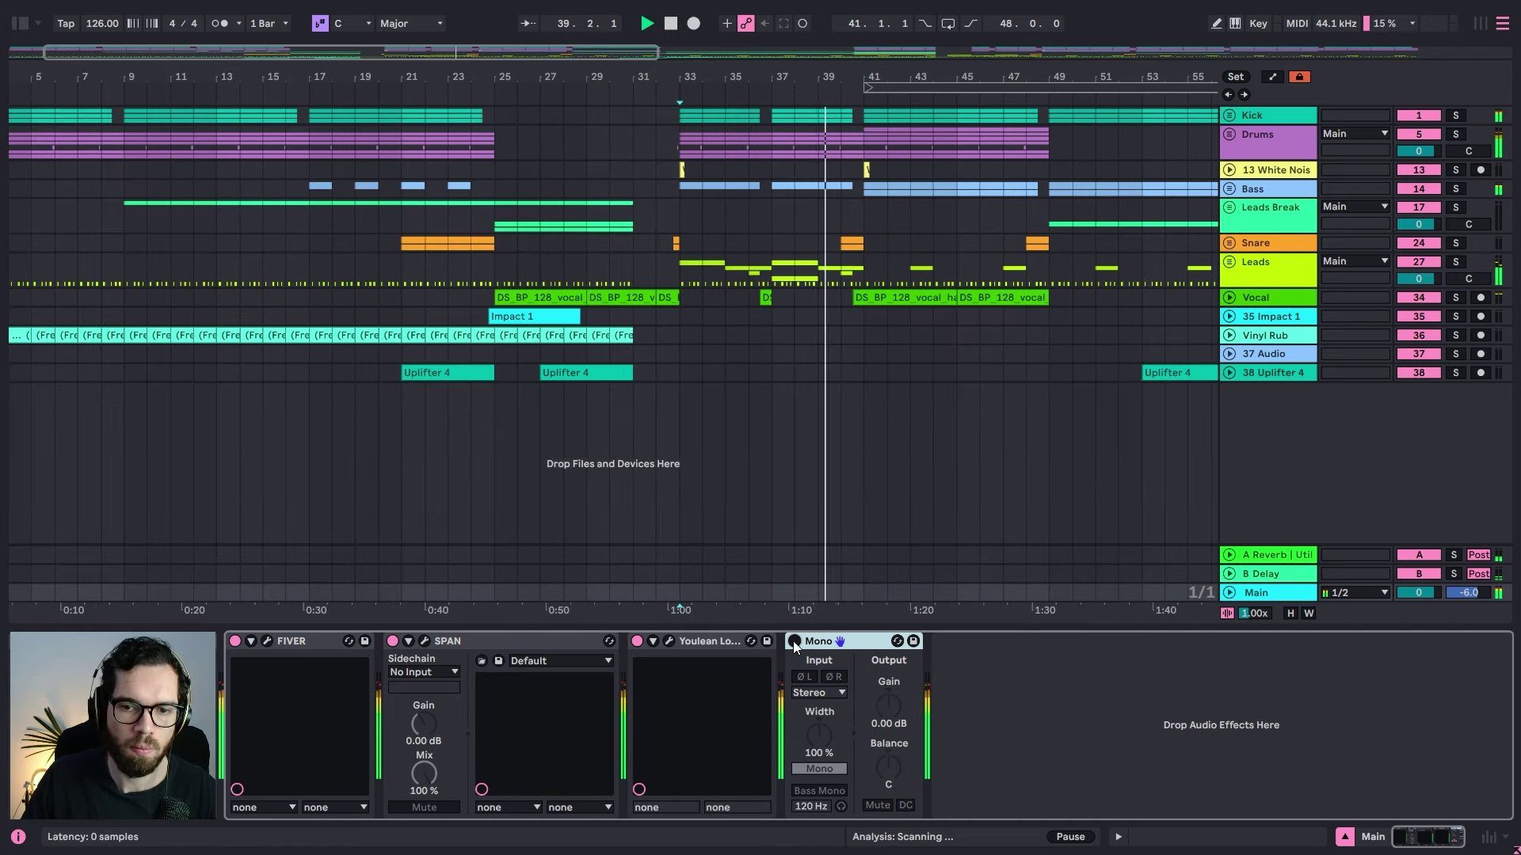
{"action": "left_click_drag", "start_coordinate": [925, 69], "coordinate": [673, 49]}
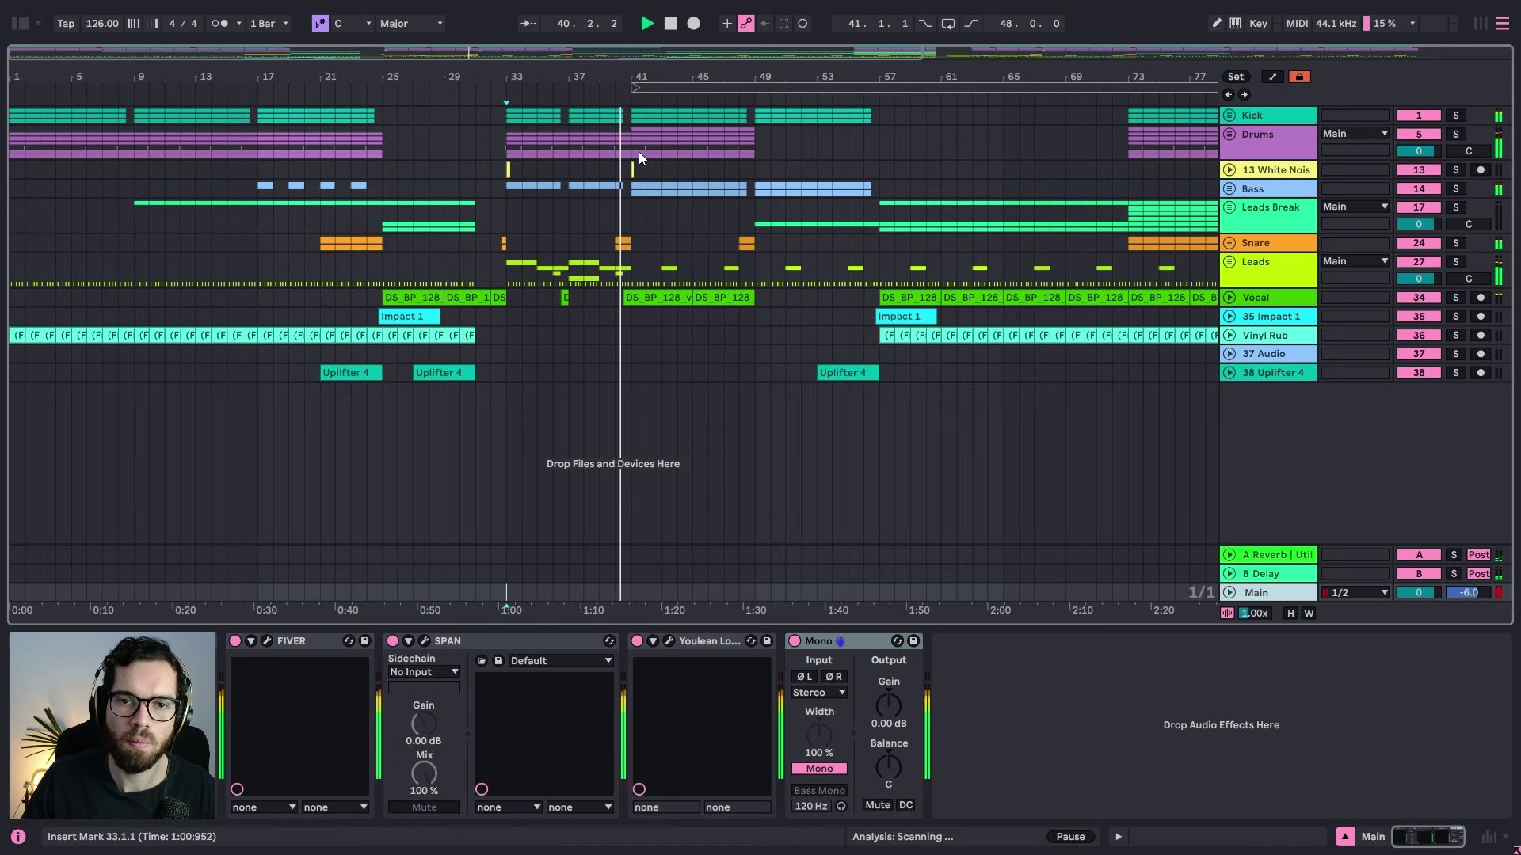
Step: Using playback from bar 41, slightly boost LF, MF and HMF gain and slightly cut HF gain in the Main track's FIVER equalizer
{"action": "left_click", "coordinate": [635, 166]}
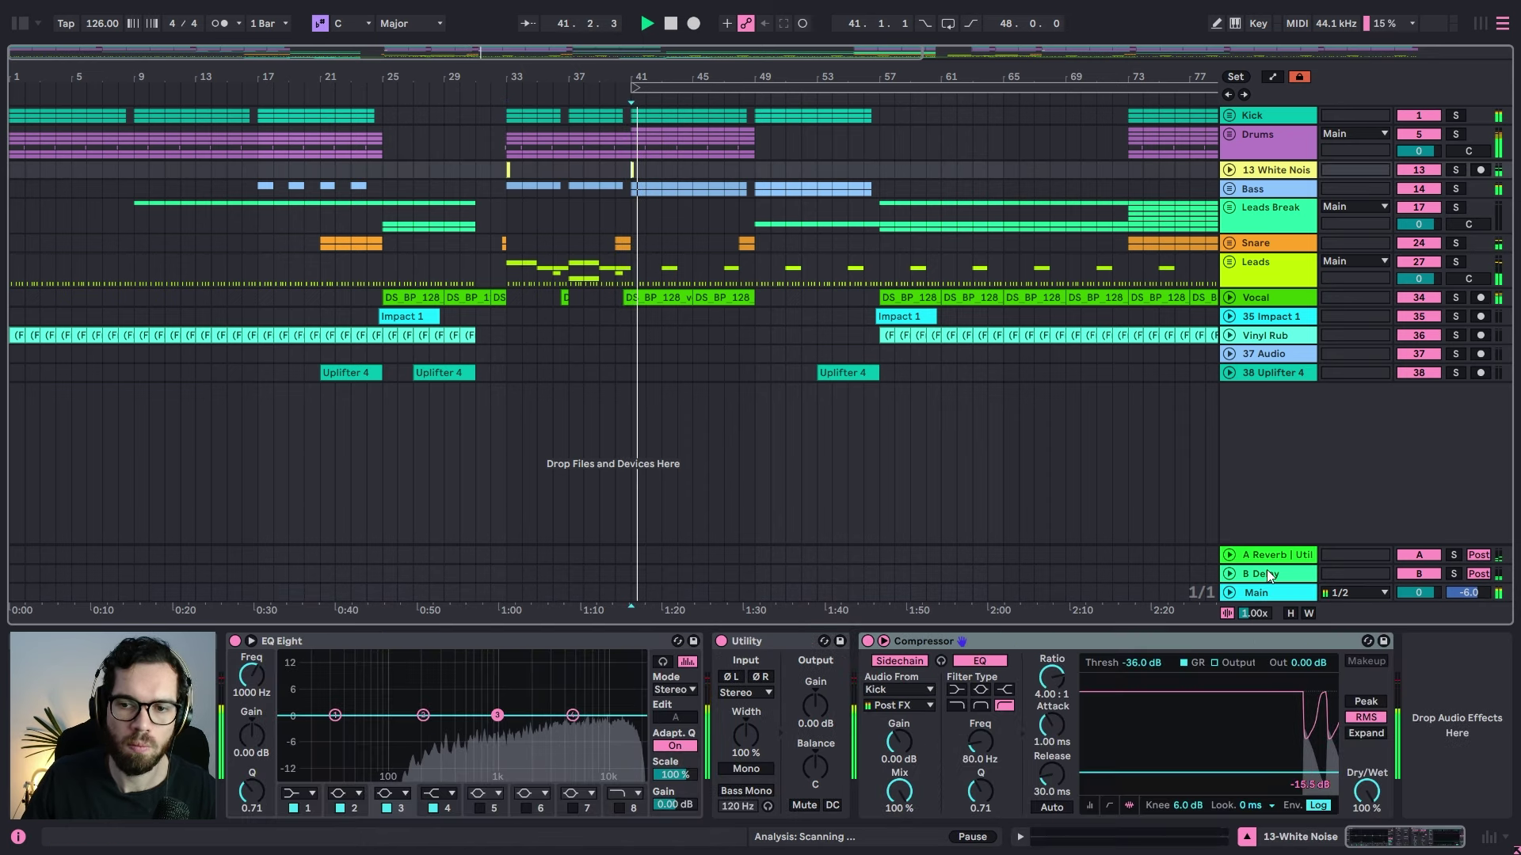
{"action": "left_click", "coordinate": [1256, 595]}
{"action": "left_click", "coordinate": [267, 641]}
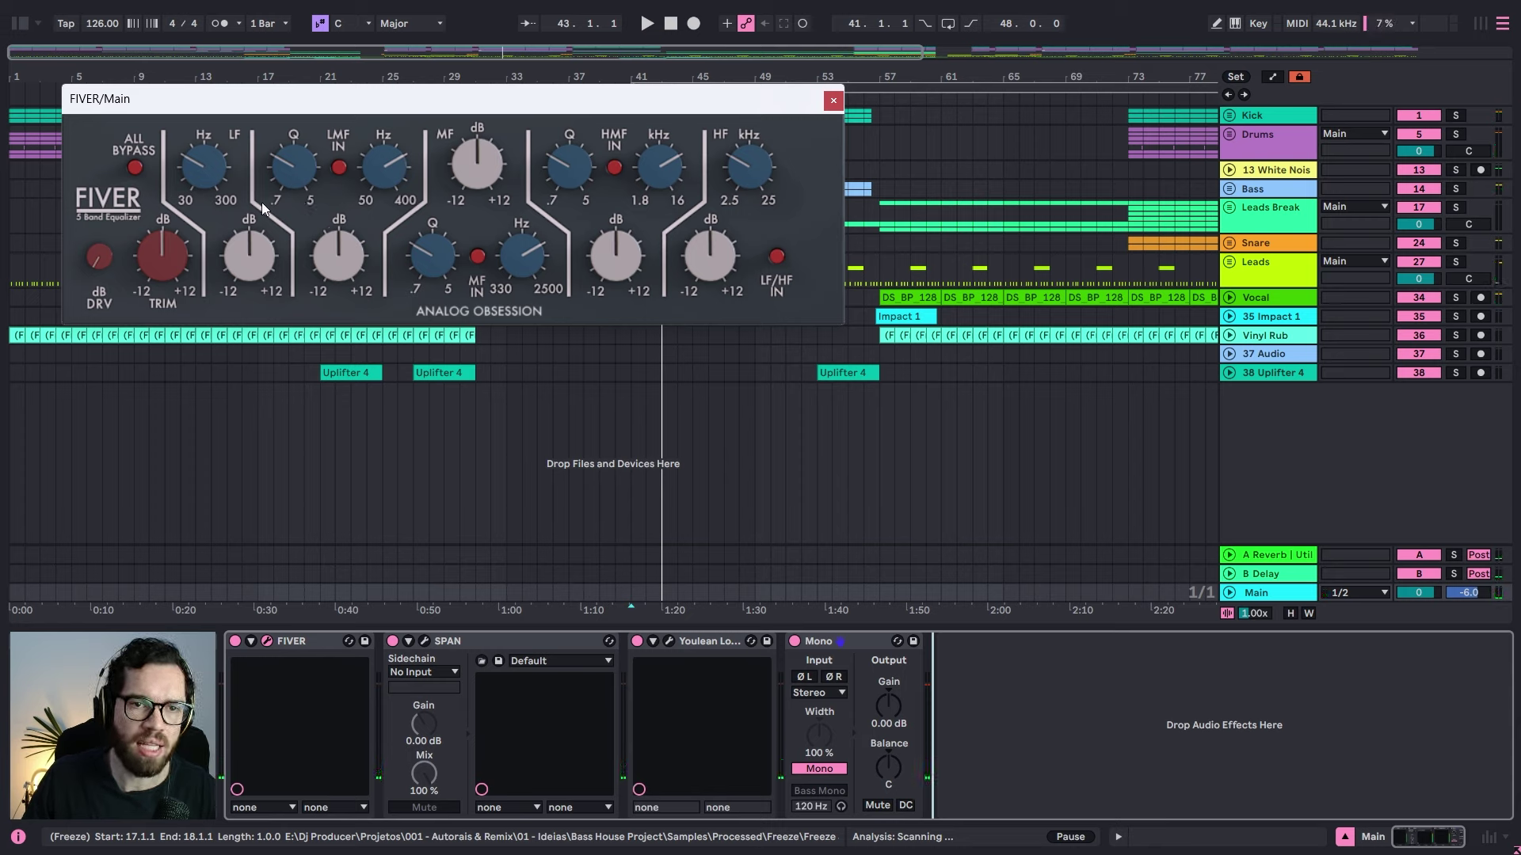
{"action": "key", "text": "space"}
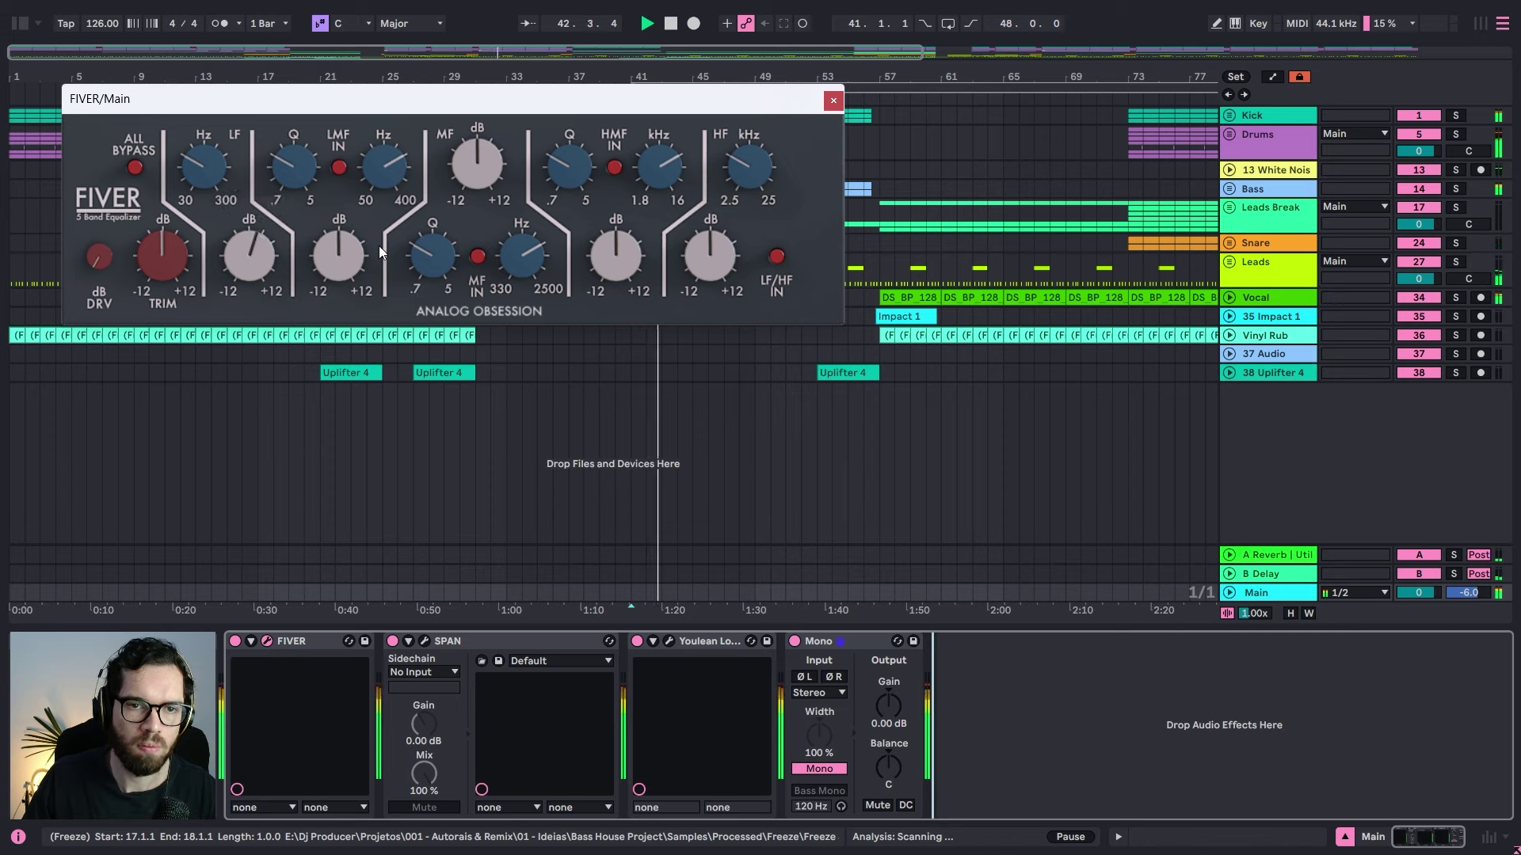
{"action": "left_click_drag", "start_coordinate": [358, 259], "coordinate": [358, 254]}
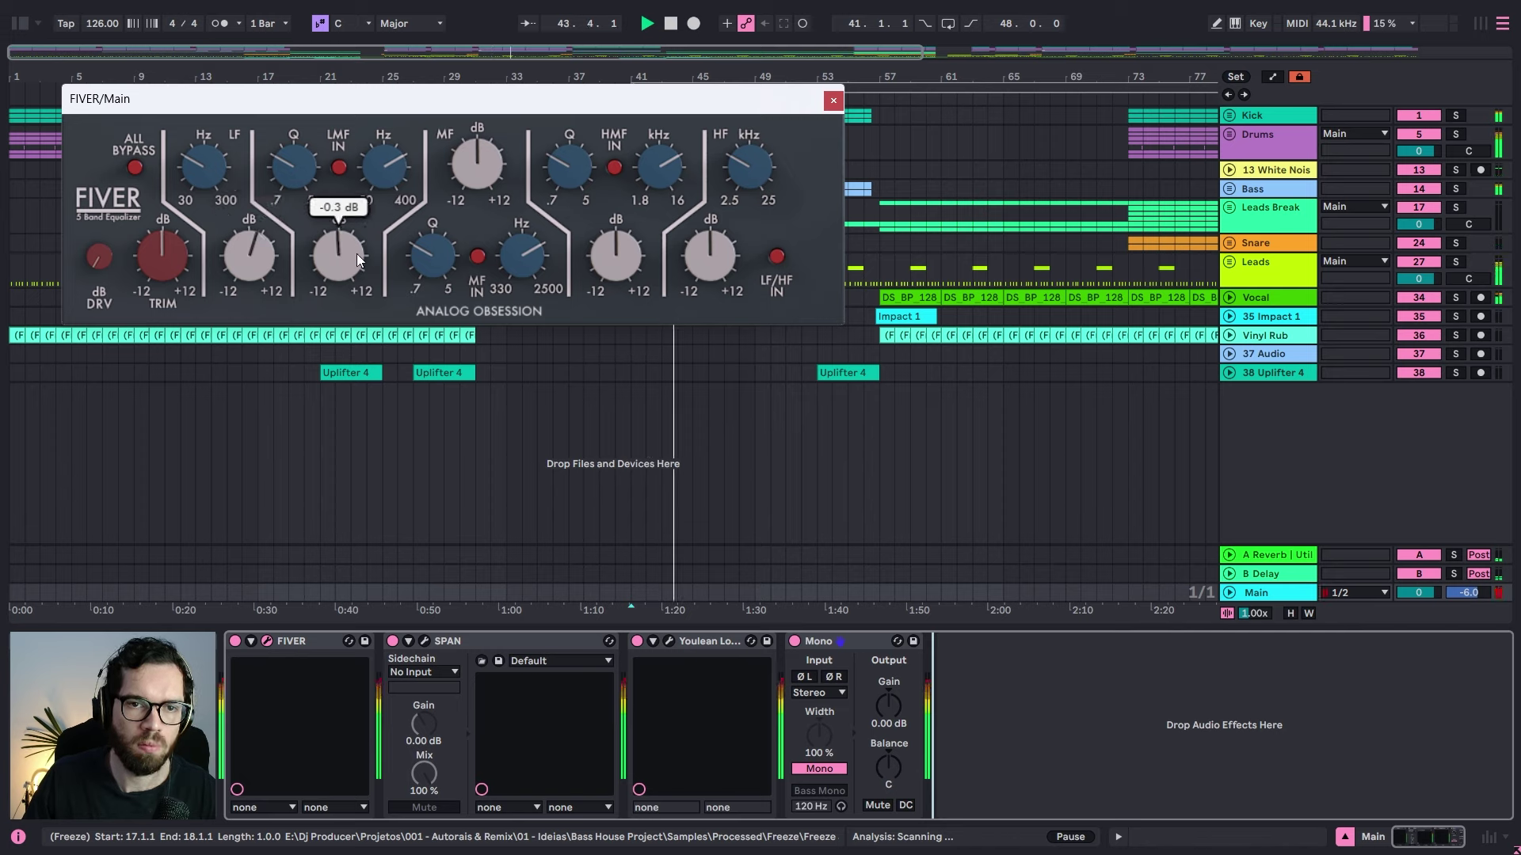
{"action": "left_click_drag", "start_coordinate": [455, 172], "coordinate": [466, 141]}
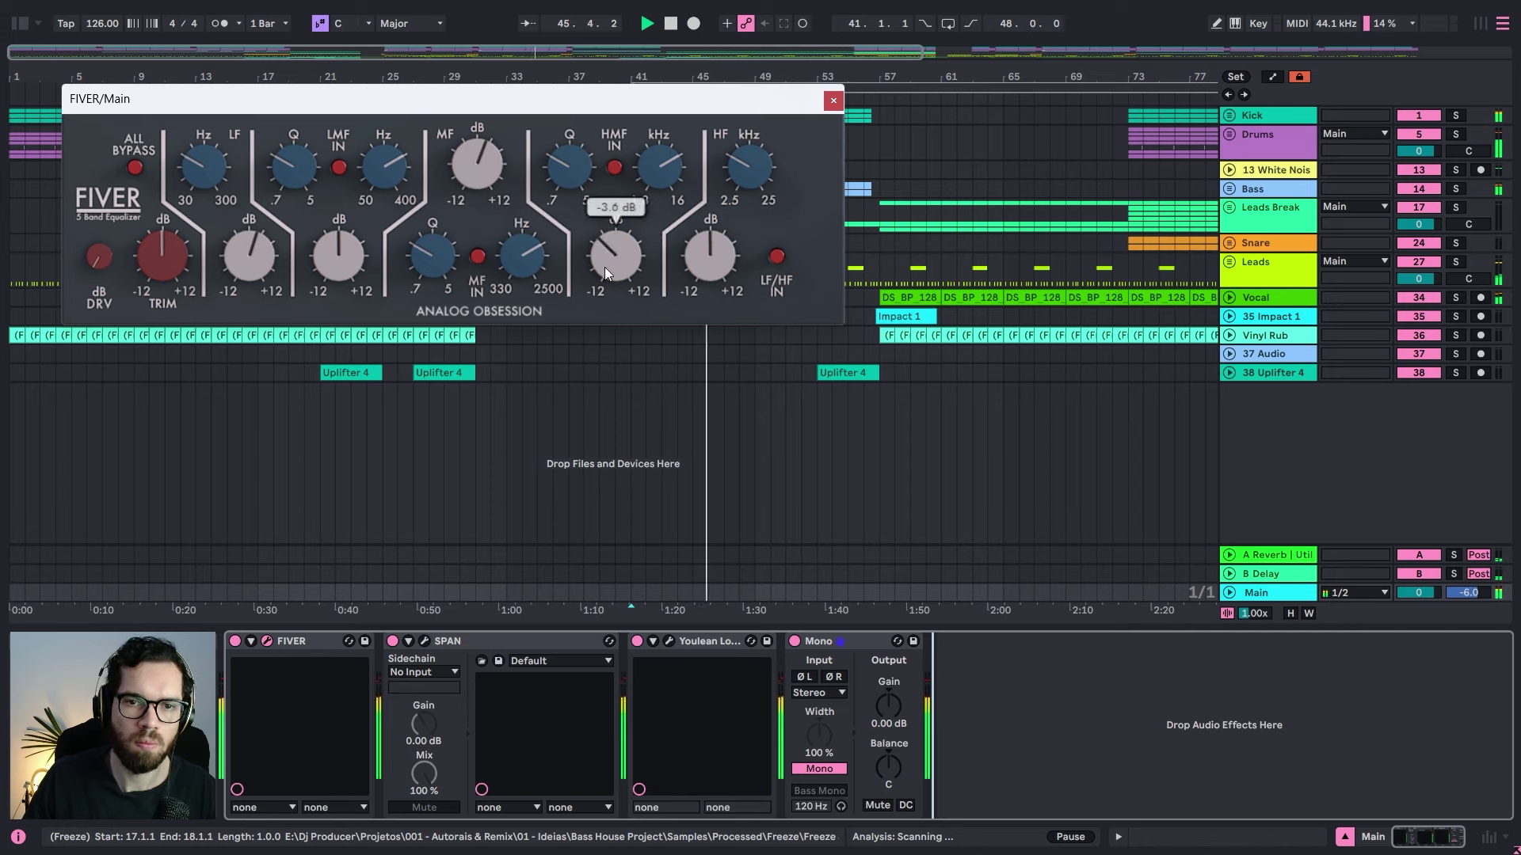
{"action": "left_click_drag", "start_coordinate": [605, 267], "coordinate": [625, 222]}
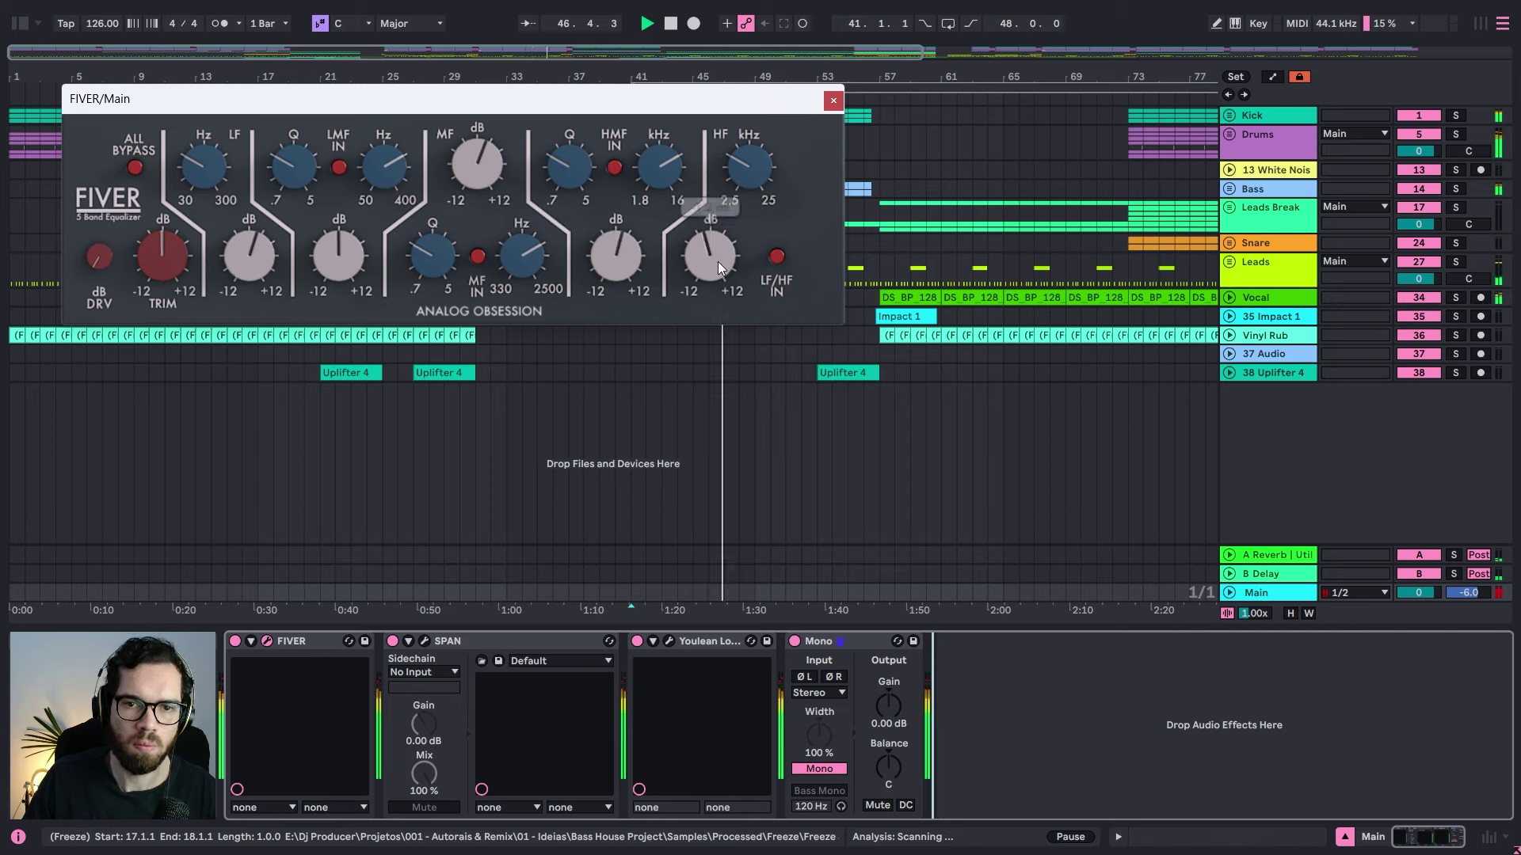
{"action": "left_click_drag", "start_coordinate": [718, 261], "coordinate": [710, 303]}
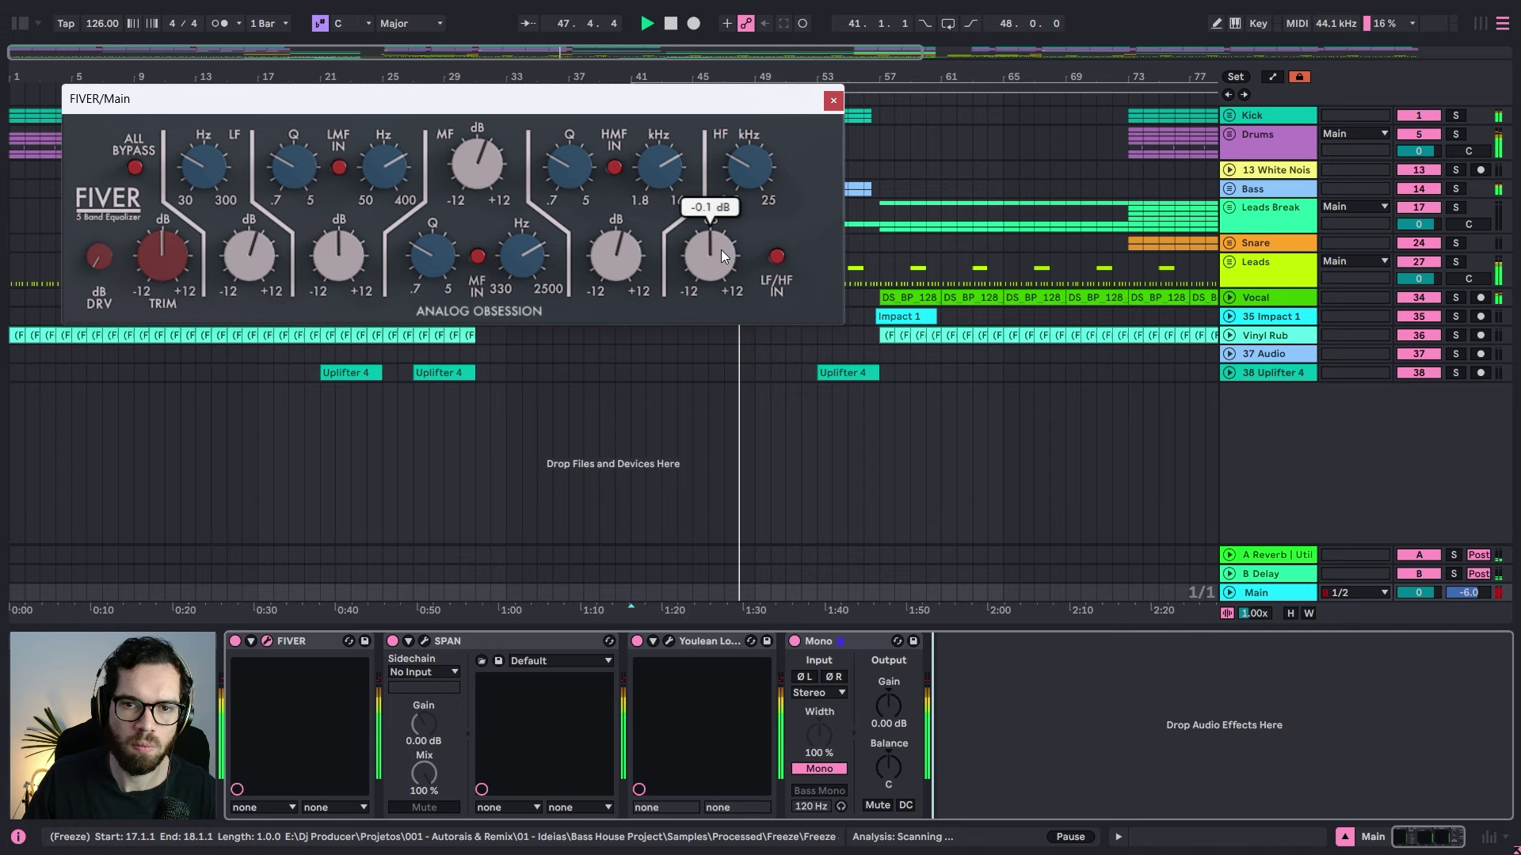
{"action": "left_click_drag", "start_coordinate": [721, 249], "coordinate": [717, 260]}
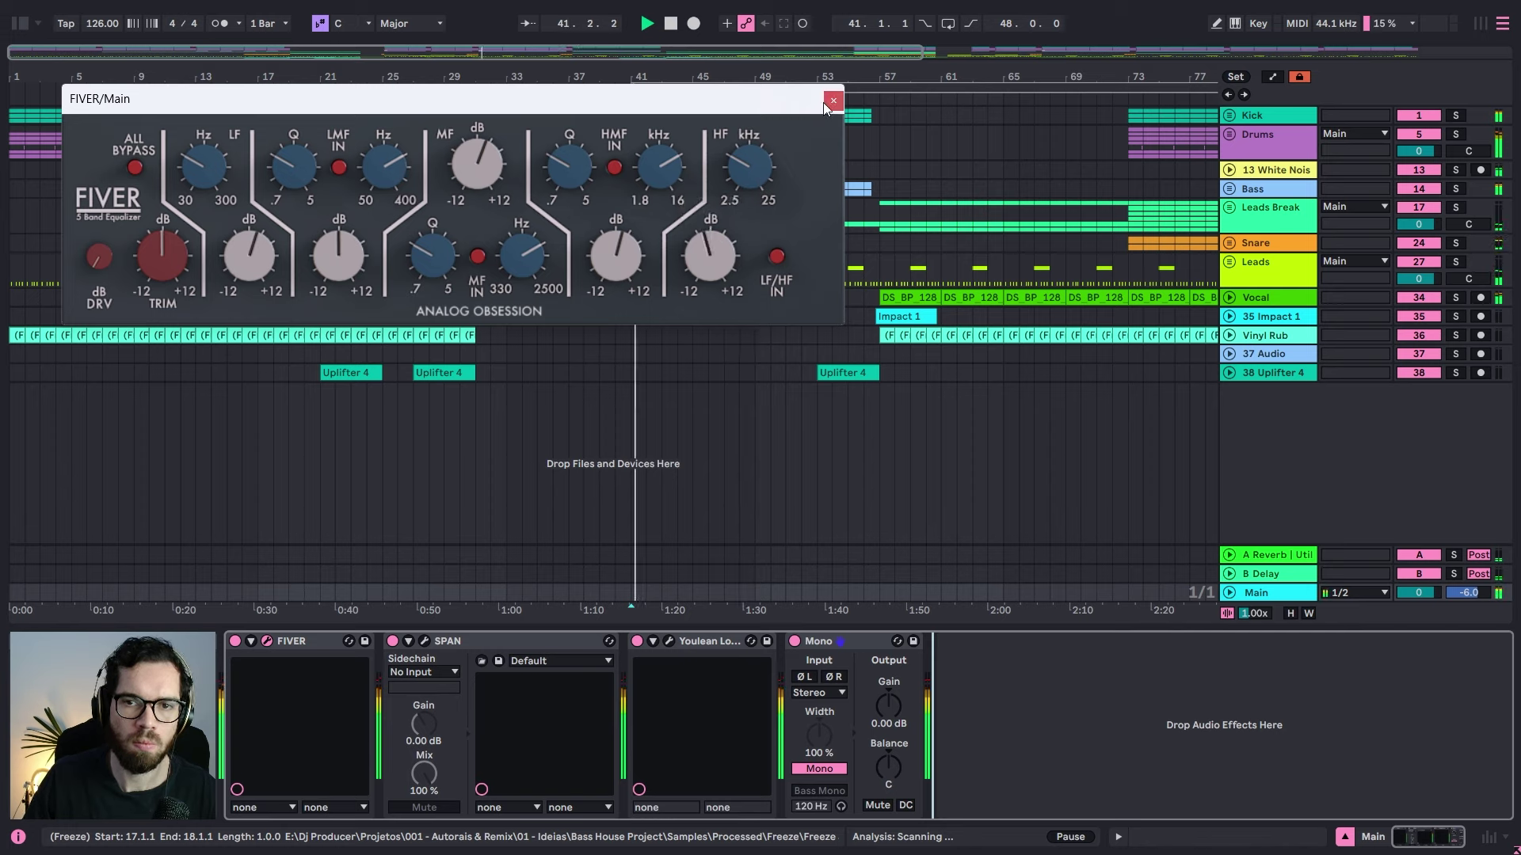
Step: Compare the mix with FIVER bypassed and active, and close its window
{"action": "left_click", "coordinate": [234, 641]}
{"action": "left_click", "coordinate": [235, 641]}
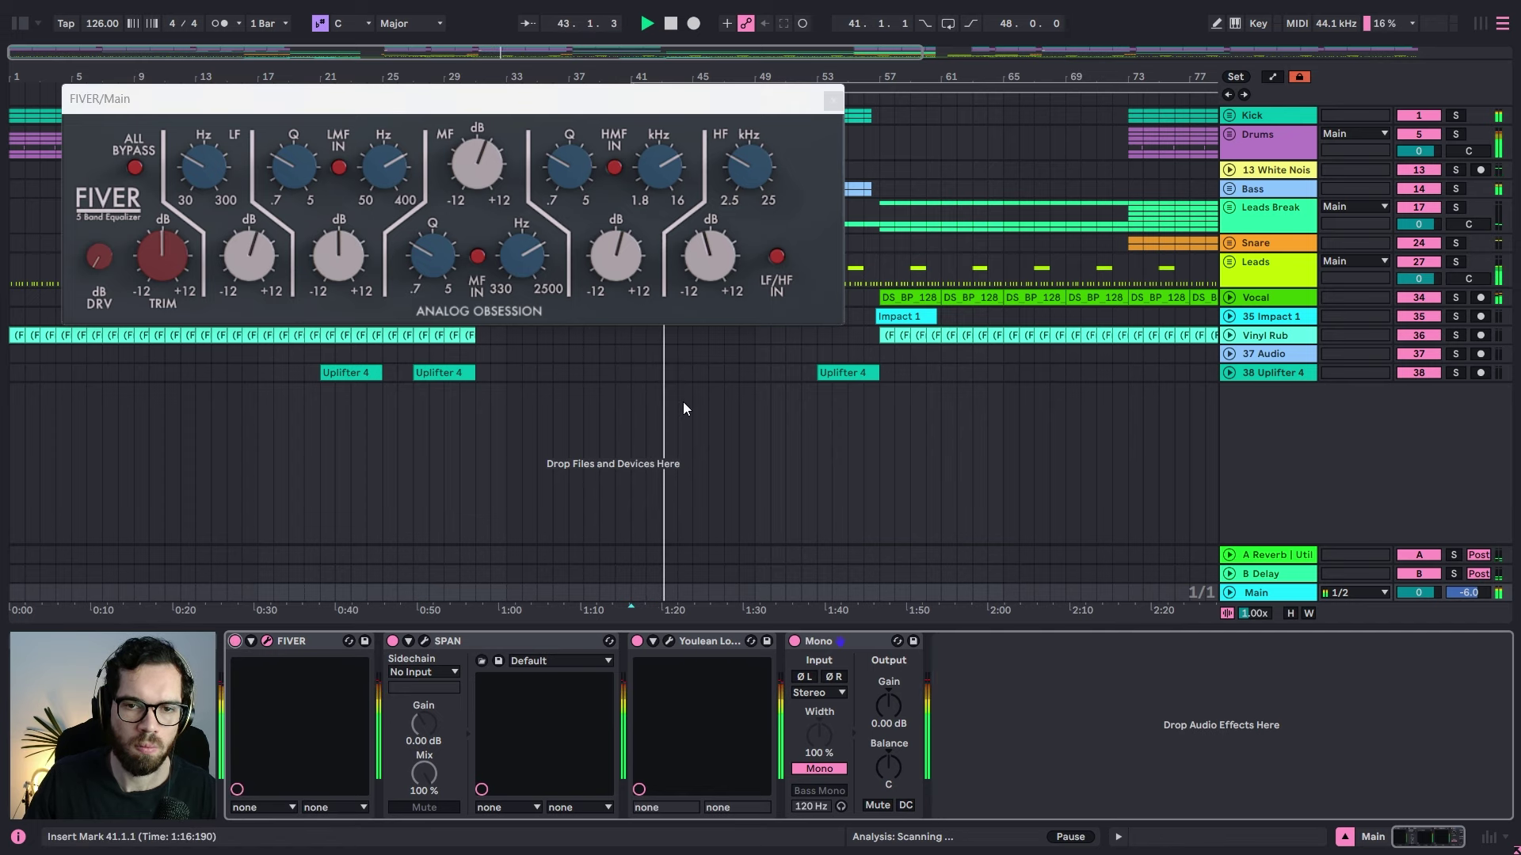
{"action": "left_click", "coordinate": [830, 104]}
Step: Find Limiter6-x64 among the plug-ins, insert it after FIVER on the Main track, and start playback
{"action": "left_click", "coordinate": [27, 27]}
{"action": "left_click", "coordinate": [79, 58]}
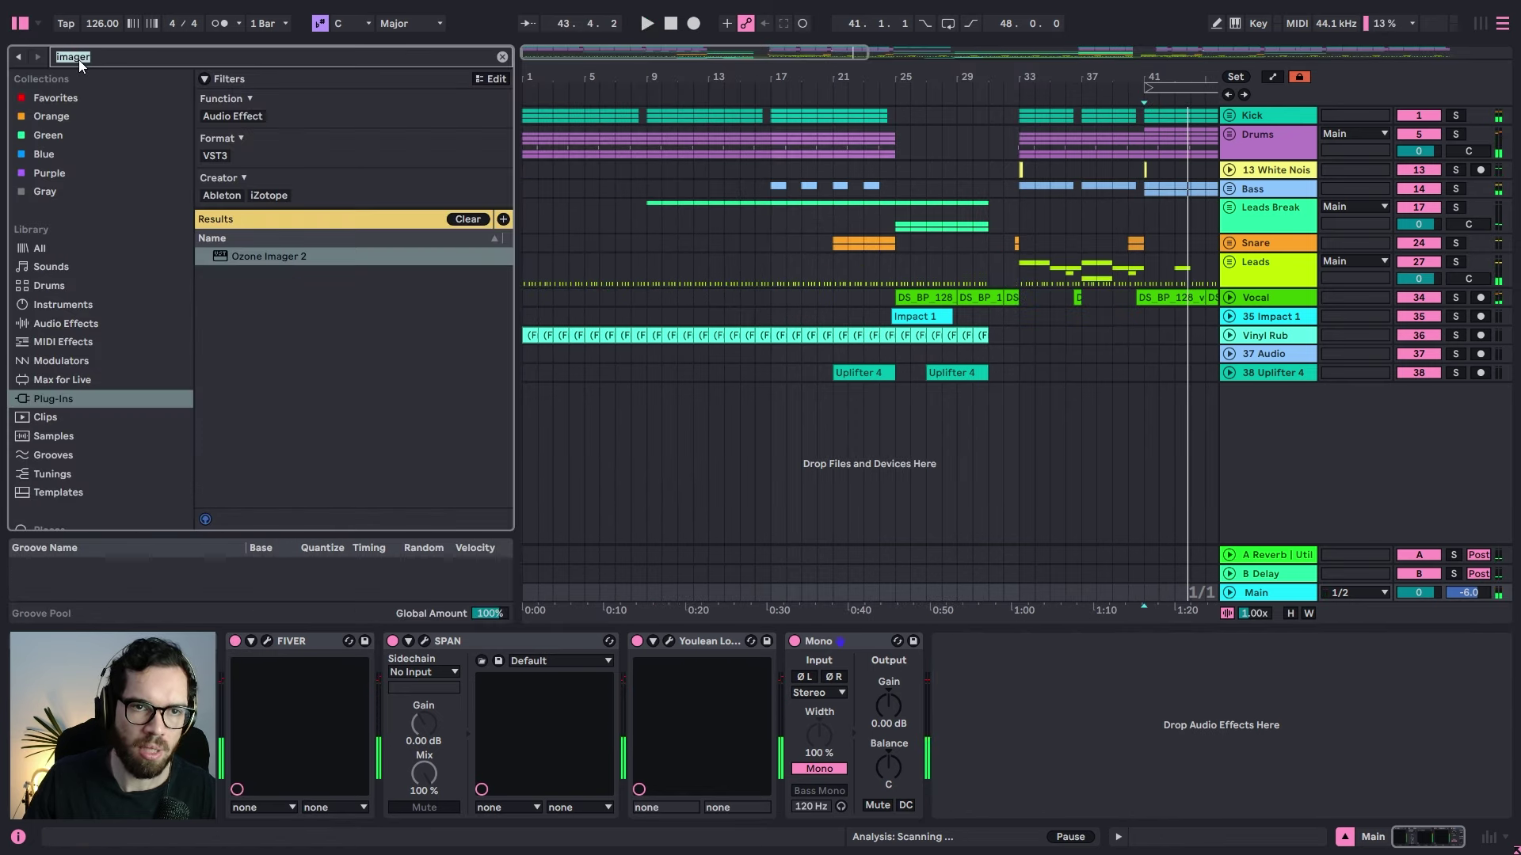
{"action": "type", "text": "lim i"}
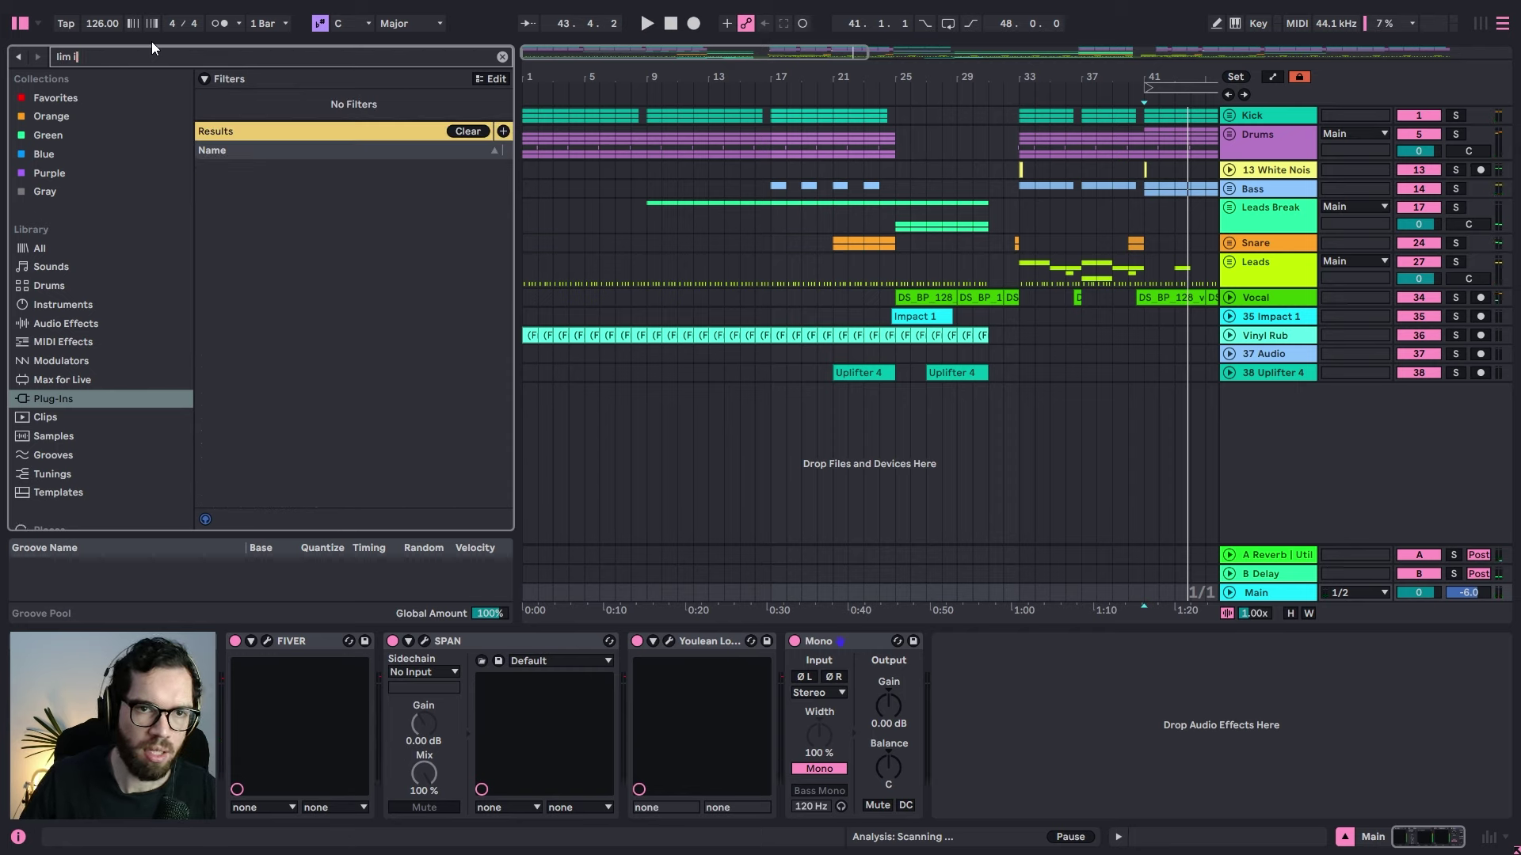
{"action": "key", "text": "BackSpace"}
{"action": "key", "text": "BackSpace"}
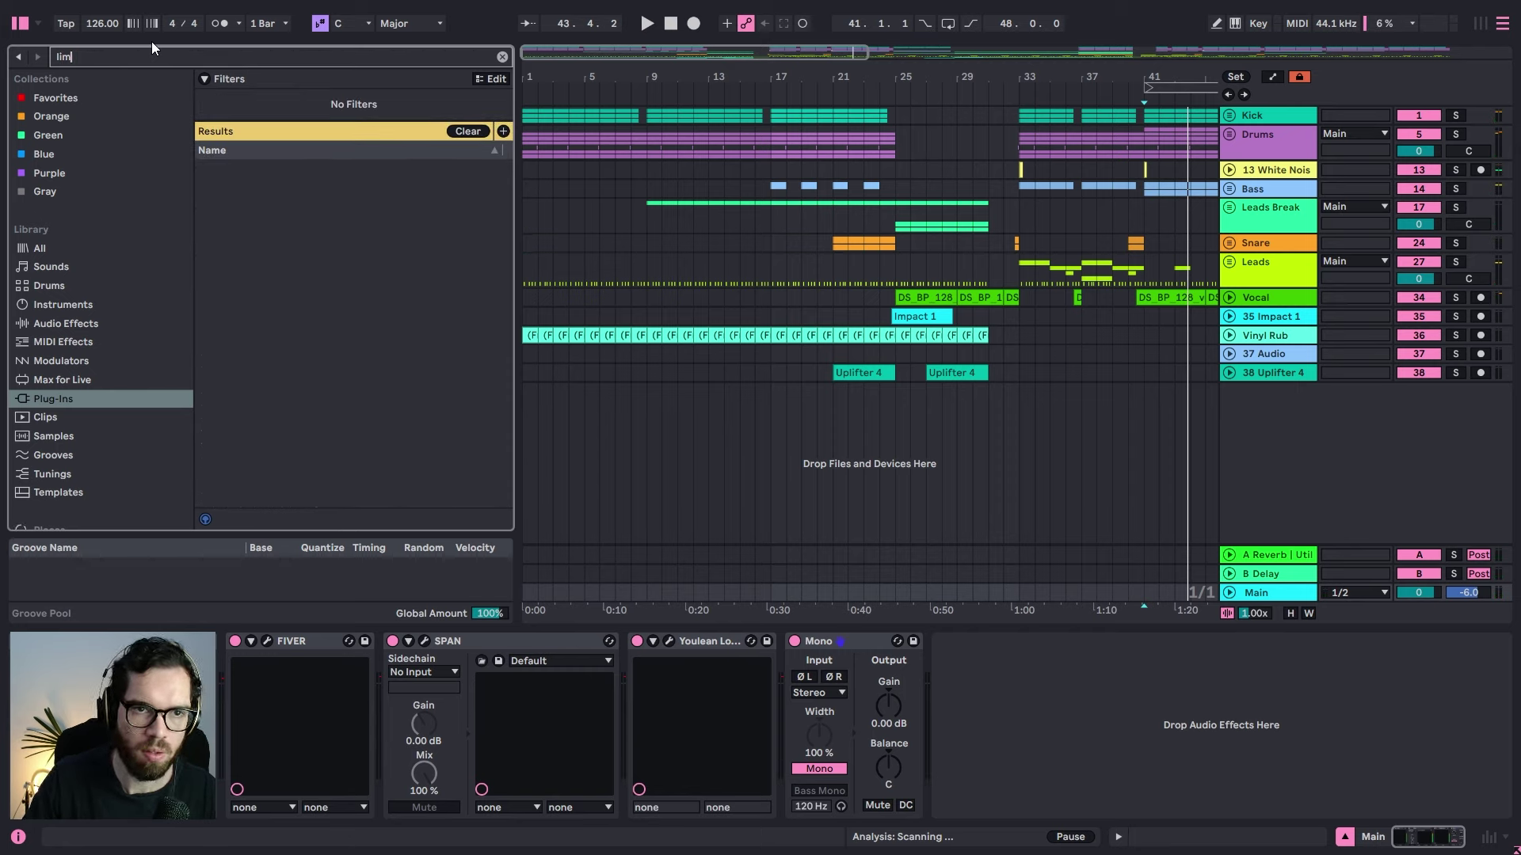
{"action": "type", "text": "i"}
{"action": "left_click", "coordinate": [324, 255]}
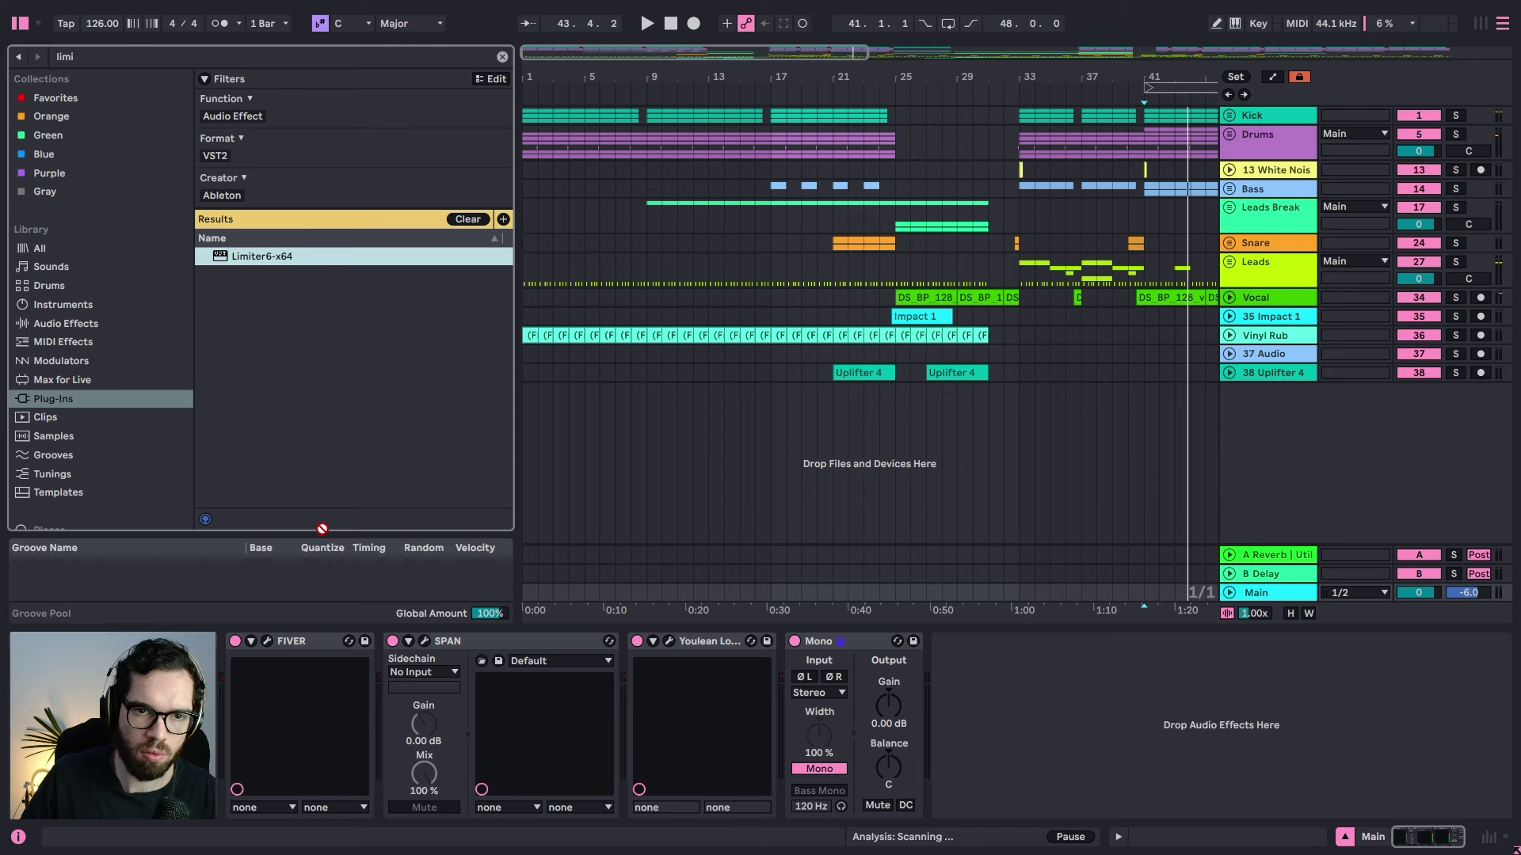
{"action": "left_click_drag", "start_coordinate": [322, 529], "coordinate": [383, 667]}
{"action": "key", "text": "space"}
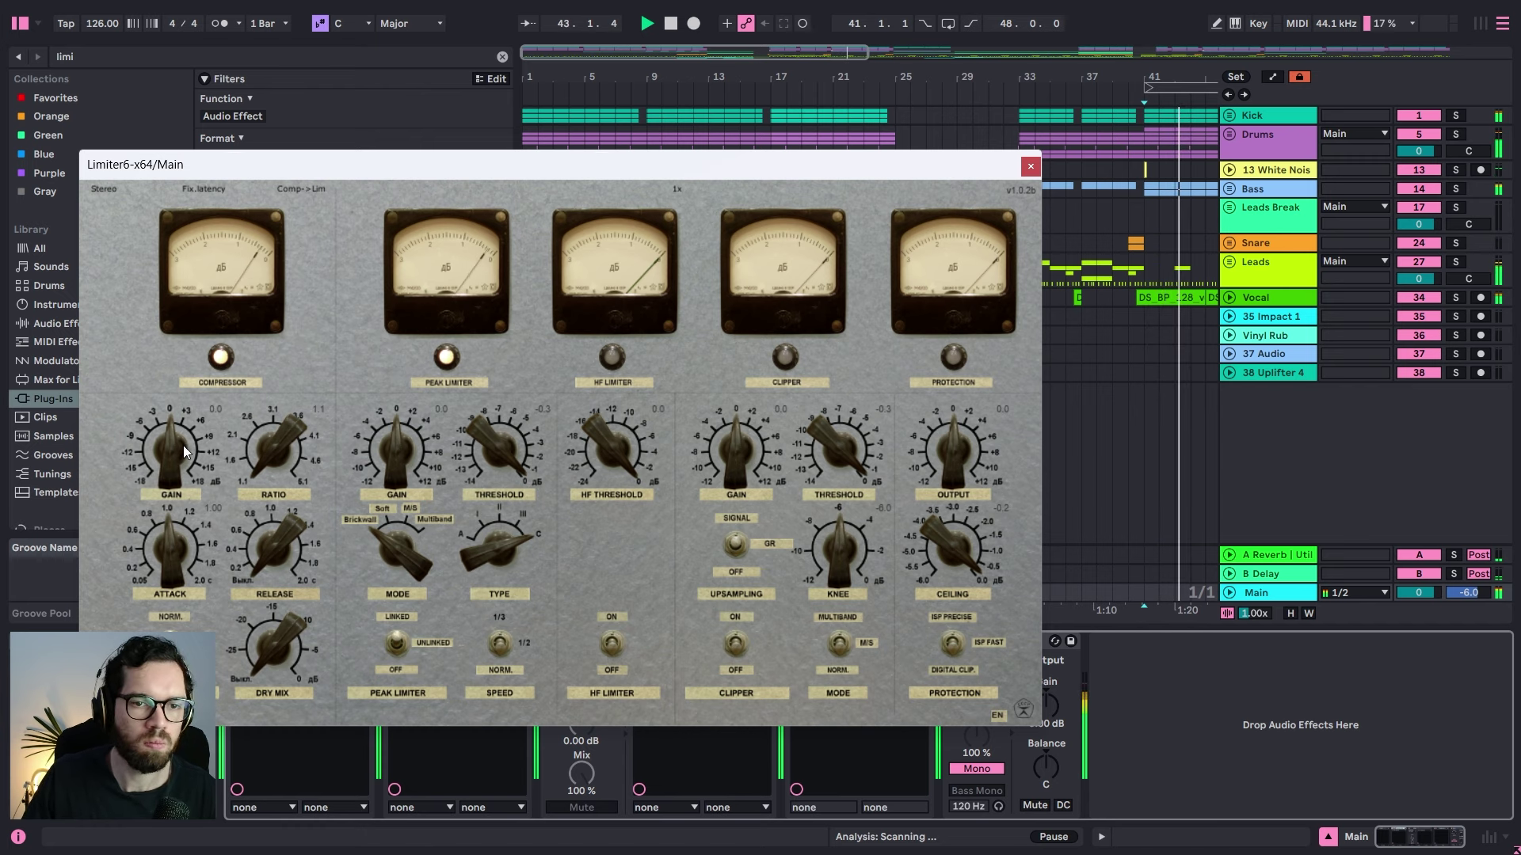
Step: Open the Main track's Youlean Loudness Meter 2 during playback and place its window beside Limiter6
{"action": "left_click_drag", "start_coordinate": [797, 163], "coordinate": [506, 41]}
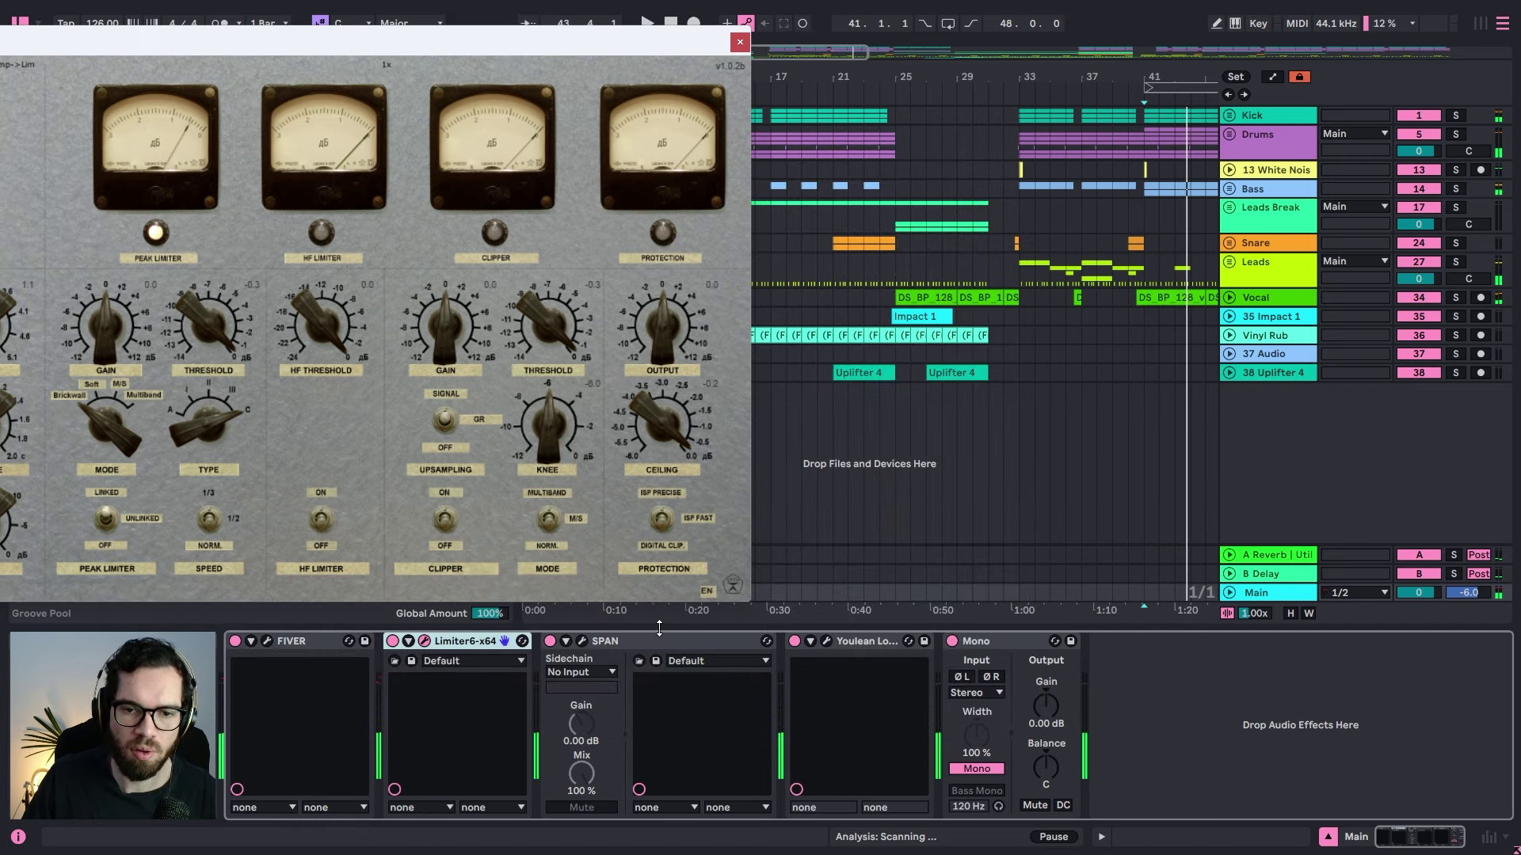
{"action": "left_click", "coordinate": [826, 640]}
{"action": "key", "text": "space"}
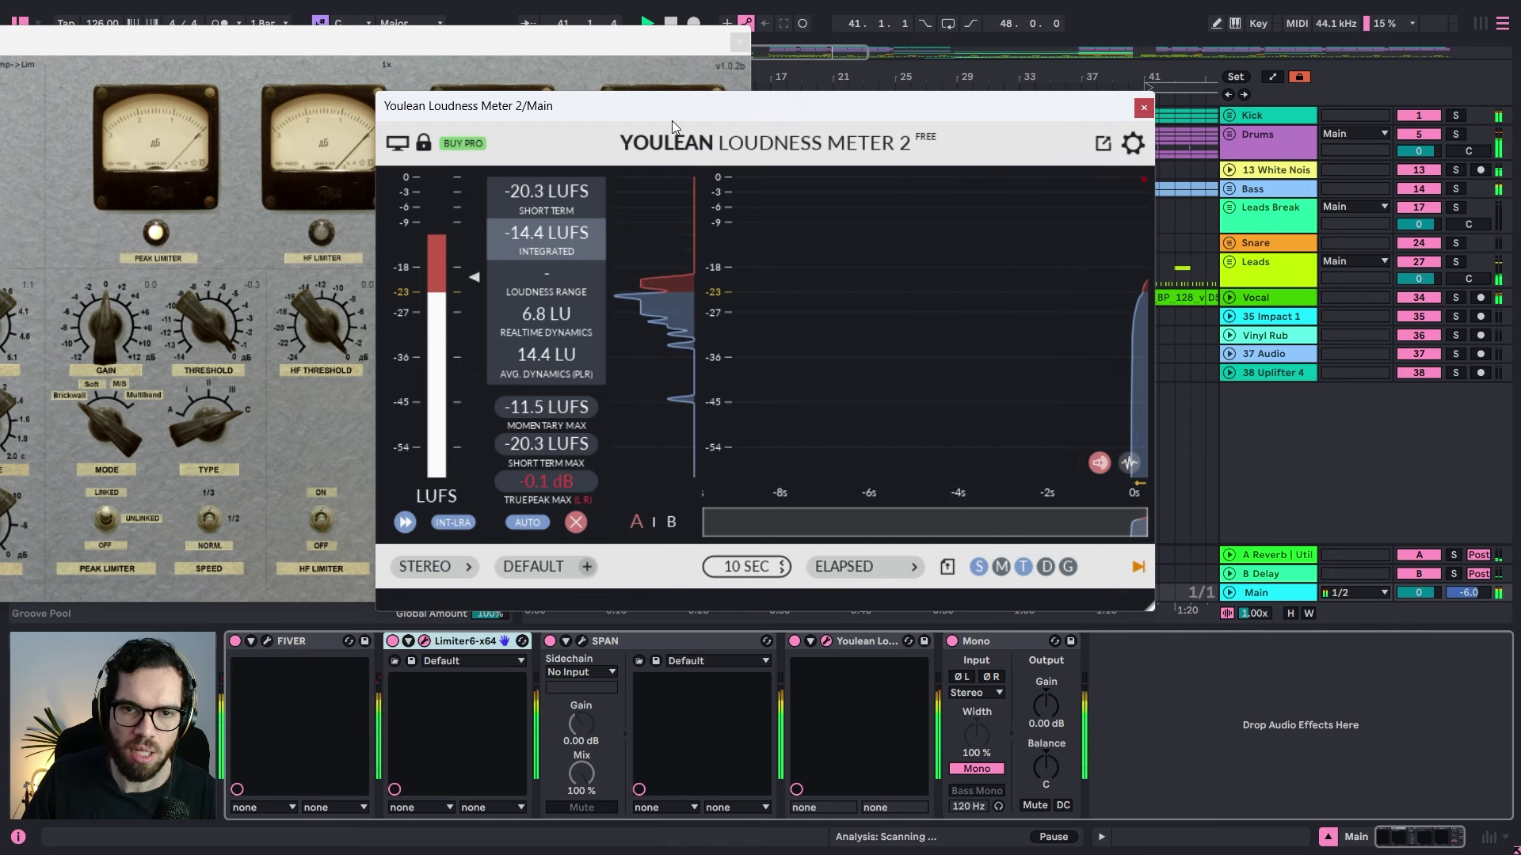
{"action": "left_click_drag", "start_coordinate": [672, 120], "coordinate": [1181, 220]}
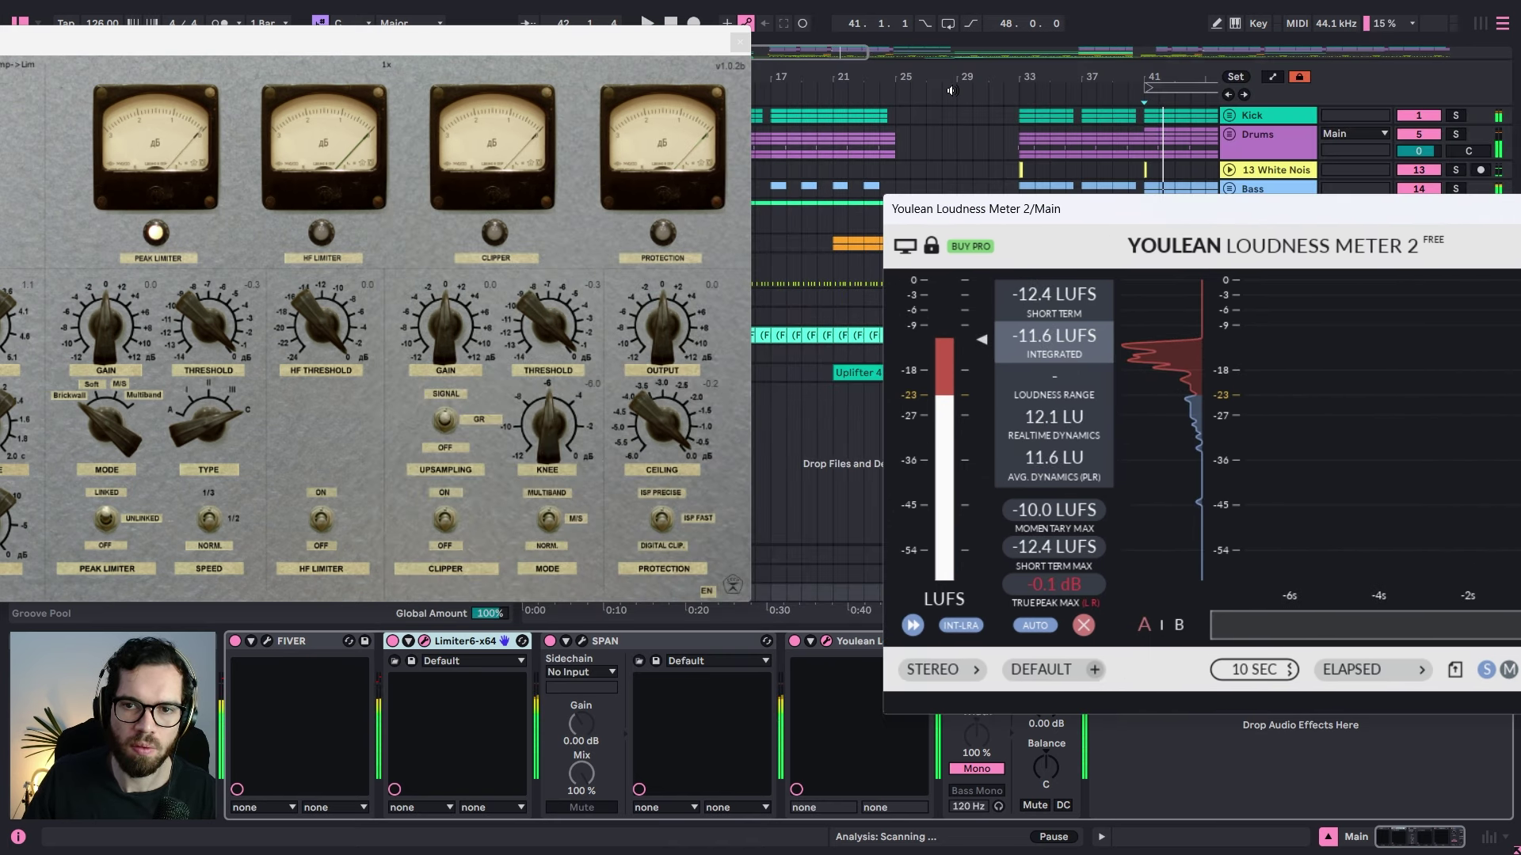
Step: Enable looping over bars 33 to 41 and play that section
{"action": "left_click", "coordinate": [1023, 121]}
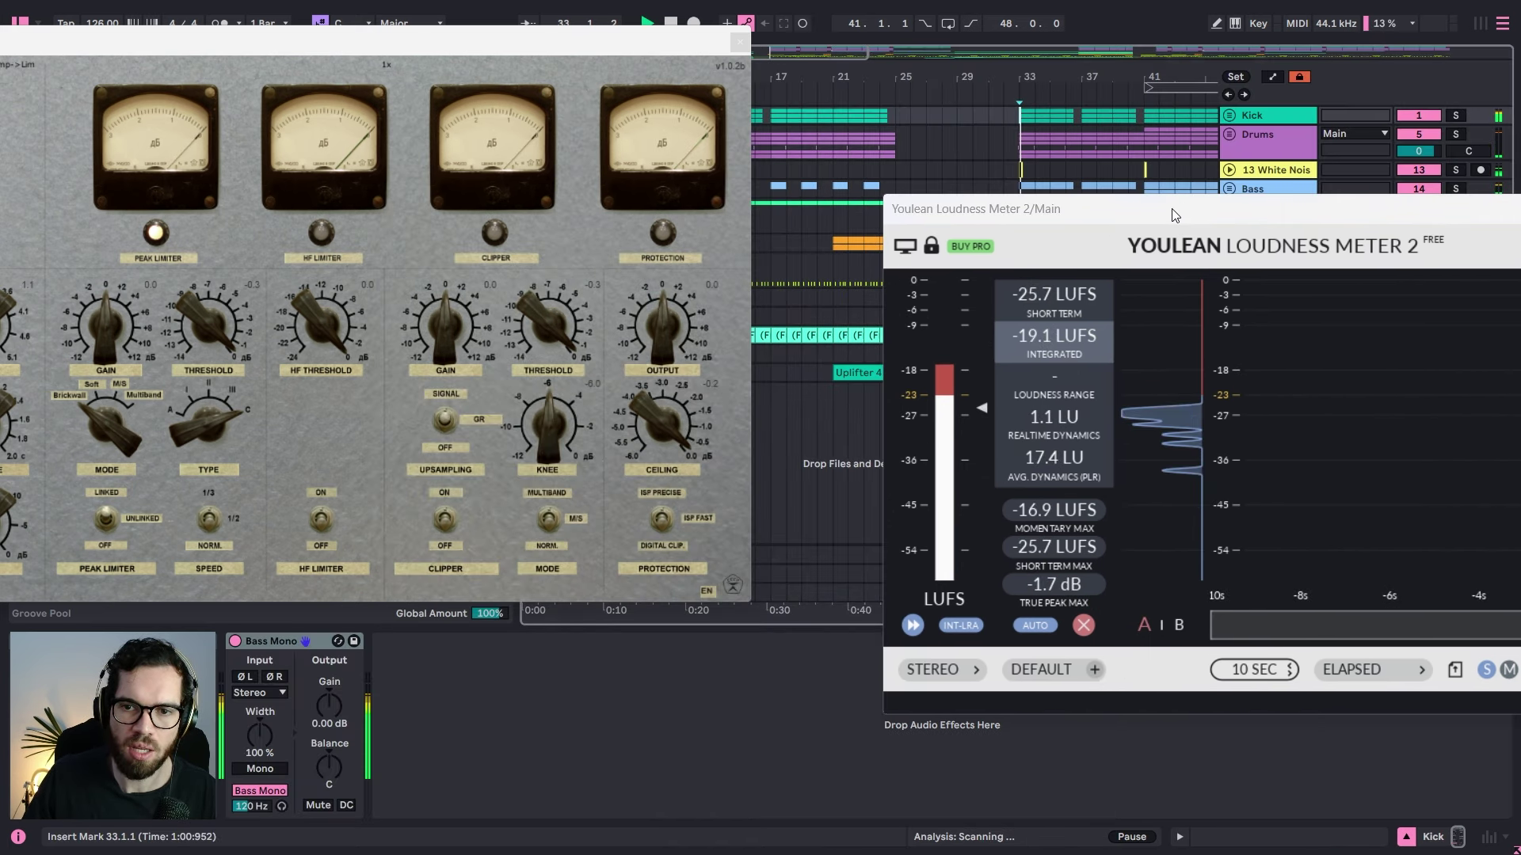
{"action": "left_click_drag", "start_coordinate": [1171, 213], "coordinate": [1101, 207]}
{"action": "left_click_drag", "start_coordinate": [1180, 88], "coordinate": [1040, 89]}
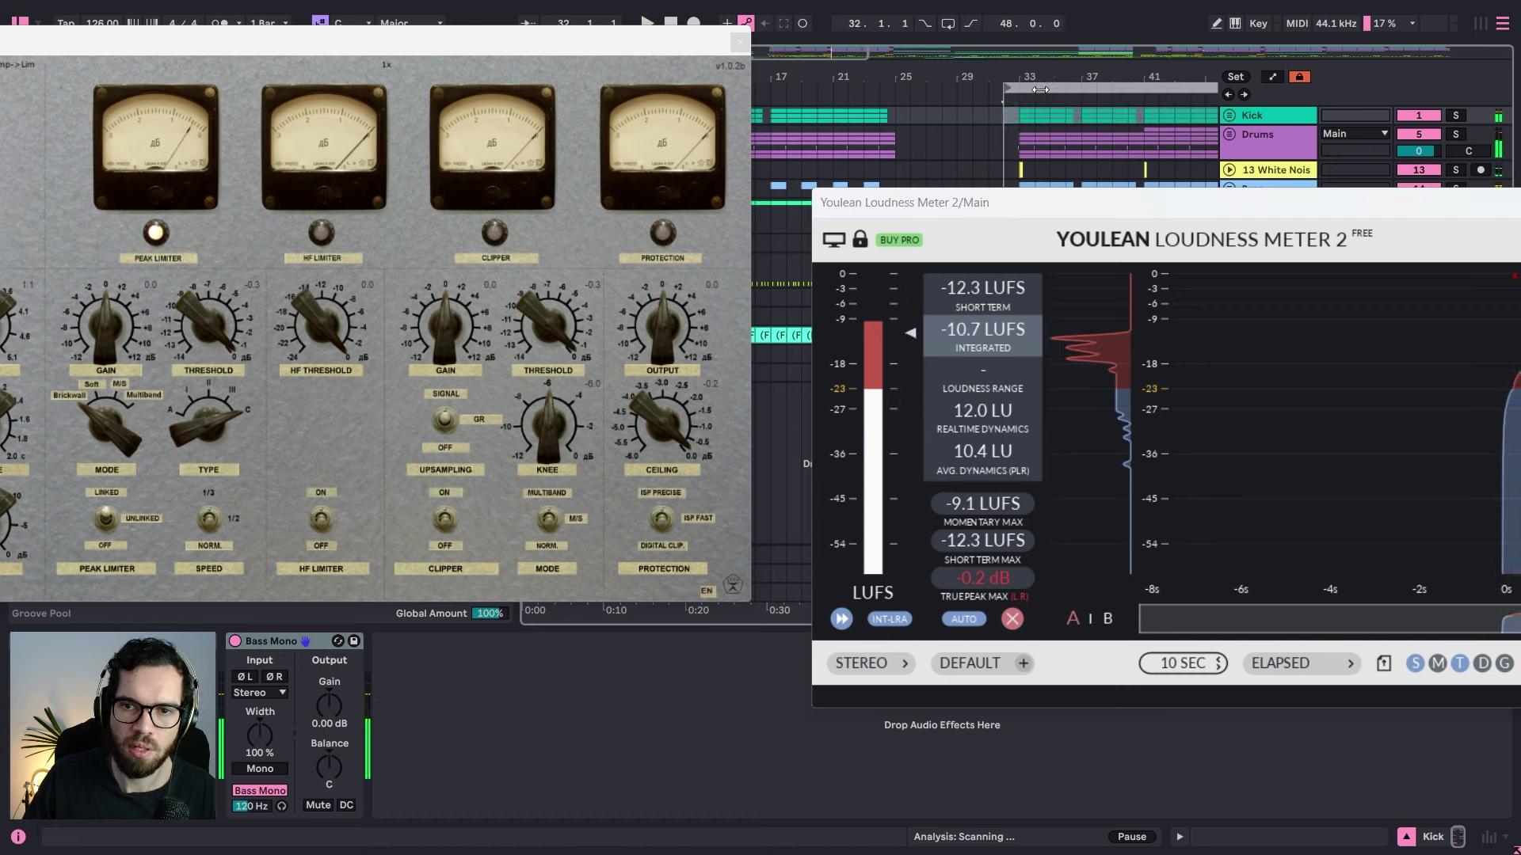
{"action": "left_click", "coordinate": [947, 25]}
{"action": "key", "text": "space"}
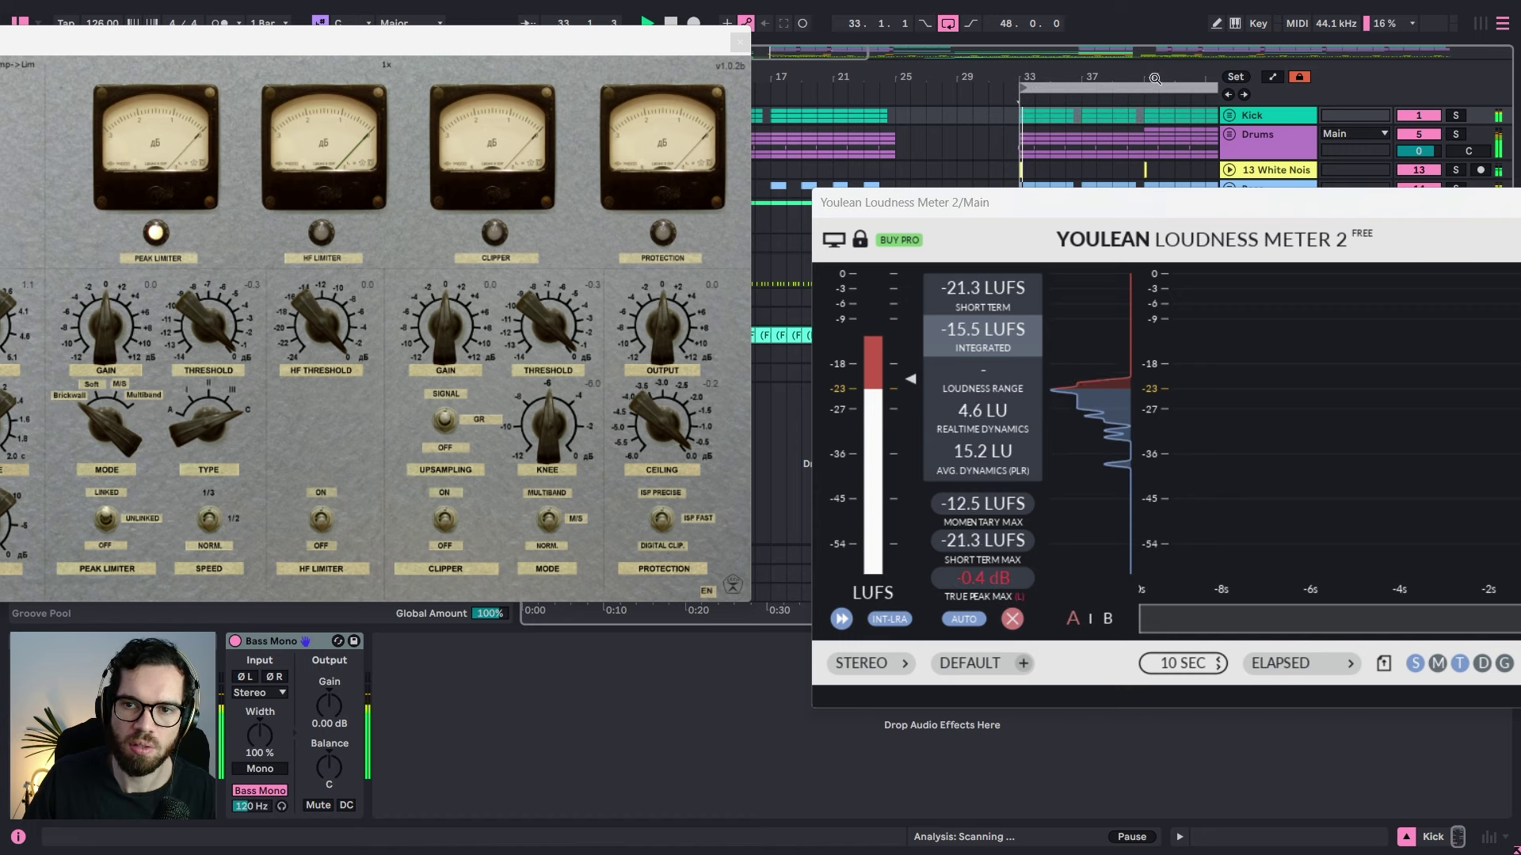
{"action": "scroll", "coordinate": [1149, 103], "scroll_direction": "down", "scroll_amount": 2}
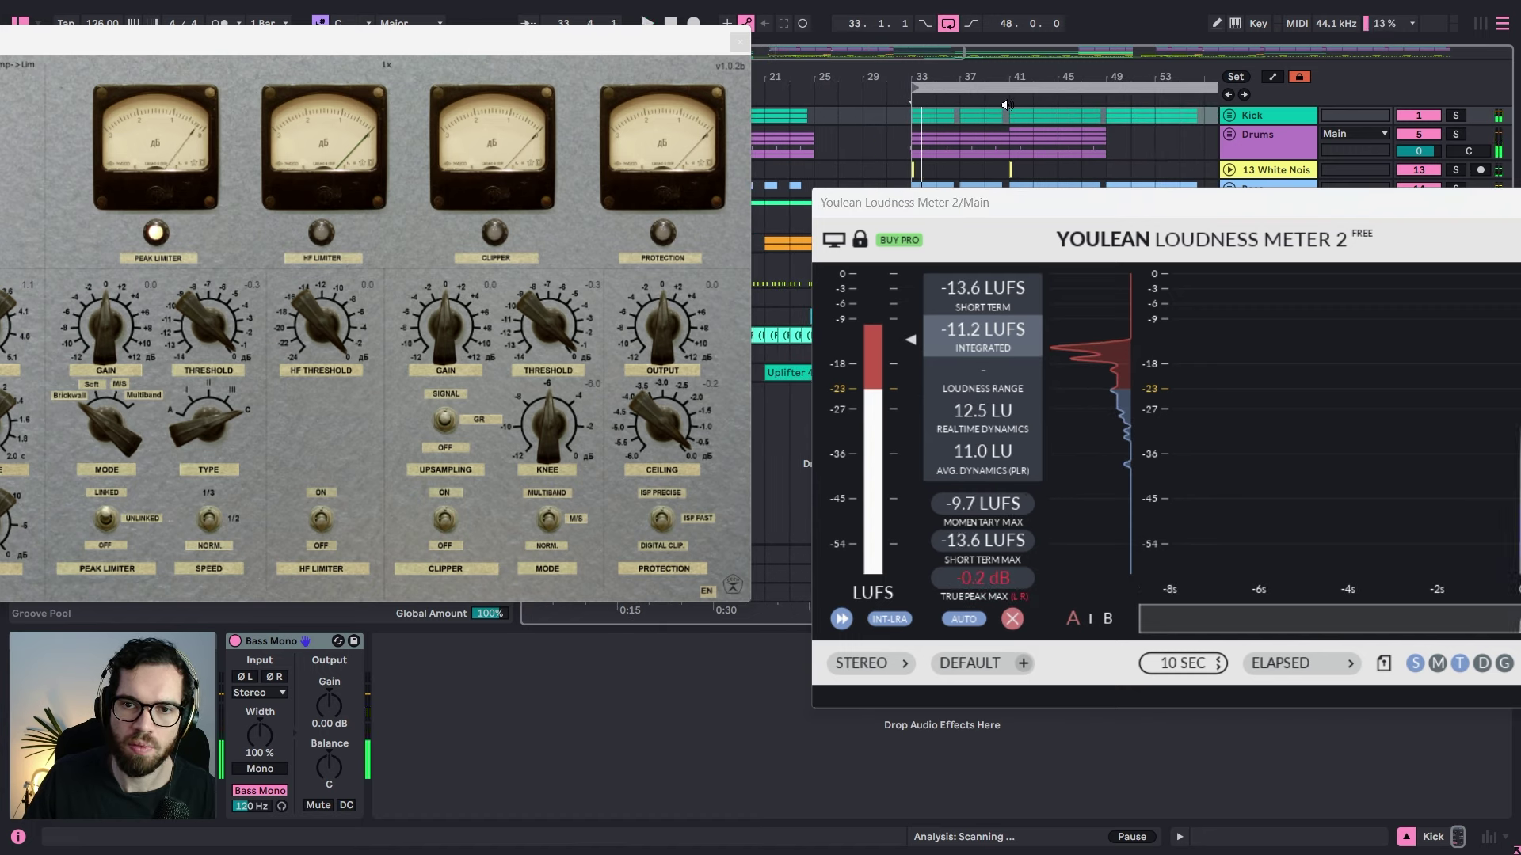
{"action": "left_click_drag", "start_coordinate": [1006, 105], "coordinate": [933, 131]}
{"action": "key", "text": "ctrl+l"}
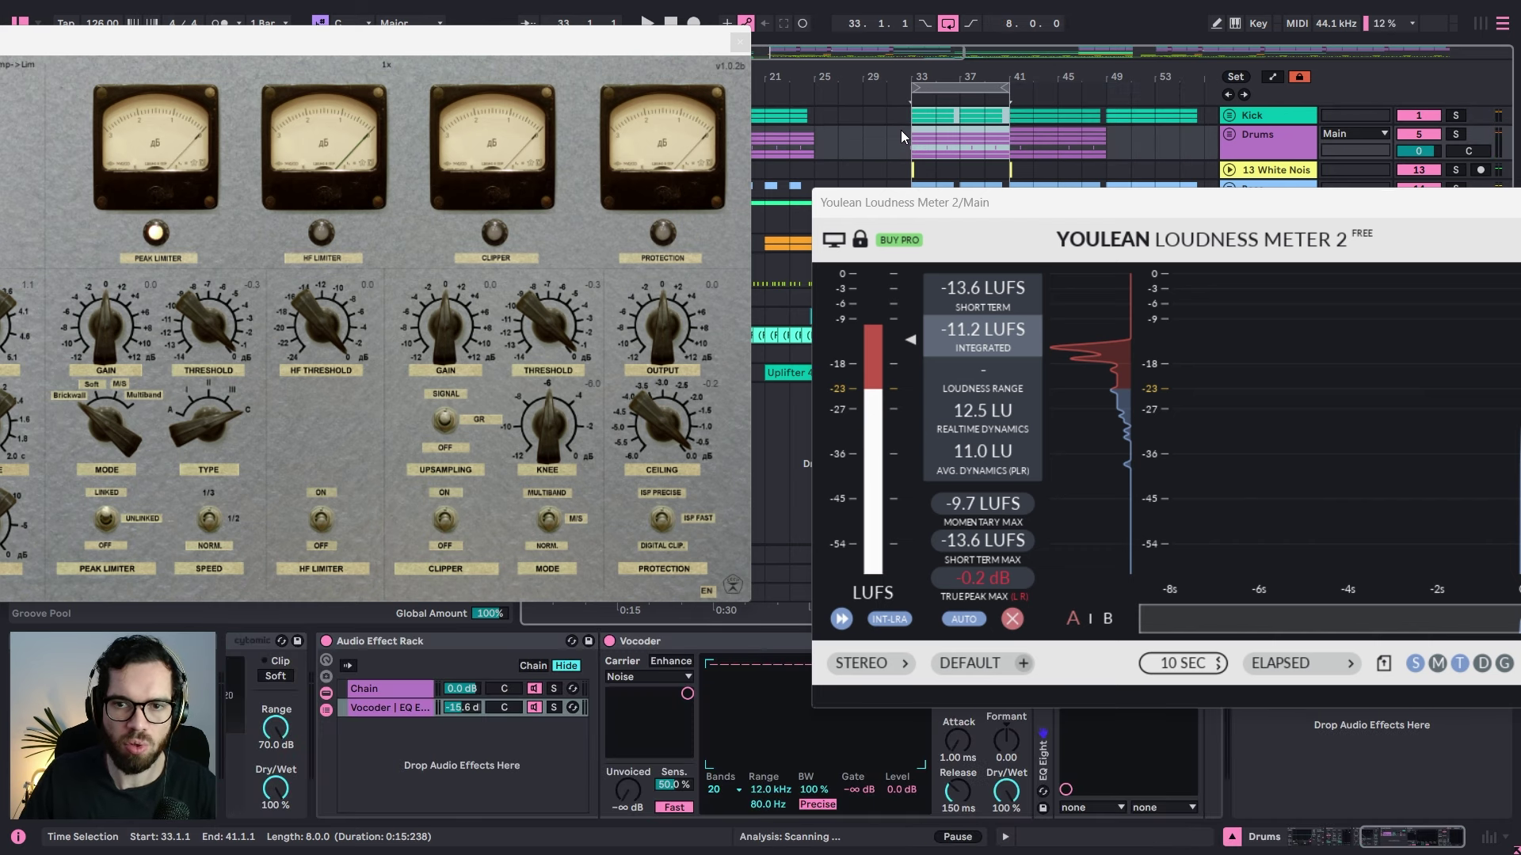
{"action": "key", "text": "space"}
Step: Switch on Limiter6's HF limiter and lower its HF threshold to about -2.3 dB while the loop plays
{"action": "left_click_drag", "start_coordinate": [566, 44], "coordinate": [710, 98]}
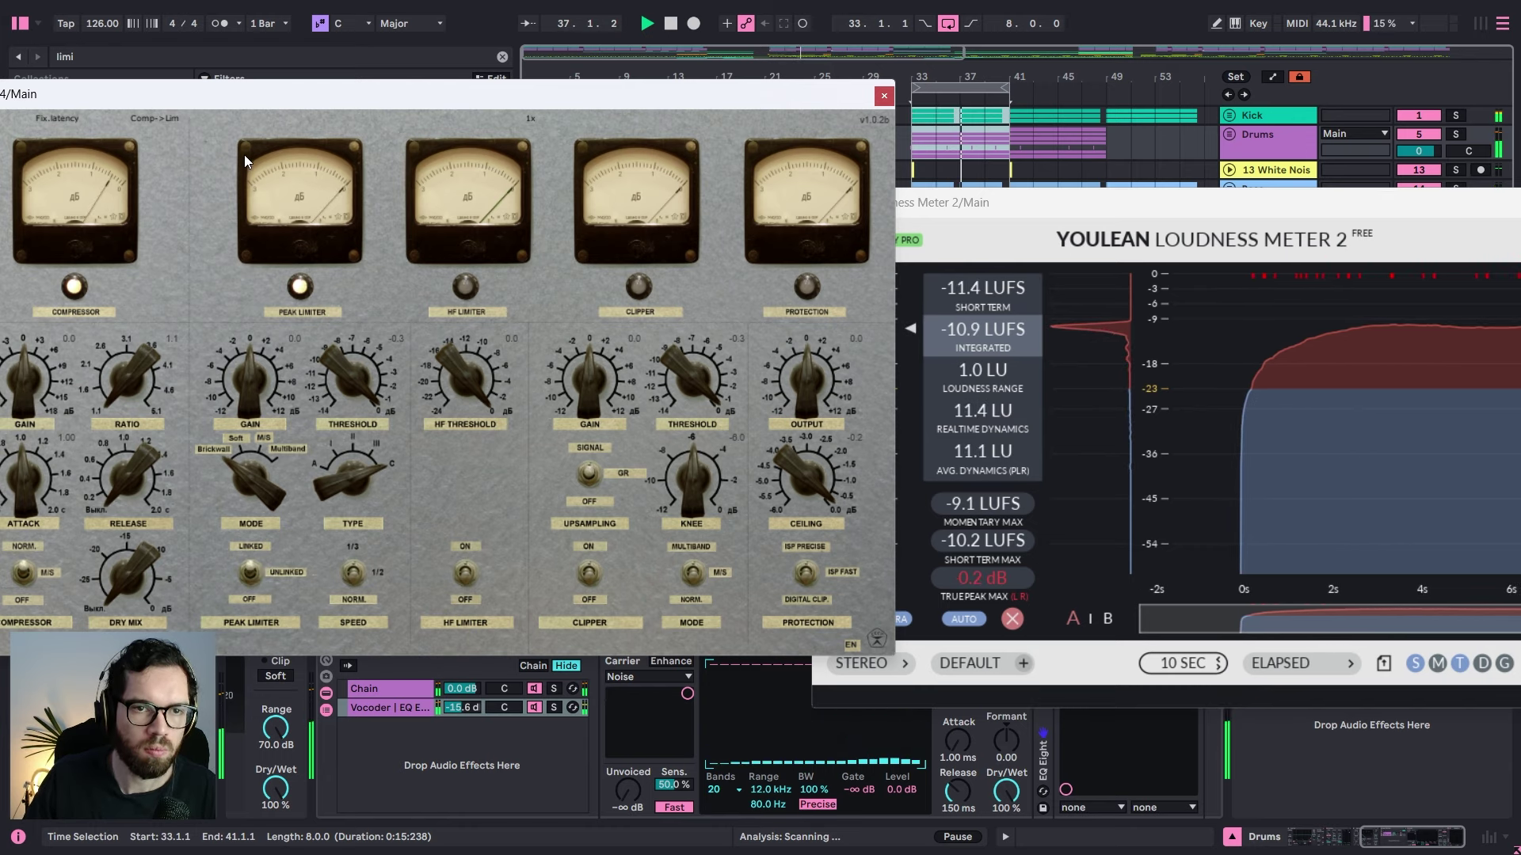
{"action": "left_click_drag", "start_coordinate": [262, 96], "coordinate": [341, 107]}
{"action": "key", "text": "space"}
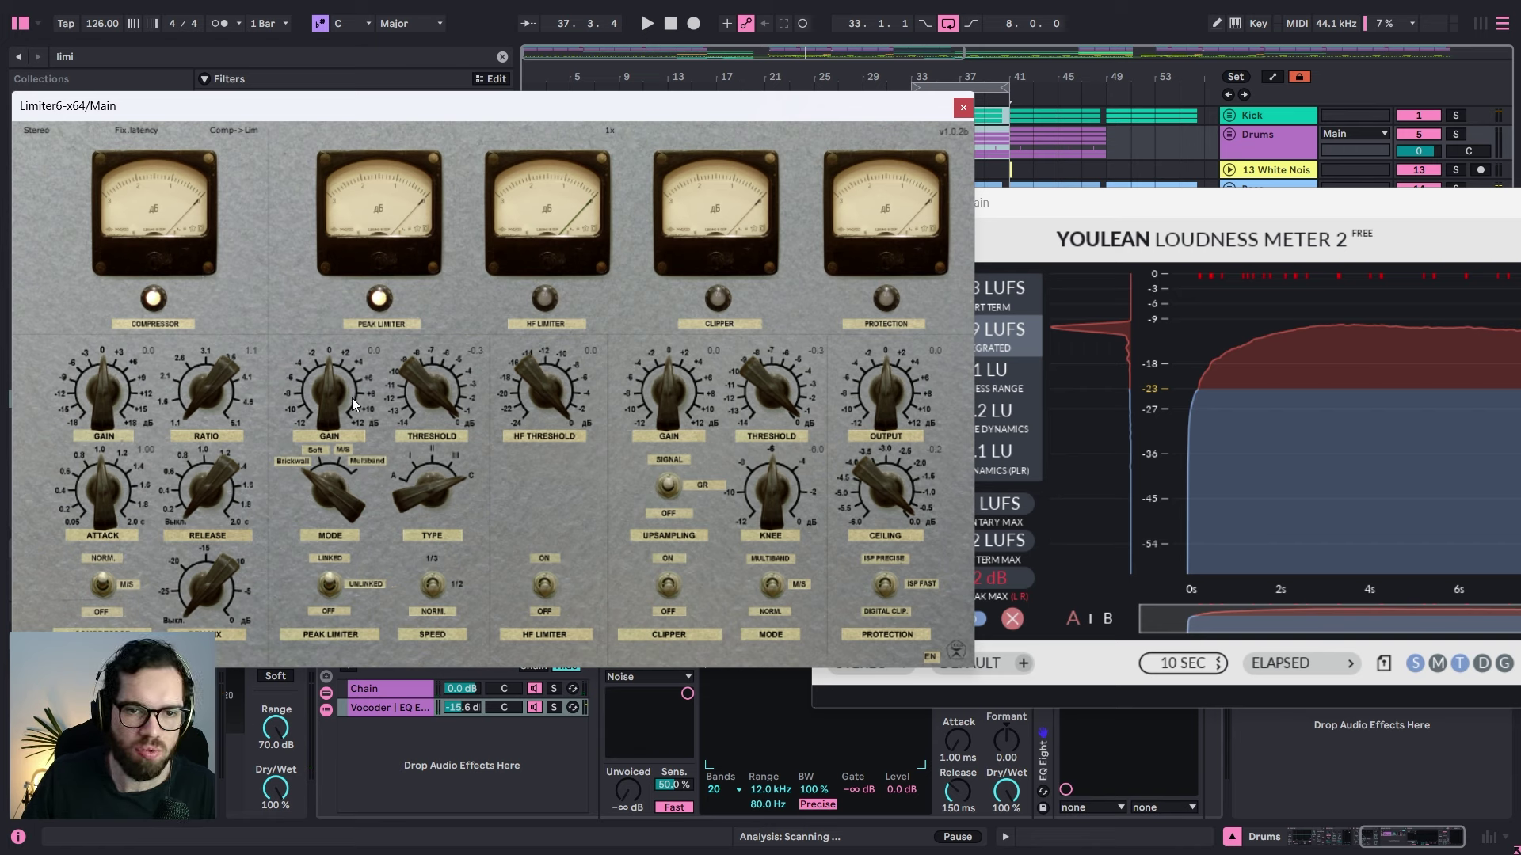
{"action": "key", "text": "space"}
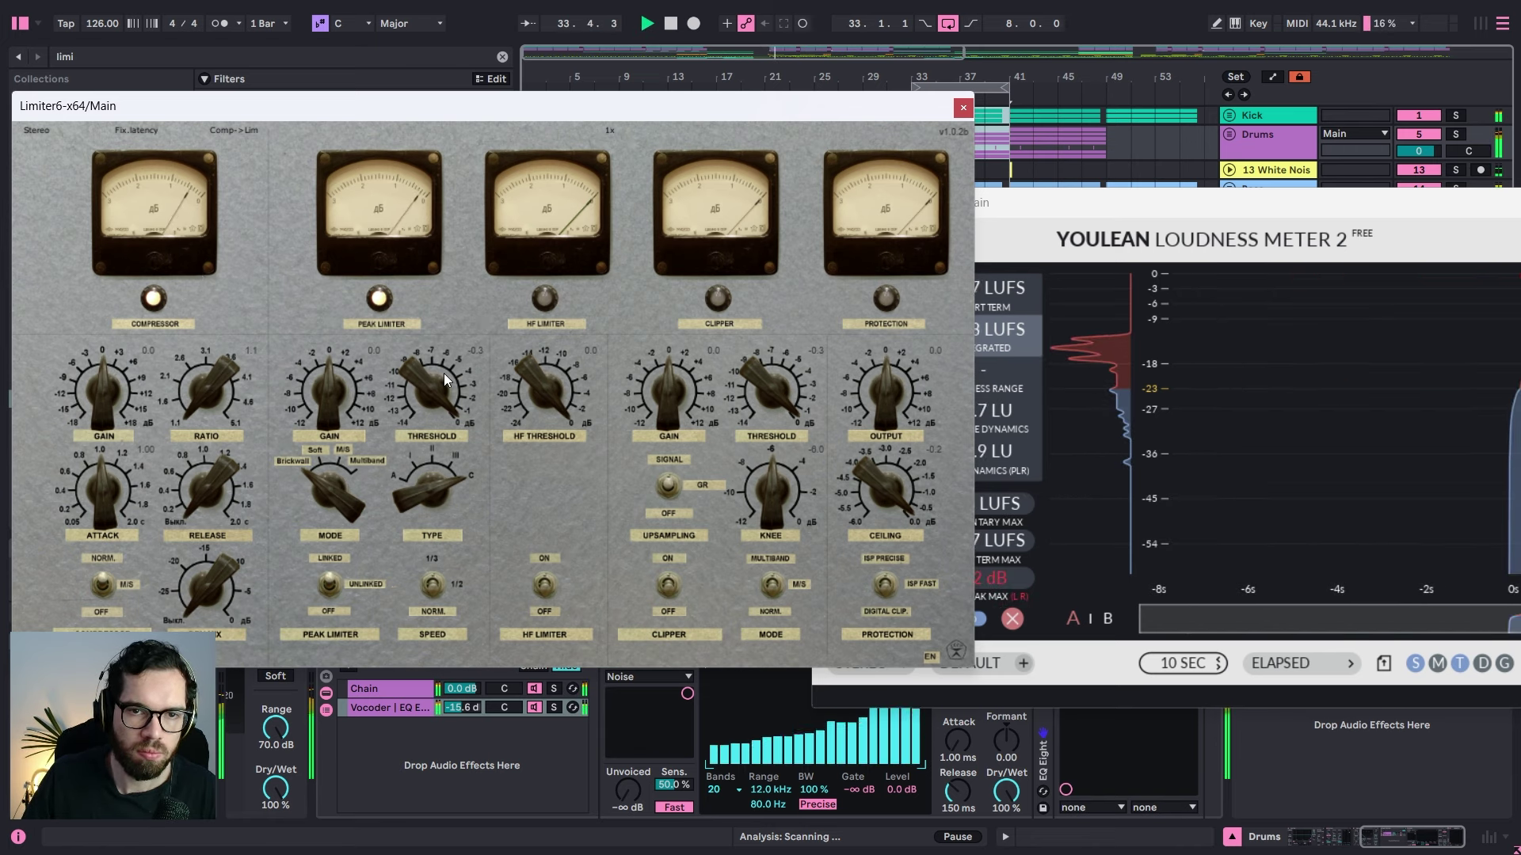
{"action": "key", "text": "space"}
{"action": "left_click", "coordinate": [545, 588]}
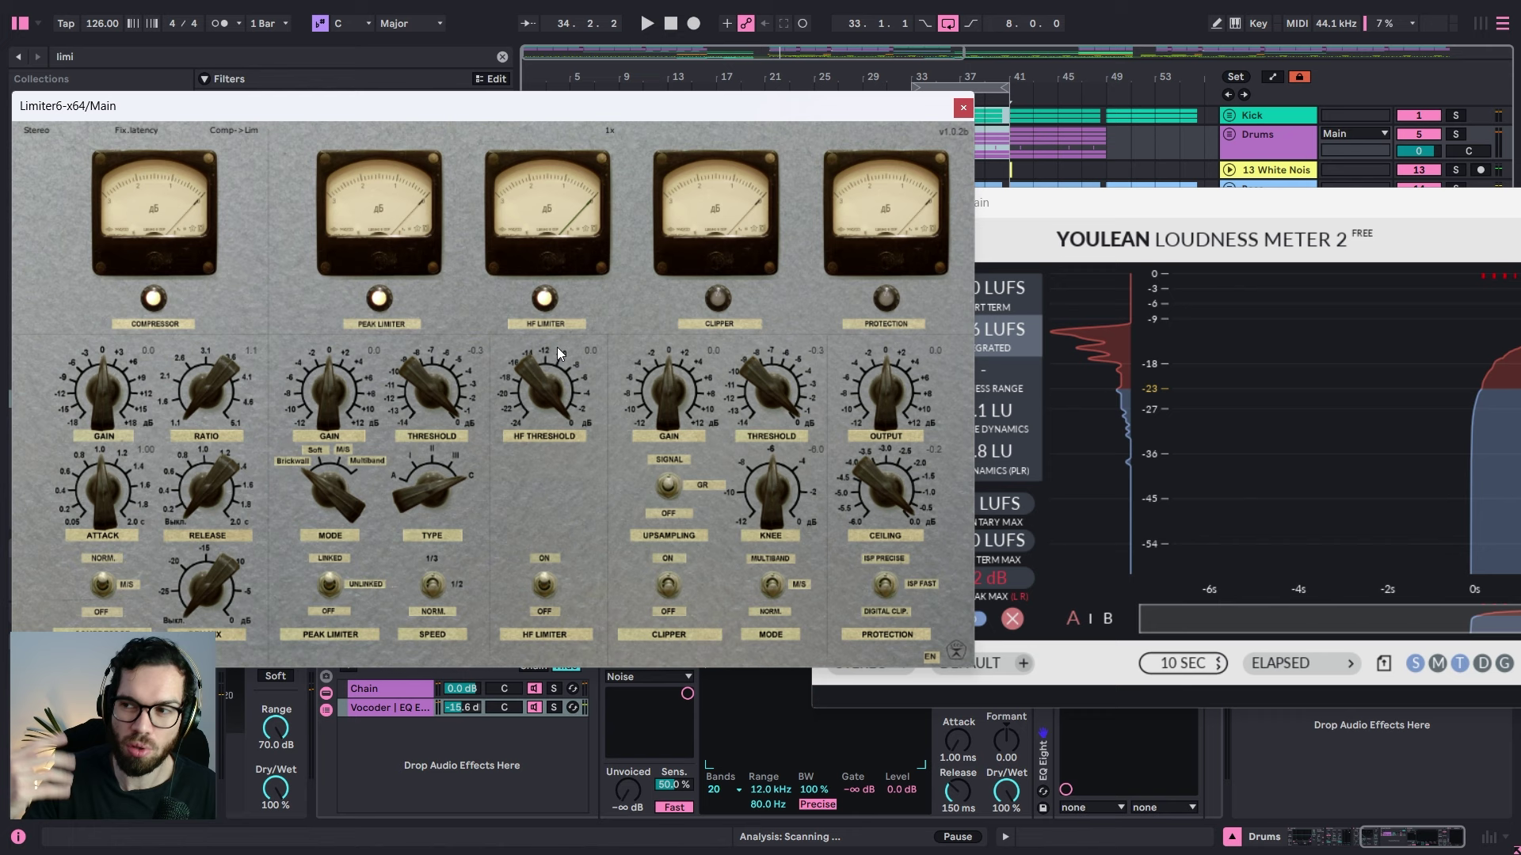
{"action": "key", "text": "space"}
{"action": "left_click_drag", "start_coordinate": [558, 347], "coordinate": [560, 416]}
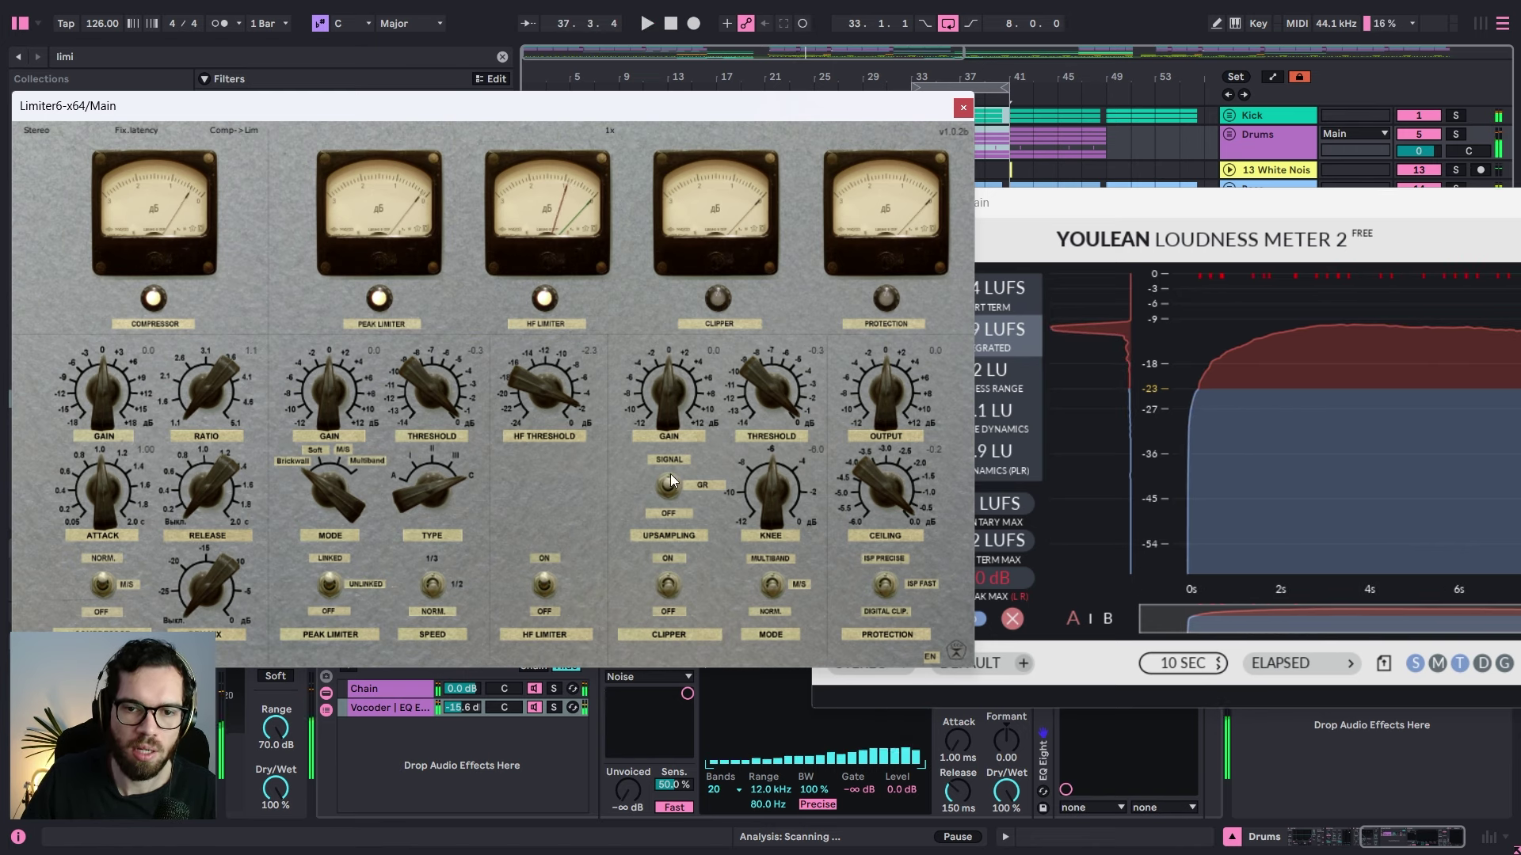
Step: Switch on Limiter6's clipper, lower its threshold slightly and raise its gain to about 3.4 dB during loop playback
{"action": "left_click_drag", "start_coordinate": [1024, 202], "coordinate": [1143, 188]}
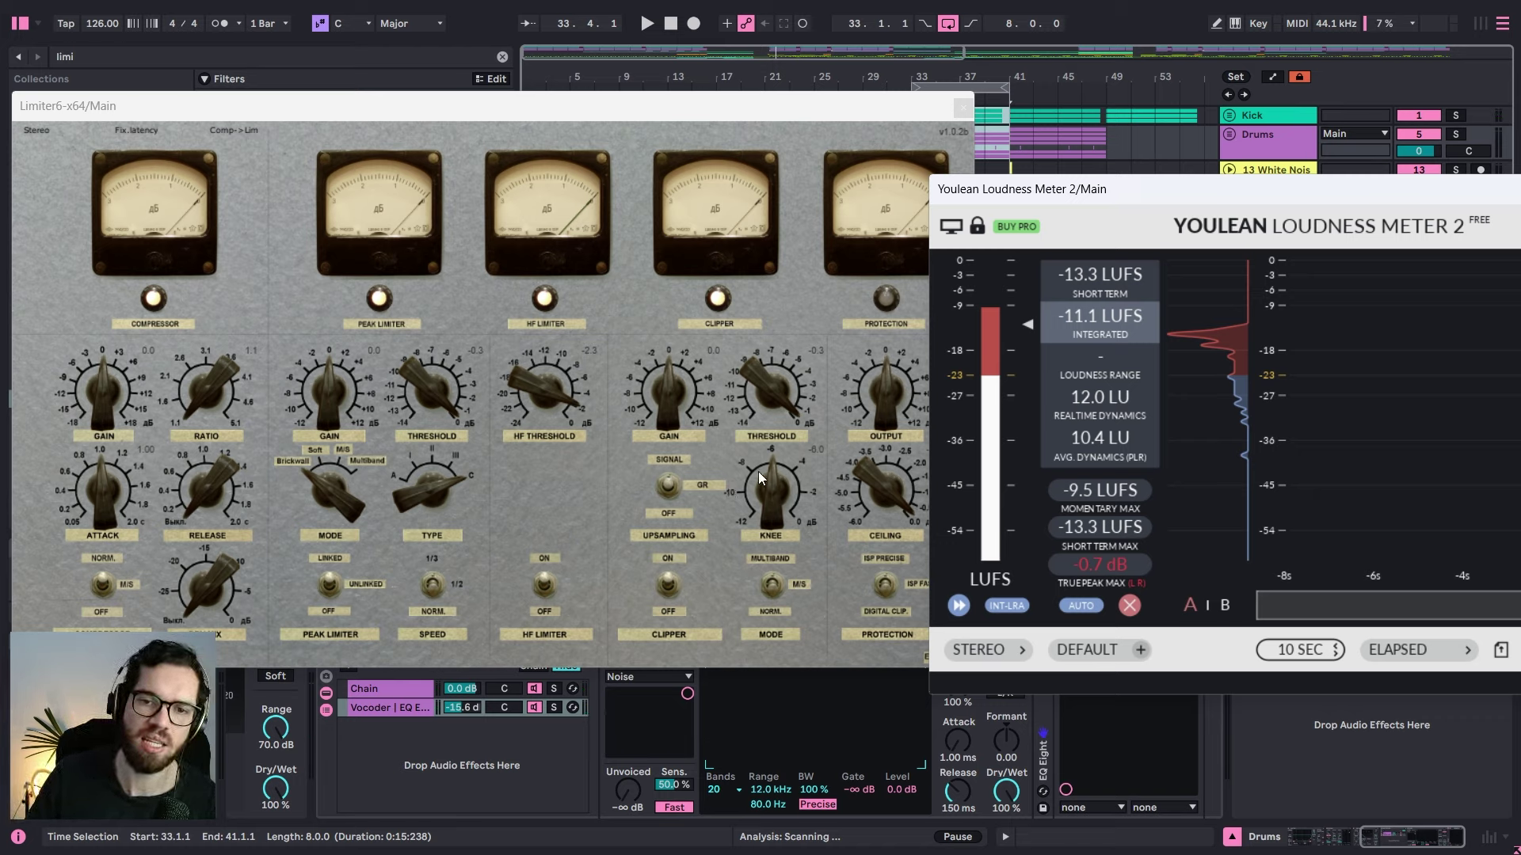
{"action": "left_click_drag", "start_coordinate": [773, 378], "coordinate": [773, 399]}
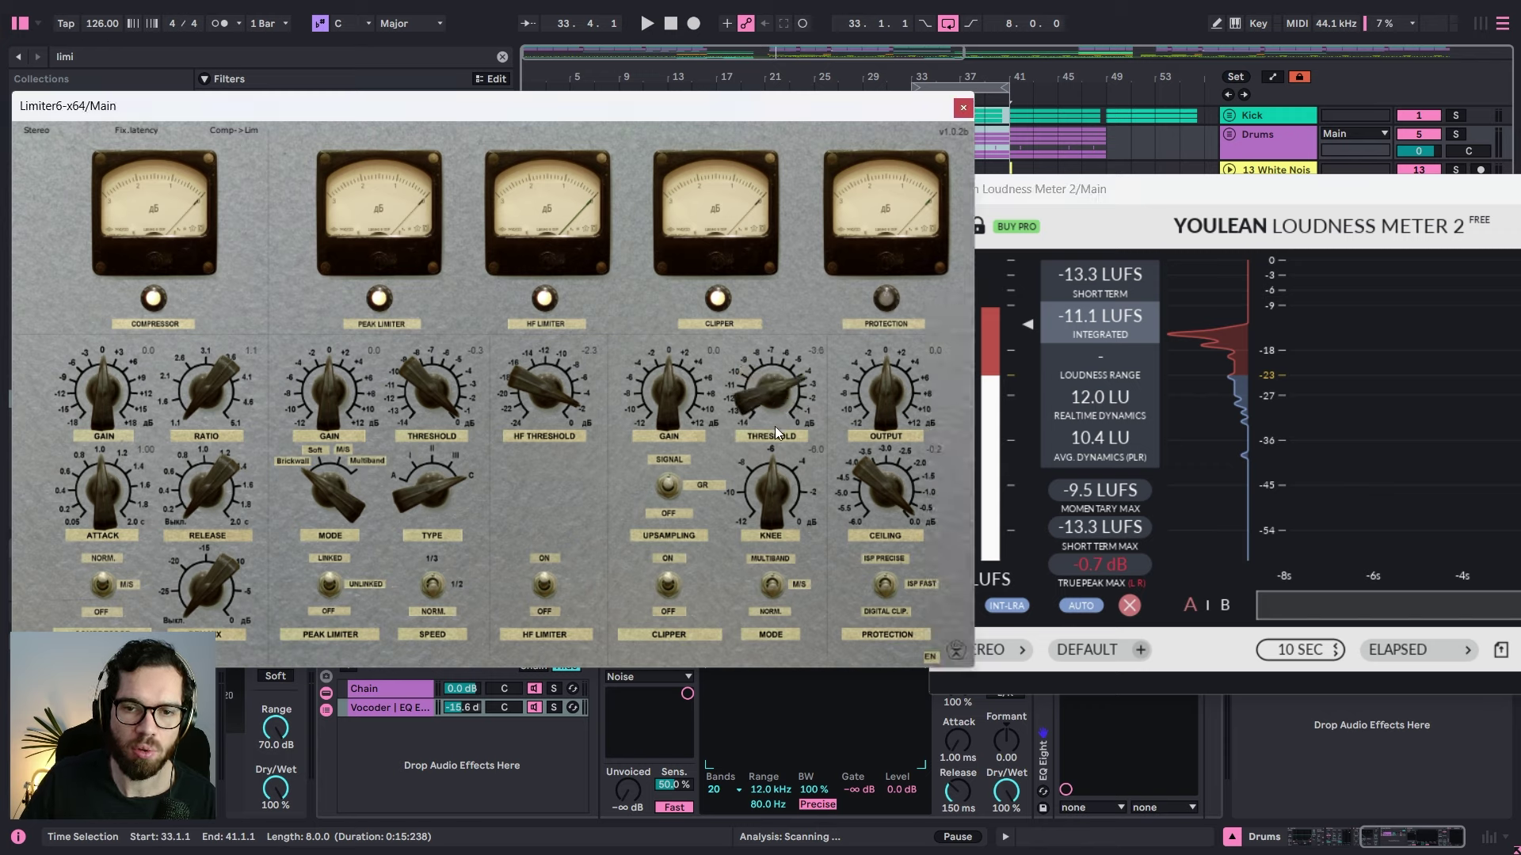
{"action": "key", "text": "space"}
{"action": "left_click_drag", "start_coordinate": [774, 378], "coordinate": [777, 402]}
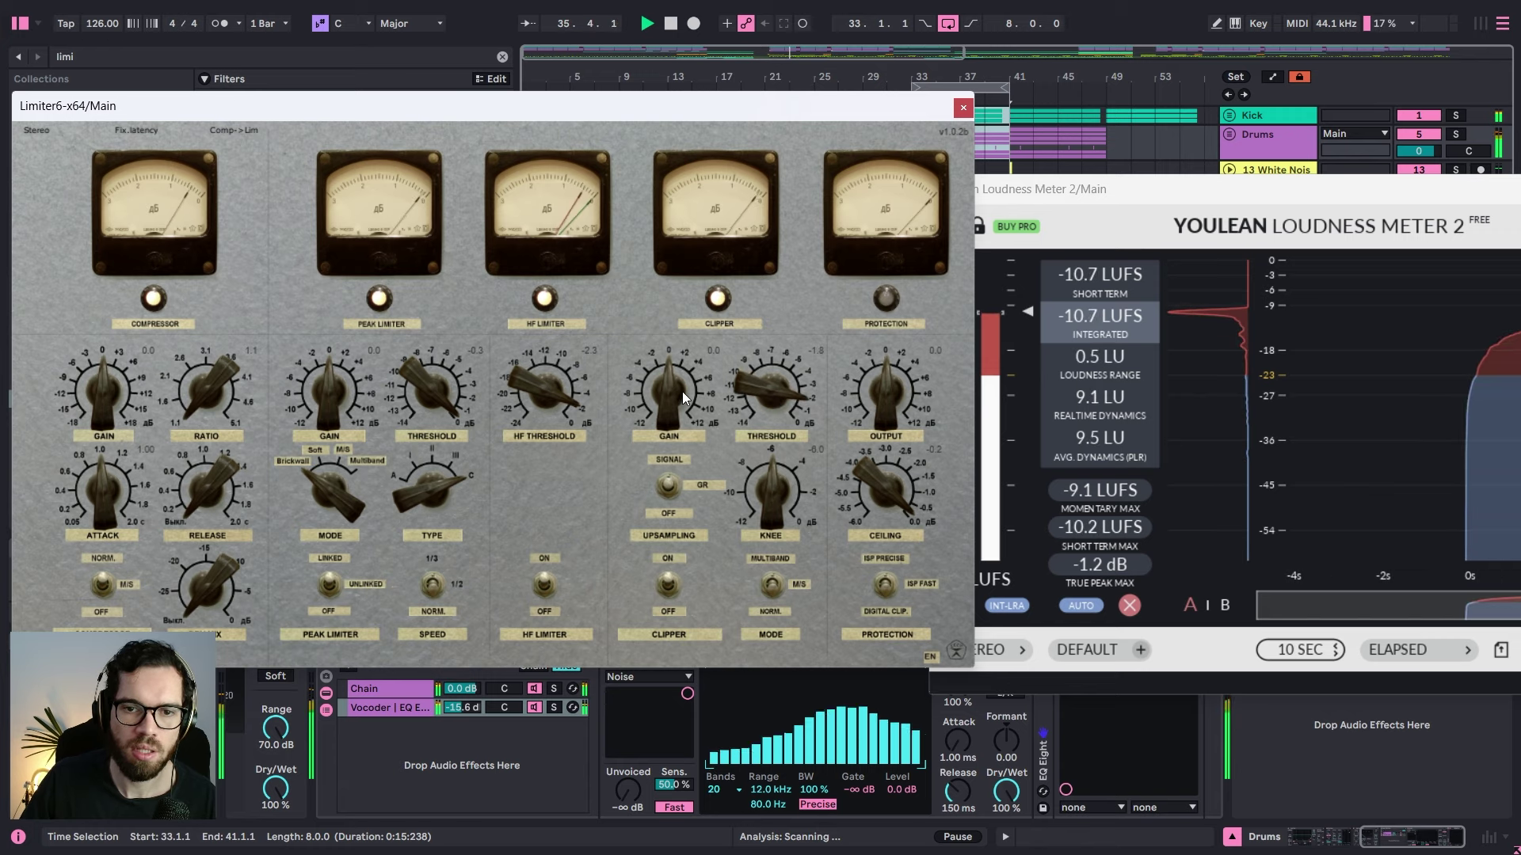
{"action": "key", "text": "space"}
{"action": "key", "text": "space"}
{"action": "left_click_drag", "start_coordinate": [681, 392], "coordinate": [768, 368]}
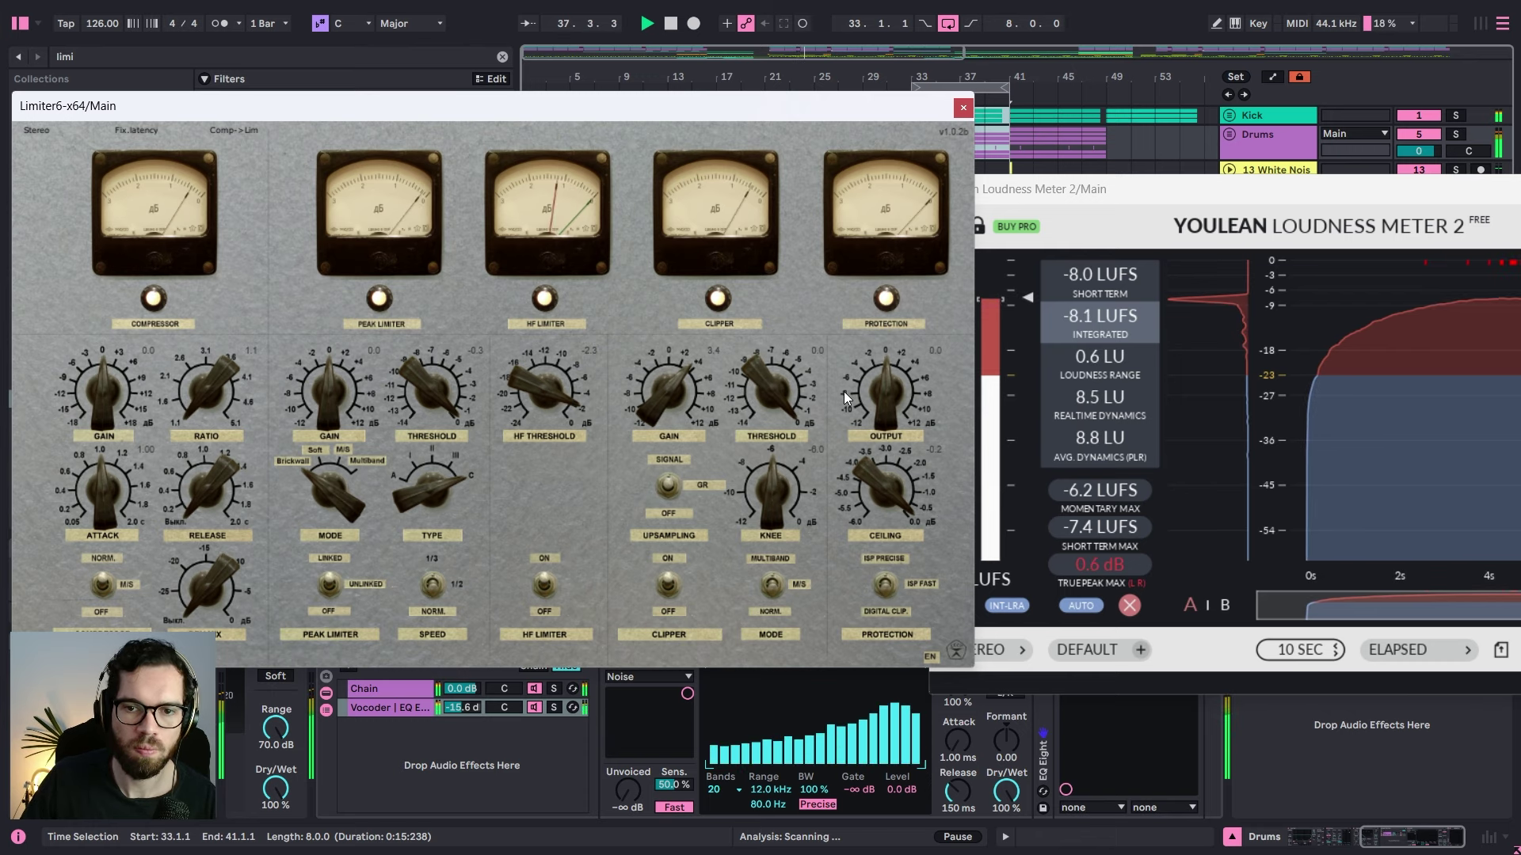
{"action": "key", "text": "space"}
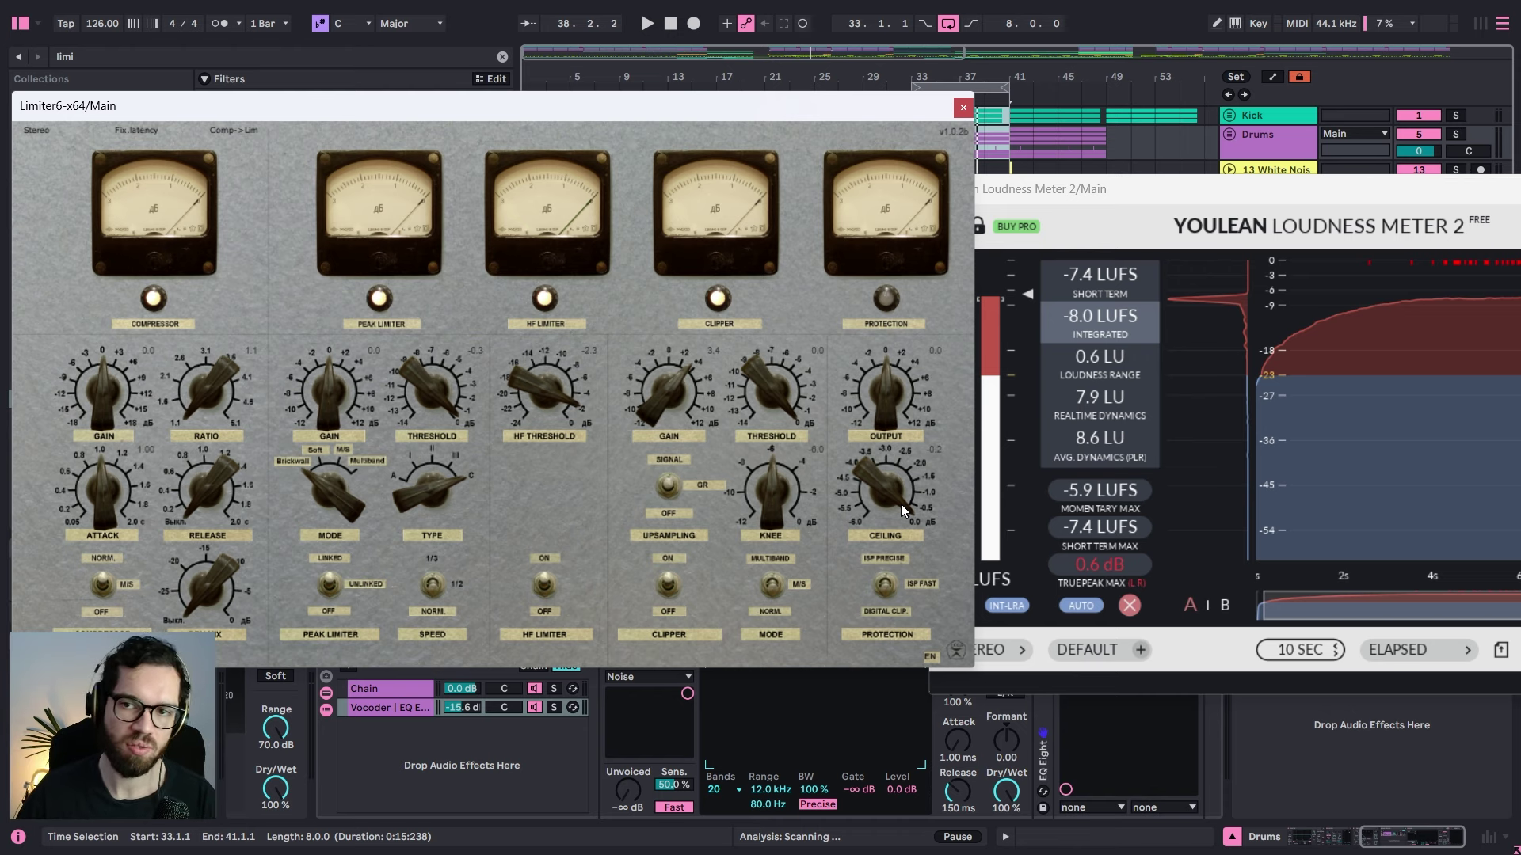
Step: Uncover the track list, unfold the Uplifter 4 track, and show the mixer in Session View
{"action": "left_click_drag", "start_coordinate": [1101, 212], "coordinate": [343, 342]}
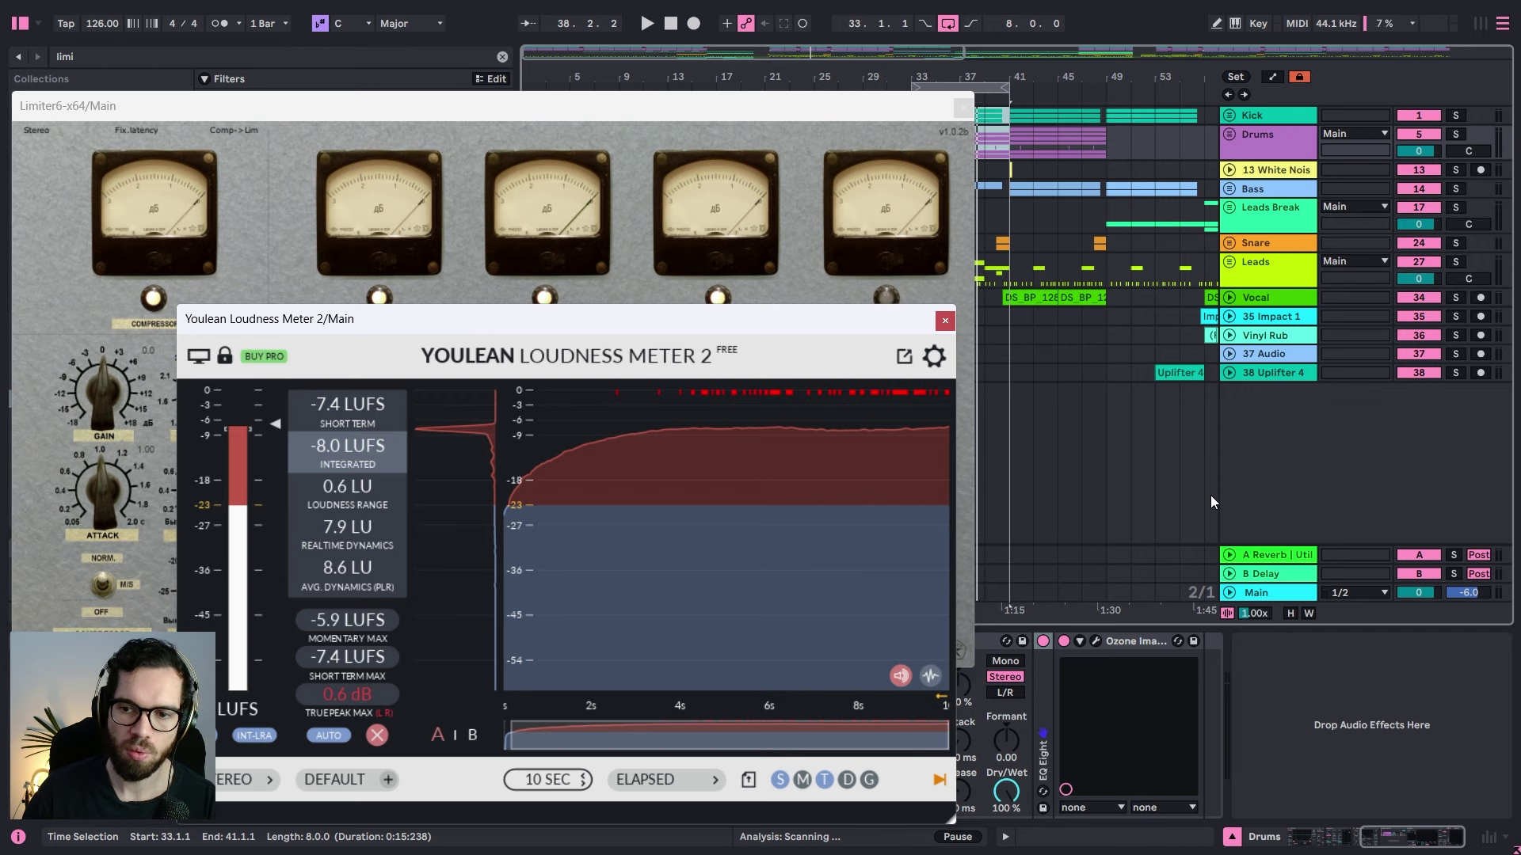
{"action": "left_click", "coordinate": [1232, 378]}
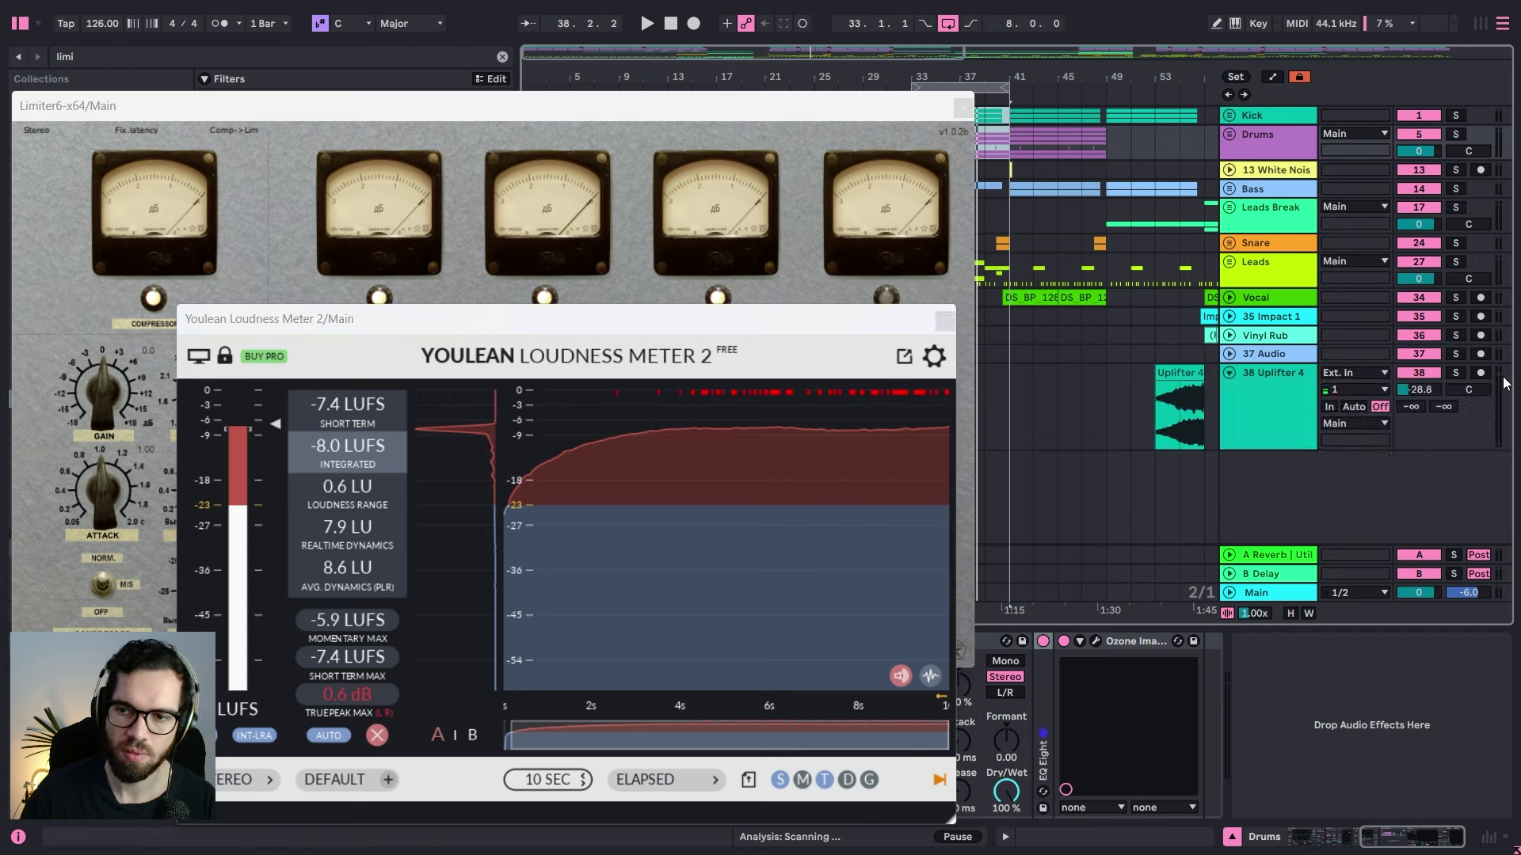
{"action": "left_click", "coordinate": [1479, 25]}
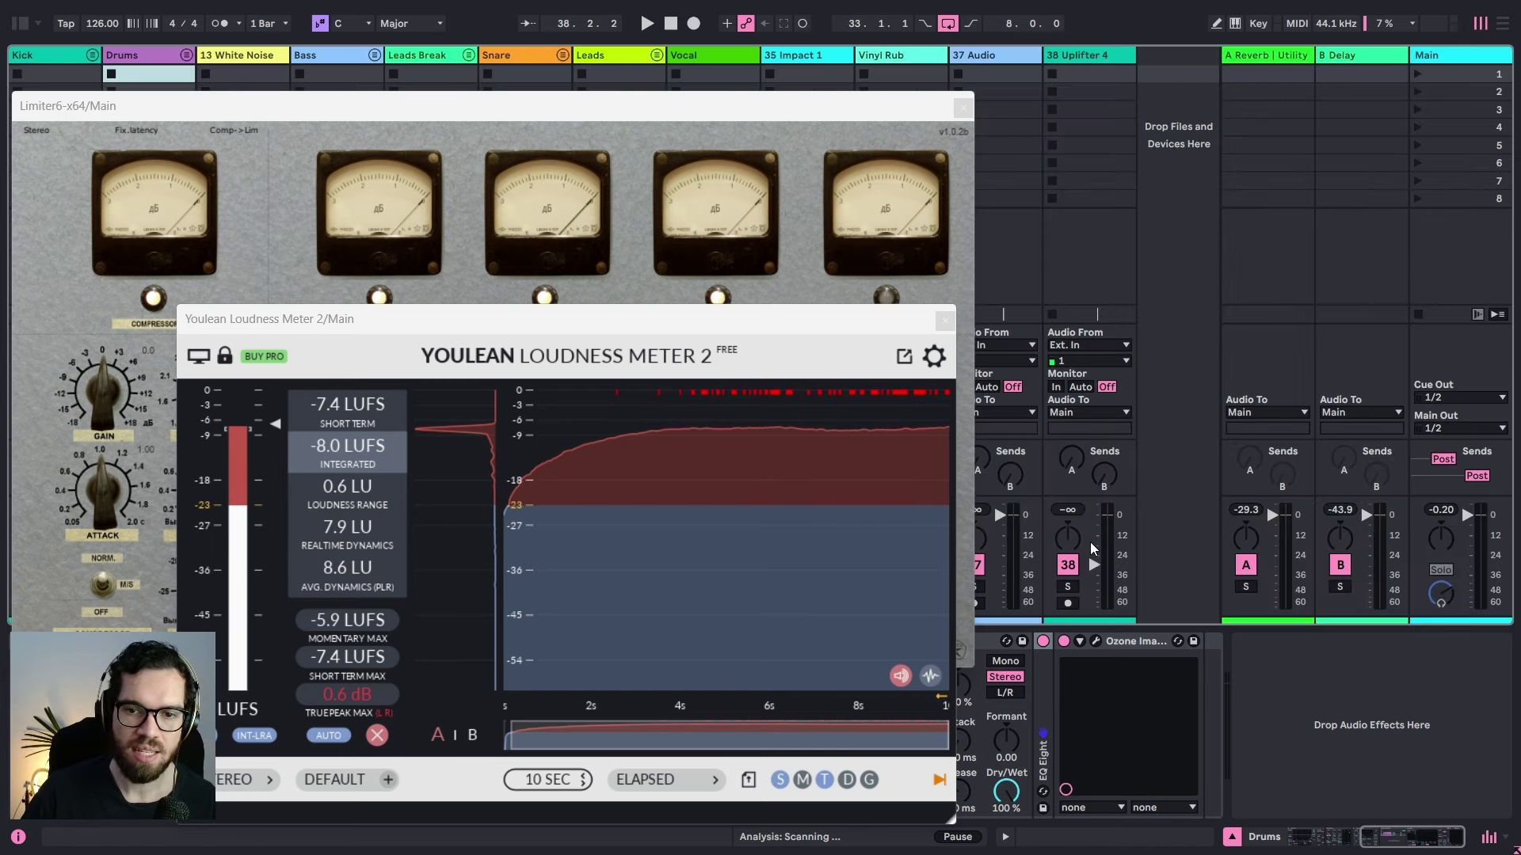
Step: Try lower and higher output levels in Limiter6 against the loudness meter, and return the output to 0.0 dB
{"action": "left_click", "coordinate": [834, 107]}
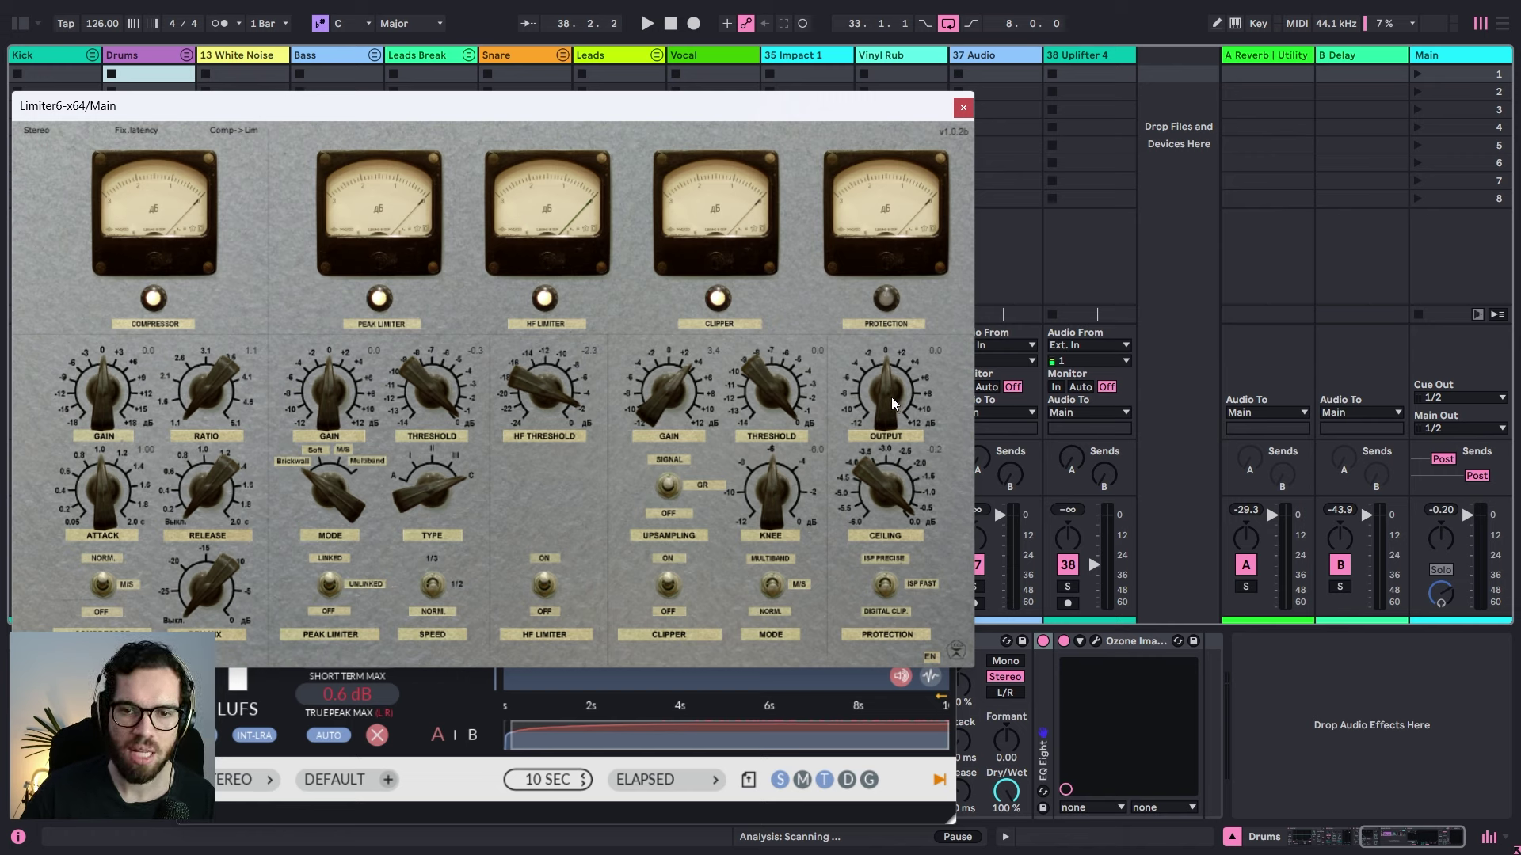
{"action": "key", "text": "space"}
{"action": "mouse_move", "coordinate": [897, 396]}
{"action": "left_mouse_down"}
{"action": "mouse_move", "coordinate": [920, 350]}
{"action": "mouse_move", "coordinate": [906, 412]}
{"action": "left_mouse_up"}
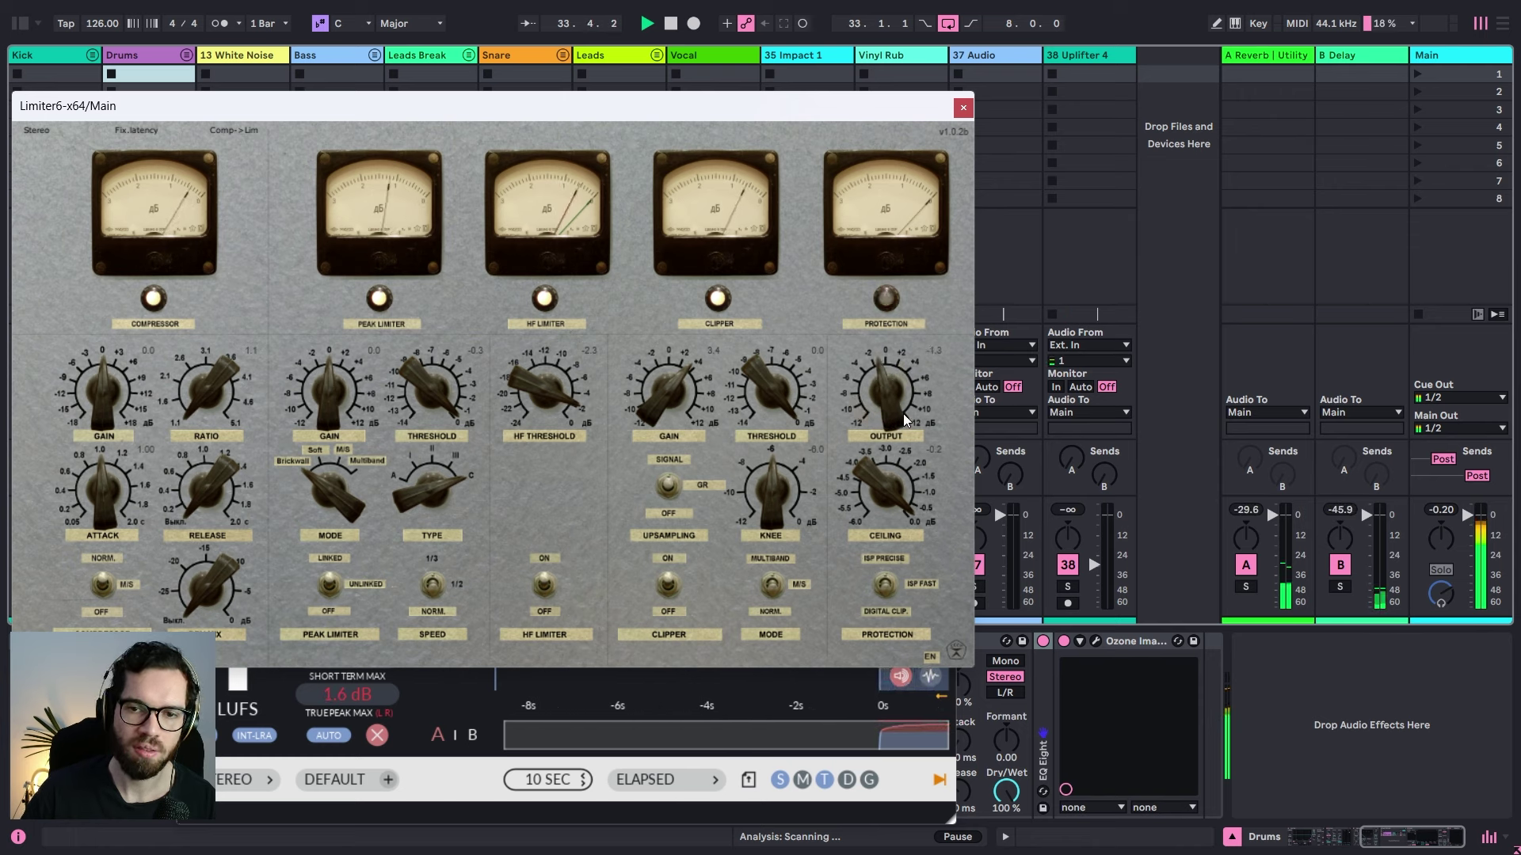
{"action": "left_click", "coordinate": [791, 700]}
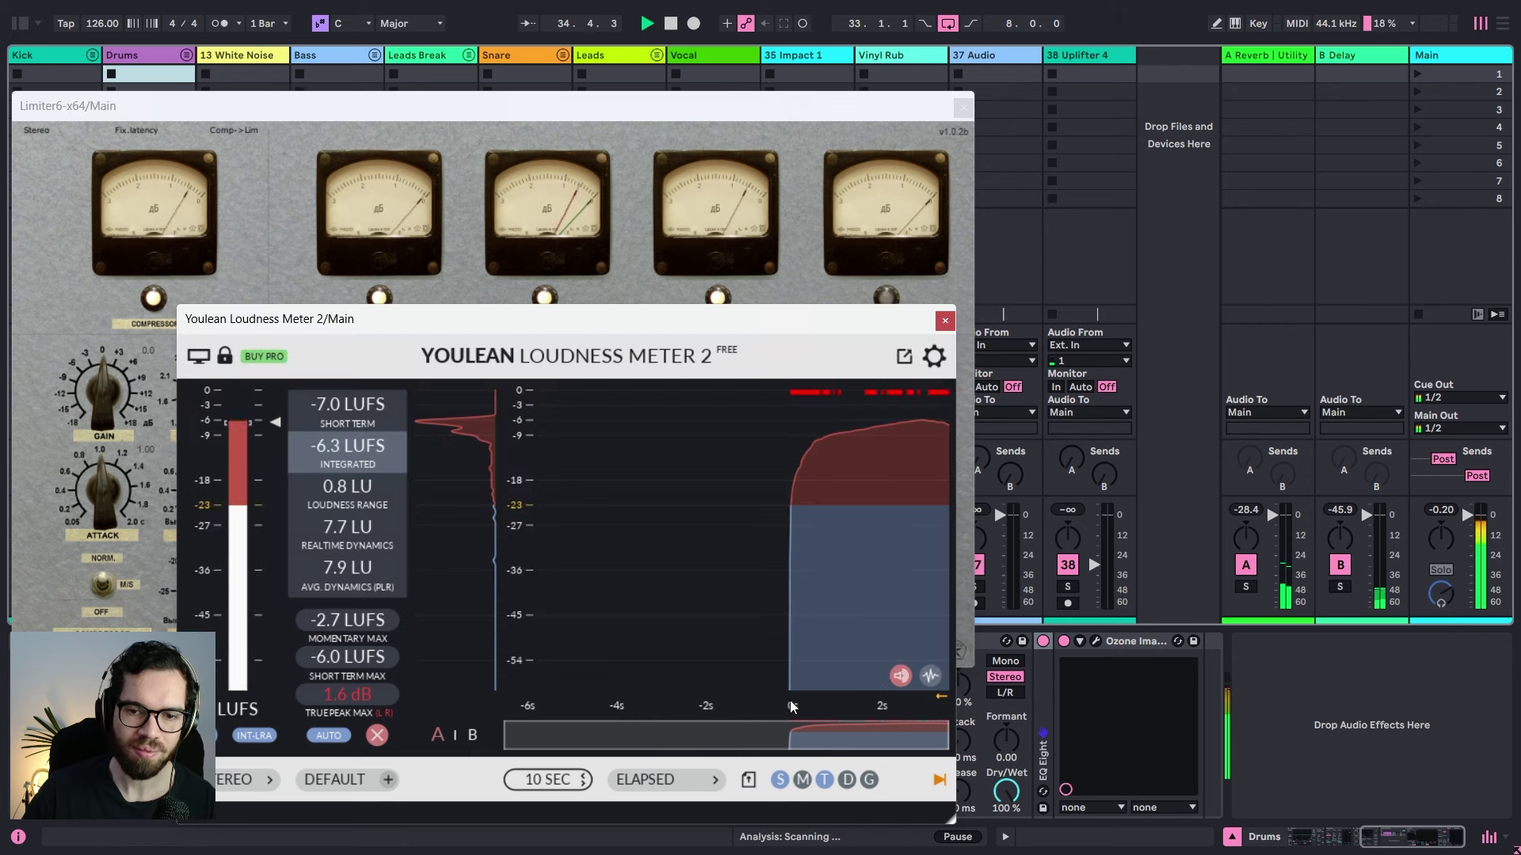
{"action": "left_click_drag", "start_coordinate": [458, 325], "coordinate": [1257, 243]}
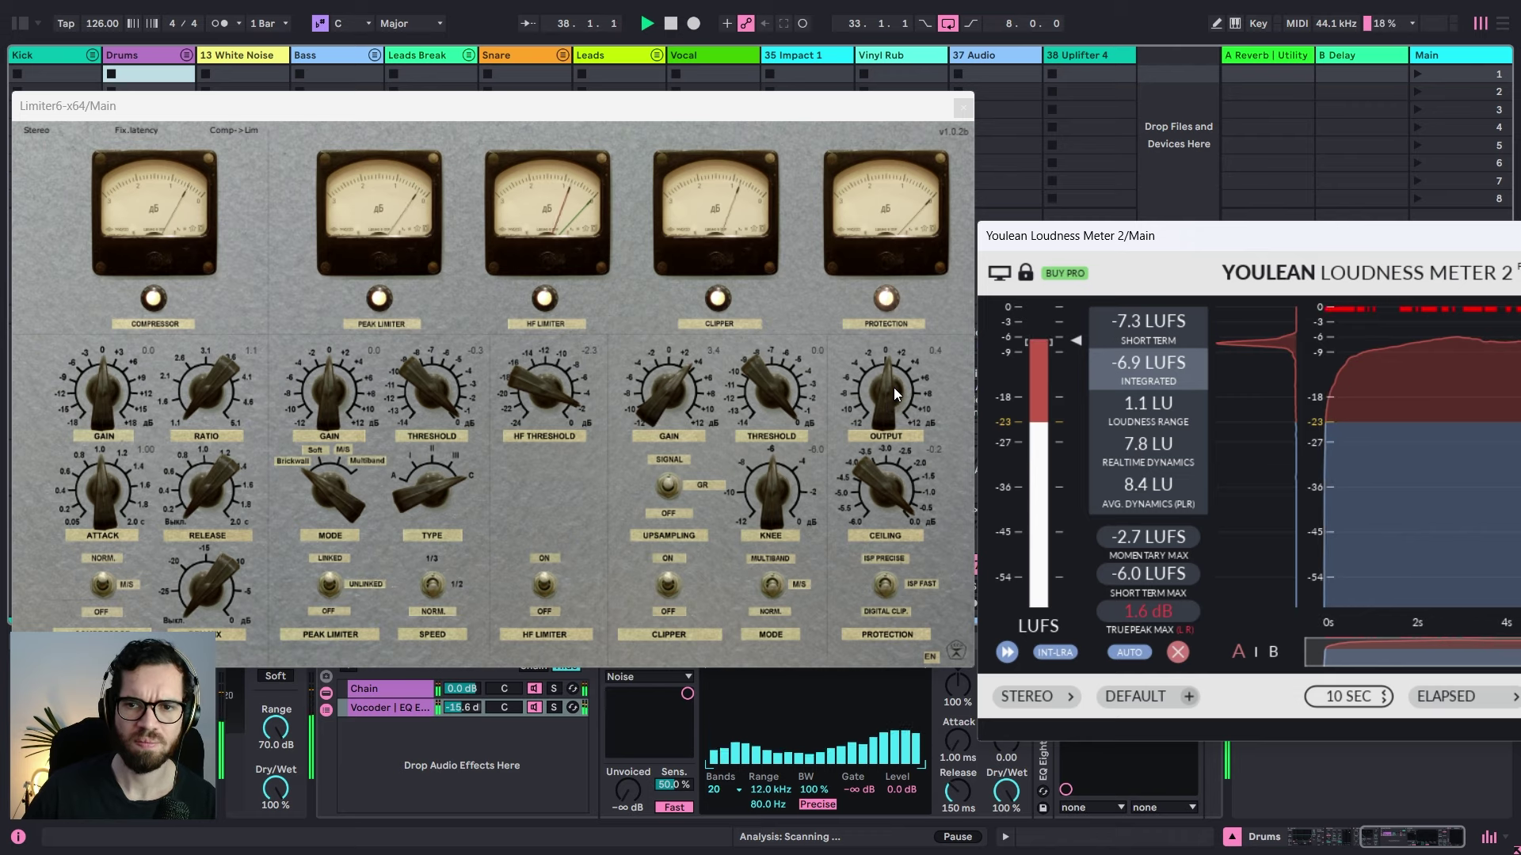
{"action": "left_click_drag", "start_coordinate": [894, 388], "coordinate": [895, 391]}
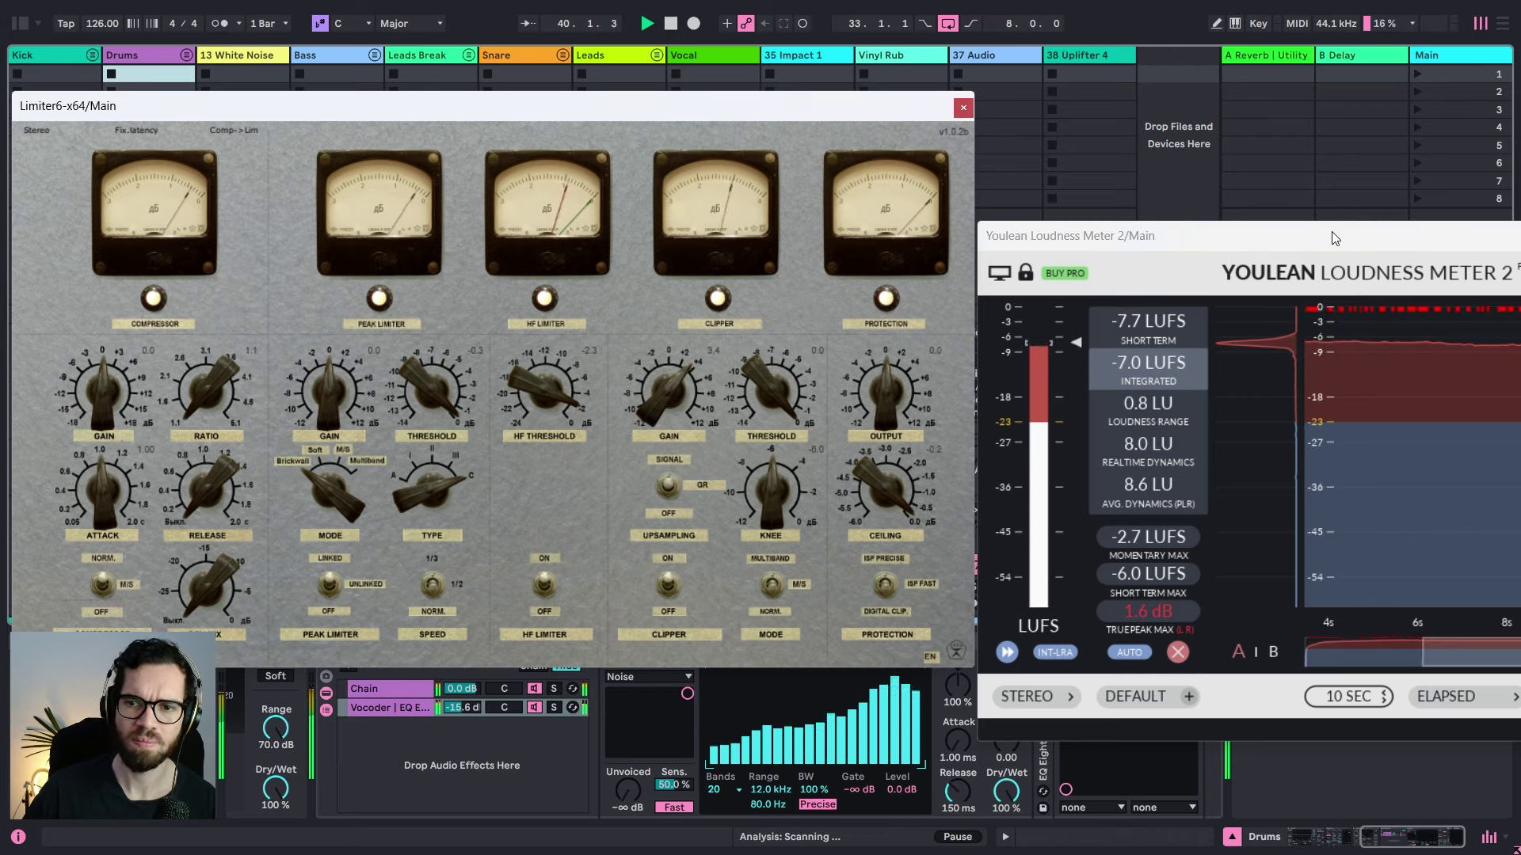
Step: Close both plug-in windows, return to Arrangement View, and play the loop with the Main track selected
{"action": "left_click_drag", "start_coordinate": [1335, 239], "coordinate": [731, 201]}
{"action": "left_click", "coordinate": [1140, 200]}
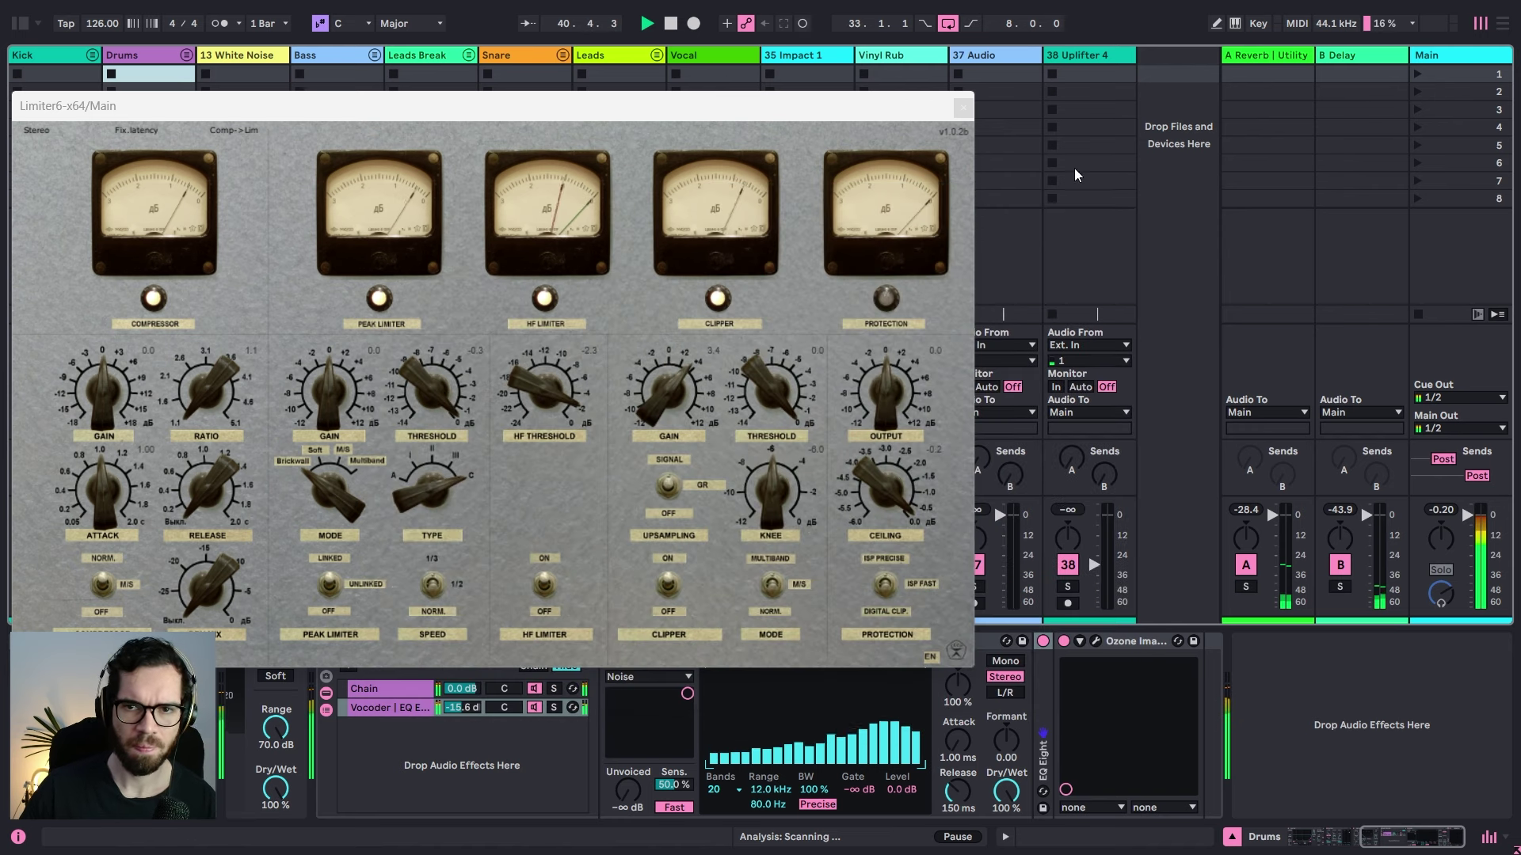
{"action": "left_click", "coordinate": [960, 107]}
{"action": "key", "text": "Tab"}
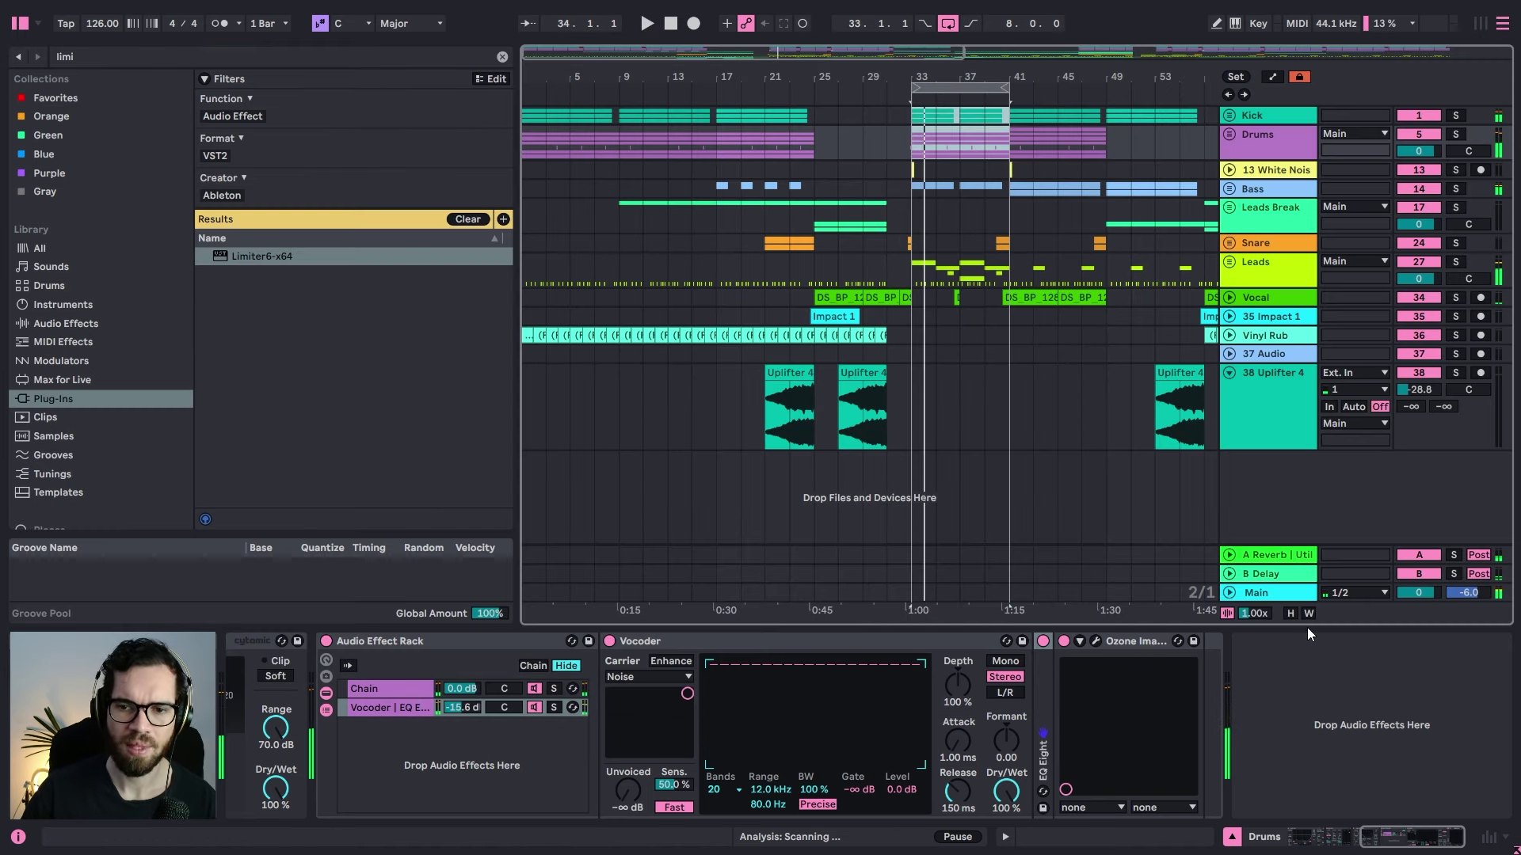
{"action": "left_click", "coordinate": [1289, 593]}
{"action": "key", "text": "space"}
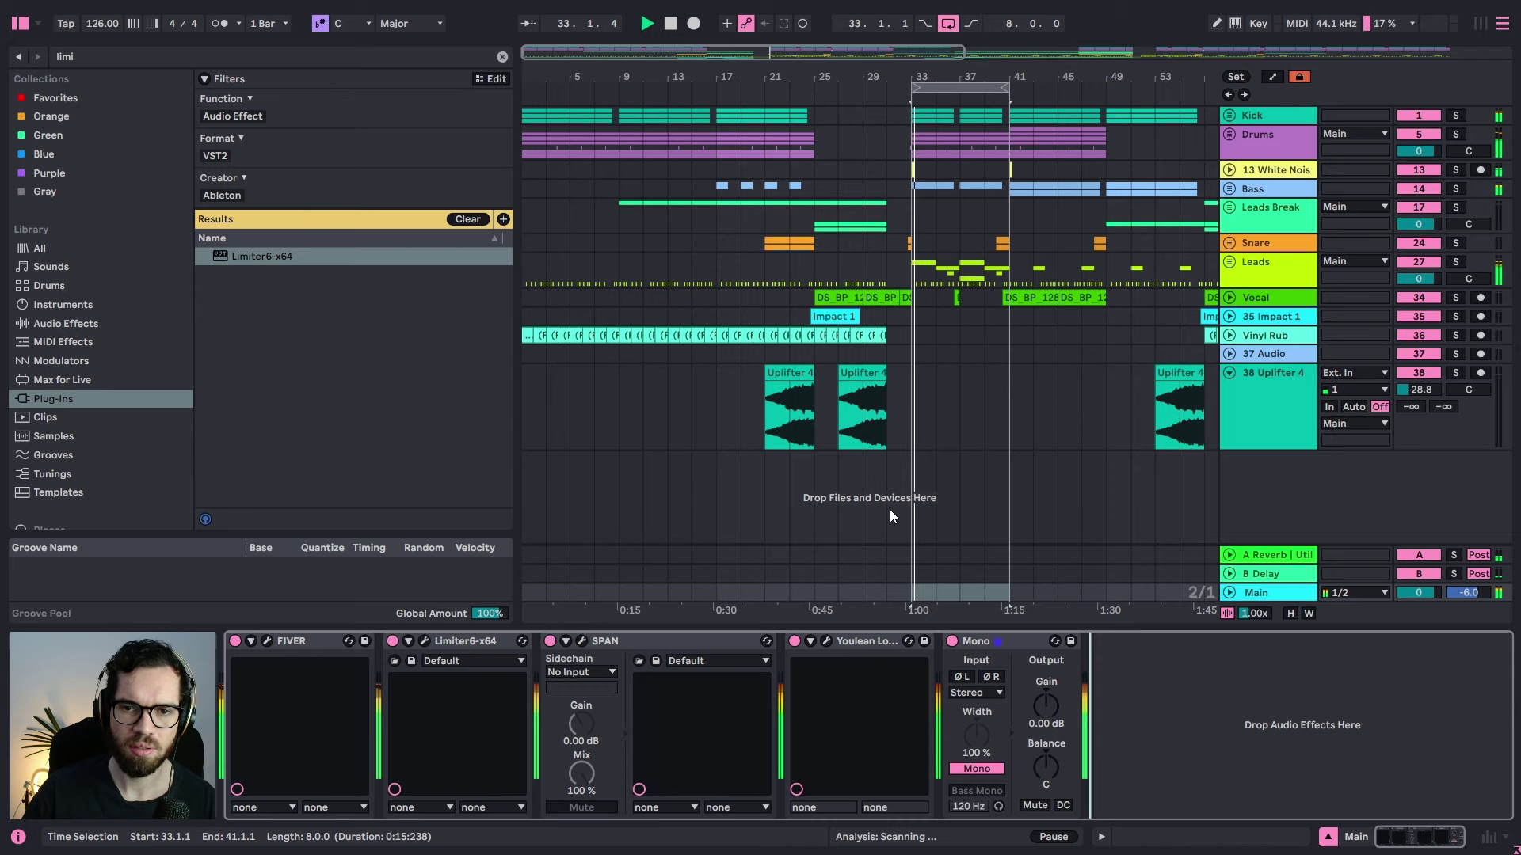
Step: Play the arrangement from bar 31 to hear the transition into the looped section
{"action": "left_click", "coordinate": [889, 459]}
{"action": "left_click", "coordinate": [899, 578]}
{"action": "left_click", "coordinate": [893, 597]}
{"action": "key", "text": "space"}
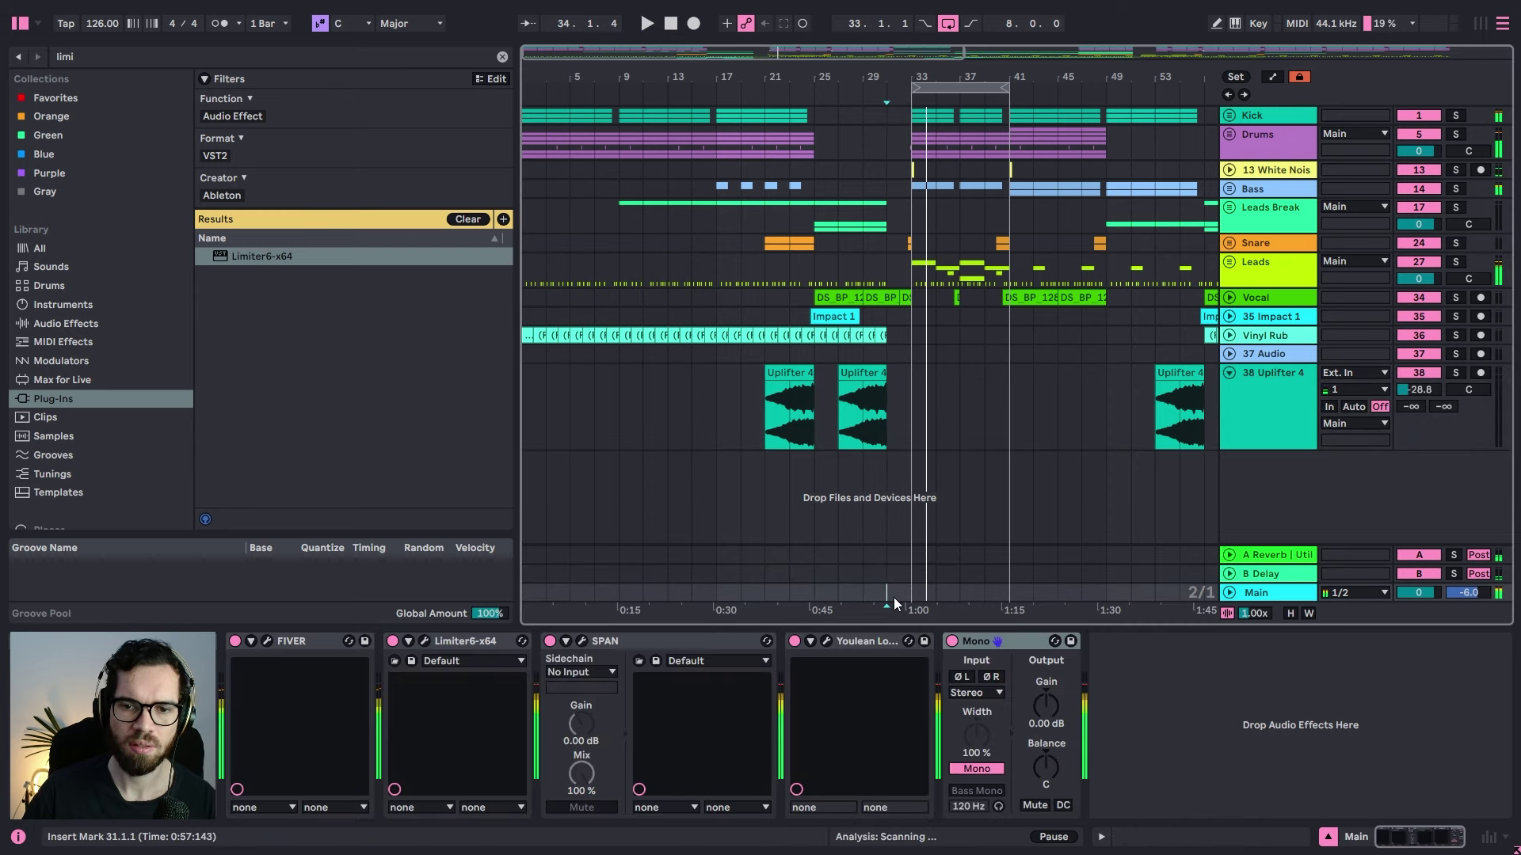
{"action": "key", "text": "space"}
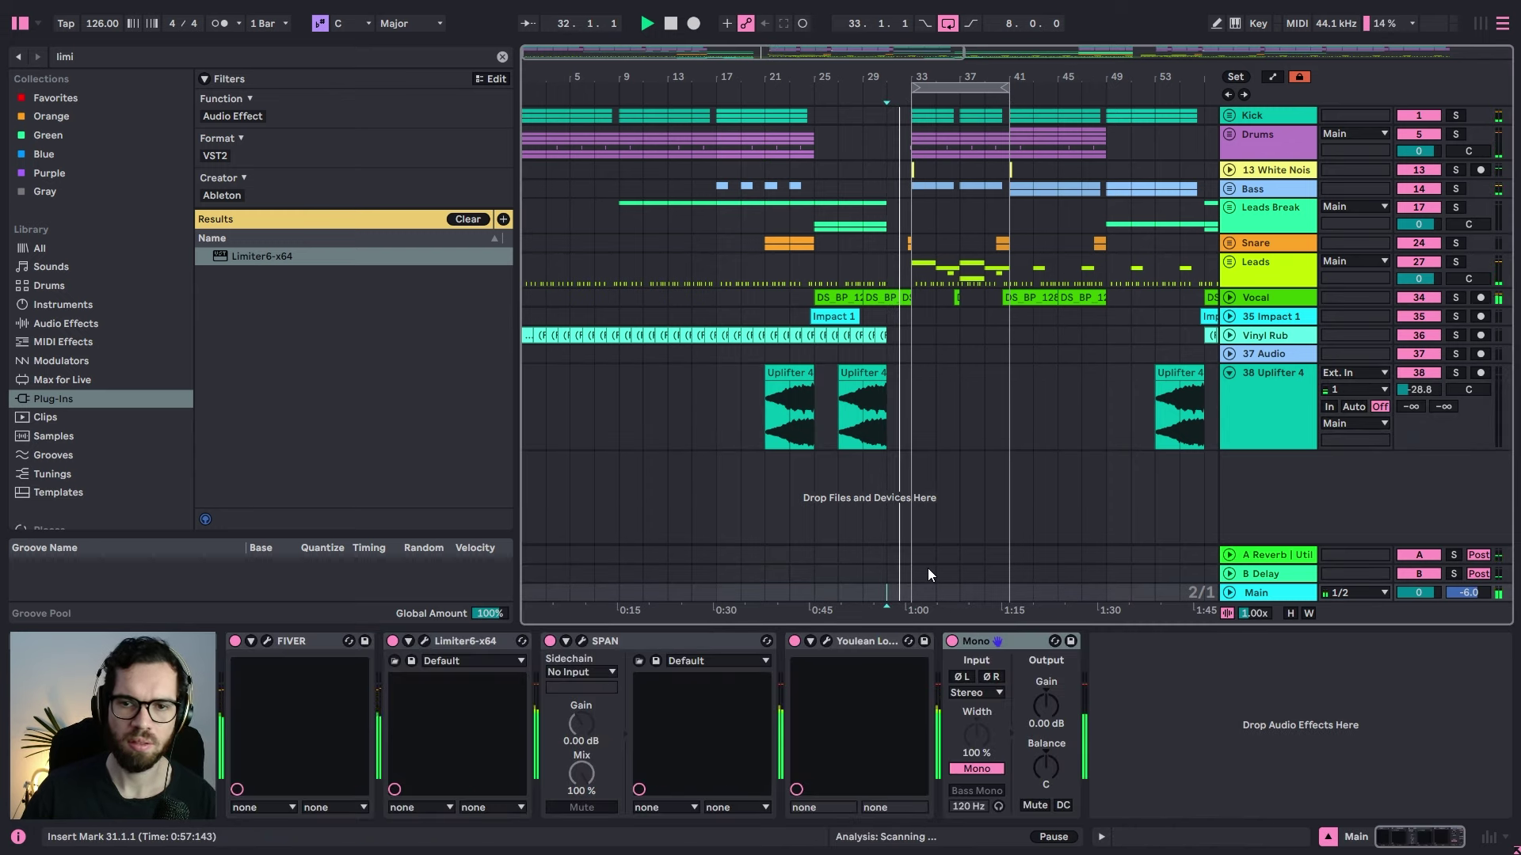
{"action": "left_click_drag", "start_coordinate": [972, 77], "coordinate": [771, 76]}
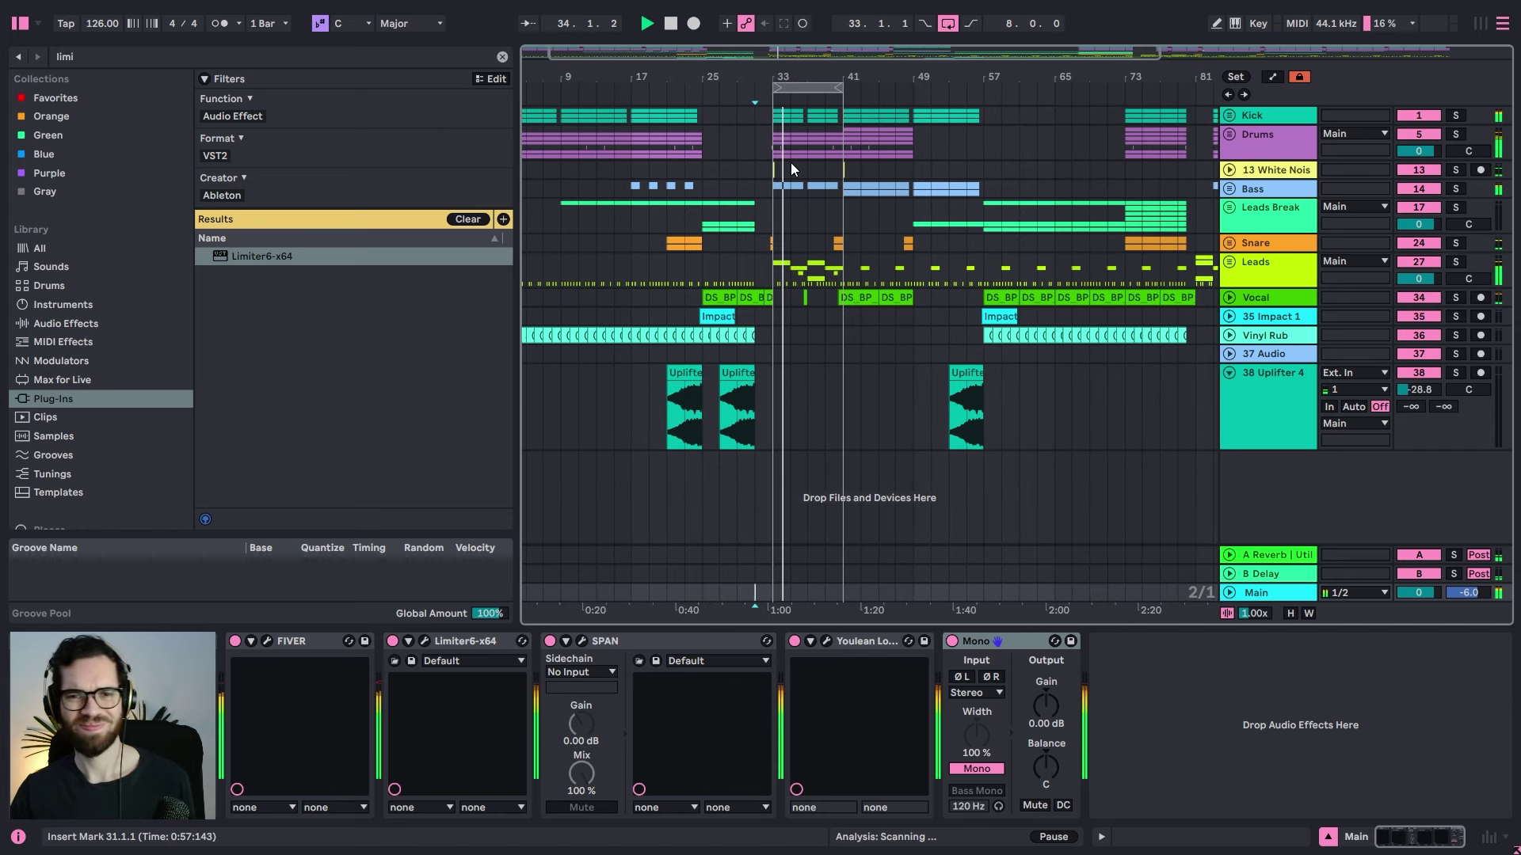
Step: Unfold and select the White Noise track, and turn off looping while playback continues
{"action": "left_click", "coordinate": [1233, 173]}
{"action": "left_click", "coordinate": [1229, 170]}
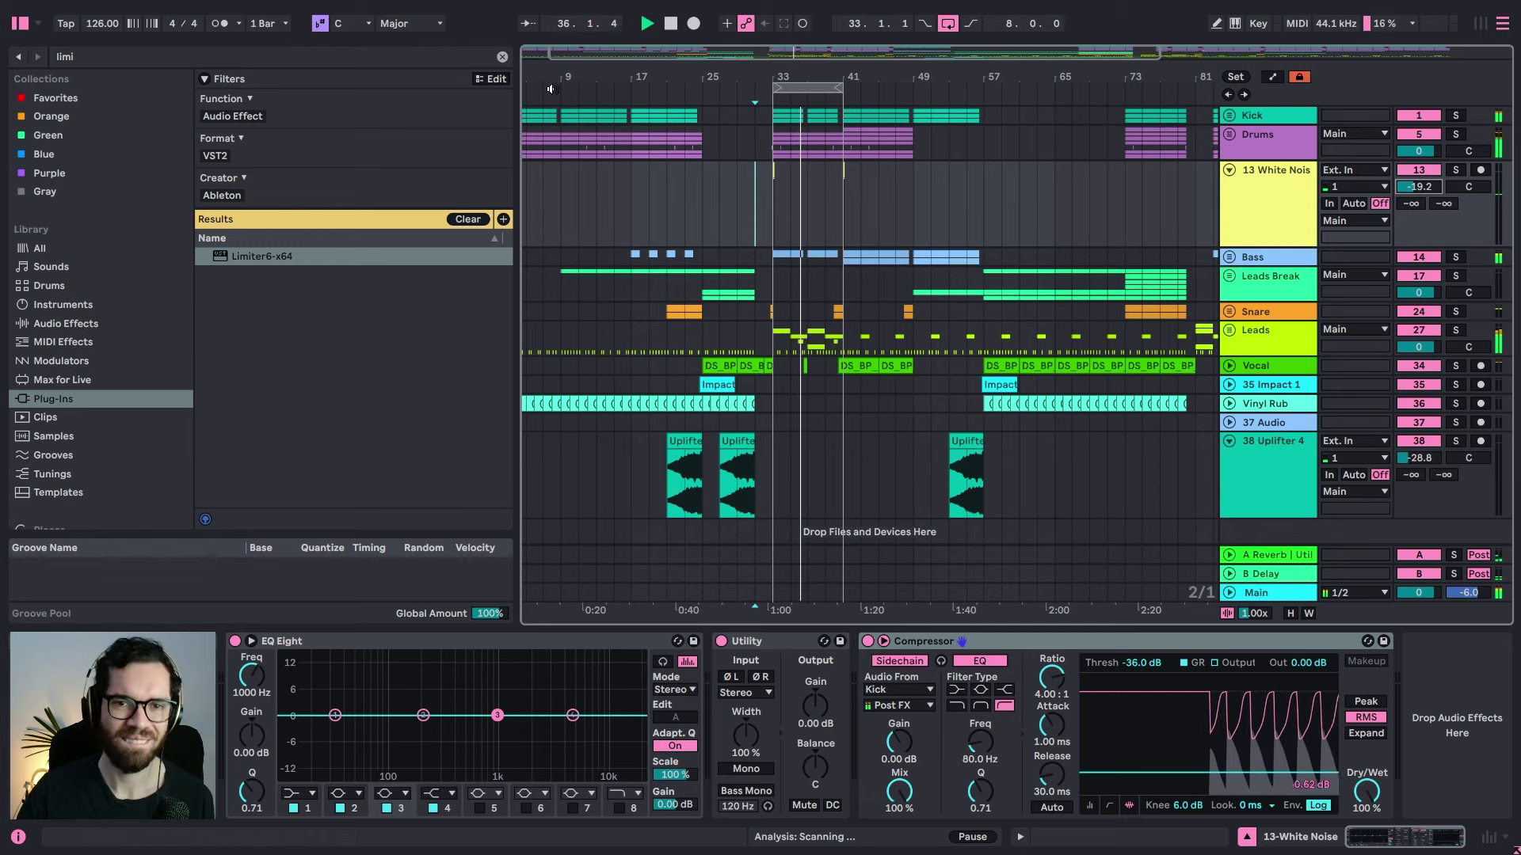
{"action": "left_click", "coordinate": [948, 23]}
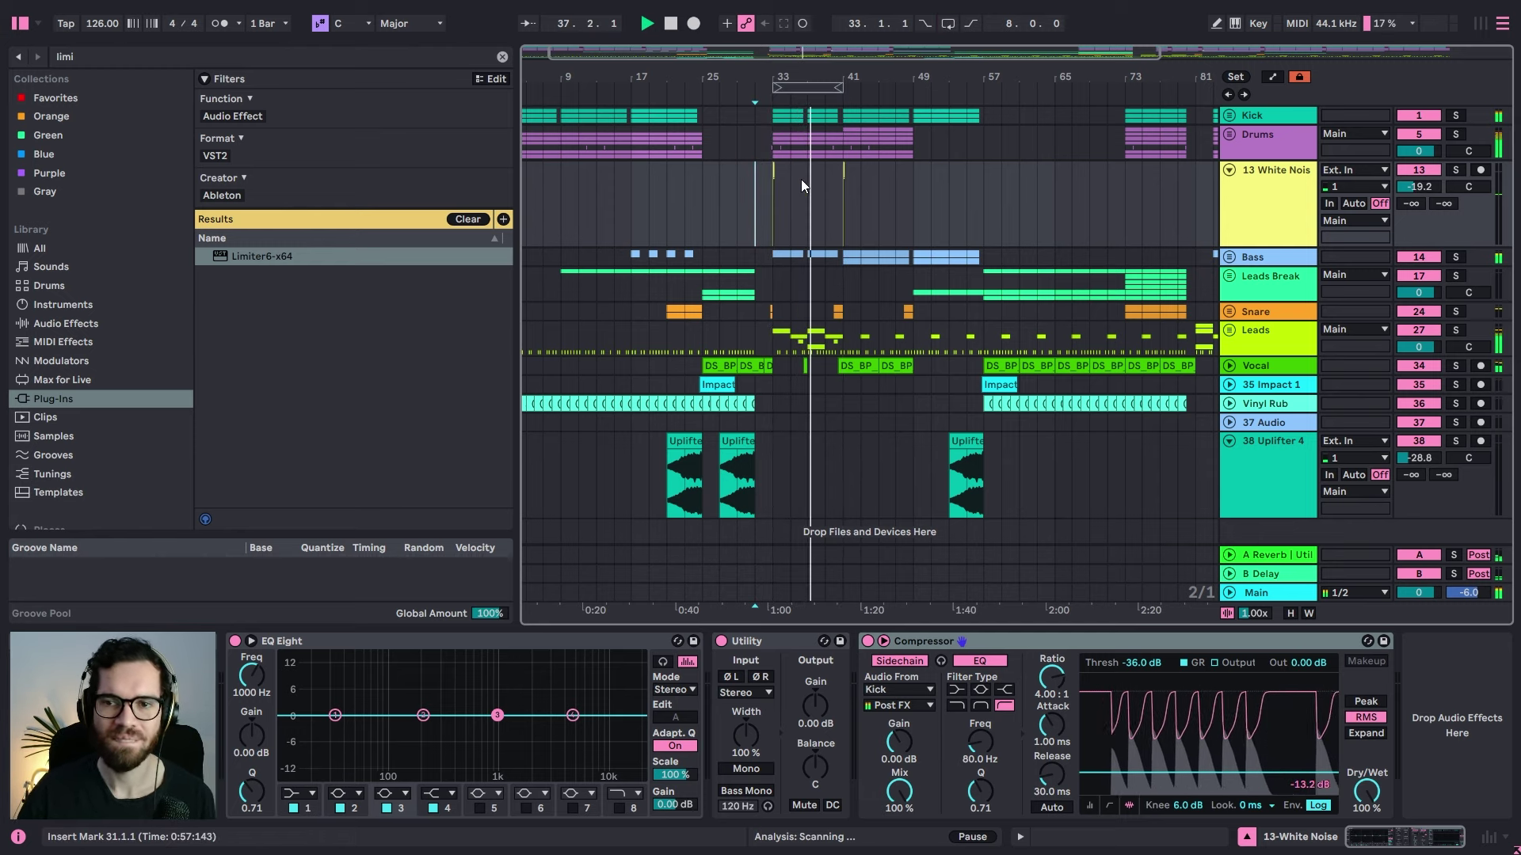
{"action": "left_click", "coordinate": [1278, 556]}
{"action": "left_click", "coordinate": [1239, 211]}
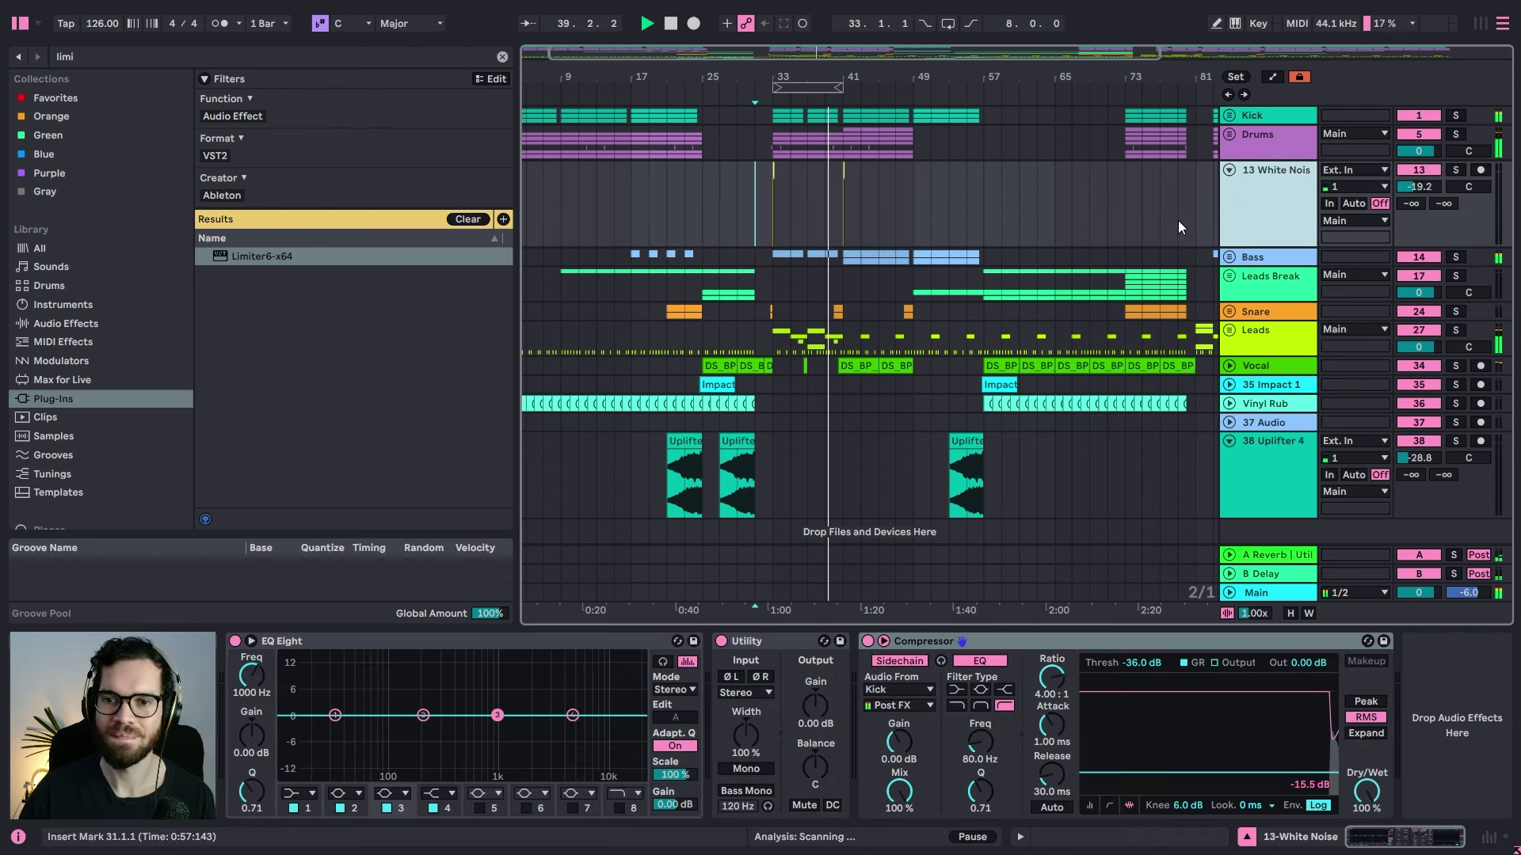
Step: Hide the browser, unfold the Leads group and the 30 Serum track inside it, and stop playback
{"action": "left_click", "coordinate": [26, 24]}
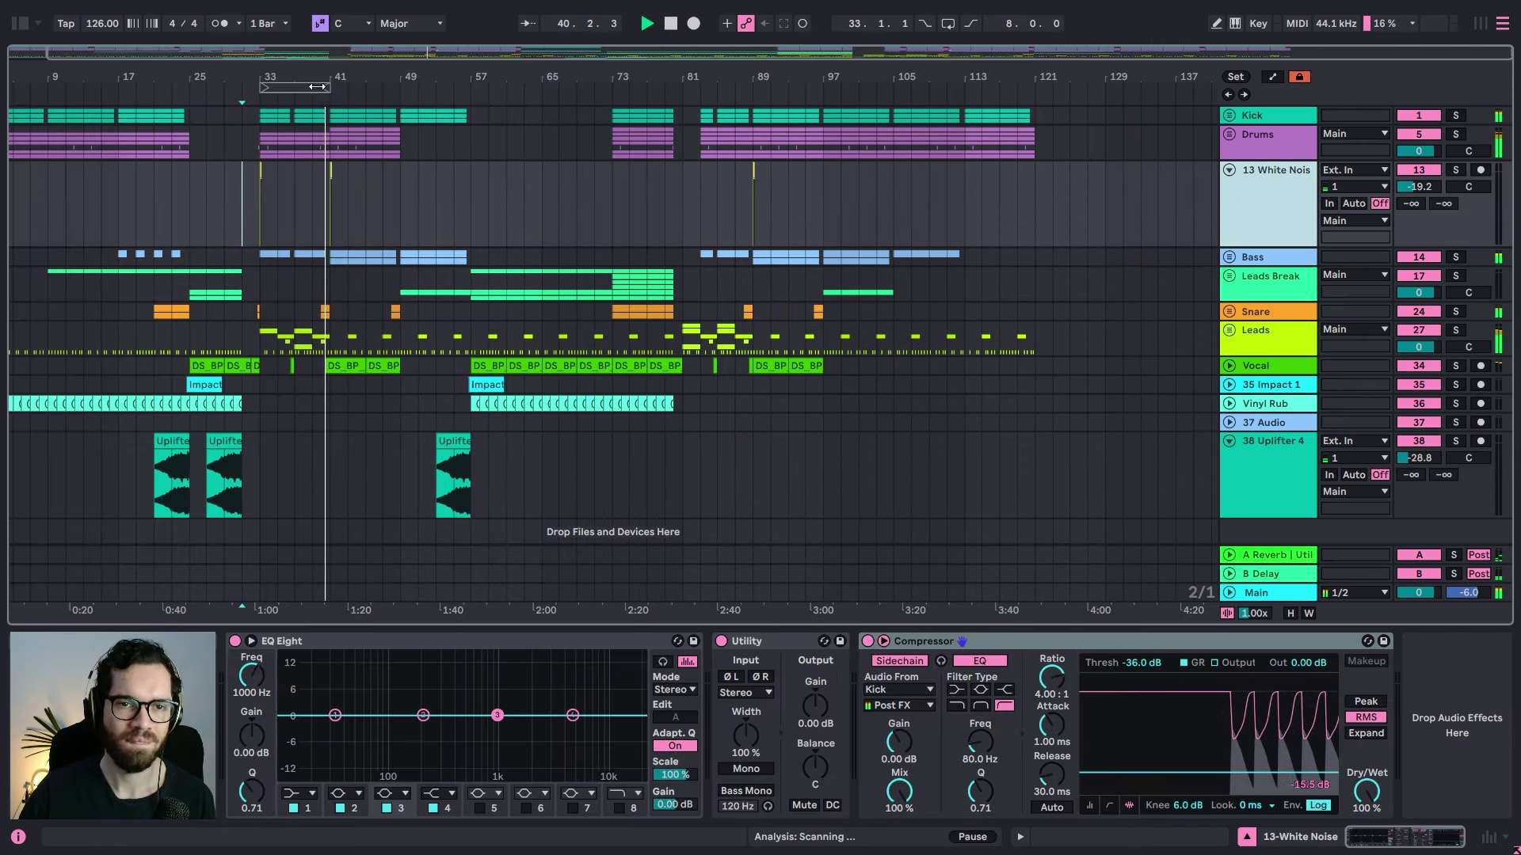
{"action": "left_click_drag", "start_coordinate": [317, 78], "coordinate": [633, 74]}
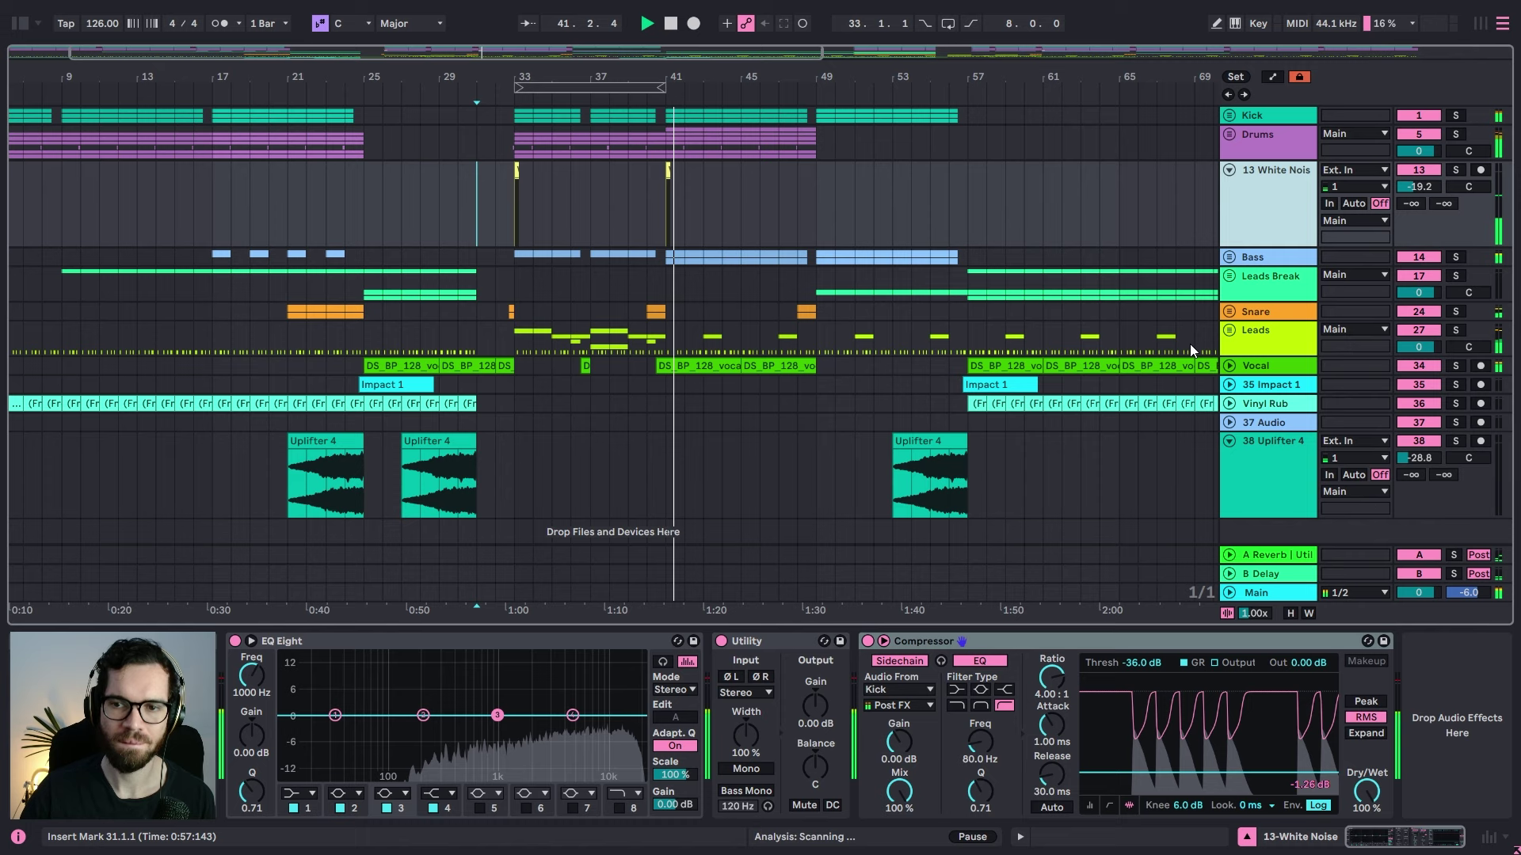
{"action": "left_click", "coordinate": [1229, 331]}
{"action": "scroll", "coordinate": [1020, 298], "scroll_direction": "down", "scroll_amount": 5}
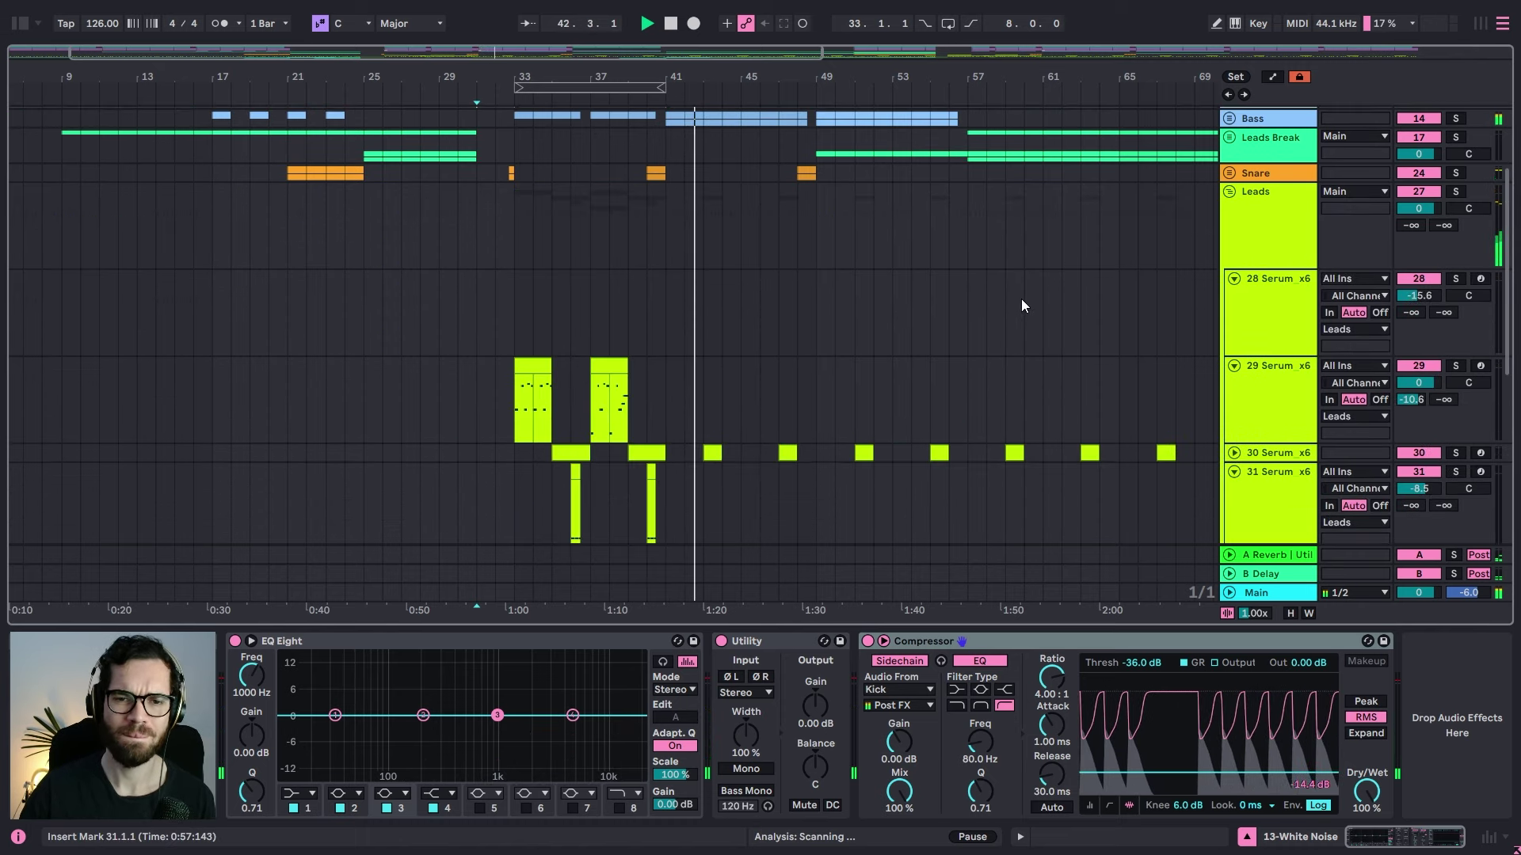
{"action": "left_click", "coordinate": [1249, 254]}
{"action": "left_click", "coordinate": [1235, 255]}
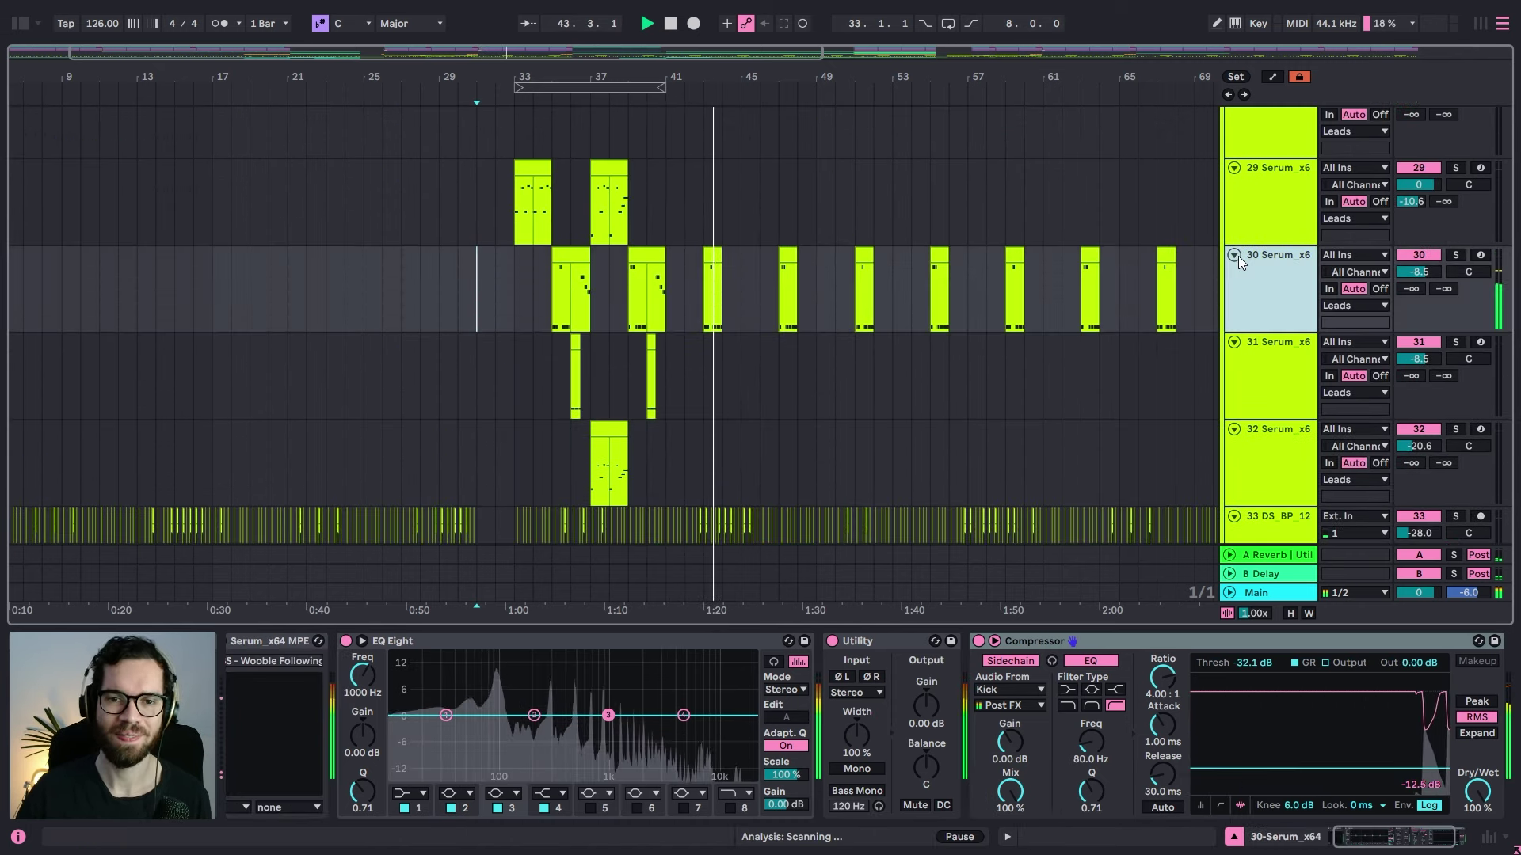
{"action": "key", "text": "space"}
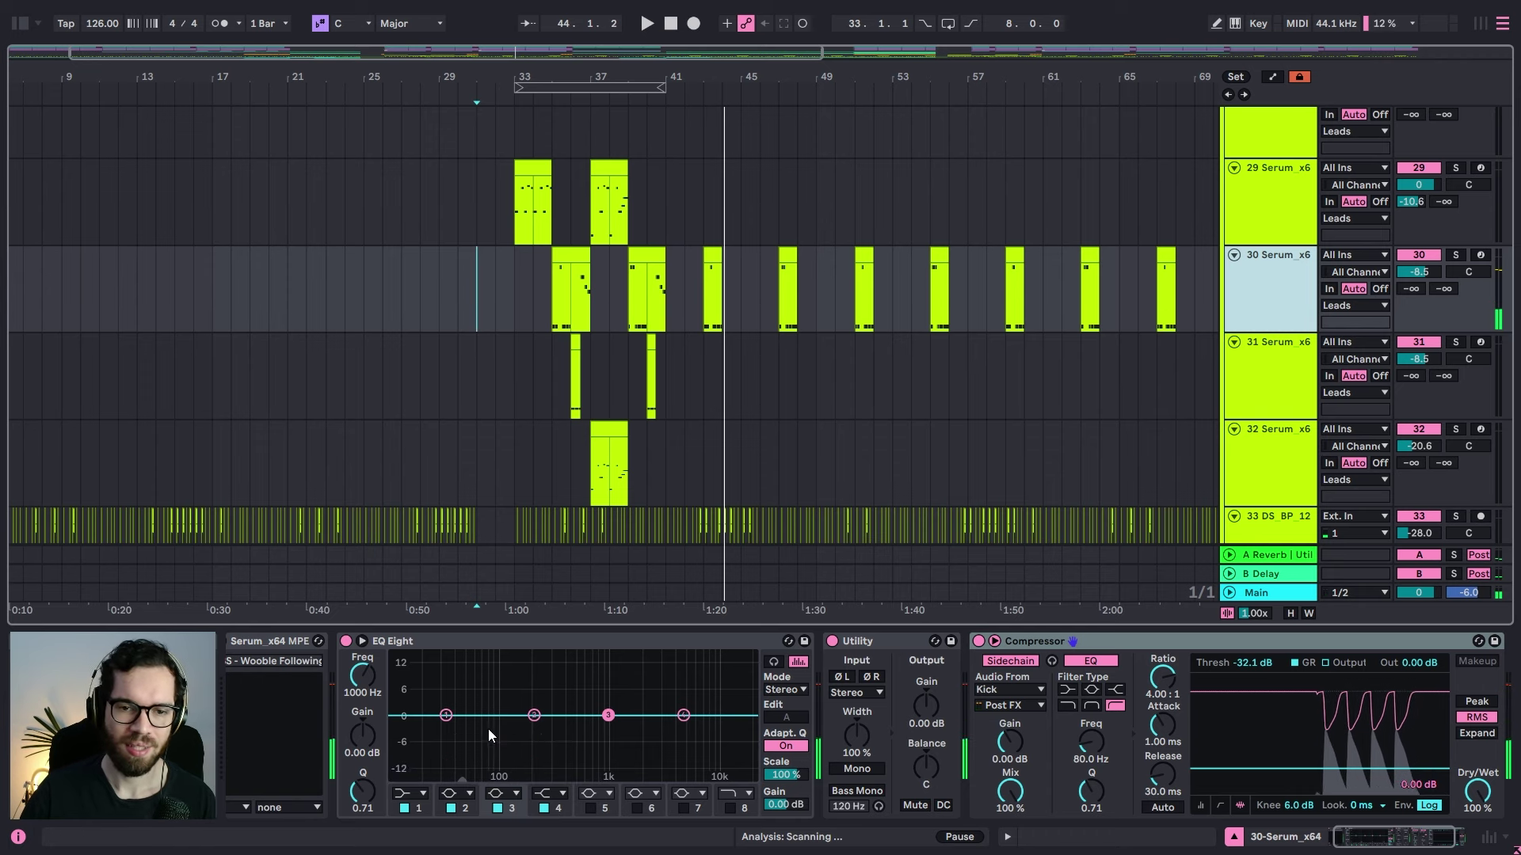
Step: In EQ Eight on the 30 Serum track, make band 1 a low cut and boost band 2 around 612 Hz
{"action": "left_click", "coordinate": [418, 794]}
{"action": "left_click", "coordinate": [406, 691]}
{"action": "key", "text": "space"}
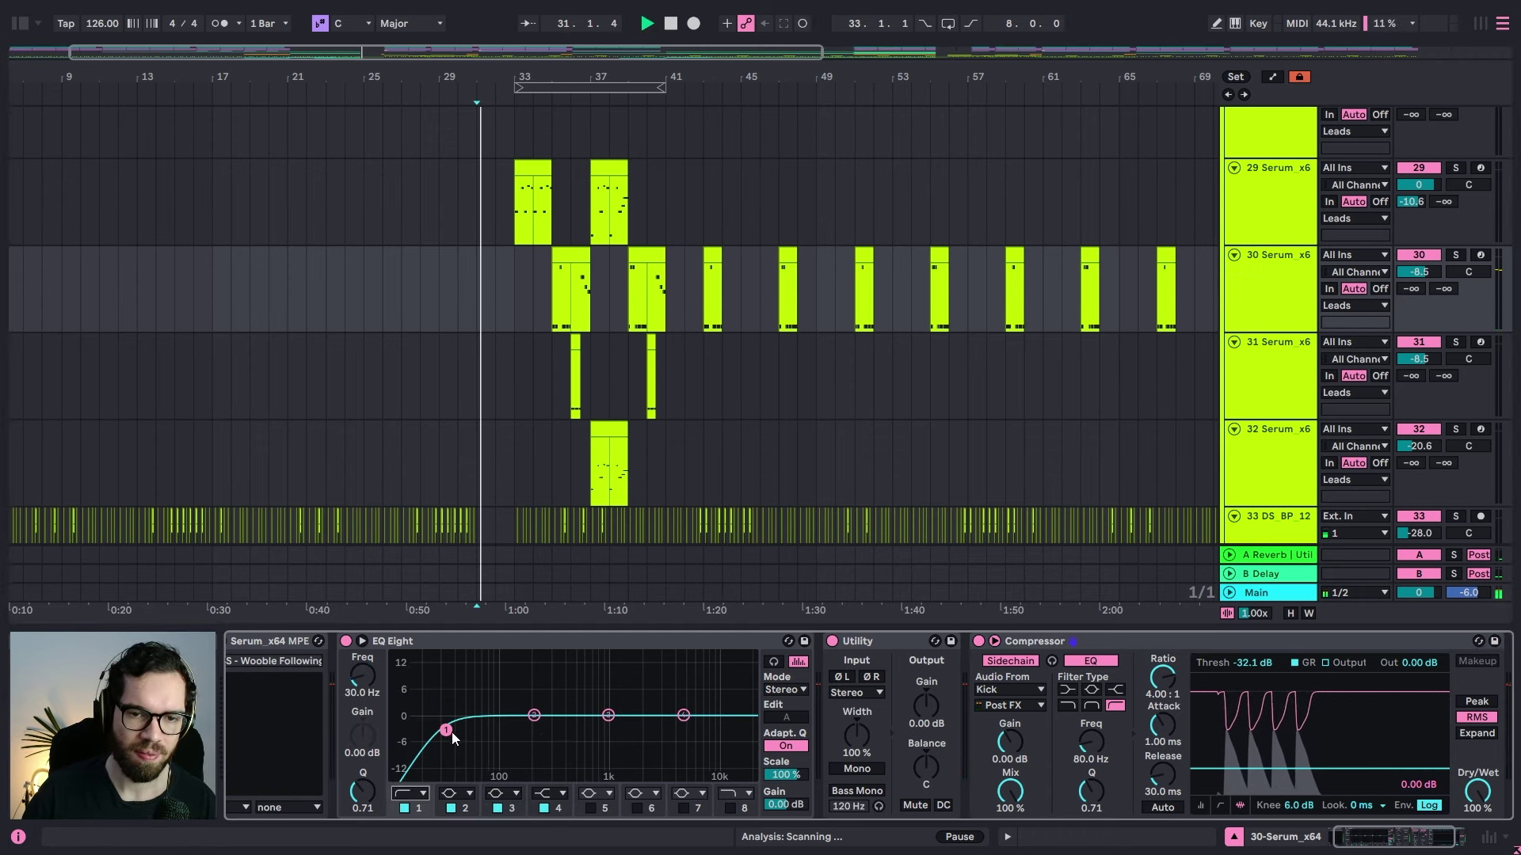
{"action": "left_click_drag", "start_coordinate": [444, 730], "coordinate": [585, 696]}
Step: Play the 30 Serum clip at bar 35 and shape EQ Eight band 2 to a 4.83 dB gain and Q of 0.39
{"action": "left_click", "coordinate": [571, 256]}
{"action": "key", "text": "space"}
{"action": "key", "text": "space"}
{"action": "key", "text": "space"}
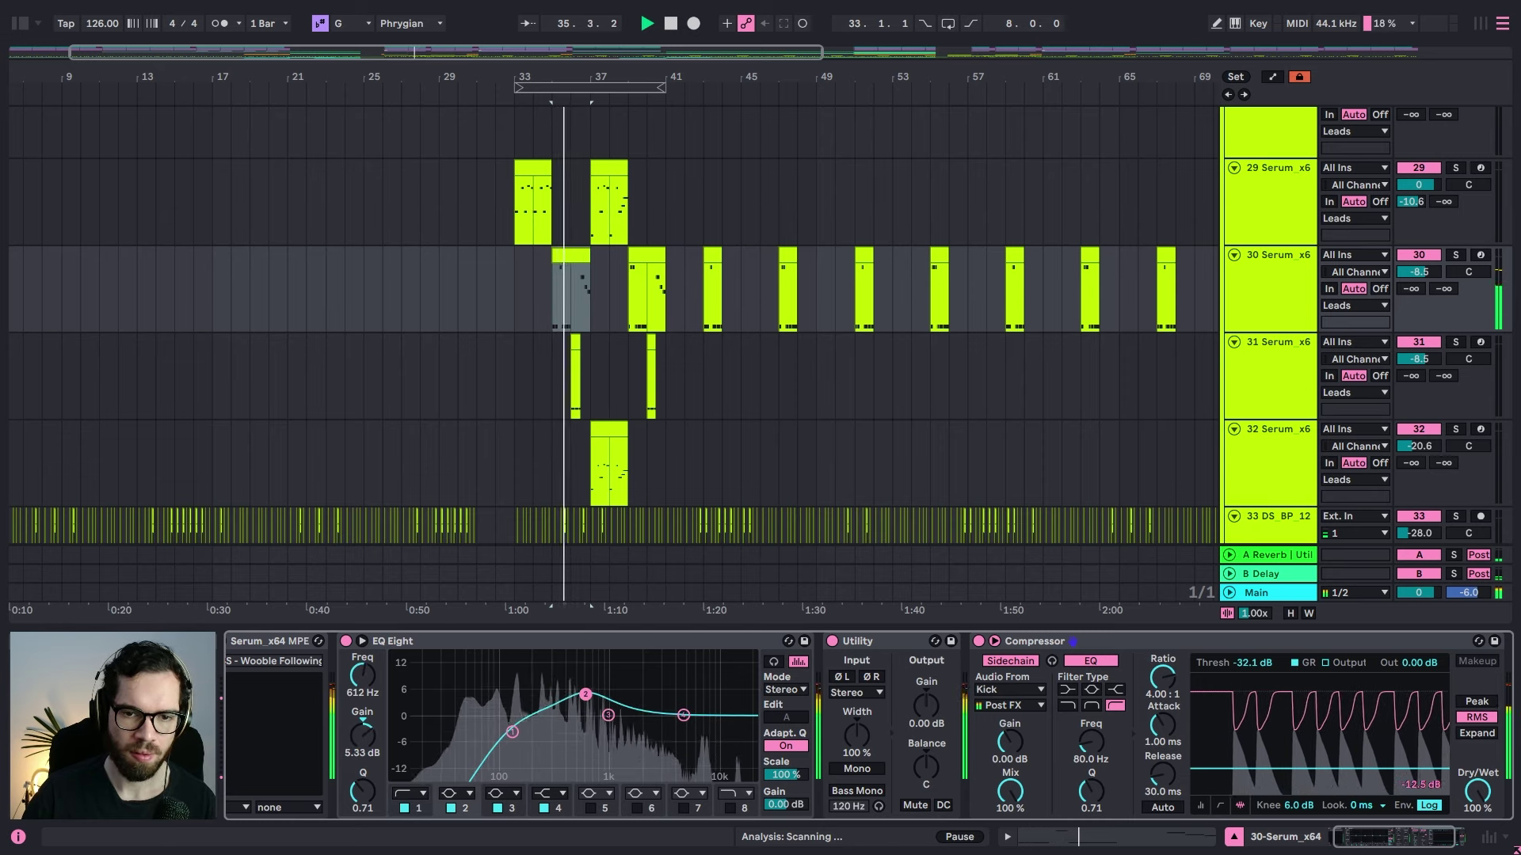
{"action": "left_click_drag", "start_coordinate": [367, 796], "coordinate": [367, 828]}
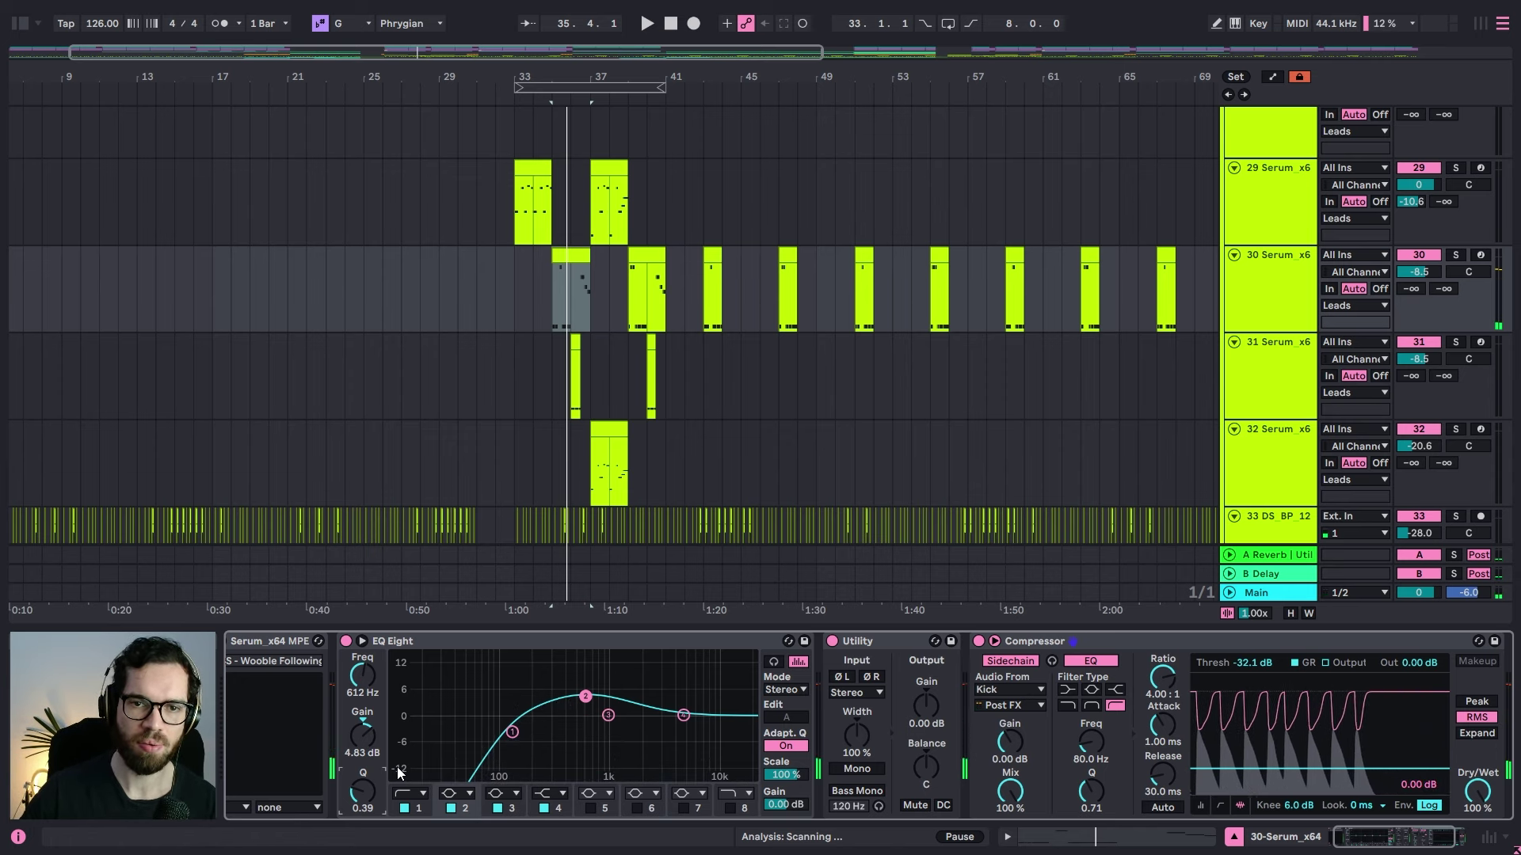
Step: In EQ Eight on the 29 Serum track, set band 1 to a low cut at 100 Hz and play from bar 33
{"action": "left_click", "coordinate": [529, 228]}
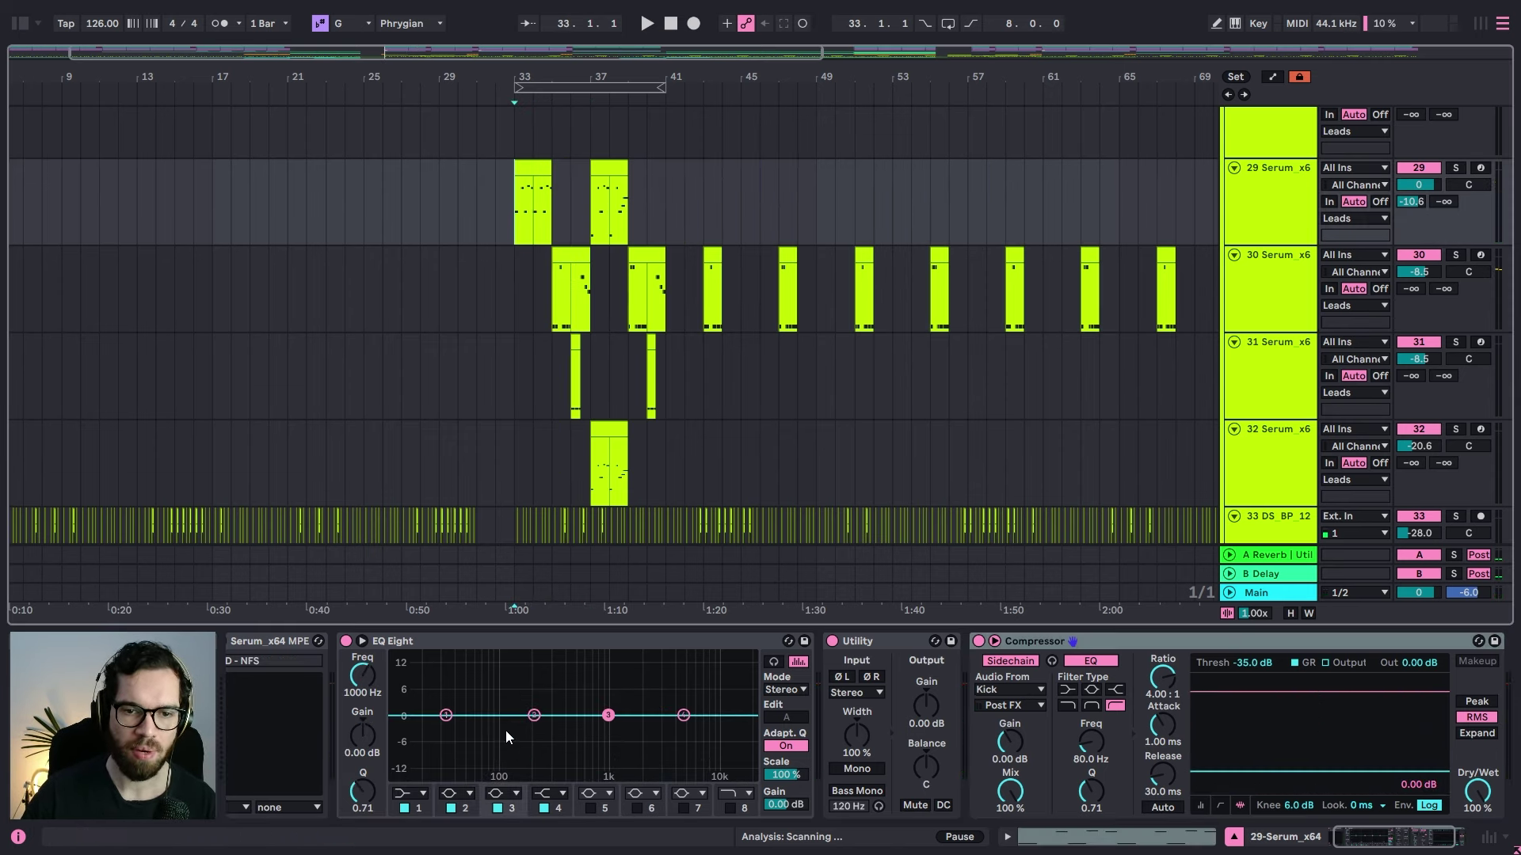
{"action": "left_click", "coordinate": [419, 798]}
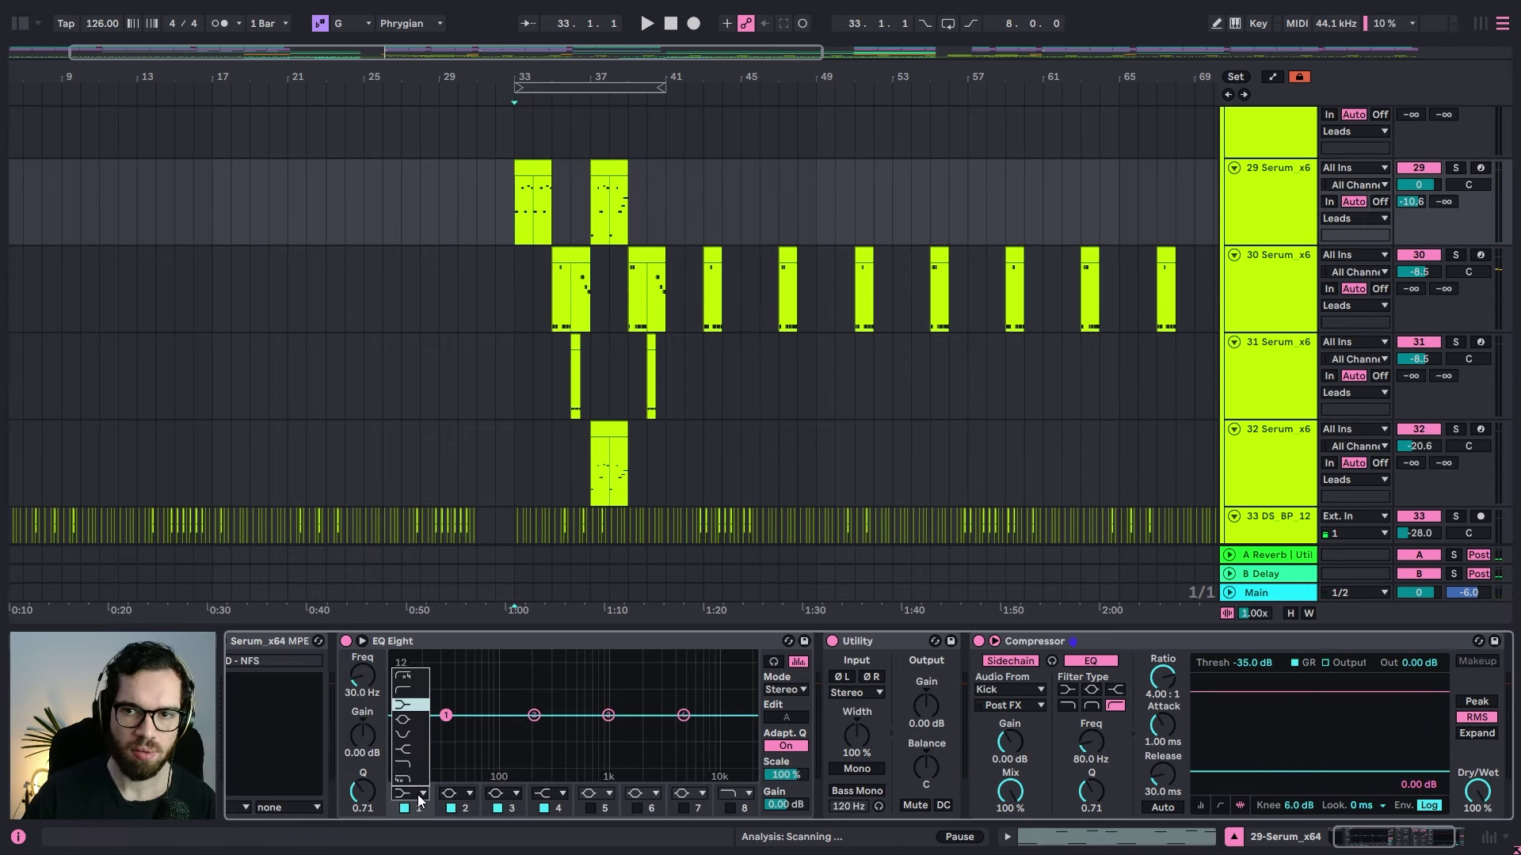
{"action": "left_click", "coordinate": [405, 692]}
{"action": "key", "text": "space"}
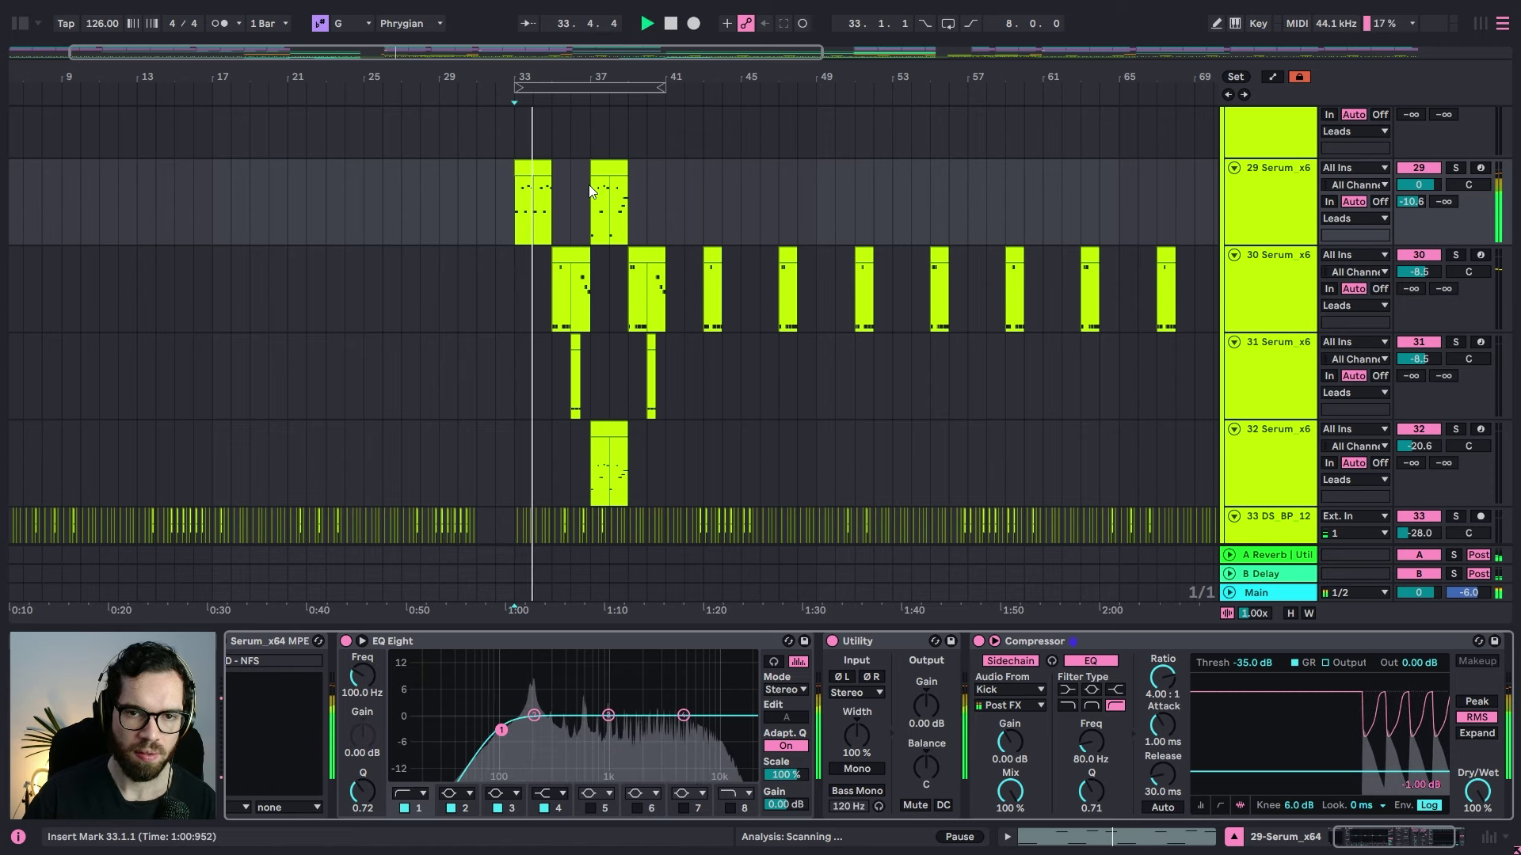
Step: Play the 32 Serum clip at bar 37, low-cut EQ Eight band 1, and dip band 3 by 3.84 dB at 1.38 kHz
{"action": "scroll", "coordinate": [539, 348], "scroll_direction": "down", "scroll_amount": 2}
{"action": "left_click", "coordinate": [609, 408]}
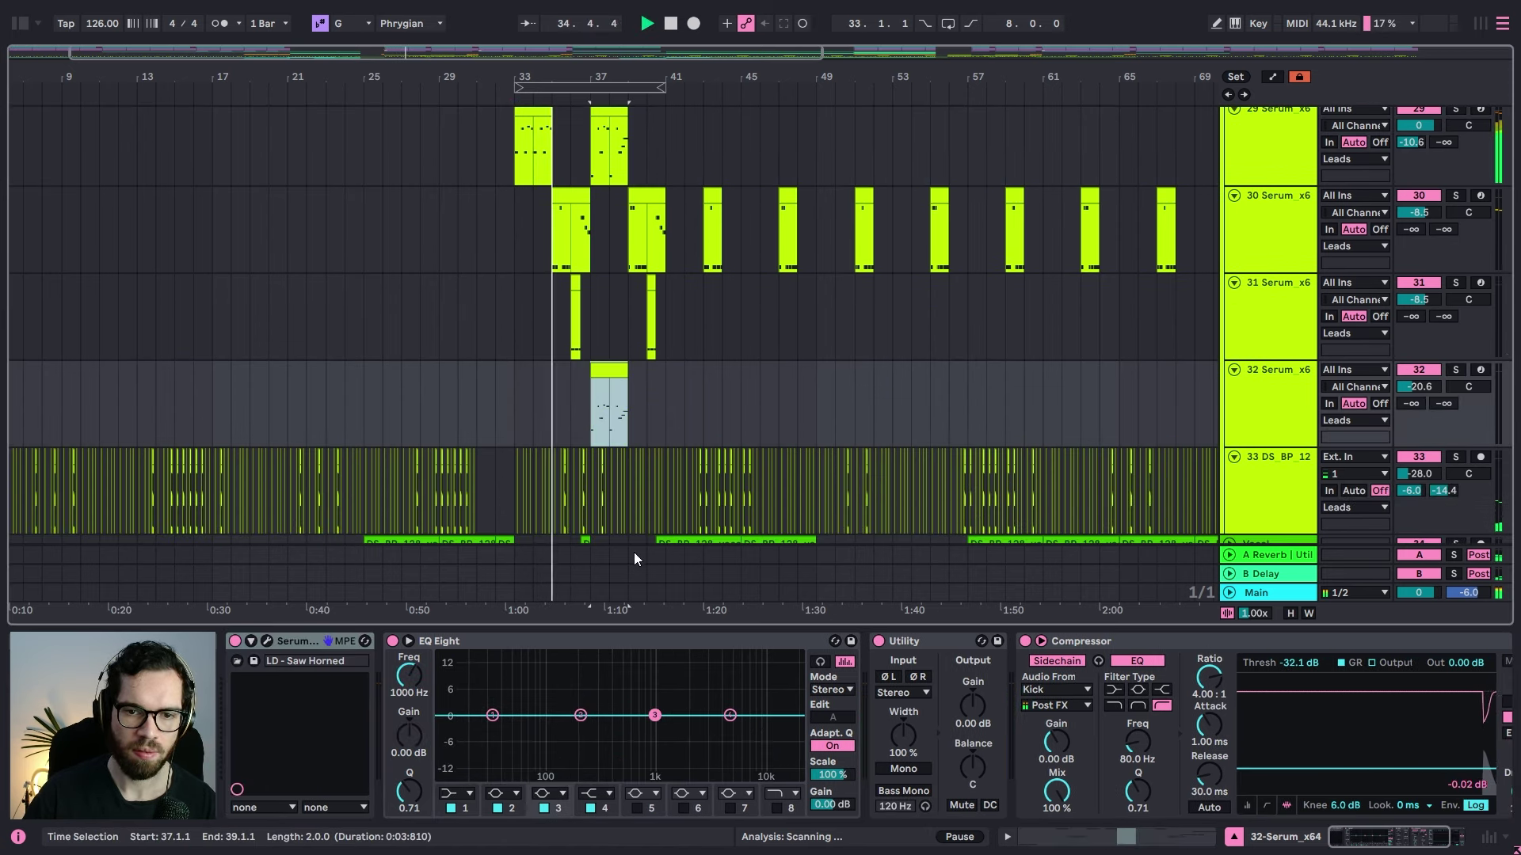
{"action": "key", "text": "space"}
{"action": "key", "text": "space"}
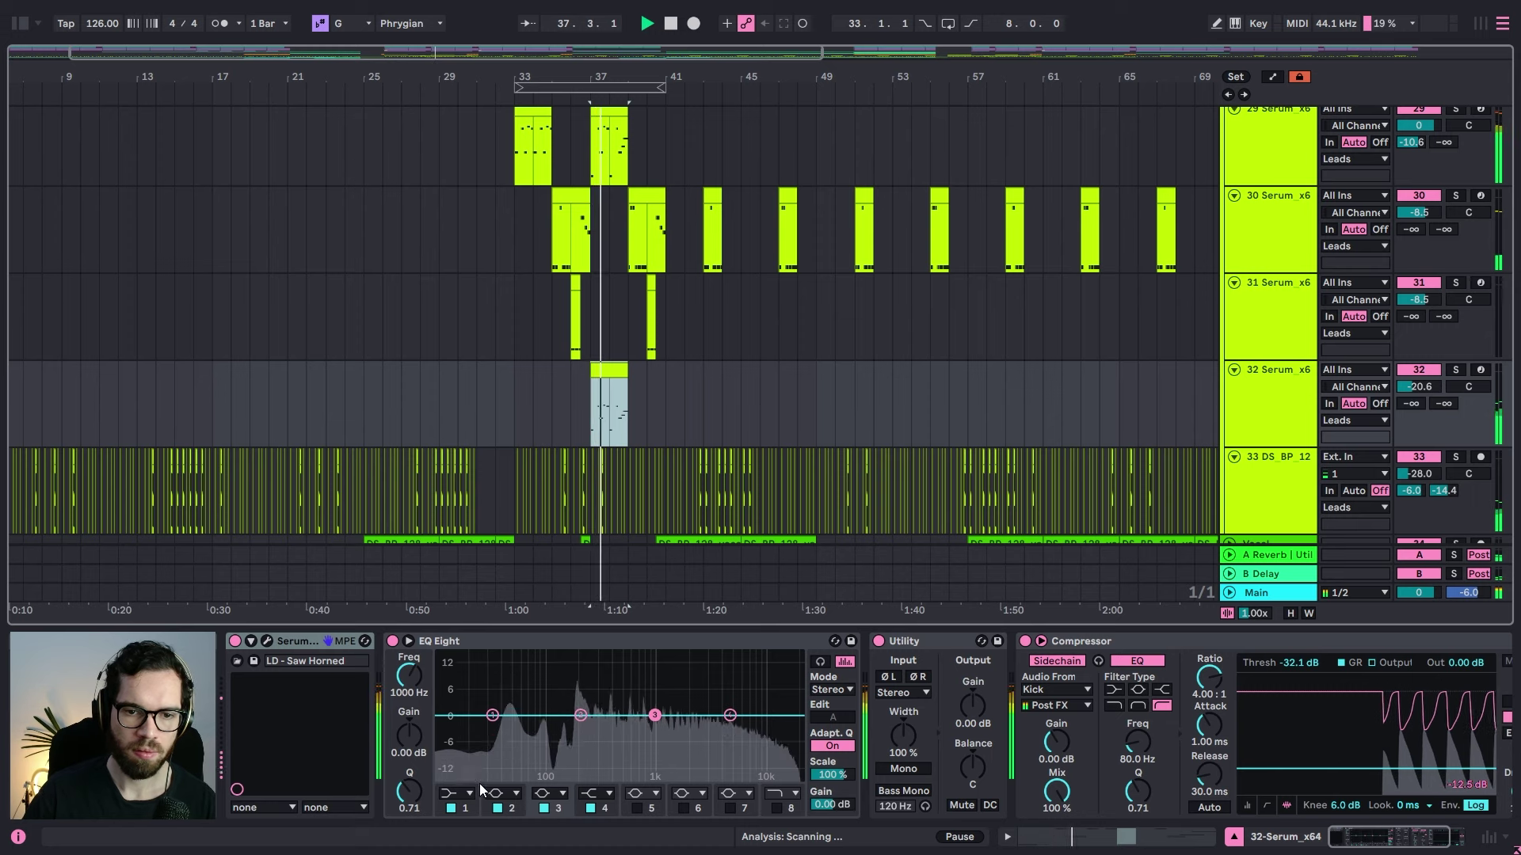
{"action": "left_click", "coordinate": [469, 793]}
{"action": "left_click", "coordinate": [454, 689]}
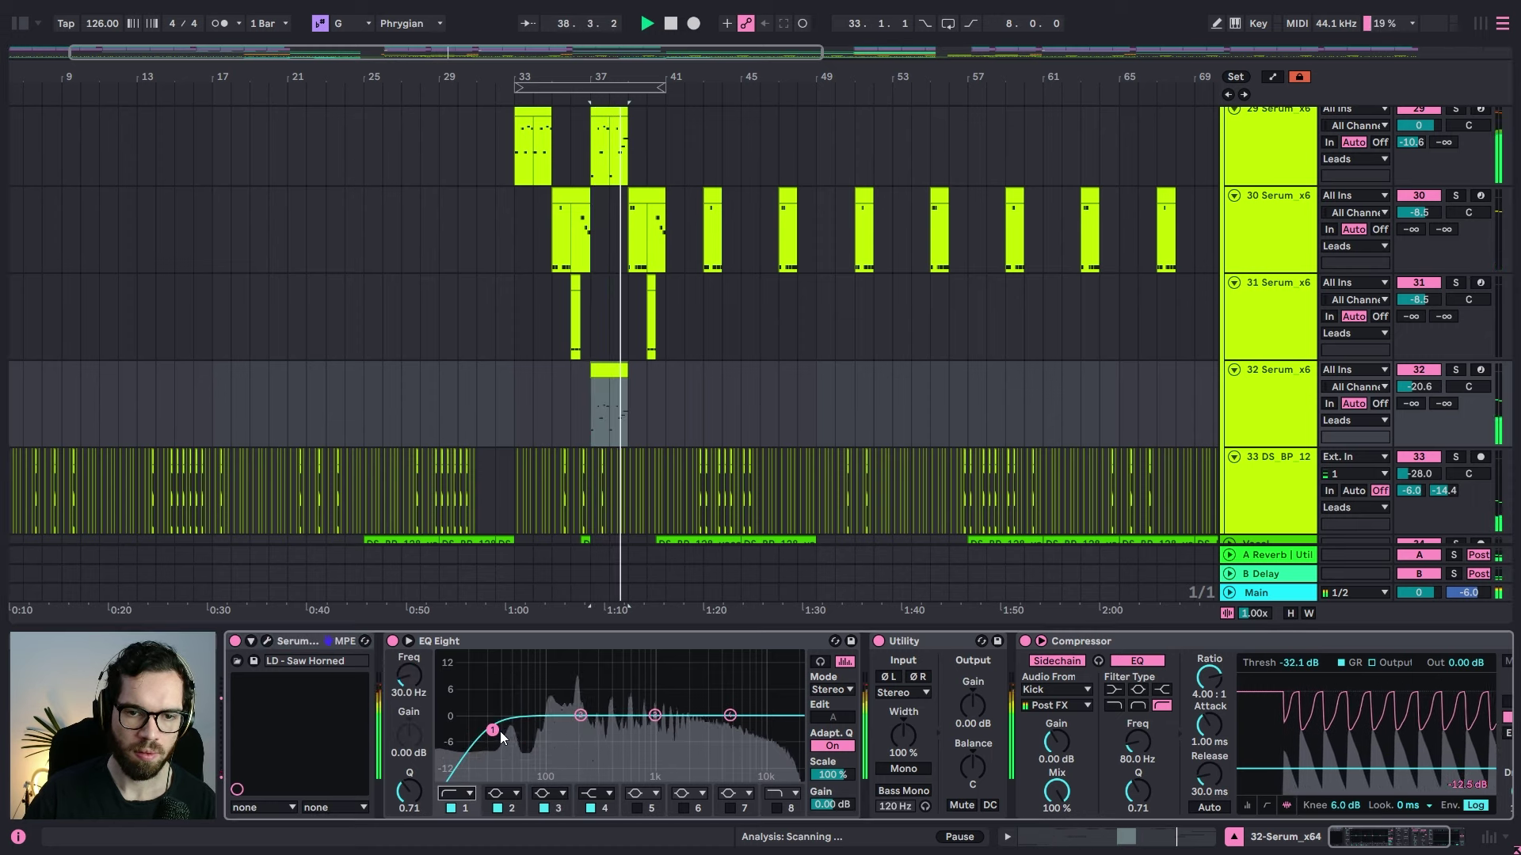
{"action": "left_click_drag", "start_coordinate": [500, 731], "coordinate": [560, 737]}
{"action": "mouse_move", "coordinate": [654, 716]}
{"action": "left_mouse_down"}
{"action": "mouse_move", "coordinate": [689, 727]}
{"action": "mouse_move", "coordinate": [669, 730]}
{"action": "left_mouse_up"}
Step: In EQ Eight on the 31 Serum track, make band 1 a low cut and boost band 2 by 3.10 dB at 337 Hz
{"action": "scroll", "coordinate": [640, 287], "scroll_direction": "up", "scroll_amount": 3}
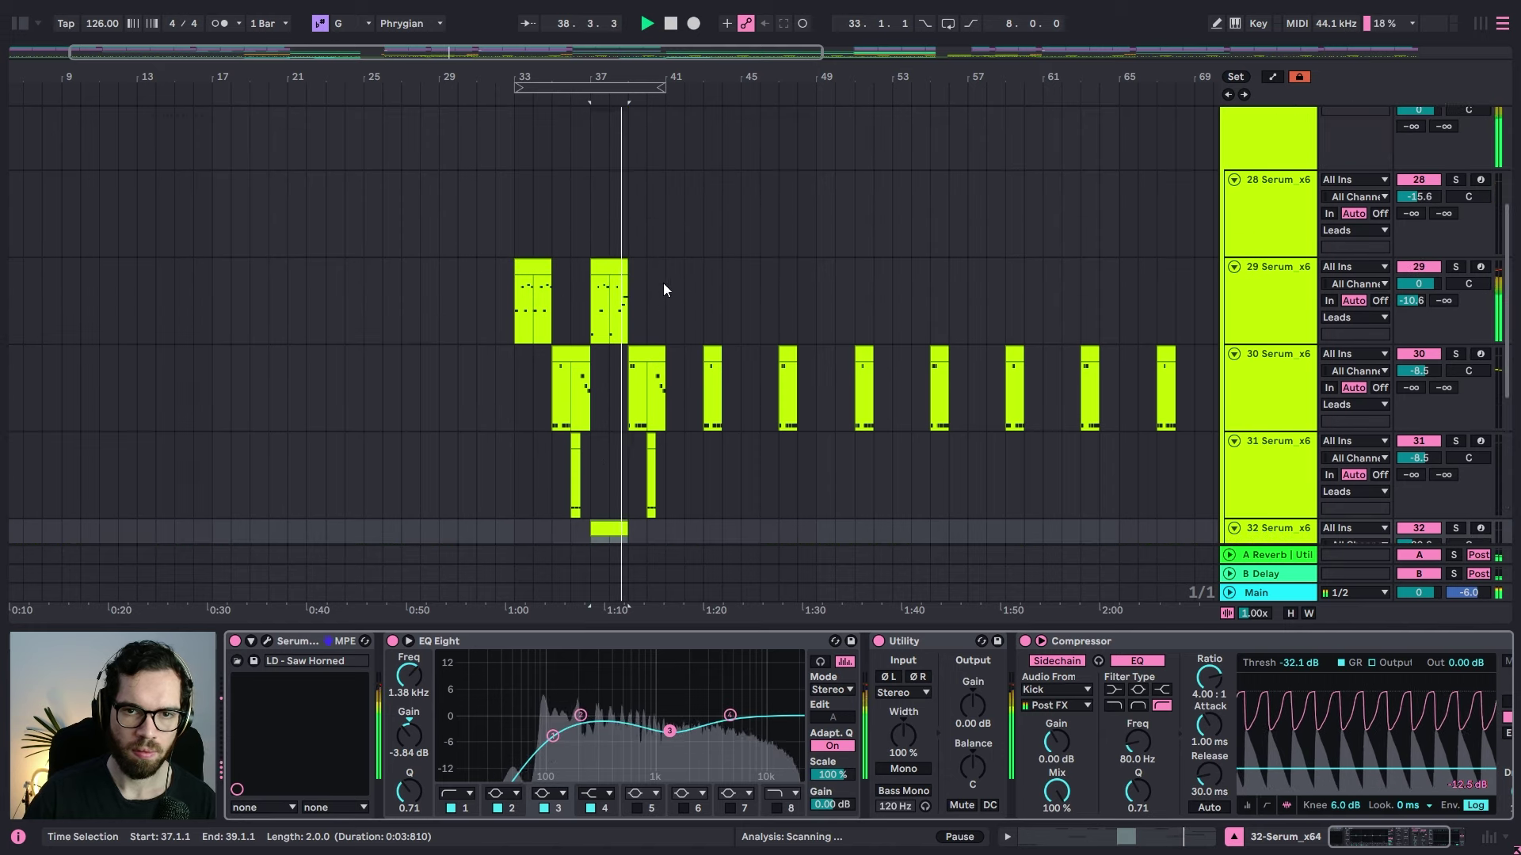
{"action": "scroll", "coordinate": [663, 282], "scroll_direction": "up", "scroll_amount": 1}
{"action": "scroll", "coordinate": [601, 139], "scroll_direction": "right", "scroll_amount": 4}
{"action": "left_click", "coordinate": [472, 510]}
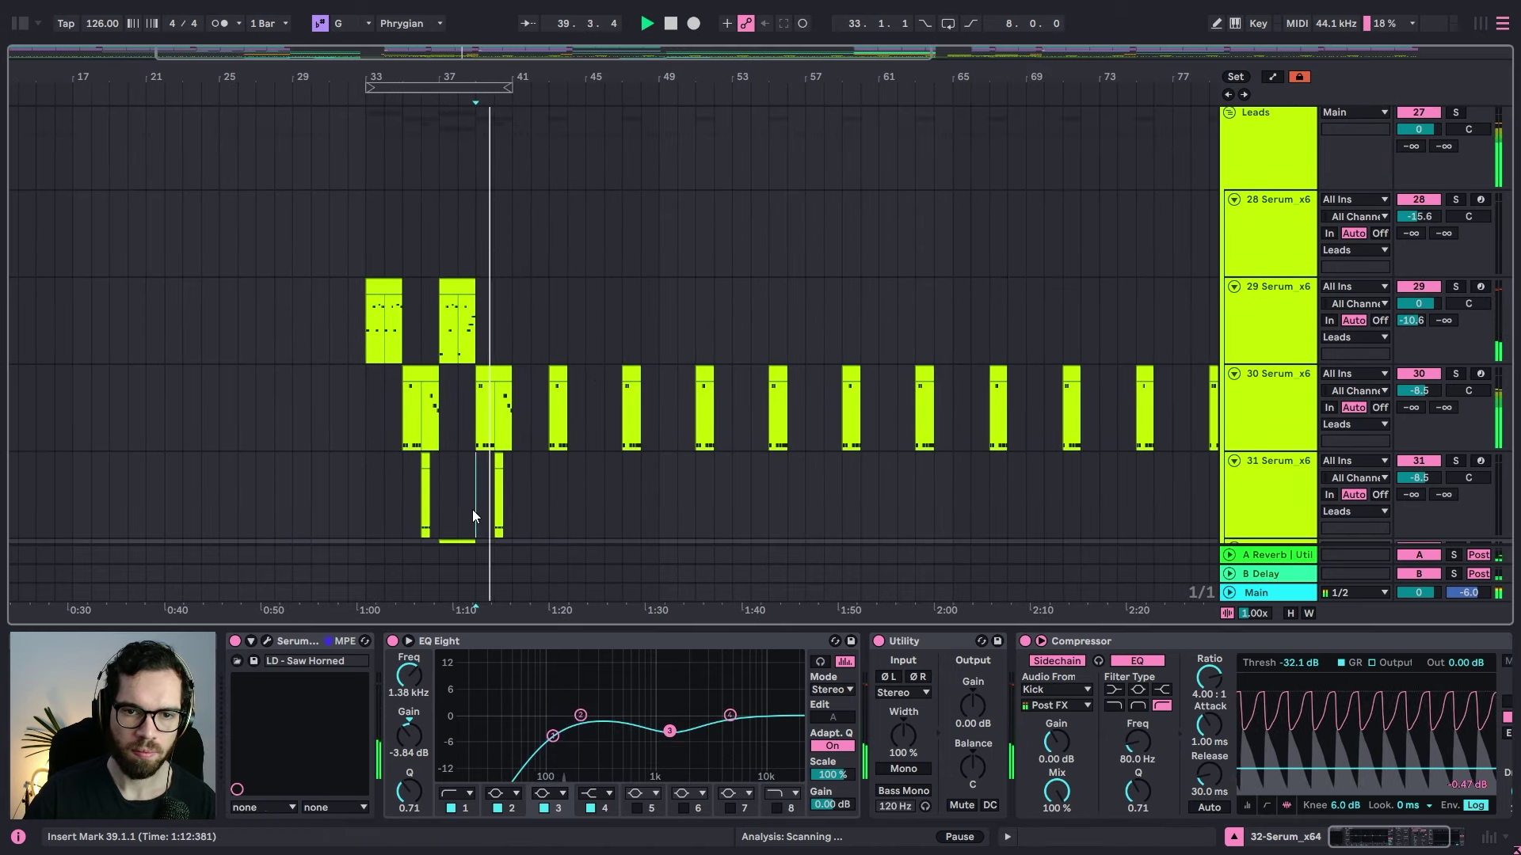
{"action": "left_click", "coordinate": [410, 793]}
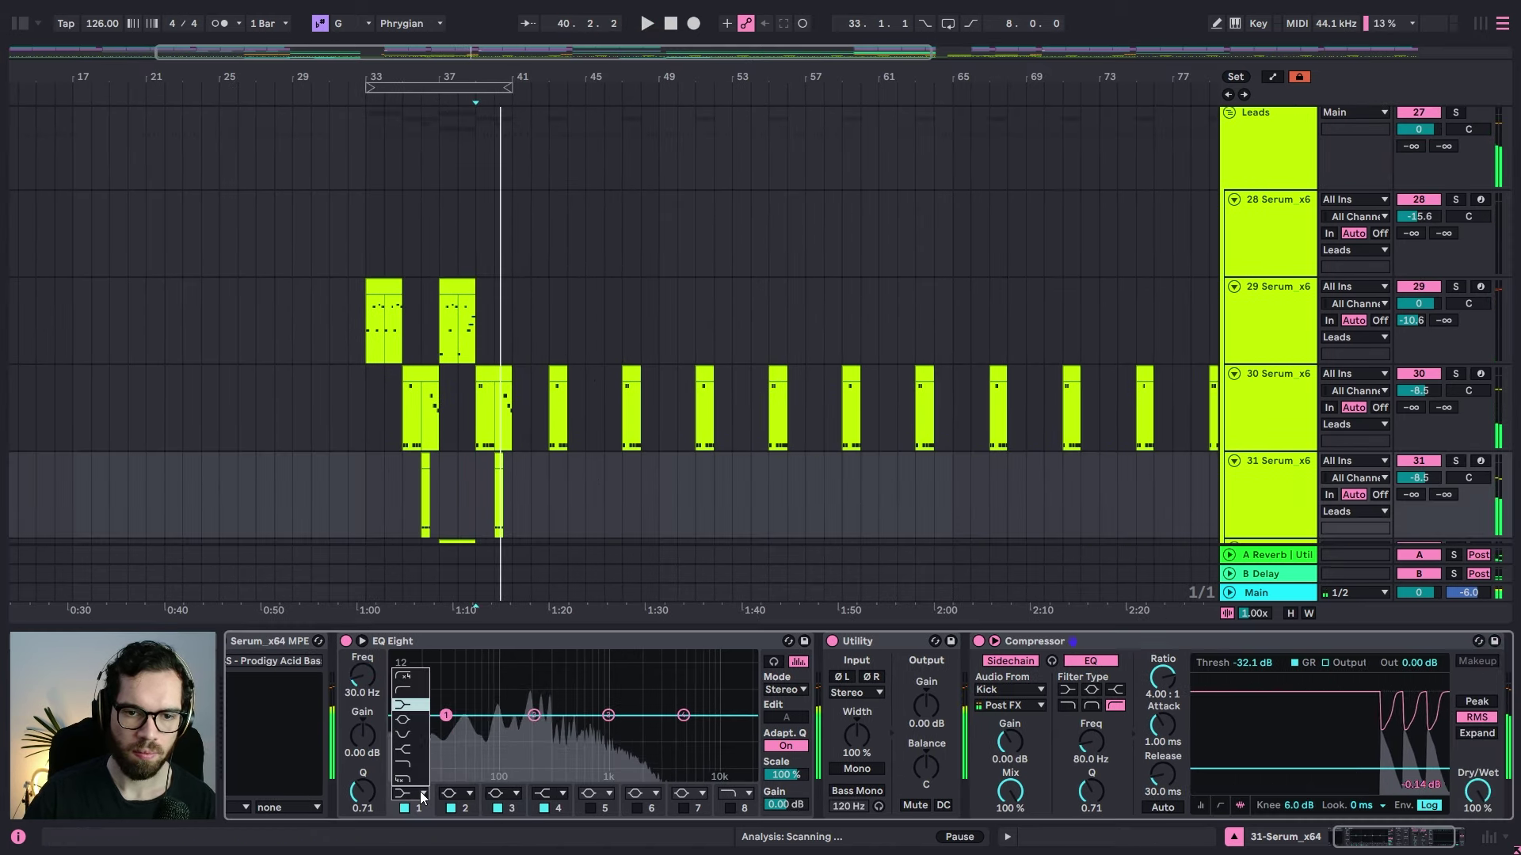
{"action": "left_click", "coordinate": [404, 690]}
{"action": "key", "text": "space"}
{"action": "left_click_drag", "start_coordinate": [447, 729], "coordinate": [558, 703]}
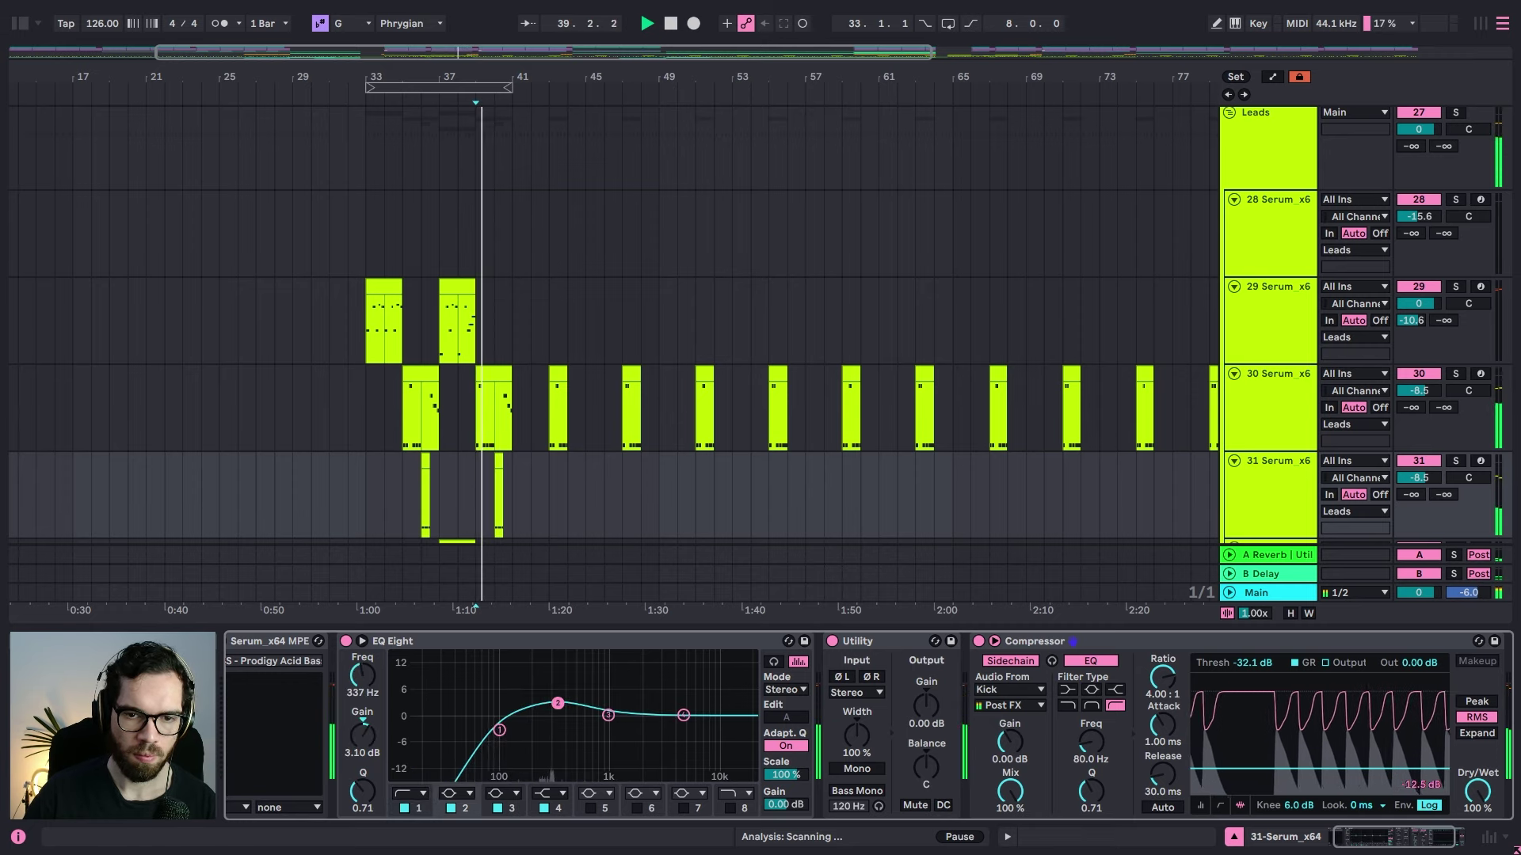
Step: Turn off the Reverb effect in the 31 Serum track's Serum synth, resume playback, and close the plug-in window
{"action": "left_click", "coordinate": [263, 644]}
{"action": "key", "text": "space"}
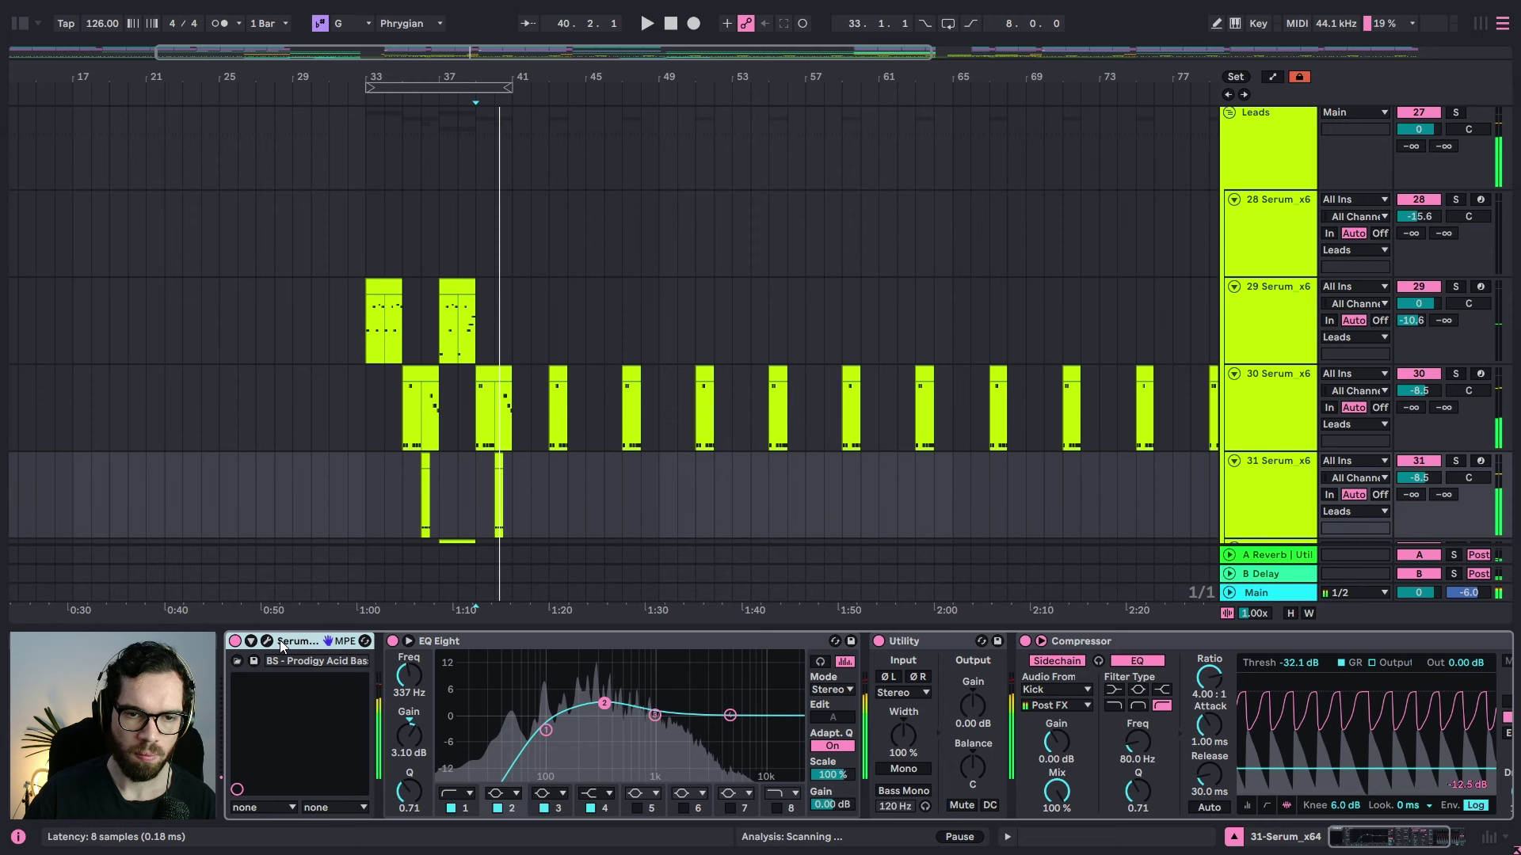
{"action": "left_click", "coordinate": [264, 640]}
{"action": "left_click", "coordinate": [248, 115]}
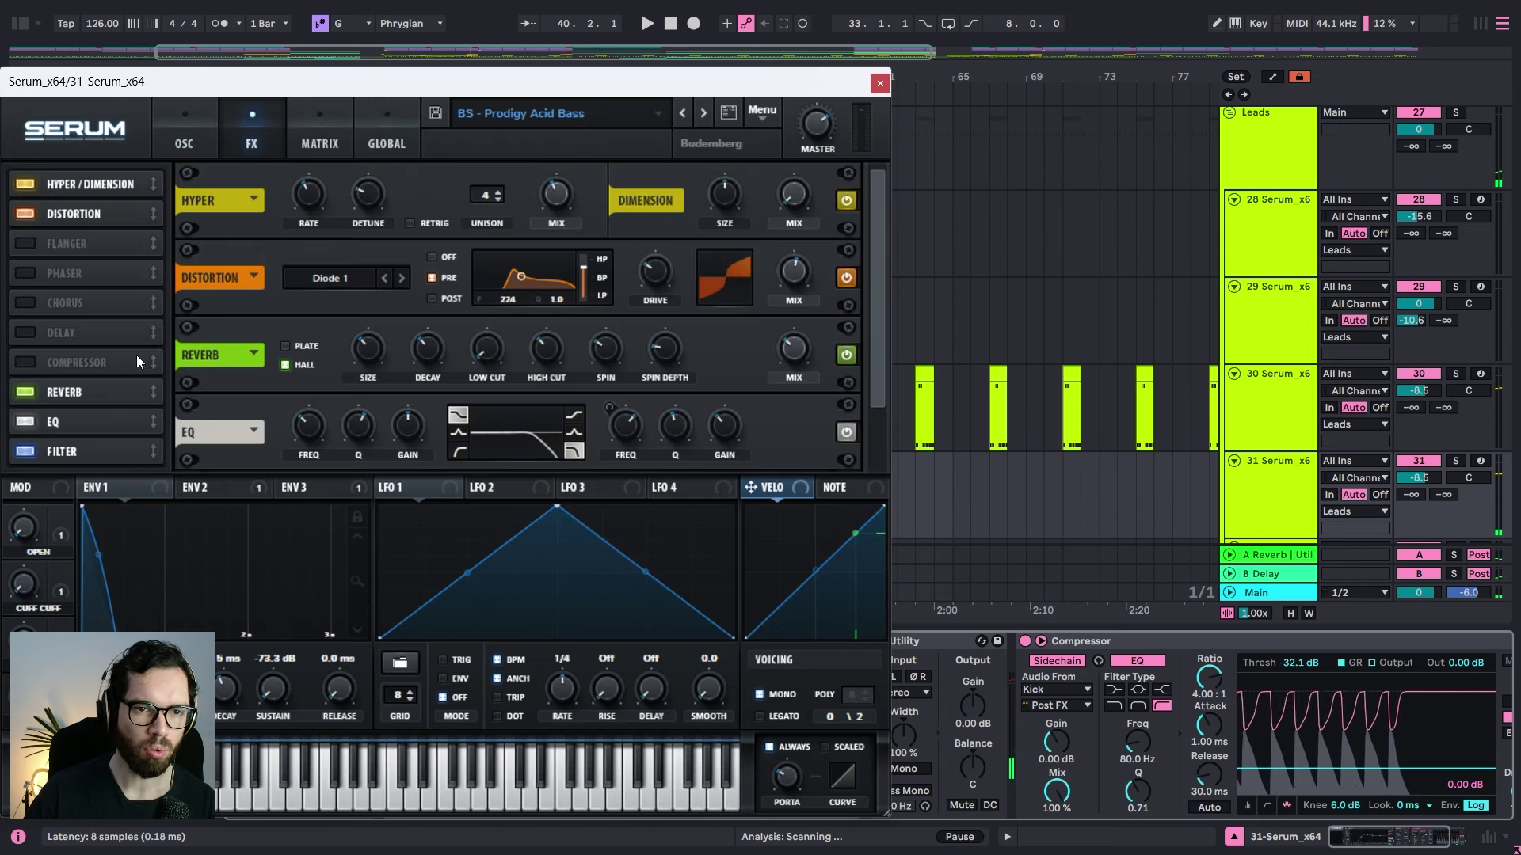
{"action": "left_click", "coordinate": [25, 393]}
{"action": "key", "text": "space"}
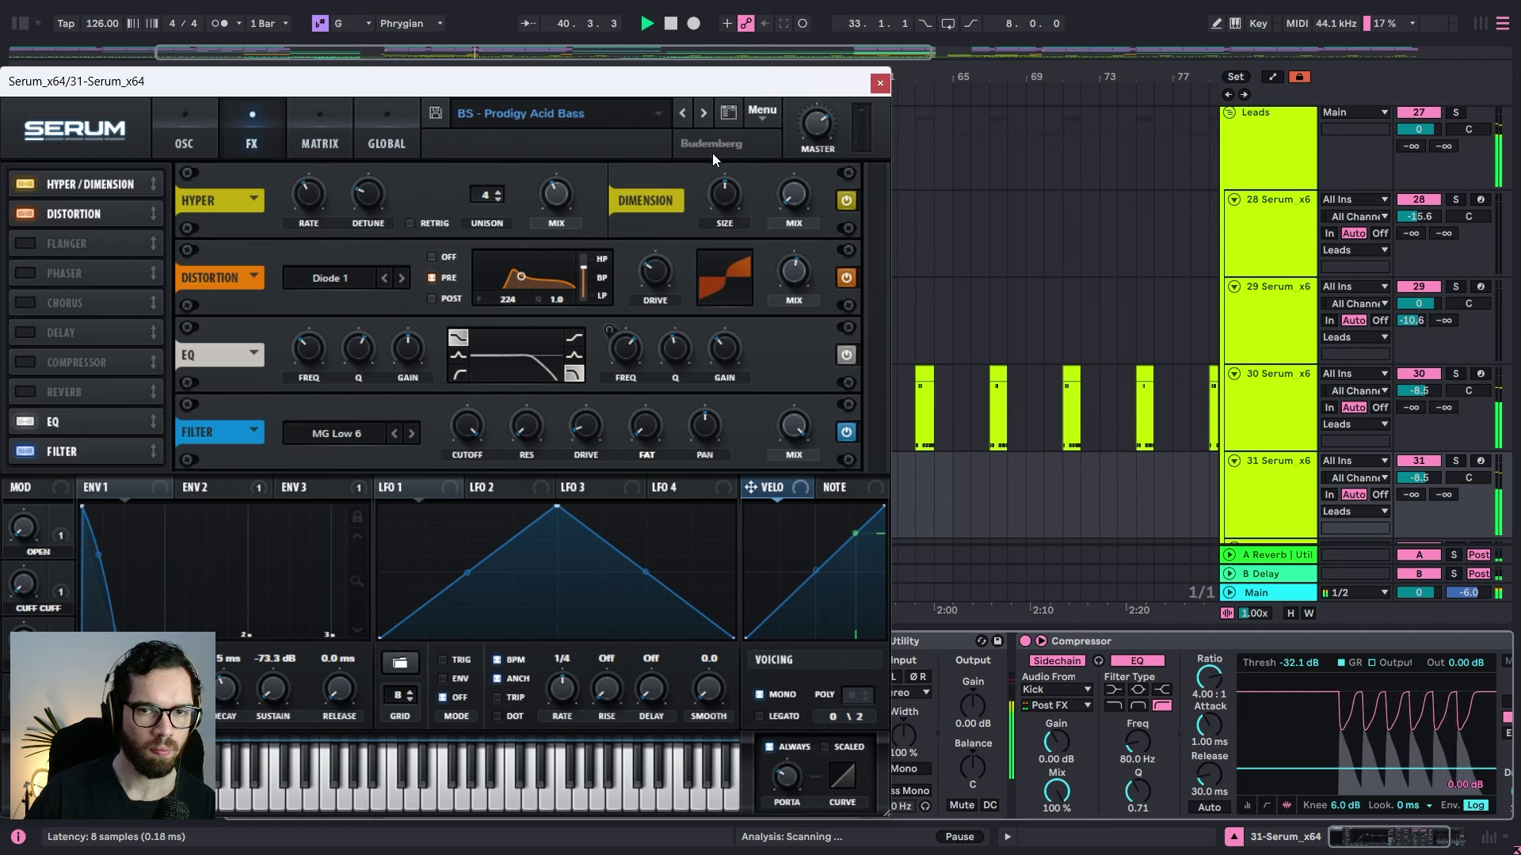
{"action": "left_click", "coordinate": [877, 84]}
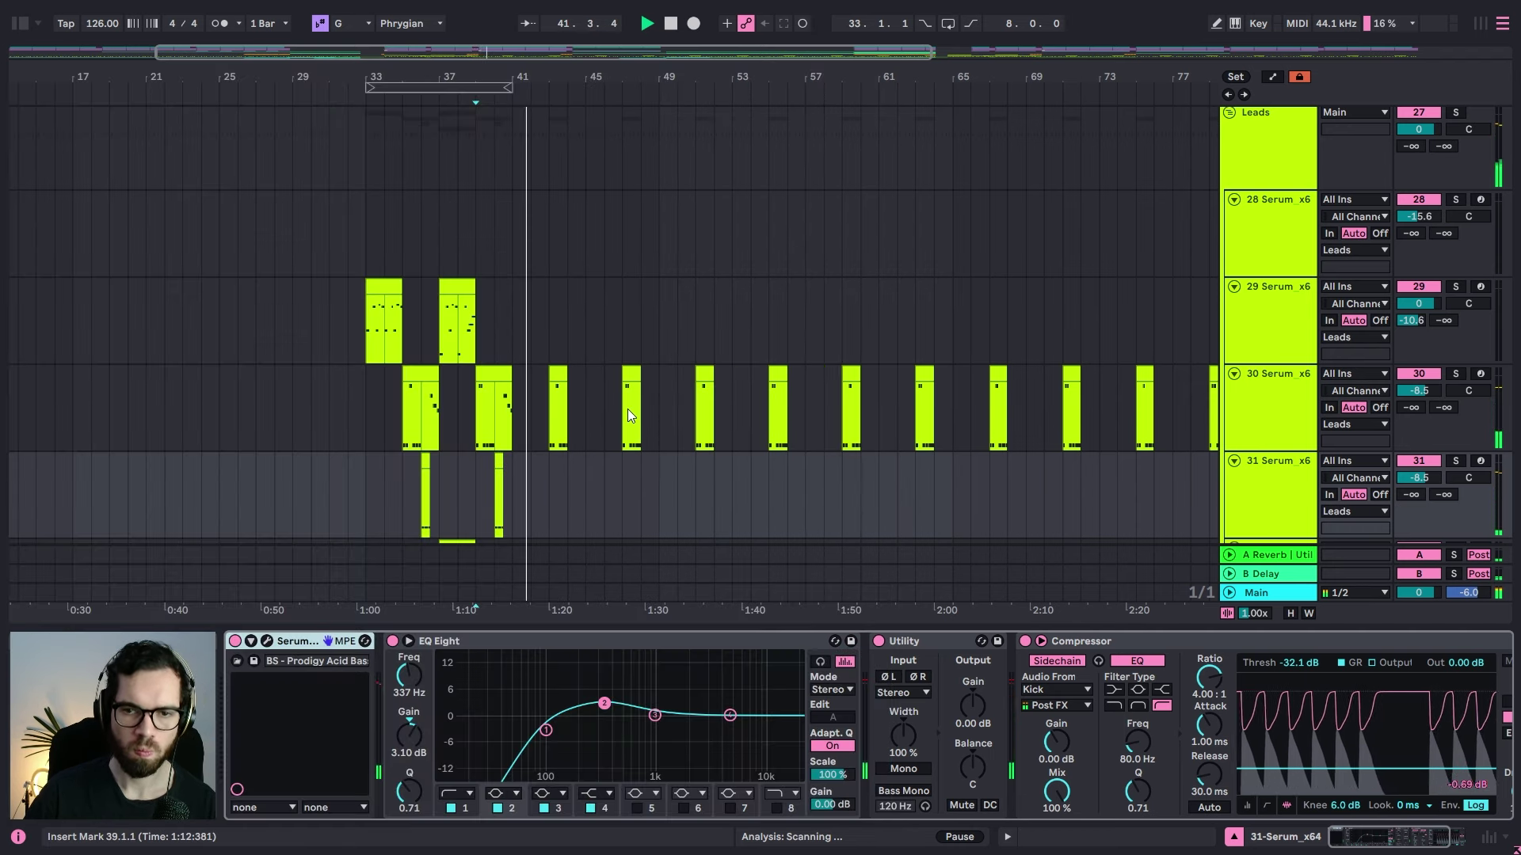
Step: Select the 30 Serum clip at bar 43 and raise the track's volume to -7.1 dB during playback
{"action": "scroll", "coordinate": [627, 409], "scroll_direction": "down", "scroll_amount": 1}
{"action": "scroll", "coordinate": [626, 405], "scroll_direction": "up", "scroll_amount": 2}
{"action": "scroll", "coordinate": [632, 386], "scroll_direction": "down", "scroll_amount": 1}
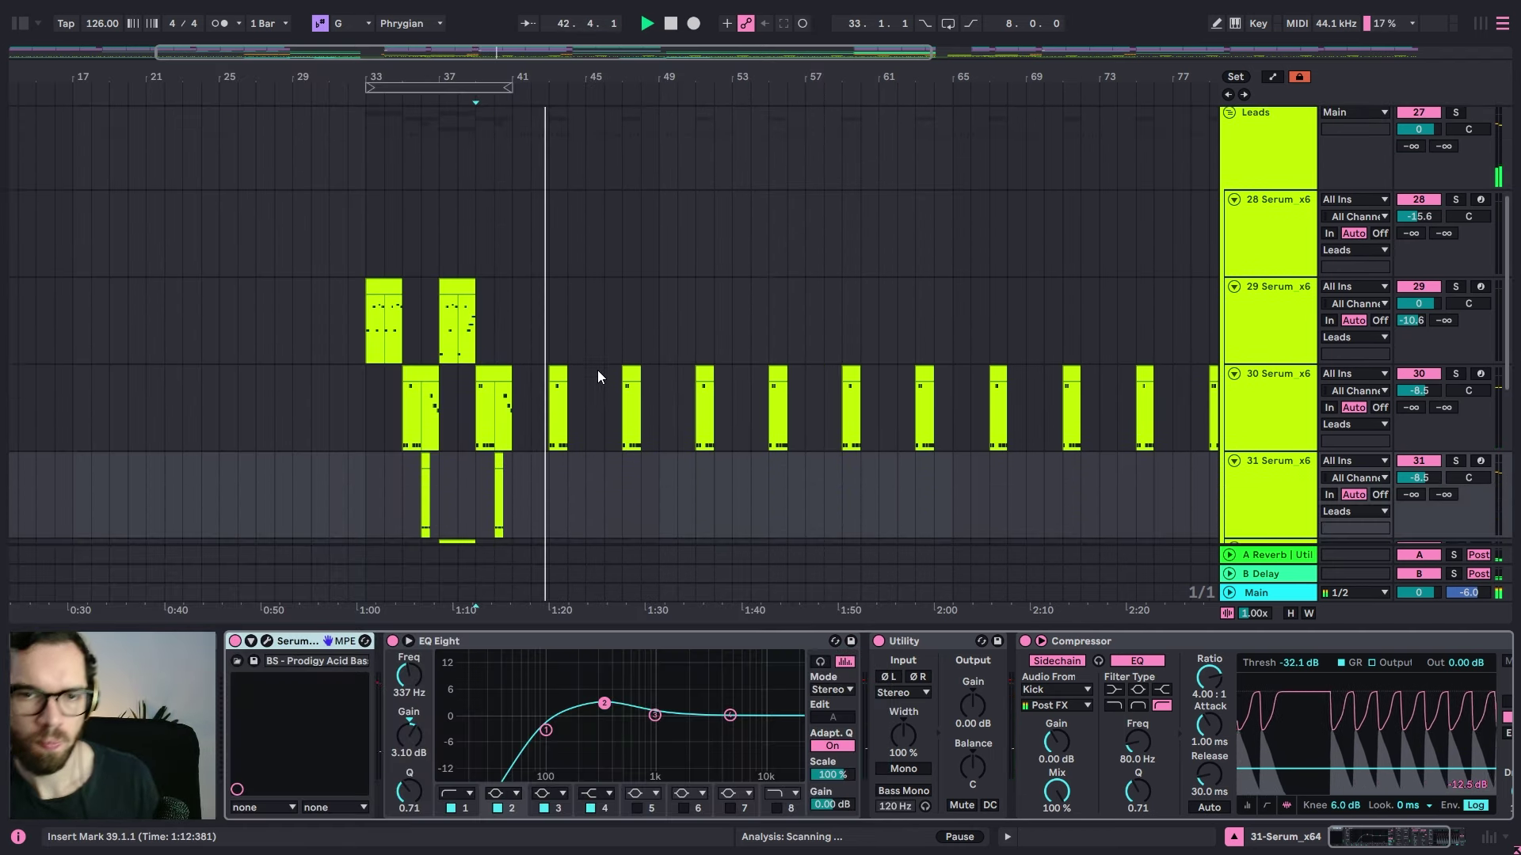
{"action": "left_click", "coordinate": [558, 374]}
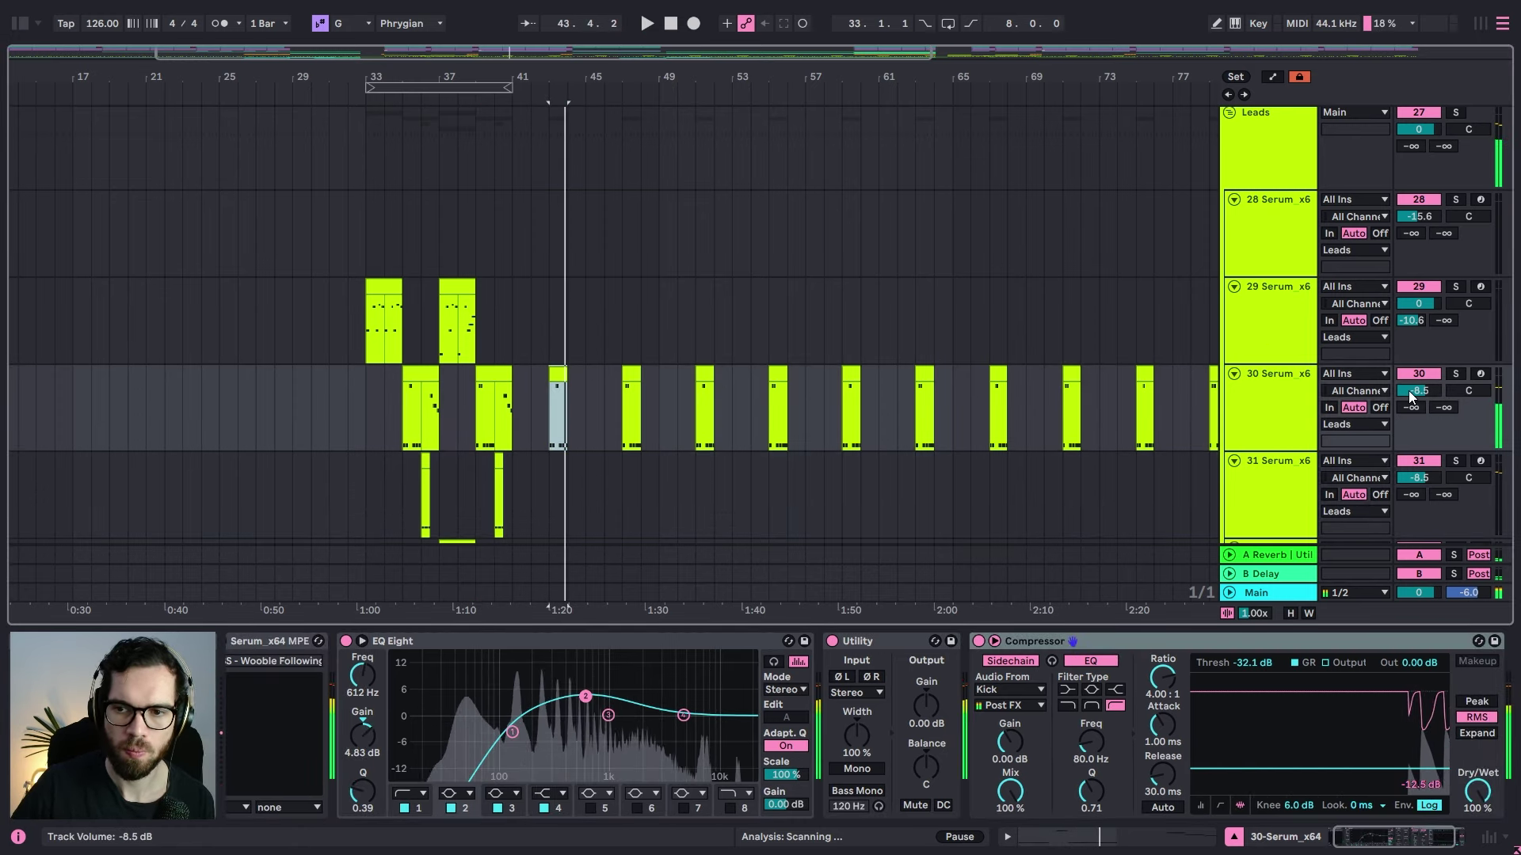
{"action": "left_click_drag", "start_coordinate": [1418, 391], "coordinate": [1418, 383]}
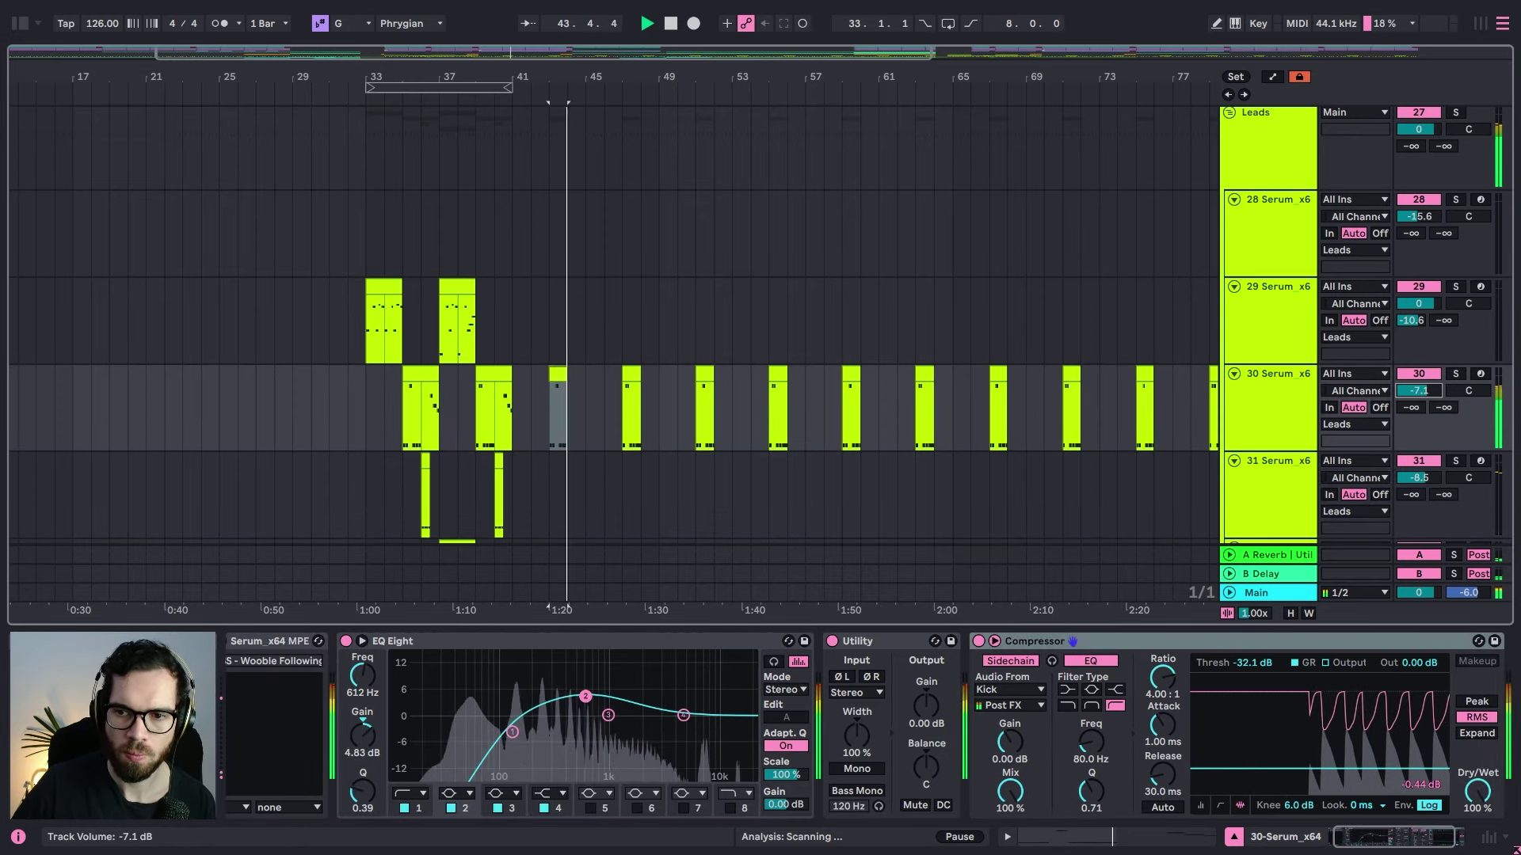
Step: Fold the Leads group, place the insert marker at bar 46, and select the Vocal track
{"action": "scroll", "coordinate": [1028, 313], "scroll_direction": "up", "scroll_amount": 2}
{"action": "left_click", "coordinate": [1233, 223]}
{"action": "left_click", "coordinate": [1230, 172]}
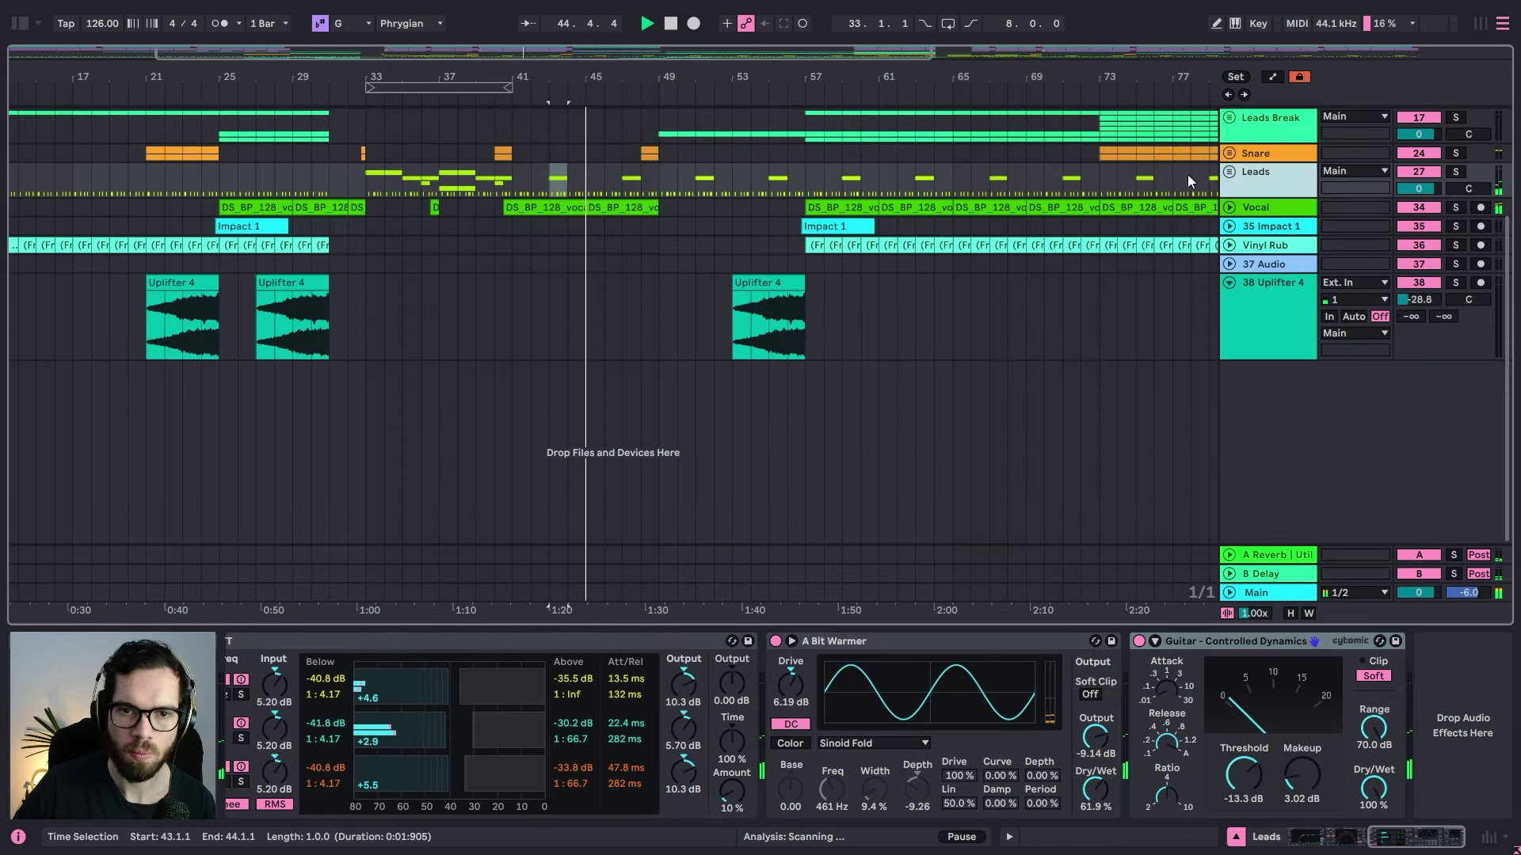
{"action": "left_click", "coordinate": [612, 172]}
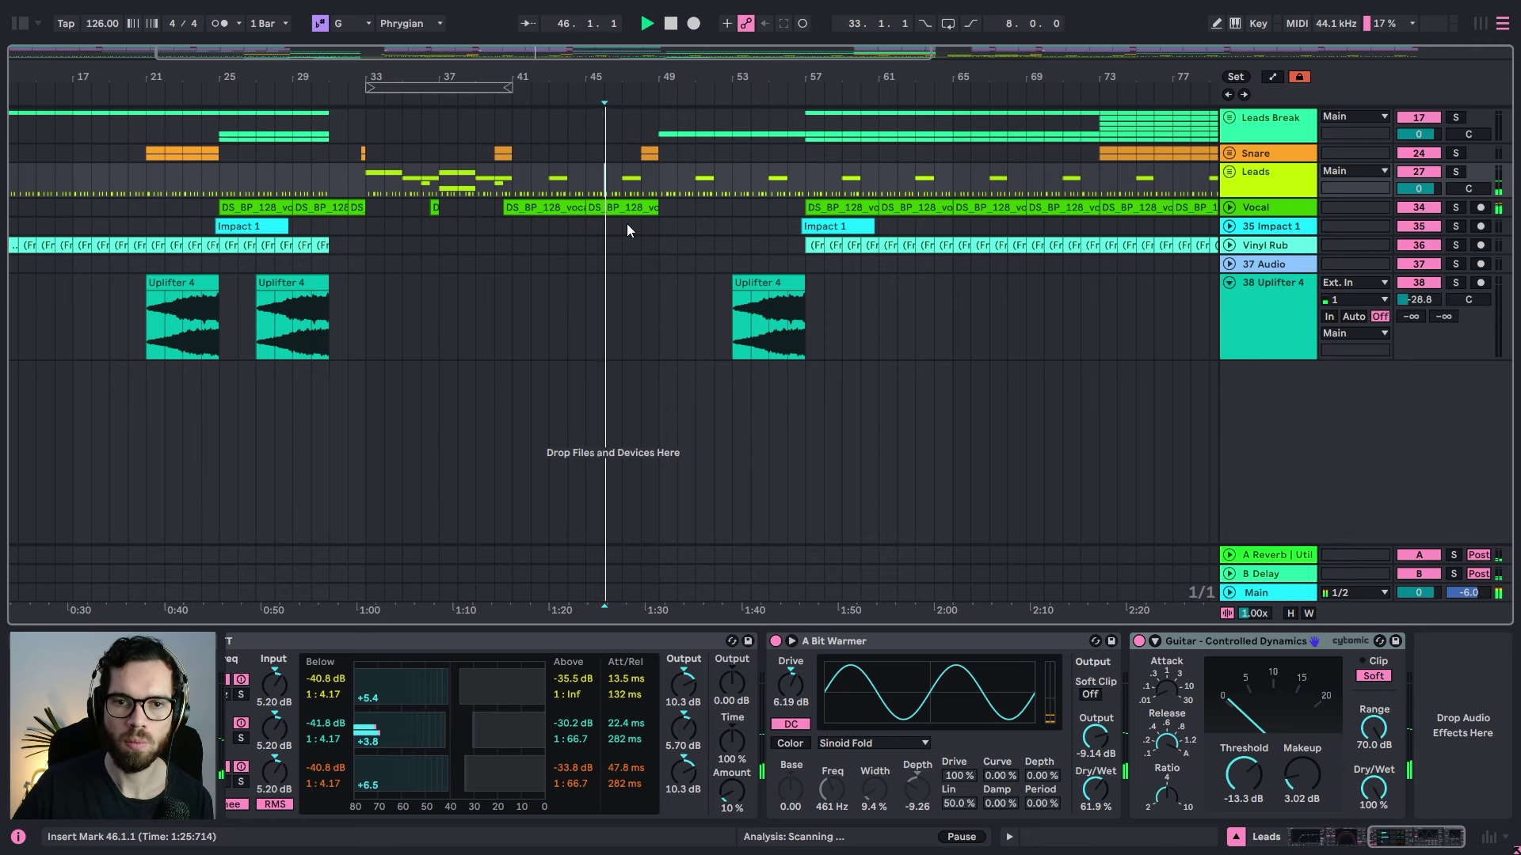
{"action": "left_click", "coordinate": [1276, 209]}
Step: Place the insert marker at bar 49 on the Bass track and unfold the Bass group
{"action": "scroll", "coordinate": [972, 221], "scroll_direction": "up", "scroll_amount": 3}
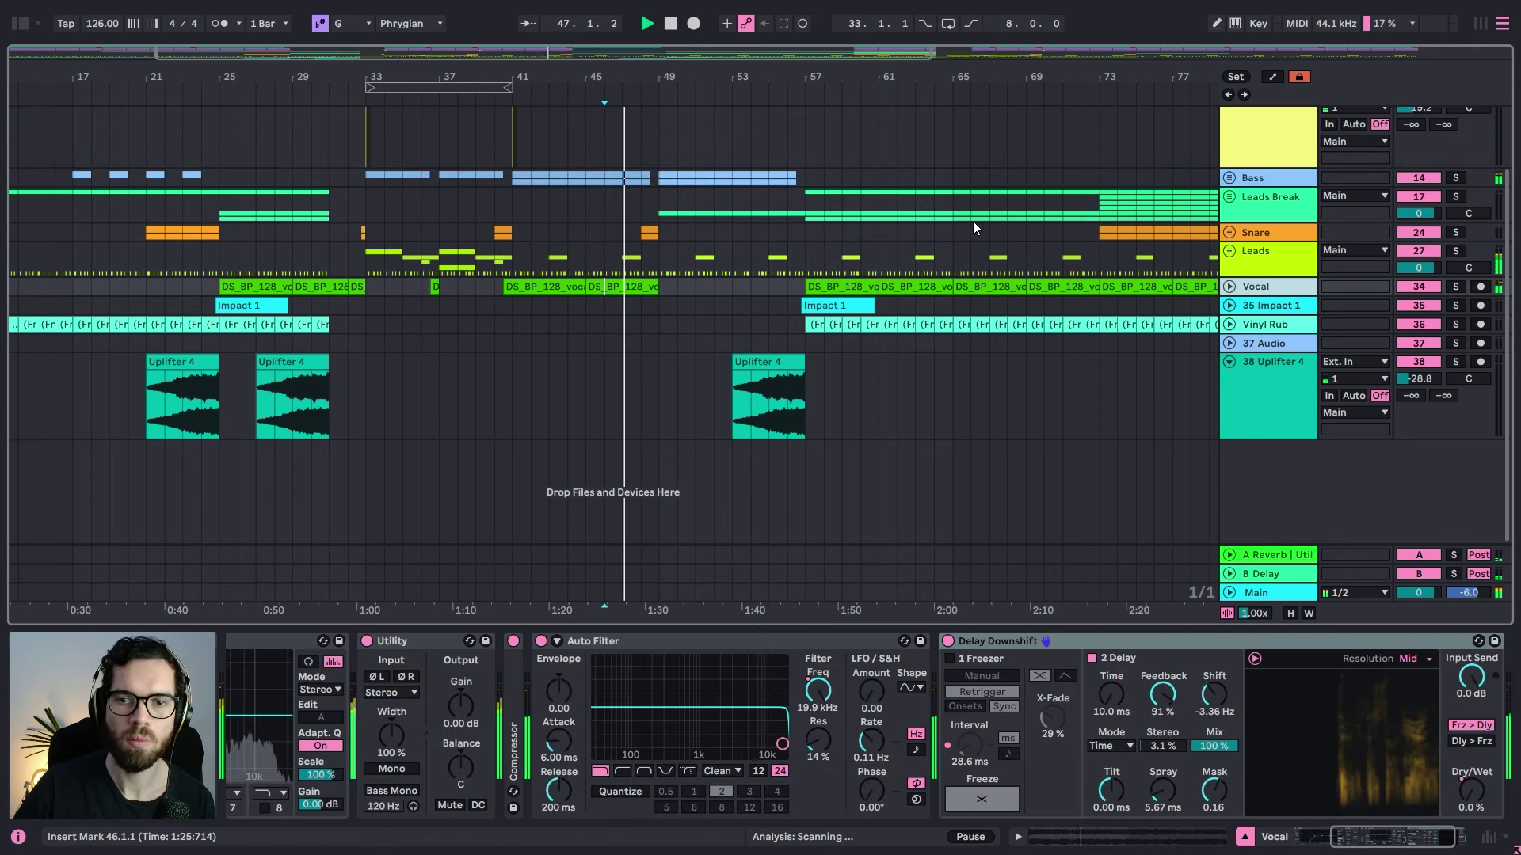
{"action": "left_click", "coordinate": [657, 214]}
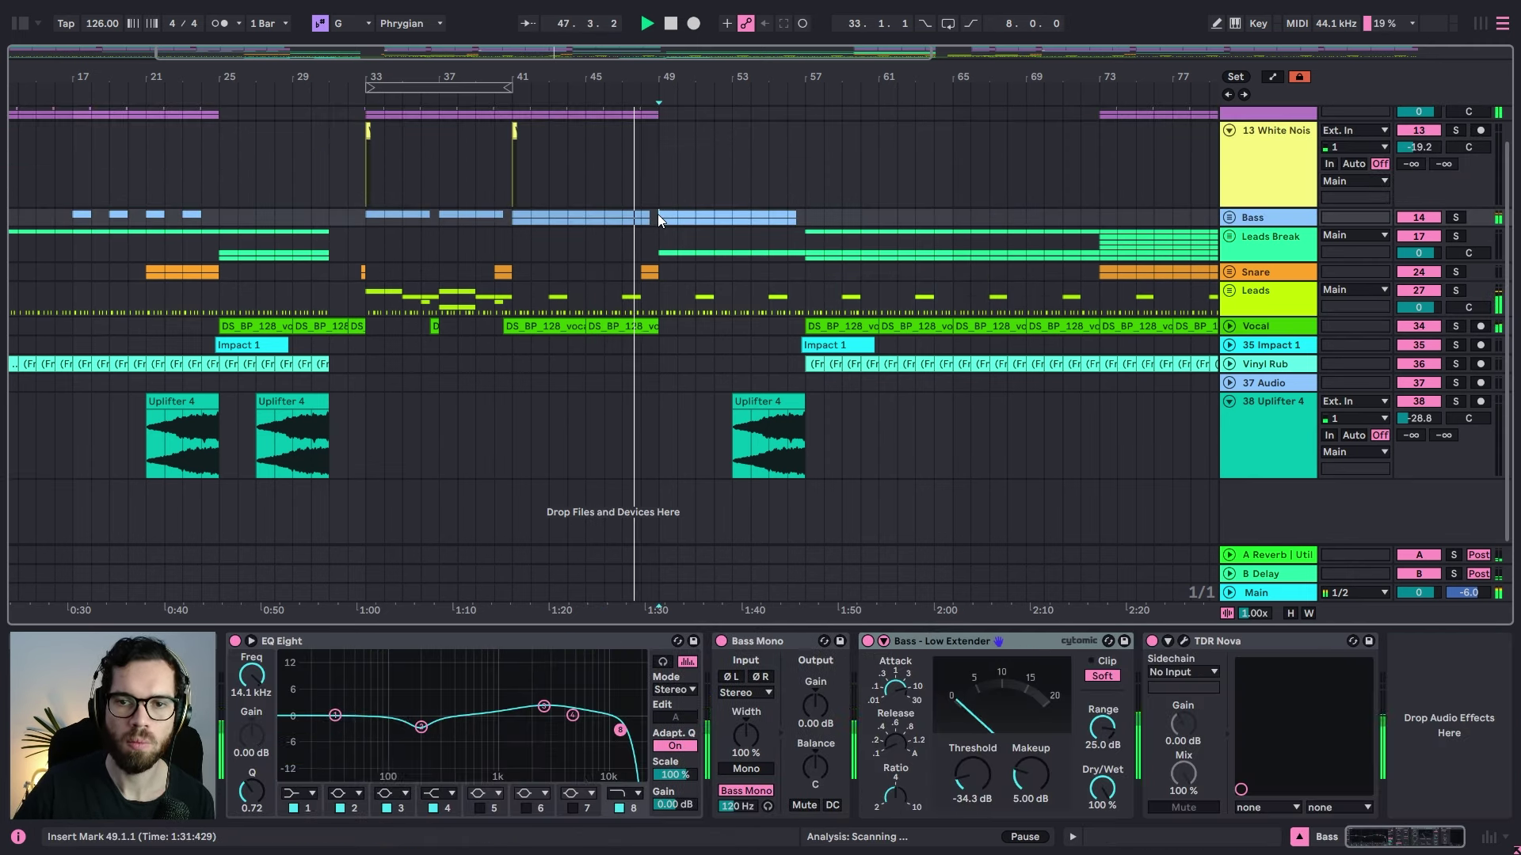
{"action": "left_click", "coordinate": [1229, 217]}
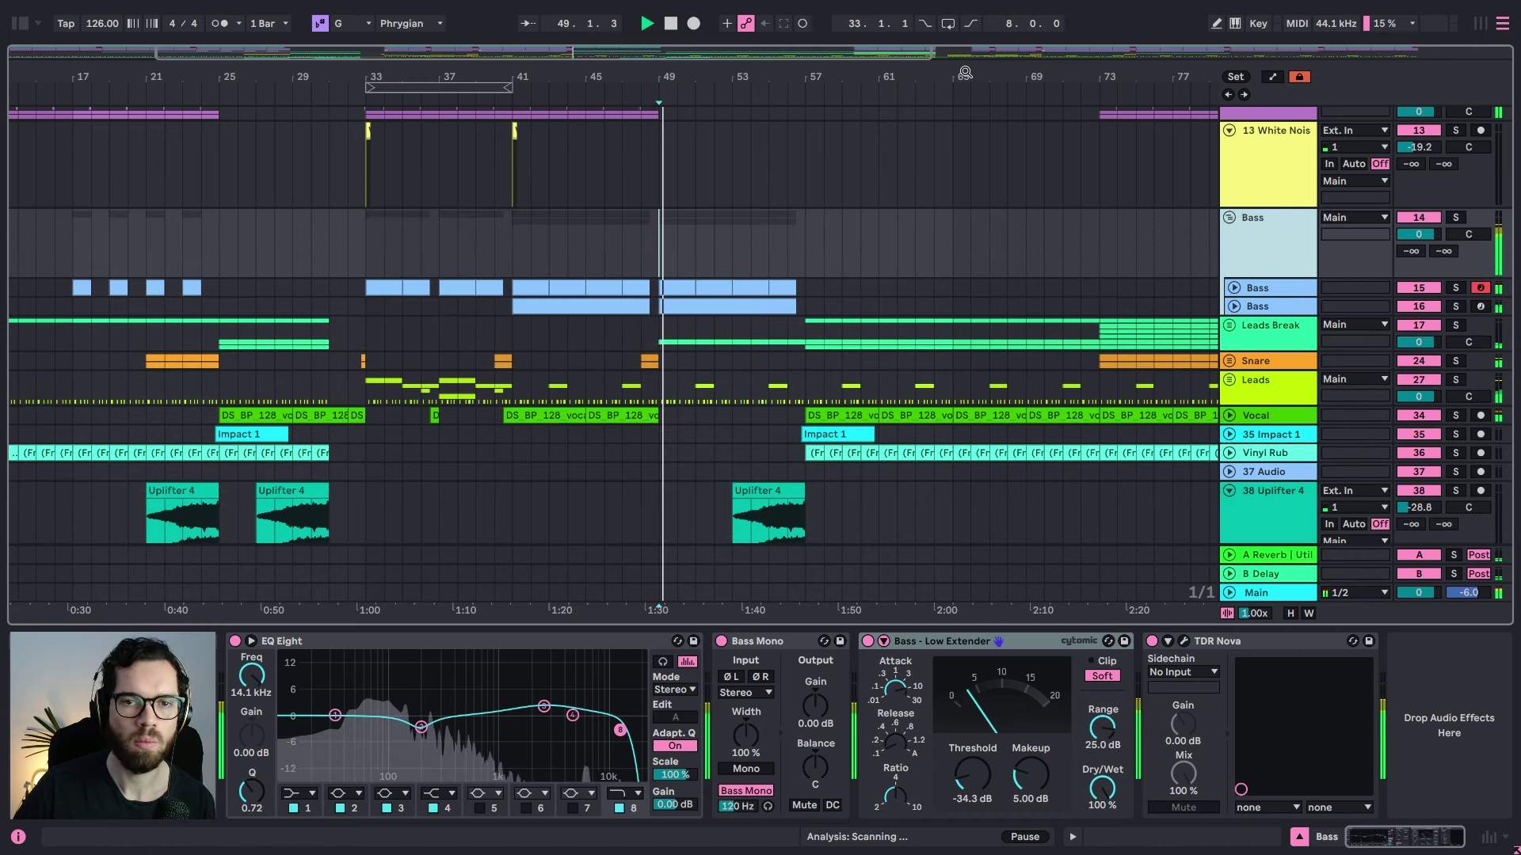
{"action": "left_click_drag", "start_coordinate": [842, 80], "coordinate": [554, 80]}
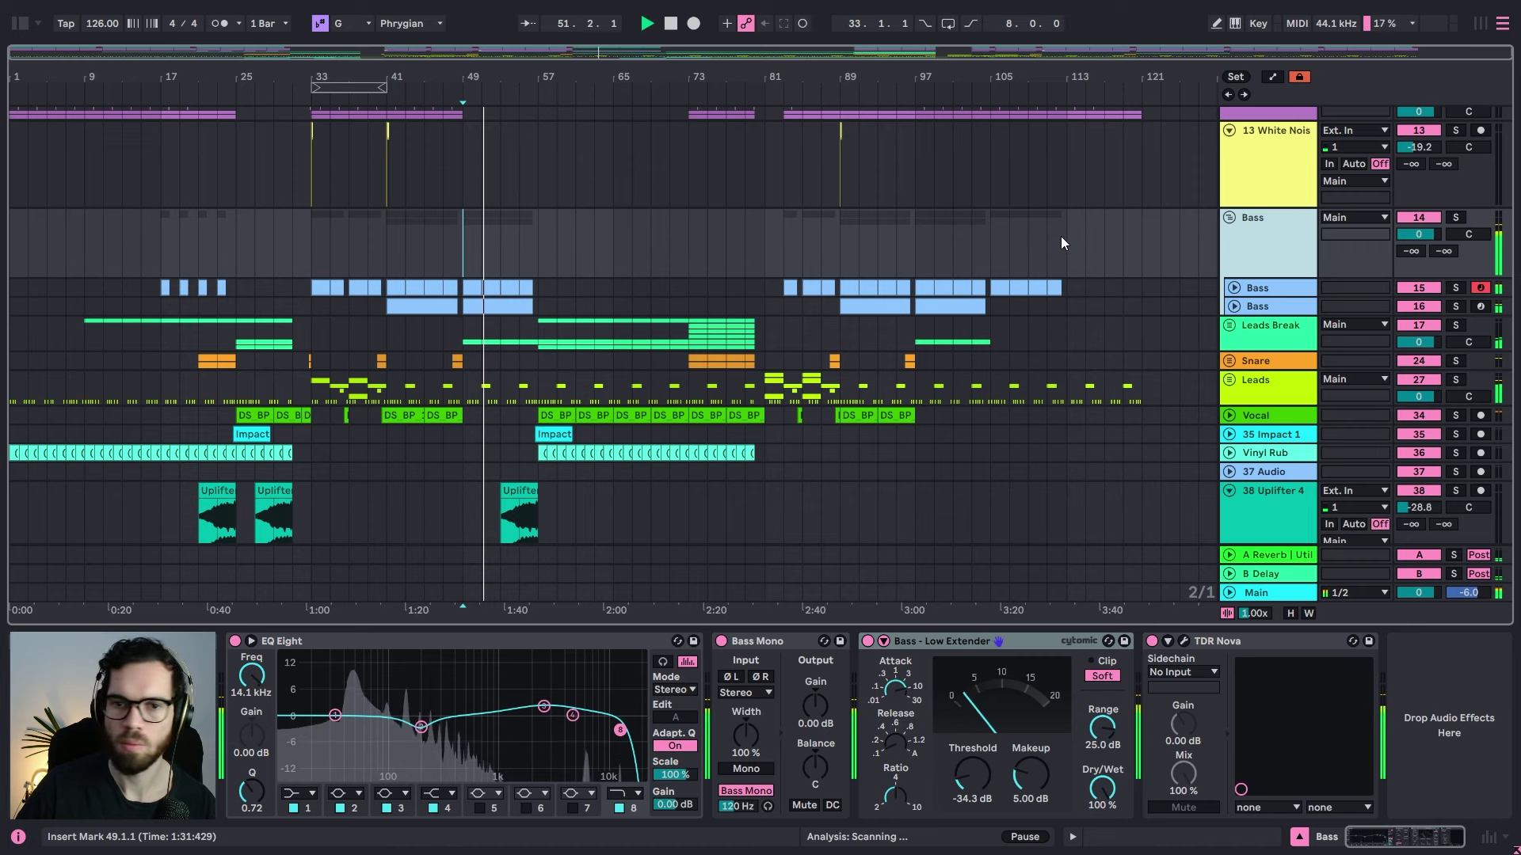
Step: Unfold the Leads group and set its send to return A Reverb to -19.0 dB
{"action": "scroll", "coordinate": [957, 259], "scroll_direction": "up", "scroll_amount": 2}
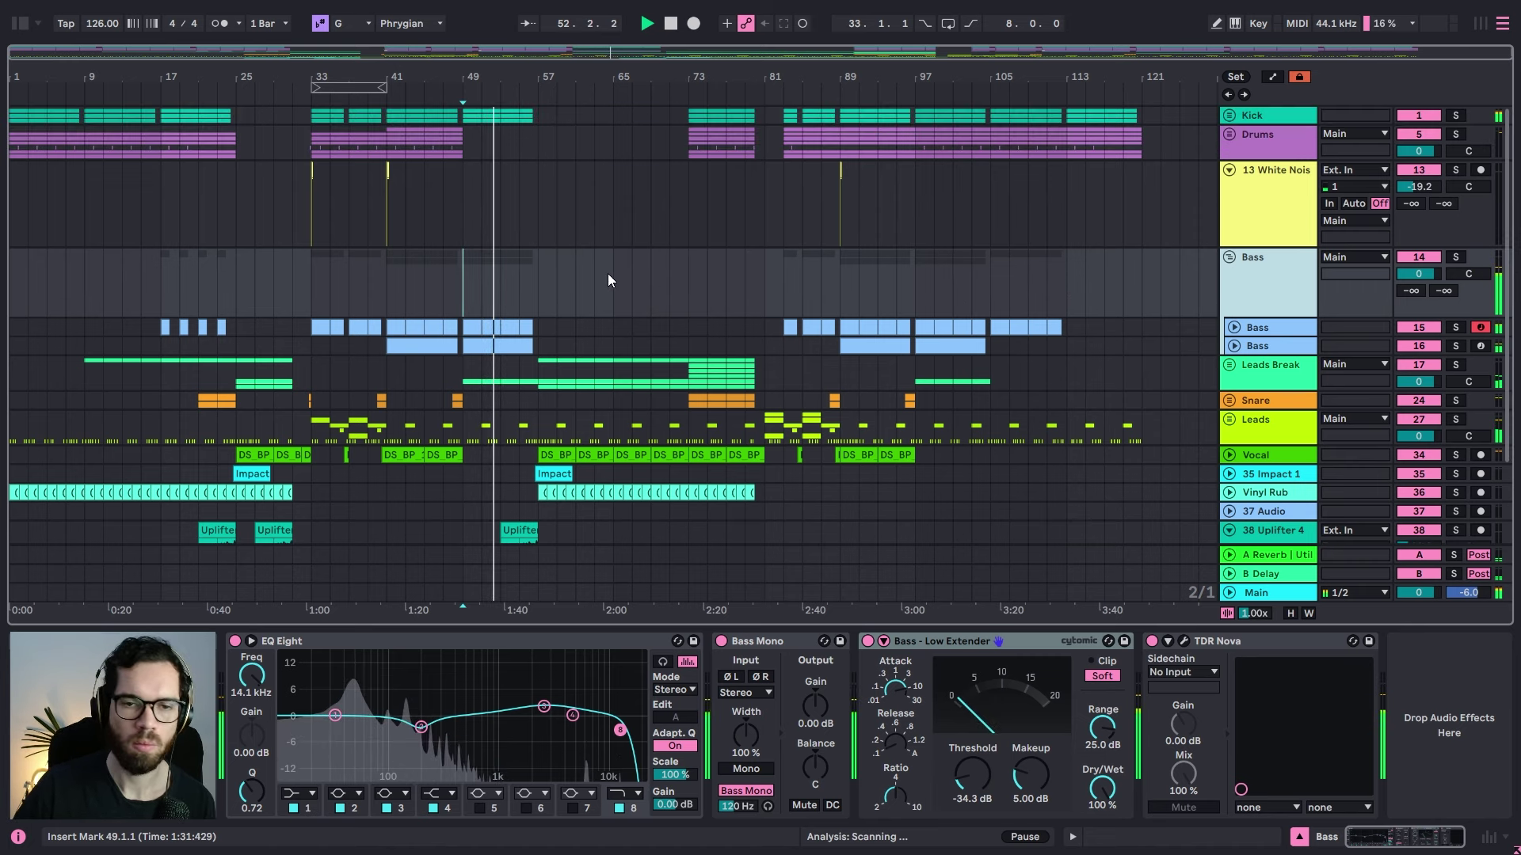
{"action": "scroll", "coordinate": [672, 324], "scroll_direction": "down", "scroll_amount": 4}
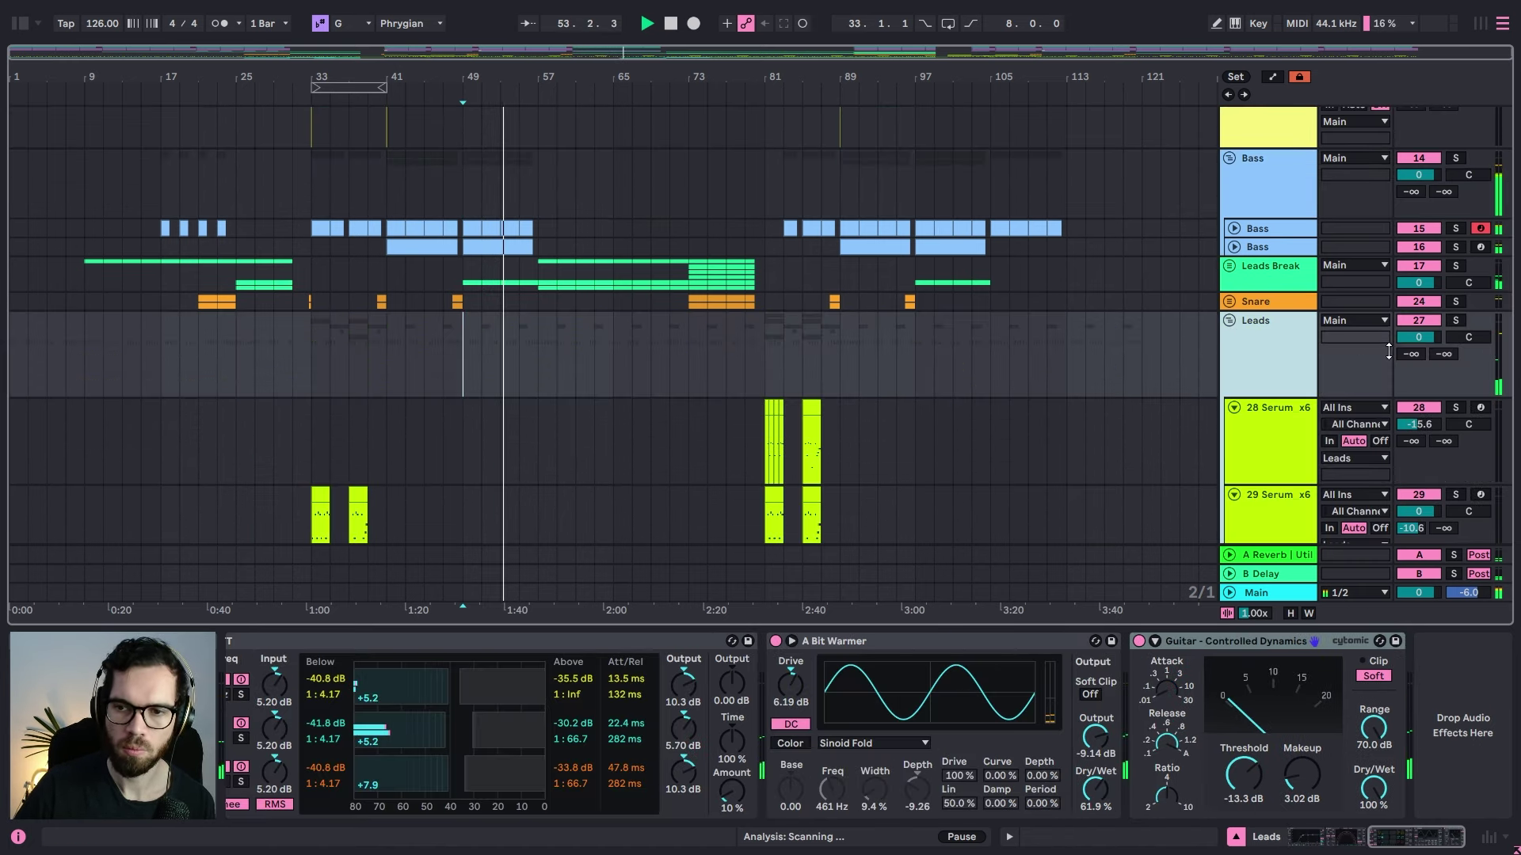
{"action": "left_click", "coordinate": [1229, 321]}
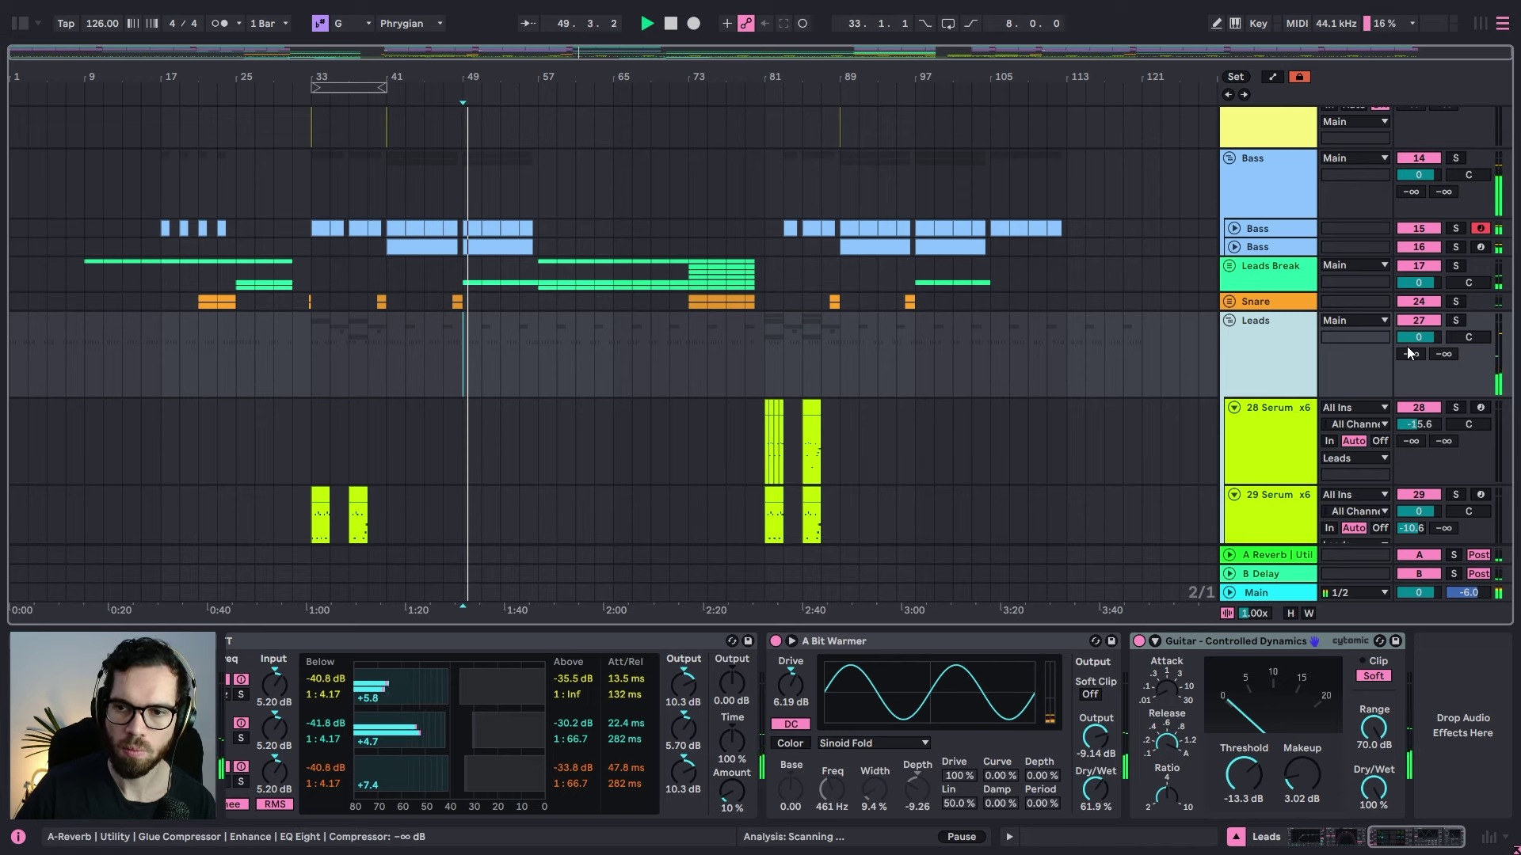
{"action": "left_click_drag", "start_coordinate": [1411, 354], "coordinate": [1411, 340]}
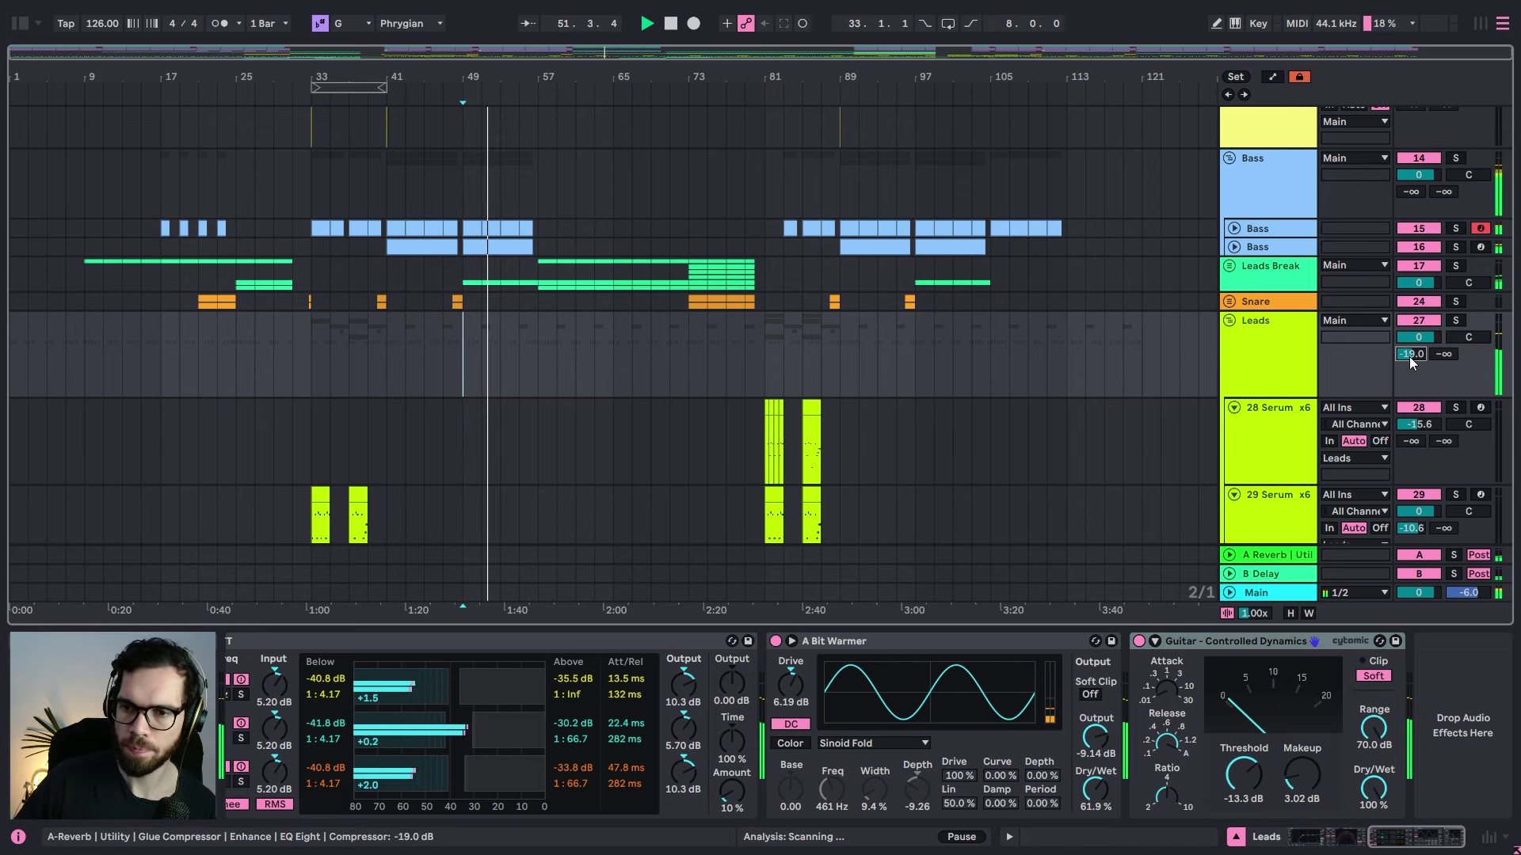
Step: Set the Leads group's send to return A Reverb to -20.6 dB and fold the group
{"action": "left_click_drag", "start_coordinate": [1410, 358], "coordinate": [1409, 361]}
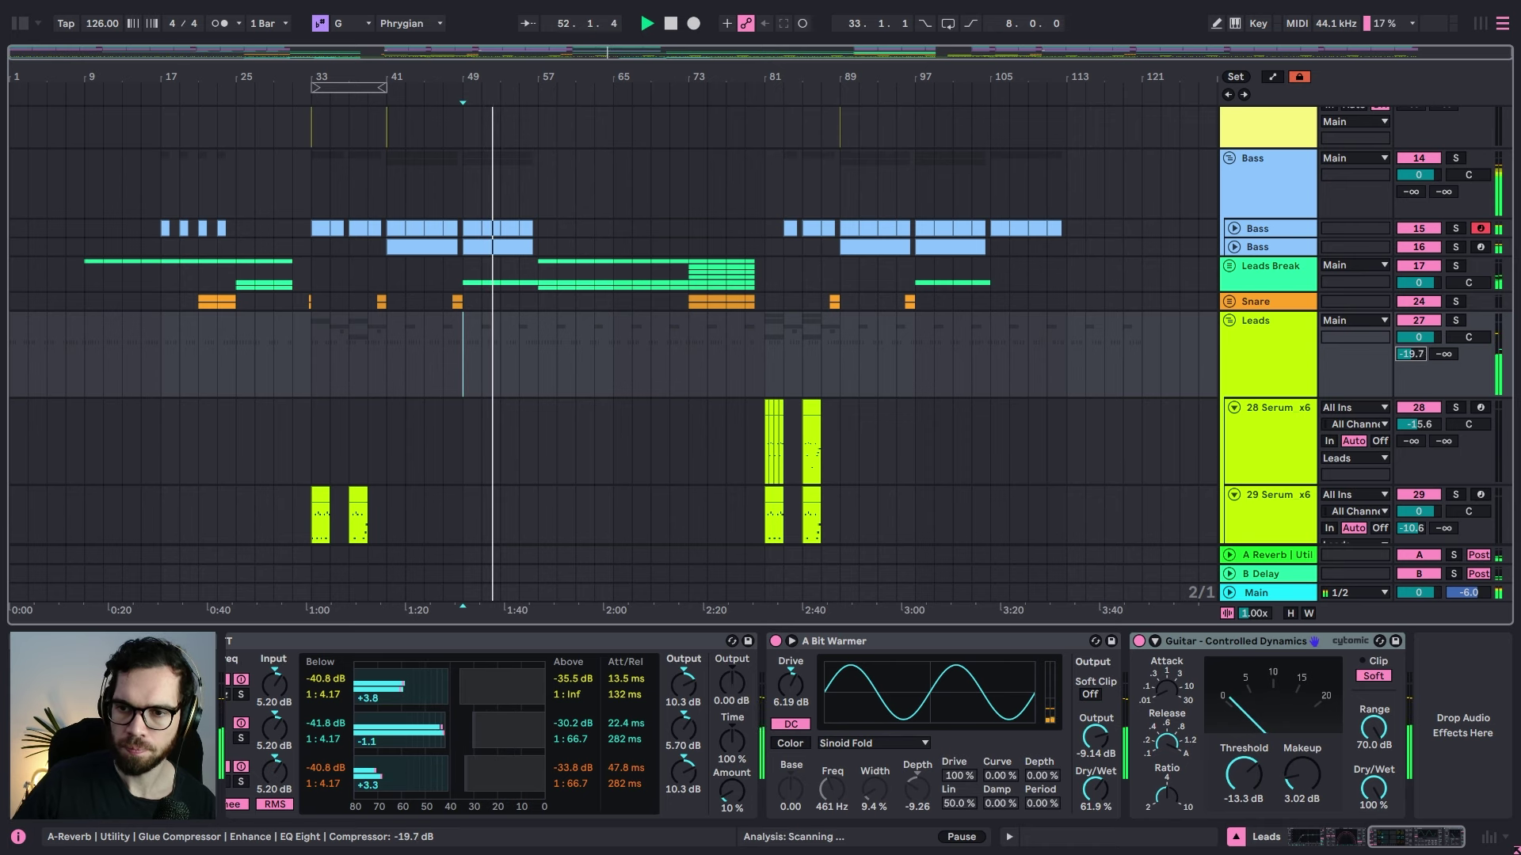
{"action": "left_click", "coordinate": [1230, 321]}
{"action": "left_click", "coordinate": [706, 299]}
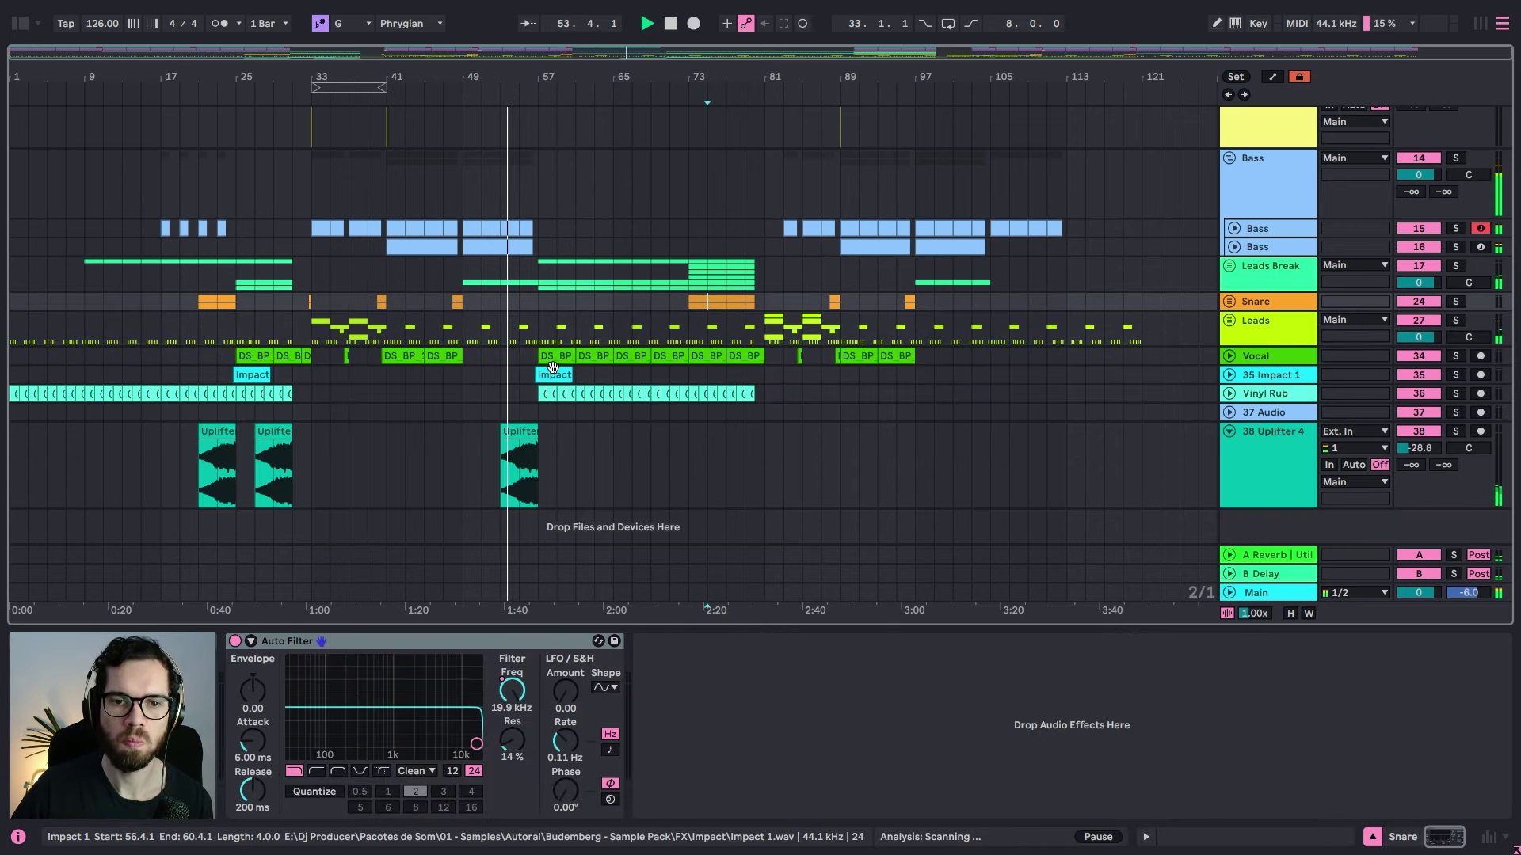
Step: Check the Uplifter clip at bar 53 and the 18 Serum track inside the Leads Break group during playback
{"action": "left_click", "coordinate": [504, 453]}
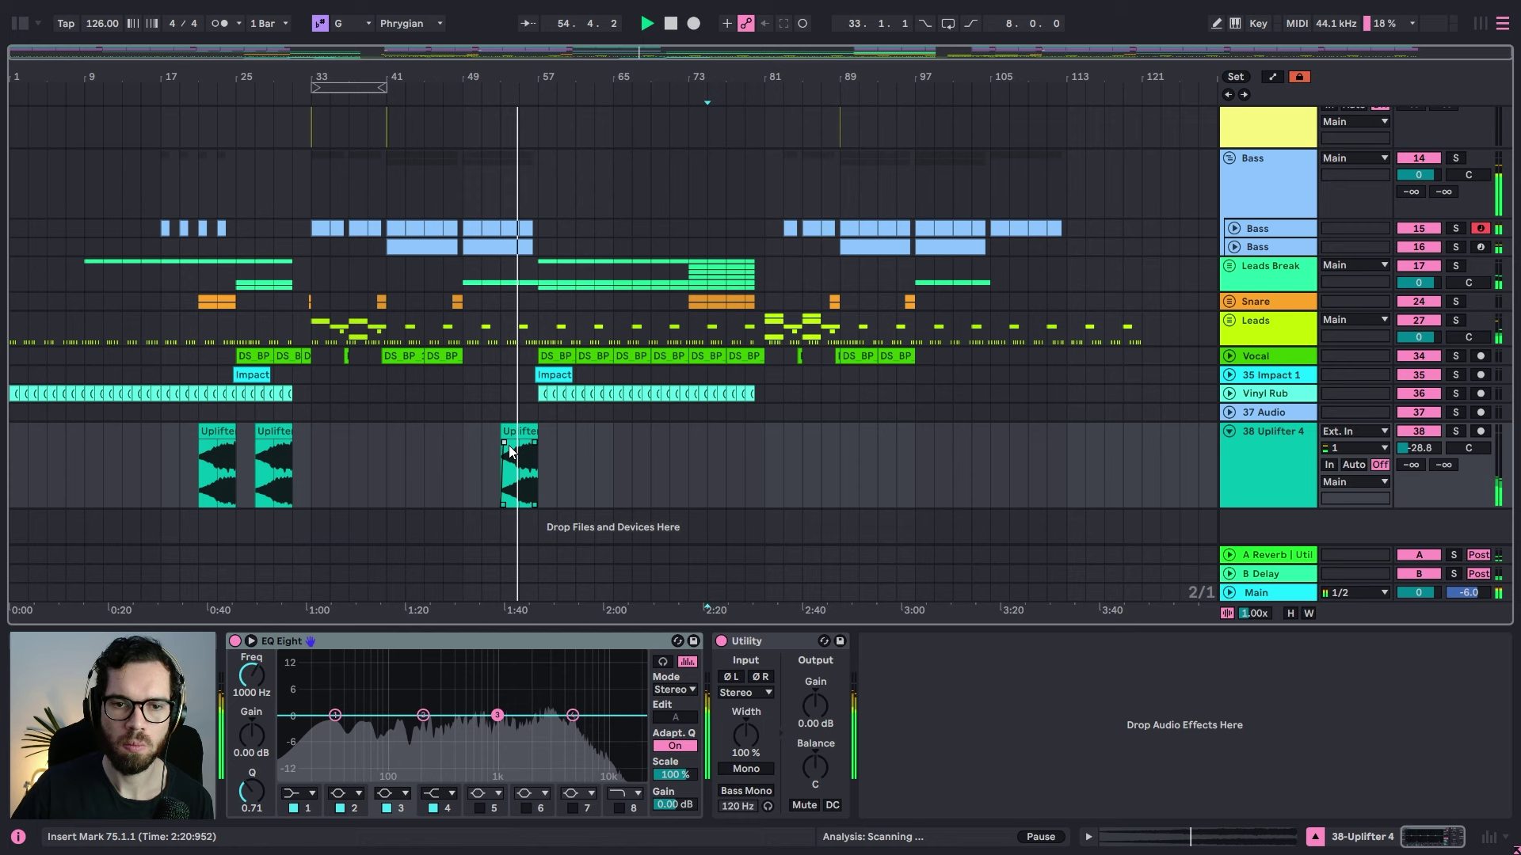
{"action": "left_click", "coordinate": [1259, 275]}
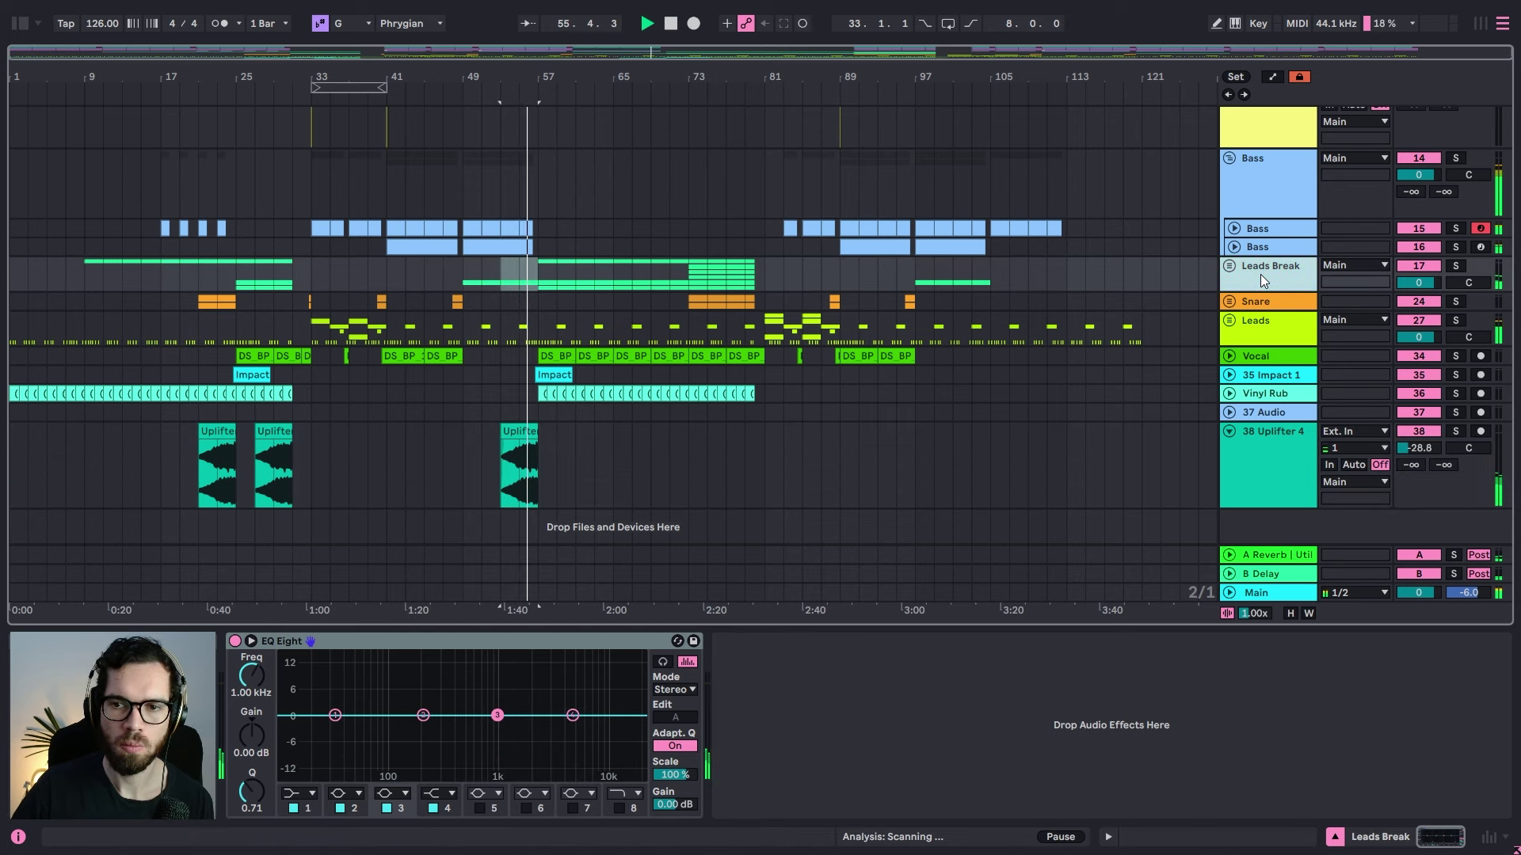
{"action": "left_click", "coordinate": [1229, 267]}
{"action": "left_click", "coordinate": [1263, 351]}
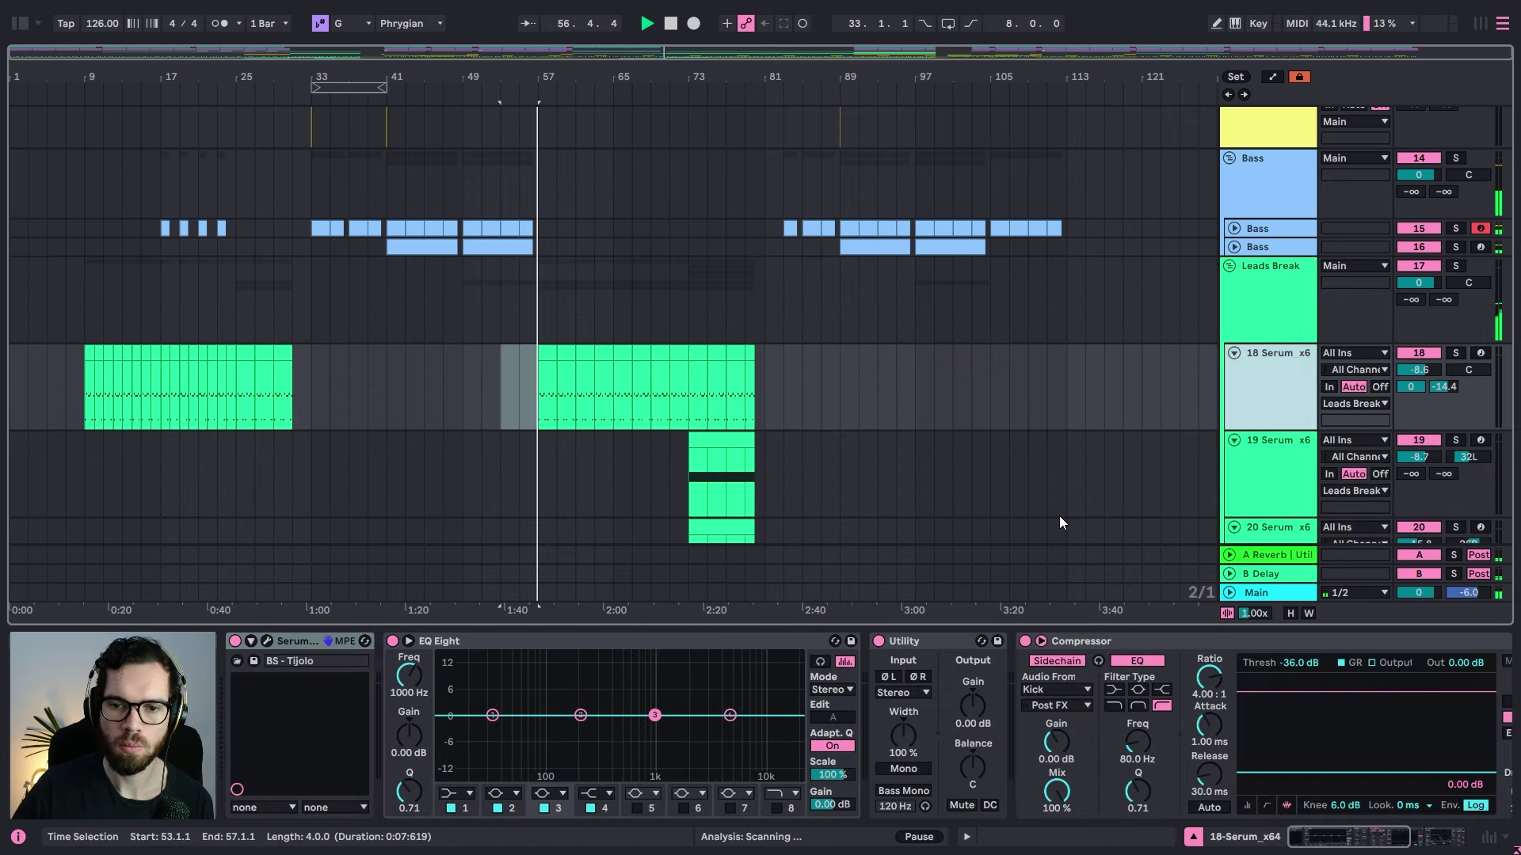
{"action": "left_click", "coordinate": [1229, 267]}
{"action": "left_click", "coordinate": [1259, 434]}
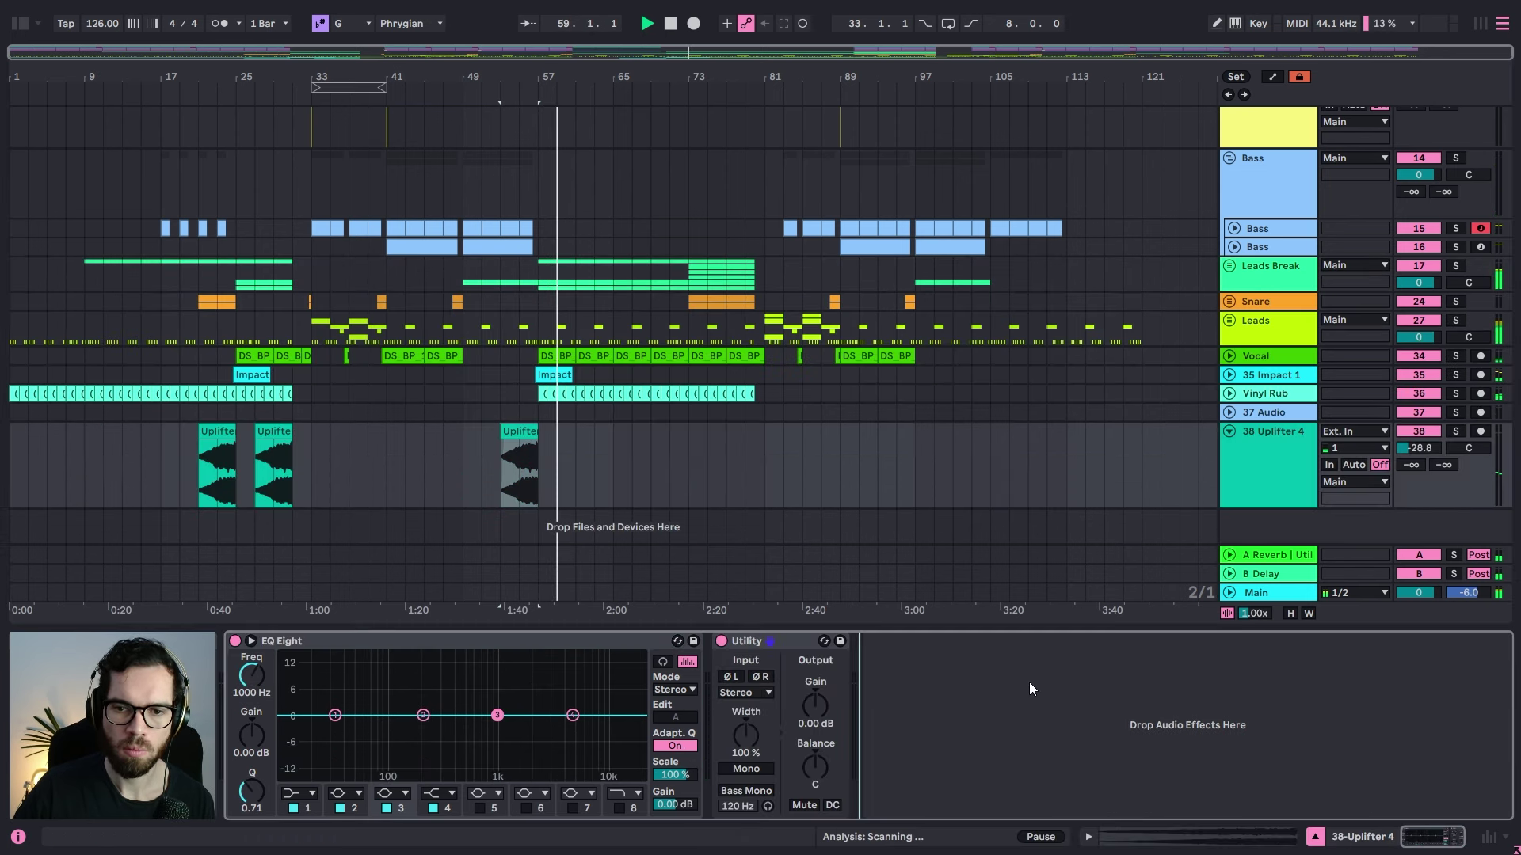
Step: Unfold the Leads group and show the automation lanes in the arrangement
{"action": "left_click", "coordinate": [1229, 319]}
{"action": "scroll", "coordinate": [701, 337], "scroll_direction": "down", "scroll_amount": 6}
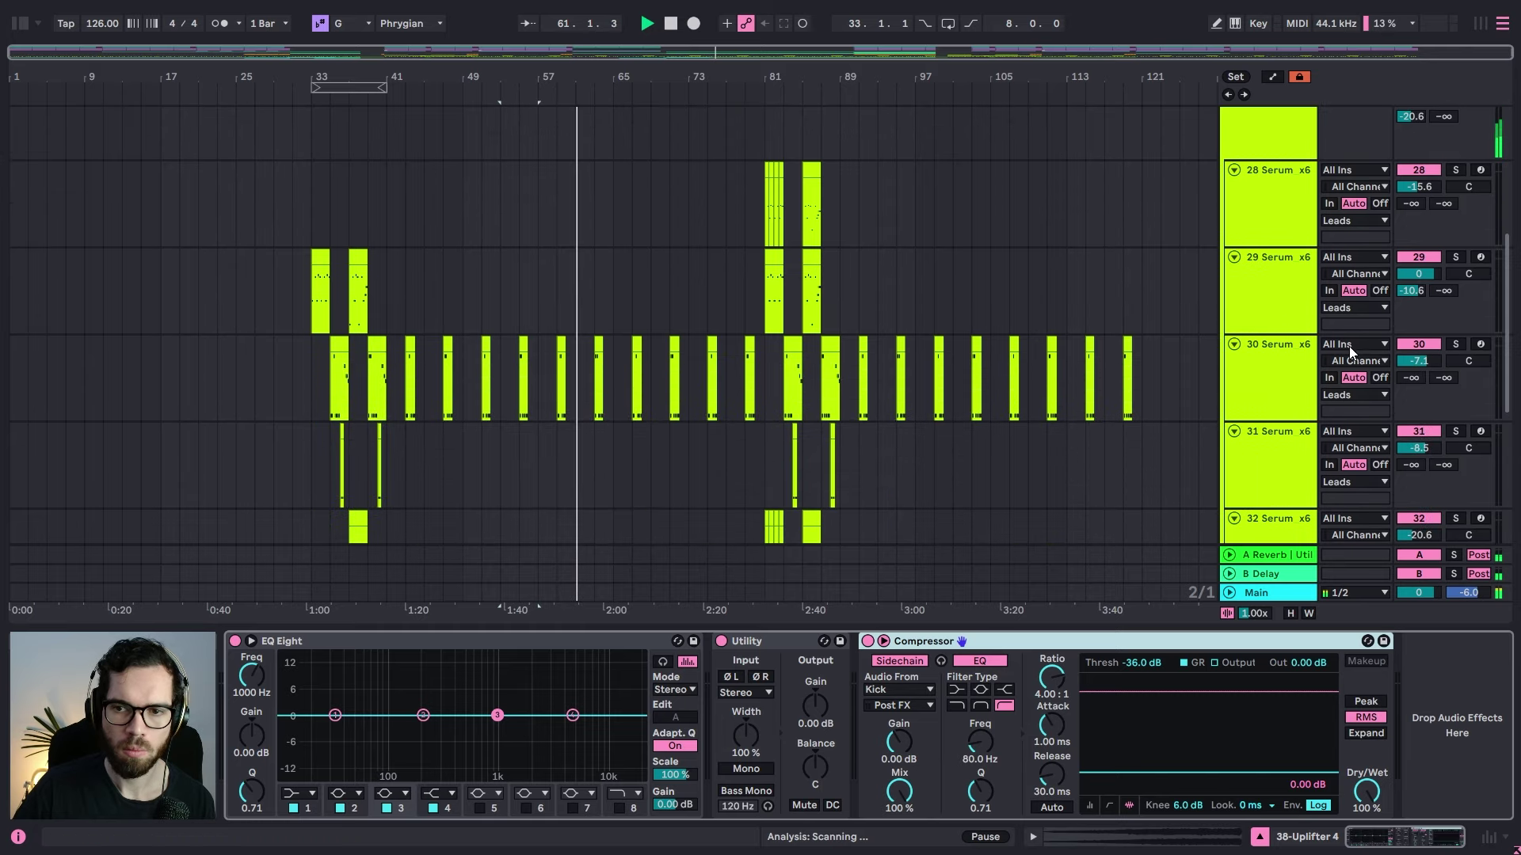
{"action": "scroll", "coordinate": [655, 306], "scroll_direction": "down", "scroll_amount": 2}
{"action": "key", "text": "a"}
{"action": "scroll", "coordinate": [681, 287], "scroll_direction": "up", "scroll_amount": 4}
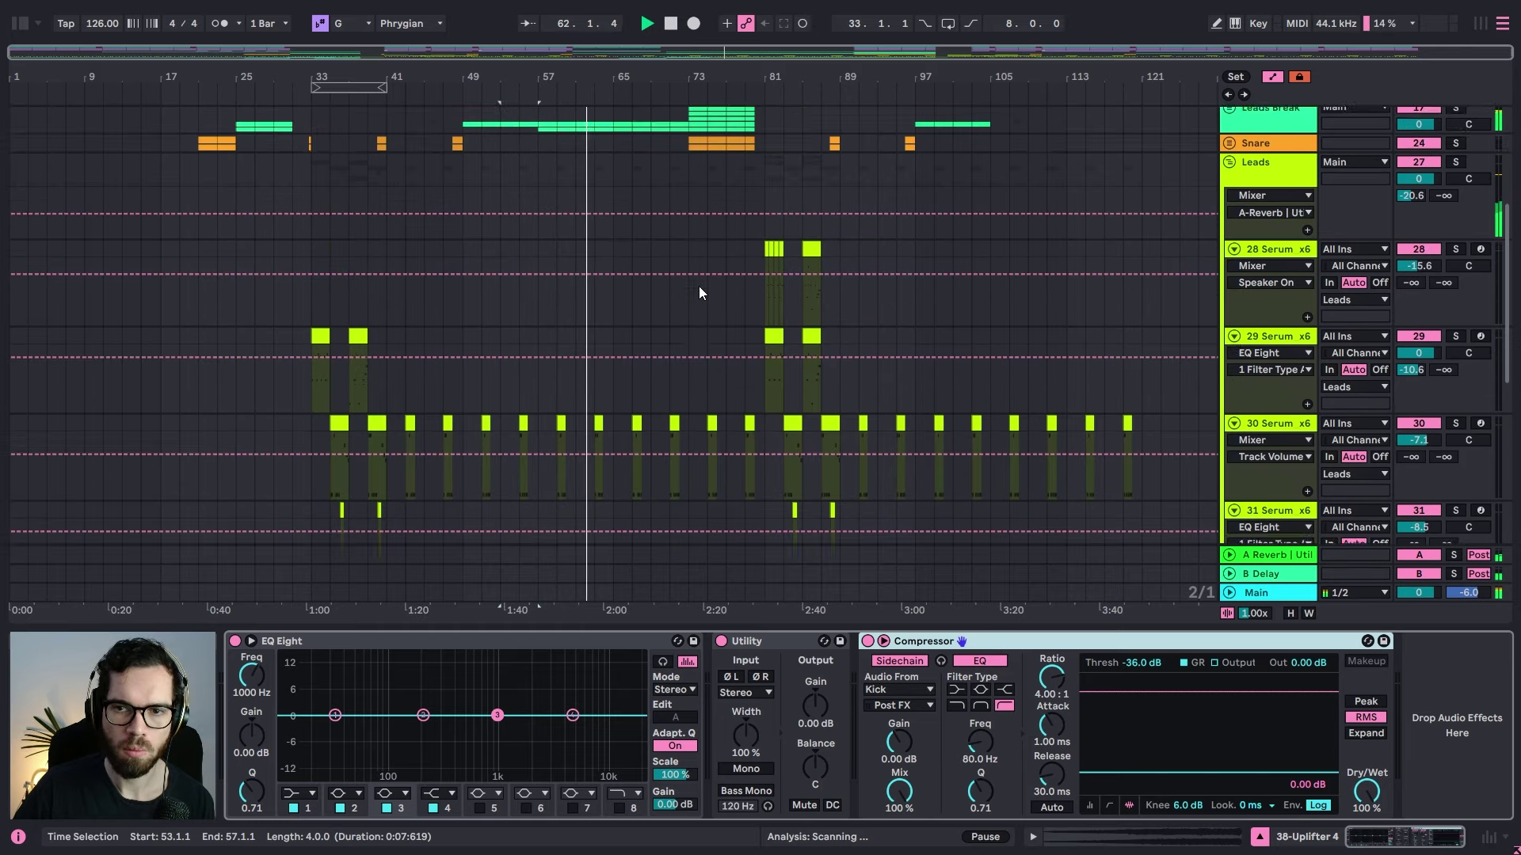
{"action": "scroll", "coordinate": [700, 293], "scroll_direction": "up", "scroll_amount": 3}
Step: Select the Leads group's A-Reverb send automation lane and fold the group
{"action": "left_click", "coordinate": [1237, 271]}
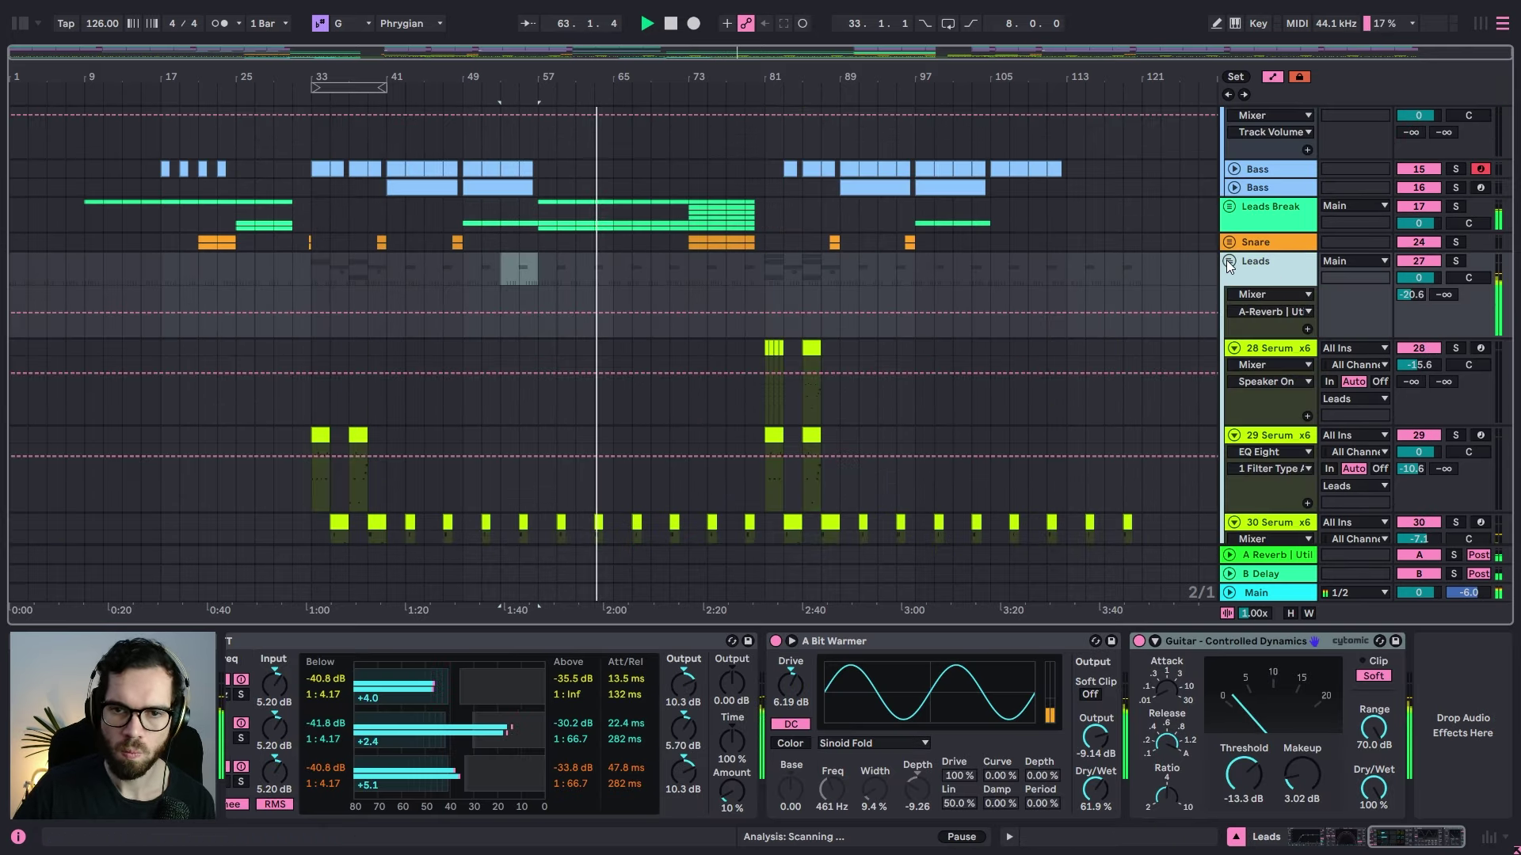
{"action": "left_click", "coordinate": [1242, 295]}
{"action": "left_click", "coordinate": [1241, 283]}
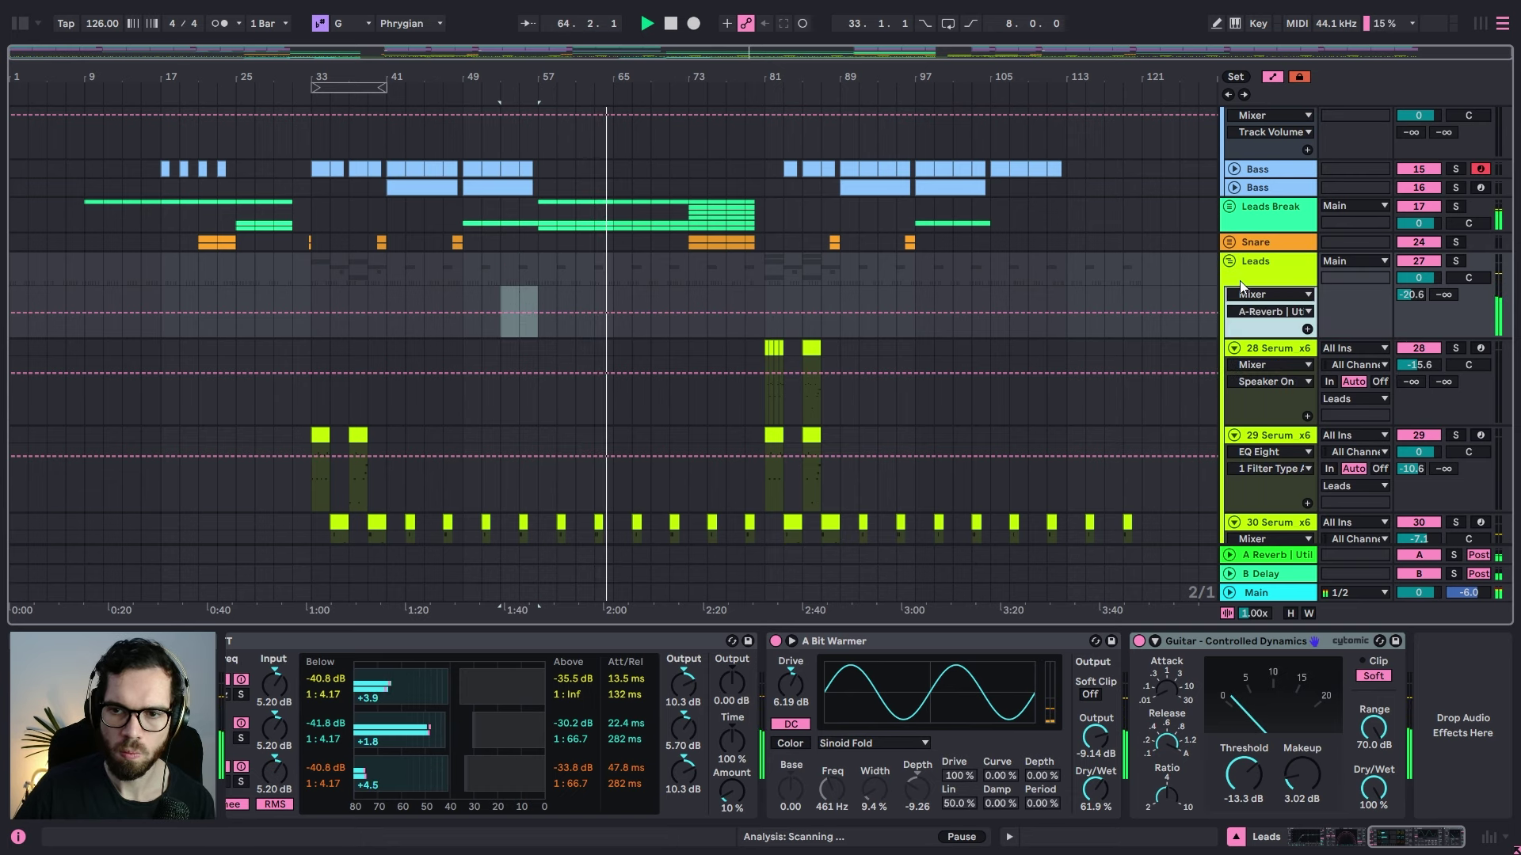
{"action": "left_click", "coordinate": [1234, 270]}
{"action": "left_click", "coordinate": [1228, 261]}
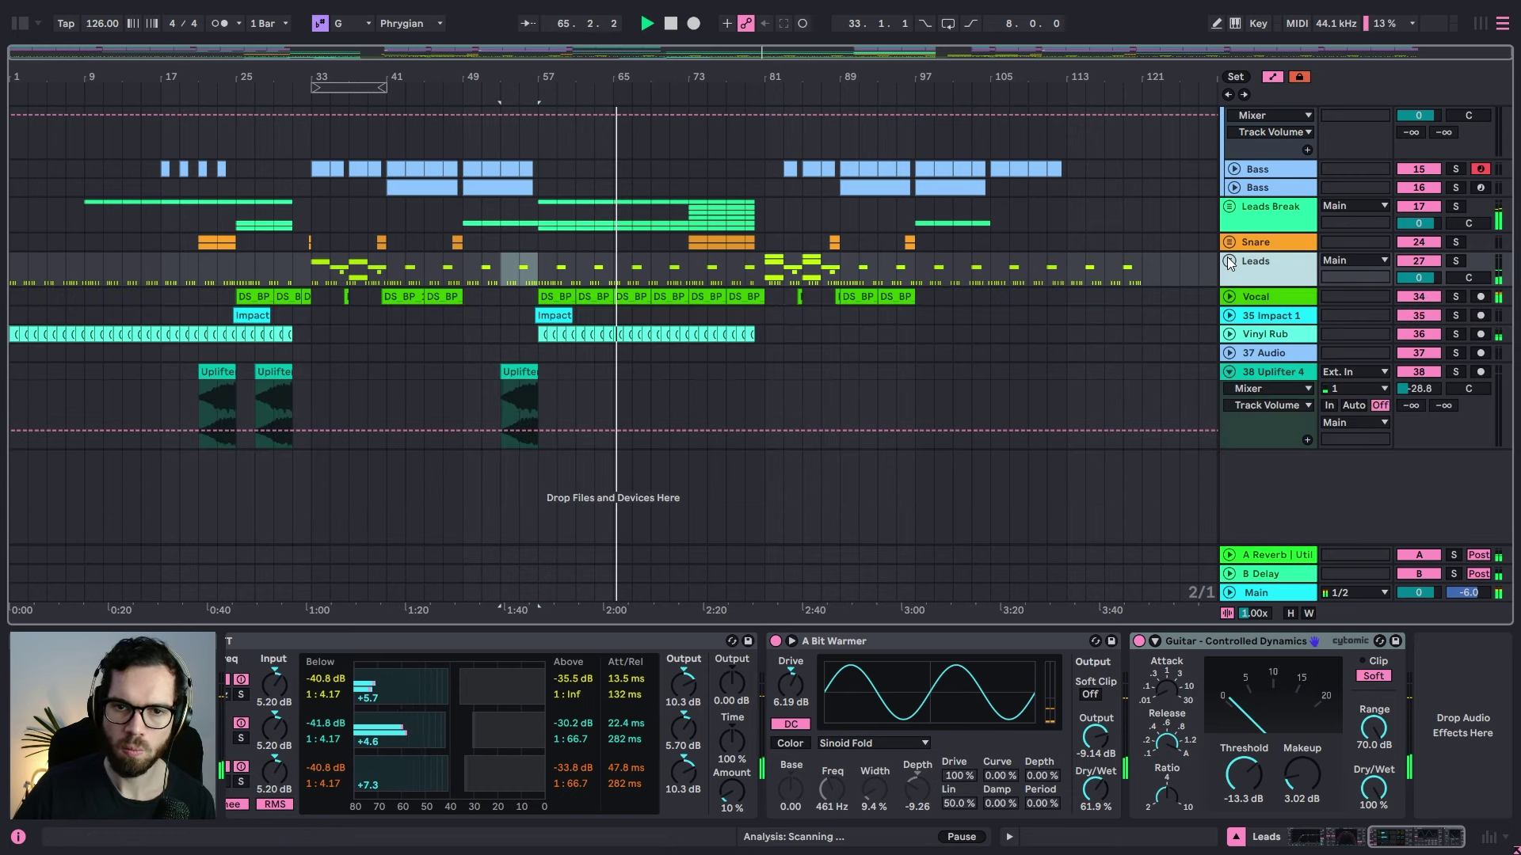
Step: Fold all tracks together with the Bass group, and stop playback with the insert marker at bar 75 on the Snare track
{"action": "scroll", "coordinate": [784, 273], "scroll_direction": "up", "scroll_amount": 3}
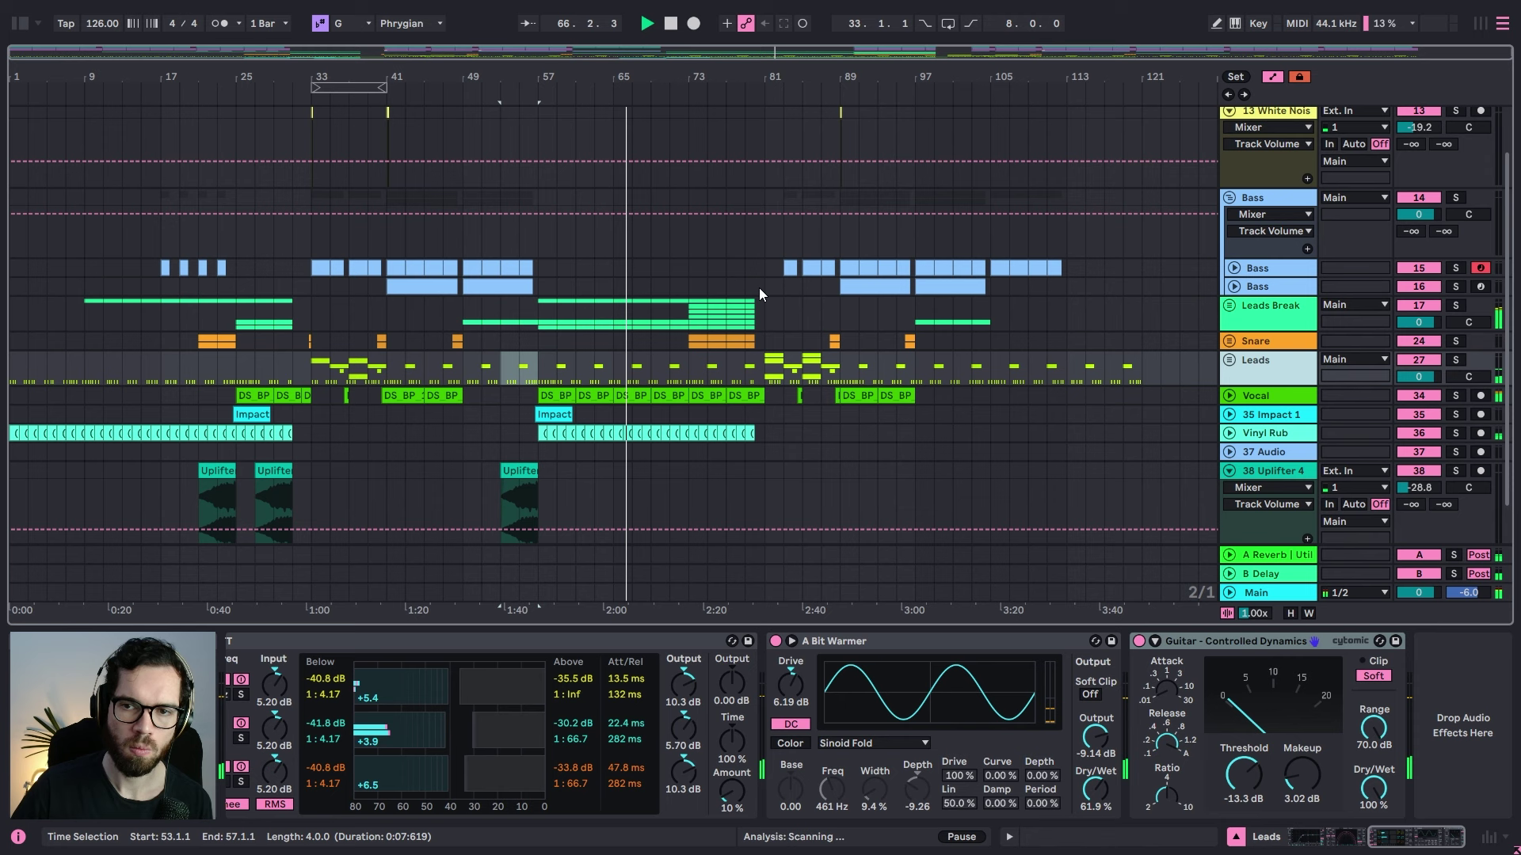
{"action": "scroll", "coordinate": [756, 301], "scroll_direction": "up", "scroll_amount": 2}
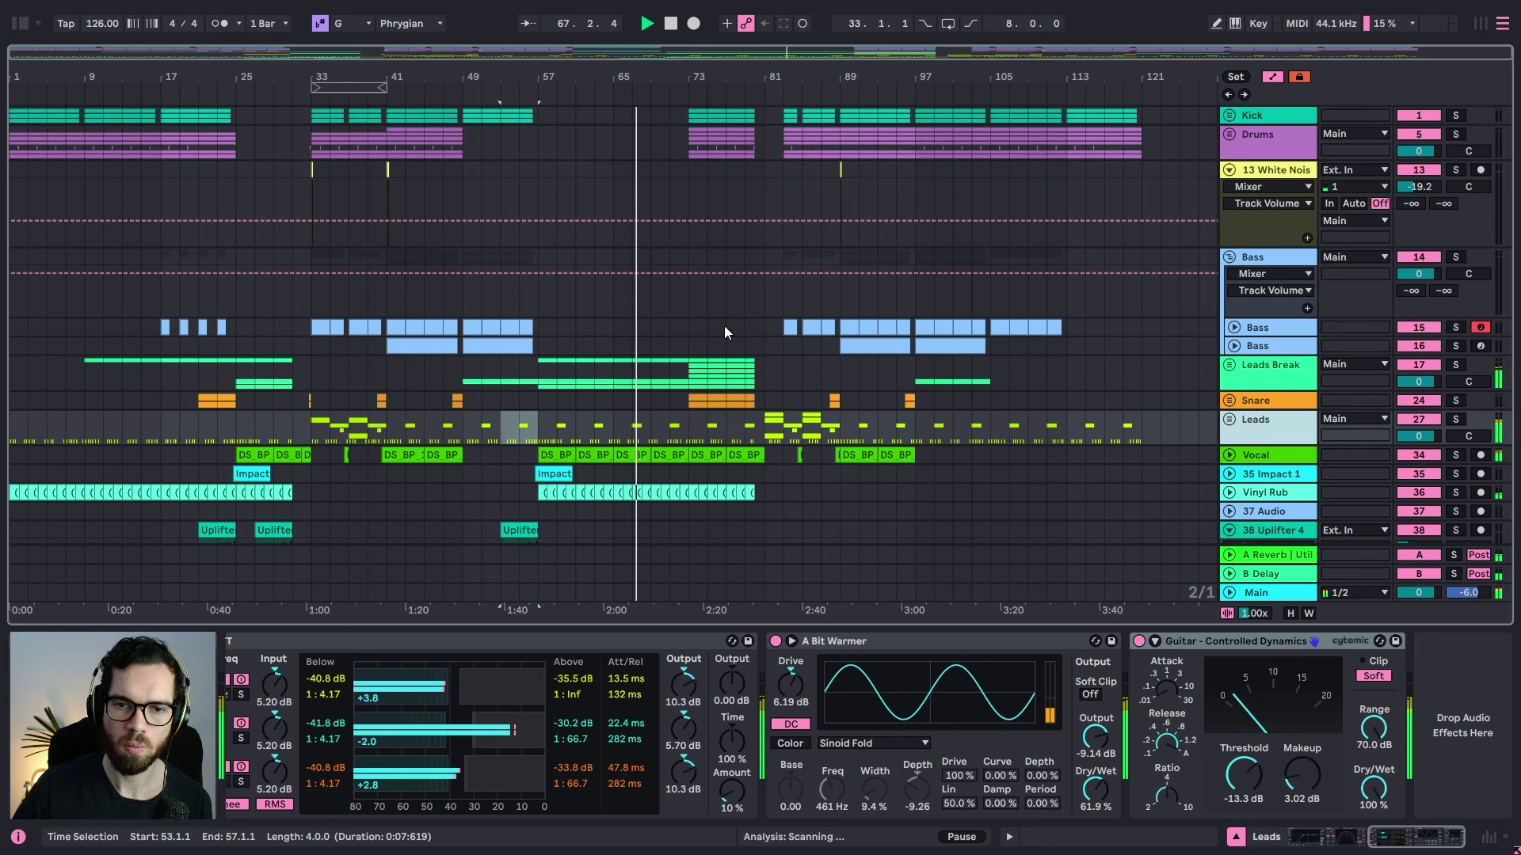
{"action": "left_click", "coordinate": [724, 327]}
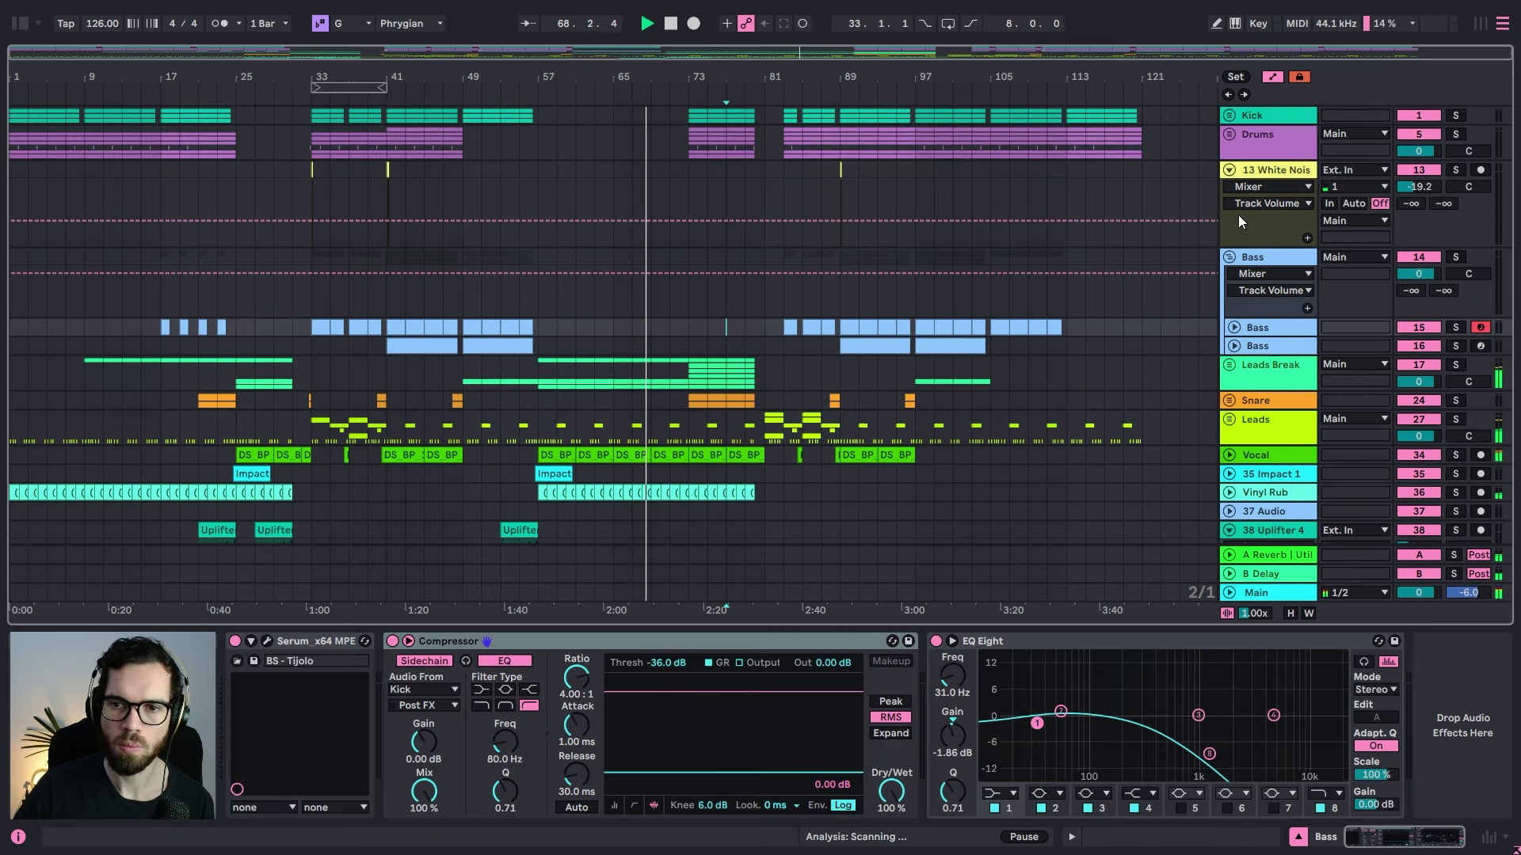
{"action": "left_click", "coordinate": [1260, 254]}
{"action": "key", "text": "ctrl+a"}
{"action": "left_click", "coordinate": [1229, 259]}
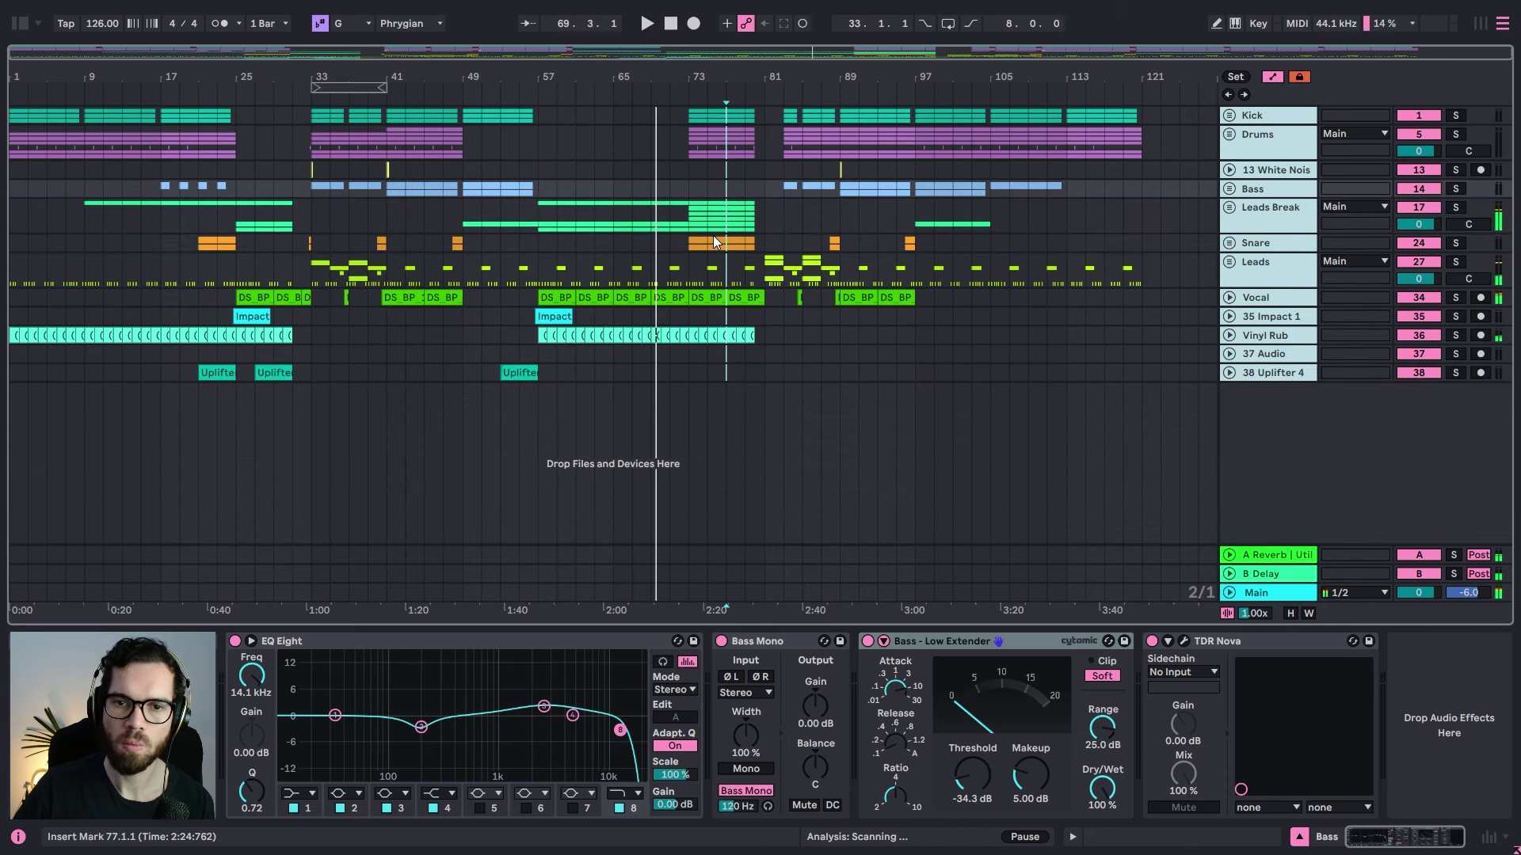
{"action": "left_click", "coordinate": [714, 238]}
{"action": "key", "text": "space"}
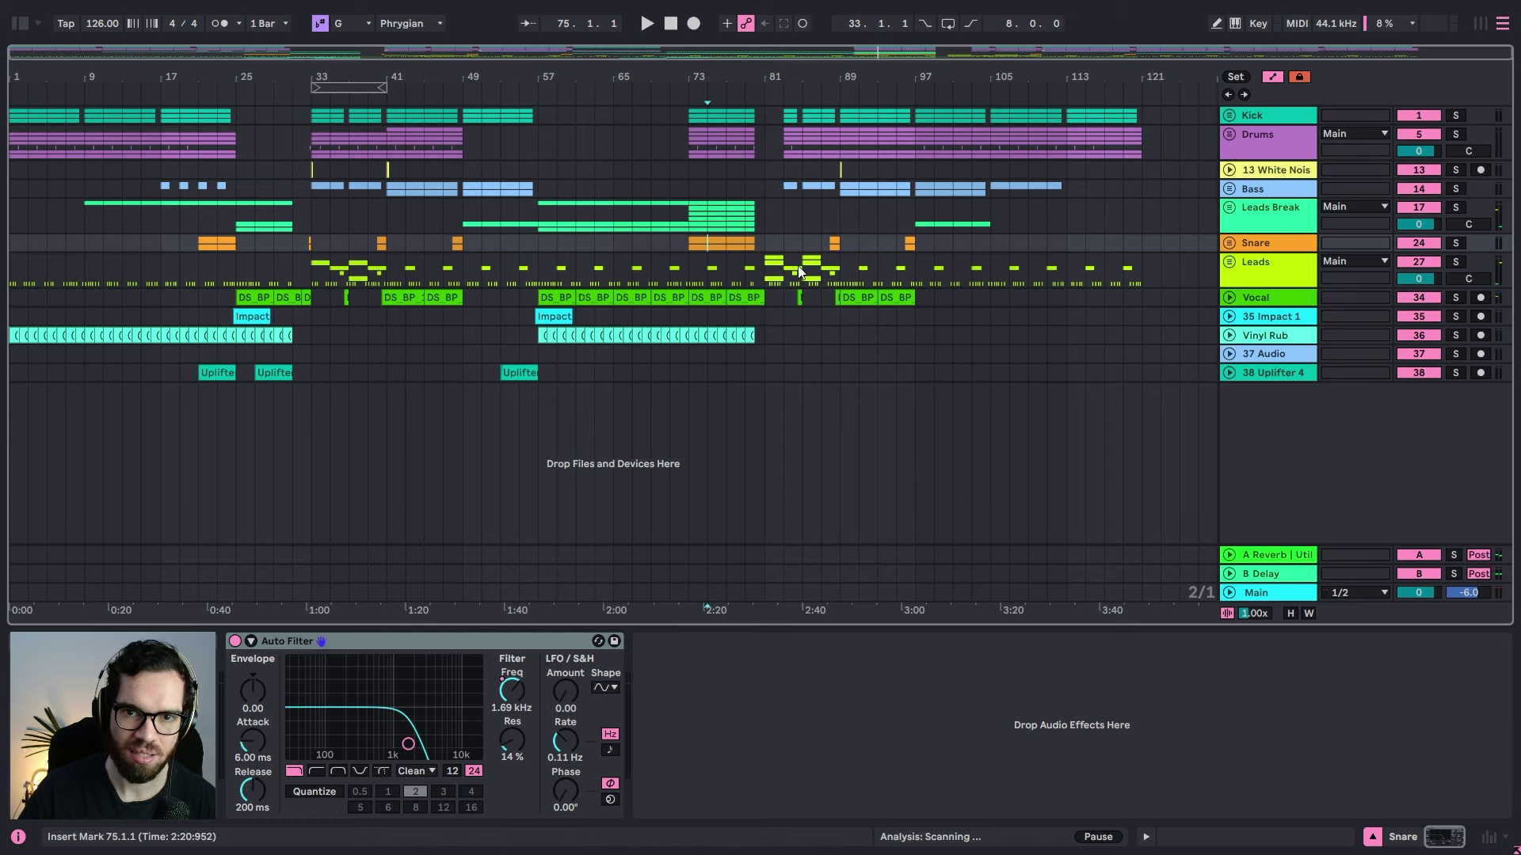
Step: Insert a new return track after A Reverb and load the Hybrid Reverb audio effect onto it
{"action": "right_click", "coordinate": [1291, 554]}
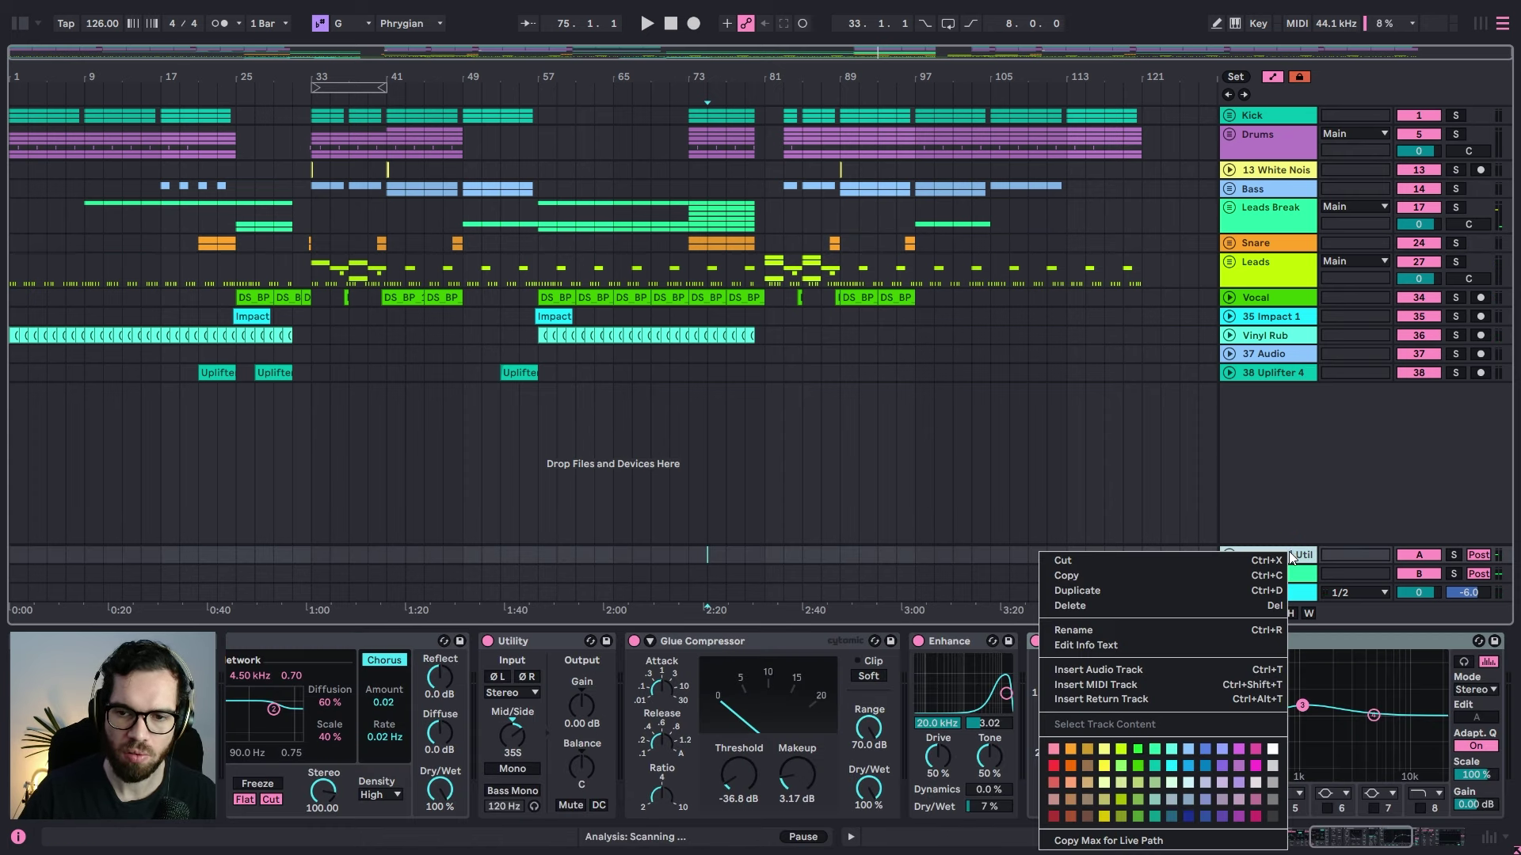
{"action": "left_click", "coordinate": [1138, 697]}
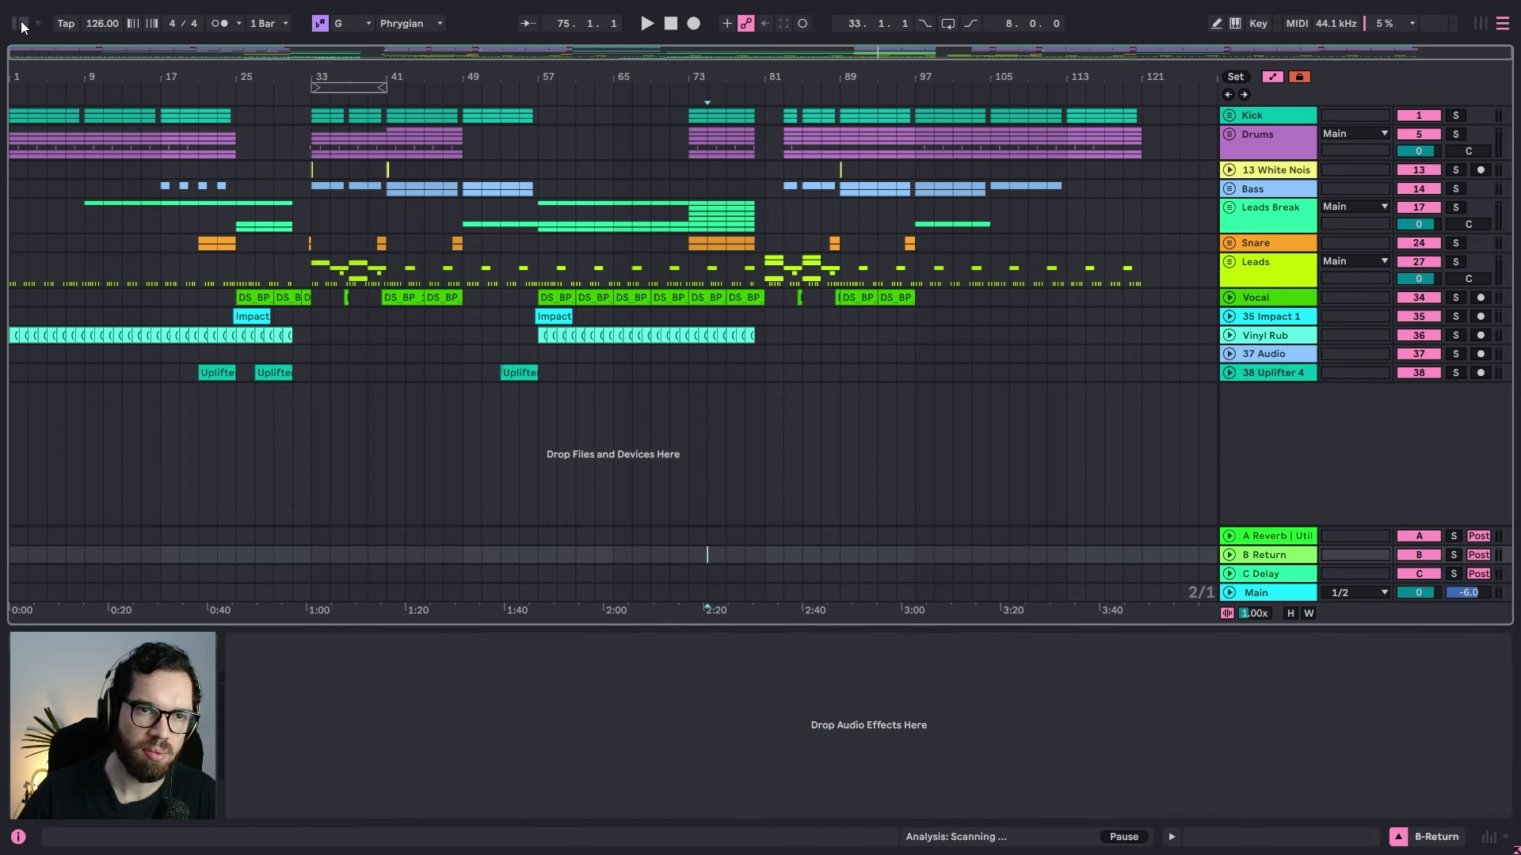
{"action": "left_click", "coordinate": [20, 22]}
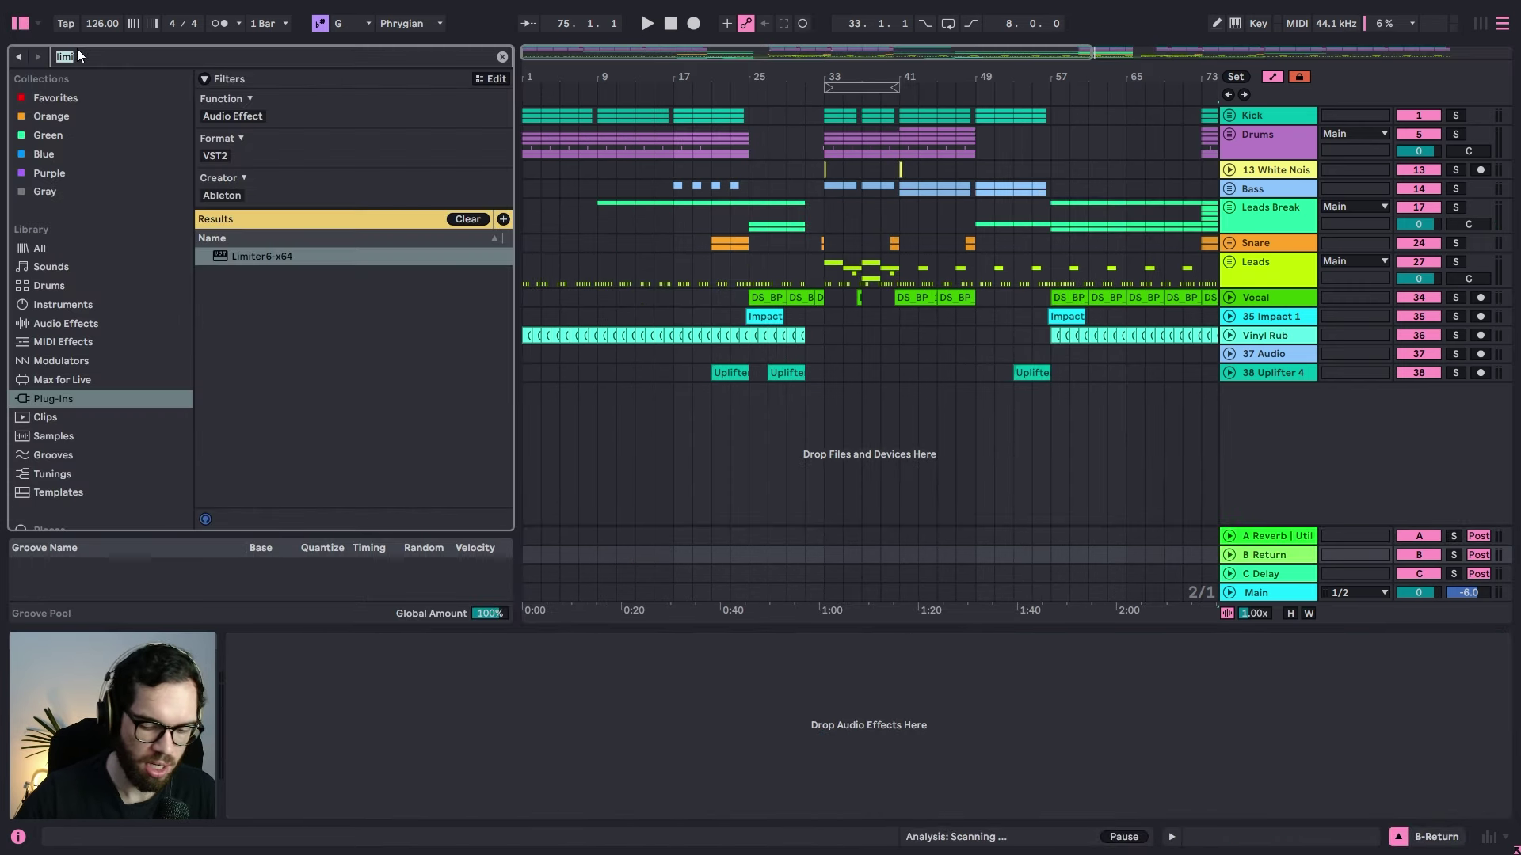
{"action": "type", "text": "con"}
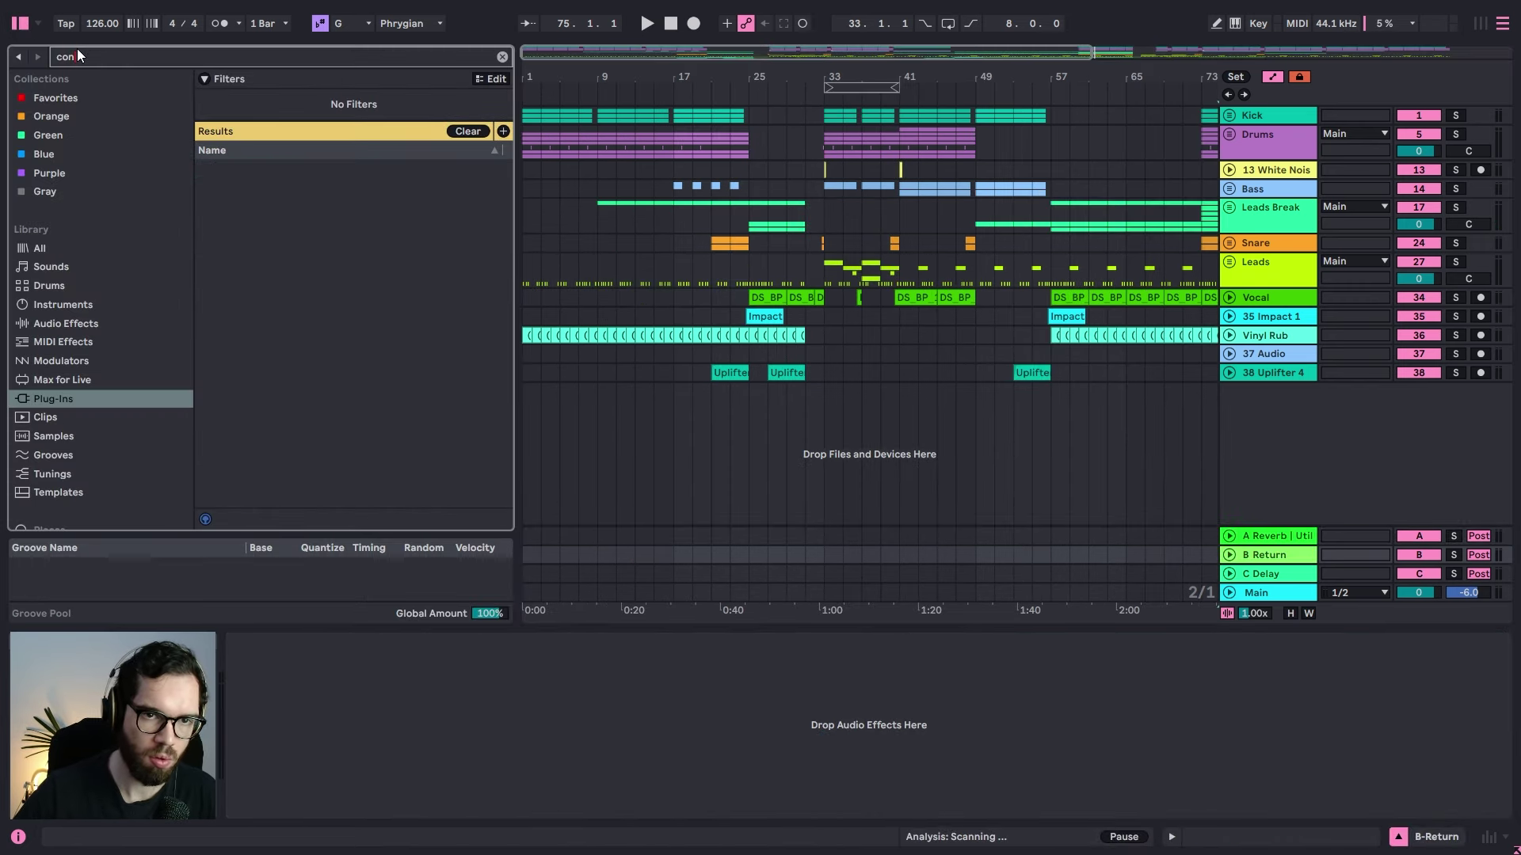
{"action": "left_click", "coordinate": [102, 323]}
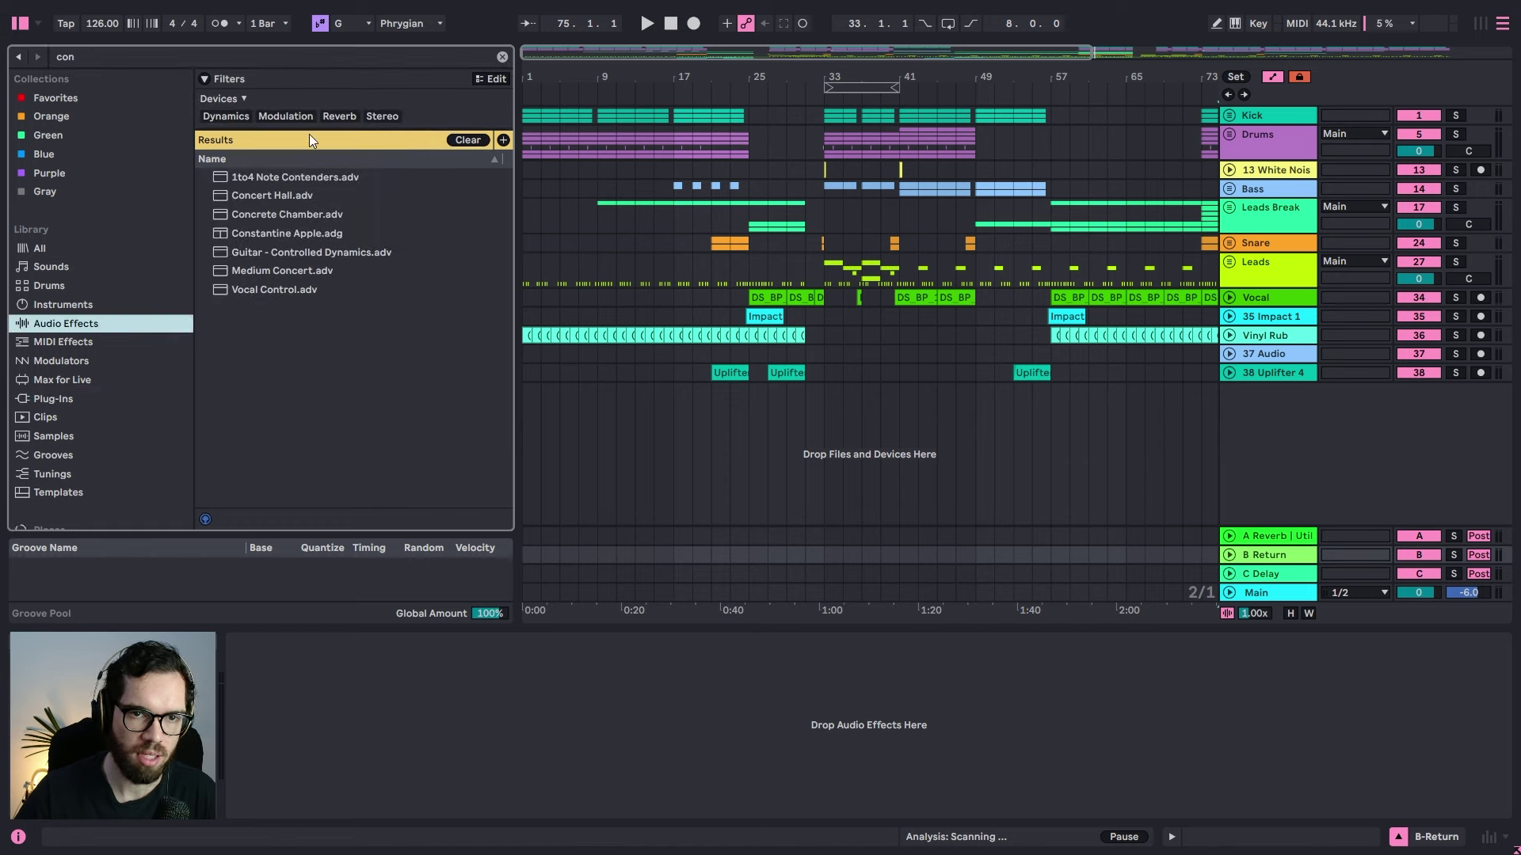
{"action": "left_click", "coordinate": [216, 56]}
{"action": "key", "text": "BackSpace"}
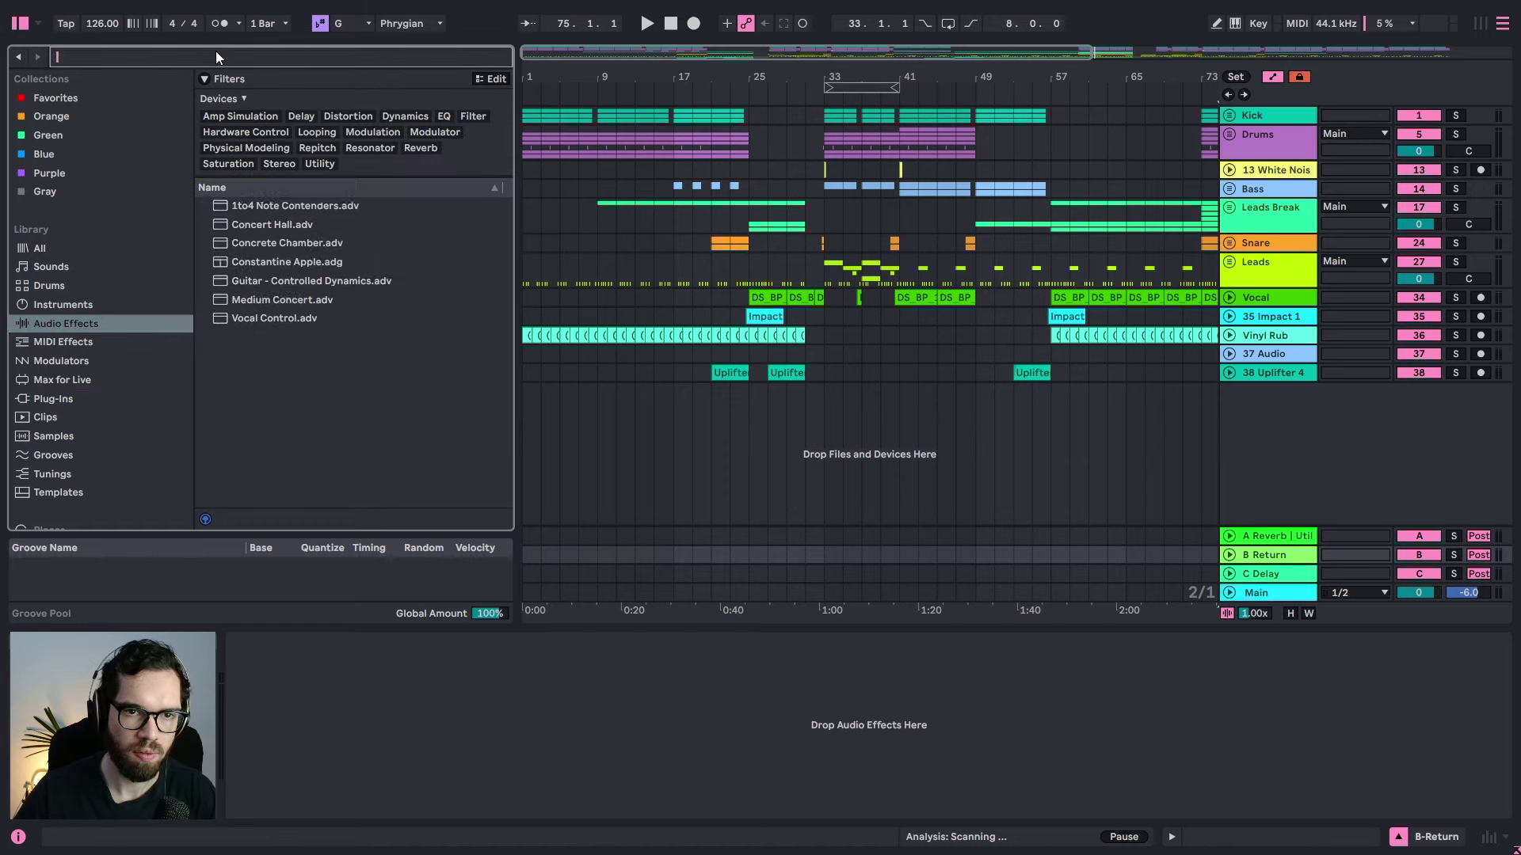
{"action": "type", "text": "rever"}
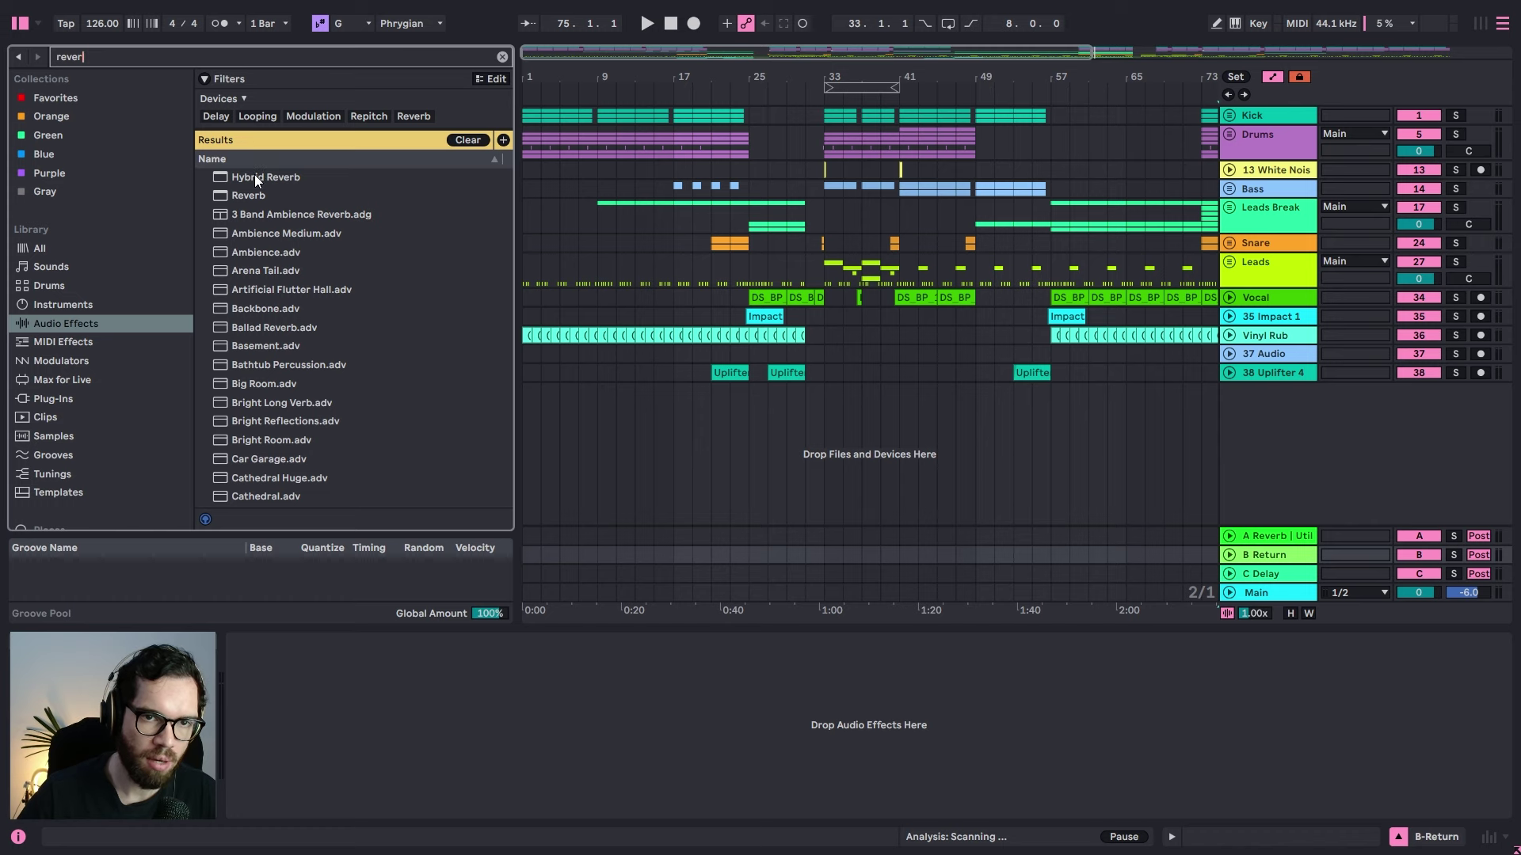
{"action": "left_click_drag", "start_coordinate": [254, 178], "coordinate": [342, 695]}
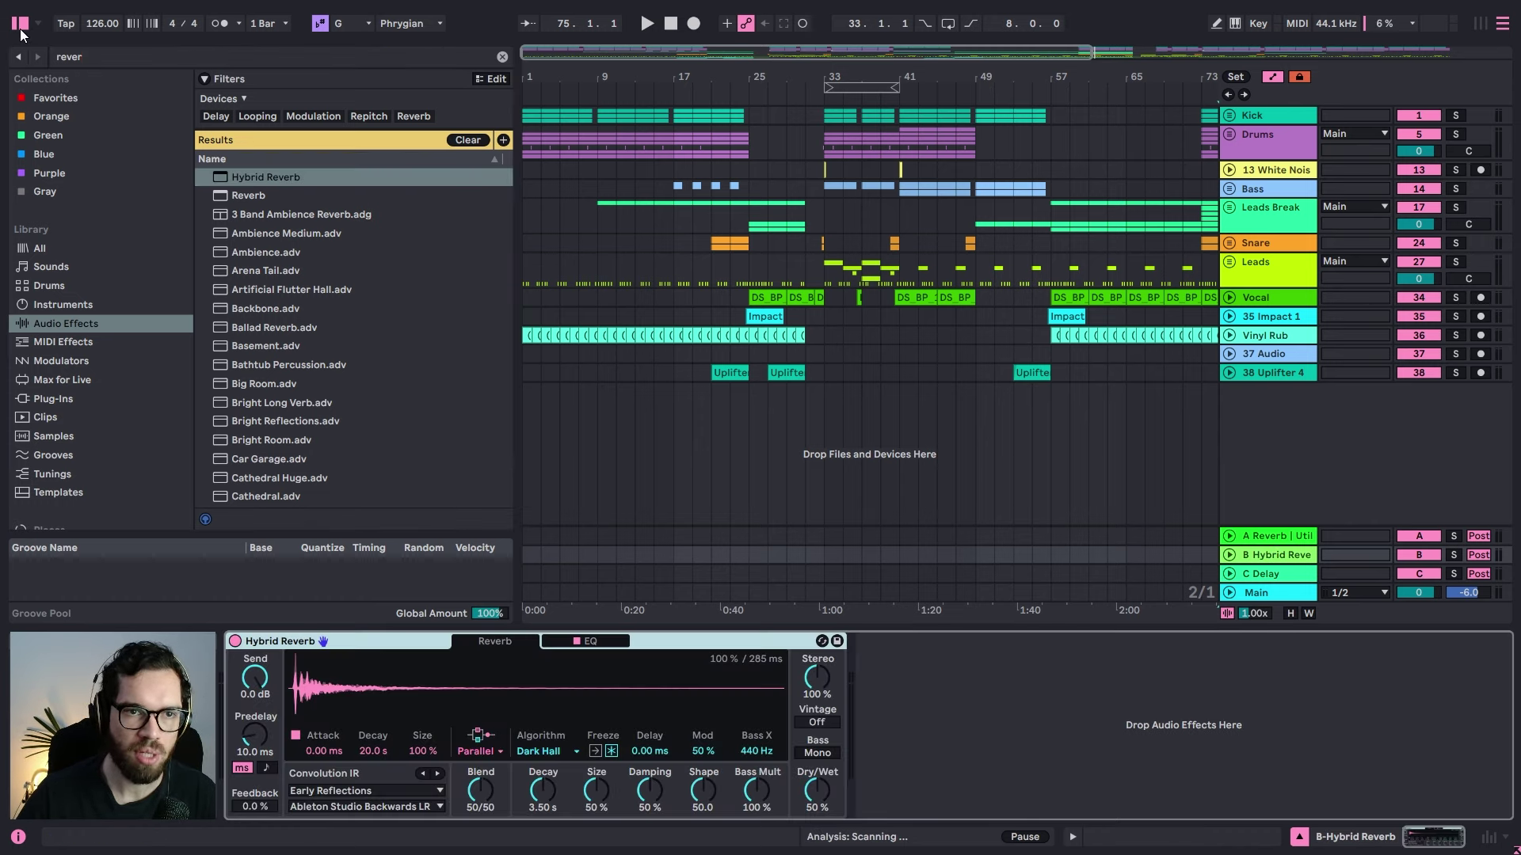
{"action": "left_click", "coordinate": [21, 27]}
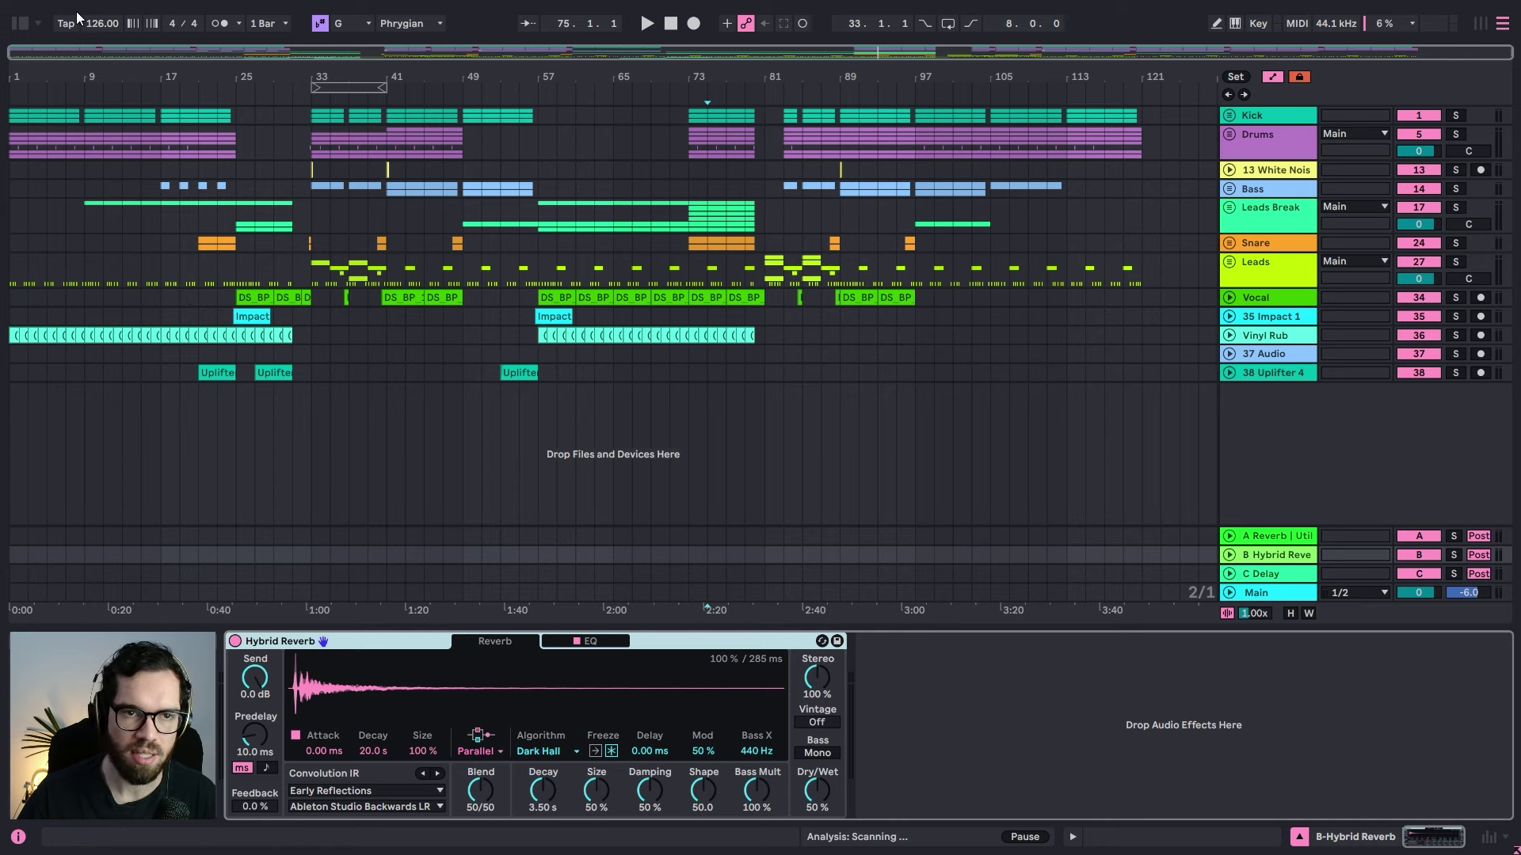
Step: Replace the Hybrid Reverb on return B with its Large Shimmer Plate preset
{"action": "left_click", "coordinate": [17, 26]}
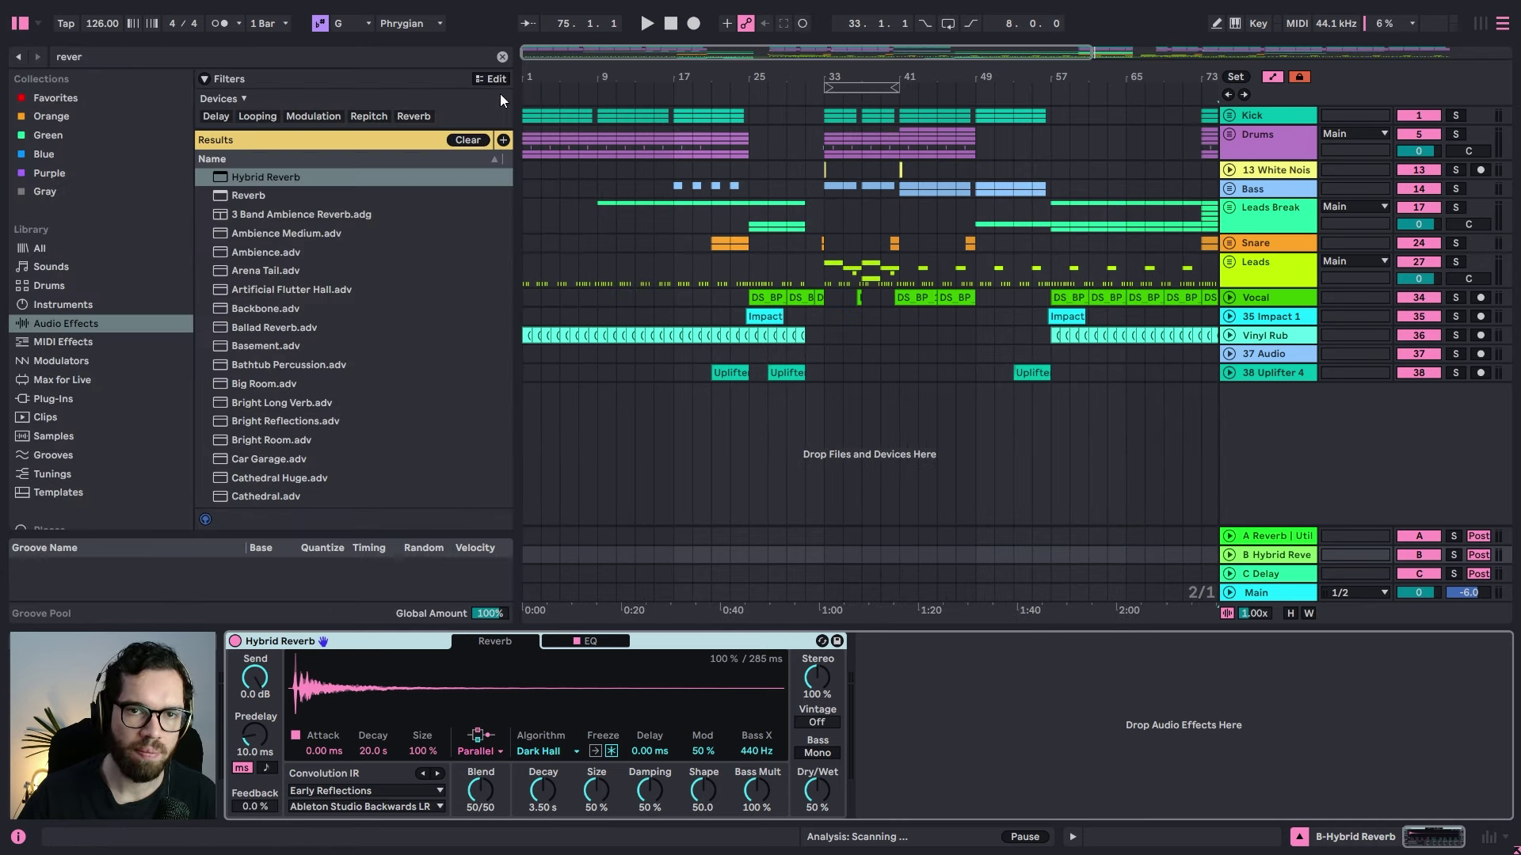
{"action": "left_click", "coordinate": [500, 58]}
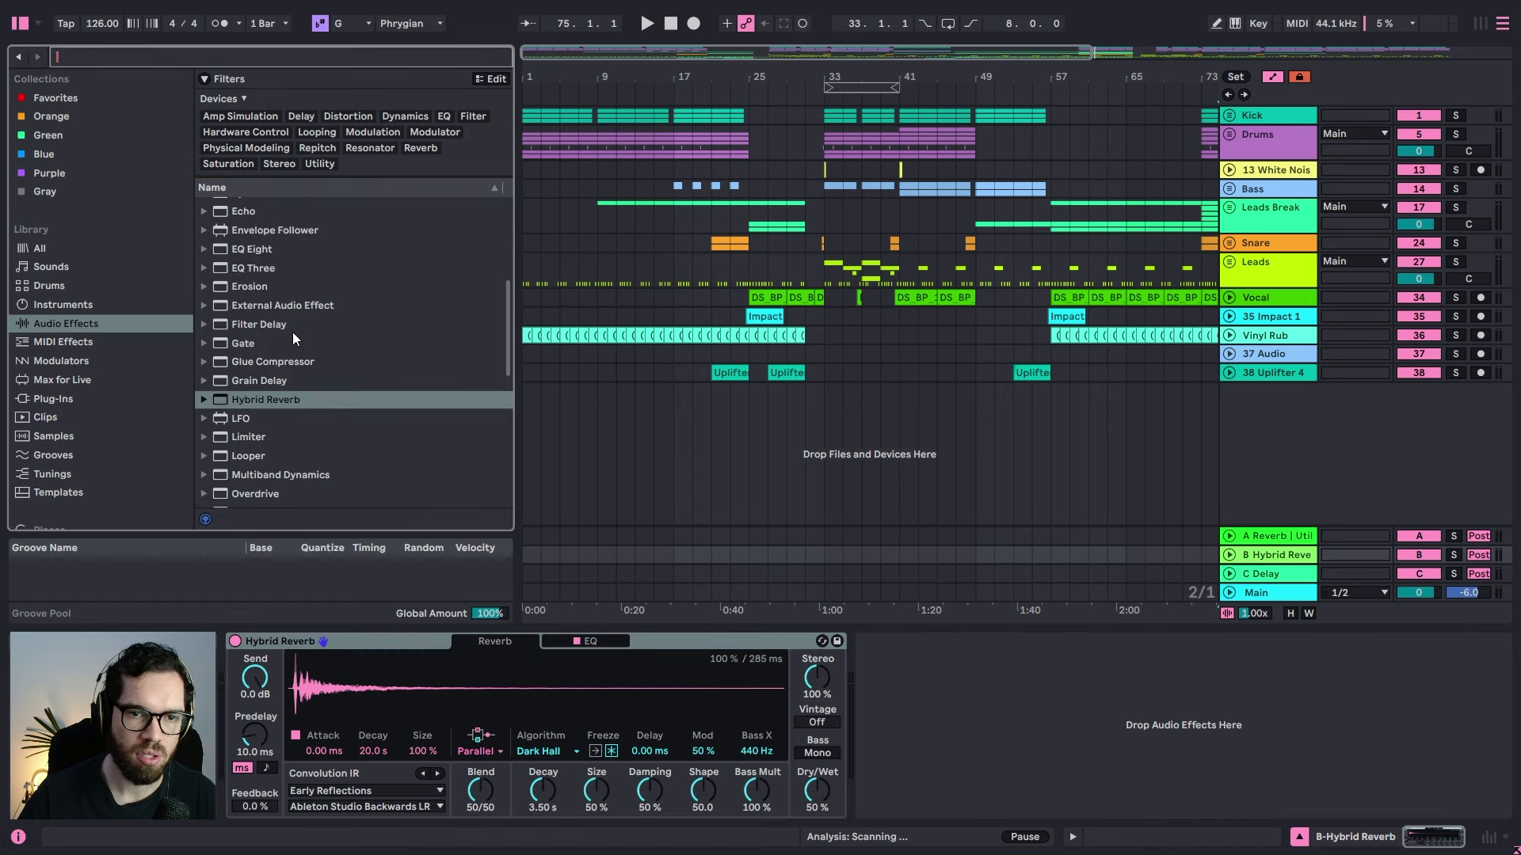
{"action": "left_click", "coordinate": [203, 399]}
{"action": "scroll", "coordinate": [269, 356], "scroll_direction": "down", "scroll_amount": 10}
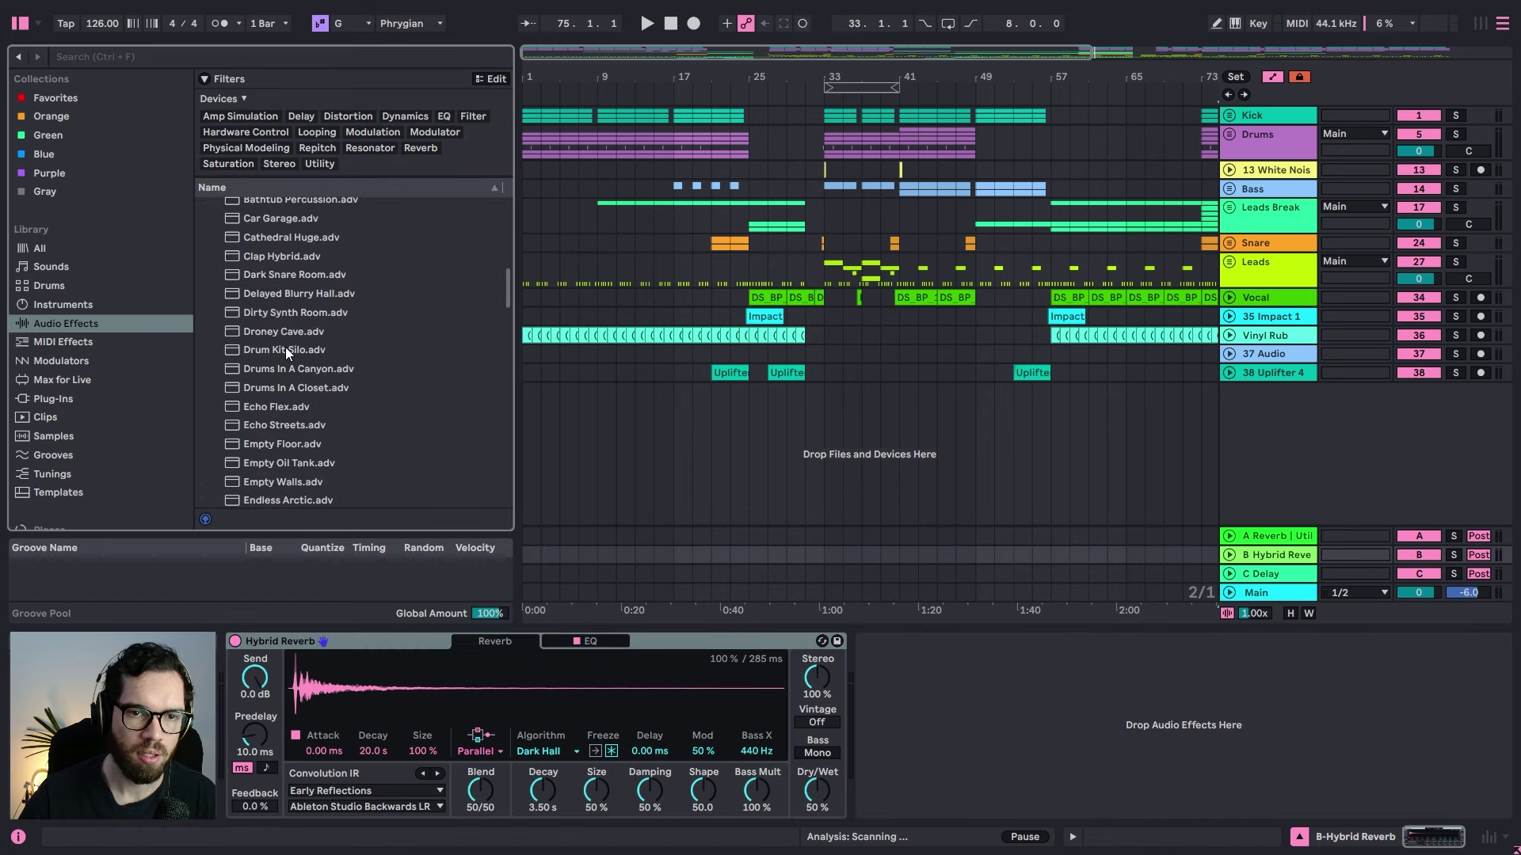
{"action": "scroll", "coordinate": [293, 346], "scroll_direction": "down", "scroll_amount": 5}
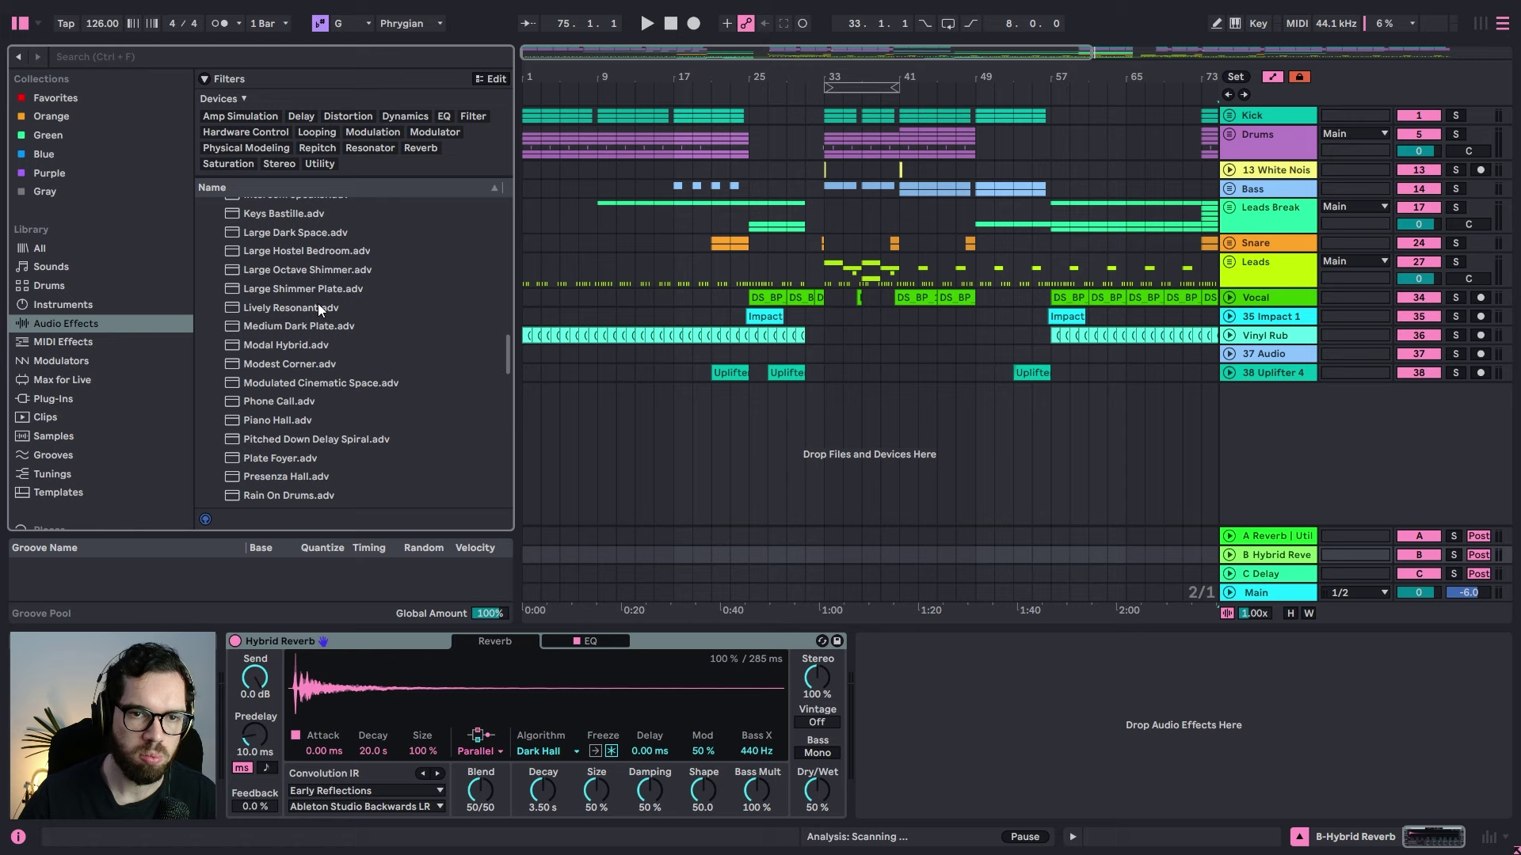
{"action": "left_click", "coordinate": [323, 289]}
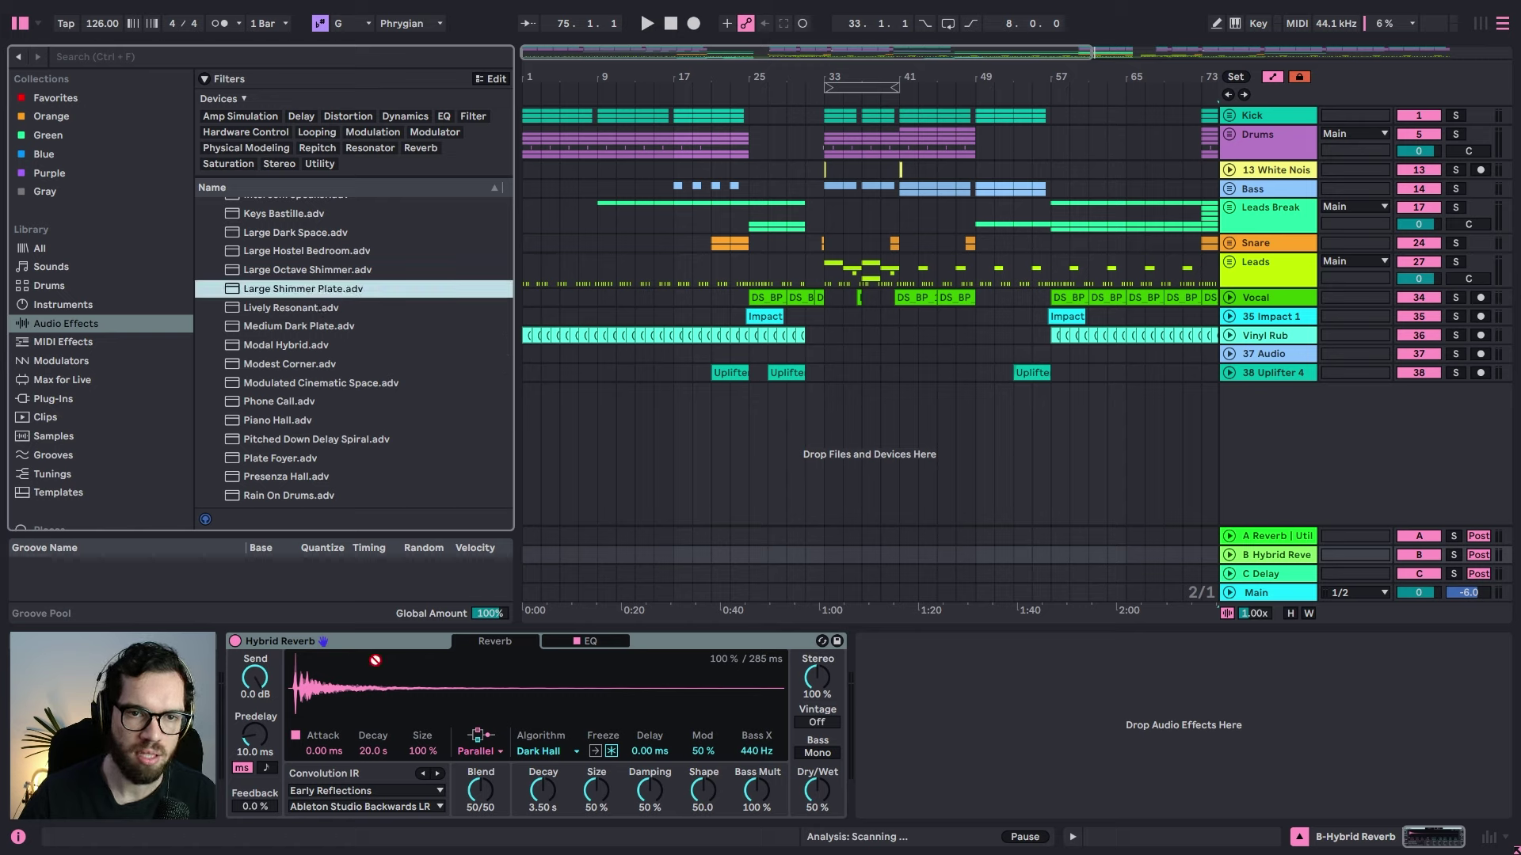
{"action": "left_click_drag", "start_coordinate": [376, 660], "coordinate": [364, 648]}
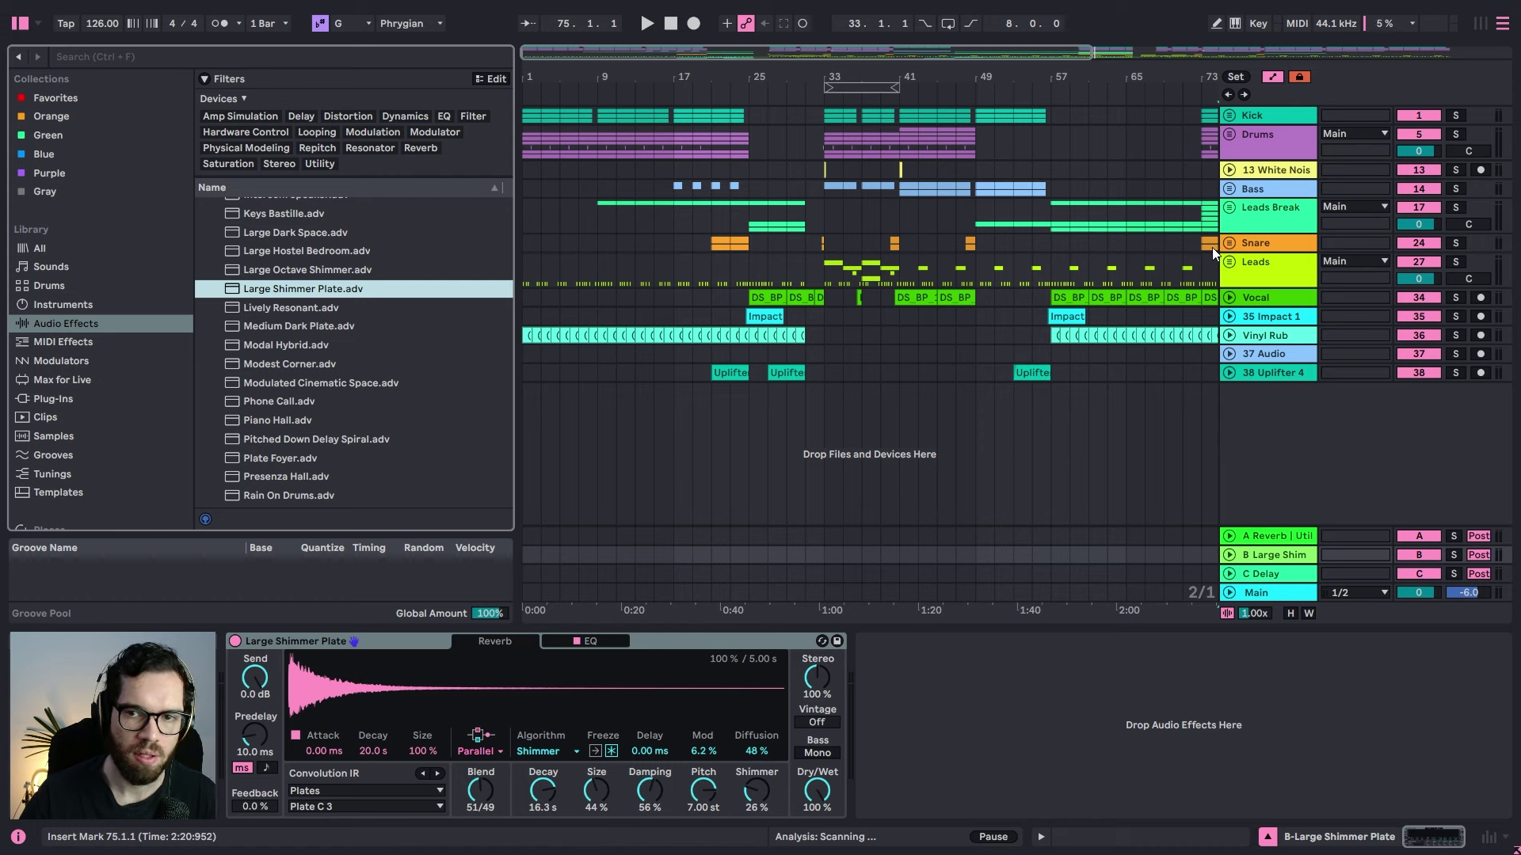
Step: Listen to the break from bar 57 with the Leads Break group unfolded, and fold the group again
{"action": "left_click", "coordinate": [1052, 215]}
{"action": "left_click", "coordinate": [1233, 207]}
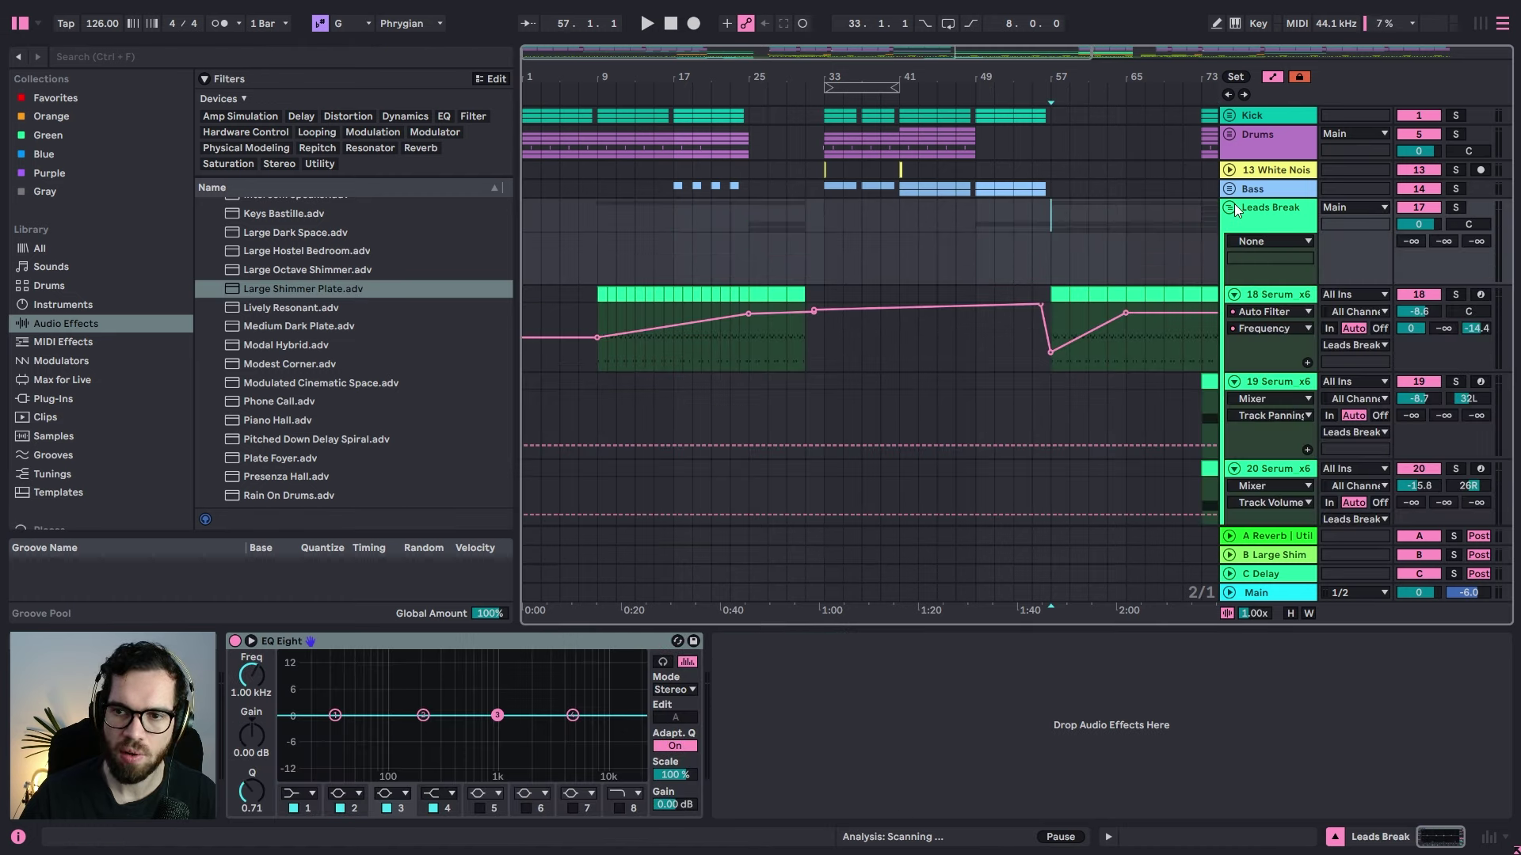
{"action": "key", "text": "space"}
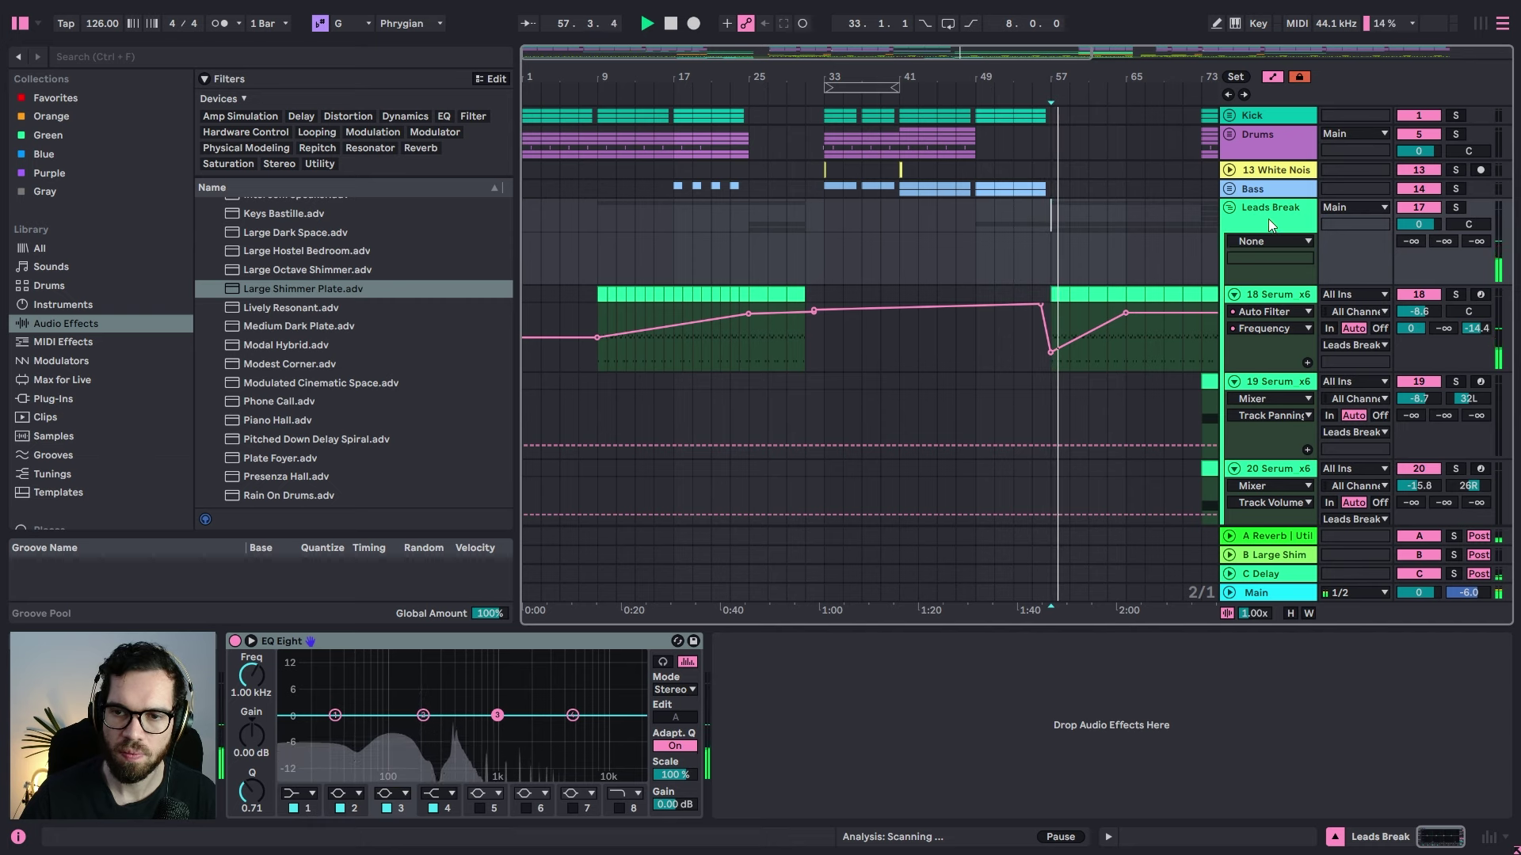
{"action": "left_click", "coordinate": [1230, 208]}
{"action": "key", "text": "space"}
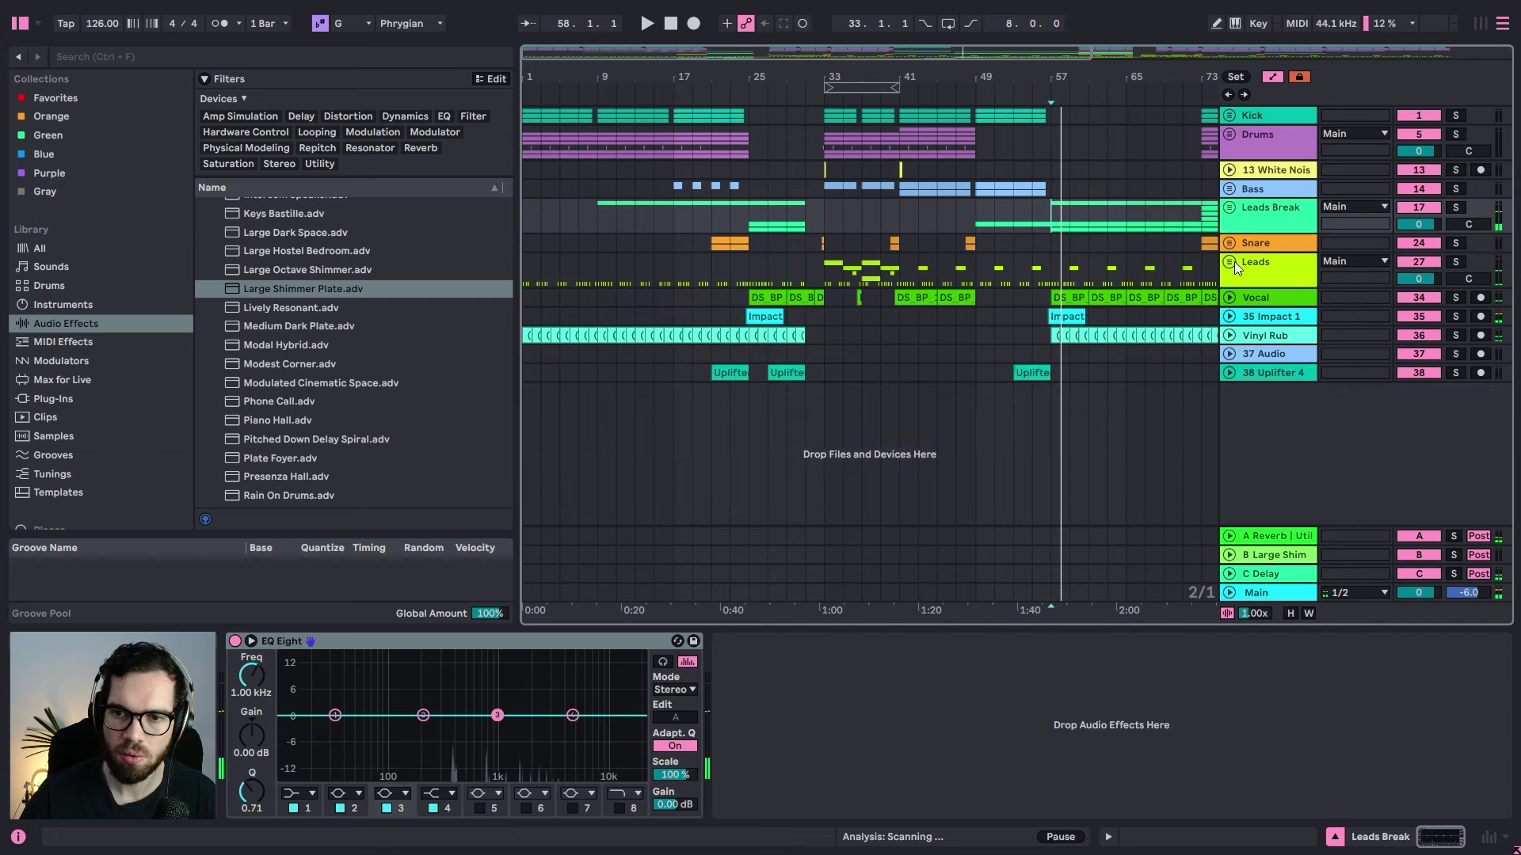
Step: Unfold the Leads group, hide the browser, and set the group's Large Shimmer Plate send to about -12.8 dB while the break plays
{"action": "left_click", "coordinate": [1230, 262]}
{"action": "scroll", "coordinate": [1244, 280], "scroll_direction": "down", "scroll_amount": 3}
{"action": "key", "text": "space"}
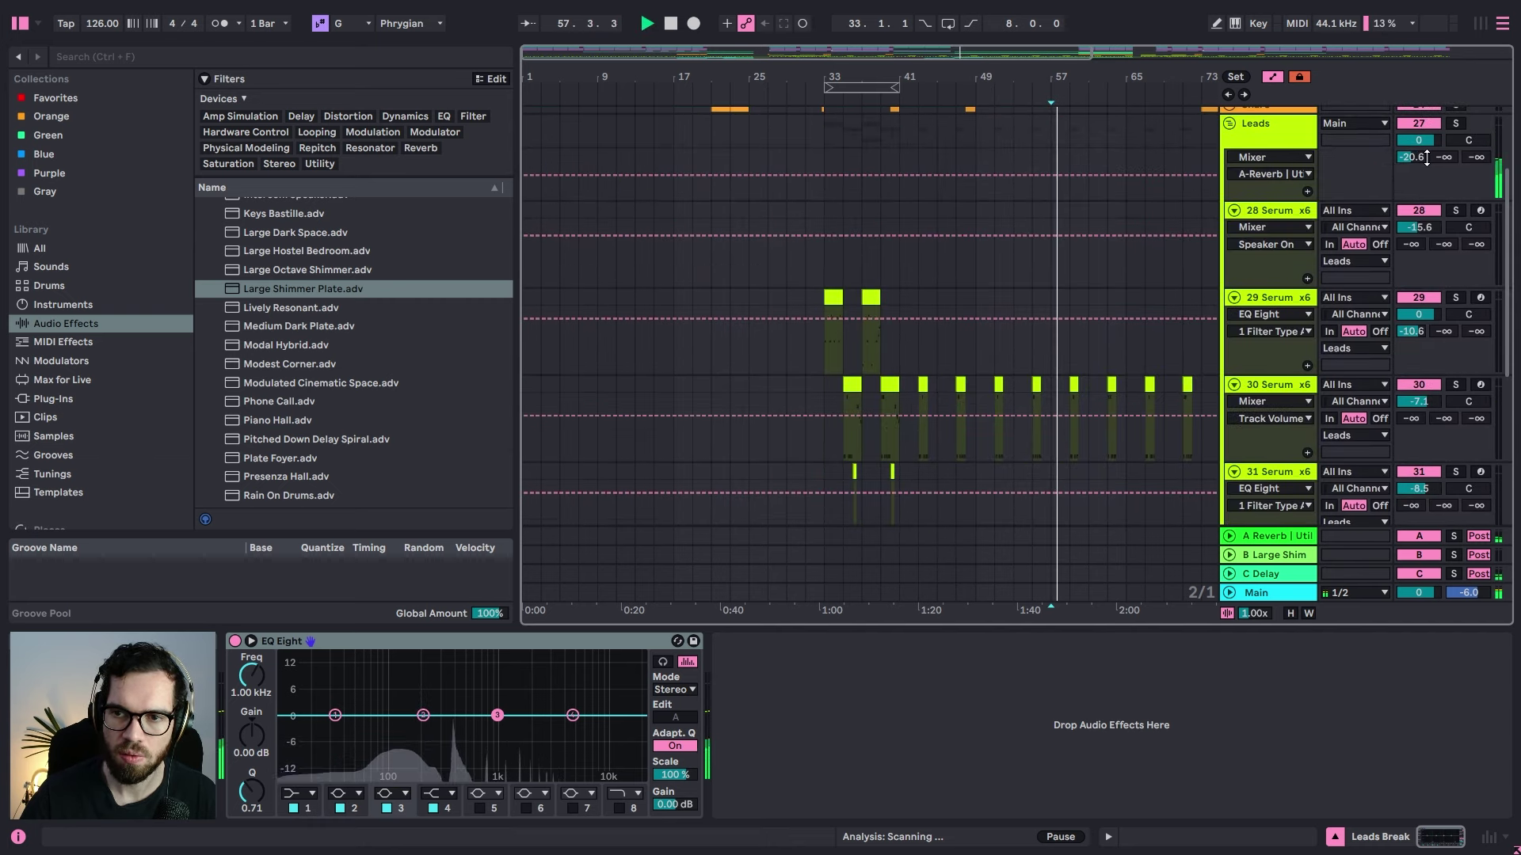
{"action": "left_click_drag", "start_coordinate": [1443, 158], "coordinate": [1443, 72]}
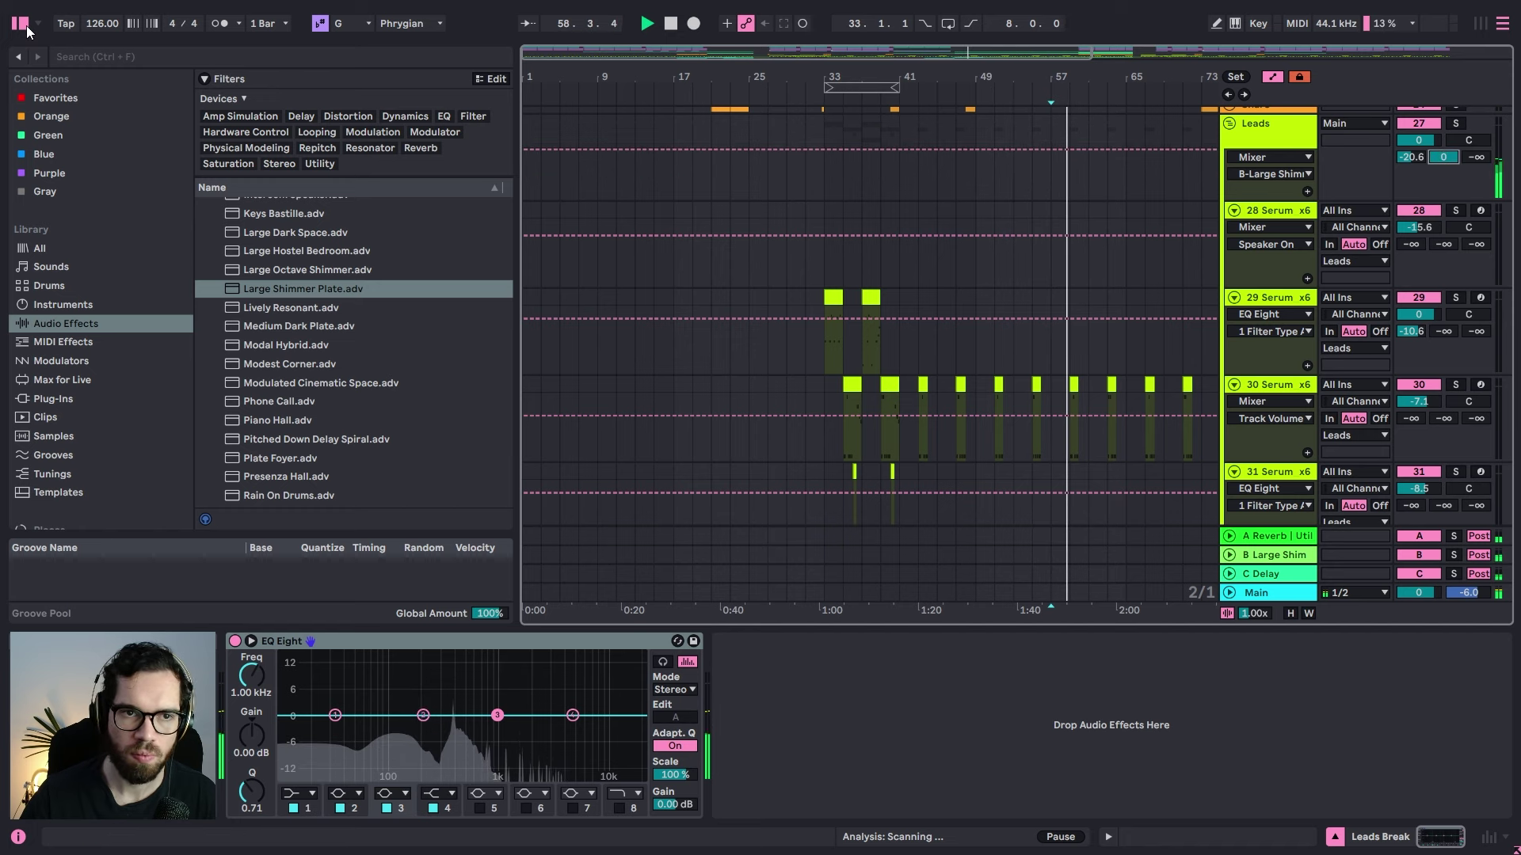
{"action": "left_click", "coordinate": [20, 23]}
{"action": "key", "text": "plus"}
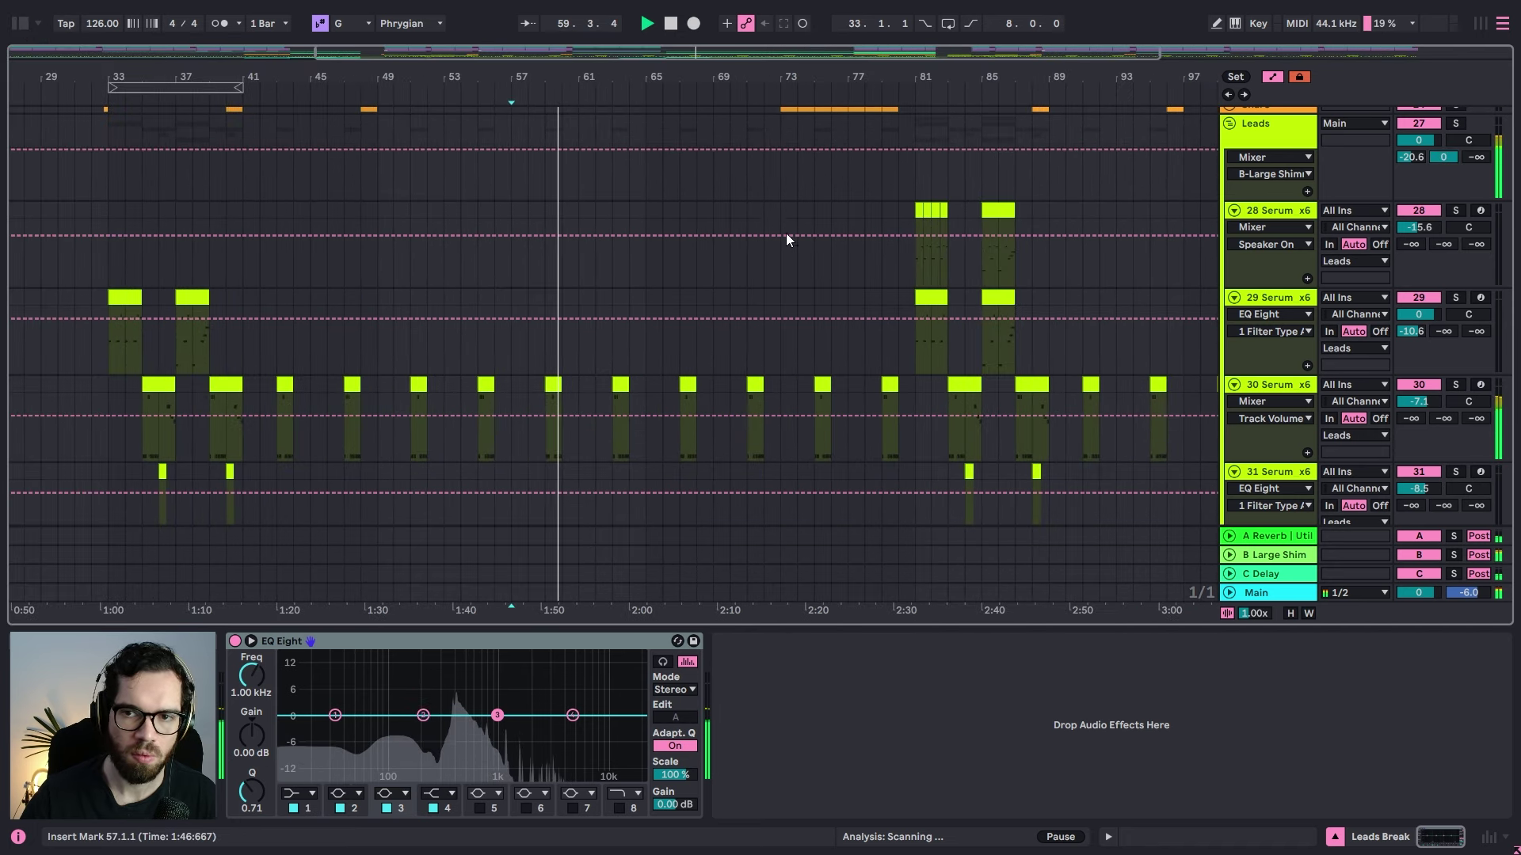
{"action": "scroll", "coordinate": [786, 238], "scroll_direction": "up", "scroll_amount": 3}
{"action": "left_click_drag", "start_coordinate": [1443, 256], "coordinate": [1443, 274]}
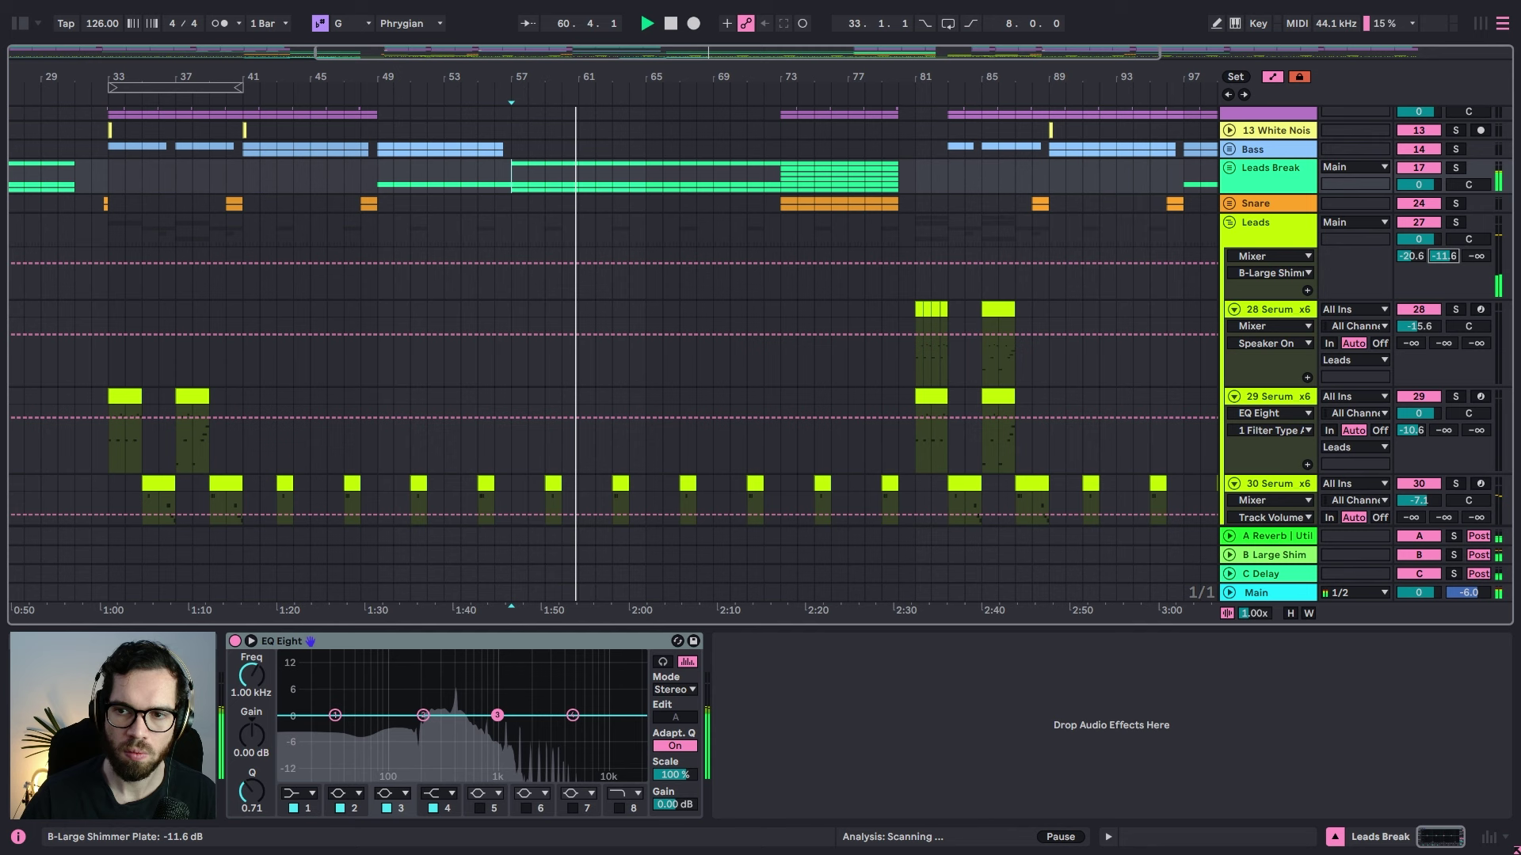
{"action": "left_click", "coordinate": [1254, 224]}
{"action": "left_click", "coordinate": [1231, 223]}
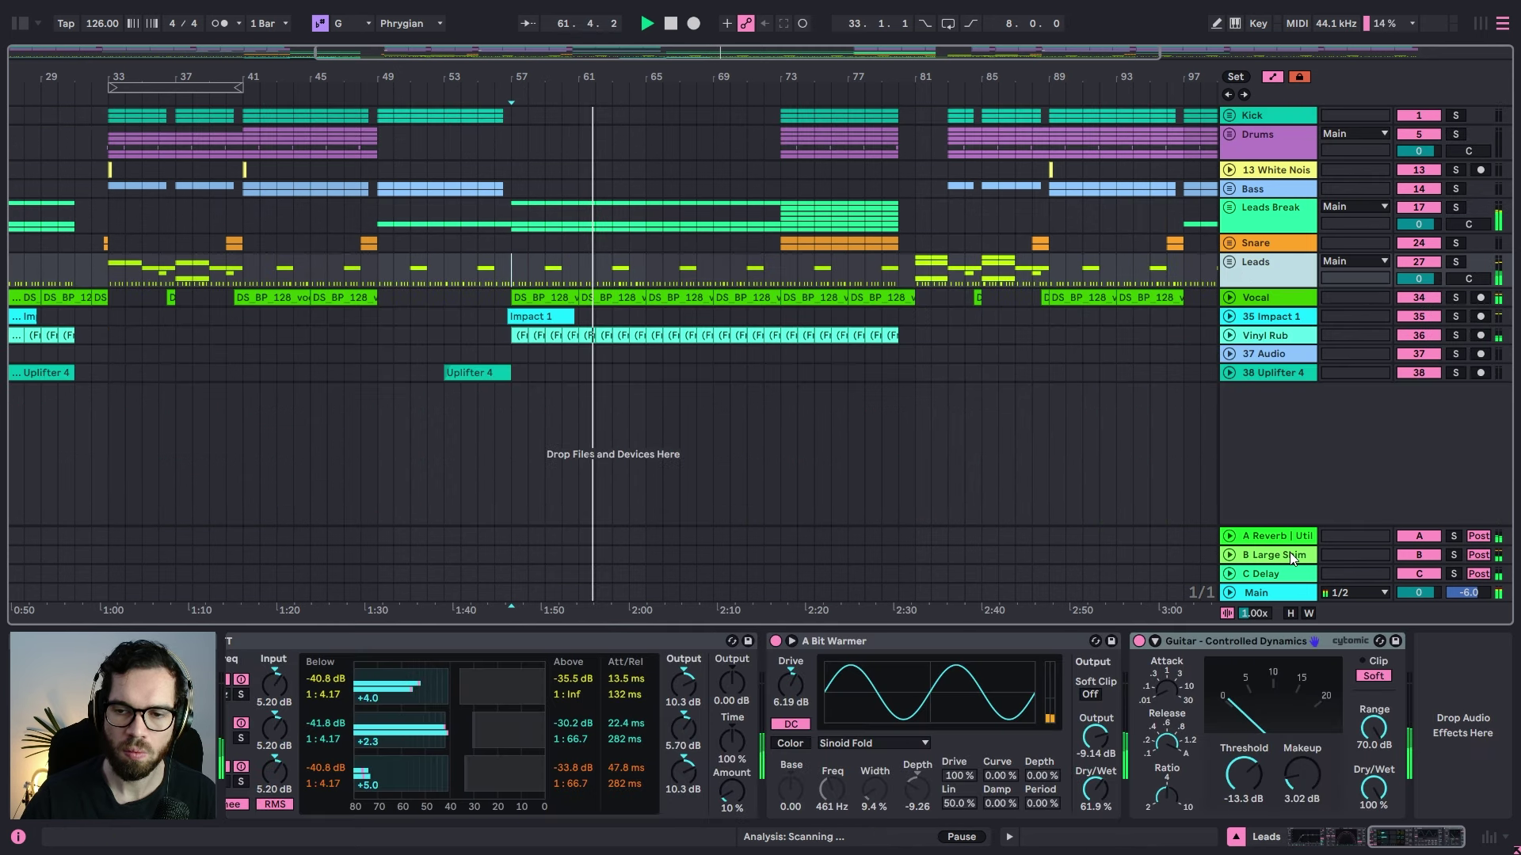
{"action": "left_click", "coordinate": [1229, 264]}
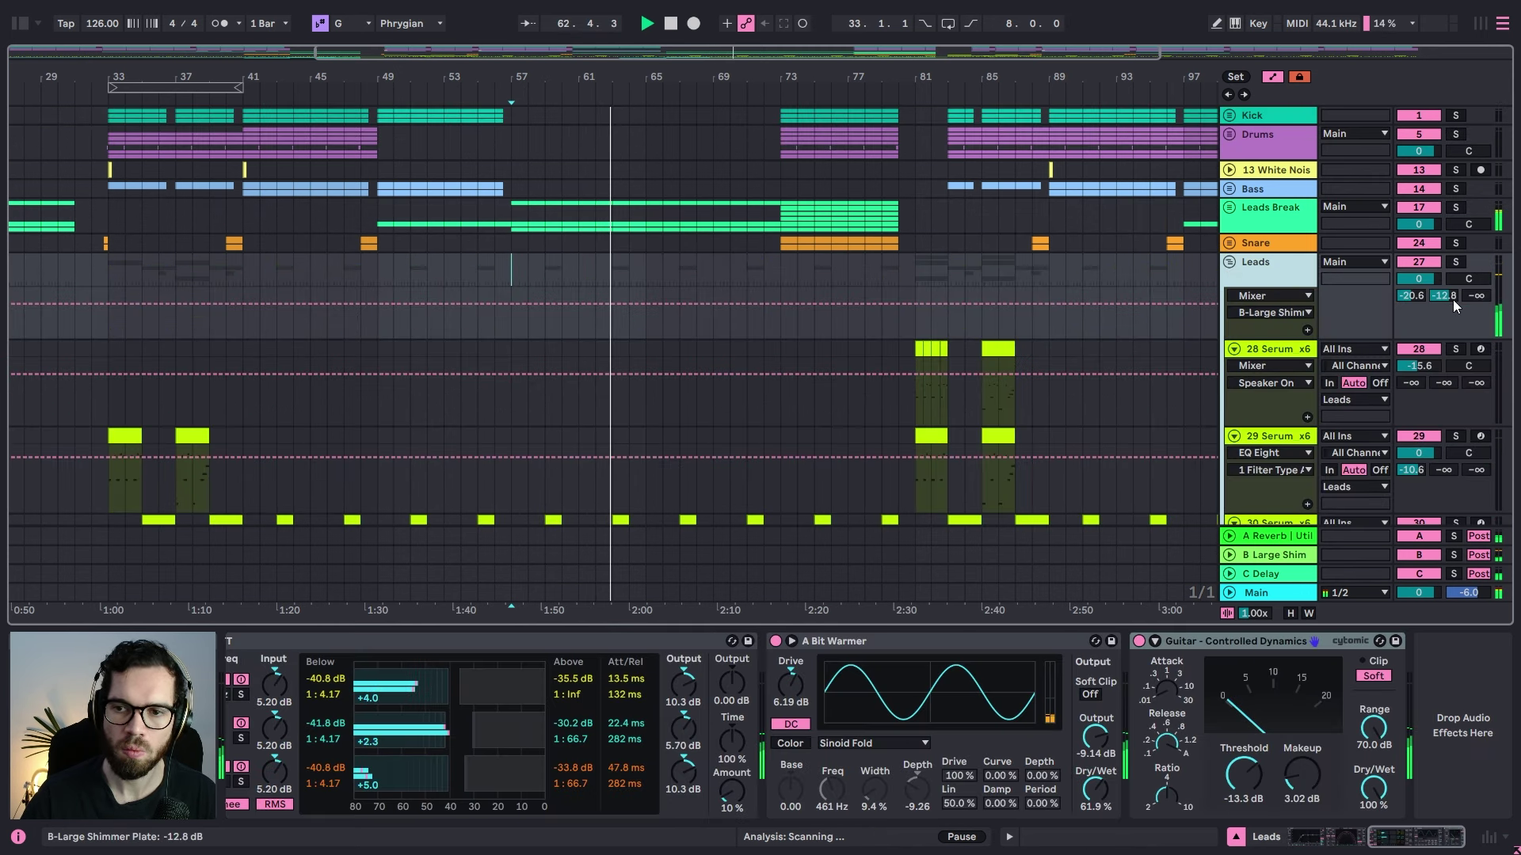
Step: Automate the Leads group's Large Shimmer Plate send from silence up to about -29 dB at bar 57 and about -23 dB by bar 60
{"action": "left_click", "coordinate": [1447, 297]}
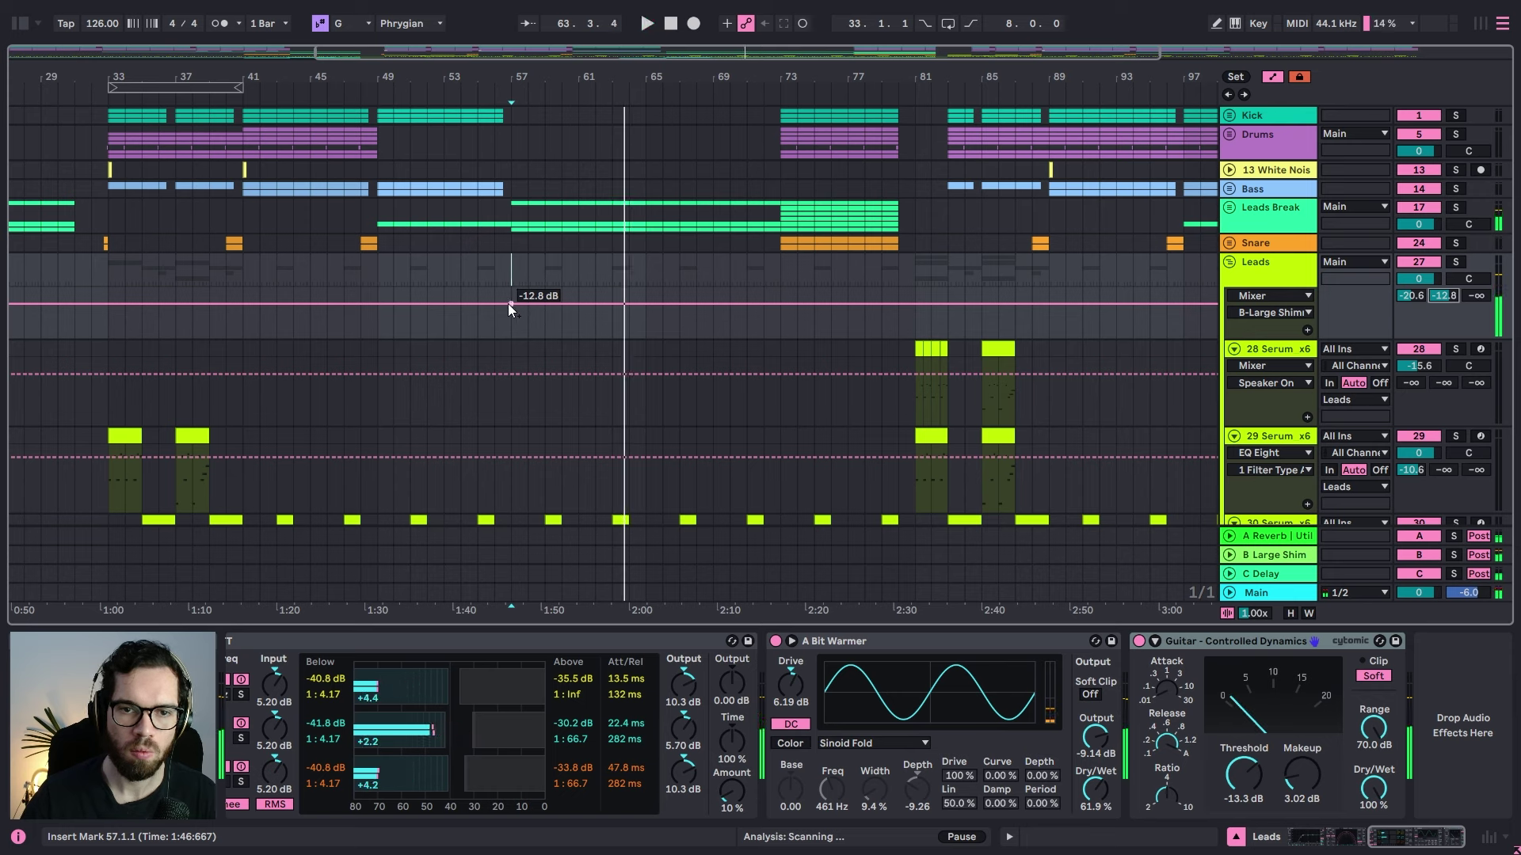
{"action": "left_click_drag", "start_coordinate": [501, 303], "coordinate": [506, 331]}
{"action": "left_click", "coordinate": [483, 311]}
{"action": "key", "text": "space"}
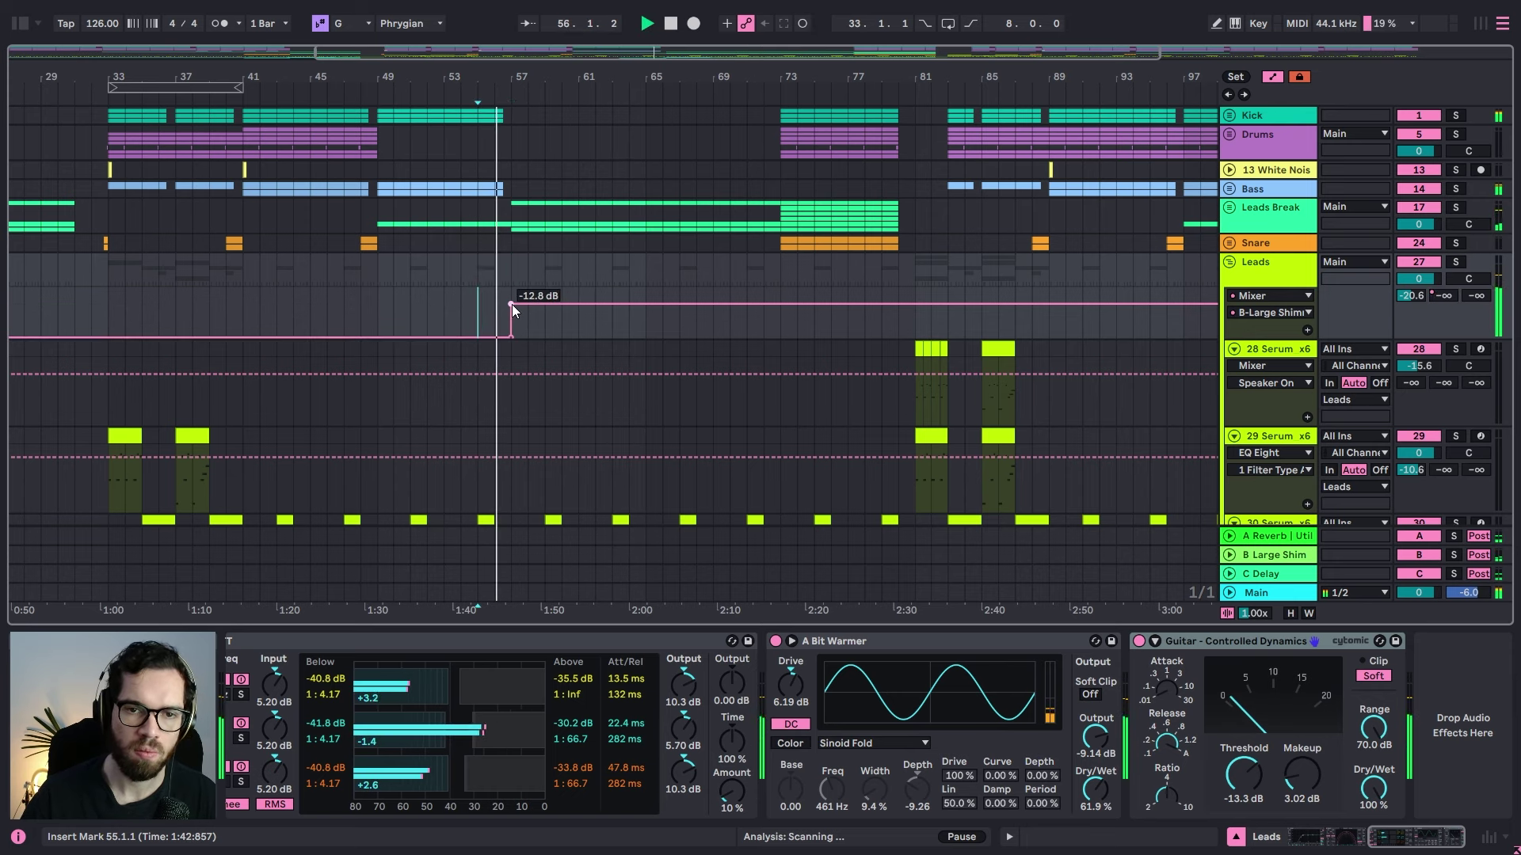
{"action": "left_click_drag", "start_coordinate": [512, 304], "coordinate": [512, 322]}
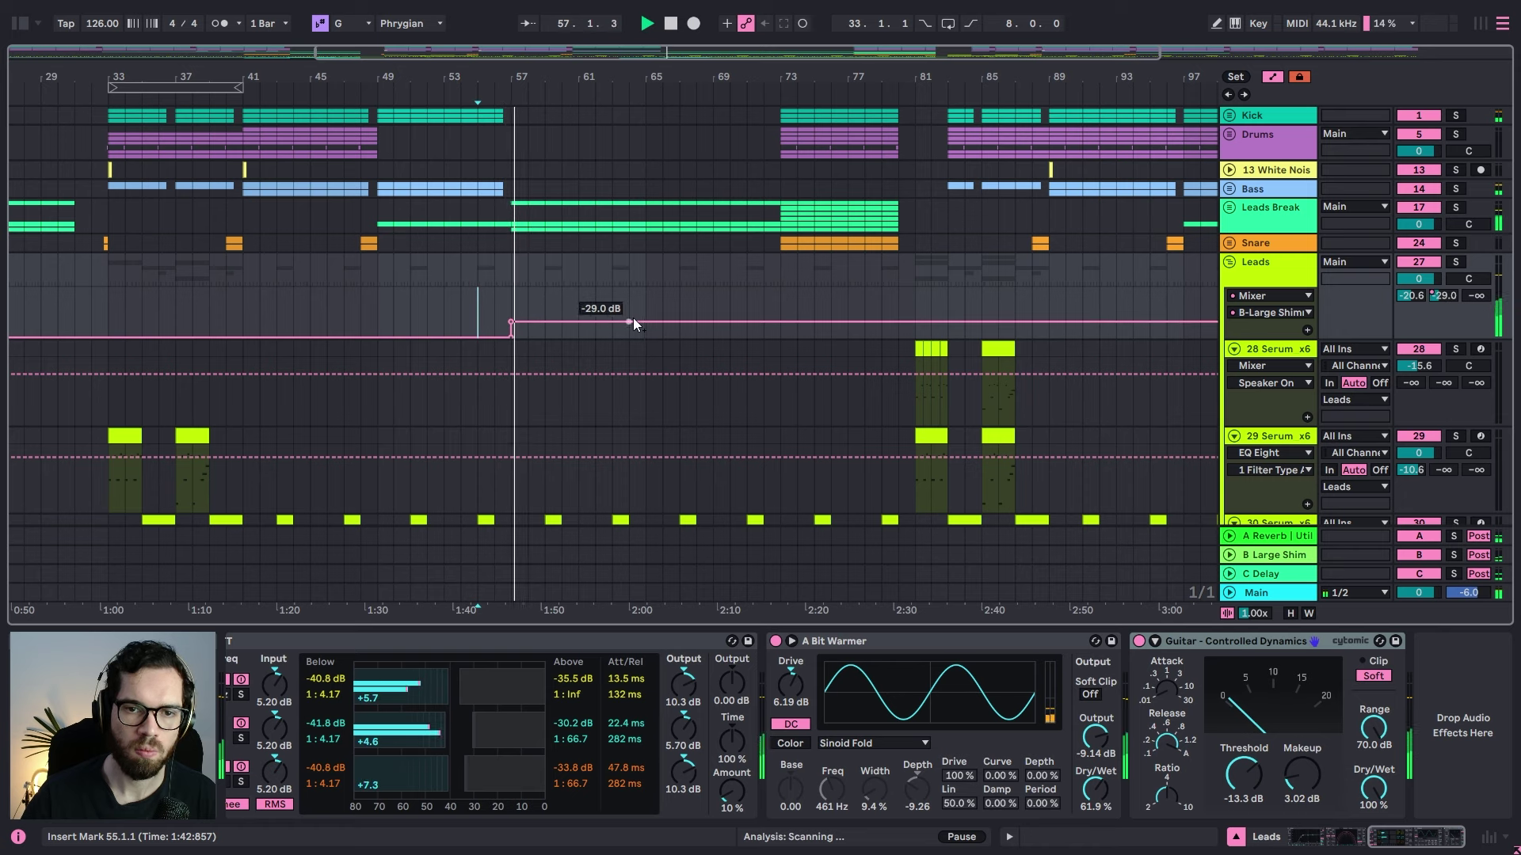
{"action": "left_click_drag", "start_coordinate": [640, 321], "coordinate": [588, 318]}
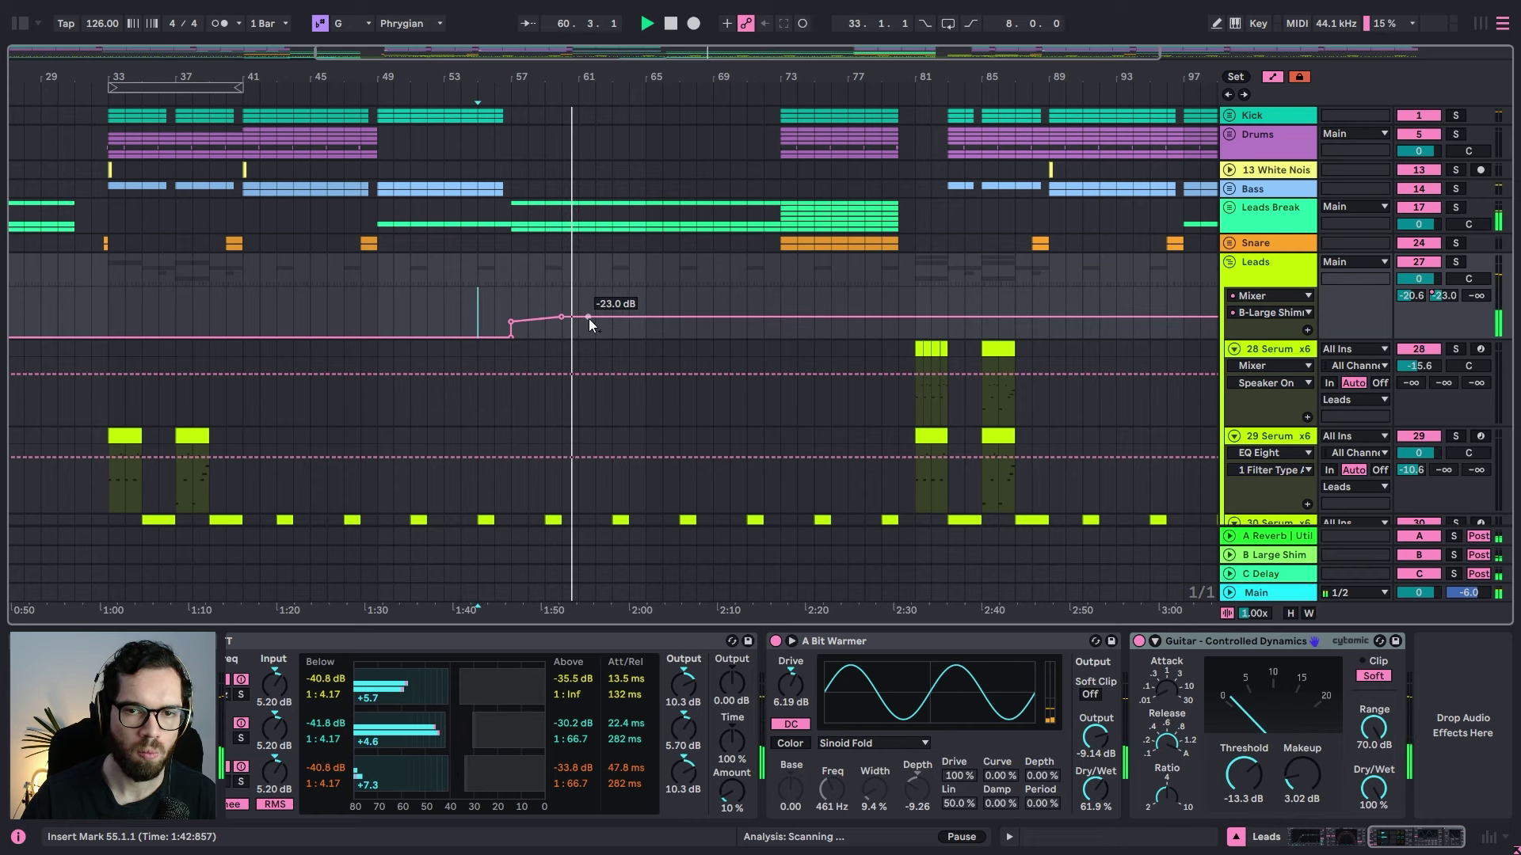
Step: Hold the Leads send automation at -23 dB until bar 73, ramp it up to bar 80, and drop it sharply to silence
{"action": "left_click", "coordinate": [780, 313]}
{"action": "left_click", "coordinate": [781, 316]}
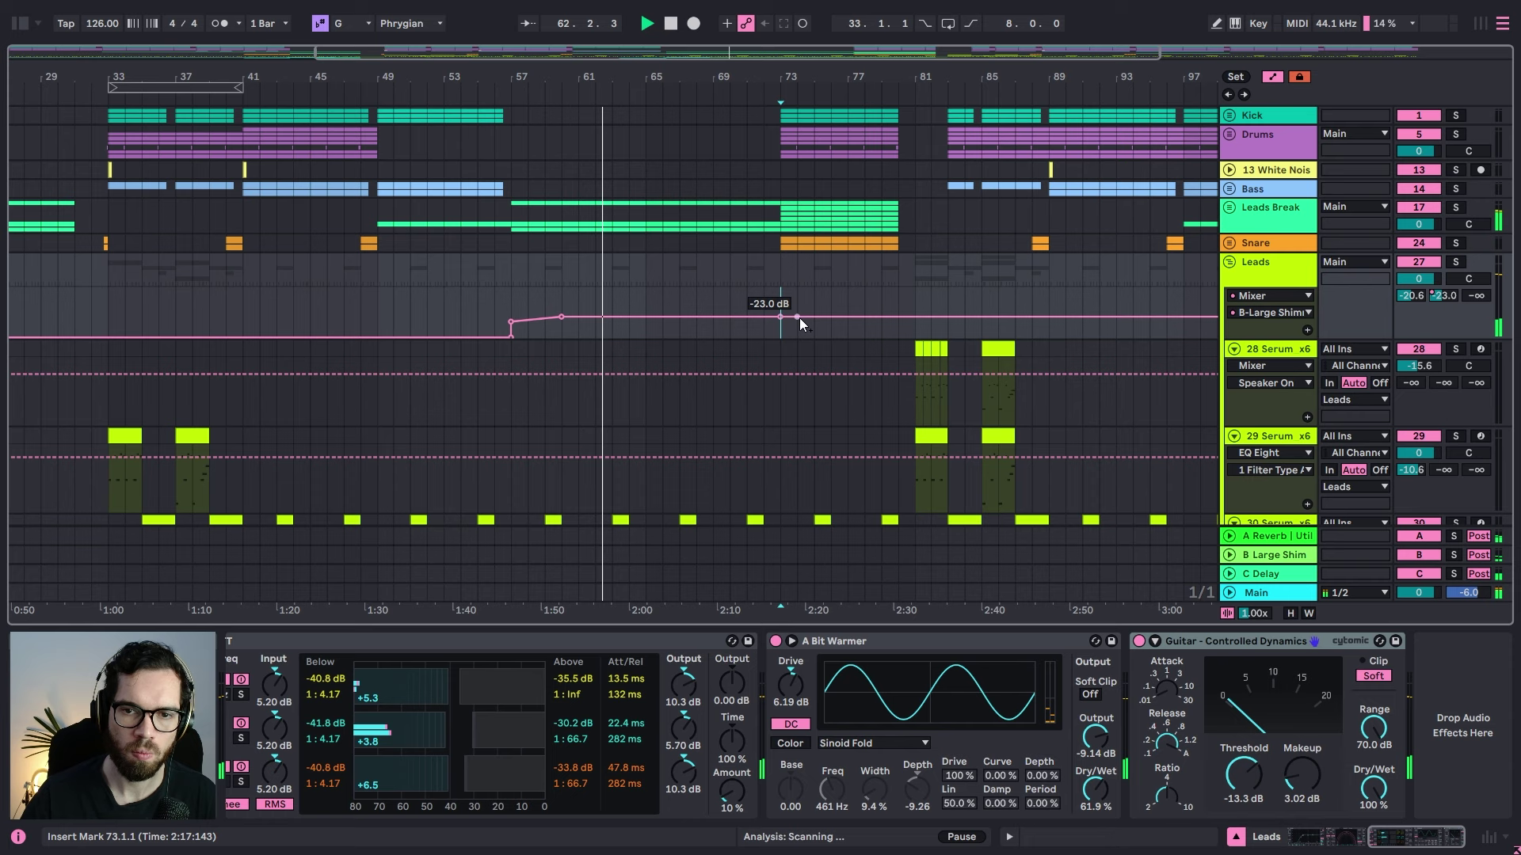
{"action": "left_click_drag", "start_coordinate": [830, 316], "coordinate": [905, 337]}
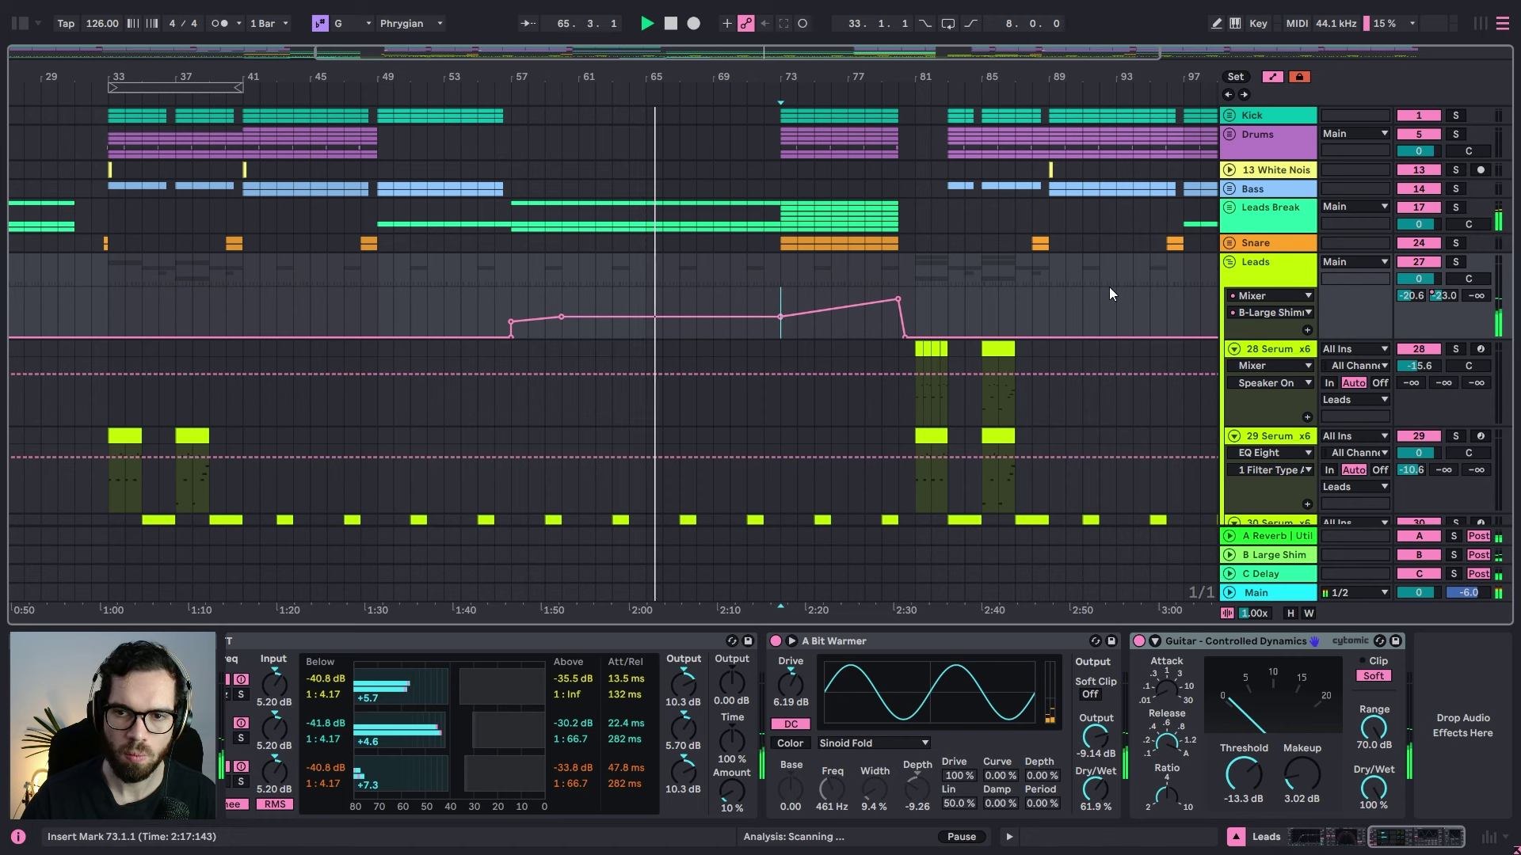
Step: Automate the Vocal track's Large Shimmer Plate send from silence at bar 65 to about -6 dB at bar 76, curving down to silence at bar 81
{"action": "scroll", "coordinate": [800, 320], "scroll_direction": "down", "scroll_amount": 5}
{"action": "scroll", "coordinate": [840, 301], "scroll_direction": "down", "scroll_amount": 6}
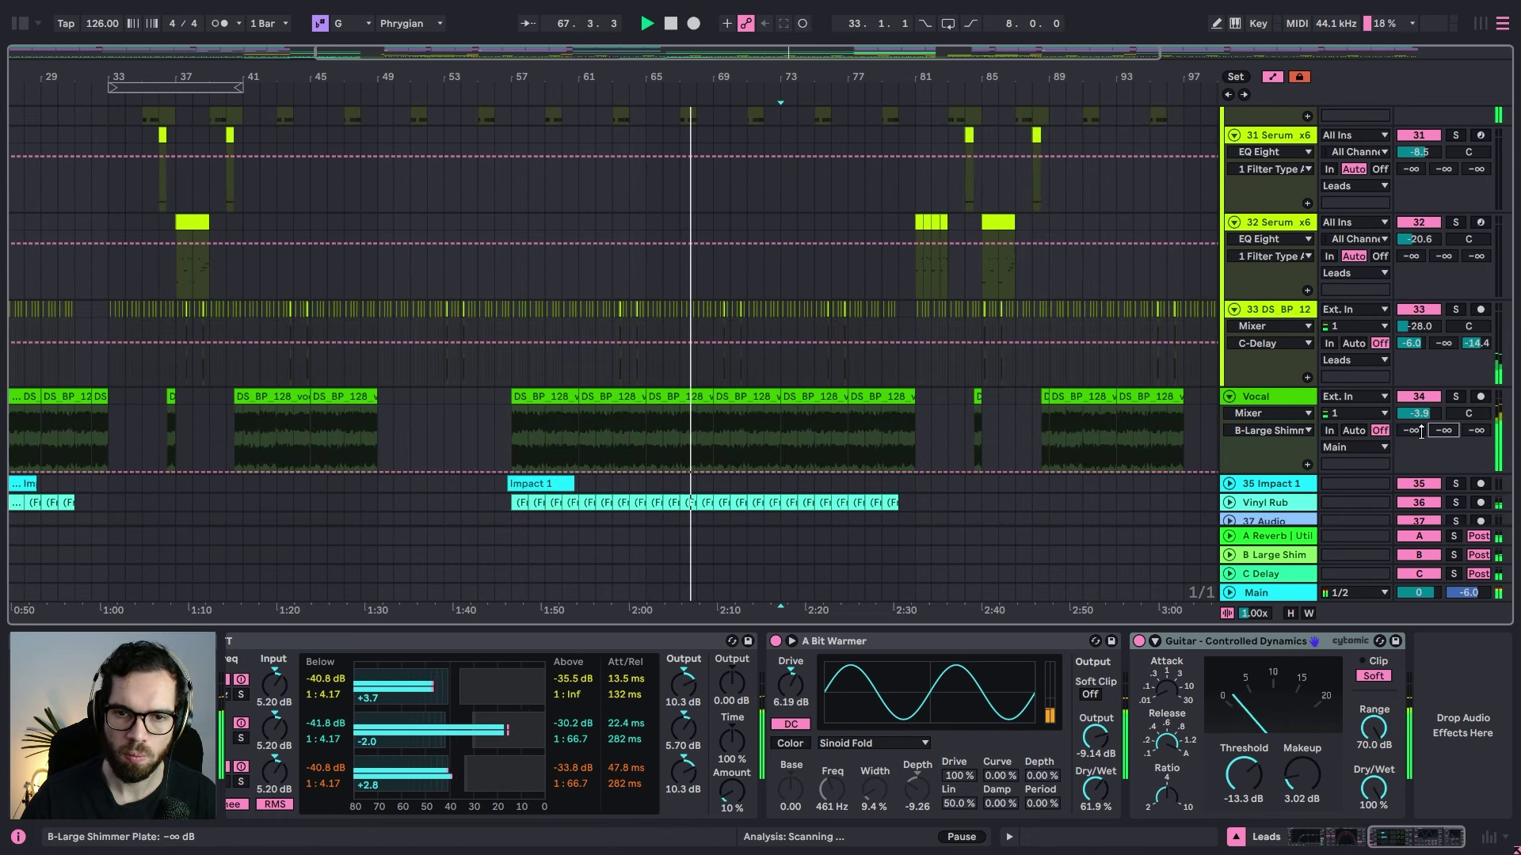
{"action": "left_click", "coordinate": [1443, 430]}
{"action": "left_click", "coordinate": [647, 472]}
{"action": "left_click_drag", "start_coordinate": [705, 471], "coordinate": [779, 428]}
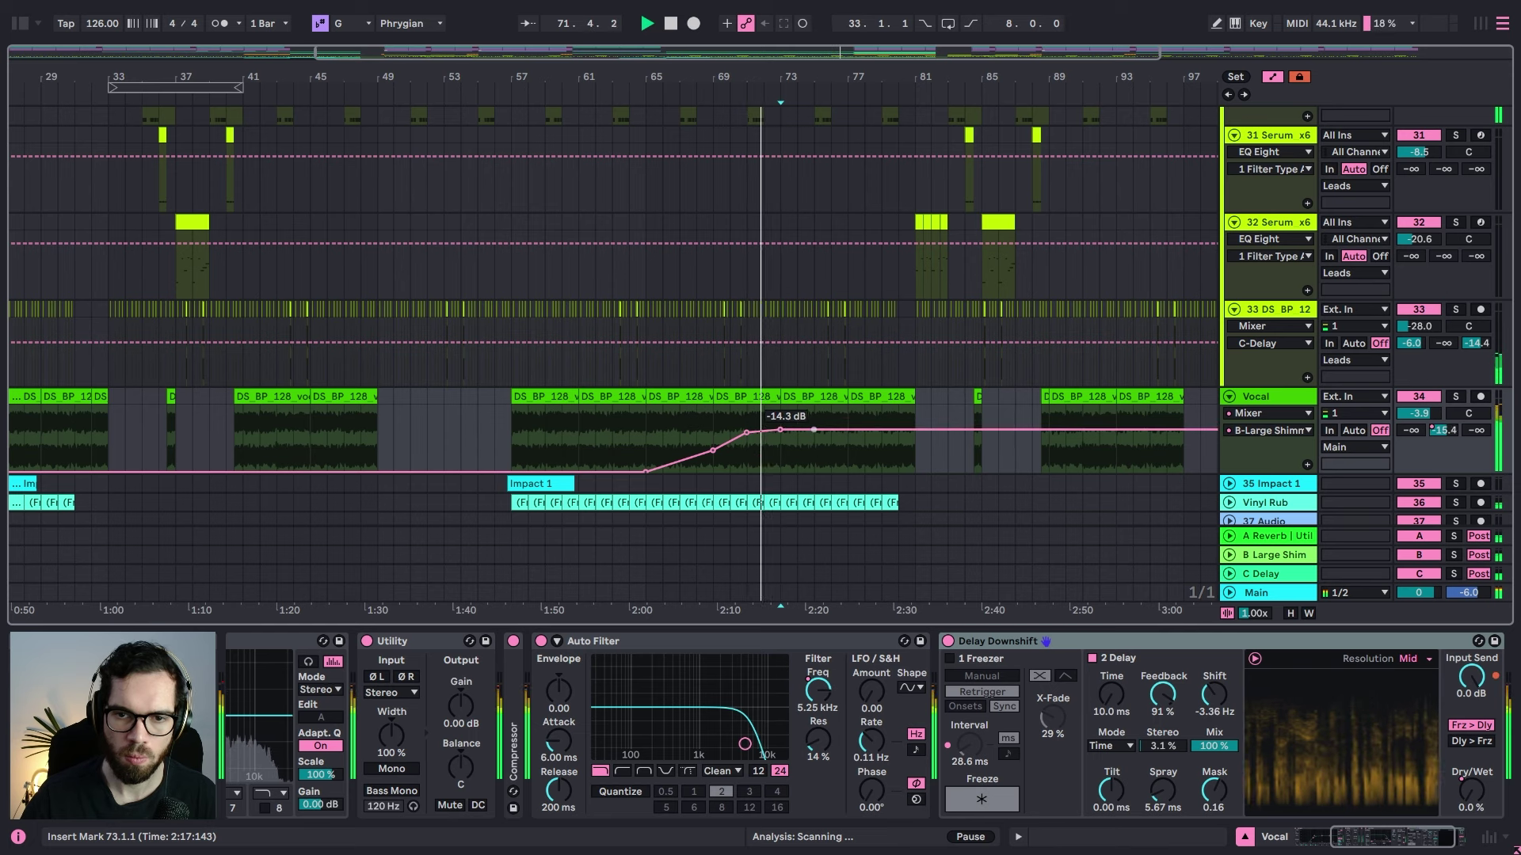
{"action": "left_click_drag", "start_coordinate": [915, 429], "coordinate": [837, 417]}
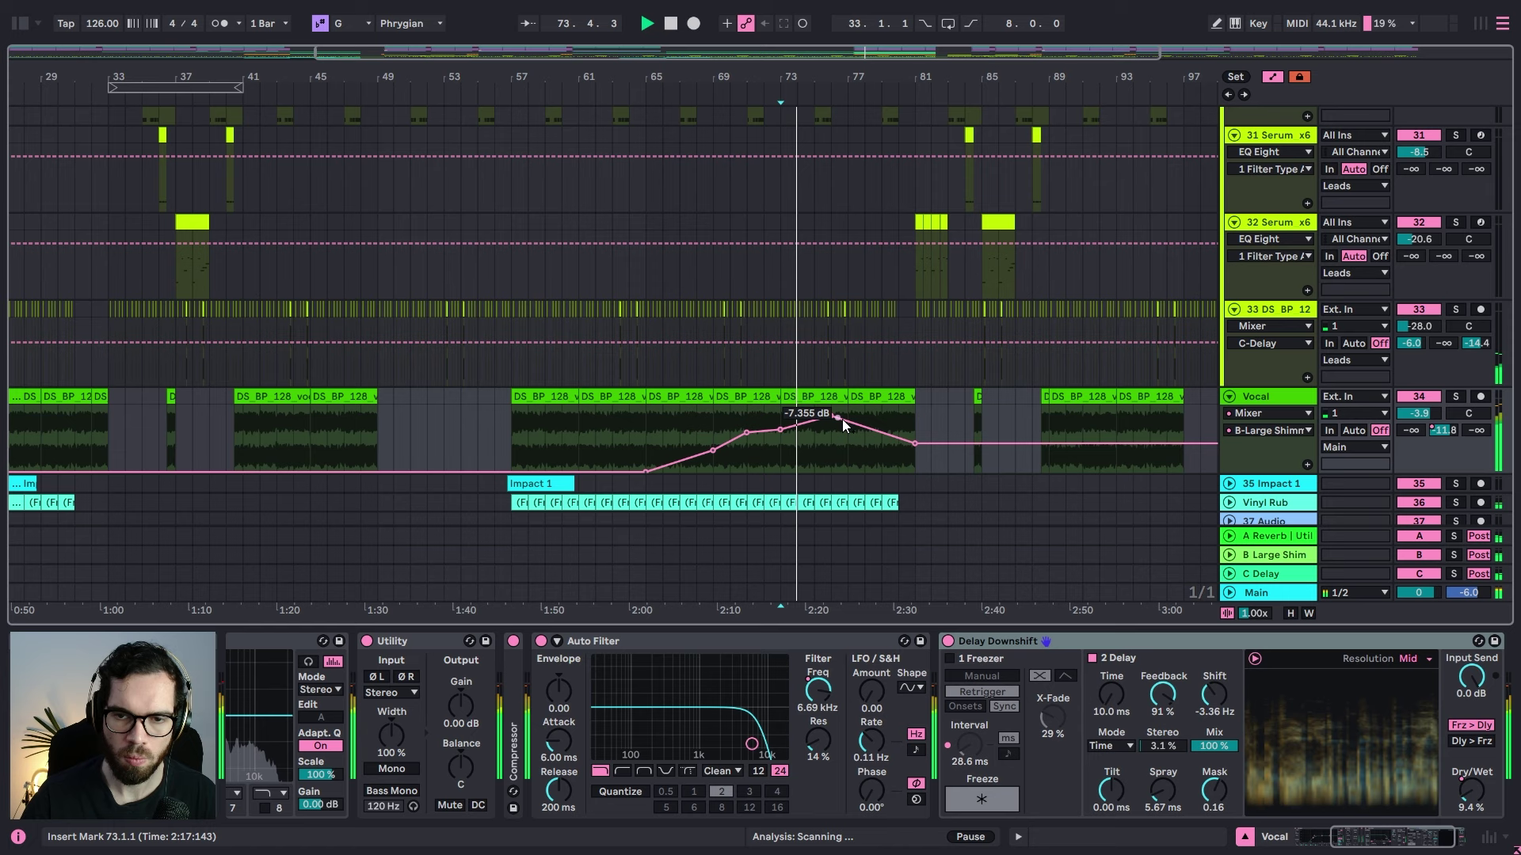
{"action": "mouse_move", "coordinate": [917, 448]}
{"action": "left_mouse_down"}
{"action": "mouse_move", "coordinate": [917, 472]}
{"action": "mouse_move", "coordinate": [895, 440]}
{"action": "left_mouse_up"}
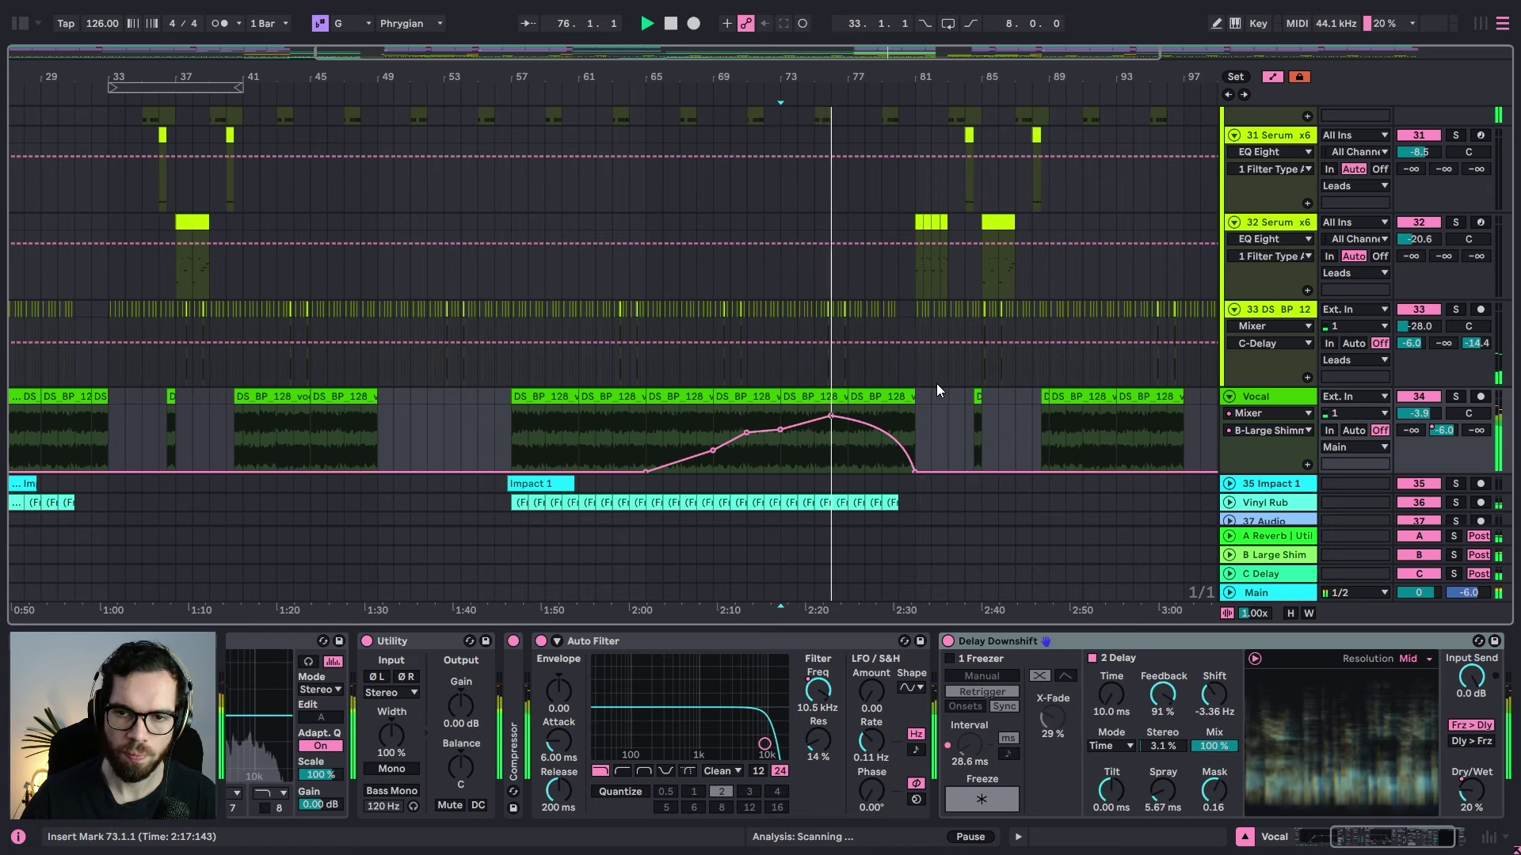
Step: Automate the Leads Break group's Large Shimmer Plate send to rise from about bar 73 to 78, hold, and drop to silence at bar 80; refold the group
{"action": "scroll", "coordinate": [937, 383], "scroll_direction": "up", "scroll_amount": 3}
{"action": "scroll", "coordinate": [936, 389], "scroll_direction": "up", "scroll_amount": 10}
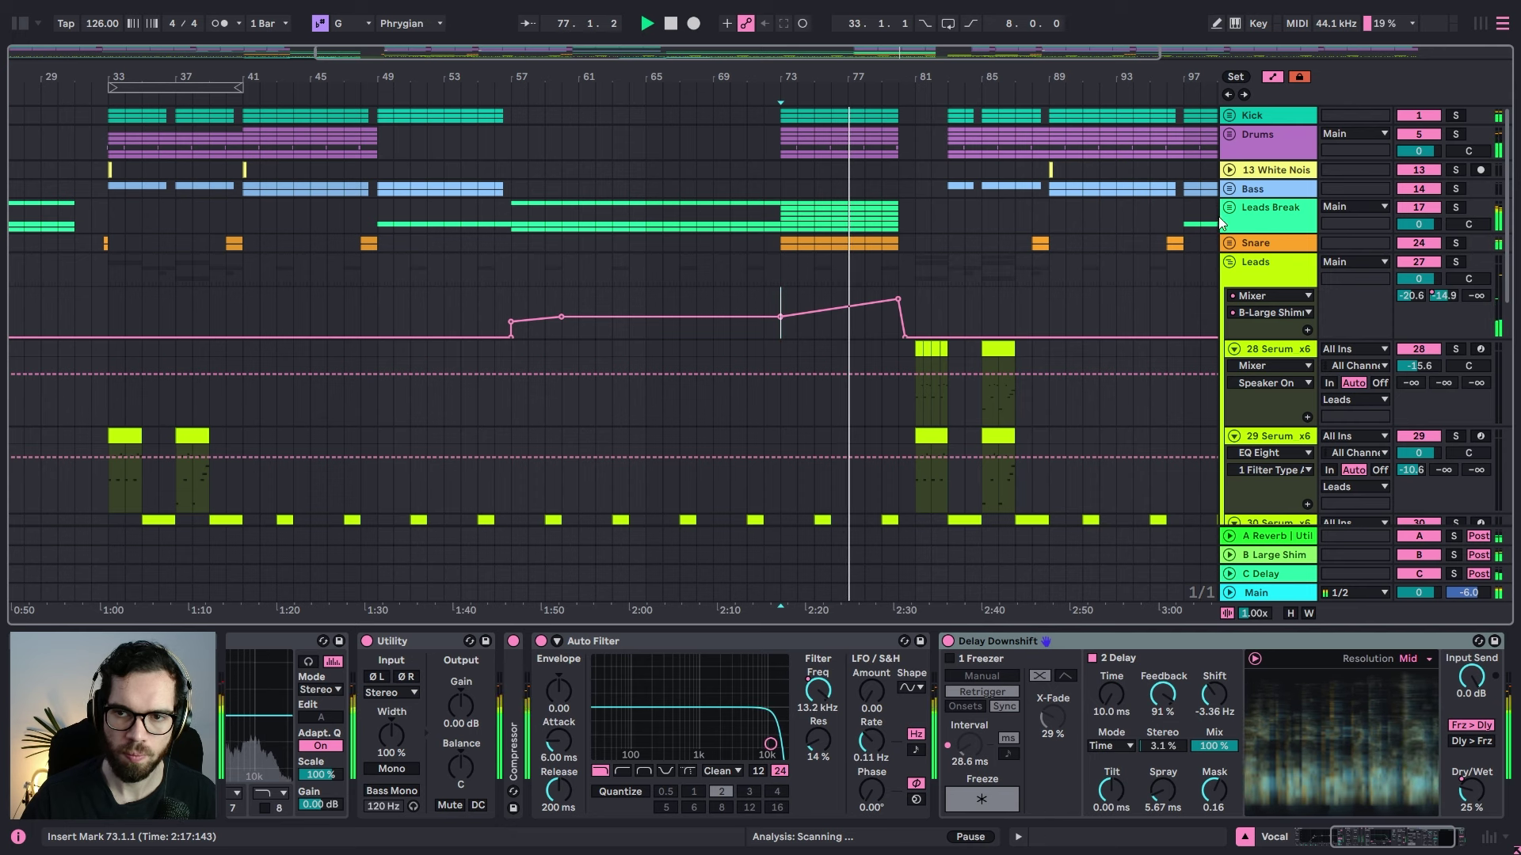
{"action": "left_click", "coordinate": [1230, 211]}
{"action": "left_click", "coordinate": [1443, 242]}
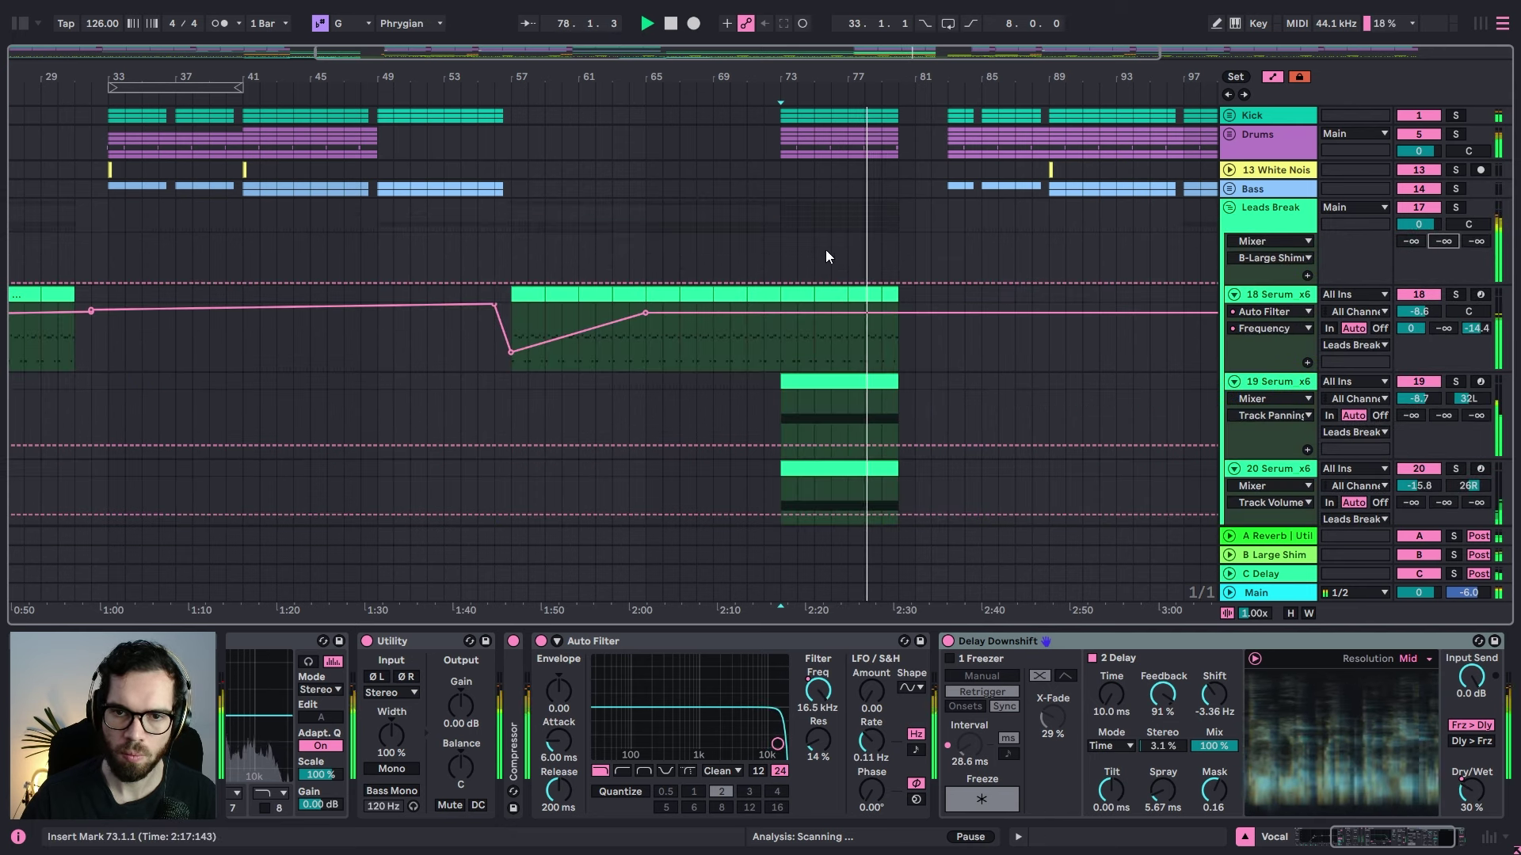
{"action": "left_click", "coordinate": [773, 282]}
{"action": "left_click_drag", "start_coordinate": [839, 283], "coordinate": [898, 283]}
{"action": "left_click", "coordinate": [897, 252]}
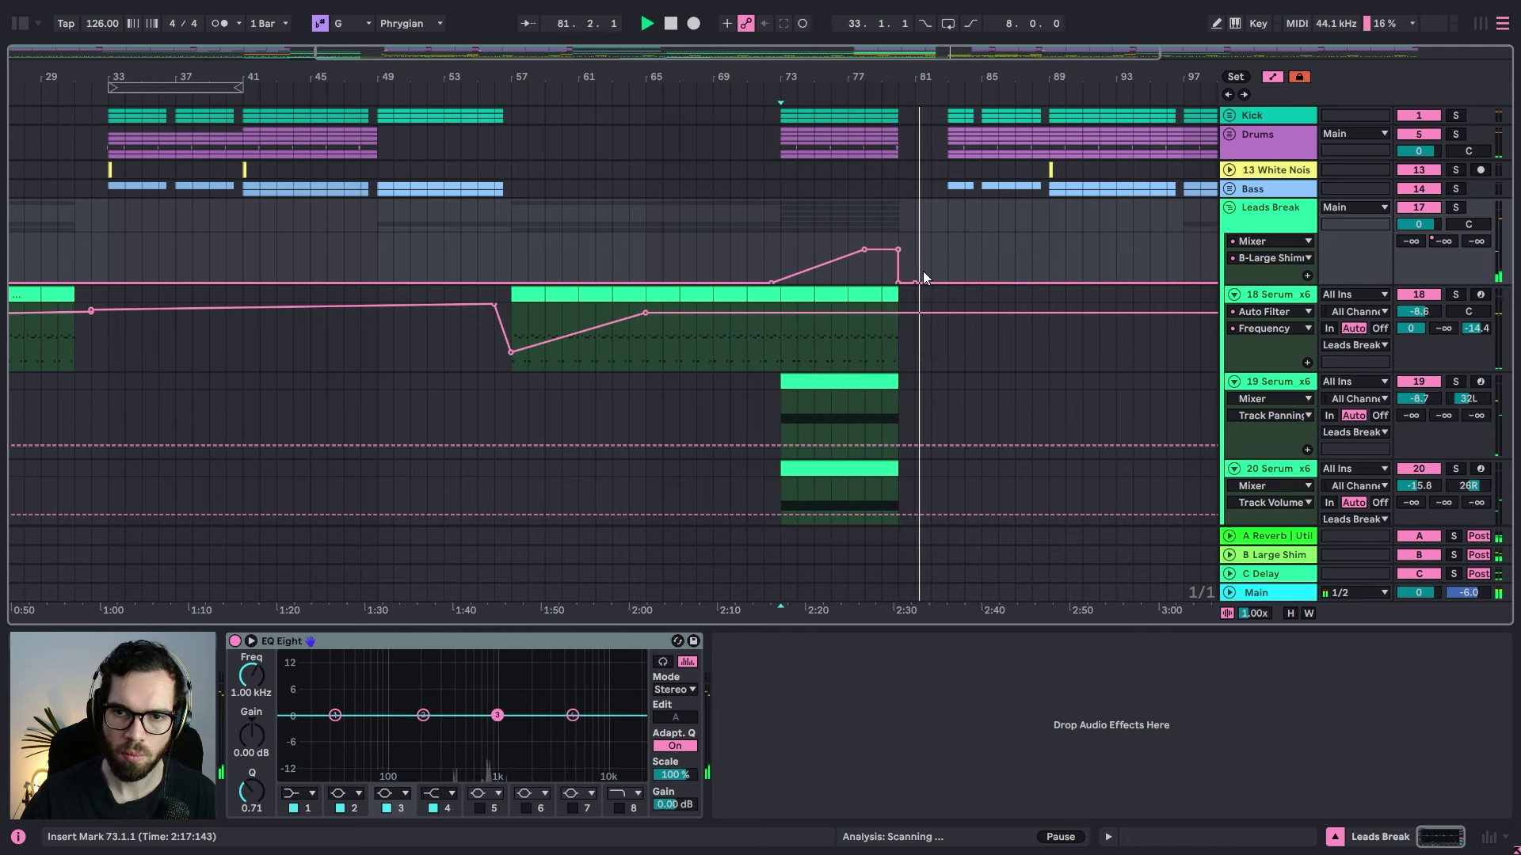
{"action": "left_click", "coordinate": [1229, 208]}
Step: Unfold the Drums group and add a dip at bar 80 to its Auto Filter frequency automation, fully reopening at bar 83
{"action": "key", "text": "a"}
{"action": "left_click", "coordinate": [764, 207]}
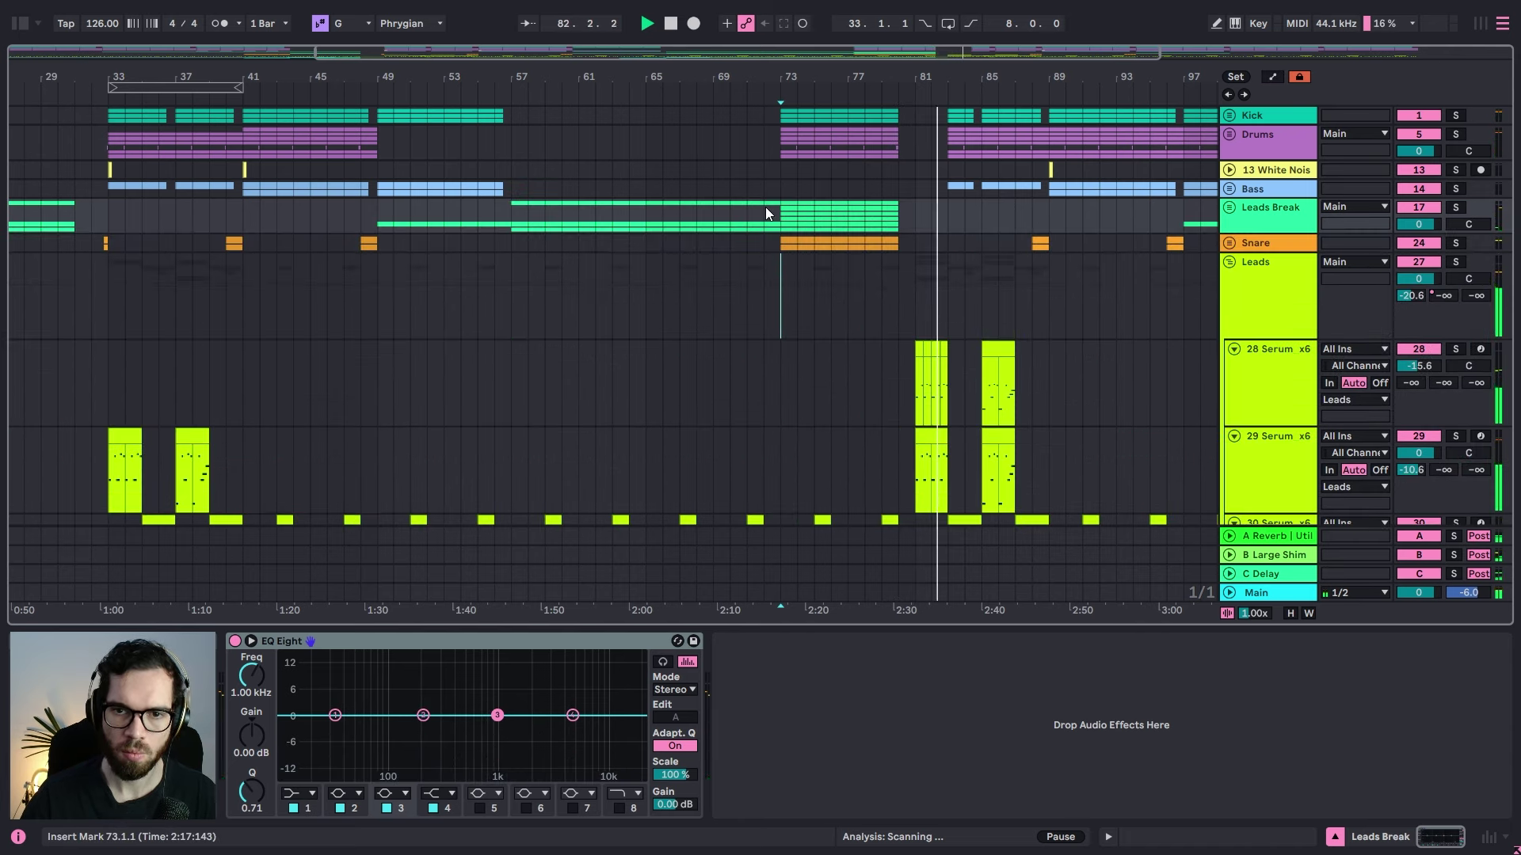
{"action": "left_click", "coordinate": [1229, 132]}
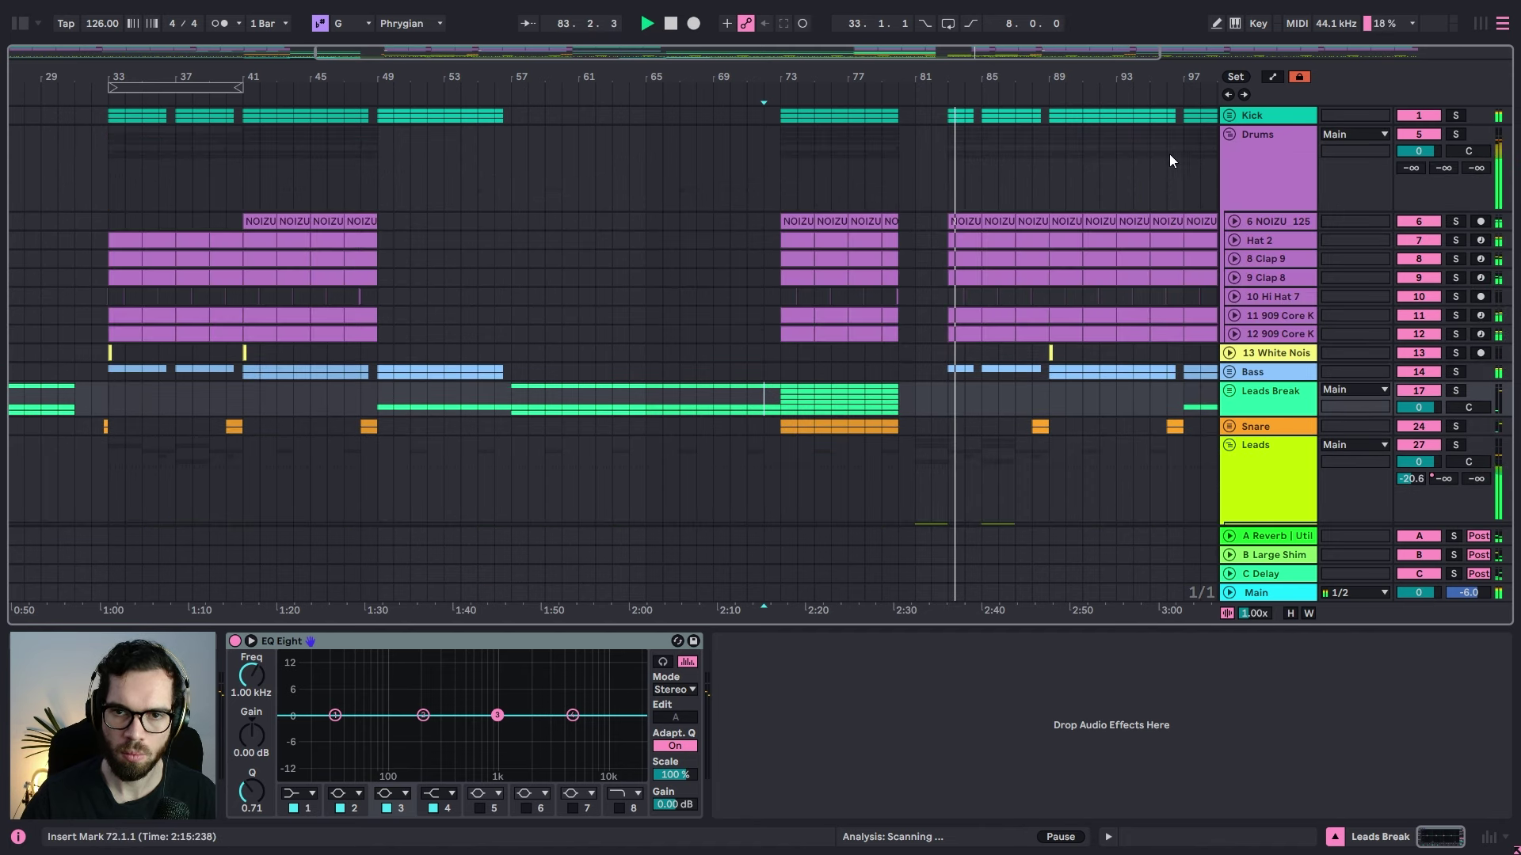
{"action": "key", "text": "a"}
{"action": "left_click", "coordinate": [1275, 169]}
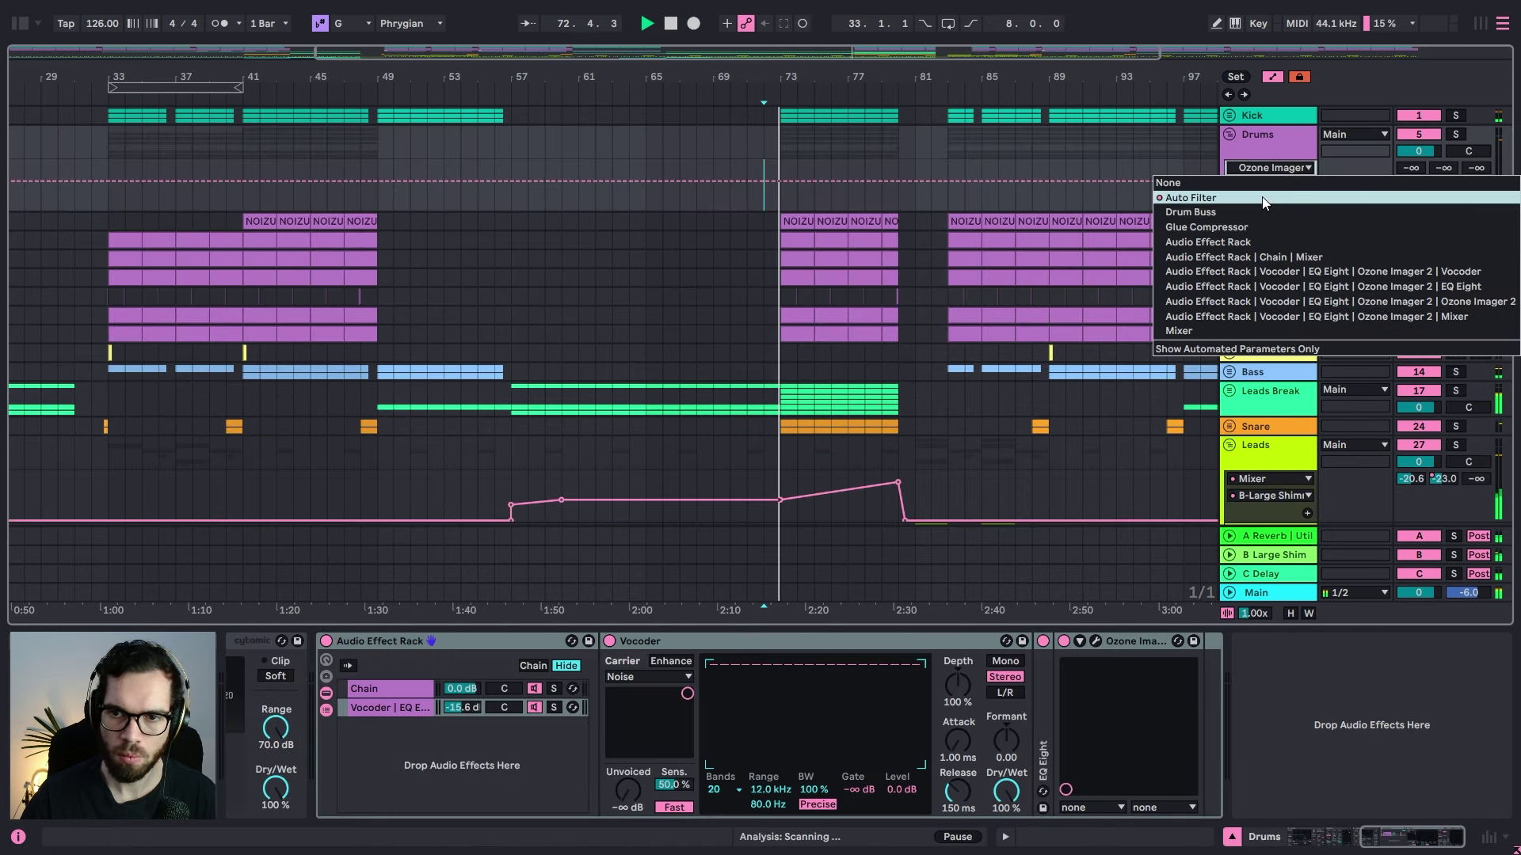
{"action": "left_click", "coordinate": [1190, 197]}
{"action": "left_click_drag", "start_coordinate": [858, 171], "coordinate": [871, 160]}
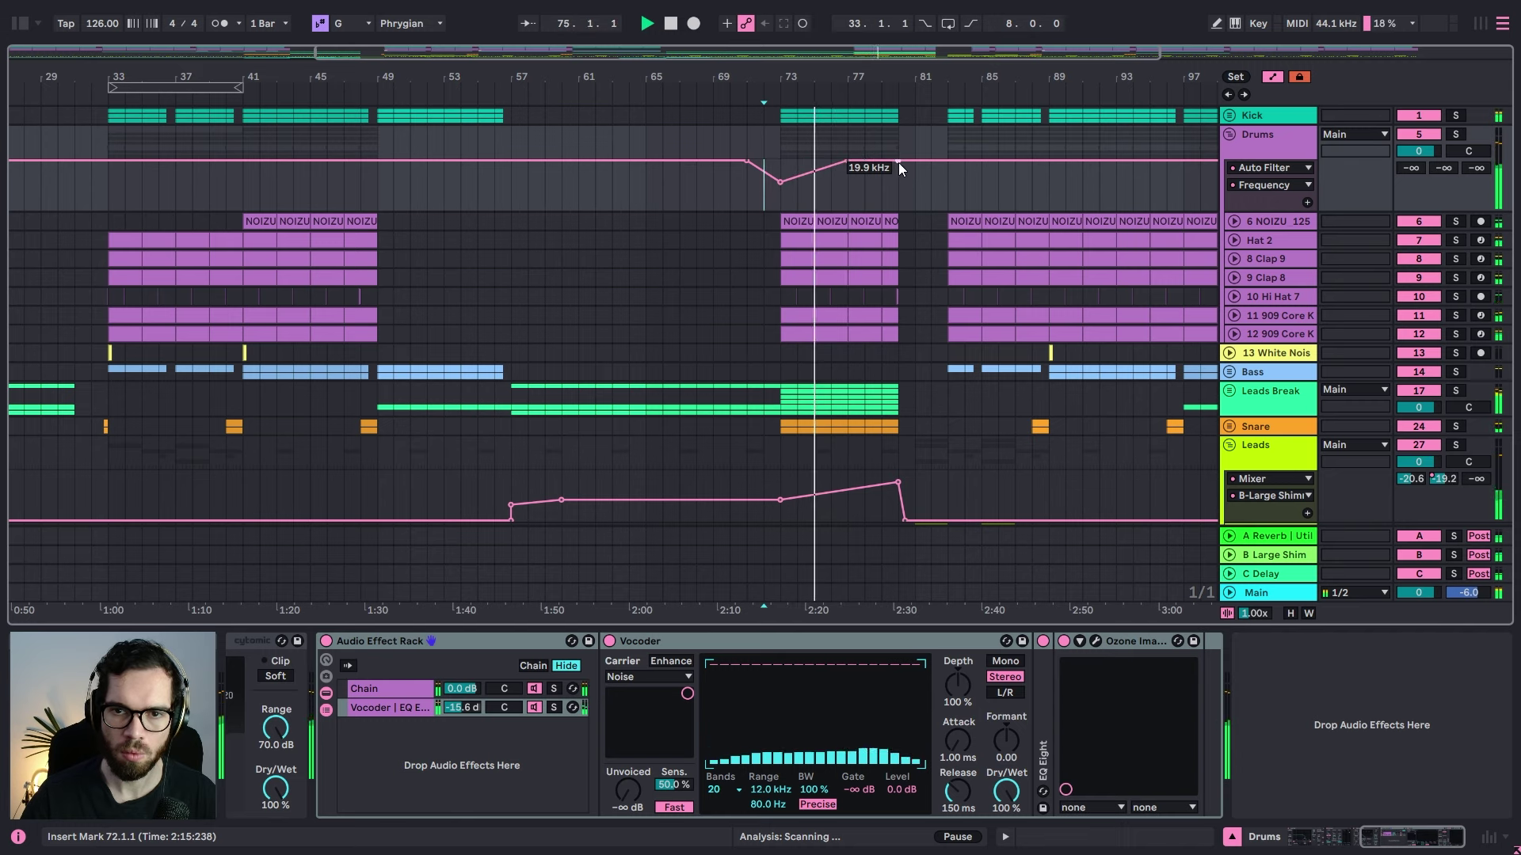
{"action": "left_click_drag", "start_coordinate": [898, 163], "coordinate": [937, 170]}
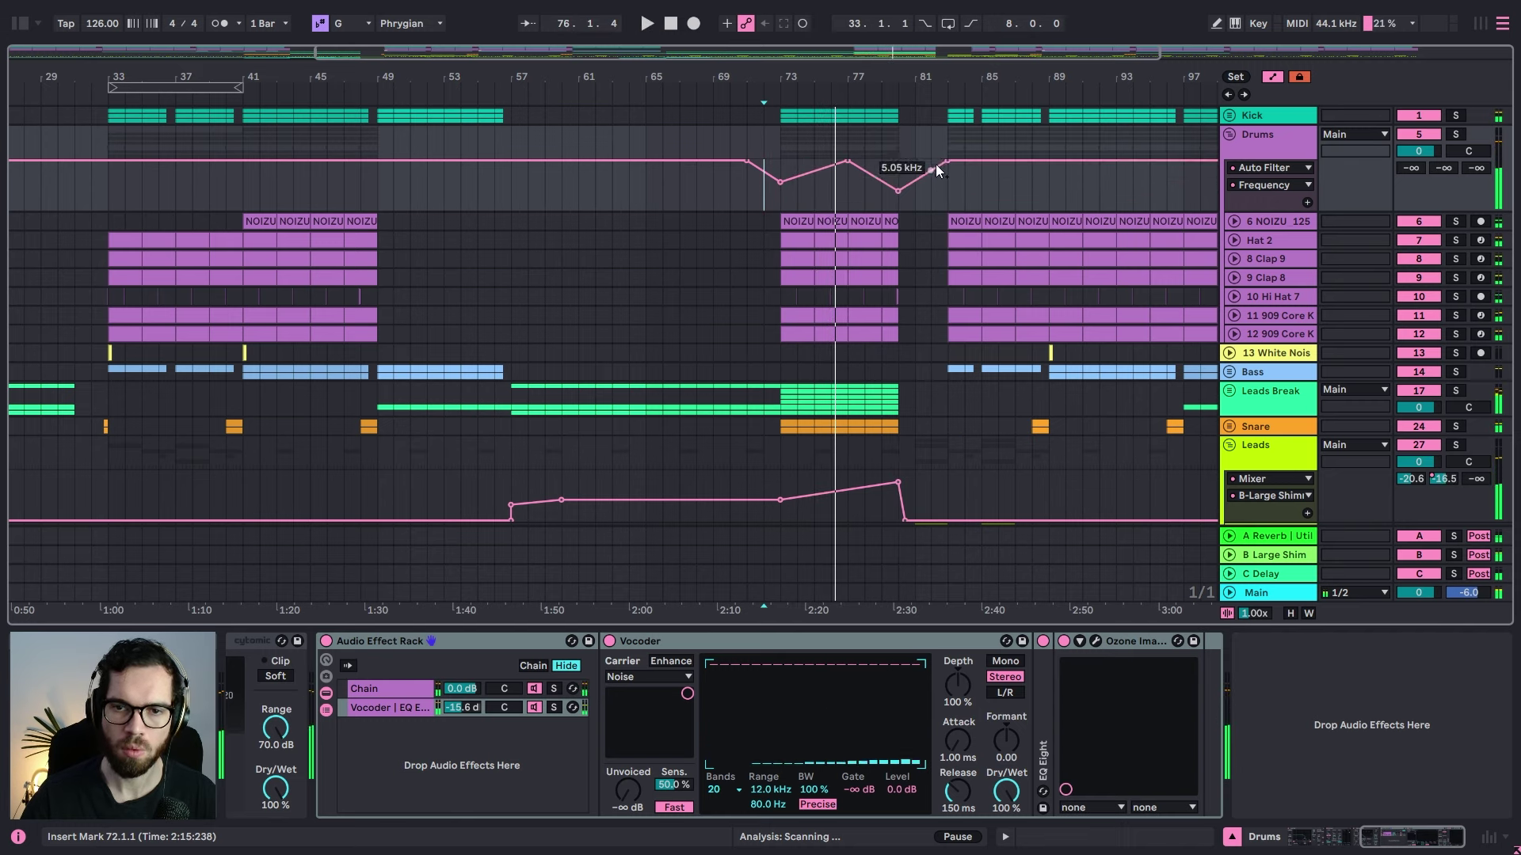
Step: Listen to the build from bar 76 into the drop, hide the automation and fold the Drums group, and stop playback
{"action": "left_click", "coordinate": [835, 190]}
{"action": "key", "text": "space"}
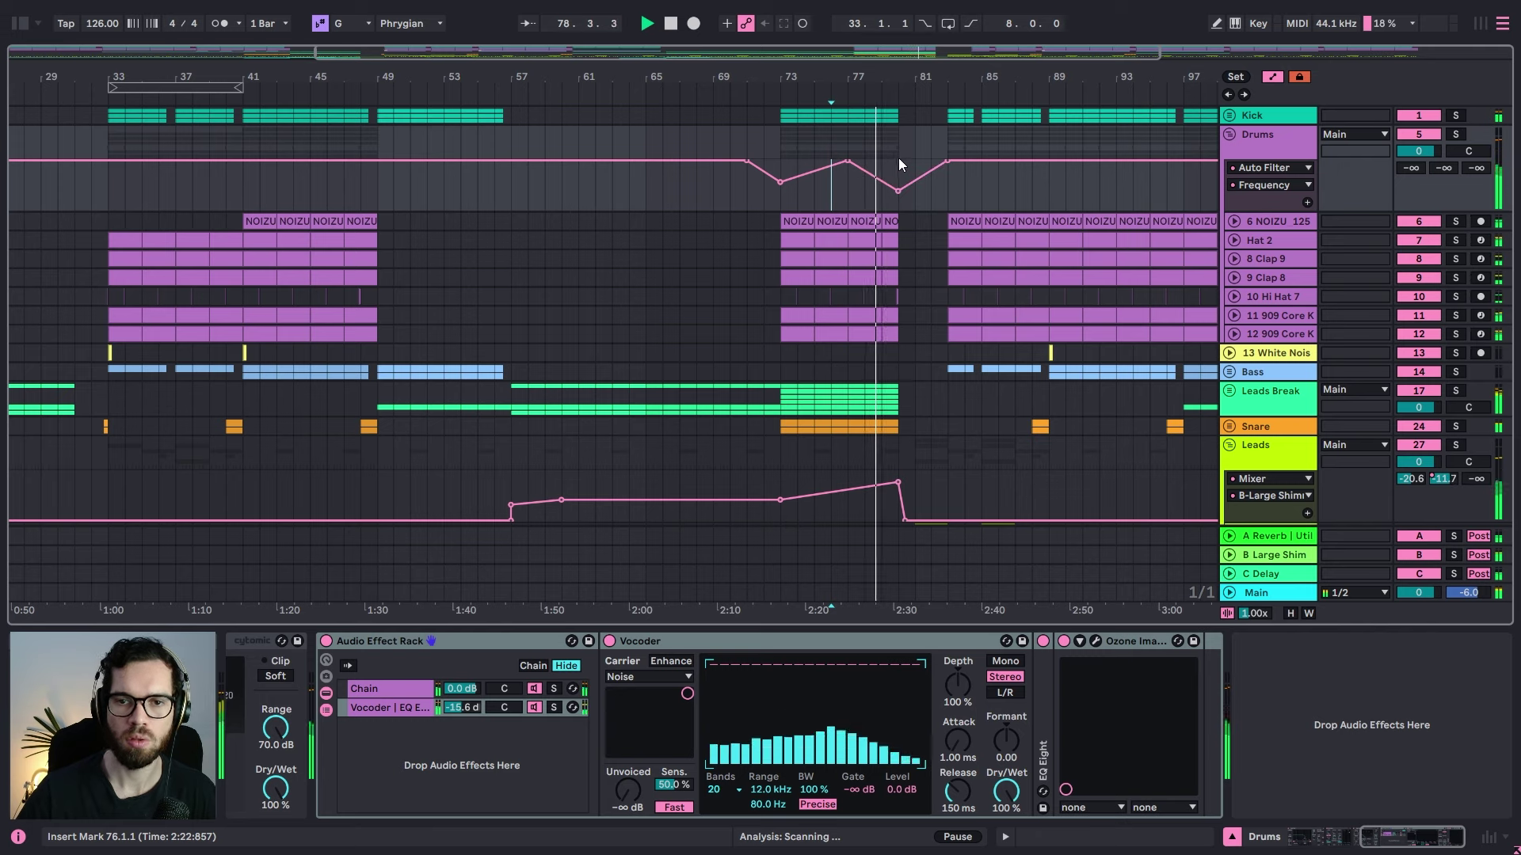
{"action": "key", "text": "a"}
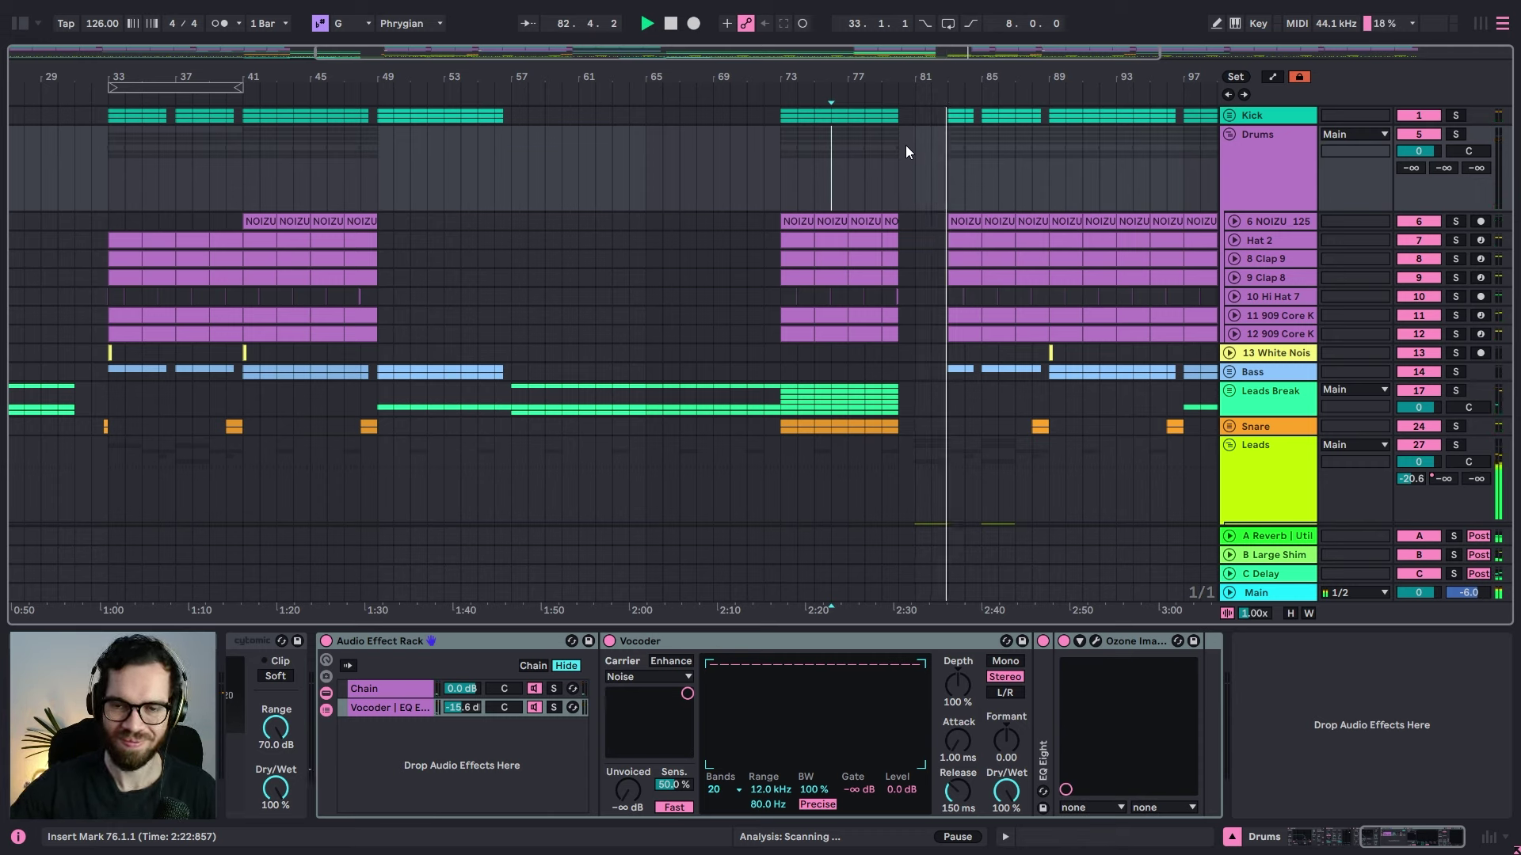
{"action": "left_click", "coordinate": [1226, 138]}
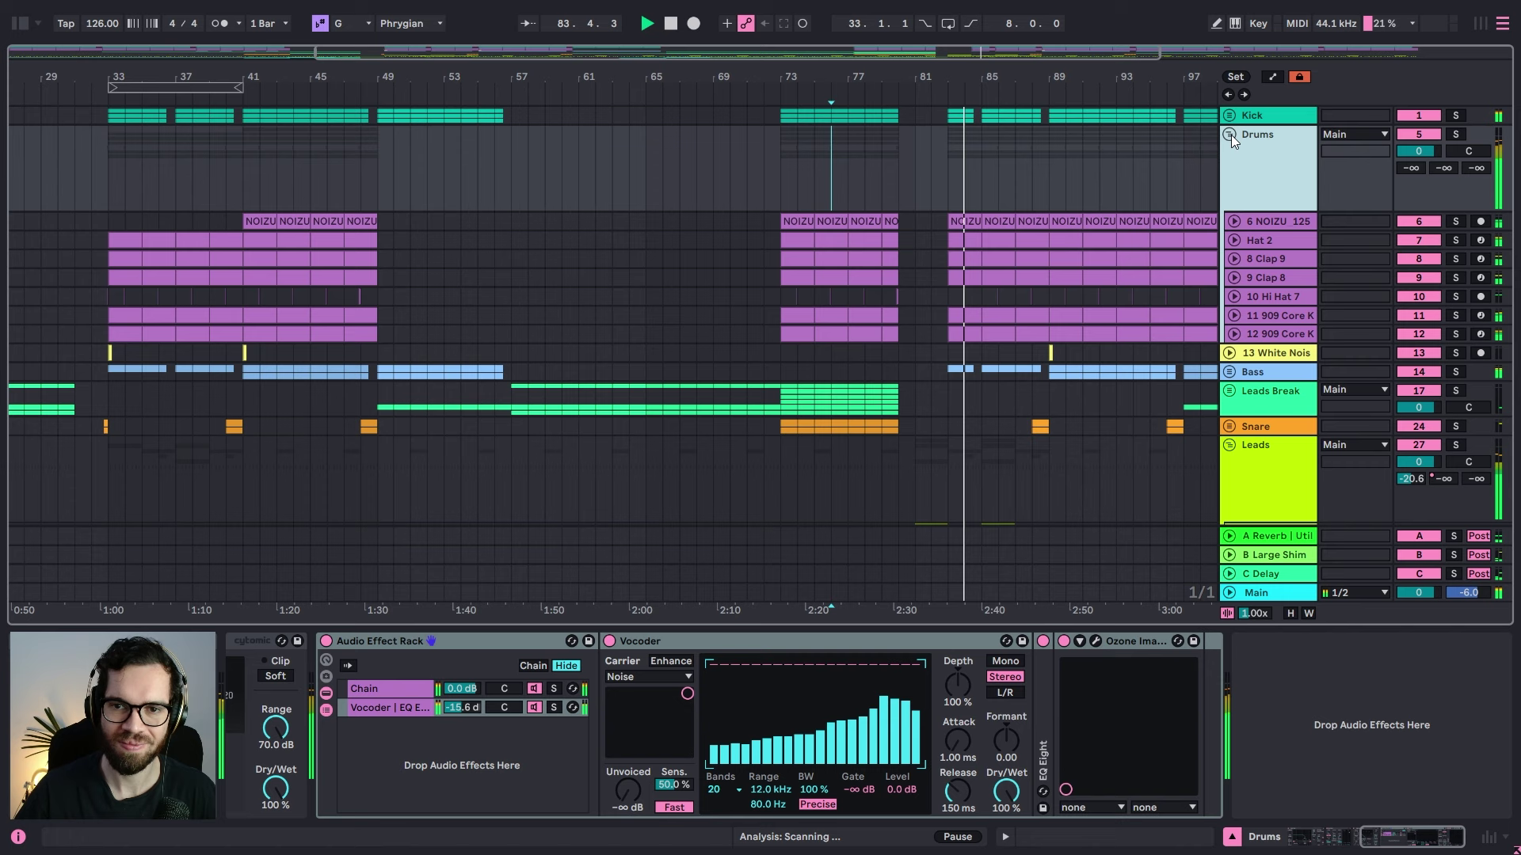
{"action": "left_click", "coordinate": [1229, 134]}
{"action": "left_click", "coordinate": [897, 208]}
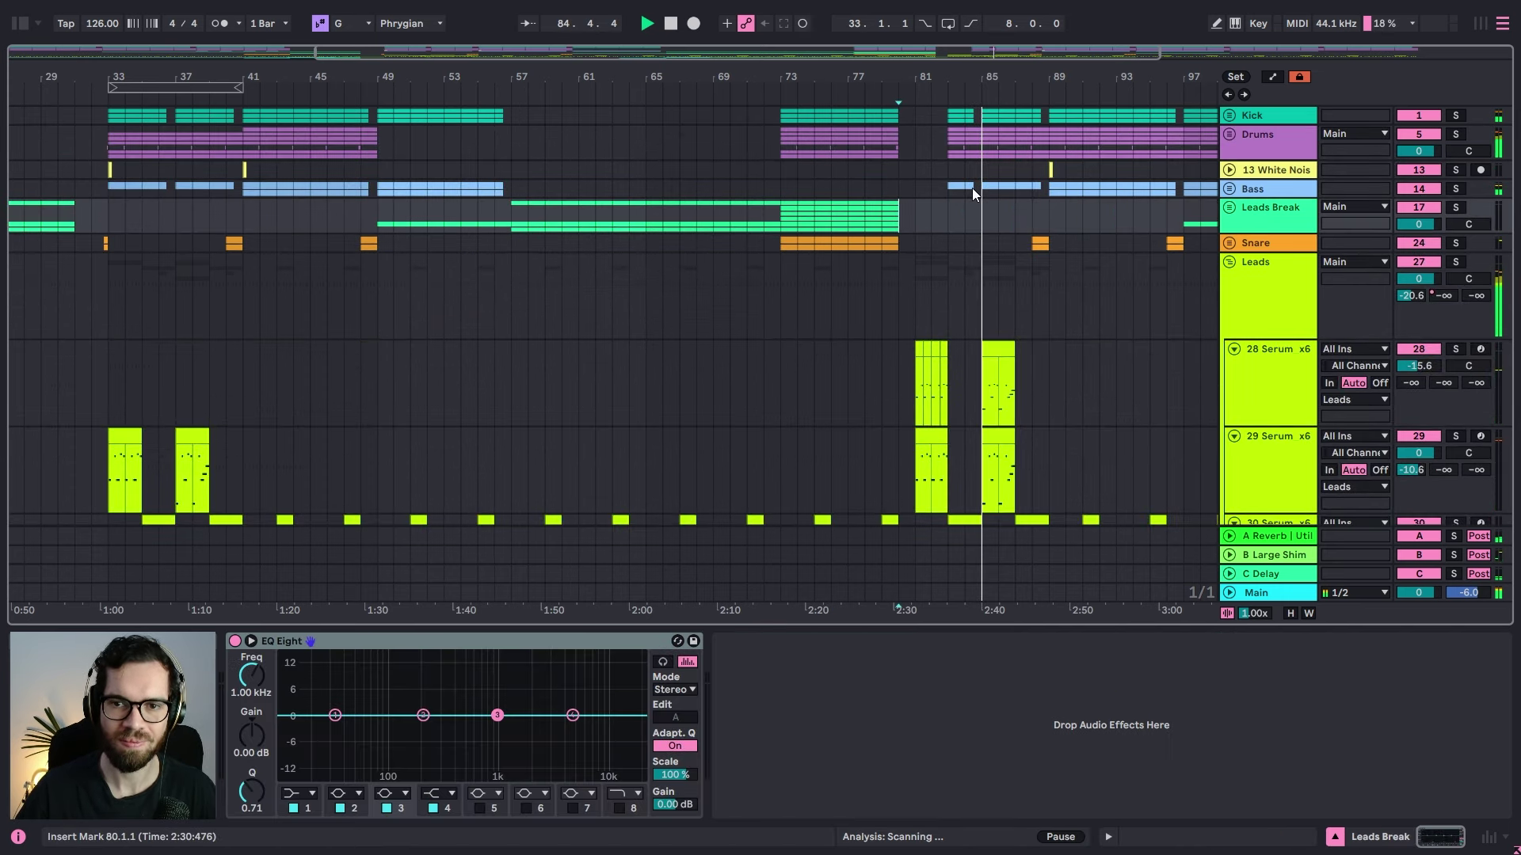
{"action": "left_click", "coordinate": [871, 190]}
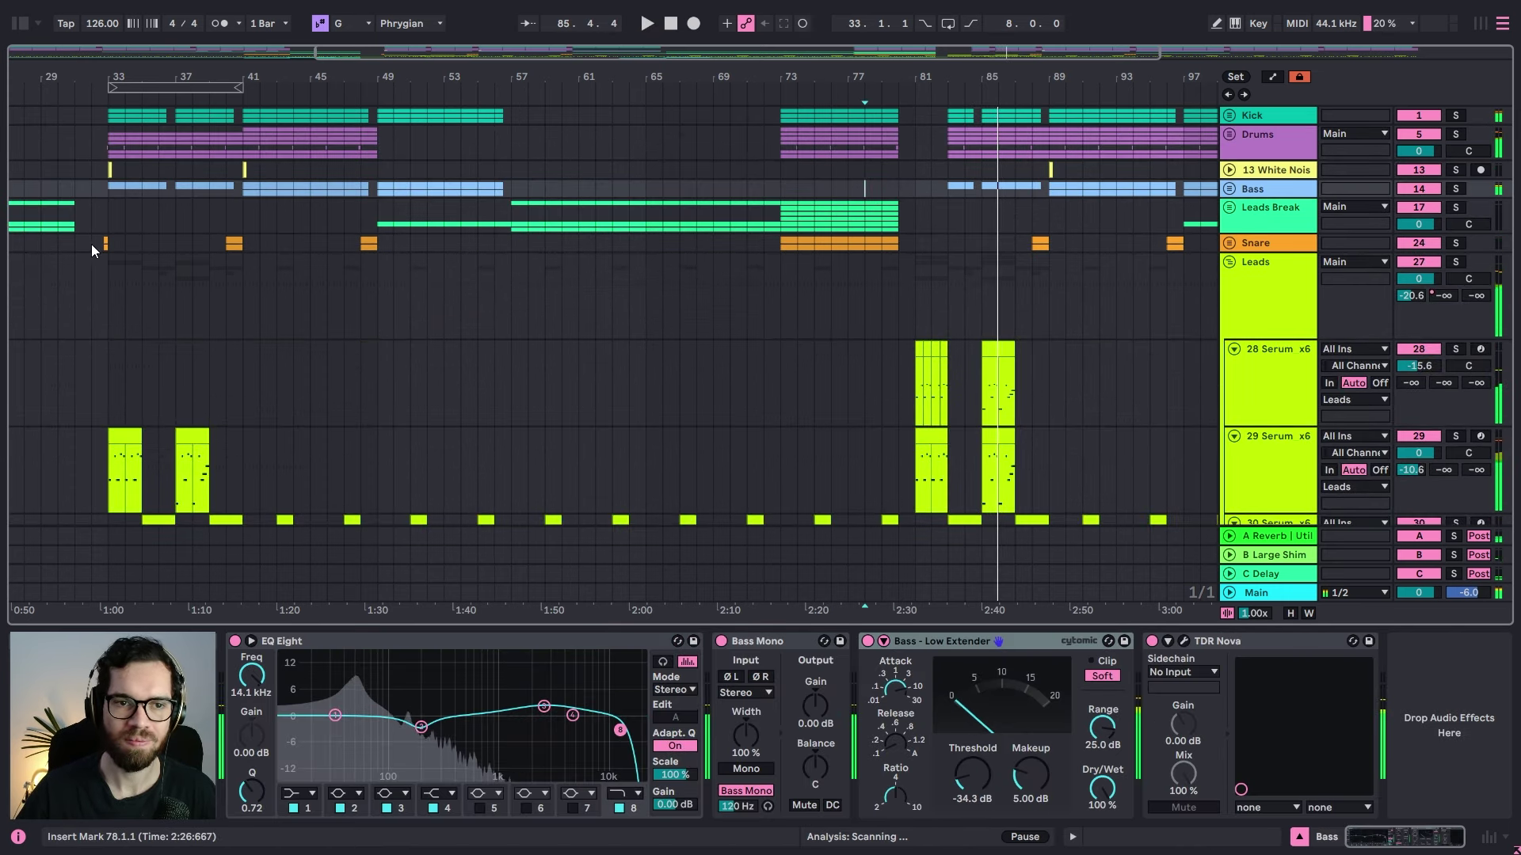
{"action": "key", "text": "space"}
Step: Copy the white noise clip from bar 33 to bar 83 on the White Noise track and play the transition into the drop
{"action": "left_click", "coordinate": [117, 169]}
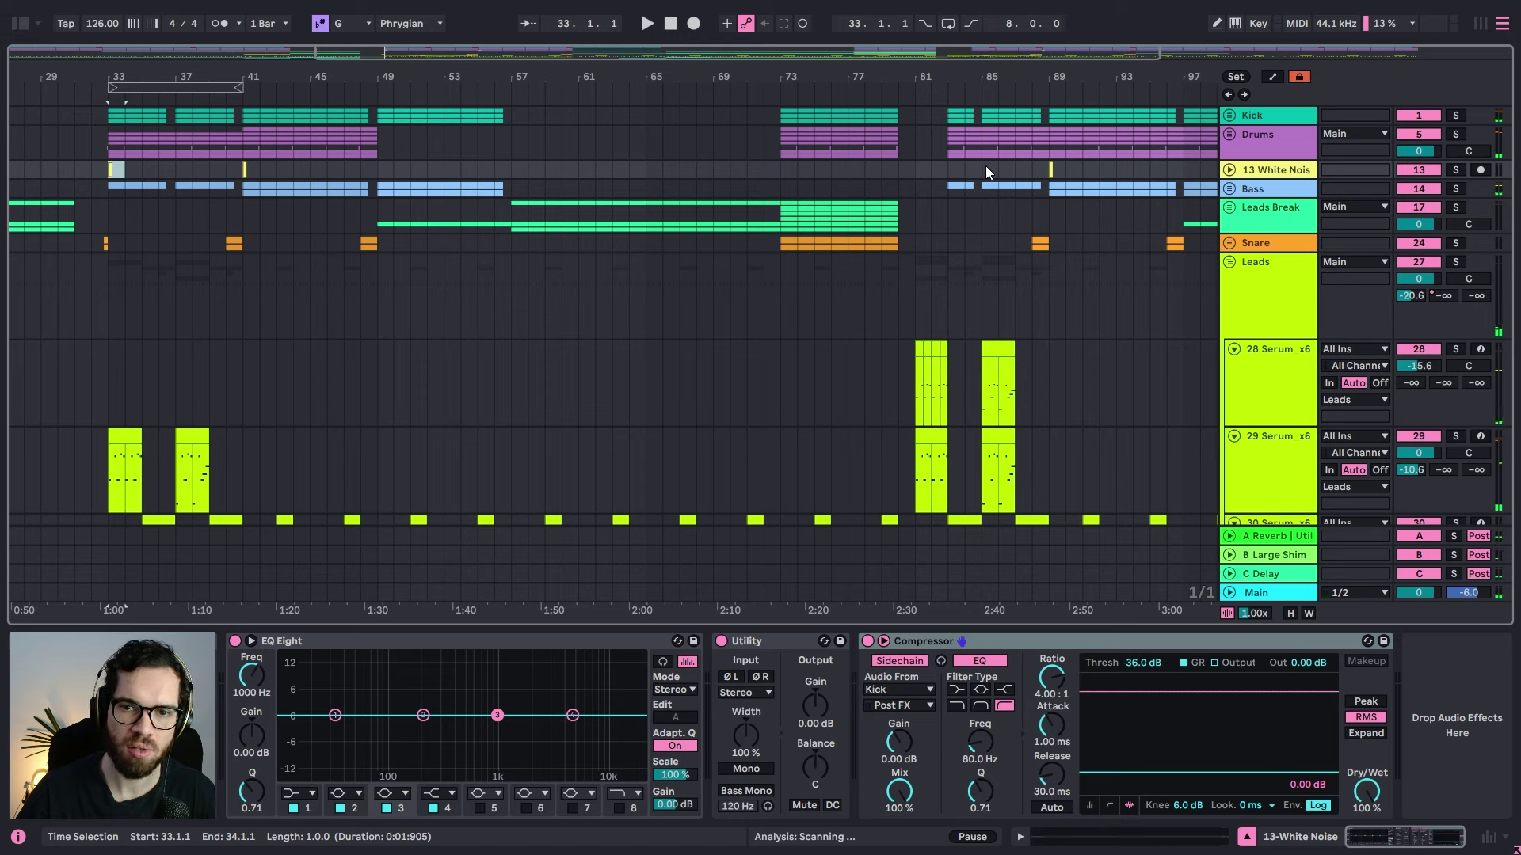
{"action": "left_click", "coordinate": [968, 170]}
{"action": "key", "text": "space"}
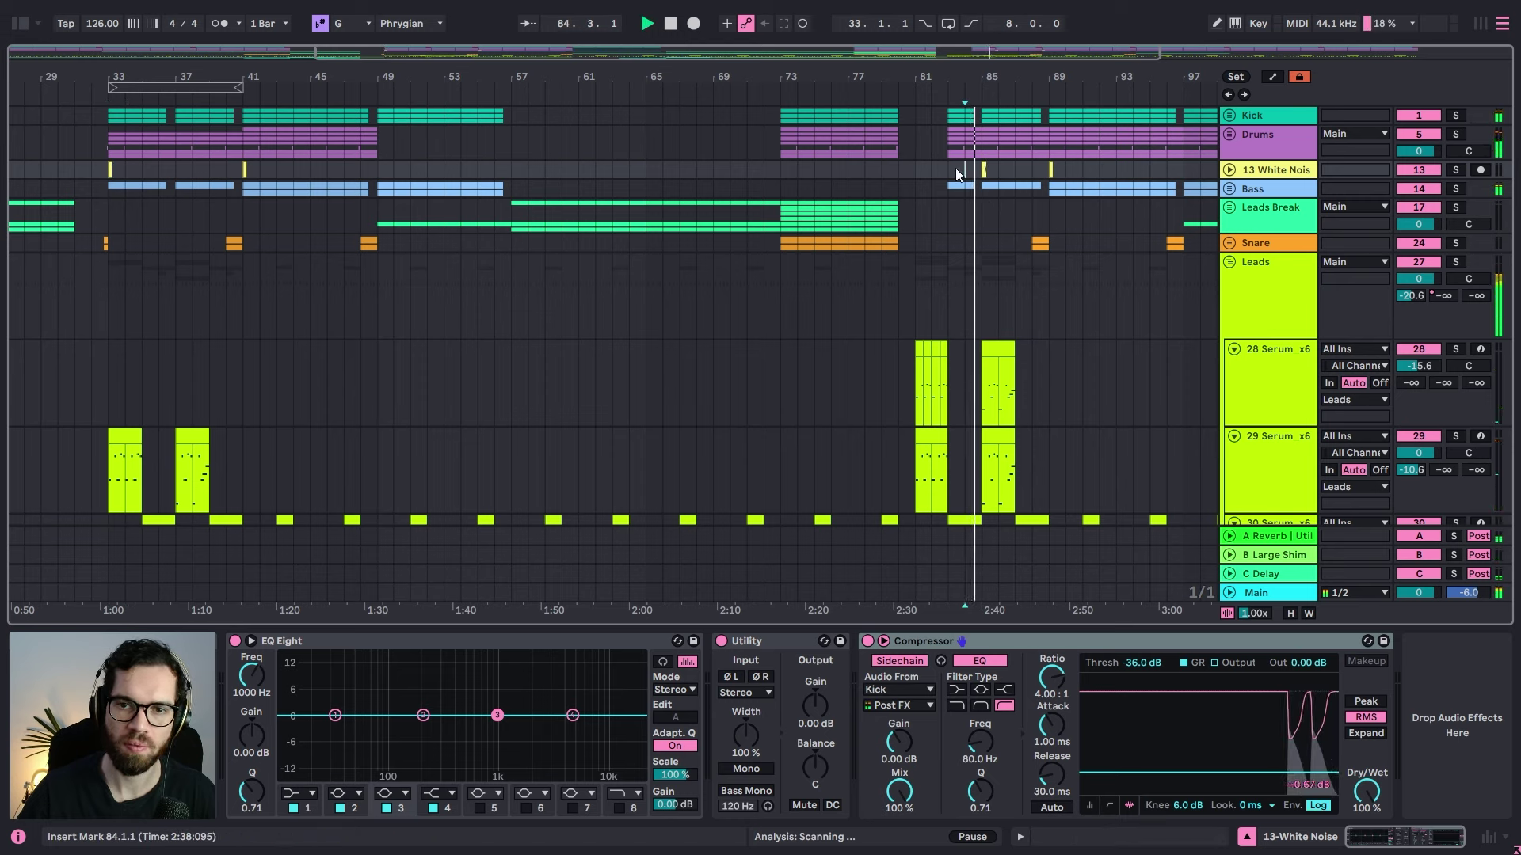
{"action": "left_click", "coordinate": [916, 168]}
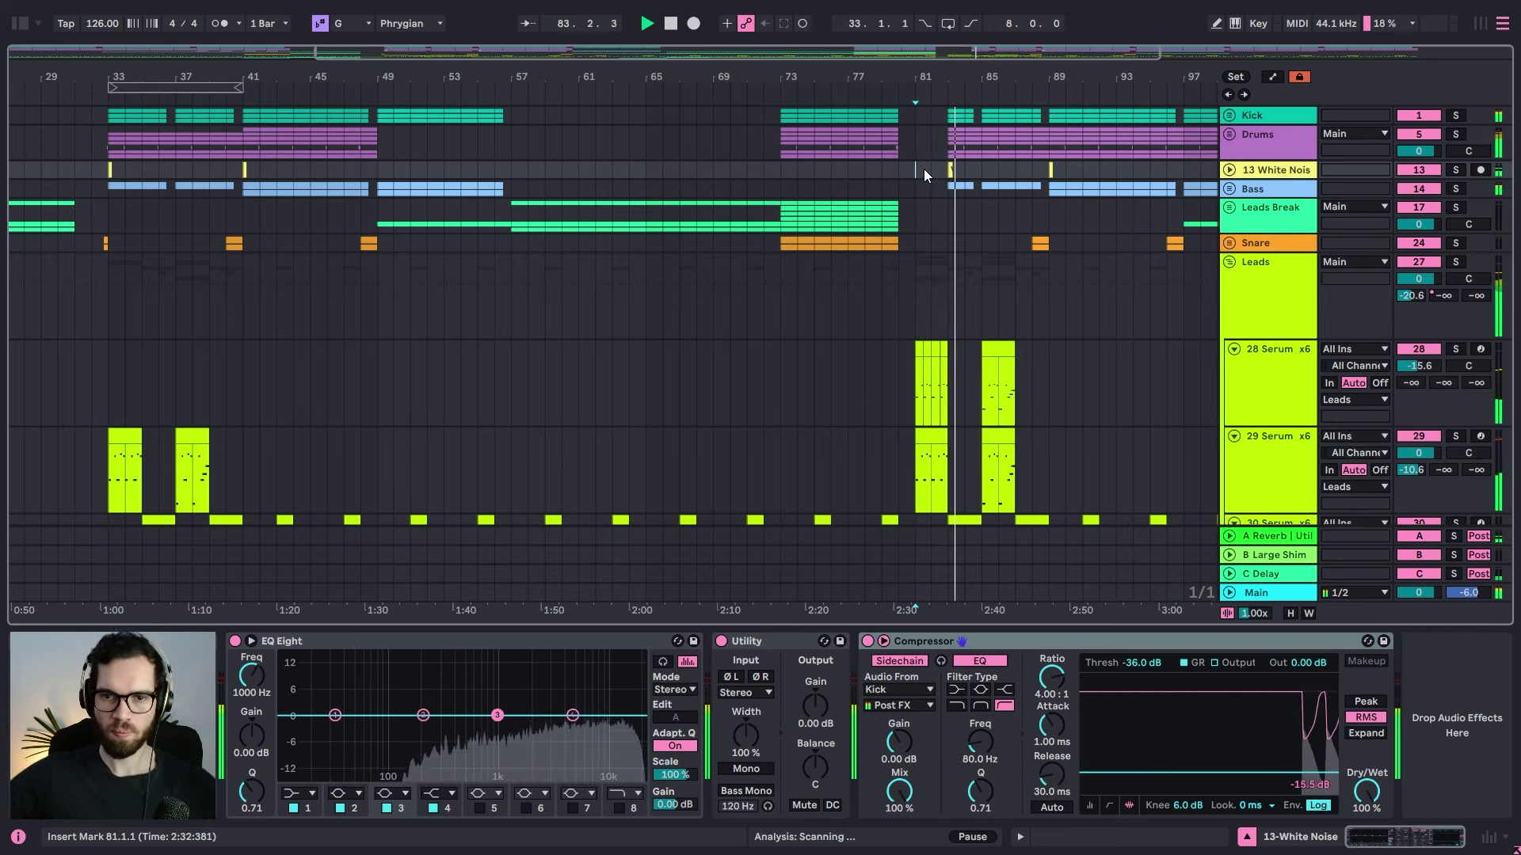
{"action": "key", "text": "Right"}
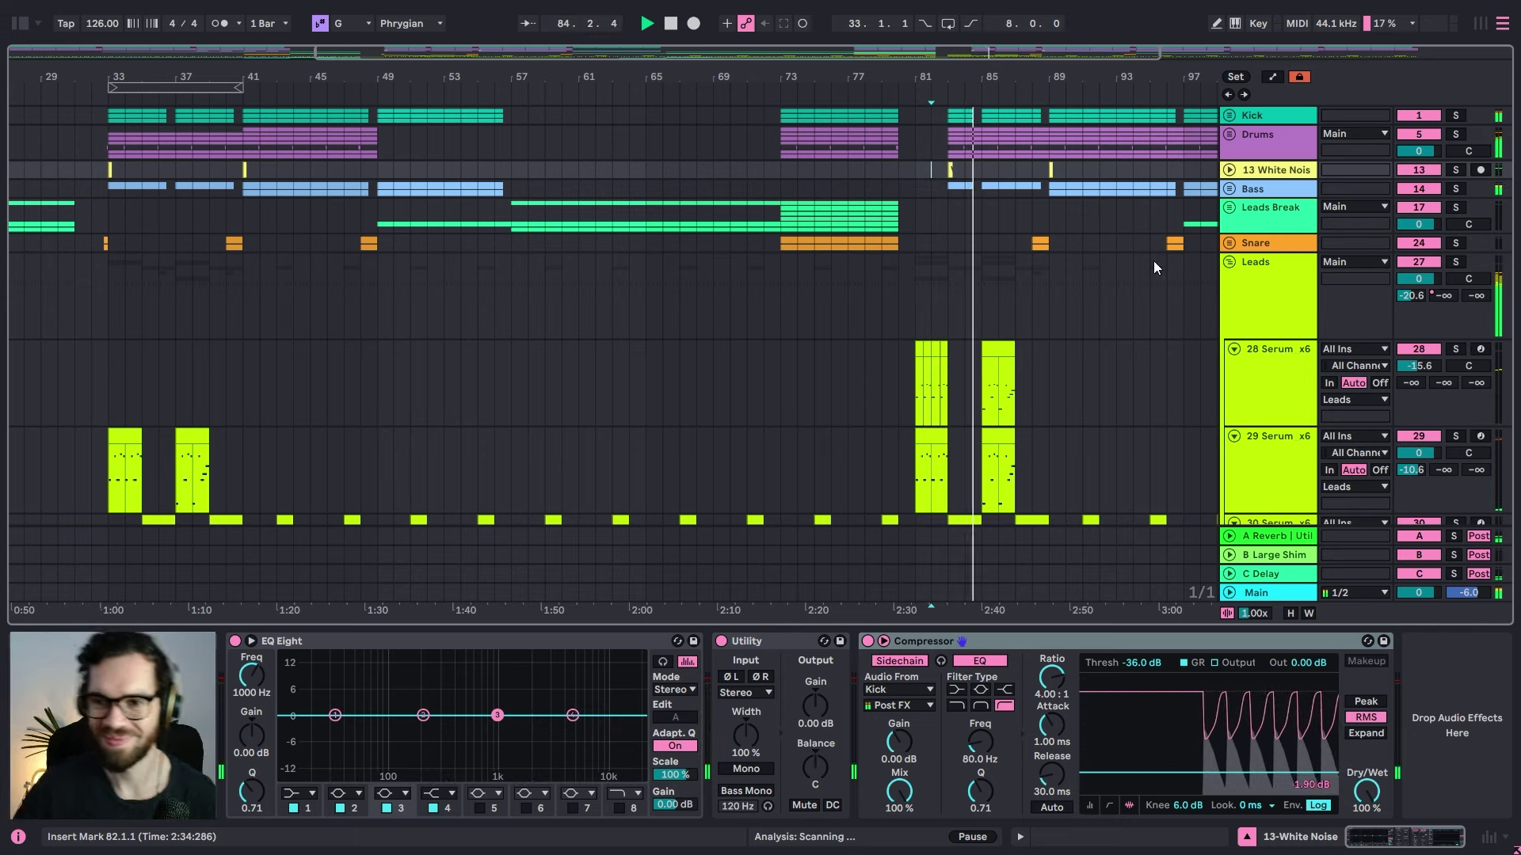
Step: Fold the Leads group and place the insert marker at bar 78 on the Leads Break group
{"action": "left_click", "coordinate": [1229, 276]}
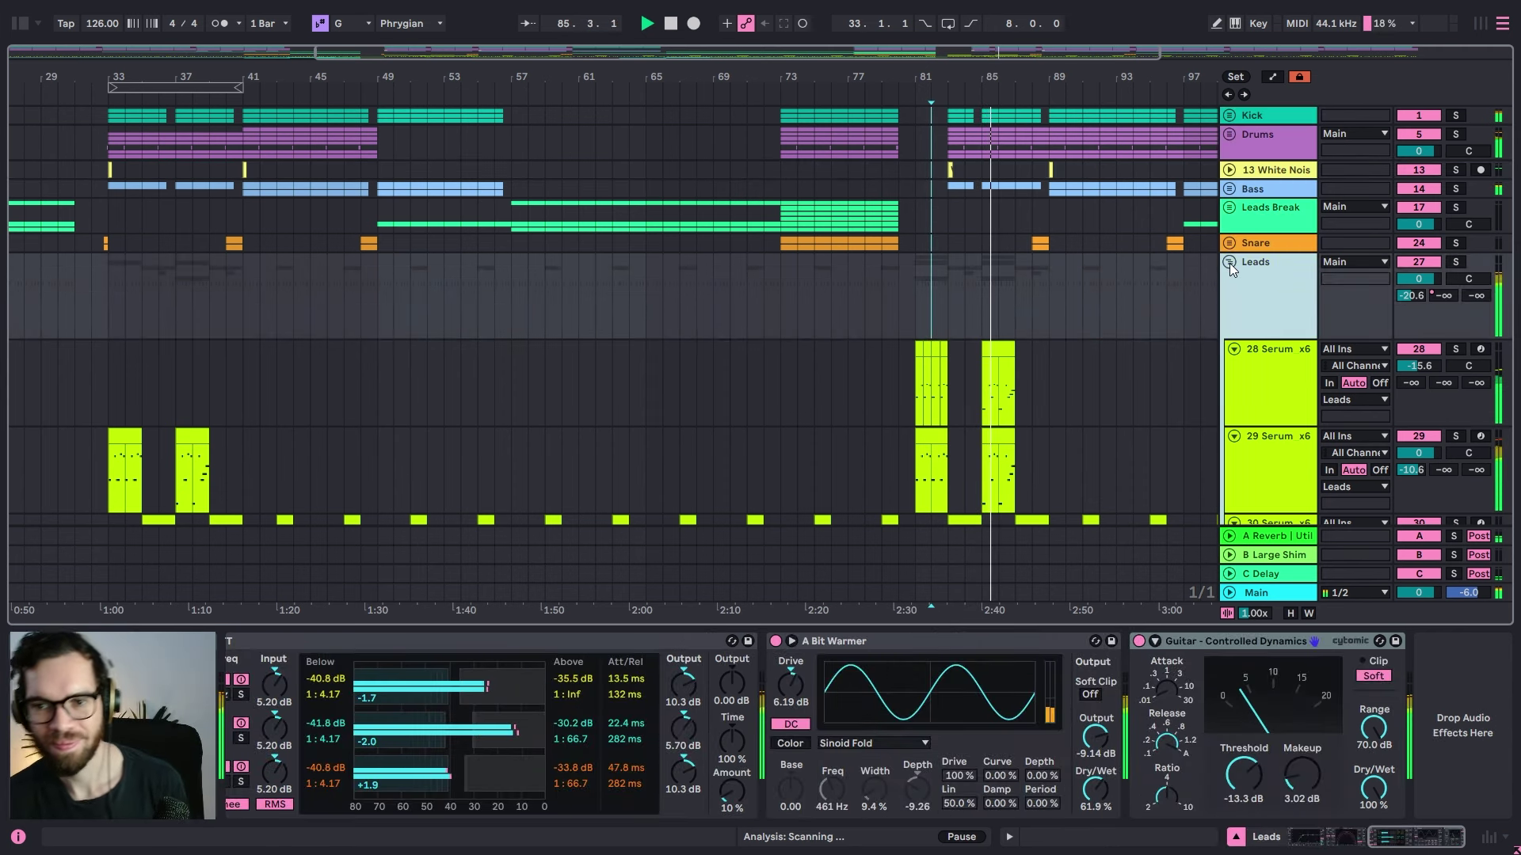
{"action": "left_click", "coordinate": [1229, 263]}
{"action": "left_click", "coordinate": [885, 231]}
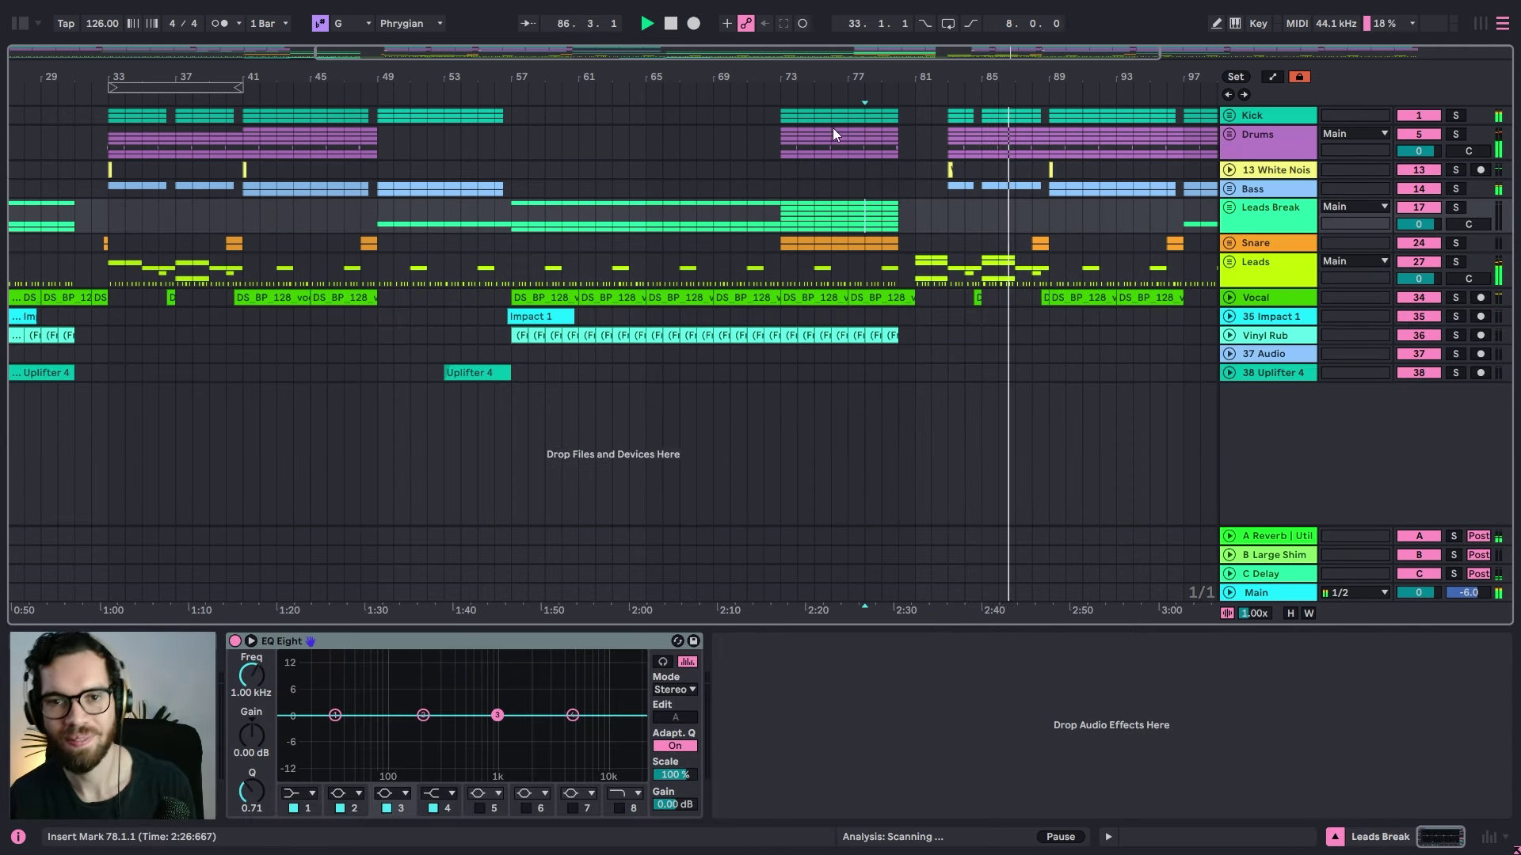
Step: Look into the Bass group's tracks, fold the group again and show the whole arrangement
{"action": "left_click", "coordinate": [1286, 190]}
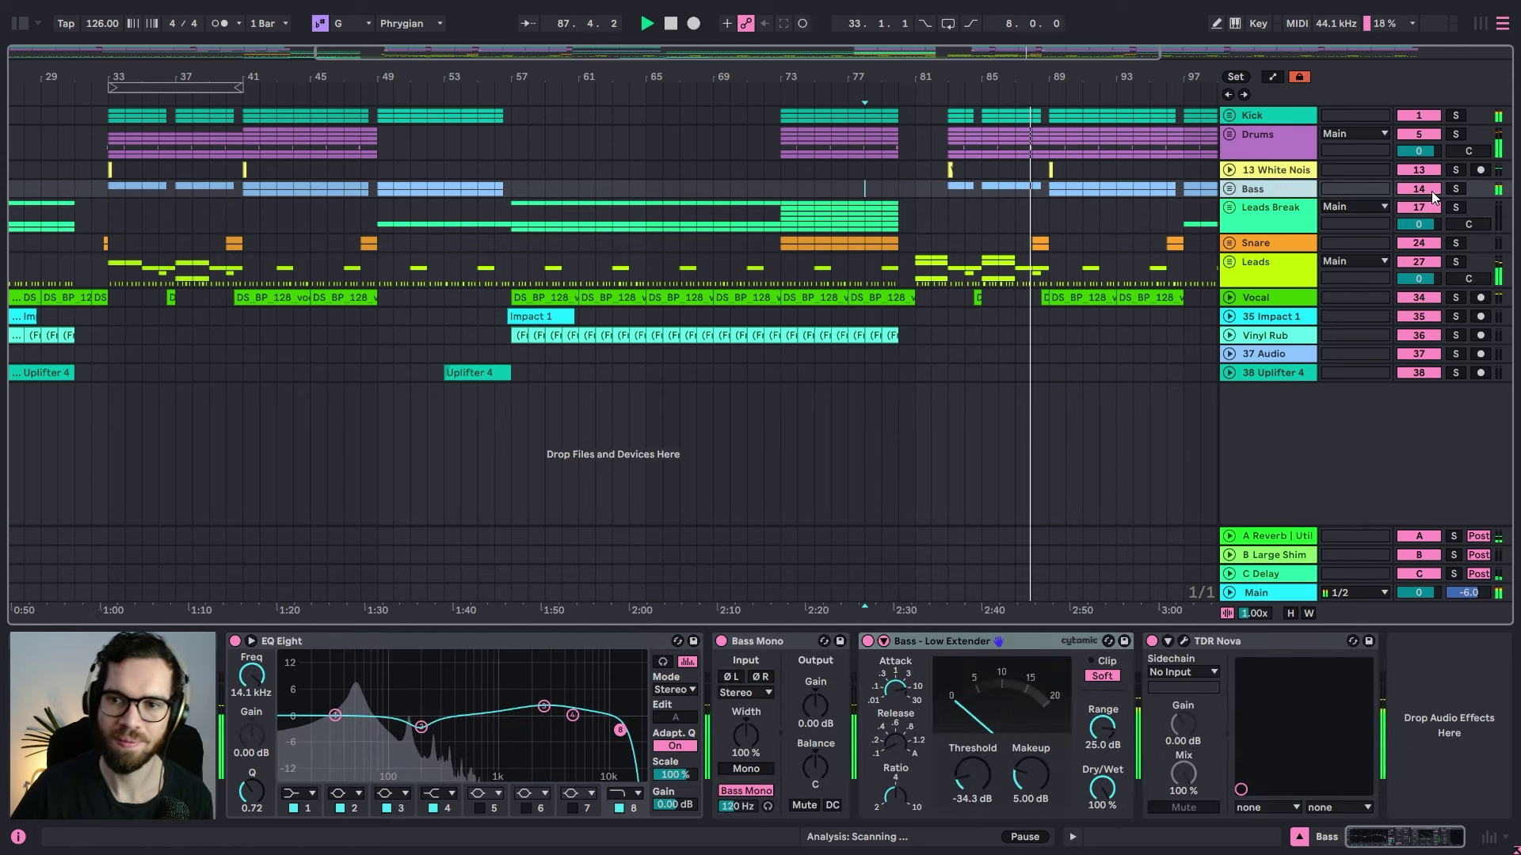
{"action": "left_click", "coordinate": [1230, 189]}
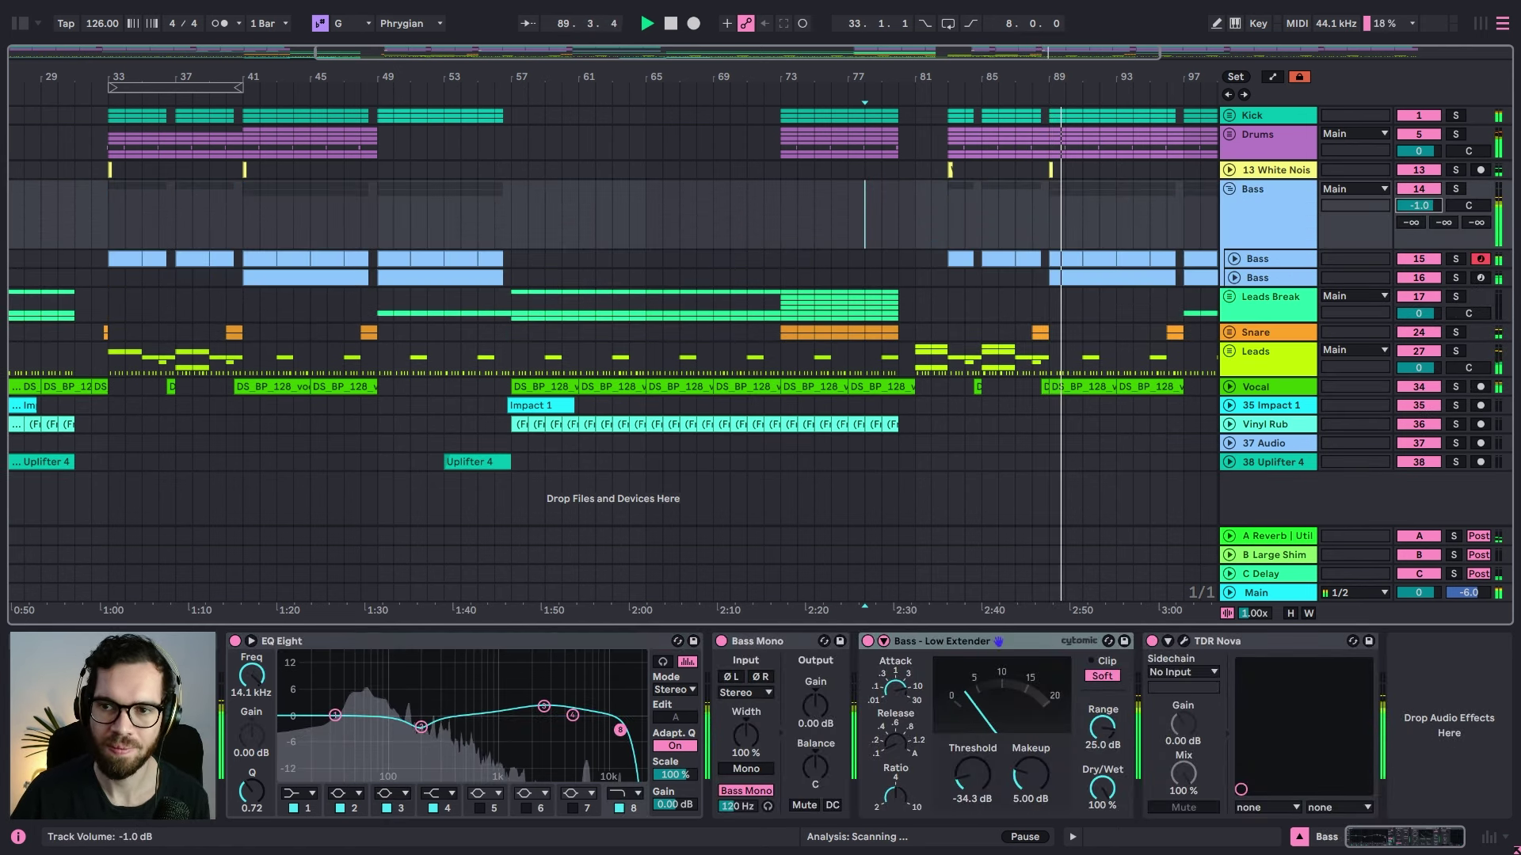
{"action": "left_click", "coordinate": [1275, 205]}
{"action": "left_click", "coordinate": [1230, 189]}
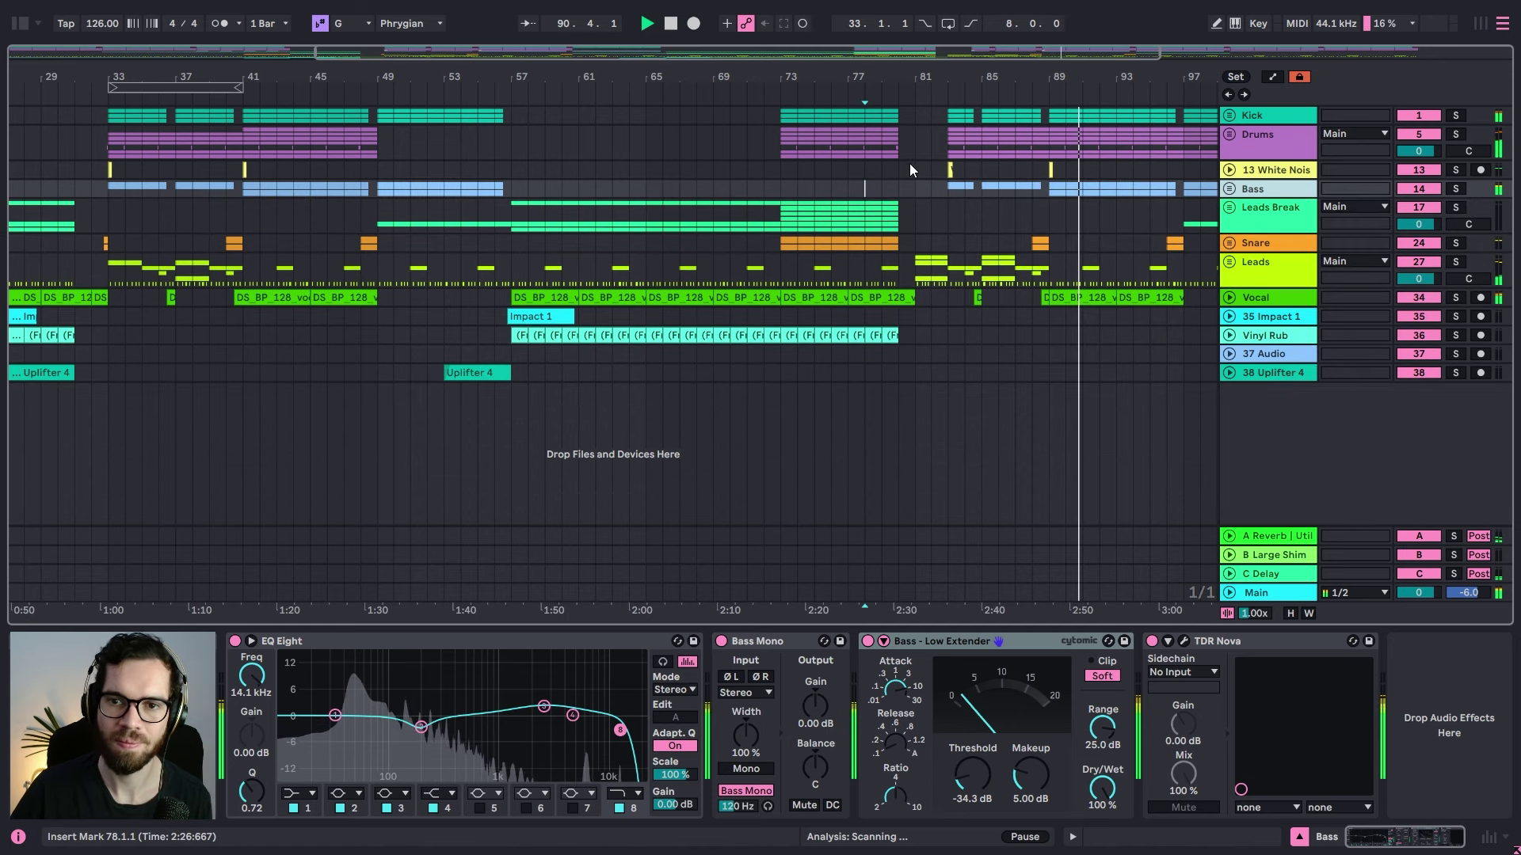
{"action": "left_click", "coordinate": [849, 170]}
{"action": "double_click", "coordinate": [937, 83]}
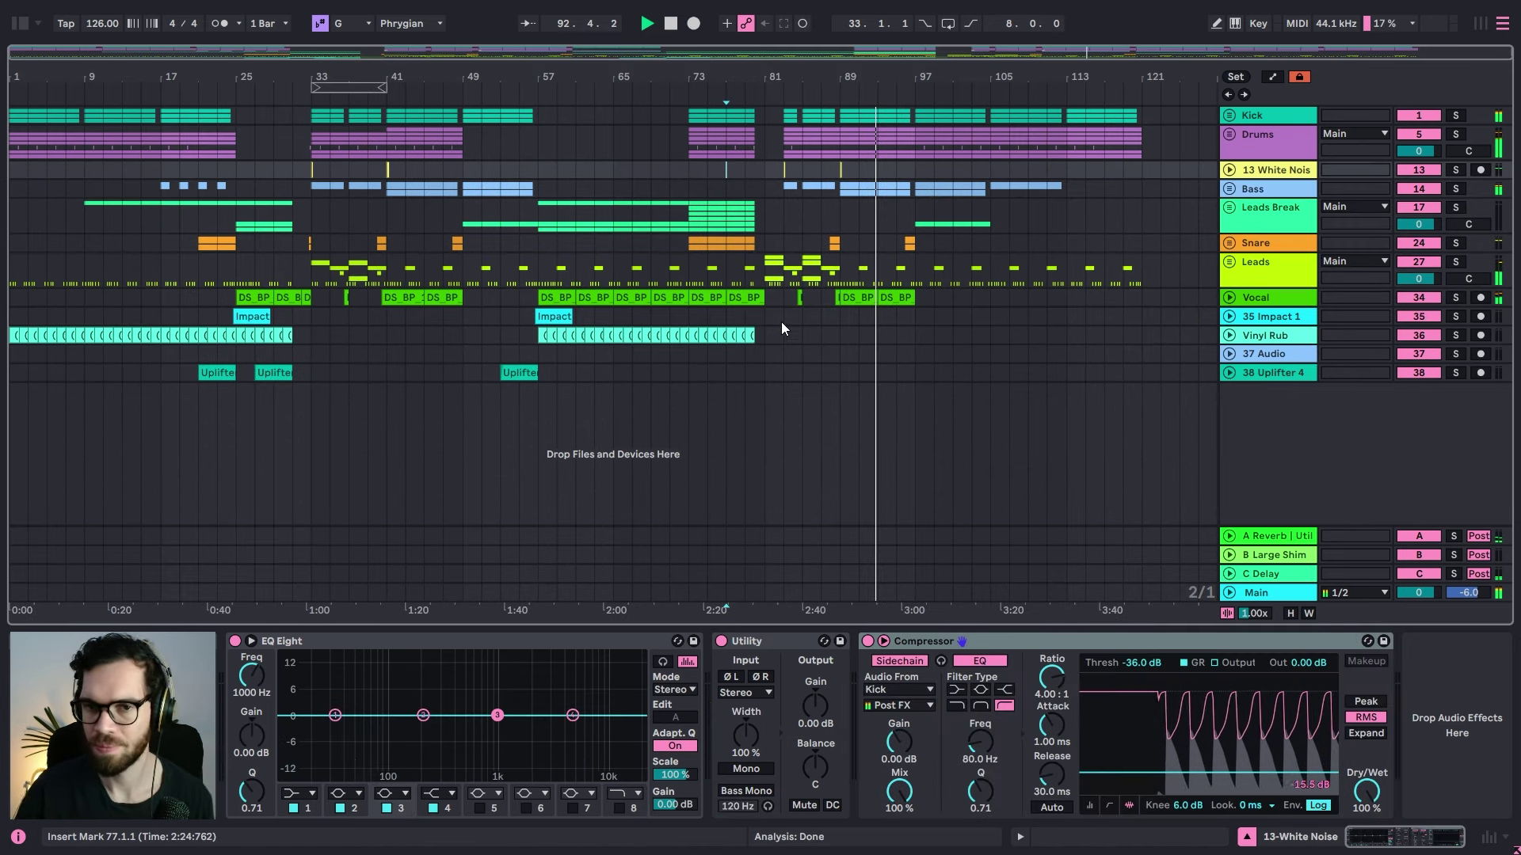
Step: Copy the Vinyl Rub clips from bars 77 to 80 to bar 97 and unfold the Vinyl Rub track
{"action": "left_click", "coordinate": [748, 339]}
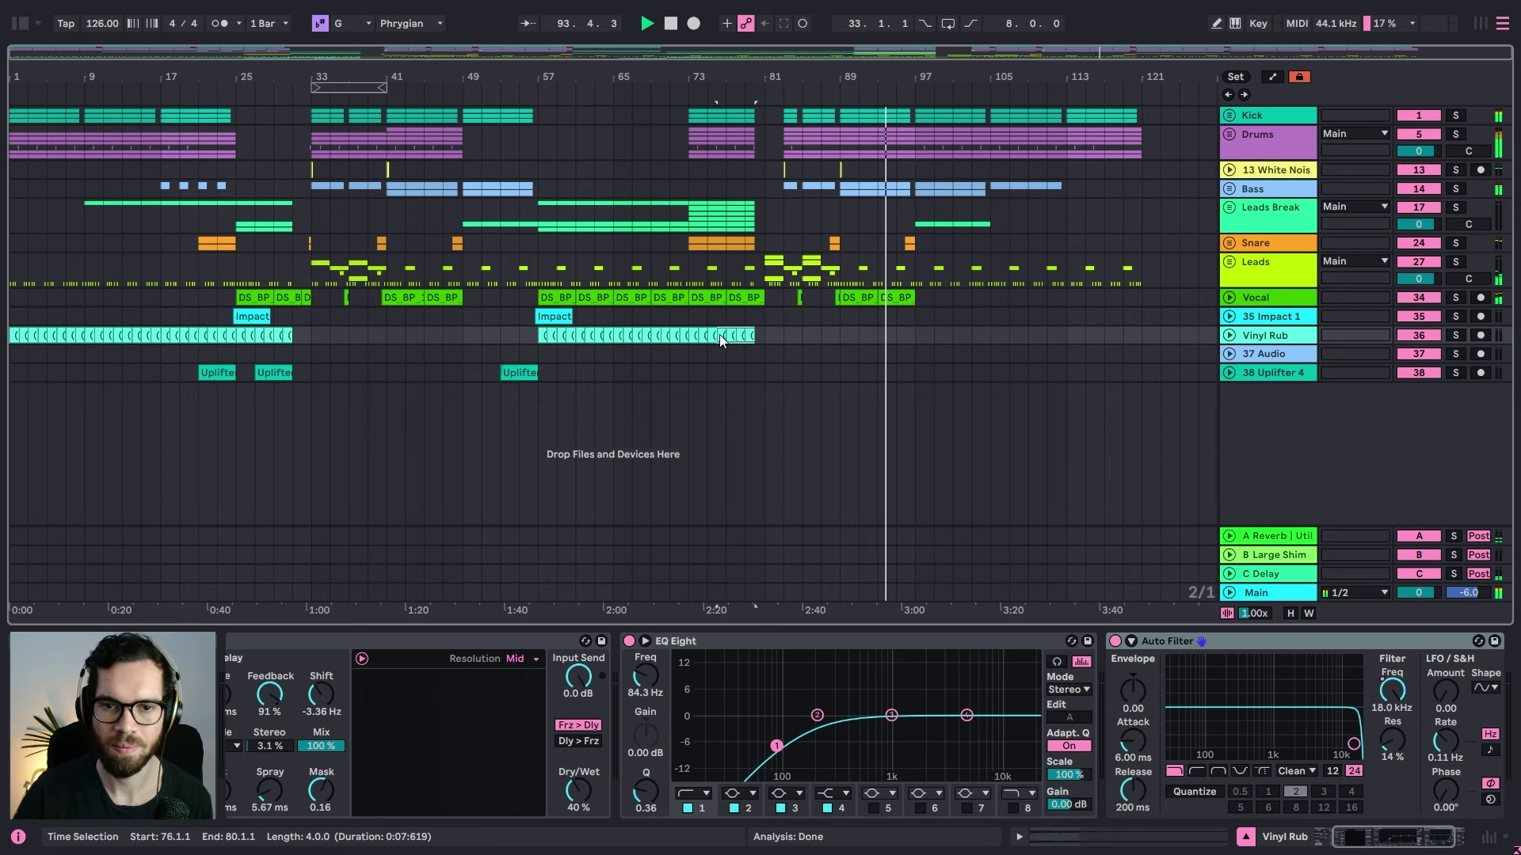
{"action": "left_click", "coordinate": [723, 335], "text": "shift"}
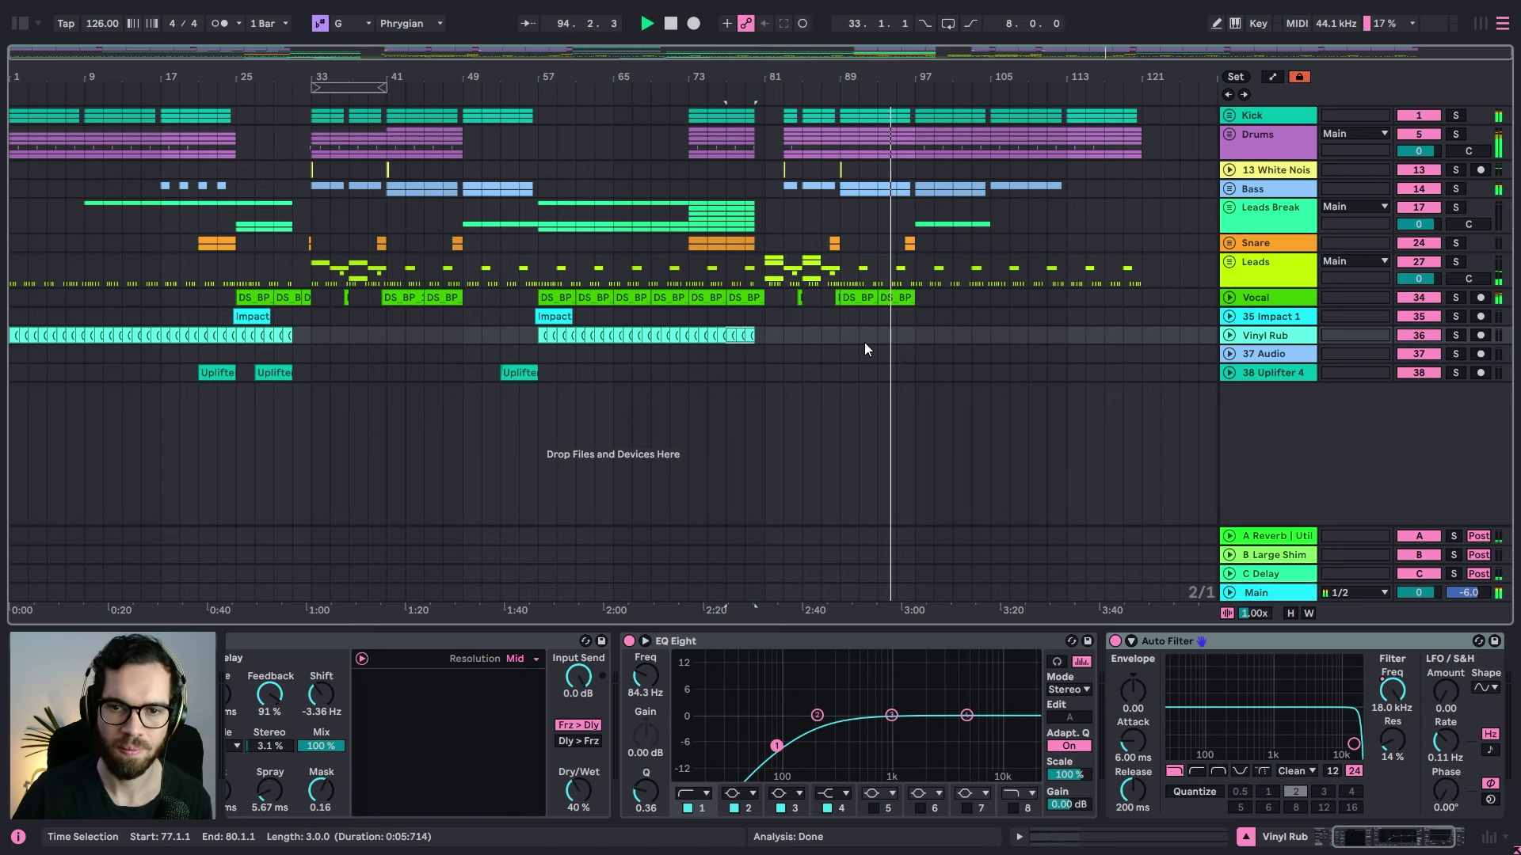
{"action": "left_click", "coordinate": [915, 331]}
{"action": "key", "text": "ctrl+v"}
{"action": "key", "text": "Right"}
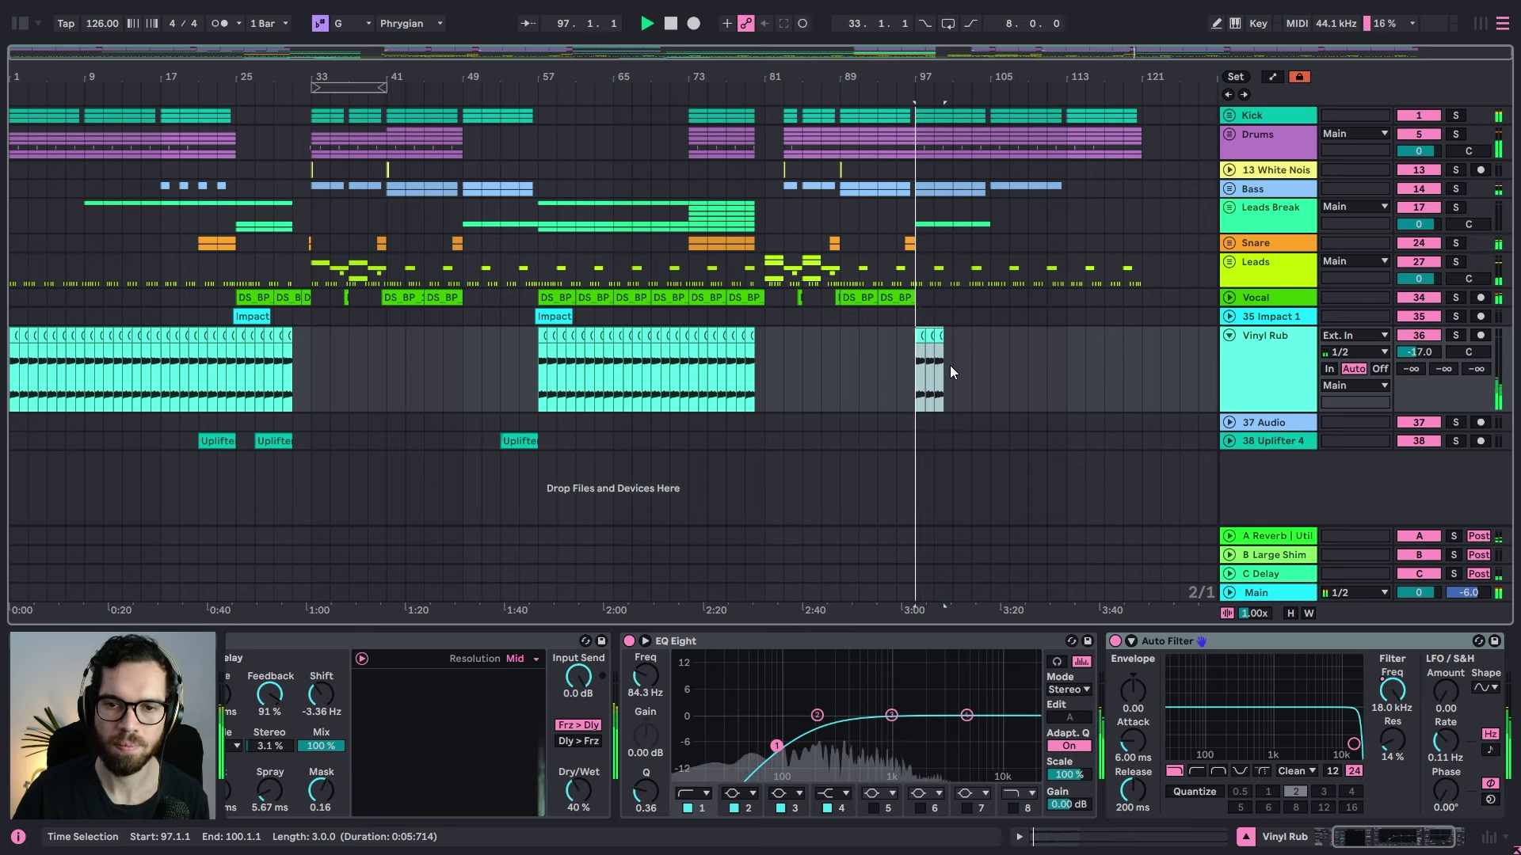
Step: Delete the pasted Vinyl Rub clip at bar 98 and duplicate the four-bar range starting at bar 97
{"action": "left_click", "coordinate": [948, 364]}
{"action": "left_click", "coordinate": [942, 339]}
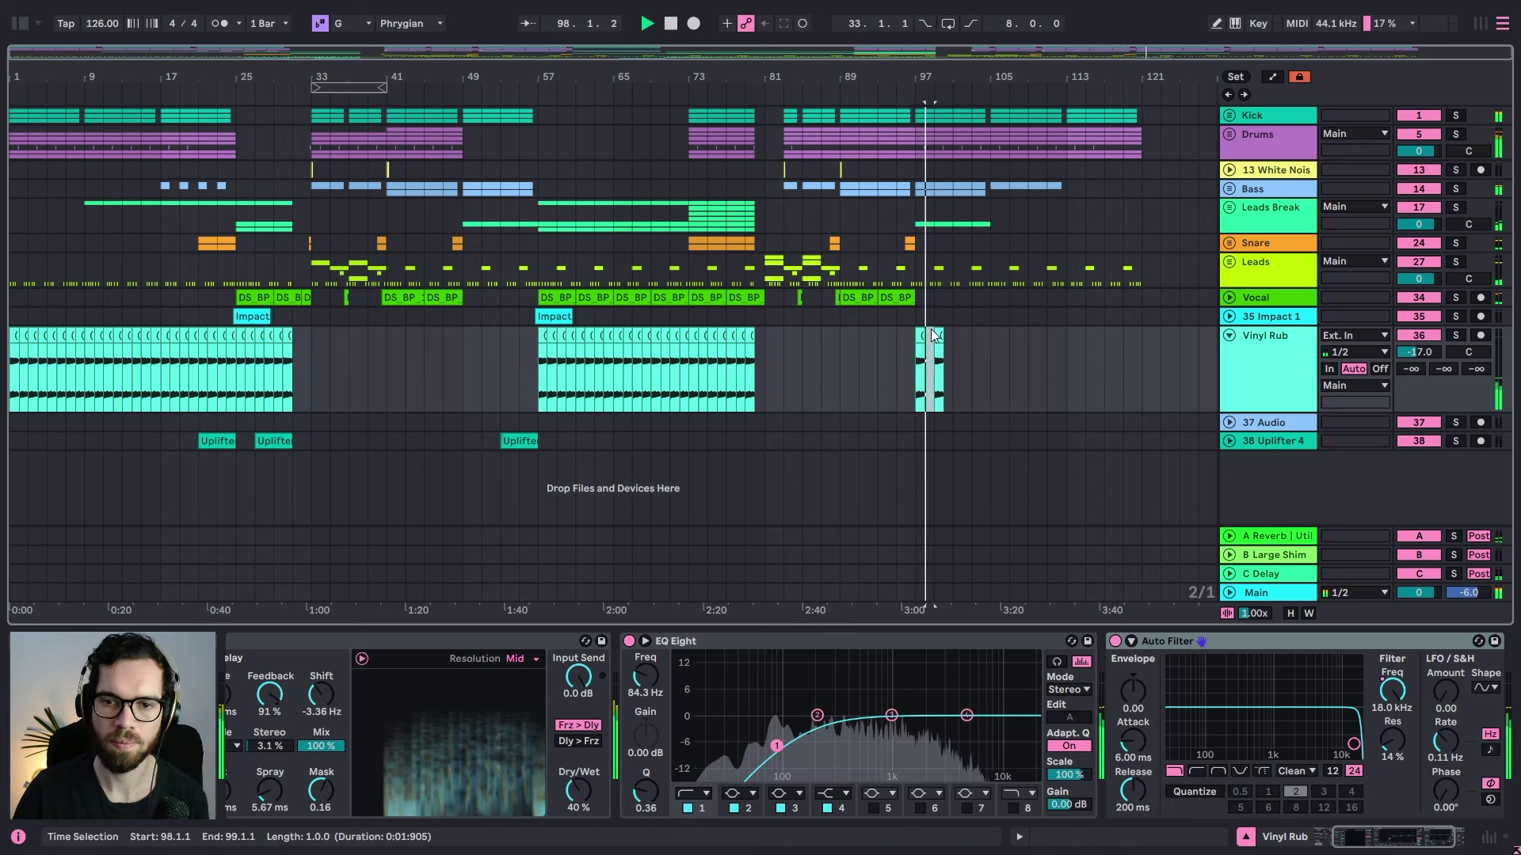
{"action": "left_click_drag", "start_coordinate": [949, 355], "coordinate": [916, 351]}
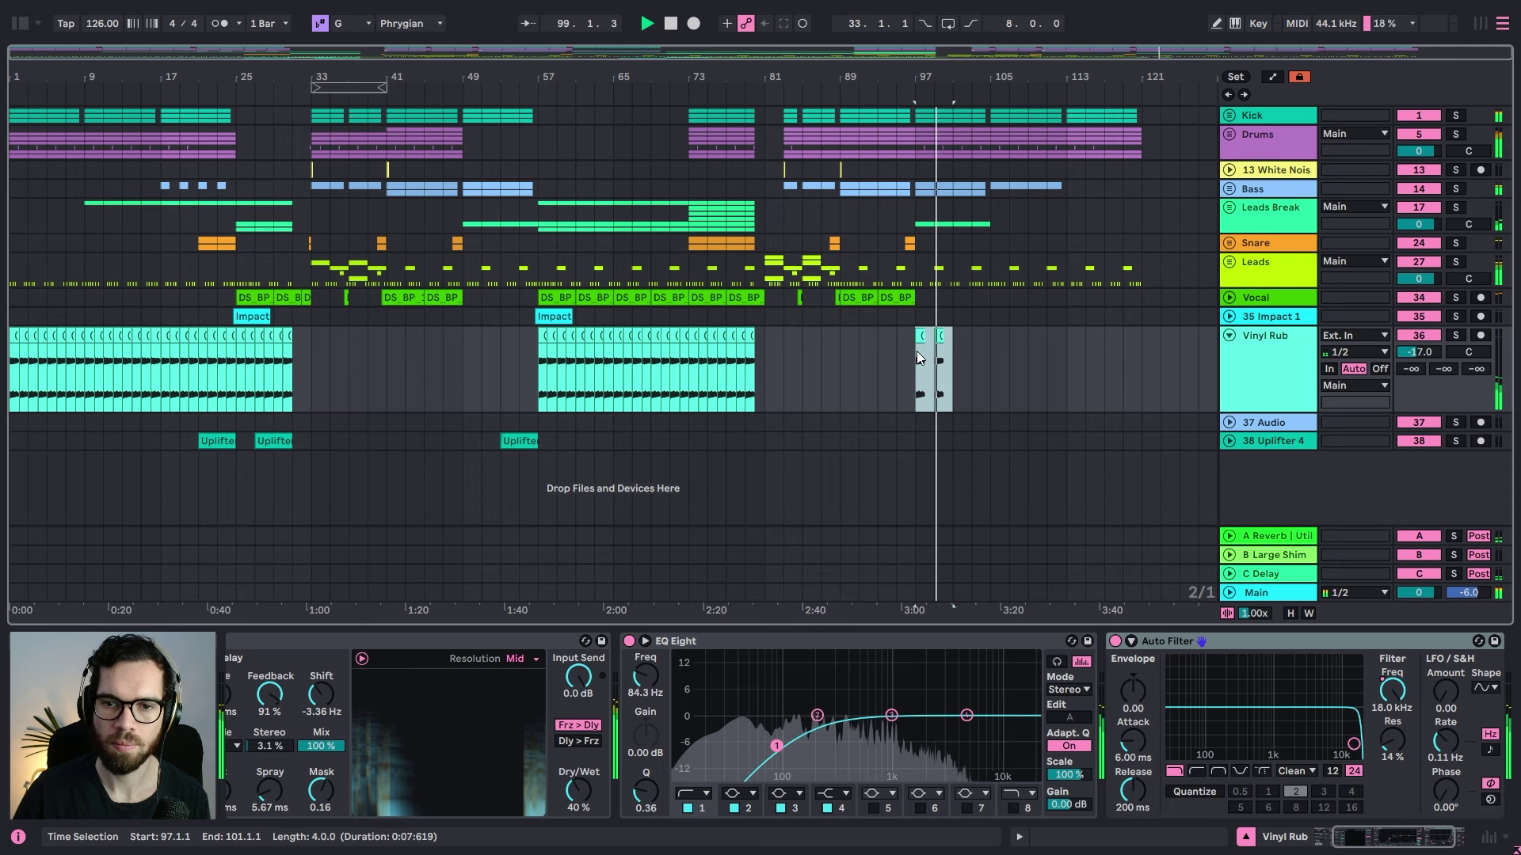
{"action": "key", "text": "ctrl+d"}
{"action": "left_click", "coordinate": [968, 353]}
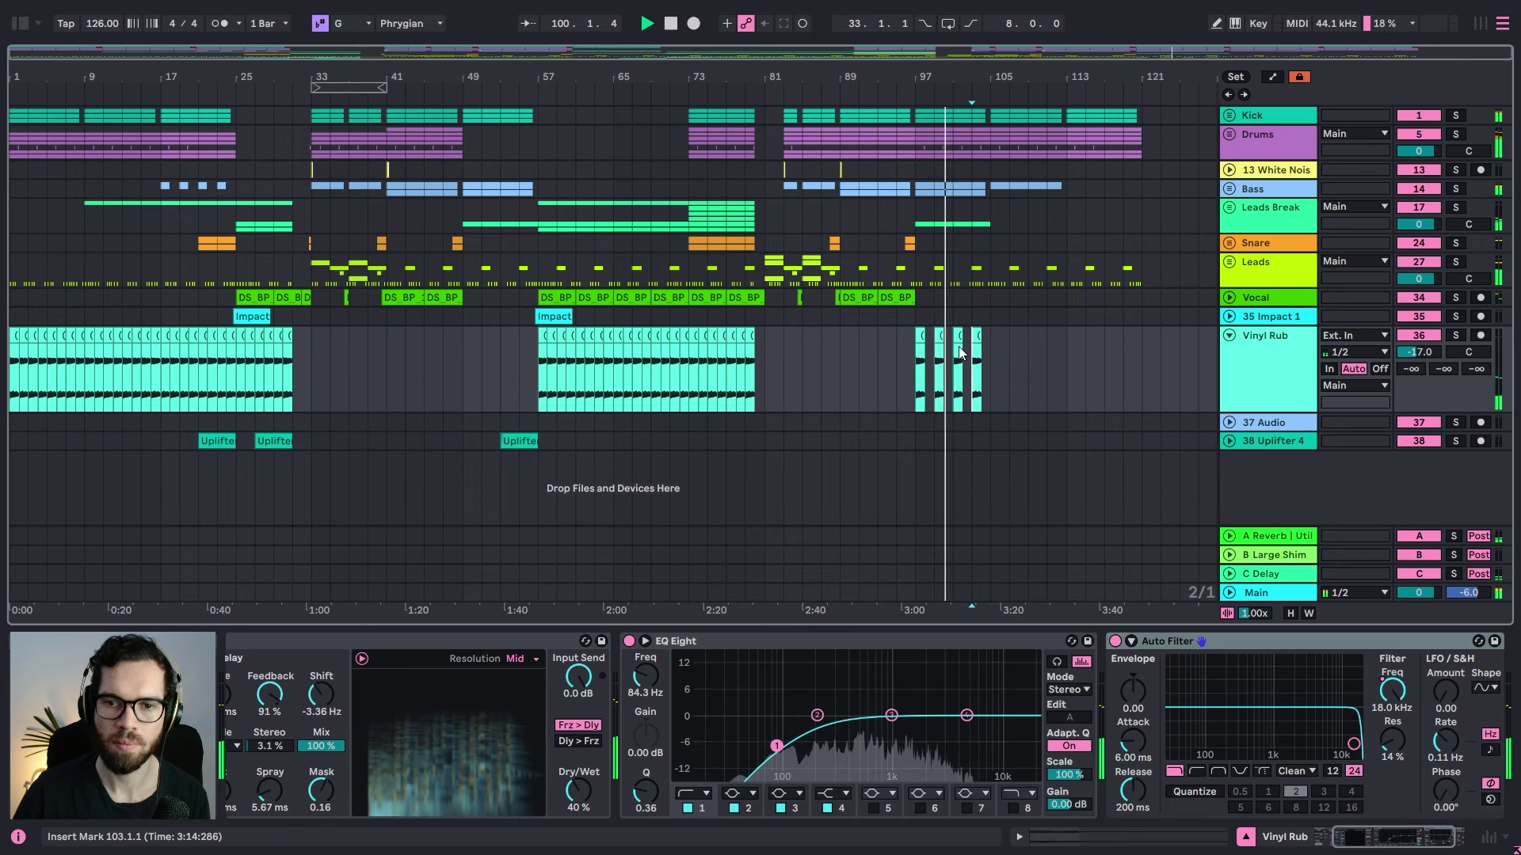
Step: Delete the Vinyl Rub clips at bars 99 and 103
{"action": "left_click", "coordinate": [940, 338]}
{"action": "key", "text": "Delete"}
{"action": "left_click", "coordinate": [977, 339]}
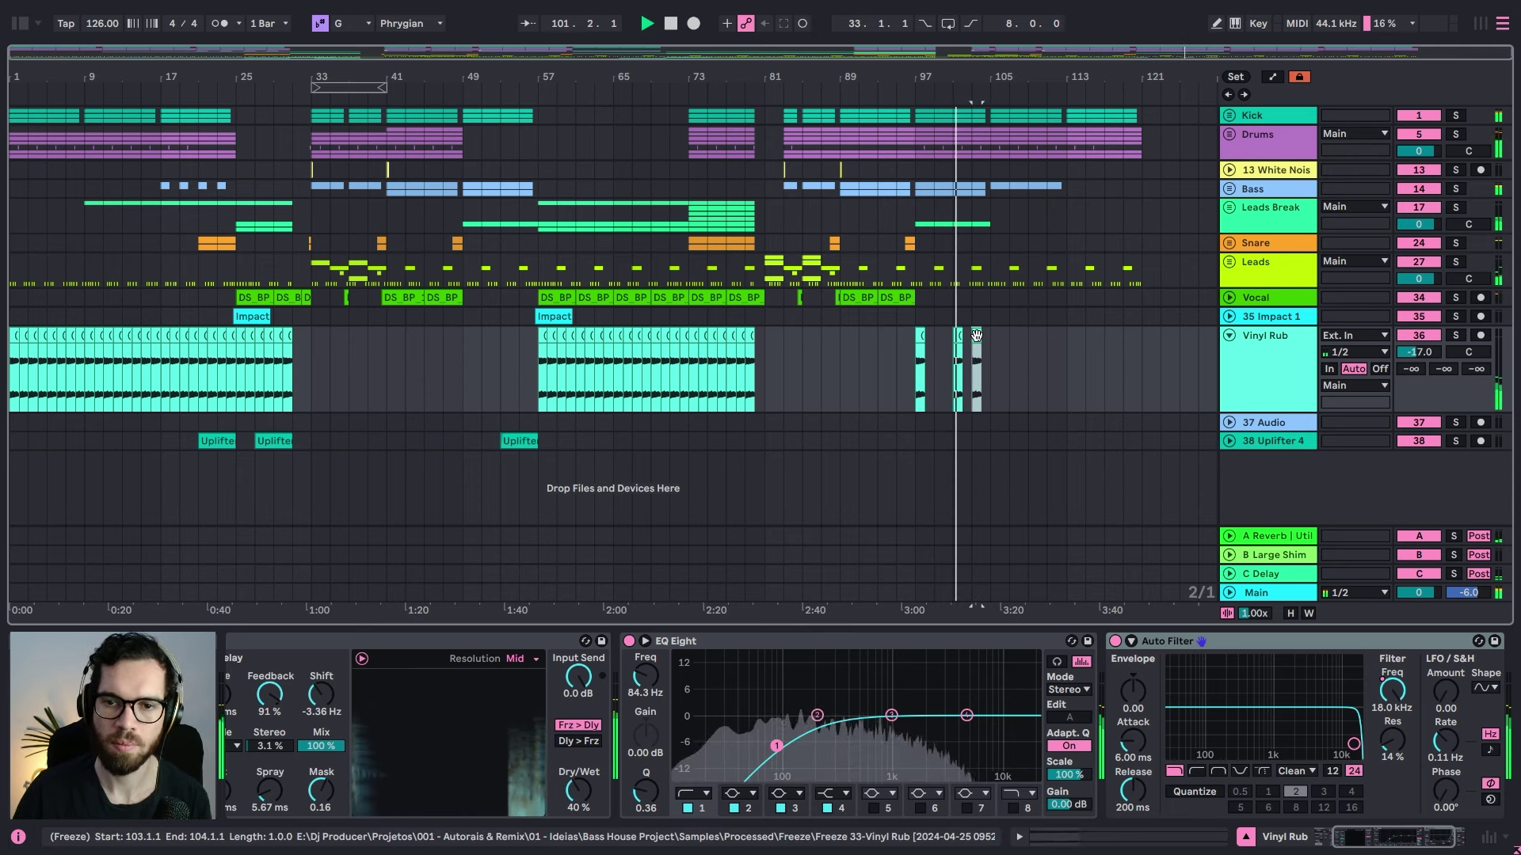
{"action": "key", "text": "Delete"}
Step: Duplicate the four-bar Vinyl Rub range from bar 97 twice so clips start at bars 101 and 105
{"action": "left_click", "coordinate": [949, 367]}
{"action": "left_click_drag", "start_coordinate": [949, 367], "coordinate": [914, 361]}
{"action": "key", "text": "ctrl+d"}
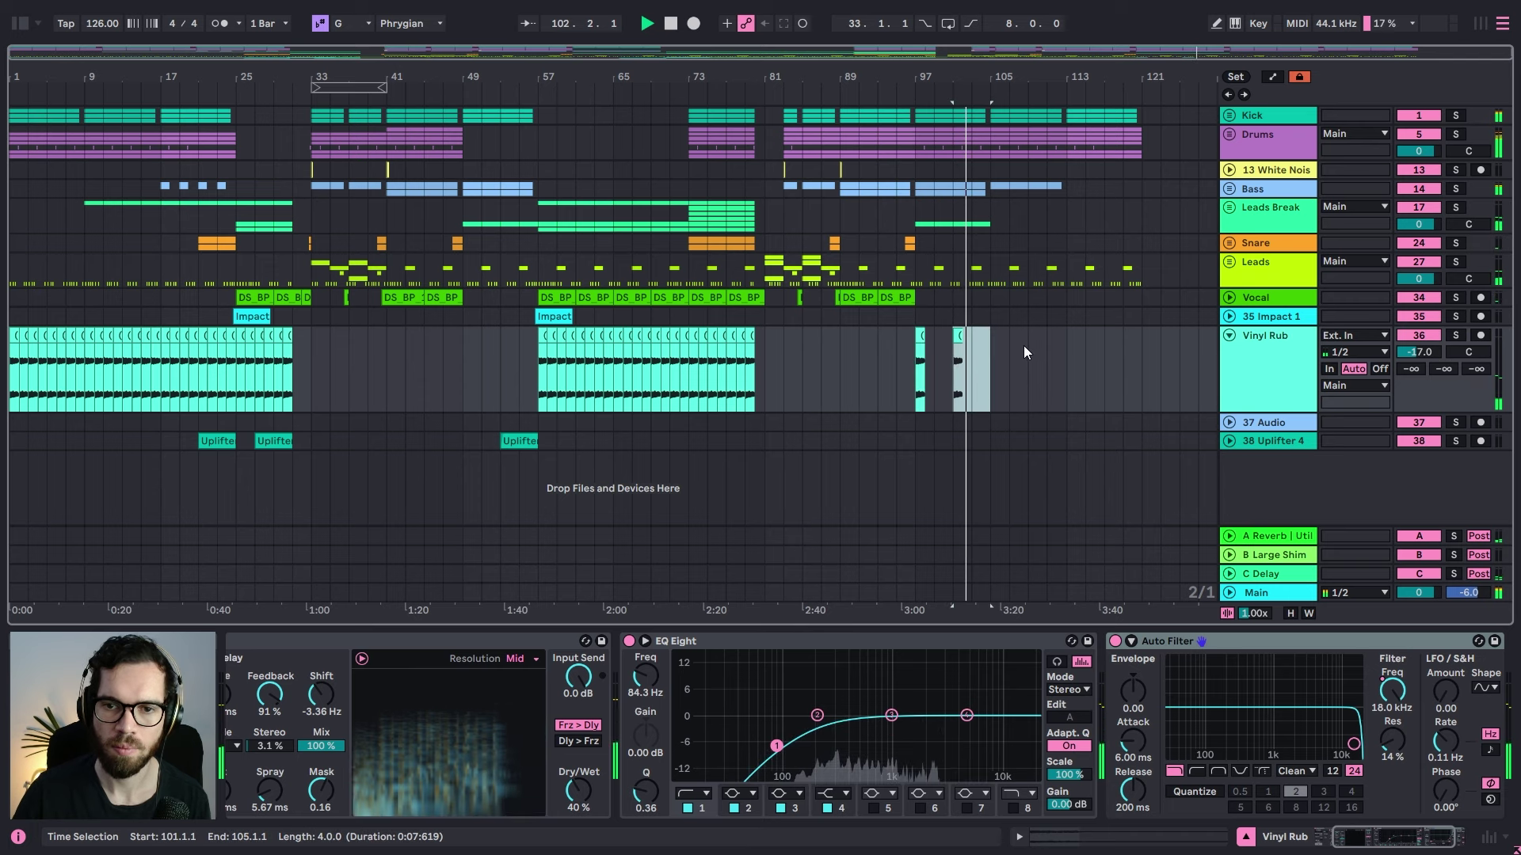
{"action": "key", "text": "ctrl+d"}
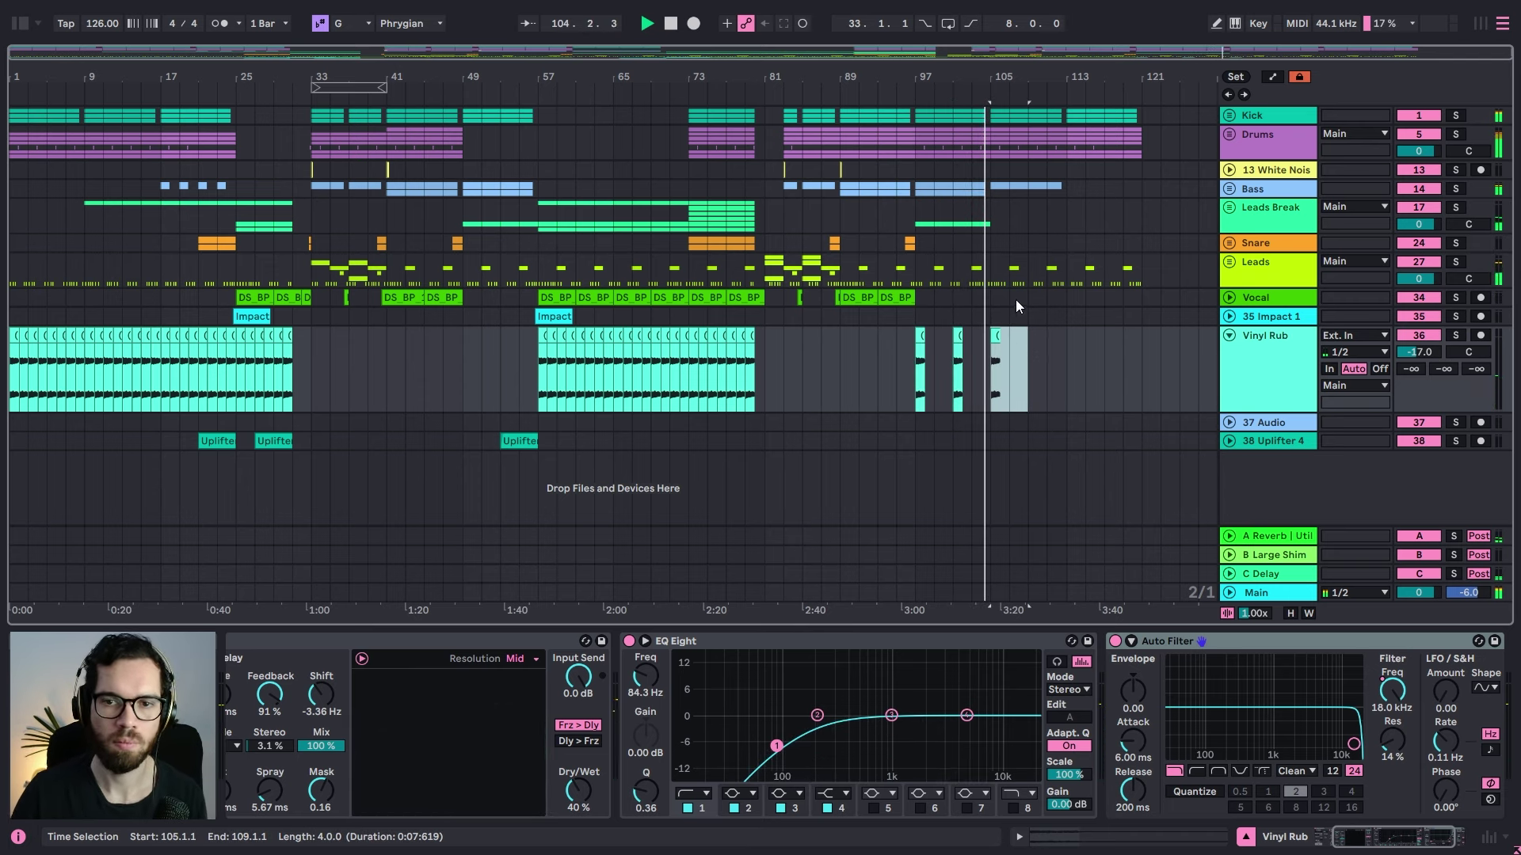
Step: Stop playback and extend the vocal clip starting at bar 93 to end at bar 105
{"action": "left_click", "coordinate": [903, 244]}
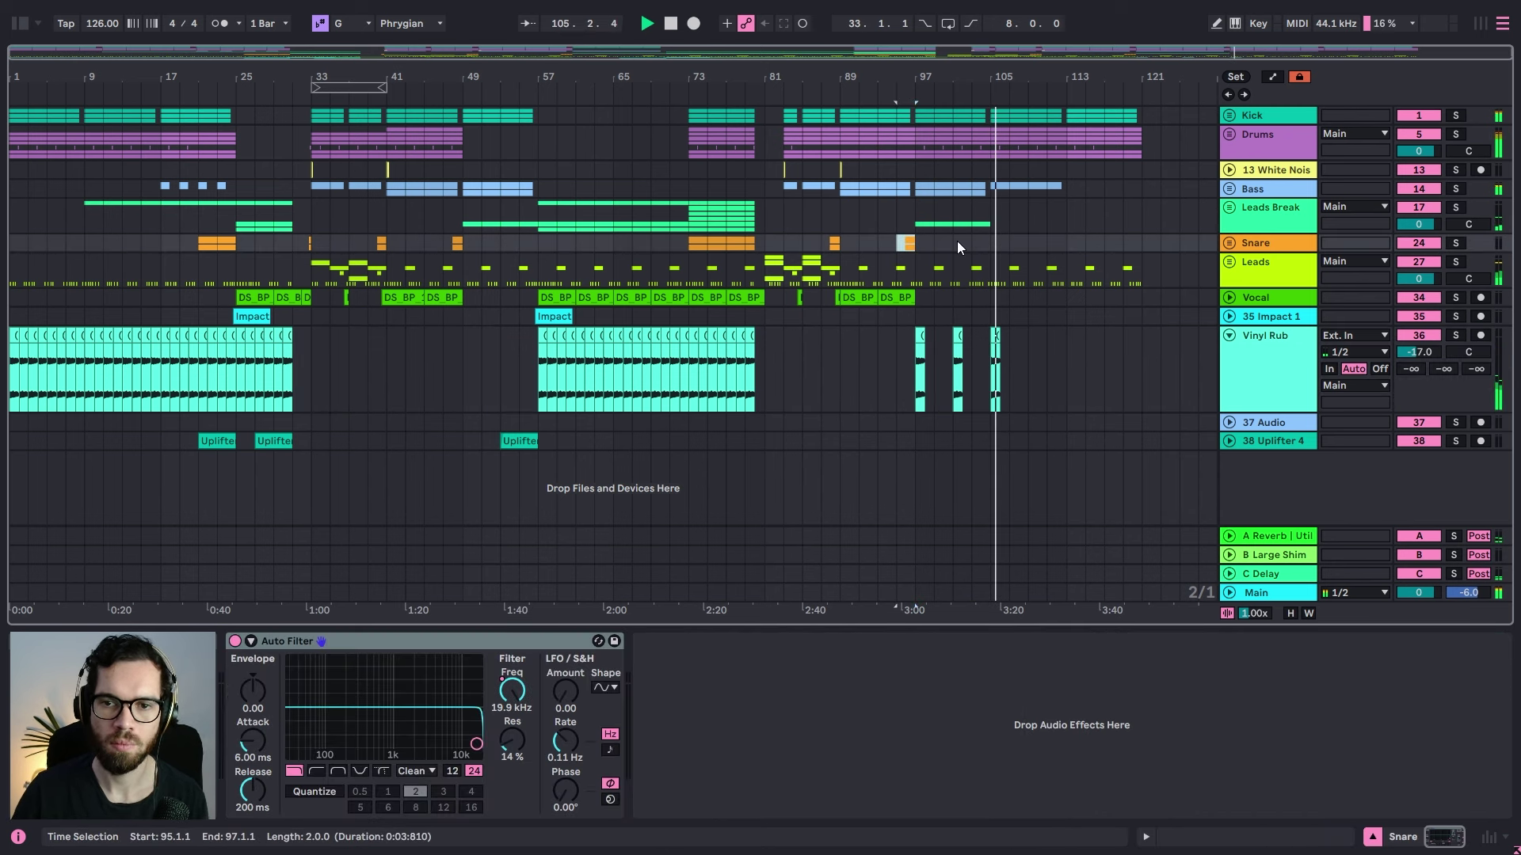
{"action": "left_click", "coordinate": [953, 243]}
{"action": "key", "text": "space"}
{"action": "left_click", "coordinate": [881, 299]}
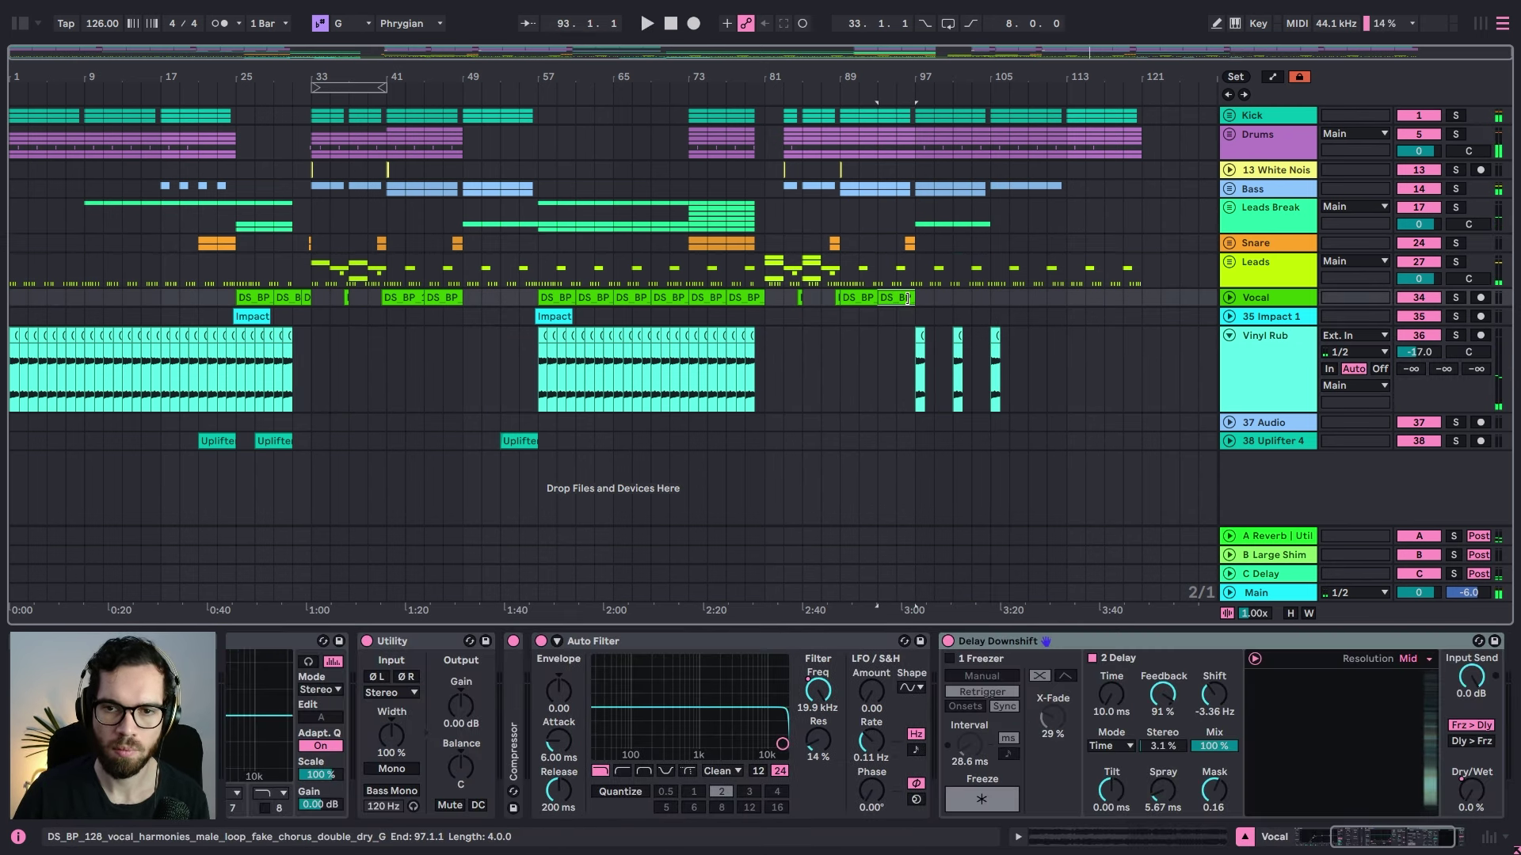
{"action": "left_click_drag", "start_coordinate": [983, 76], "coordinate": [1004, 285]}
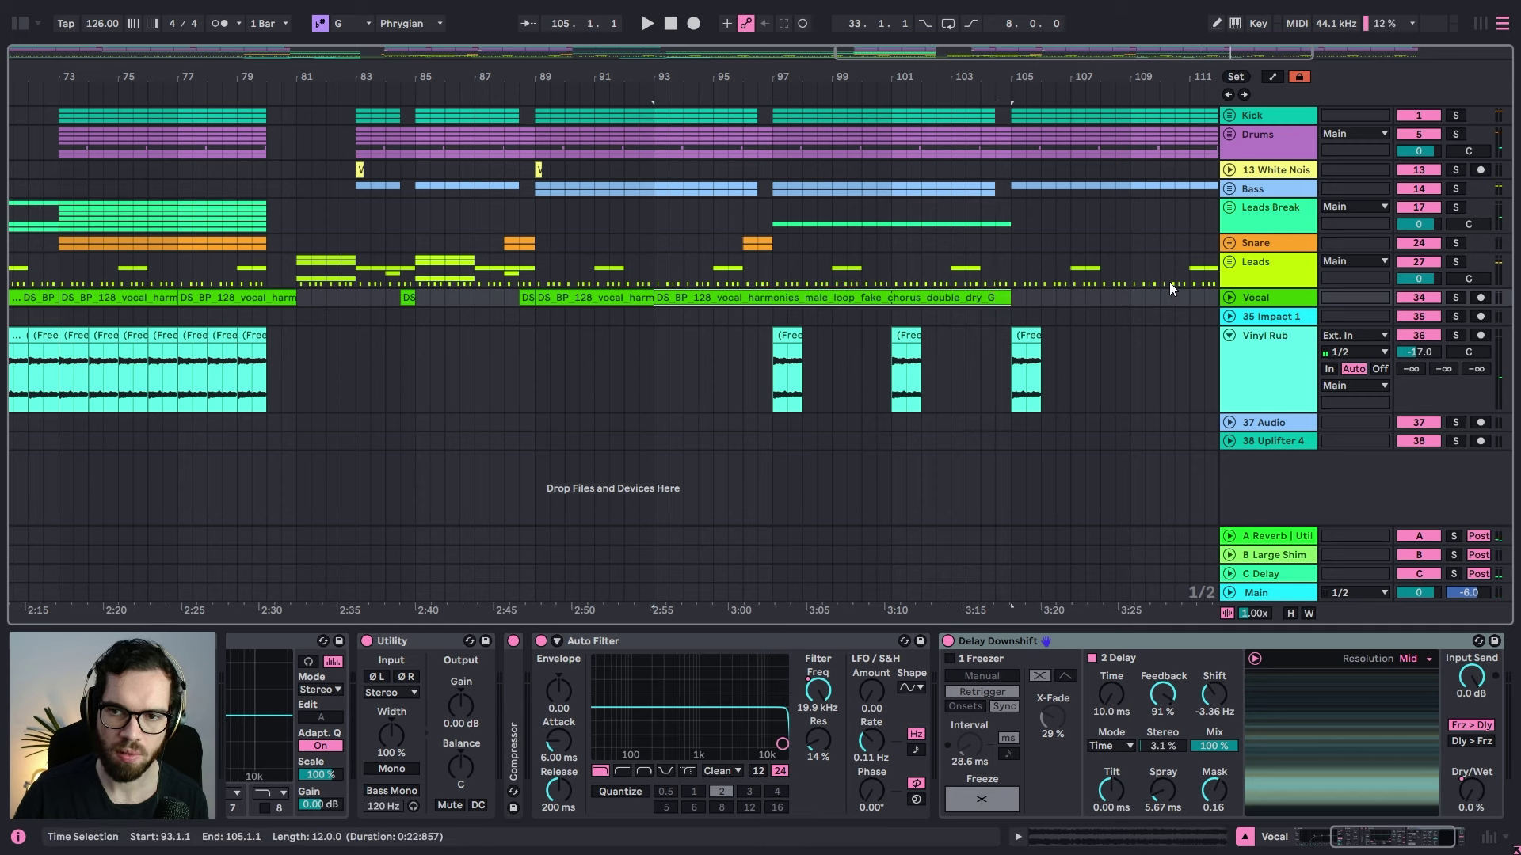
Step: Unfold the Vocal track, split the extended clip at 104.3, trim its first part back to bar 97 and play from bar 96
{"action": "left_click", "coordinate": [1229, 297]}
{"action": "left_click", "coordinate": [991, 313]}
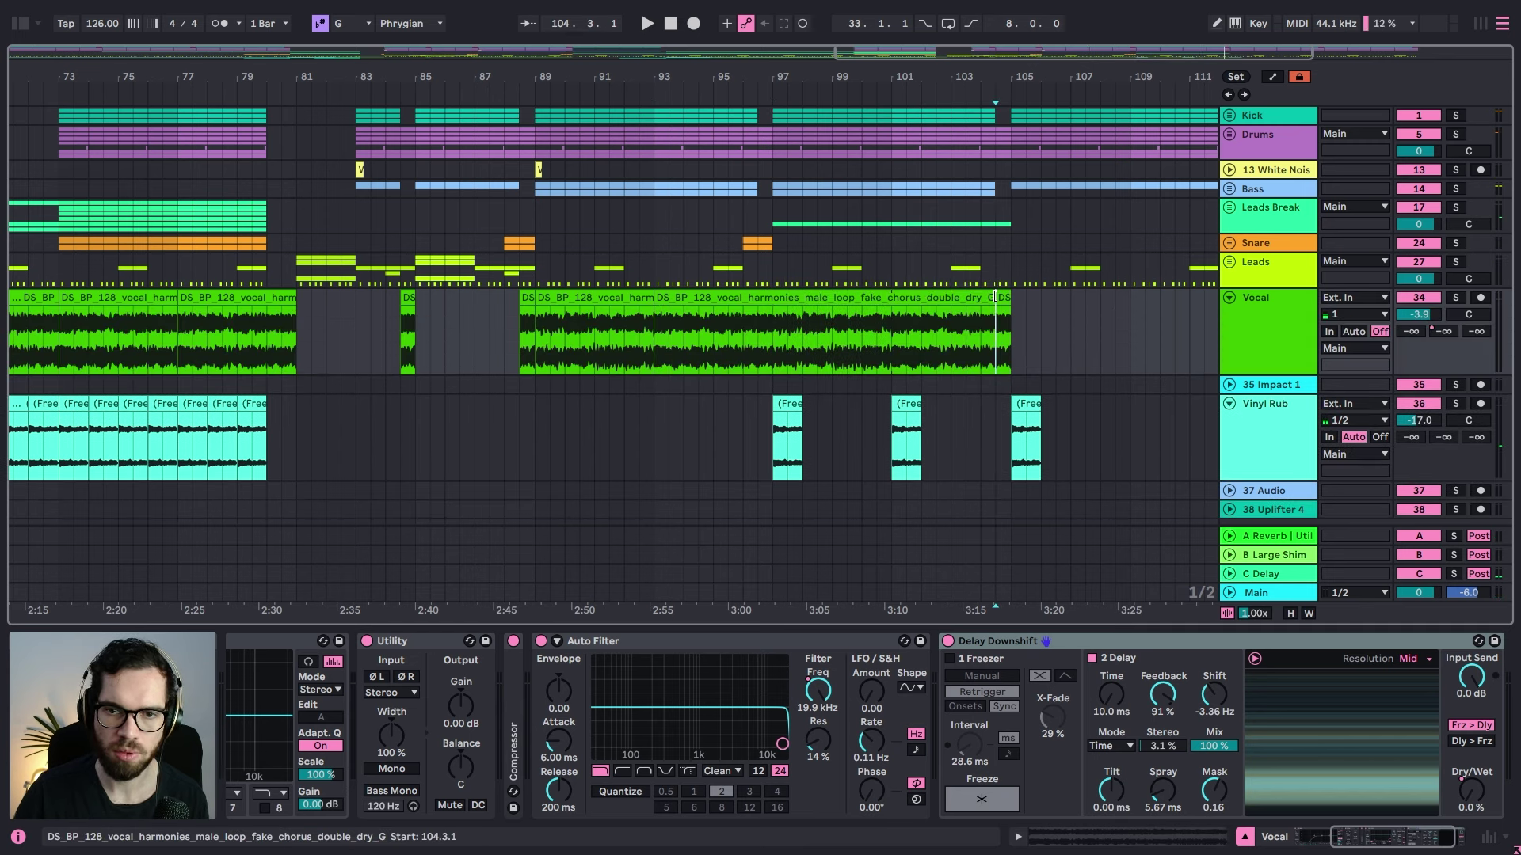
{"action": "left_click_drag", "start_coordinate": [986, 300], "coordinate": [784, 320]}
{"action": "left_click", "coordinate": [746, 351]}
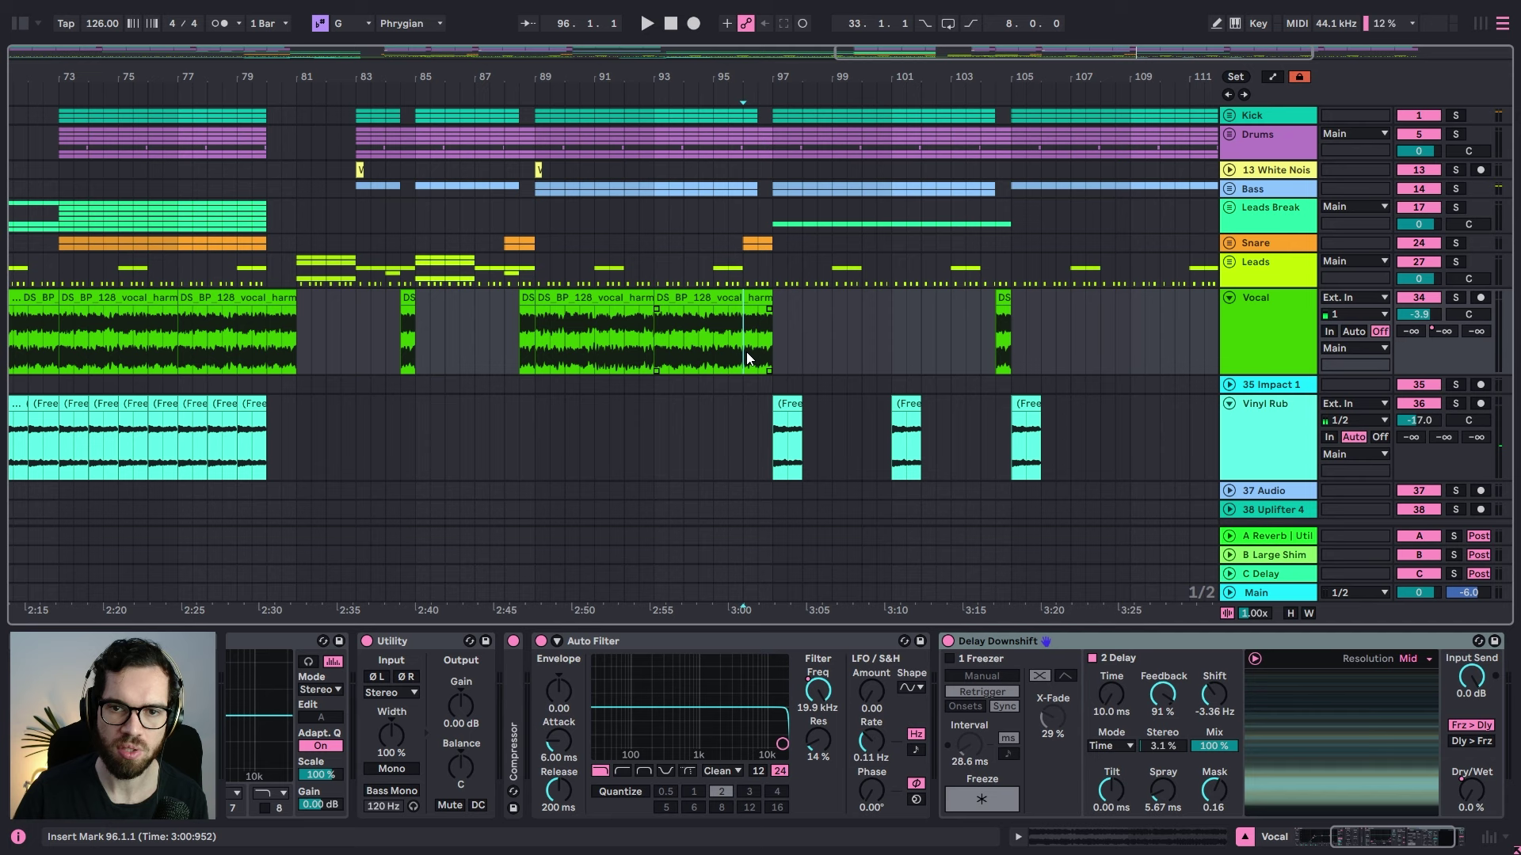
{"action": "key", "text": "space"}
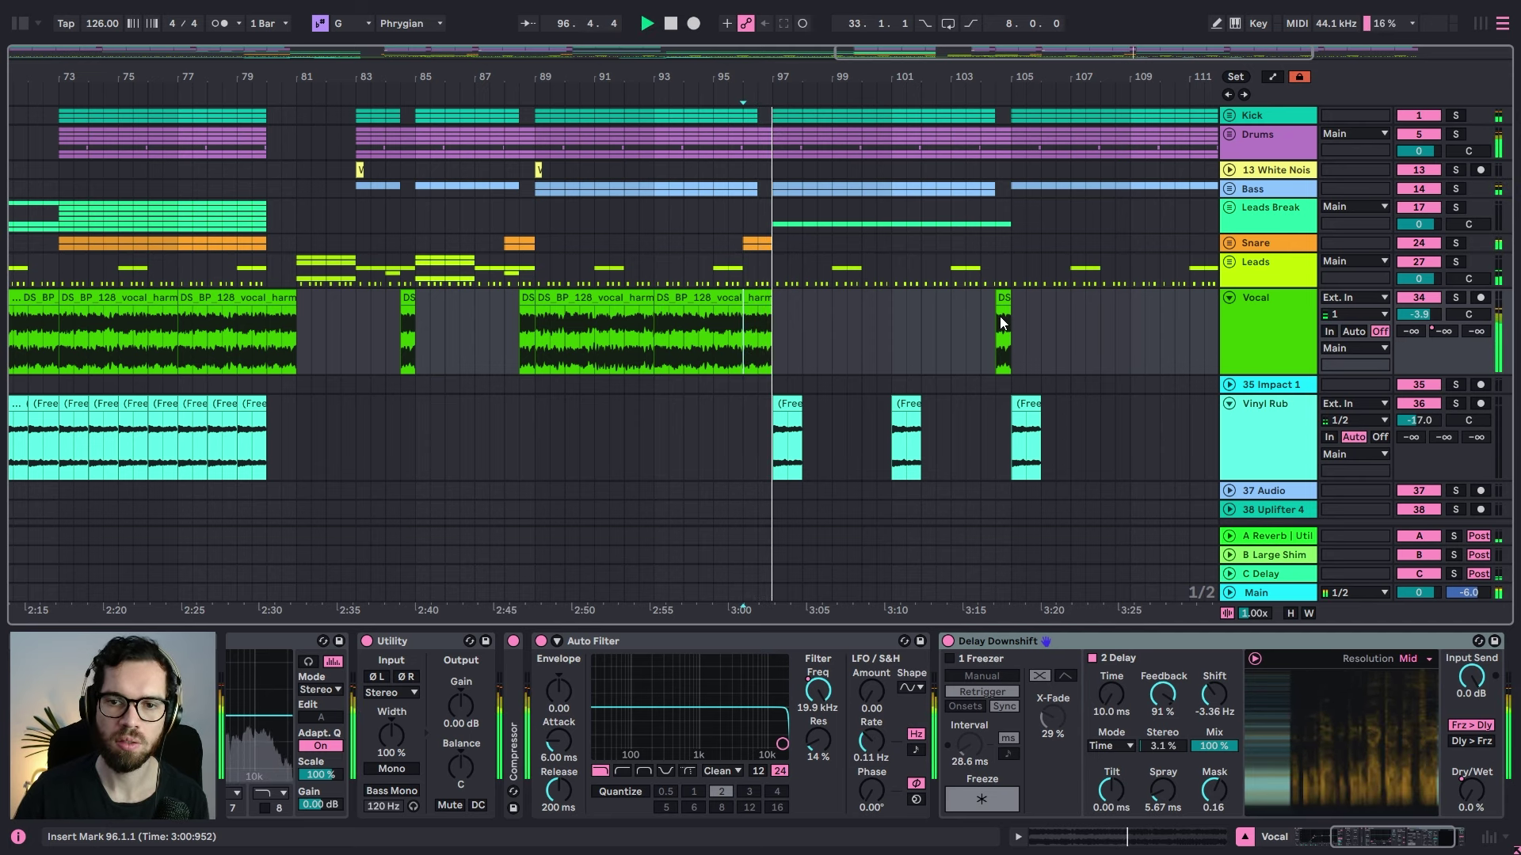
Step: Show the Vocal track's Delay Downshift Dry/Wet automation and ramp it from 0% at 103.3 to 97% at bar 104
{"action": "key", "text": "a"}
{"action": "left_click", "coordinate": [965, 358]}
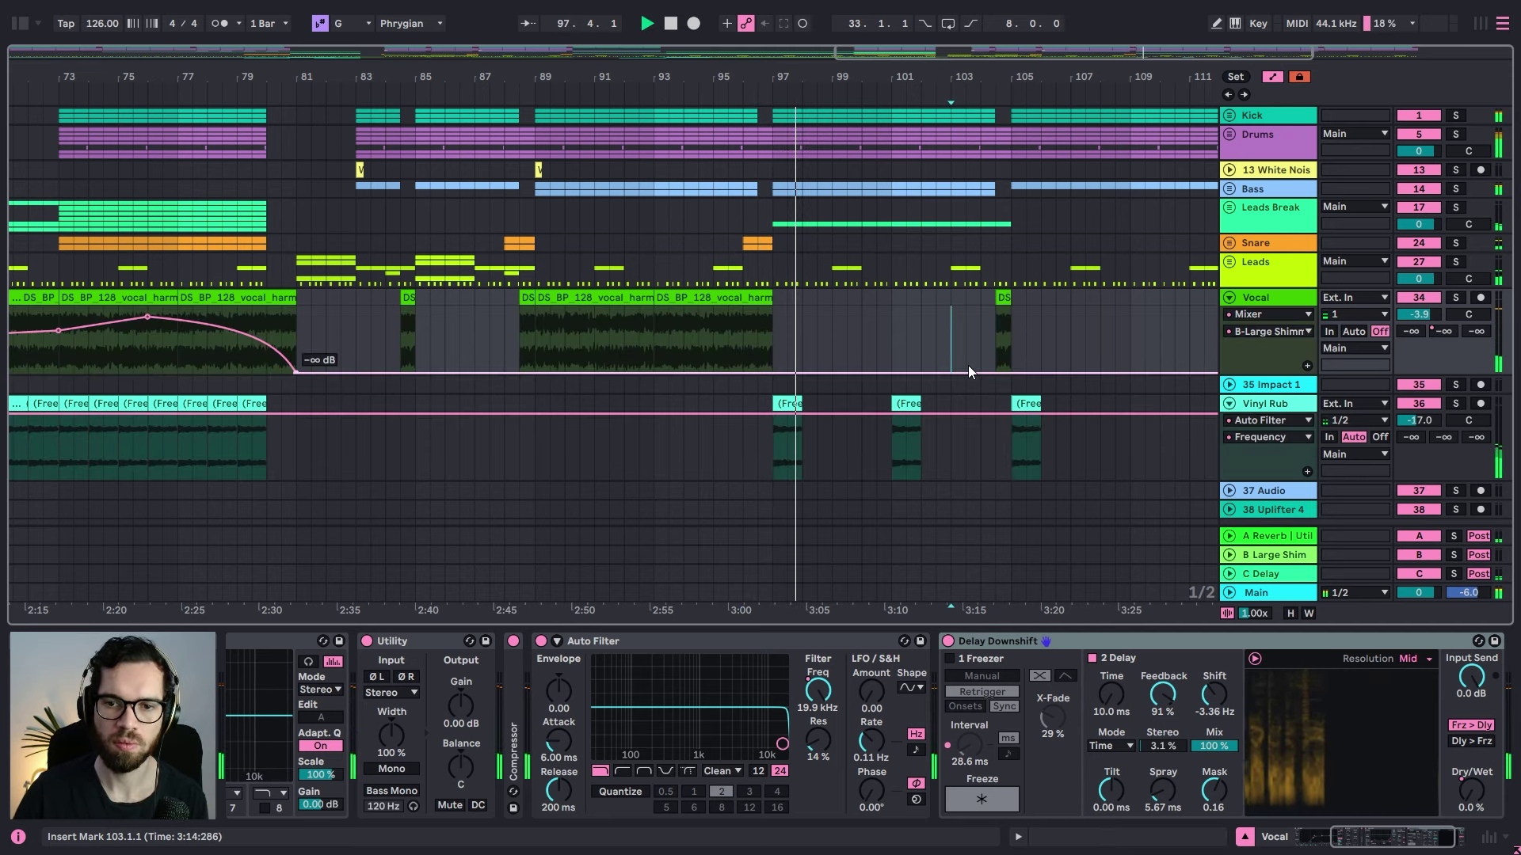
{"action": "left_click", "coordinate": [1271, 312]}
{"action": "left_click", "coordinate": [1267, 404]}
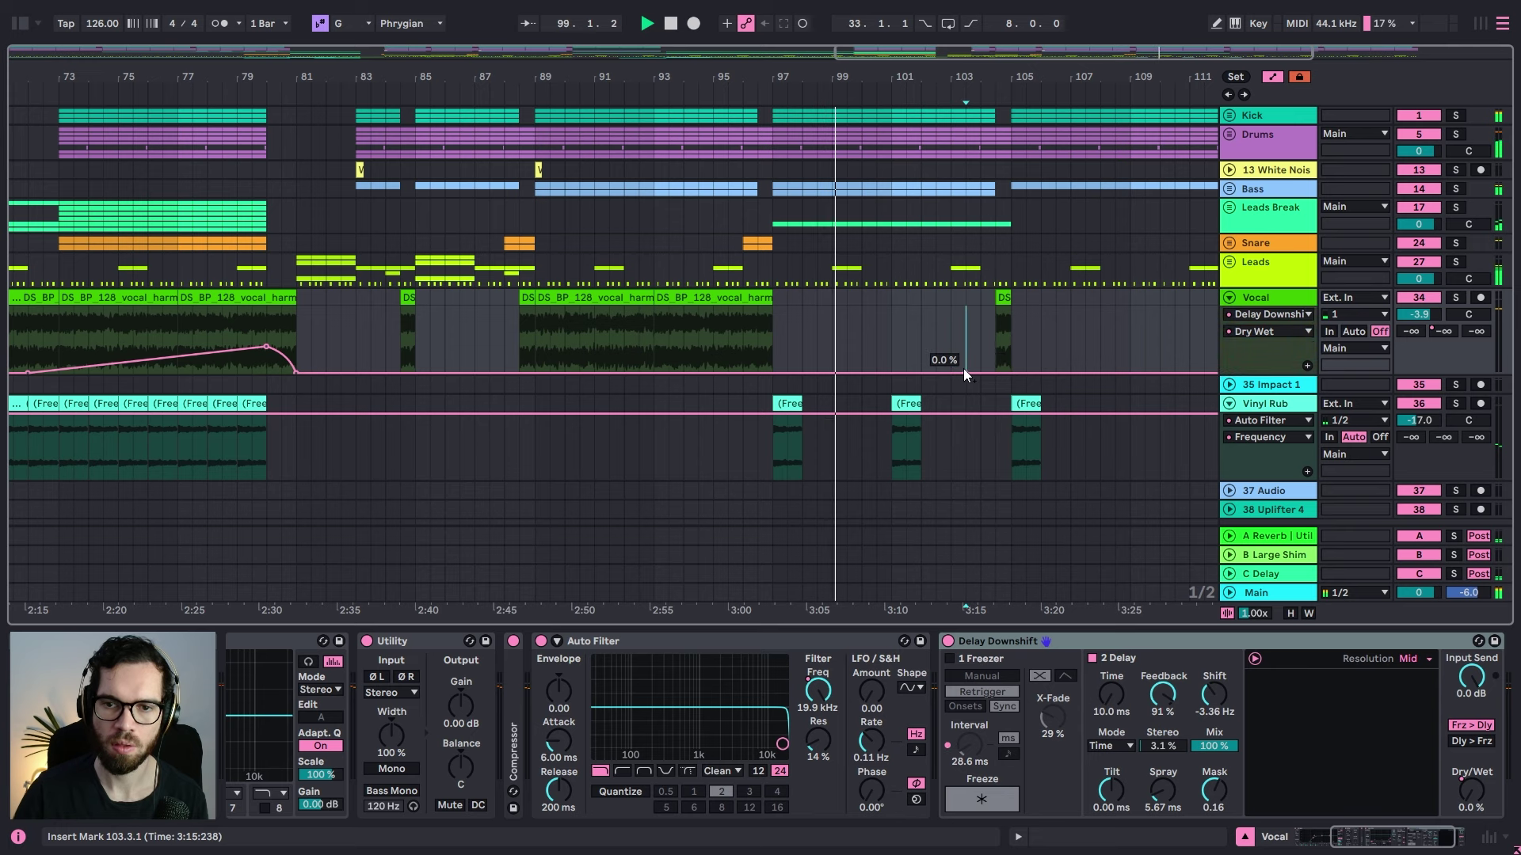
{"action": "left_click", "coordinate": [965, 372]}
{"action": "left_click_drag", "start_coordinate": [981, 372], "coordinate": [981, 312]}
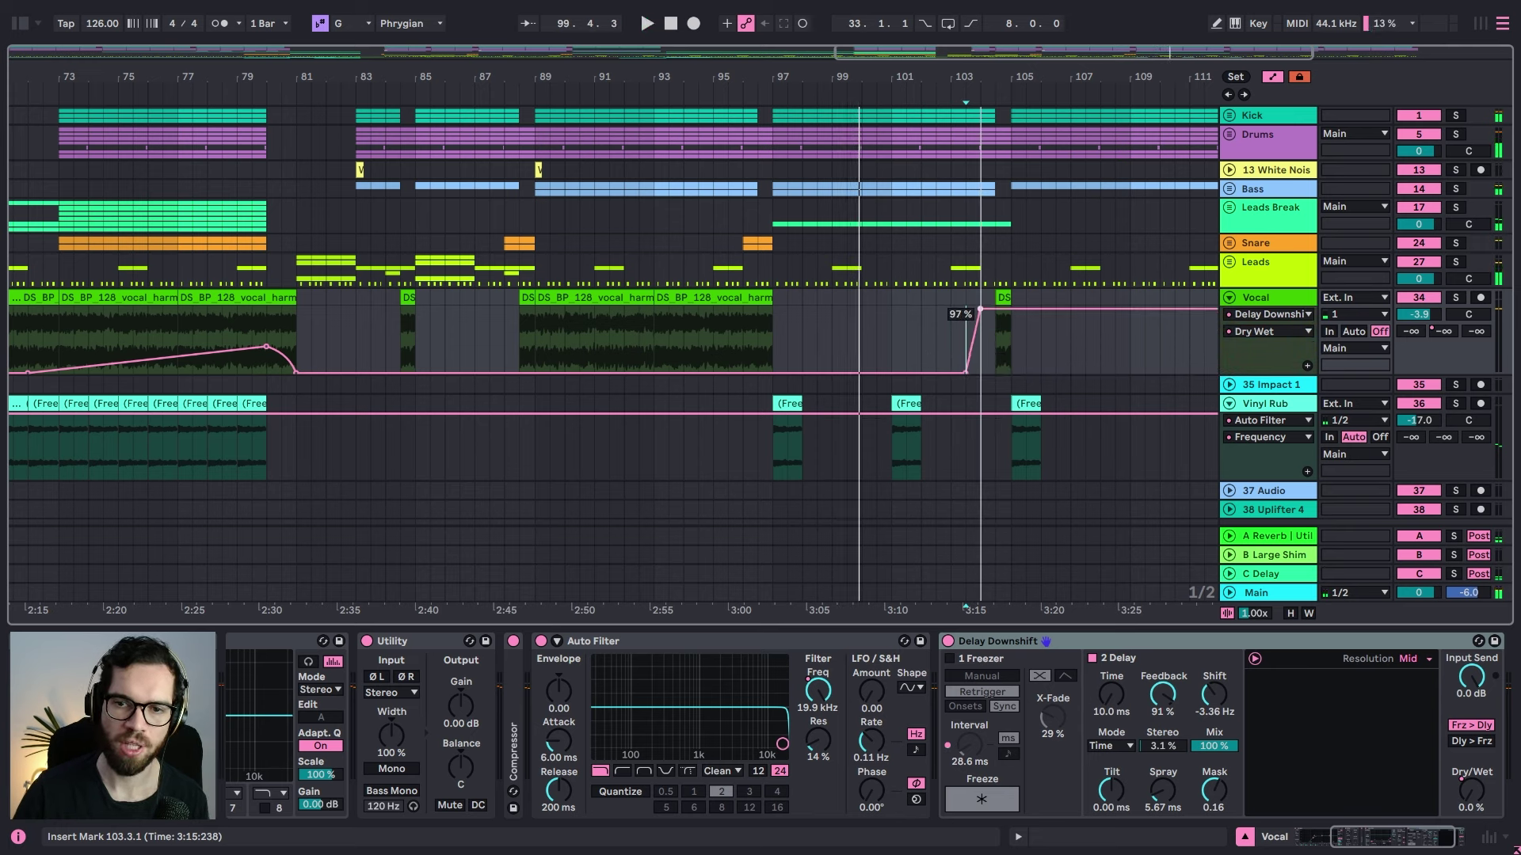
Step: Extend the start of the short vocal slice back to bar 104 and audition it
{"action": "key", "text": "space"}
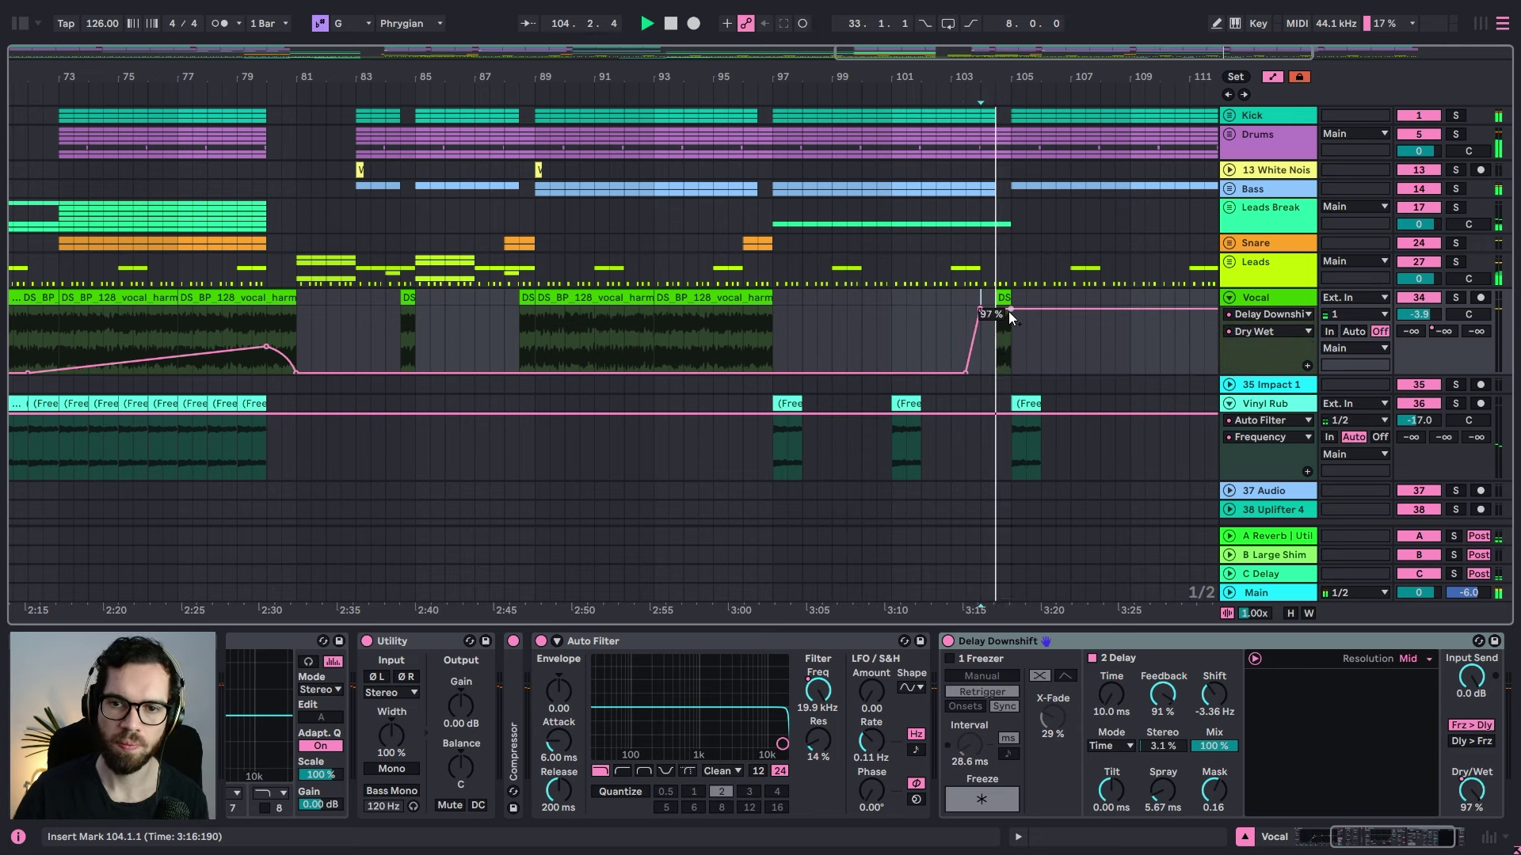
{"action": "left_click_drag", "start_coordinate": [998, 298], "coordinate": [981, 298]}
{"action": "key", "text": "space"}
{"action": "key", "text": "space"}
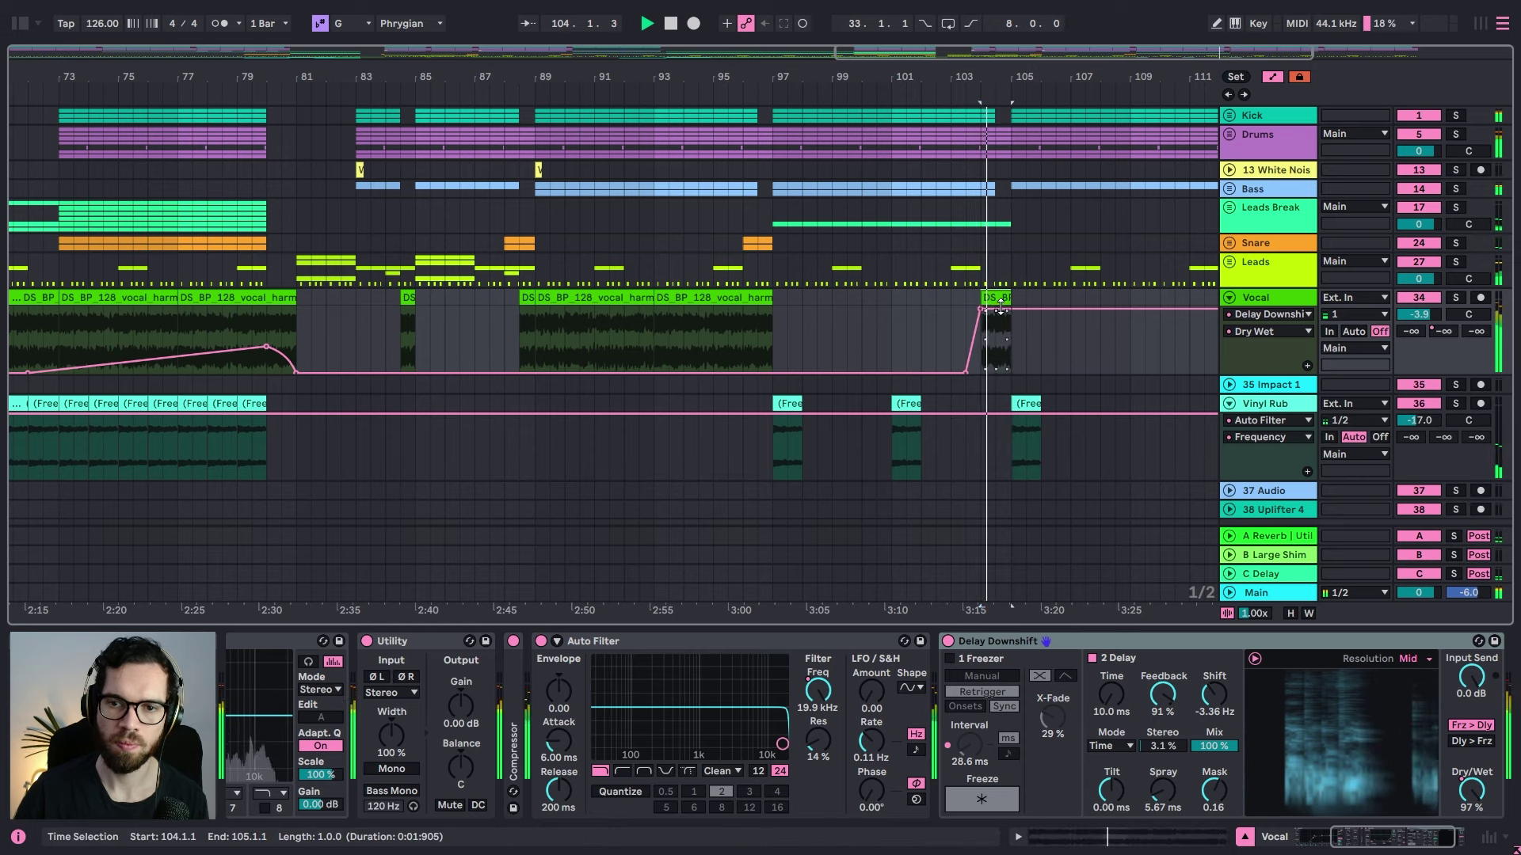
Step: Add Dry/Wet breakpoints at 104.3 and bar 105, lowering the one at bar 105 to 42%
{"action": "left_click", "coordinate": [1016, 333]}
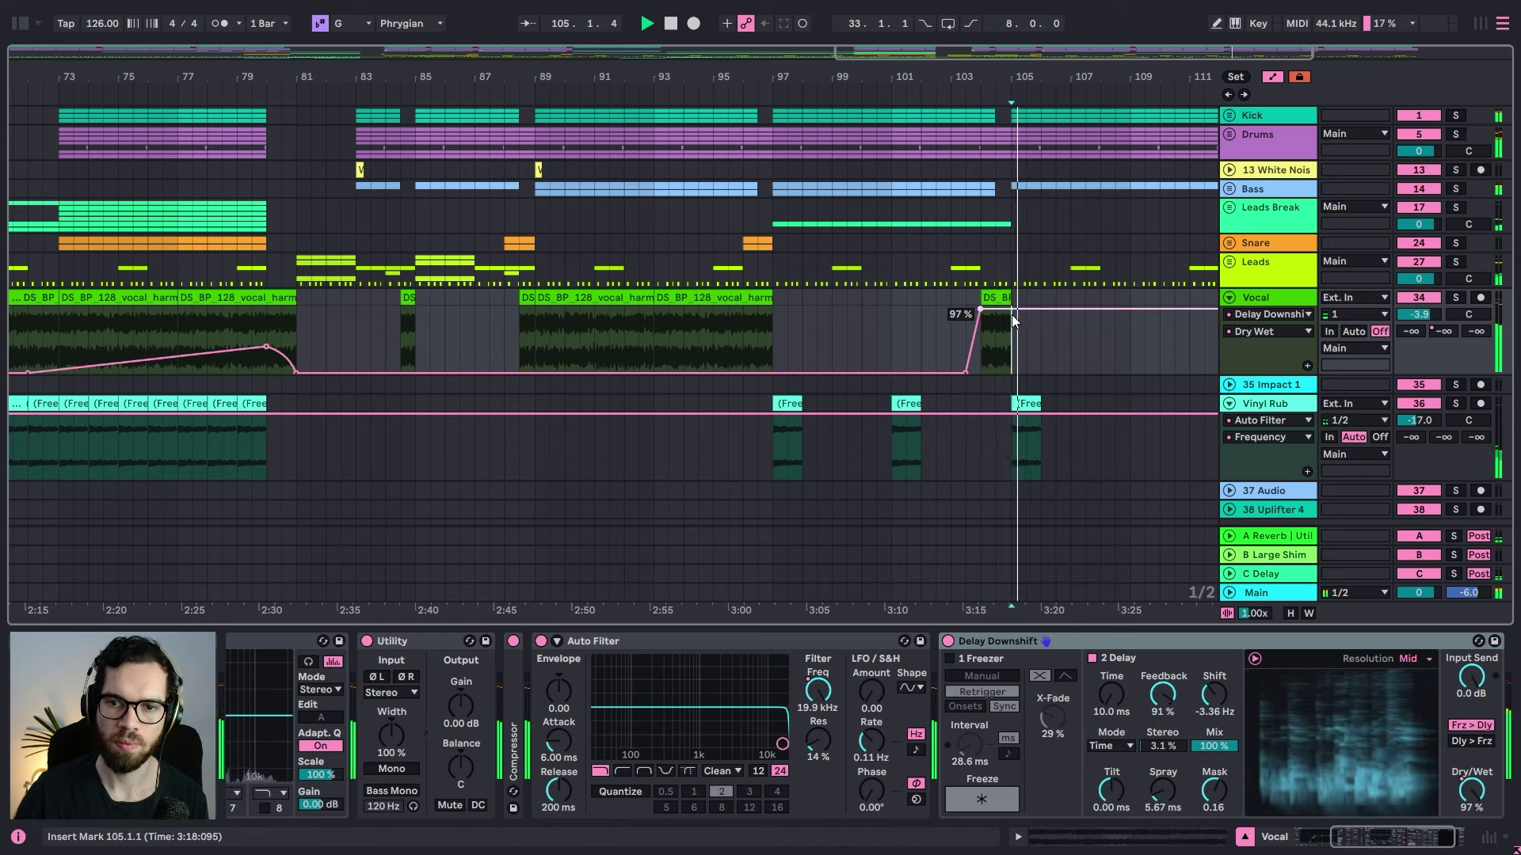
{"action": "left_click", "coordinate": [999, 310]}
{"action": "key", "text": "space"}
{"action": "key", "text": "space"}
{"action": "left_click_drag", "start_coordinate": [1011, 310], "coordinate": [1012, 351]}
{"action": "key", "text": "space"}
{"action": "left_click", "coordinate": [1011, 311]}
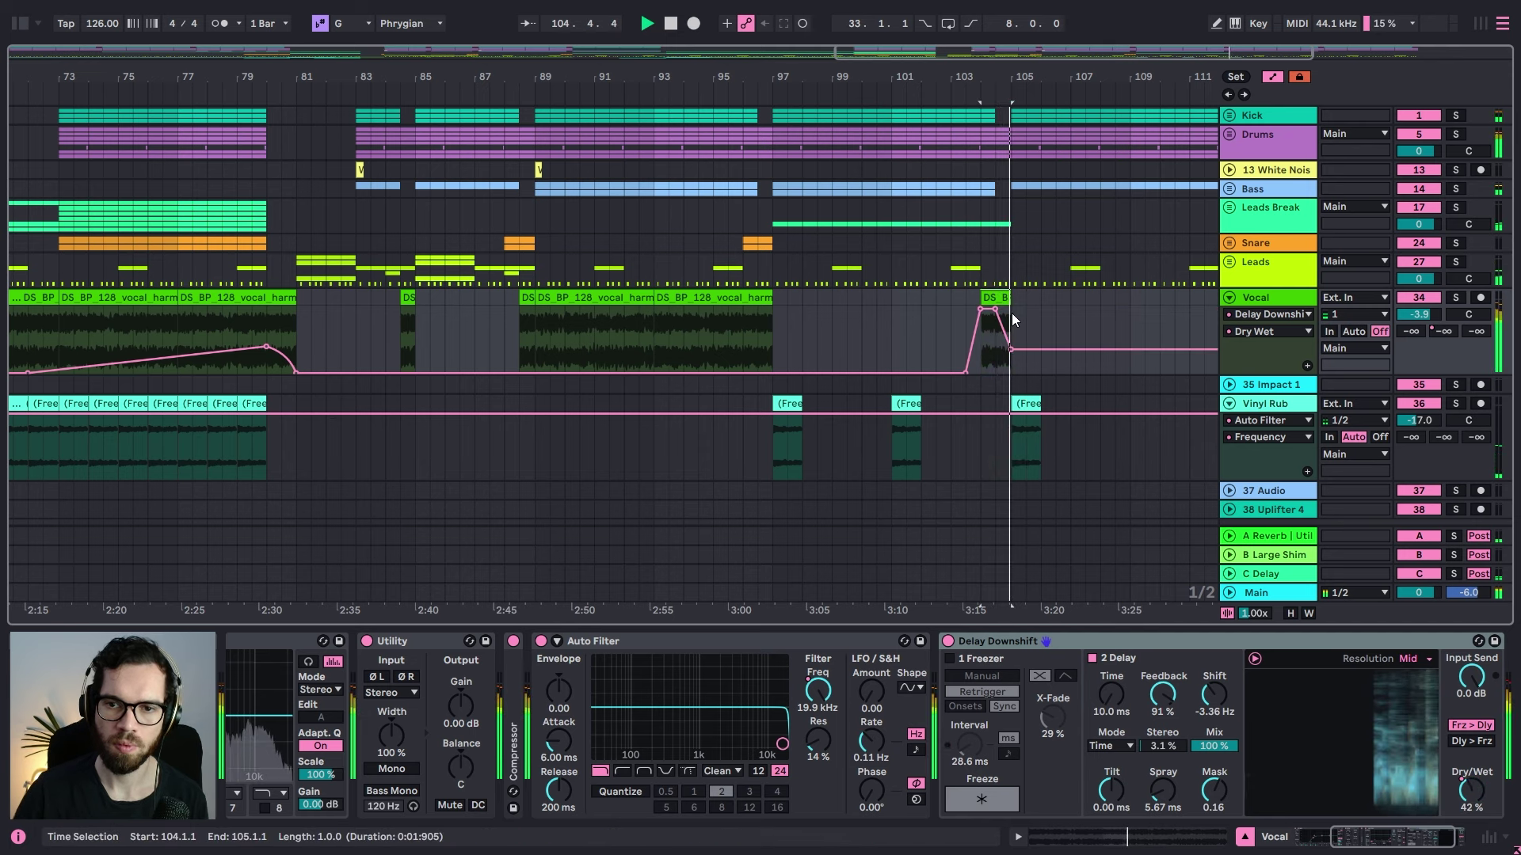
Step: Lower the Dry/Wet breakpoint at bar 105 to 0% and play the vocal slice from bar 104
{"action": "left_click", "coordinate": [979, 293]}
{"action": "key", "text": "space"}
{"action": "key", "text": "space"}
{"action": "left_click_drag", "start_coordinate": [1009, 351], "coordinate": [1010, 373]}
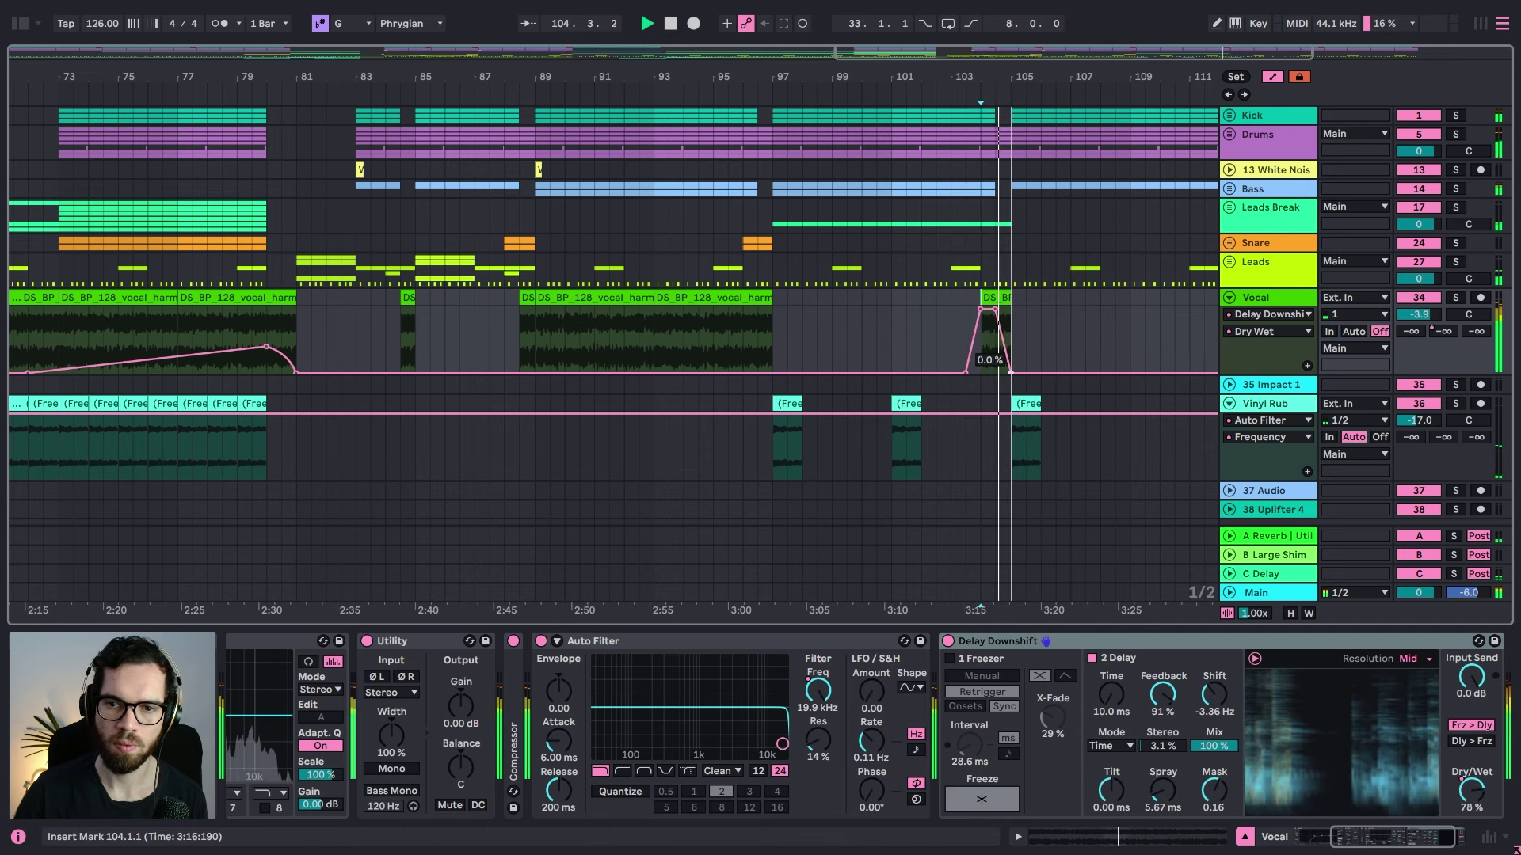
{"action": "key", "text": "space"}
{"action": "key", "text": "space"}
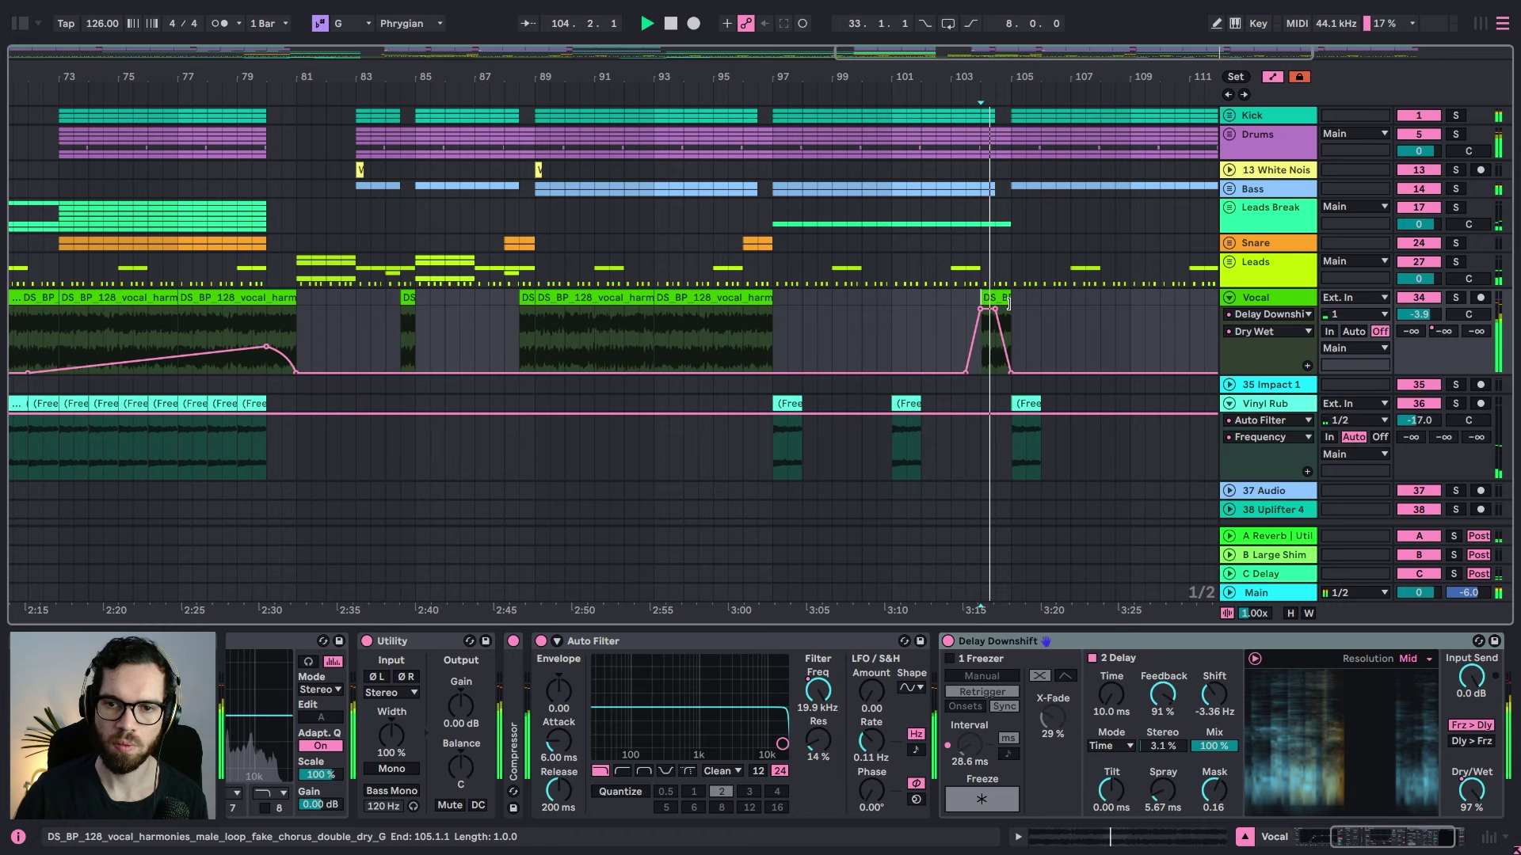
Step: Lower the gain of the vocal slice at bar 104 to -4.7 dB and halve its warp tempo to 64 BPM
{"action": "double_click", "coordinate": [997, 297]}
{"action": "left_click_drag", "start_coordinate": [522, 591], "coordinate": [521, 601]}
{"action": "left_click", "coordinate": [929, 279]}
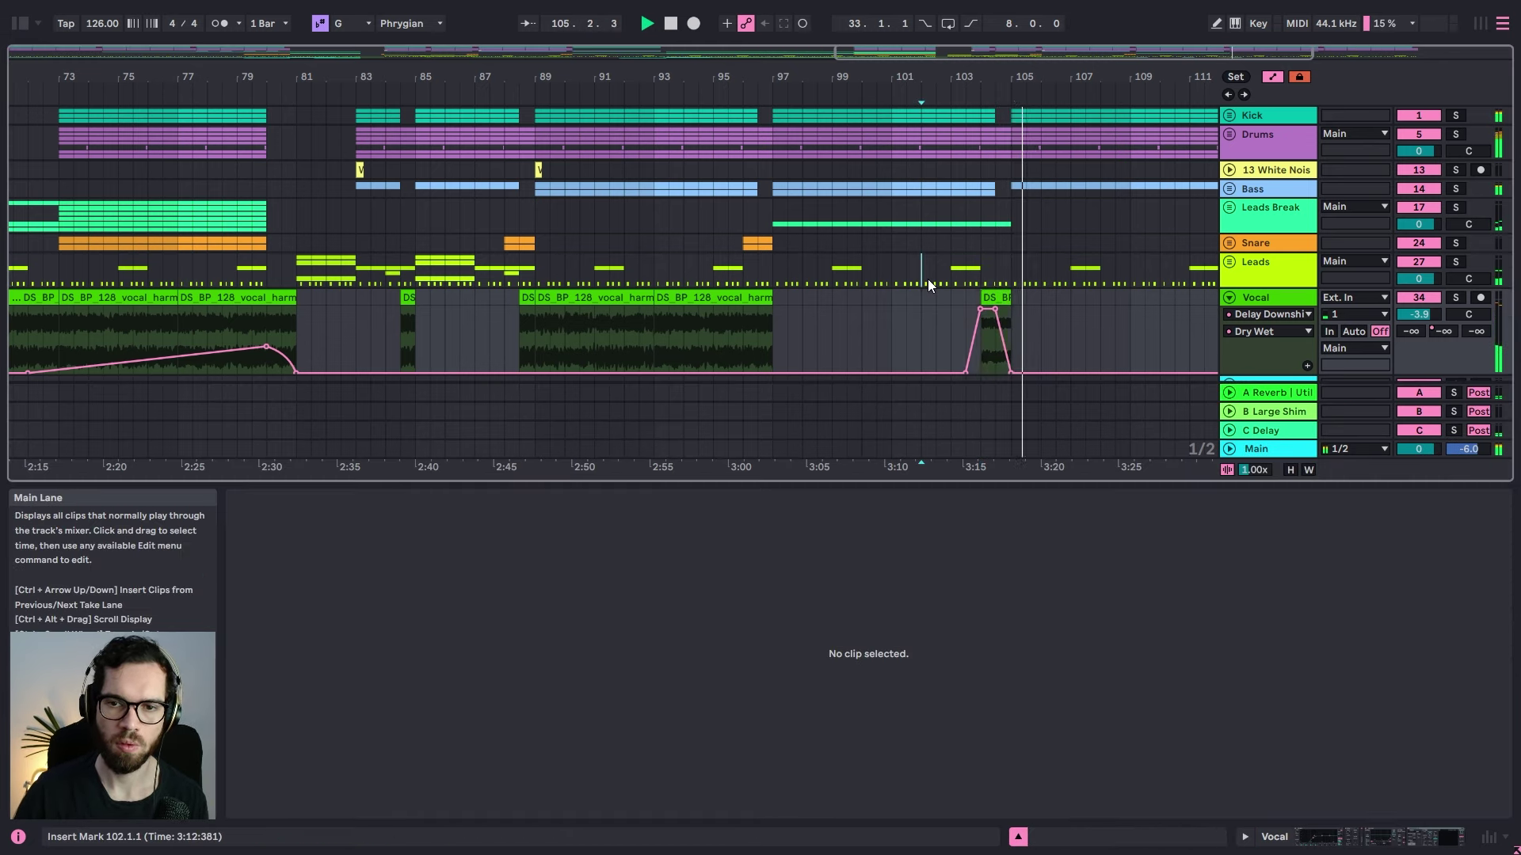
{"action": "left_click", "coordinate": [995, 317]}
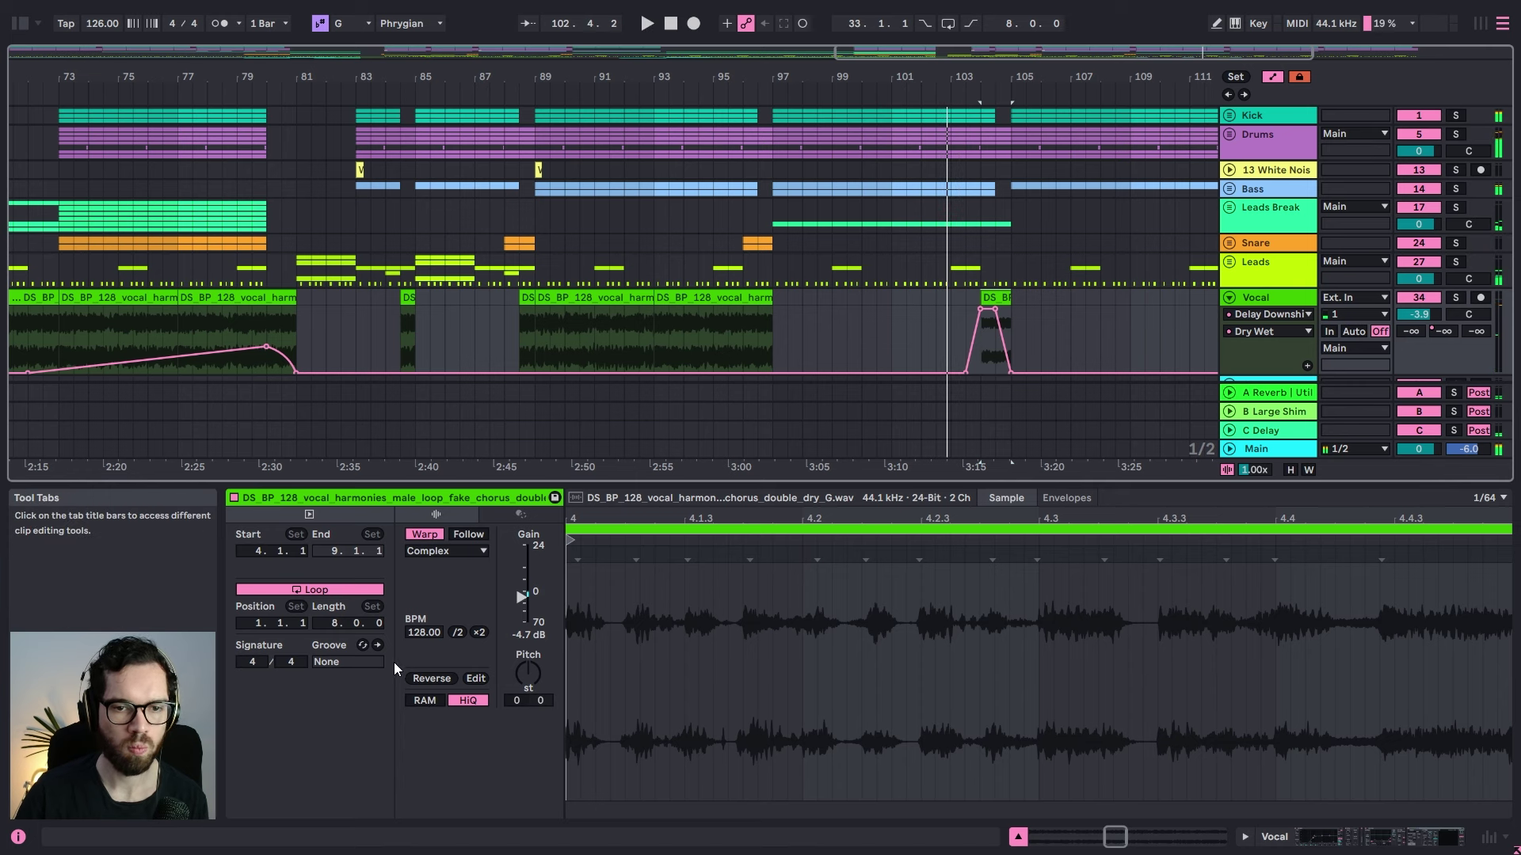
{"action": "left_click", "coordinate": [459, 631]}
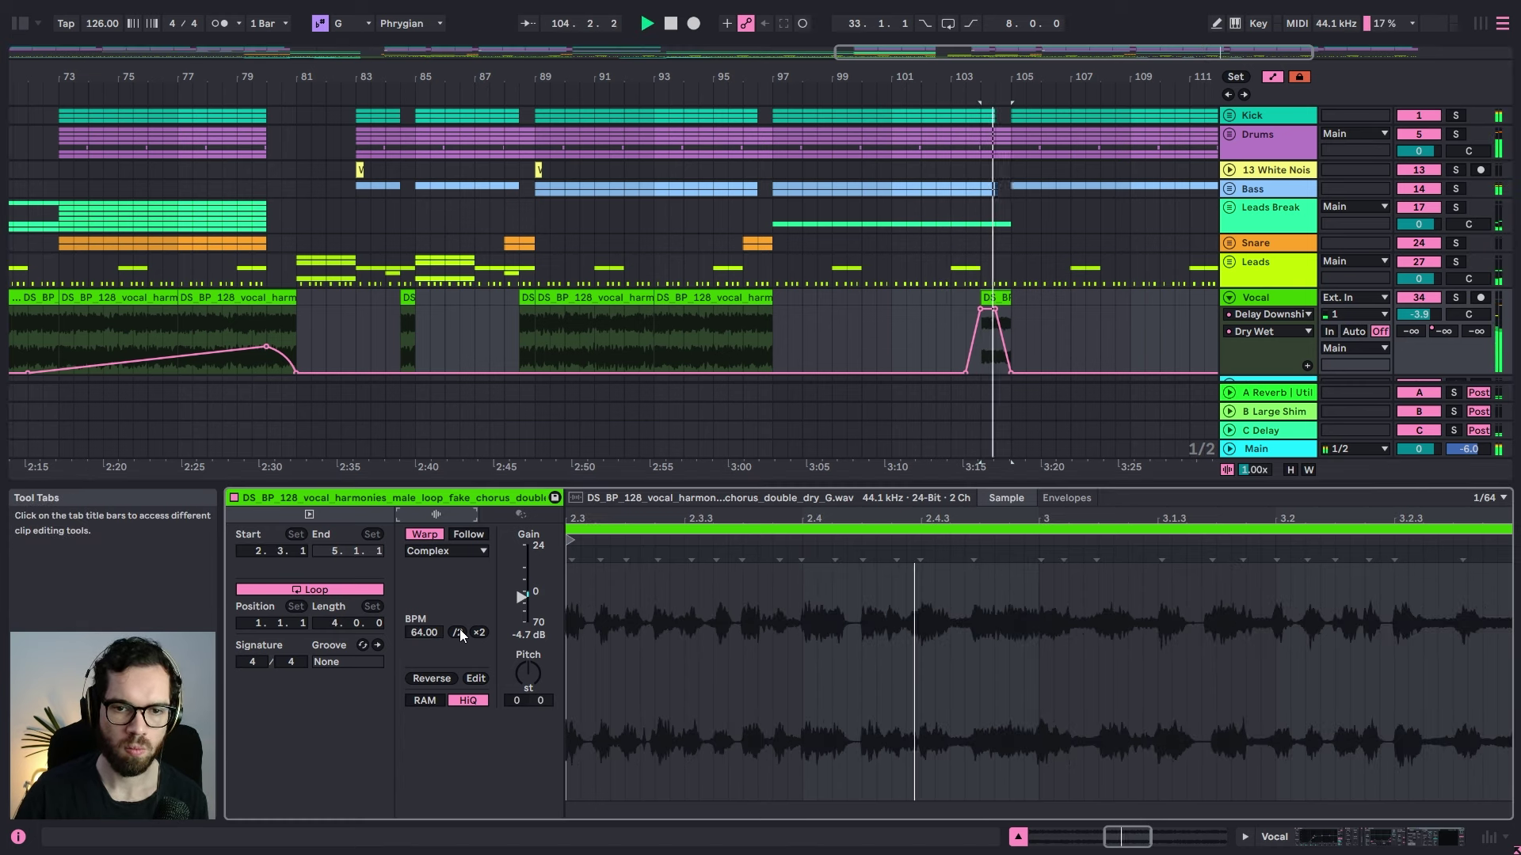
Step: Listen to the half-tempo vocal slice from bar 104 and hide the automation
{"action": "key", "text": "space"}
{"action": "key", "text": "space"}
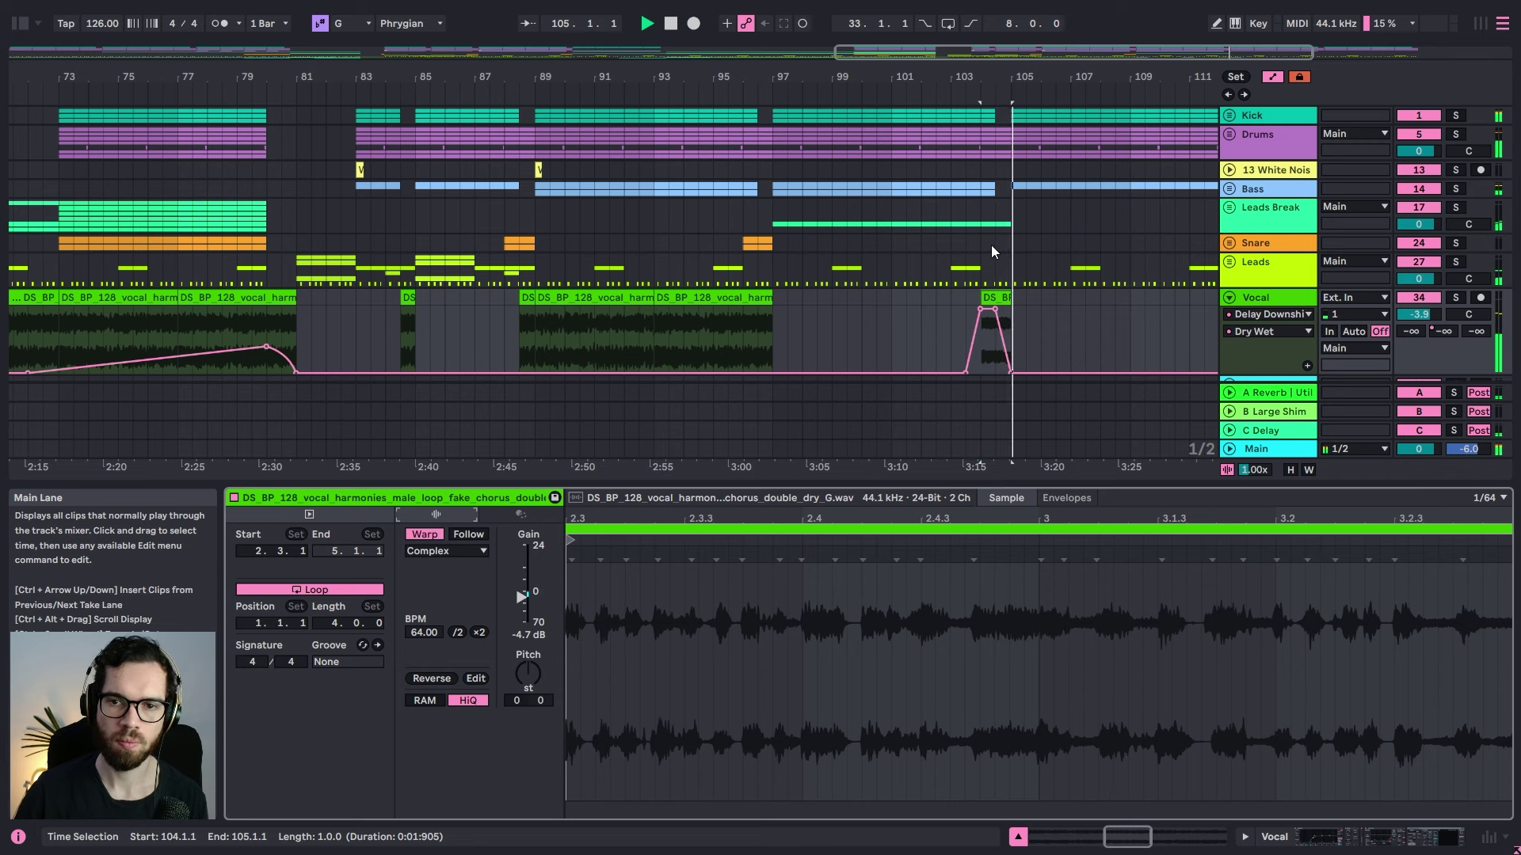
{"action": "key", "text": "space"}
{"action": "key", "text": "space"}
{"action": "key", "text": "a"}
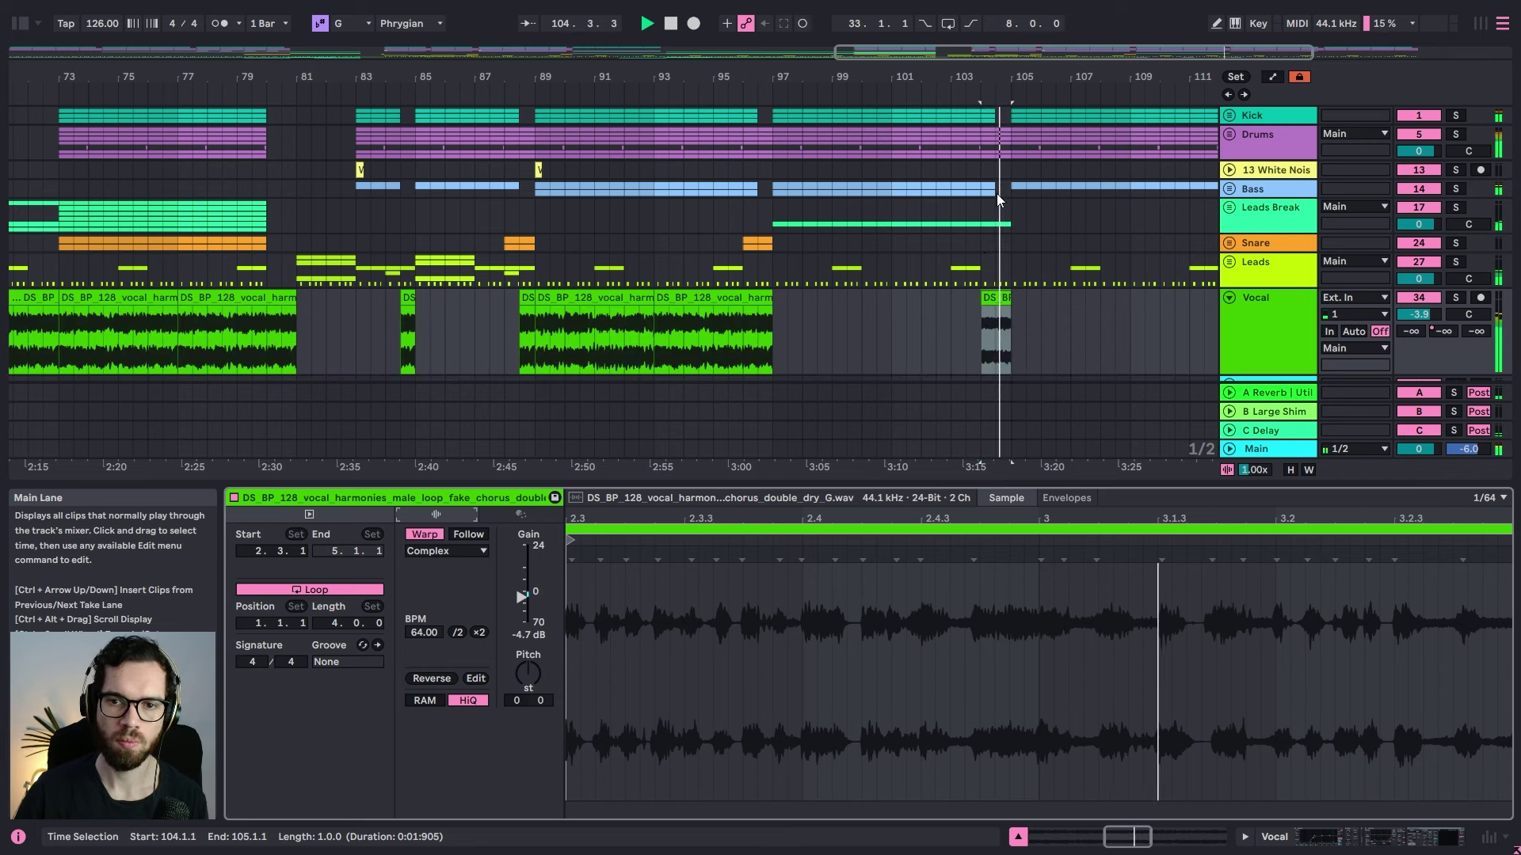
Step: Select the vocal slice's second half from 104.3 to 105, unlock the automation envelopes from the arrangement and stop playback
{"action": "left_click_drag", "start_coordinate": [1017, 77], "coordinate": [1017, 79]}
{"action": "left_click_drag", "start_coordinate": [988, 328], "coordinate": [981, 332]}
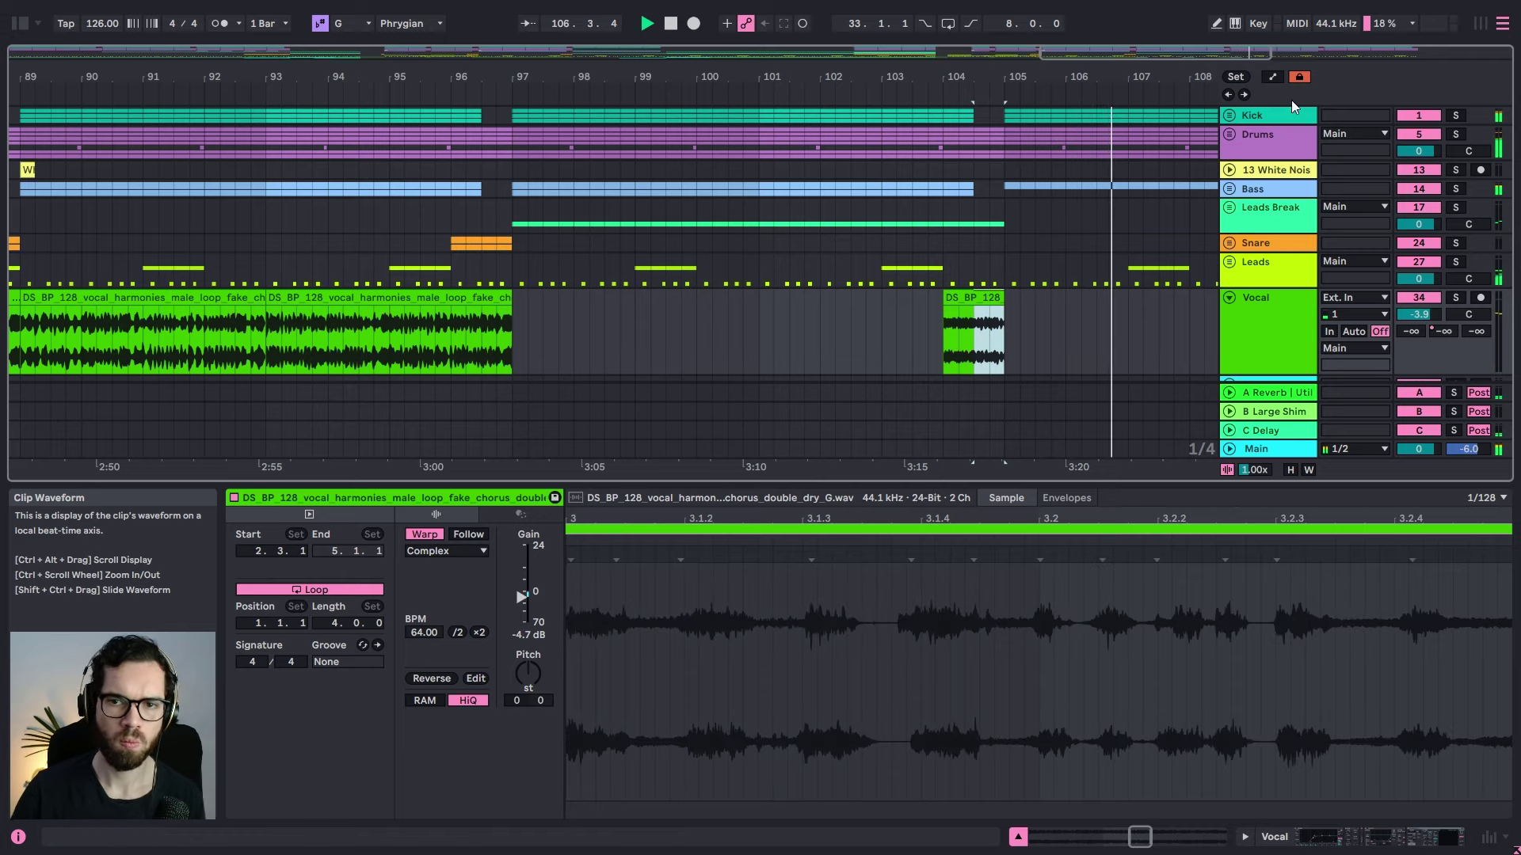
{"action": "left_click", "coordinate": [1299, 77]}
{"action": "key", "text": "space"}
Step: Show most of the arrangement and play the first drop from bar 33
{"action": "left_click_drag", "start_coordinate": [863, 70], "coordinate": [1060, 27]}
{"action": "left_click_drag", "start_coordinate": [794, 80], "coordinate": [1108, 42]}
{"action": "left_click", "coordinate": [380, 336]}
{"action": "key", "text": "space"}
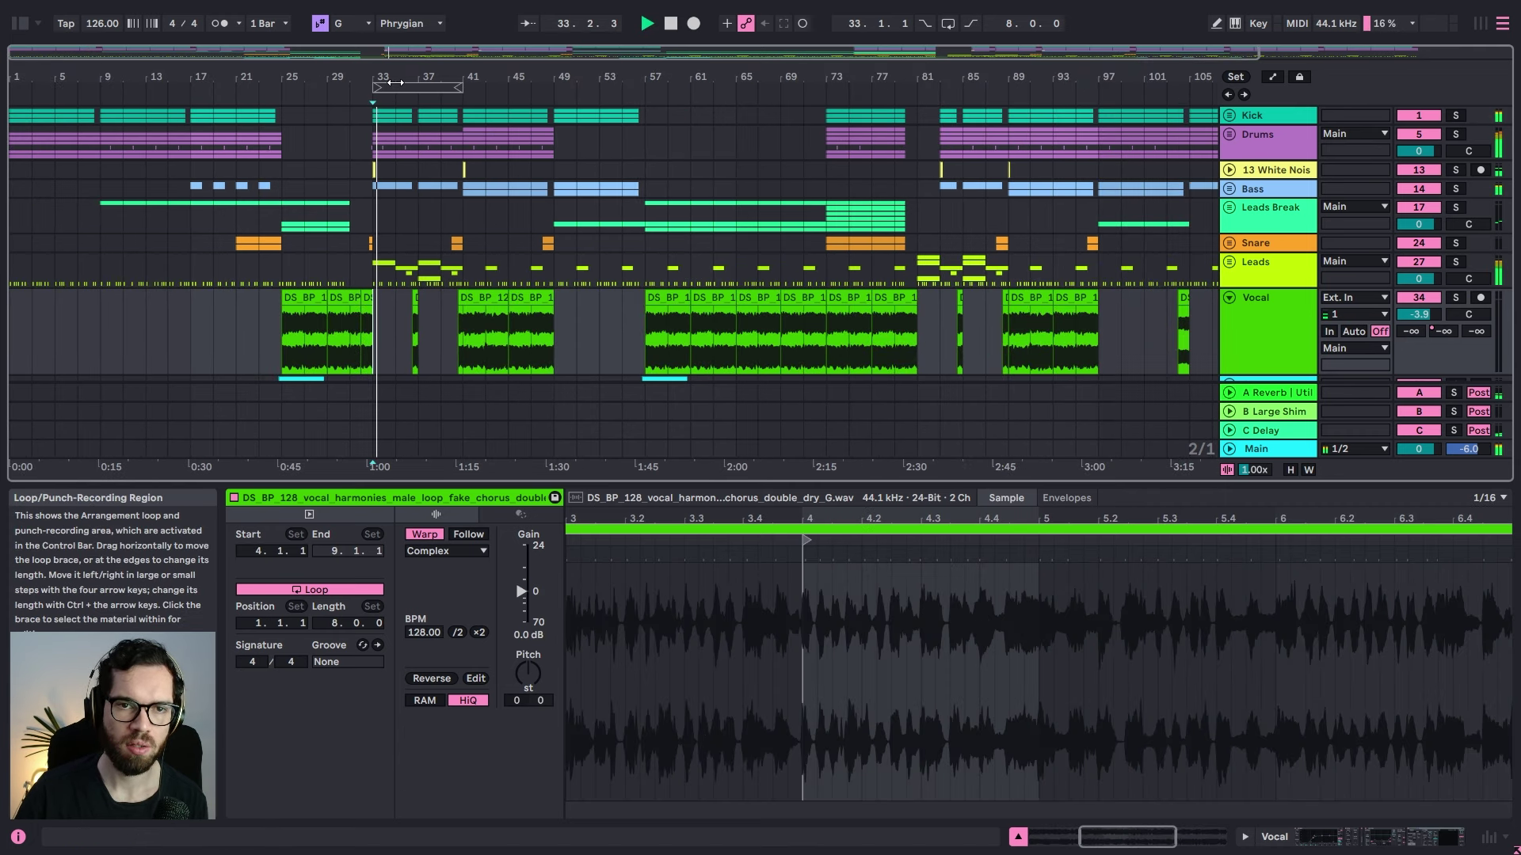
Step: Paste the half-tempo vocal slice into the Vocal track at 34.4 and shorten it to end at bar 35
{"action": "left_click_drag", "start_coordinate": [388, 80], "coordinate": [558, 309]}
{"action": "left_click", "coordinate": [553, 311]}
{"action": "key", "text": "ctrl+v"}
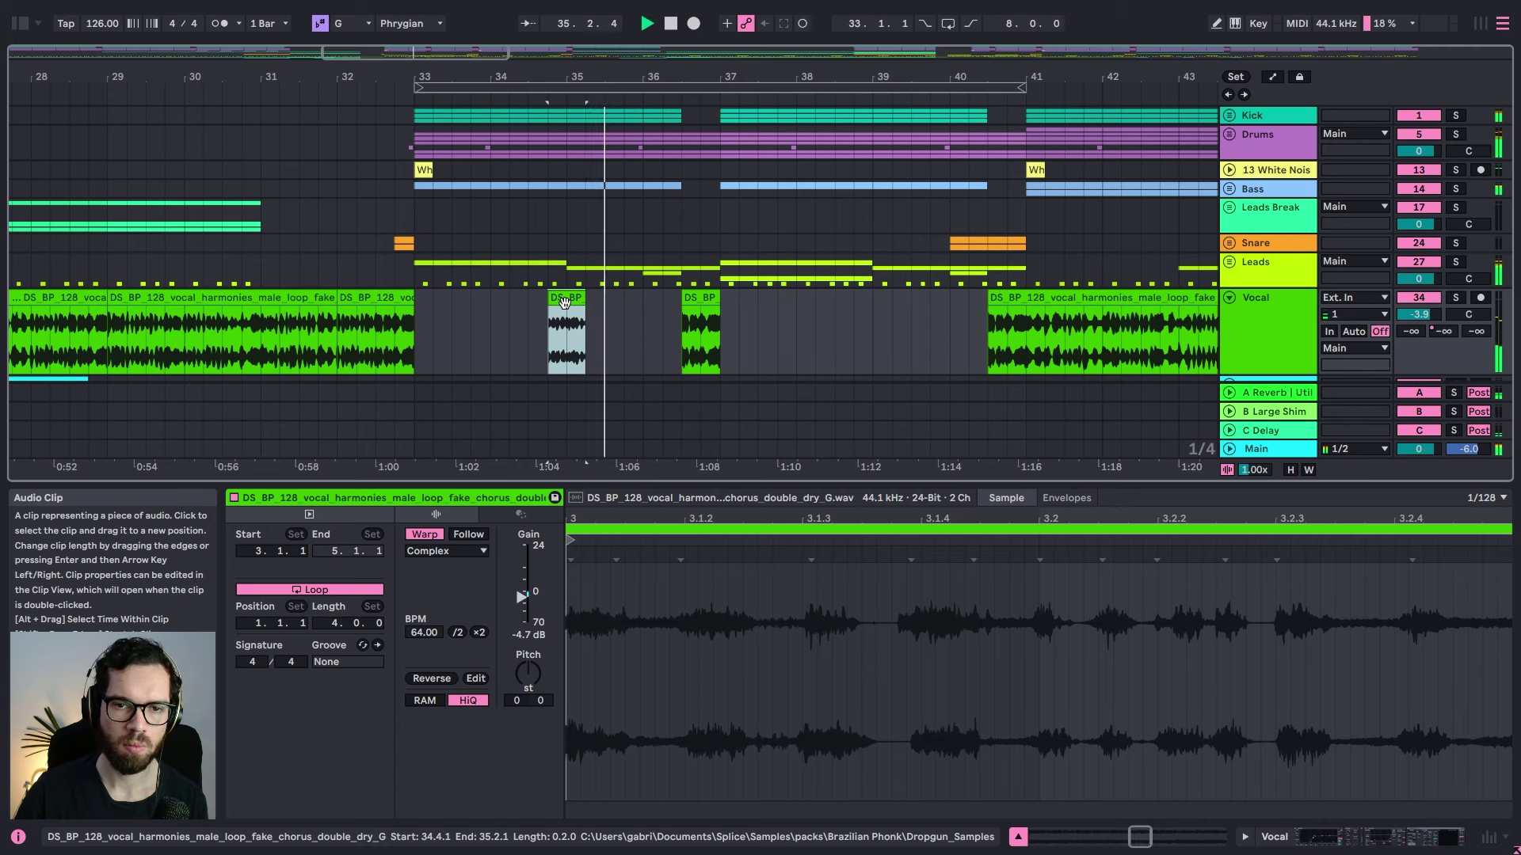
{"action": "key", "text": "space"}
{"action": "left_click_drag", "start_coordinate": [564, 302], "coordinate": [548, 301]}
{"action": "key", "text": "space"}
{"action": "key", "text": "space"}
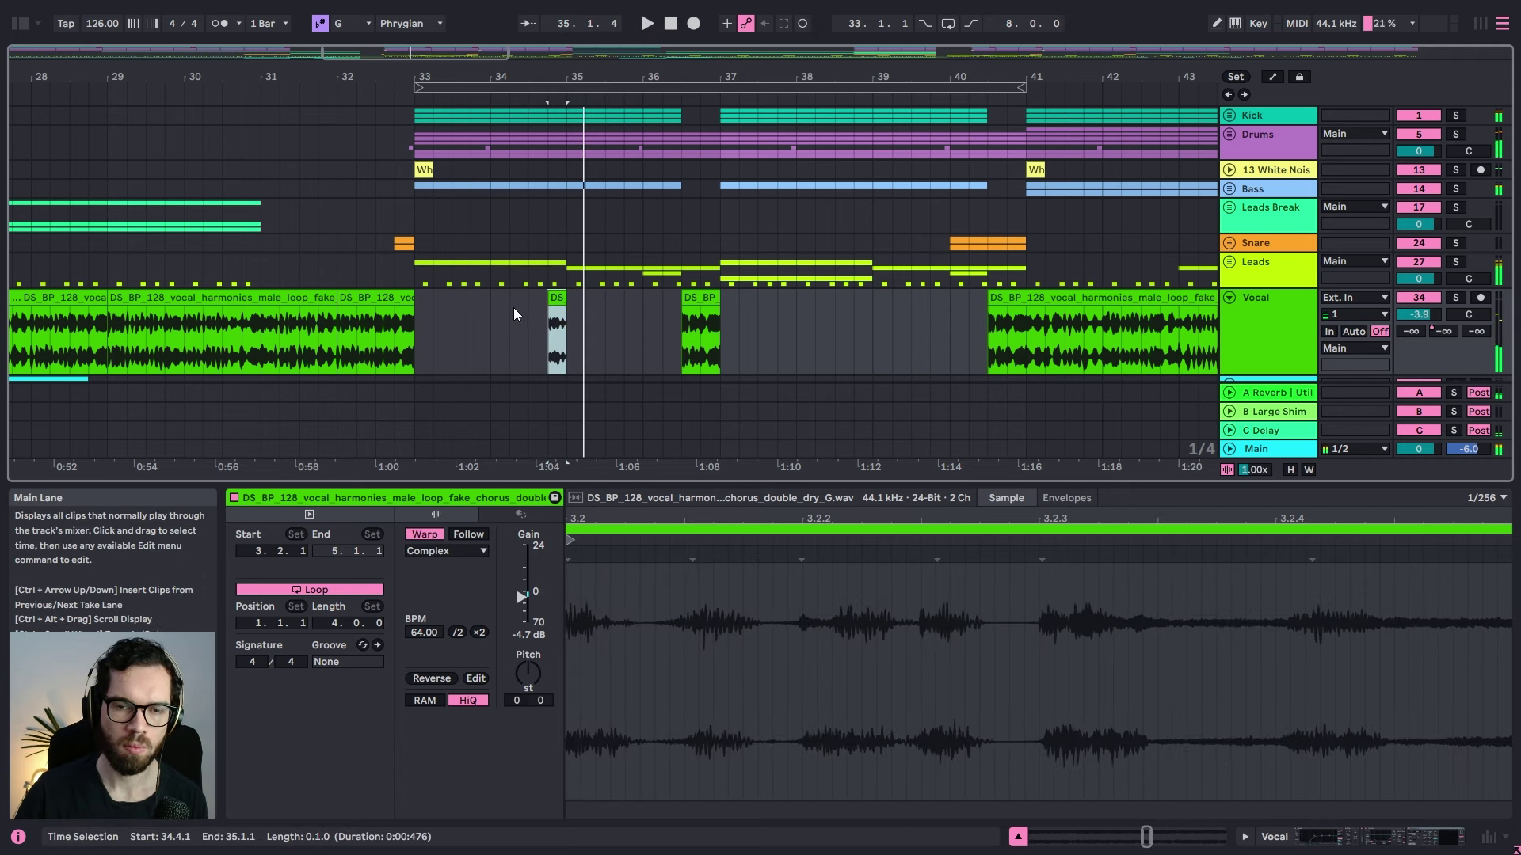
Step: Listen to the shortened vocal slice in the first drop from 34.4 and from 33.3
{"action": "key", "text": "space"}
{"action": "key", "text": "space"}
{"action": "key", "text": "space"}
{"action": "key", "text": "space"}
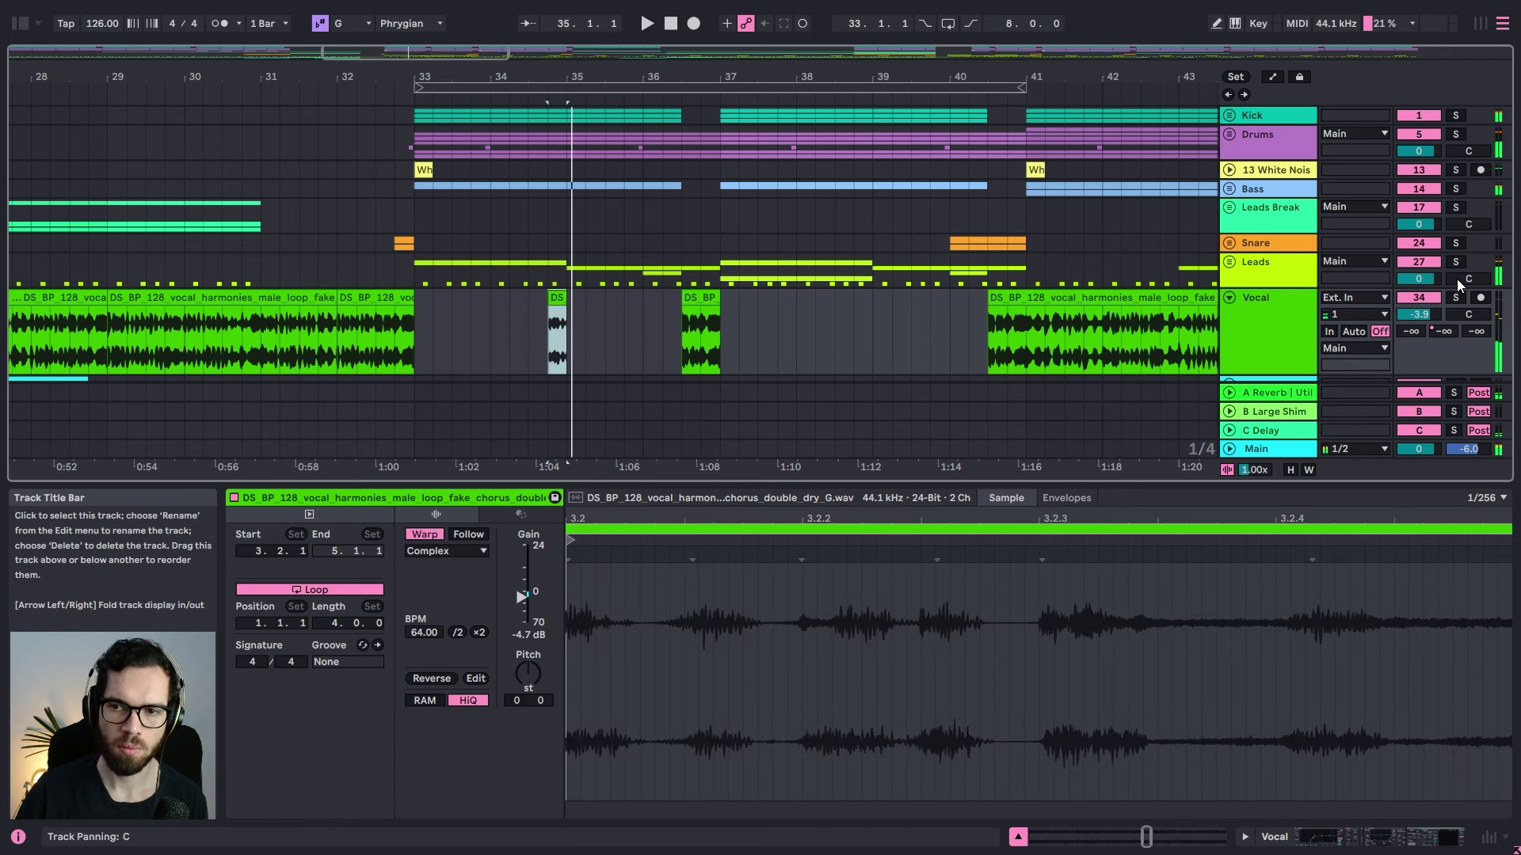
{"action": "key", "text": "space"}
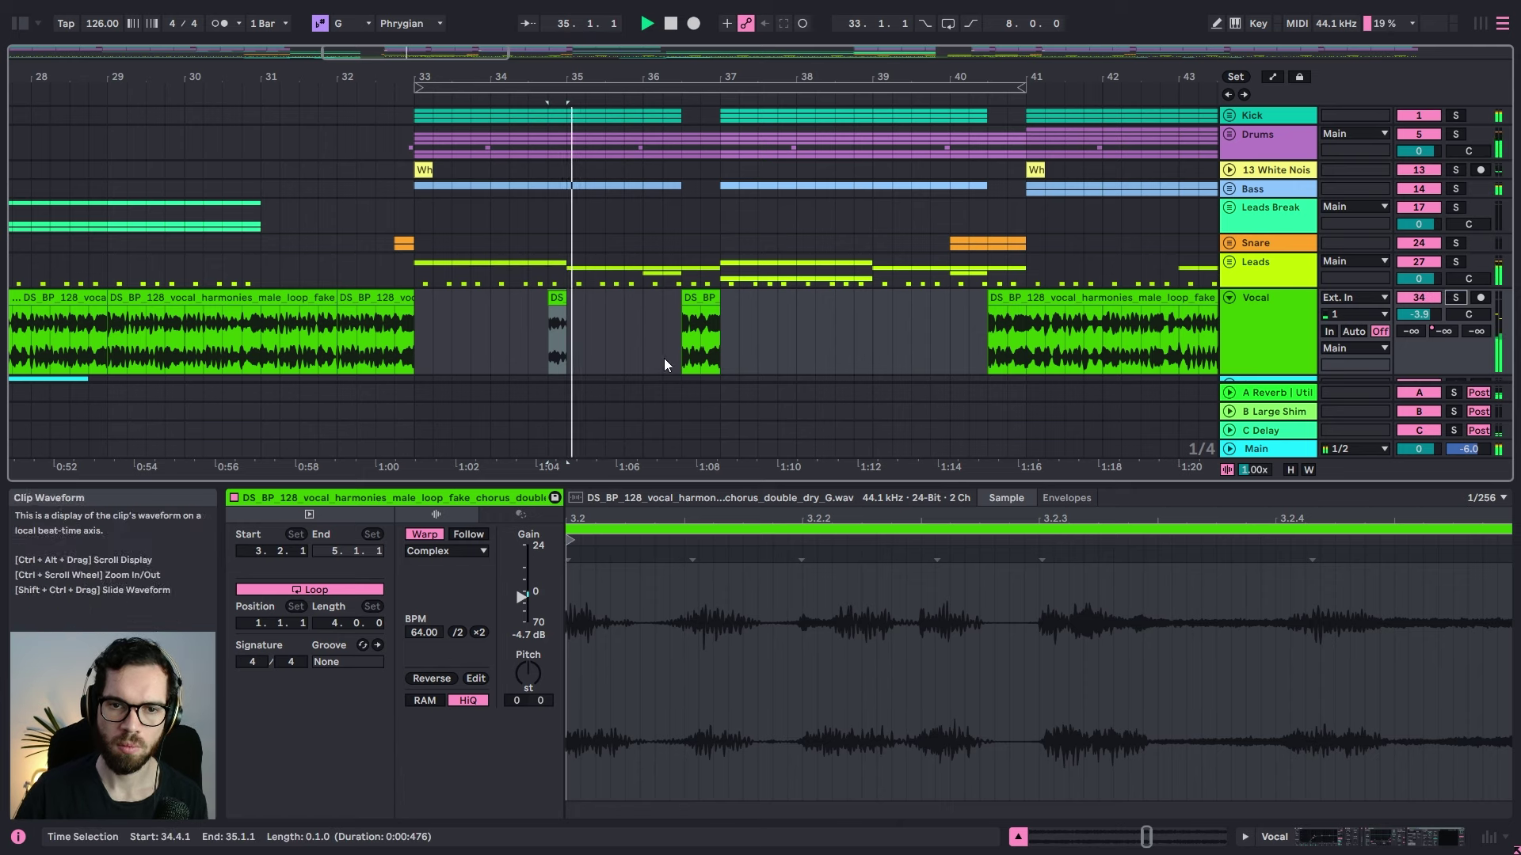
{"action": "left_click", "coordinate": [446, 314]}
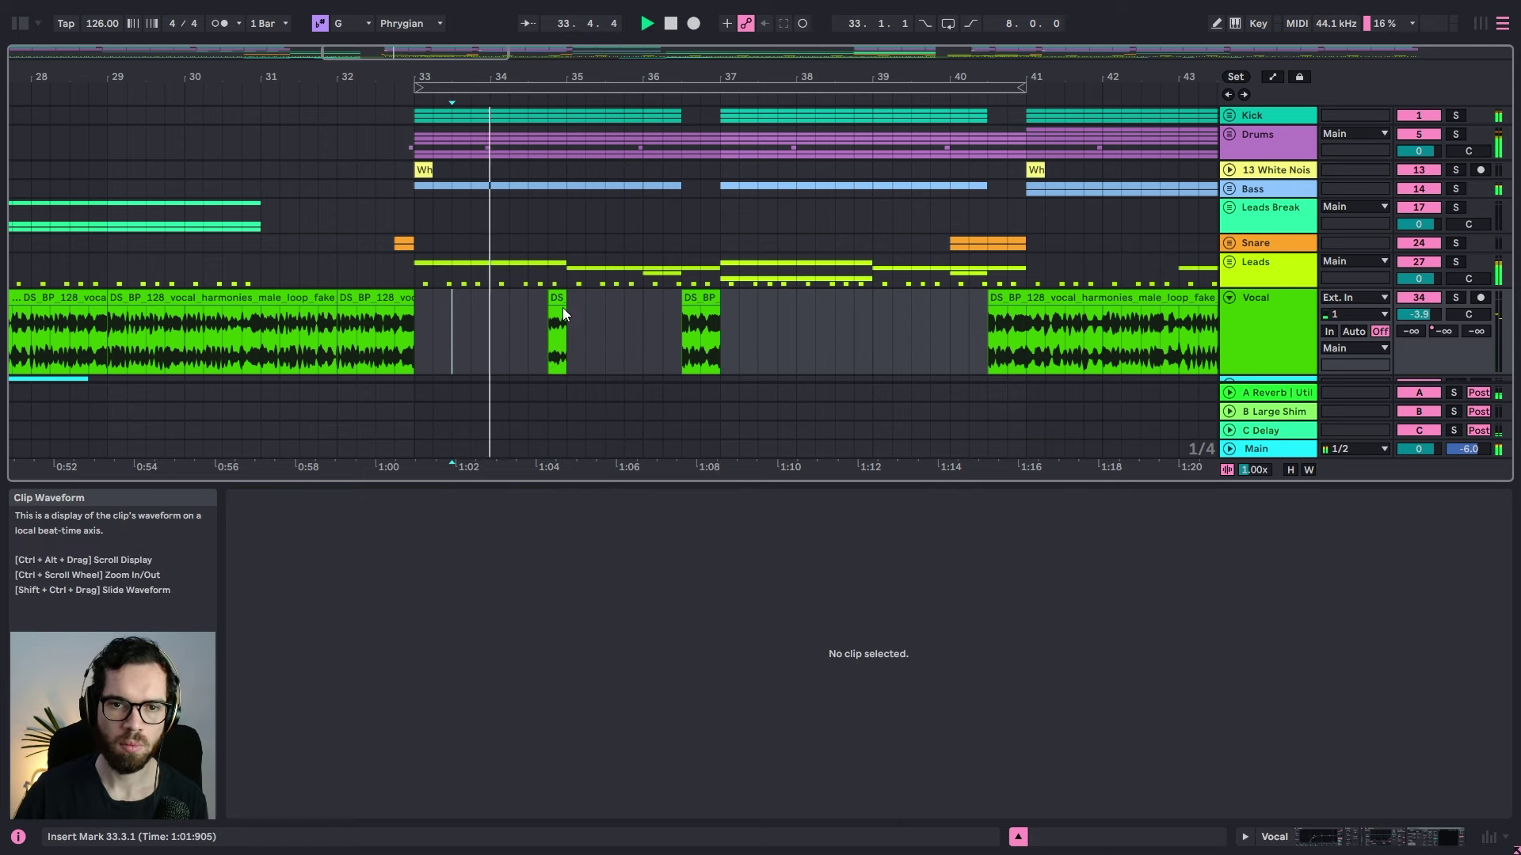
Step: Try the short vocal slice at 35.4 during playback and undo the move
{"action": "left_click_drag", "start_coordinate": [562, 313], "coordinate": [633, 309]}
{"action": "left_click", "coordinate": [587, 323]}
{"action": "key", "text": "space"}
{"action": "key", "text": "space"}
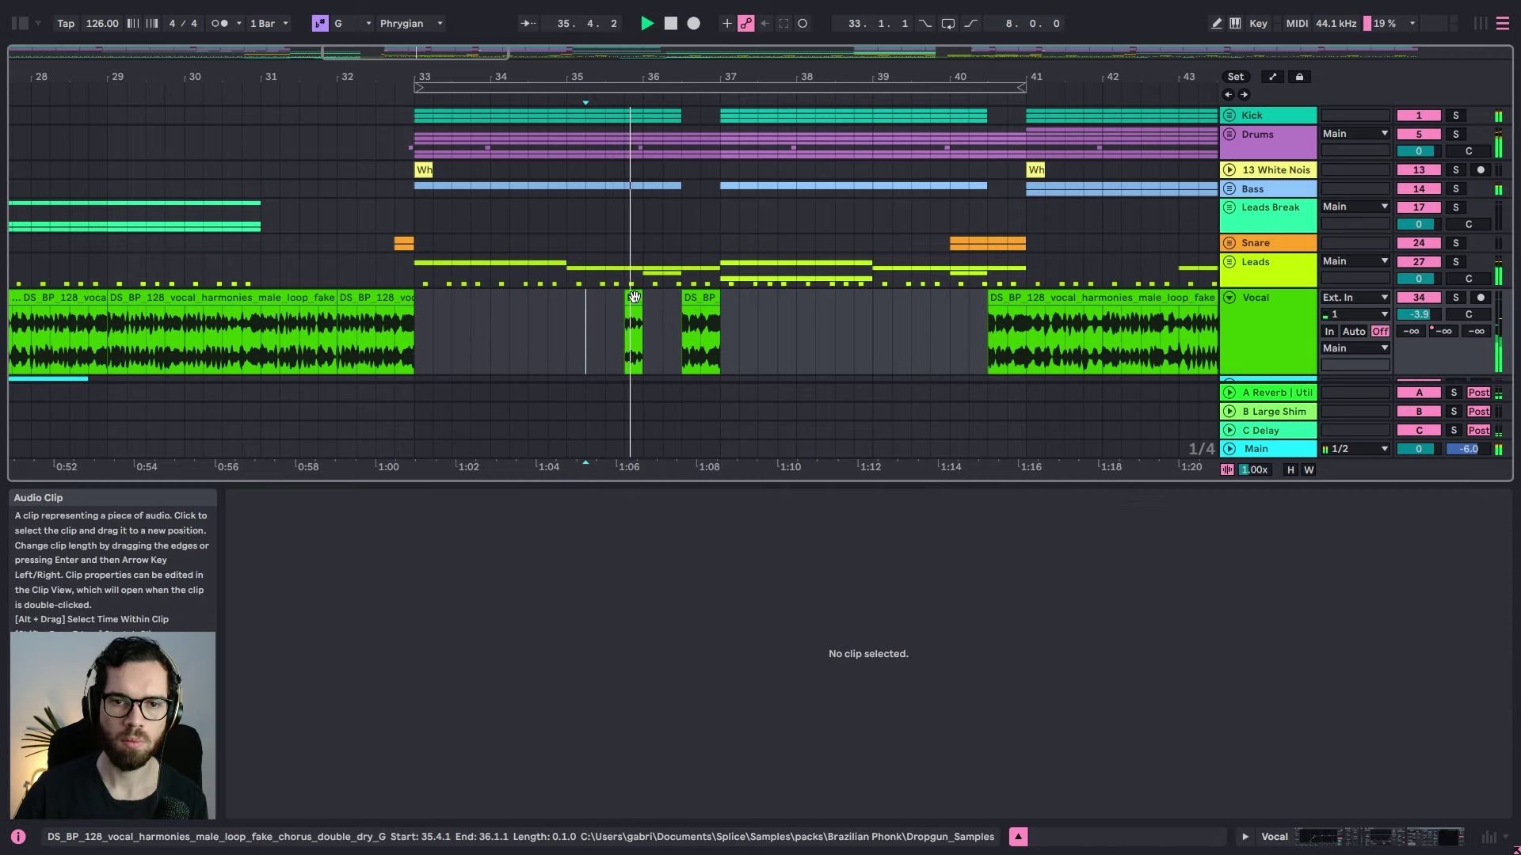
{"action": "key", "text": "ctrl+z"}
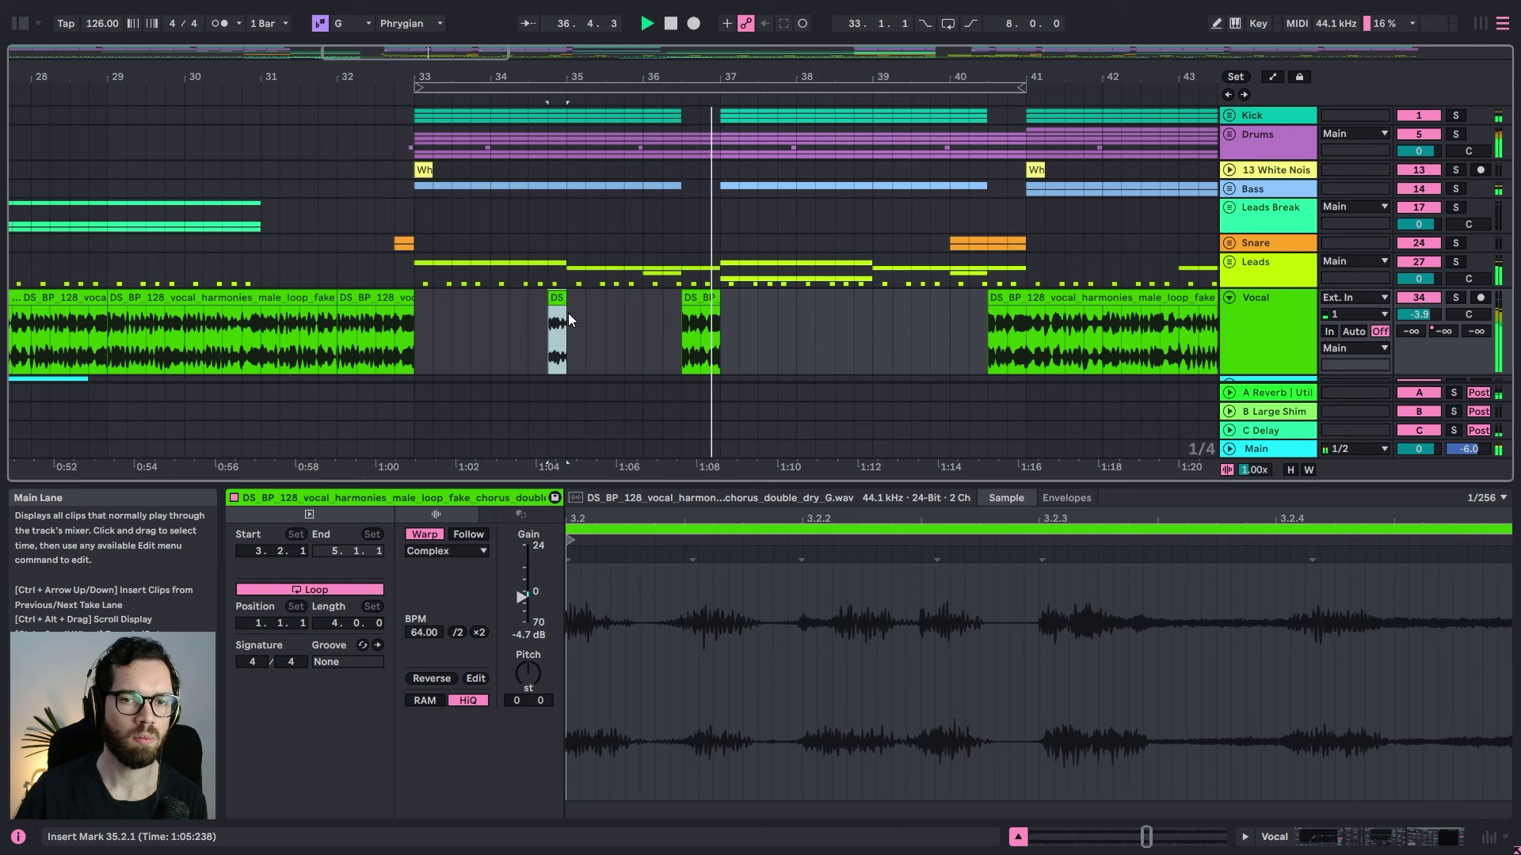
Step: Play the start of the first drop from 32.4 to check the vocal slice at 34.4
{"action": "key", "text": "space"}
{"action": "key", "text": "space"}
{"action": "left_click", "coordinate": [387, 237]}
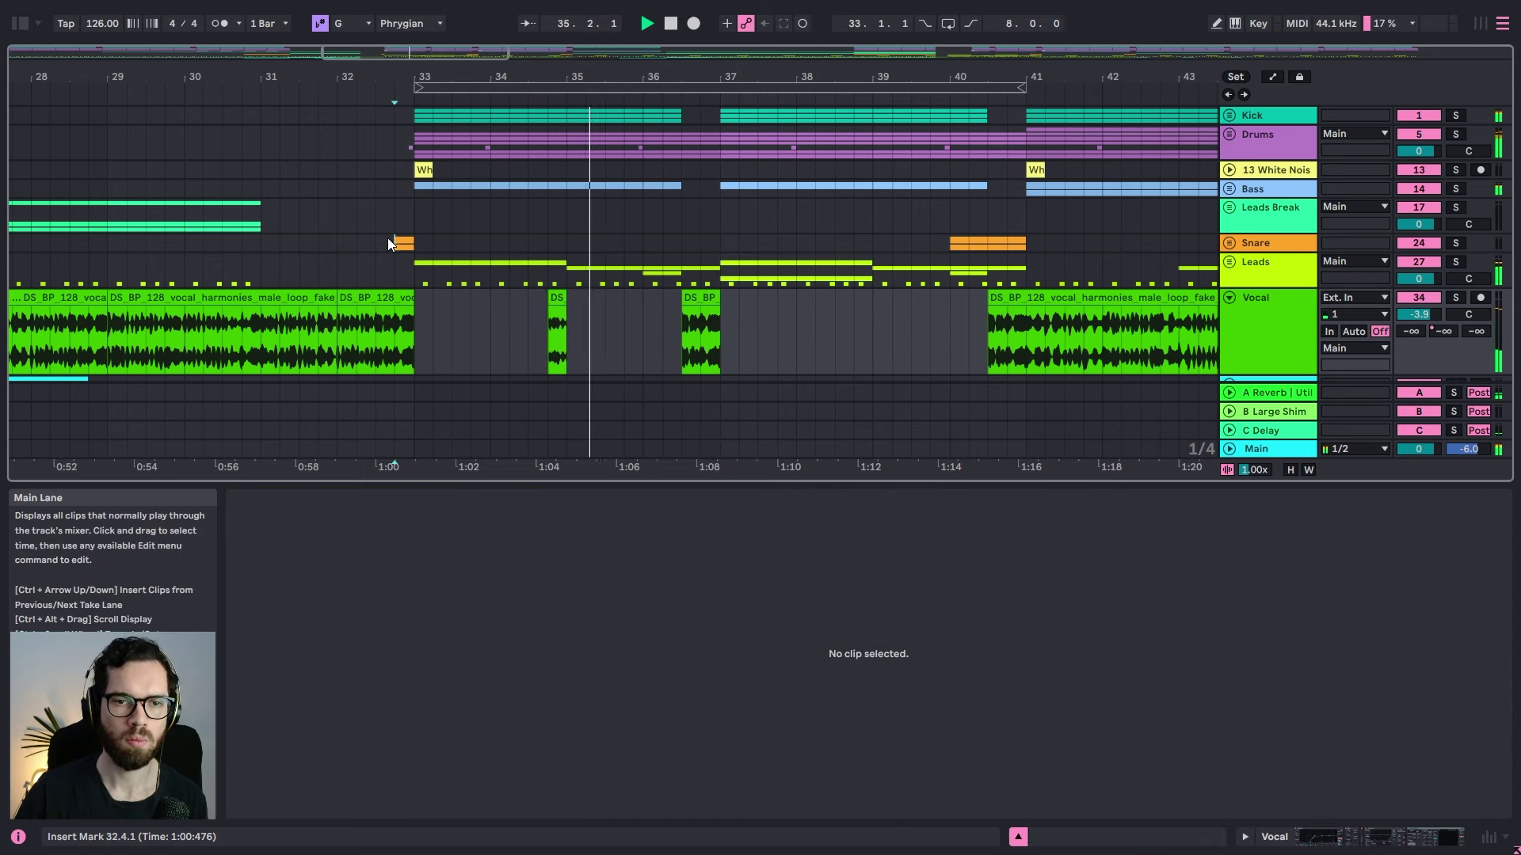
{"action": "key", "text": "space"}
{"action": "key", "text": "space"}
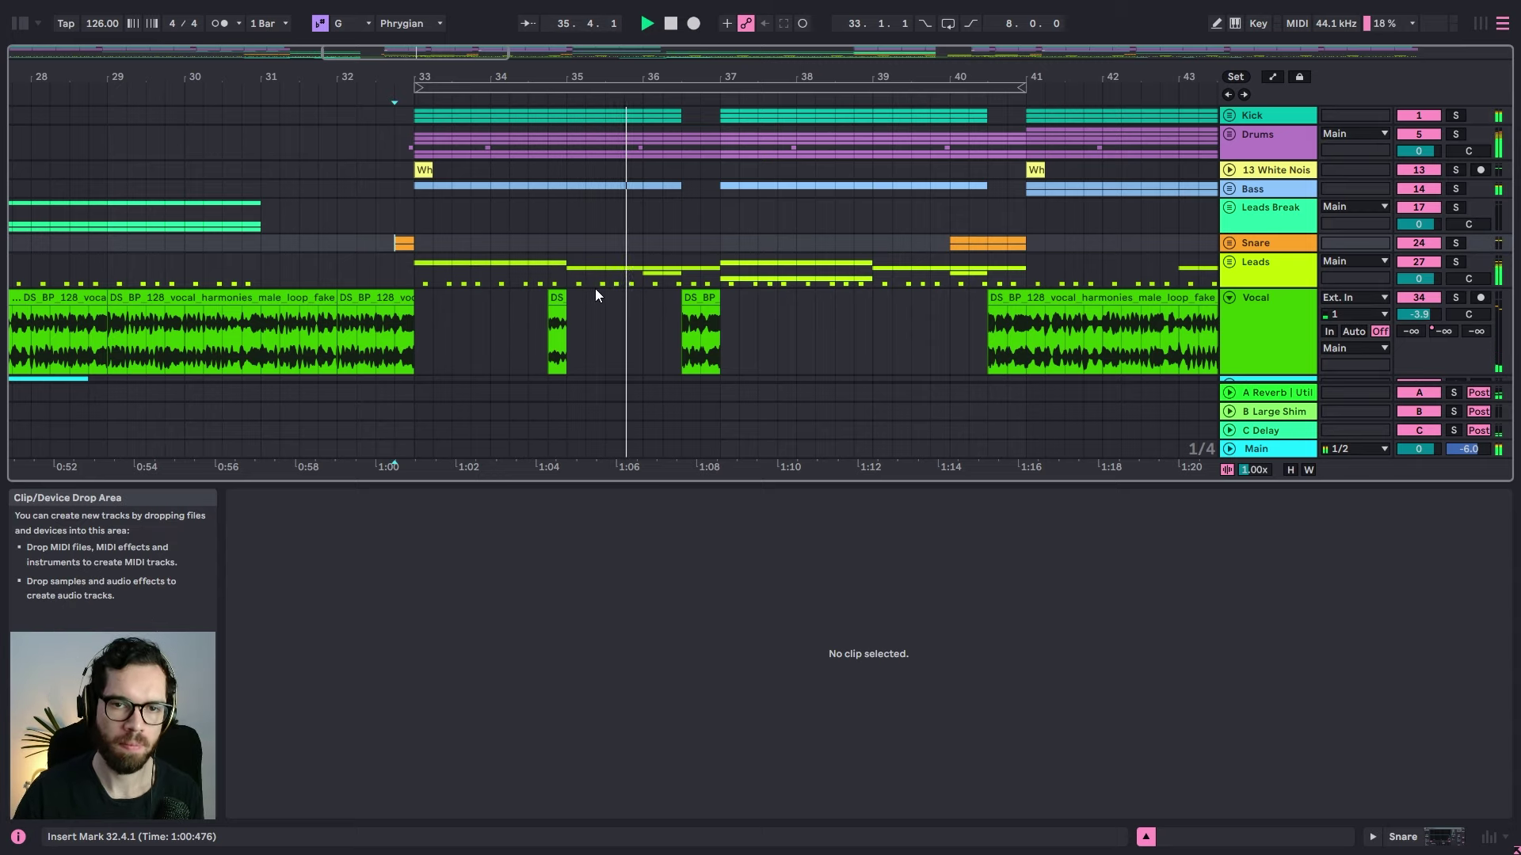
Step: Copy the short vocal slice from 34.4 to 56.3 and extend its end to bar 57
{"action": "left_click", "coordinate": [558, 298]}
{"action": "left_click_drag", "start_coordinate": [737, 73], "coordinate": [543, 20]}
{"action": "left_click", "coordinate": [886, 337]}
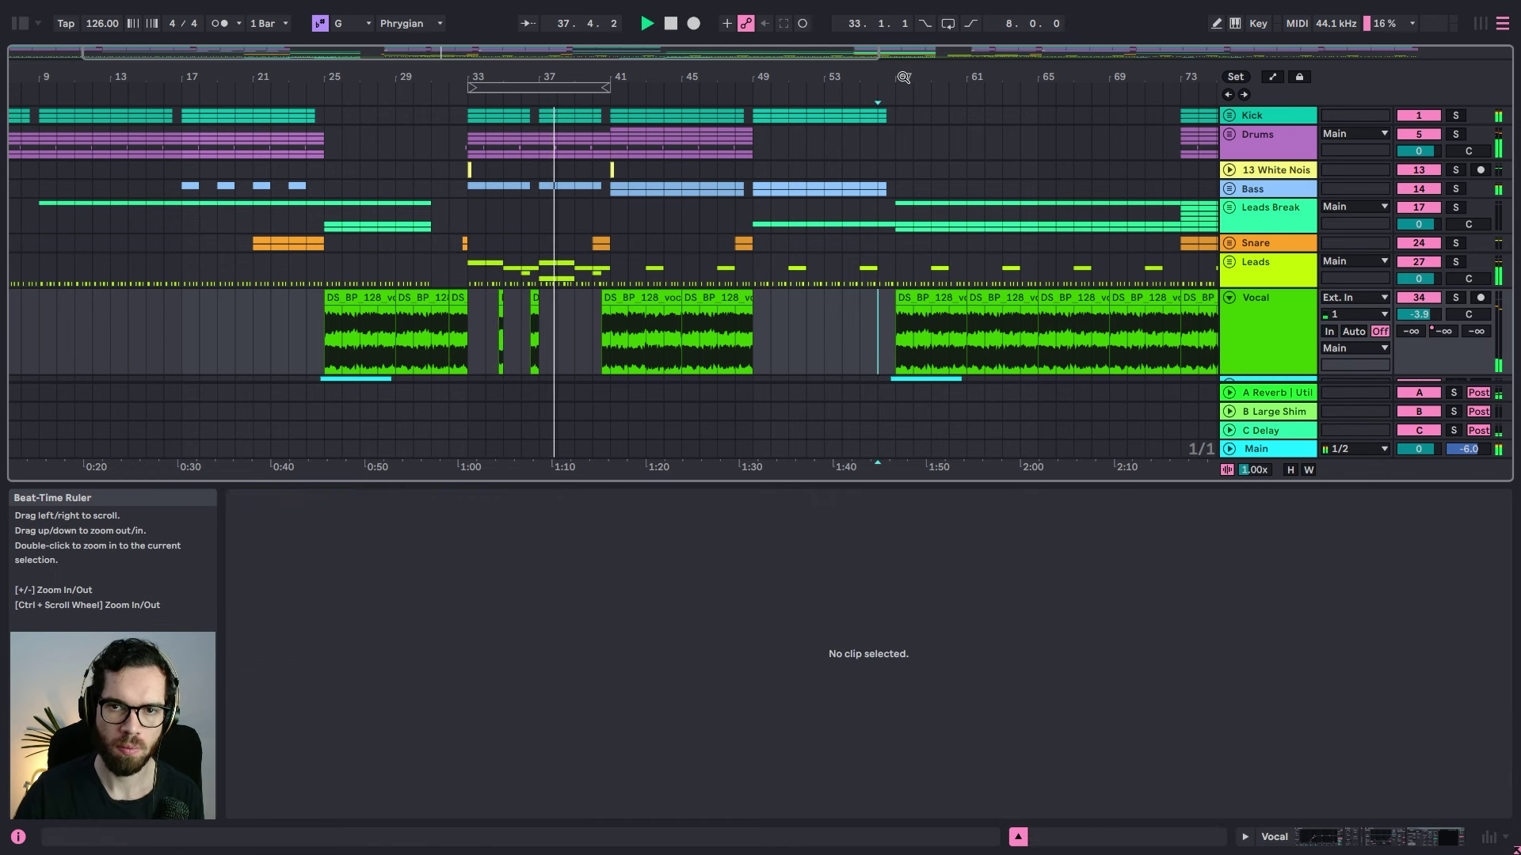
{"action": "scroll", "coordinate": [879, 337], "scroll_direction": "up", "scroll_amount": 3}
{"action": "key", "text": "ctrl+v"}
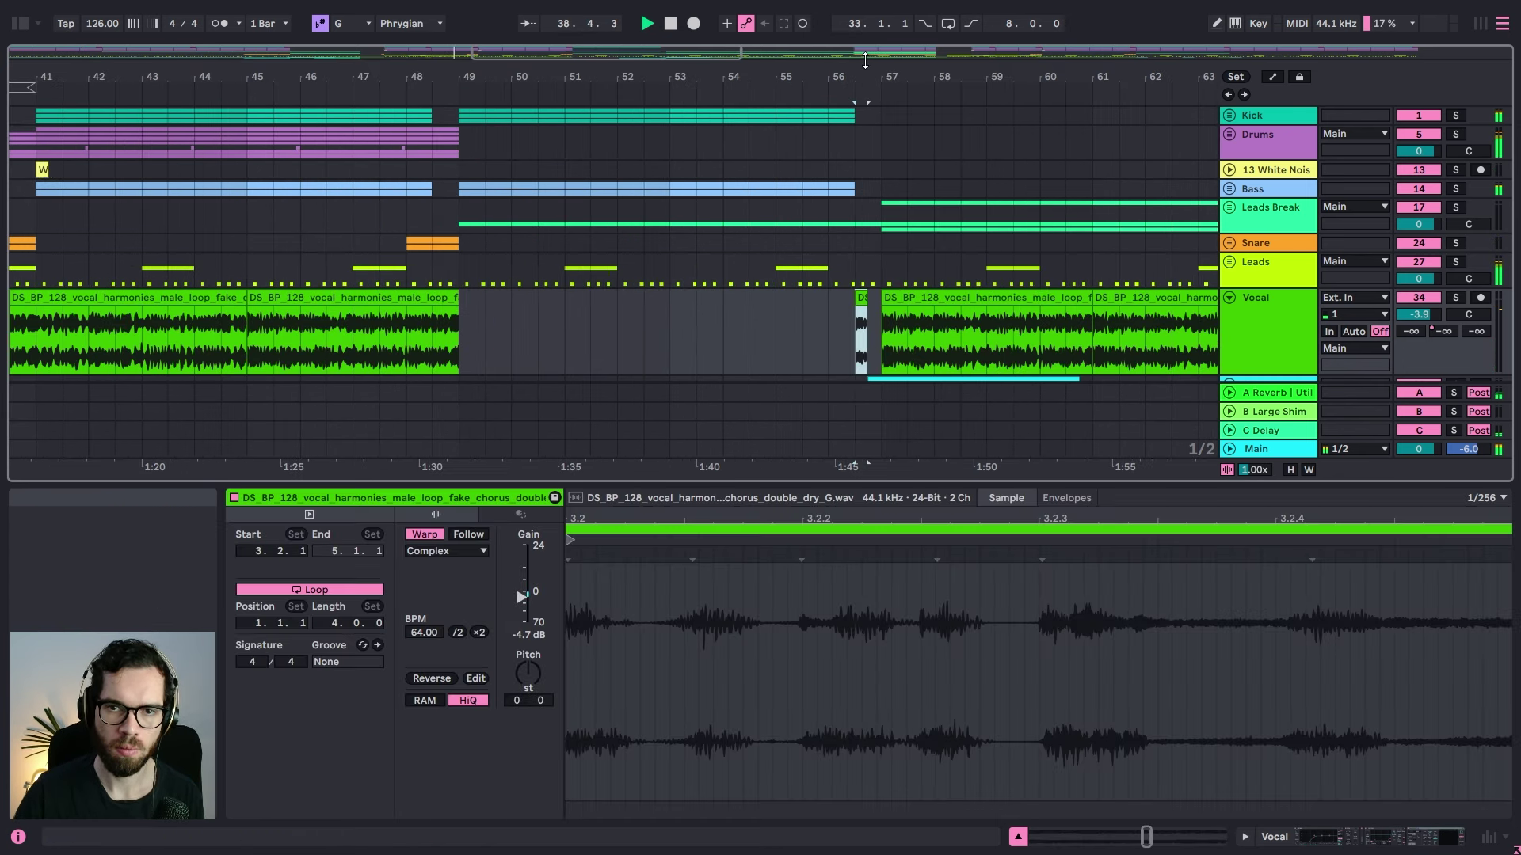
{"action": "scroll", "coordinate": [864, 325], "scroll_direction": "up", "scroll_amount": 3}
{"action": "left_click_drag", "start_coordinate": [871, 317], "coordinate": [911, 317]}
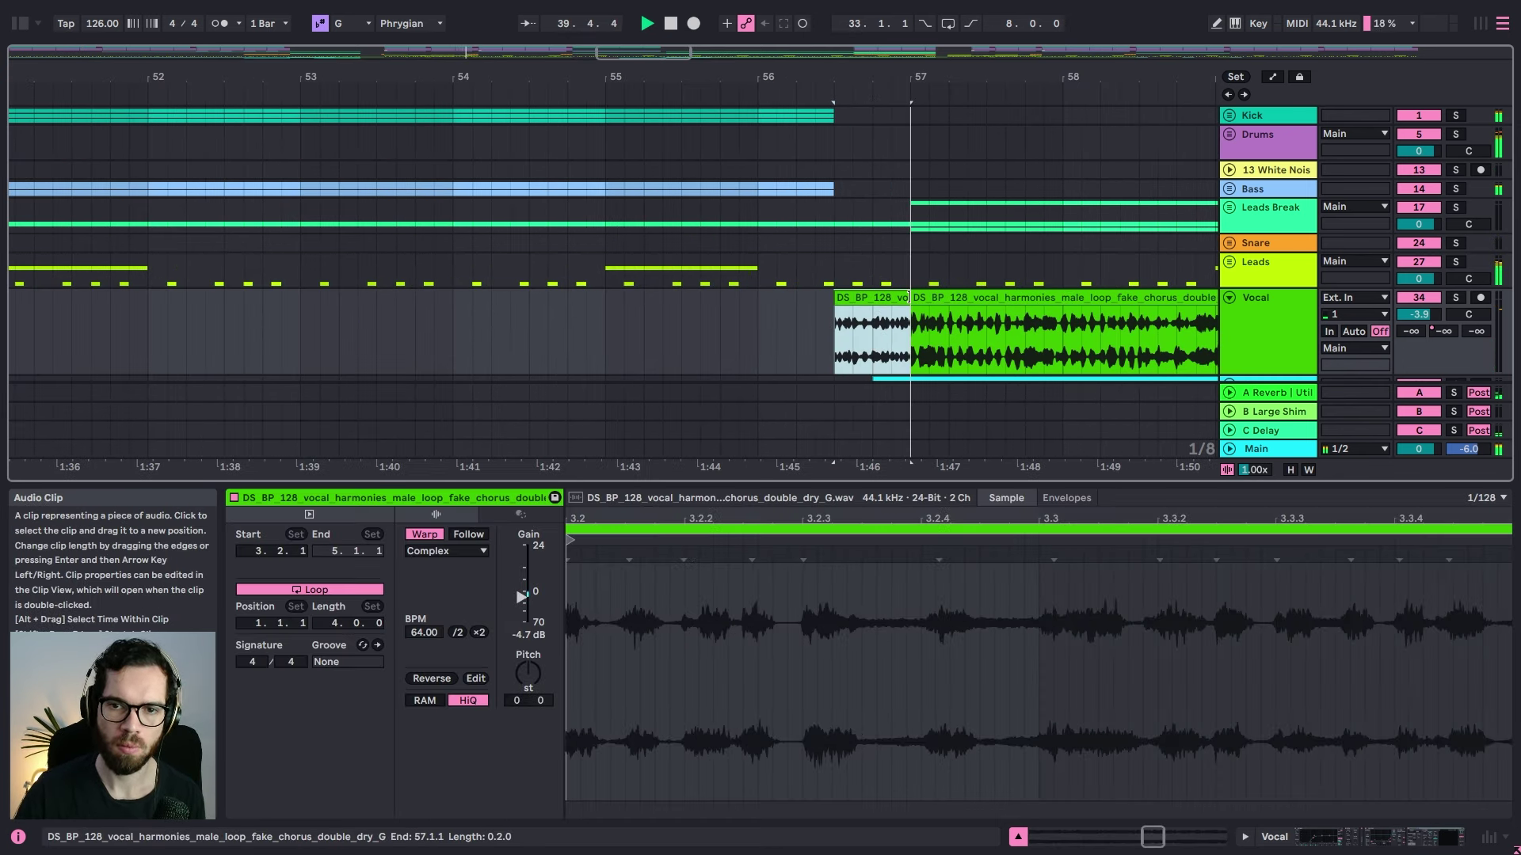
Step: Play from 56.3, show the automation and raise the Vocal track's Delay Downshift Dry Wet breakpoint to 81% at bar 57
{"action": "left_click", "coordinate": [834, 268]}
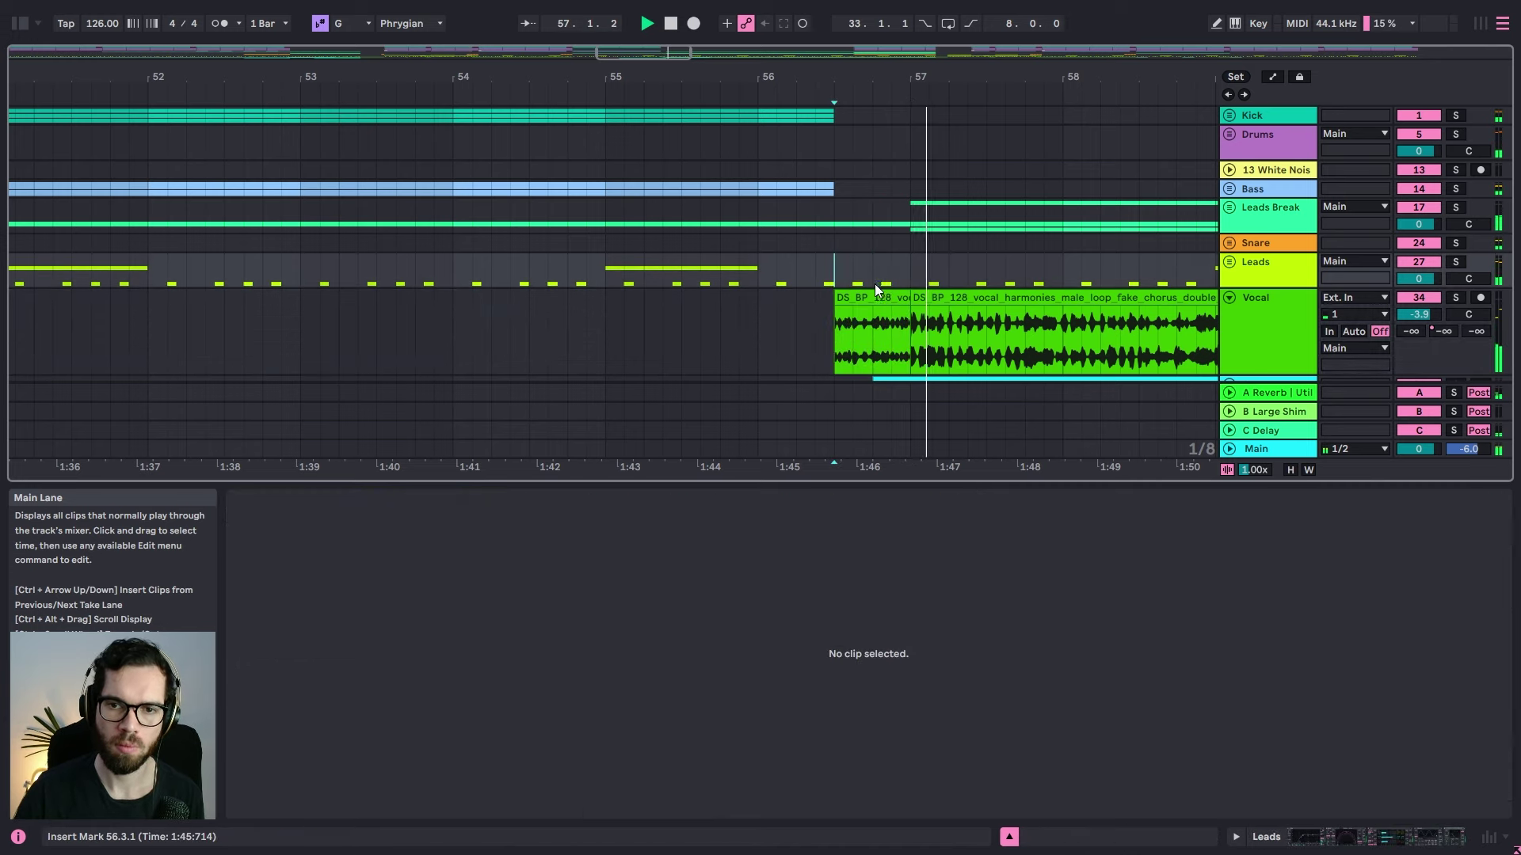
{"action": "key", "text": "a"}
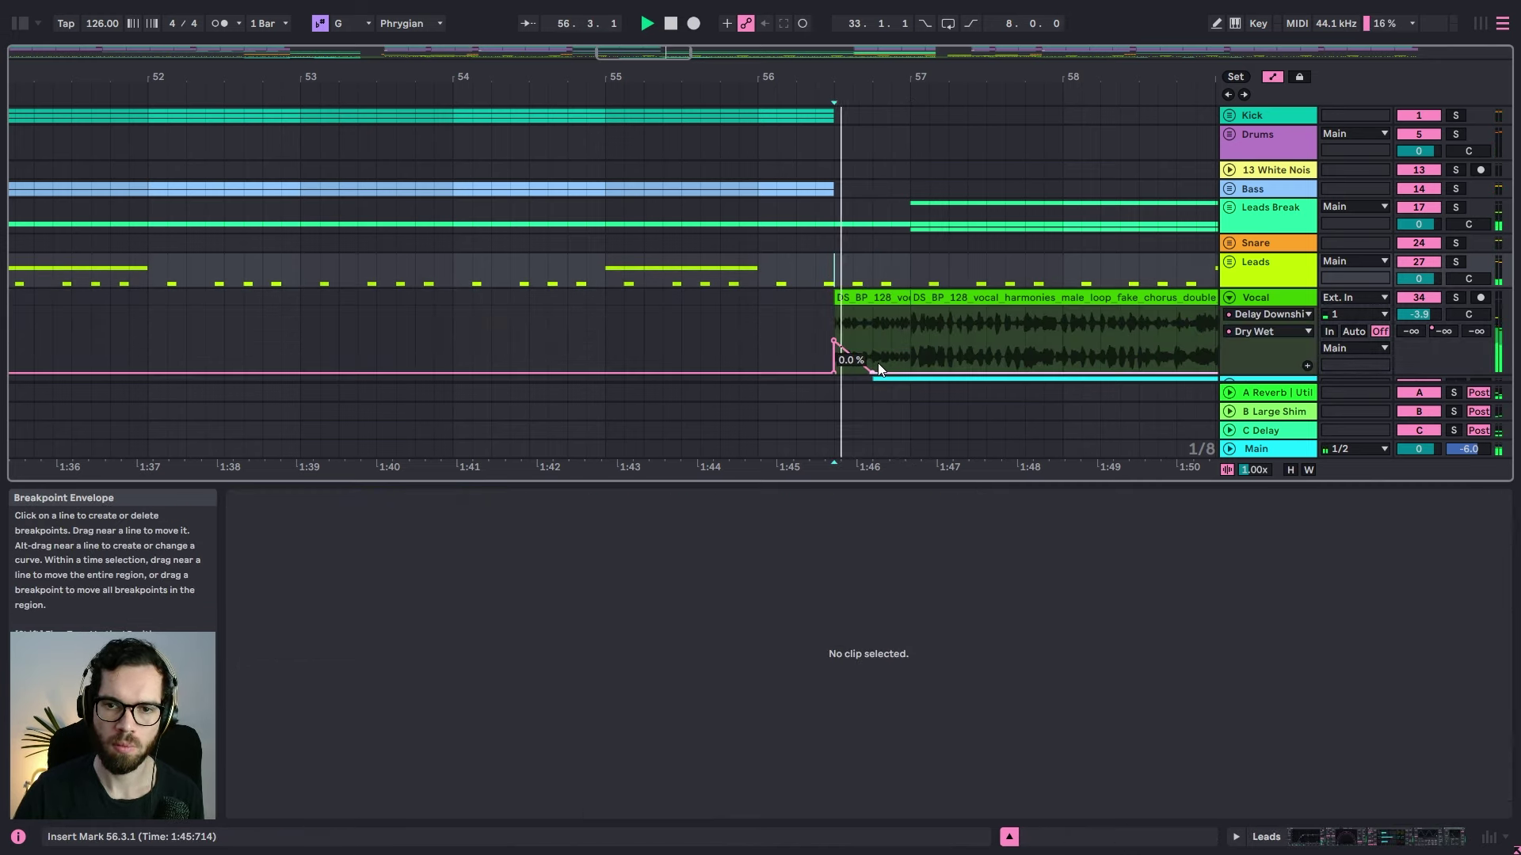
{"action": "left_click_drag", "start_coordinate": [877, 371], "coordinate": [909, 319]}
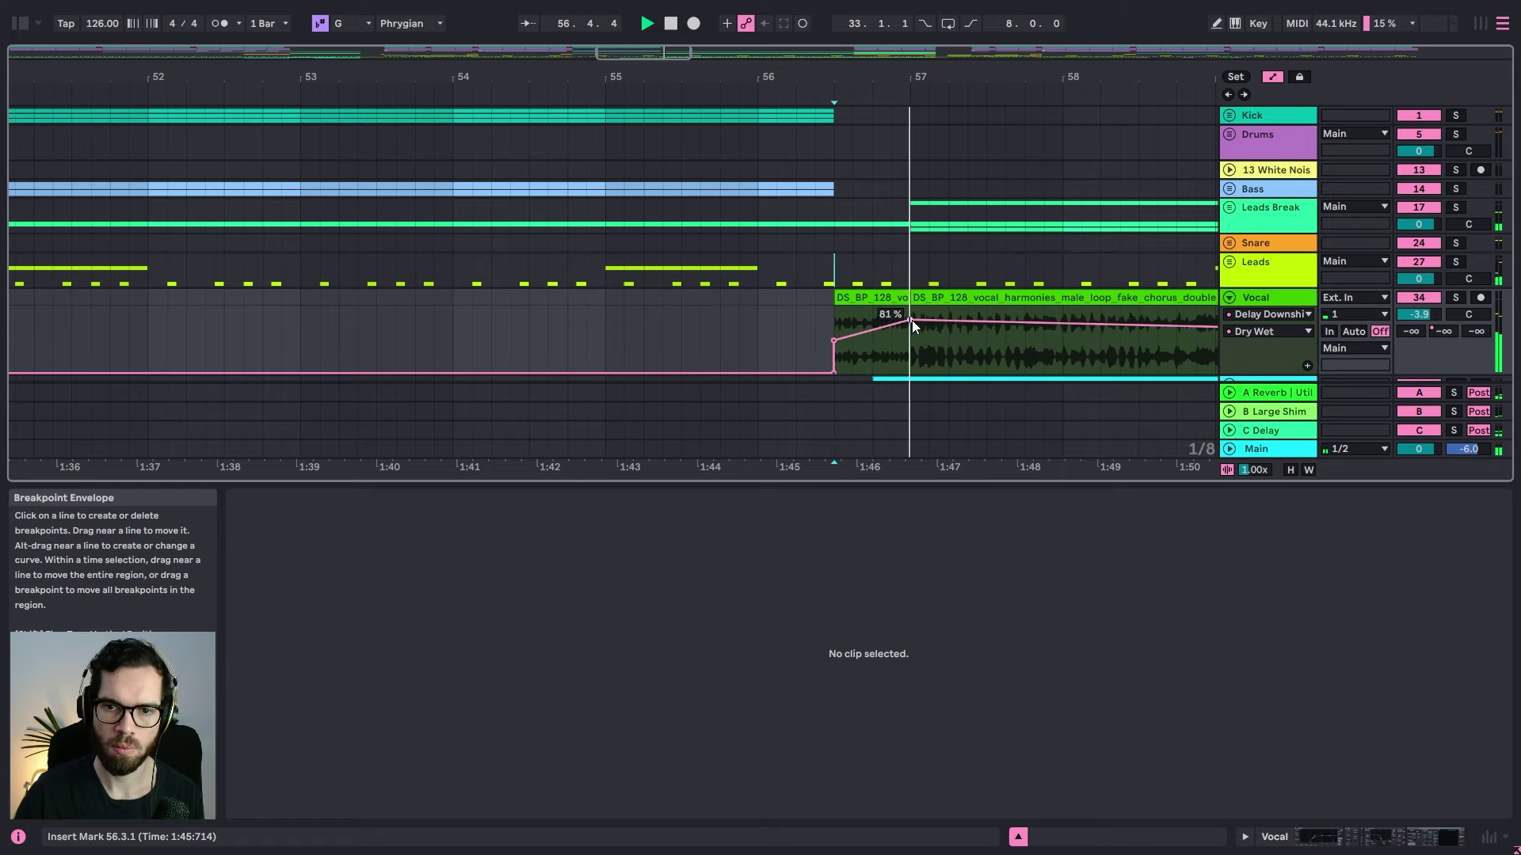
Step: Extend the start of the vocal slice before bar 57 back to bar 56 and play from there
{"action": "left_click", "coordinate": [758, 293]}
{"action": "left_click", "coordinate": [867, 297]}
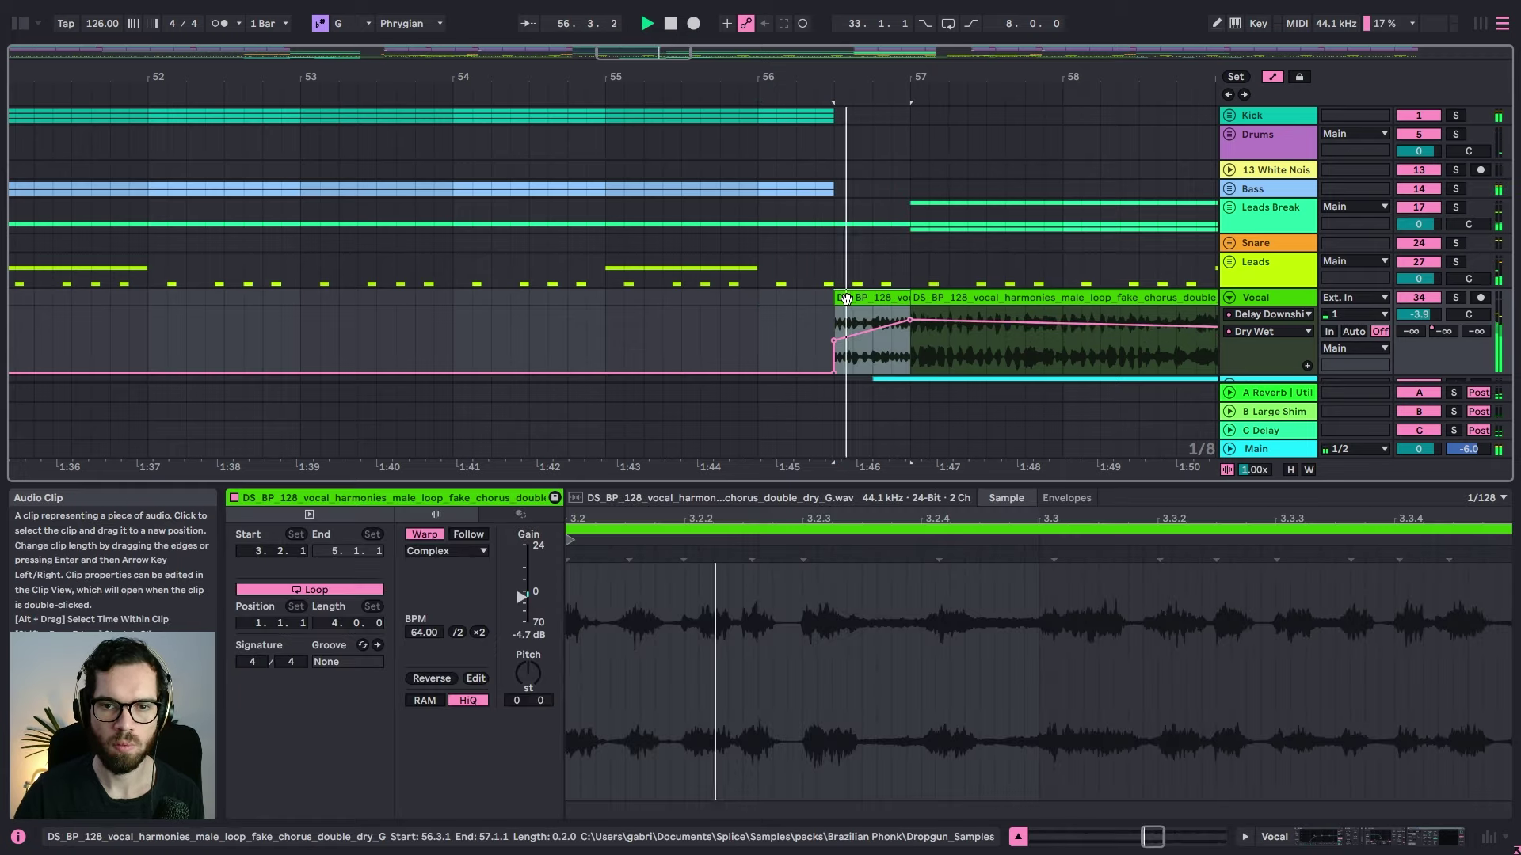
{"action": "left_click_drag", "start_coordinate": [836, 317], "coordinate": [759, 316]}
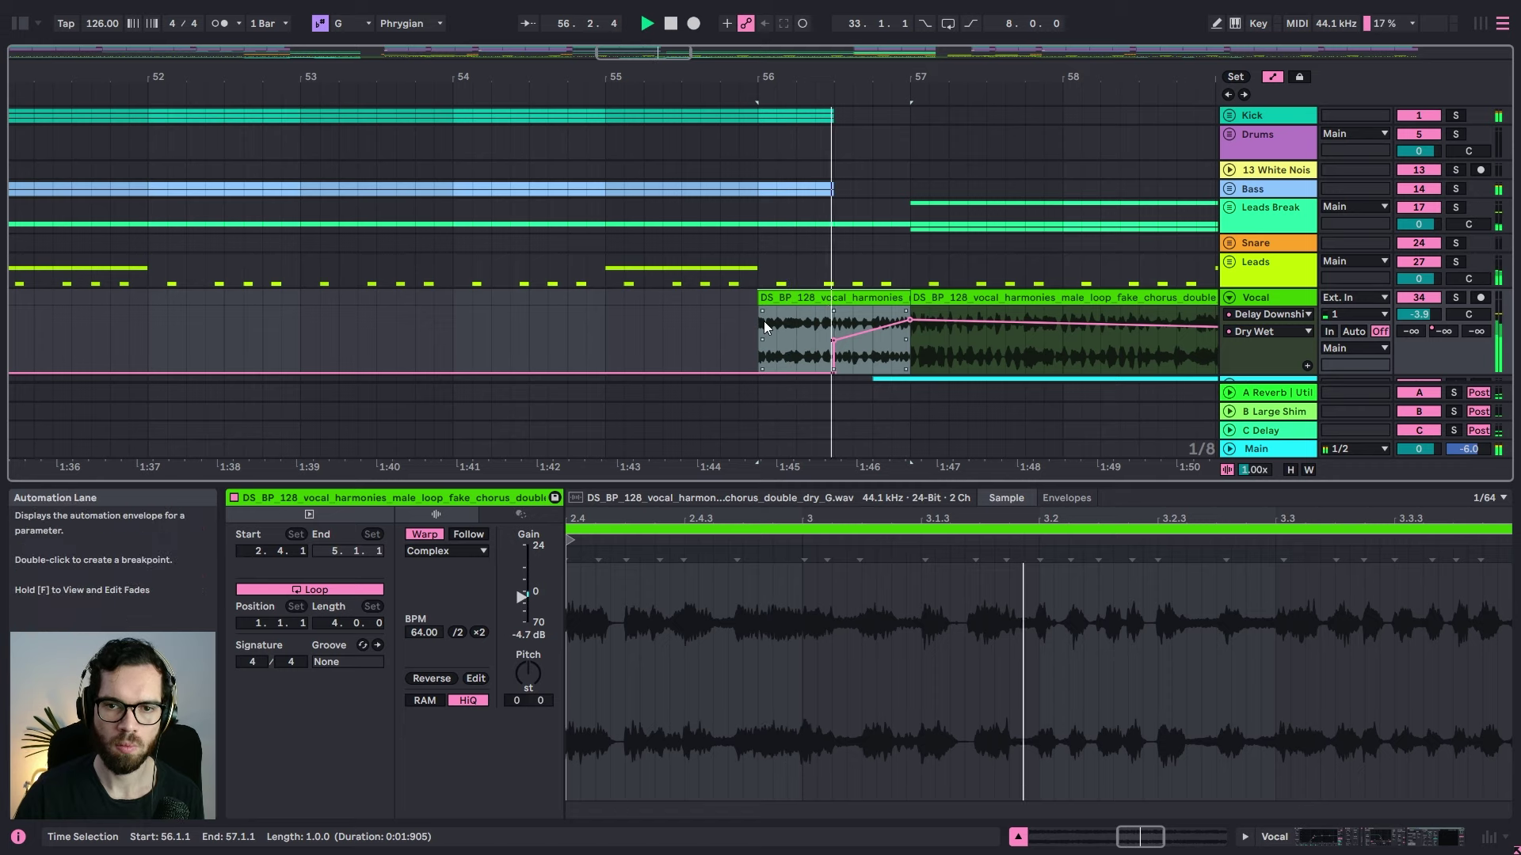
{"action": "left_click", "coordinate": [767, 321]}
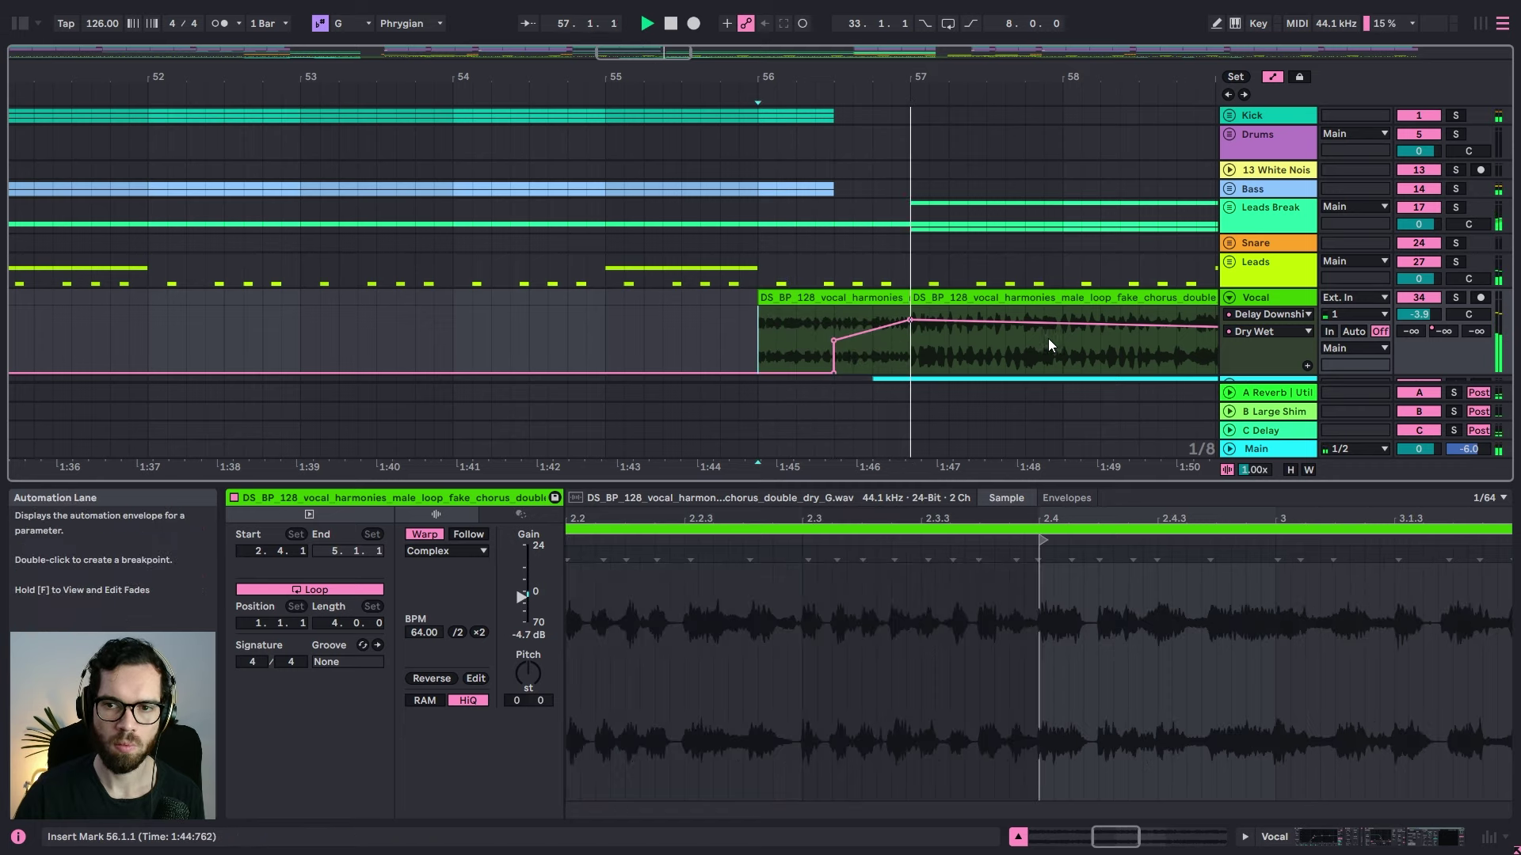
Step: Add a delay Dry Wet breakpoint at bar 56 and remove those at 56.3 to form one straight rise to bar 57
{"action": "double_click", "coordinate": [754, 370]}
{"action": "left_click", "coordinate": [833, 373]}
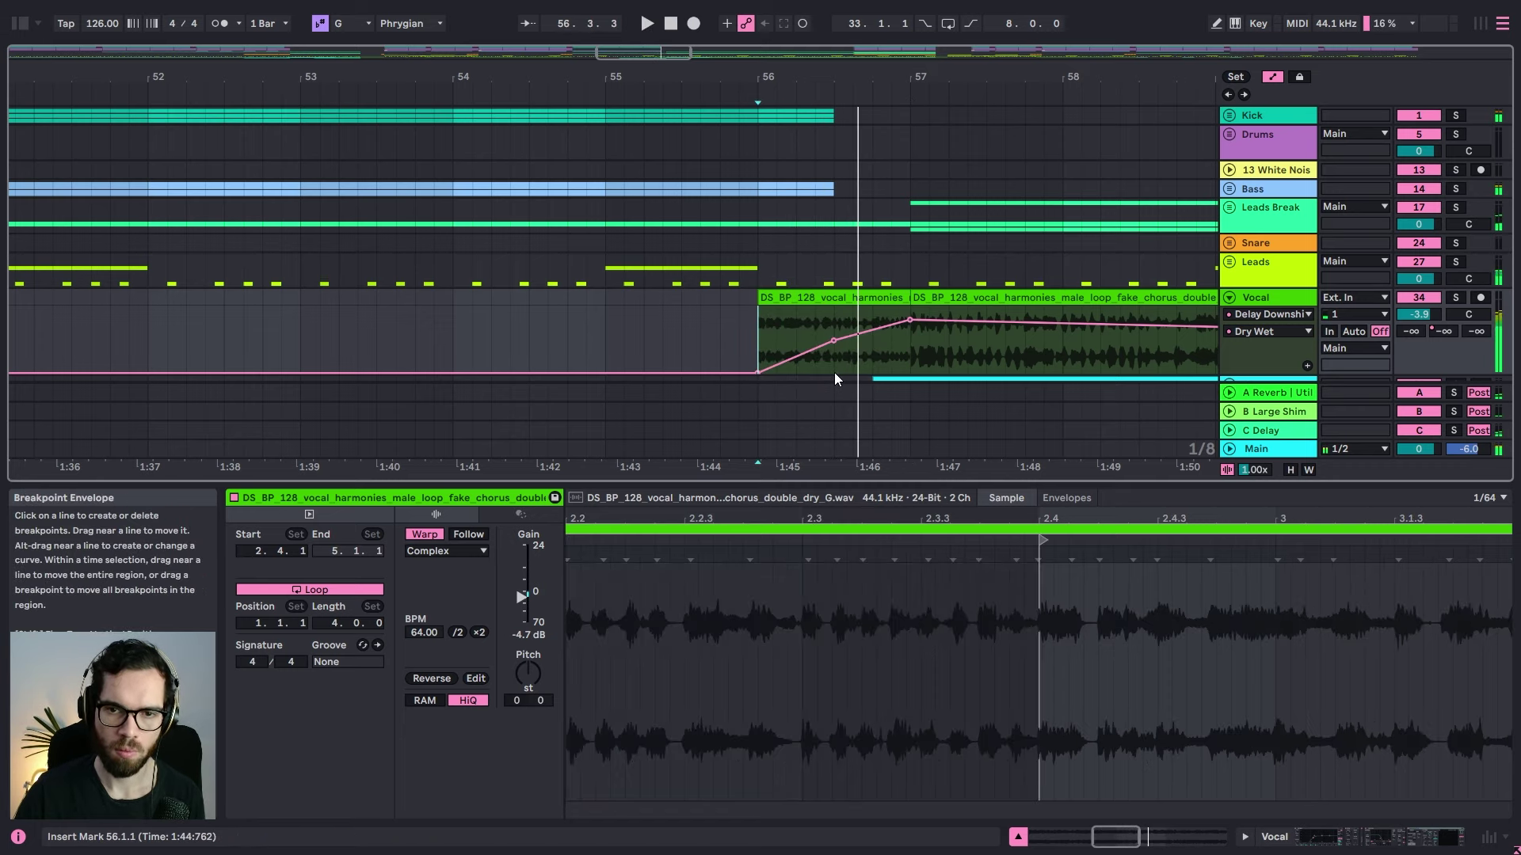
{"action": "left_click", "coordinate": [834, 341]}
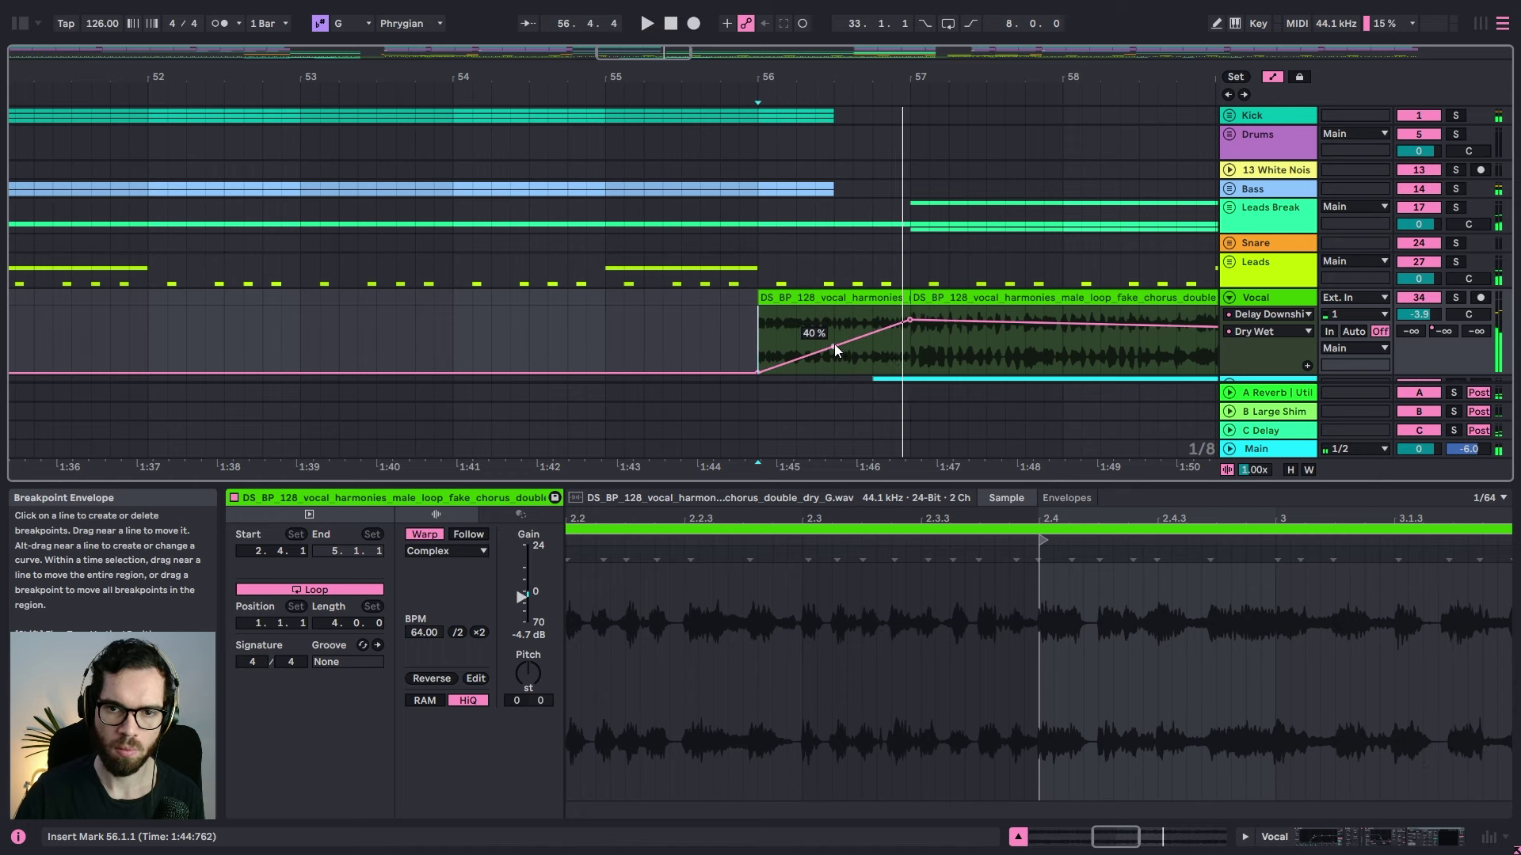
Step: Show the Vocal track's Auto Filter Frequency automation and pull the curve down to a low point just before bar 56
{"action": "left_click", "coordinate": [1256, 315]}
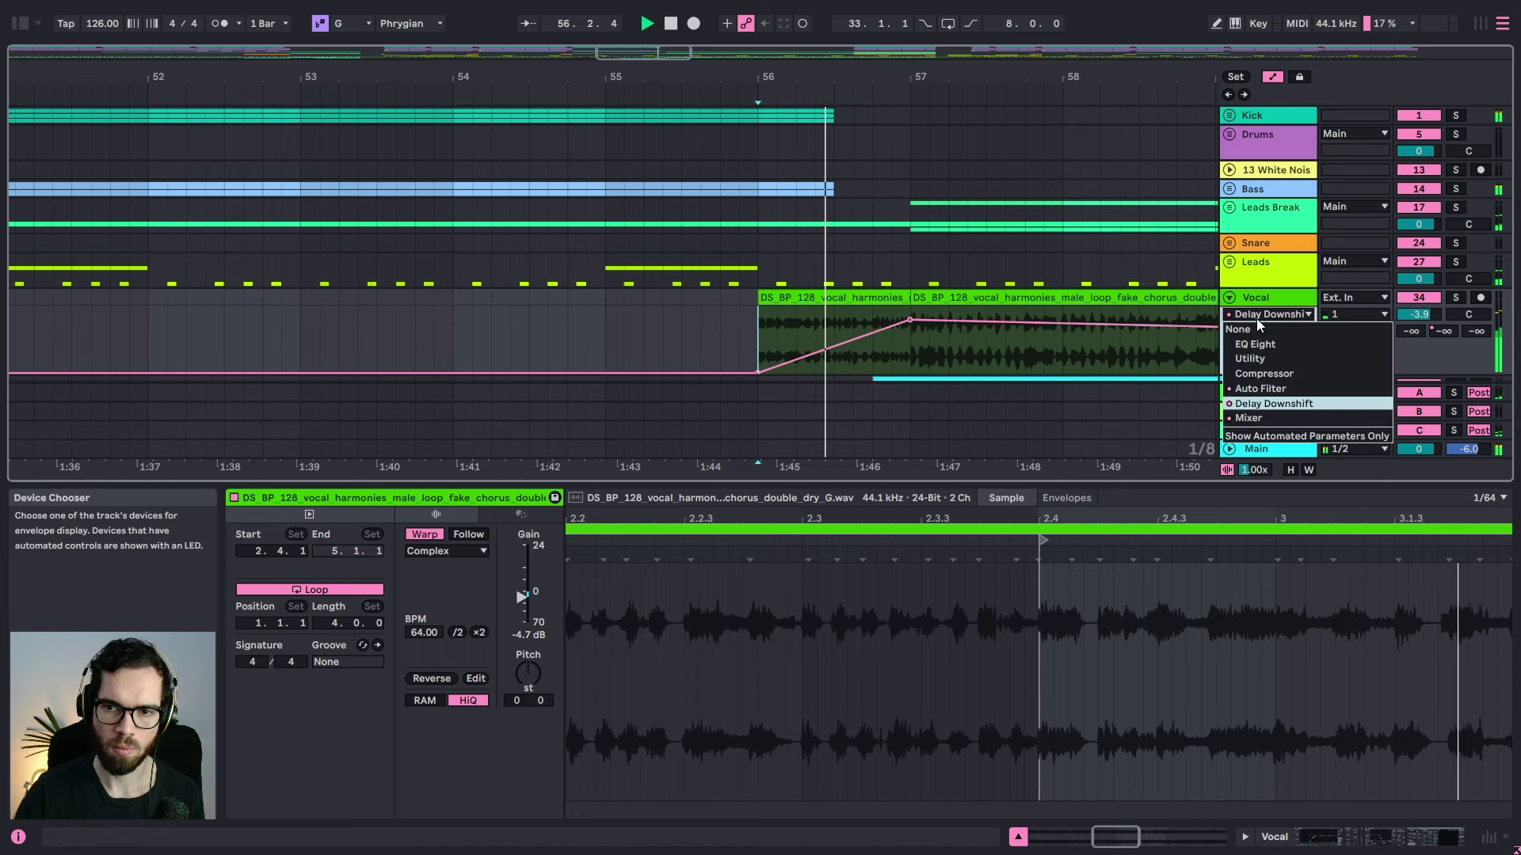
{"action": "left_click", "coordinate": [1261, 389]}
{"action": "left_click", "coordinate": [877, 312]}
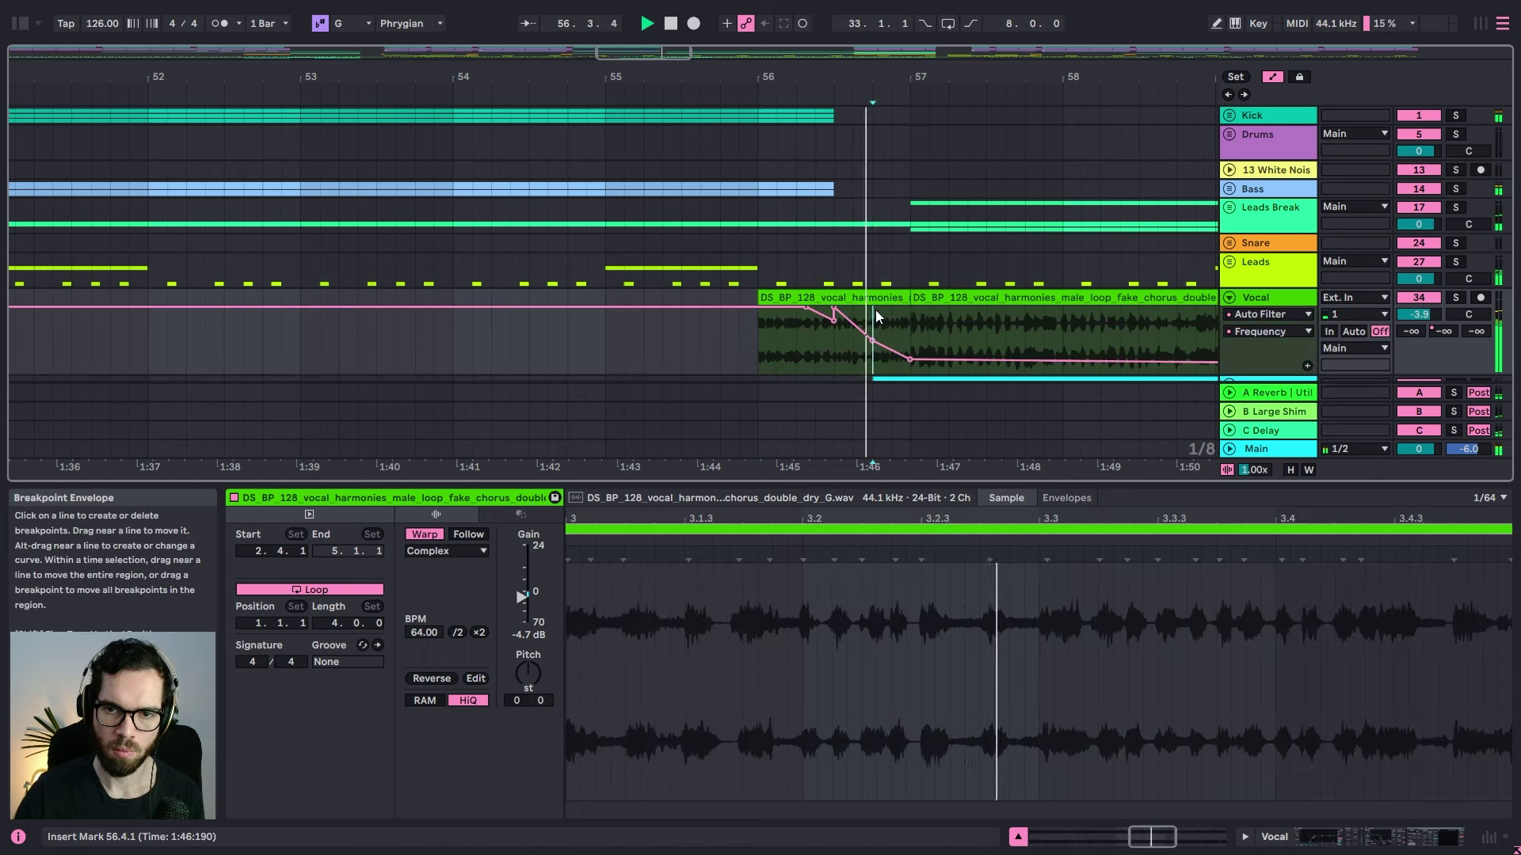
{"action": "left_click", "coordinate": [829, 303]}
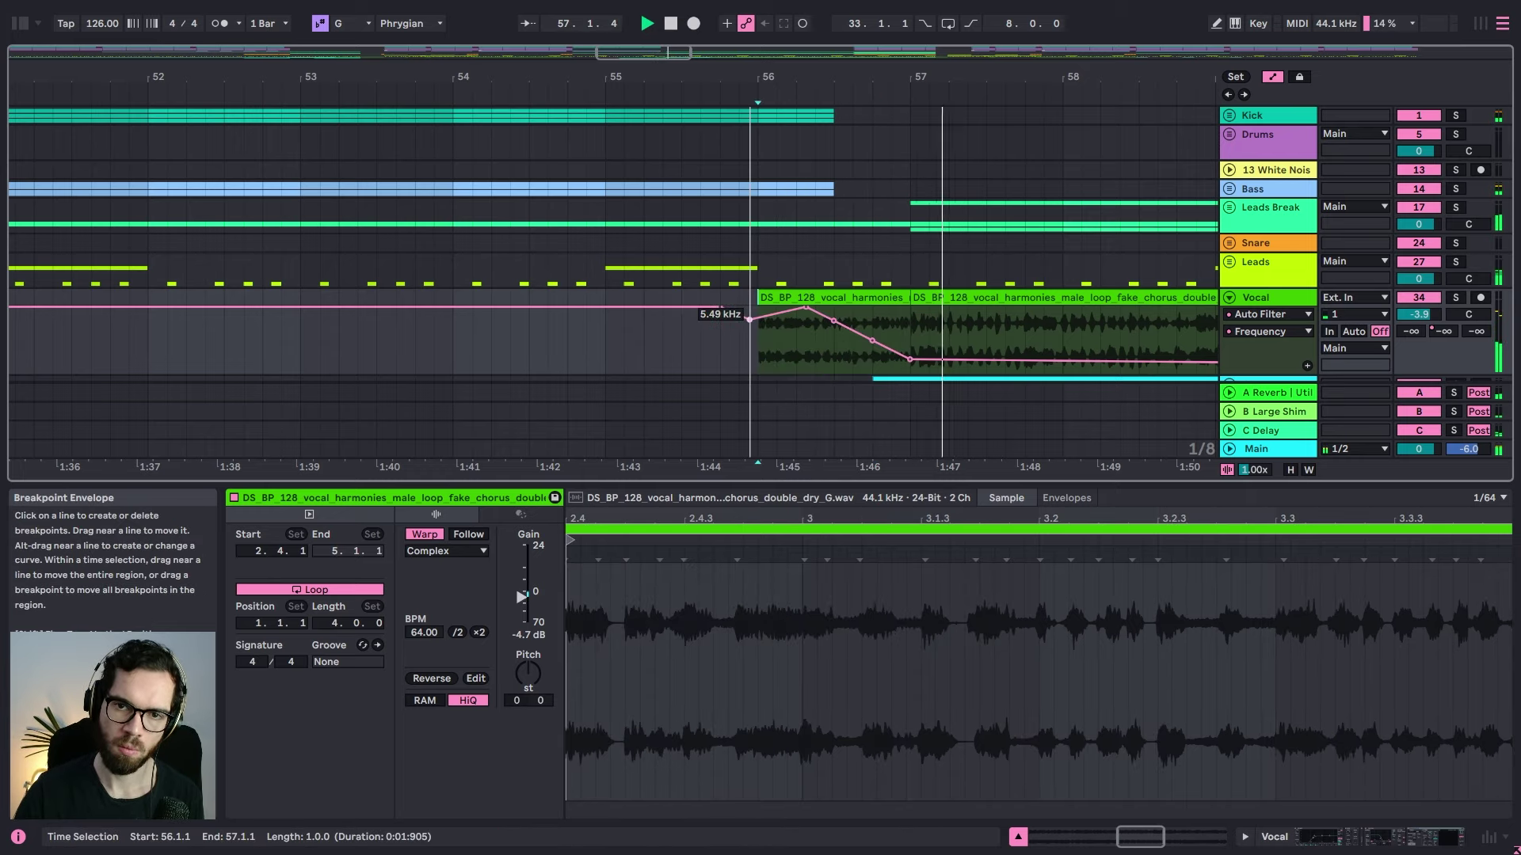
{"action": "left_click_drag", "start_coordinate": [746, 309], "coordinate": [749, 365]}
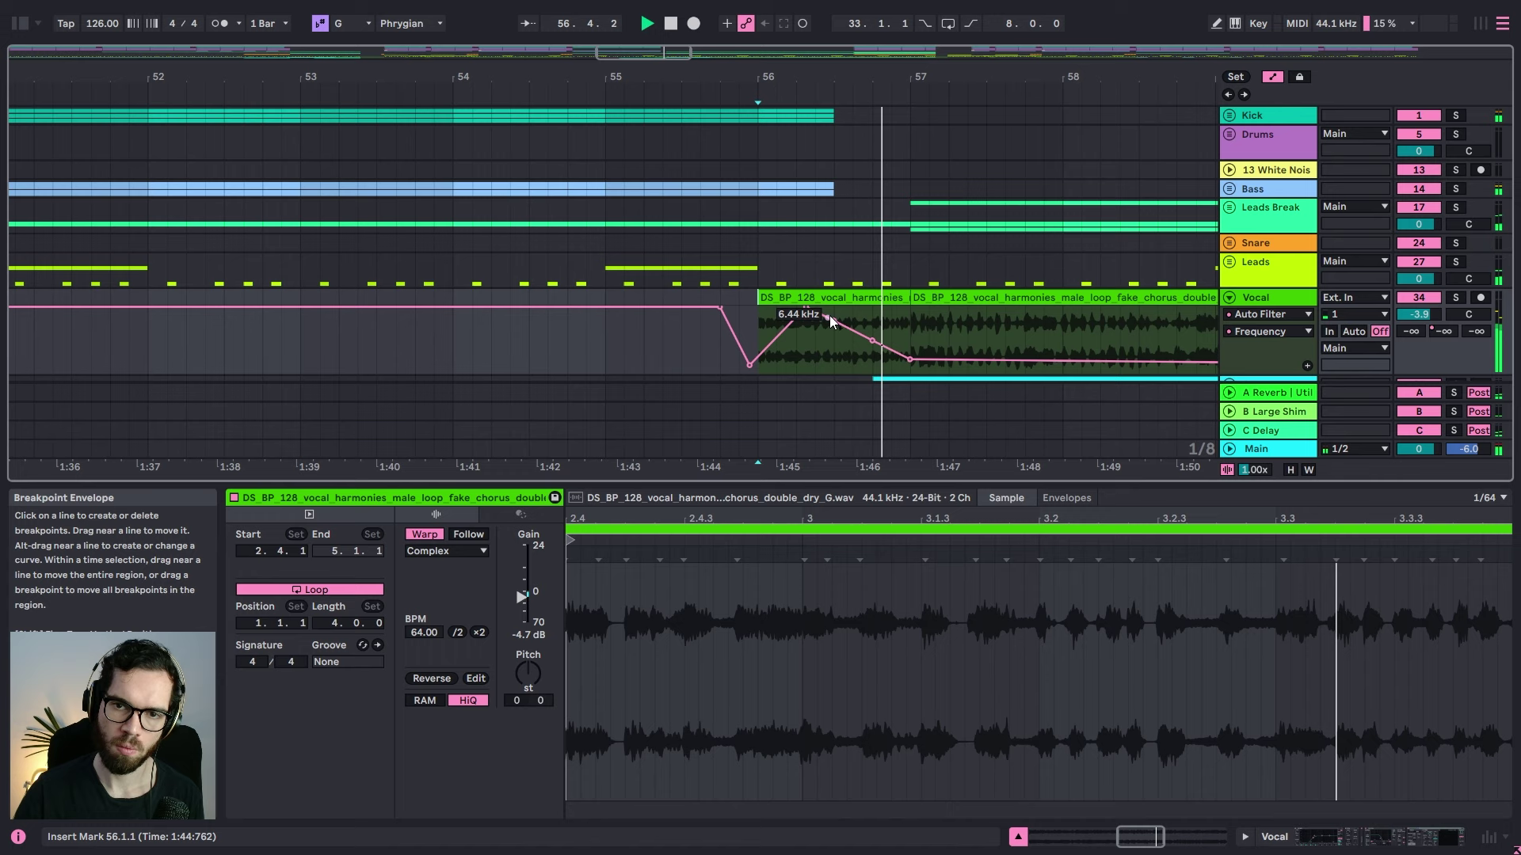
Step: Reshape the vocal's filter frequency into a rise through bar 56, reaching about 8.47 kHz at bar 57
{"action": "key", "text": "space"}
{"action": "key", "text": "space"}
{"action": "left_click_drag", "start_coordinate": [872, 341], "coordinate": [909, 323]}
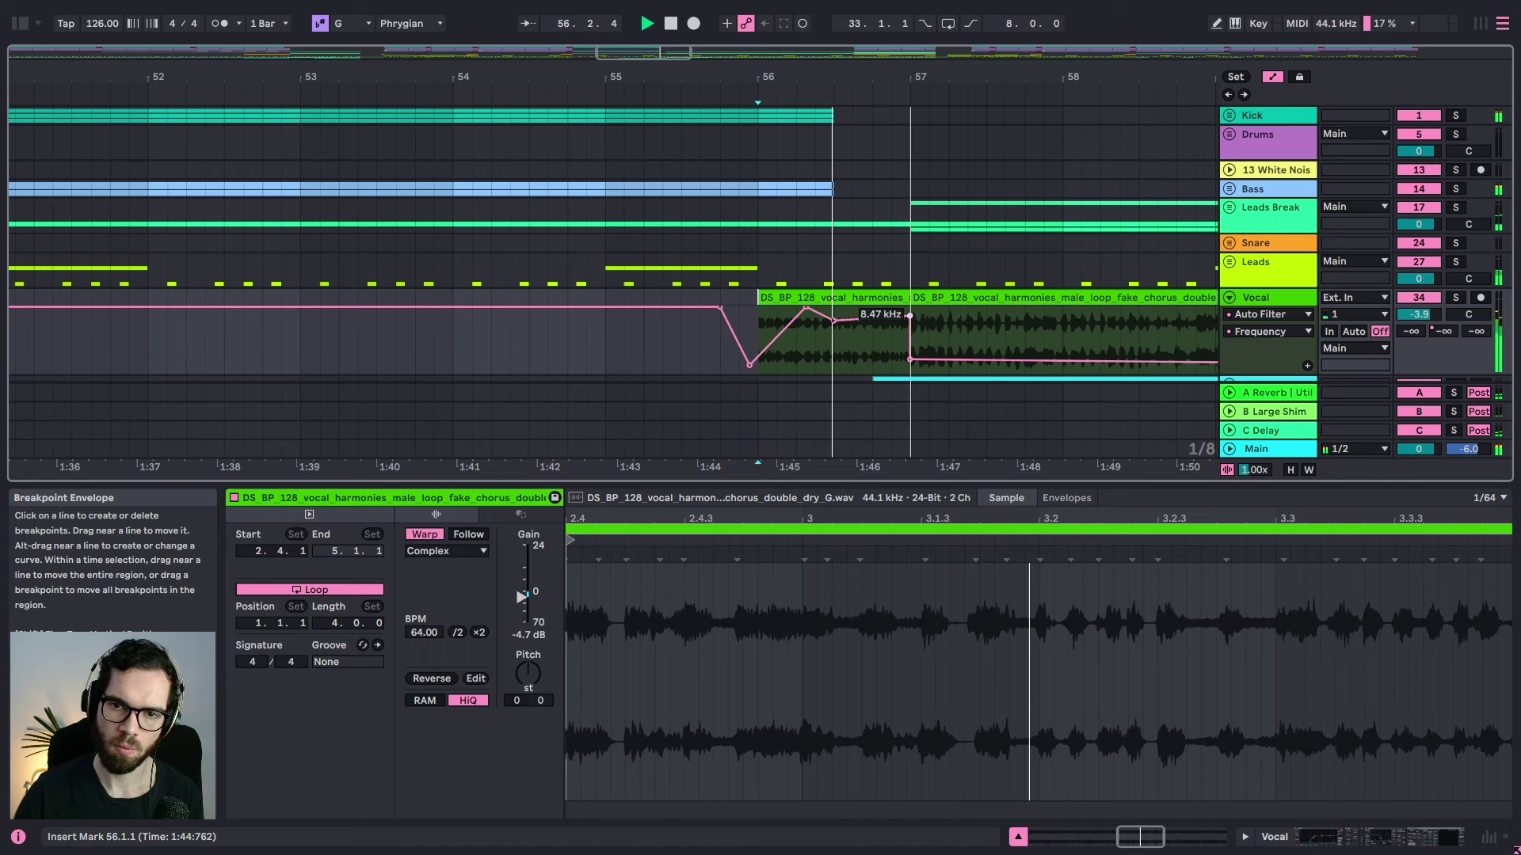
{"action": "left_click_drag", "start_coordinate": [805, 309], "coordinate": [815, 337]}
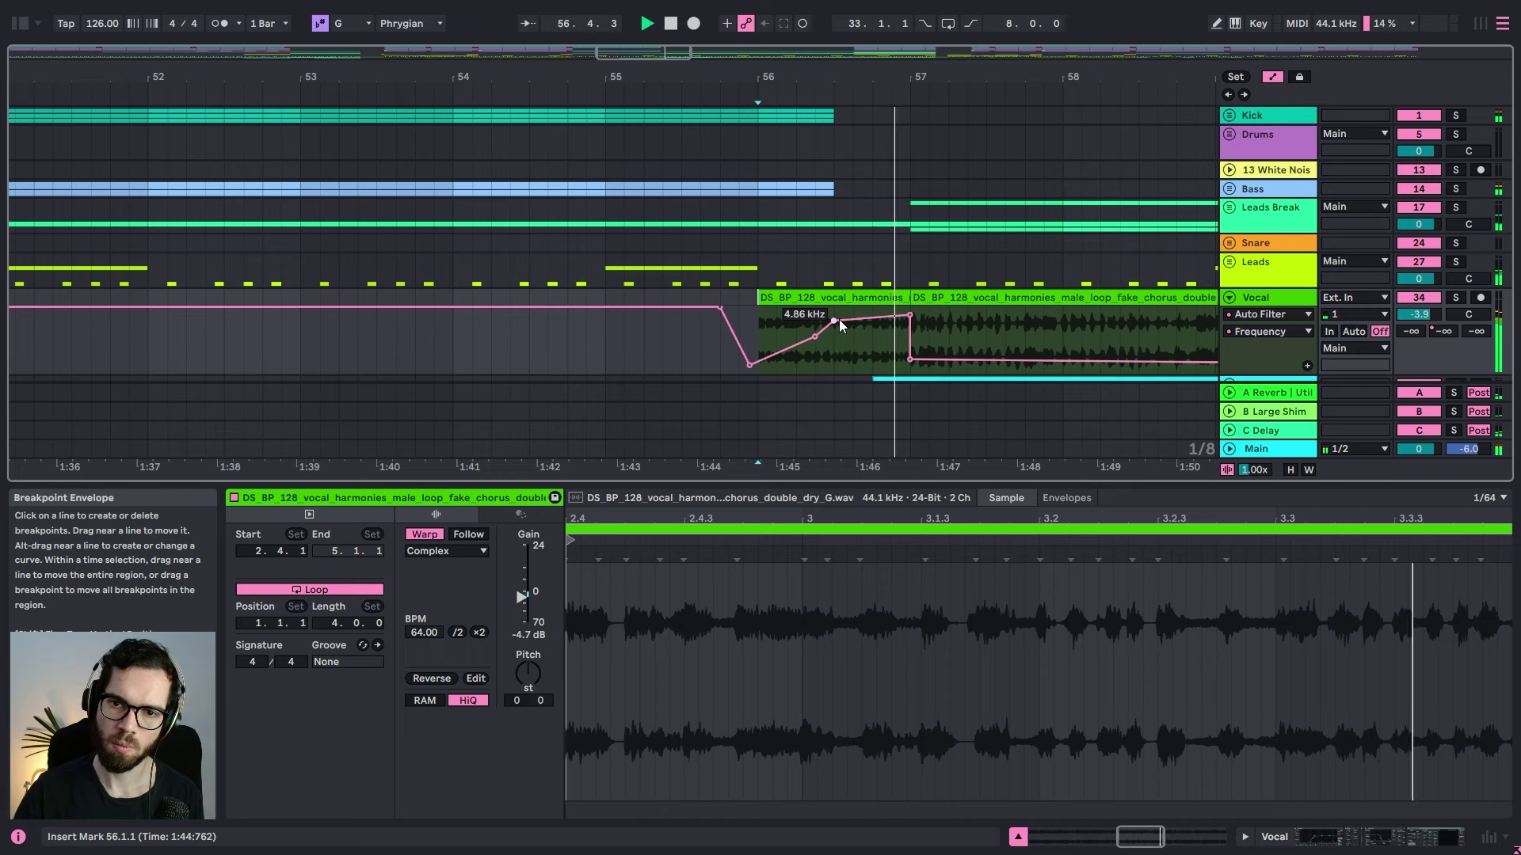
{"action": "left_click_drag", "start_coordinate": [834, 321], "coordinate": [834, 330]}
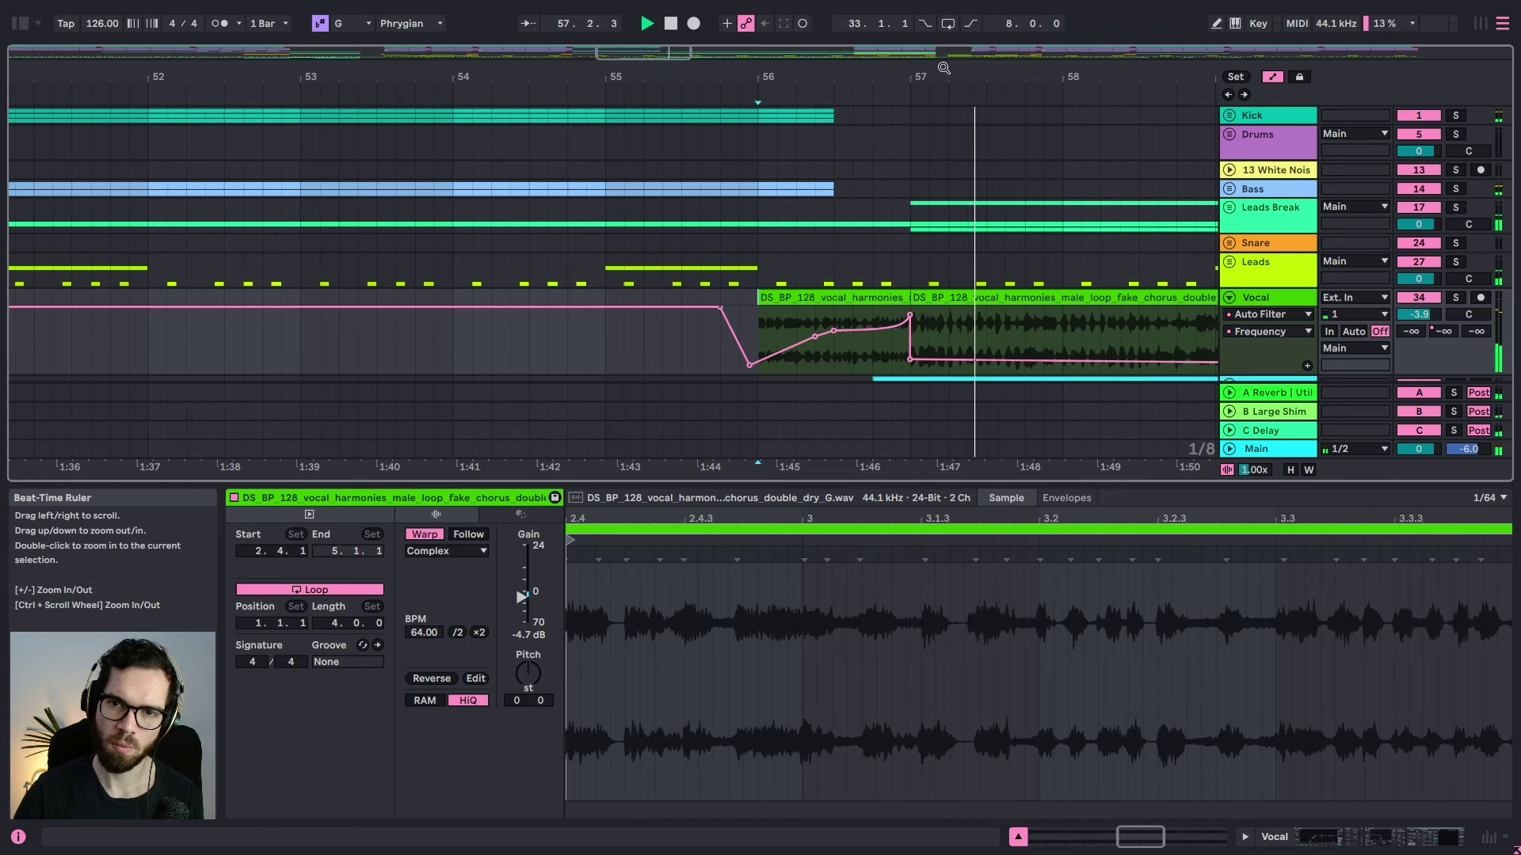
Step: Stop playback, show the Main track's devices and deactivate the Mono utility
{"action": "left_click_drag", "start_coordinate": [943, 77], "coordinate": [867, 68]}
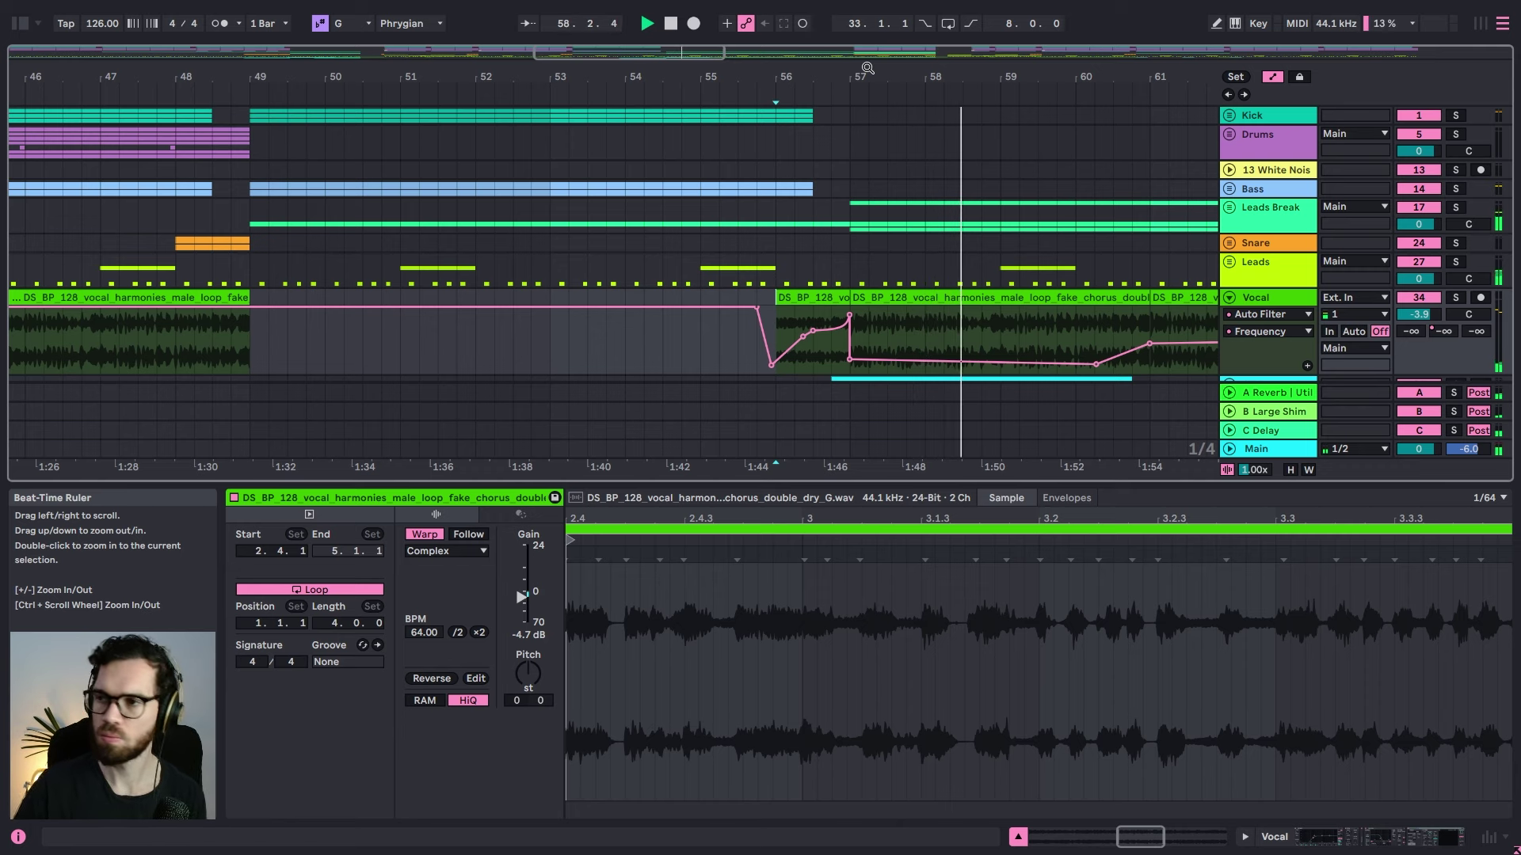
{"action": "left_click", "coordinate": [1264, 448]}
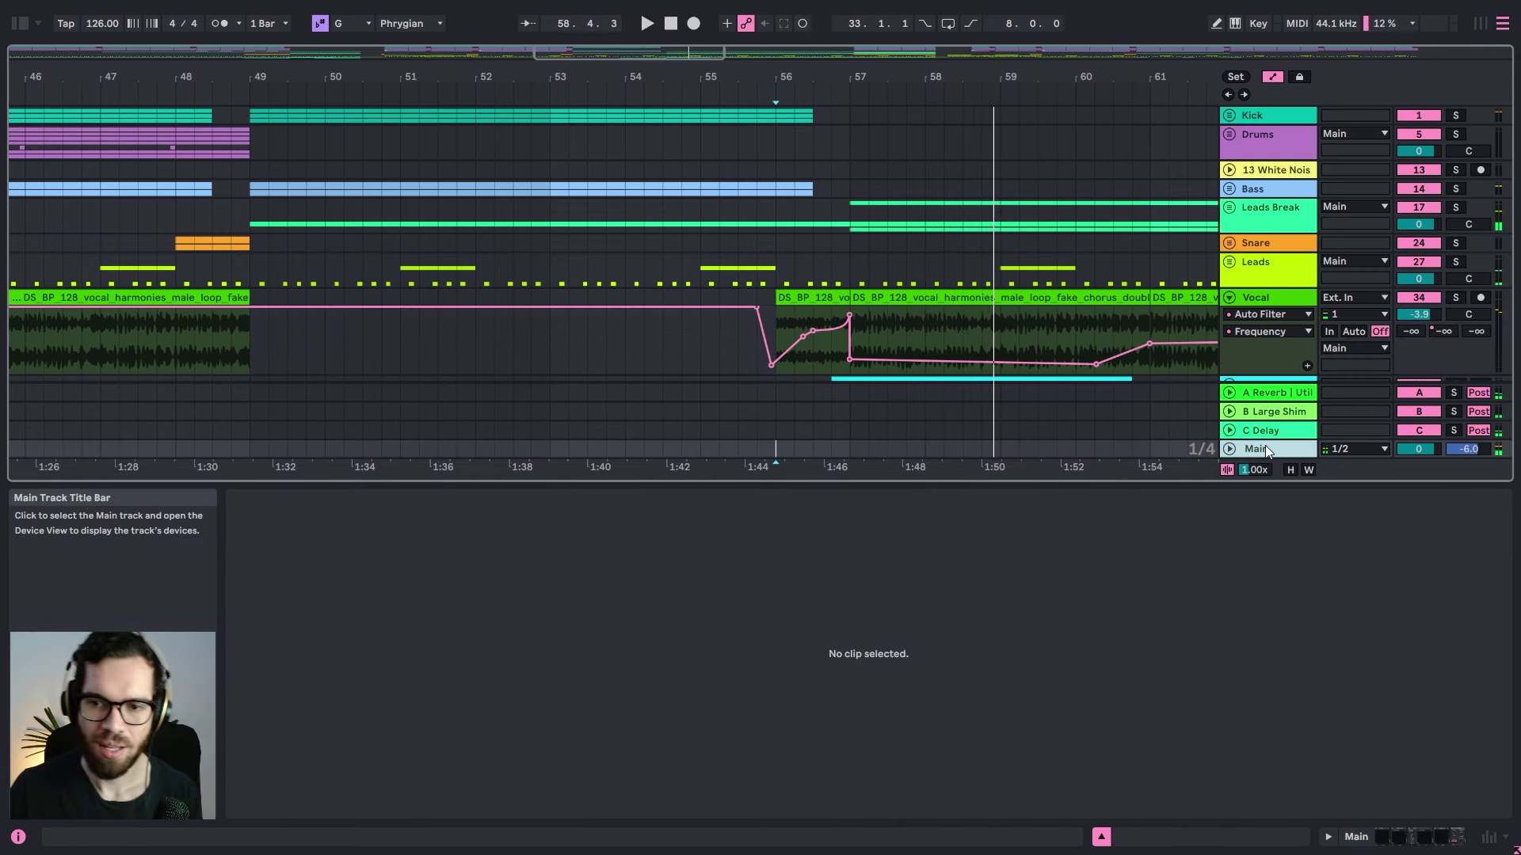
{"action": "left_click", "coordinate": [1373, 831]}
{"action": "left_click", "coordinate": [1162, 704]}
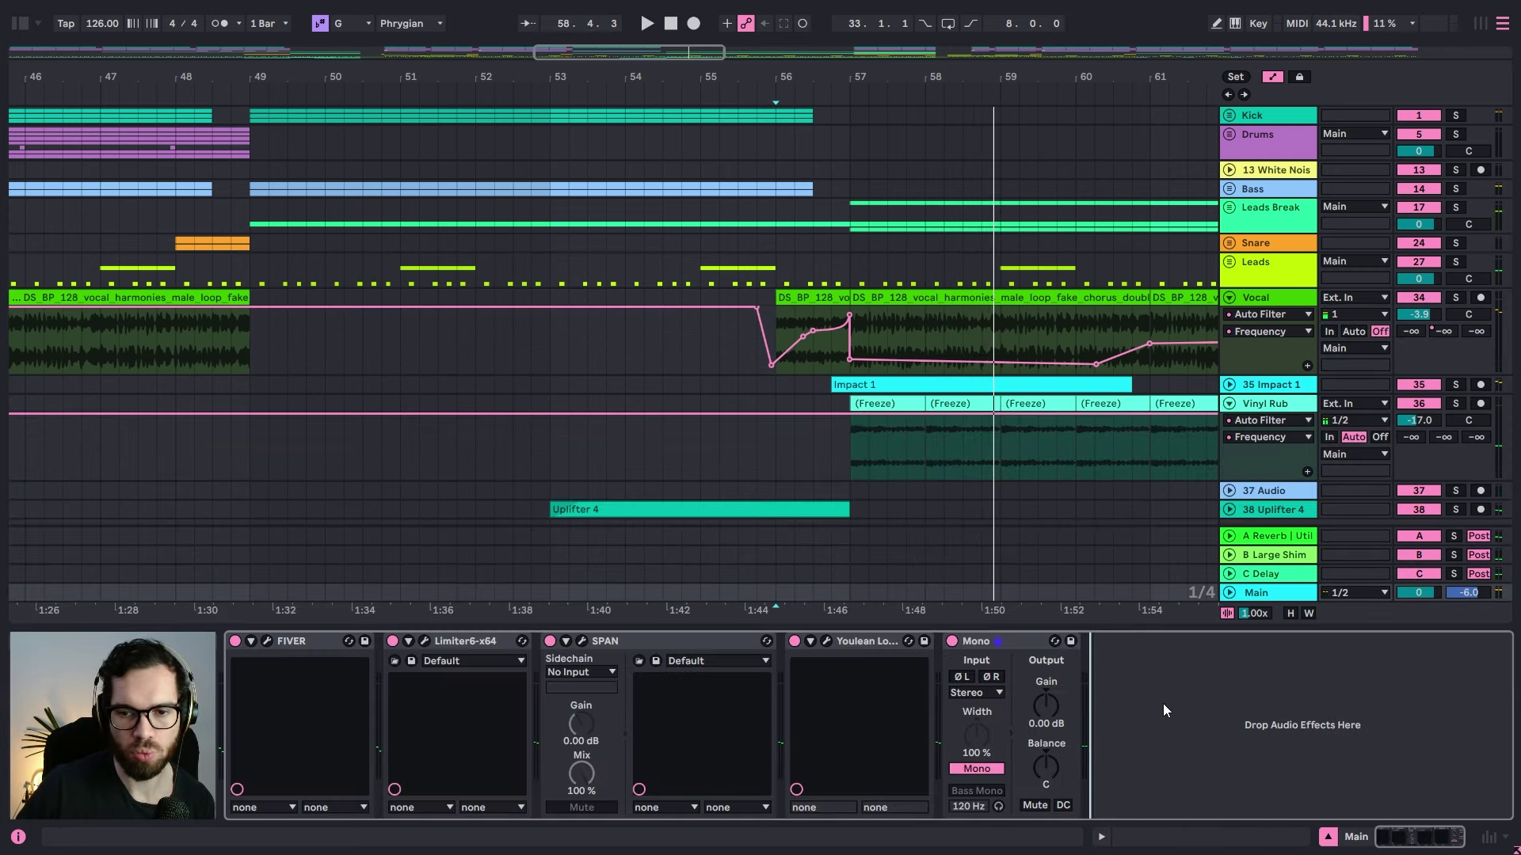
{"action": "left_click", "coordinate": [960, 646]}
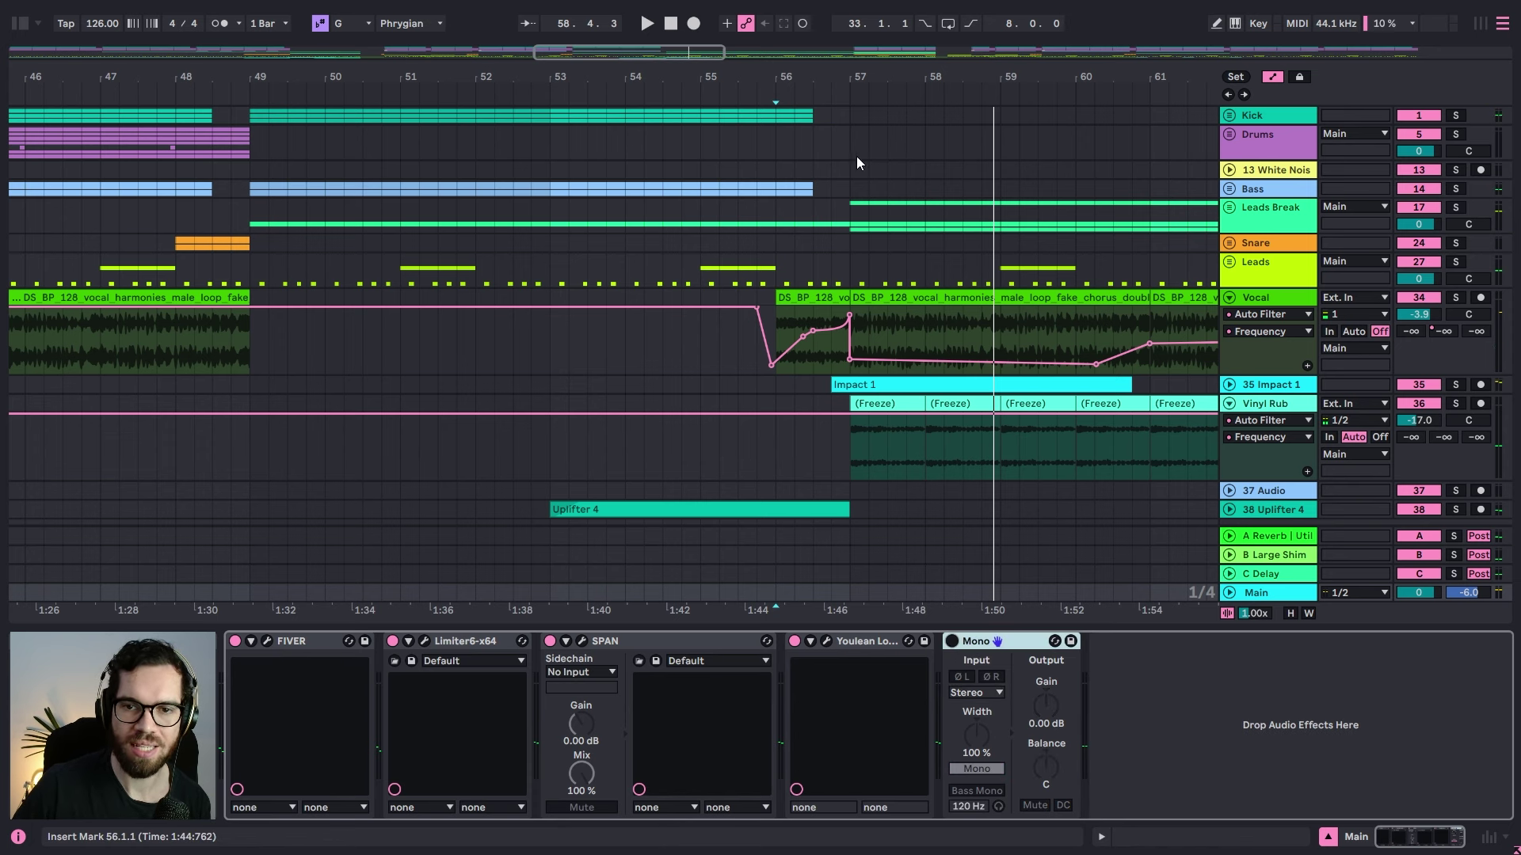
Step: Hide the automation, reactivate the Mono utility on Main and play the first drop from bar 32
{"action": "left_click_drag", "start_coordinate": [829, 69], "coordinate": [829, 20]}
{"action": "key", "text": "a"}
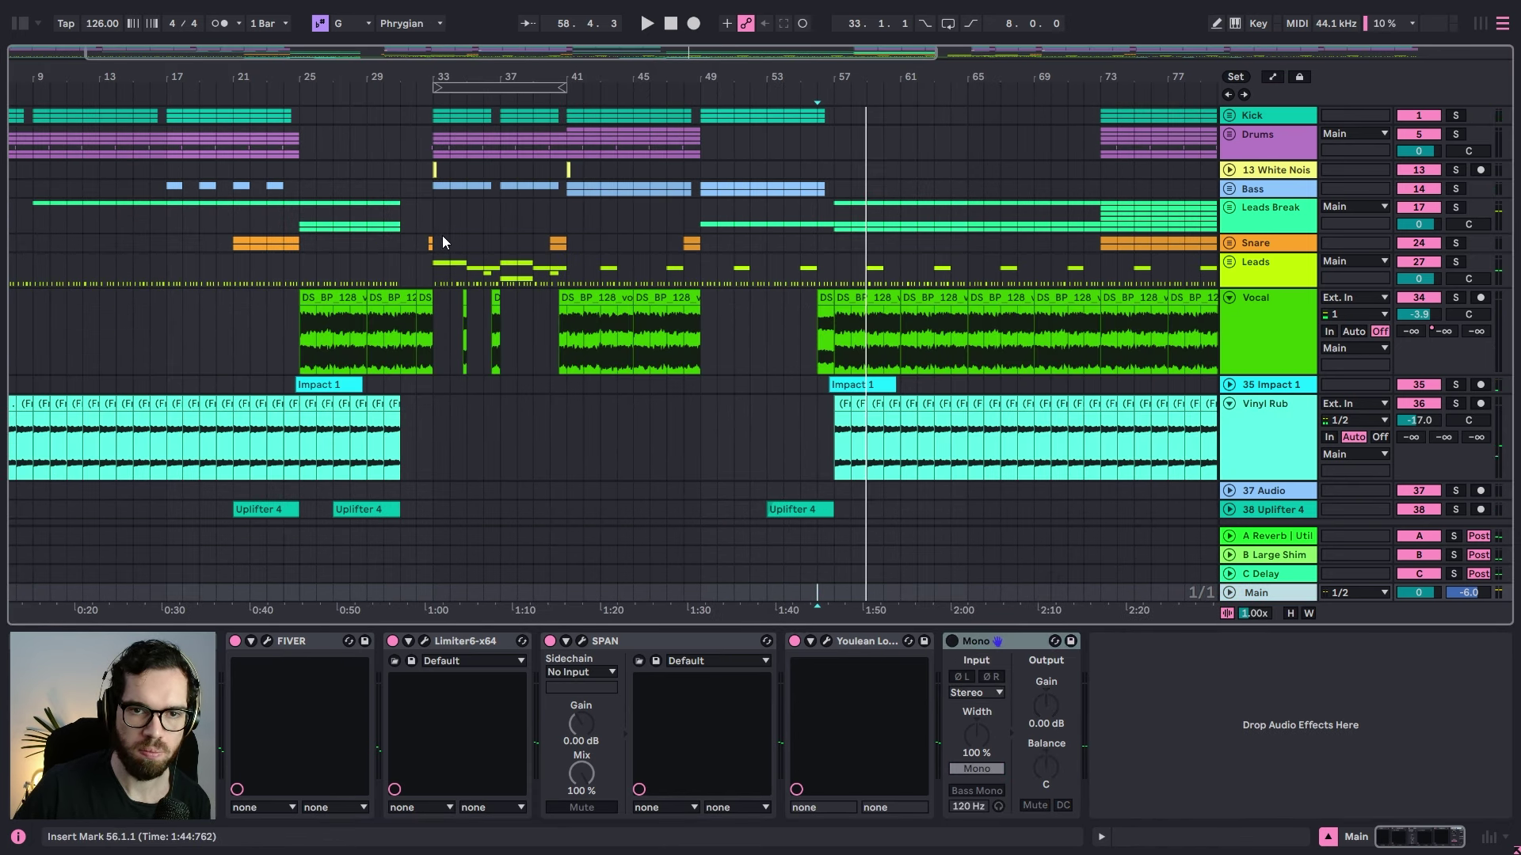
{"action": "left_click", "coordinate": [400, 249]}
{"action": "left_click", "coordinate": [1241, 598]}
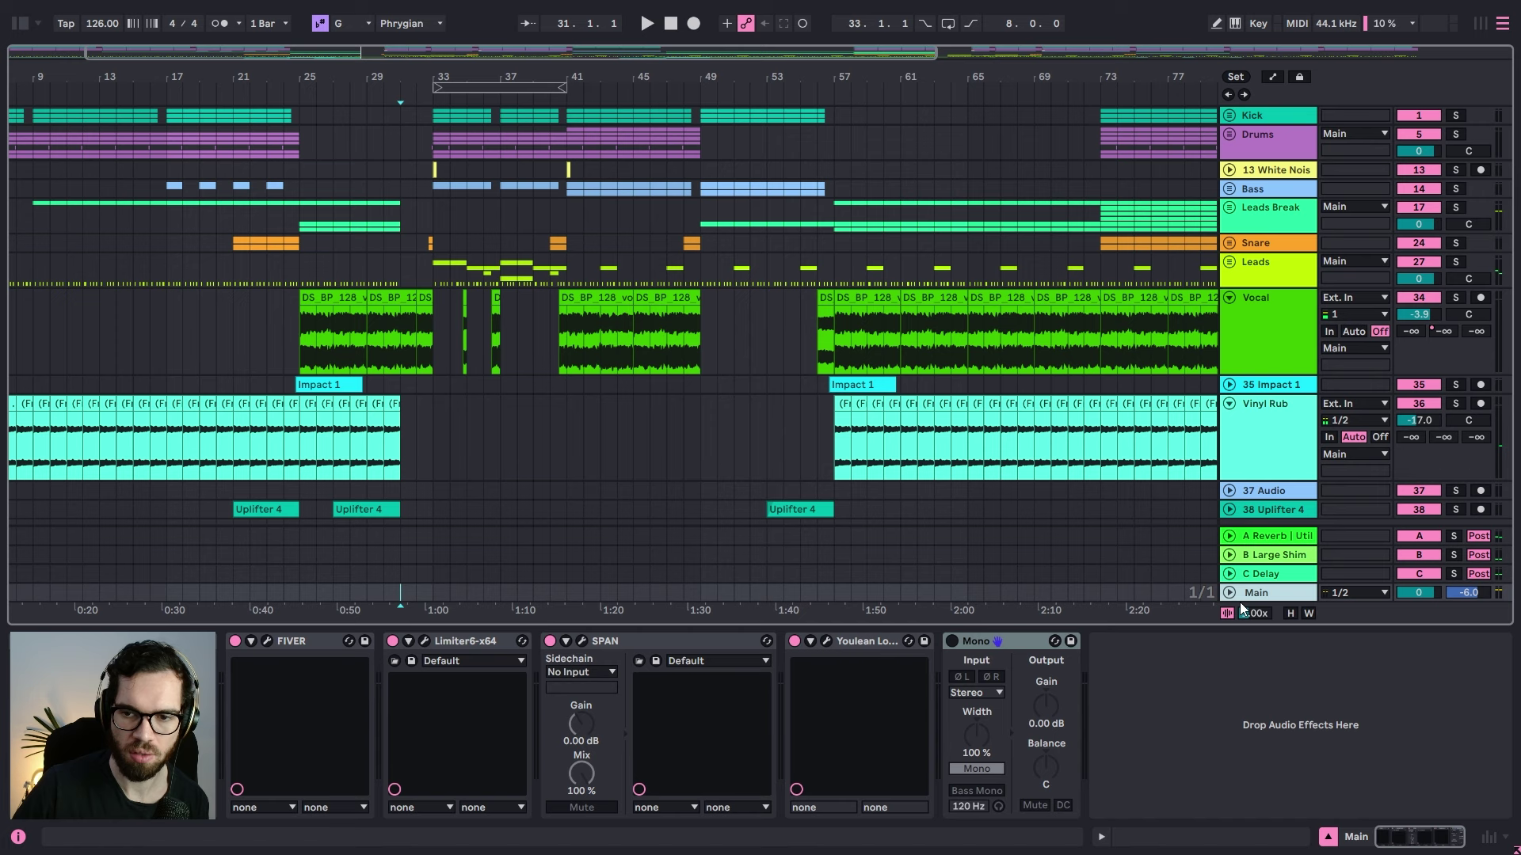
{"action": "left_click", "coordinate": [951, 641]}
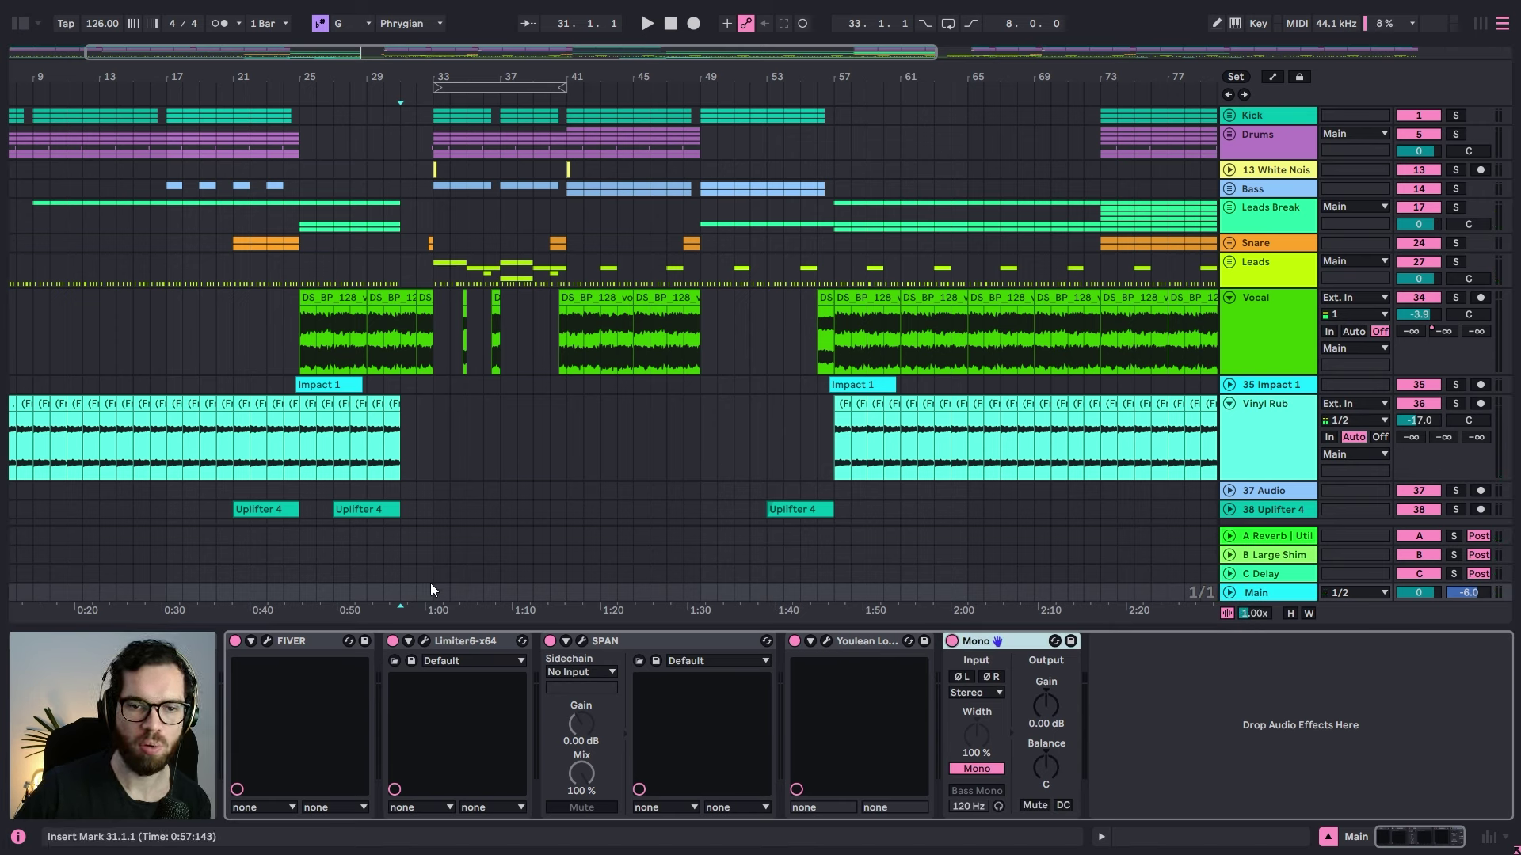
{"action": "key", "text": "space"}
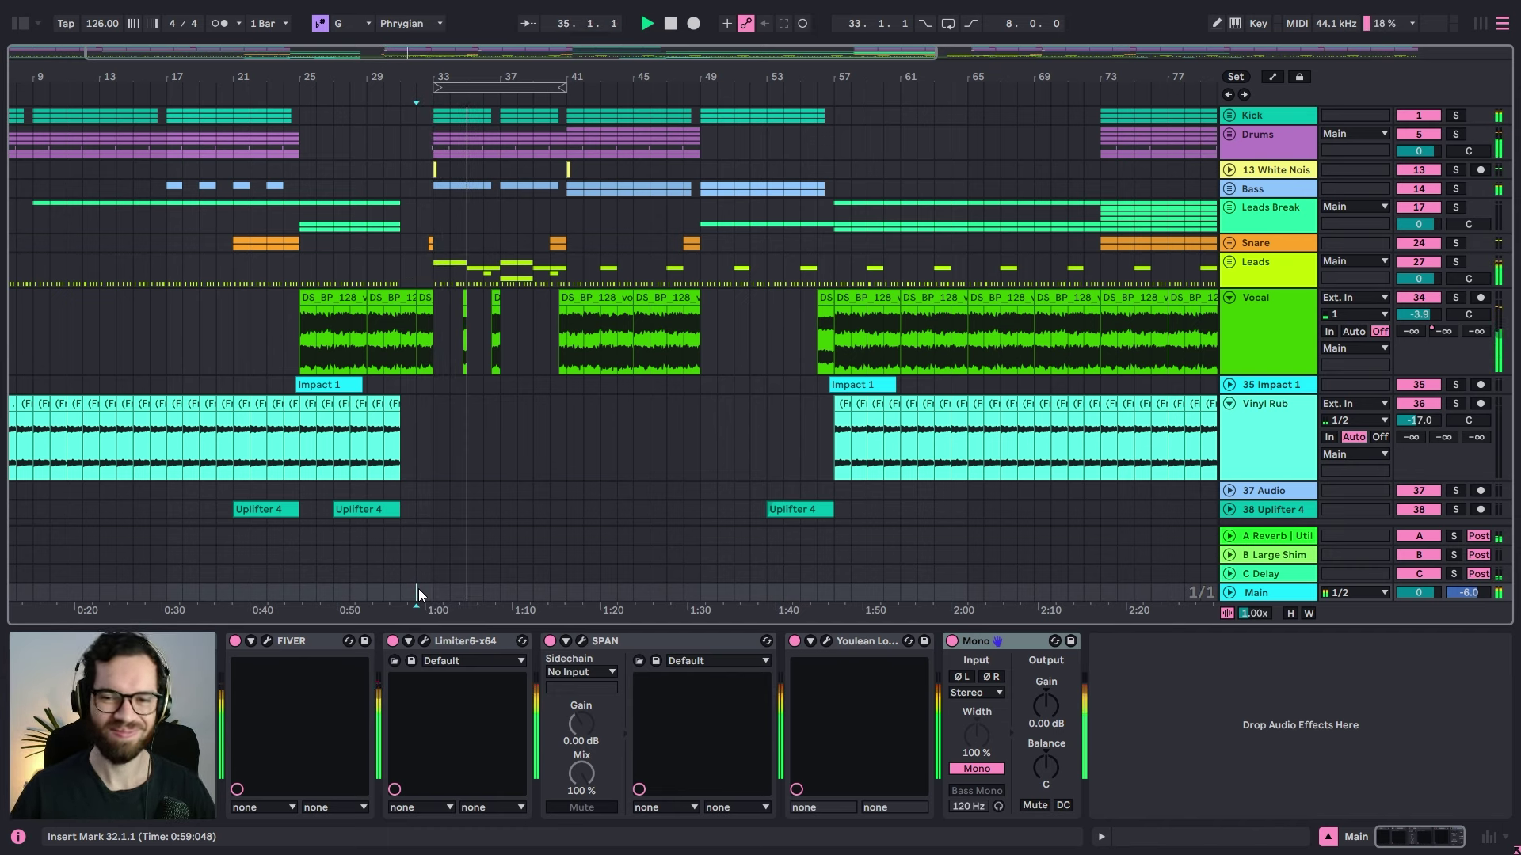
Step: Stop playback, deactivate the Mono utility on the Main track and replay the first drop
{"action": "left_click", "coordinate": [1097, 701]}
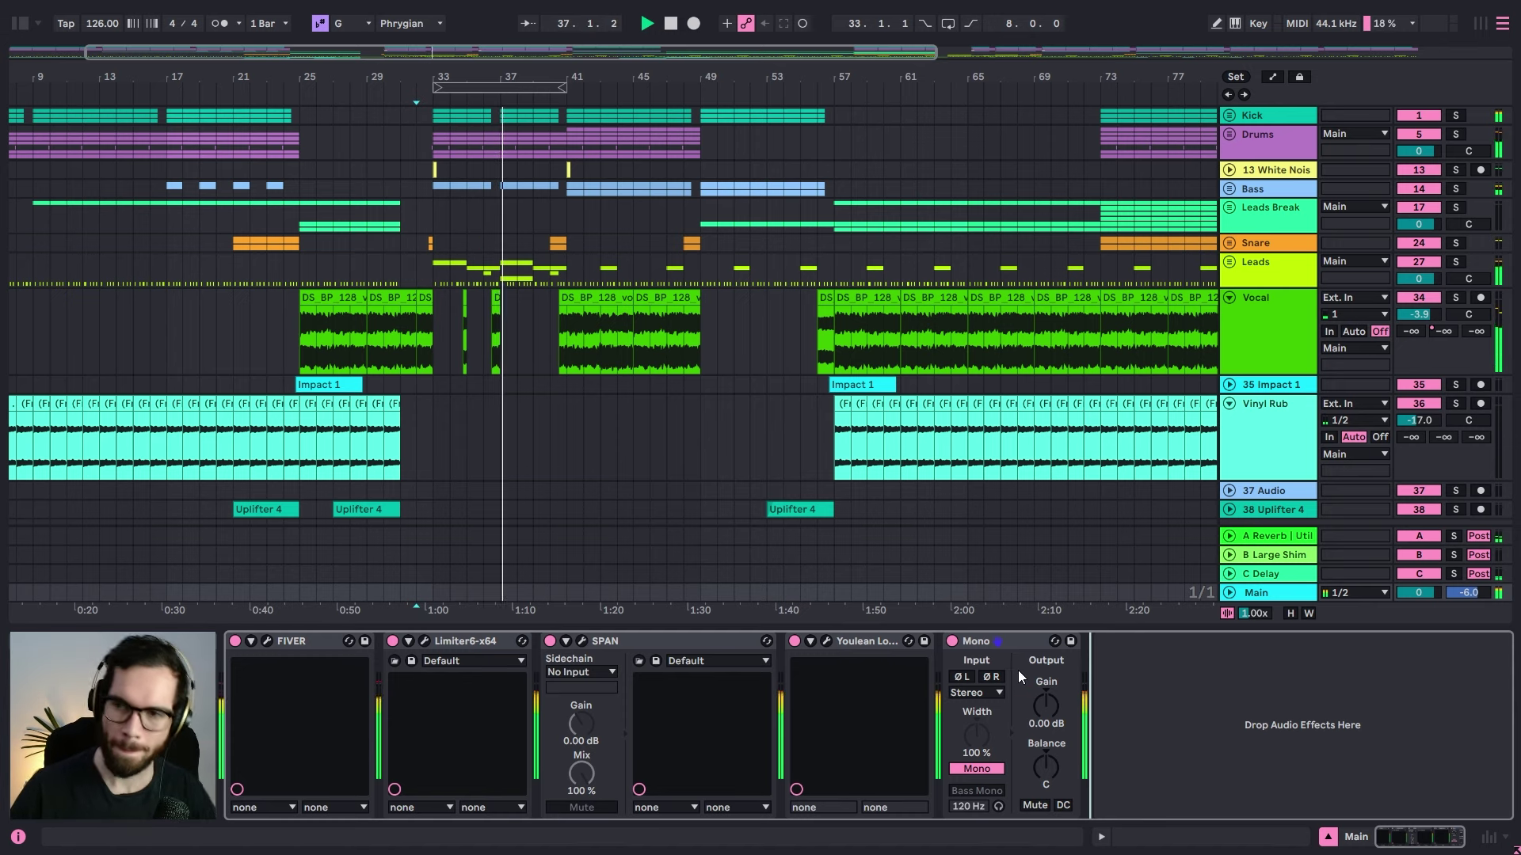
{"action": "key", "text": "space"}
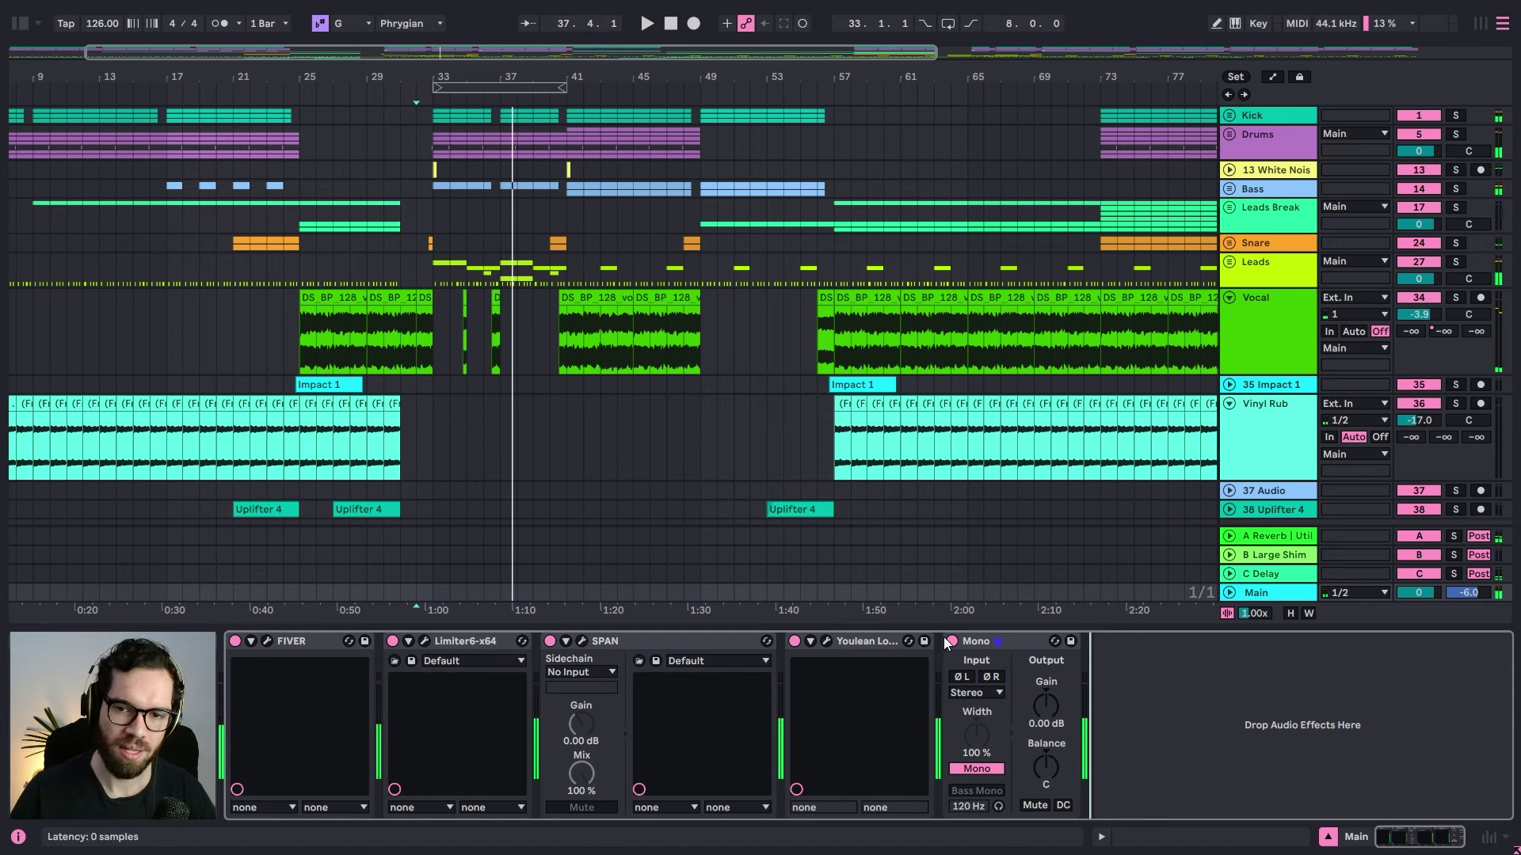
{"action": "left_click", "coordinate": [951, 641]}
{"action": "key", "text": "space"}
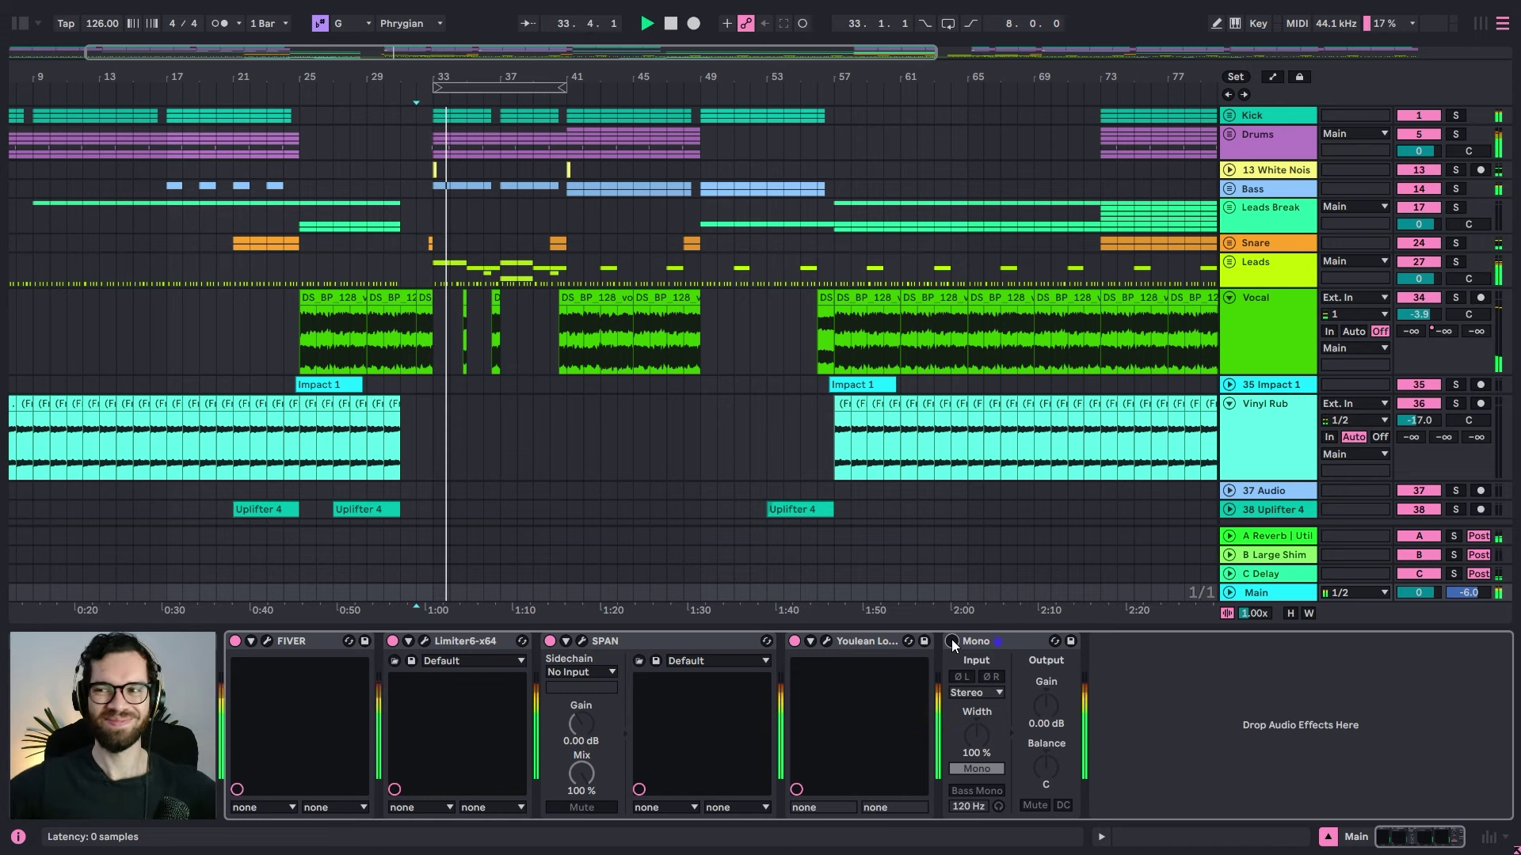
Step: Fold the Vocal, Vinyl Rub and other audio tracks while the first drop keeps playing
{"action": "left_click", "coordinate": [426, 237]}
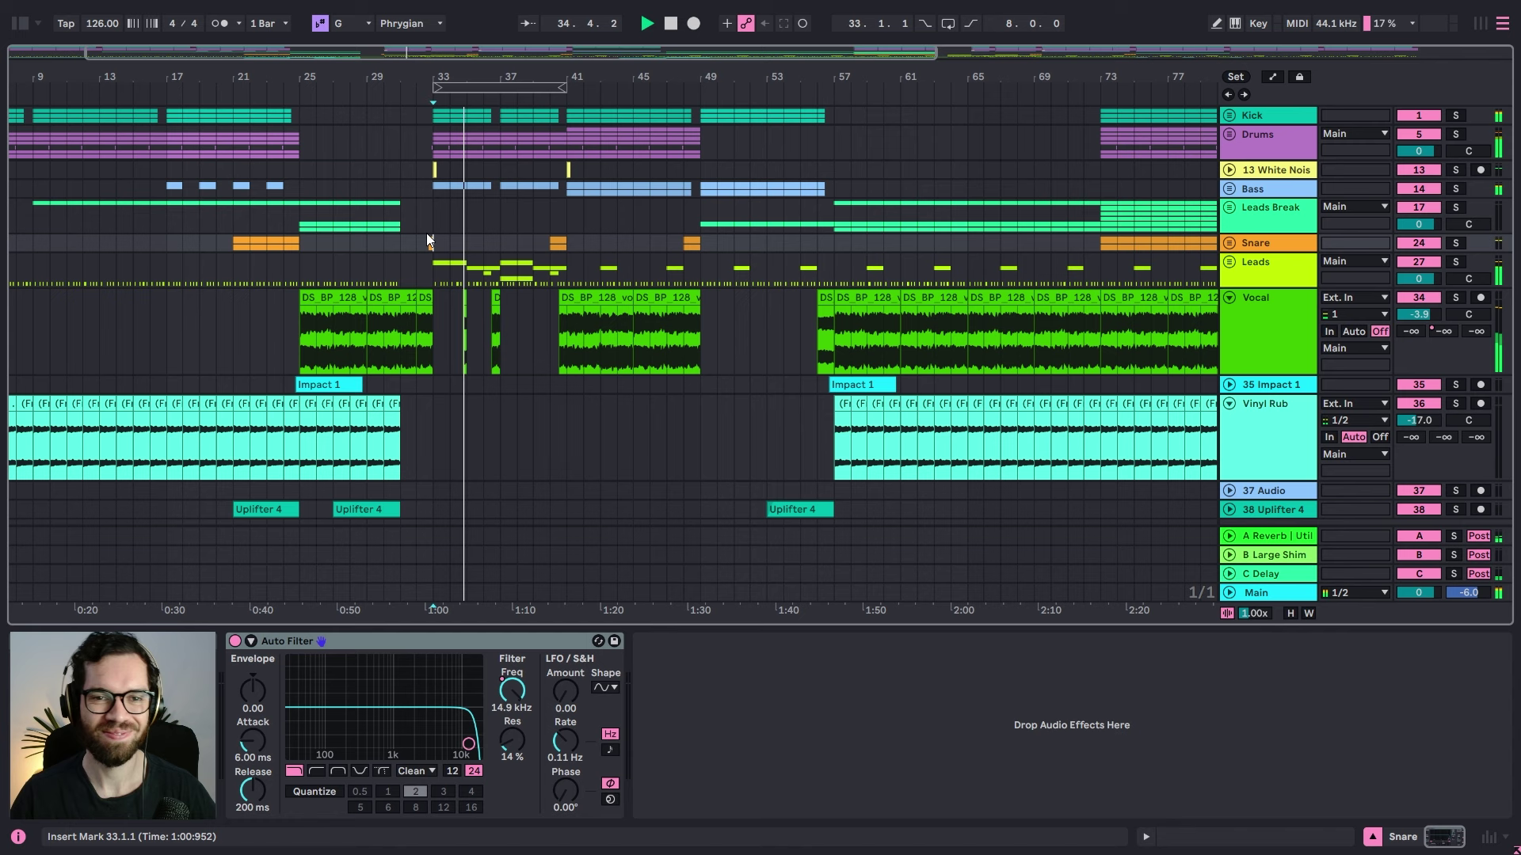
{"action": "left_click", "coordinate": [1247, 314]}
{"action": "left_click", "coordinate": [1229, 298], "text": "alt"}
{"action": "left_click", "coordinate": [867, 216]}
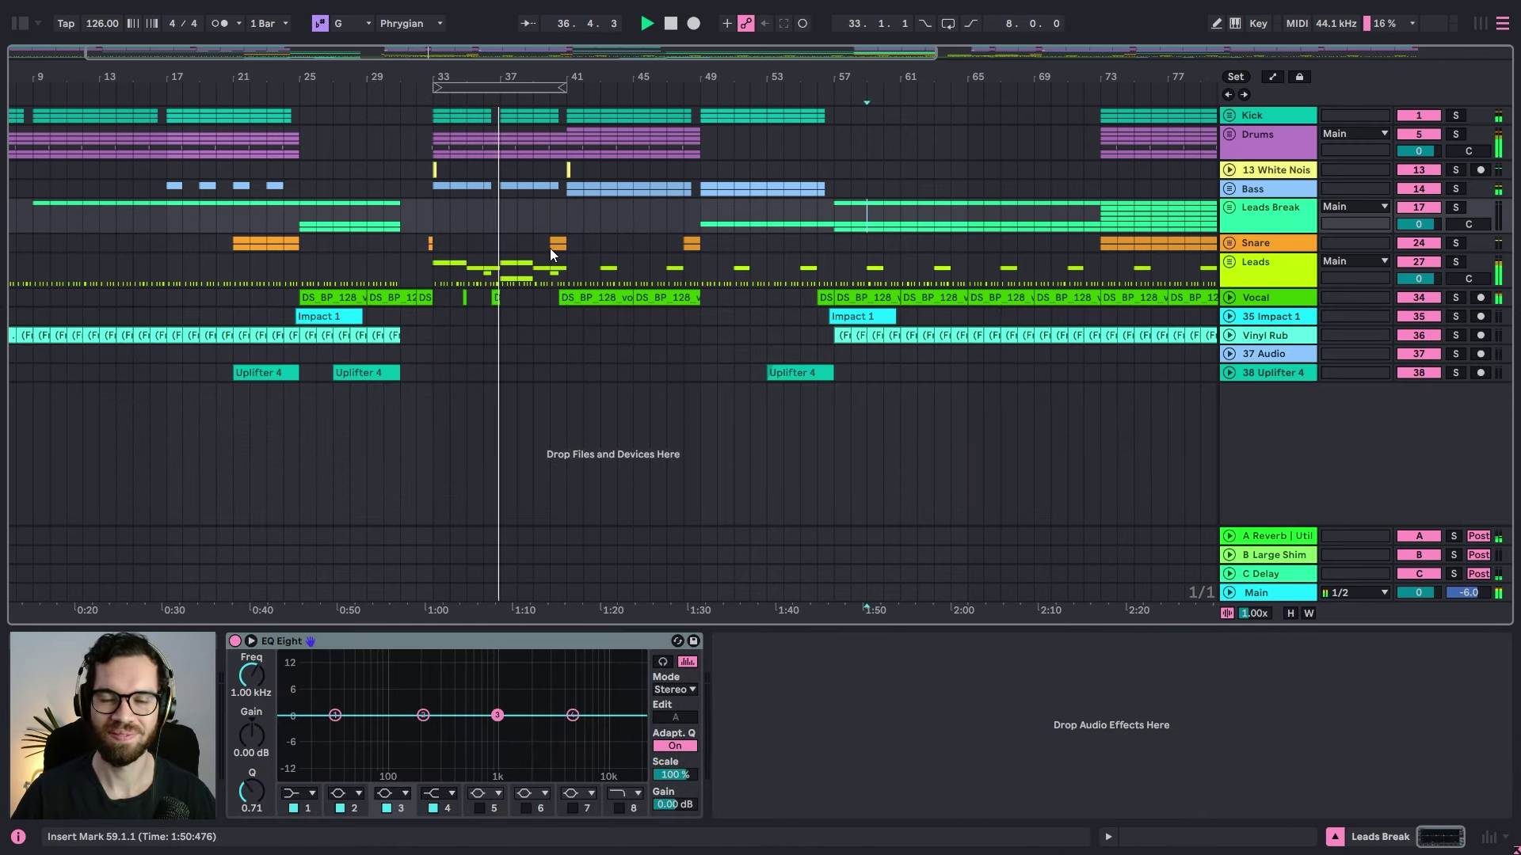
{"action": "left_click", "coordinate": [463, 208]}
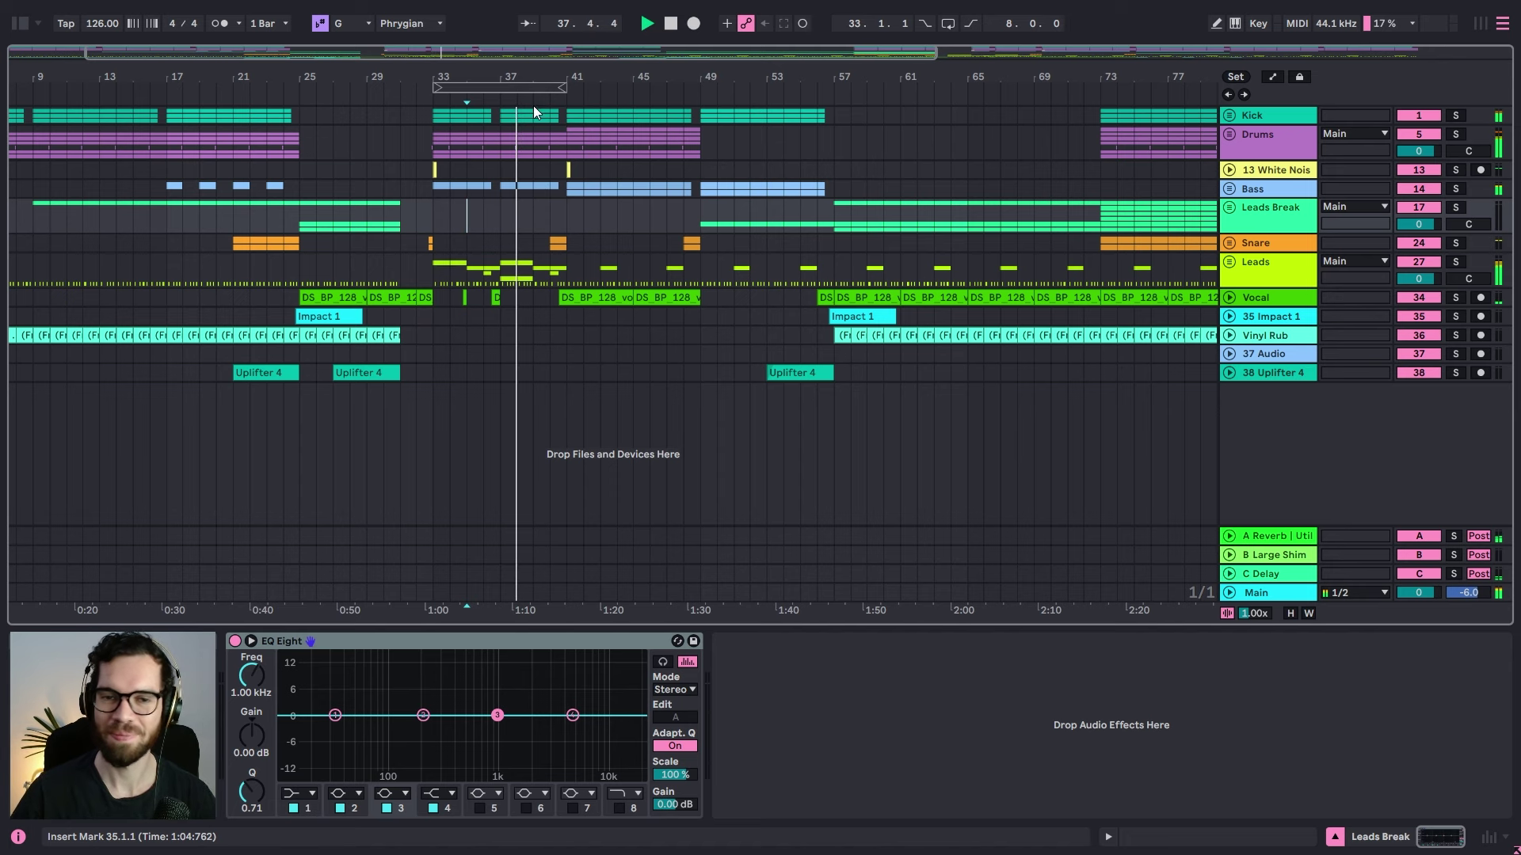
{"action": "left_click_drag", "start_coordinate": [538, 78], "coordinate": [369, 76]}
Step: Lower the Drums group's volume to -0.4 dB
{"action": "left_click", "coordinate": [420, 192]}
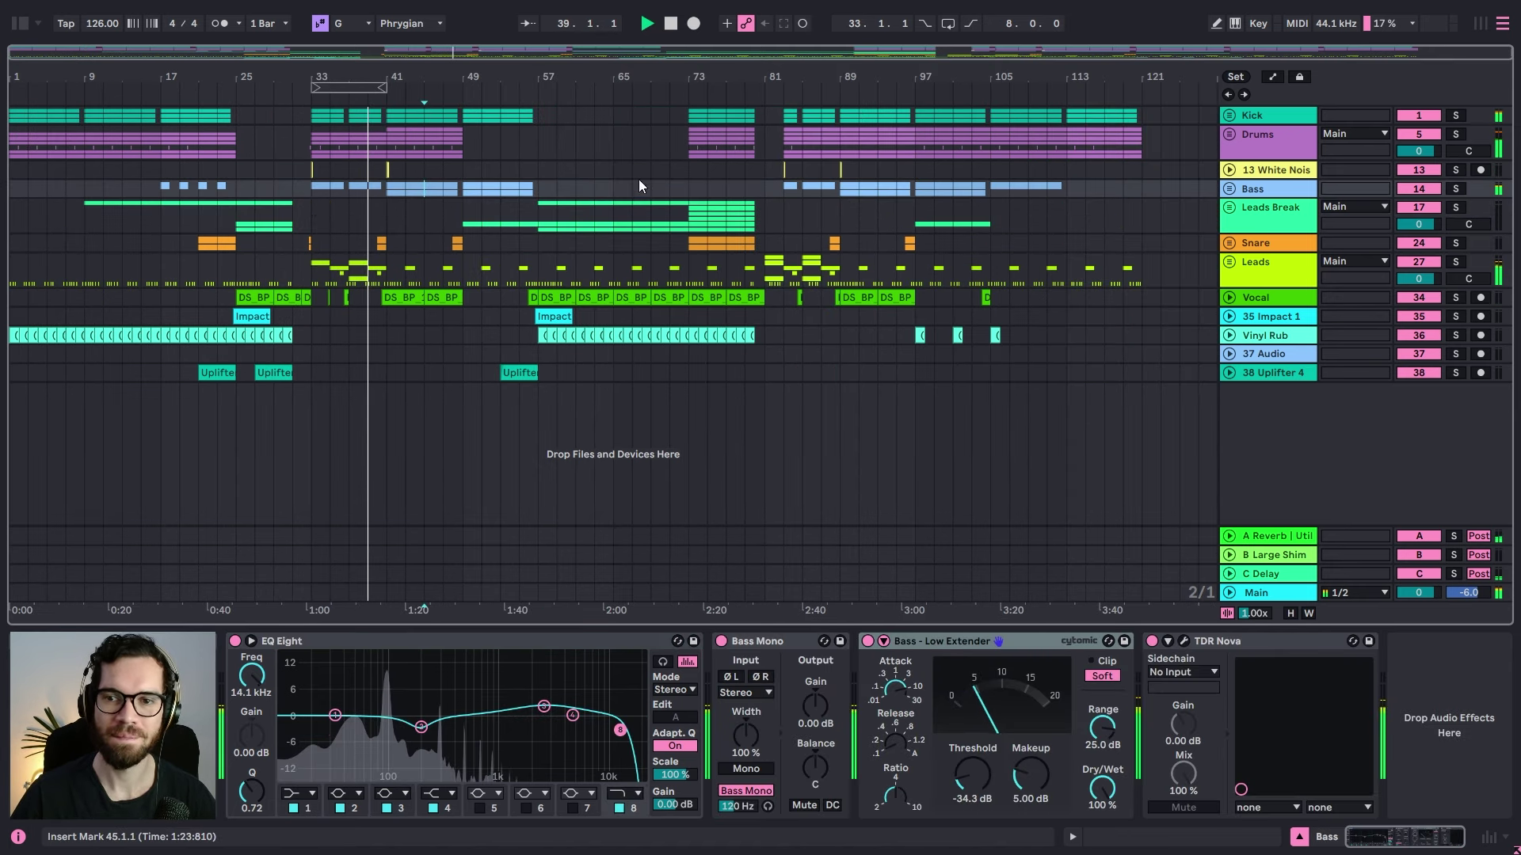
{"action": "left_click_drag", "start_coordinate": [1418, 150], "coordinate": [1418, 152]}
{"action": "left_click", "coordinate": [1282, 141]}
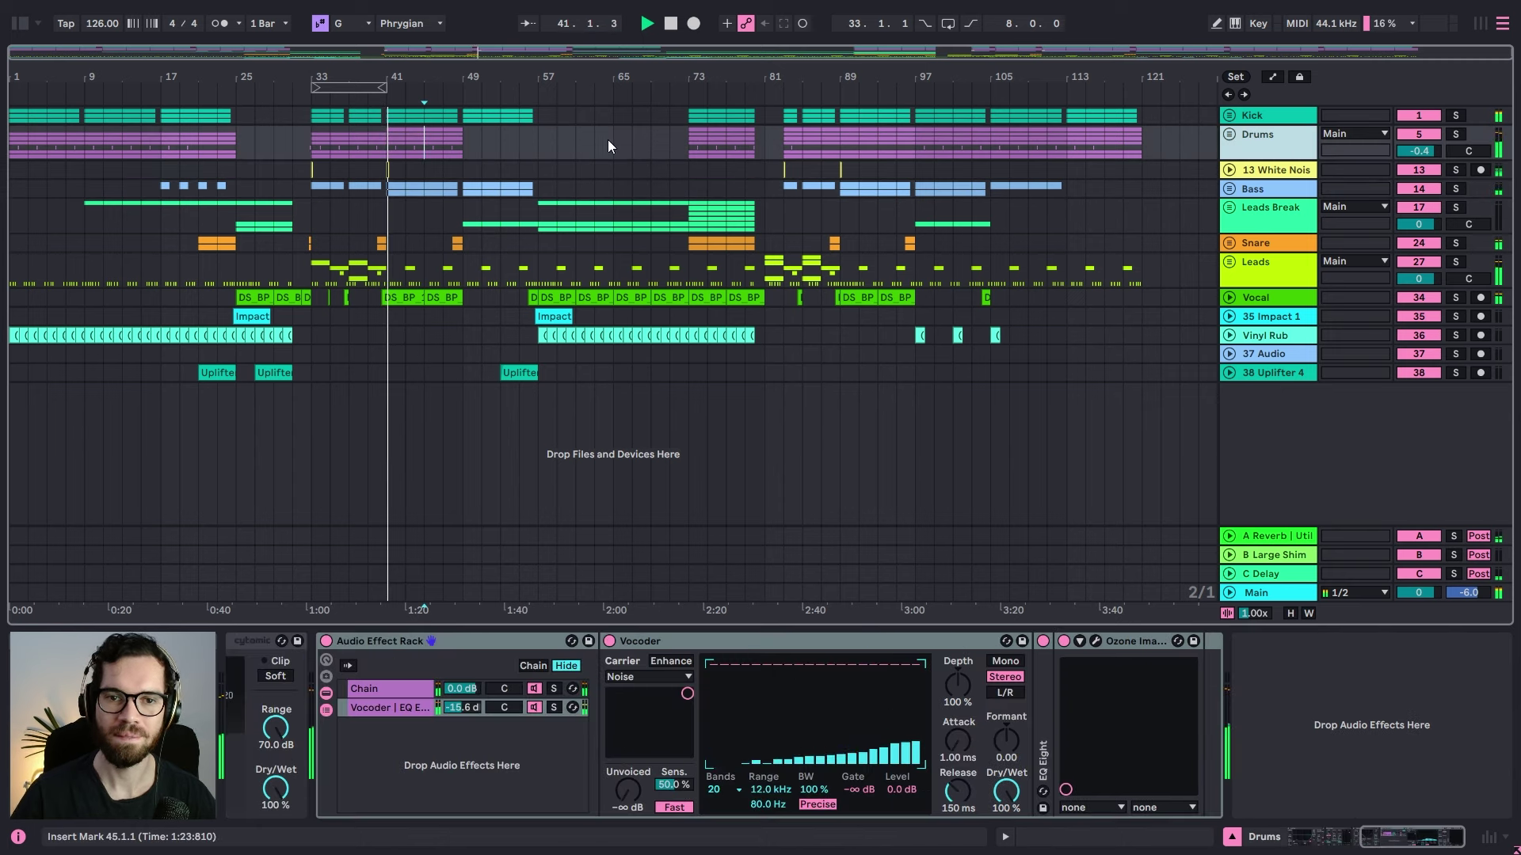
Step: Examine the Main track's spectrum in SPAN and its loudness in Youlean Loudness Meter 2 during the drop, closing SPAN when done
{"action": "left_click", "coordinate": [1294, 594]}
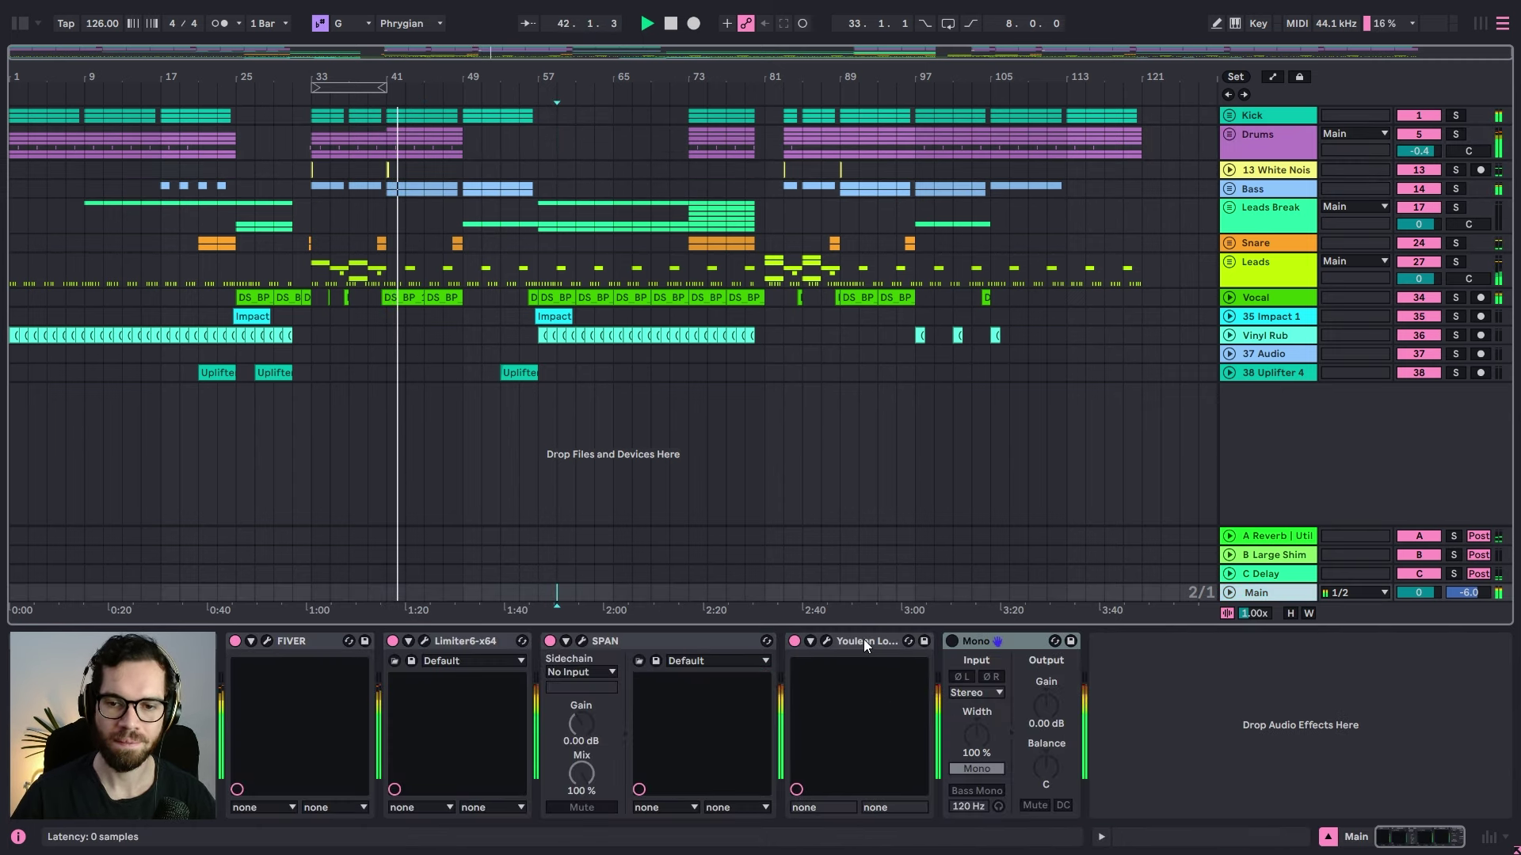
{"action": "left_click", "coordinate": [582, 642]}
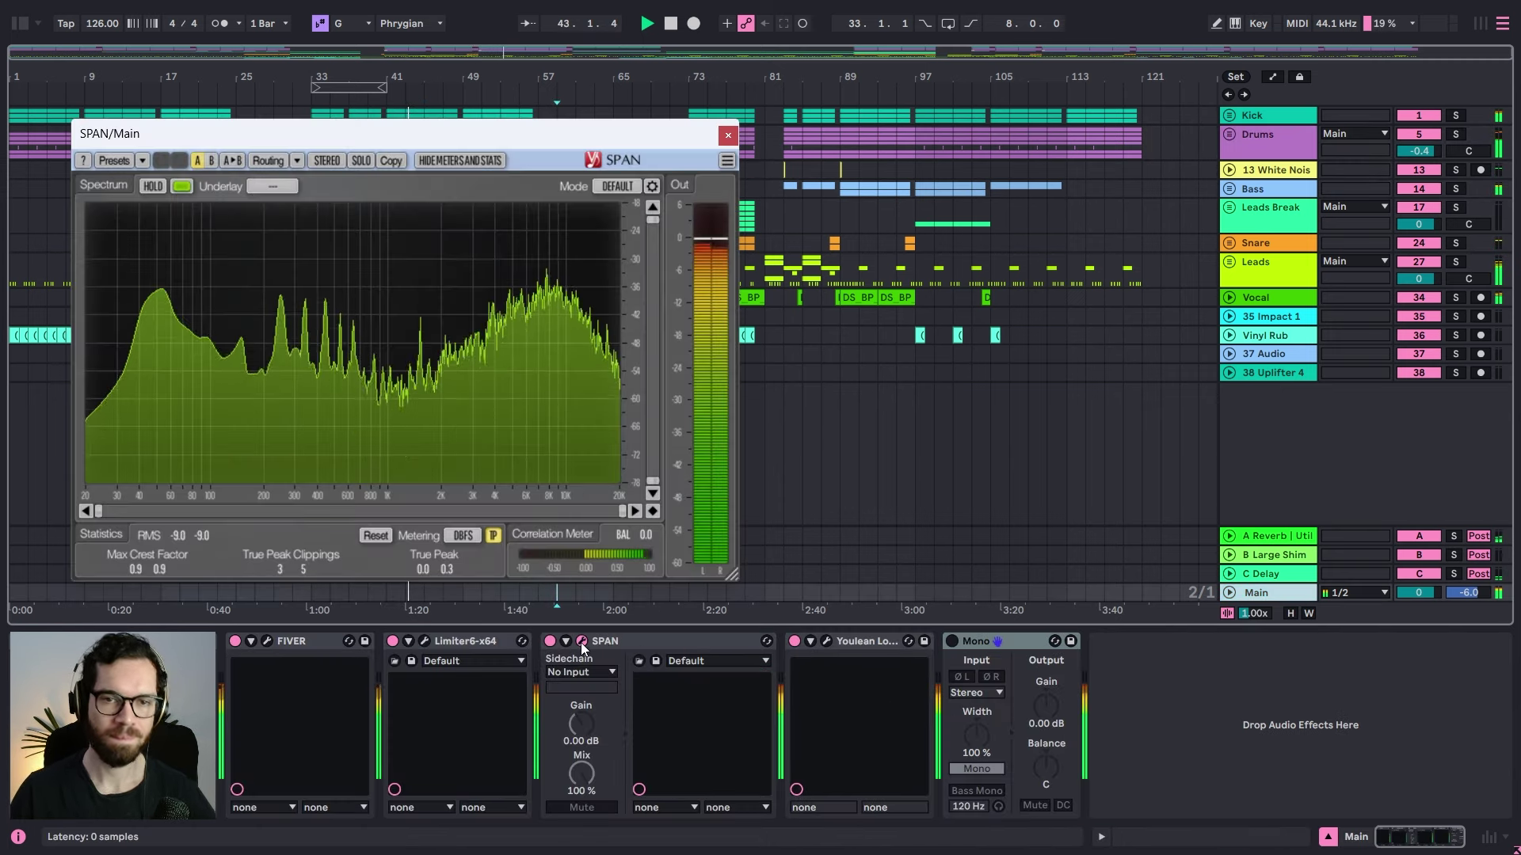
{"action": "left_click", "coordinate": [826, 642]}
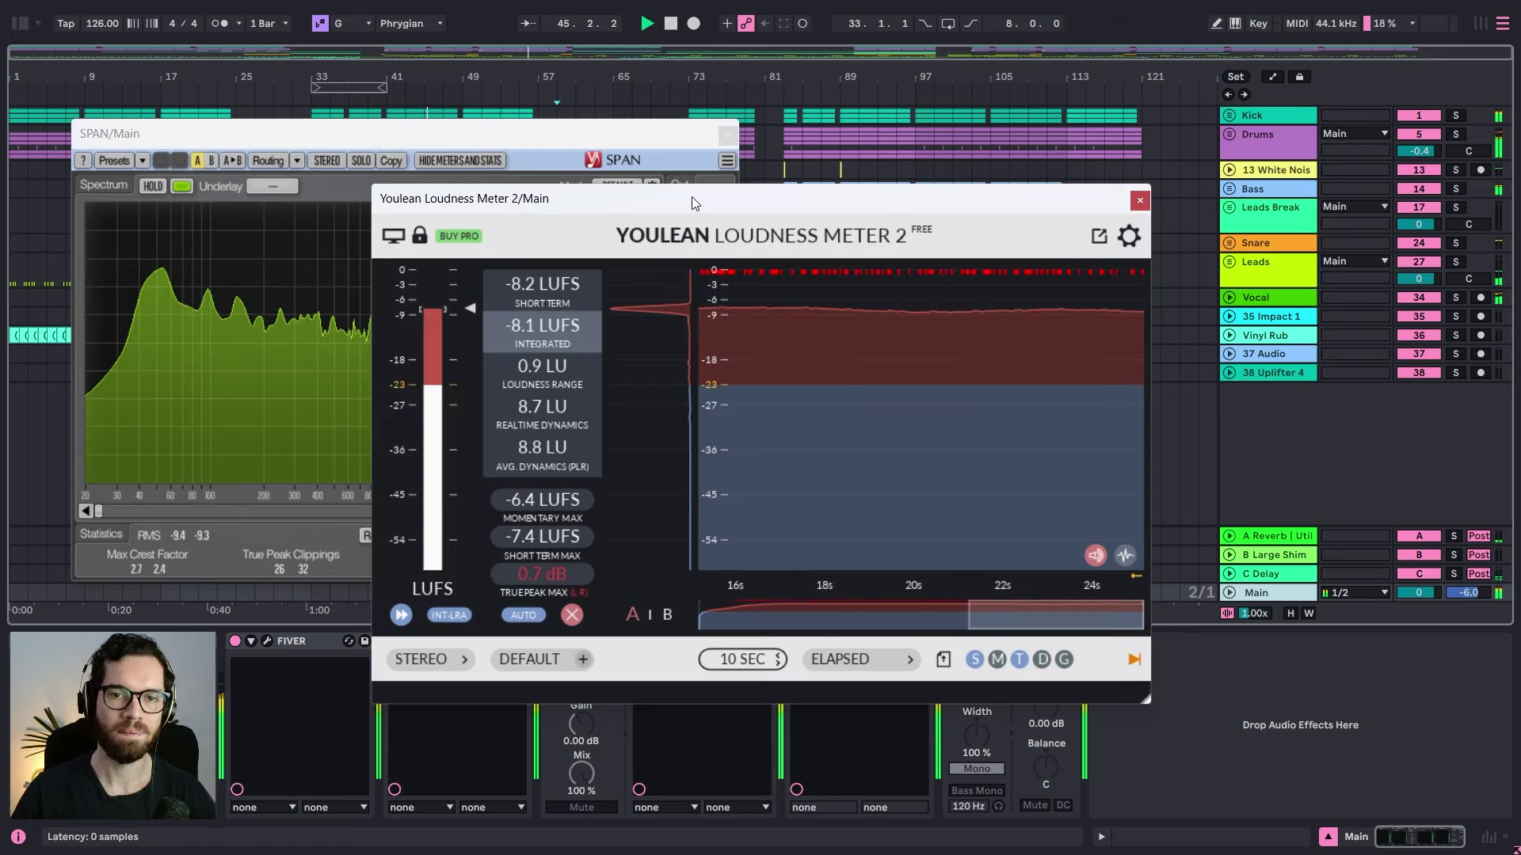
{"action": "left_click_drag", "start_coordinate": [693, 203], "coordinate": [1113, 134]}
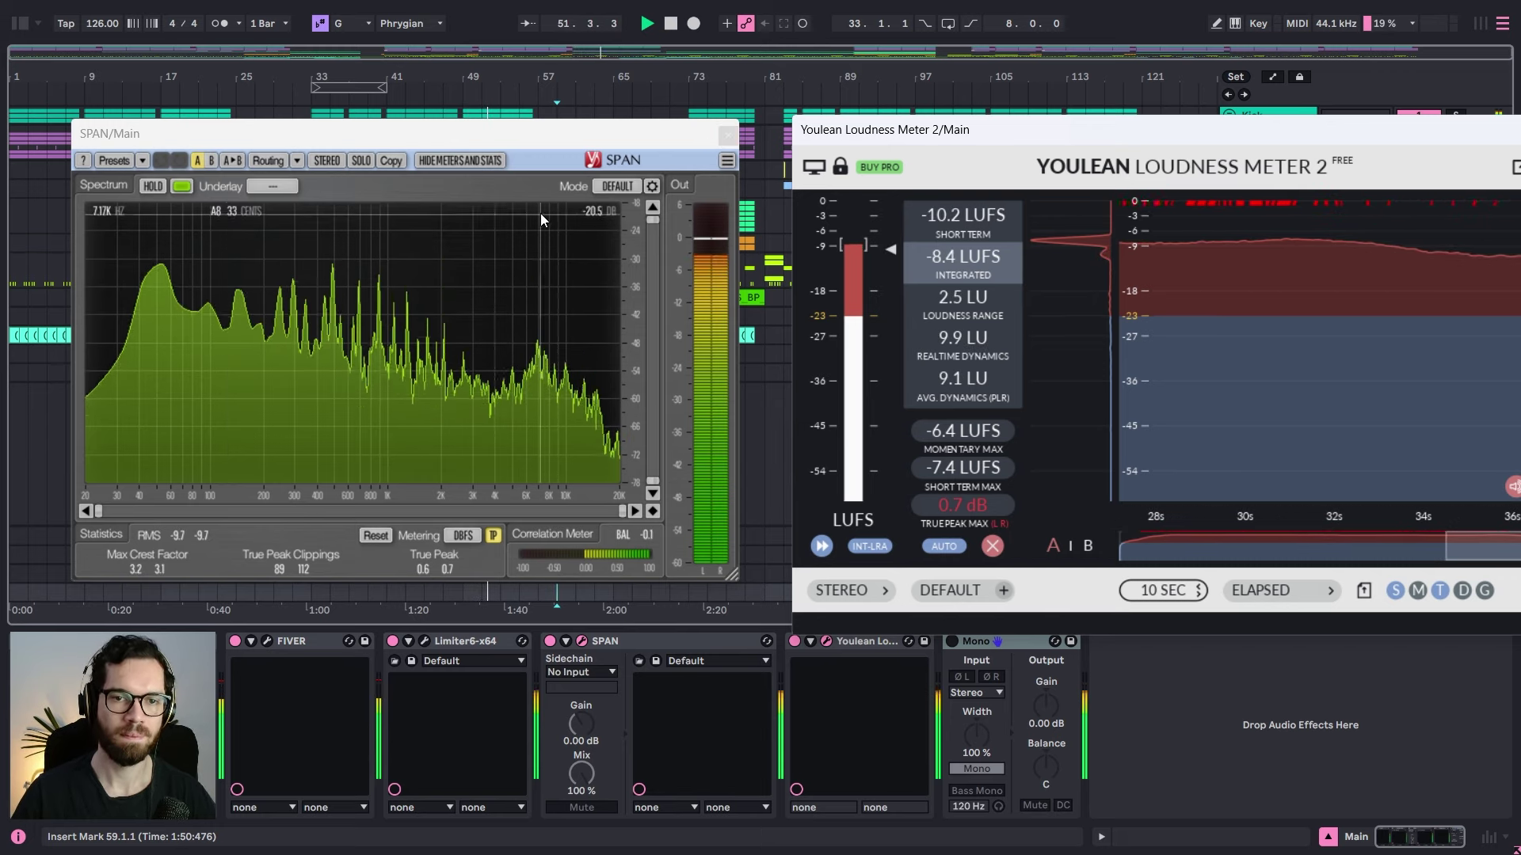
{"action": "left_click", "coordinate": [725, 136]}
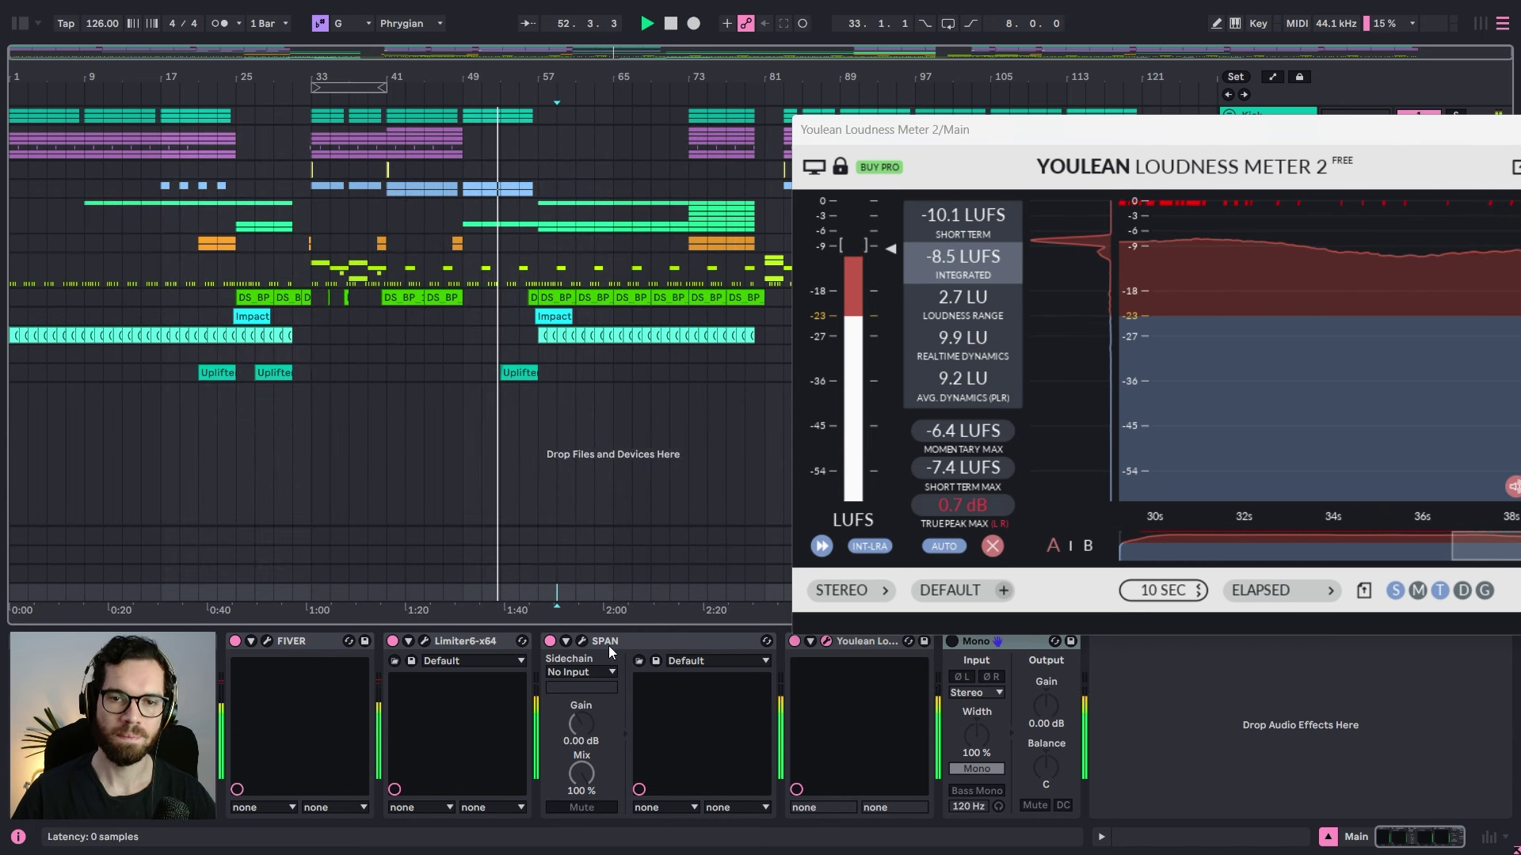
Step: Open Limiter6 on the Main track, adjust its output to 0.7 and close the plug-in
{"action": "left_click", "coordinate": [424, 642]}
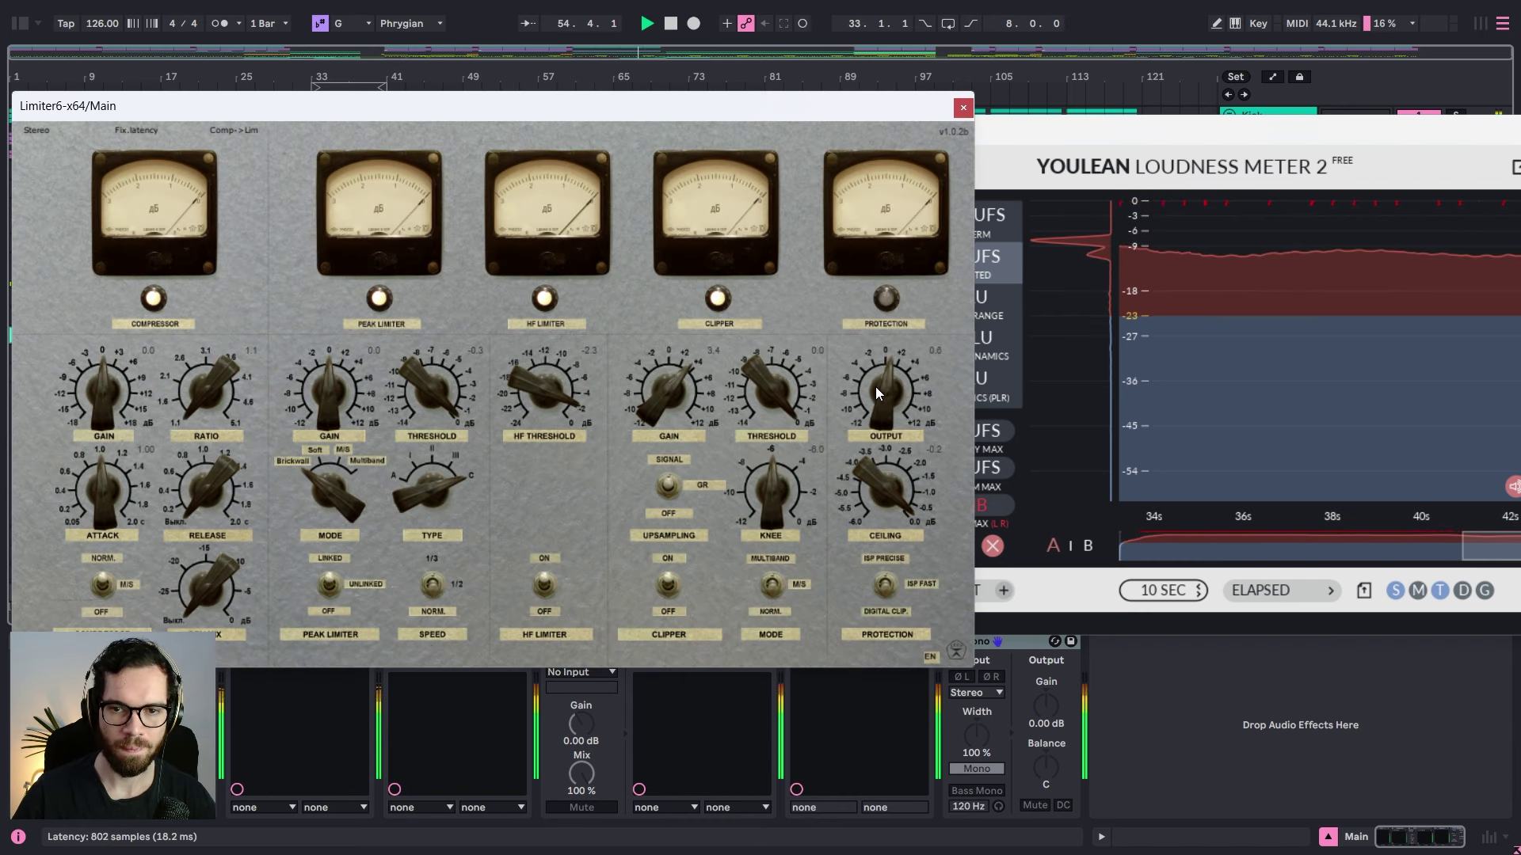
{"action": "left_click_drag", "start_coordinate": [876, 386], "coordinate": [877, 389]}
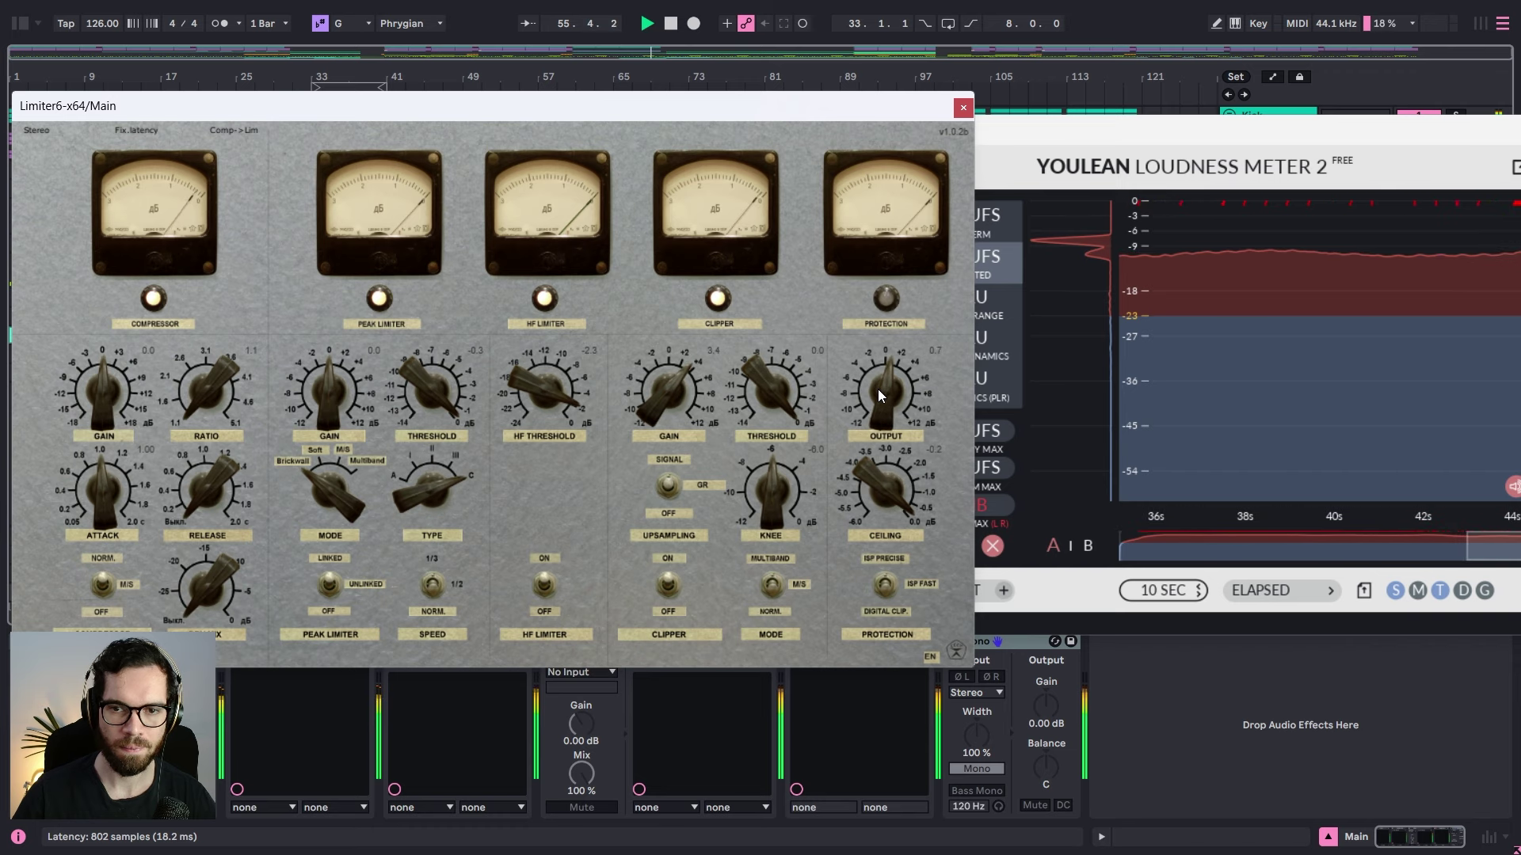
{"action": "left_click", "coordinate": [963, 108]}
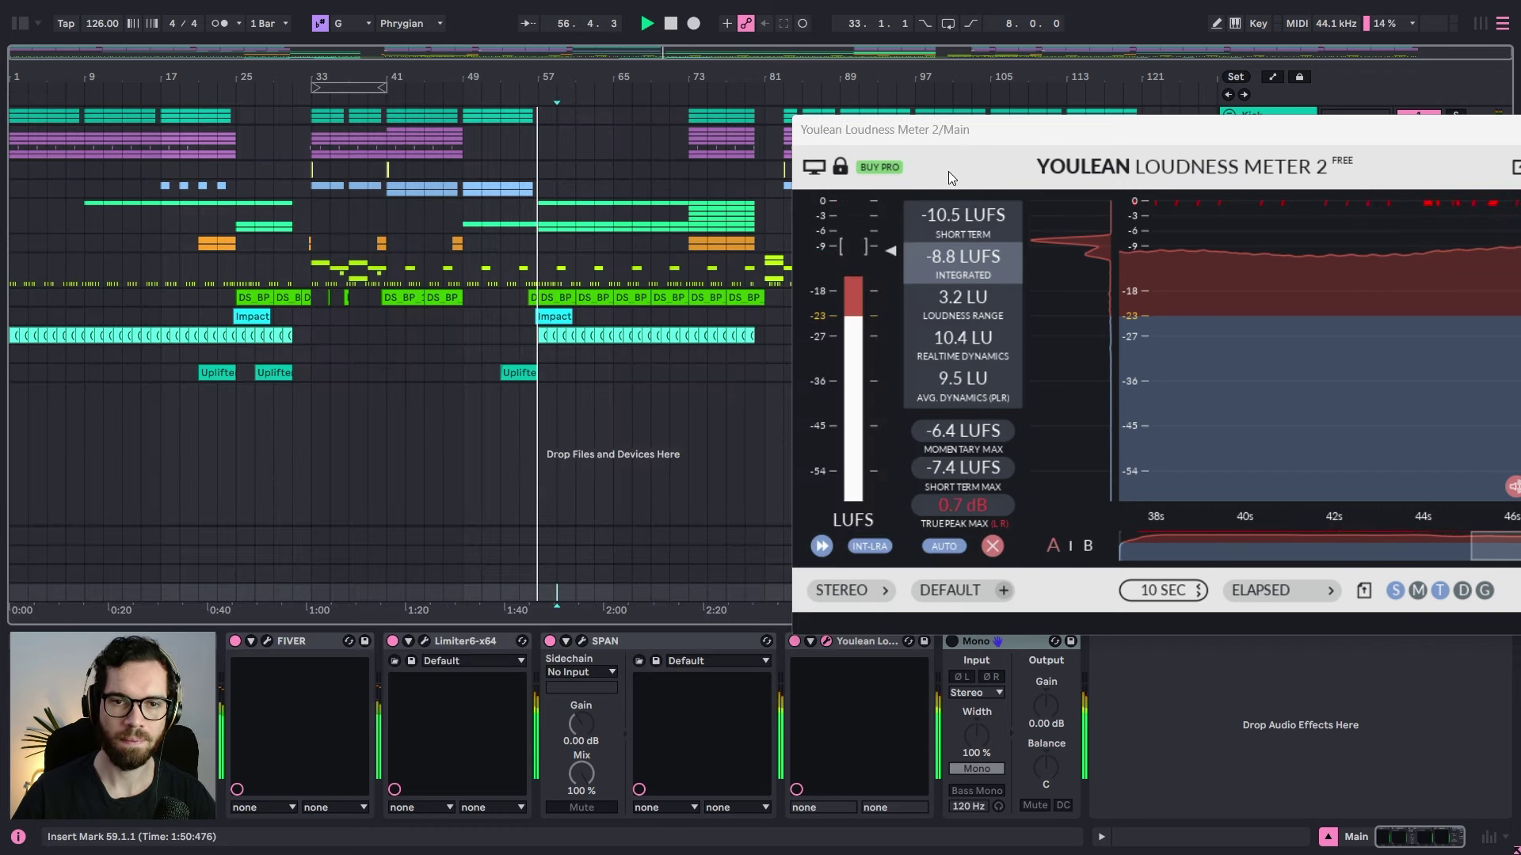
Step: Bring the whole Youlean Loudness Meter into view to check its readings, stop playback and close the meter
{"action": "left_click_drag", "start_coordinate": [1473, 132], "coordinate": [1271, 139]}
{"action": "key", "text": "space"}
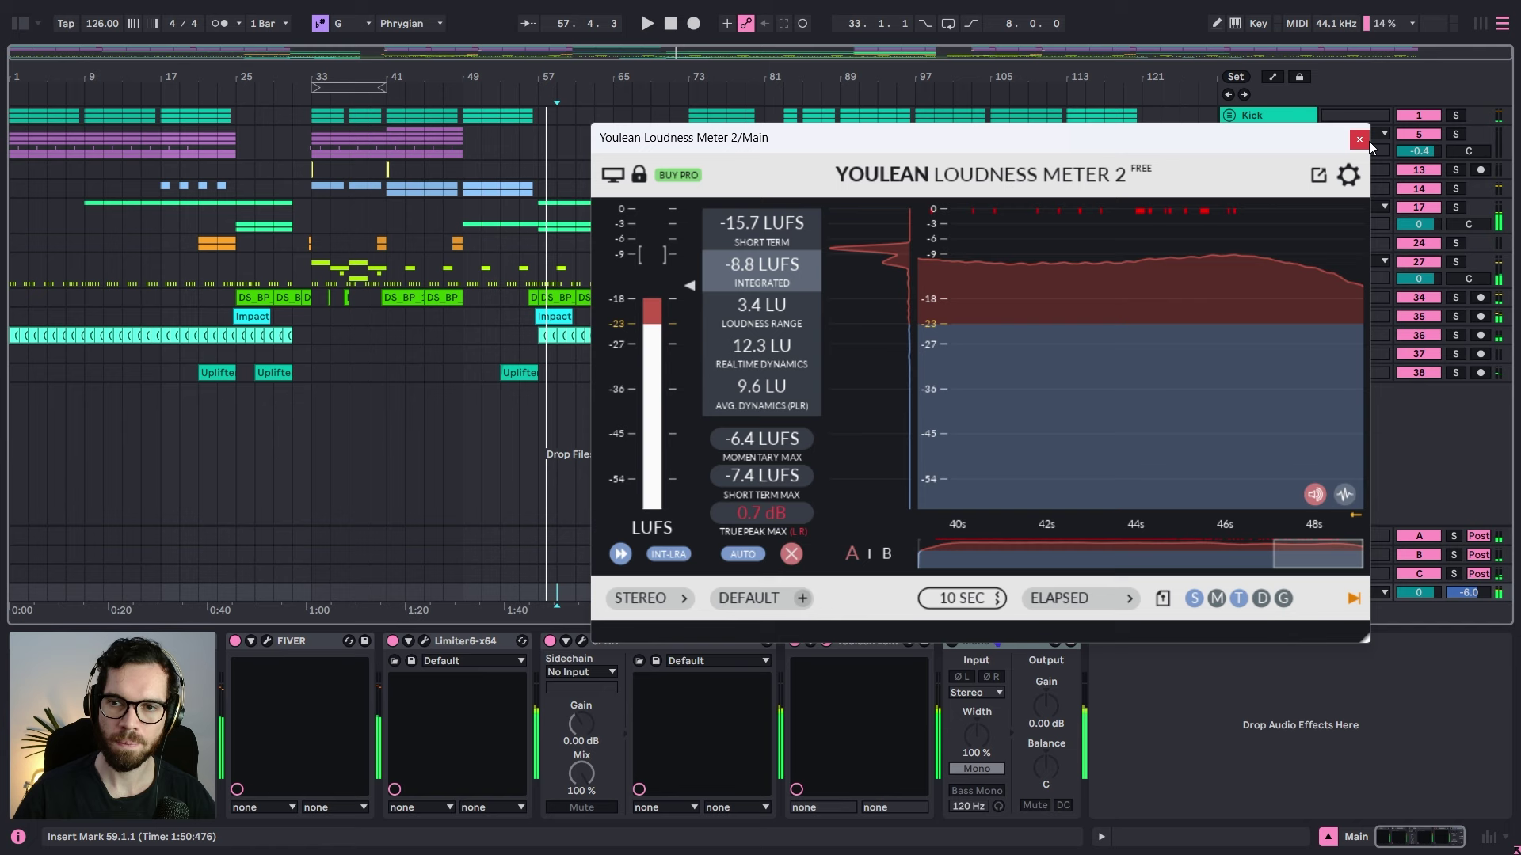
{"action": "left_click", "coordinate": [1367, 143]}
Step: Unfold the Main track and show its Mixer Track Volume automation
{"action": "left_click", "coordinate": [1230, 594]}
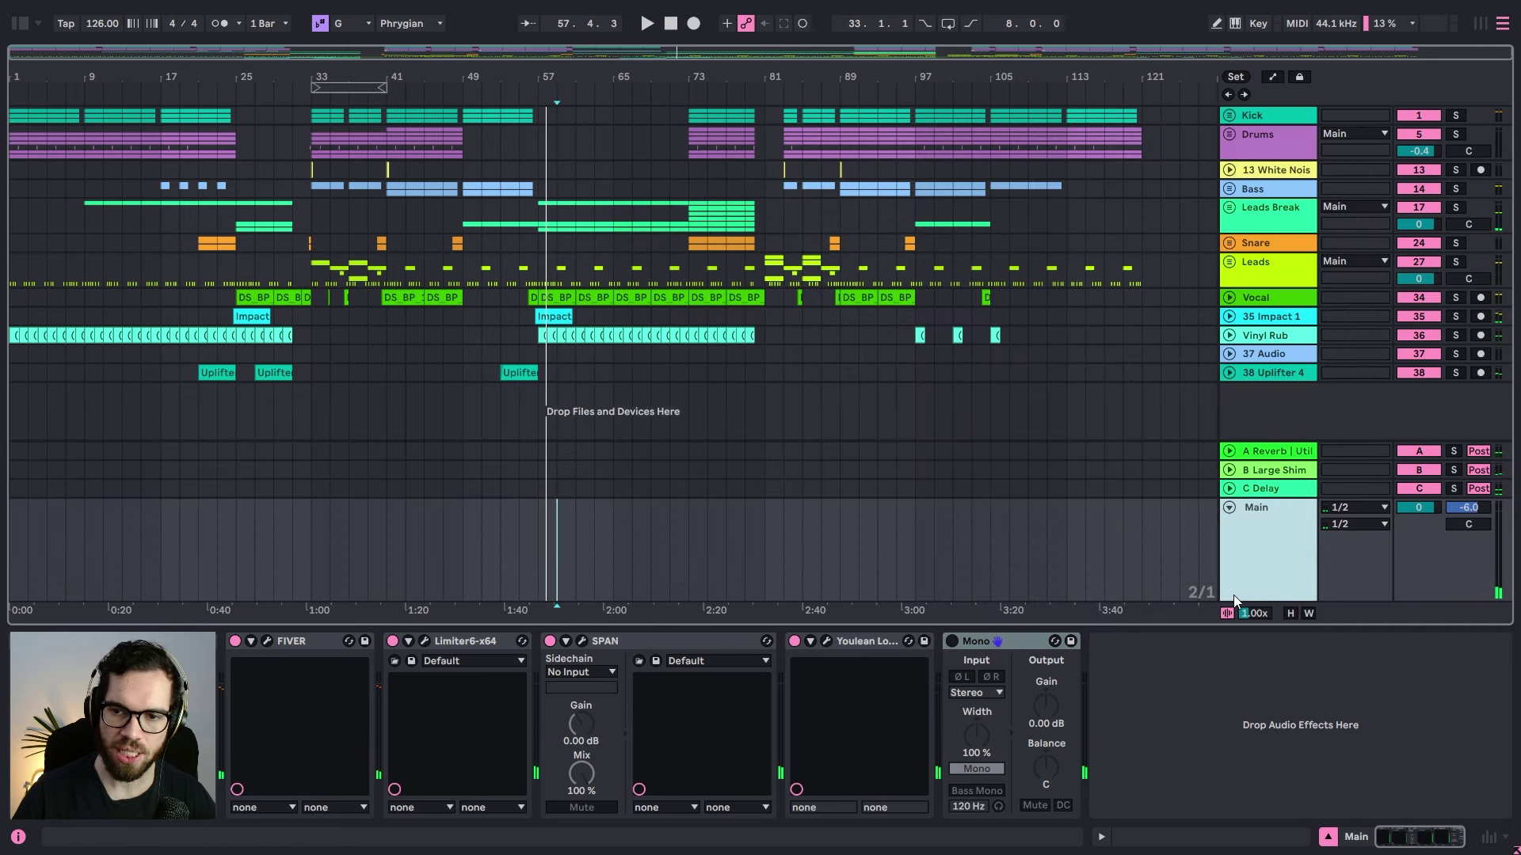
{"action": "key", "text": "a"}
{"action": "left_click", "coordinate": [1283, 529]}
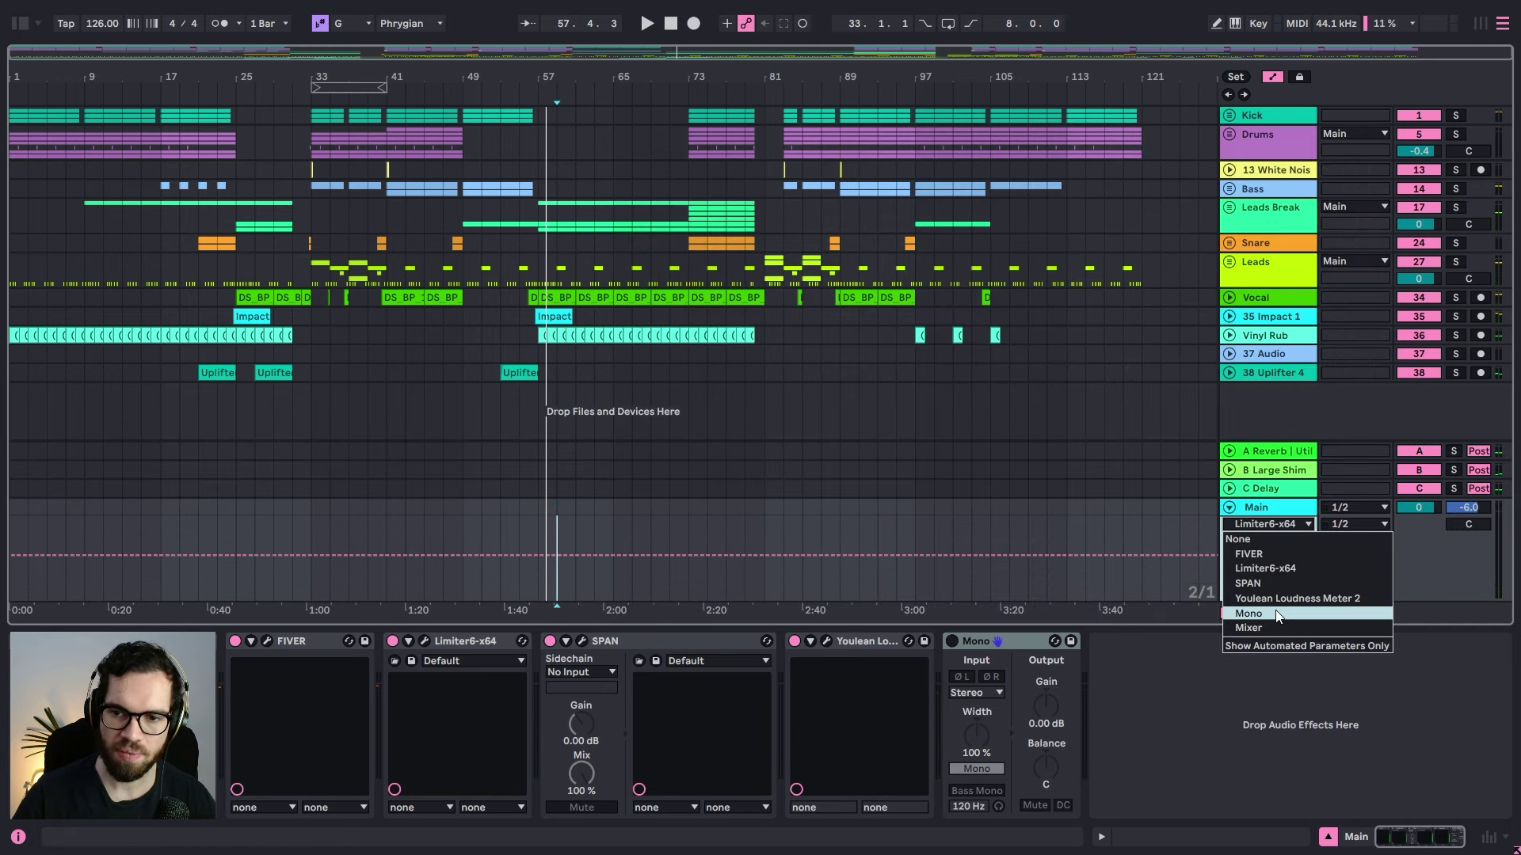
{"action": "left_click", "coordinate": [1271, 620]}
{"action": "left_click", "coordinate": [1289, 542]}
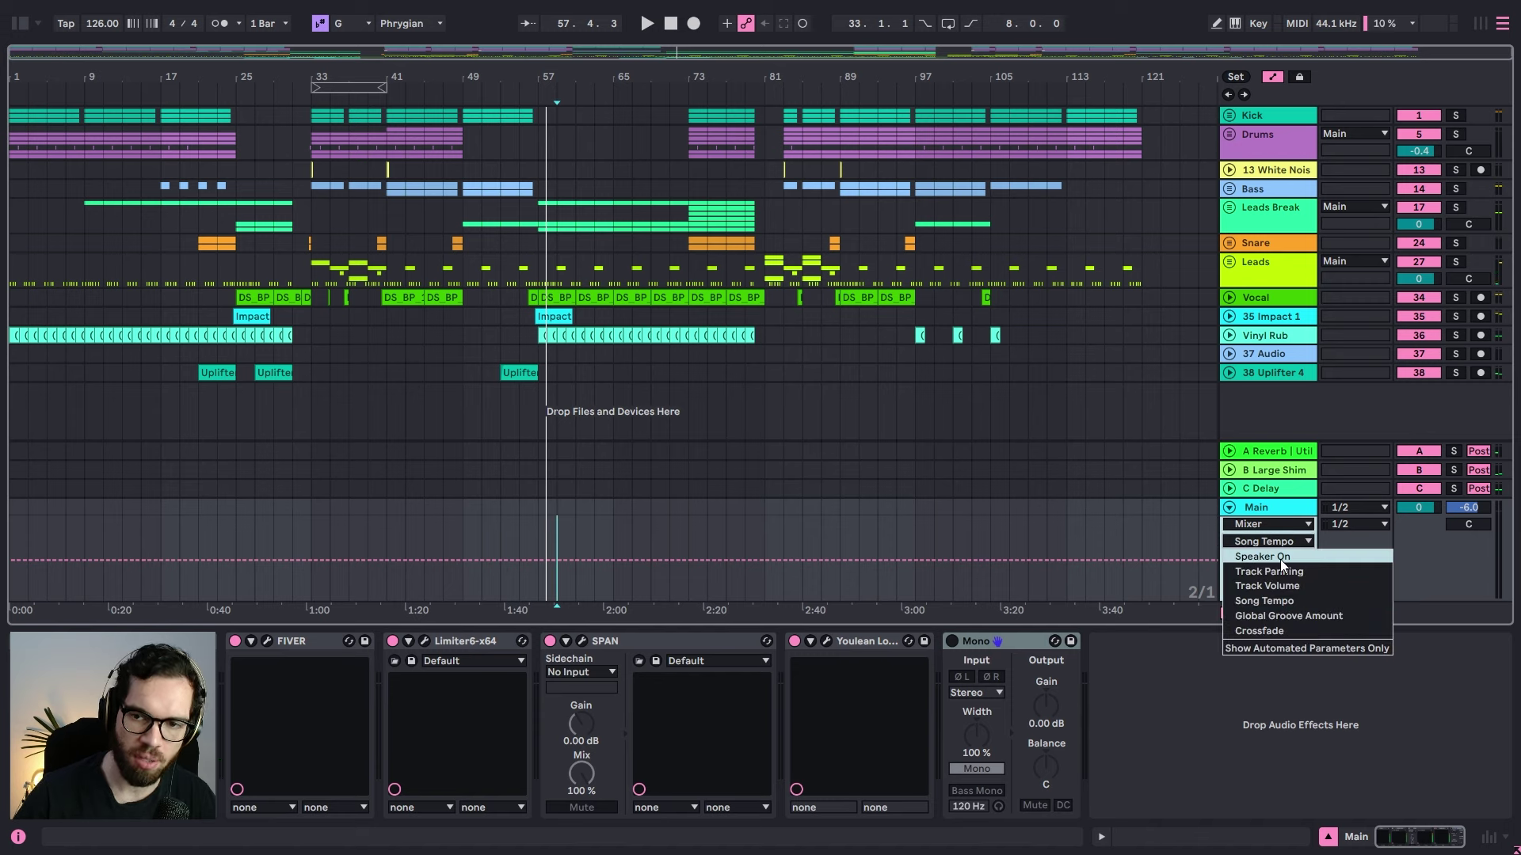
{"action": "left_click", "coordinate": [1272, 587]}
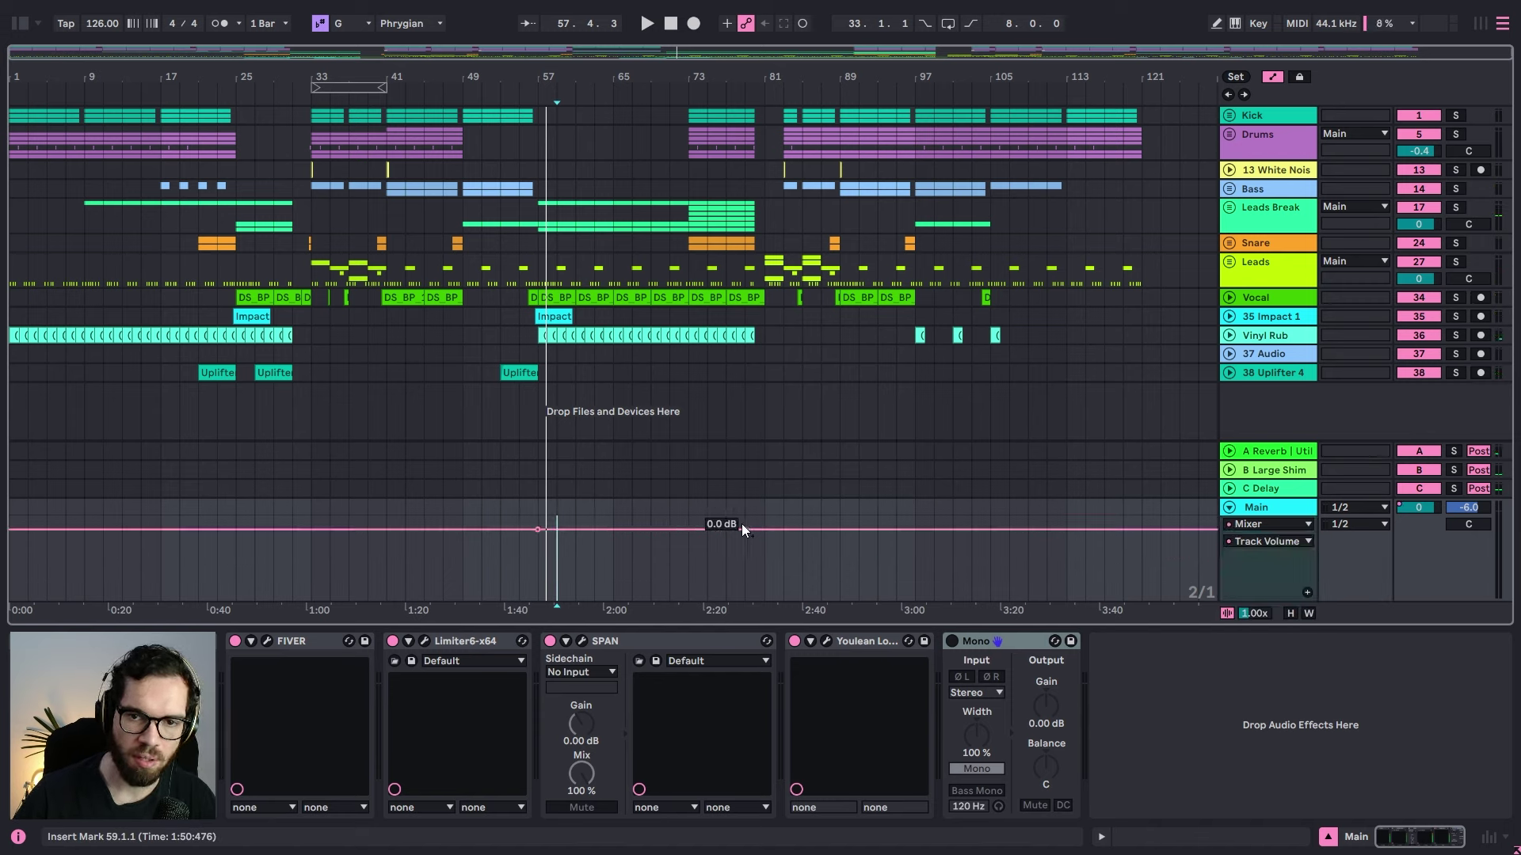
Step: Automate Main's volume to slope from 0.0 dB at bar 73 to -3.5 dB just before bar 81, returning to 0.0 dB at bar 81
{"action": "left_click", "coordinate": [762, 529]}
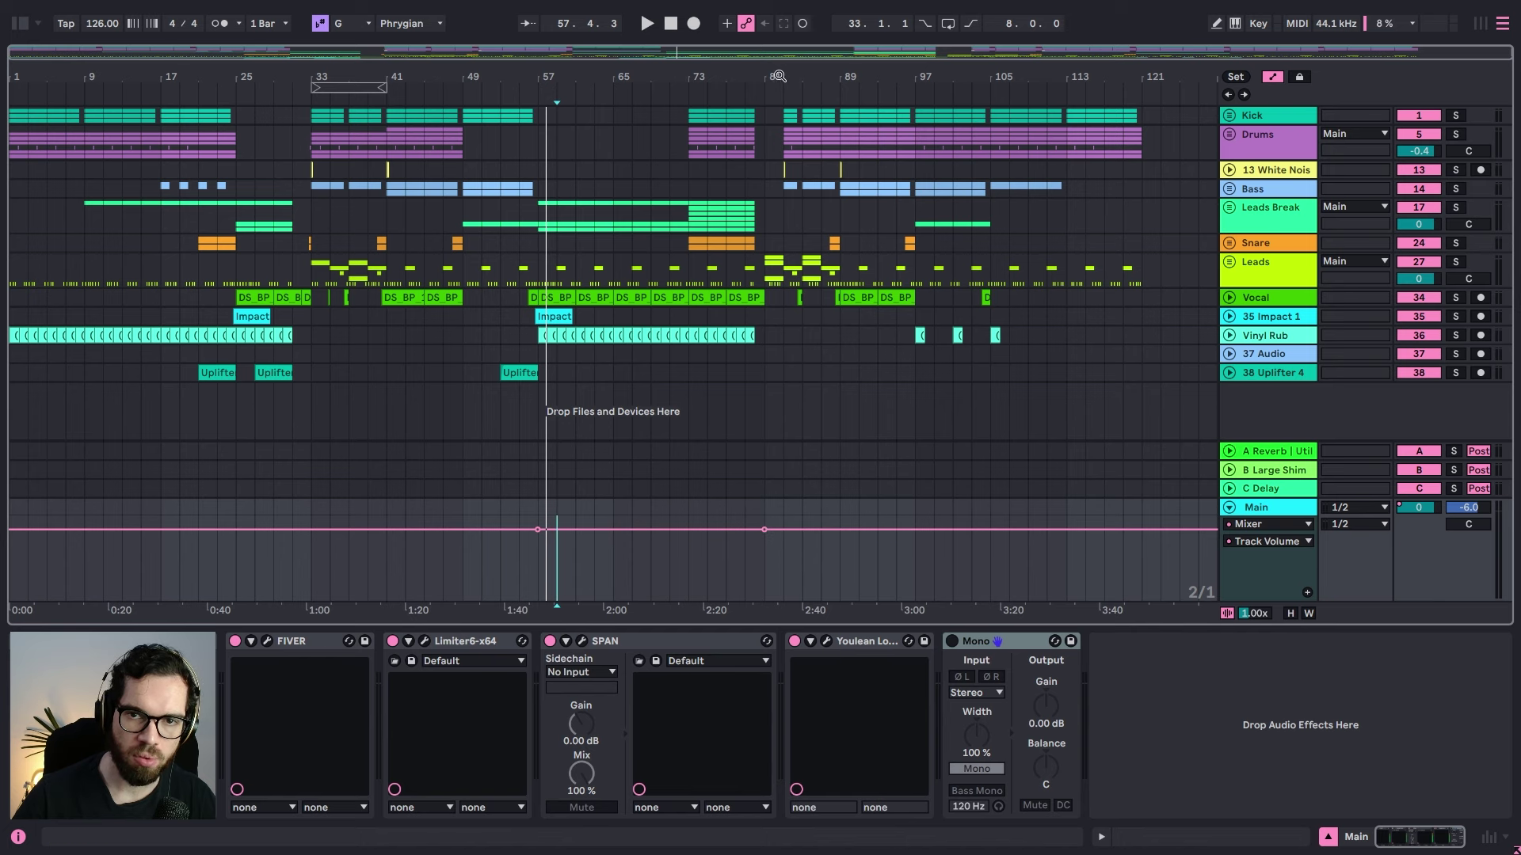
{"action": "left_click_drag", "start_coordinate": [779, 76], "coordinate": [761, 174]}
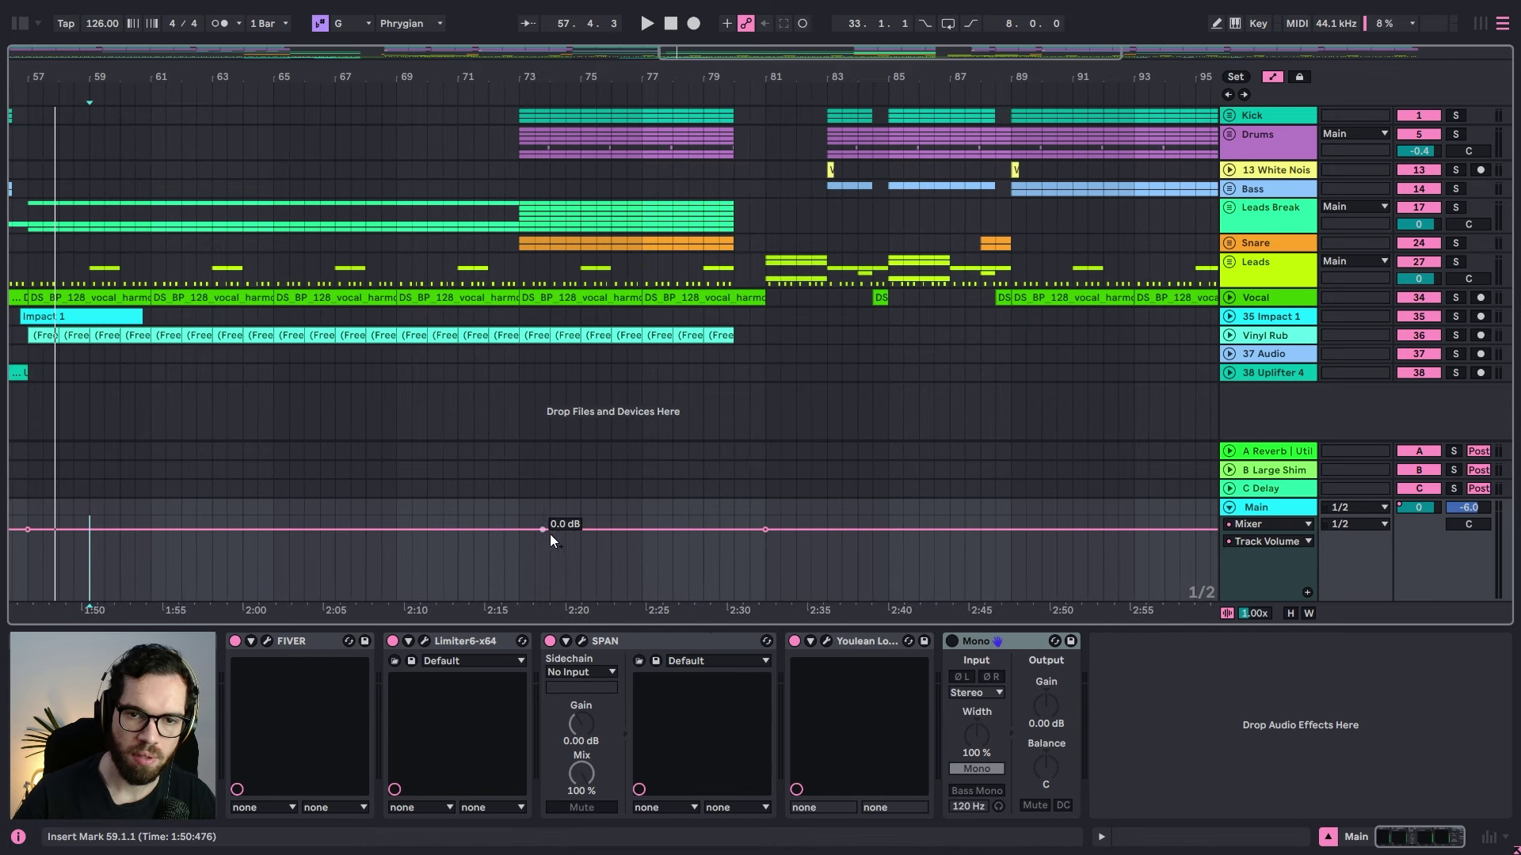
{"action": "left_click", "coordinate": [520, 528]}
{"action": "left_click_drag", "start_coordinate": [686, 529], "coordinate": [749, 536]}
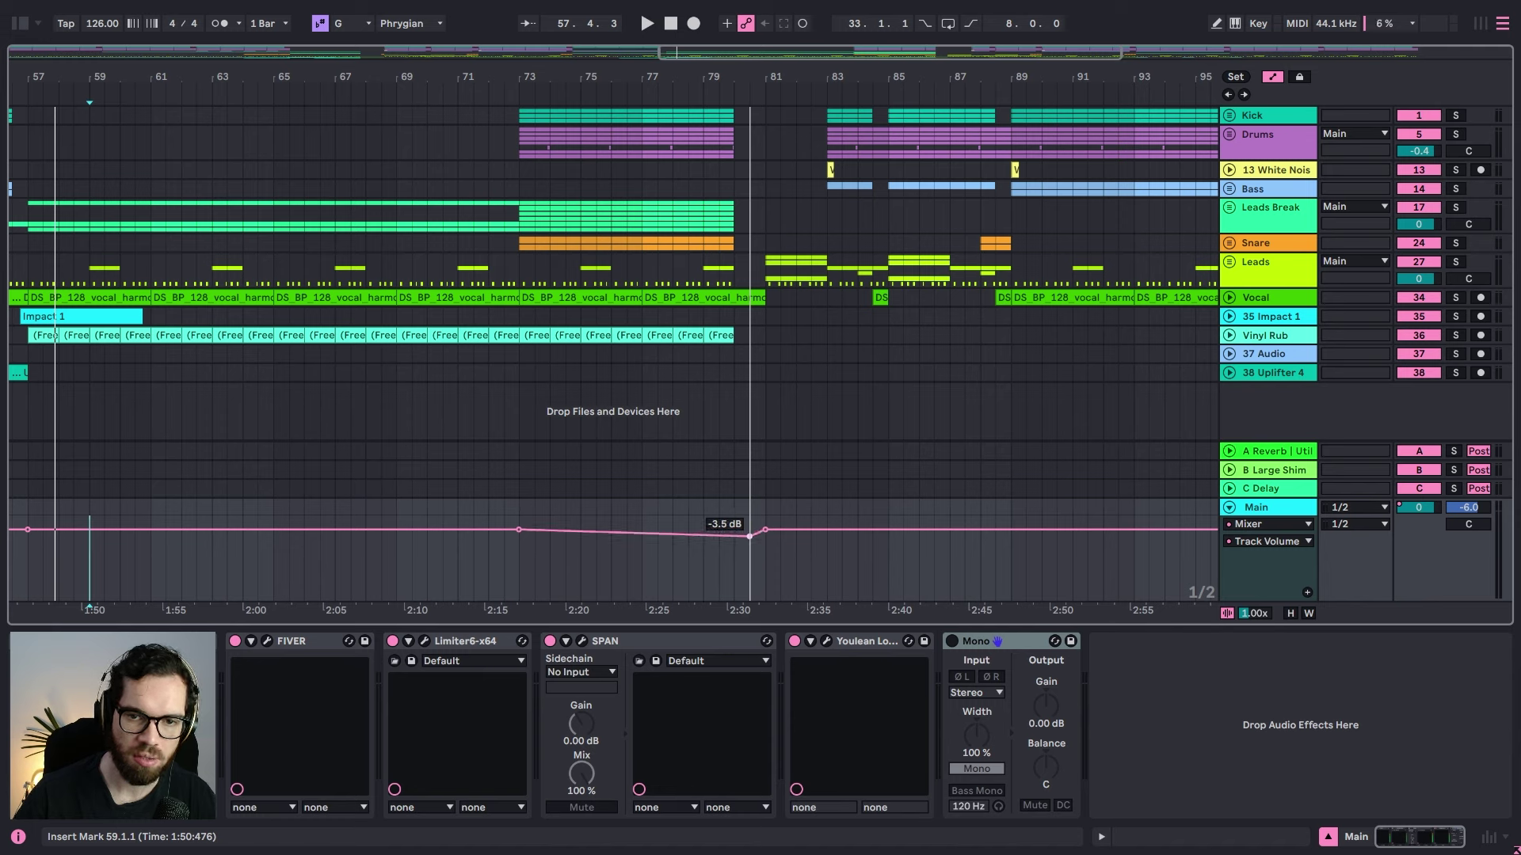
Step: Play from bar 77 into the second drop to check the volume dip
{"action": "left_click", "coordinate": [660, 590]}
{"action": "key", "text": "space"}
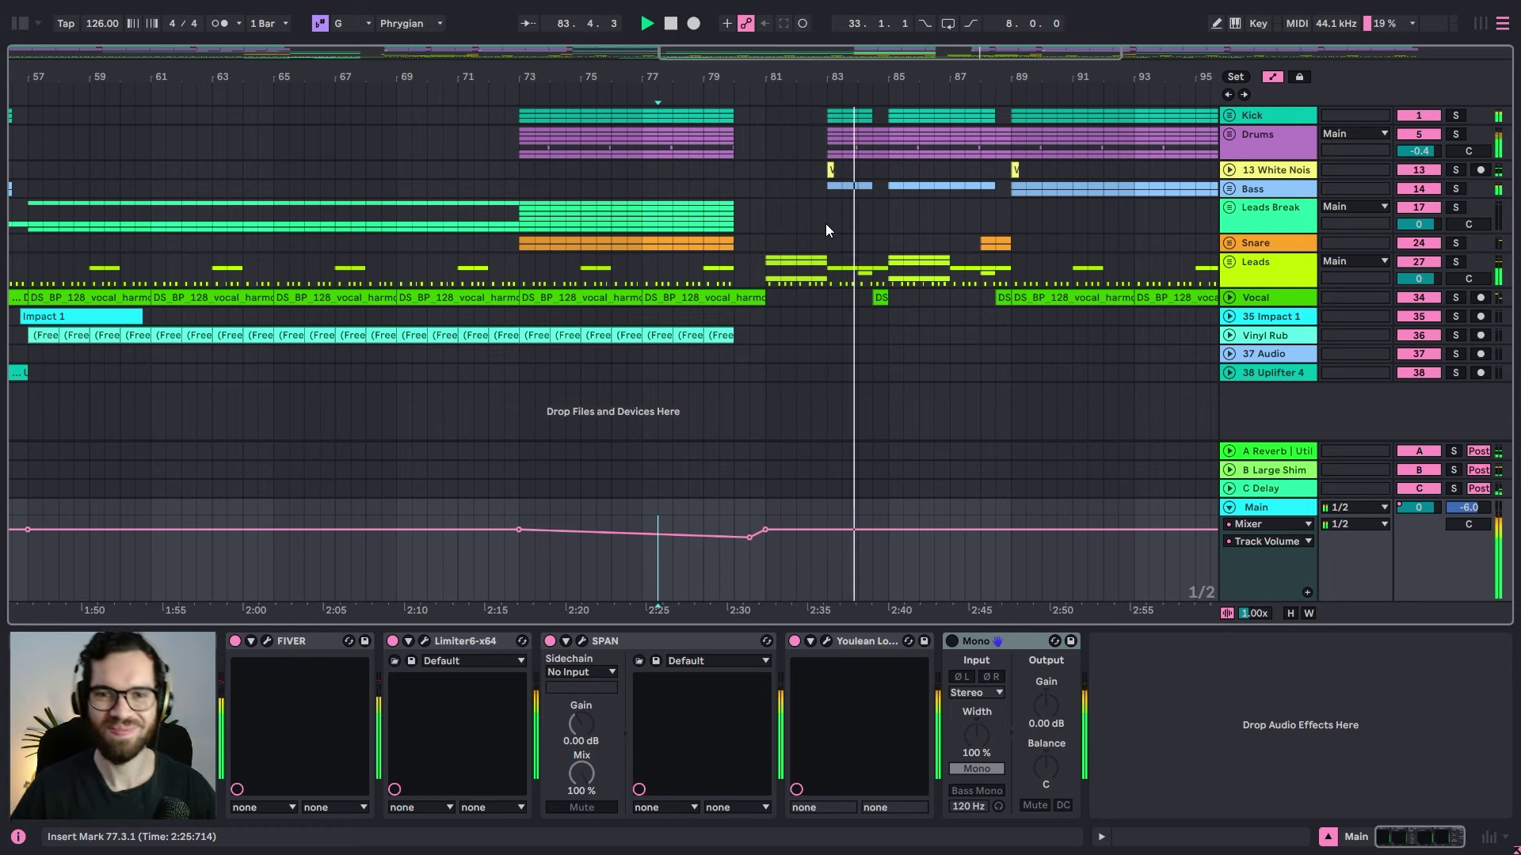
{"action": "left_click_drag", "start_coordinate": [793, 76], "coordinate": [774, 31]}
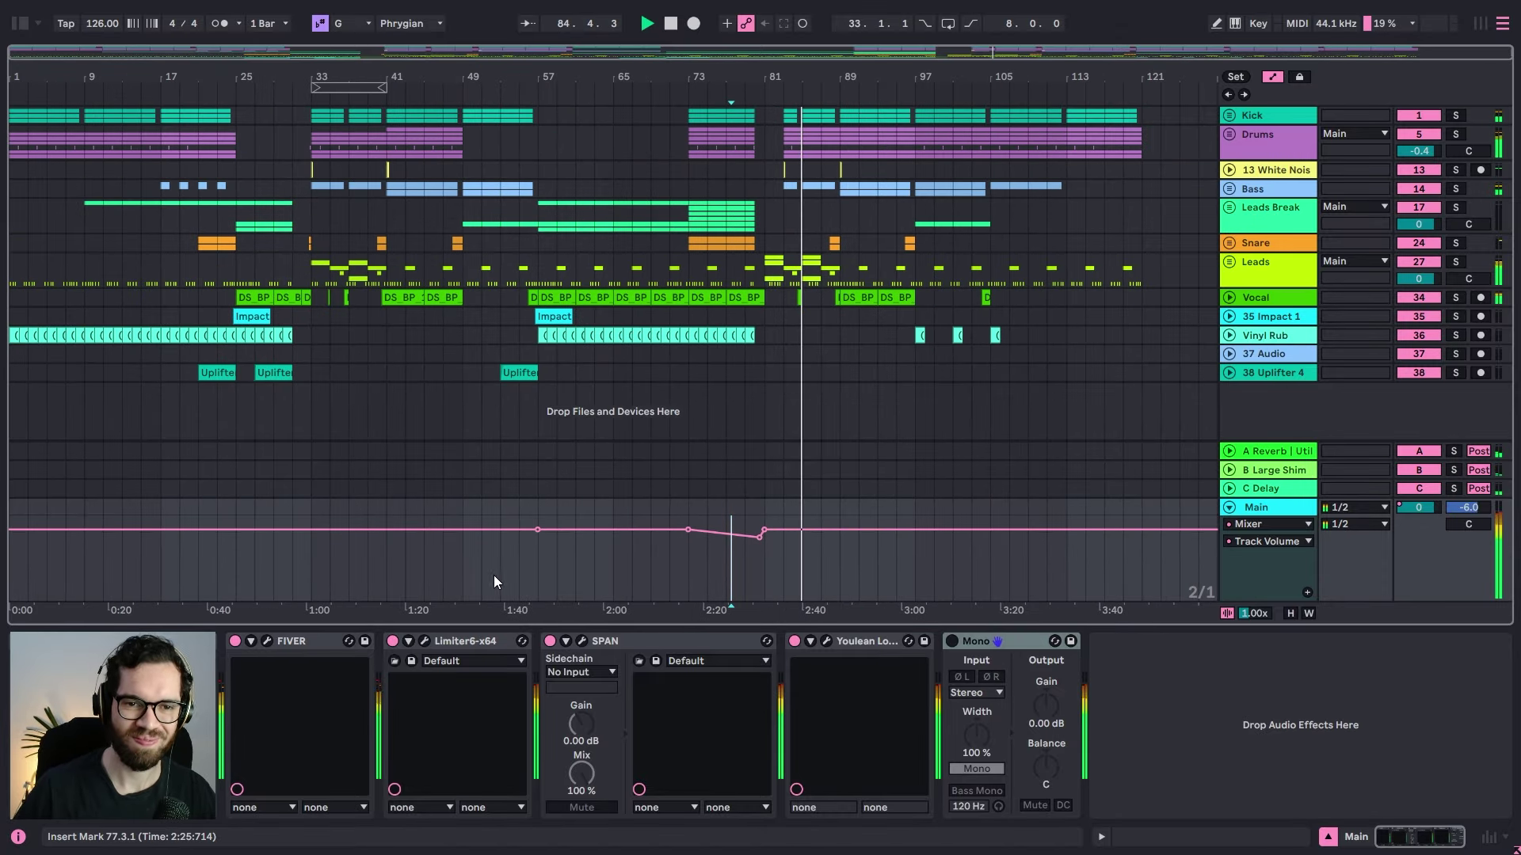
Step: Copy Main's volume dip from bars 73 to 81, paste it at bar 25 and play the first breakdown
{"action": "key", "text": "space"}
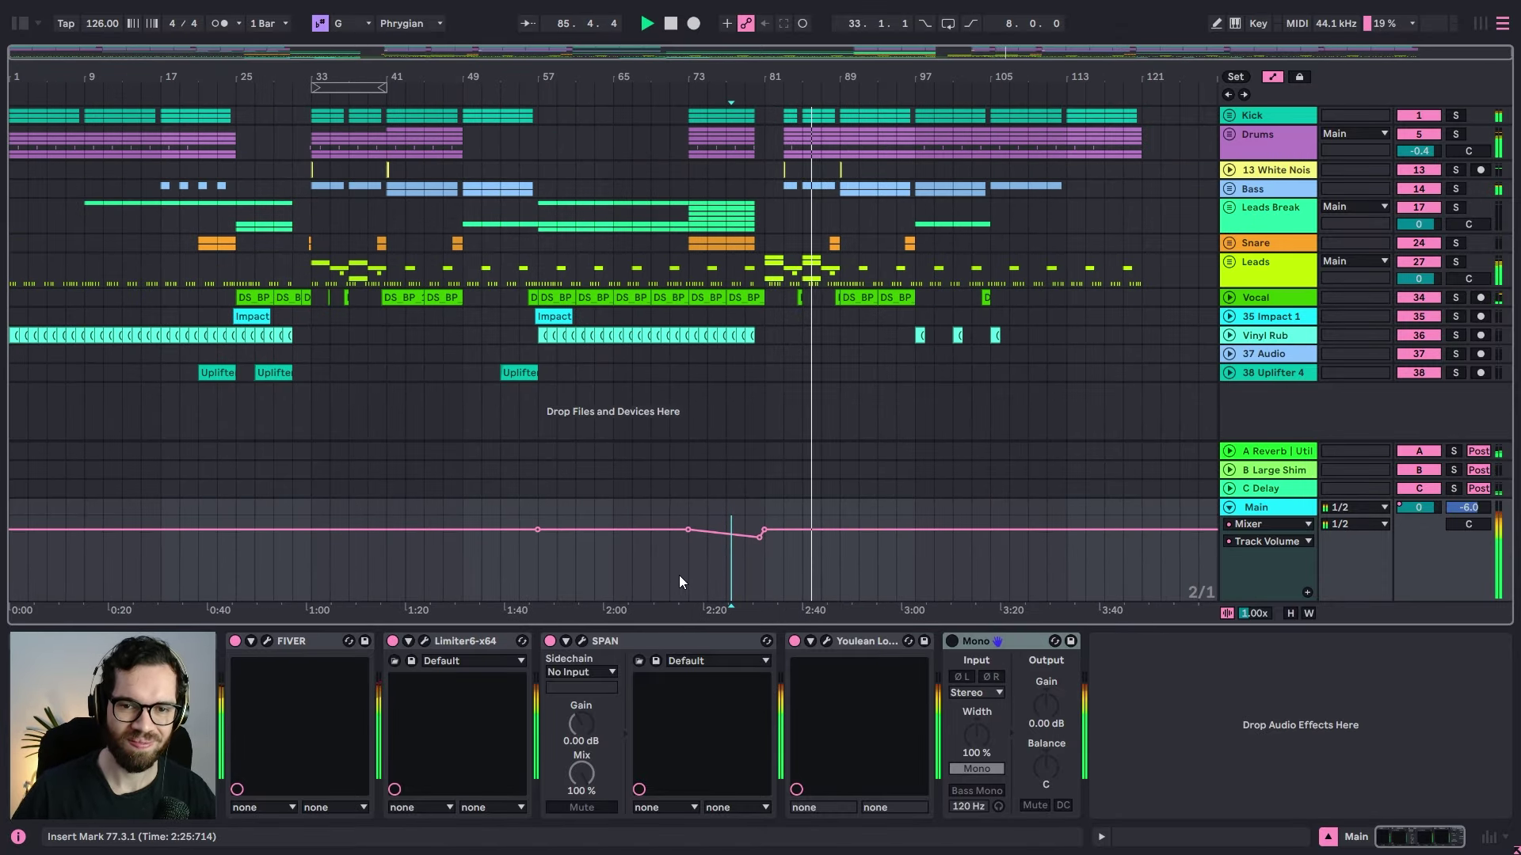
{"action": "left_click_drag", "start_coordinate": [688, 577], "coordinate": [738, 584]}
{"action": "left_click", "coordinate": [239, 569]}
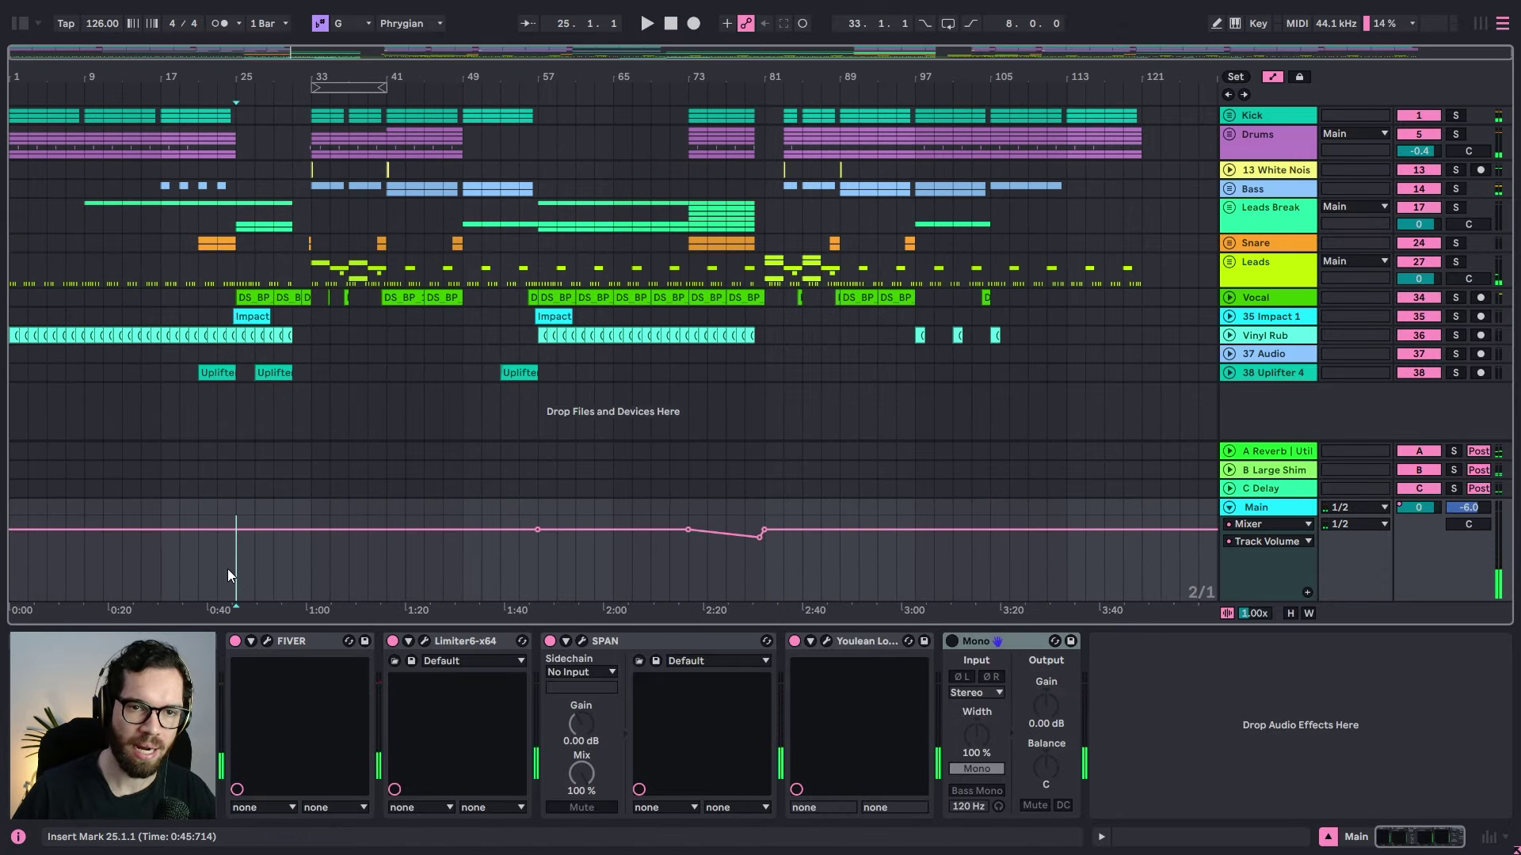
{"action": "key", "text": "ctrl+v"}
{"action": "key", "text": "space"}
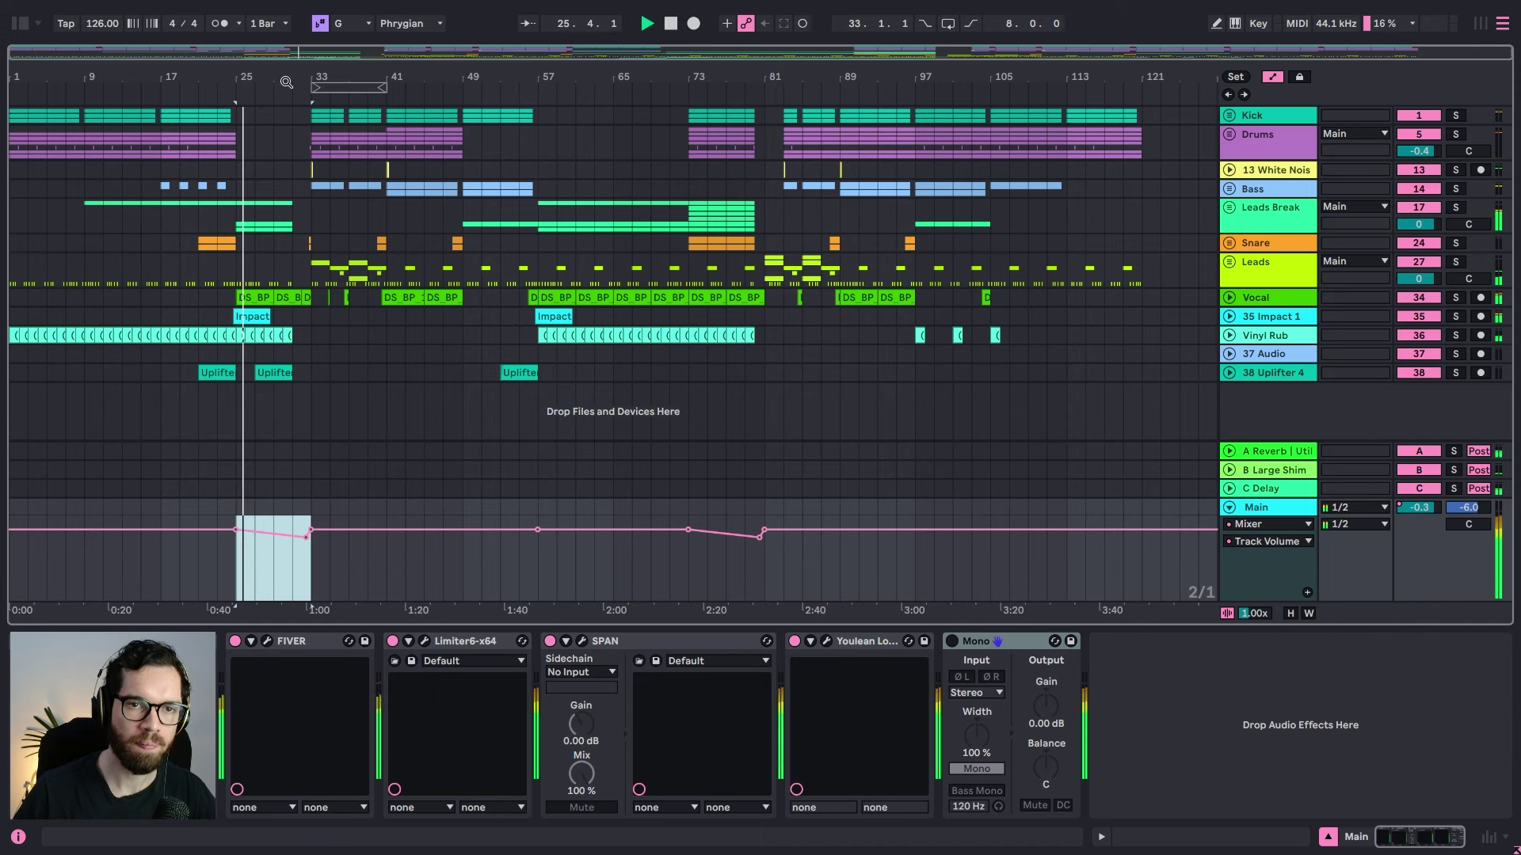
{"action": "left_click_drag", "start_coordinate": [287, 82], "coordinate": [588, 158]}
{"action": "left_click", "coordinate": [559, 581]}
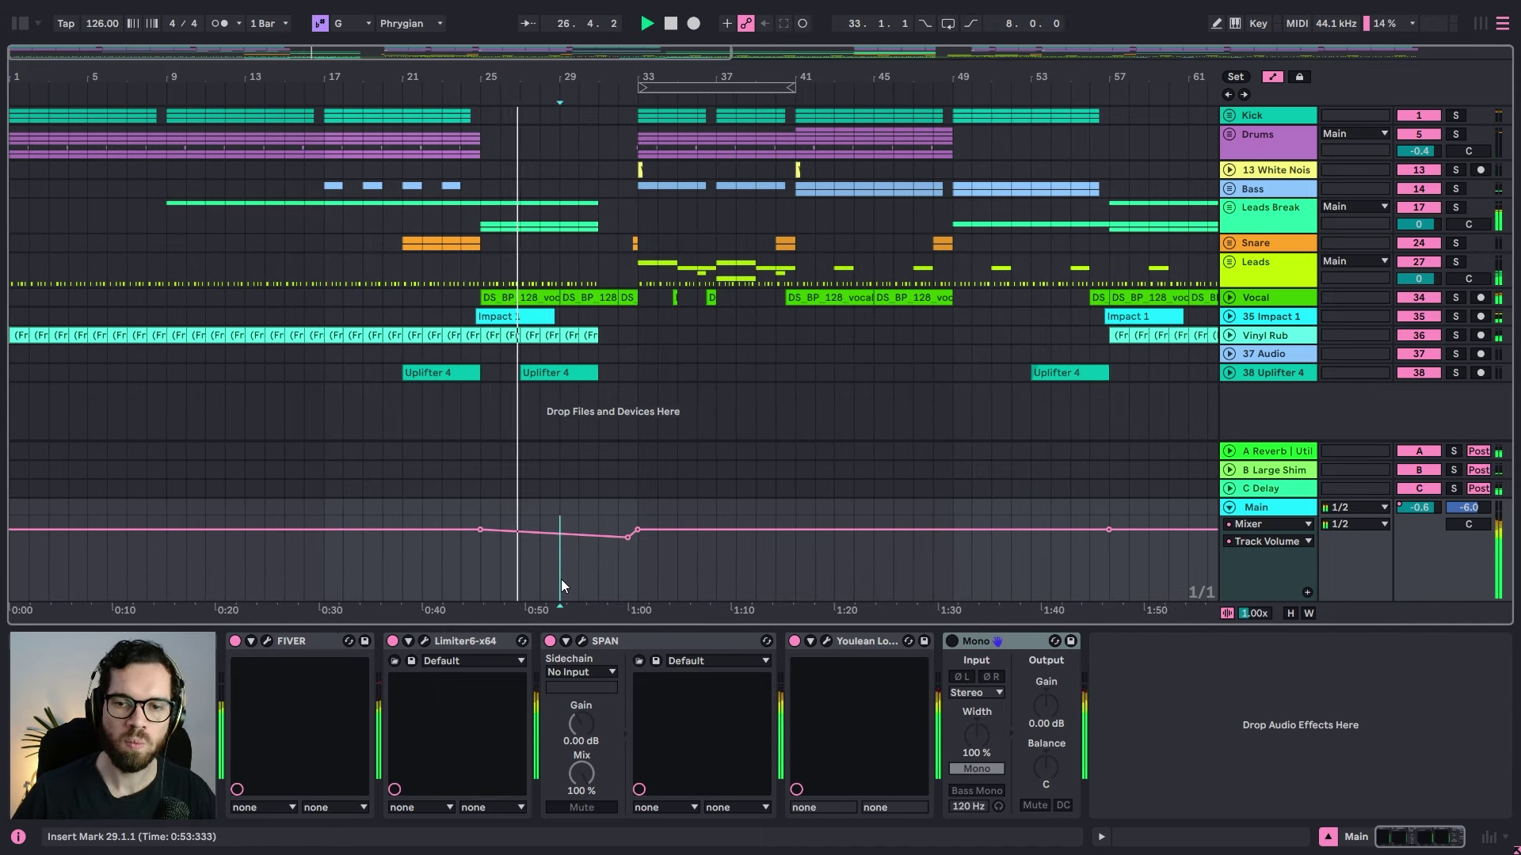
Step: Group the White Noise, Impact 1, Vinyl Rub, 37 Audio and Uplifter 4 tracks and fold the group
{"action": "left_click", "coordinate": [1275, 369]}
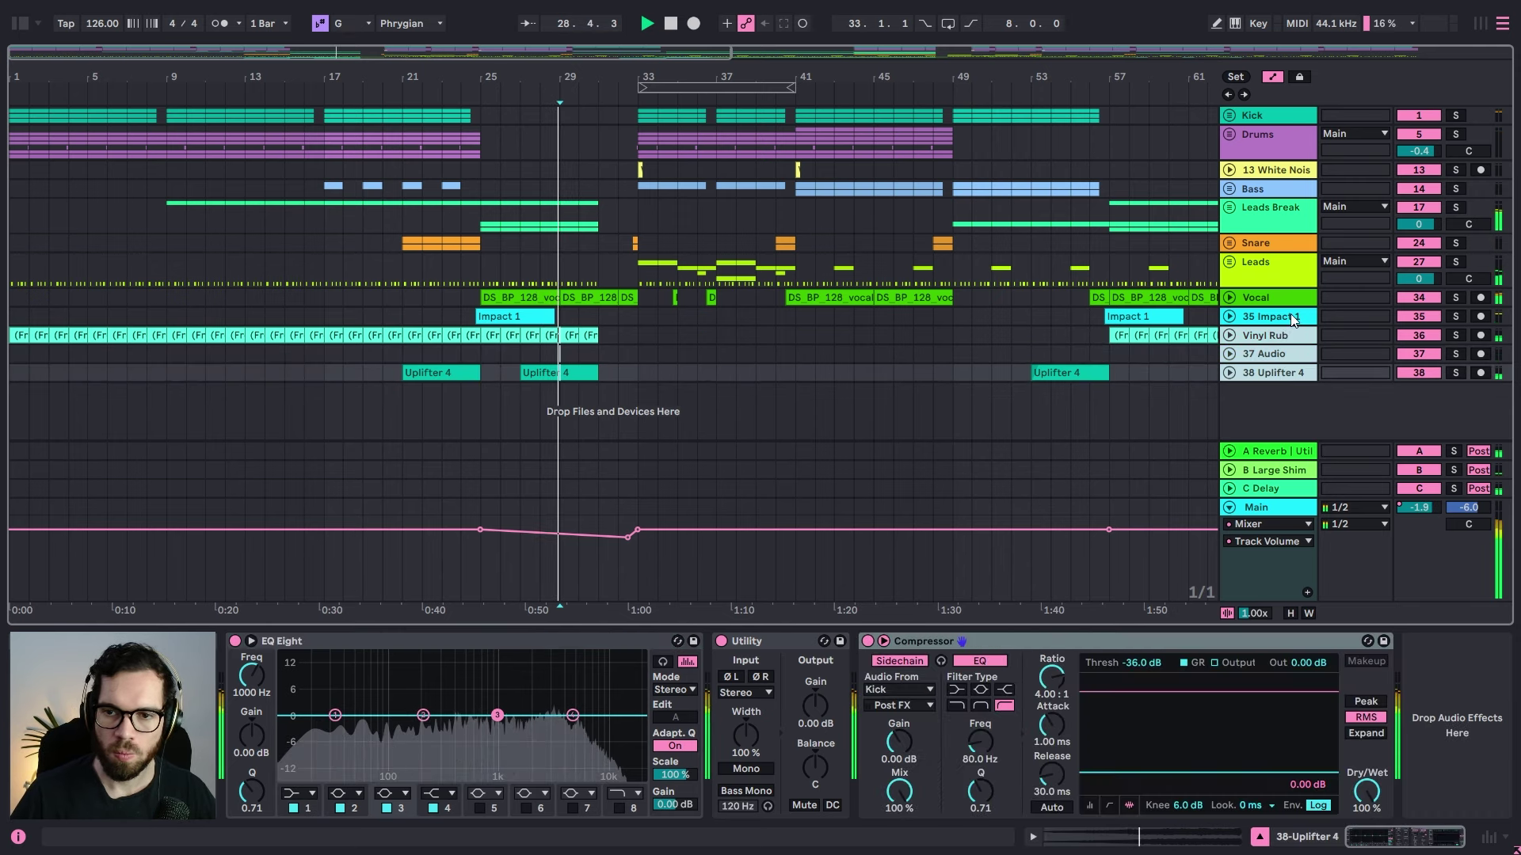
{"action": "left_click", "coordinate": [1290, 314]}
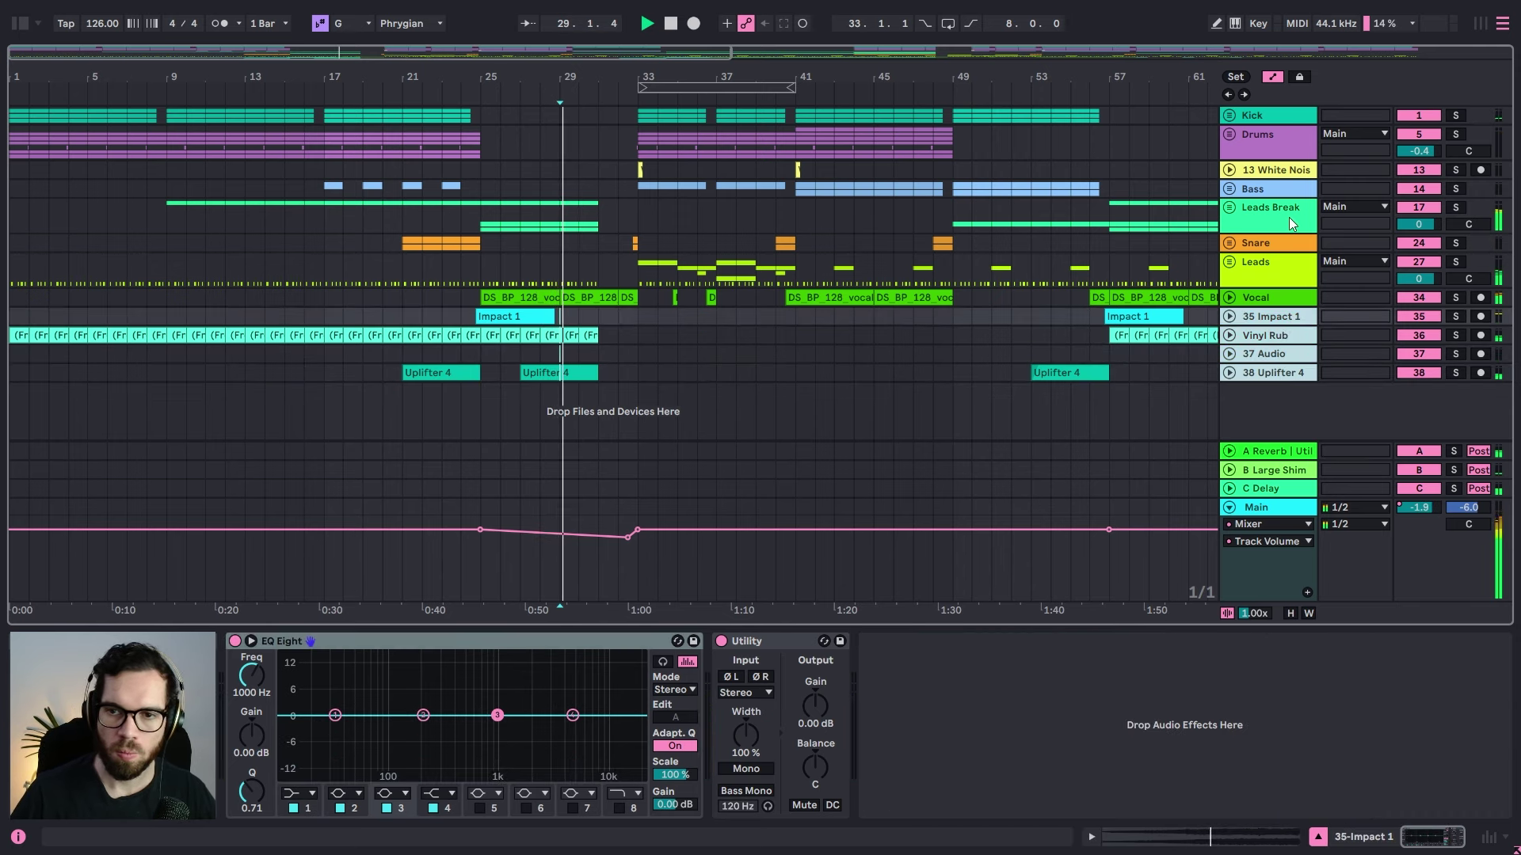
{"action": "left_click", "coordinate": [1255, 170], "text": "ctrl"}
{"action": "key", "text": "ctrl+g"}
{"action": "left_click", "coordinate": [1232, 170]}
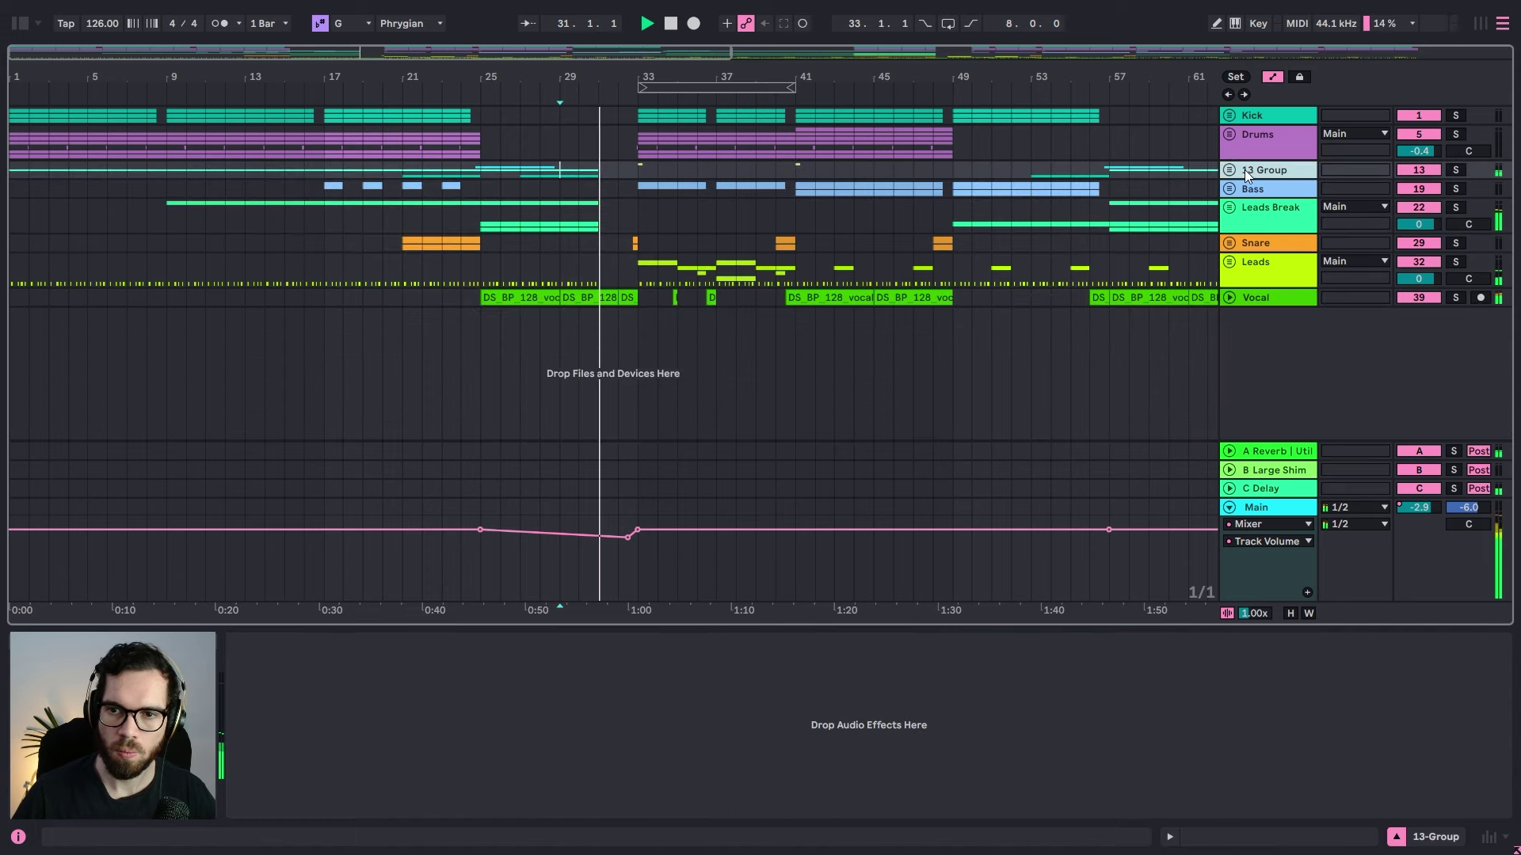
Step: Rename the new effects group Fx
{"action": "key", "text": "ctrl+r"}
{"action": "type", "text": "Fx"}
{"action": "key", "text": "Return"}
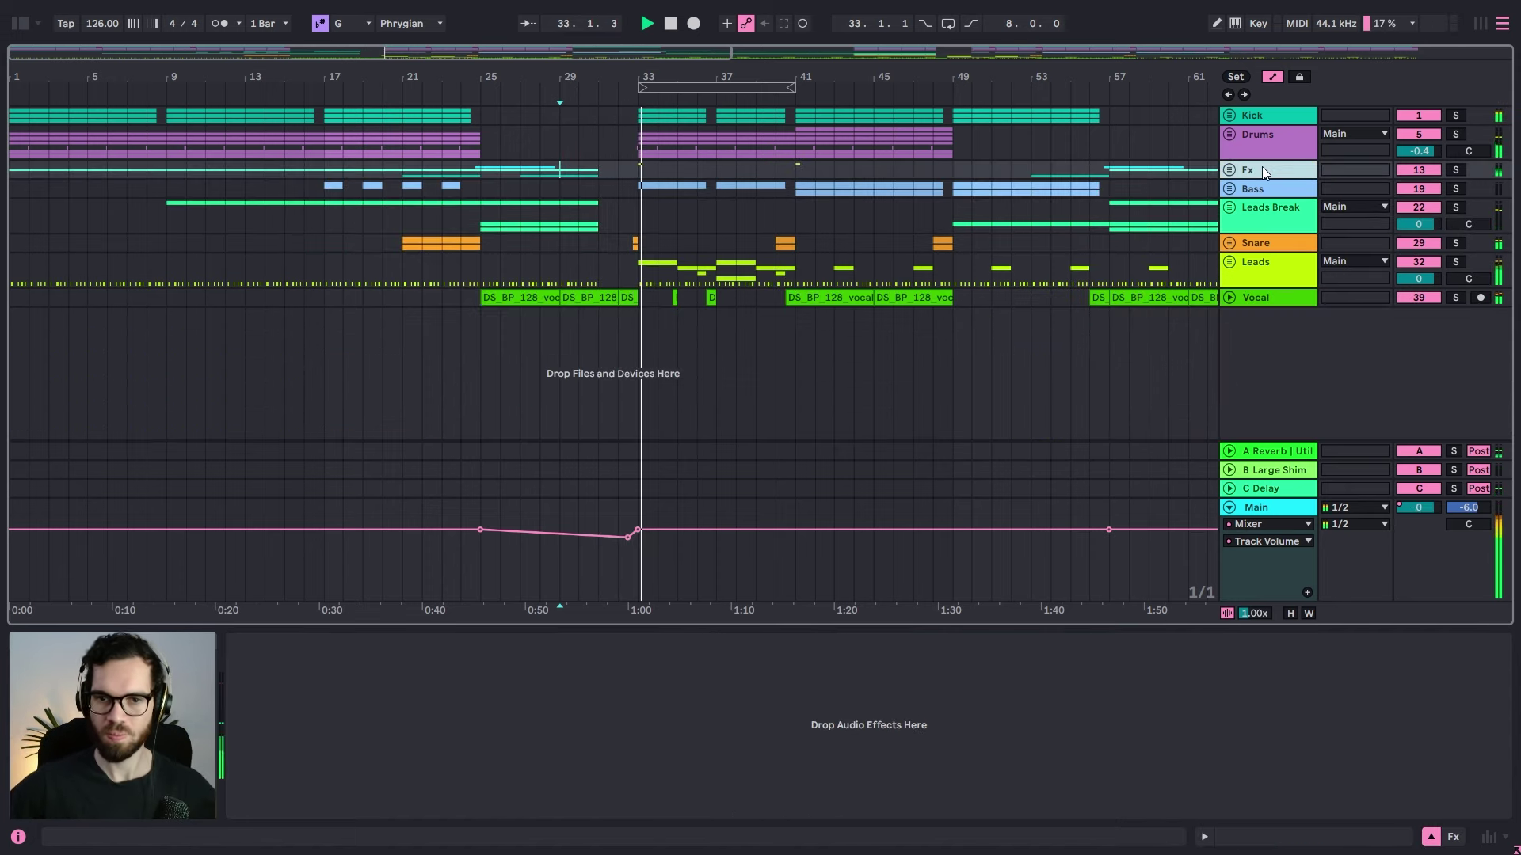
{"action": "left_click", "coordinate": [495, 223]}
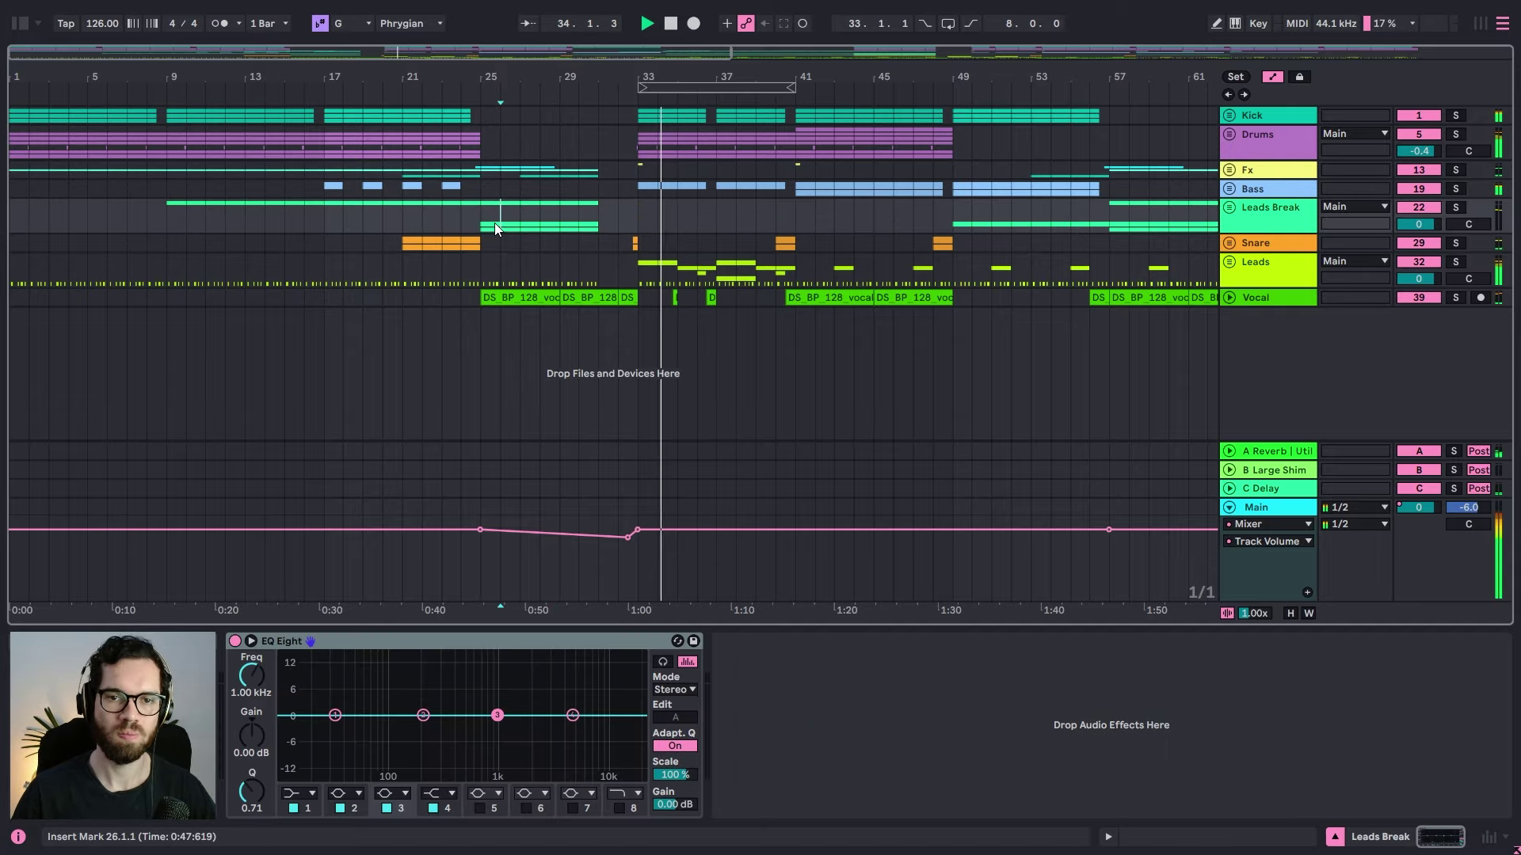
Step: Listen to the first drop while looking over the Fx, Leads Break and Bass tracks around bars 33 to 53
{"action": "left_click", "coordinate": [1051, 171]}
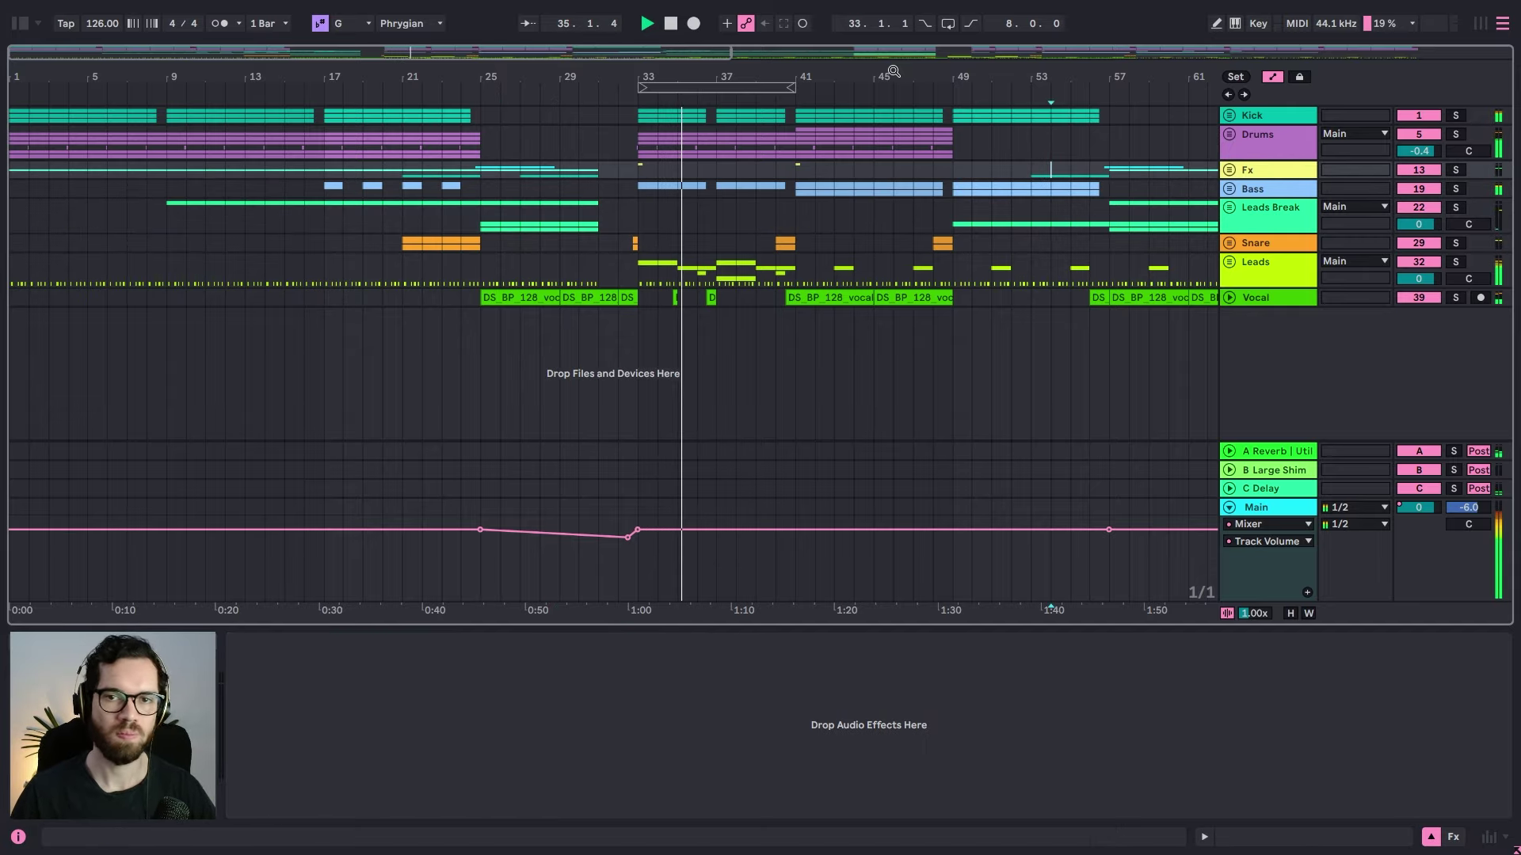
{"action": "left_click_drag", "start_coordinate": [892, 68], "coordinate": [845, 72]}
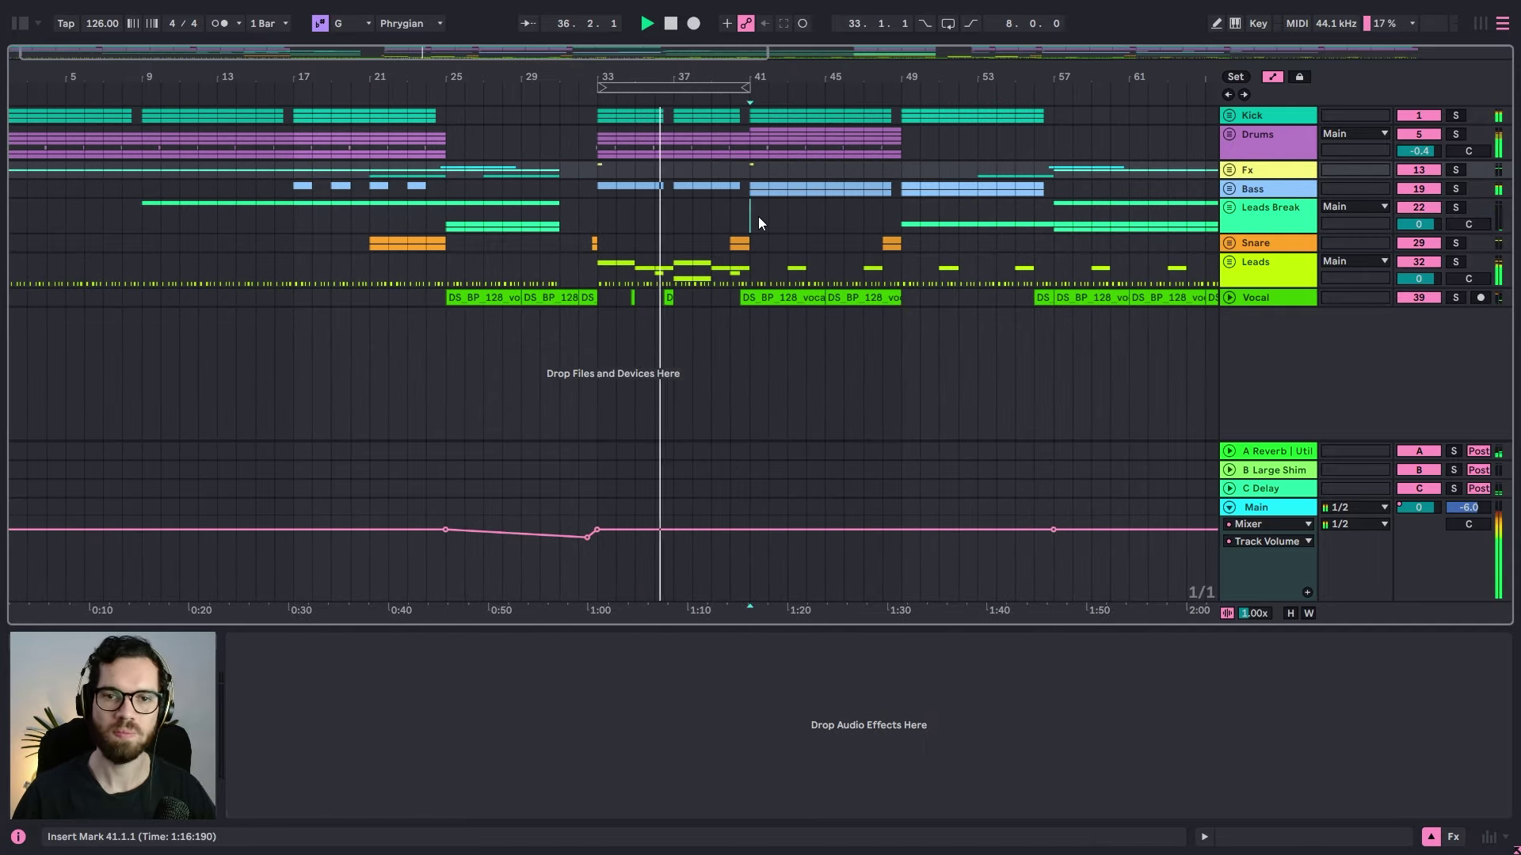
{"action": "left_click", "coordinate": [758, 216]}
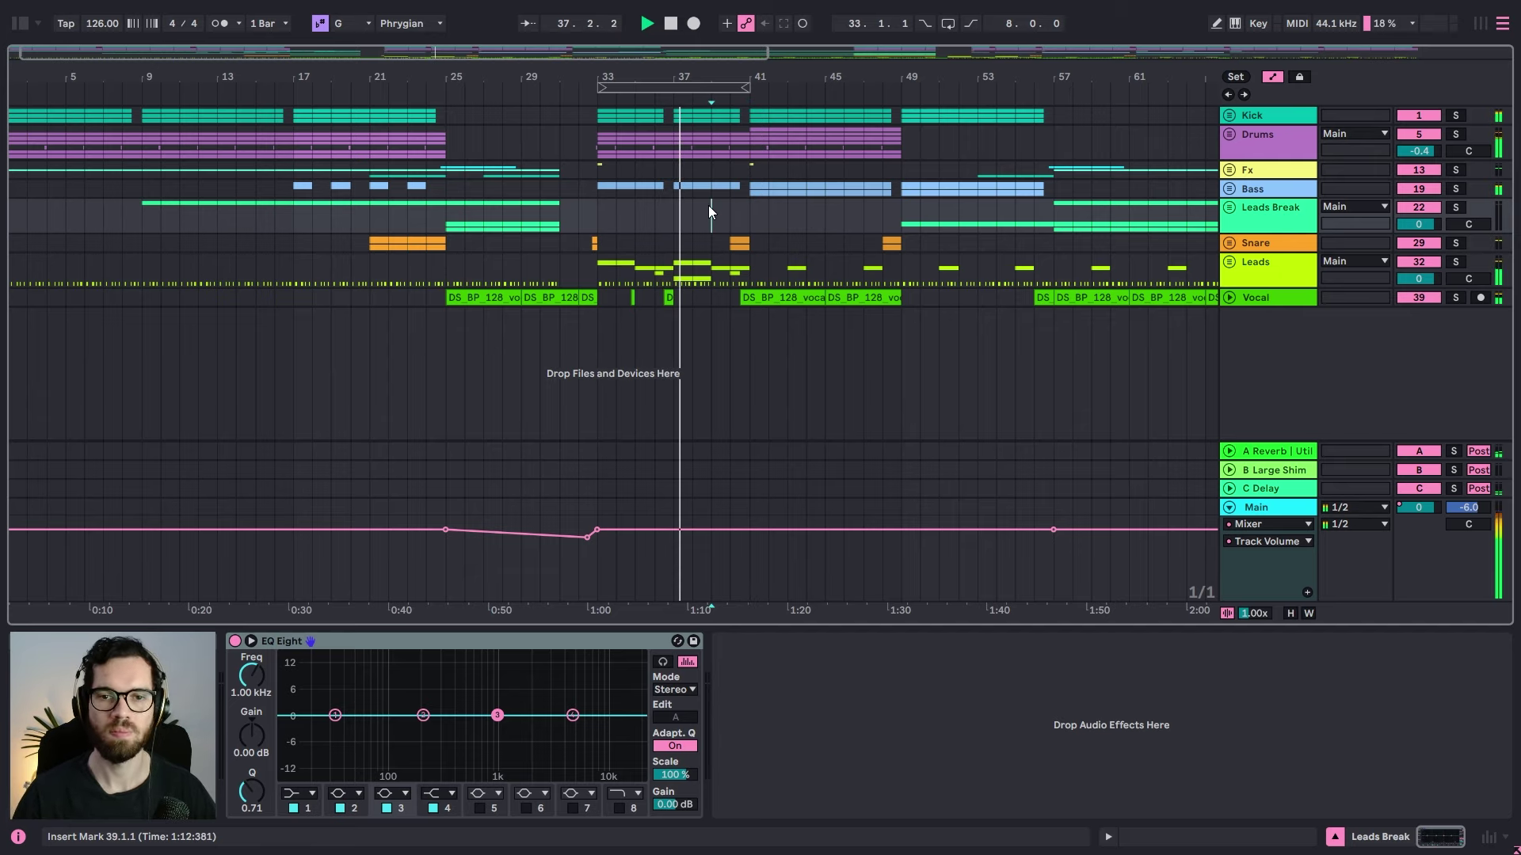
{"action": "left_click", "coordinate": [692, 184]}
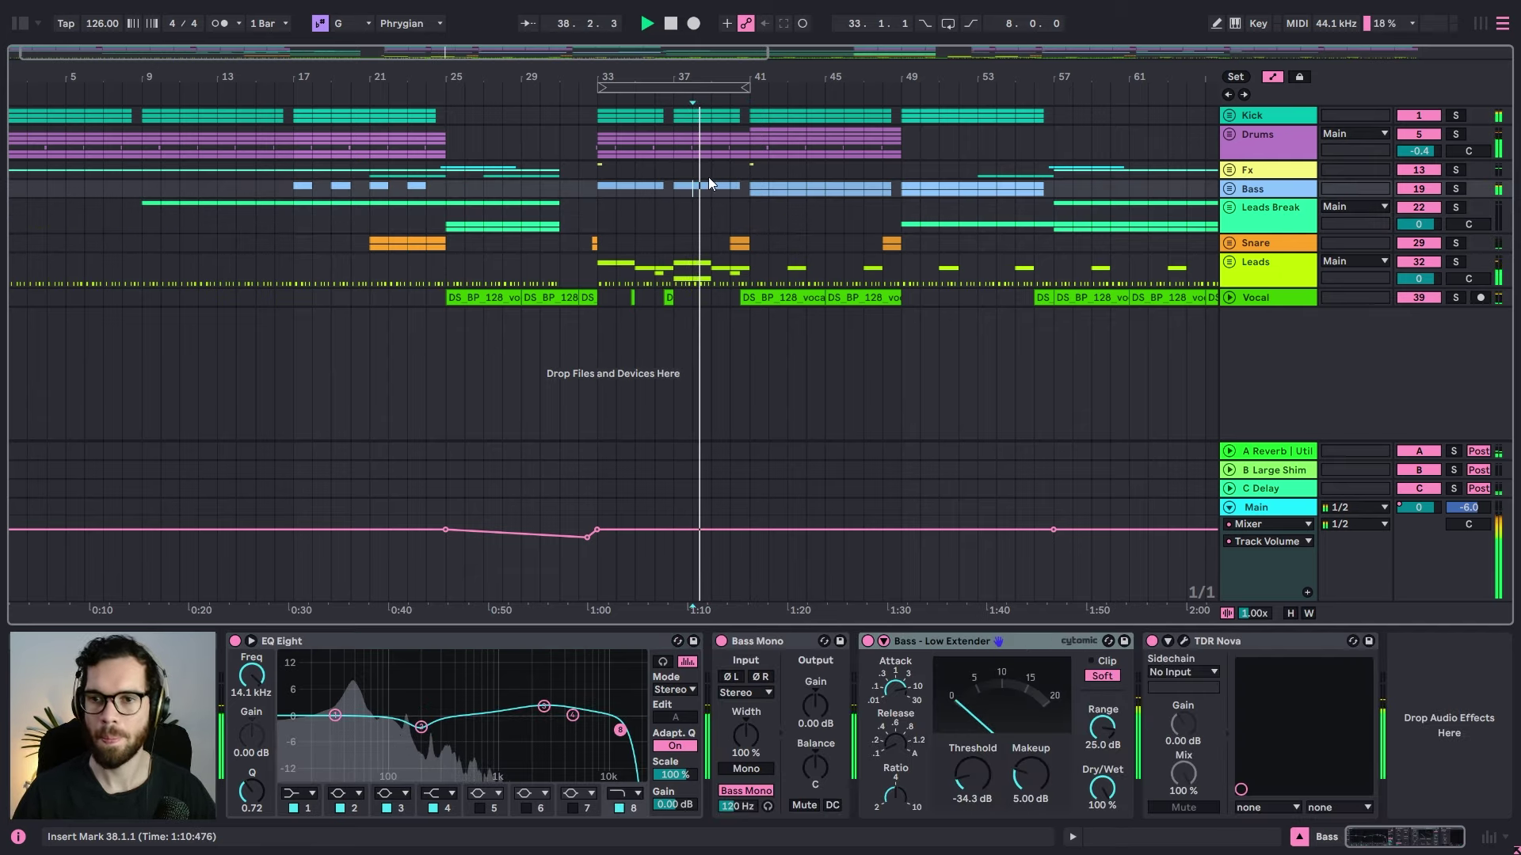
{"action": "left_click", "coordinate": [640, 186]}
{"action": "key", "text": "w"}
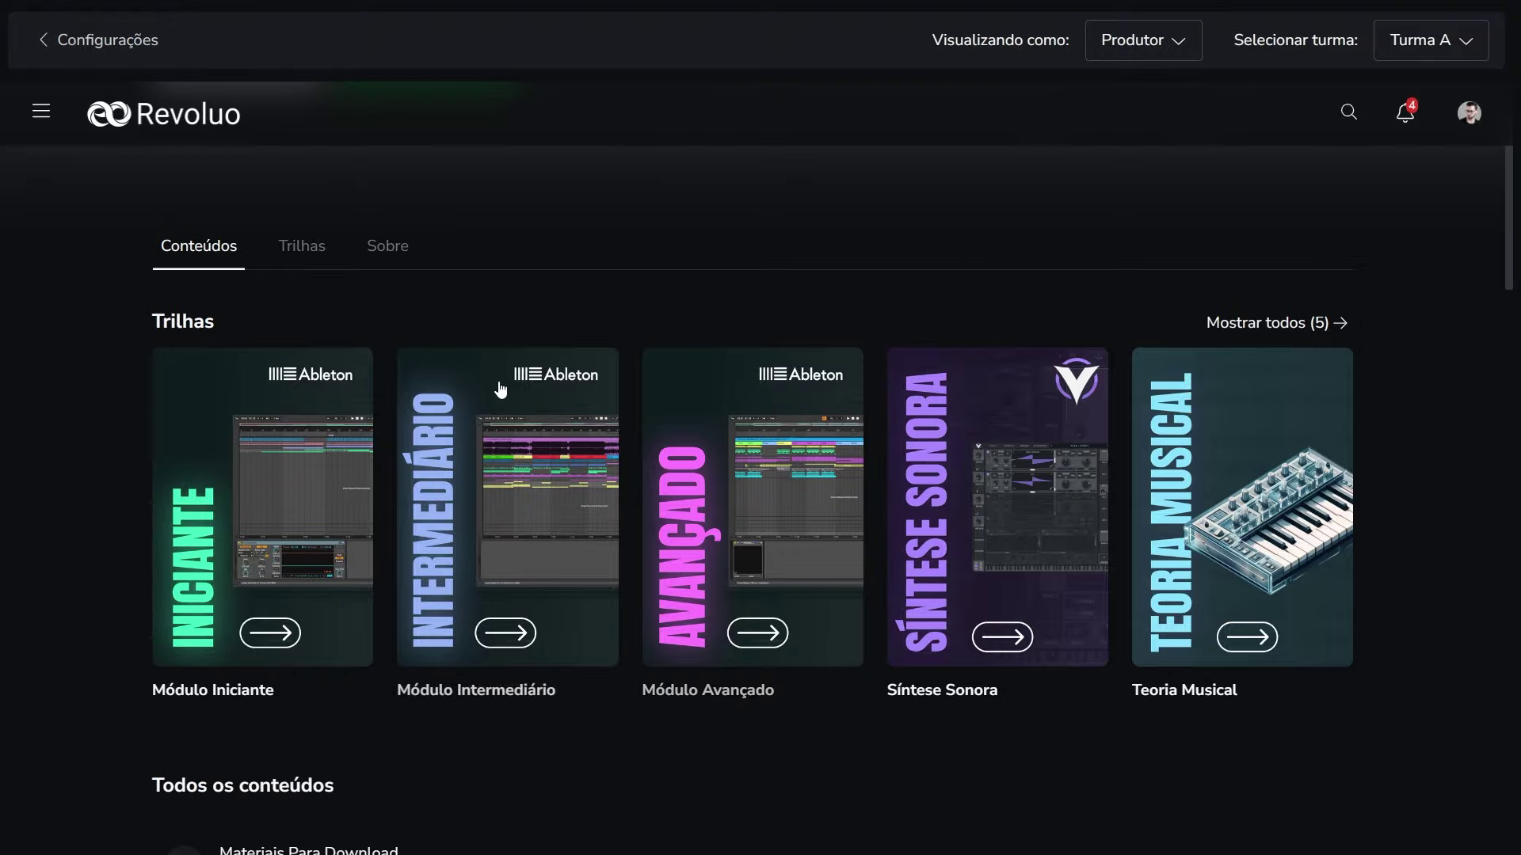
Step: Switch to the Revoluo course site, open Módulo Iniciante with lesson 03 - Preparando o Ableton, and look through its lesson list
{"action": "mouse_move", "coordinate": [488, 468]}
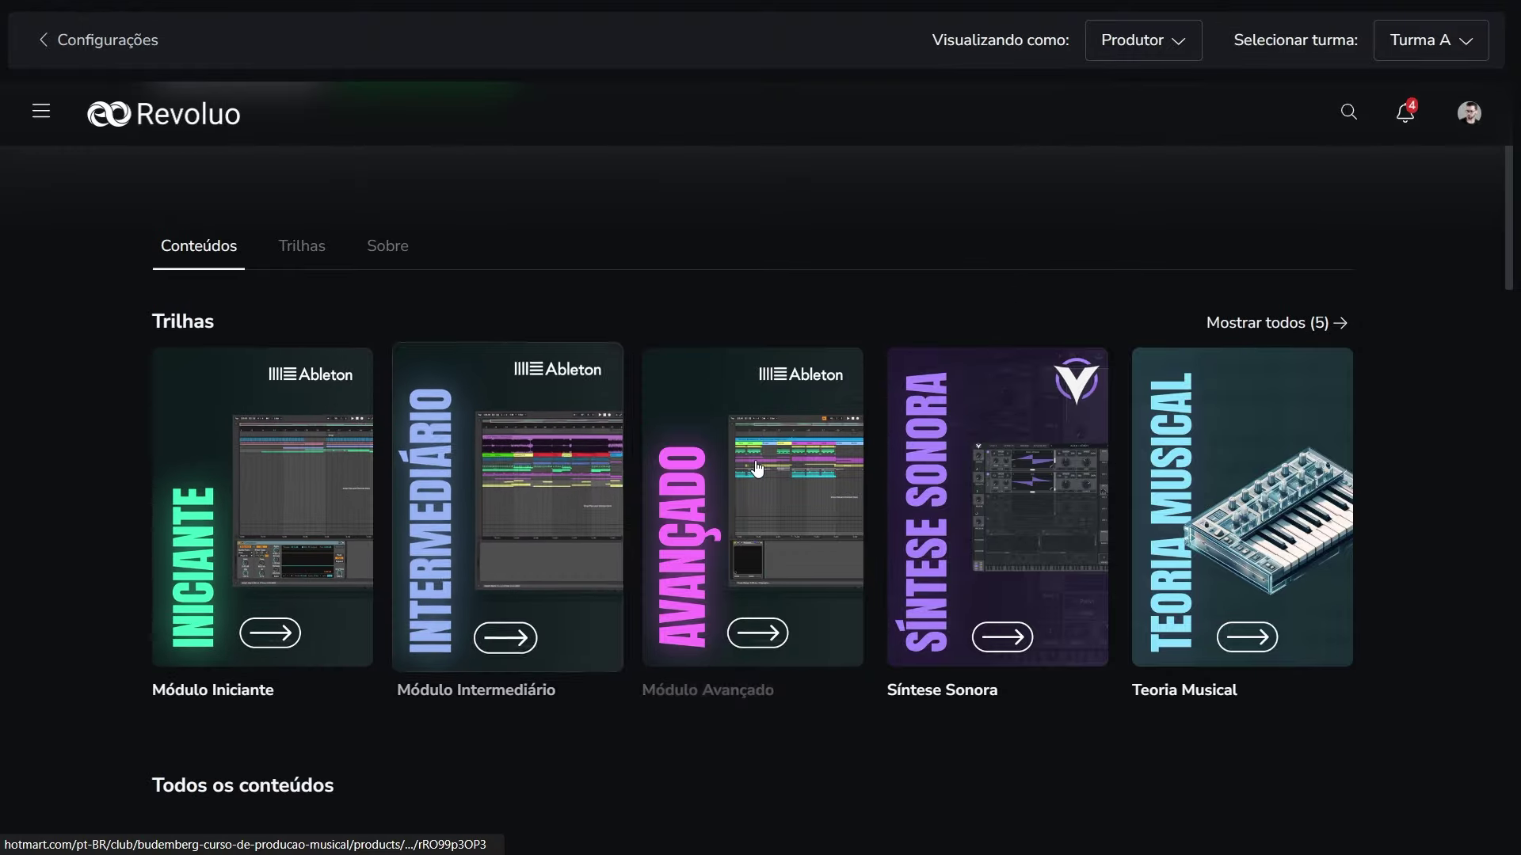
{"action": "mouse_move", "coordinate": [1270, 469]}
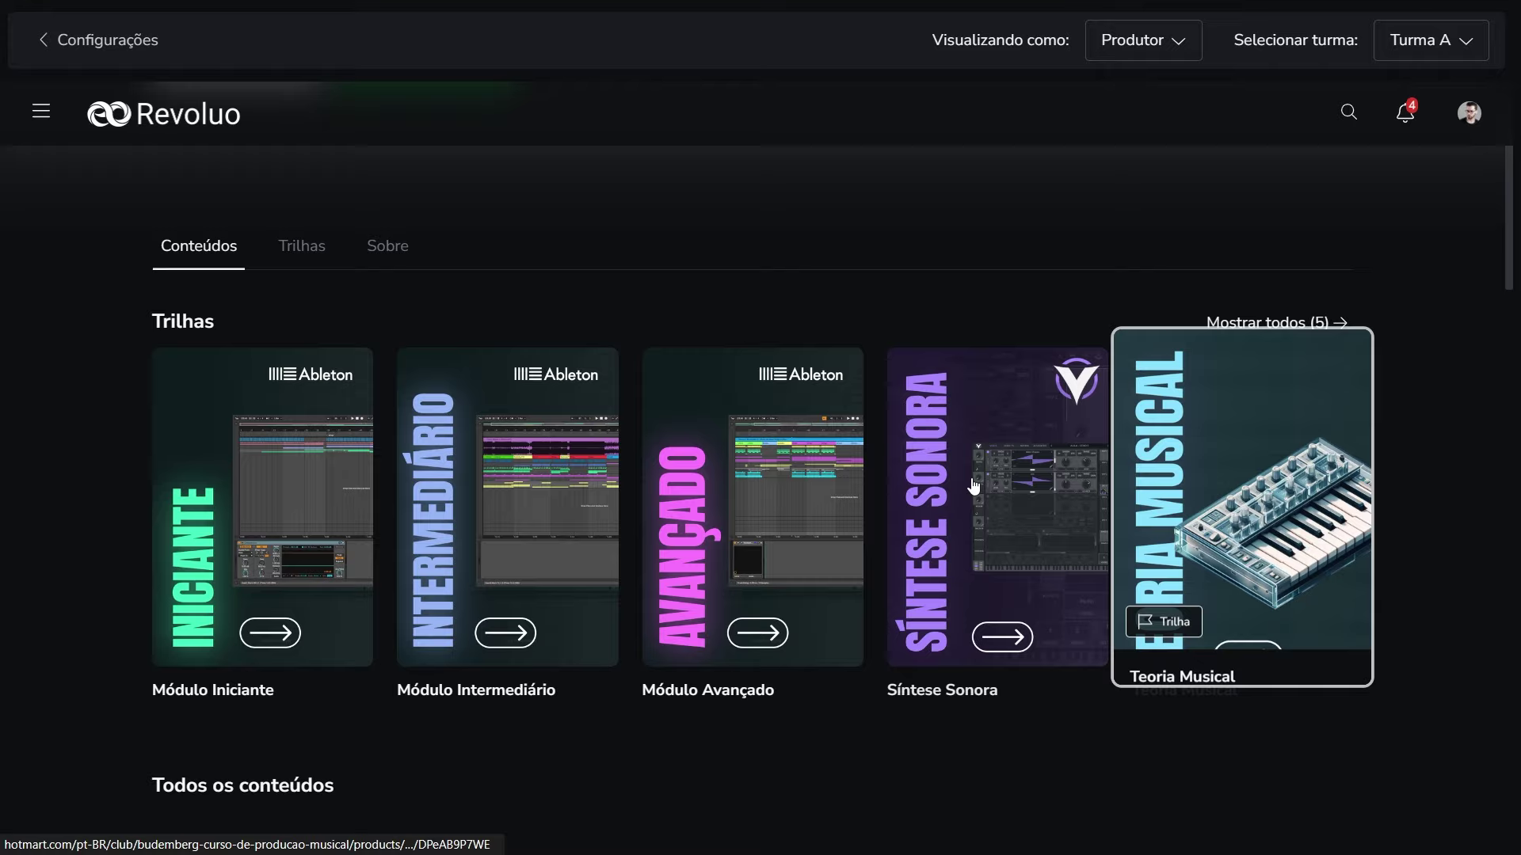
{"action": "left_click", "coordinate": [318, 484]}
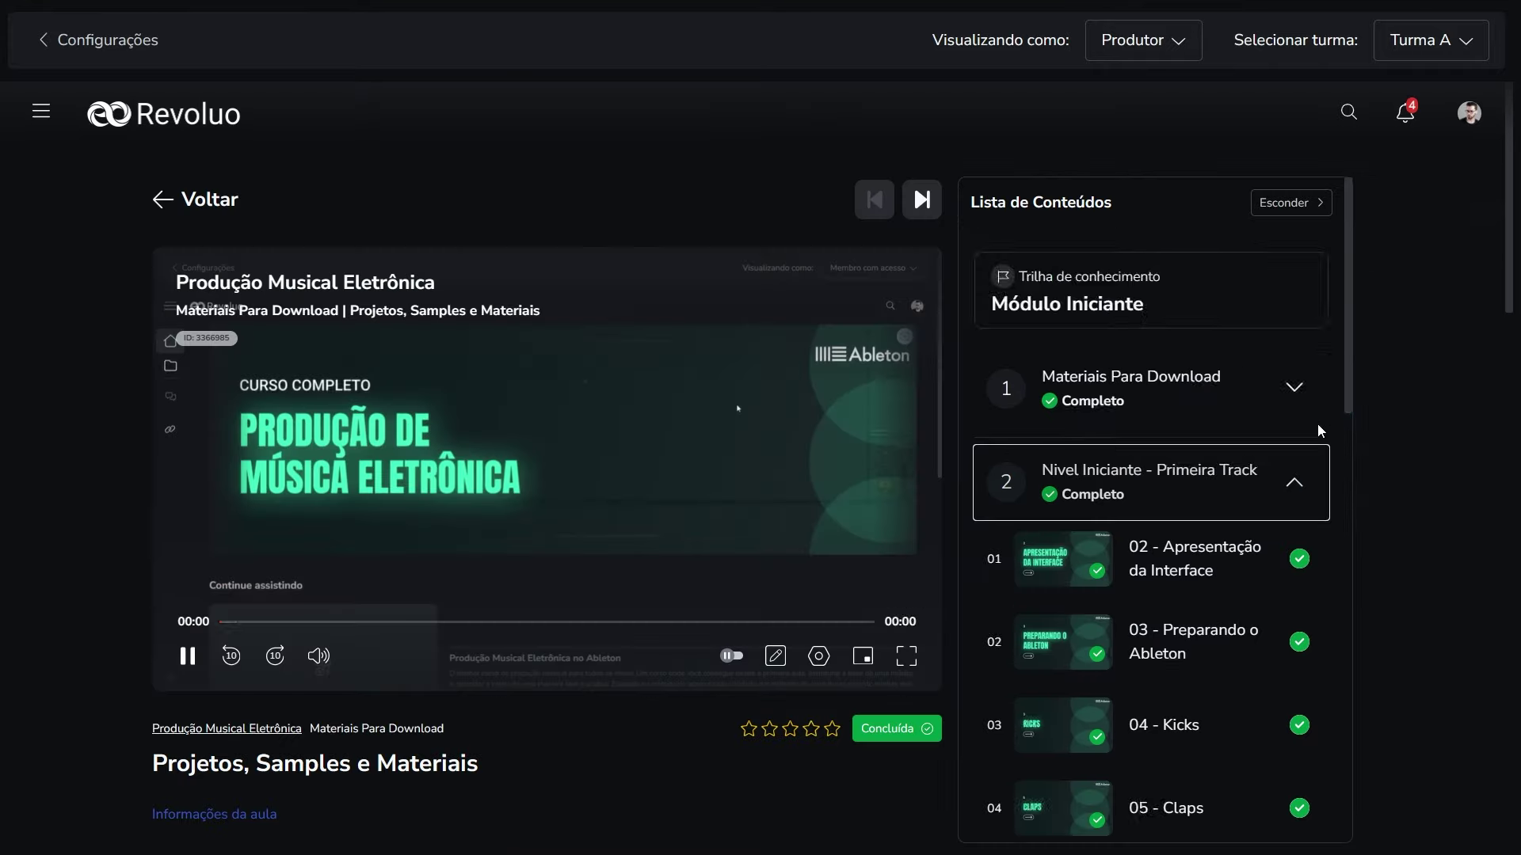
{"action": "scroll", "coordinate": [1267, 428], "scroll_direction": "down", "scroll_amount": 4}
{"action": "left_click", "coordinate": [1093, 371]}
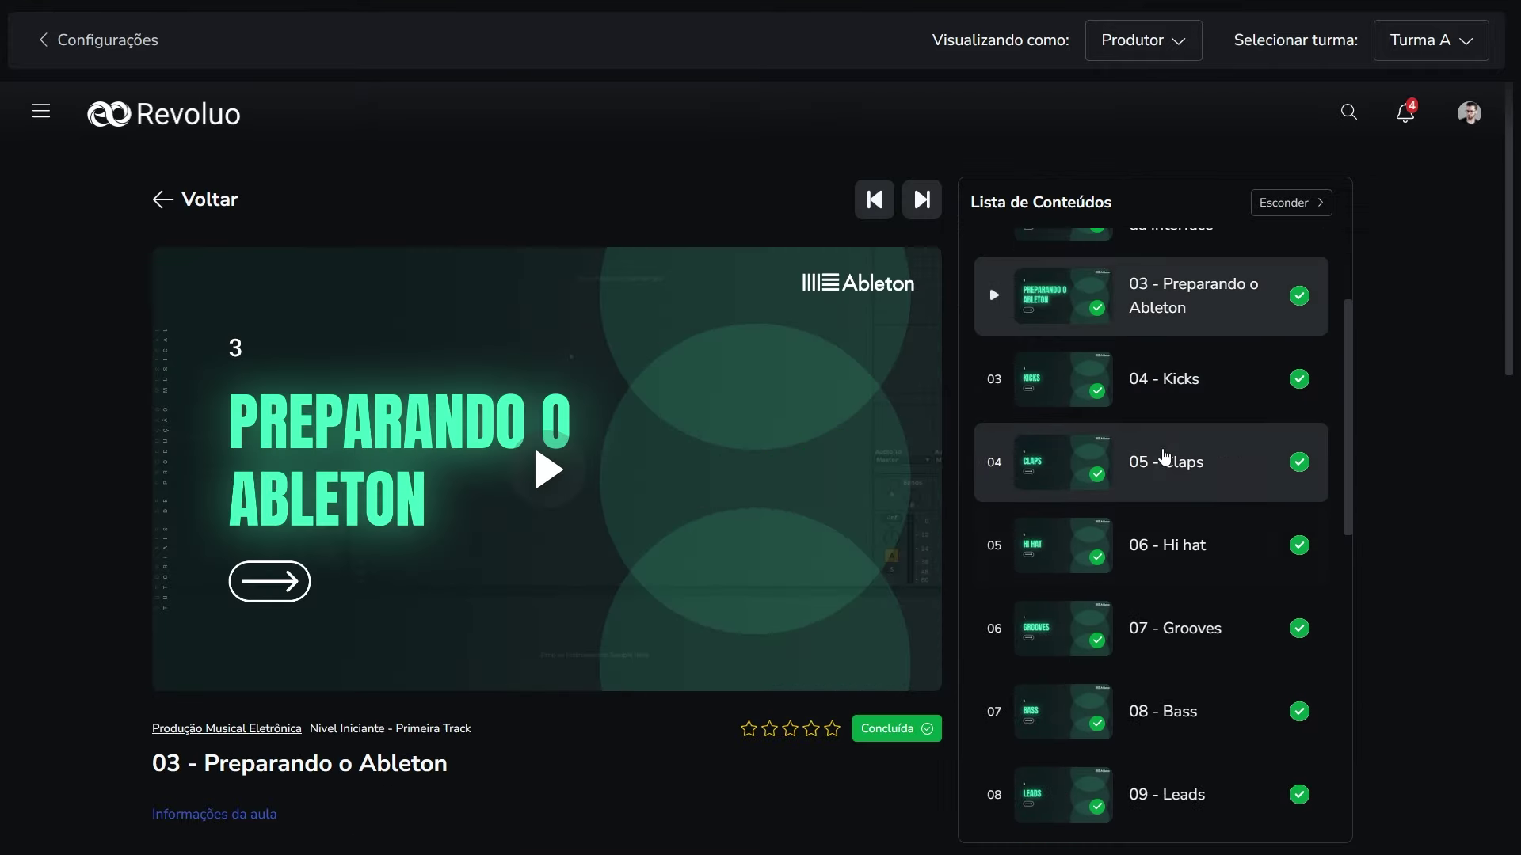
{"action": "scroll", "coordinate": [1171, 437], "scroll_direction": "down", "scroll_amount": 1}
{"action": "scroll", "coordinate": [1172, 444], "scroll_direction": "down", "scroll_amount": 1}
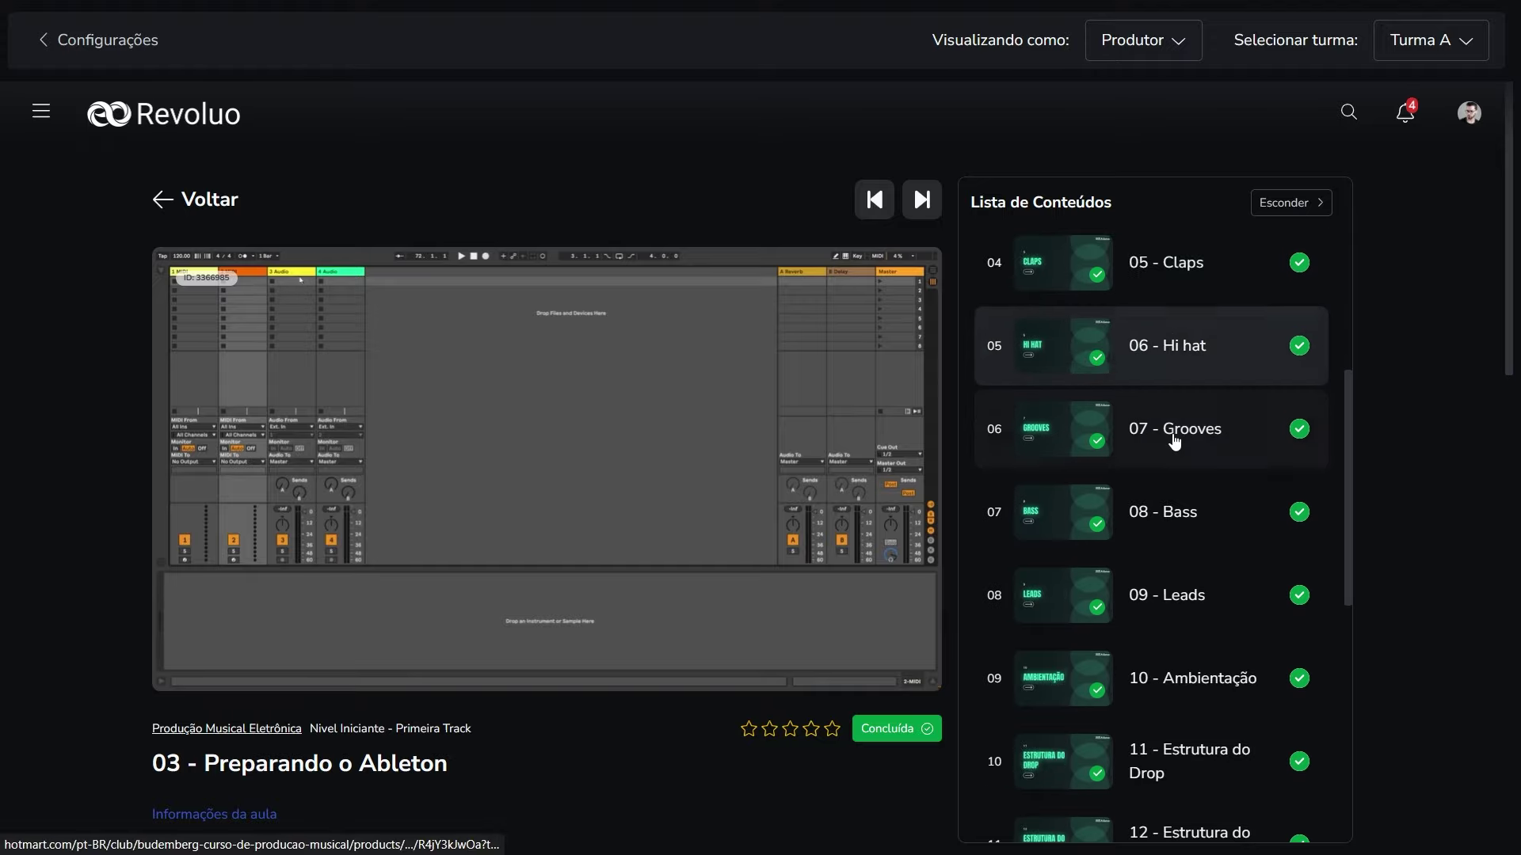
{"action": "left_click", "coordinate": [1180, 459]}
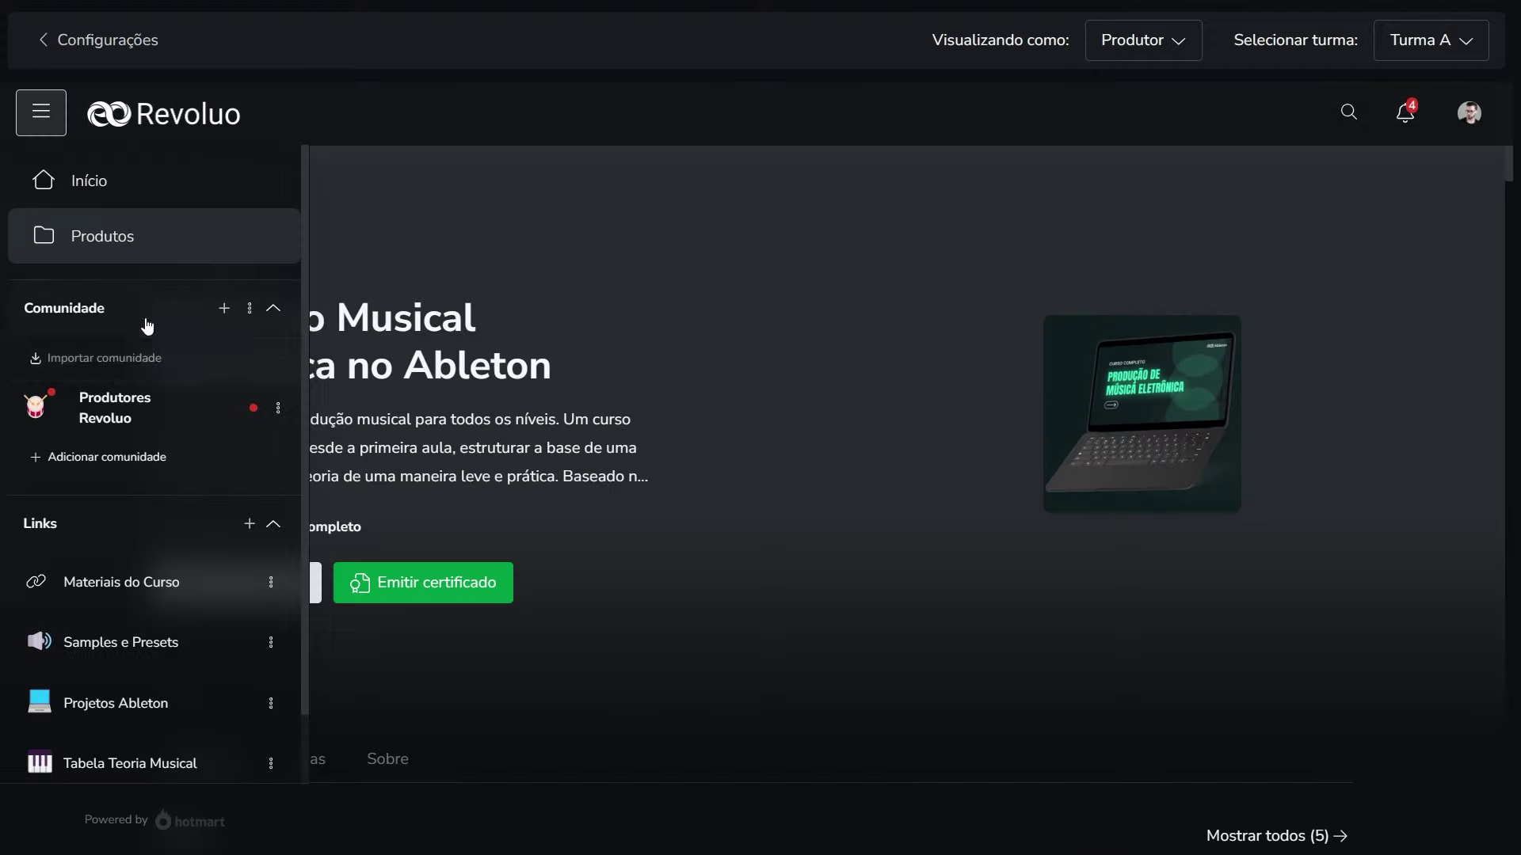
Step: Look through the course site's community and material links and the Módulo Avançado lesson list
{"action": "scroll", "coordinate": [162, 380], "scroll_direction": "down", "scroll_amount": 1}
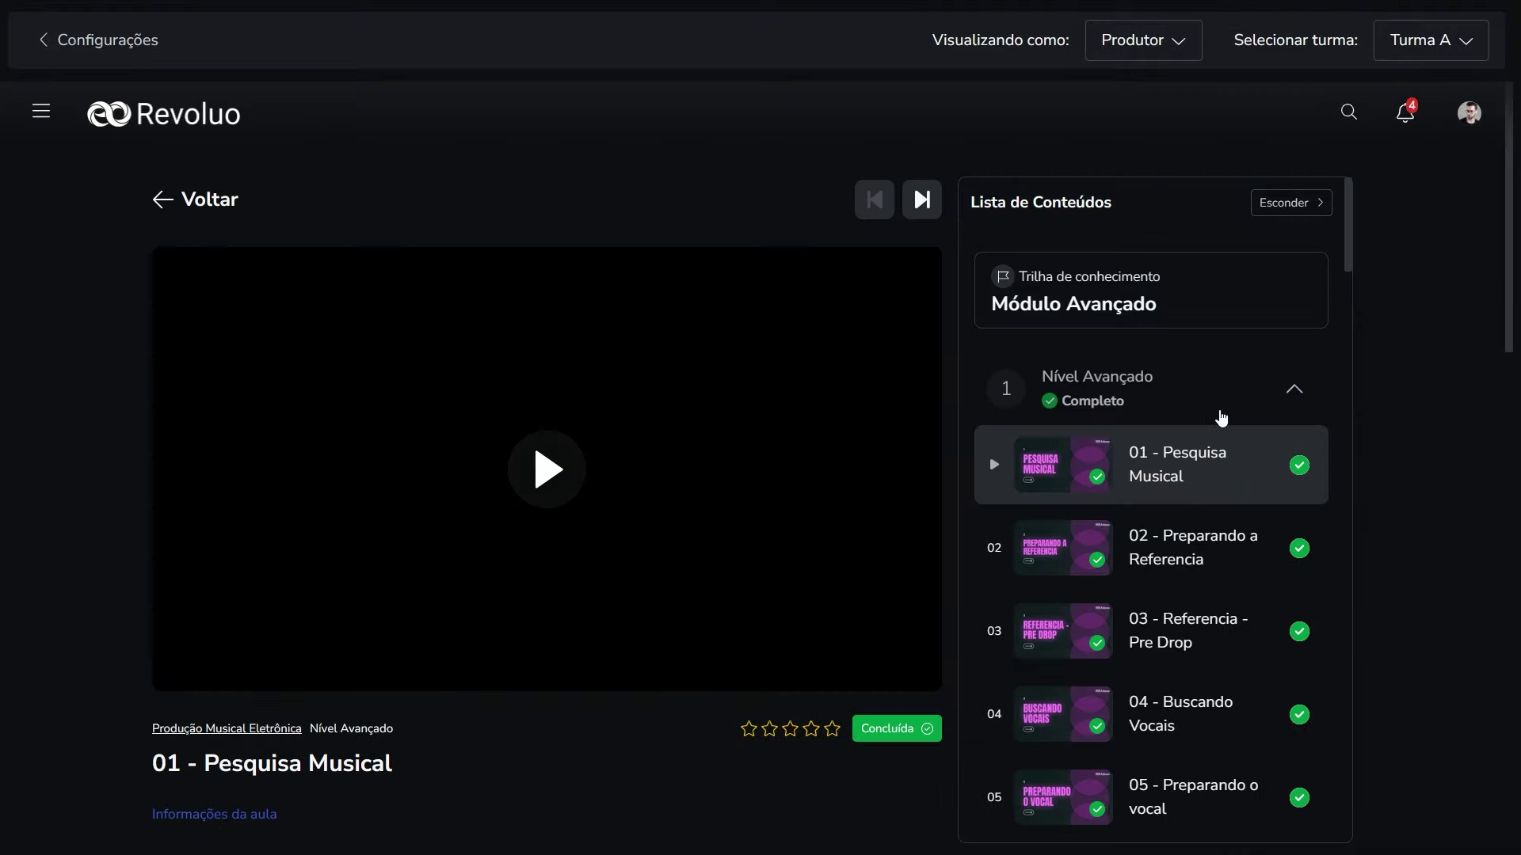
{"action": "scroll", "coordinate": [1228, 414], "scroll_direction": "down", "scroll_amount": 7}
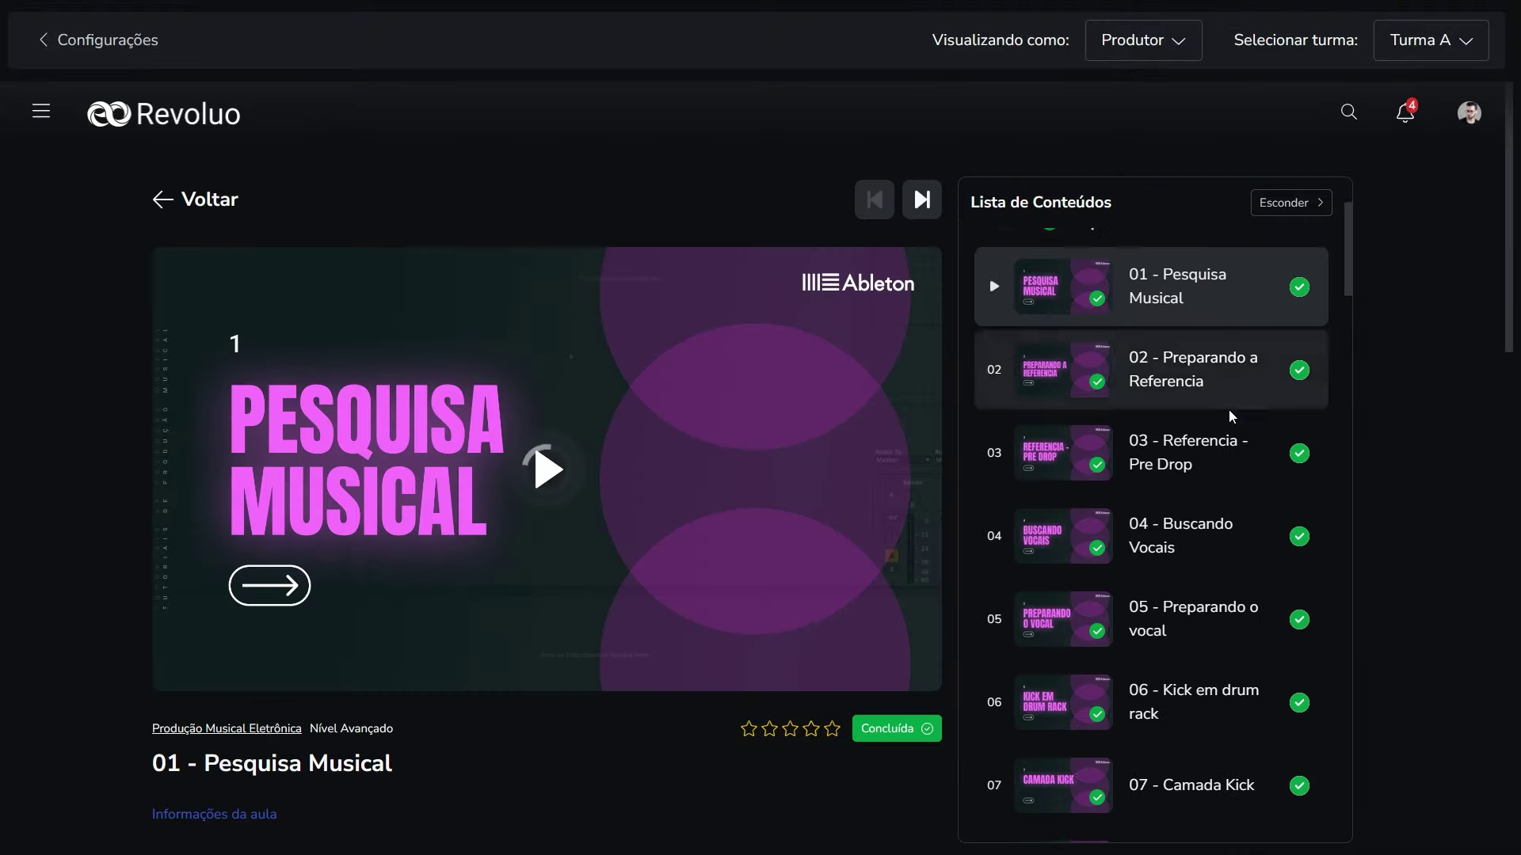
{"action": "scroll", "coordinate": [1218, 443], "scroll_direction": "down", "scroll_amount": 8}
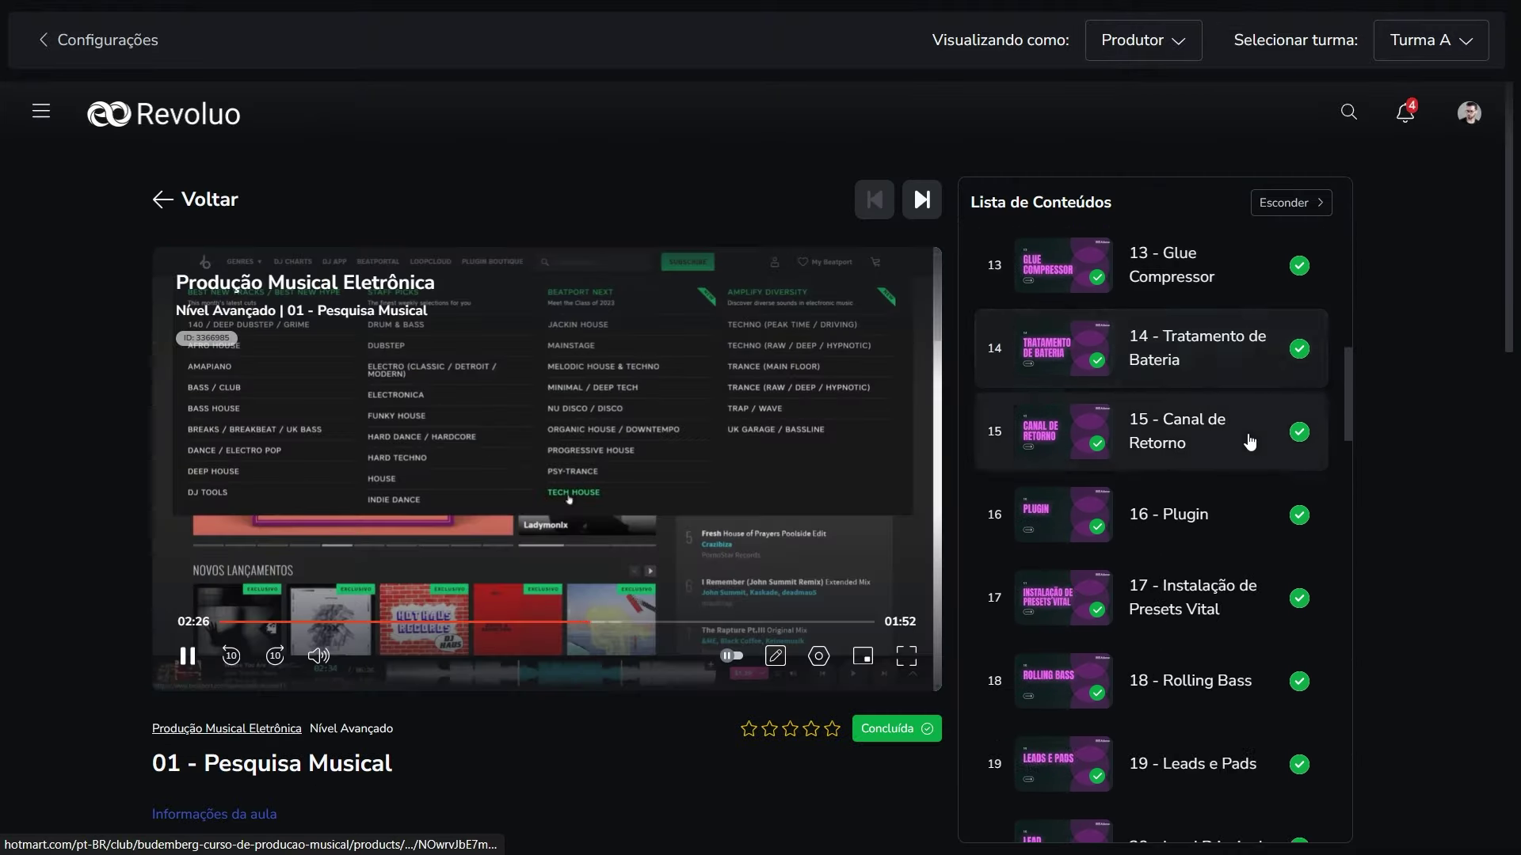
{"action": "left_click_drag", "start_coordinate": [1348, 401], "coordinate": [1351, 507]}
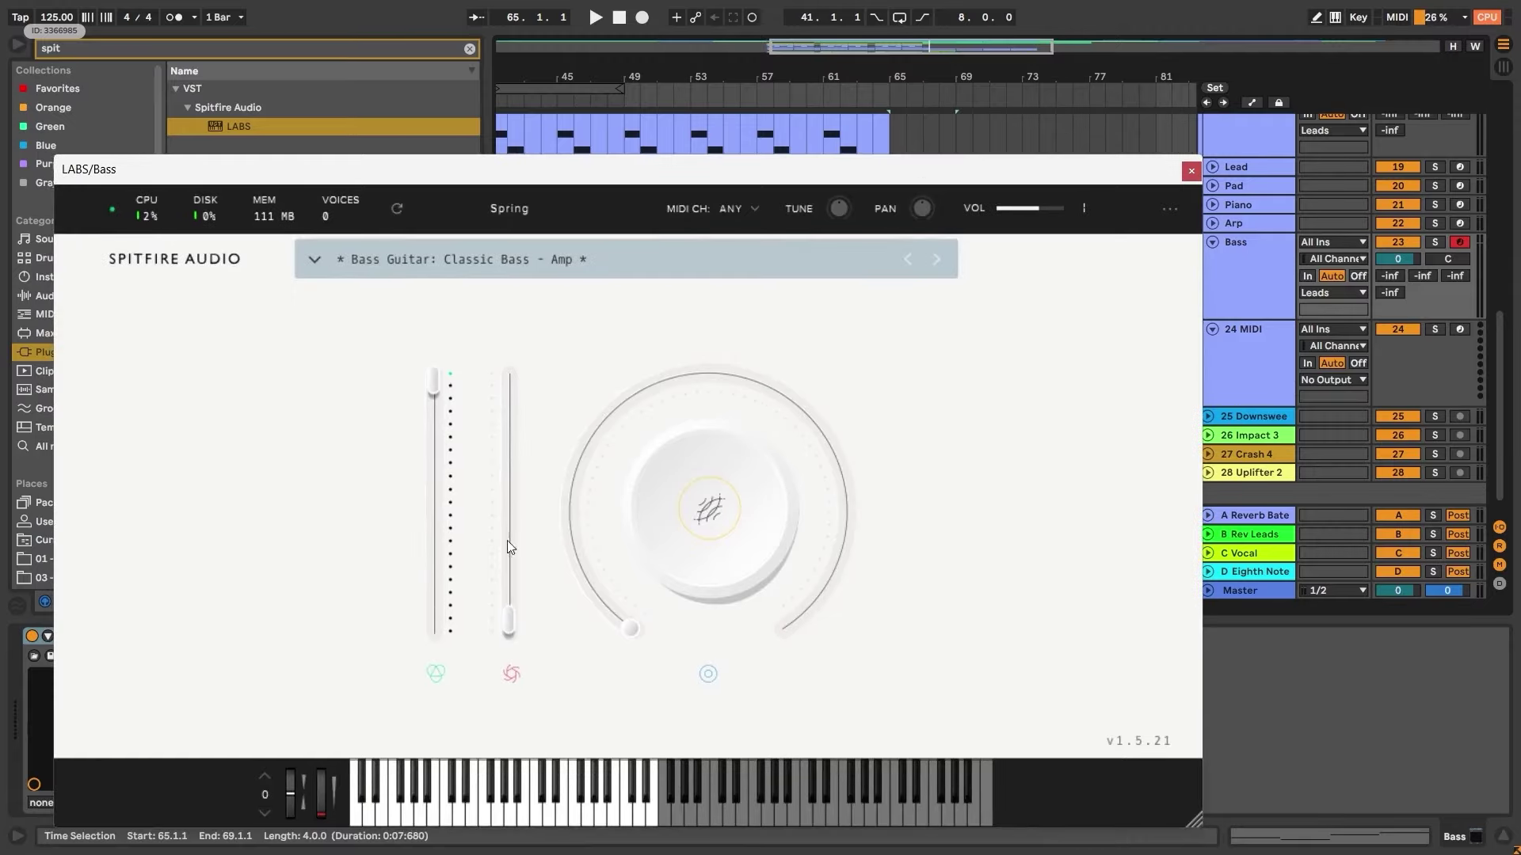
Step: Raise the second slider of the LABS Classic Bass - Amp instrument and adjust the master Limiter's gain
{"action": "left_click_drag", "start_coordinate": [511, 633], "coordinate": [529, 383]}
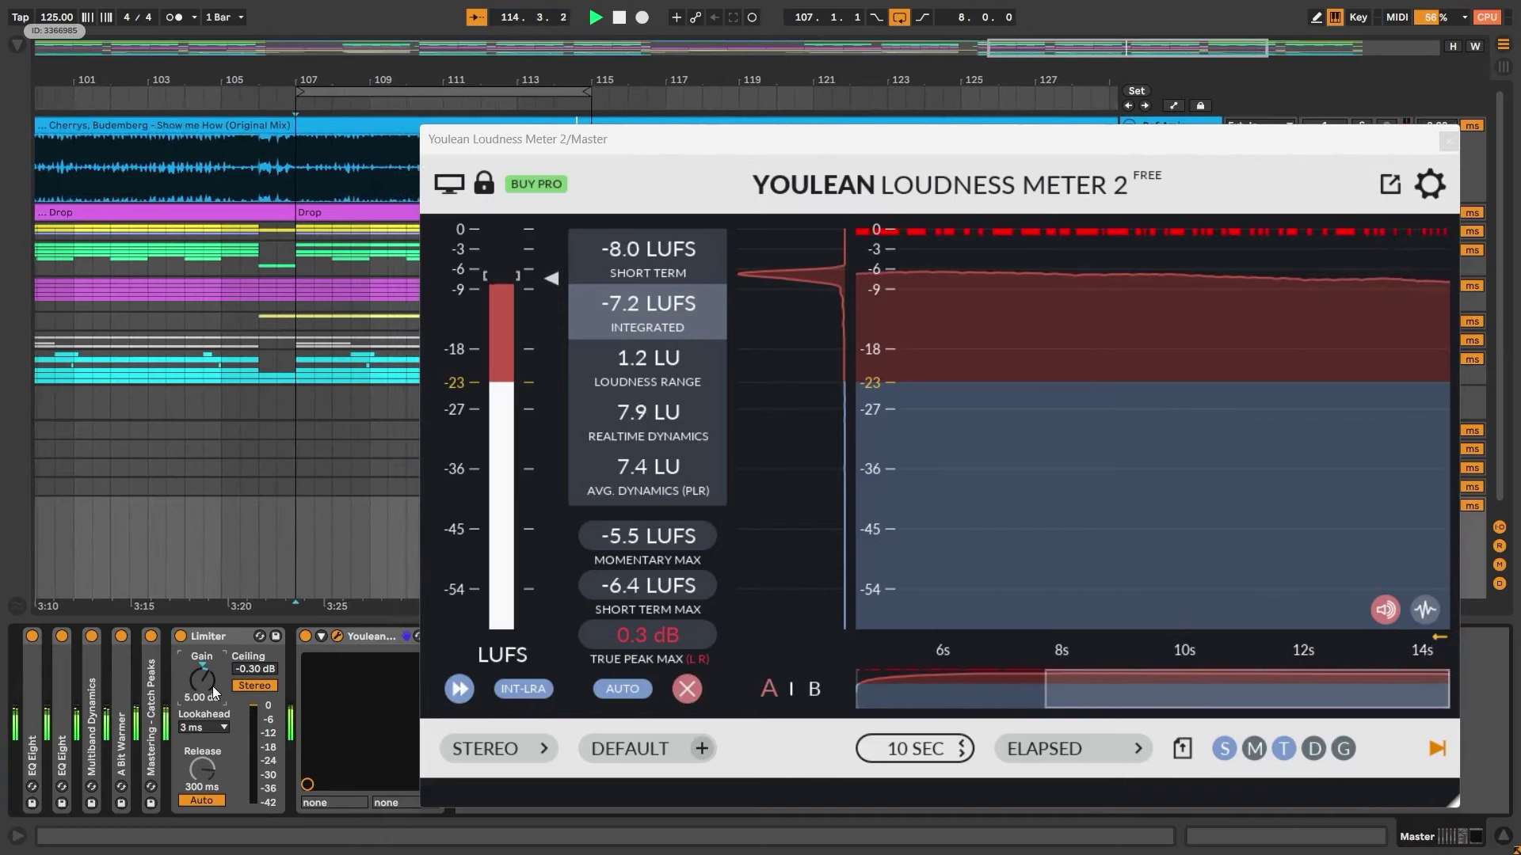
{"action": "left_click_drag", "start_coordinate": [212, 686], "coordinate": [212, 682]}
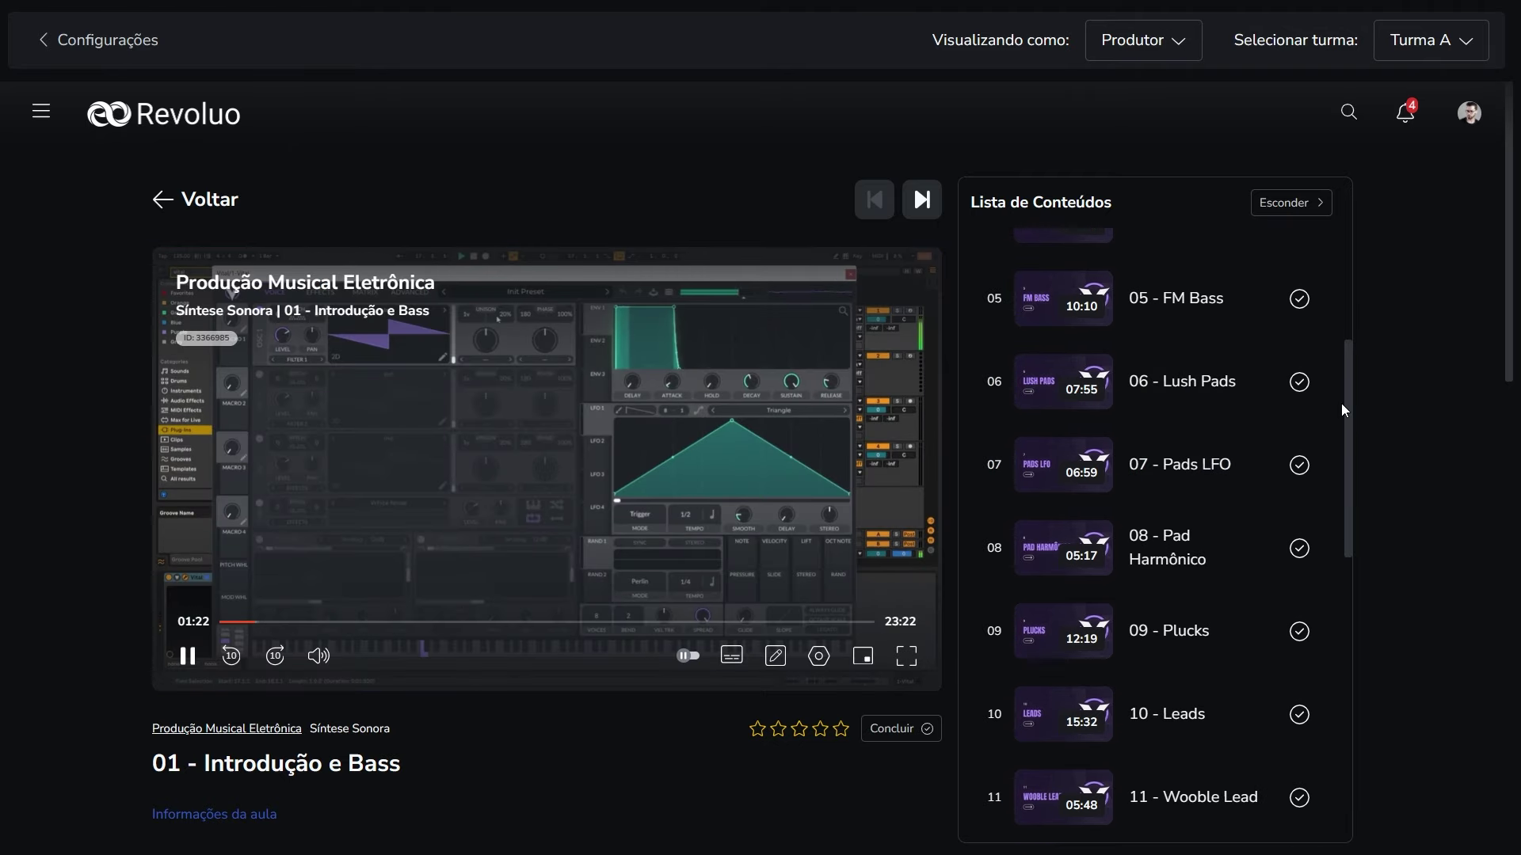
Step: Browse further down the Síntese Sonora lesson list on the course site
{"action": "left_click_drag", "start_coordinate": [1344, 410], "coordinate": [1348, 492]}
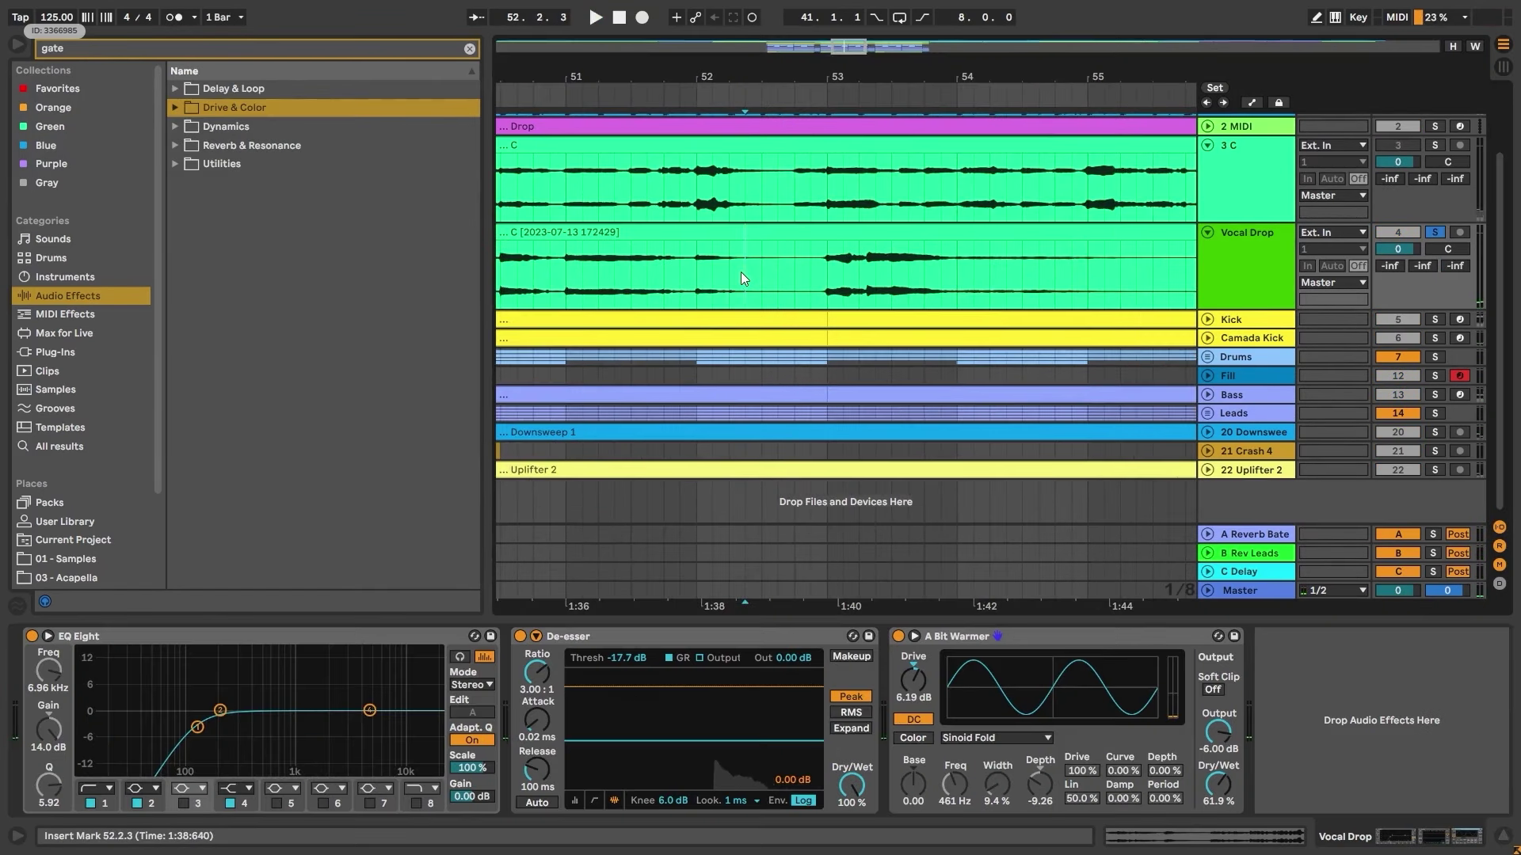
Step: Play the soloed Vocal Drop track around bar 52 of the 125 BPM project
{"action": "left_click_drag", "start_coordinate": [768, 76], "coordinate": [779, 77]}
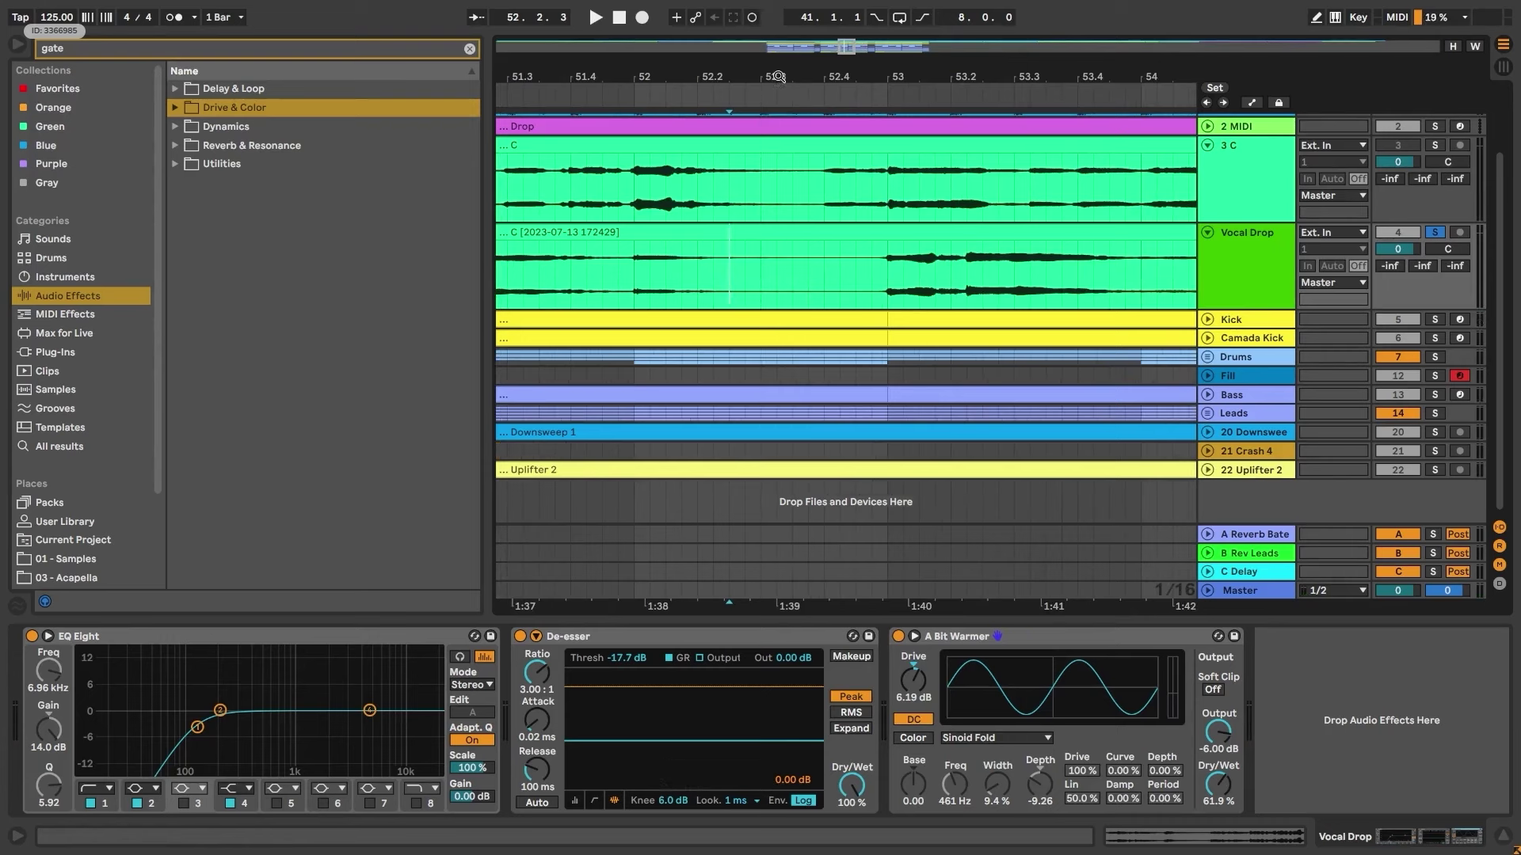
{"action": "key", "text": "space"}
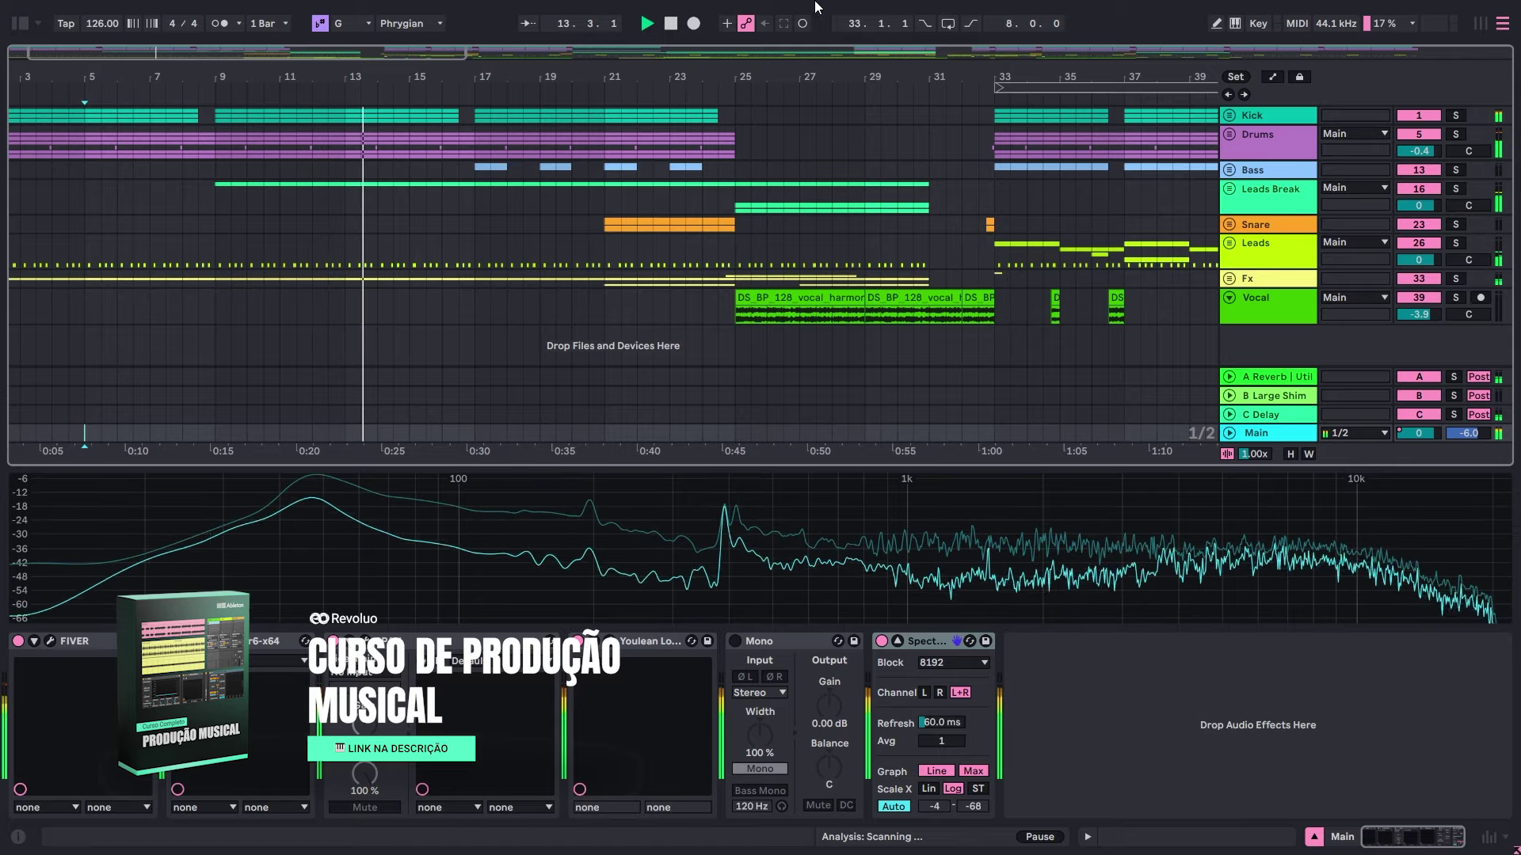
Step: Turn on Follow so the arrangement view tracks the playback of the 126 BPM project
{"action": "left_click", "coordinate": [534, 23]}
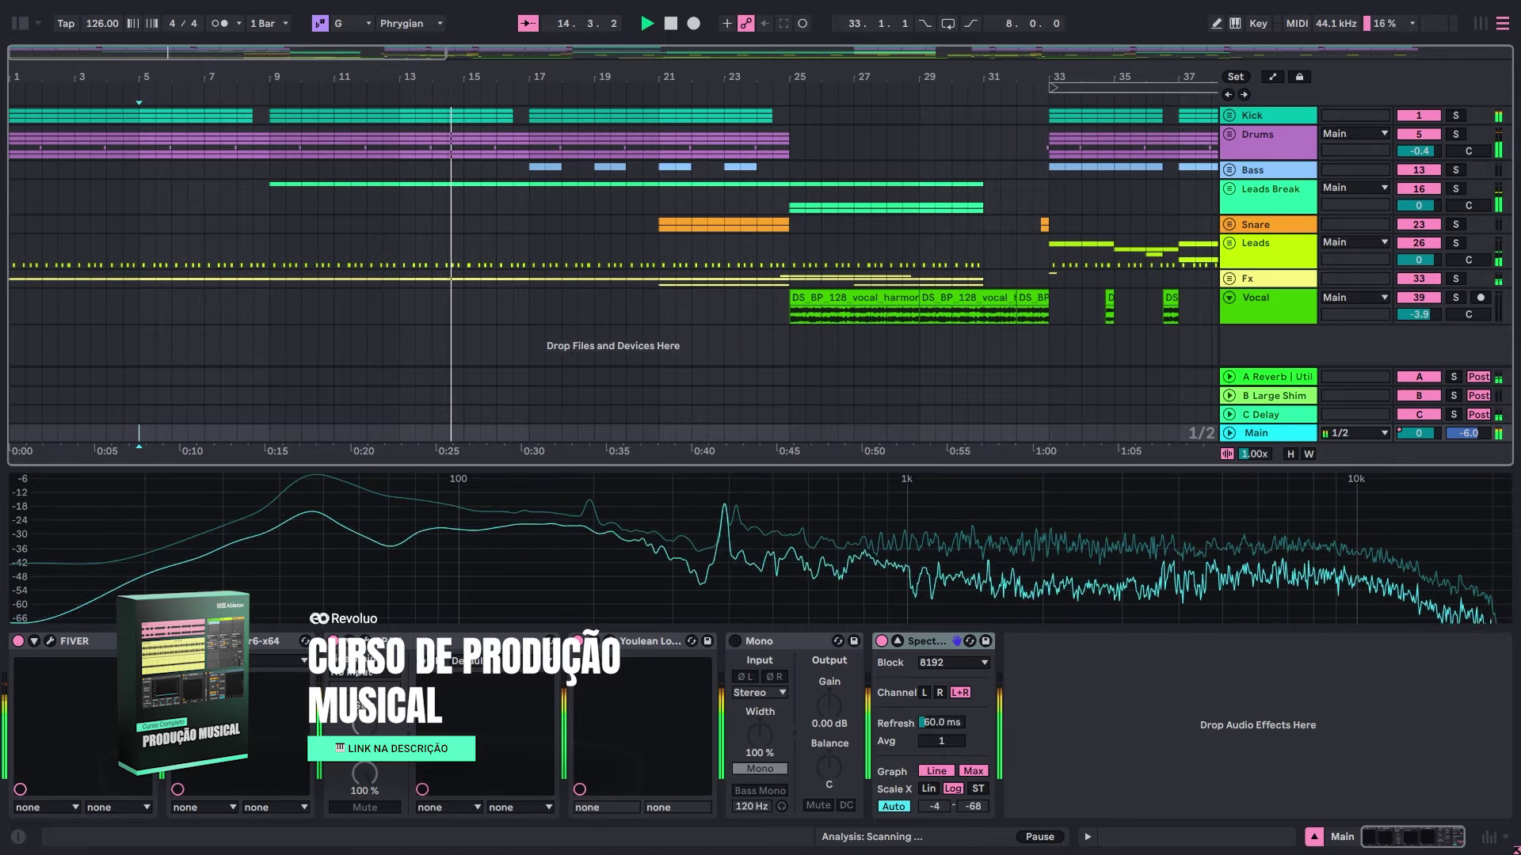